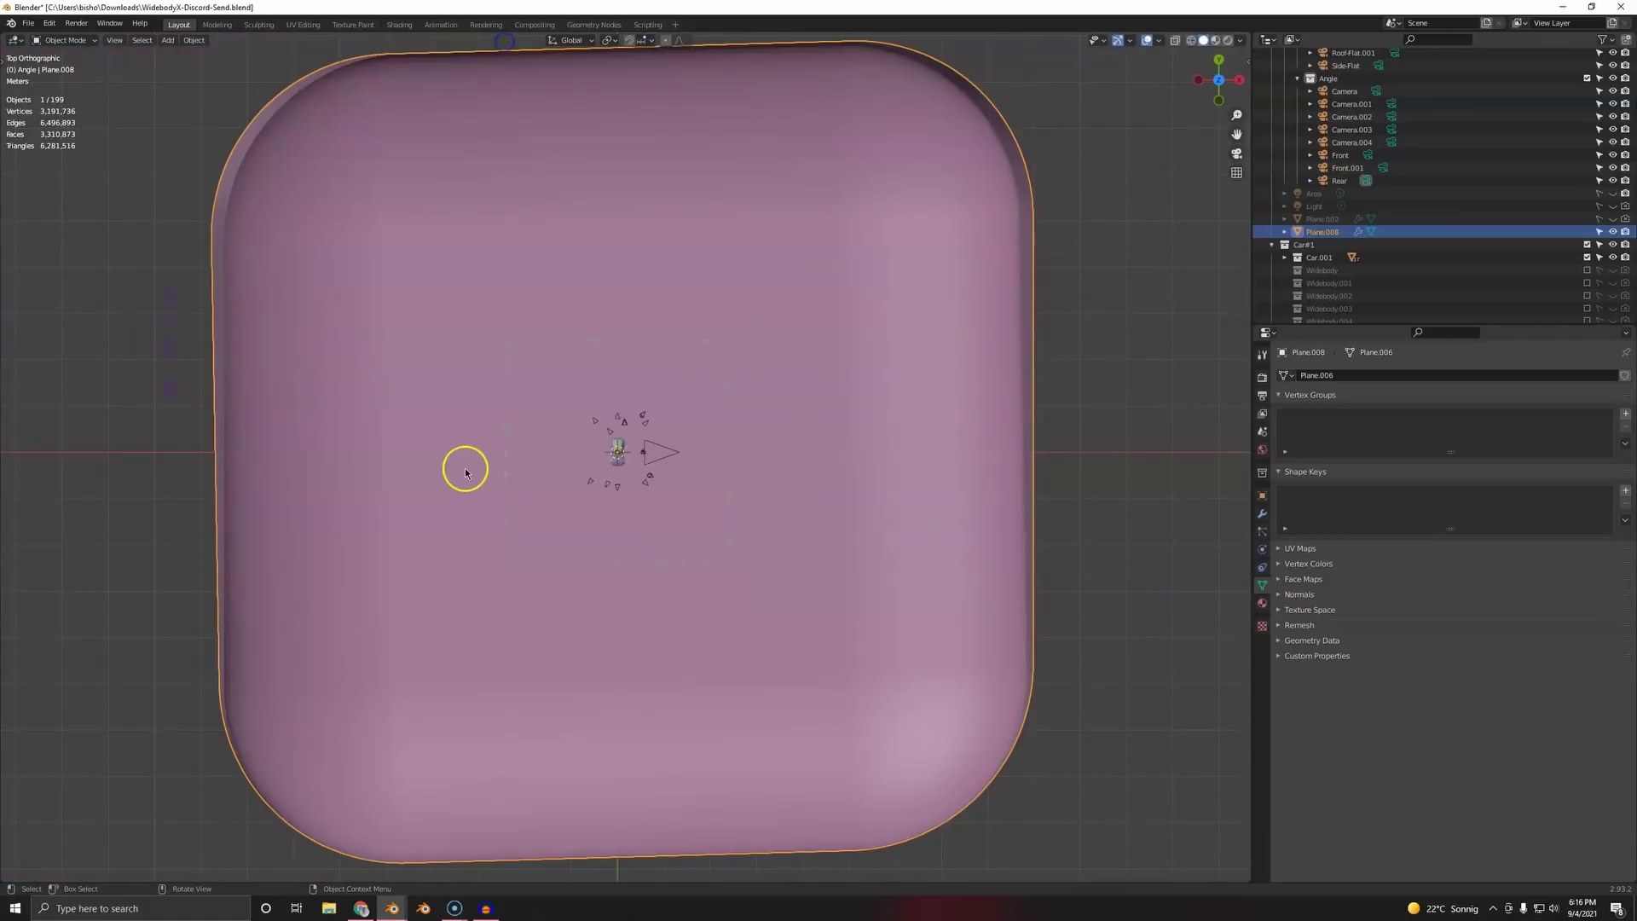
- Split off a new area below the 3D viewport, turn it into a Timeline and shrink it to a thin strip
{"action": "left_click_drag", "start_coordinate": [1249, 34], "coordinate": [173, 801]}
{"action": "left_click", "coordinate": [25, 809]}
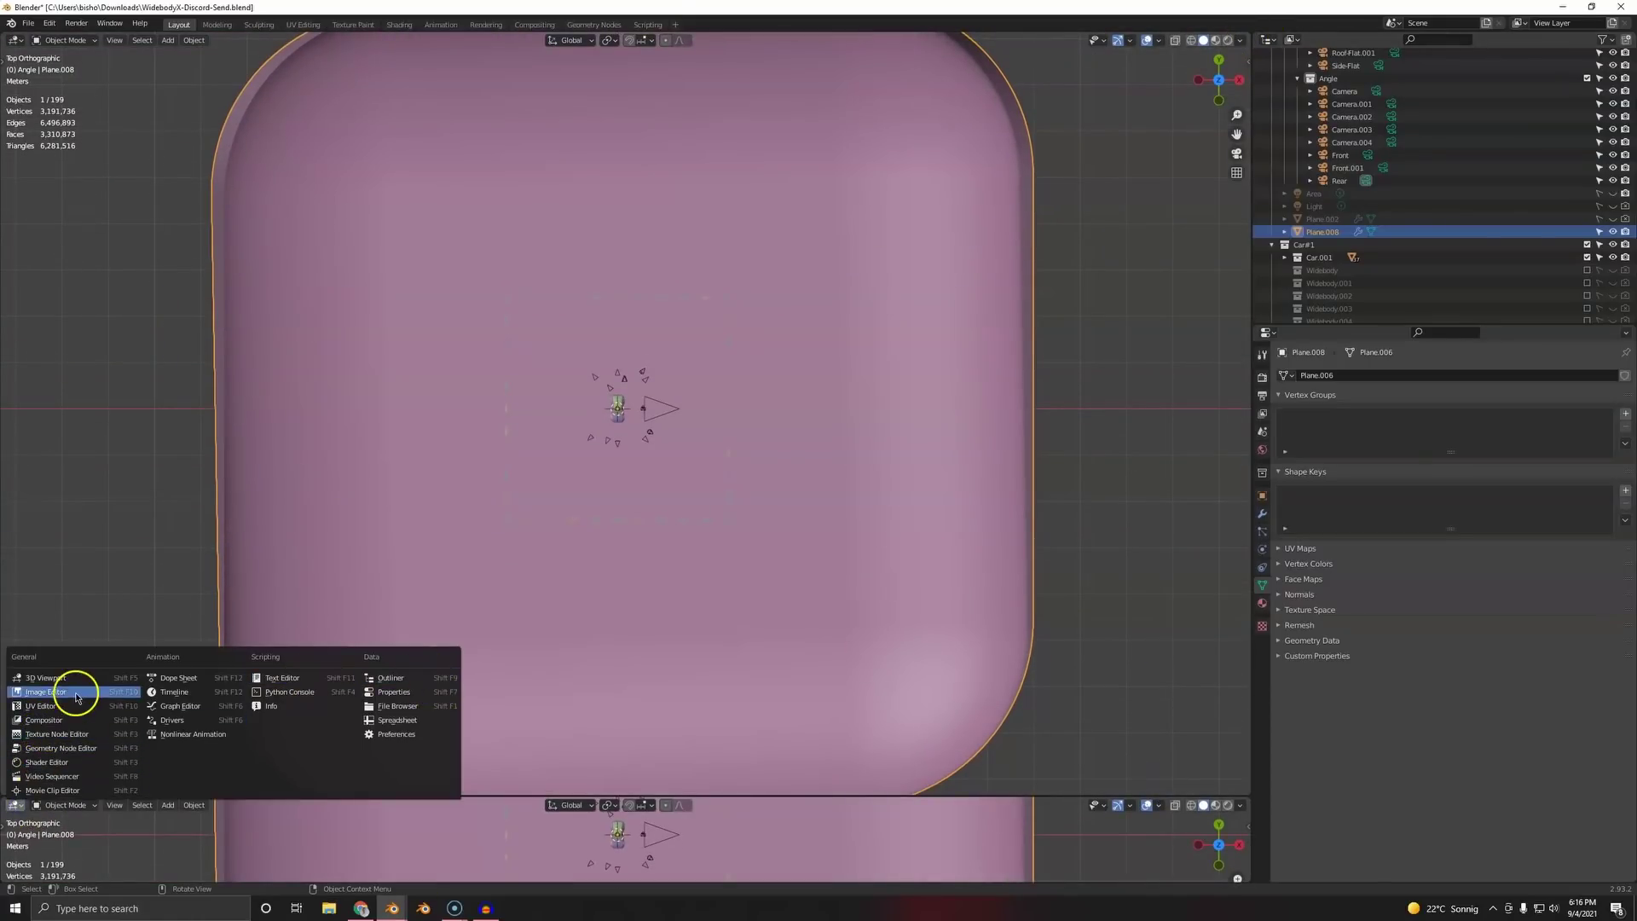
{"action": "left_click", "coordinate": [181, 692]}
{"action": "left_click_drag", "start_coordinate": [525, 796], "coordinate": [529, 849]}
- Hide the car's hood, body shell and front tire
{"action": "middle_click_drag", "start_coordinate": [745, 529], "coordinate": [537, 426]}
{"action": "scroll", "coordinate": [664, 536], "scroll_direction": "up", "scroll_amount": 6}
{"action": "scroll", "coordinate": [596, 497], "scroll_direction": "up", "scroll_amount": 7}
{"action": "left_click", "coordinate": [496, 389]}
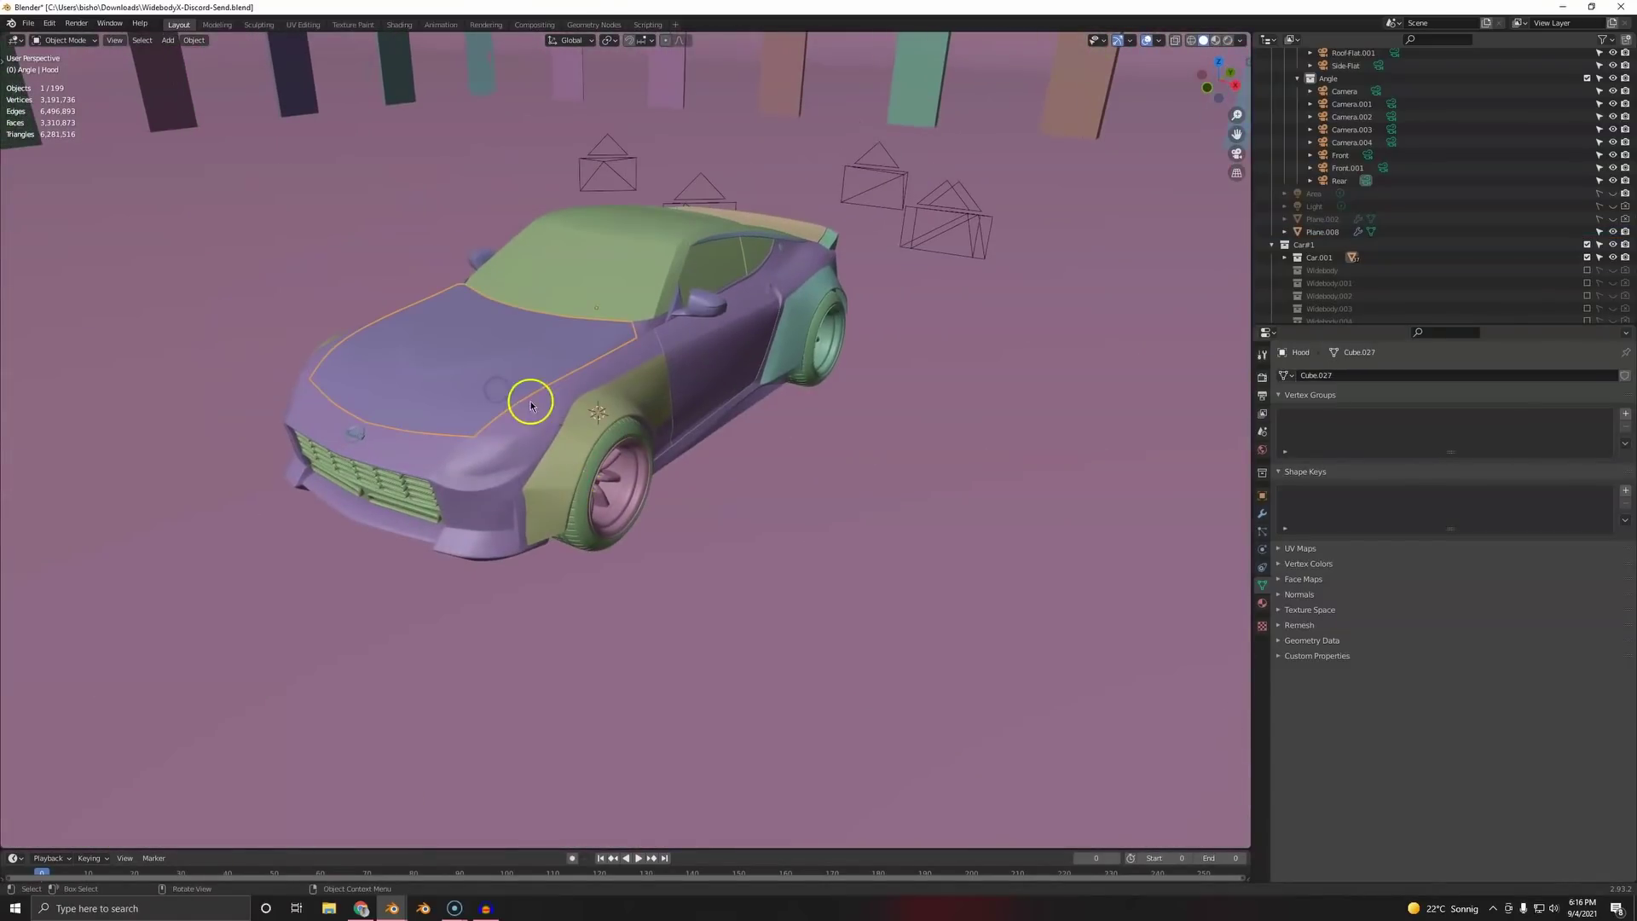
{"action": "key", "text": "h"}
{"action": "left_click", "coordinate": [548, 401]}
{"action": "key", "text": "h"}
{"action": "left_click", "coordinate": [586, 479]}
{"action": "key", "text": "h"}
- Hide the roof, the front fender flares and the engine
{"action": "left_click", "coordinate": [616, 219]}
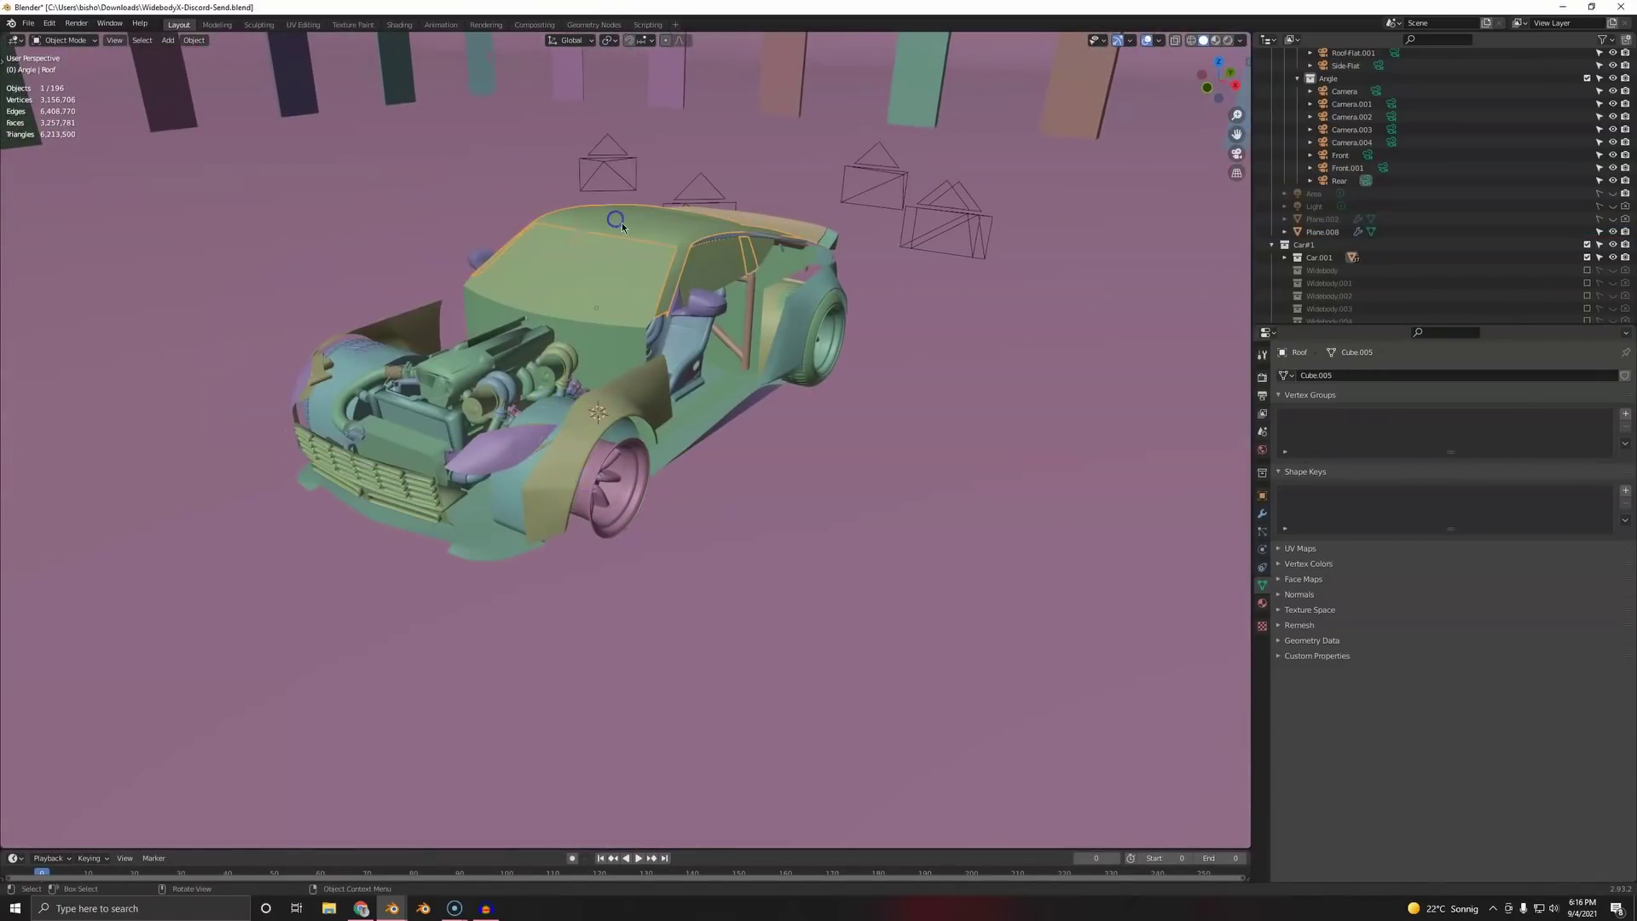
{"action": "key", "text": "h"}
{"action": "left_click", "coordinate": [593, 406]}
{"action": "key", "text": "h"}
{"action": "left_click", "coordinate": [463, 373]}
{"action": "middle_click_drag", "start_coordinate": [505, 370], "coordinate": [540, 460]}
{"action": "key", "text": "h"}
- Hide the radiator, the front grille and the inner front wheel housing
{"action": "left_click", "coordinate": [416, 517]}
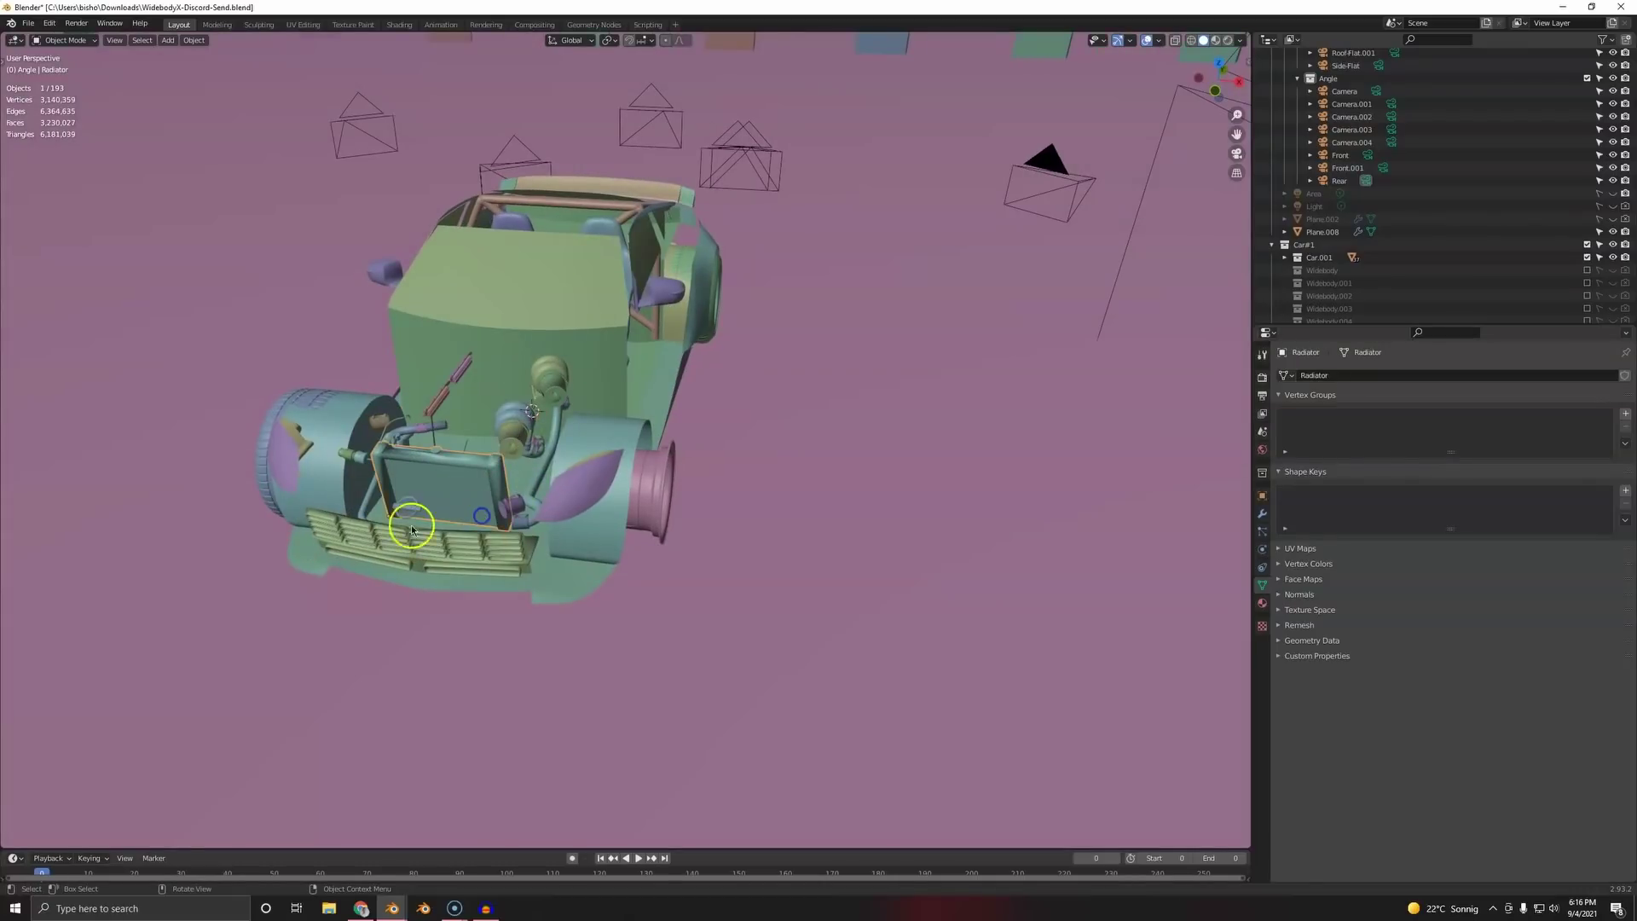
{"action": "key", "text": "h"}
{"action": "left_click", "coordinate": [391, 548]}
{"action": "key", "text": "h"}
{"action": "left_click", "coordinate": [351, 494]}
{"action": "key", "text": "h"}
- Hide the car's interior and windshield
{"action": "left_click", "coordinate": [605, 480]}
{"action": "left_click", "coordinate": [452, 352]}
{"action": "key", "text": "h"}
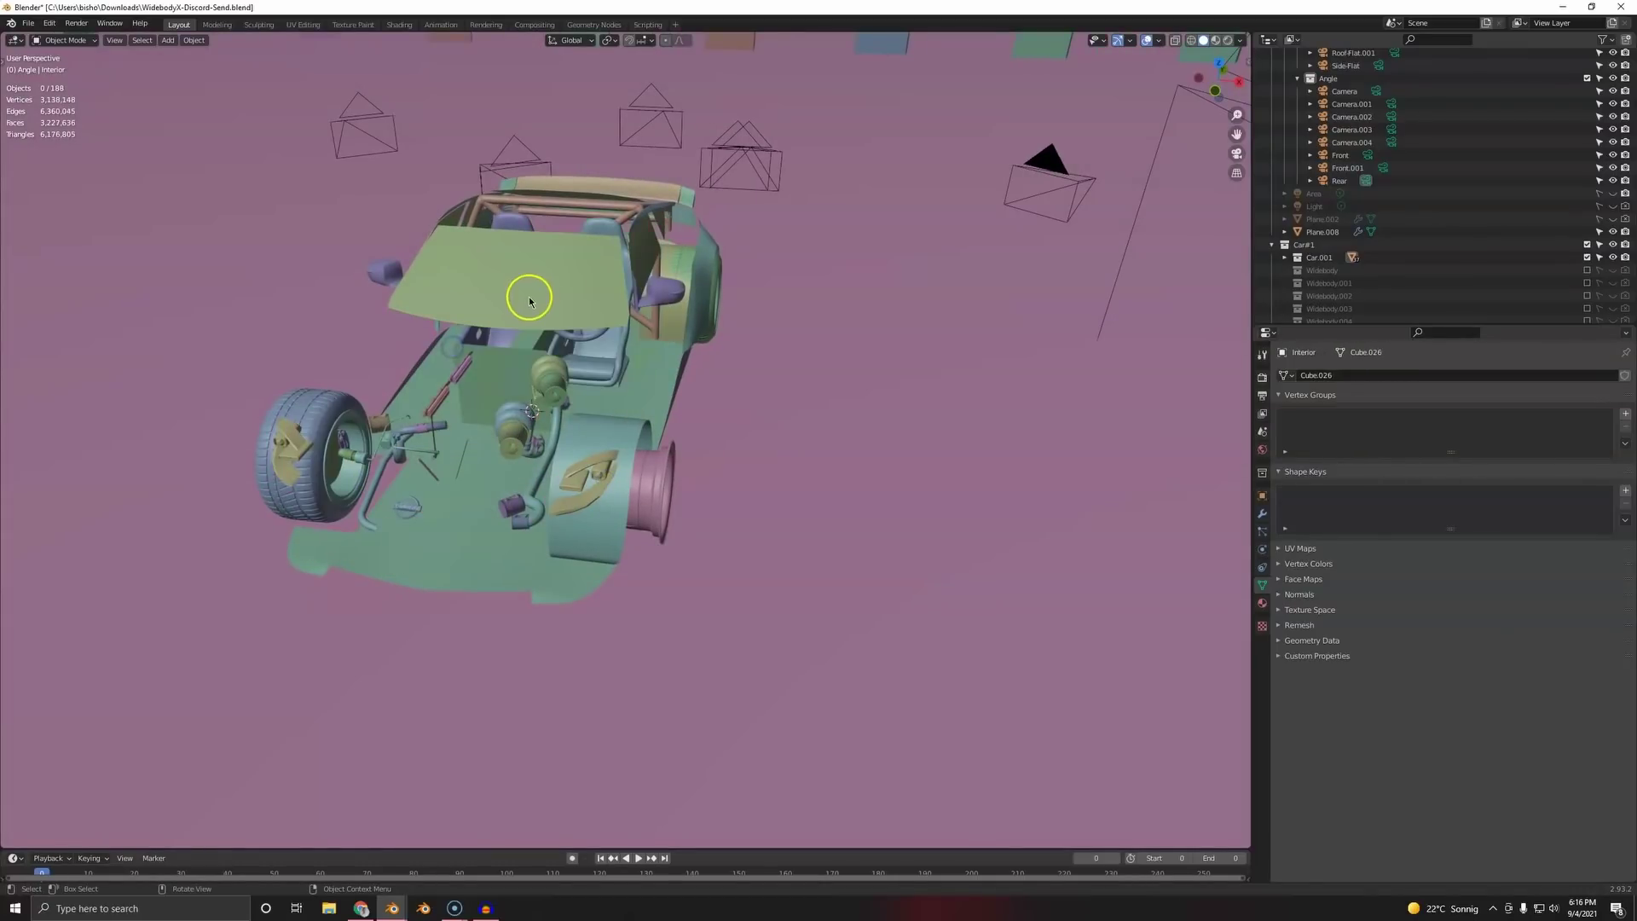
{"action": "left_click", "coordinate": [529, 292]}
{"action": "key", "text": "h"}
- Hide the bumper piece around the rear exhaust pipe to expose the cylinder
{"action": "middle_click_drag", "start_coordinate": [91, 168], "coordinate": [486, 271]}
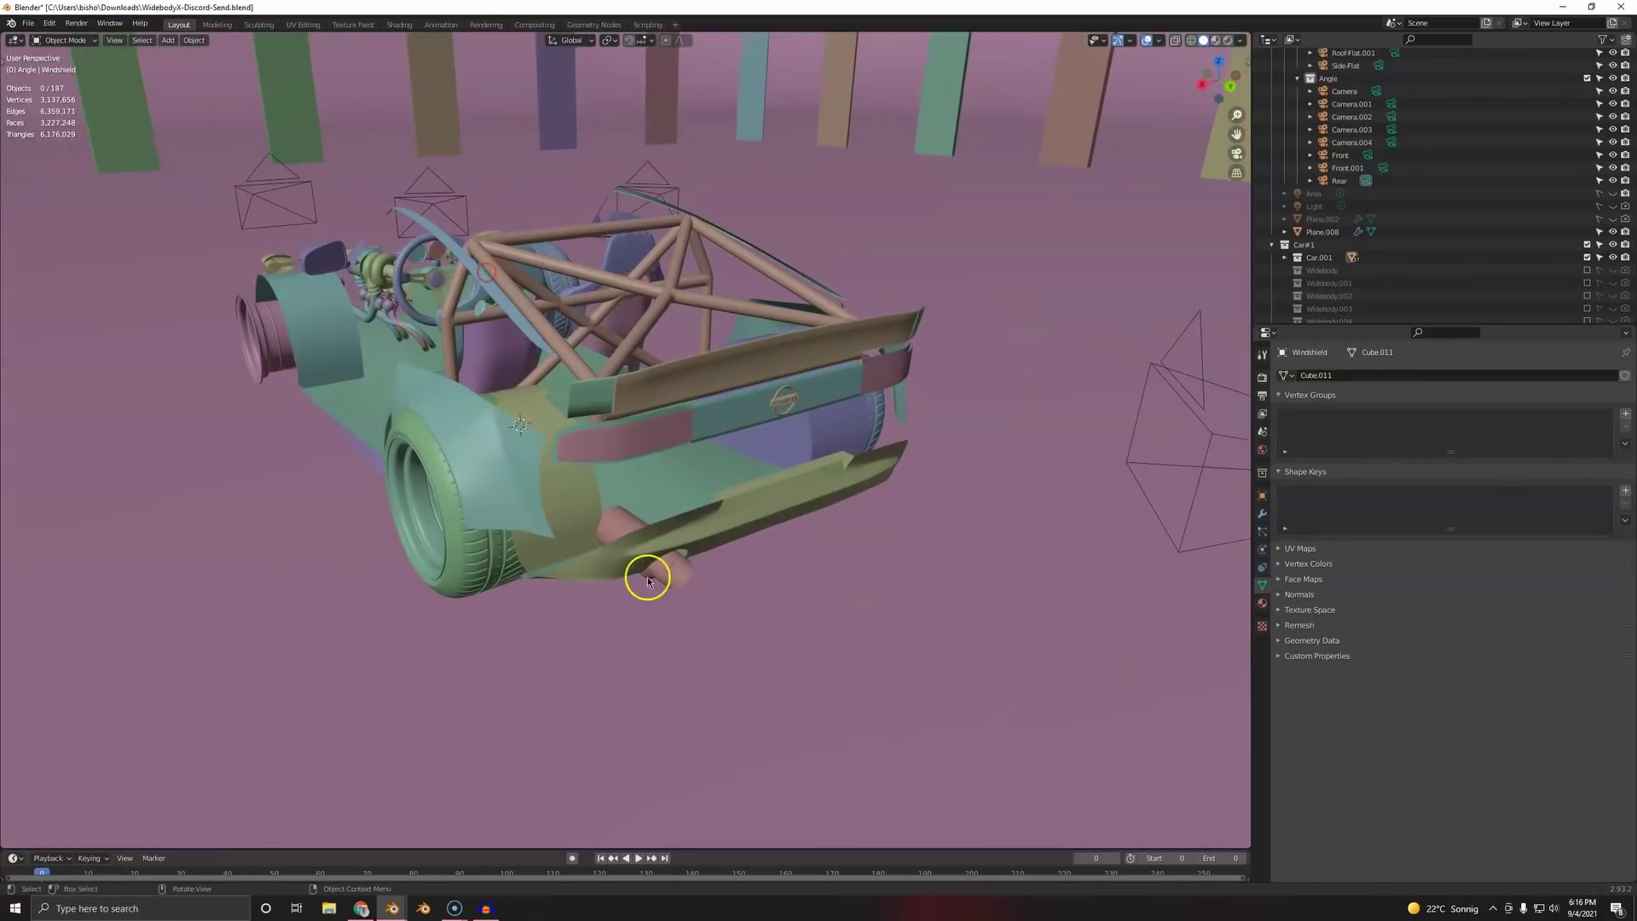
{"action": "left_click_drag", "start_coordinate": [645, 549], "coordinate": [692, 581]}
{"action": "scroll", "coordinate": [878, 442], "scroll_direction": "down", "scroll_amount": 5}
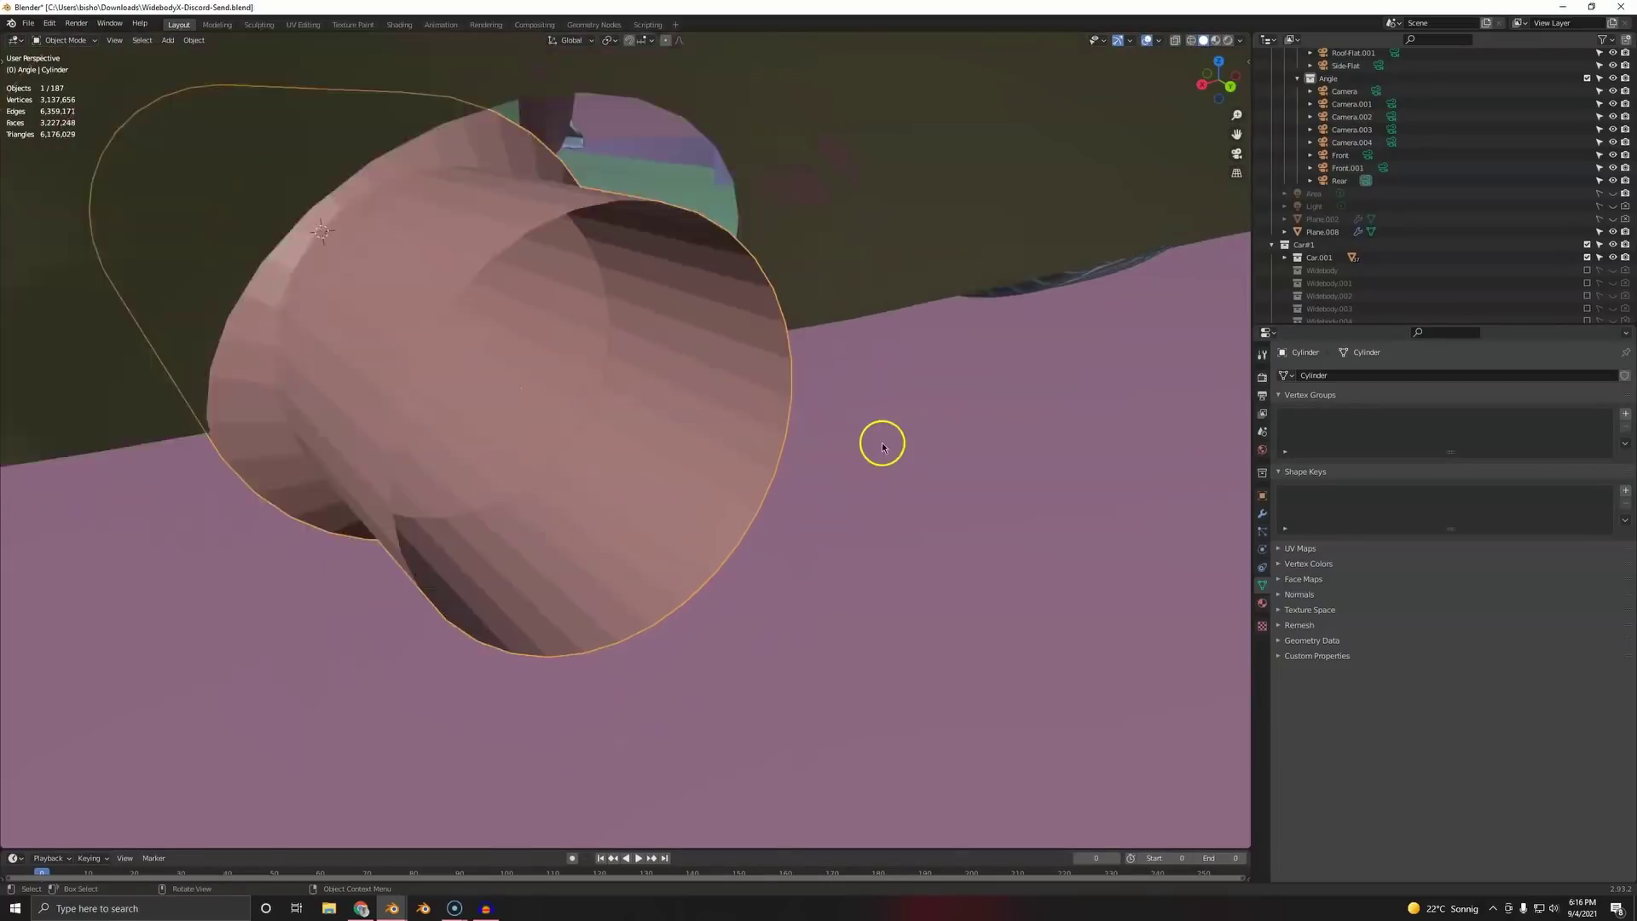
{"action": "left_click", "coordinate": [869, 294]}
{"action": "key", "text": "h"}
{"action": "middle_click_drag", "start_coordinate": [698, 436], "coordinate": [446, 355]}
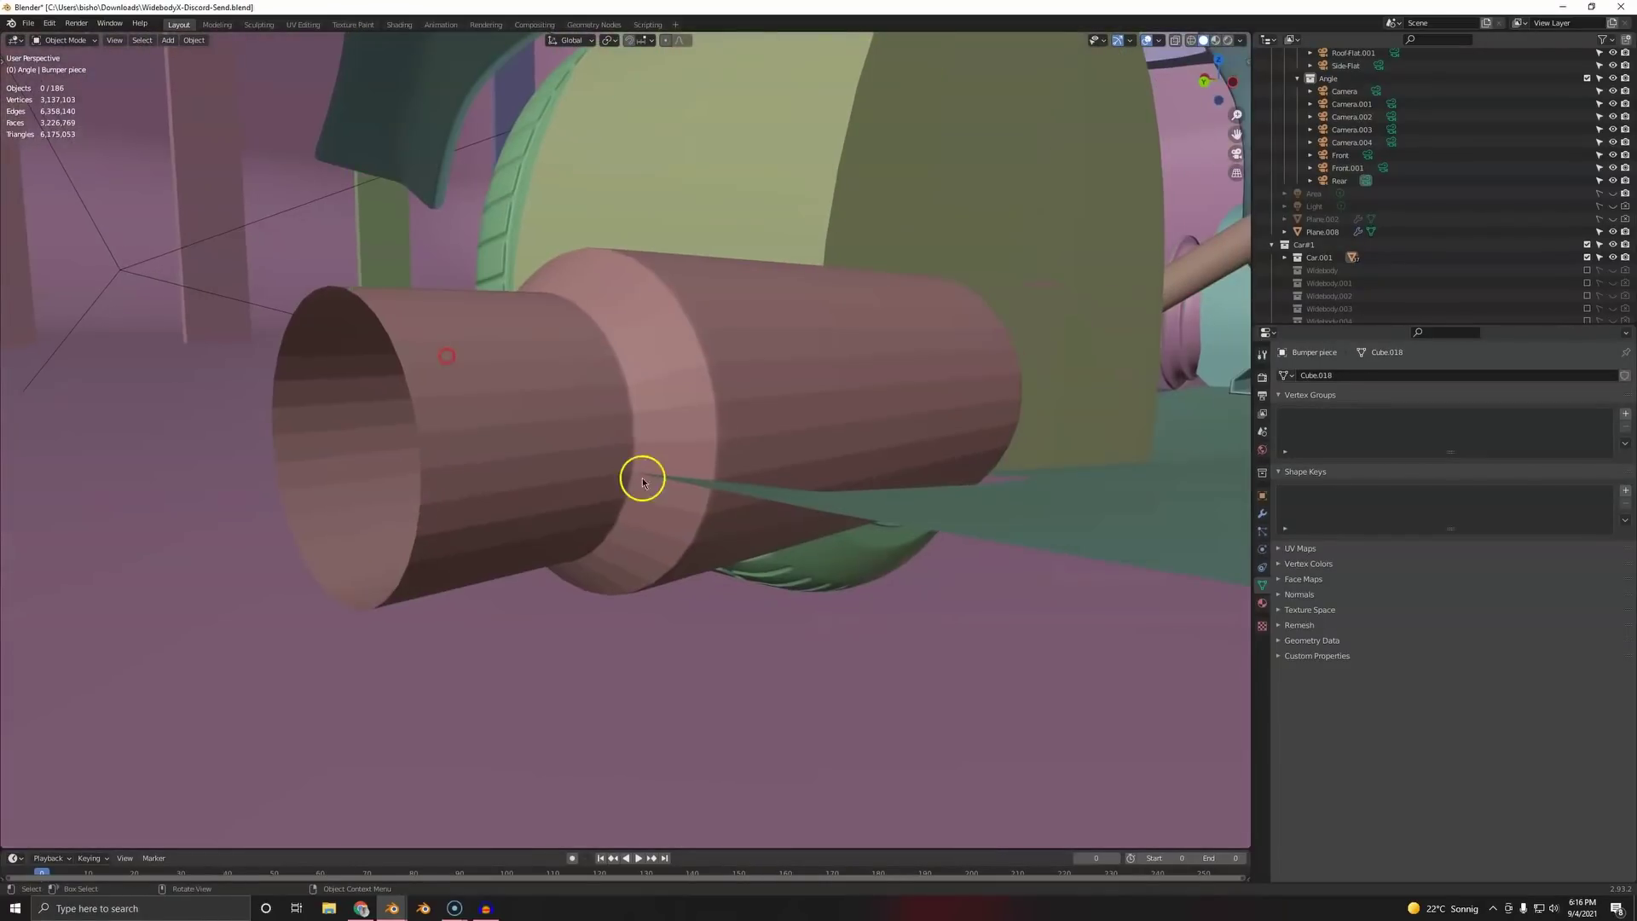
- Examine the mesh density of the exhaust cylinder in Edit Mode, returning to Object Mode
{"action": "scroll", "coordinate": [631, 479], "scroll_direction": "down", "scroll_amount": 3}
{"action": "left_click", "coordinate": [618, 480]}
{"action": "scroll", "coordinate": [635, 487], "scroll_direction": "up", "scroll_amount": 4}
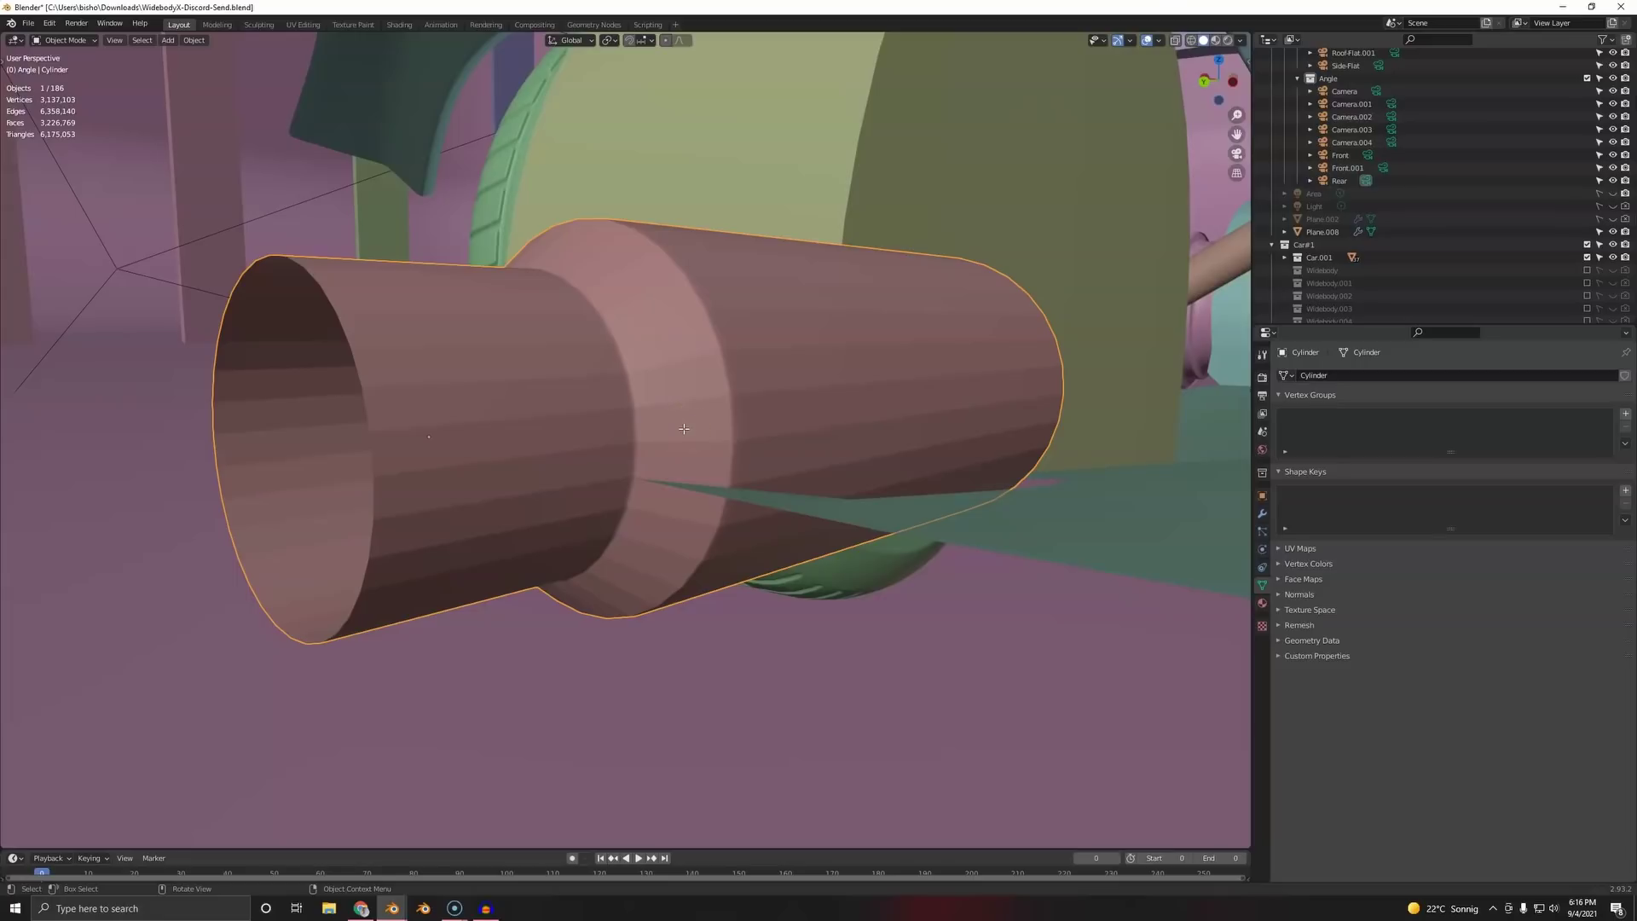
{"action": "key", "text": "Tab"}
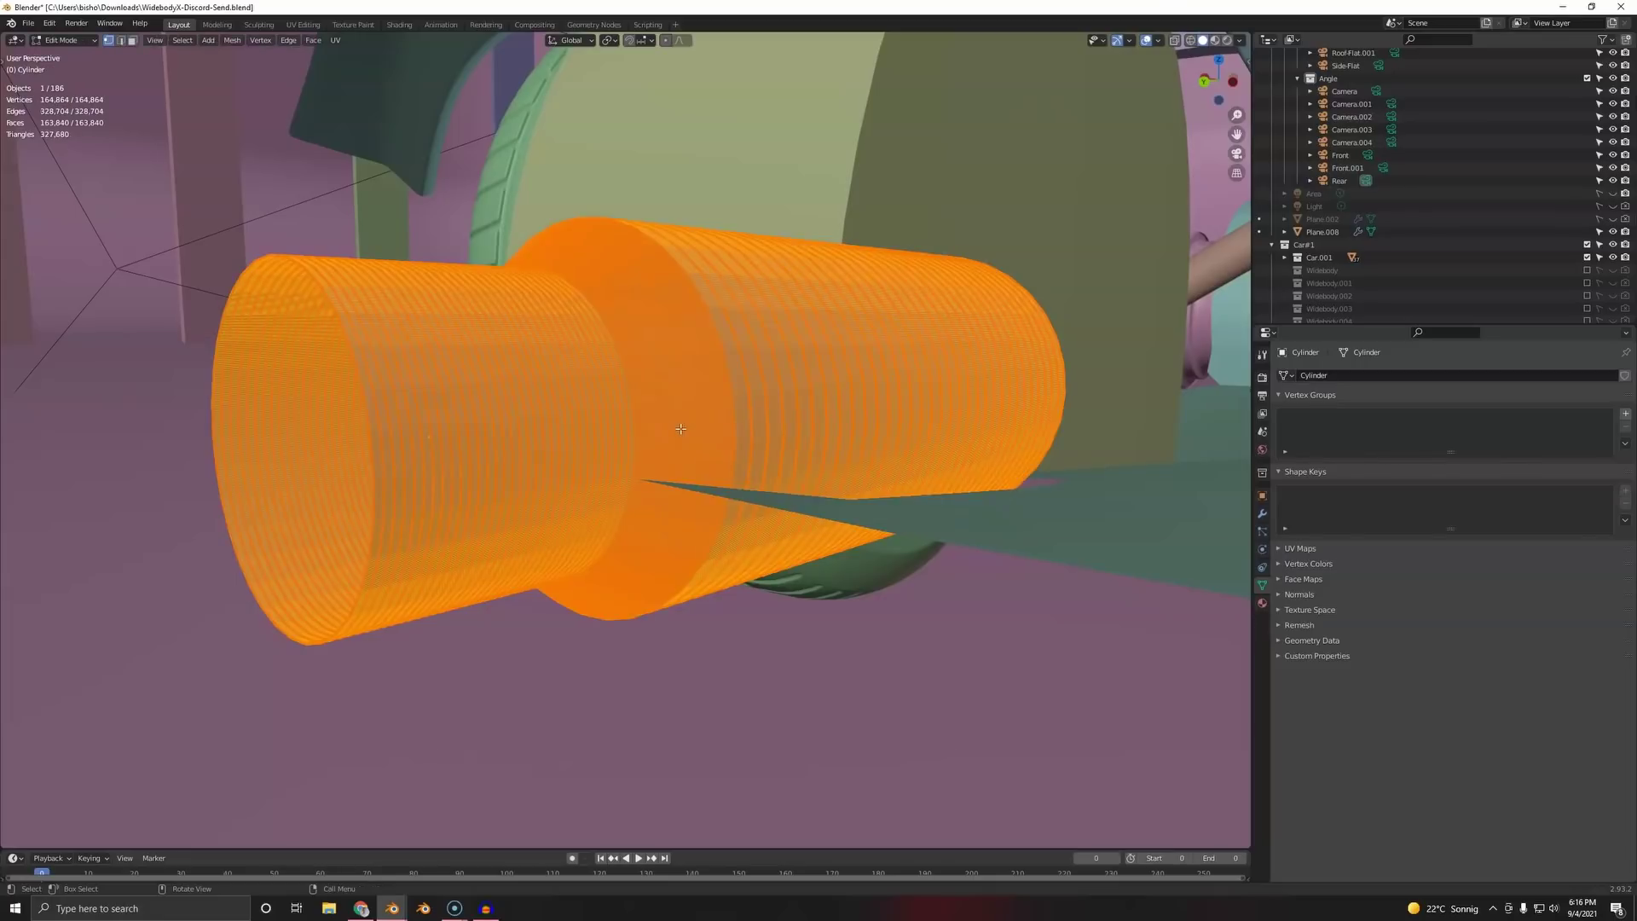
{"action": "scroll", "coordinate": [663, 412], "scroll_direction": "up", "scroll_amount": 7}
{"action": "scroll", "coordinate": [632, 478], "scroll_direction": "down", "scroll_amount": 2}
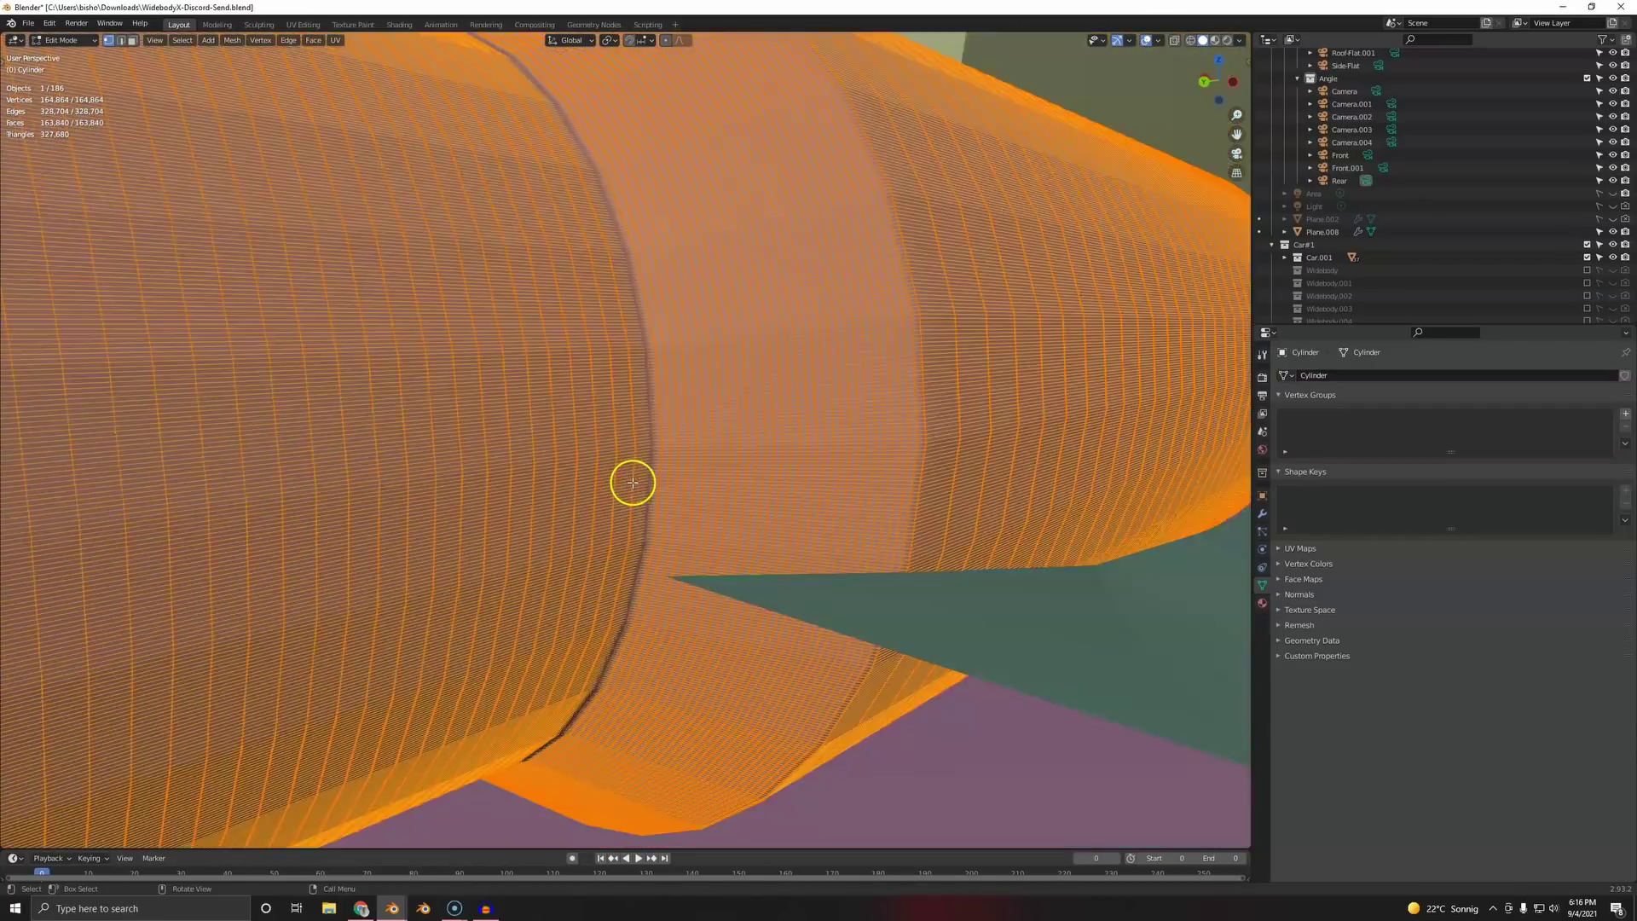
{"action": "scroll", "coordinate": [632, 492], "scroll_direction": "up", "scroll_amount": 1}
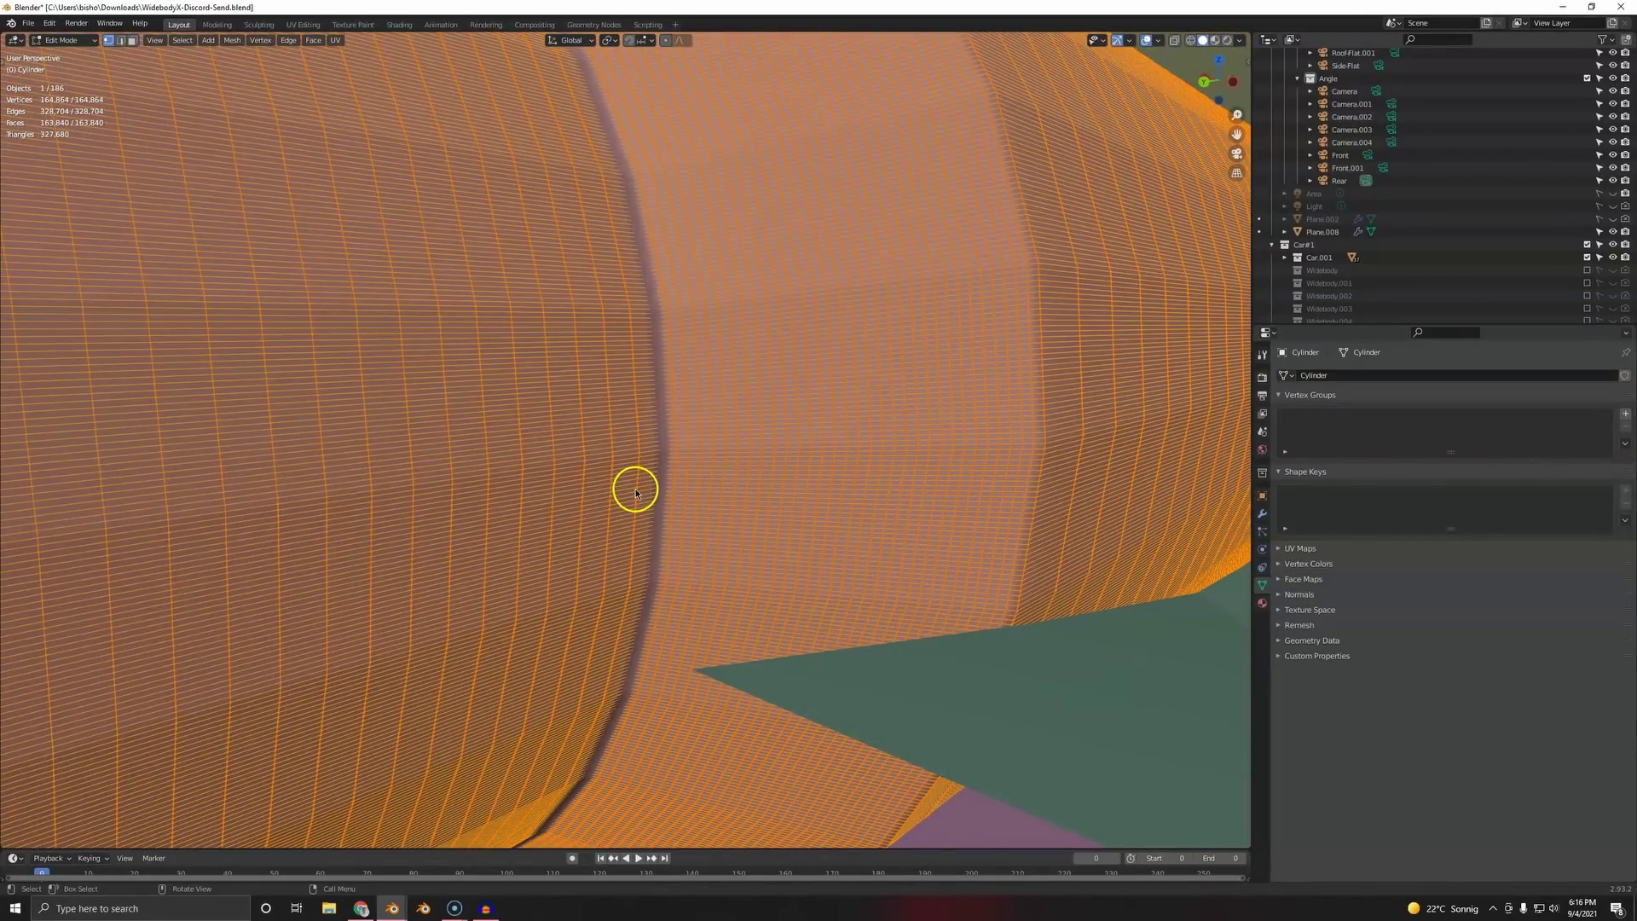
{"action": "key", "text": "Tab"}
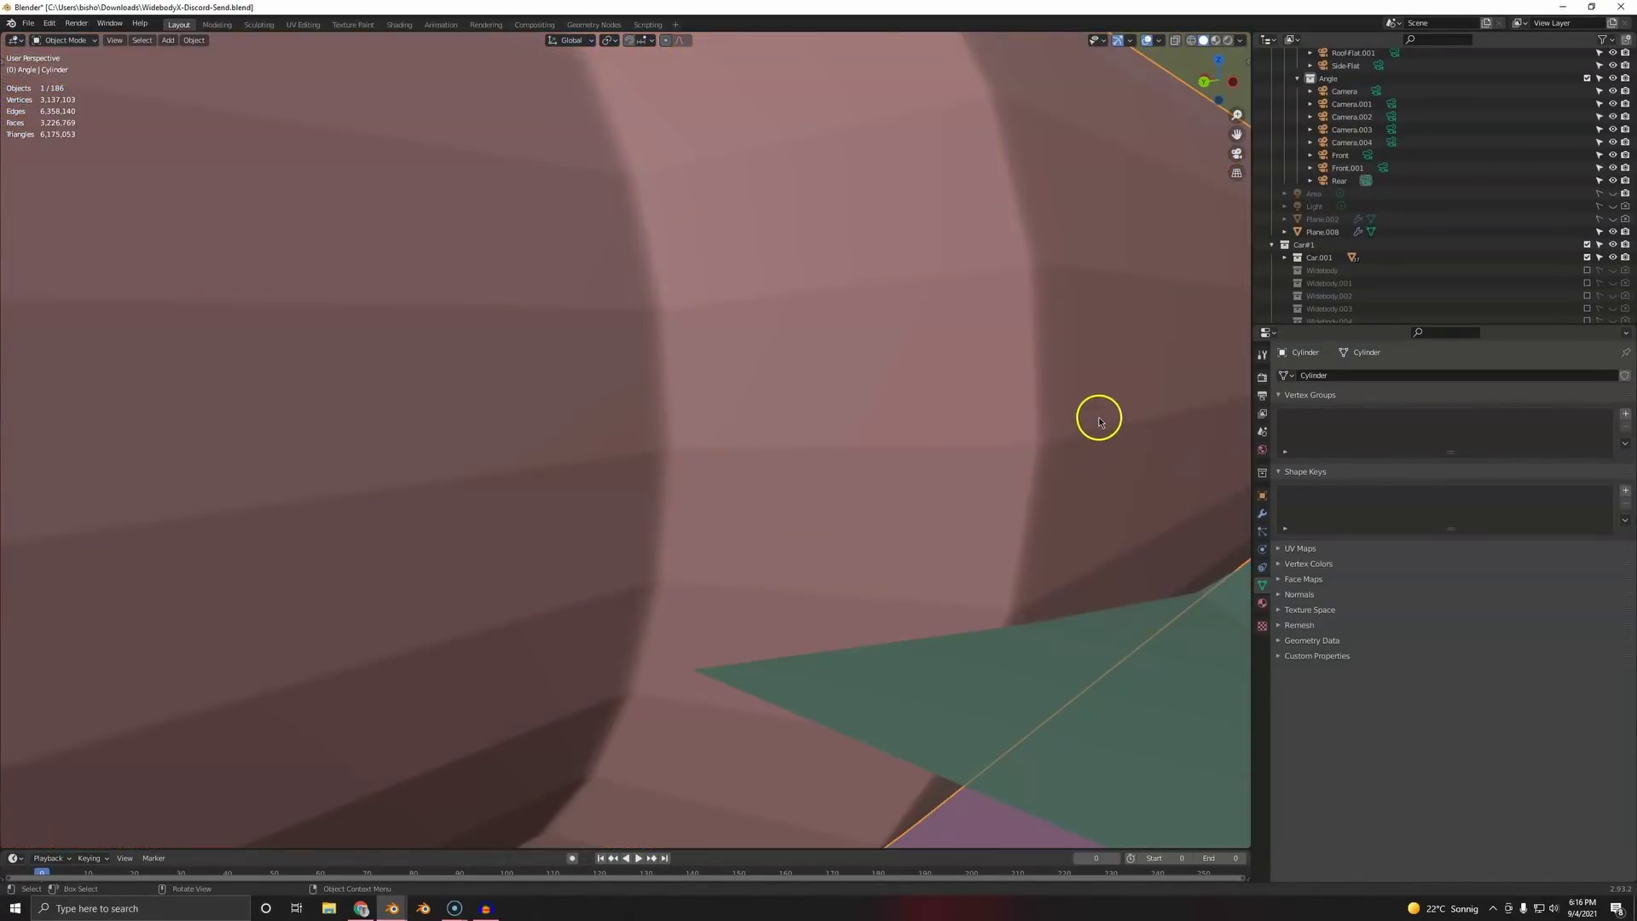
{"action": "key", "text": "KP_Decimal"}
- Replace the exhaust cylinder's Subdivision modifier with a Decimate modifier set to Un-Subdivide with 8 iterations
{"action": "left_click", "coordinate": [1262, 514]}
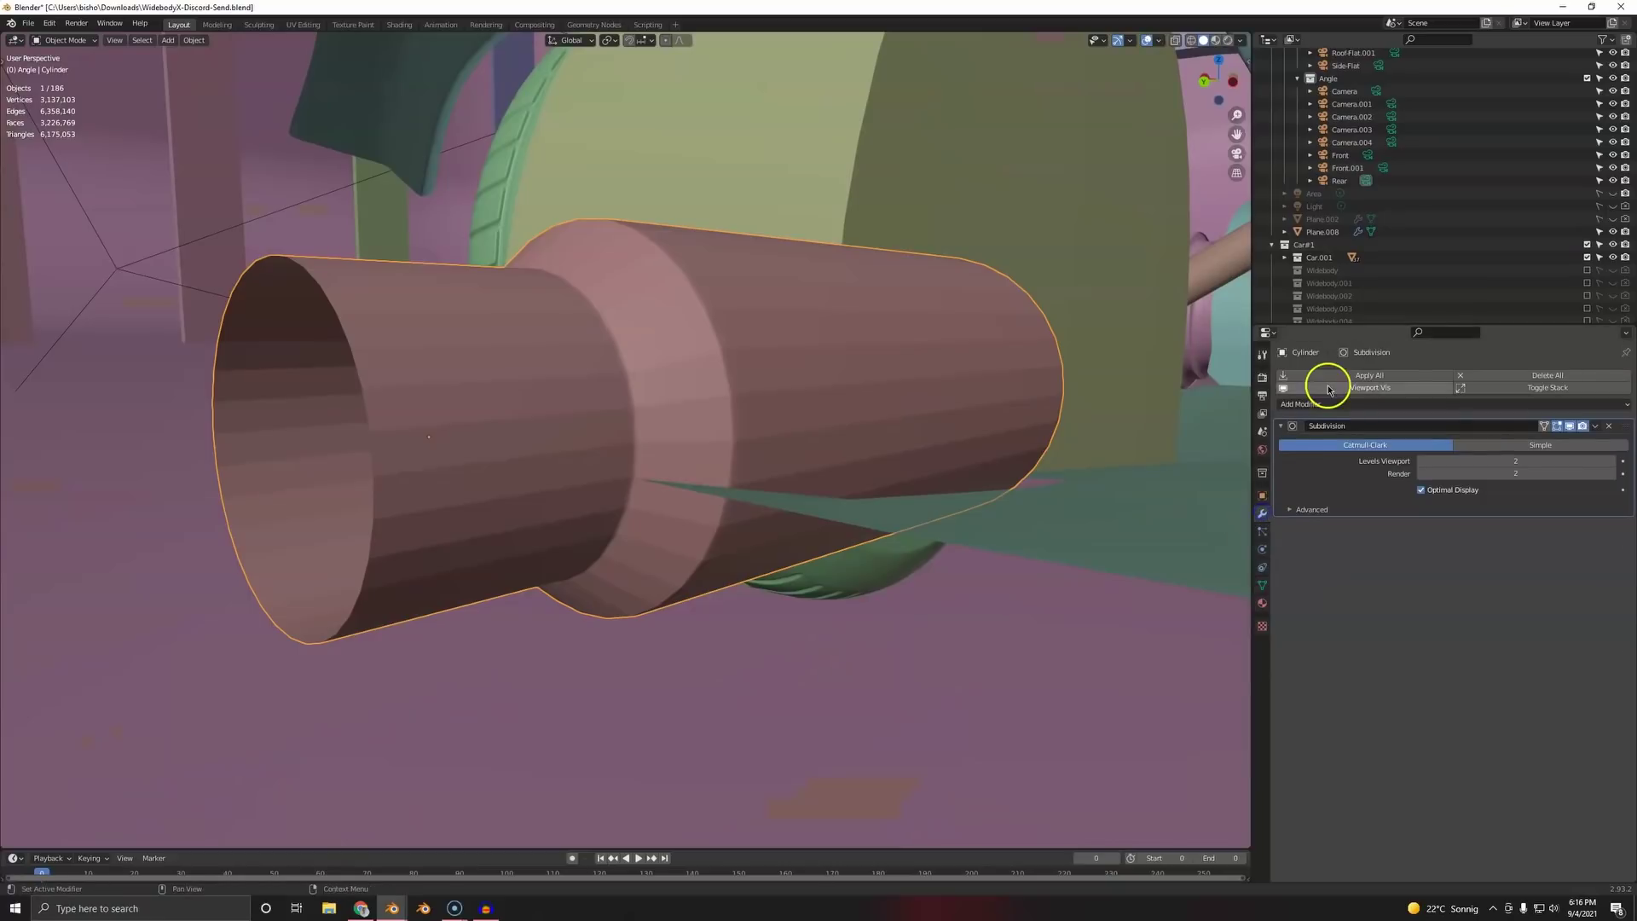
{"action": "left_click", "coordinate": [1608, 425]}
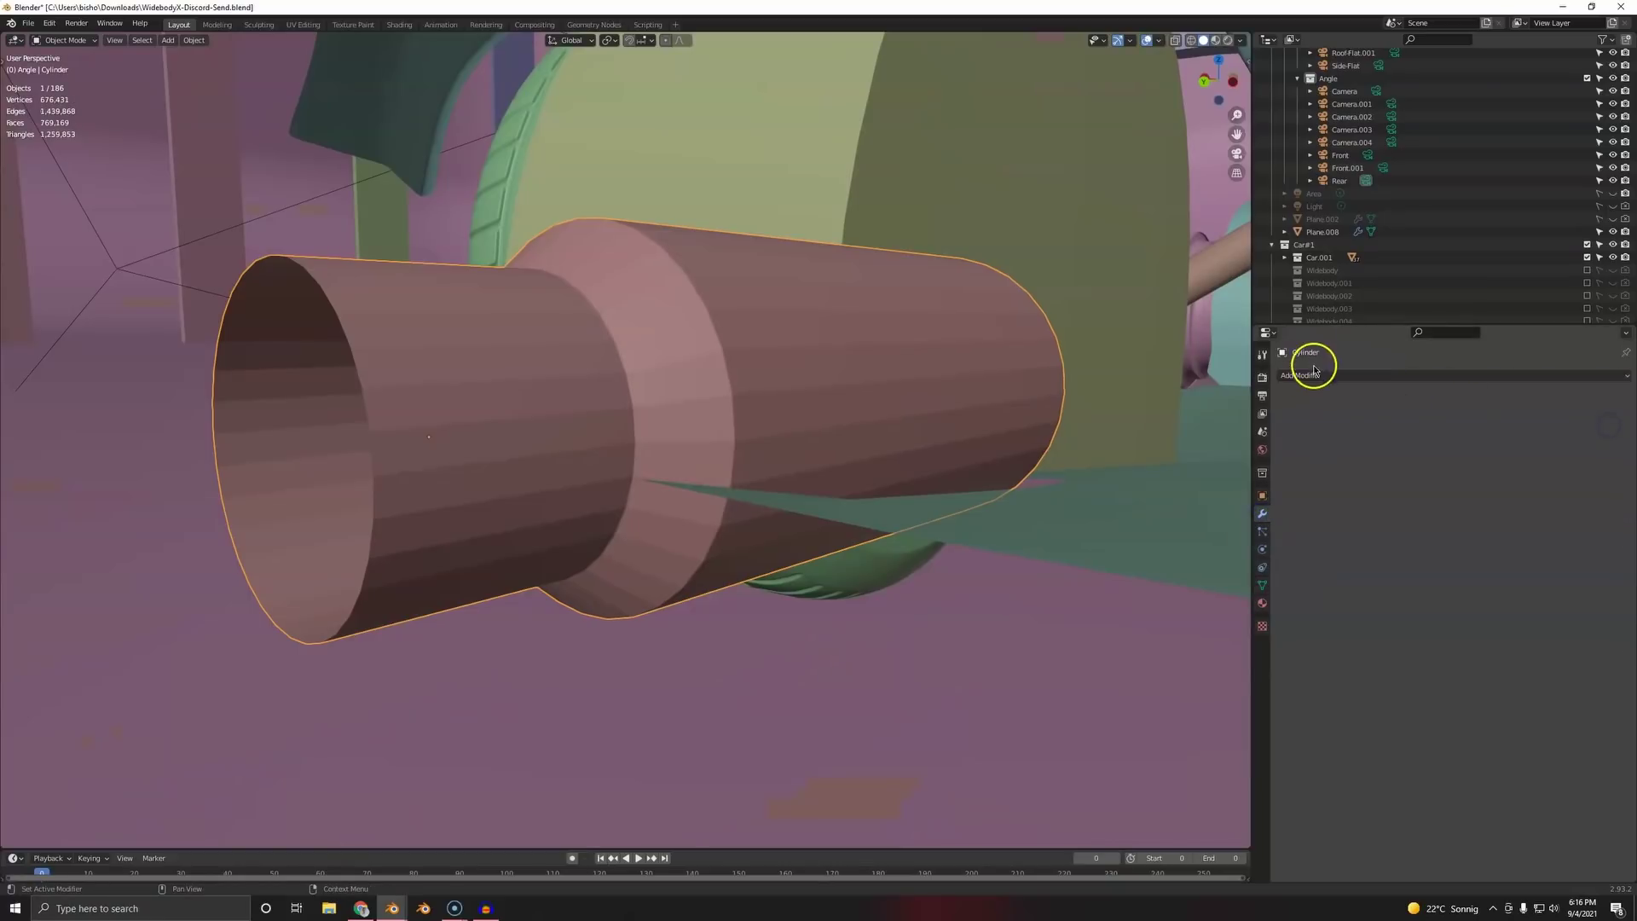
{"action": "left_click", "coordinate": [1314, 375]}
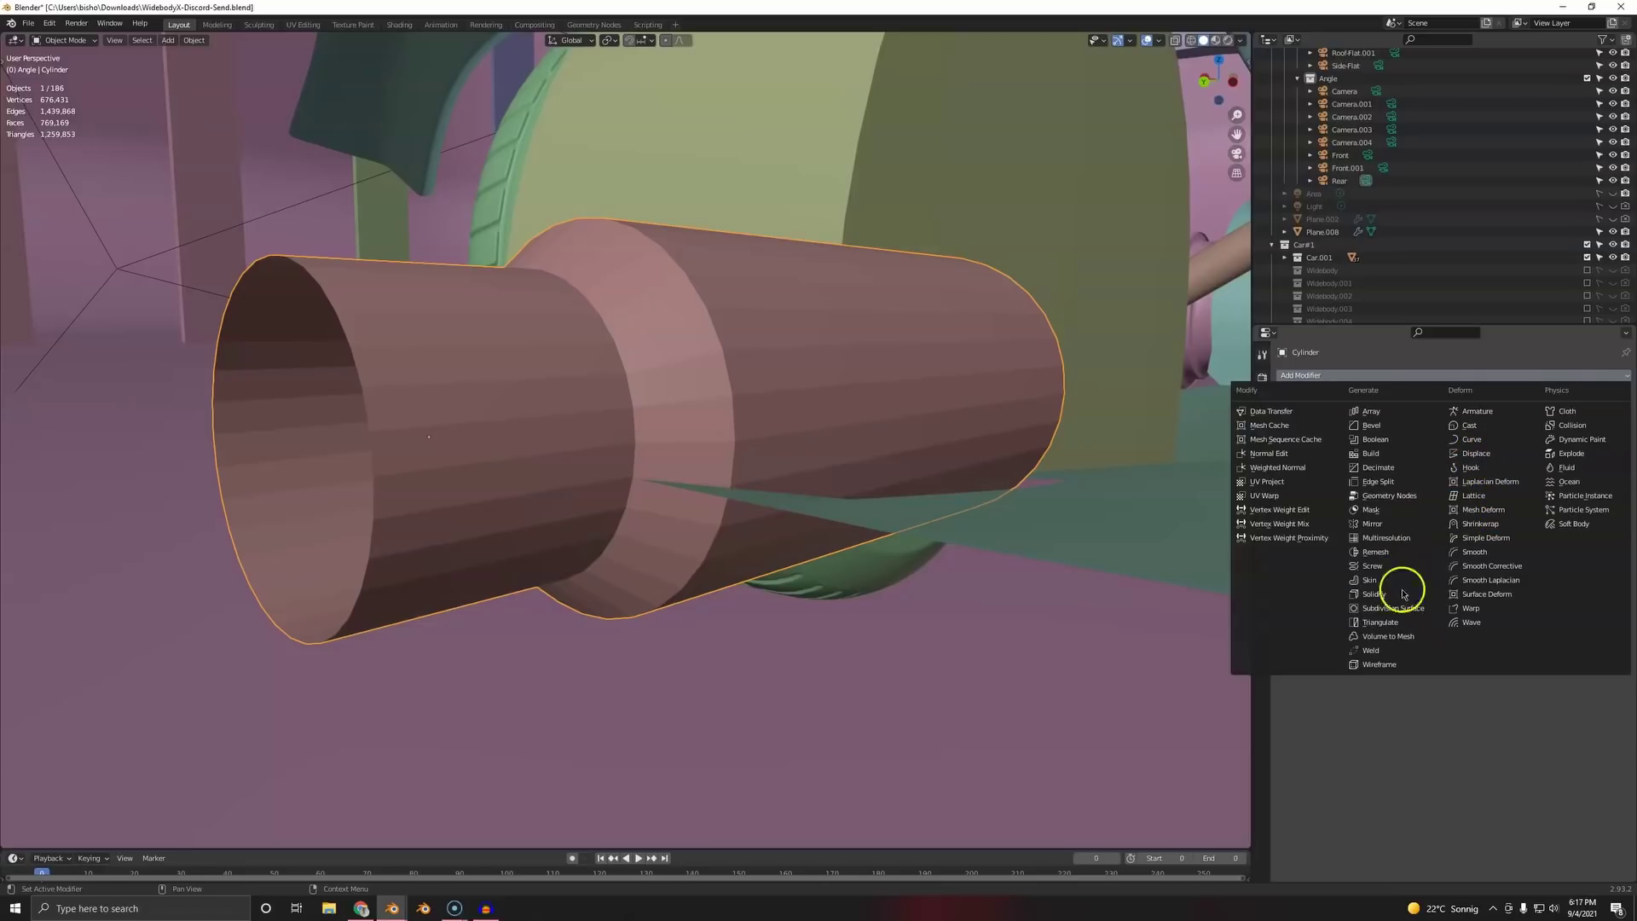
{"action": "left_click", "coordinate": [1398, 469]}
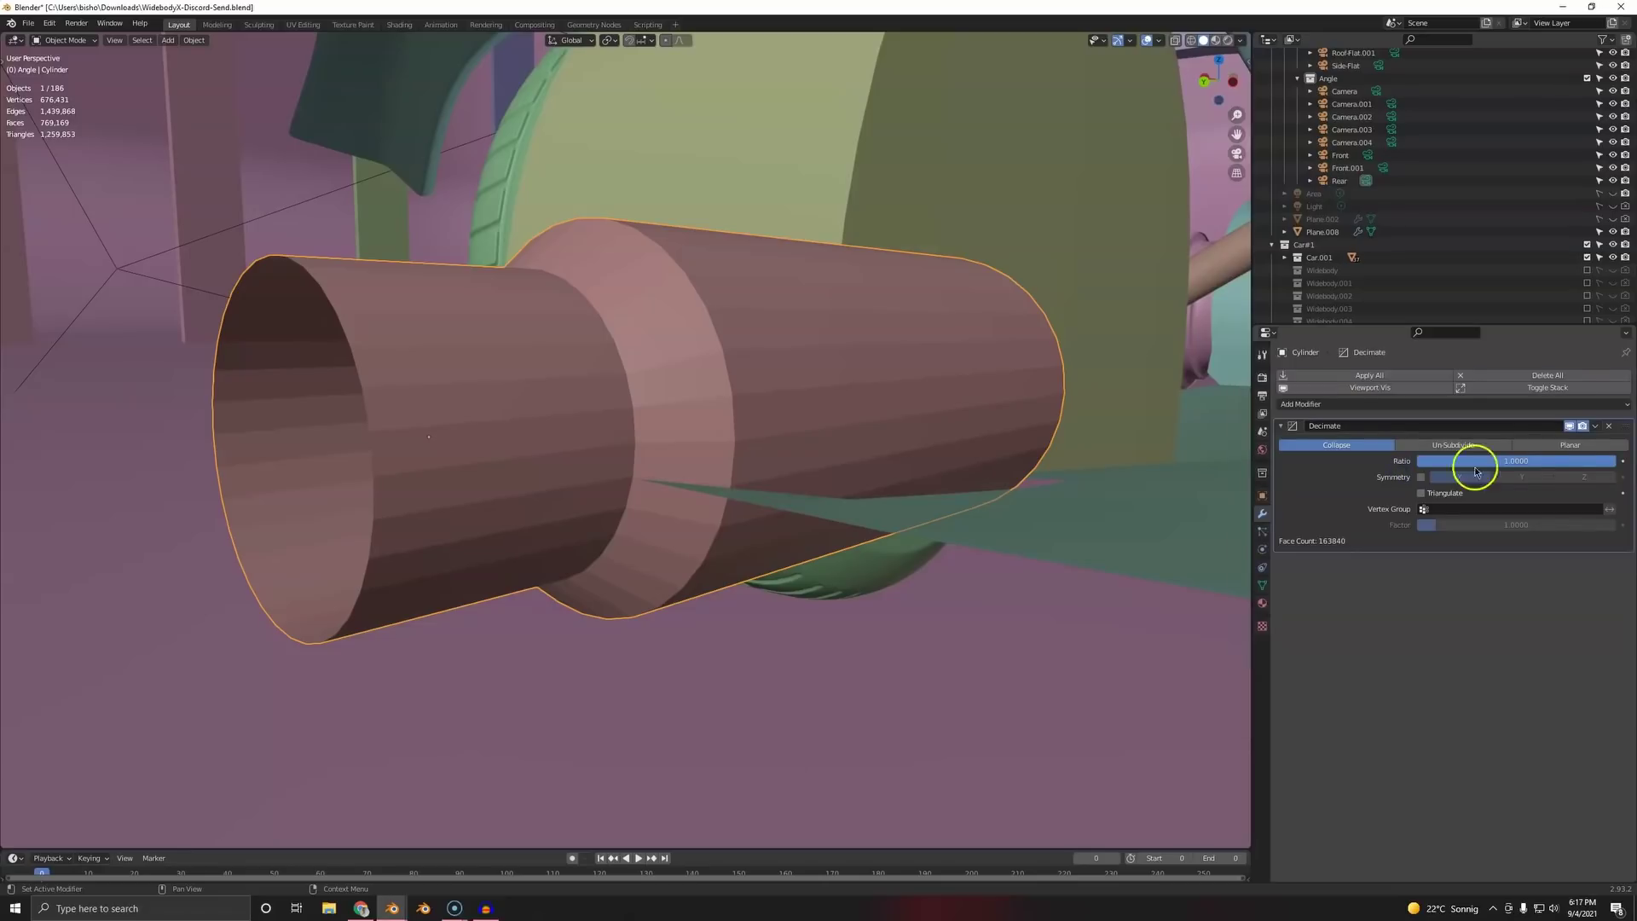
{"action": "left_click", "coordinate": [1455, 444]}
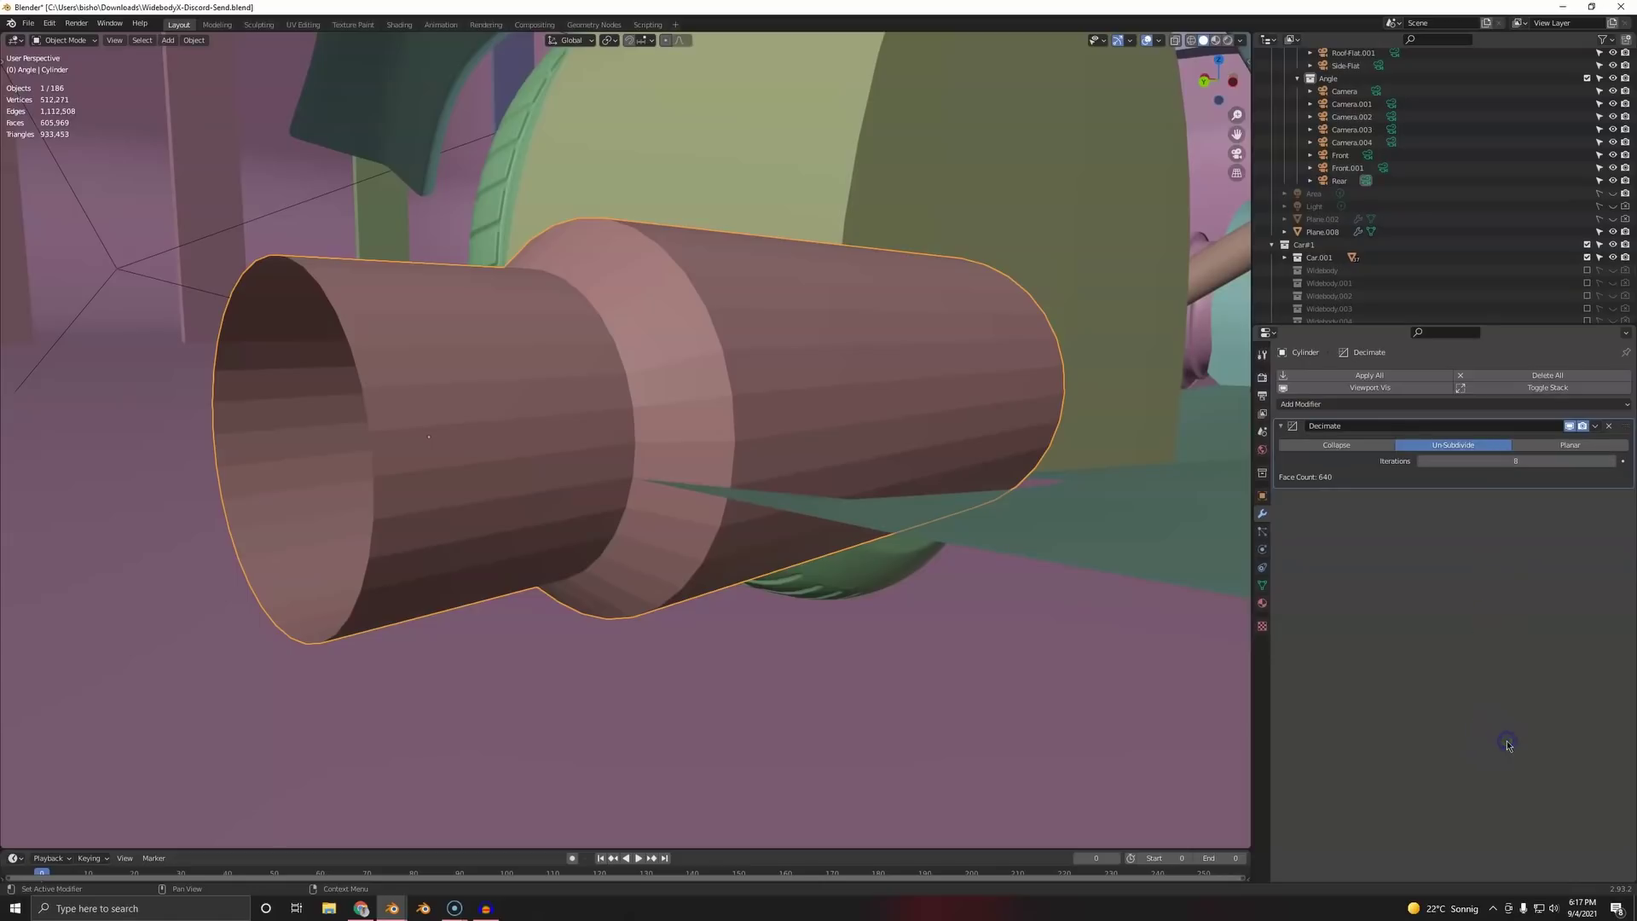
- Turn on the viewport wireframe overlay and apply the exhaust cylinder's Decimate modifier
{"action": "left_click", "coordinate": [1159, 42]}
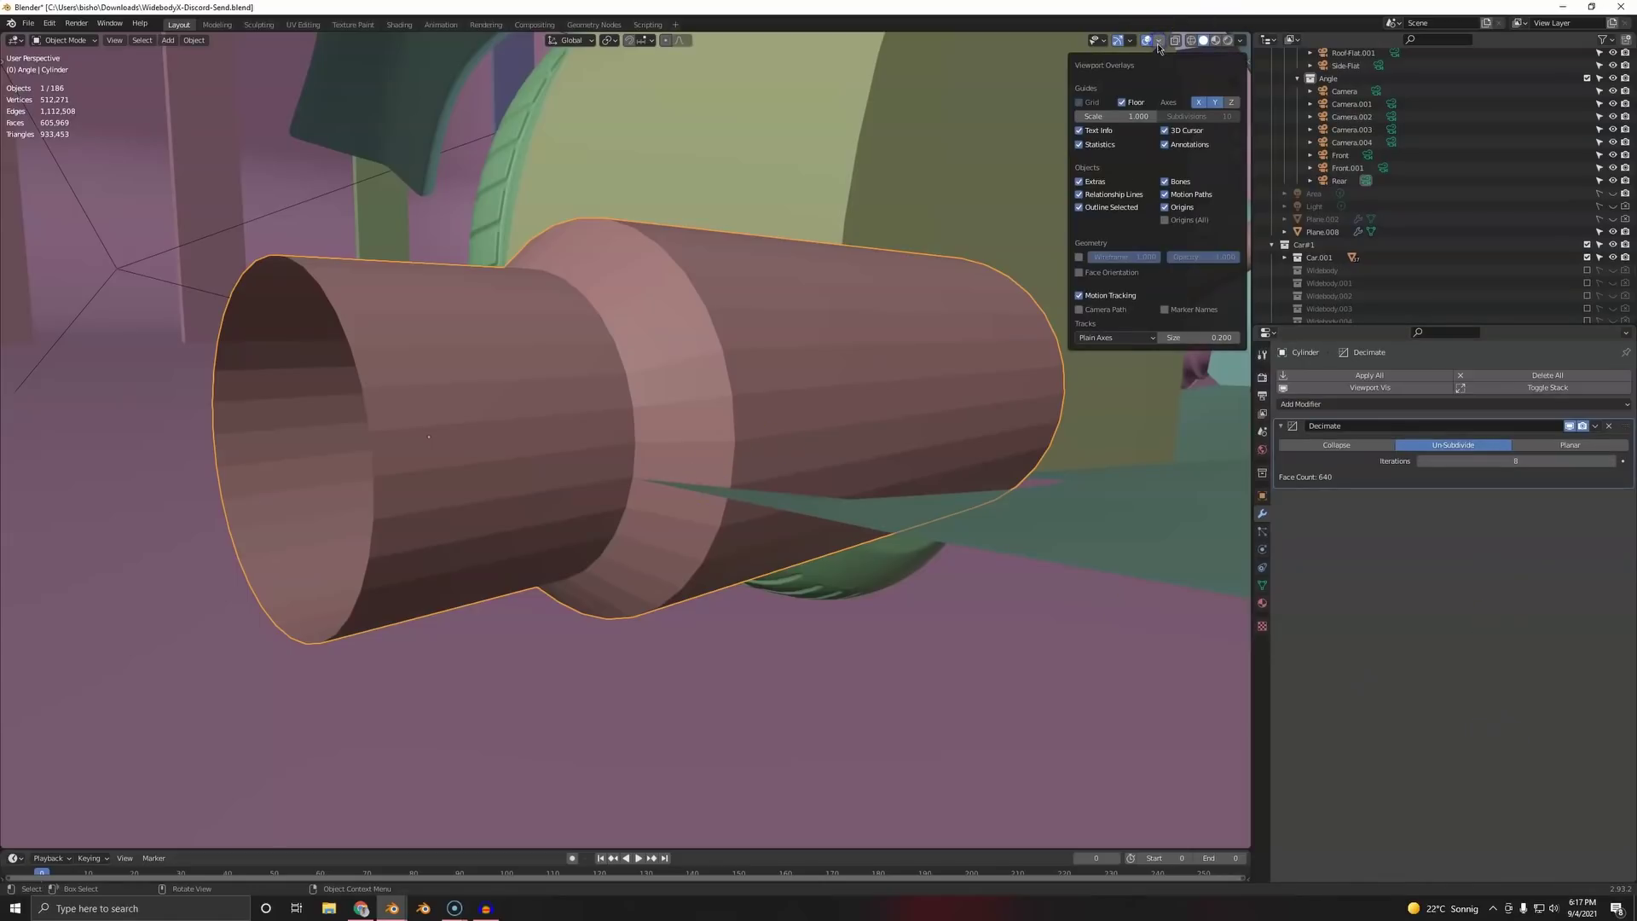
{"action": "left_click", "coordinate": [1080, 258]}
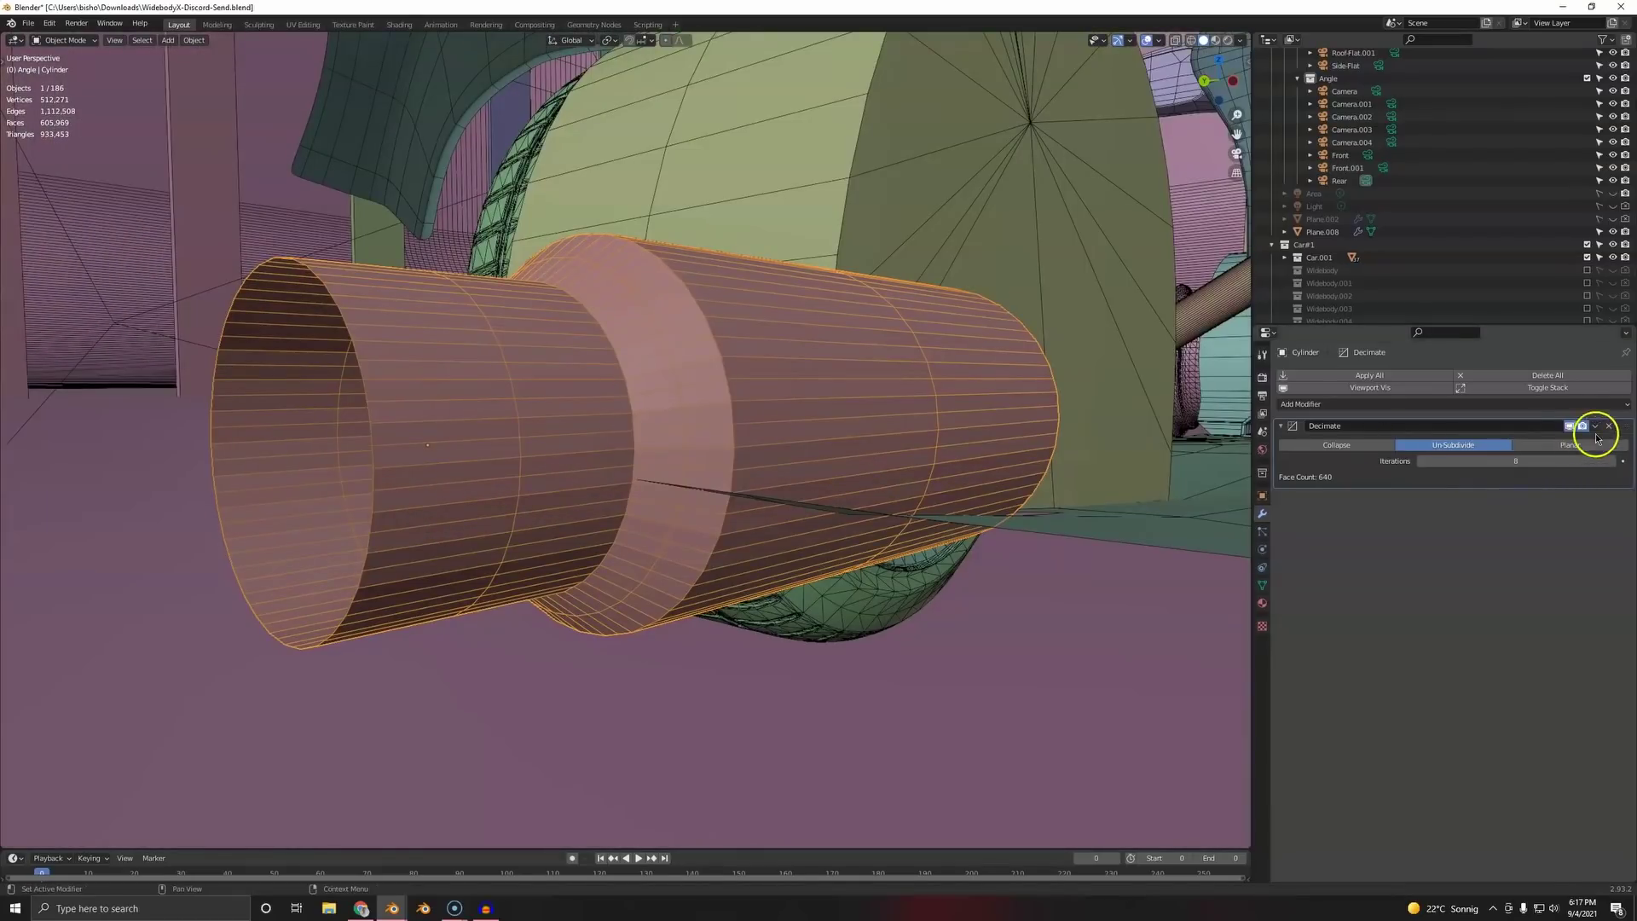
{"action": "left_click", "coordinate": [1595, 427]}
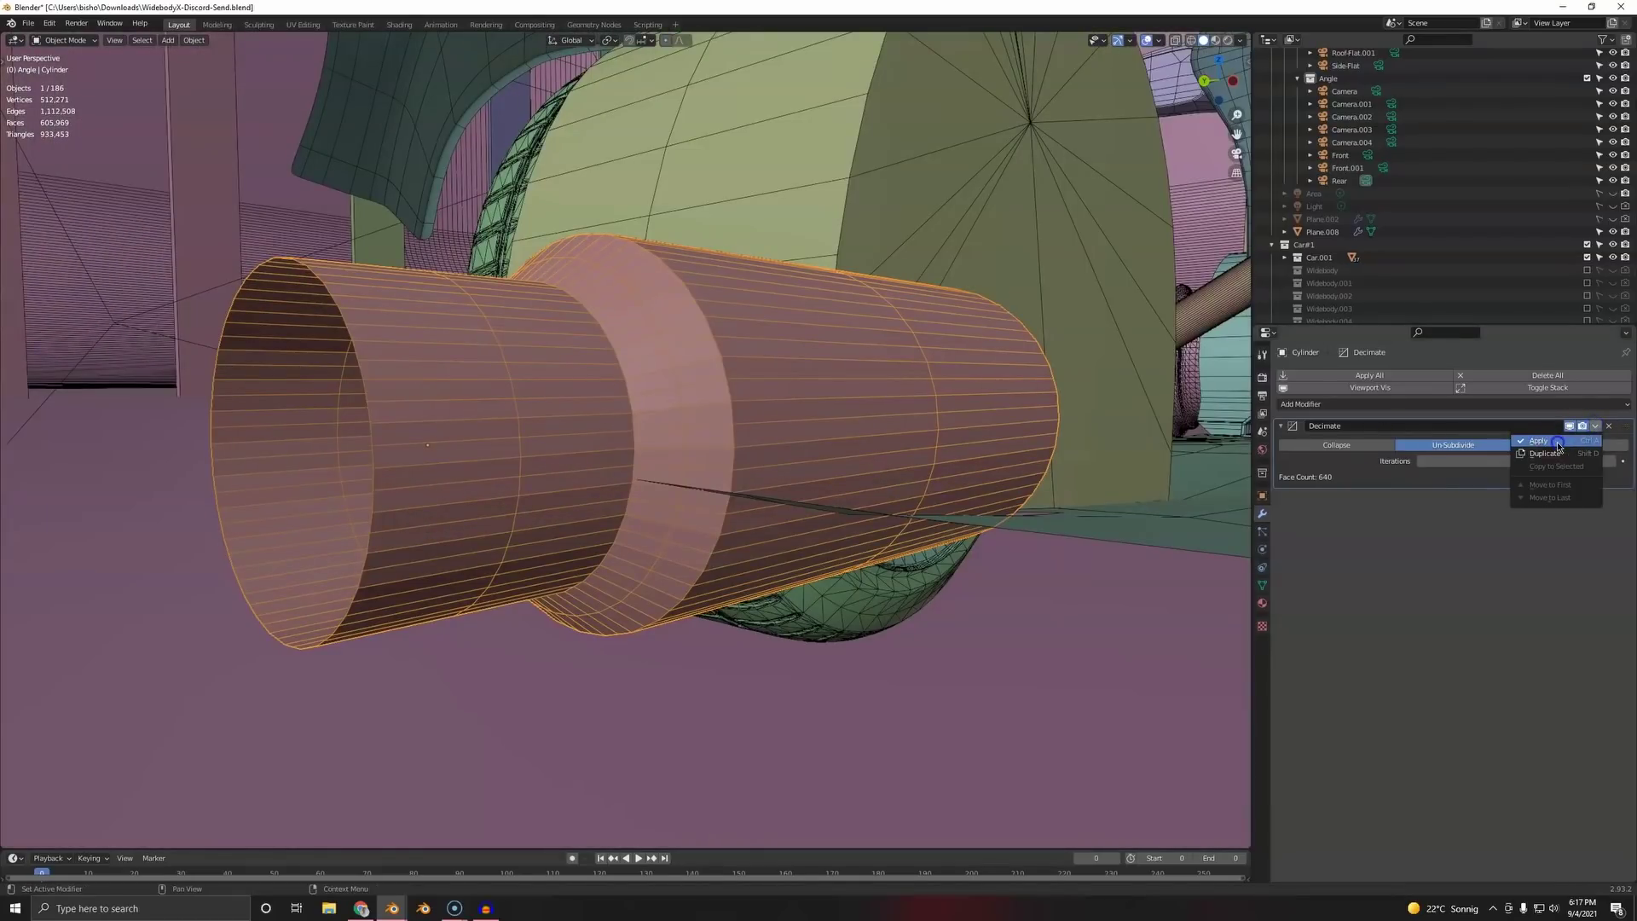
{"action": "key", "text": "ctrl+a"}
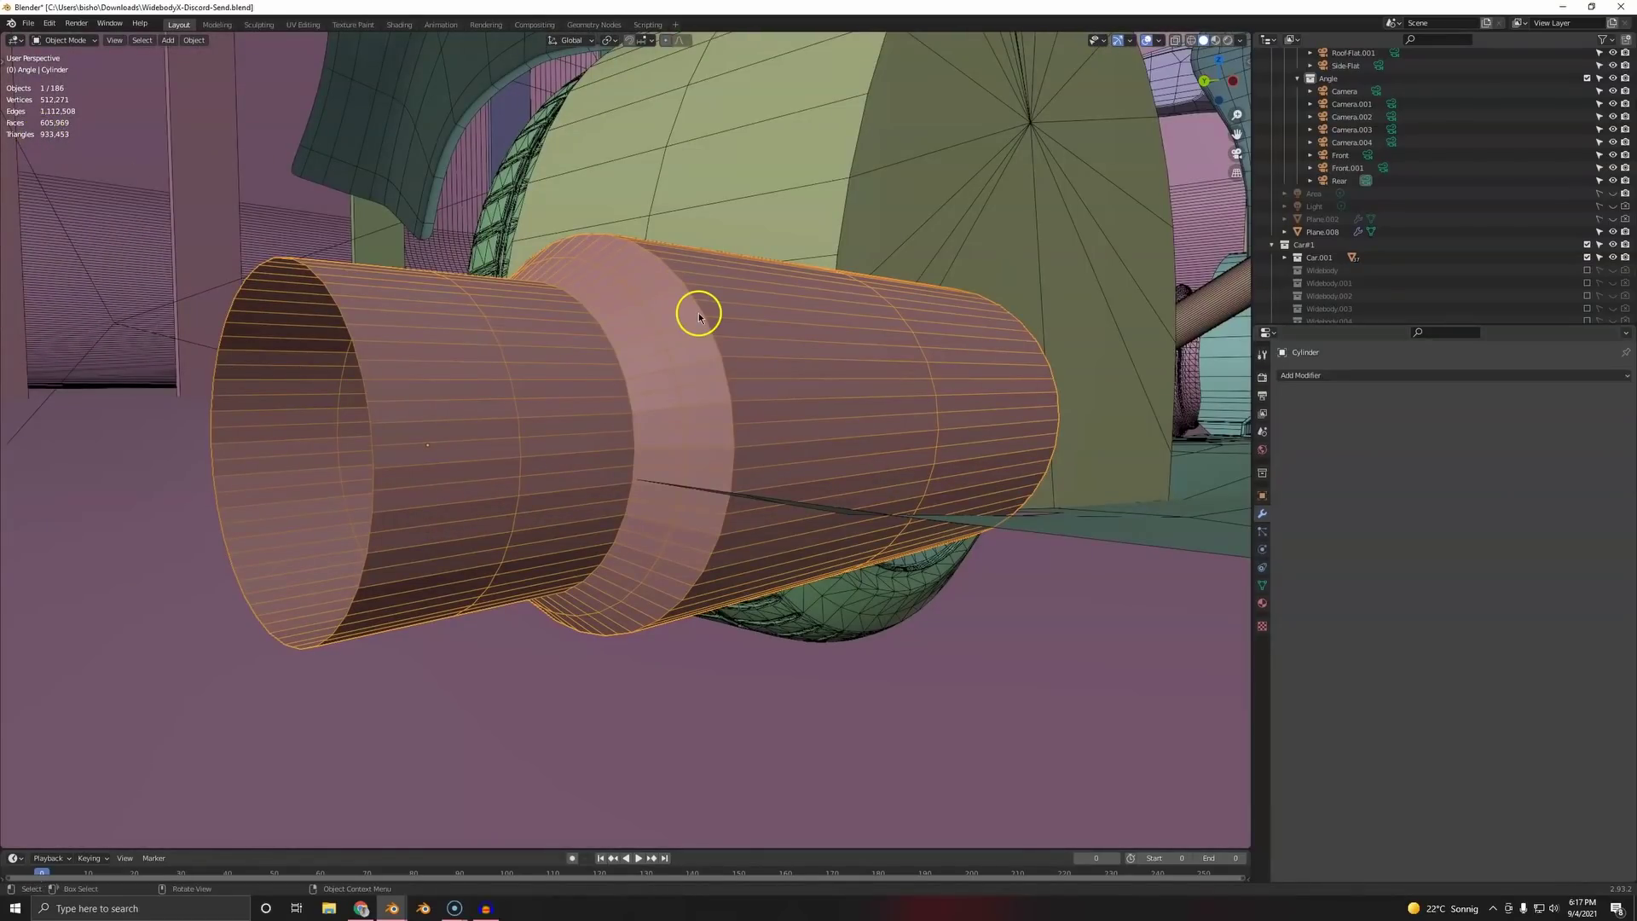
- Reveal all hidden objects, pull the cylinder out of the rear exhaust tip and delete it
{"action": "key", "text": "alt+h"}
{"action": "scroll", "coordinate": [694, 320], "scroll_direction": "down", "scroll_amount": 3}
{"action": "middle_click_drag", "start_coordinate": [599, 351], "coordinate": [592, 500]}
{"action": "left_click", "coordinate": [568, 498]}
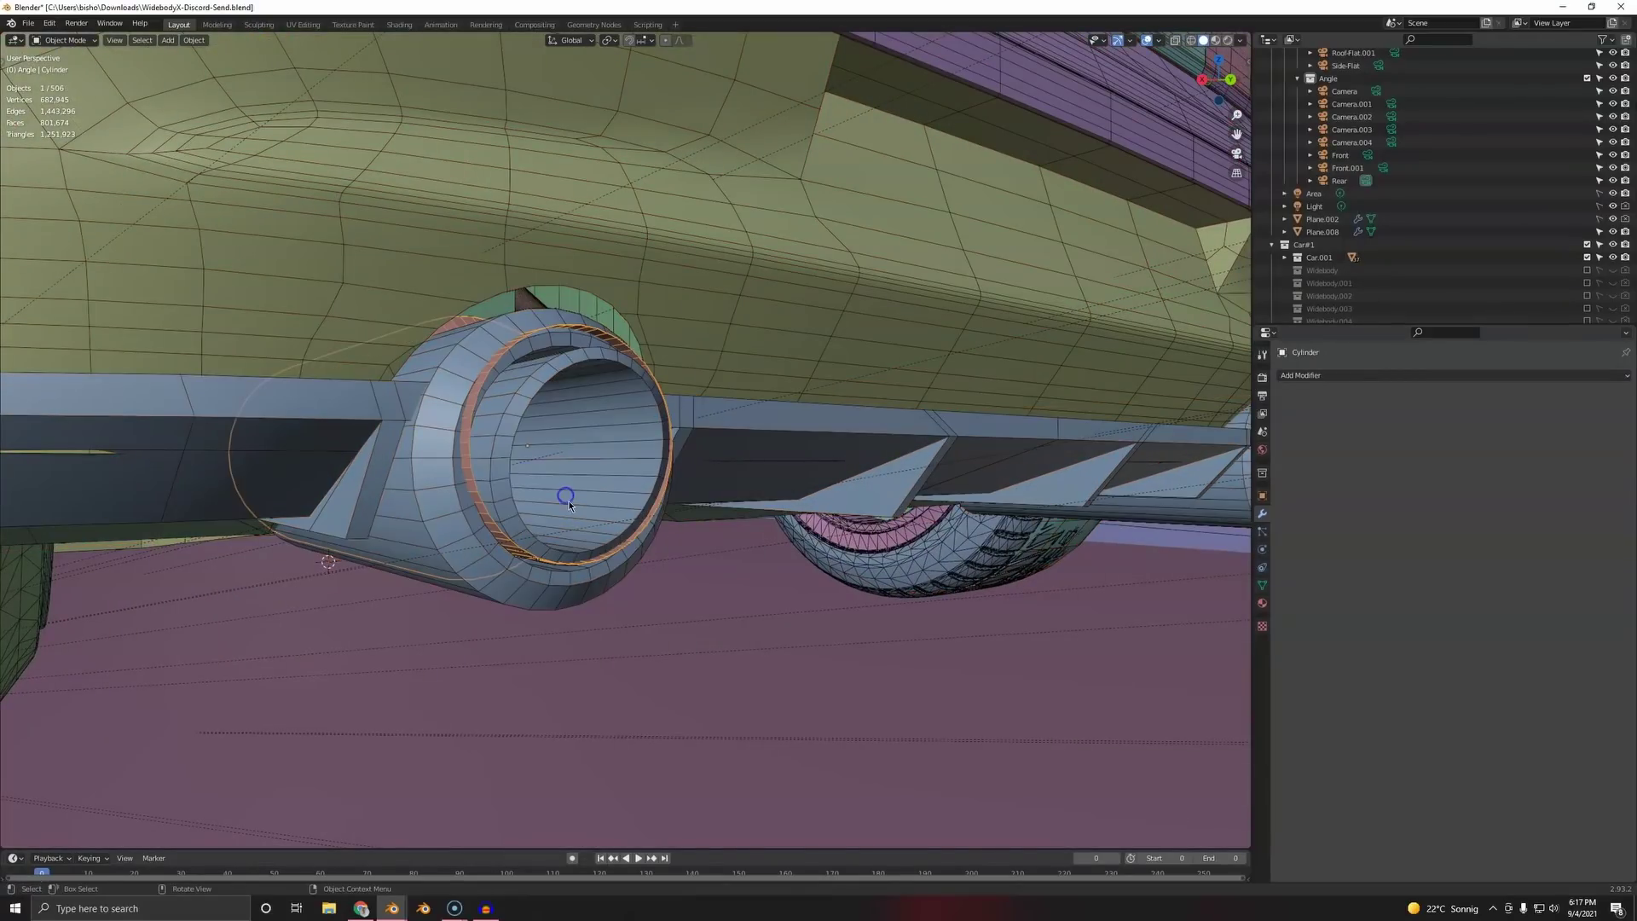
{"action": "left_click", "coordinate": [490, 409]}
{"action": "left_click_drag", "start_coordinate": [471, 417], "coordinate": [1088, 685]}
{"action": "middle_click_drag", "start_coordinate": [997, 546], "coordinate": [939, 467]}
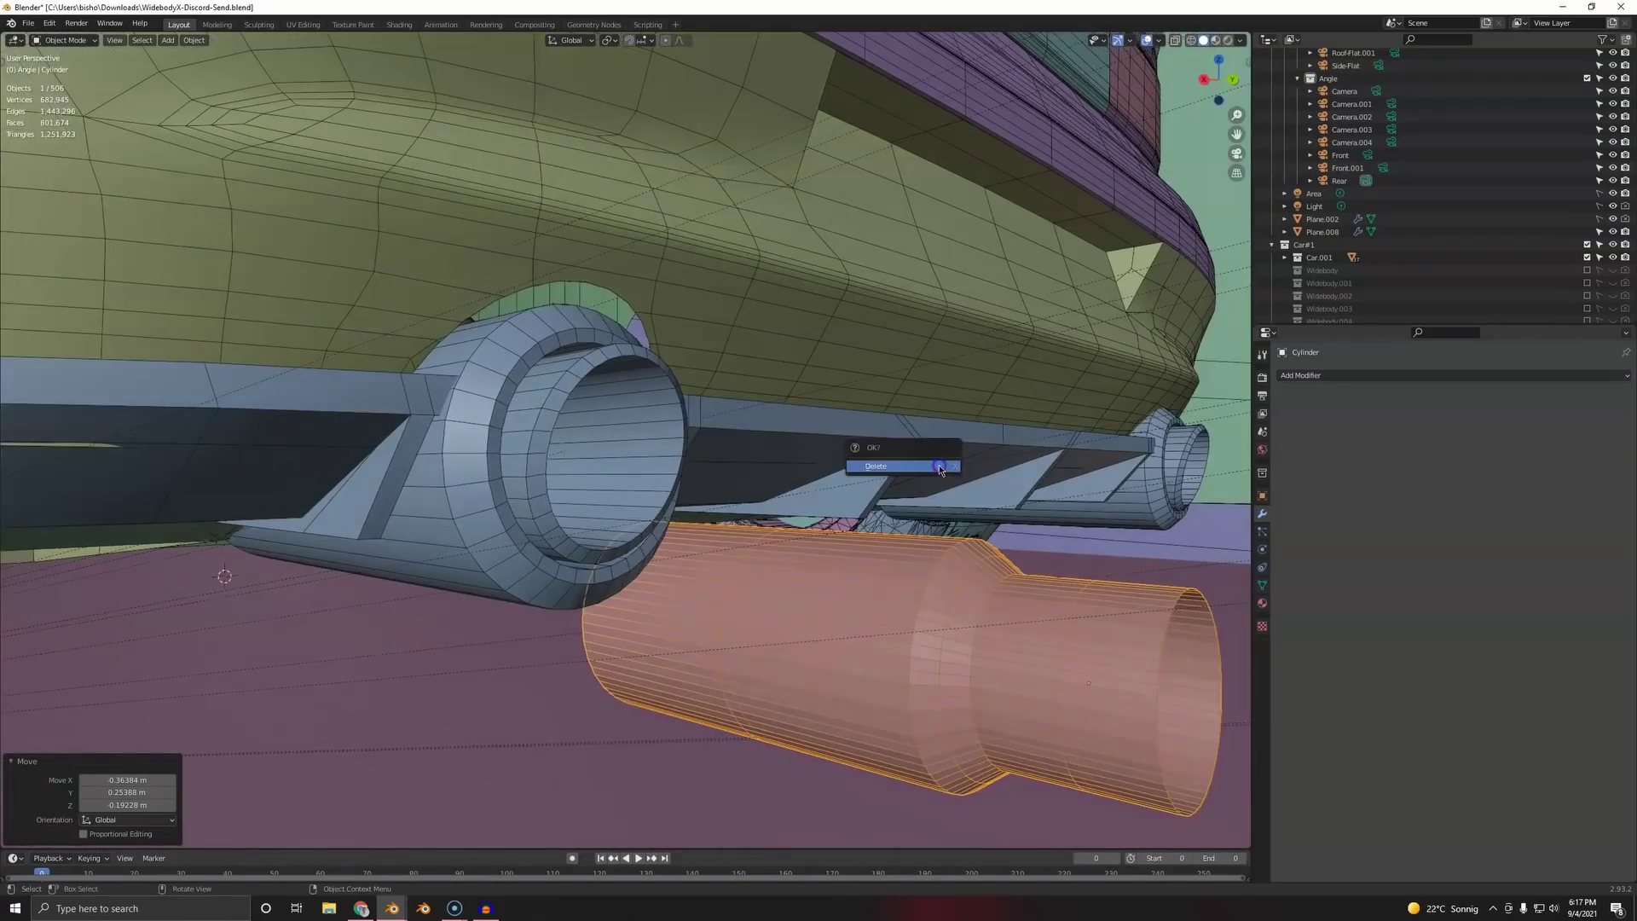
{"action": "left_click", "coordinate": [938, 466]}
- Pull the part behind the spokes out of one rear wheel and delete it
{"action": "scroll", "coordinate": [536, 599], "scroll_direction": "down", "scroll_amount": 6}
{"action": "middle_click_drag", "start_coordinate": [536, 599], "coordinate": [590, 562]}
{"action": "scroll", "coordinate": [705, 552], "scroll_direction": "down", "scroll_amount": 5}
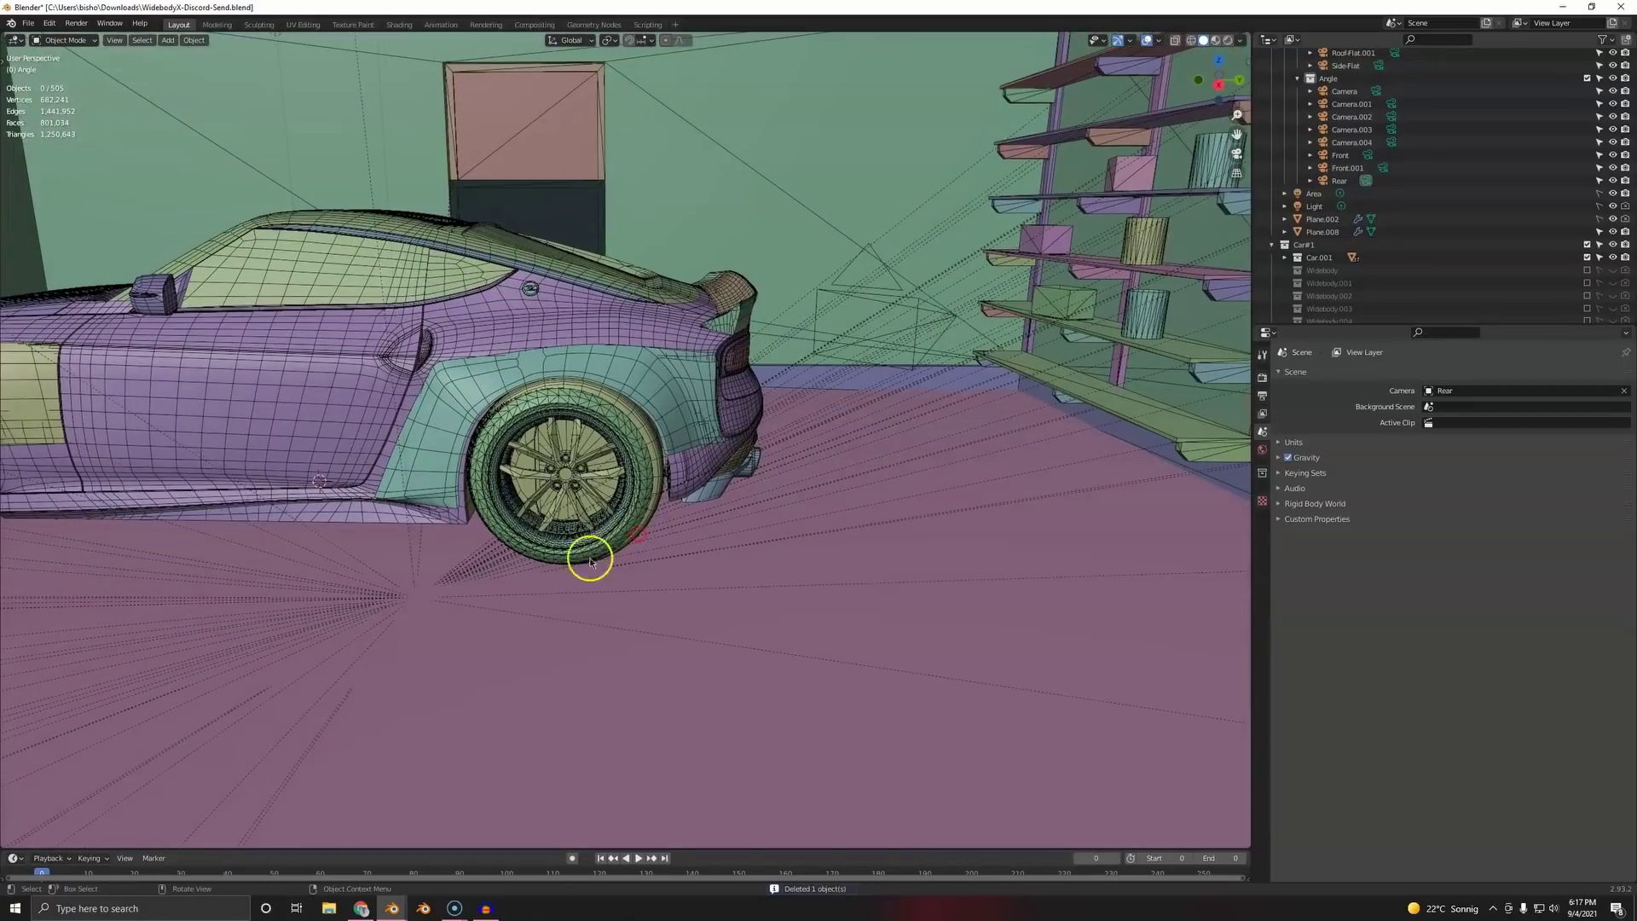
{"action": "left_click", "coordinate": [563, 501]}
{"action": "key", "text": "g"}
{"action": "left_click", "coordinate": [798, 537]}
{"action": "key", "text": "x"}
{"action": "left_click", "coordinate": [798, 537]}
- Delete the matching parts behind the spokes of the other three wheels
{"action": "middle_click_drag", "start_coordinate": [317, 479], "coordinate": [590, 430], "text": "shift"}
{"action": "left_click", "coordinate": [447, 469]}
{"action": "key", "text": "x"}
{"action": "left_click", "coordinate": [447, 470]}
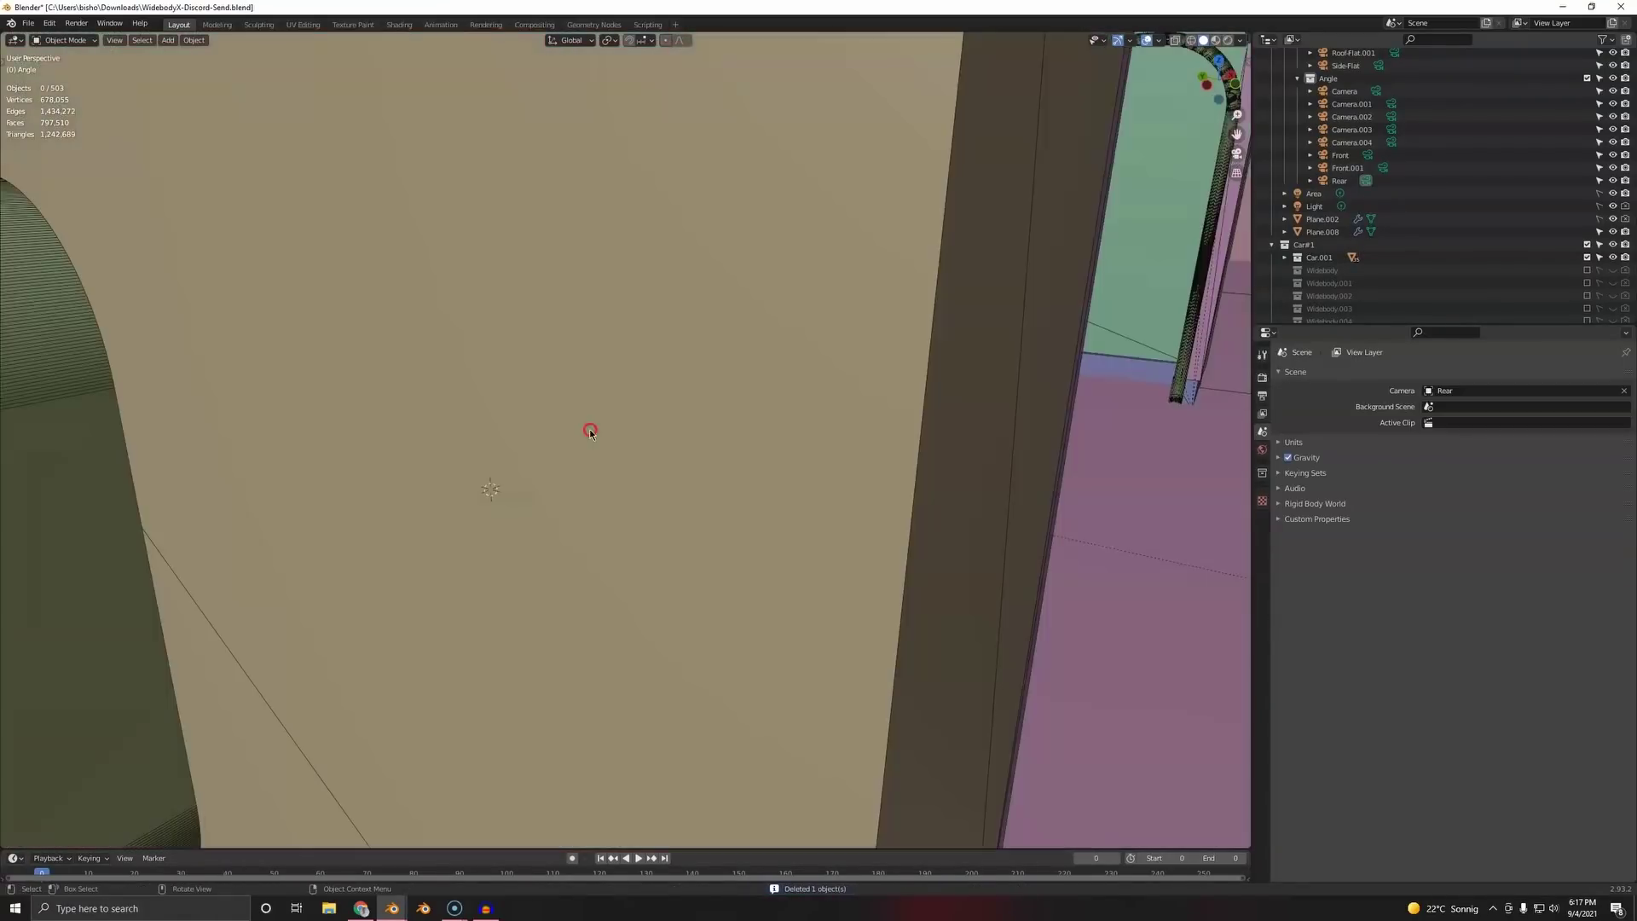
{"action": "scroll", "coordinate": [590, 432], "scroll_direction": "down", "scroll_amount": 10}
{"action": "left_click", "coordinate": [401, 650]}
{"action": "key", "text": "Delete"}
{"action": "scroll", "coordinate": [586, 519], "scroll_direction": "up", "scroll_amount": 8}
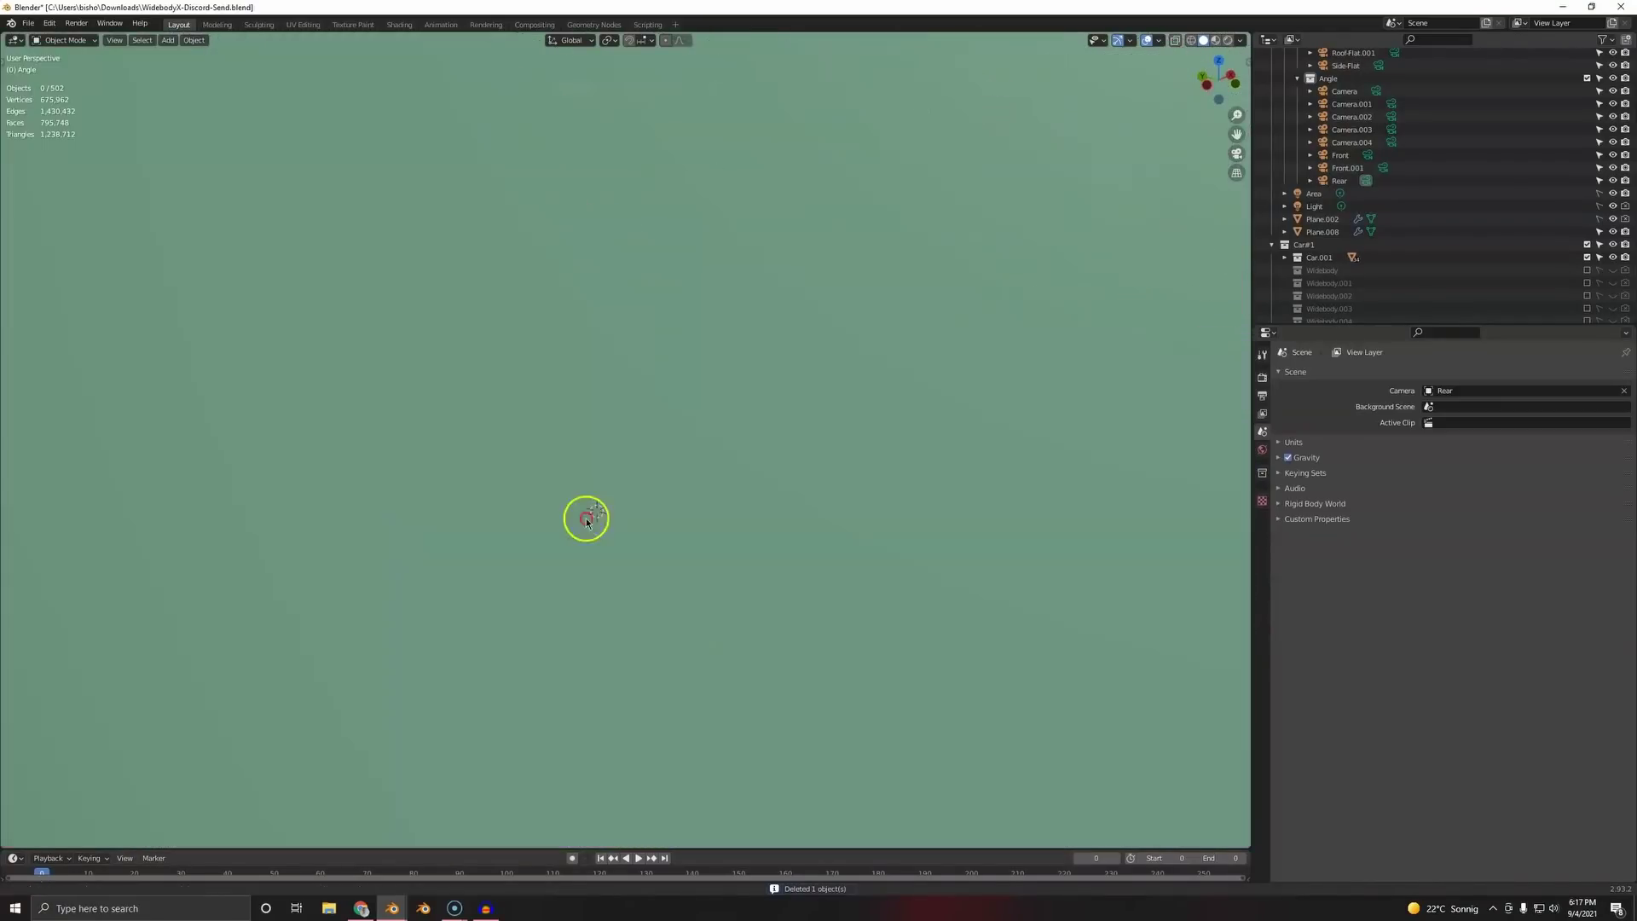
{"action": "scroll", "coordinate": [587, 518], "scroll_direction": "down", "scroll_amount": 8}
{"action": "left_click", "coordinate": [822, 544]}
{"action": "key", "text": "Delete"}
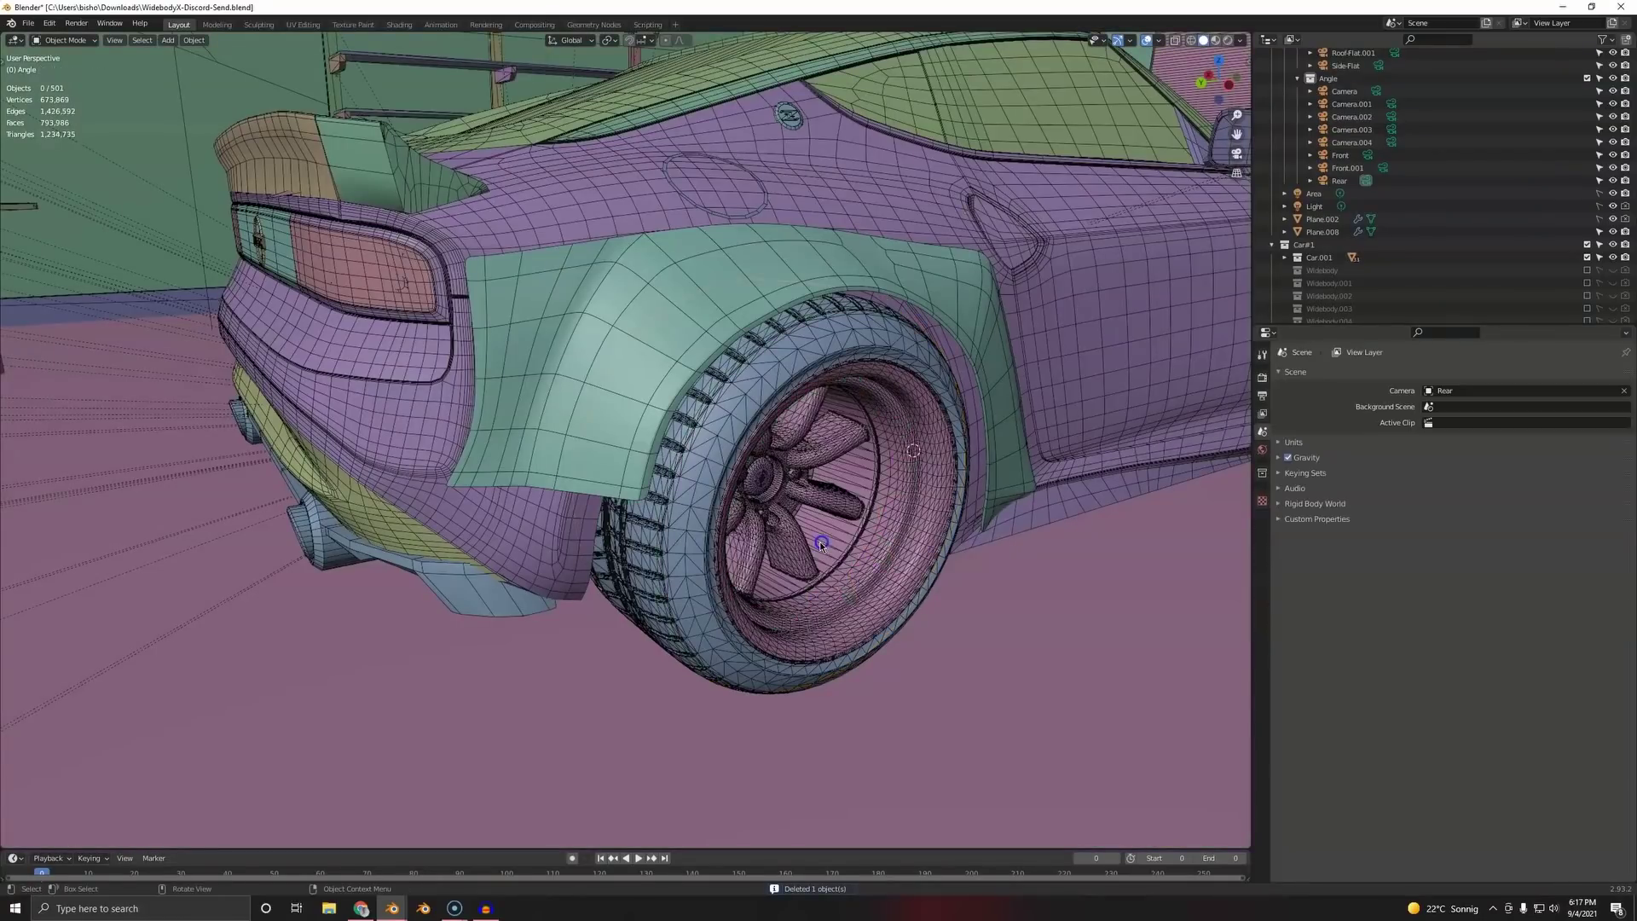
- Examine the car's wireframe from several angles and the surrounding garage scene with all objects selected
{"action": "scroll", "coordinate": [822, 542], "scroll_direction": "down", "scroll_amount": 6}
{"action": "middle_click_drag", "start_coordinate": [822, 545], "coordinate": [611, 588]}
{"action": "scroll", "coordinate": [611, 589], "scroll_direction": "down", "scroll_amount": 5}
{"action": "middle_click_drag", "start_coordinate": [603, 465], "coordinate": [731, 571]}
{"action": "scroll", "coordinate": [682, 571], "scroll_direction": "up", "scroll_amount": 8}
{"action": "scroll", "coordinate": [544, 477], "scroll_direction": "down", "scroll_amount": 3}
{"action": "scroll", "coordinate": [543, 478], "scroll_direction": "down", "scroll_amount": 5}
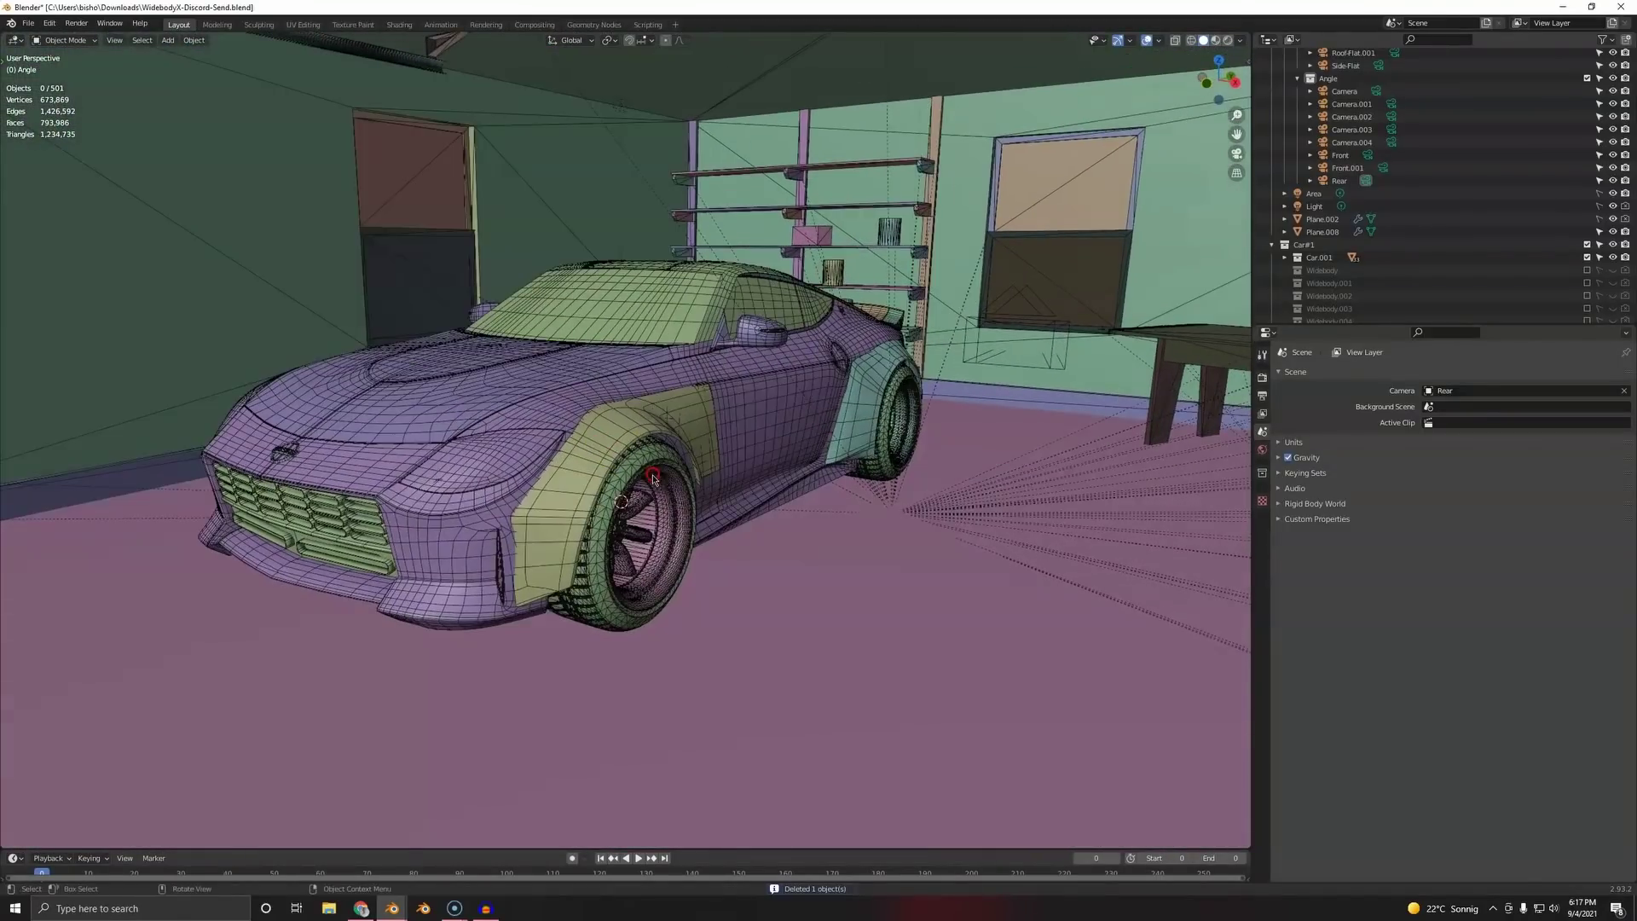
{"action": "scroll", "coordinate": [544, 529], "scroll_direction": "down", "scroll_amount": 6}
{"action": "key", "text": "a"}
{"action": "scroll", "coordinate": [569, 509], "scroll_direction": "down", "scroll_amount": 4}
{"action": "middle_click_drag", "start_coordinate": [569, 499], "coordinate": [589, 547]}
{"action": "scroll", "coordinate": [597, 460], "scroll_direction": "up", "scroll_amount": 8}
{"action": "scroll", "coordinate": [614, 480], "scroll_direction": "down", "scroll_amount": 8}
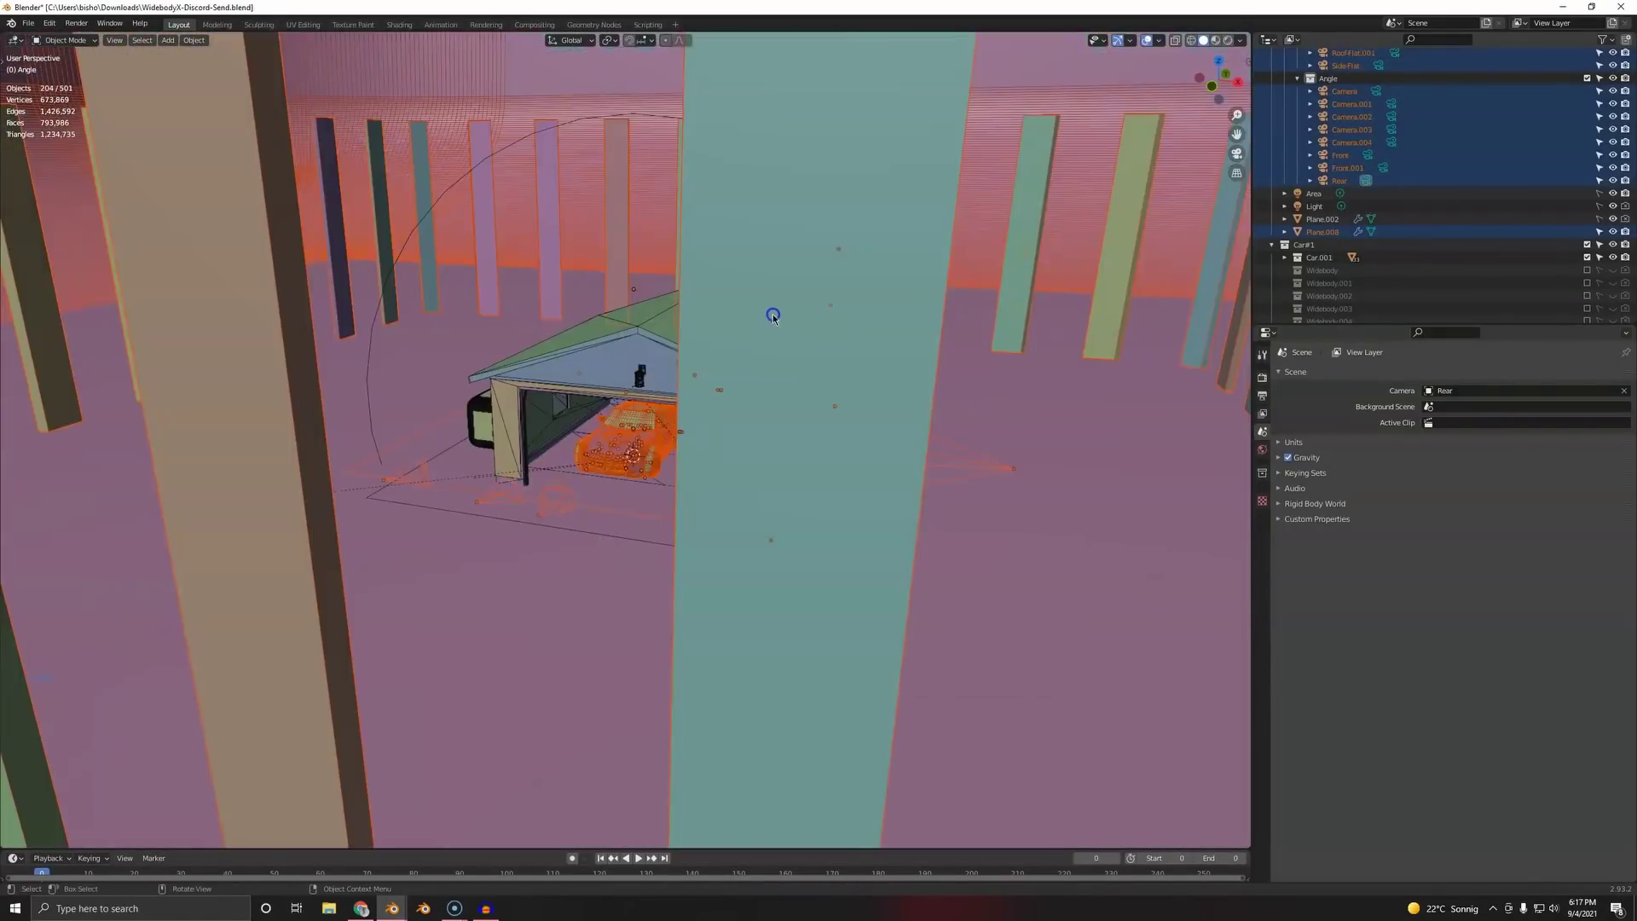
{"action": "middle_click_drag", "start_coordinate": [774, 317], "coordinate": [669, 402]}
{"action": "left_click", "coordinate": [588, 381]}
{"action": "scroll", "coordinate": [581, 415], "scroll_direction": "up", "scroll_amount": 5}
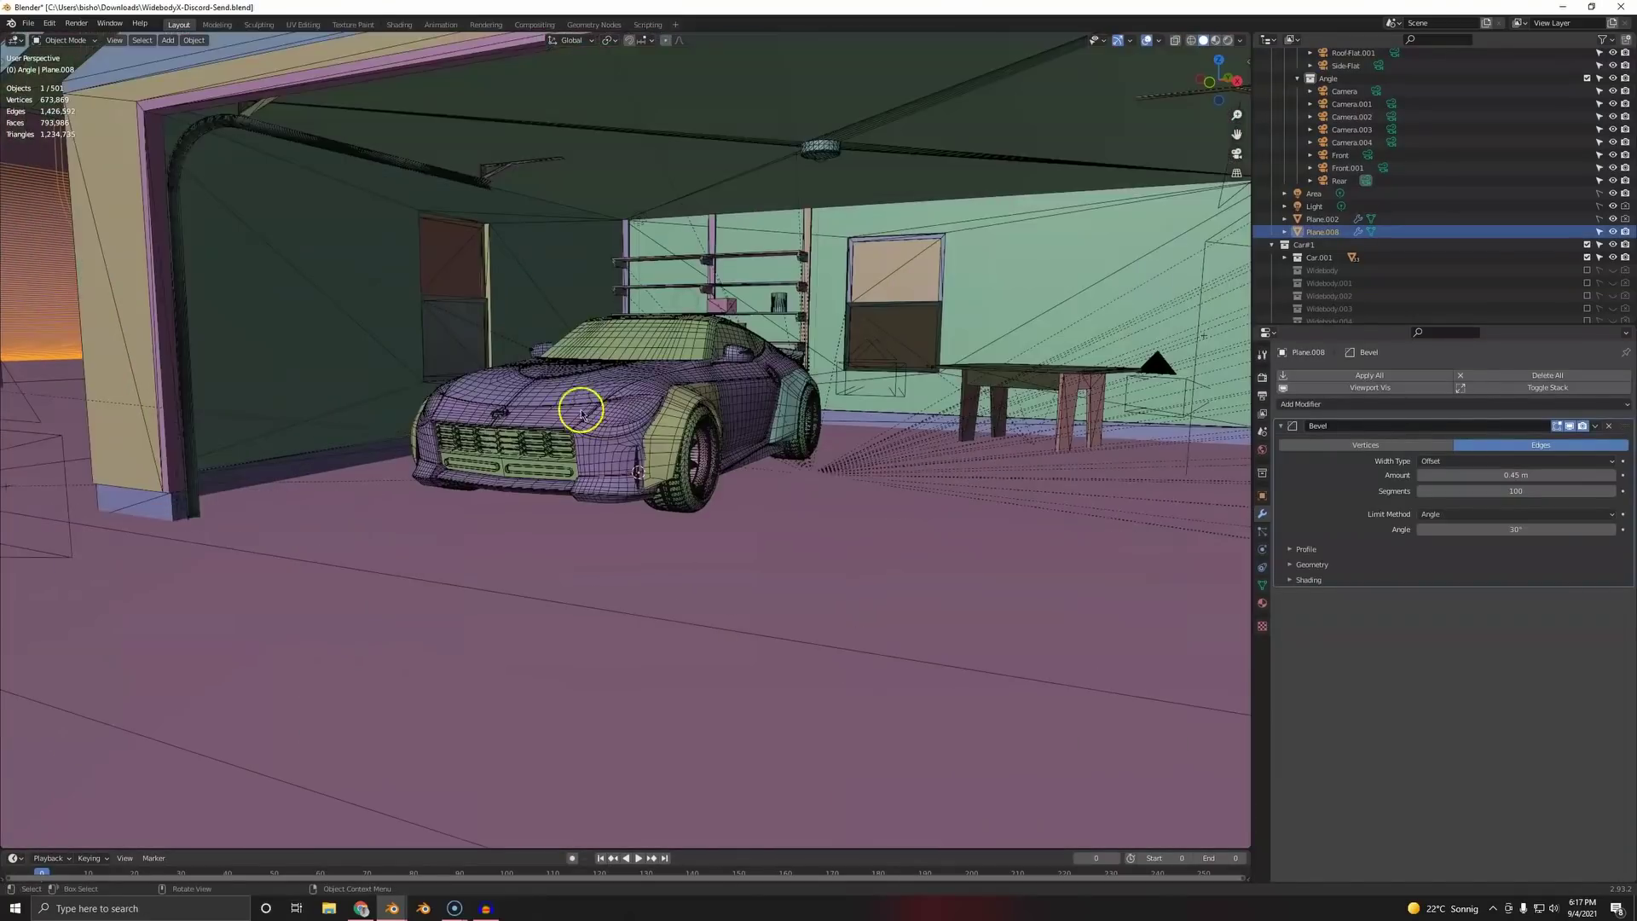
- Open a second, separate Blender instance and load the factory settings in it
{"action": "right_click", "coordinate": [401, 910]}
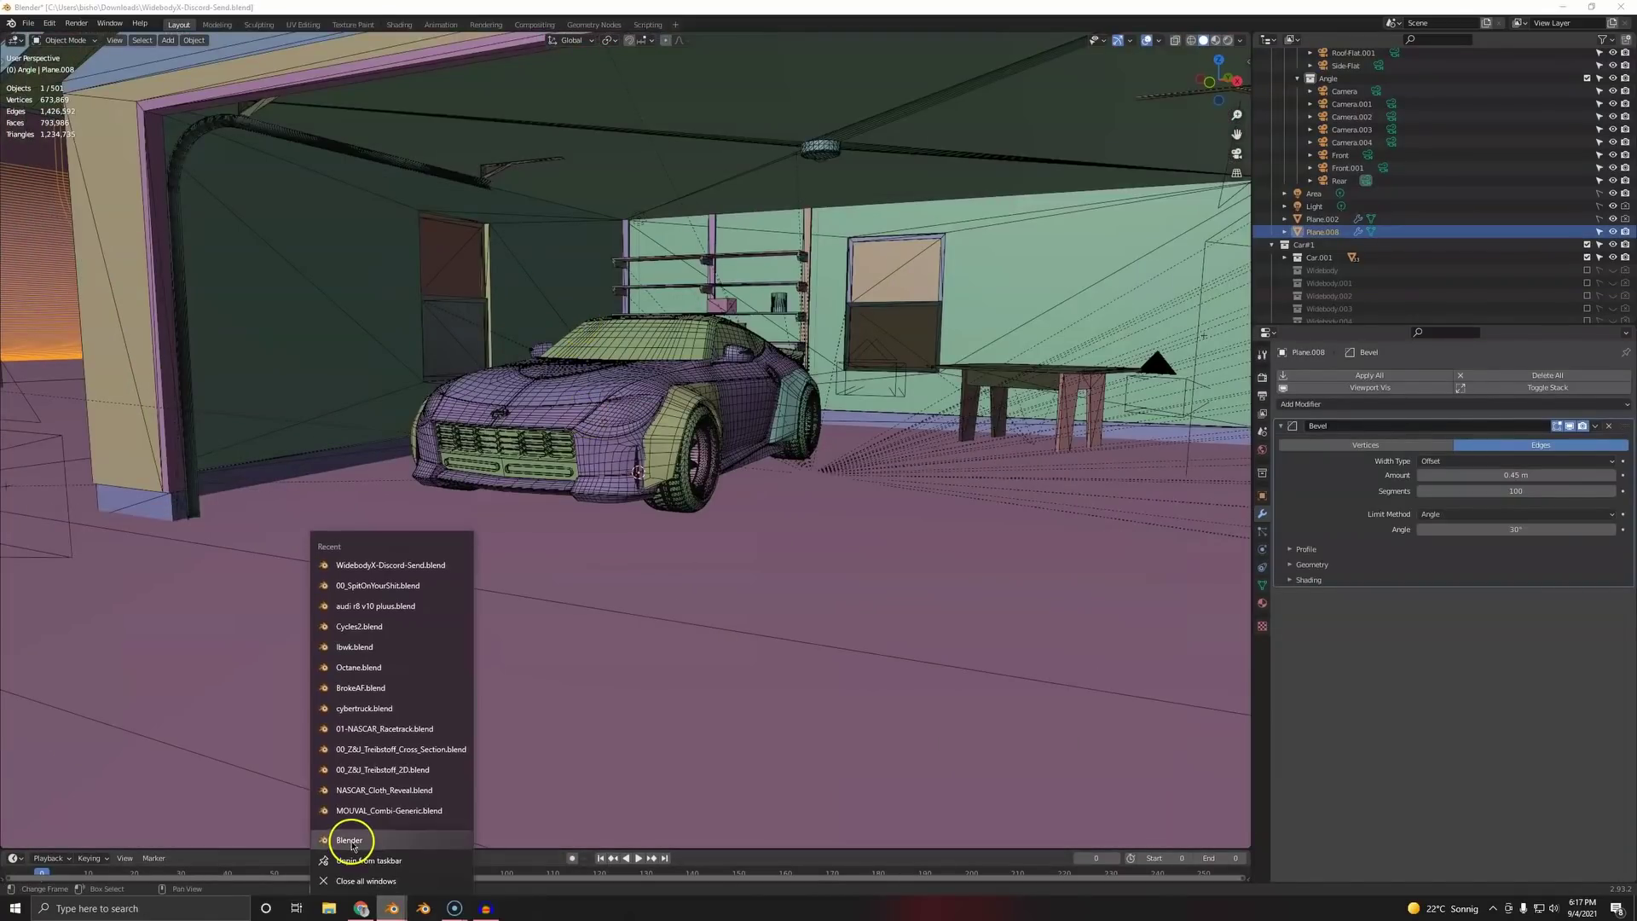
{"action": "left_click", "coordinate": [362, 842]}
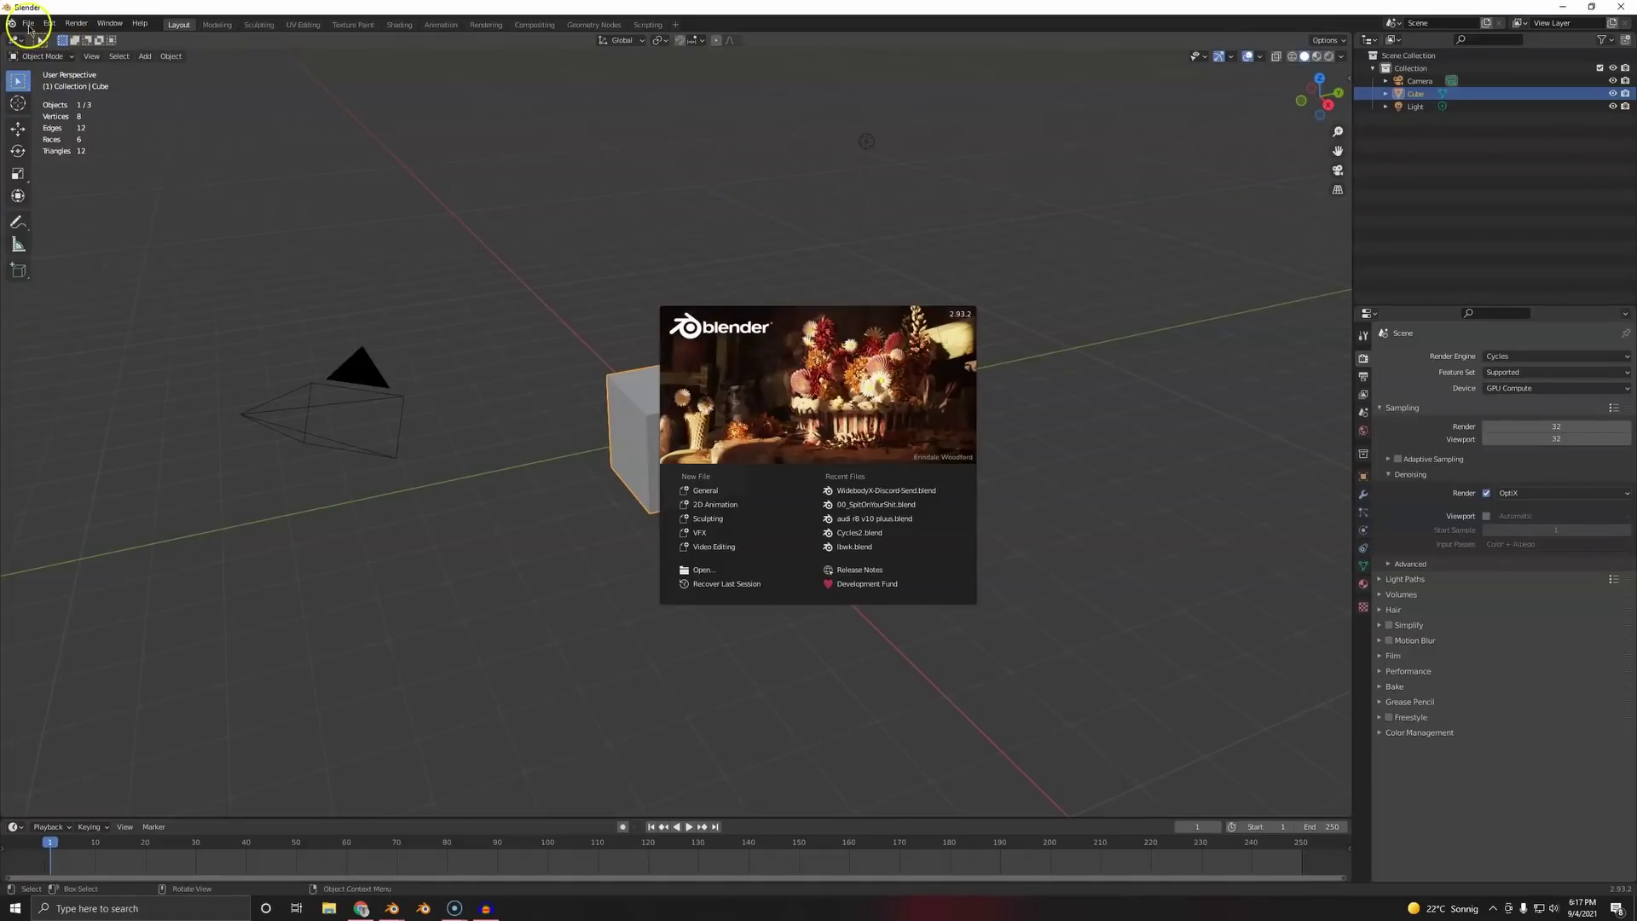
{"action": "left_click", "coordinate": [29, 23]}
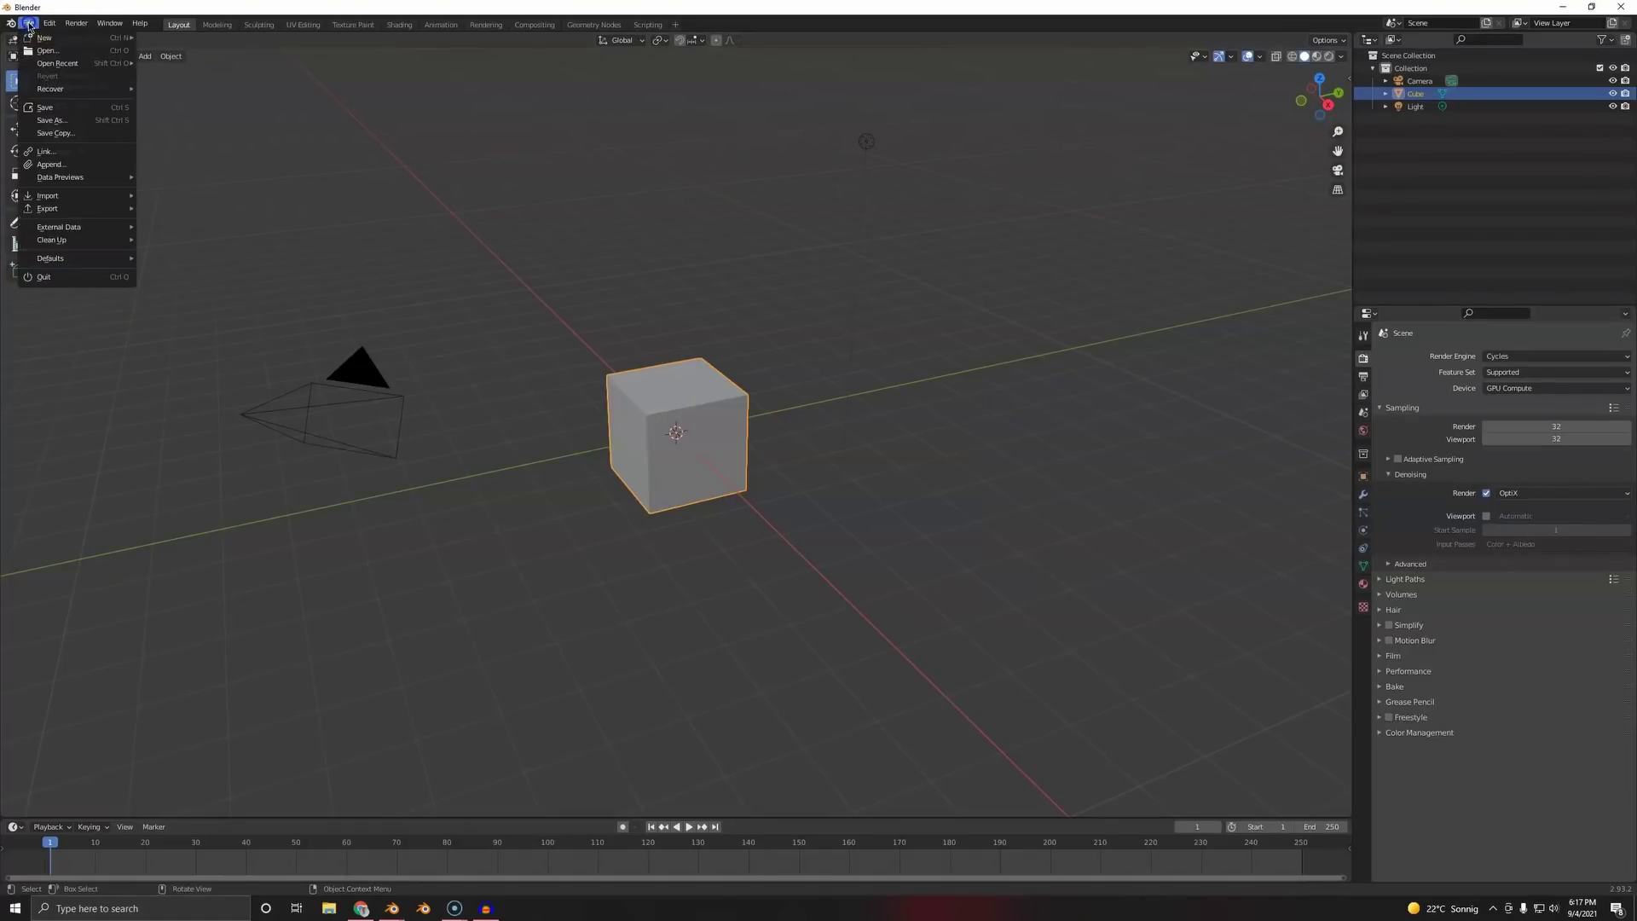
{"action": "mouse_move", "coordinate": [61, 268]}
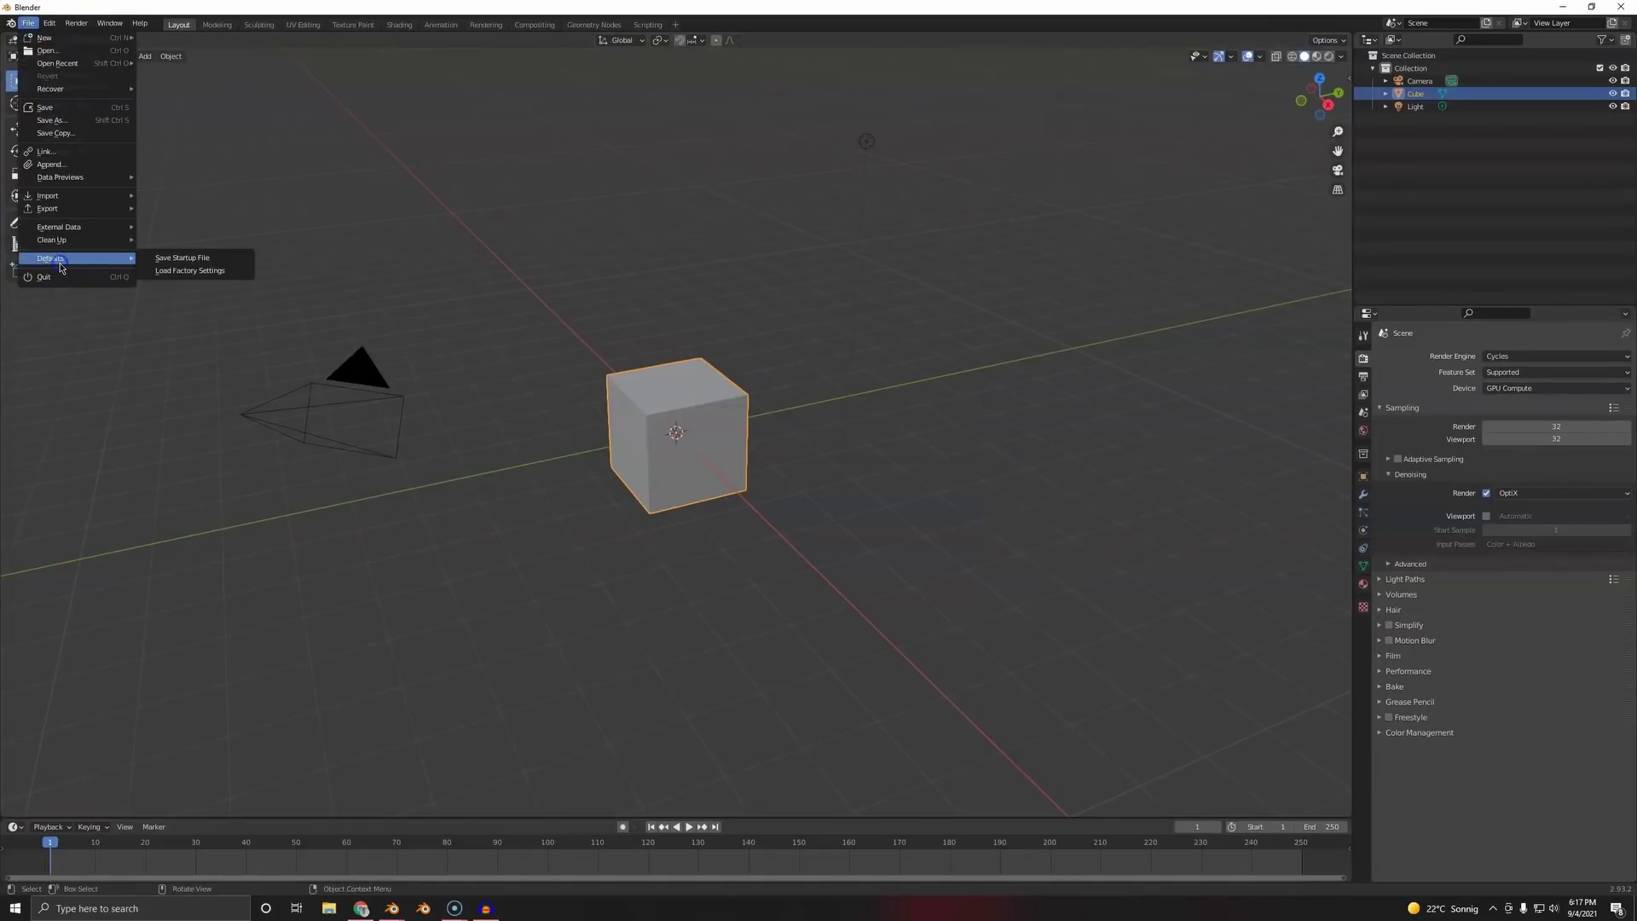
{"action": "left_click", "coordinate": [213, 271]}
{"action": "left_click", "coordinate": [214, 273]}
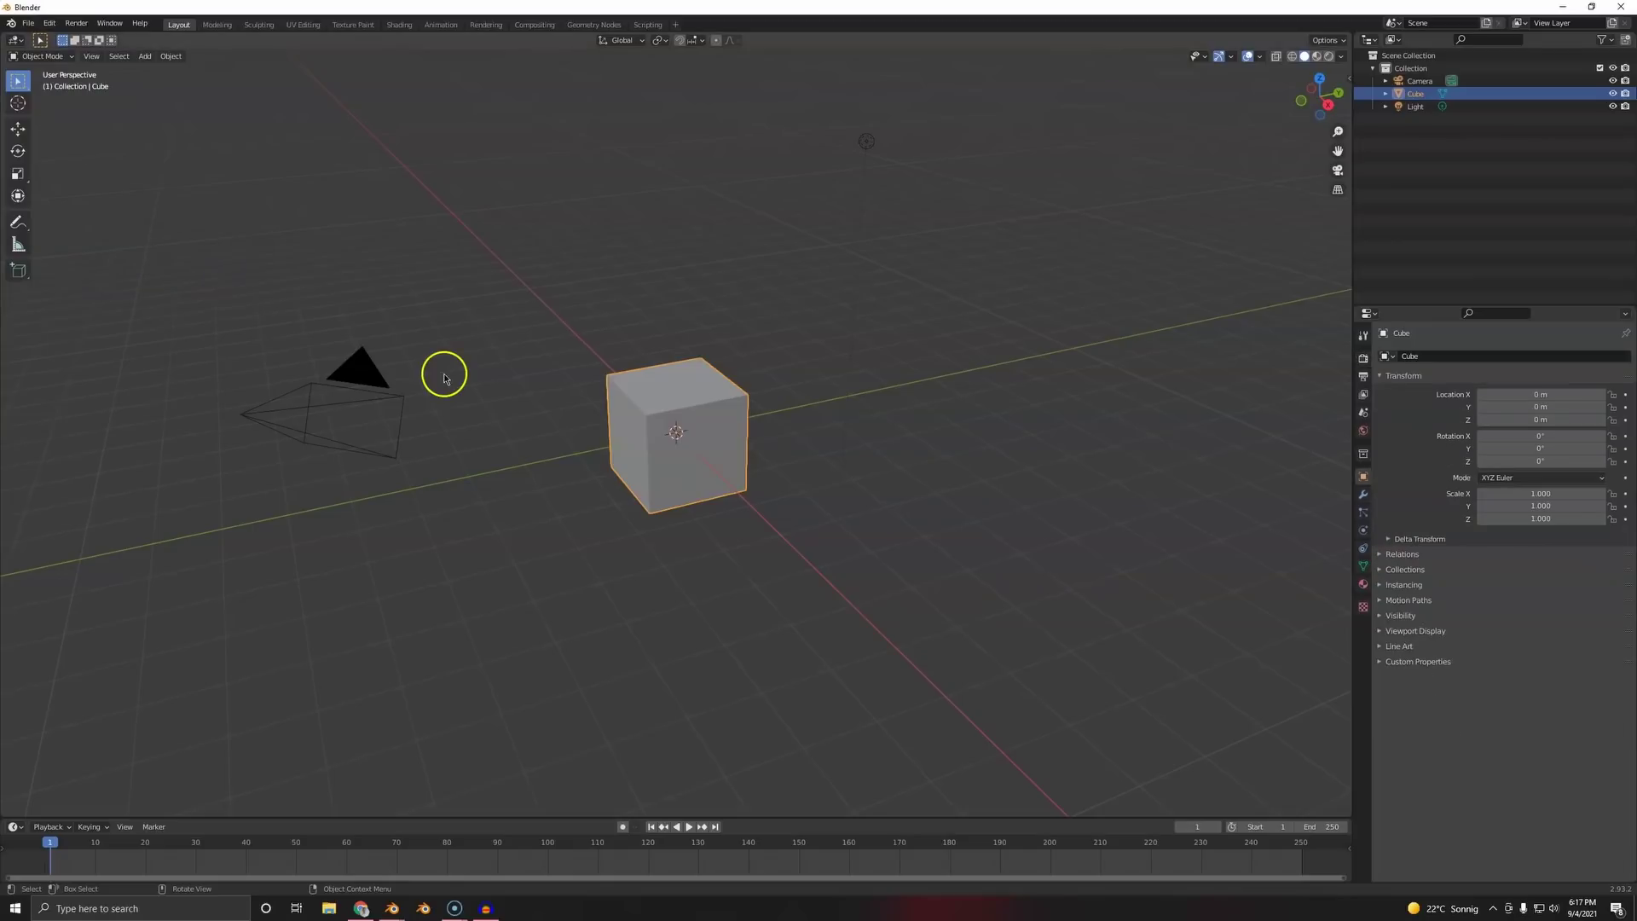
- Delete all the default objects from the new scene
{"action": "key", "text": "a"}
{"action": "key", "text": "x"}
{"action": "left_click", "coordinate": [444, 370]}
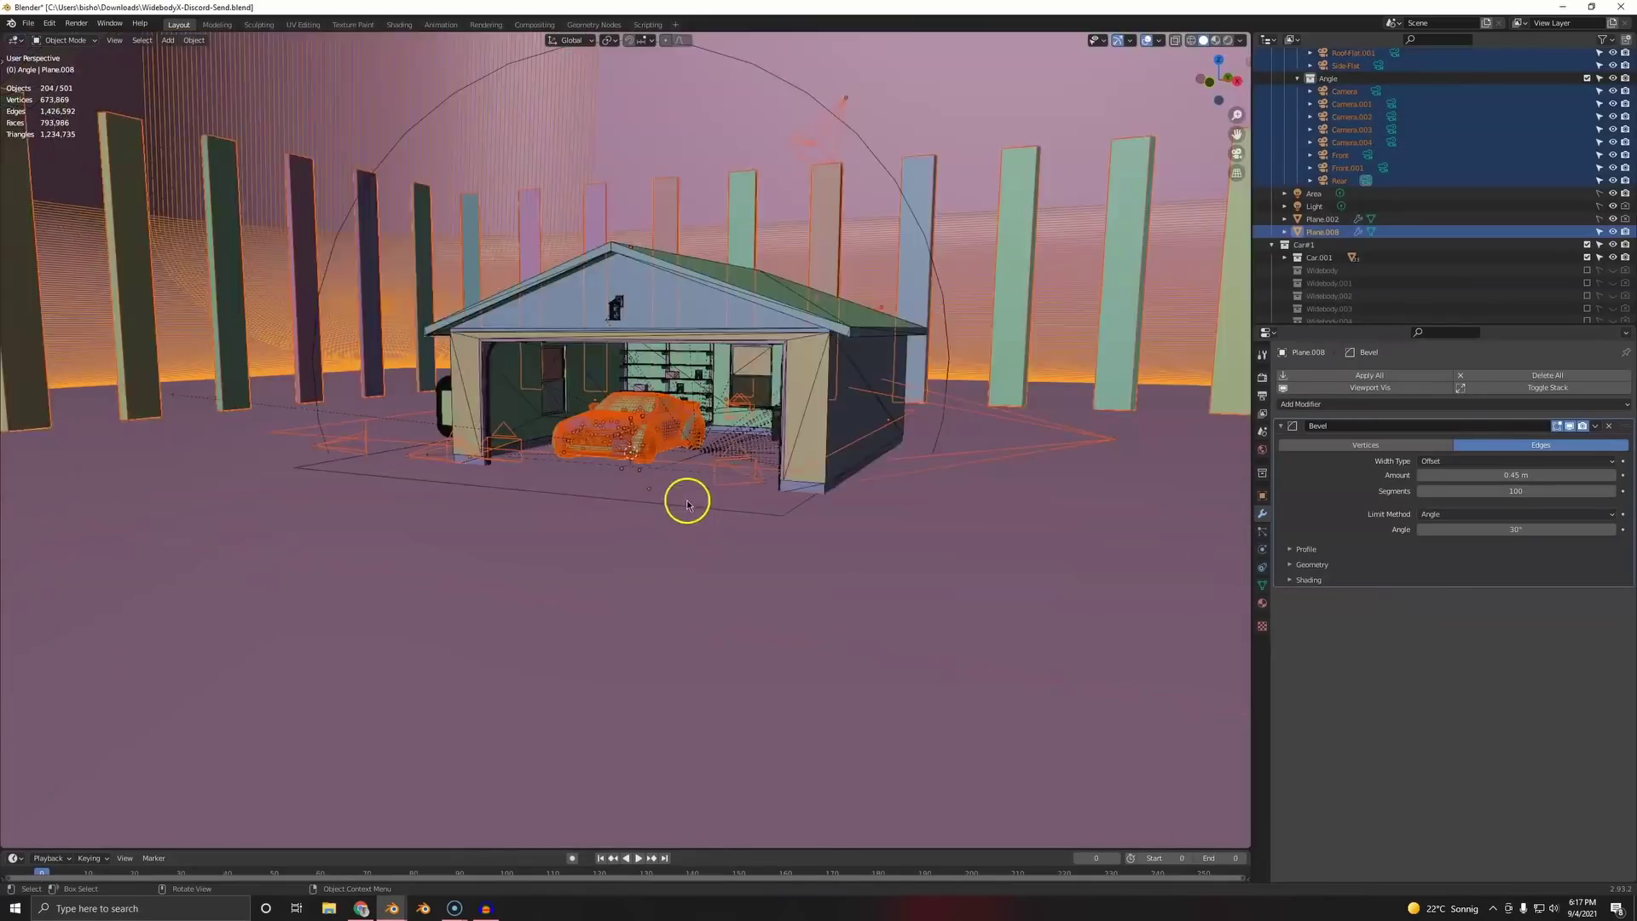
- Copy the selected objects from the WidebodyX-Discord-Send scene and paste them into the empty scene of the new instance
{"action": "scroll", "coordinate": [682, 464], "scroll_direction": "up", "scroll_amount": 5}
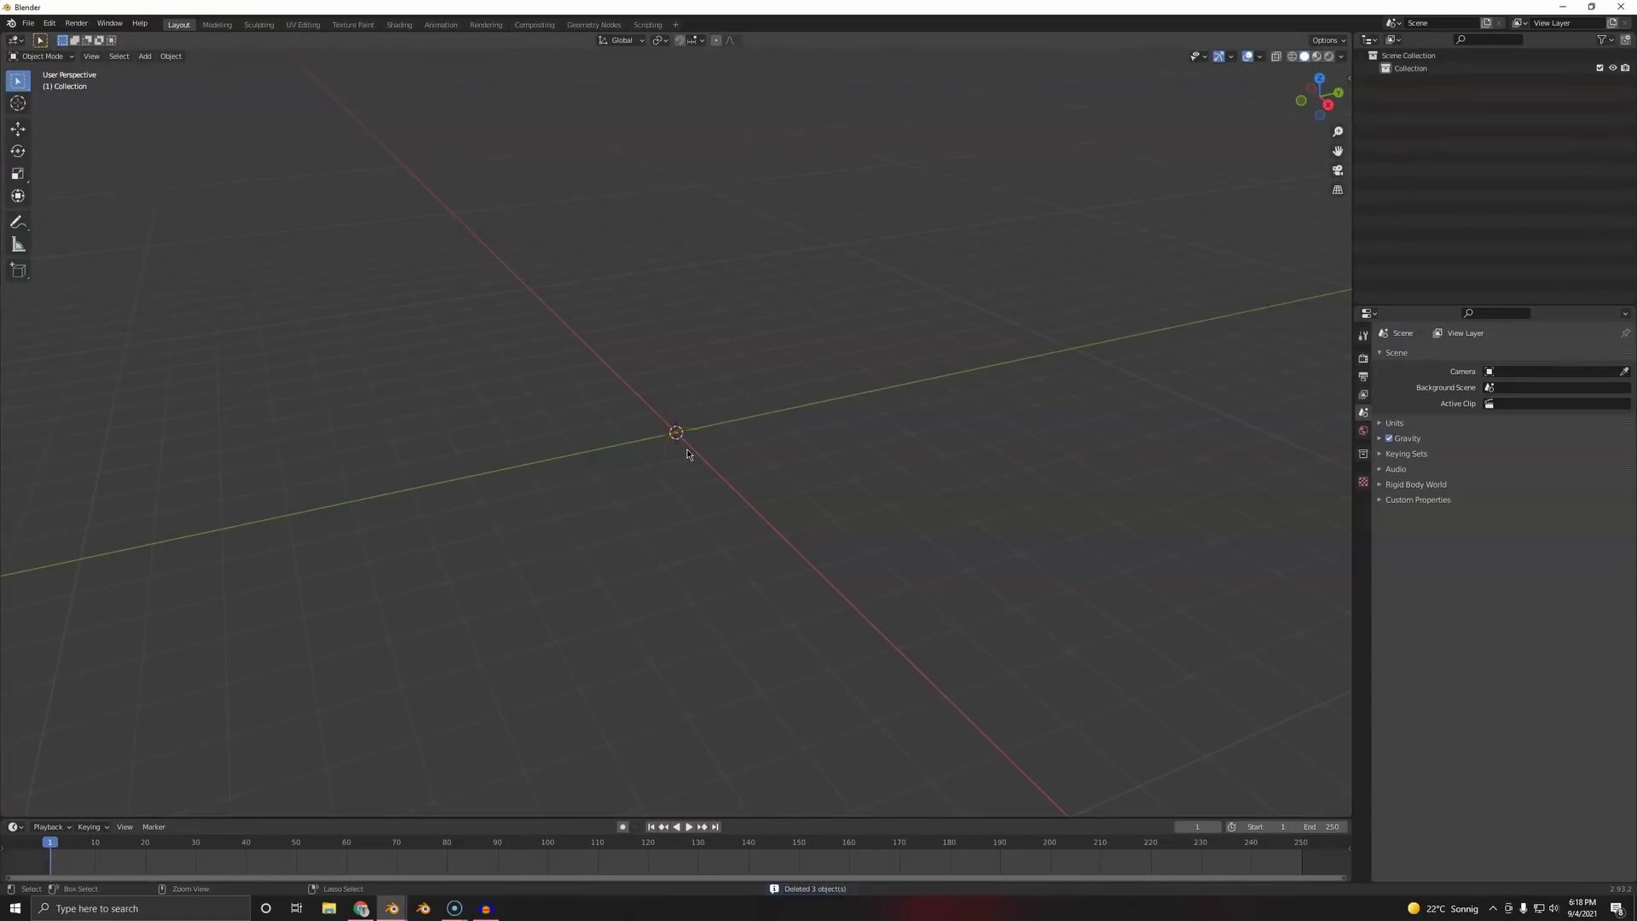
{"action": "key", "text": "ctrl+v"}
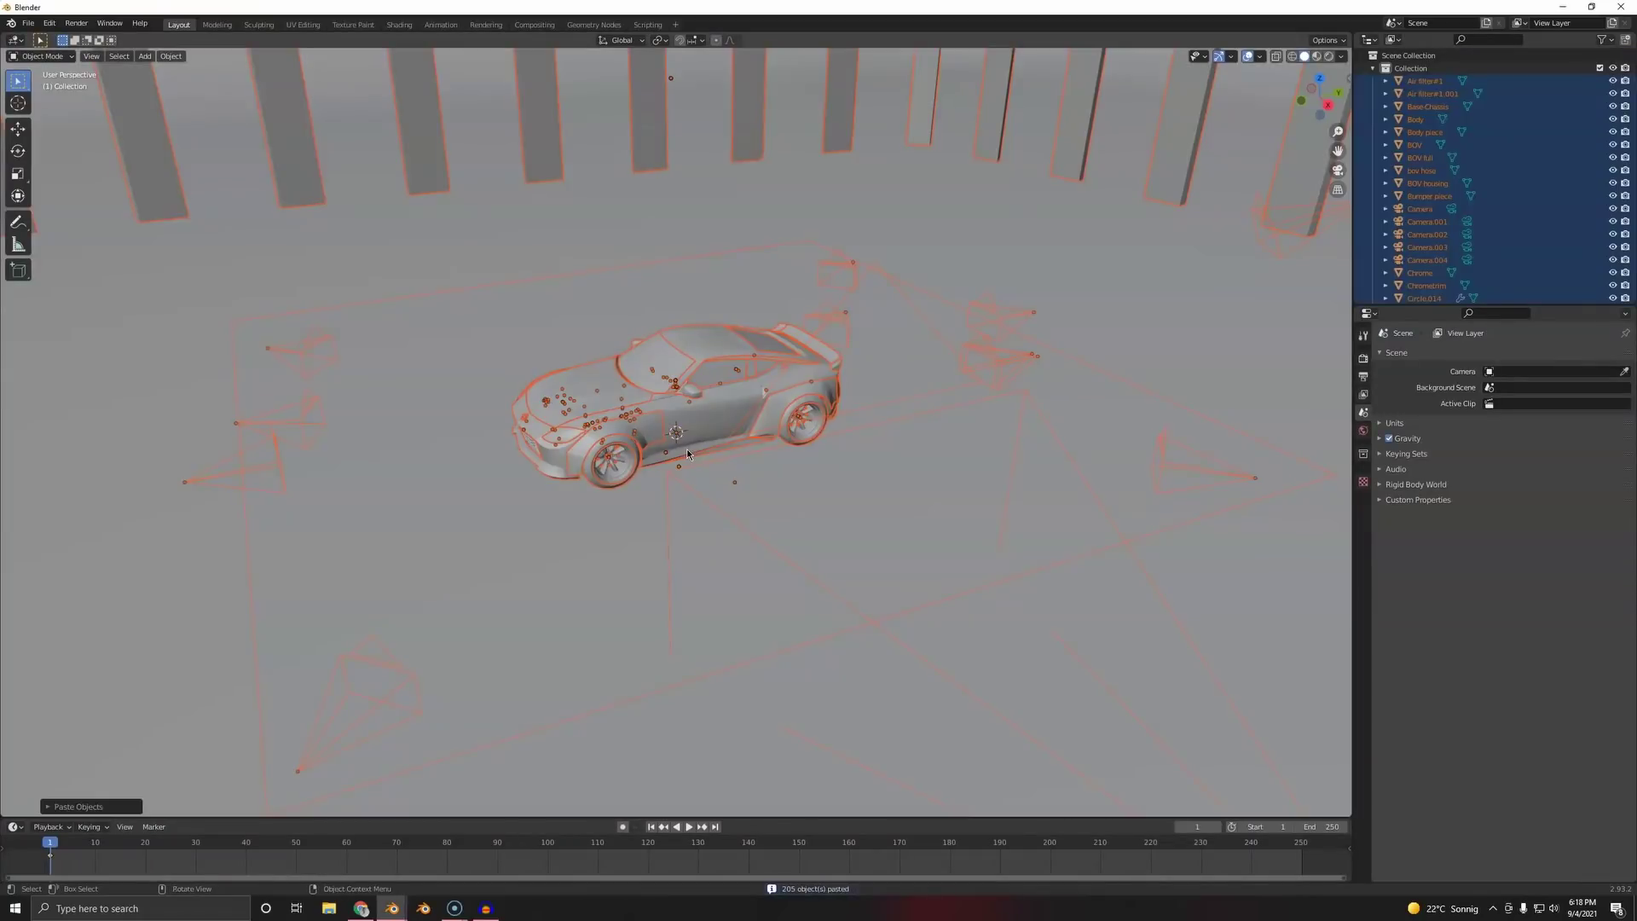
{"action": "key", "text": "alt+Tab"}
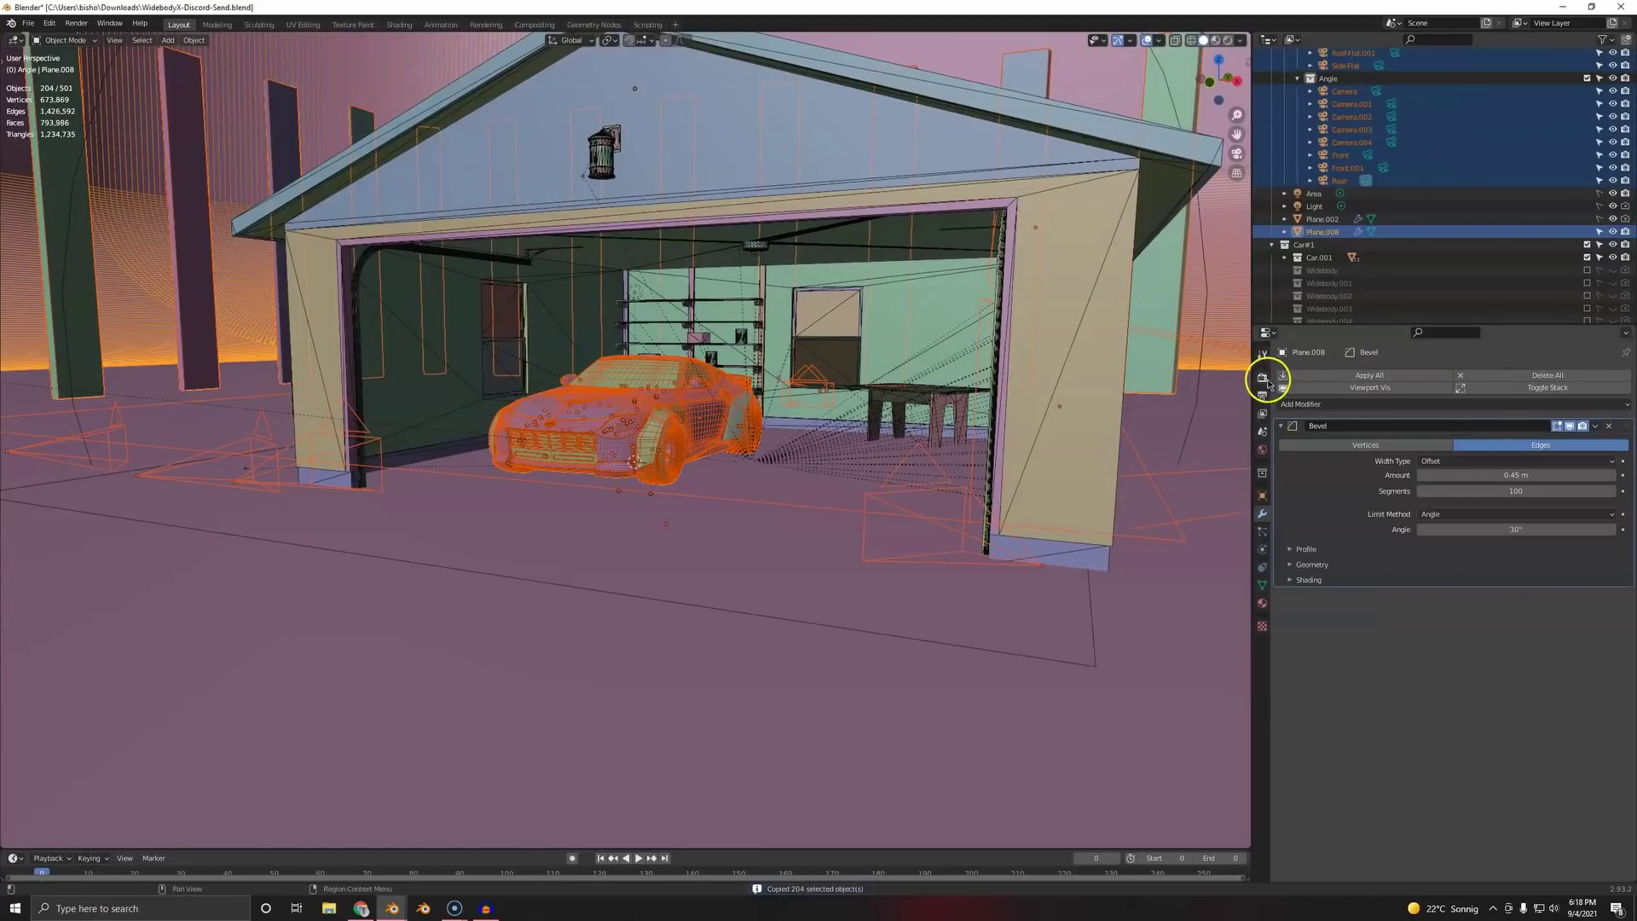
{"action": "key", "text": "alt+Tab"}
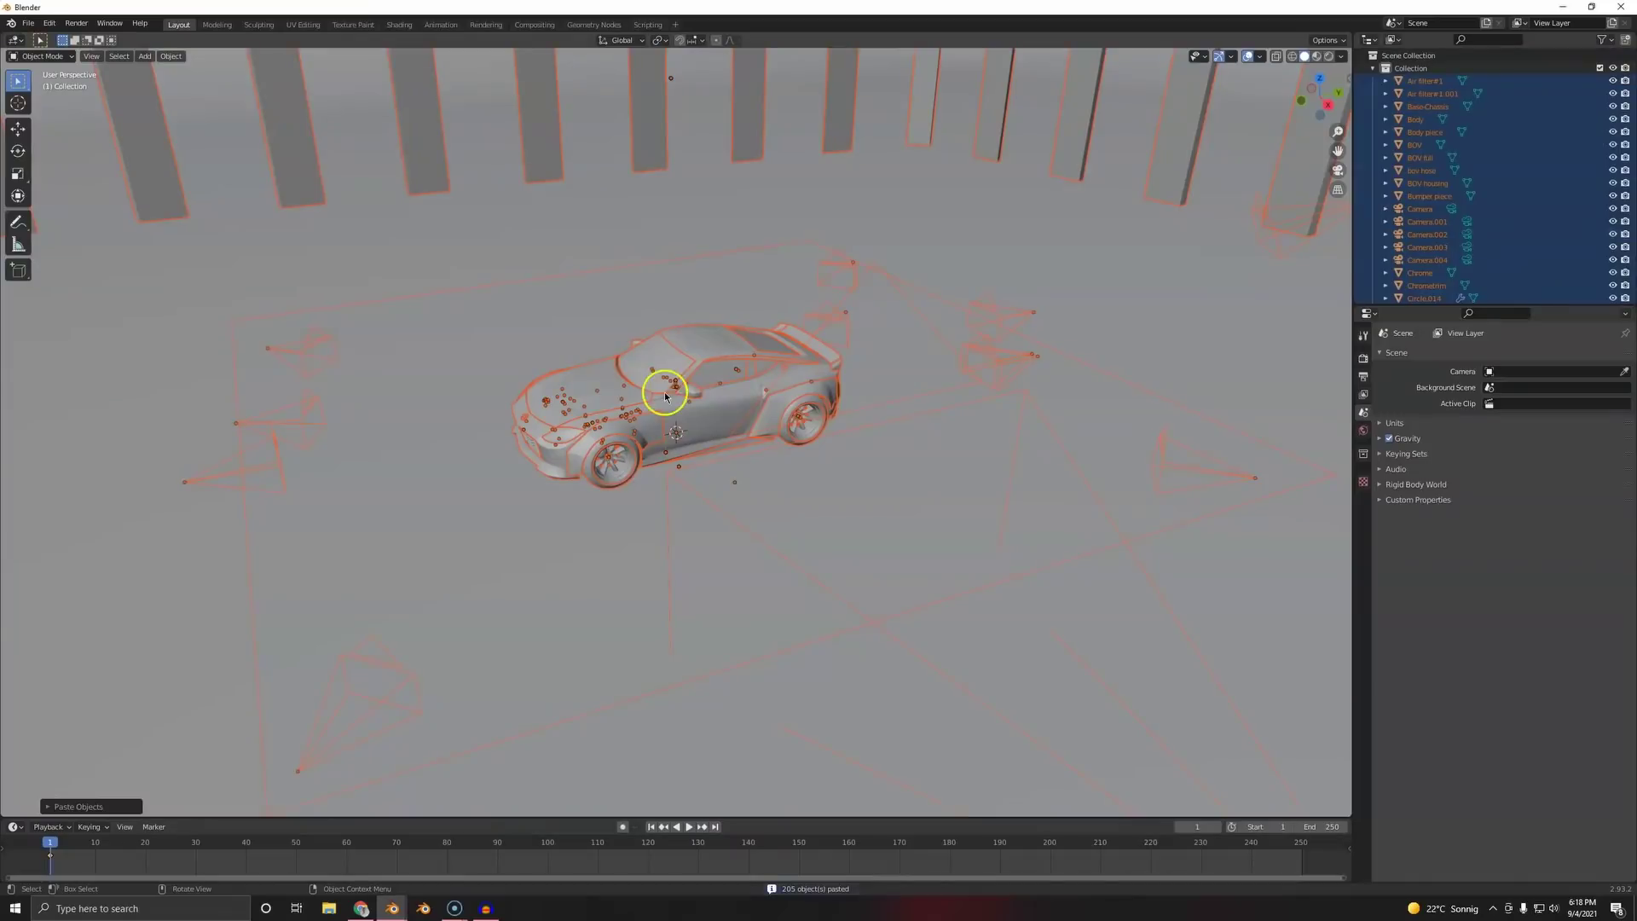
- Delete the huge rounded backdrop that surrounds the pasted car scene
{"action": "scroll", "coordinate": [814, 426], "scroll_direction": "down", "scroll_amount": 12}
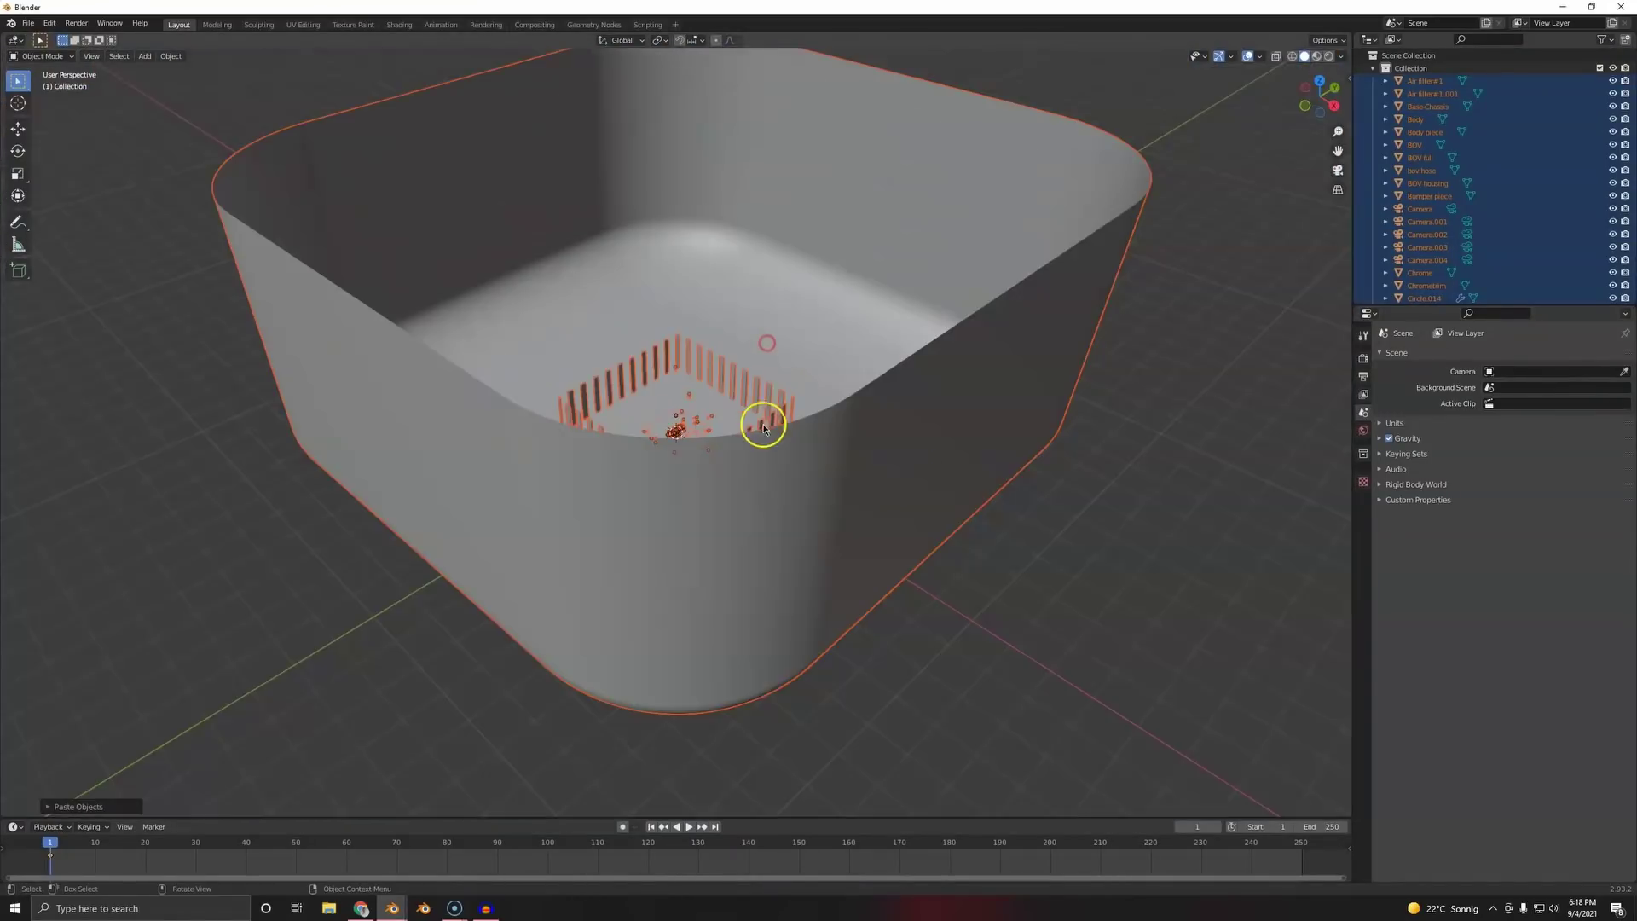
{"action": "left_click", "coordinate": [958, 492]}
{"action": "key", "text": "Delete"}
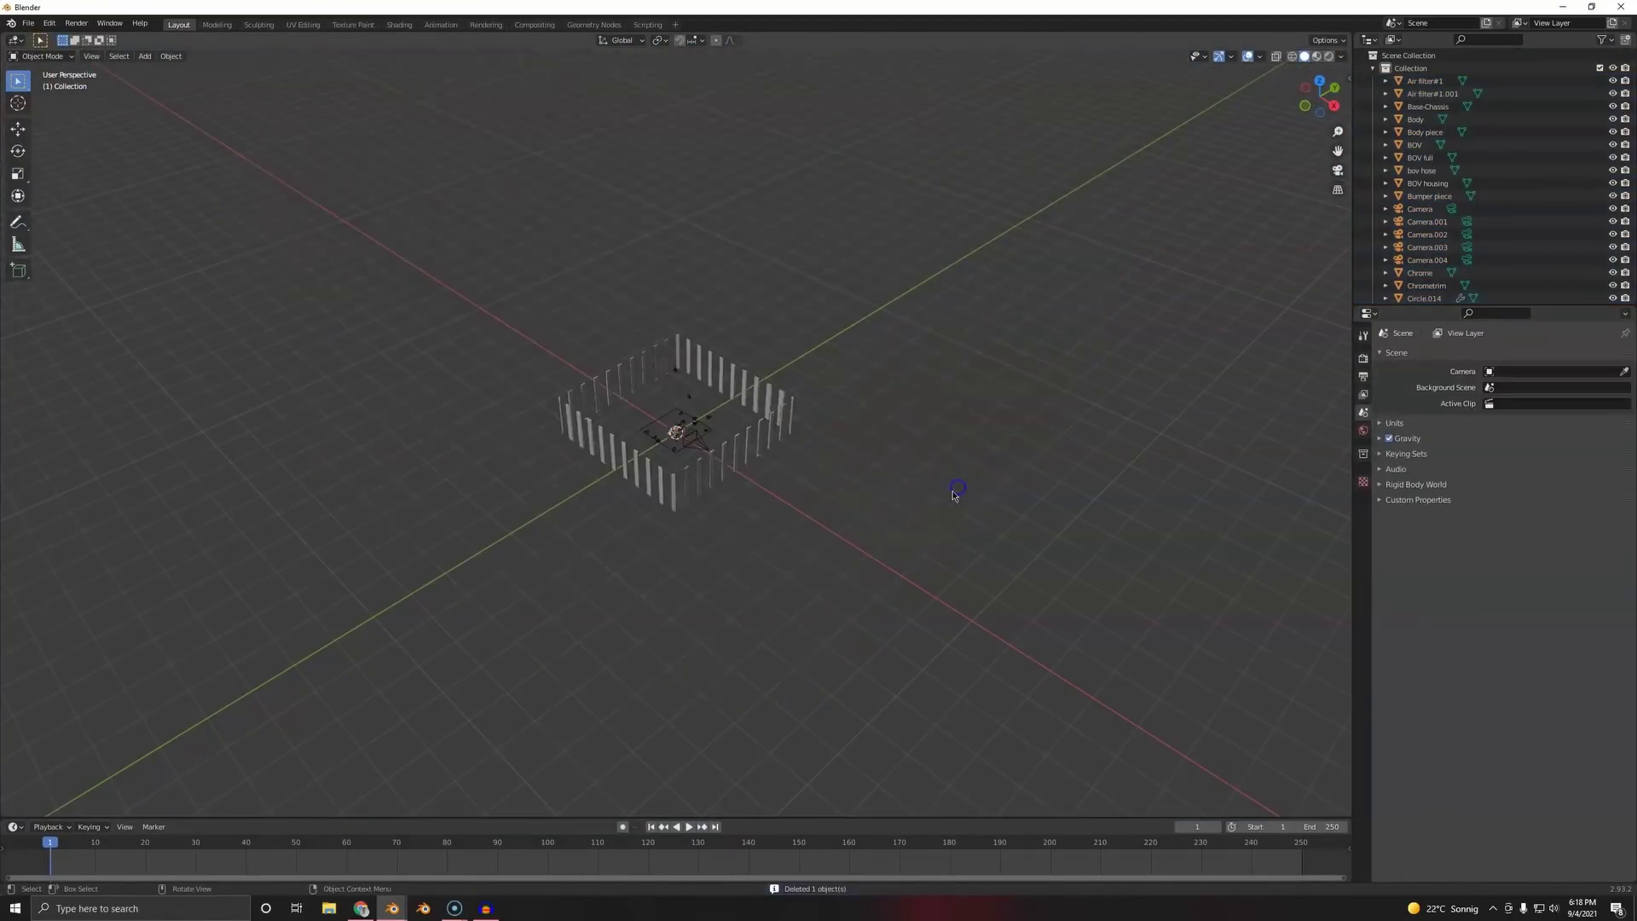
- Select all four rows of upright panels standing around the car and delete them
{"action": "scroll", "coordinate": [742, 559], "scroll_direction": "up", "scroll_amount": 4}
{"action": "left_click", "coordinate": [606, 537]}
{"action": "middle_click_drag", "start_coordinate": [606, 537], "coordinate": [626, 577]}
{"action": "left_click_drag", "start_coordinate": [520, 675], "coordinate": [935, 589]}
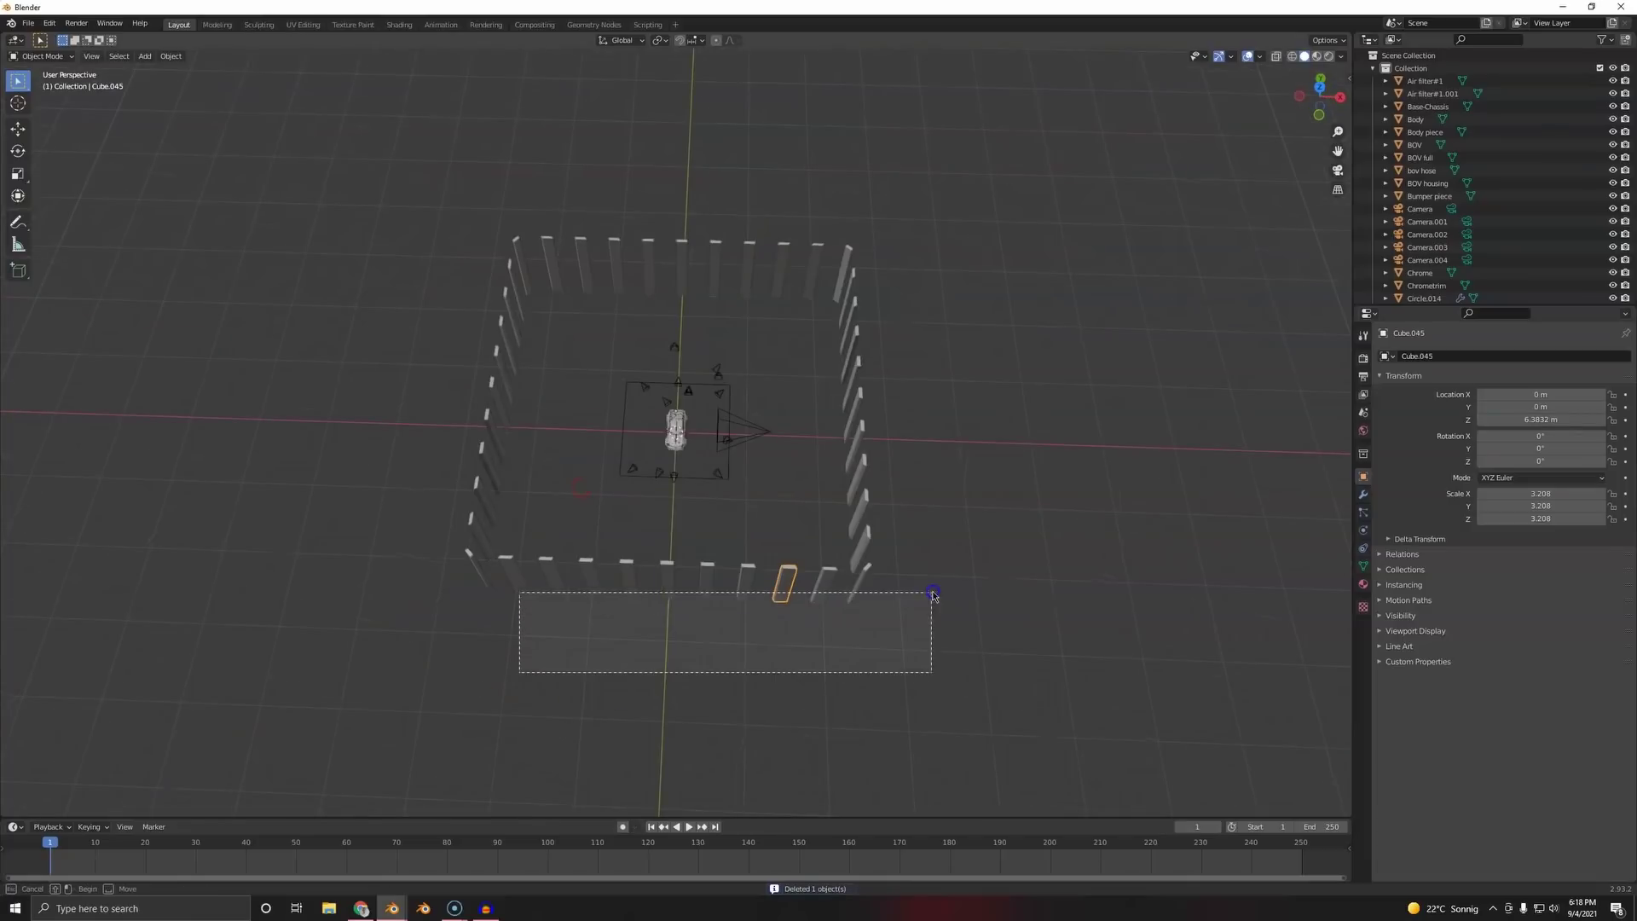
{"action": "left_click_drag", "start_coordinate": [914, 140], "coordinate": [850, 663], "text": "shift"}
{"action": "left_click_drag", "start_coordinate": [550, 213], "coordinate": [980, 294], "text": "shift"}
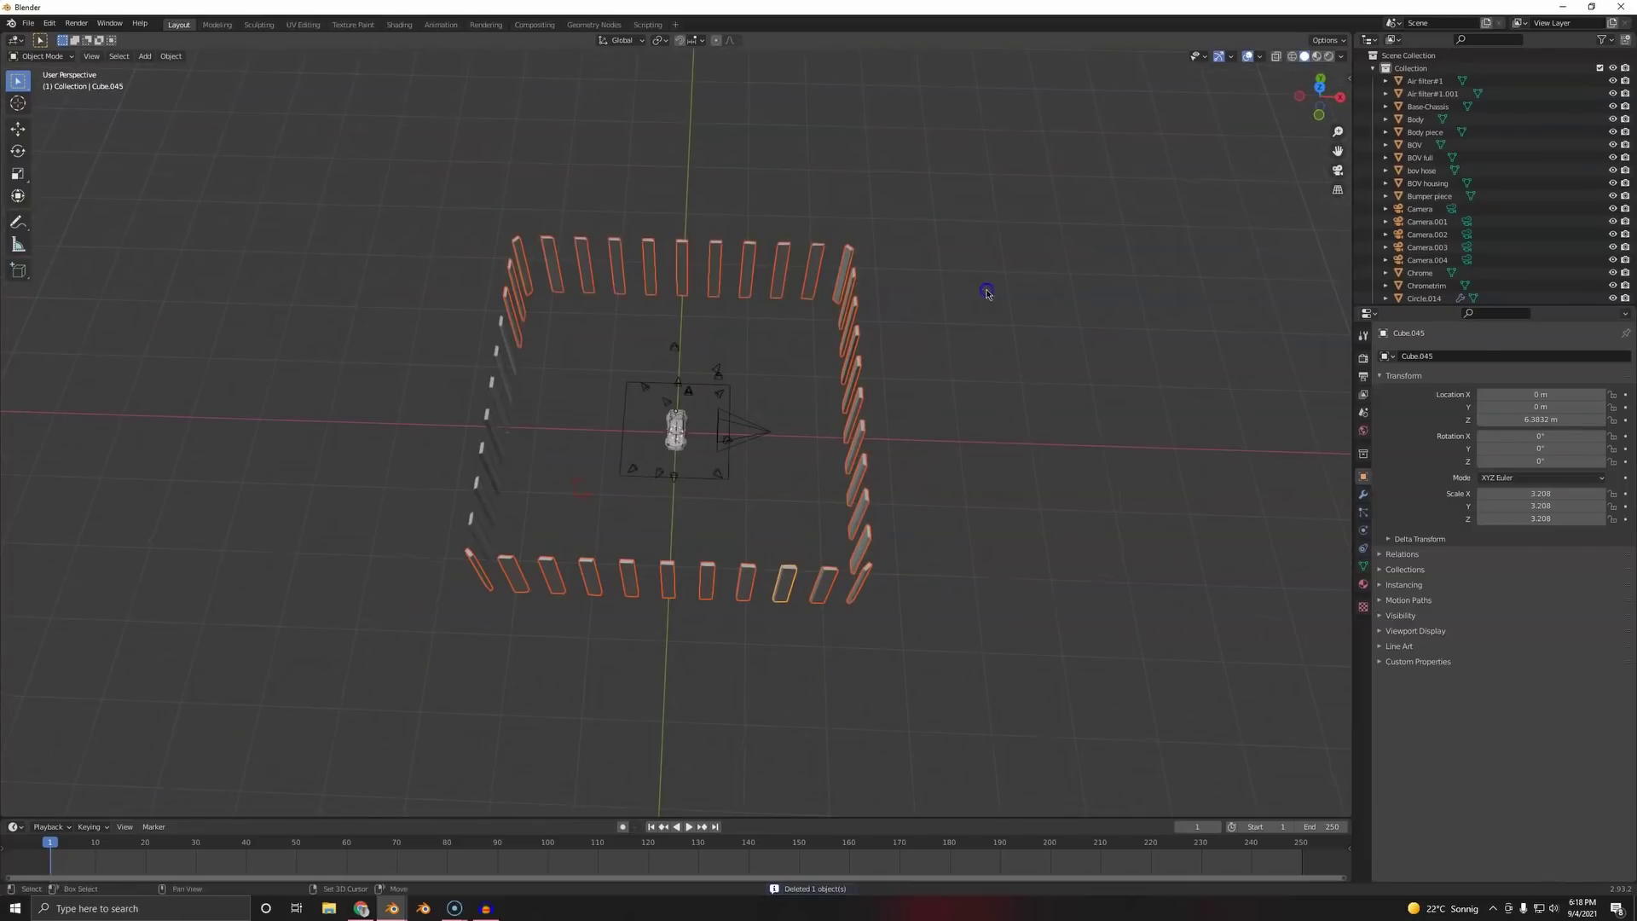
{"action": "left_click_drag", "start_coordinate": [312, 181], "coordinate": [565, 418], "text": "shift"}
{"action": "left_click_drag", "start_coordinate": [435, 650], "coordinate": [515, 452], "text": "shift"}
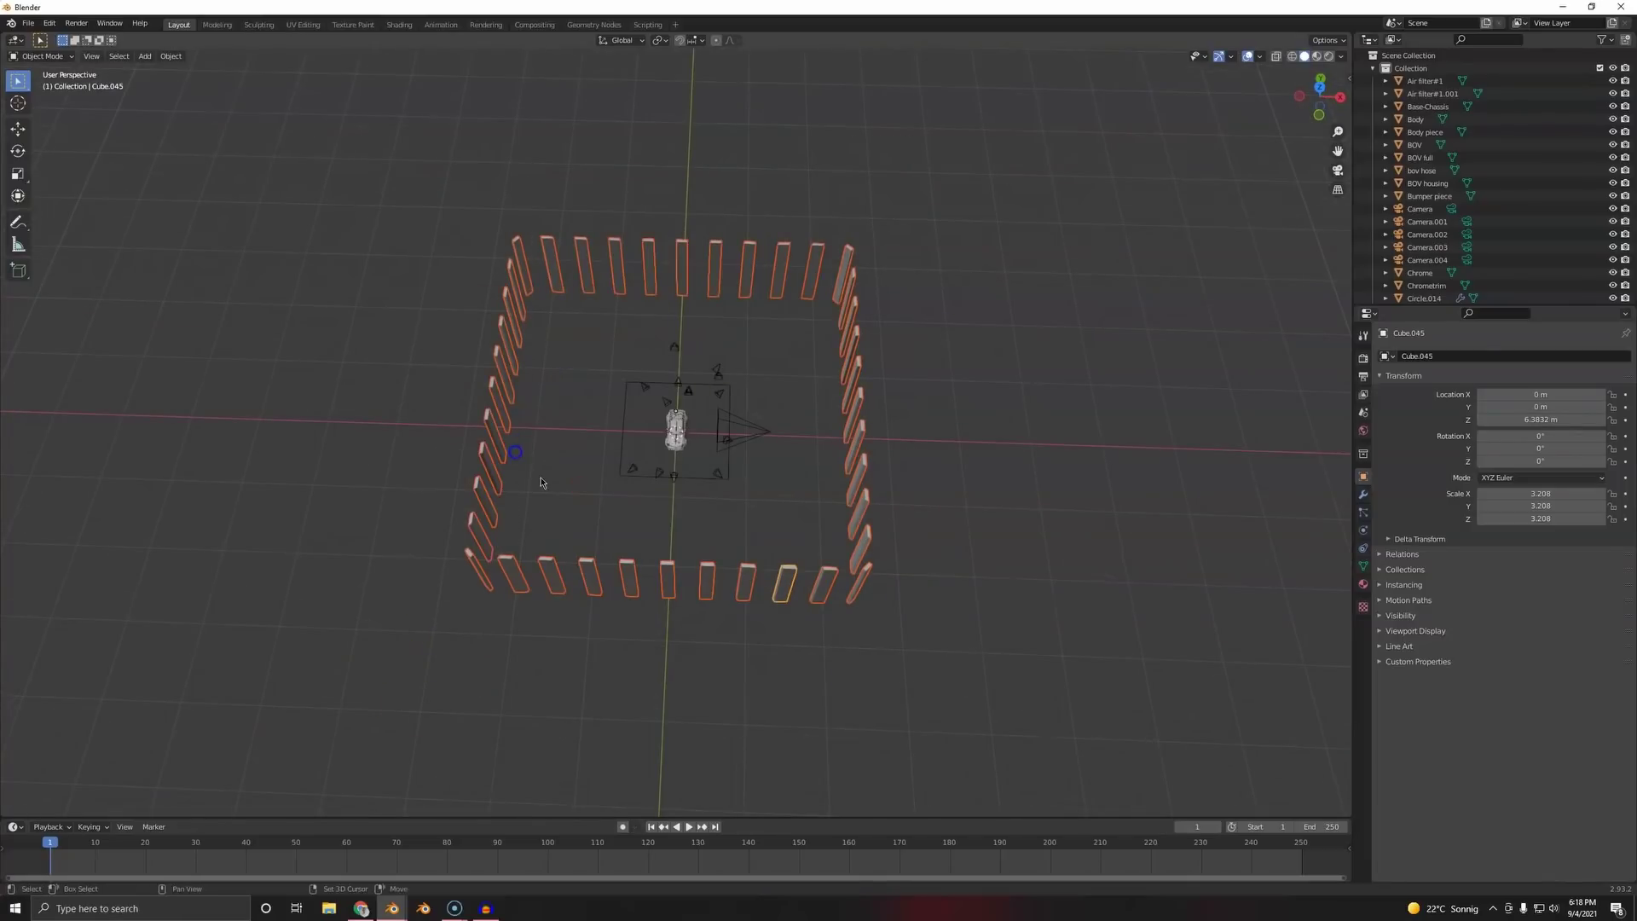
{"action": "key", "text": "x"}
{"action": "left_click", "coordinate": [546, 471]}
- Delete the three cameras in front of the car together with the large rectangular outline around it
{"action": "middle_click_drag", "start_coordinate": [585, 391], "coordinate": [572, 503]}
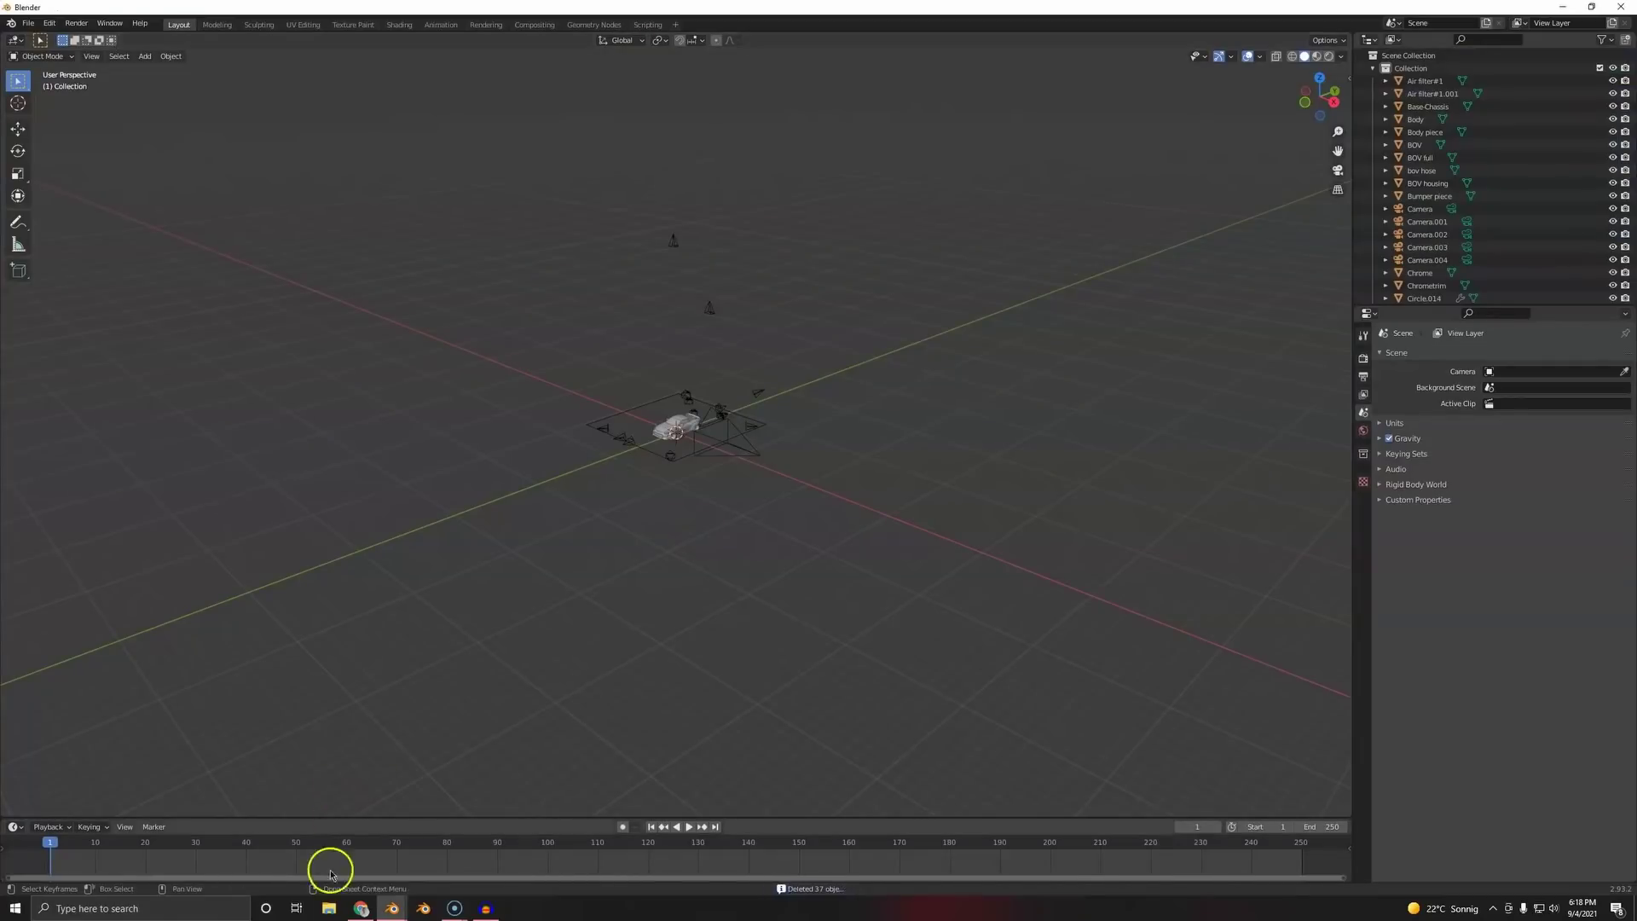
{"action": "left_click", "coordinate": [363, 910]}
{"action": "left_click", "coordinate": [392, 908]}
{"action": "scroll", "coordinate": [683, 537], "scroll_direction": "up", "scroll_amount": 8}
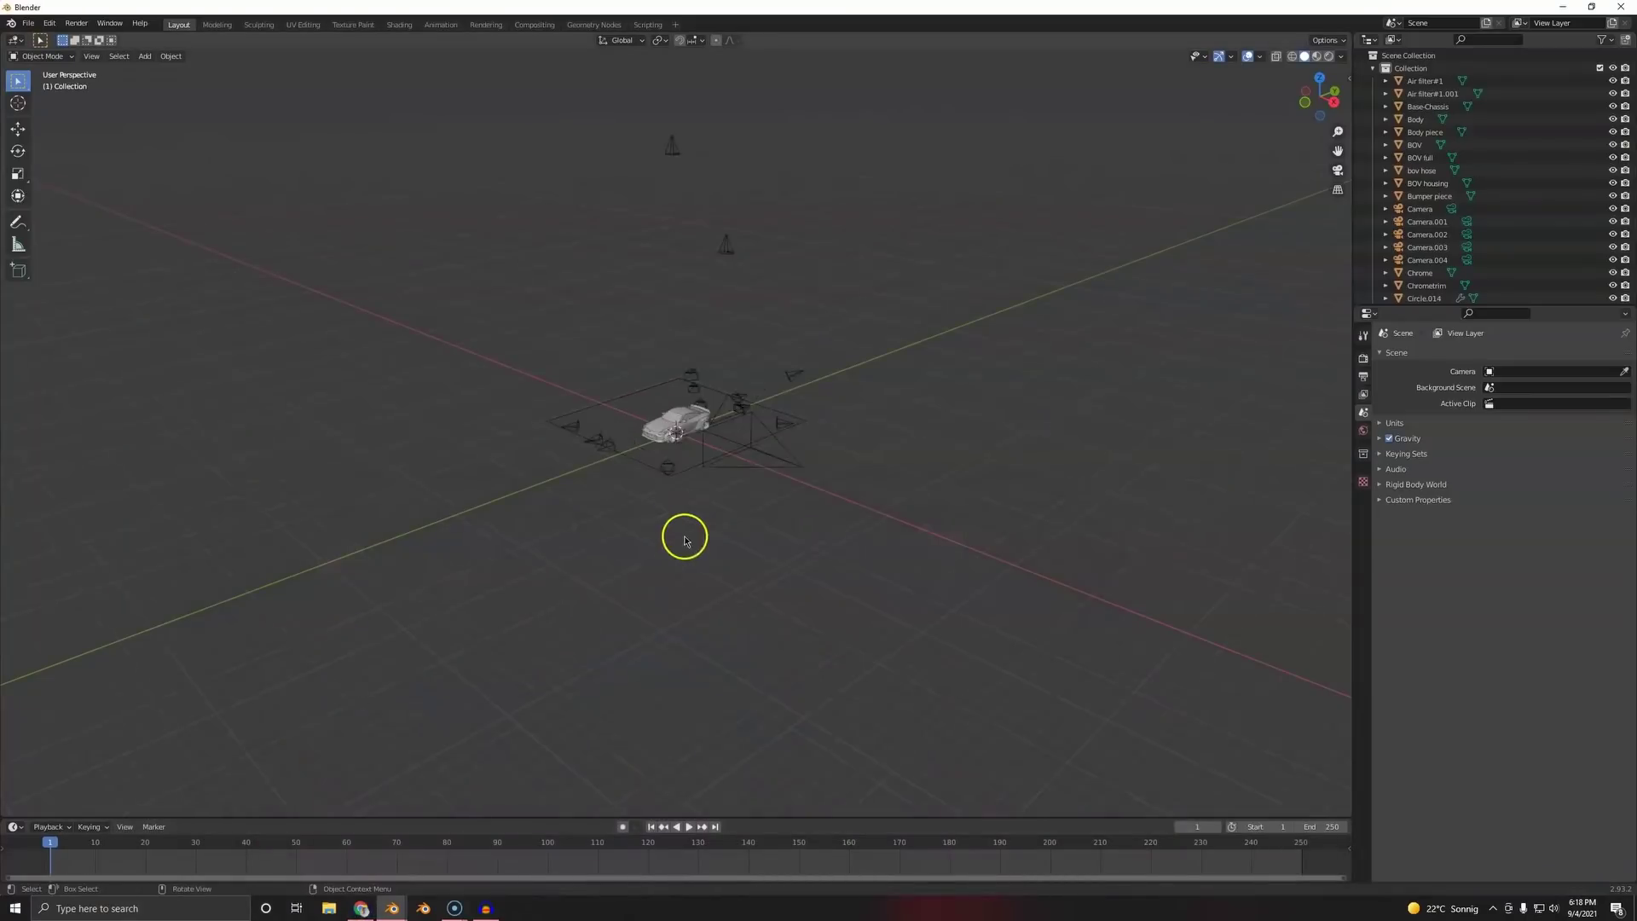
{"action": "scroll", "coordinate": [647, 492], "scroll_direction": "down", "scroll_amount": 2}
{"action": "middle_click_drag", "start_coordinate": [650, 537], "coordinate": [610, 588]}
{"action": "left_click_drag", "start_coordinate": [527, 527], "coordinate": [1031, 632]}
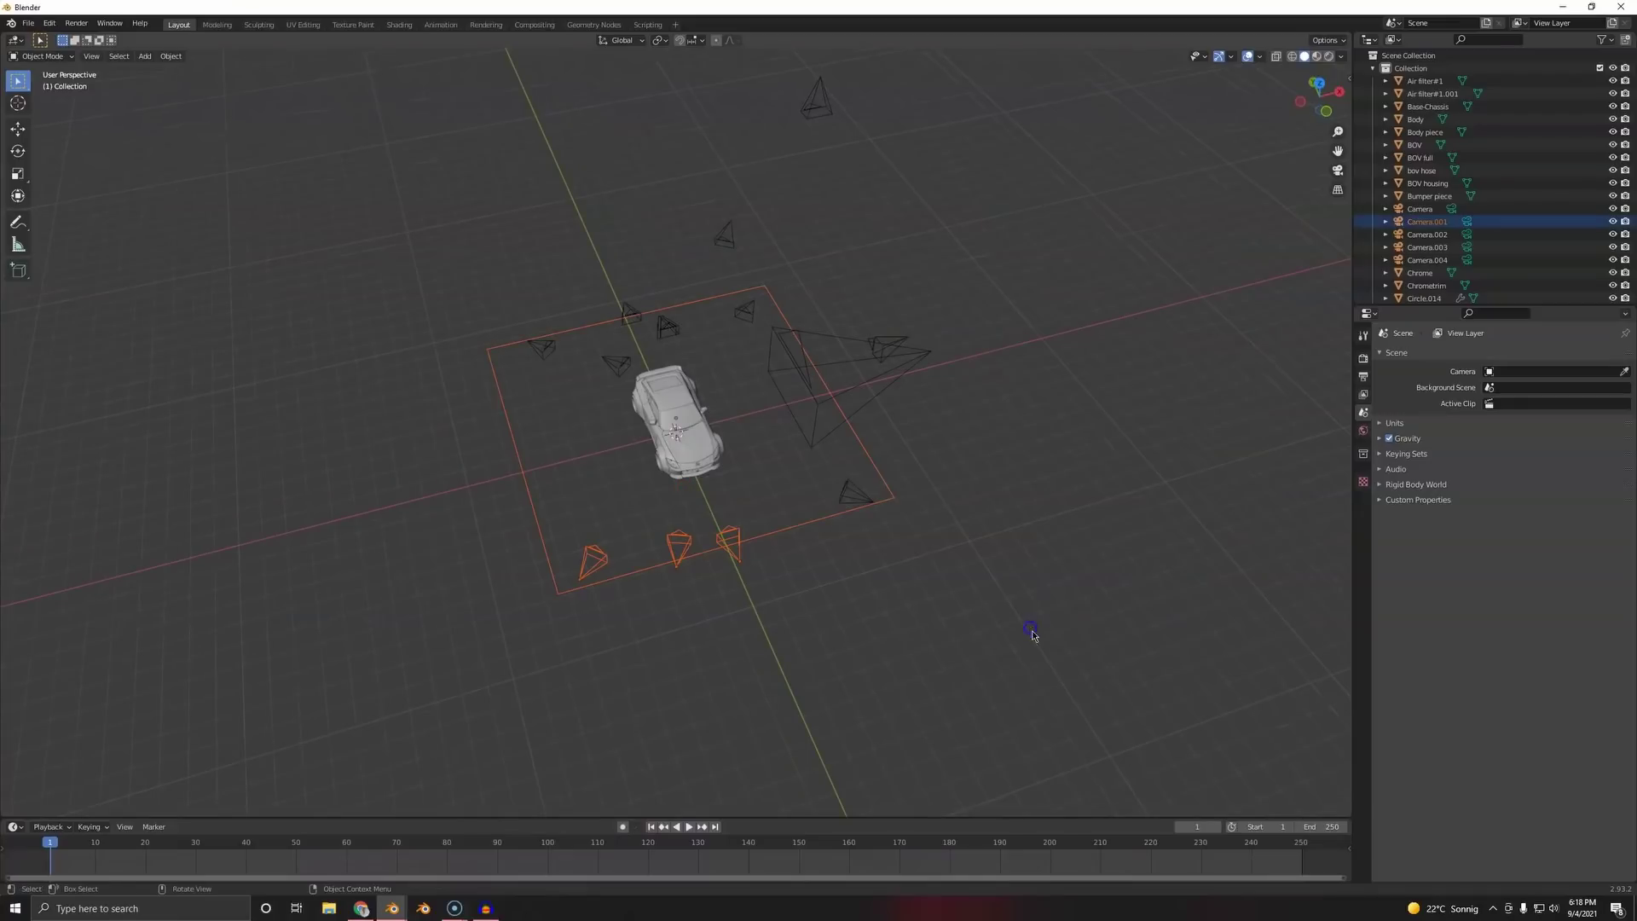
{"action": "key", "text": "Delete"}
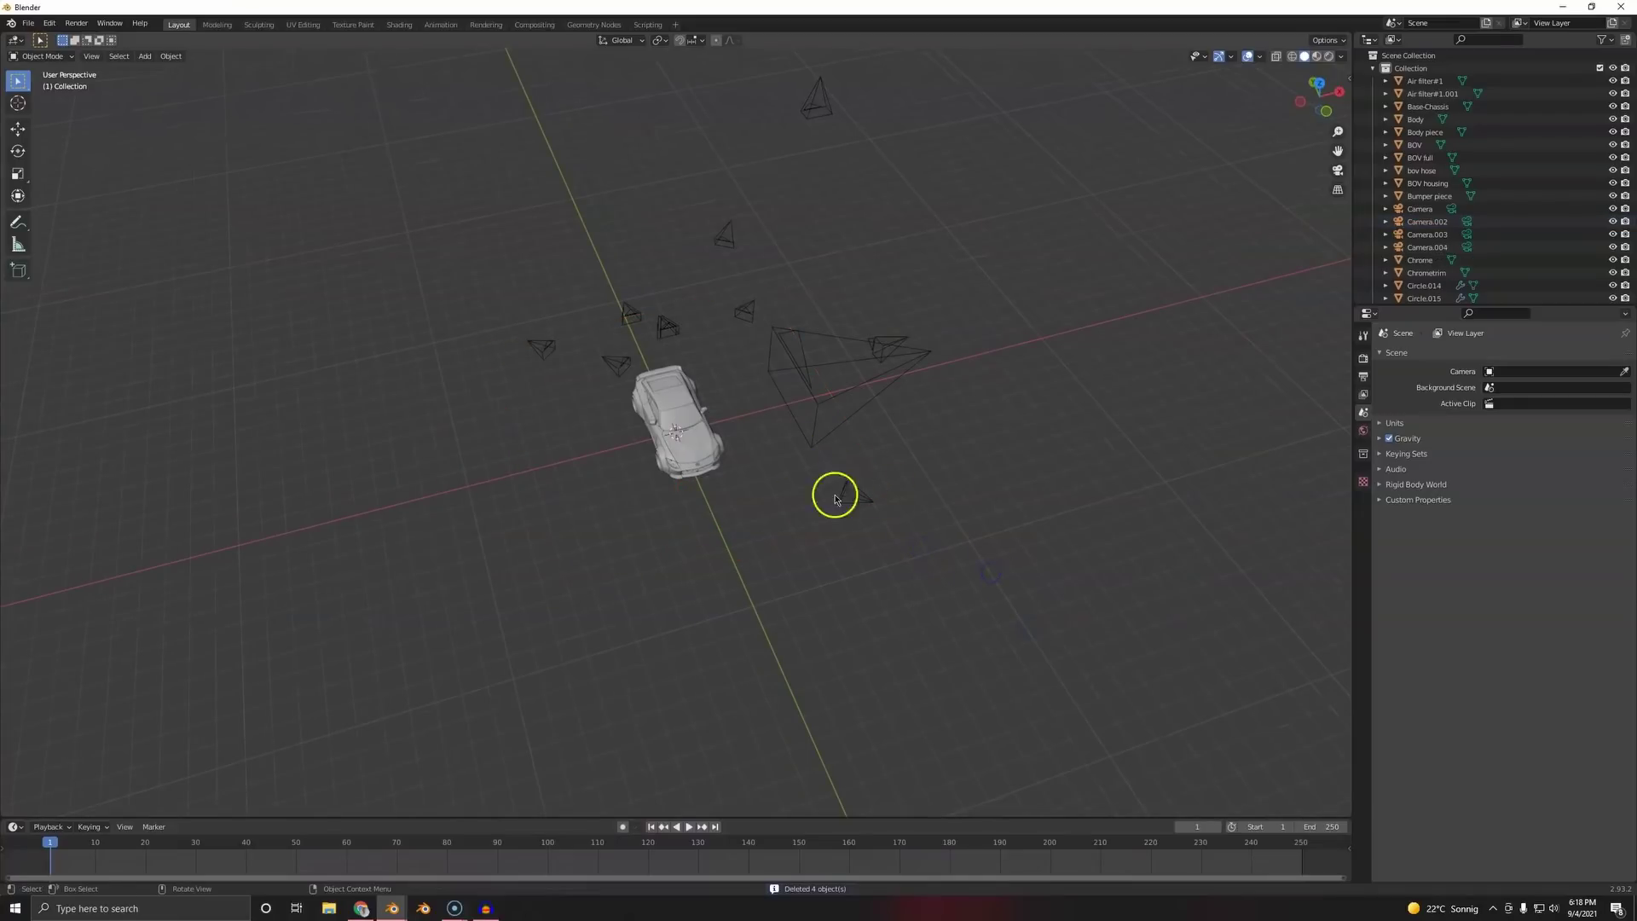
- Delete the group of cameras along one side of the car and the ones diagonally behind its other side
{"action": "left_click_drag", "start_coordinate": [761, 239], "coordinate": [1023, 577]}
{"action": "key", "text": "Delete"}
{"action": "left_click_drag", "start_coordinate": [446, 307], "coordinate": [620, 384]}
{"action": "key", "text": "x"}
{"action": "left_click", "coordinate": [619, 381]}
- Delete the single leftover object above the car
{"action": "scroll", "coordinate": [709, 363], "scroll_direction": "up", "scroll_amount": 6}
{"action": "middle_click_drag", "start_coordinate": [692, 170], "coordinate": [710, 380], "text": "shift"}
{"action": "left_click", "coordinate": [687, 236]}
{"action": "key", "text": "x"}
{"action": "left_click", "coordinate": [687, 237]}
- Make the Rear-Flat camera active, look through it and bind it to a timeline marker at frame 1
{"action": "scroll", "coordinate": [768, 315], "scroll_direction": "down", "scroll_amount": 5}
{"action": "middle_click_drag", "start_coordinate": [829, 294], "coordinate": [747, 358], "text": "shift"}
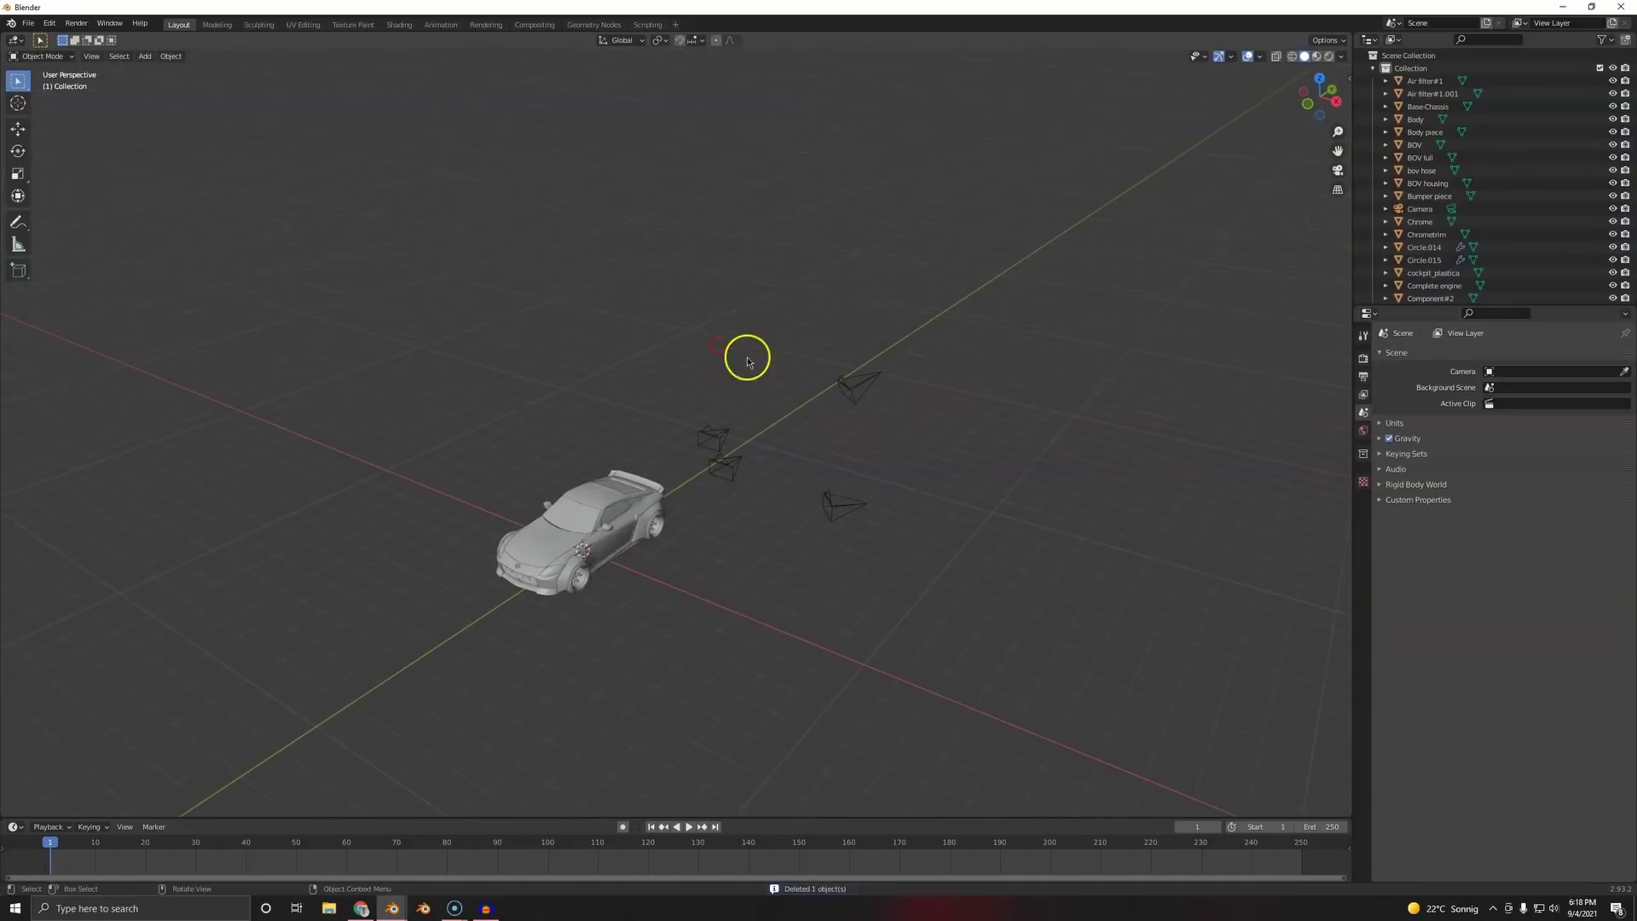
{"action": "scroll", "coordinate": [747, 358], "scroll_direction": "down", "scroll_amount": 1}
{"action": "left_click", "coordinate": [705, 431]}
{"action": "key", "text": "ctrl+KP_0"}
{"action": "key", "text": "KP_0"}
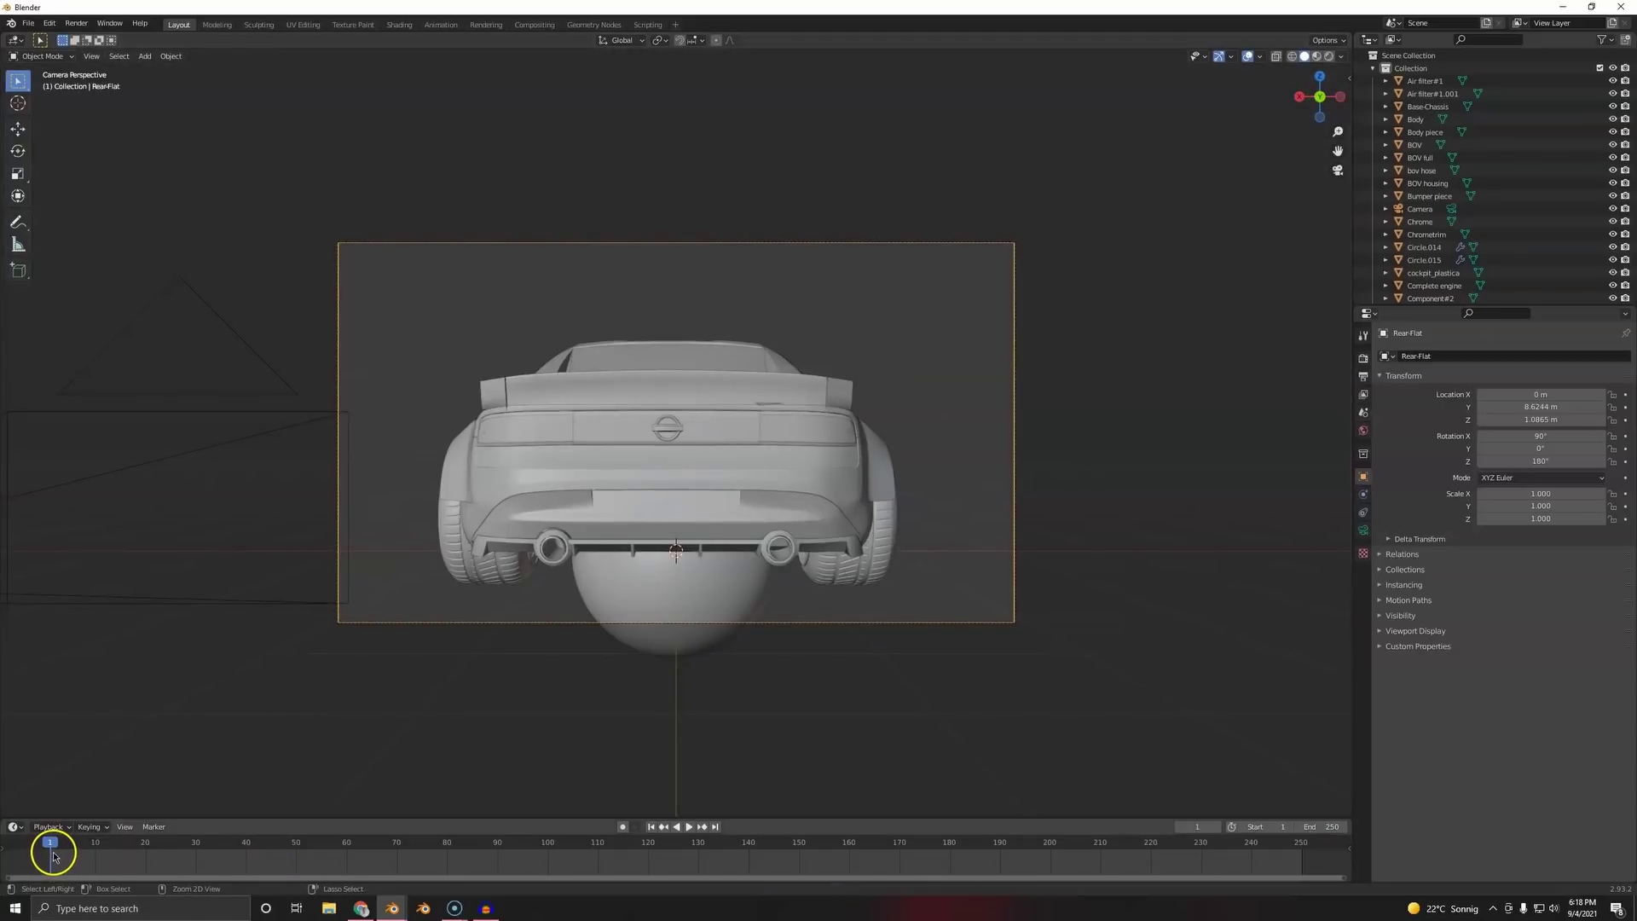
{"action": "key", "text": "ctrl+b"}
- Bind the Rear-Flat.002 camera to a marker at frame 2 and the Rear camera to a marker at frame 3
{"action": "middle_click_drag", "start_coordinate": [256, 577], "coordinate": [354, 580]}
{"action": "scroll", "coordinate": [793, 530], "scroll_direction": "down", "scroll_amount": 5}
{"action": "middle_click_drag", "start_coordinate": [772, 448], "coordinate": [743, 500]}
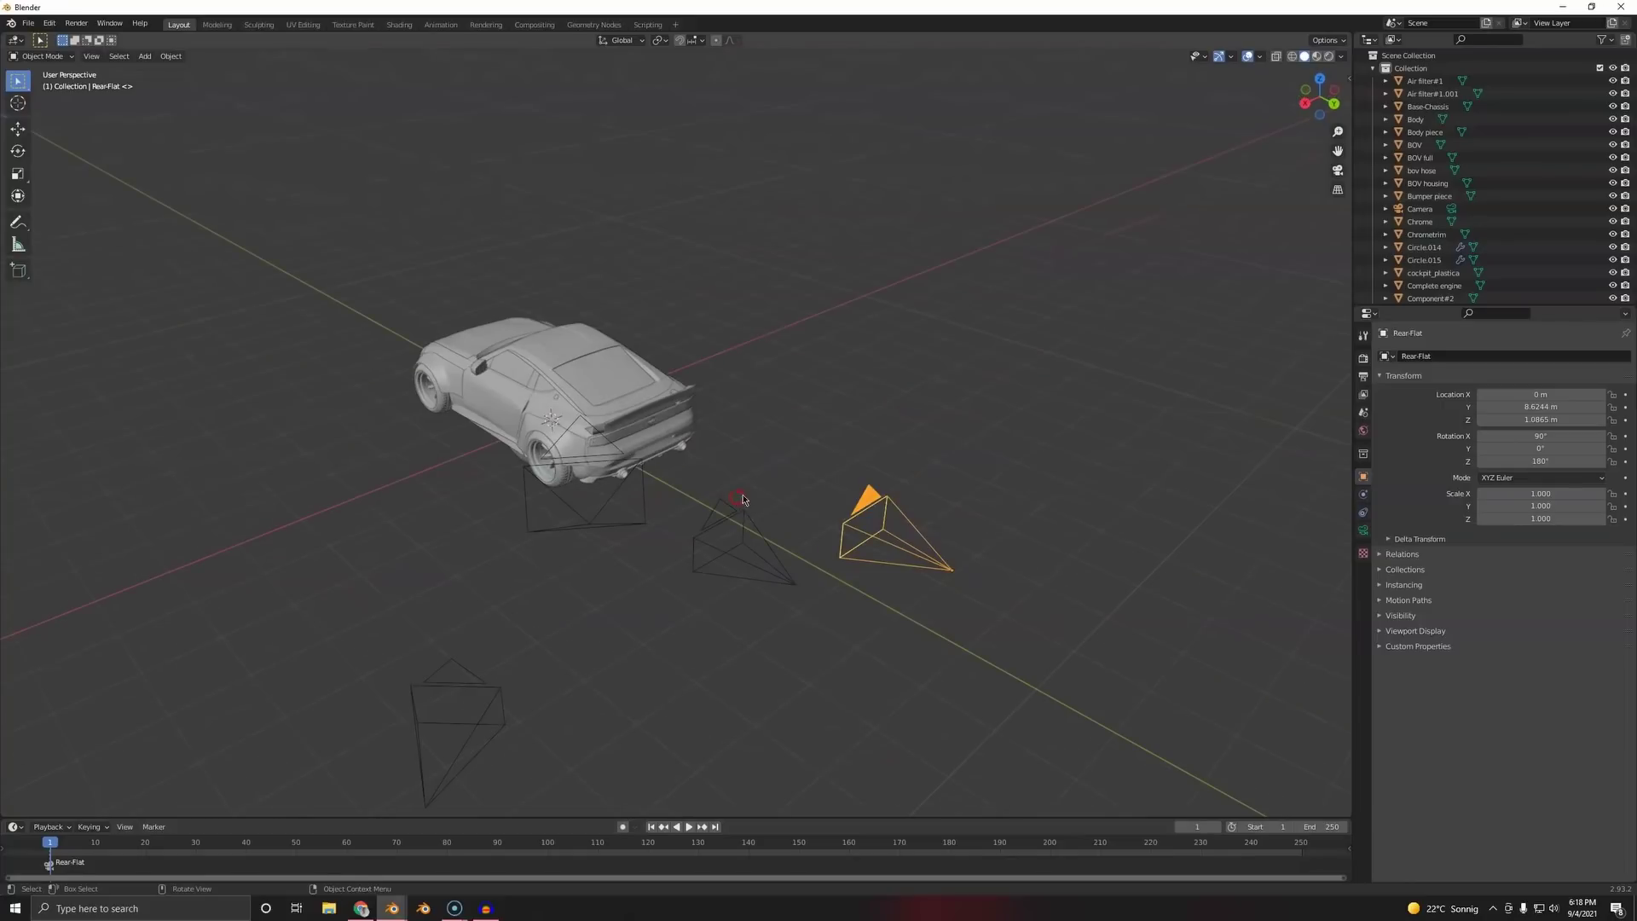
{"action": "left_click", "coordinate": [741, 500]}
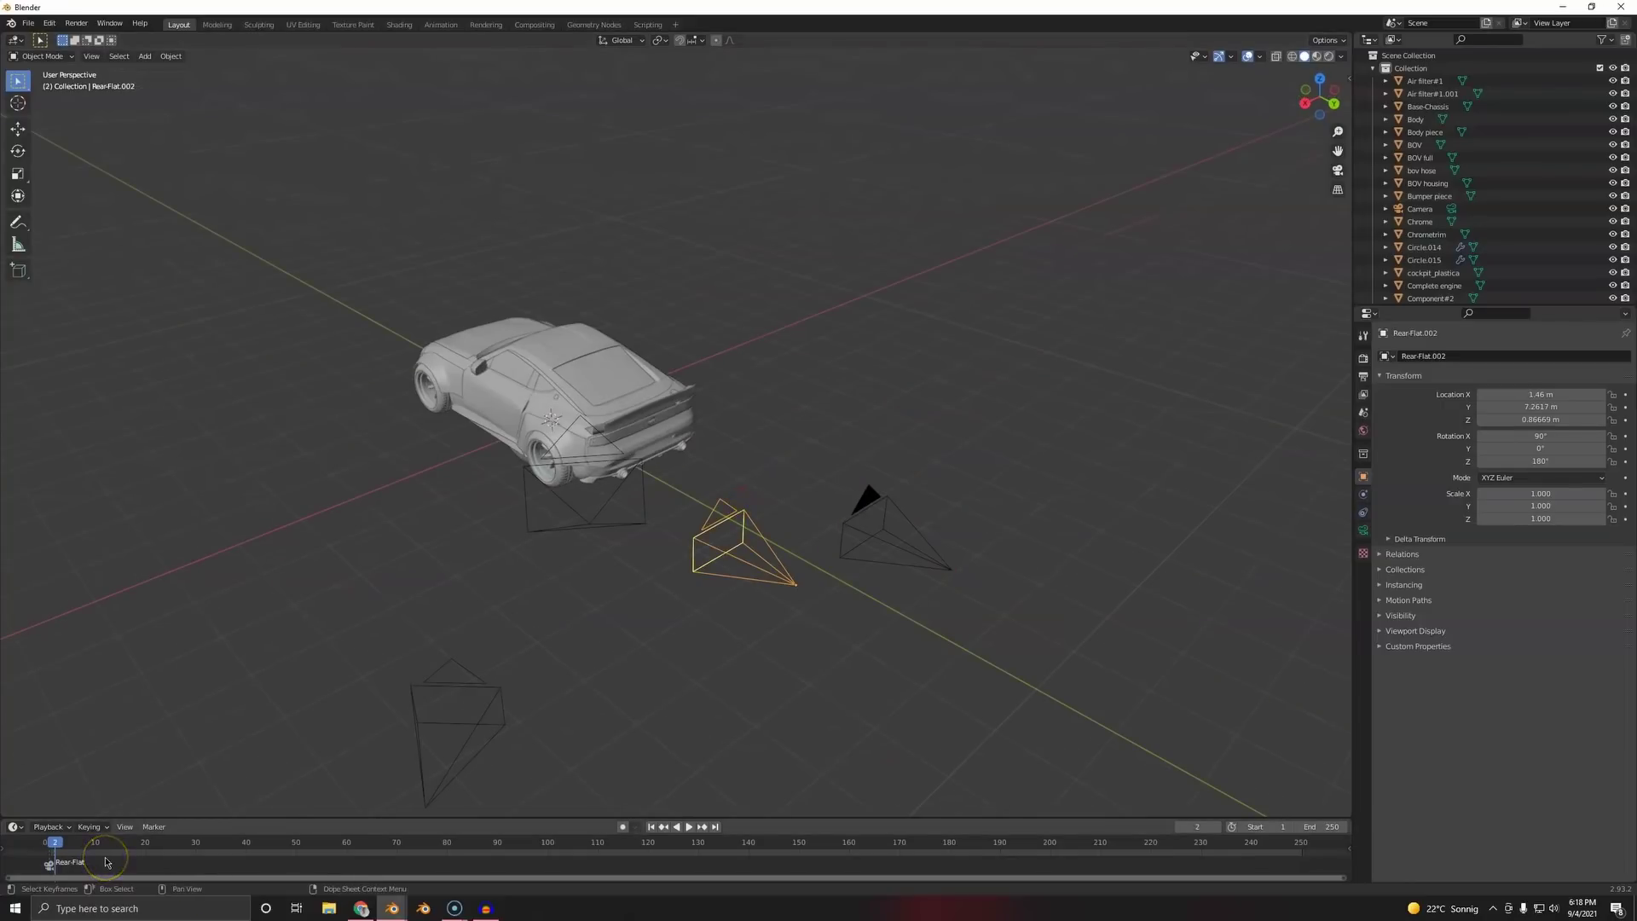
{"action": "left_click", "coordinate": [444, 685]}
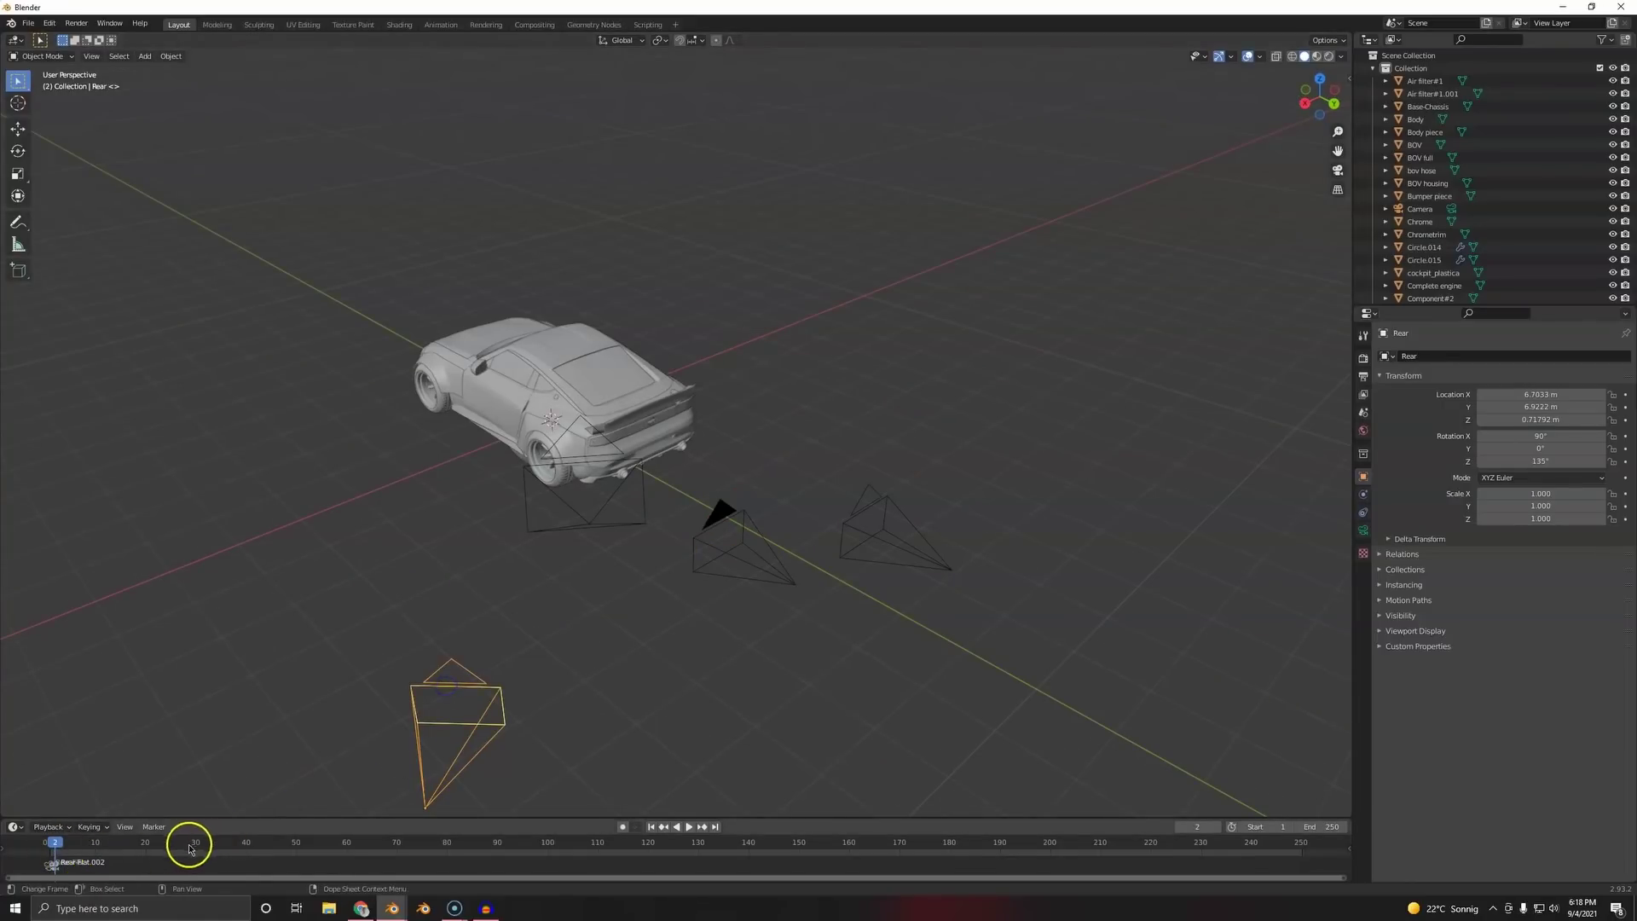
{"action": "key", "text": "ctrl+b"}
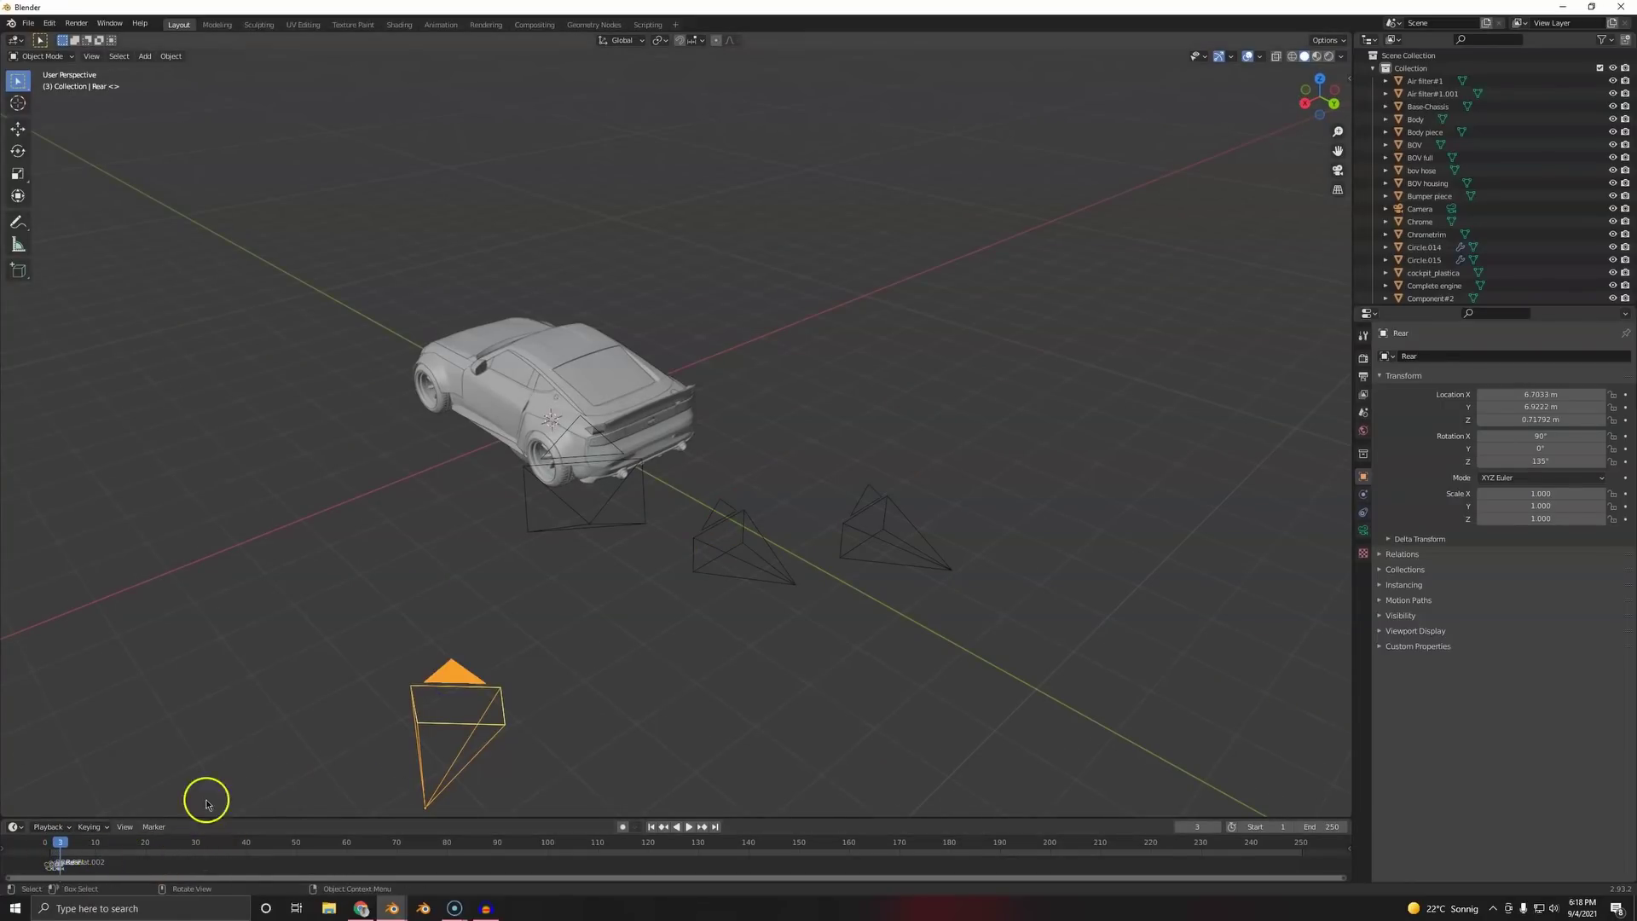
- Enlarge the timeline area and zoom in on the camera markers at frames 1 to 3
{"action": "middle_click_drag", "start_coordinate": [99, 837], "coordinate": [384, 851]}
{"action": "left_click_drag", "start_coordinate": [418, 819], "coordinate": [358, 715]}
{"action": "scroll", "coordinate": [333, 801], "scroll_direction": "up", "scroll_amount": 14}
{"action": "middle_click_drag", "start_coordinate": [255, 793], "coordinate": [896, 774]}
{"action": "middle_click_drag", "start_coordinate": [697, 790], "coordinate": [554, 797], "text": "ctrl"}
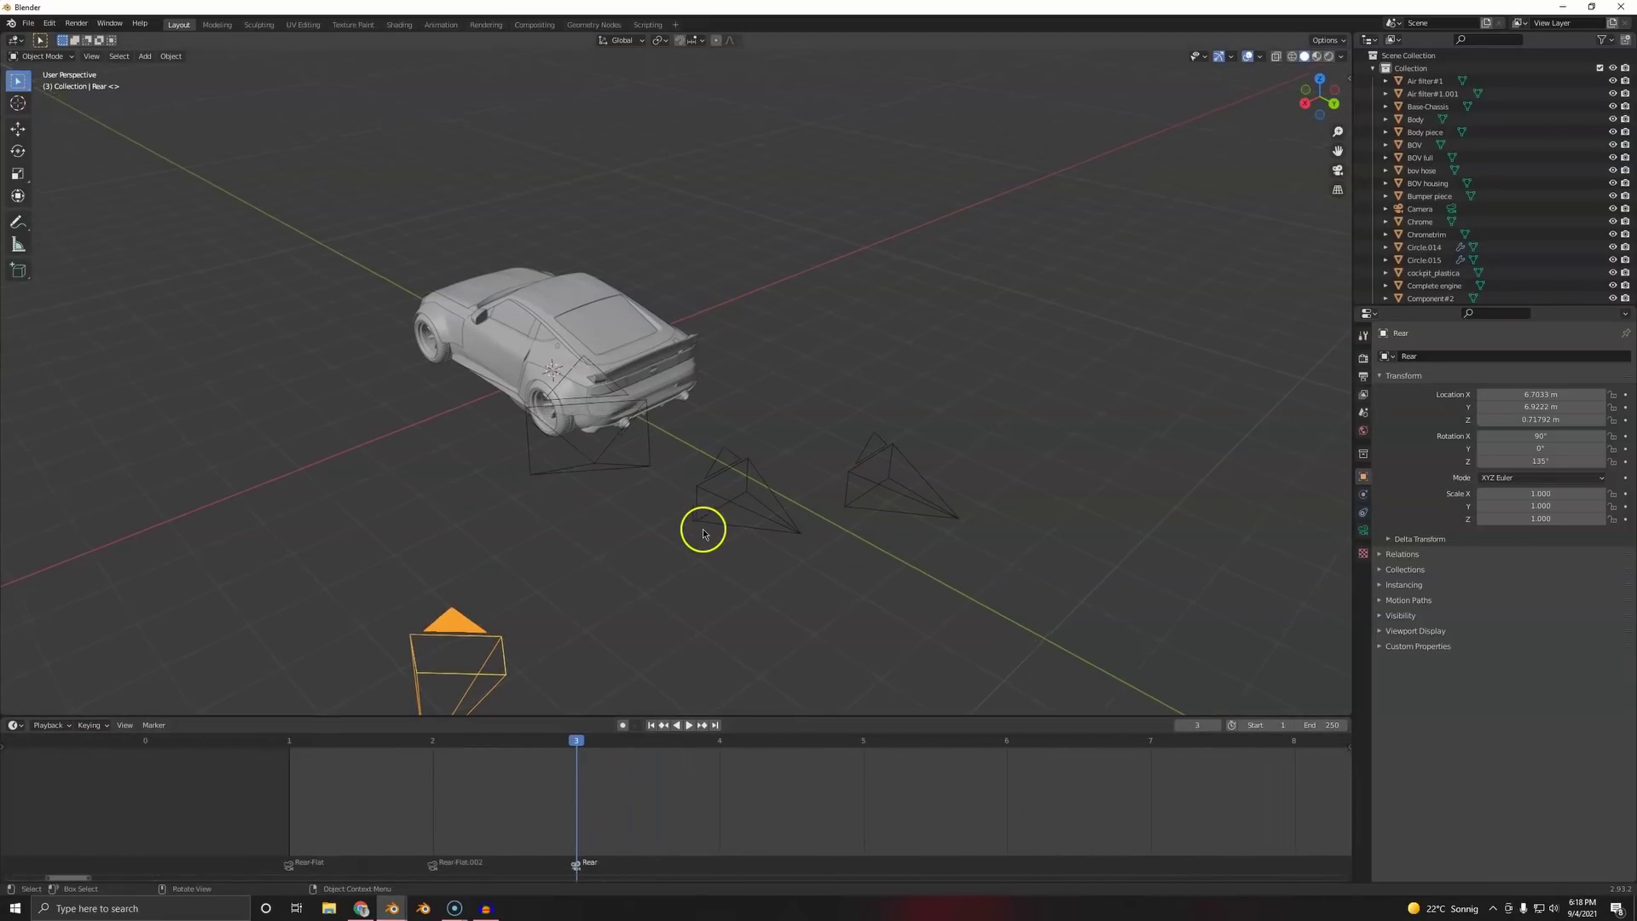
- Examine the bound camera angles by stepping back and forth through frames 1 to 3 in camera view
{"action": "key", "text": "KP_0"}
{"action": "left_click", "coordinate": [288, 739]}
{"action": "key", "text": "Right"}
{"action": "key", "text": "Right"}
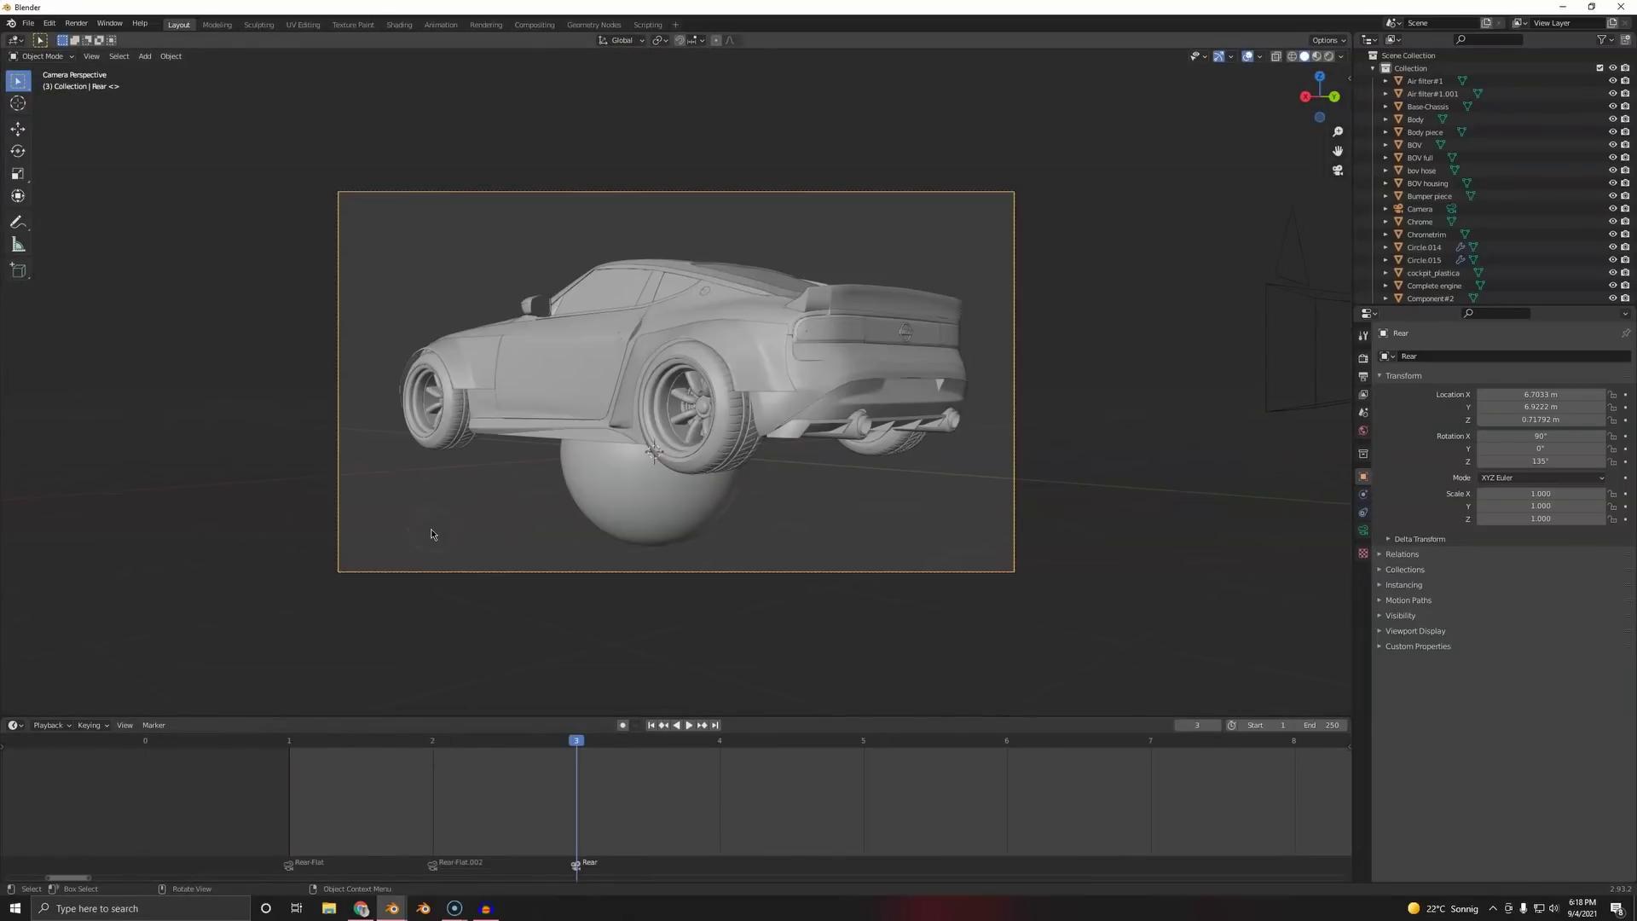
{"action": "key", "text": "Left"}
{"action": "key", "text": "Left"}
{"action": "key", "text": "Left"}
{"action": "key", "text": "Right"}
{"action": "key", "text": "Right"}
{"action": "key", "text": "Right"}
{"action": "key", "text": "Left"}
{"action": "key", "text": "Left"}
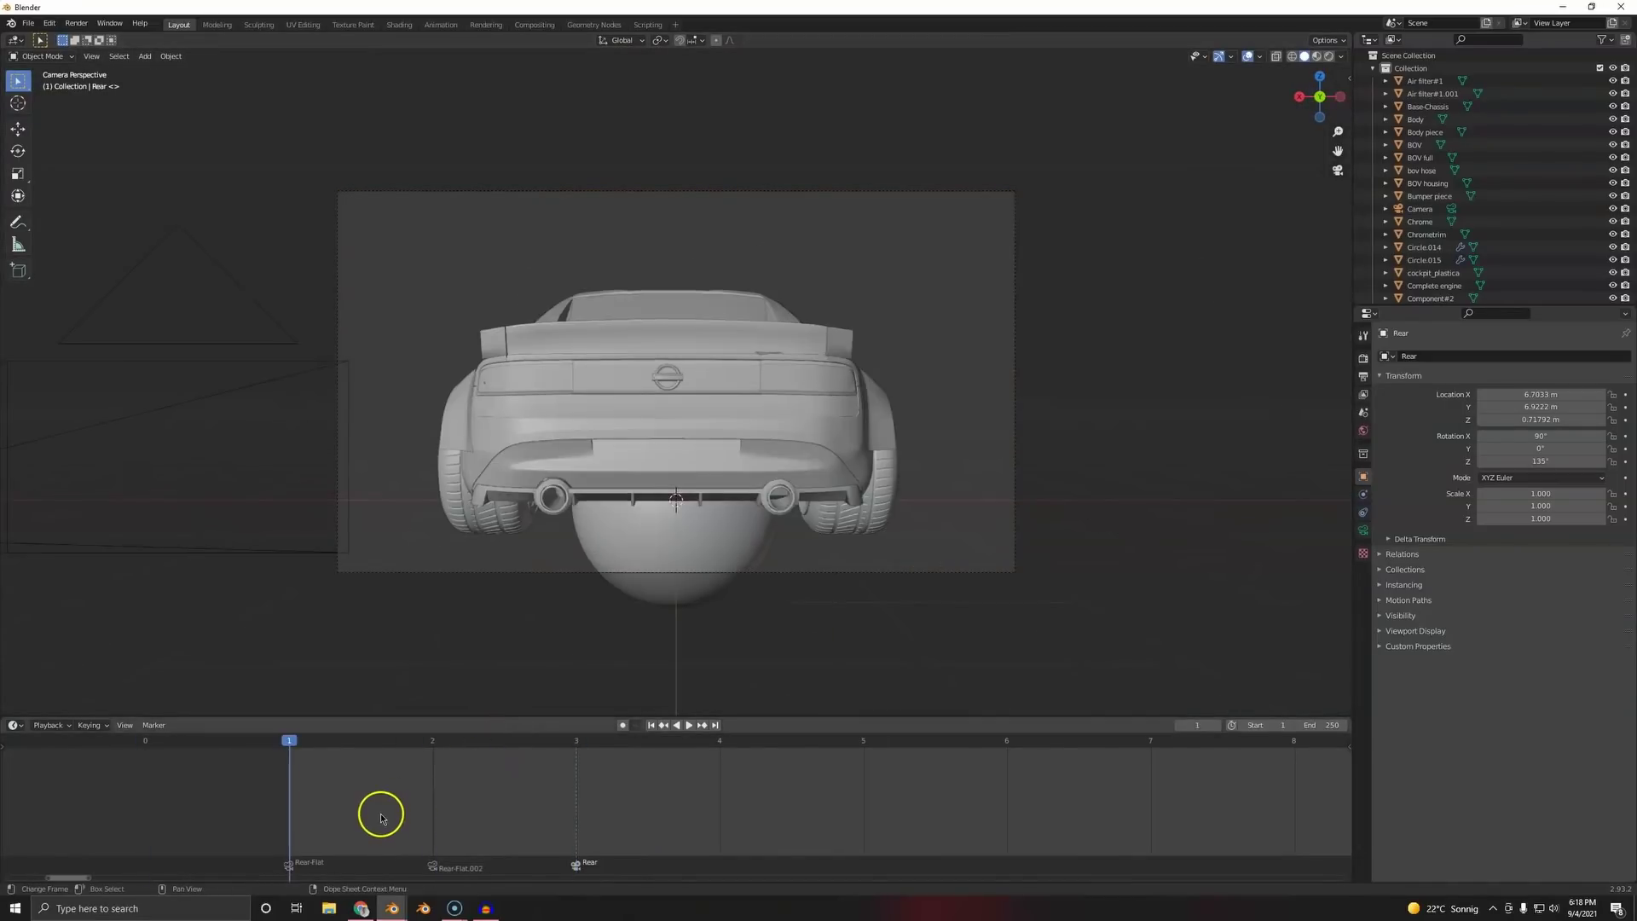
{"action": "key", "text": "Right"}
{"action": "key", "text": "Right"}
{"action": "key", "text": "Left"}
{"action": "key", "text": "Left"}
- Delete the four remaining cameras behind and beside the car
{"action": "middle_click_drag", "start_coordinate": [568, 457], "coordinate": [461, 504]}
{"action": "scroll", "coordinate": [582, 484], "scroll_direction": "down", "scroll_amount": 7}
{"action": "left_click_drag", "start_coordinate": [325, 301], "coordinate": [442, 552]}
{"action": "left_click", "coordinate": [574, 452]}
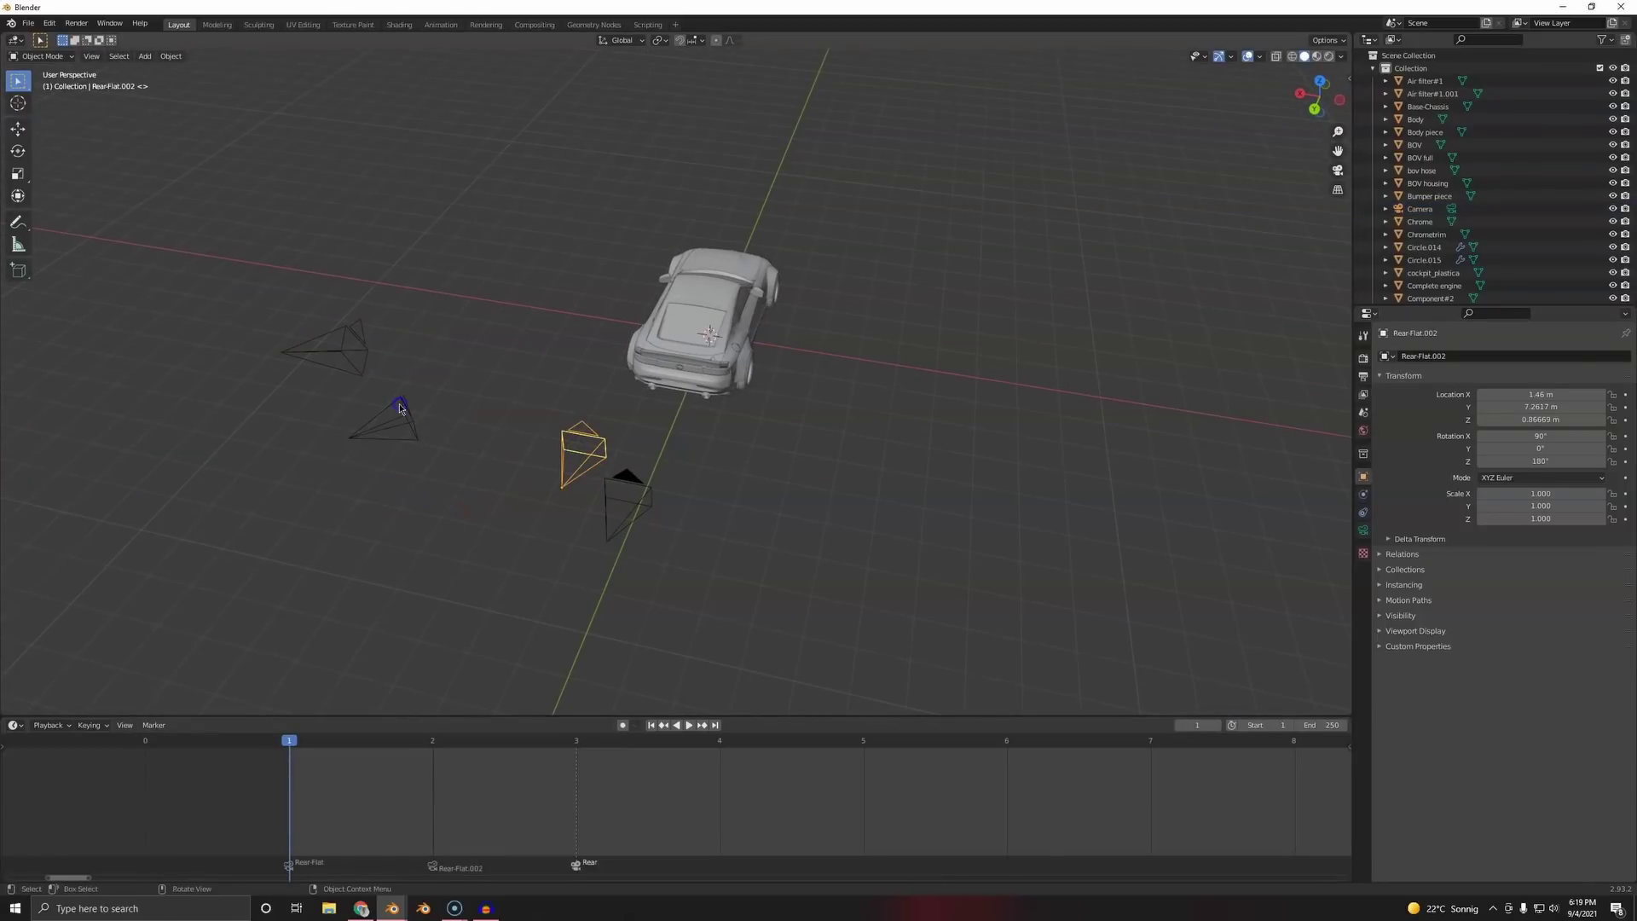
{"action": "left_click_drag", "start_coordinate": [229, 262], "coordinate": [472, 505]}
{"action": "key", "text": "x"}
{"action": "left_click", "coordinate": [477, 511]}
{"action": "left_click", "coordinate": [591, 434]}
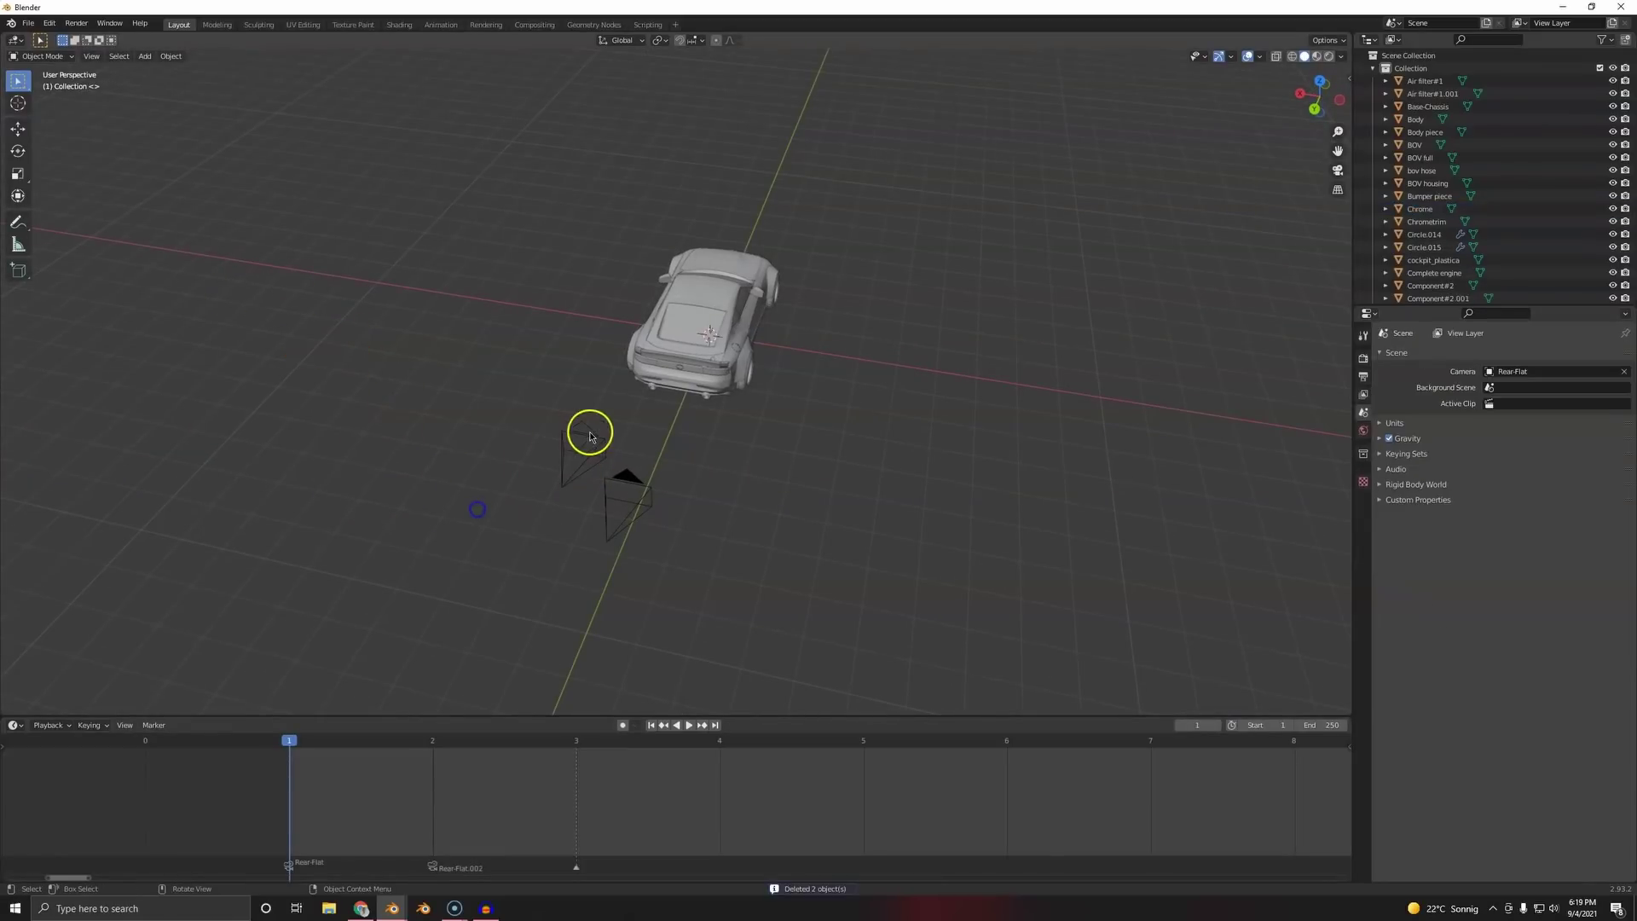
{"action": "key", "text": "x"}
{"action": "left_click", "coordinate": [590, 432]}
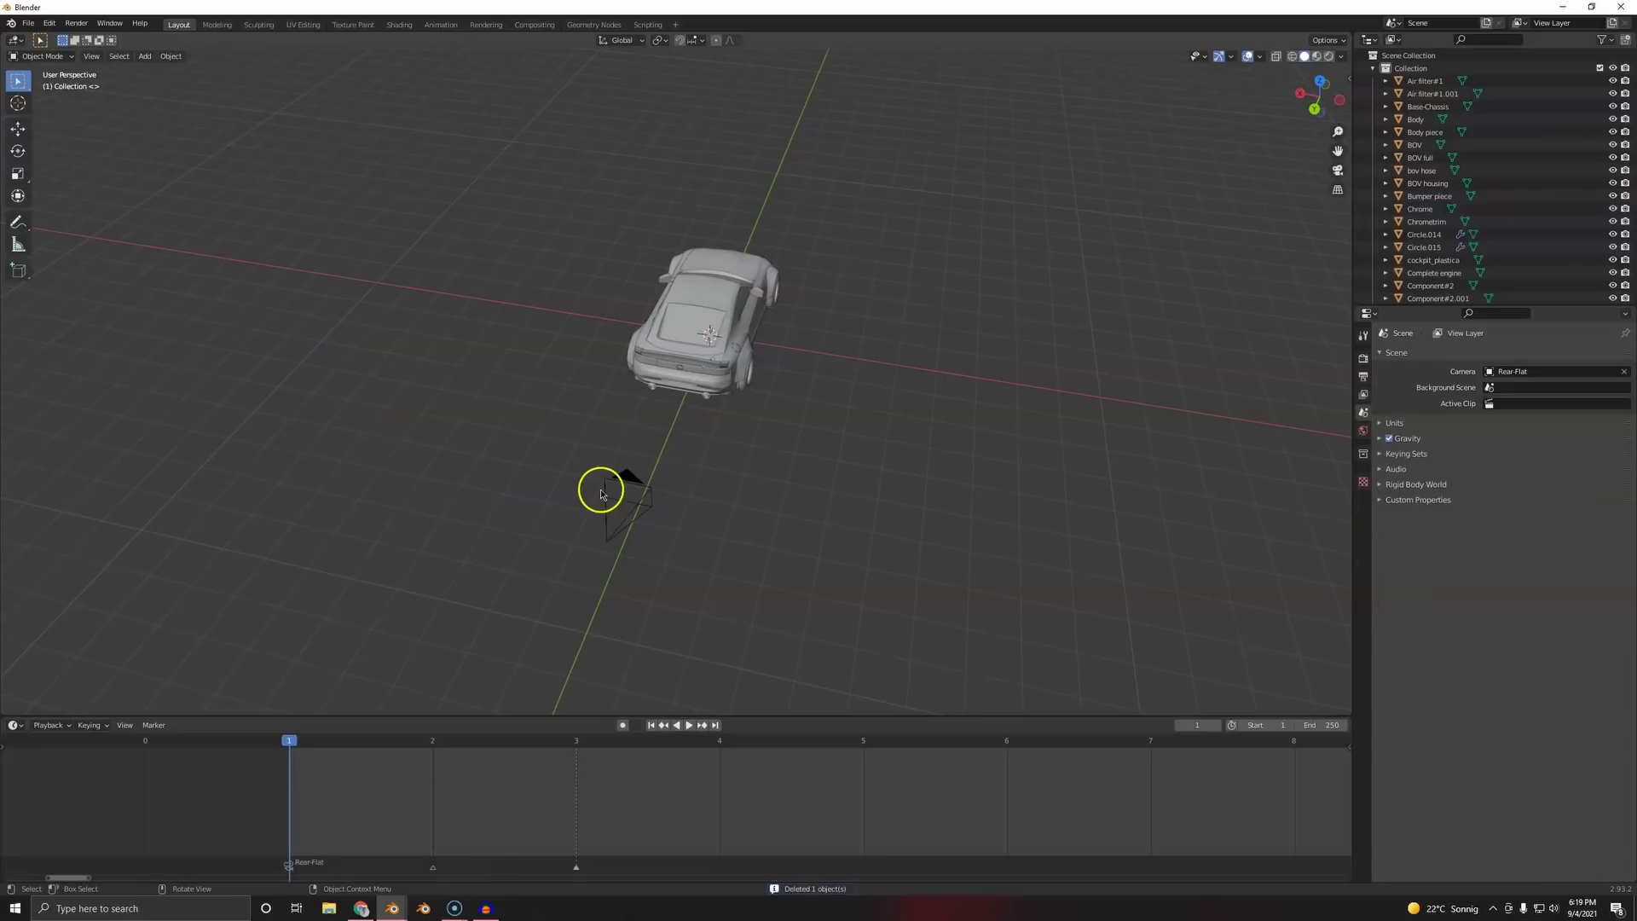
{"action": "left_click", "coordinate": [617, 473]}
- Add a new camera and look through it
{"action": "key", "text": "shift+a"}
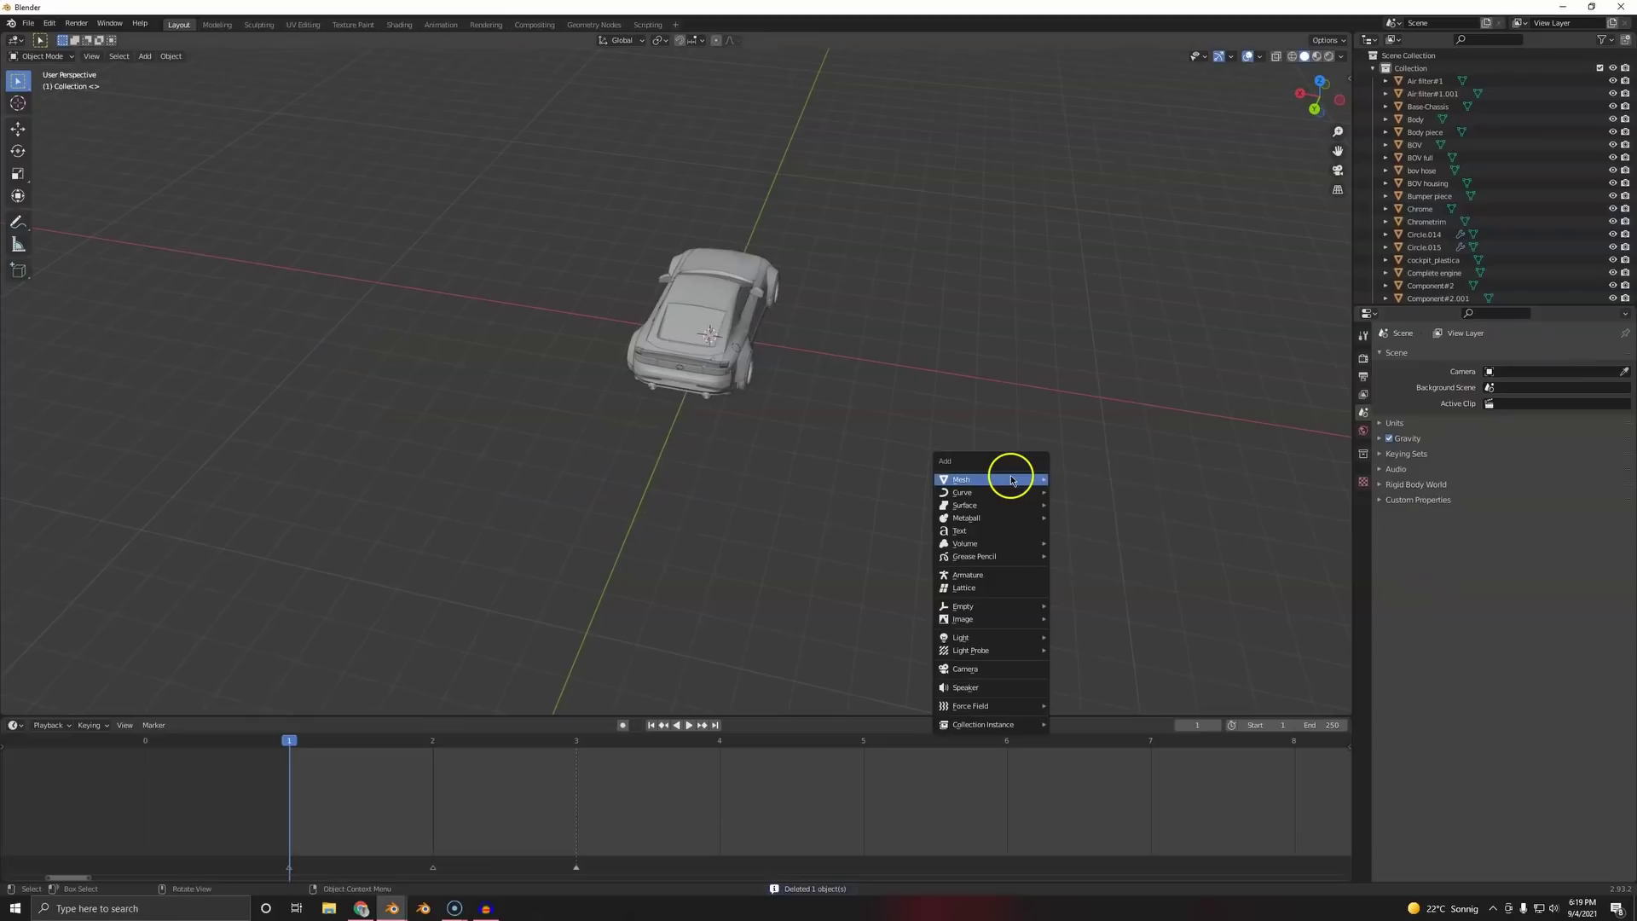
{"action": "mouse_move", "coordinate": [975, 642]}
{"action": "left_click", "coordinate": [991, 670]}
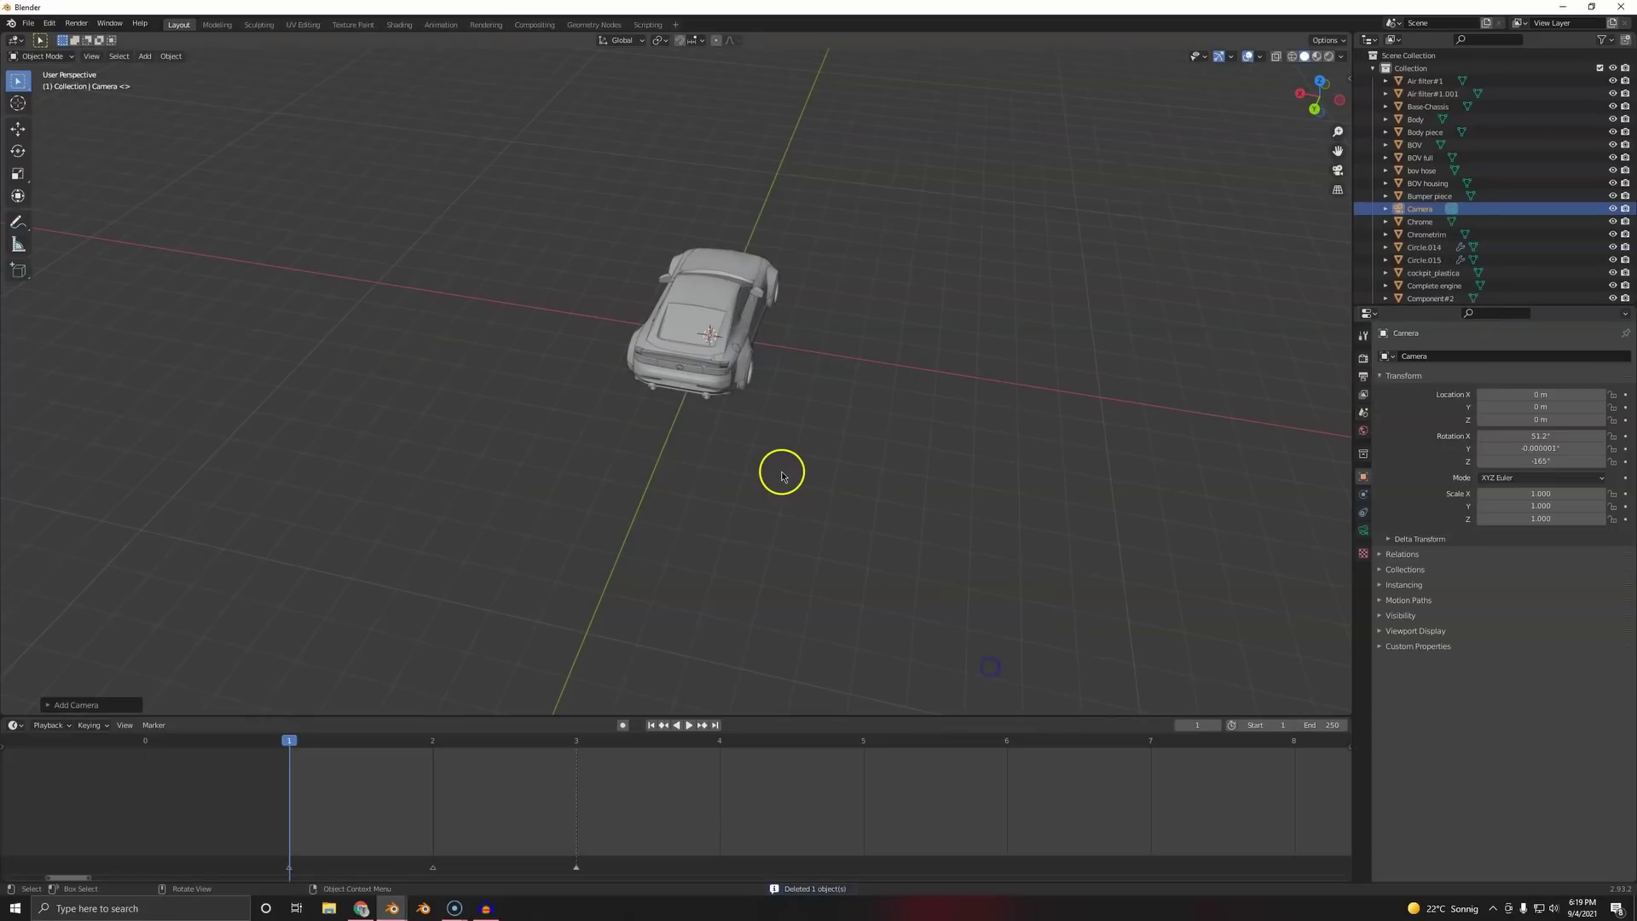
{"action": "key", "text": "KP_0"}
- Lock the camera to the view and move it to frame the car from a rear three-quarter angle
{"action": "key", "text": "n"}
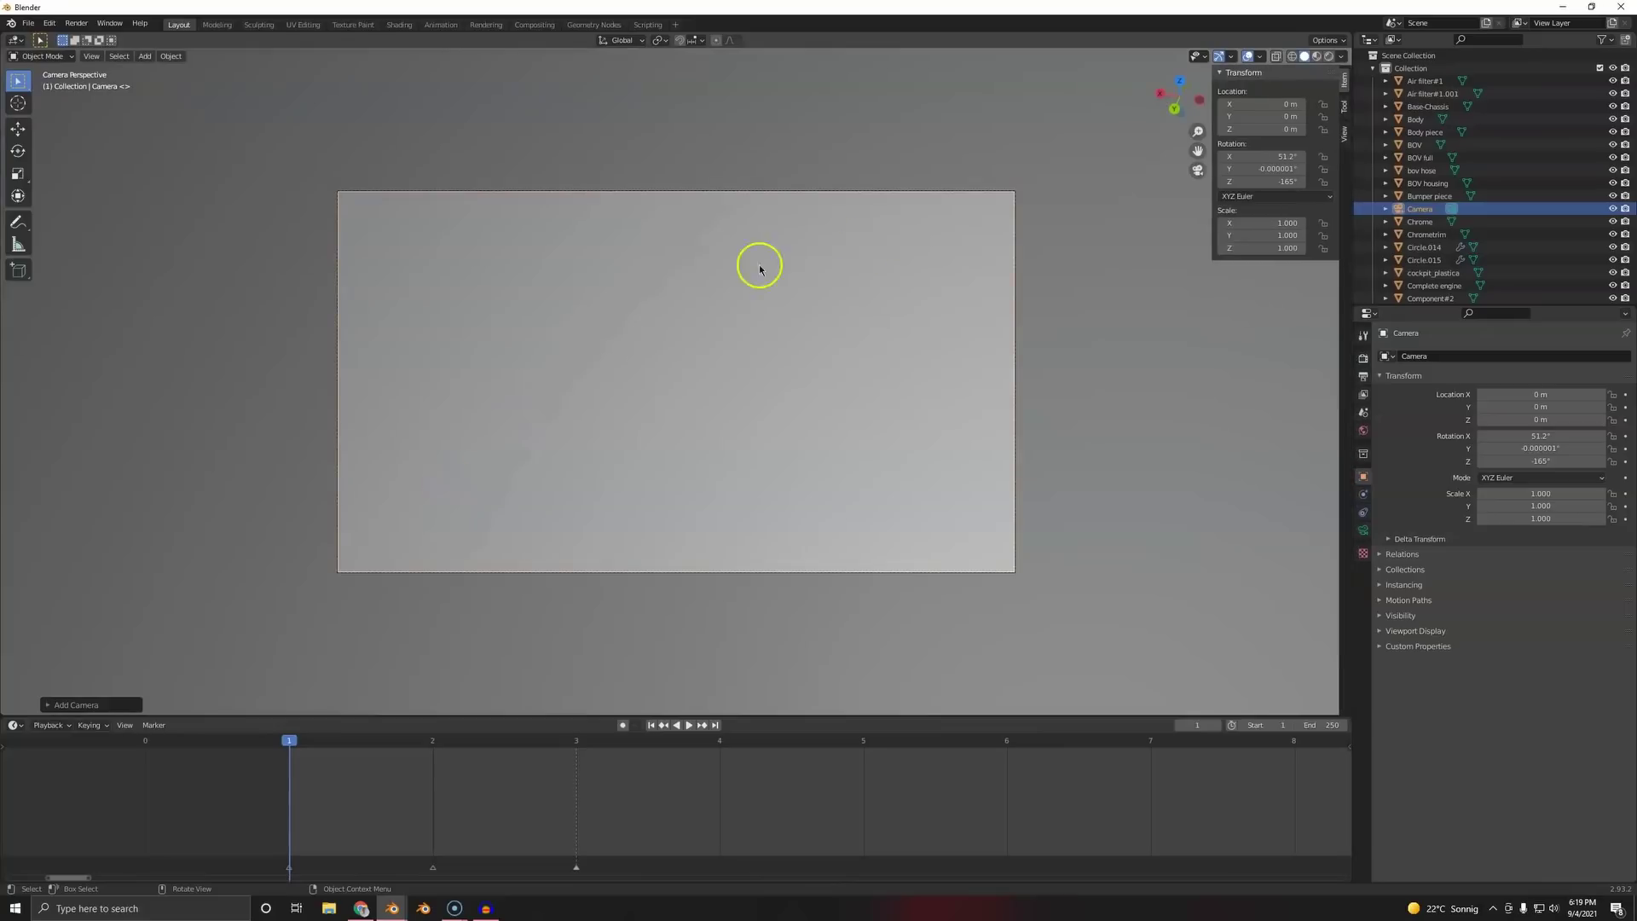
{"action": "left_click", "coordinate": [1345, 134]}
{"action": "left_click", "coordinate": [1296, 233]}
{"action": "middle_click_drag", "start_coordinate": [717, 492], "coordinate": [639, 469]}
- Delete the rounded object beneath the rear of the car
{"action": "left_click", "coordinate": [640, 469]}
{"action": "key", "text": "x"}
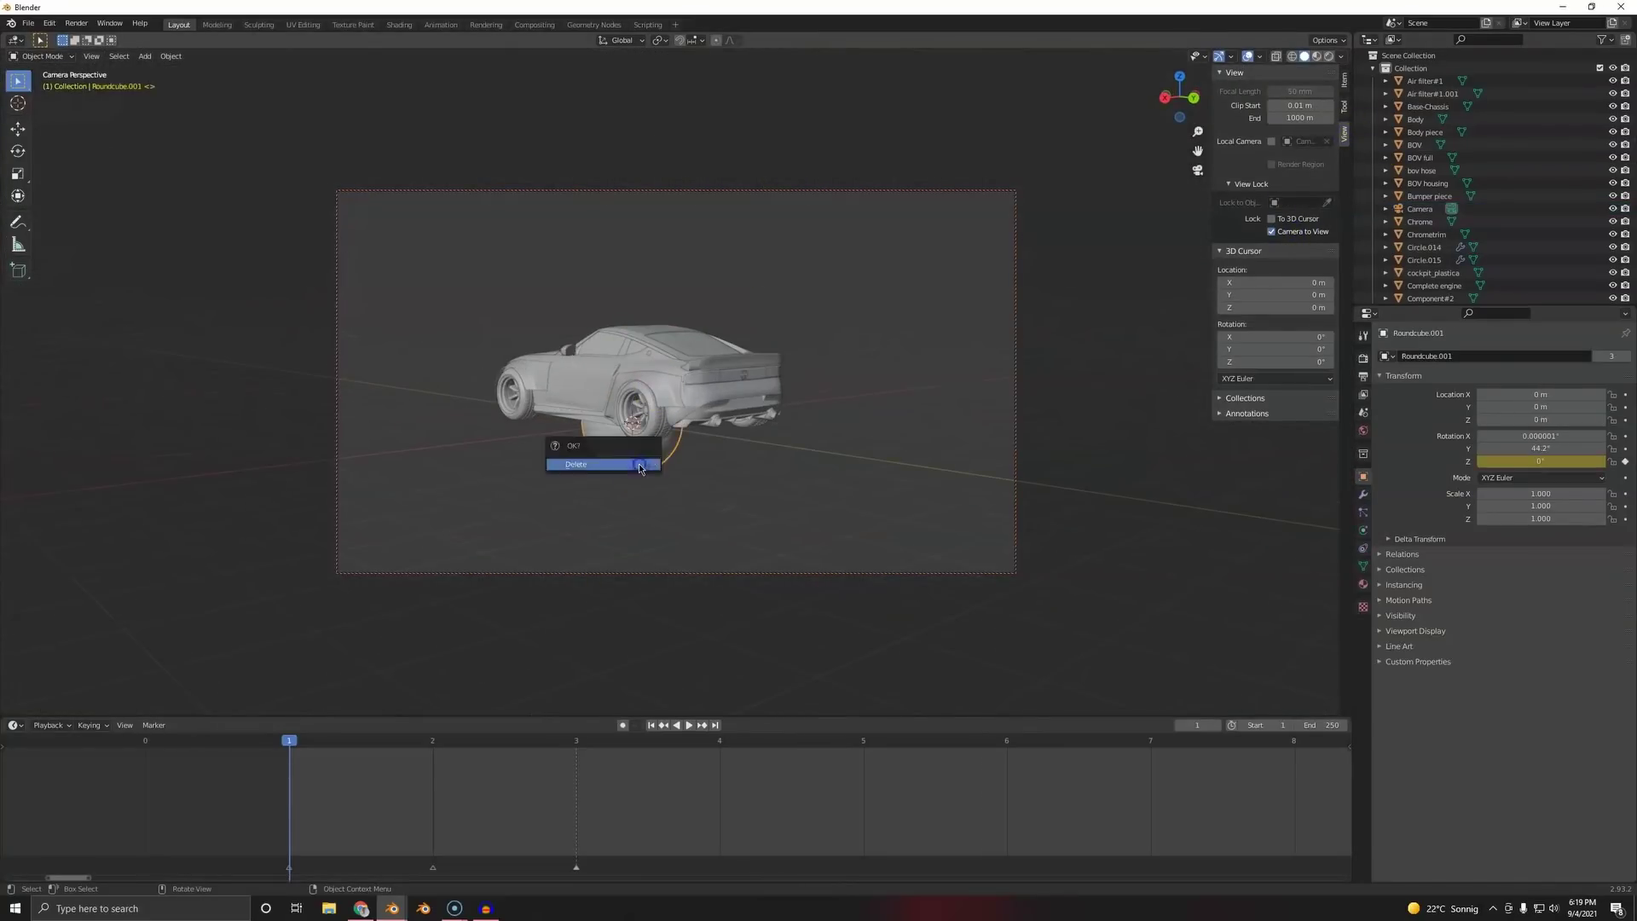
{"action": "left_click", "coordinate": [639, 463]}
- Enable the Thirds and Diagonal composition guides in the camera's viewport display settings
{"action": "left_click", "coordinate": [869, 572]}
{"action": "left_click", "coordinate": [1363, 530]}
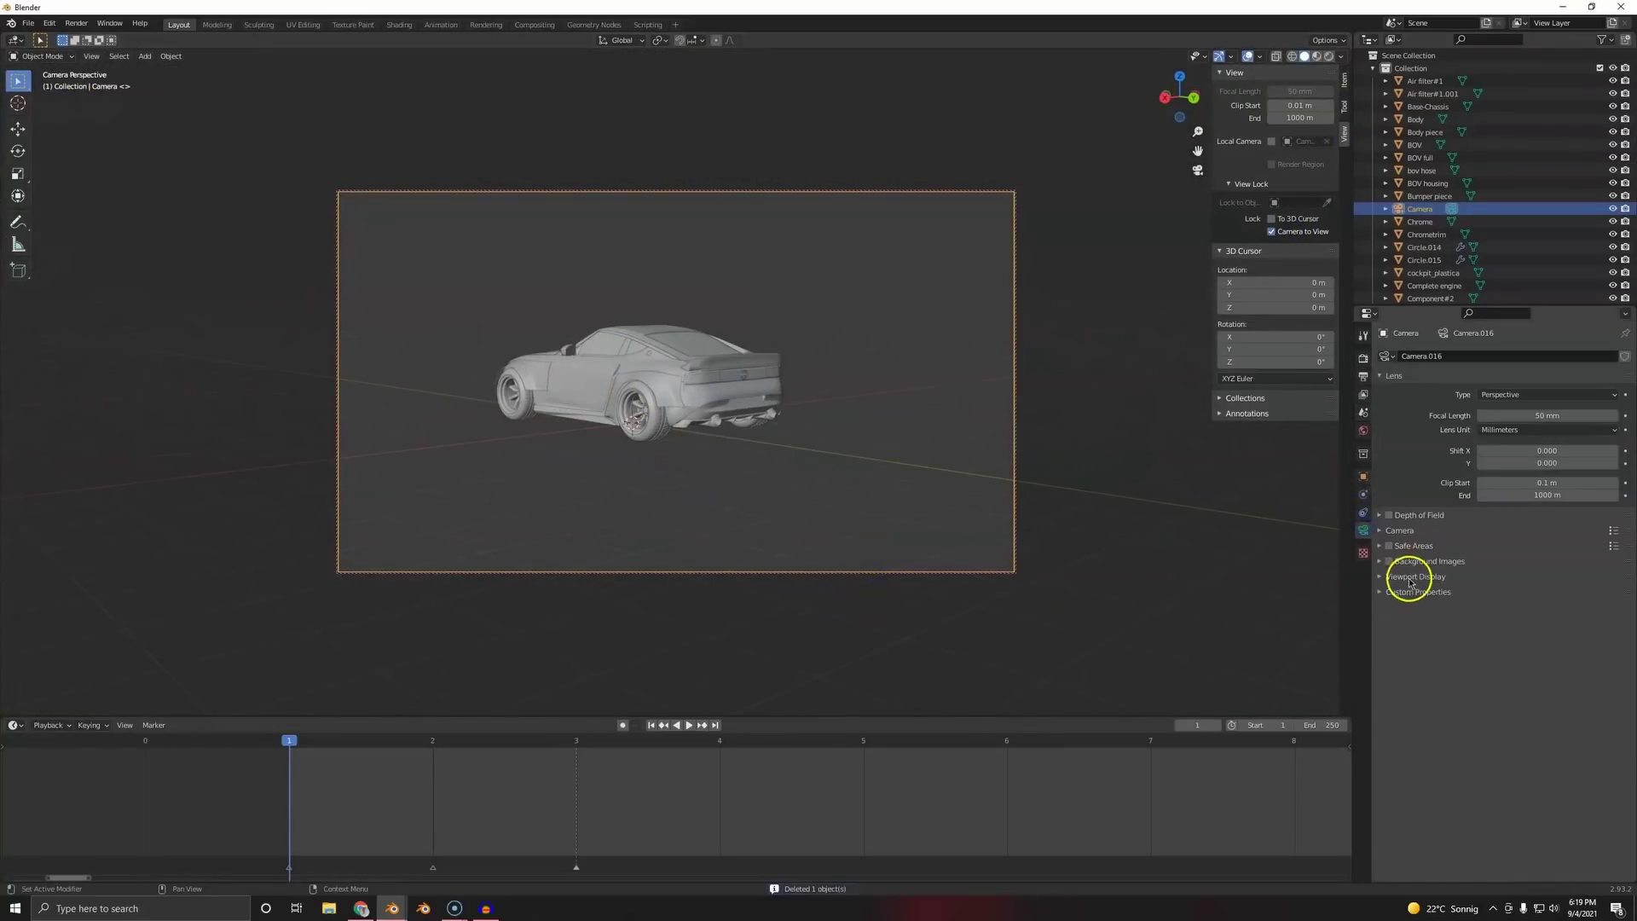
{"action": "left_click", "coordinate": [1407, 578]}
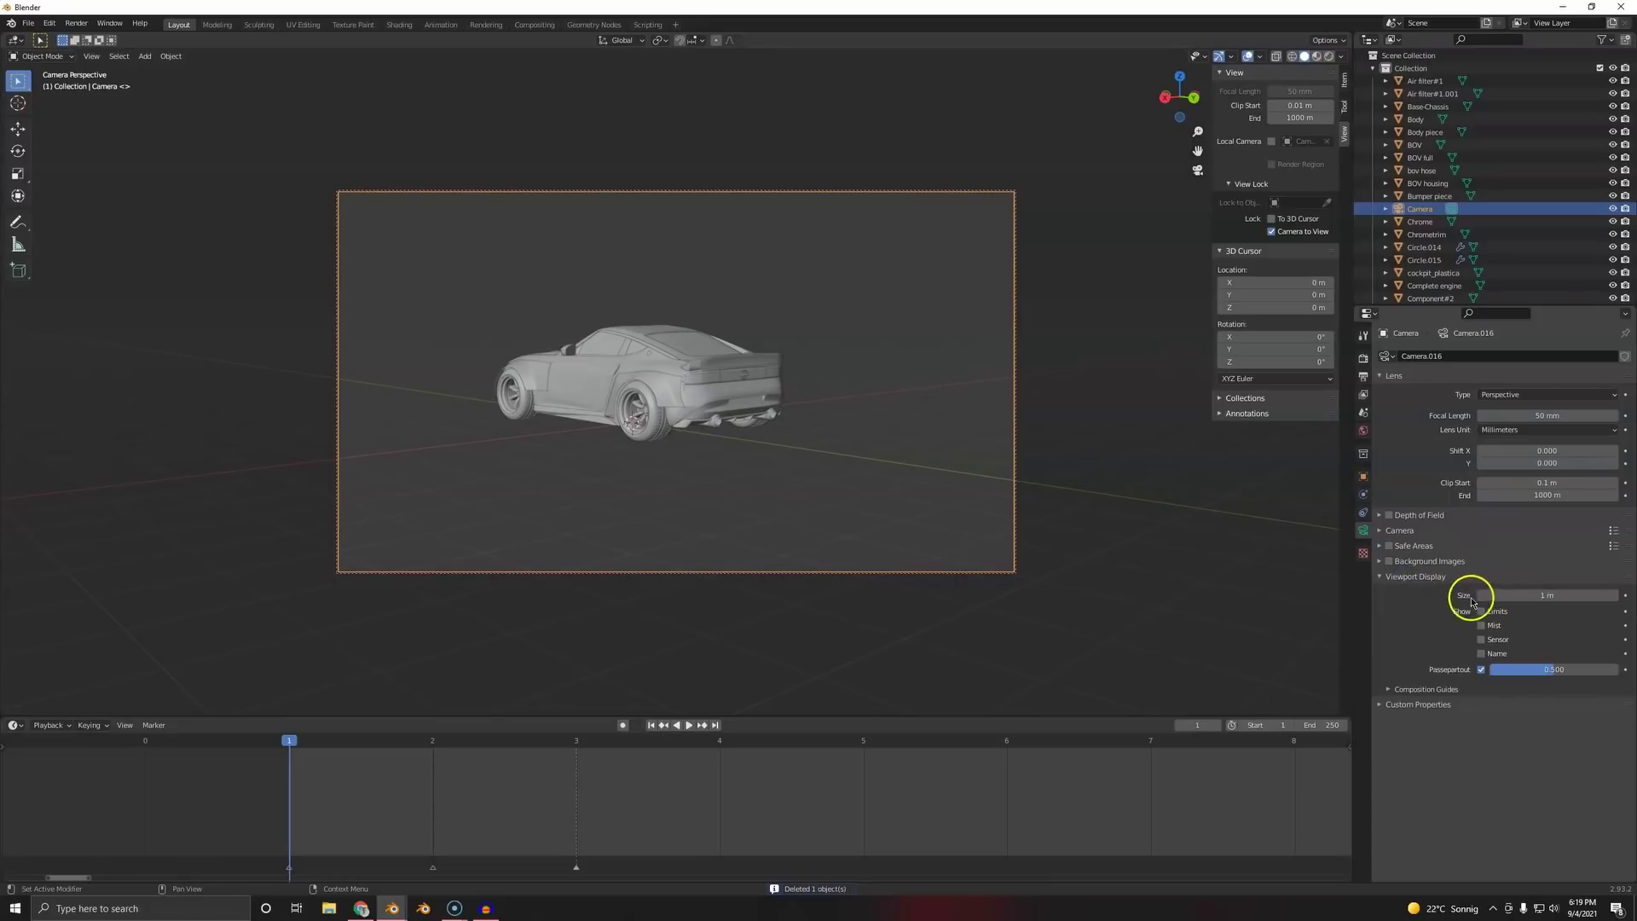
{"action": "left_click", "coordinate": [1437, 689]}
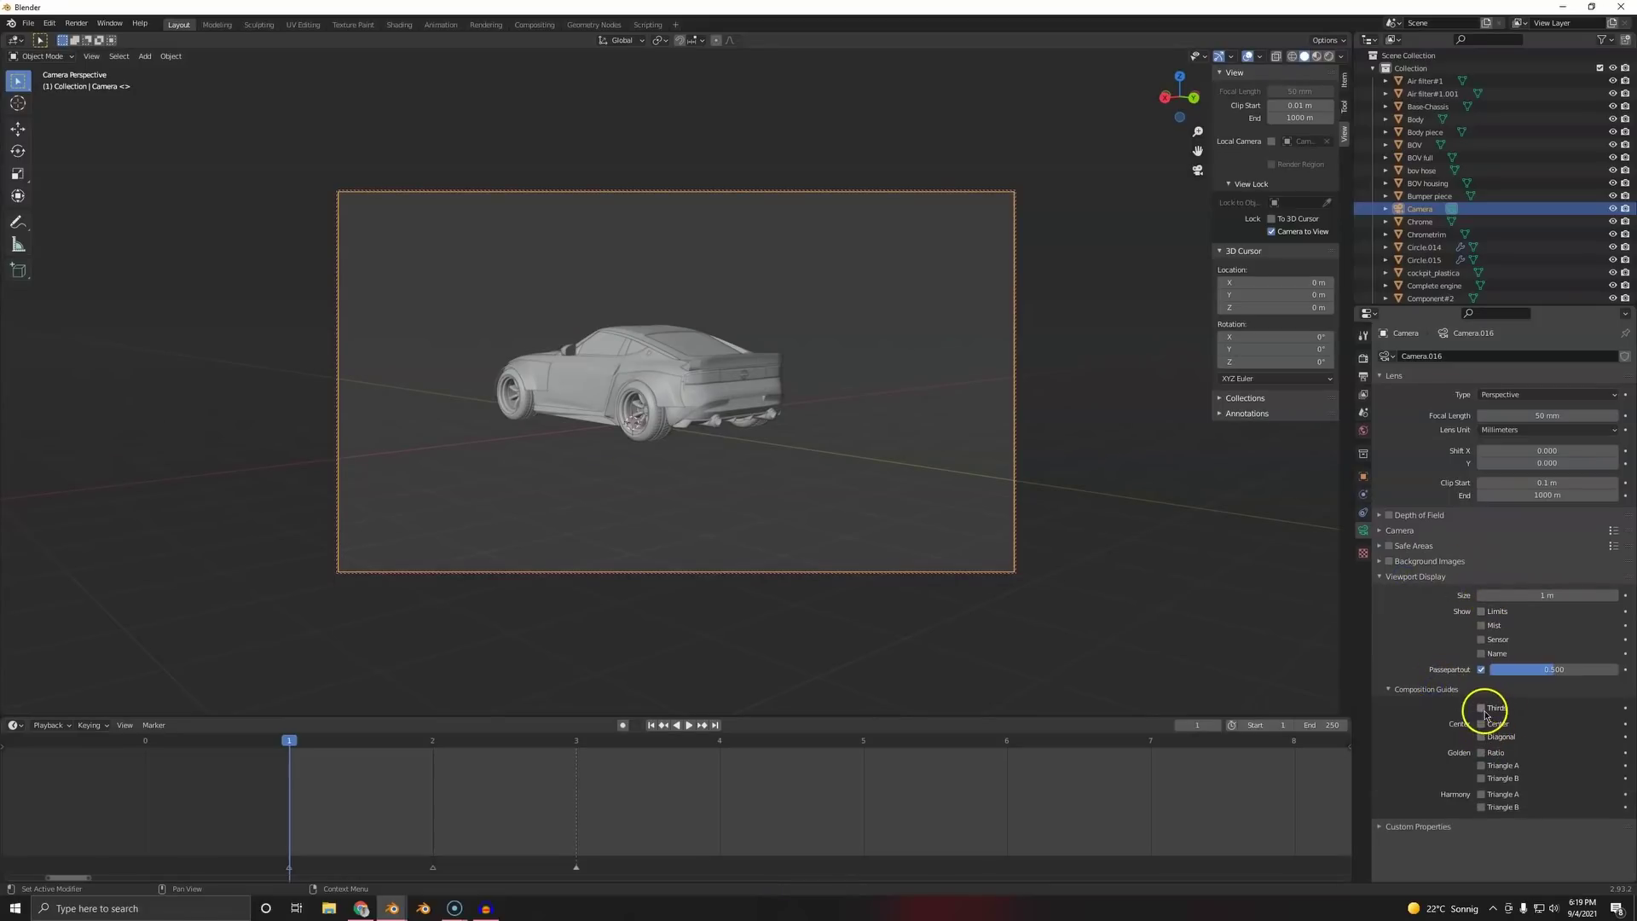
- Move the camera closer and lower so the car fills more of the rear three-quarter frame
{"action": "scroll", "coordinate": [801, 478], "scroll_direction": "up", "scroll_amount": 4}
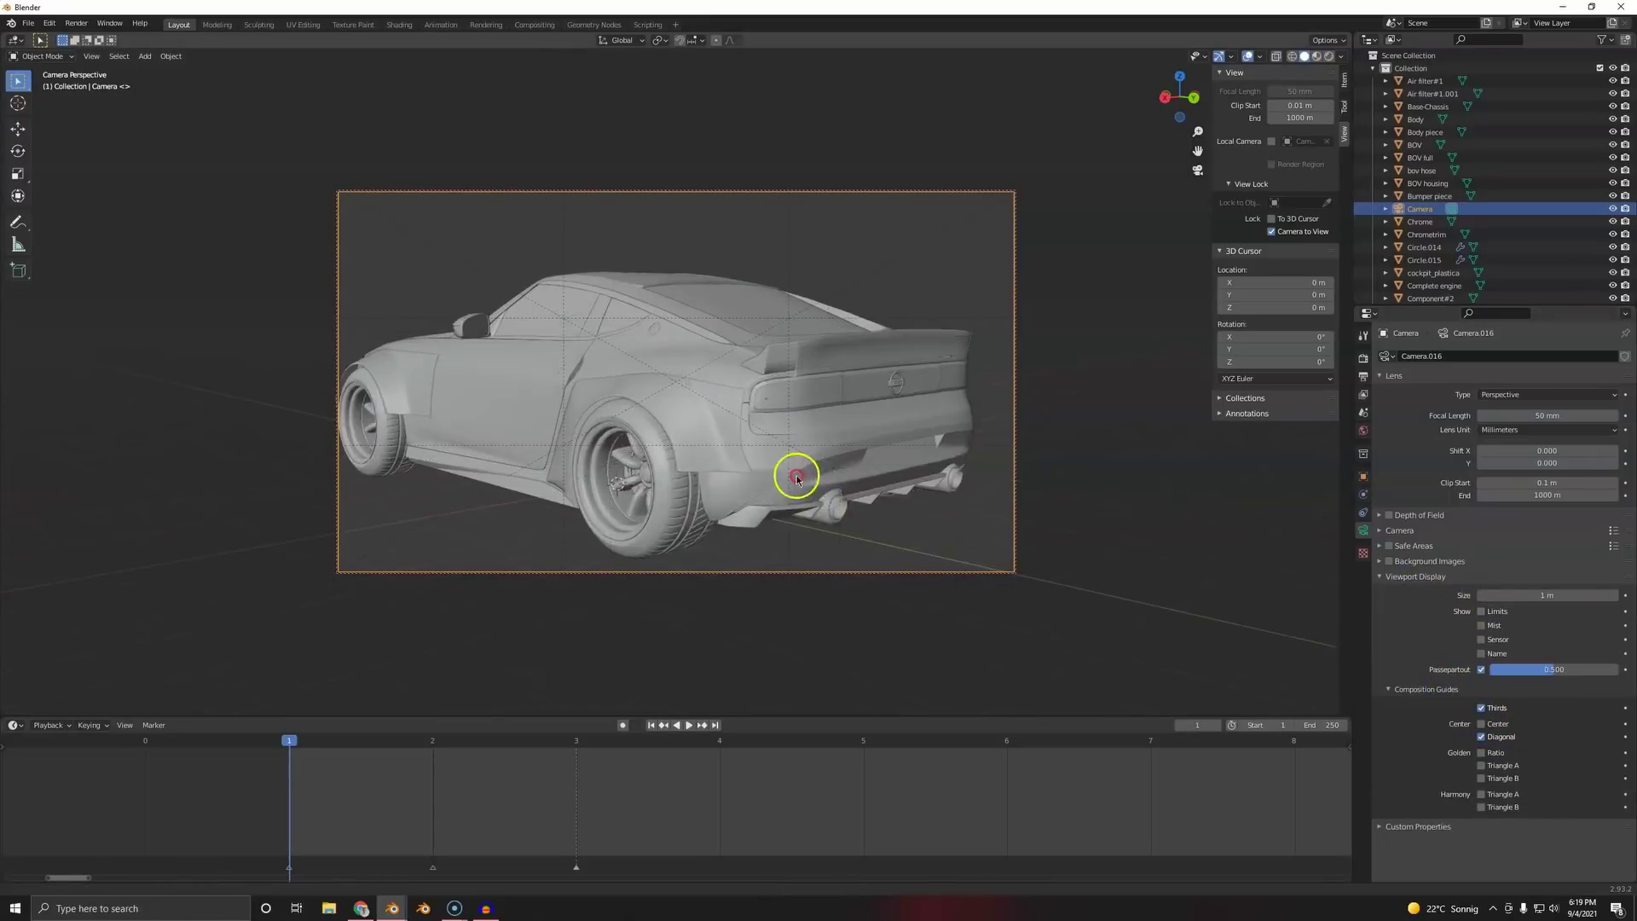
{"action": "middle_click_drag", "start_coordinate": [801, 478], "coordinate": [822, 483]}
{"action": "scroll", "coordinate": [822, 483], "scroll_direction": "down", "scroll_amount": 1}
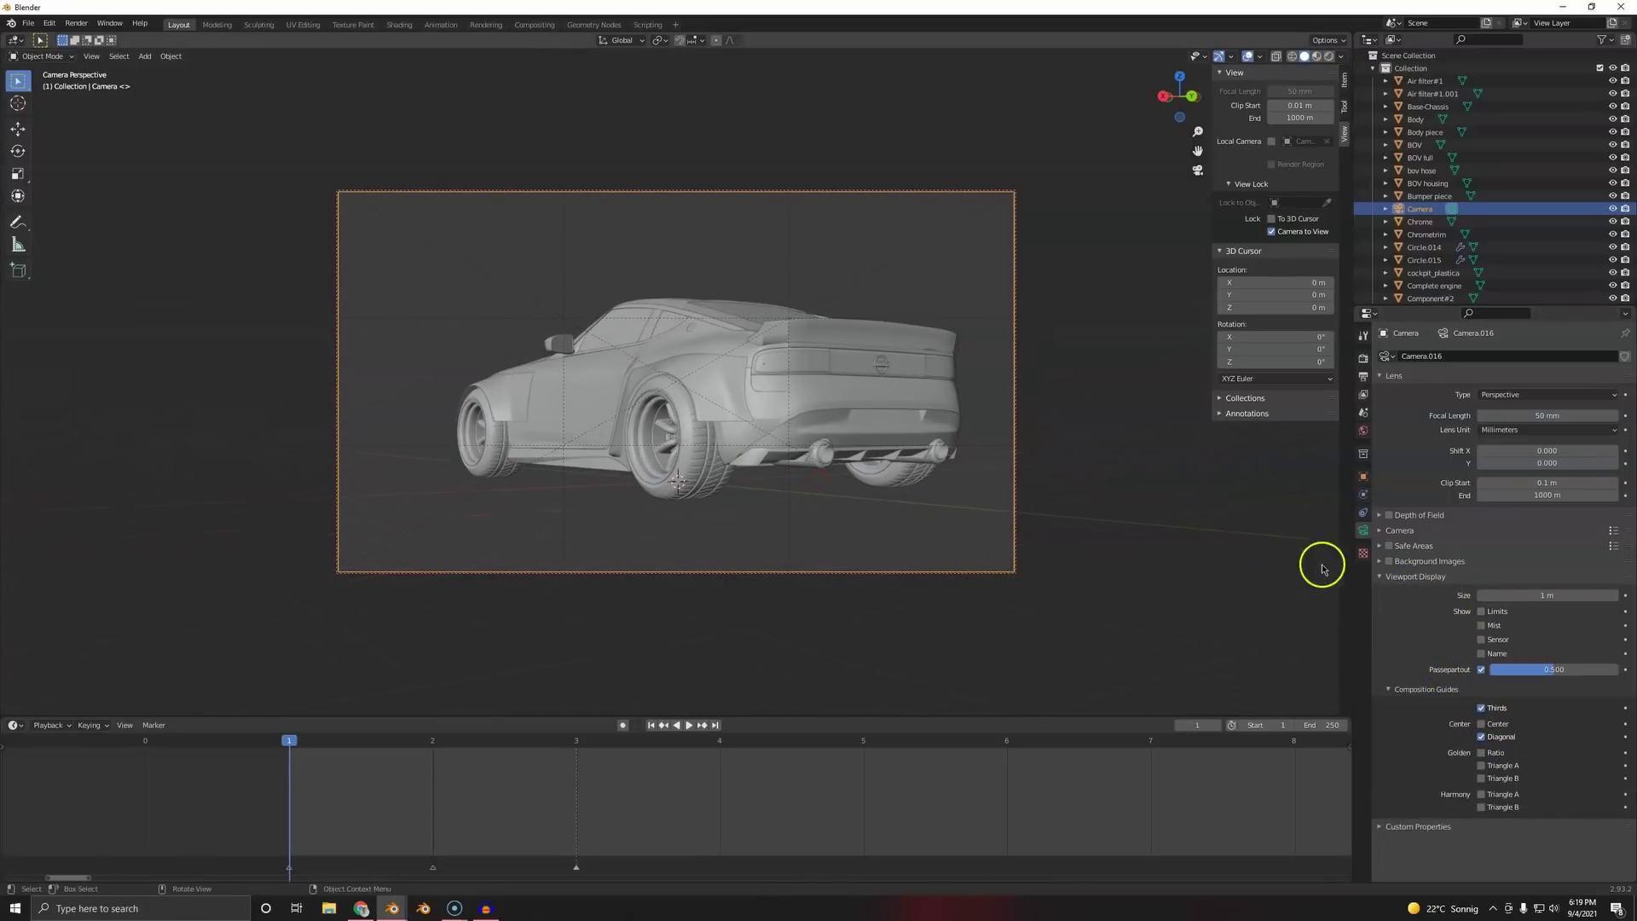
- Set the camera's focal length to 35 mm and reframe the car at a low rear three-quarter angle
{"action": "left_click", "coordinate": [1532, 415]}
{"action": "type", "text": "35"}
{"action": "key", "text": "Return"}
{"action": "middle_click_drag", "start_coordinate": [986, 409], "coordinate": [863, 373]}
{"action": "middle_click_drag", "start_coordinate": [860, 367], "coordinate": [897, 355]}
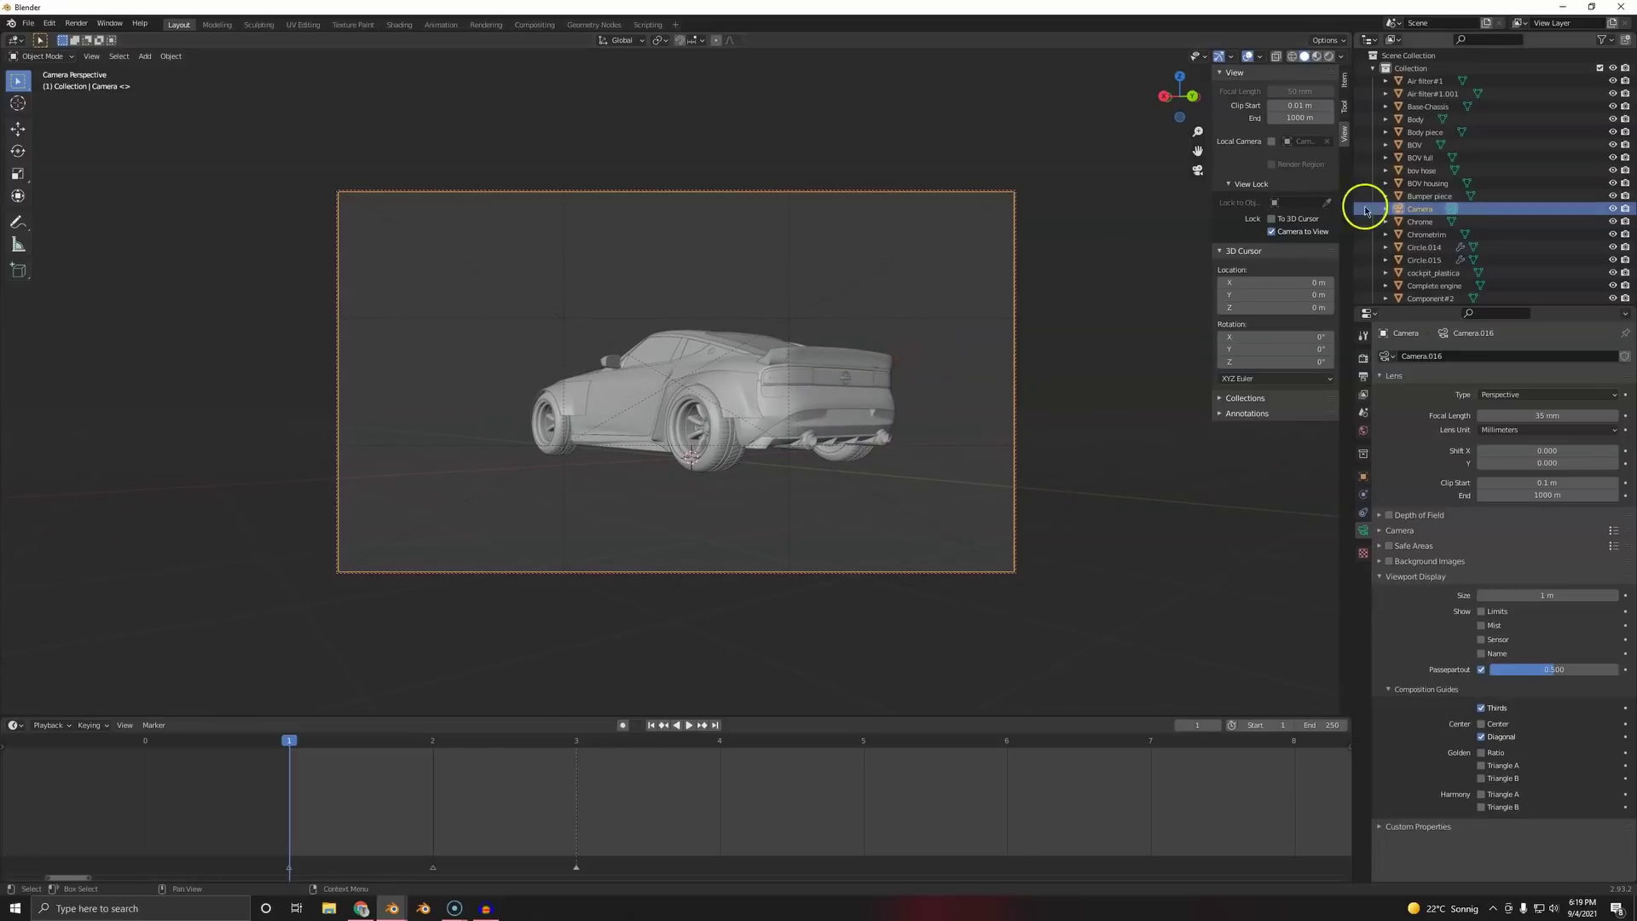
- Level the camera with rotation X 90° and Y 0°, and set its vertical lens shift to 0.012
{"action": "left_click", "coordinate": [1344, 81]}
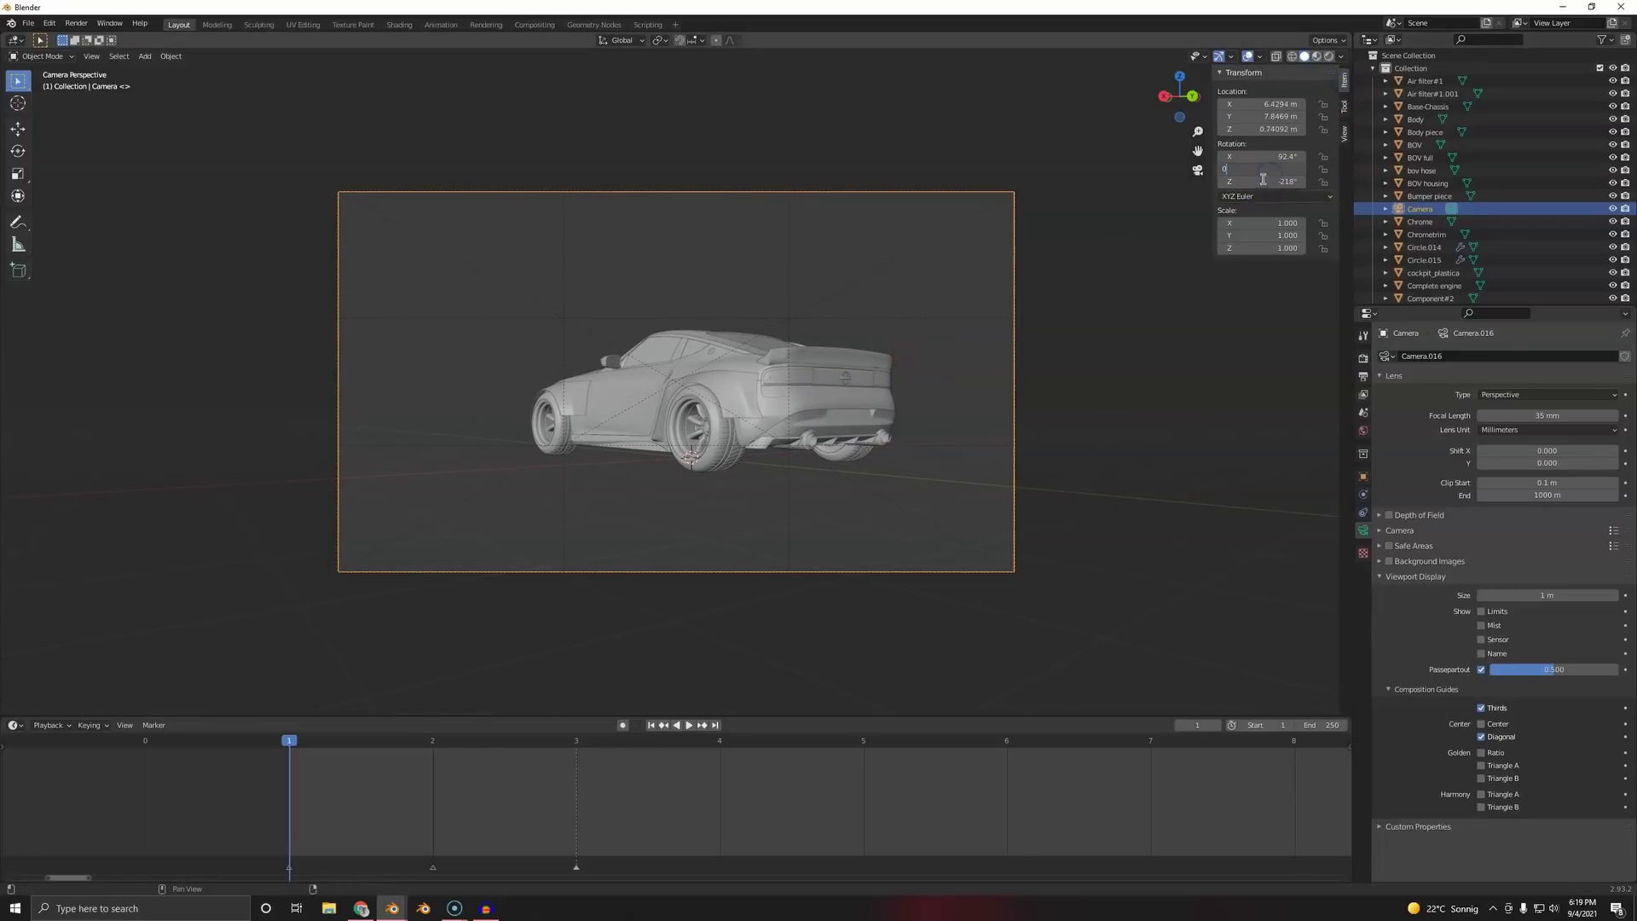
{"action": "key", "text": "Return"}
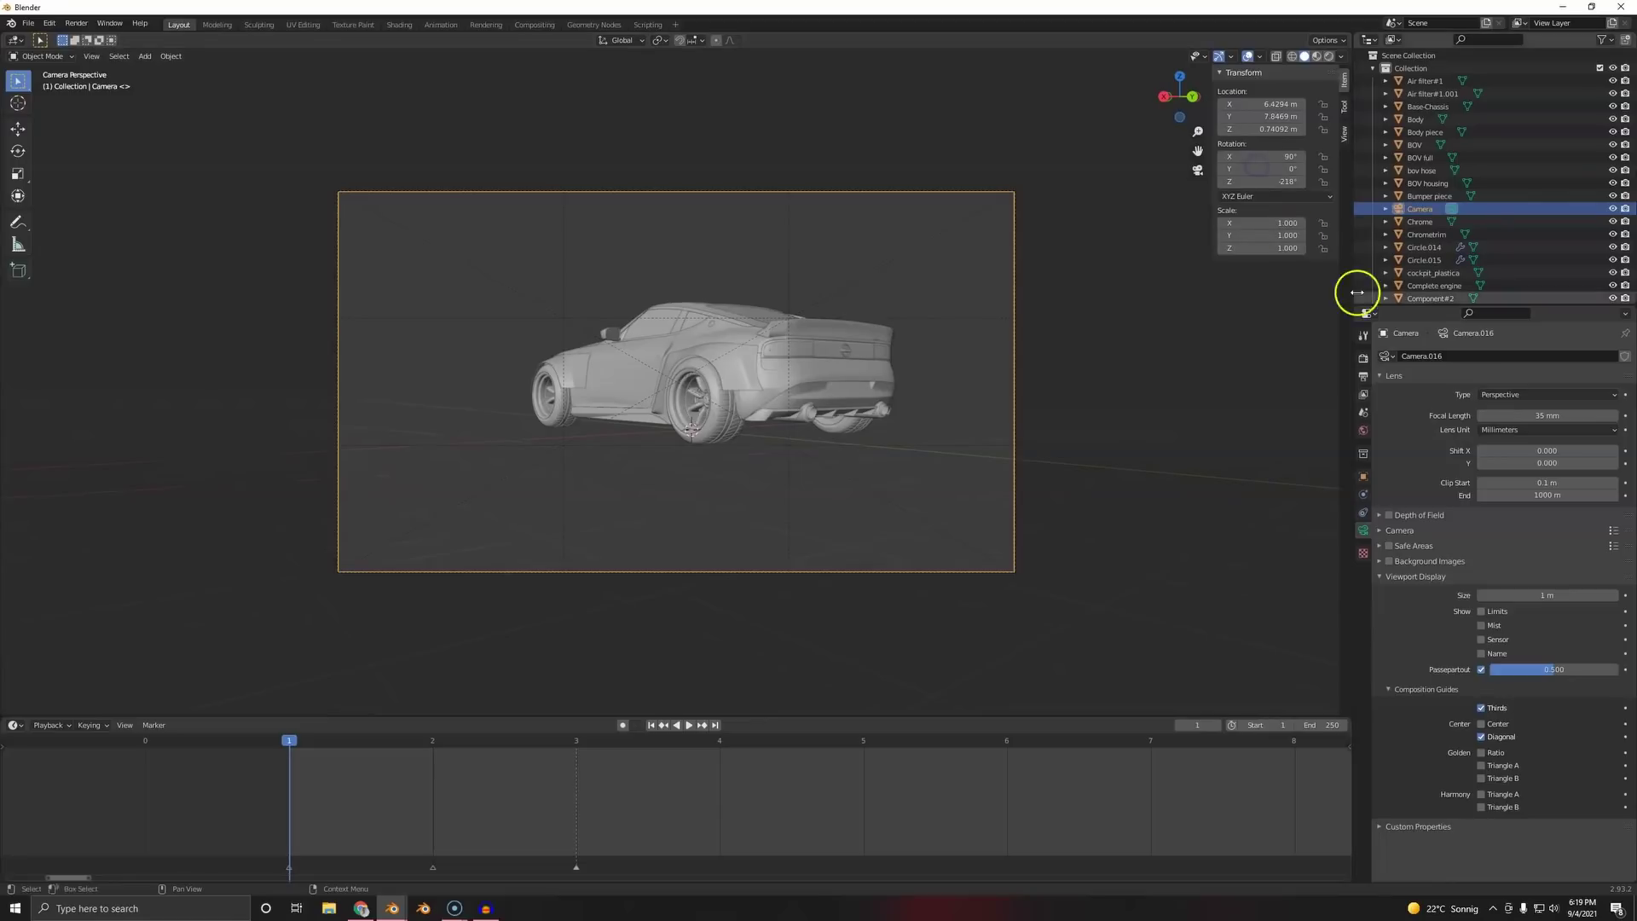
{"action": "left_click_drag", "start_coordinate": [1522, 471], "coordinate": [1538, 482]}
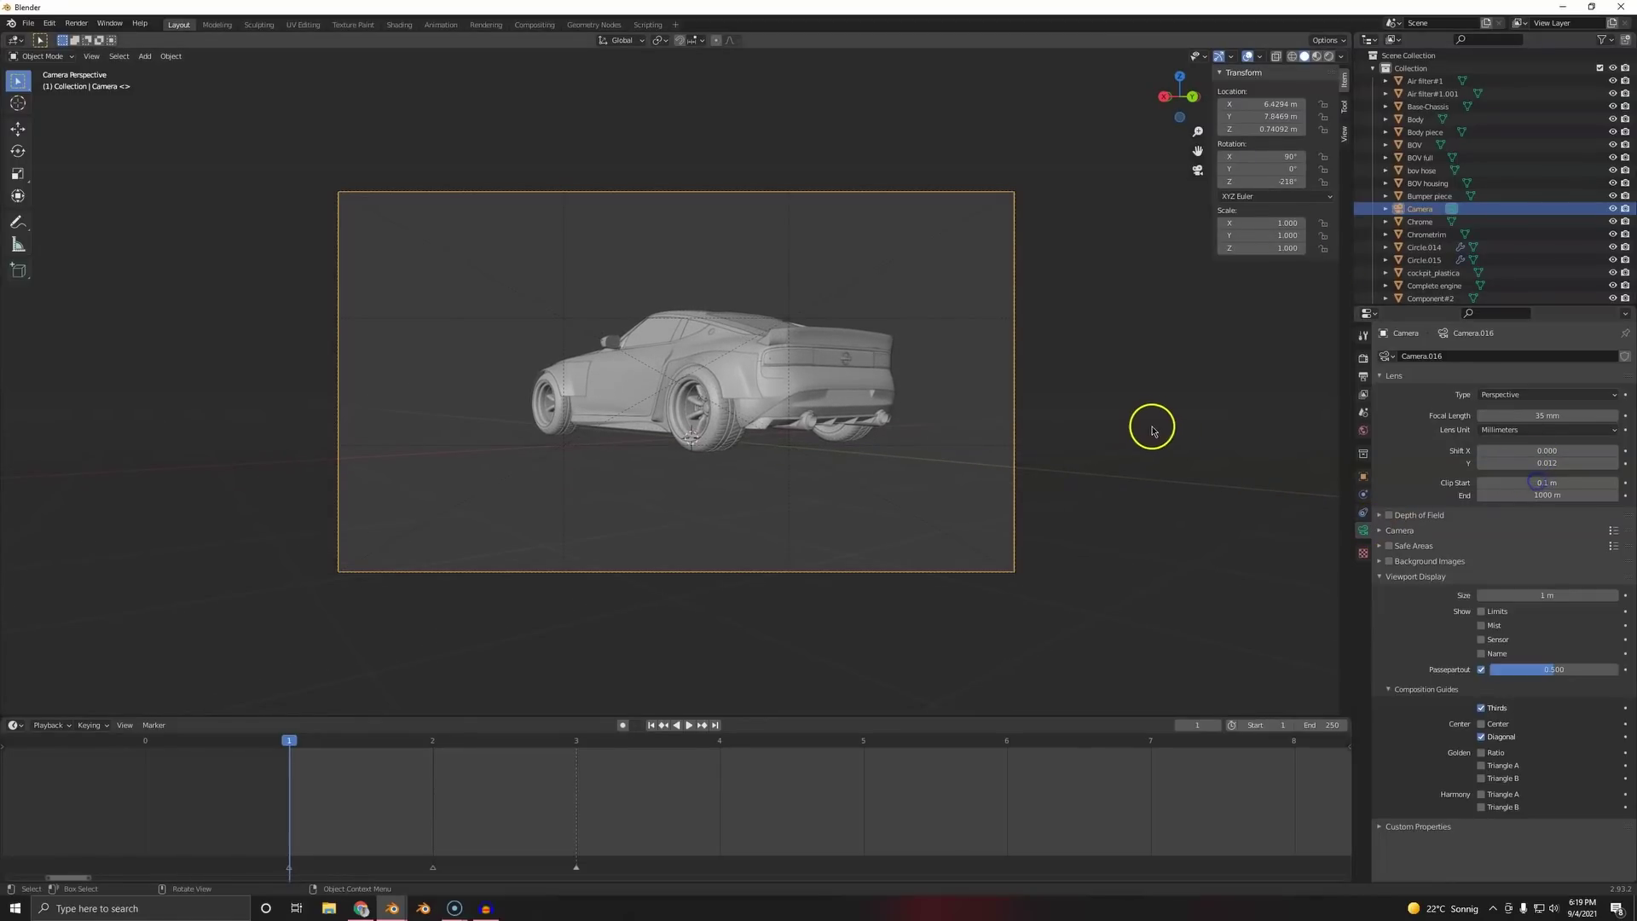
- Rotate the camera slightly about the global Z axis to adjust the car's horizontal placement in the frame
{"action": "key", "text": "r"}
{"action": "key", "text": "z"}
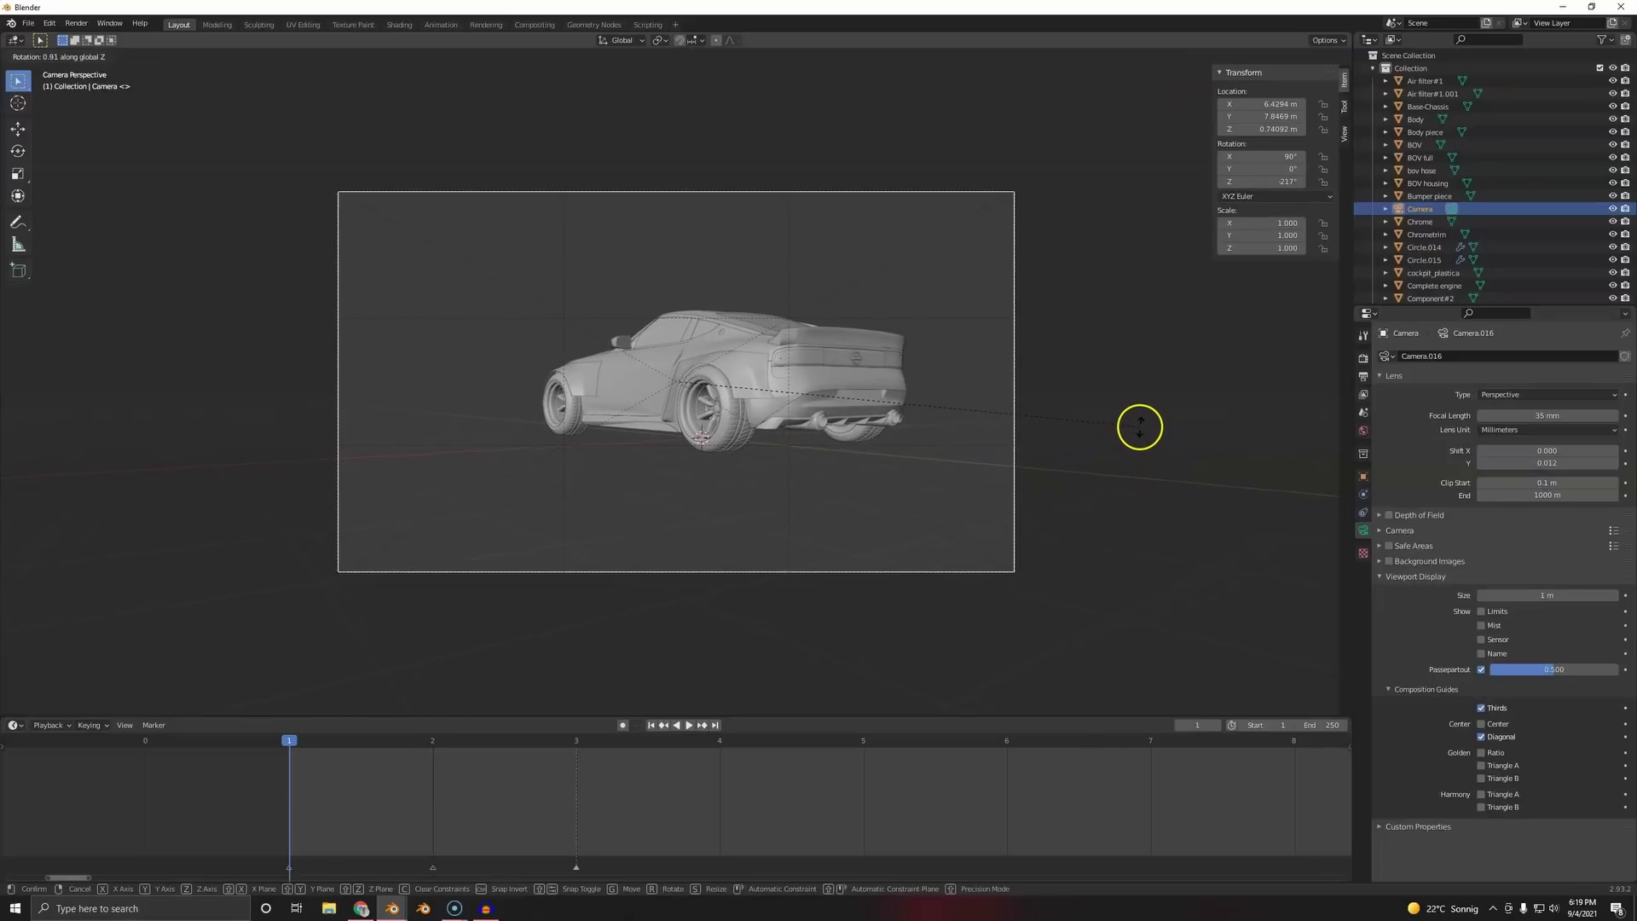
{"action": "left_click", "coordinate": [1140, 427]}
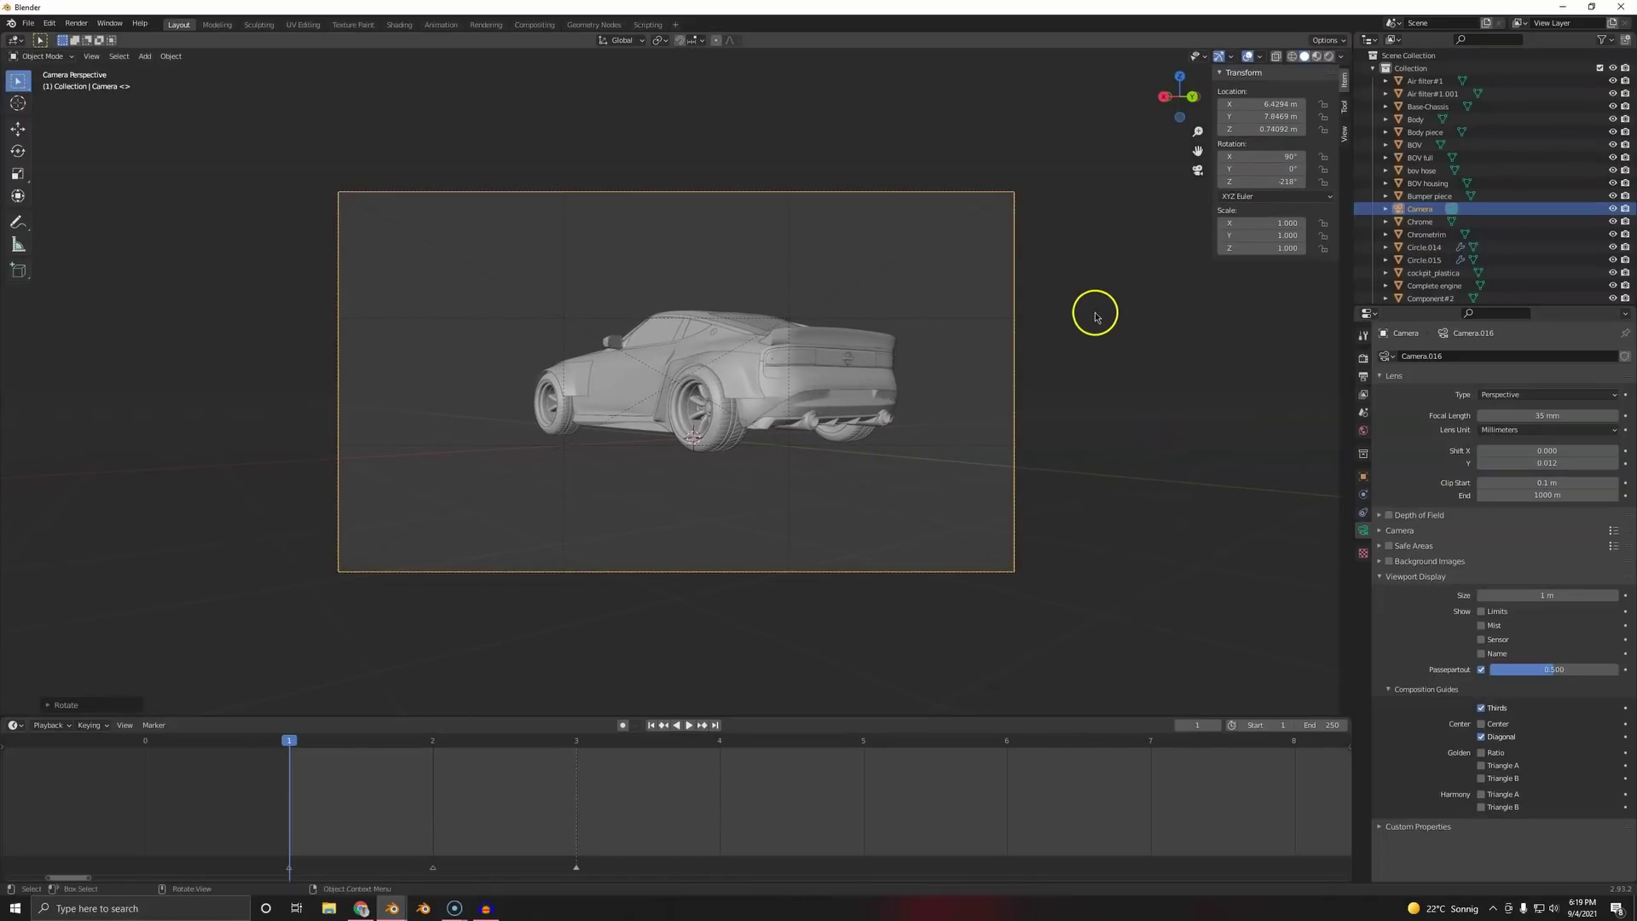
{"action": "key", "text": "r"}
{"action": "key", "text": "y"}
{"action": "right_click", "coordinate": [1055, 377]}
- Save the scene to the Desktop over the existing file 00_SpitOnYourShit.blend
{"action": "key", "text": "ctrl+shift+s"}
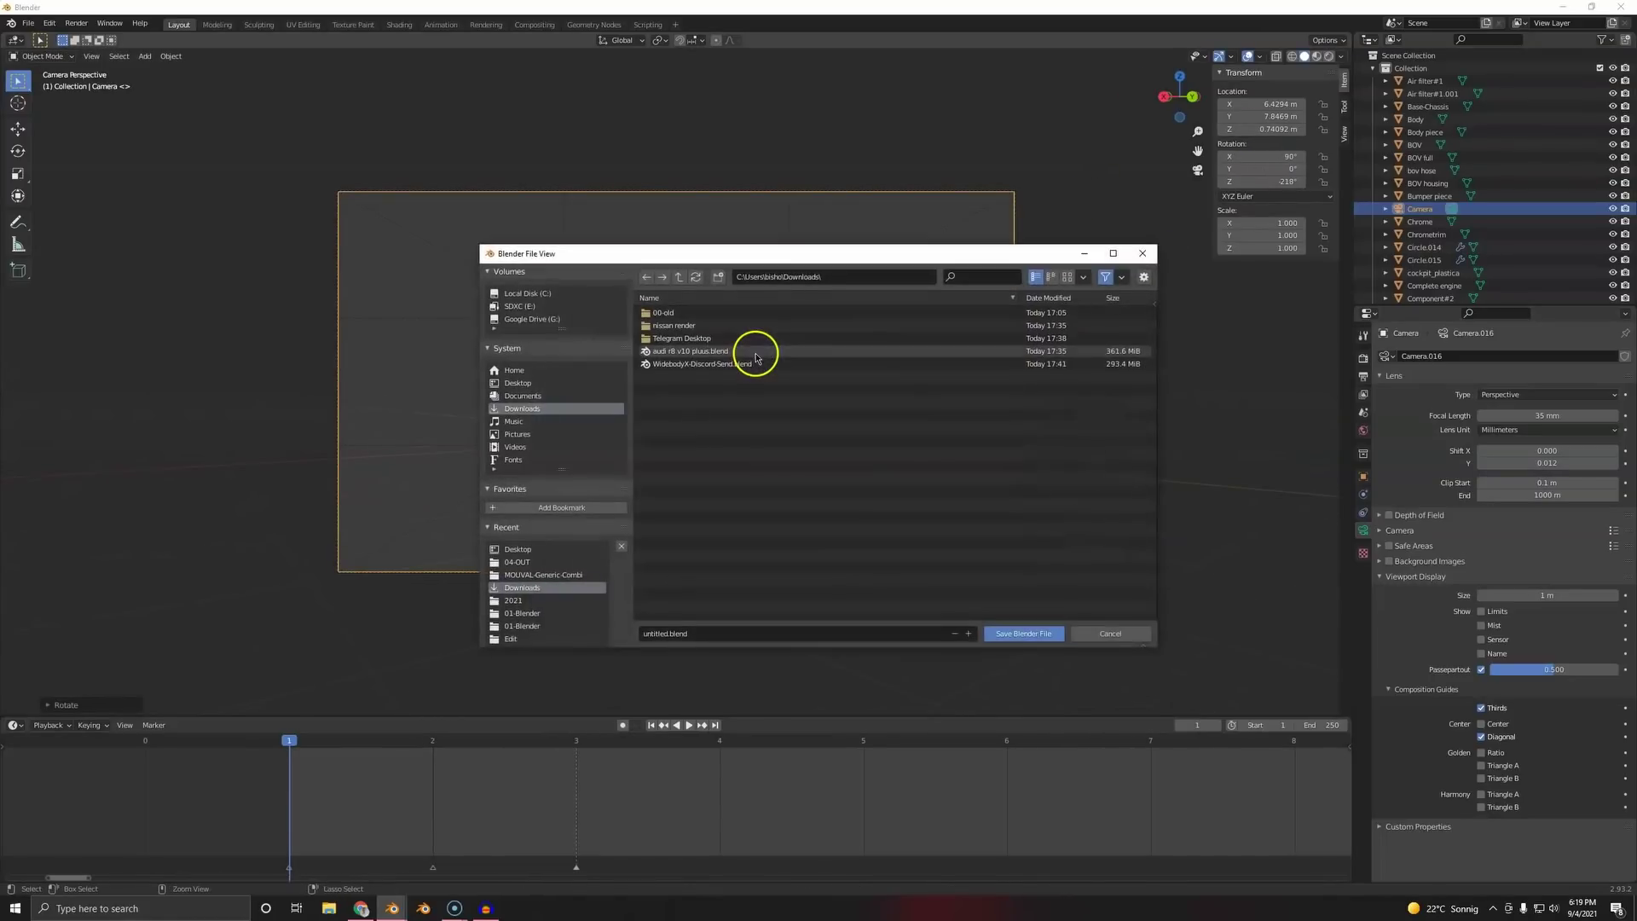
{"action": "left_click", "coordinate": [694, 363]}
{"action": "left_click", "coordinate": [526, 385]}
{"action": "left_click", "coordinate": [704, 325]}
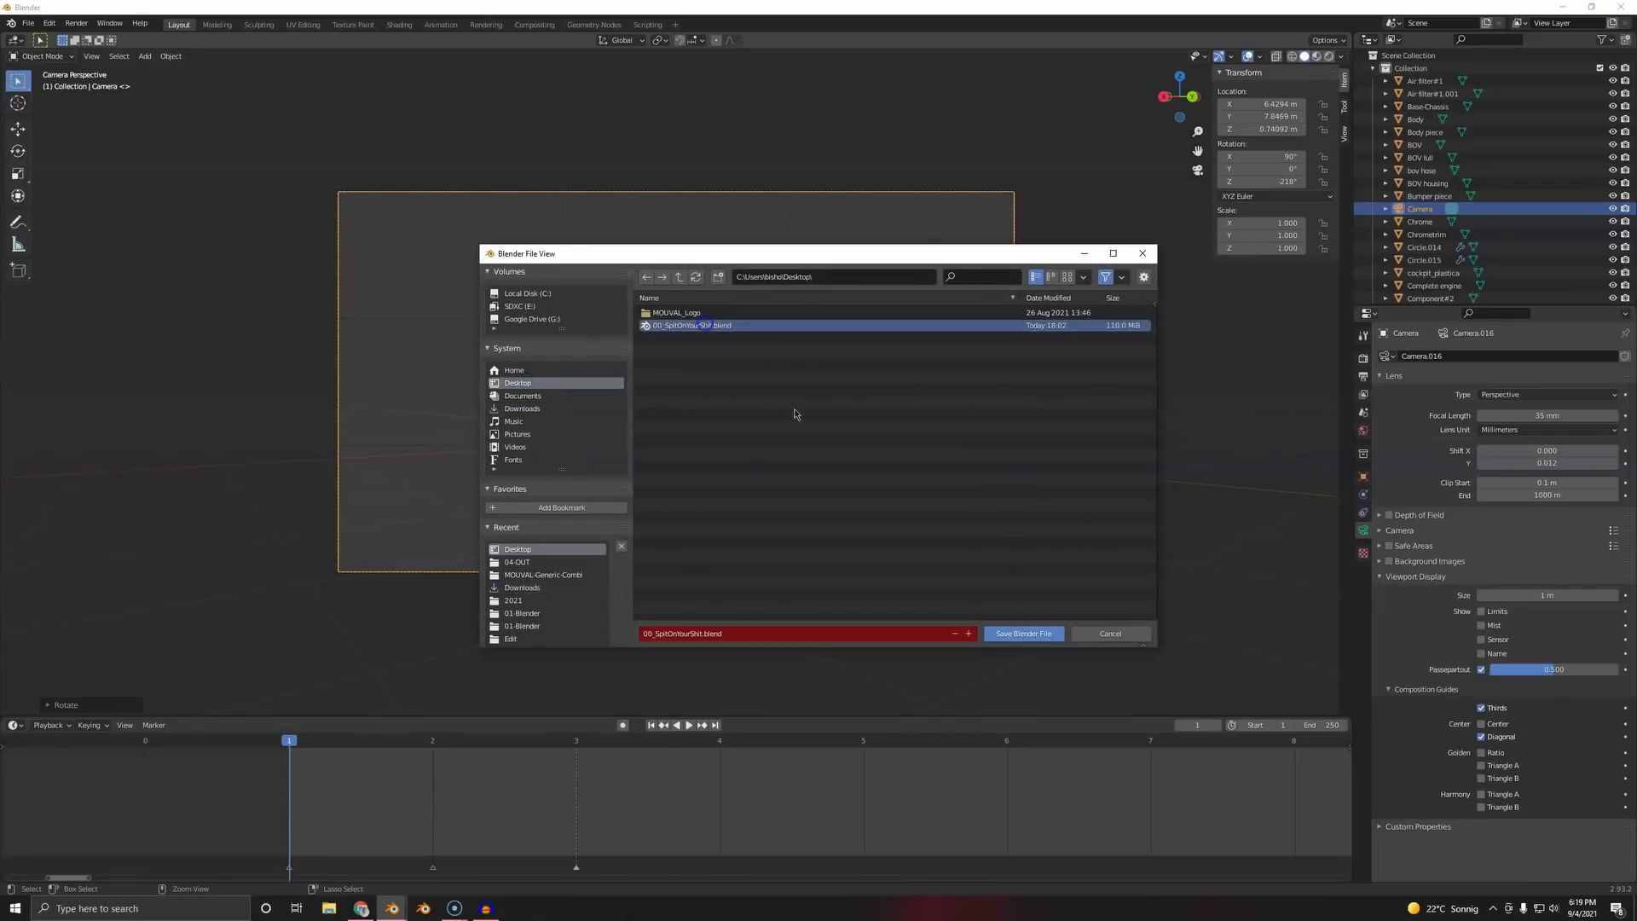
{"action": "left_click", "coordinate": [1007, 635]}
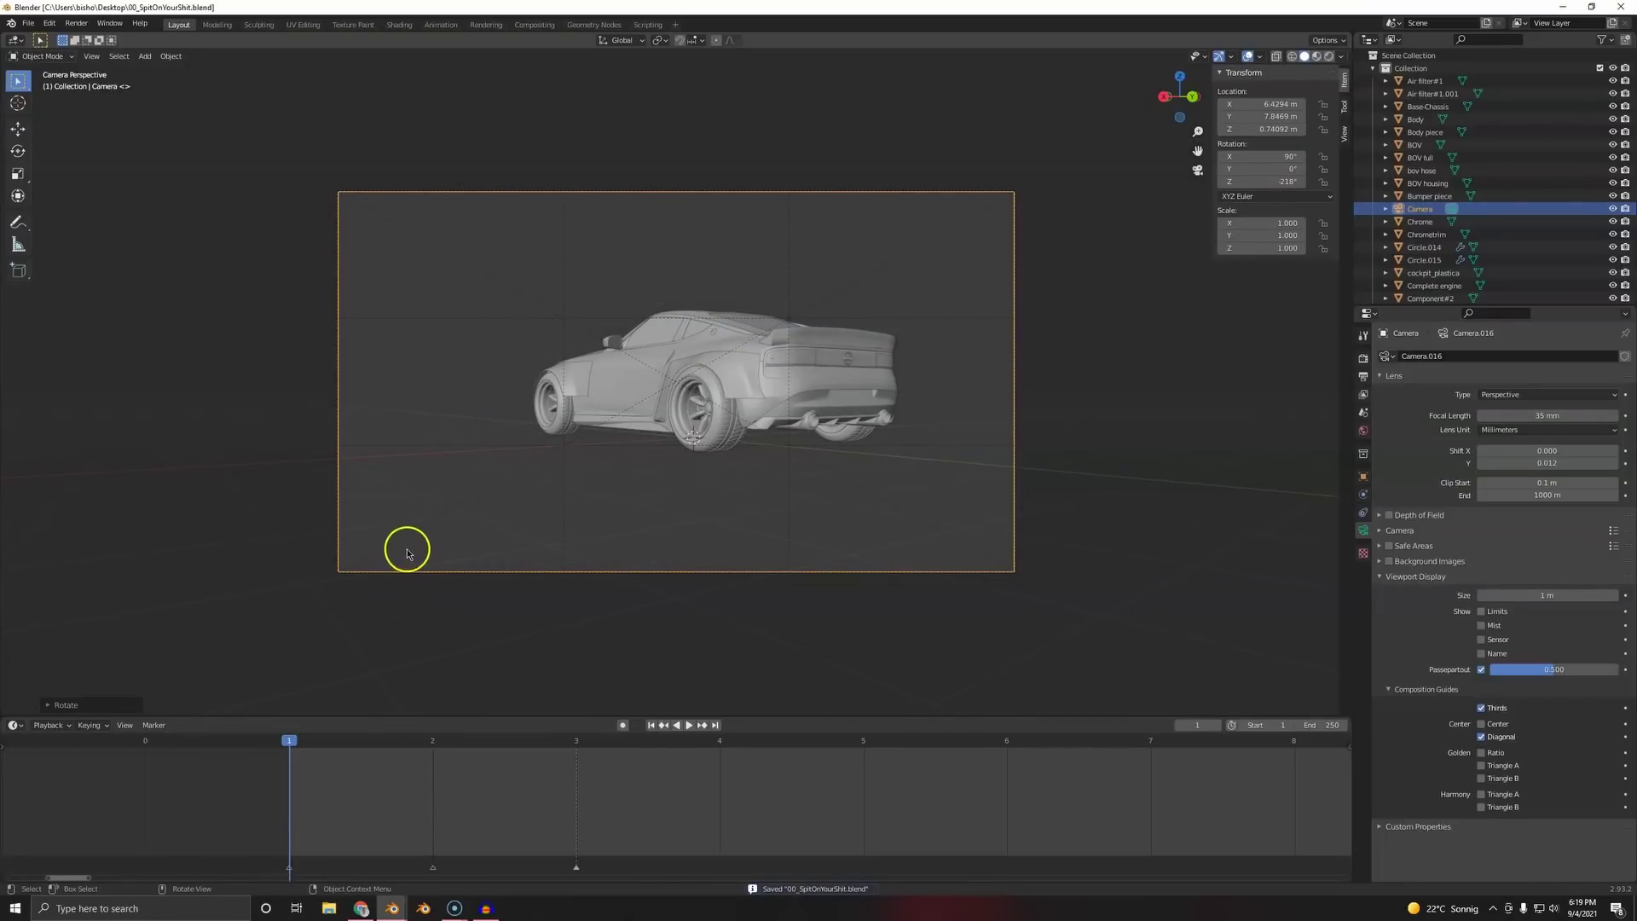
- Shade the front fender around the wheel arch smooth
{"action": "middle_click_drag", "start_coordinate": [406, 553], "coordinate": [569, 423]}
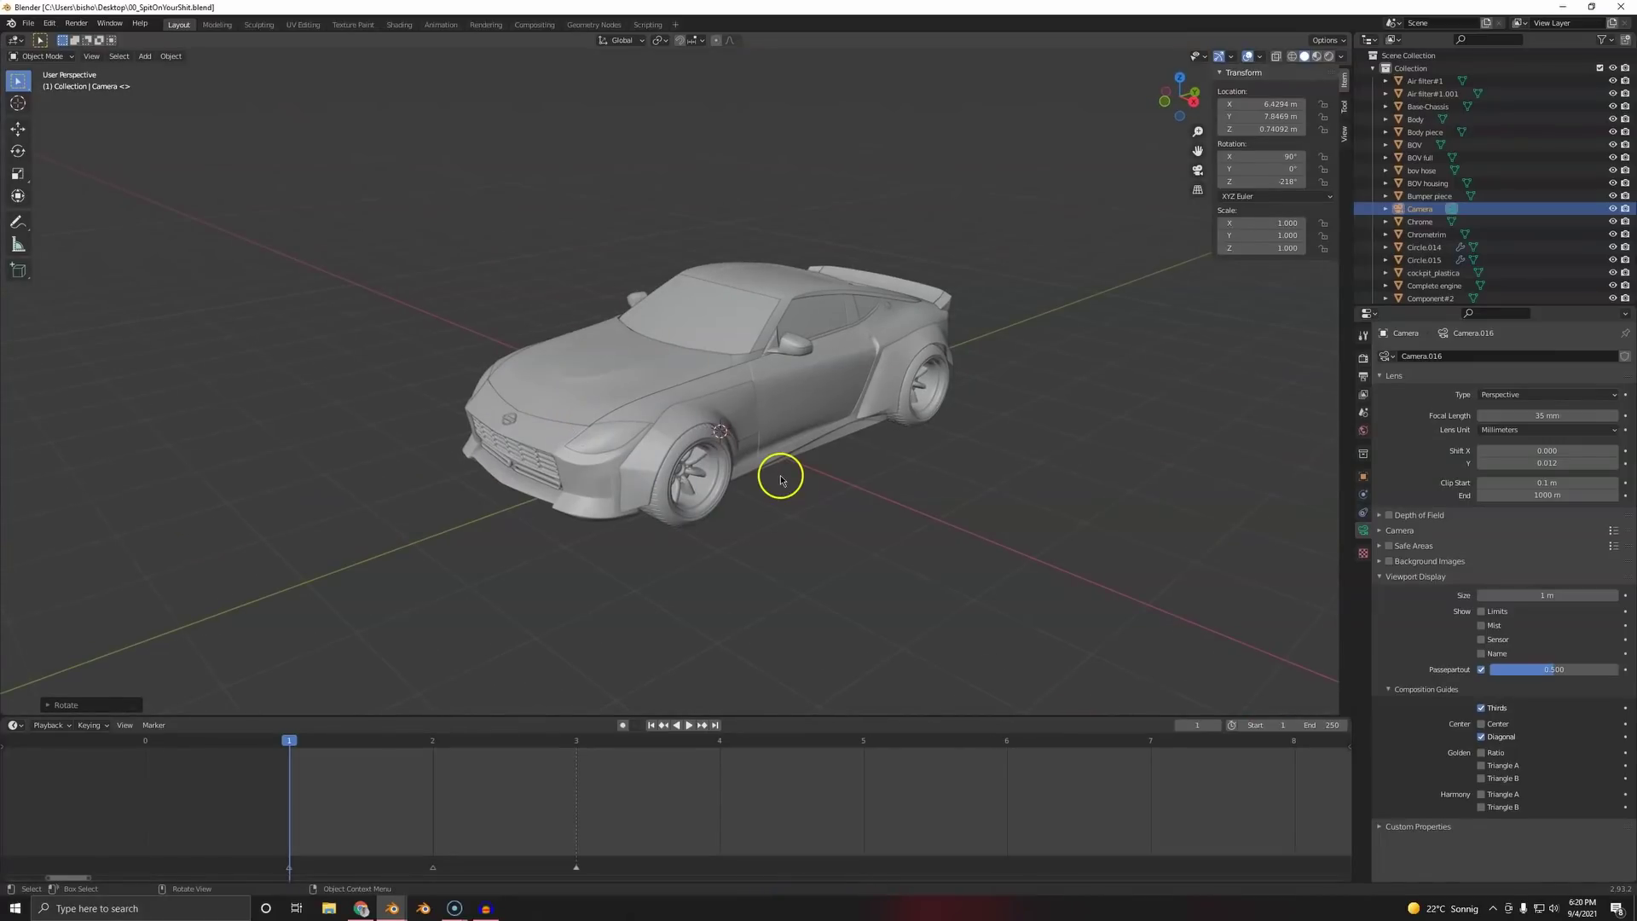
{"action": "scroll", "coordinate": [780, 480], "scroll_direction": "up", "scroll_amount": 3}
{"action": "key", "text": "shift+b"}
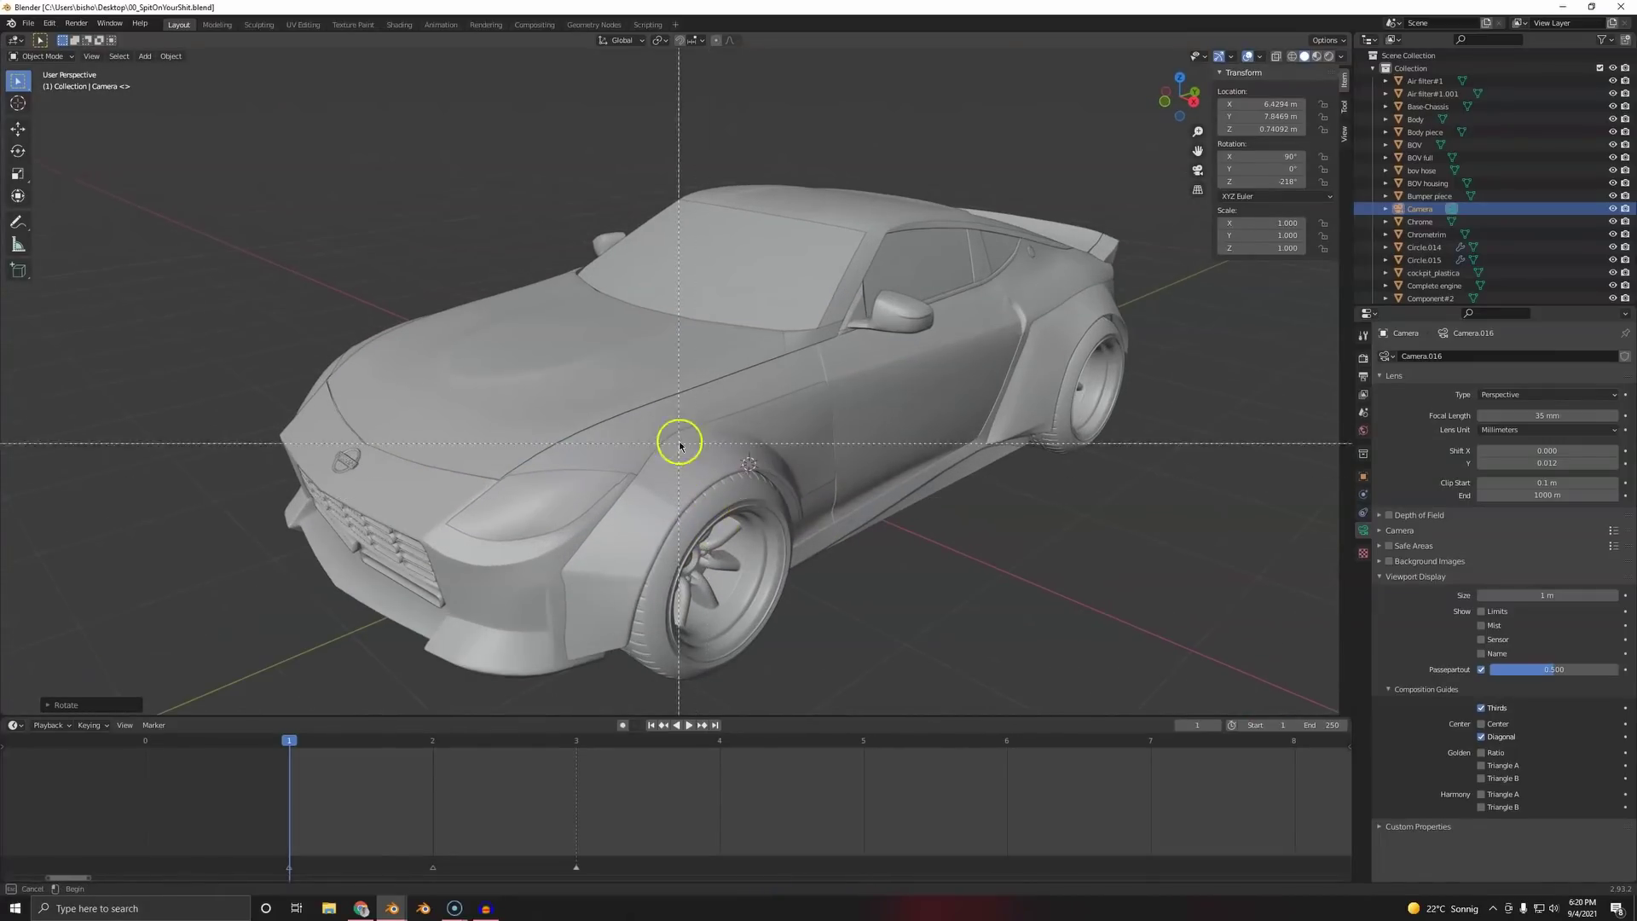
{"action": "left_click_drag", "start_coordinate": [680, 442], "coordinate": [723, 483]}
{"action": "middle_click_drag", "start_coordinate": [870, 468], "coordinate": [763, 399]}
{"action": "scroll", "coordinate": [830, 500], "scroll_direction": "down", "scroll_amount": 3}
{"action": "scroll", "coordinate": [818, 373], "scroll_direction": "up", "scroll_amount": 3}
{"action": "left_click", "coordinate": [840, 453]}
{"action": "right_click", "coordinate": [863, 446]}
{"action": "left_click", "coordinate": [1007, 448]}
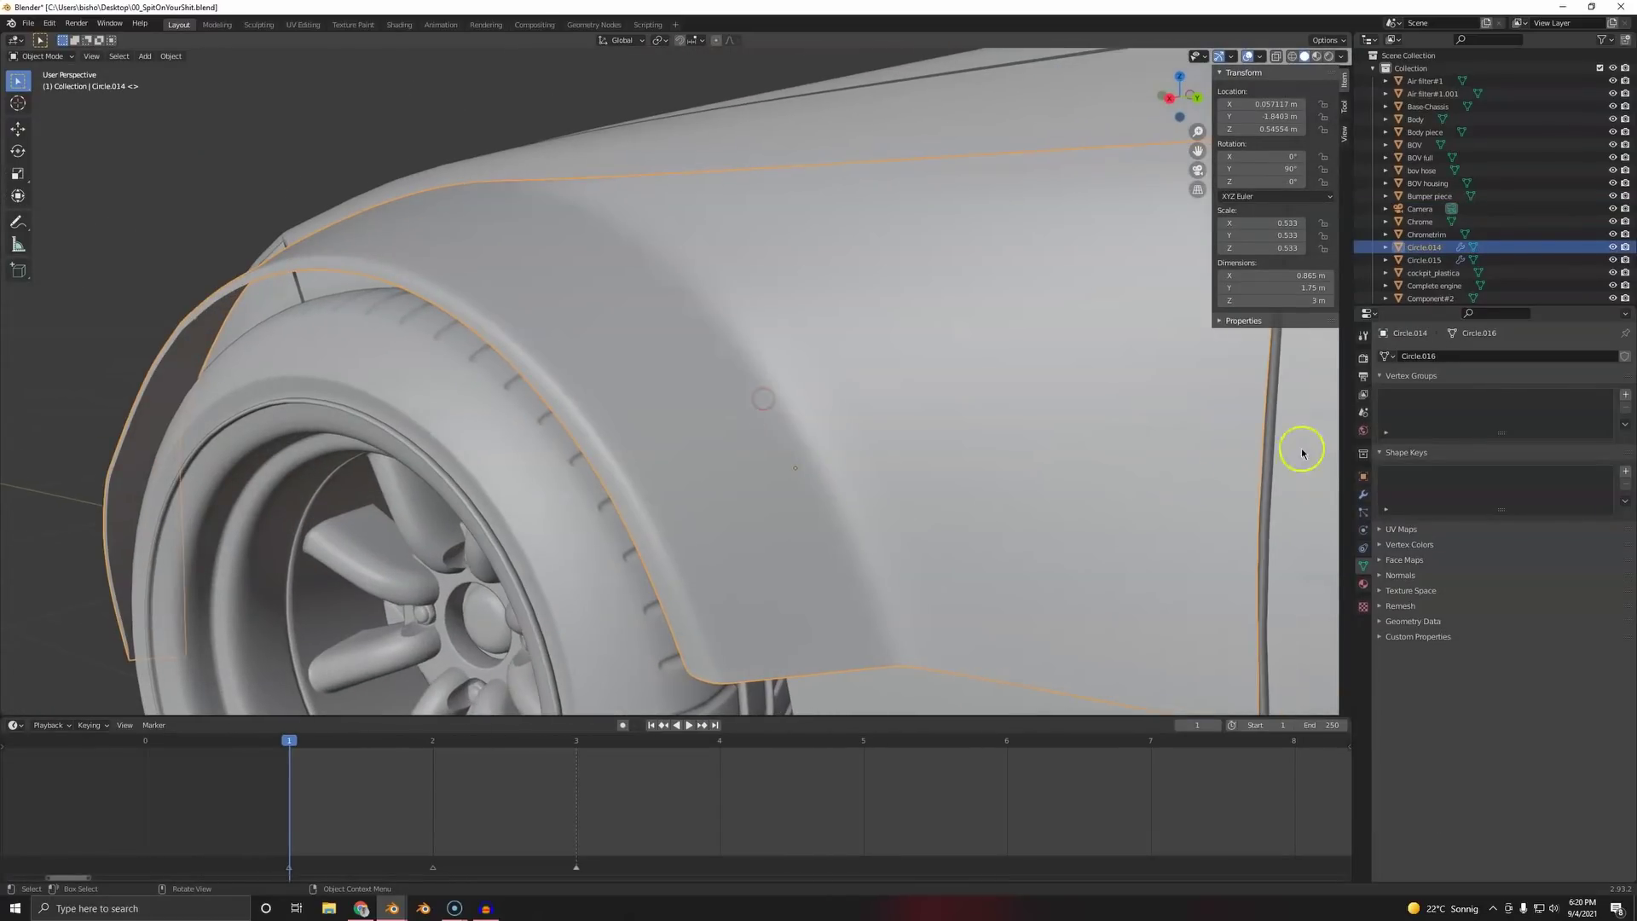
- Enable Auto Smooth on the front fender and add a Weighted Normal modifier to it
{"action": "left_click", "coordinate": [1399, 580]}
{"action": "left_click", "coordinate": [1481, 594]}
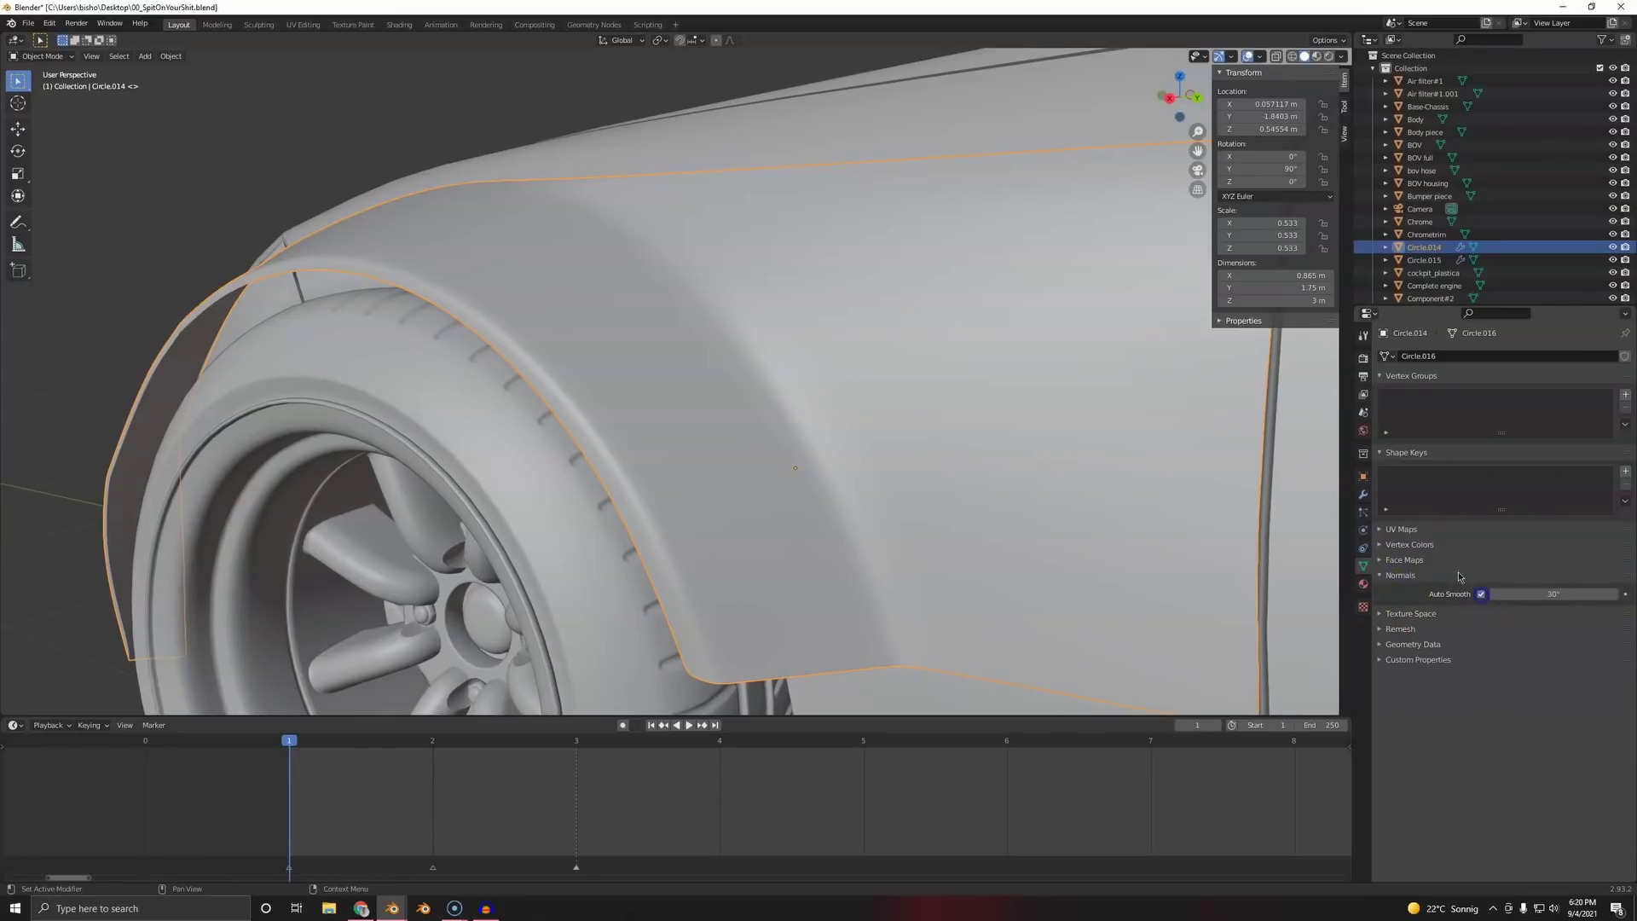
{"action": "left_click", "coordinate": [1365, 499]}
{"action": "left_click", "coordinate": [1412, 356]}
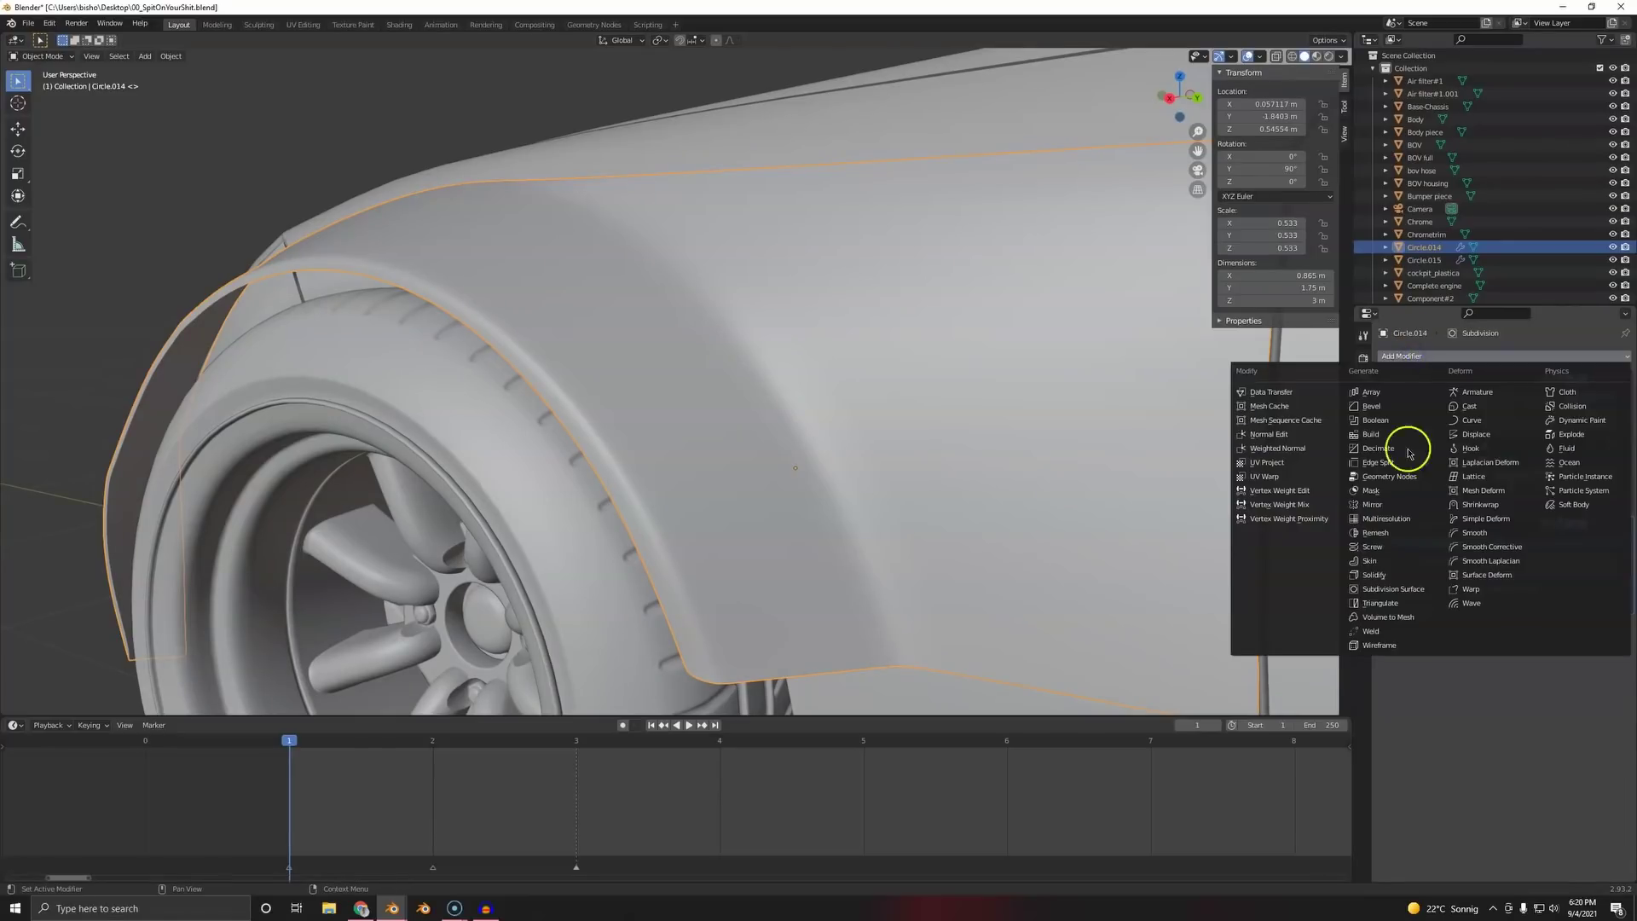
{"action": "left_click", "coordinate": [1301, 448]}
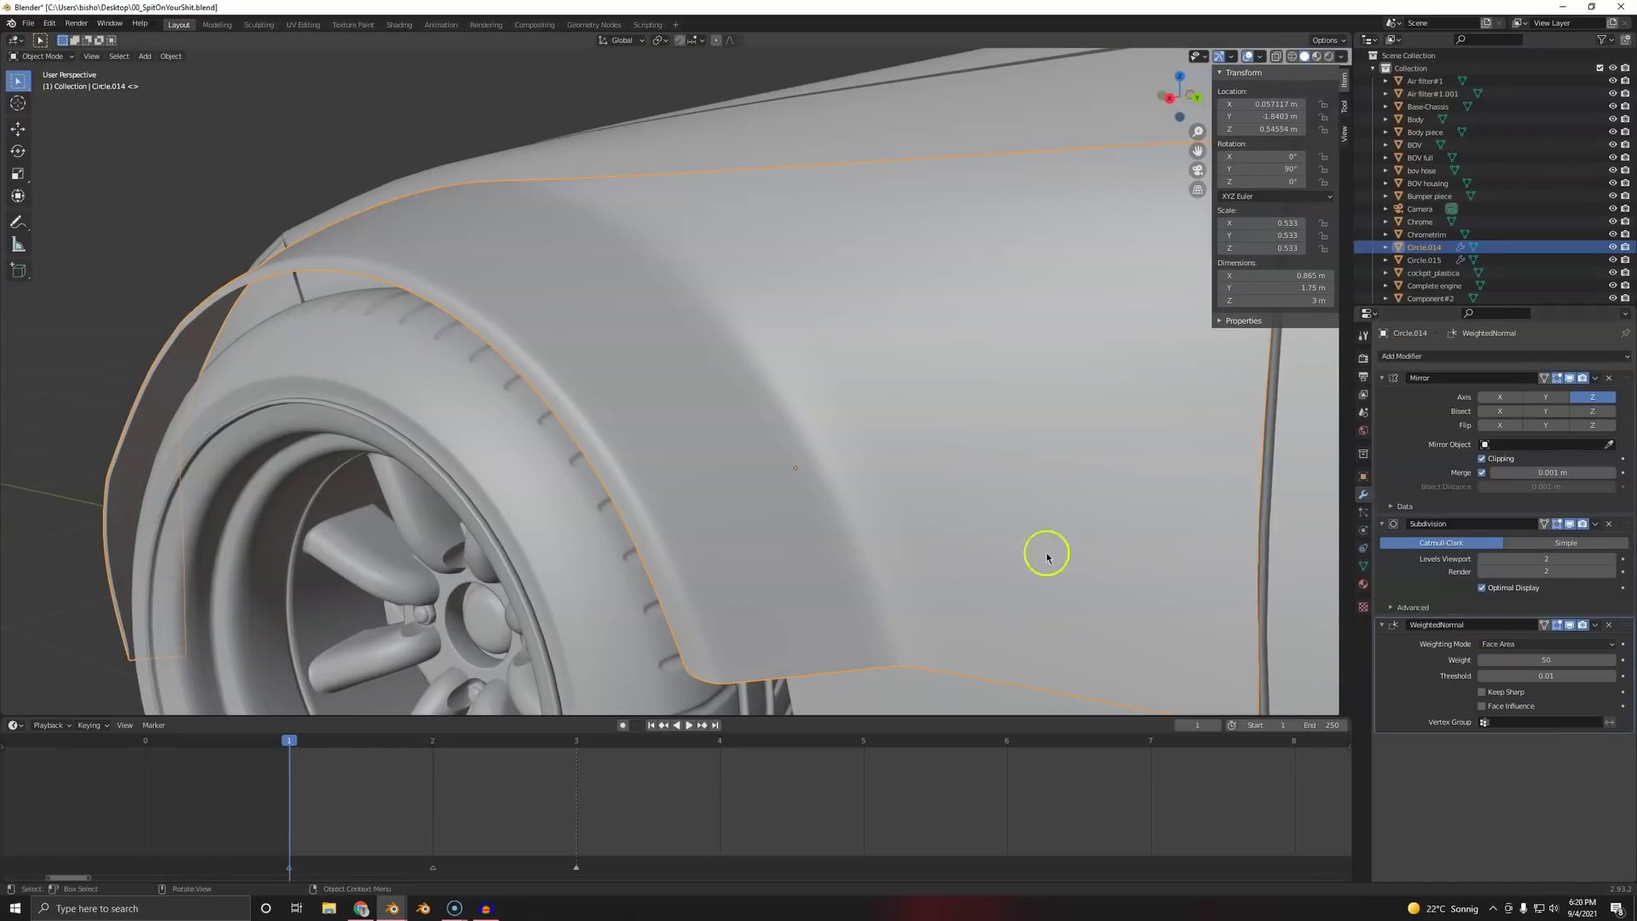
- Shade the rear fender around the wheel arch smooth
{"action": "scroll", "coordinate": [1047, 558], "scroll_direction": "down", "scroll_amount": 6}
{"action": "middle_click_drag", "start_coordinate": [657, 383], "coordinate": [880, 362]}
{"action": "scroll", "coordinate": [665, 497], "scroll_direction": "up", "scroll_amount": 2}
{"action": "middle_click_drag", "start_coordinate": [665, 497], "coordinate": [656, 452]}
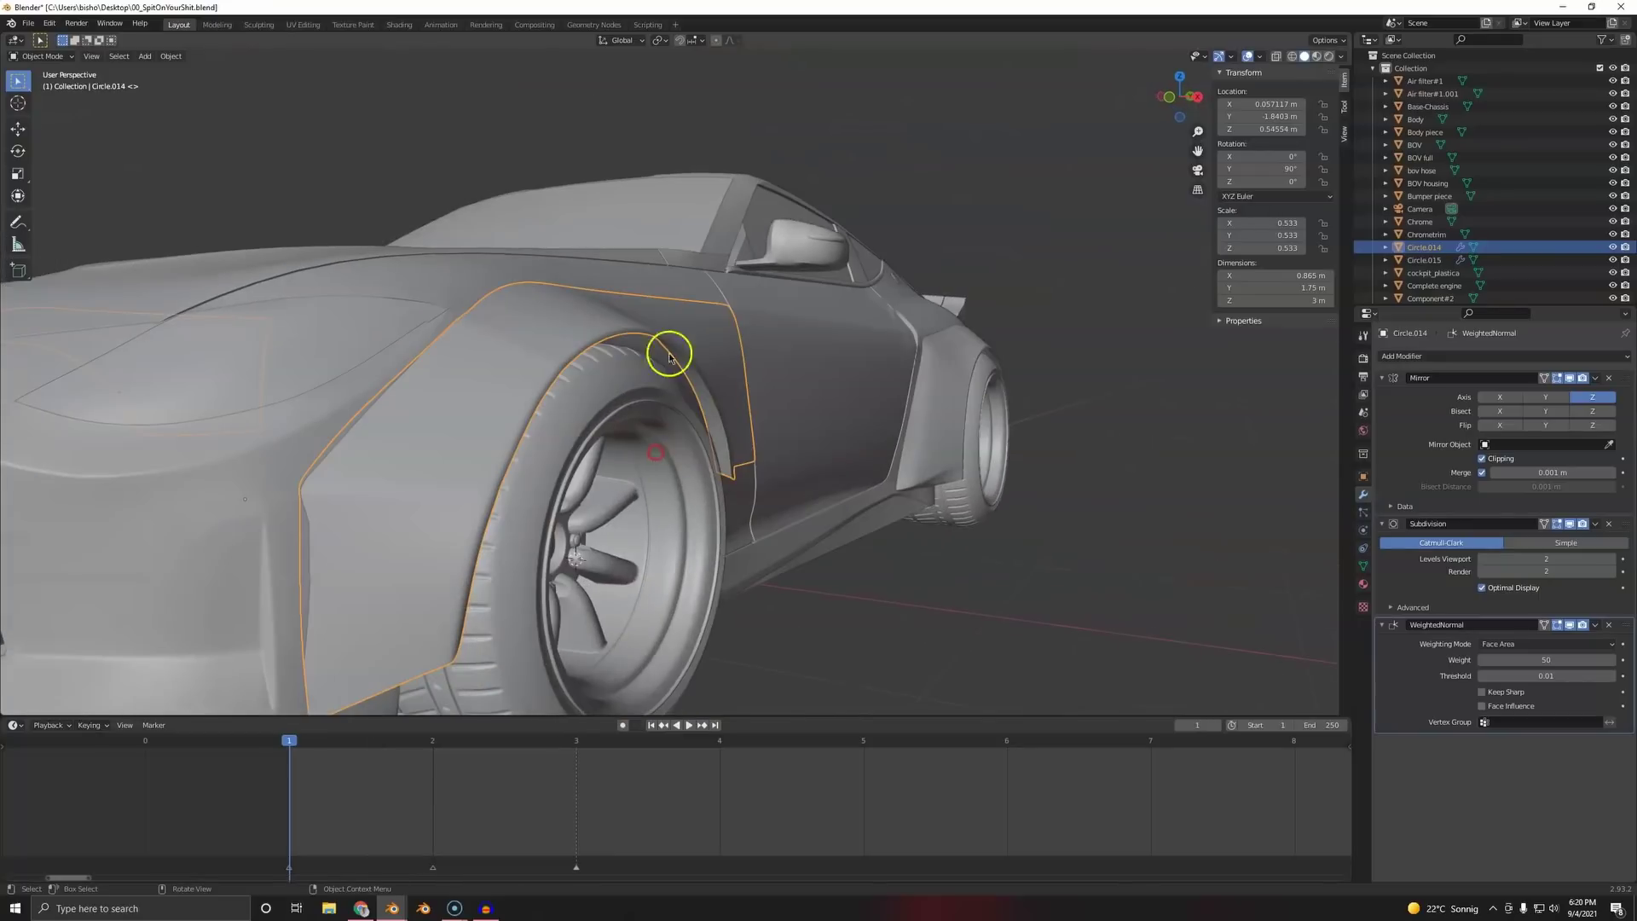
{"action": "middle_click_drag", "start_coordinate": [669, 356], "coordinate": [707, 391]}
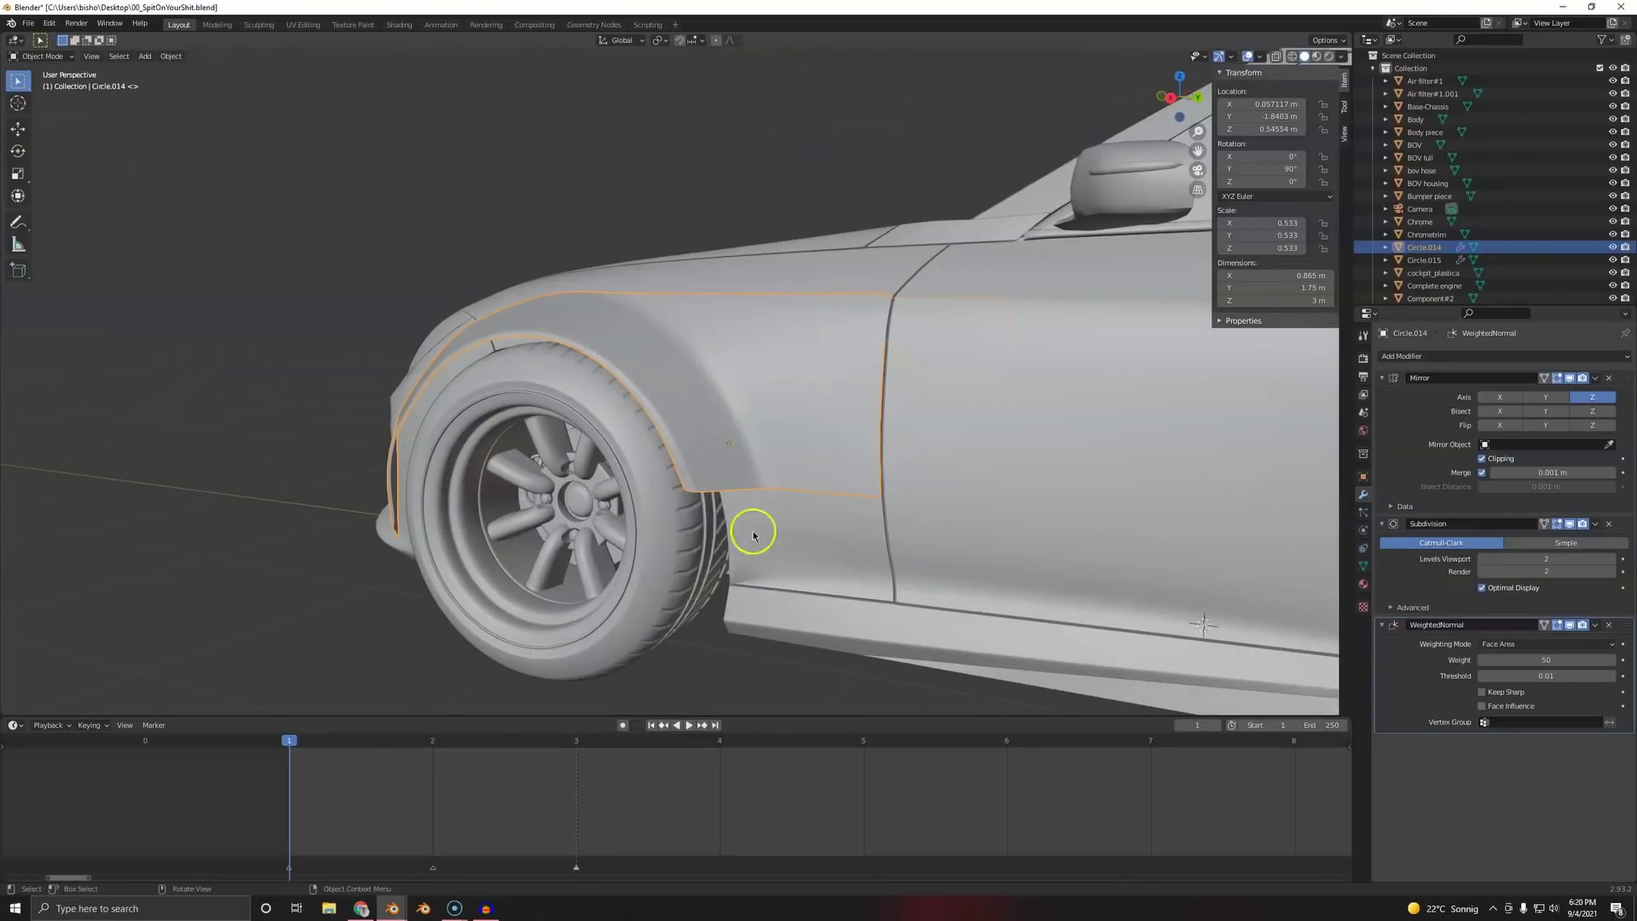
{"action": "scroll", "coordinate": [668, 431], "scroll_direction": "down", "scroll_amount": 5}
{"action": "scroll", "coordinate": [778, 401], "scroll_direction": "up", "scroll_amount": 5}
{"action": "left_click", "coordinate": [782, 400]}
{"action": "right_click", "coordinate": [782, 400]}
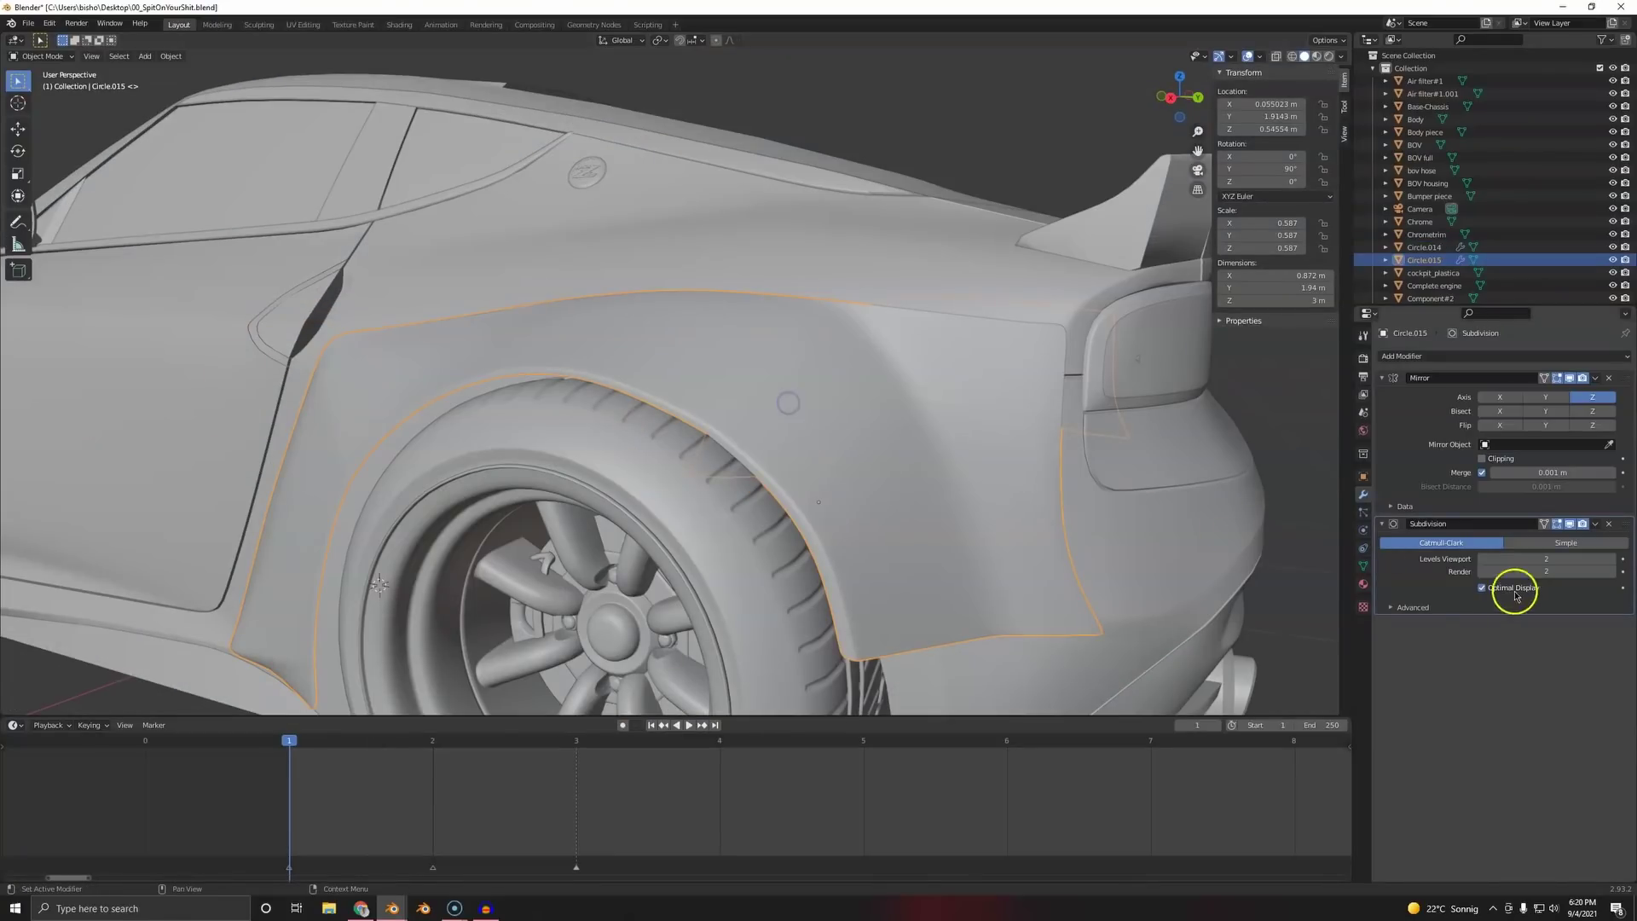
- Enable Auto Smooth on the rear fender and add a Weighted Normal modifier to it
{"action": "left_click", "coordinate": [1364, 567]}
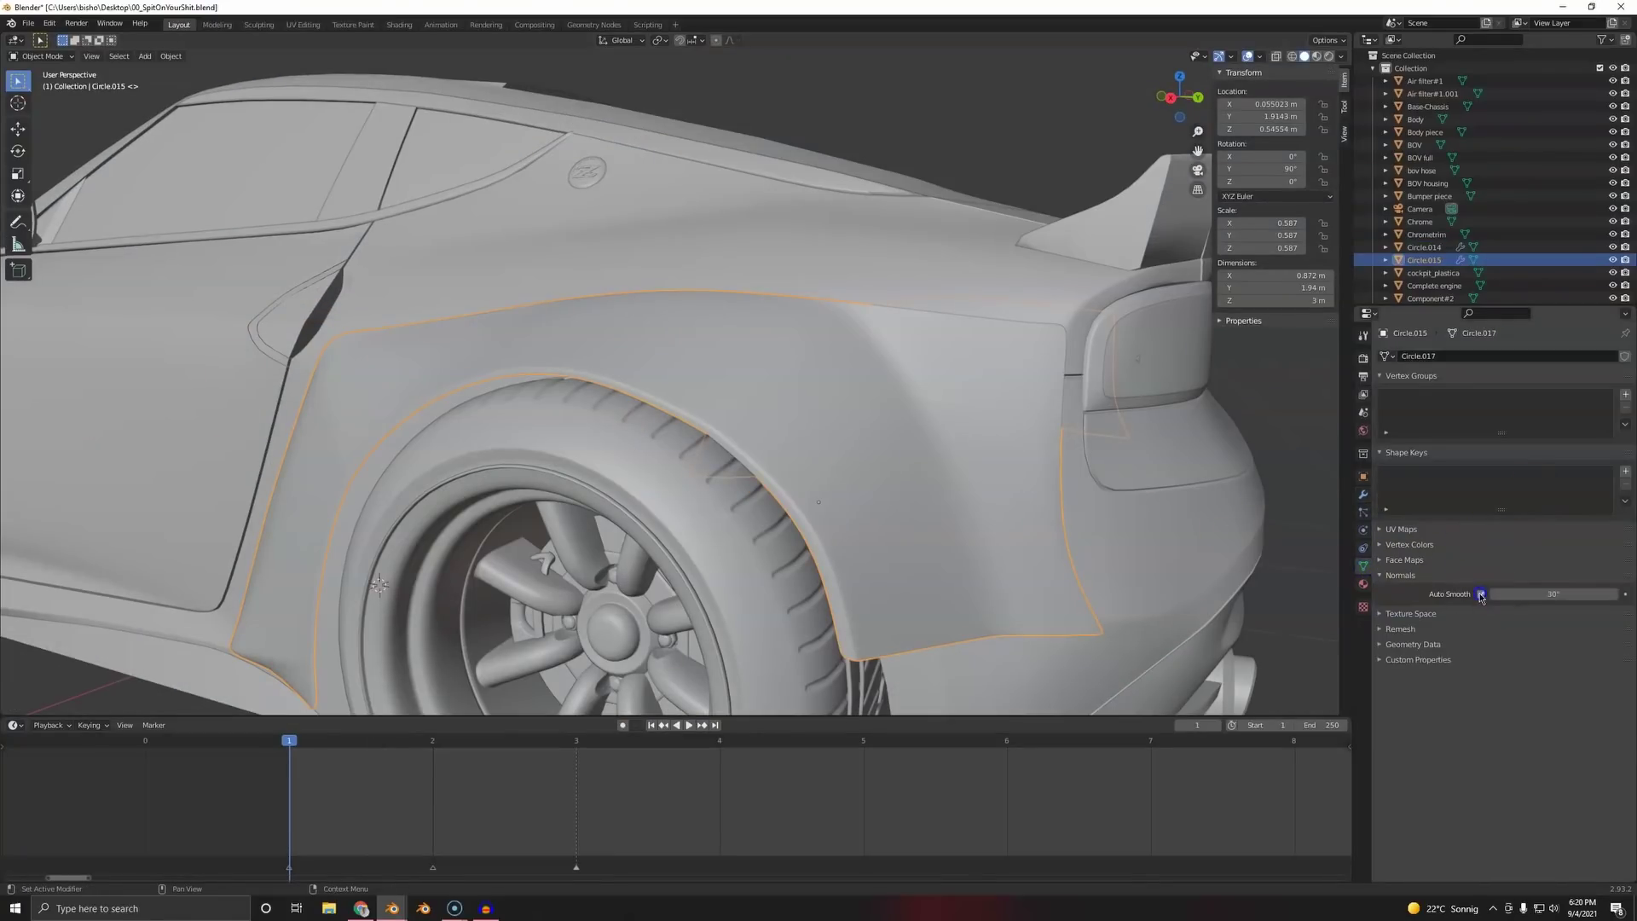
{"action": "left_click", "coordinate": [1363, 494]}
{"action": "left_click", "coordinate": [1418, 356]}
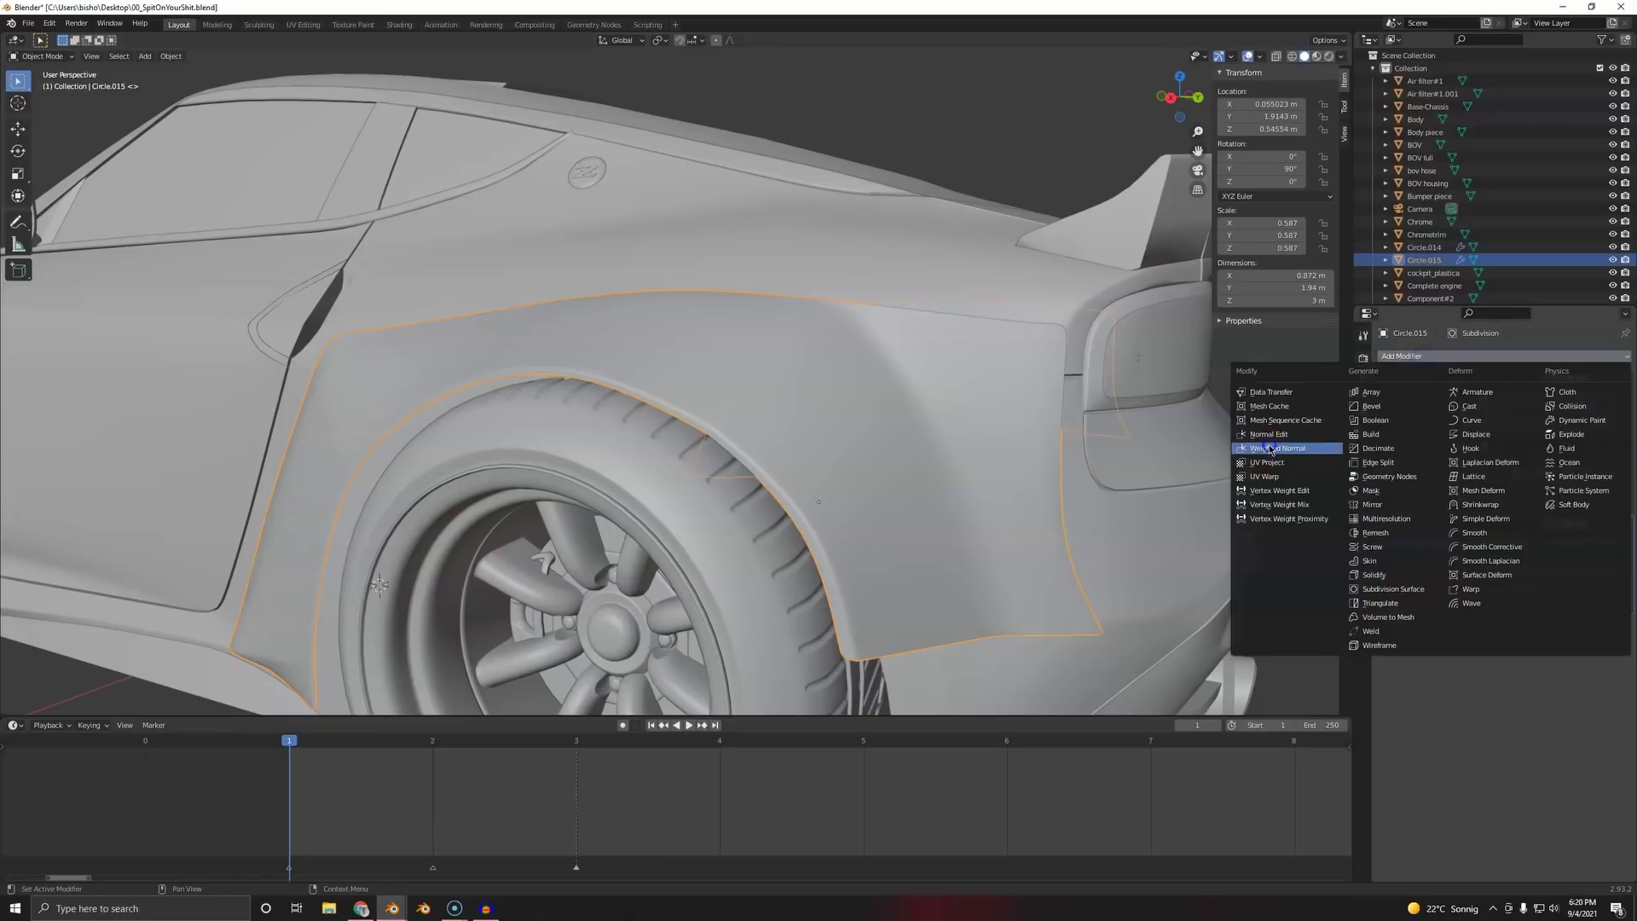
{"action": "left_click", "coordinate": [1278, 448]}
- Select the rear spoiler and split the 3D view to show its material in a Shader Editor without the sidebar
{"action": "scroll", "coordinate": [785, 523], "scroll_direction": "down", "scroll_amount": 10}
{"action": "middle_click_drag", "start_coordinate": [785, 523], "coordinate": [738, 372]}
{"action": "scroll", "coordinate": [738, 373], "scroll_direction": "up", "scroll_amount": 3}
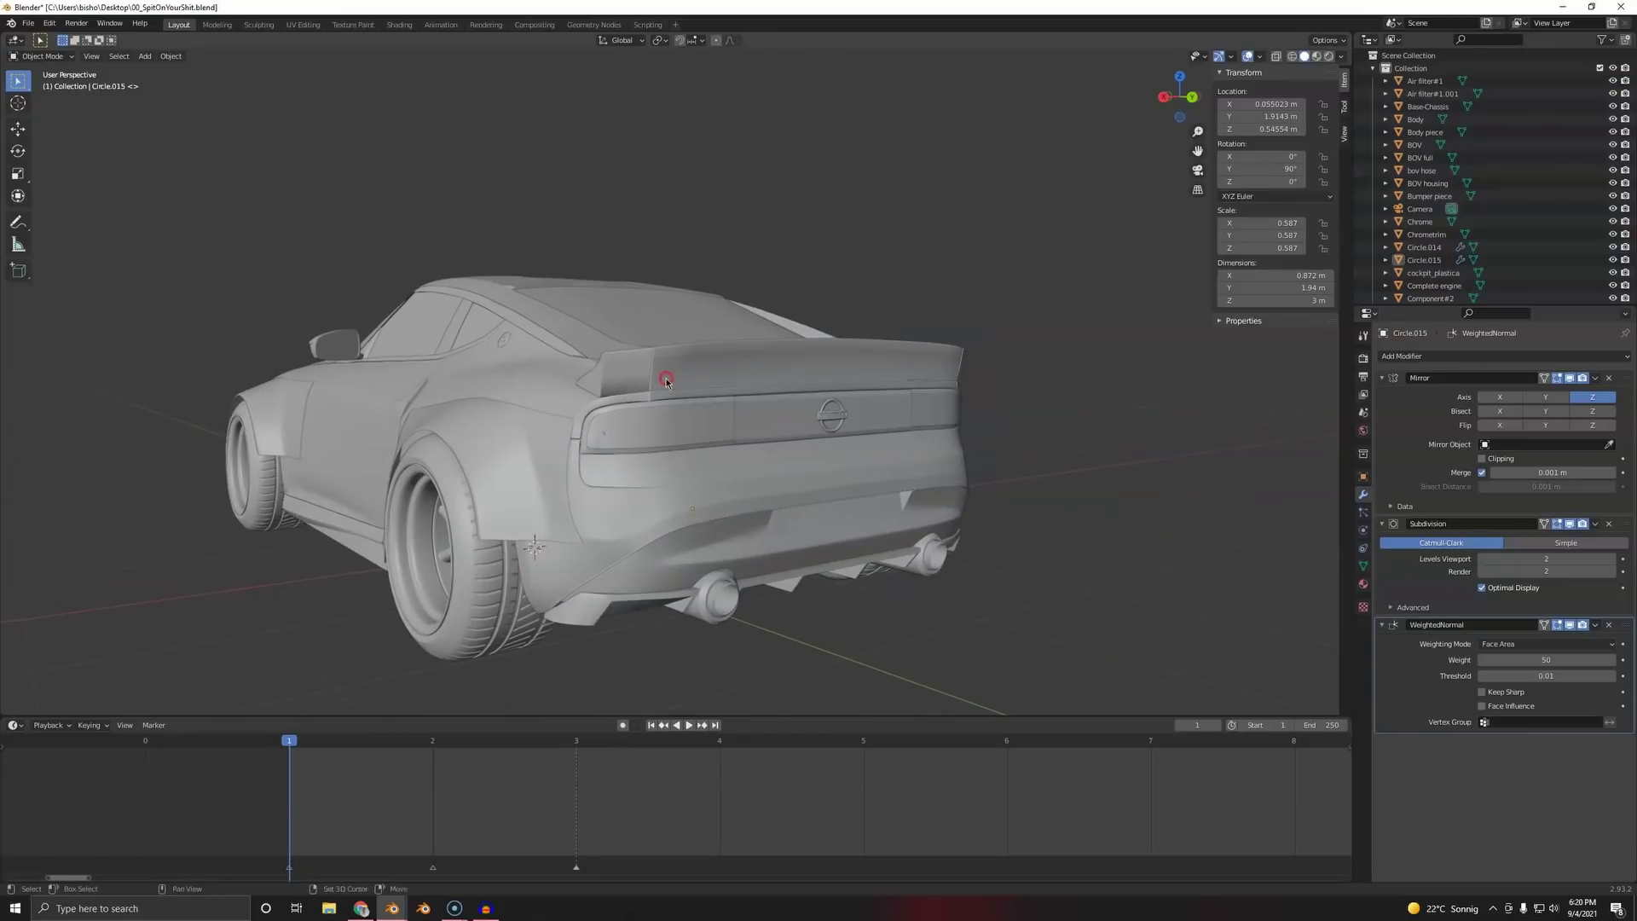
{"action": "left_click", "coordinate": [682, 380]}
{"action": "left_click_drag", "start_coordinate": [4, 36], "coordinate": [444, 41]}
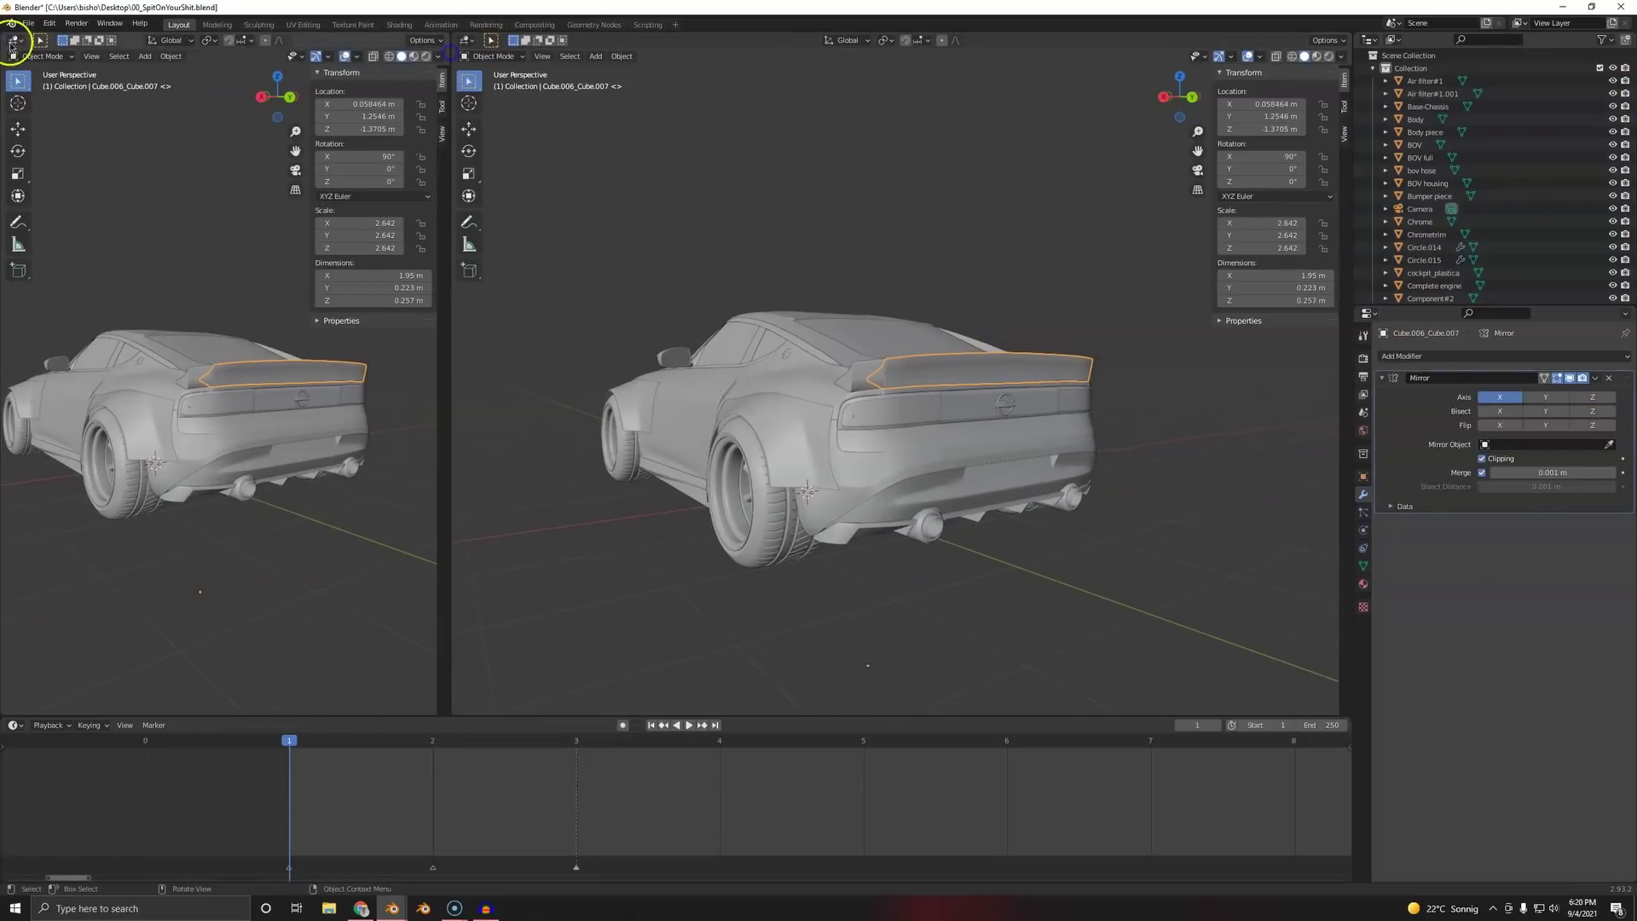
{"action": "left_click", "coordinate": [13, 40]}
{"action": "left_click", "coordinate": [38, 160]}
{"action": "key", "text": "n"}
- Examine the nodes inside the spoiler's Carbon Fibre material group
{"action": "scroll", "coordinate": [182, 384], "scroll_direction": "down", "scroll_amount": 5}
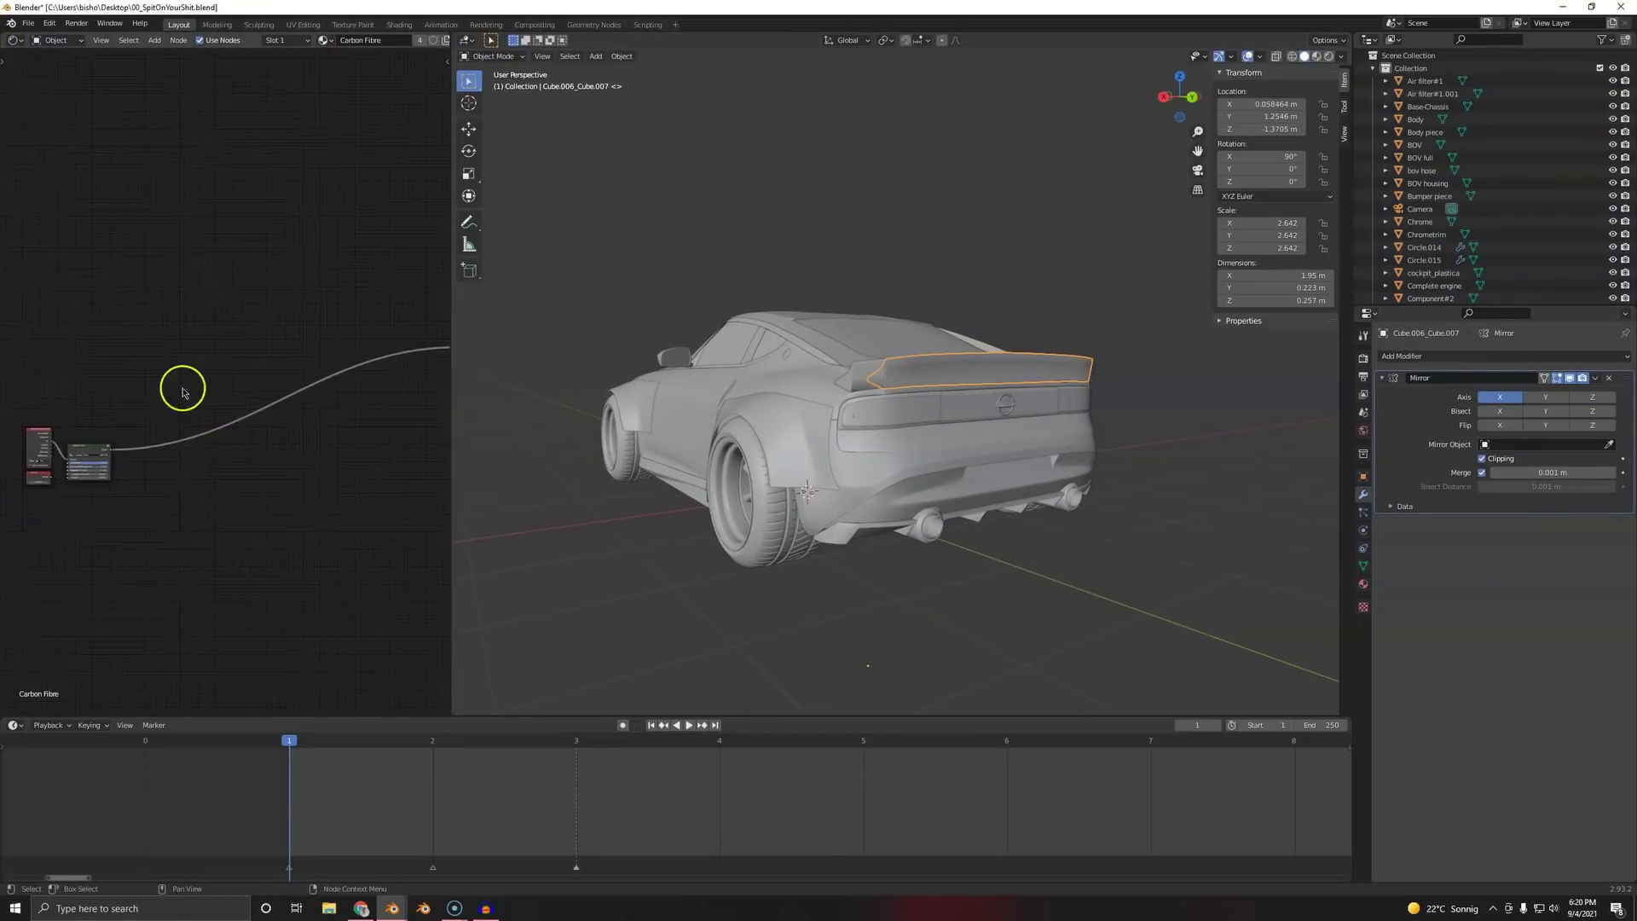
{"action": "scroll", "coordinate": [260, 425], "scroll_direction": "up", "scroll_amount": 4}
{"action": "key", "text": "Tab"}
{"action": "scroll", "coordinate": [365, 282], "scroll_direction": "down", "scroll_amount": 6}
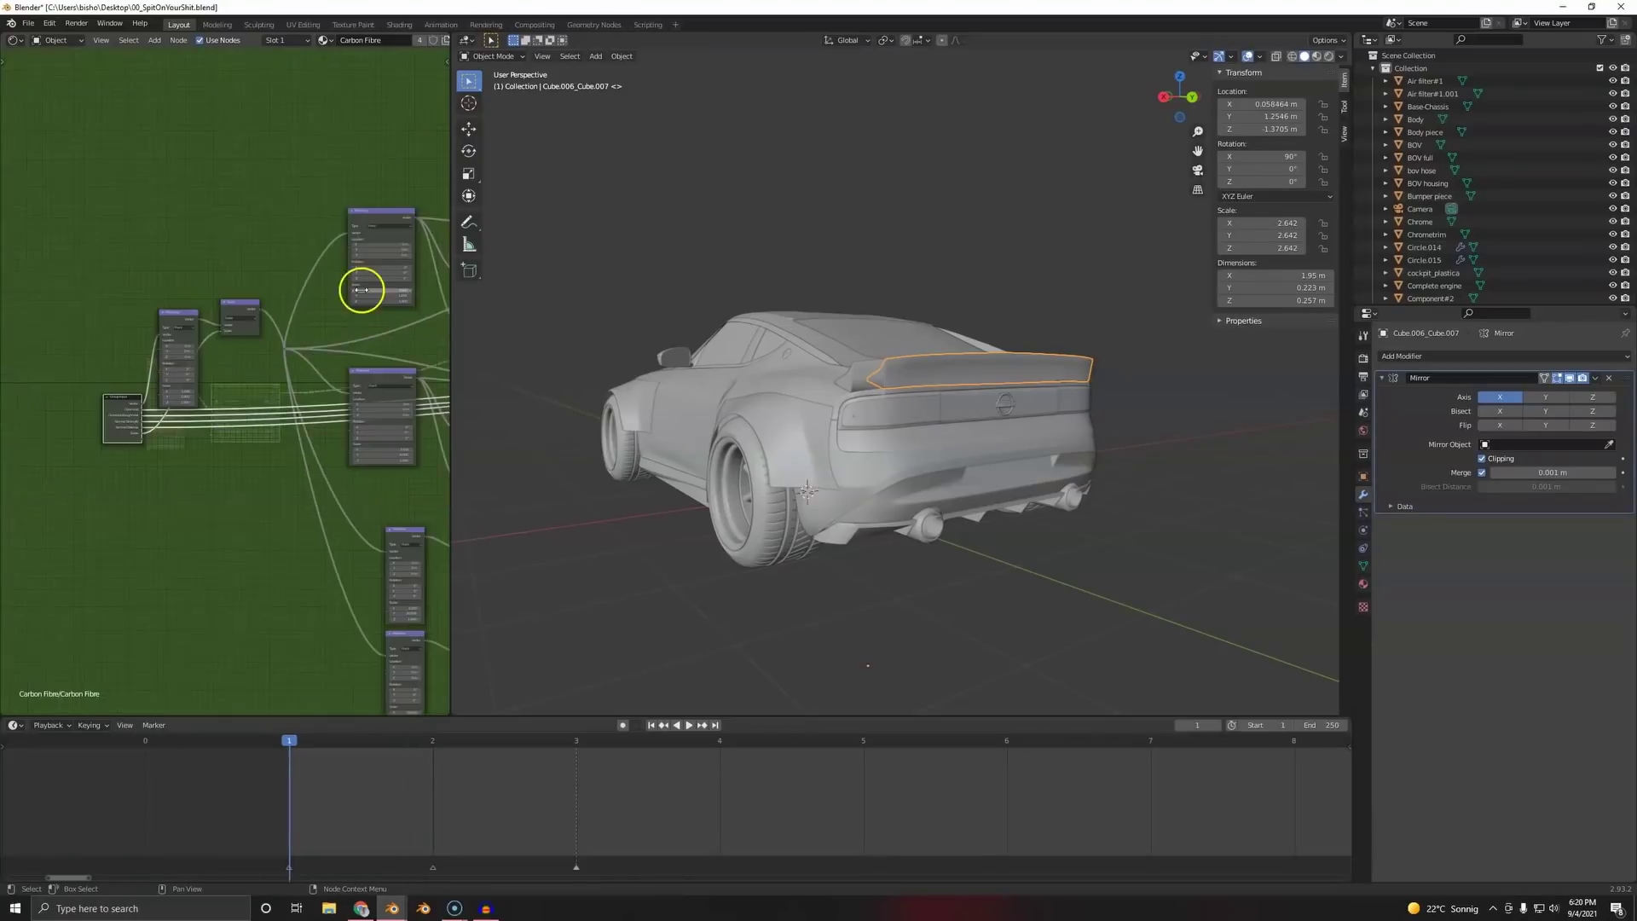
{"action": "key", "text": "Tab"}
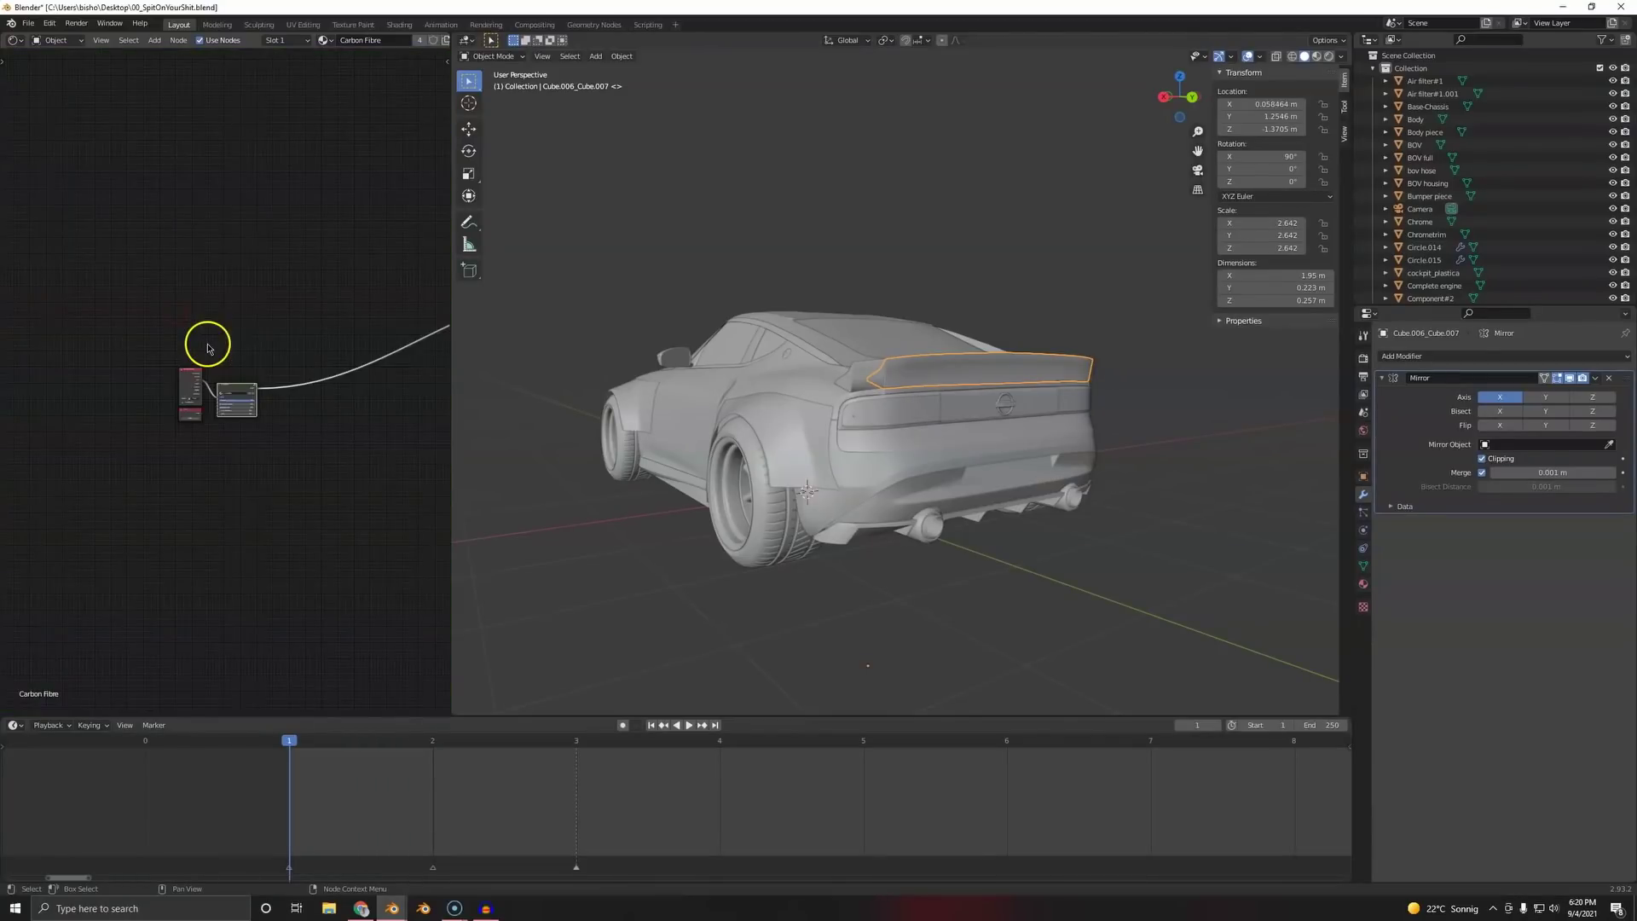
{"action": "scroll", "coordinate": [273, 385], "scroll_direction": "up", "scroll_amount": 2}
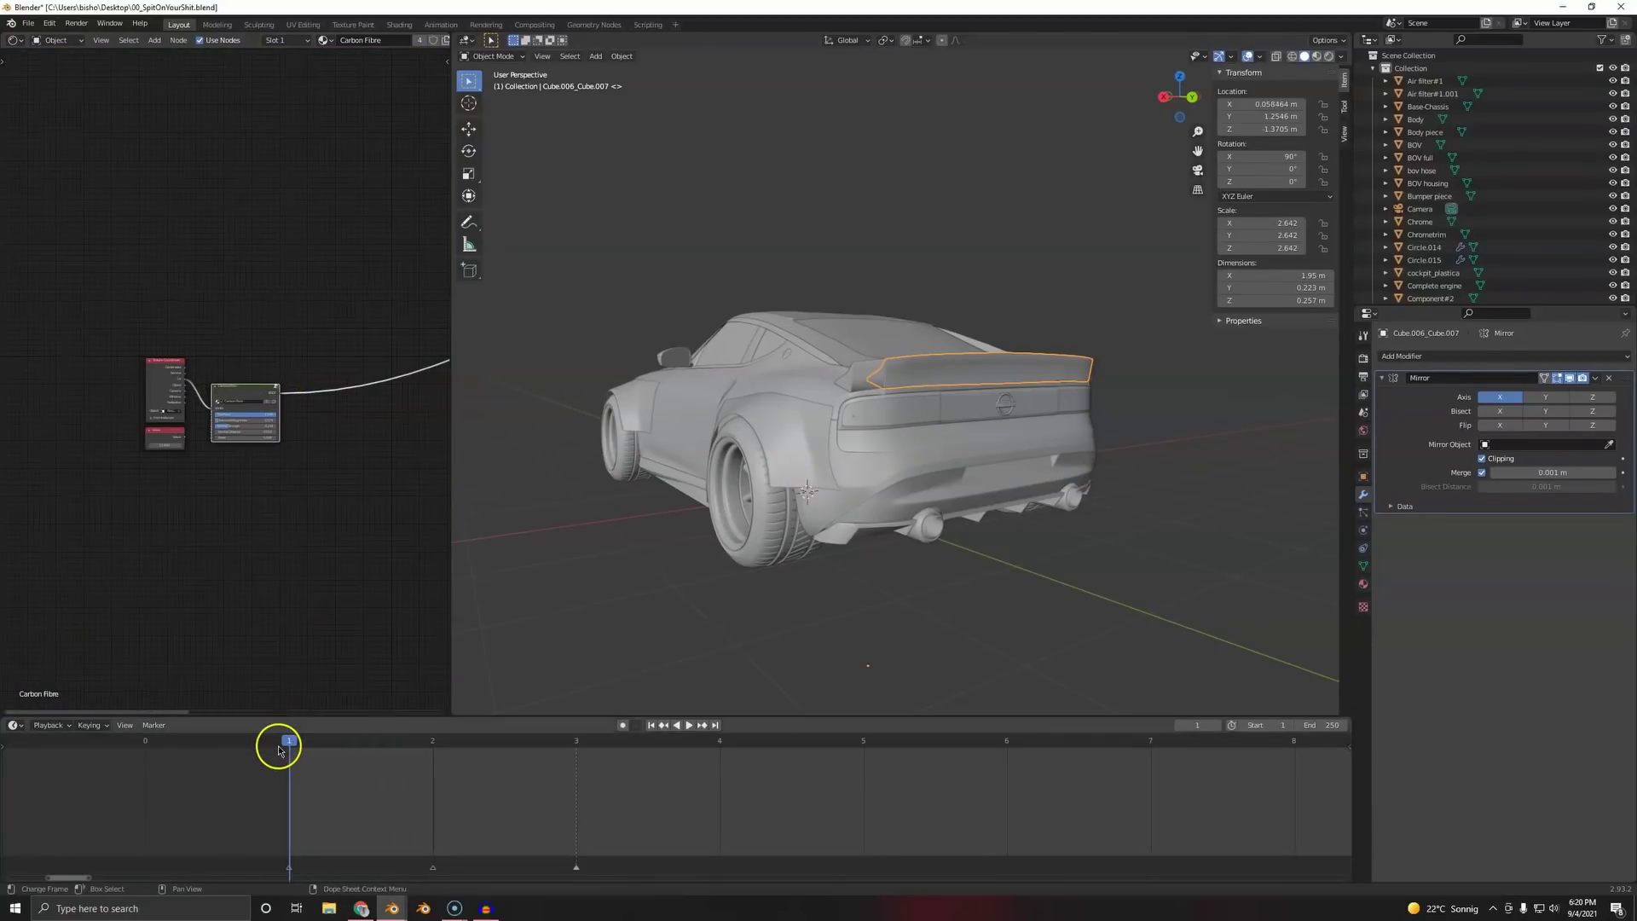
{"action": "left_click", "coordinate": [486, 908]}
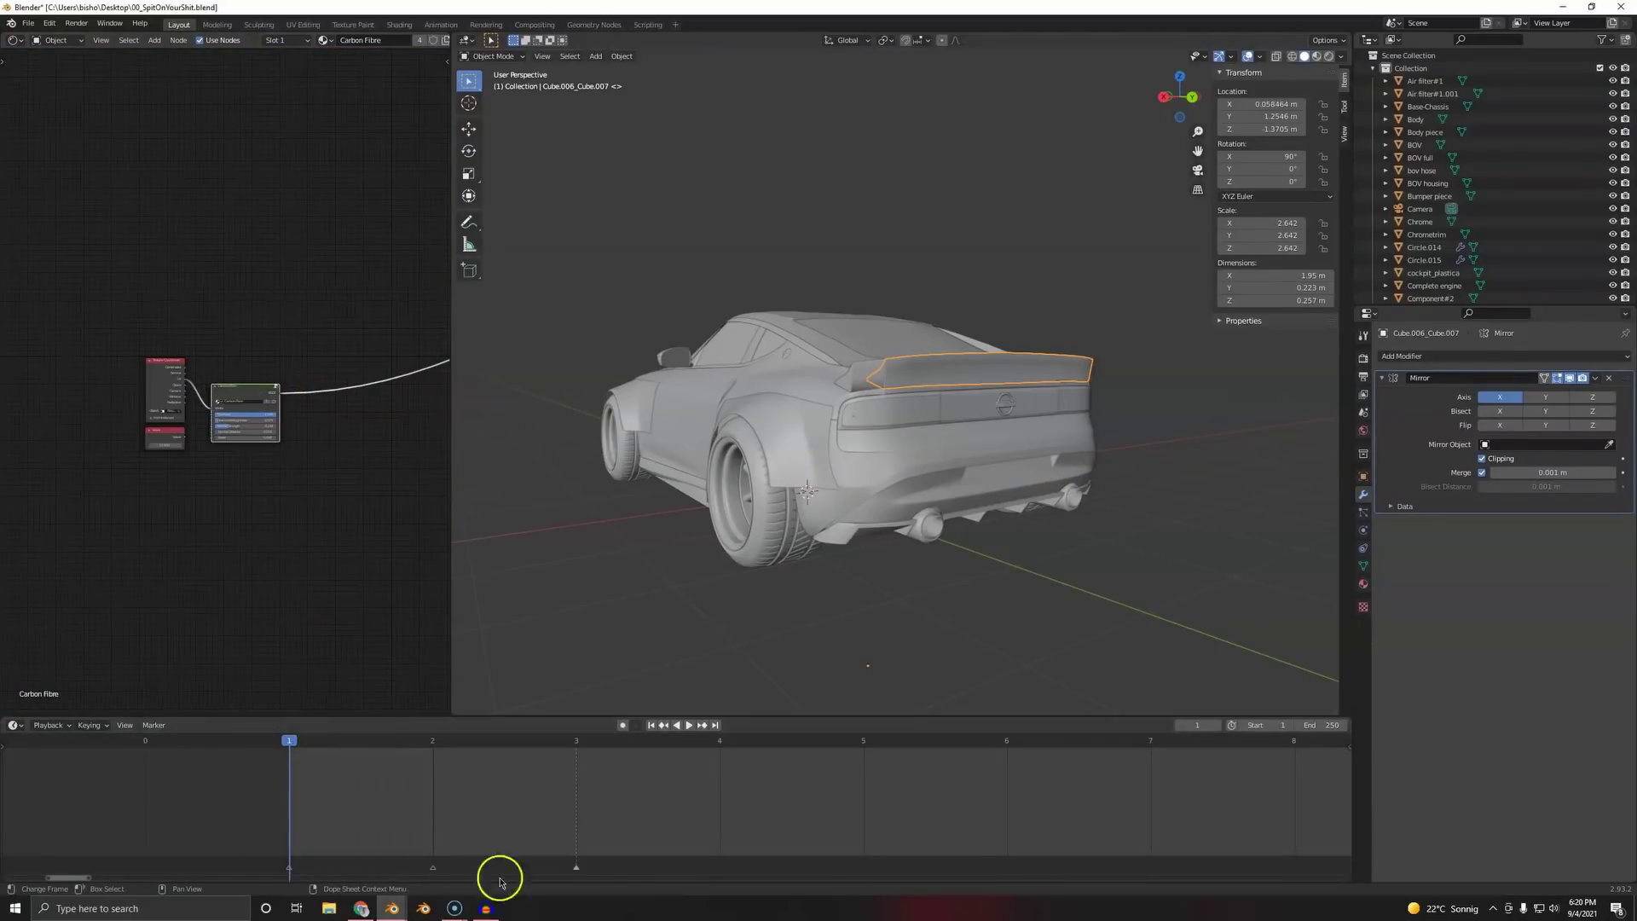
{"action": "left_click", "coordinate": [798, 599]}
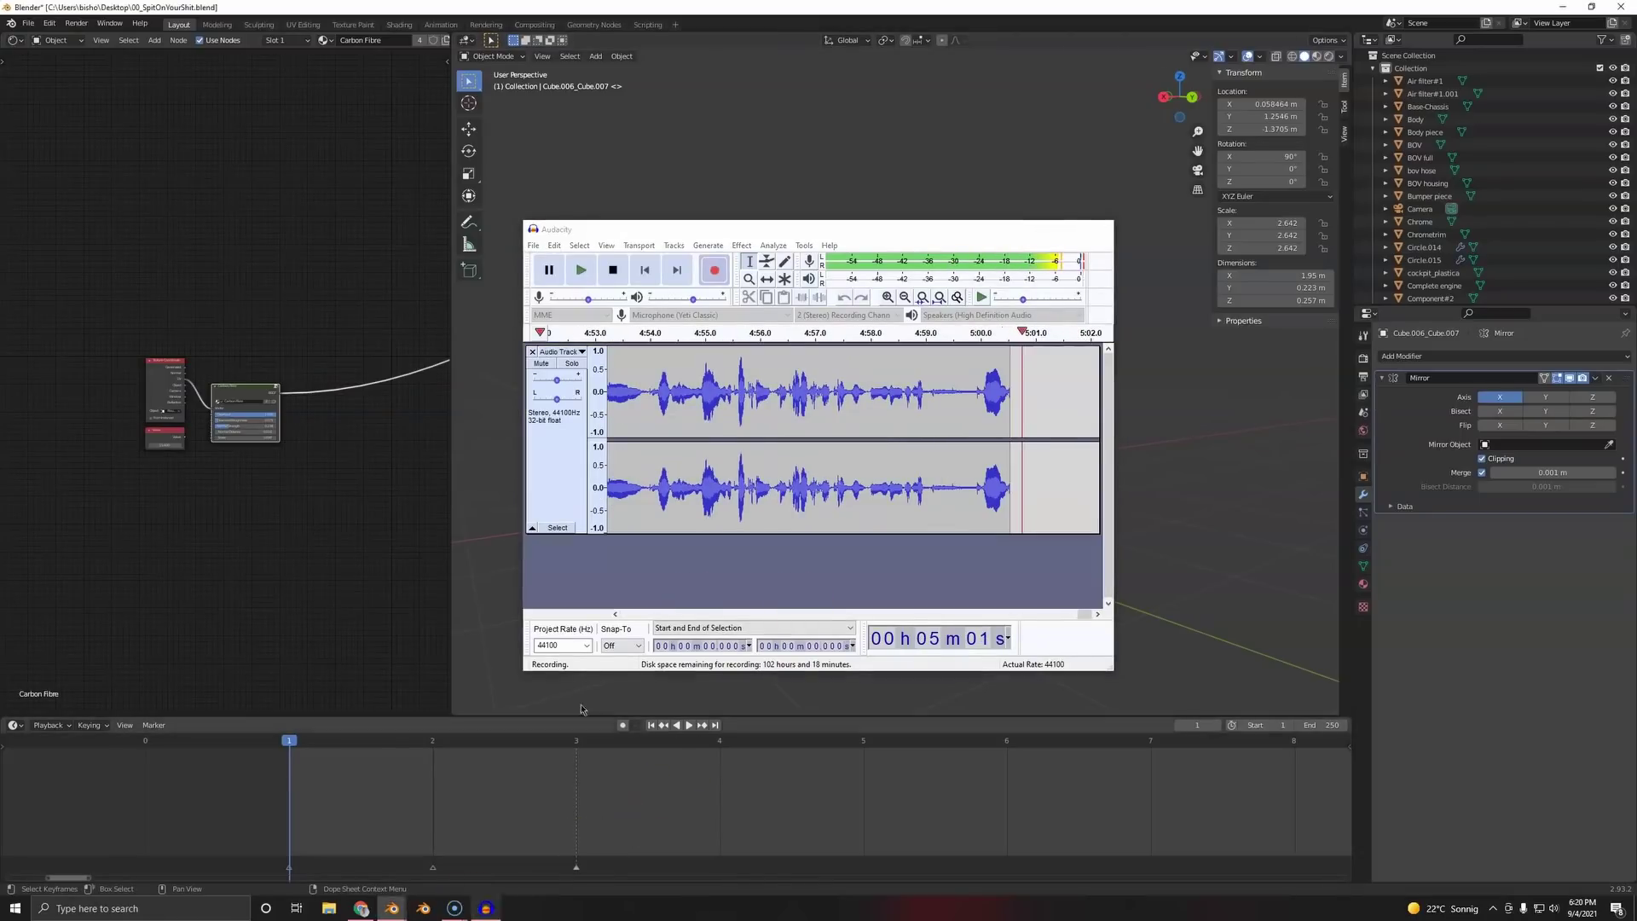
{"action": "left_click", "coordinate": [1041, 230]}
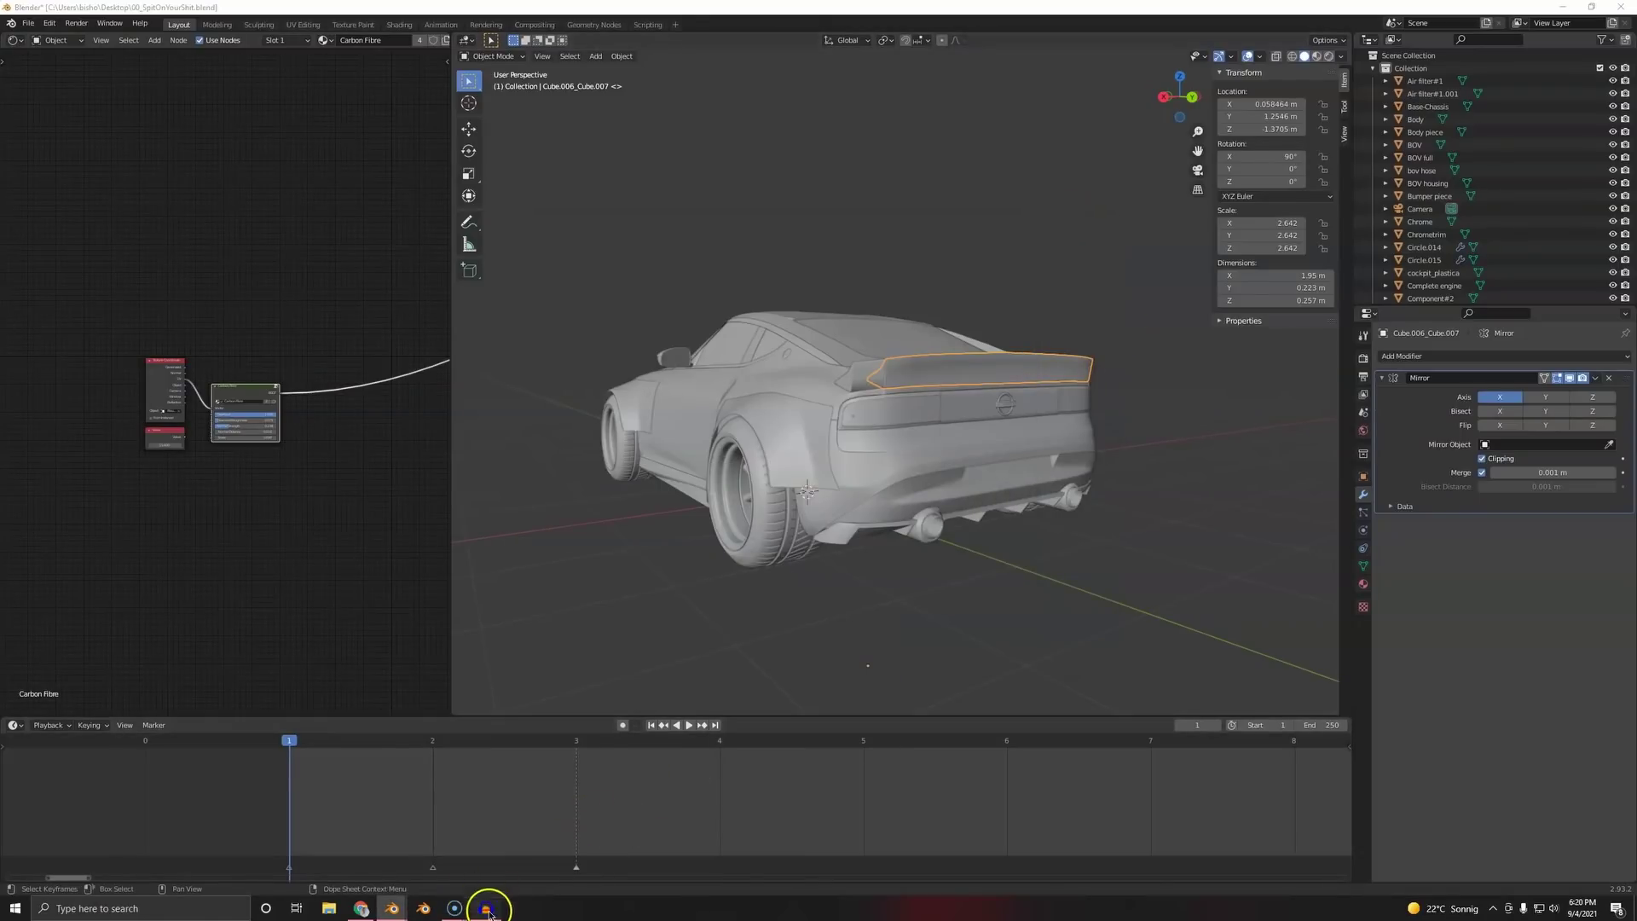
{"action": "left_click", "coordinate": [486, 908]}
{"action": "left_click", "coordinate": [1041, 230]}
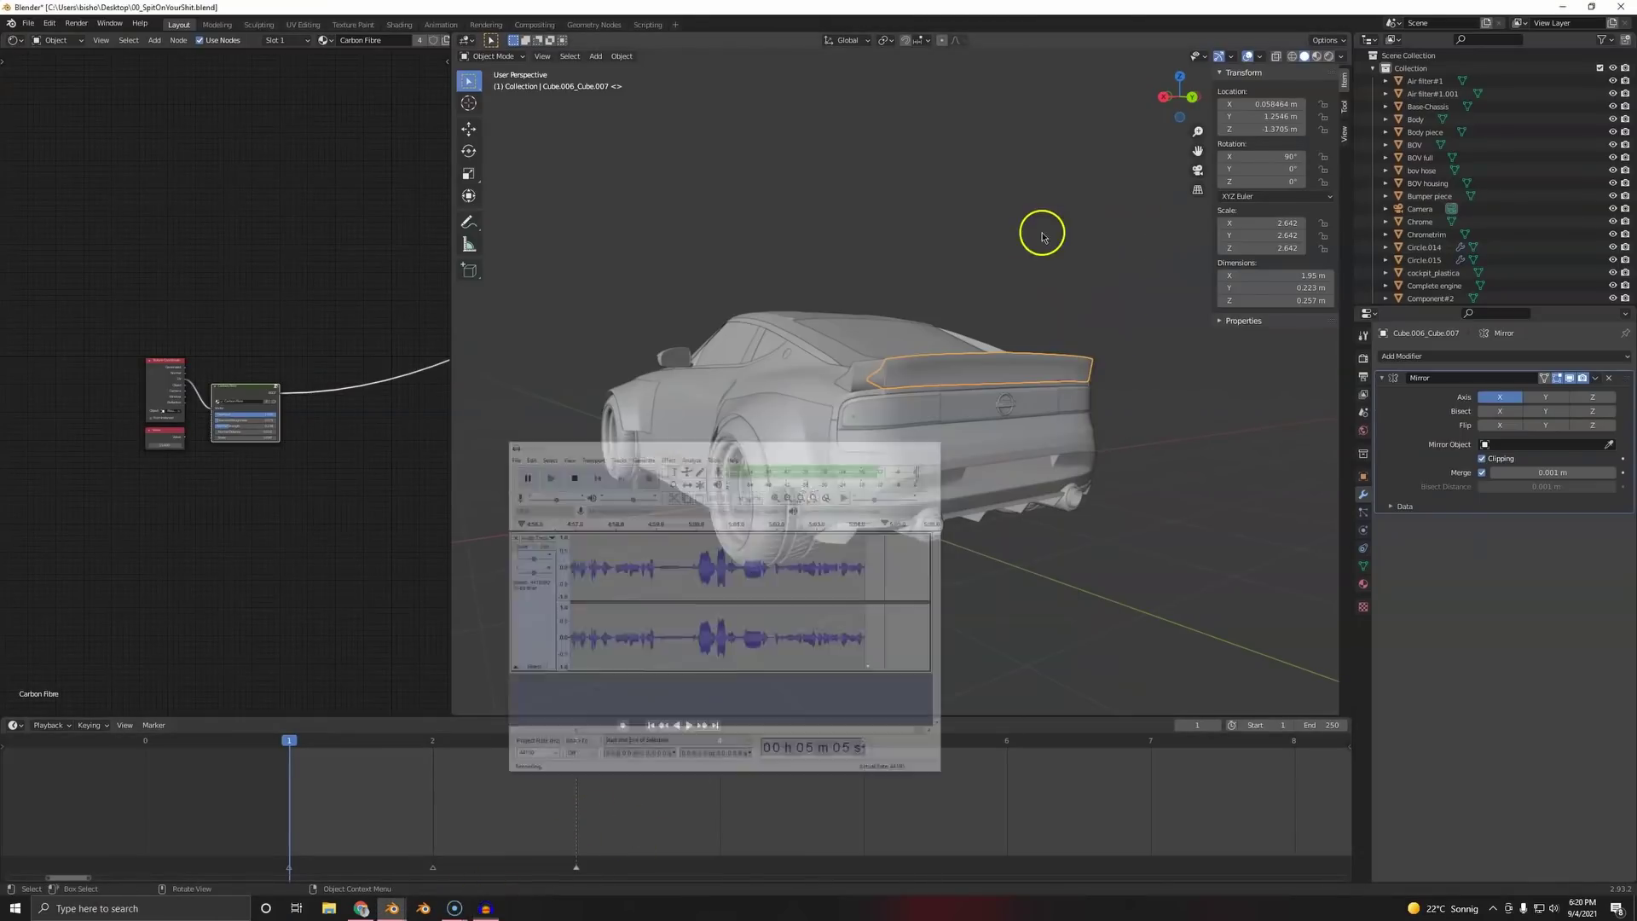
- Deselect all objects and save the file
{"action": "key", "text": "a"}
{"action": "key", "text": "alt+a"}
{"action": "middle_click_drag", "start_coordinate": [661, 529], "coordinate": [855, 457]}
{"action": "scroll", "coordinate": [741, 490], "scroll_direction": "down", "scroll_amount": 1}
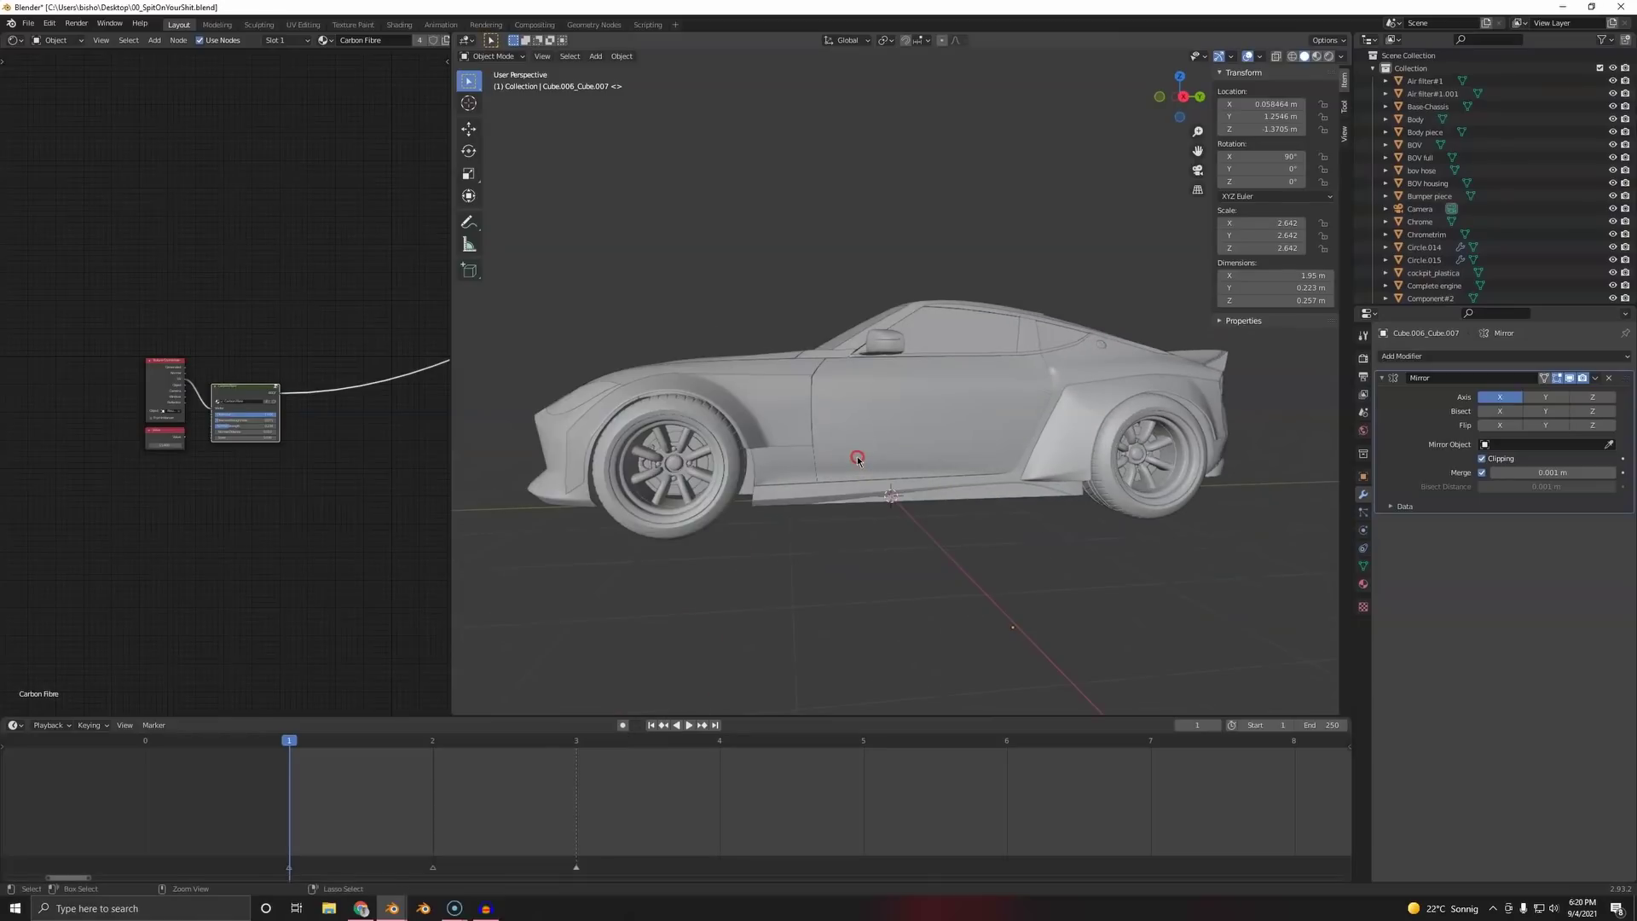
{"action": "key", "text": "ctrl+s"}
- Show the car in Rendered shading and set the render engine to Cycles with GPU Compute as the device
{"action": "middle_click_drag", "start_coordinate": [643, 475], "coordinate": [736, 480]}
{"action": "key", "text": "z"}
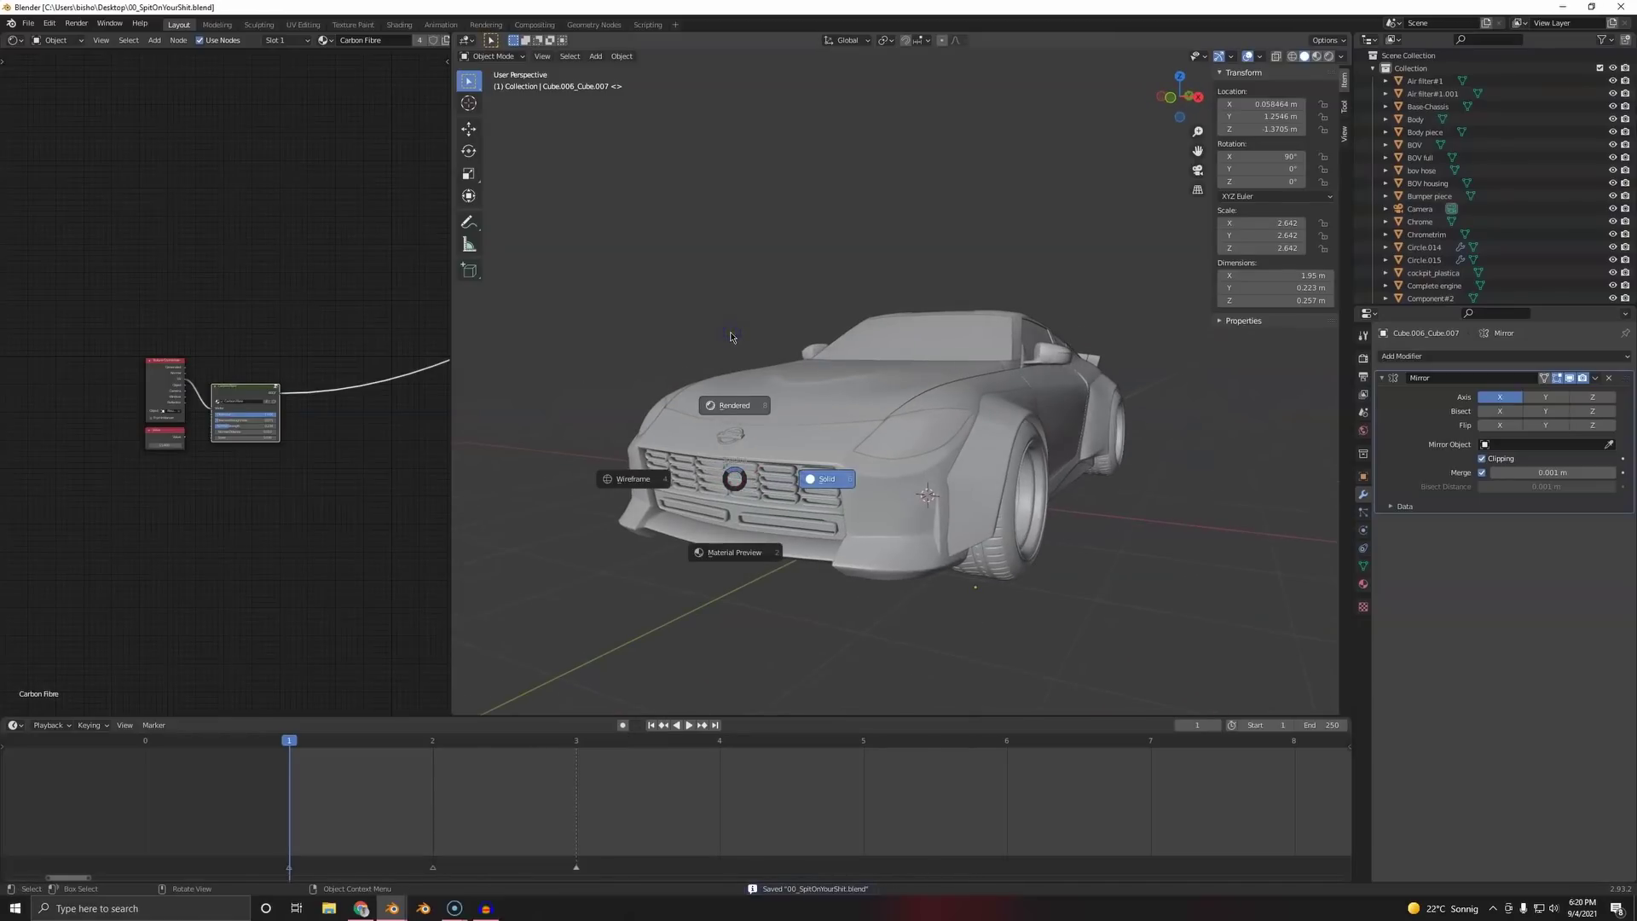
{"action": "key", "text": "8"}
{"action": "left_click", "coordinate": [1363, 359]}
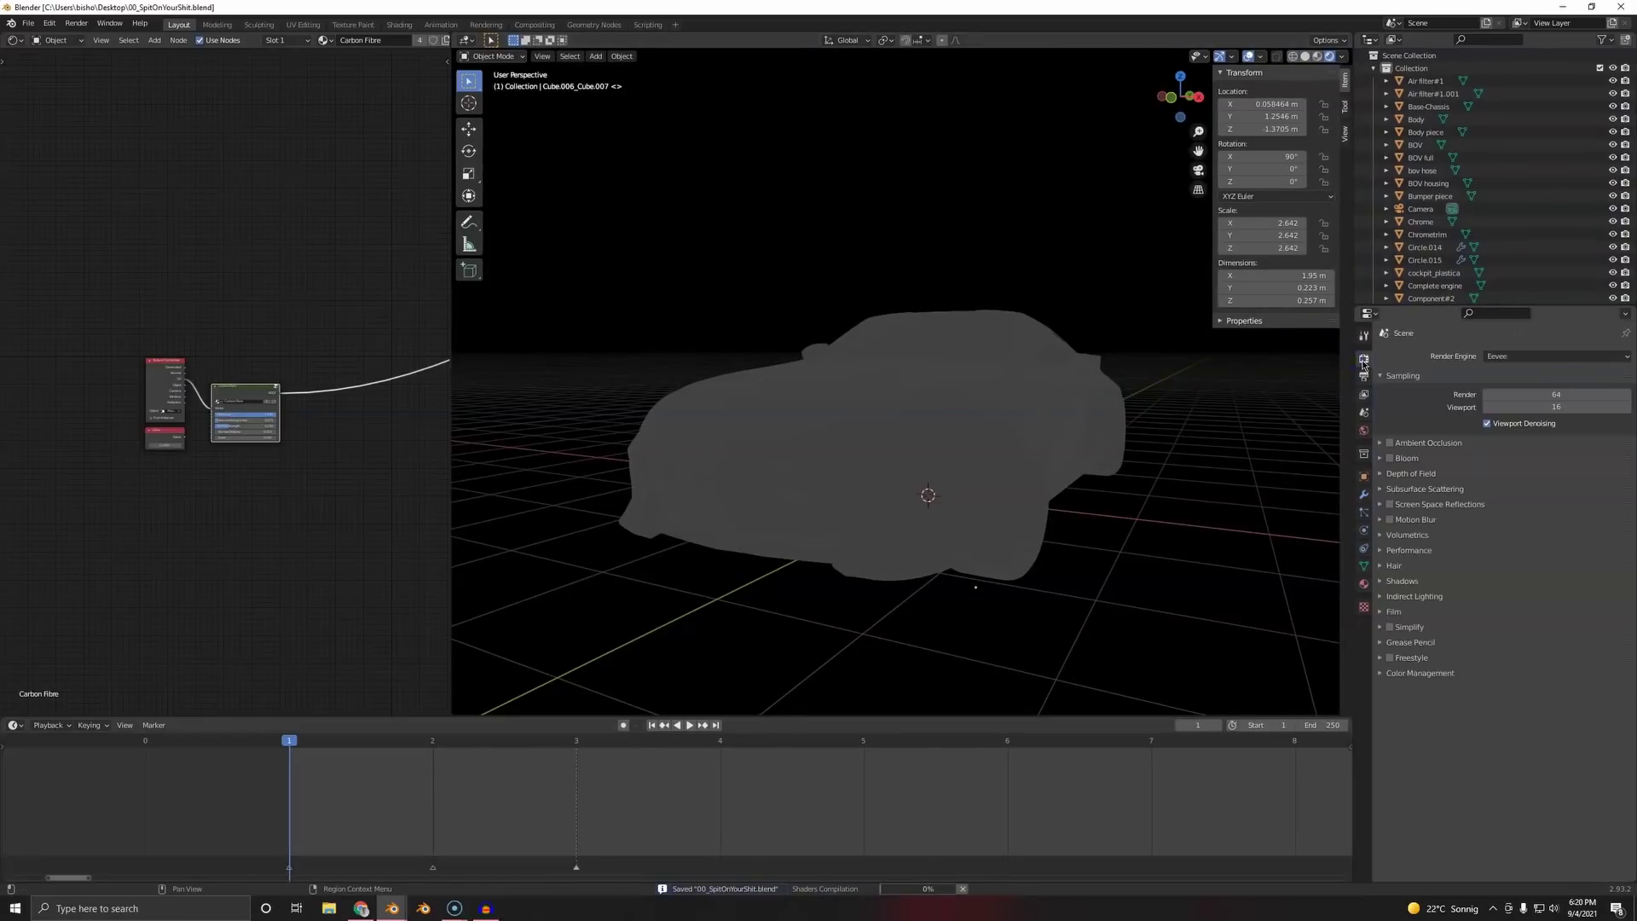
{"action": "left_click", "coordinate": [1581, 355]}
{"action": "left_click", "coordinate": [1503, 394]}
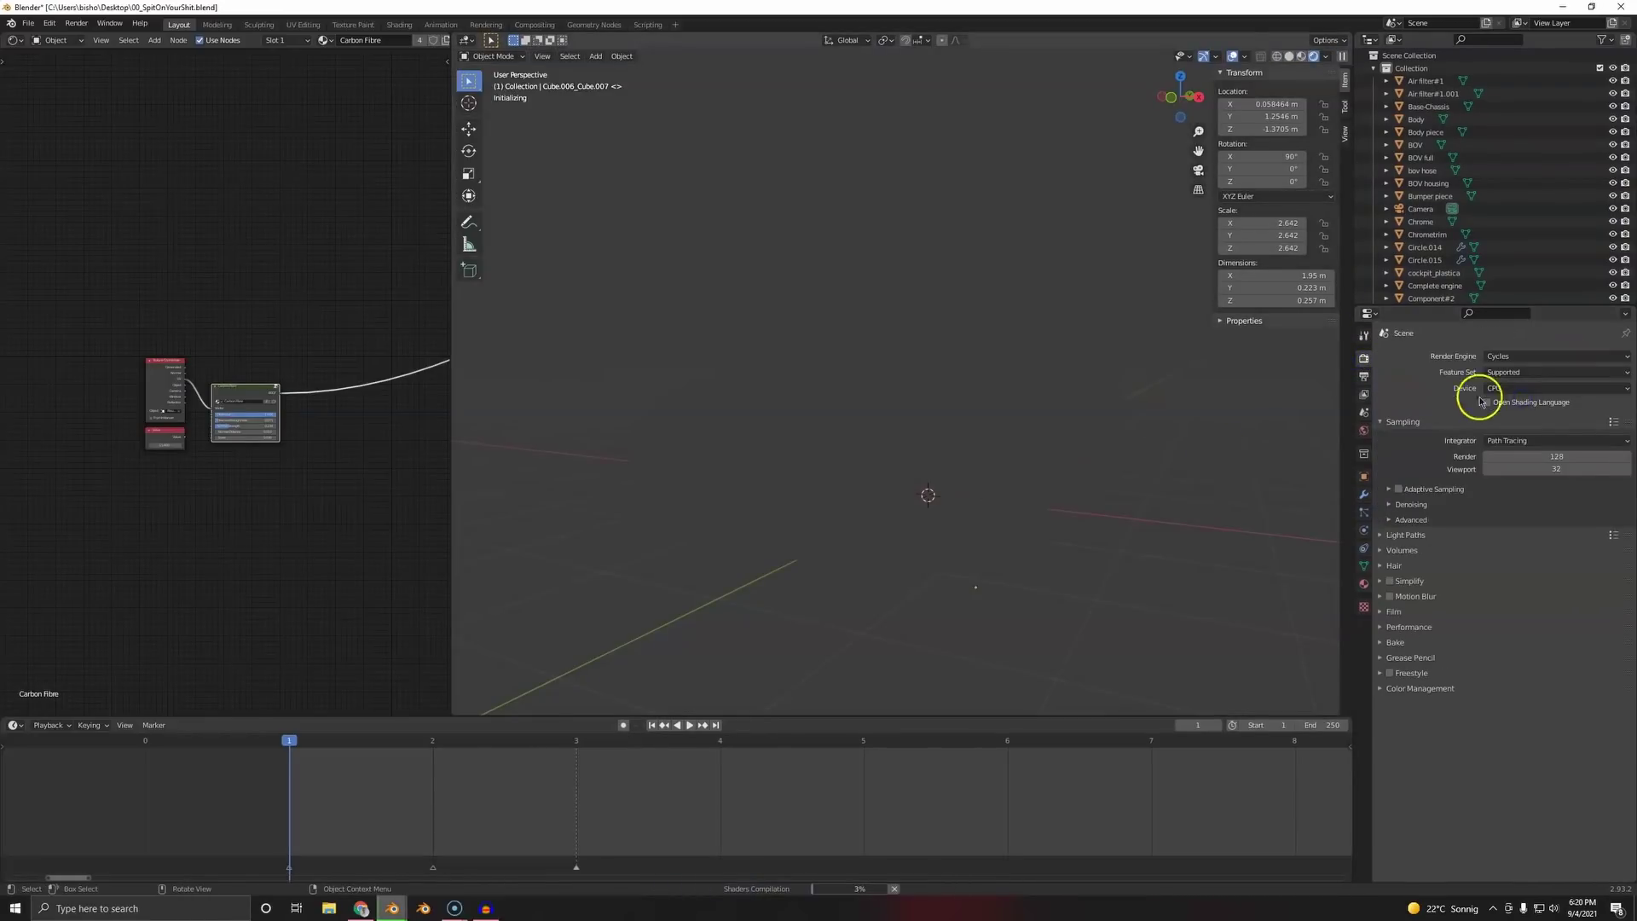
{"action": "left_click", "coordinate": [1502, 389]}
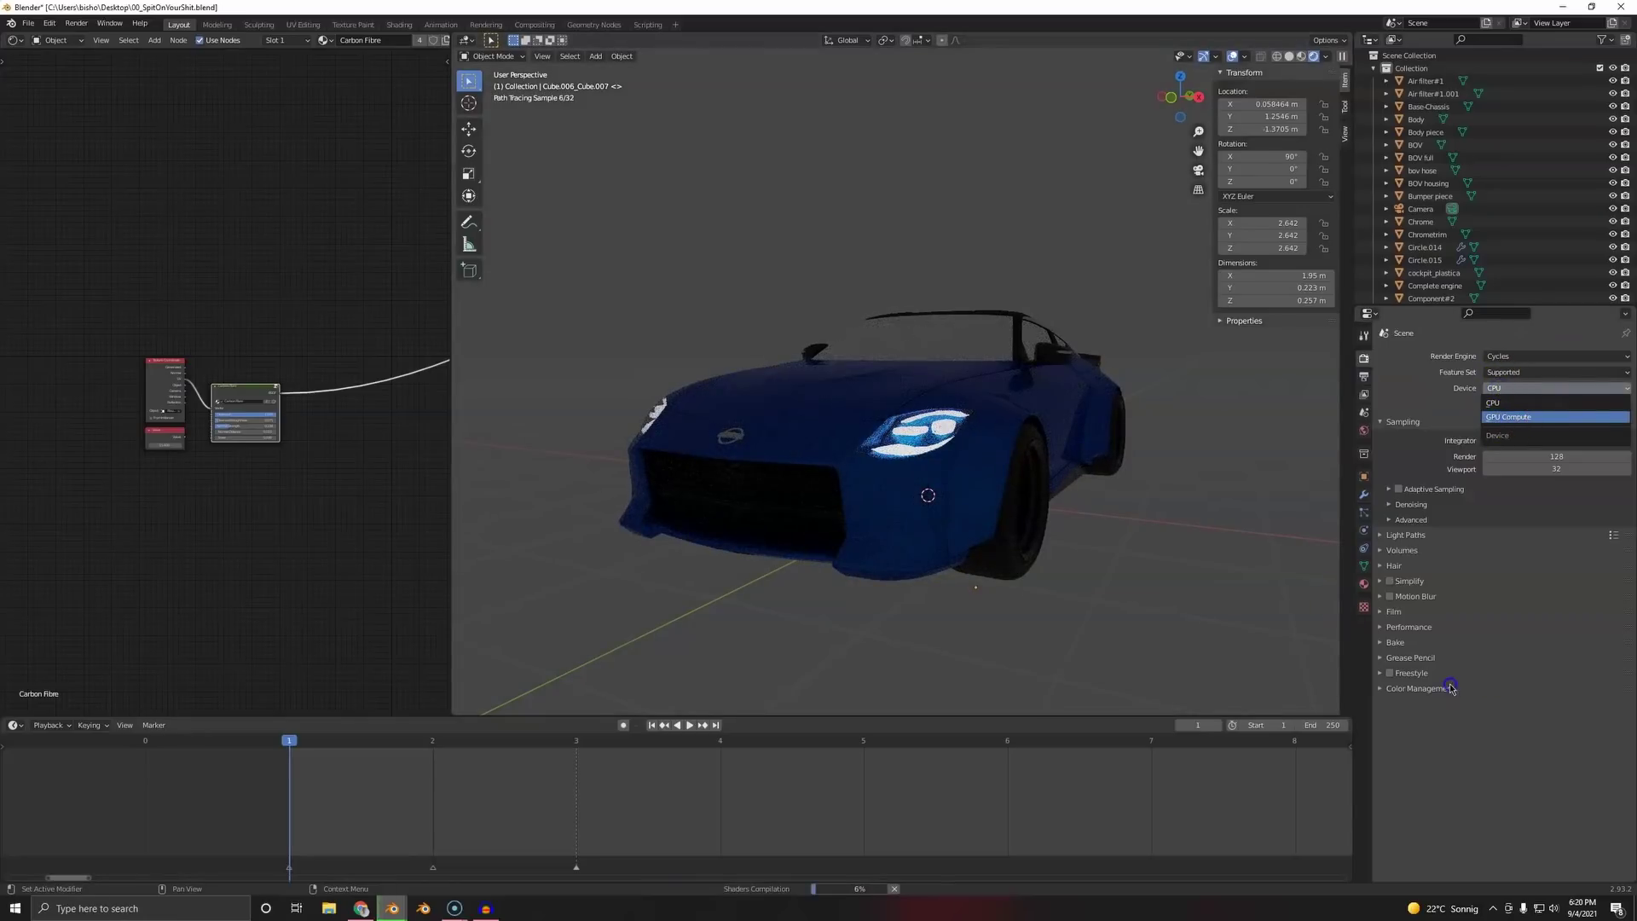
- Set the Cycles render tile size to 512 px in both X and Y
{"action": "left_click", "coordinate": [1408, 627]}
{"action": "left_click", "coordinate": [1561, 712]}
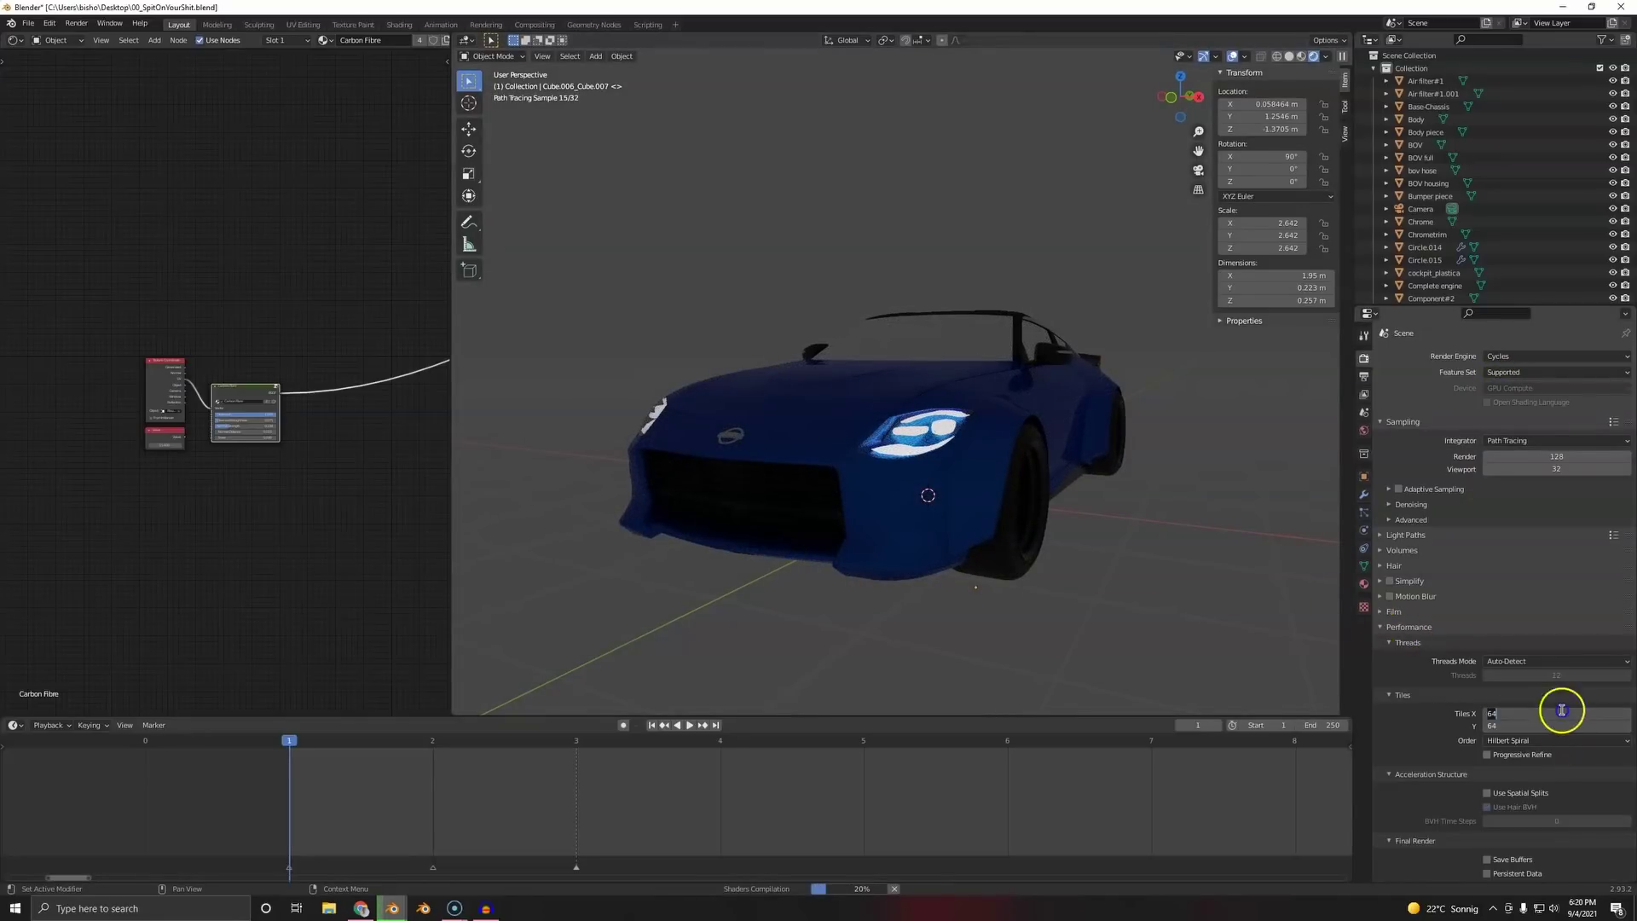
{"action": "type", "text": "512"}
{"action": "key", "text": "Return"}
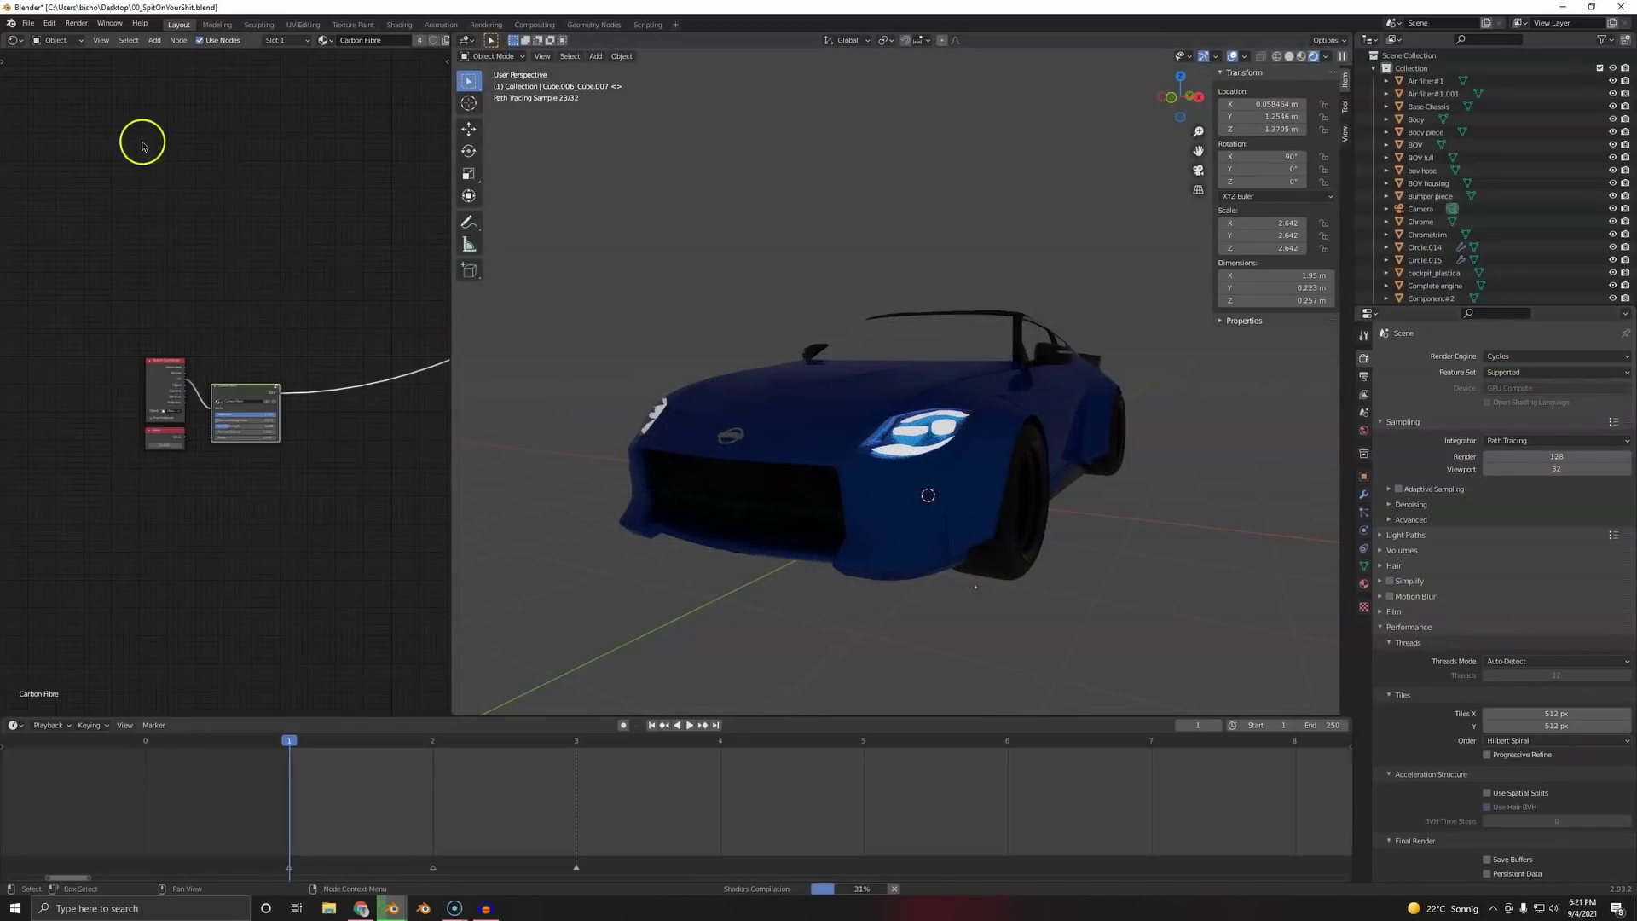
- Choose OptiX as the Cycles render device in the system preferences
{"action": "left_click", "coordinate": [27, 25]}
{"action": "mouse_move", "coordinate": [53, 25]}
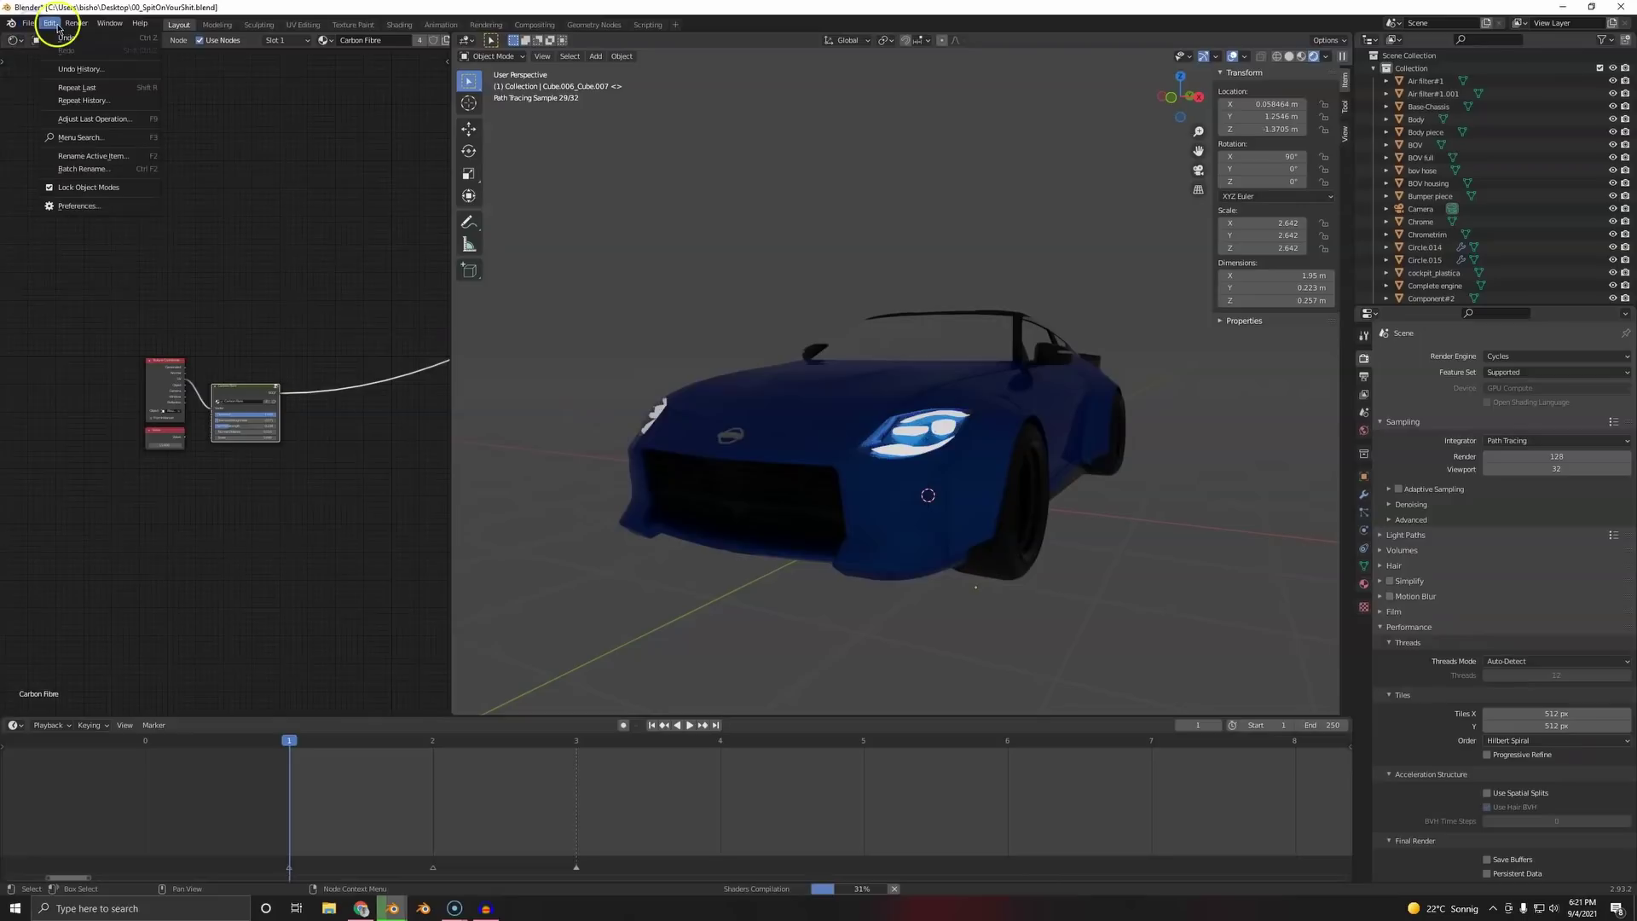
{"action": "left_click", "coordinate": [75, 207]}
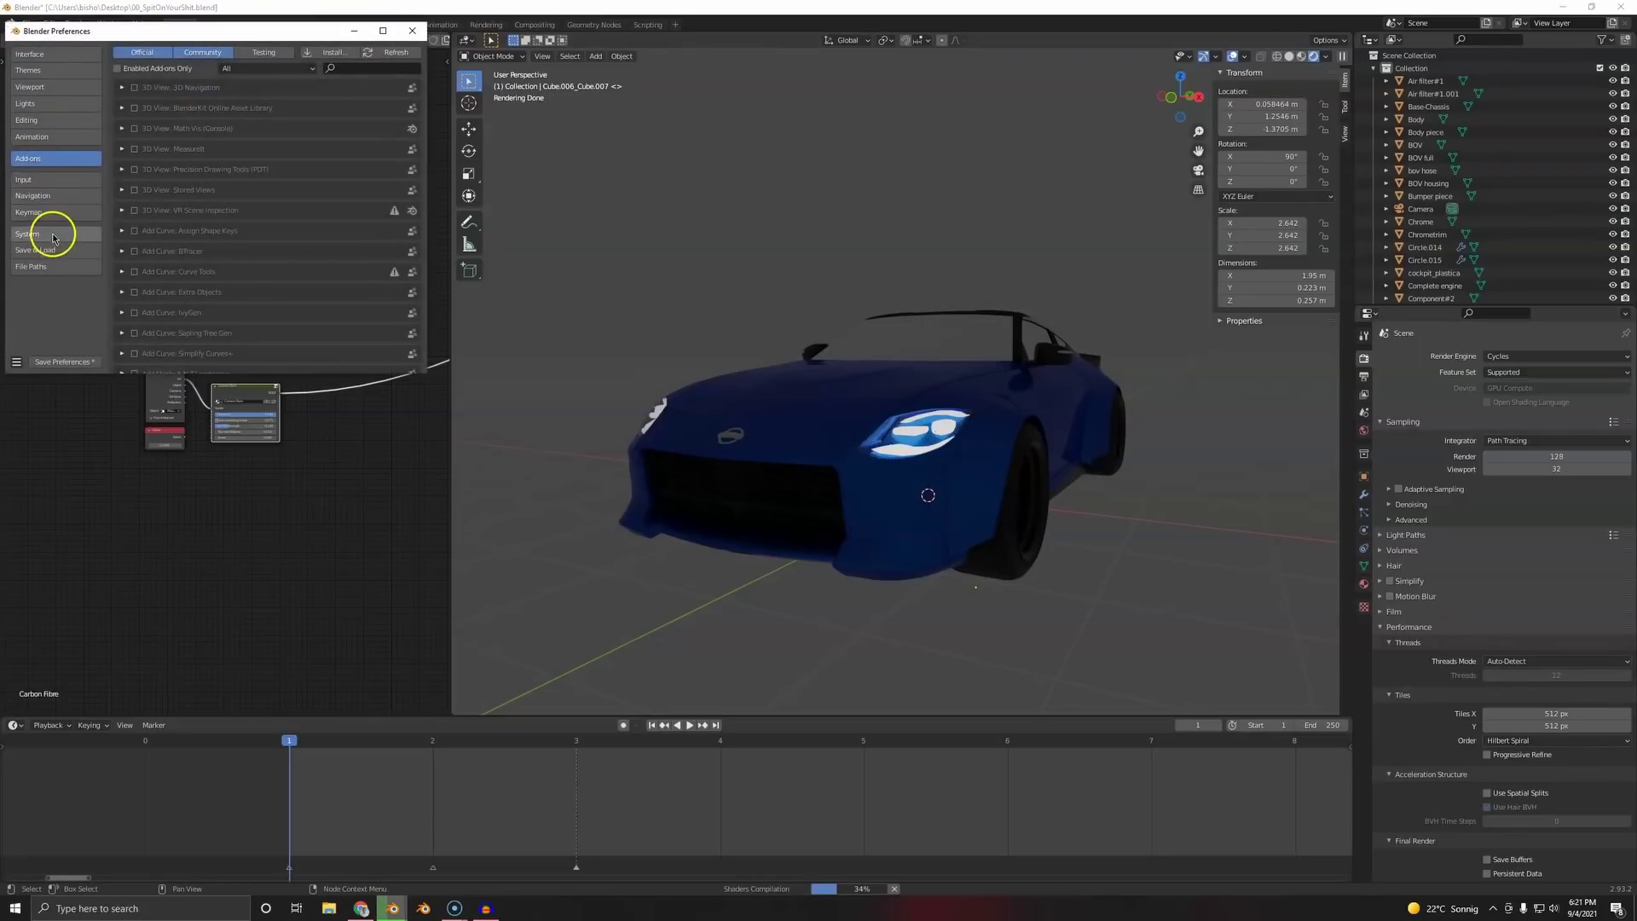
{"action": "left_click", "coordinate": [54, 235]}
{"action": "left_click", "coordinate": [289, 68]}
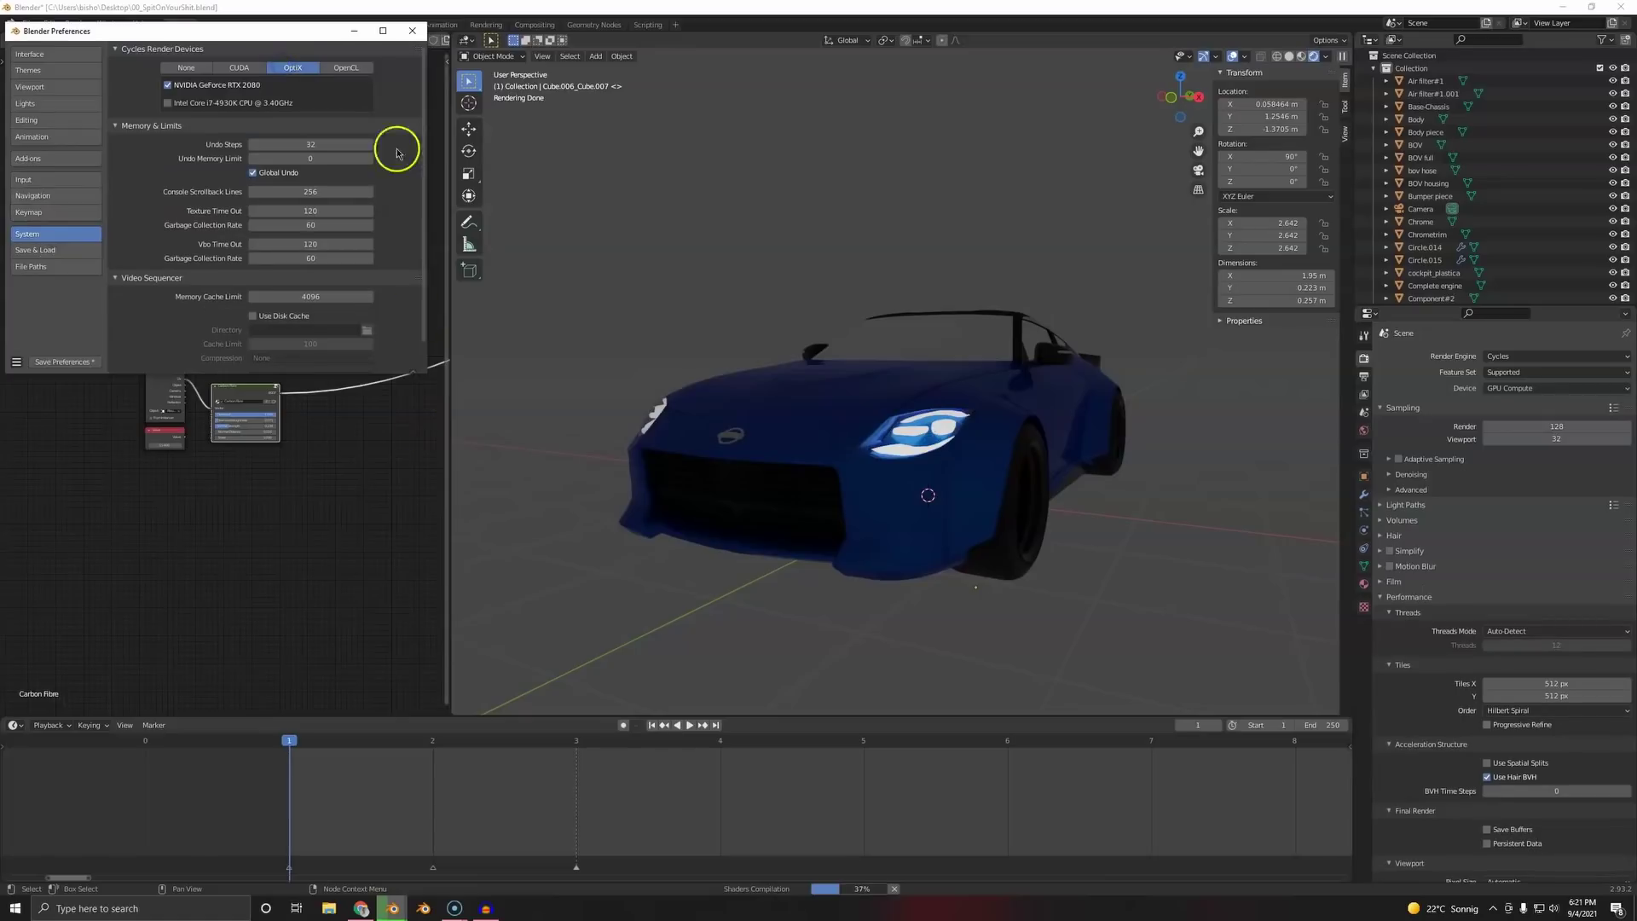
{"action": "left_click", "coordinate": [414, 32]}
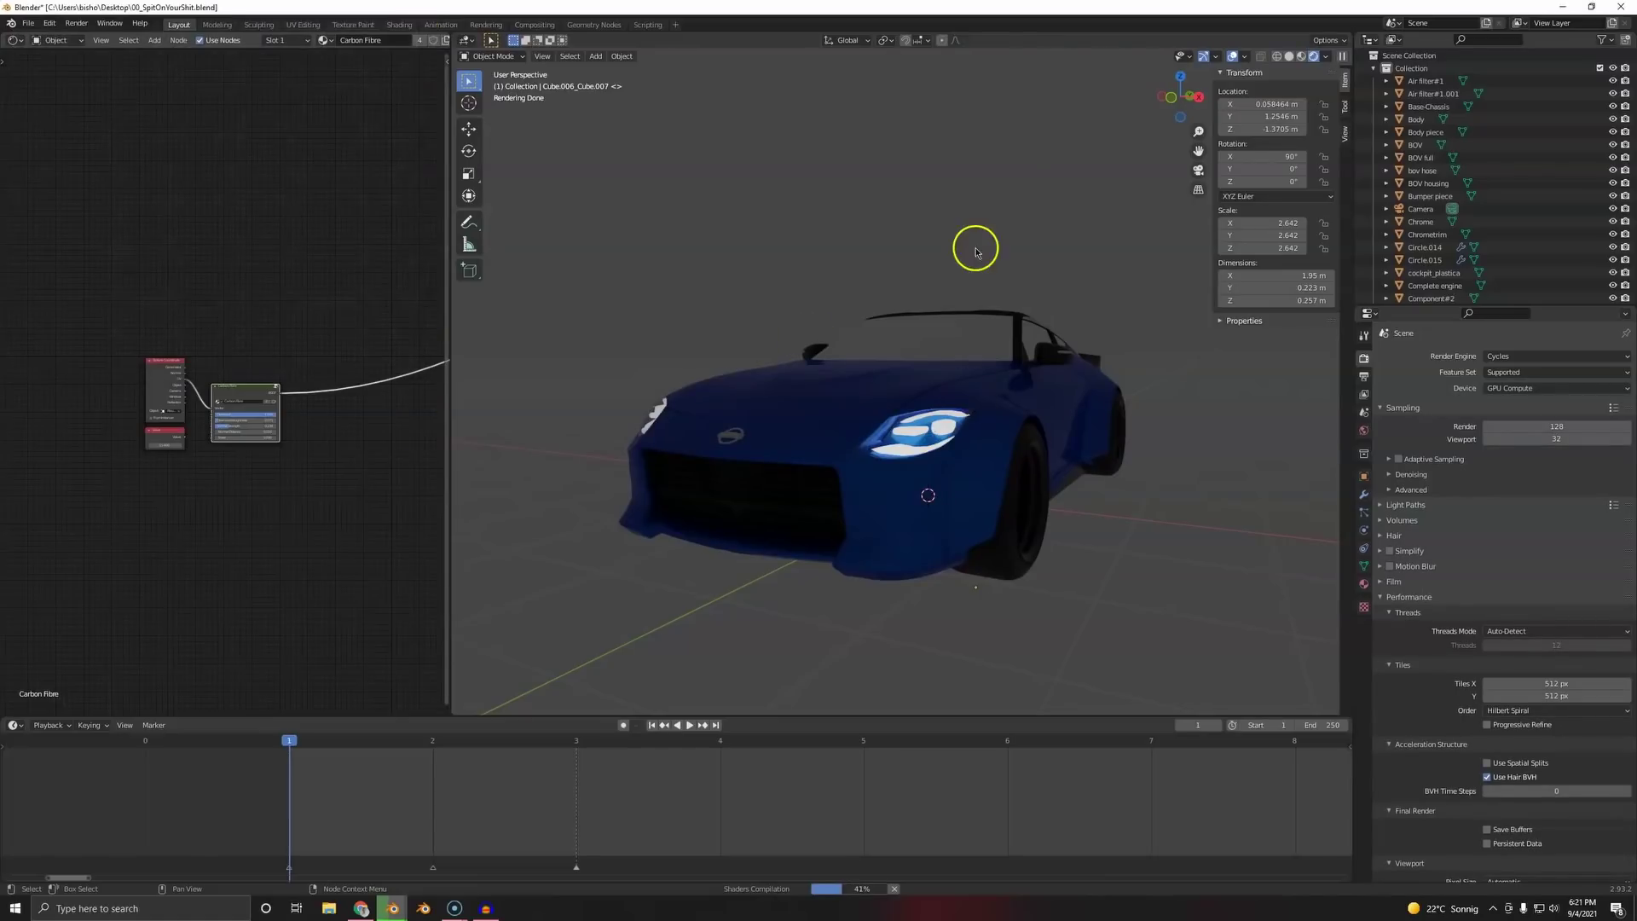
- Check the rendered car from other angles, return the viewport to Solid shading and save the file
{"action": "middle_click_drag", "start_coordinate": [882, 270], "coordinate": [775, 705]}
{"action": "scroll", "coordinate": [959, 370], "scroll_direction": "up", "scroll_amount": 2}
{"action": "middle_click_drag", "start_coordinate": [826, 499], "coordinate": [1037, 447]}
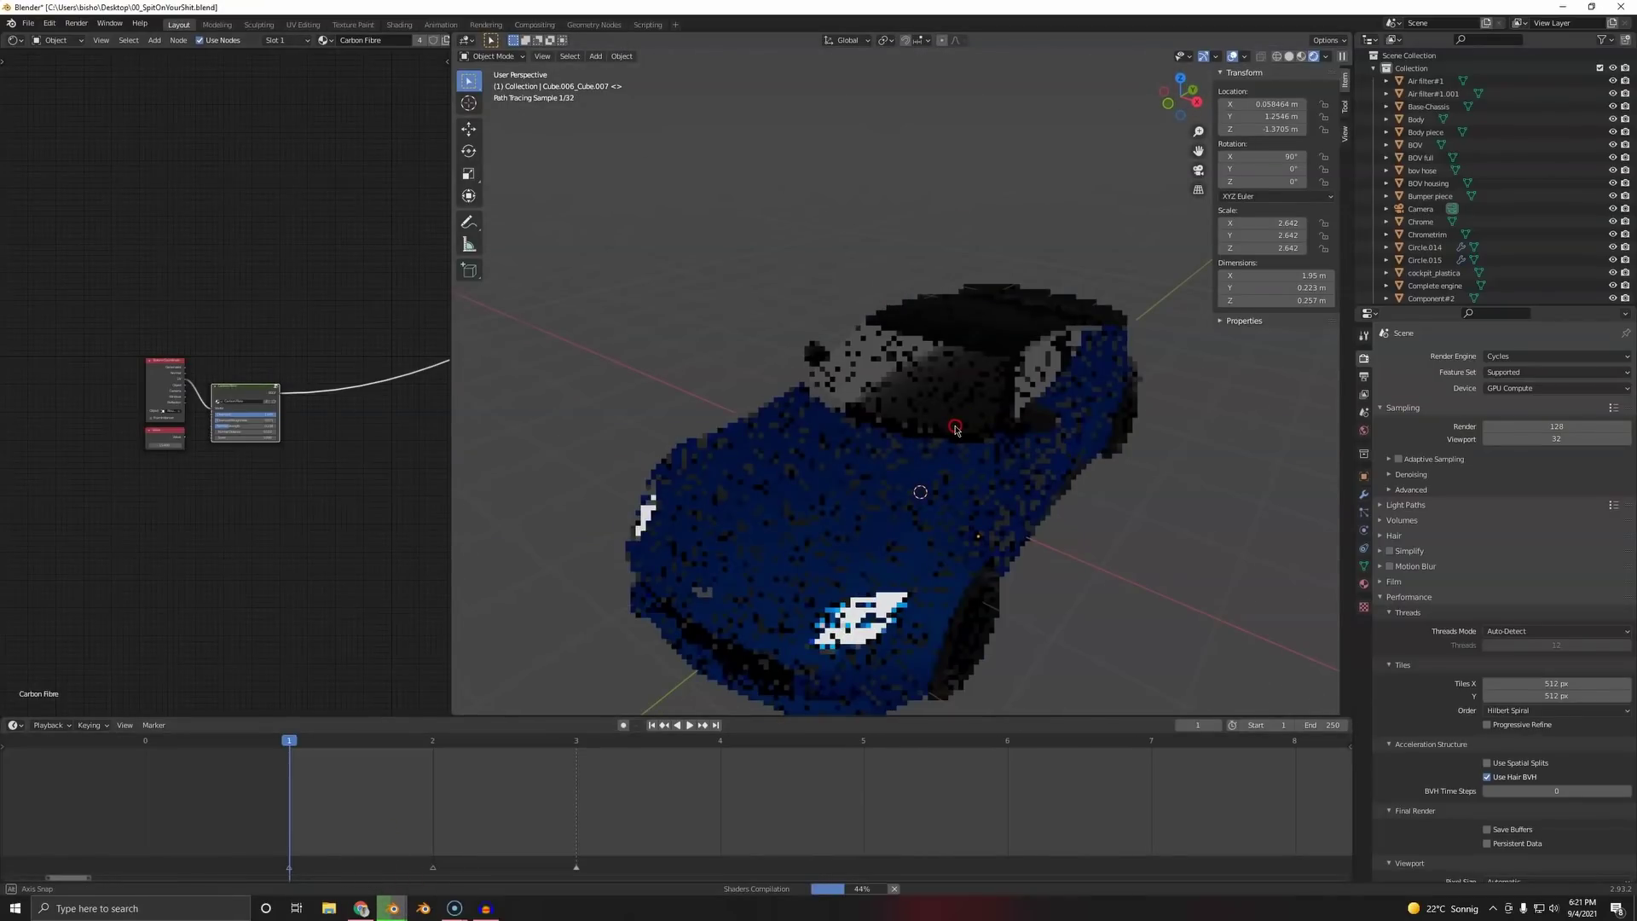
{"action": "middle_click_drag", "start_coordinate": [956, 429], "coordinate": [959, 426]}
{"action": "key", "text": "z"}
{"action": "left_click", "coordinate": [1066, 539]}
{"action": "key", "text": "ctrl+s"}
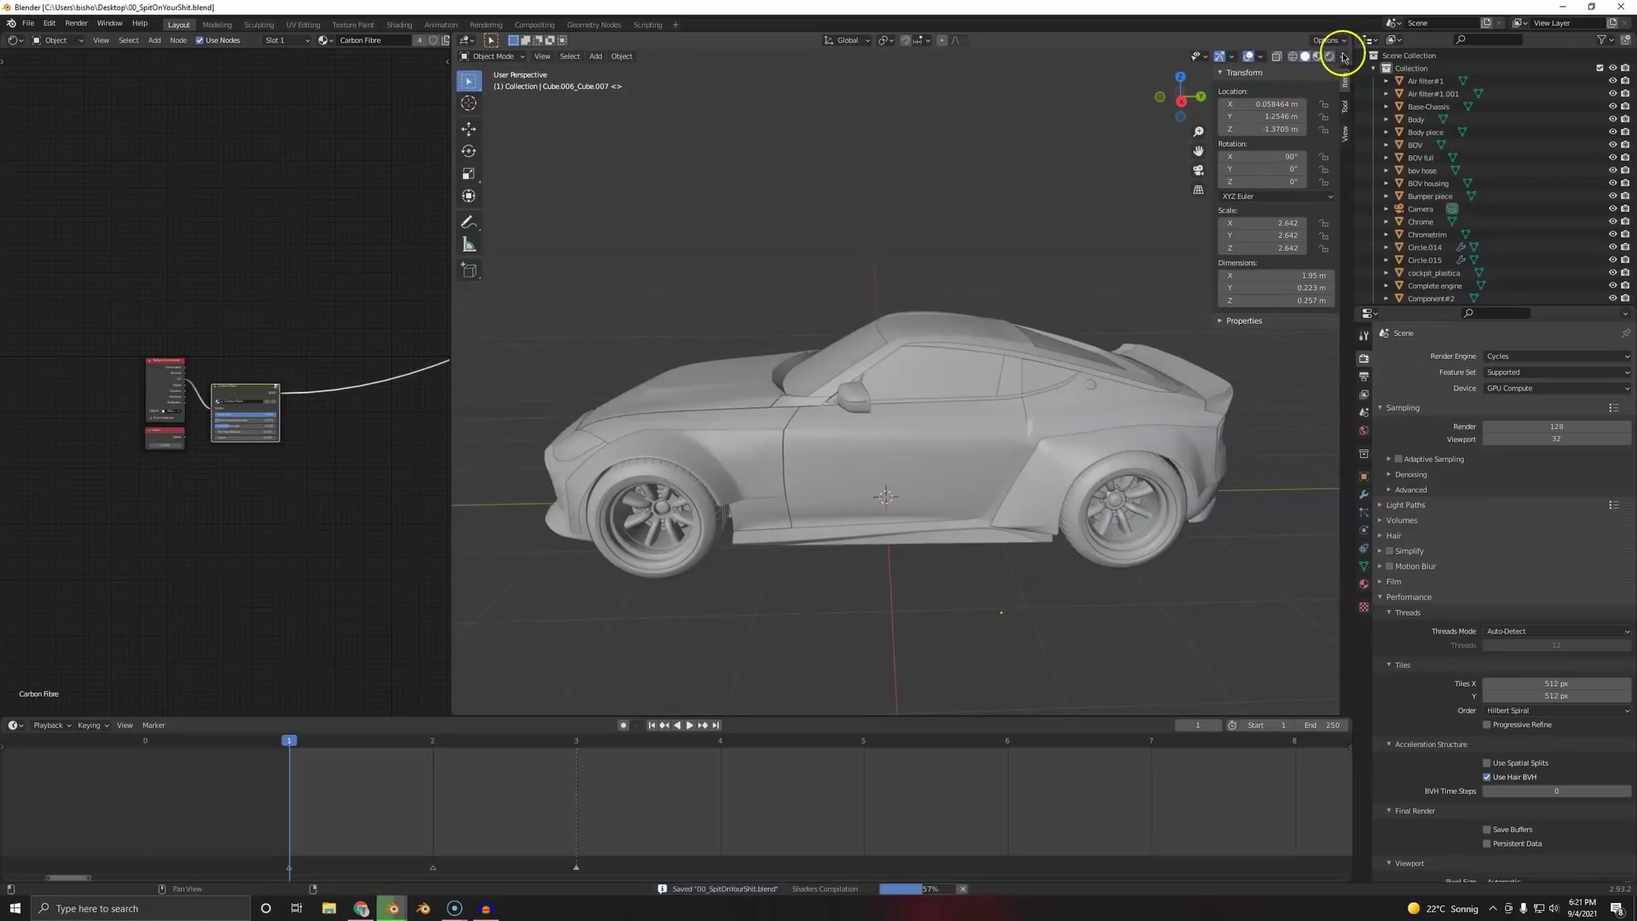
- Enable the Face Orientation overlay in the 3D viewport
{"action": "left_click", "coordinate": [1342, 57]}
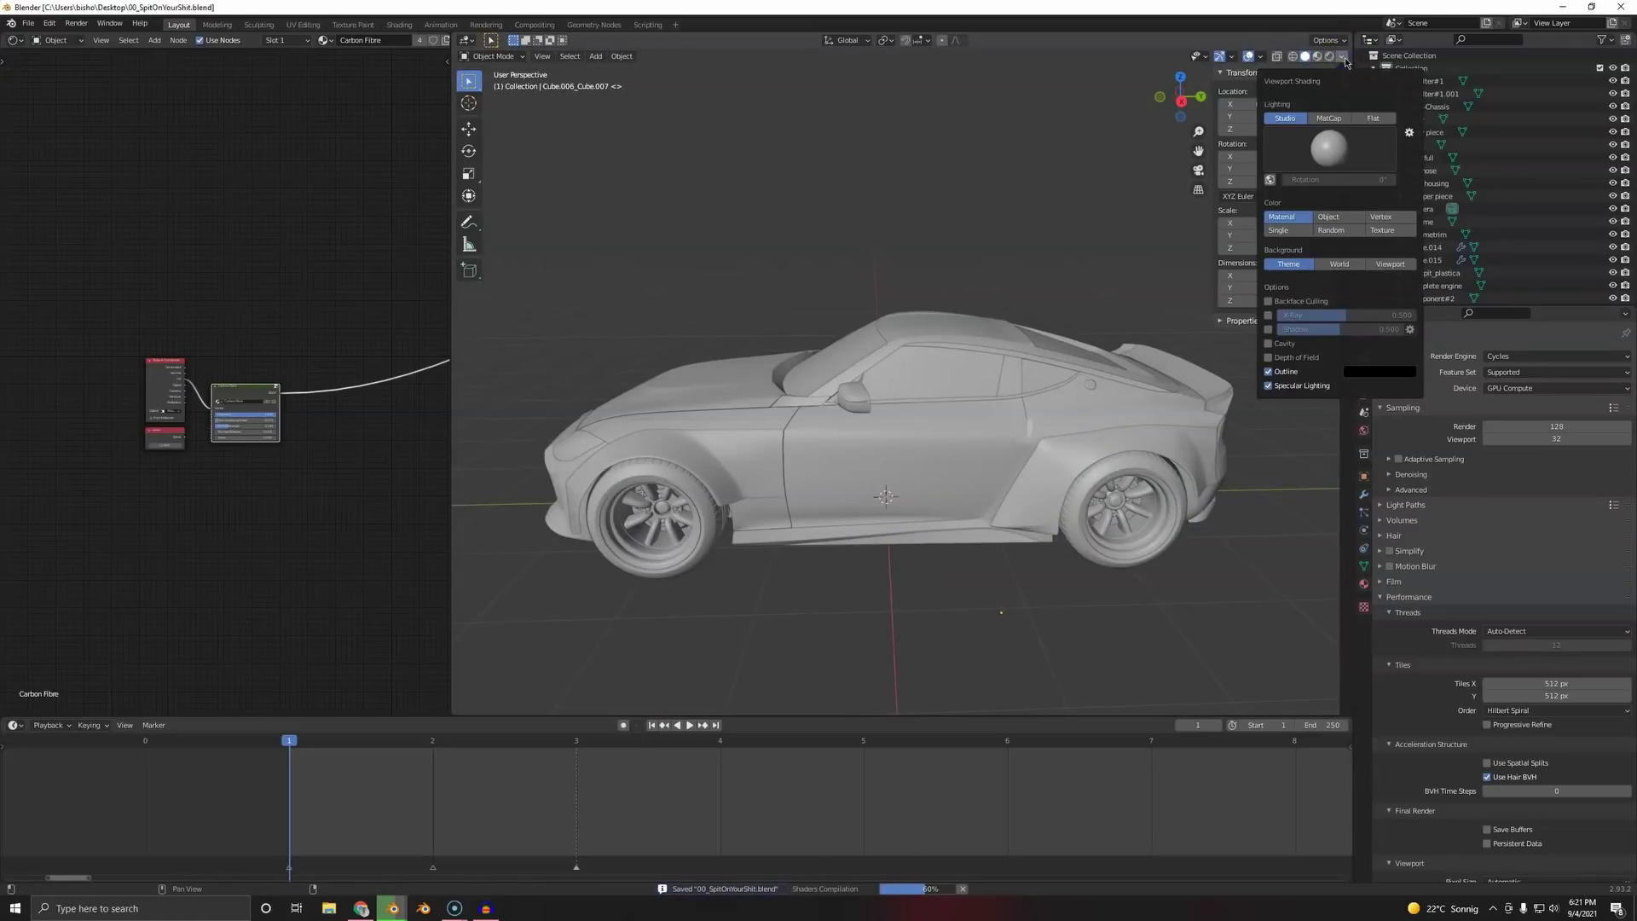
{"action": "left_click", "coordinate": [1263, 57]}
{"action": "left_click", "coordinate": [1180, 288]}
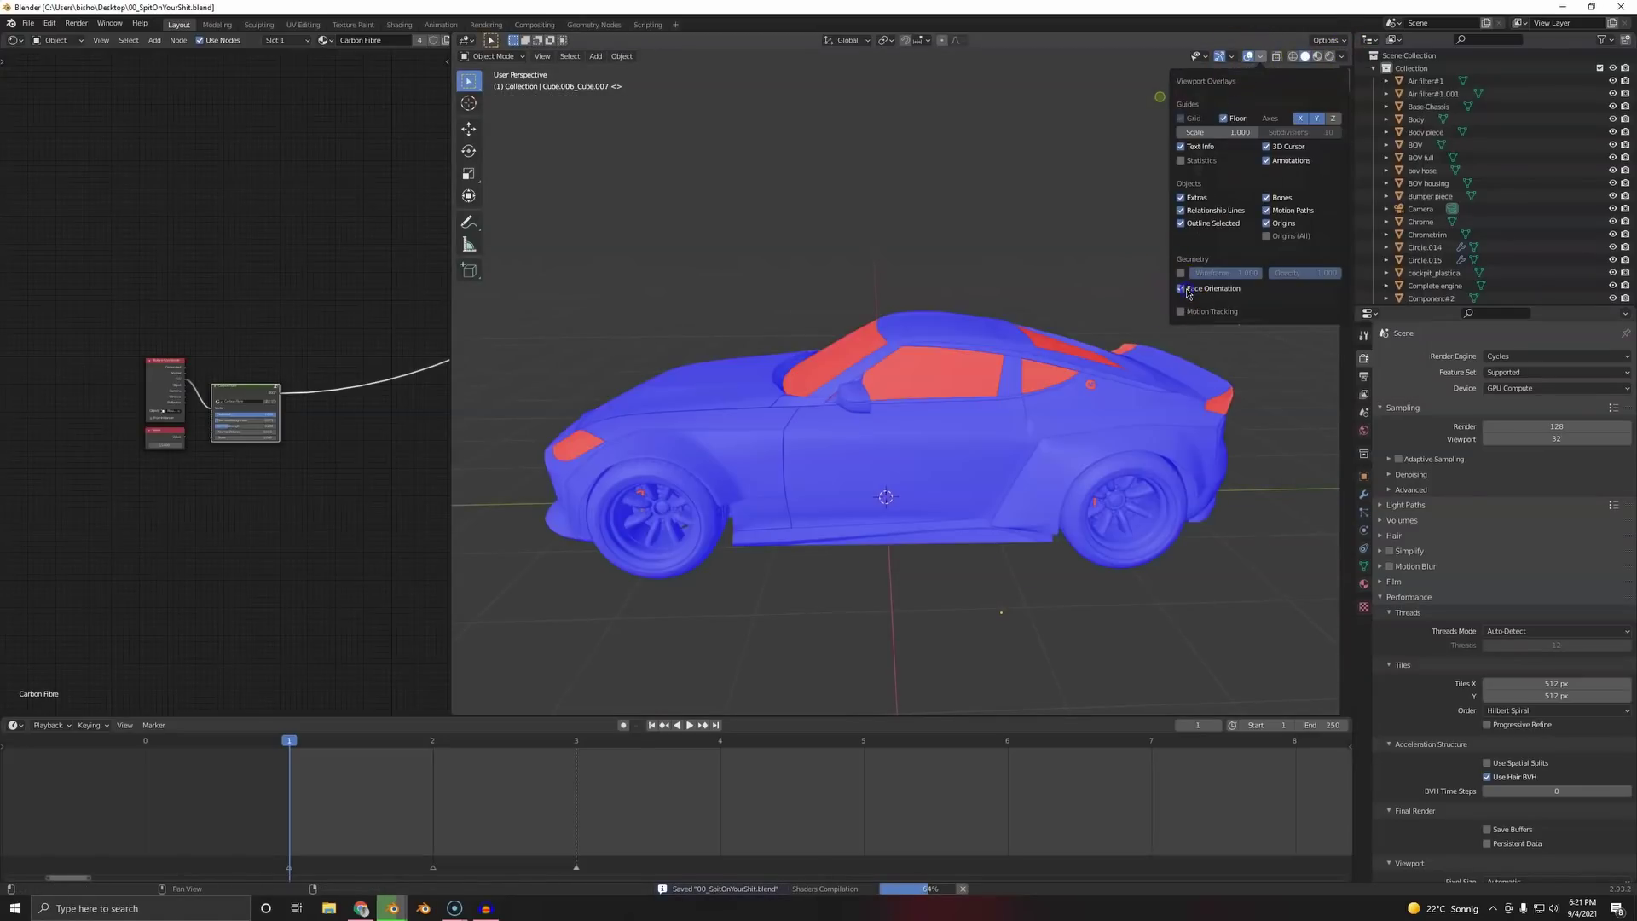
- Flip the normals of the headlight glass
{"action": "middle_click_drag", "start_coordinate": [668, 493], "coordinate": [738, 490]}
{"action": "left_click", "coordinate": [738, 490]}
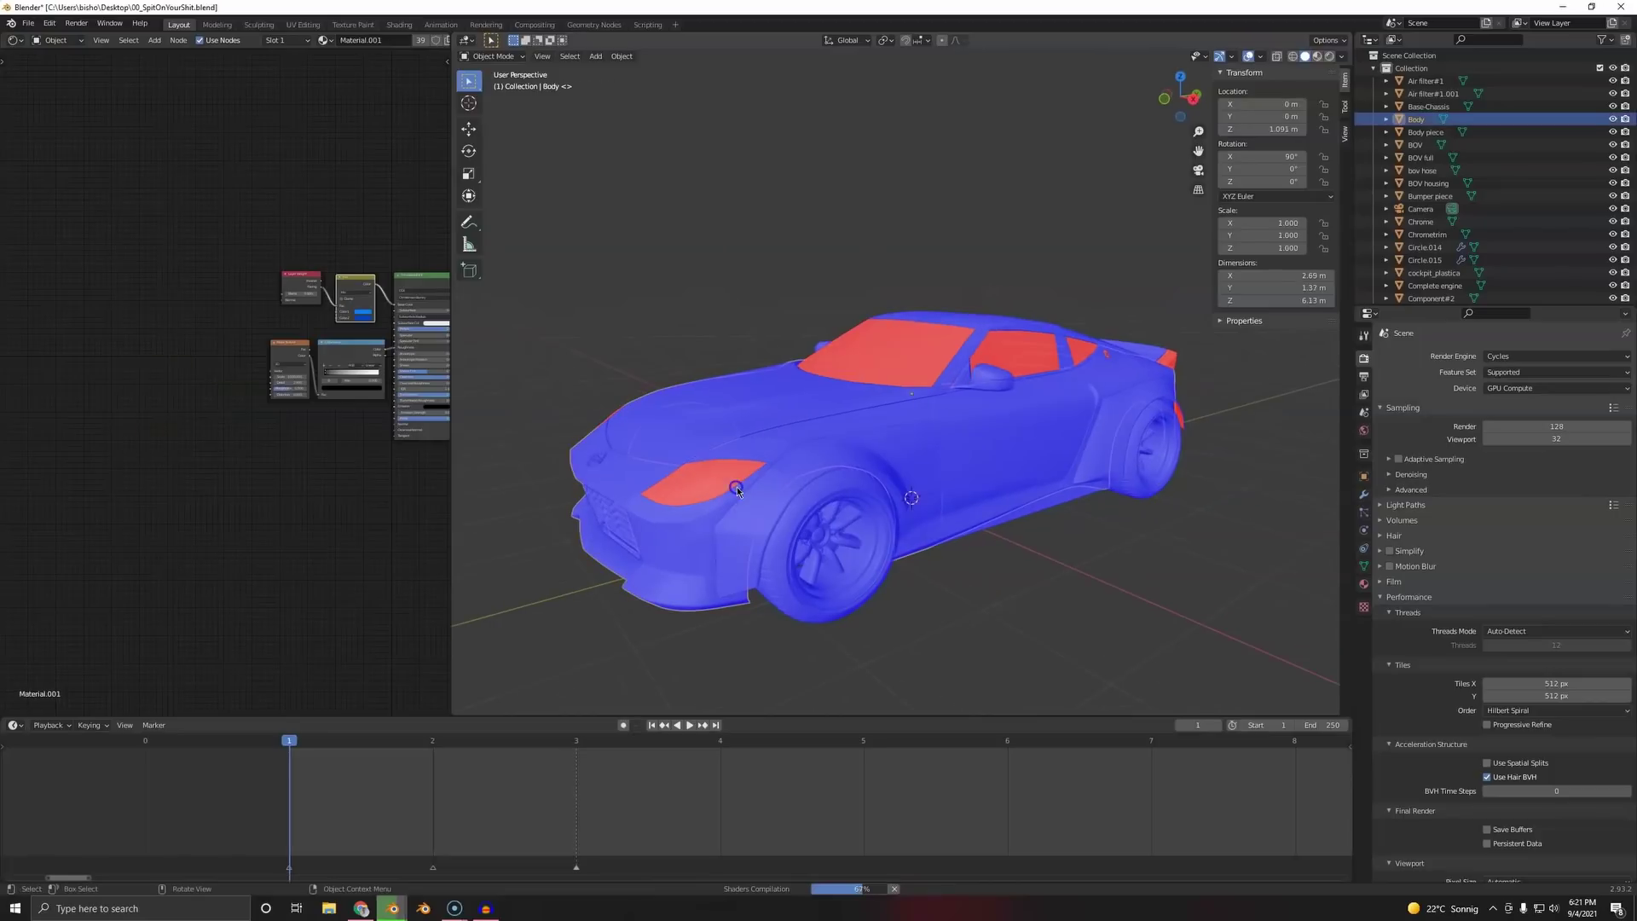
{"action": "left_click", "coordinate": [690, 482]}
{"action": "key", "text": "Tab"}
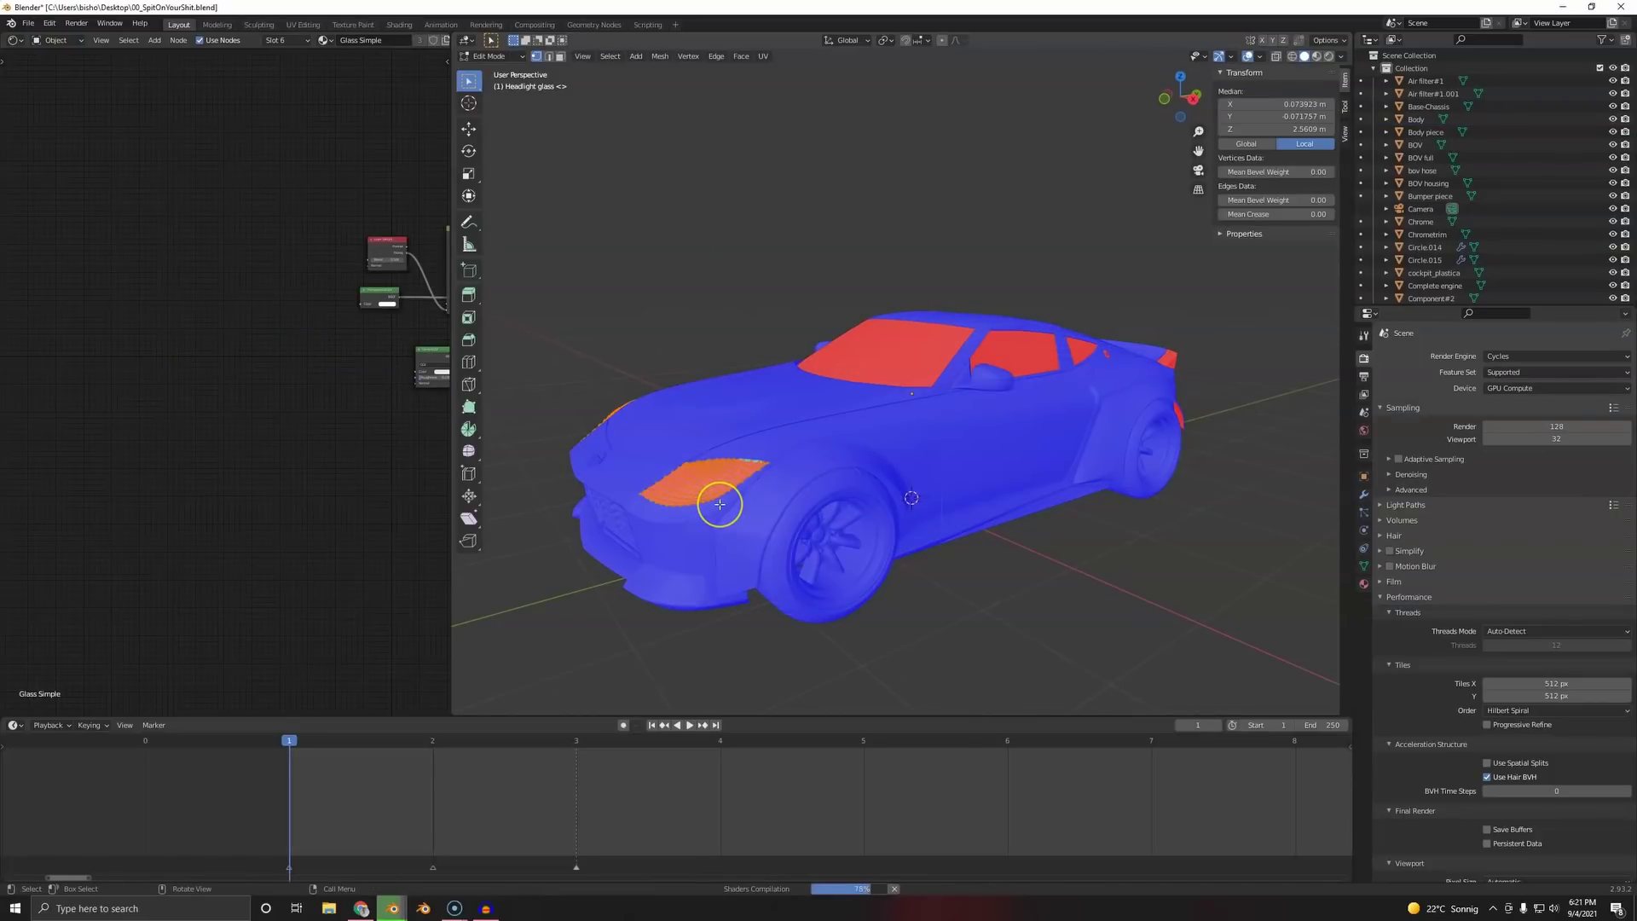
{"action": "key", "text": "alt+n"}
{"action": "left_click", "coordinate": [719, 504]}
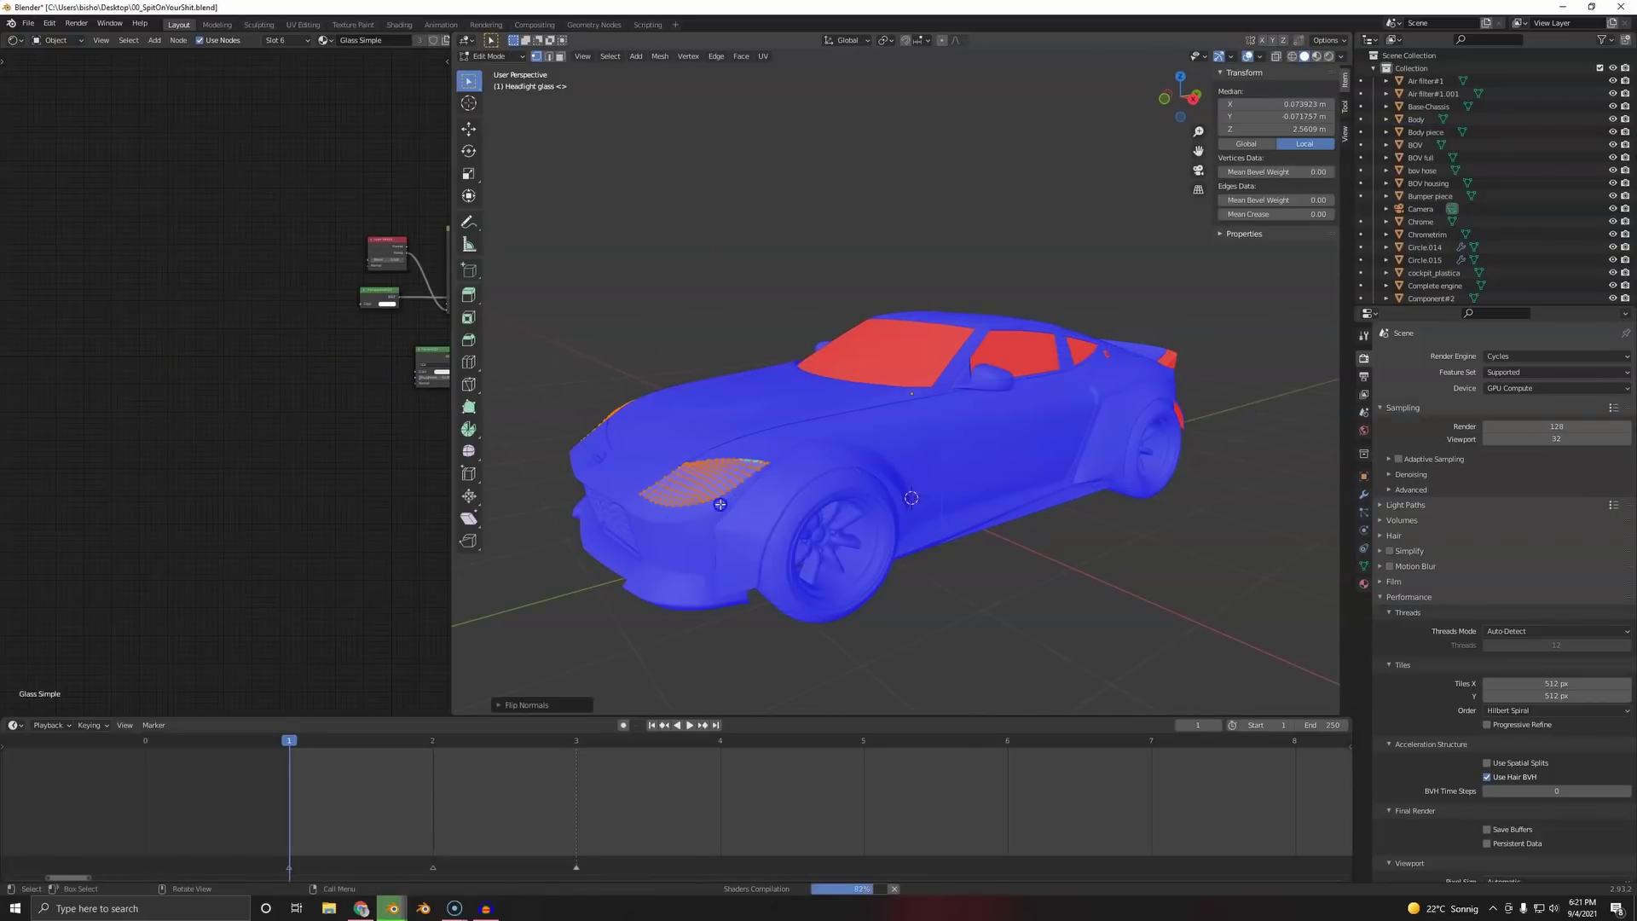
{"action": "middle_click_drag", "start_coordinate": [1080, 423], "coordinate": [1041, 417]}
{"action": "key", "text": "Tab"}
- Flip the normals of the windshield and side window glass
{"action": "left_click", "coordinate": [863, 354]}
{"action": "key", "text": "Tab"}
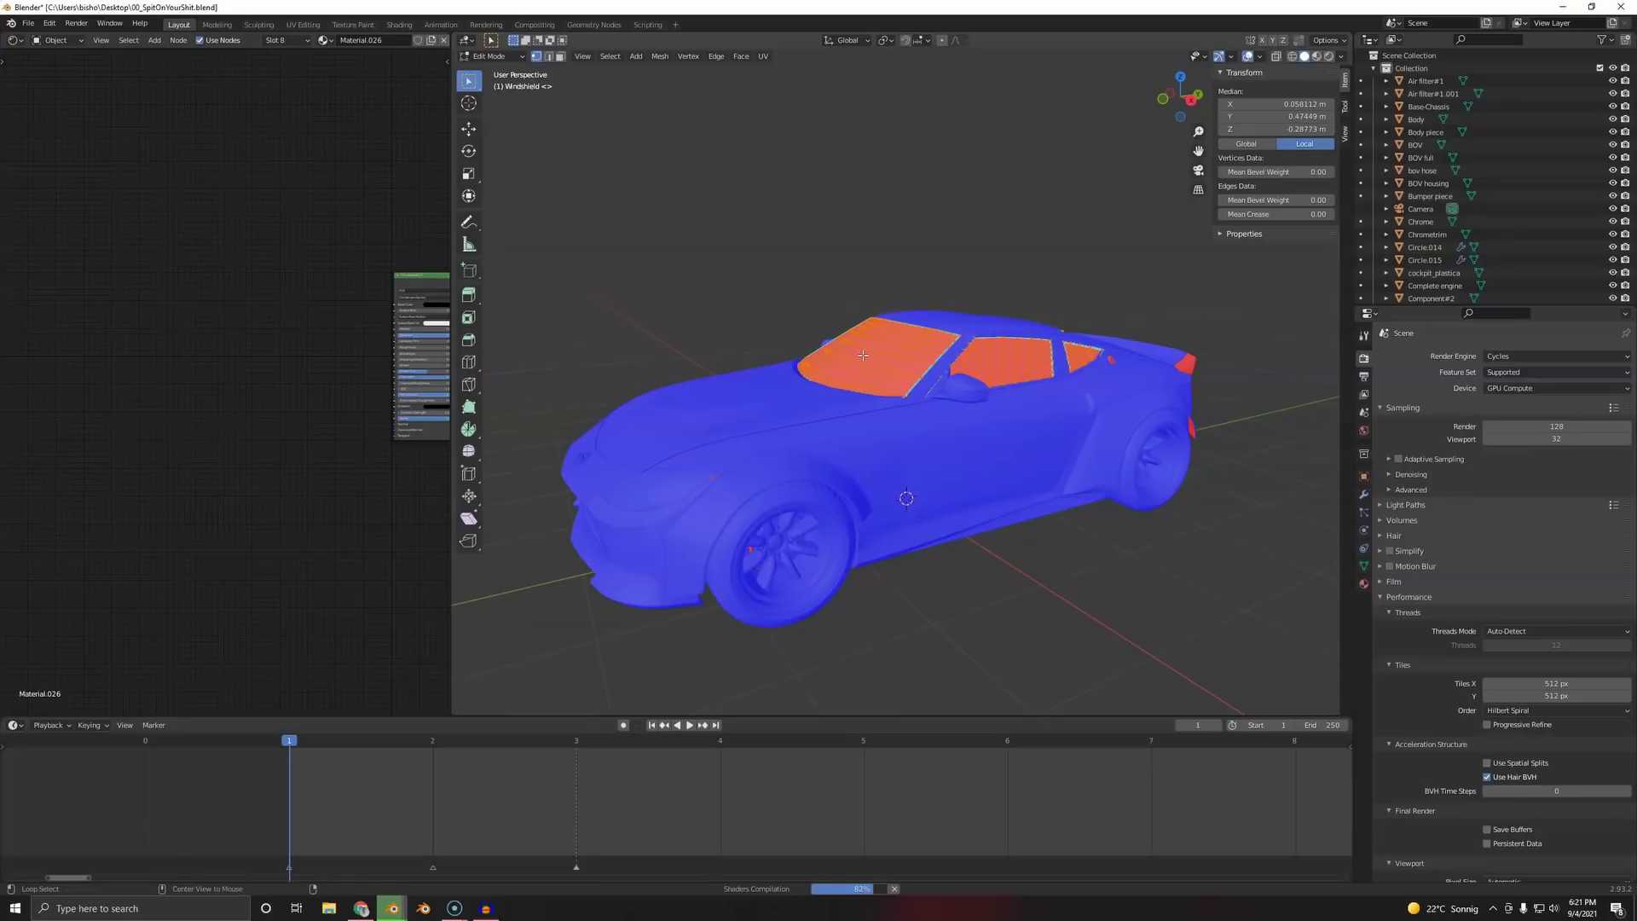
{"action": "key", "text": "alt+n"}
{"action": "left_click", "coordinate": [863, 354]}
- Flip the normals of the carbon fibre trim piece at the rear of the car
{"action": "middle_click_drag", "start_coordinate": [1035, 501], "coordinate": [1056, 401]}
{"action": "key", "text": "alt+q"}
{"action": "key", "text": "alt+n"}
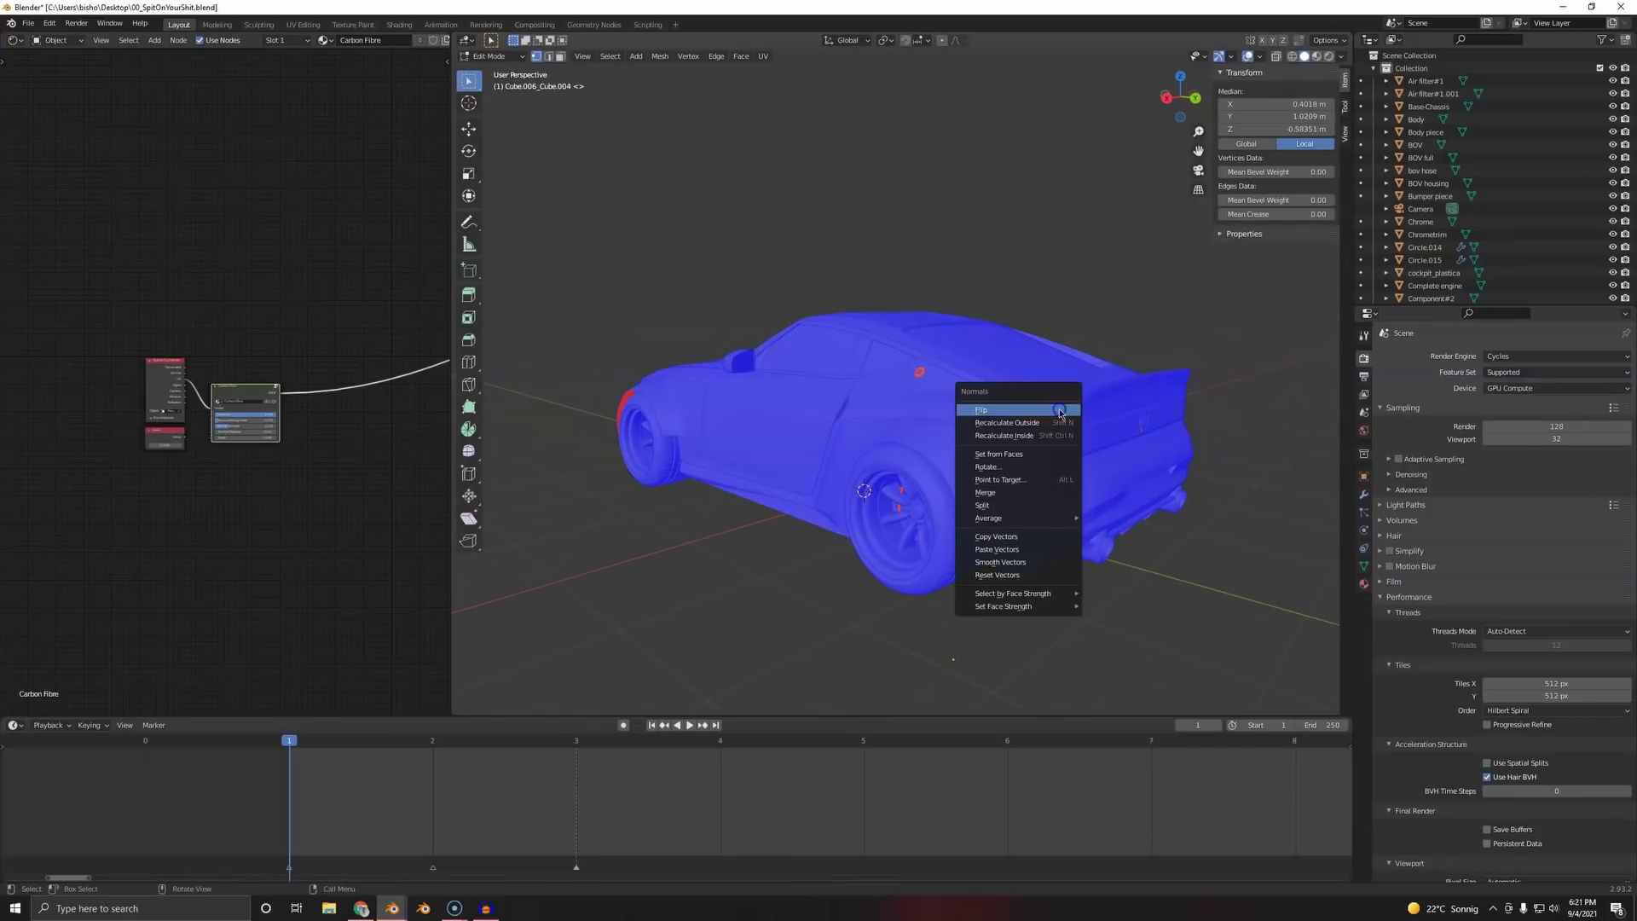
{"action": "left_click", "coordinate": [1056, 410]}
{"action": "key", "text": "Tab"}
- Inspect the mesh of the small ZR badge on the rear quarter behind the side window
{"action": "middle_click_drag", "start_coordinate": [1089, 453], "coordinate": [909, 461]}
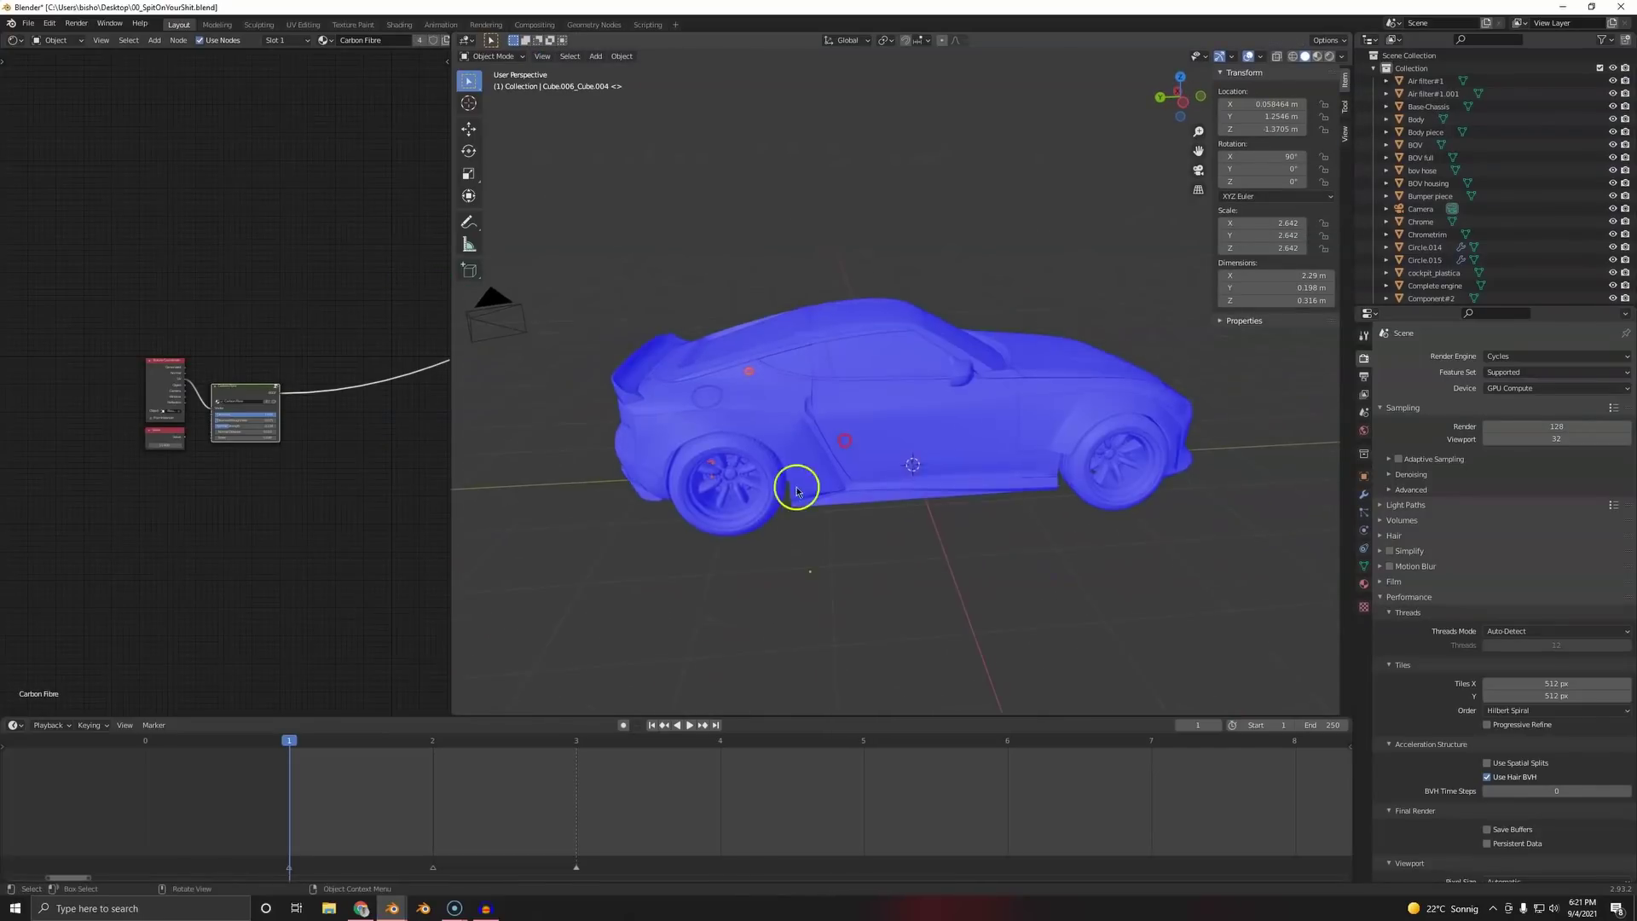
{"action": "middle_click_drag", "start_coordinate": [796, 486], "coordinate": [760, 438]}
{"action": "scroll", "coordinate": [816, 523], "scroll_direction": "up", "scroll_amount": 4}
{"action": "left_click", "coordinate": [889, 400]}
{"action": "key", "text": "Tab"}
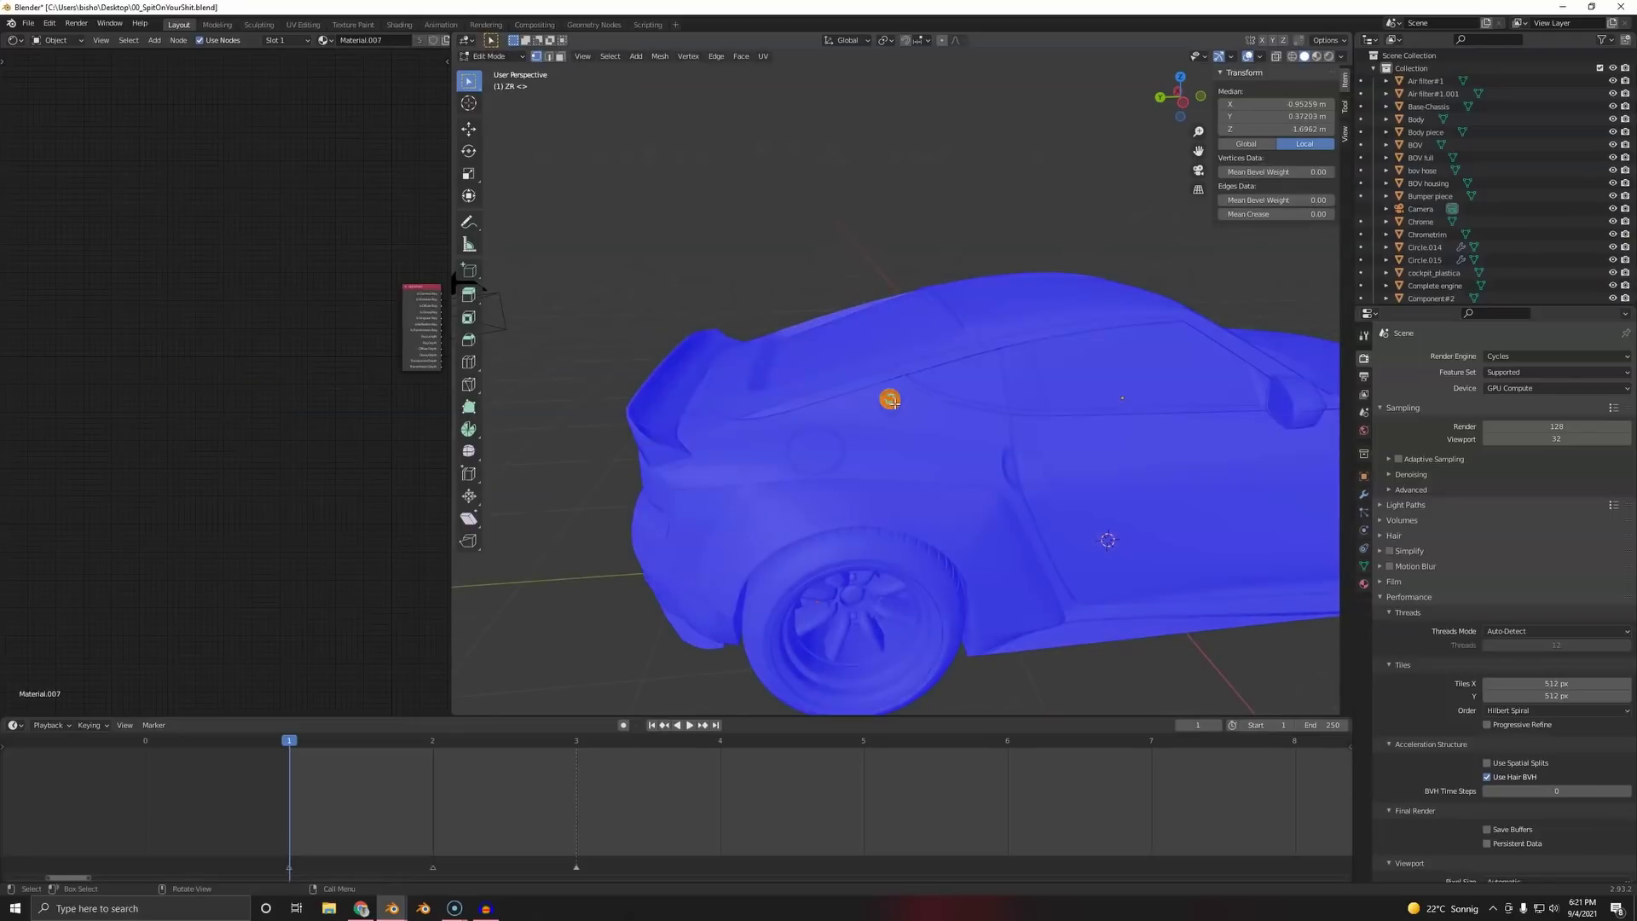
{"action": "key", "text": "Tab"}
- Flip the normals of the rear wheel's brake caliper
{"action": "middle_click_drag", "start_coordinate": [853, 475], "coordinate": [850, 436]}
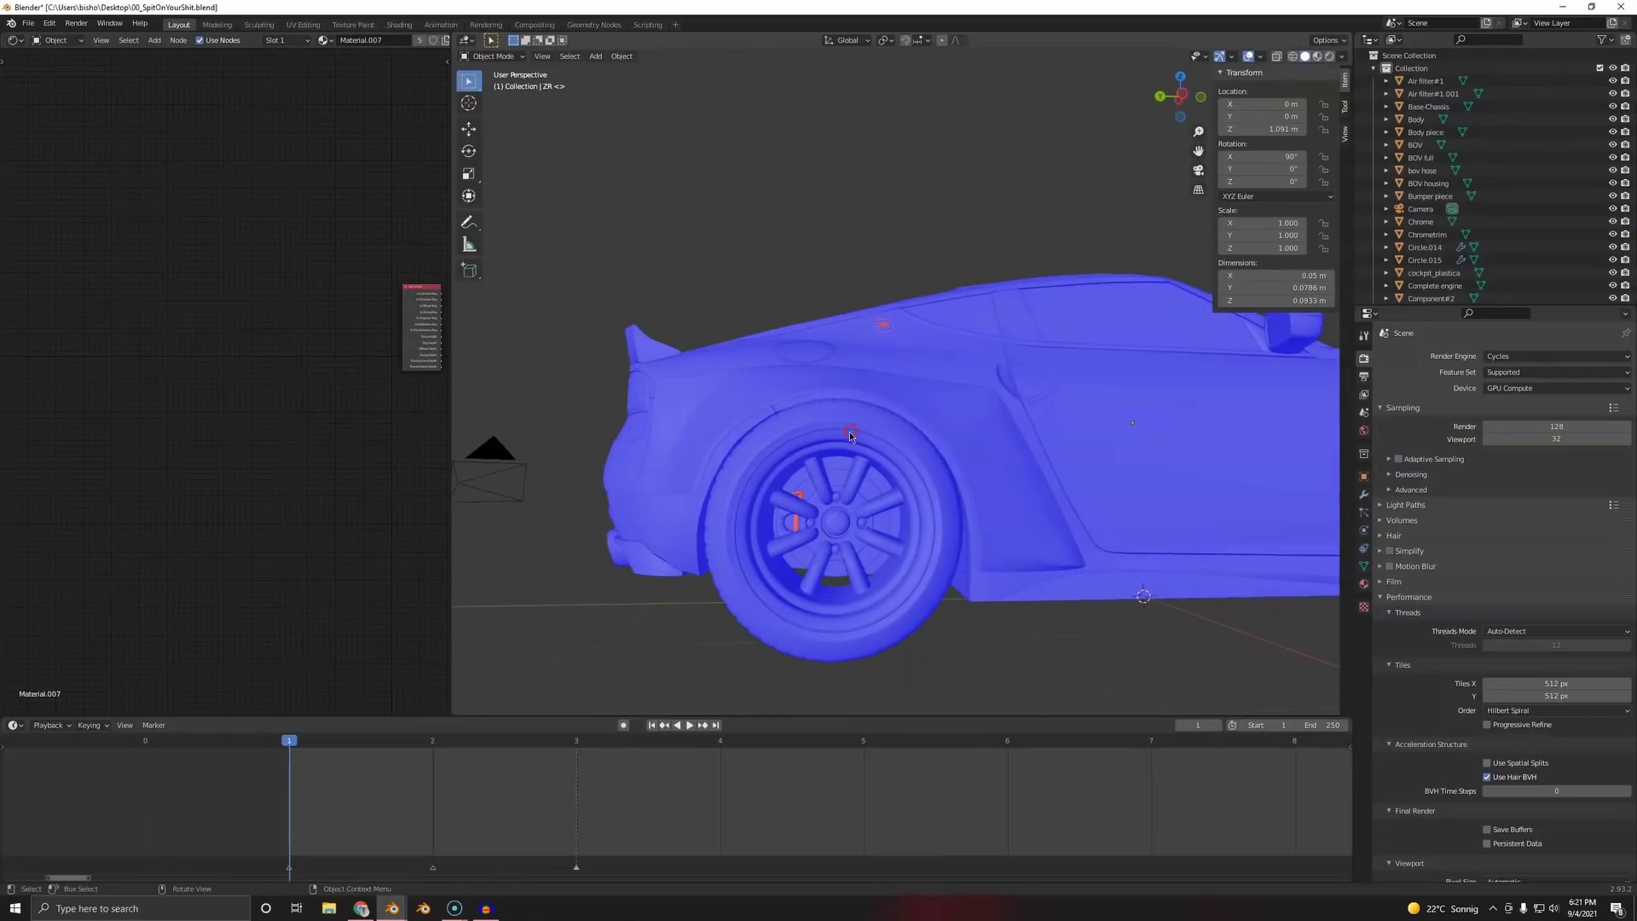
{"action": "left_click", "coordinate": [798, 524]}
{"action": "left_click", "coordinate": [798, 524]}
{"action": "key", "text": "Tab"}
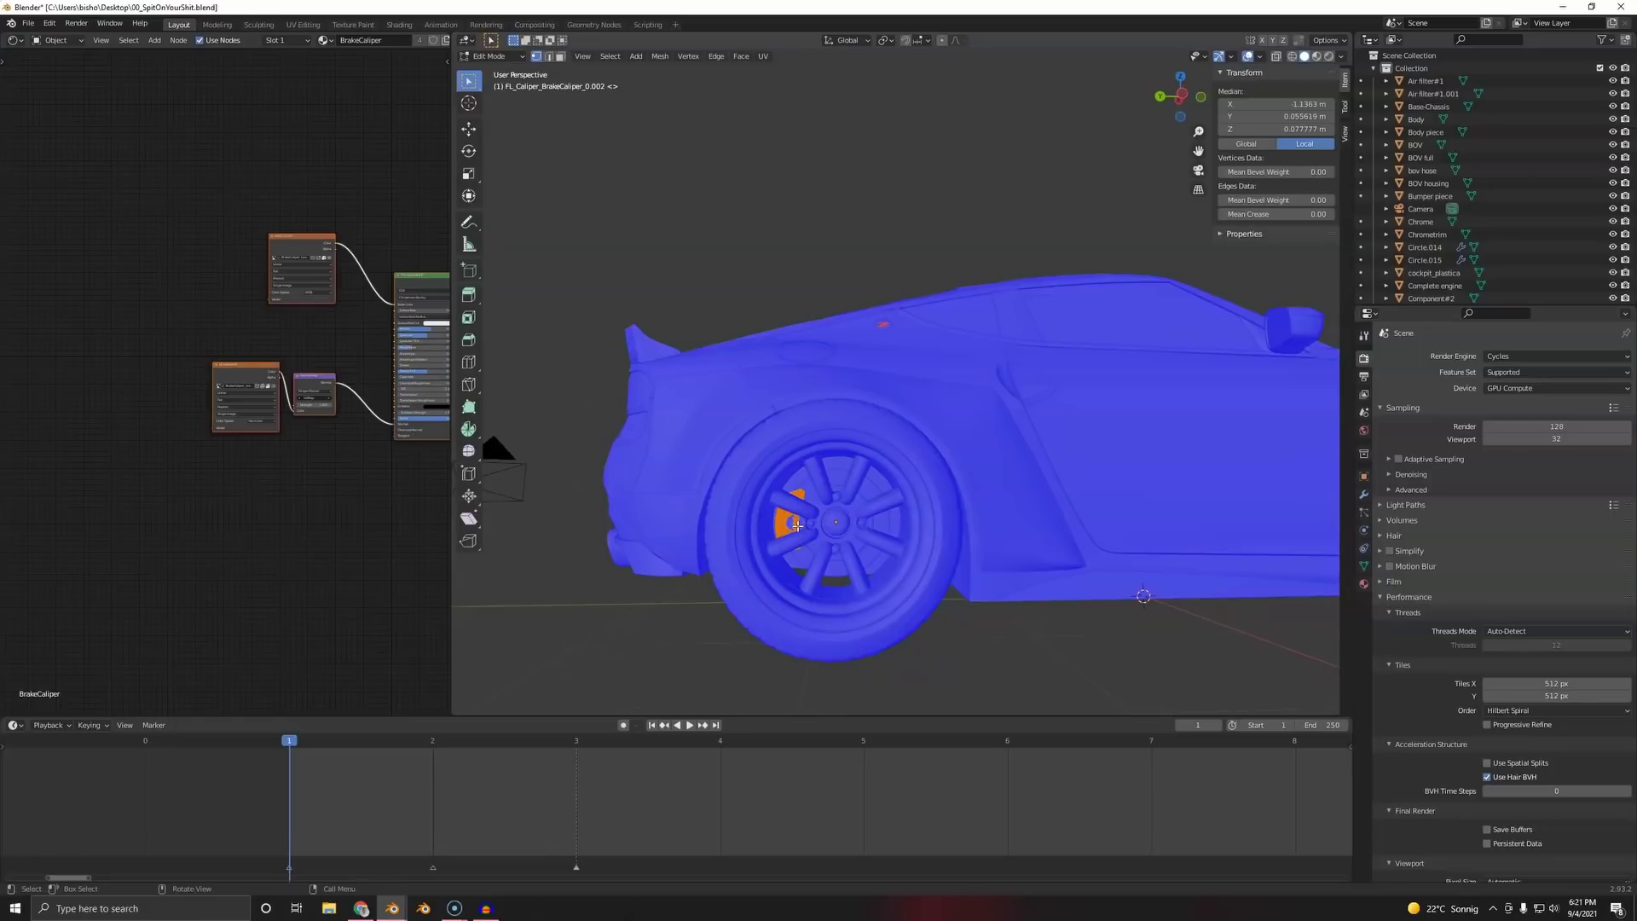
{"action": "key", "text": "alt+n"}
{"action": "left_click", "coordinate": [798, 528]}
{"action": "key", "text": "Tab"}
- Try to select the linked geometry of the brake caliper between the wheel spokes
{"action": "mouse_move", "coordinate": [895, 426]}
{"action": "middle_mouse_down"}
{"action": "mouse_move", "coordinate": [943, 465]}
{"action": "mouse_move", "coordinate": [895, 427]}
{"action": "middle_mouse_up"}
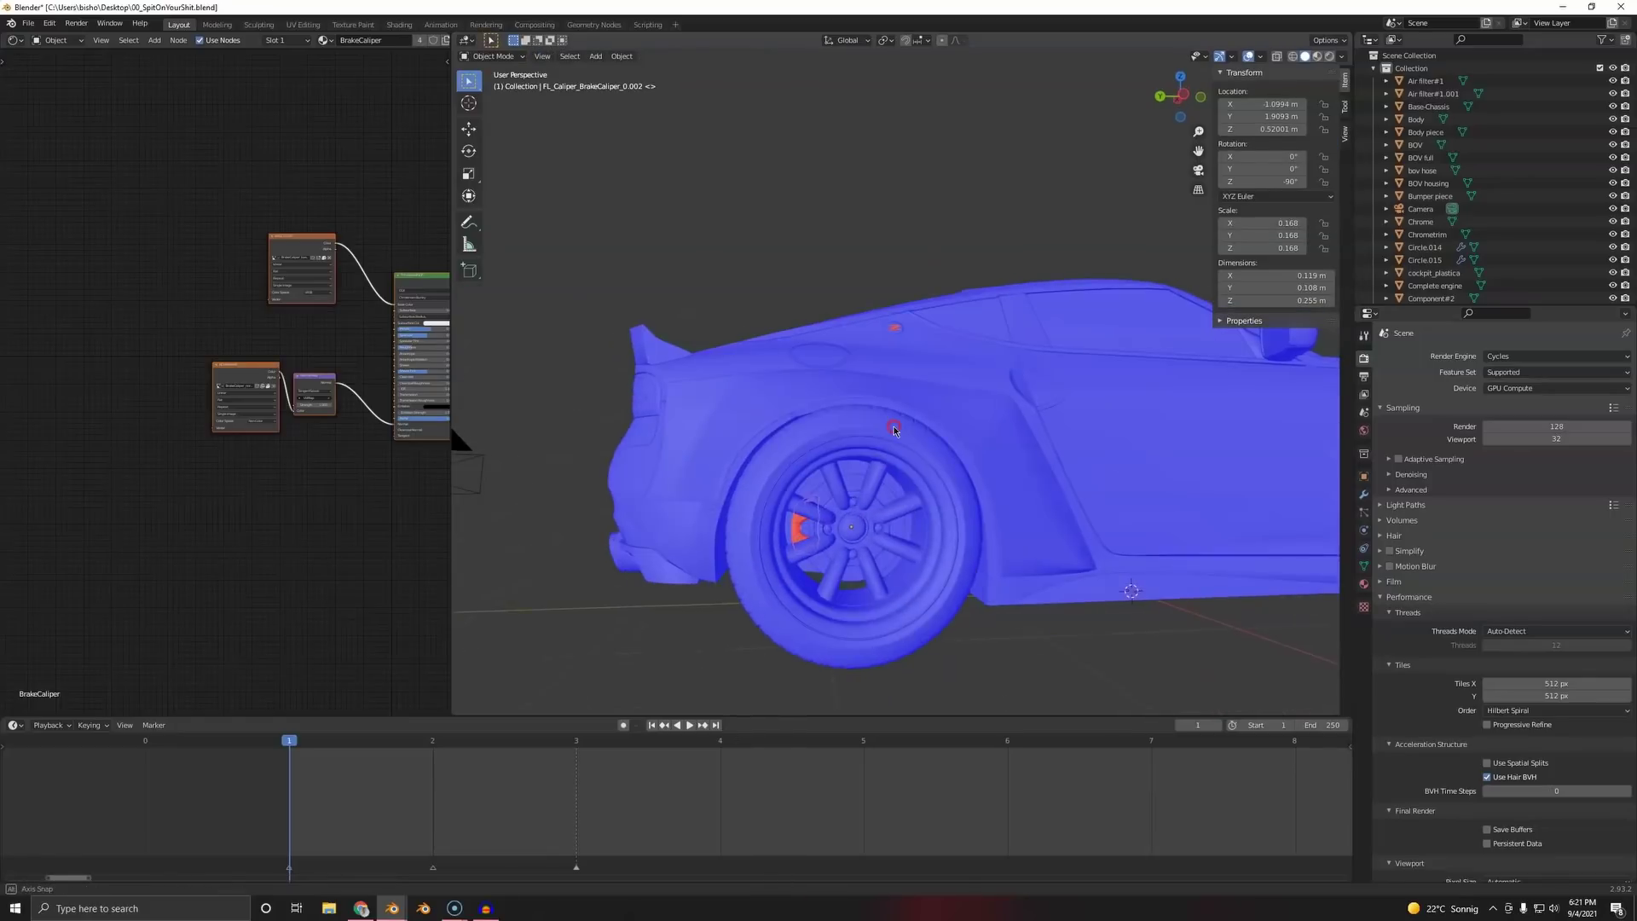
{"action": "scroll", "coordinate": [893, 426], "scroll_direction": "up", "scroll_amount": 4}
{"action": "key", "text": "Tab"}
{"action": "key", "text": "ctrl+l"}
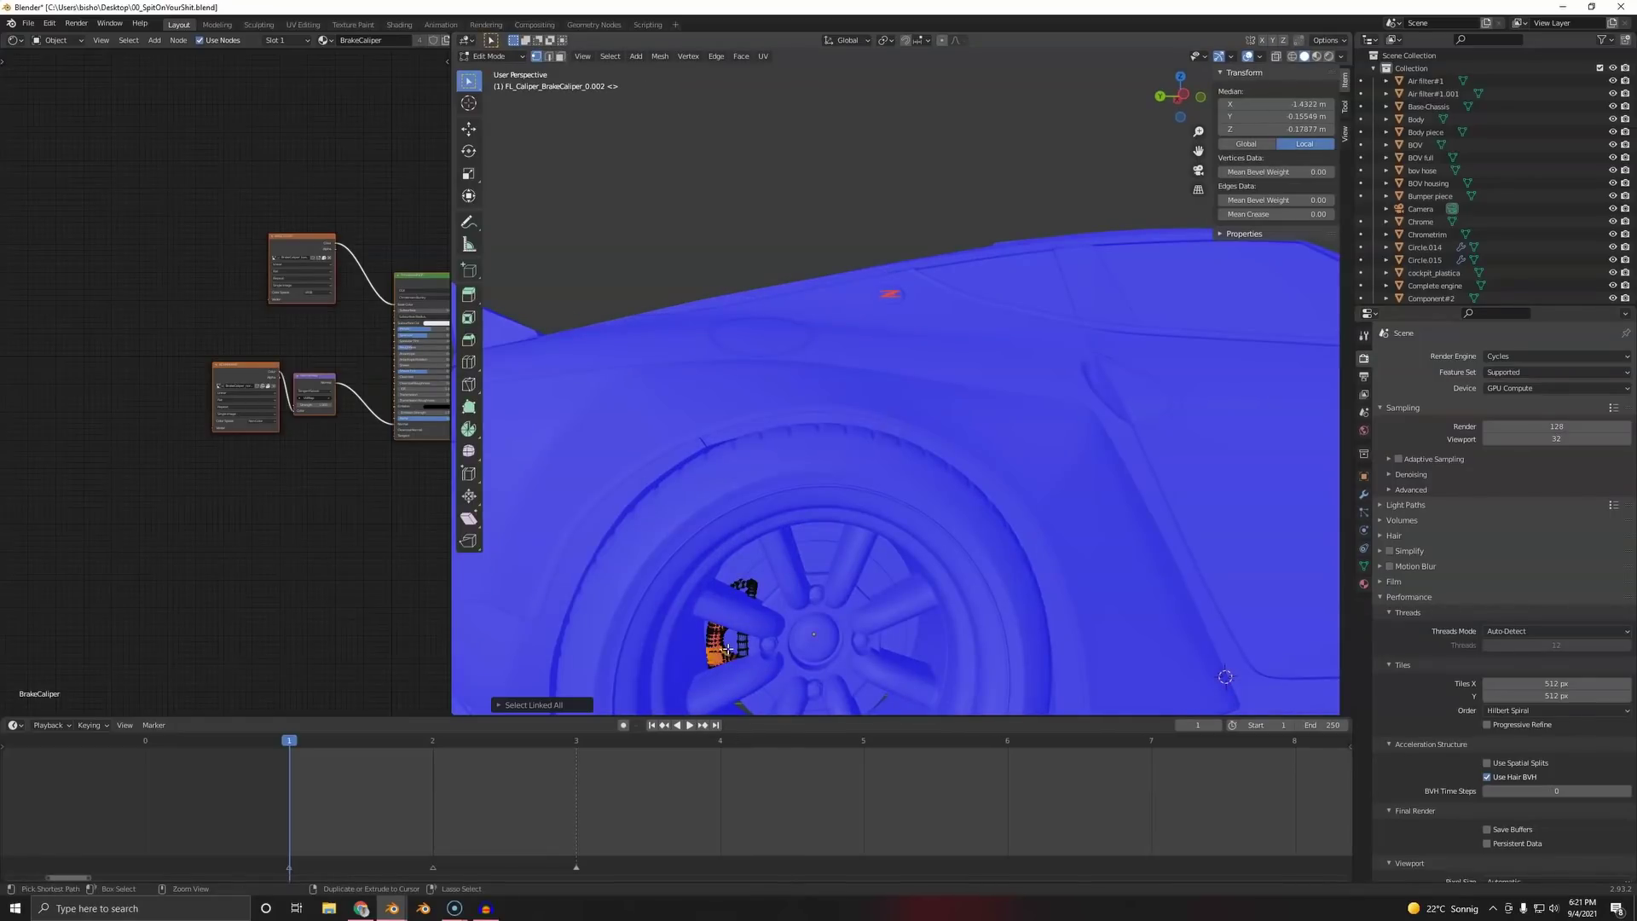
{"action": "scroll", "coordinate": [729, 545], "scroll_direction": "up", "scroll_amount": 2}
{"action": "key", "text": "z"}
{"action": "left_click", "coordinate": [731, 528]}
{"action": "key", "text": "Tab"}
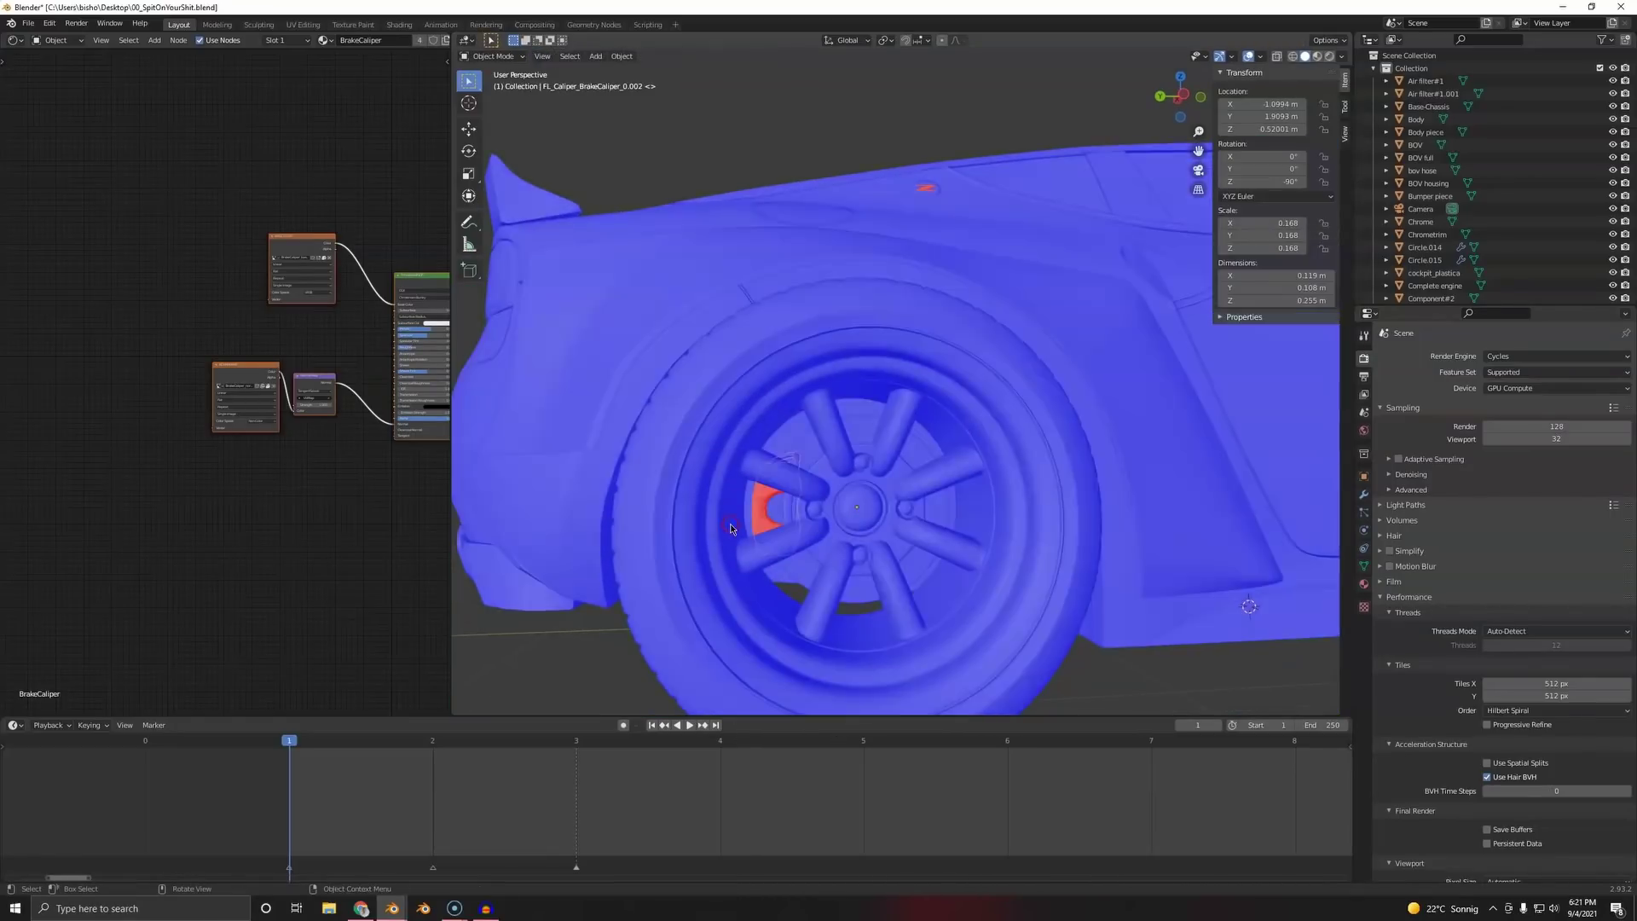
- Isolate the brake caliper in local view and select the linked geometry of its red outer part
{"action": "key", "text": "slash"}
{"action": "middle_click_drag", "start_coordinate": [832, 544], "coordinate": [802, 554]}
{"action": "scroll", "coordinate": [802, 555], "scroll_direction": "down", "scroll_amount": 3}
{"action": "key", "text": "Tab"}
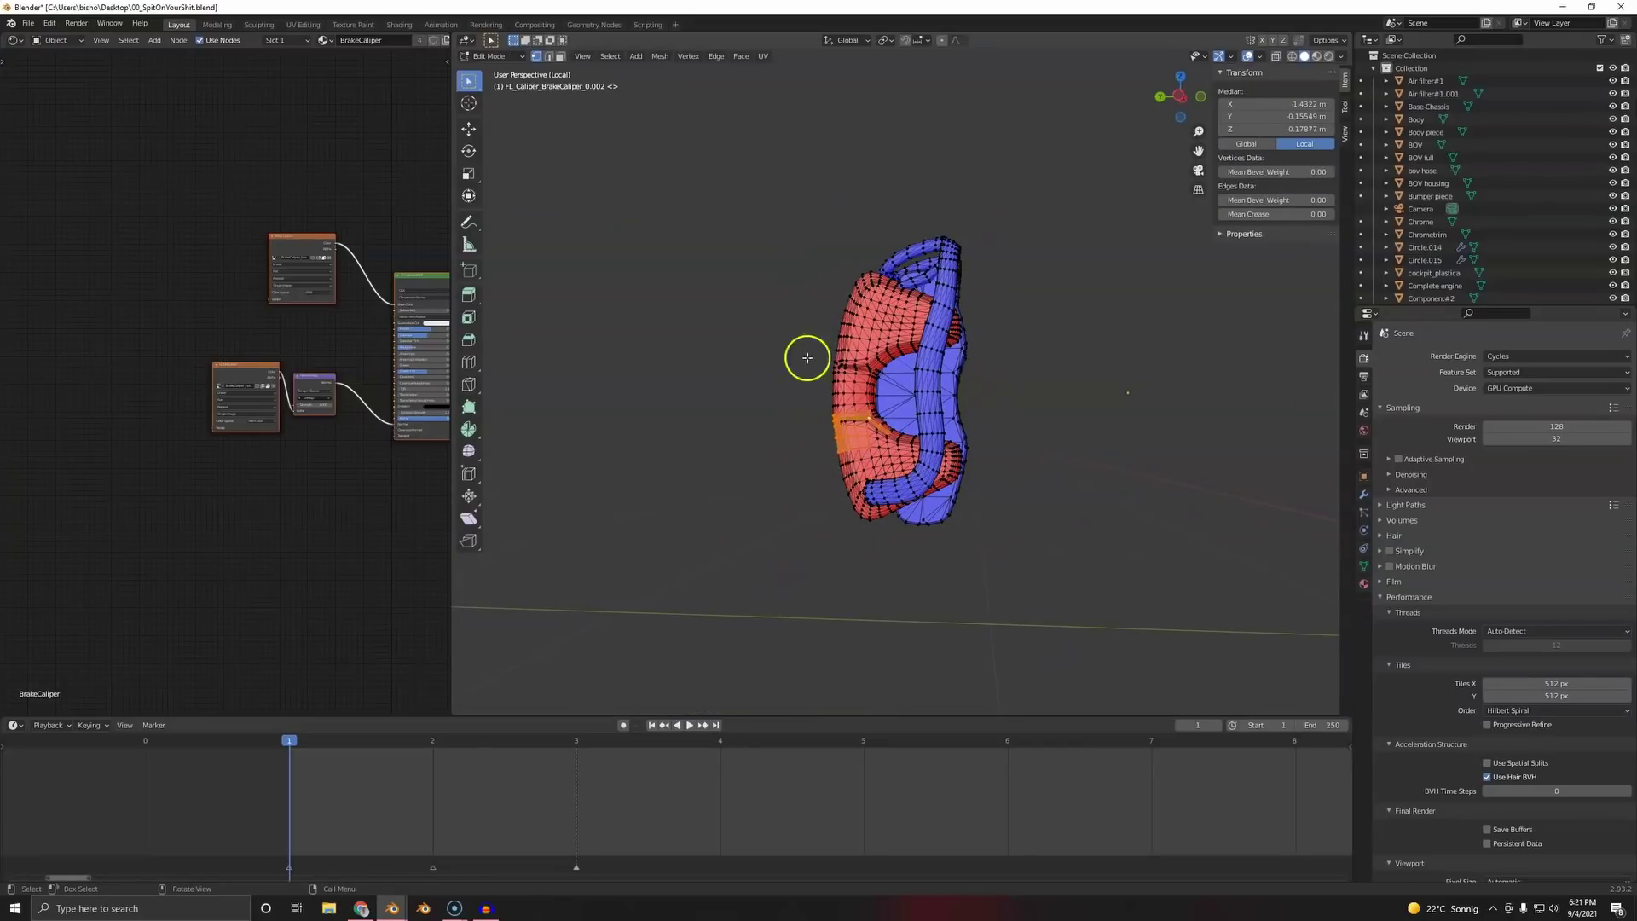
{"action": "left_click_drag", "start_coordinate": [850, 496], "coordinate": [850, 496]}
{"action": "key", "text": "ctrl+l"}
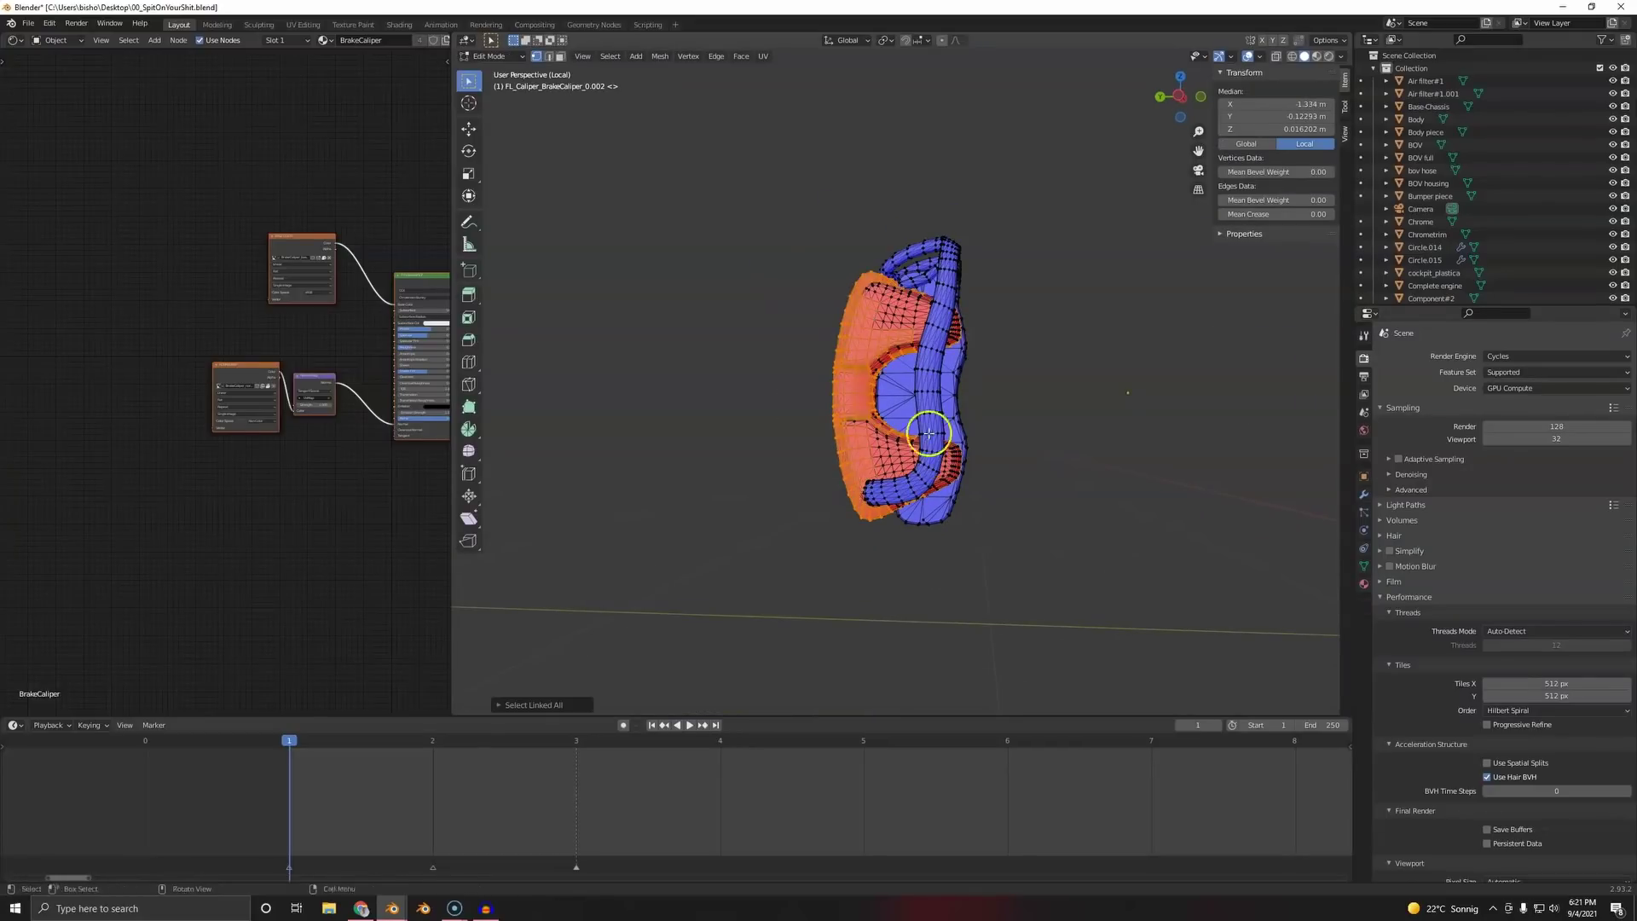
- Select a single face on the caliper's outer part and show the caliper's material settings
{"action": "mouse_move", "coordinate": [925, 438]}
{"action": "middle_mouse_down"}
{"action": "mouse_move", "coordinate": [857, 447]}
{"action": "mouse_move", "coordinate": [887, 426]}
{"action": "mouse_move", "coordinate": [869, 376]}
{"action": "mouse_move", "coordinate": [818, 453]}
{"action": "mouse_move", "coordinate": [920, 460]}
{"action": "middle_mouse_up"}
{"action": "scroll", "coordinate": [920, 460], "scroll_direction": "up", "scroll_amount": 5}
{"action": "key", "text": "a"}
{"action": "key", "text": "3"}
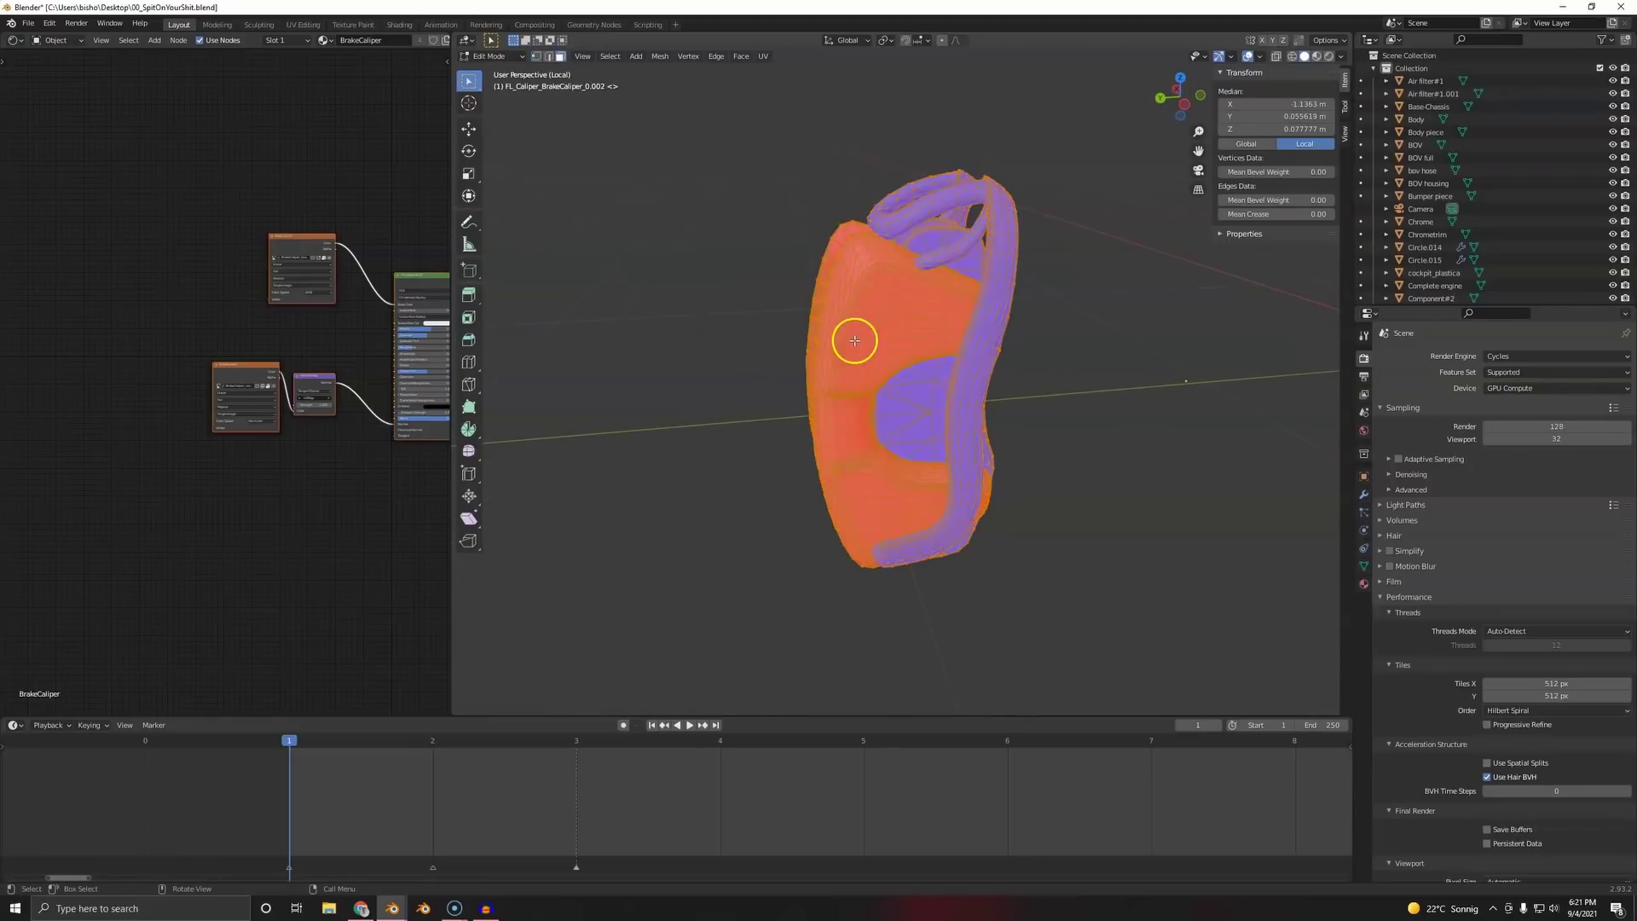
{"action": "left_click", "coordinate": [854, 341]}
{"action": "left_click", "coordinate": [1363, 584]}
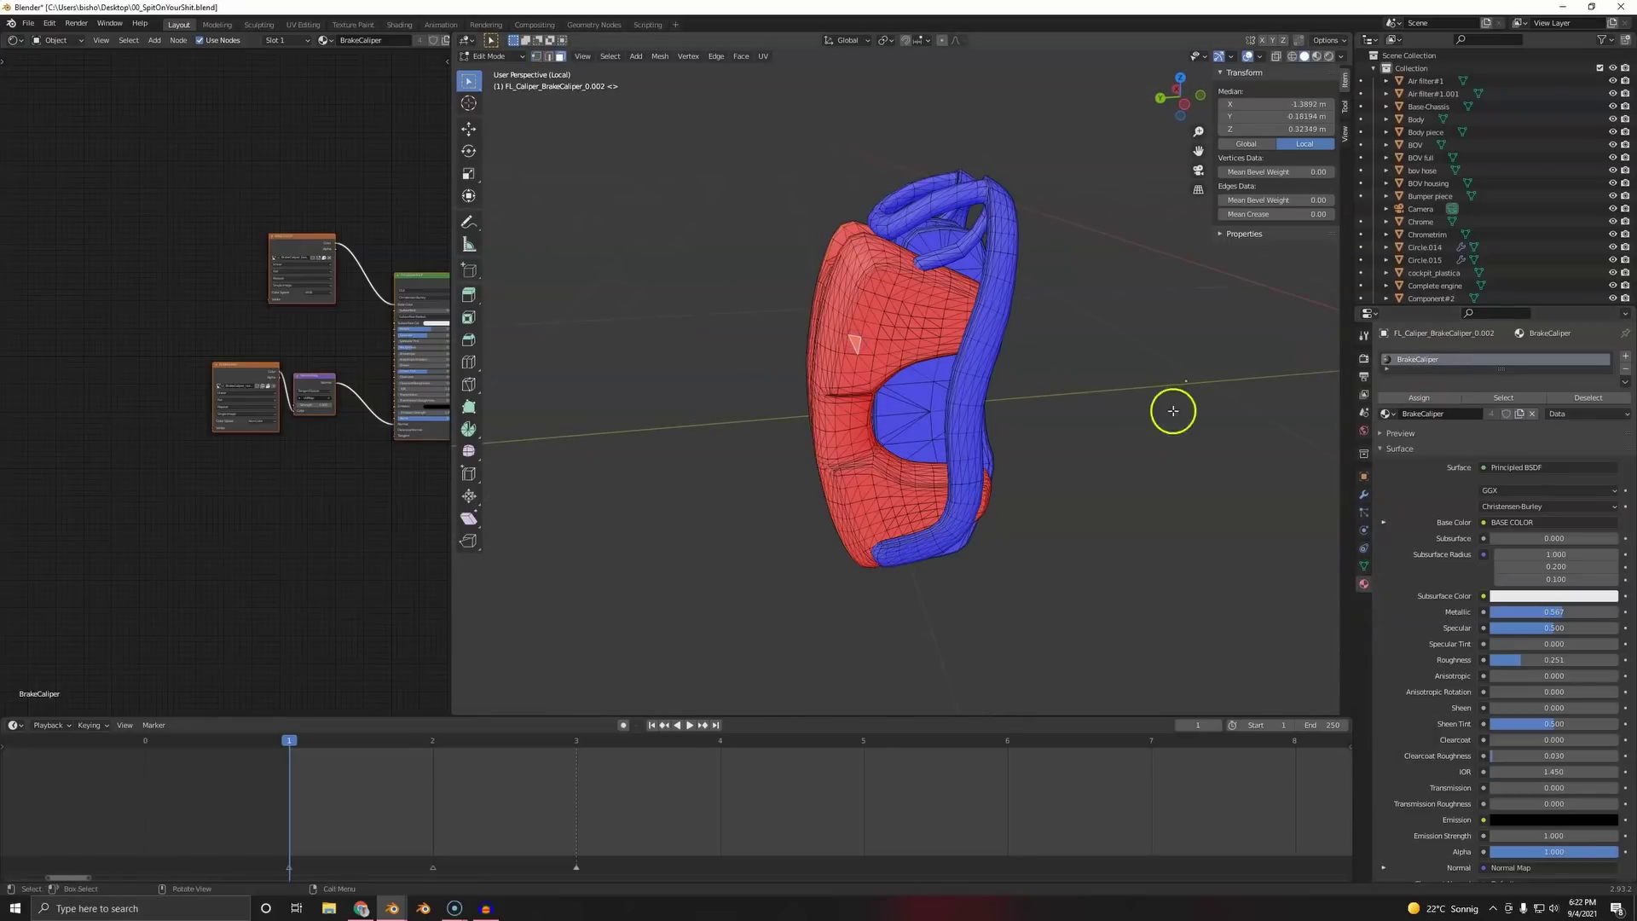
- Merge all of the caliper's vertices by distance and select the linked geometry of its red outer body
{"action": "middle_click_drag", "start_coordinate": [1169, 406], "coordinate": [749, 354]}
{"action": "key", "text": "1"}
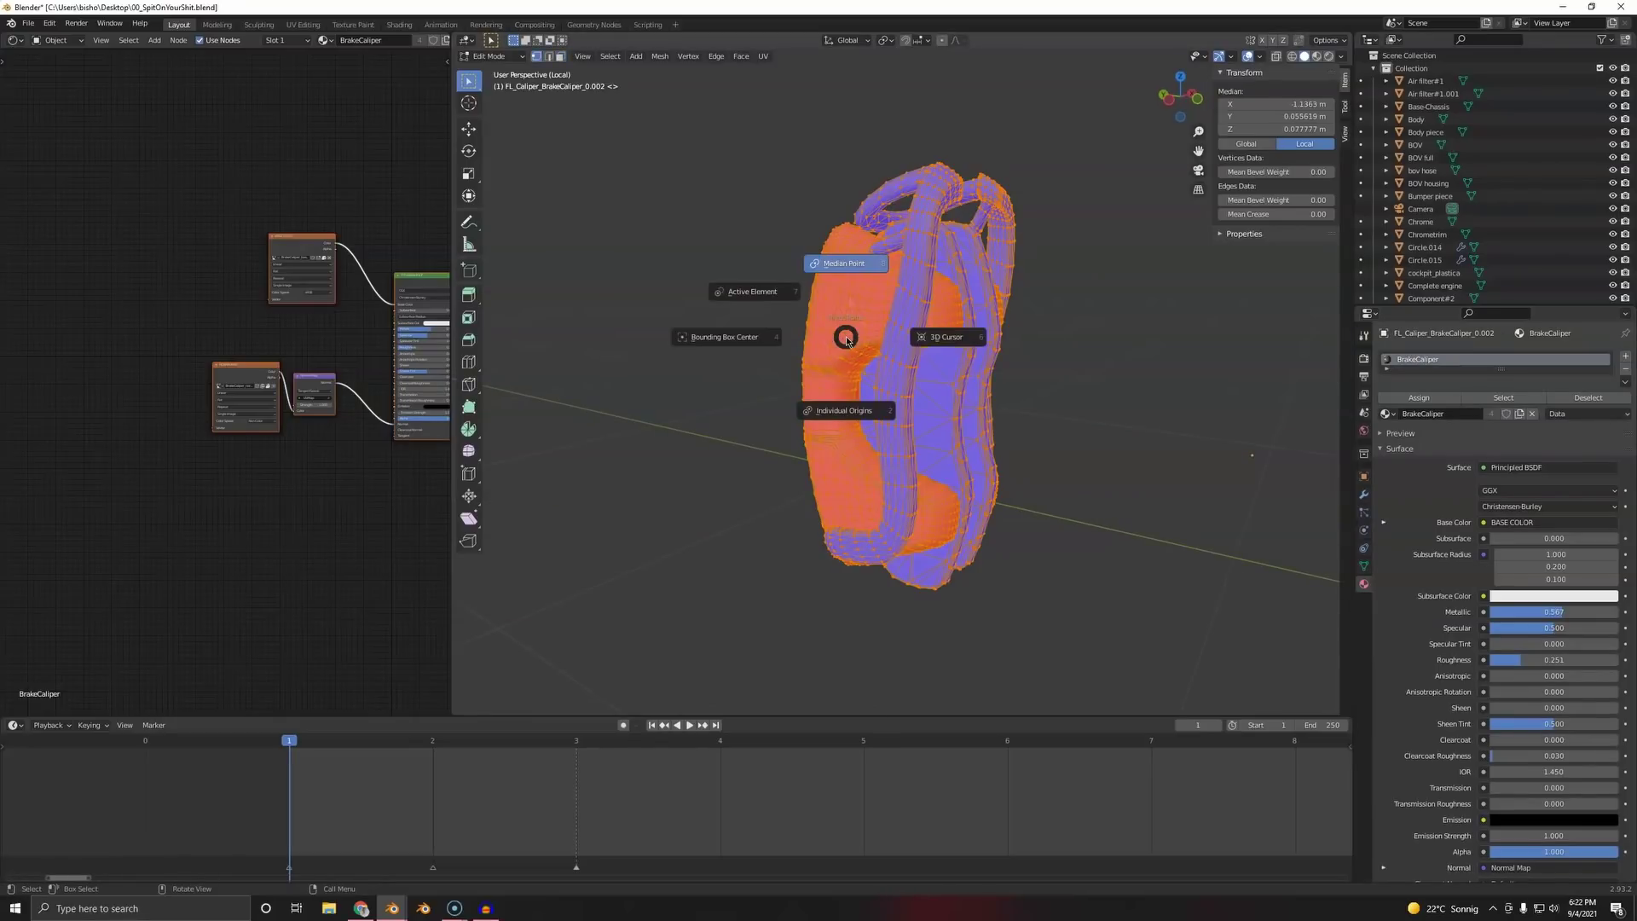
{"action": "right_click", "coordinate": [847, 338]}
{"action": "mouse_move", "coordinate": [787, 560]}
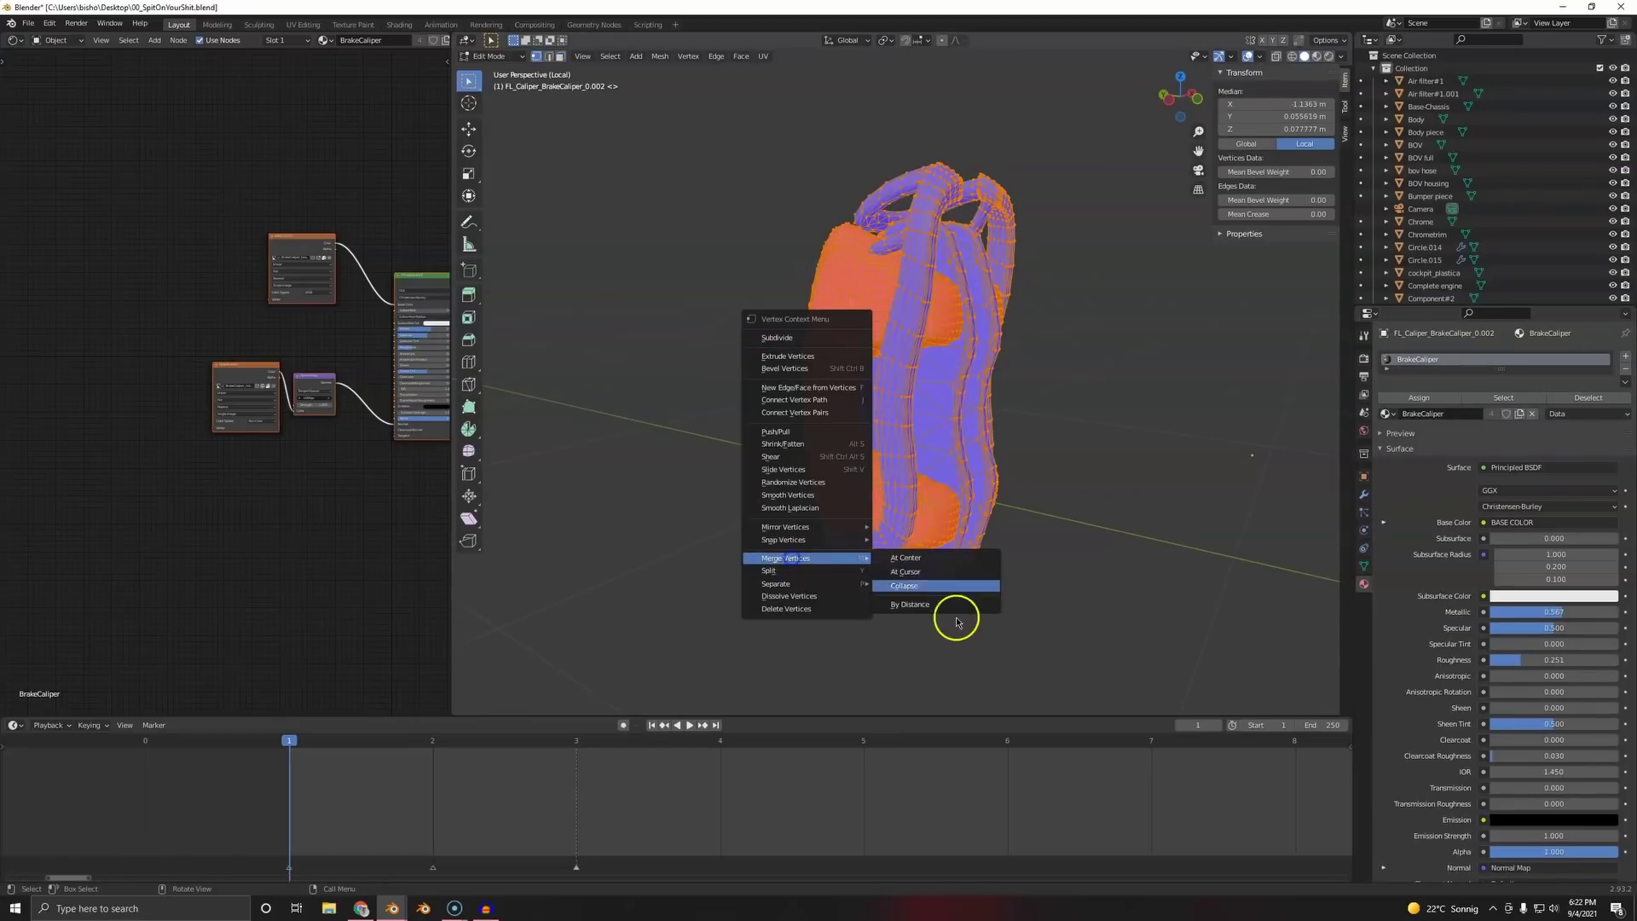
{"action": "left_click", "coordinate": [943, 599]}
{"action": "left_click", "coordinate": [862, 387]}
{"action": "key", "text": "ctrl+l"}
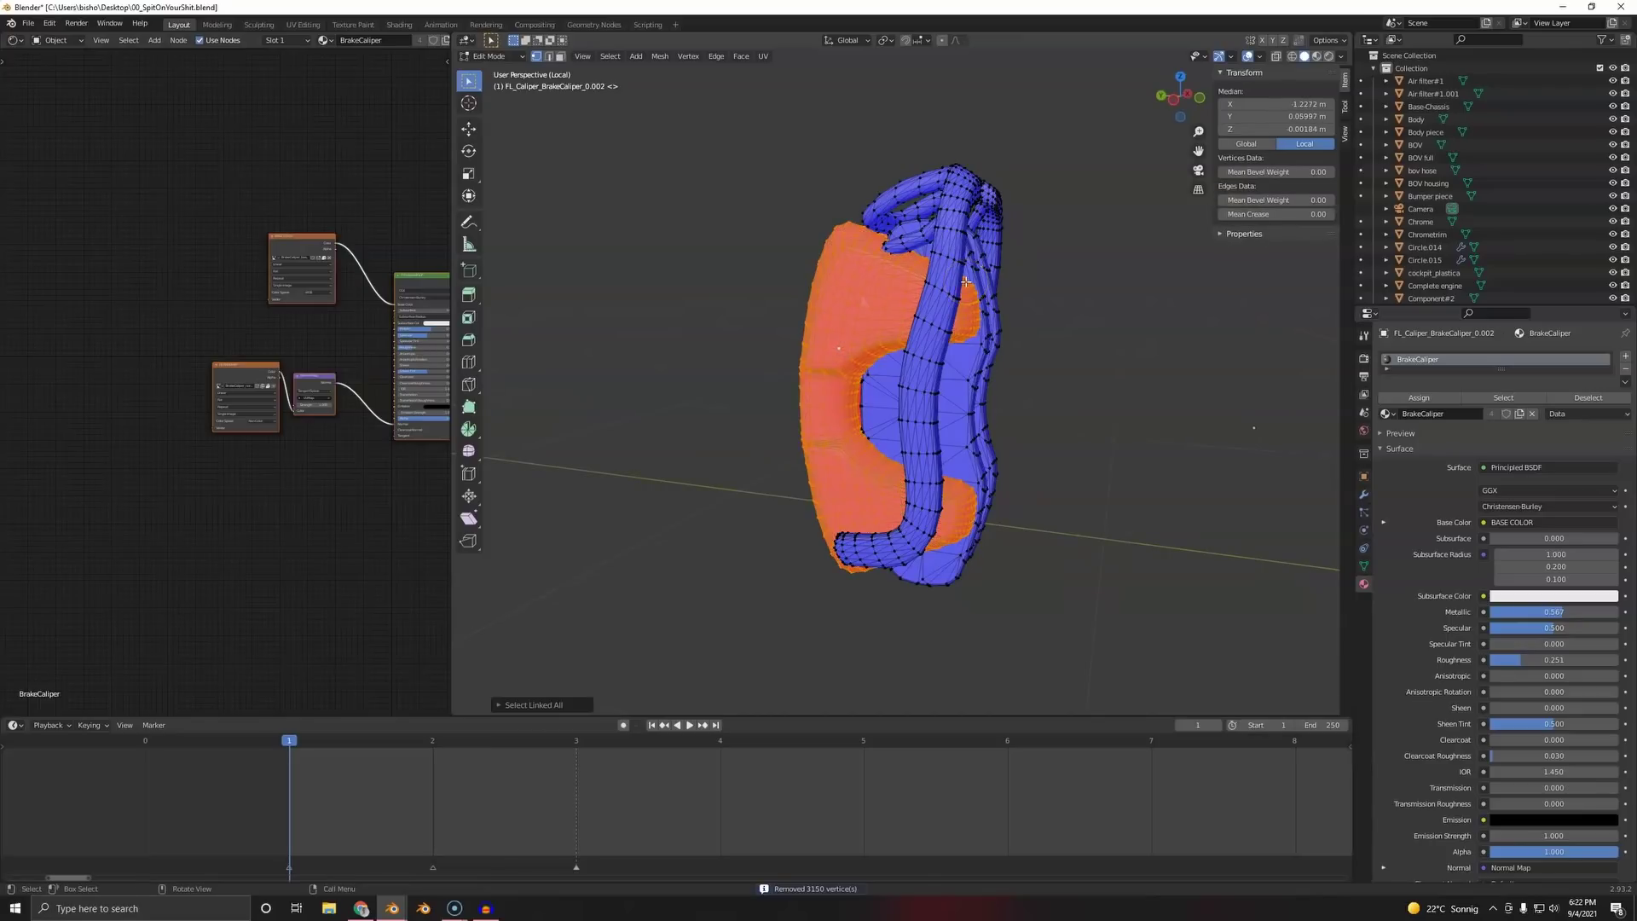
- Flip the normals of the selected caliper's outer body and return from local view to the whole car
{"action": "key", "text": "alt+n"}
{"action": "left_click", "coordinate": [966, 284]}
{"action": "key", "text": "Tab"}
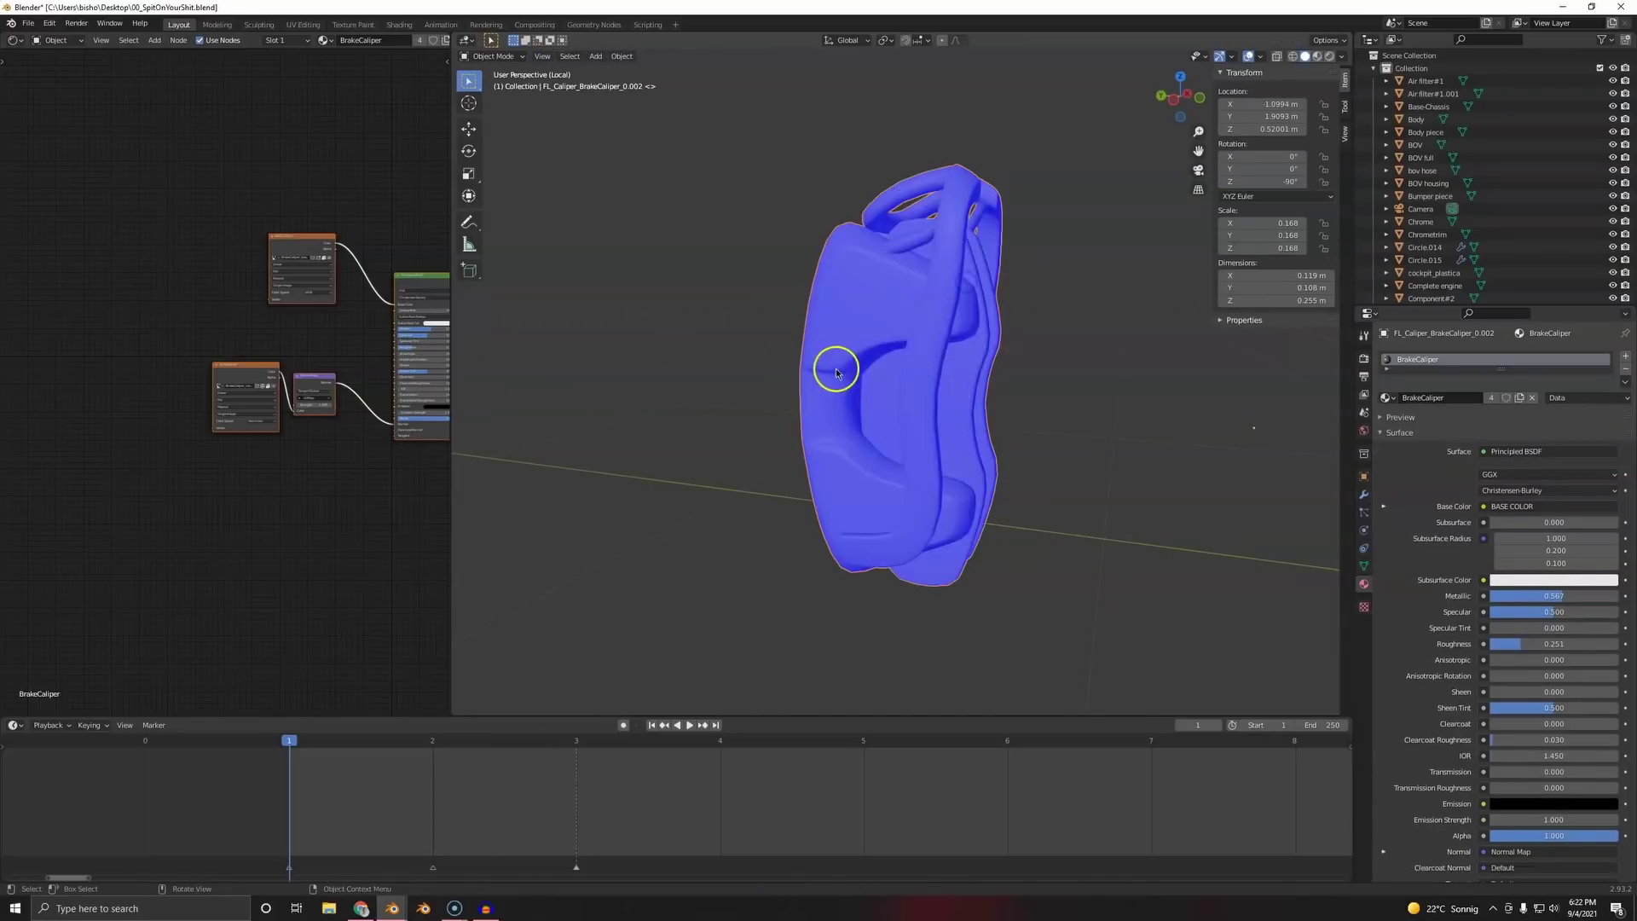
{"action": "middle_click_drag", "start_coordinate": [837, 369], "coordinate": [1067, 413]}
{"action": "key", "text": "slash"}
- Isolate the red caliper behind the rear wheel in local view and merge all its vertices by distance
{"action": "scroll", "coordinate": [943, 501], "scroll_direction": "down", "scroll_amount": 7}
{"action": "scroll", "coordinate": [1067, 413], "scroll_direction": "up", "scroll_amount": 6}
{"action": "middle_click_drag", "start_coordinate": [742, 486], "coordinate": [954, 492], "text": "shift"}
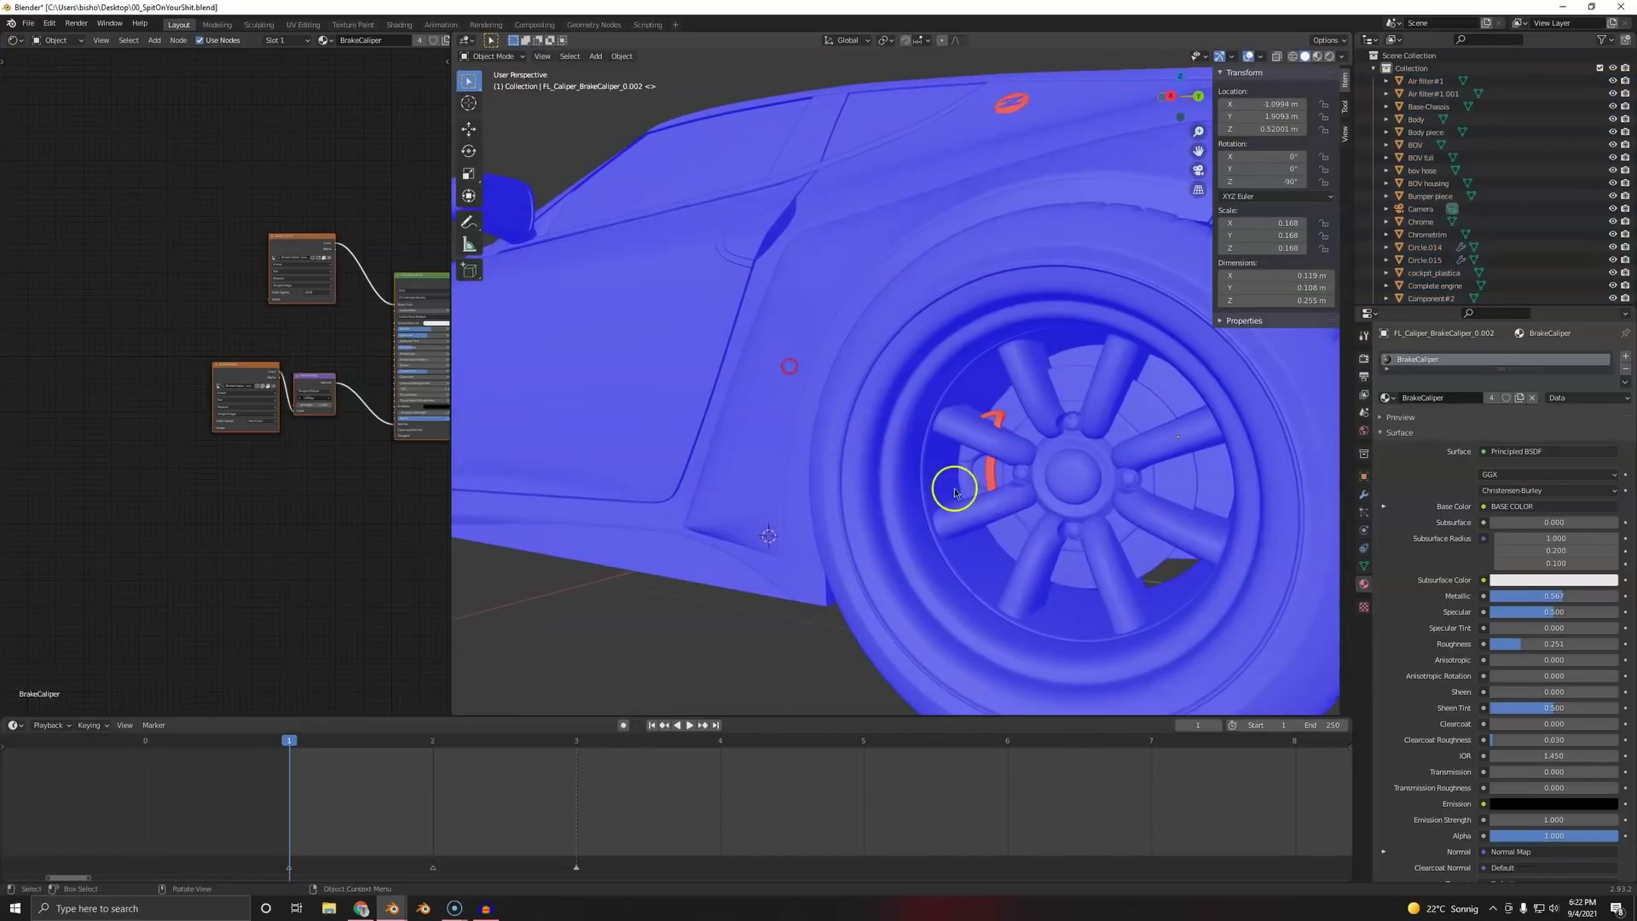
{"action": "key", "text": "KP_Divide"}
{"action": "key", "text": "Tab"}
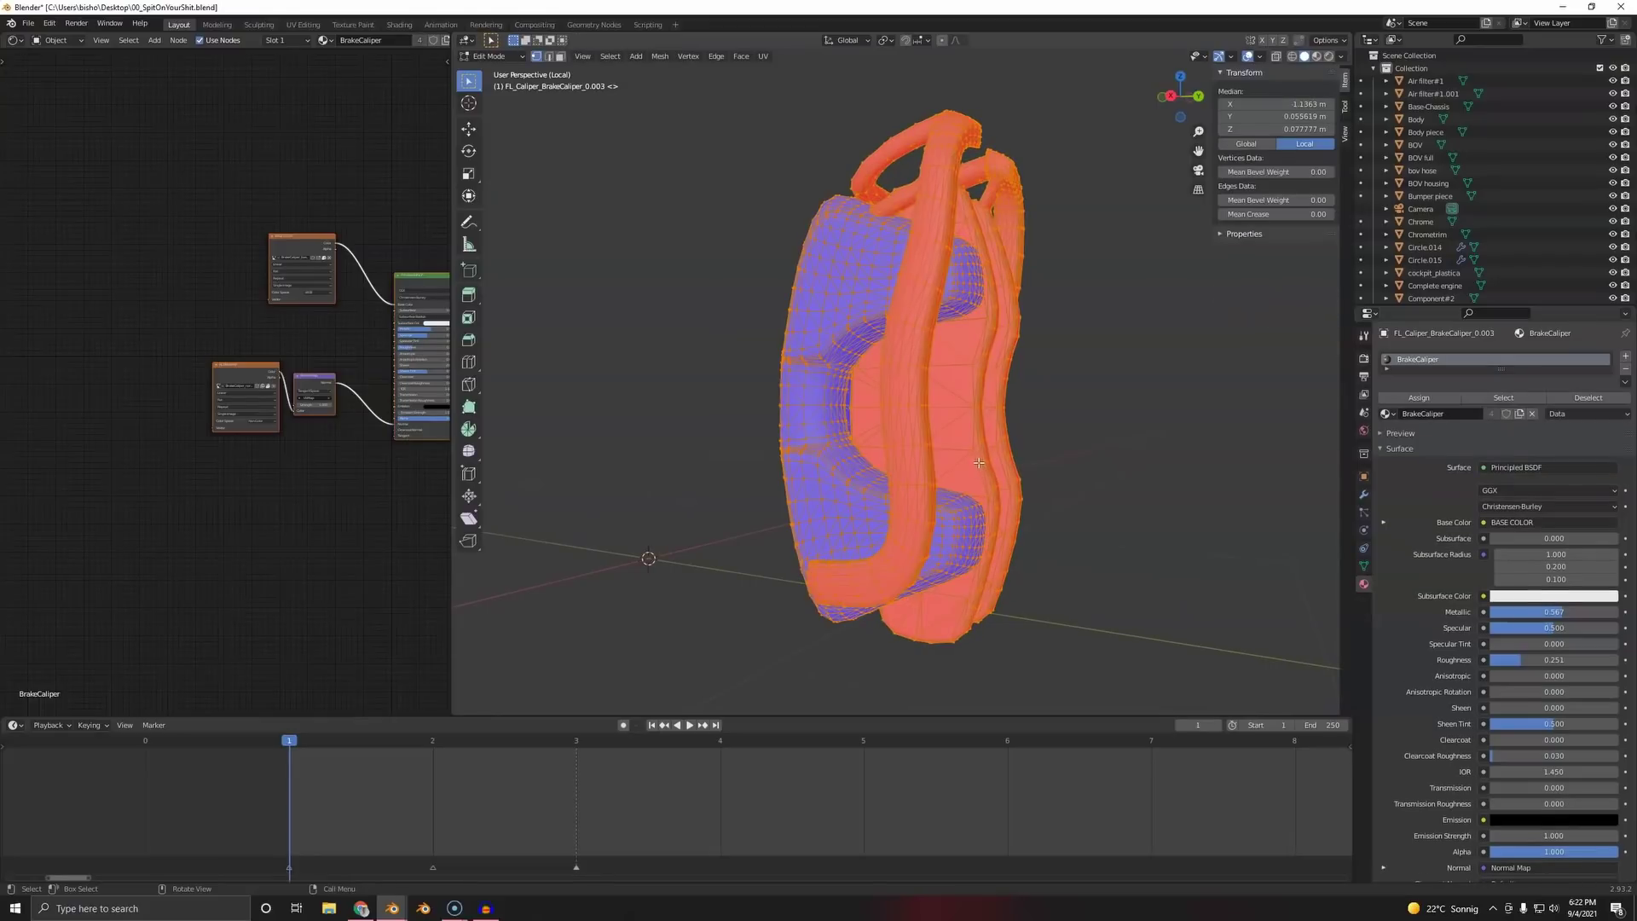
{"action": "right_click", "coordinate": [979, 463]}
{"action": "mouse_move", "coordinate": [980, 468]}
{"action": "left_click", "coordinate": [1096, 509]}
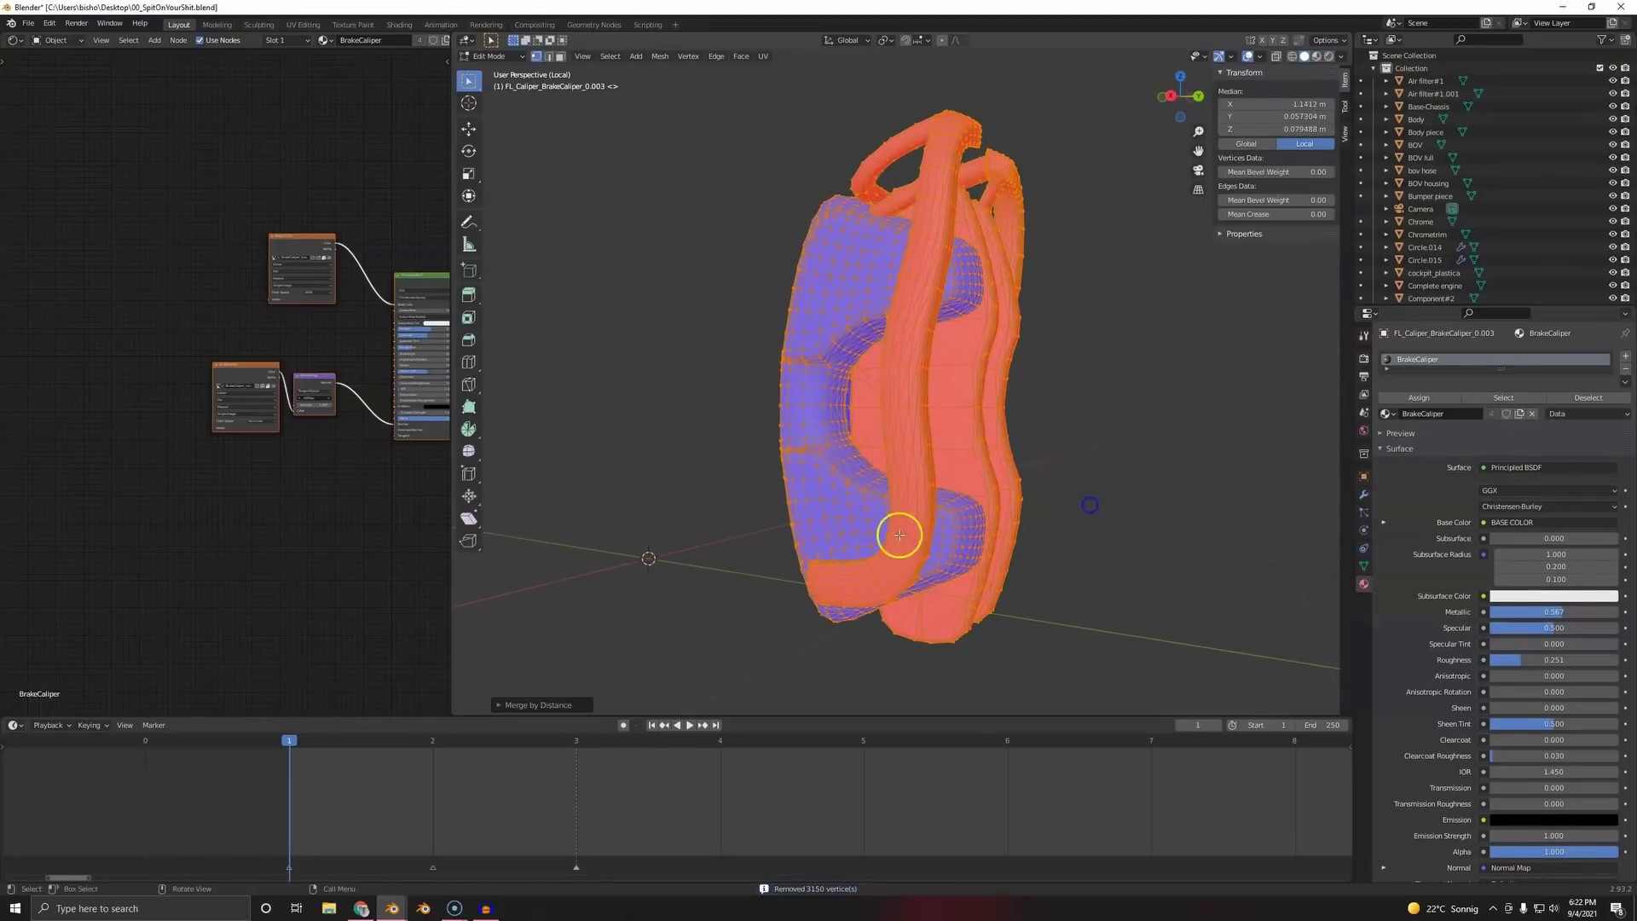
- Flip the normals of the entire caliper mesh
{"action": "left_click", "coordinate": [905, 562]}
{"action": "key", "text": "ctrl+l"}
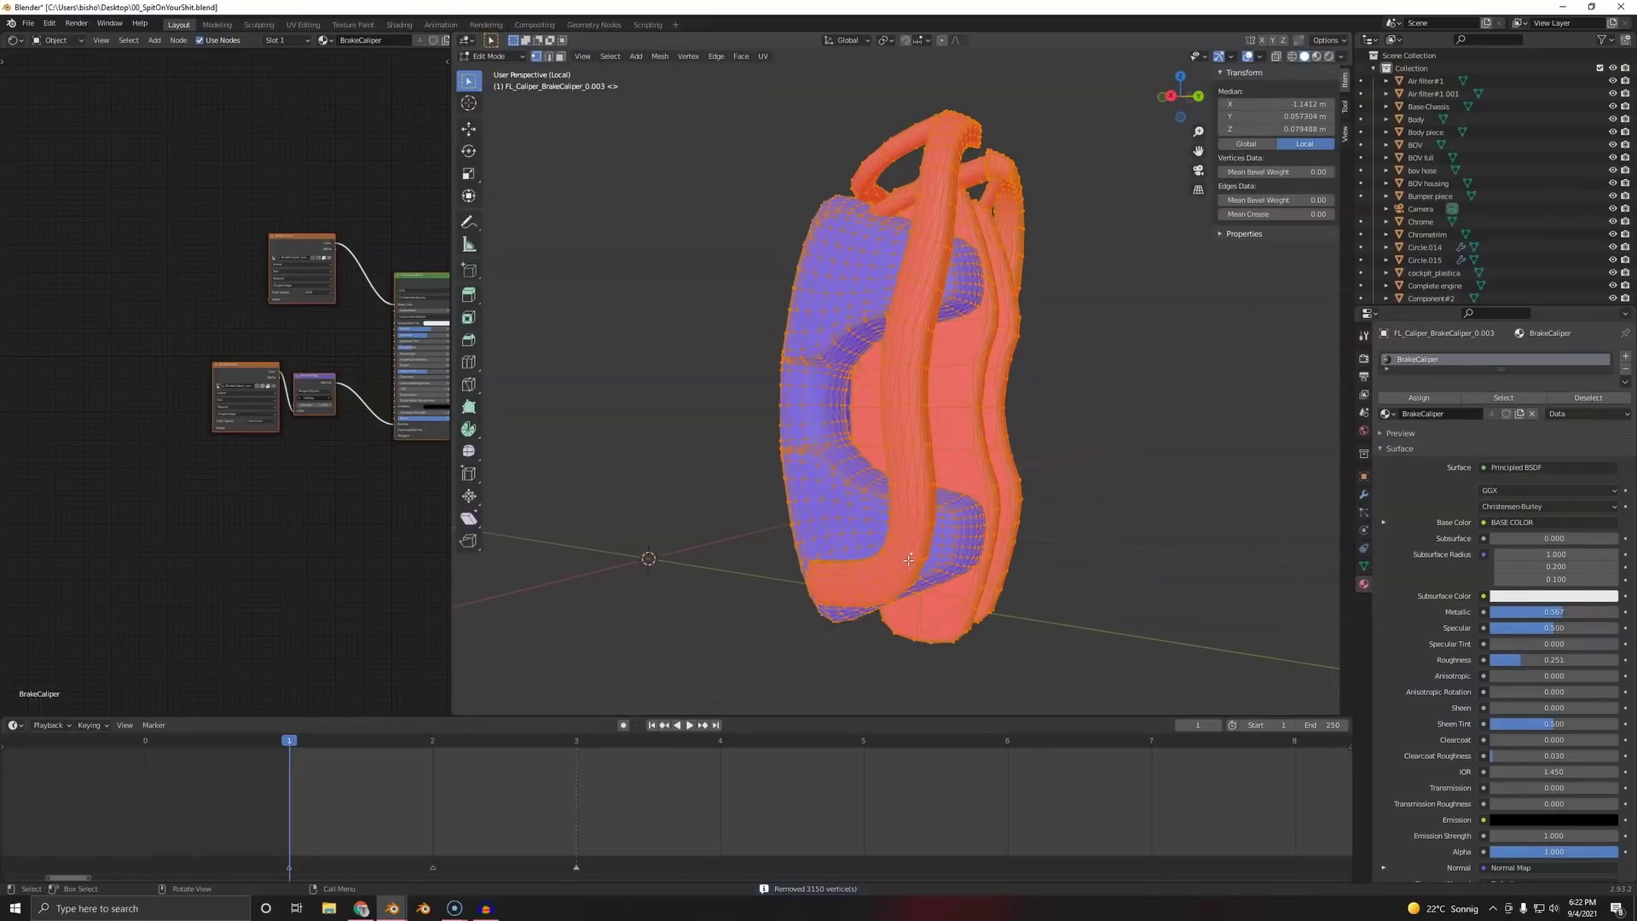
{"action": "key", "text": "alt+n"}
{"action": "left_click", "coordinate": [907, 560]}
- Select the linked geometry of the caliper's outer body, flip its normals and leave local view
{"action": "left_click", "coordinate": [851, 477]}
{"action": "key", "text": "ctrl+l"}
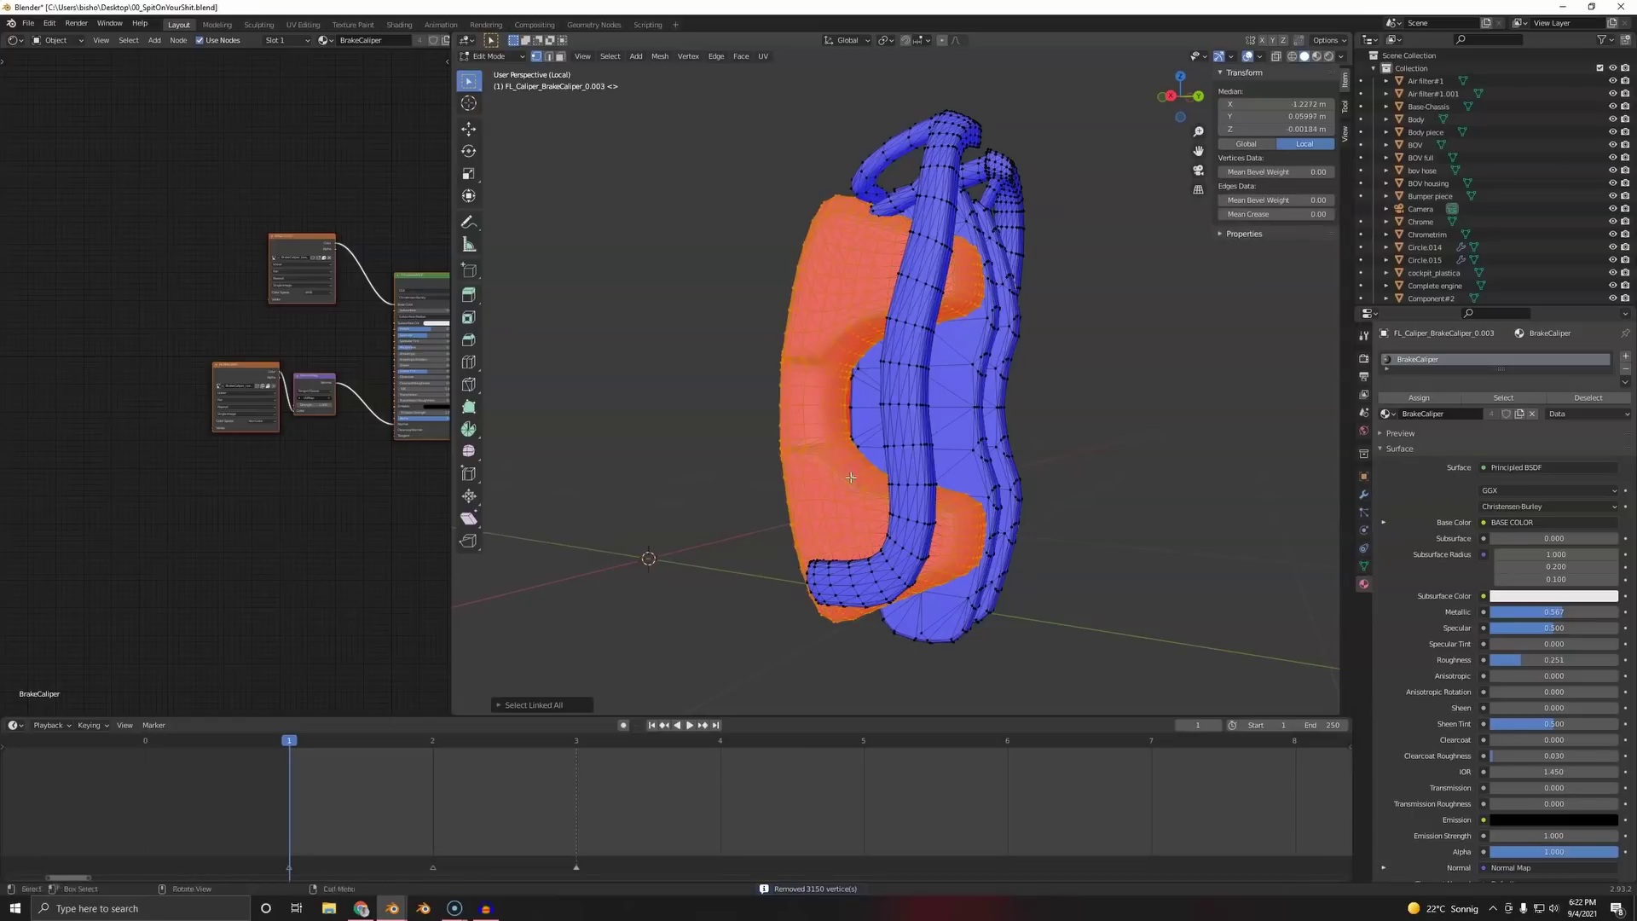
{"action": "key", "text": "alt+n"}
{"action": "left_click", "coordinate": [851, 477]}
{"action": "key", "text": "Tab"}
{"action": "key", "text": "slash"}
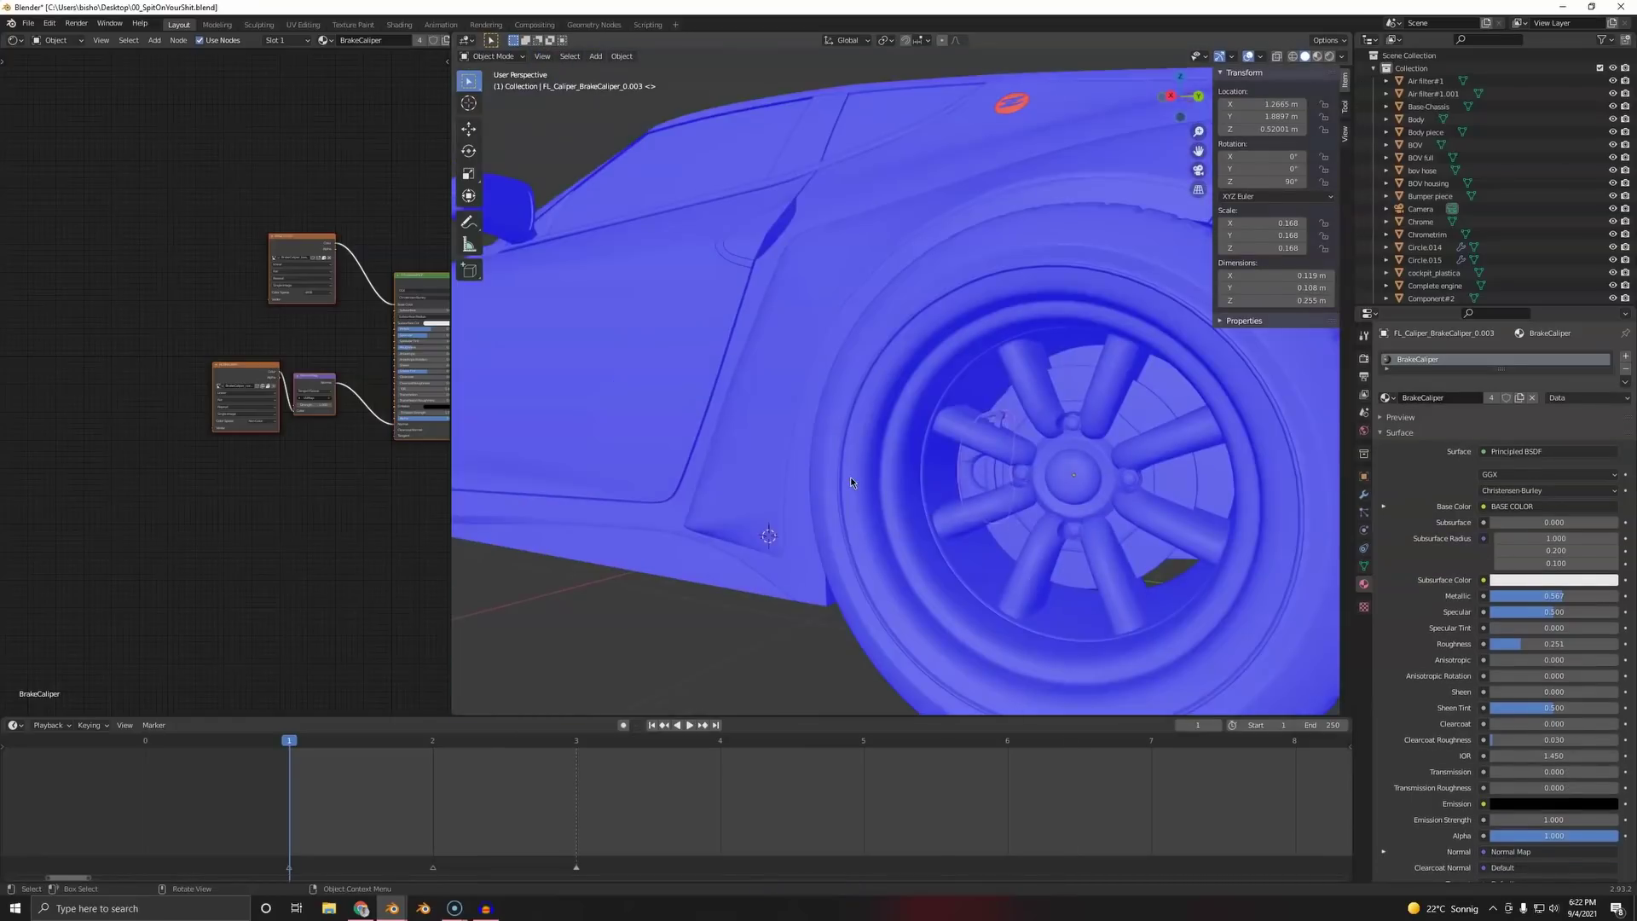
- Select the red brake calipers behind the front wheels and isolate them in local view
{"action": "scroll", "coordinate": [851, 478], "scroll_direction": "down", "scroll_amount": 6}
{"action": "middle_click_drag", "start_coordinate": [738, 438], "coordinate": [862, 452]}
{"action": "scroll", "coordinate": [805, 515], "scroll_direction": "up", "scroll_amount": 4}
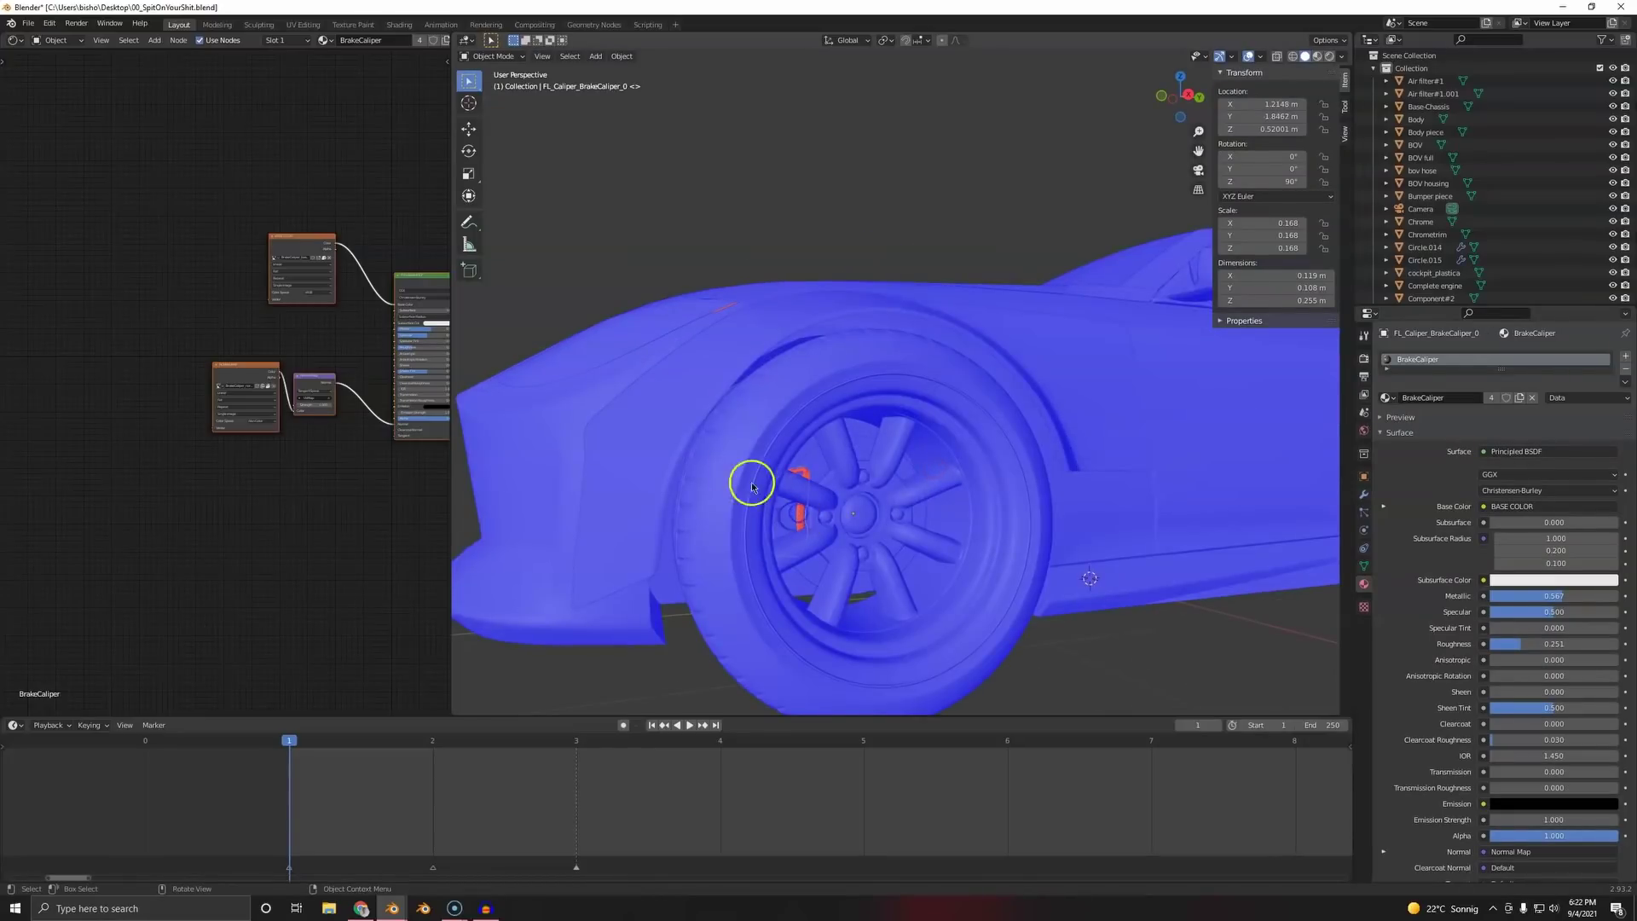
{"action": "middle_click_drag", "start_coordinate": [752, 486], "coordinate": [810, 478]}
{"action": "left_click", "coordinate": [708, 478]}
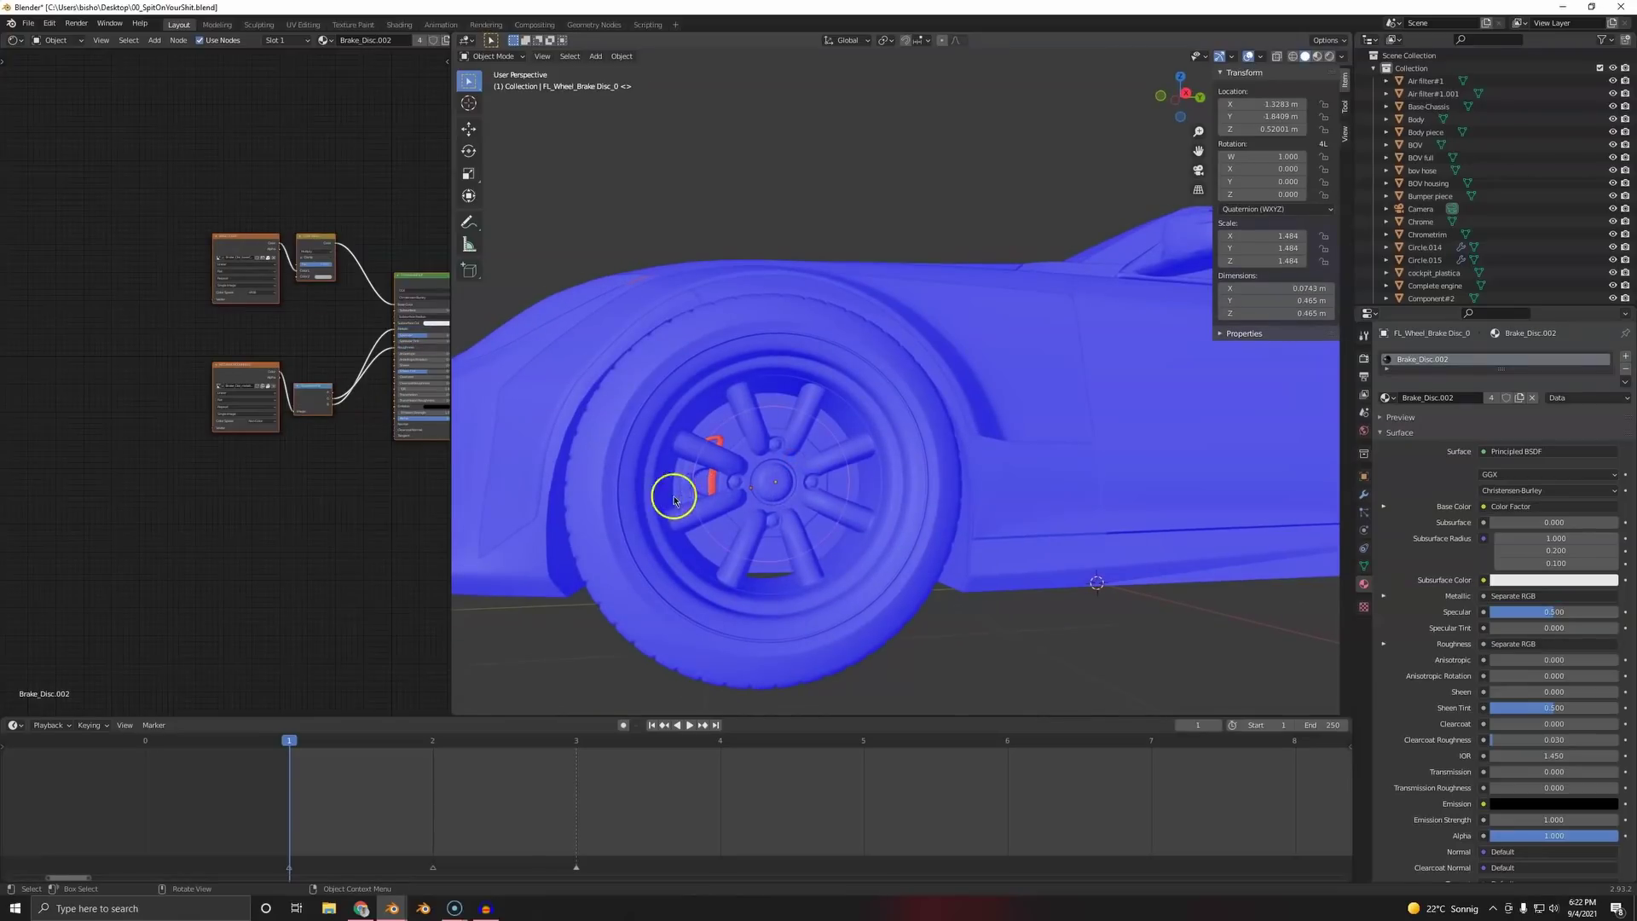
{"action": "left_click", "coordinate": [711, 474]}
{"action": "middle_click_drag", "start_coordinate": [712, 474], "coordinate": [977, 479]}
{"action": "scroll", "coordinate": [977, 479], "scroll_direction": "up", "scroll_amount": 3}
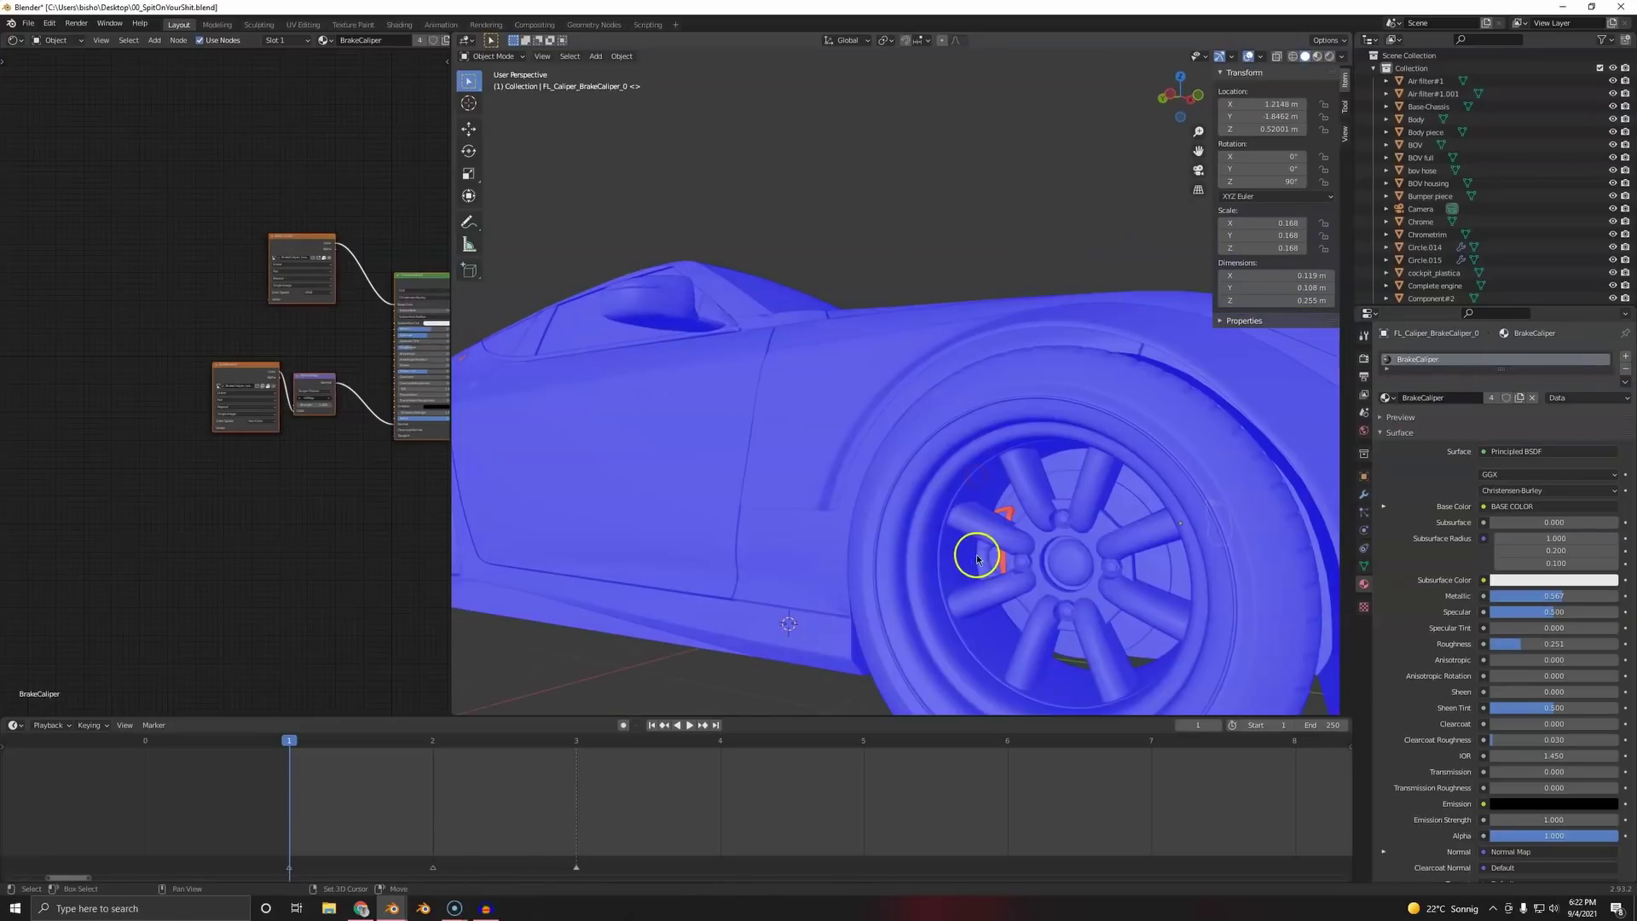
{"action": "key", "text": "KP_Divide"}
- Merge all vertices of both front calipers by distance
{"action": "middle_click_drag", "start_coordinate": [1031, 537], "coordinate": [970, 437]}
{"action": "key", "text": "Tab"}
{"action": "scroll", "coordinate": [970, 436], "scroll_direction": "up", "scroll_amount": 4}
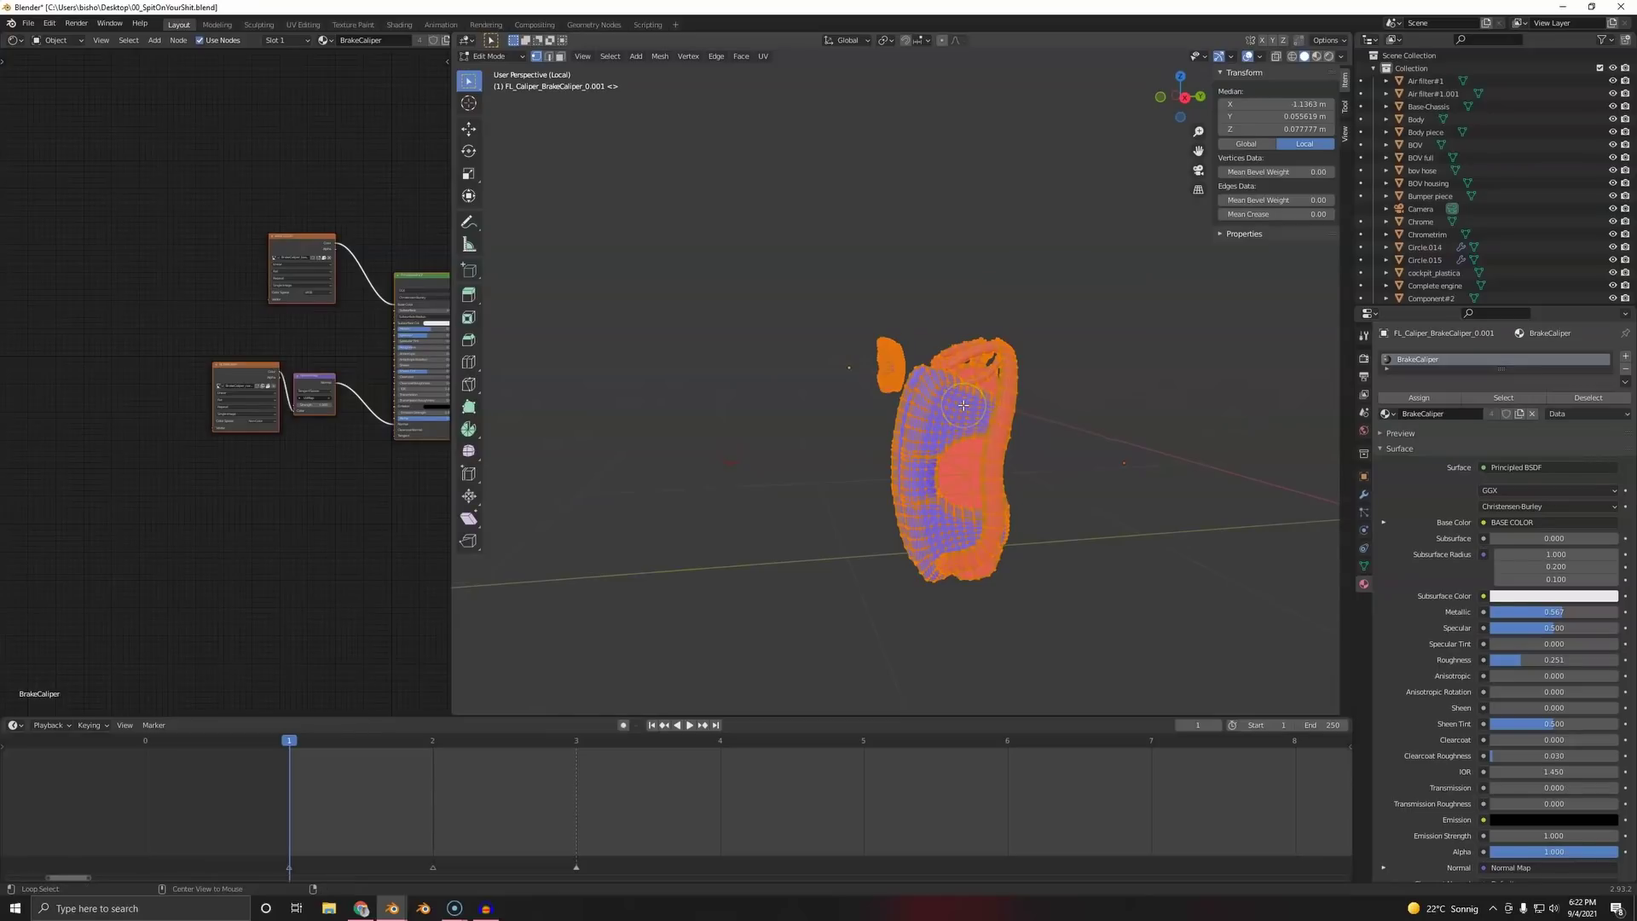
{"action": "right_click", "coordinate": [963, 405]}
{"action": "mouse_move", "coordinate": [964, 410]}
{"action": "left_click", "coordinate": [504, 433]}
{"action": "middle_click_drag", "start_coordinate": [852, 374], "coordinate": [829, 401]}
{"action": "right_click", "coordinate": [689, 468]}
{"action": "mouse_move", "coordinate": [697, 474]}
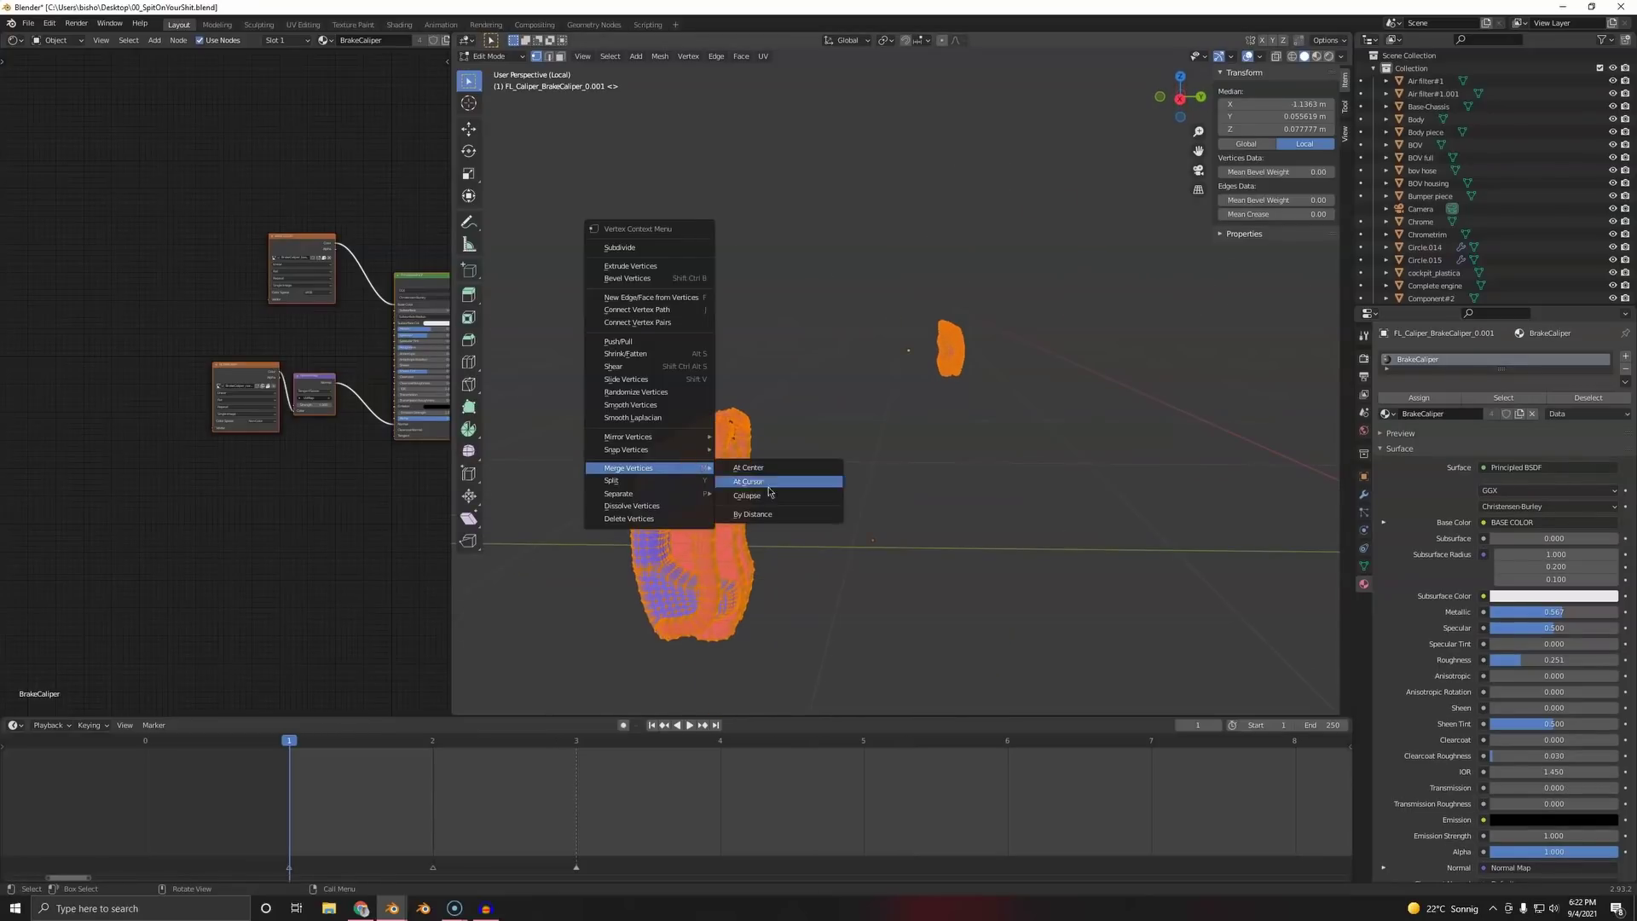
{"action": "left_click", "coordinate": [750, 511]}
- Flip the normals of both front calipers' entire meshes
{"action": "middle_click_drag", "start_coordinate": [756, 501], "coordinate": [917, 394]}
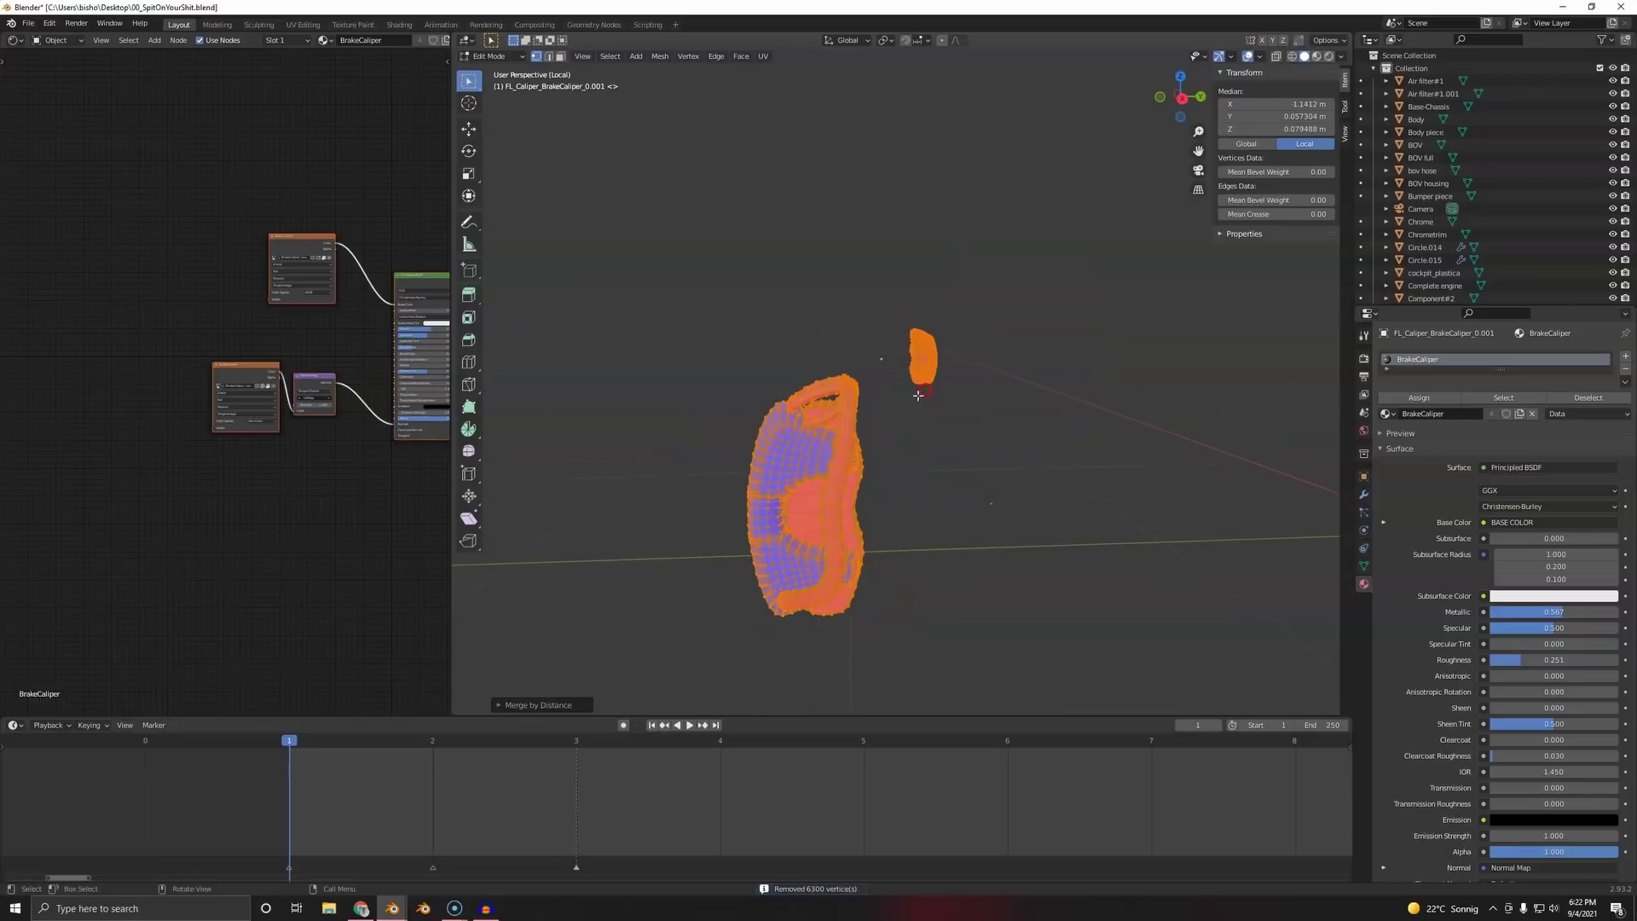
{"action": "right_click", "coordinate": [828, 447]}
{"action": "left_click", "coordinate": [830, 448]}
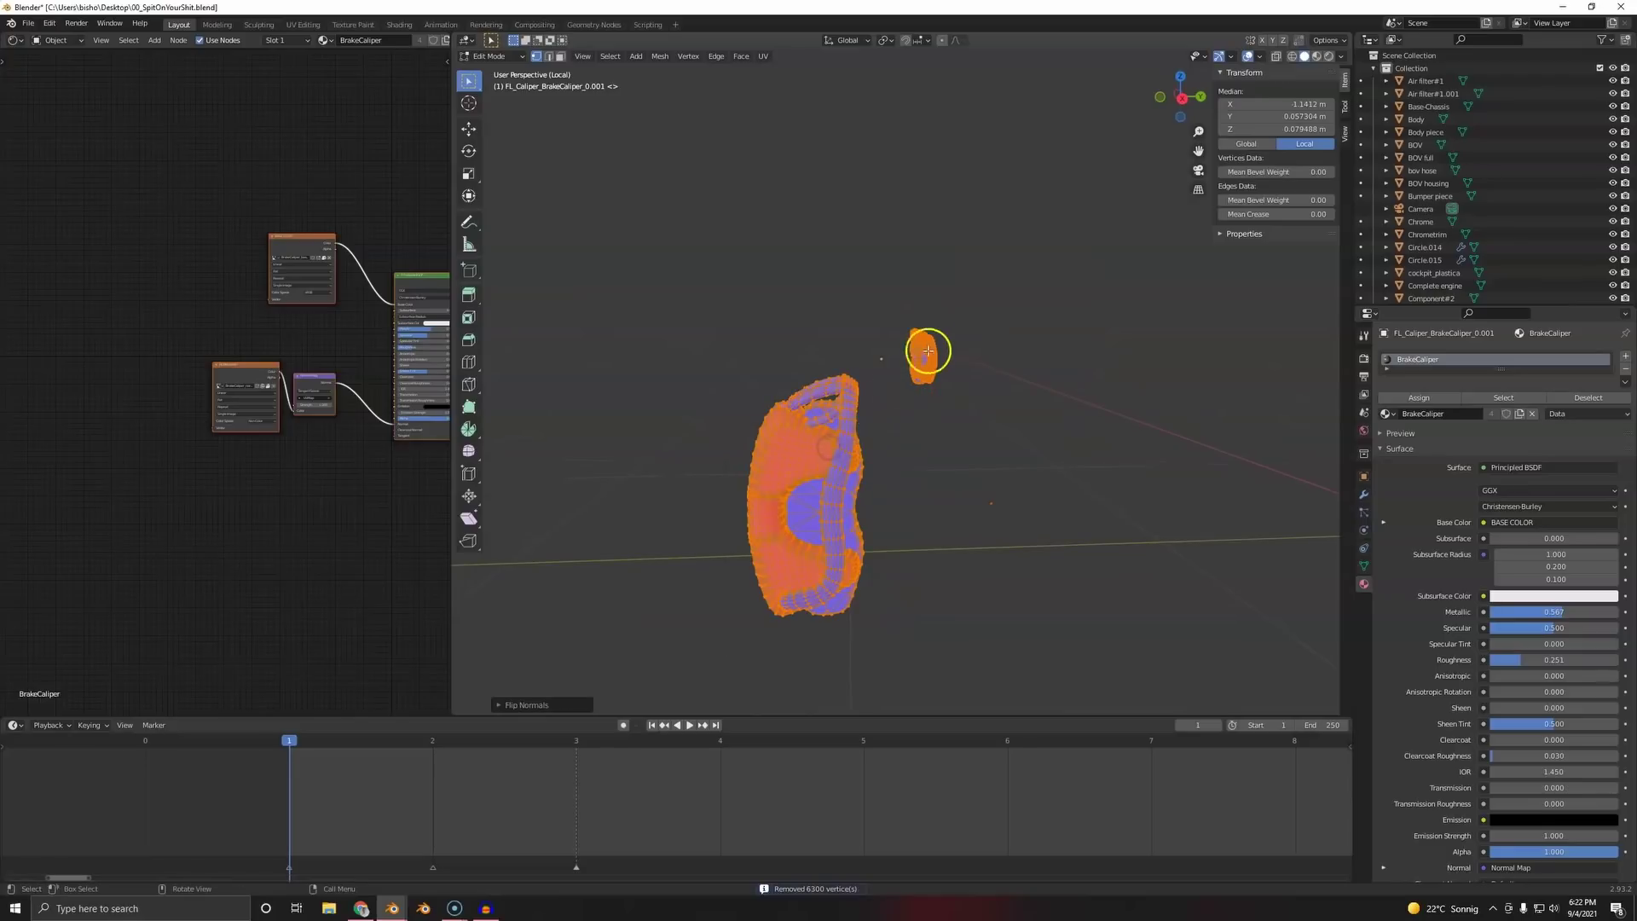
- Select the linked geometry of the nearer caliper's outer body and flip its normals
{"action": "left_click", "coordinate": [769, 460]}
{"action": "key", "text": "ctrl+l"}
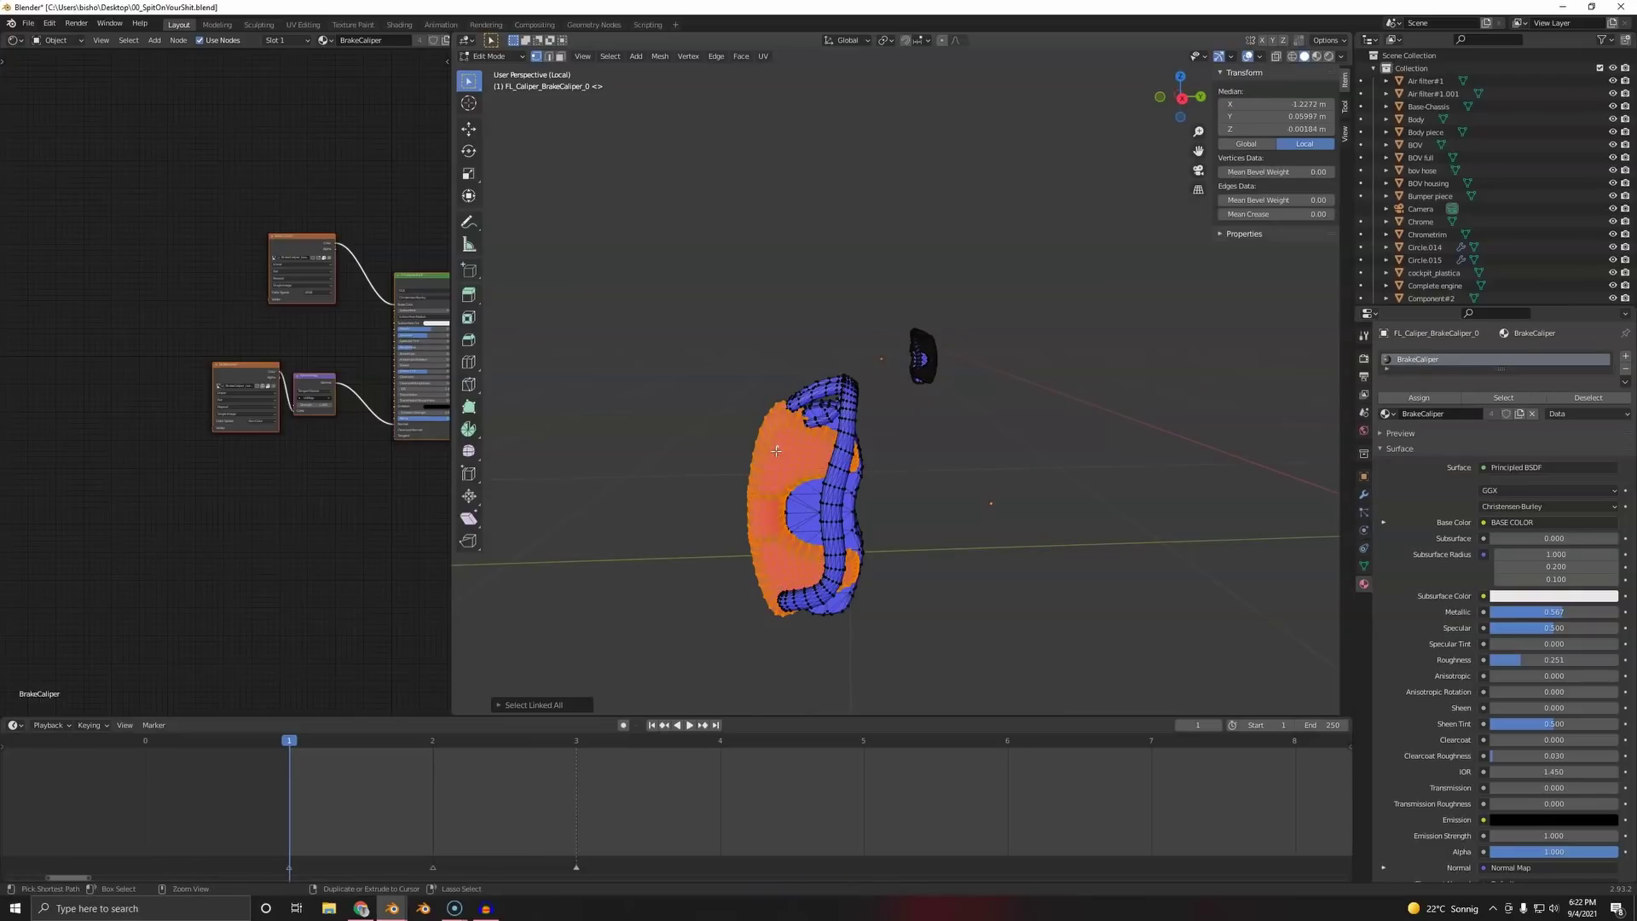
{"action": "key", "text": "alt+n"}
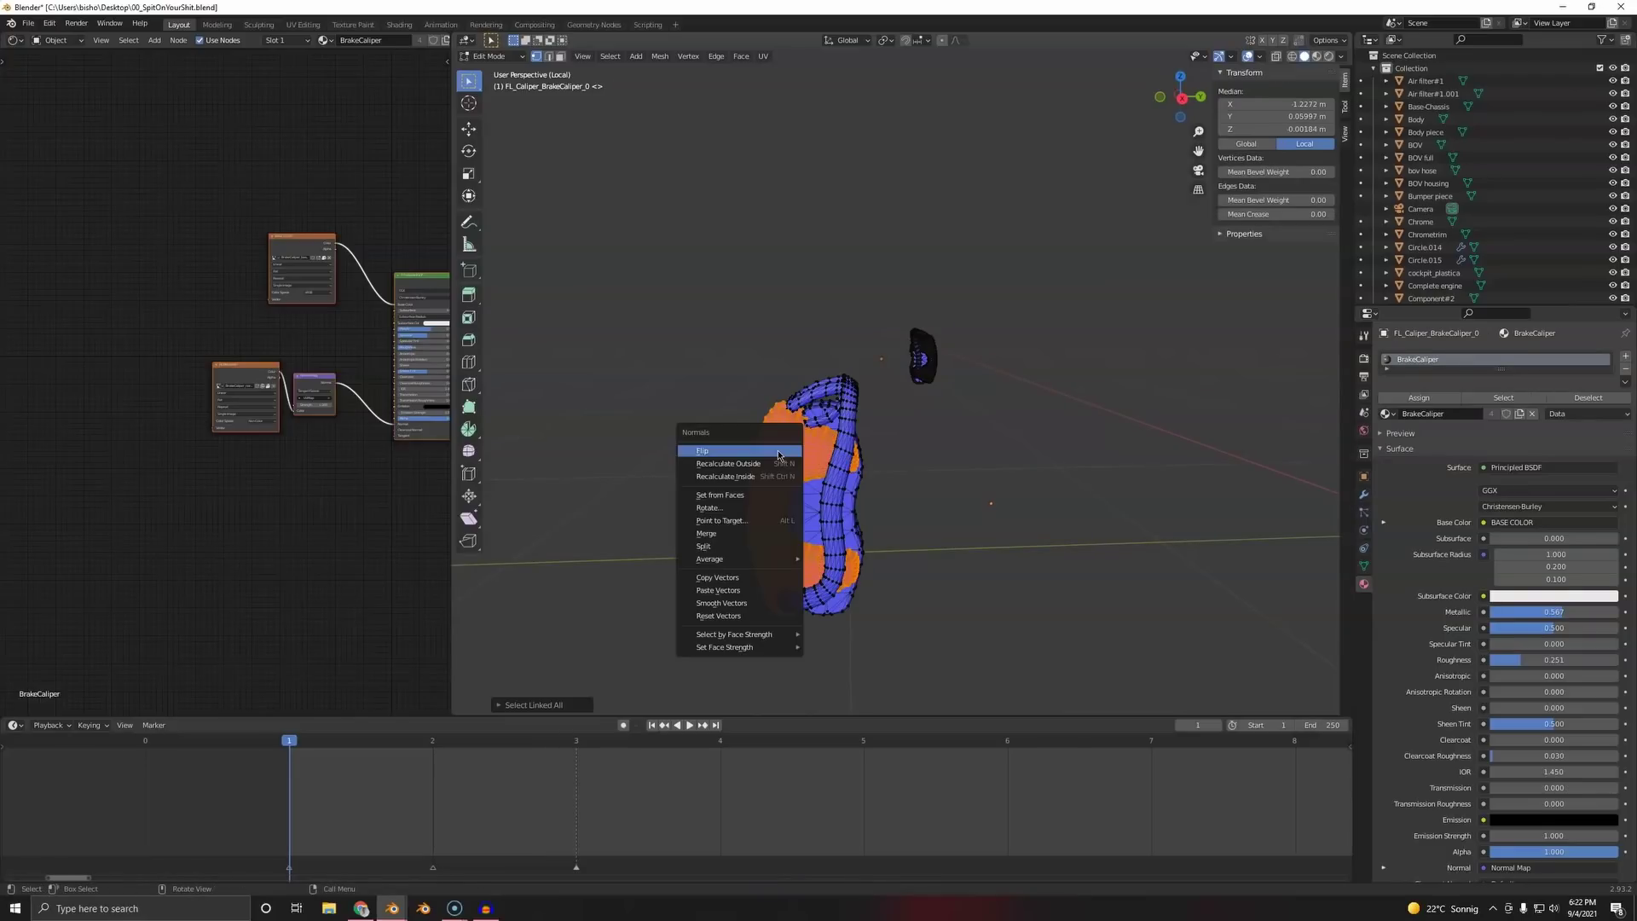
{"action": "left_click", "coordinate": [778, 449]}
{"action": "middle_click_drag", "start_coordinate": [844, 395], "coordinate": [1063, 402]}
{"action": "scroll", "coordinate": [734, 432], "scroll_direction": "down", "scroll_amount": 3}
{"action": "scroll", "coordinate": [1060, 446], "scroll_direction": "up", "scroll_amount": 6}
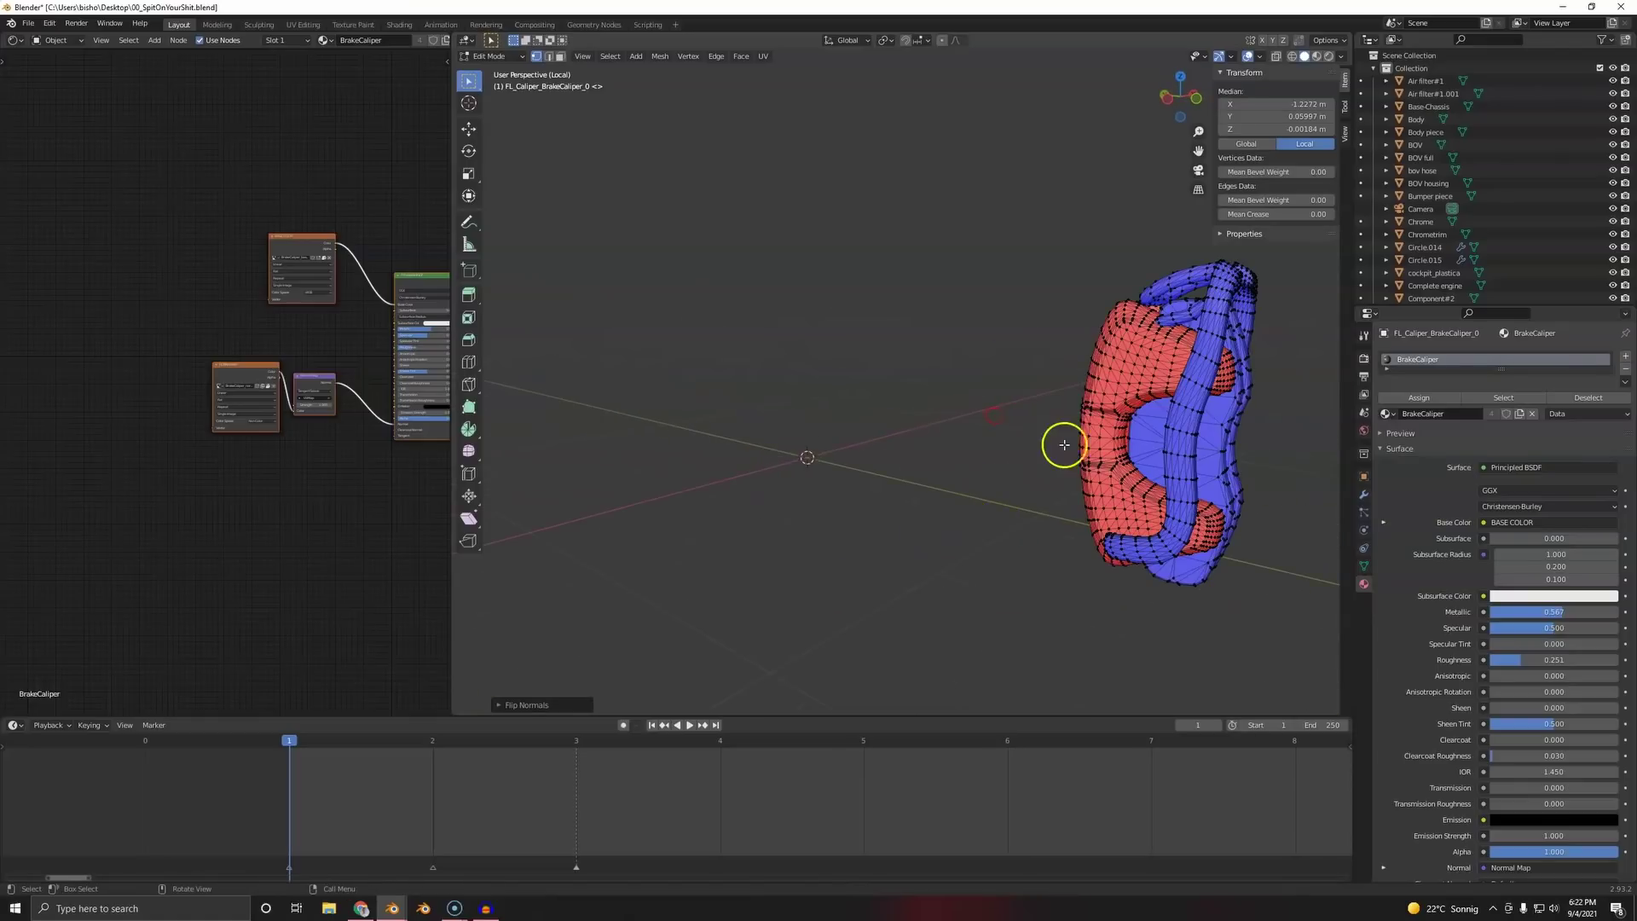
- Select the linked outer body of the other front caliper, flip its normals and leave local view
{"action": "left_click", "coordinate": [1102, 389]}
{"action": "right_click", "coordinate": [1101, 389]}
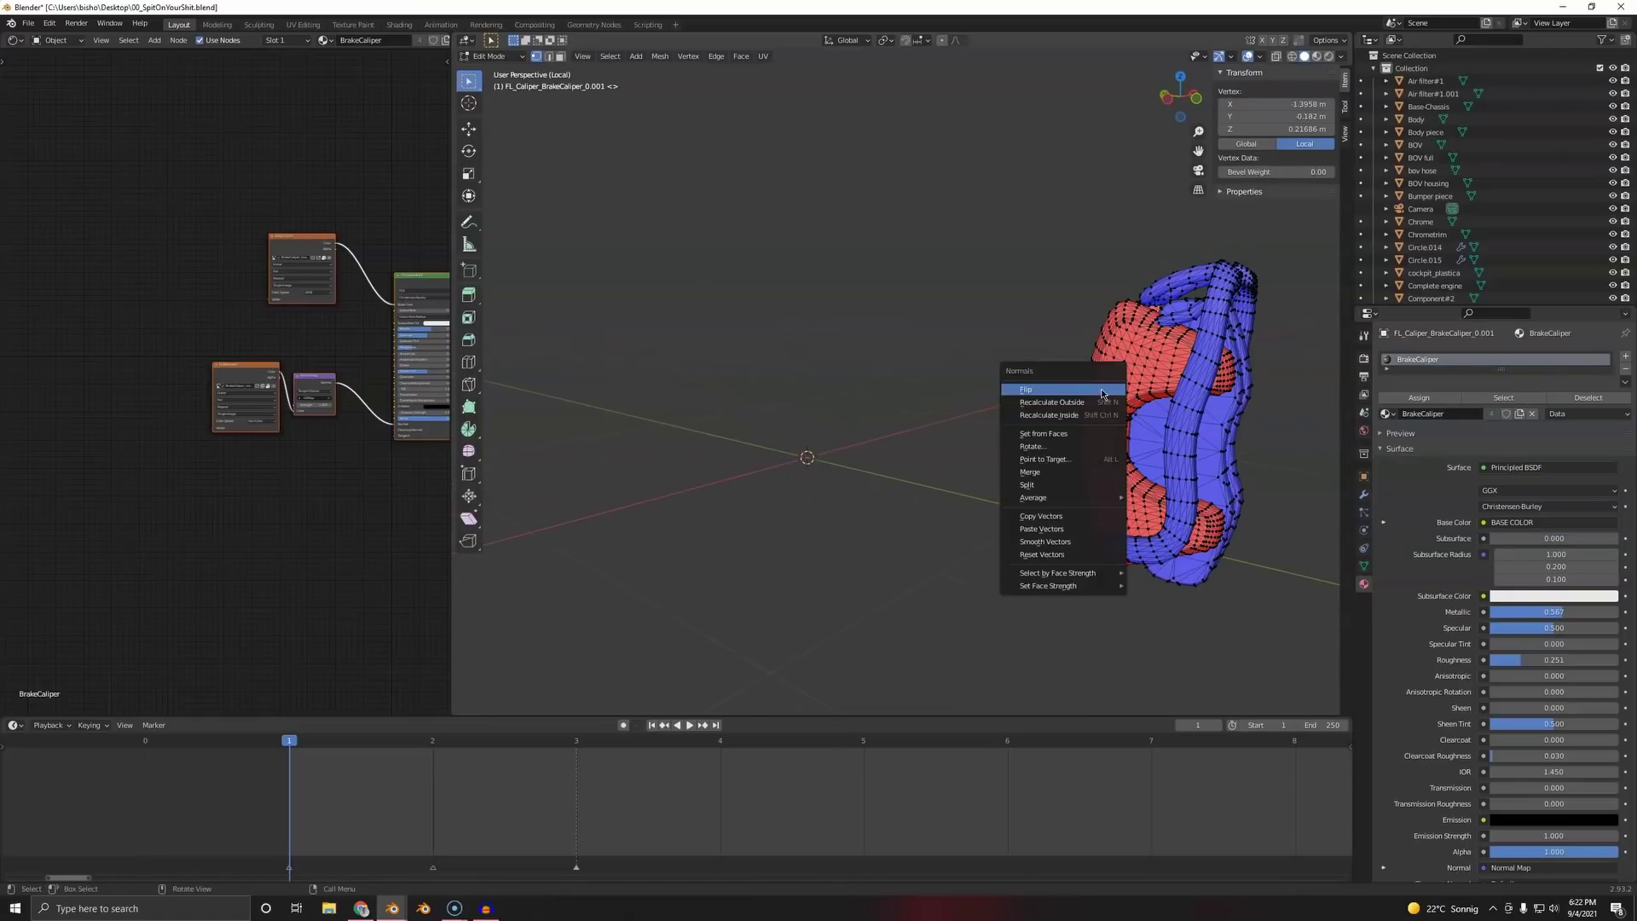
{"action": "key", "text": "ctrl+l"}
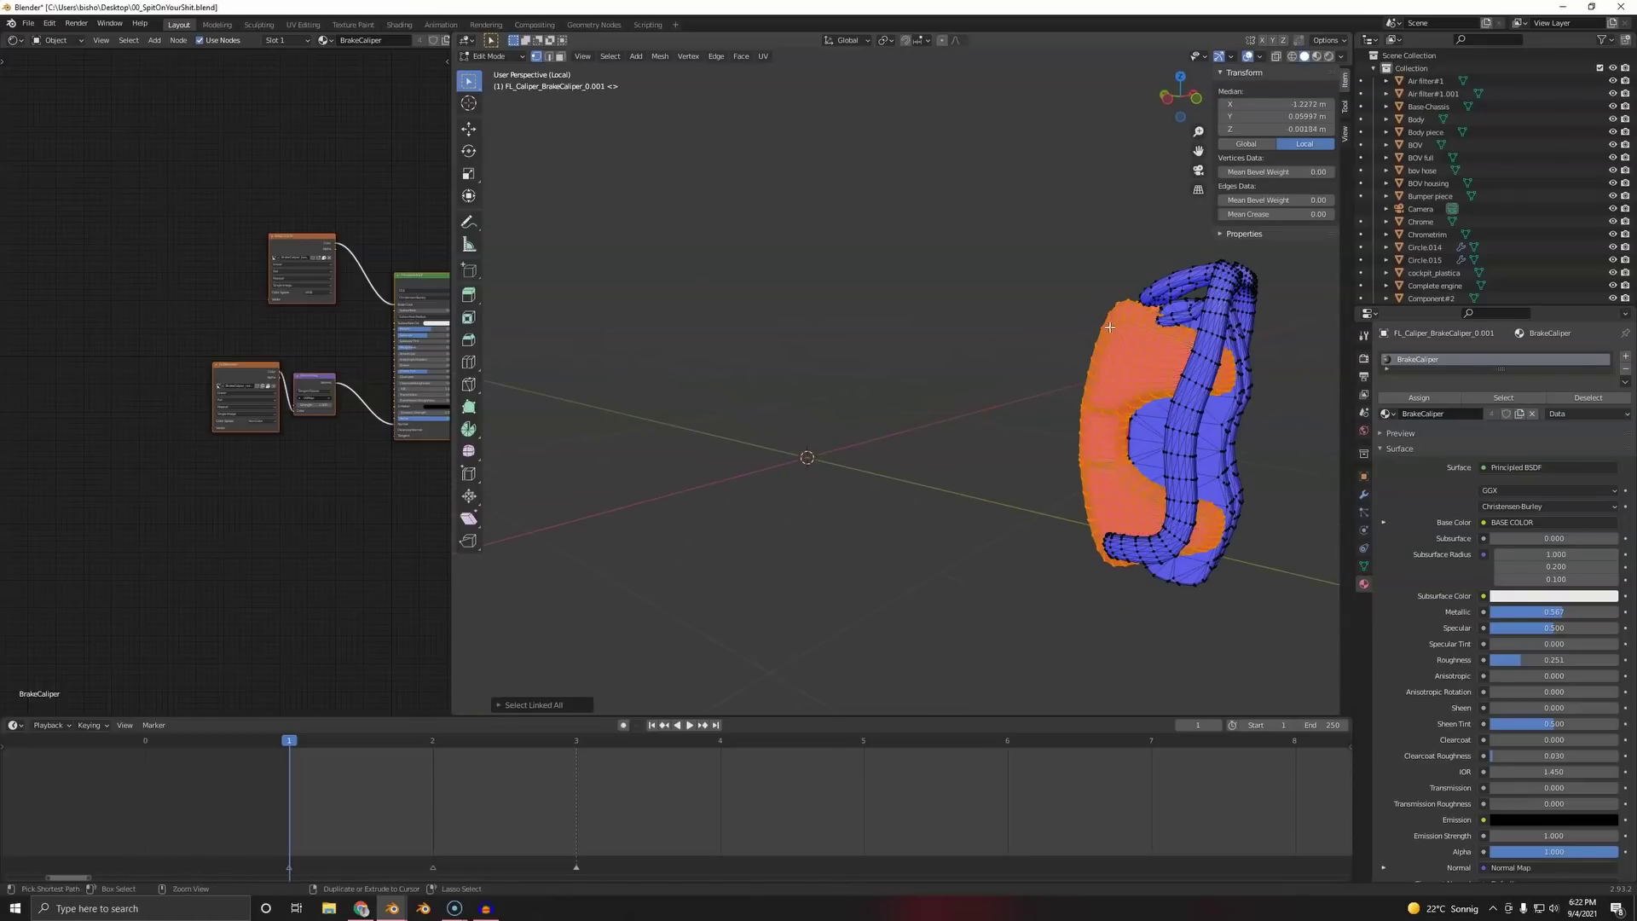
{"action": "key", "text": "alt+n"}
{"action": "left_click", "coordinate": [1109, 326]}
{"action": "key", "text": "Tab"}
{"action": "scroll", "coordinate": [1023, 569], "scroll_direction": "down", "scroll_amount": 4}
{"action": "key", "text": "KP_Divide"}
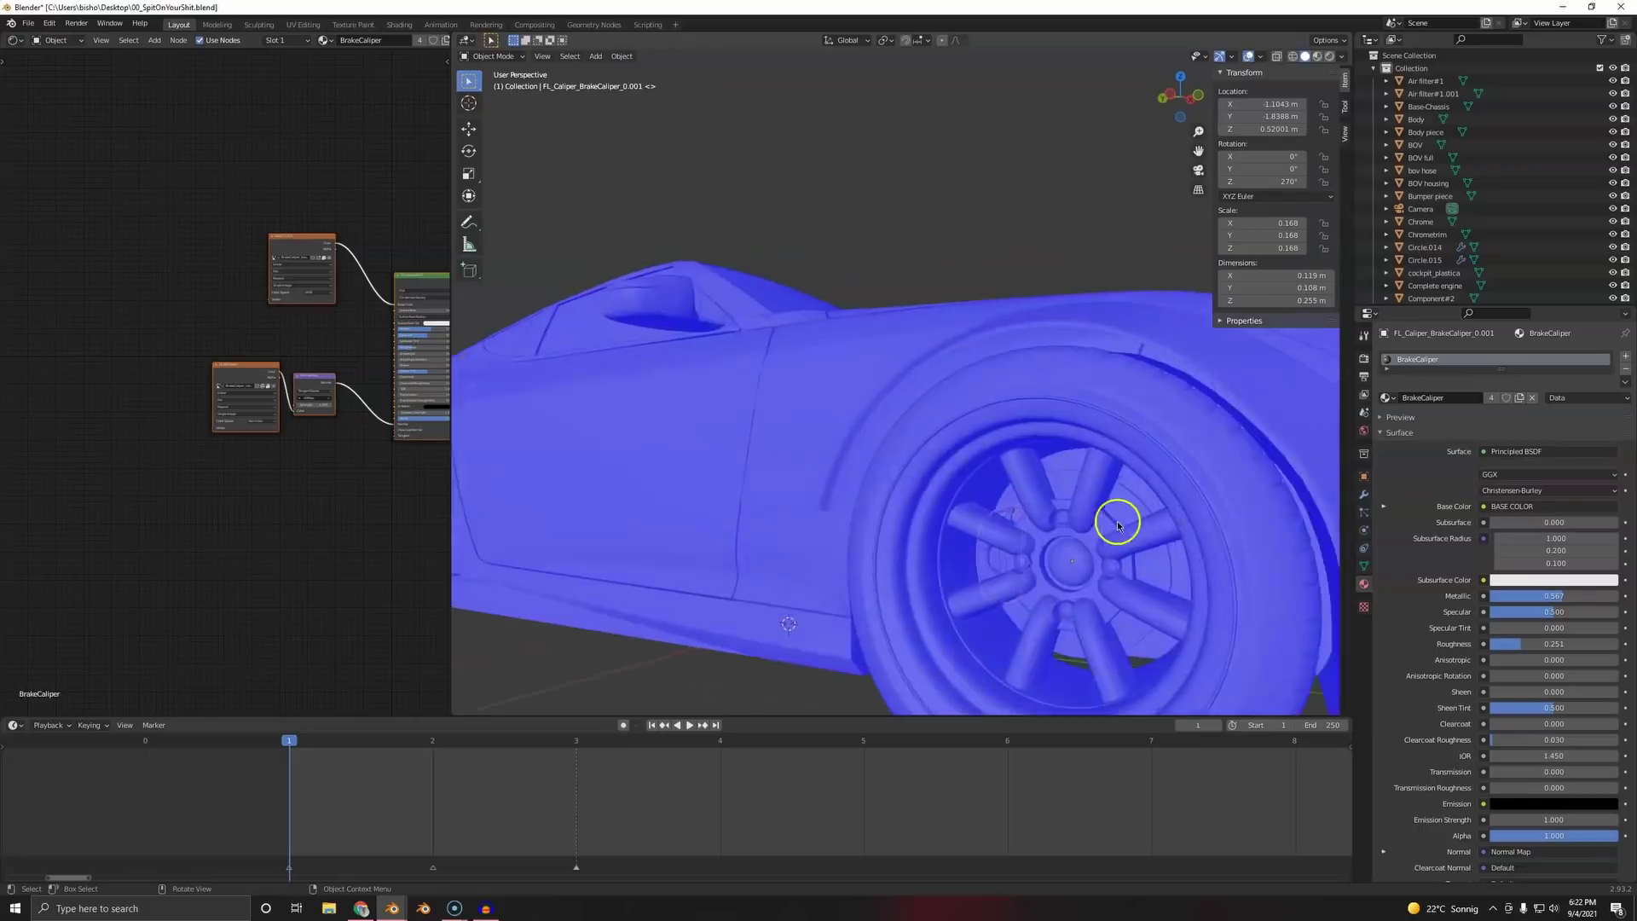
- Check the face orientation of the car's underside and interior for remaining red surfaces
{"action": "scroll", "coordinate": [1118, 520], "scroll_direction": "down", "scroll_amount": 5}
{"action": "middle_click_drag", "start_coordinate": [1083, 433], "coordinate": [1034, 432]}
{"action": "left_click", "coordinate": [945, 456]}
{"action": "key", "text": "Tab"}
{"action": "key", "text": "Tab"}
{"action": "scroll", "coordinate": [943, 475], "scroll_direction": "down", "scroll_amount": 2}
{"action": "key", "text": "g"}
{"action": "right_click", "coordinate": [946, 591]}
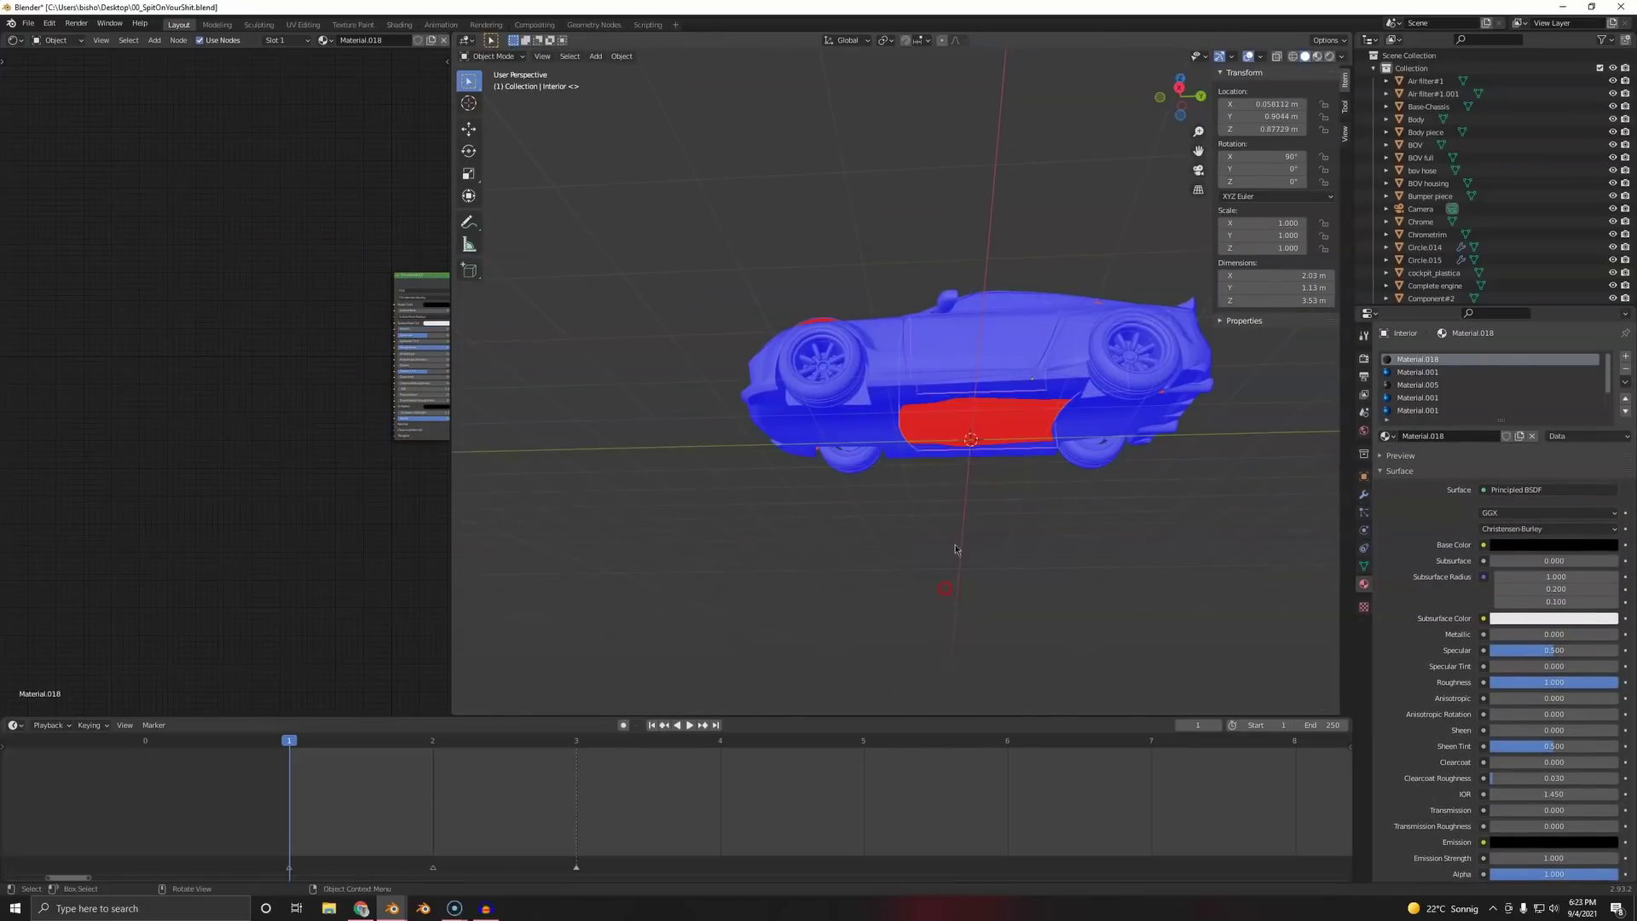
{"action": "middle_click_drag", "start_coordinate": [945, 592], "coordinate": [1039, 519]}
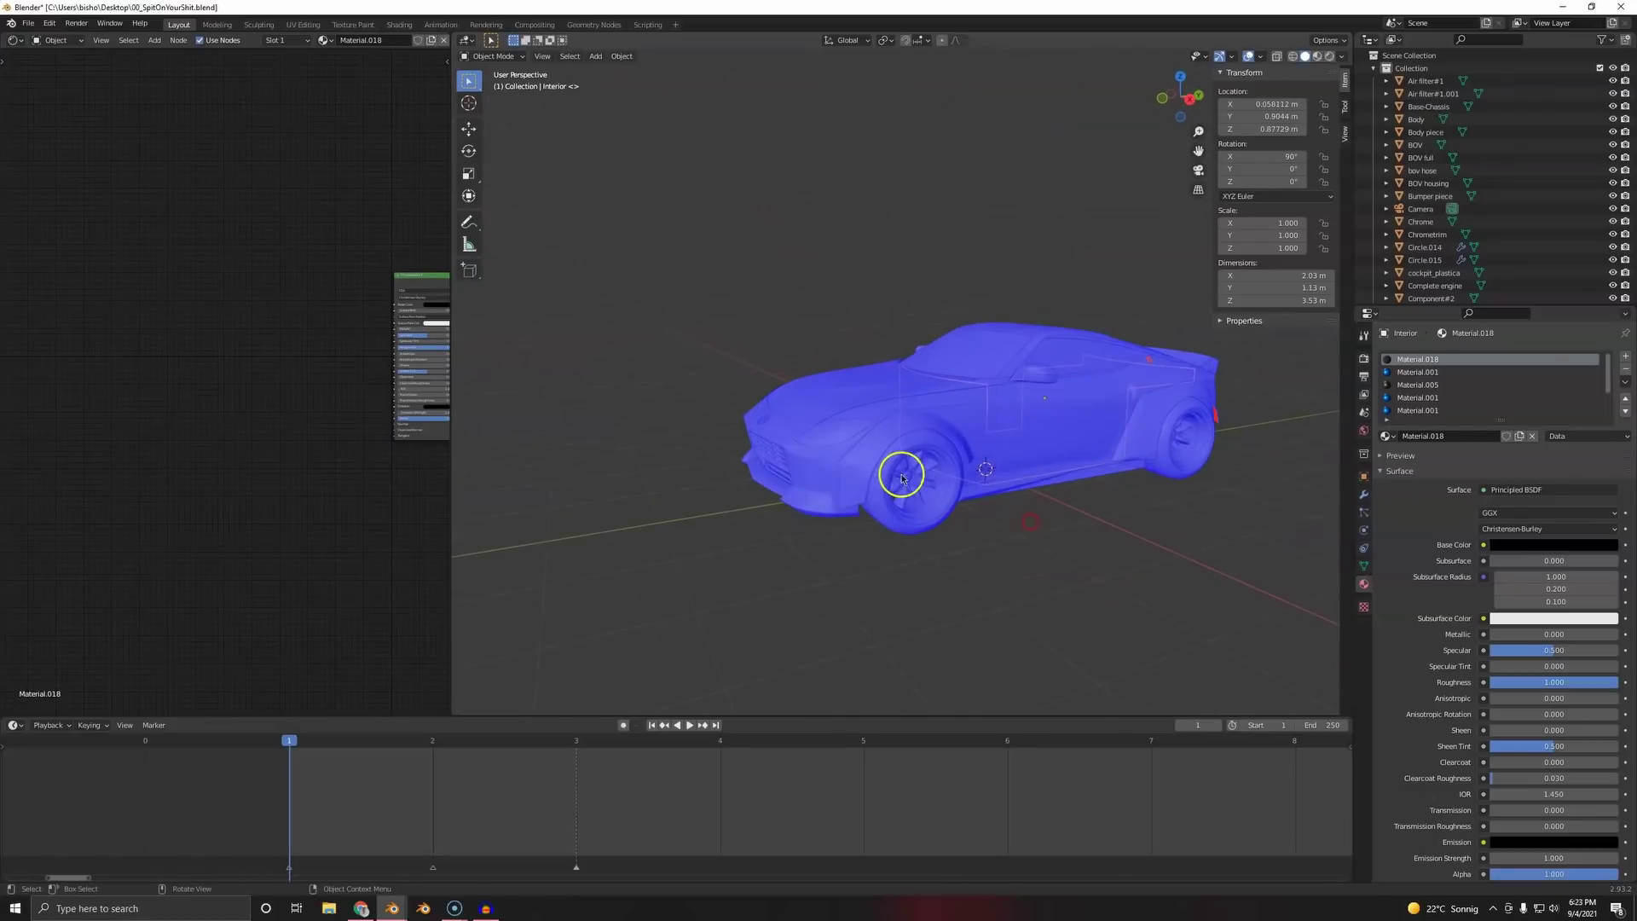
- Hide the headlight glass to expose the red headlight parts beneath it
{"action": "left_click", "coordinate": [838, 436]}
{"action": "key", "text": "g"}
{"action": "right_click", "coordinate": [810, 337]}
{"action": "scroll", "coordinate": [841, 412], "scroll_direction": "up", "scroll_amount": 4}
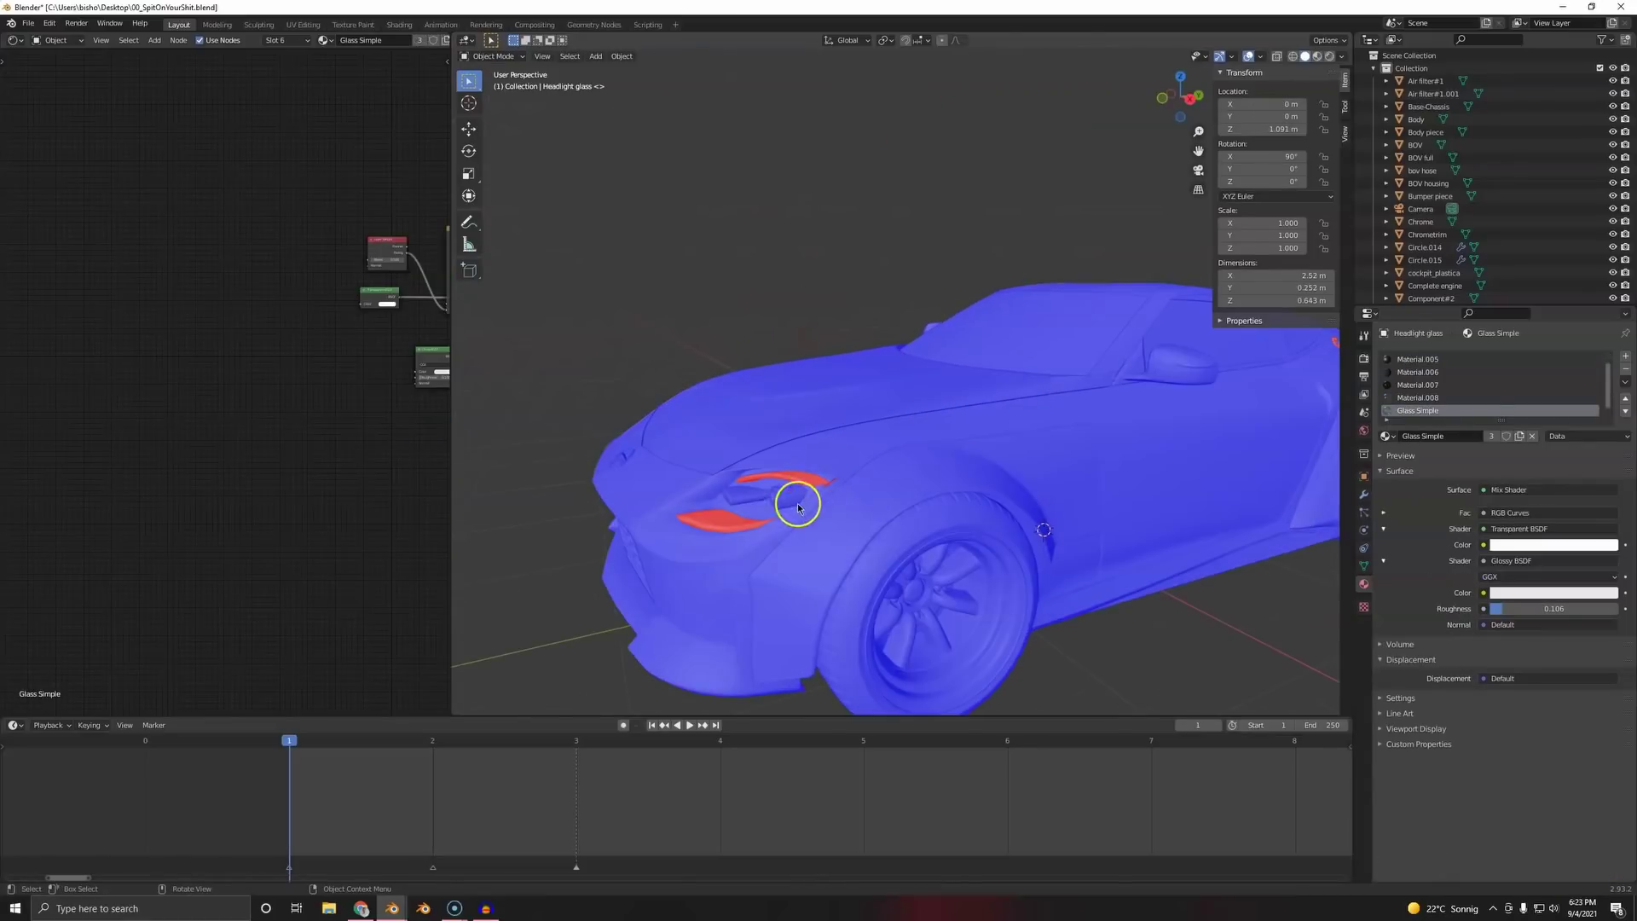
{"action": "left_click", "coordinate": [749, 516]}
{"action": "key", "text": "Tab"}
{"action": "key", "text": "Tab"}
- Select the headlight object's entire mesh and flip its normals
{"action": "left_click", "coordinate": [735, 521]}
{"action": "key", "text": "Tab"}
{"action": "key", "text": "a"}
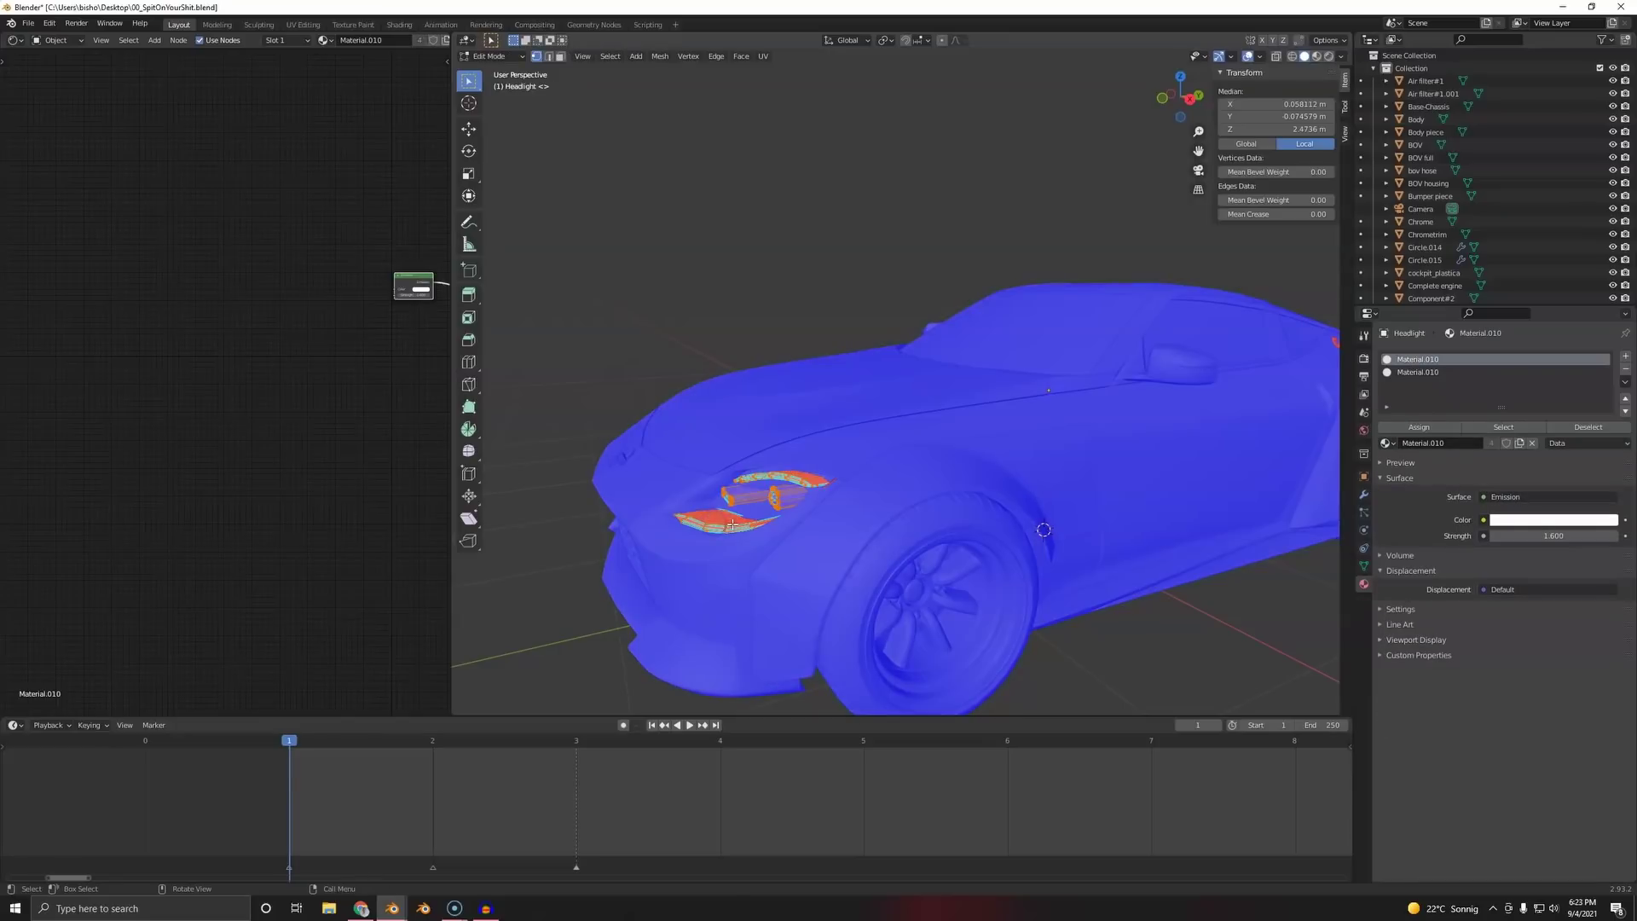
{"action": "key", "text": "alt+n"}
{"action": "left_click", "coordinate": [739, 522]}
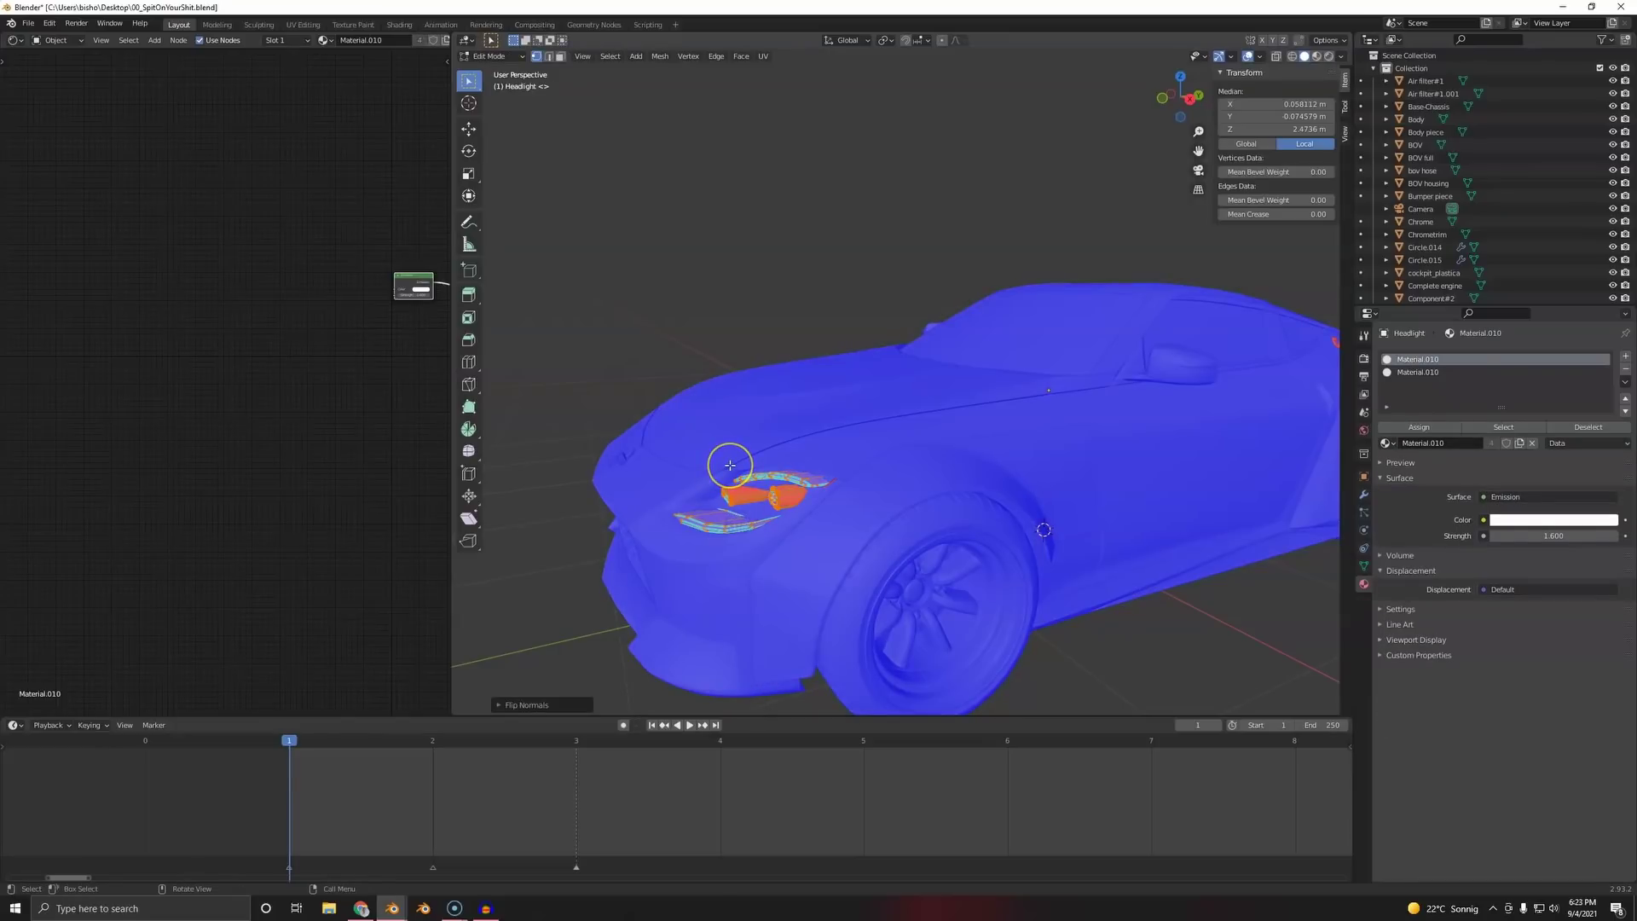
{"action": "key", "text": "super"}
{"action": "key", "text": "super"}
- Recalculate the headlight mesh's normals to the outside and leave mesh editing
{"action": "key", "text": "alt+n"}
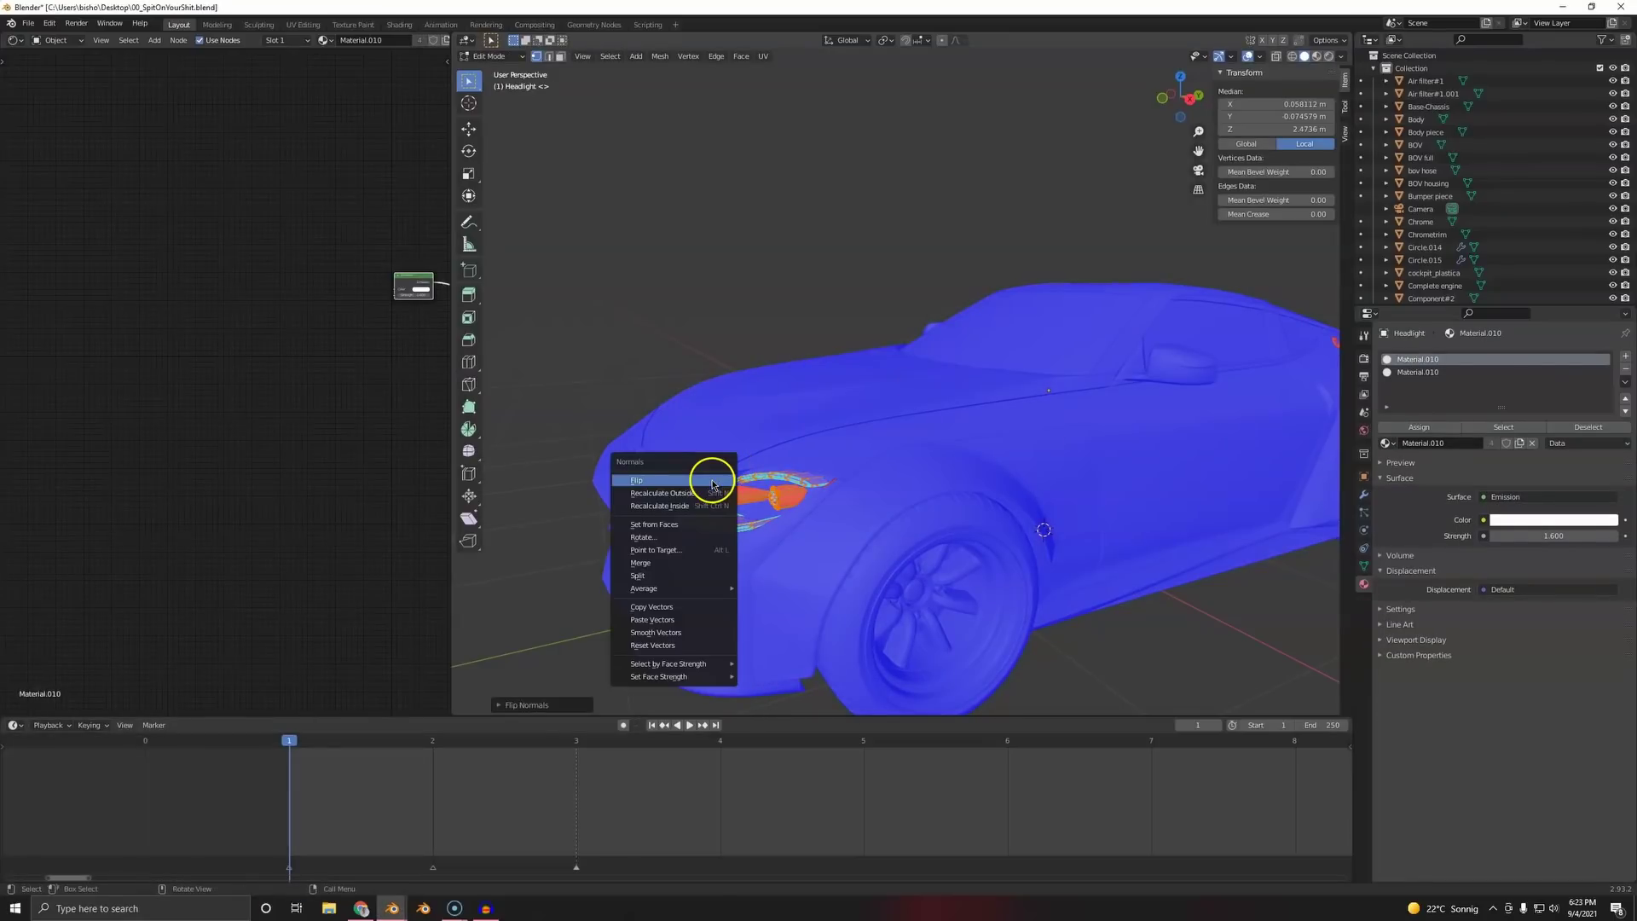
{"action": "left_click", "coordinate": [702, 494]}
{"action": "middle_click_drag", "start_coordinate": [711, 434], "coordinate": [927, 415]}
{"action": "key", "text": "Tab"}
{"action": "scroll", "coordinate": [730, 450], "scroll_direction": "down", "scroll_amount": 4}
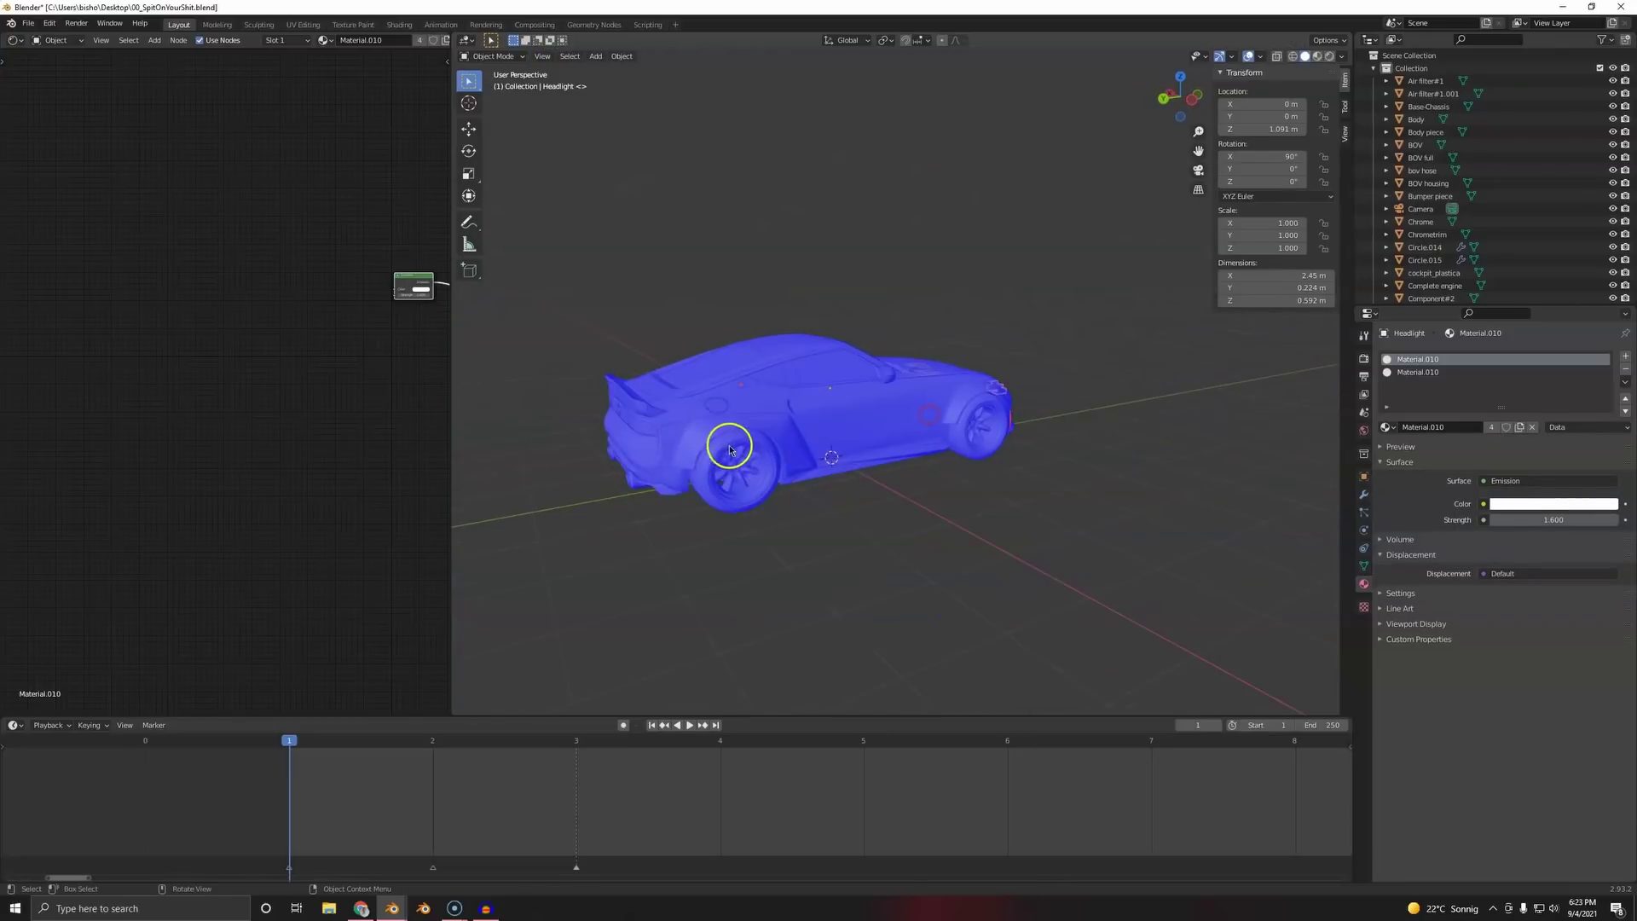
- Hide the car's window glass to expose the cabin
{"action": "left_click", "coordinate": [811, 376]}
{"action": "scroll", "coordinate": [810, 376], "scroll_direction": "down", "scroll_amount": 1}
{"action": "key", "text": "h"}
{"action": "scroll", "coordinate": [759, 341], "scroll_direction": "up", "scroll_amount": 5}
- Flip the normals of the steering wheel's entire mesh
{"action": "middle_click_drag", "start_coordinate": [742, 358], "coordinate": [928, 391]}
{"action": "left_click", "coordinate": [923, 394]}
{"action": "scroll", "coordinate": [923, 395], "scroll_direction": "up", "scroll_amount": 4}
{"action": "key", "text": "Tab"}
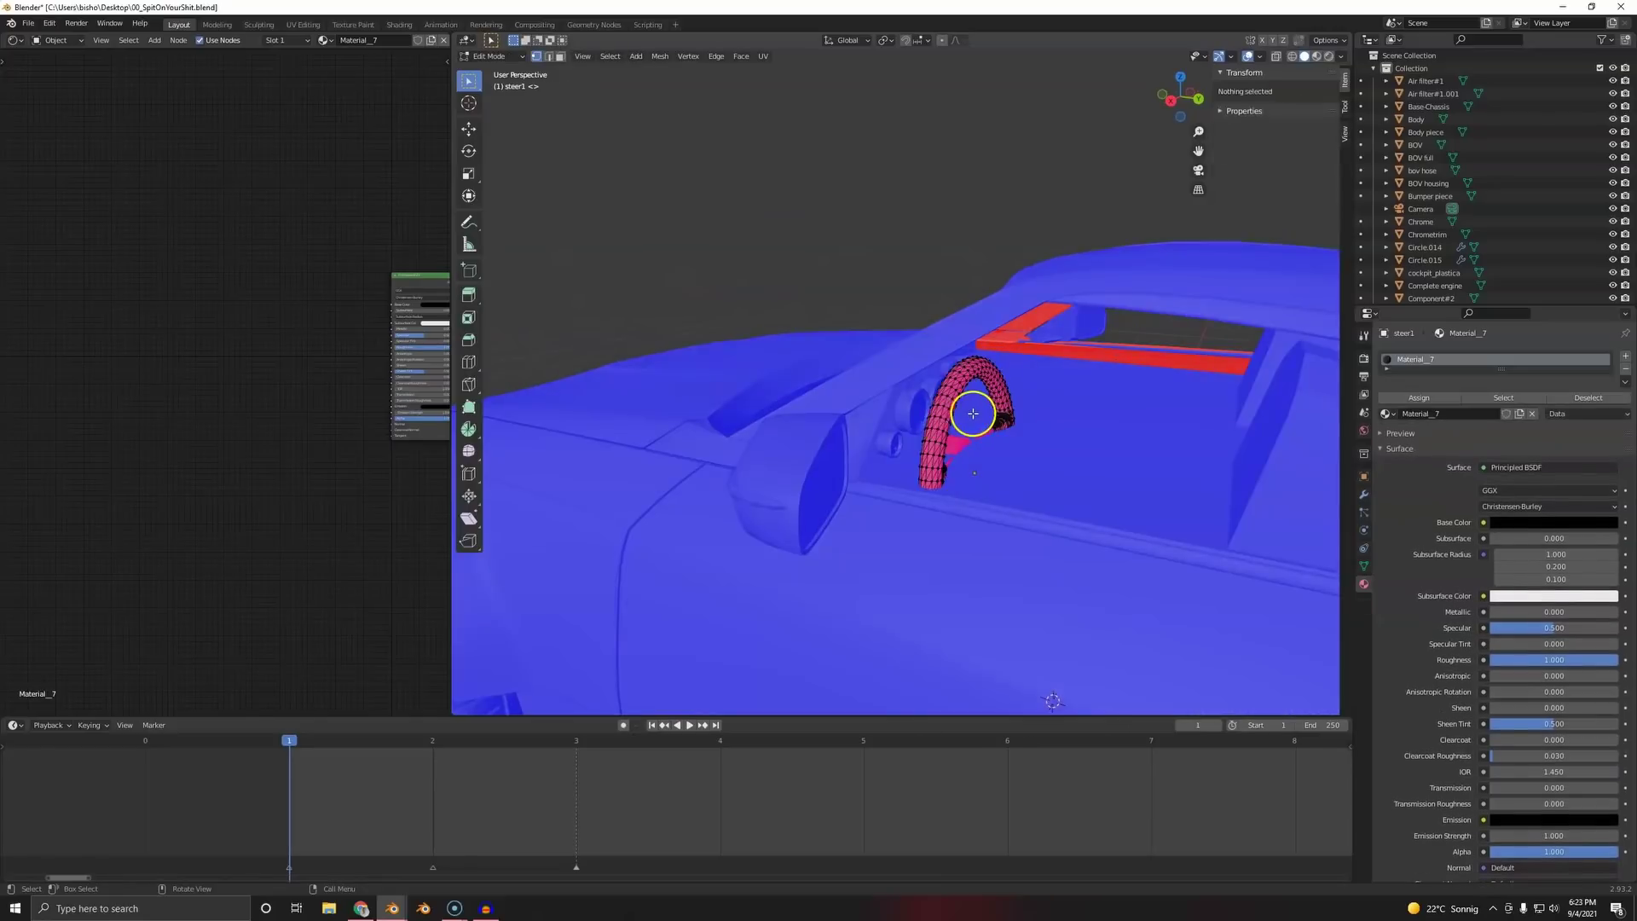
{"action": "key", "text": "a"}
{"action": "key", "text": "alt+n"}
{"action": "left_click", "coordinate": [972, 413]}
{"action": "key", "text": "Tab"}
{"action": "mouse_move", "coordinate": [997, 403]}
{"action": "middle_mouse_down"}
{"action": "mouse_move", "coordinate": [1104, 366]}
{"action": "mouse_move", "coordinate": [979, 389]}
{"action": "middle_mouse_up"}
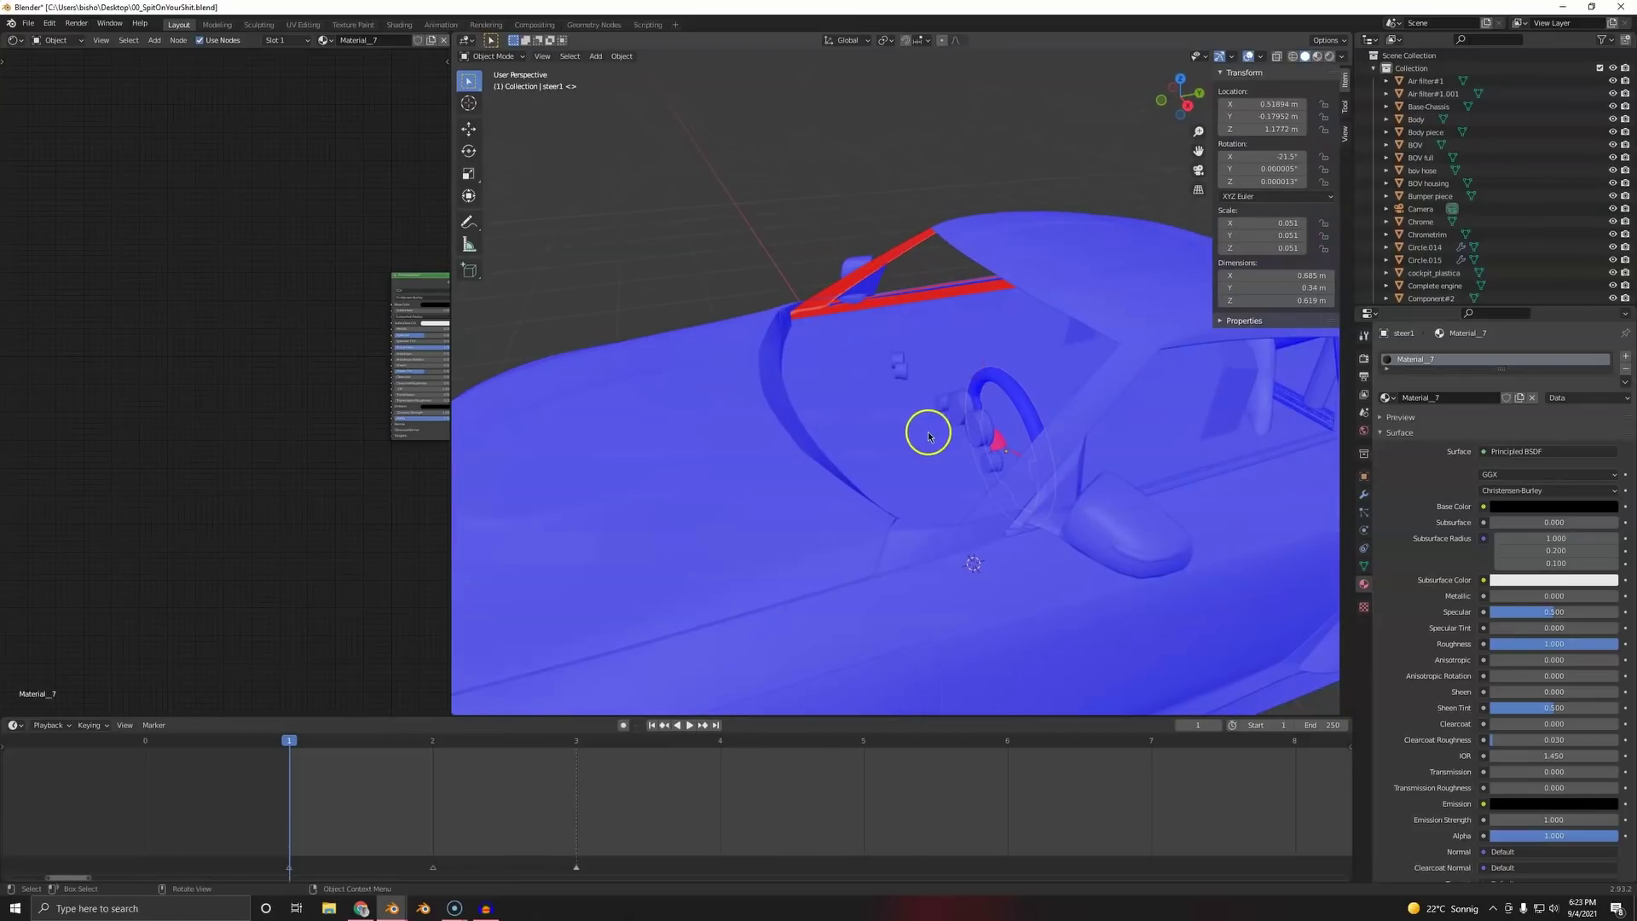
- Move the interior's large plane object out of the cabin and delete it
{"action": "left_click", "coordinate": [847, 387]}
{"action": "key", "text": "g"}
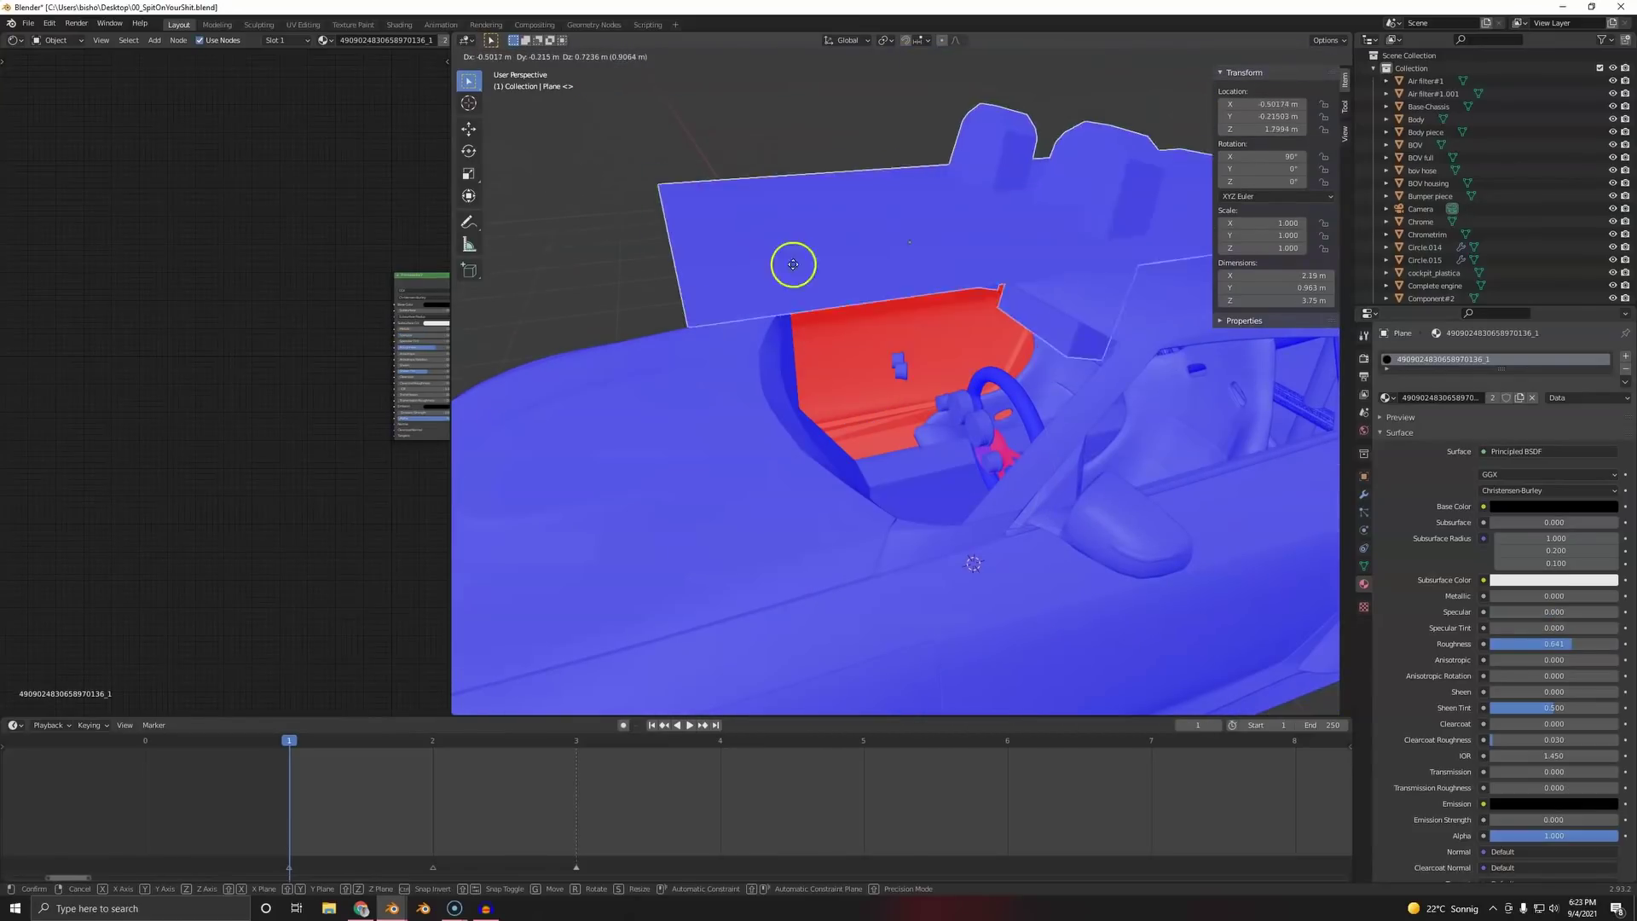
{"action": "left_click", "coordinate": [680, 175]}
{"action": "middle_click_drag", "start_coordinate": [679, 176], "coordinate": [939, 256]}
{"action": "key", "text": "x"}
{"action": "left_click", "coordinate": [793, 242]}
{"action": "scroll", "coordinate": [927, 299], "scroll_direction": "down", "scroll_amount": 2}
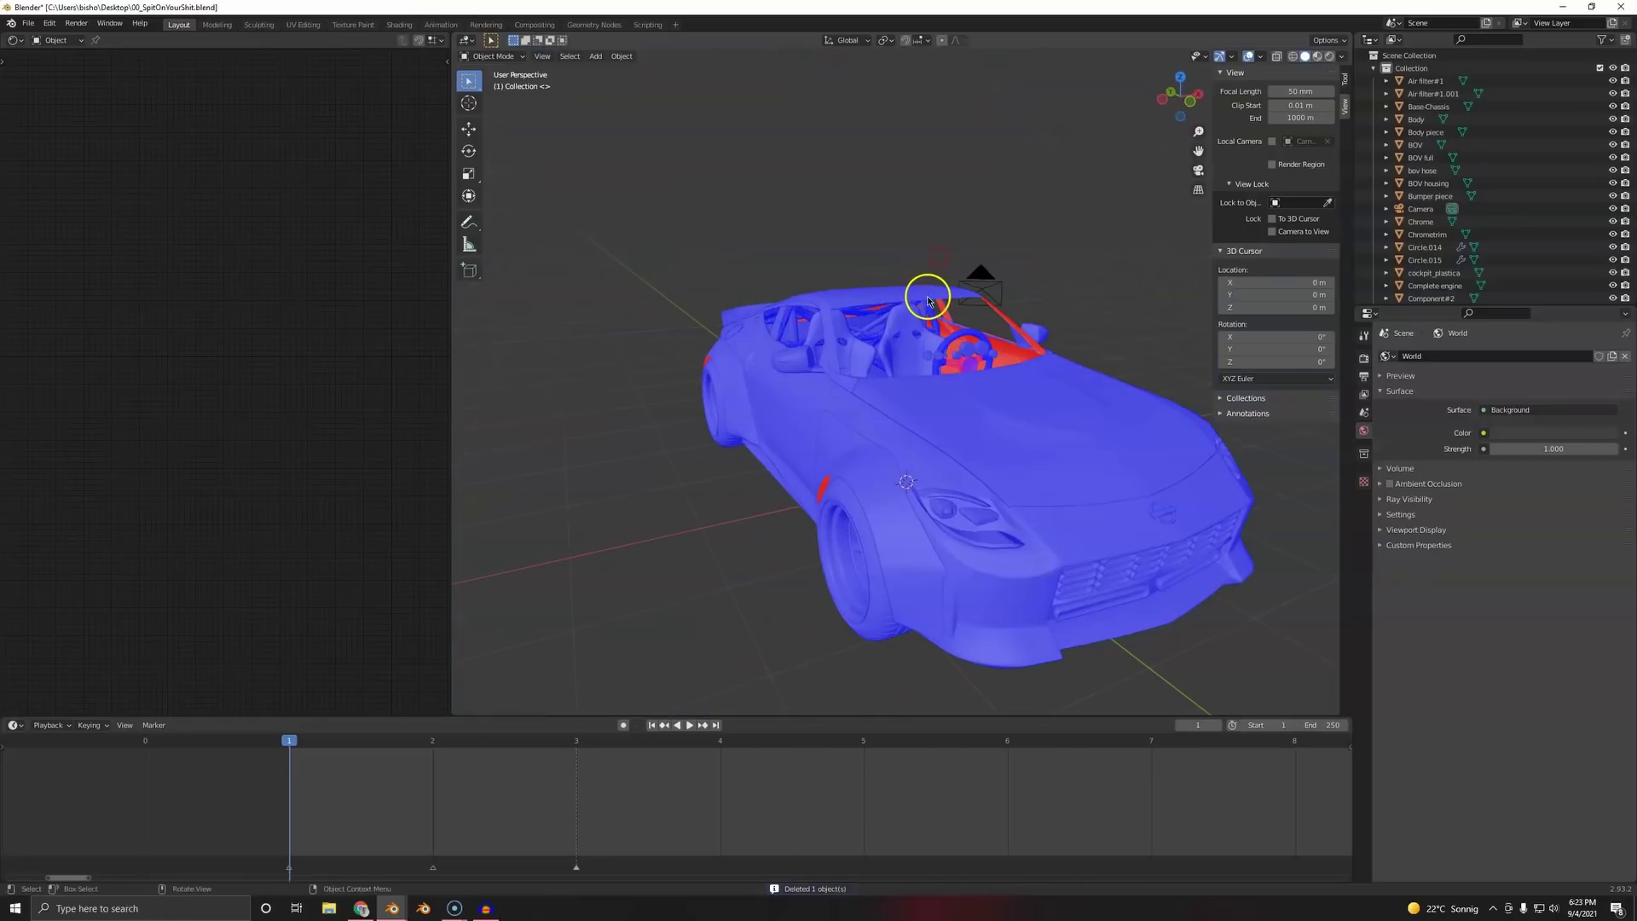
- Unhide all hidden parts of the car
{"action": "key", "text": "alt+h"}
{"action": "scroll", "coordinate": [932, 296], "scroll_direction": "down", "scroll_amount": 4}
{"action": "mouse_move", "coordinate": [930, 358]}
{"action": "middle_mouse_down"}
{"action": "mouse_move", "coordinate": [862, 362]}
{"action": "mouse_move", "coordinate": [1020, 365]}
{"action": "mouse_move", "coordinate": [866, 355]}
{"action": "mouse_move", "coordinate": [929, 358]}
{"action": "middle_mouse_up"}
- Turn off the Face Orientation overlay and save the file
{"action": "left_click", "coordinate": [1262, 56]}
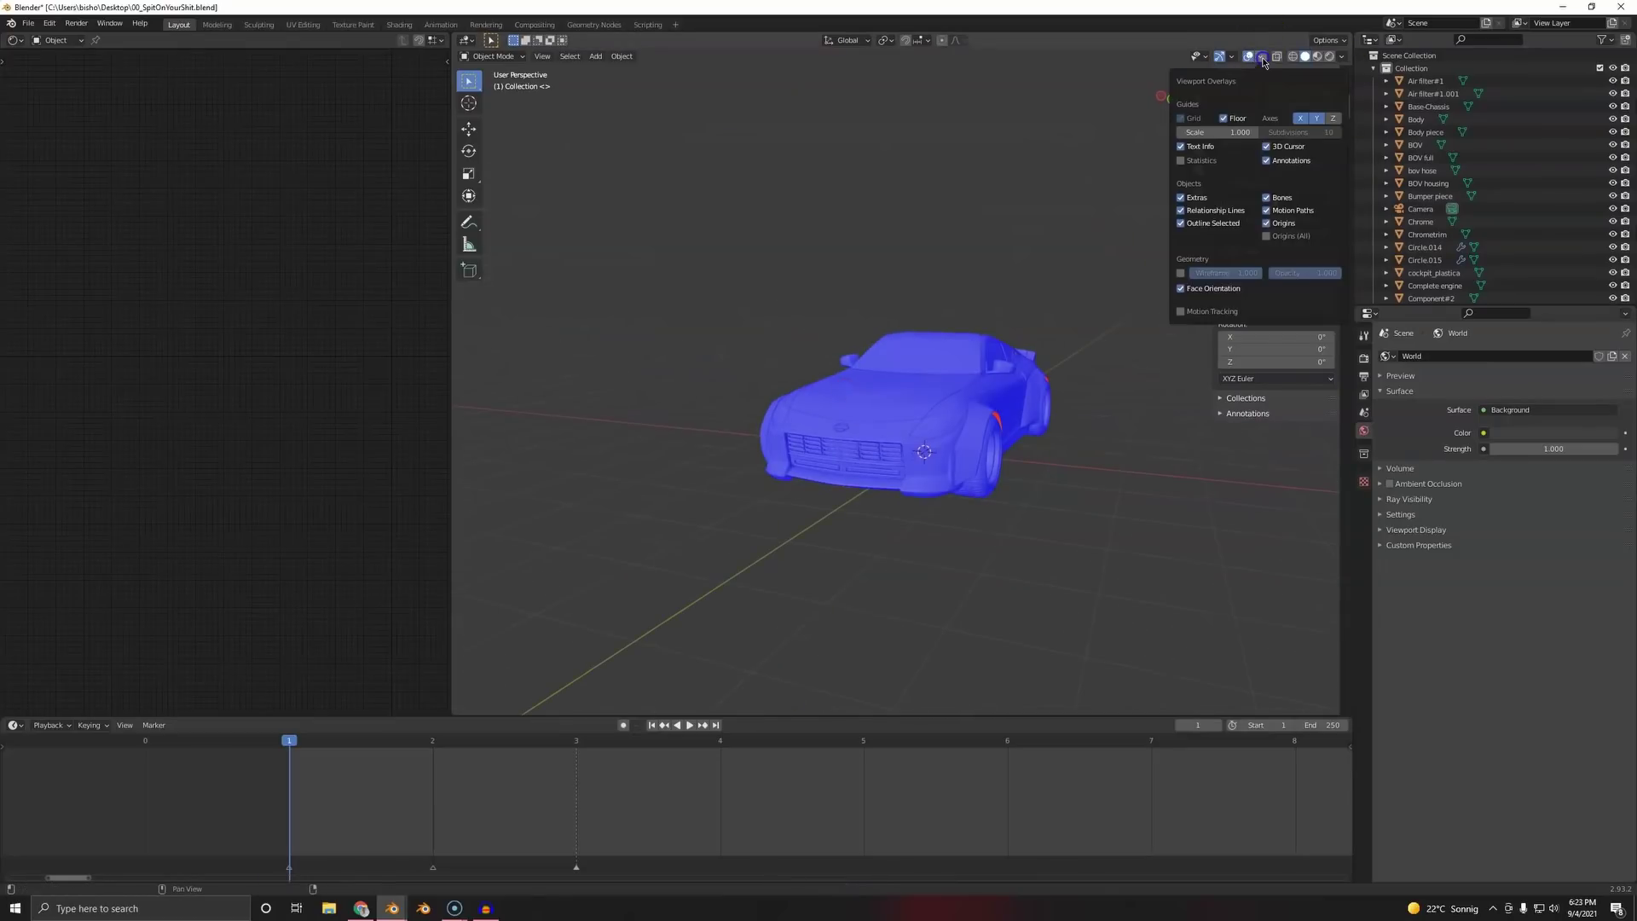
{"action": "left_click", "coordinate": [1192, 287]}
{"action": "key", "text": "ctrl+s"}
{"action": "scroll", "coordinate": [924, 367], "scroll_direction": "down", "scroll_amount": 1}
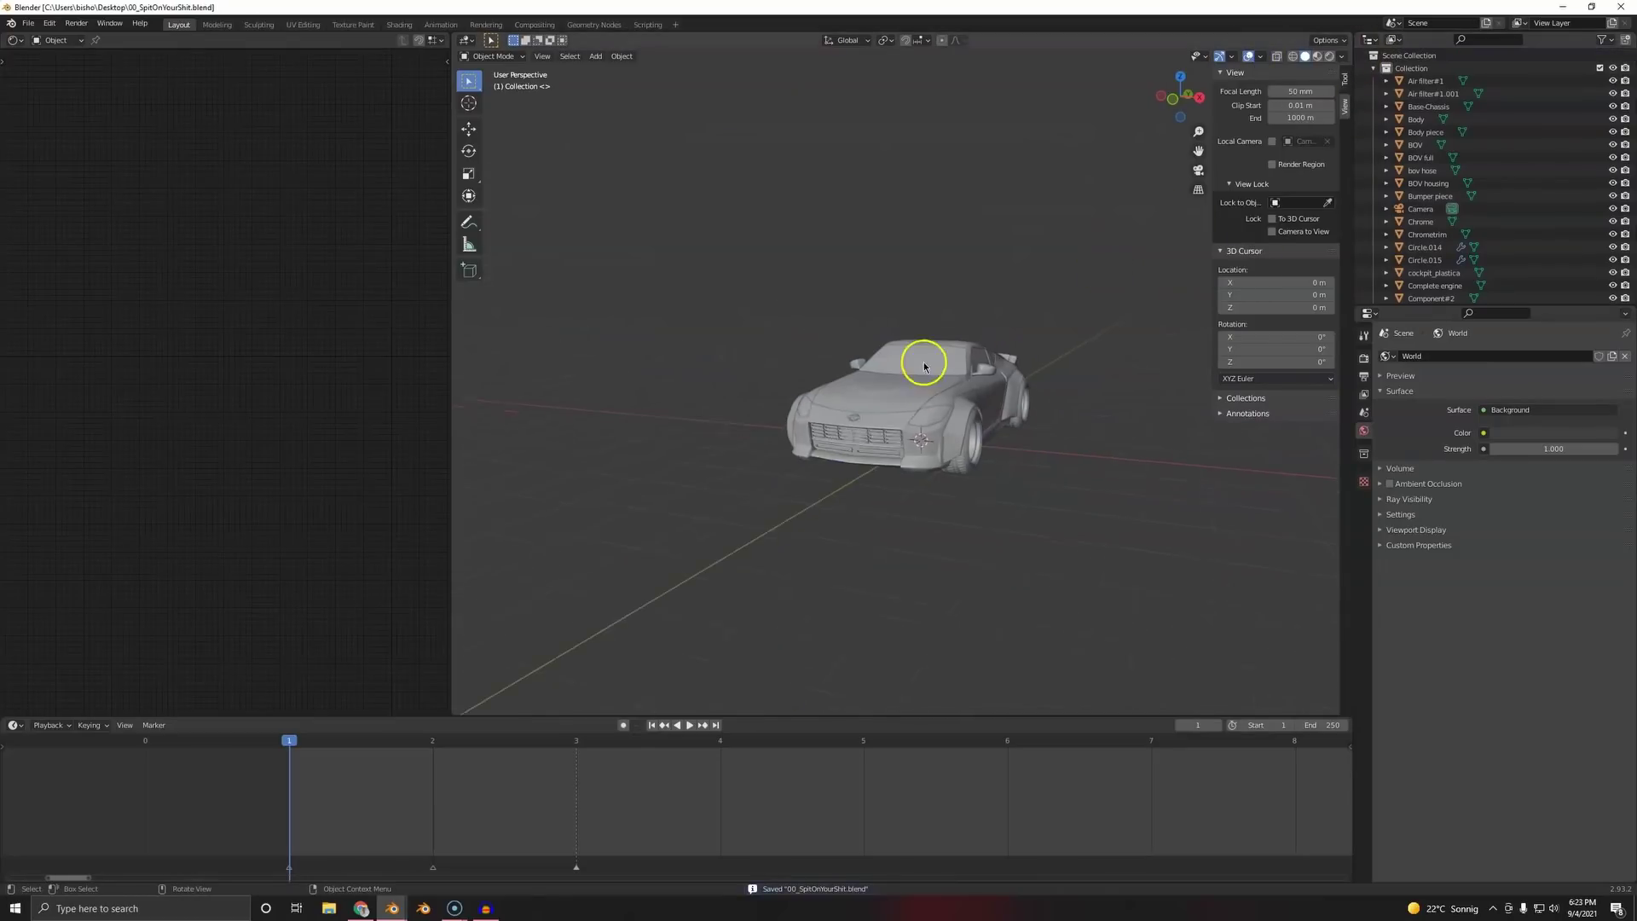
- Add a cube and clear its location so it sits at the world origin
{"action": "middle_click_drag", "start_coordinate": [924, 367], "coordinate": [852, 370]}
{"action": "key", "text": "shift+a"}
{"action": "left_click", "coordinate": [806, 176]}
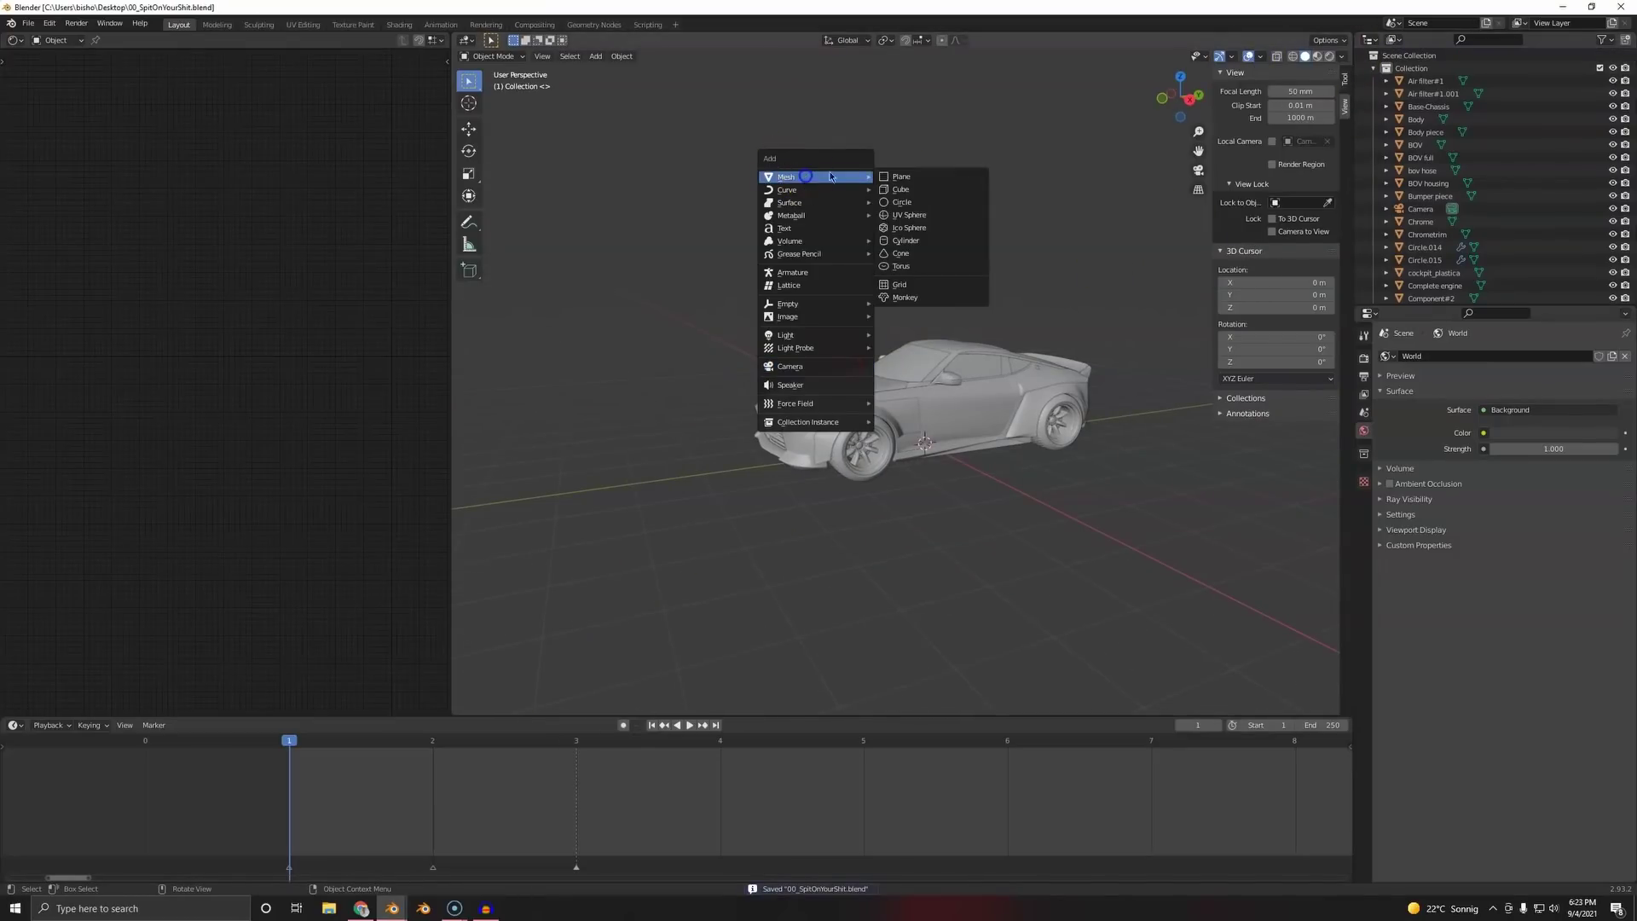
{"action": "left_click", "coordinate": [944, 189]}
{"action": "scroll", "coordinate": [1042, 511], "scroll_direction": "down", "scroll_amount": 4}
{"action": "scroll", "coordinate": [1034, 489], "scroll_direction": "up", "scroll_amount": 3}
{"action": "middle_click_drag", "start_coordinate": [1034, 490], "coordinate": [980, 418]}
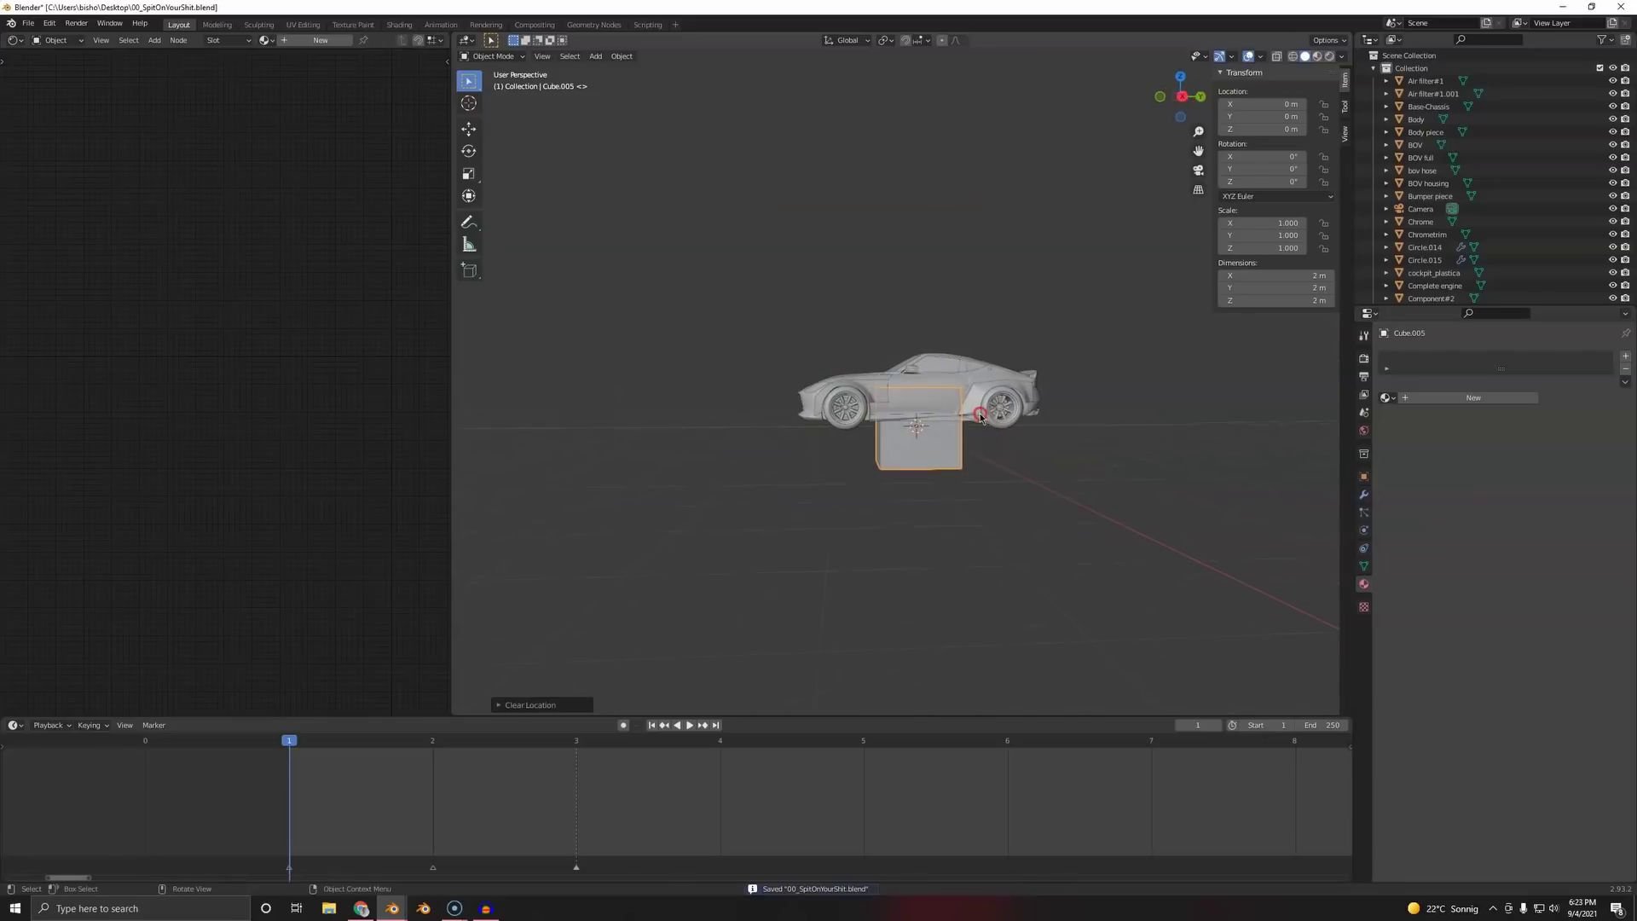
- Raise the cube 1 m along the Z axis and apply its location
{"action": "type", "text": "gz1"}
{"action": "left_click", "coordinate": [980, 413]}
{"action": "key", "text": "ctrl+a"}
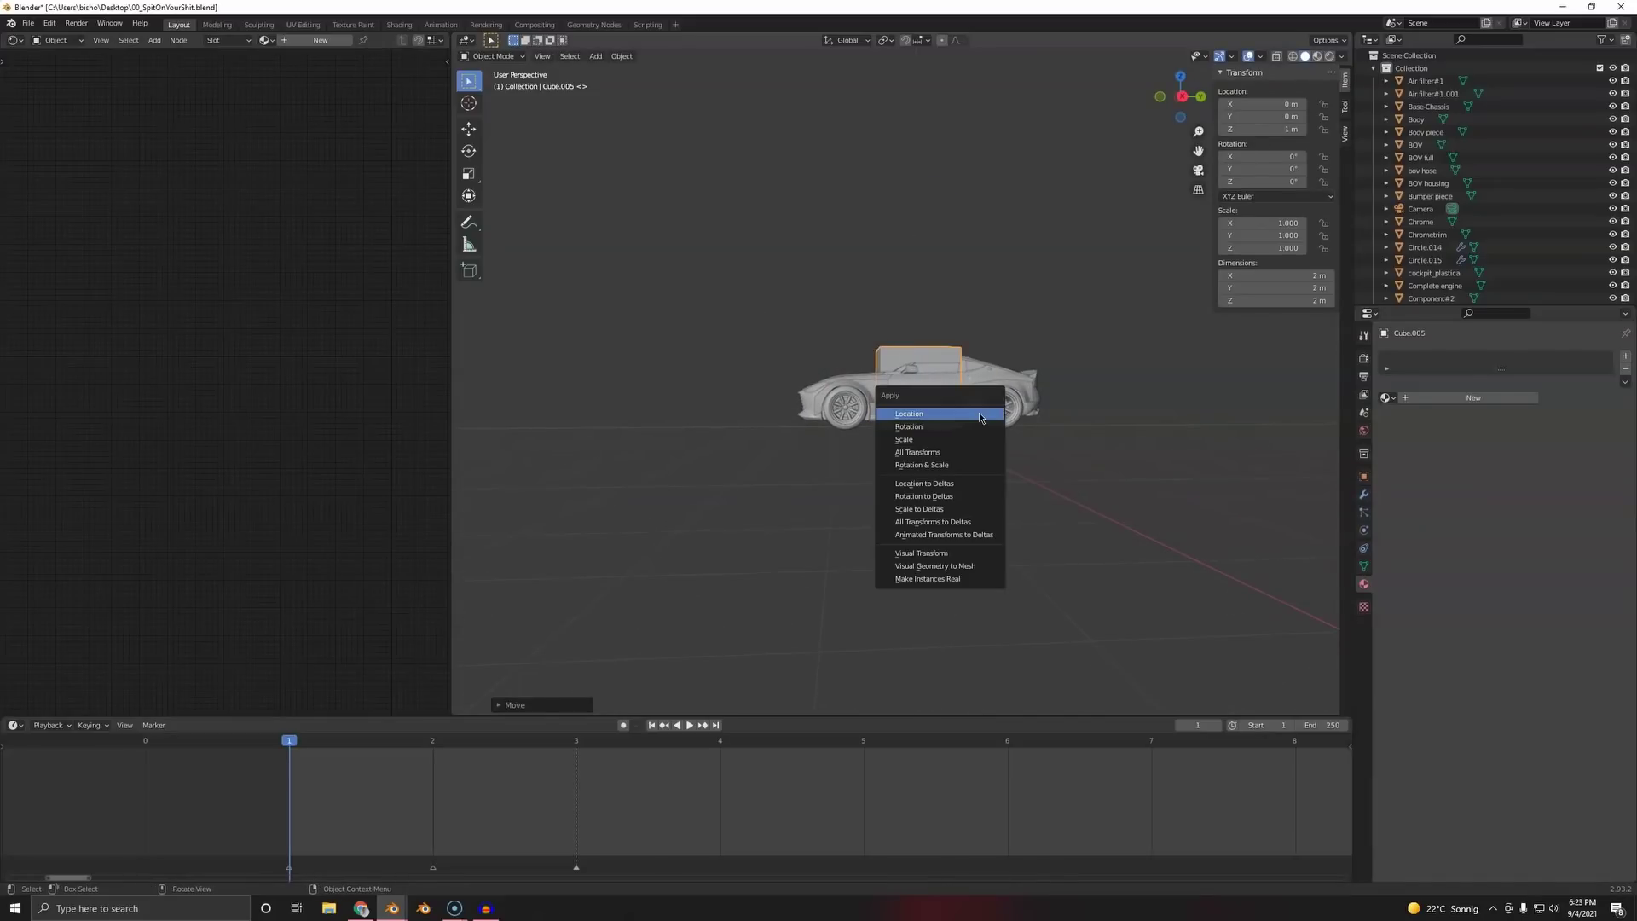
{"action": "left_click", "coordinate": [925, 407]}
- Scale the cube up into a flat box around the car, about 12 m wide and deep and about 4.31 m high
{"action": "middle_click_drag", "start_coordinate": [972, 416], "coordinate": [957, 449]}
{"action": "key", "text": "r"}
{"action": "right_click", "coordinate": [987, 480]}
{"action": "scroll", "coordinate": [1006, 426], "scroll_direction": "down", "scroll_amount": 3}
{"action": "key", "text": "s"}
{"action": "left_click", "coordinate": [1251, 424]}
{"action": "key", "text": "s"}
{"action": "key", "text": "z"}
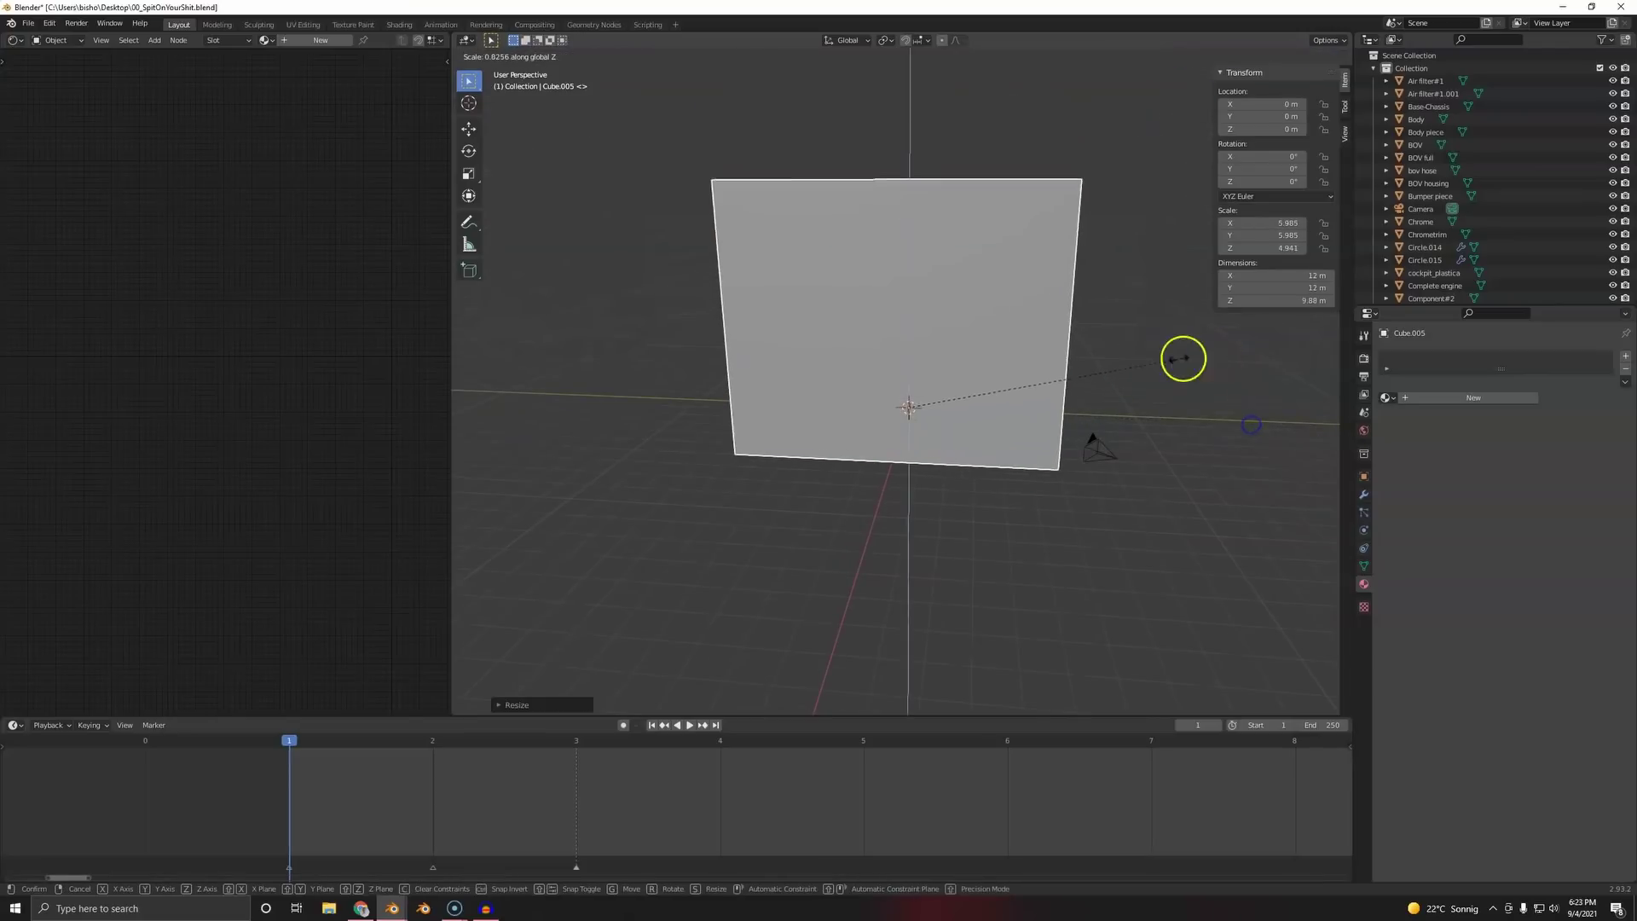
{"action": "left_click", "coordinate": [1029, 375]}
- Turn on backface culling for the viewport and flip the box's normals so they face inward
{"action": "key", "text": "Tab"}
{"action": "key", "text": "Tab"}
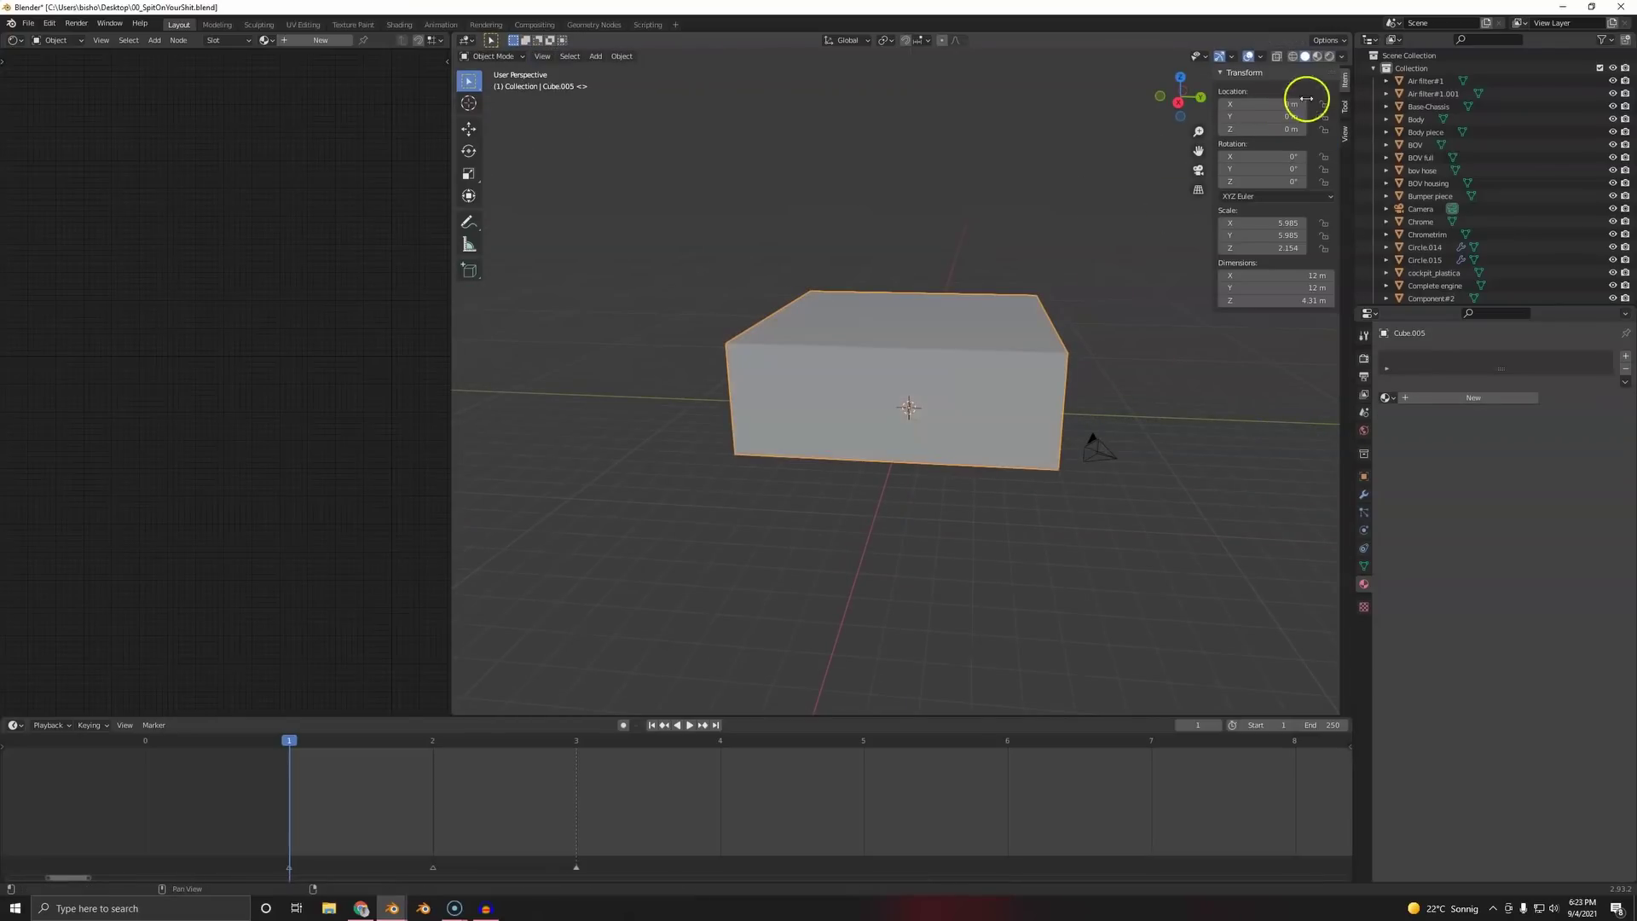
{"action": "left_click", "coordinate": [1341, 56]}
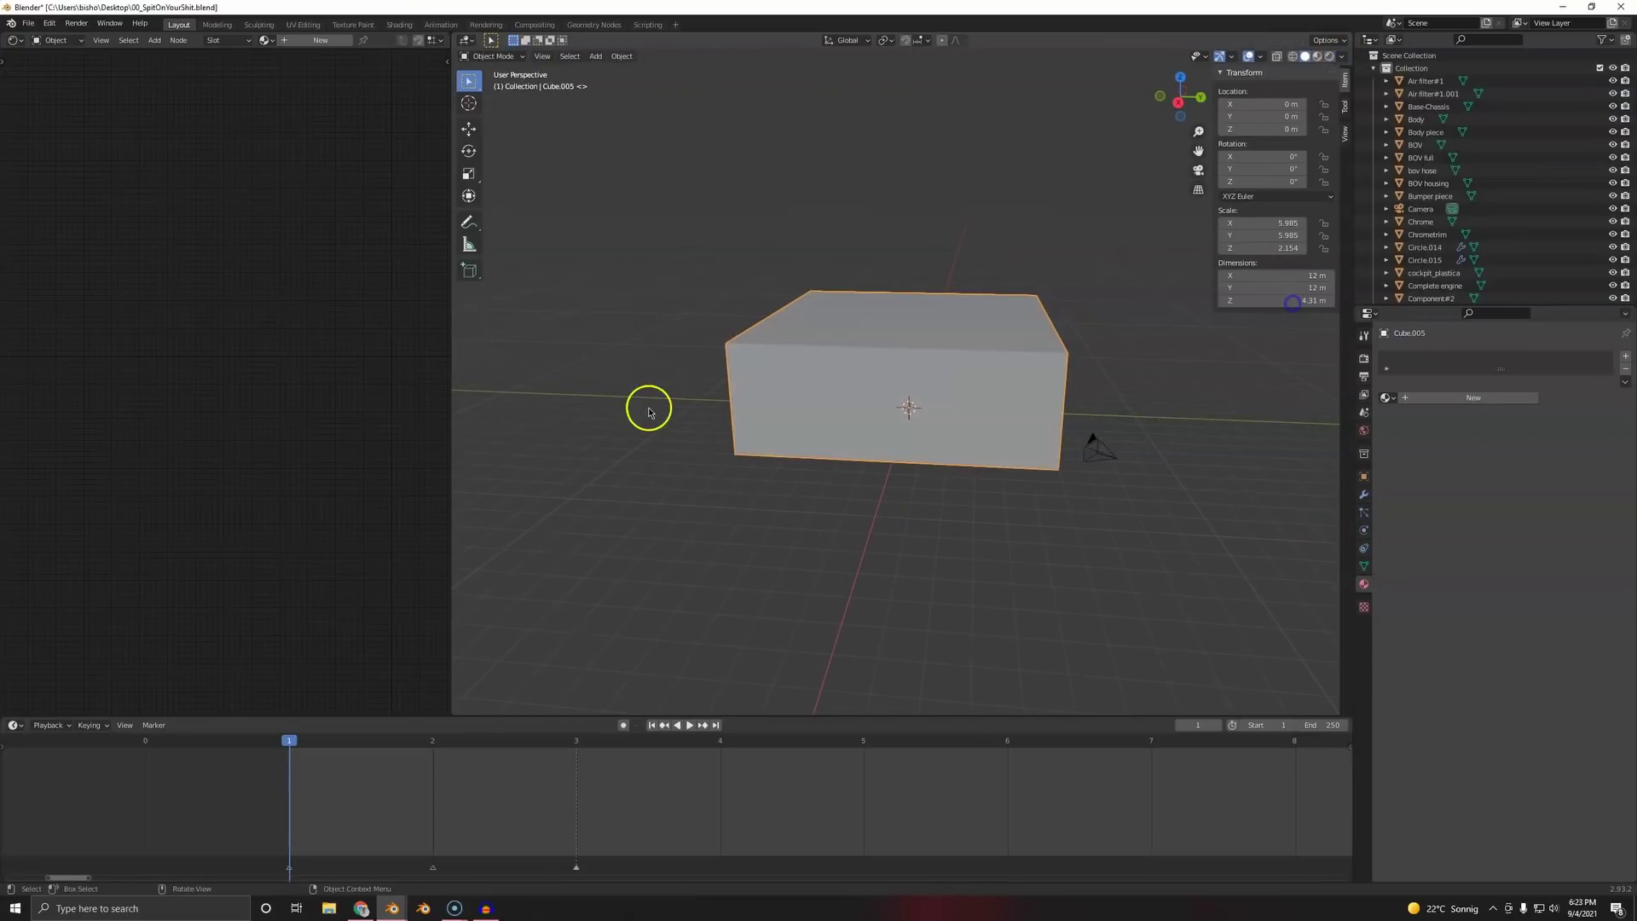
{"action": "mouse_move", "coordinate": [1023, 345]}
{"action": "middle_mouse_down"}
{"action": "mouse_move", "coordinate": [964, 351]}
{"action": "mouse_move", "coordinate": [985, 356]}
{"action": "middle_mouse_up"}
{"action": "key", "text": "Tab"}
{"action": "key", "text": "alt+n"}
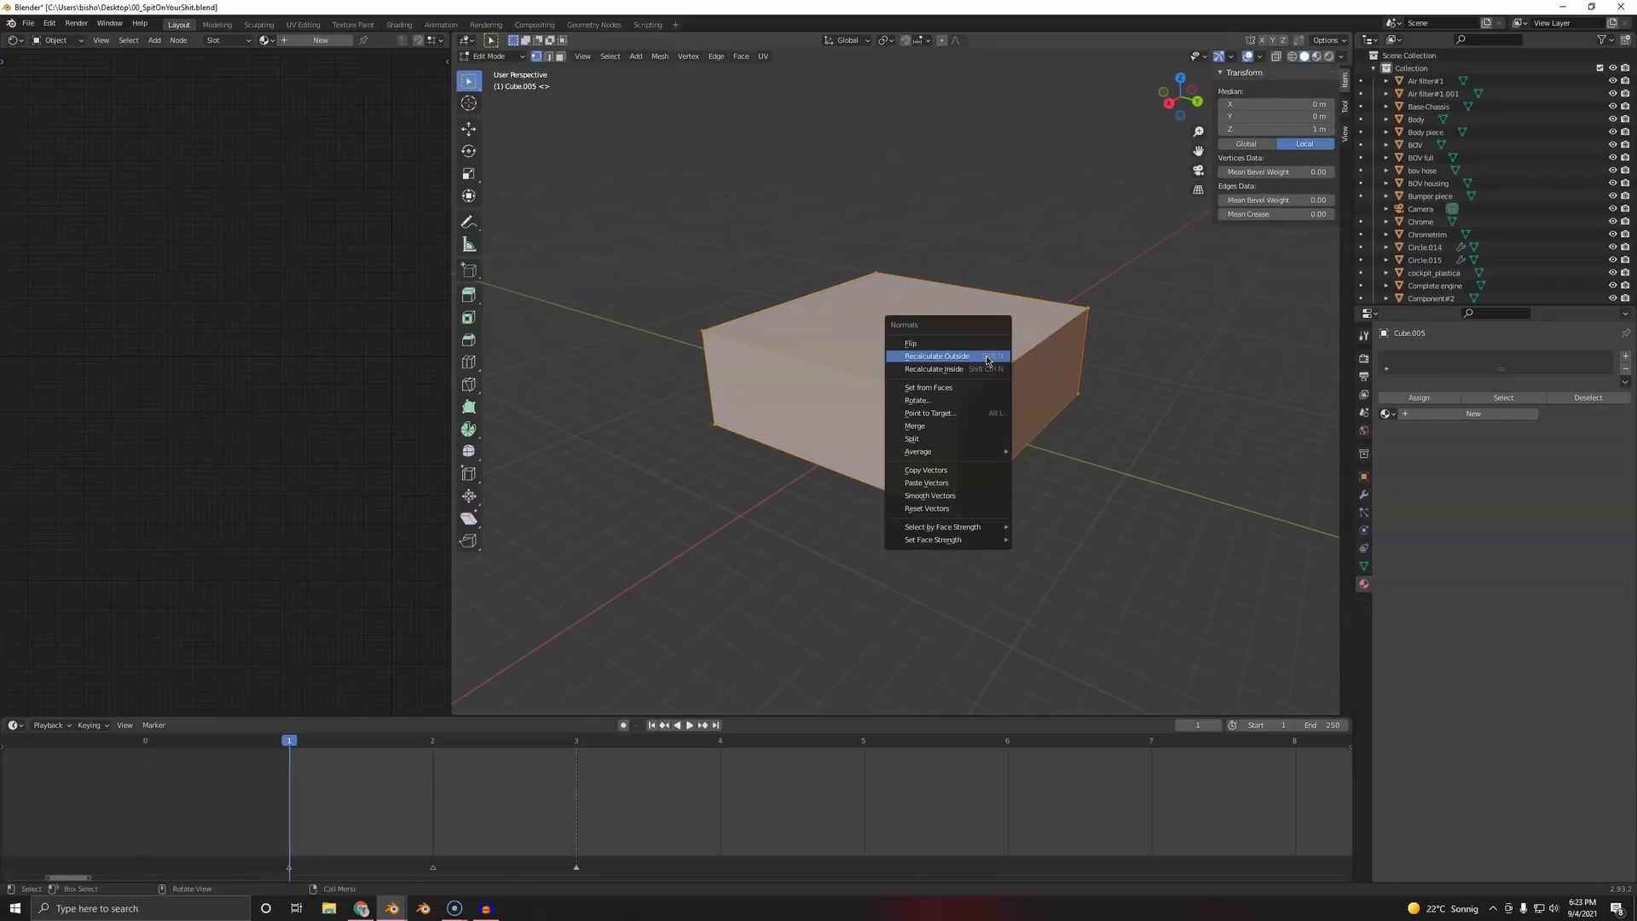
{"action": "left_click", "coordinate": [980, 340]}
{"action": "middle_click_drag", "start_coordinate": [935, 434], "coordinate": [873, 486]}
{"action": "key", "text": "Tab"}
{"action": "scroll", "coordinate": [895, 548], "scroll_direction": "up", "scroll_amount": 8}
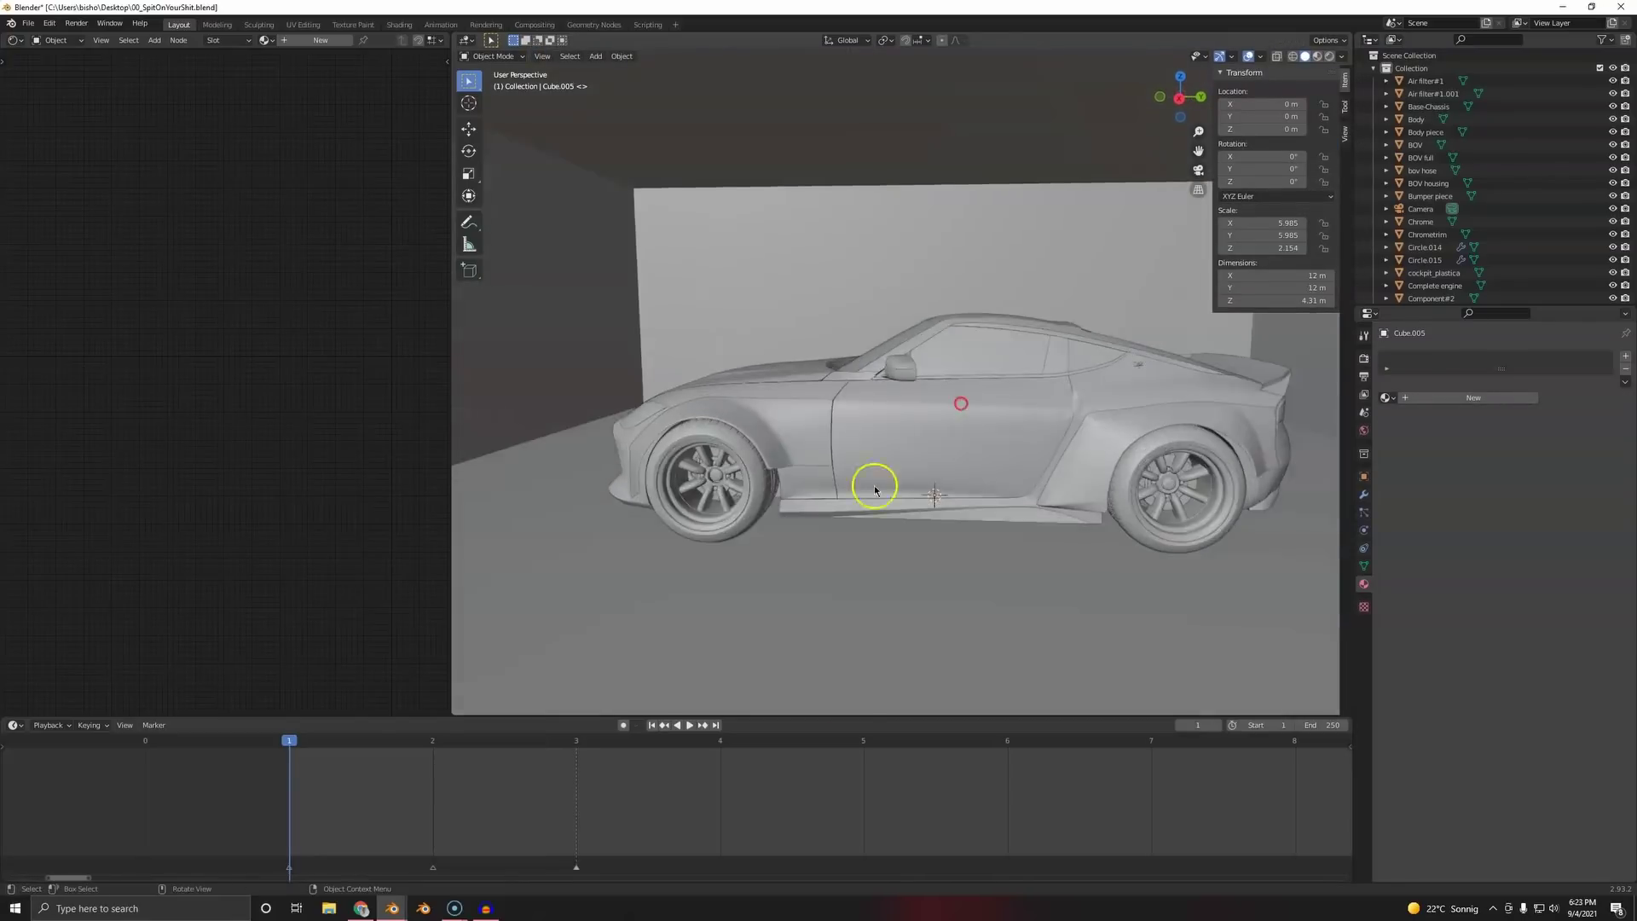
- Enlarge the box horizontally, without changing its height, to about 21.5 m in X and Y
{"action": "scroll", "coordinate": [873, 486], "scroll_direction": "down", "scroll_amount": 9}
{"action": "middle_click_drag", "start_coordinate": [1092, 383], "coordinate": [1013, 413]}
{"action": "key", "text": "s"}
{"action": "key", "text": "shift+z"}
{"action": "left_click", "coordinate": [1117, 443]}
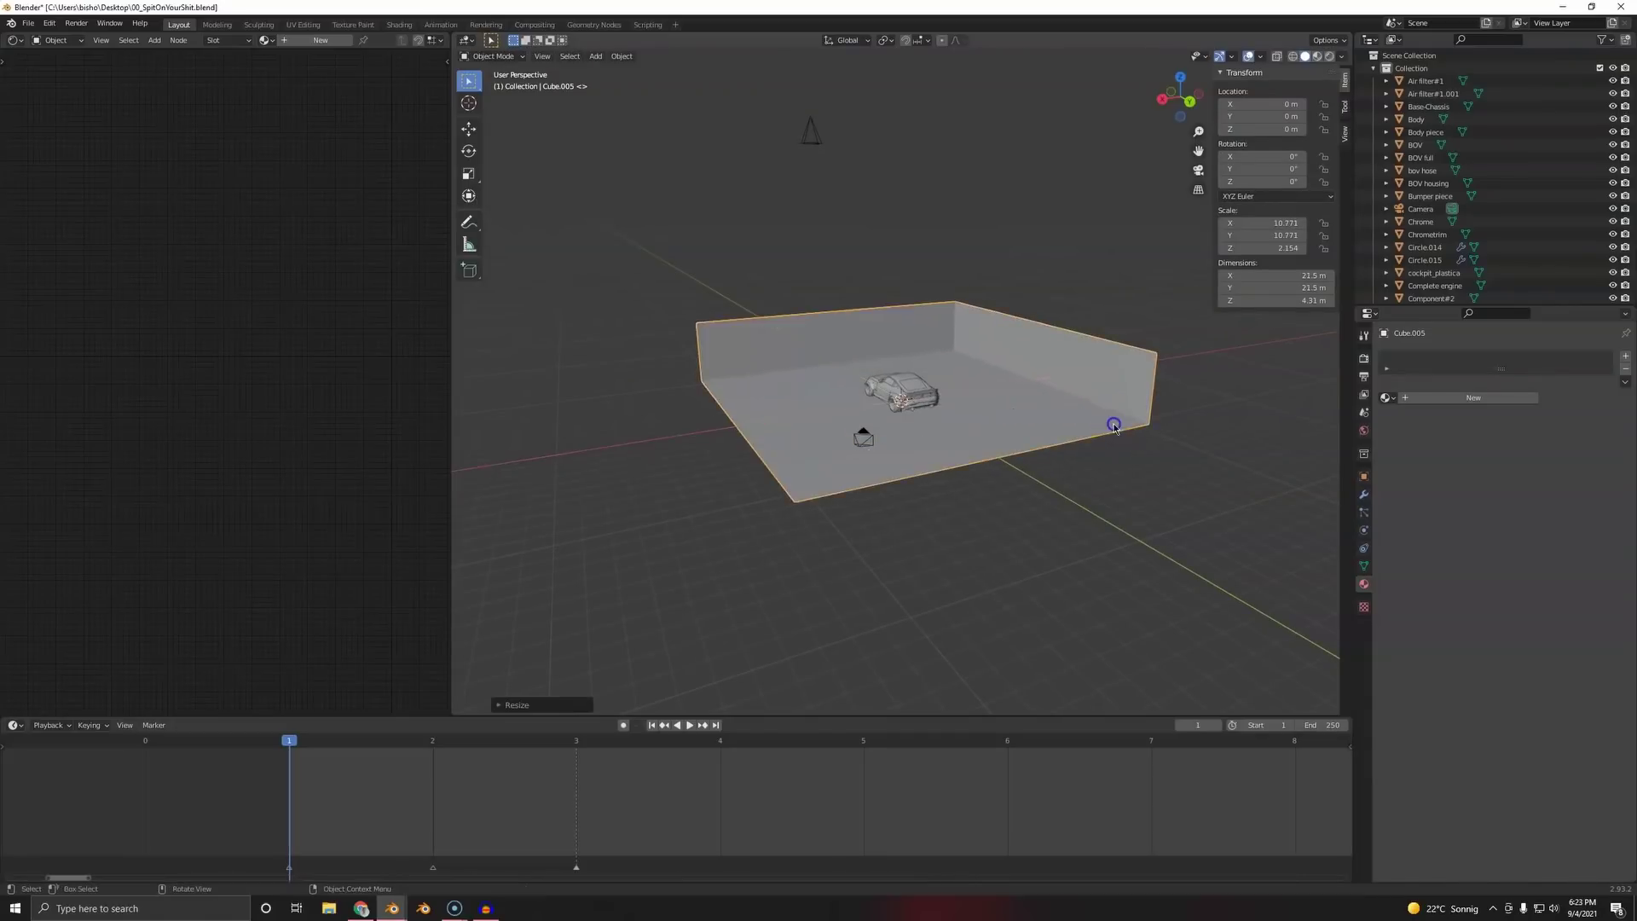
- Scale the box along the Z axis to a height of about 6.6 m
{"action": "middle_click_drag", "start_coordinate": [1111, 460], "coordinate": [922, 342]}
{"action": "key", "text": "g"}
{"action": "key", "text": "z"}
{"action": "right_click", "coordinate": [910, 339]}
{"action": "key", "text": "g"}
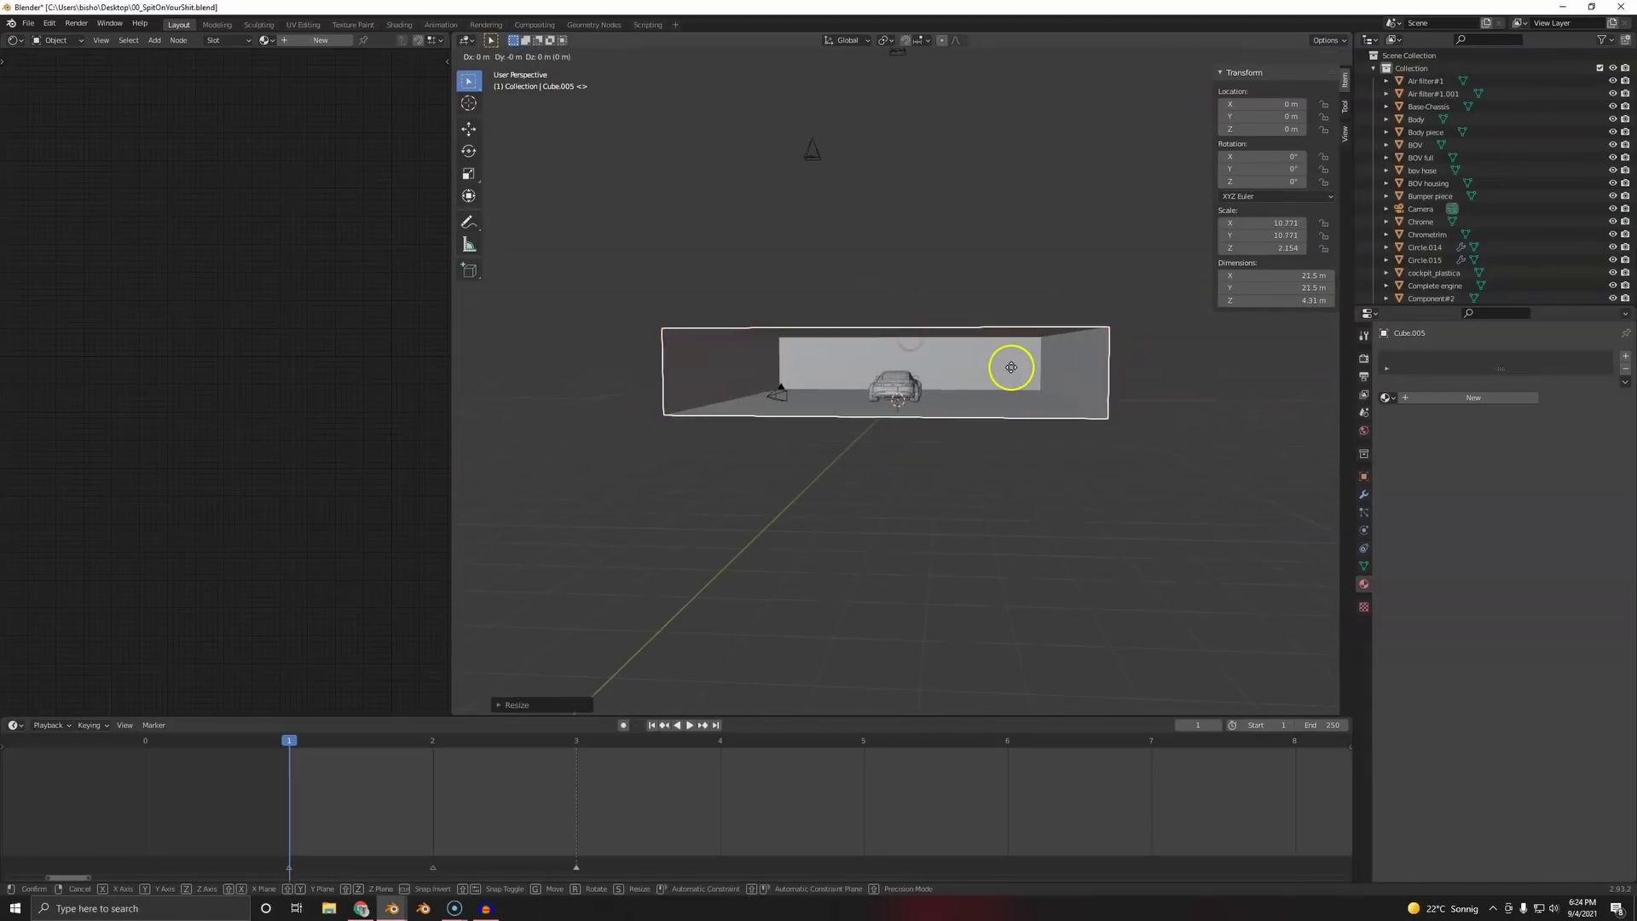
{"action": "right_click", "coordinate": [1011, 369]}
{"action": "key", "text": "s"}
{"action": "key", "text": "z"}
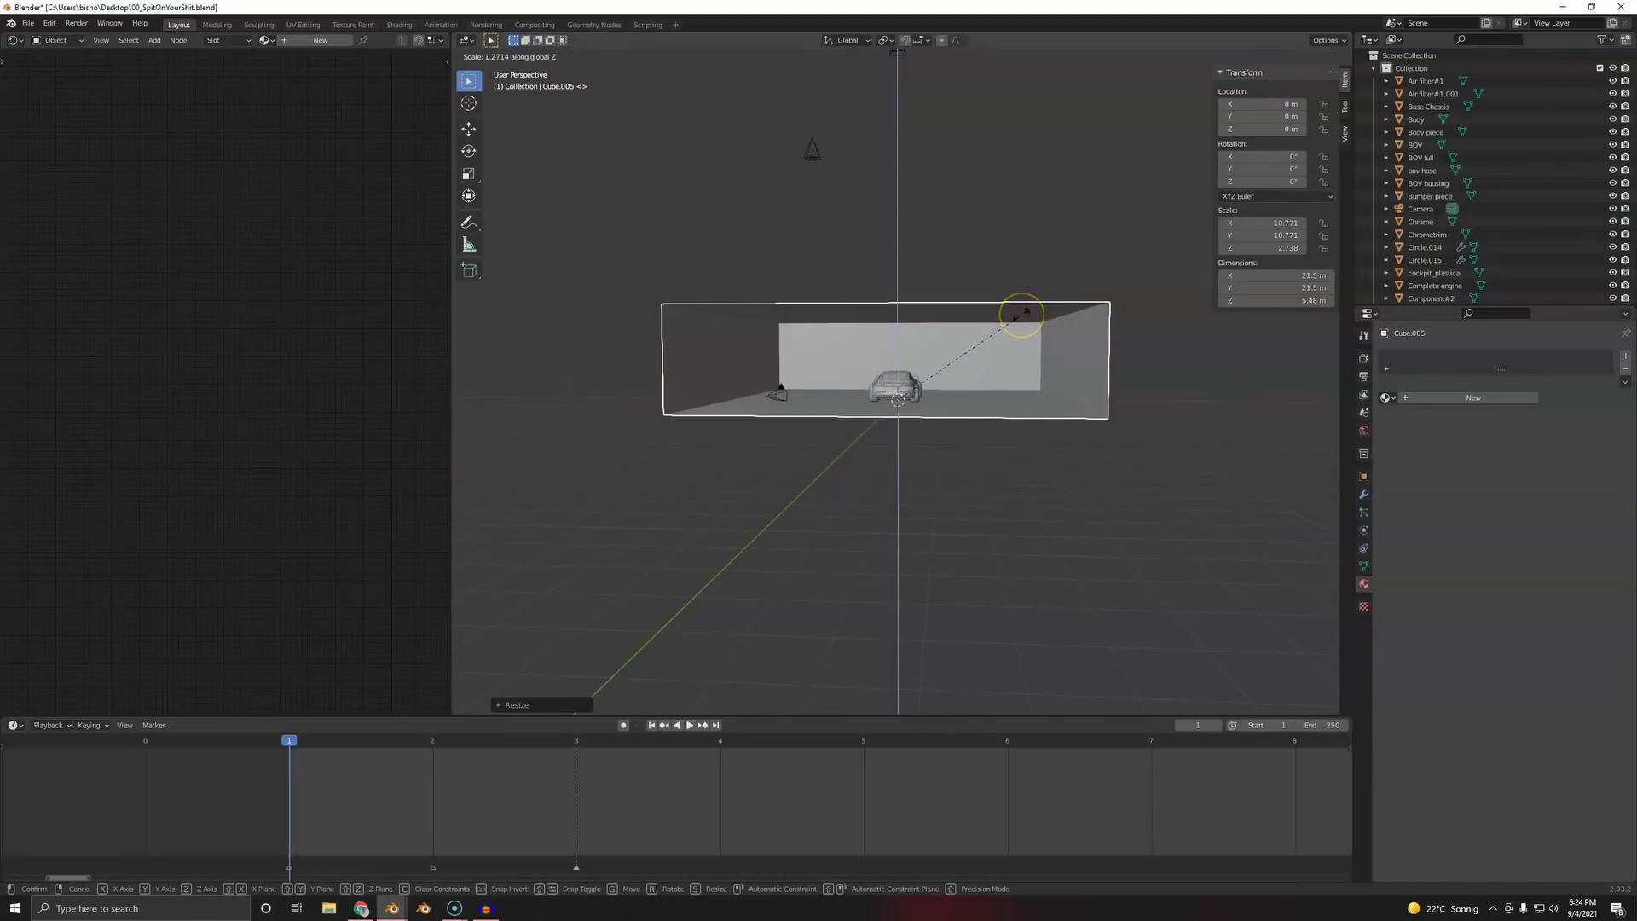
{"action": "left_click", "coordinate": [1037, 284]}
{"action": "middle_click_drag", "start_coordinate": [1038, 285], "coordinate": [933, 369]}
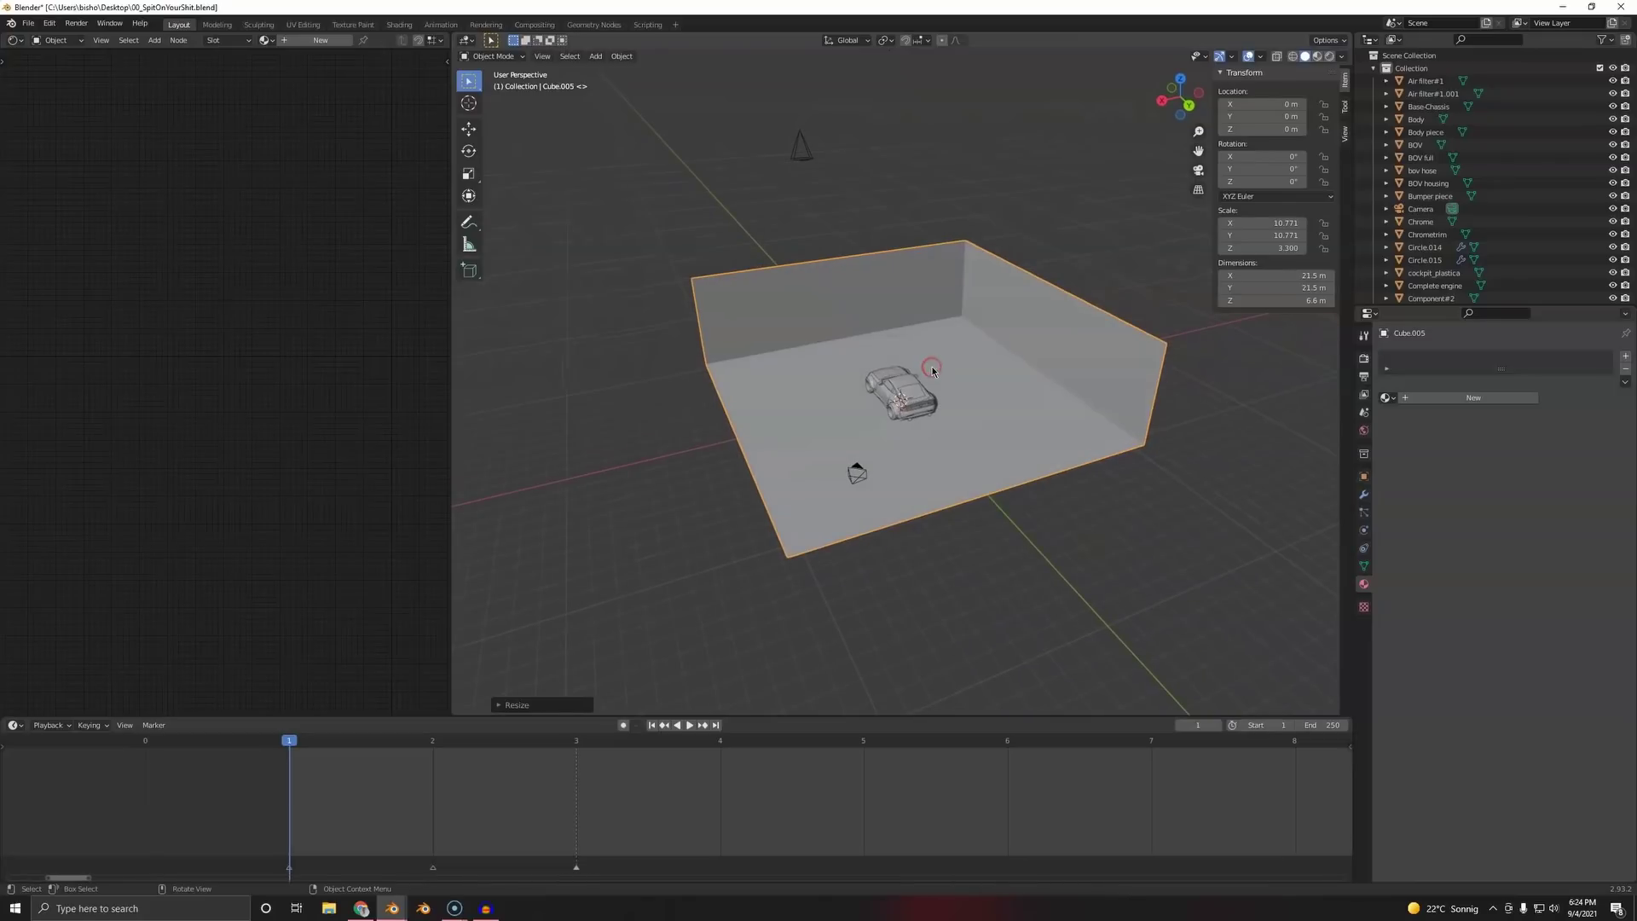
- Delete the object floating high above the room and look at the scene through the camera
{"action": "left_click", "coordinate": [795, 158]}
{"action": "key", "text": "Delete"}
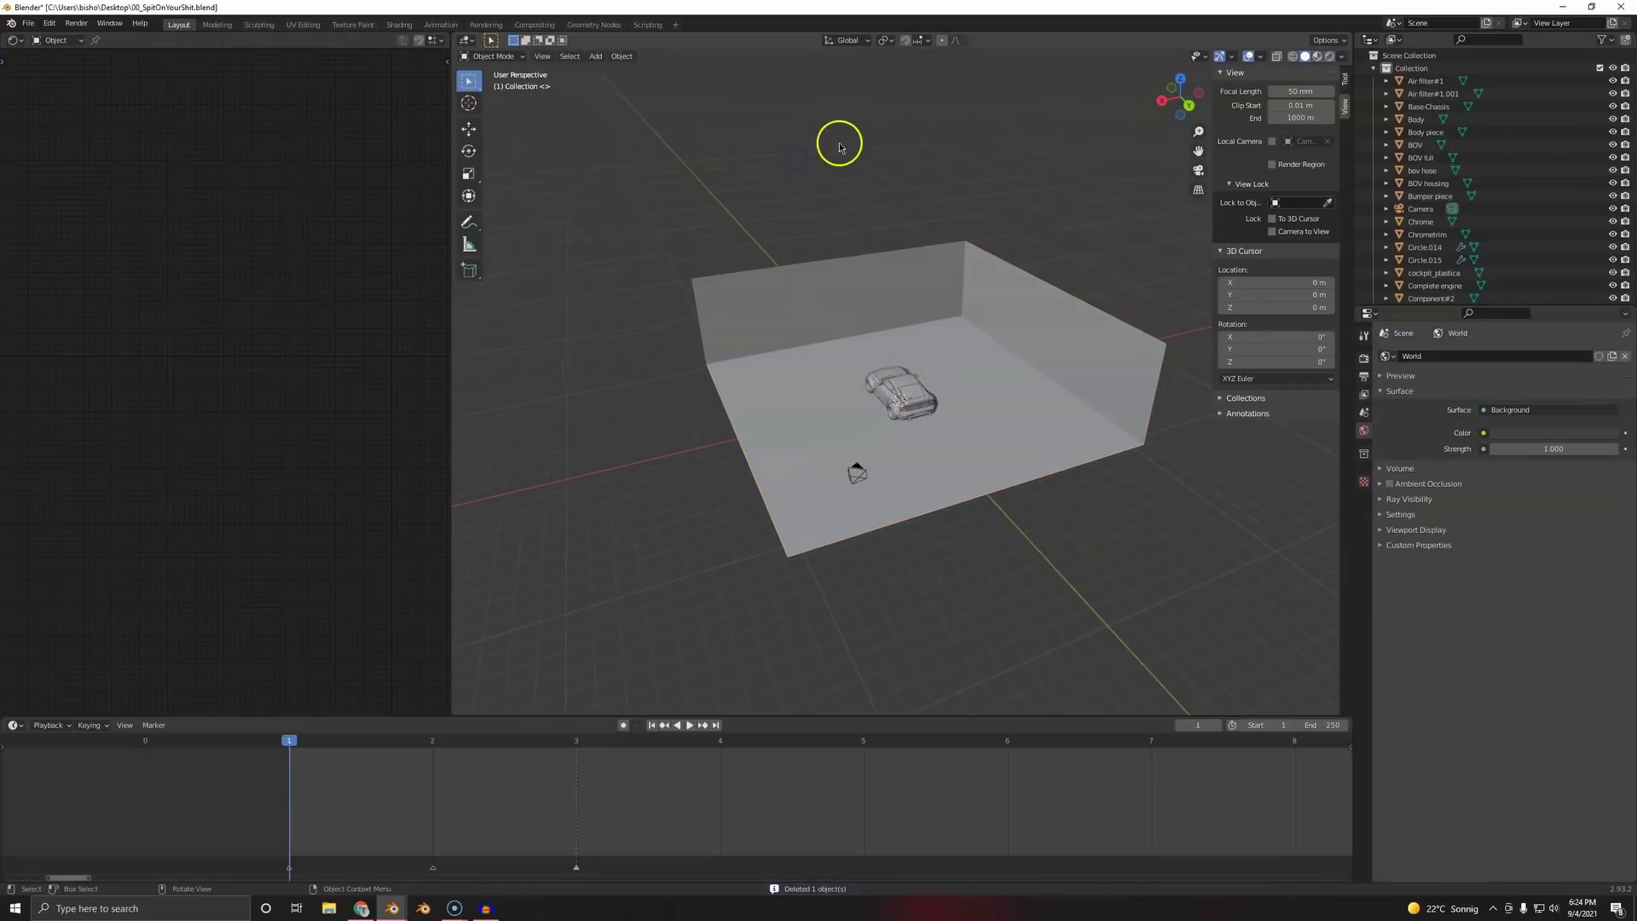
{"action": "key", "text": "KP_0"}
{"action": "left_click", "coordinate": [1020, 477]}
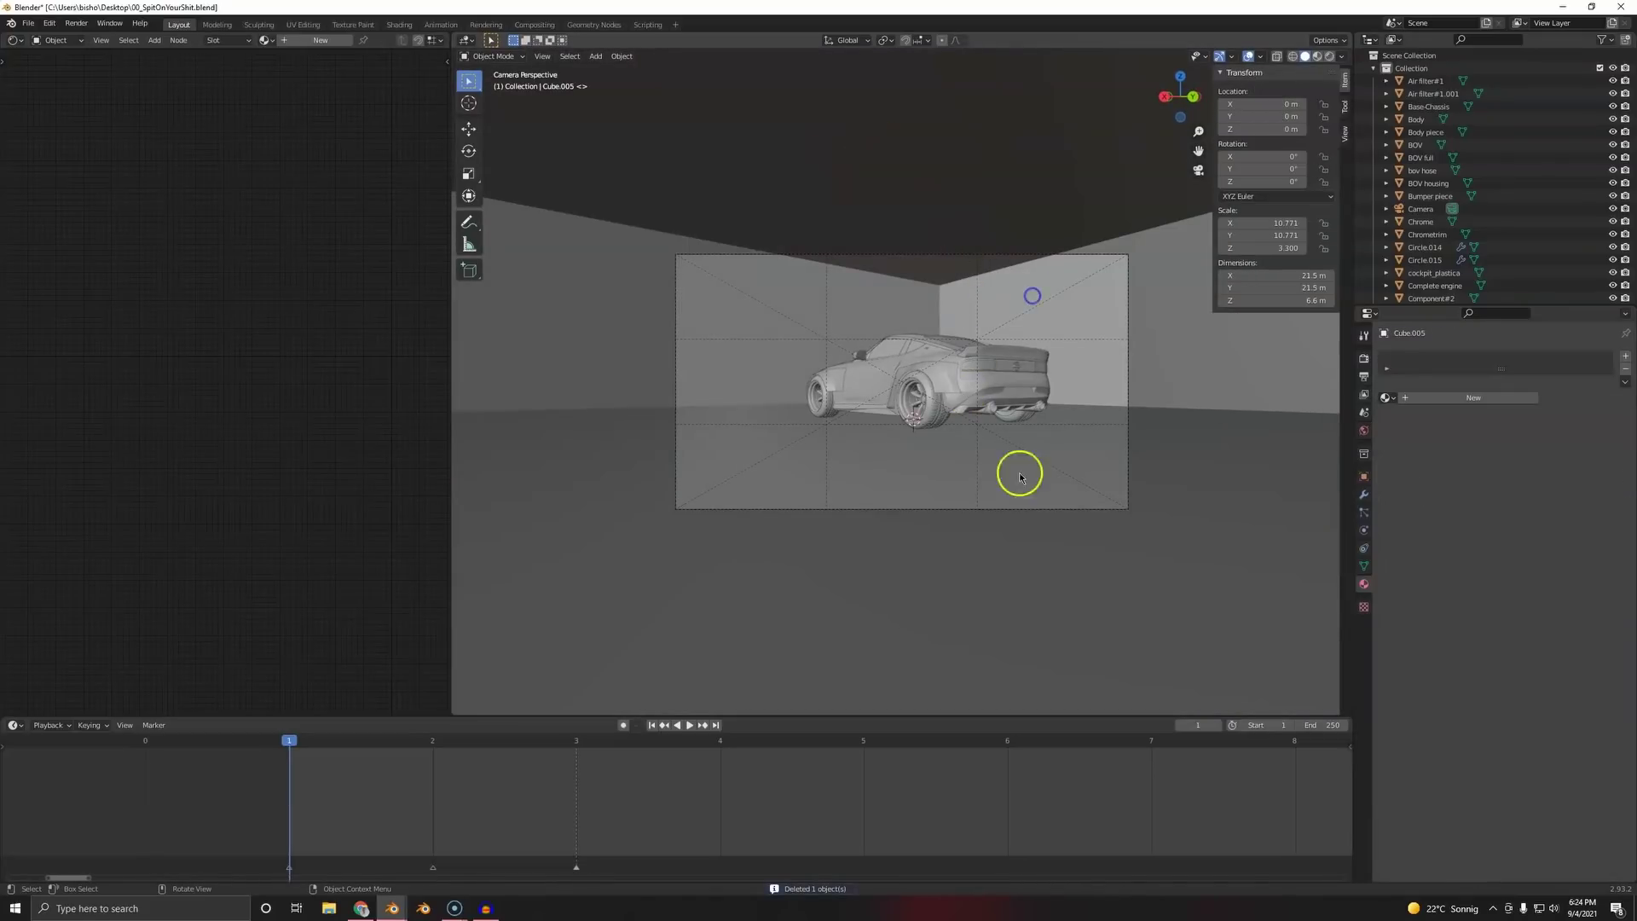
- Preview the enclosed room in rendered shading and return the viewport to solid shading
{"action": "key", "text": "z"}
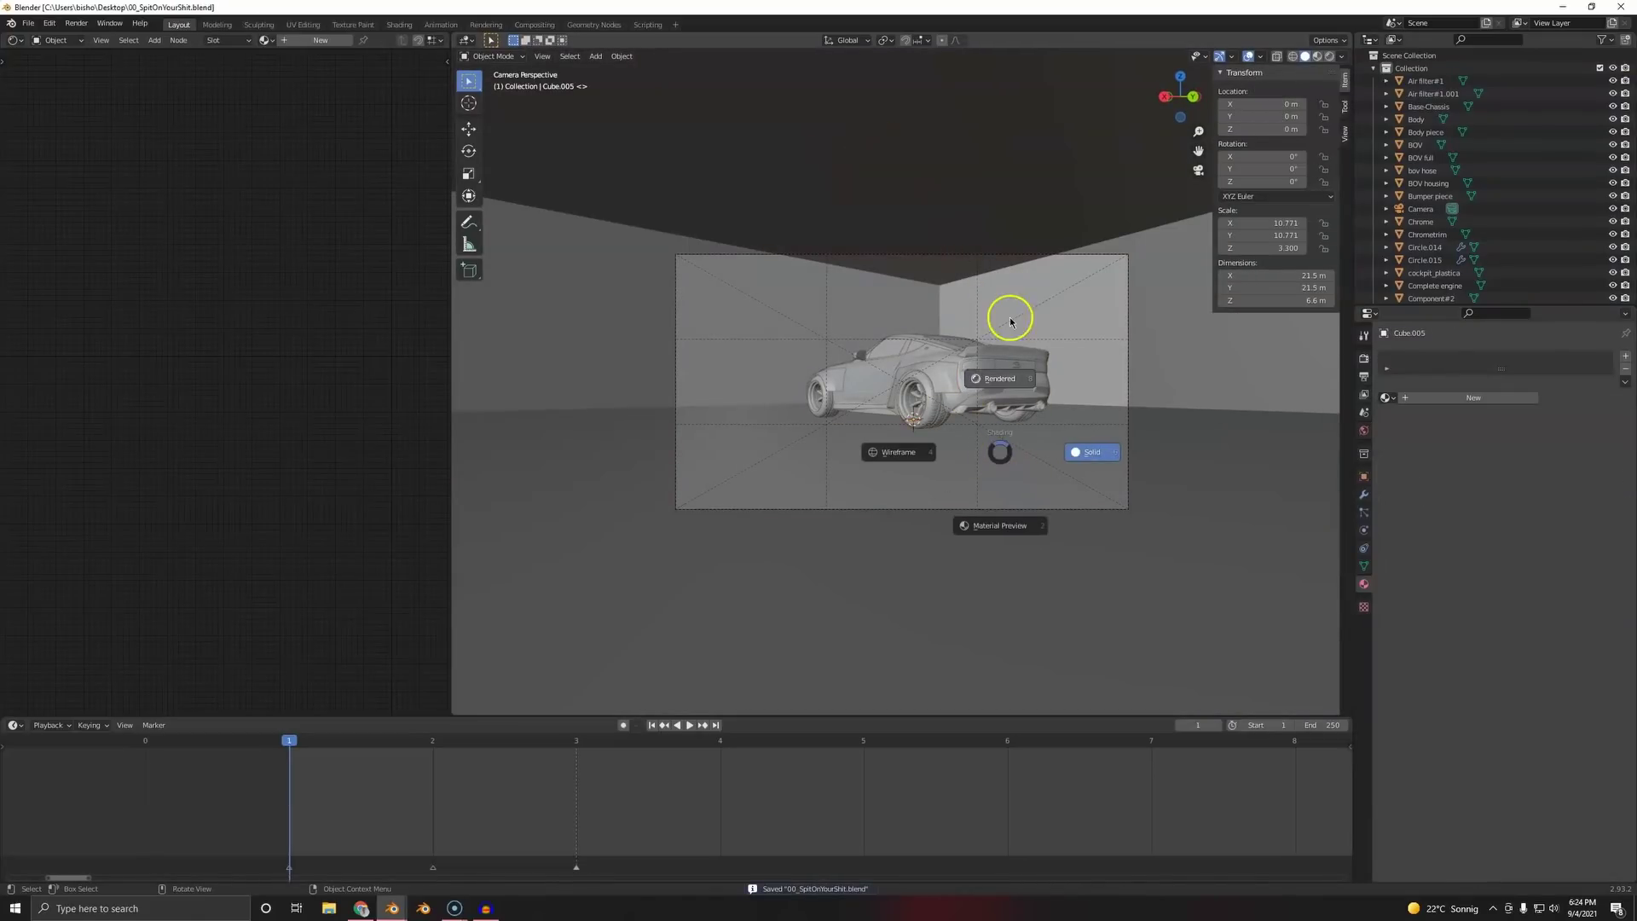
{"action": "left_click", "coordinate": [1005, 310]}
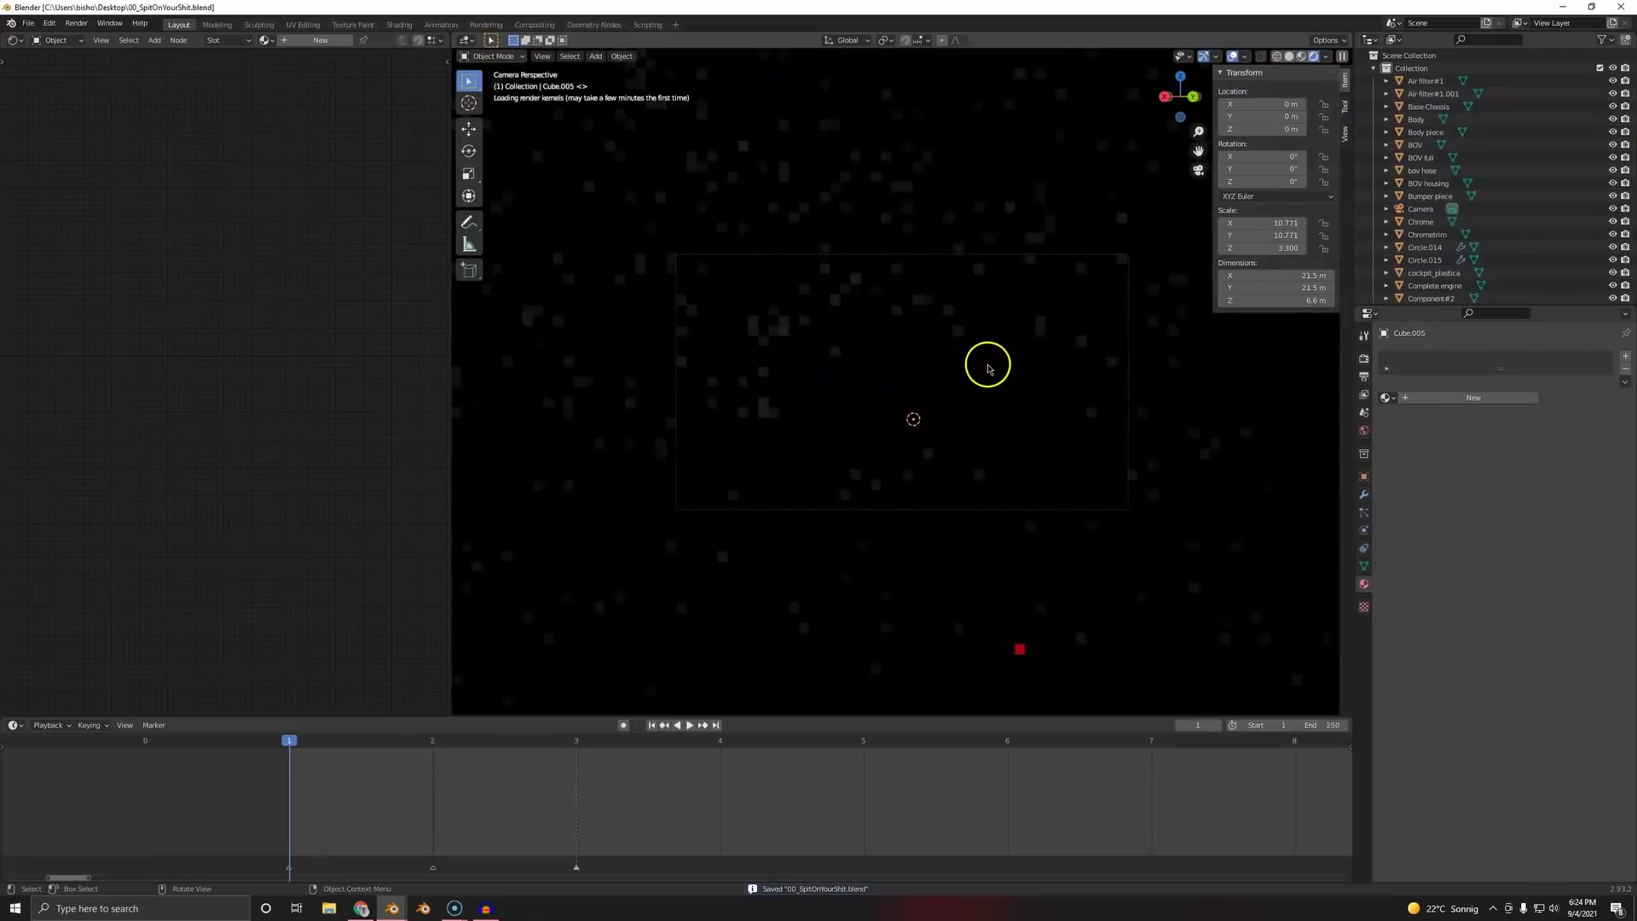
{"action": "middle_click_drag", "start_coordinate": [988, 368], "coordinate": [869, 384]}
{"action": "key", "text": "z"}
{"action": "left_click", "coordinate": [1054, 379]}
{"action": "scroll", "coordinate": [990, 467], "scroll_direction": "down", "scroll_amount": 6}
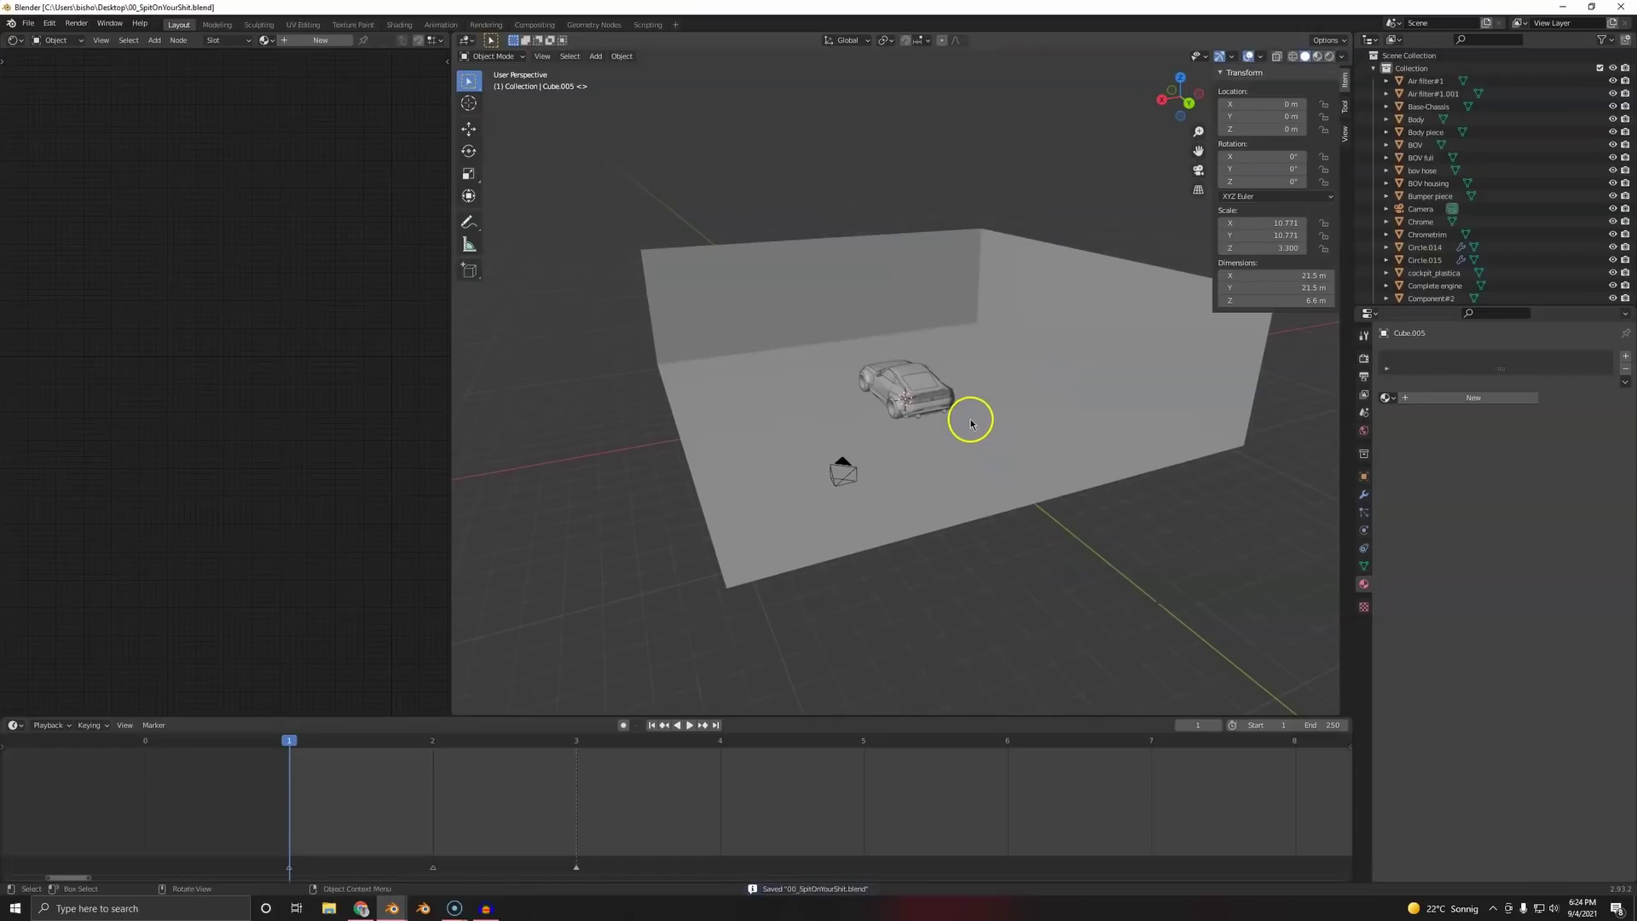
- Try an area light centred over the car at a height of about 3.42 m, and delete it again
{"action": "scroll", "coordinate": [971, 424], "scroll_direction": "up", "scroll_amount": 5}
{"action": "key", "text": "shift+a"}
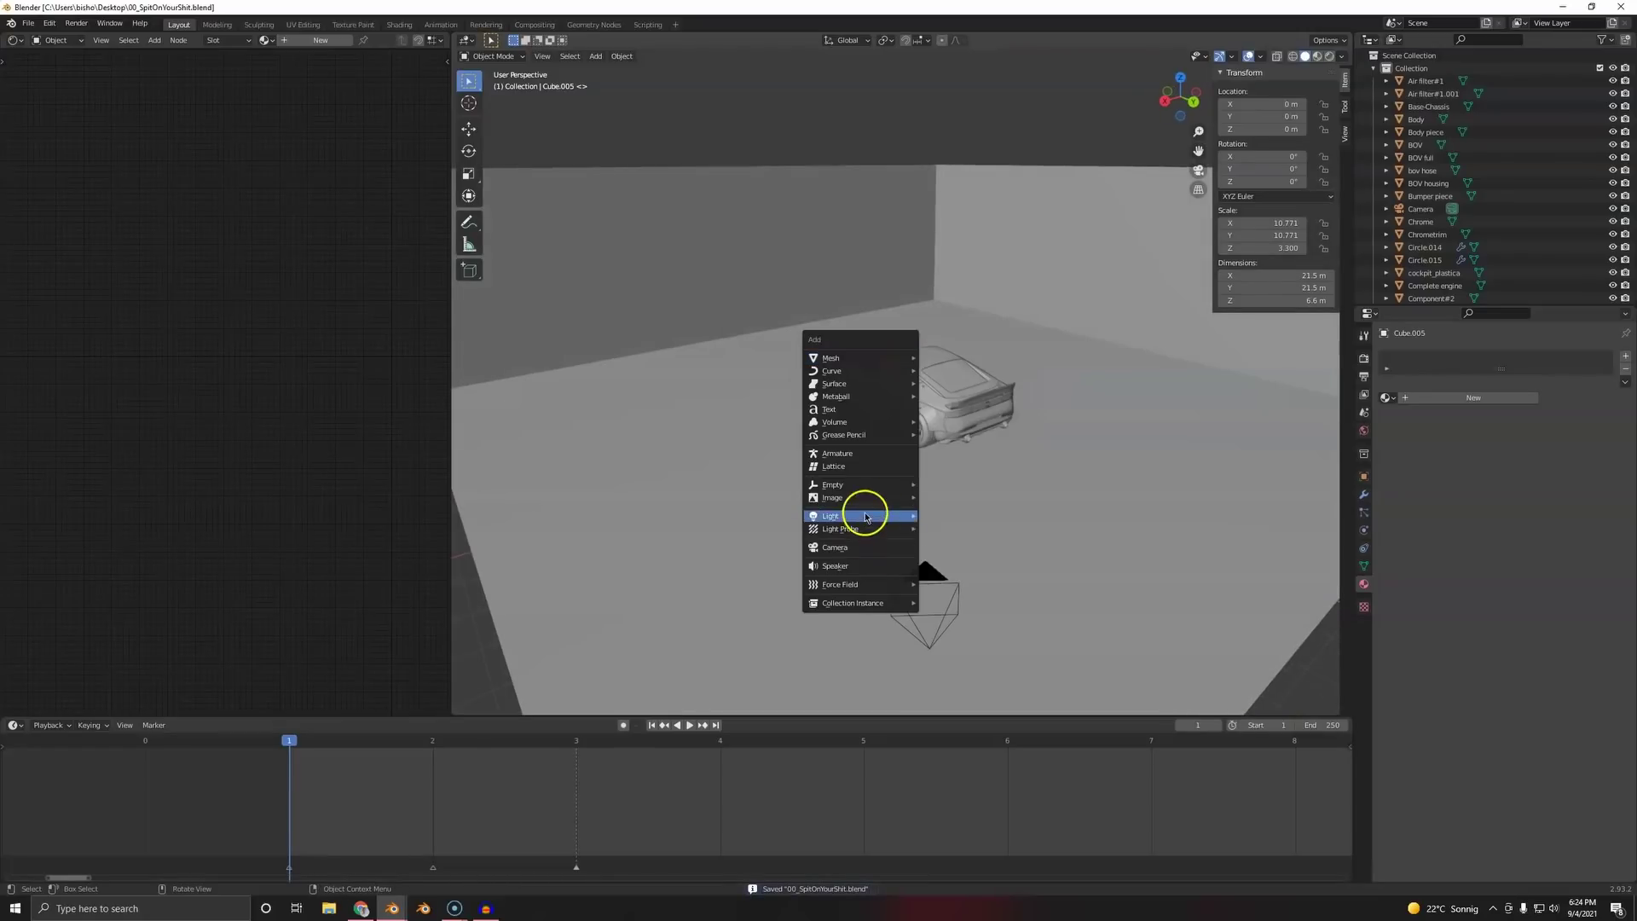
{"action": "mouse_move", "coordinate": [866, 515]}
{"action": "left_click", "coordinate": [972, 555]}
{"action": "key", "text": "g"}
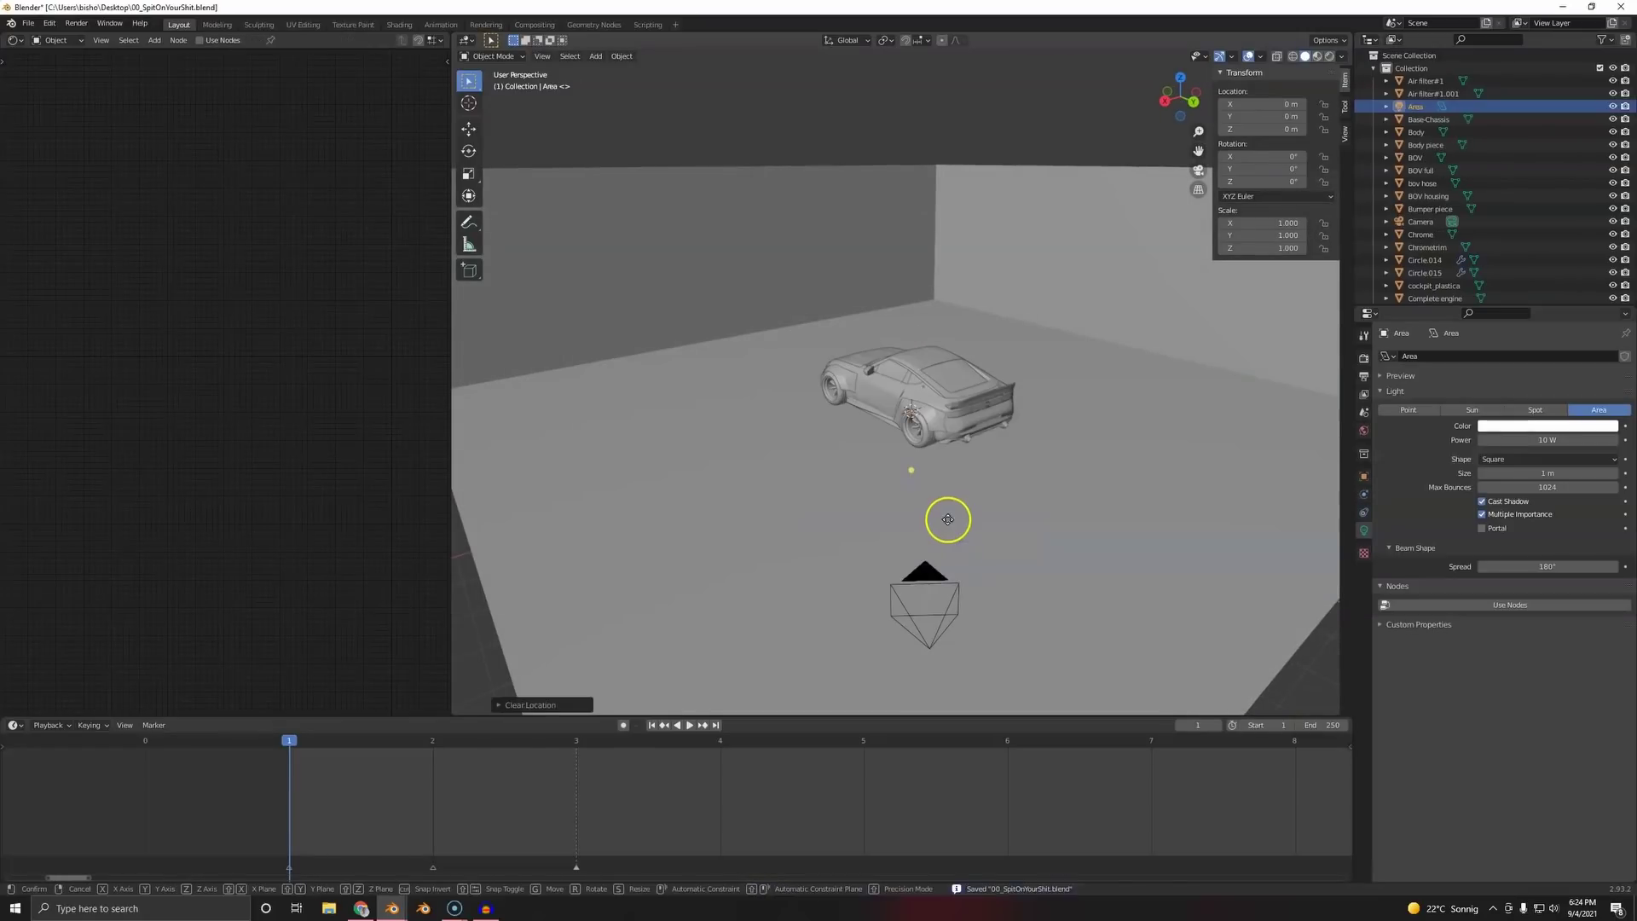
{"action": "key", "text": "z"}
{"action": "left_click", "coordinate": [935, 401]}
{"action": "middle_click_drag", "start_coordinate": [934, 401], "coordinate": [969, 323]}
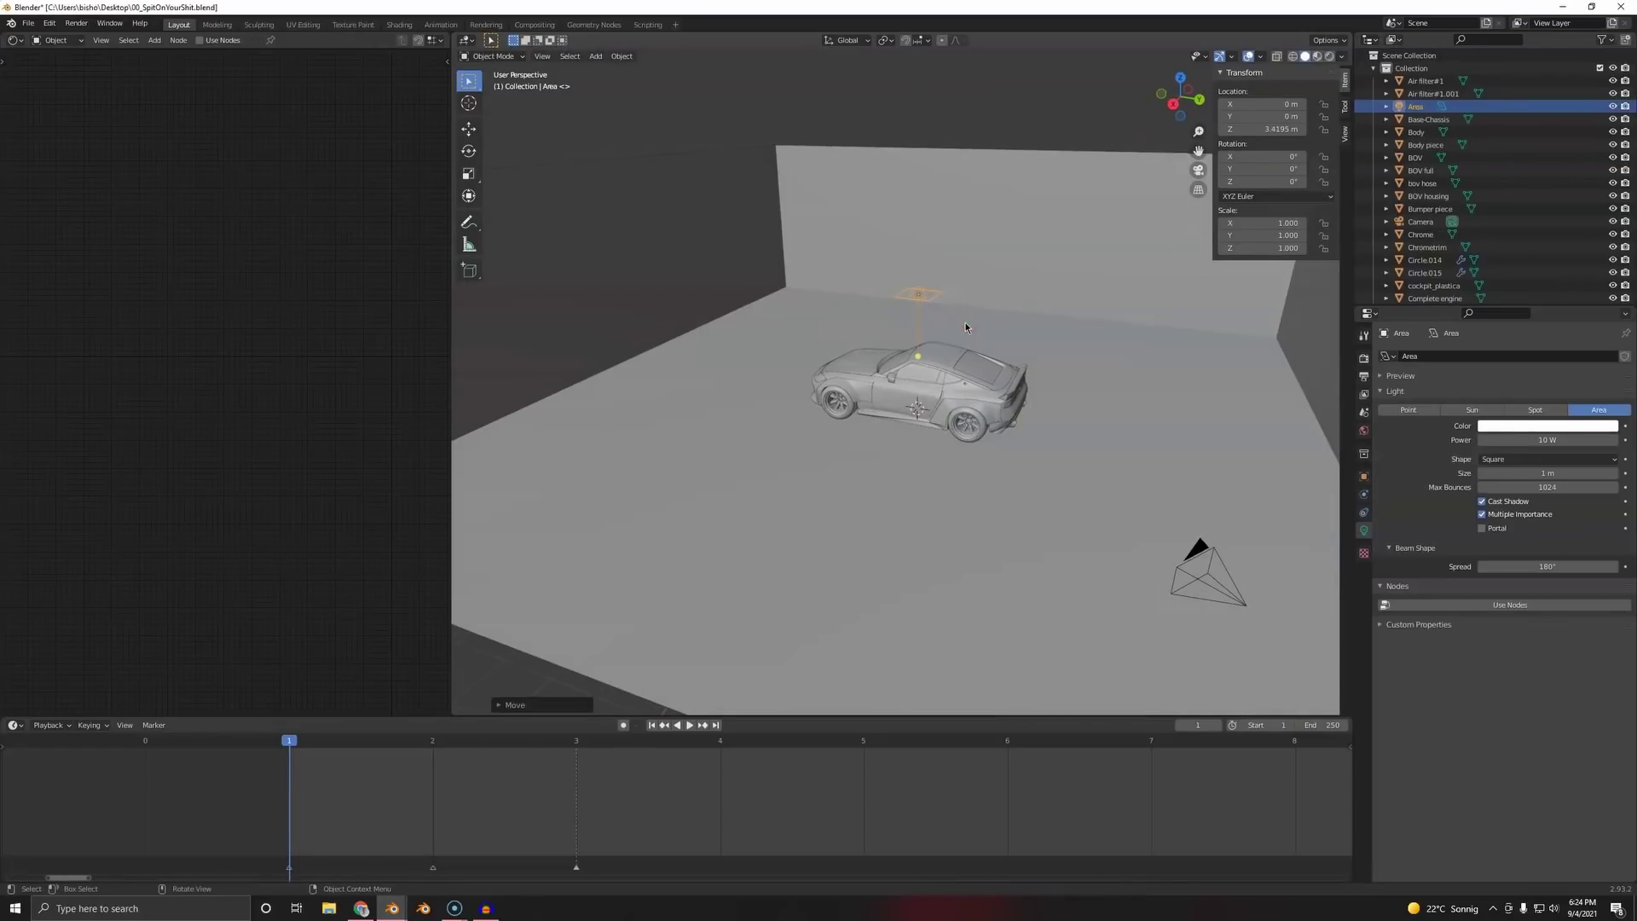
{"action": "left_click", "coordinate": [975, 322]}
{"action": "key", "text": "Delete"}
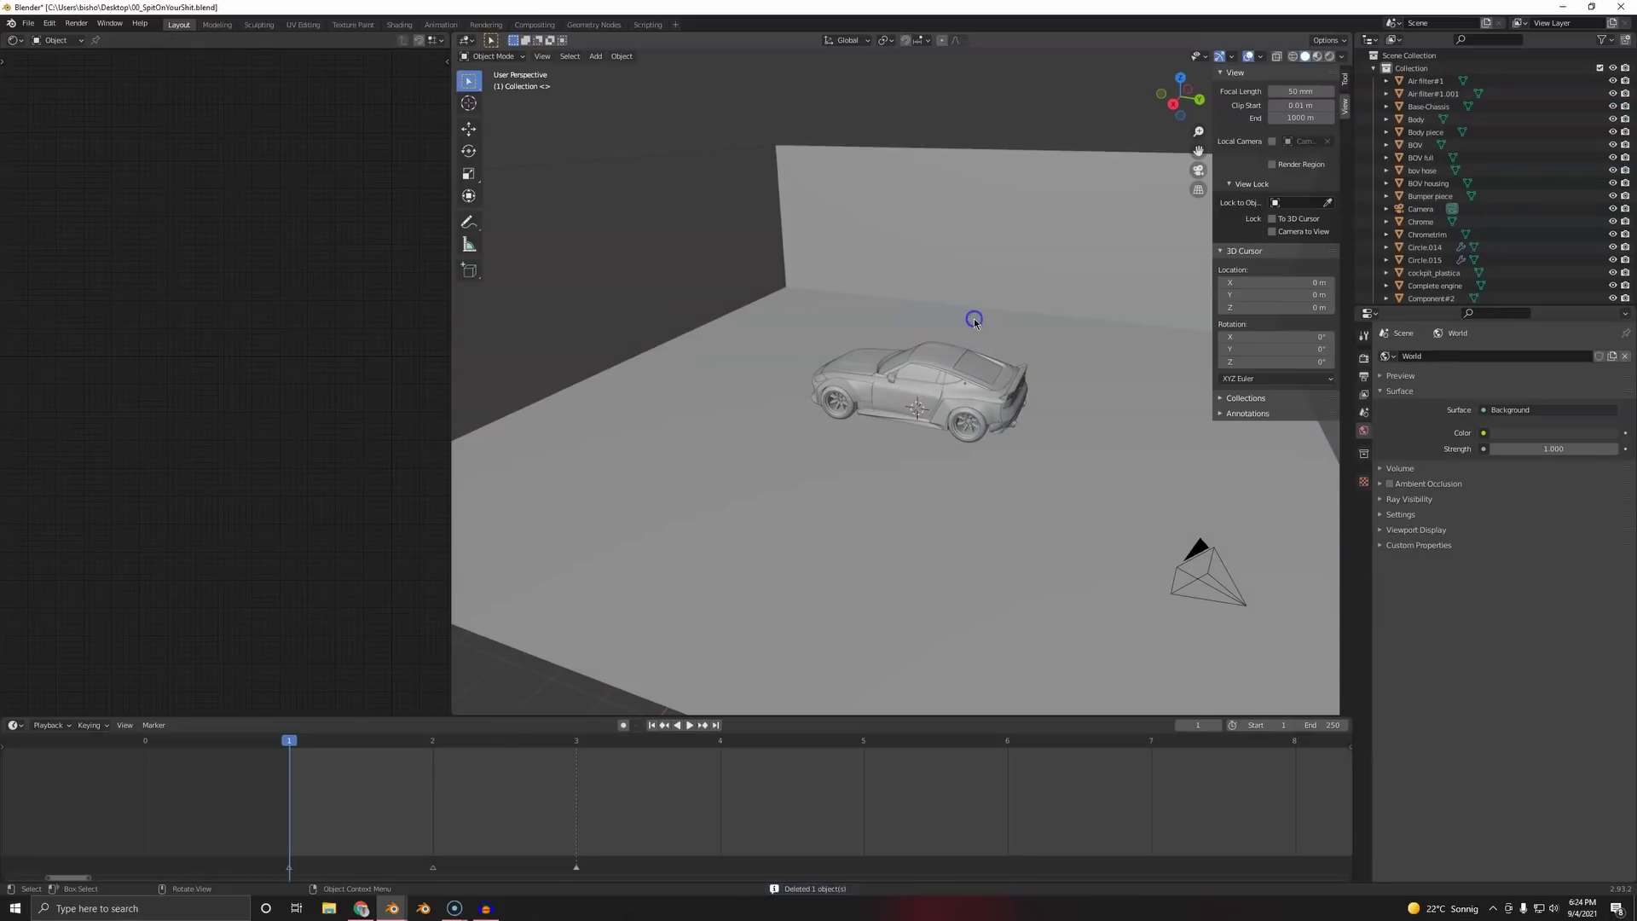
- Save the file, then inset the box's top face and delete the inner face to cut a roof opening
{"action": "left_click", "coordinate": [887, 347]}
{"action": "key", "text": "ctrl+s"}
{"action": "middle_click_drag", "start_coordinate": [887, 347], "coordinate": [779, 354]}
{"action": "left_click", "coordinate": [713, 318]}
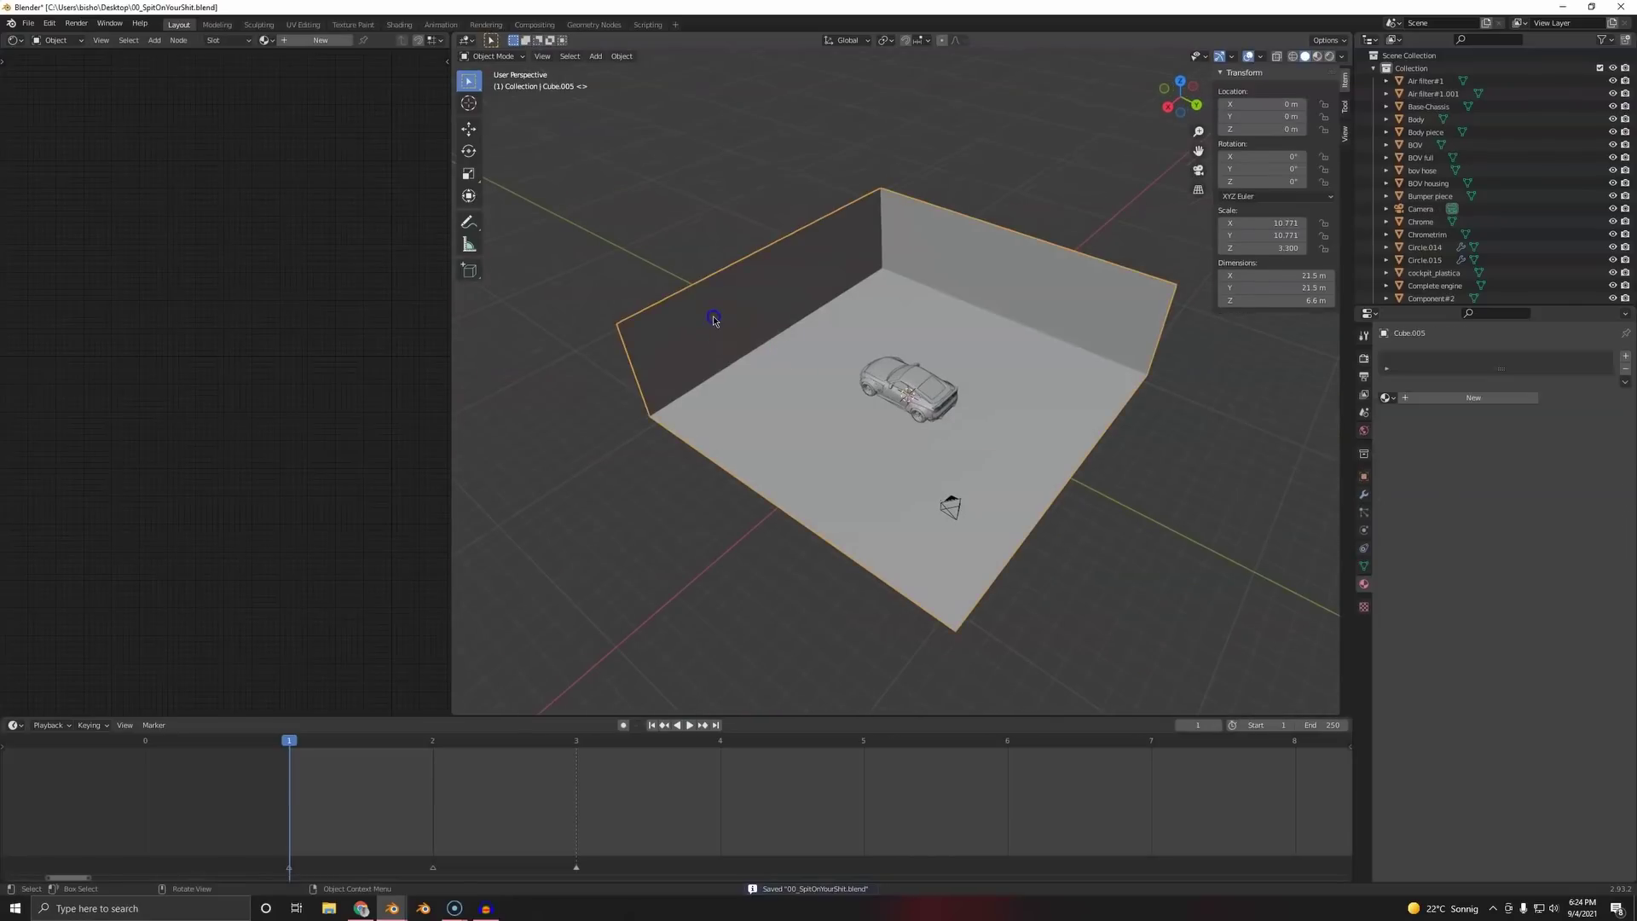
{"action": "key", "text": "Tab"}
{"action": "middle_click_drag", "start_coordinate": [859, 295], "coordinate": [811, 293]}
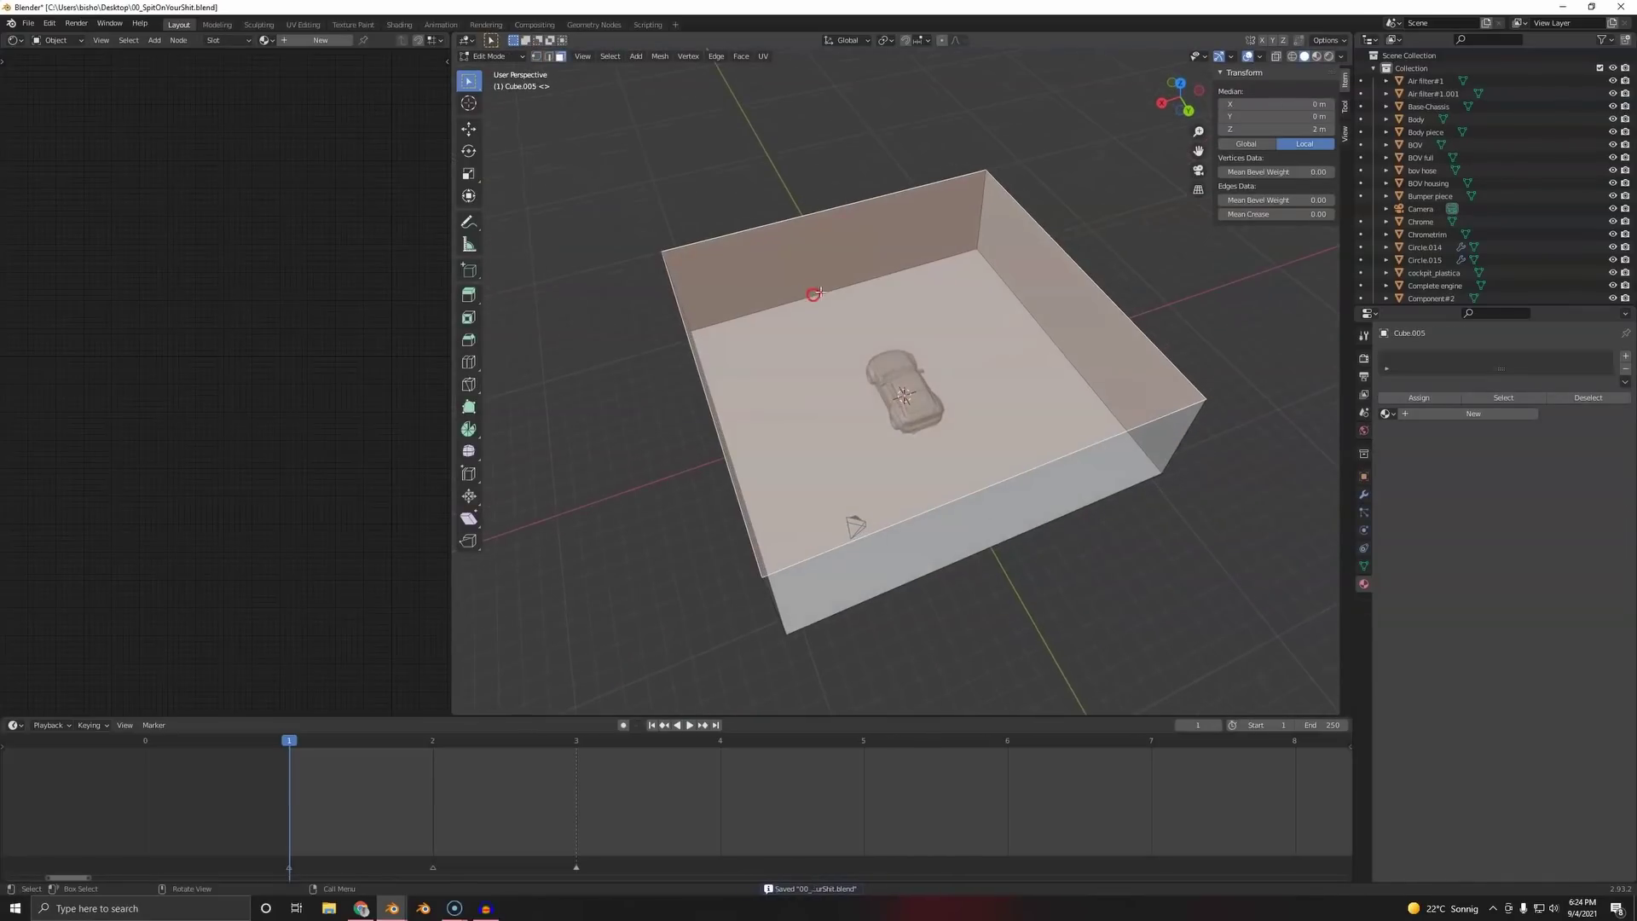
{"action": "key", "text": "i"}
{"action": "left_click", "coordinate": [943, 303]}
{"action": "key", "text": "x"}
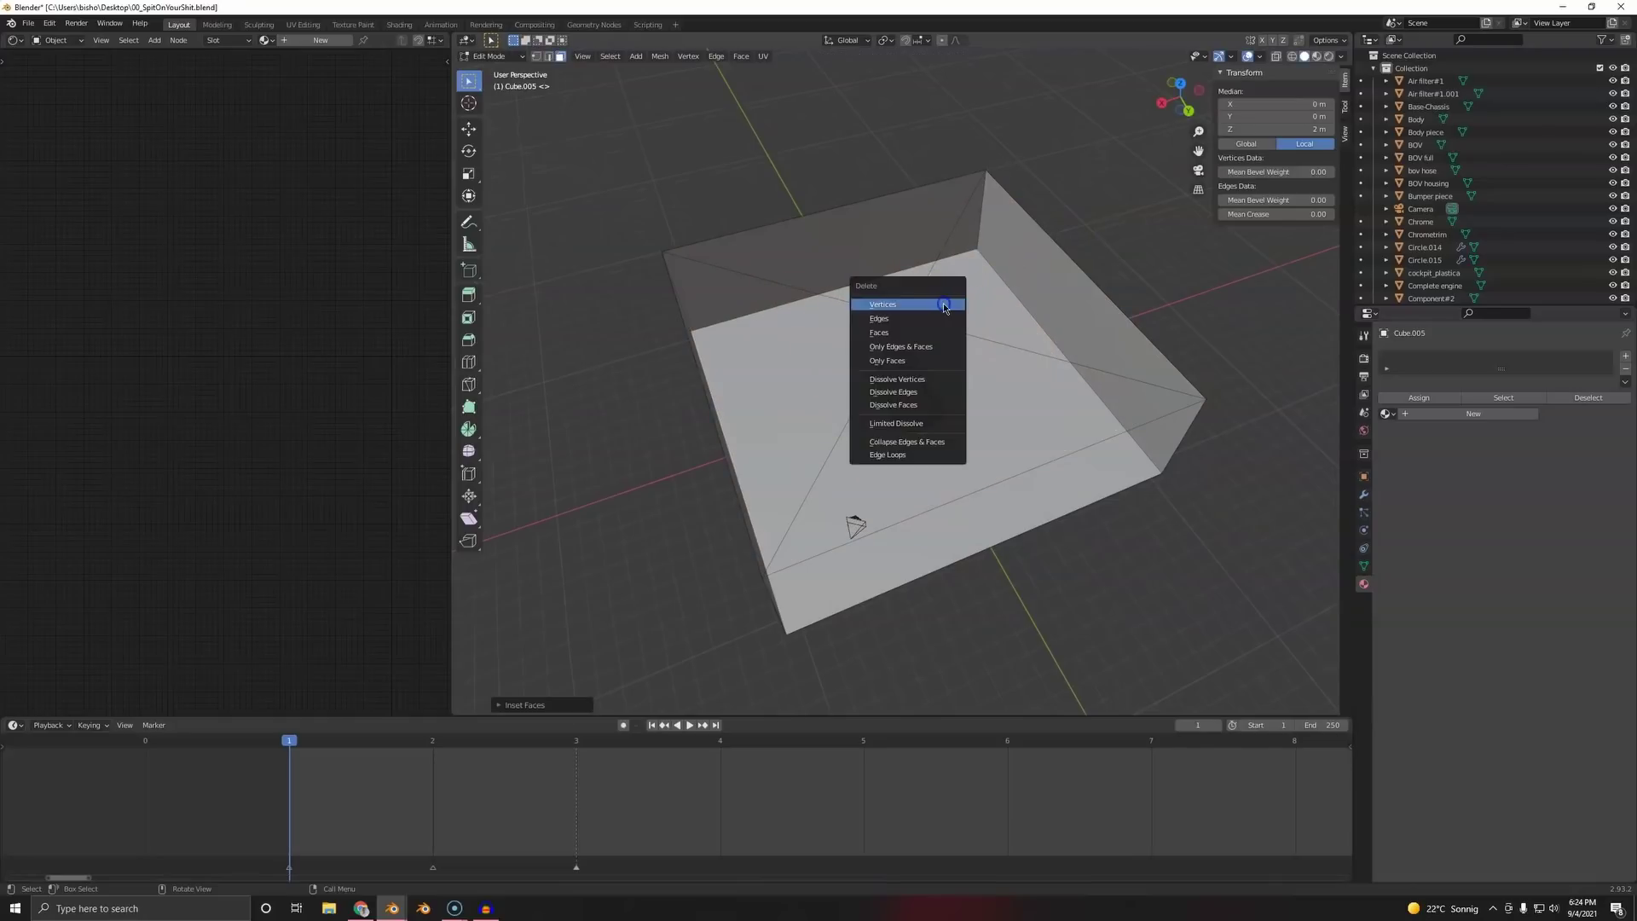
{"action": "left_click", "coordinate": [943, 304]}
{"action": "key", "text": "ctrl+z"}
{"action": "key", "text": "x"}
{"action": "left_click", "coordinate": [943, 318]}
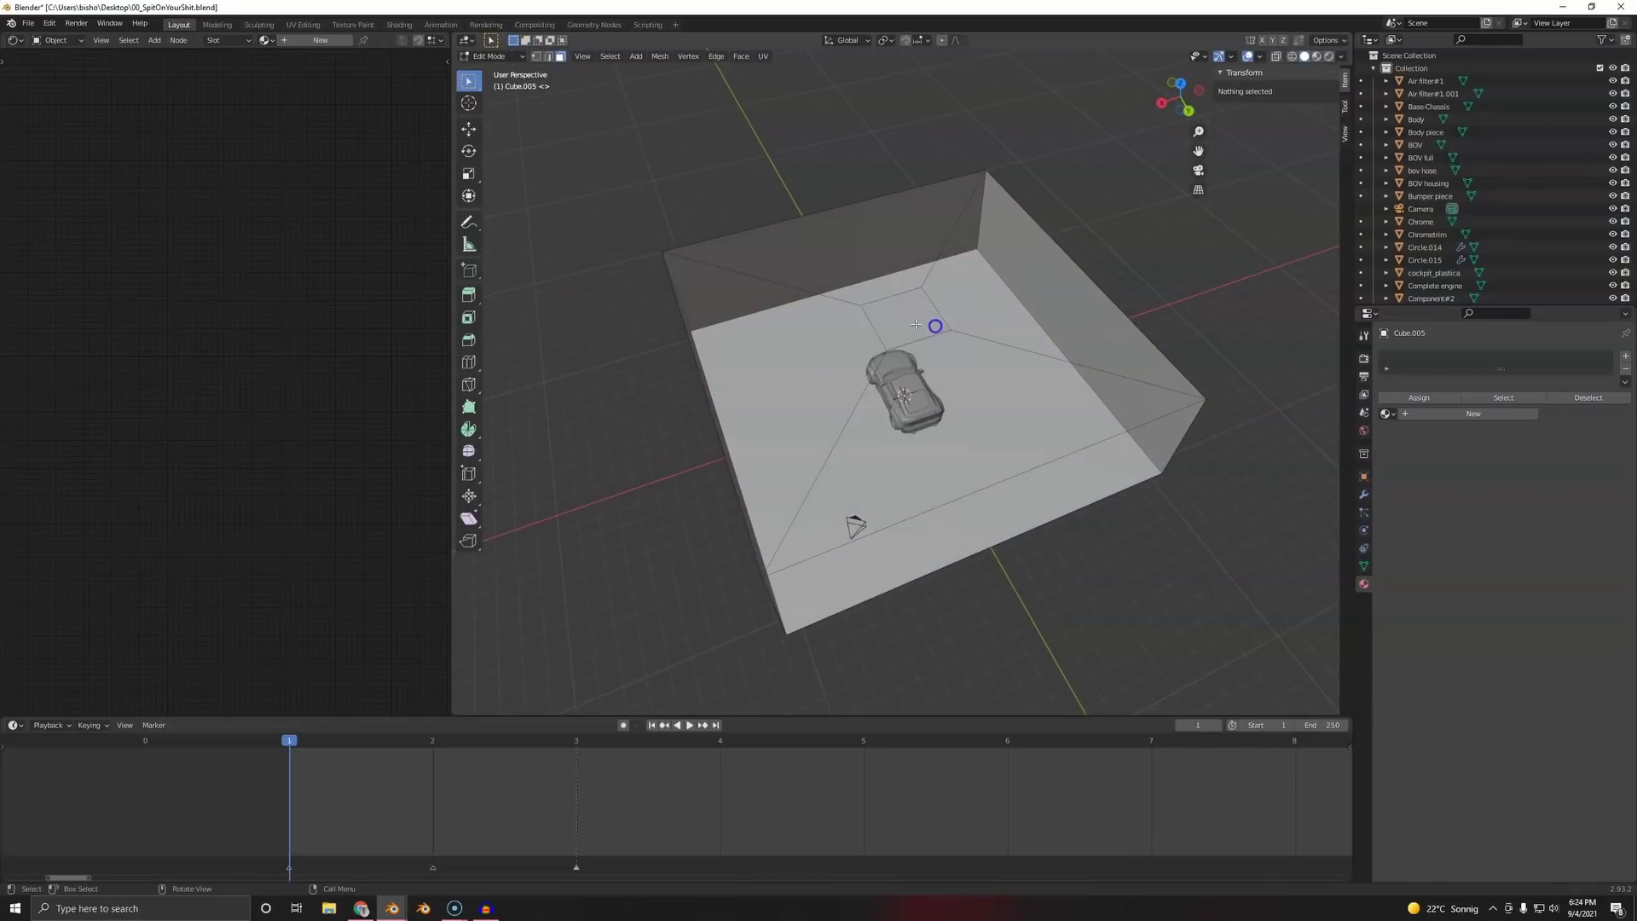
- Widen the roof opening along the X axis by scaling its edge loop
{"action": "middle_click_drag", "start_coordinate": [936, 322], "coordinate": [881, 350]}
{"action": "left_click", "coordinate": [951, 384], "text": "alt"}
{"action": "key", "text": "s"}
{"action": "key", "text": "x"}
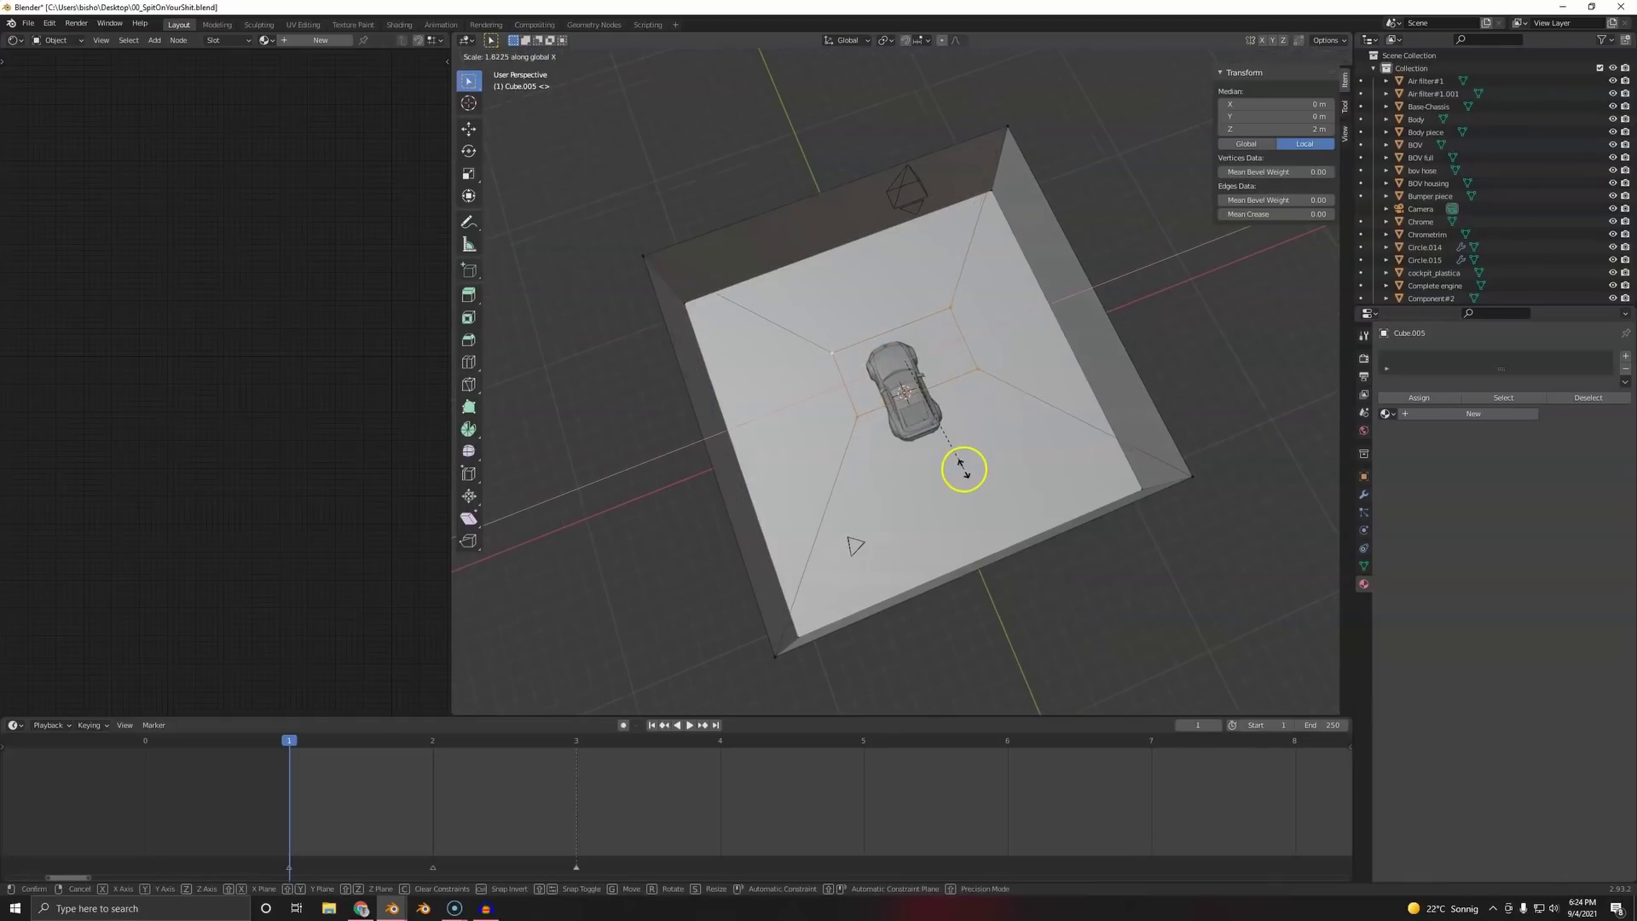
{"action": "left_click", "coordinate": [969, 512]}
{"action": "middle_click_drag", "start_coordinate": [921, 392], "coordinate": [996, 300]}
{"action": "key", "text": "Tab"}
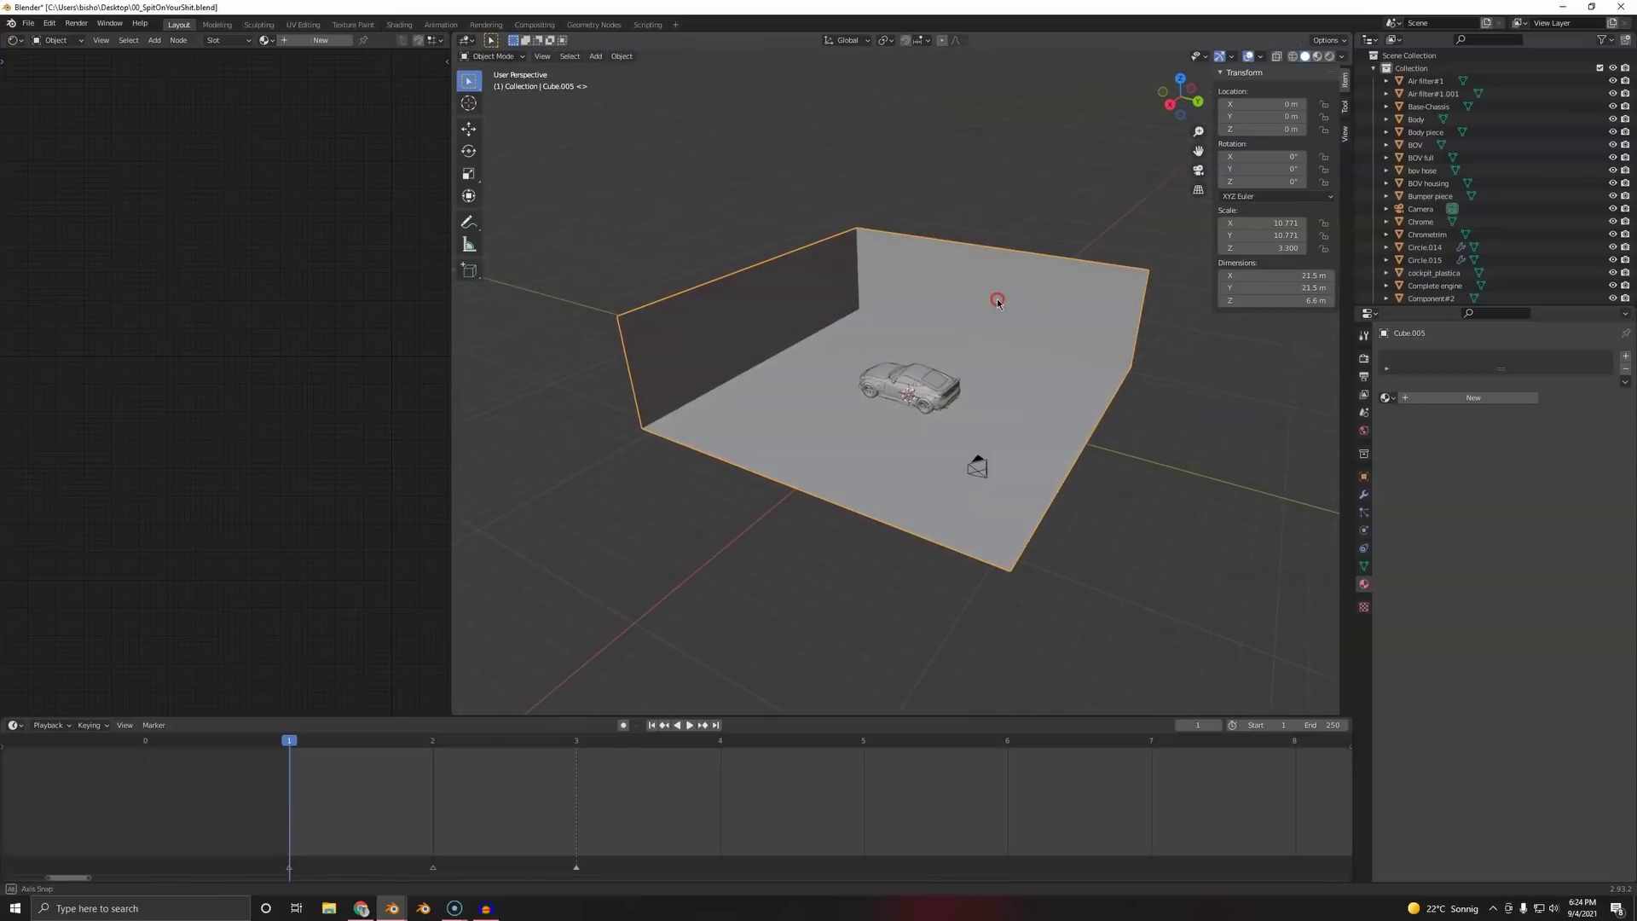
- Add a sun light above the room's side and rotate it toward the roof opening, about -42.7°, -33.6° and -15.7°
{"action": "key", "text": "shift+a"}
{"action": "left_click", "coordinate": [989, 303]}
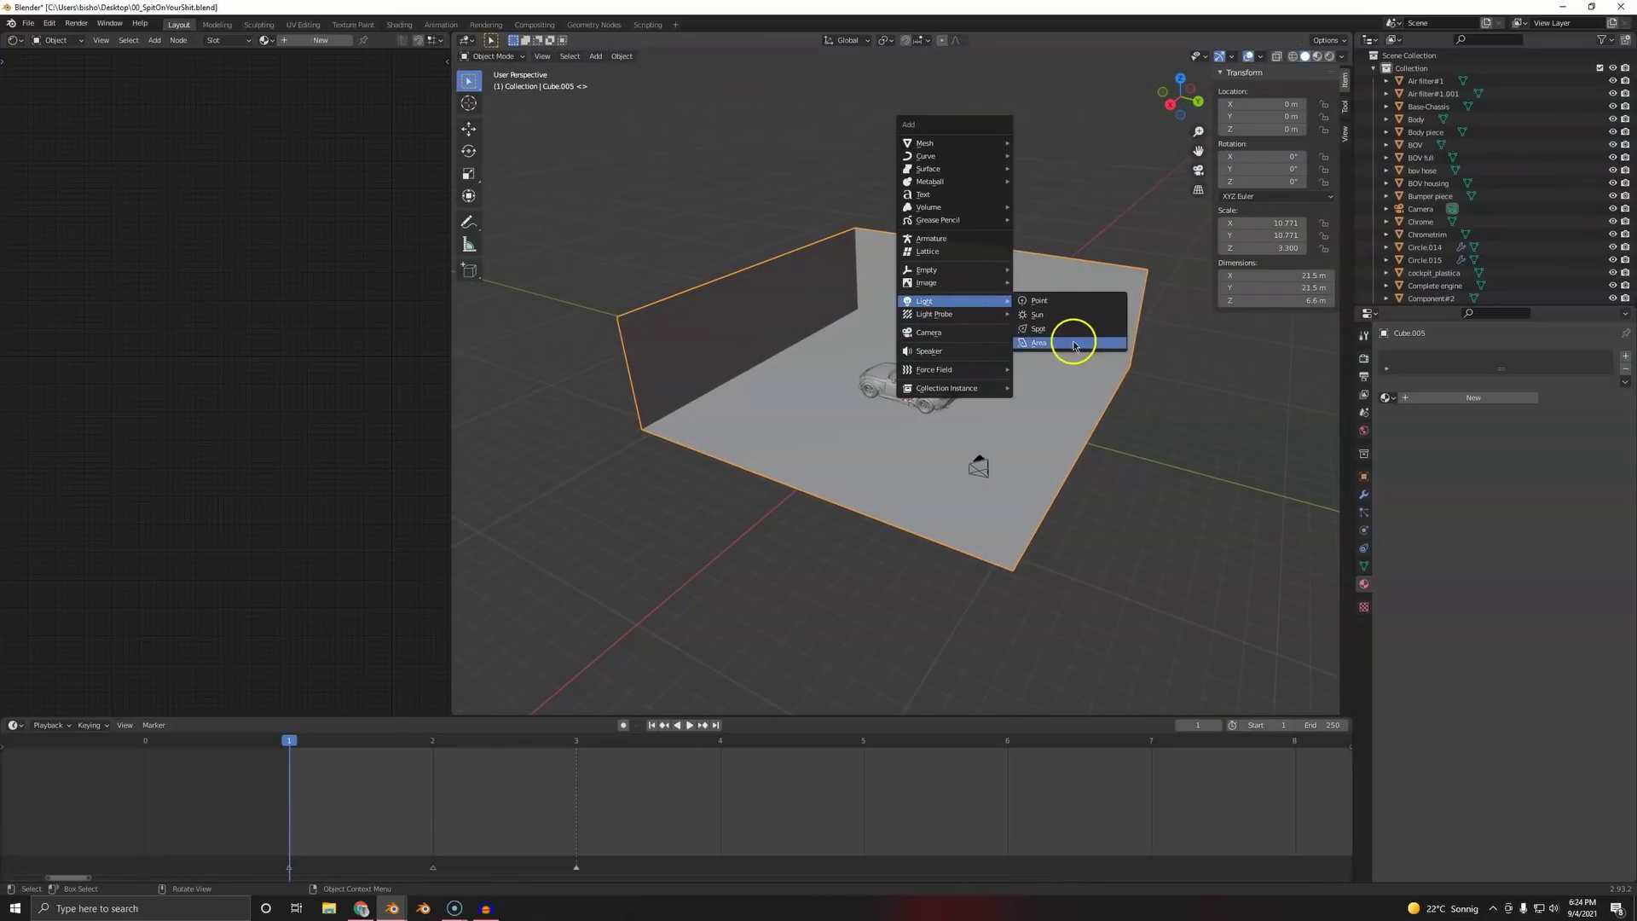
{"action": "left_click", "coordinate": [1067, 320]}
{"action": "key", "text": "g"}
{"action": "left_click", "coordinate": [1036, 256]}
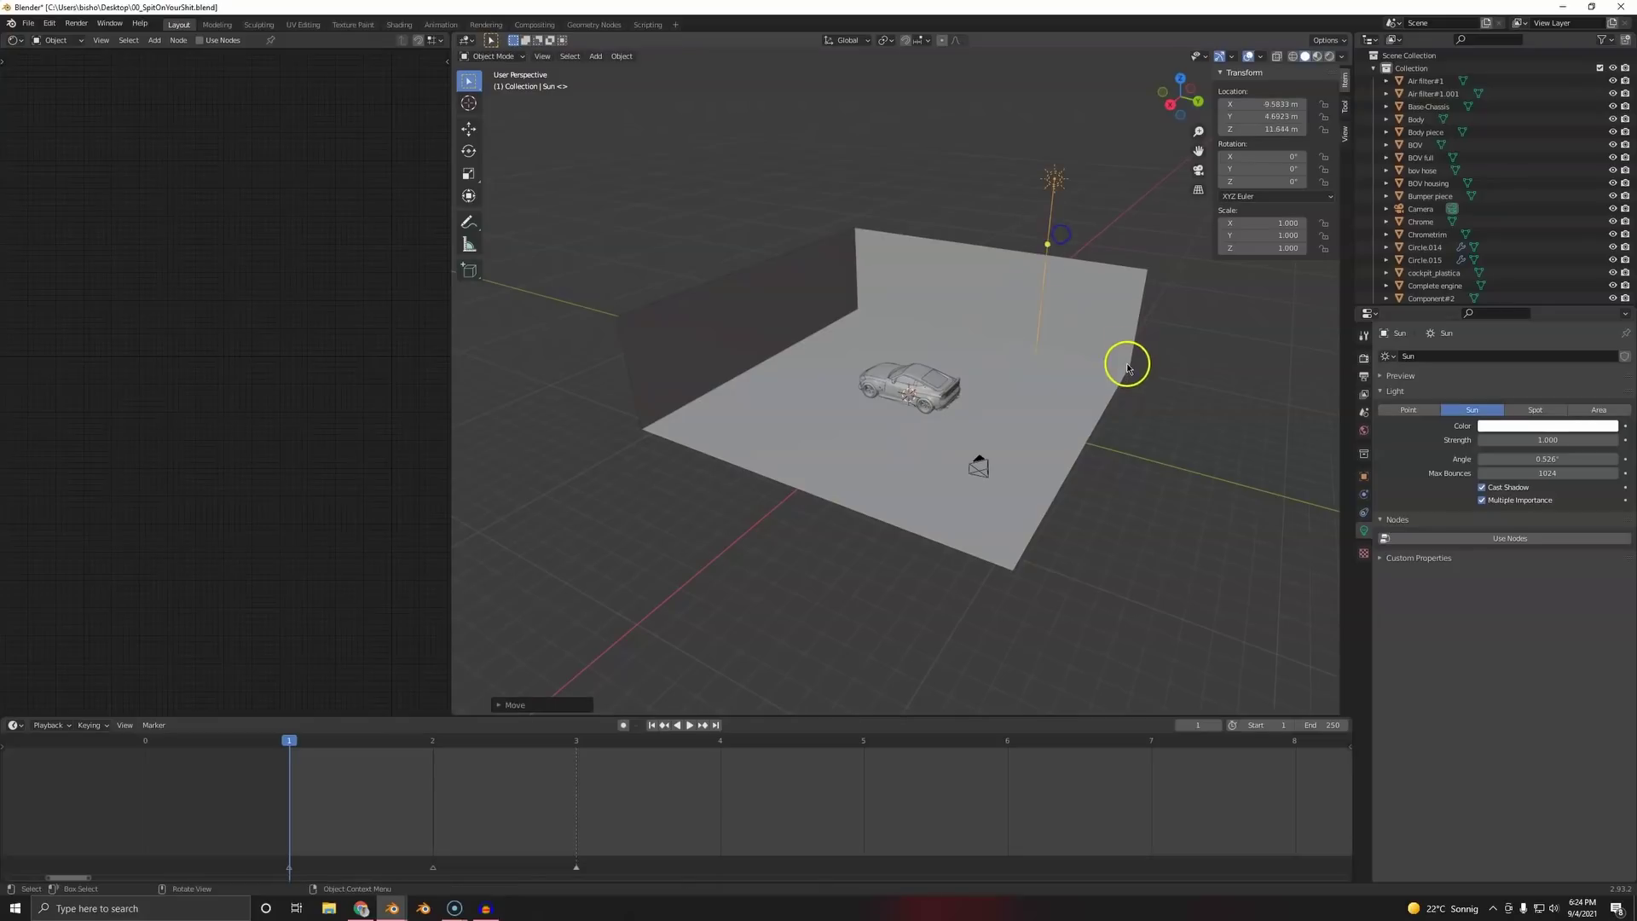
{"action": "key", "text": "r"}
{"action": "left_click", "coordinate": [778, 478]}
- Switch the viewport to rendered shading and set the colour management View Transform to Standard
{"action": "key", "text": "z"}
{"action": "left_click", "coordinate": [786, 410]}
{"action": "left_click", "coordinate": [1364, 358]}
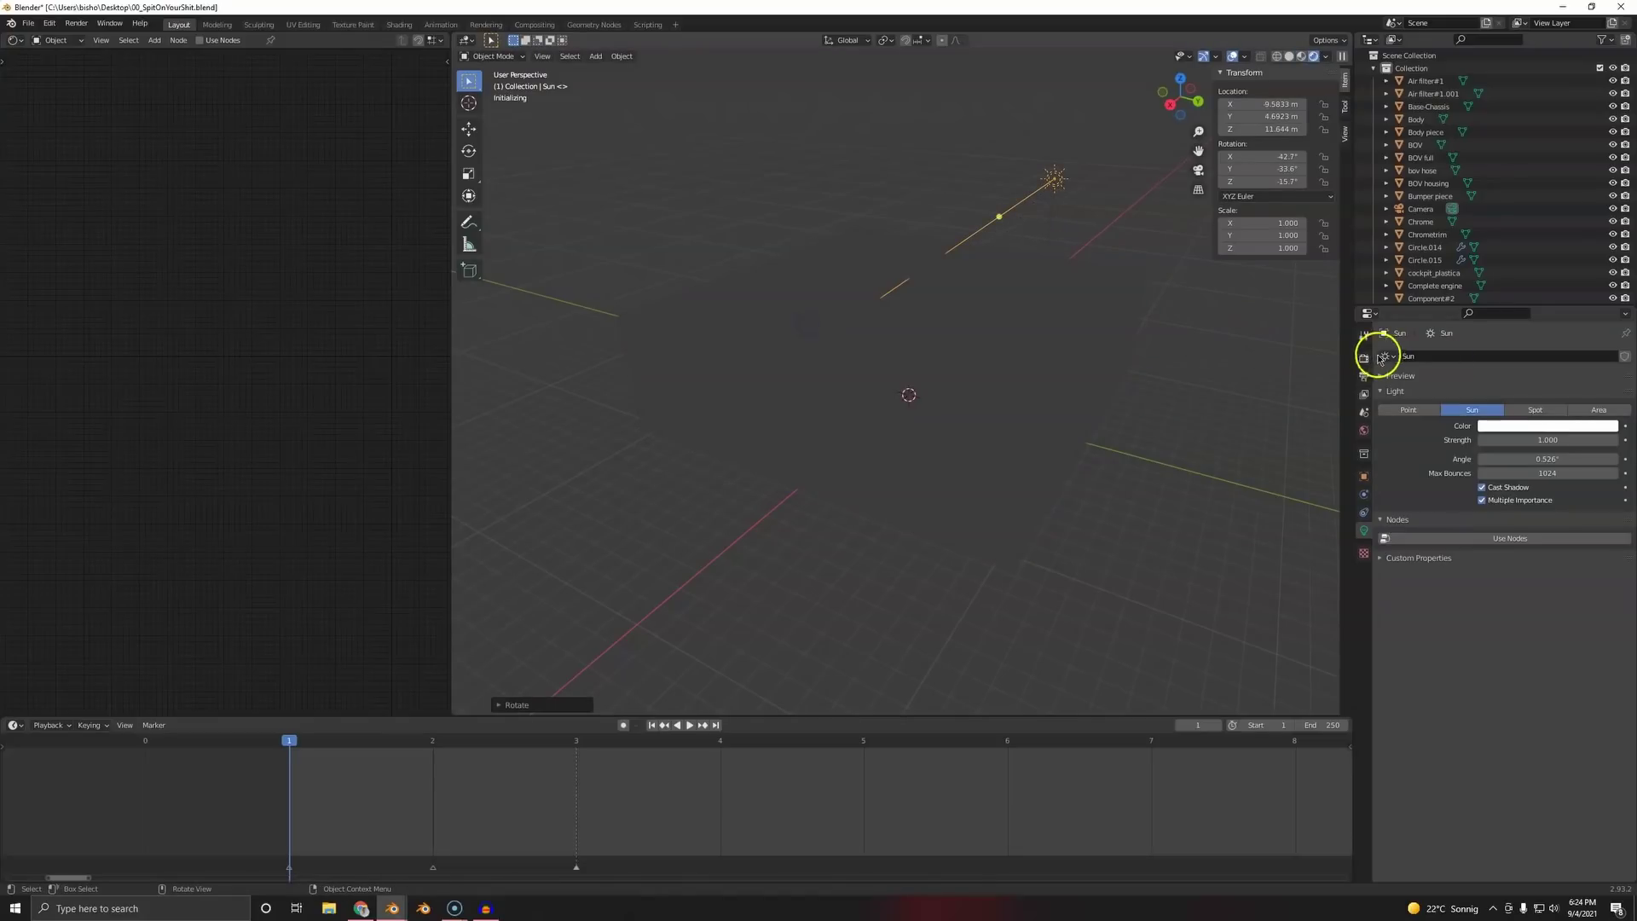
{"action": "scroll", "coordinate": [1443, 848], "scroll_direction": "down", "scroll_amount": 3}
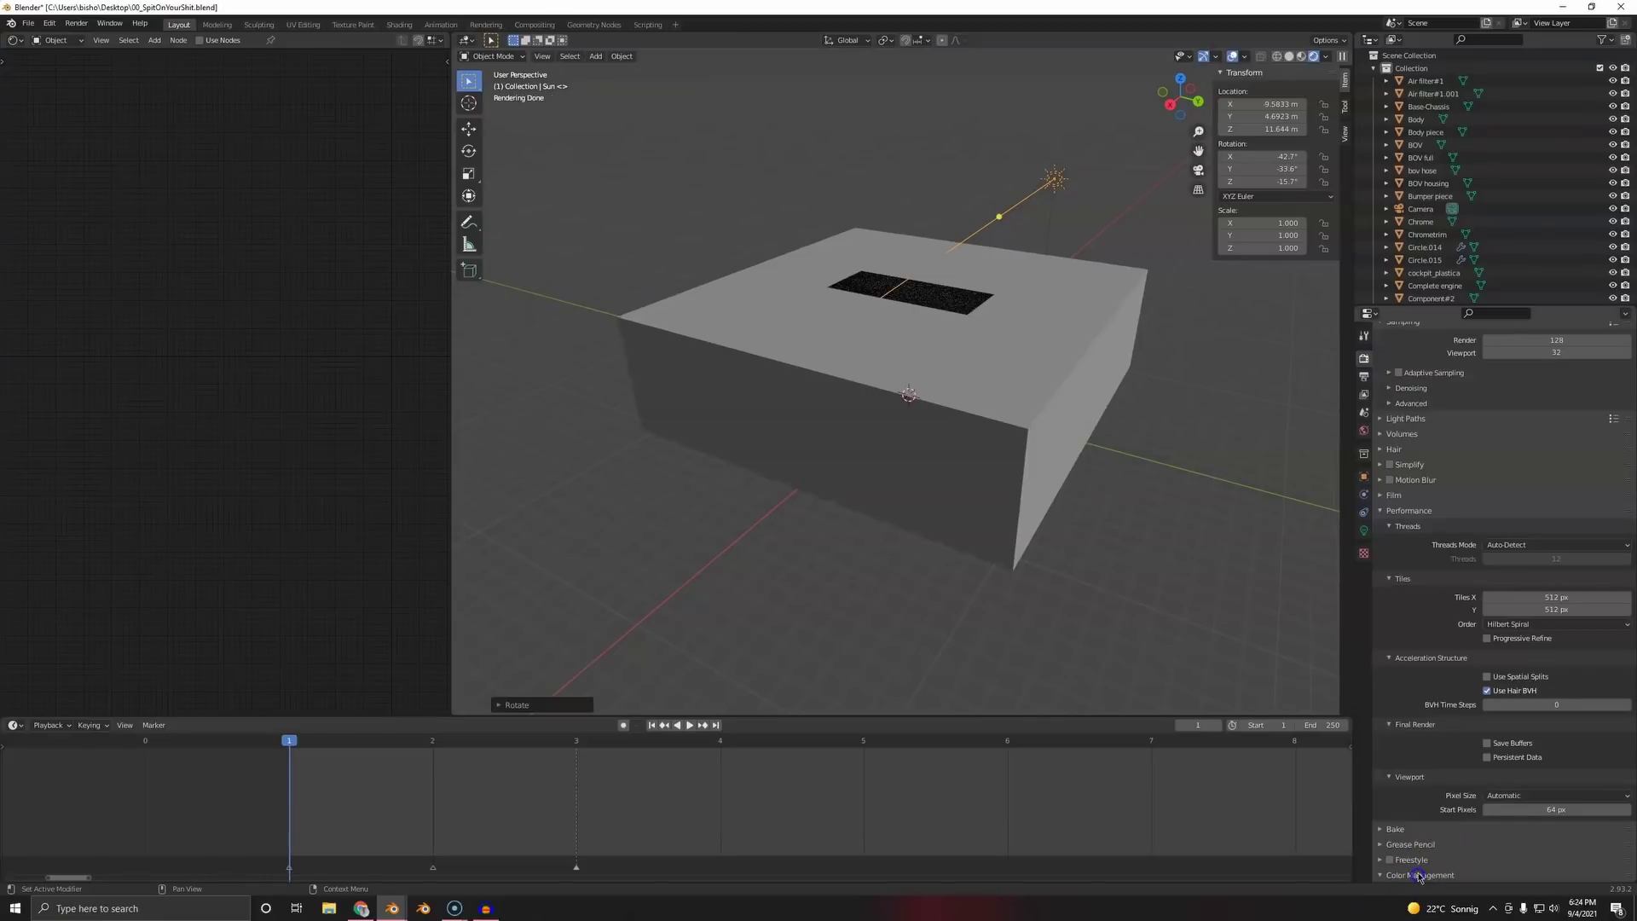
{"action": "scroll", "coordinate": [1423, 870], "scroll_direction": "down", "scroll_amount": 4}
{"action": "left_click", "coordinate": [1527, 794]}
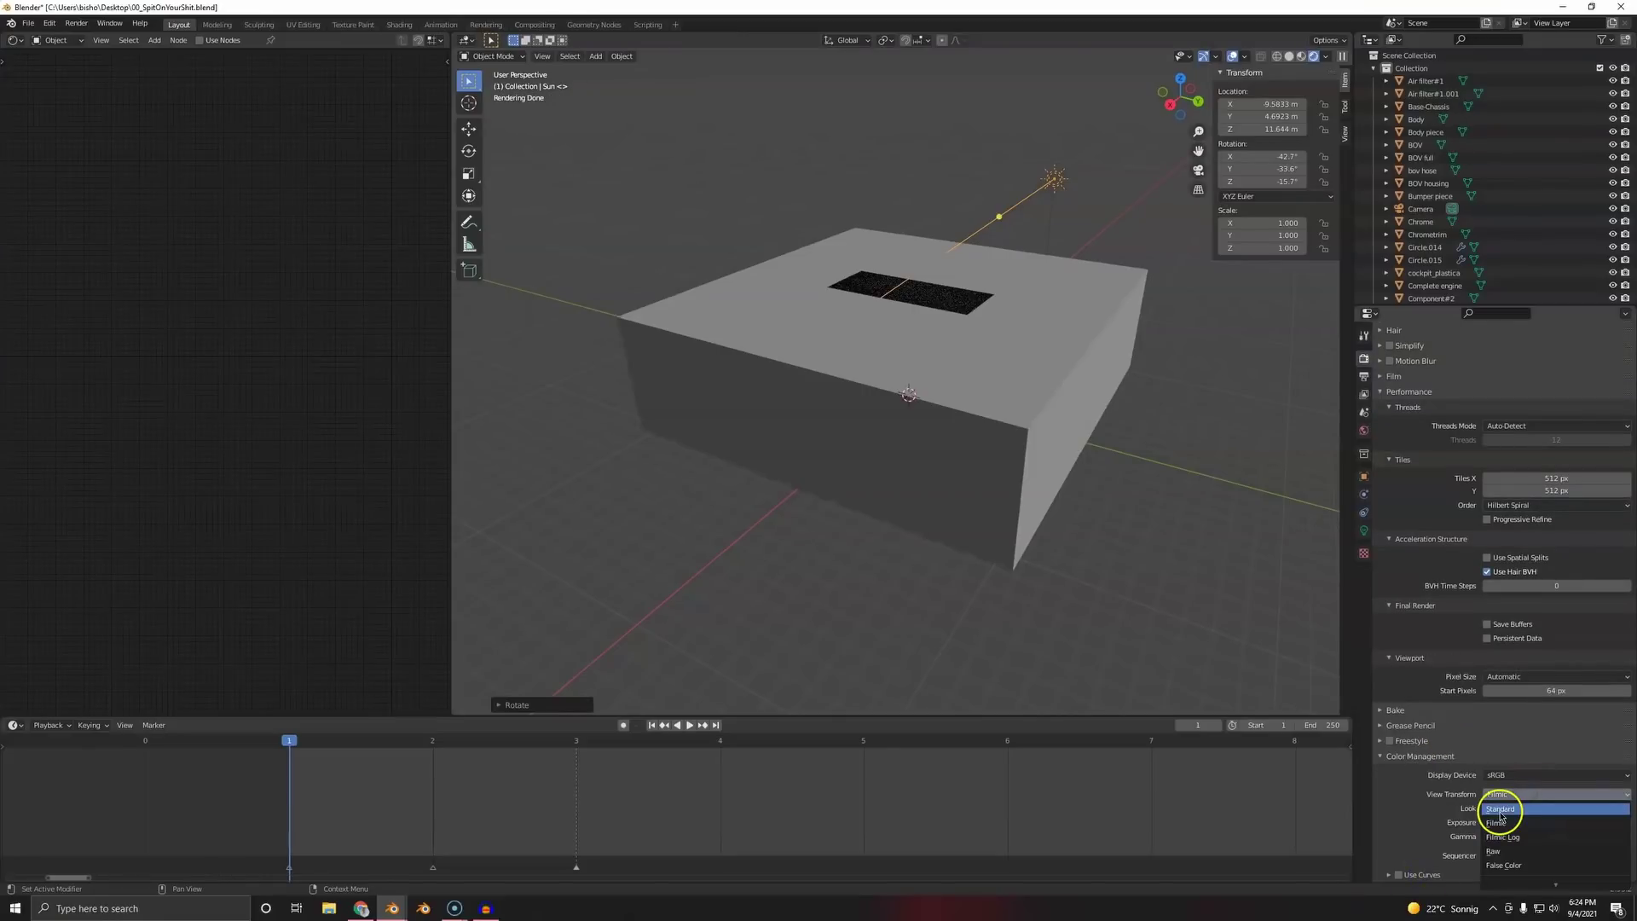
{"action": "left_click", "coordinate": [1499, 810]}
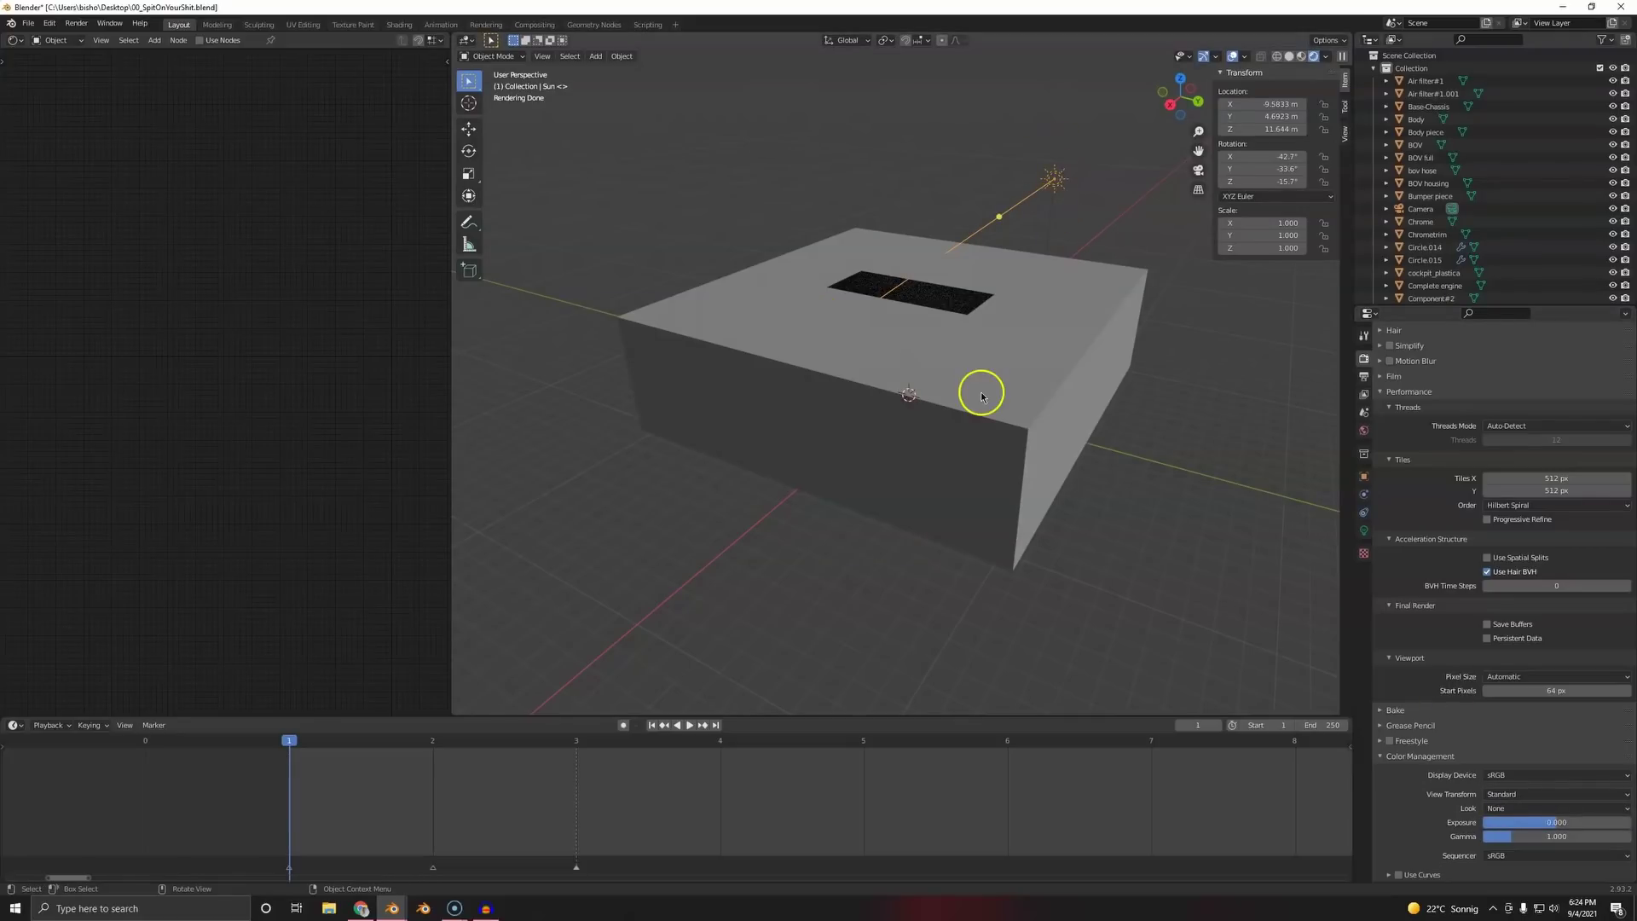
- Rotate the sun about 20° around Z, tilt it further, and move it nearer the roof opening, to about 4.43, 3.49 and 9.62 m
{"action": "middle_click_drag", "start_coordinate": [1029, 348], "coordinate": [1009, 353]}
{"action": "middle_click_drag", "start_coordinate": [1108, 597], "coordinate": [1067, 562]}
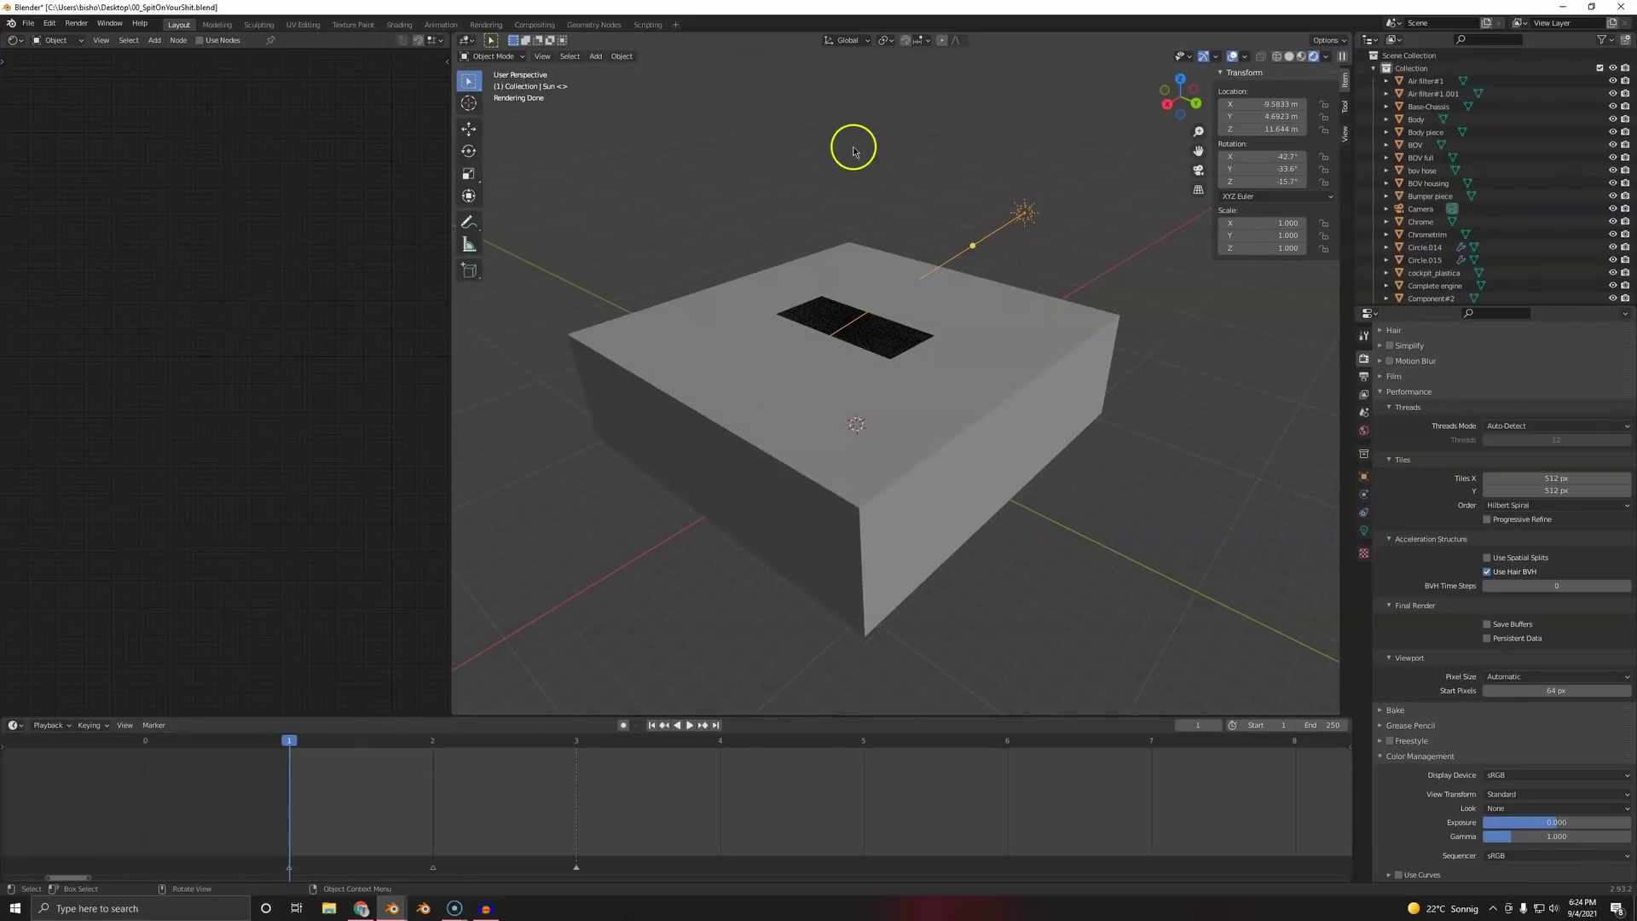
{"action": "middle_click_drag", "start_coordinate": [1214, 325], "coordinate": [1127, 252]}
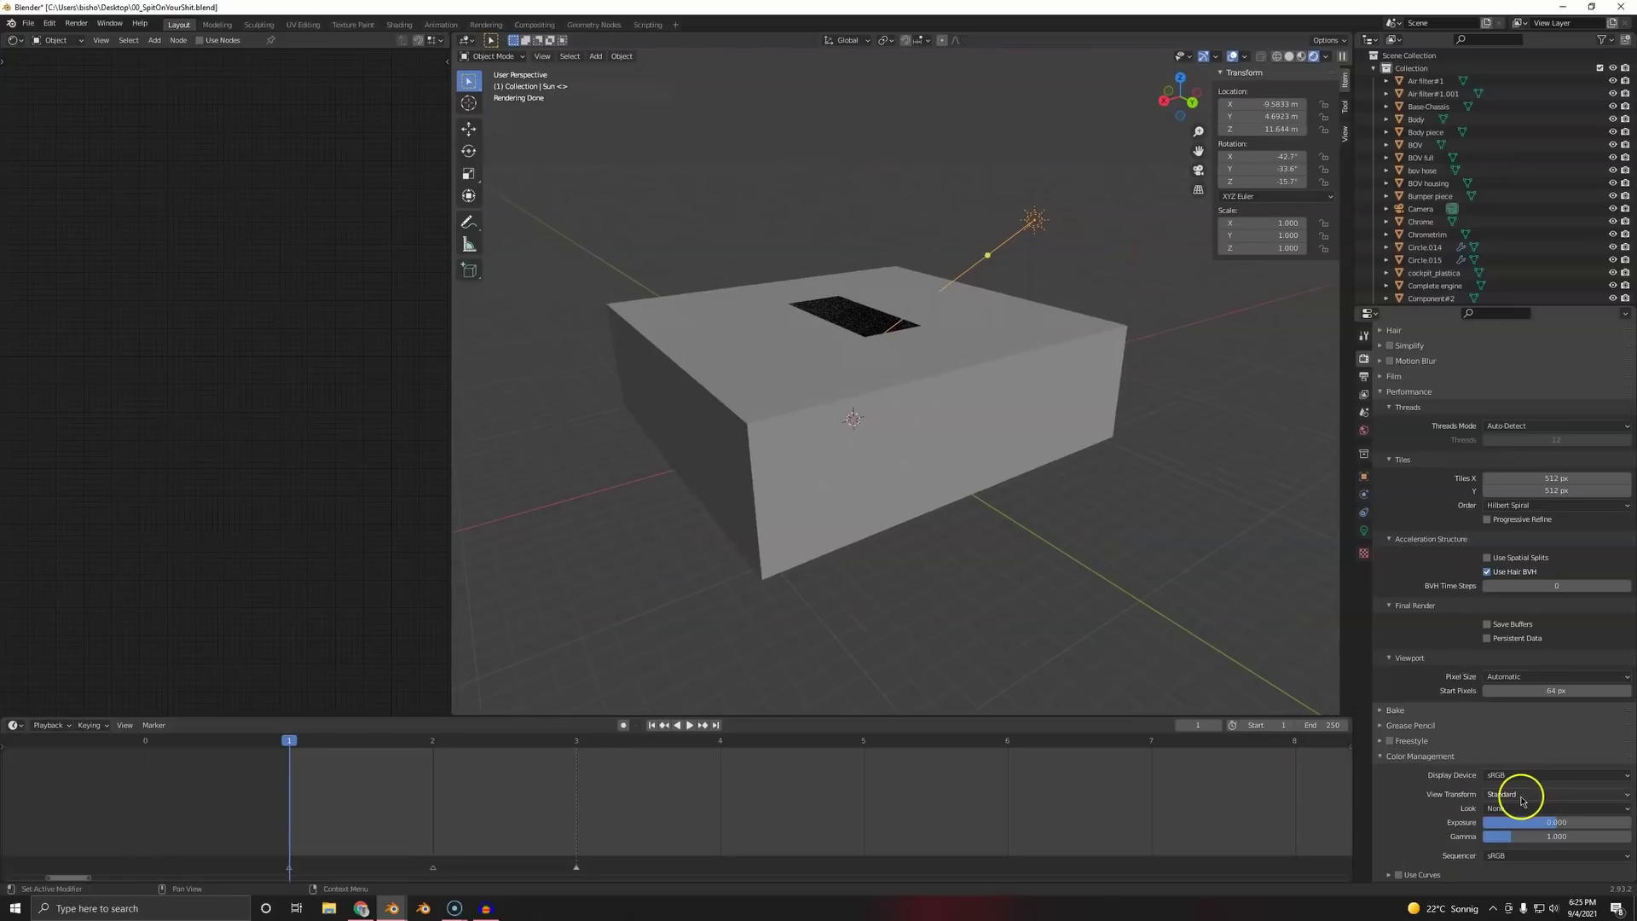
{"action": "middle_click_drag", "start_coordinate": [943, 486], "coordinate": [995, 369]}
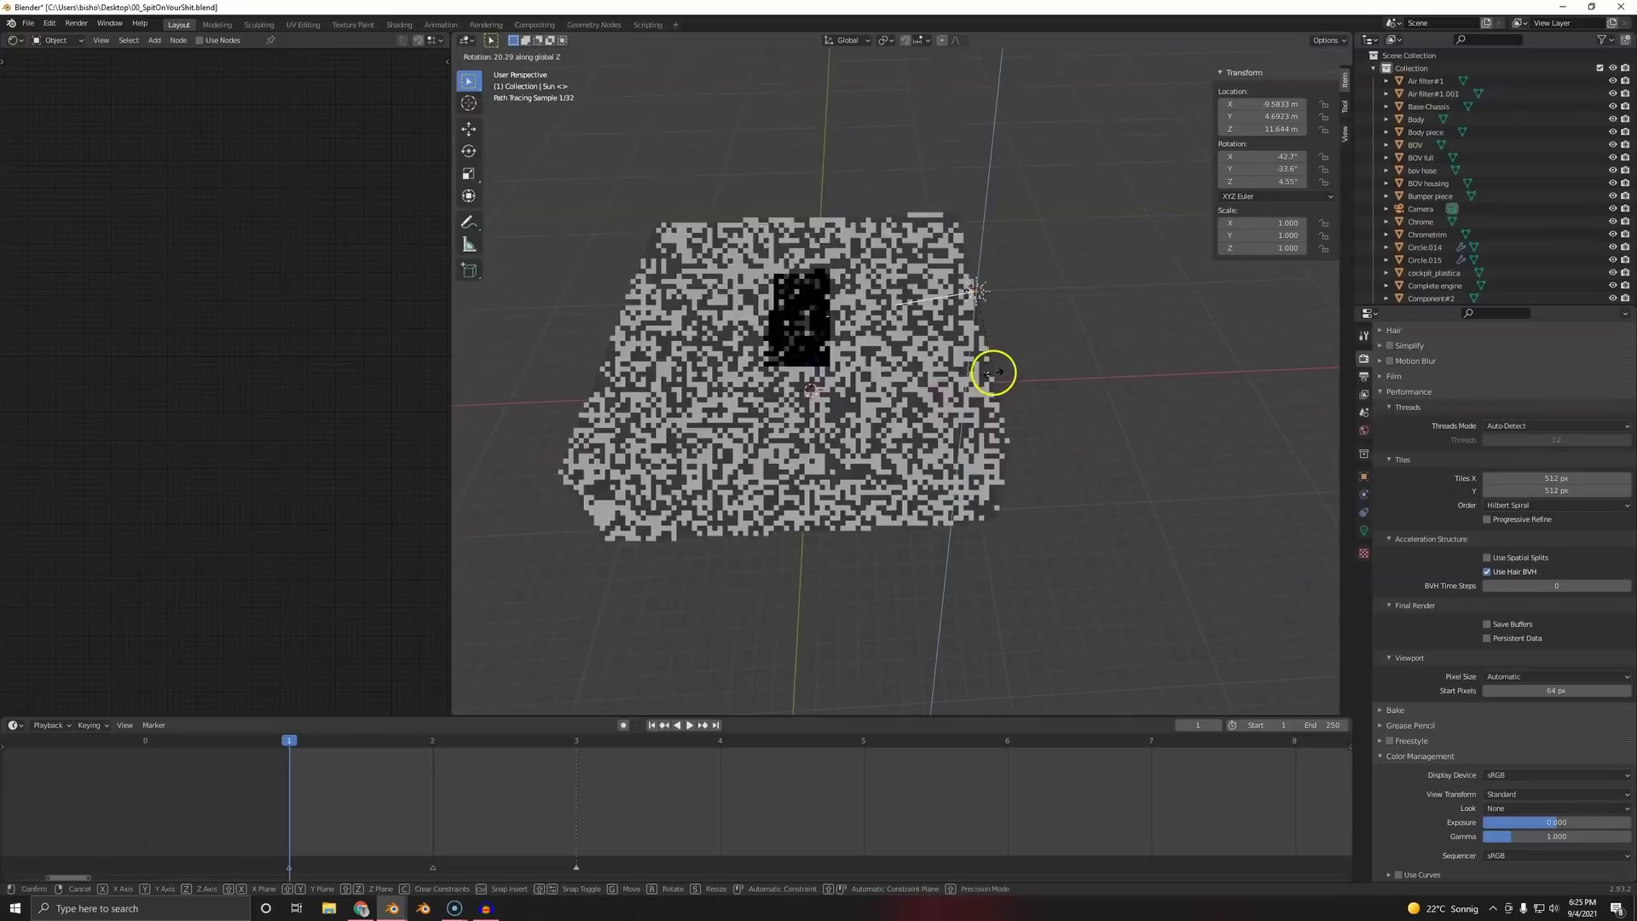
{"action": "key", "text": "r"}
{"action": "key", "text": "z"}
{"action": "left_click", "coordinate": [993, 373]}
{"action": "middle_click_drag", "start_coordinate": [981, 427], "coordinate": [1015, 358]}
{"action": "key", "text": "r"}
{"action": "left_click", "coordinate": [979, 377]}
{"action": "key", "text": "g"}
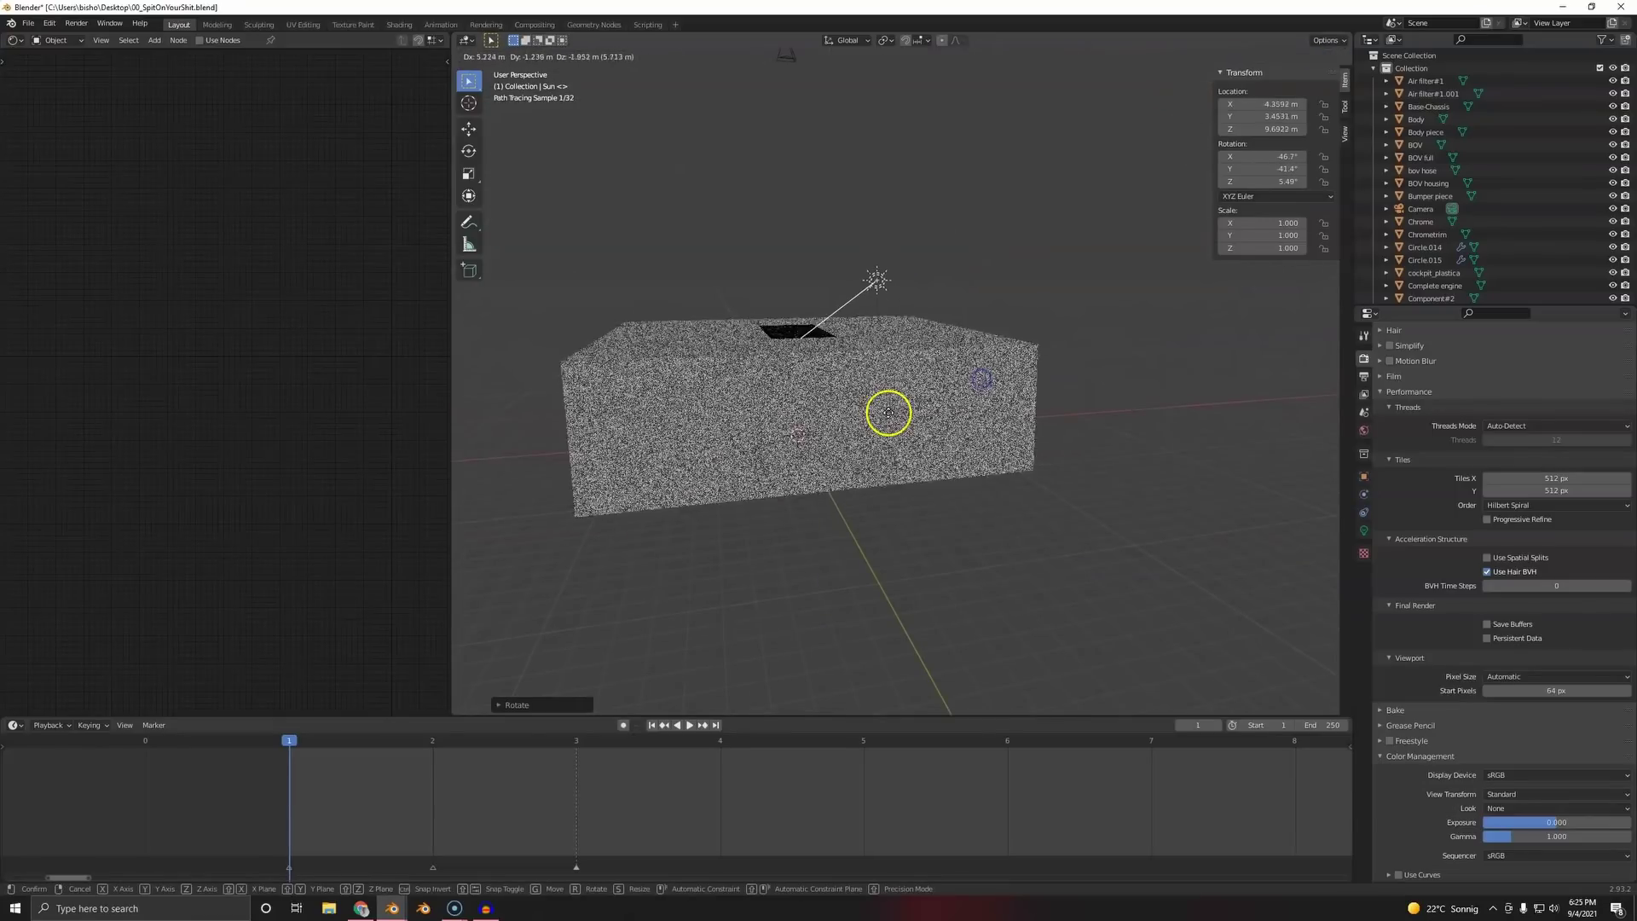
{"action": "left_click", "coordinate": [889, 413]}
- Delete the extra object above the room, save the file and view the car through the camera
{"action": "scroll", "coordinate": [866, 267], "scroll_direction": "down", "scroll_amount": 7}
{"action": "key", "text": "Delete"}
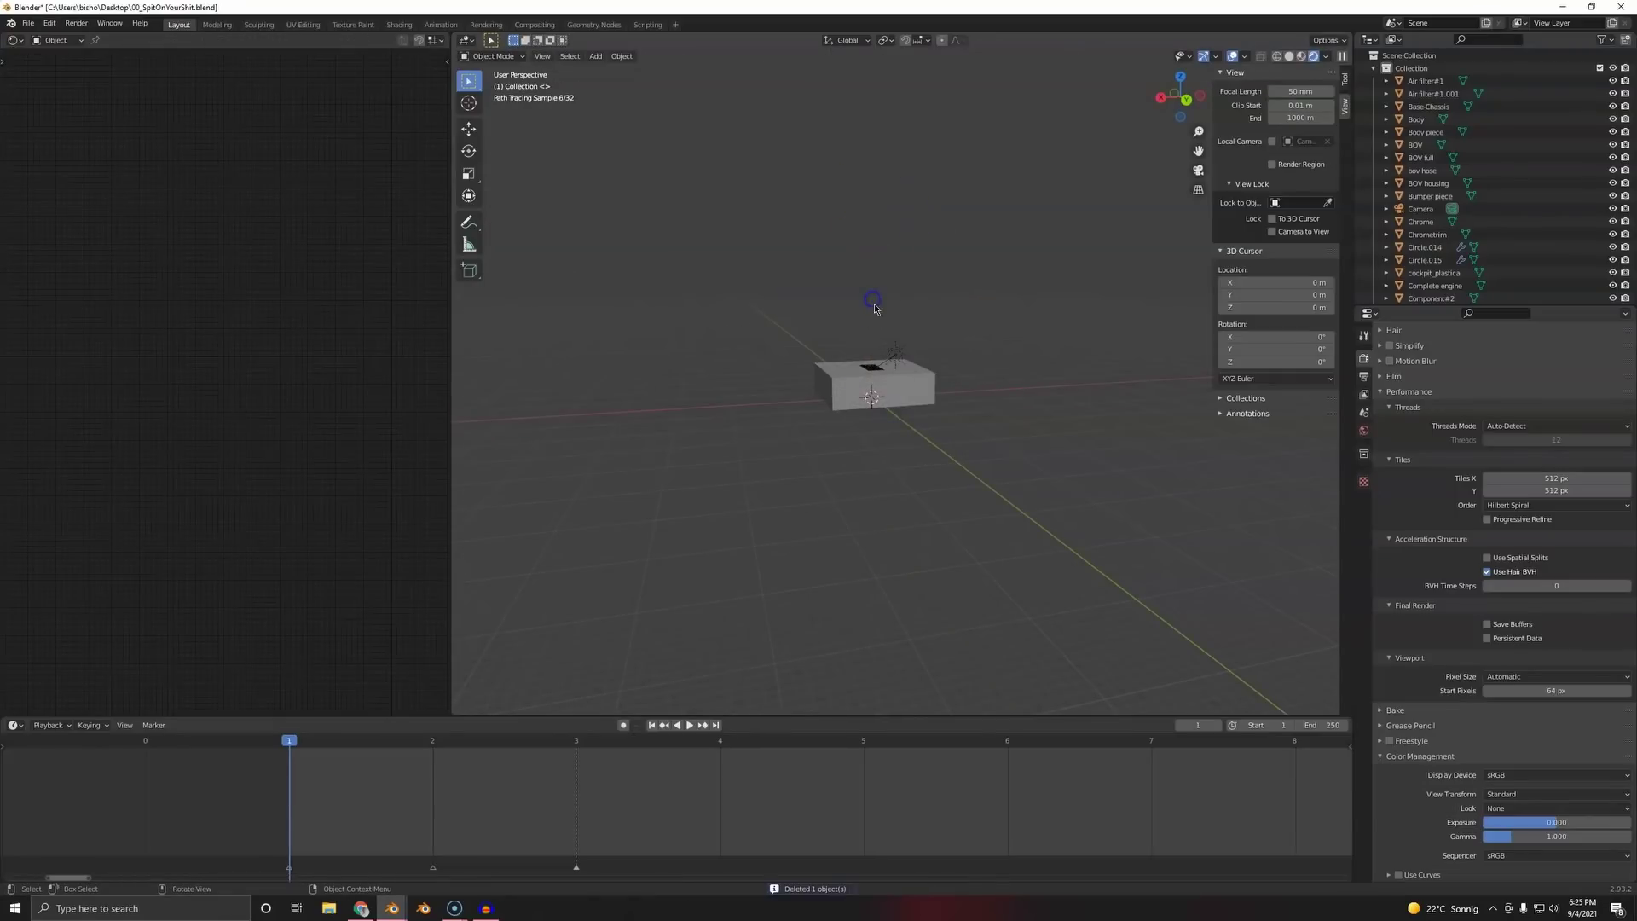
{"action": "scroll", "coordinate": [869, 304], "scroll_direction": "up", "scroll_amount": 4}
{"action": "key", "text": "ctrl+s"}
{"action": "scroll", "coordinate": [870, 336], "scroll_direction": "up", "scroll_amount": 3}
{"action": "key", "text": "KP_0"}
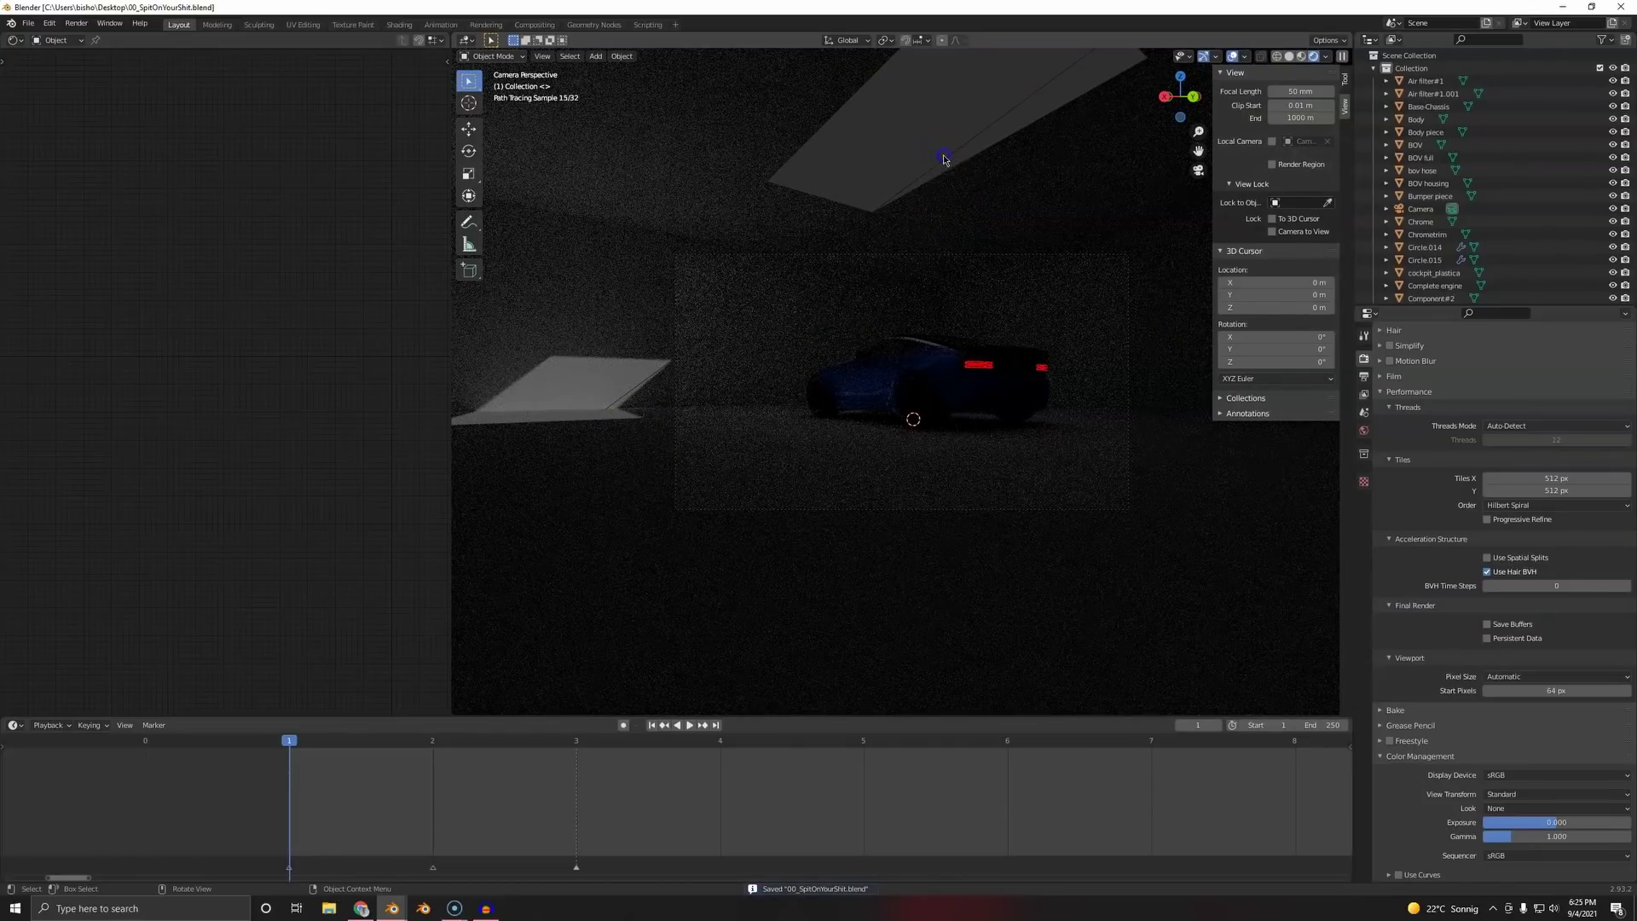
- Rotate the sun to about -23.5° on X and -14.2° on Y so its light patch falls beside the car
{"action": "key", "text": "ctrl+z"}
{"action": "key", "text": "r"}
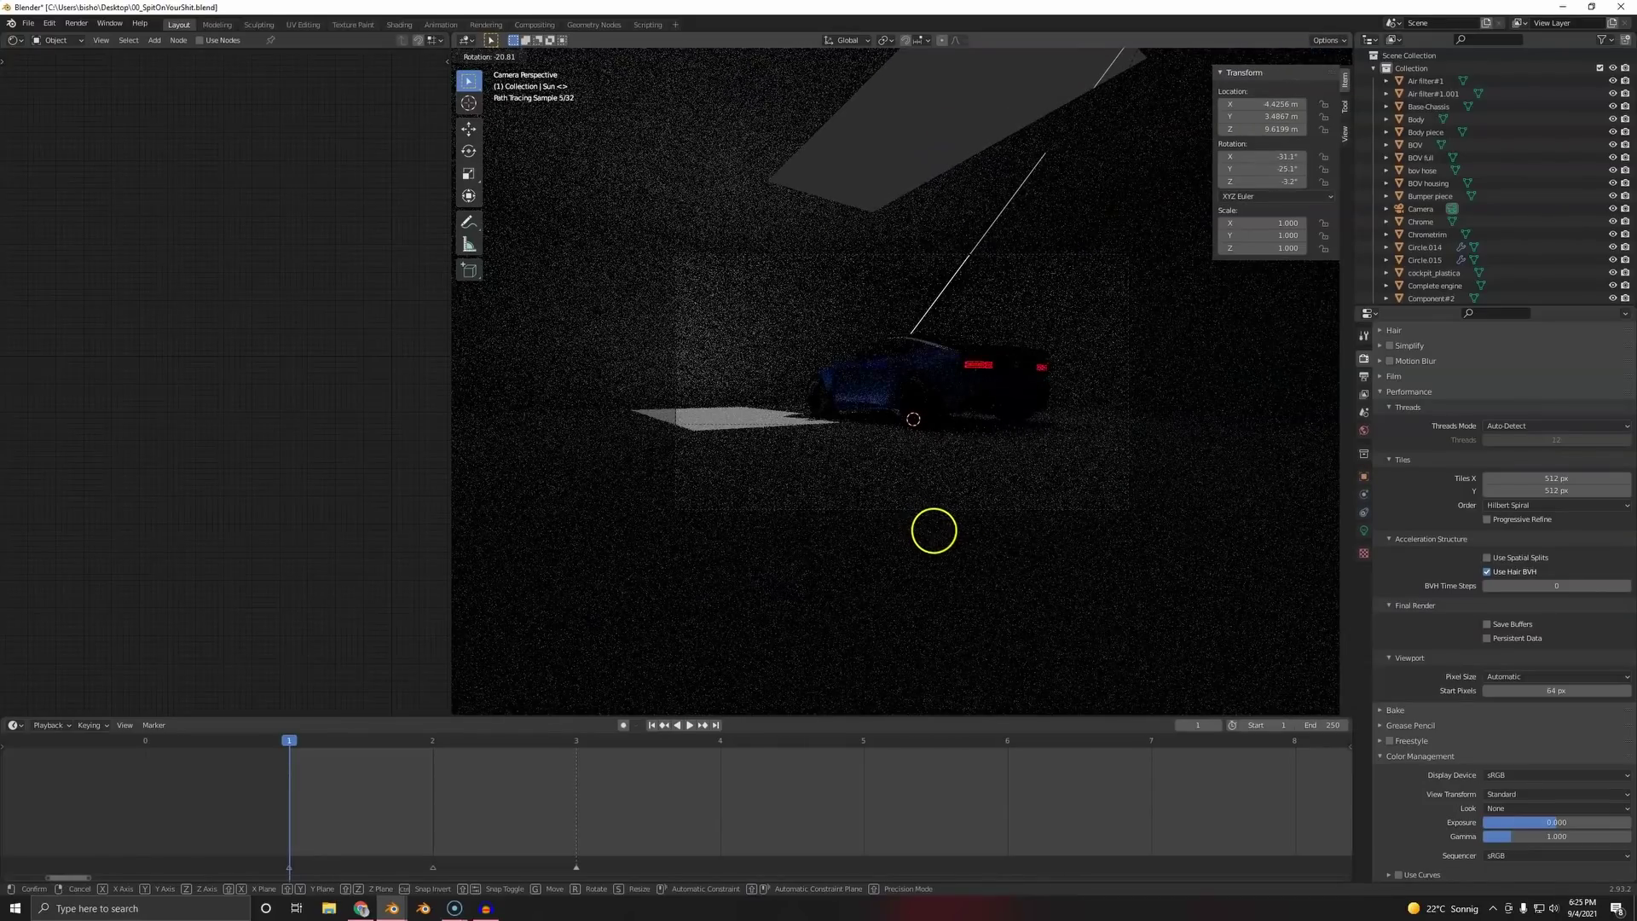
{"action": "left_click", "coordinate": [1042, 614]}
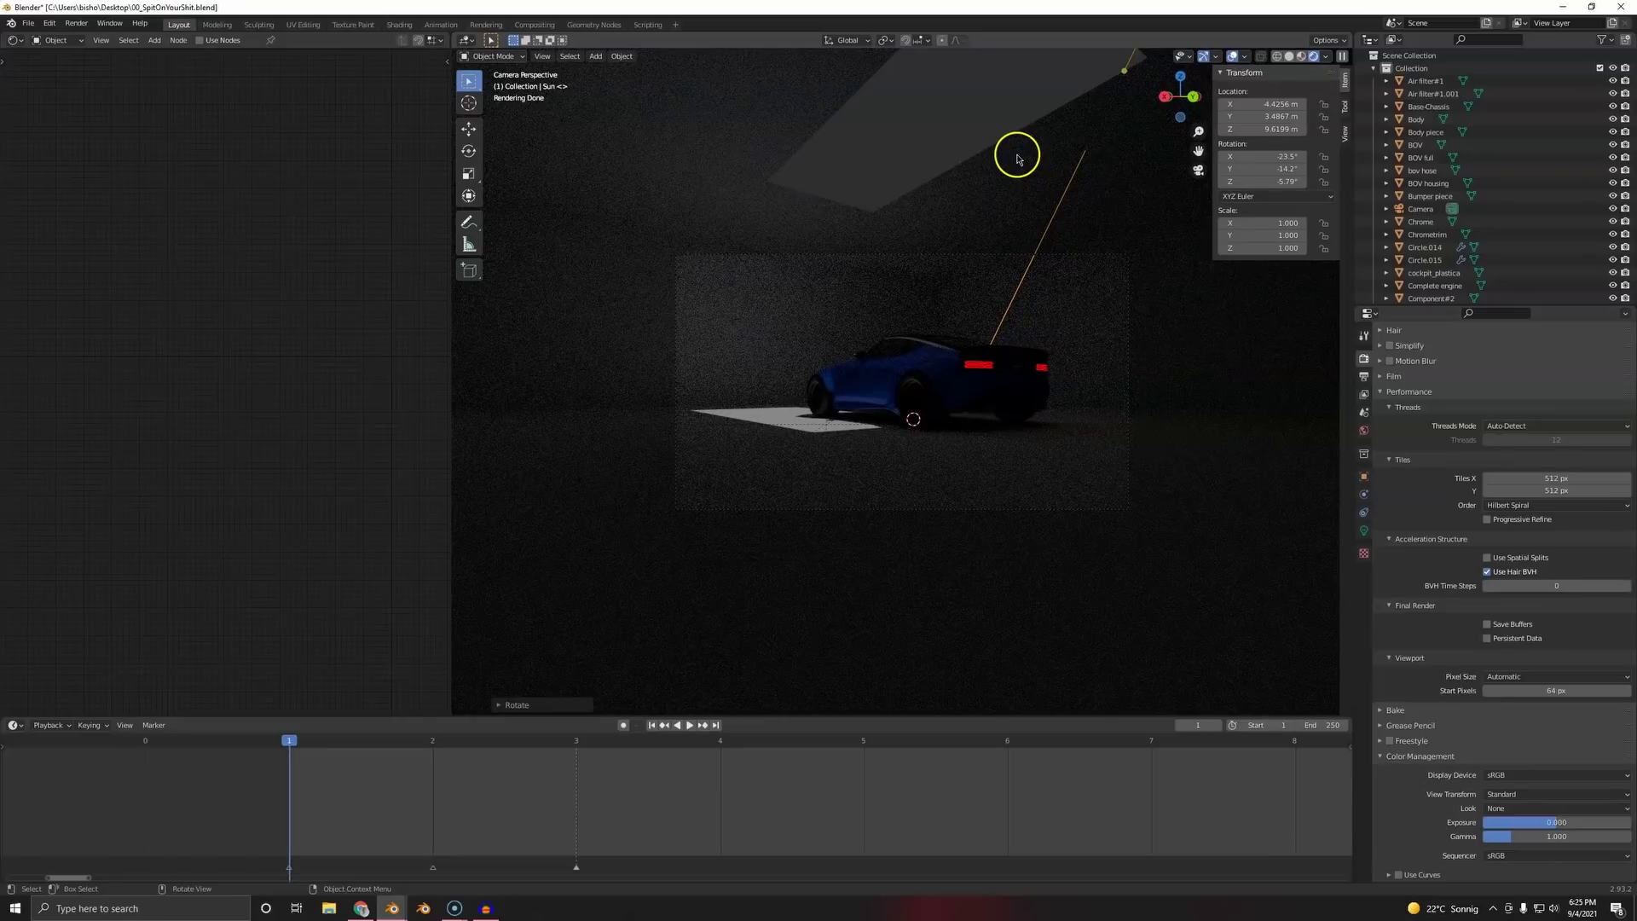
- Try a world background strength of about 72.7, and set the strength to 0
{"action": "left_click", "coordinate": [1362, 432]}
{"action": "left_click_drag", "start_coordinate": [1560, 449], "coordinate": [834, 536]}
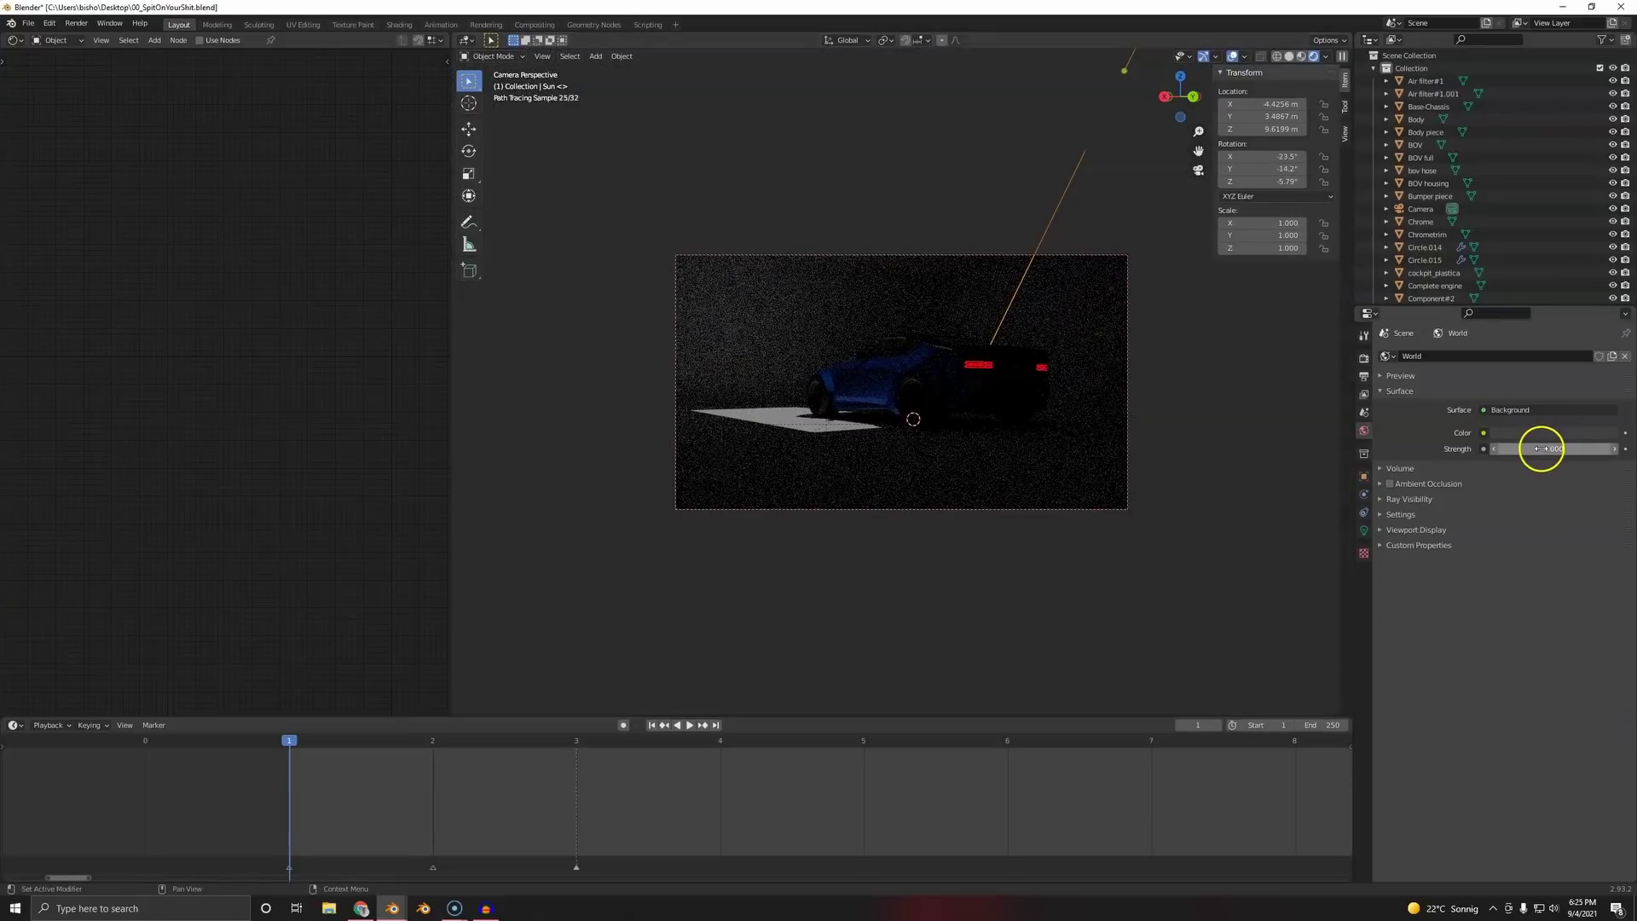
{"action": "left_click_drag", "start_coordinate": [1542, 450], "coordinate": [258, 463]}
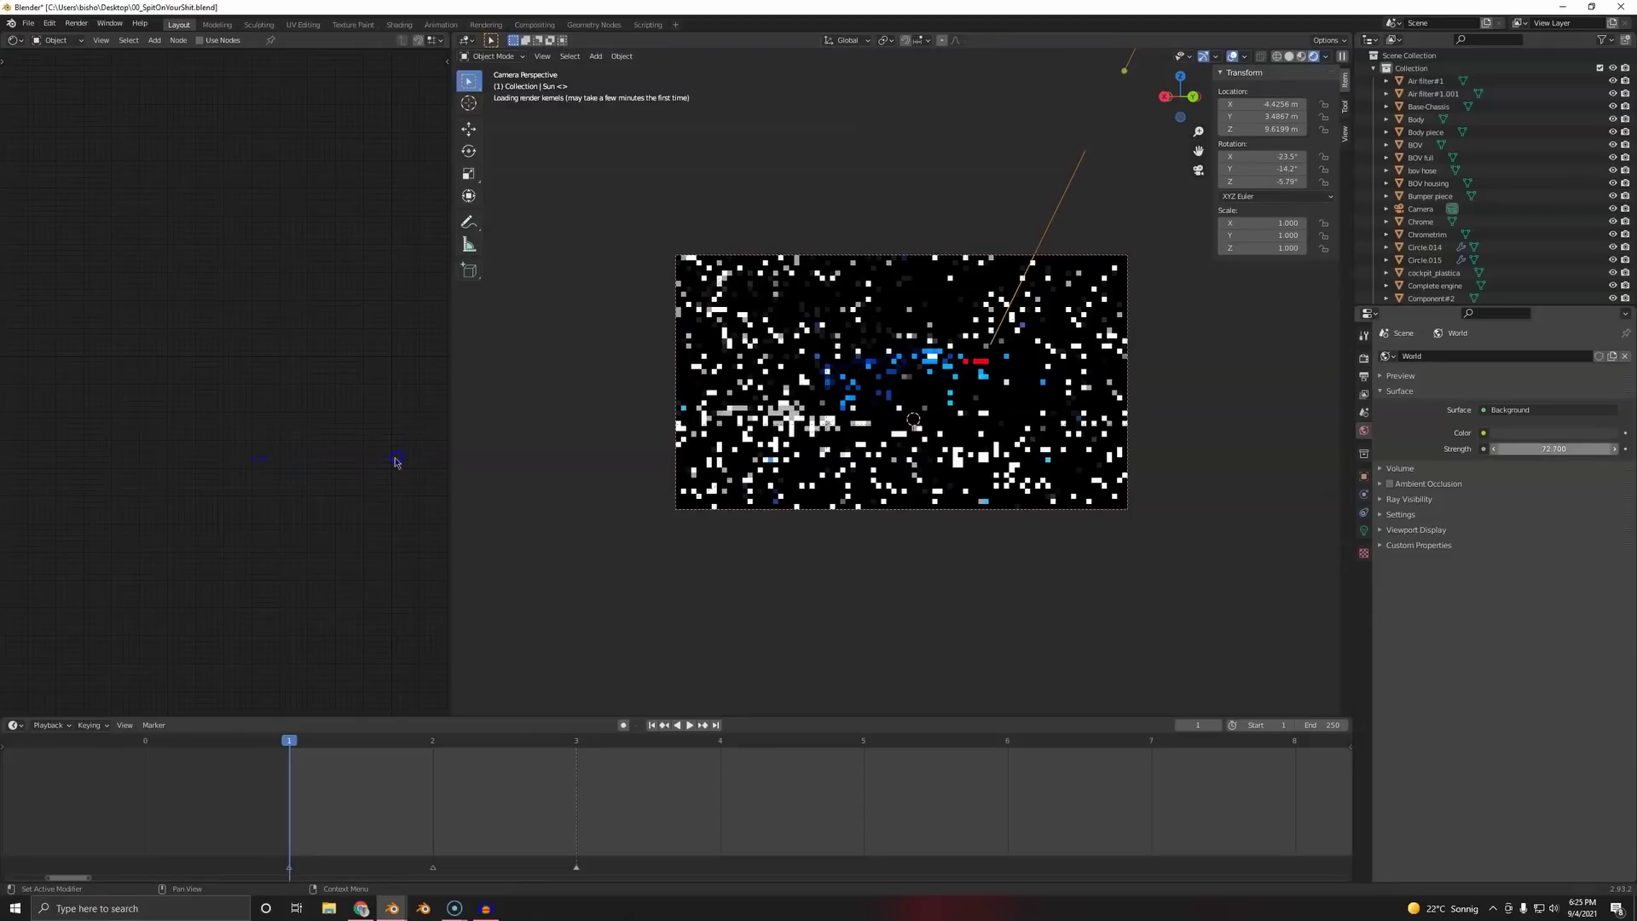
{"action": "left_click_drag", "start_coordinate": [1557, 449], "coordinate": [1460, 635]}
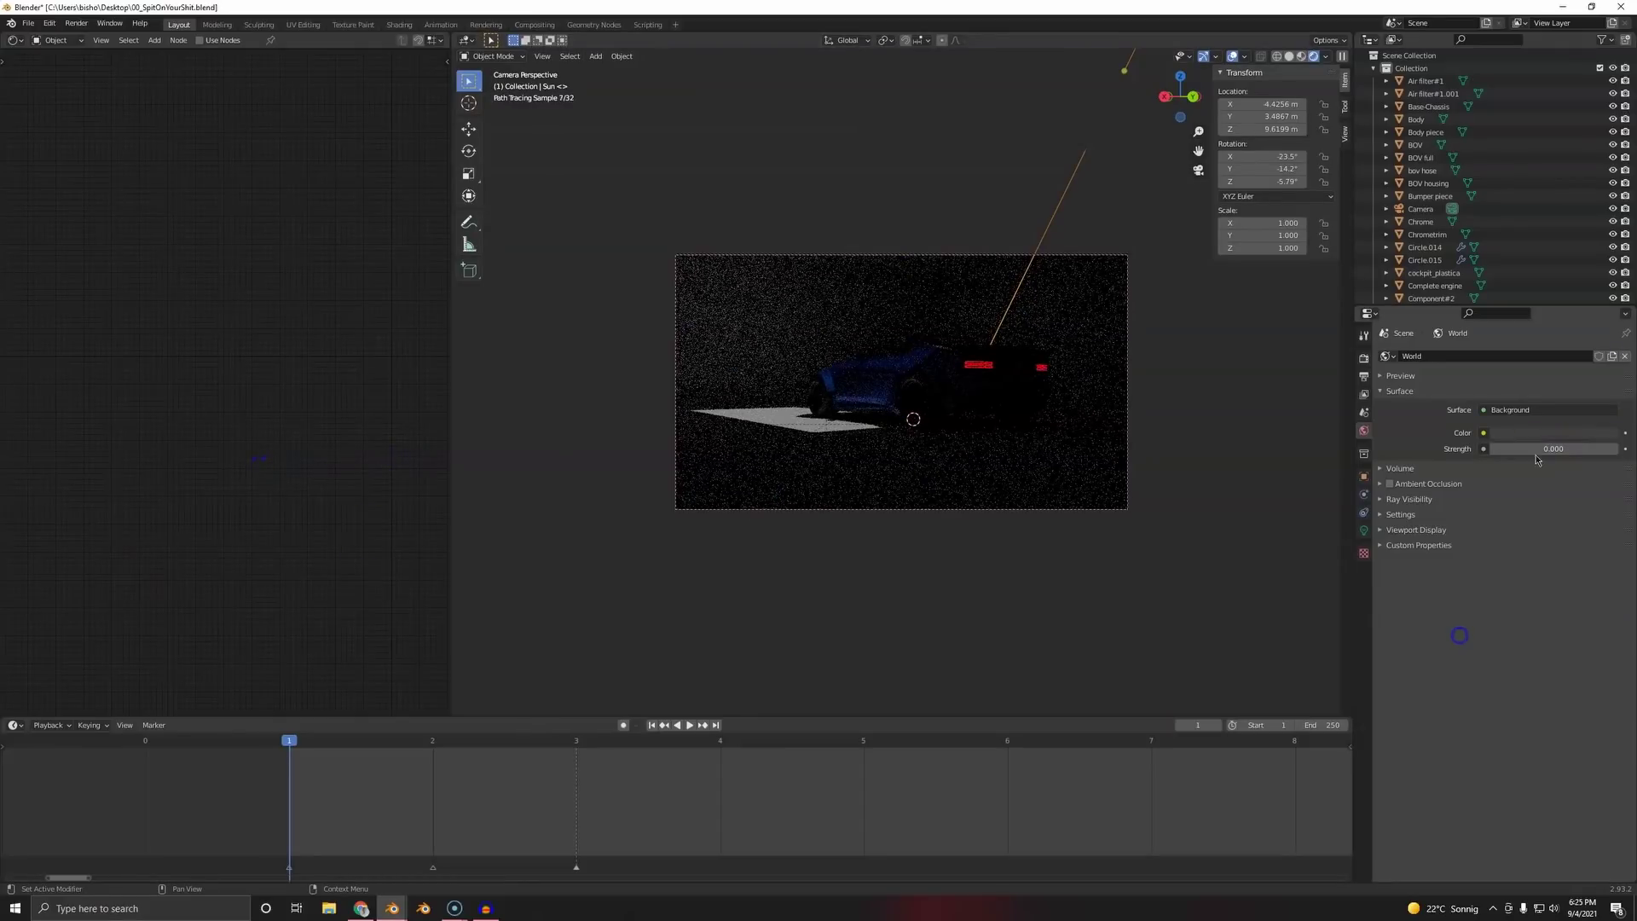
{"action": "left_click", "coordinate": [794, 372]}
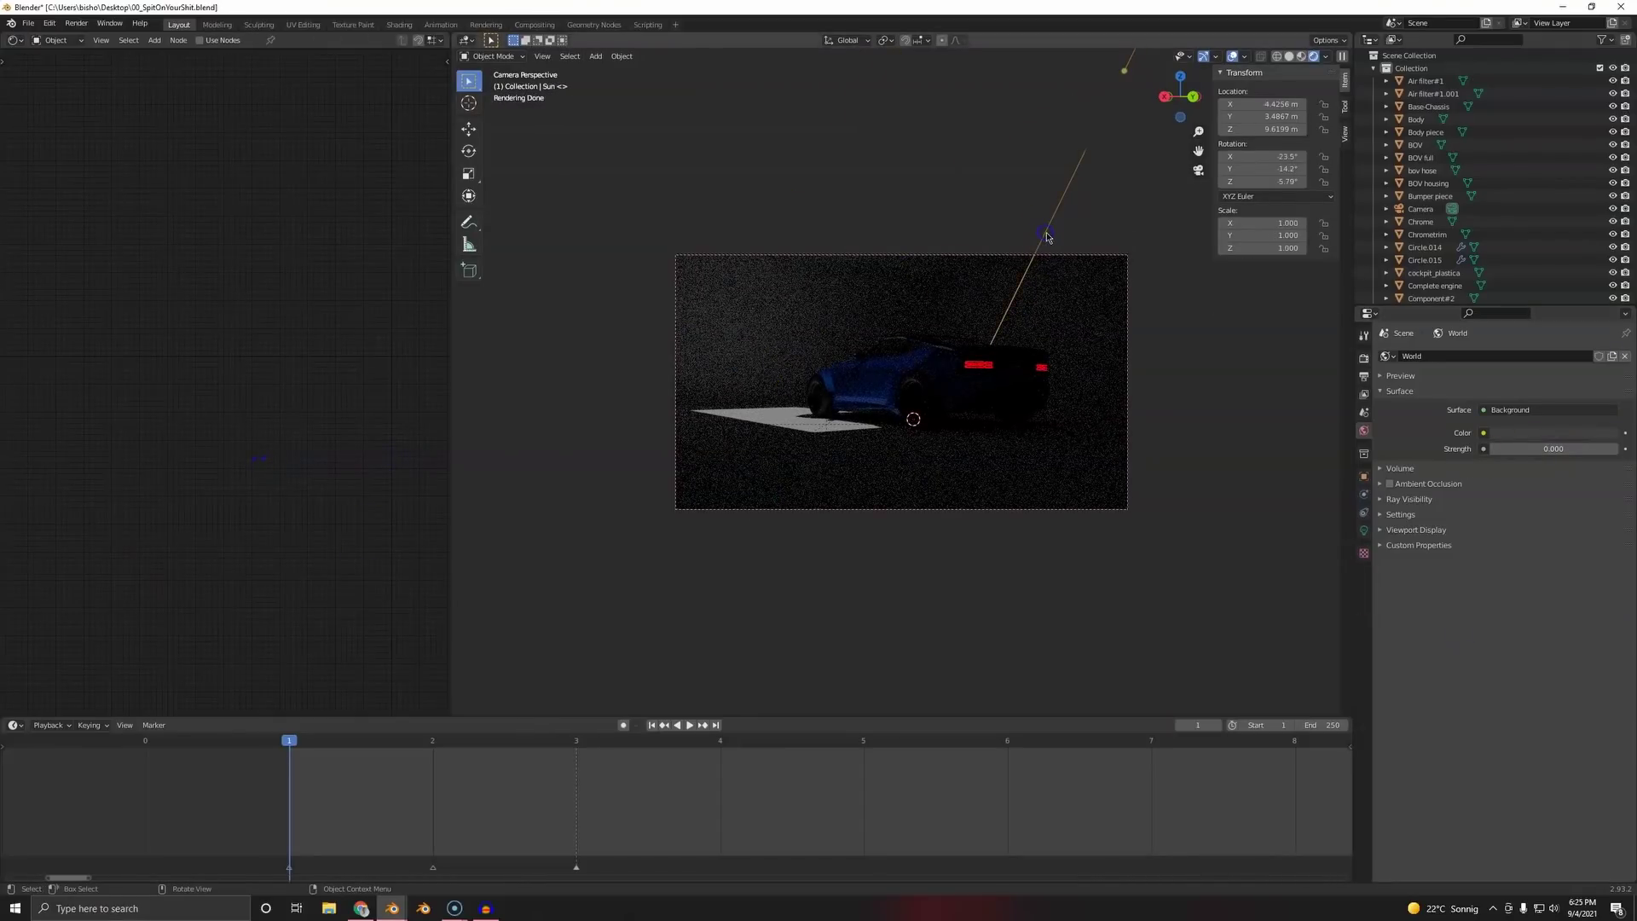
{"action": "left_click", "coordinate": [1599, 621]}
- Enable nodes on the sun light and drive its emission colour with a Blackbody node
{"action": "left_click", "coordinate": [1365, 532]}
{"action": "left_click", "coordinate": [1492, 533]}
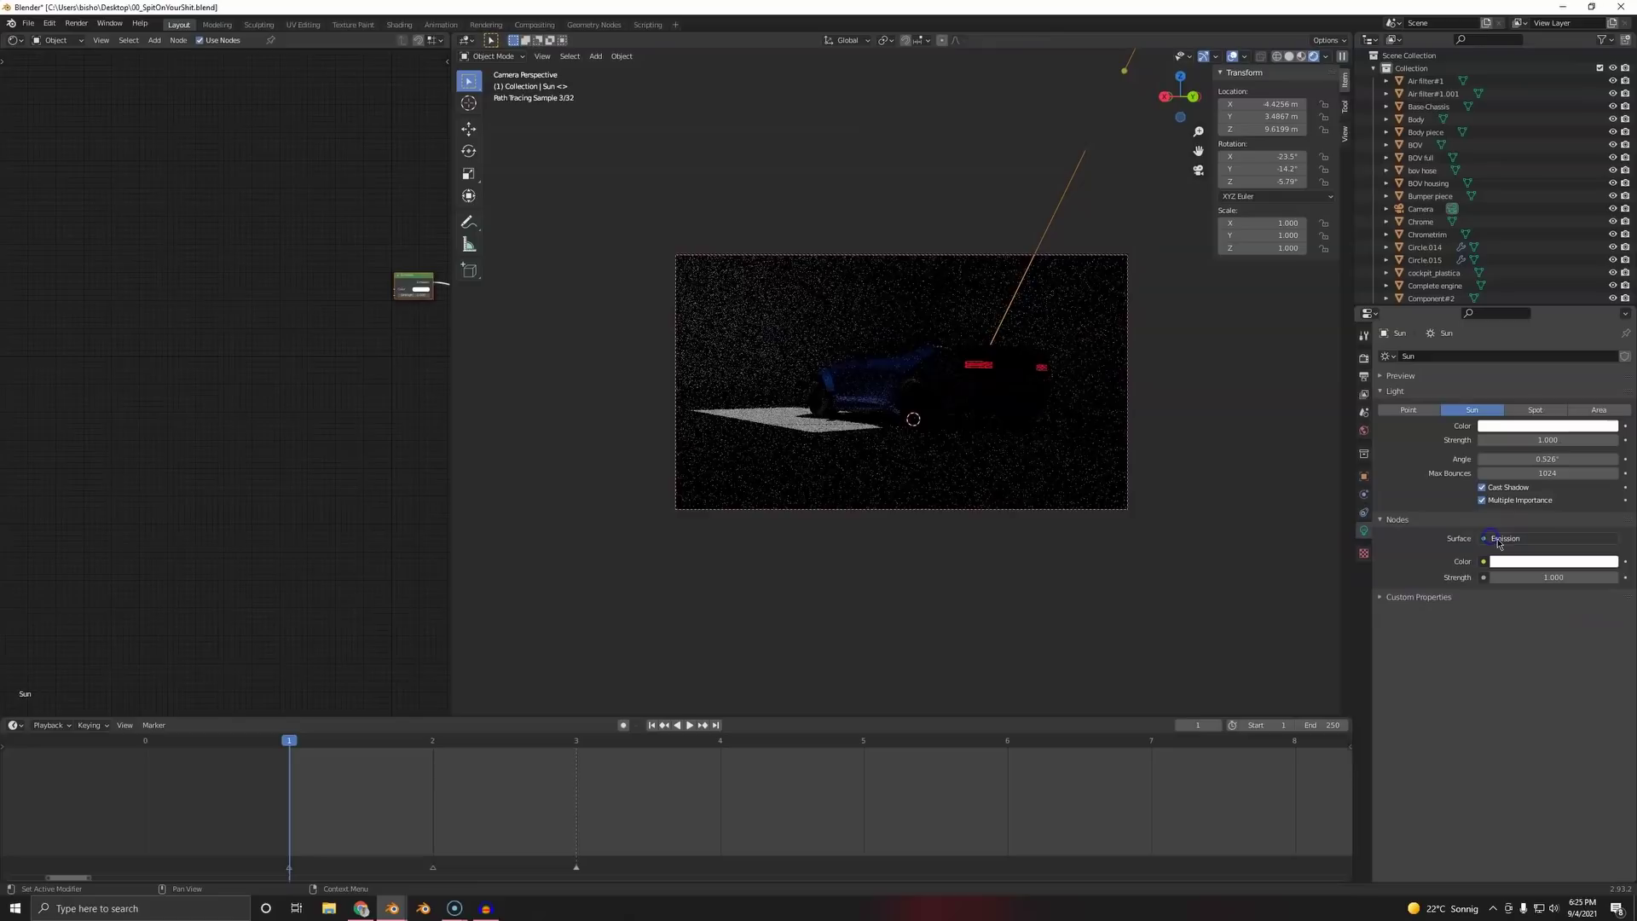
{"action": "left_click", "coordinate": [1482, 562]}
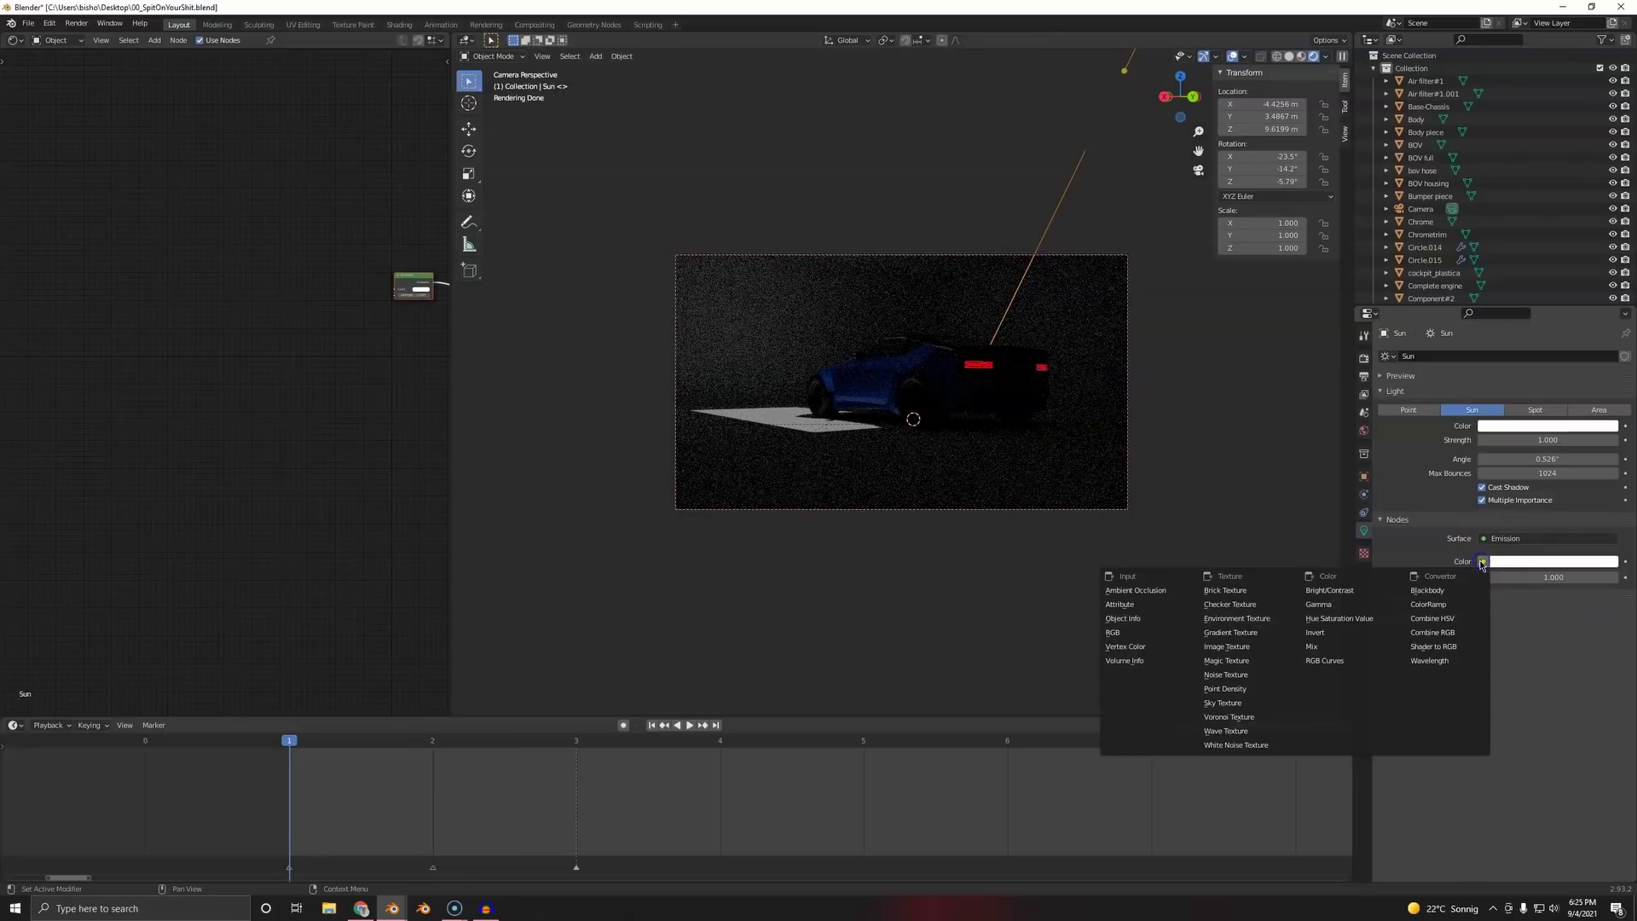
{"action": "left_click", "coordinate": [1425, 590]}
- Try a temperature of 4000 in the Blackbody node and settle on 6000
{"action": "middle_click_drag", "start_coordinate": [376, 295], "coordinate": [176, 315]}
{"action": "scroll", "coordinate": [325, 321], "scroll_direction": "up", "scroll_amount": 4}
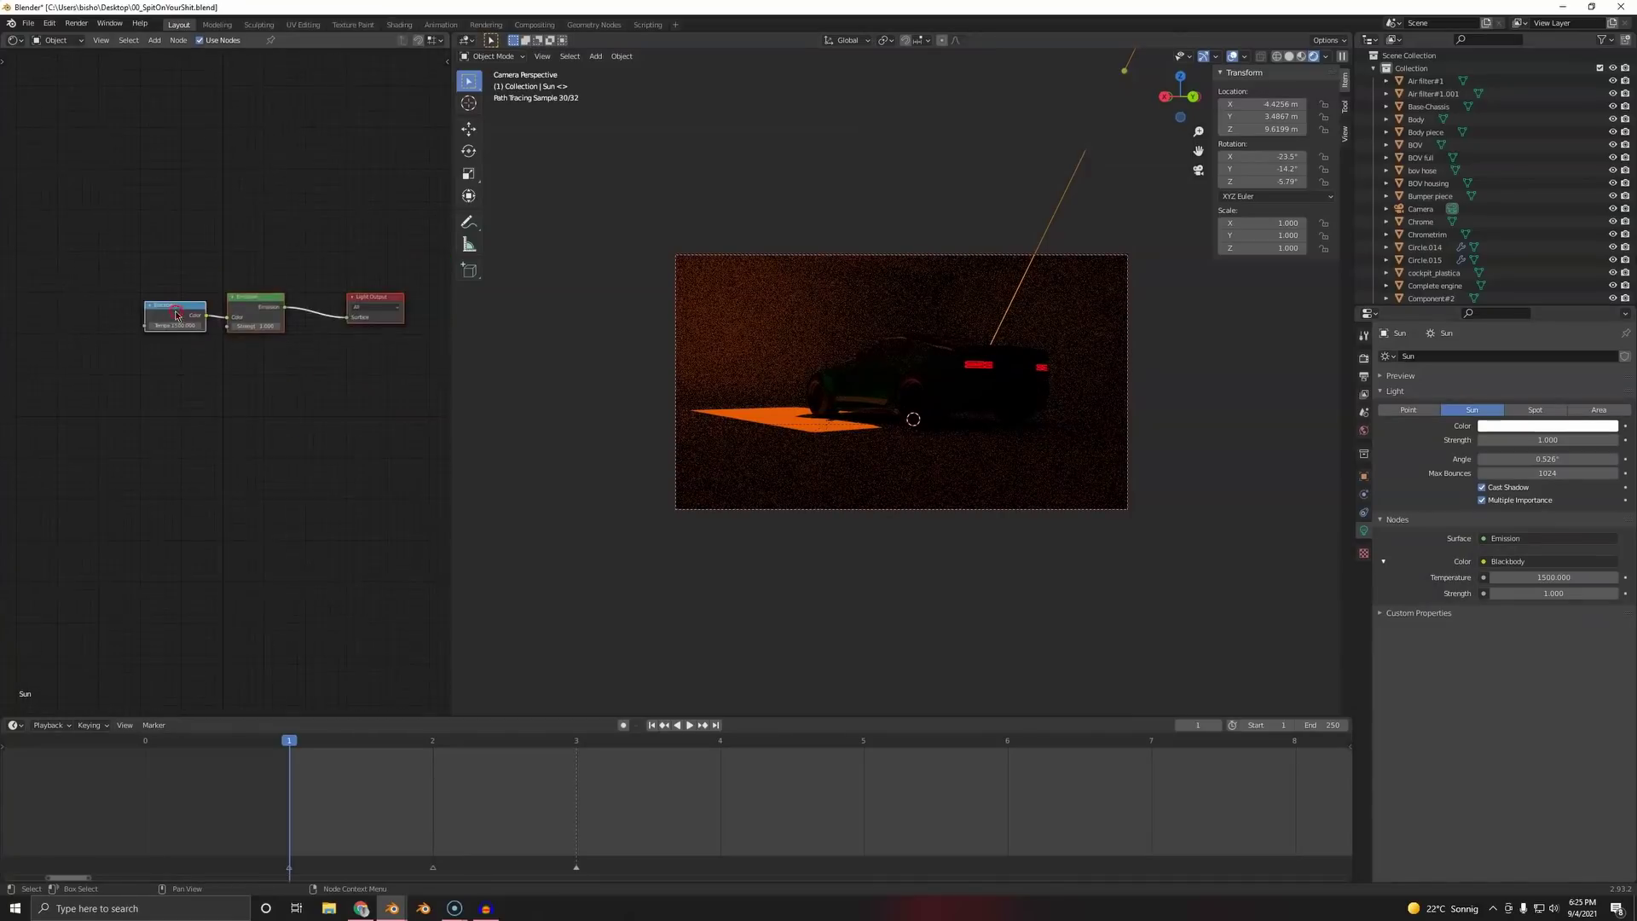
{"action": "scroll", "coordinate": [214, 356], "scroll_direction": "up", "scroll_amount": 2}
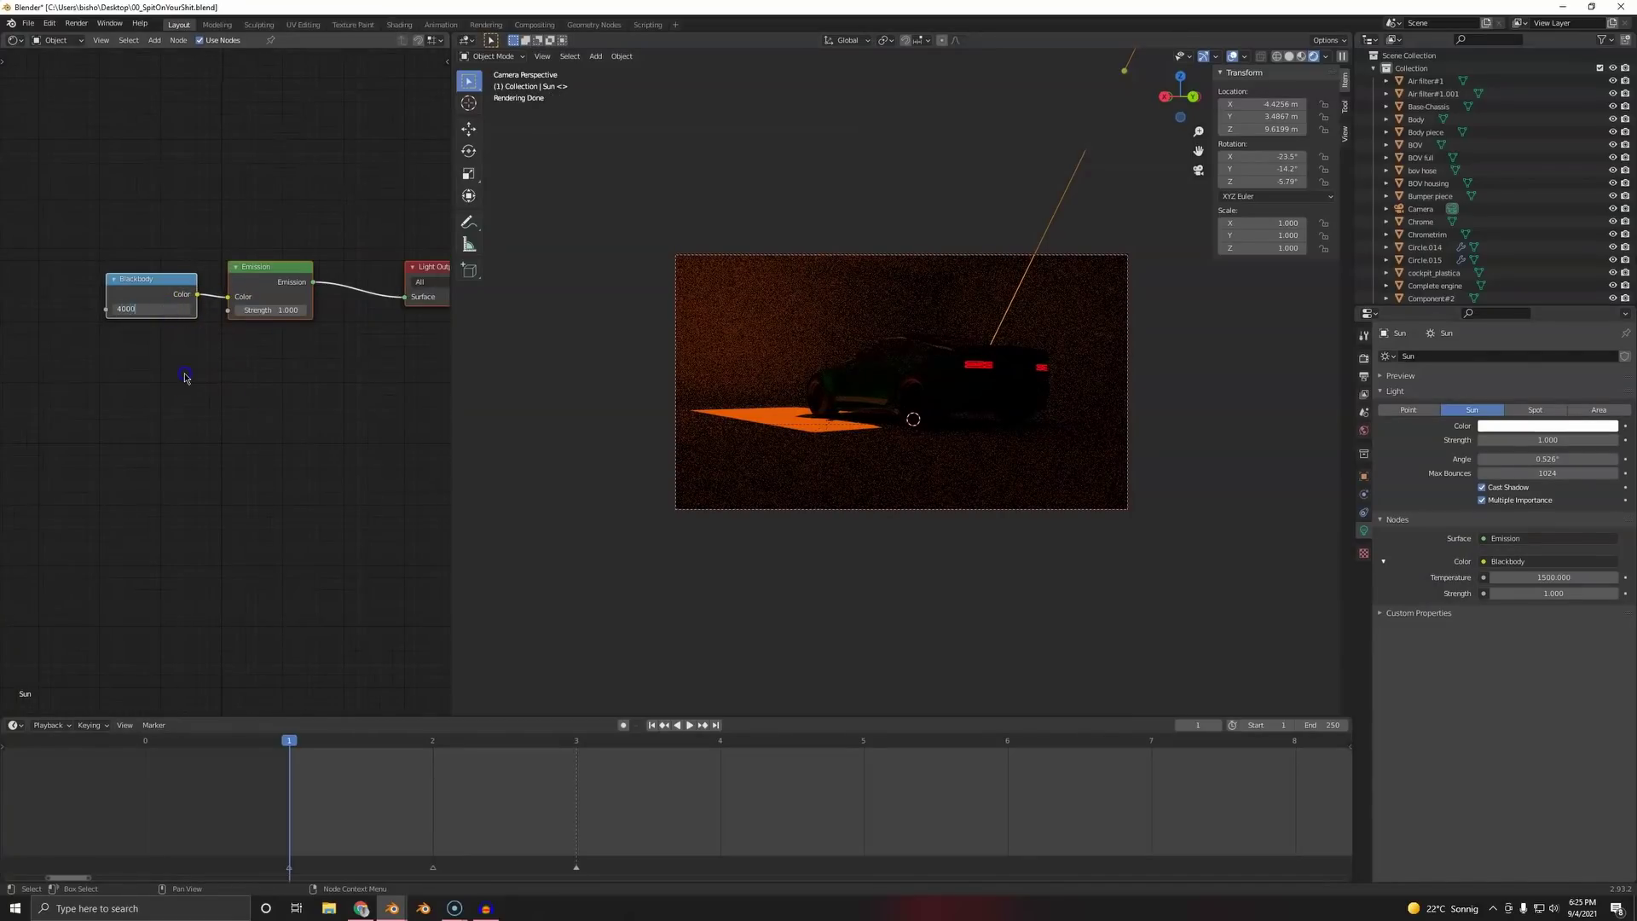
{"action": "key", "text": "Return"}
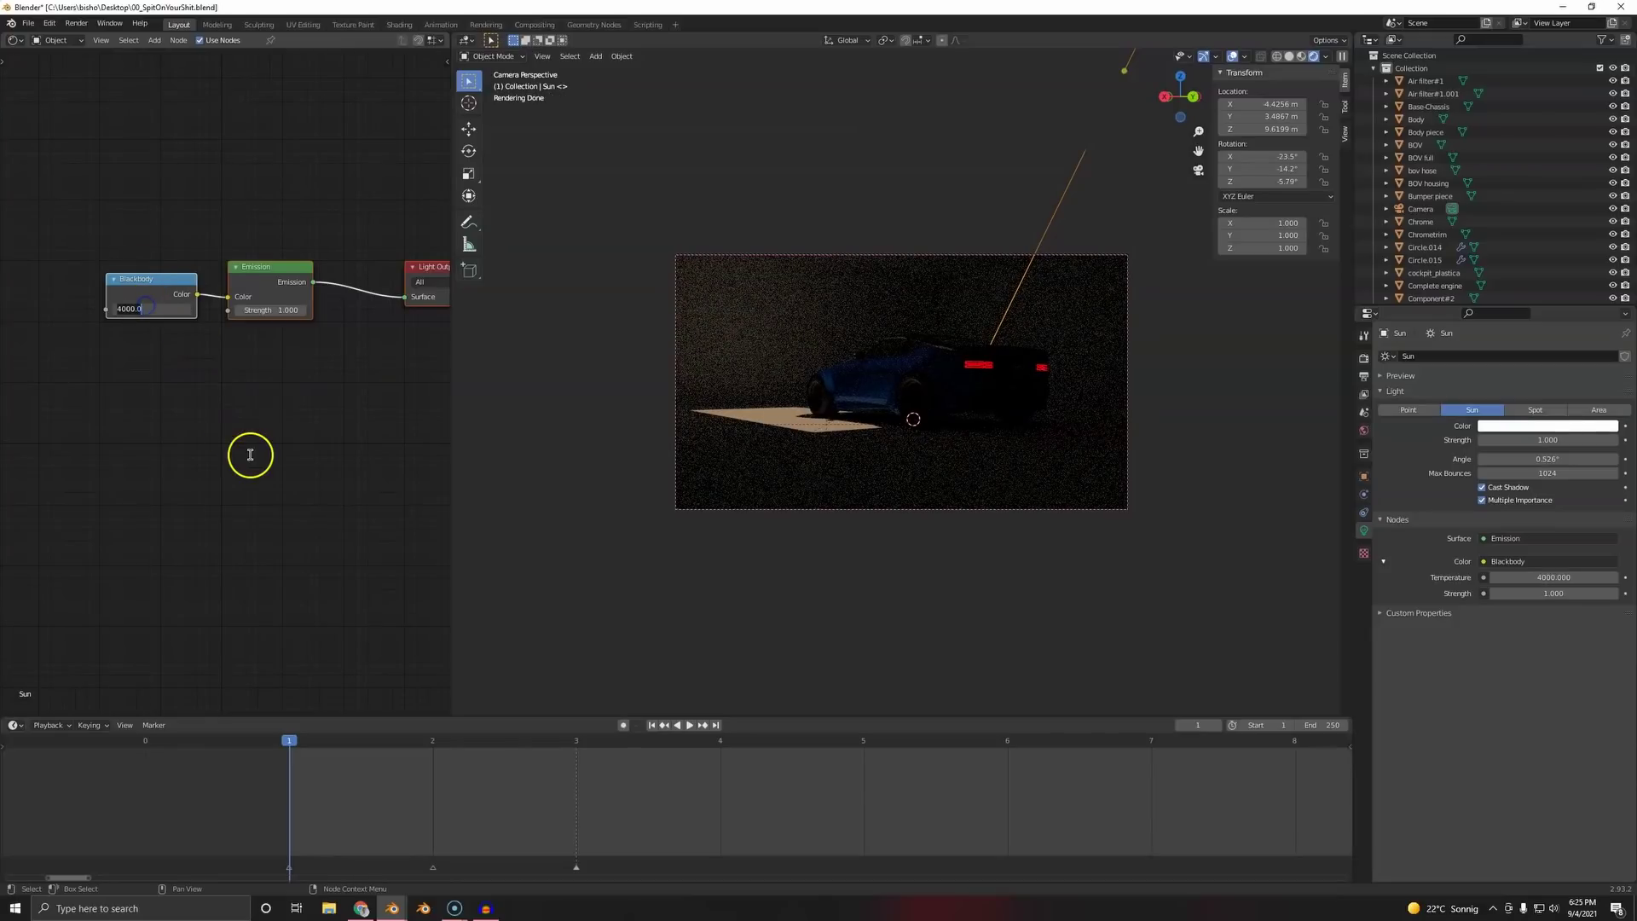
{"action": "type", "text": "00"}
{"action": "key", "text": "Return"}
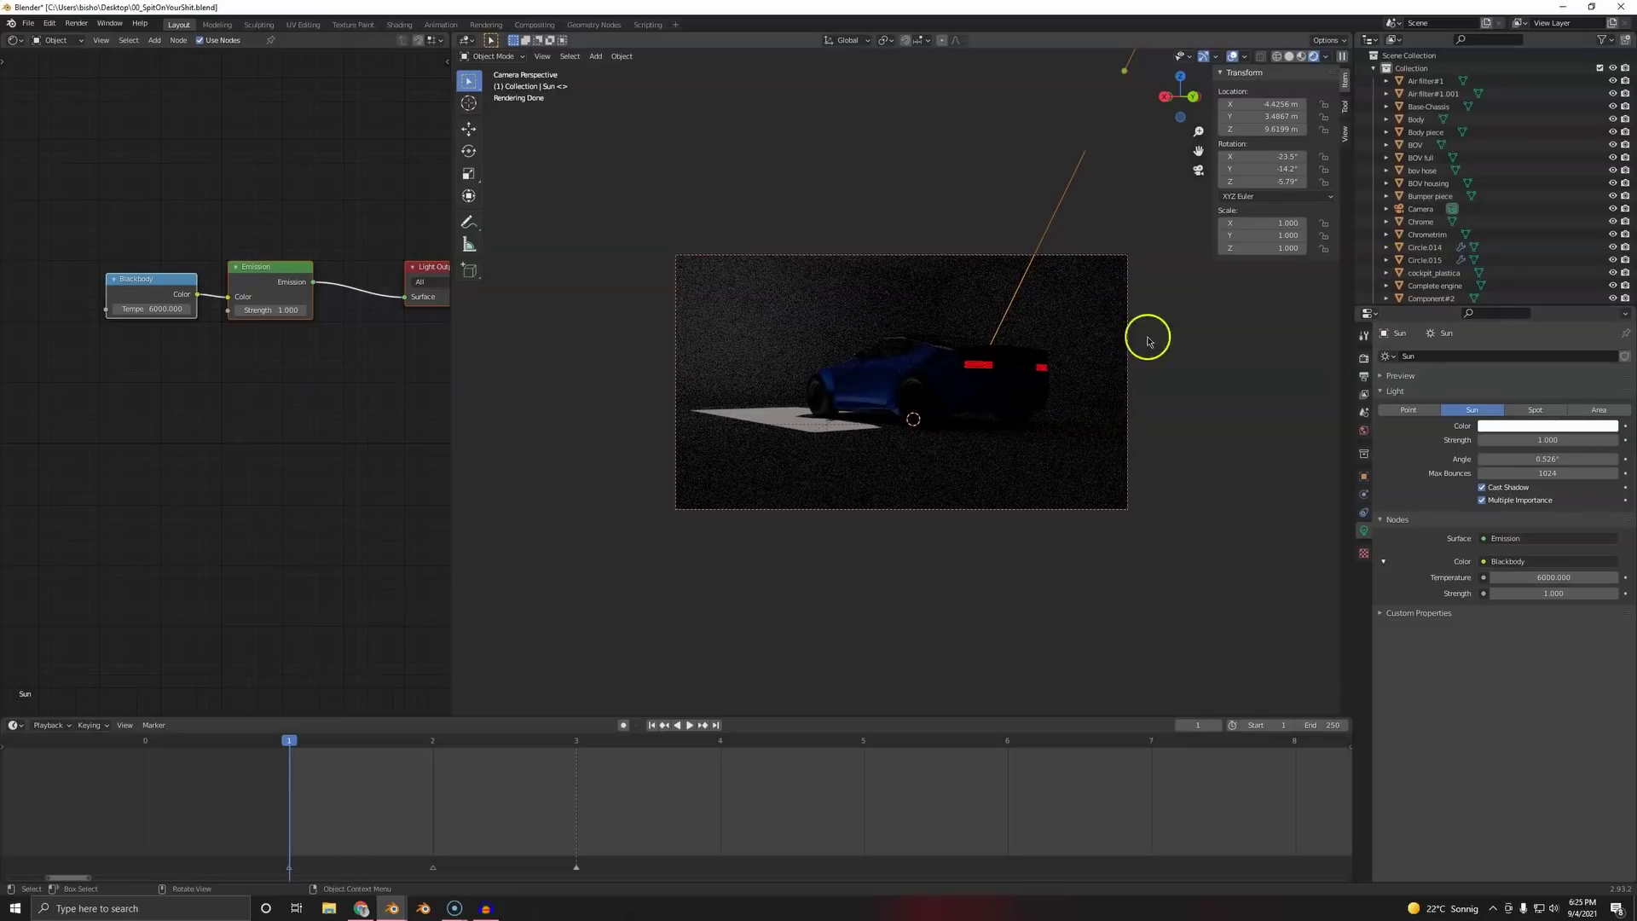
- Set the sun light's strength to 5, check the car in the camera view and save the file
{"action": "mouse_move", "coordinate": [1578, 440]}
{"action": "left_mouse_down"}
{"action": "mouse_move", "coordinate": [317, 416]}
{"action": "mouse_move", "coordinate": [1611, 486]}
{"action": "left_mouse_up"}
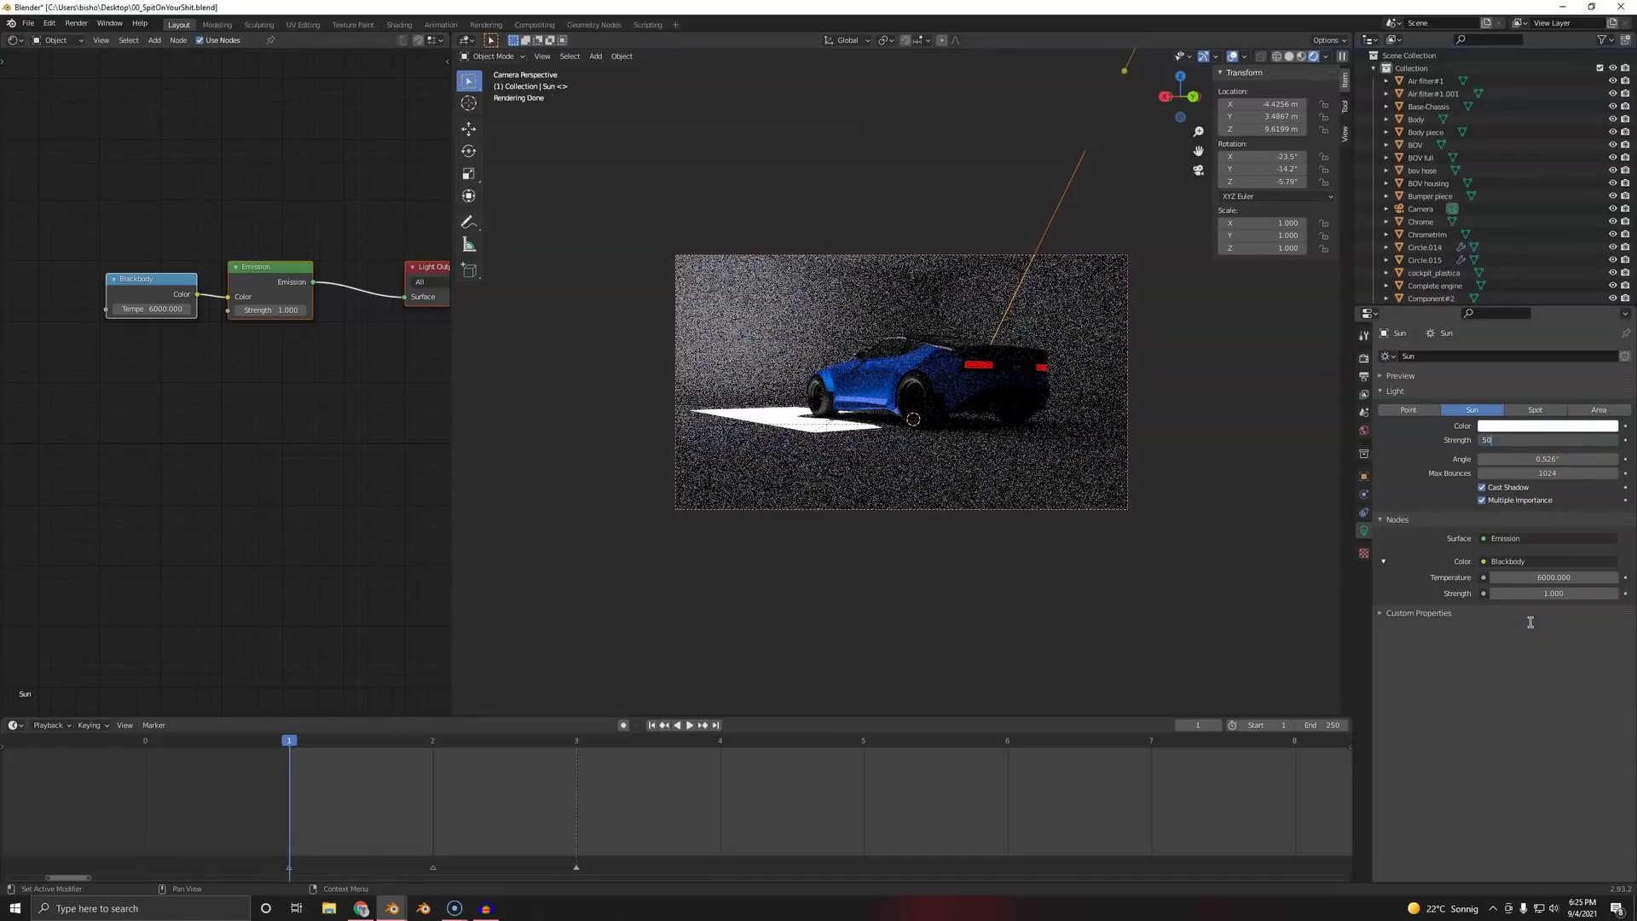
{"action": "key", "text": "Return"}
{"action": "left_click", "coordinate": [947, 435]}
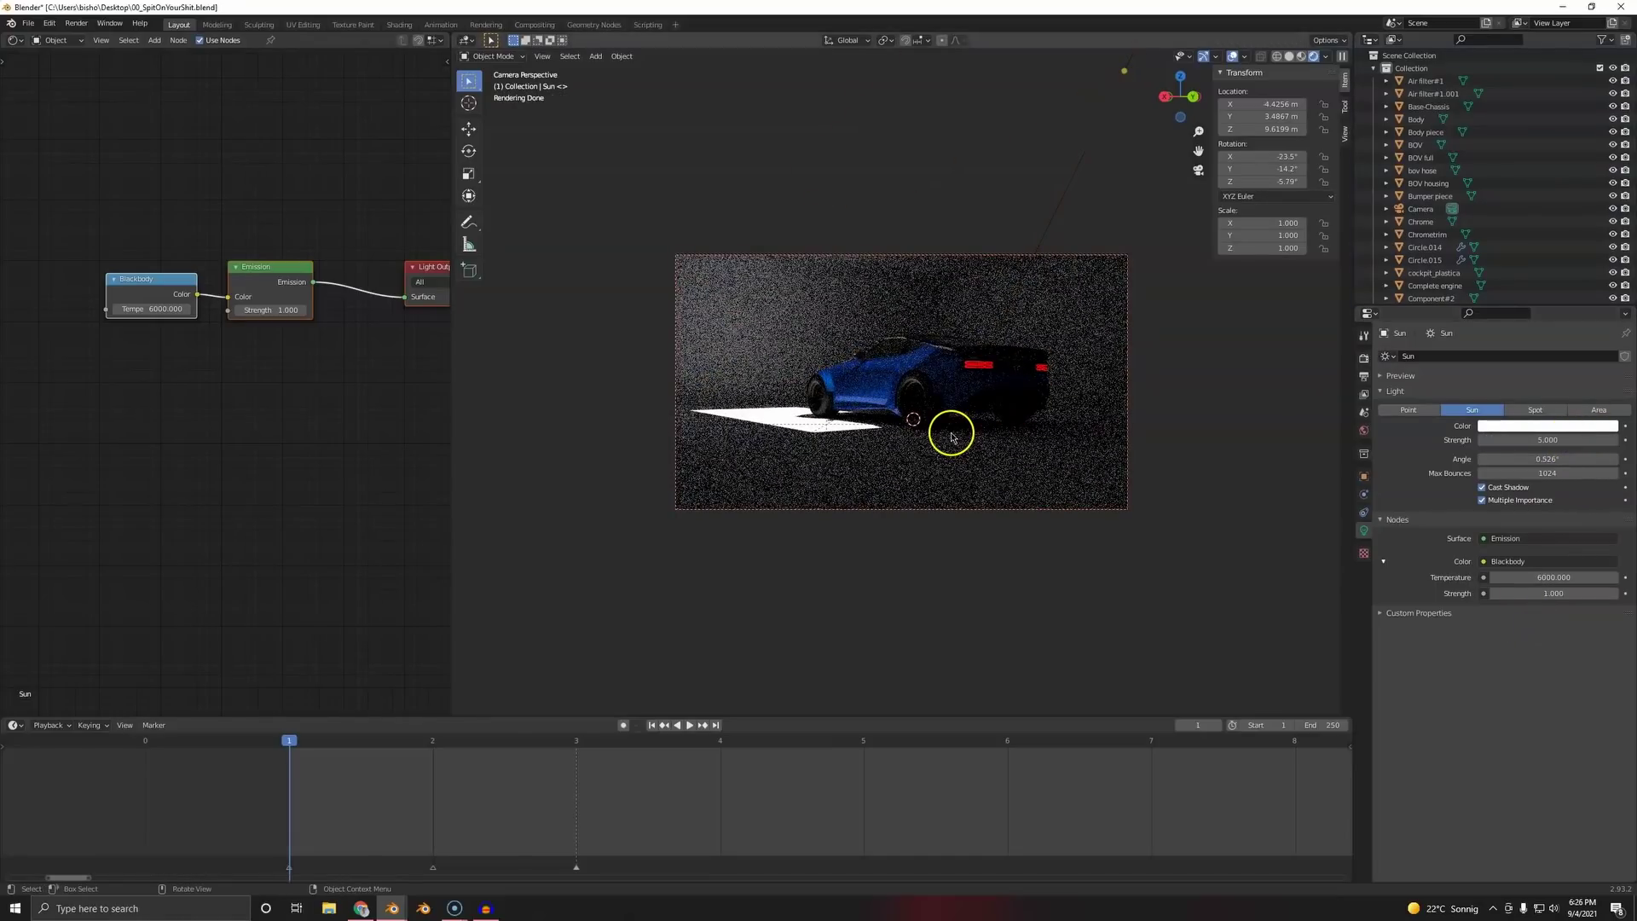
{"action": "scroll", "coordinate": [938, 400], "scroll_direction": "up", "scroll_amount": 3}
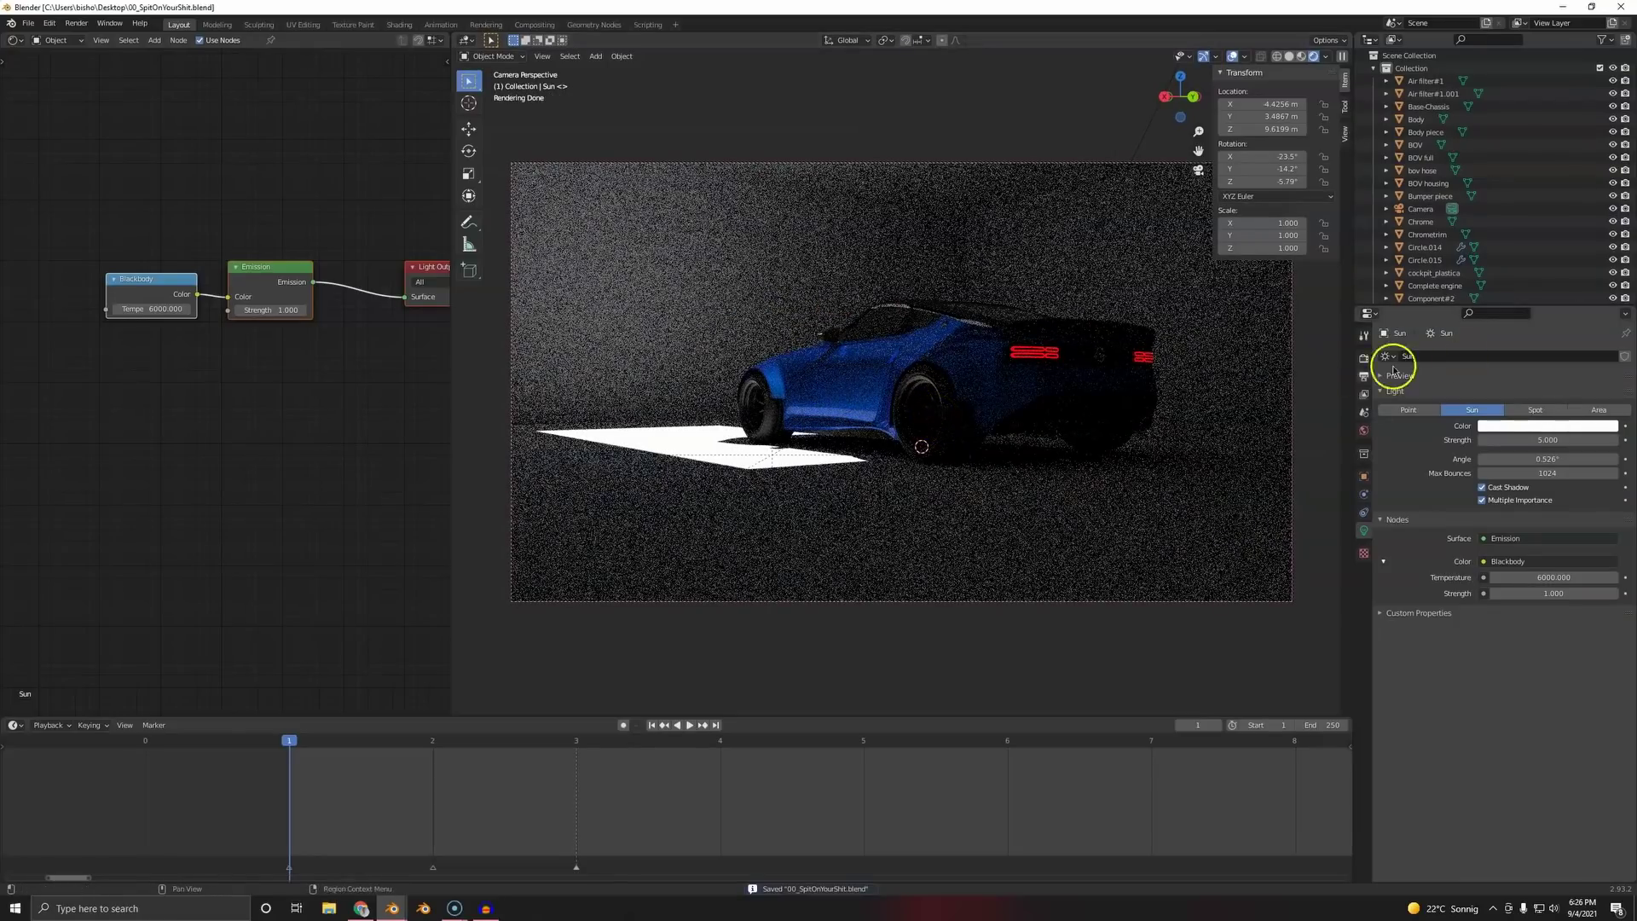
- Enable viewport denoising in the Cycles render settings and set its denoiser to OptiX
{"action": "left_click", "coordinate": [1365, 358]}
{"action": "left_click", "coordinate": [1411, 475]}
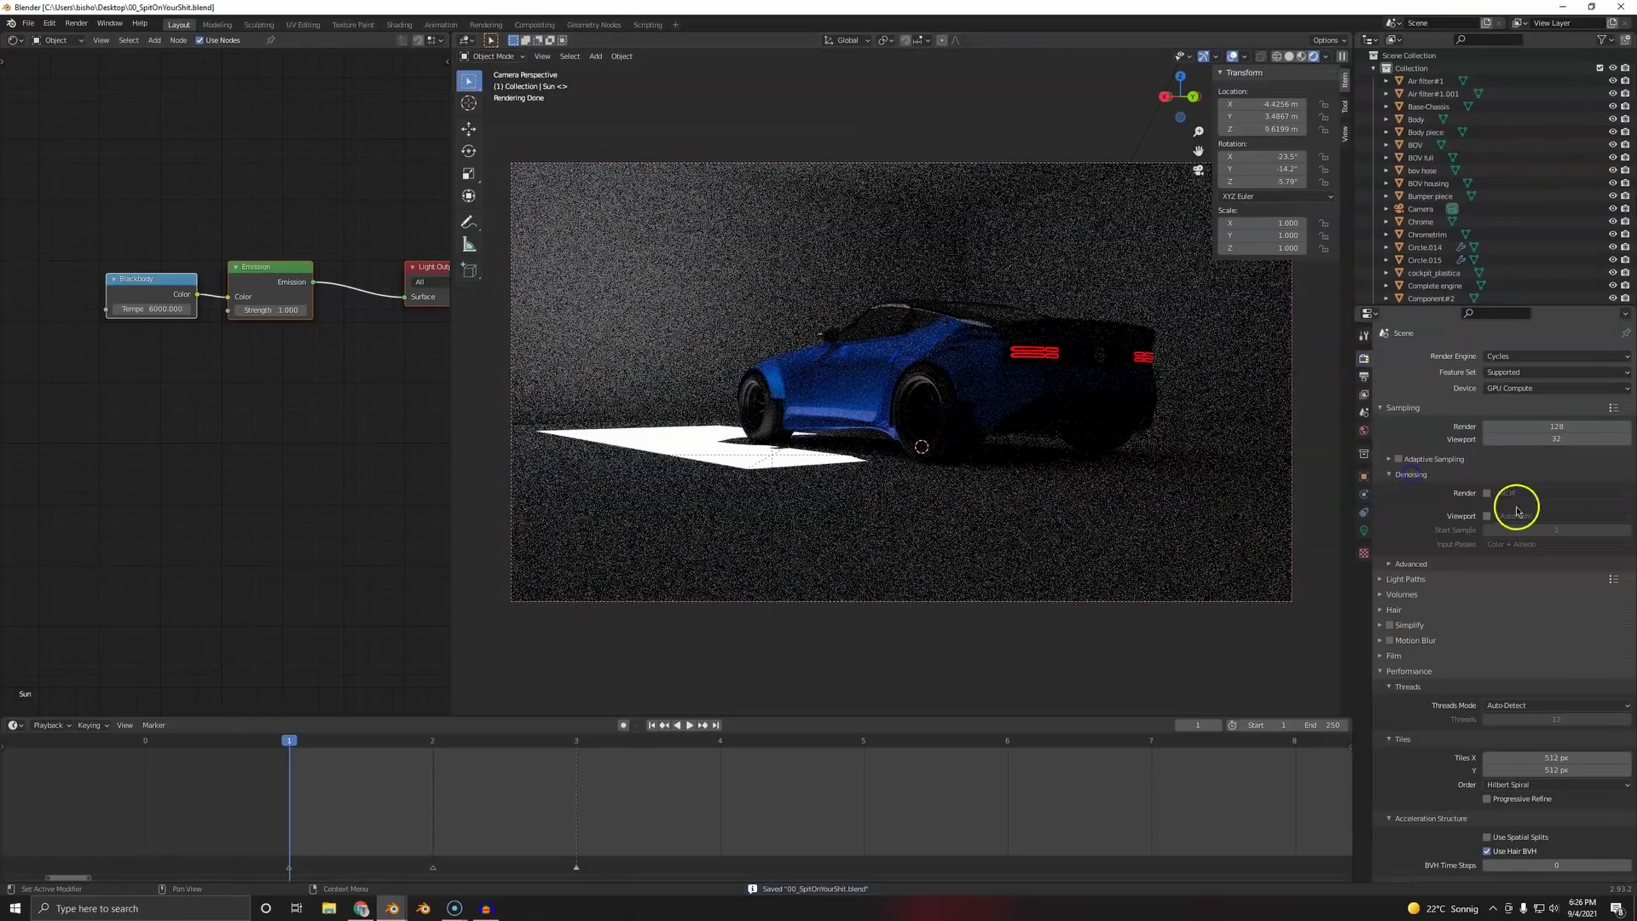
{"action": "left_click", "coordinate": [1488, 516]}
{"action": "left_click", "coordinate": [1526, 516]}
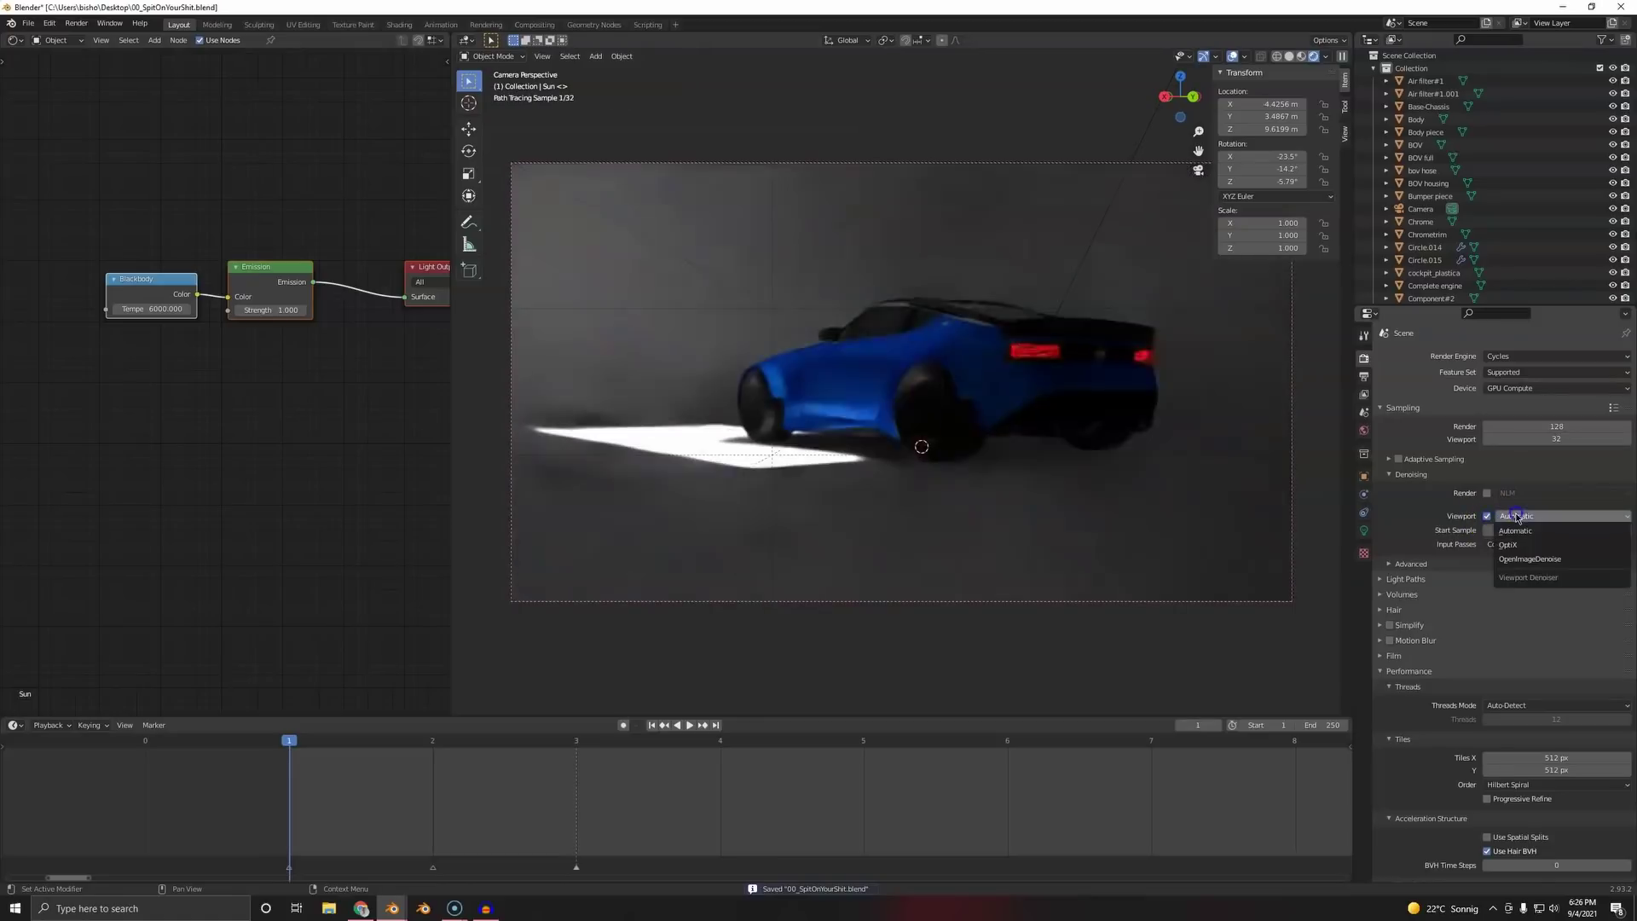
{"action": "left_click", "coordinate": [1513, 546]}
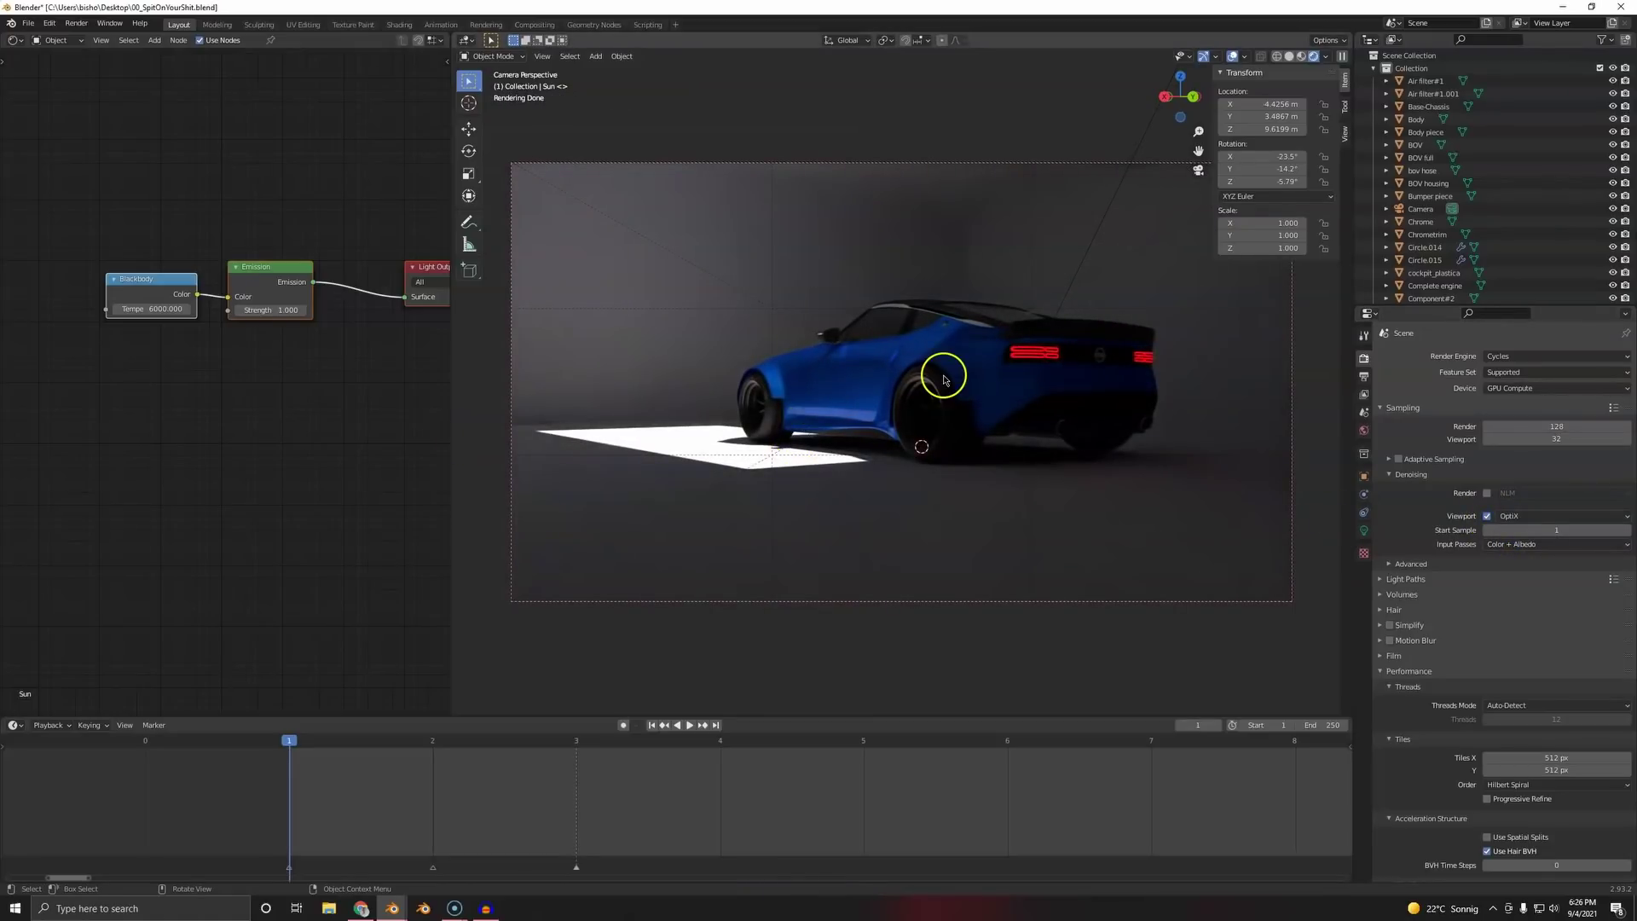
- Inspect the car's rear light up close in rendered and solid shading, and save the file
{"action": "key", "text": "z"}
{"action": "middle_click_drag", "start_coordinate": [943, 376], "coordinate": [834, 408], "text": "shift"}
{"action": "scroll", "coordinate": [1109, 348], "scroll_direction": "up", "scroll_amount": 7}
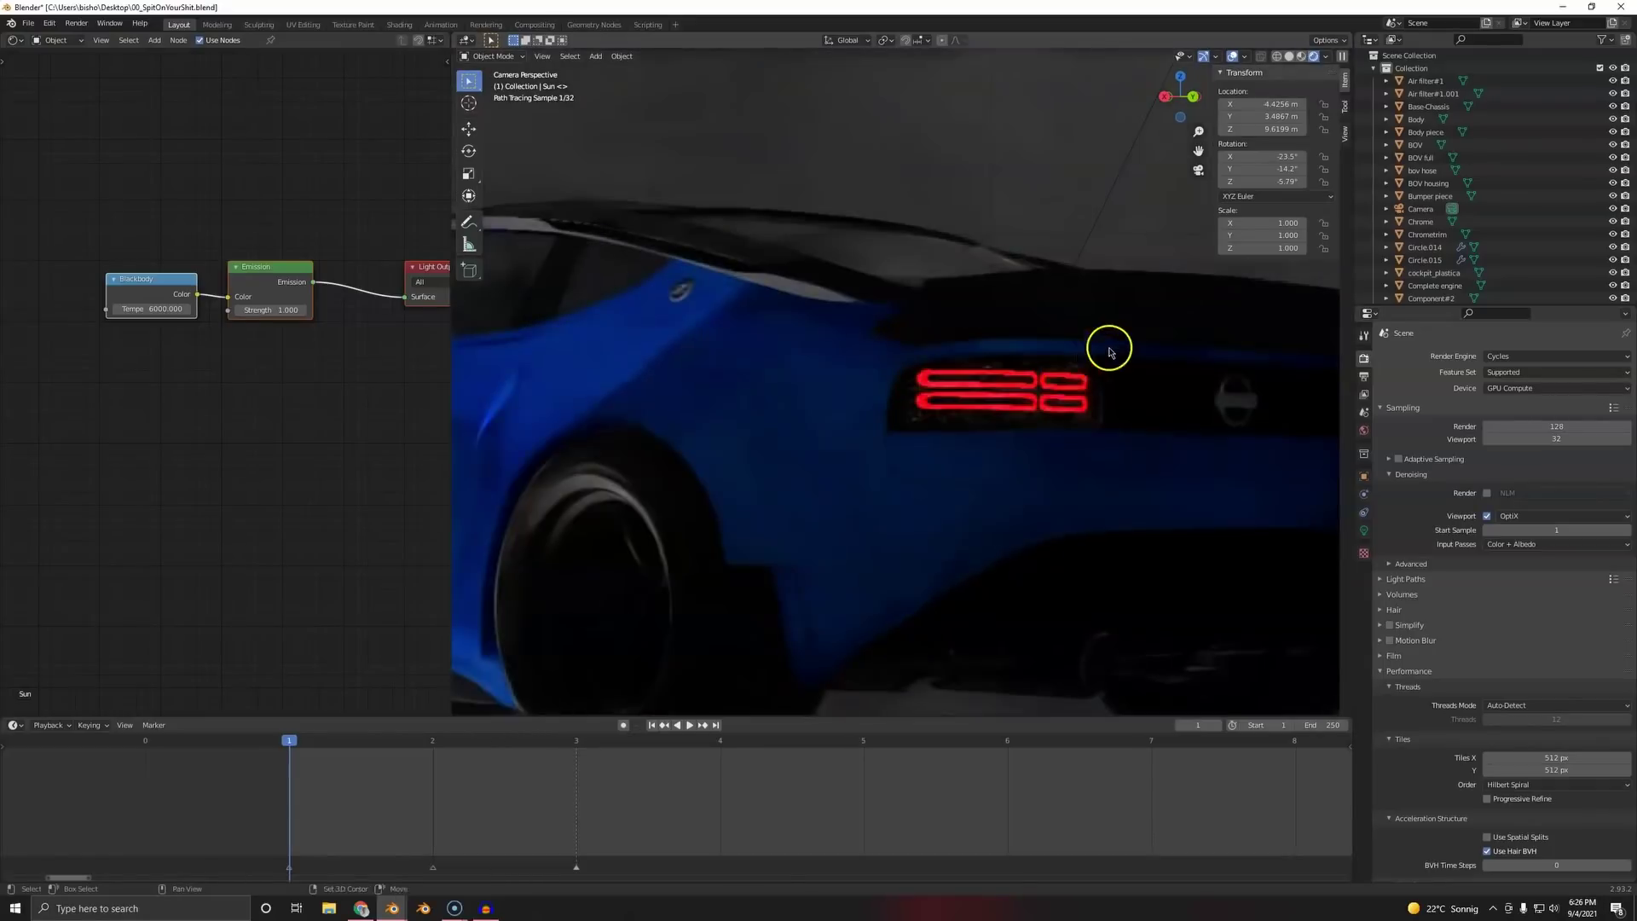
{"action": "scroll", "coordinate": [942, 358], "scroll_direction": "up", "scroll_amount": 5}
{"action": "key", "text": "z"}
{"action": "left_click", "coordinate": [921, 388]}
{"action": "scroll", "coordinate": [747, 470], "scroll_direction": "up", "scroll_amount": 2}
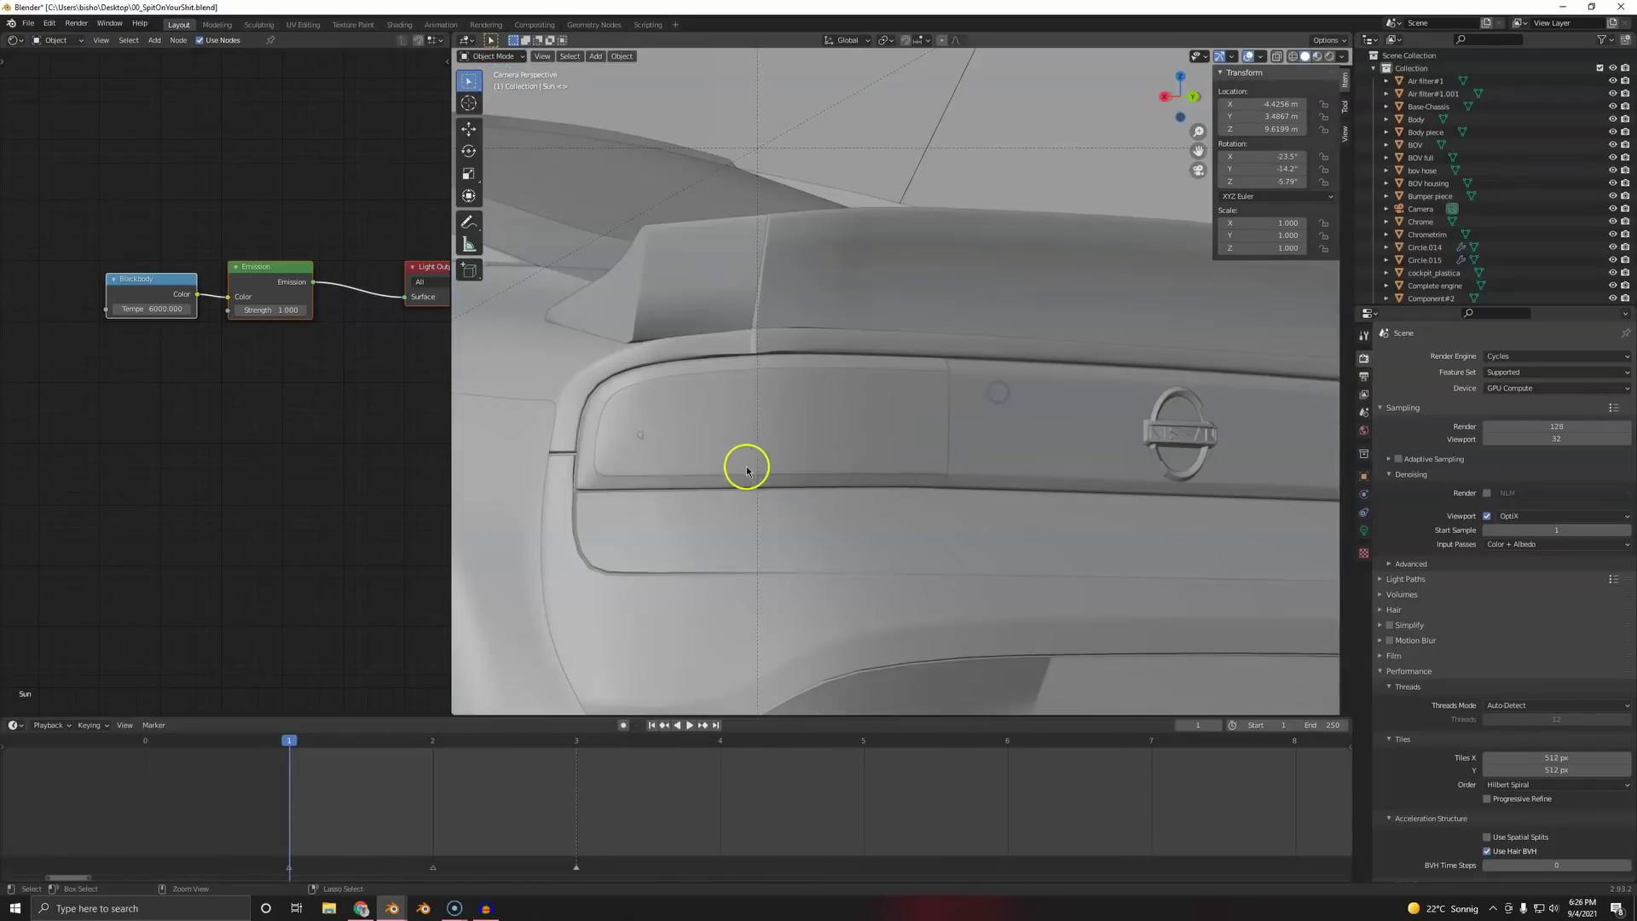
{"action": "key", "text": "ctrl+s"}
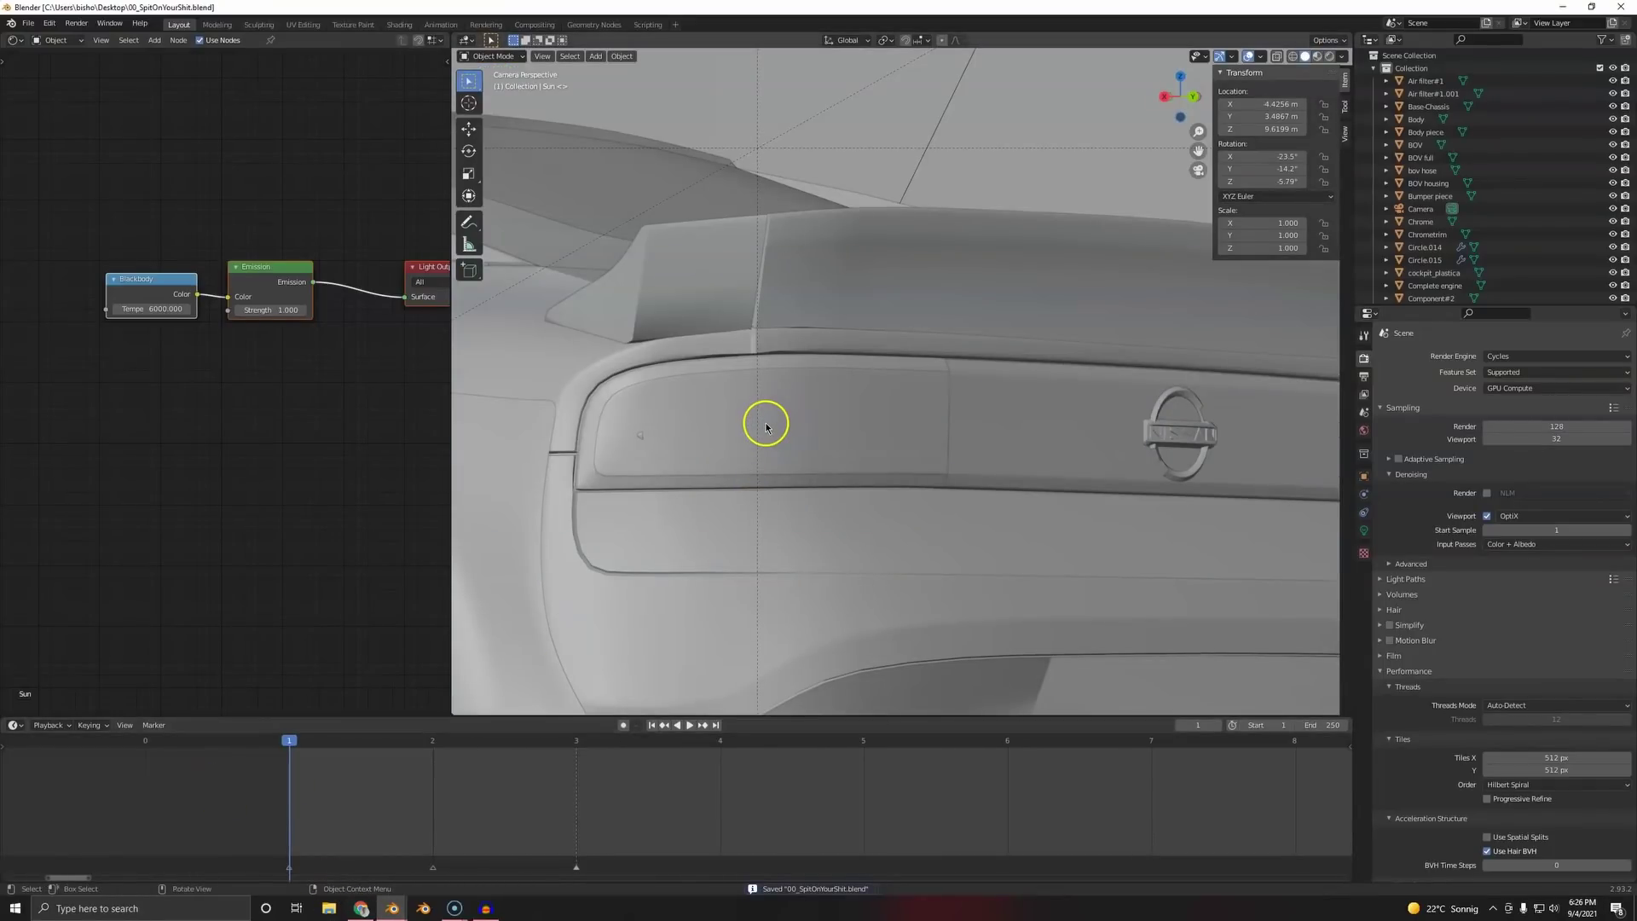
- Switch to Material Preview and temporarily move the rear light's glass cover aside to examine the lamps behind it, cancelling the move
{"action": "key", "text": "z"}
{"action": "left_click", "coordinate": [754, 539]}
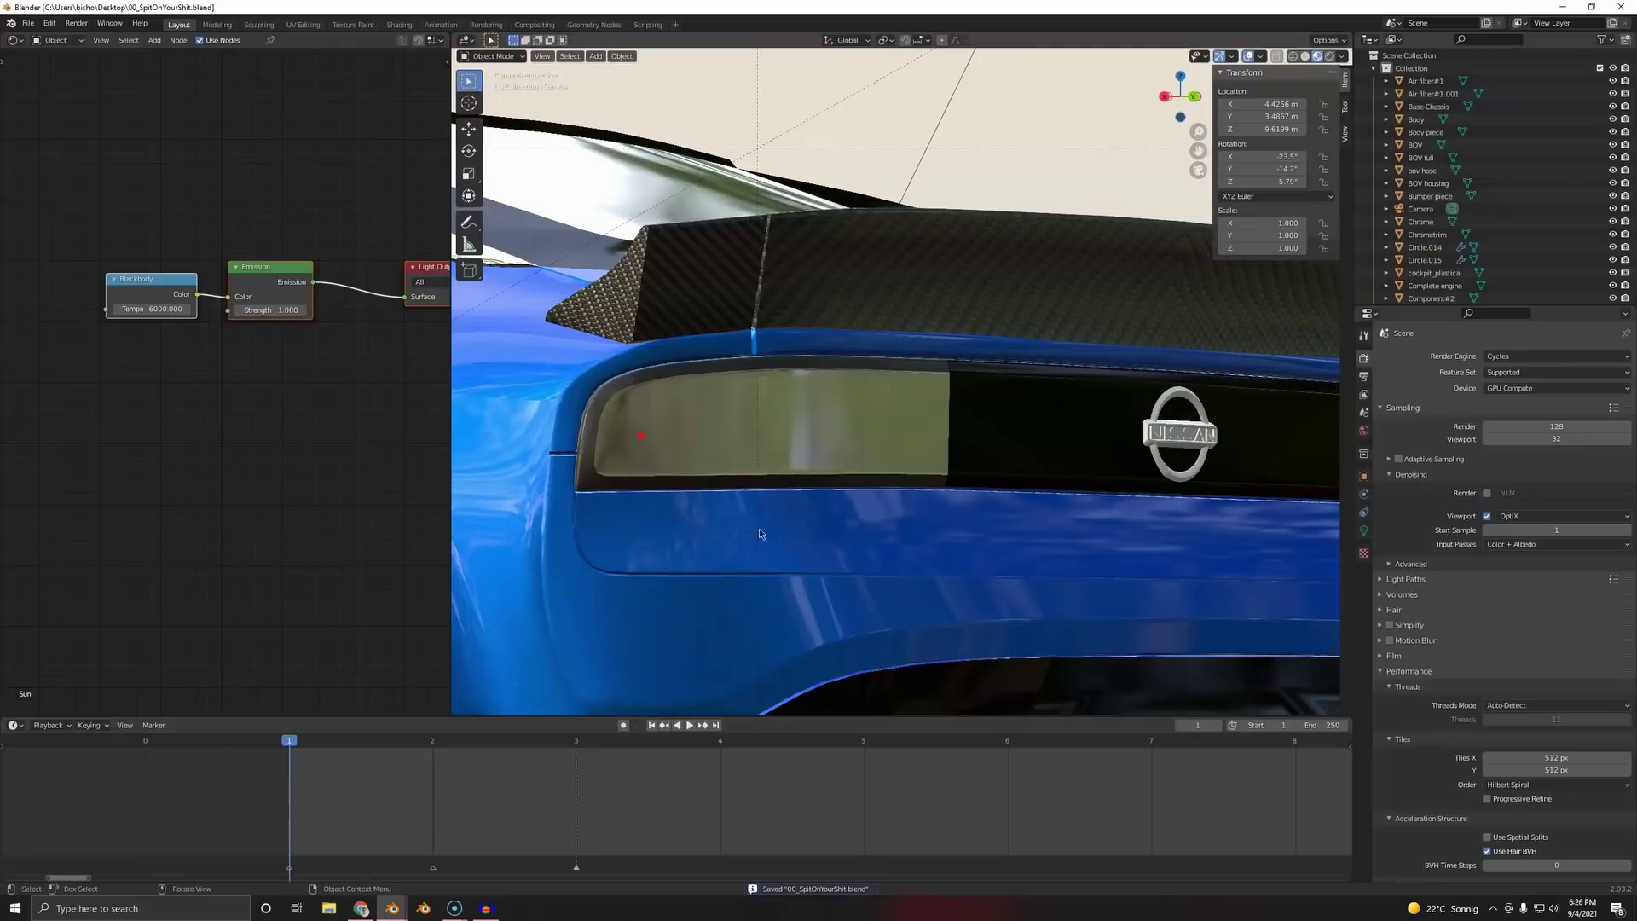
{"action": "left_click", "coordinate": [759, 442]}
{"action": "key", "text": "g"}
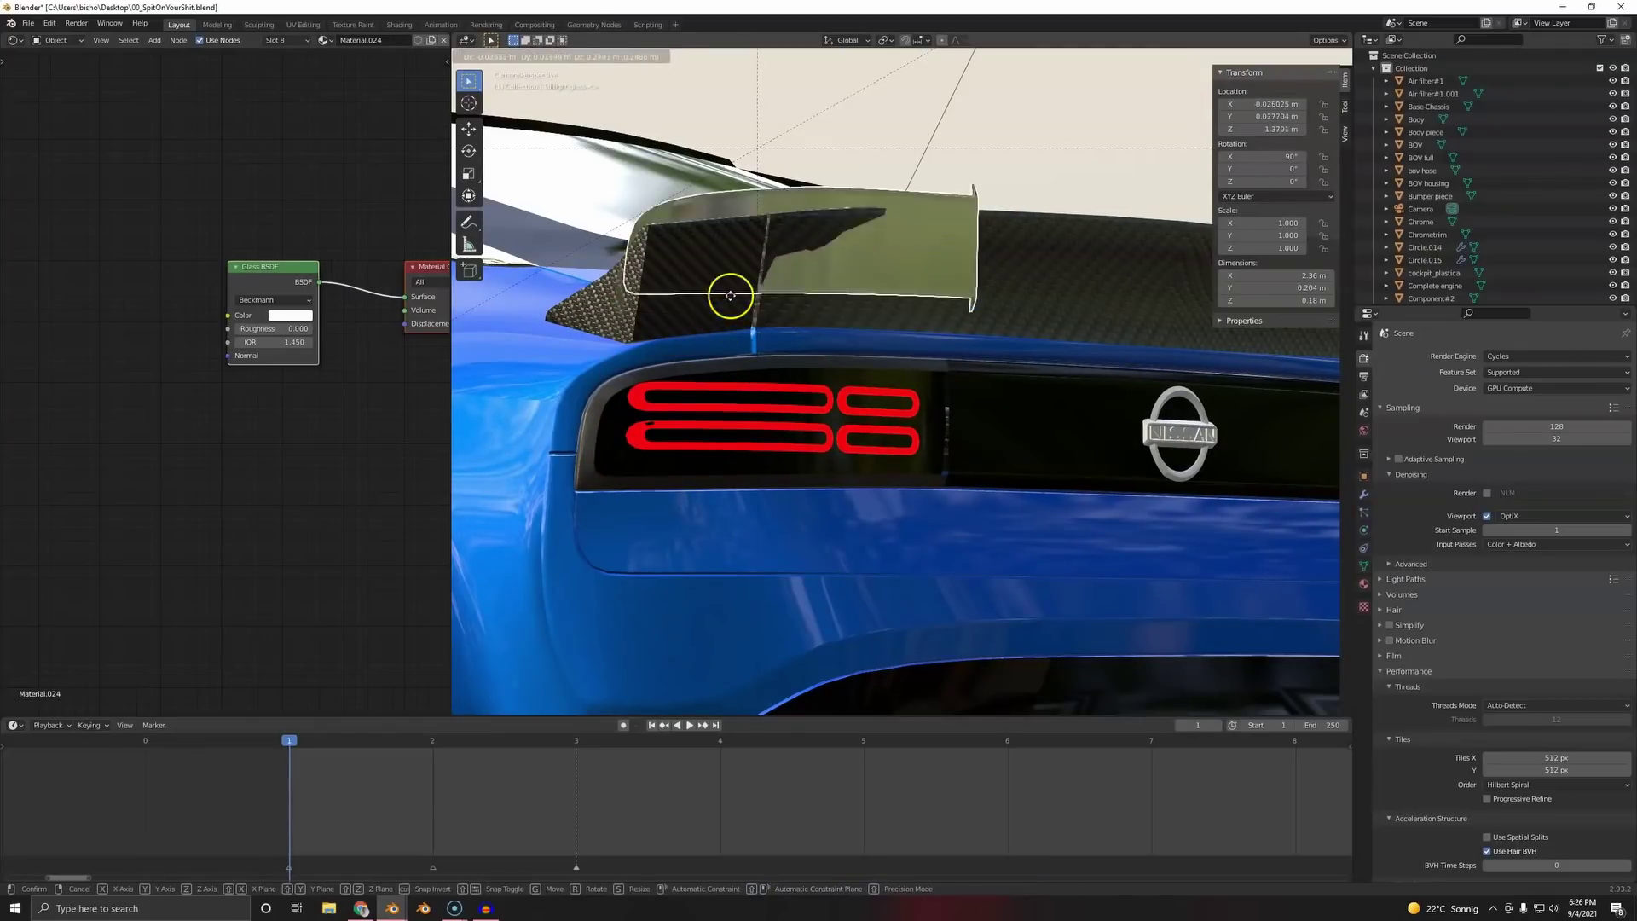
{"action": "right_click", "coordinate": [714, 373]}
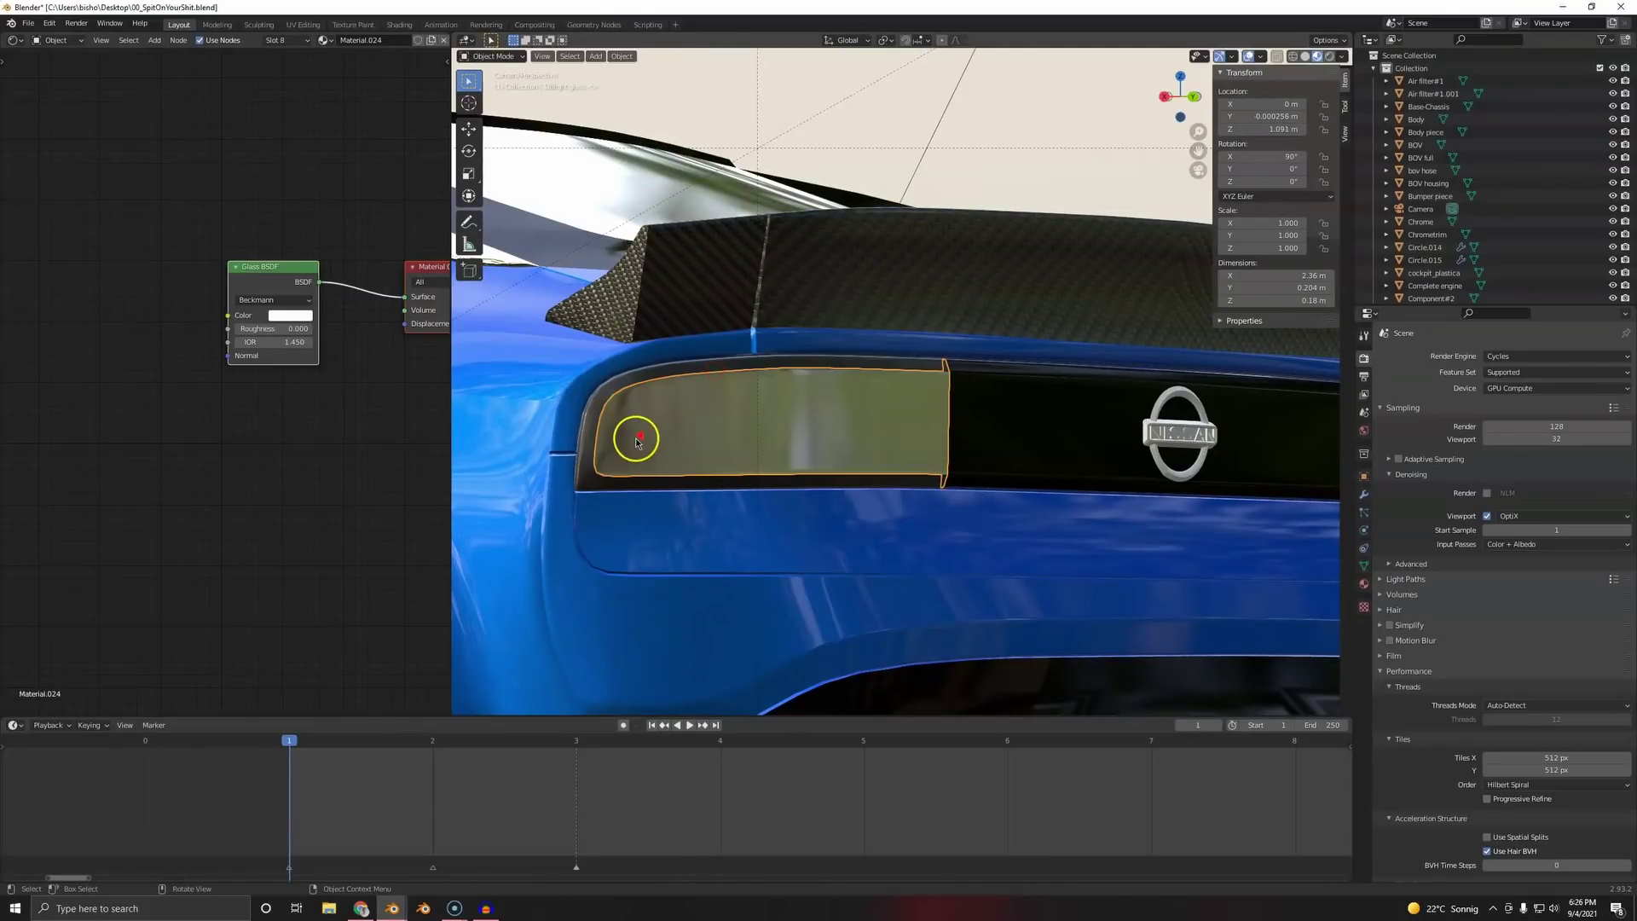
- Switch to Chrome, search Google Images for "400z" and open the rear view of the yellow Nissan driving on a road
{"action": "left_click", "coordinate": [361, 908]}
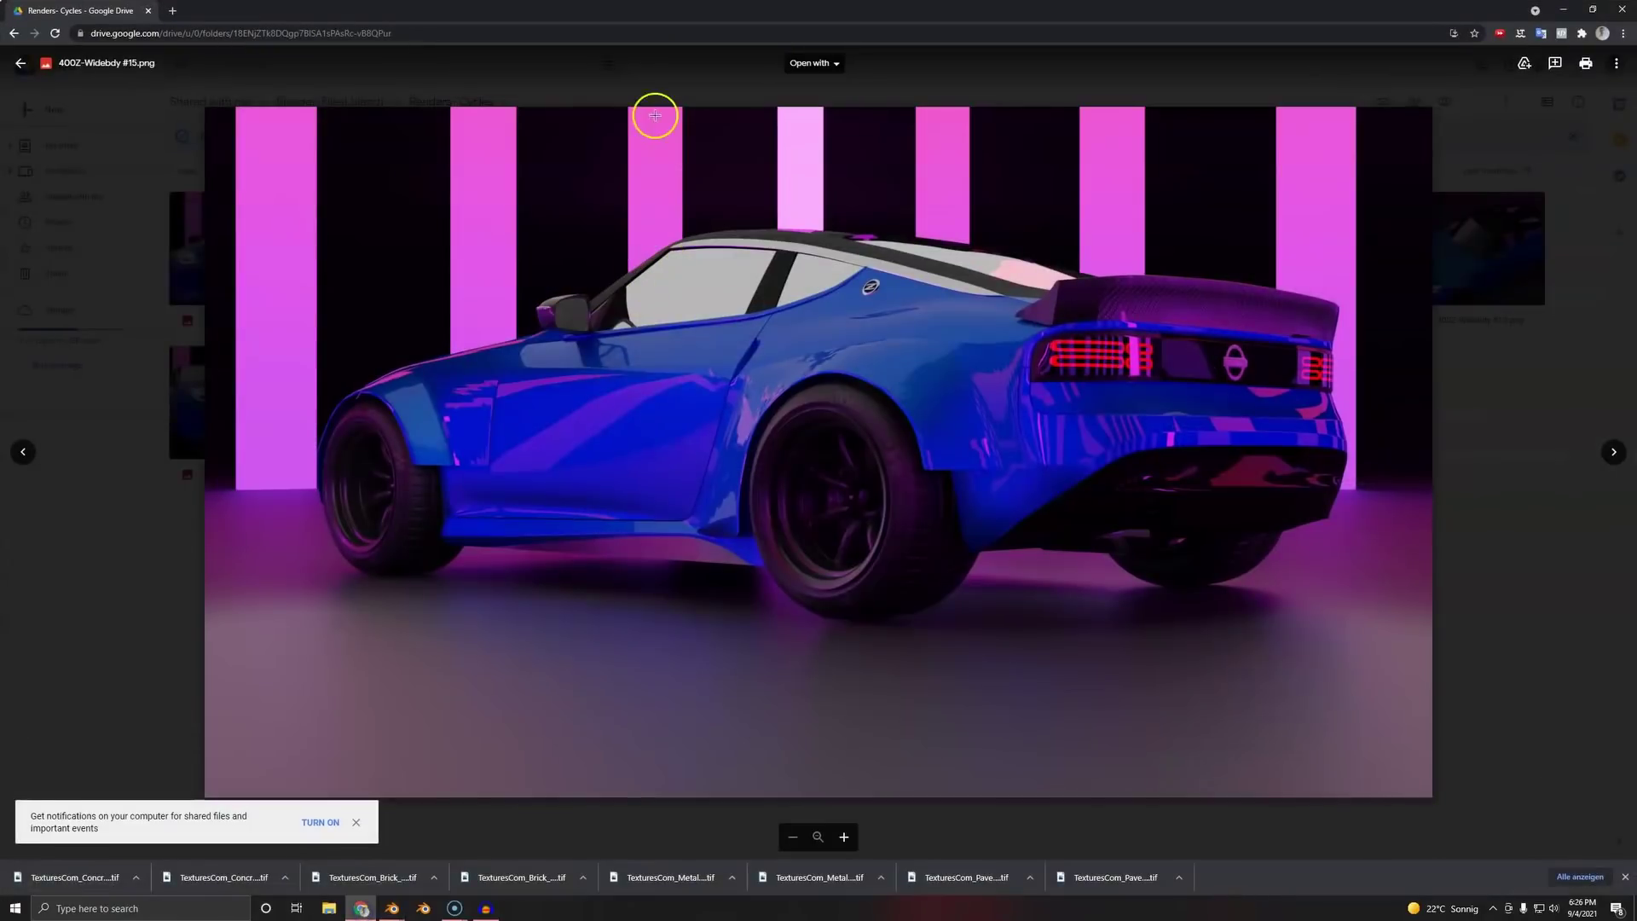
{"action": "left_click", "coordinate": [172, 10]}
{"action": "type", "text": "400z"}
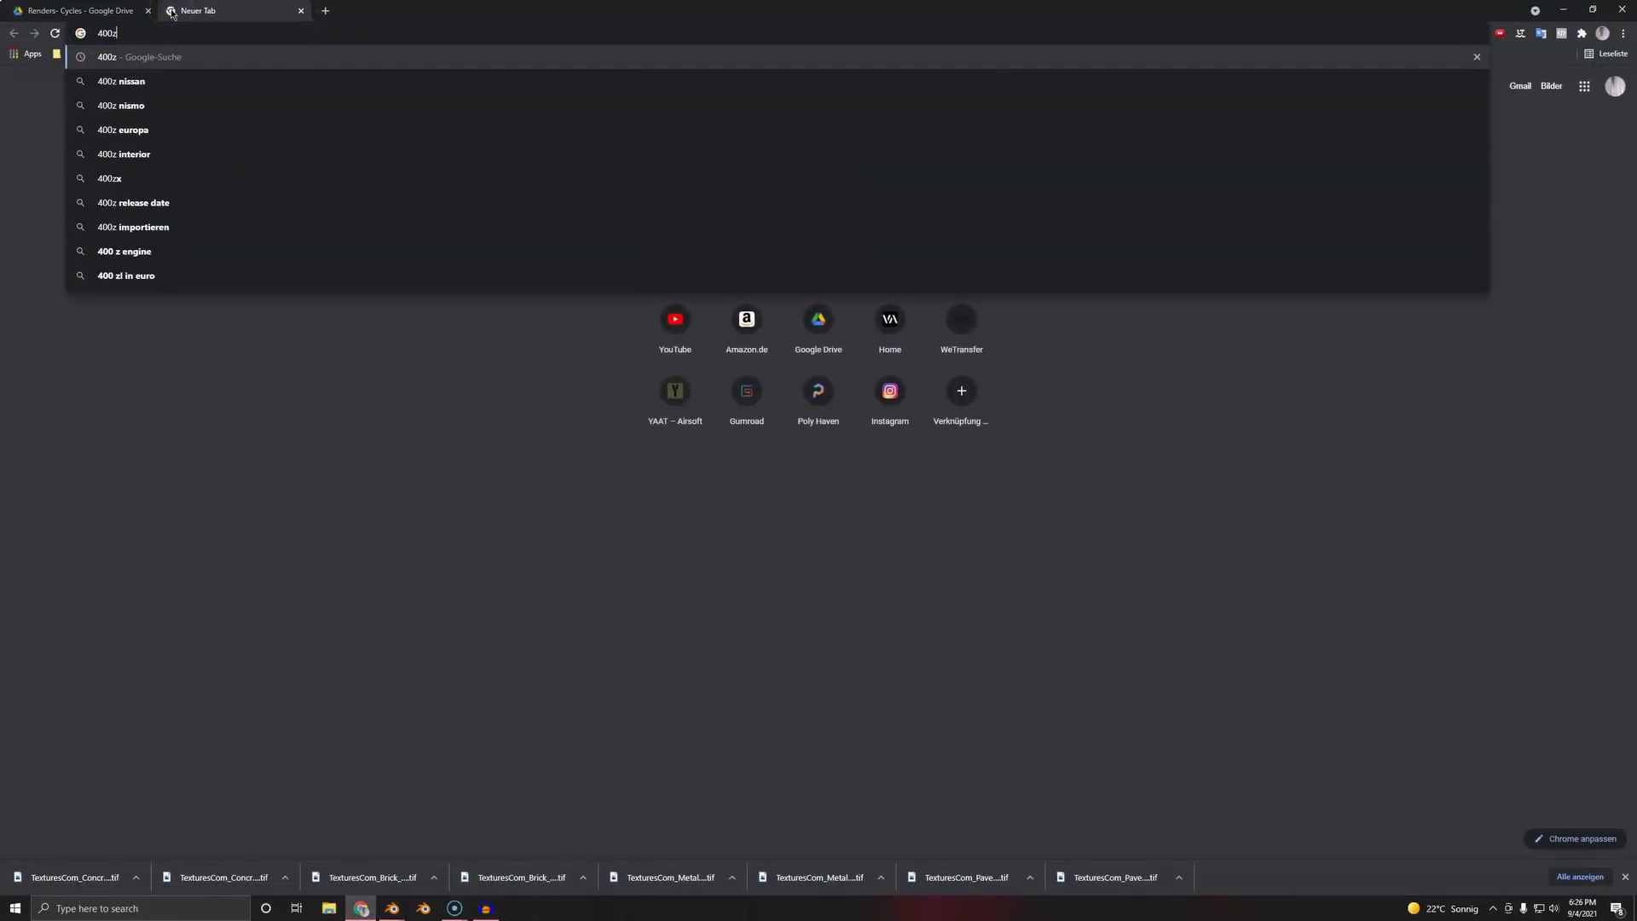
{"action": "key", "text": "Return"}
{"action": "left_click", "coordinate": [166, 110]}
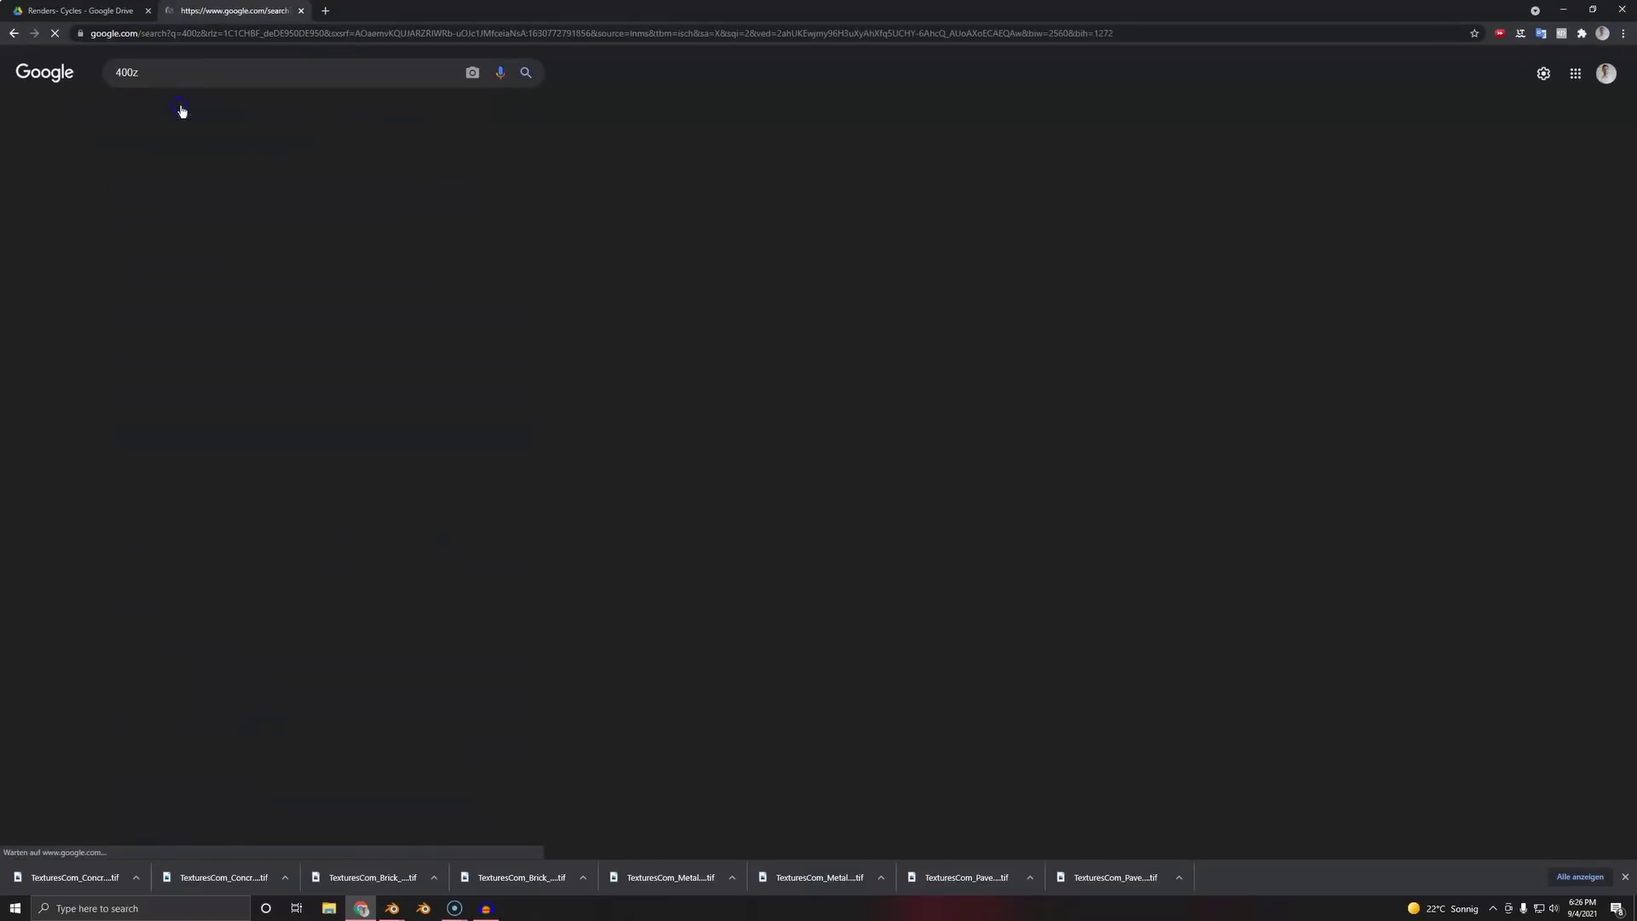
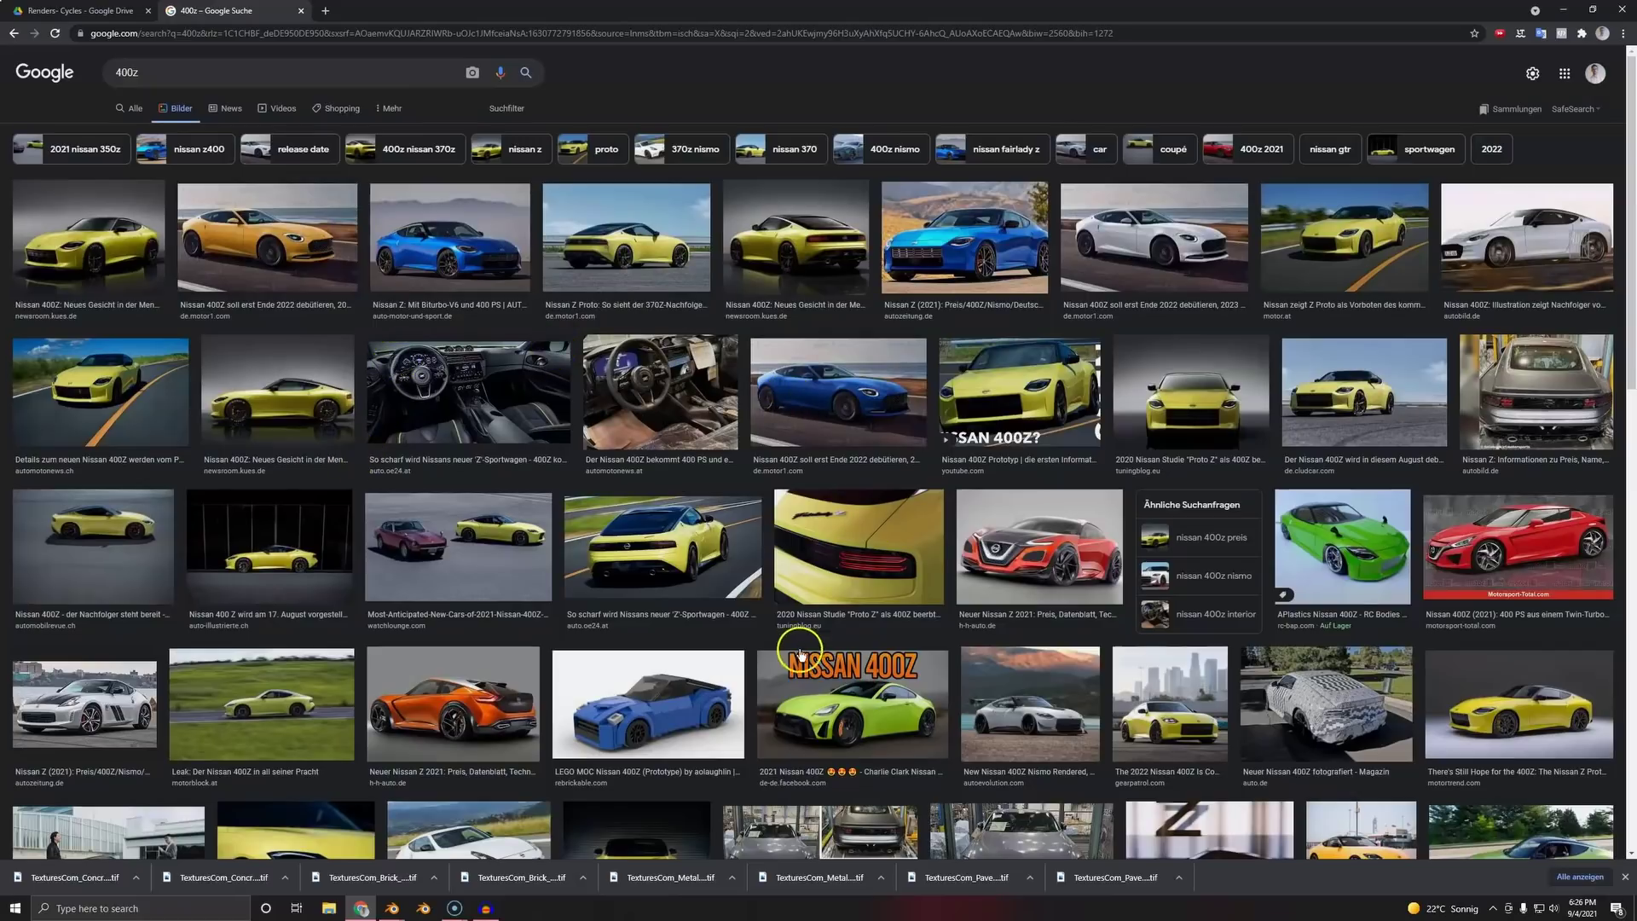
{"action": "left_click", "coordinate": [627, 517]}
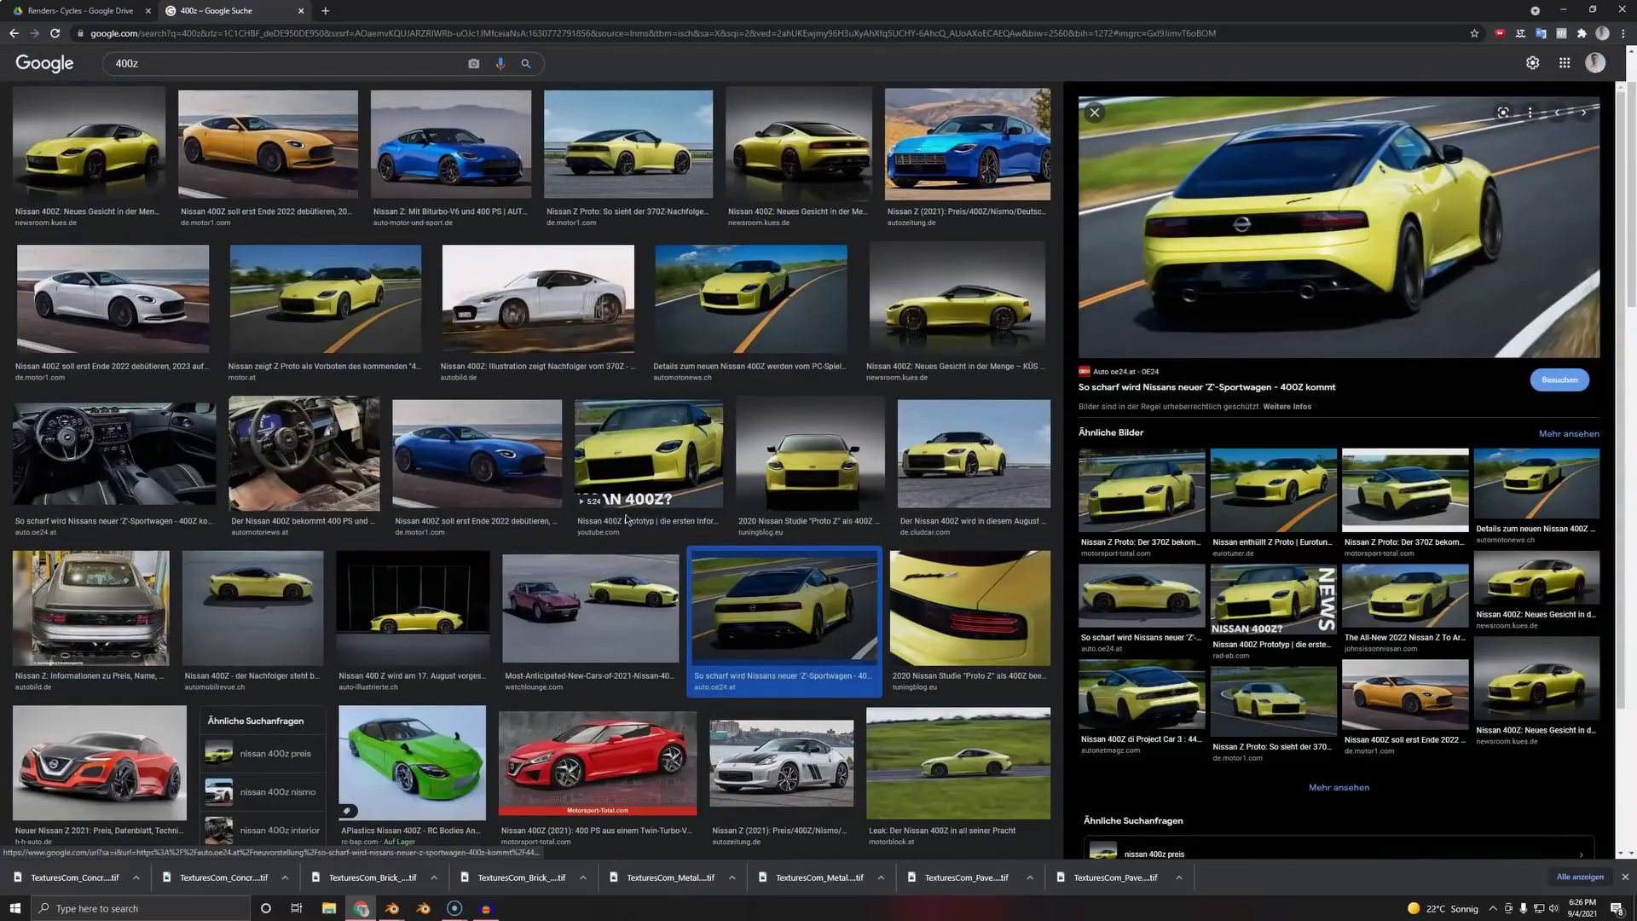
- Browse related rear-view pictures of the yellow Nissan and open the WallHere page of the 3840×2160 studio wallpaper
{"action": "left_click", "coordinate": [1139, 698]}
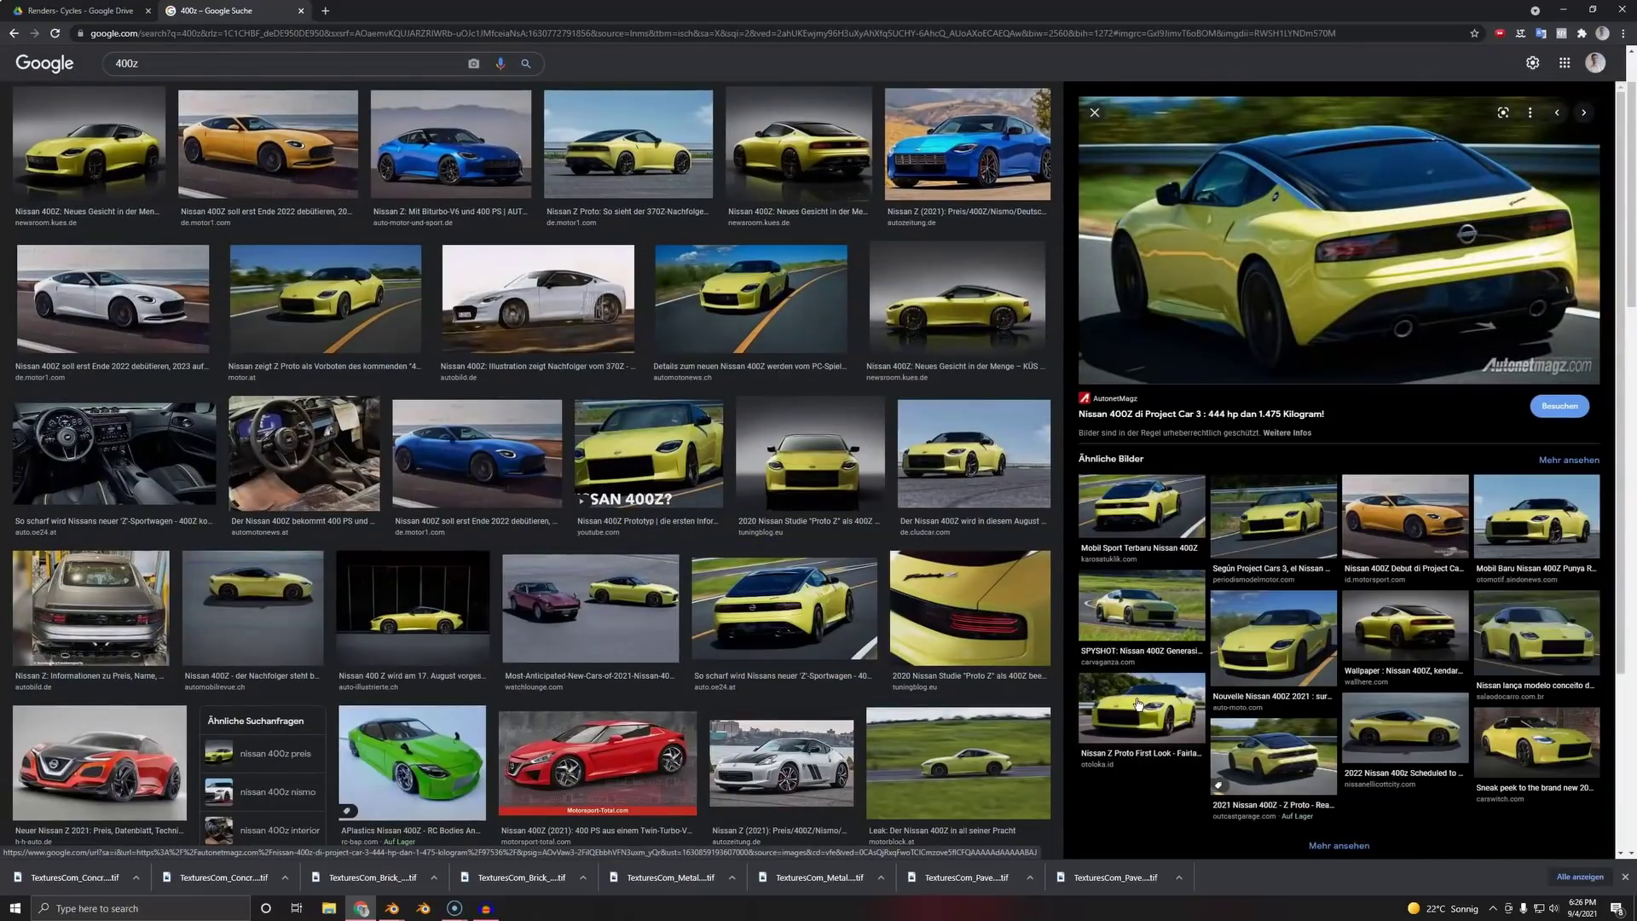
{"action": "left_click", "coordinate": [1412, 635]}
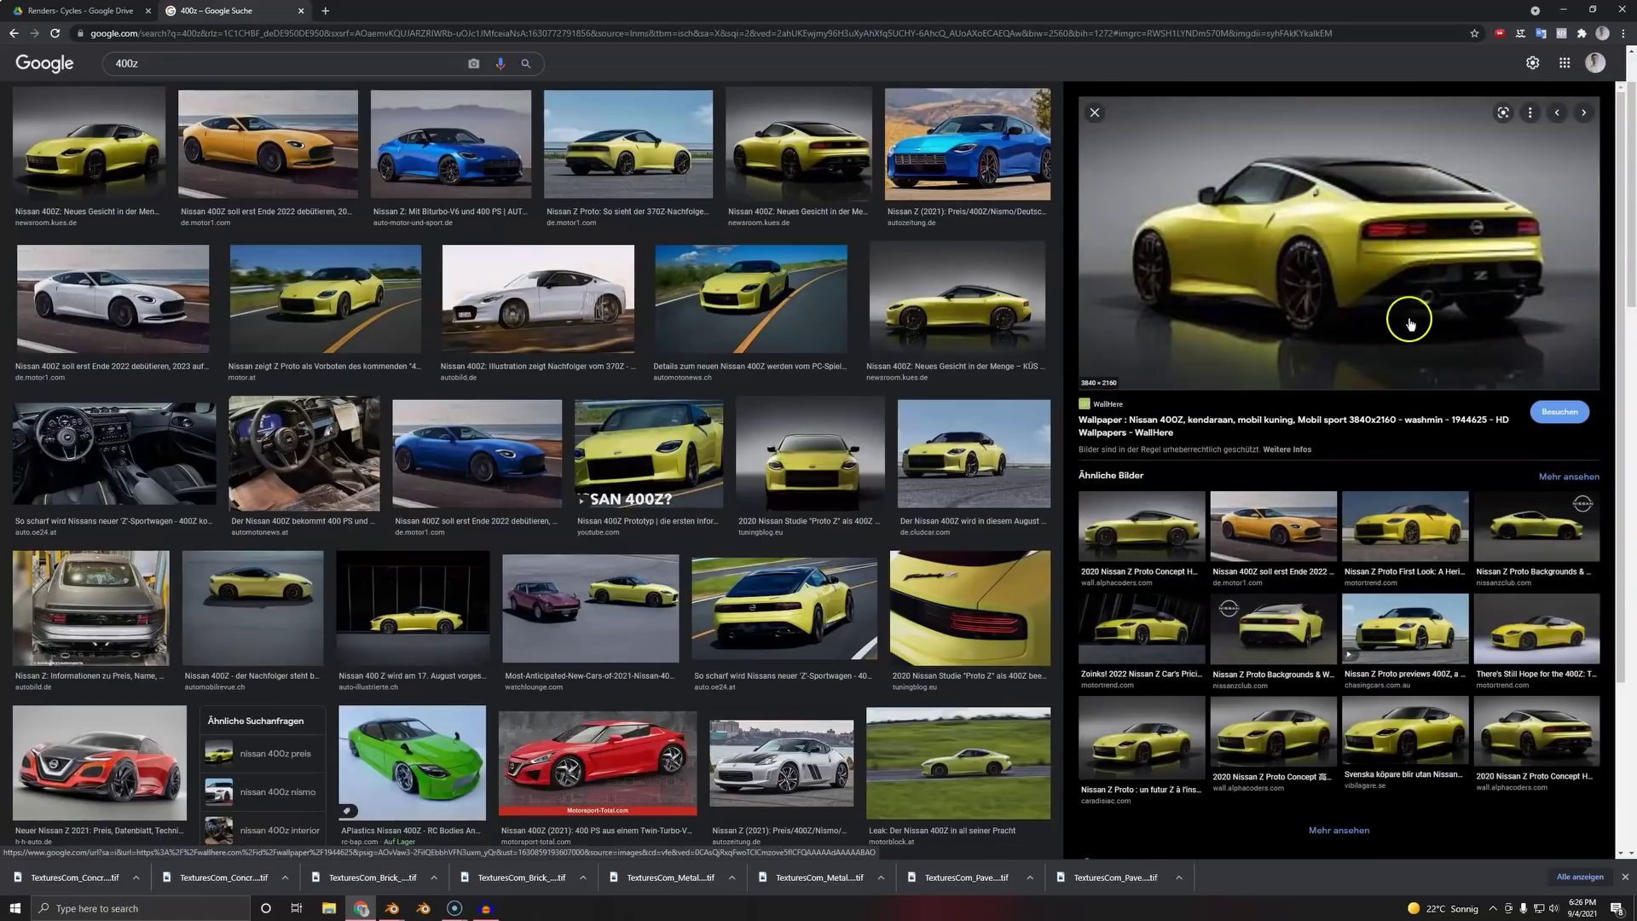
{"action": "left_click", "coordinate": [1392, 237]}
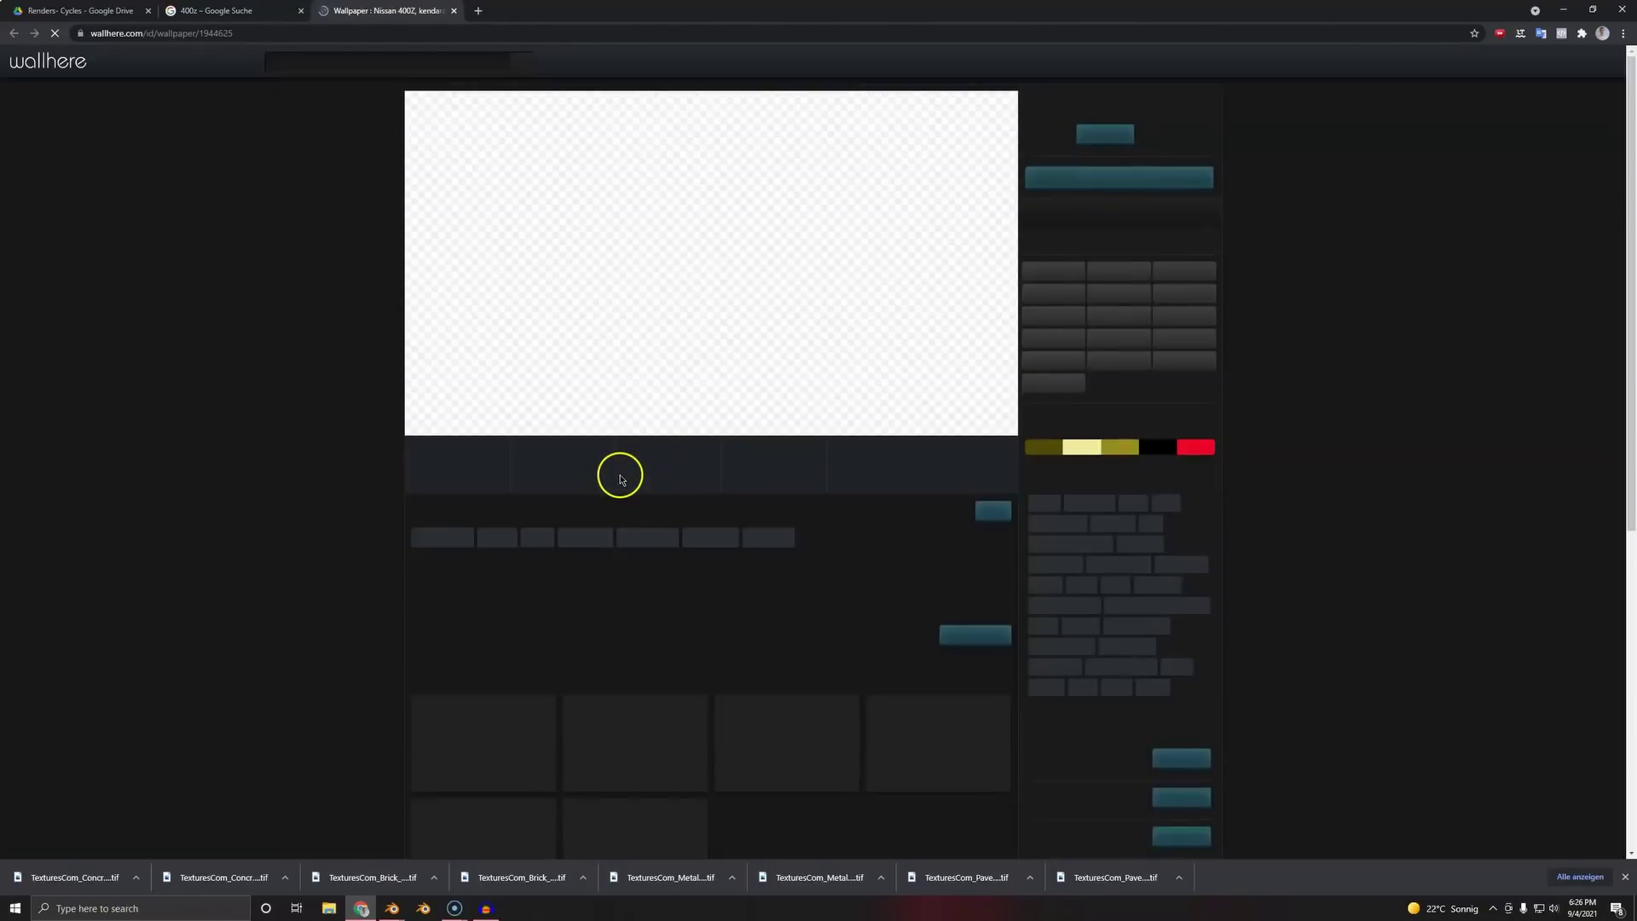
- Try to download the original-size wallpaper from WallHere and return from the login form to the wallpaper page
{"action": "left_click", "coordinate": [752, 253]}
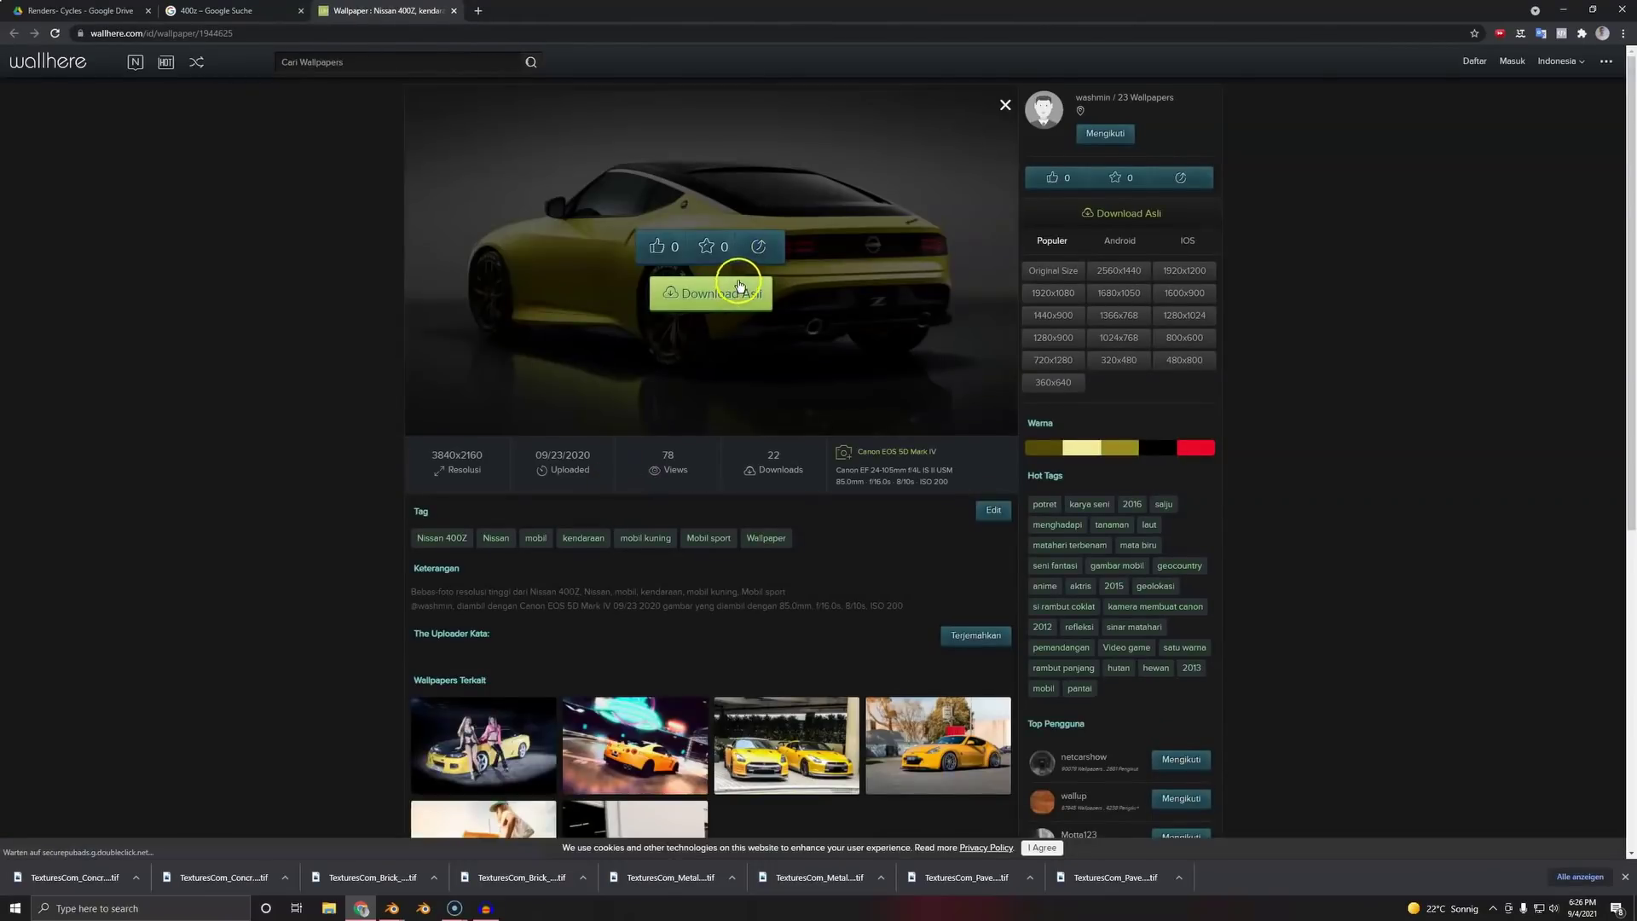
{"action": "left_click", "coordinate": [723, 359]}
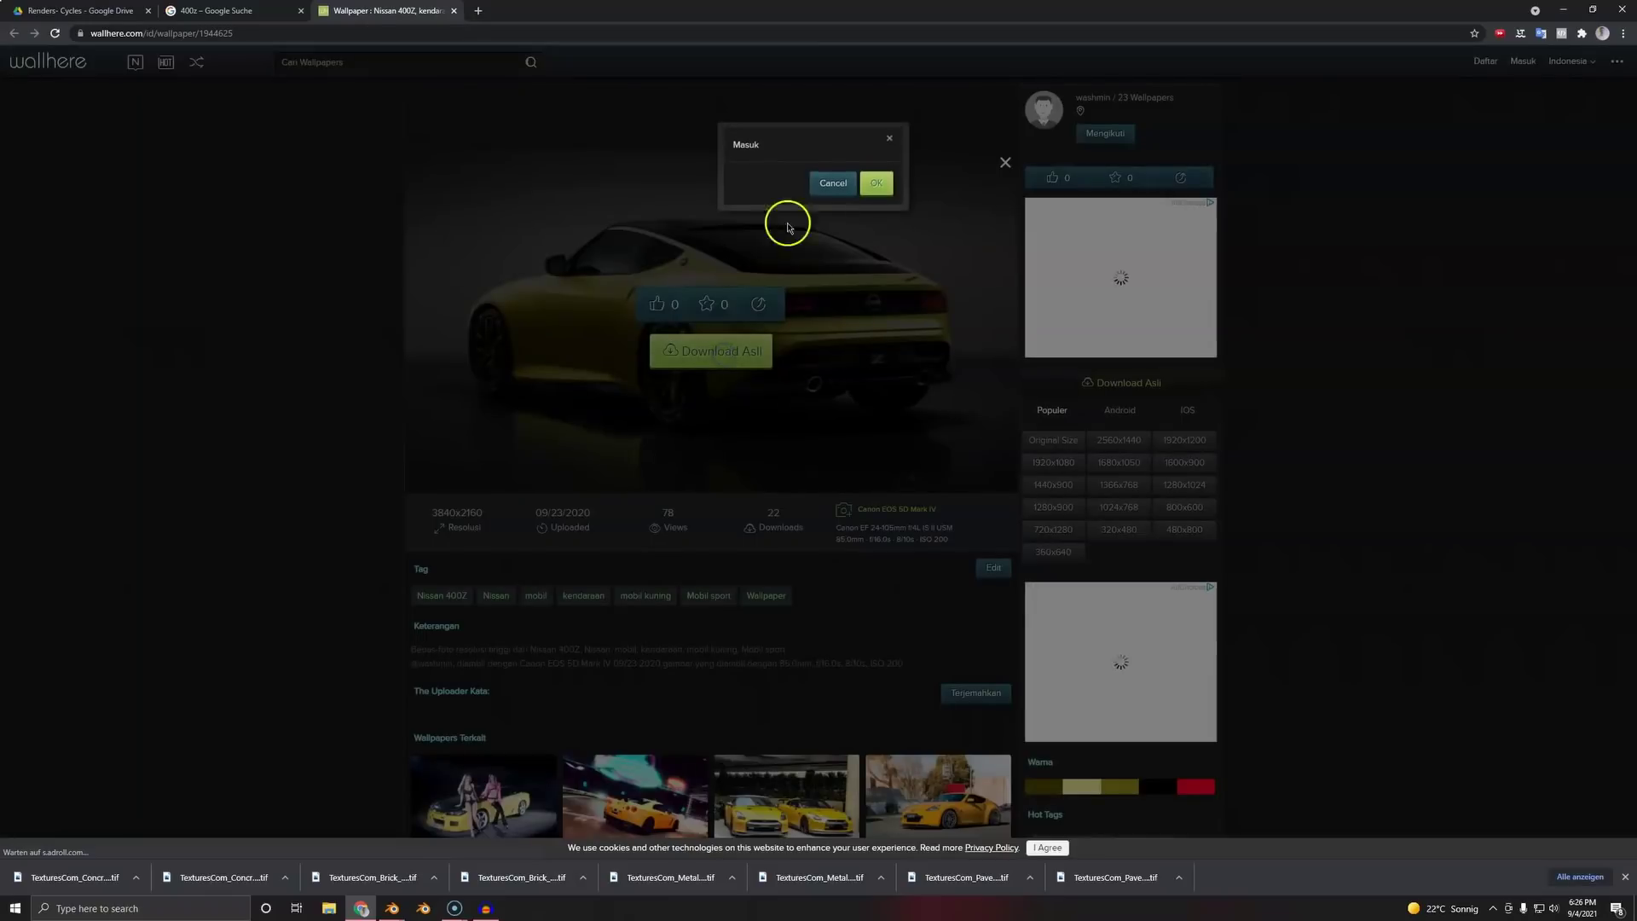
{"action": "left_click", "coordinate": [875, 183]}
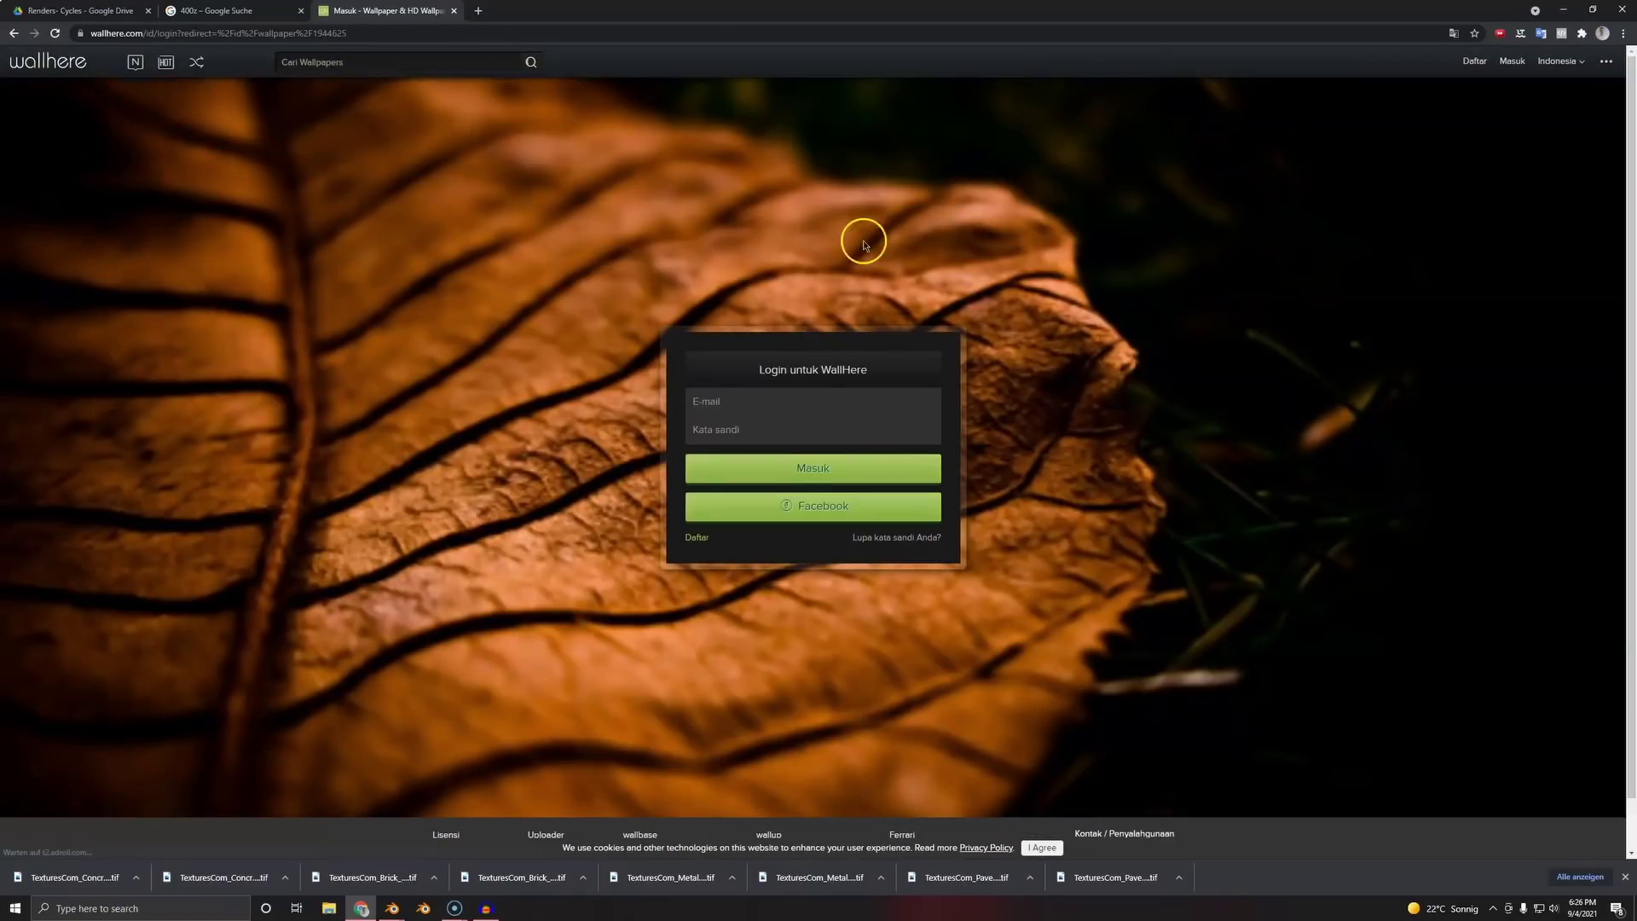
{"action": "key", "text": "alt+Left"}
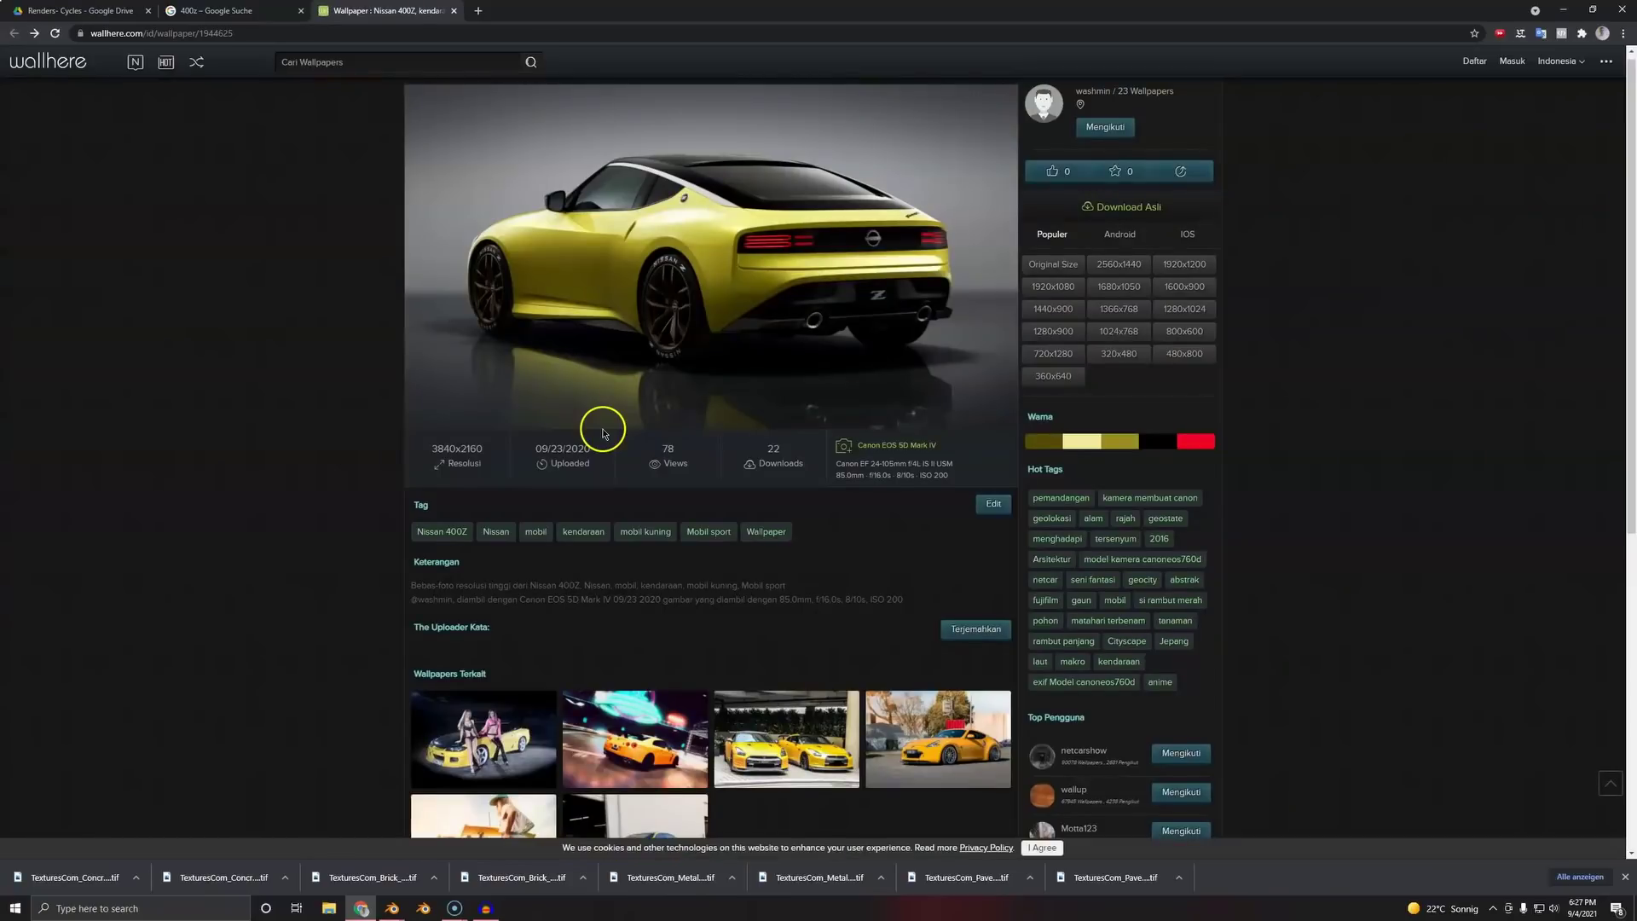
- Open the wallpaper image by itself in a new browser tab, enlarge it to 300%, and save it to disk
{"action": "right_click", "coordinate": [713, 228]}
{"action": "left_click", "coordinate": [743, 382]}
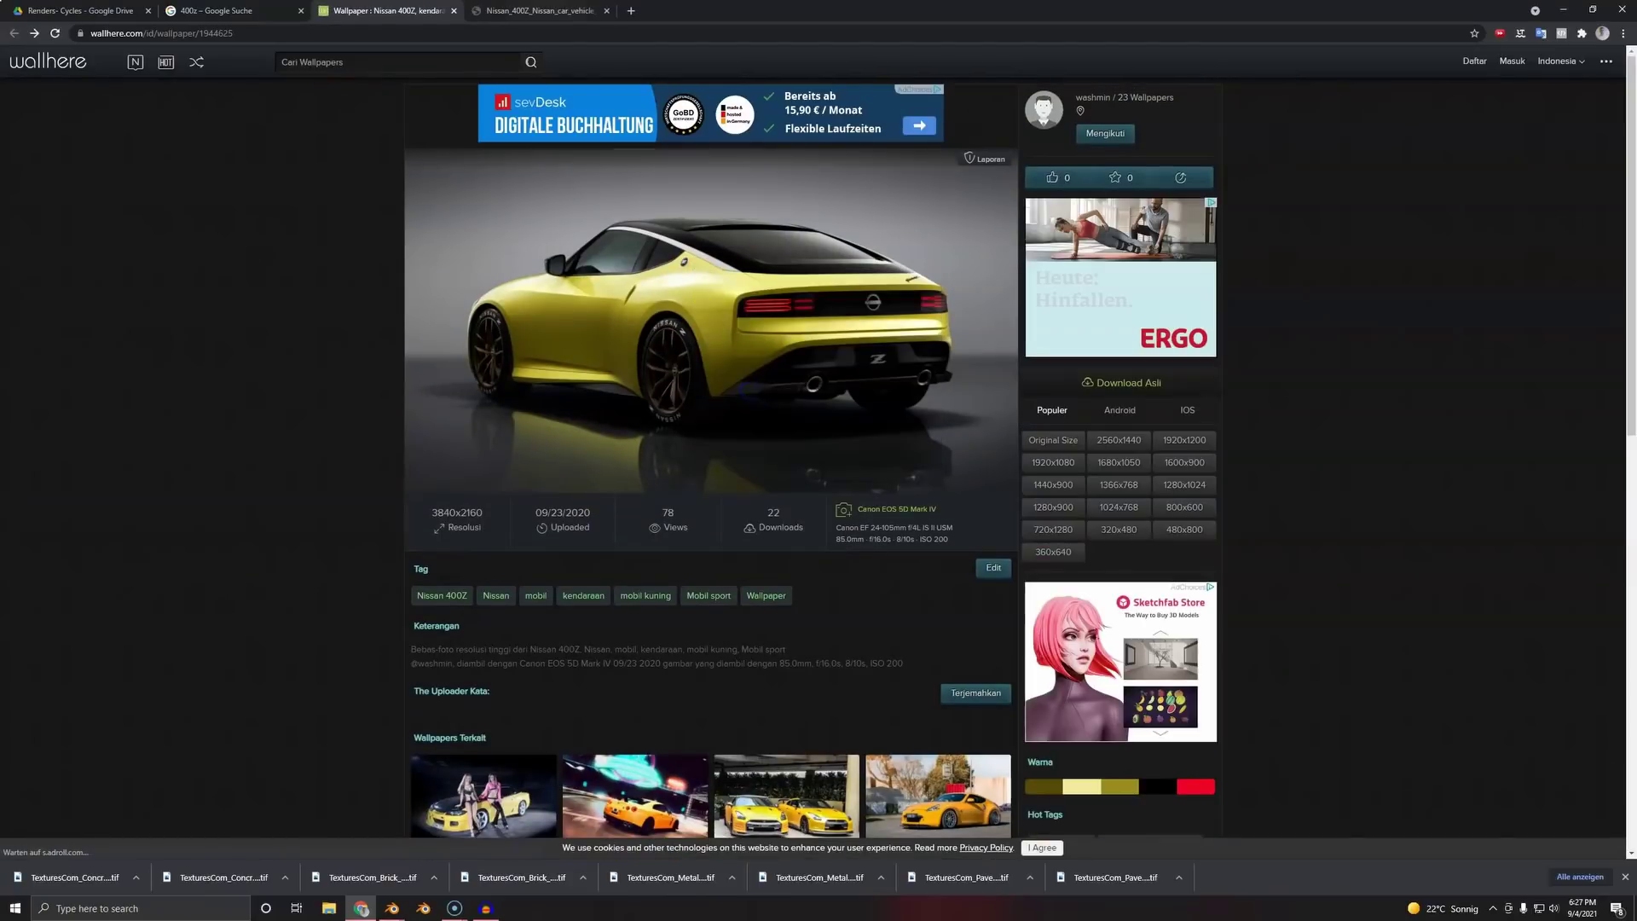
{"action": "left_click", "coordinate": [537, 10]}
{"action": "right_click", "coordinate": [805, 442]}
{"action": "left_click", "coordinate": [1235, 428]}
{"action": "scroll", "coordinate": [1098, 505], "scroll_direction": "up", "scroll_amount": 7, "text": "ctrl"}
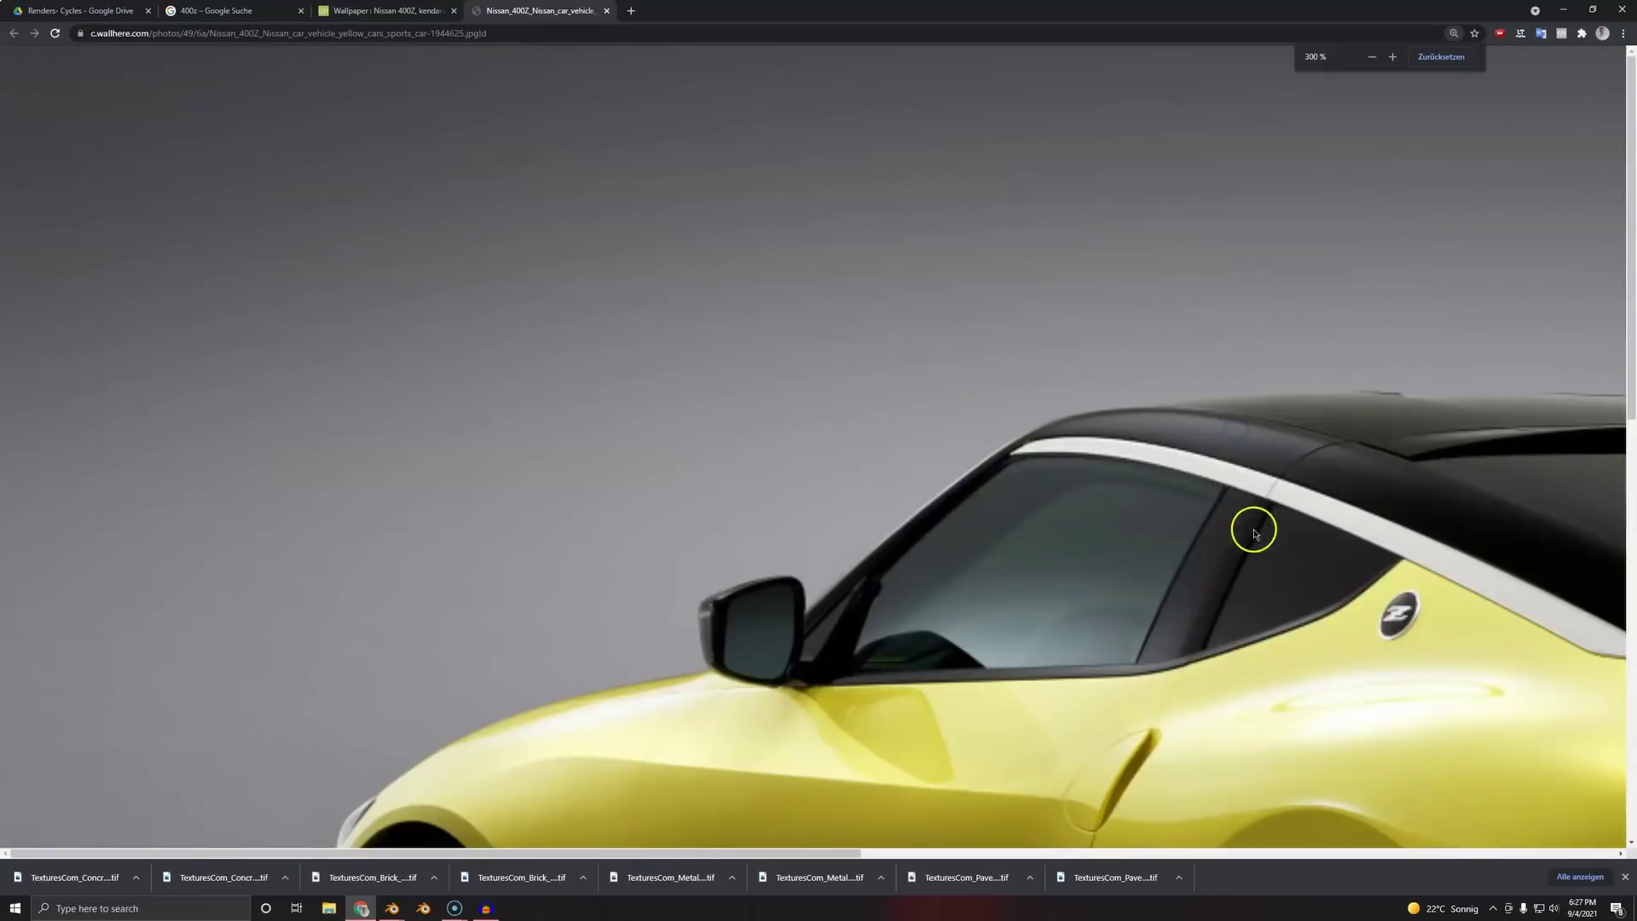
{"action": "scroll", "coordinate": [995, 529], "scroll_direction": "down", "scroll_amount": 3}
{"action": "right_click", "coordinate": [974, 427]}
{"action": "left_click", "coordinate": [1008, 450]}
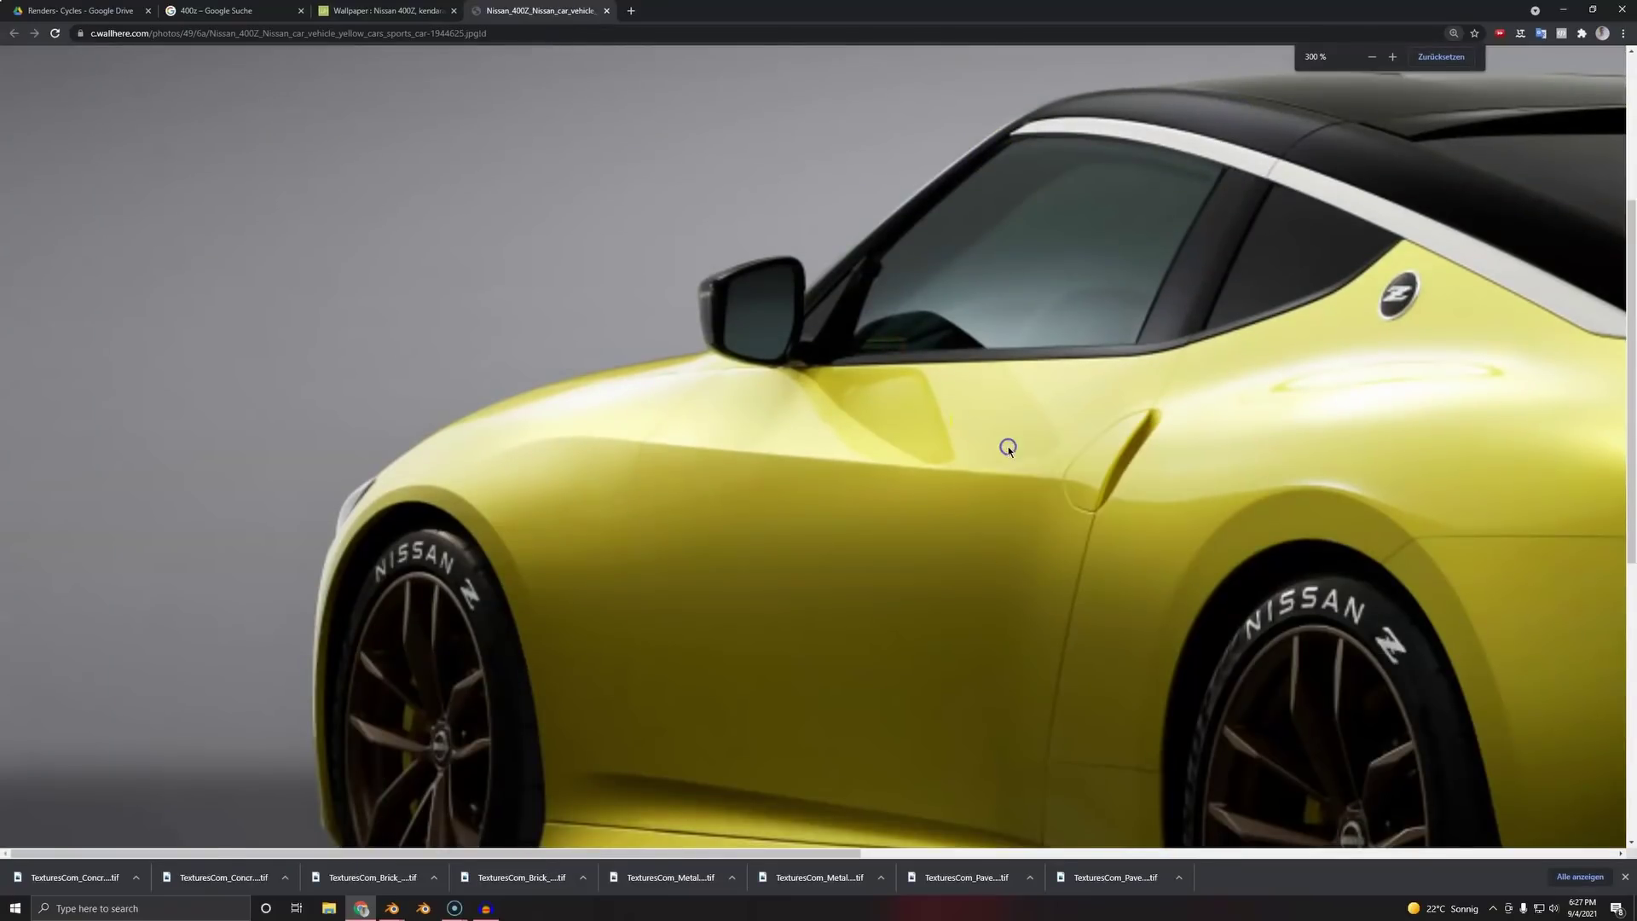
- Switch to Blender and replace the rear light cover's Glass BSDF with a Principled BSDF connected to the Material Output's Surface
{"action": "key", "text": "alt+Tab"}
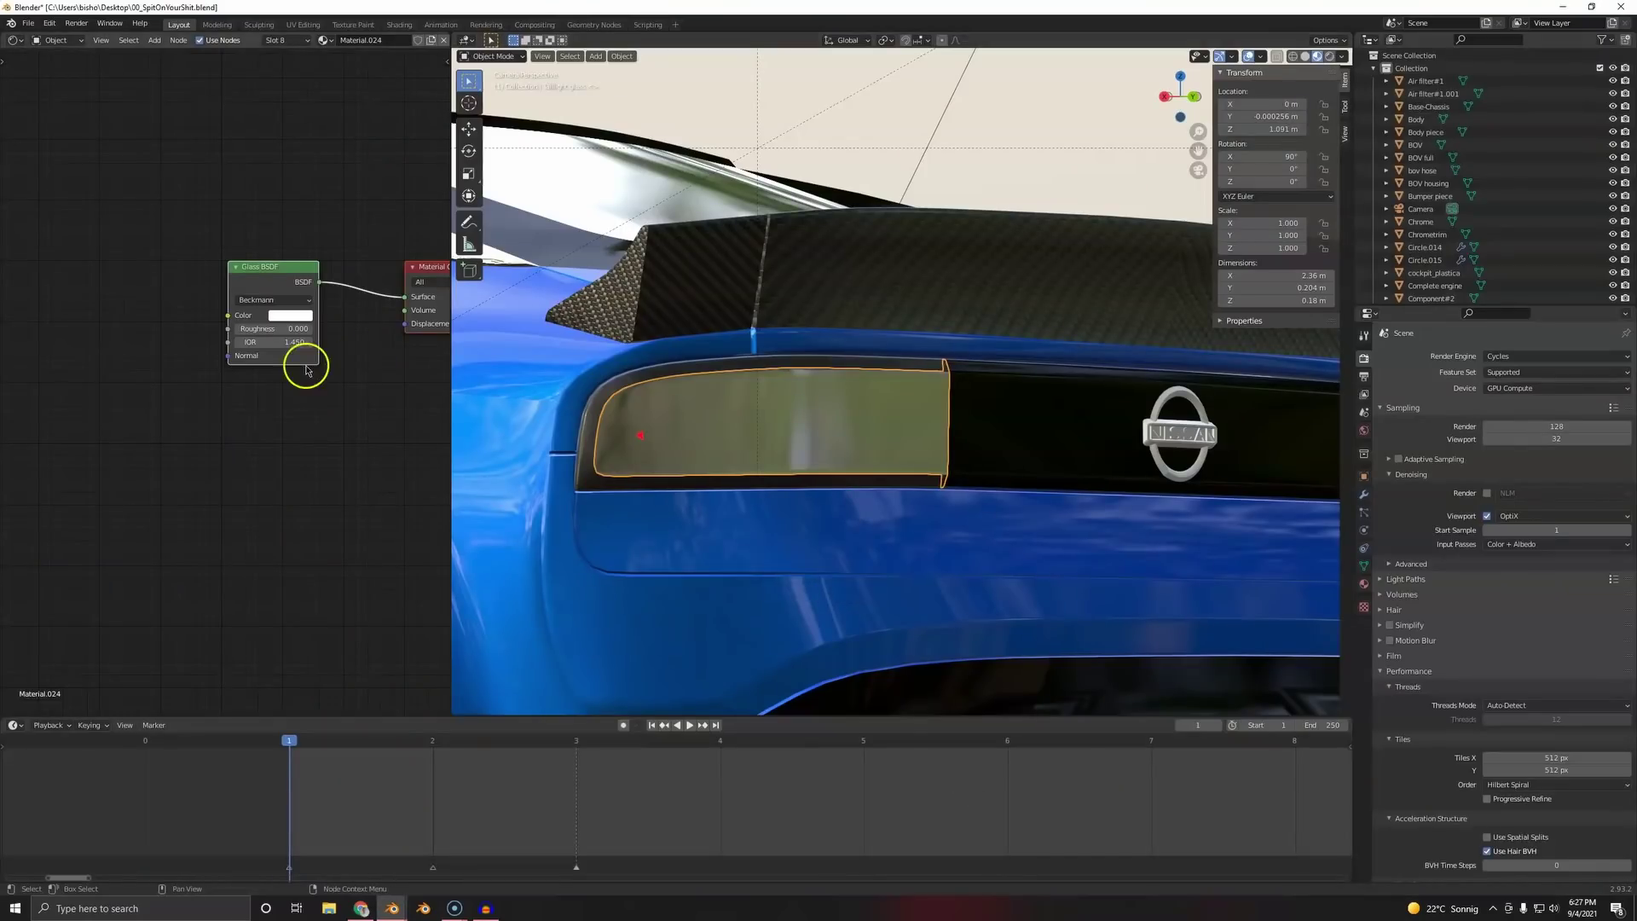
{"action": "scroll", "coordinate": [264, 372], "scroll_direction": "down", "scroll_amount": 2}
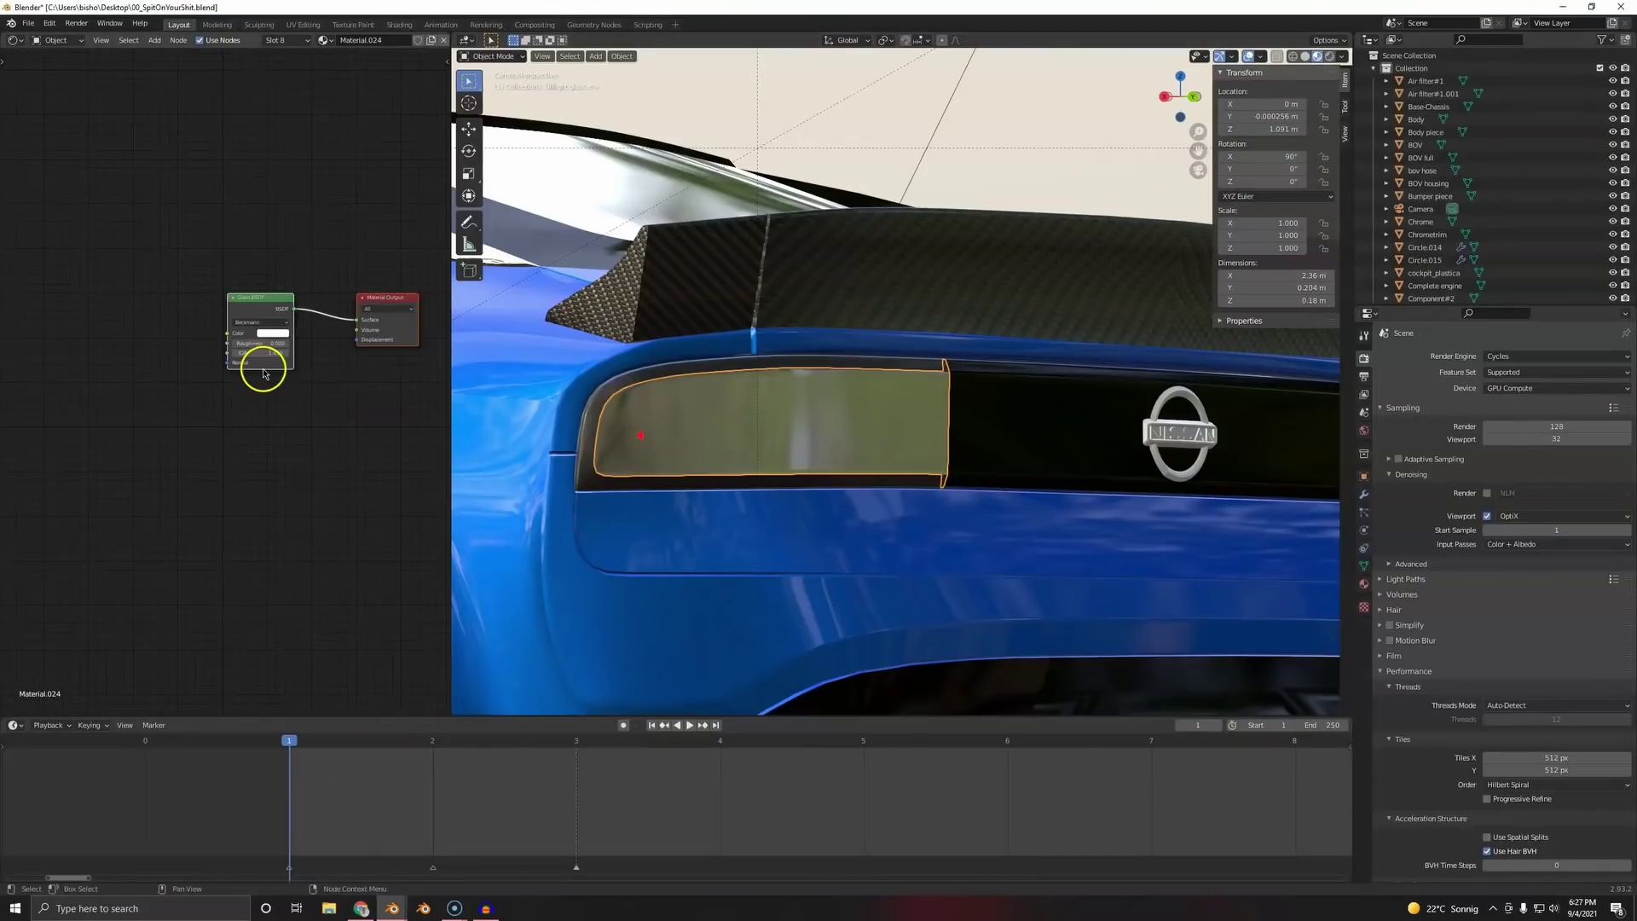
{"action": "key", "text": "x"}
{"action": "key", "text": "shift+a"}
{"action": "left_click", "coordinate": [243, 299]}
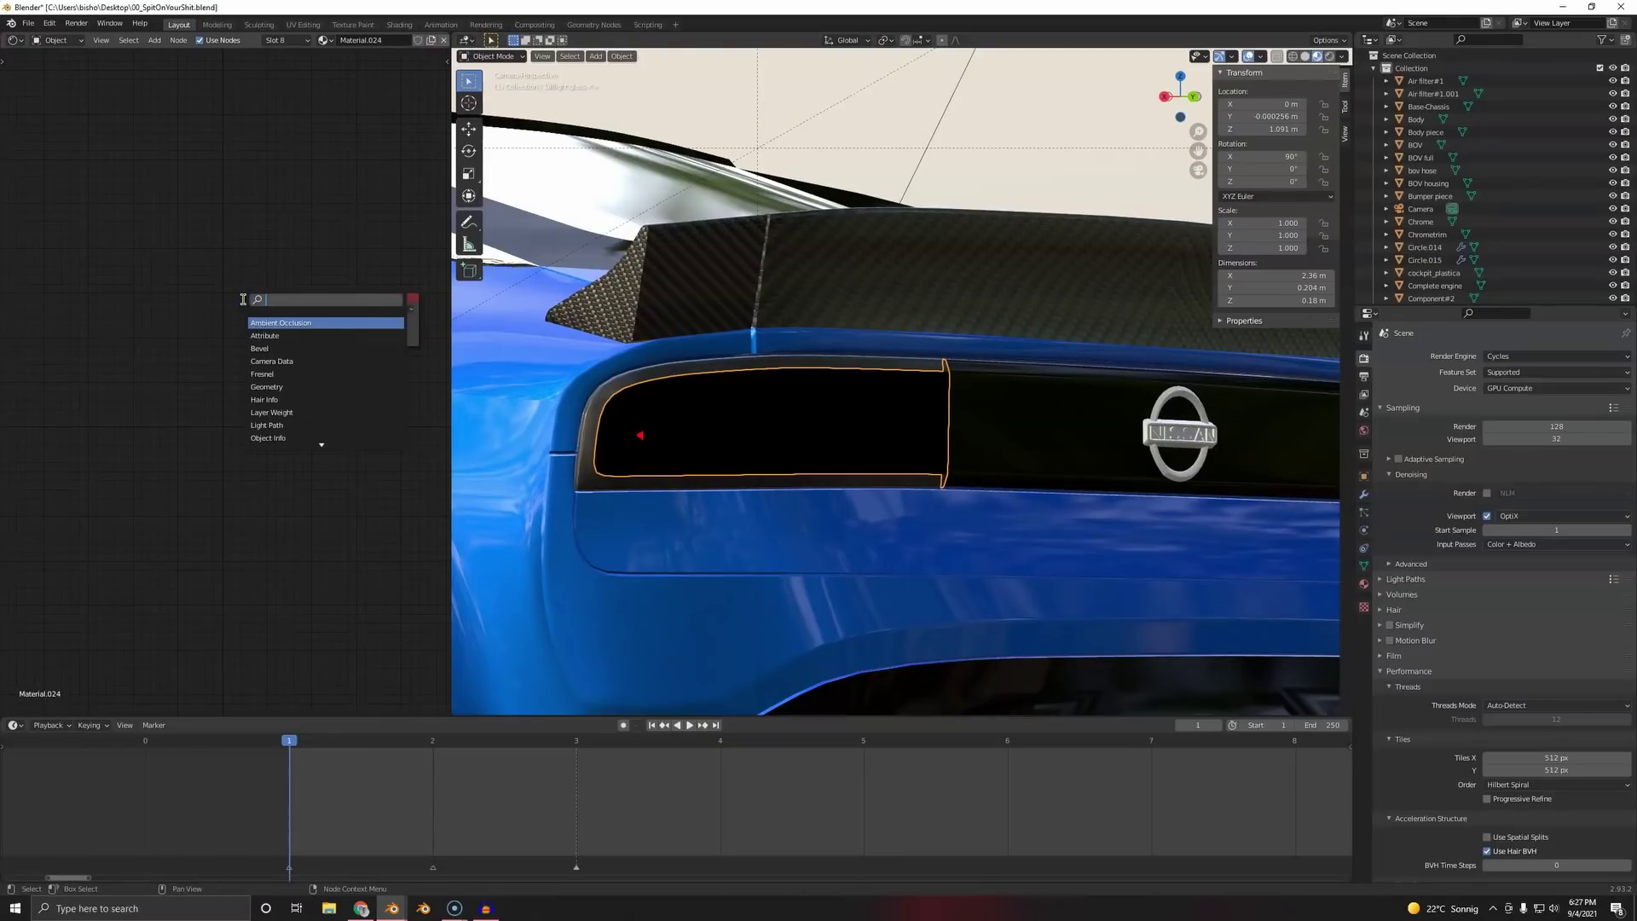
{"action": "type", "text": "pr"}
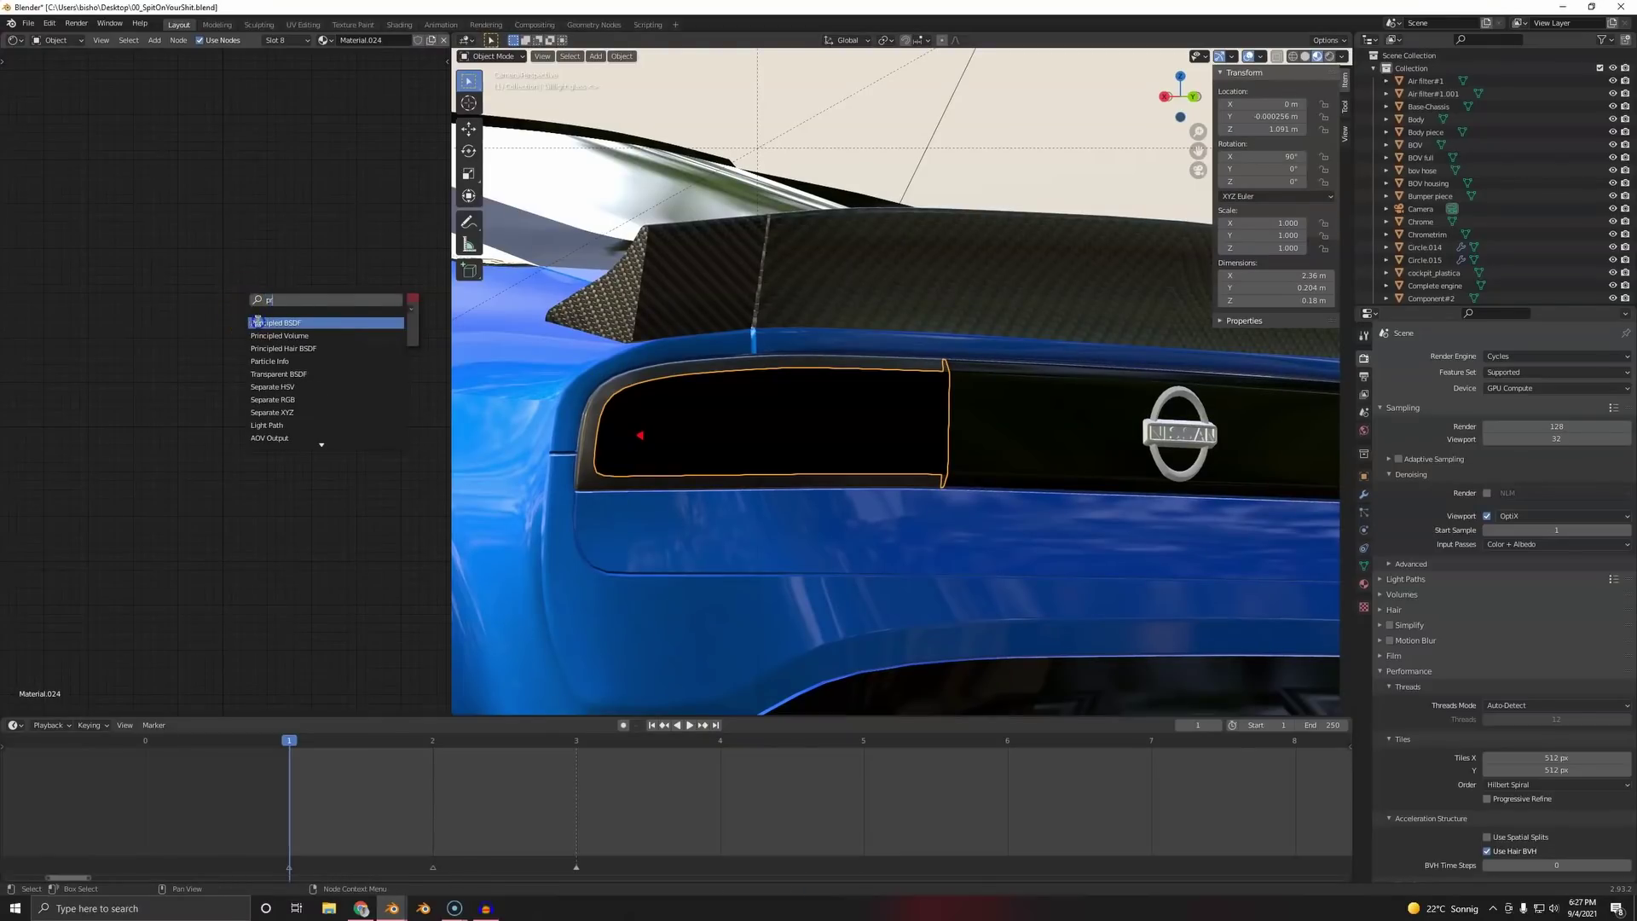
{"action": "left_click", "coordinate": [258, 323]}
{"action": "left_click", "coordinate": [256, 324]}
{"action": "left_click_drag", "start_coordinate": [334, 318], "coordinate": [356, 320]}
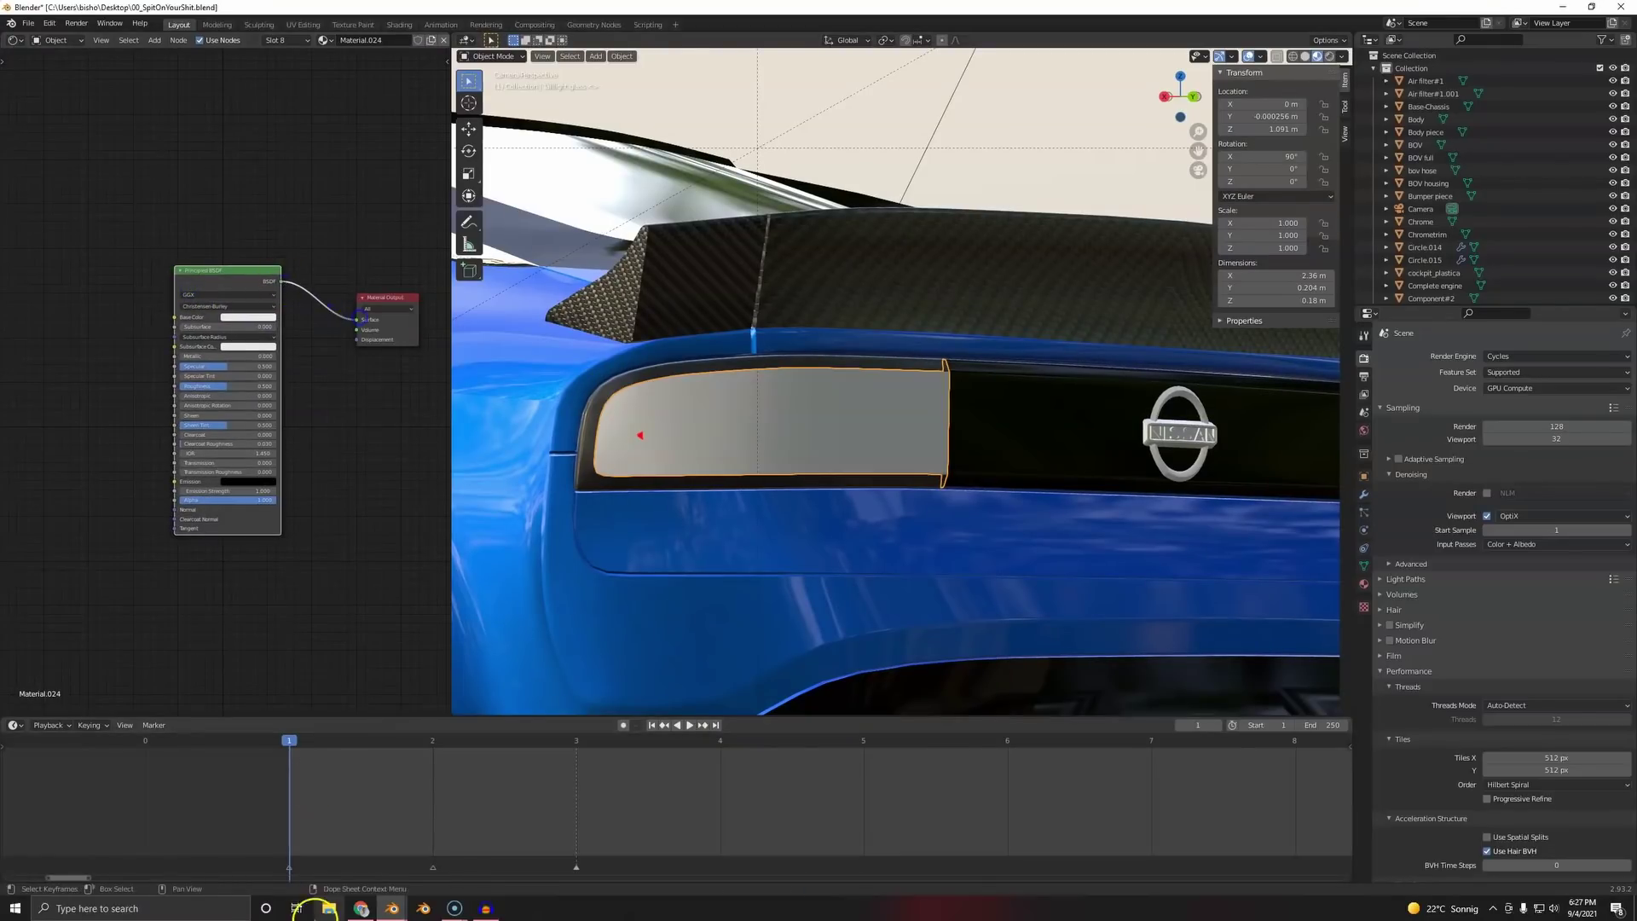
- Try to bring the downloaded car image into Blender's material nodes from Chrome's downloads, and check the file in File Explorer
{"action": "left_click", "coordinate": [361, 908]}
{"action": "left_click_drag", "start_coordinate": [92, 889], "coordinate": [198, 624]}
{"action": "key", "text": "alt+Tab"}
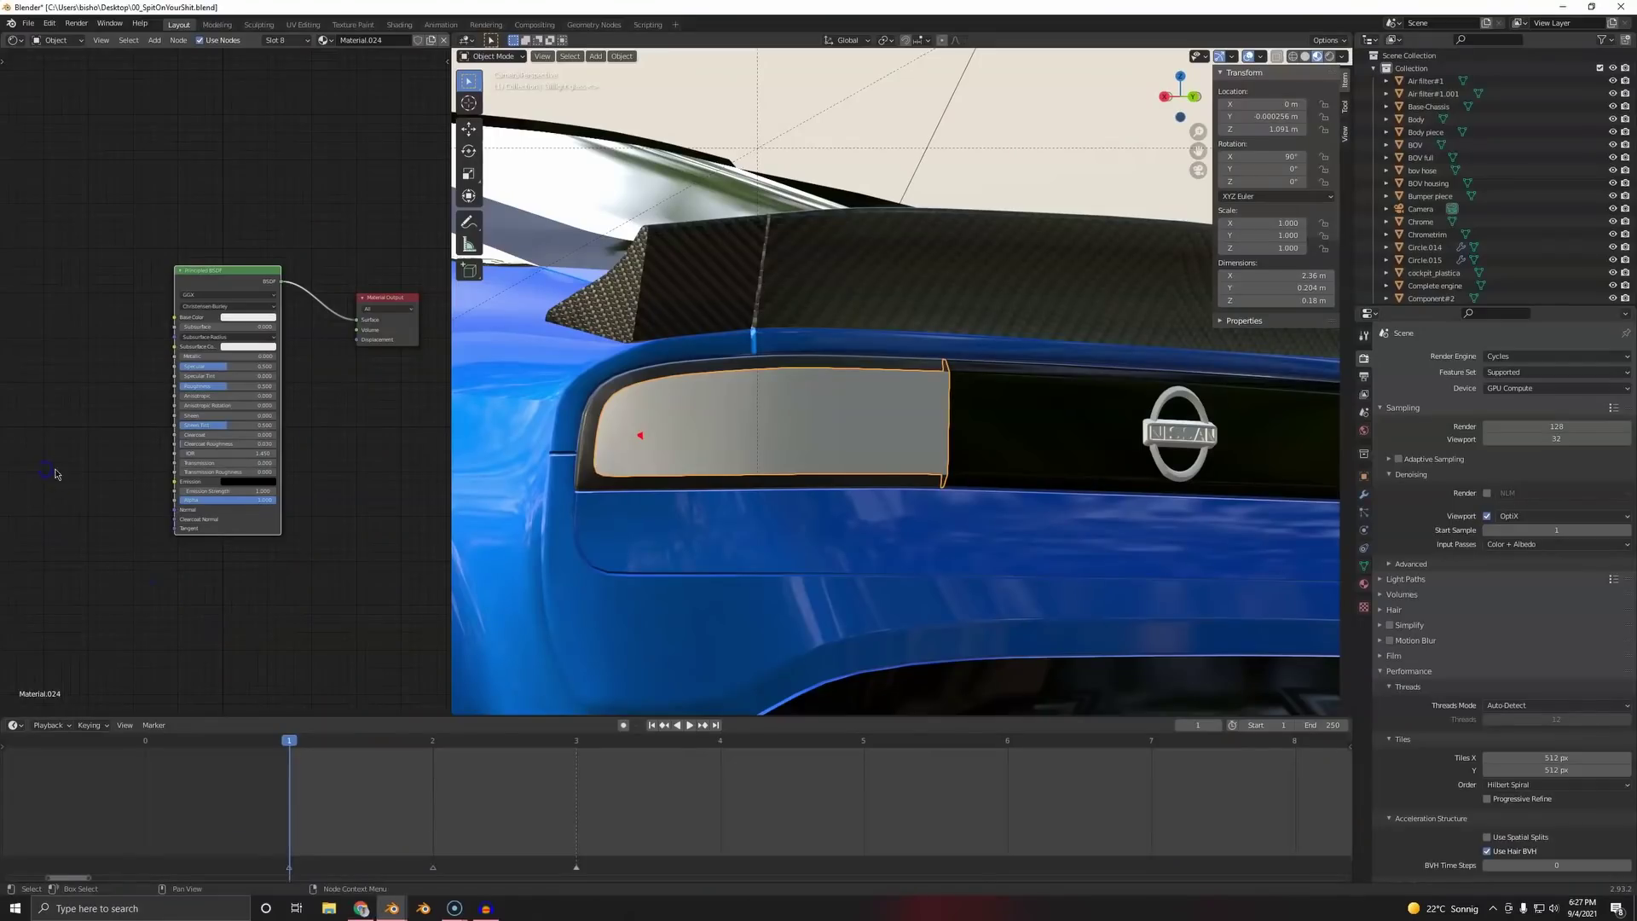
{"action": "left_click", "coordinate": [361, 908]}
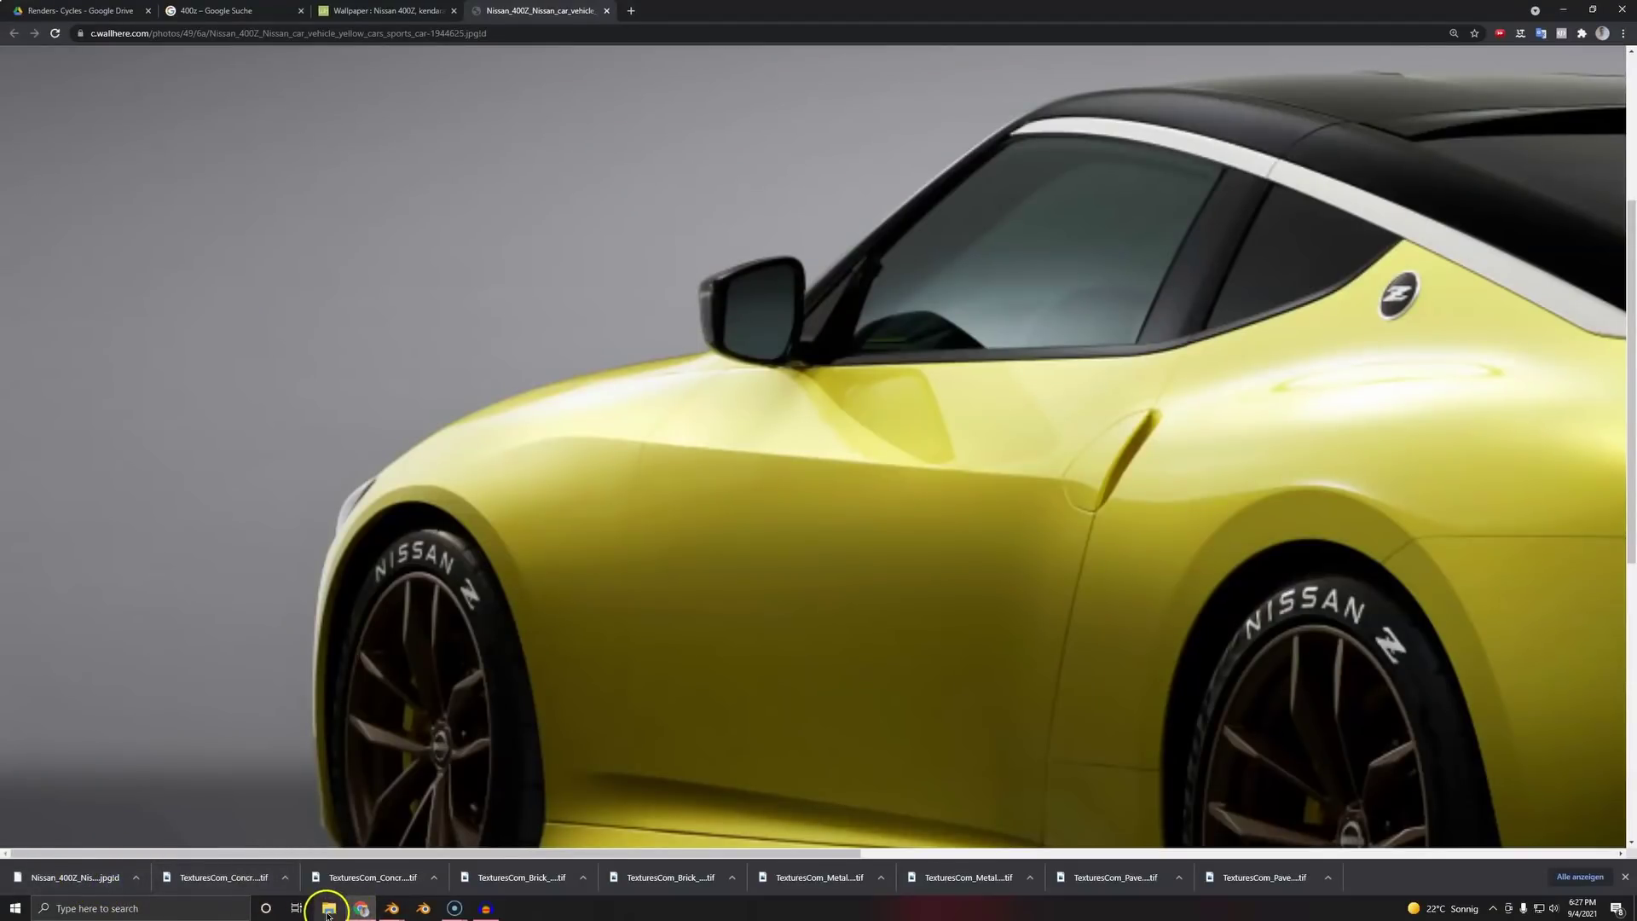
{"action": "left_click", "coordinate": [329, 911]}
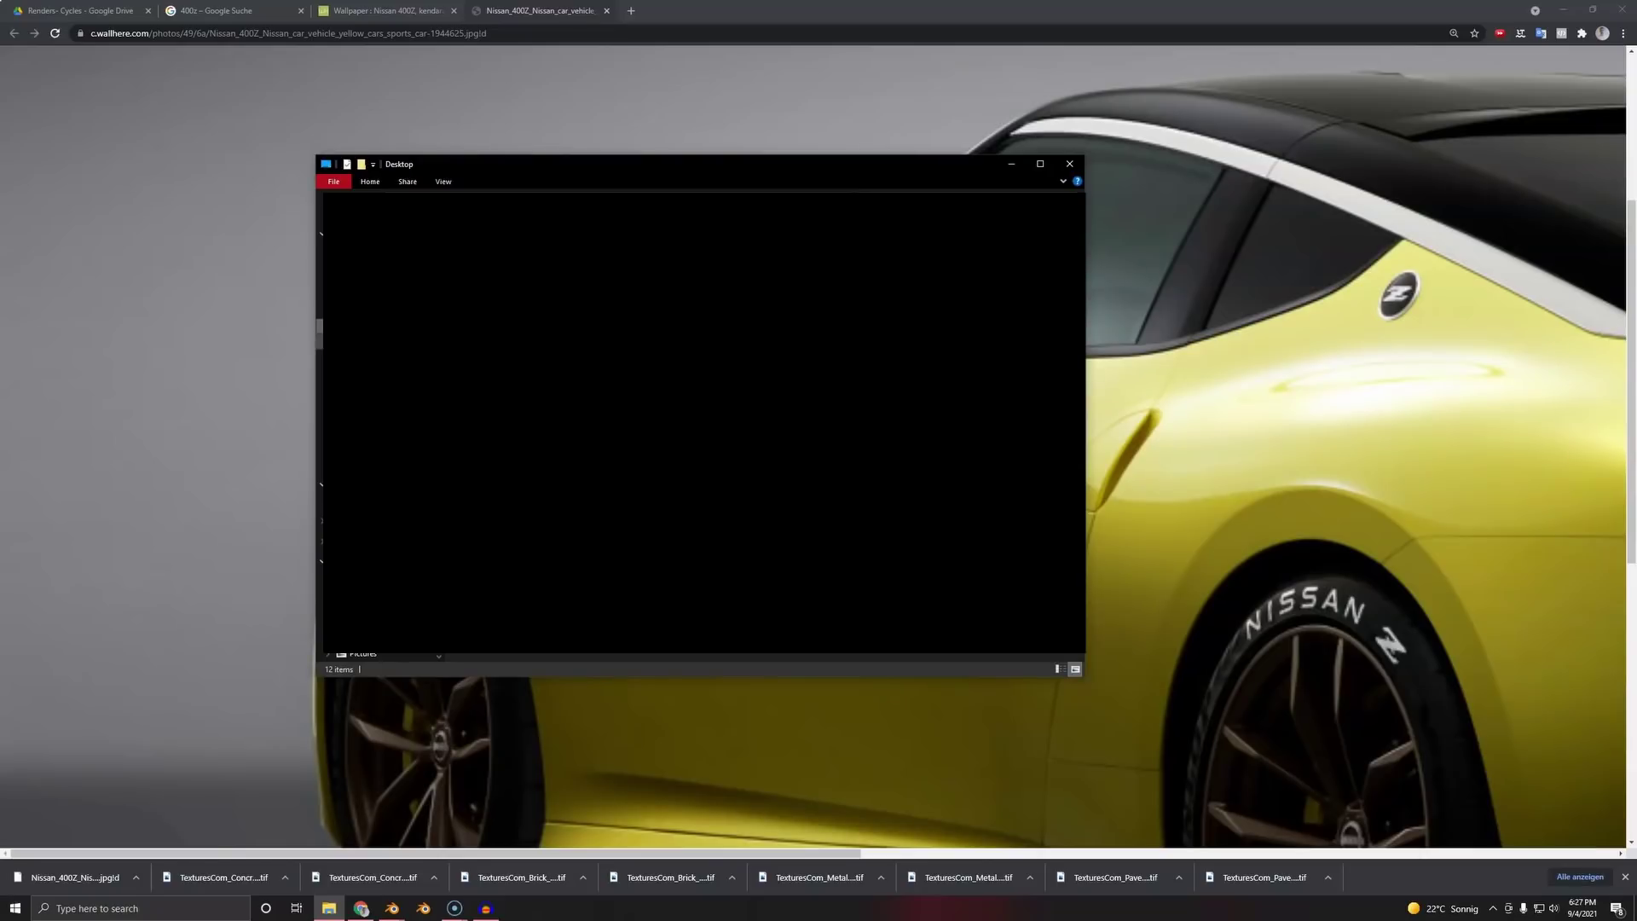
{"action": "left_click", "coordinate": [87, 623]}
{"action": "right_click", "coordinate": [602, 325]}
{"action": "left_click", "coordinate": [658, 369]}
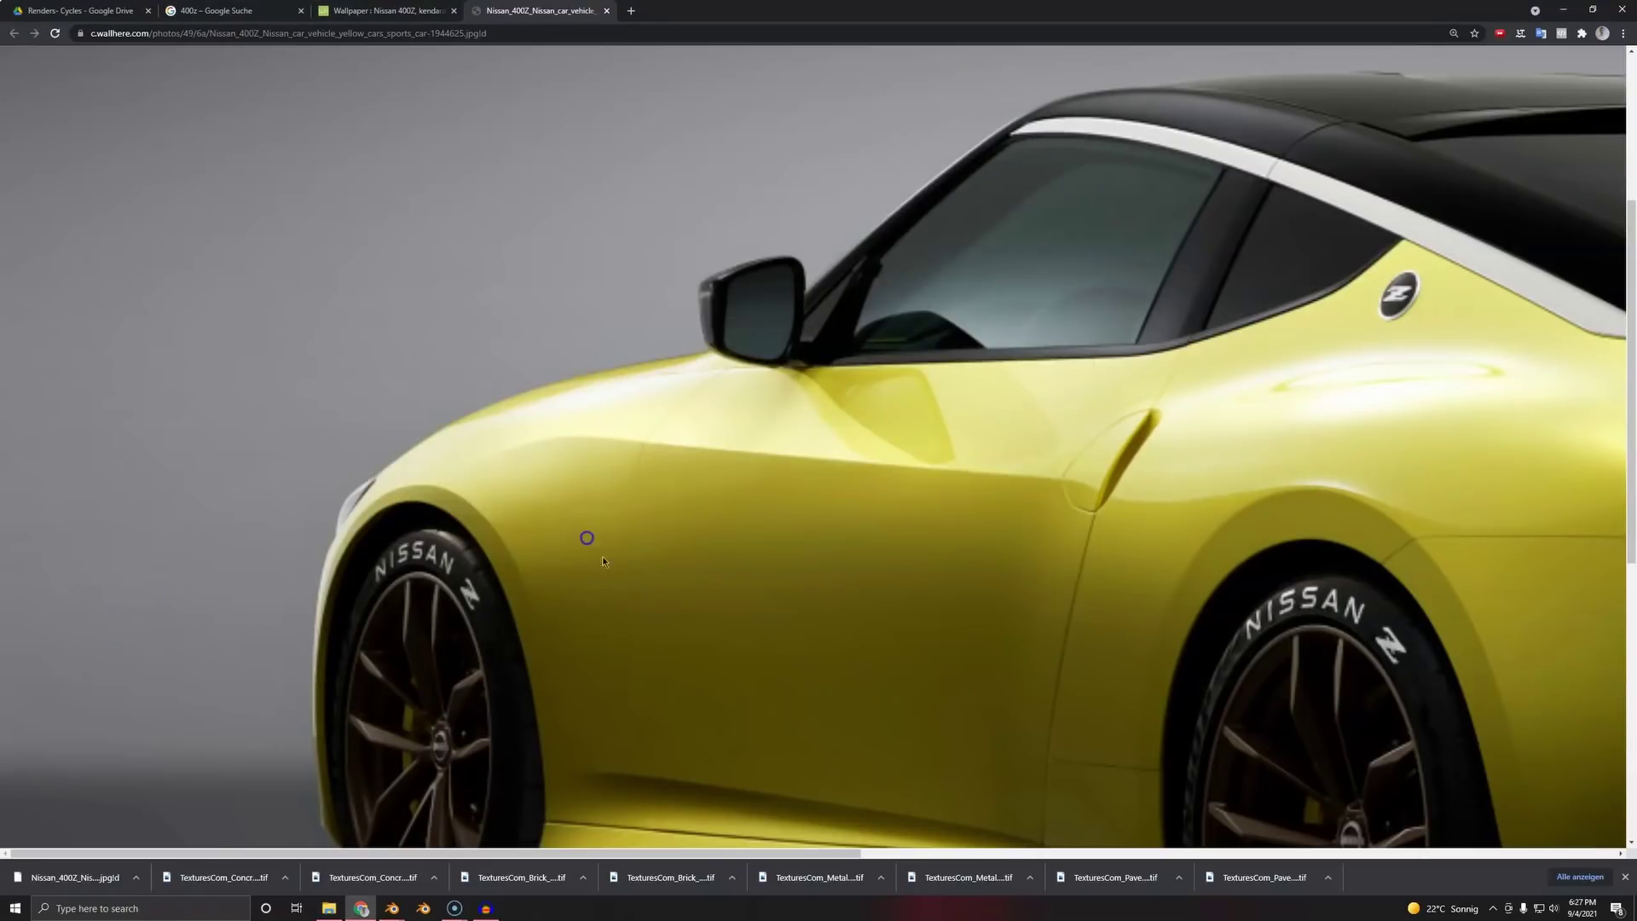
- Capture the whole car image in Chrome at 110% zoom as a screen snip and save it as Screenshot 2021-09-04 182746.png in Downloads
{"action": "scroll", "coordinate": [950, 614], "scroll_direction": "down", "scroll_amount": 3, "text": "ctrl"}
{"action": "scroll", "coordinate": [878, 584], "scroll_direction": "down", "scroll_amount": 3, "text": "ctrl"}
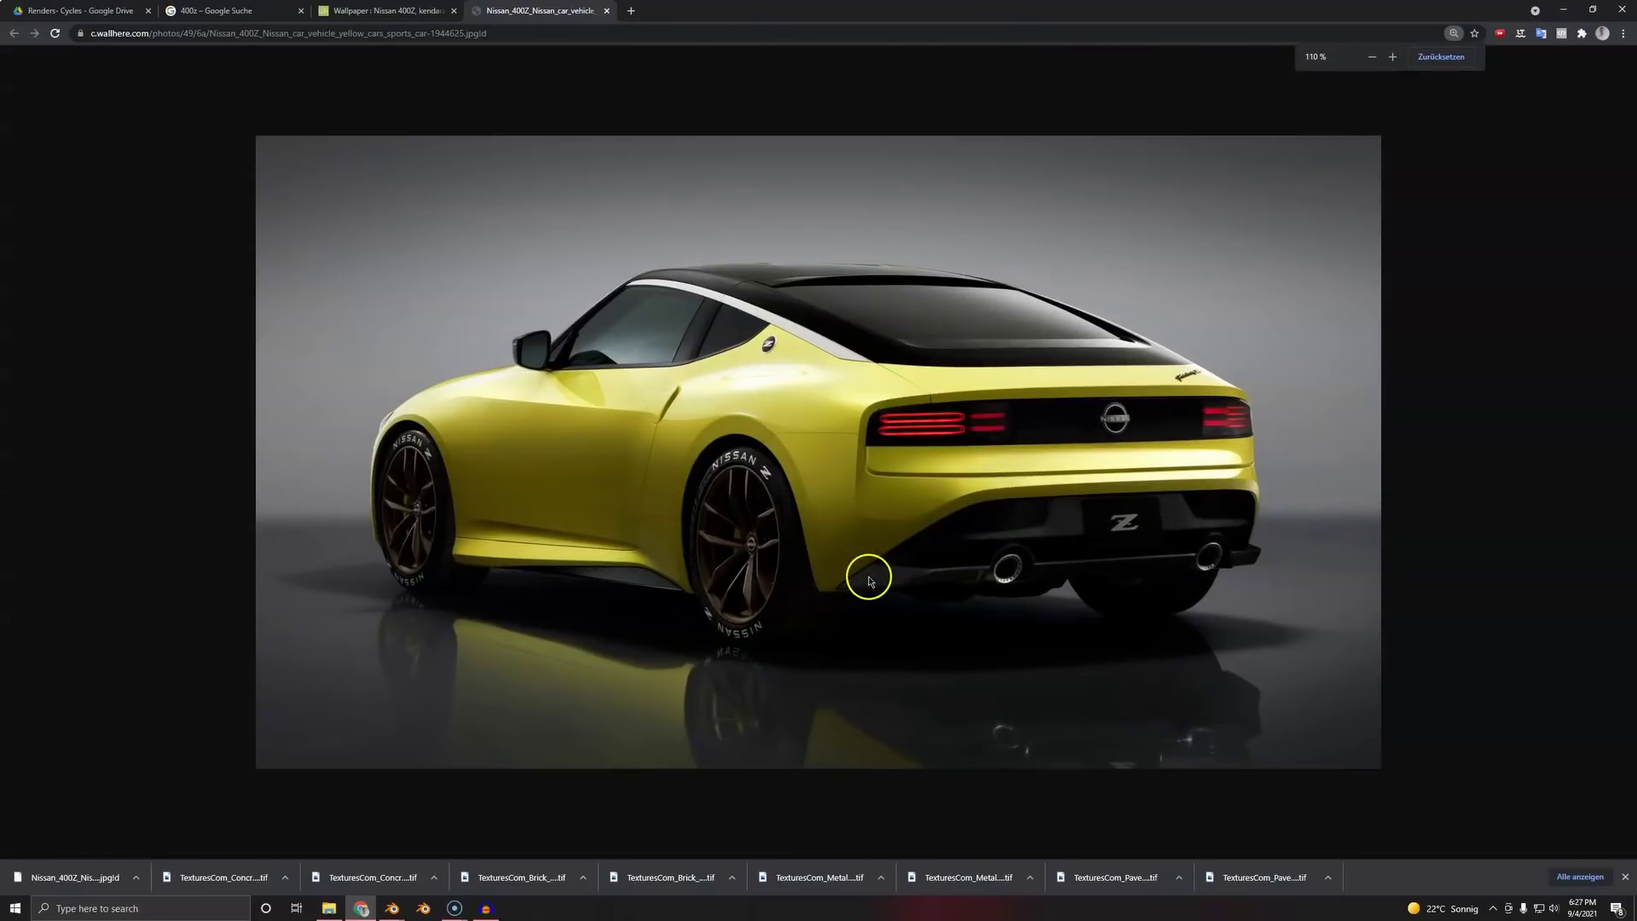
{"action": "key", "text": "super+shift+s"}
{"action": "left_click_drag", "start_coordinate": [257, 137], "coordinate": [1379, 765]}
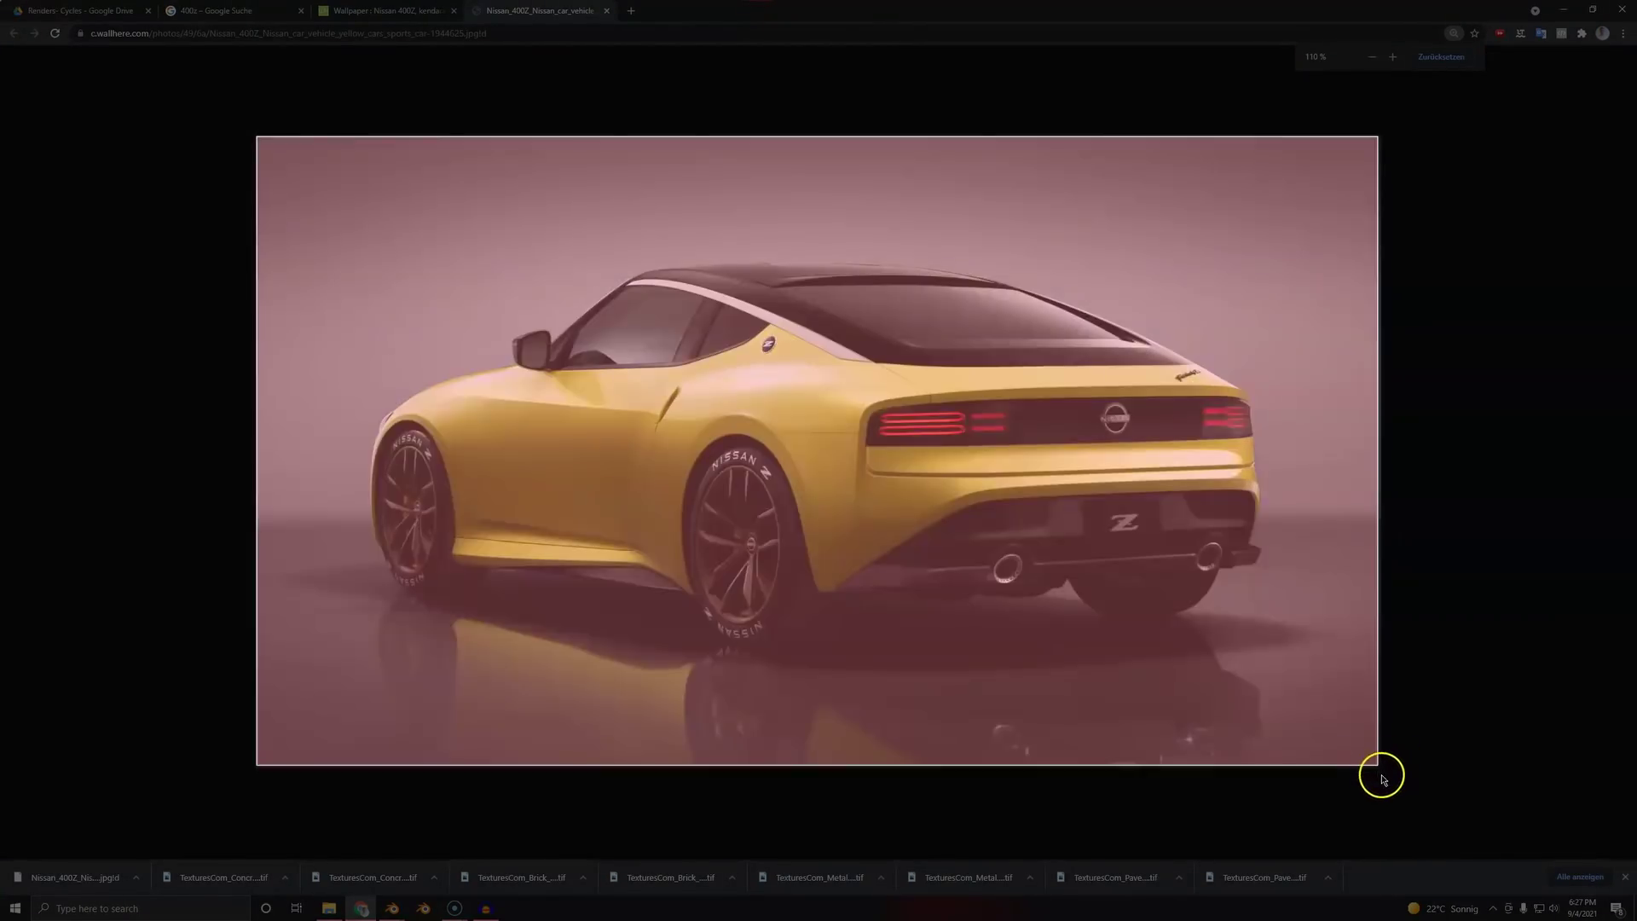
{"action": "left_click", "coordinate": [1538, 782]}
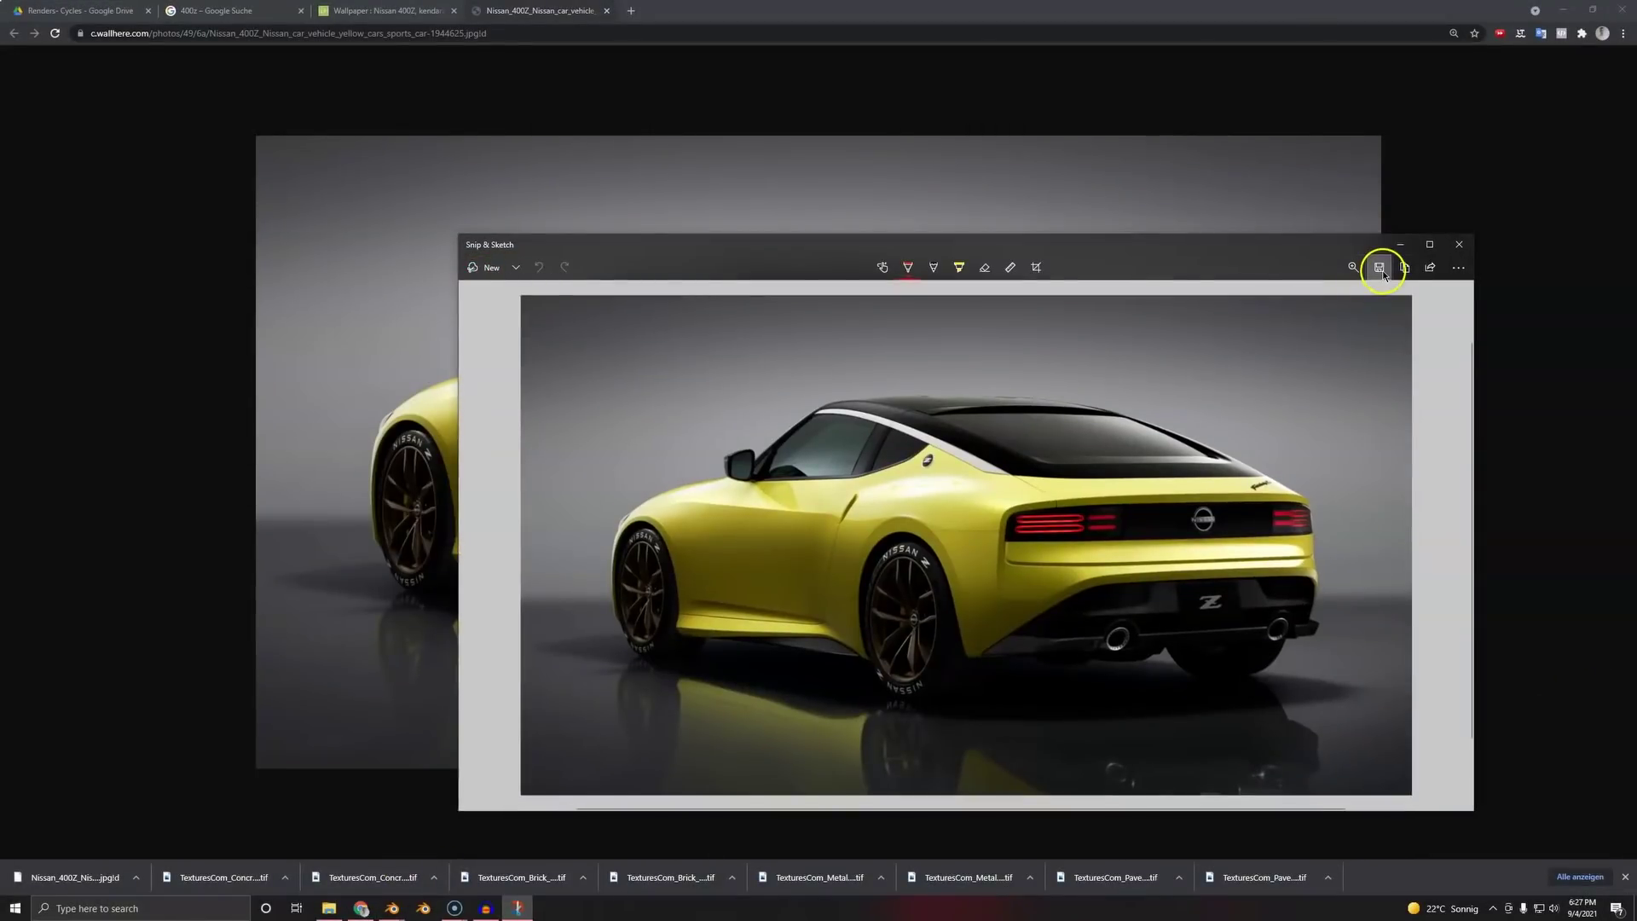
{"action": "left_click", "coordinate": [1379, 268]}
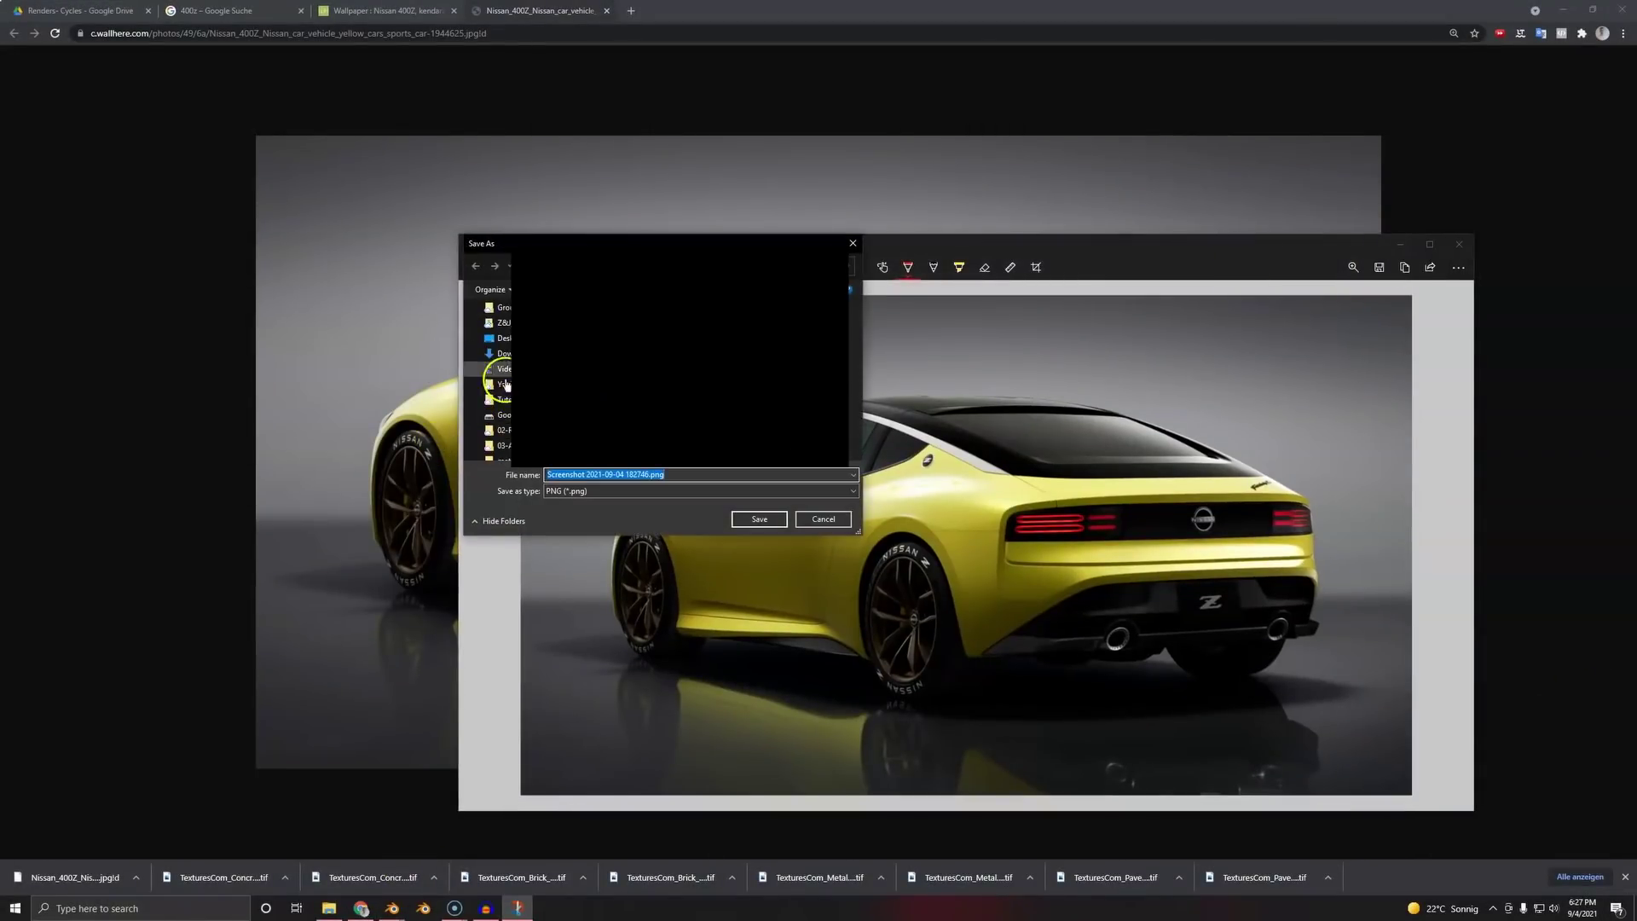
{"action": "left_click", "coordinate": [759, 519]}
- Switch to Blender and close both extra windows with WidebodyX-Discord-Send.blend without saving their changes
{"action": "left_click", "coordinate": [362, 911]}
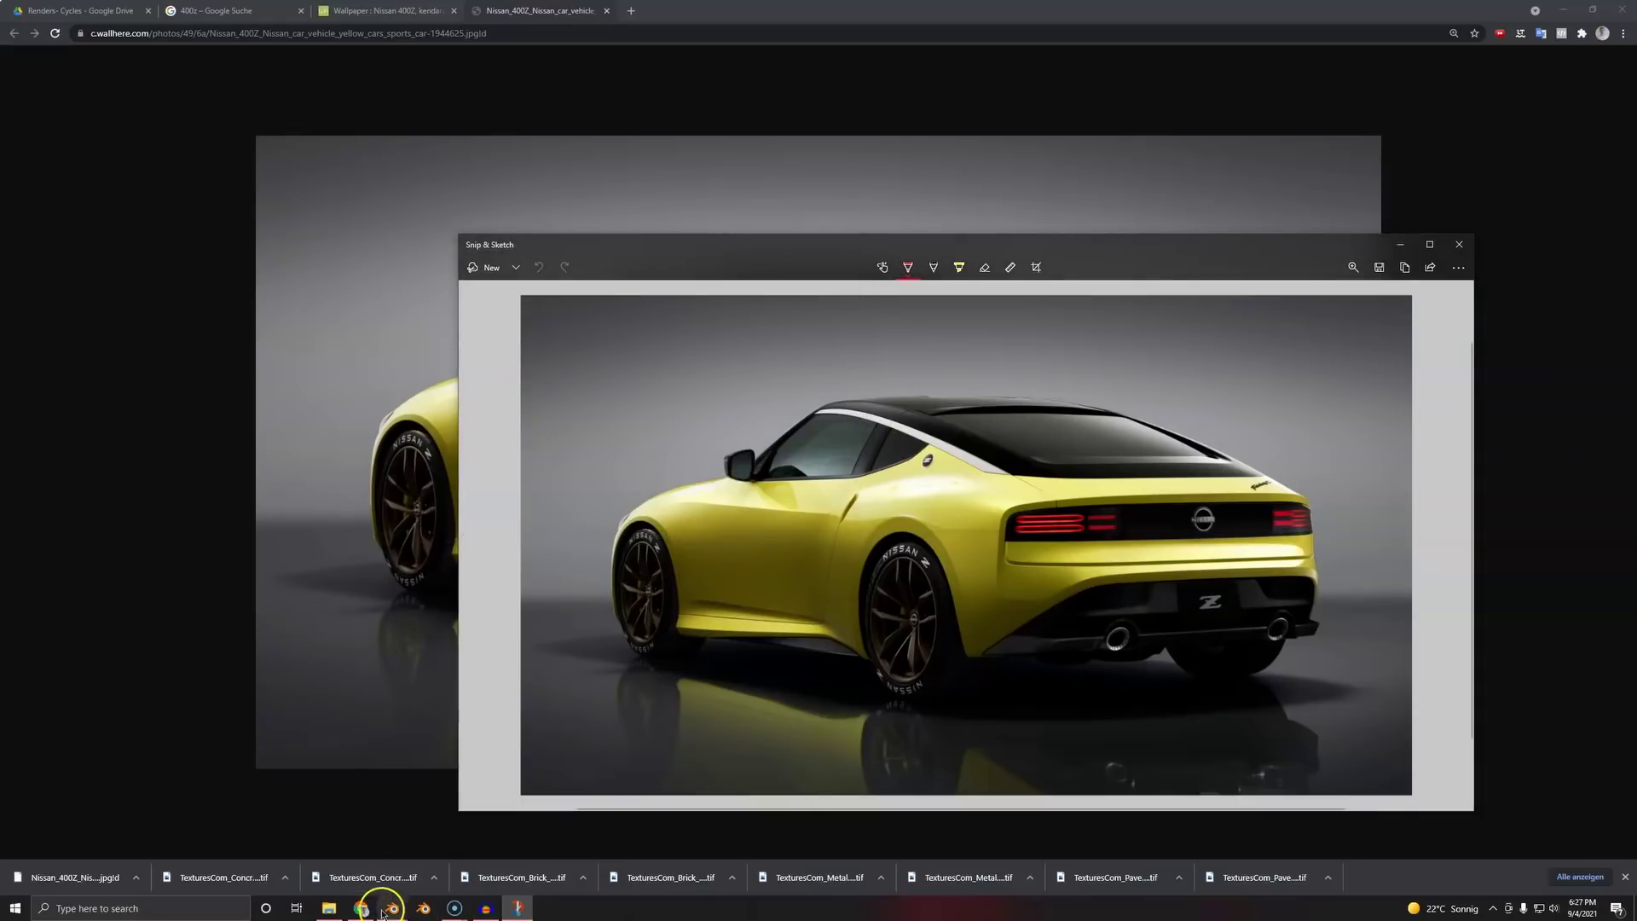
{"action": "left_click", "coordinate": [392, 908]}
{"action": "left_click", "coordinate": [522, 850]}
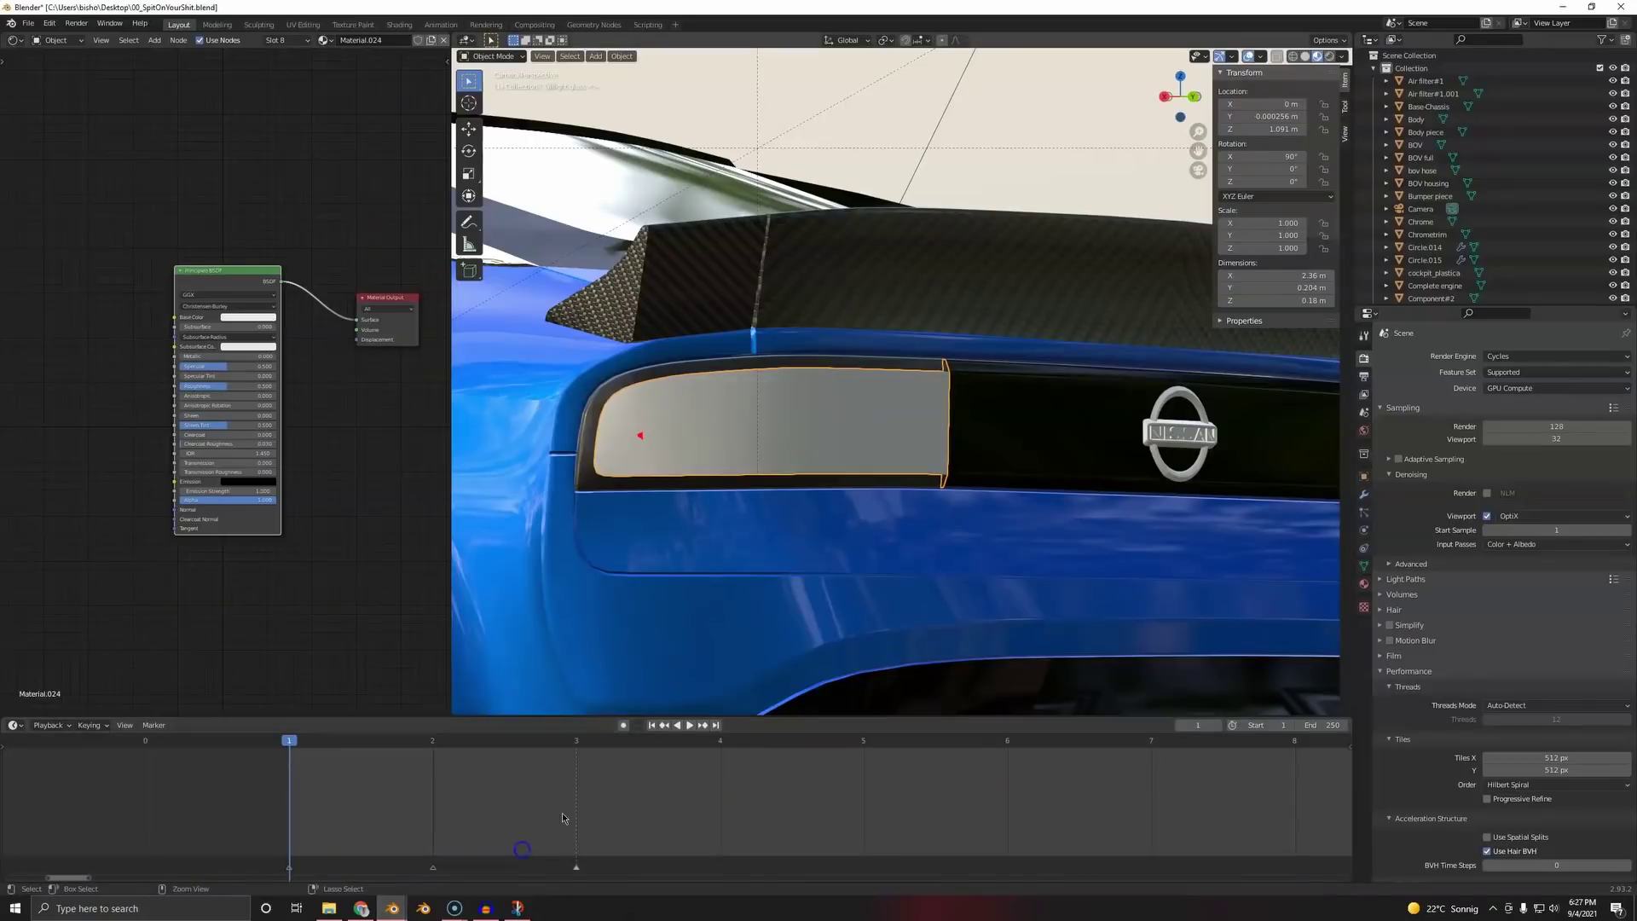
{"action": "left_click", "coordinate": [391, 904]}
{"action": "left_click", "coordinate": [375, 811]}
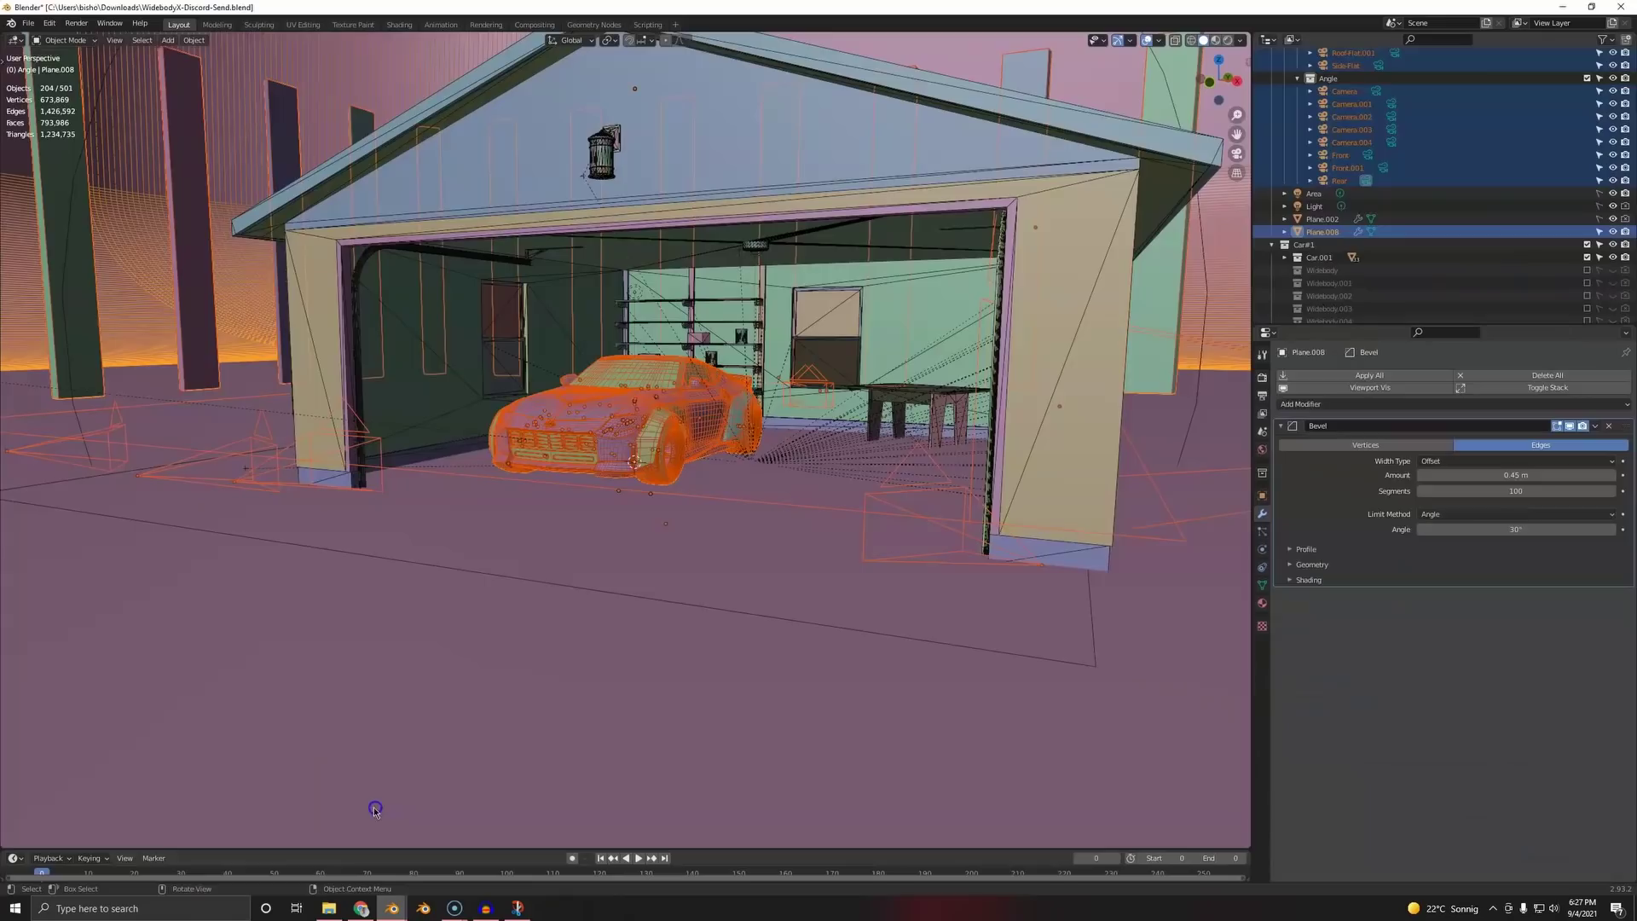
{"action": "left_click", "coordinate": [1620, 7]}
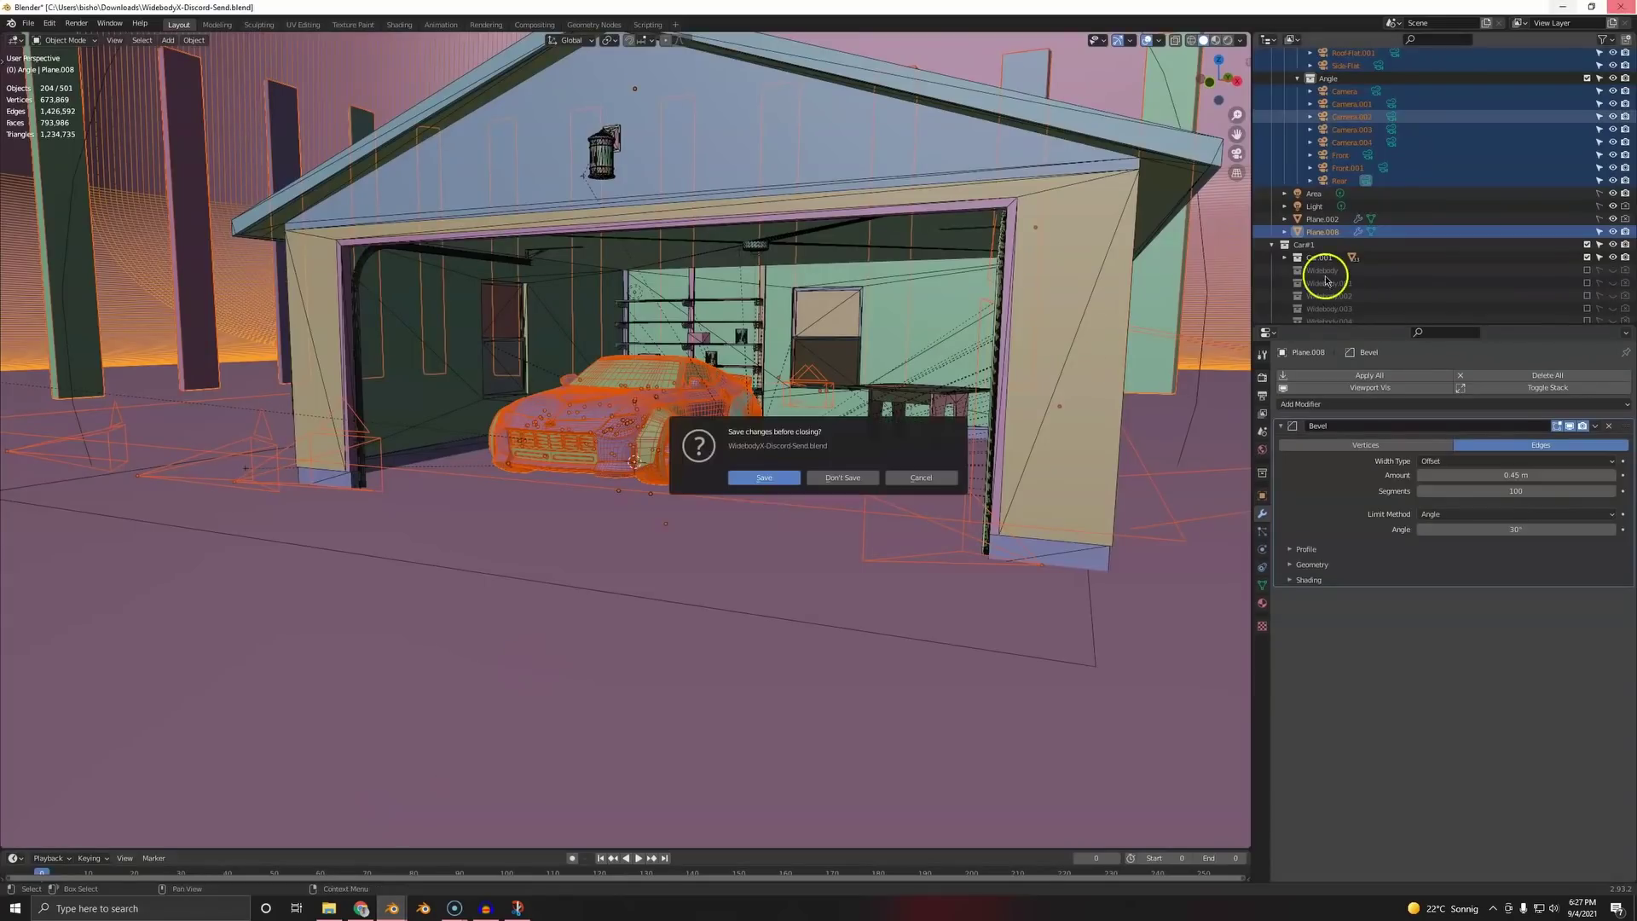
{"action": "left_click", "coordinate": [844, 474]}
{"action": "mouse_move", "coordinate": [385, 906]}
{"action": "left_click", "coordinate": [324, 839]}
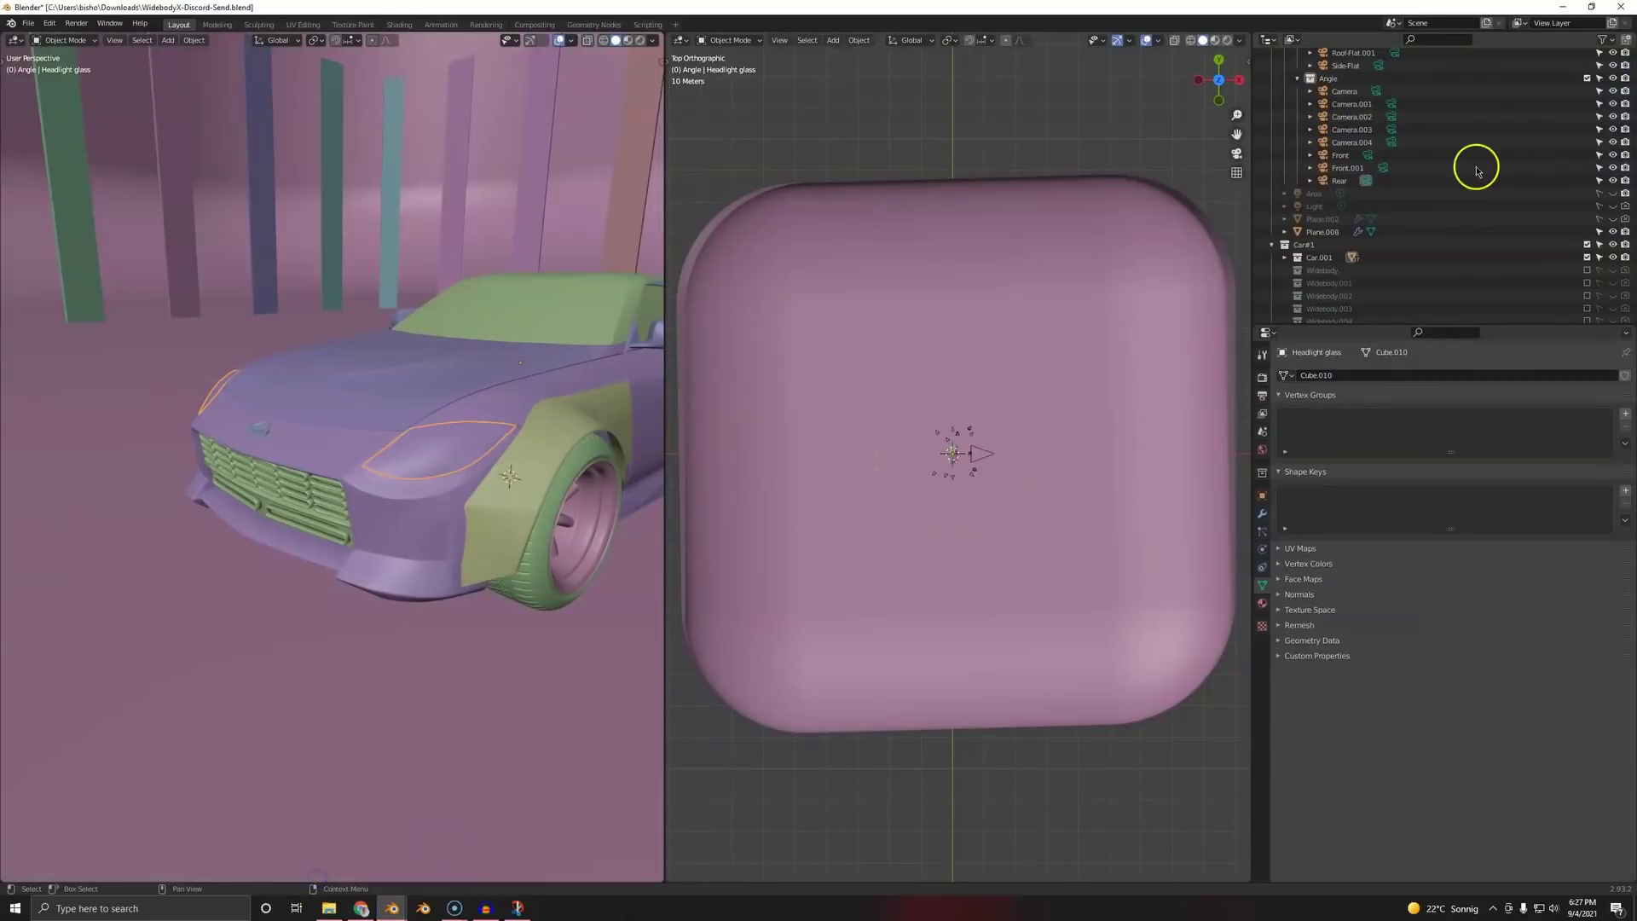
{"action": "left_click", "coordinate": [1620, 7]}
{"action": "left_click", "coordinate": [842, 476]}
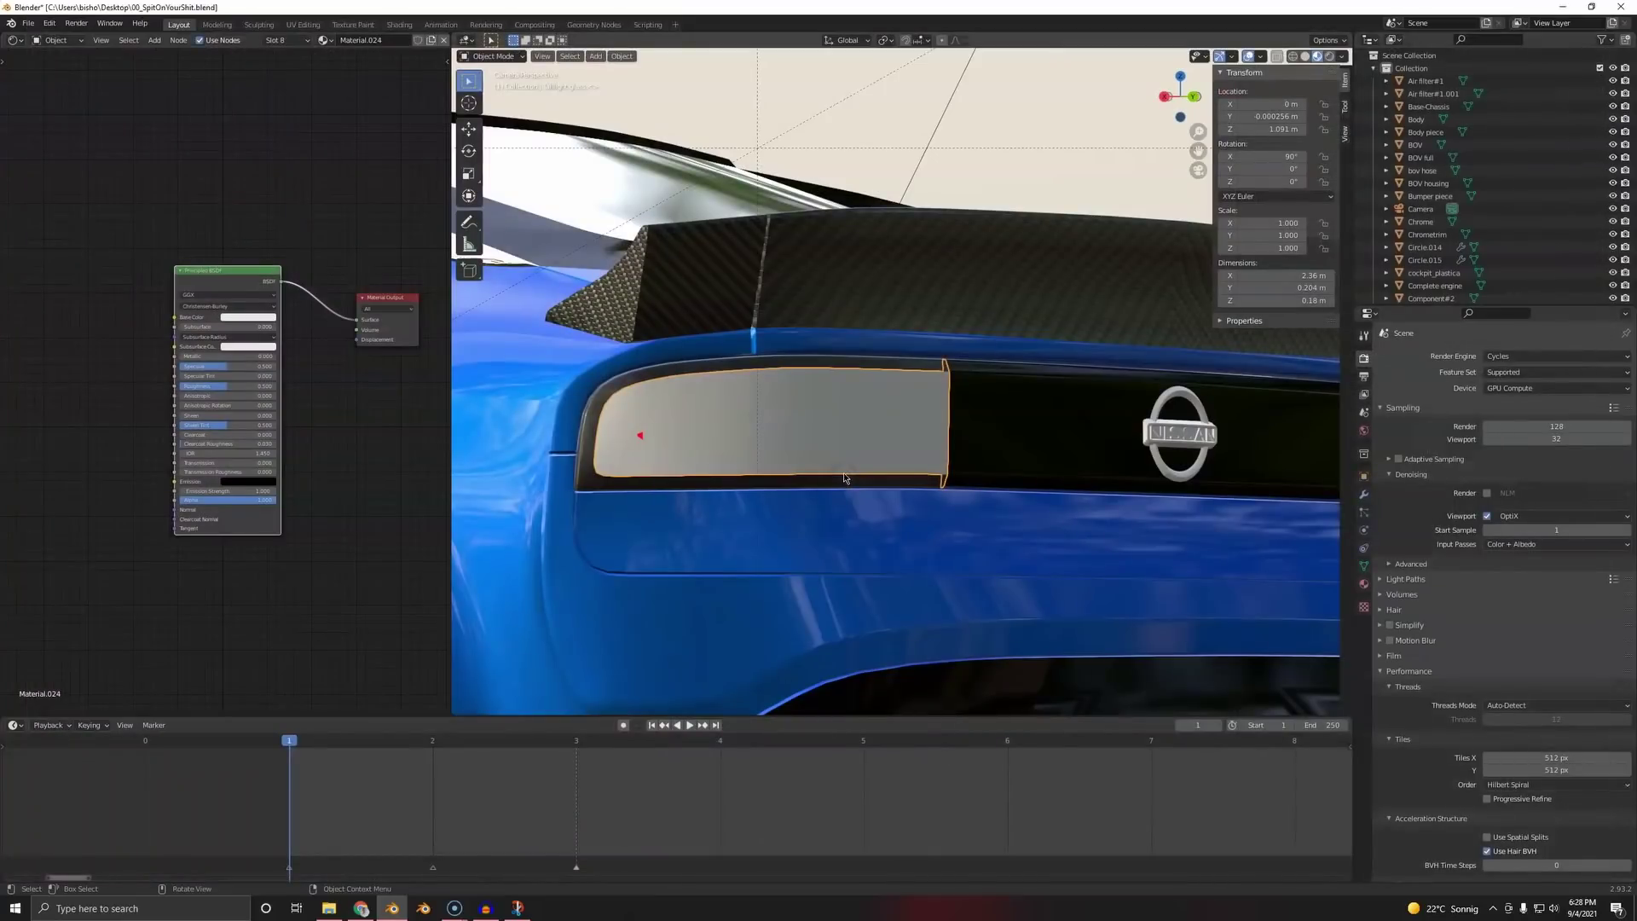
- Add the saved car screenshot as an image texture feeding the Principled BSDF's Base Color, and set its Roughness to 0
{"action": "left_click", "coordinate": [328, 908]}
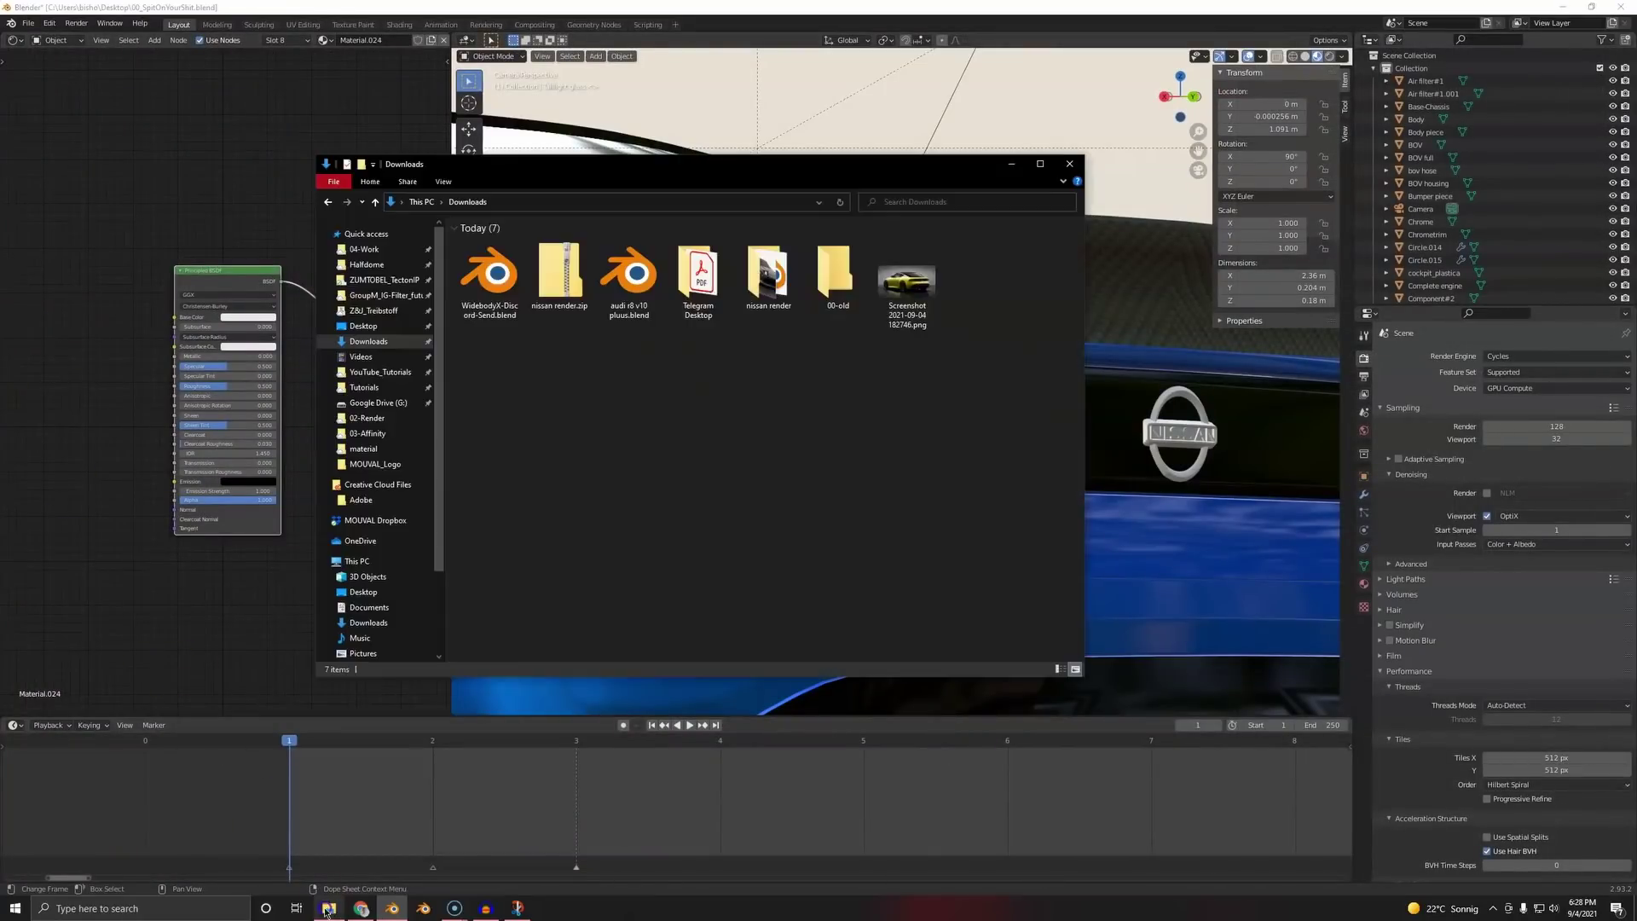
{"action": "left_click_drag", "start_coordinate": [906, 281], "coordinate": [128, 418]}
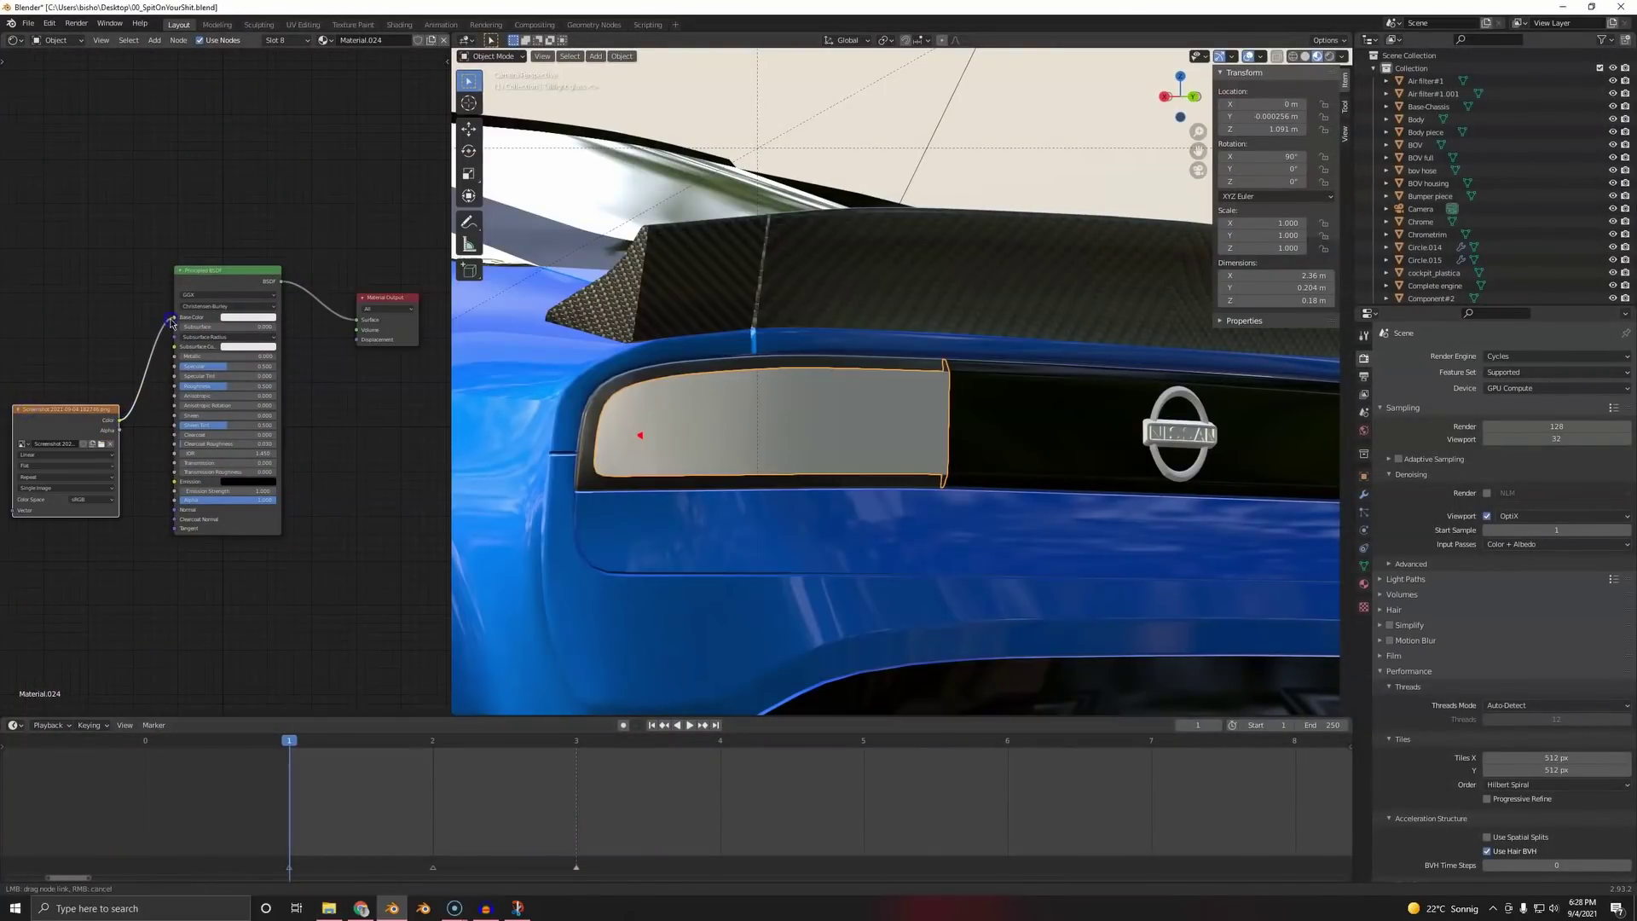
{"action": "left_click_drag", "start_coordinate": [171, 322], "coordinate": [174, 317]}
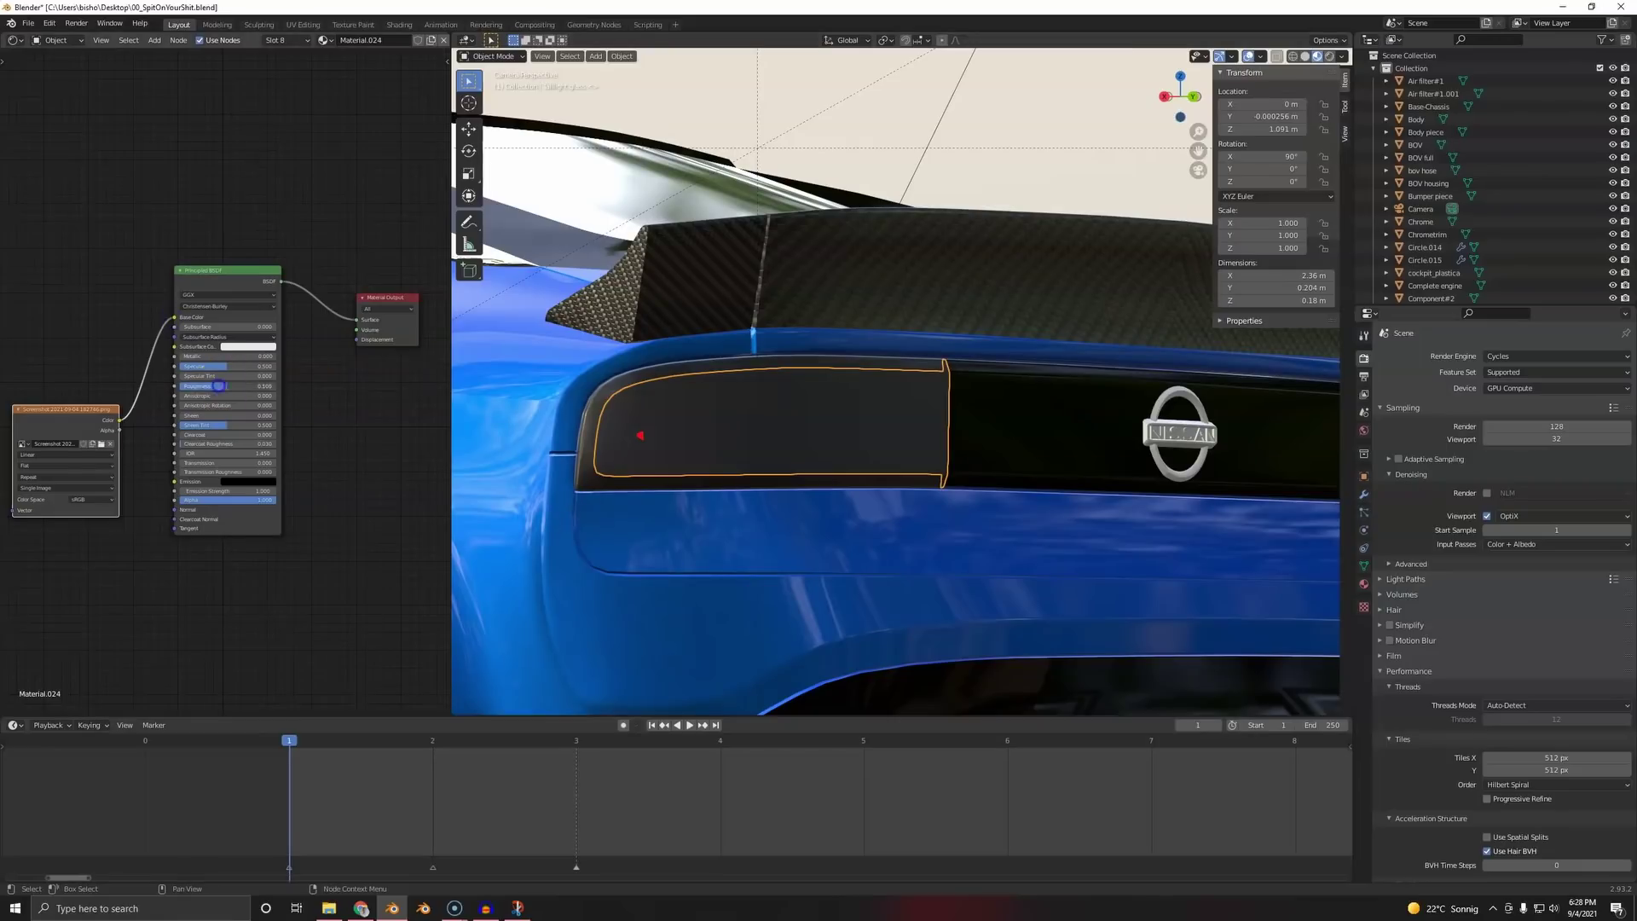
{"action": "left_click_drag", "start_coordinate": [218, 385], "coordinate": [180, 385]}
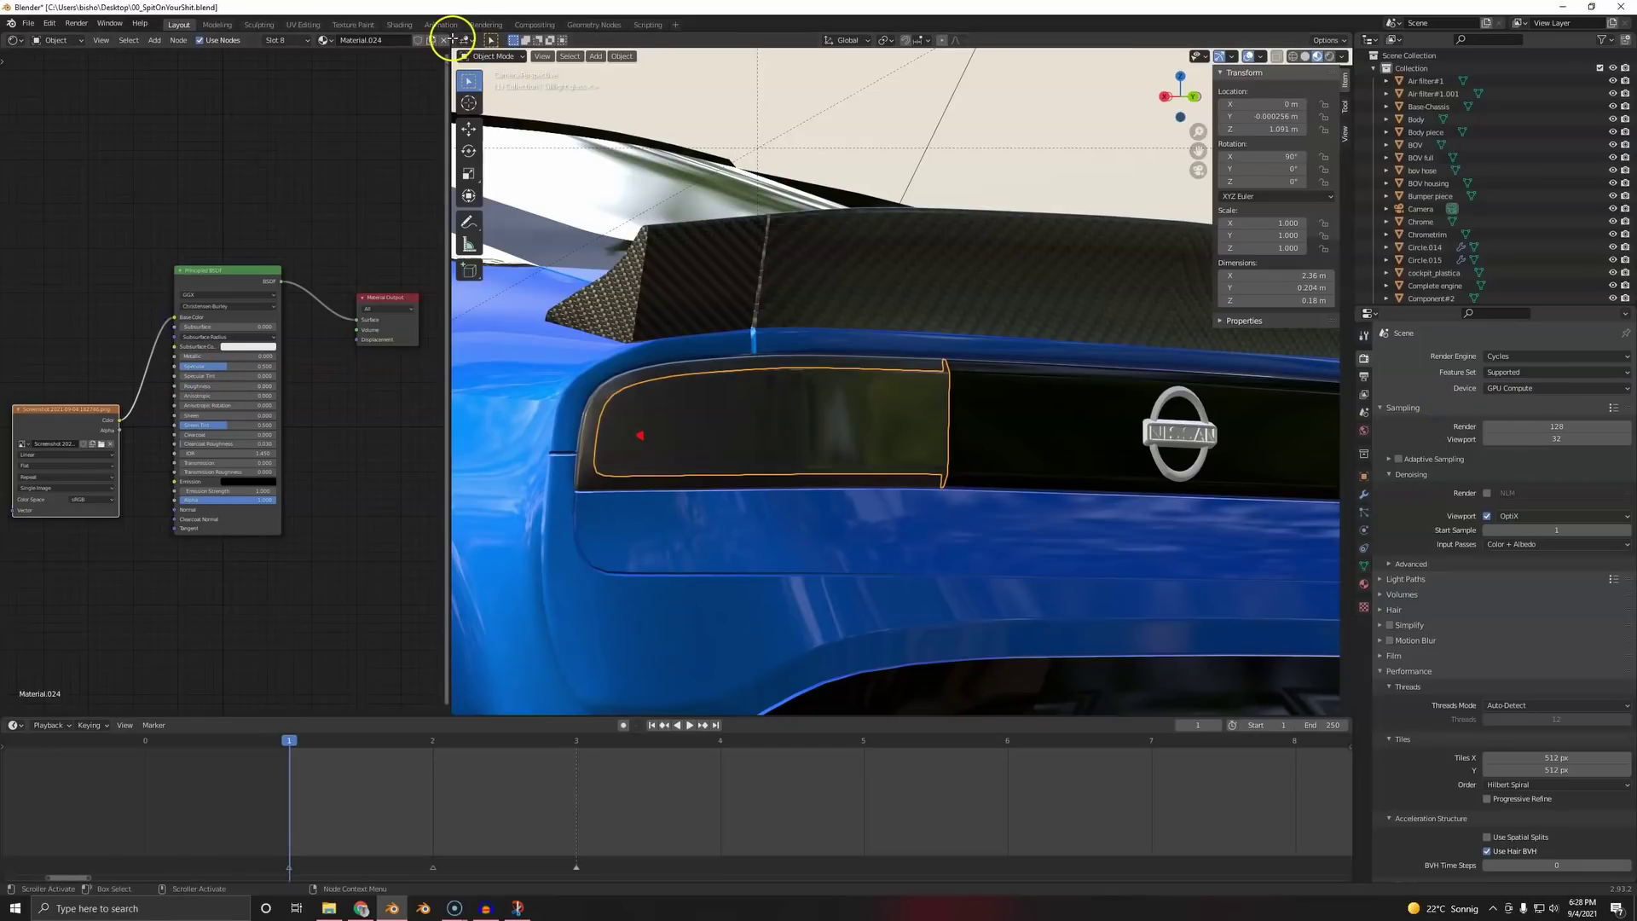
- Split the shader node area in two, shrink the timeline, and turn the new lower area into a UV editor
{"action": "left_click_drag", "start_coordinate": [445, 35], "coordinate": [426, 487]}
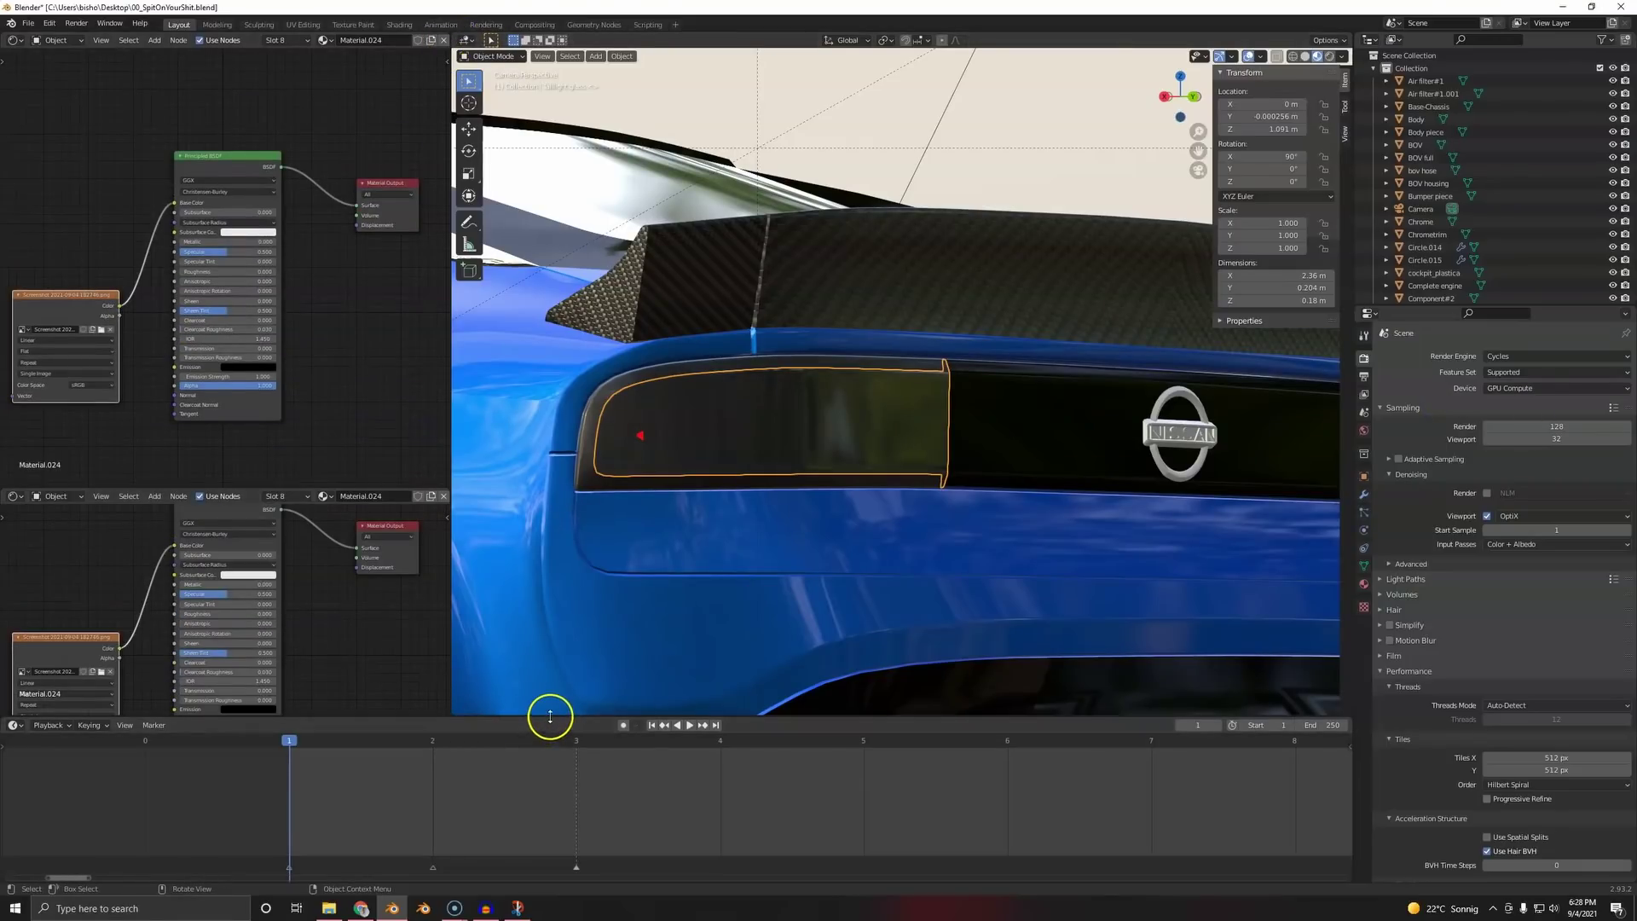
{"action": "left_click_drag", "start_coordinate": [550, 716], "coordinate": [550, 790]}
{"action": "left_click", "coordinate": [13, 496]}
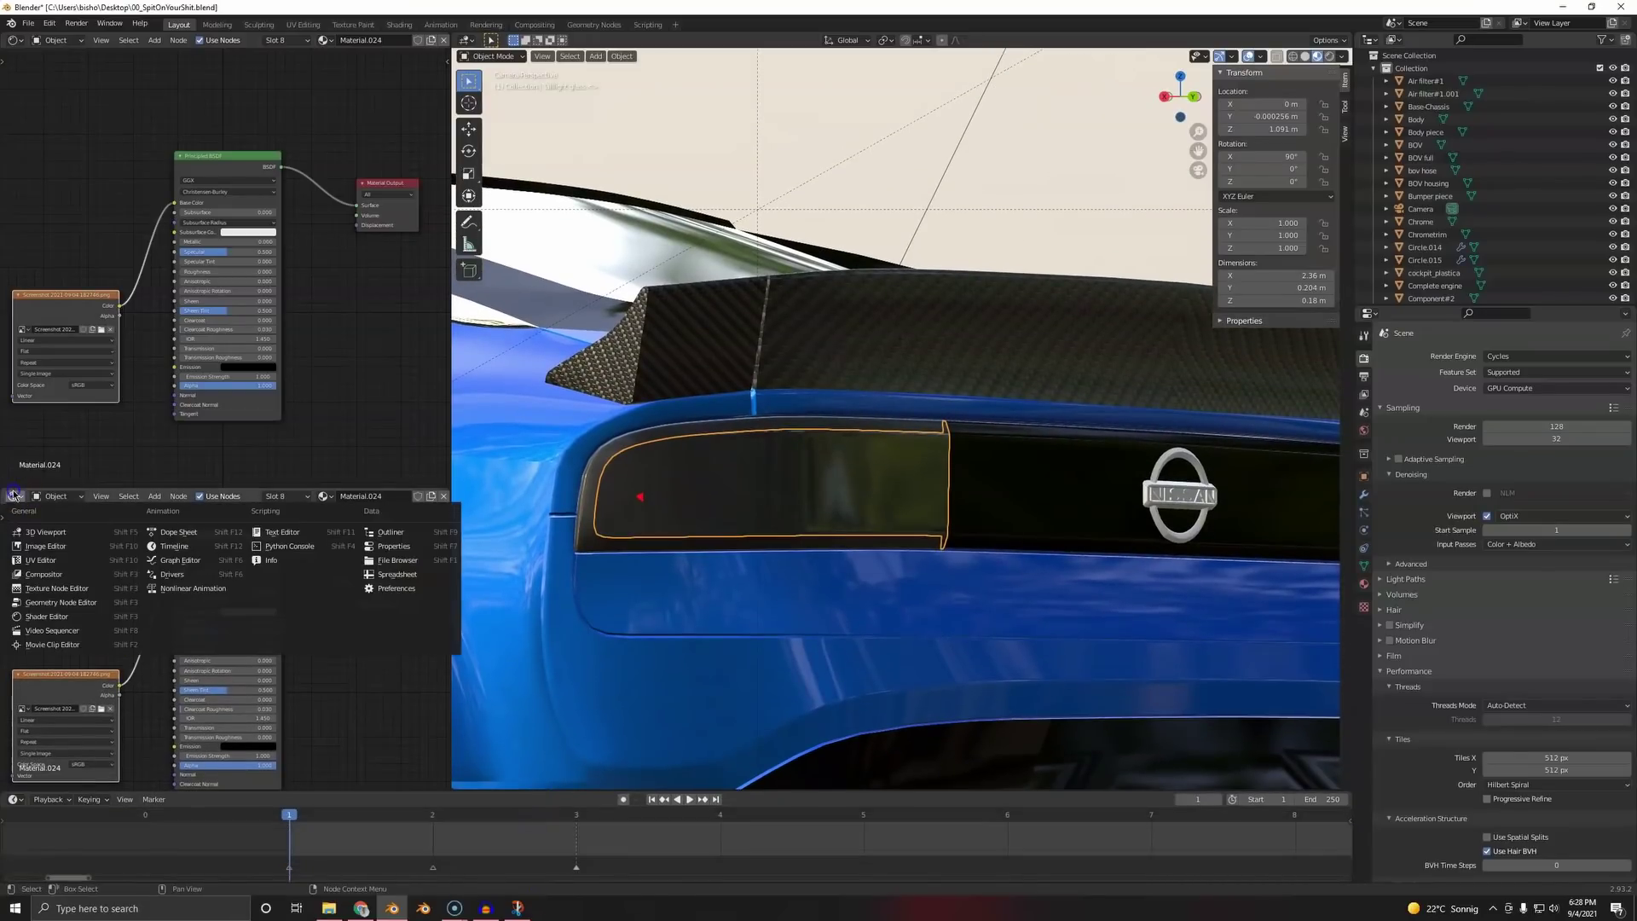
{"action": "left_click", "coordinate": [45, 547]}
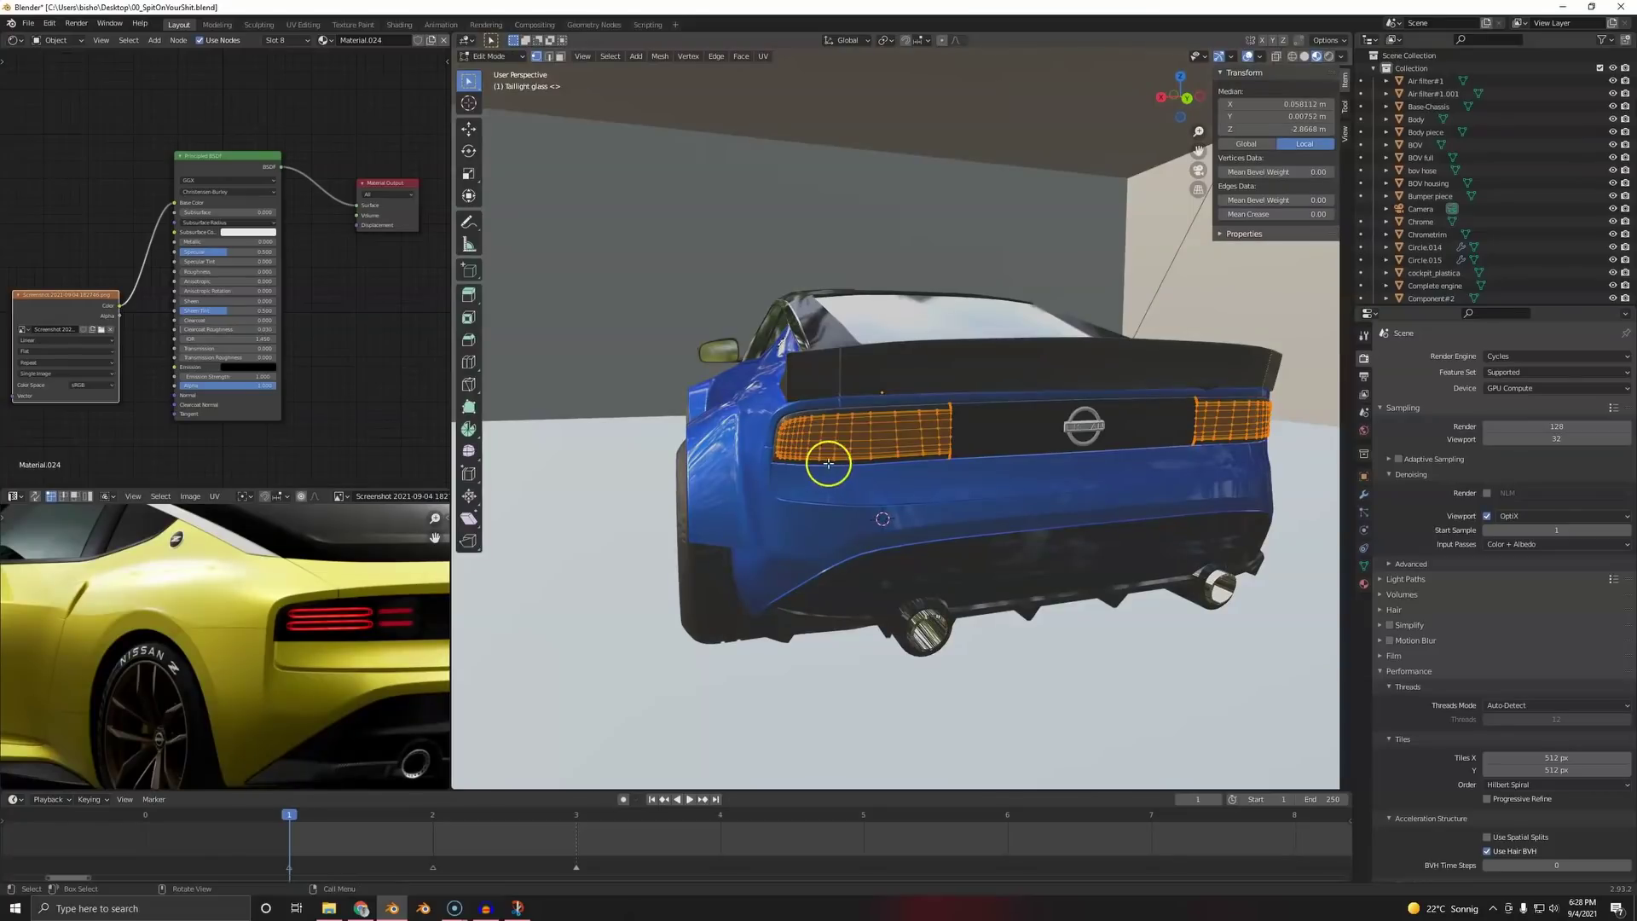
- Set the 3D view's focal length to 150 mm while matching the car's rear view to the reference photo
{"action": "mouse_move", "coordinate": [827, 463]}
{"action": "middle_mouse_down"}
{"action": "mouse_move", "coordinate": [811, 460]}
{"action": "mouse_move", "coordinate": [848, 445]}
{"action": "middle_mouse_up"}
{"action": "scroll", "coordinate": [307, 573], "scroll_direction": "down", "scroll_amount": 3}
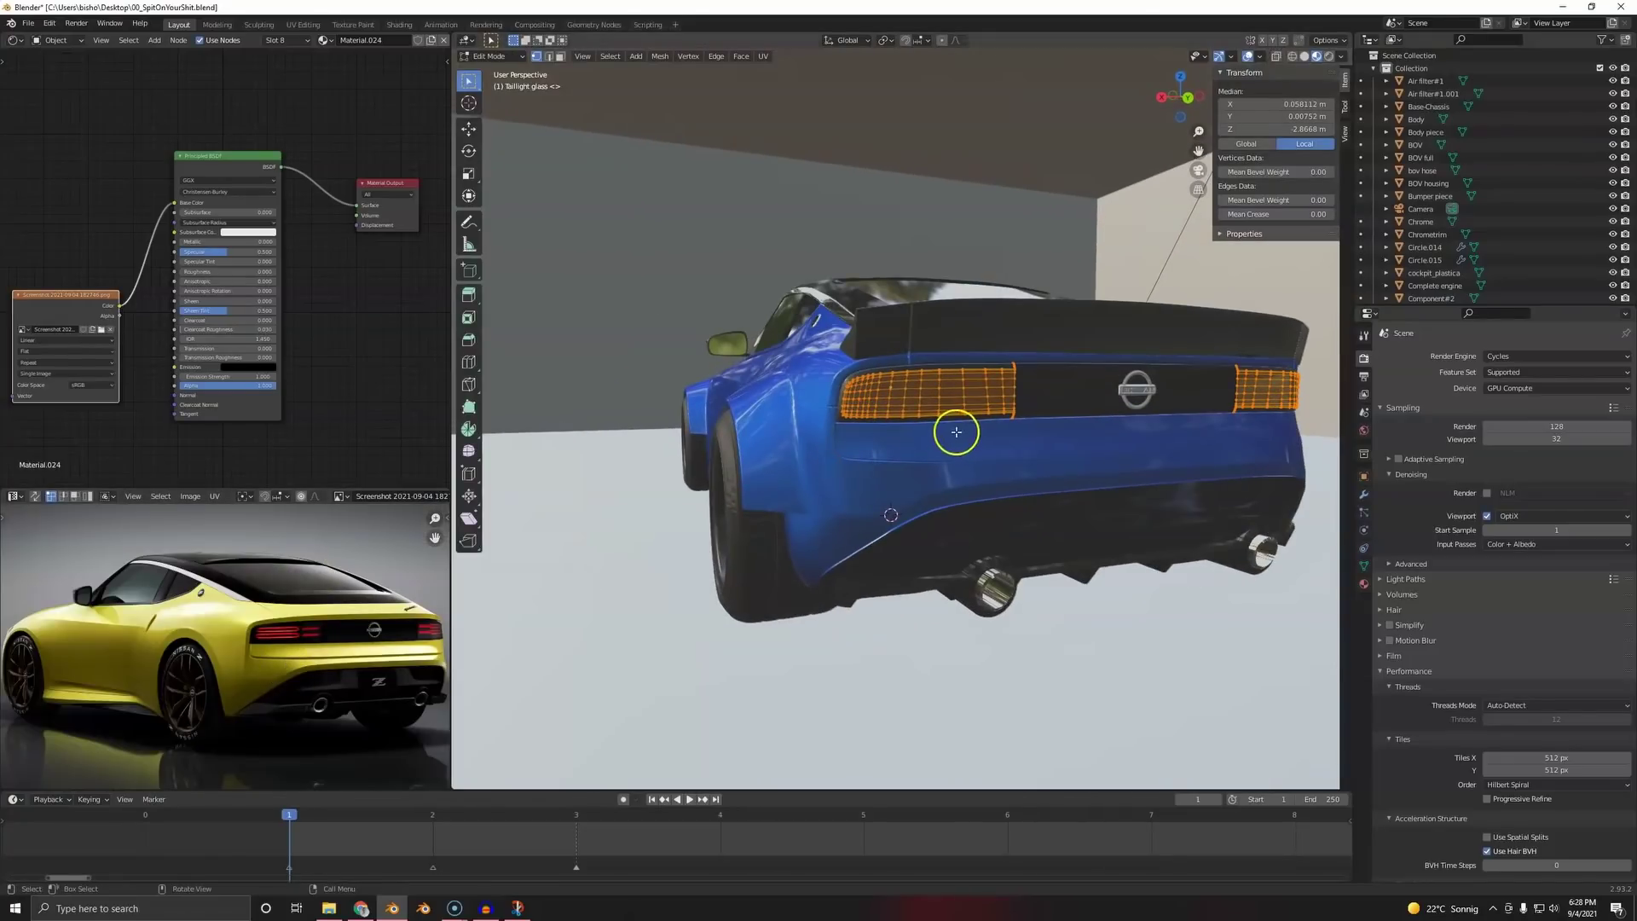
{"action": "scroll", "coordinate": [958, 435], "scroll_direction": "down", "scroll_amount": 4}
{"action": "mouse_move", "coordinate": [957, 435]}
{"action": "middle_mouse_down"}
{"action": "mouse_move", "coordinate": [993, 433]}
{"action": "mouse_move", "coordinate": [935, 420]}
{"action": "middle_mouse_up"}
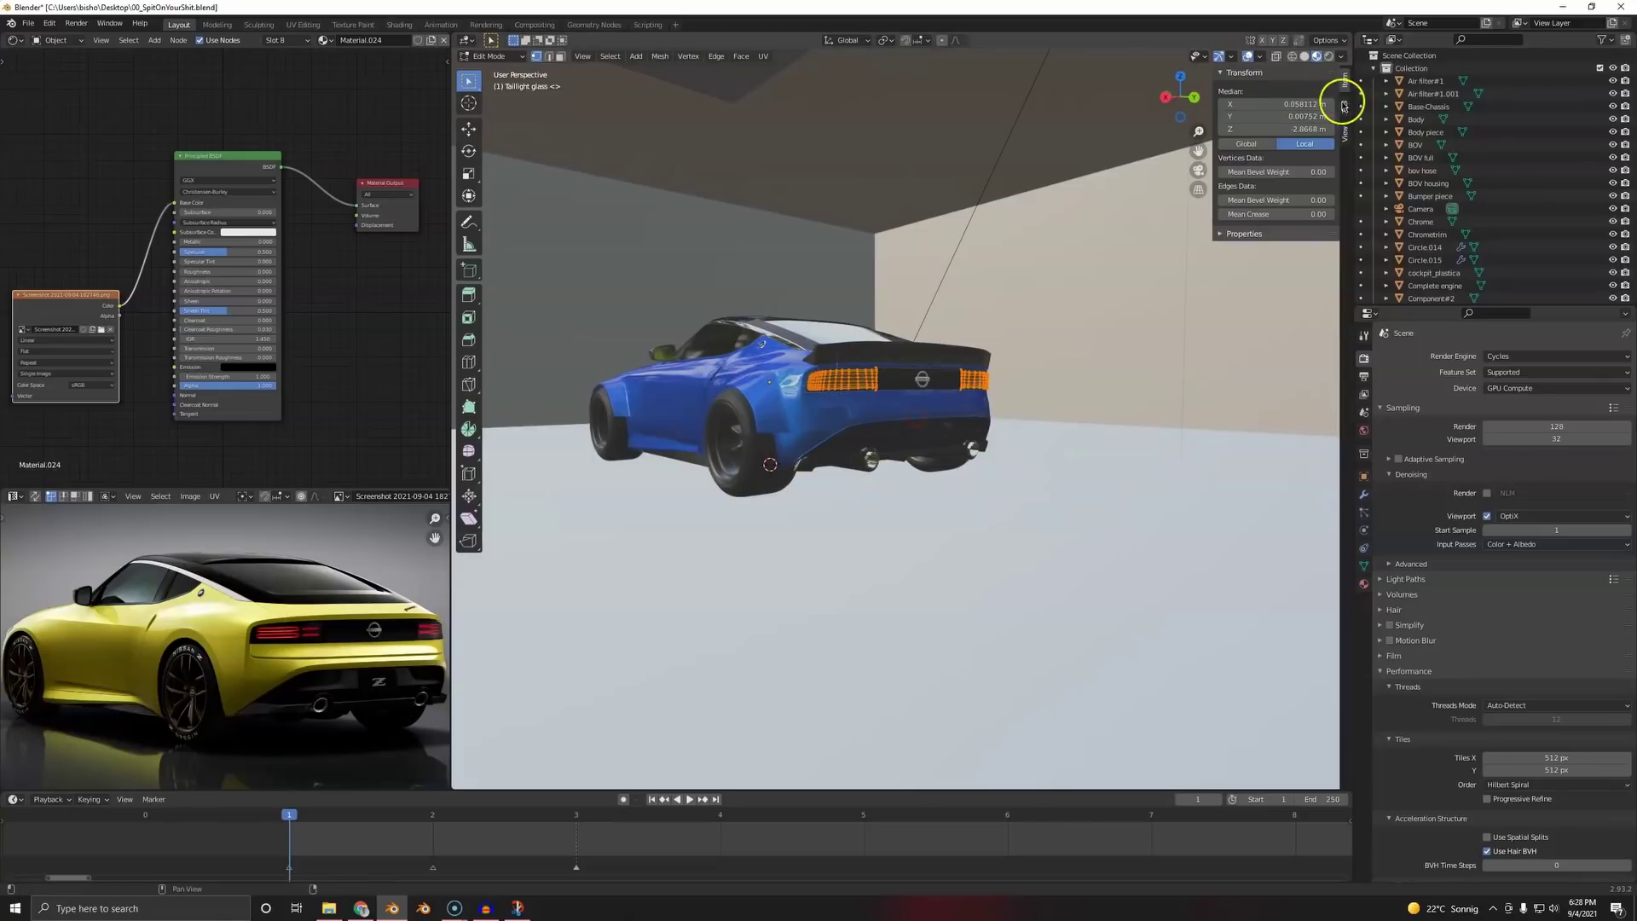
{"action": "left_click", "coordinate": [1346, 138]}
{"action": "left_click", "coordinate": [1281, 92]}
{"action": "type", "text": "1"}
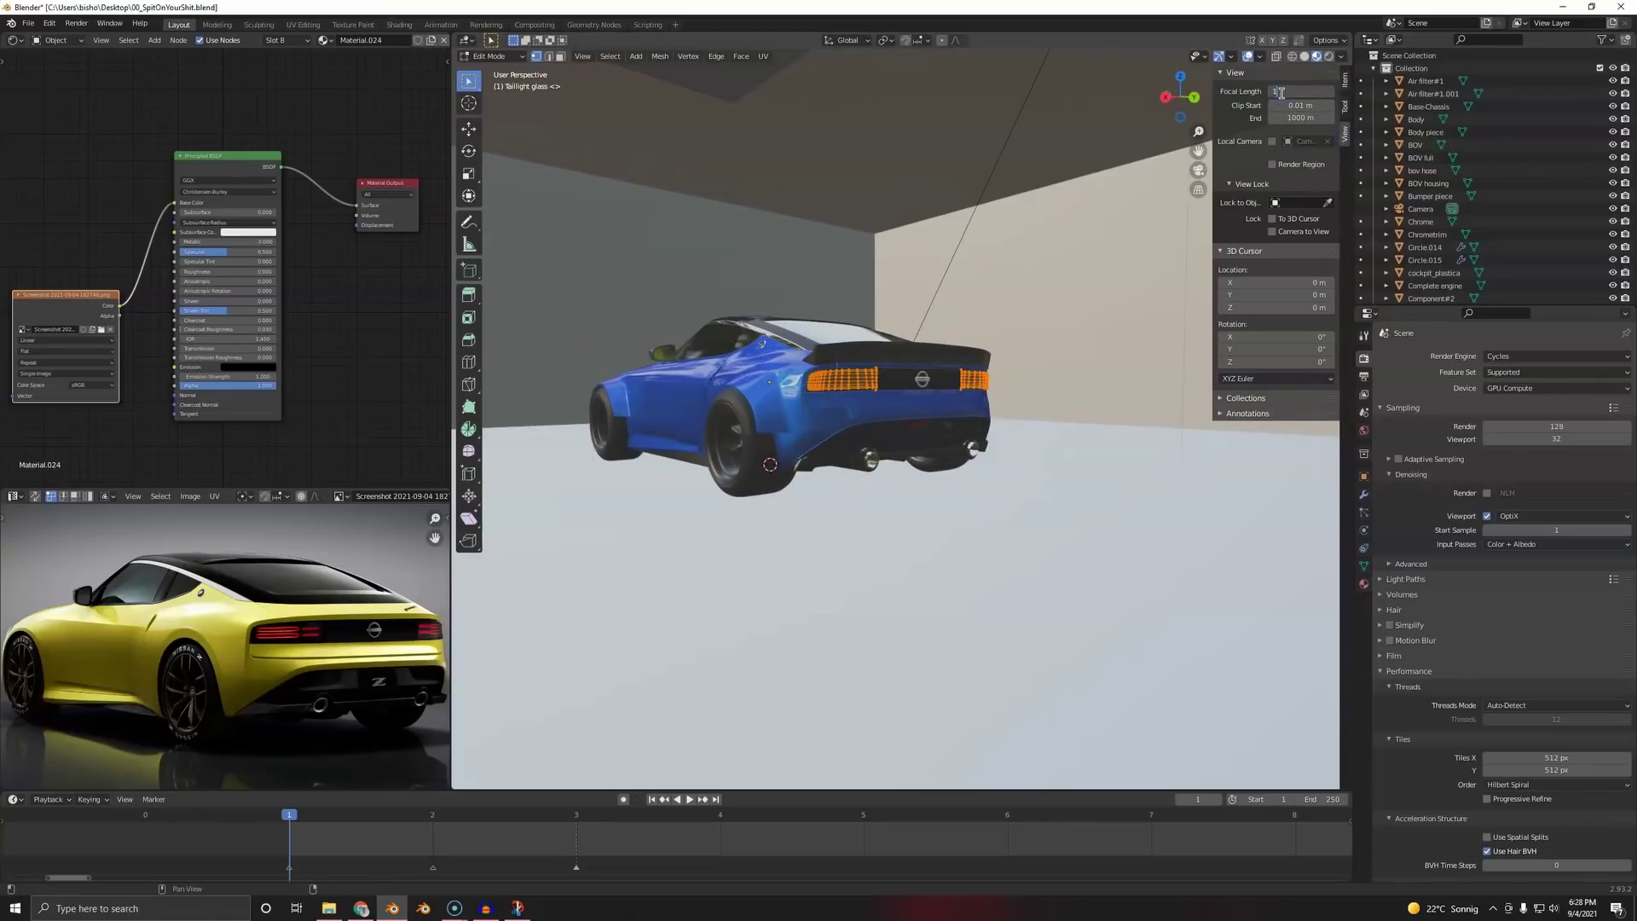
{"action": "type", "text": "50"}
{"action": "key", "text": "Return"}
{"action": "scroll", "coordinate": [848, 298], "scroll_direction": "down", "scroll_amount": 6}
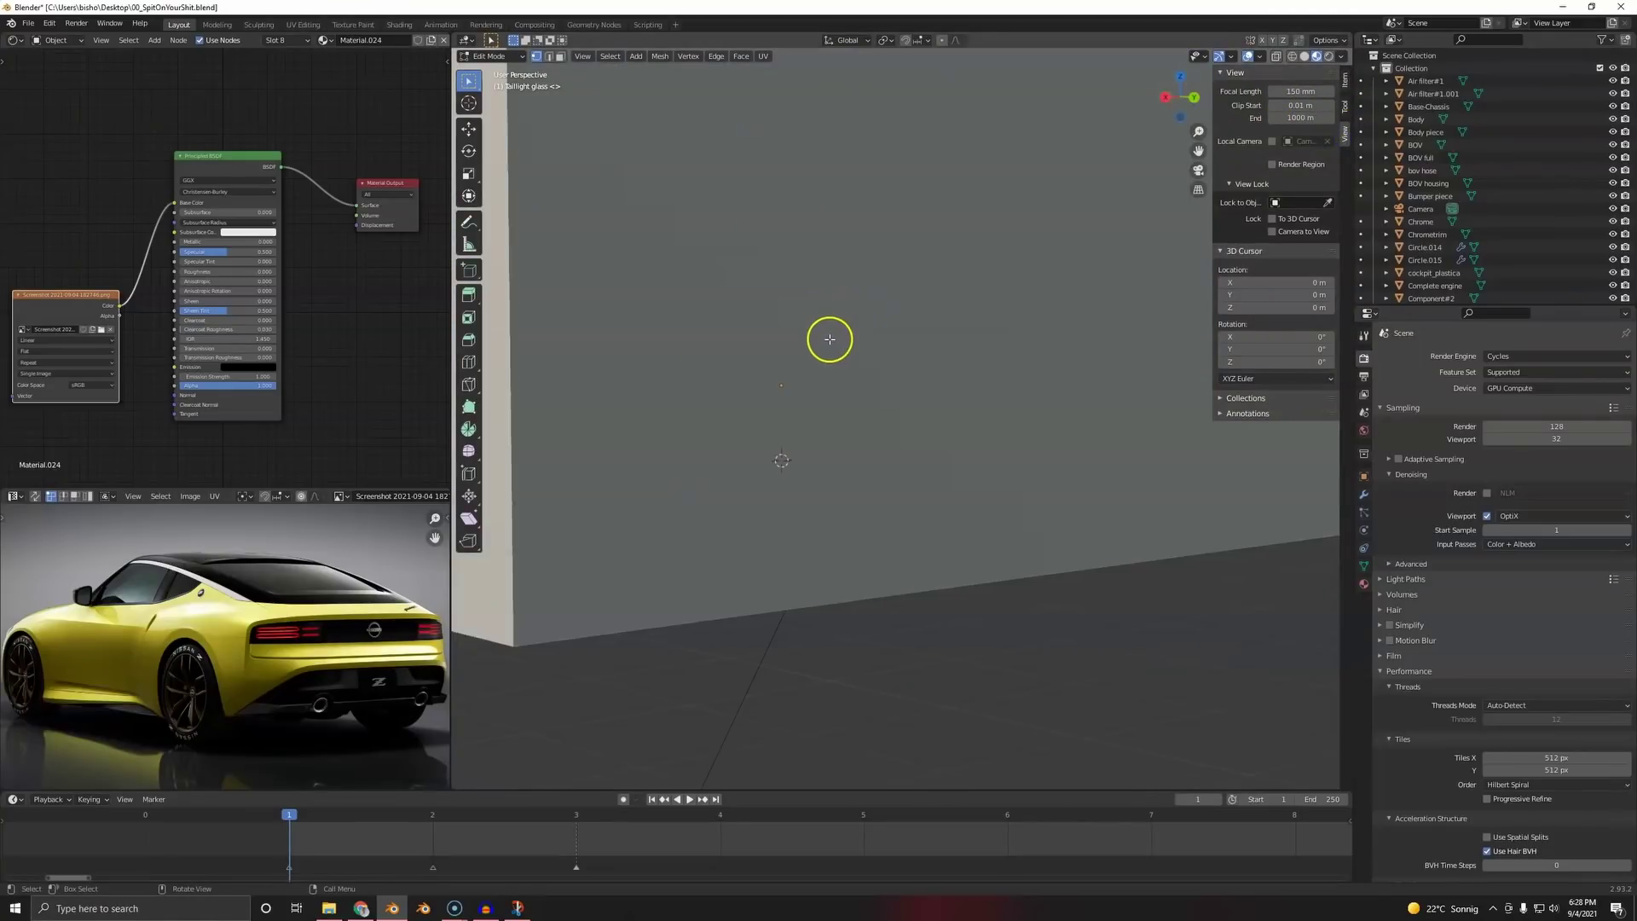
- Leave mesh editing, hide the room cube surrounding the car, and select the taillight glass again
{"action": "key", "text": "Tab"}
{"action": "left_click", "coordinate": [853, 454]}
{"action": "left_click", "coordinate": [831, 493], "text": "alt"}
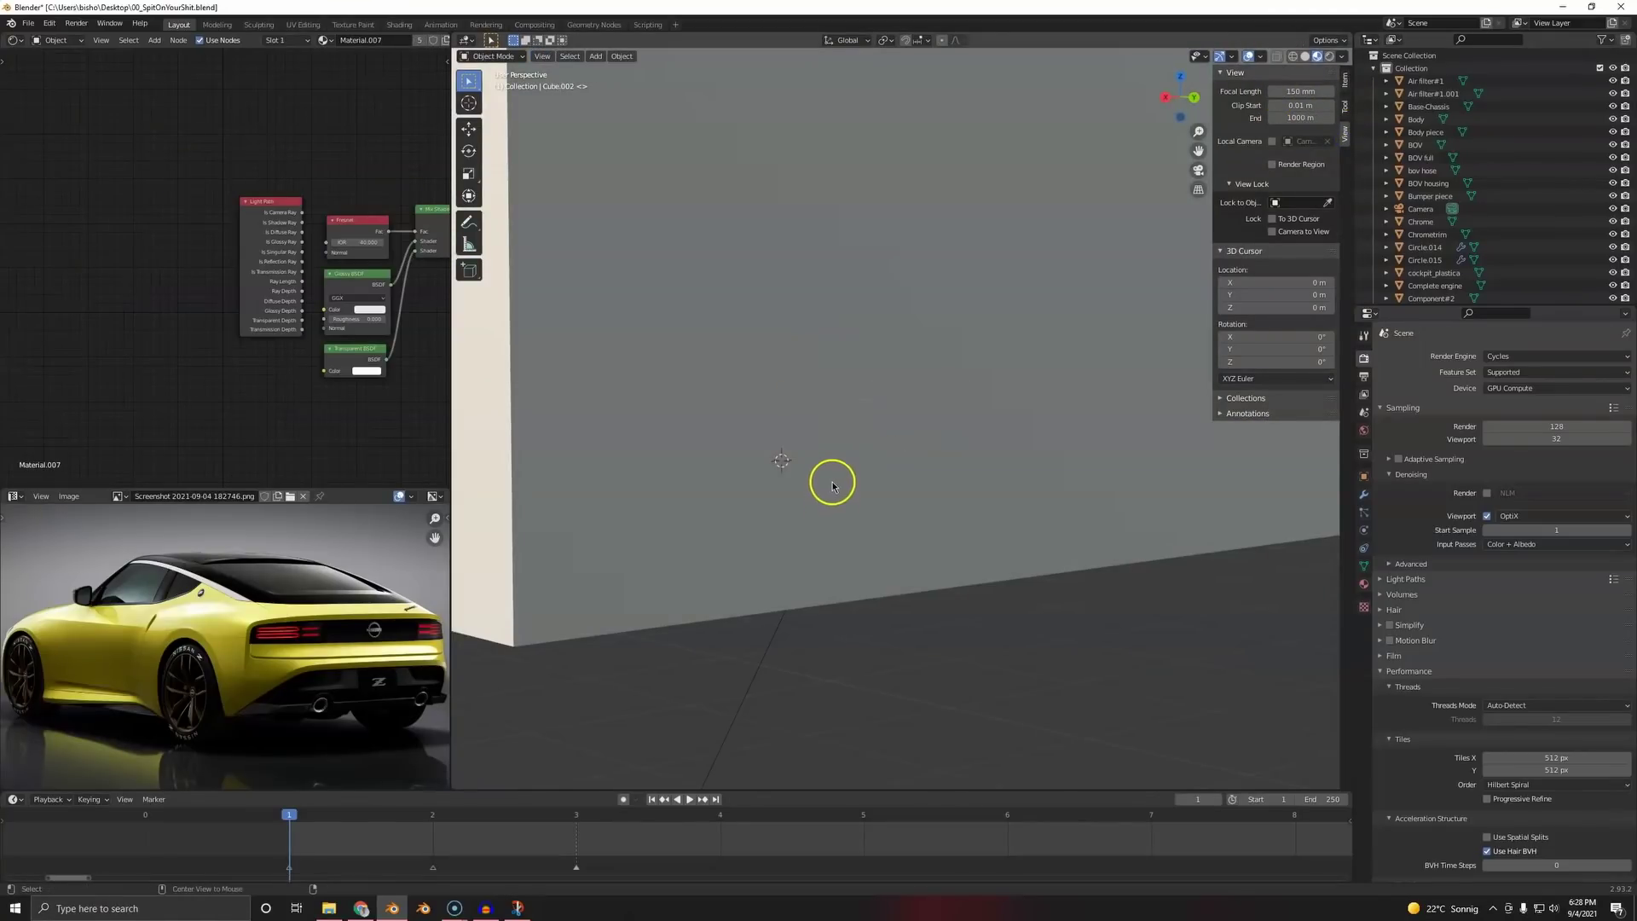
{"action": "left_click", "coordinate": [836, 557]}
{"action": "key", "text": "h"}
{"action": "left_click", "coordinate": [856, 405]}
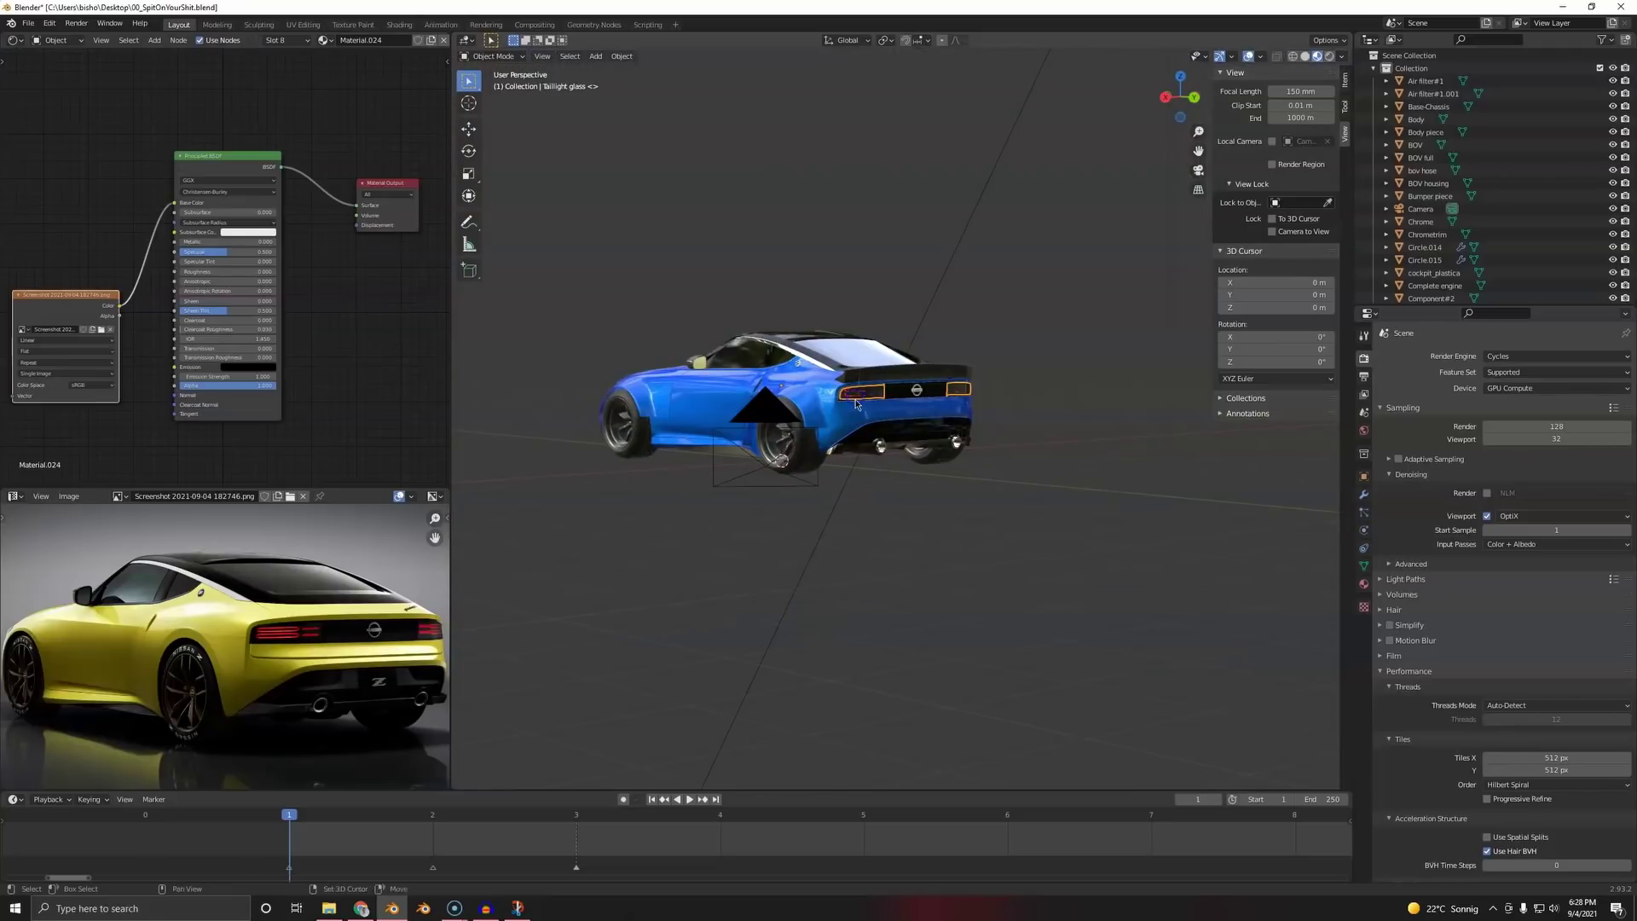
- Set the view's focal length to 100 mm and project the taillight glass UVs from a view angle matching the reference photo
{"action": "mouse_move", "coordinate": [857, 404]}
{"action": "middle_mouse_down"}
{"action": "mouse_move", "coordinate": [885, 432]}
{"action": "mouse_move", "coordinate": [872, 424]}
{"action": "middle_mouse_up"}
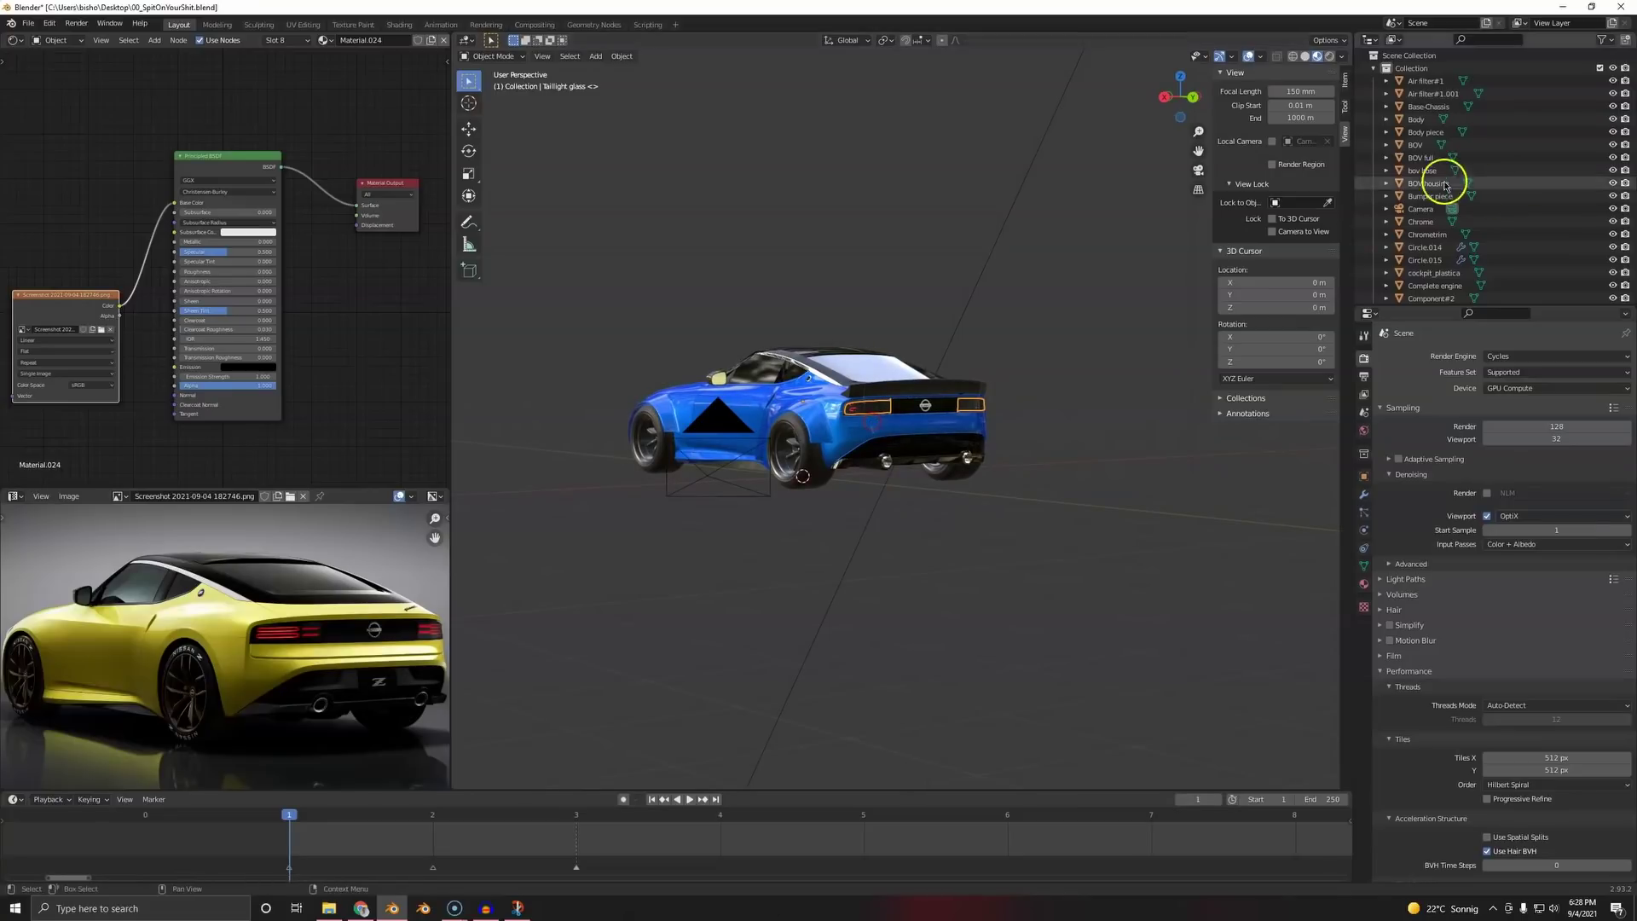
{"action": "mouse_move", "coordinate": [955, 342]}
{"action": "middle_mouse_down"}
{"action": "mouse_move", "coordinate": [921, 322]}
{"action": "mouse_move", "coordinate": [948, 331]}
{"action": "mouse_move", "coordinate": [929, 338]}
{"action": "middle_mouse_up"}
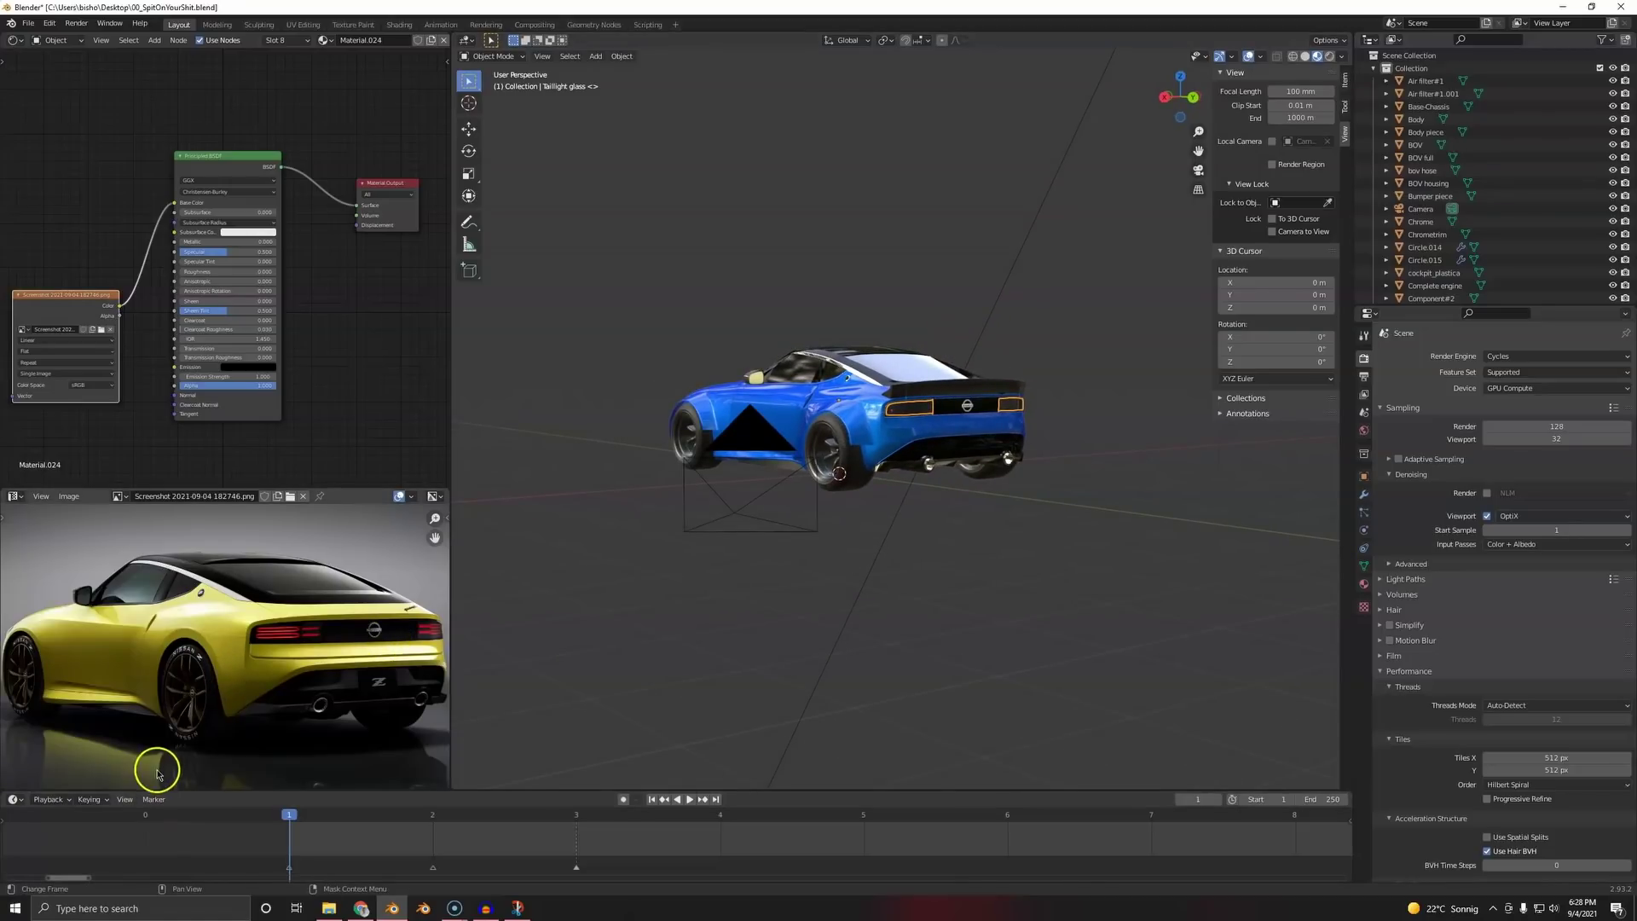
{"action": "middle_click_drag", "start_coordinate": [933, 486], "coordinate": [928, 483]}
{"action": "key", "text": "Tab"}
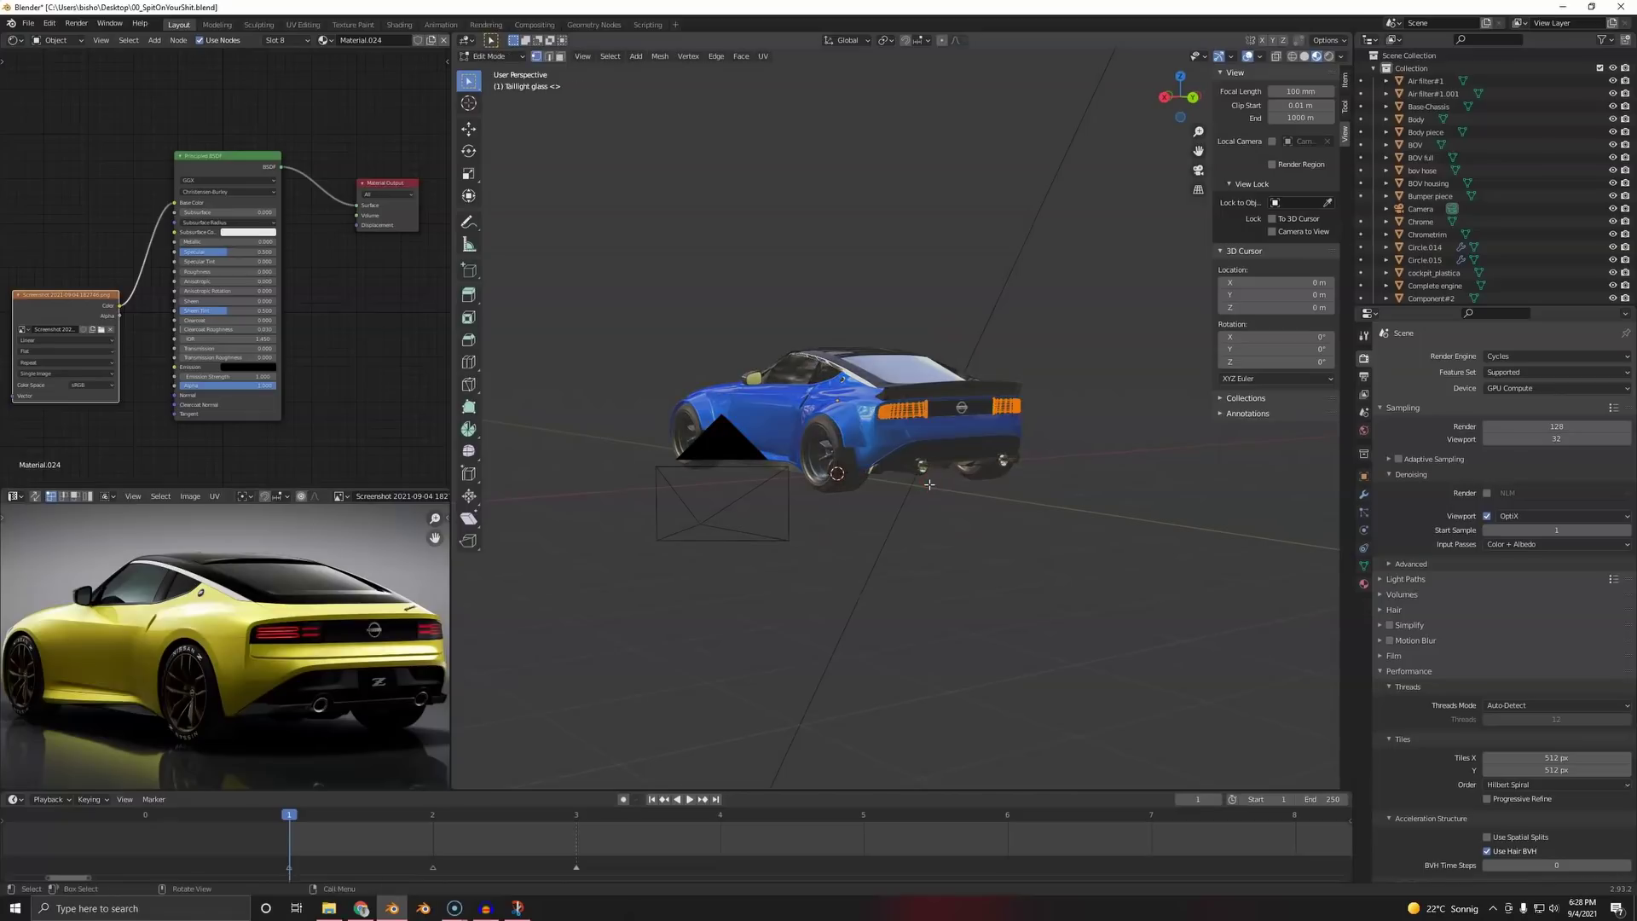
{"action": "key", "text": "u"}
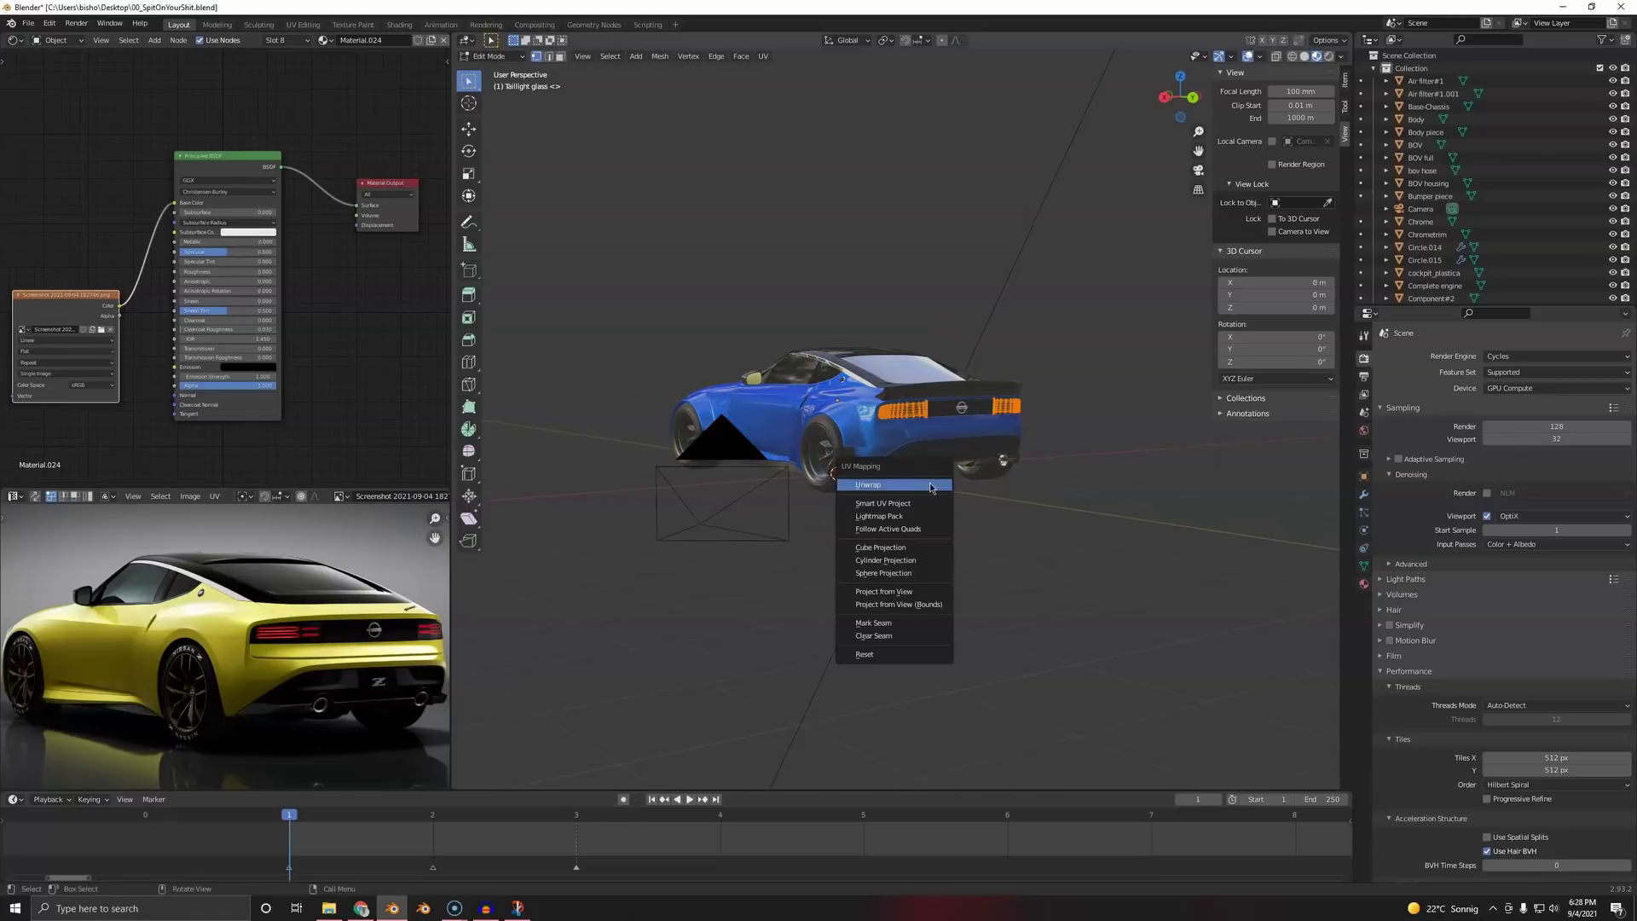
{"action": "left_click", "coordinate": [911, 591]}
- Maximize the UV editor, then scale and move the taillight UVs roughly over the left taillight in the car photo
{"action": "key", "text": "s"}
{"action": "left_click", "coordinate": [209, 590]}
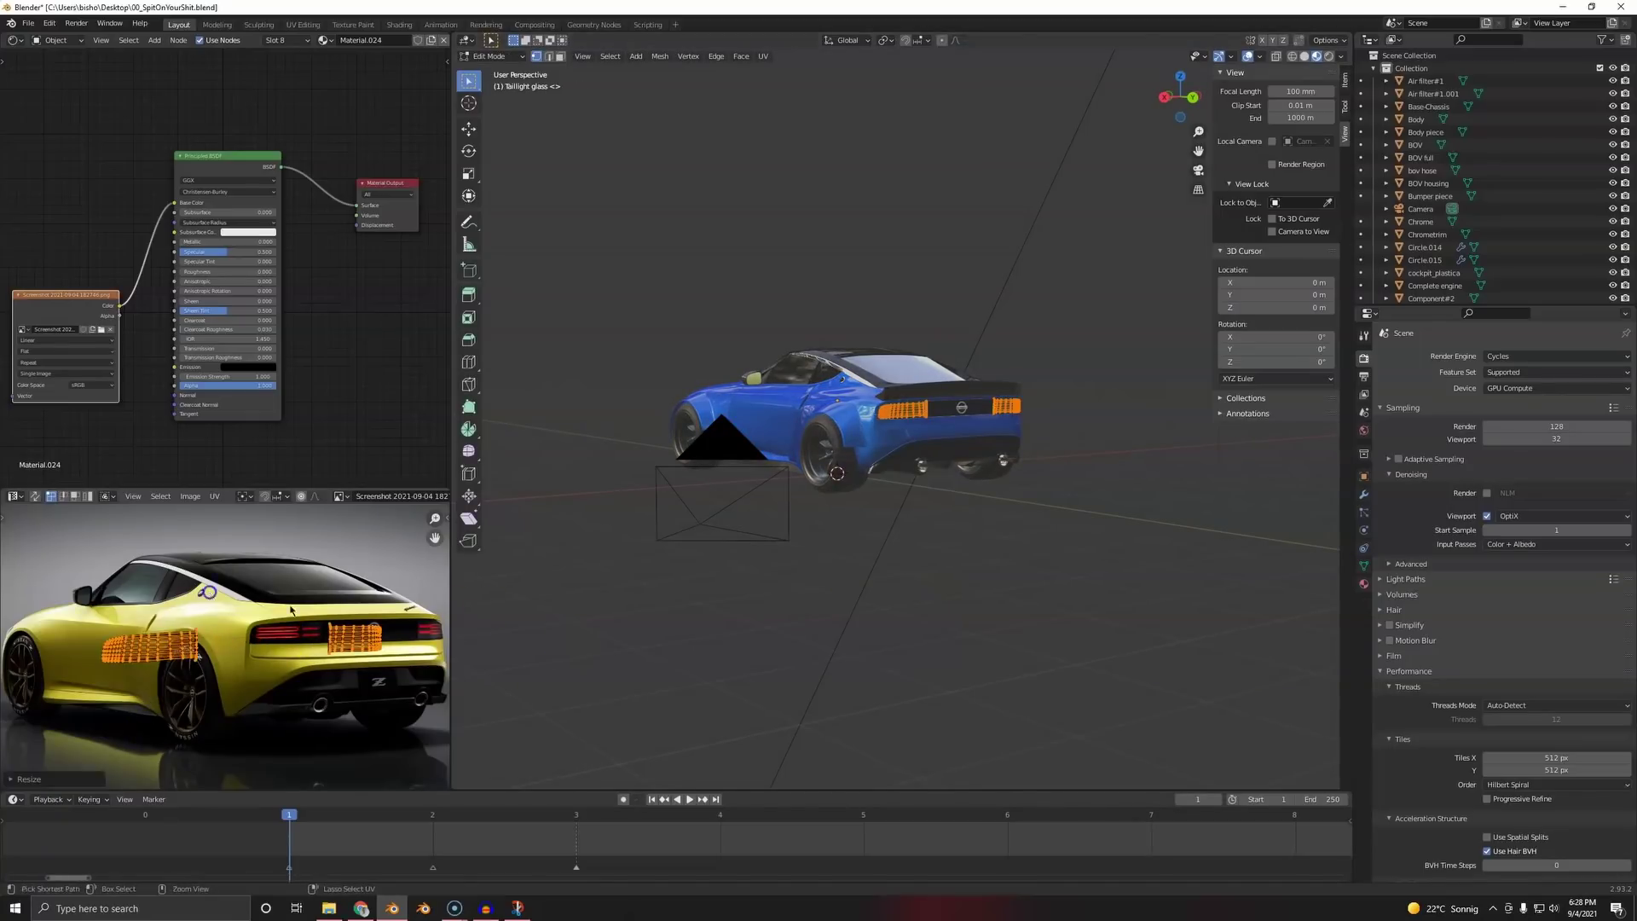
{"action": "key", "text": "ctrl+space"}
{"action": "key", "text": "g"}
{"action": "left_click", "coordinate": [988, 488]}
{"action": "scroll", "coordinate": [989, 503], "scroll_direction": "up", "scroll_amount": 6}
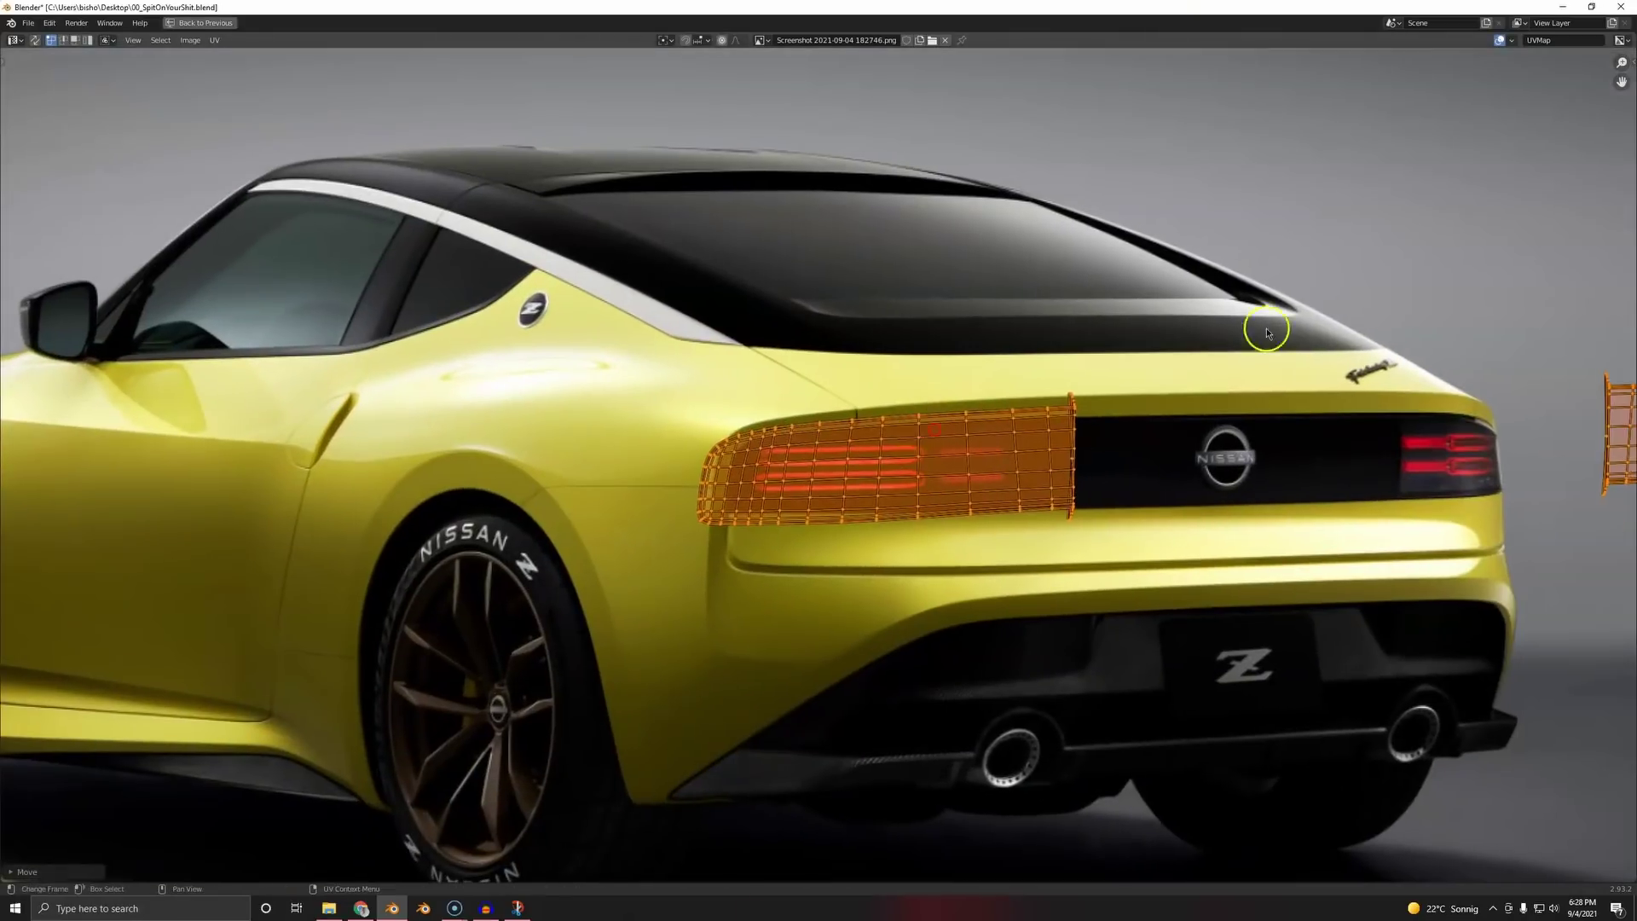
{"action": "key", "text": "s"}
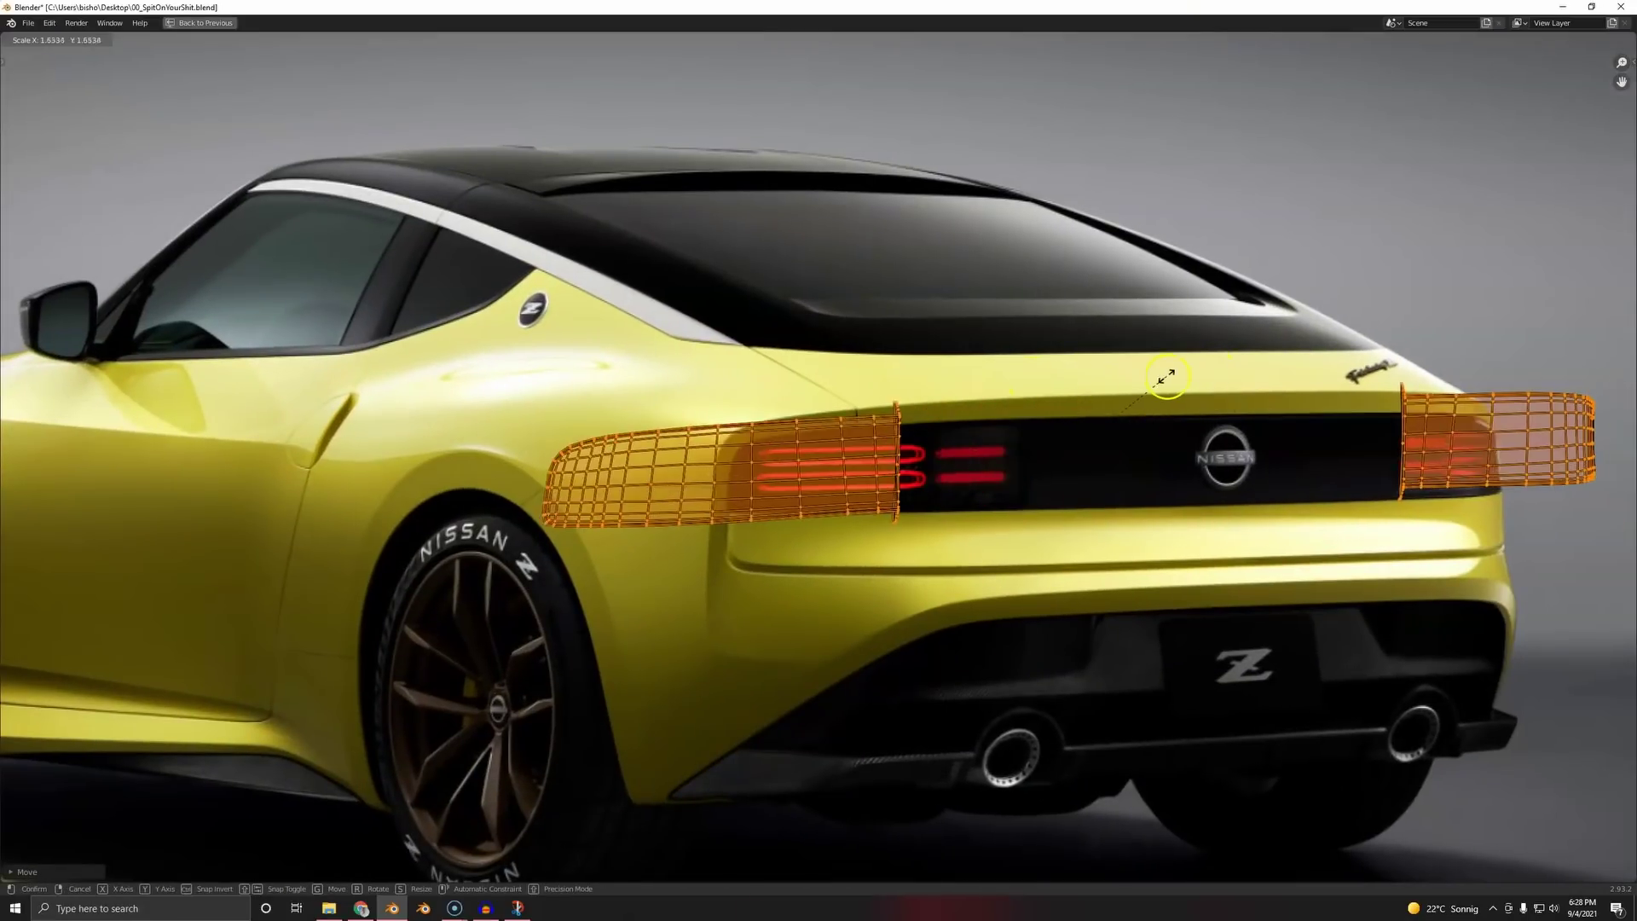
{"action": "left_click", "coordinate": [1166, 376]}
{"action": "key", "text": "g"}
{"action": "left_click", "coordinate": [1285, 381]}
- Shrink the taillight UVs vertically and horizontally and reposition them so the left island fits the photo's left taillight
{"action": "key", "text": "s"}
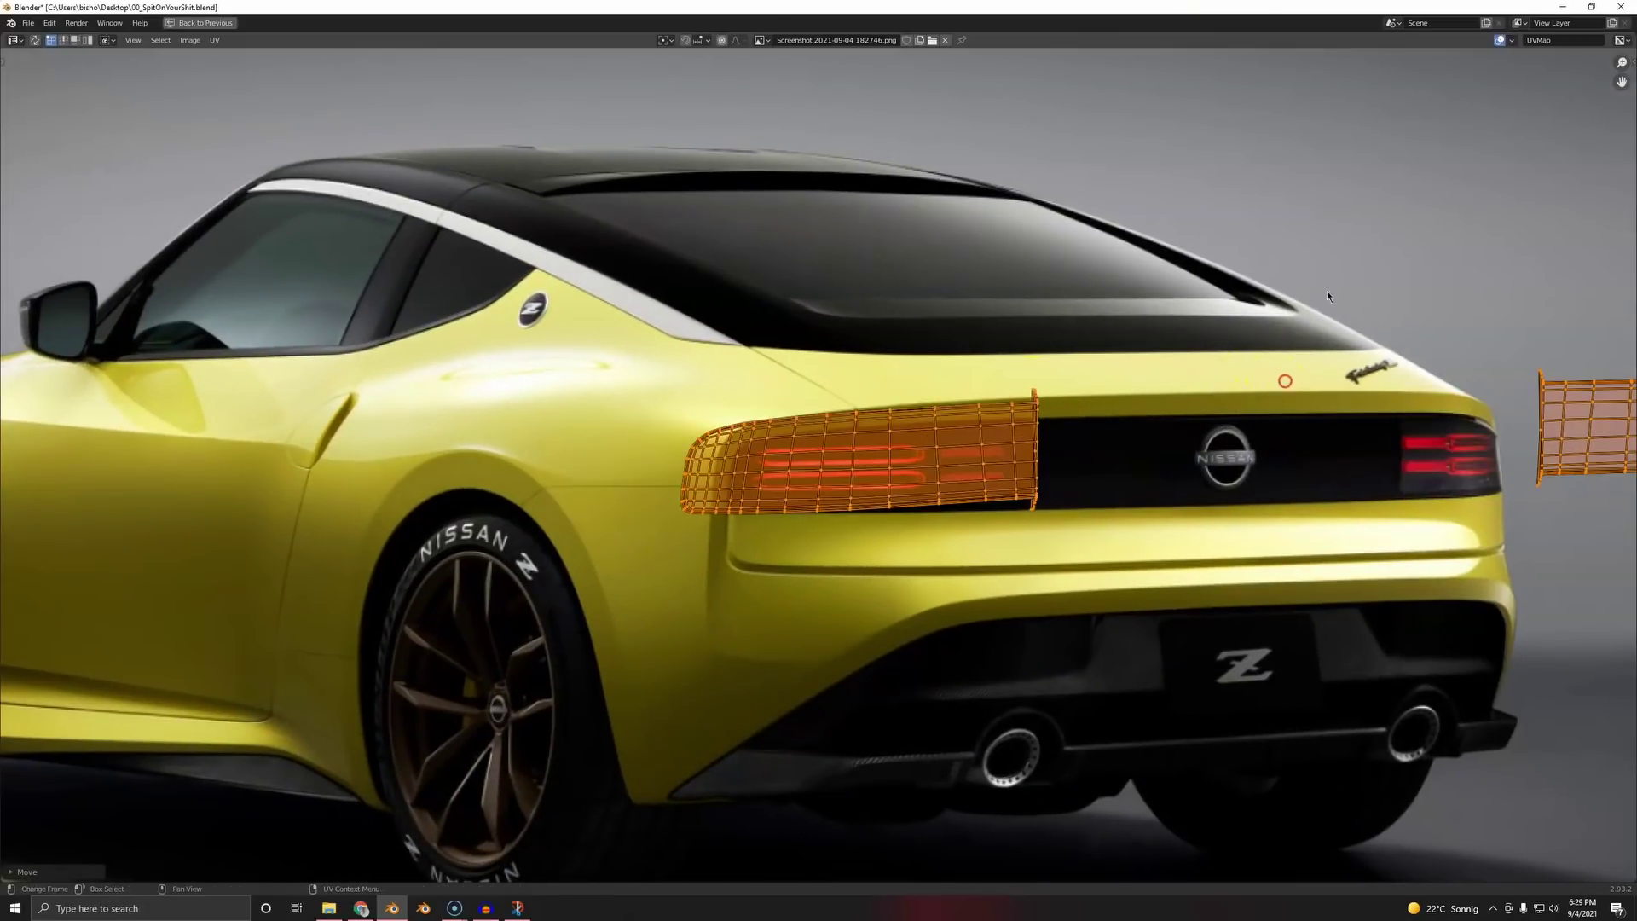
{"action": "key", "text": "y"}
{"action": "left_click", "coordinate": [1313, 285]}
{"action": "key", "text": "g"}
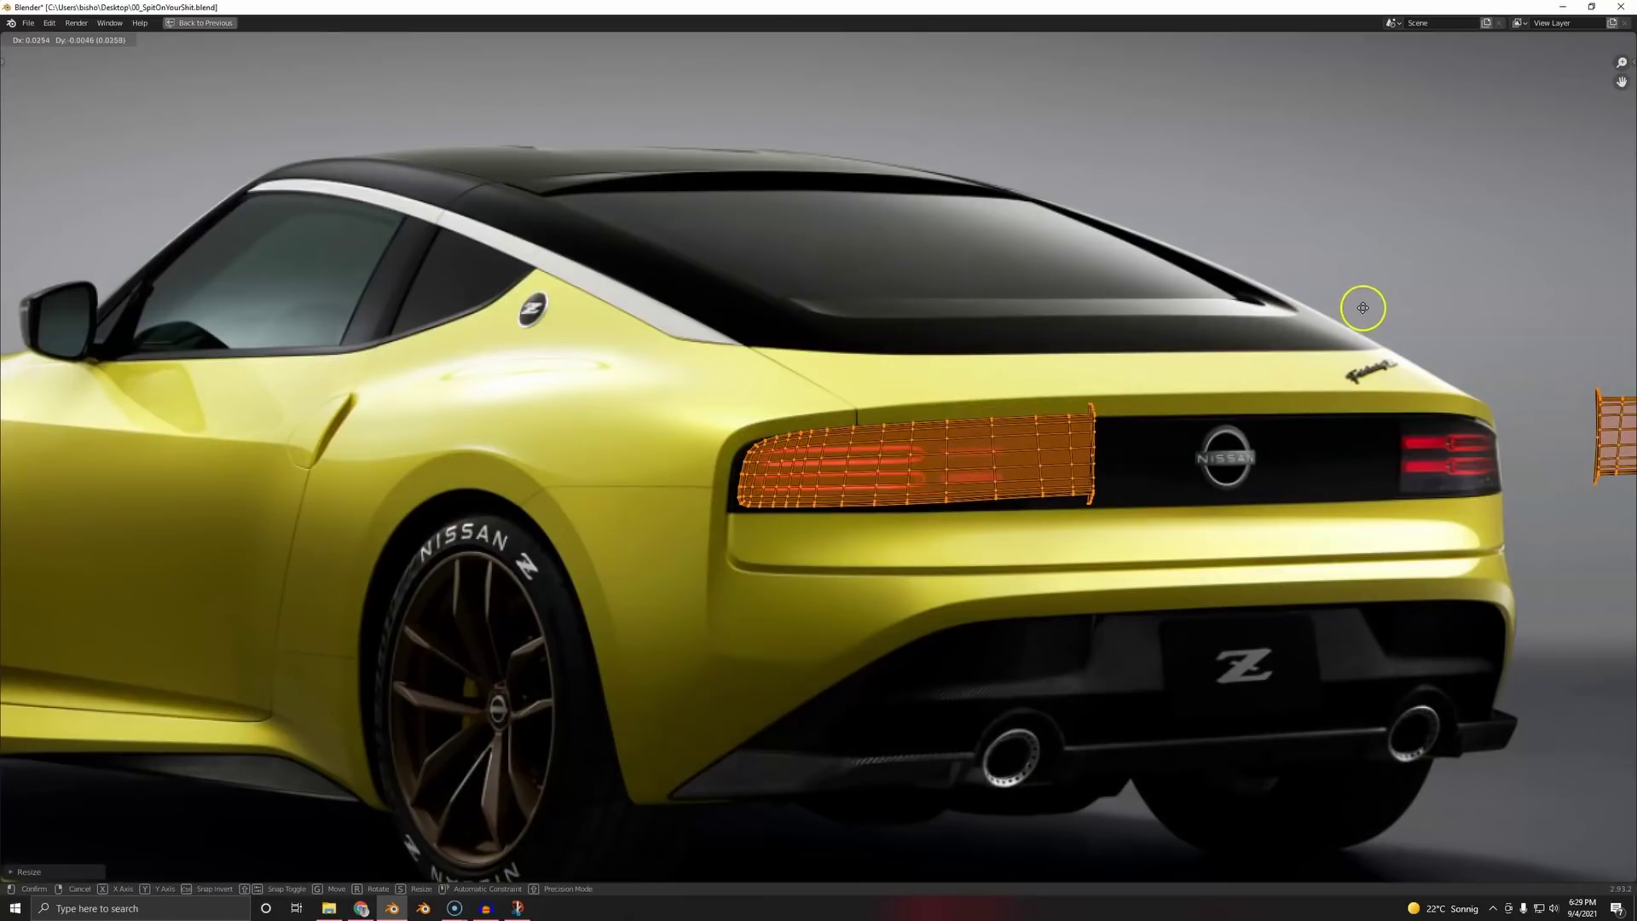
{"action": "left_click", "coordinate": [1364, 307]}
{"action": "key", "text": "s"}
{"action": "key", "text": "x"}
{"action": "left_click", "coordinate": [1286, 321]}
{"action": "key", "text": "g"}
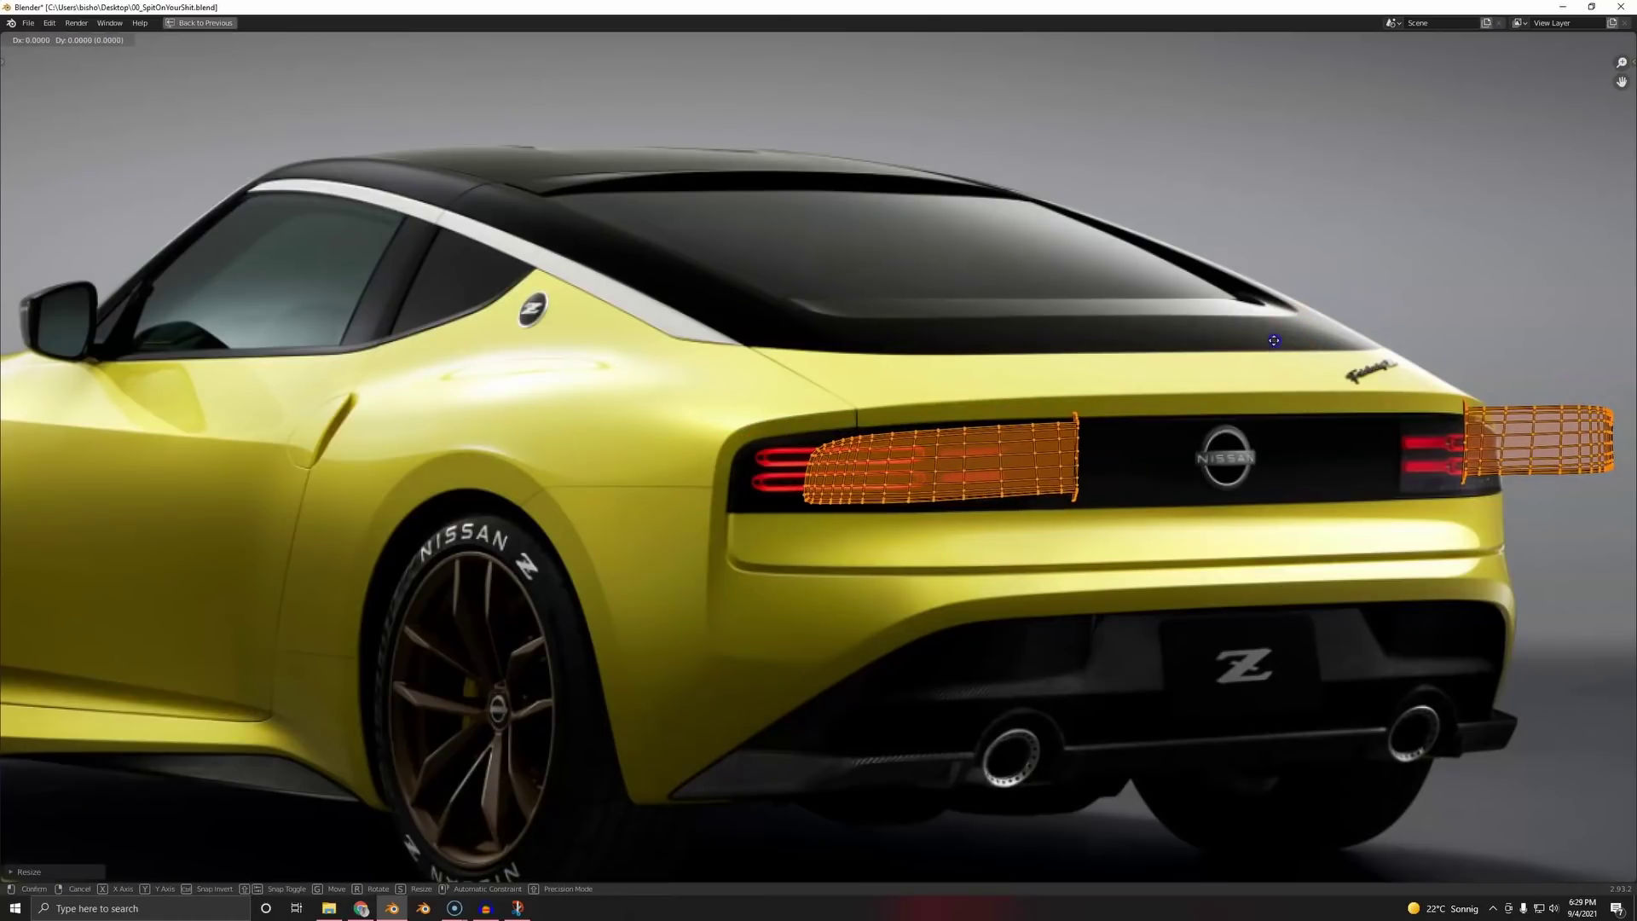
{"action": "left_click", "coordinate": [1209, 345]}
- Move the right taillight UV island over the right taillight in the photo
{"action": "left_click", "coordinate": [1543, 426]}
{"action": "key", "text": "g"}
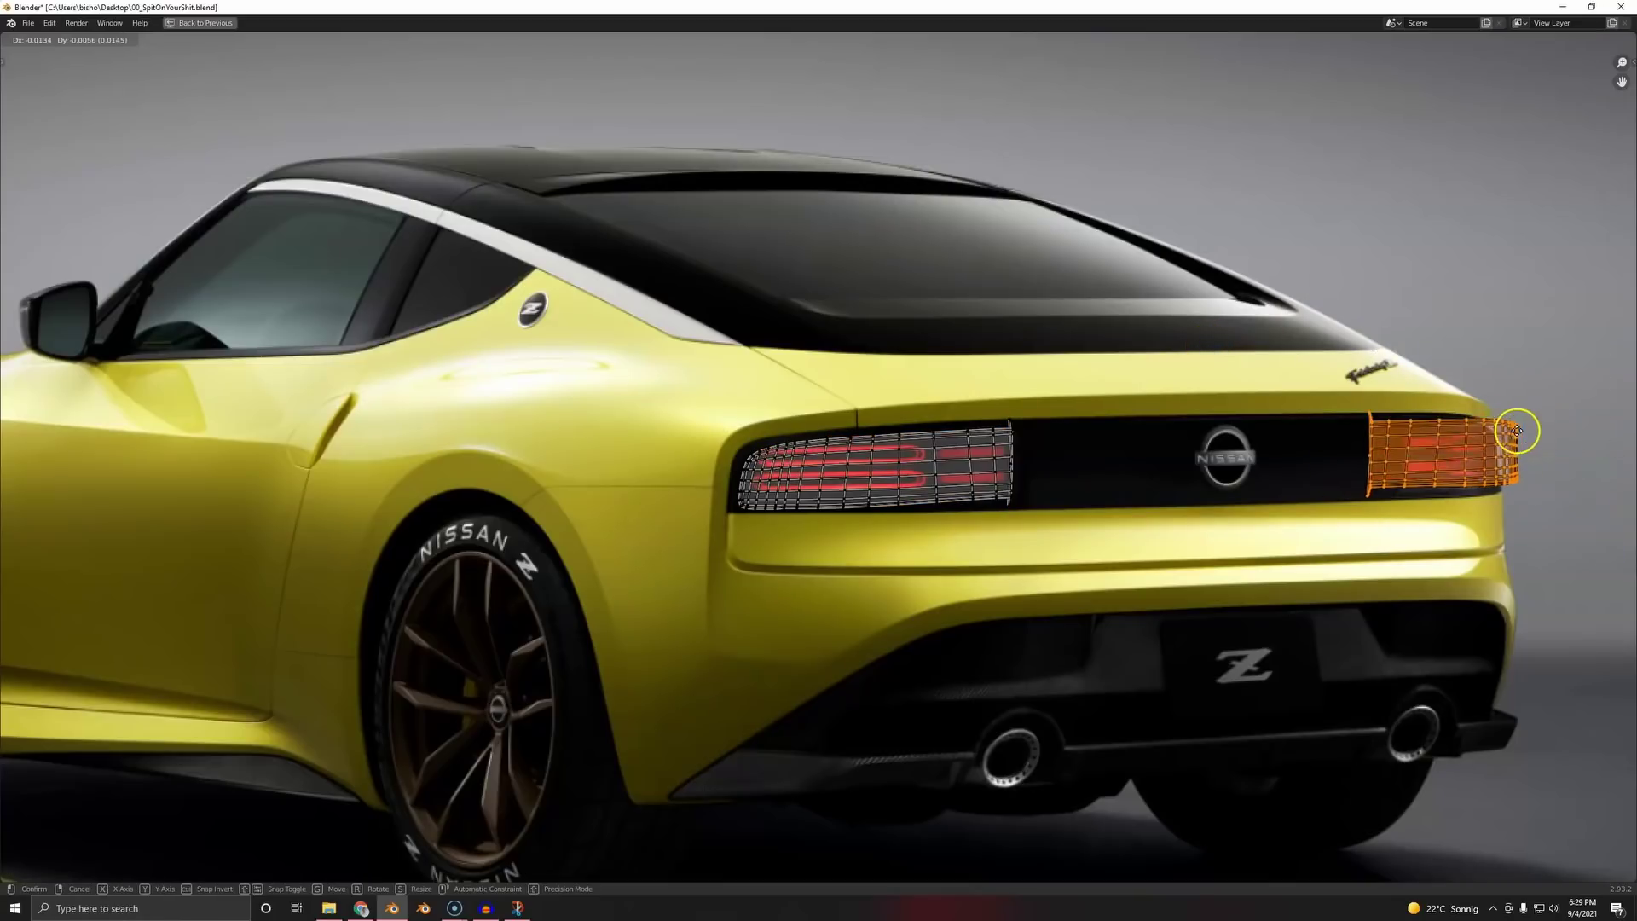
{"action": "left_click", "coordinate": [1492, 440]}
{"action": "key", "text": "g"}
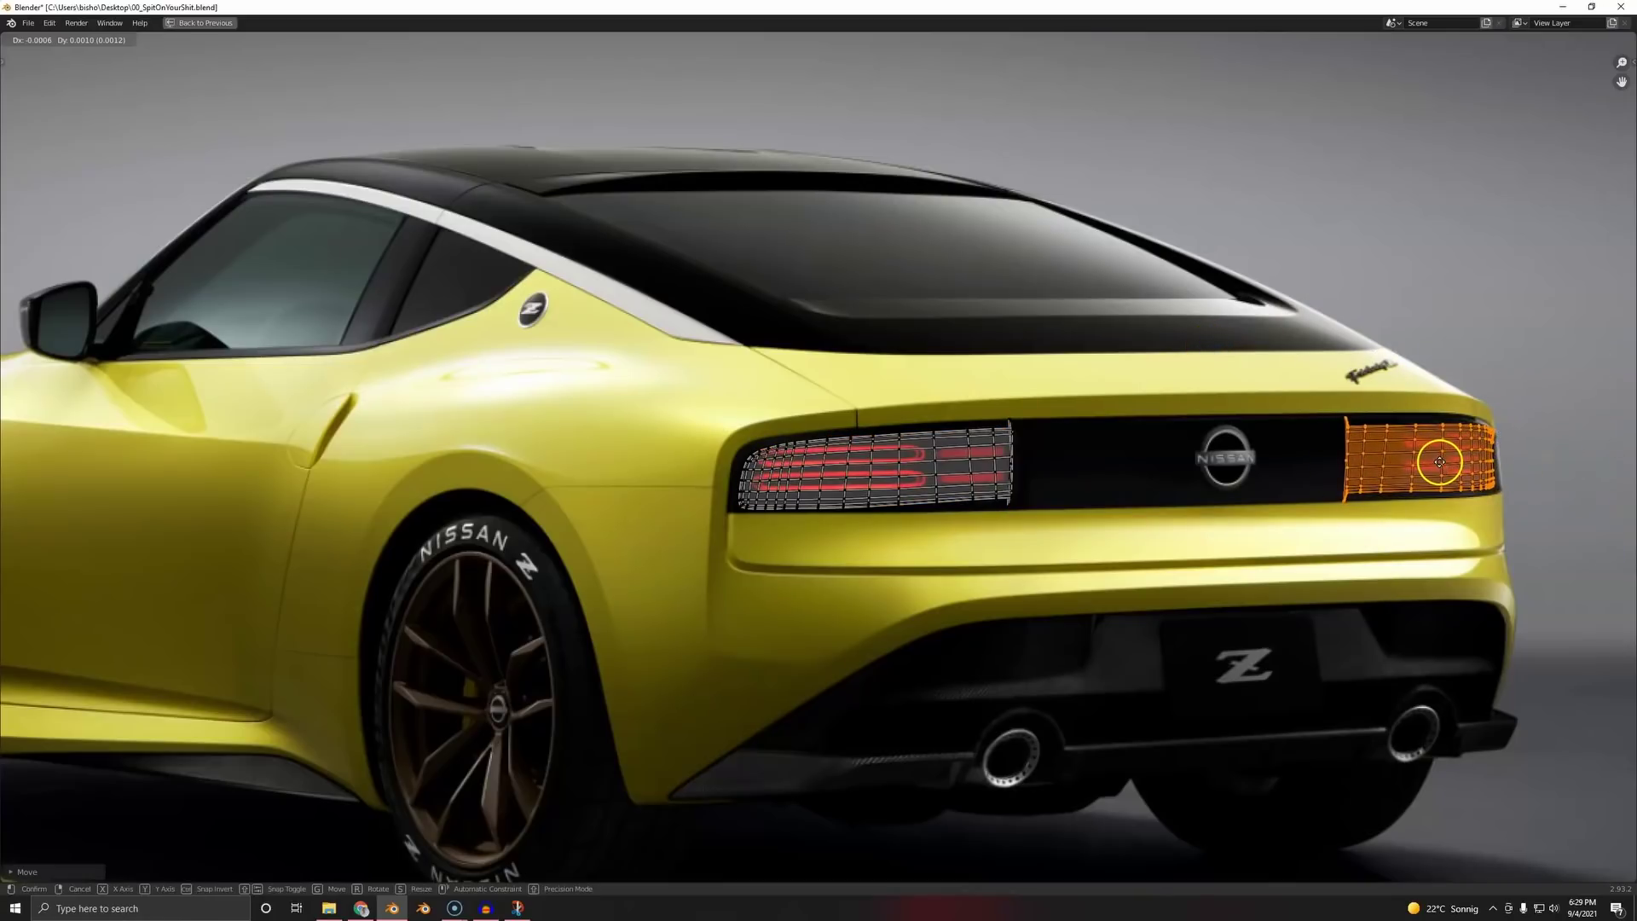
{"action": "left_click", "coordinate": [1441, 463]}
- Restore the full layout and delete the right taillight's linked mesh from the glass, keeping only the left one
{"action": "key", "text": "ctrl+space"}
{"action": "middle_click_drag", "start_coordinate": [969, 486], "coordinate": [859, 468]}
{"action": "scroll", "coordinate": [938, 457], "scroll_direction": "up", "scroll_amount": 3}
{"action": "key", "text": "alt+a"}
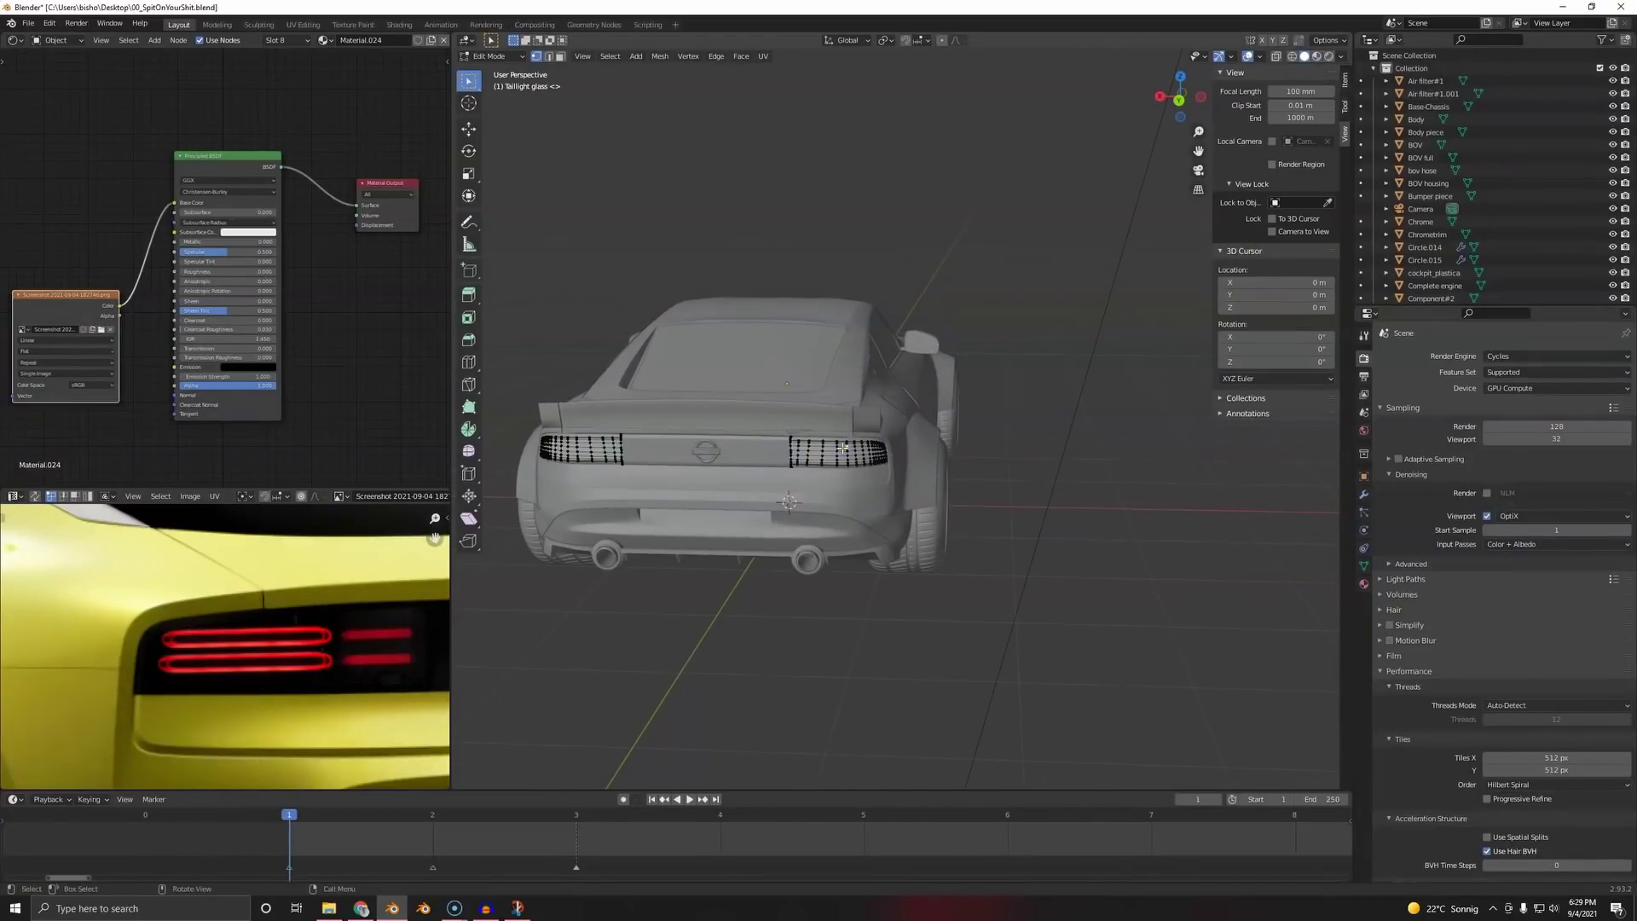
{"action": "left_click", "coordinate": [858, 442]}
{"action": "key", "text": "ctrl+l"}
{"action": "key", "text": "x"}
{"action": "left_click", "coordinate": [758, 427]}
{"action": "left_click", "coordinate": [887, 415]}
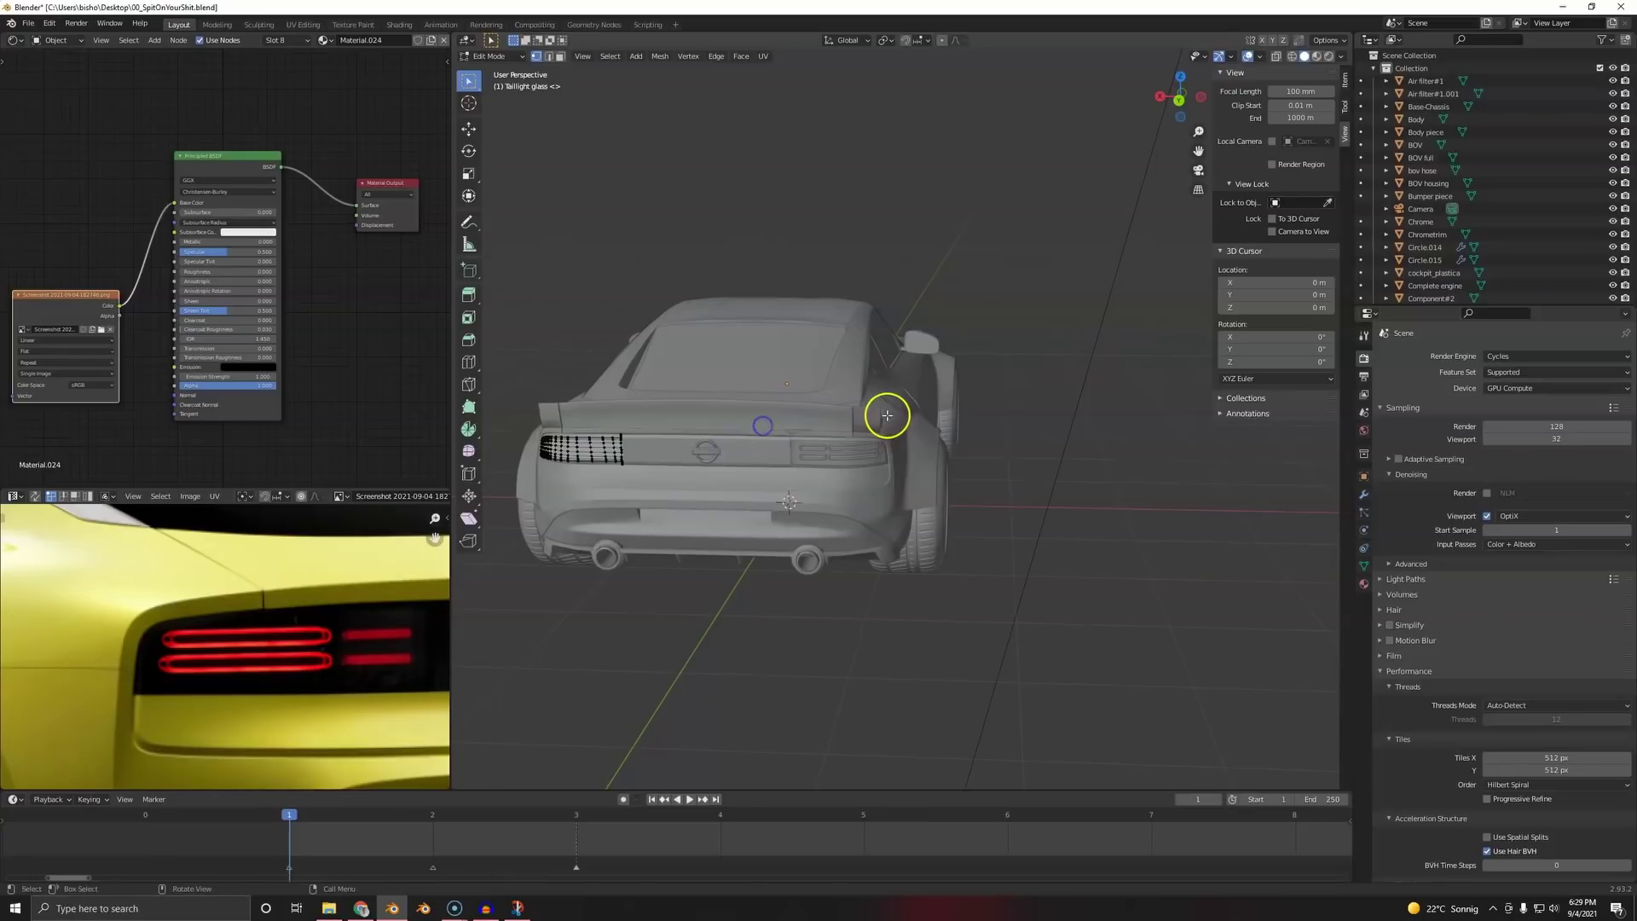
{"action": "key", "text": "shift+z"}
{"action": "key", "text": "a"}
{"action": "key", "text": "shift+z"}
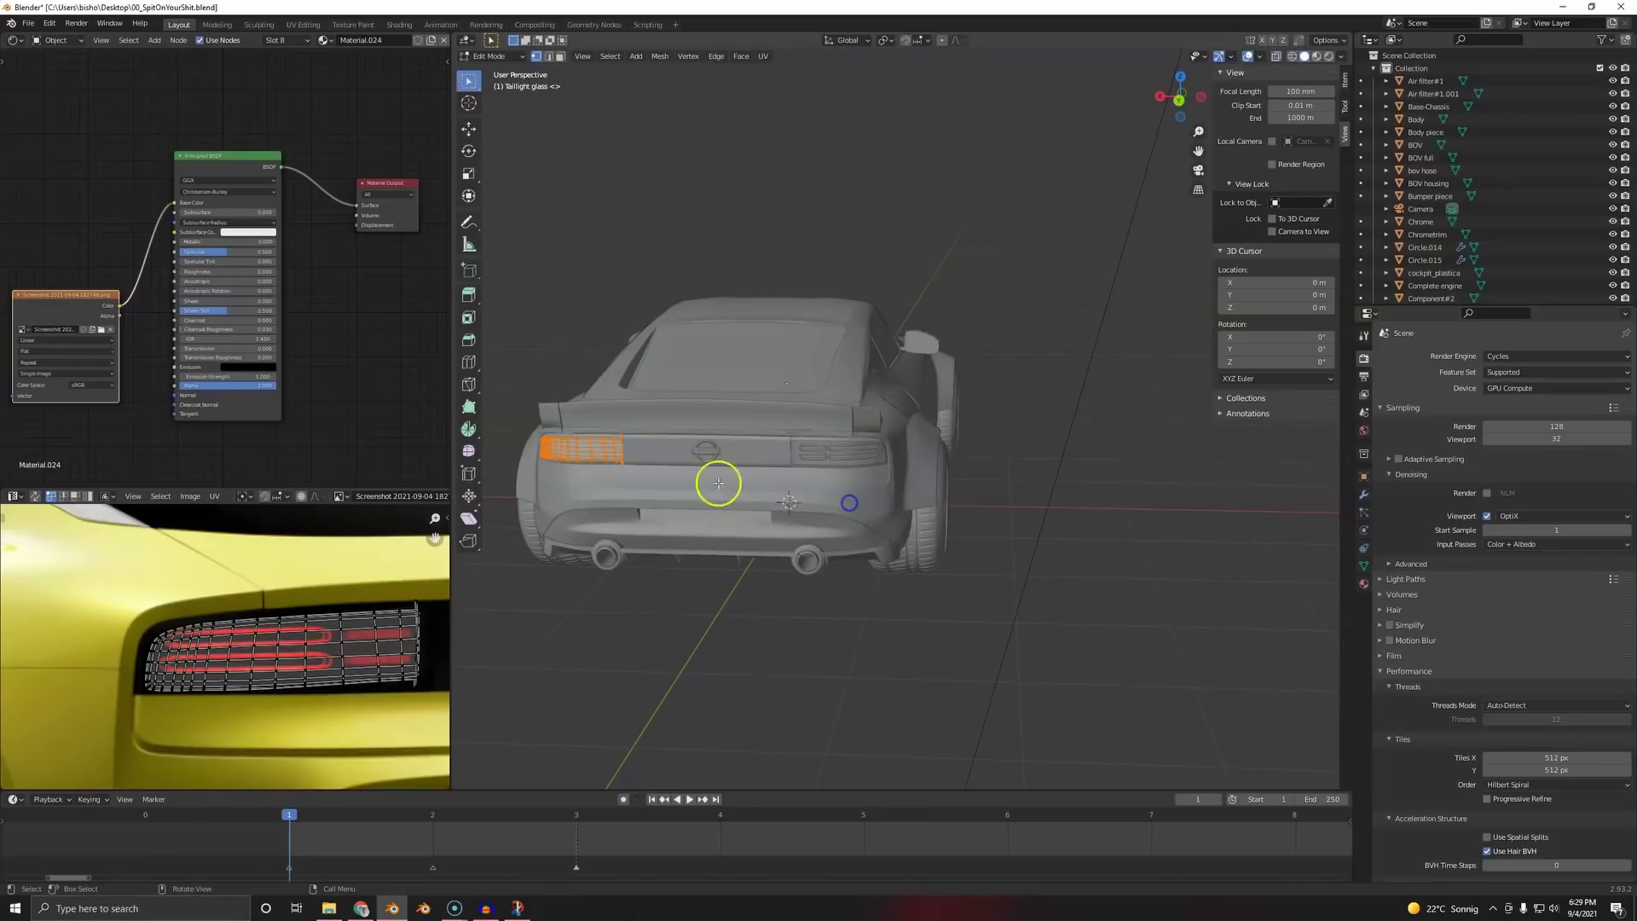
- Leave mesh editing and add a Mirror modifier to the taillight glass
{"action": "key", "text": "Tab"}
{"action": "middle_click_drag", "start_coordinate": [676, 501], "coordinate": [618, 468]}
{"action": "left_click", "coordinate": [1364, 493]}
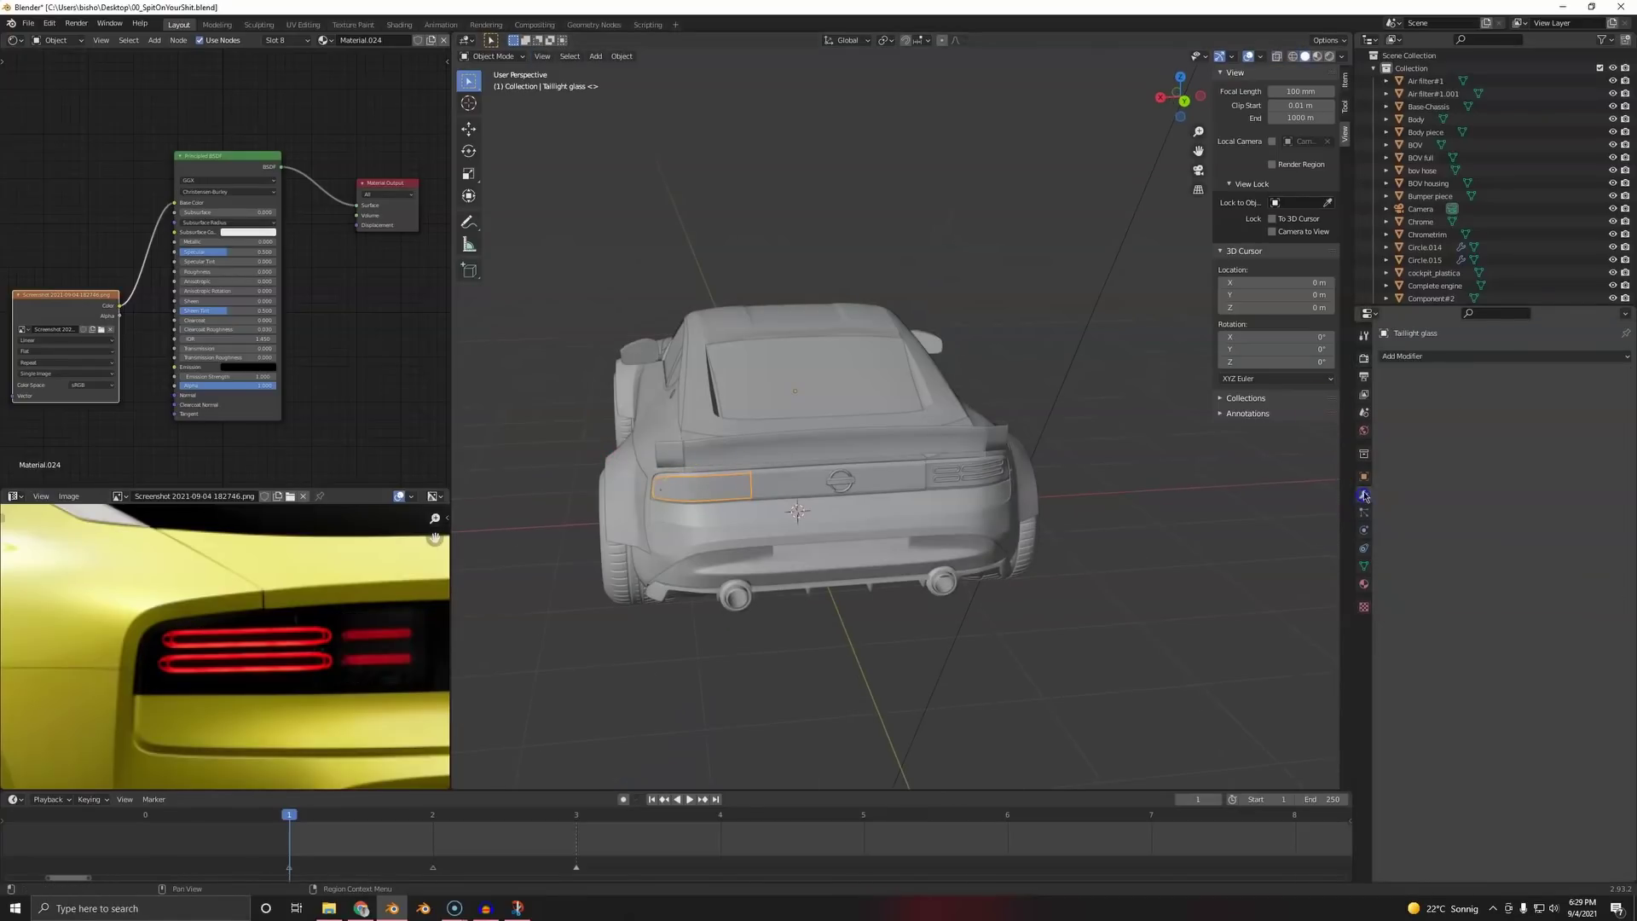
{"action": "left_click", "coordinate": [1432, 356]}
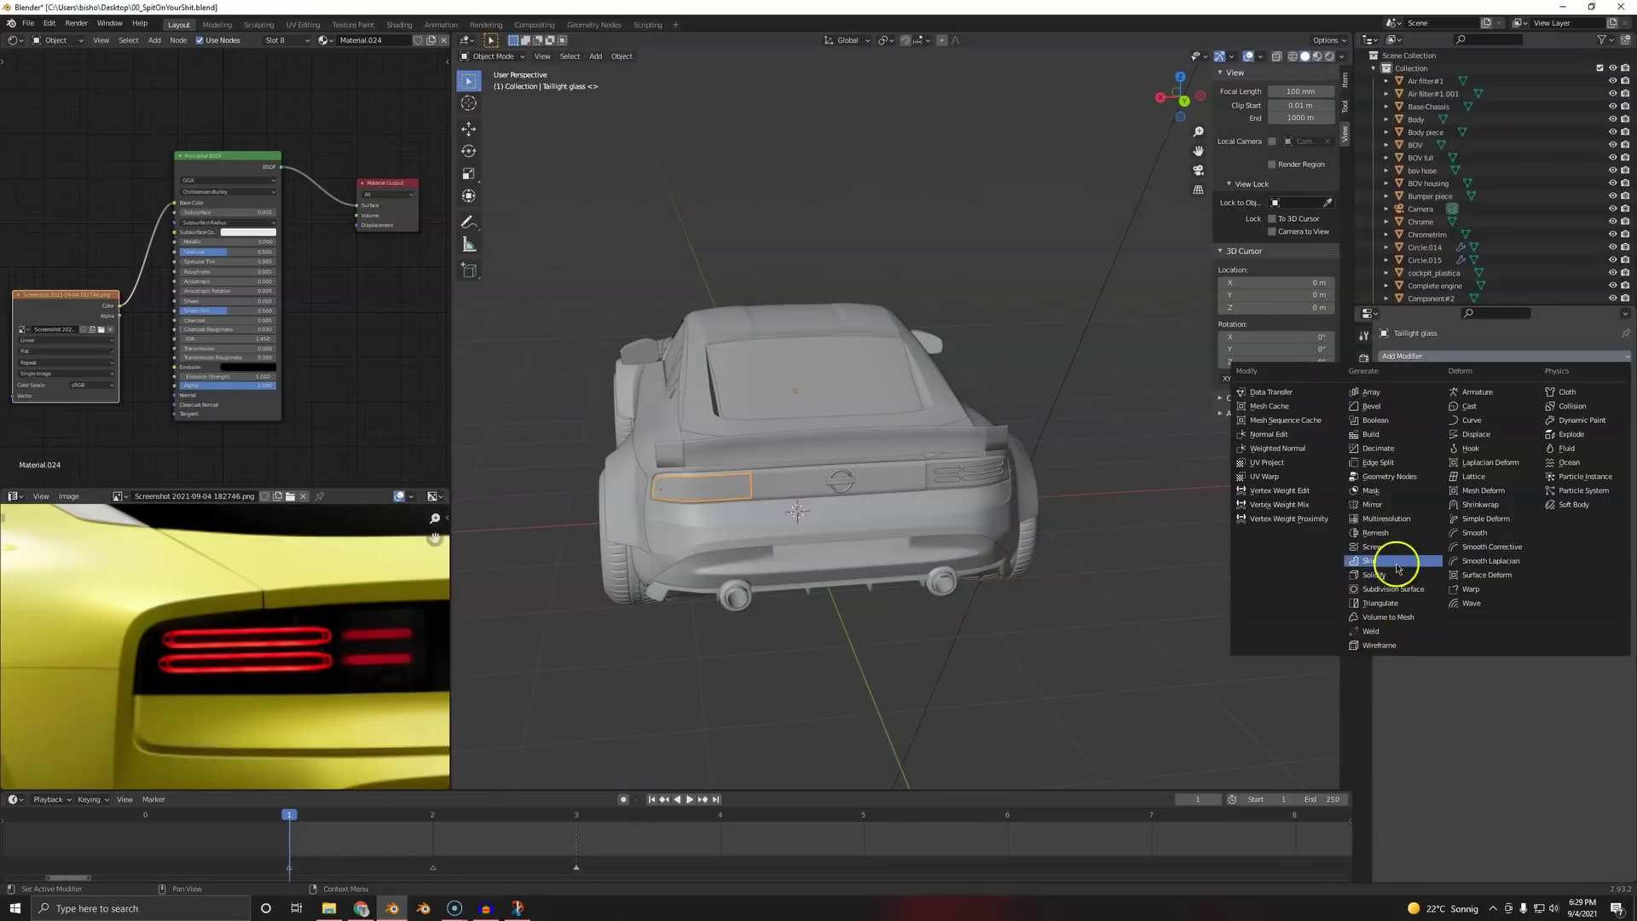
{"action": "left_click", "coordinate": [1381, 505]}
- Apply the taillight glass's object transforms, then apply its Mirror modifier
{"action": "mouse_move", "coordinate": [877, 444]}
{"action": "middle_mouse_down"}
{"action": "mouse_move", "coordinate": [887, 427]}
{"action": "mouse_move", "coordinate": [855, 390]}
{"action": "mouse_move", "coordinate": [902, 453]}
{"action": "mouse_move", "coordinate": [883, 436]}
{"action": "middle_mouse_up"}
{"action": "key", "text": "ctrl+a"}
{"action": "left_click", "coordinate": [871, 438]}
{"action": "left_click", "coordinate": [849, 532]}
{"action": "left_click", "coordinate": [1563, 383]}
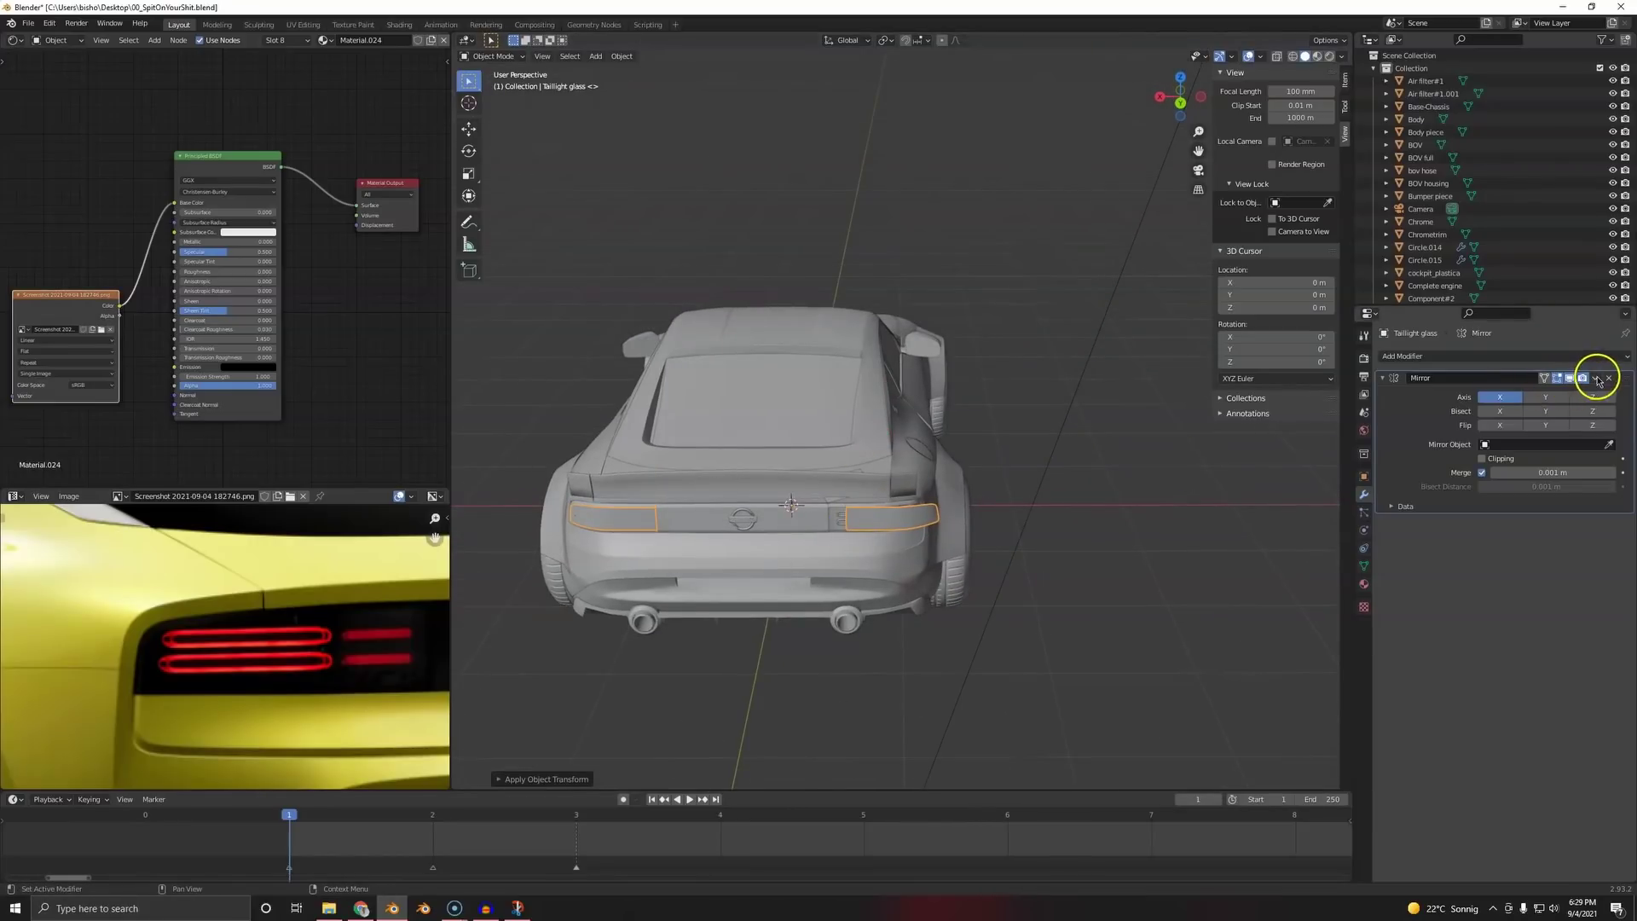
{"action": "left_click", "coordinate": [1596, 377]}
{"action": "left_click", "coordinate": [1559, 391]}
- Select the whole mirrored right glass piece and move it about 0.12 m along X toward the rear emblem
{"action": "key", "text": "Tab"}
{"action": "key", "text": "z"}
{"action": "left_click", "coordinate": [799, 478]}
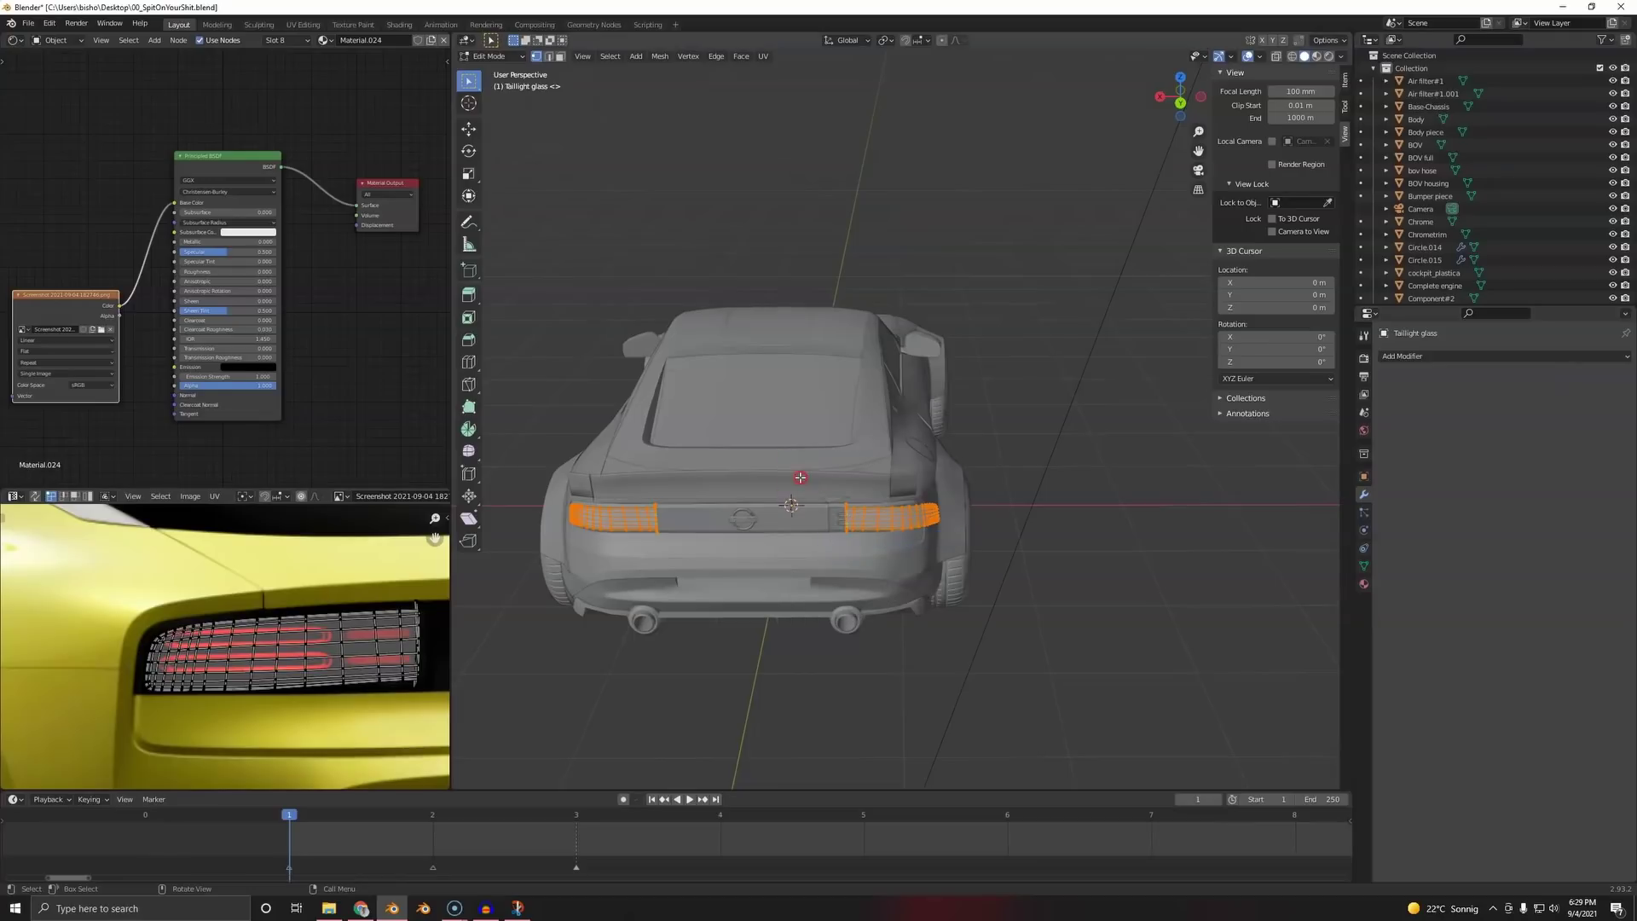
{"action": "left_click_drag", "start_coordinate": [799, 478], "coordinate": [1101, 630]}
{"action": "key", "text": "ctrl+l"}
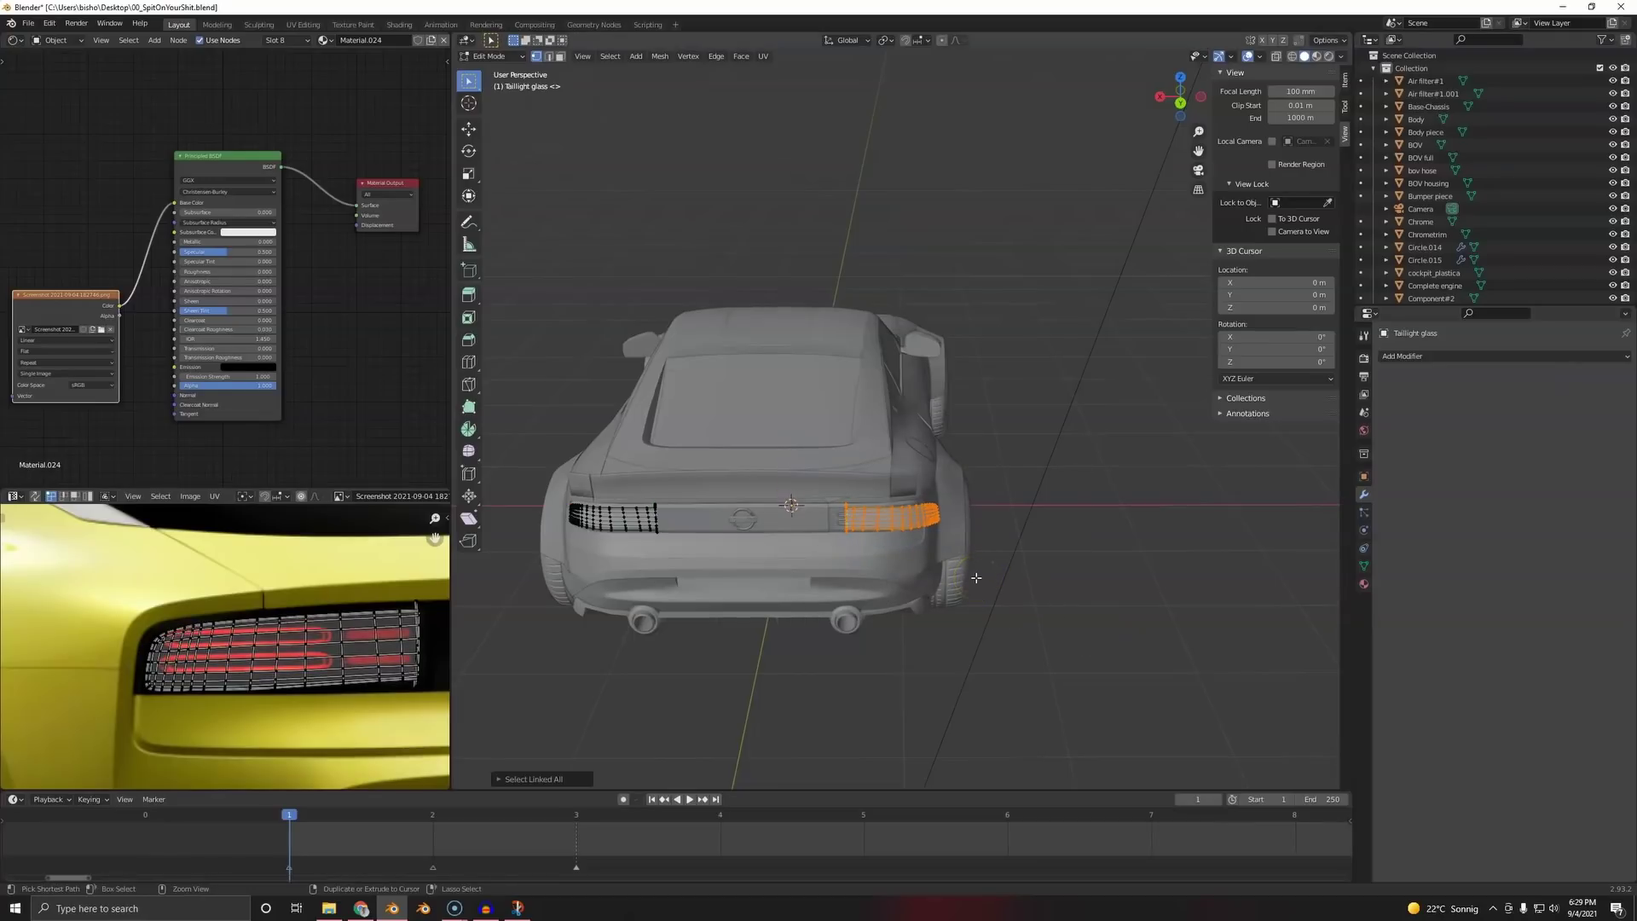
{"action": "key", "text": "g"}
{"action": "key", "text": "z"}
{"action": "key", "text": "x"}
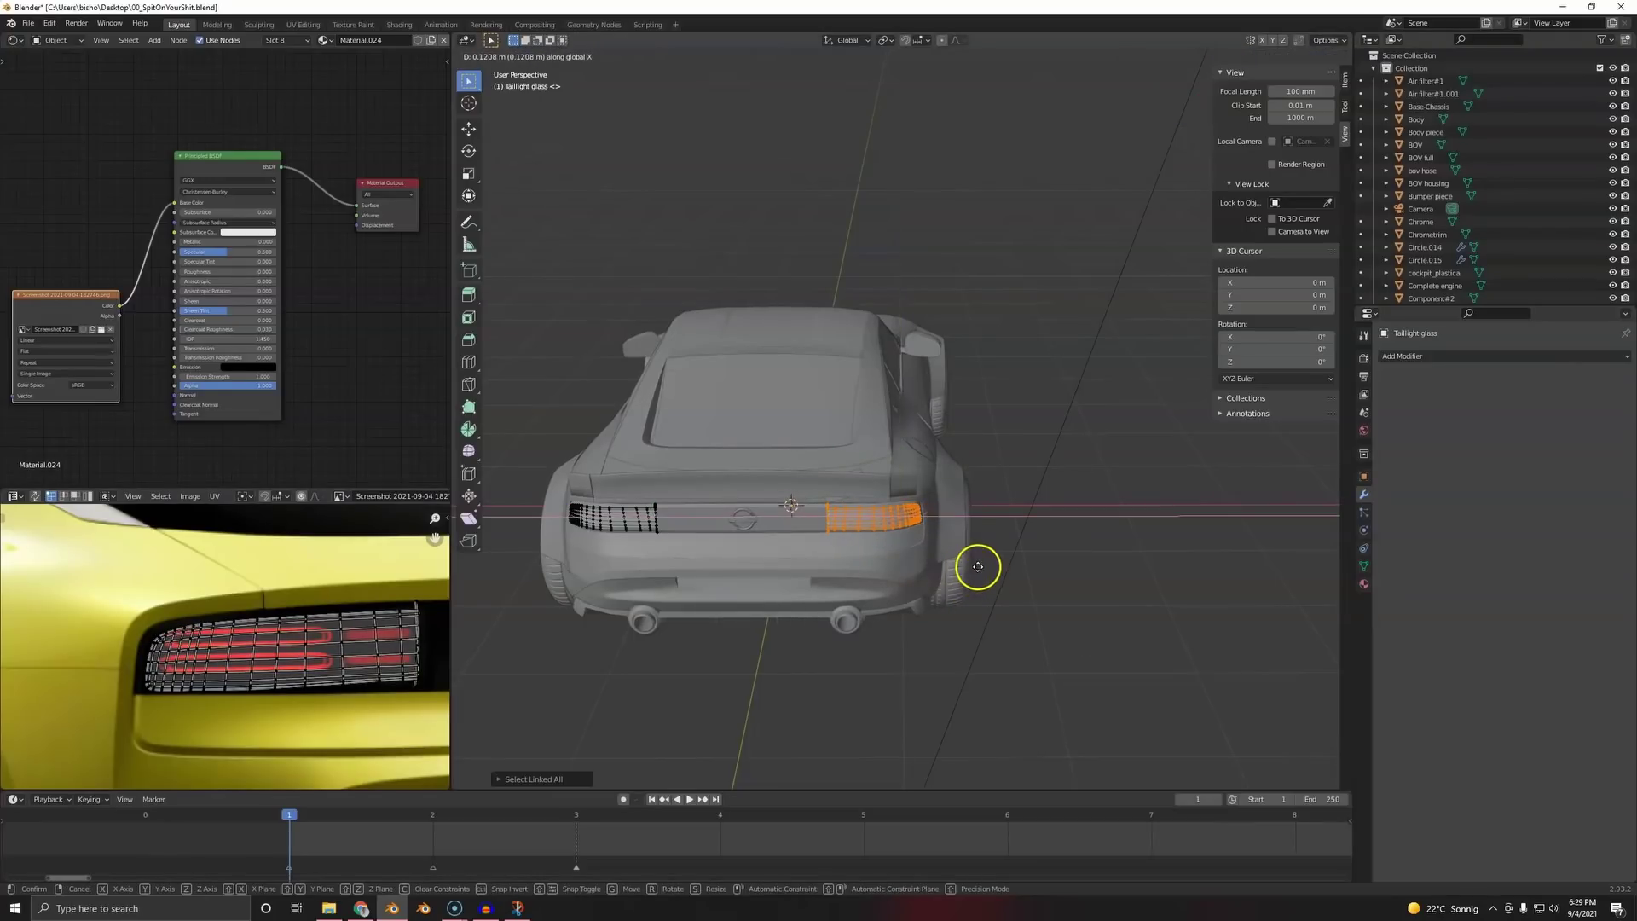
{"action": "left_click", "coordinate": [978, 567]}
- Select the right taillight glass's linked mesh and nudge it slightly to seat it in its opening, then leave mesh editing
{"action": "key", "text": "a"}
{"action": "key", "text": "alt+a"}
{"action": "key", "text": "Tab"}
{"action": "mouse_move", "coordinate": [852, 545]}
{"action": "middle_mouse_down"}
{"action": "mouse_move", "coordinate": [873, 578]}
{"action": "mouse_move", "coordinate": [849, 570]}
{"action": "middle_mouse_up"}
{"action": "scroll", "coordinate": [957, 504], "scroll_direction": "up", "scroll_amount": 4}
{"action": "key", "text": "Tab"}
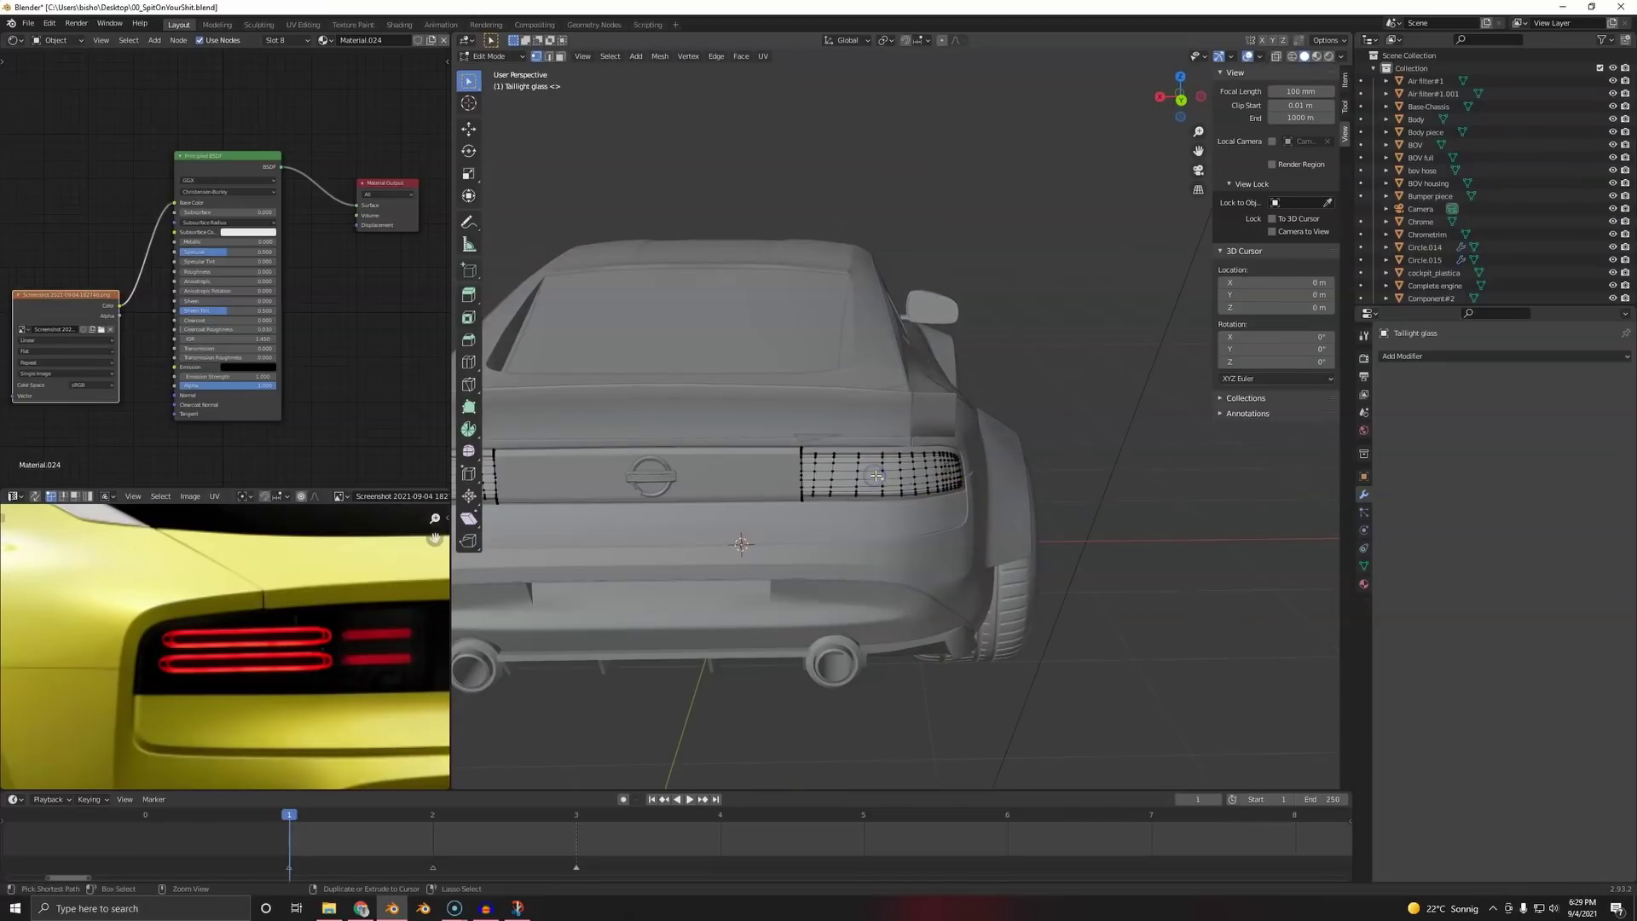
{"action": "key", "text": "ctrl+l"}
{"action": "key", "text": "g"}
{"action": "key", "text": "y"}
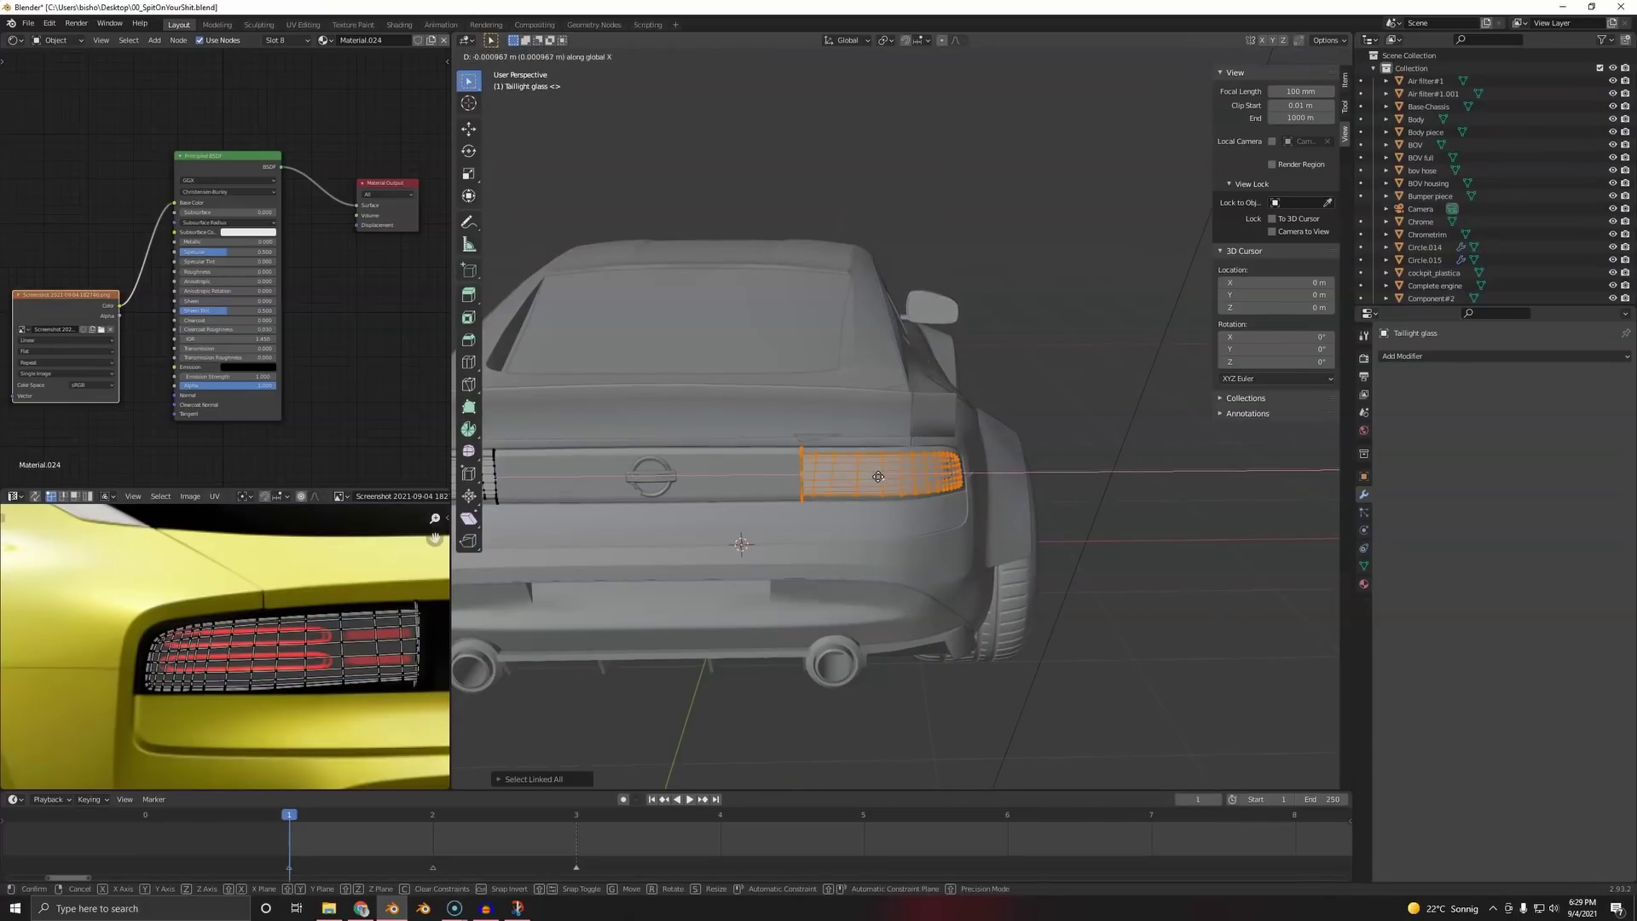
{"action": "left_click", "coordinate": [892, 475]}
{"action": "key", "text": "Tab"}
- Select the left taillight glass's linked mesh and nudge it slightly along X into its opening, then leave mesh editing
{"action": "middle_click_drag", "start_coordinate": [848, 494], "coordinate": [900, 494]}
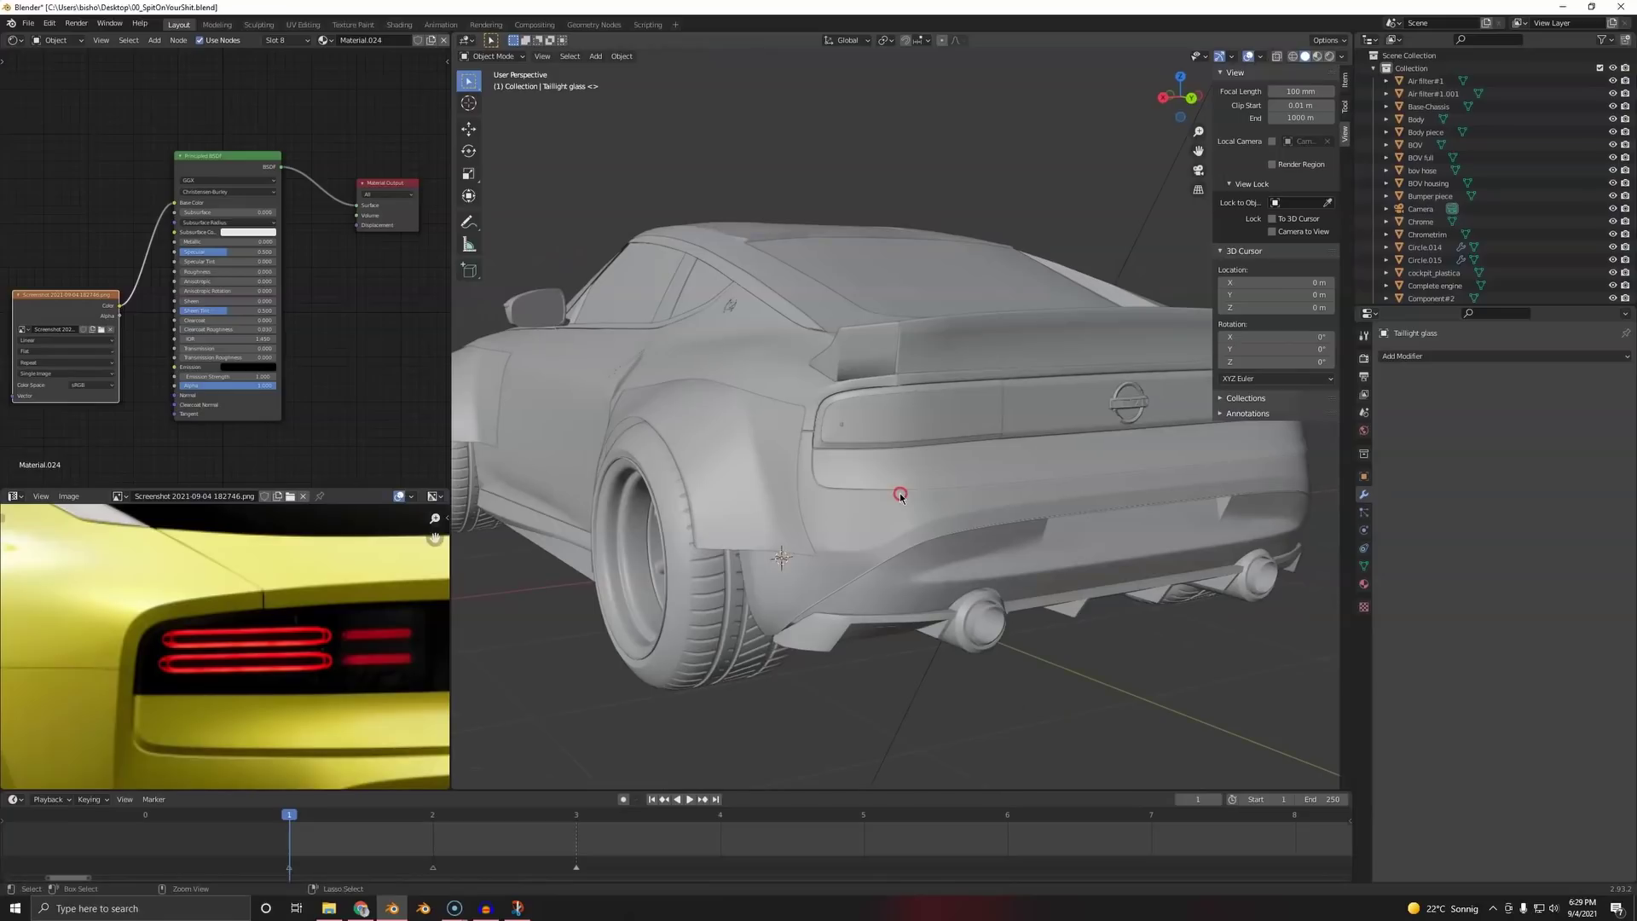
{"action": "key", "text": "Tab"}
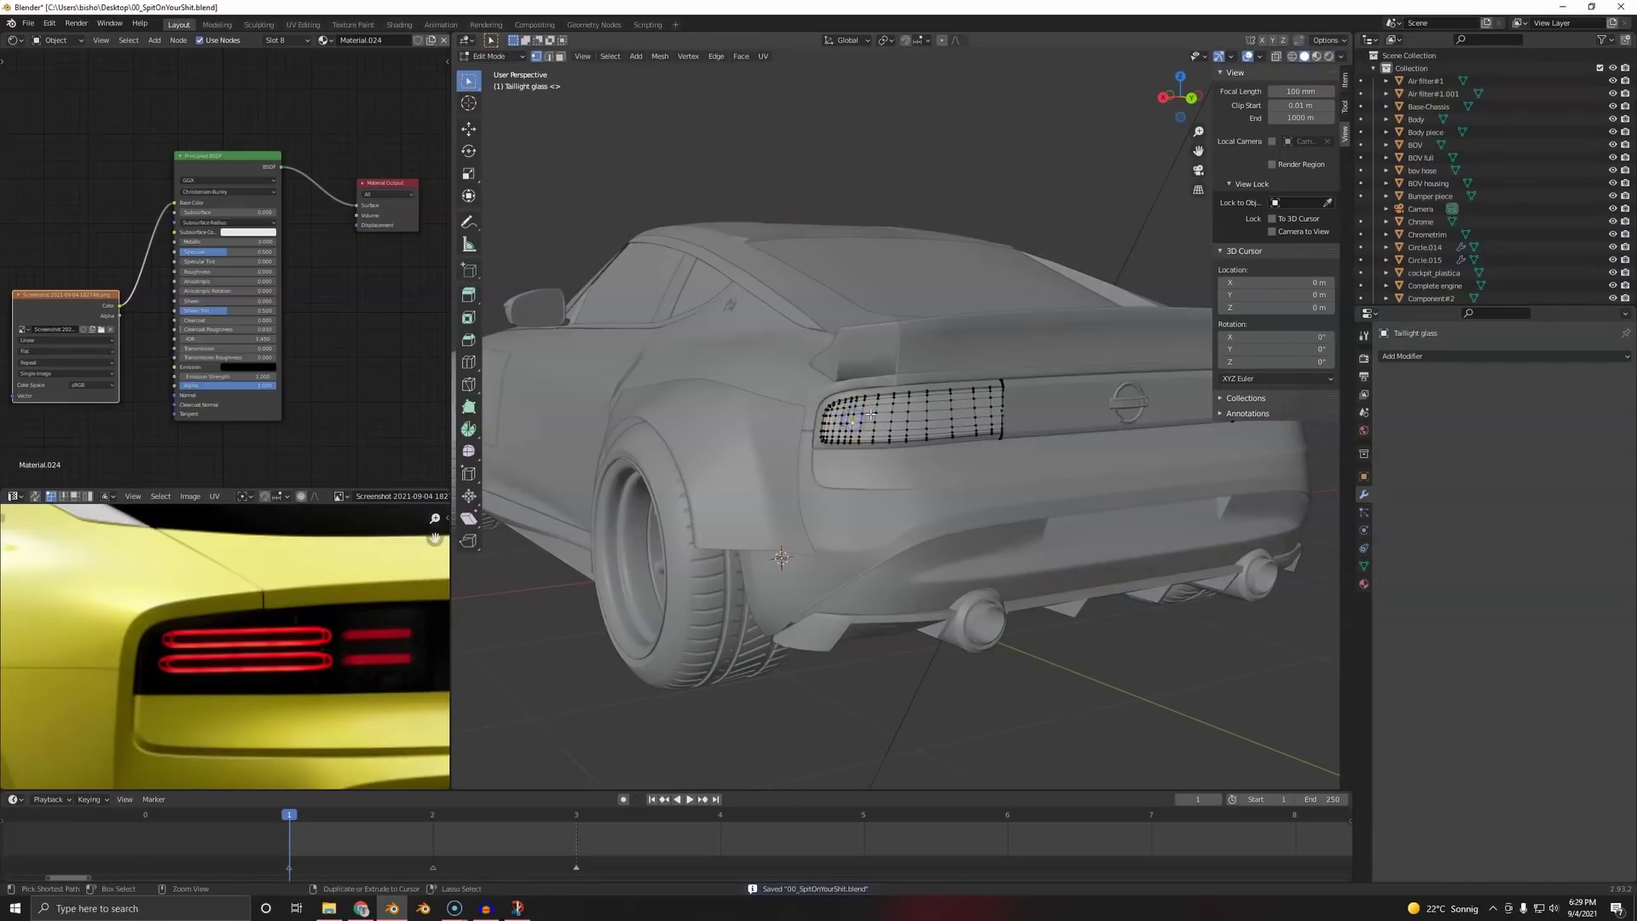
{"action": "key", "text": "ctrl+l"}
{"action": "key", "text": "g"}
{"action": "key", "text": "x"}
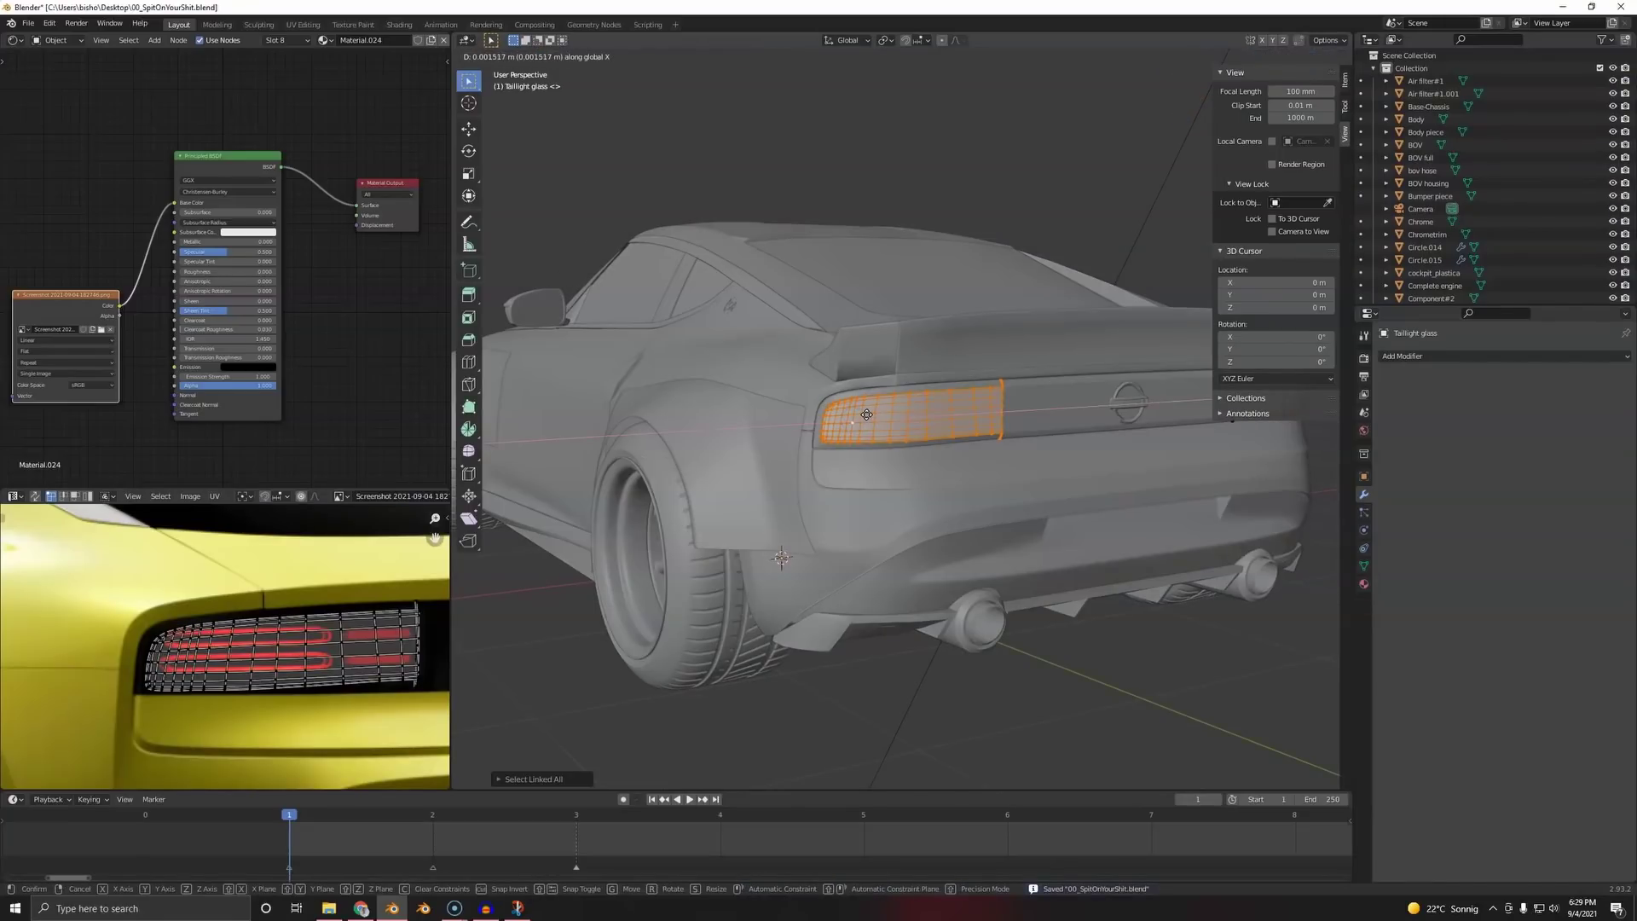
{"action": "left_click", "coordinate": [867, 414]}
{"action": "key", "text": "Tab"}
- Show the car in rendered shading and connect the reference image's color to the taillight material's Emission input
{"action": "key", "text": "z"}
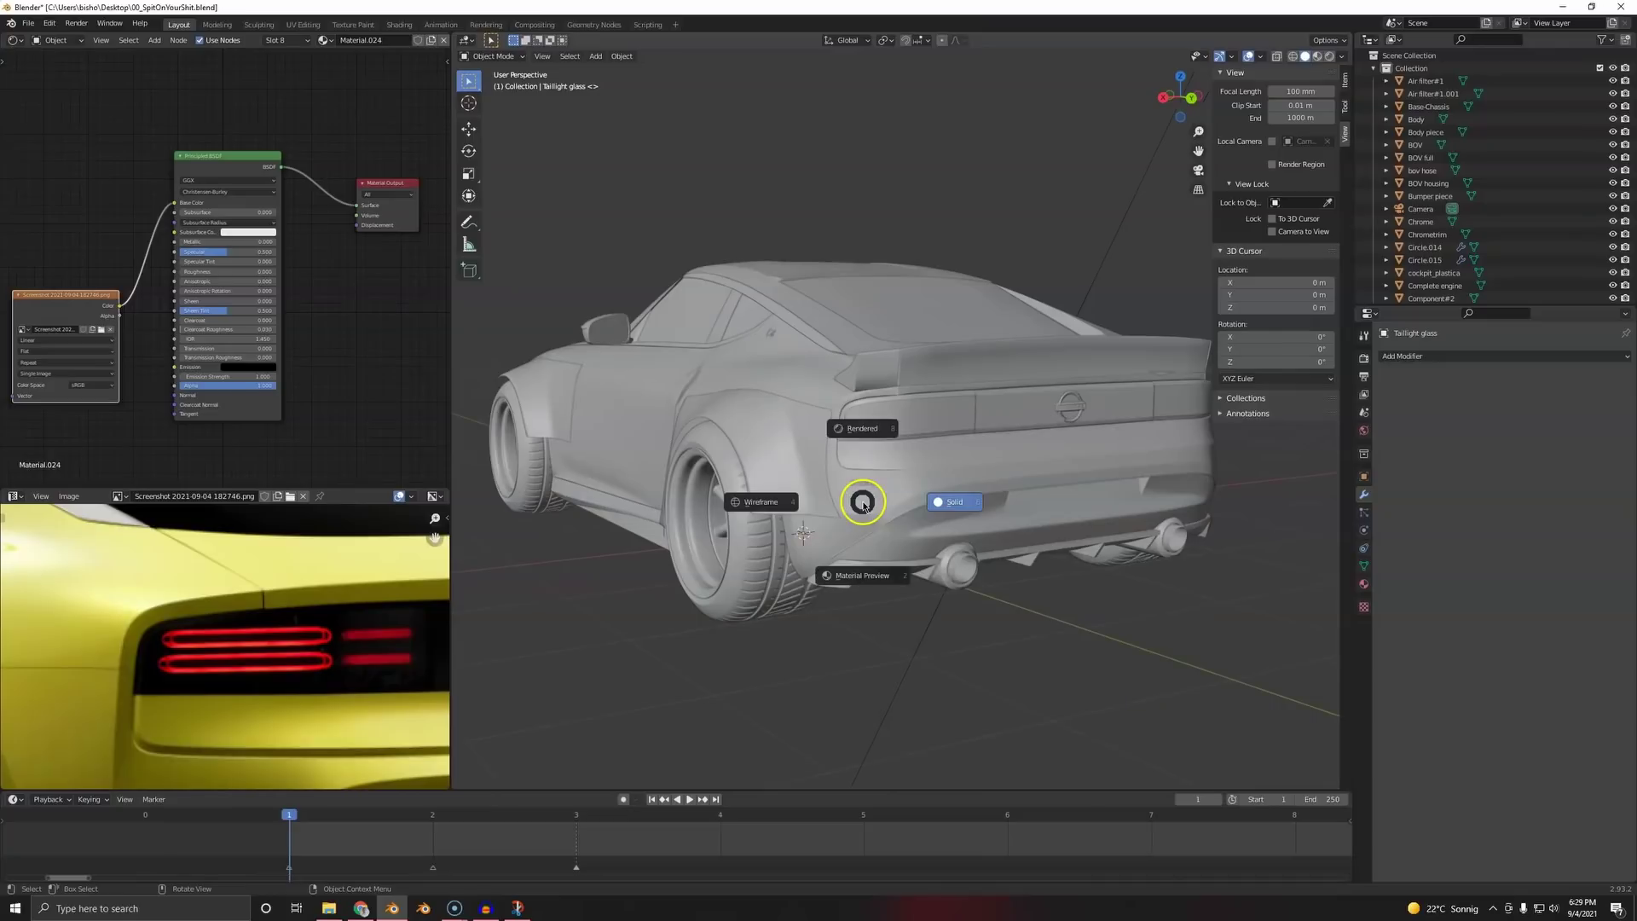
{"action": "left_click", "coordinate": [864, 410]}
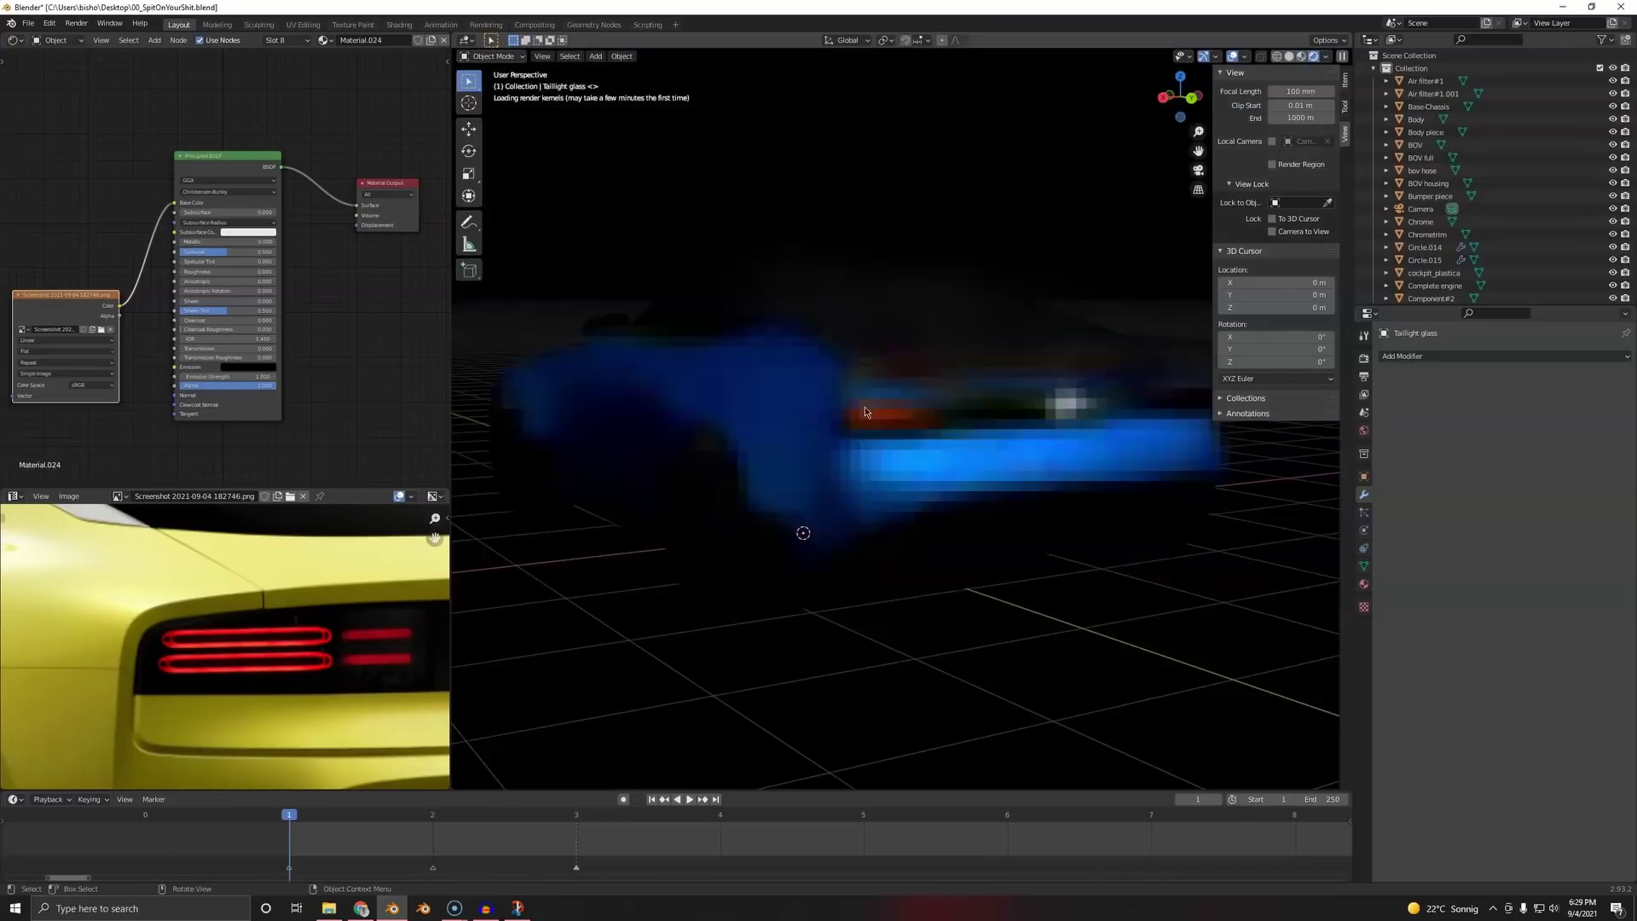
{"action": "left_click", "coordinate": [187, 338]}
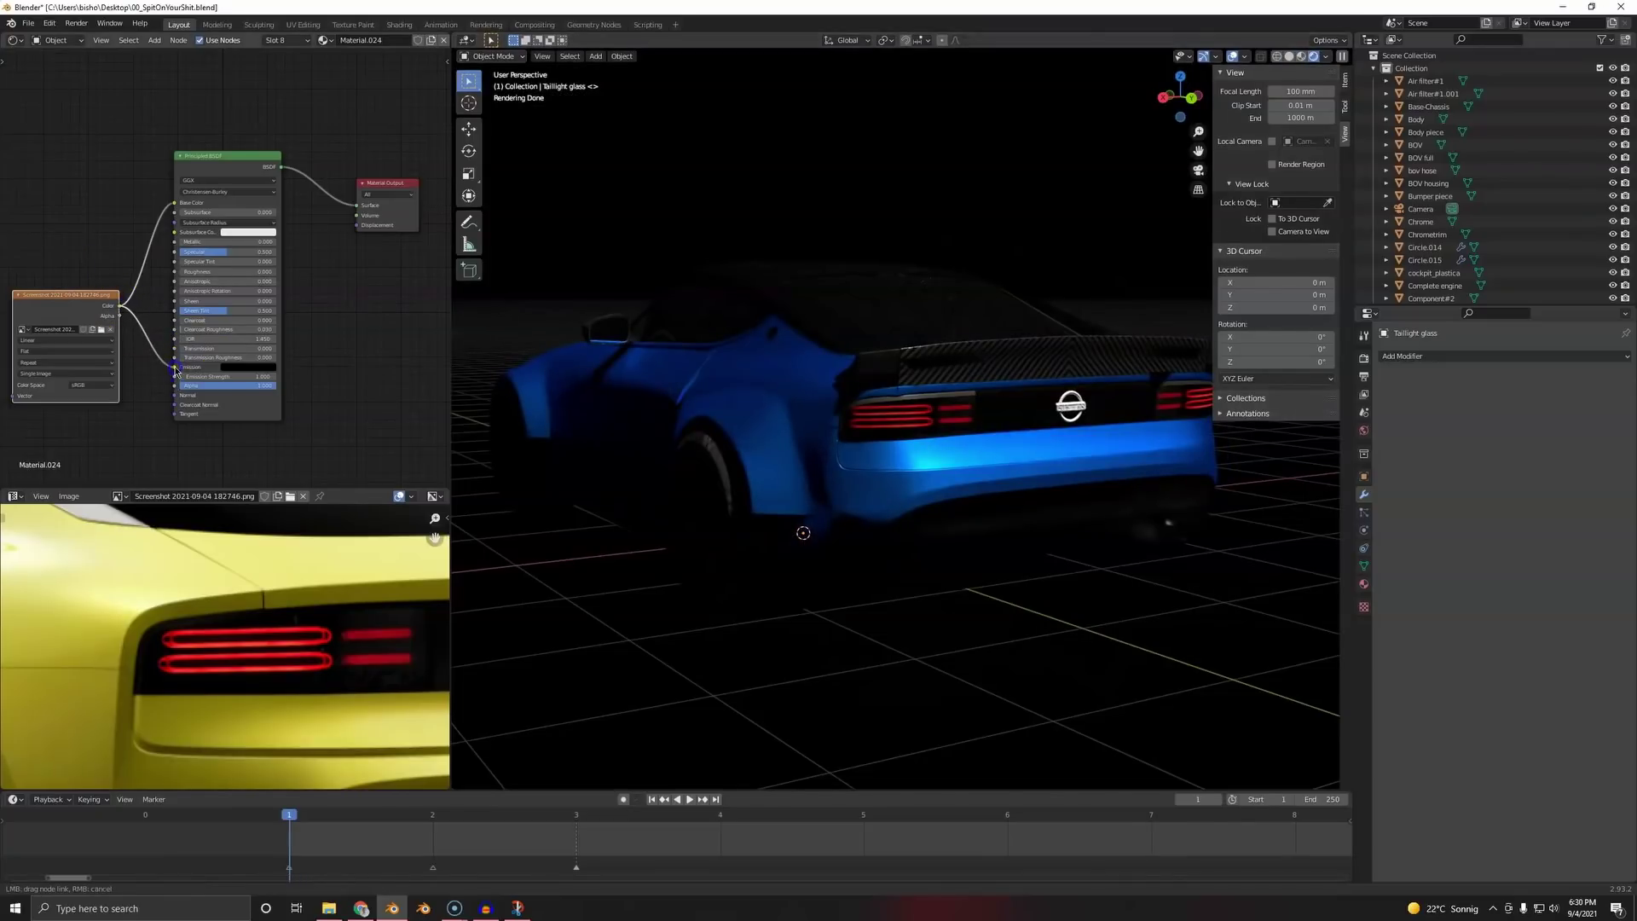
{"action": "left_click_drag", "start_coordinate": [176, 371], "coordinate": [176, 368]}
{"action": "middle_click_drag", "start_coordinate": [954, 358], "coordinate": [824, 471]}
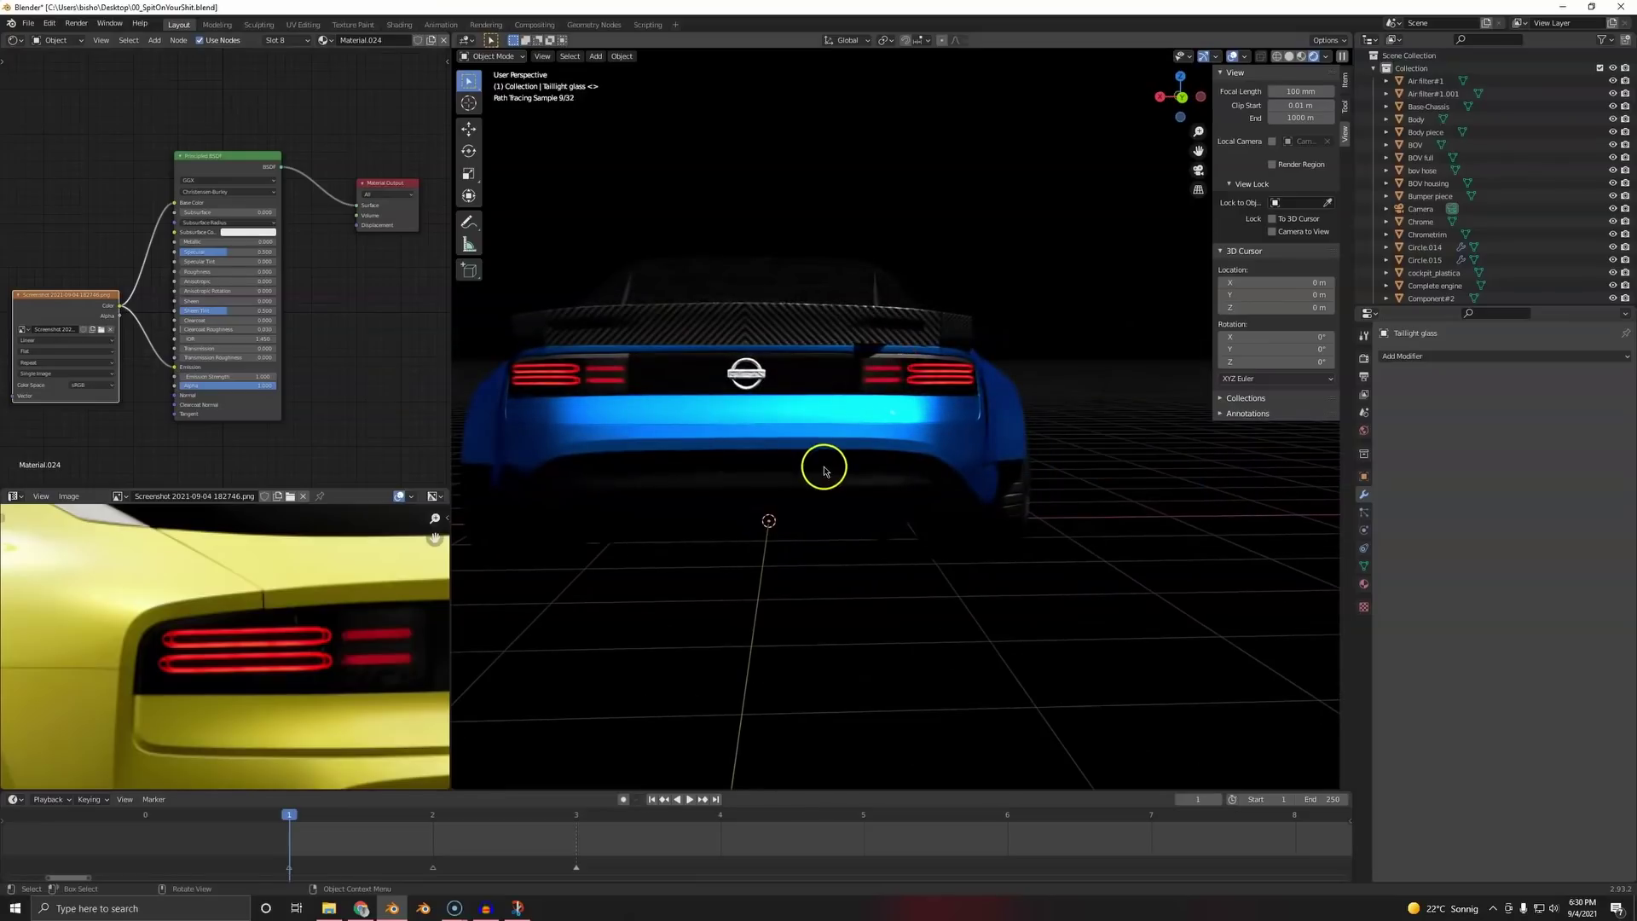
{"action": "middle_click_drag", "start_coordinate": [527, 452], "coordinate": [761, 413]}
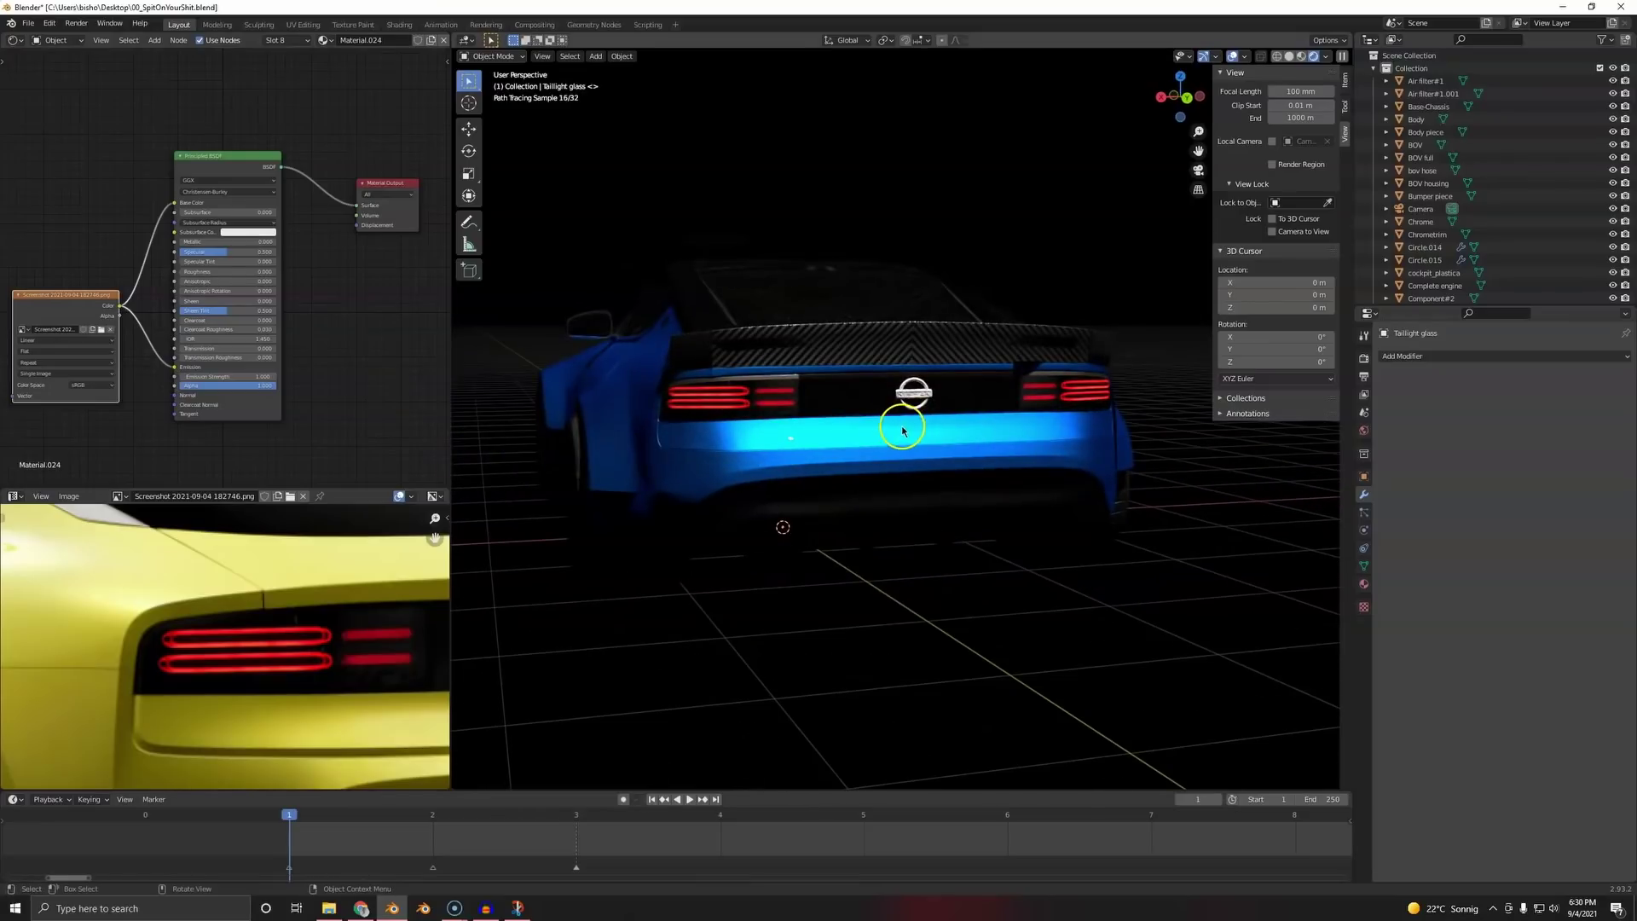
- Select the rear Nissan emblem, check it against the yellow 400Z photo in the browser, and delete it from the car
{"action": "scroll", "coordinate": [914, 469], "scroll_direction": "up", "scroll_amount": 9}
{"action": "left_click", "coordinate": [962, 321]}
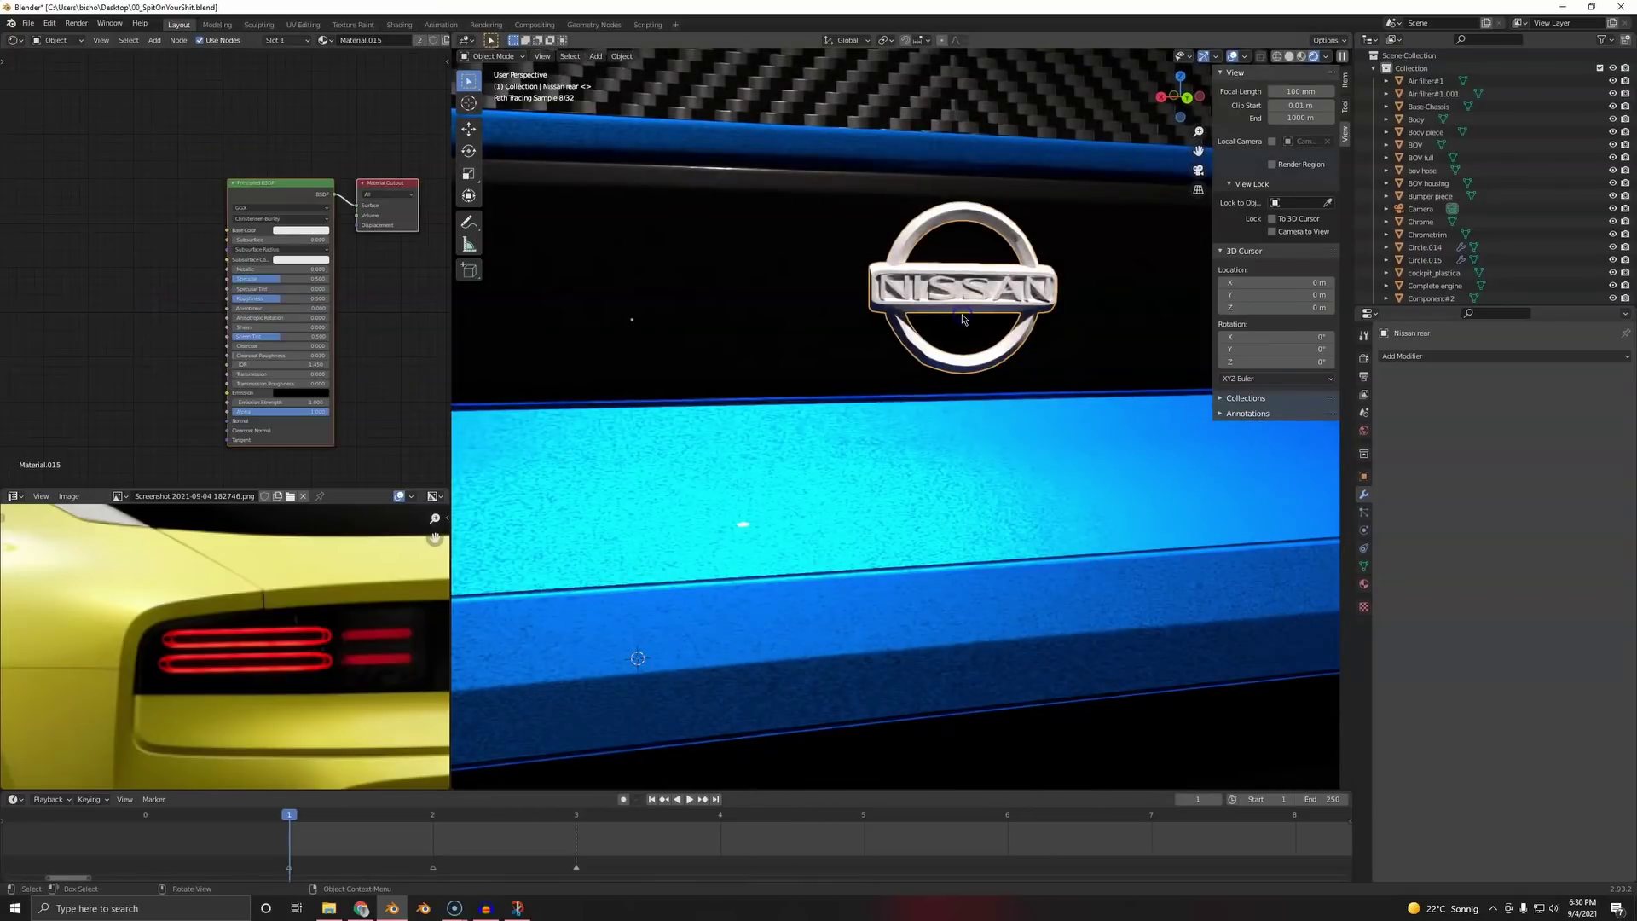
{"action": "key", "text": "alt+Tab"}
{"action": "key", "text": "alt+Tab"}
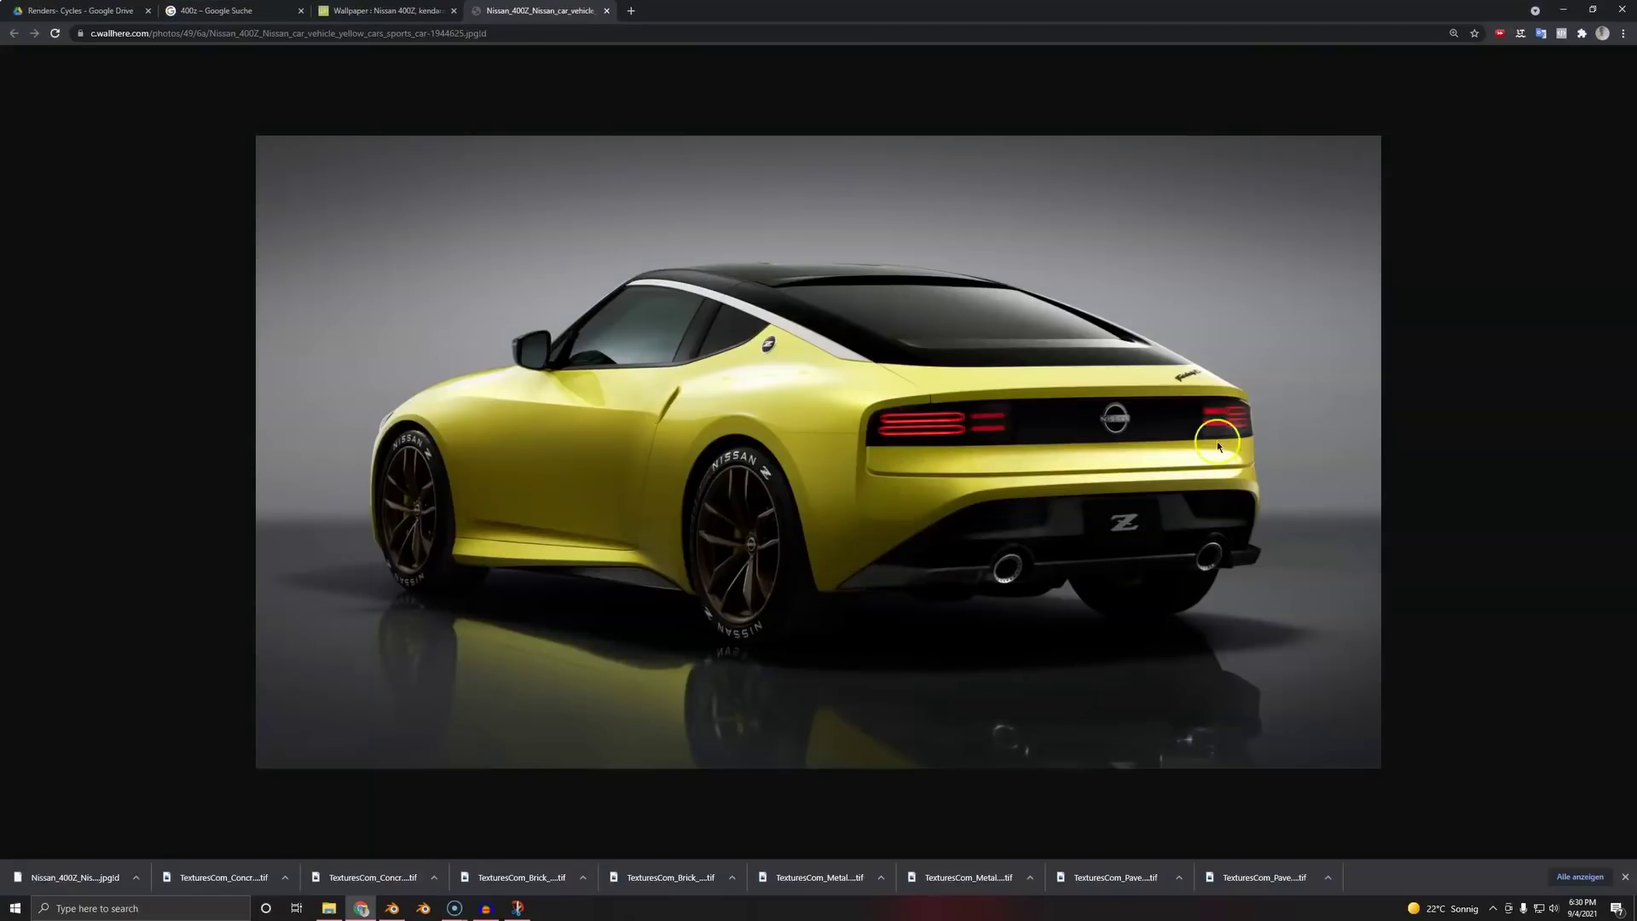
{"action": "key", "text": "alt+Tab"}
{"action": "scroll", "coordinate": [976, 379], "scroll_direction": "down", "scroll_amount": 3}
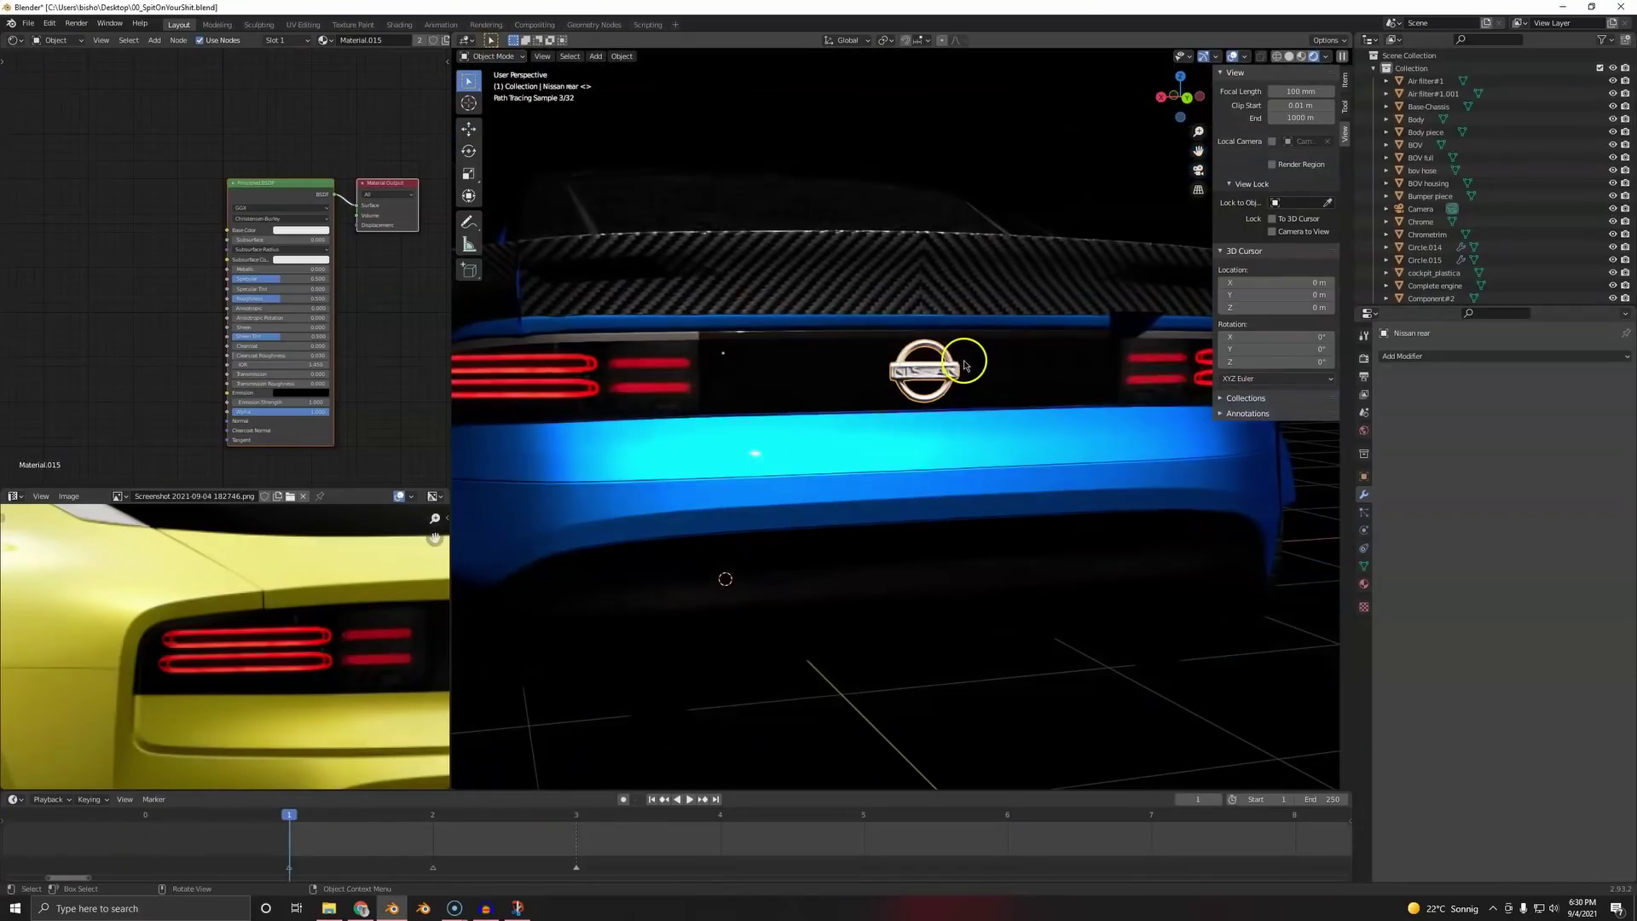
{"action": "key", "text": "x"}
{"action": "left_click", "coordinate": [965, 362]}
- Select the rear badge plate's linked mesh for editing and display Screenshot 2021-09-04 182746.png behind its UVs
{"action": "key", "text": "Tab"}
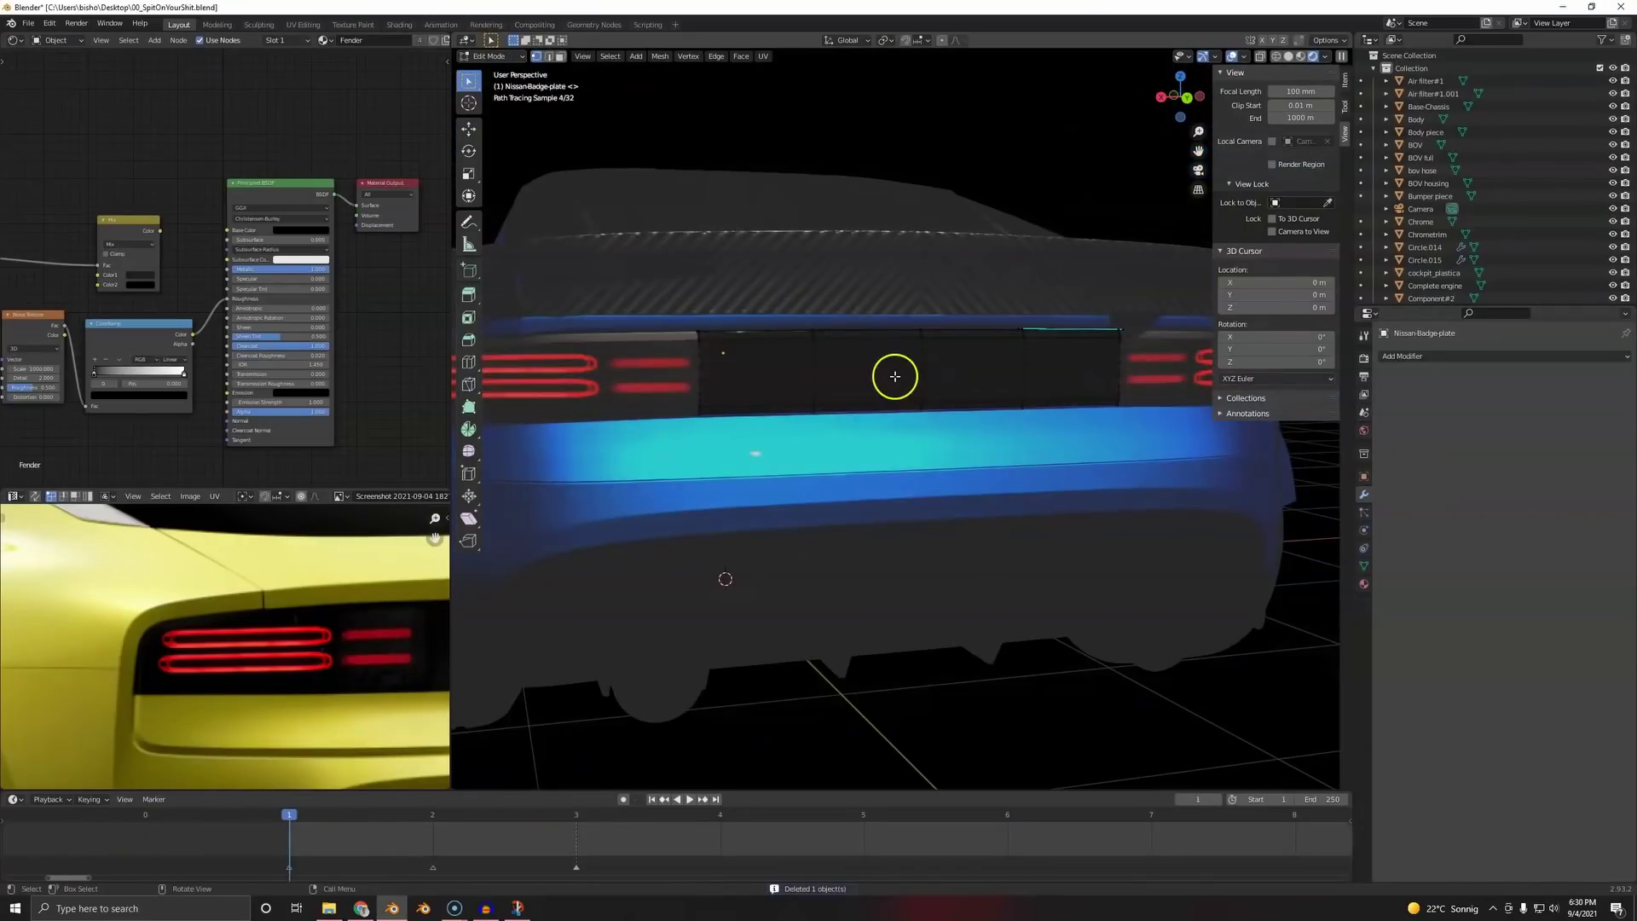
{"action": "left_click", "coordinate": [919, 372]}
{"action": "key", "text": "ctrl+l"}
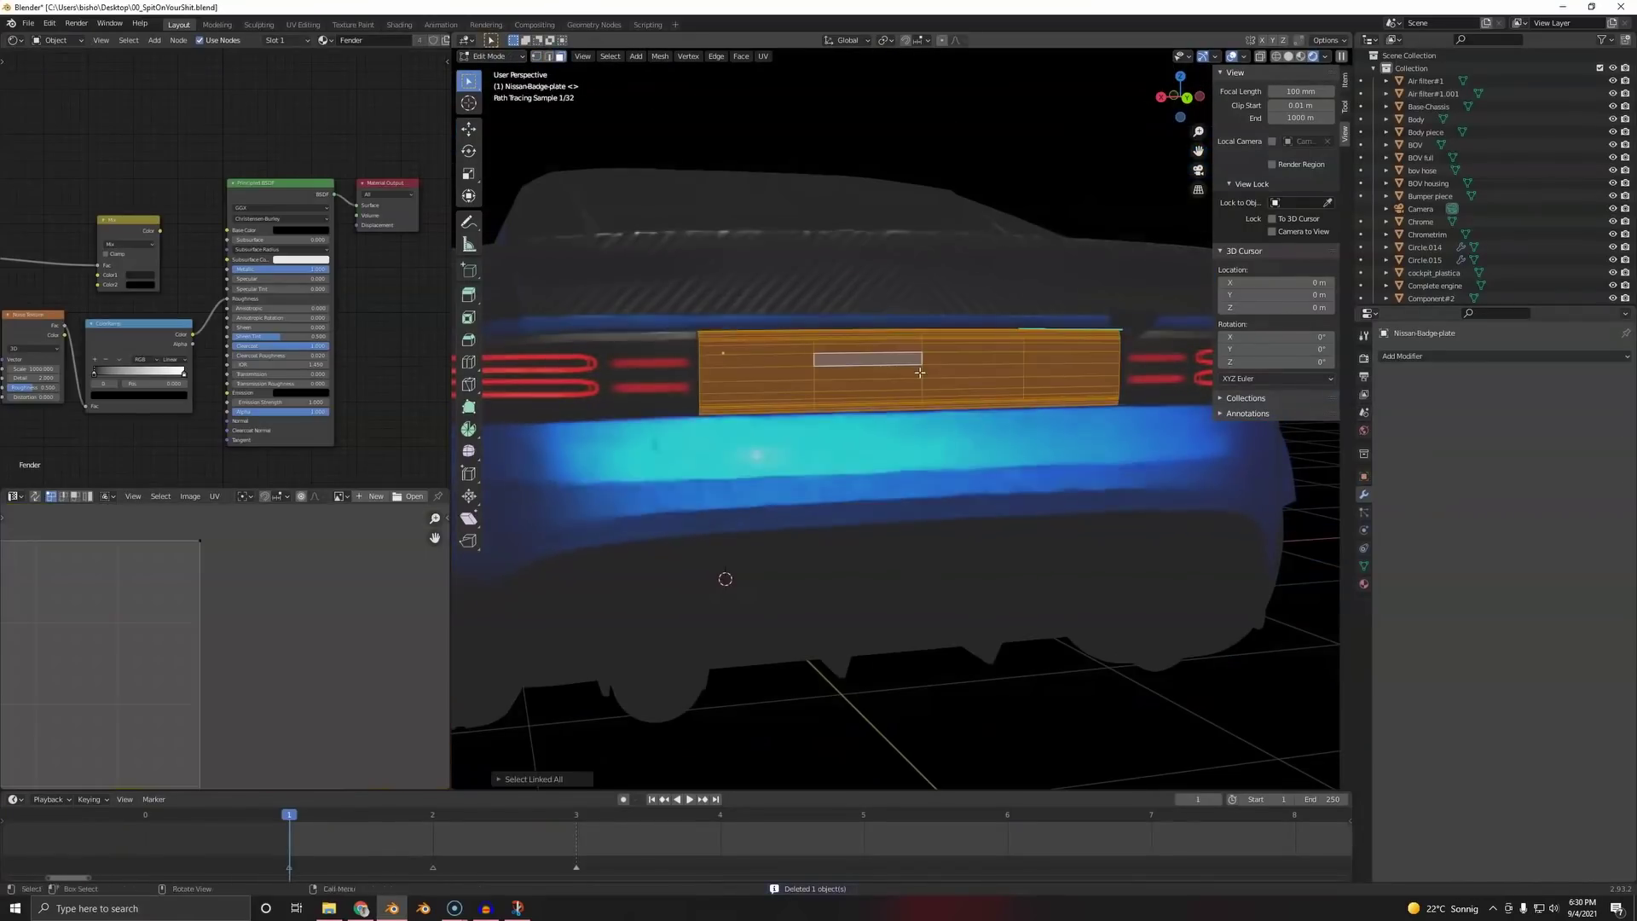
{"action": "scroll", "coordinate": [1109, 422], "scroll_direction": "down", "scroll_amount": 4}
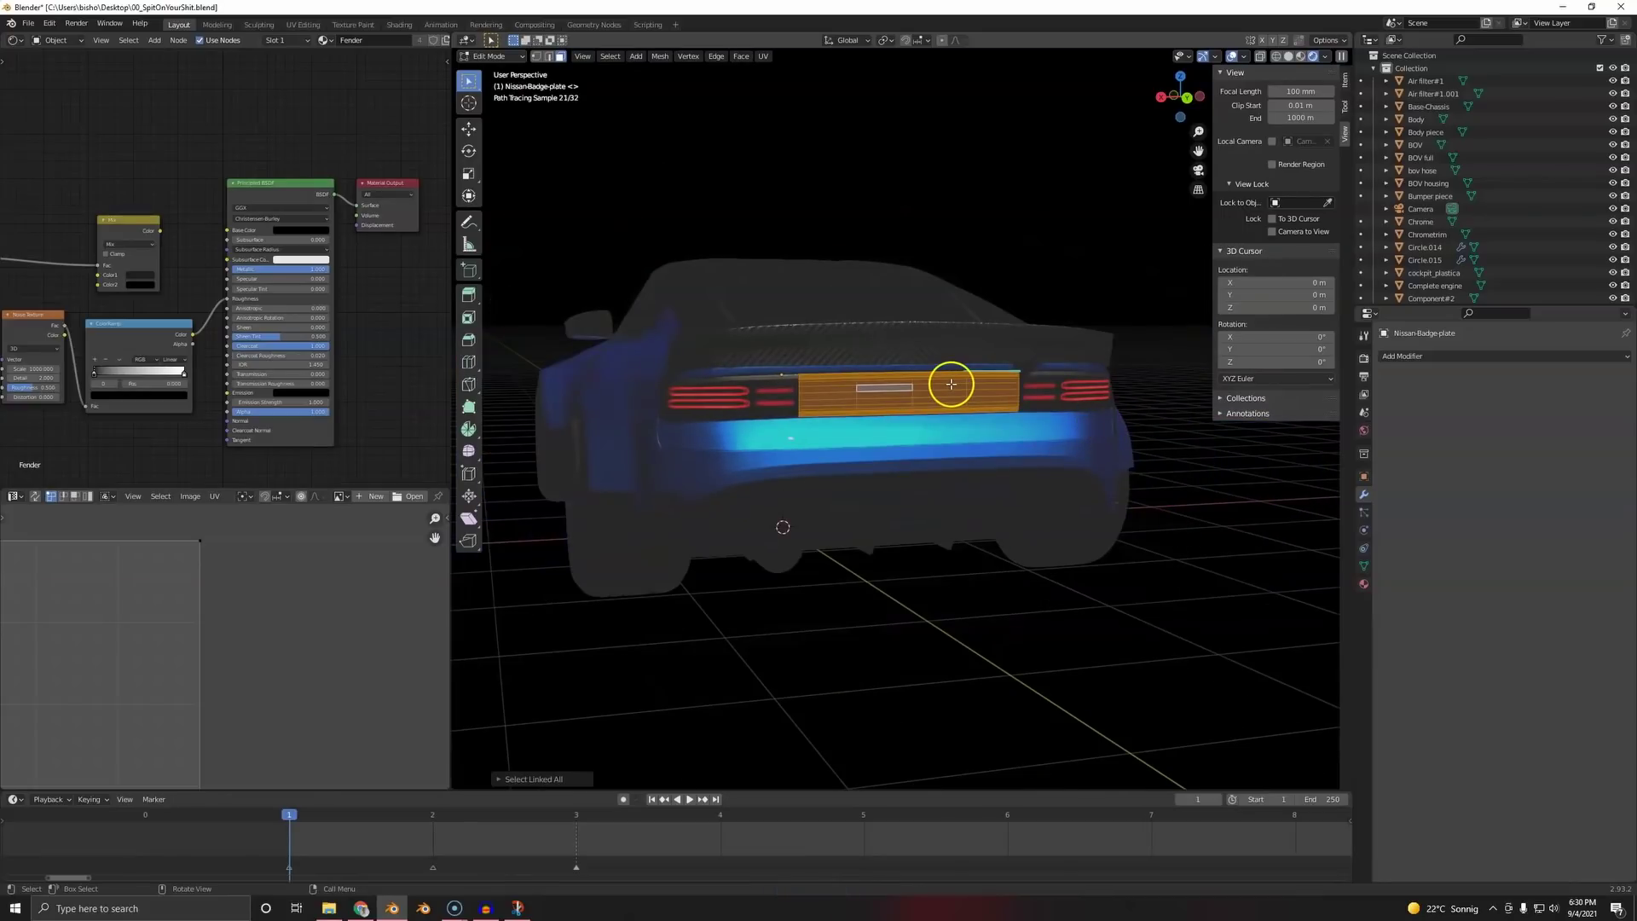
{"action": "middle_click_drag", "start_coordinate": [920, 411], "coordinate": [494, 603]}
{"action": "scroll", "coordinate": [145, 519], "scroll_direction": "down", "scroll_amount": 2}
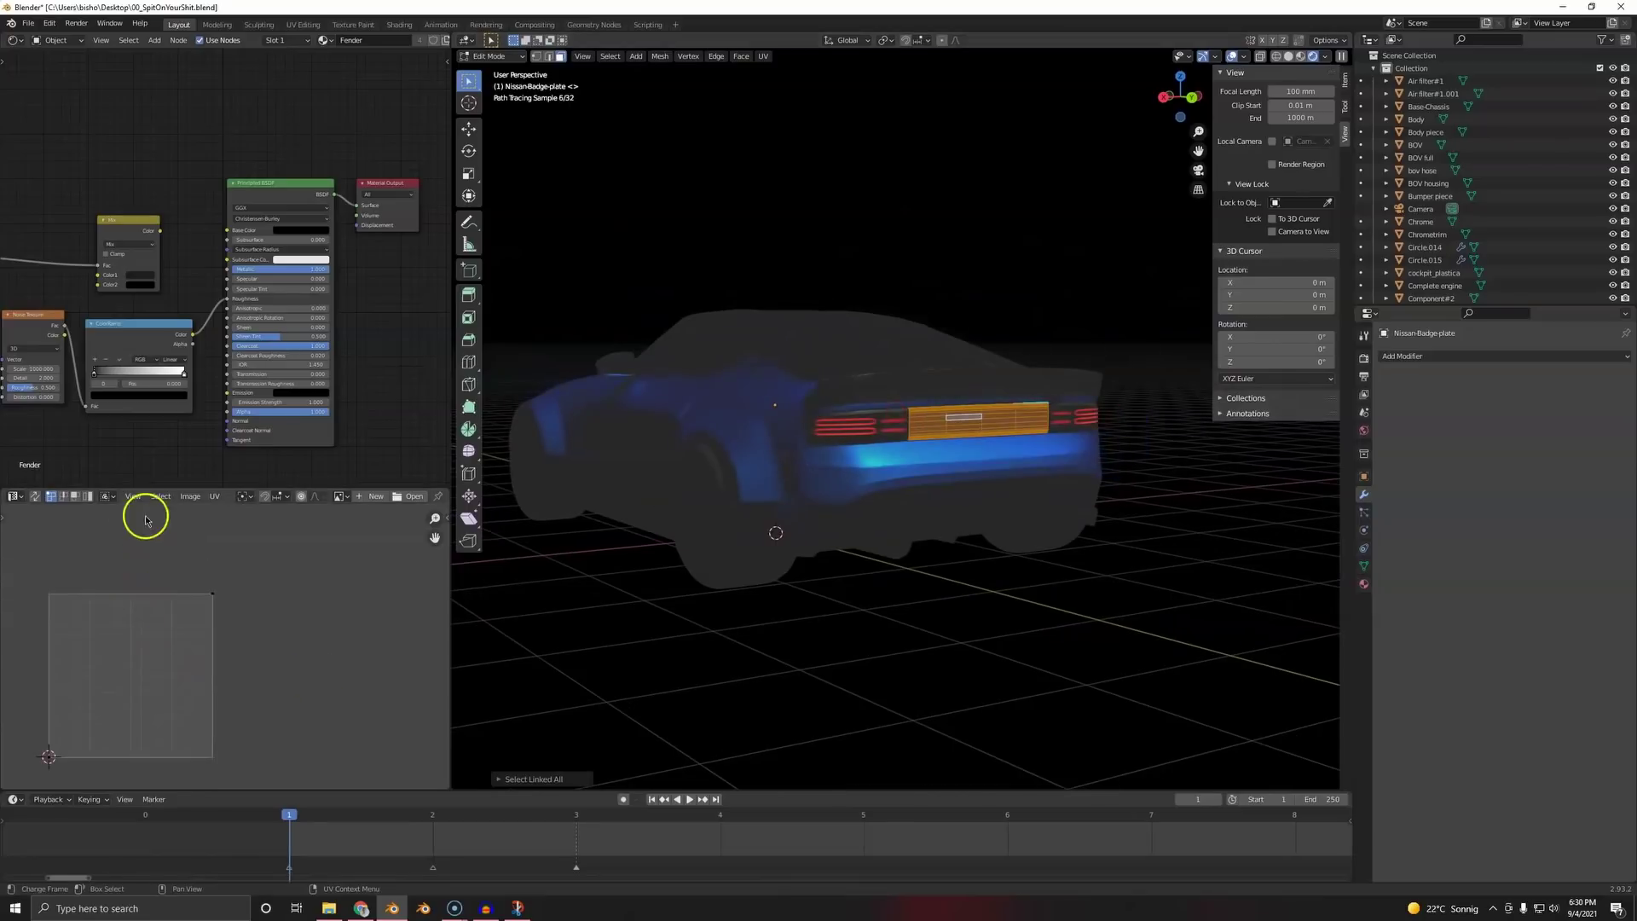
{"action": "left_click", "coordinate": [338, 497]}
{"action": "scroll", "coordinate": [388, 601], "scroll_direction": "down", "scroll_amount": 5}
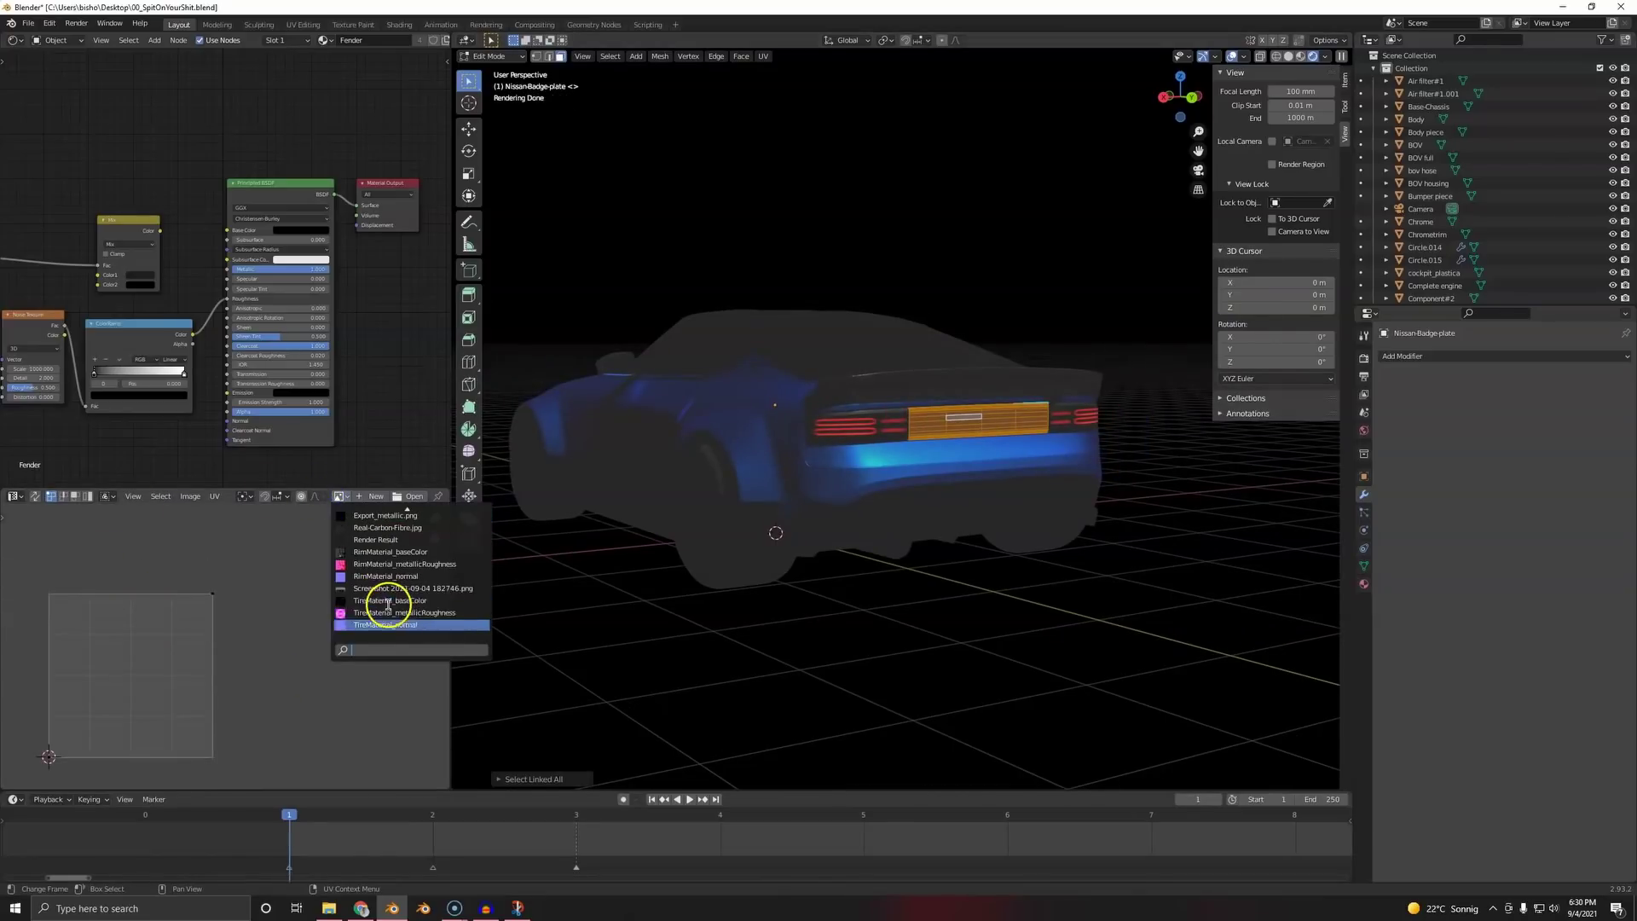
{"action": "left_click", "coordinate": [382, 589]}
{"action": "middle_click_drag", "start_coordinate": [234, 648], "coordinate": [206, 573]}
- Match the viewing angle to the car photo and unwrap the badge plate with Project from View
{"action": "middle_click_drag", "start_coordinate": [999, 483], "coordinate": [987, 484]}
{"action": "mouse_move", "coordinate": [495, 560]}
{"action": "middle_mouse_down"}
{"action": "mouse_move", "coordinate": [880, 455]}
{"action": "mouse_move", "coordinate": [853, 473]}
{"action": "middle_mouse_up"}
{"action": "scroll", "coordinate": [875, 466], "scroll_direction": "down", "scroll_amount": 2}
{"action": "key", "text": "u"}
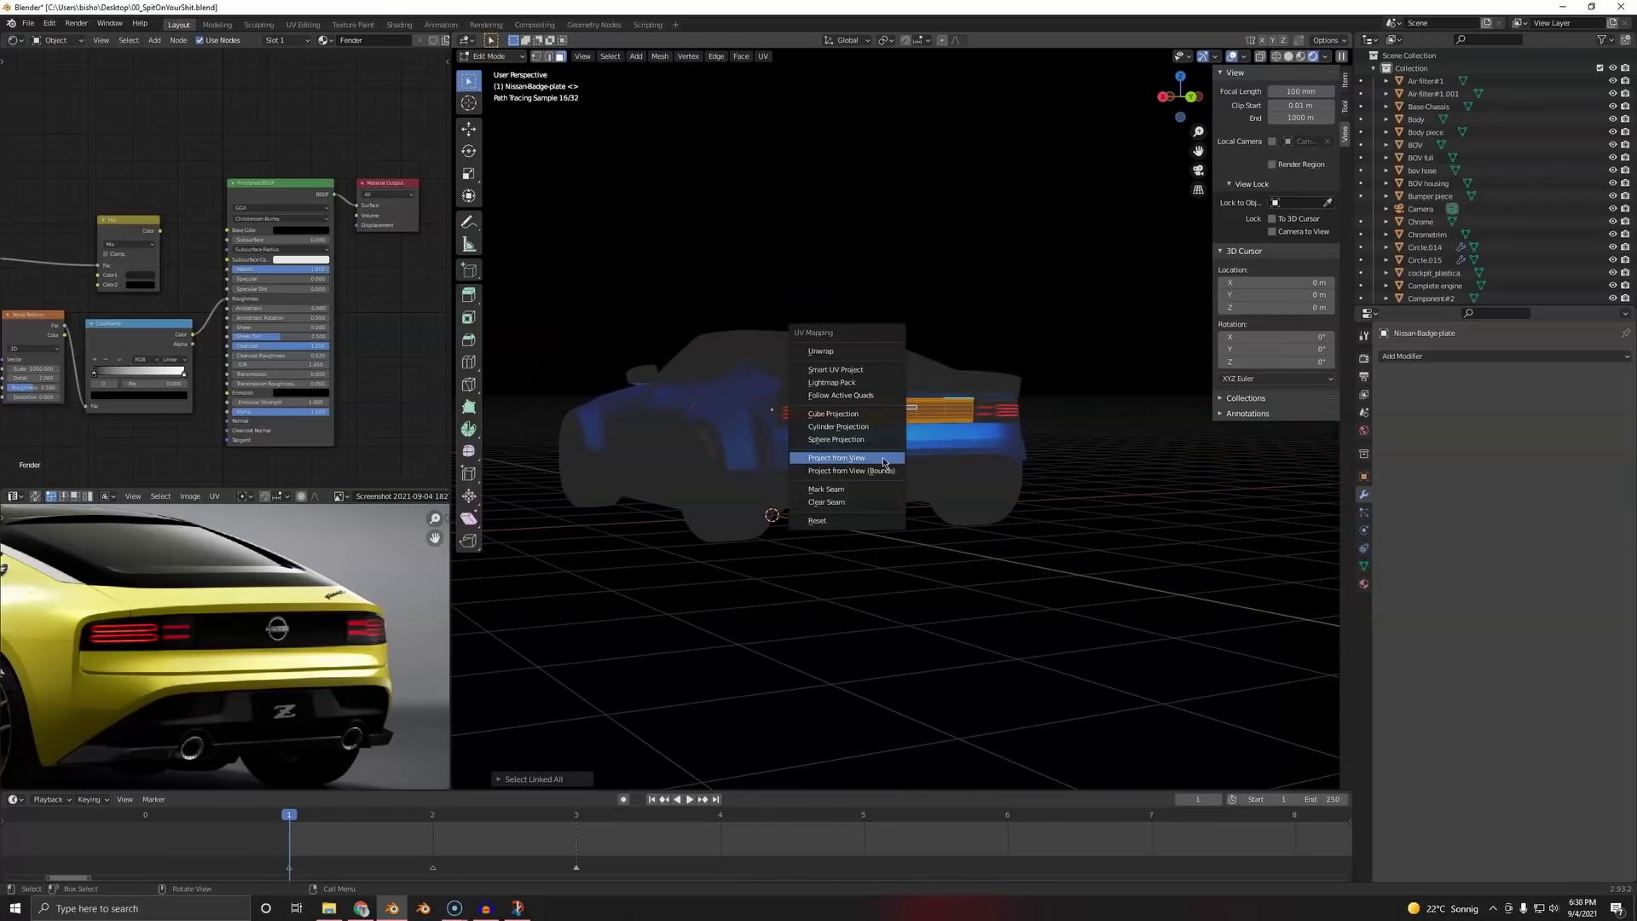
{"action": "left_click", "coordinate": [848, 479]}
- Scale down all of the badge plate's UVs and move them onto the rear of the car in the photo
{"action": "scroll", "coordinate": [343, 618], "scroll_direction": "down", "scroll_amount": 3}
{"action": "key", "text": "a"}
{"action": "key", "text": "s"}
{"action": "left_click", "coordinate": [105, 648]}
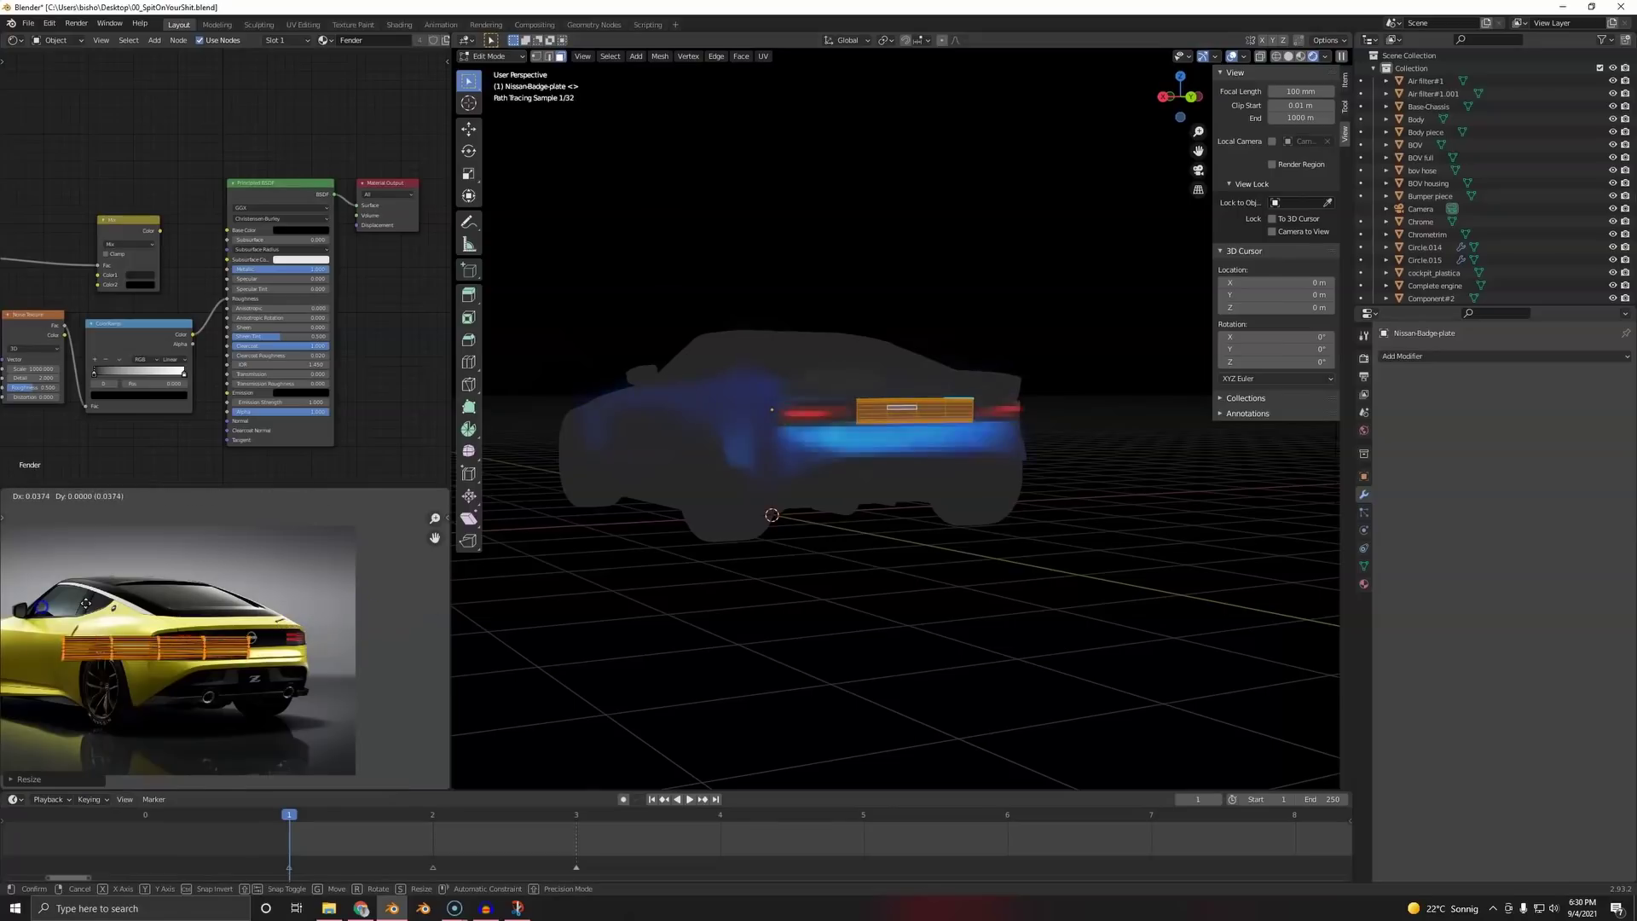
{"action": "key", "text": "g"}
{"action": "left_click", "coordinate": [213, 623]}
- Refine the scale and position of the badge plate's UVs to fit the black band between the photo's taillights
{"action": "scroll", "coordinate": [212, 623], "scroll_direction": "up", "scroll_amount": 3}
{"action": "key", "text": "s"}
{"action": "left_click", "coordinate": [348, 595]}
{"action": "key", "text": "g"}
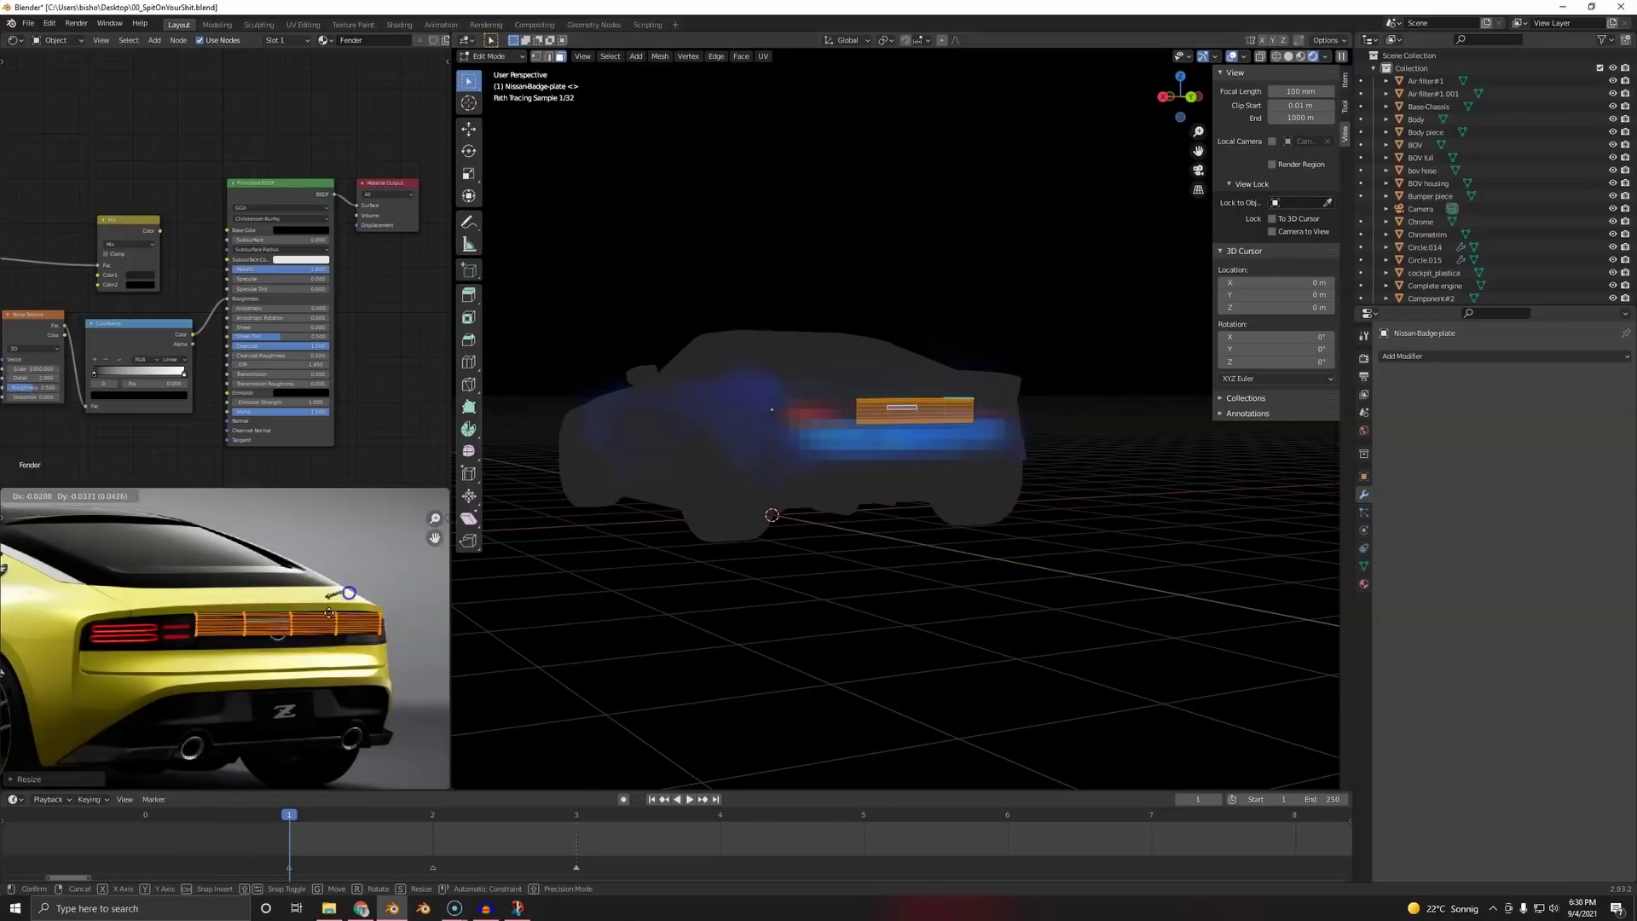
{"action": "left_click", "coordinate": [315, 620]}
{"action": "key", "text": "s"}
{"action": "left_click", "coordinate": [348, 599]}
{"action": "key", "text": "g"}
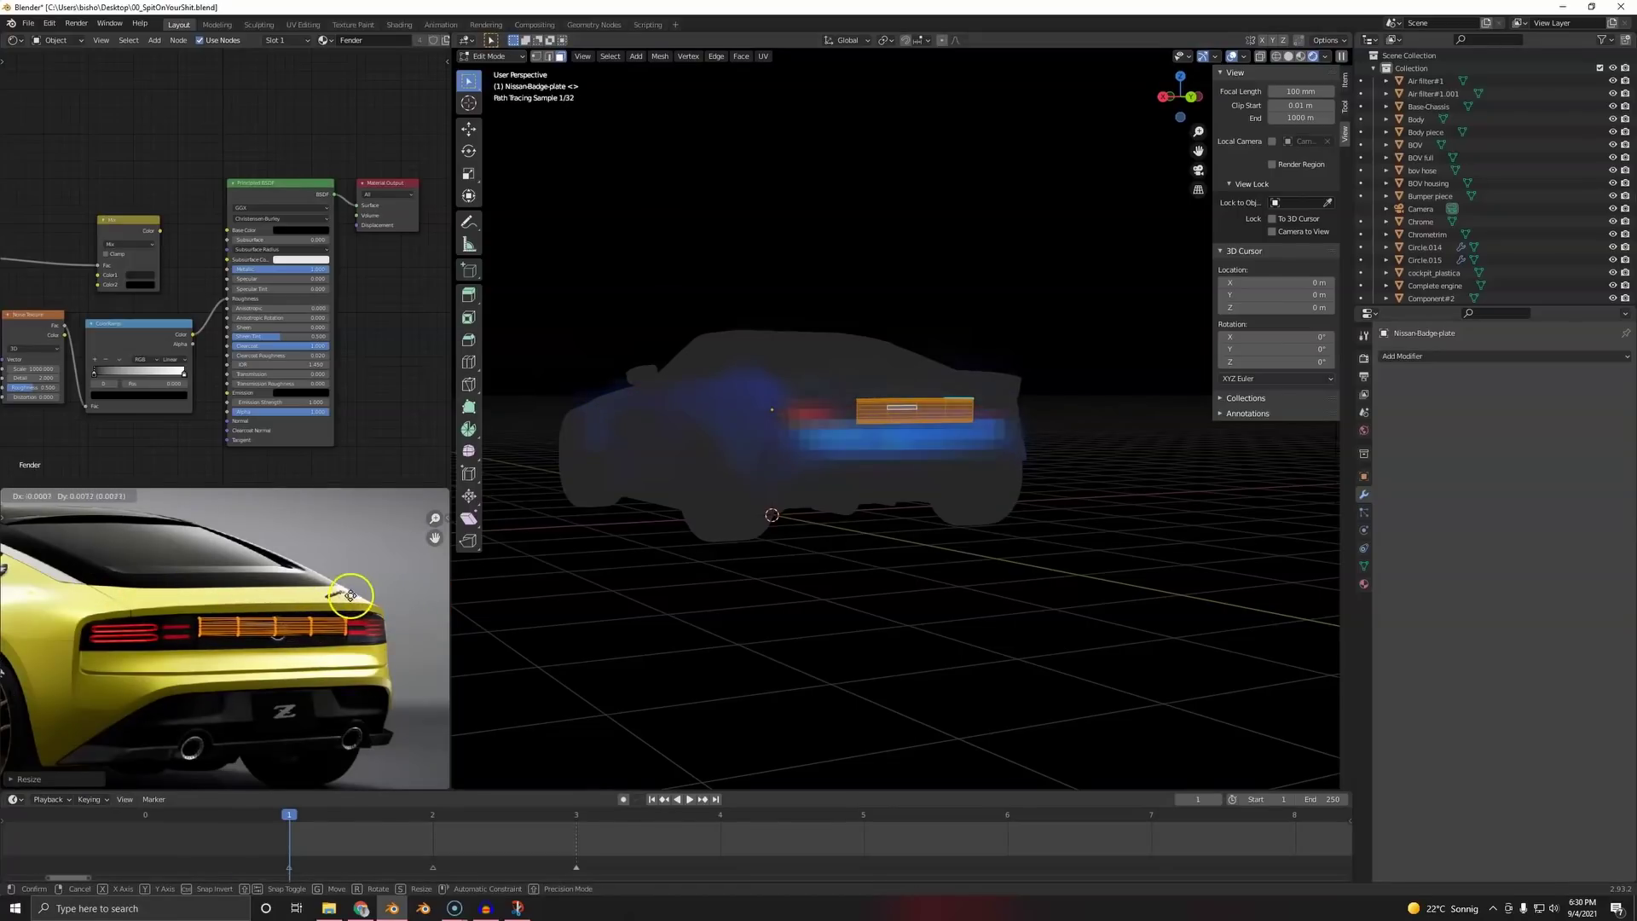
{"action": "left_click", "coordinate": [351, 595]}
- Enlarge the UVs of the plate's middle section around the photo's emblem, select the side sections instead, and leave mesh editing
{"action": "scroll", "coordinate": [370, 634], "scroll_direction": "up", "scroll_amount": 2}
{"action": "scroll", "coordinate": [902, 409], "scroll_direction": "up", "scroll_amount": 1}
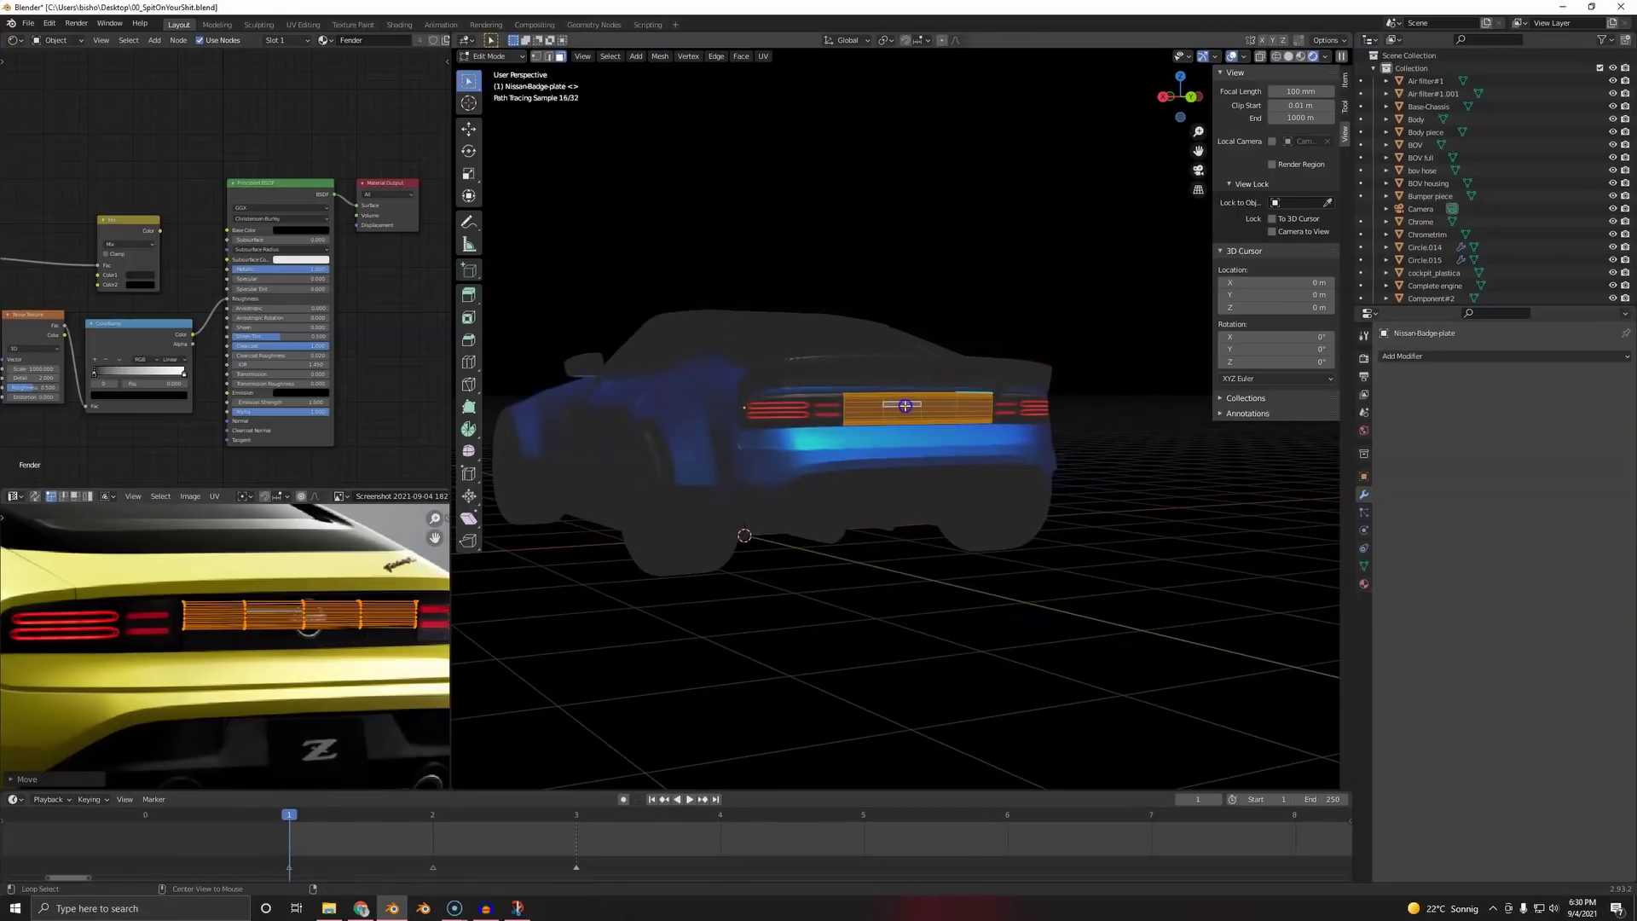
{"action": "key", "text": "s"}
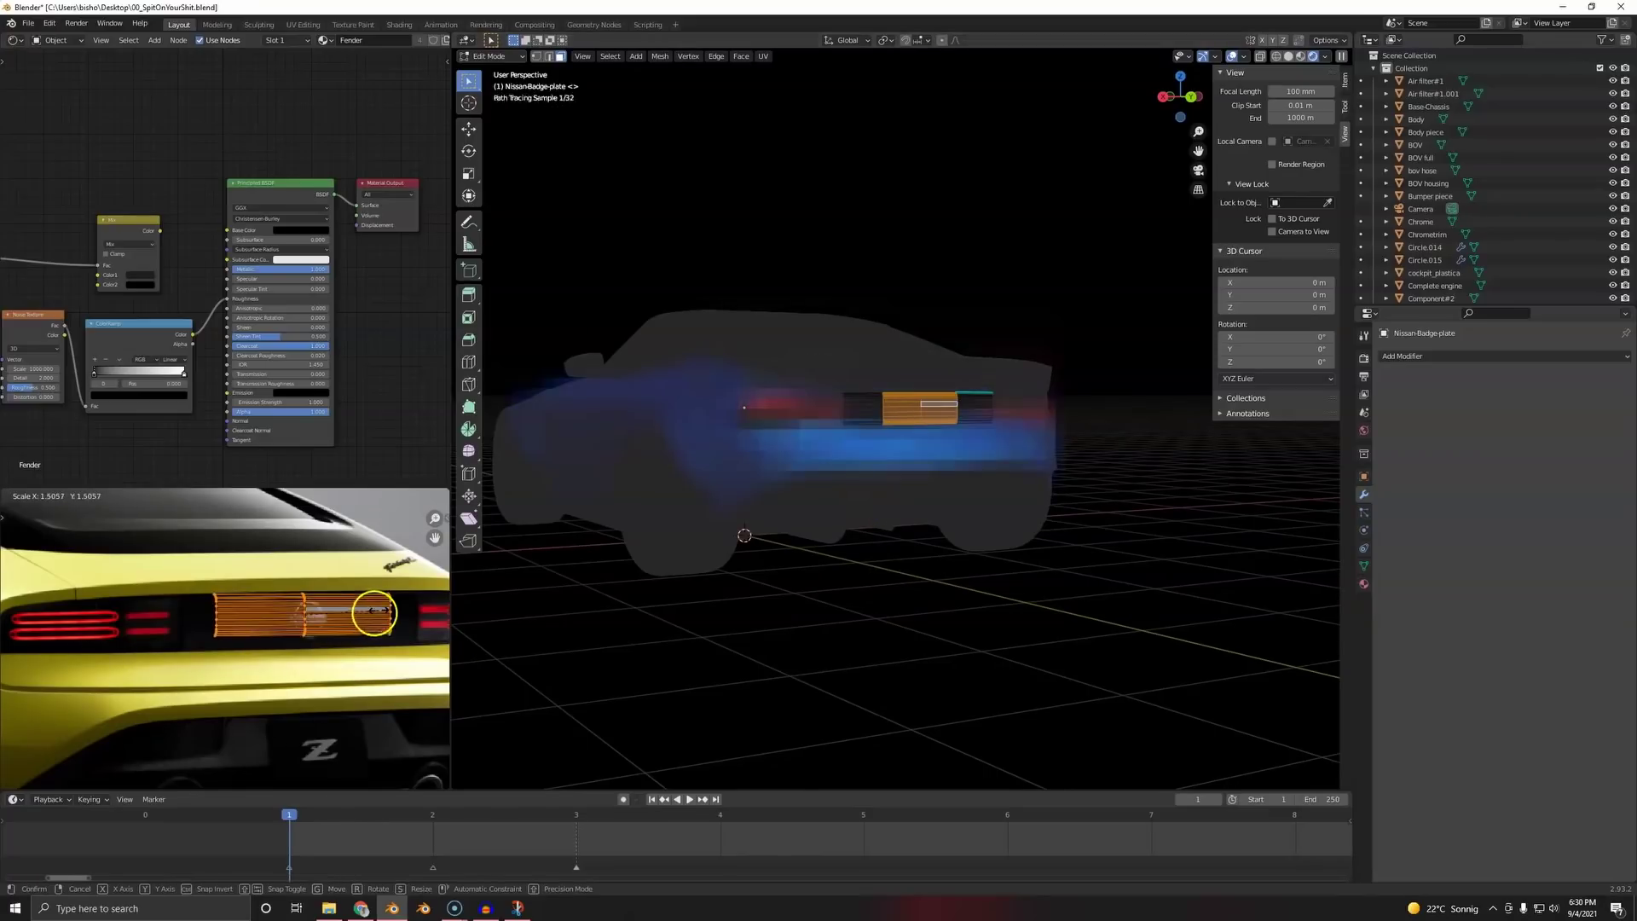
{"action": "left_click", "coordinate": [385, 614]}
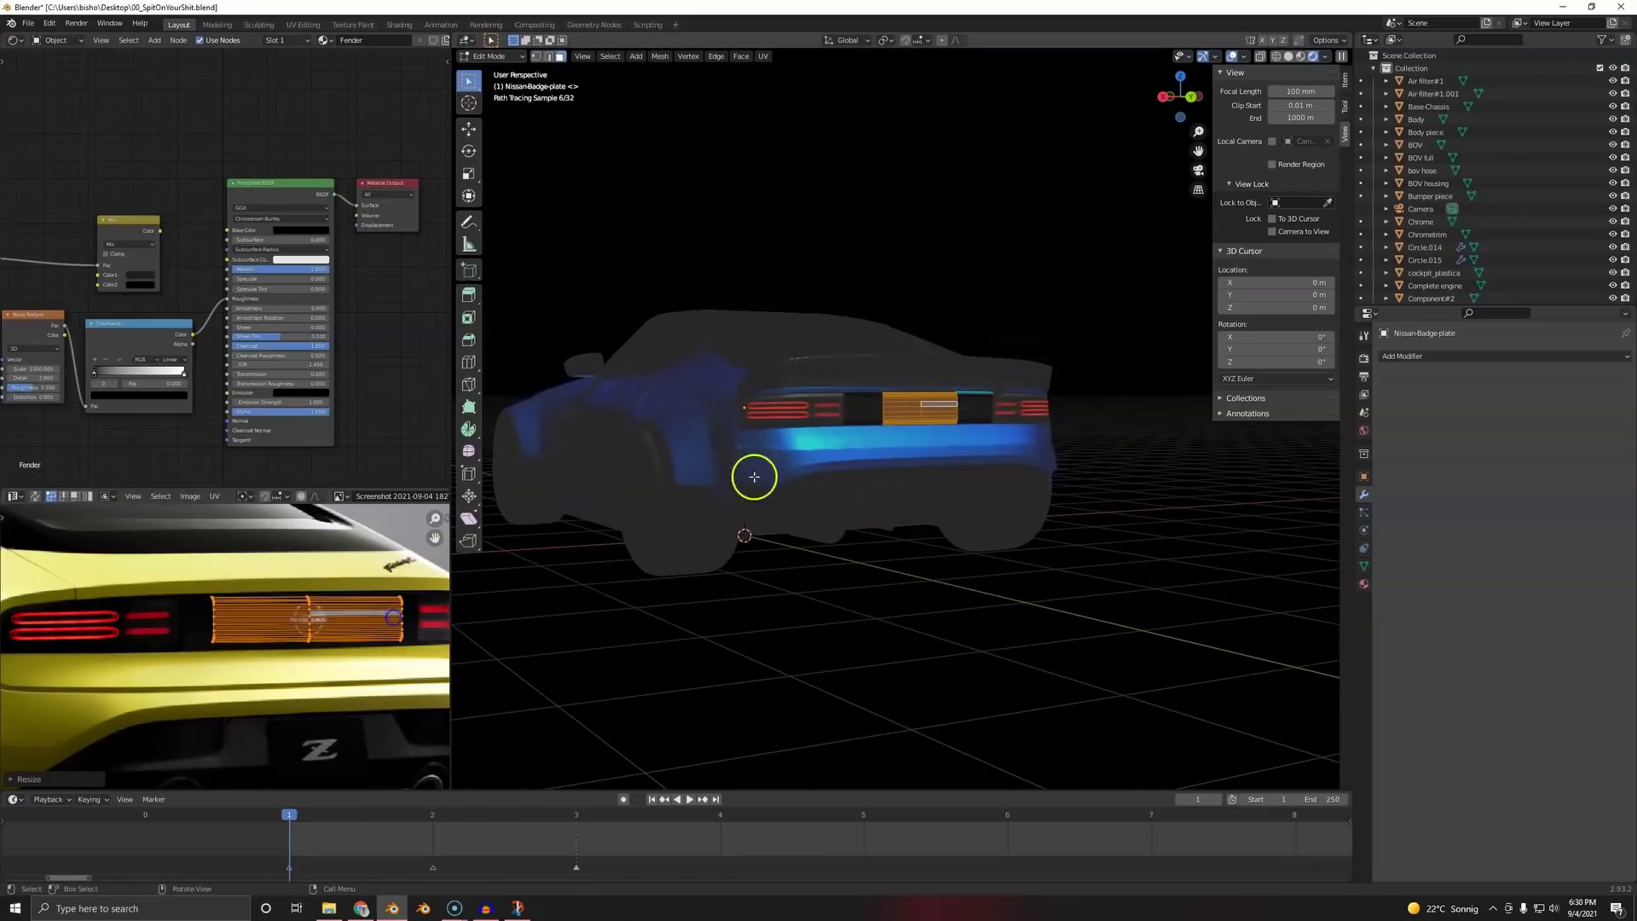
{"action": "key", "text": "ctrl+z"}
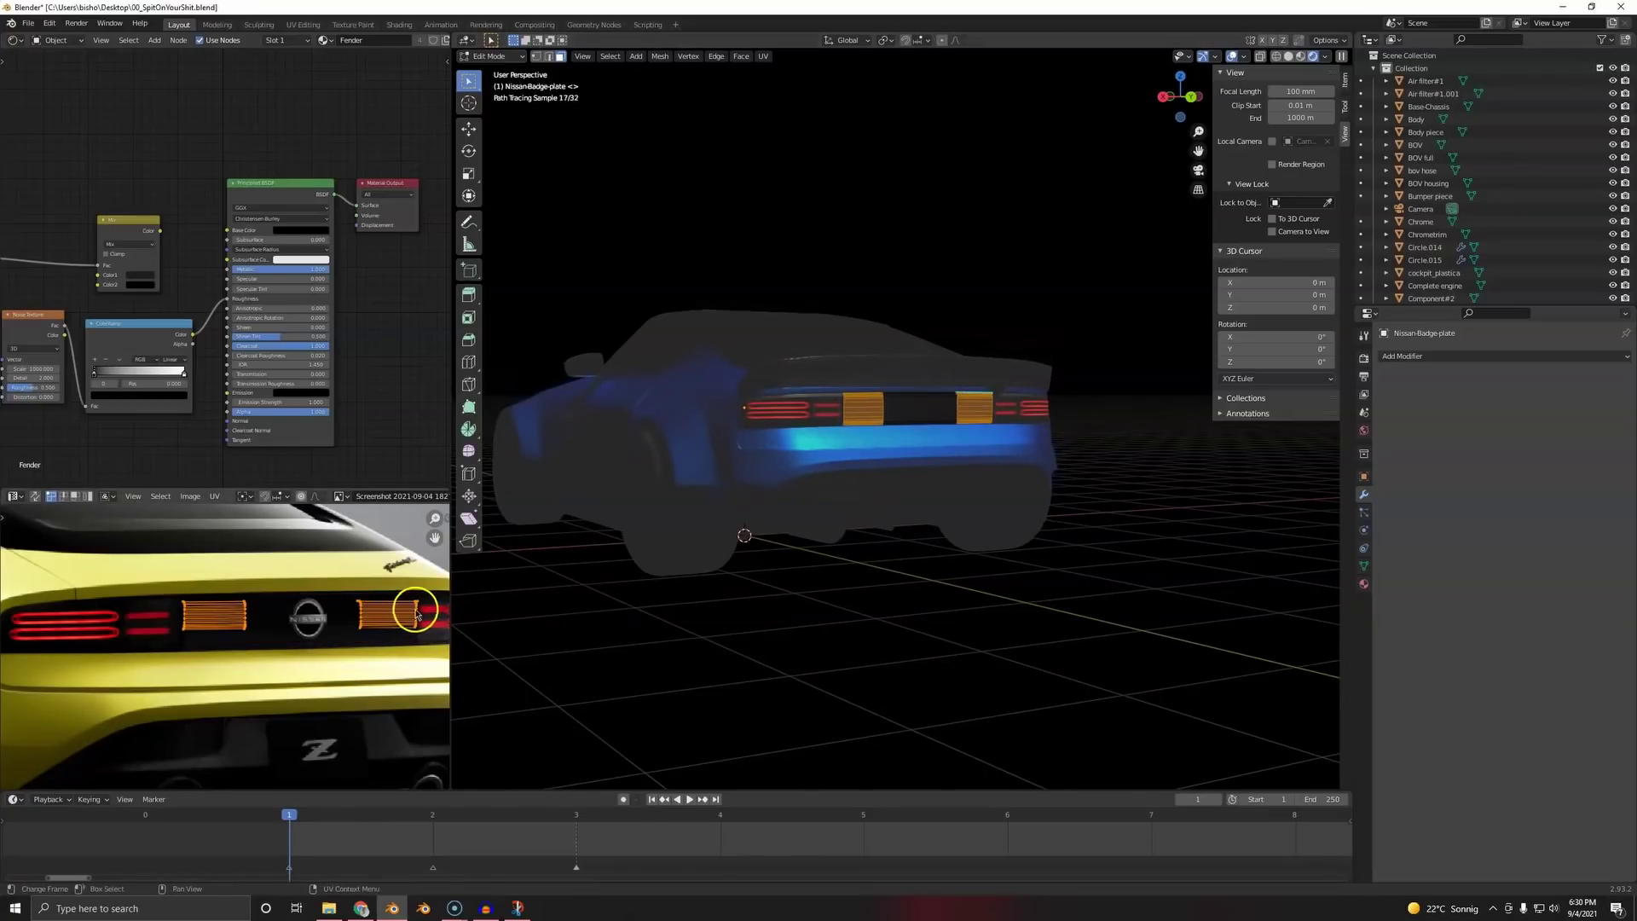
{"action": "key", "text": "Tab"}
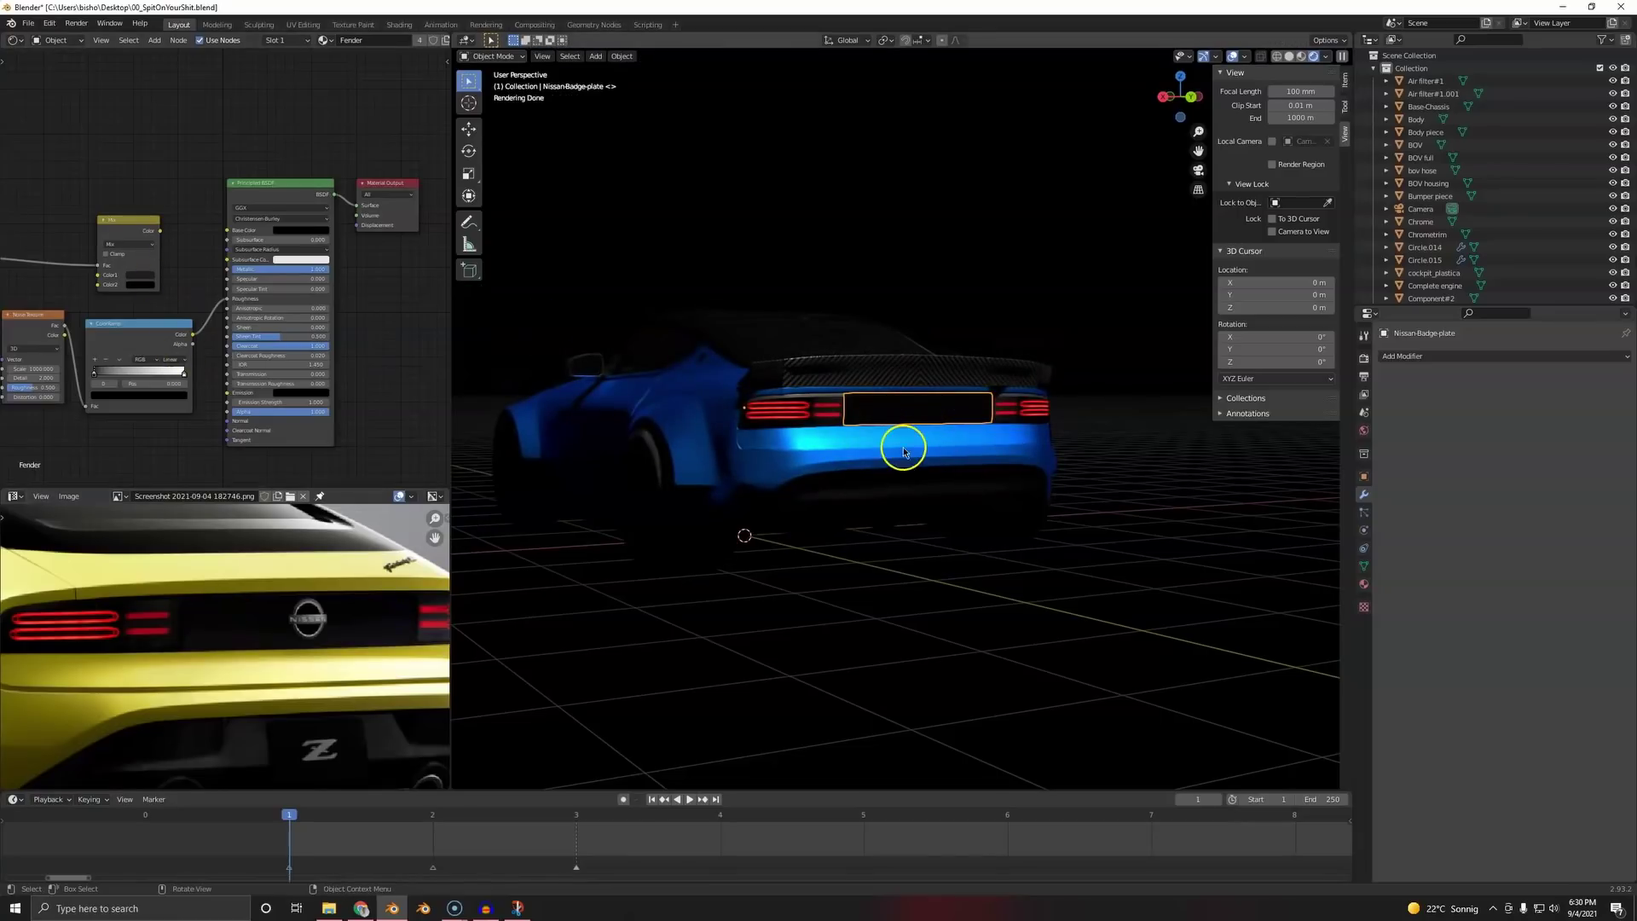
- Add the taillight glass to the selection as the active object and link its materials to the badge plate
{"action": "left_click", "coordinate": [793, 416], "text": "shift"}
{"action": "key", "text": "ctrl+l"}
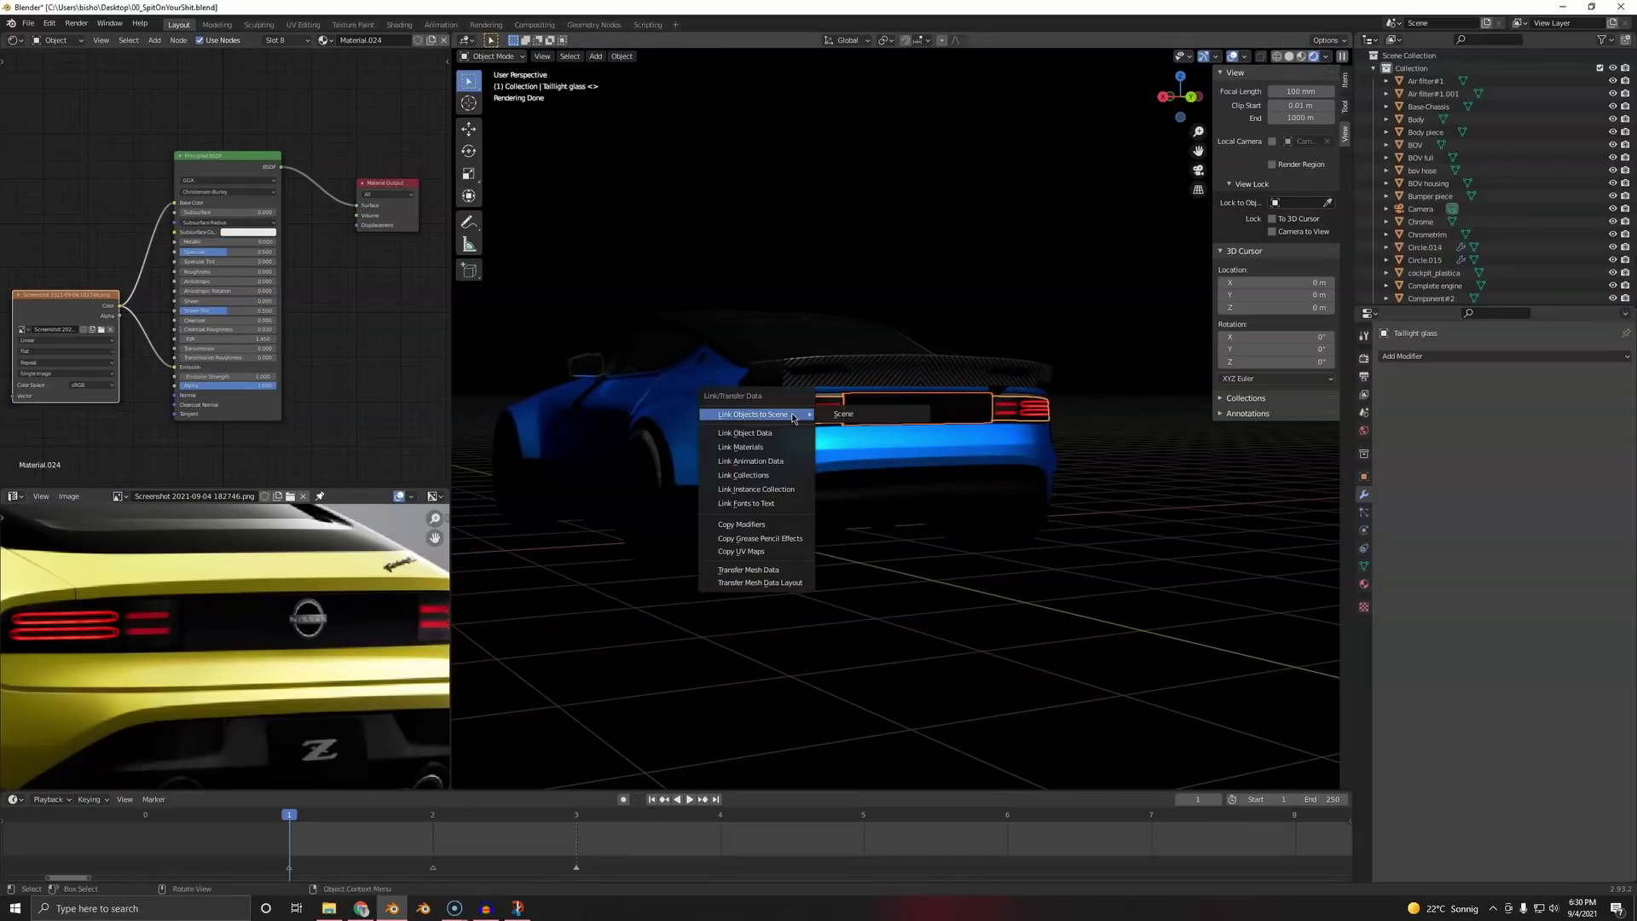
{"action": "left_click", "coordinate": [748, 433]}
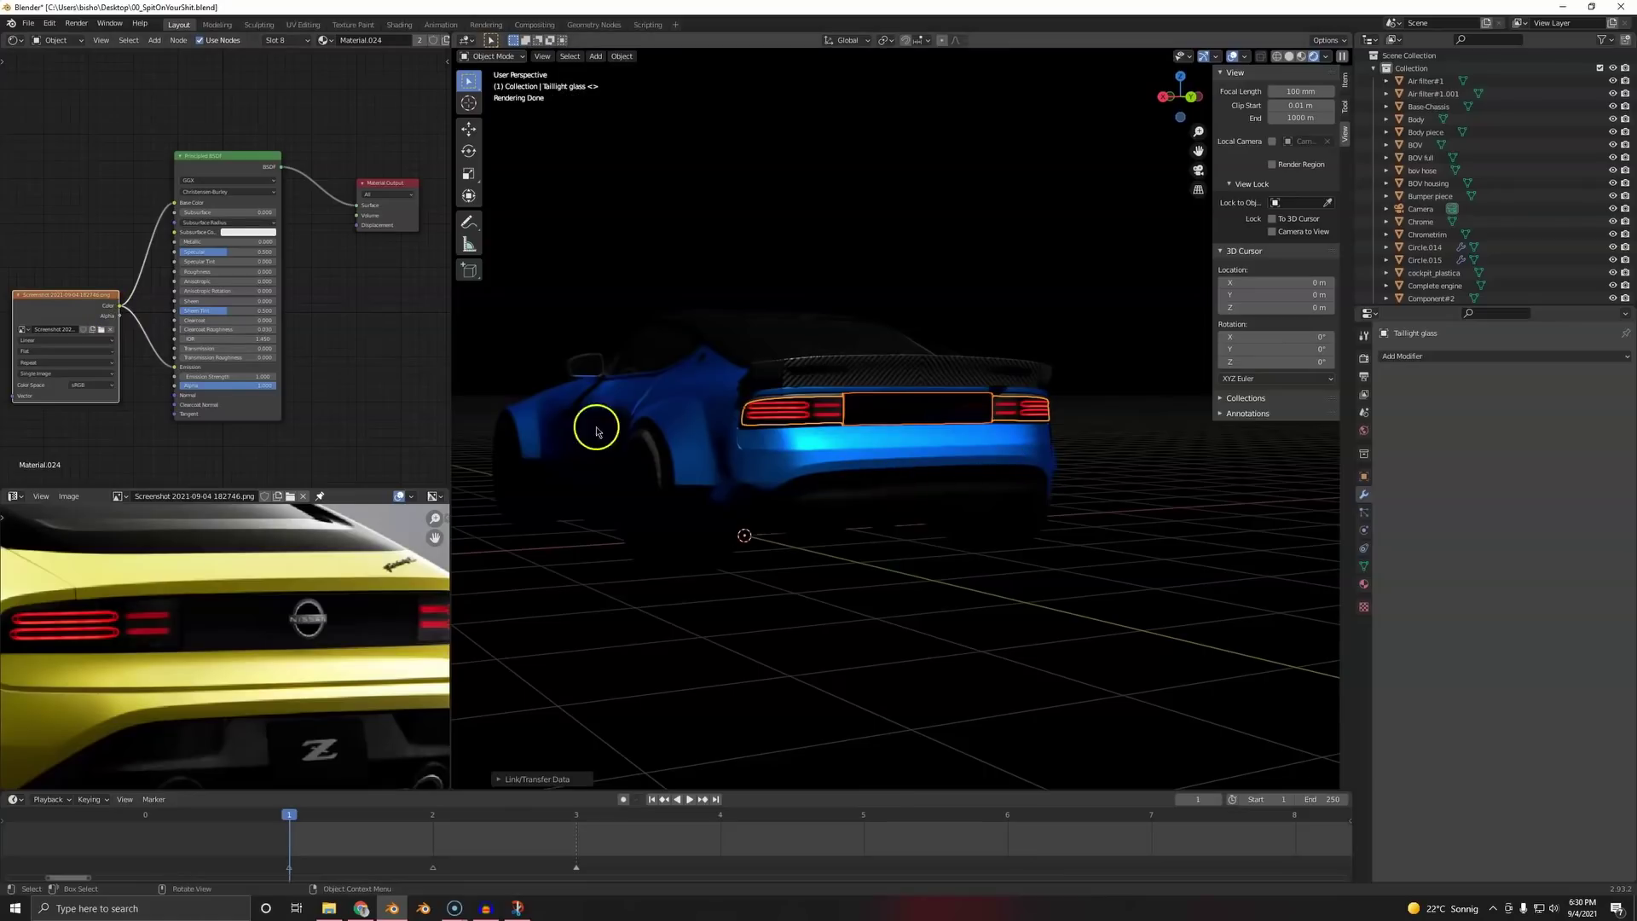
- Select only the badge plate and remove all of its material slots
{"action": "left_click", "coordinate": [911, 422]}
{"action": "left_click", "coordinate": [1364, 584]}
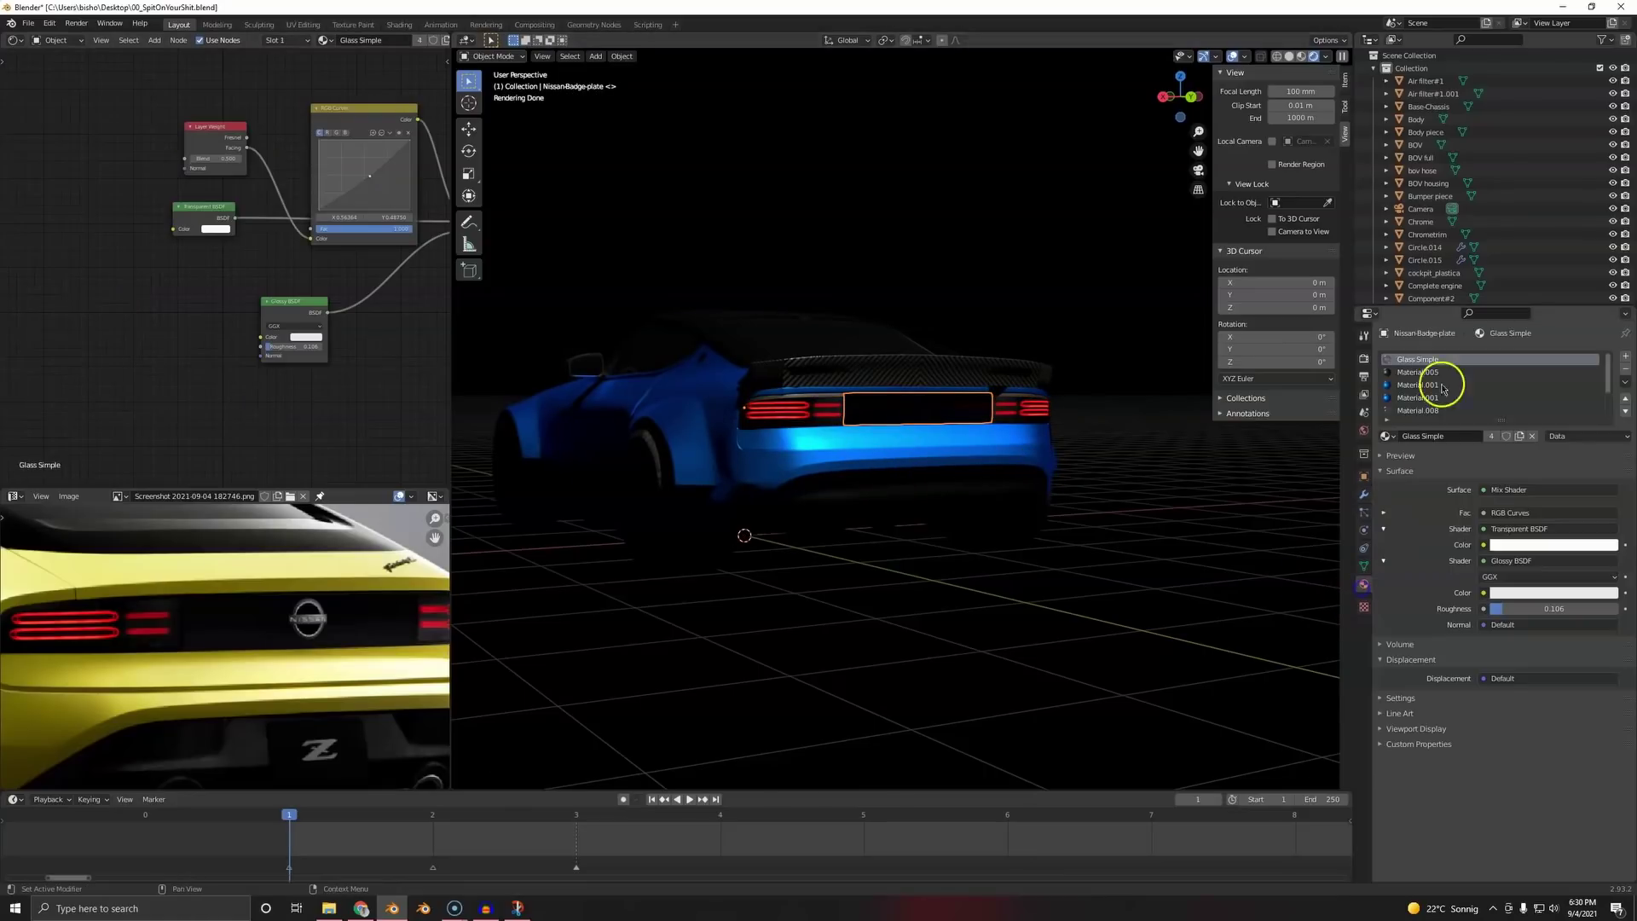
{"action": "left_click", "coordinate": [1626, 370]}
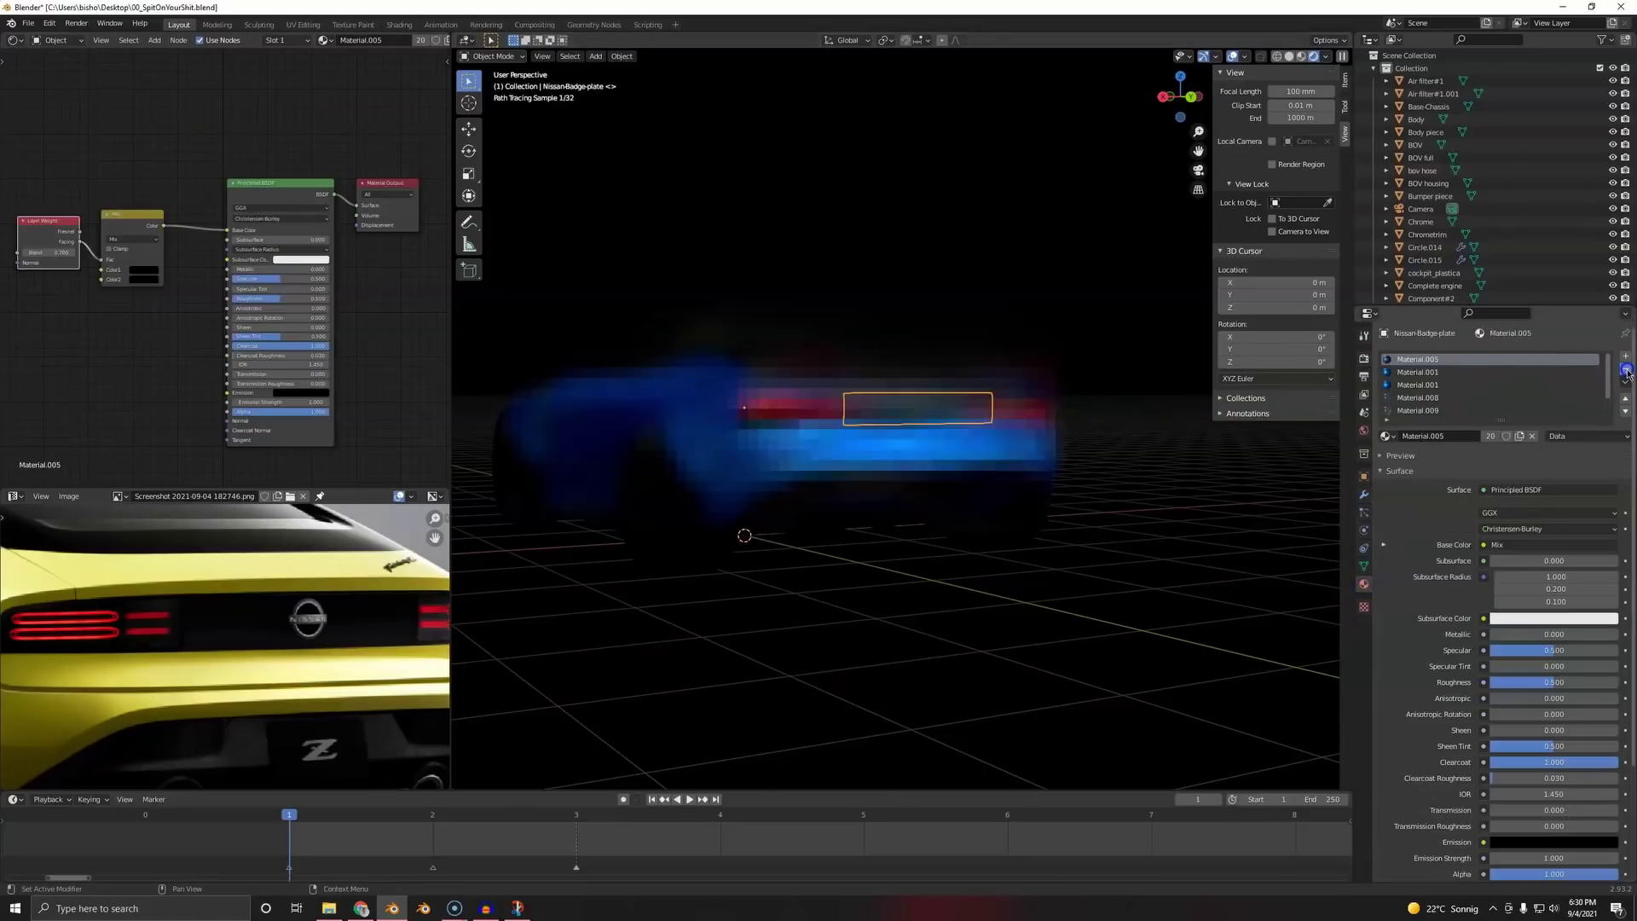
{"action": "left_click", "coordinate": [1626, 370]}
{"action": "left_click", "coordinate": [1626, 370]}
{"action": "left_click", "coordinate": [1626, 370]}
{"action": "left_click", "coordinate": [1626, 370]}
- Link the taillight glass's materials to the cleared badge plate again and check both objects' UVs over the photo
{"action": "left_click", "coordinate": [1031, 408]}
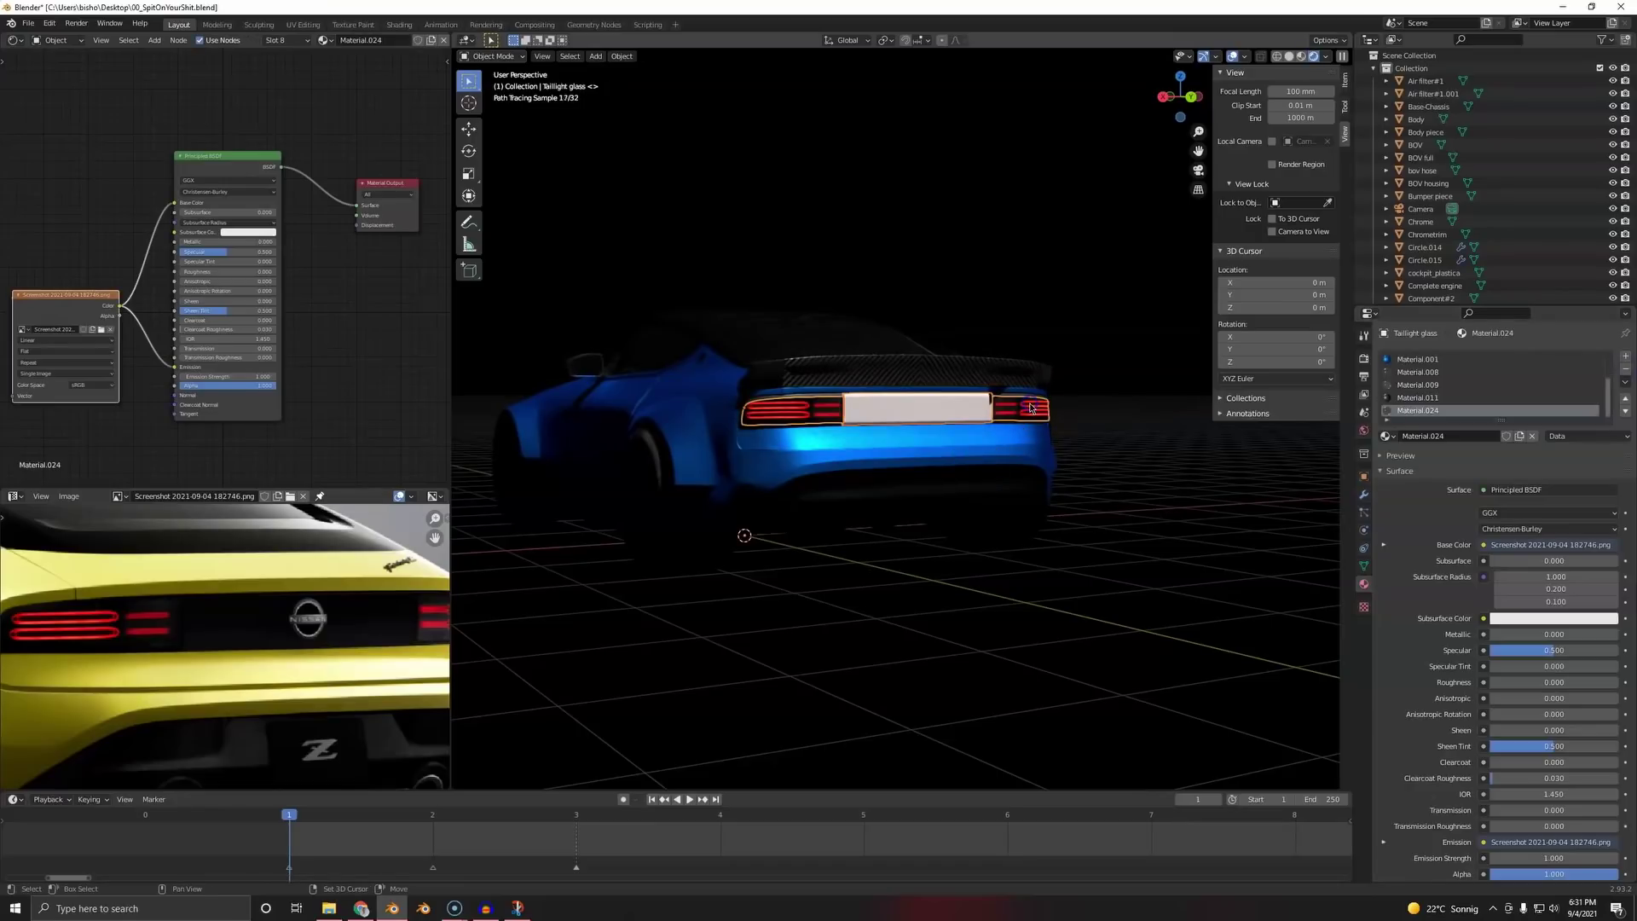
{"action": "key", "text": "ctrl+l"}
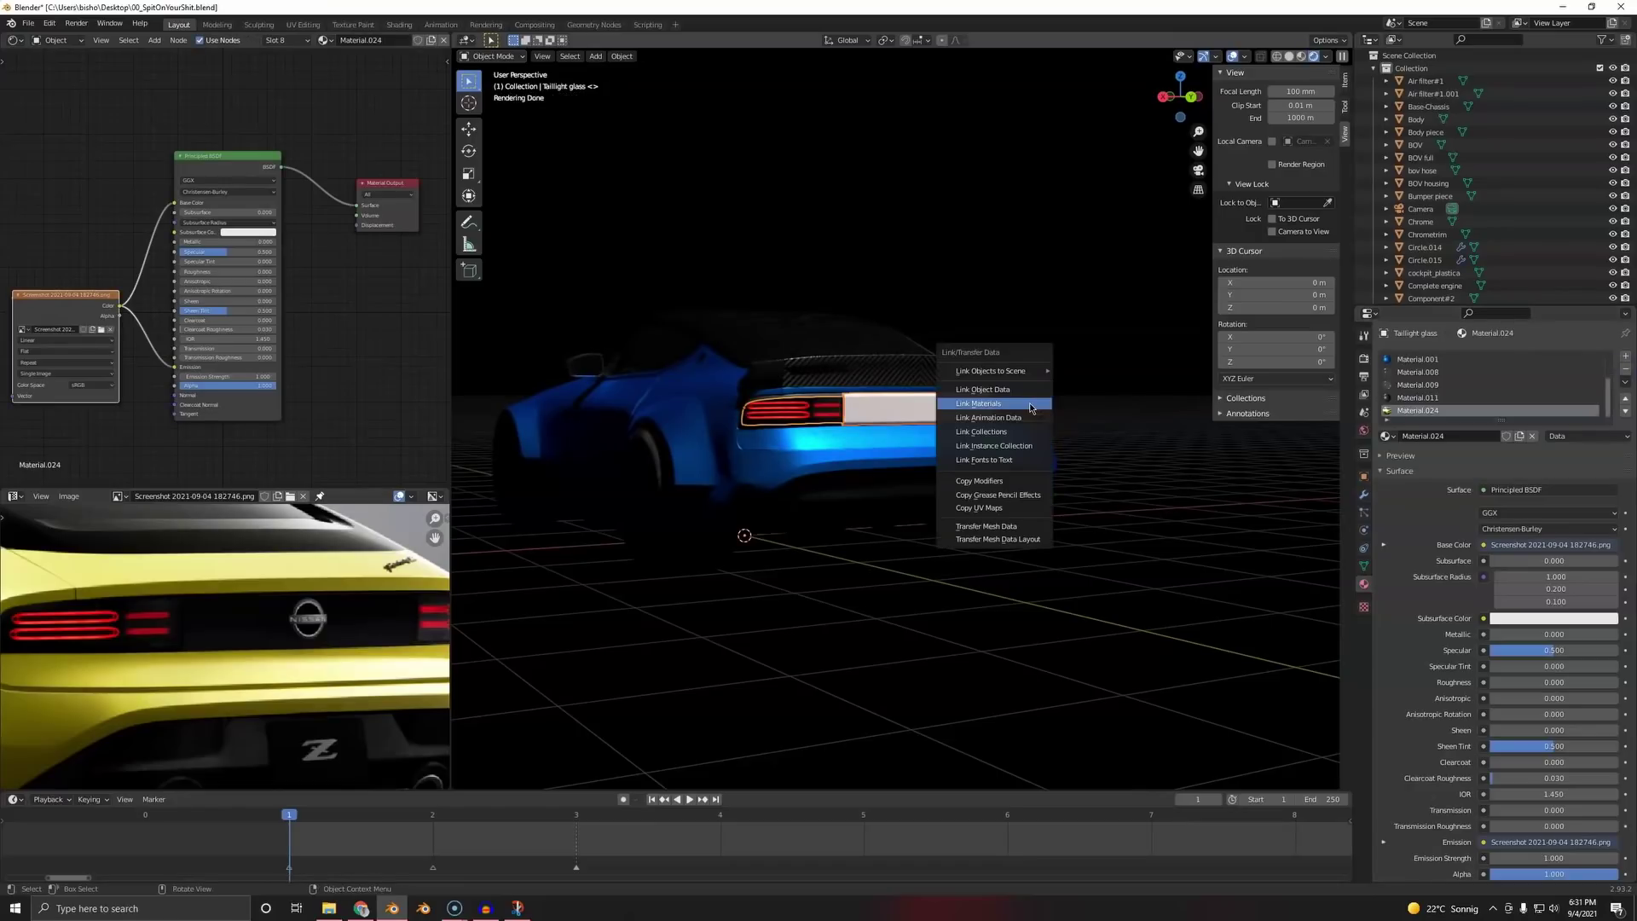
{"action": "left_click", "coordinate": [981, 403]}
{"action": "key", "text": "Tab"}
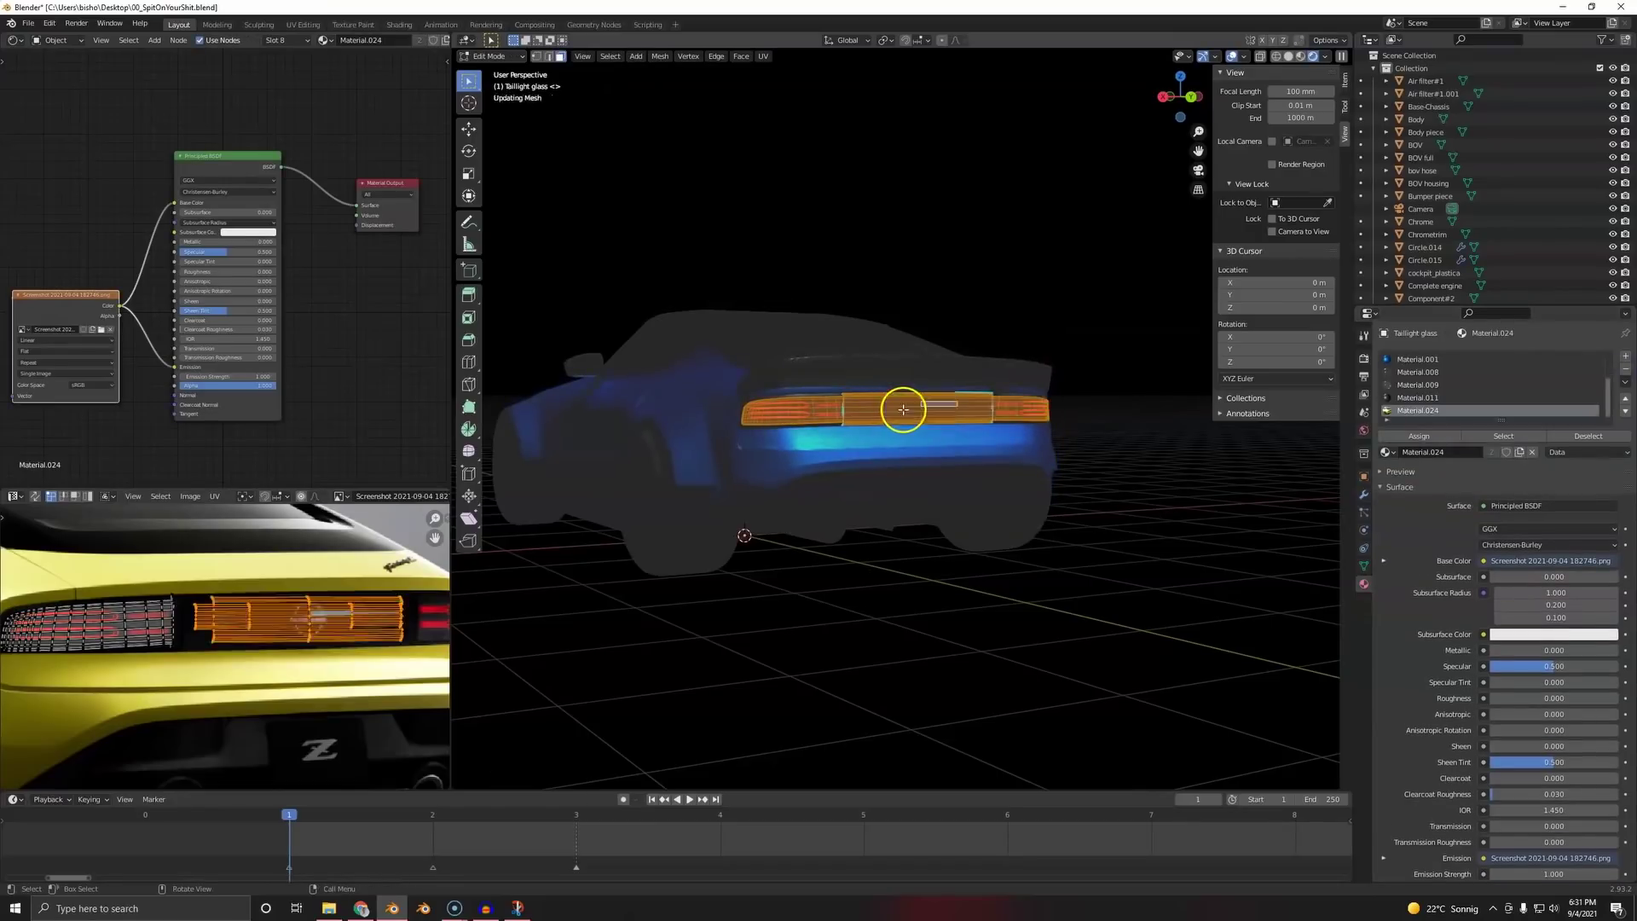
{"action": "middle_click_drag", "start_coordinate": [209, 335], "coordinate": [266, 332]}
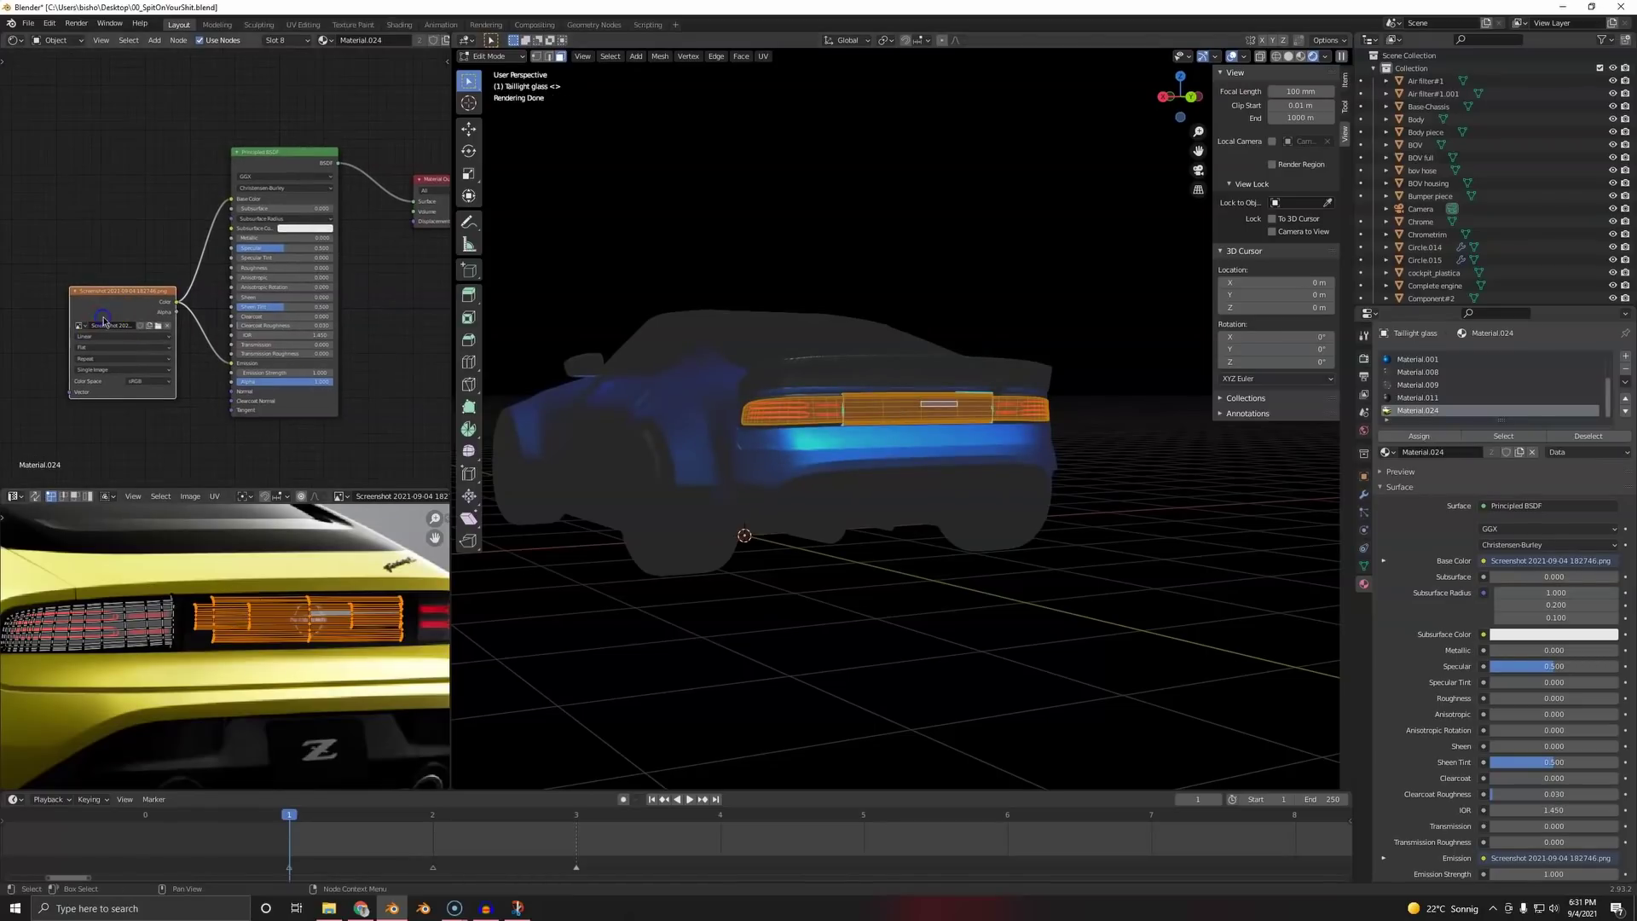
{"action": "key", "text": "Tab"}
- Switch the viewport to Material Preview shading and try moving the taillight glass and badge plate away from the car
{"action": "scroll", "coordinate": [922, 430], "scroll_direction": "up", "scroll_amount": 5}
{"action": "scroll", "coordinate": [921, 437], "scroll_direction": "up", "scroll_amount": 2}
{"action": "middle_click_drag", "start_coordinate": [917, 430], "coordinate": [942, 402]}
{"action": "key", "text": "z"}
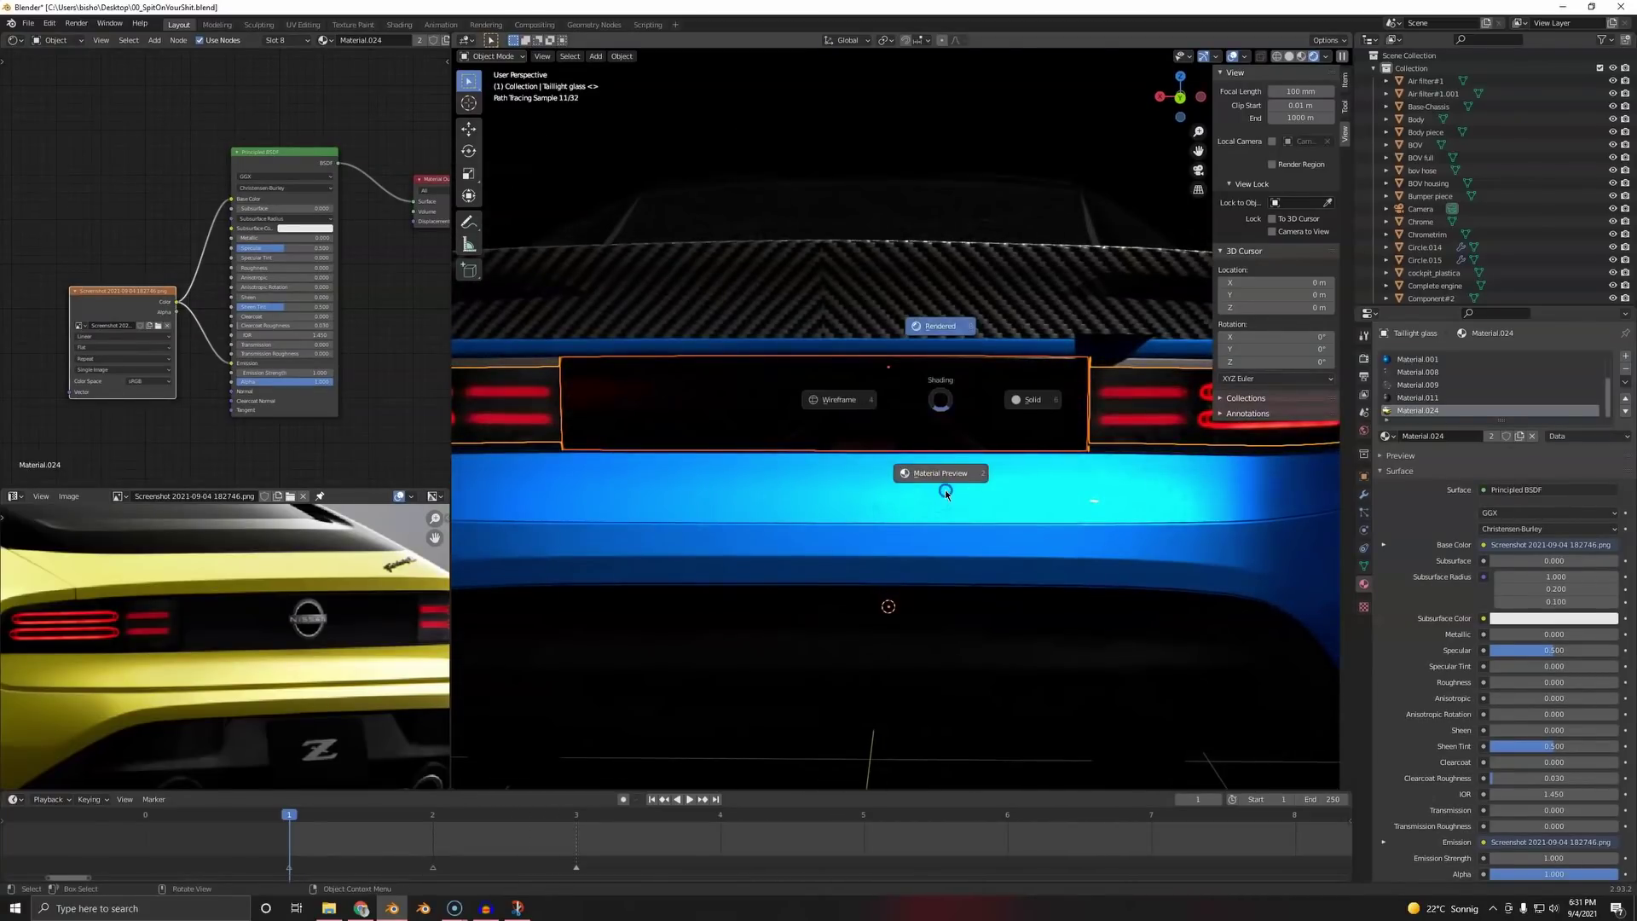
{"action": "left_click", "coordinate": [944, 489]}
{"action": "mouse_move", "coordinate": [945, 489]}
{"action": "middle_mouse_down"}
{"action": "mouse_move", "coordinate": [900, 416]}
{"action": "mouse_move", "coordinate": [819, 417]}
{"action": "mouse_move", "coordinate": [854, 417]}
{"action": "middle_mouse_up"}
{"action": "key", "text": "g"}
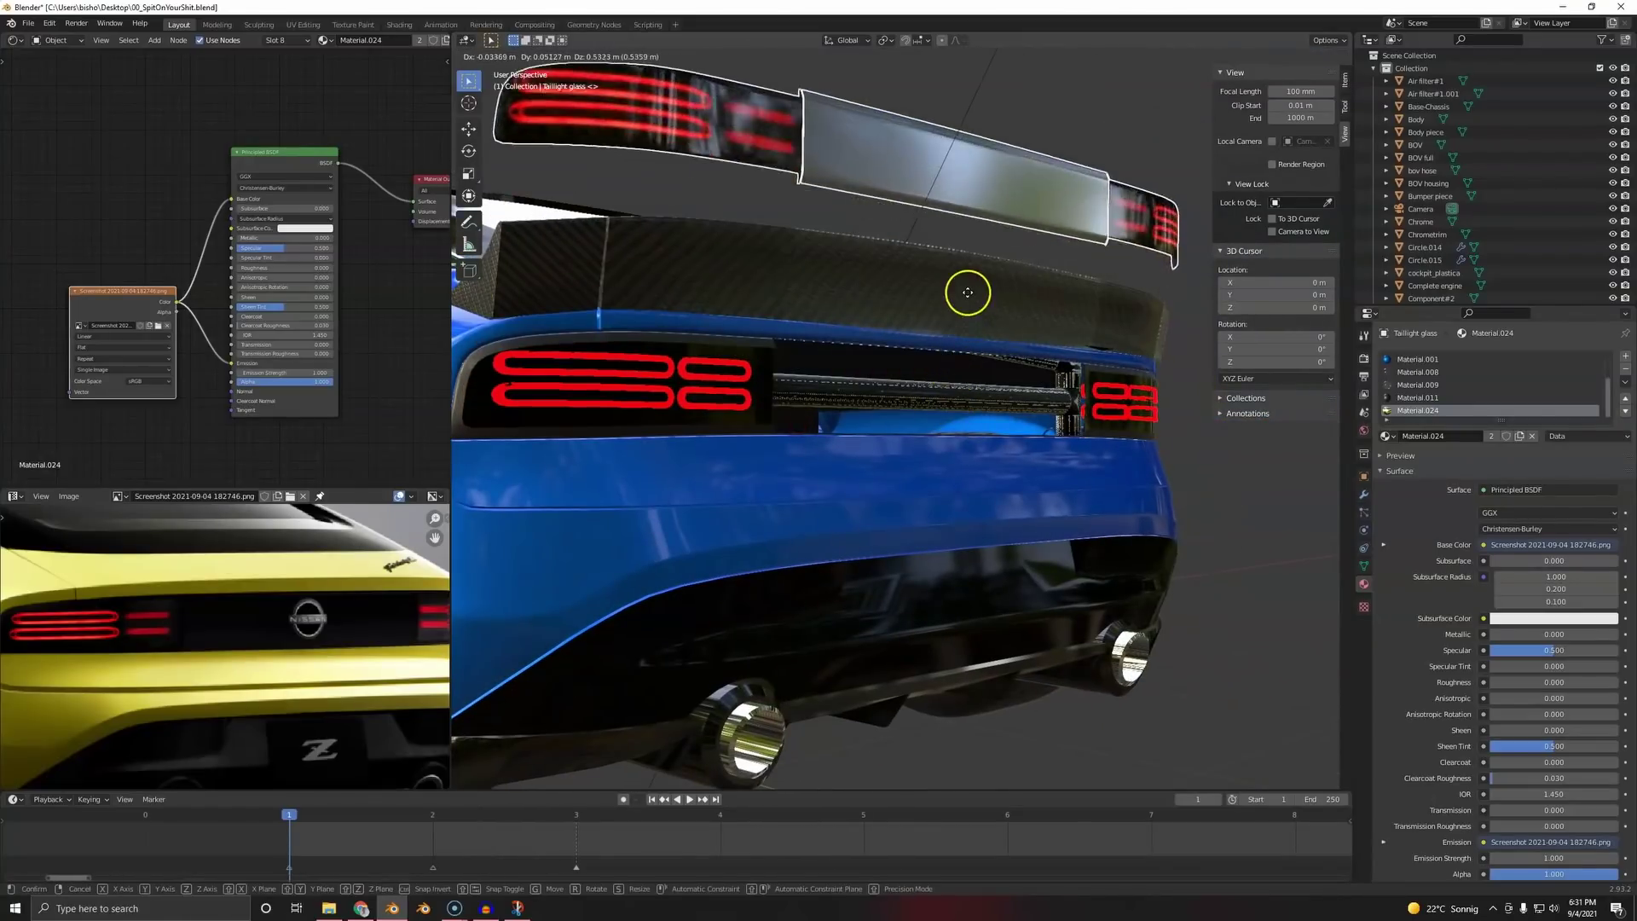
{"action": "key", "text": "Escape"}
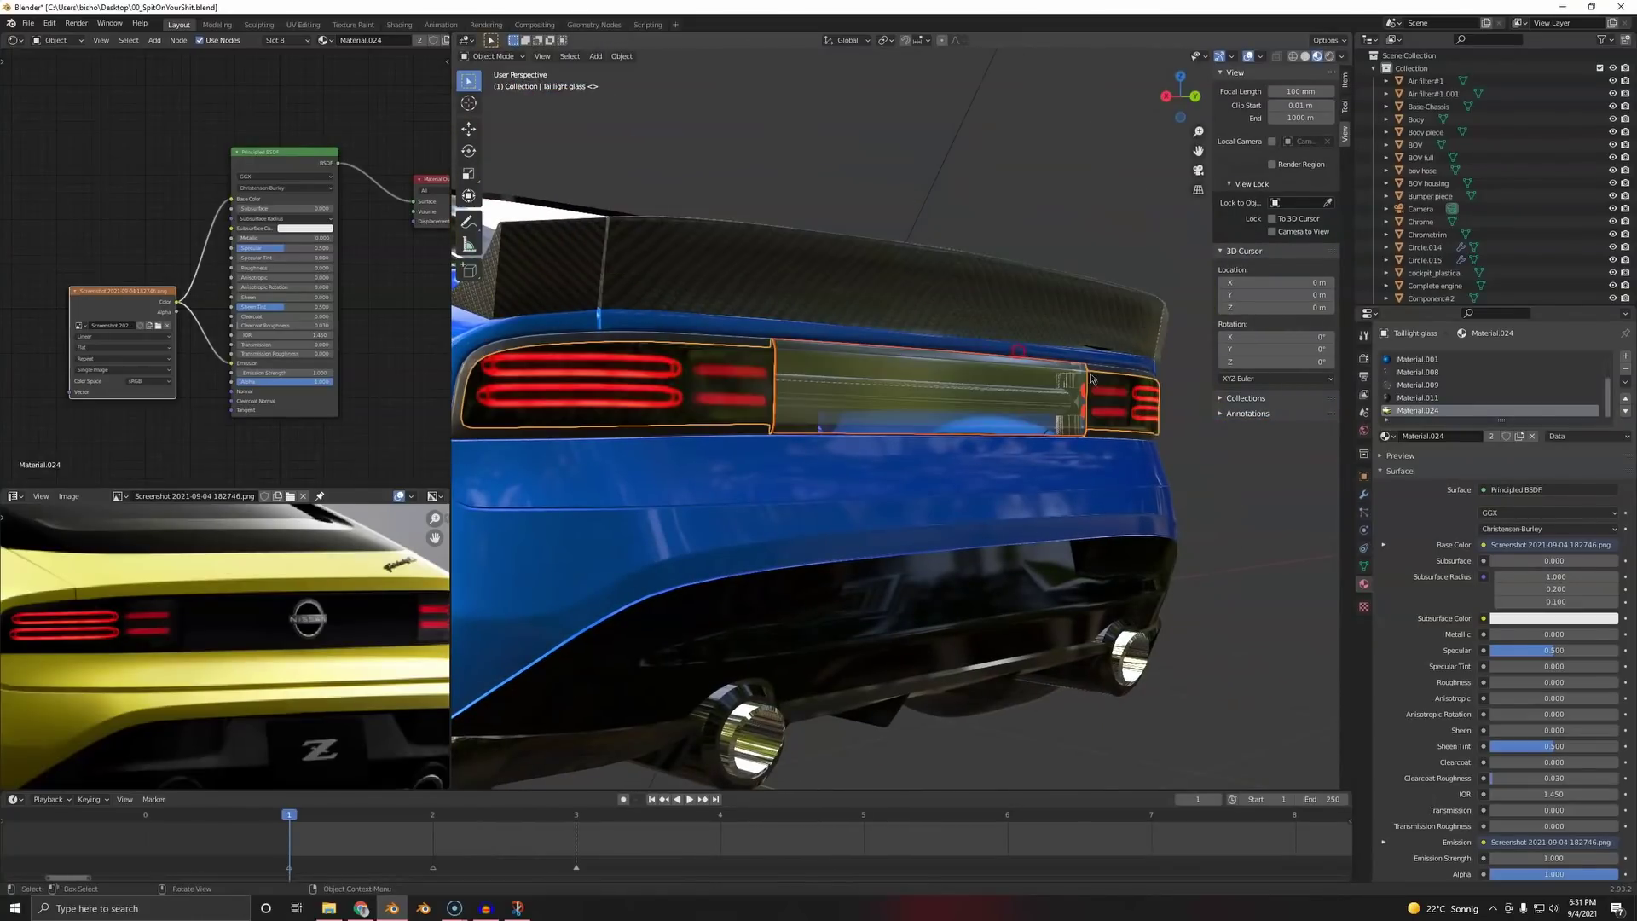
- Remove the unused material slots from the taillight glass and rename its remaining photo material as Rear
{"action": "left_click", "coordinate": [1051, 382]}
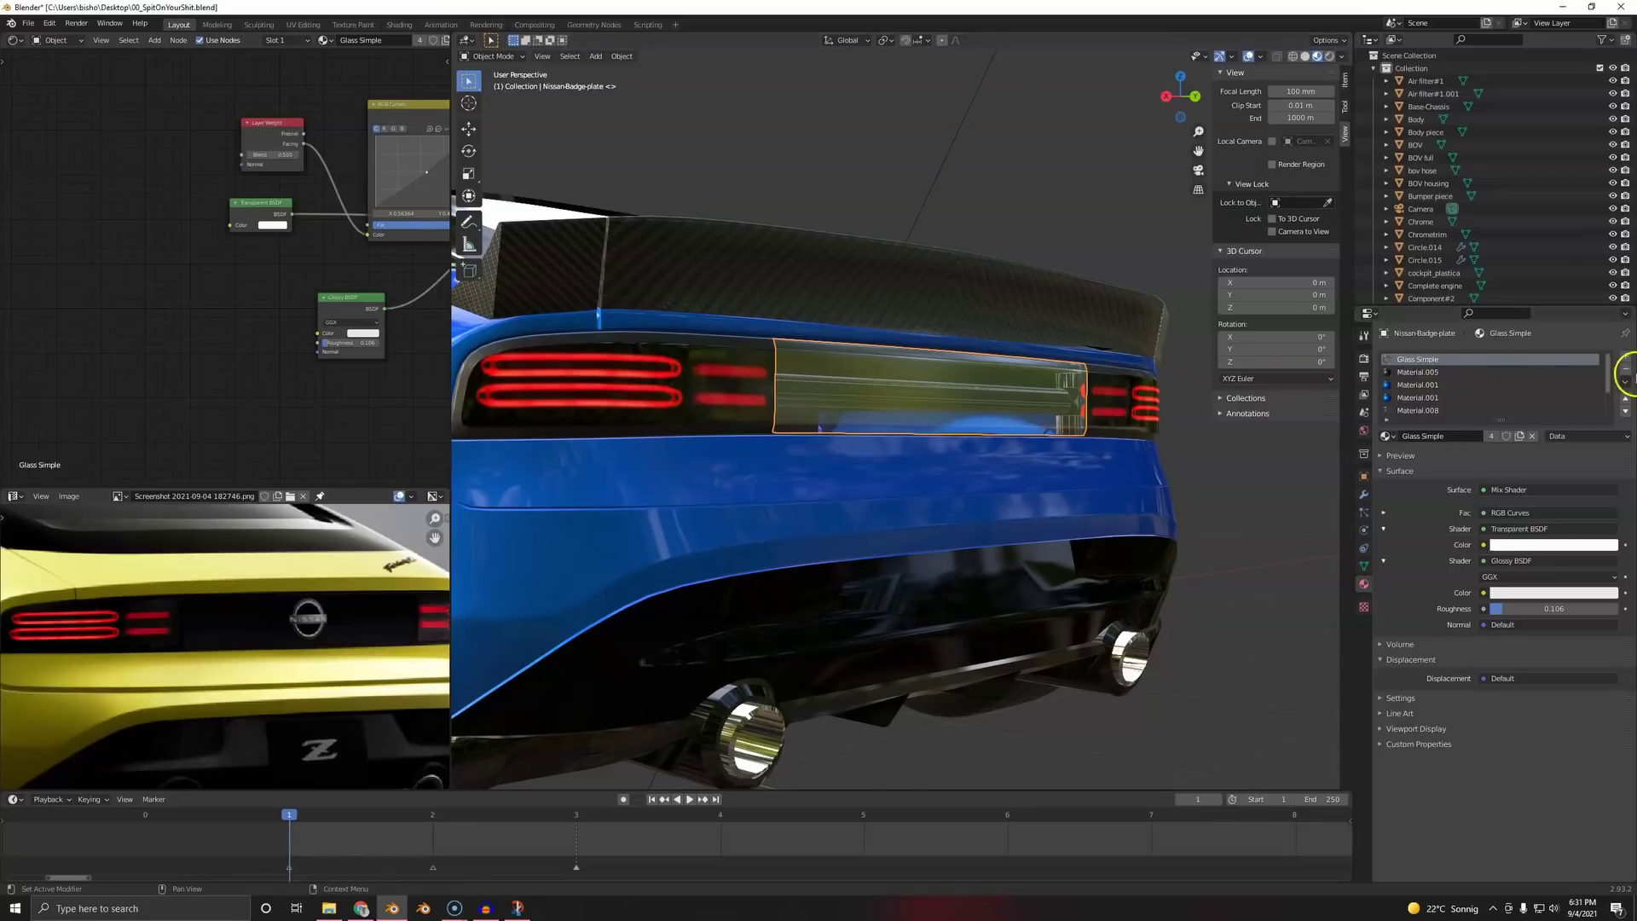
{"action": "left_click", "coordinate": [939, 424]}
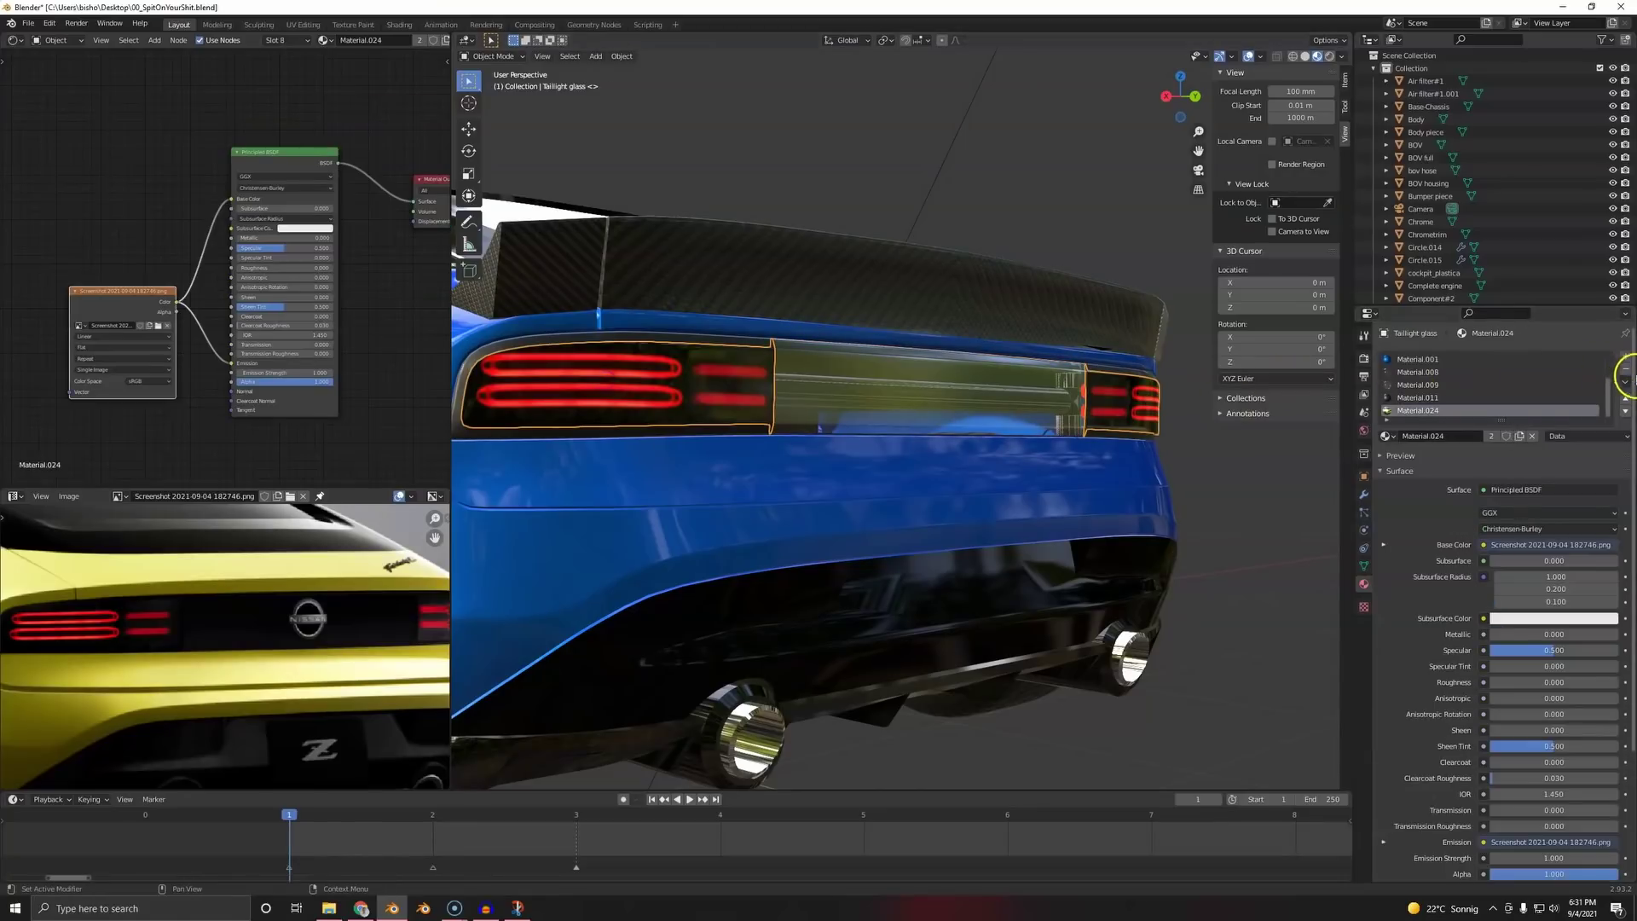
{"action": "left_click", "coordinate": [1626, 381]}
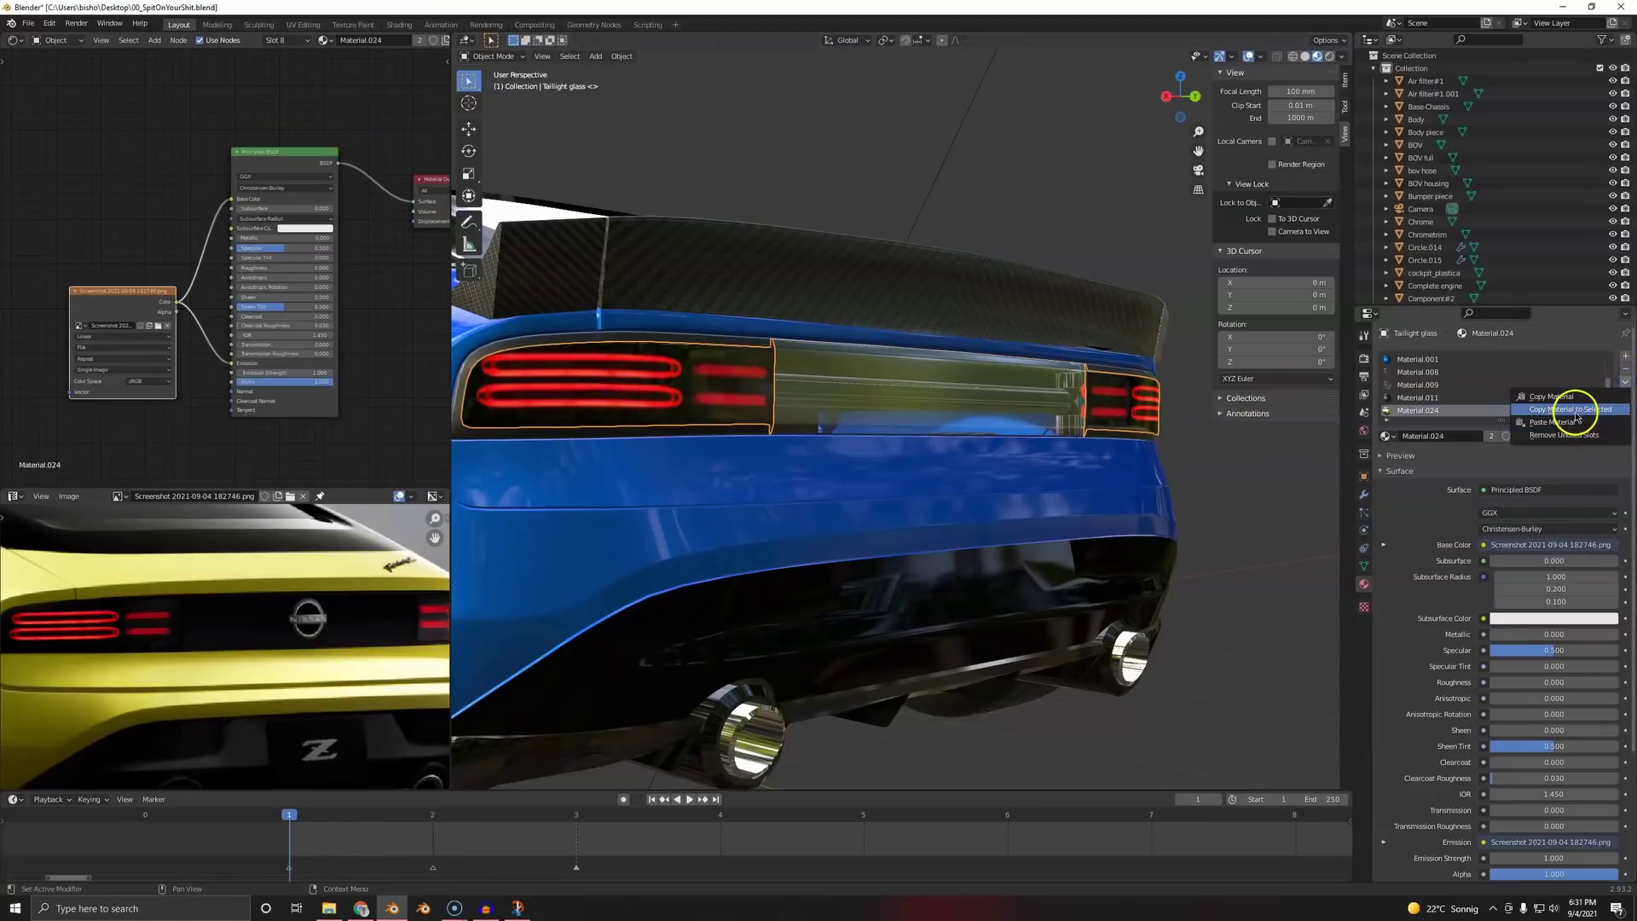
{"action": "left_click", "coordinate": [1552, 434]}
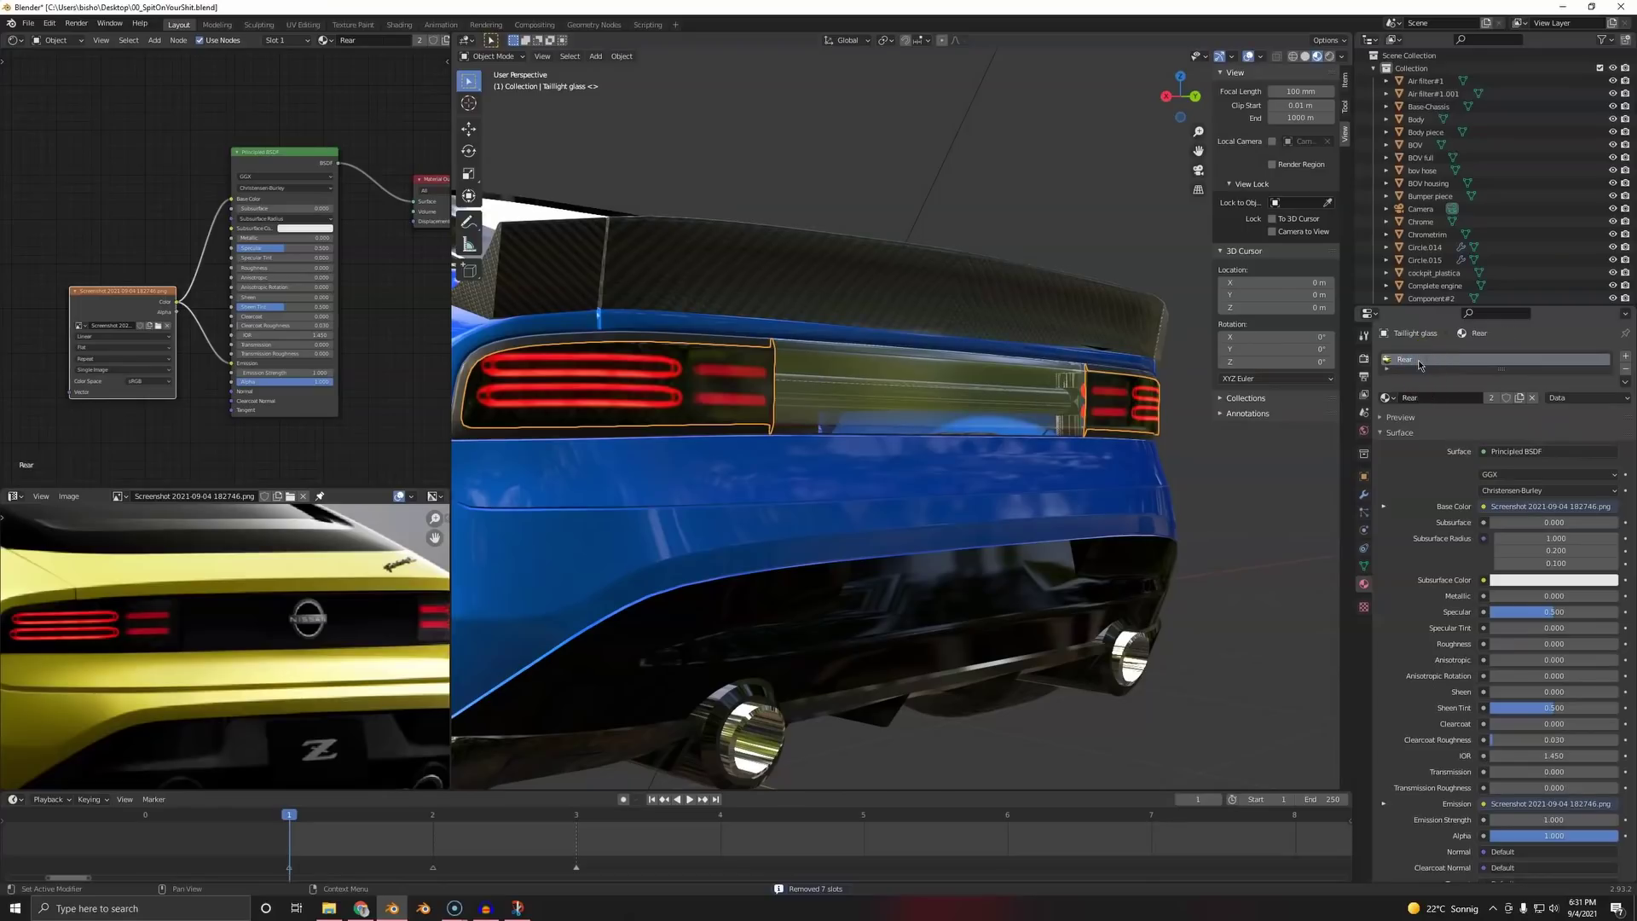
- Clear all material slots of the badge plate and link the taillight glass's Rear material to it
{"action": "left_click", "coordinate": [879, 391]}
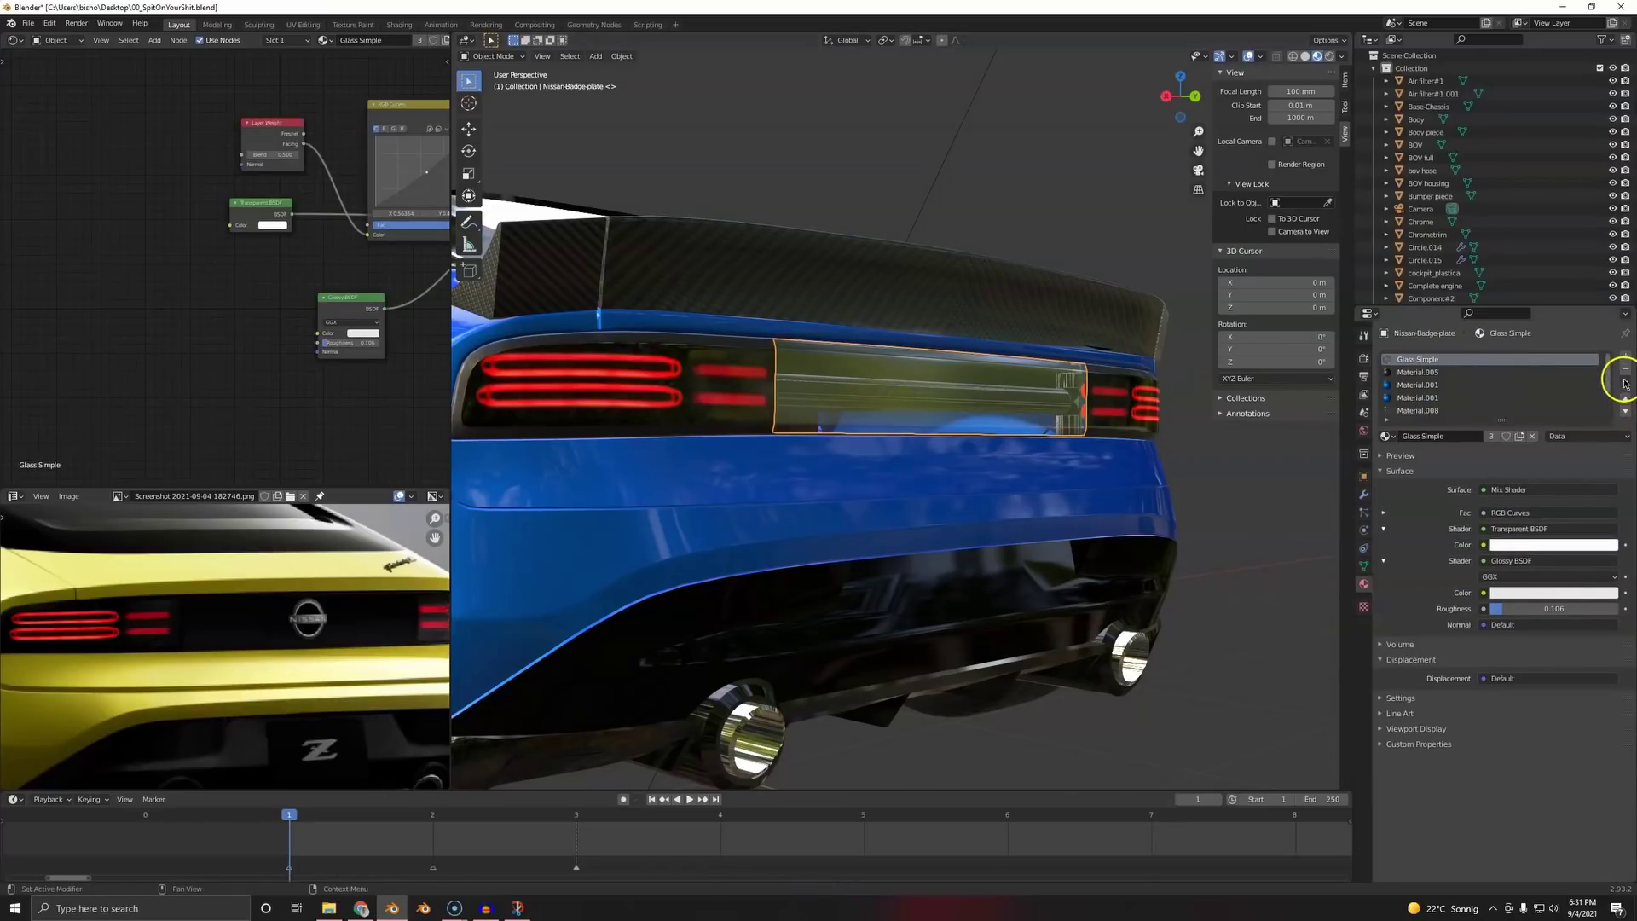
{"action": "left_click", "coordinate": [1625, 411]}
{"action": "left_click", "coordinate": [1568, 436]}
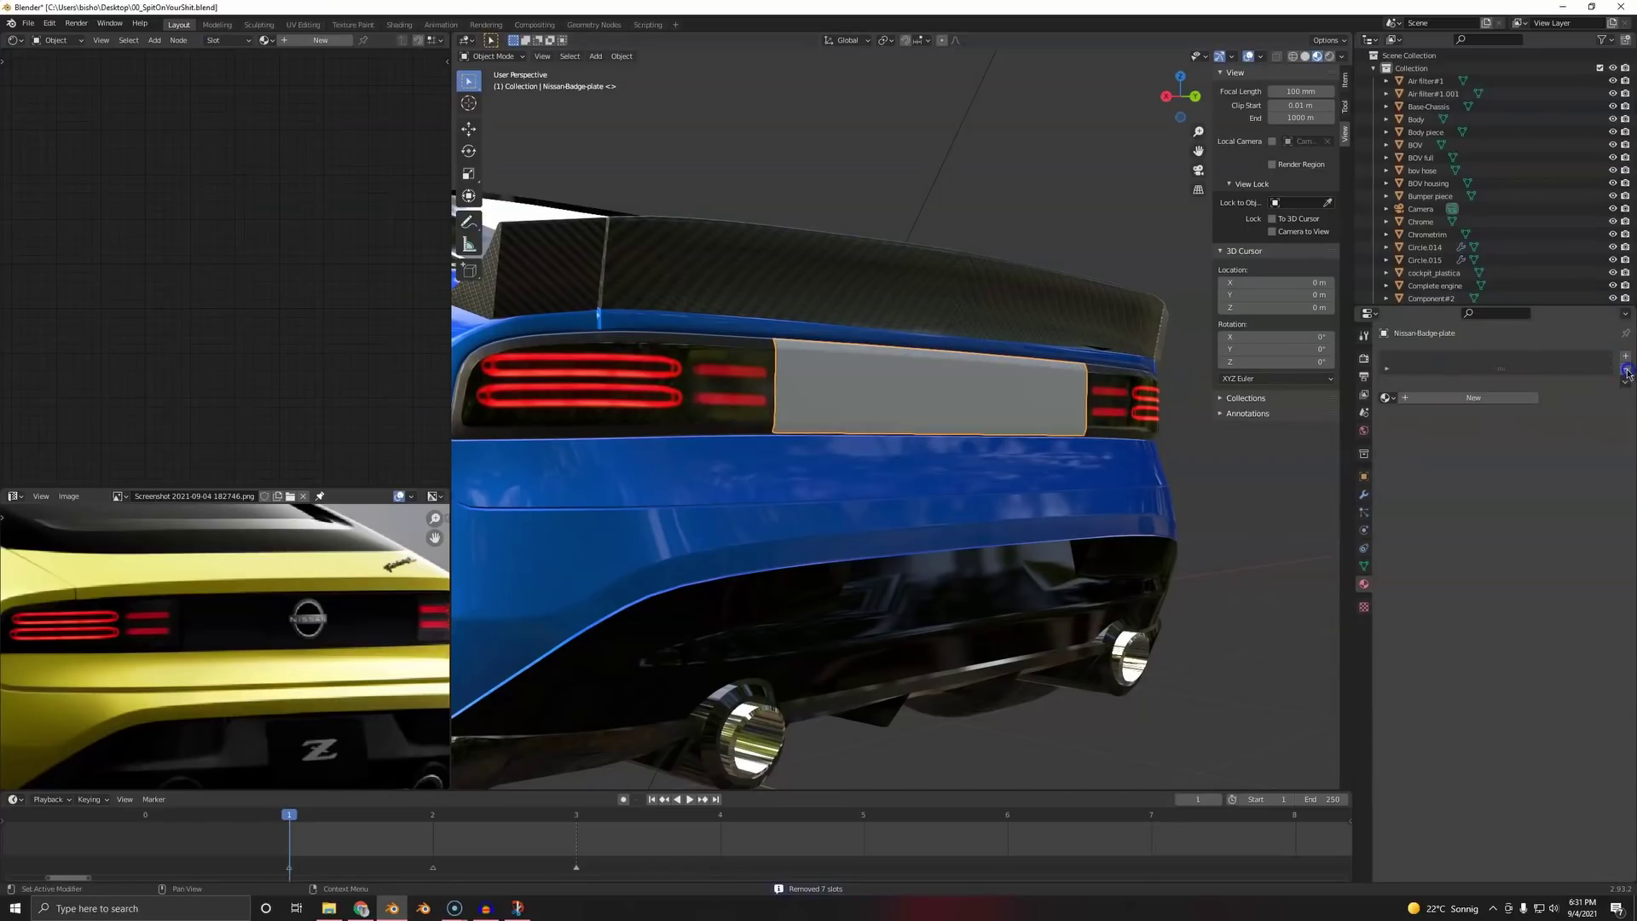
{"action": "left_click", "coordinate": [664, 401], "text": "shift"}
{"action": "key", "text": "ctrl+l"}
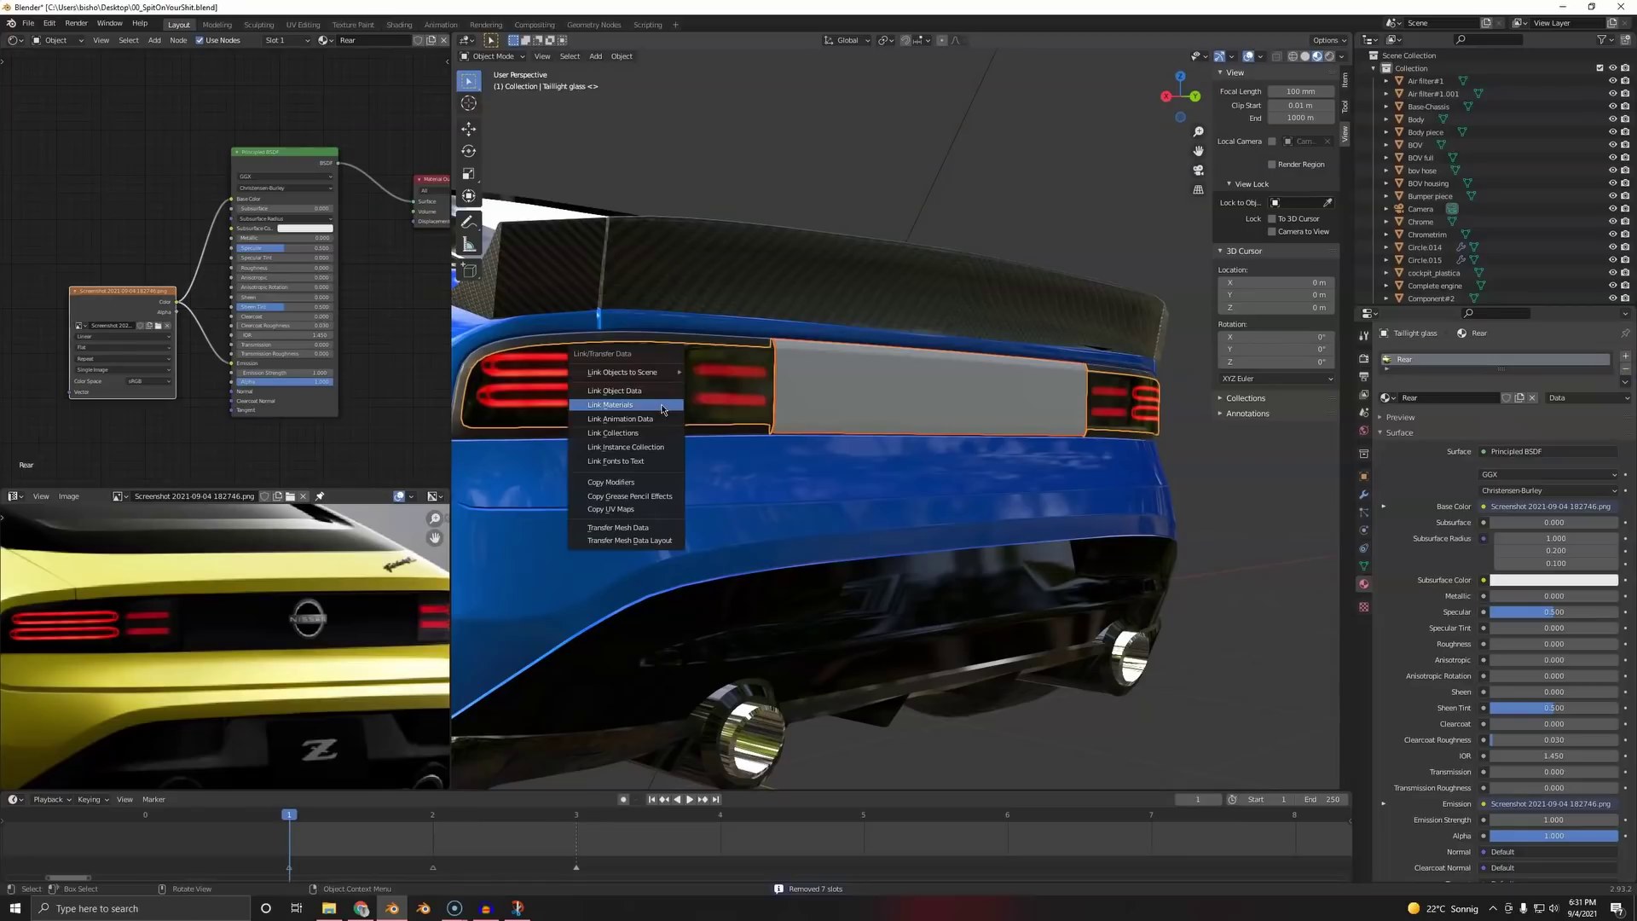
{"action": "left_click", "coordinate": [662, 406]}
- Select the badge plate's middle section, stretch its UVs vertically by about 2.5, and shrink them evenly around the photo's emblem
{"action": "key", "text": "Tab"}
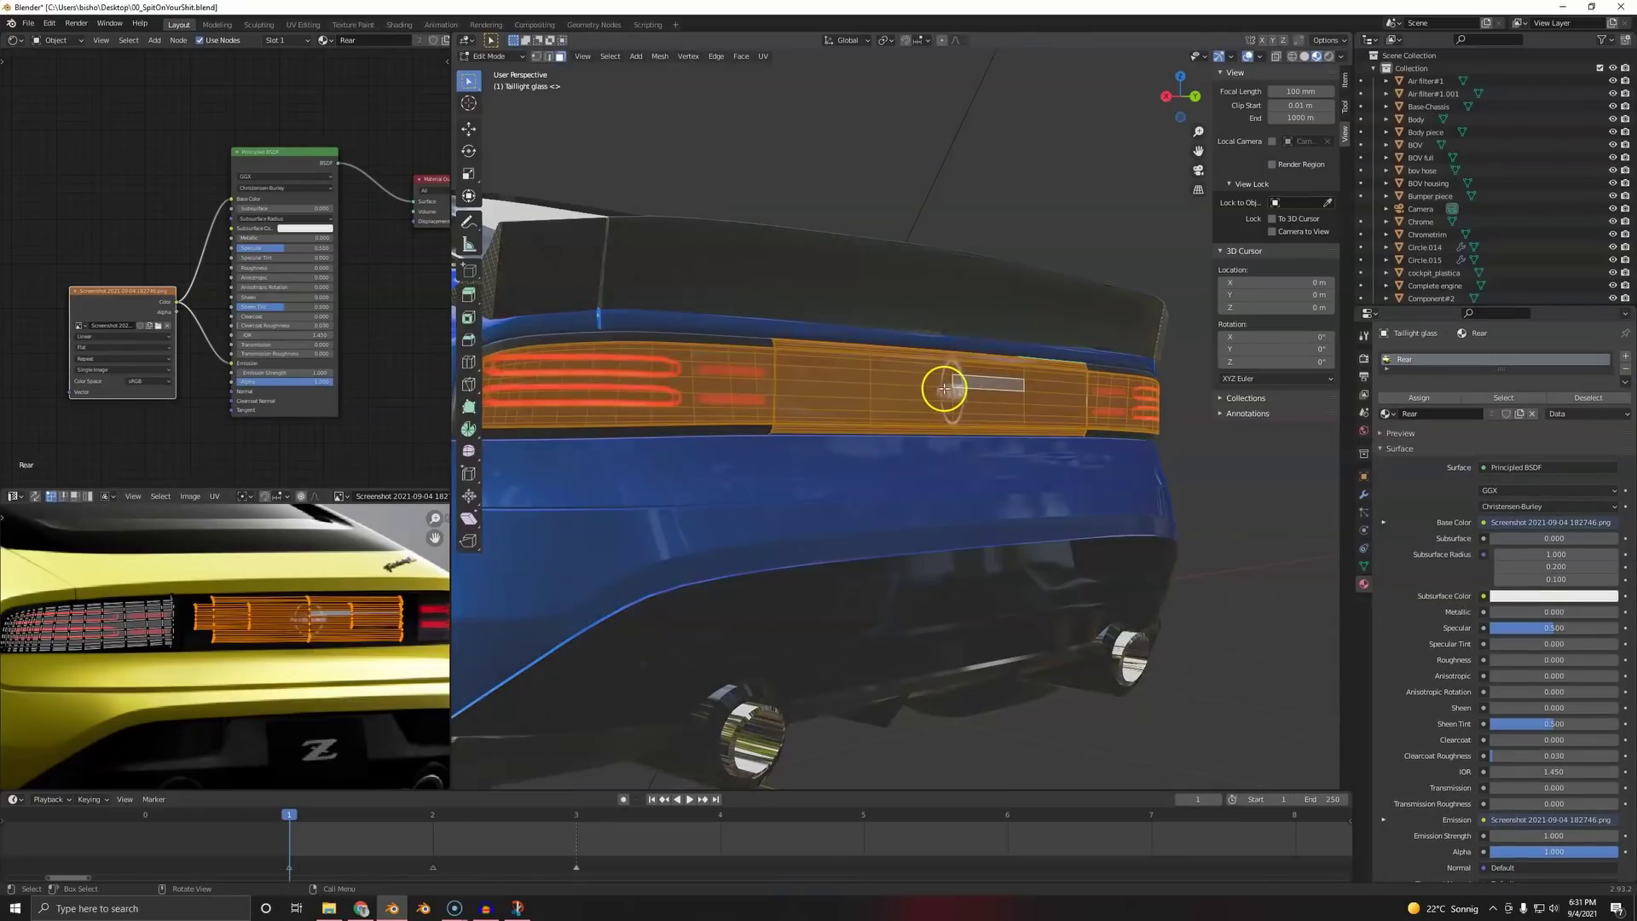
{"action": "left_click", "coordinate": [920, 381], "text": "alt"}
{"action": "left_click", "coordinate": [982, 378], "text": "alt+shift"}
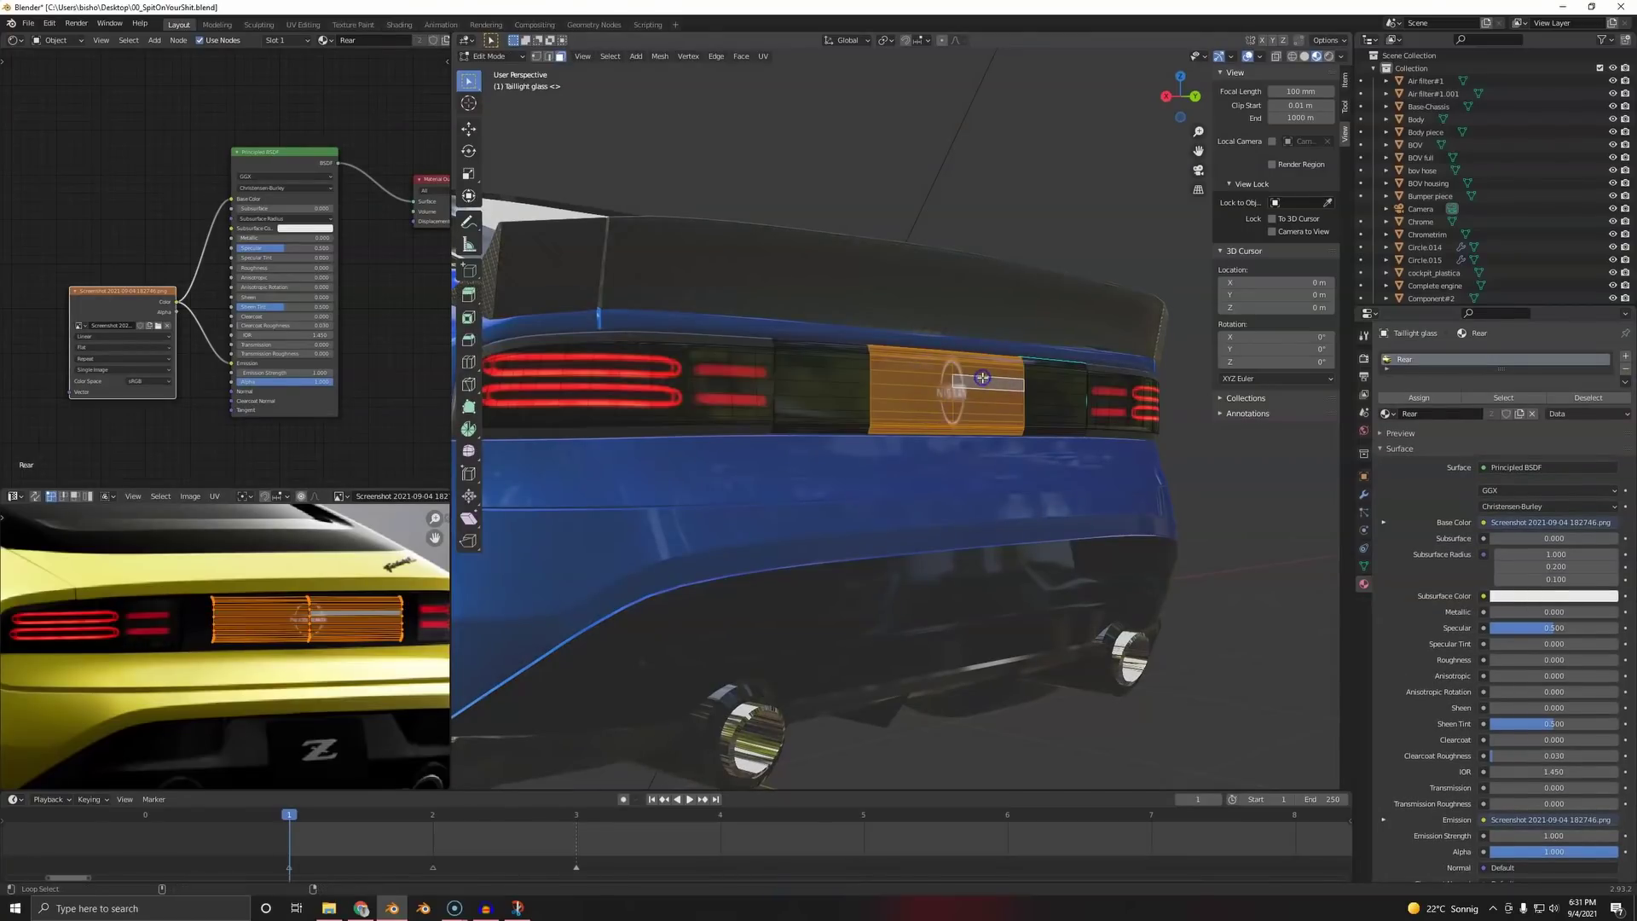
{"action": "scroll", "coordinate": [251, 611], "scroll_direction": "up", "scroll_amount": 1}
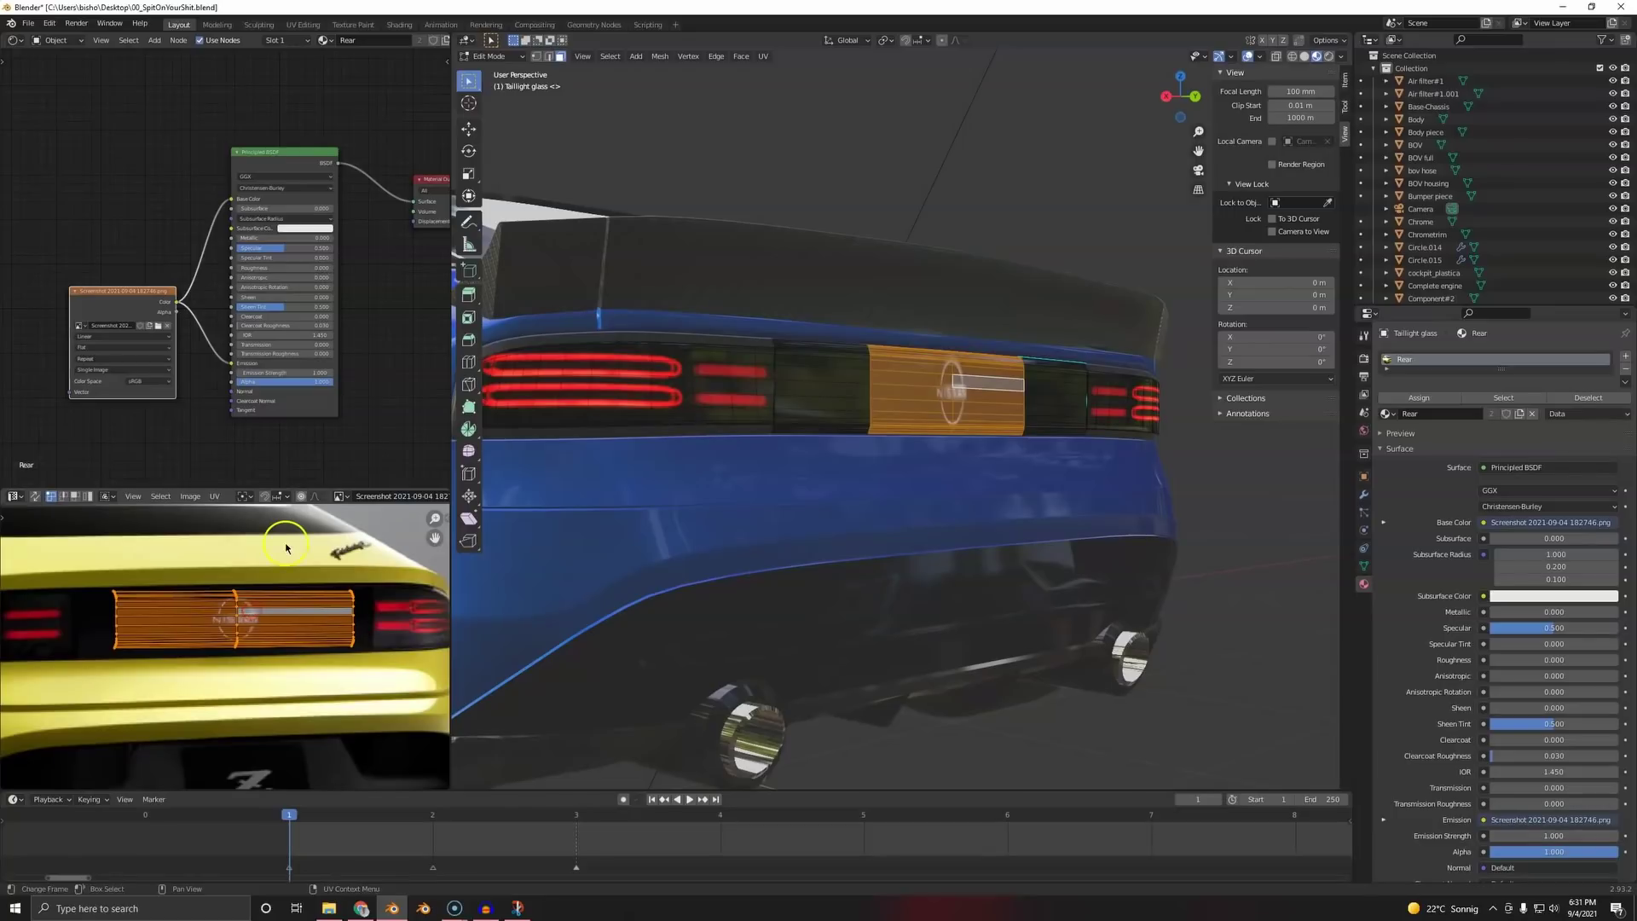
{"action": "key", "text": "s"}
{"action": "key", "text": "y"}
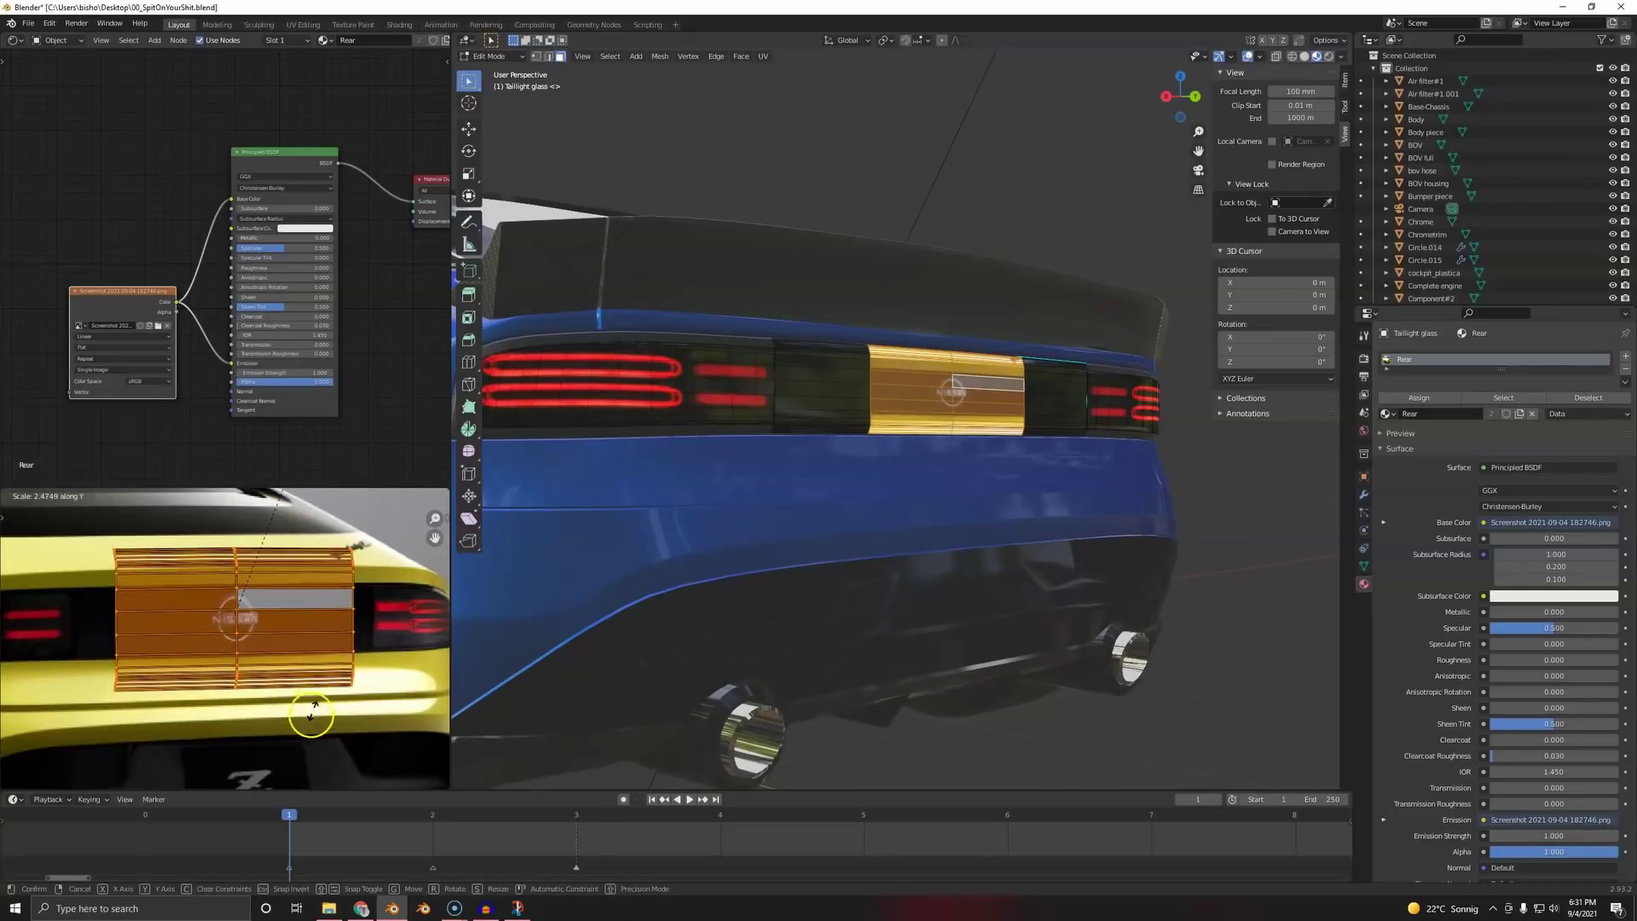
{"action": "left_click", "coordinate": [308, 715]}
{"action": "key", "text": "s"}
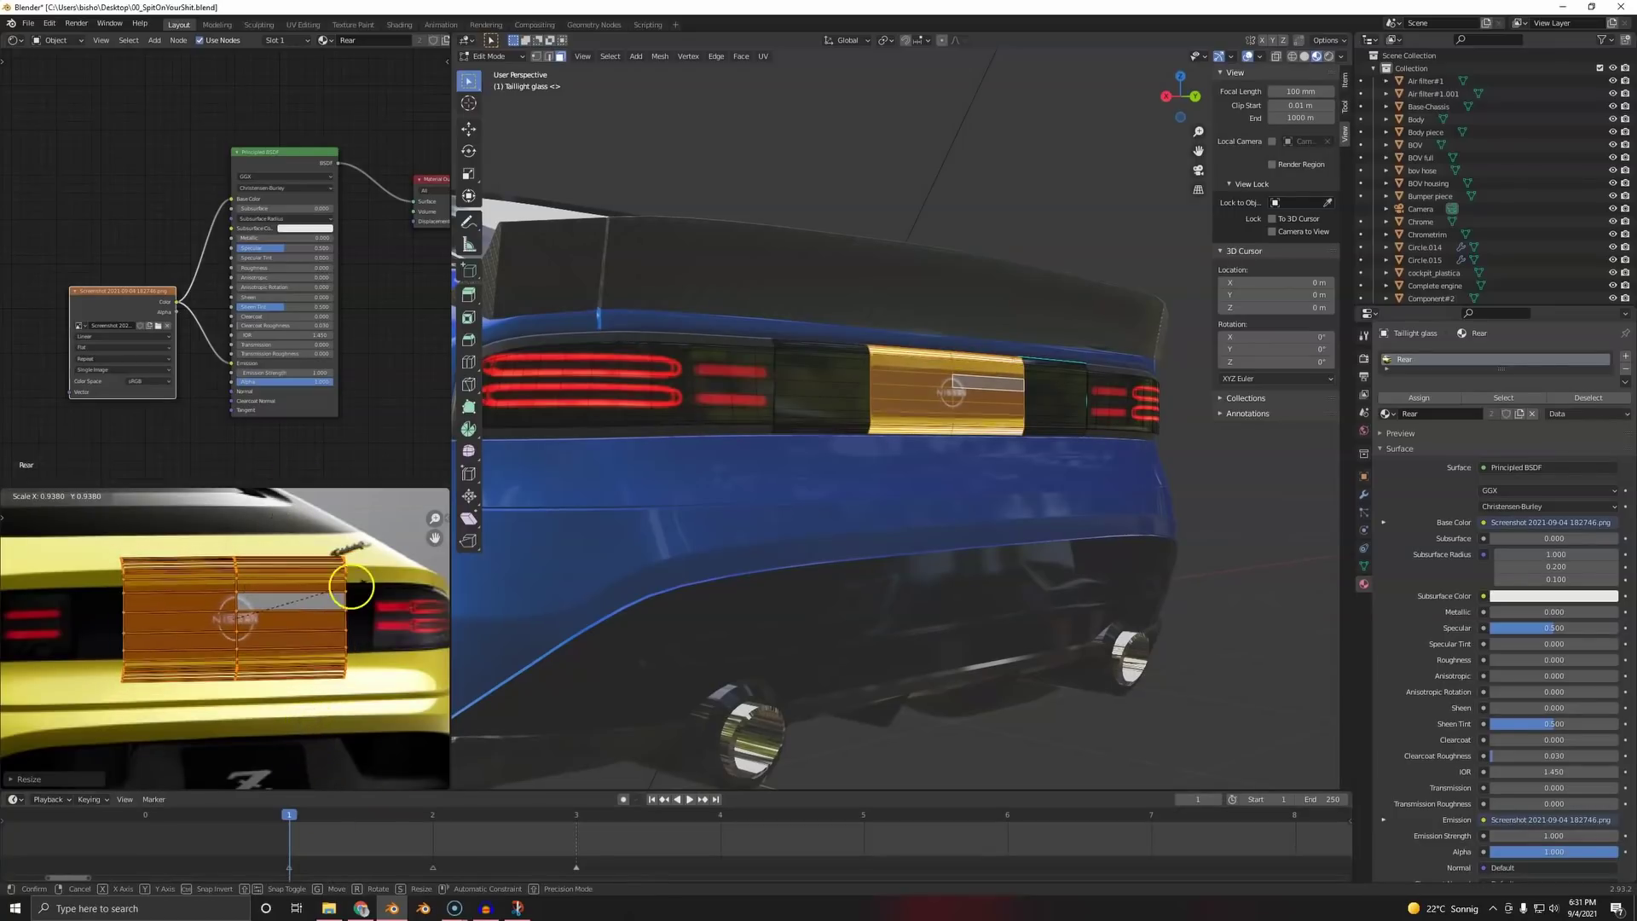
{"action": "left_click", "coordinate": [318, 603]}
{"action": "key", "text": "Tab"}
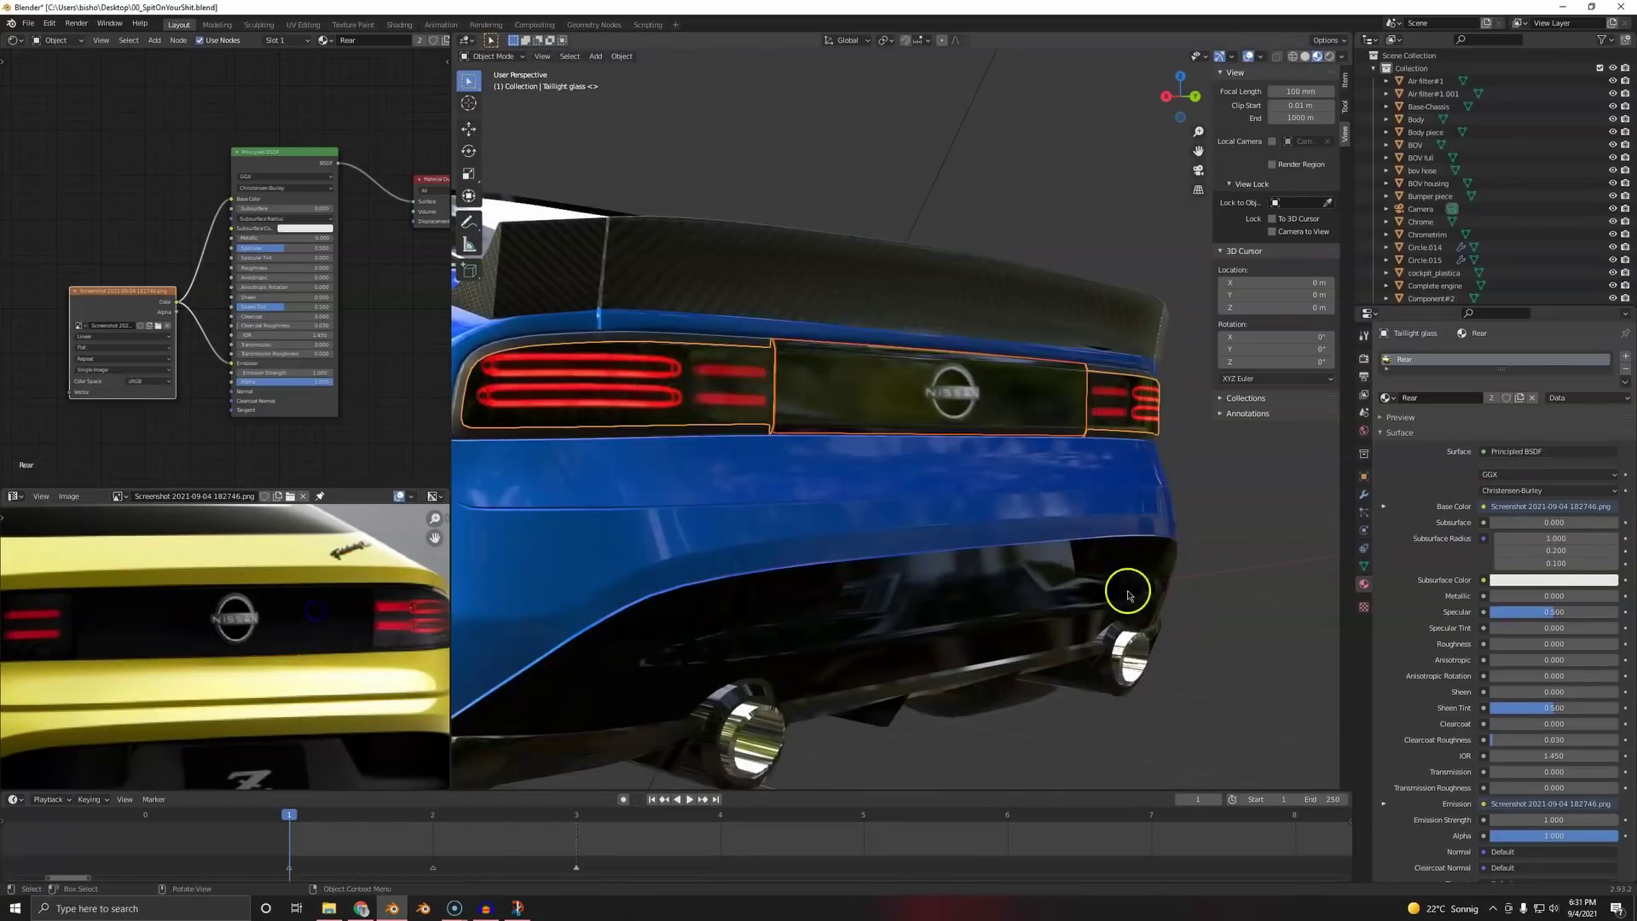
- Enlarge the middle section's UVs slightly and widen them by about 1.2 along X to correct the emblem's proportions
{"action": "scroll", "coordinate": [1128, 594], "scroll_direction": "down", "scroll_amount": 5}
{"action": "key", "text": "Tab"}
{"action": "key", "text": "s"}
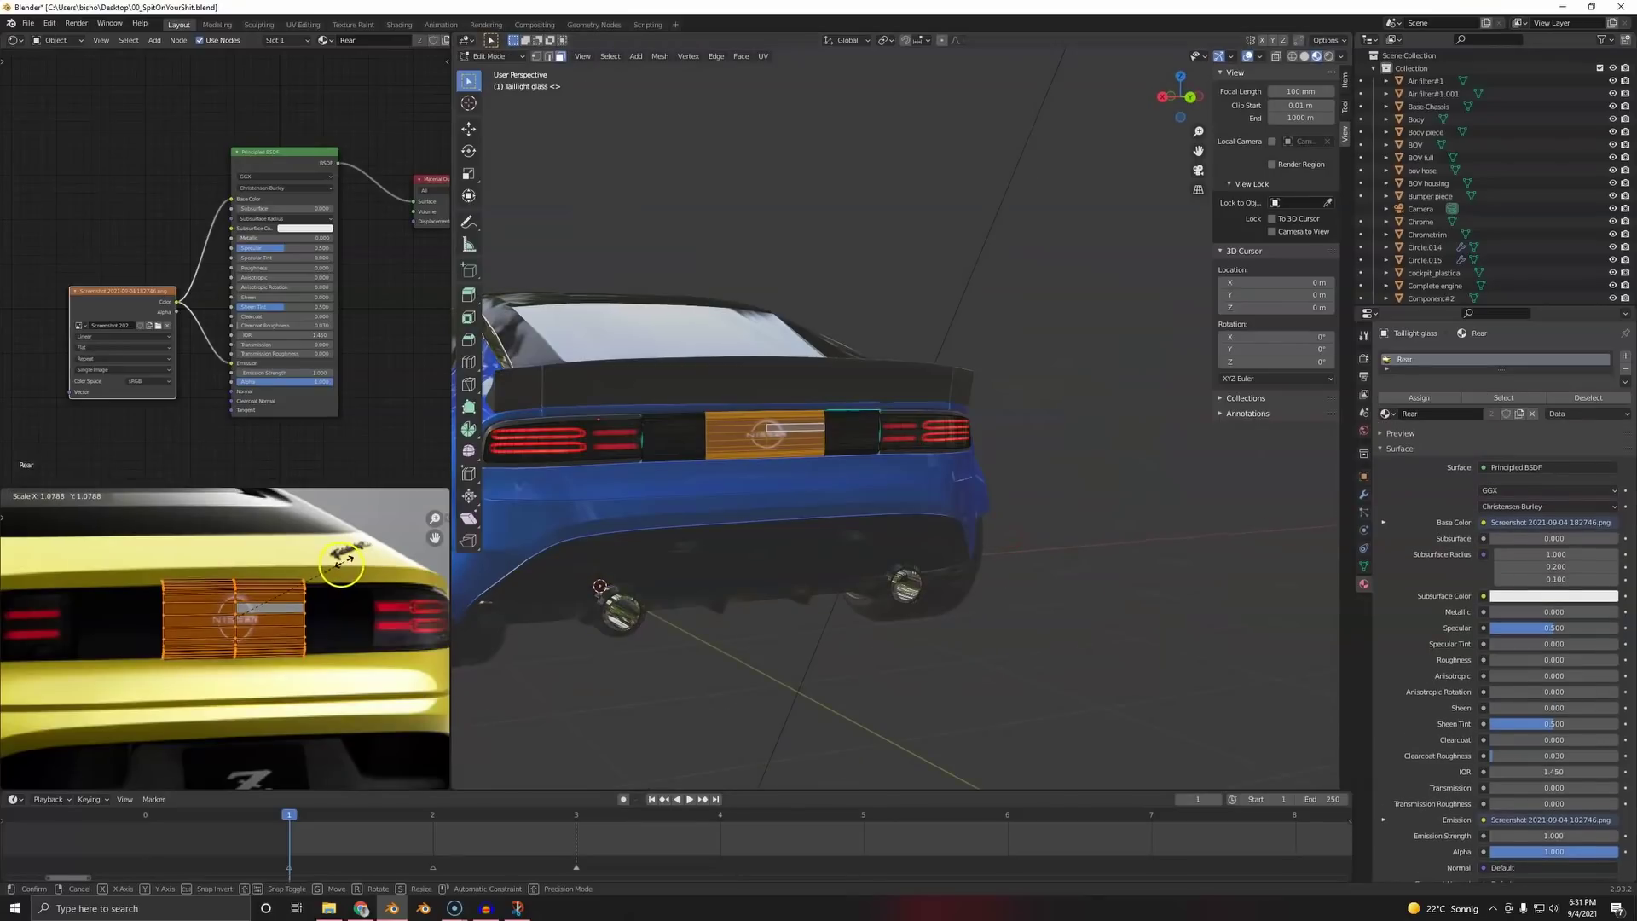
{"action": "left_click", "coordinate": [350, 561]}
{"action": "middle_click_drag", "start_coordinate": [699, 503], "coordinate": [793, 494]}
{"action": "scroll", "coordinate": [657, 431], "scroll_direction": "up", "scroll_amount": 6}
{"action": "scroll", "coordinate": [840, 435], "scroll_direction": "down", "scroll_amount": 2}
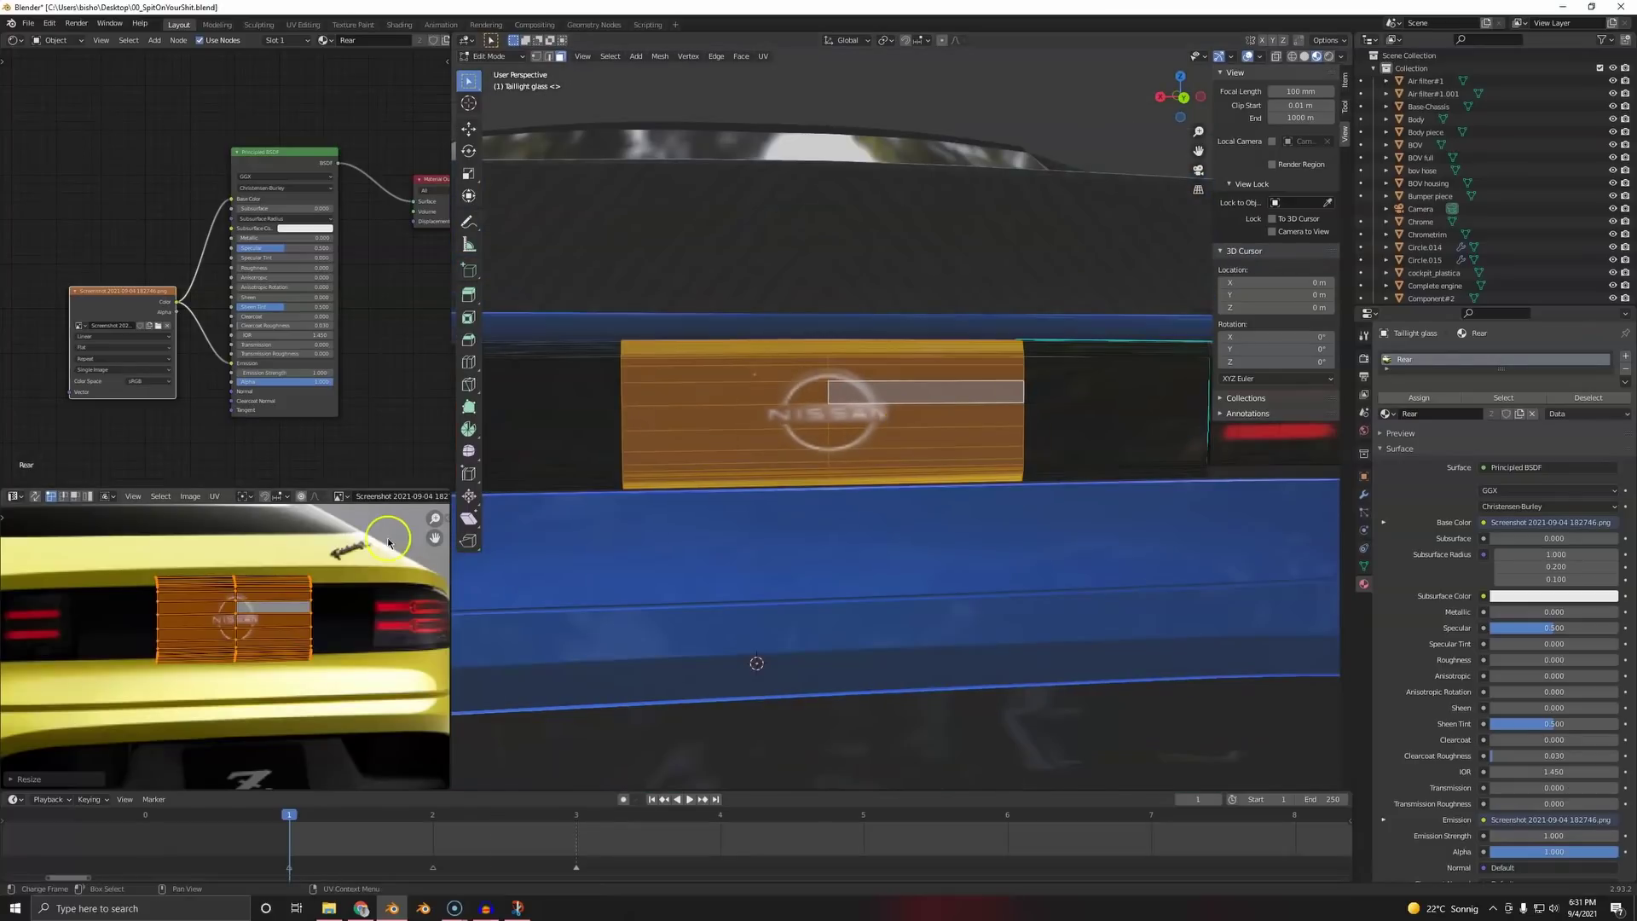
{"action": "key", "text": "s"}
{"action": "key", "text": "x"}
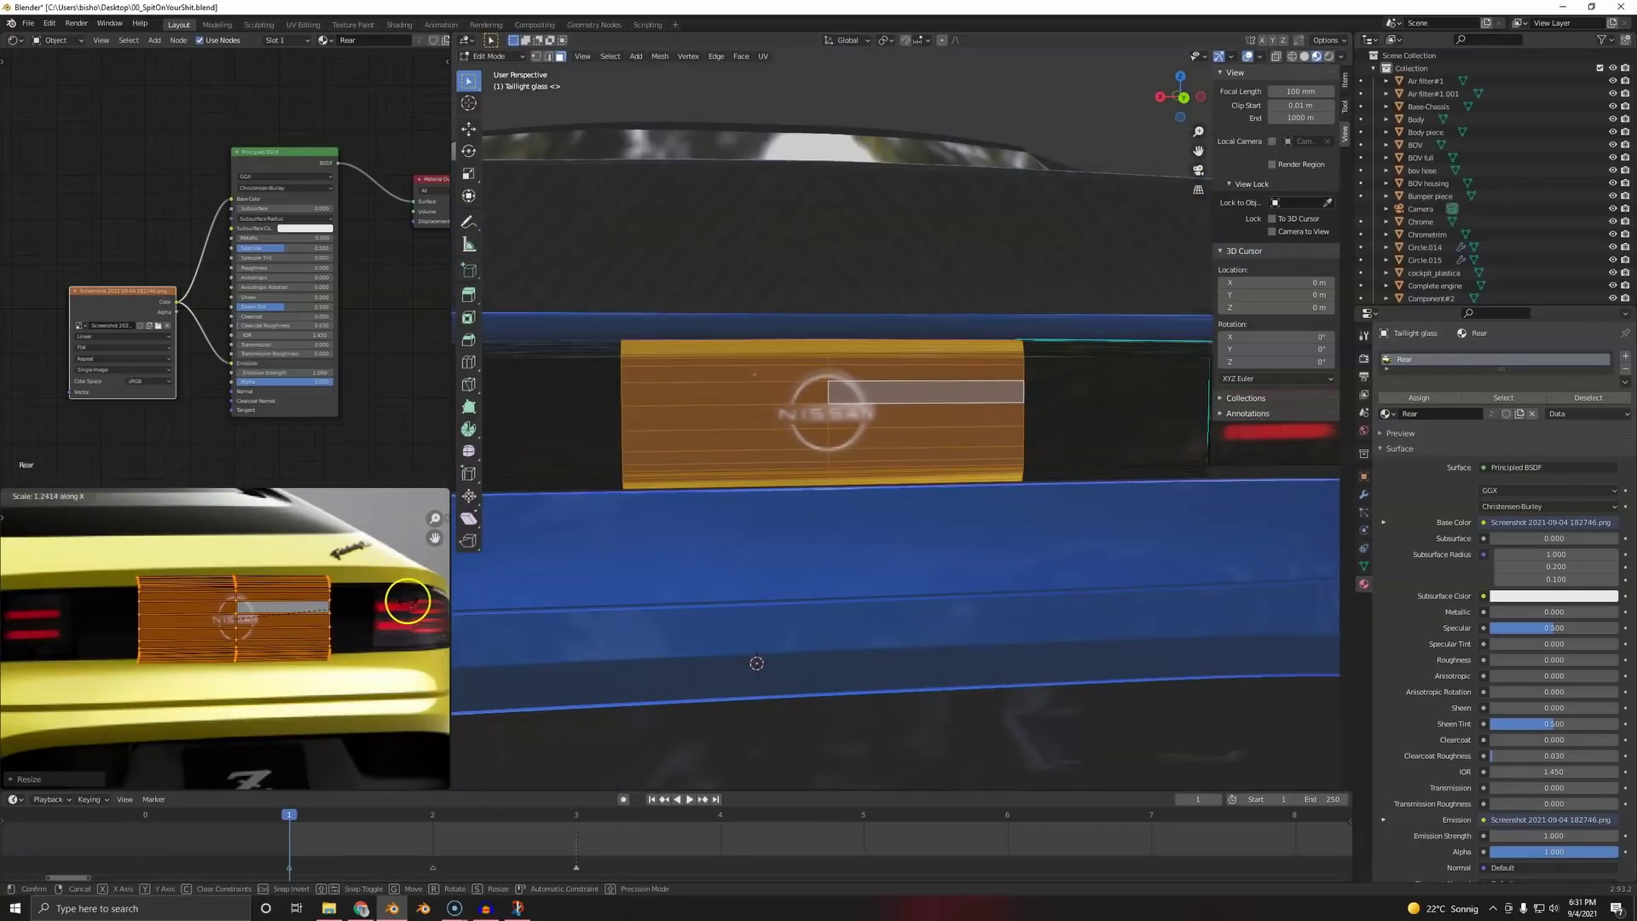
{"action": "left_click", "coordinate": [404, 603]}
- Select the upper and lower UV edge rows of the middle section and try scaling them with proportional editing
{"action": "left_click", "coordinate": [229, 564]}
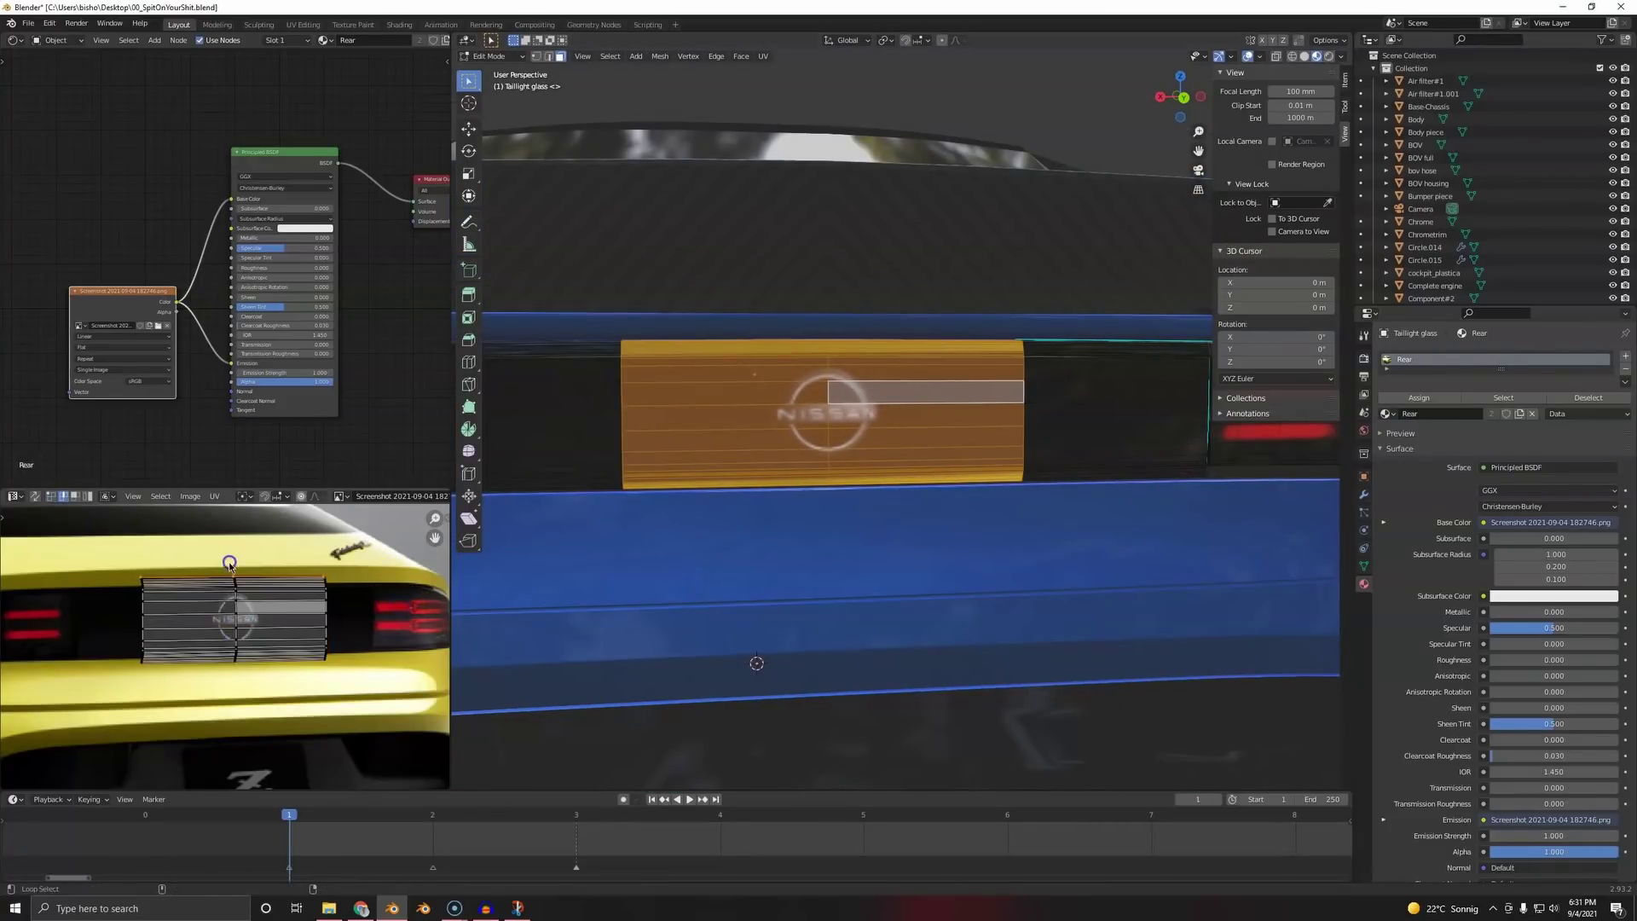
{"action": "left_click", "coordinate": [201, 664], "text": "alt"}
{"action": "key", "text": "s"}
{"action": "key", "text": "y"}
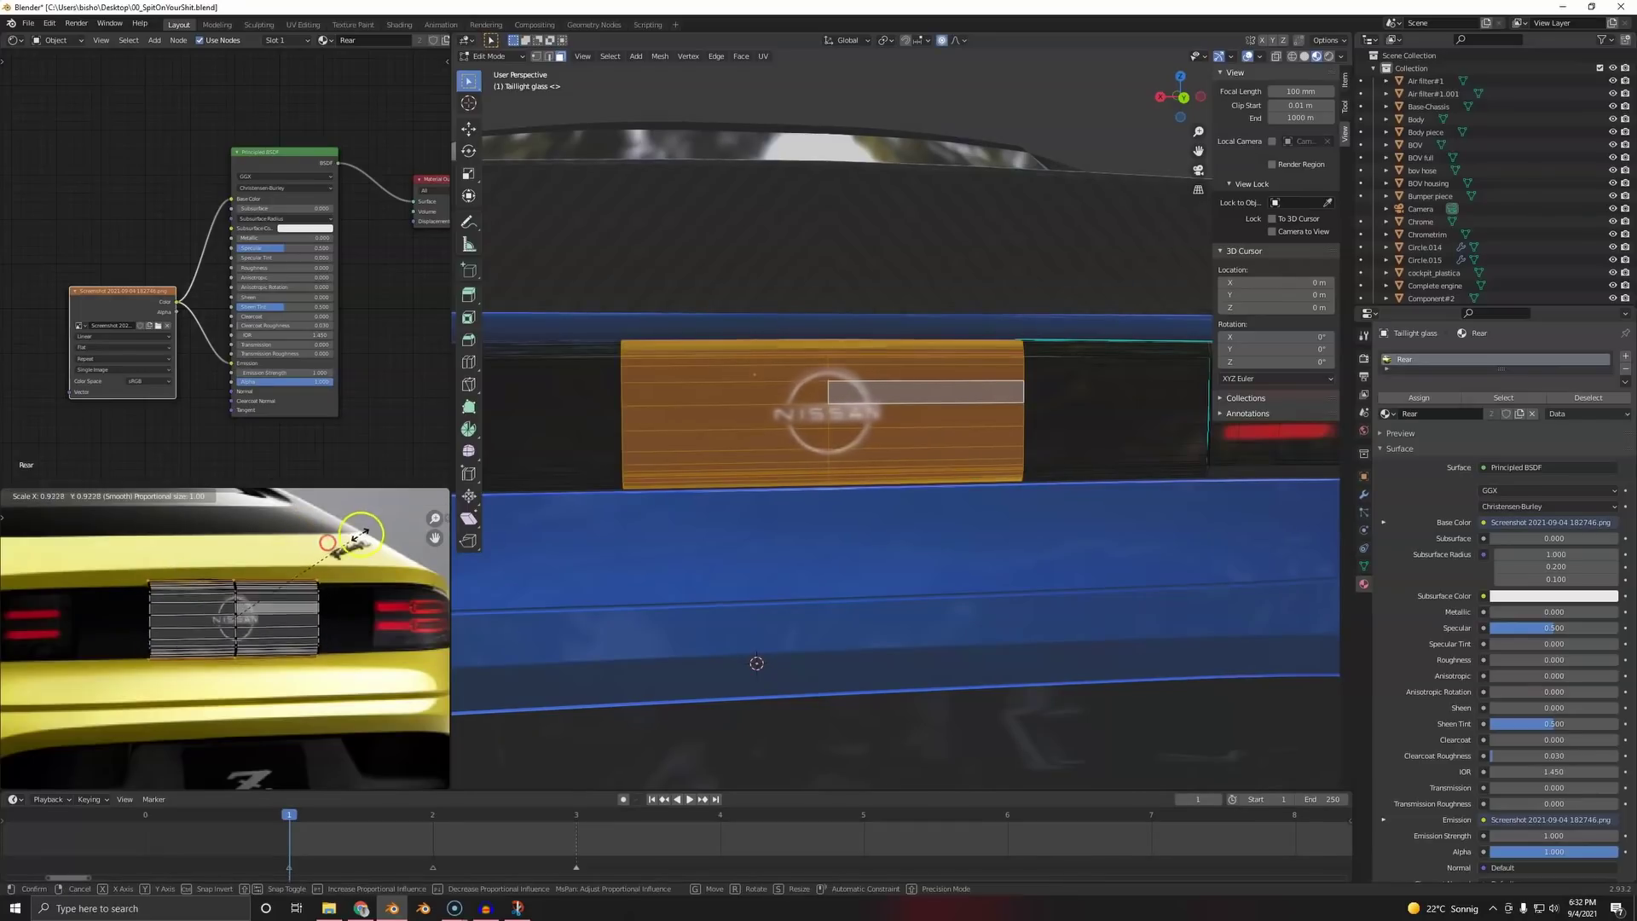
{"action": "left_click", "coordinate": [349, 546]}
- Try scaling the upper and lower UV edge rows along Y with a much smaller proportional editing radius
{"action": "key", "text": "s"}
{"action": "key", "text": "y"}
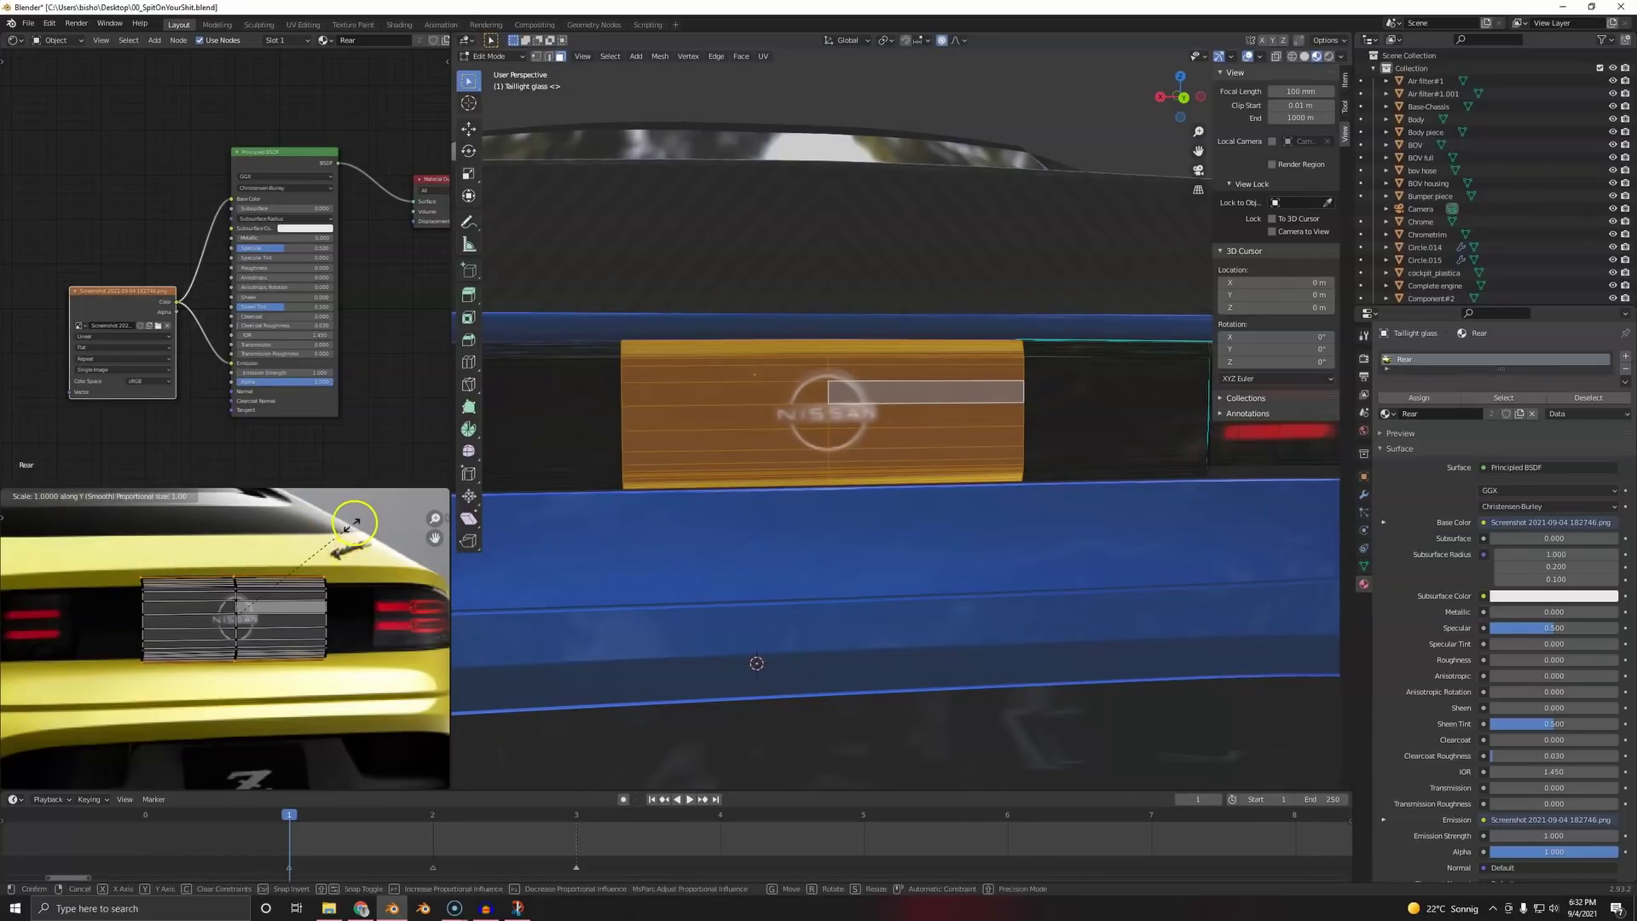
{"action": "scroll", "coordinate": [336, 550], "scroll_direction": "up", "scroll_amount": 20}
{"action": "scroll", "coordinate": [294, 571], "scroll_direction": "up", "scroll_amount": 10}
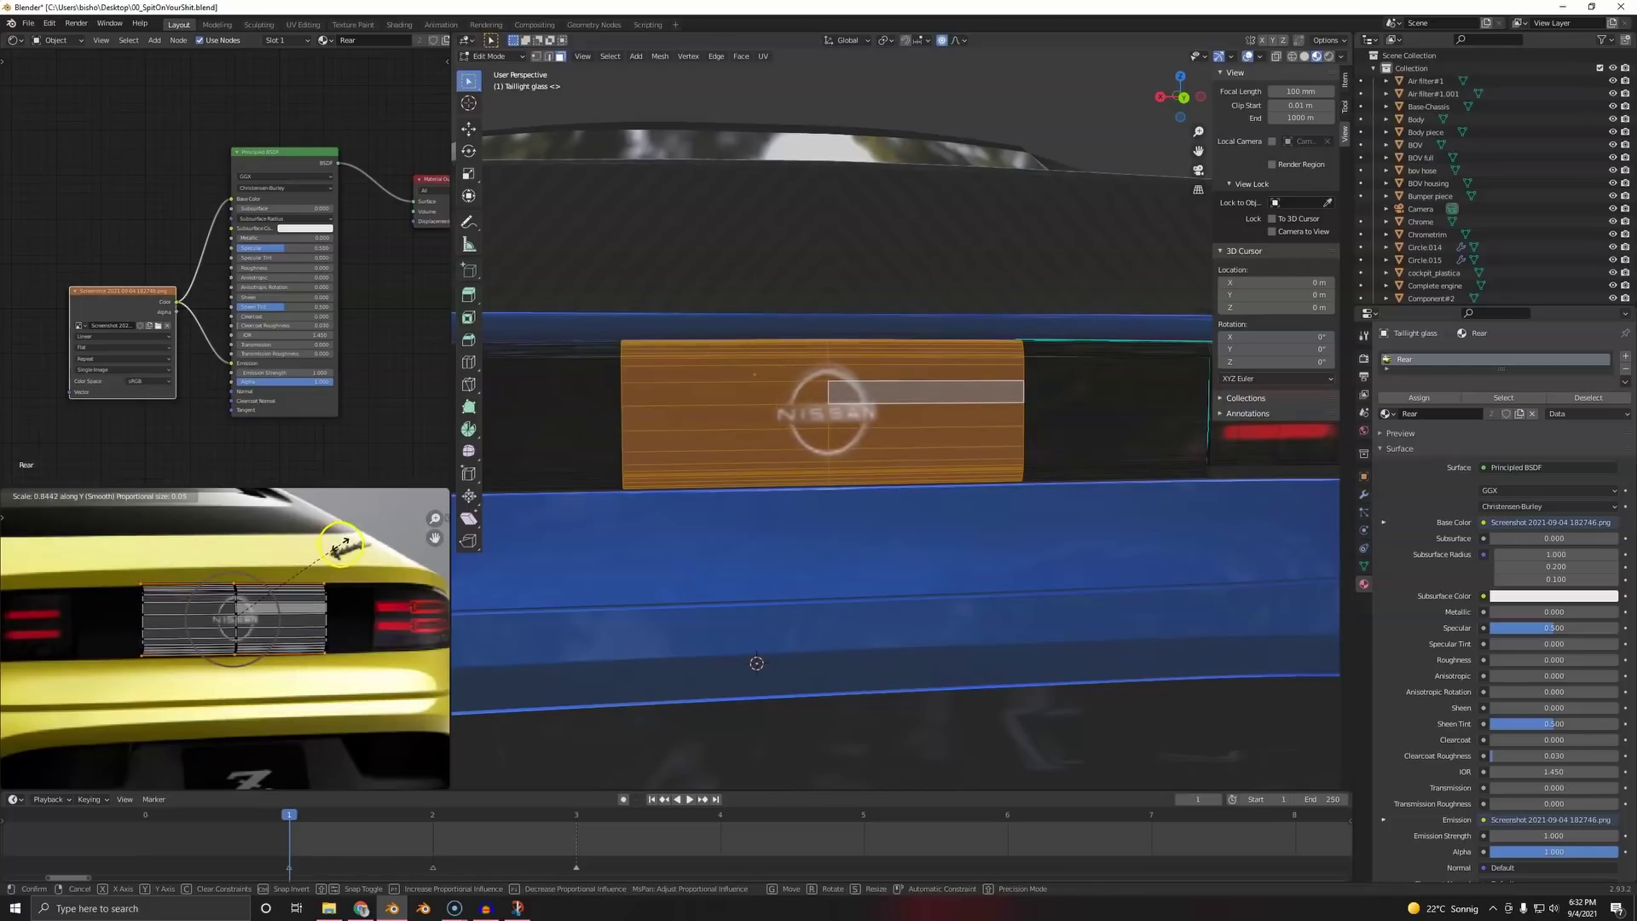
{"action": "scroll", "coordinate": [341, 537], "scroll_direction": "down", "scroll_amount": 5}
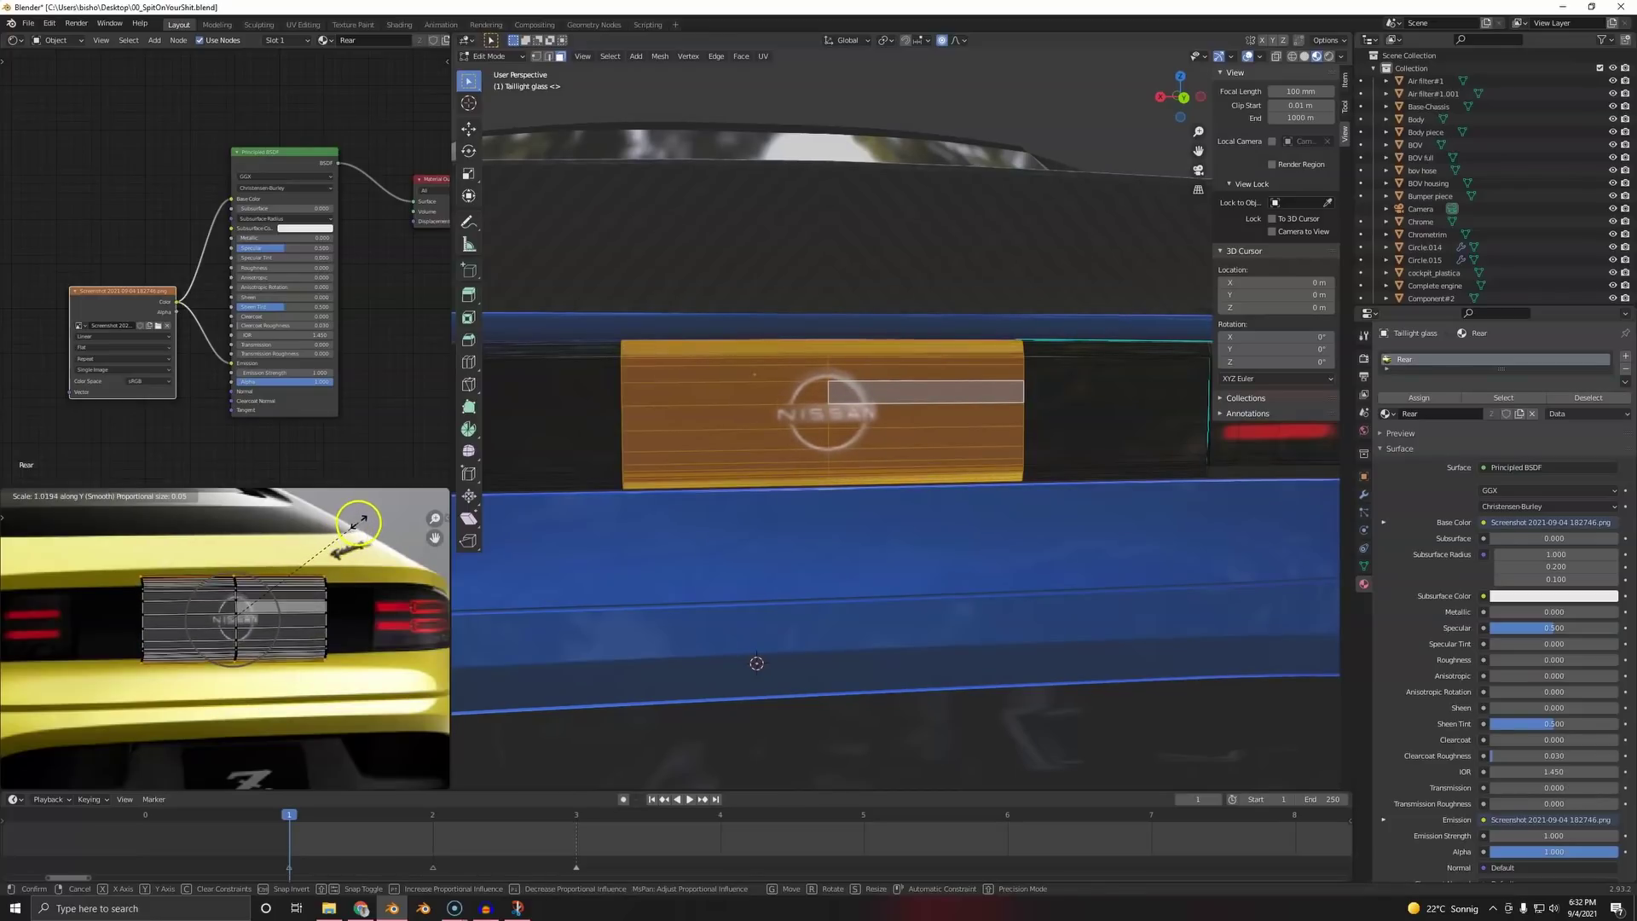
{"action": "left_click", "coordinate": [357, 523]}
{"action": "scroll", "coordinate": [273, 570], "scroll_direction": "up", "scroll_amount": 3}
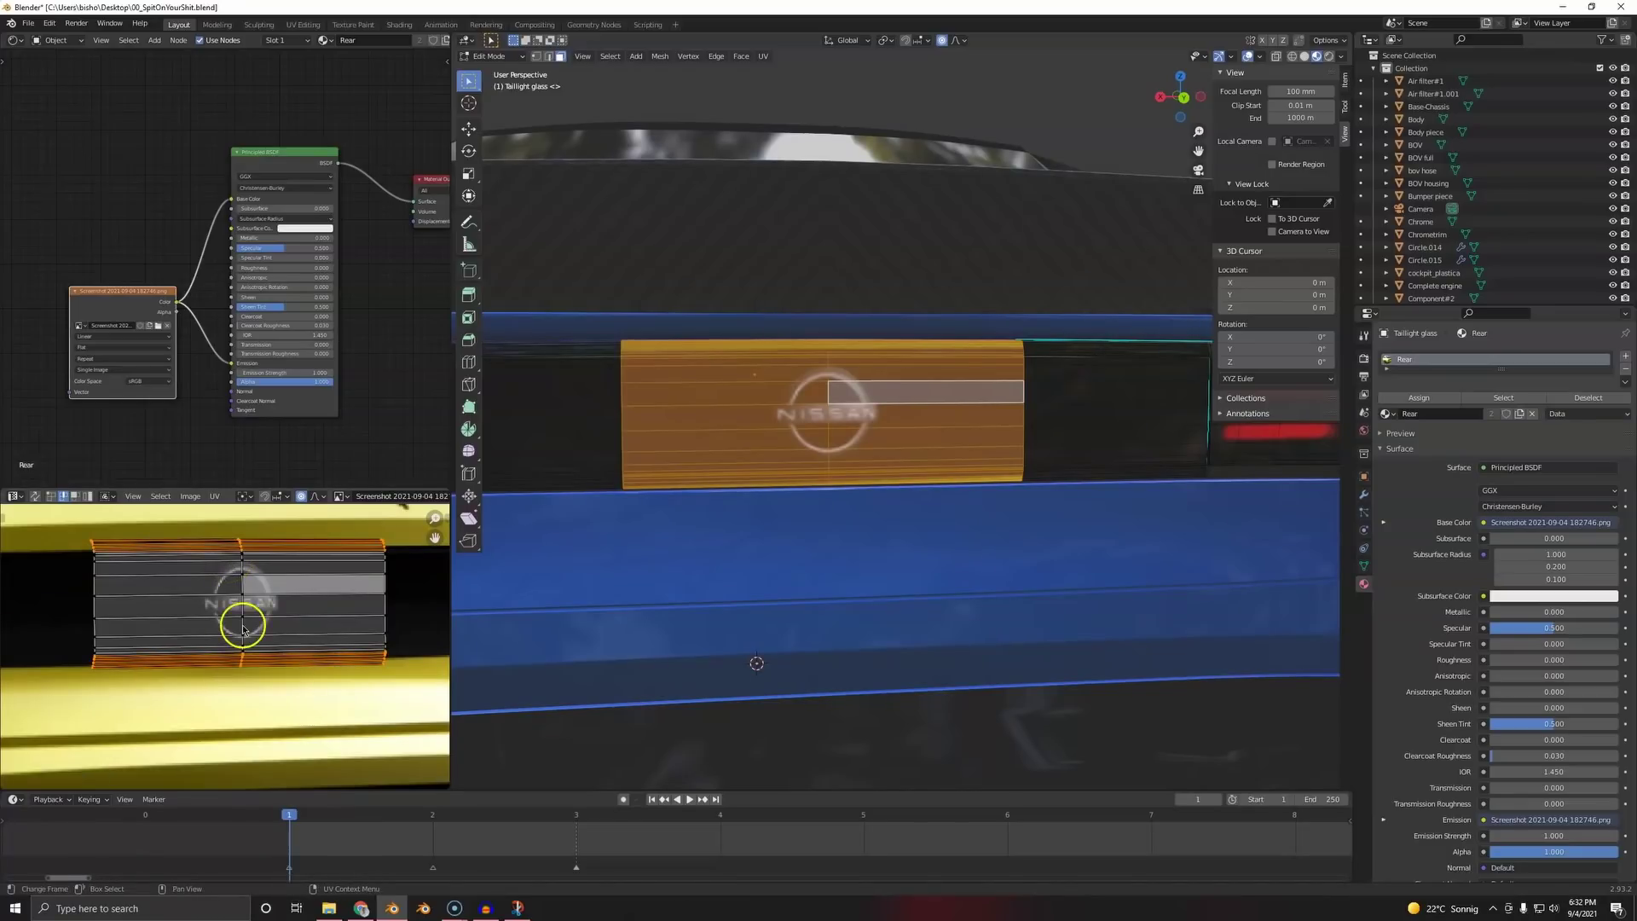
{"action": "scroll", "coordinate": [243, 629], "scroll_direction": "down", "scroll_amount": 1}
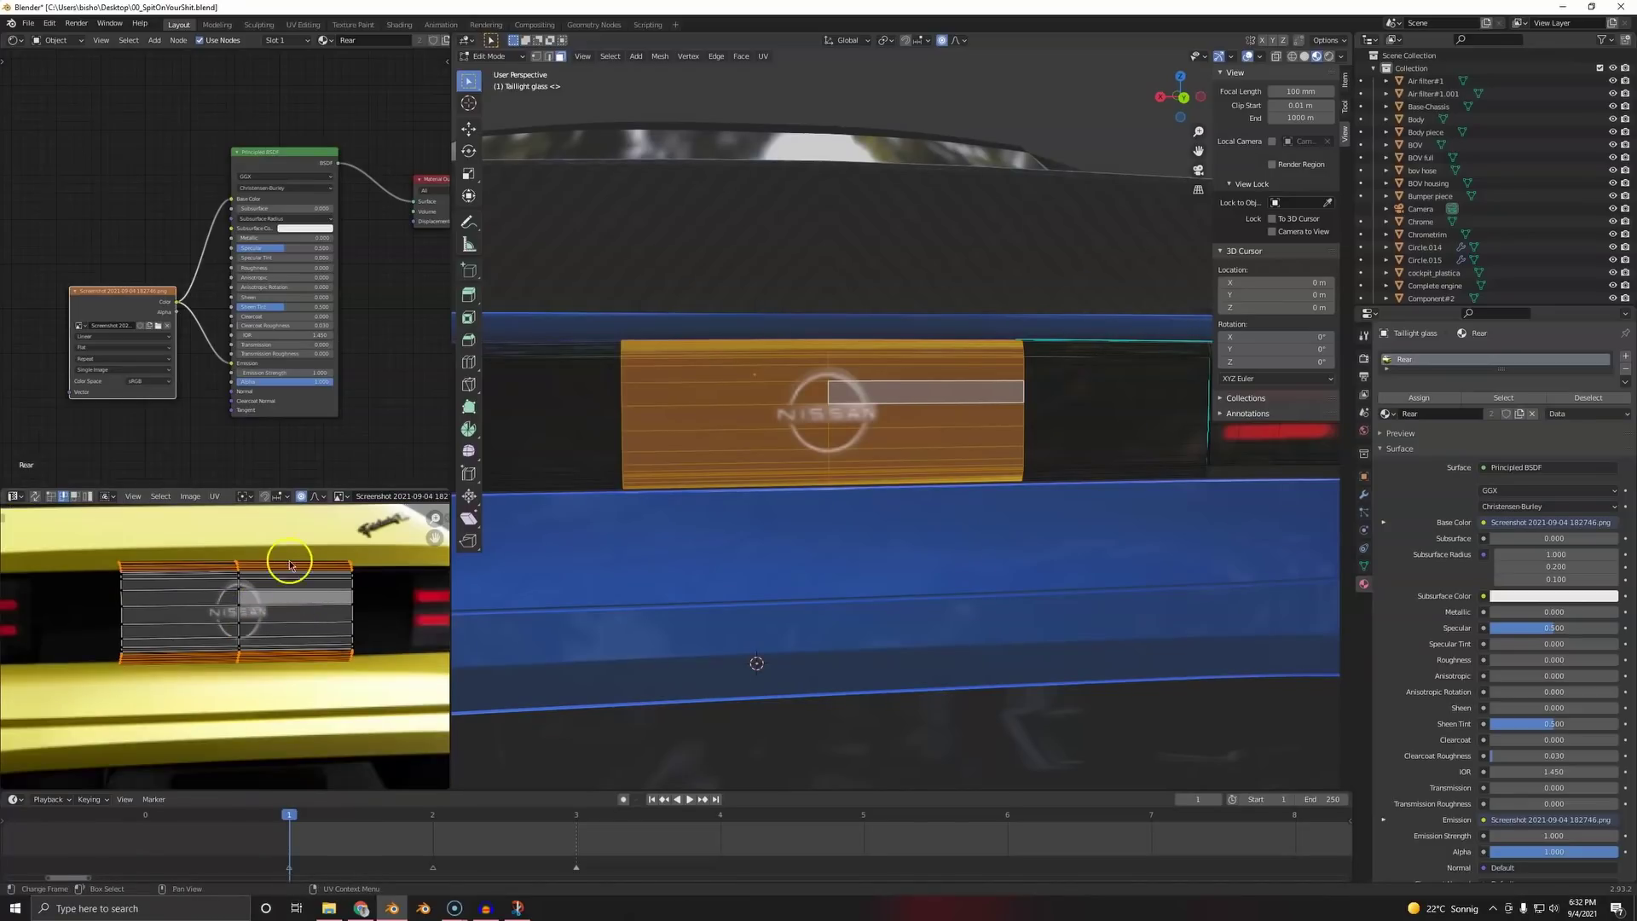
- Select the face loops along the badge plate's upper and lower edges in the mesh and grow the selection
{"action": "left_click", "coordinate": [822, 395], "text": "alt"}
{"action": "key", "text": "2"}
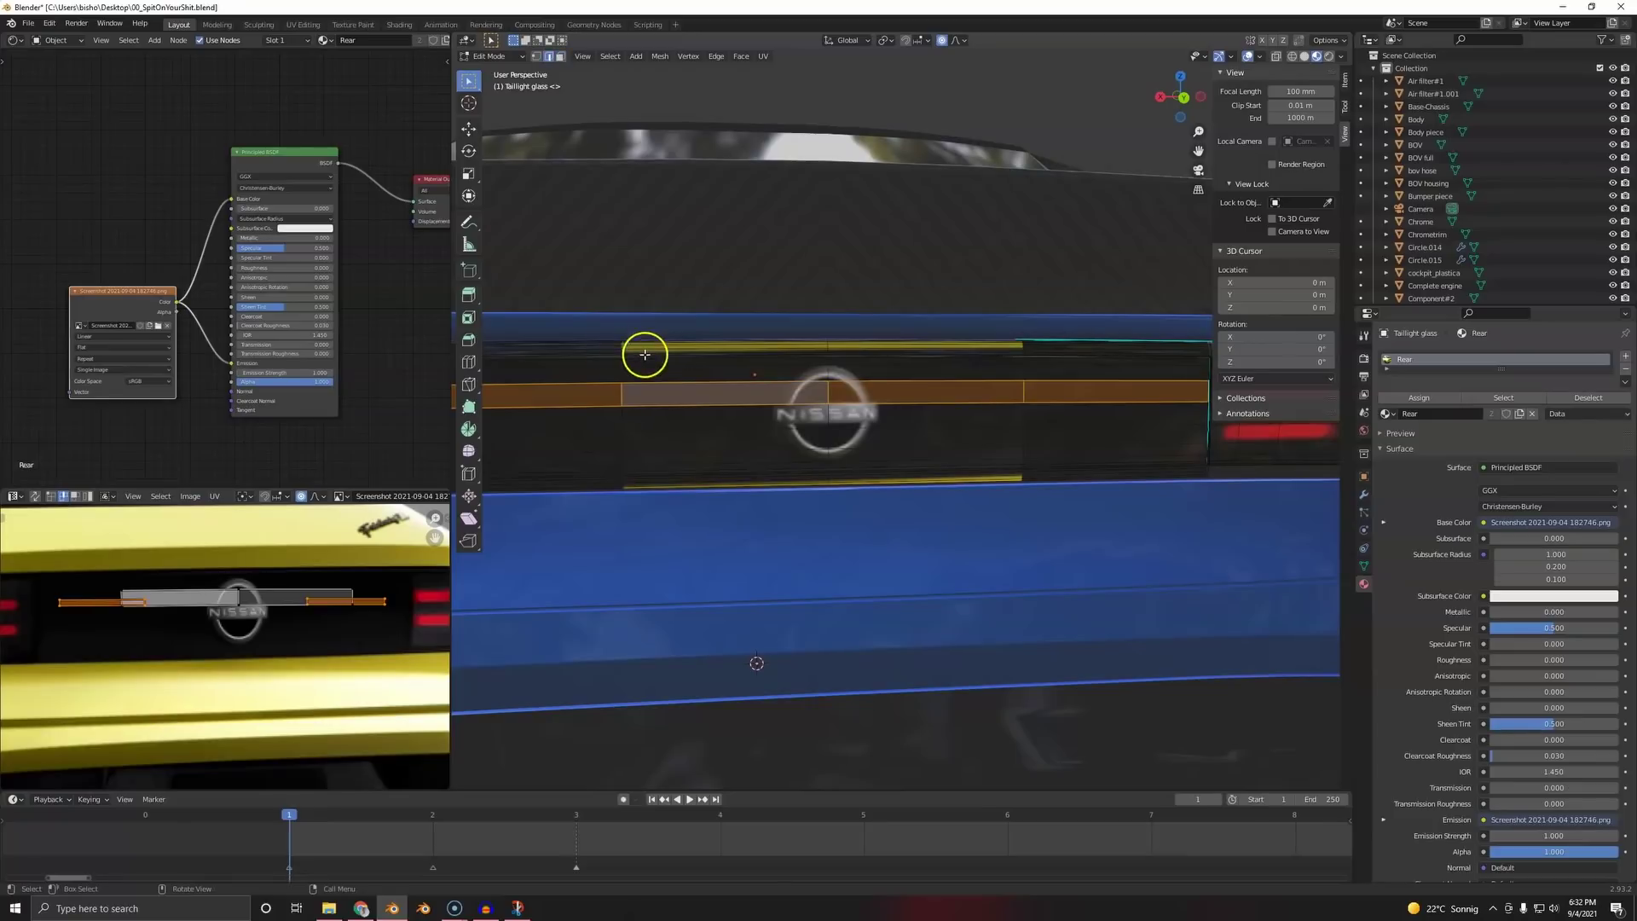
{"action": "left_click", "coordinate": [829, 343], "text": "alt"}
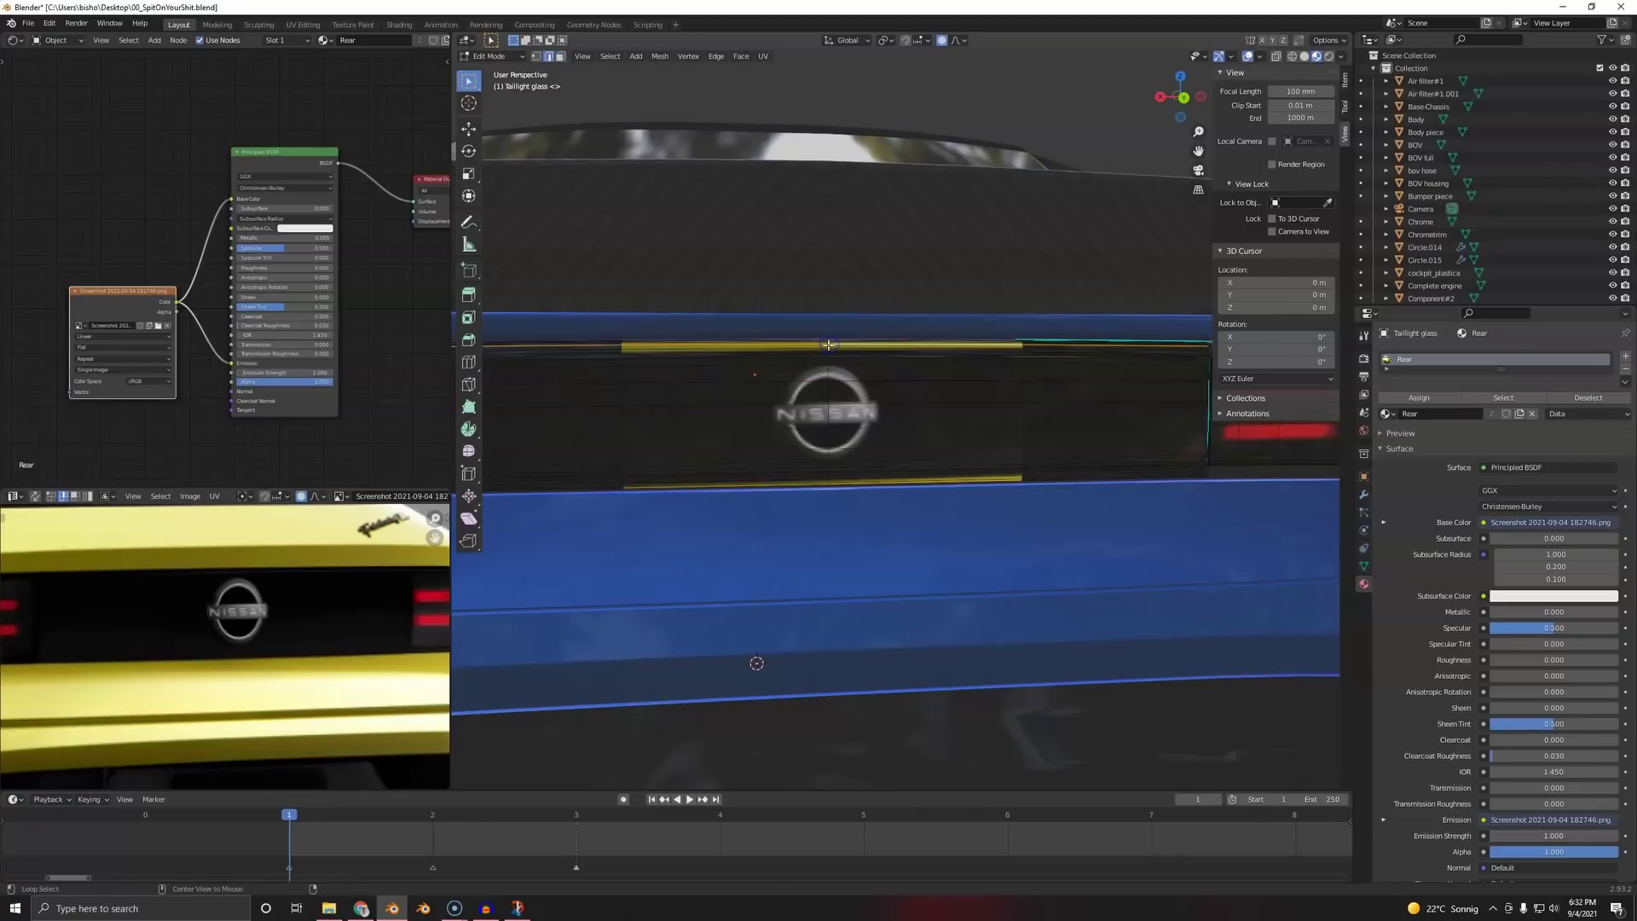
{"action": "left_click", "coordinate": [828, 345], "text": "alt"}
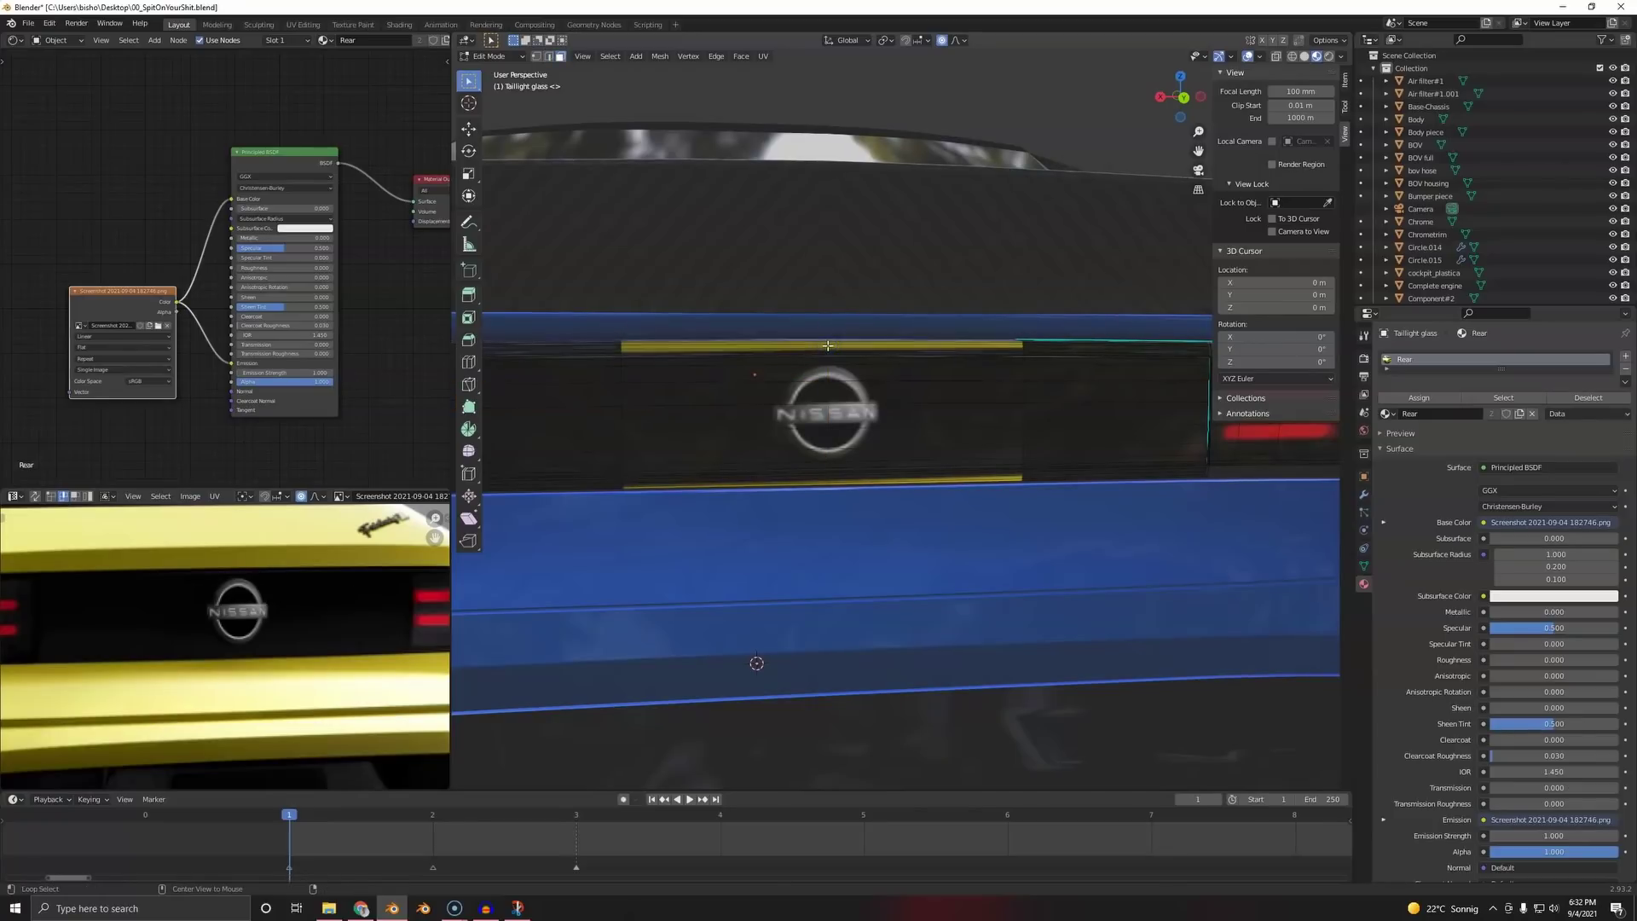
{"action": "left_click", "coordinate": [828, 484], "text": "alt+shift"}
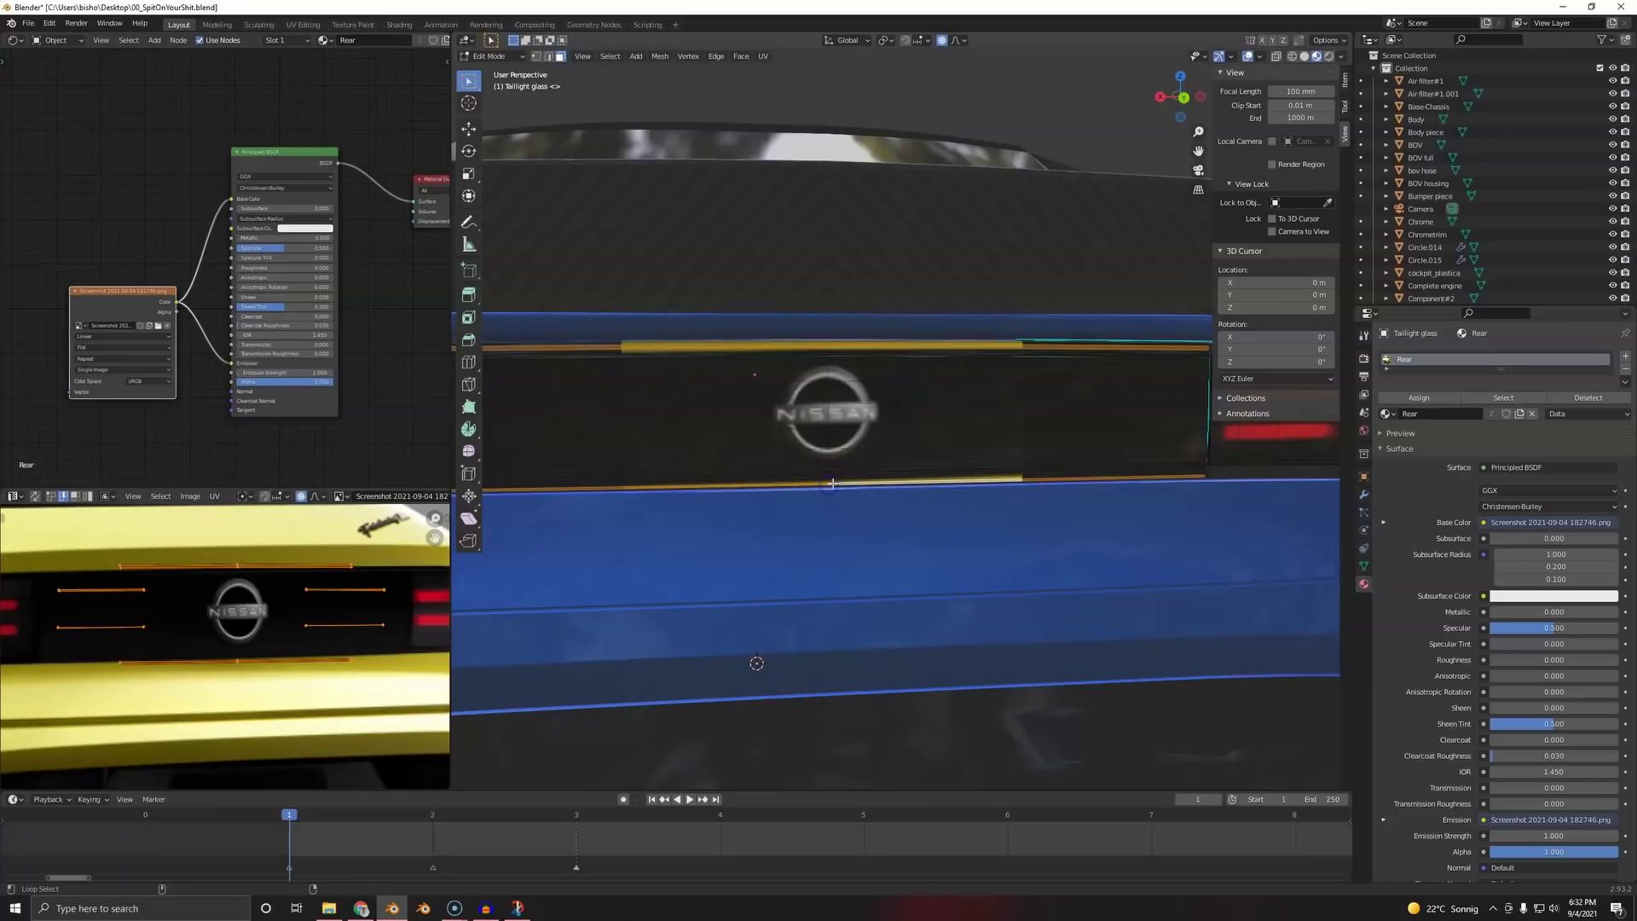
{"action": "key", "text": "ctrl+KP_Add"}
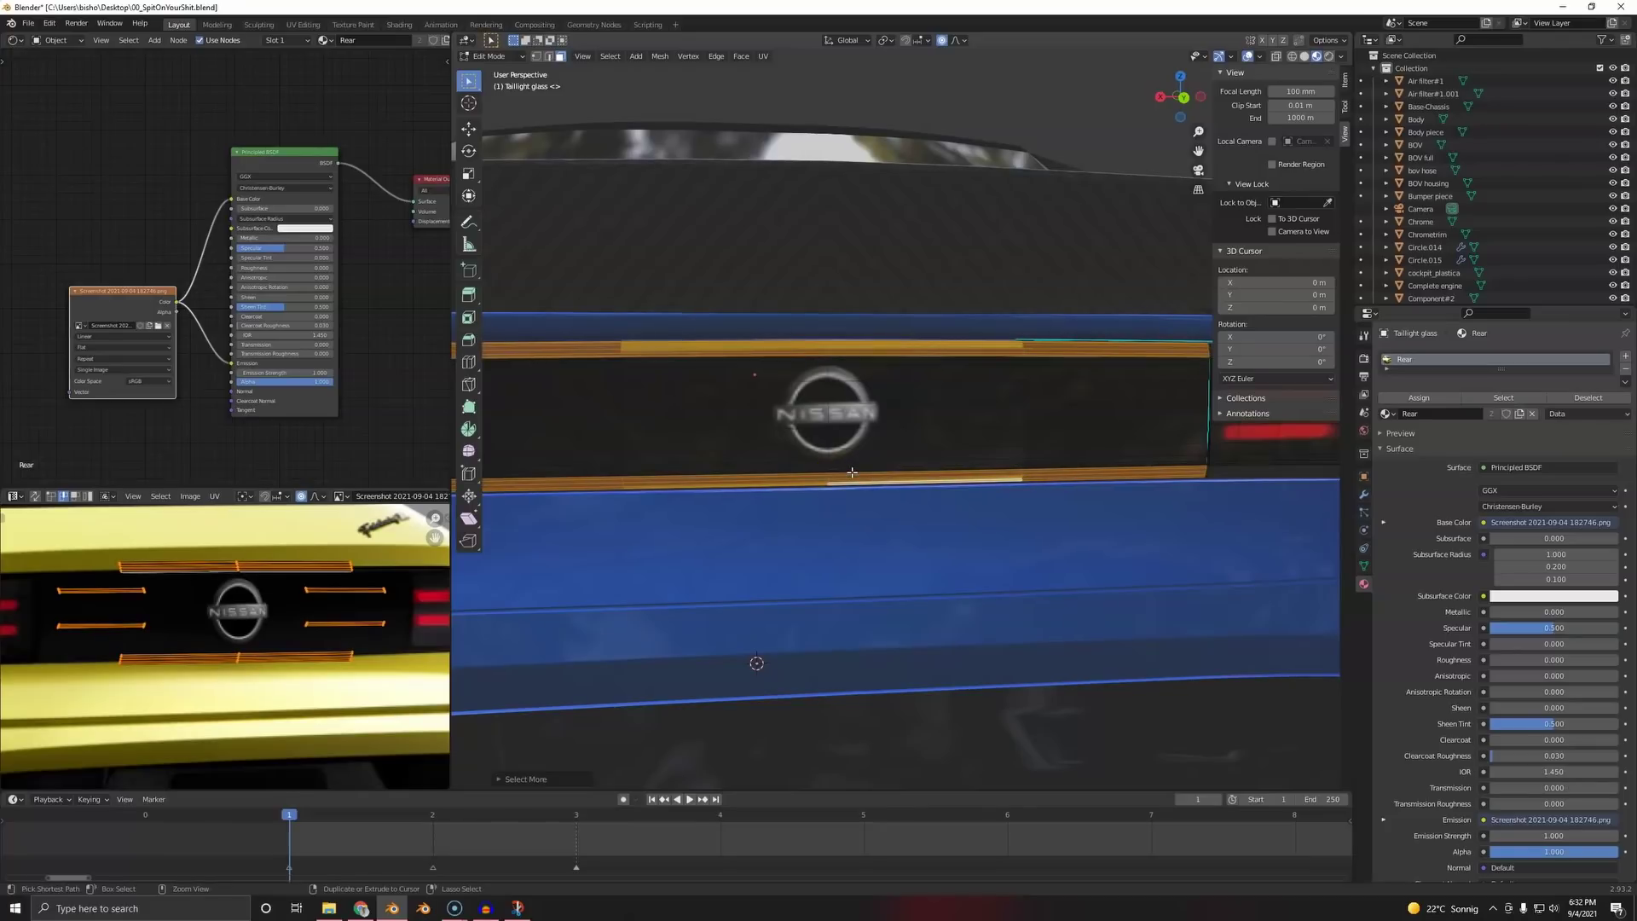
- Shrink the edge bands' UVs, move them onto the photo's black area, and leave mesh editing
{"action": "key", "text": "s"}
{"action": "left_click", "coordinate": [271, 593]}
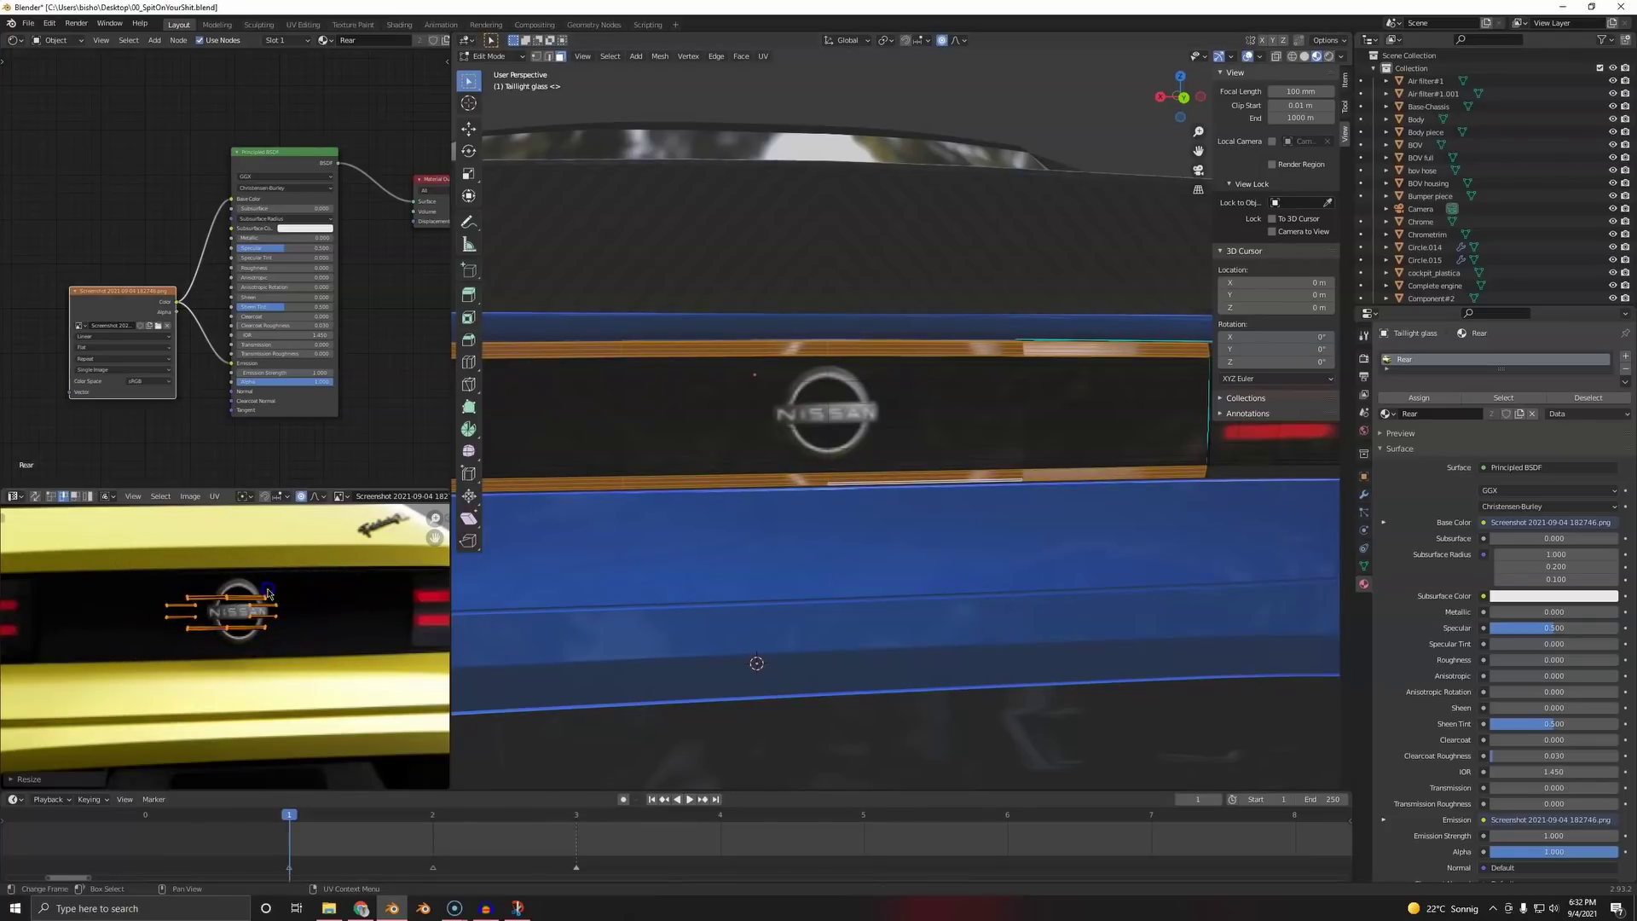
{"action": "key", "text": "g"}
{"action": "left_click", "coordinate": [269, 592]}
{"action": "key", "text": "Tab"}
{"action": "scroll", "coordinate": [832, 467], "scroll_direction": "down", "scroll_amount": 5}
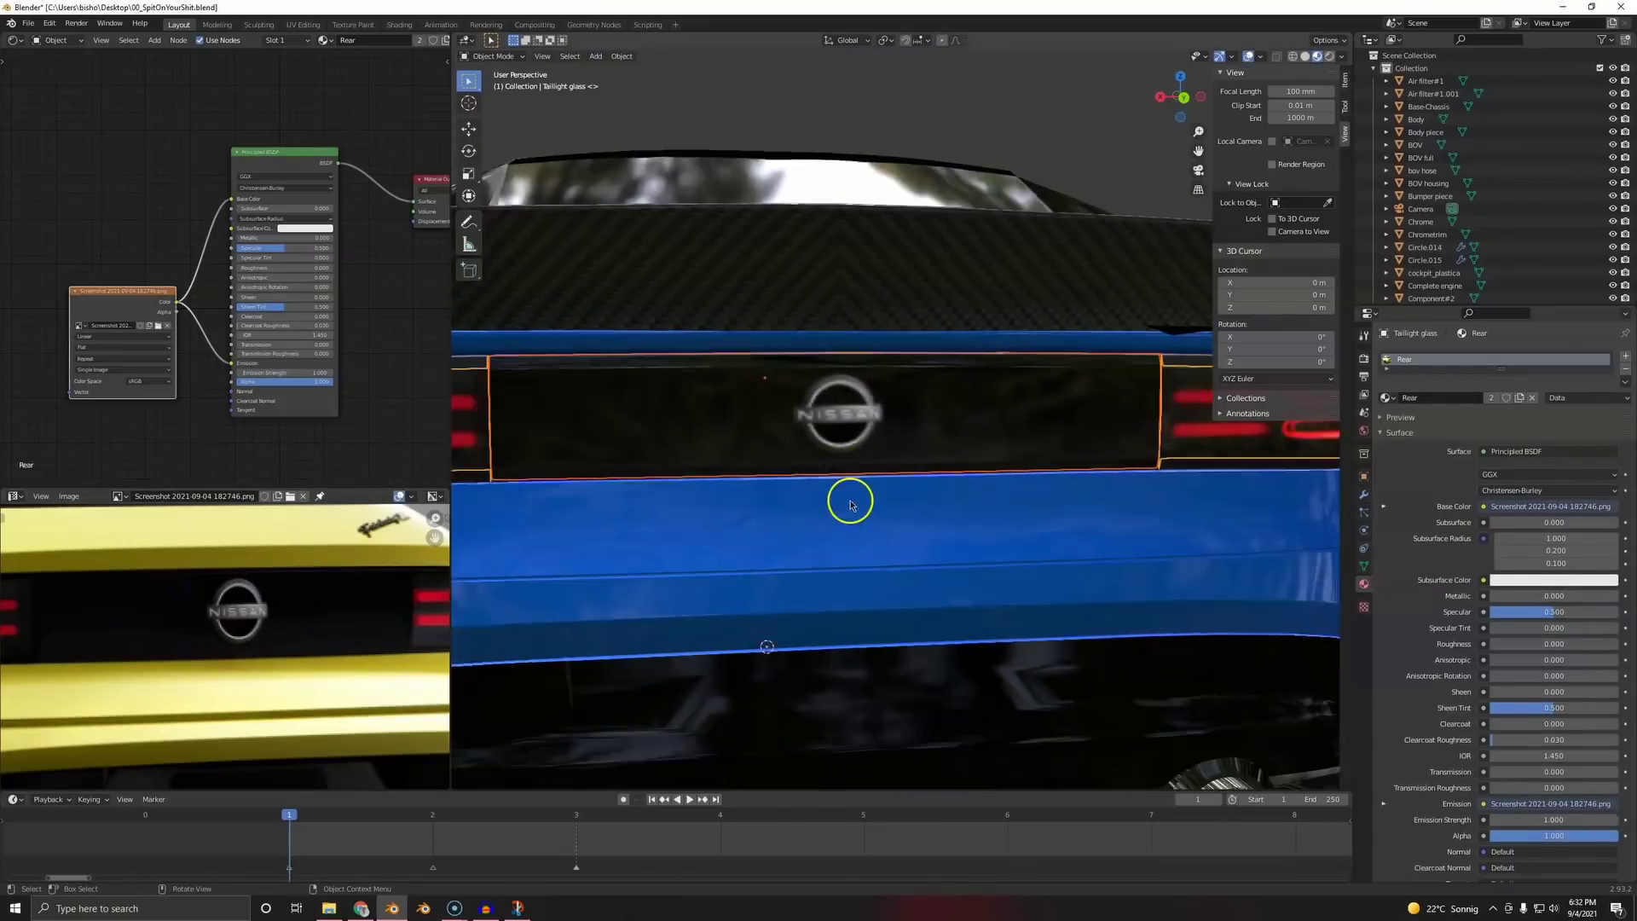
- Deselect all objects and save the Blender file
{"action": "middle_click_drag", "start_coordinate": [819, 468], "coordinate": [842, 586]}
{"action": "key", "text": "a"}
{"action": "key", "text": "a"}
{"action": "scroll", "coordinate": [840, 585], "scroll_direction": "down", "scroll_amount": 3}
{"action": "key", "text": "ctrl+s"}
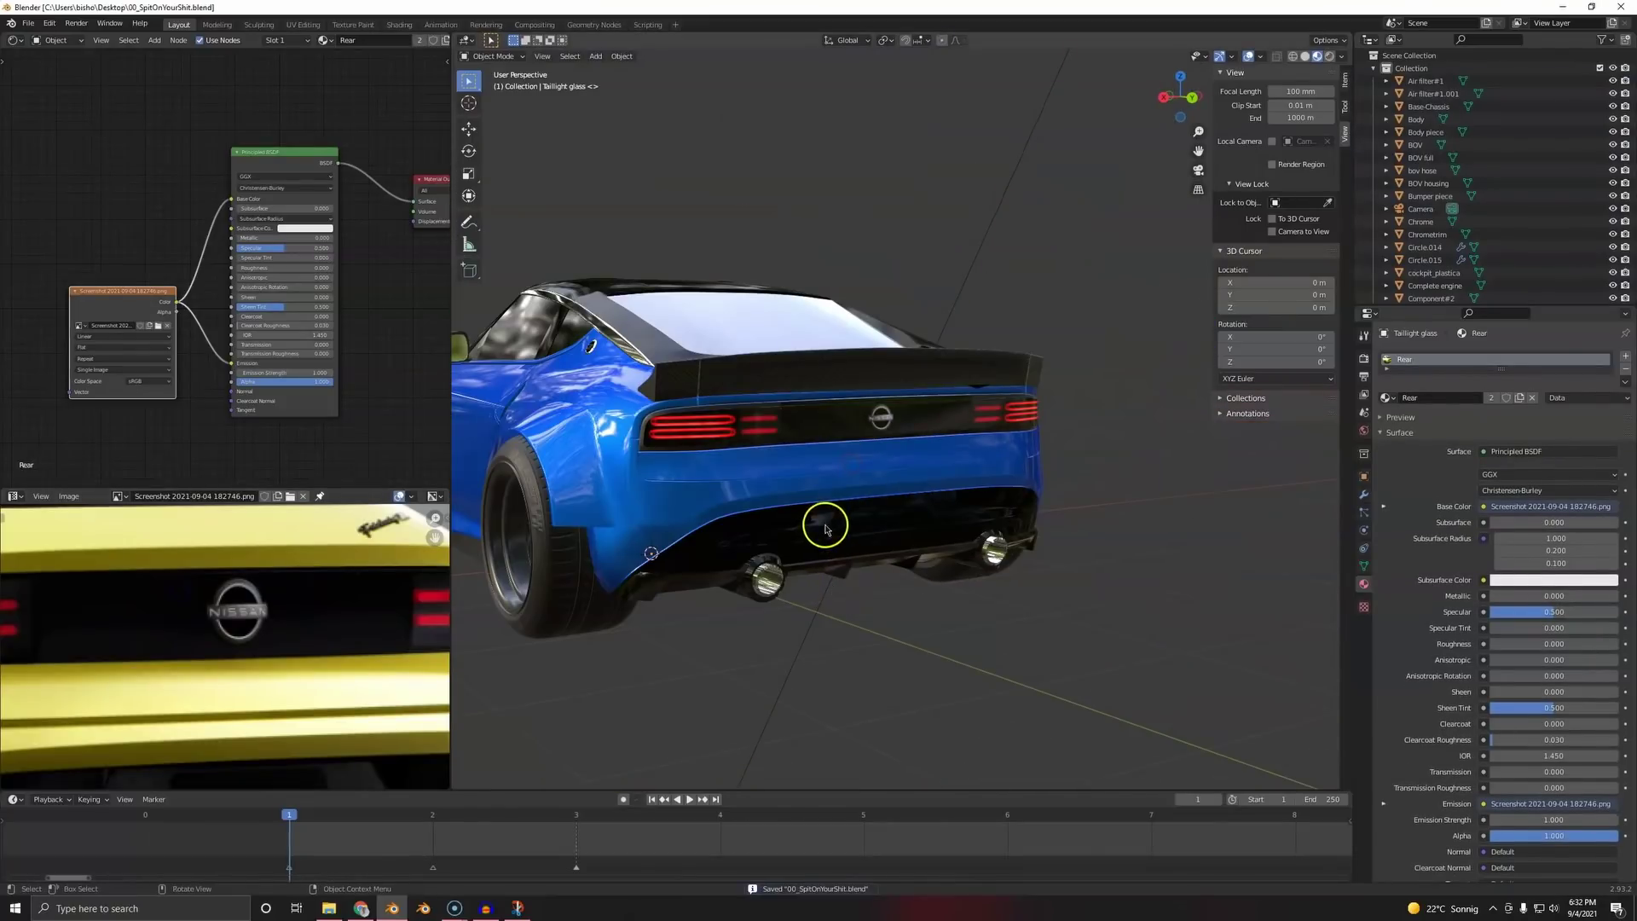
- Check the rear lights and emblem up close, and switch to the camera view
{"action": "scroll", "coordinate": [825, 525], "scroll_direction": "up", "scroll_amount": 6}
{"action": "scroll", "coordinate": [869, 461], "scroll_direction": "down", "scroll_amount": 3}
{"action": "key", "text": "KP_0"}
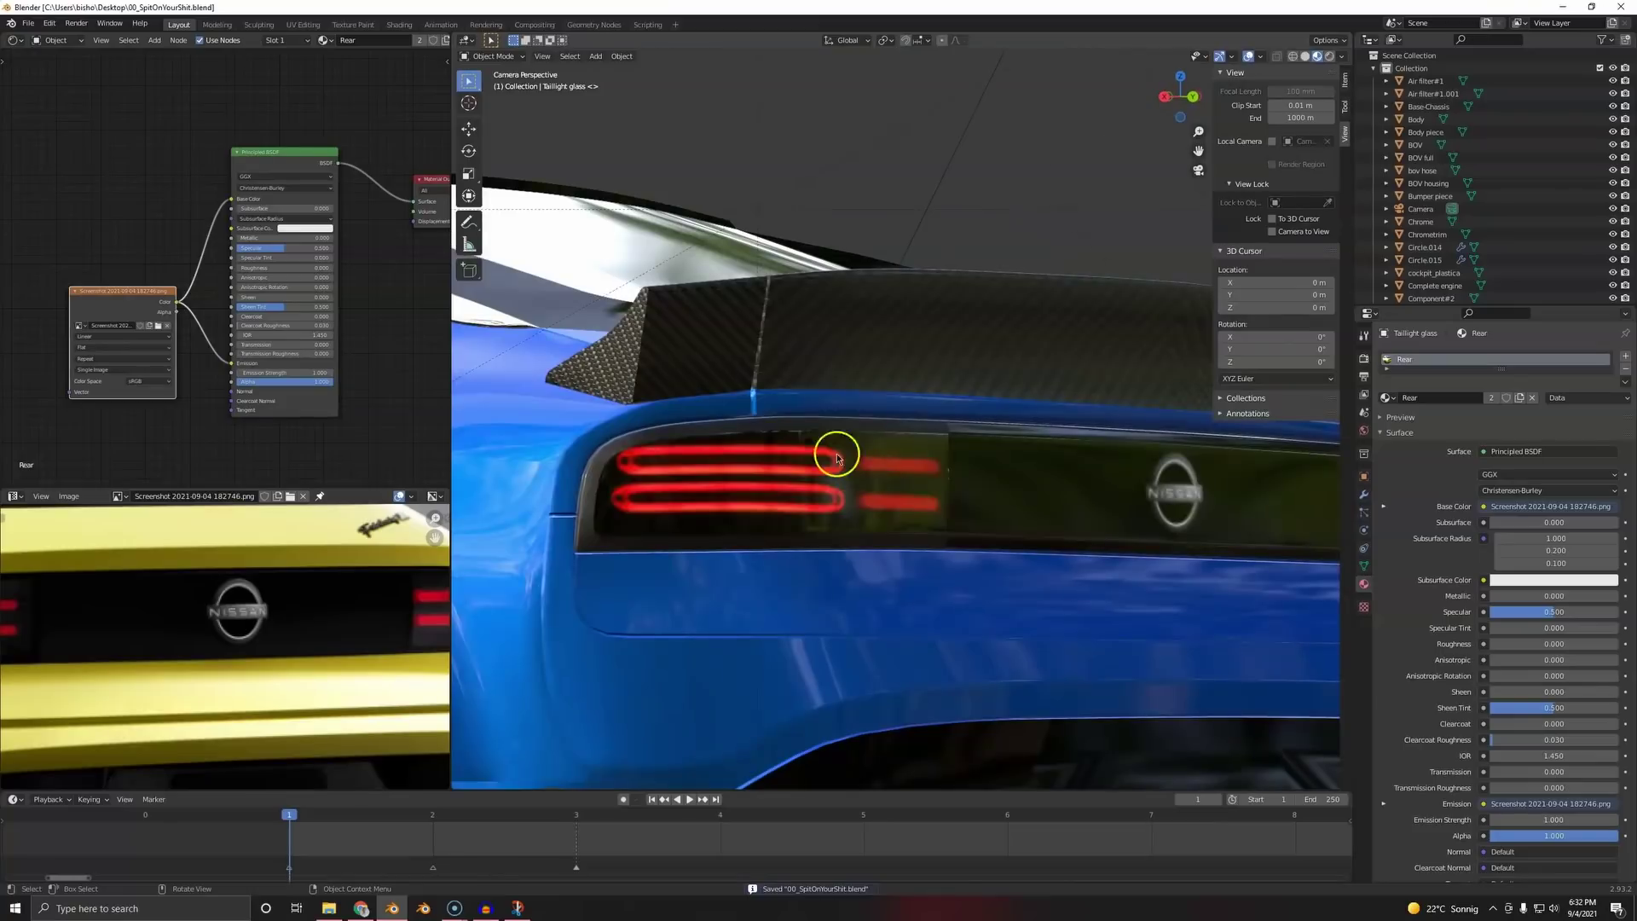
- Compare the car's overall rear view with the yellow Nissan 400Z reference photo in the browser, and return to Blender
{"action": "scroll", "coordinate": [852, 465], "scroll_direction": "down", "scroll_amount": 6}
{"action": "scroll", "coordinate": [843, 503], "scroll_direction": "down", "scroll_amount": 2}
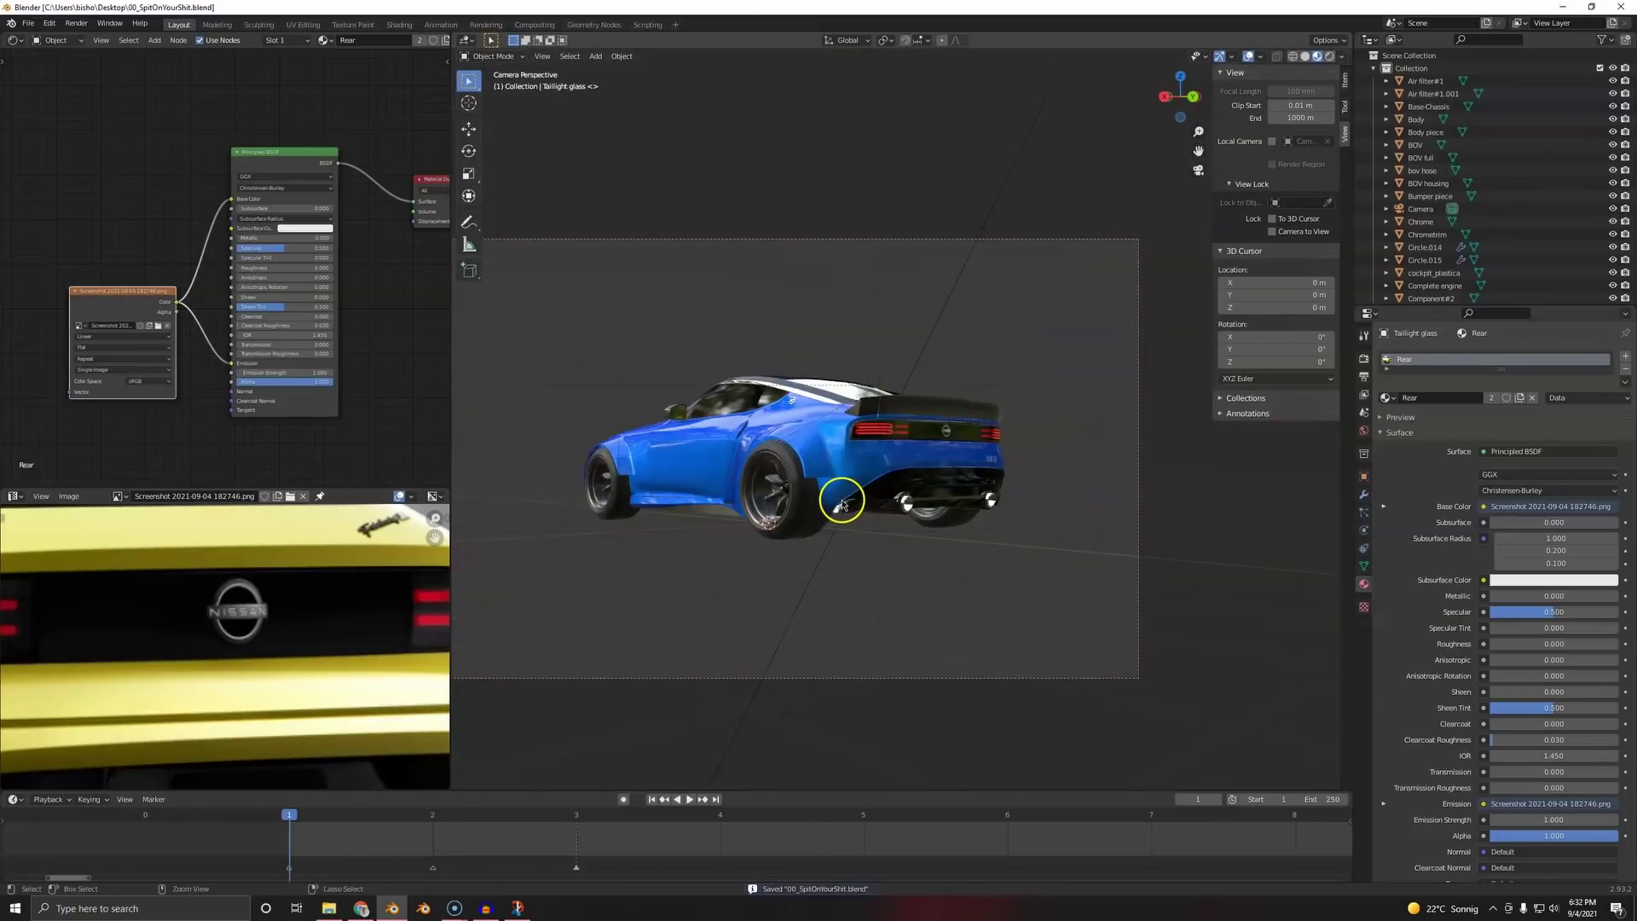
{"action": "key", "text": "alt+Tab"}
{"action": "key", "text": "alt+Tab"}
{"action": "key", "text": "alt+Tab"}
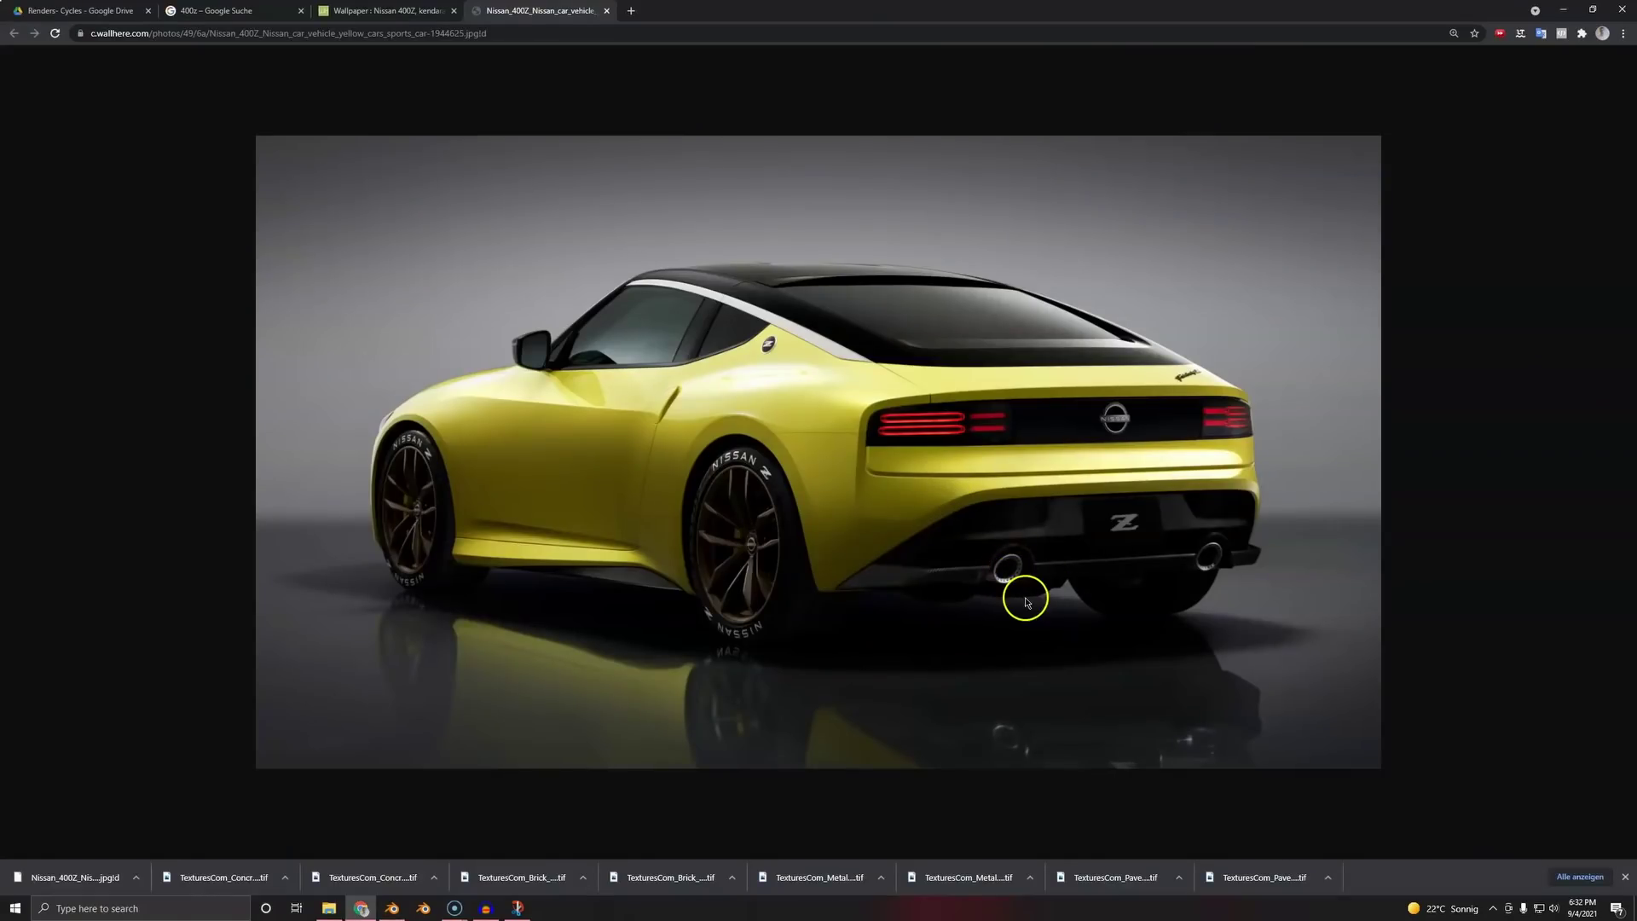
{"action": "key", "text": "alt+Tab"}
- Select the rear diffuser object that includes the two exhaust tips below the bumper
{"action": "middle_click_drag", "start_coordinate": [998, 538], "coordinate": [819, 490], "text": "shift"}
{"action": "scroll", "coordinate": [820, 523], "scroll_direction": "up", "scroll_amount": 5}
{"action": "middle_click_drag", "start_coordinate": [584, 496], "coordinate": [911, 426], "text": "shift"}
{"action": "scroll", "coordinate": [850, 487], "scroll_direction": "up", "scroll_amount": 3}
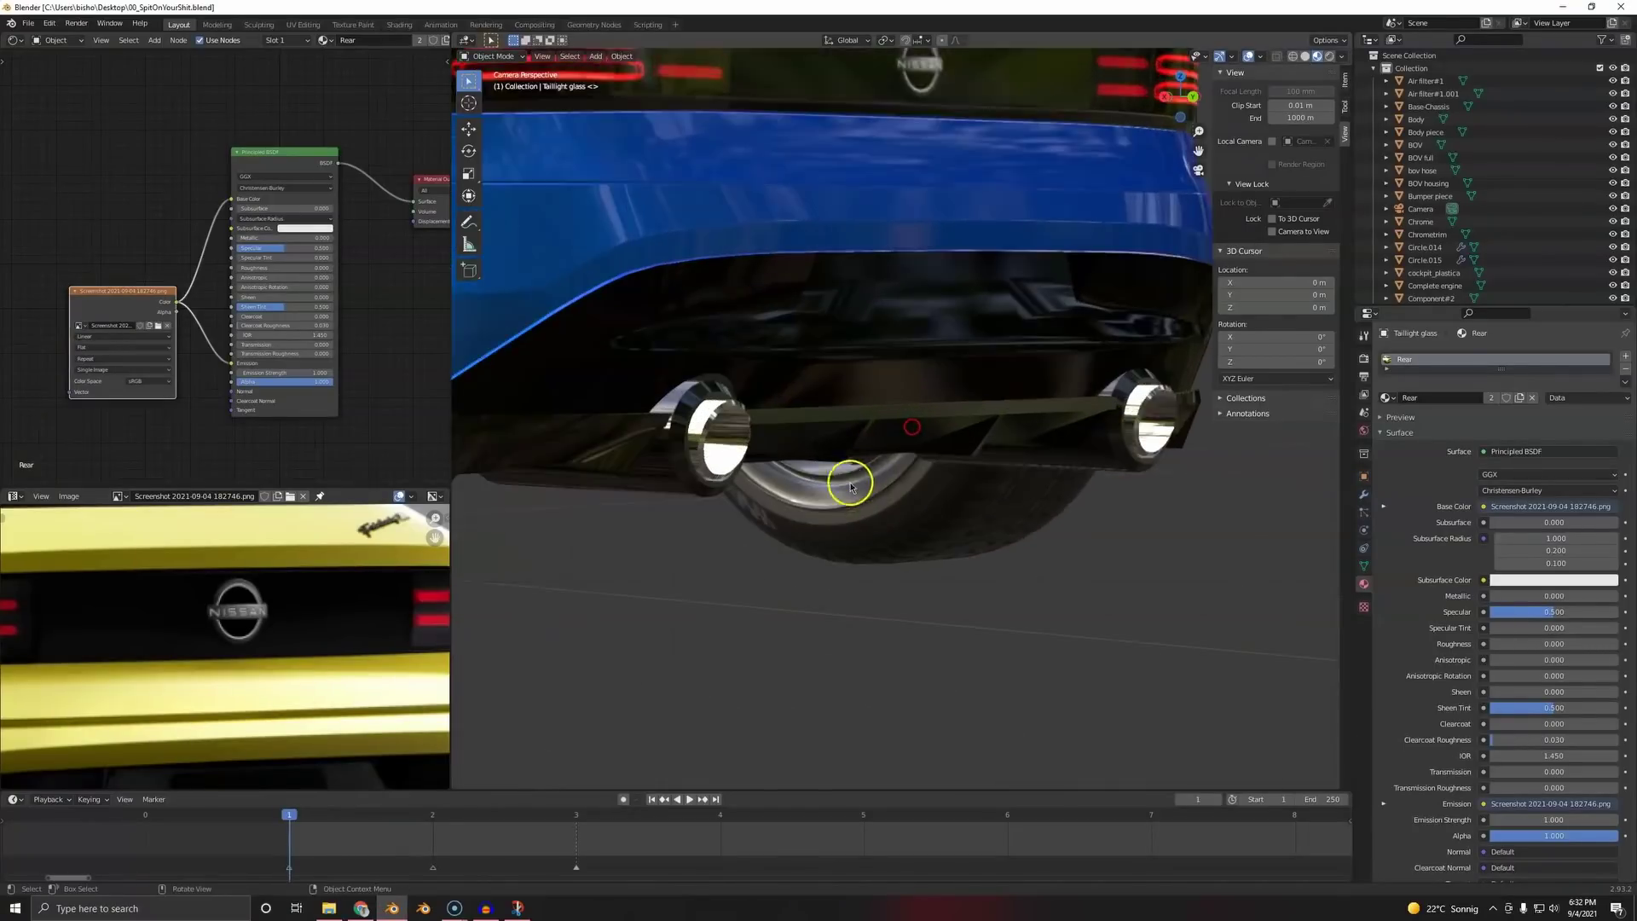
{"action": "scroll", "coordinate": [850, 485], "scroll_direction": "up", "scroll_amount": 2}
{"action": "left_click", "coordinate": [662, 411]}
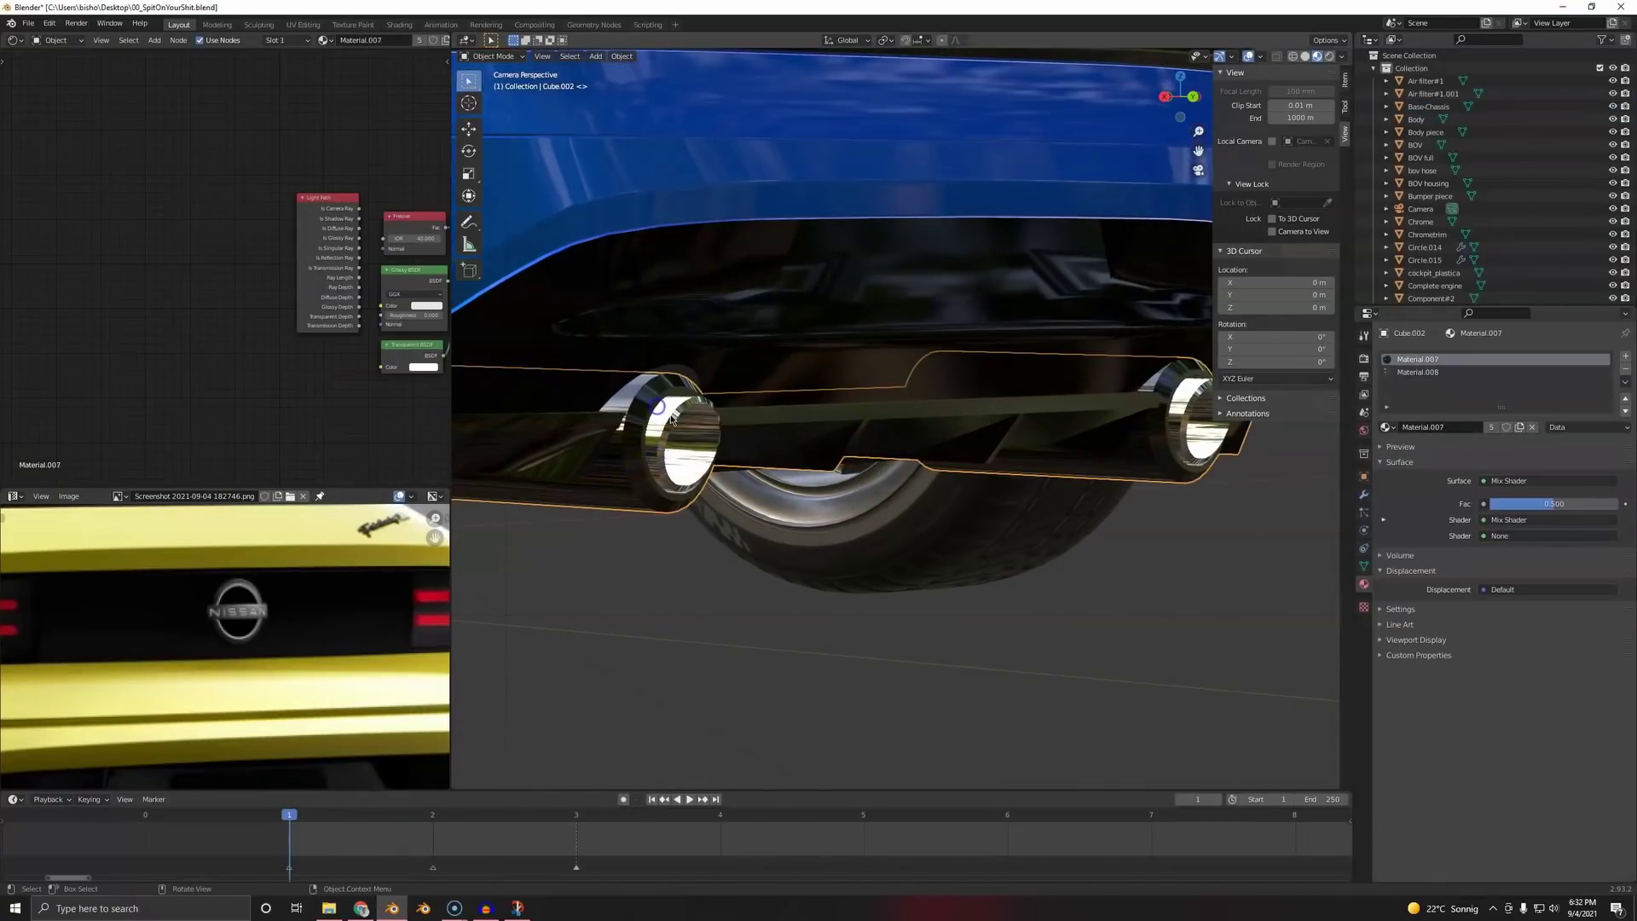
- Select all faces assigned to Material.008 in the diffuser's mesh, and leave mesh editing
{"action": "key", "text": "Tab"}
{"action": "key", "text": "a"}
{"action": "left_click", "coordinate": [656, 437]}
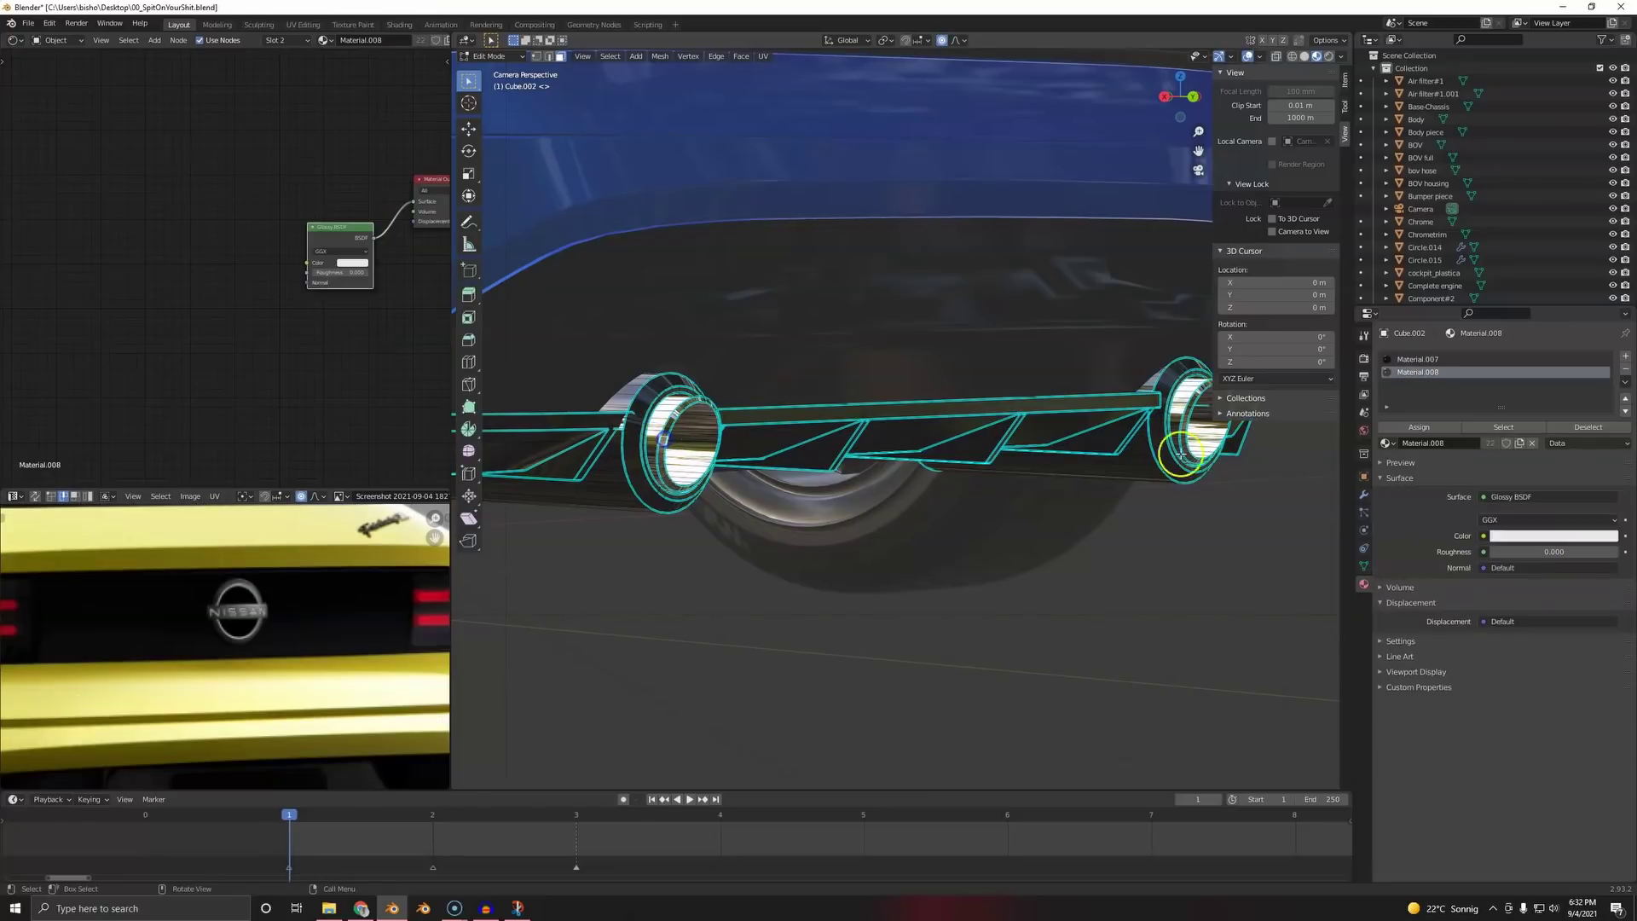
{"action": "left_click", "coordinate": [1364, 588]}
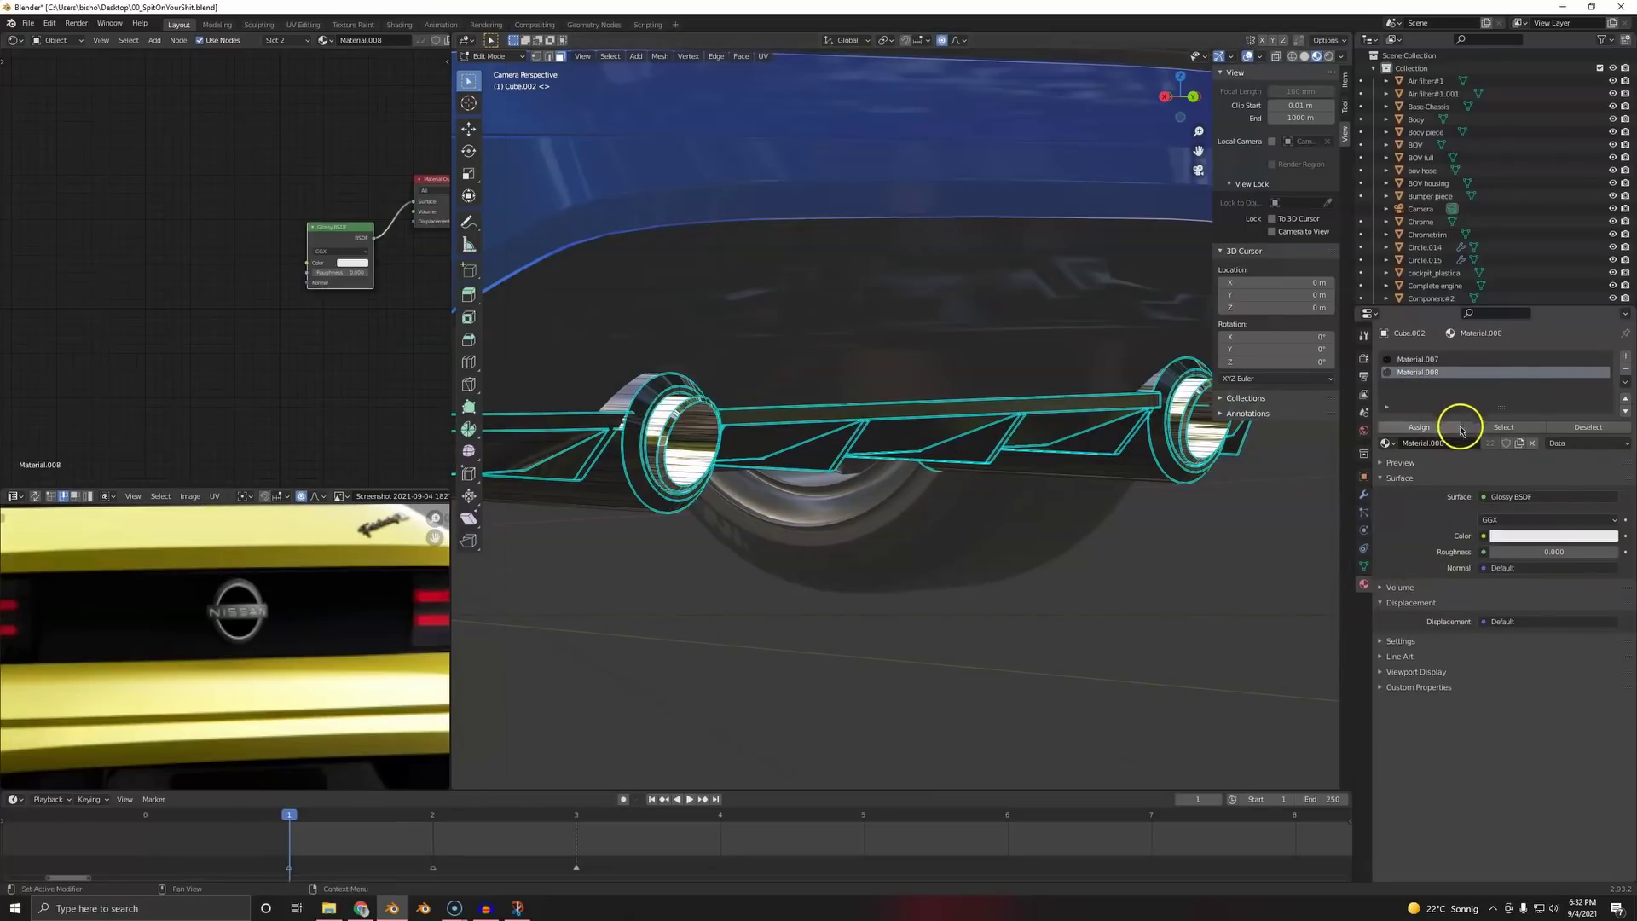
{"action": "left_click", "coordinate": [1503, 427]}
{"action": "key", "text": "Tab"}
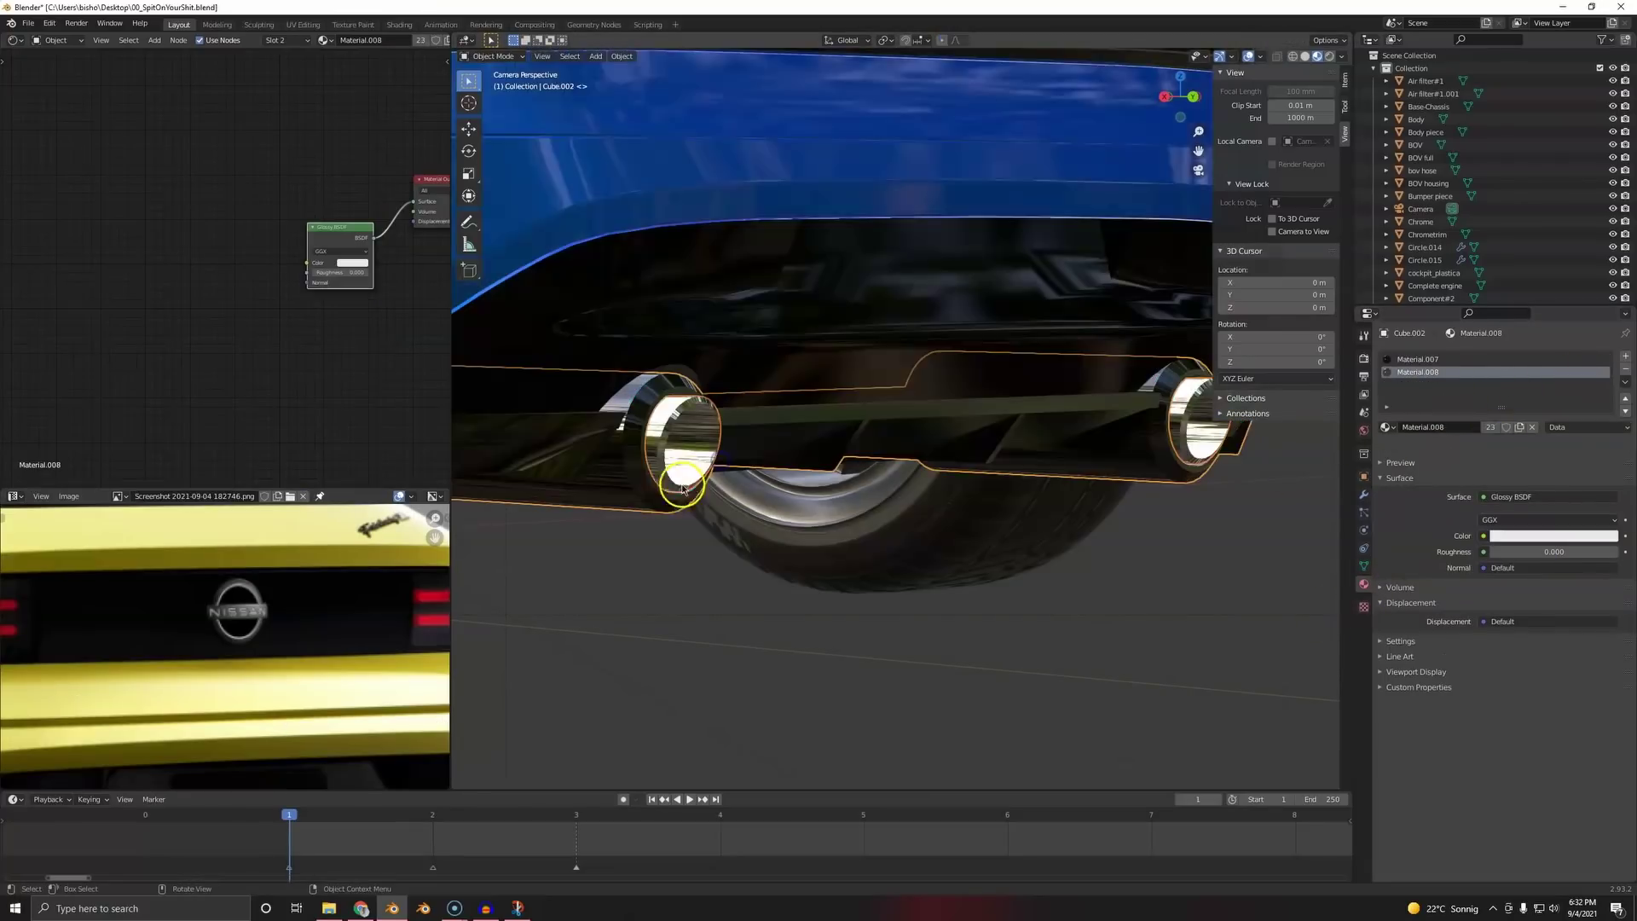
- Select the exhaust pipe object inside the tips and compare the exhausts with the reference photo
{"action": "left_click", "coordinate": [659, 460]}
{"action": "scroll", "coordinate": [742, 503], "scroll_direction": "down", "scroll_amount": 3}
{"action": "scroll", "coordinate": [226, 646], "scroll_direction": "down", "scroll_amount": 5}
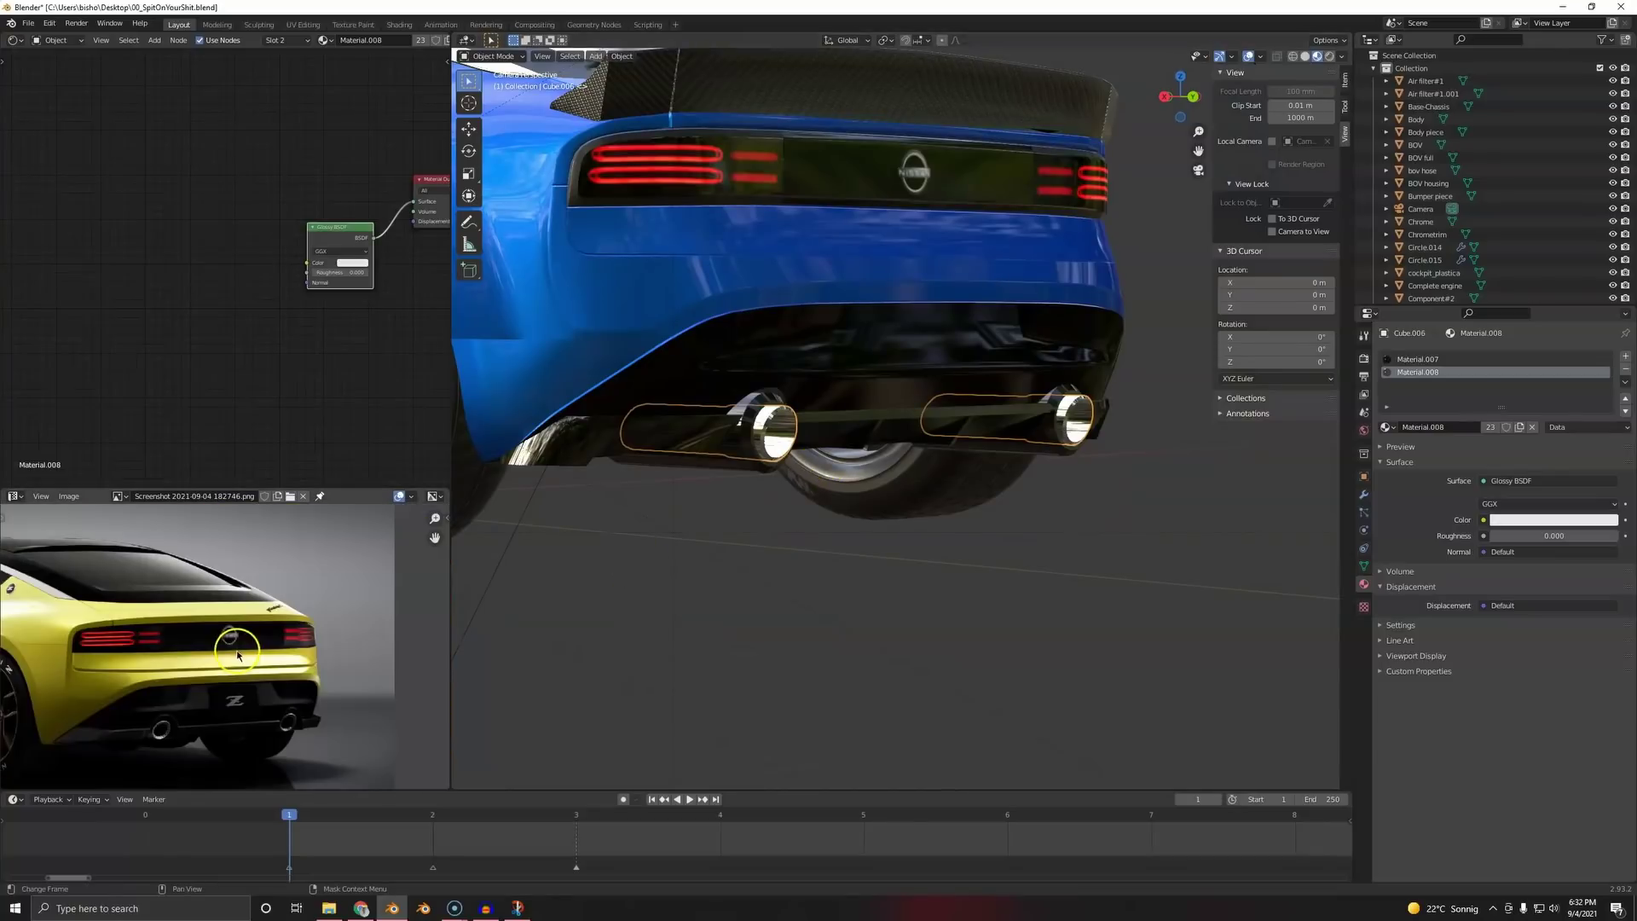
- Unwrap the selected exhaust tip faces with Project from View, using a rear three-quarter view that matches the reference photo
{"action": "middle_click_drag", "start_coordinate": [899, 464], "coordinate": [757, 463]}
{"action": "scroll", "coordinate": [887, 461], "scroll_direction": "down", "scroll_amount": 6}
{"action": "scroll", "coordinate": [757, 463], "scroll_direction": "up", "scroll_amount": 2}
{"action": "scroll", "coordinate": [183, 648], "scroll_direction": "down", "scroll_amount": 3}
{"action": "middle_click_drag", "start_coordinate": [183, 648], "coordinate": [281, 640]}
{"action": "scroll", "coordinate": [255, 657], "scroll_direction": "up", "scroll_amount": 1}
{"action": "middle_click_drag", "start_coordinate": [721, 509], "coordinate": [955, 482]}
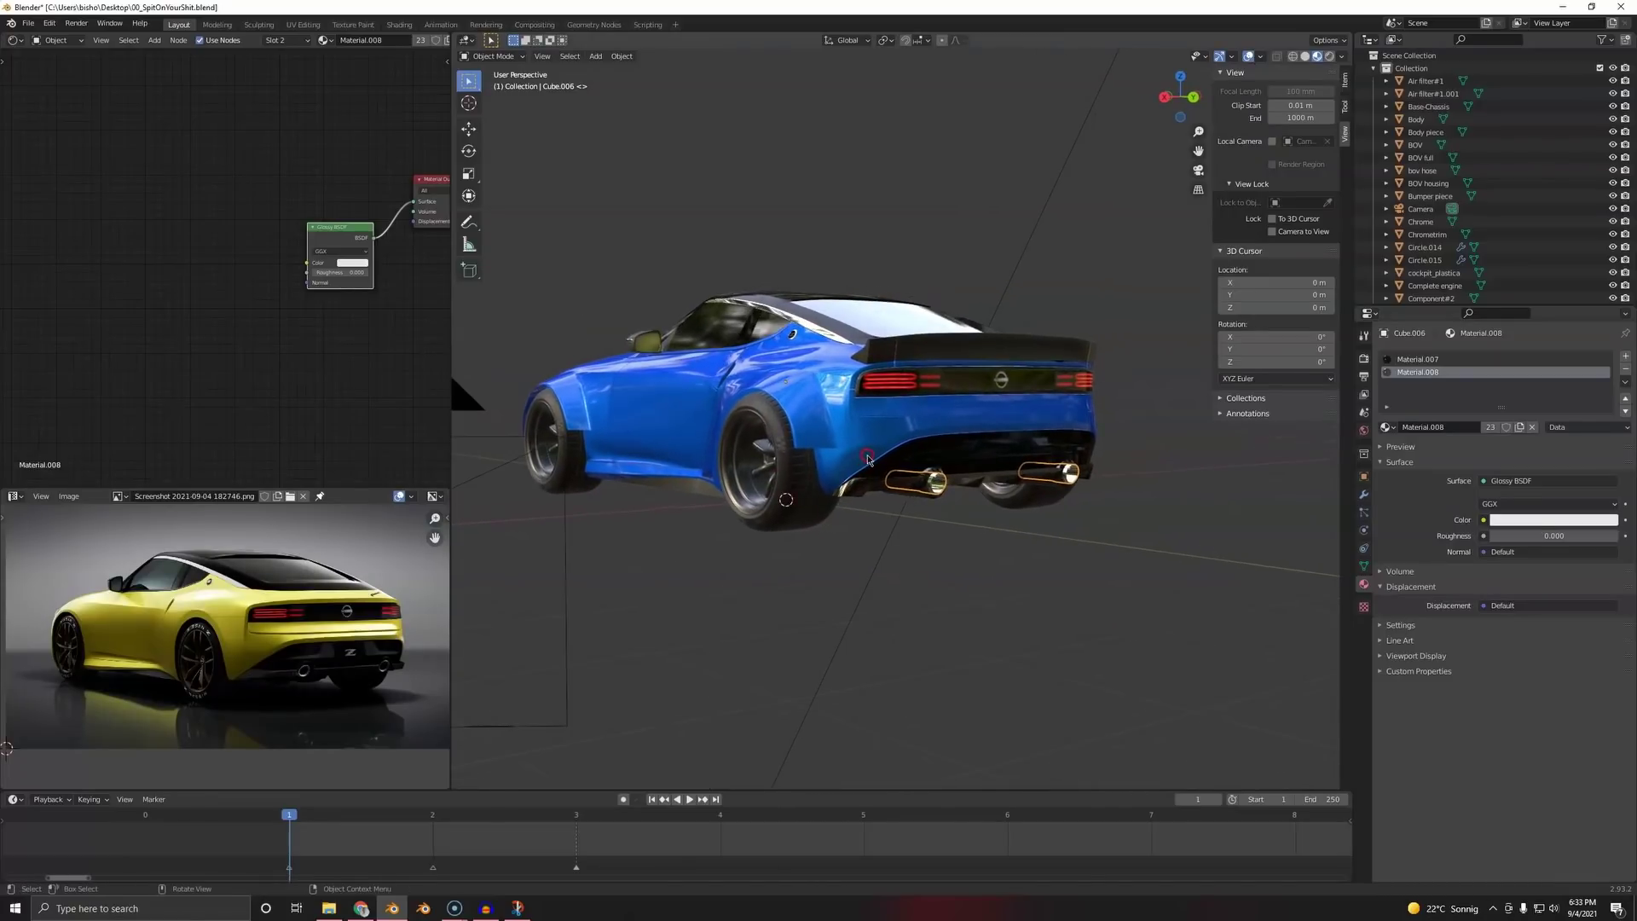
{"action": "key", "text": "Tab"}
{"action": "key", "text": "u"}
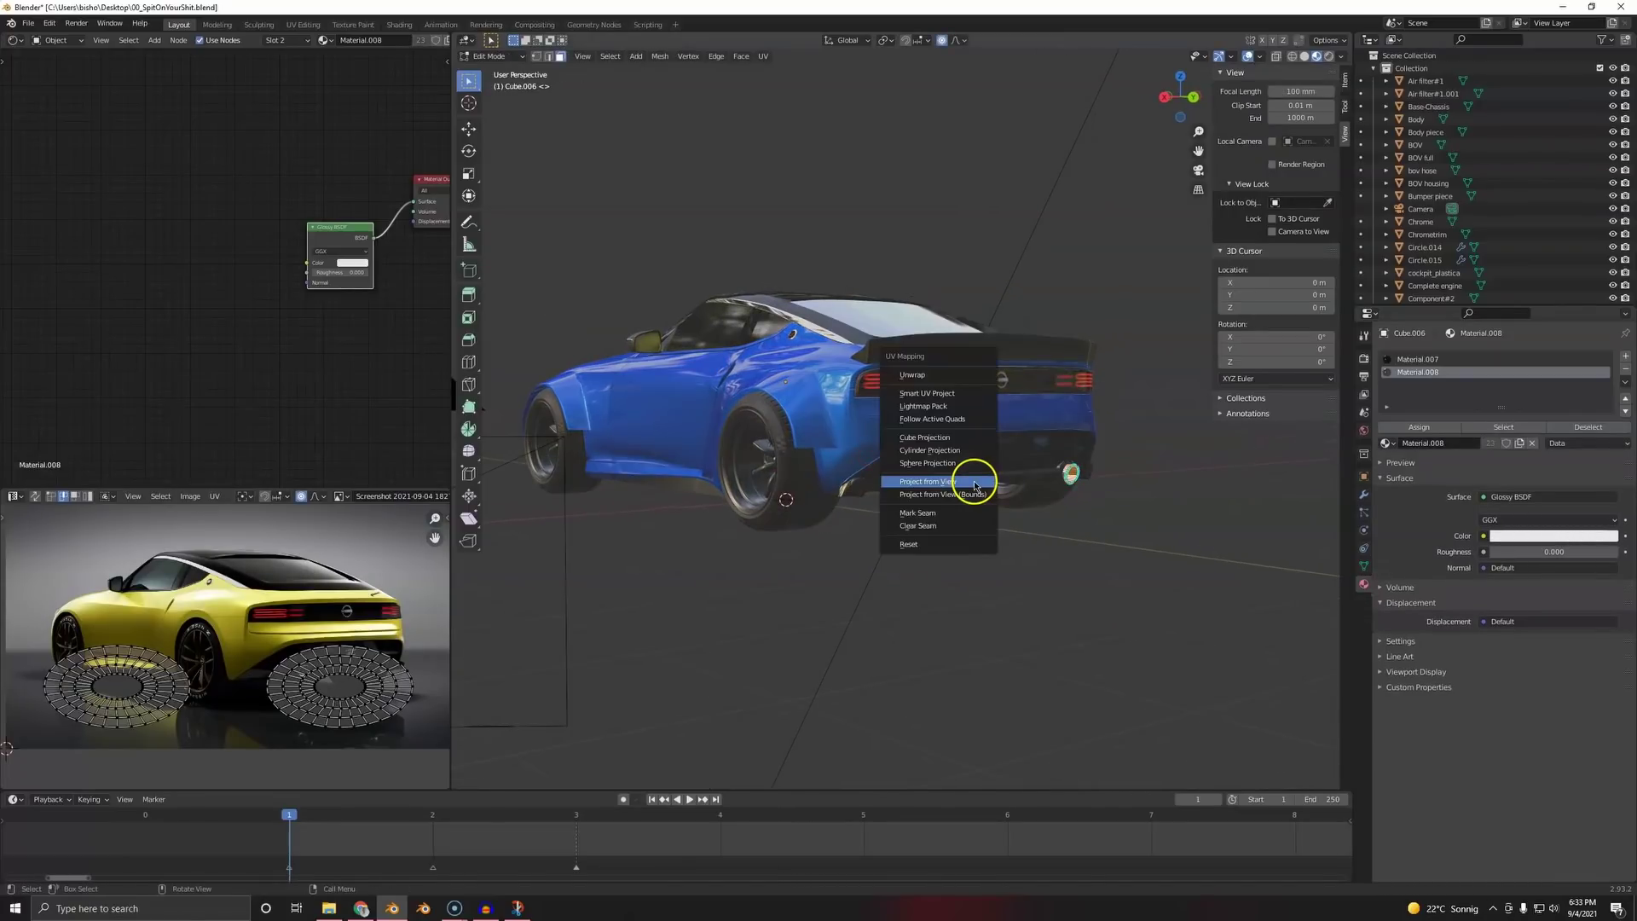
{"action": "left_click", "coordinate": [974, 485]}
- Move the projected exhaust UVs onto the tailpipe area of the reference photo
{"action": "key", "text": "g"}
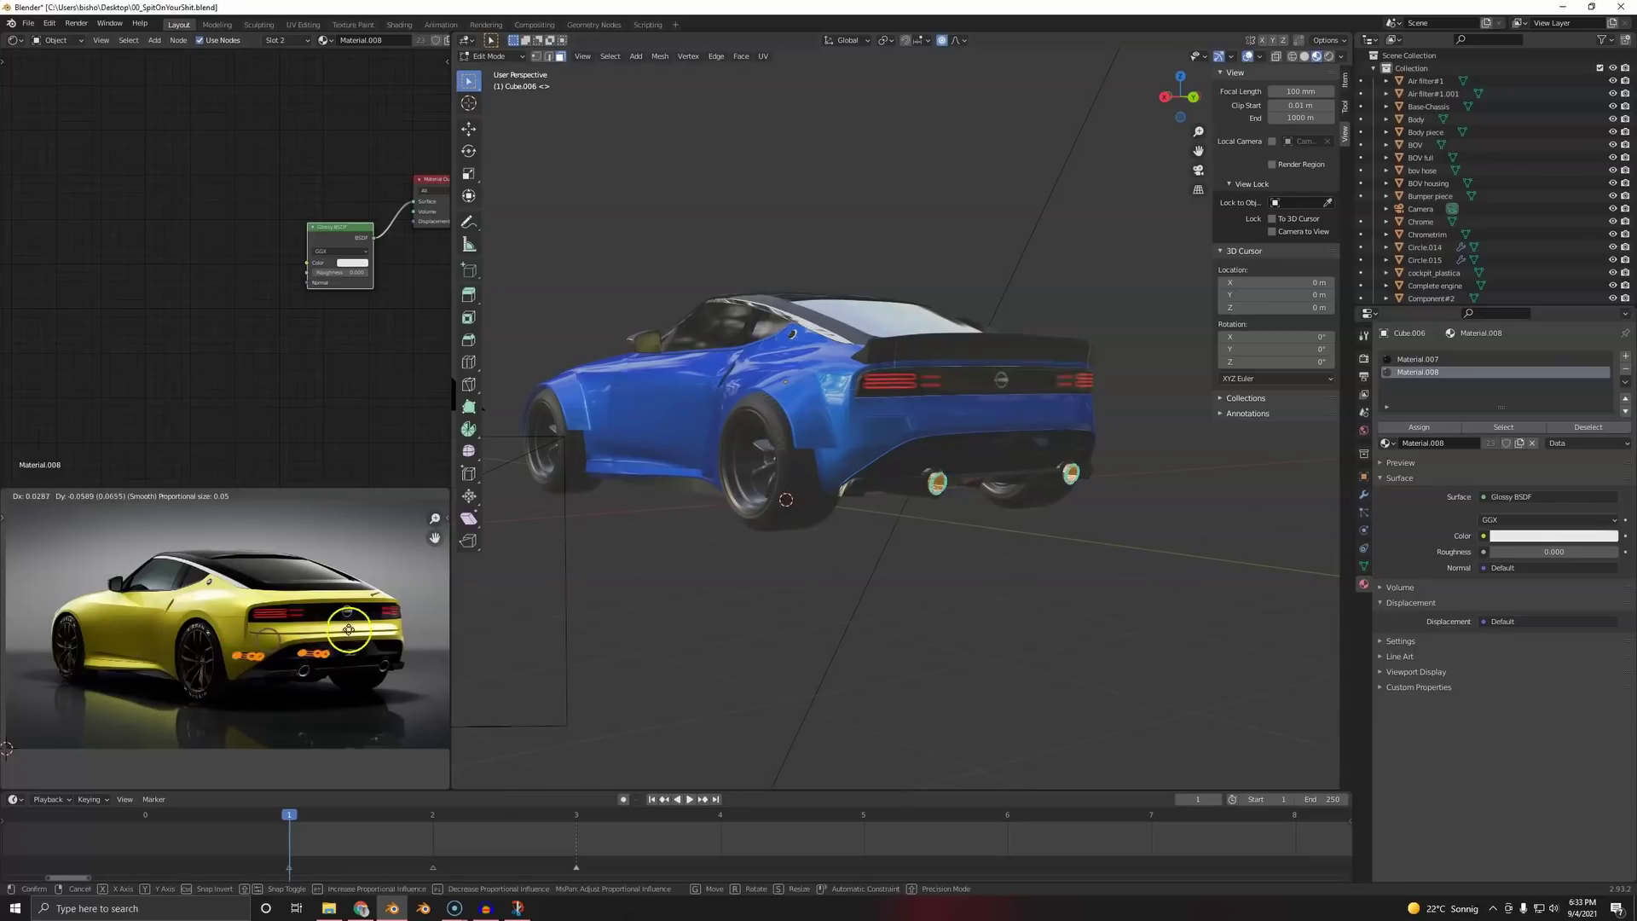
{"action": "left_click", "coordinate": [370, 642]}
{"action": "scroll", "coordinate": [358, 682], "scroll_direction": "up", "scroll_amount": 4}
{"action": "middle_click_drag", "start_coordinate": [341, 751], "coordinate": [290, 733]}
{"action": "scroll", "coordinate": [259, 648], "scroll_direction": "up", "scroll_amount": 3}
{"action": "key", "text": "g"}
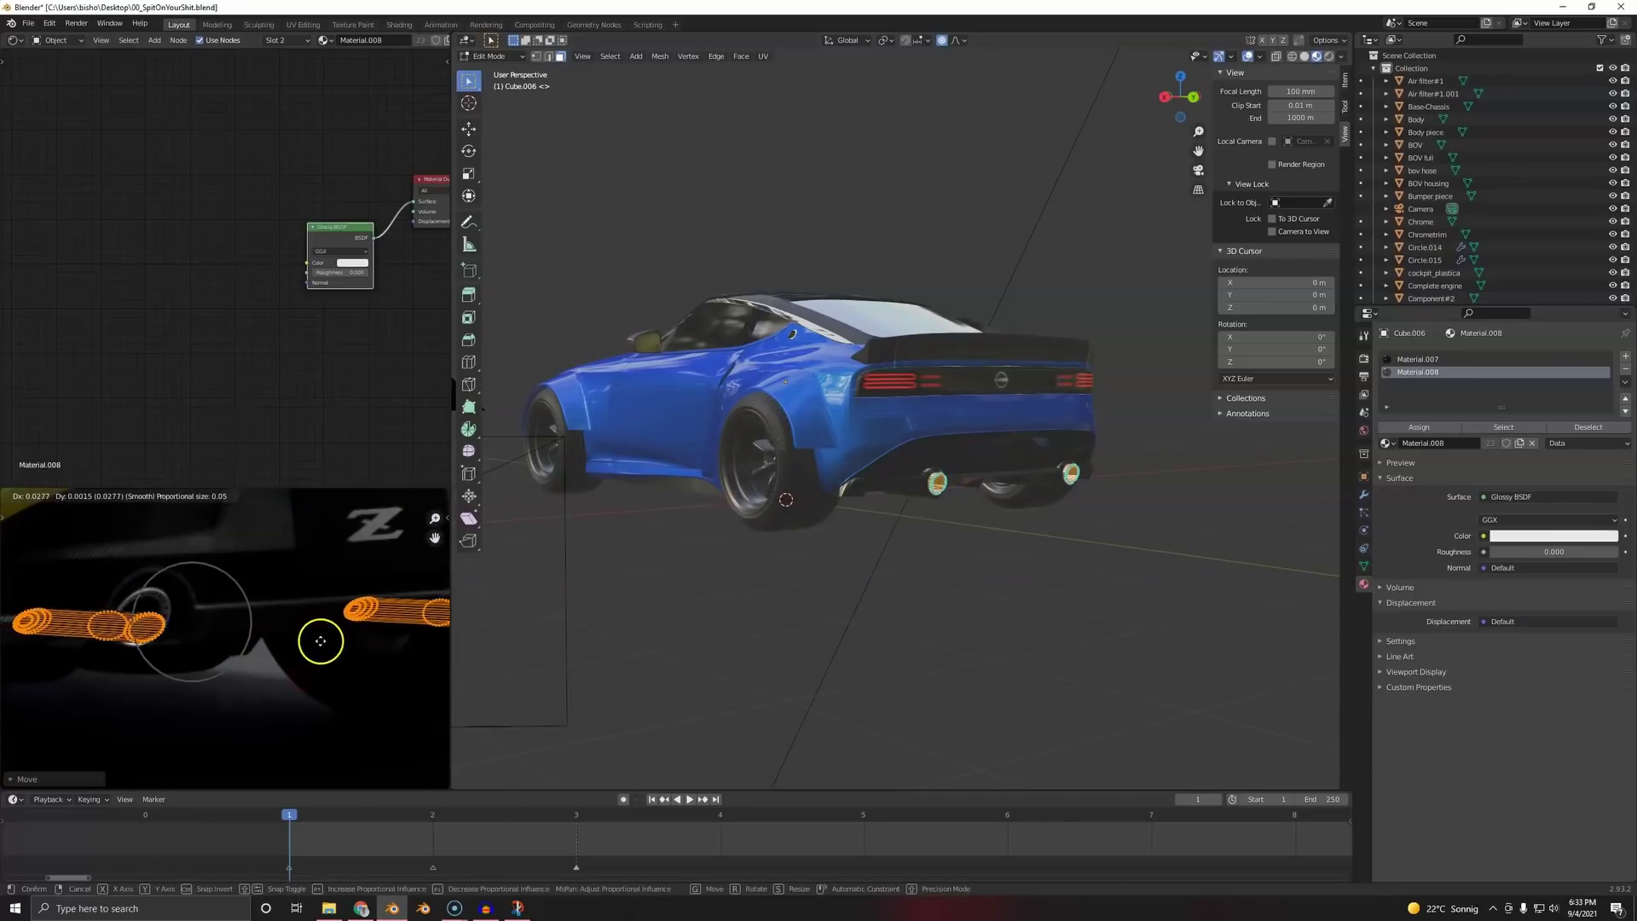
{"action": "left_click", "coordinate": [317, 628]}
- Turn off proportional editing, then scale and reposition the exhaust UVs over the photo's tailpipe
{"action": "key", "text": "g"}
{"action": "right_click", "coordinate": [329, 574]}
{"action": "key", "text": "o"}
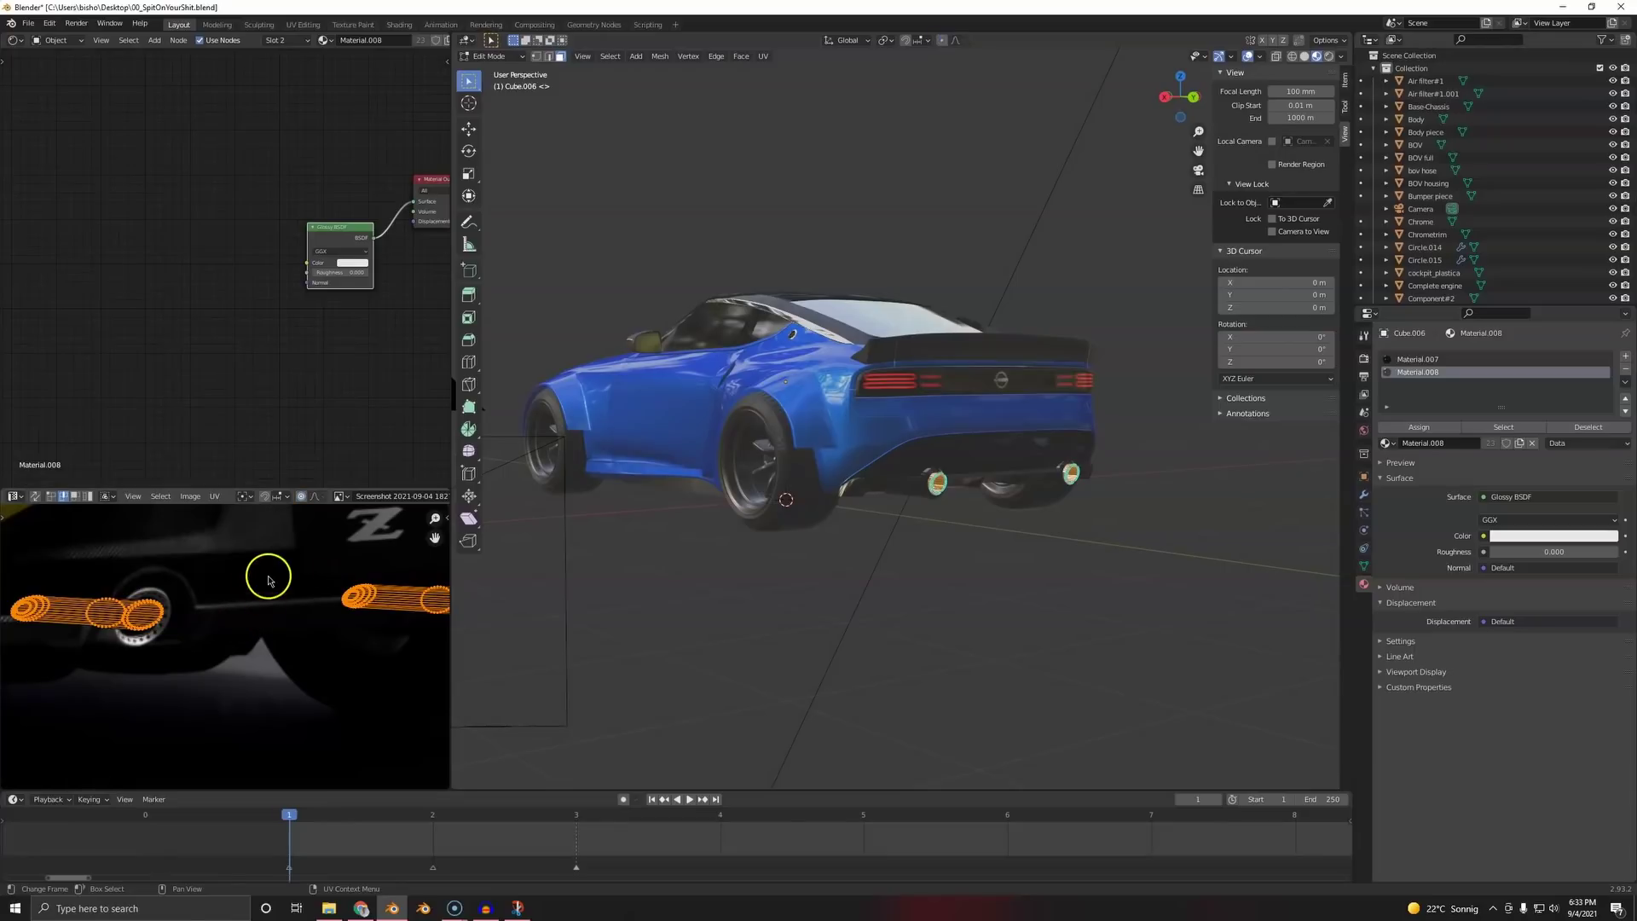
{"action": "key", "text": "s"}
{"action": "left_click", "coordinate": [320, 550]}
{"action": "key", "text": "g"}
{"action": "left_click", "coordinate": [412, 545]}
{"action": "middle_click_drag", "start_coordinate": [238, 601], "coordinate": [410, 552]}
{"action": "scroll", "coordinate": [238, 597], "scroll_direction": "up", "scroll_amount": 2}
{"action": "key", "text": "g"}
{"action": "right_click", "coordinate": [385, 549]}
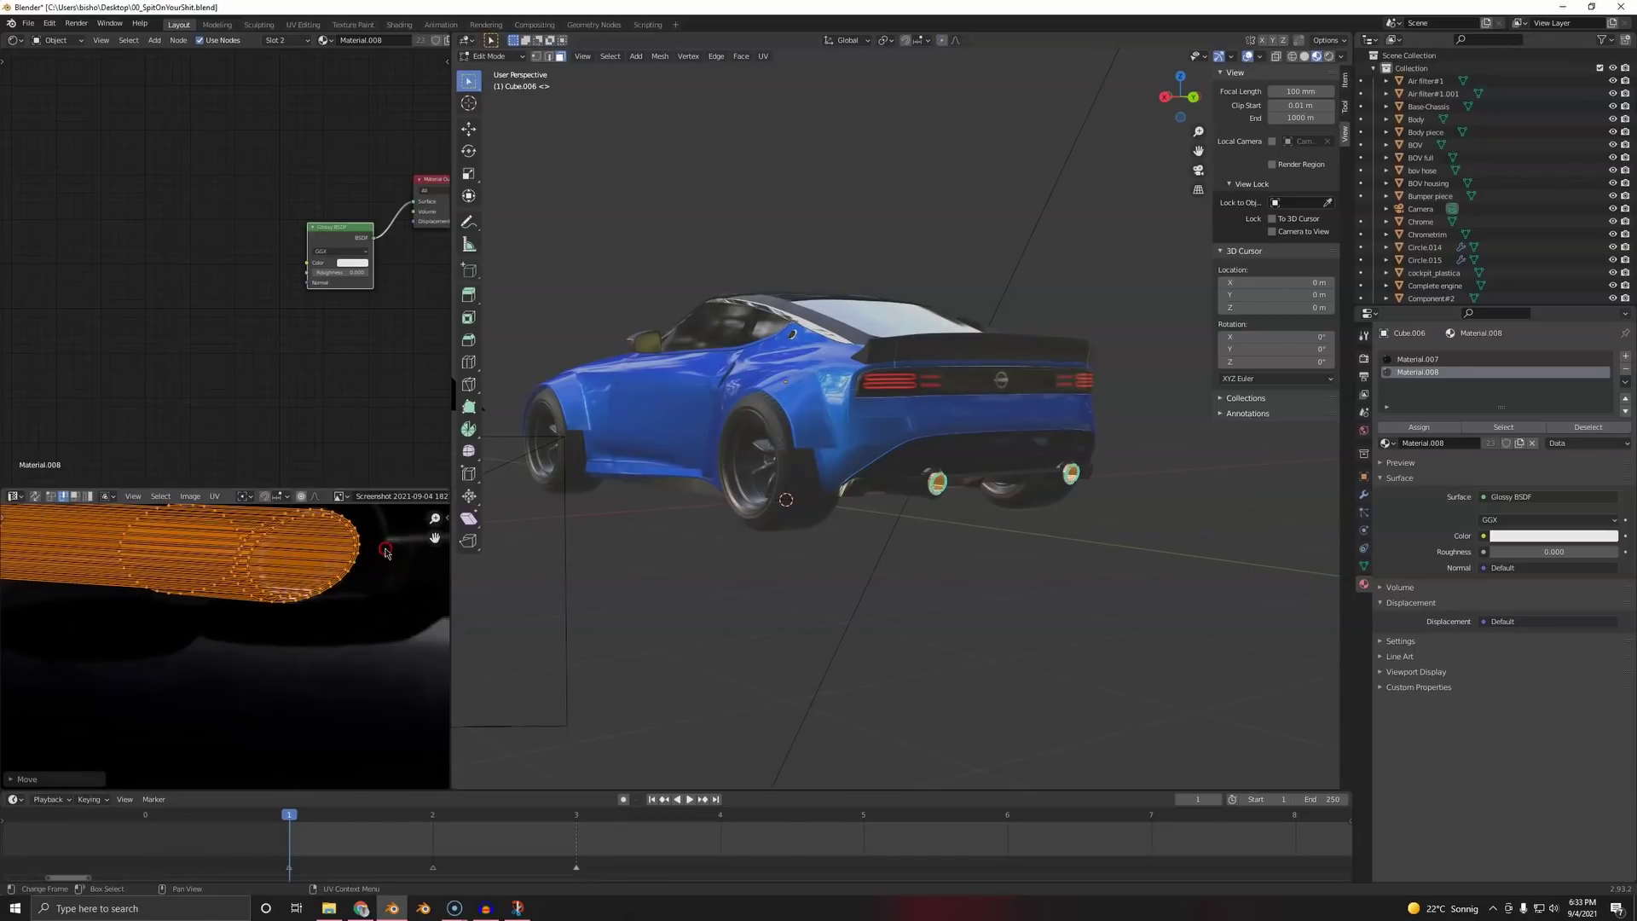
- Maximize the UV editor, change the pivot point and narrow the exhaust UVs along the X axis
{"action": "key", "text": "ctrl+space"}
{"action": "scroll", "coordinate": [1089, 384], "scroll_direction": "down", "scroll_amount": 3}
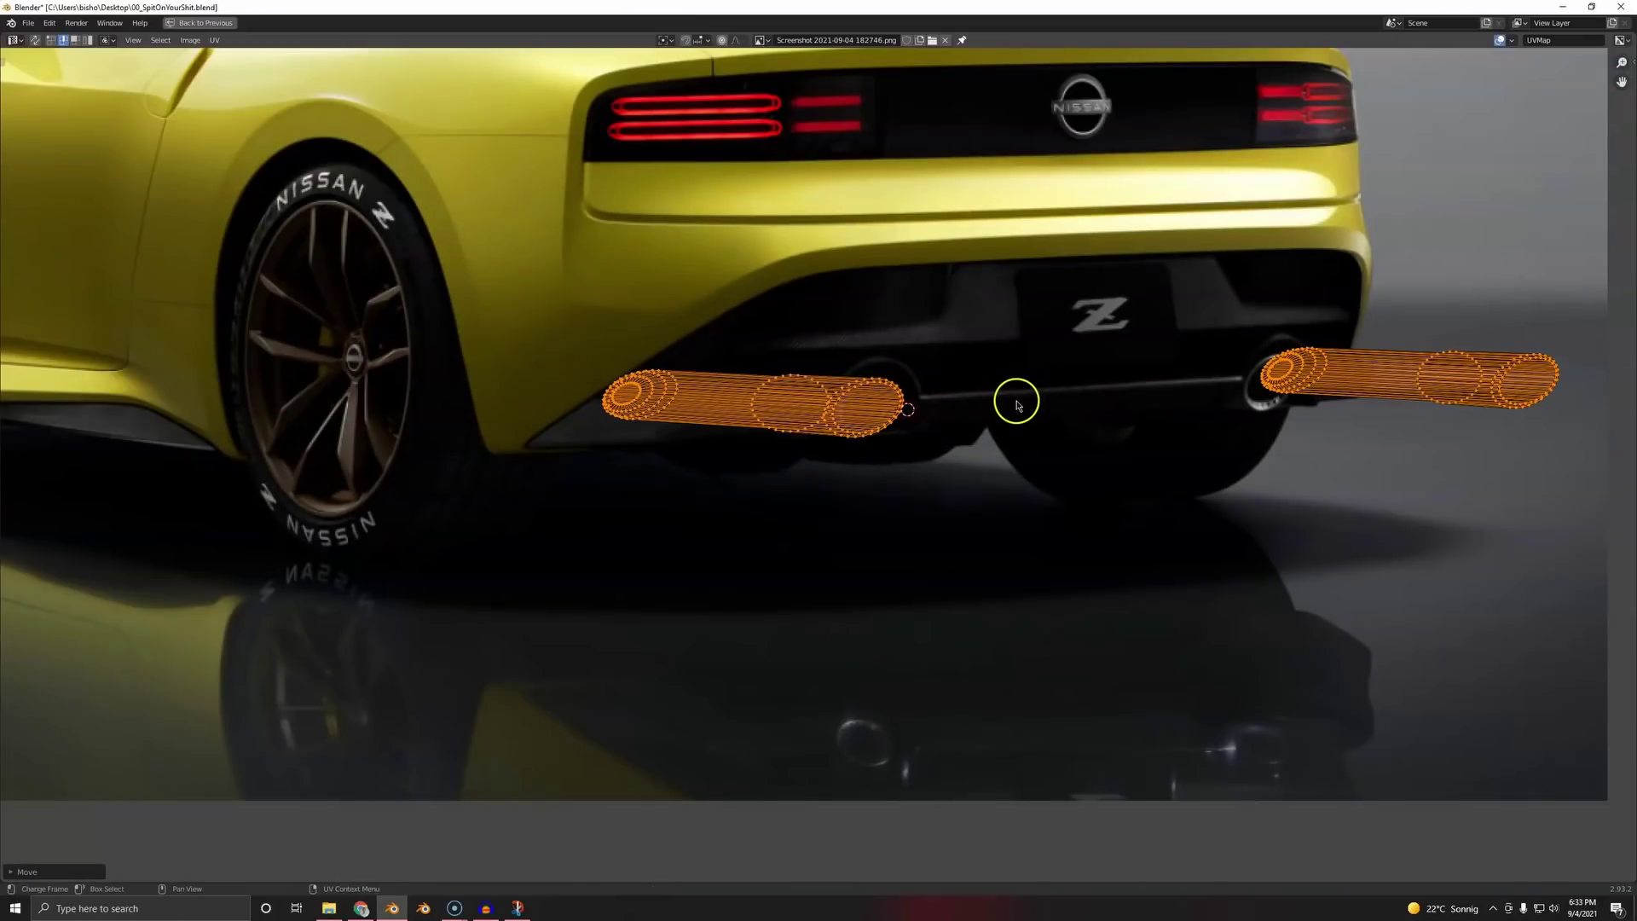
{"action": "key", "text": "period"}
{"action": "left_click", "coordinate": [1025, 340]}
{"action": "key", "text": "s"}
{"action": "key", "text": "x"}
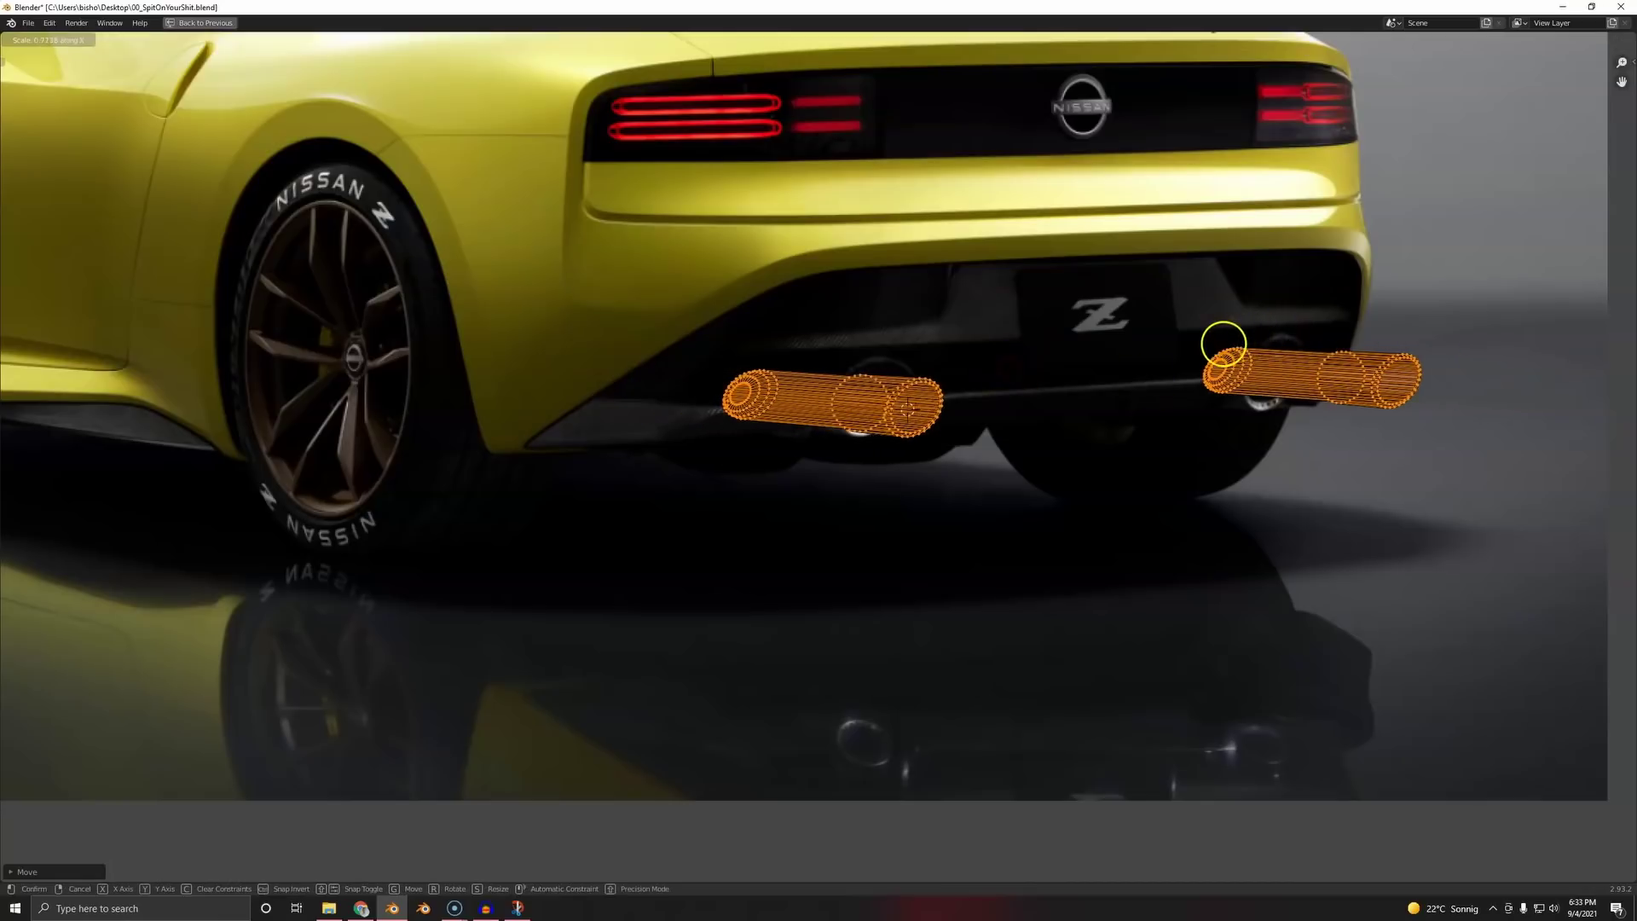
{"action": "left_click", "coordinate": [1184, 351]}
- Move and scale both exhaust UV islands to line up beside the photo's tailpipes, and restore the full layout
{"action": "key", "text": "g"}
{"action": "left_click", "coordinate": [1115, 355]}
{"action": "key", "text": "s"}
{"action": "left_click", "coordinate": [1124, 355]}
{"action": "key", "text": "g"}
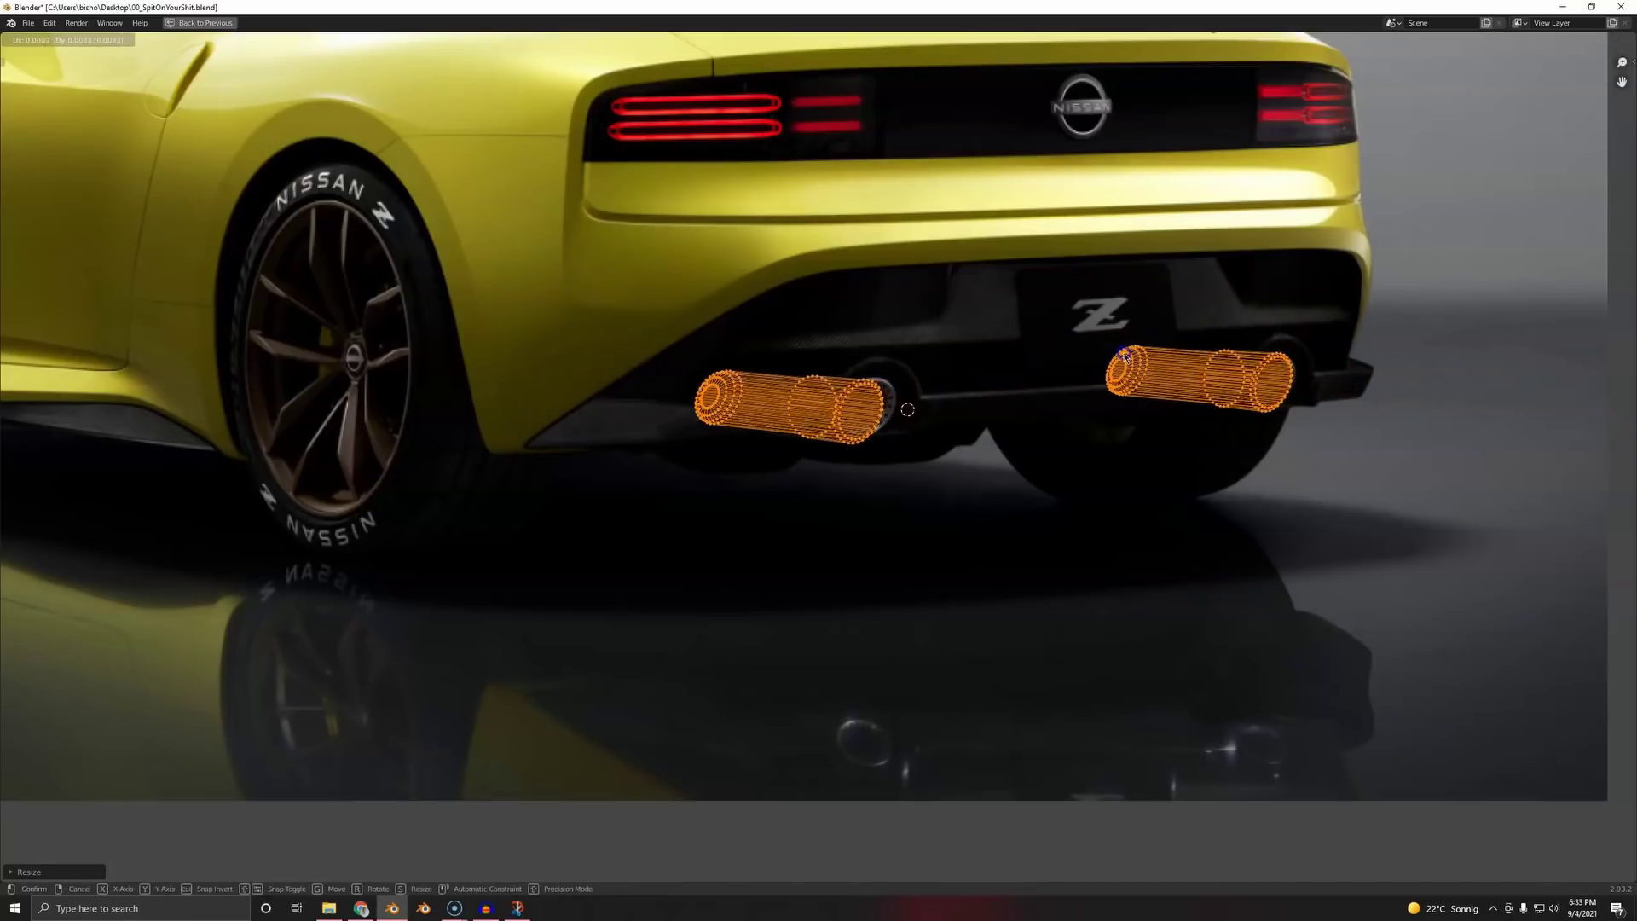
{"action": "left_click", "coordinate": [1113, 365]}
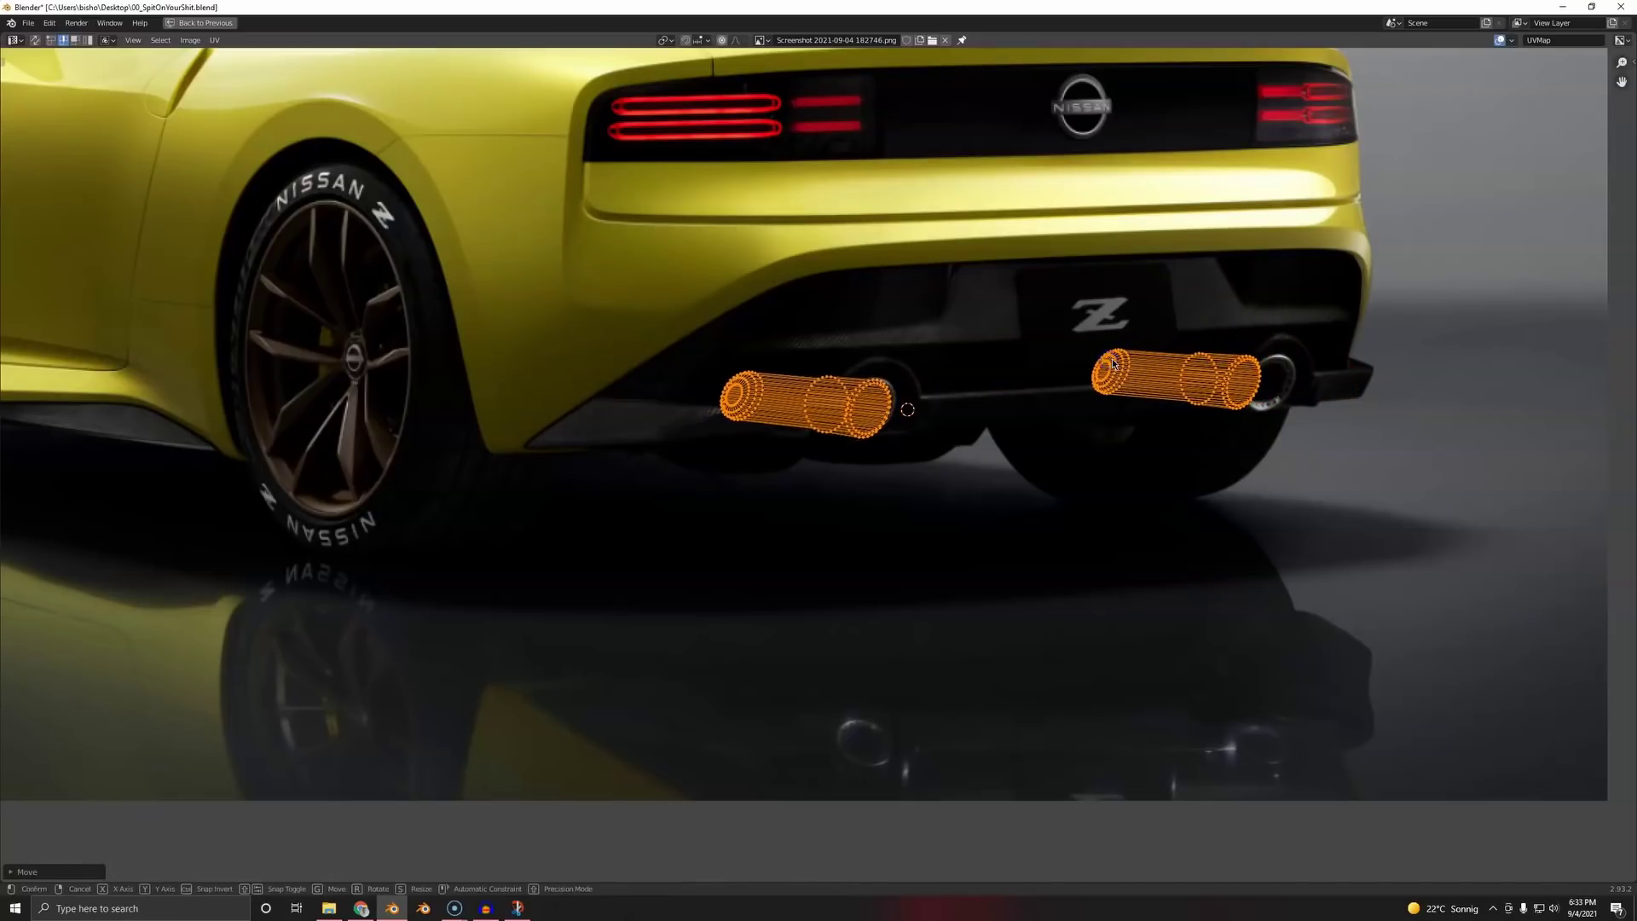
{"action": "key", "text": "g"}
{"action": "left_click", "coordinate": [1116, 361]}
{"action": "key", "text": "ctrl+space"}
- Delete the Glossy BSDF node from the exhaust tip's Material.008
{"action": "scroll", "coordinate": [1023, 489], "scroll_direction": "up", "scroll_amount": 3}
{"action": "middle_click_drag", "start_coordinate": [1023, 489], "coordinate": [964, 361], "text": "shift"}
{"action": "scroll", "coordinate": [897, 534], "scroll_direction": "up", "scroll_amount": 4}
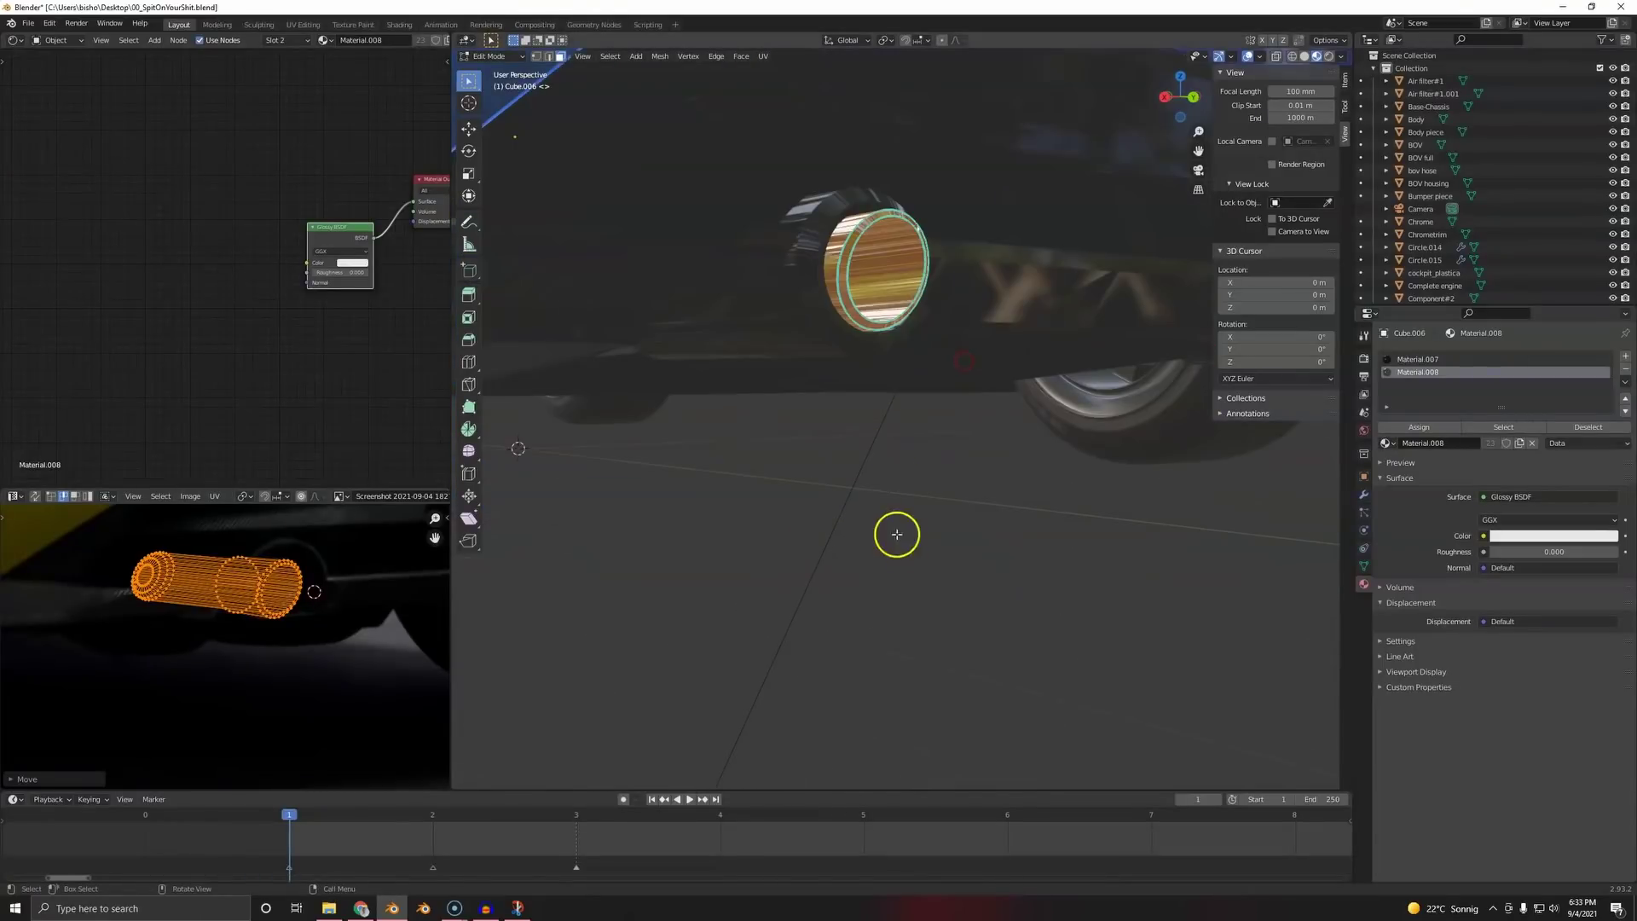
{"action": "scroll", "coordinate": [897, 534], "scroll_direction": "up", "scroll_amount": 1}
{"action": "middle_click_drag", "start_coordinate": [897, 534], "coordinate": [891, 670], "text": "shift"}
{"action": "scroll", "coordinate": [891, 512], "scroll_direction": "up", "scroll_amount": 4}
{"action": "middle_click_drag", "start_coordinate": [918, 388], "coordinate": [912, 334], "text": "shift"}
{"action": "scroll", "coordinate": [294, 349], "scroll_direction": "down", "scroll_amount": 3}
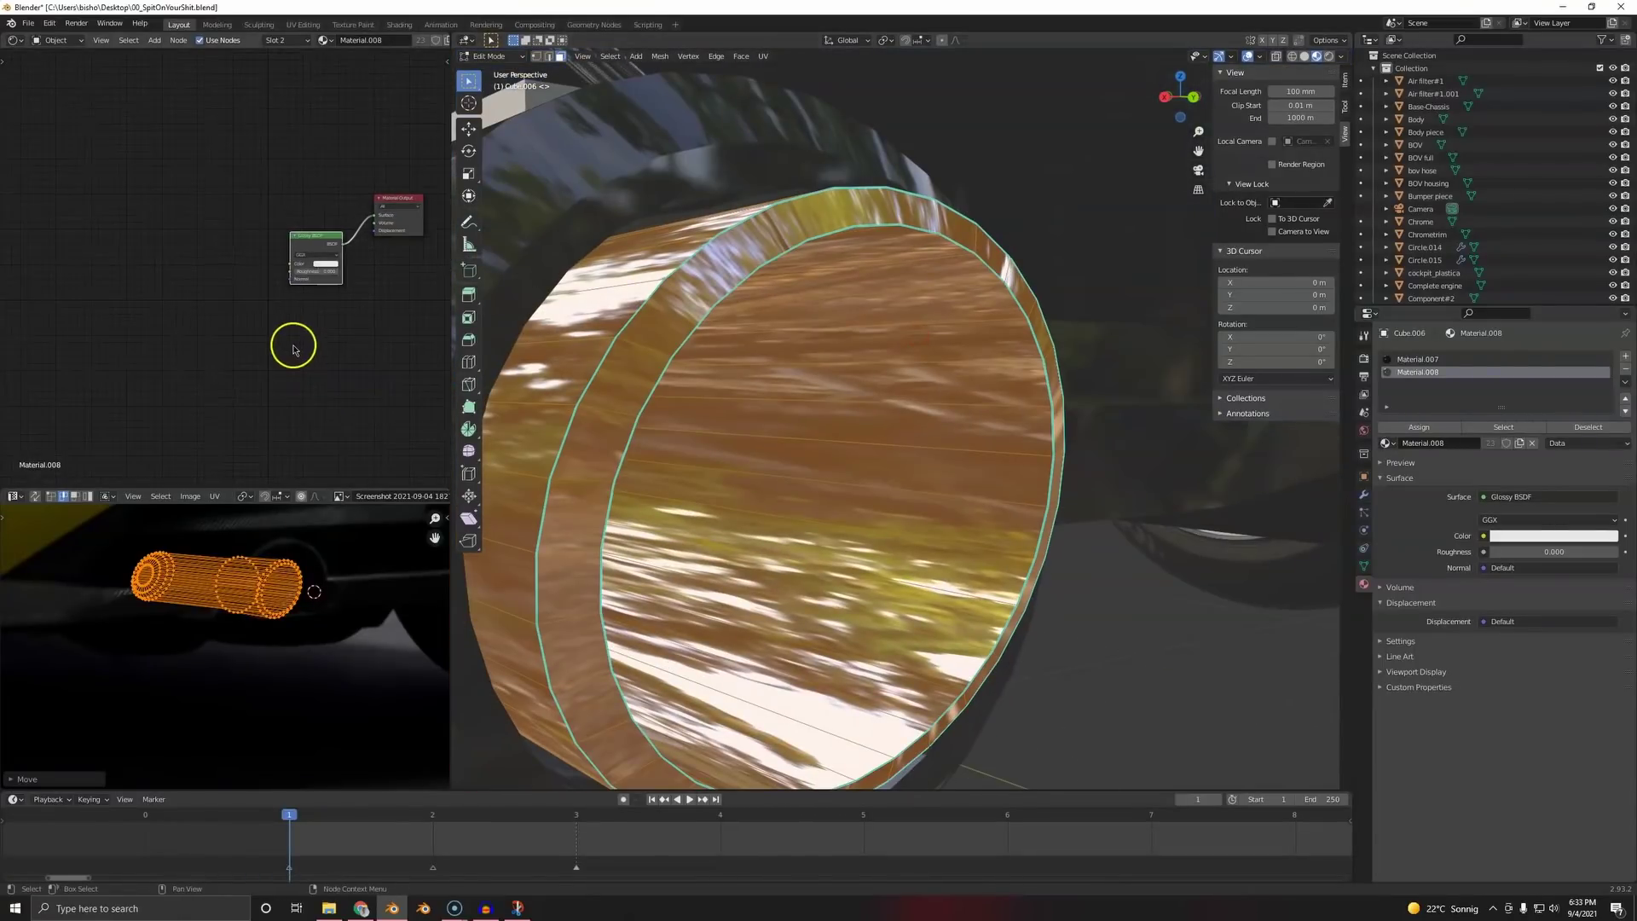
{"action": "left_click_drag", "start_coordinate": [319, 249], "coordinate": [174, 317]}
{"action": "scroll", "coordinate": [145, 264], "scroll_direction": "up", "scroll_amount": 1}
{"action": "middle_click_drag", "start_coordinate": [157, 272], "coordinate": [292, 216]}
{"action": "key", "text": "x"}
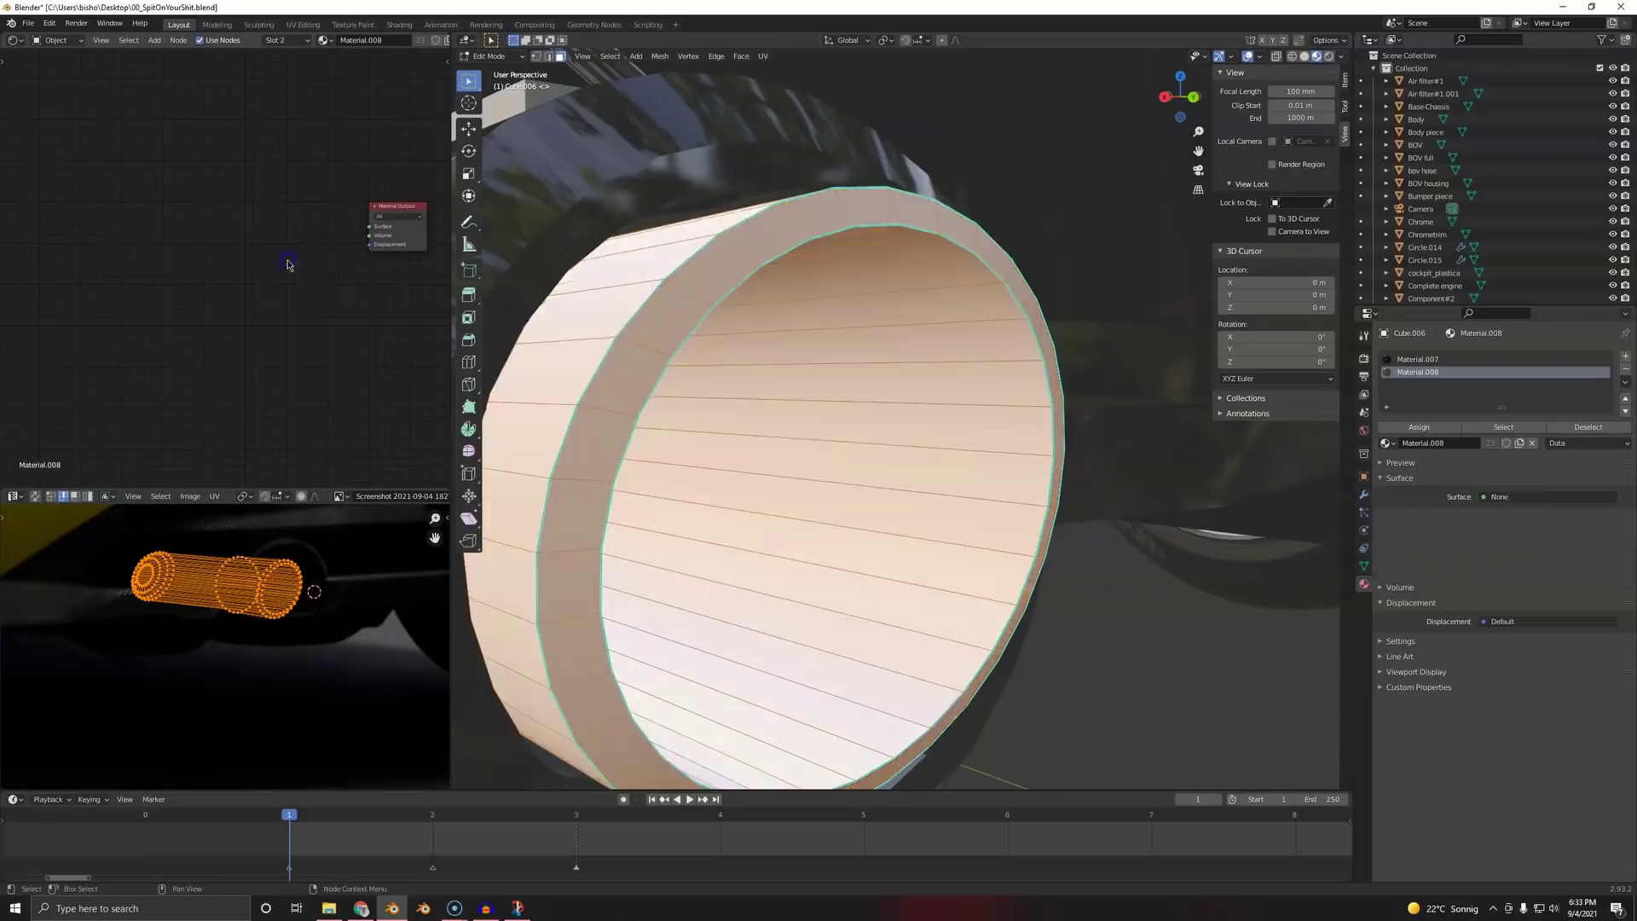
- Add a Principled BSDF node and connect it to the Material Output's Surface input
{"action": "key", "text": "shift+a"}
{"action": "left_click", "coordinate": [285, 260]}
{"action": "type", "text": "pr"}
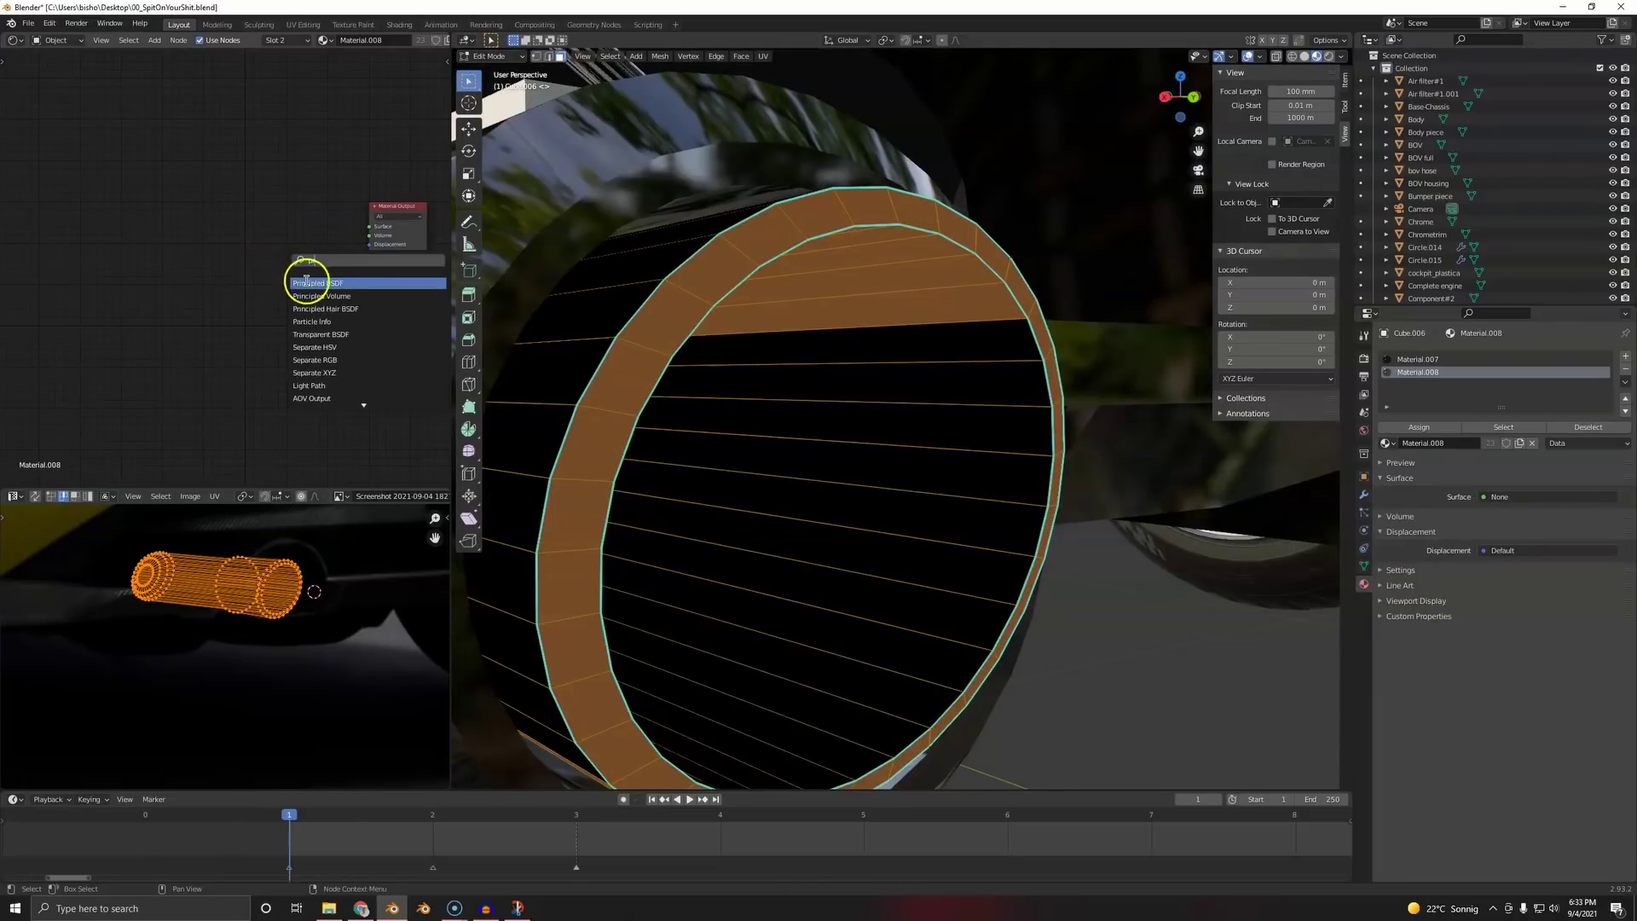
{"action": "left_click", "coordinate": [309, 281]}
{"action": "left_click", "coordinate": [241, 219]}
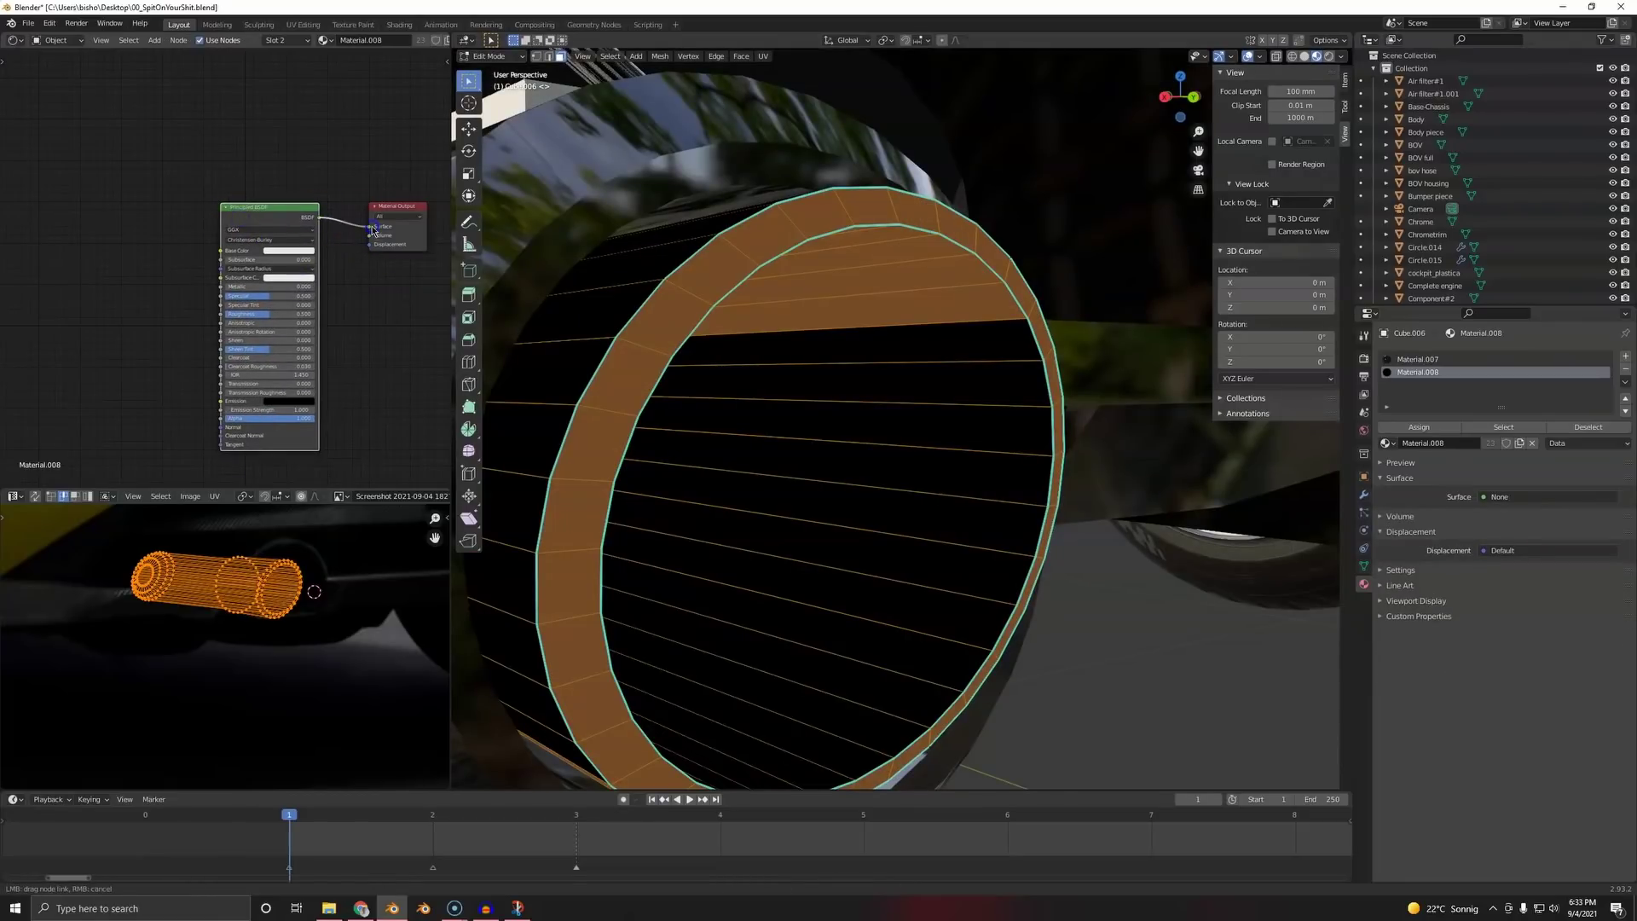
{"action": "left_click_drag", "start_coordinate": [373, 229], "coordinate": [370, 227]}
- Add an Image Texture node and connect its Color to the Principled BSDF's Base Color
{"action": "key", "text": "shift+a"}
{"action": "left_click", "coordinate": [44, 364]}
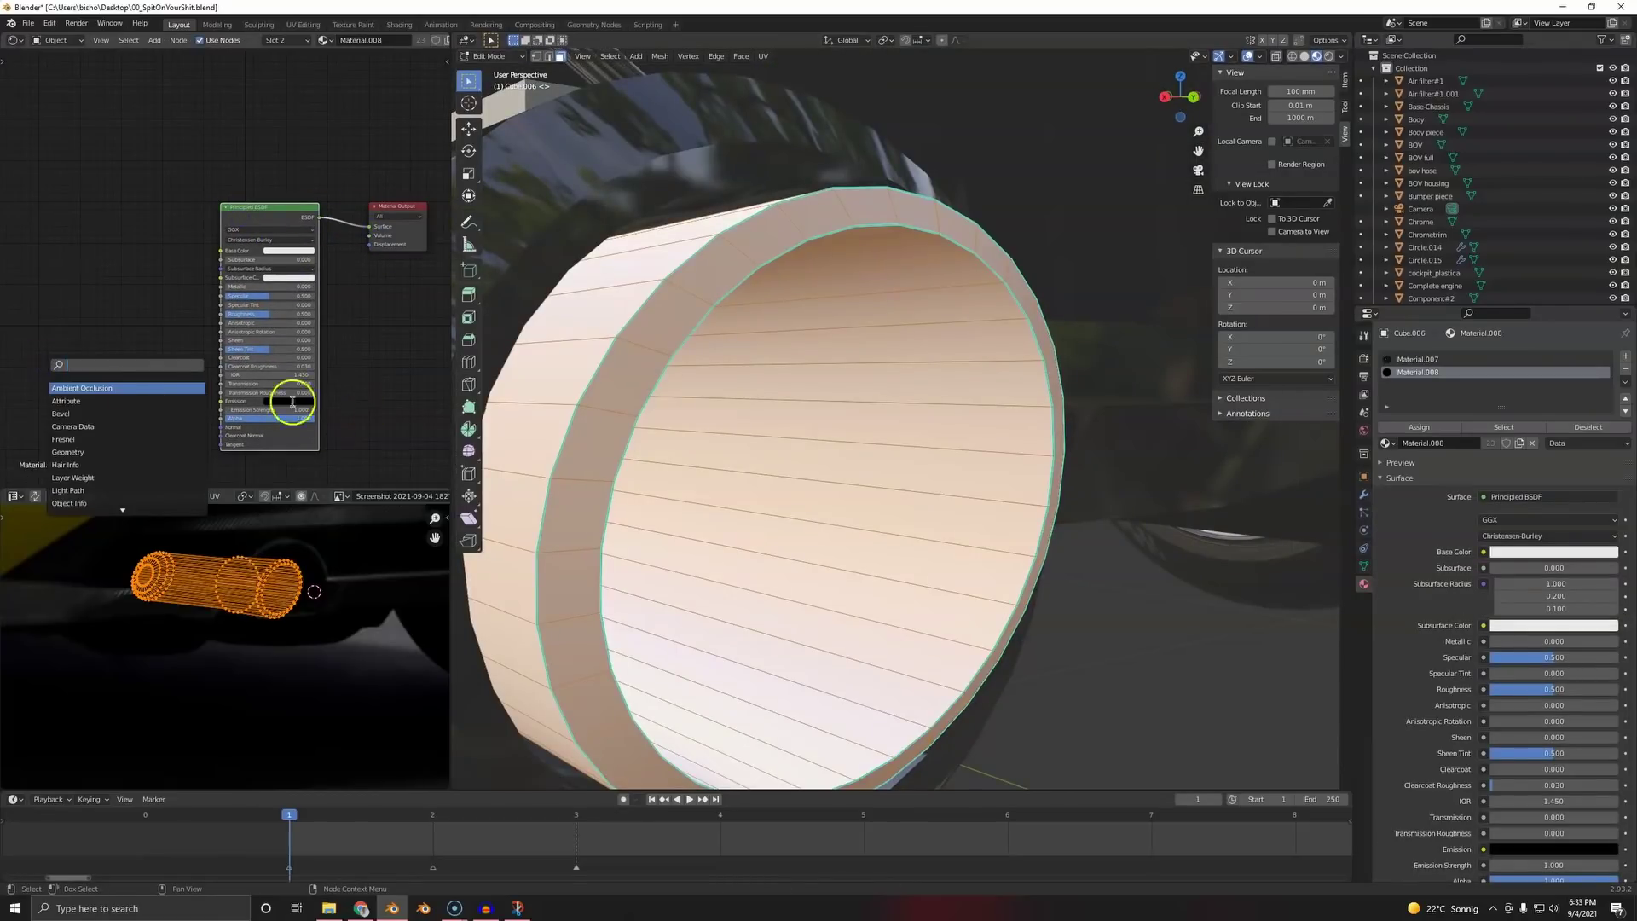
{"action": "left_click", "coordinate": [396, 432]}
{"action": "key", "text": "shift+a"}
{"action": "left_click", "coordinate": [59, 248]}
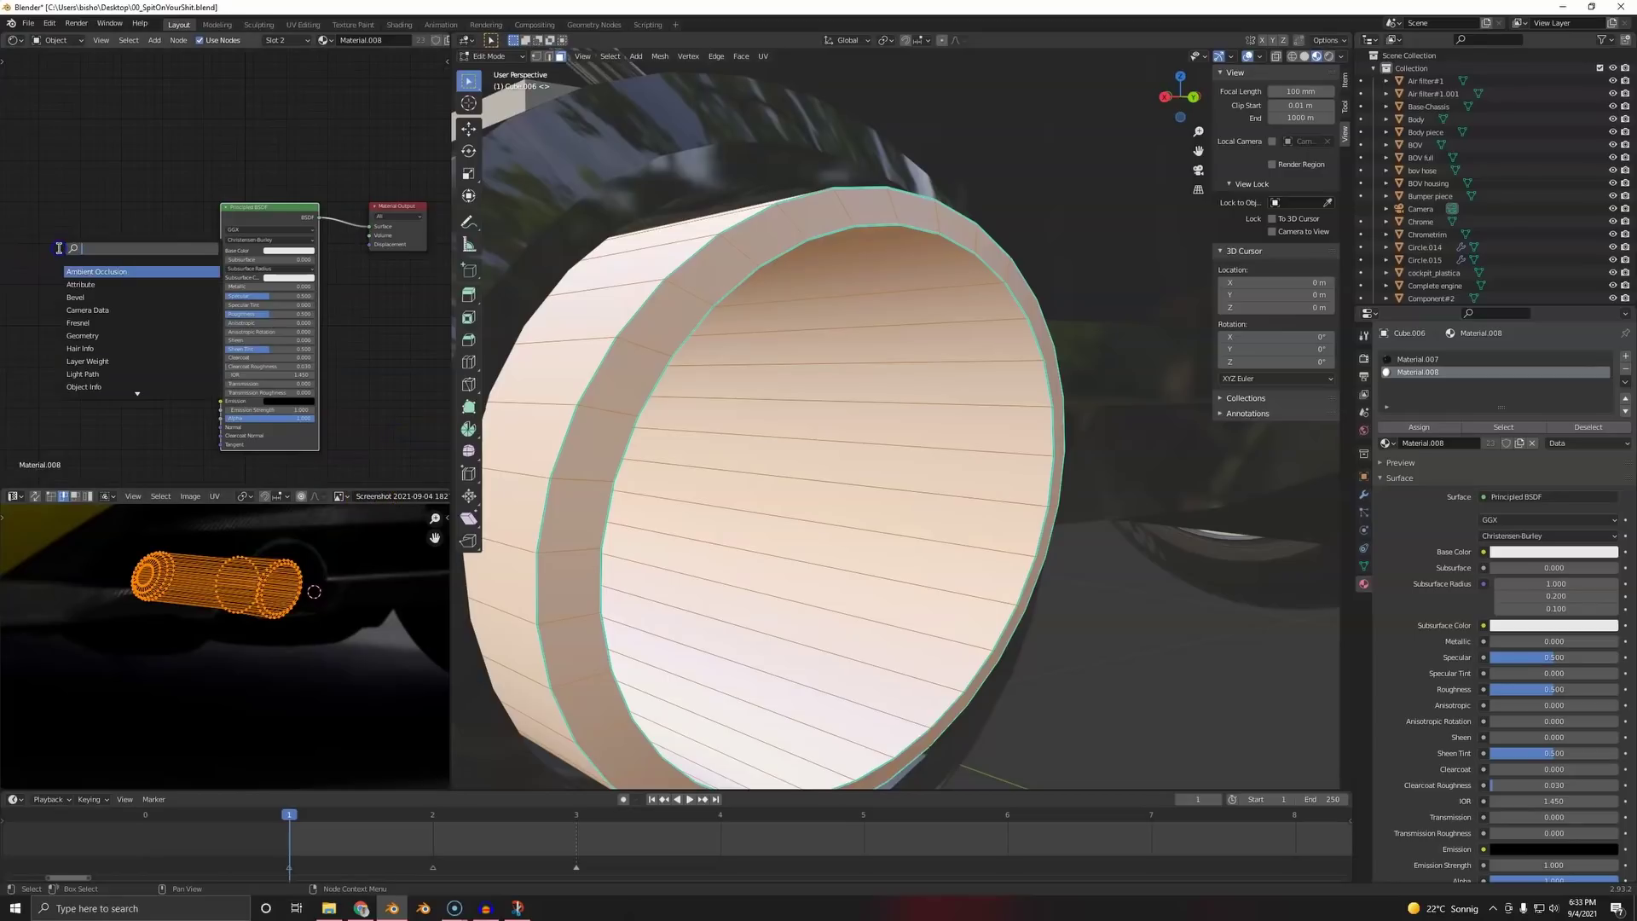
{"action": "left_click", "coordinate": [91, 271]}
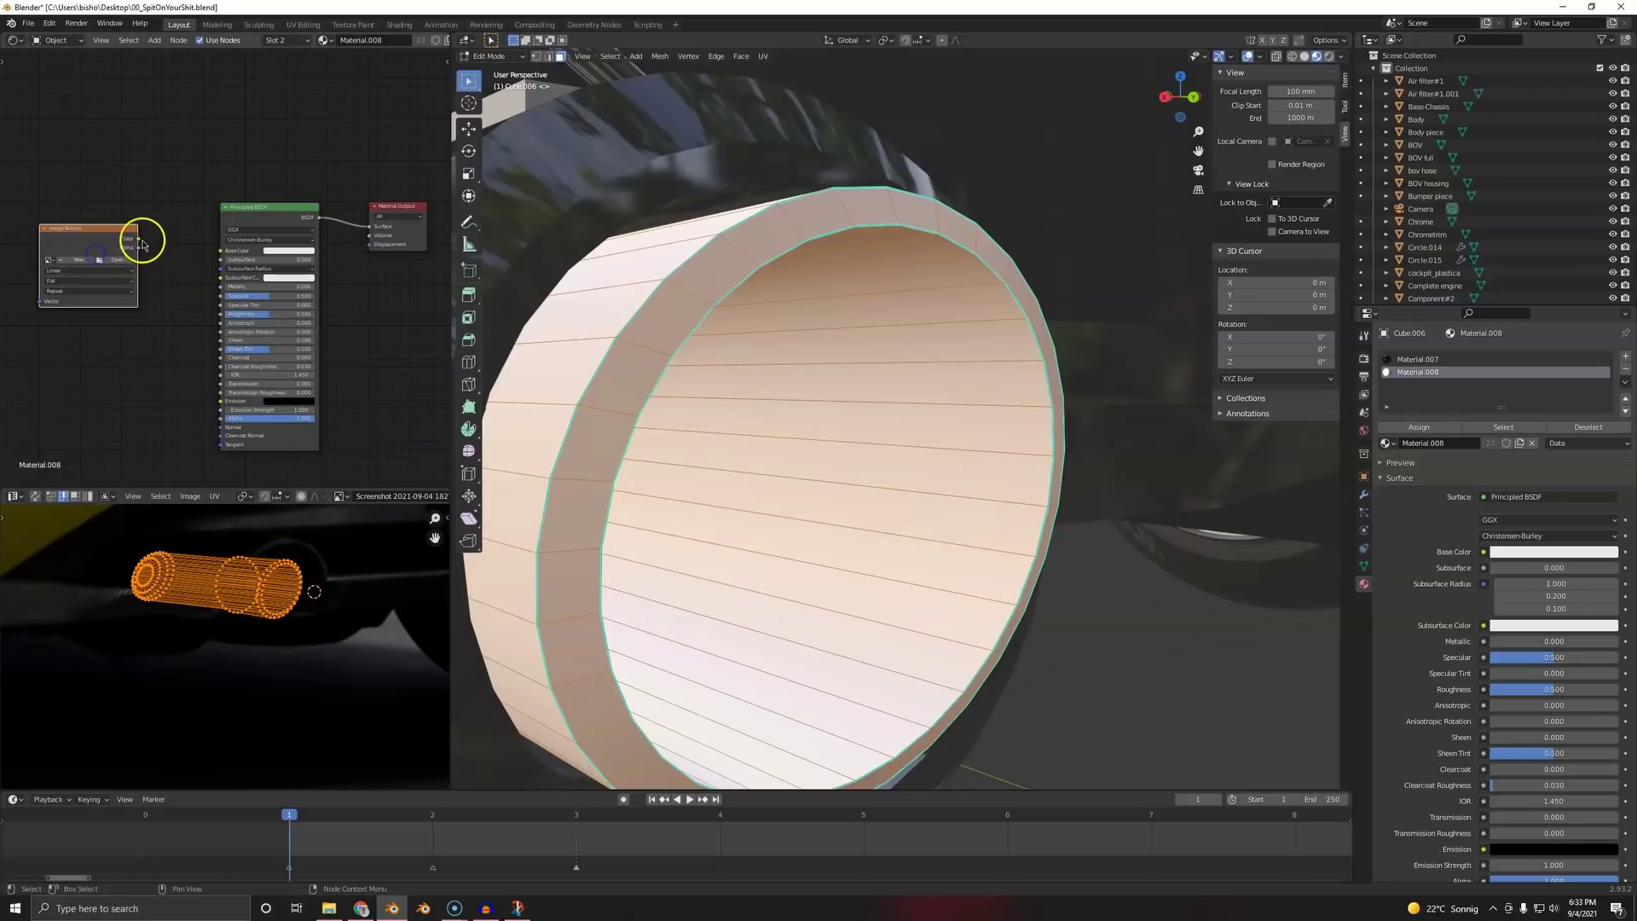
{"action": "left_click_drag", "start_coordinate": [228, 253], "coordinate": [223, 251]}
- Assign the Screenshot 2021-09-04 182746.png image to the texture node and leave Edit Mode
{"action": "left_click", "coordinate": [44, 262]}
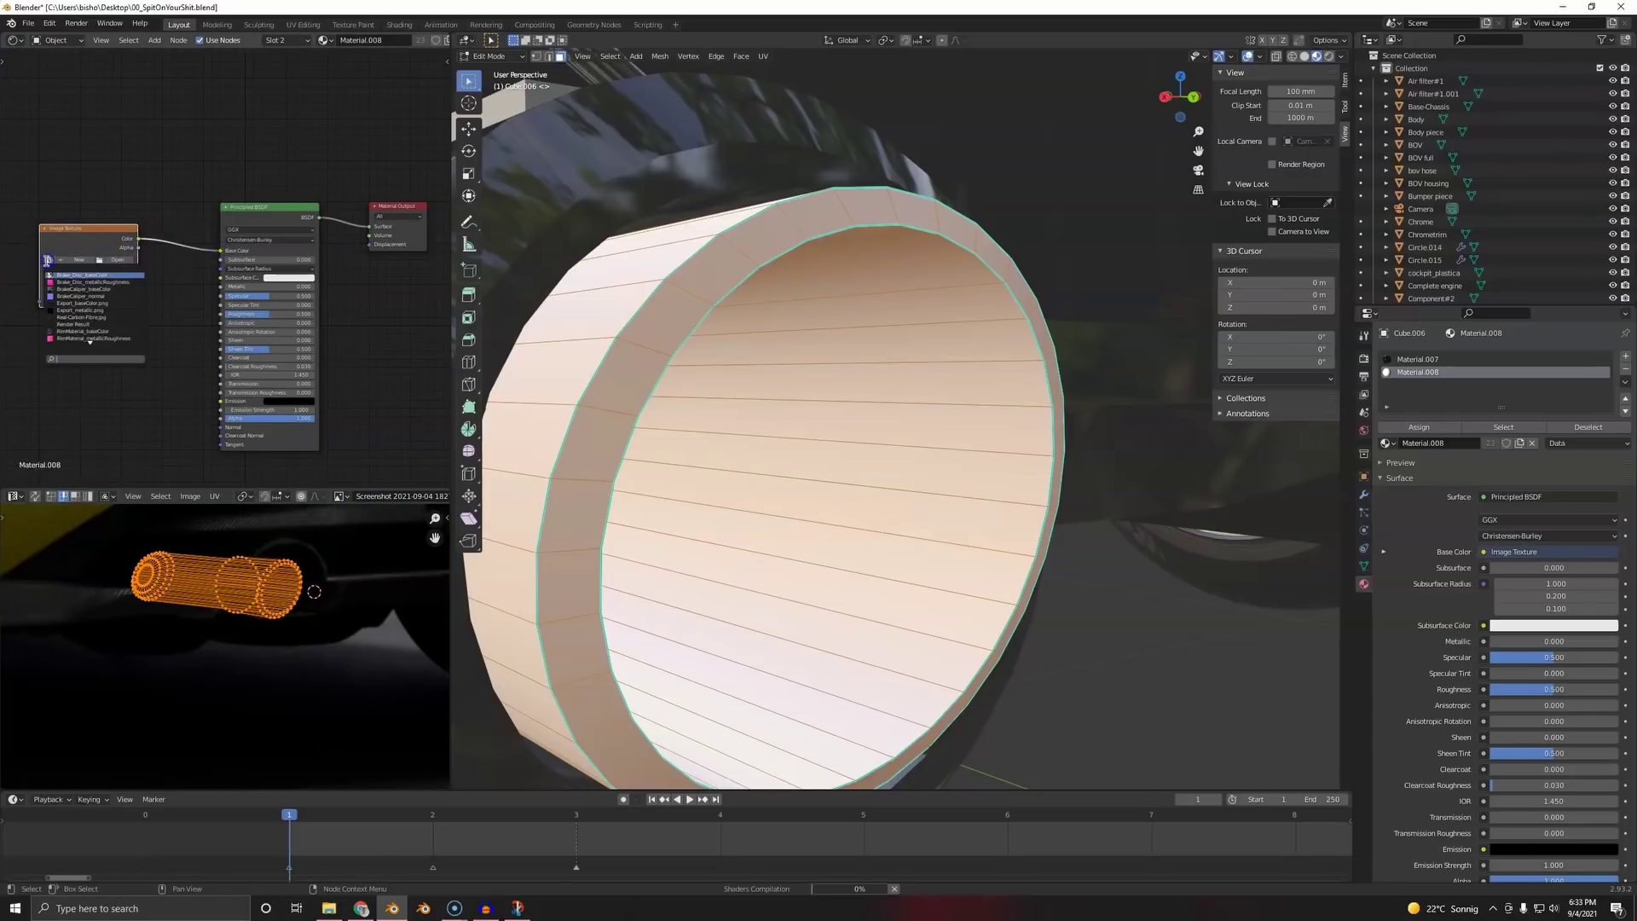
{"action": "left_click", "coordinate": [73, 284]}
{"action": "key", "text": "Tab"}
- Set the exhaust tip material's Metallic to 1.000 and Roughness to 0.100
{"action": "scroll", "coordinate": [727, 478], "scroll_direction": "down", "scroll_amount": 10}
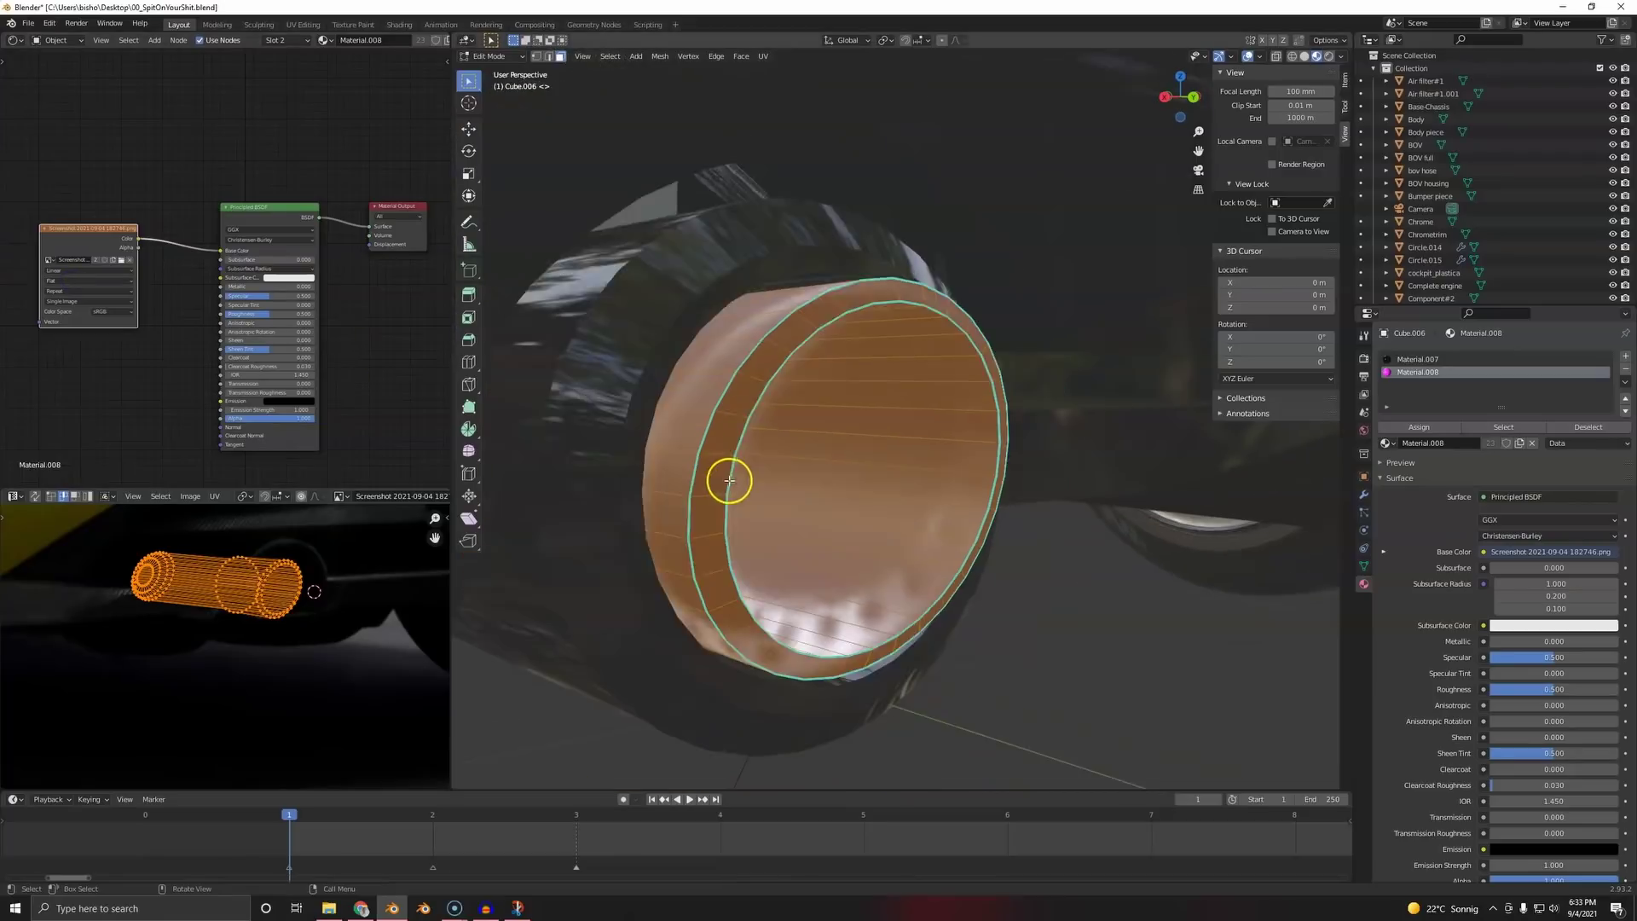
{"action": "scroll", "coordinate": [886, 394], "scroll_direction": "down", "scroll_amount": 4}
{"action": "middle_click_drag", "start_coordinate": [886, 394], "coordinate": [742, 477]}
{"action": "scroll", "coordinate": [811, 413], "scroll_direction": "up", "scroll_amount": 5}
{"action": "middle_click_drag", "start_coordinate": [811, 413], "coordinate": [885, 436]}
{"action": "scroll", "coordinate": [845, 370], "scroll_direction": "down", "scroll_amount": 10}
{"action": "scroll", "coordinate": [885, 433], "scroll_direction": "up", "scroll_amount": 5}
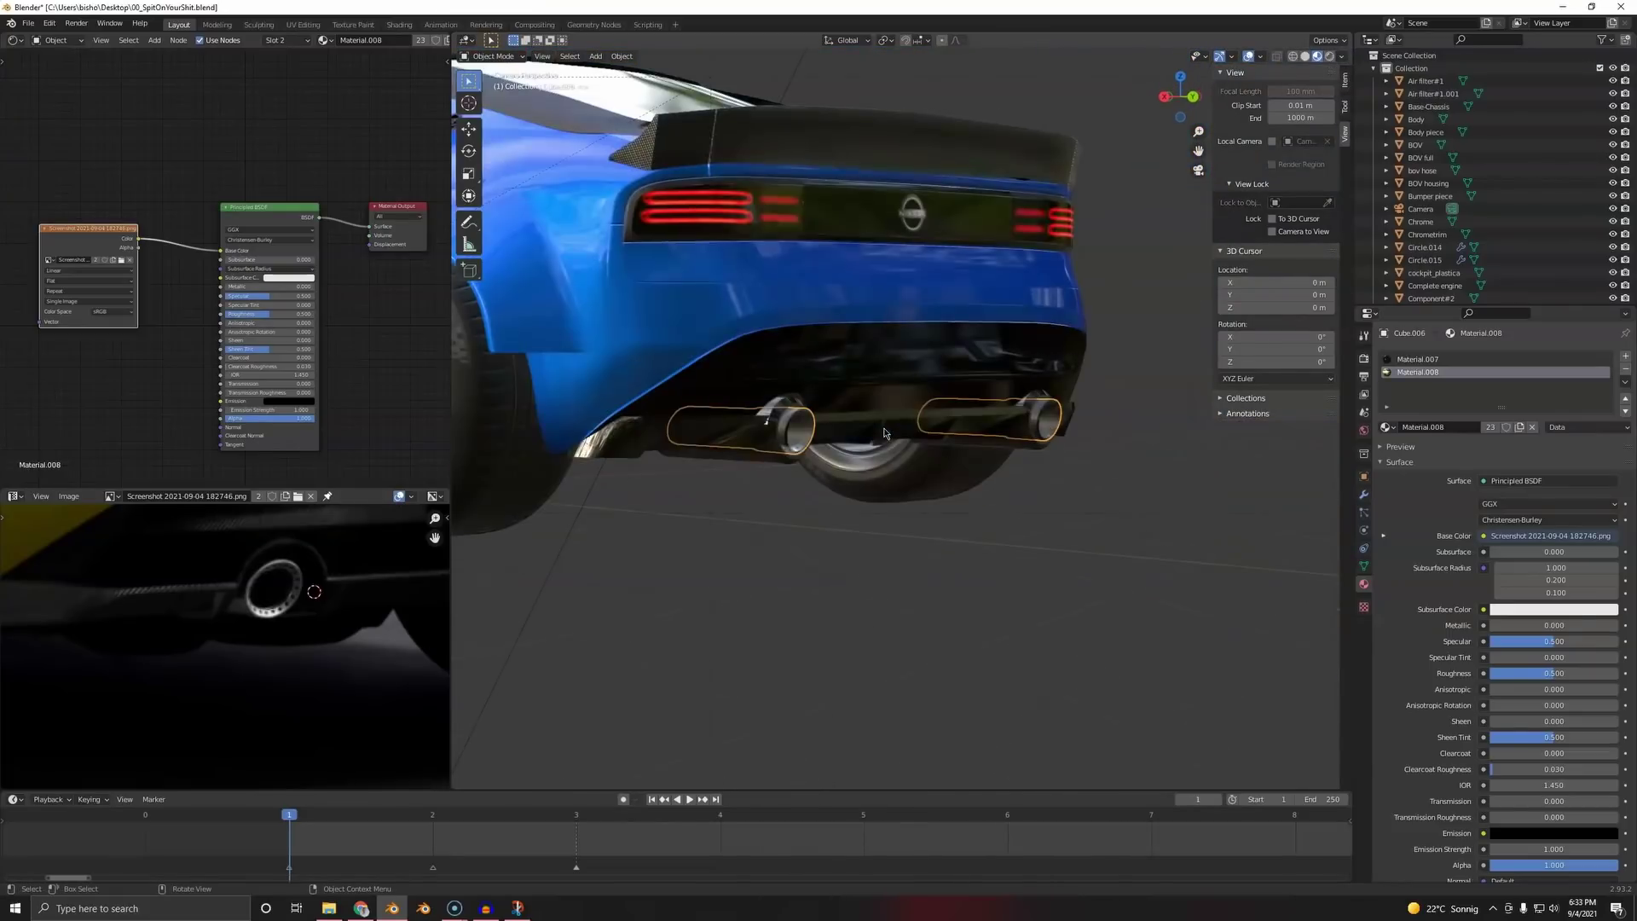
{"action": "left_click", "coordinate": [347, 298]}
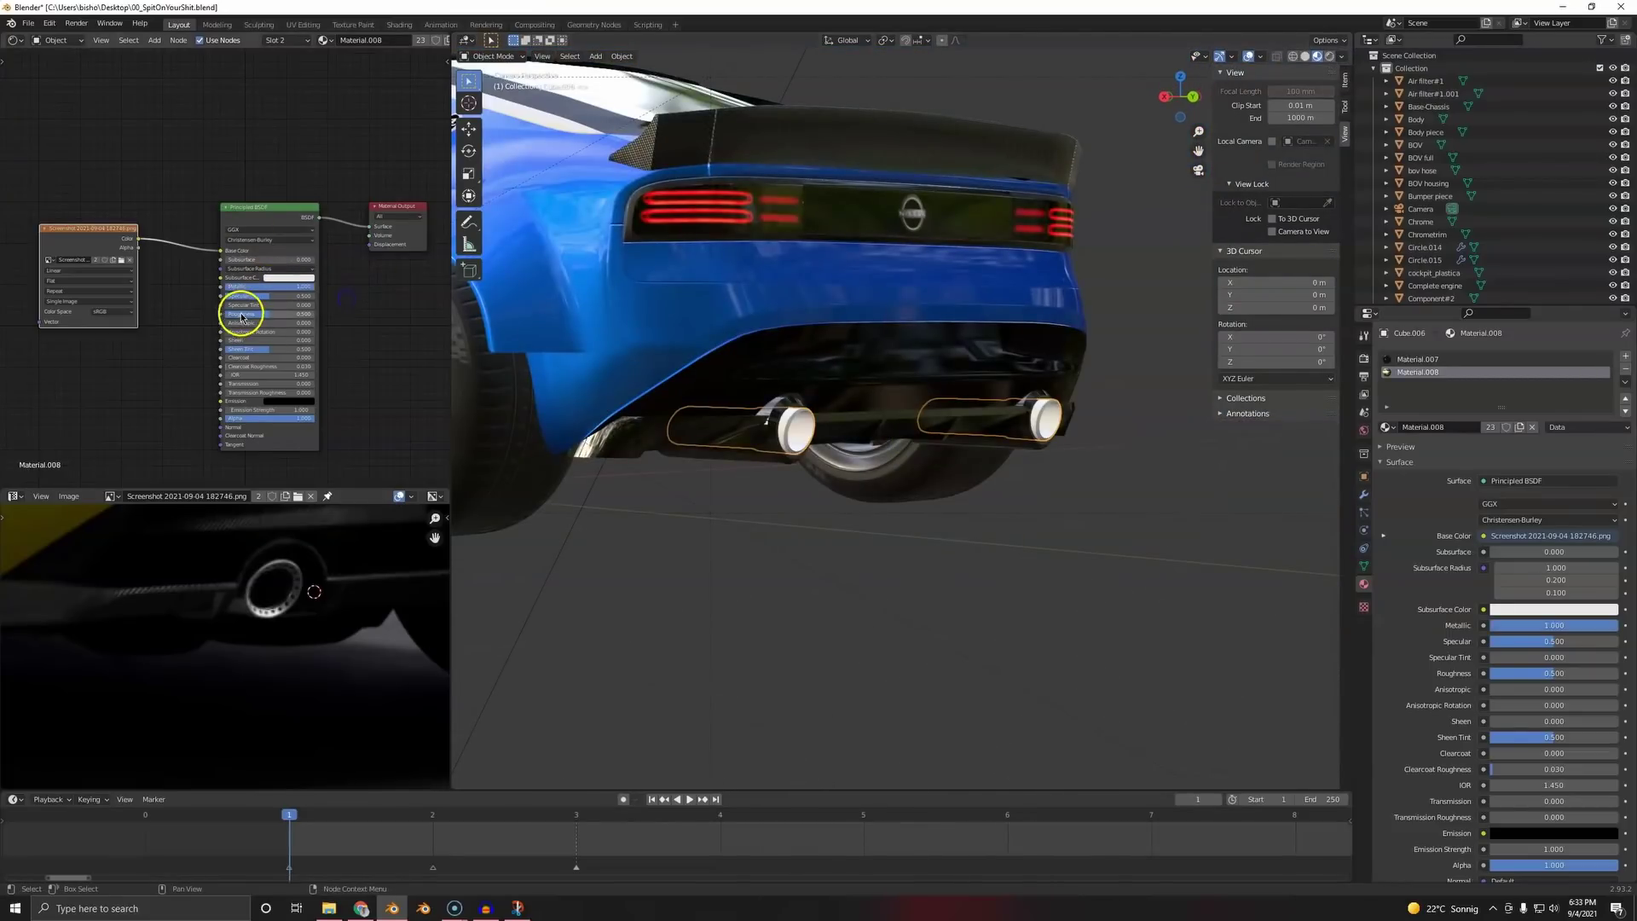
{"action": "key", "text": "Return"}
{"action": "scroll", "coordinate": [759, 469], "scroll_direction": "up", "scroll_amount": 6}
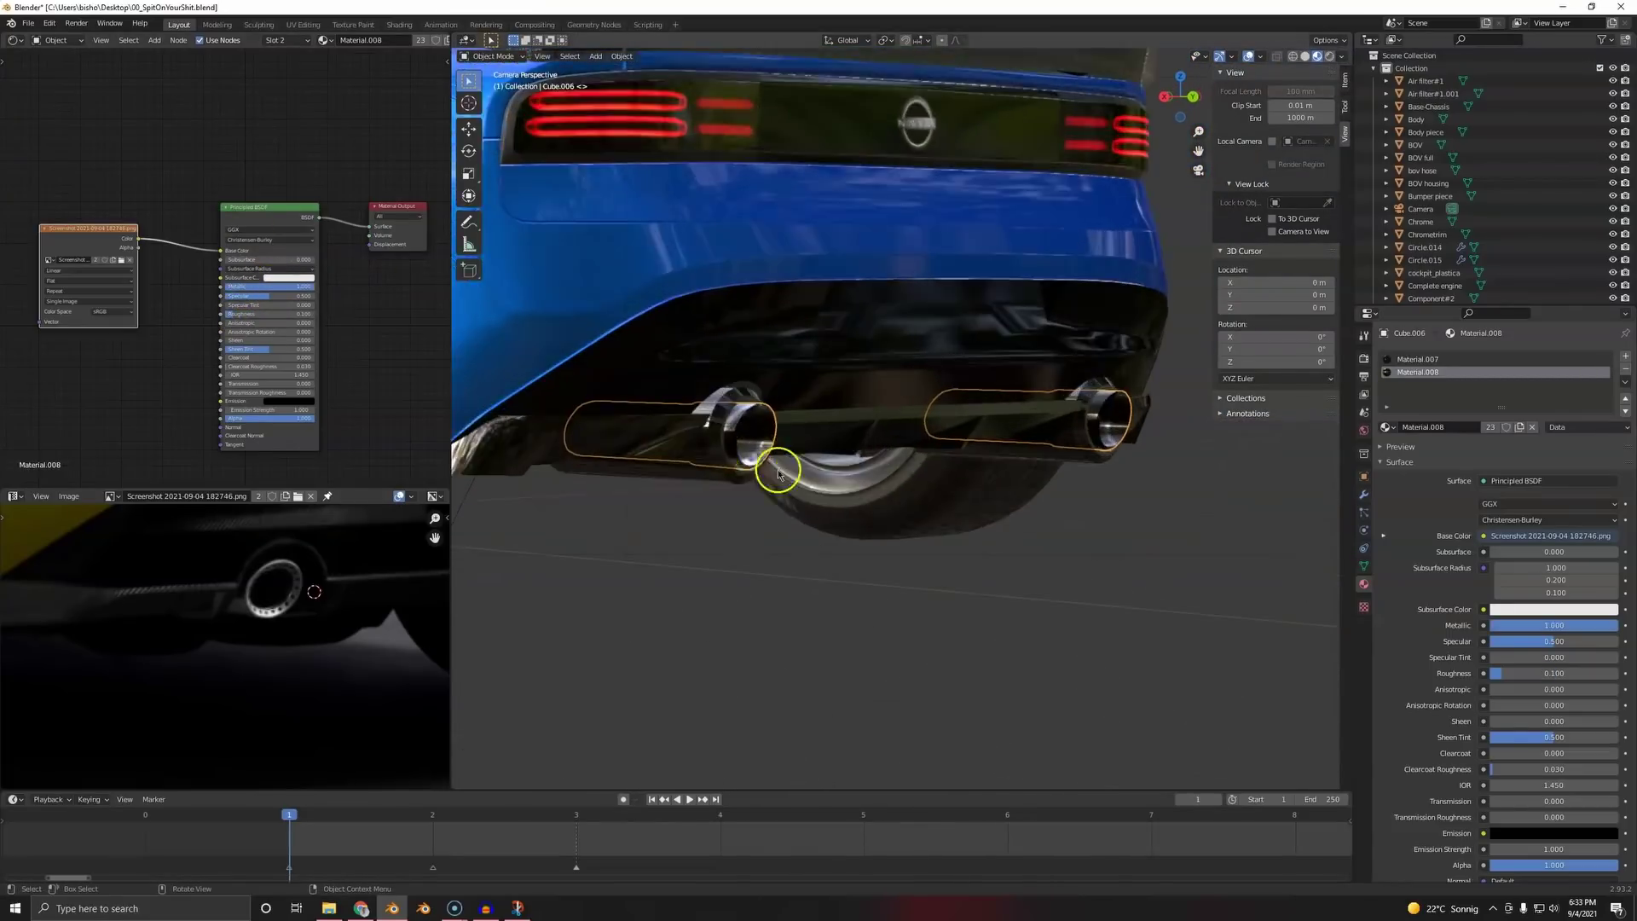
- Preview the whole car through the camera in Rendered viewport shading
{"action": "scroll", "coordinate": [597, 533], "scroll_direction": "down", "scroll_amount": 5}
{"action": "scroll", "coordinate": [636, 526], "scroll_direction": "down", "scroll_amount": 4}
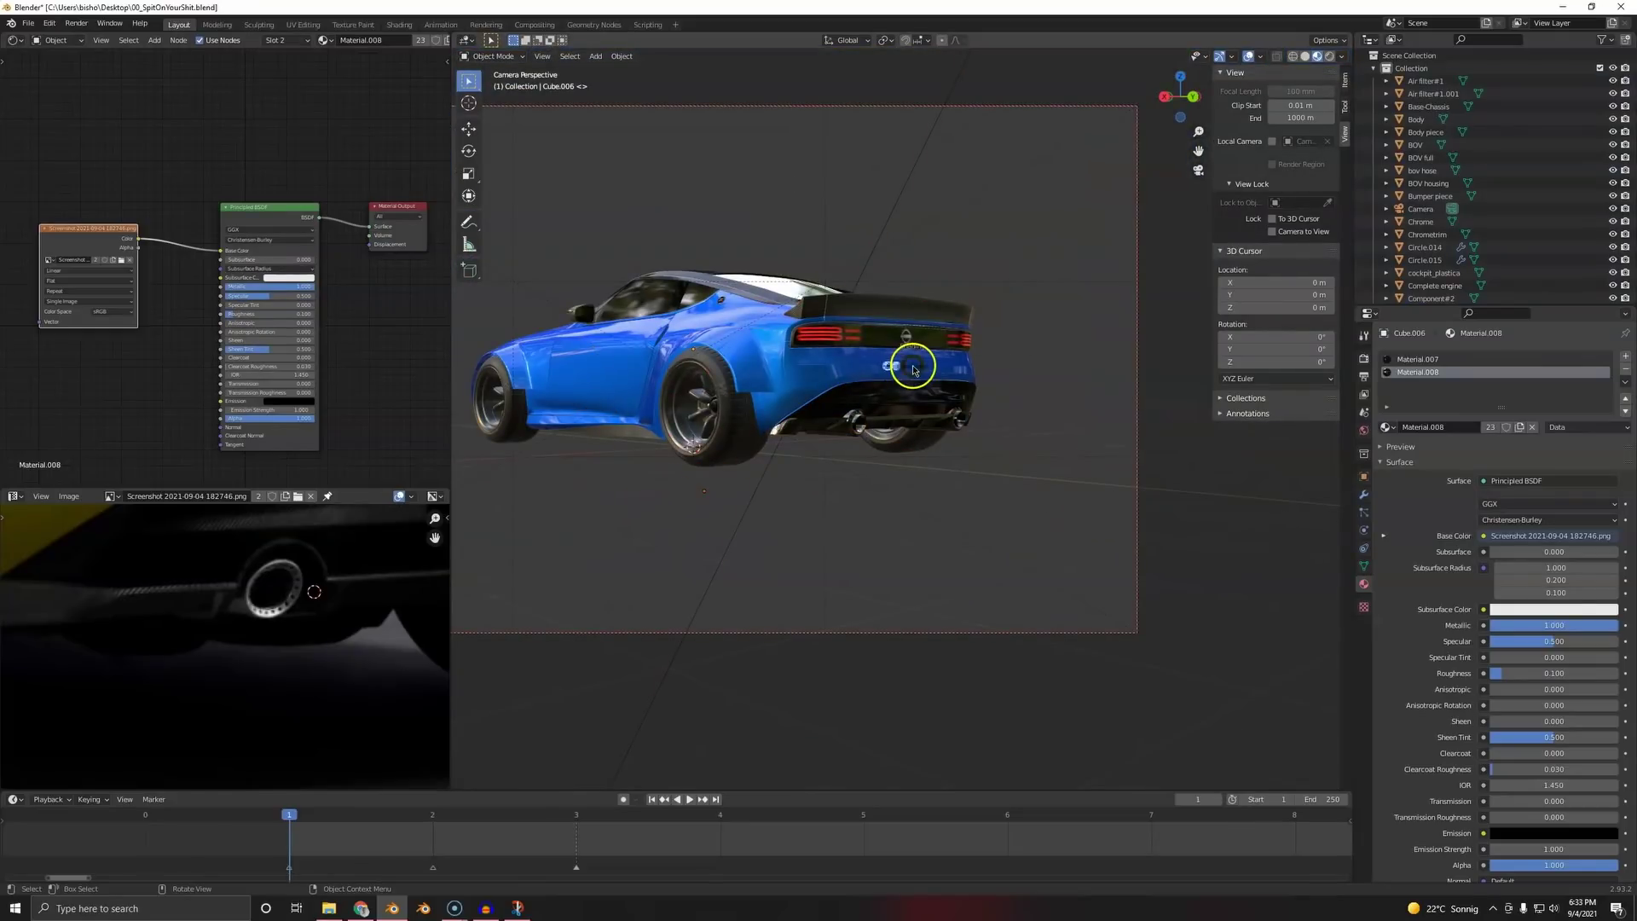
{"action": "key", "text": "z"}
{"action": "left_click", "coordinate": [874, 215]}
{"action": "left_click", "coordinate": [827, 487]}
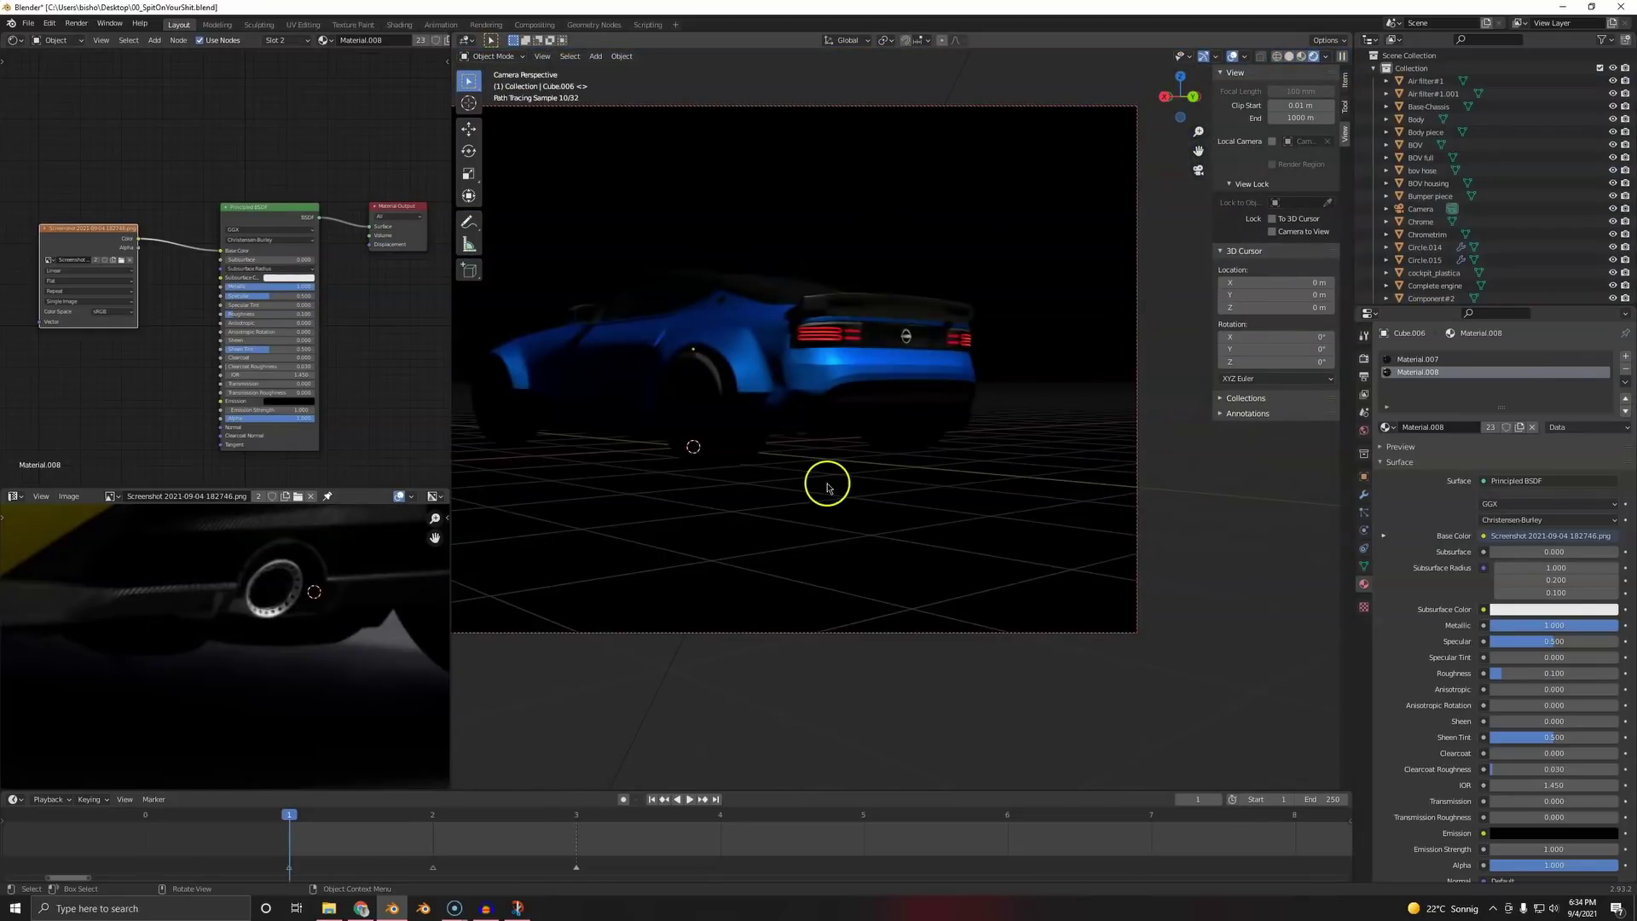
{"action": "scroll", "coordinate": [835, 483], "scroll_direction": "down", "scroll_amount": 3}
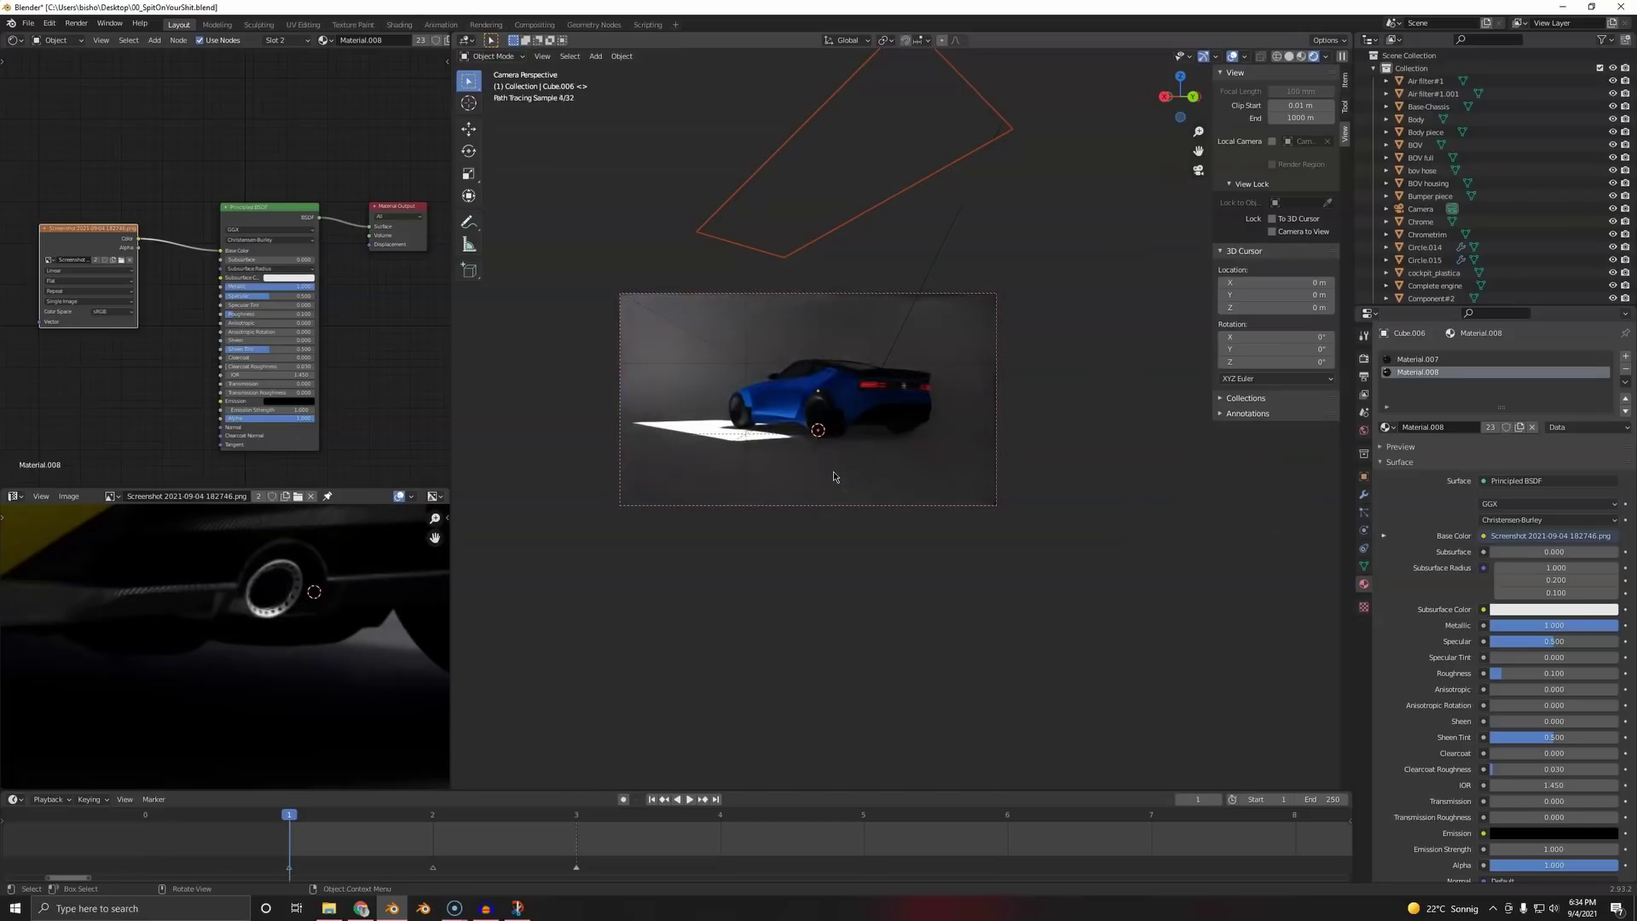
{"action": "scroll", "coordinate": [833, 473], "scroll_direction": "up", "scroll_amount": 4}
- Return the viewport to Solid shading, select the rear spoiler with the Carbon Fibre material, and save the file
{"action": "key", "text": "z"}
{"action": "left_click", "coordinate": [1048, 479]}
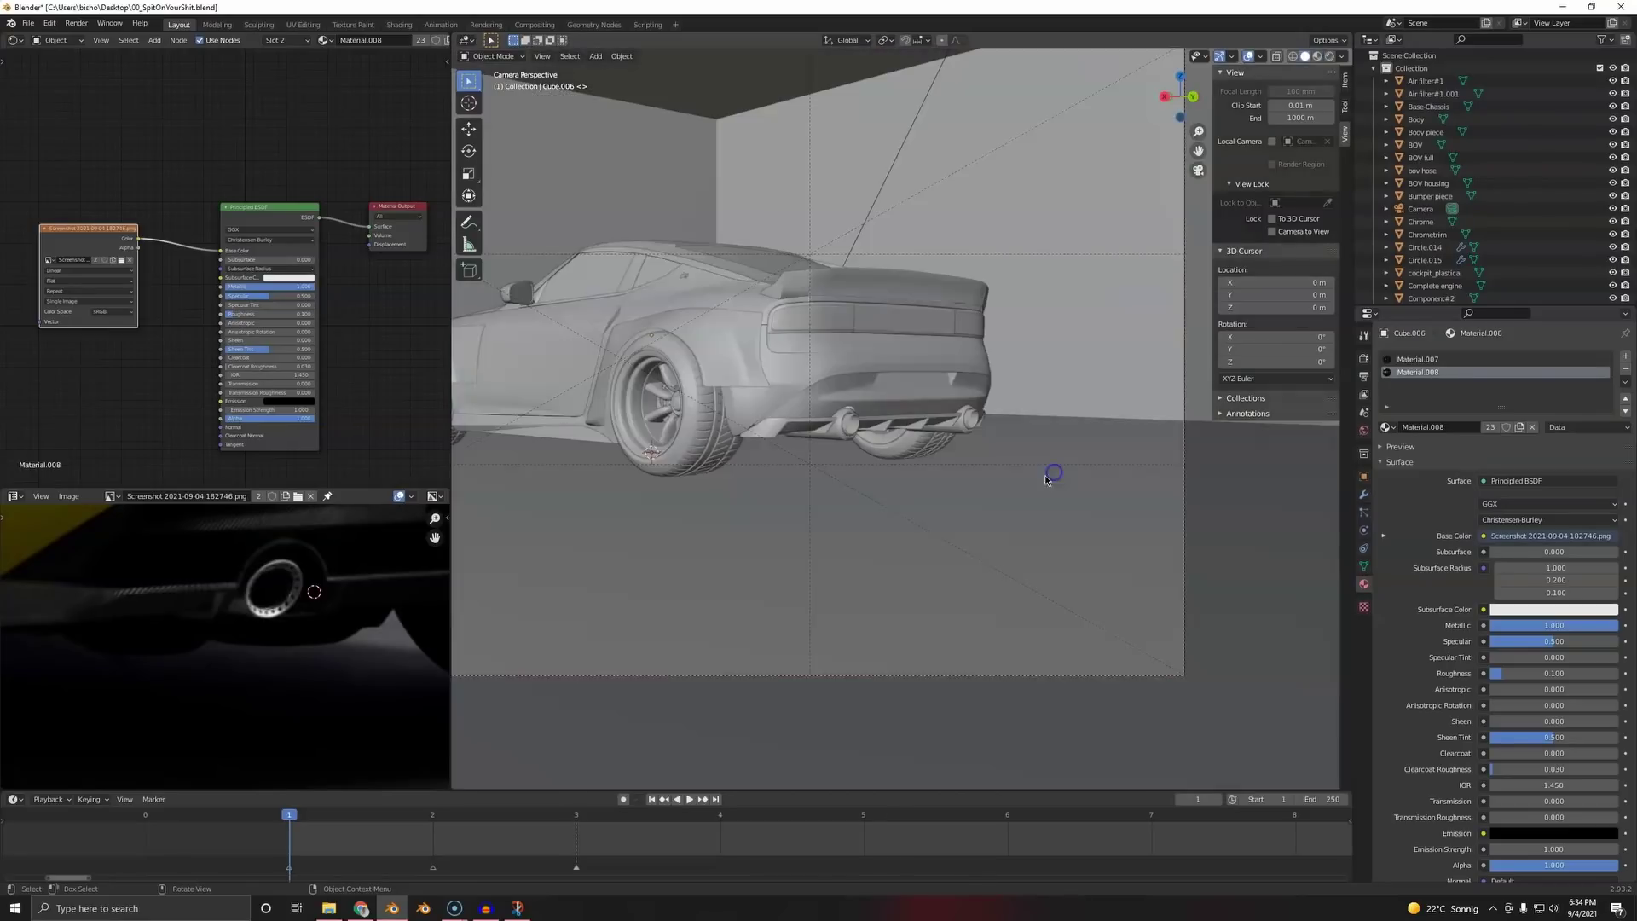
{"action": "left_click", "coordinate": [829, 283]}
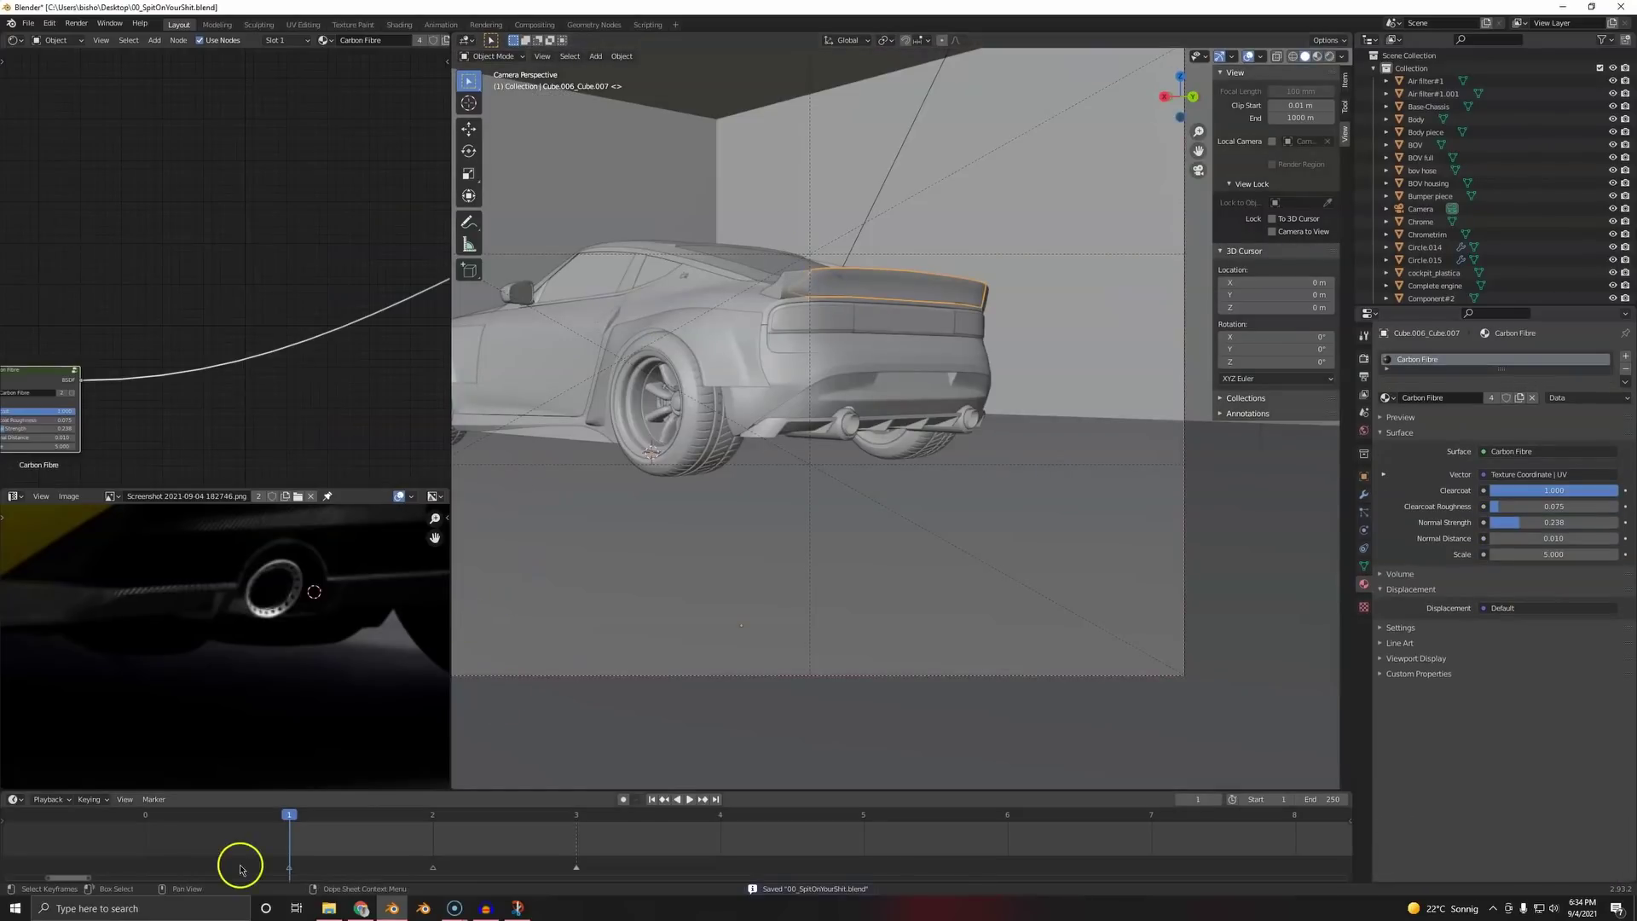
{"action": "scroll", "coordinate": [227, 285], "scroll_direction": "down", "scroll_amount": 5}
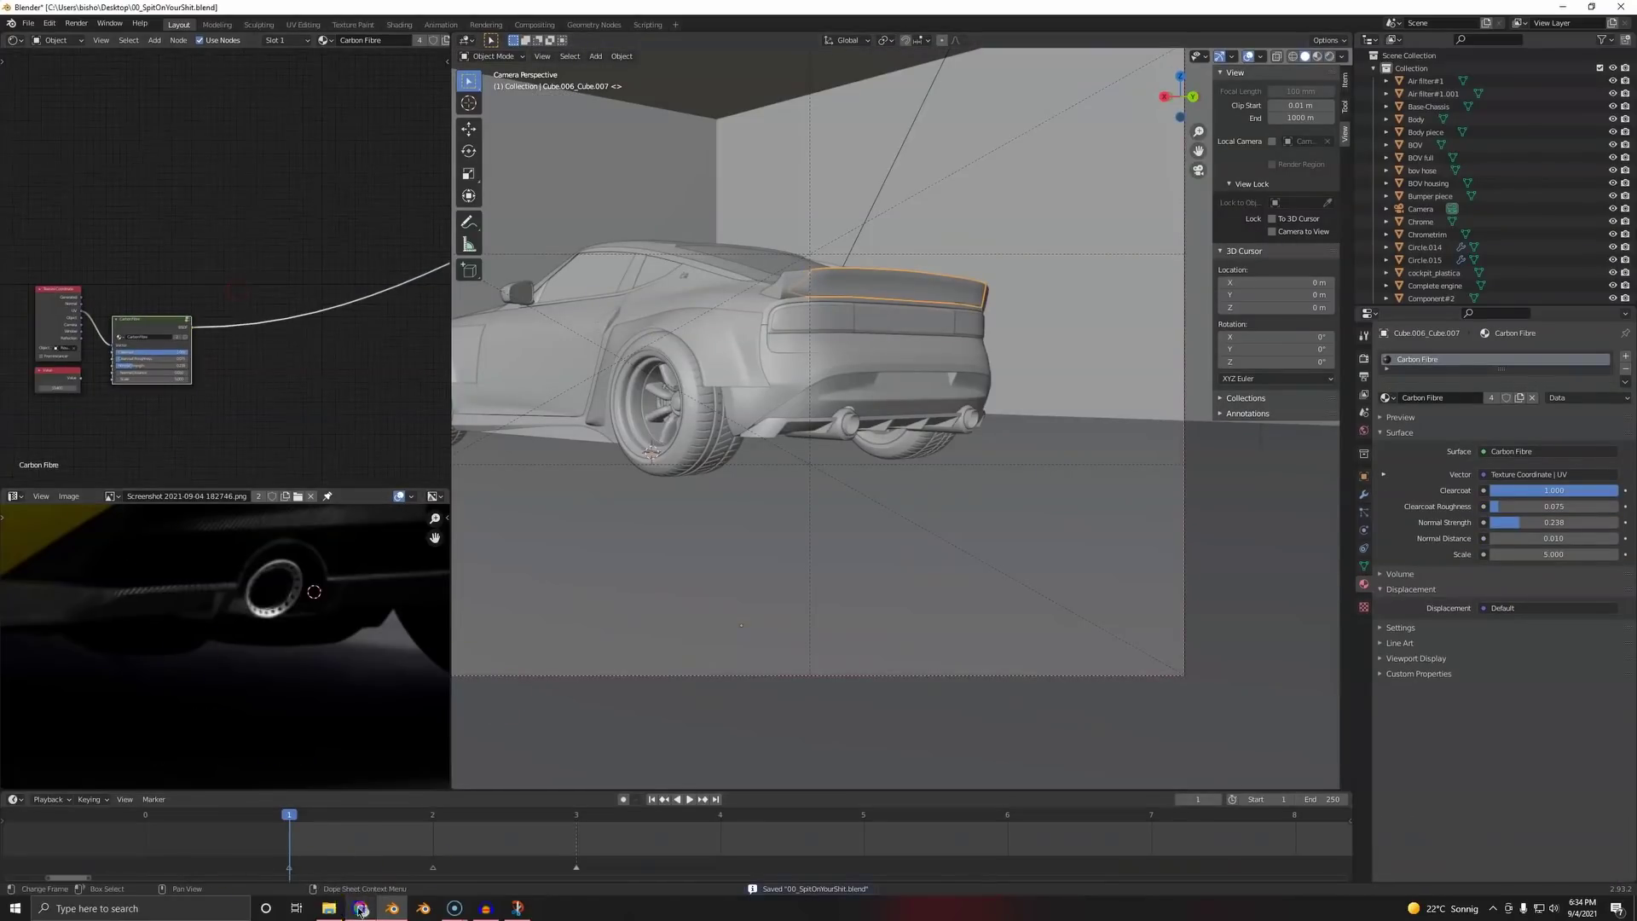
- Switch to the Chrome browser, open textures.com in a new tab and search for carbon
{"action": "left_click", "coordinate": [360, 909]}
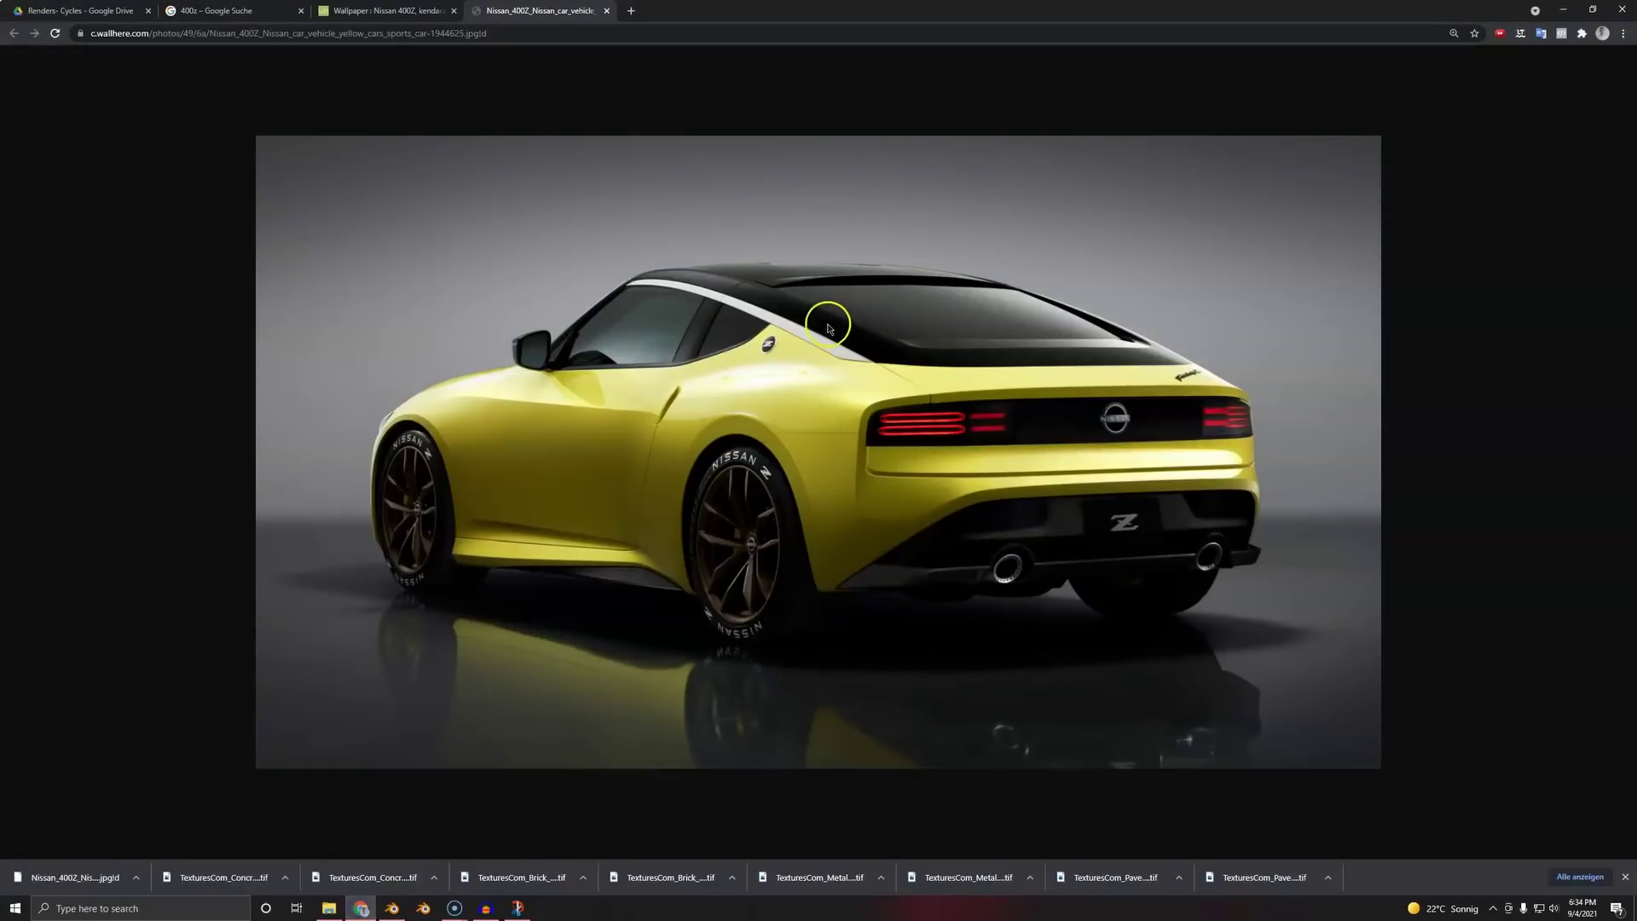
{"action": "left_click", "coordinate": [632, 11]}
{"action": "type", "text": "textures.com"}
{"action": "key", "text": "Return"}
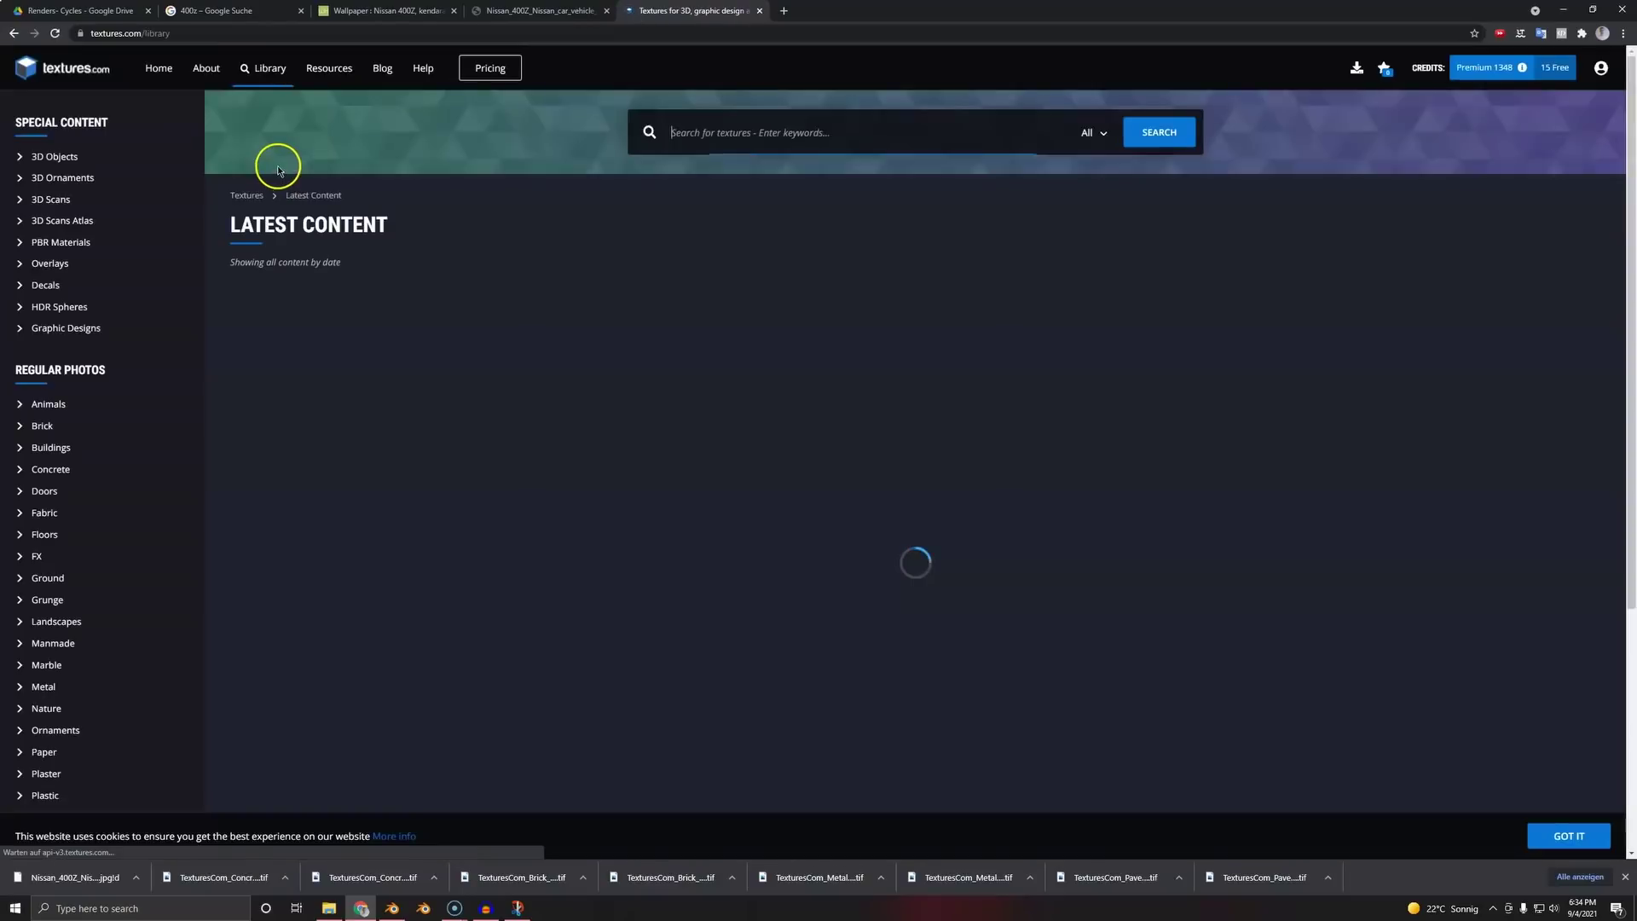
{"action": "left_click", "coordinate": [697, 131]}
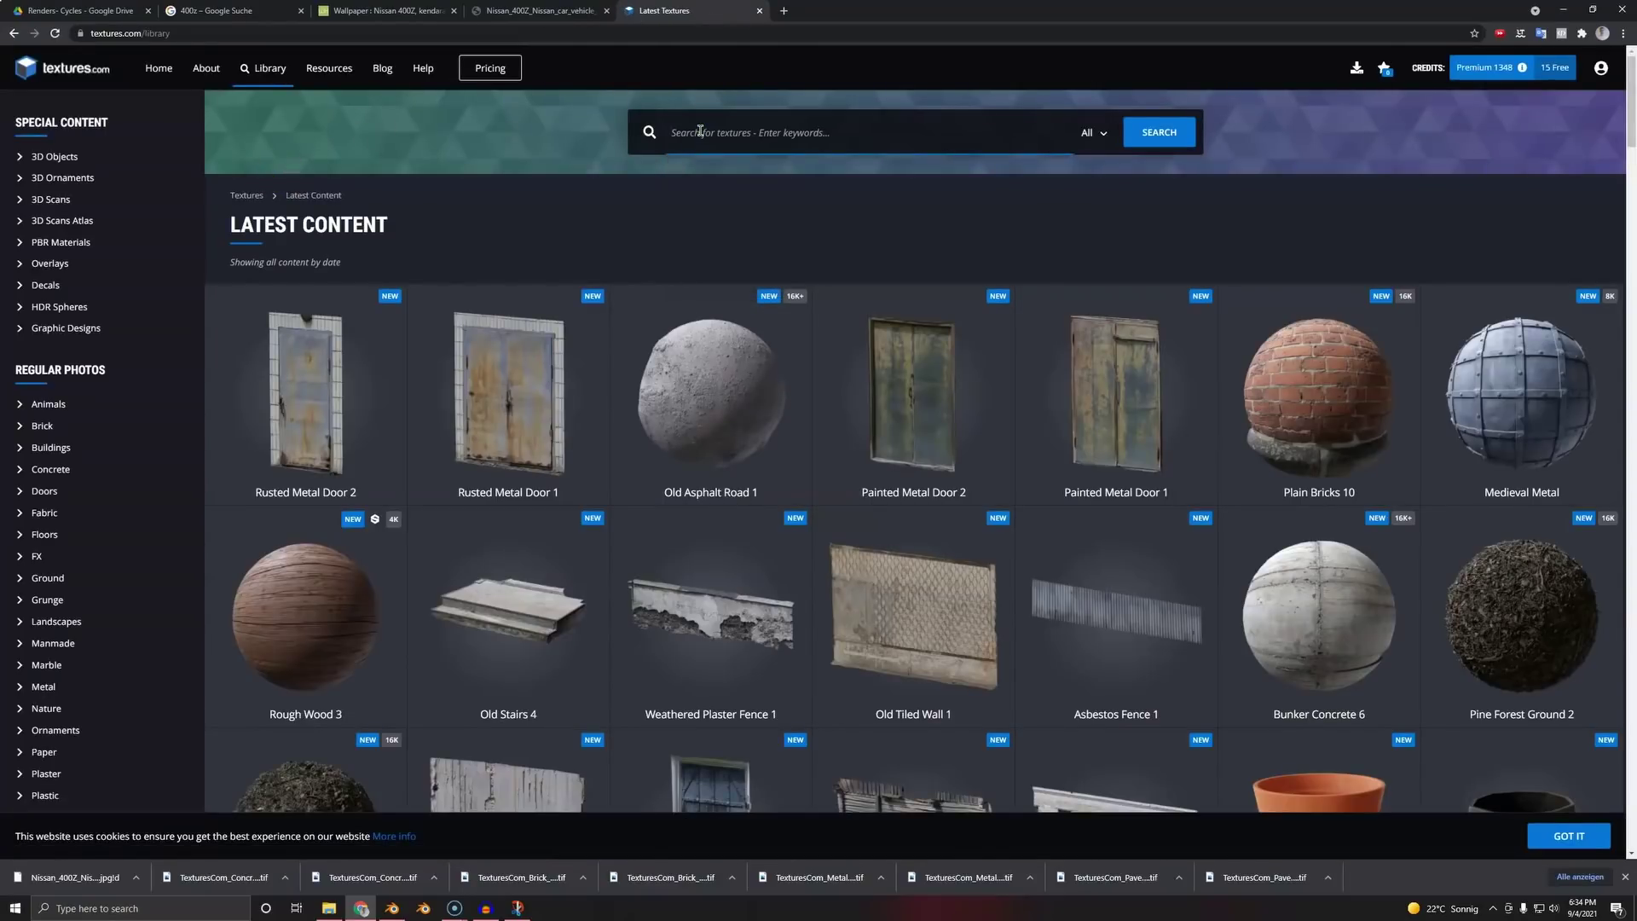
{"action": "type", "text": "carbon"}
{"action": "key", "text": "Return"}
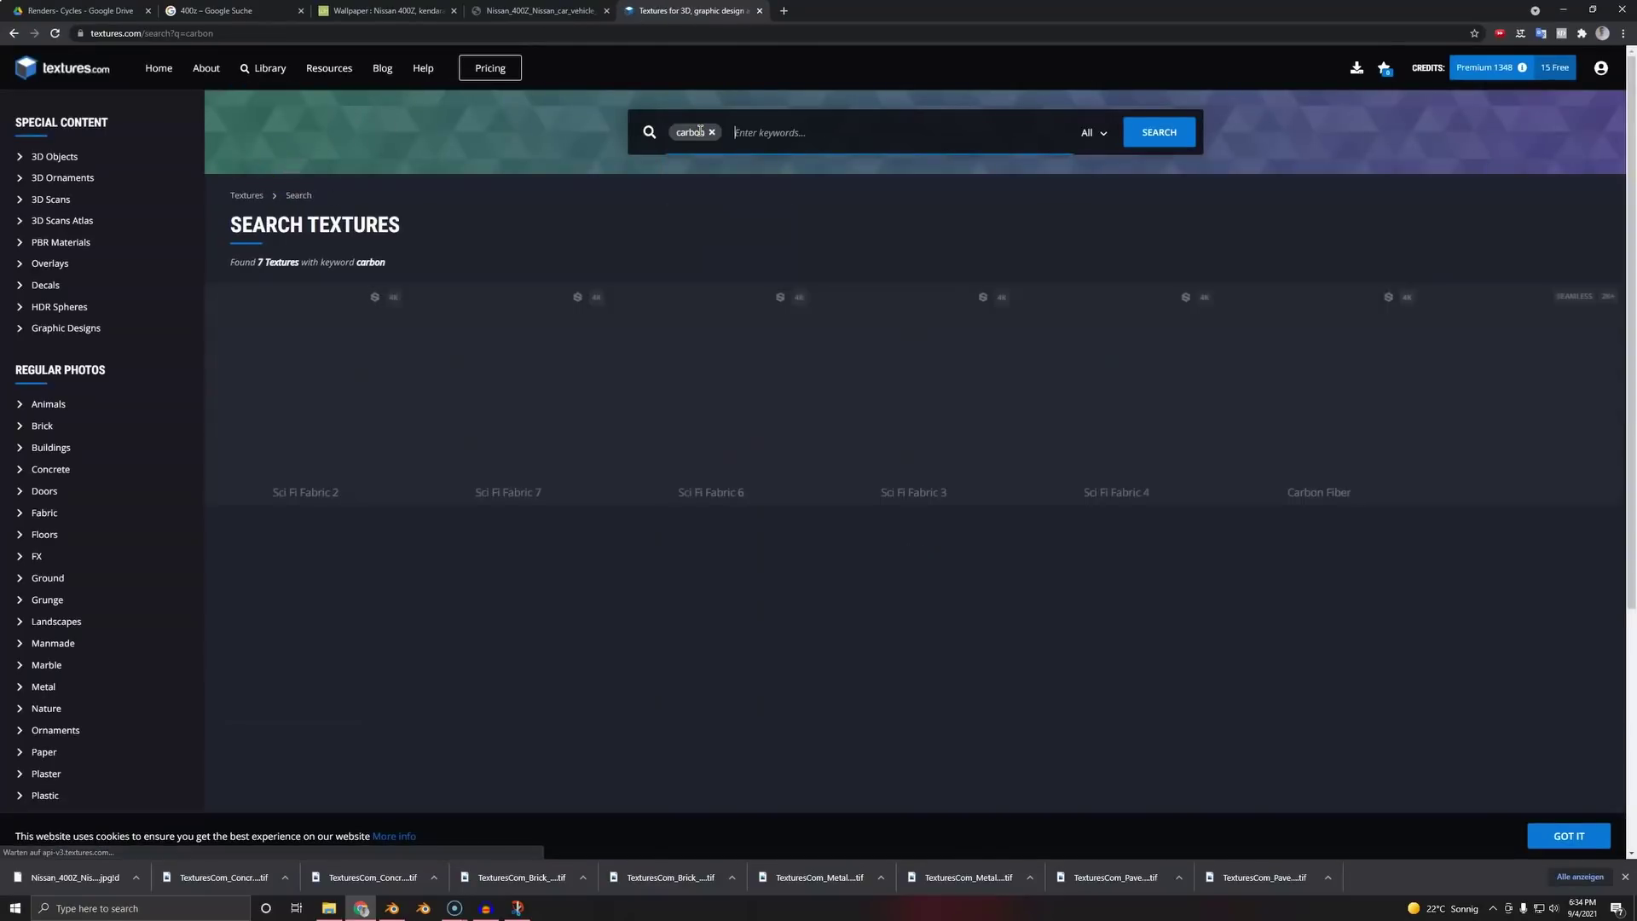
- Open the Carbon Fiber Twill Weave material and download its 1024x1024 Normal map
{"action": "left_click", "coordinate": [1332, 373]}
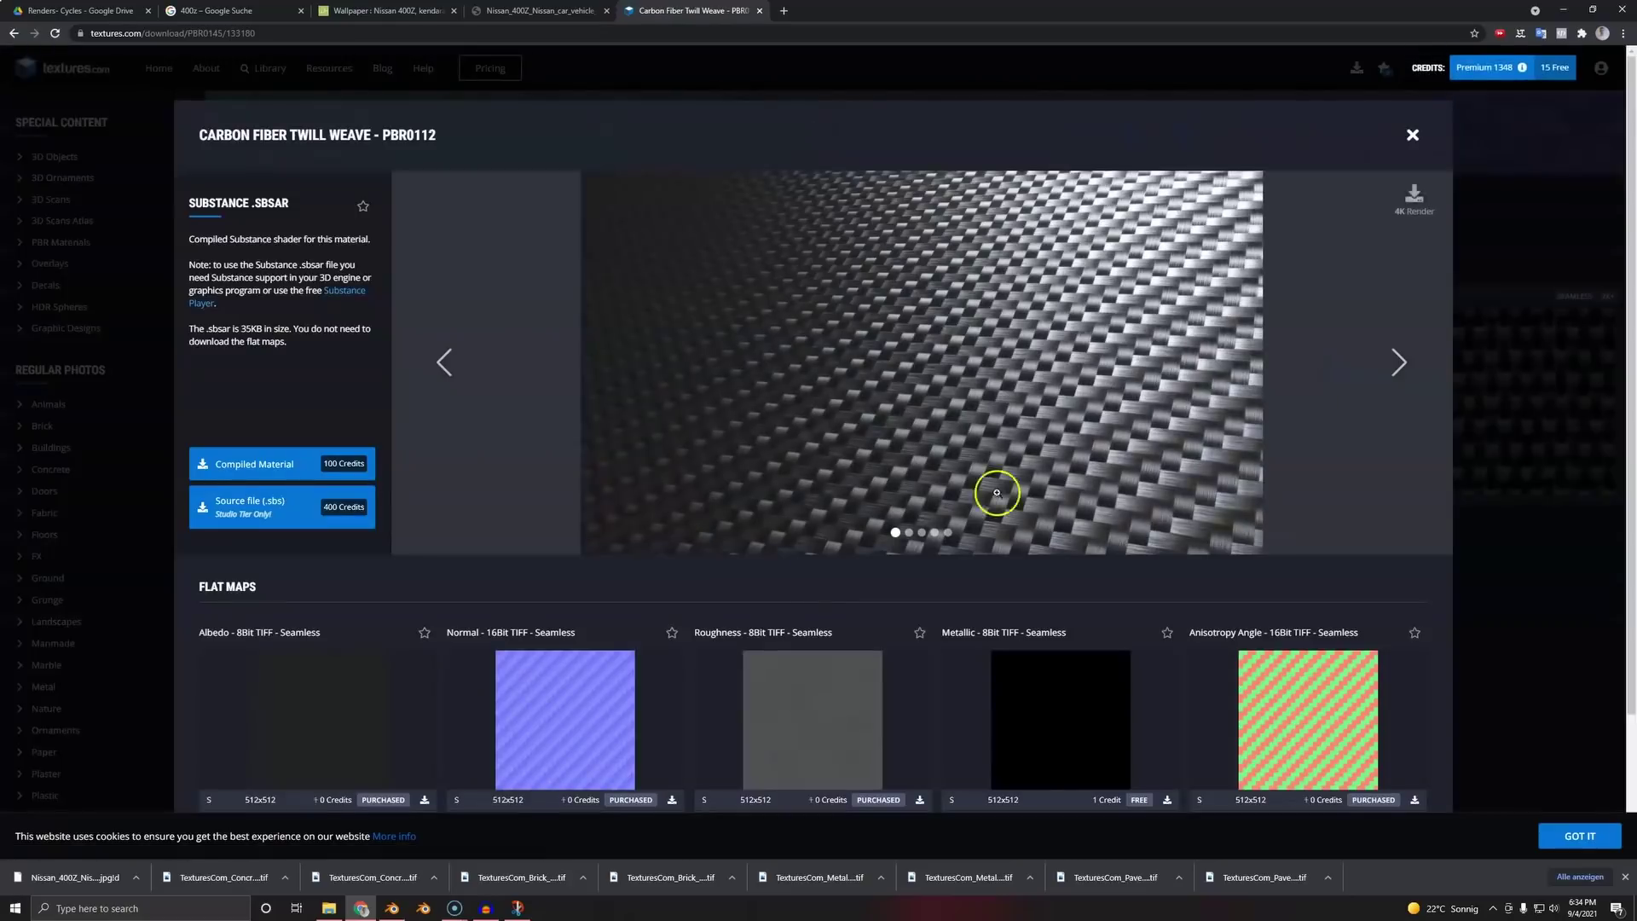
{"action": "scroll", "coordinate": [654, 523], "scroll_direction": "down", "scroll_amount": 2}
{"action": "left_click", "coordinate": [672, 657]}
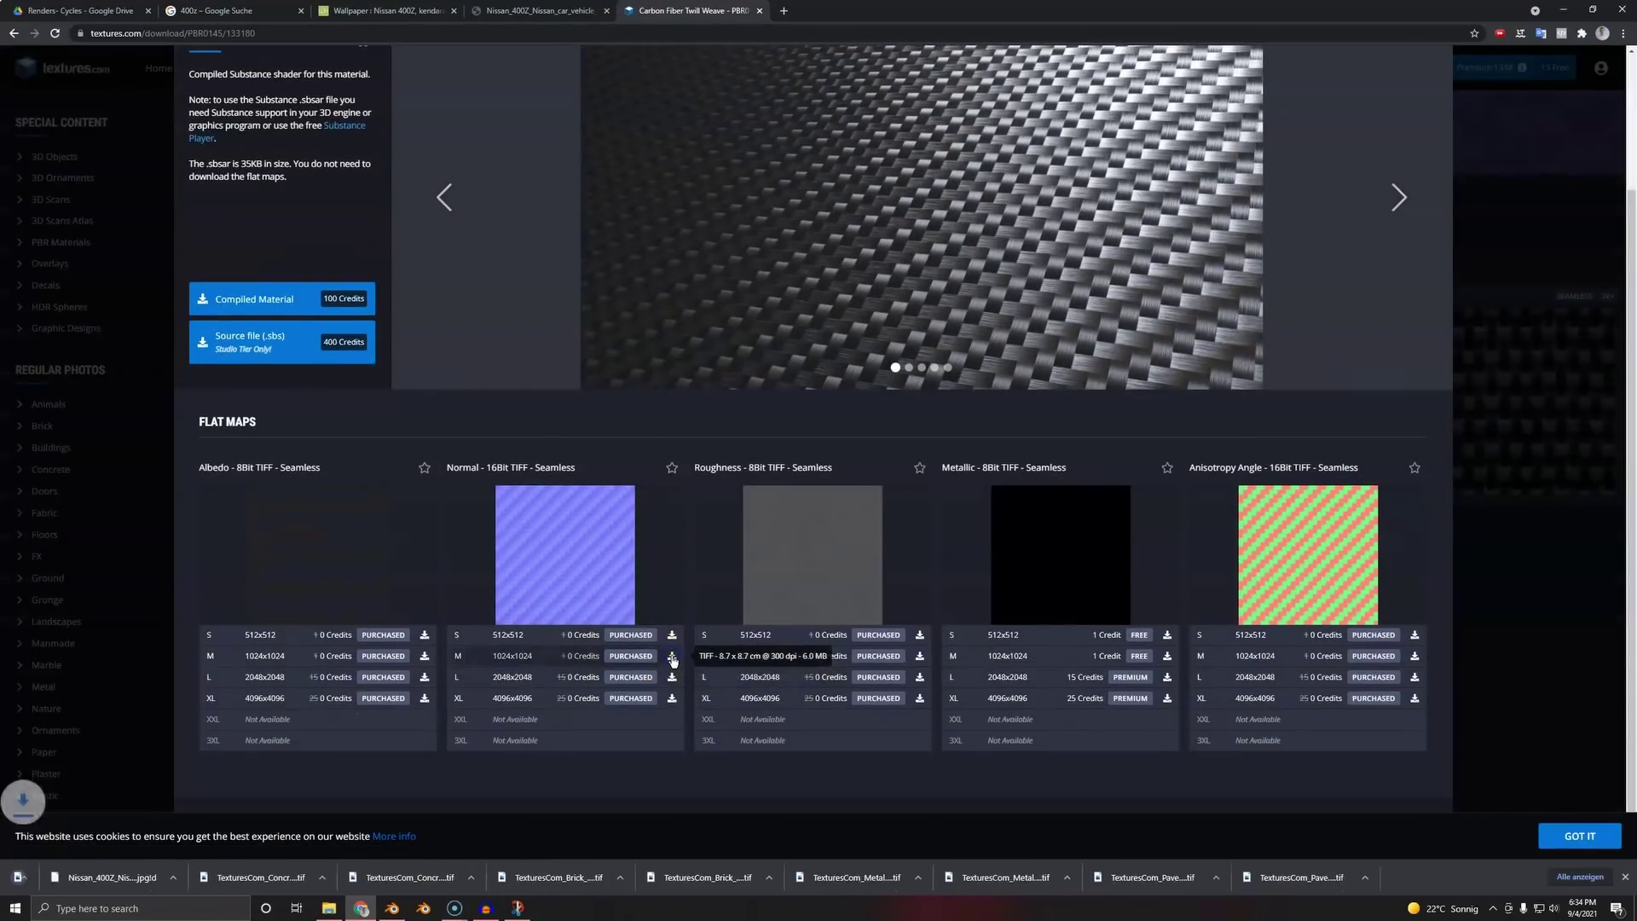
- Bring the downloaded carbon fiber normal map into the spoiler's Carbon Fibre node tree and delete its old shader group and input nodes
{"action": "left_click_drag", "start_coordinate": [60, 876], "coordinate": [244, 406]}
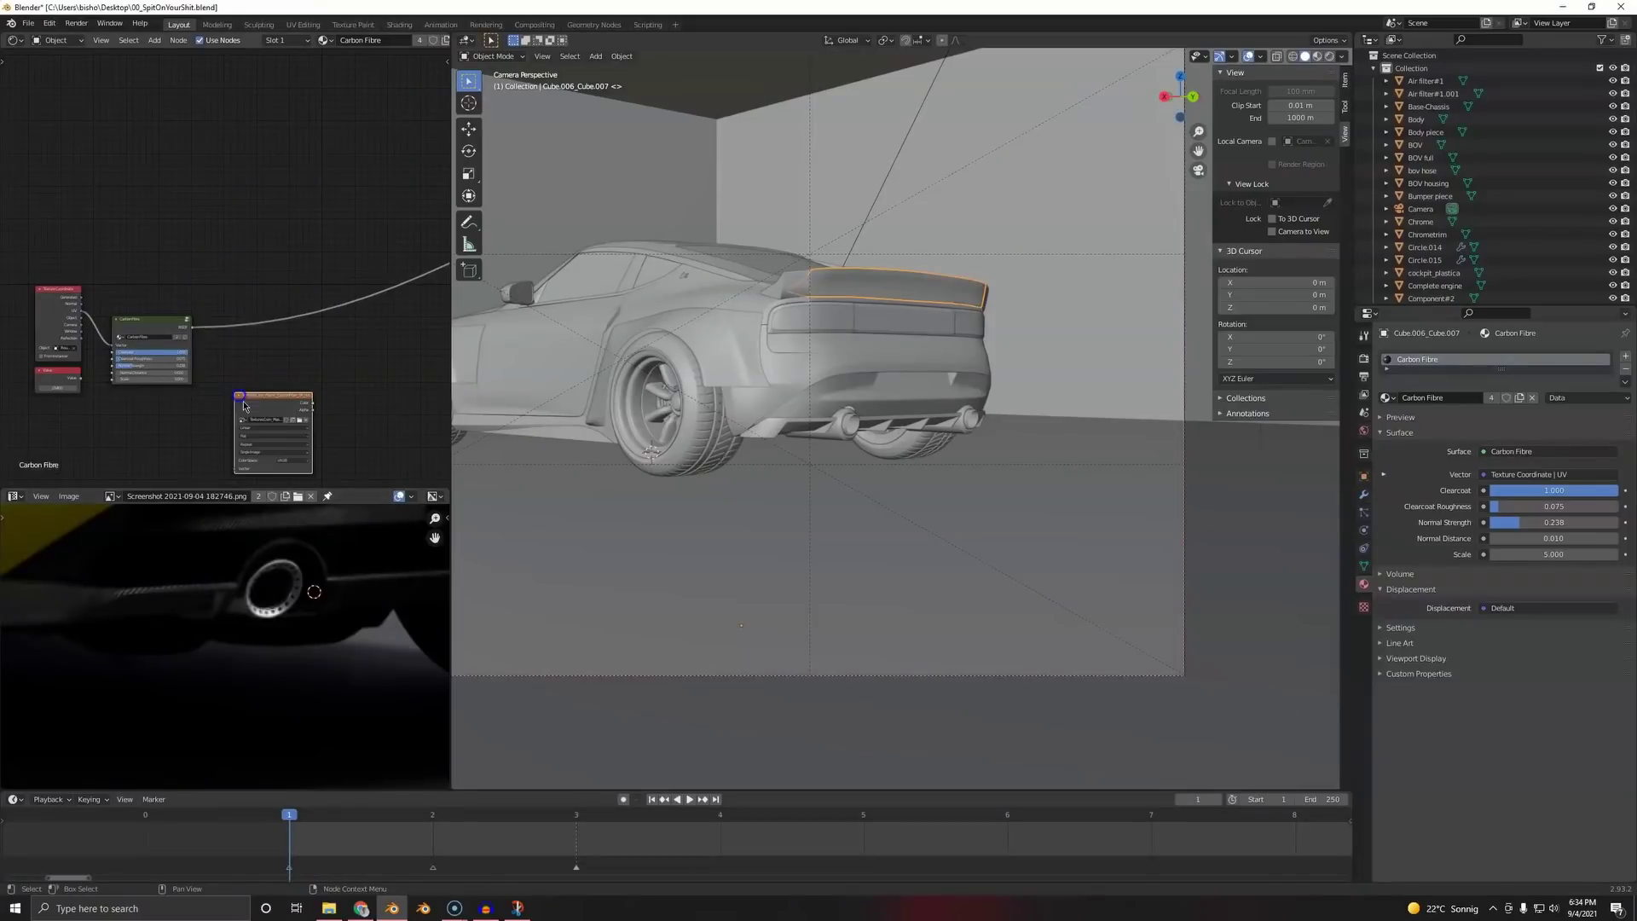
{"action": "scroll", "coordinate": [358, 315], "scroll_direction": "down", "scroll_amount": 4}
{"action": "middle_click_drag", "start_coordinate": [358, 314], "coordinate": [277, 322]}
{"action": "left_click_drag", "start_coordinate": [3, 241], "coordinate": [121, 314]}
{"action": "key", "text": "x"}
- Add a Principled BSDF node to the Carbon Fibre material and link it to the Material Output surface
{"action": "key", "text": "shift+a"}
{"action": "left_click", "coordinate": [225, 255]}
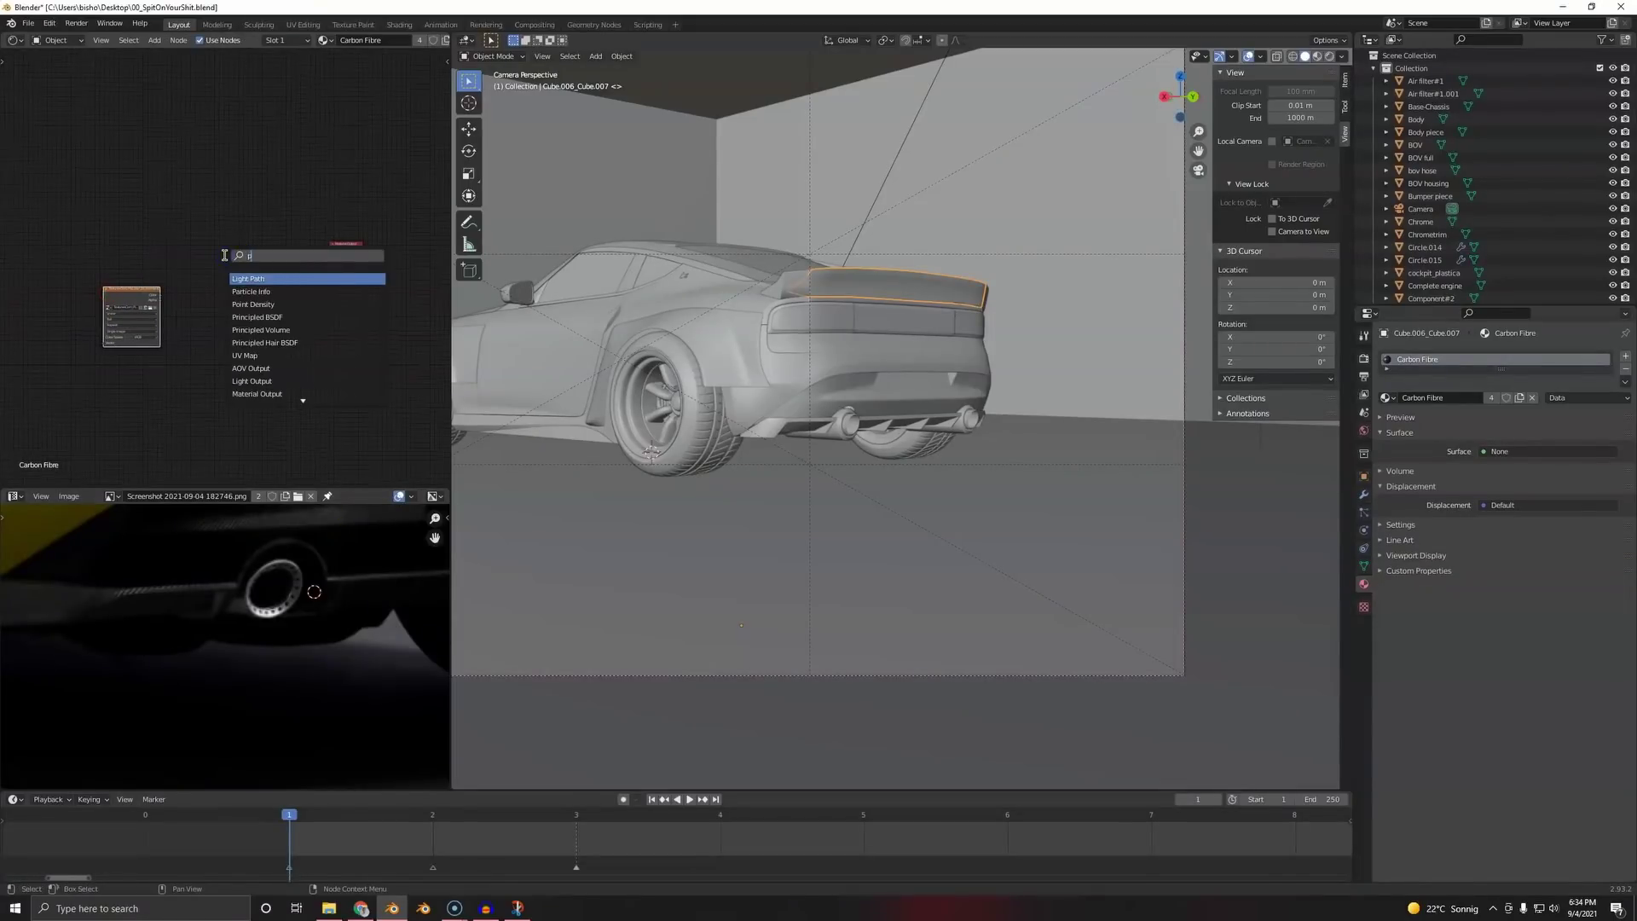
{"action": "left_click", "coordinate": [257, 279]}
{"action": "left_click", "coordinate": [241, 228]}
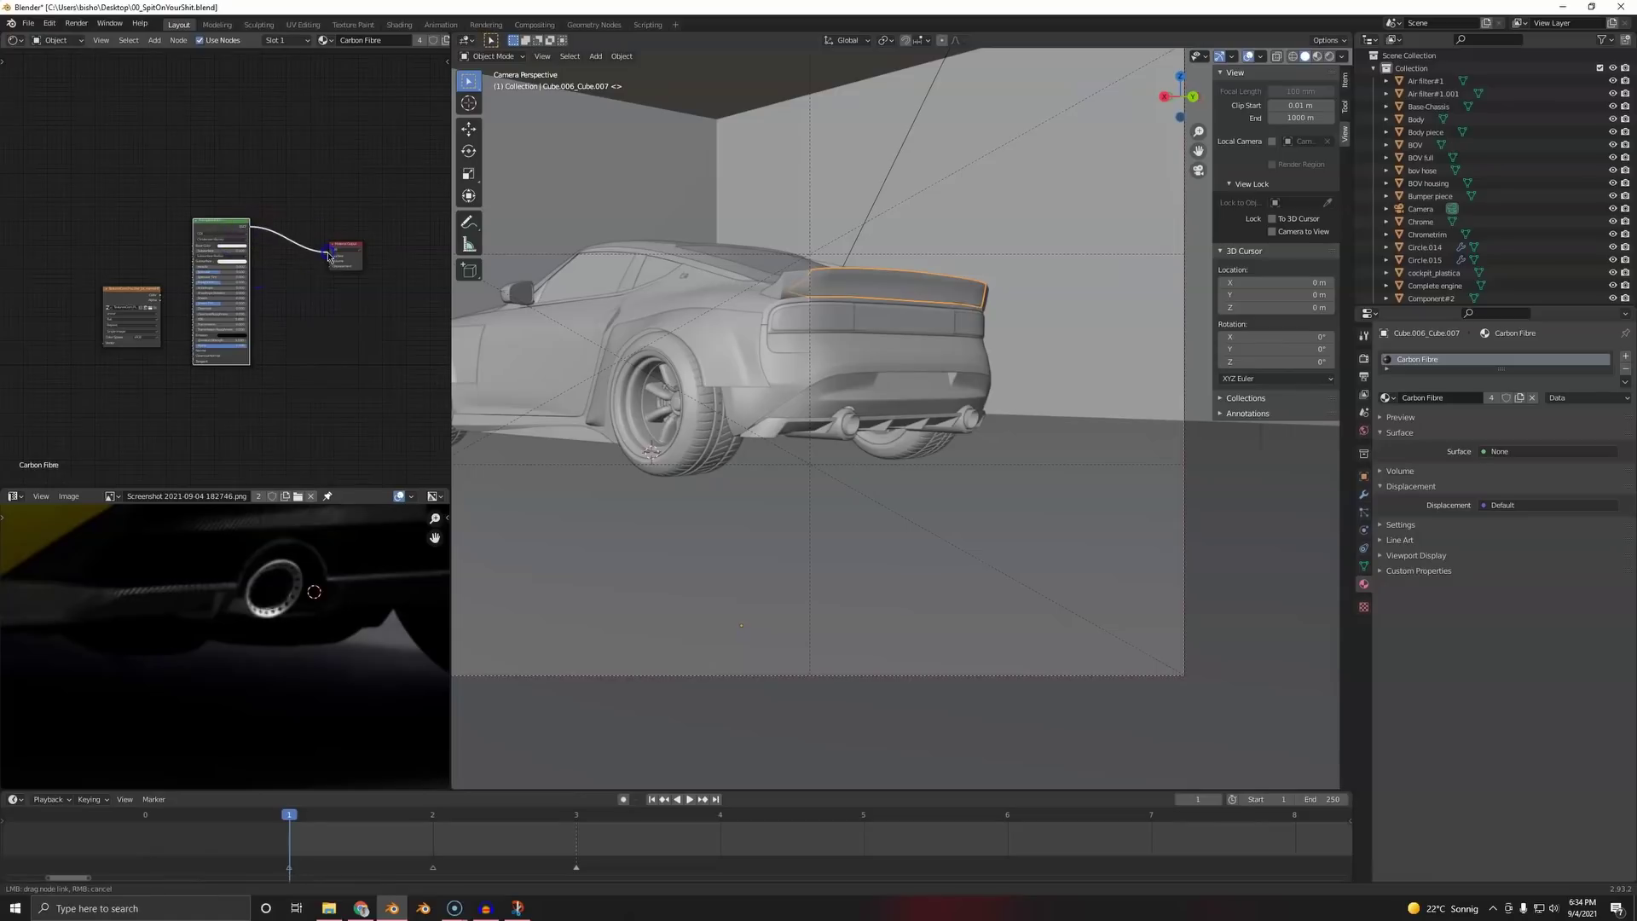
{"action": "left_click_drag", "start_coordinate": [328, 255], "coordinate": [332, 254]}
{"action": "scroll", "coordinate": [201, 311], "scroll_direction": "up", "scroll_amount": 2}
- Link the normal map image to the Principled BSDF's Normal input through a Normal Map node
{"action": "left_click_drag", "start_coordinate": [120, 310], "coordinate": [176, 401]}
{"action": "middle_click_drag", "start_coordinate": [138, 309], "coordinate": [267, 271]}
{"action": "key", "text": "shift+a"}
{"action": "left_click", "coordinate": [267, 268]}
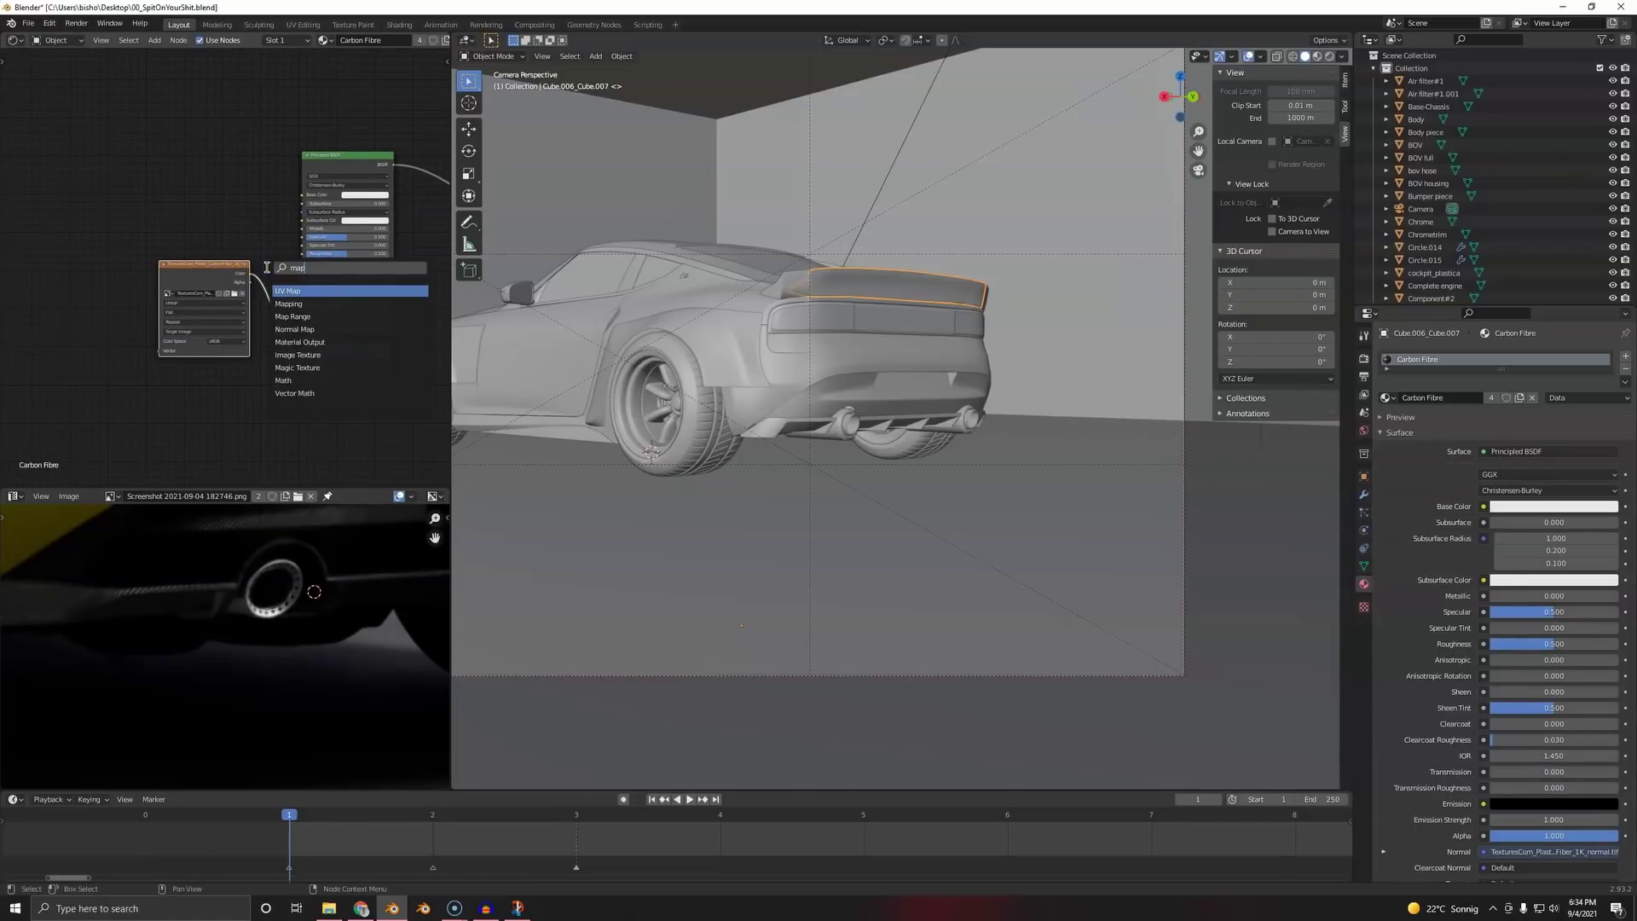
{"action": "type", "text": "map"}
{"action": "left_click", "coordinate": [309, 330]}
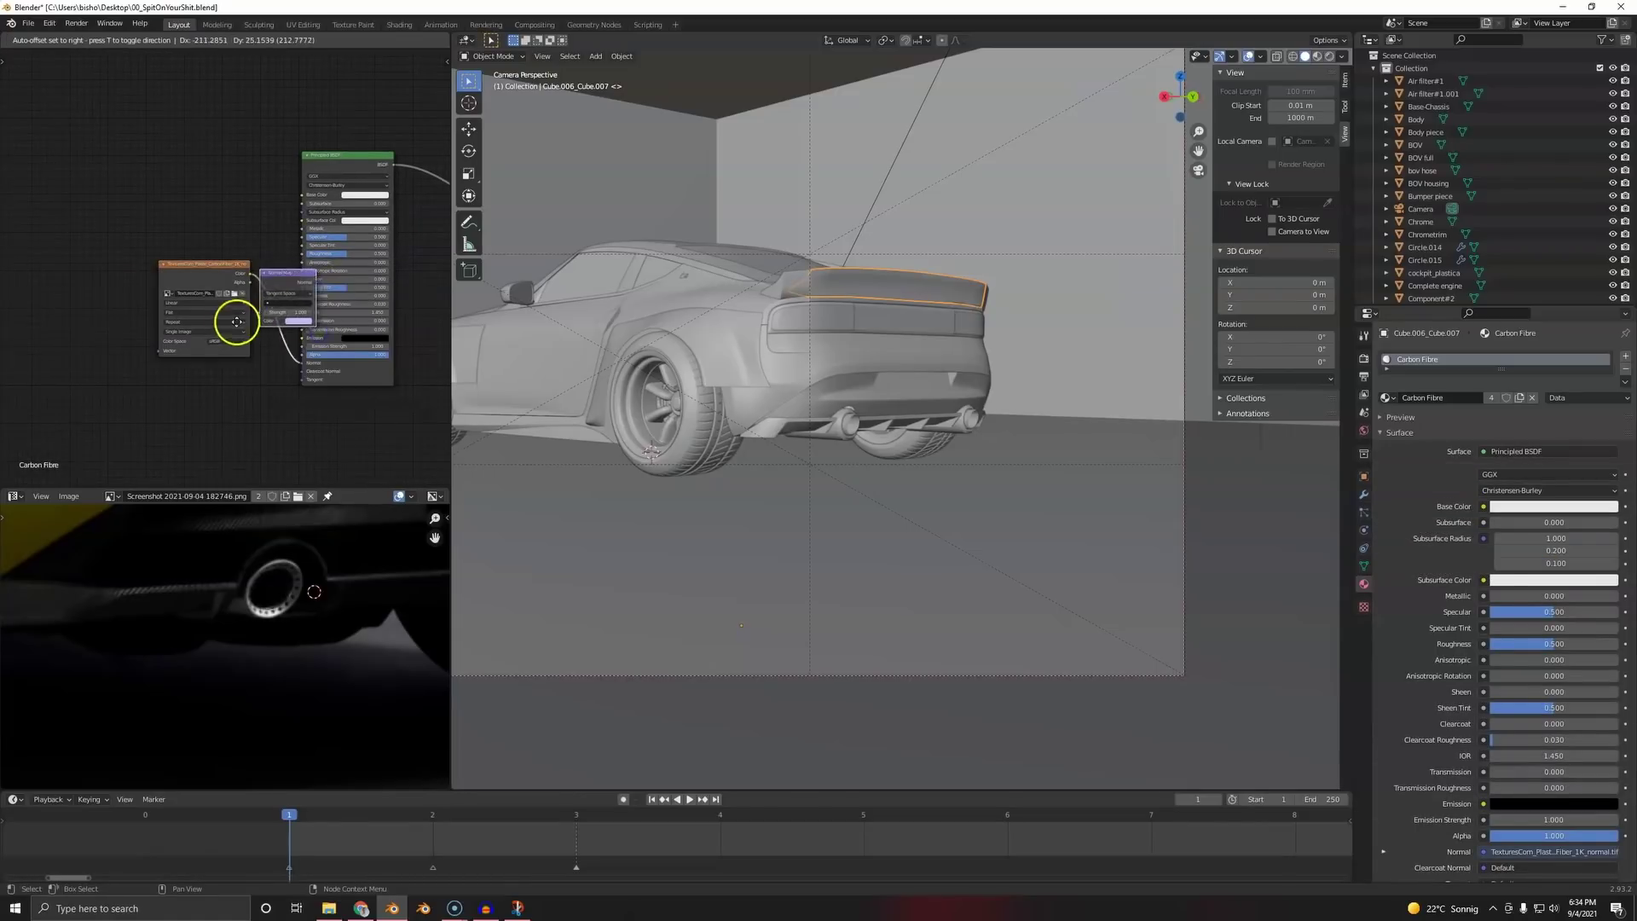
{"action": "left_click", "coordinate": [224, 332]}
- Search the add-ons in Preferences for "nod" and enable Node Wrangler
{"action": "key", "text": "shift+a"}
{"action": "left_click", "coordinate": [174, 338]}
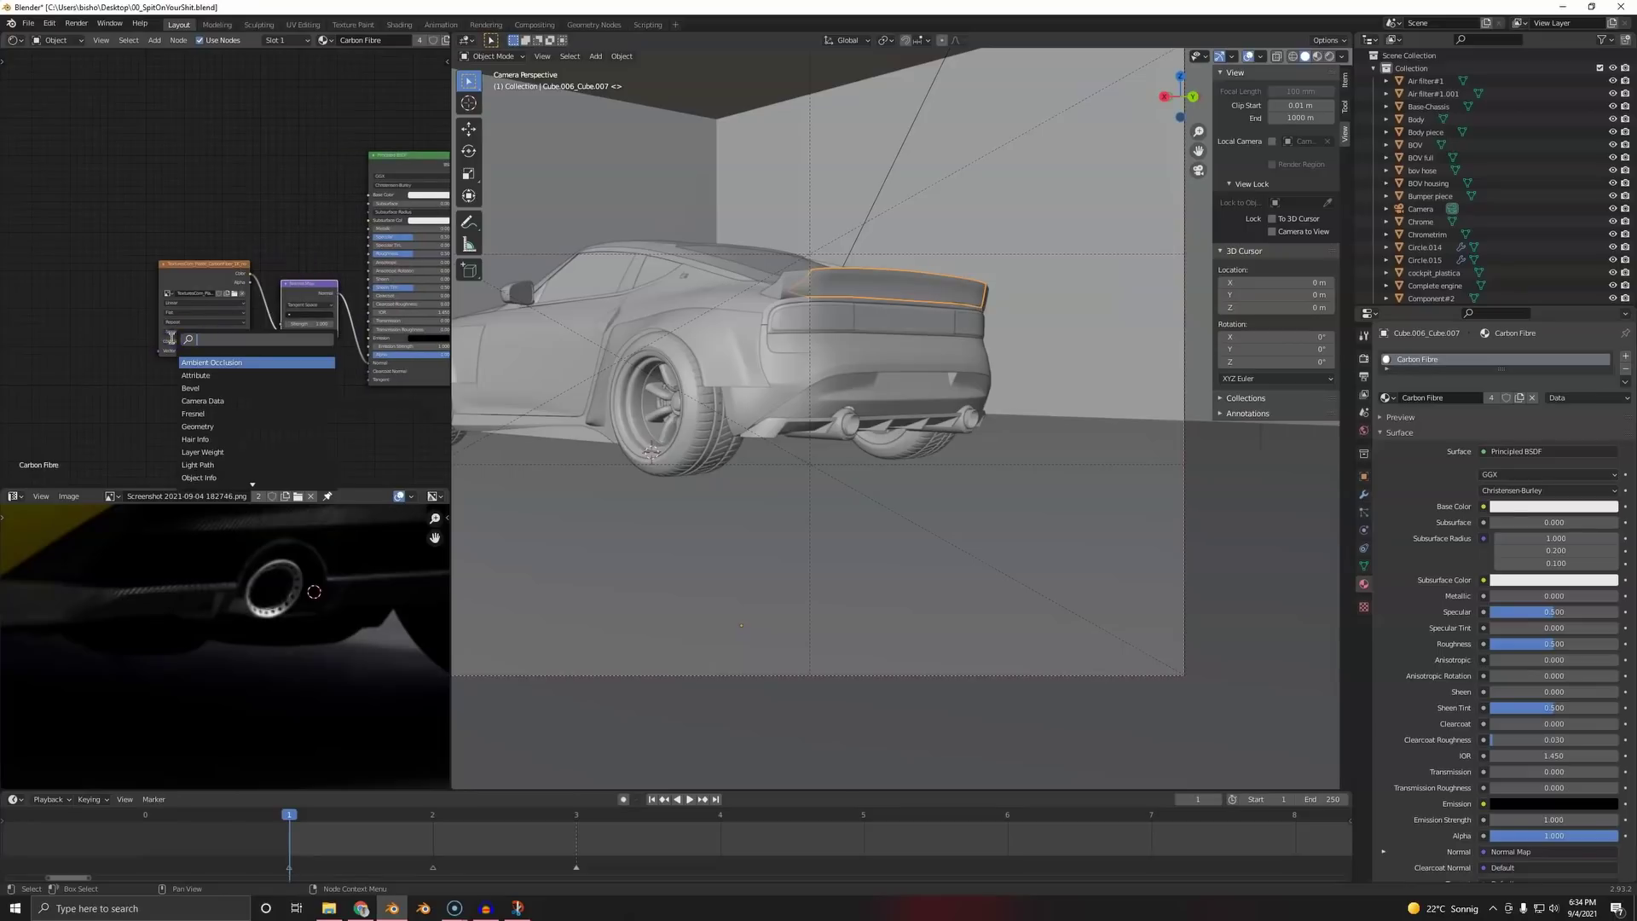
{"action": "left_click", "coordinate": [189, 273]}
{"action": "left_click", "coordinate": [29, 23]}
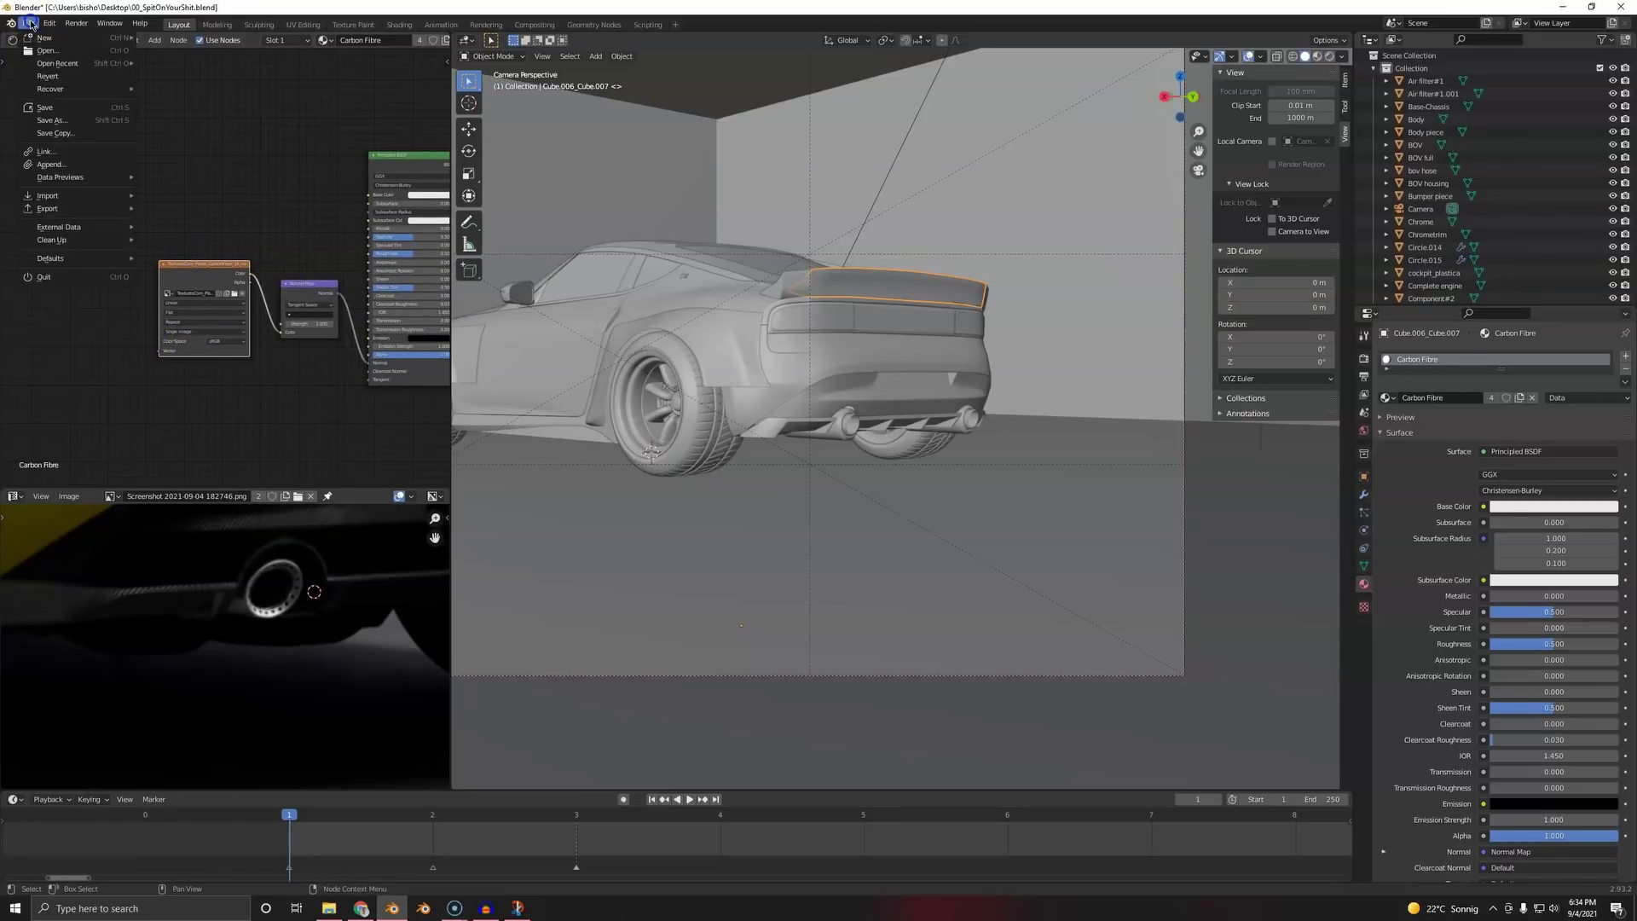
{"action": "left_click", "coordinate": [51, 24]}
{"action": "left_click", "coordinate": [72, 205]}
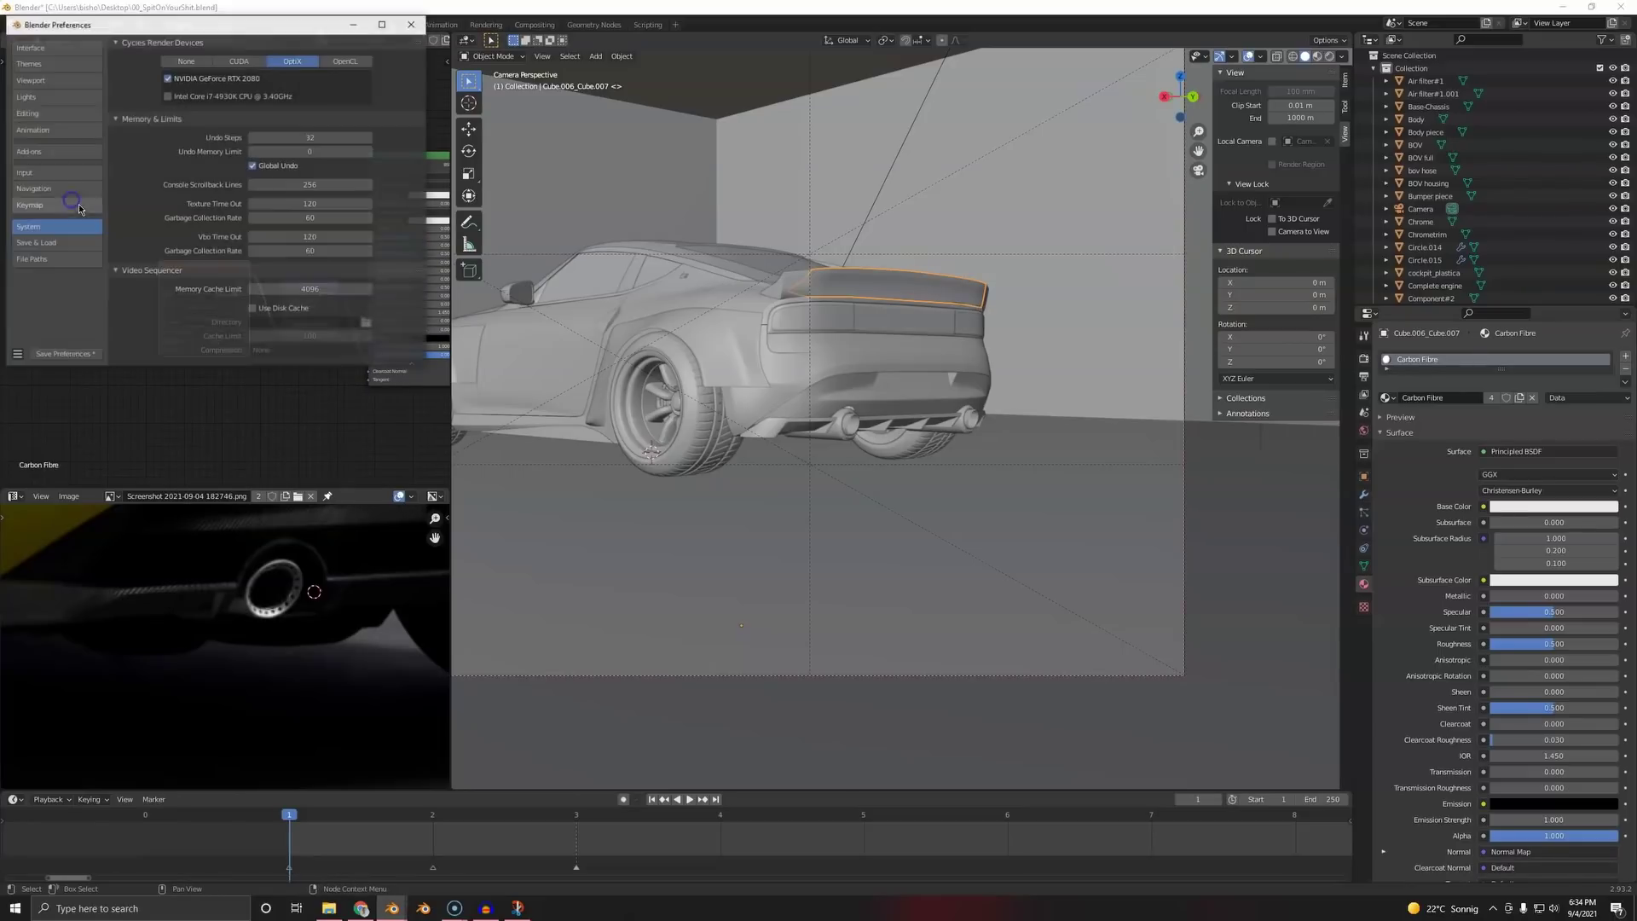
{"action": "left_click", "coordinate": [42, 151]}
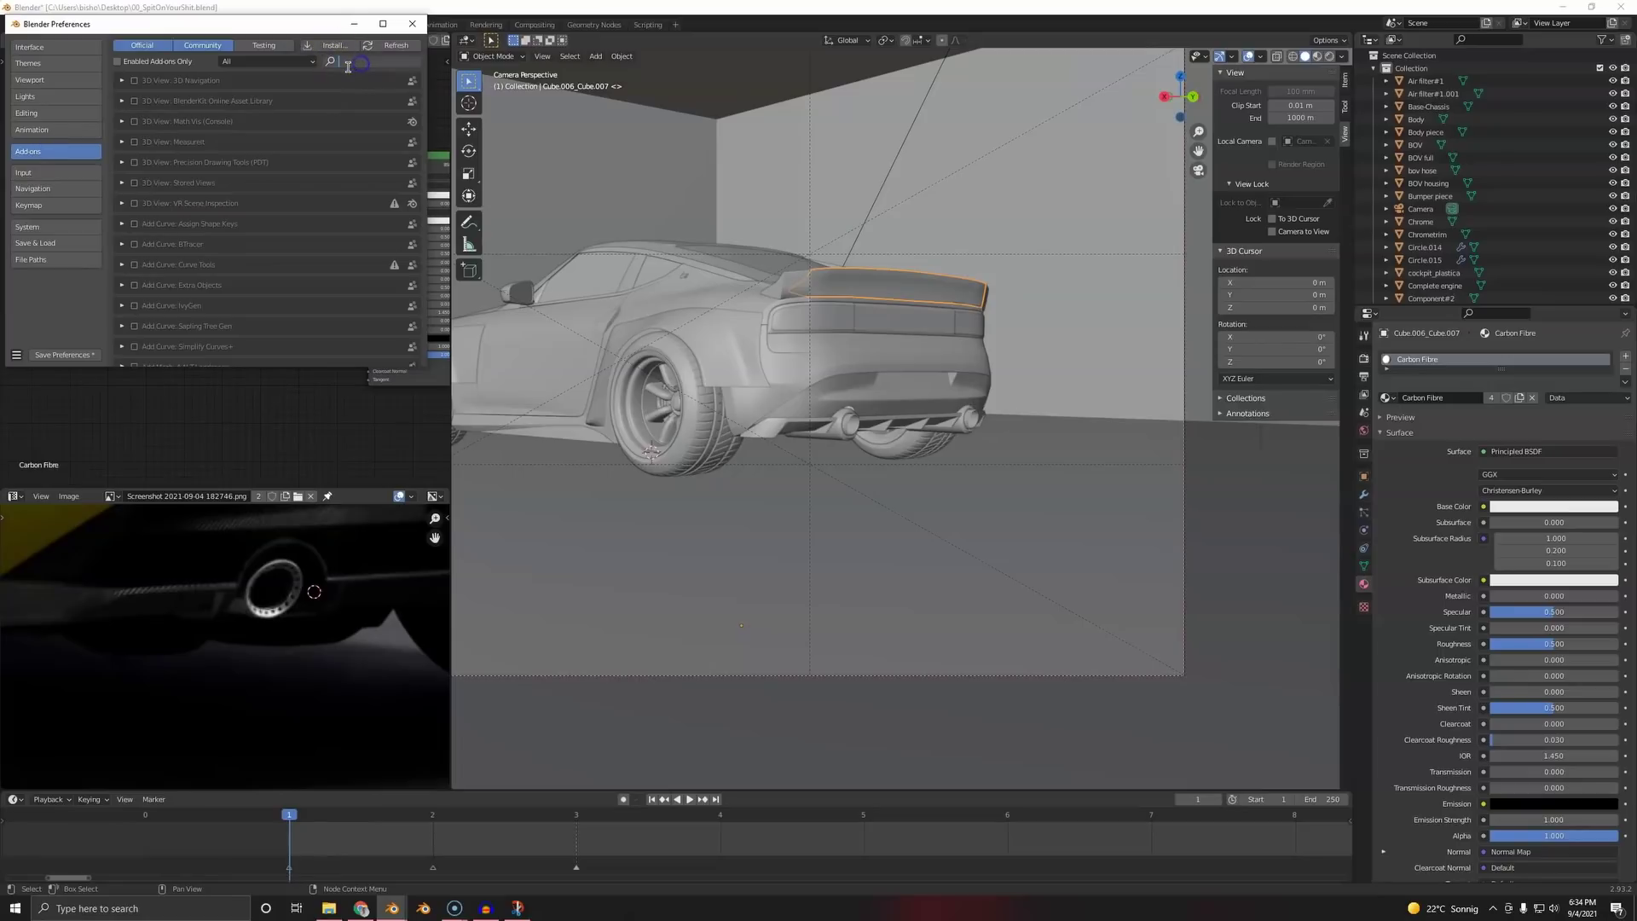
{"action": "left_click", "coordinate": [348, 63]}
{"action": "type", "text": "nod"}
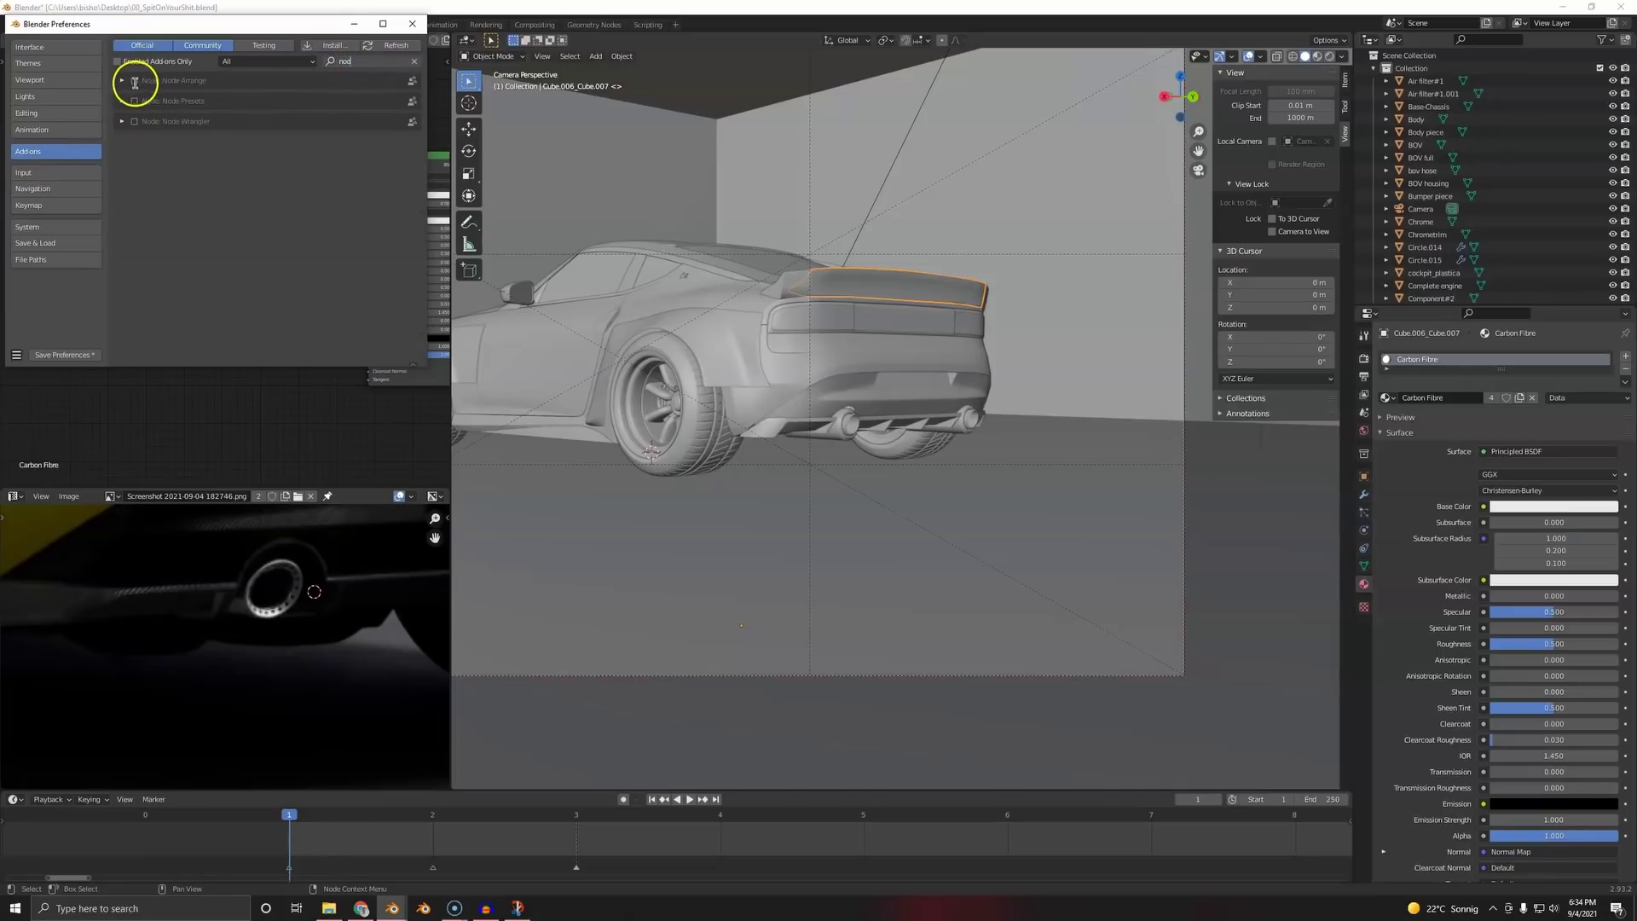
{"action": "left_click", "coordinate": [413, 24]}
- Add Texture Coordinate and Mapping nodes to the normal map image, and link a new Value node to the Mapping scale
{"action": "key", "text": "ctrl+t"}
{"action": "middle_click_drag", "start_coordinate": [187, 255], "coordinate": [304, 216]}
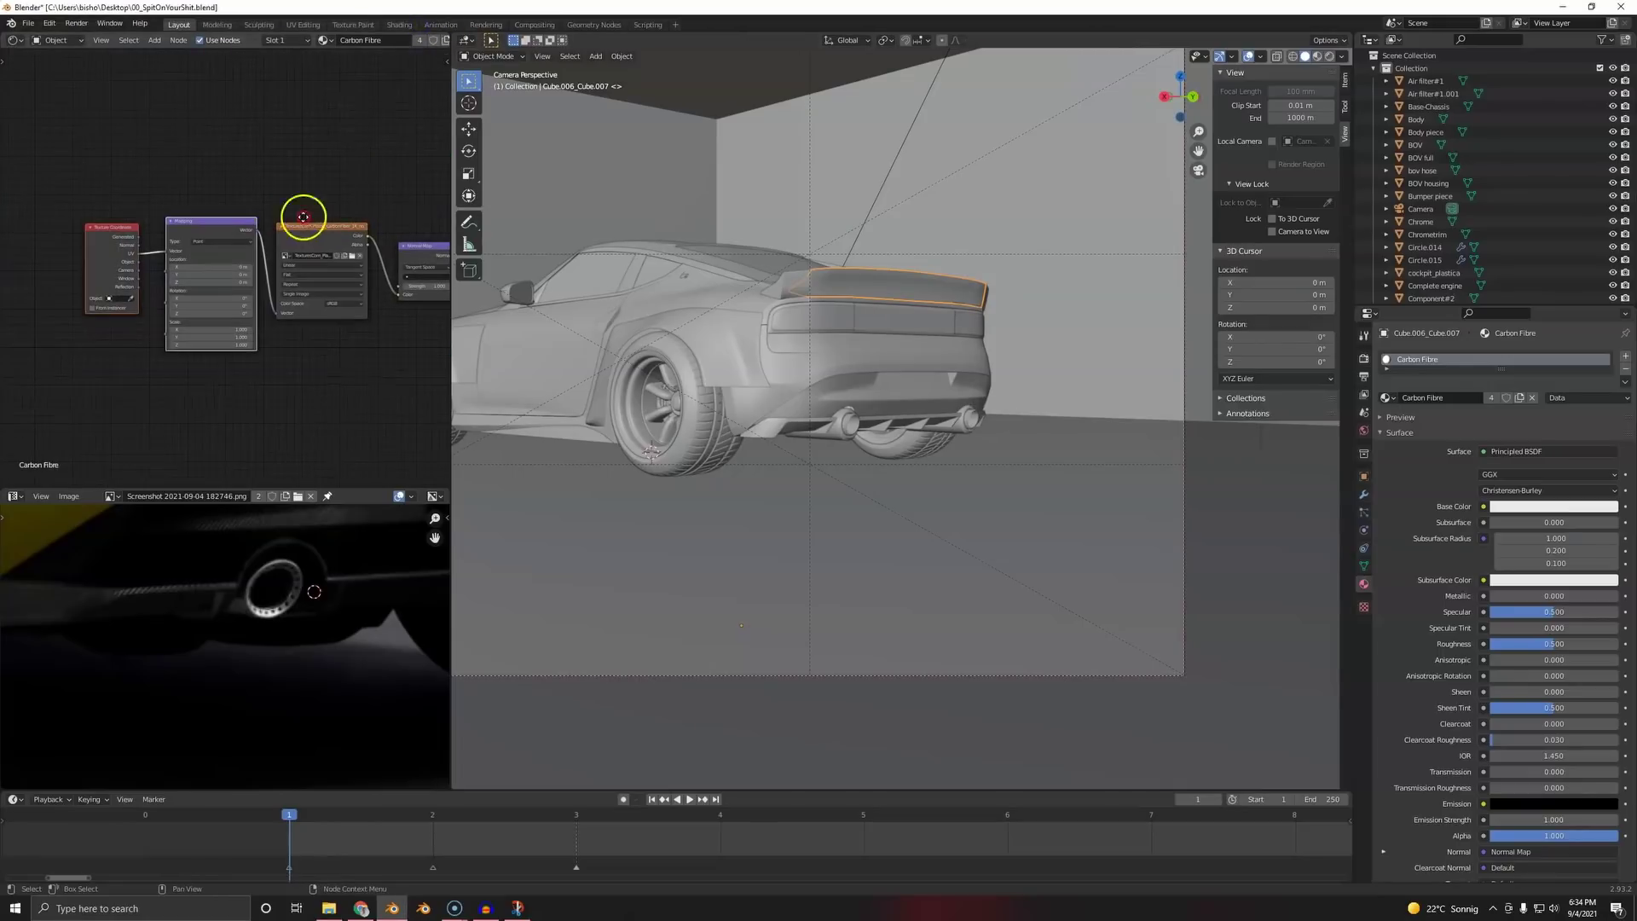
{"action": "key", "text": "shift+a"}
{"action": "left_click", "coordinate": [187, 342]}
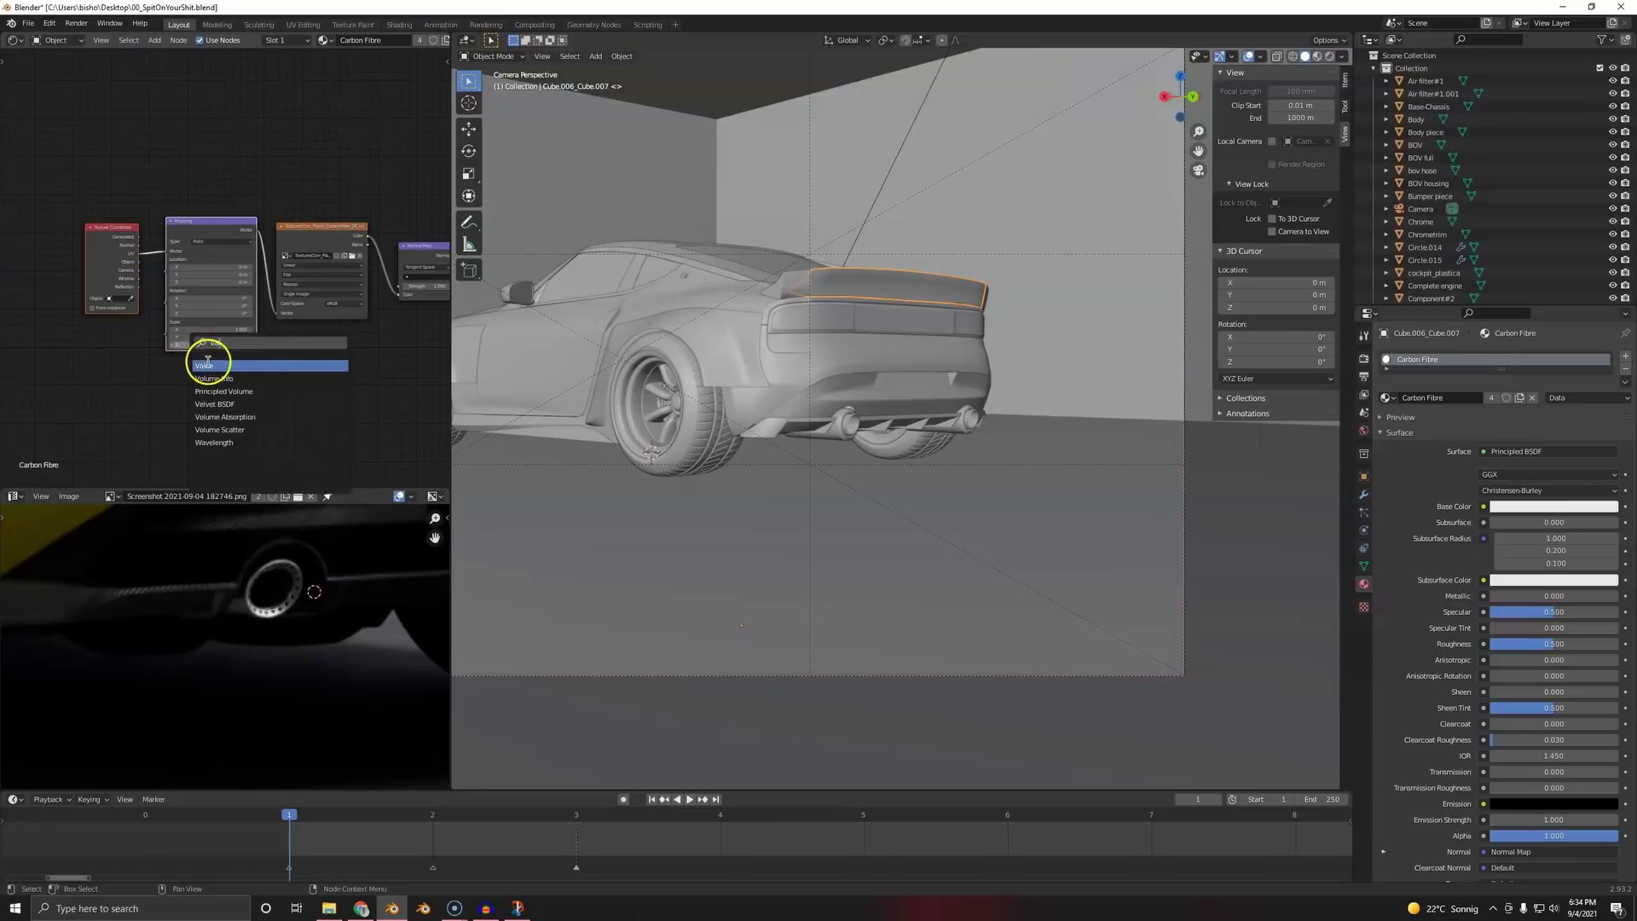
{"action": "left_click", "coordinate": [207, 364]}
{"action": "left_click", "coordinate": [101, 364]}
{"action": "left_click_drag", "start_coordinate": [174, 341], "coordinate": [175, 339]}
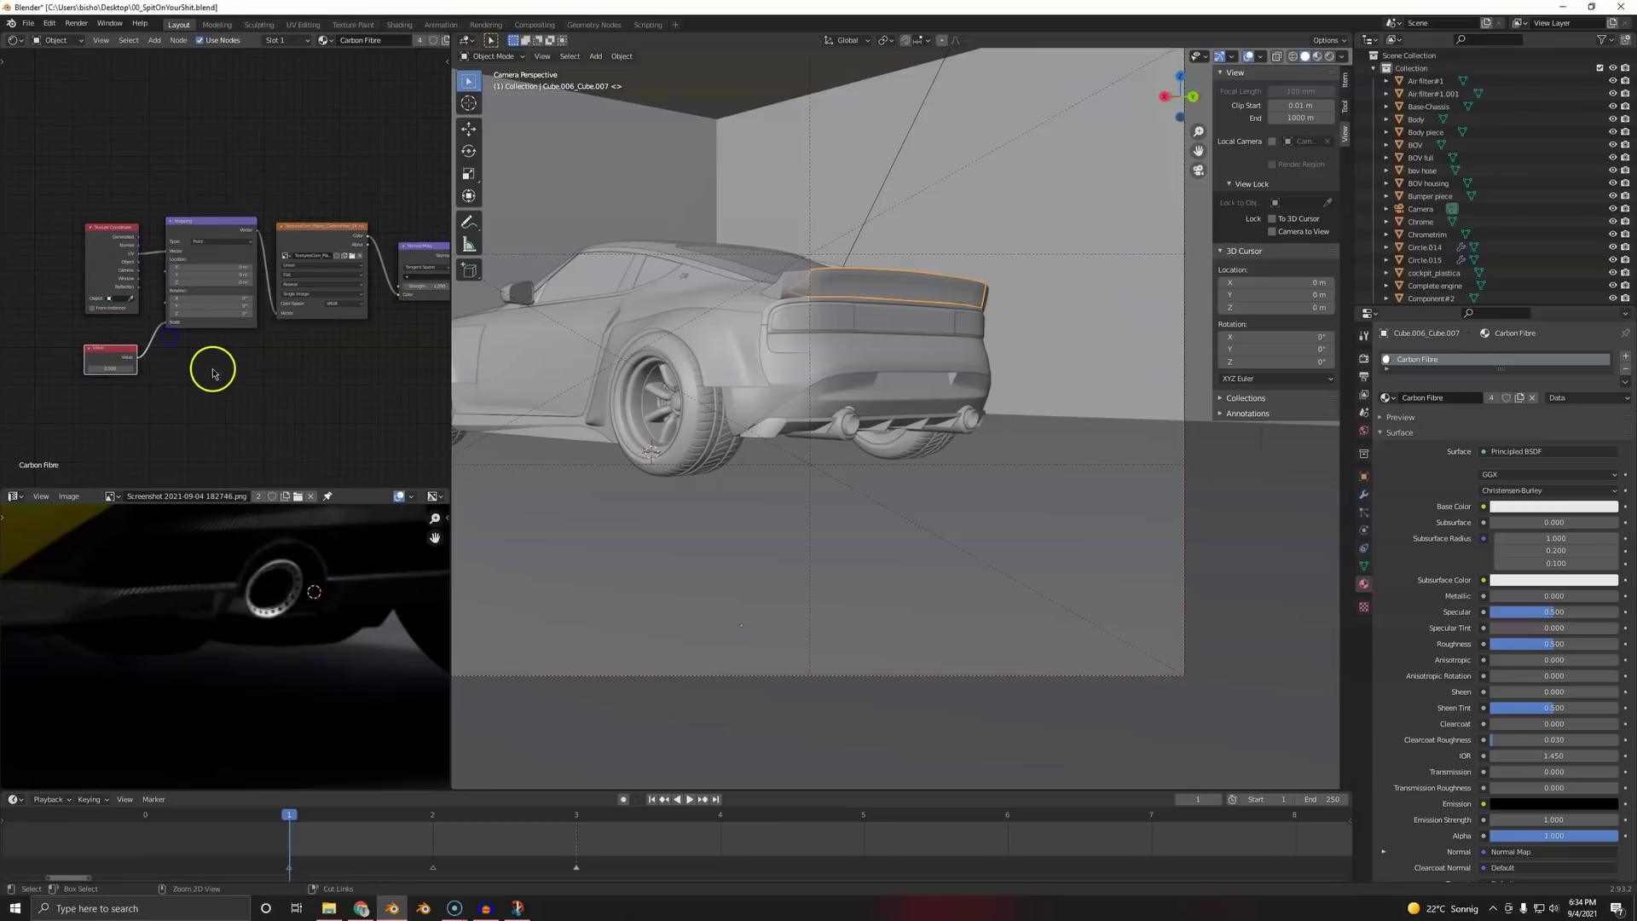
- Save the file and increase the Value node's scale while previewing the carbon weave on the spoiler in Material Preview
{"action": "key", "text": "ctrl+s"}
{"action": "scroll", "coordinate": [212, 373], "scroll_direction": "up", "scroll_amount": 2}
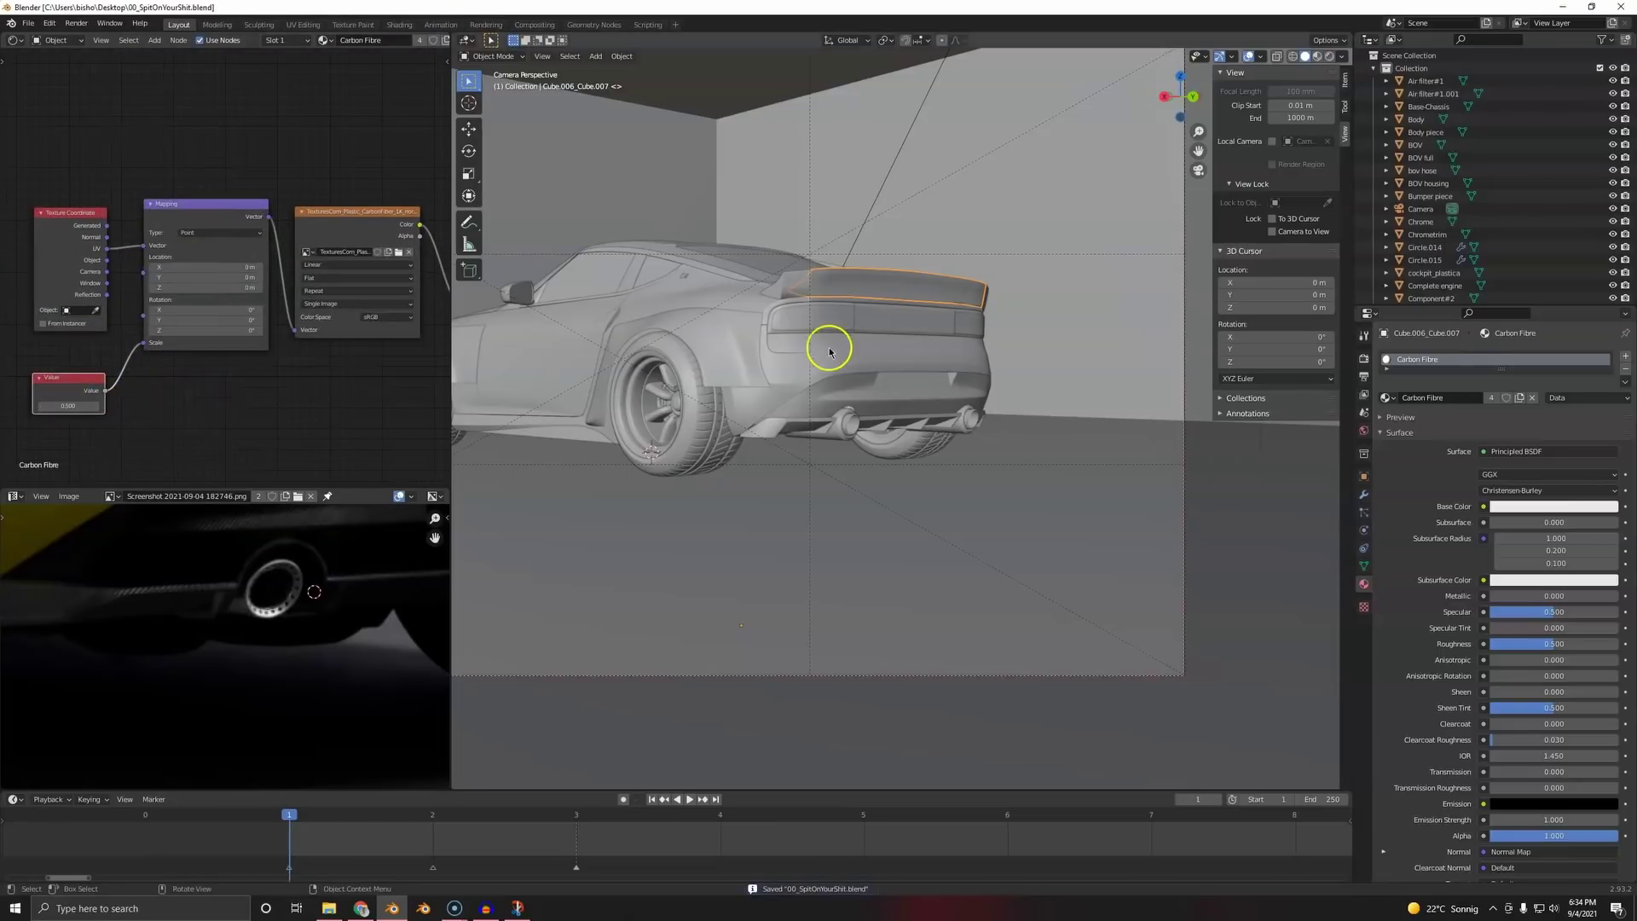
{"action": "key", "text": "z"}
{"action": "left_click", "coordinate": [831, 442]}
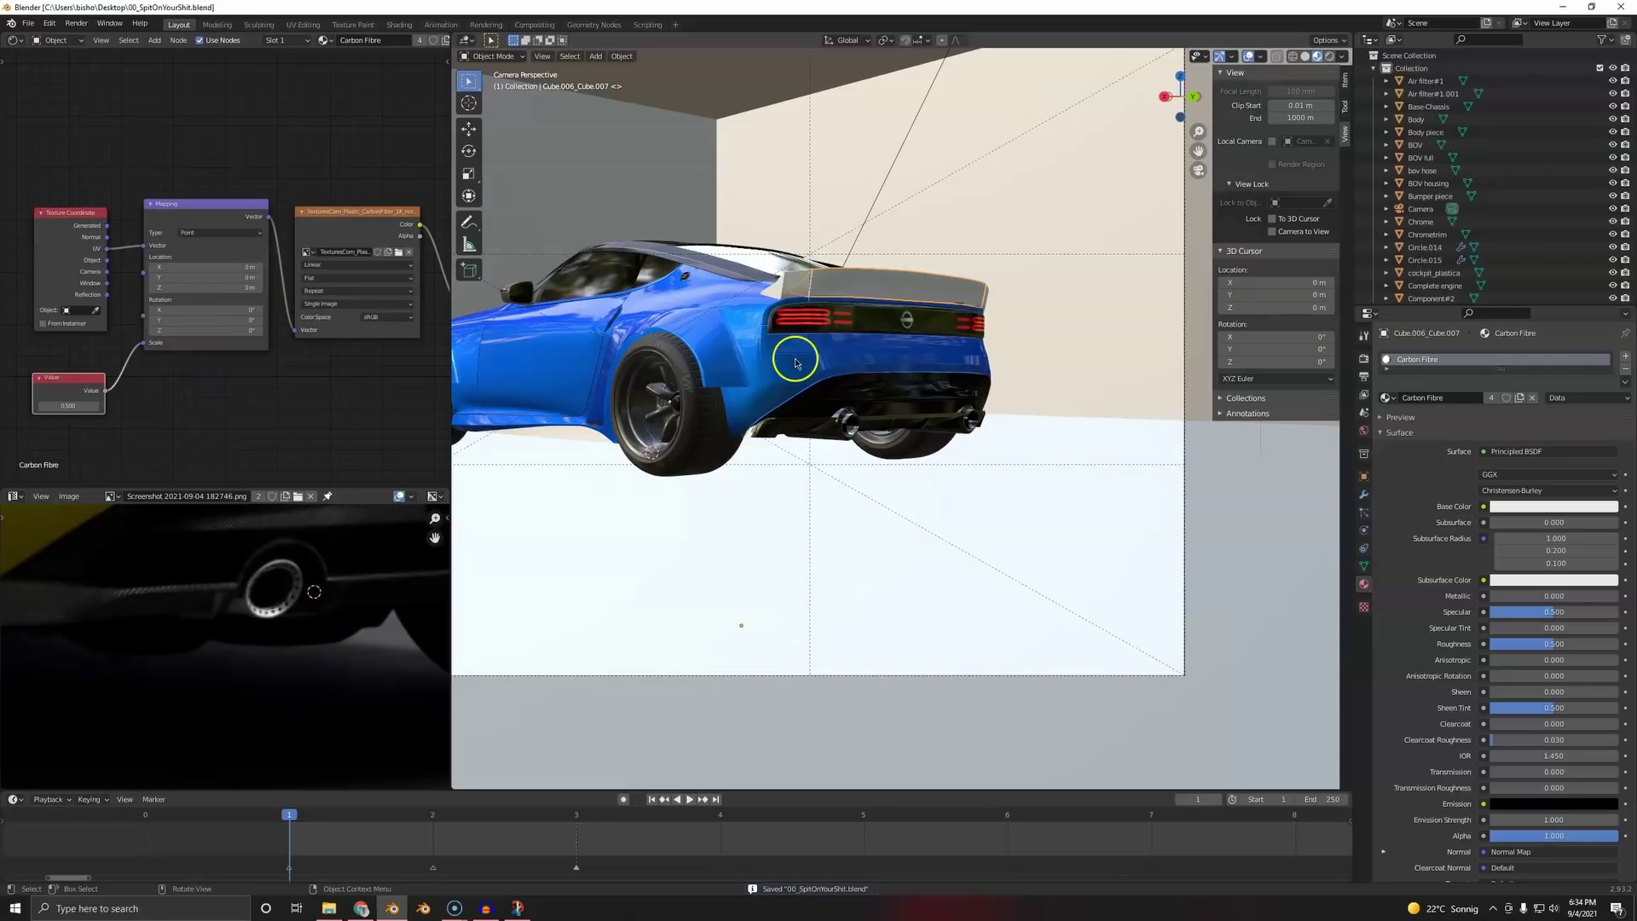
{"action": "scroll", "coordinate": [836, 376], "scroll_direction": "up", "scroll_amount": 6}
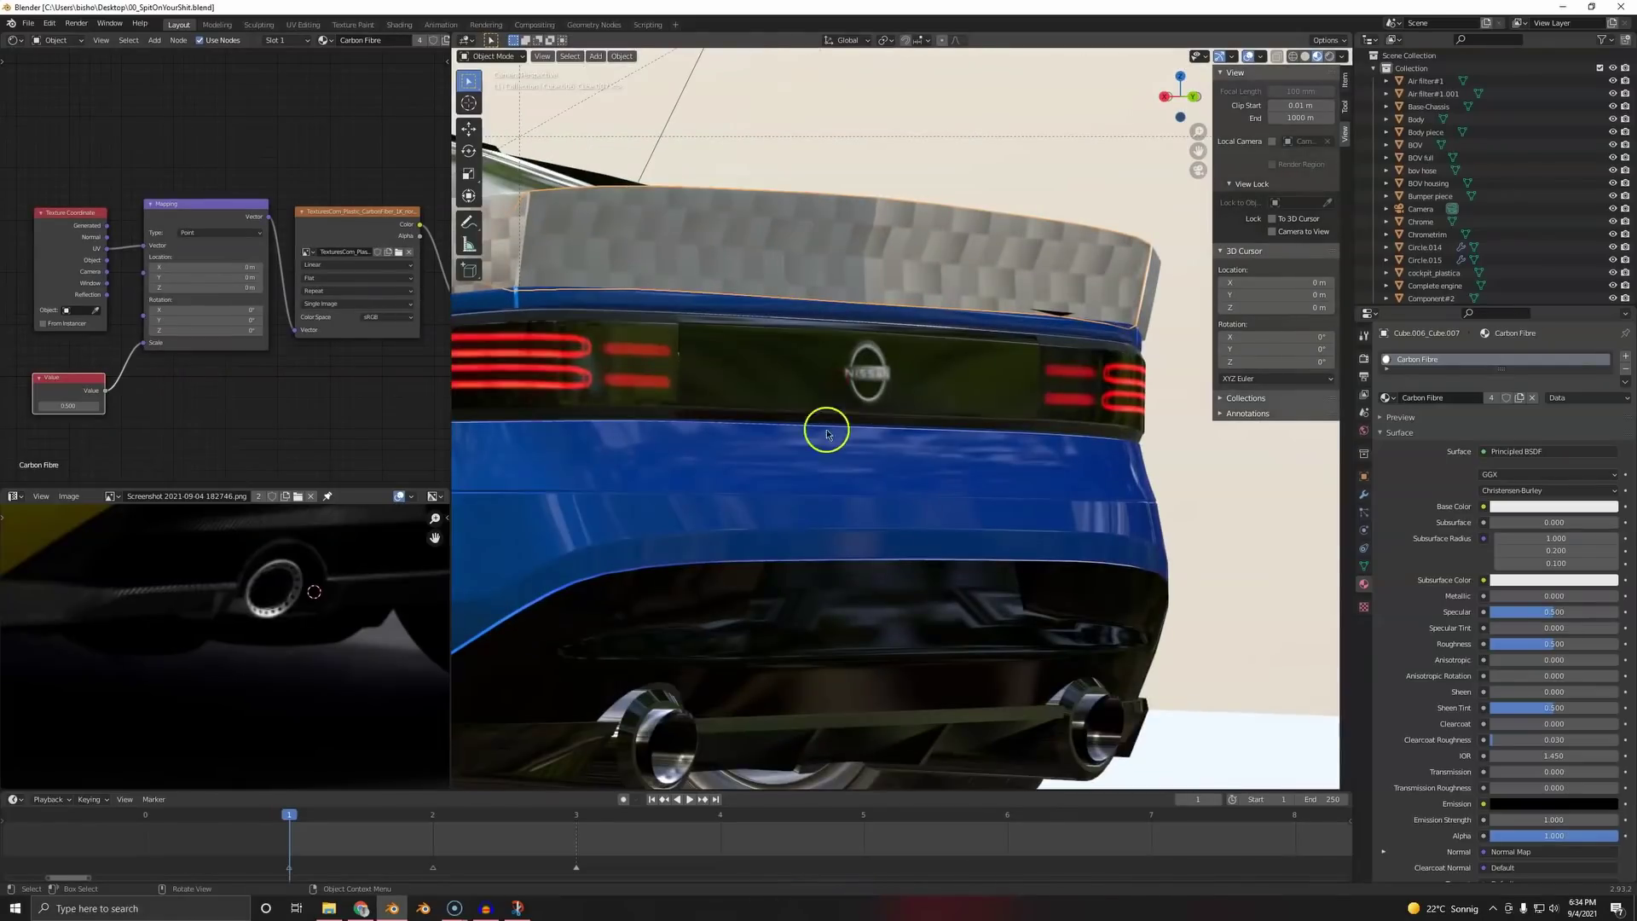
{"action": "left_click_drag", "start_coordinate": [67, 405], "coordinate": [94, 405]}
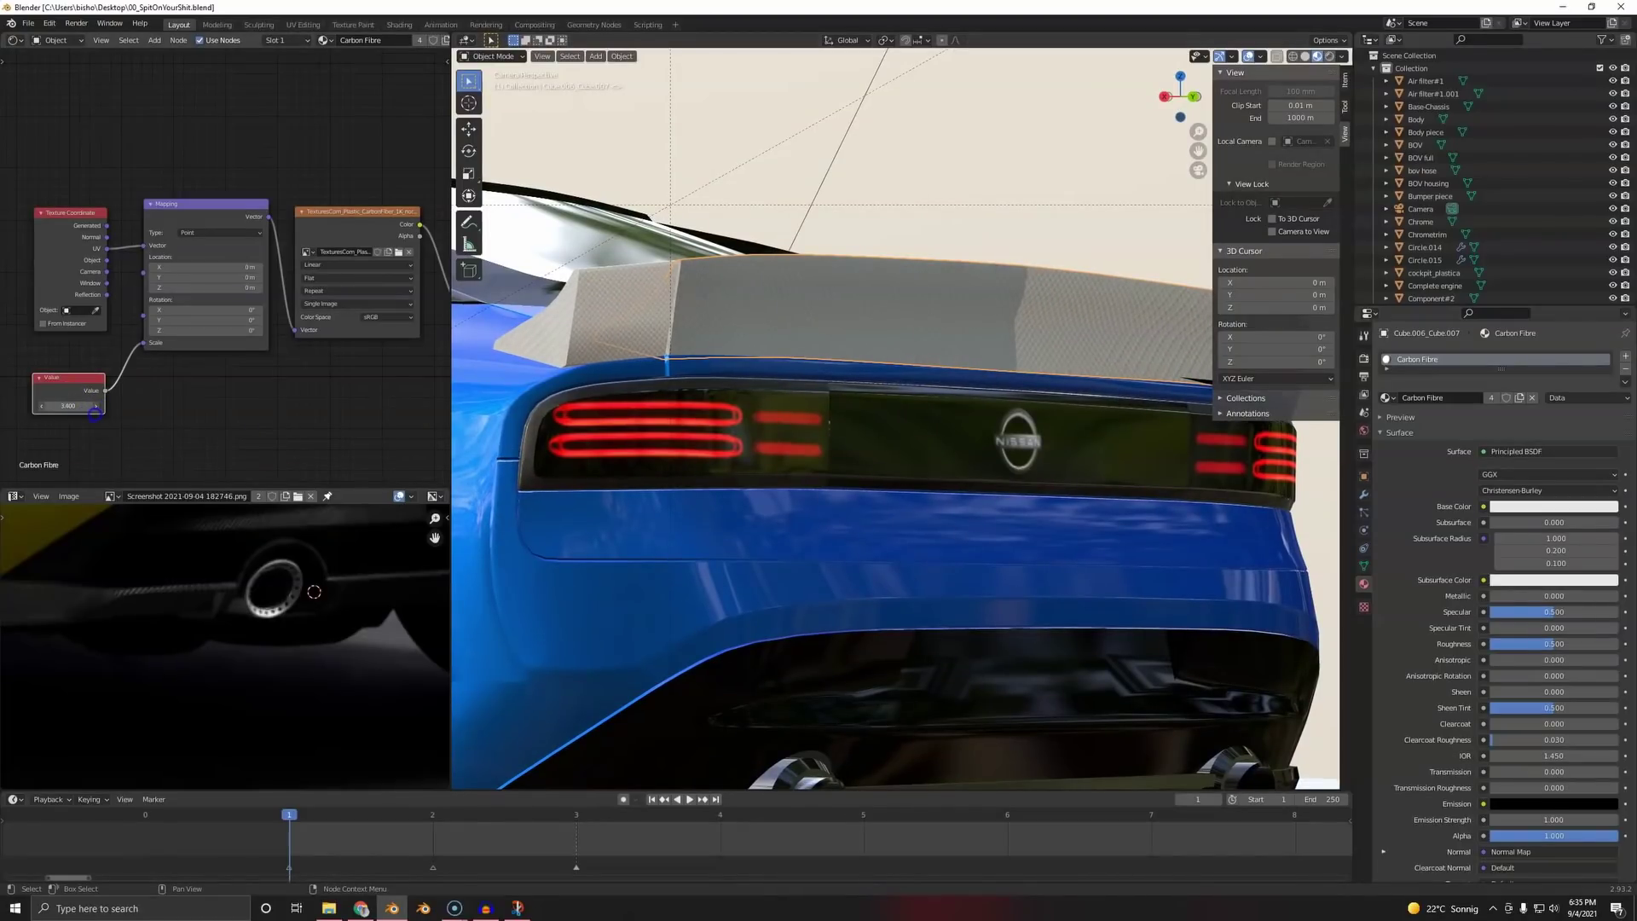
- Change the color space of the carbon fiber normal map image
{"action": "middle_click_drag", "start_coordinate": [231, 284], "coordinate": [48, 358]}
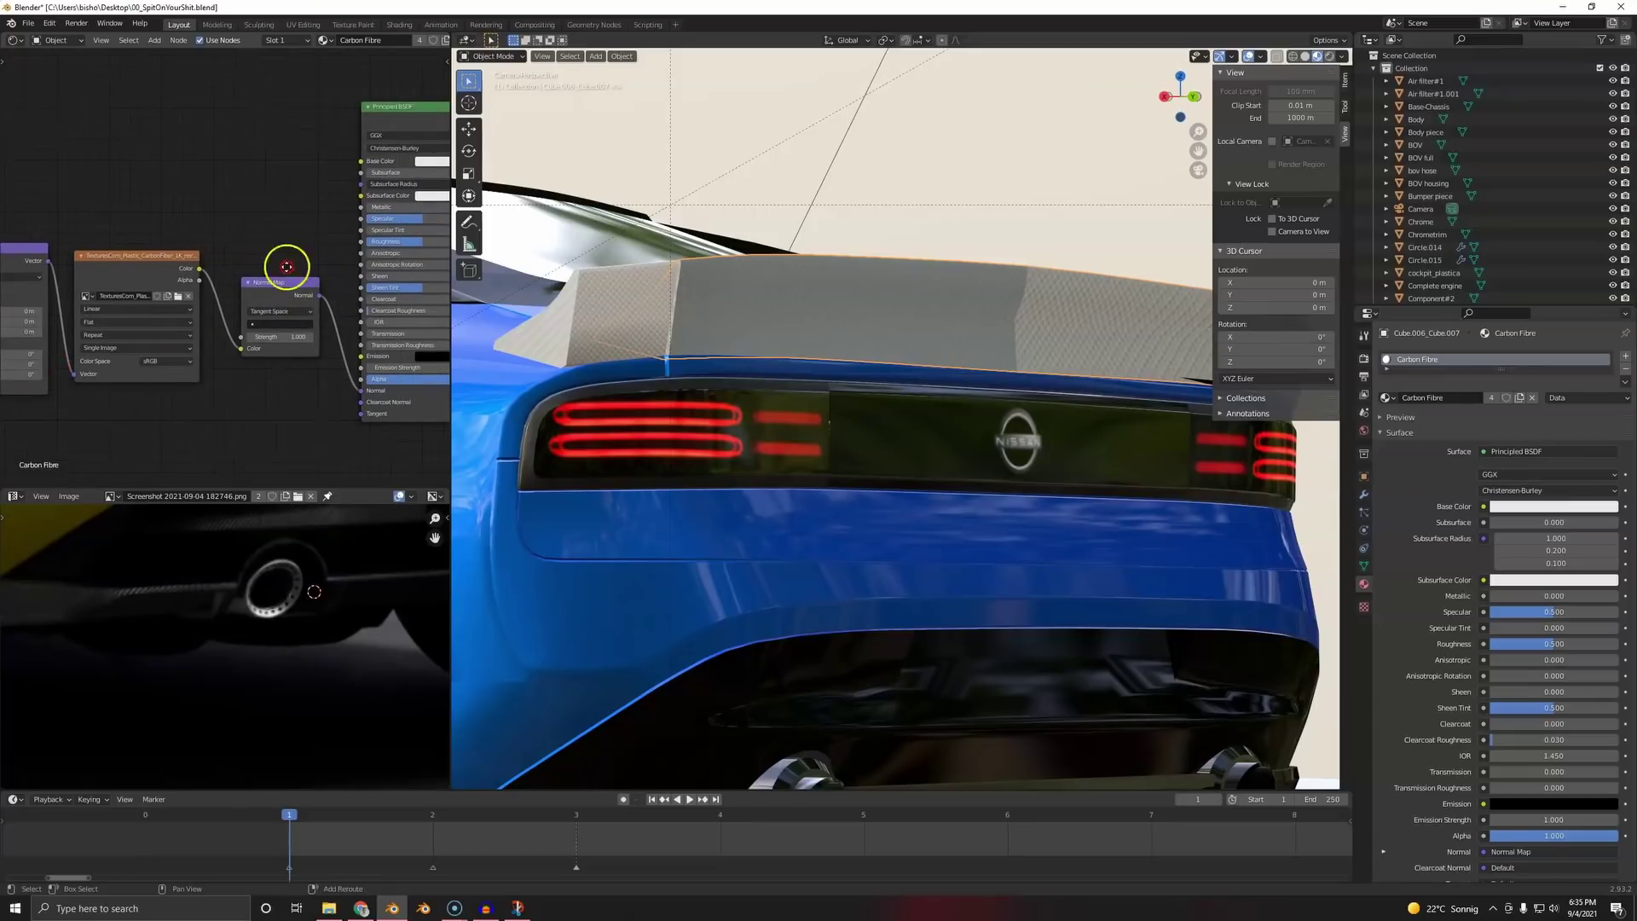
{"action": "left_click", "coordinate": [158, 411]}
{"action": "middle_click_drag", "start_coordinate": [175, 200], "coordinate": [52, 245]}
{"action": "scroll", "coordinate": [315, 256], "scroll_direction": "up", "scroll_amount": 1}
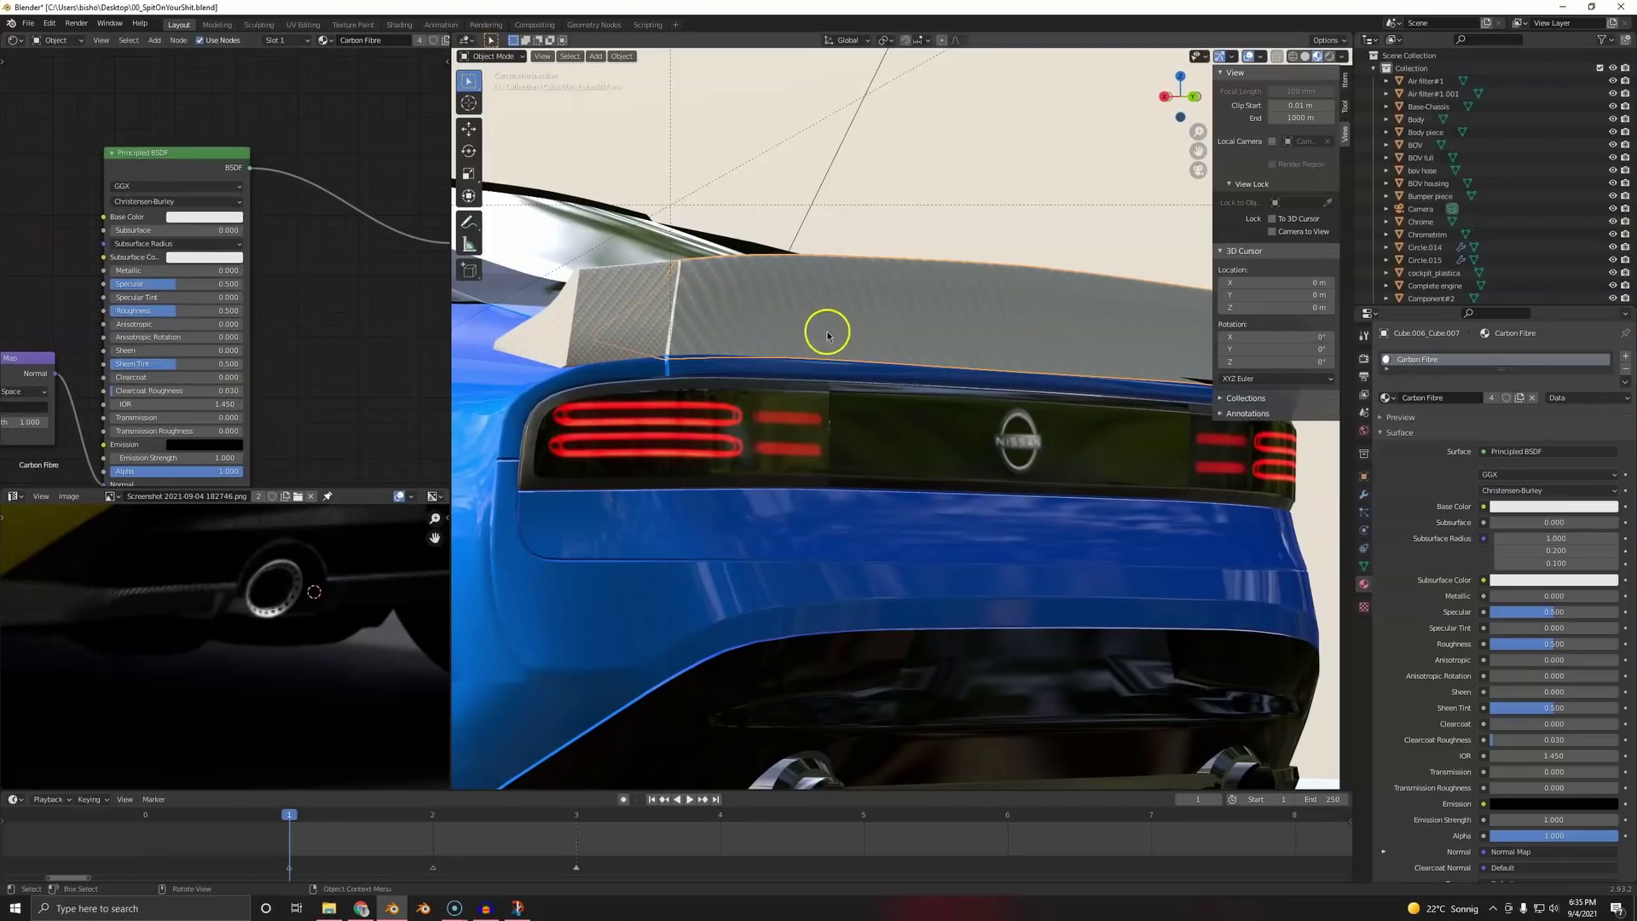
- Remove the Material.029 slot from the spoiler's side piece, keeping only Carbon Fibre
{"action": "left_click", "coordinate": [599, 296]}
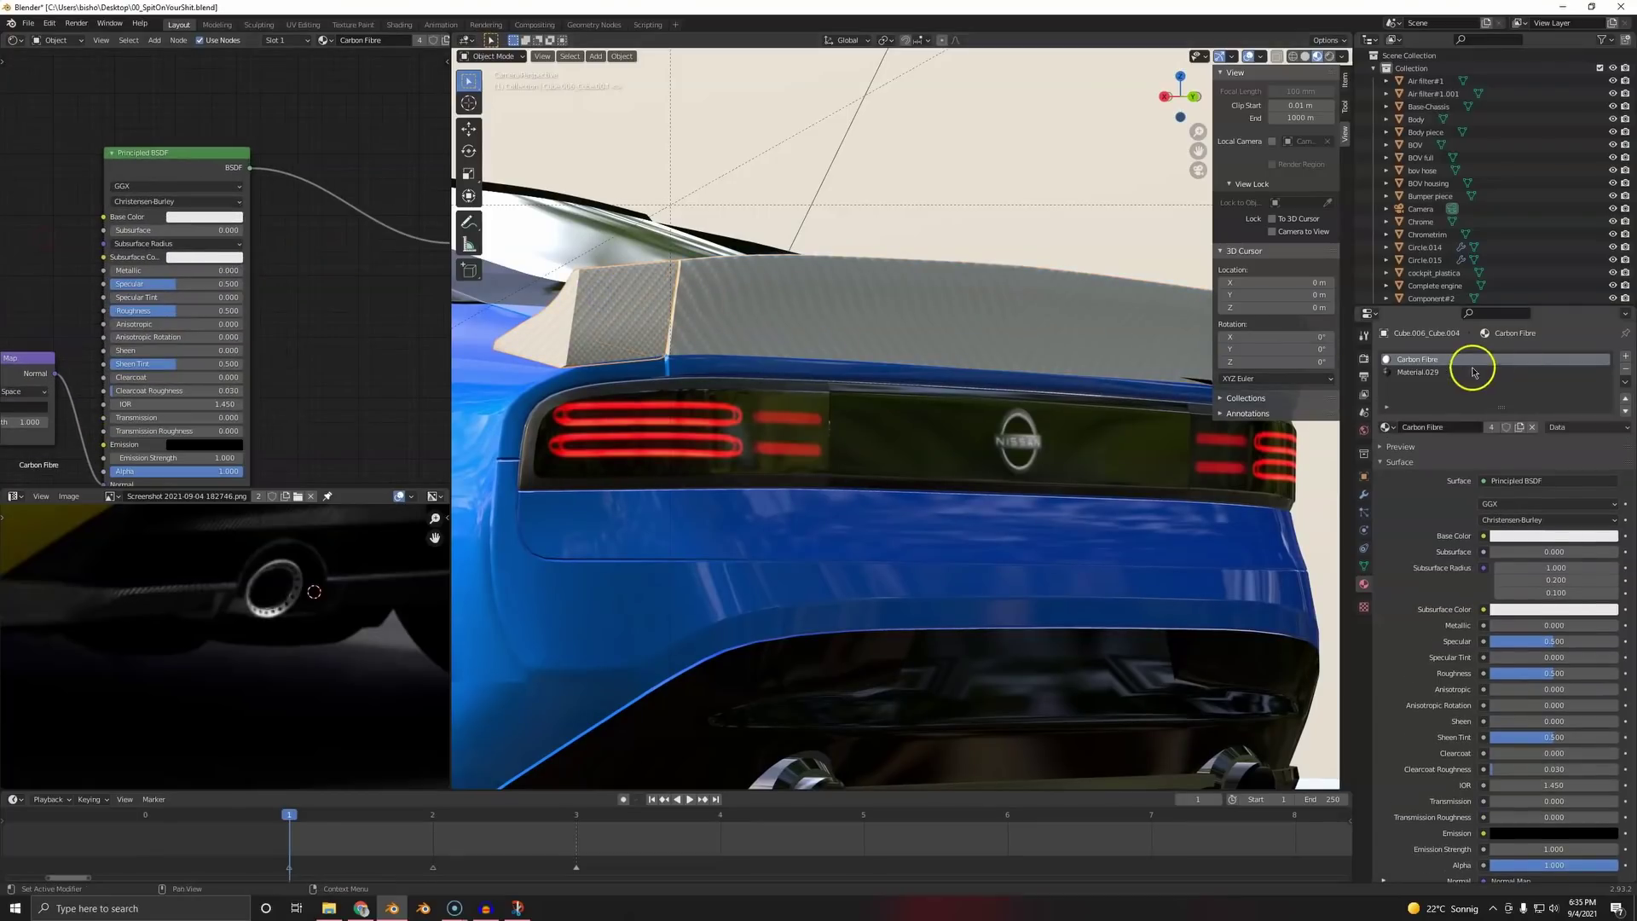
{"action": "left_click", "coordinate": [1482, 373]}
{"action": "left_click", "coordinate": [1626, 370]}
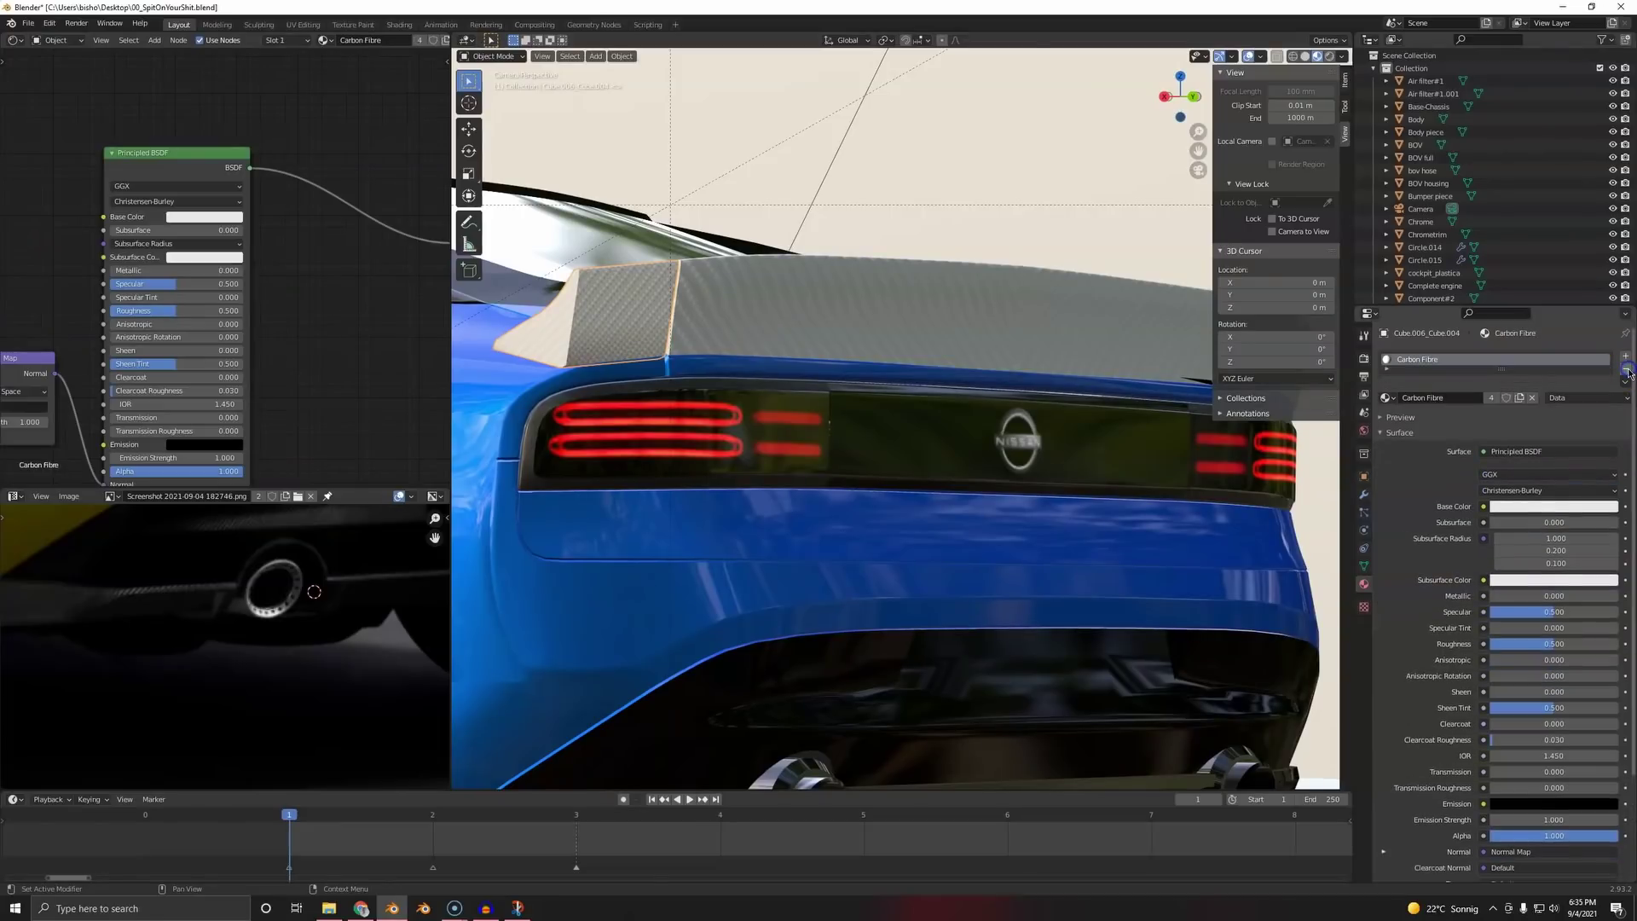
- Try removing the Mirror modifier from the spoiler's side piece, and undo the removal
{"action": "left_click", "coordinate": [851, 319]}
{"action": "scroll", "coordinate": [914, 354], "scroll_direction": "down", "scroll_amount": 2}
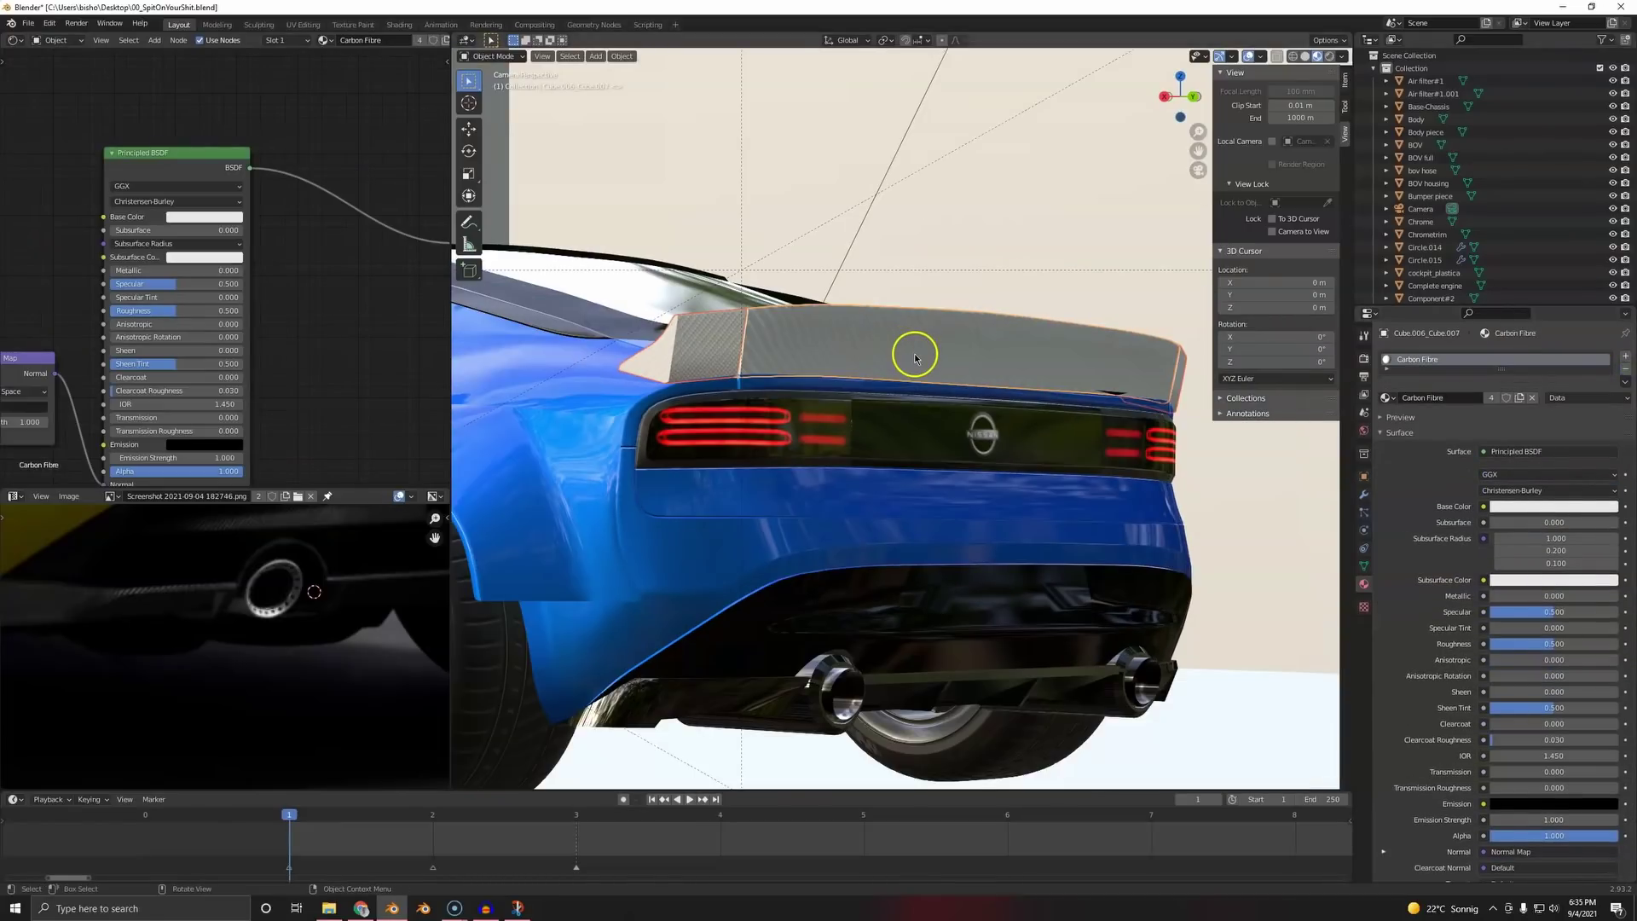
{"action": "key", "text": "Tab"}
{"action": "key", "text": "Tab"}
{"action": "left_click", "coordinate": [1364, 494]}
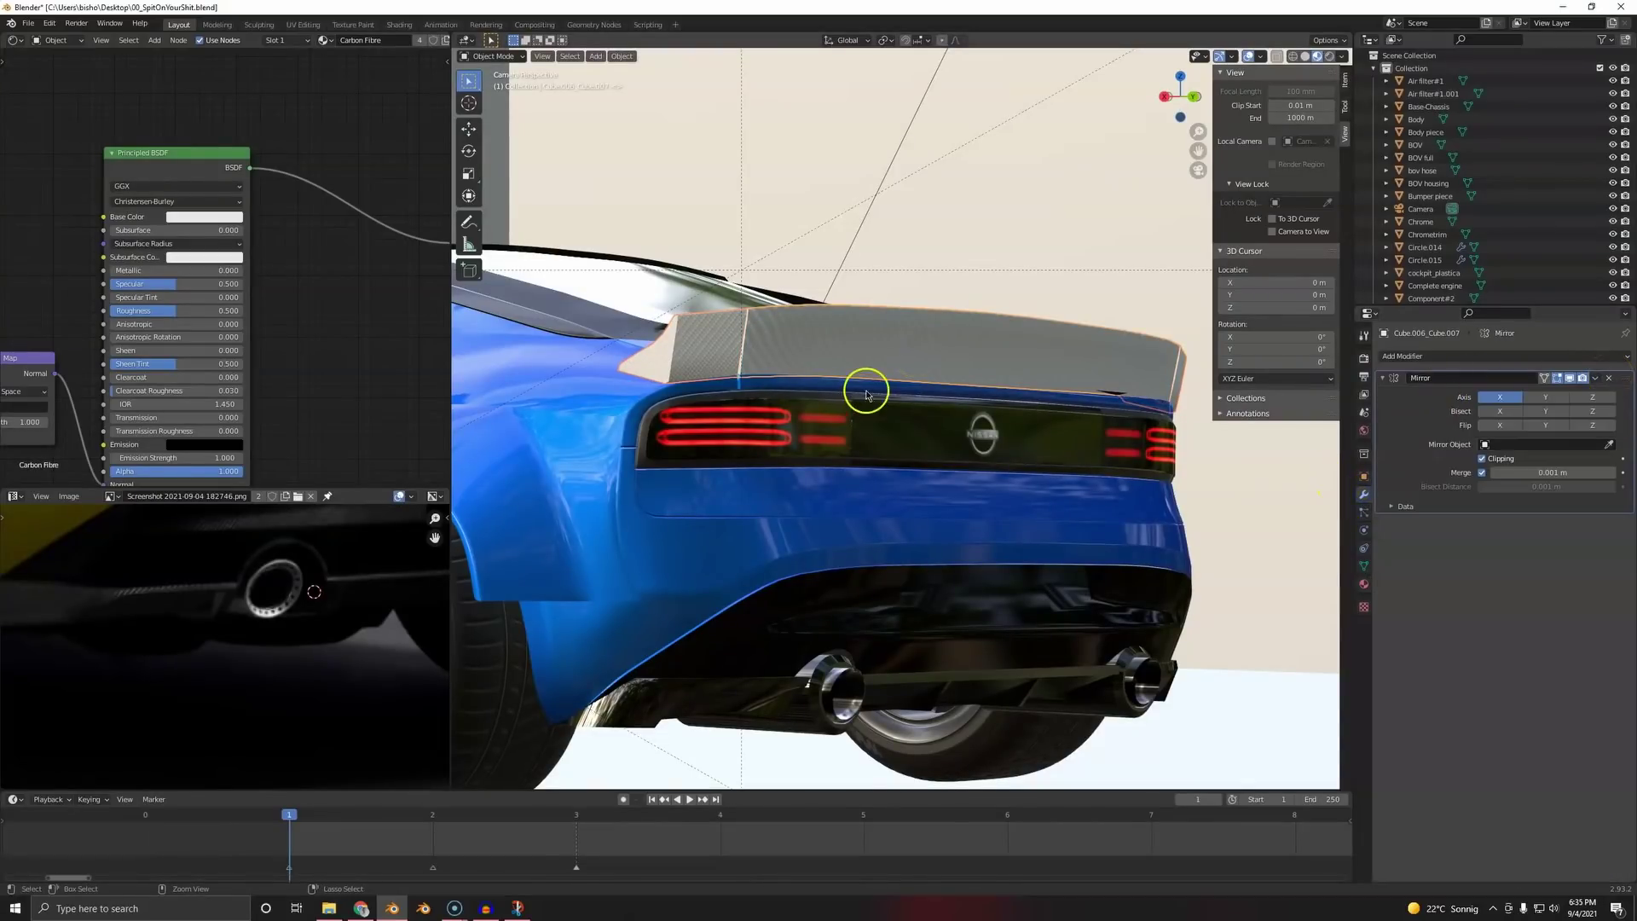
{"action": "left_click", "coordinate": [708, 328]}
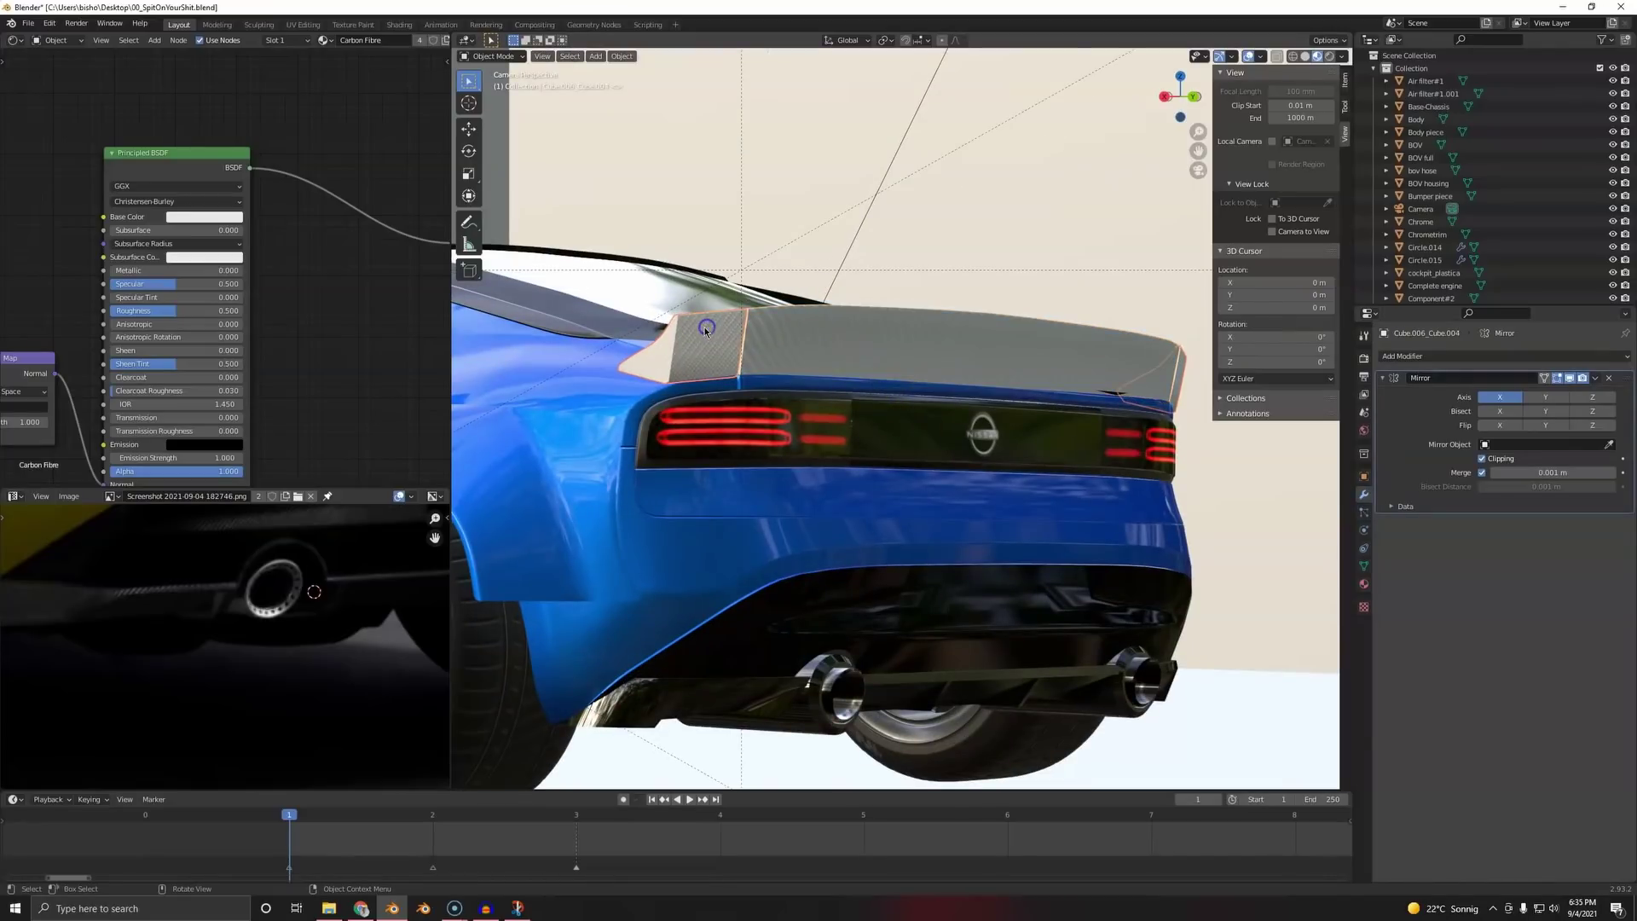
{"action": "left_click", "coordinate": [1610, 378]}
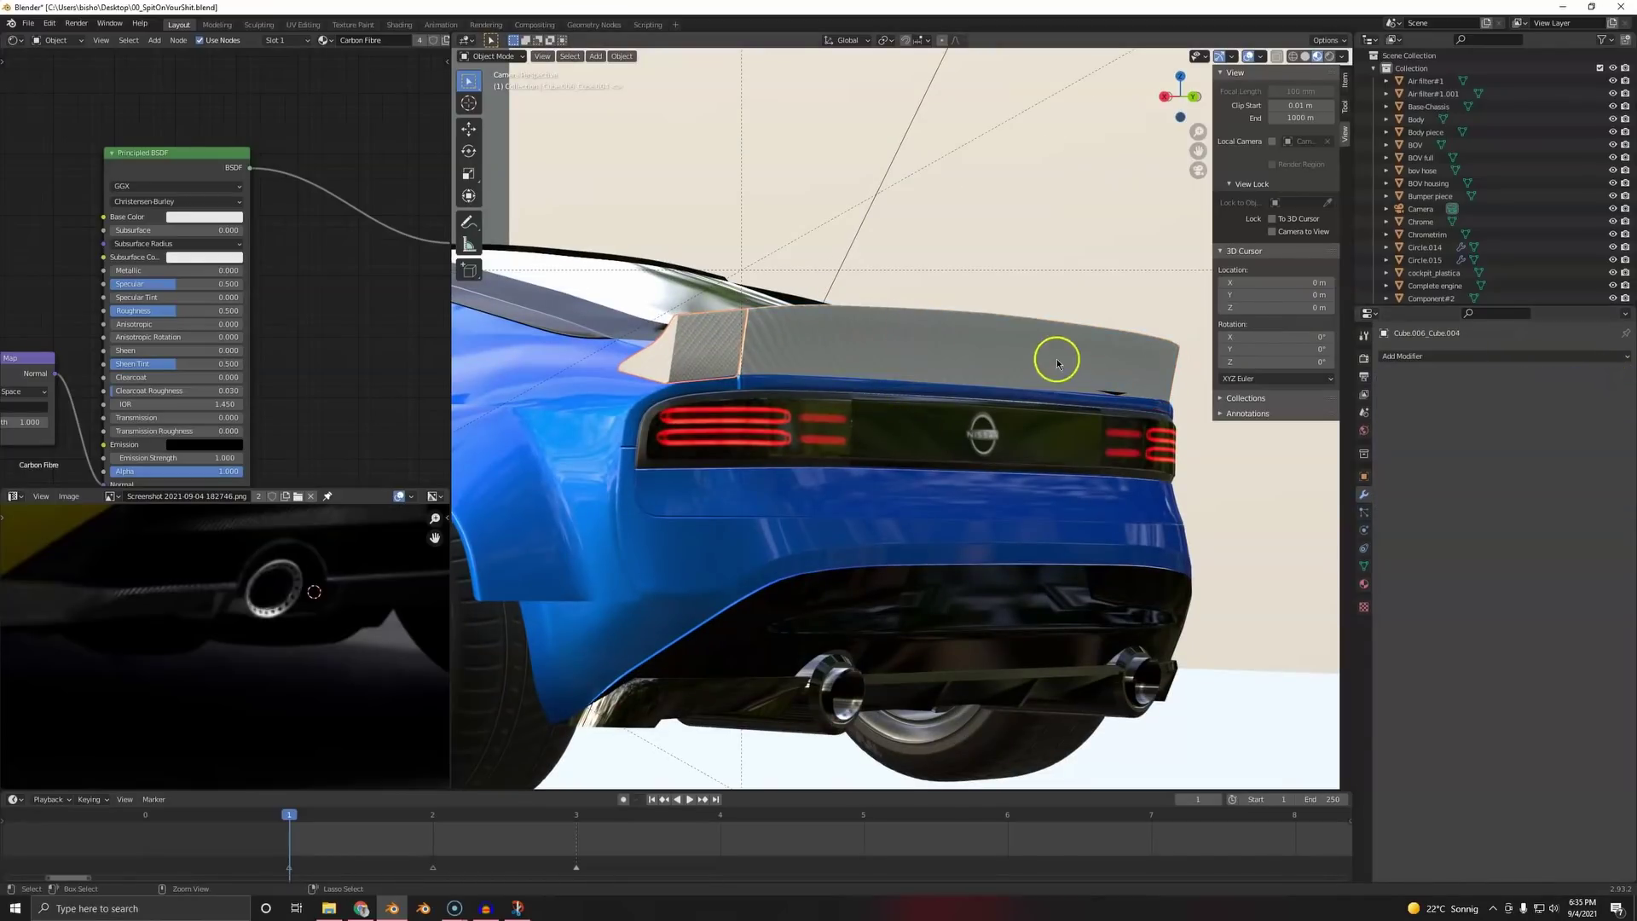
{"action": "key", "text": "ctrl+z"}
- Select the spoiler's side and centre pieces together and apply their scale
{"action": "left_click", "coordinate": [1104, 352]}
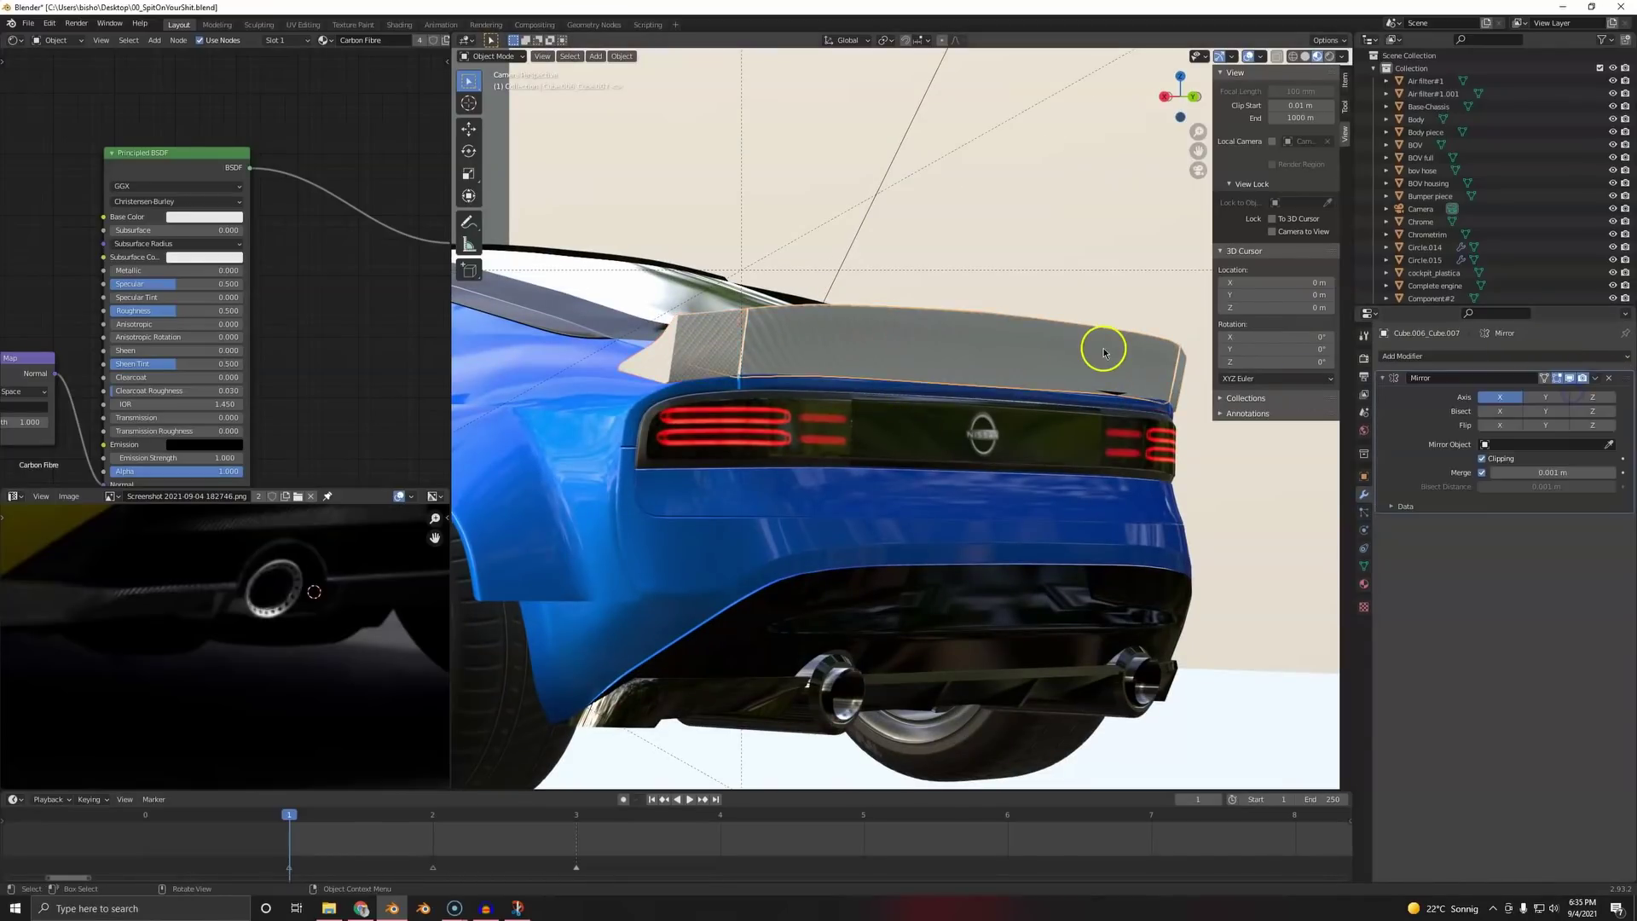
{"action": "left_click", "coordinate": [621, 351]}
{"action": "left_click", "coordinate": [682, 348]}
{"action": "left_click", "coordinate": [802, 341], "text": "shift"}
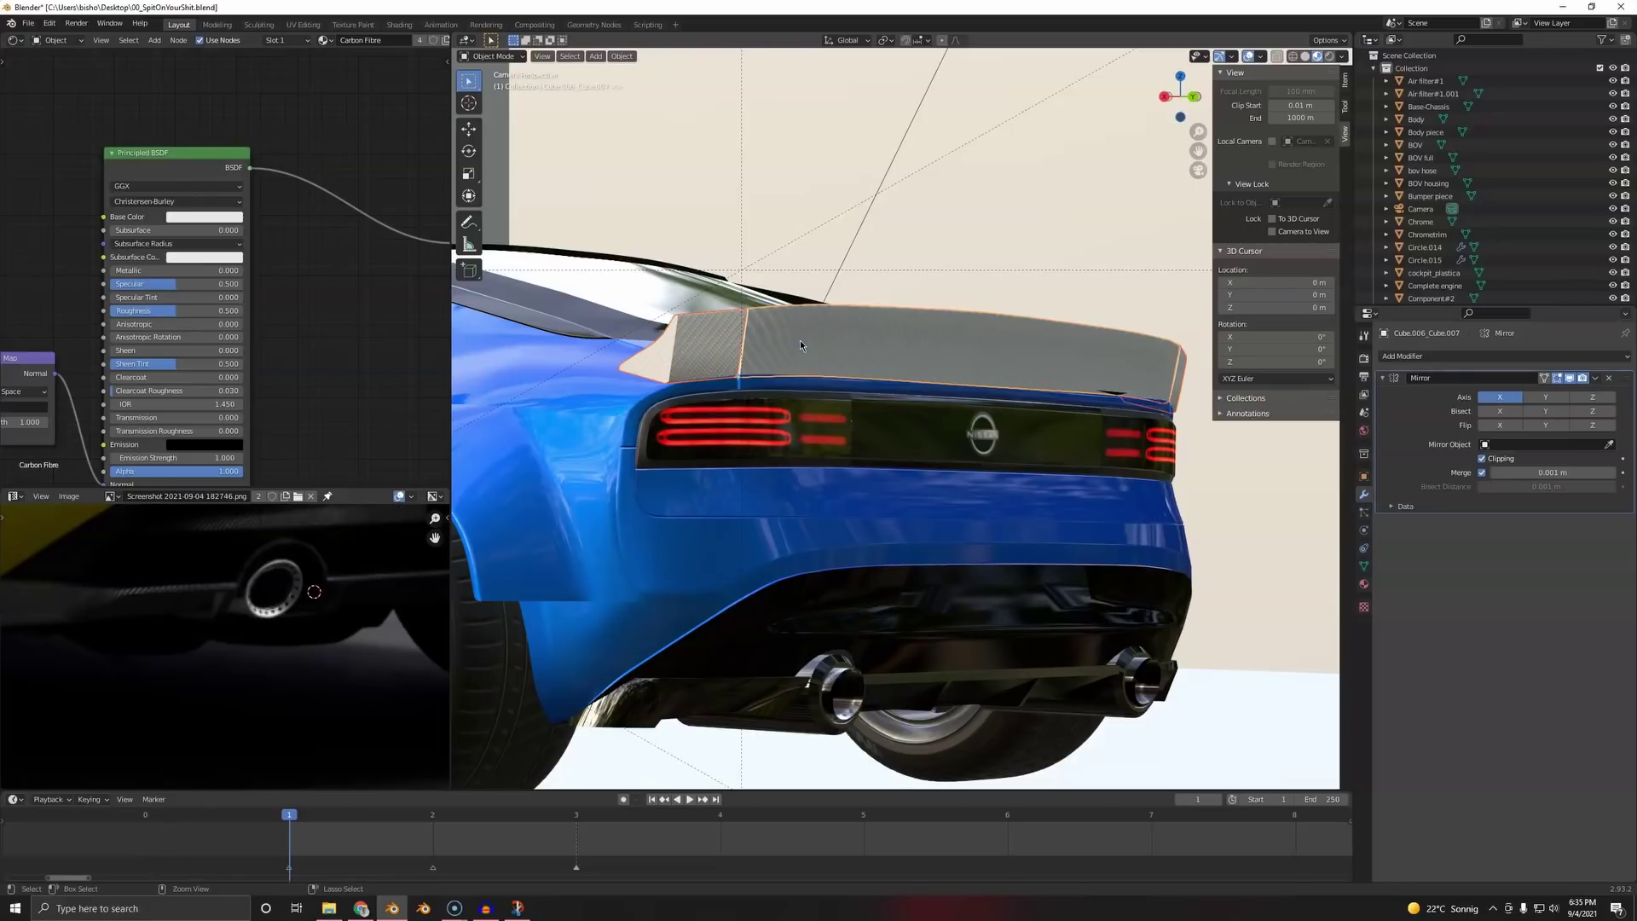
{"action": "key", "text": "Tab"}
{"action": "scroll", "coordinate": [631, 264], "scroll_direction": "up", "scroll_amount": 4}
{"action": "key", "text": "l"}
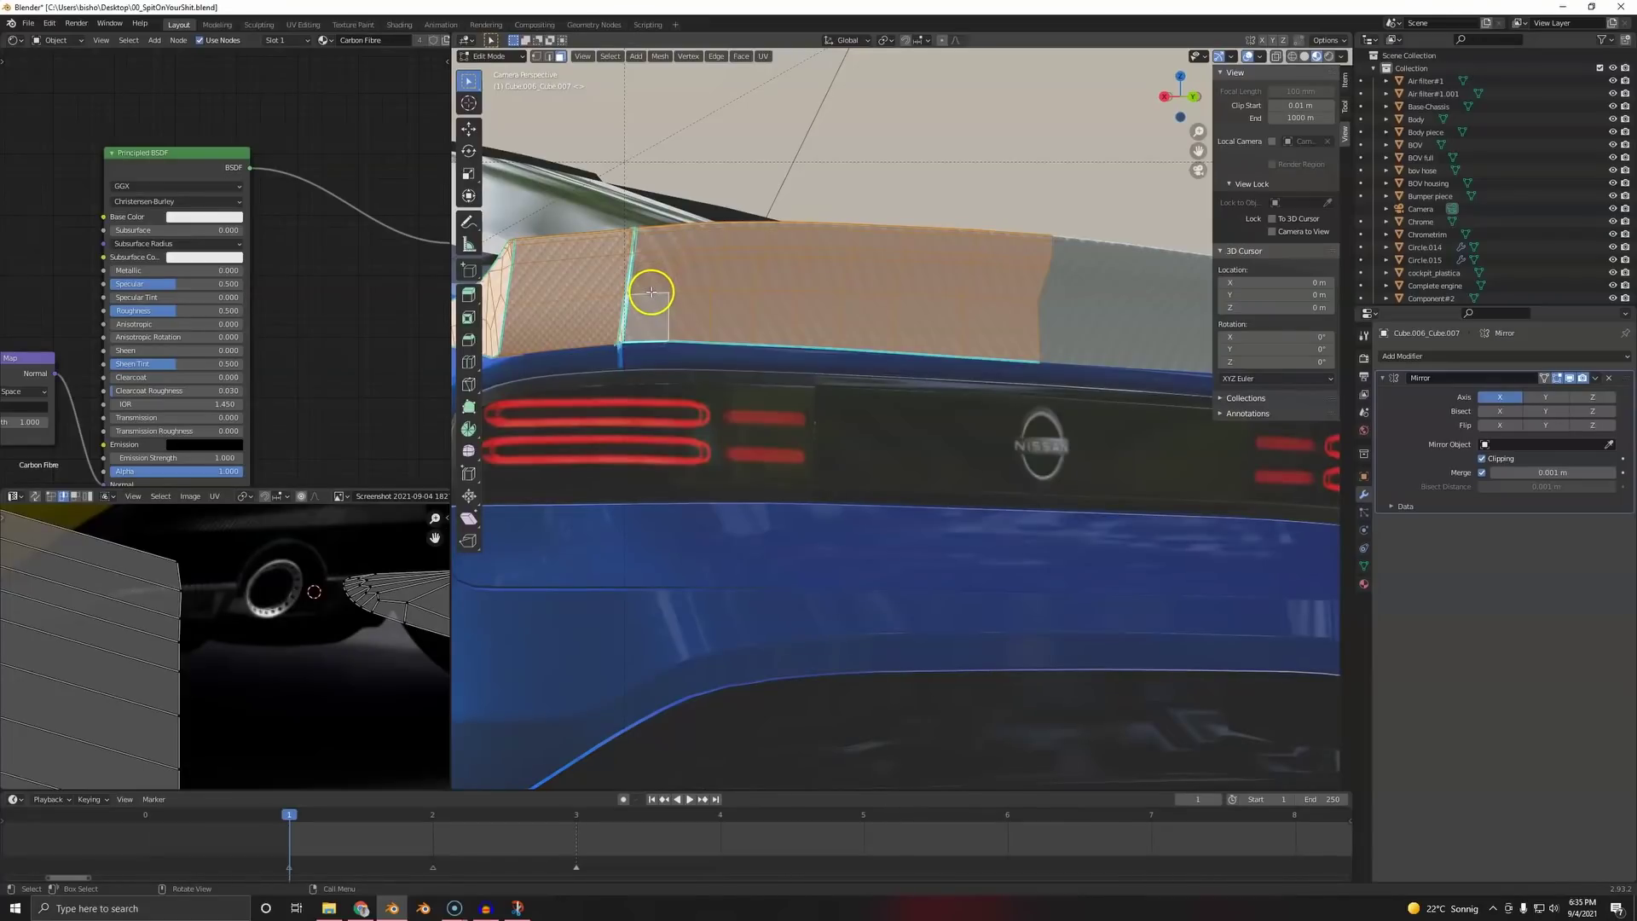
{"action": "key", "text": "Tab"}
{"action": "key", "text": "ctrl+a"}
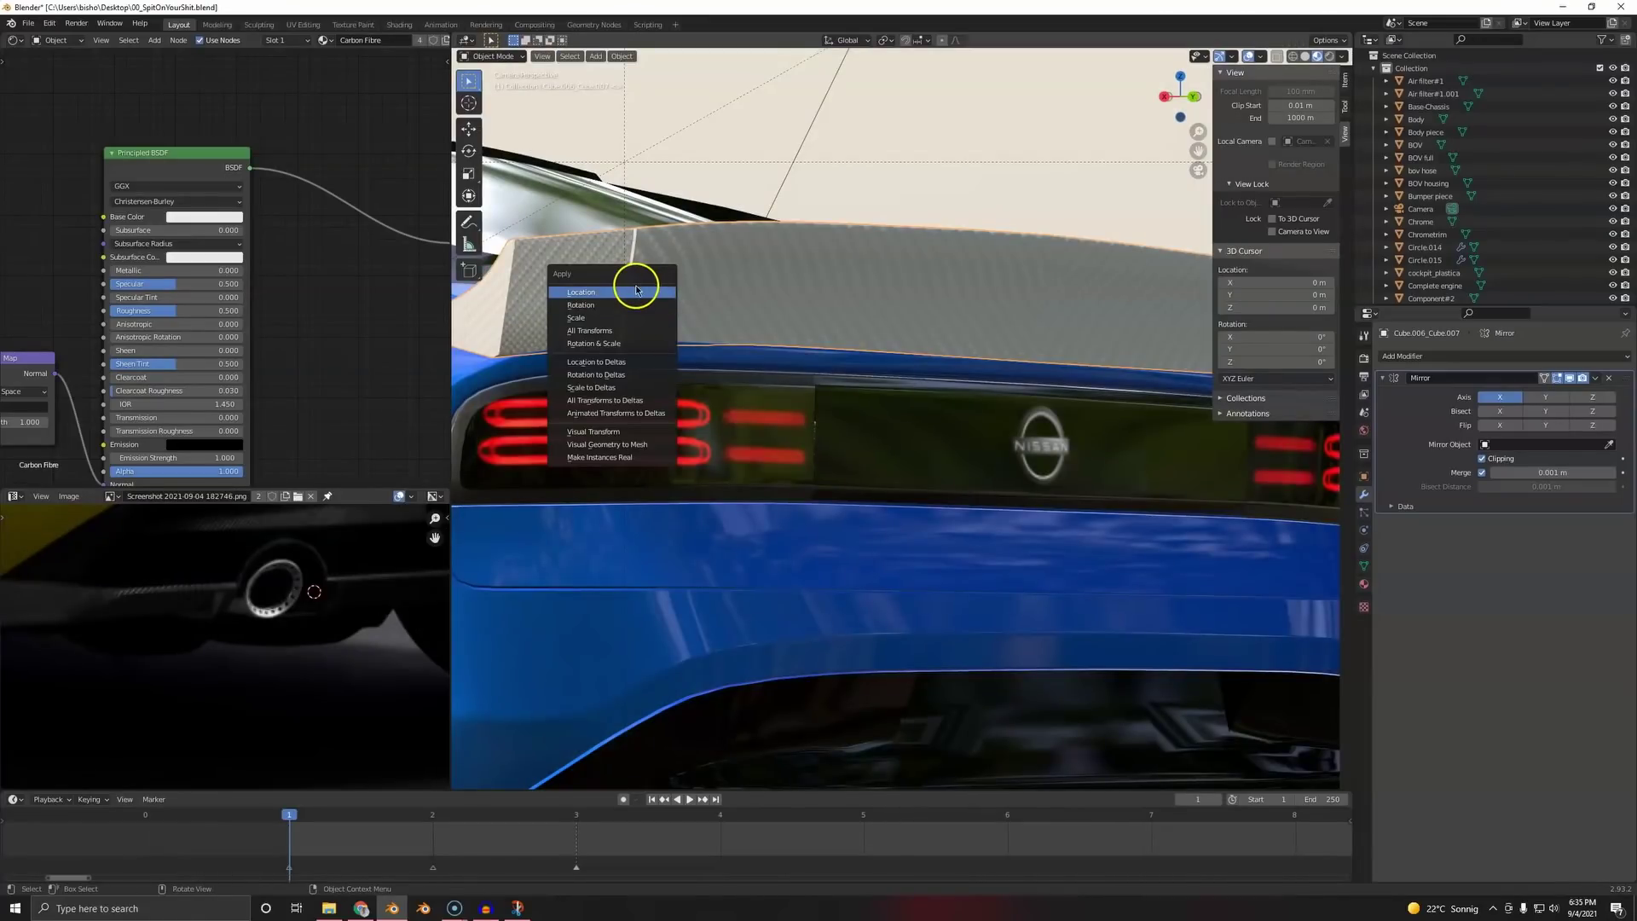
{"action": "left_click", "coordinate": [604, 317]}
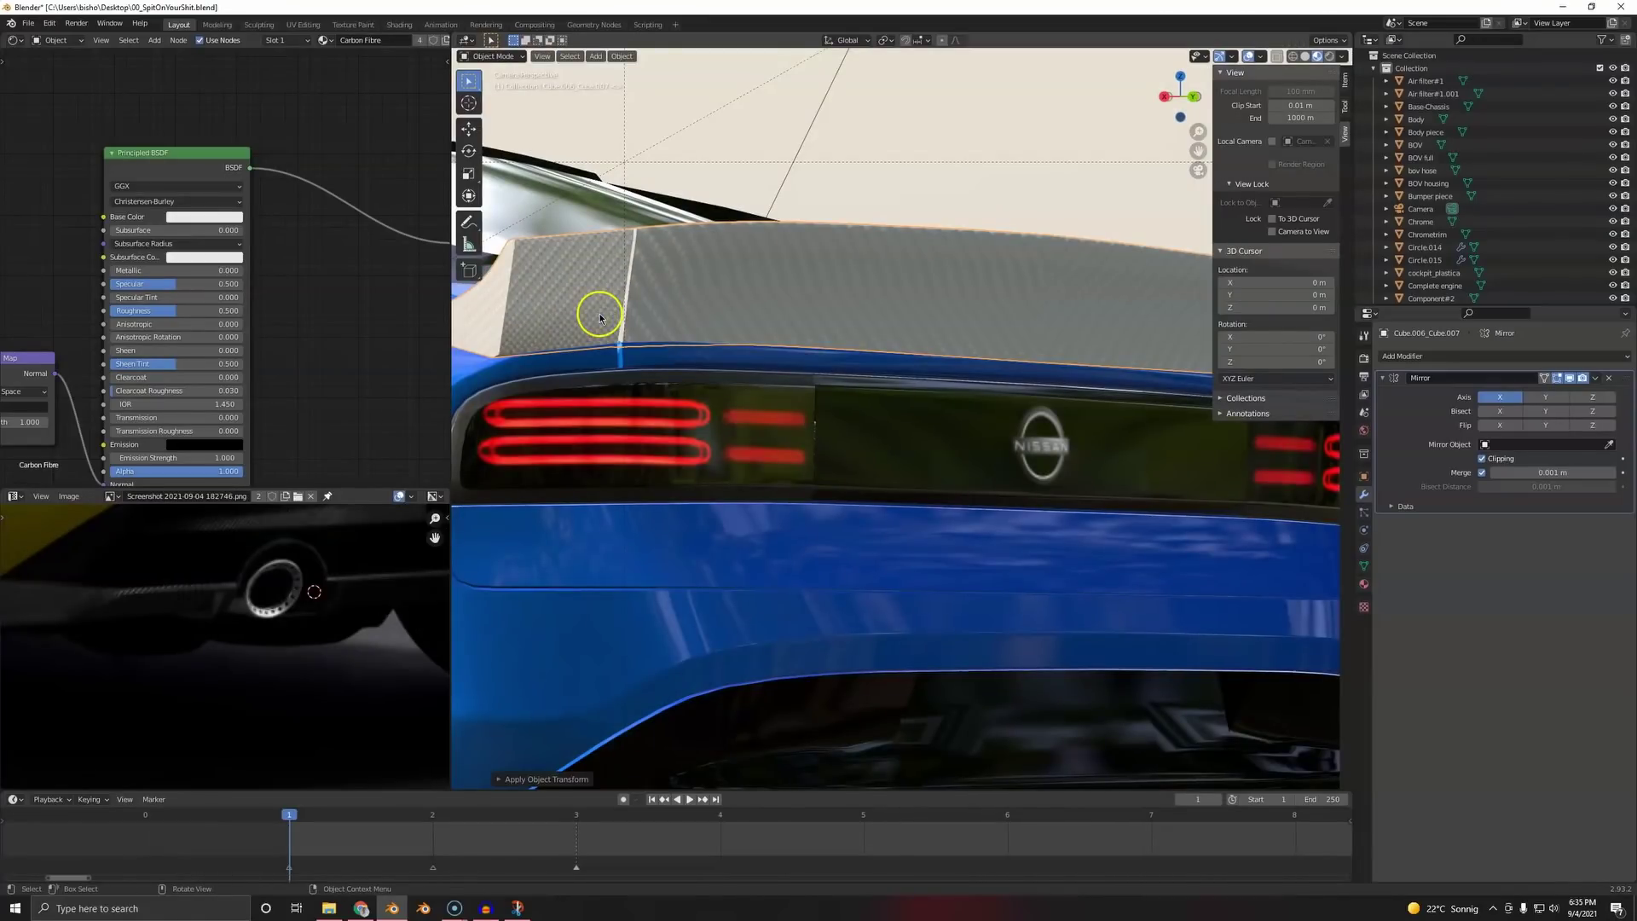
- Unwrap both spoiler pieces with Cube Projection in Edit Mode
{"action": "key", "text": "Tab"}
{"action": "key", "text": "u"}
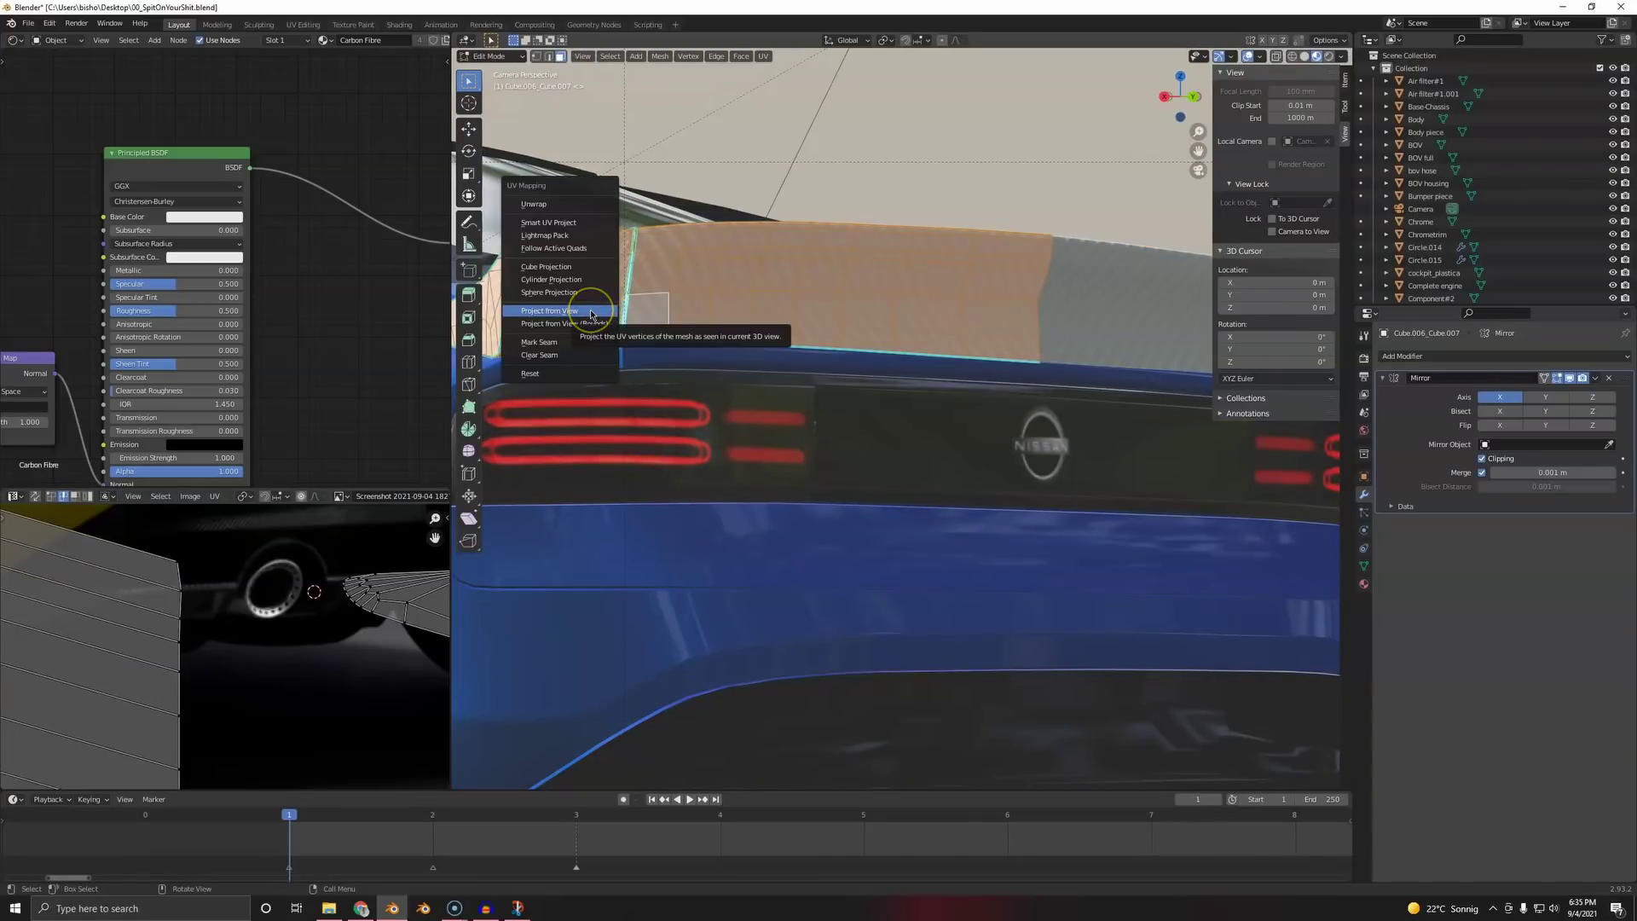
{"action": "left_click", "coordinate": [595, 267]}
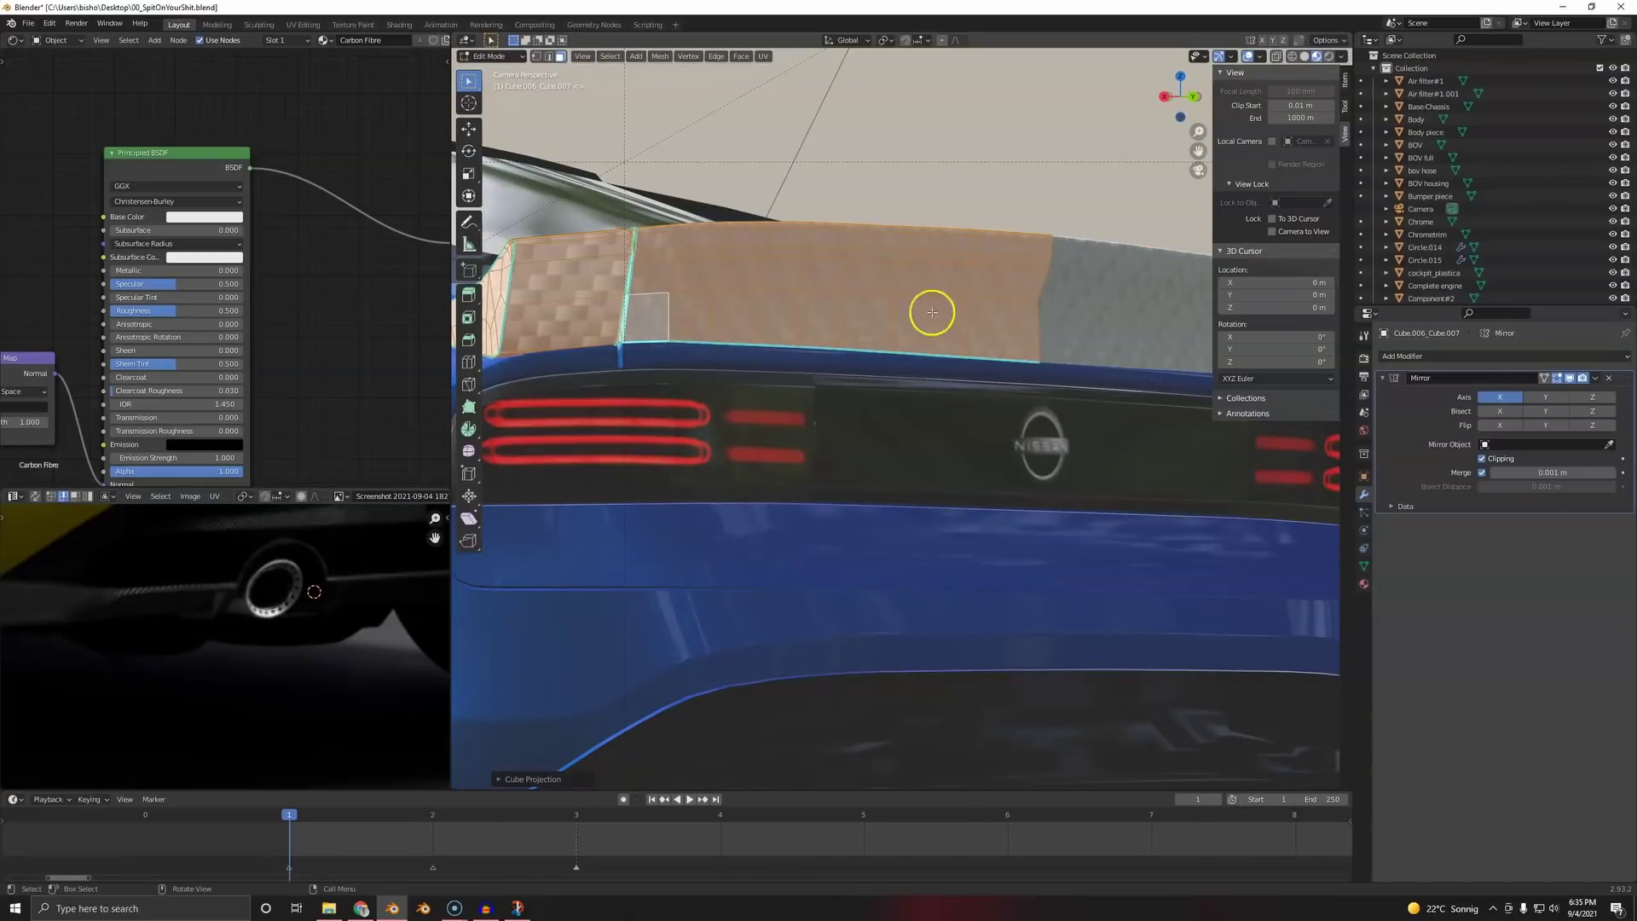
- Increase the Value node feeding the Mapping scale to make the spoiler's carbon weave finer
{"action": "middle_click_drag", "start_coordinate": [566, 345], "coordinate": [676, 314]}
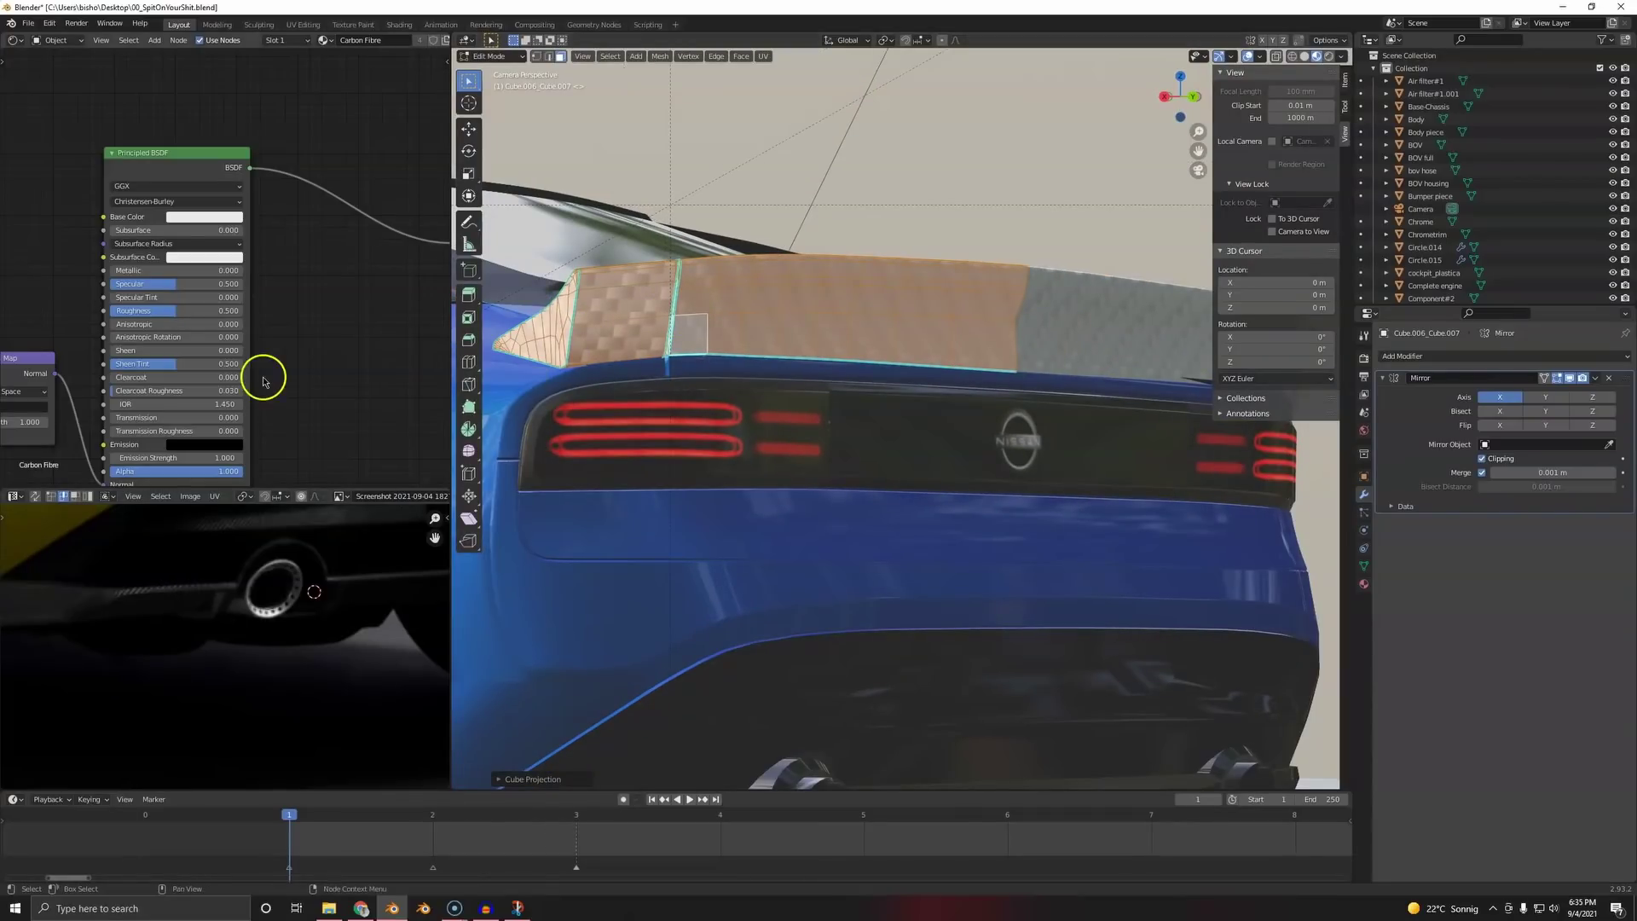
{"action": "middle_click_drag", "start_coordinate": [43, 355], "coordinate": [190, 370]}
{"action": "key", "text": "Tab"}
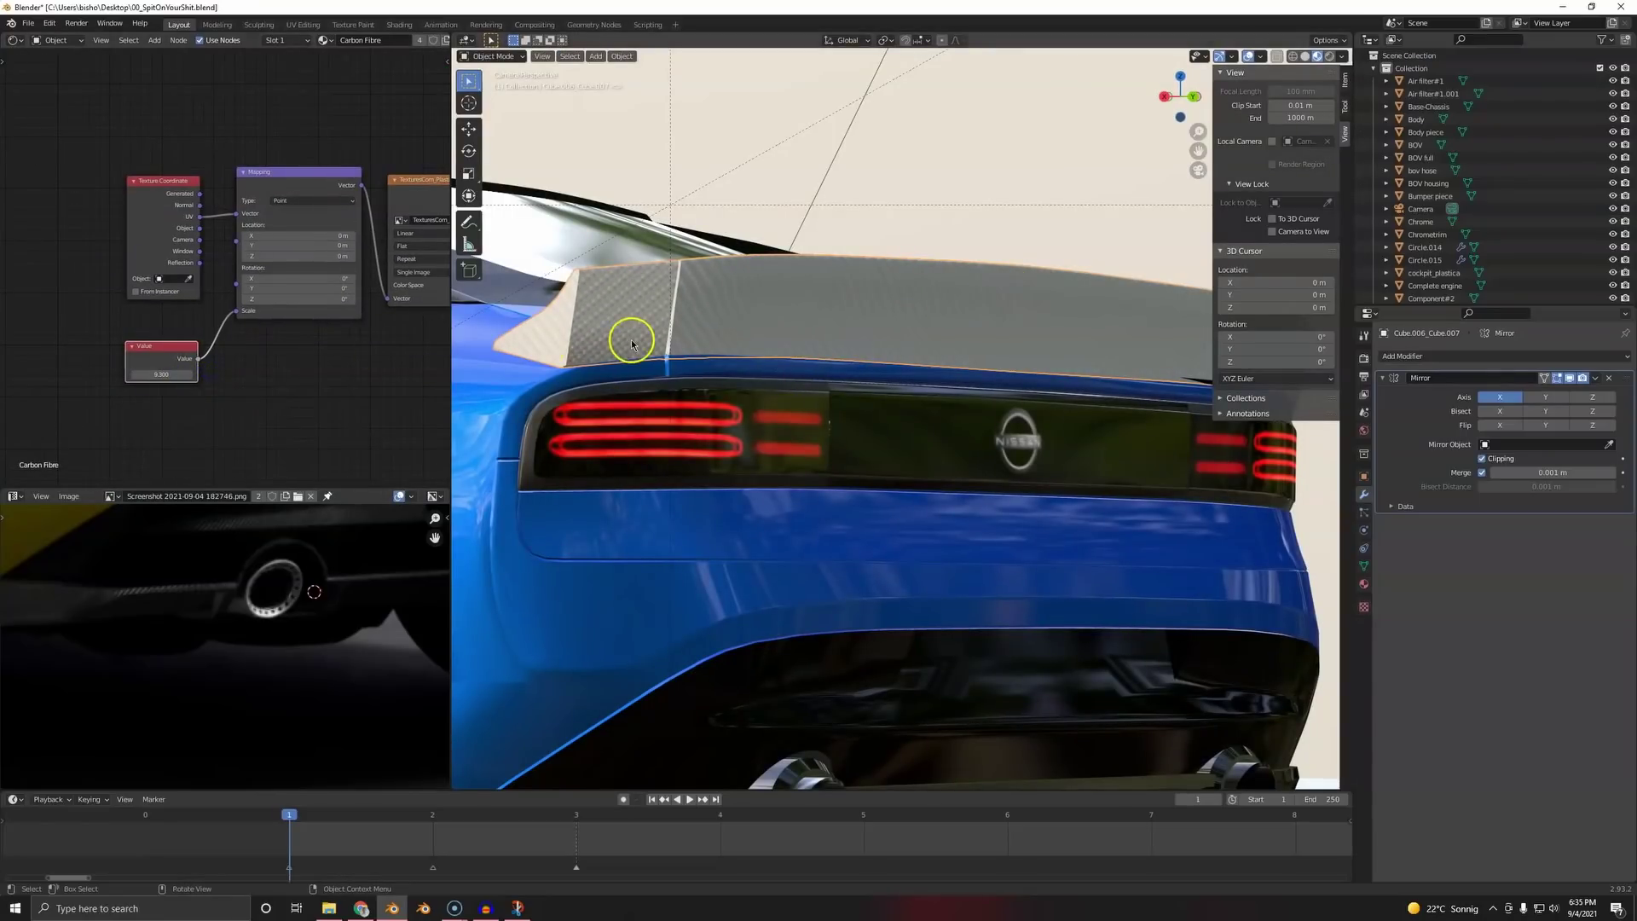
{"action": "scroll", "coordinate": [665, 339], "scroll_direction": "up", "scroll_amount": 2}
- Select the linked faces of the spoiler's side piece in Edit Mode and rotate their UVs by 90 degrees
{"action": "key", "text": "Tab"}
{"action": "scroll", "coordinate": [588, 302], "scroll_direction": "down", "scroll_amount": 1}
{"action": "left_click", "coordinate": [591, 323]}
{"action": "scroll", "coordinate": [691, 358], "scroll_direction": "down", "scroll_amount": 5}
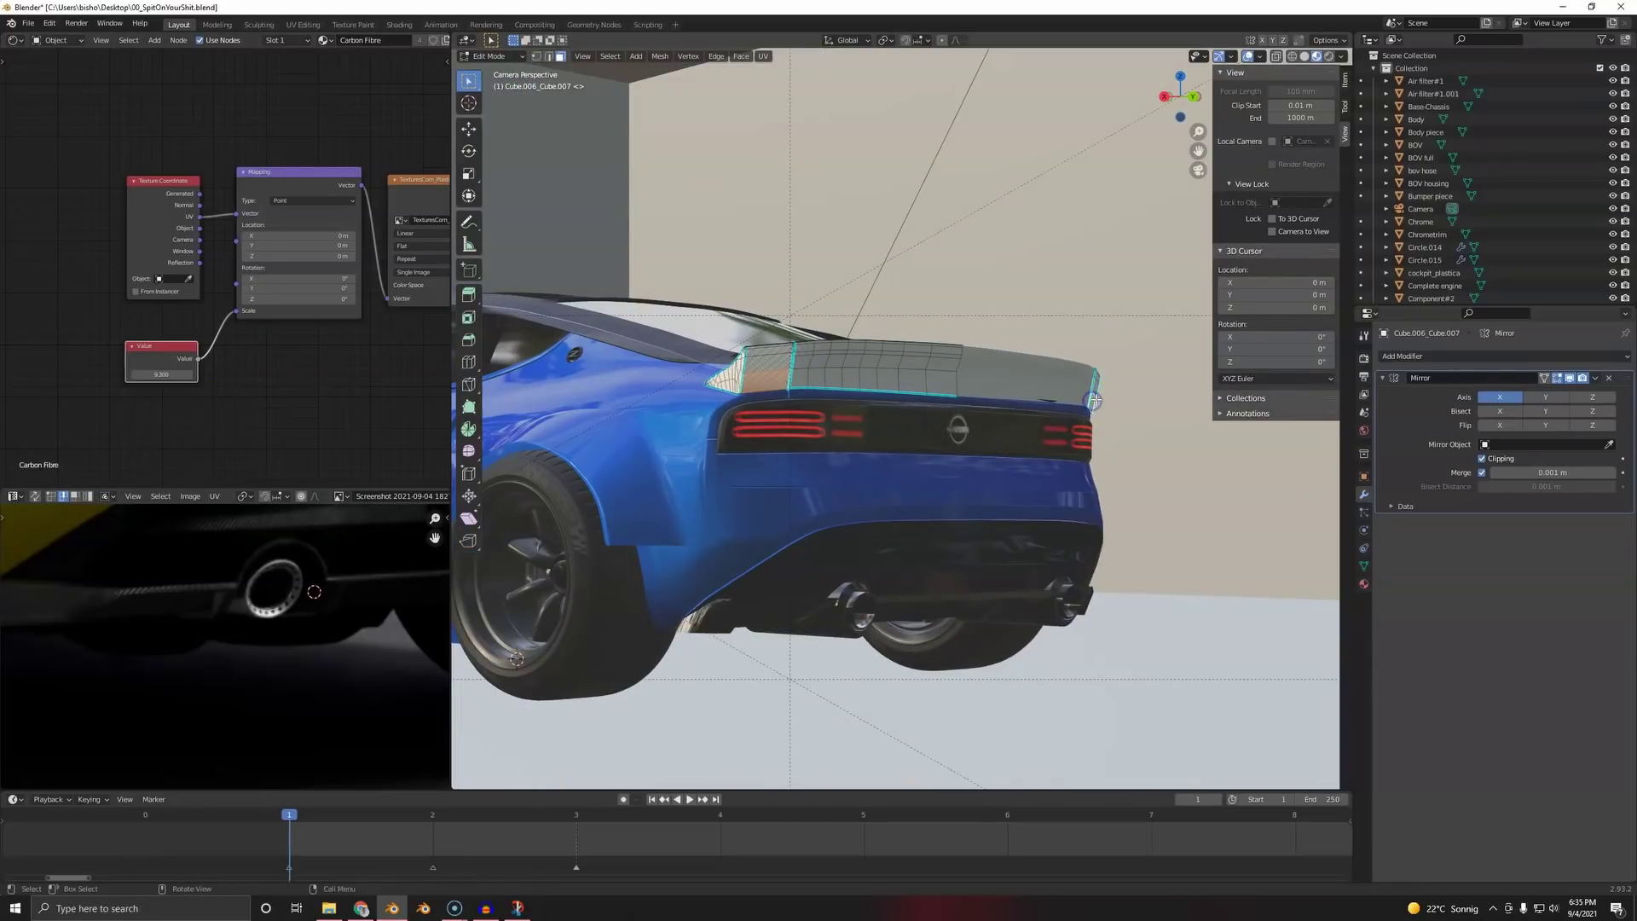
{"action": "key", "text": "ctrl+l"}
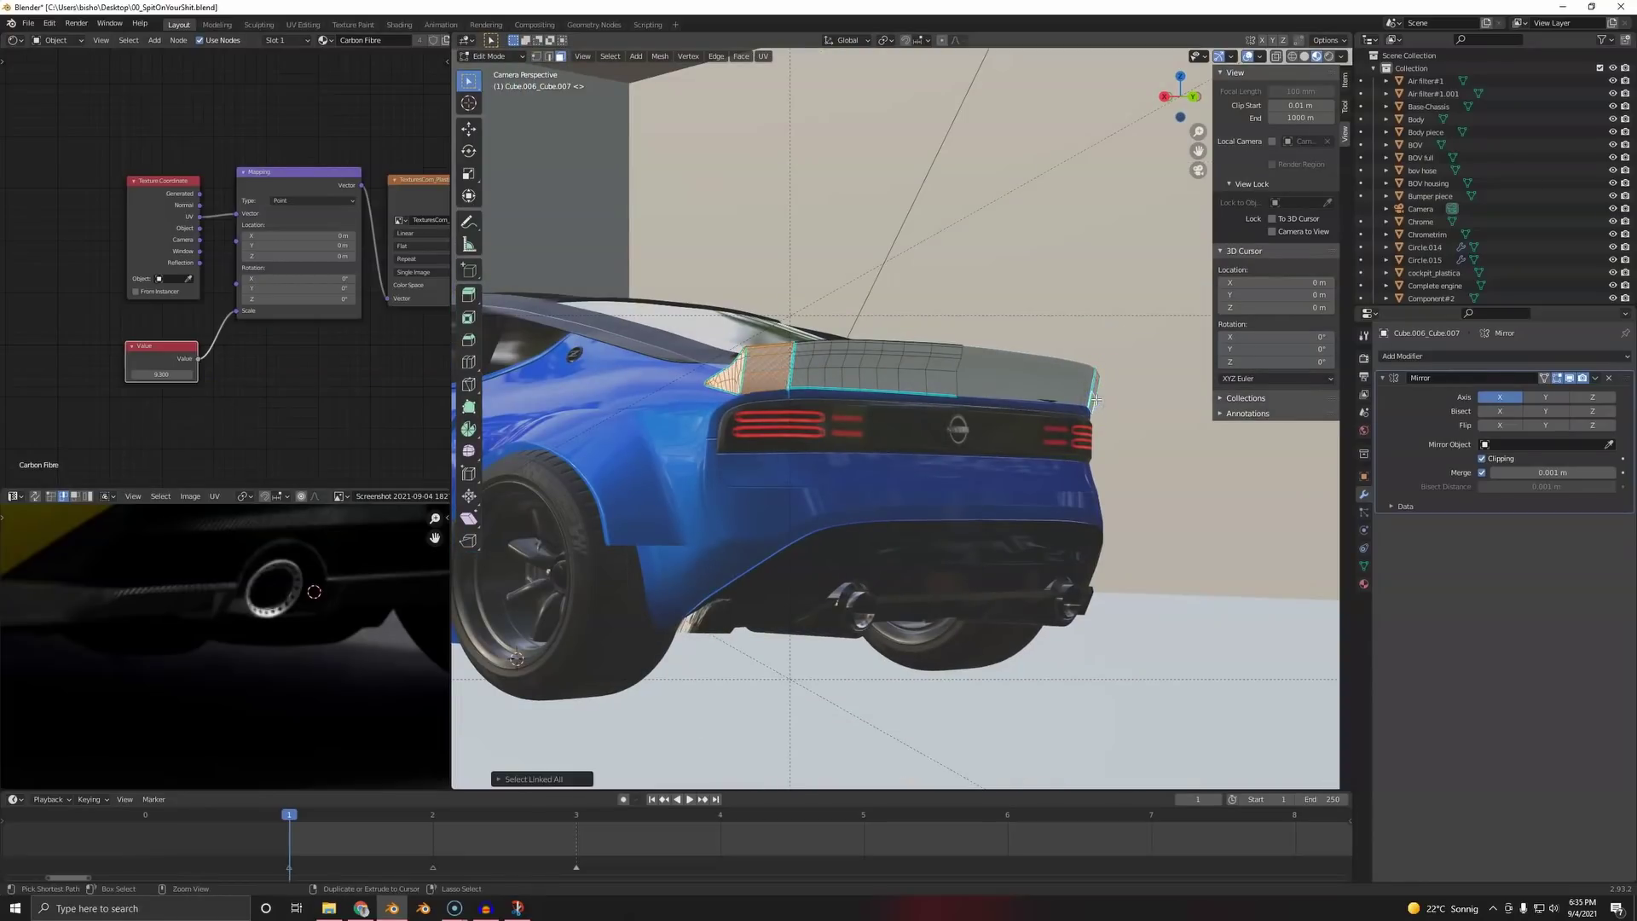
{"action": "scroll", "coordinate": [249, 664], "scroll_direction": "down", "scroll_amount": 8}
{"action": "key", "text": "r"}
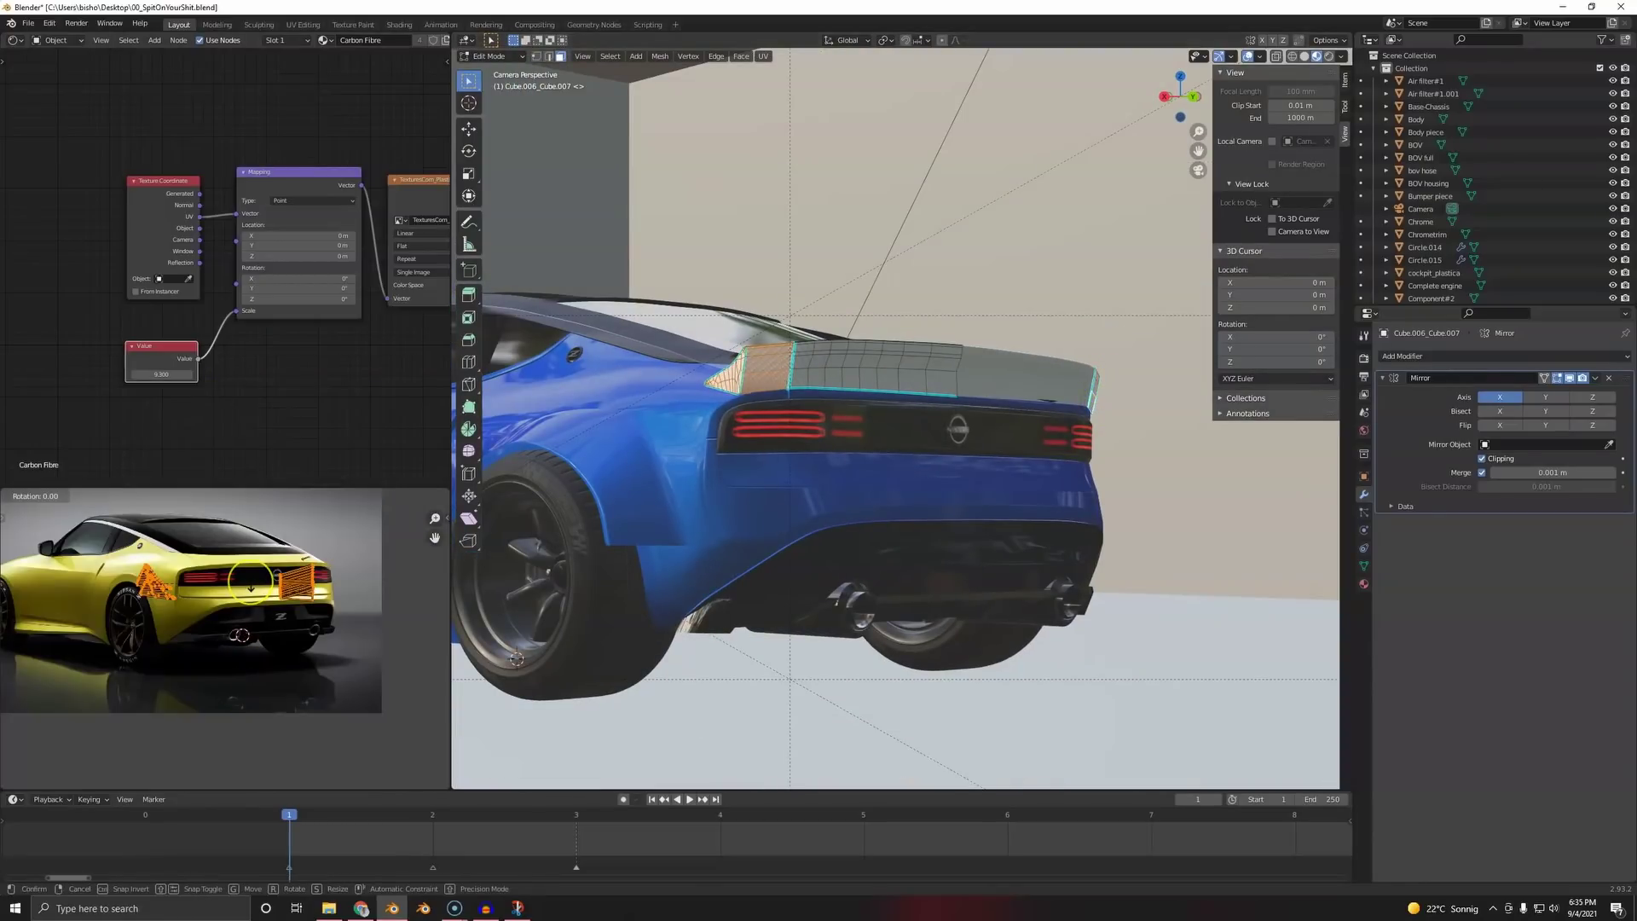
{"action": "key", "text": "Escape"}
{"action": "scroll", "coordinate": [690, 317], "scroll_direction": "up", "scroll_amount": 6}
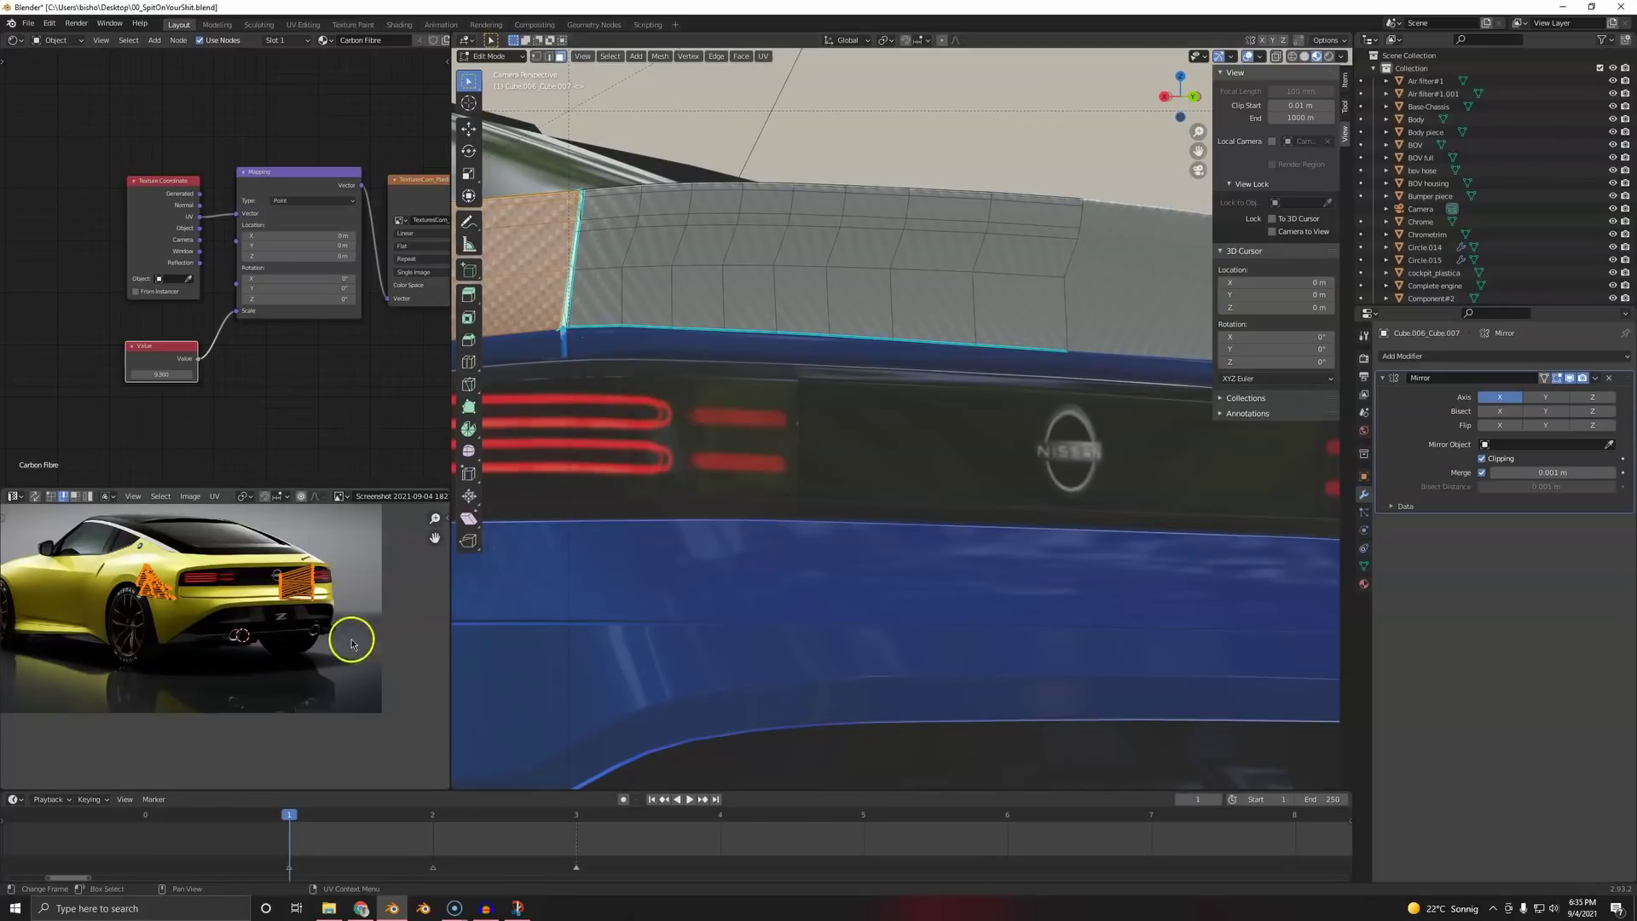
{"action": "type", "text": "r90"}
{"action": "key", "text": "Return"}
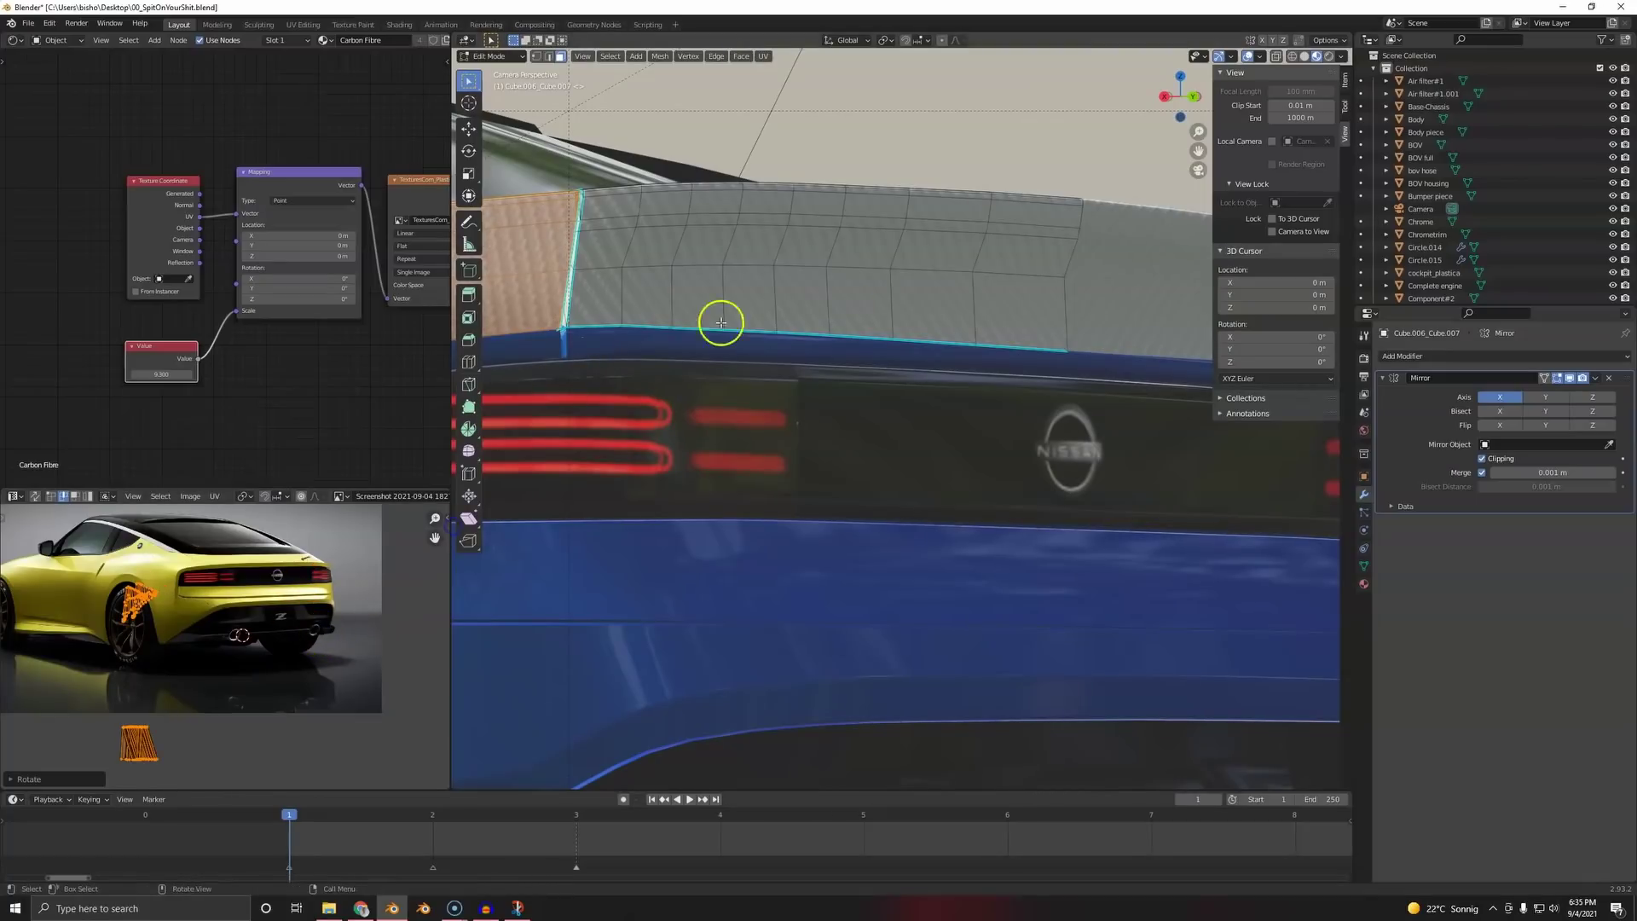
- Compare the weave across the spoiler's seam, undo the side piece's UV rotation, and return to Object Mode
{"action": "scroll", "coordinate": [721, 322], "scroll_direction": "up", "scroll_amount": 3}
{"action": "middle_click_drag", "start_coordinate": [597, 317], "coordinate": [740, 314], "text": "shift"}
{"action": "scroll", "coordinate": [759, 356], "scroll_direction": "up", "scroll_amount": 2}
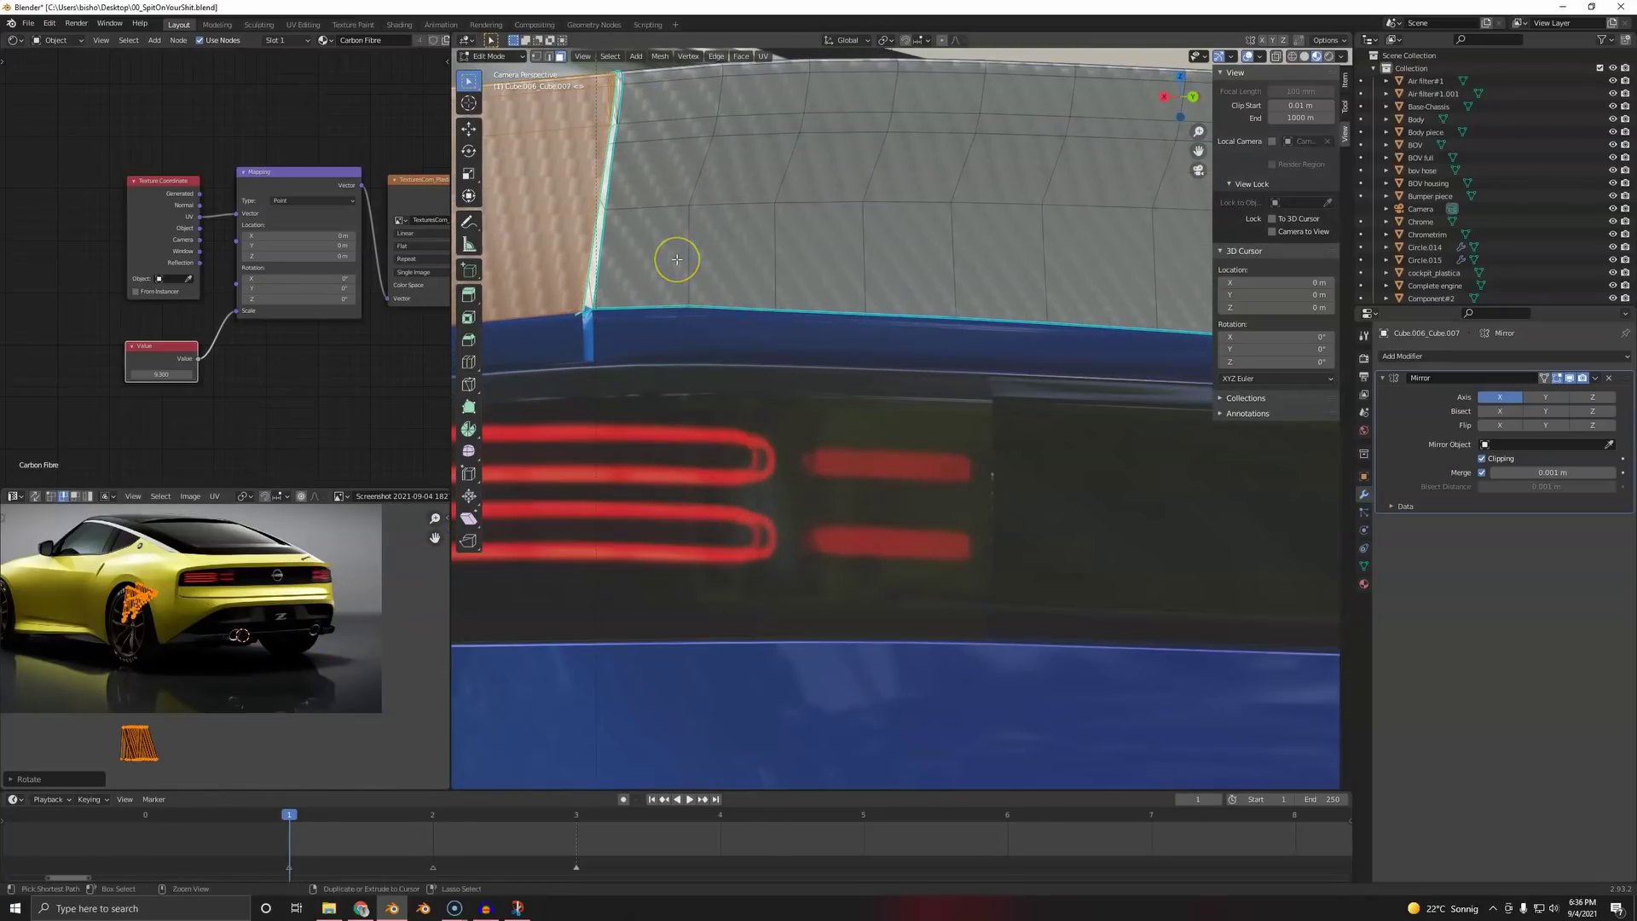
{"action": "middle_click_drag", "start_coordinate": [676, 259], "coordinate": [668, 506]}
{"action": "scroll", "coordinate": [622, 365], "scroll_direction": "up", "scroll_amount": 4}
{"action": "middle_click_drag", "start_coordinate": [622, 366], "coordinate": [892, 395], "text": "shift"}
{"action": "scroll", "coordinate": [913, 395], "scroll_direction": "down", "scroll_amount": 2}
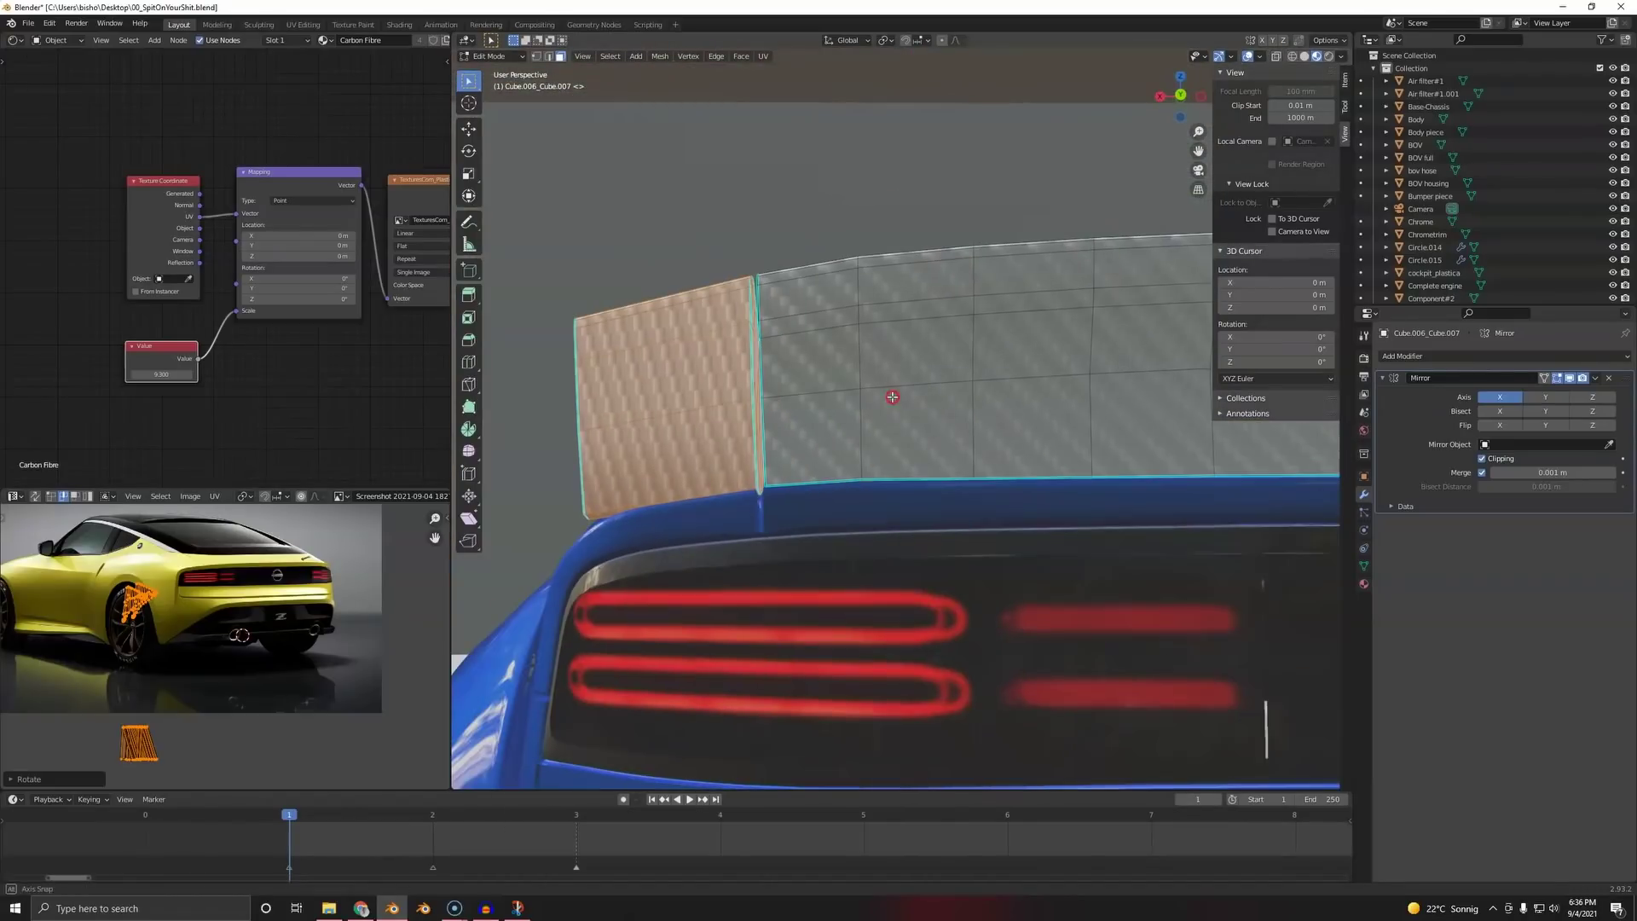
{"action": "key", "text": "ctrl+z"}
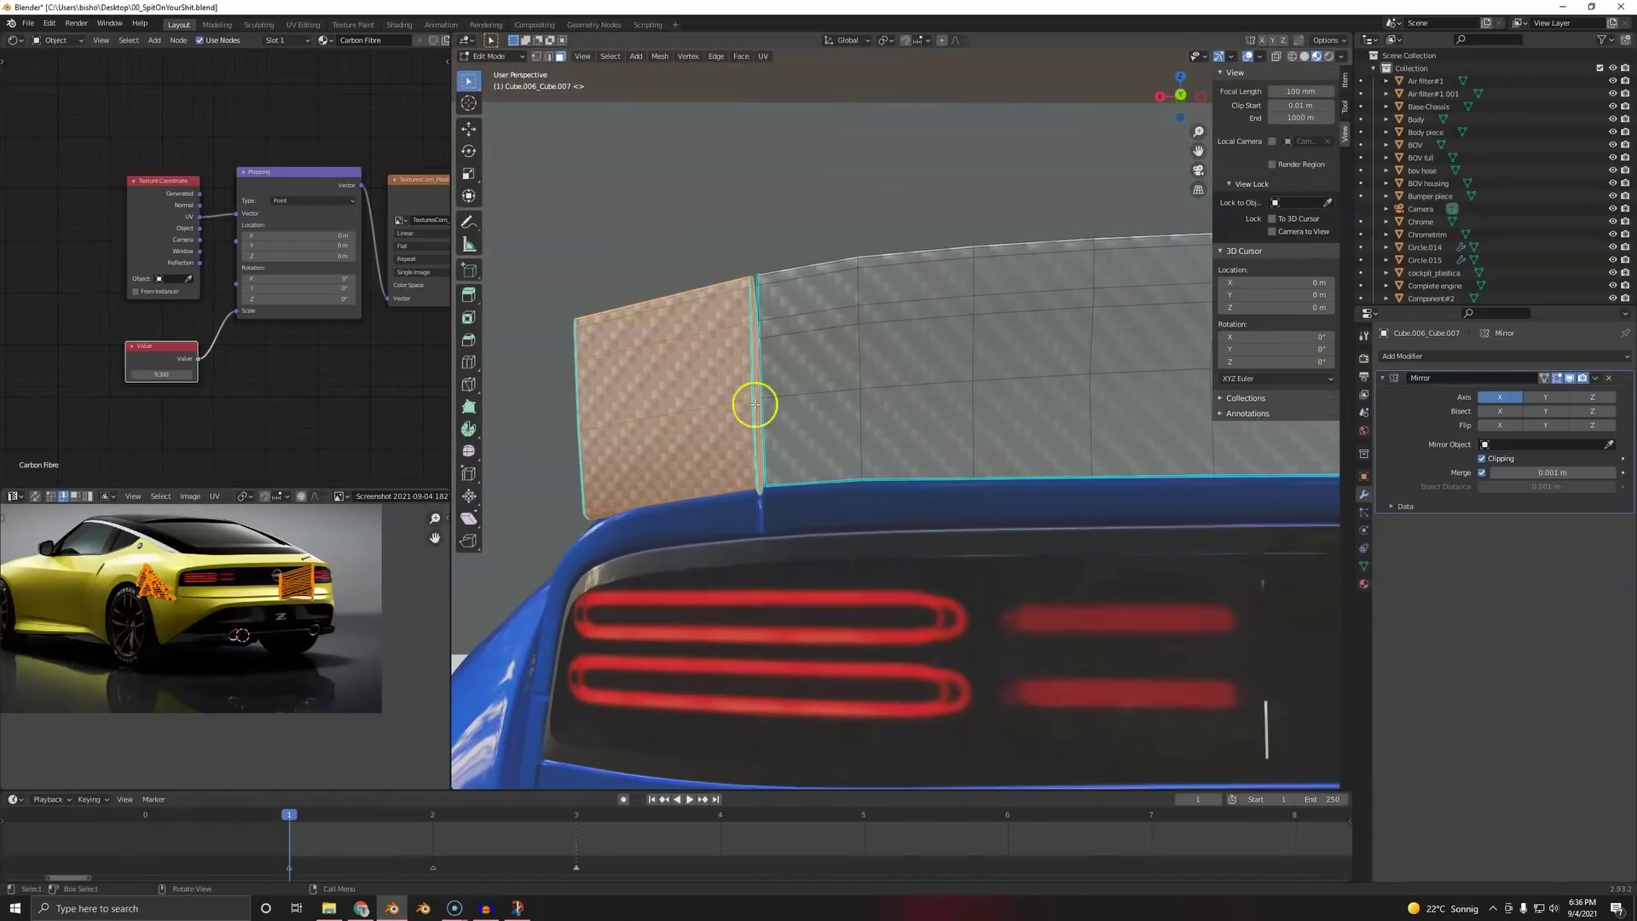
{"action": "middle_click_drag", "start_coordinate": [748, 402], "coordinate": [1019, 524]}
{"action": "key", "text": "Tab"}
{"action": "middle_click_drag", "start_coordinate": [988, 530], "coordinate": [973, 522]}
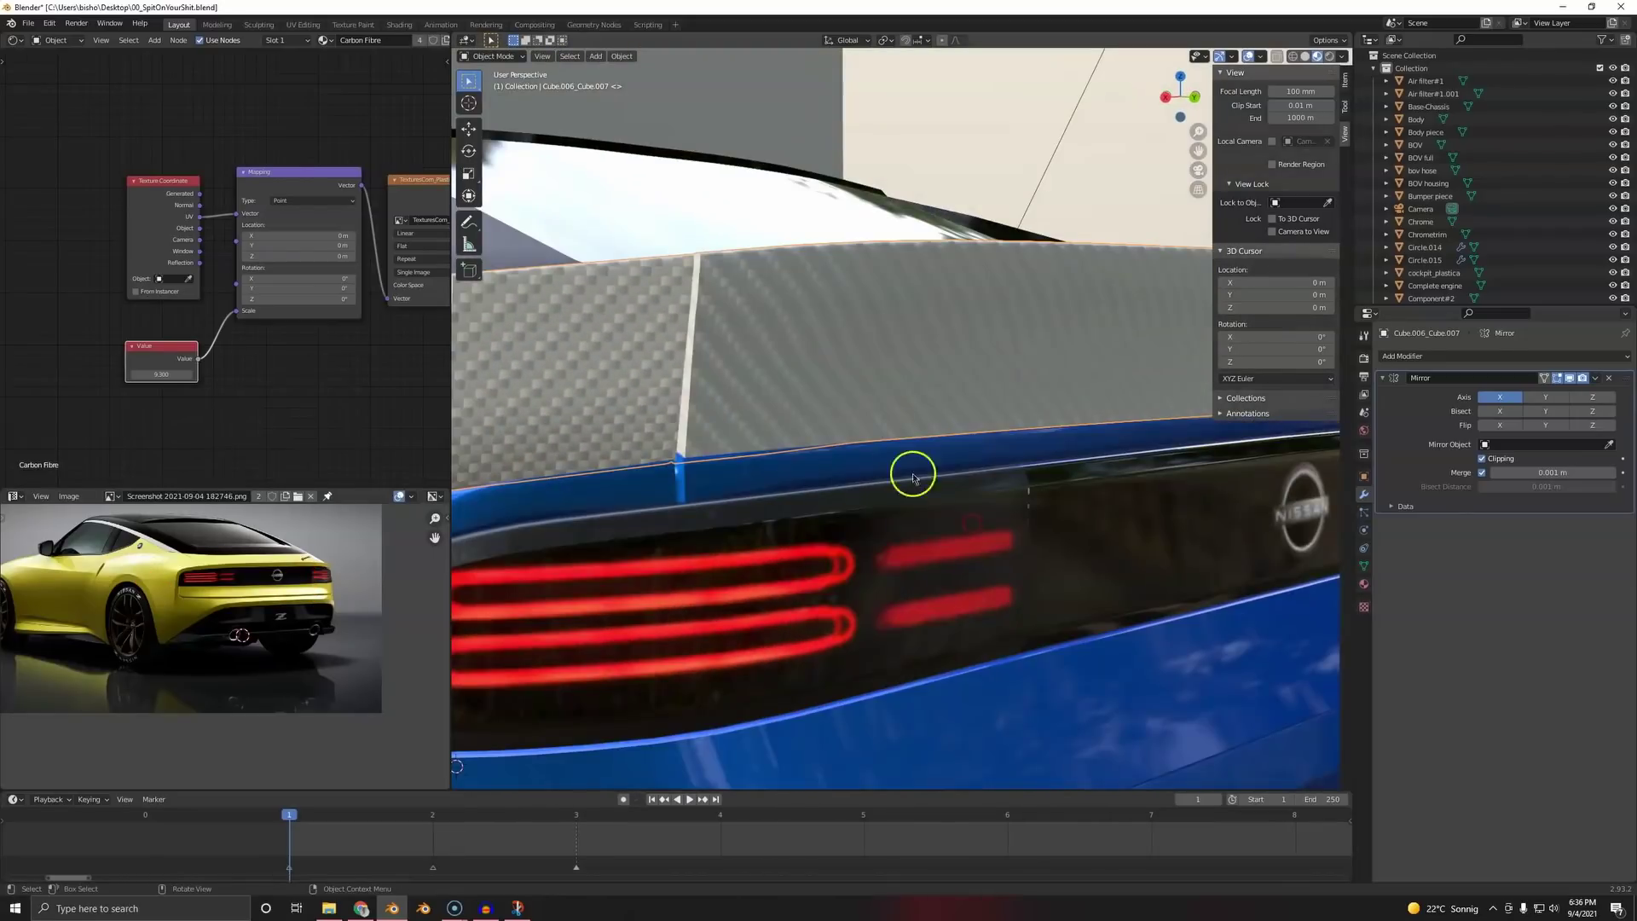
- Darken the Base Color of the Carbon Fibre material's Principled BSDF to black
{"action": "scroll", "coordinate": [913, 475], "scroll_direction": "down", "scroll_amount": 2}
{"action": "middle_click_drag", "start_coordinate": [871, 385], "coordinate": [836, 376]}
{"action": "middle_click_drag", "start_coordinate": [319, 246], "coordinate": [2, 306]}
{"action": "scroll", "coordinate": [698, 248], "scroll_direction": "down", "scroll_amount": 1}
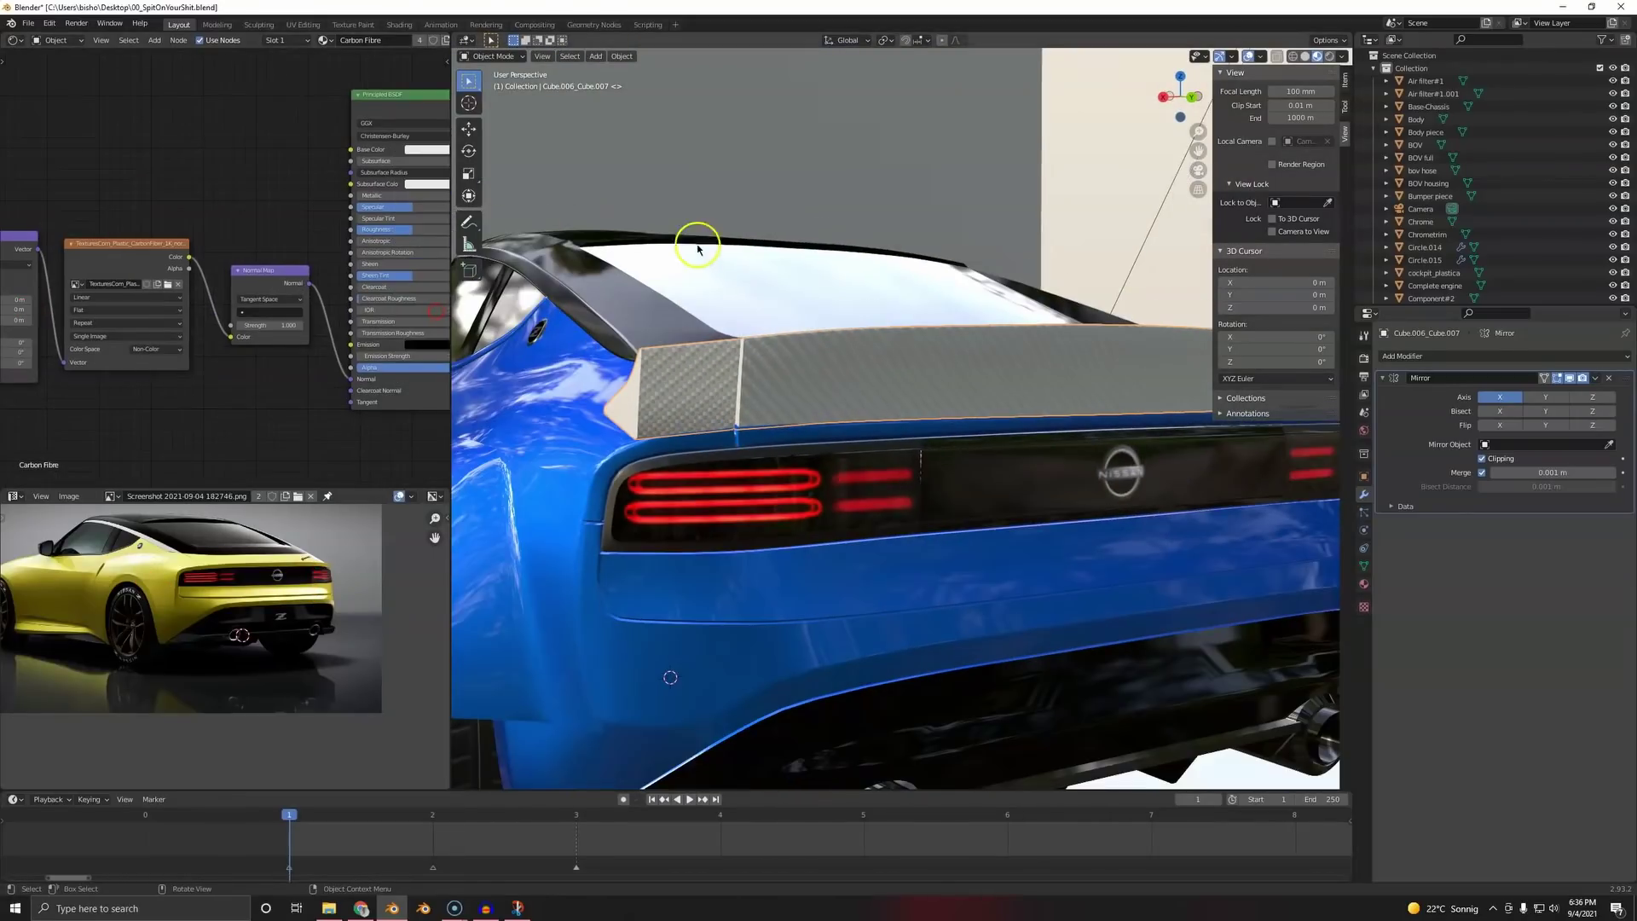
{"action": "middle_click_drag", "start_coordinate": [368, 187], "coordinate": [242, 210]}
{"action": "left_click", "coordinate": [296, 174]}
{"action": "left_click", "coordinate": [328, 172]}
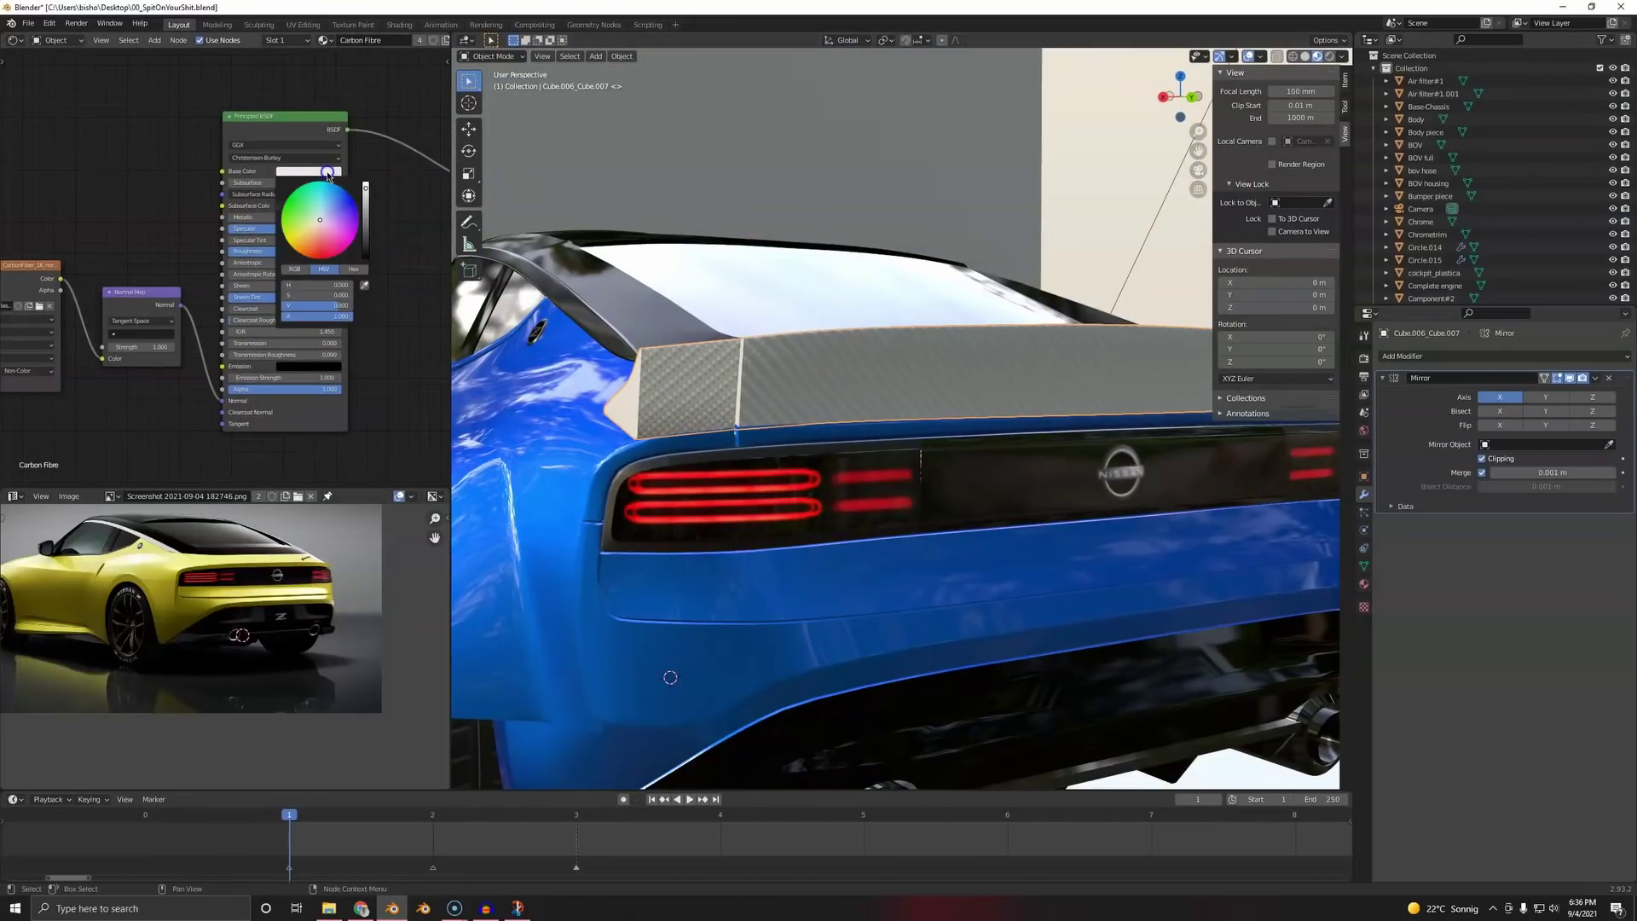
{"action": "left_click", "coordinate": [367, 246]}
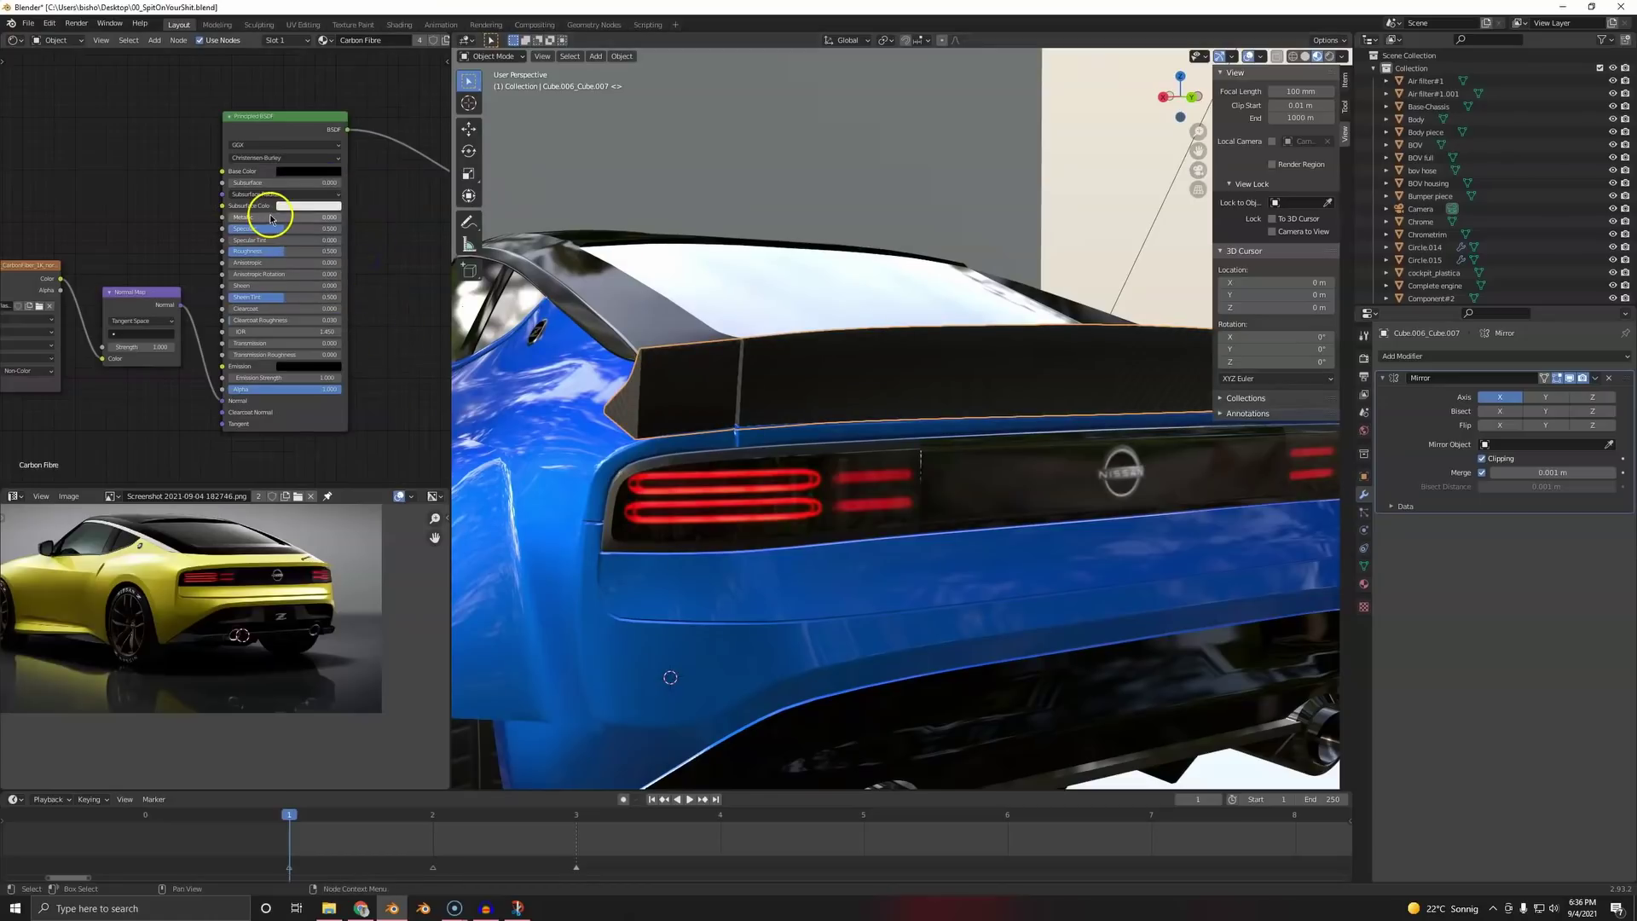
- Lower the carbon material's Roughness and set its Clearcoat to 2 and Metallic to 1
{"action": "left_click_drag", "start_coordinate": [267, 253], "coordinate": [252, 253]}
{"action": "left_click", "coordinate": [285, 309]}
{"action": "type", "text": "2"}
{"action": "key", "text": "Return"}
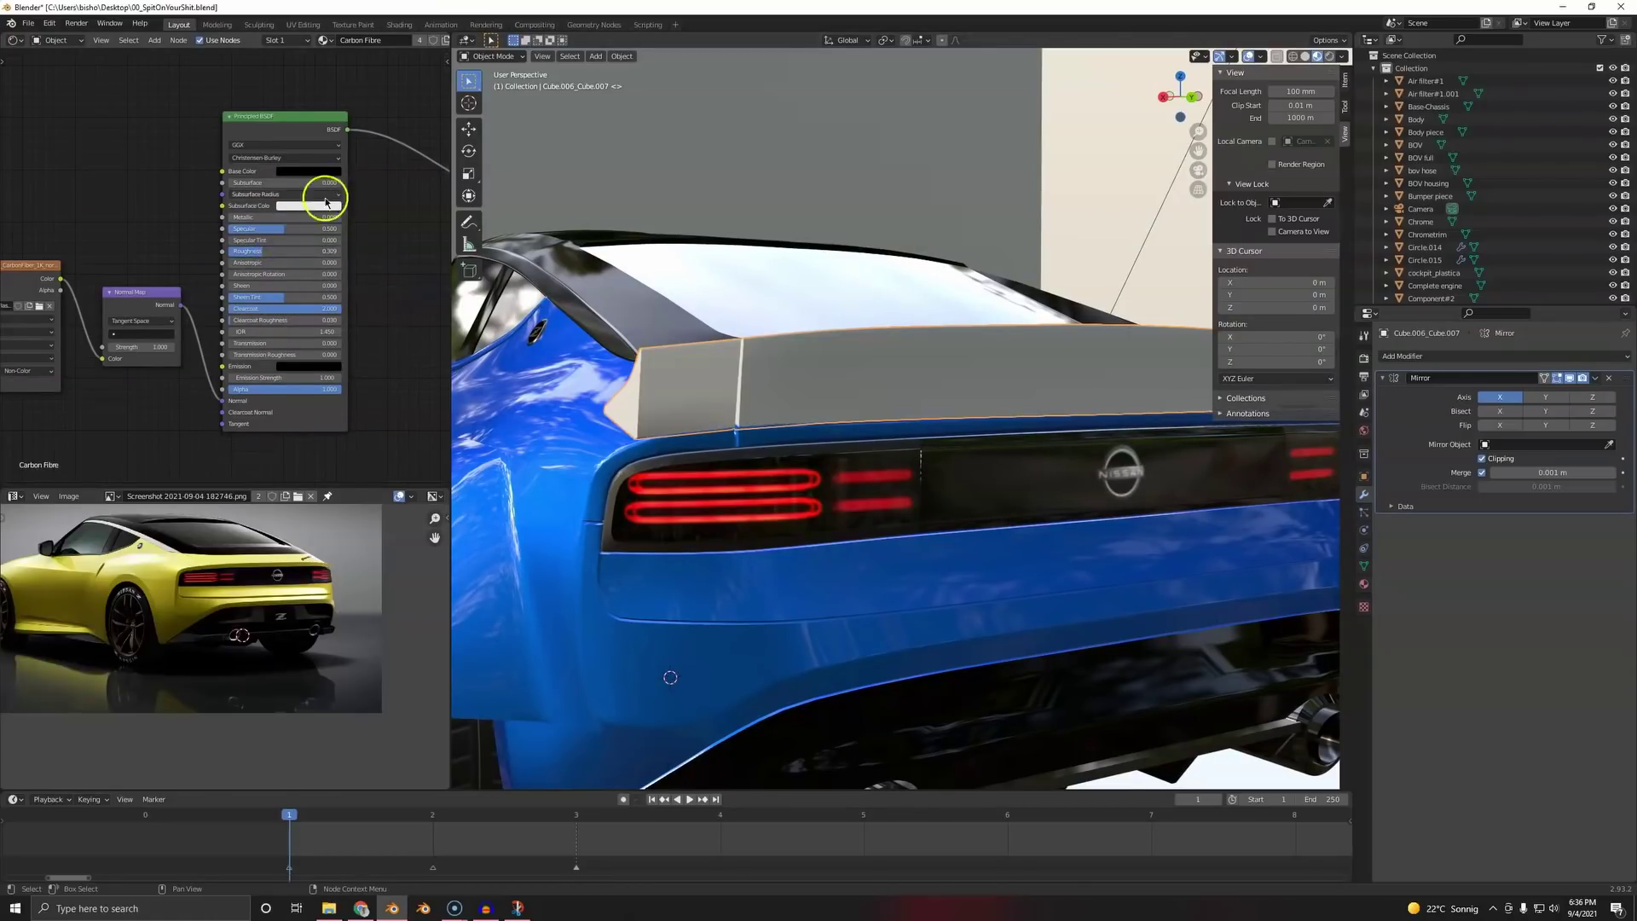
{"action": "left_click_drag", "start_coordinate": [267, 220], "coordinate": [384, 172]}
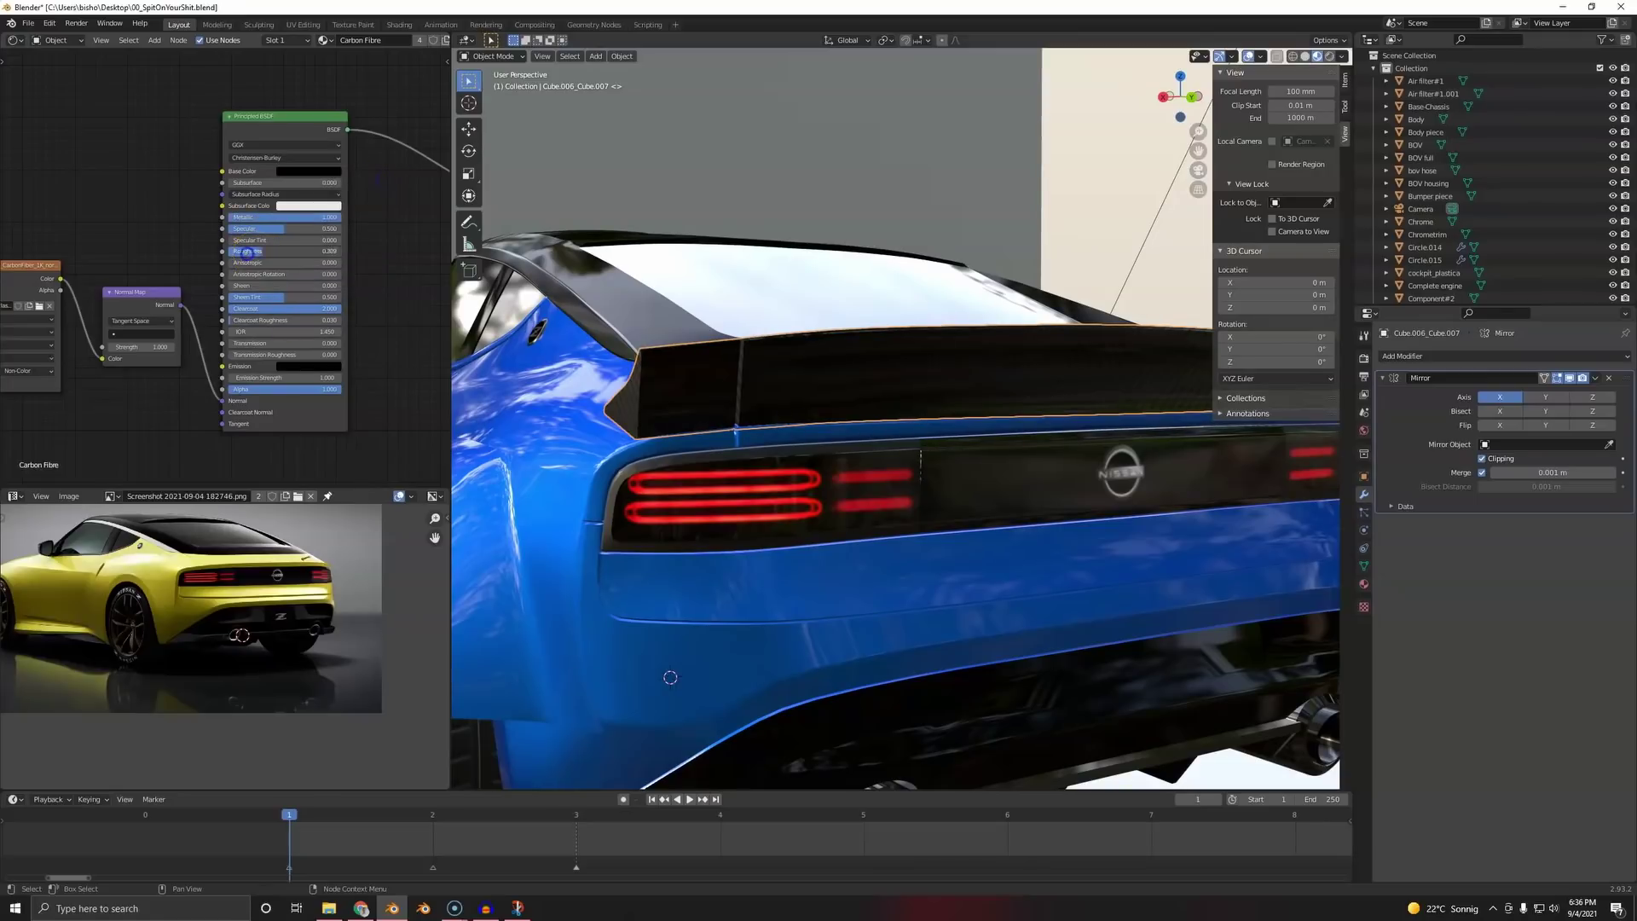
- Lighten the carbon material's Base Color slightly to a very dark grey, and check the spoiler from a distance
{"action": "left_click", "coordinate": [315, 172]}
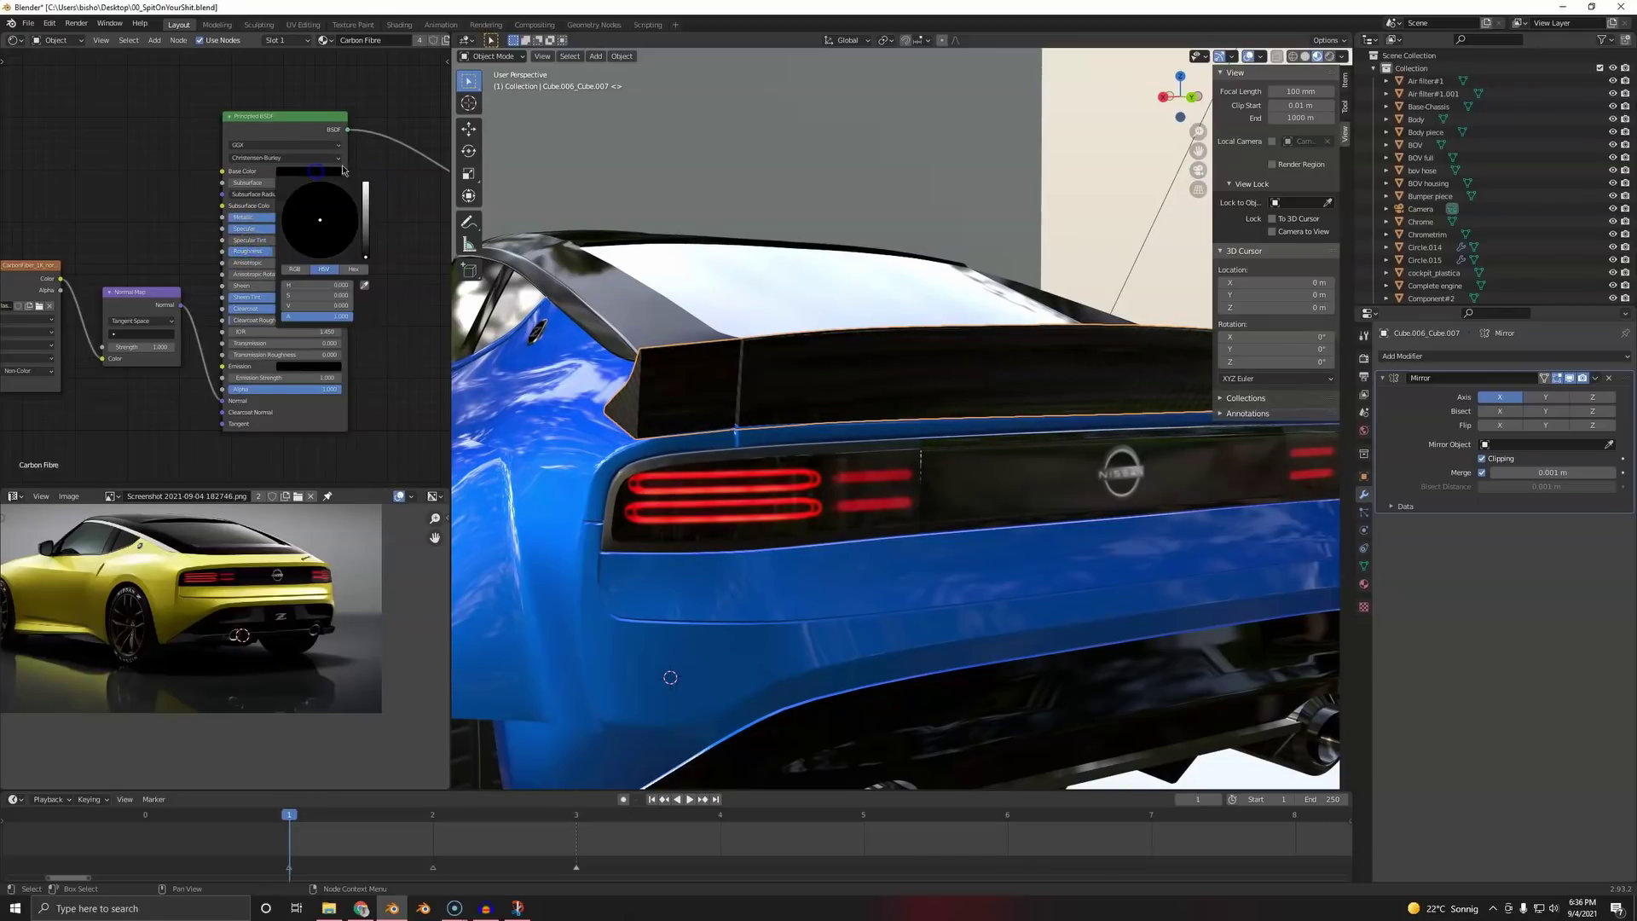
{"action": "left_click_drag", "start_coordinate": [363, 256], "coordinate": [365, 187]}
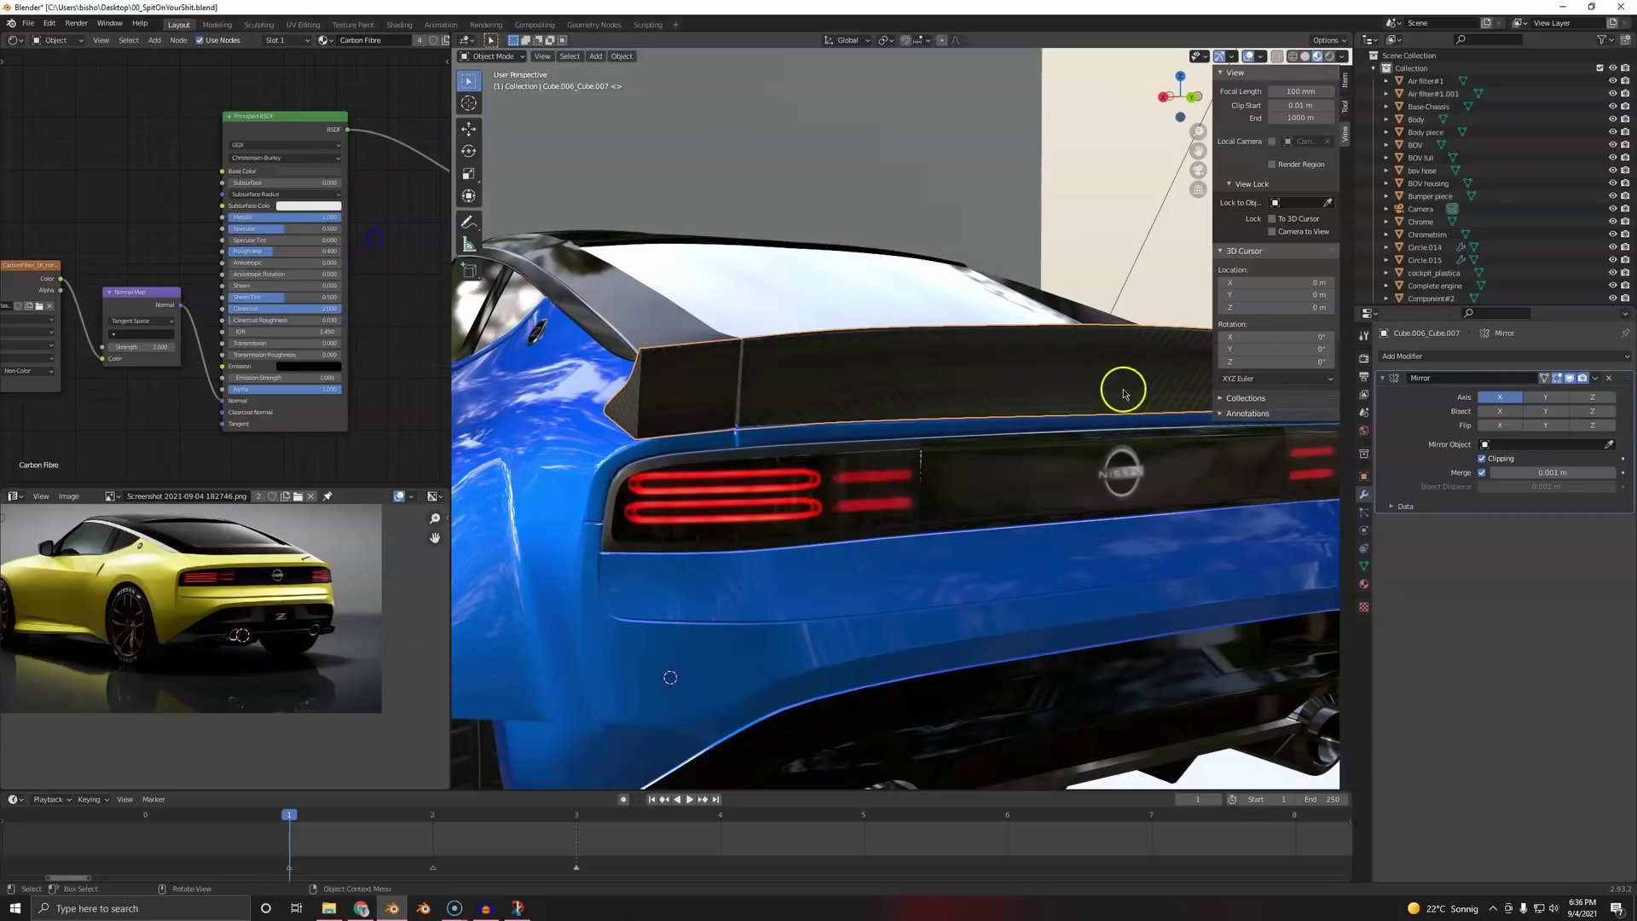
{"action": "middle_click_drag", "start_coordinate": [1122, 383], "coordinate": [1141, 522]}
{"action": "middle_click_drag", "start_coordinate": [648, 492], "coordinate": [814, 512]}
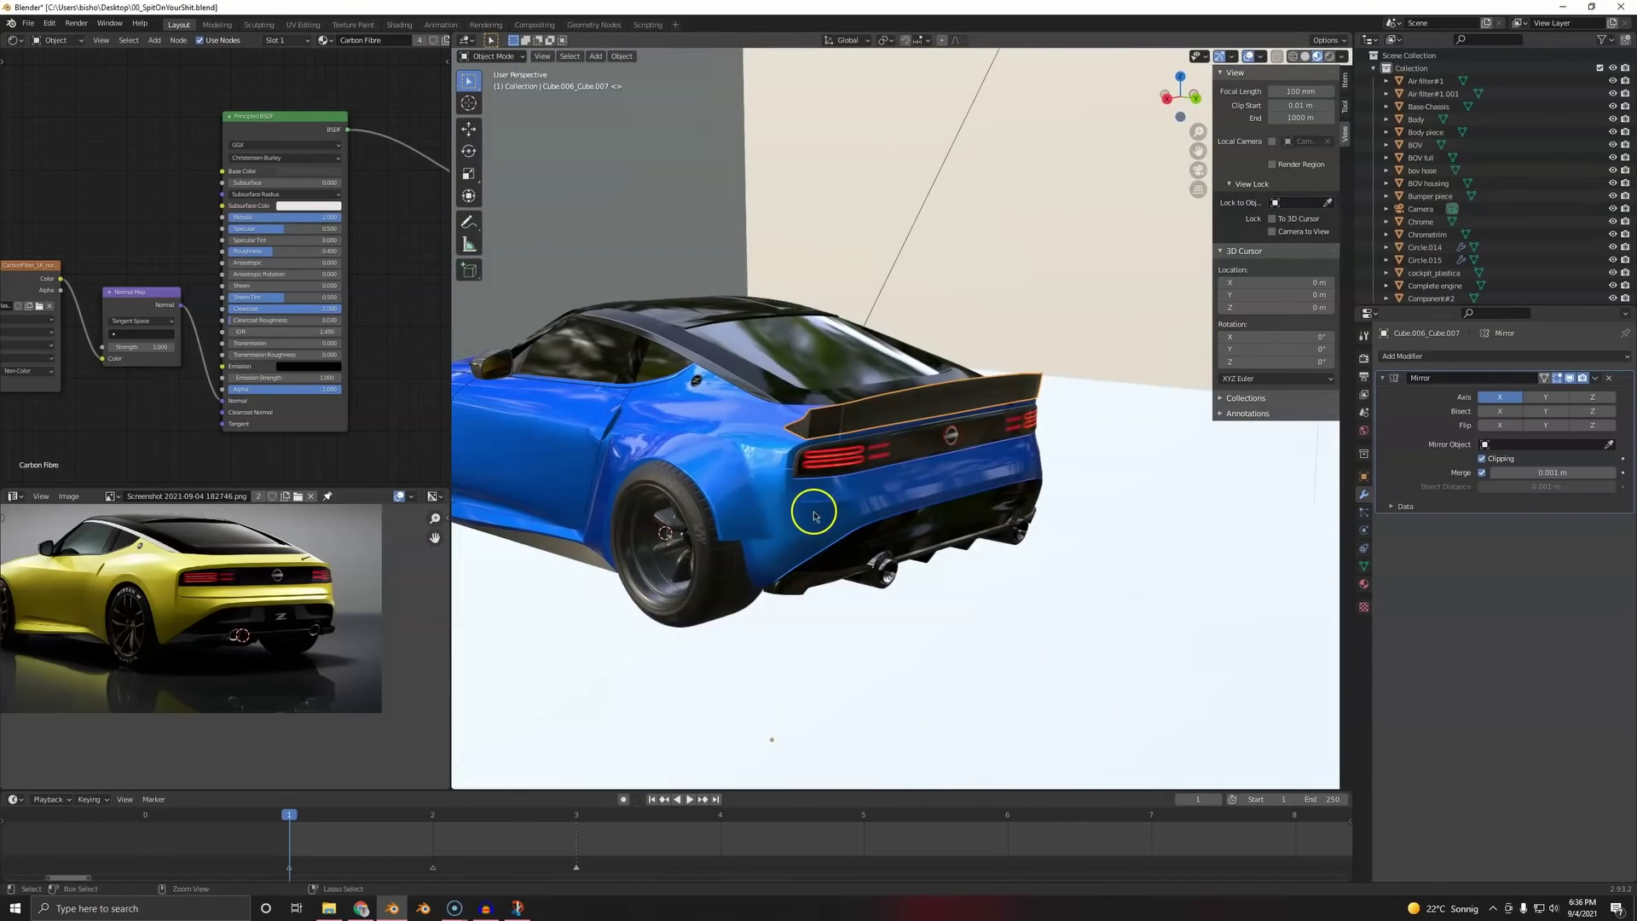
- Select the blue rear fender and show its Material.001 node tree in a maximized Shader Editor
{"action": "left_click", "coordinate": [716, 477]}
{"action": "scroll", "coordinate": [203, 320], "scroll_direction": "down", "scroll_amount": 8}
{"action": "scroll", "coordinate": [171, 264], "scroll_direction": "up", "scroll_amount": 2}
{"action": "middle_click_drag", "start_coordinate": [141, 209], "coordinate": [52, 158]}
{"action": "scroll", "coordinate": [347, 190], "scroll_direction": "up", "scroll_amount": 5}
{"action": "key", "text": "ctrl+space"}
{"action": "scroll", "coordinate": [645, 288], "scroll_direction": "up", "scroll_amount": 4}
{"action": "middle_click_drag", "start_coordinate": [645, 288], "coordinate": [620, 234]}
- Lower the Layer Weight node to line up with the Mix node's Fac input, and select the Noise Texture and ColorRamp nodes
{"action": "left_click", "coordinate": [441, 246]}
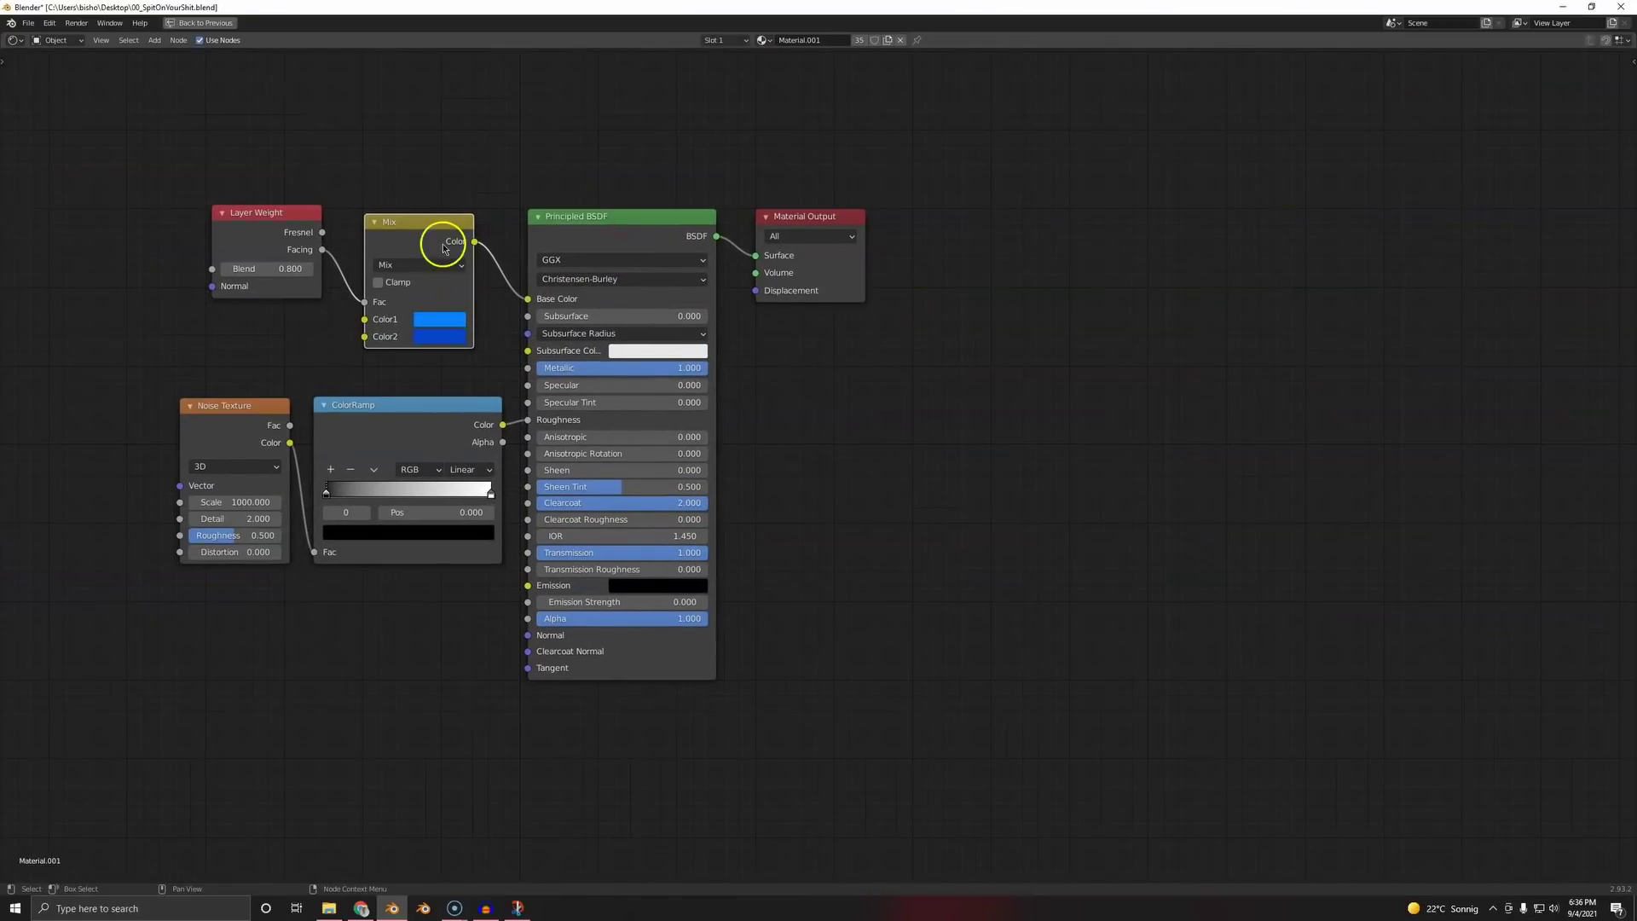
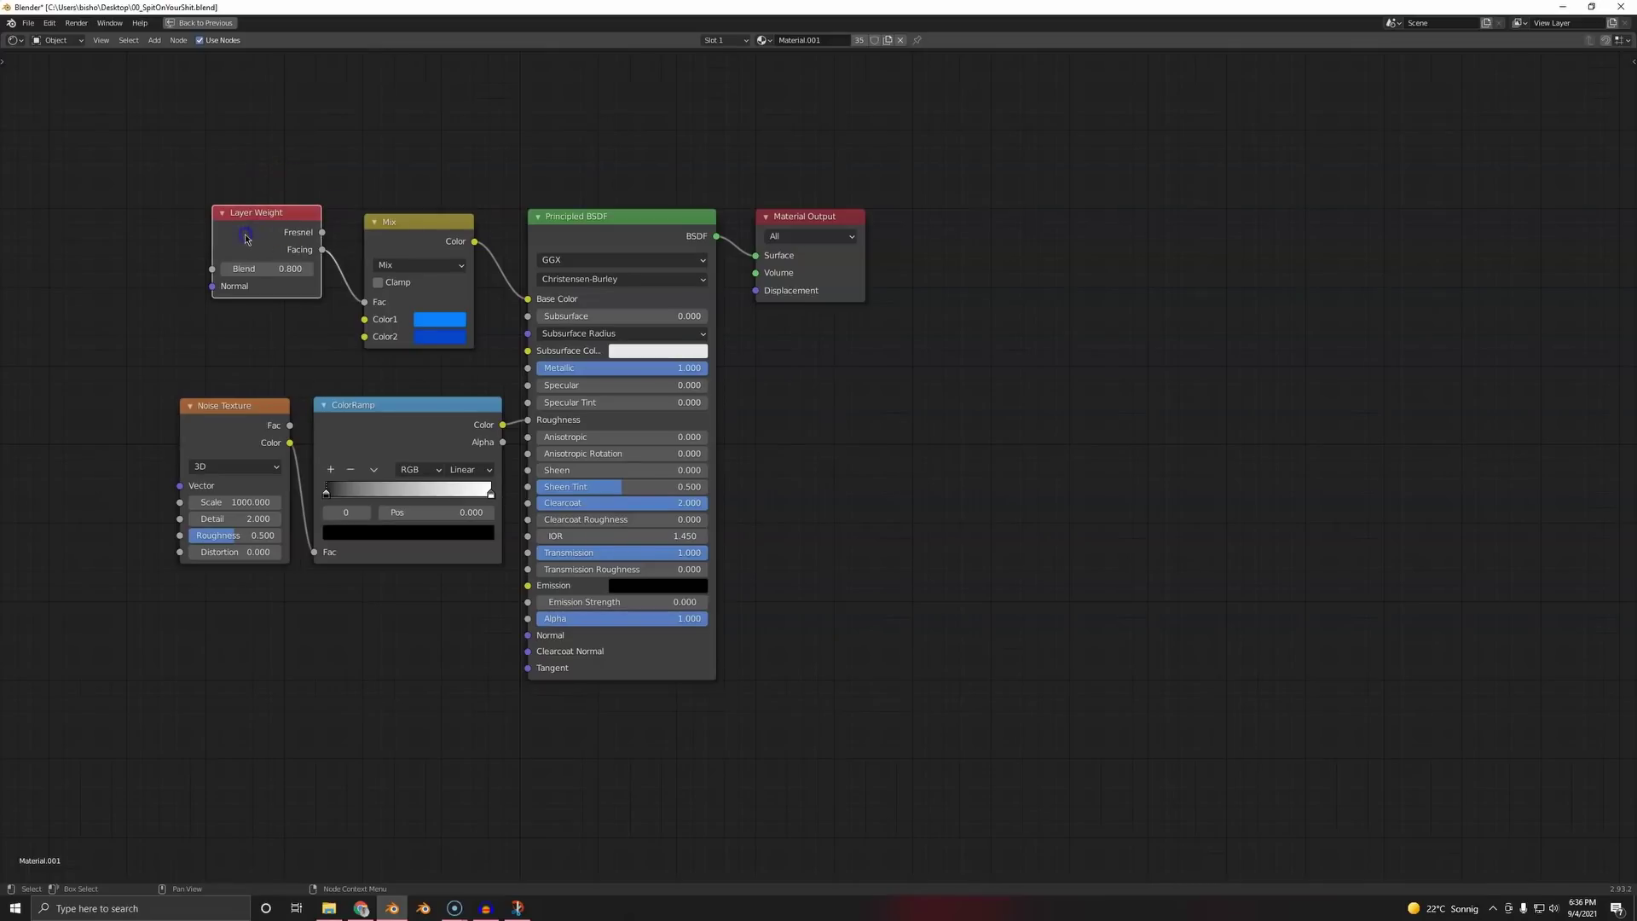
{"action": "left_click_drag", "start_coordinate": [245, 239], "coordinate": [248, 292]}
{"action": "left_click", "coordinate": [439, 238]}
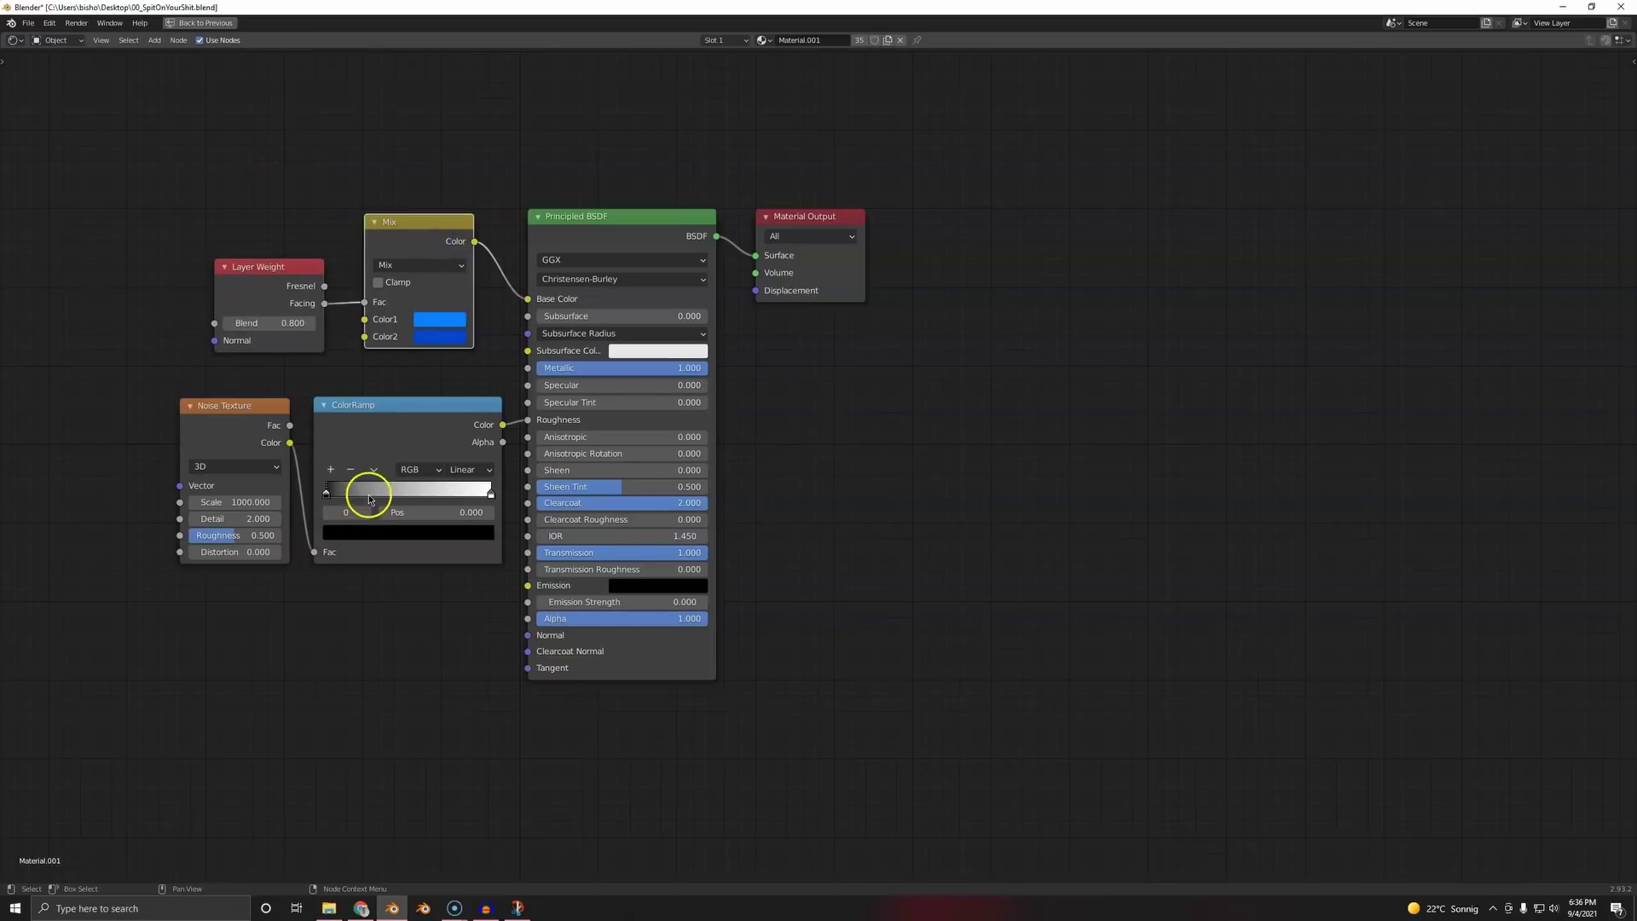
{"action": "left_click", "coordinate": [430, 402]}
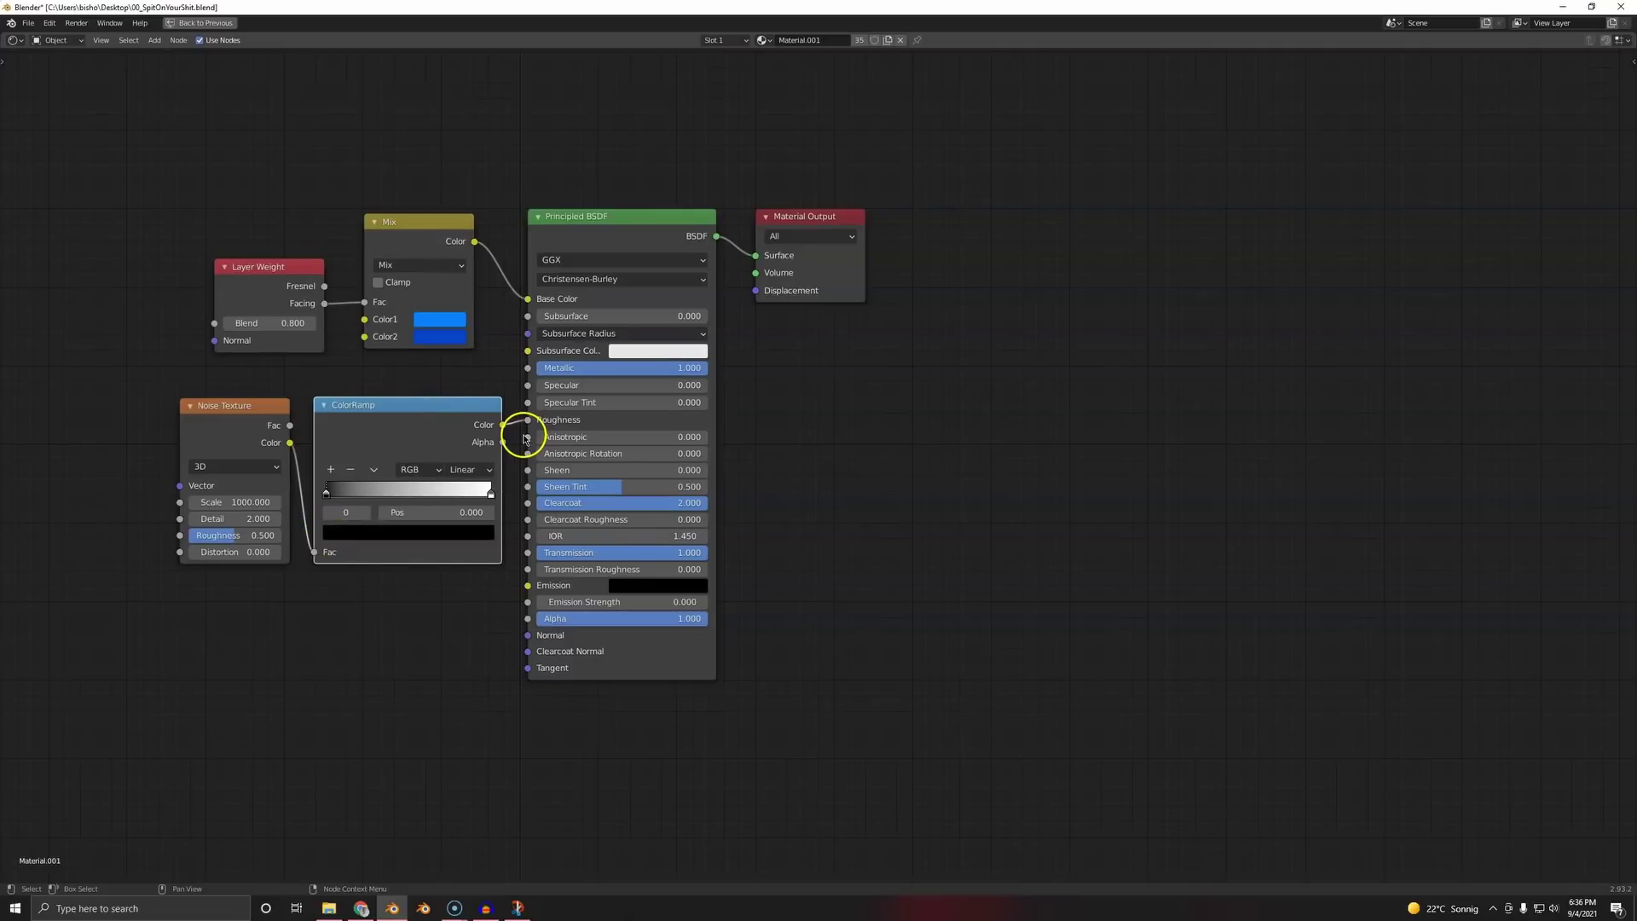
{"action": "left_click_drag", "start_coordinate": [141, 376], "coordinate": [491, 669]}
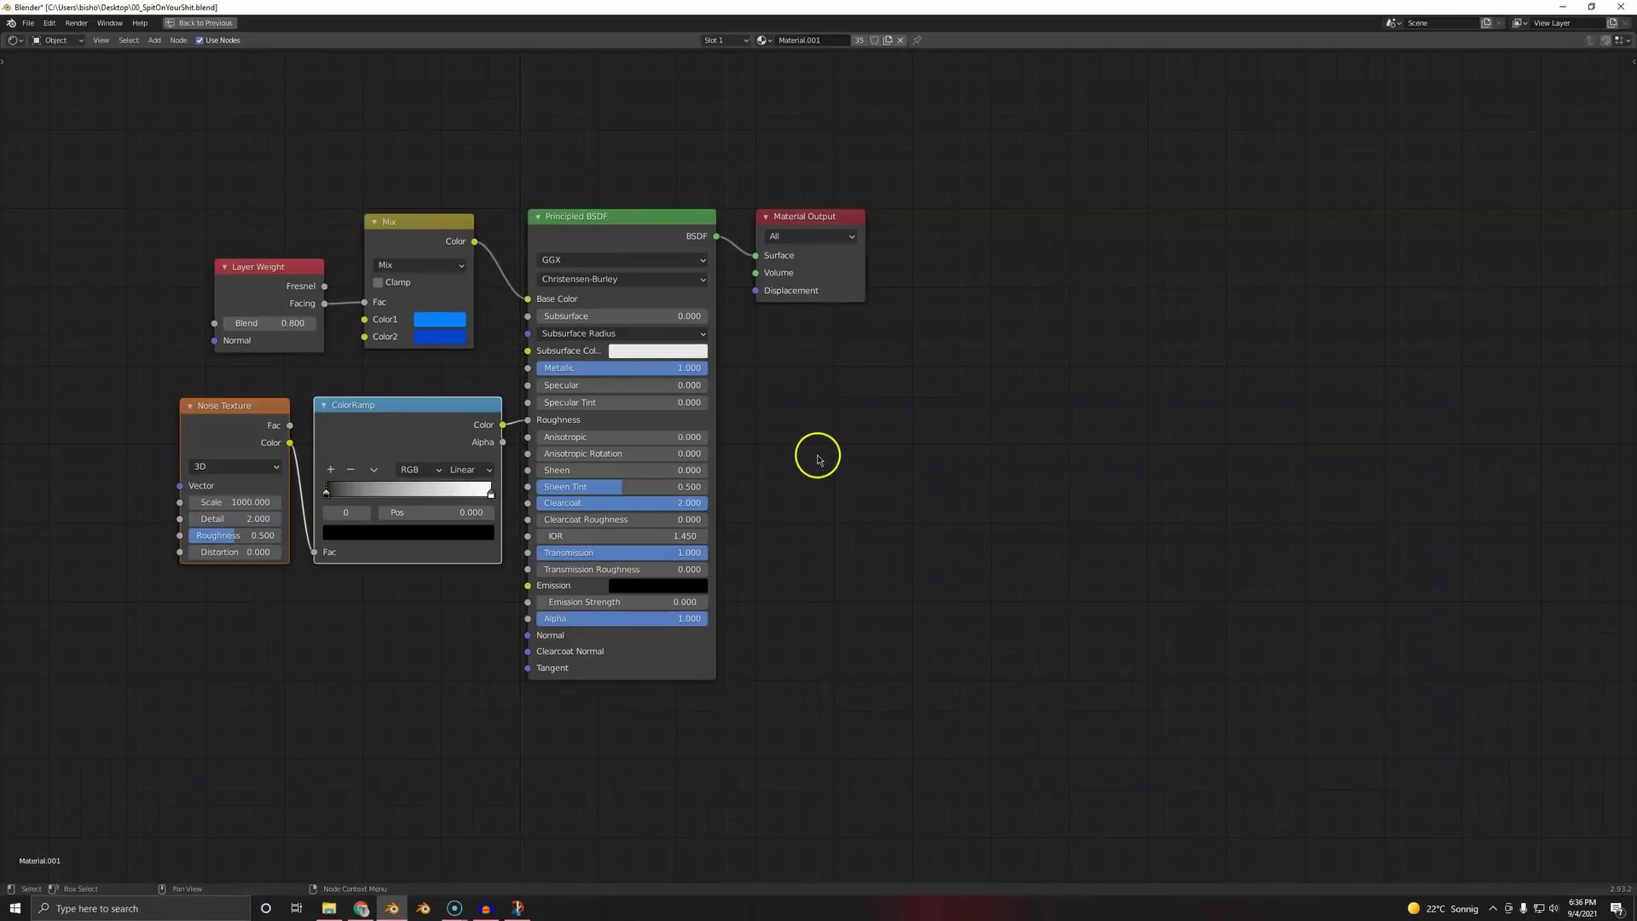
- Restore the full layout and examine the blue paint's flakes and reflections on the rear fender up close and from afar
{"action": "key", "text": "ctrl+space"}
{"action": "key", "text": "shift+b"}
{"action": "left_click_drag", "start_coordinate": [742, 469], "coordinate": [764, 494]}
{"action": "middle_click_drag", "start_coordinate": [770, 495], "coordinate": [789, 416]}
{"action": "scroll", "coordinate": [326, 300], "scroll_direction": "down", "scroll_amount": 7}
{"action": "middle_click_drag", "start_coordinate": [324, 281], "coordinate": [384, 267]}
{"action": "scroll", "coordinate": [367, 353], "scroll_direction": "up", "scroll_amount": 7}
{"action": "scroll", "coordinate": [1088, 652], "scroll_direction": "down", "scroll_amount": 5}
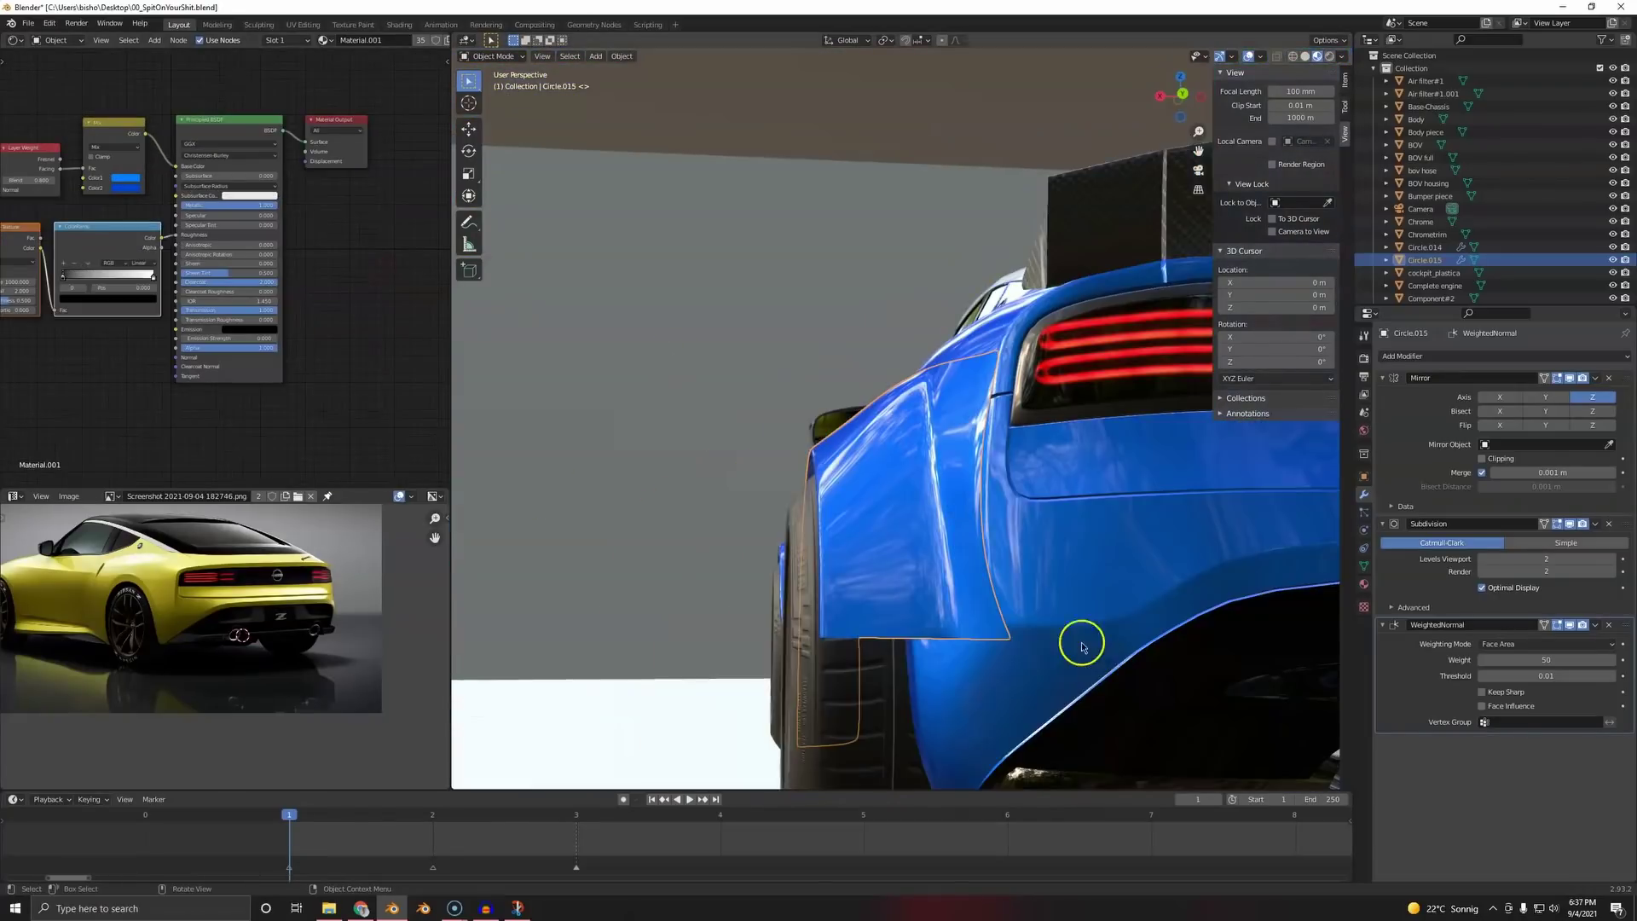
{"action": "scroll", "coordinate": [1076, 627], "scroll_direction": "up", "scroll_amount": 4}
{"action": "scroll", "coordinate": [913, 566], "scroll_direction": "down", "scroll_amount": 3}
{"action": "scroll", "coordinate": [939, 578], "scroll_direction": "up", "scroll_amount": 3}
{"action": "scroll", "coordinate": [910, 566], "scroll_direction": "down", "scroll_amount": 5}
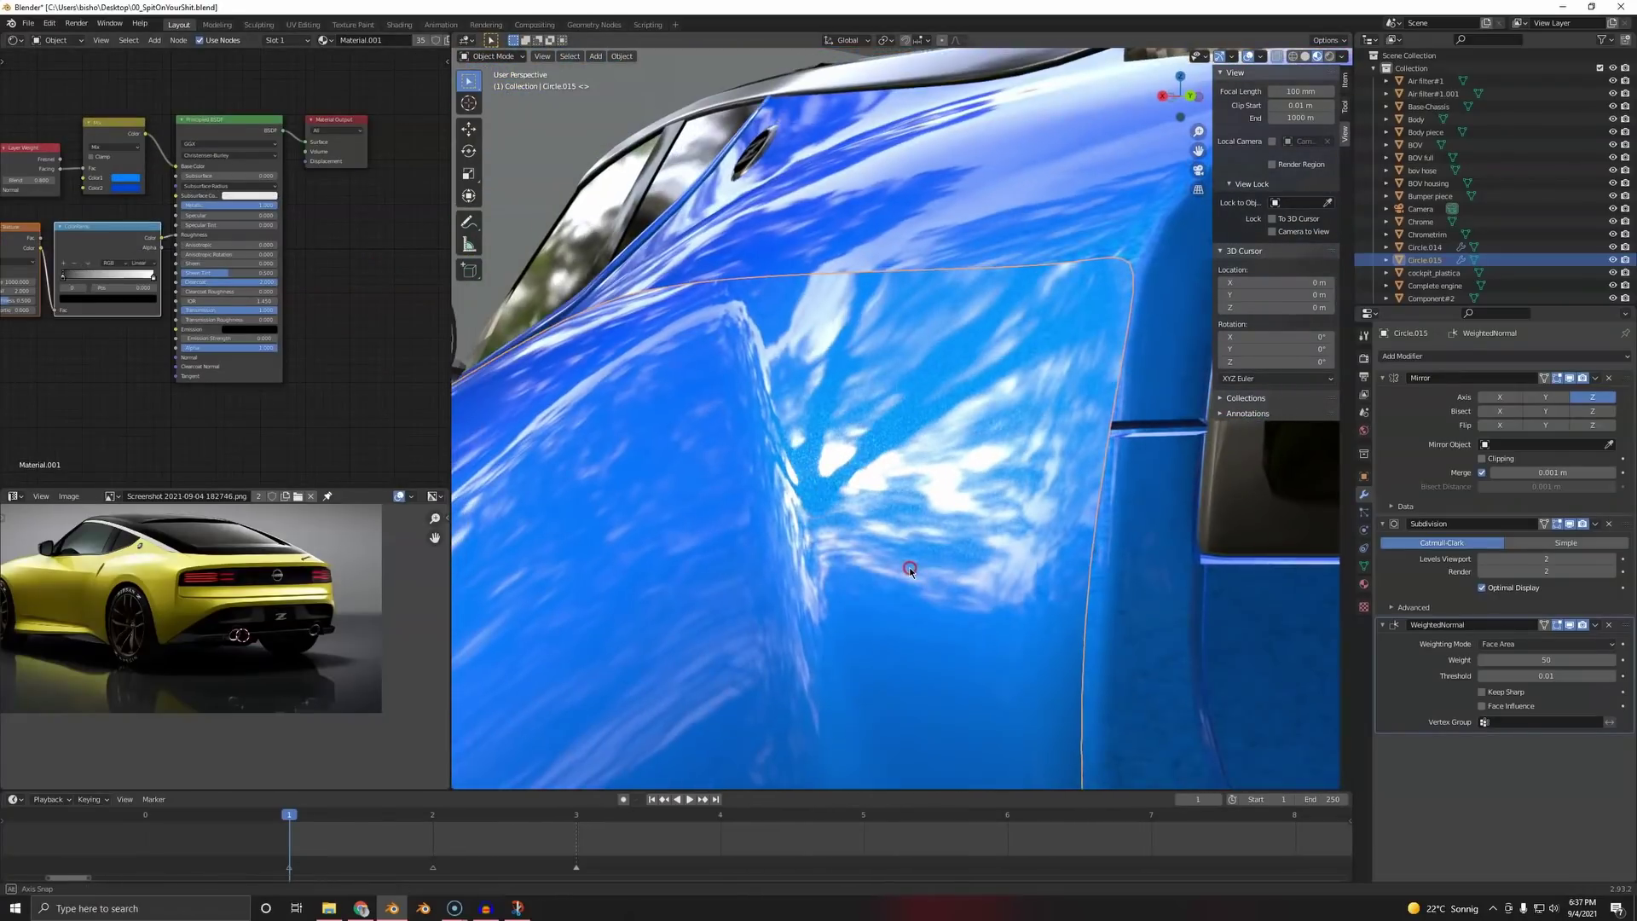
{"action": "scroll", "coordinate": [720, 465], "scroll_direction": "down", "scroll_amount": 4}
{"action": "middle_click_drag", "start_coordinate": [721, 466], "coordinate": [648, 477]}
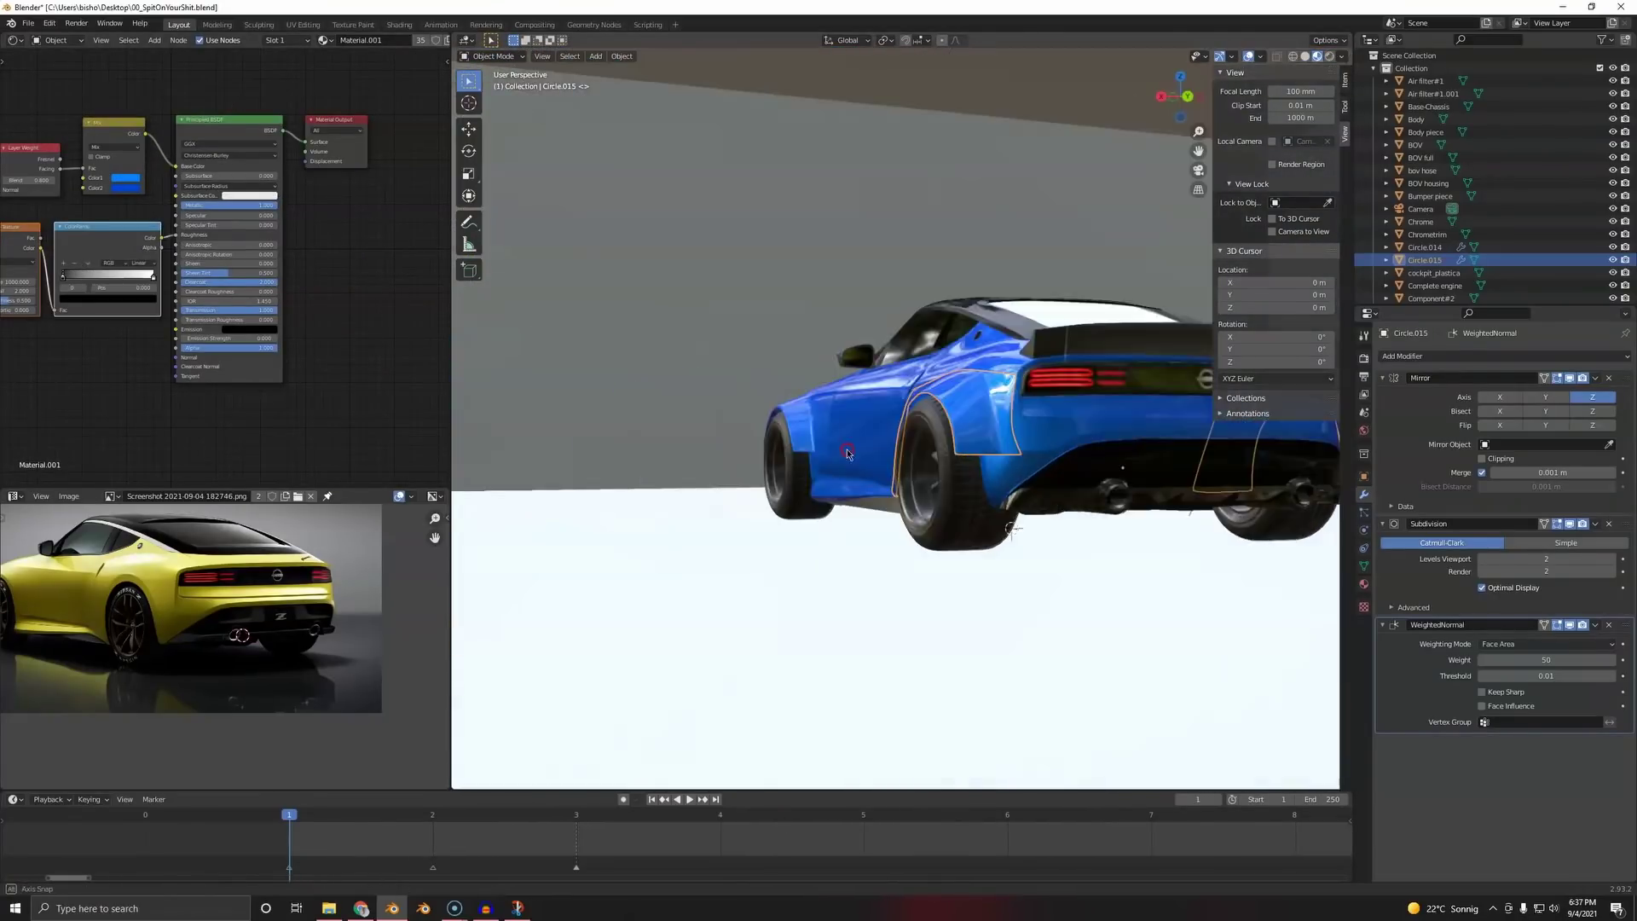
{"action": "scroll", "coordinate": [965, 533], "scroll_direction": "up", "scroll_amount": 4}
- Try a Specular of 0.5 and a Specular Tint of 1 on the blue paint, and return both to 0
{"action": "left_click", "coordinate": [1036, 612]}
{"action": "left_click", "coordinate": [1021, 343]}
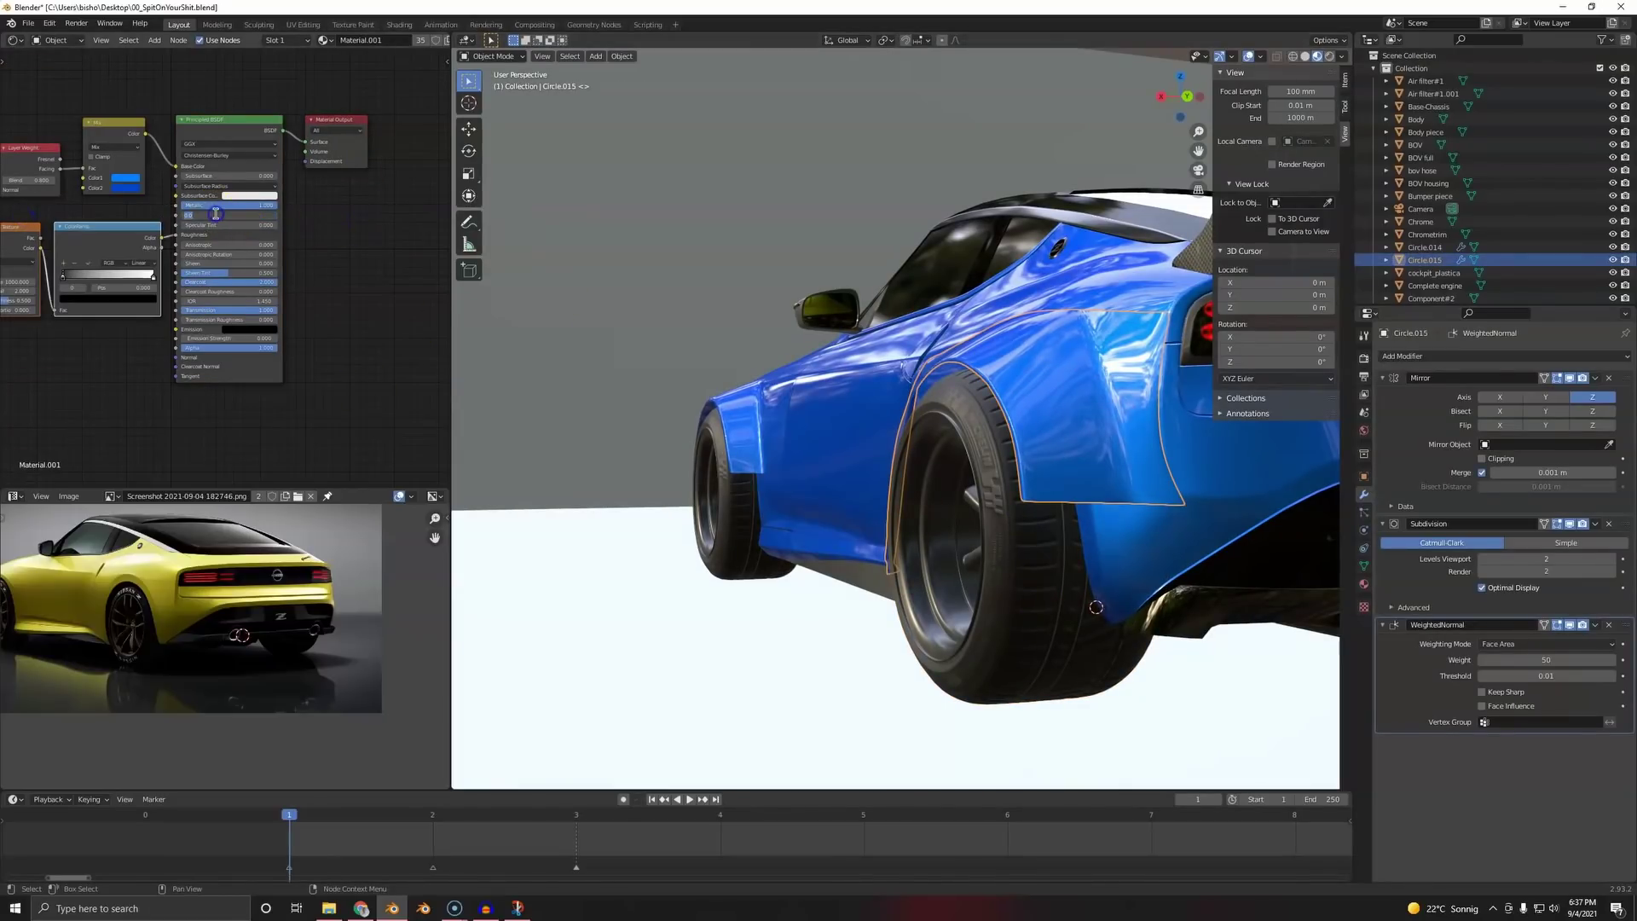
{"action": "type", "text": ".5"}
{"action": "left_click", "coordinate": [340, 244]}
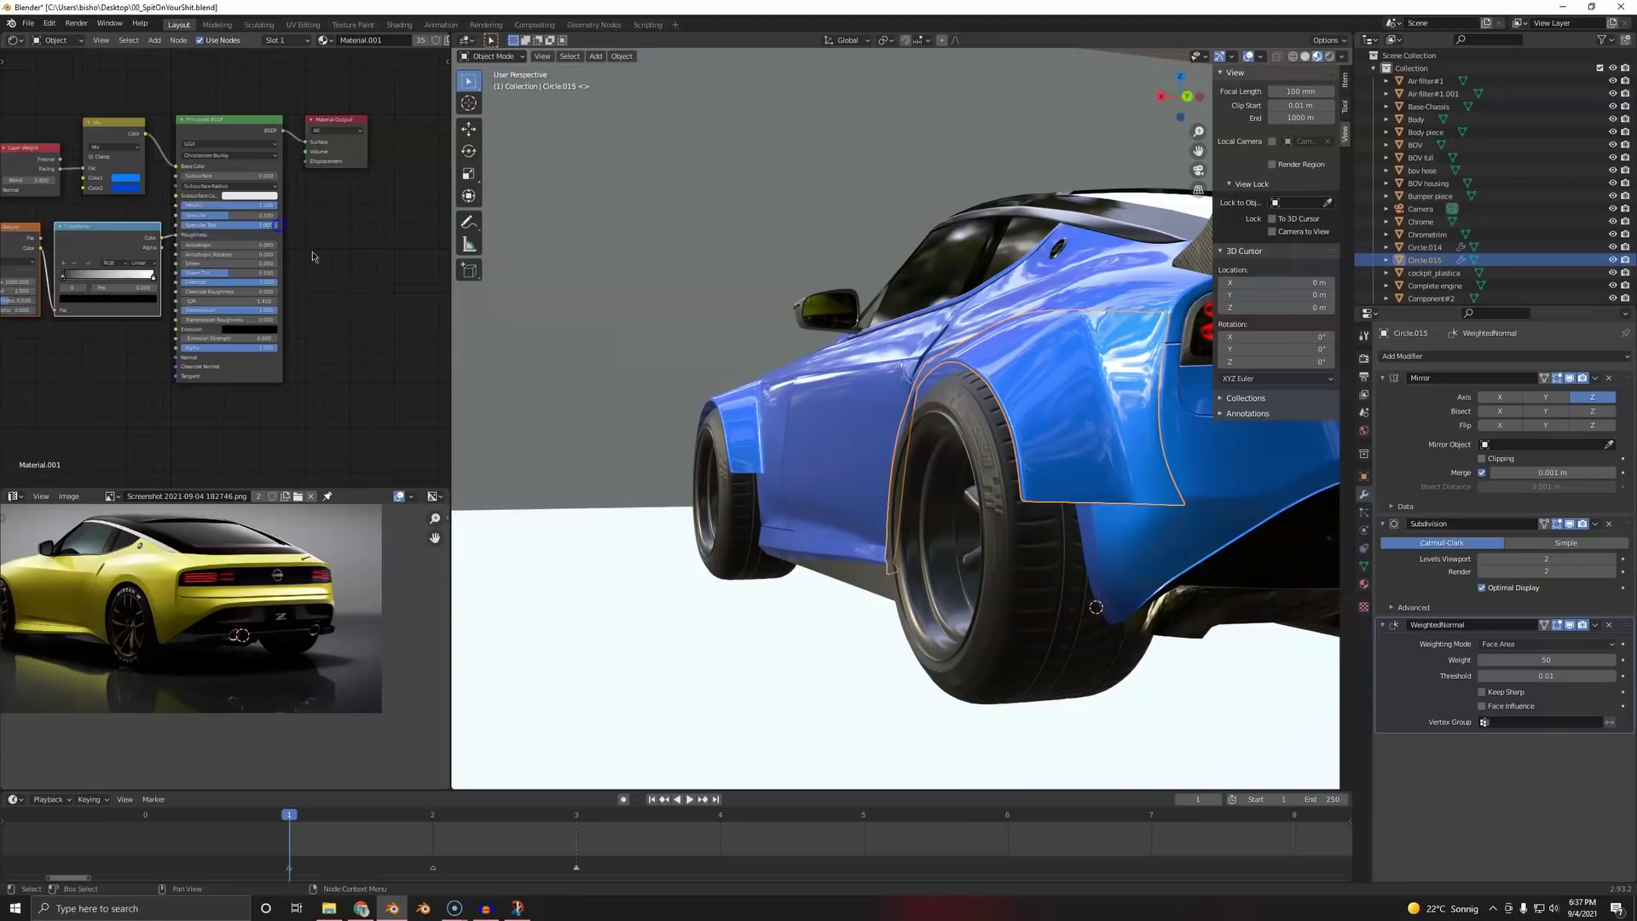
{"action": "left_click", "coordinate": [204, 231]}
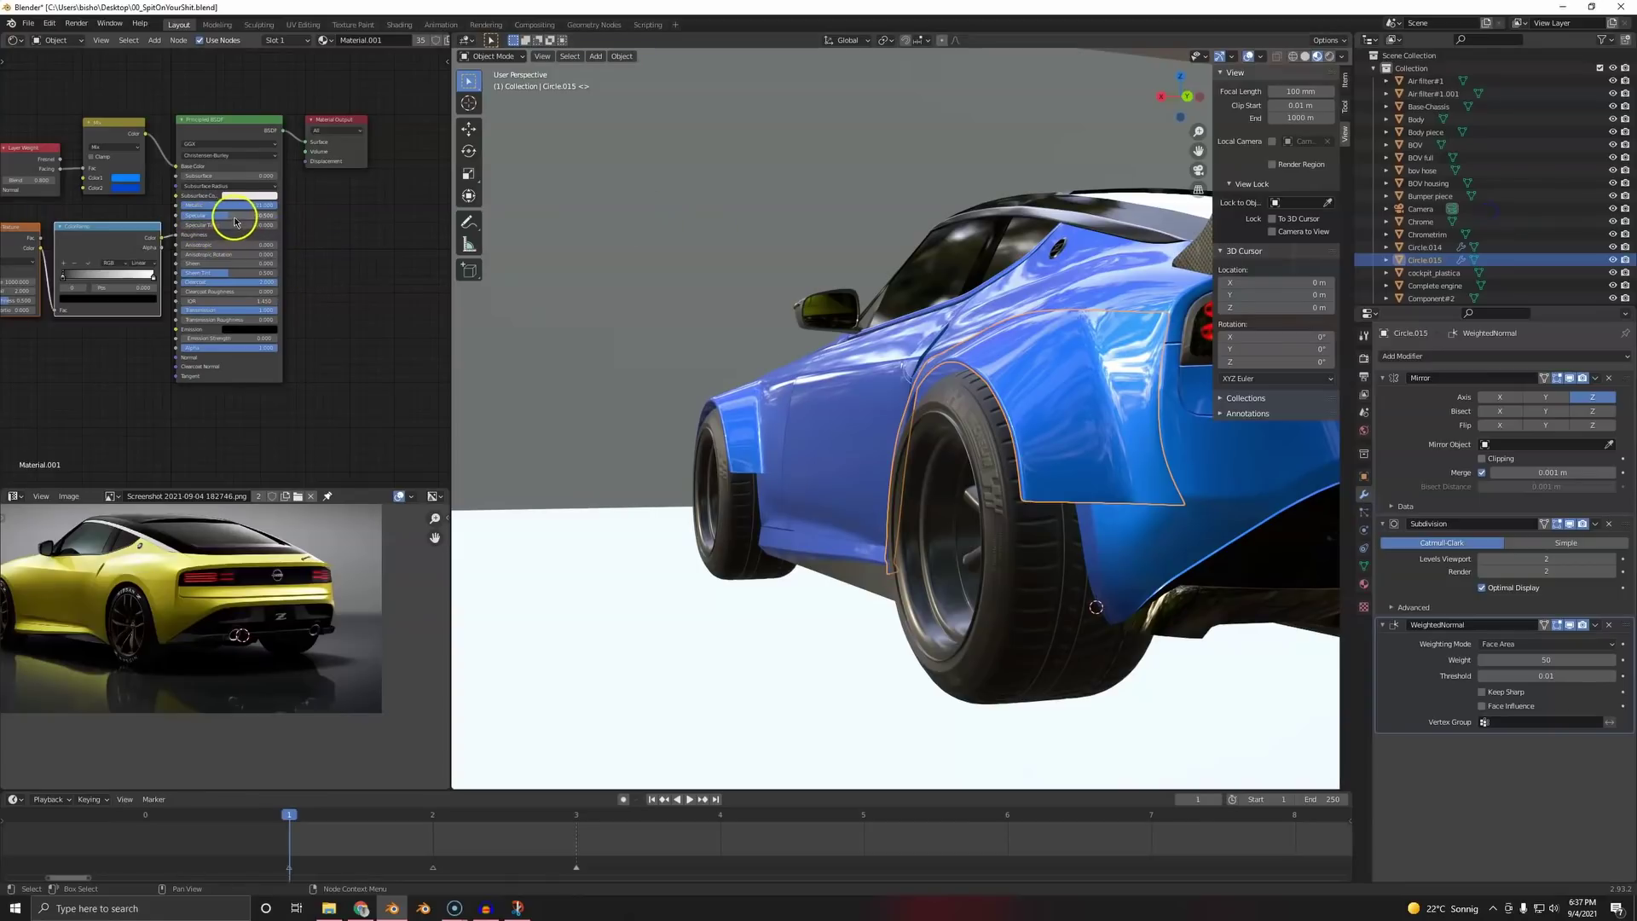
{"action": "mouse_move", "coordinate": [235, 219]}
{"action": "left_mouse_down"}
{"action": "mouse_move", "coordinate": [18, 206]}
{"action": "mouse_move", "coordinate": [35, 198]}
{"action": "left_mouse_up"}
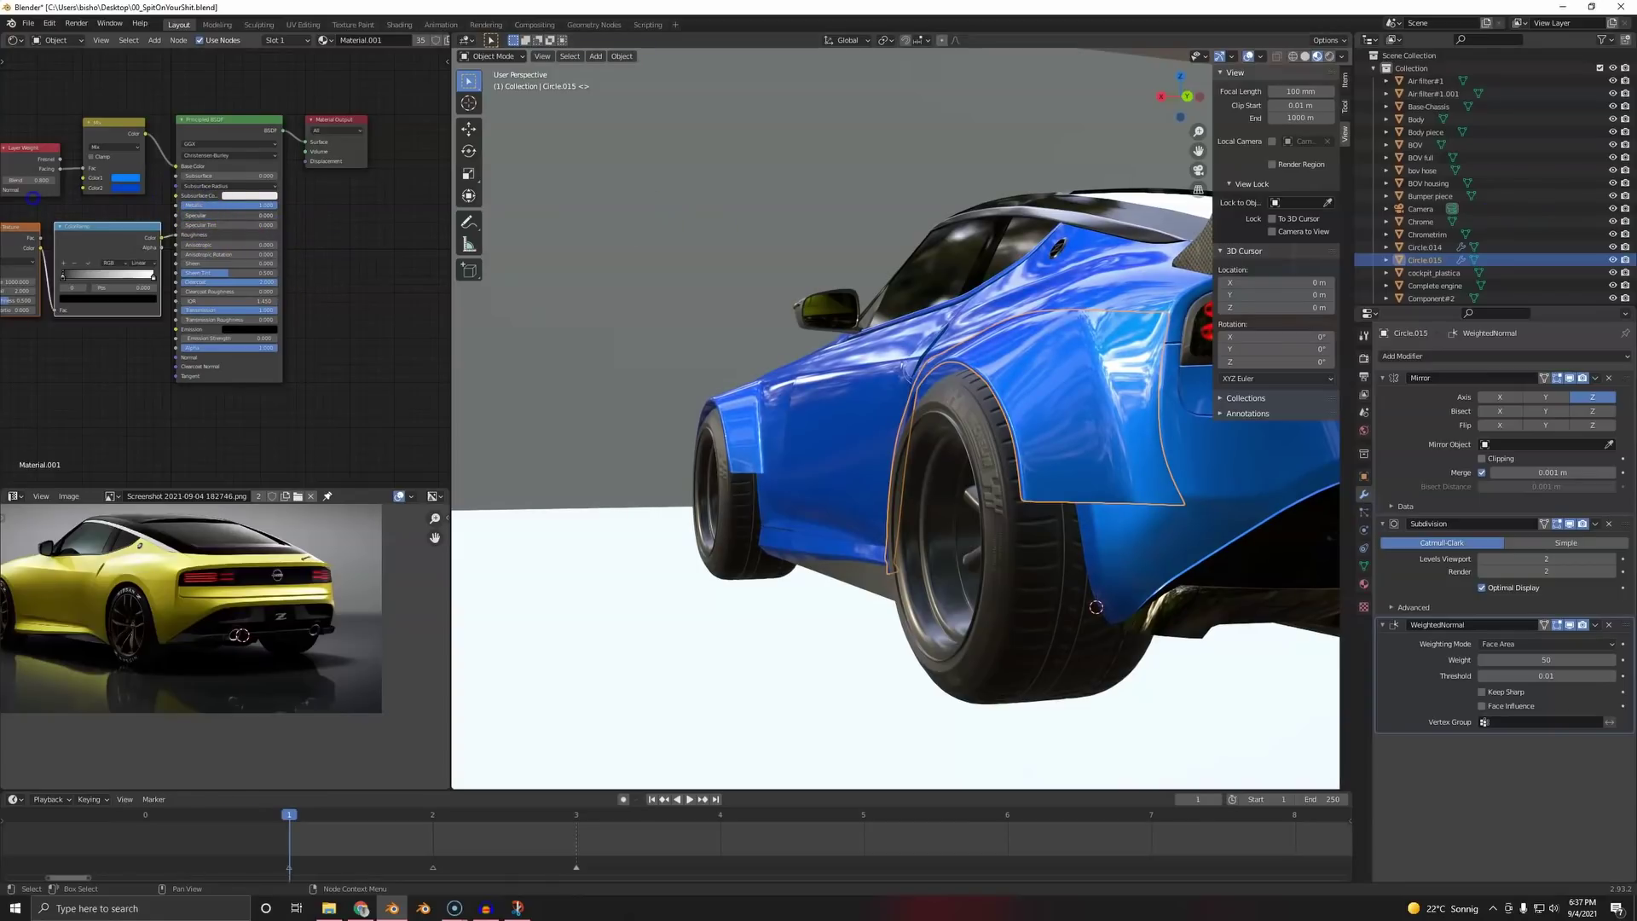
- Select the rear tire, examine its TireMaterial.002 node tree, and isolate the tire briefly before returning to the whole car
{"action": "middle_click_drag", "start_coordinate": [1089, 555], "coordinate": [995, 511]}
{"action": "scroll", "coordinate": [858, 420], "scroll_direction": "up", "scroll_amount": 2}
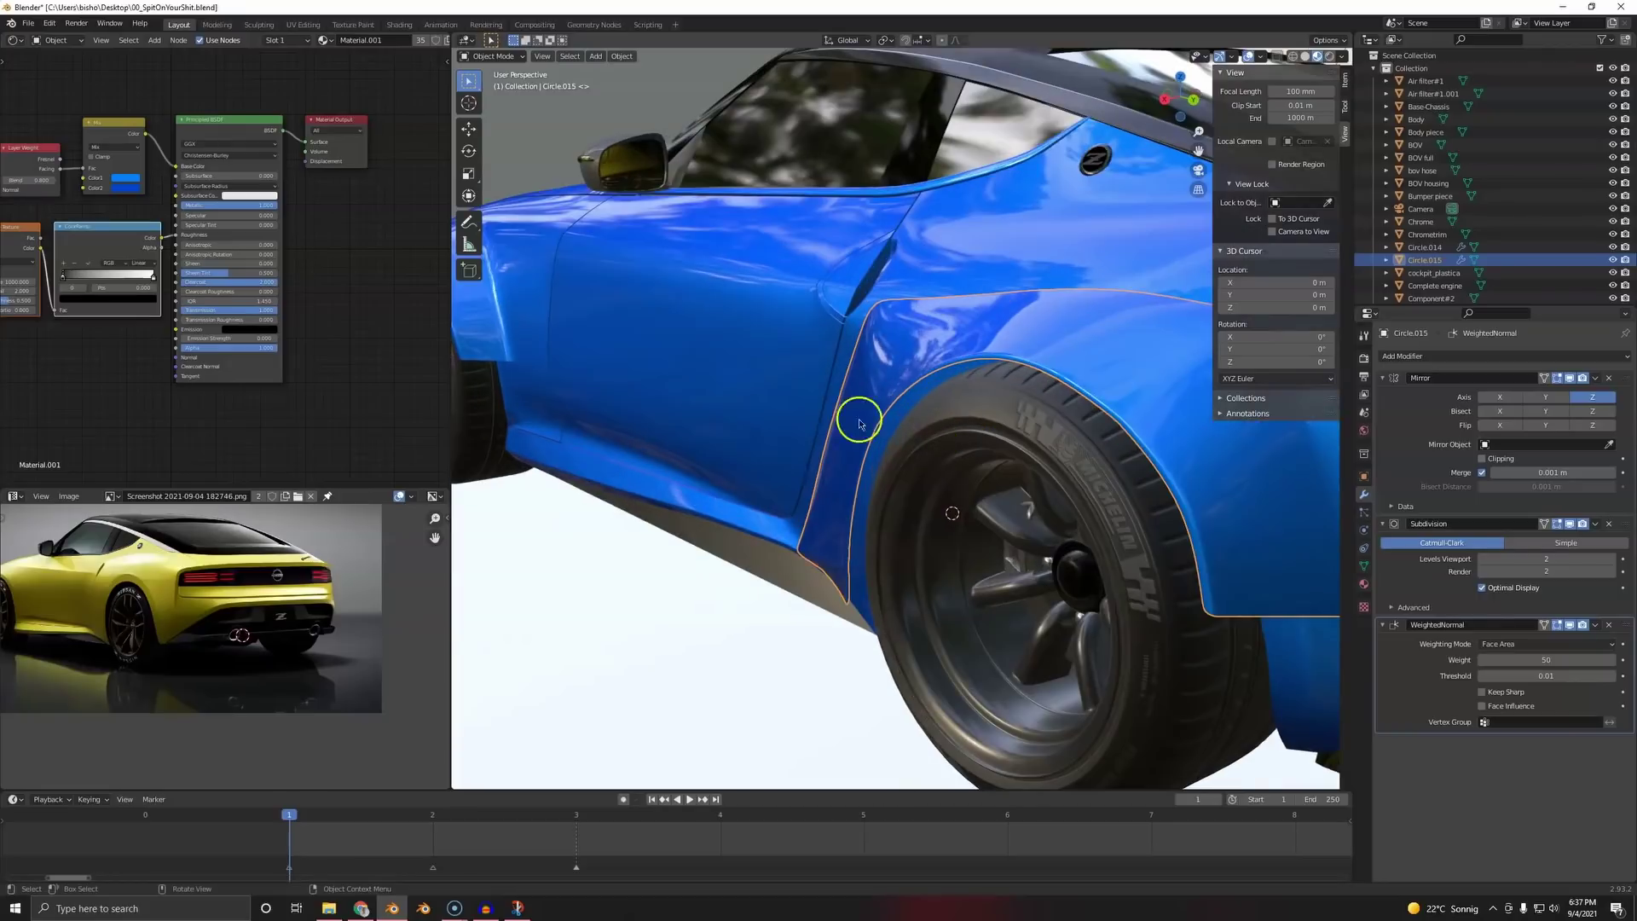
{"action": "middle_click_drag", "start_coordinate": [858, 413], "coordinate": [861, 467]}
{"action": "left_click", "coordinate": [1009, 406]}
{"action": "scroll", "coordinate": [862, 467], "scroll_direction": "up", "scroll_amount": 3}
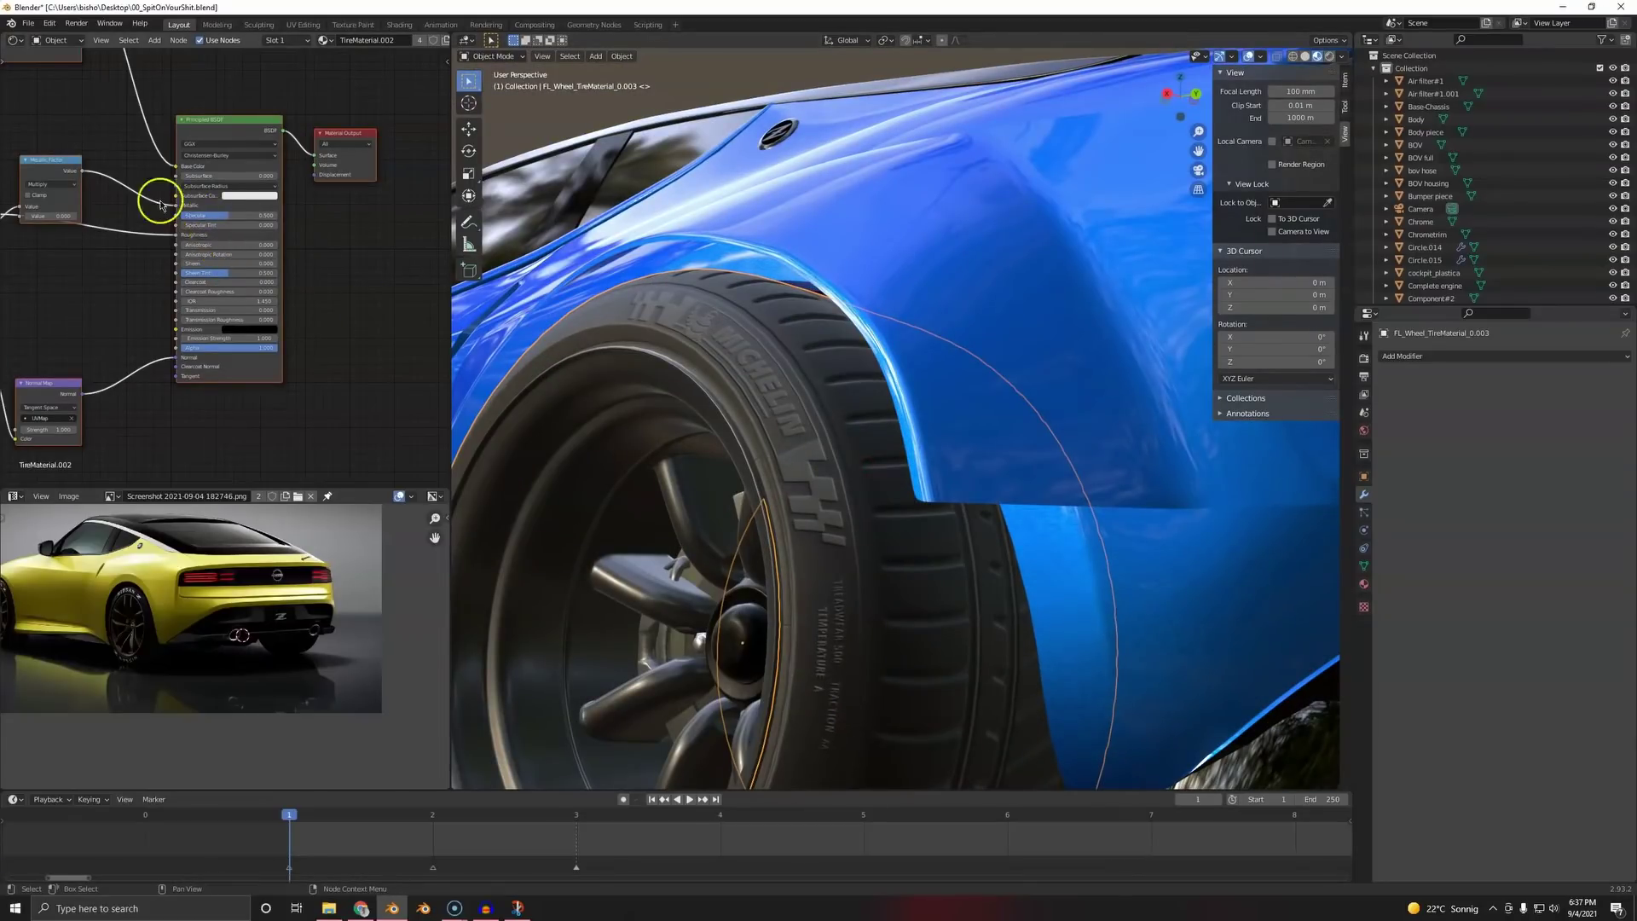
{"action": "scroll", "coordinate": [160, 205], "scroll_direction": "down", "scroll_amount": 3}
{"action": "scroll", "coordinate": [208, 256], "scroll_direction": "down", "scroll_amount": 2}
{"action": "middle_click_drag", "start_coordinate": [208, 256], "coordinate": [149, 248]}
{"action": "key", "text": "KP_Divide"}
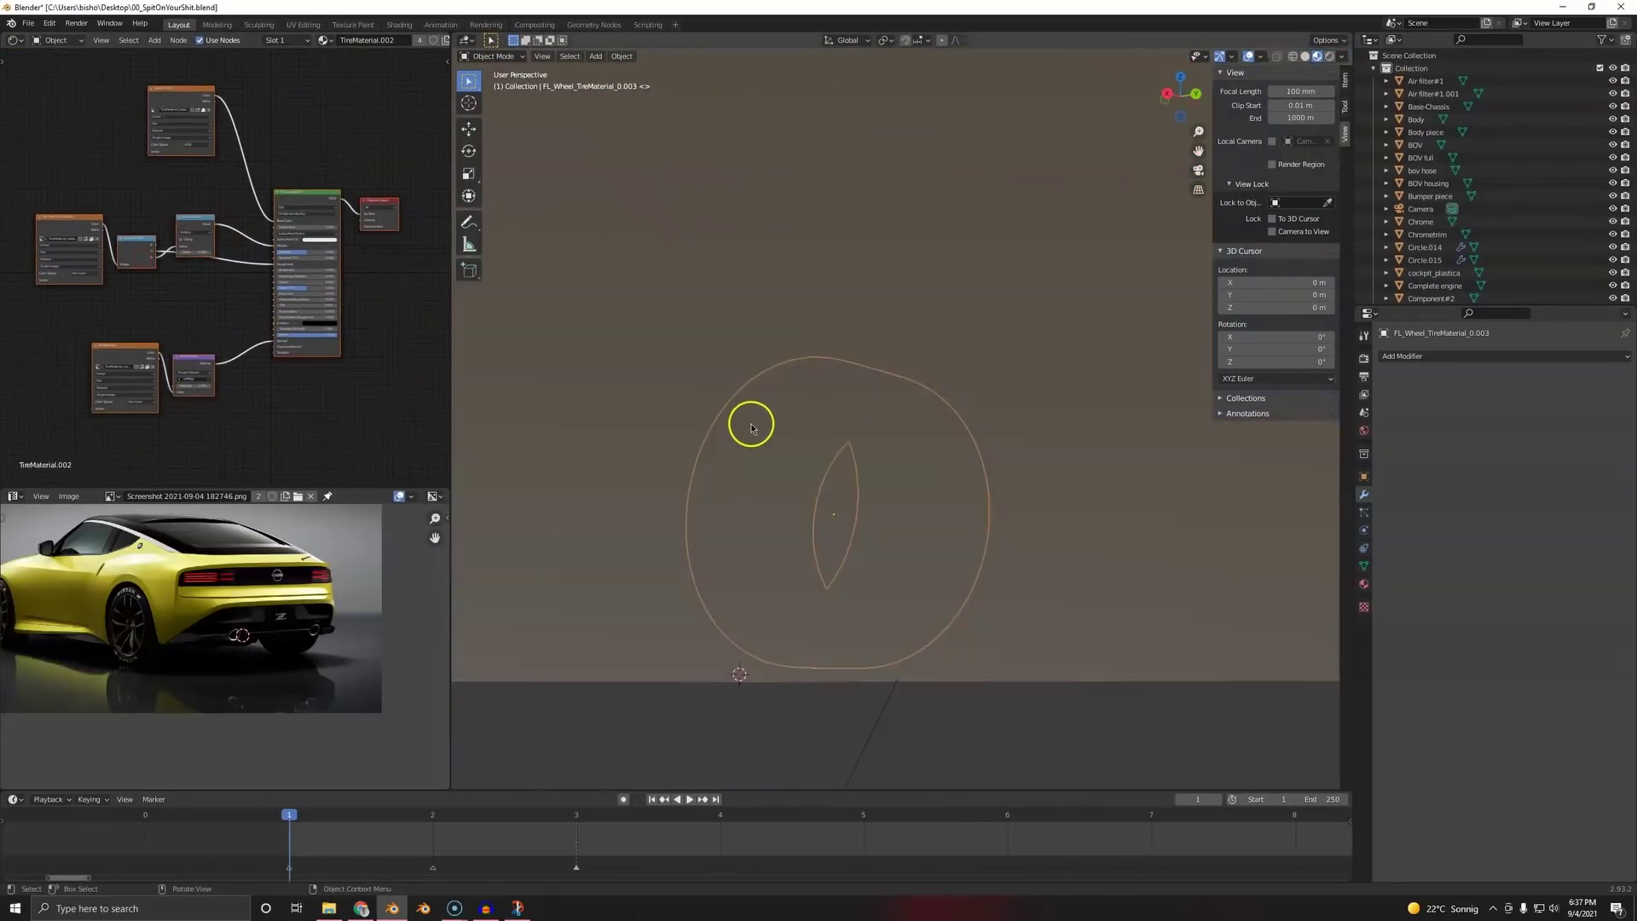
{"action": "key", "text": "KP_Divide"}
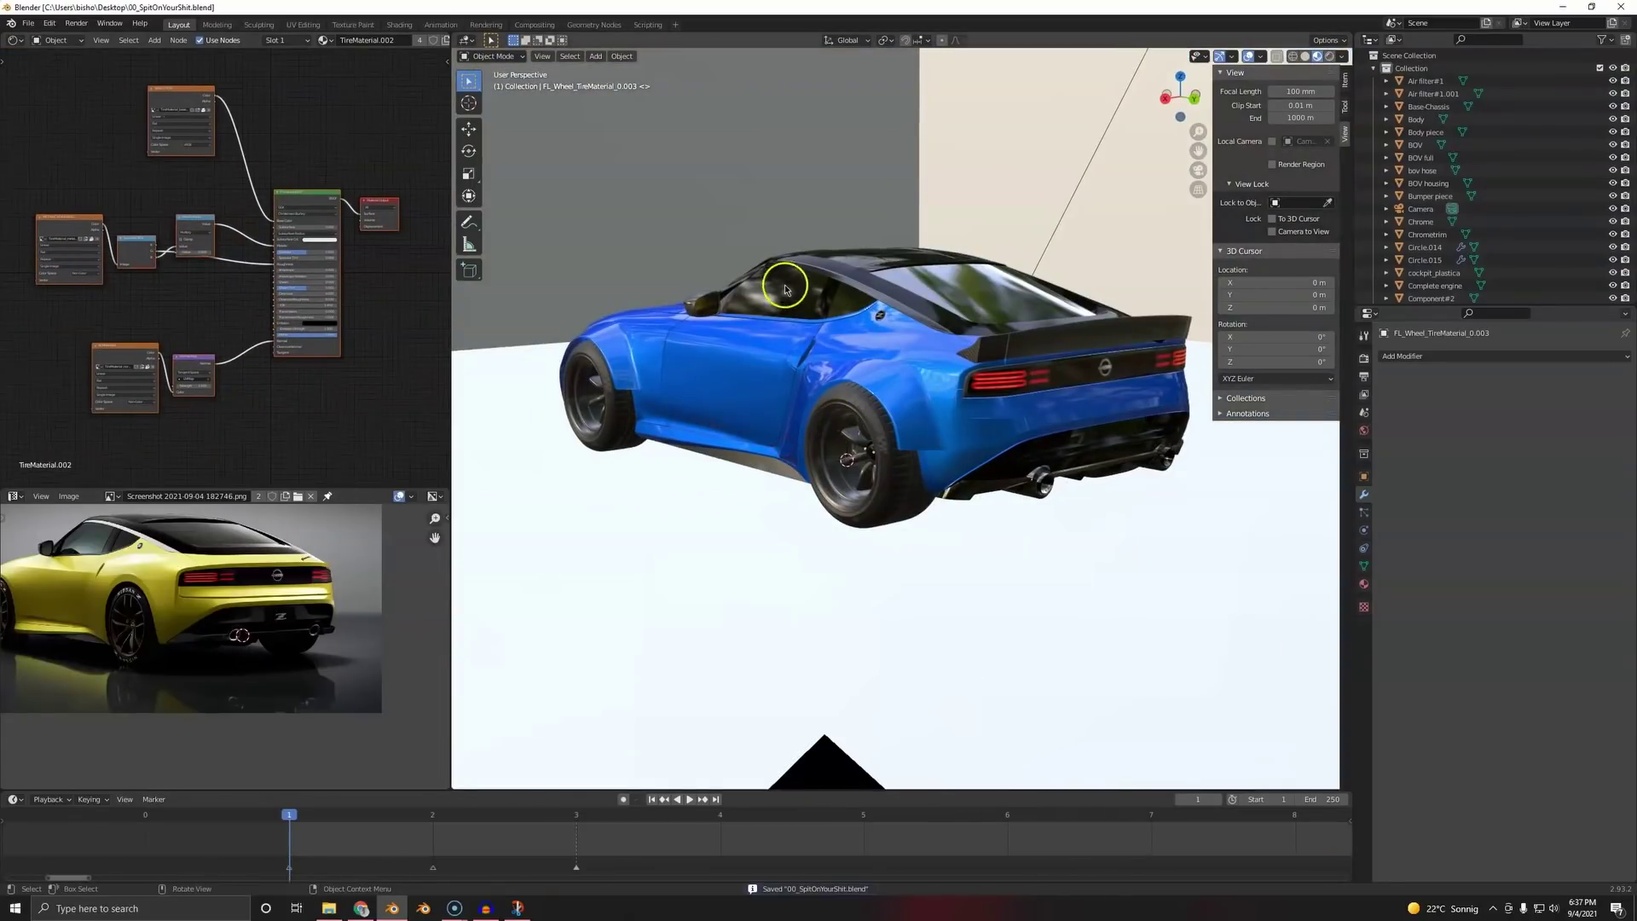
- Select the car's window glass and delete the Principled BSDF node from its material
{"action": "left_click", "coordinate": [783, 287]}
{"action": "scroll", "coordinate": [226, 199], "scroll_direction": "up", "scroll_amount": 2}
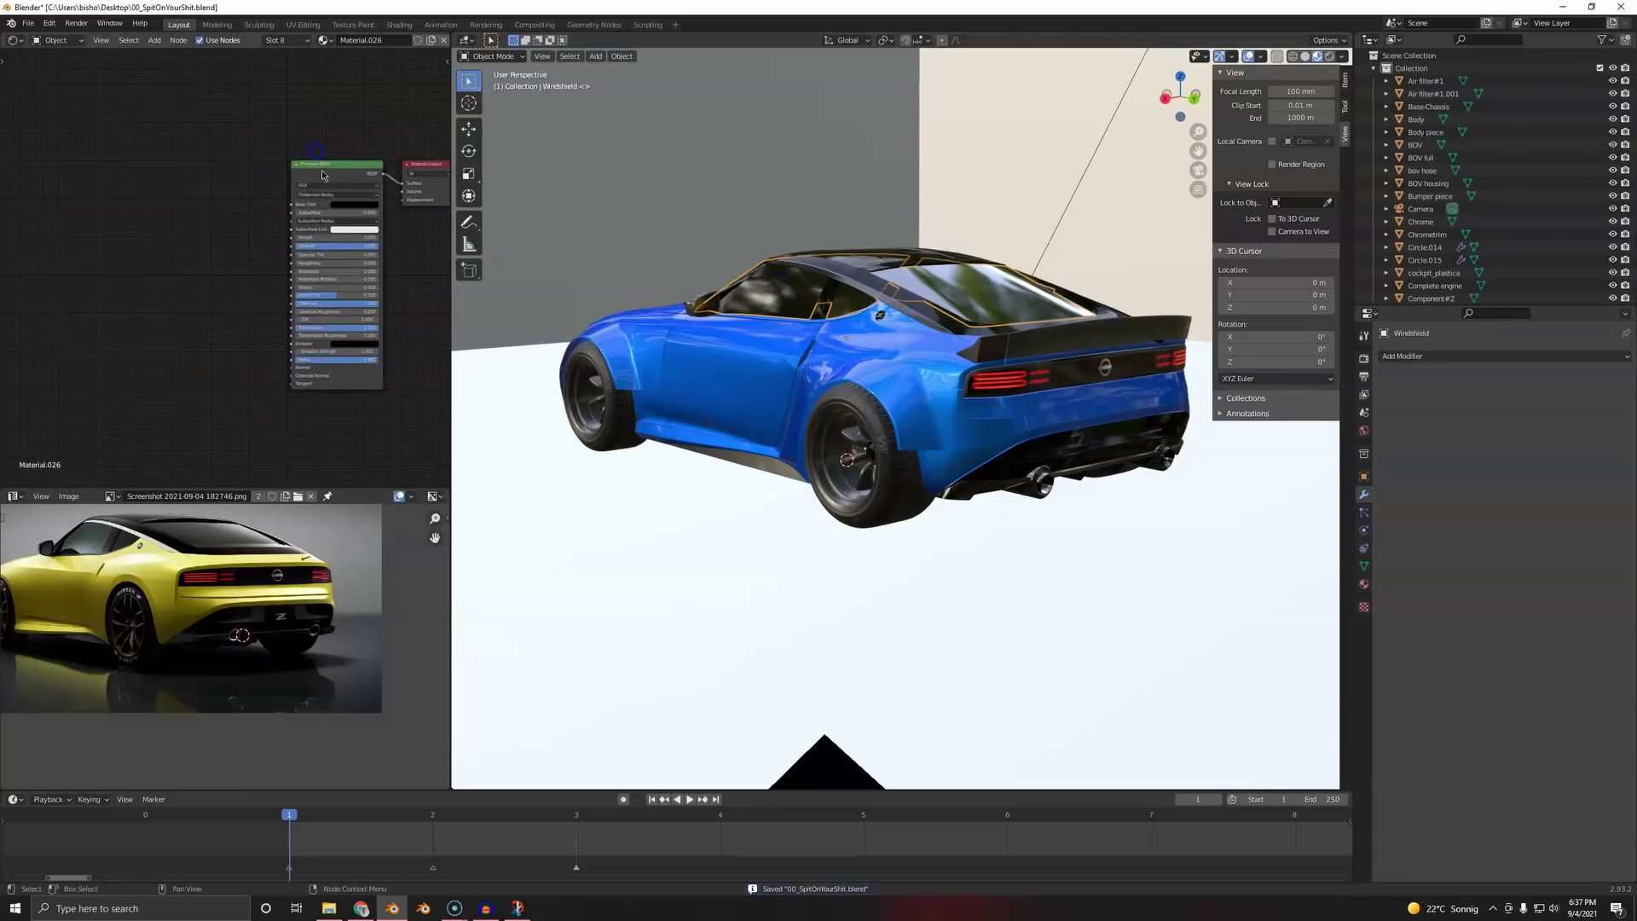
{"action": "key", "text": "x"}
{"action": "key", "text": "shift+a"}
{"action": "type", "text": "t"}
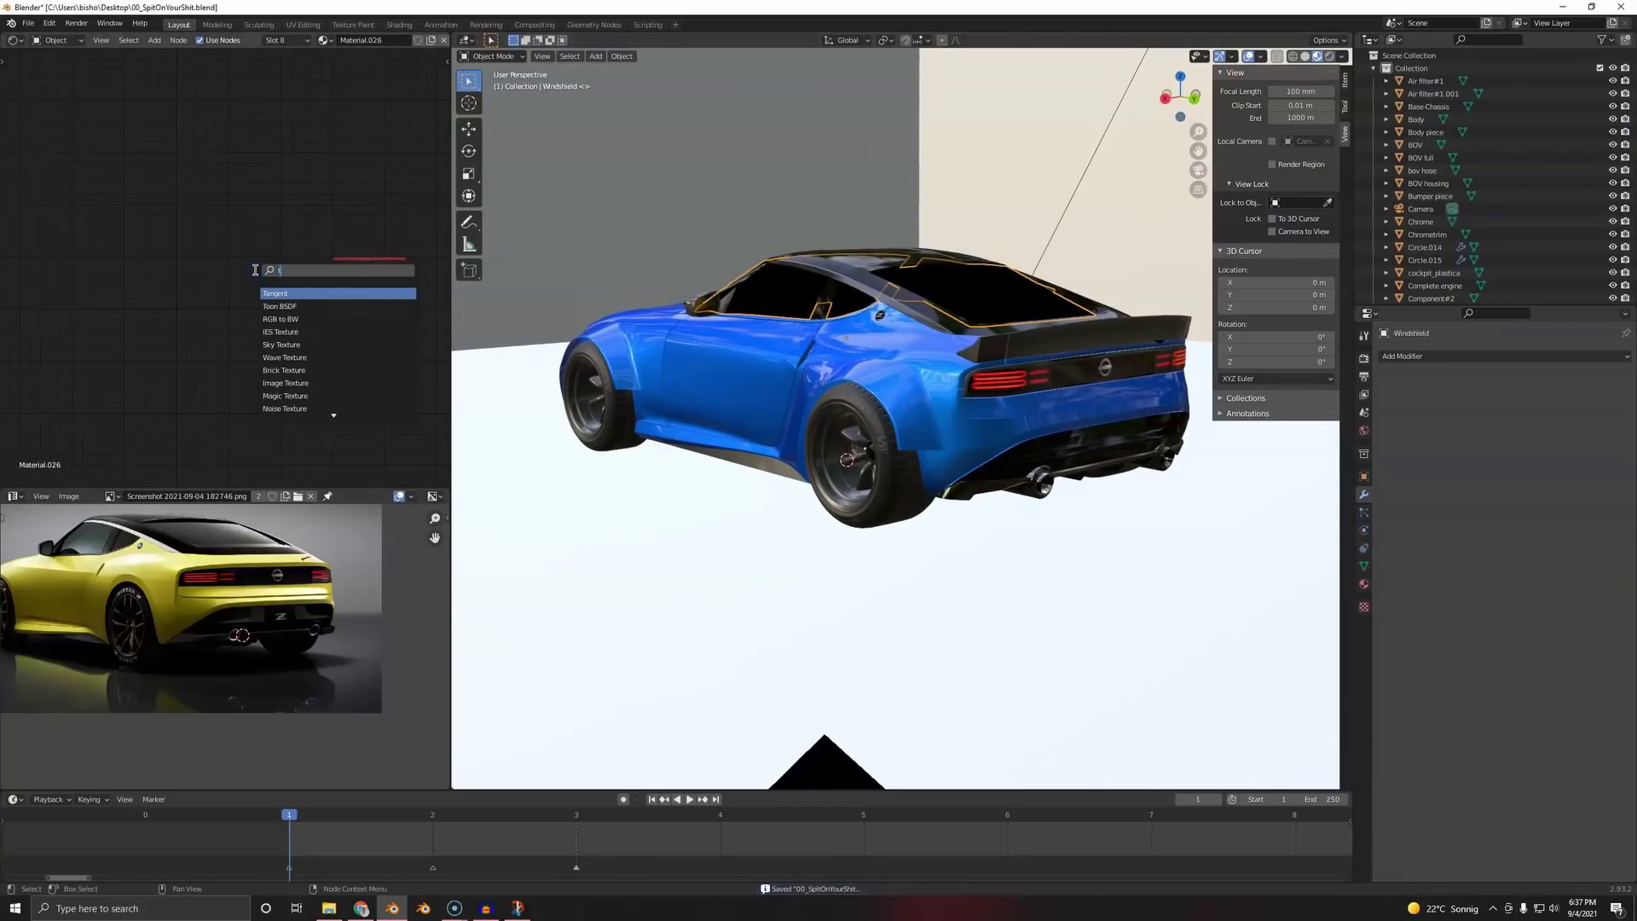
{"action": "left_click", "coordinate": [291, 316]}
{"action": "right_click", "coordinate": [221, 305]}
{"action": "key", "text": "shift+a"}
{"action": "left_click", "coordinate": [219, 301]}
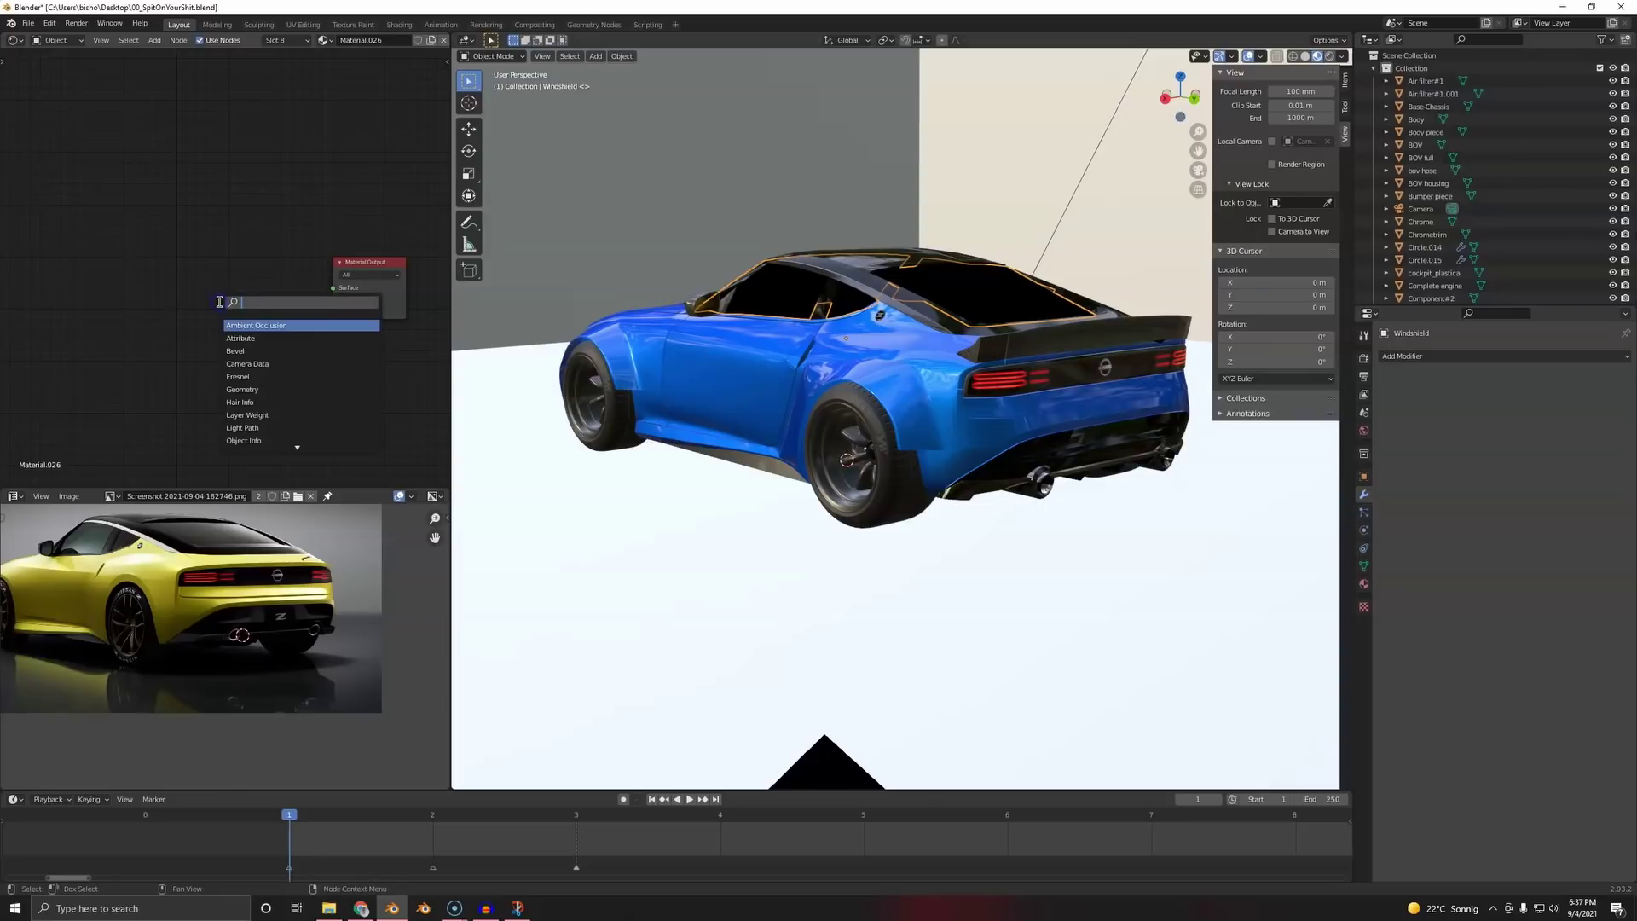
{"action": "type", "text": "tra"}
{"action": "left_click", "coordinate": [244, 327]}
{"action": "right_click", "coordinate": [161, 282]}
- Add a Transparent BSDF to the glass material and connect it to the Material Output's Surface input
{"action": "key", "text": "shift+a"}
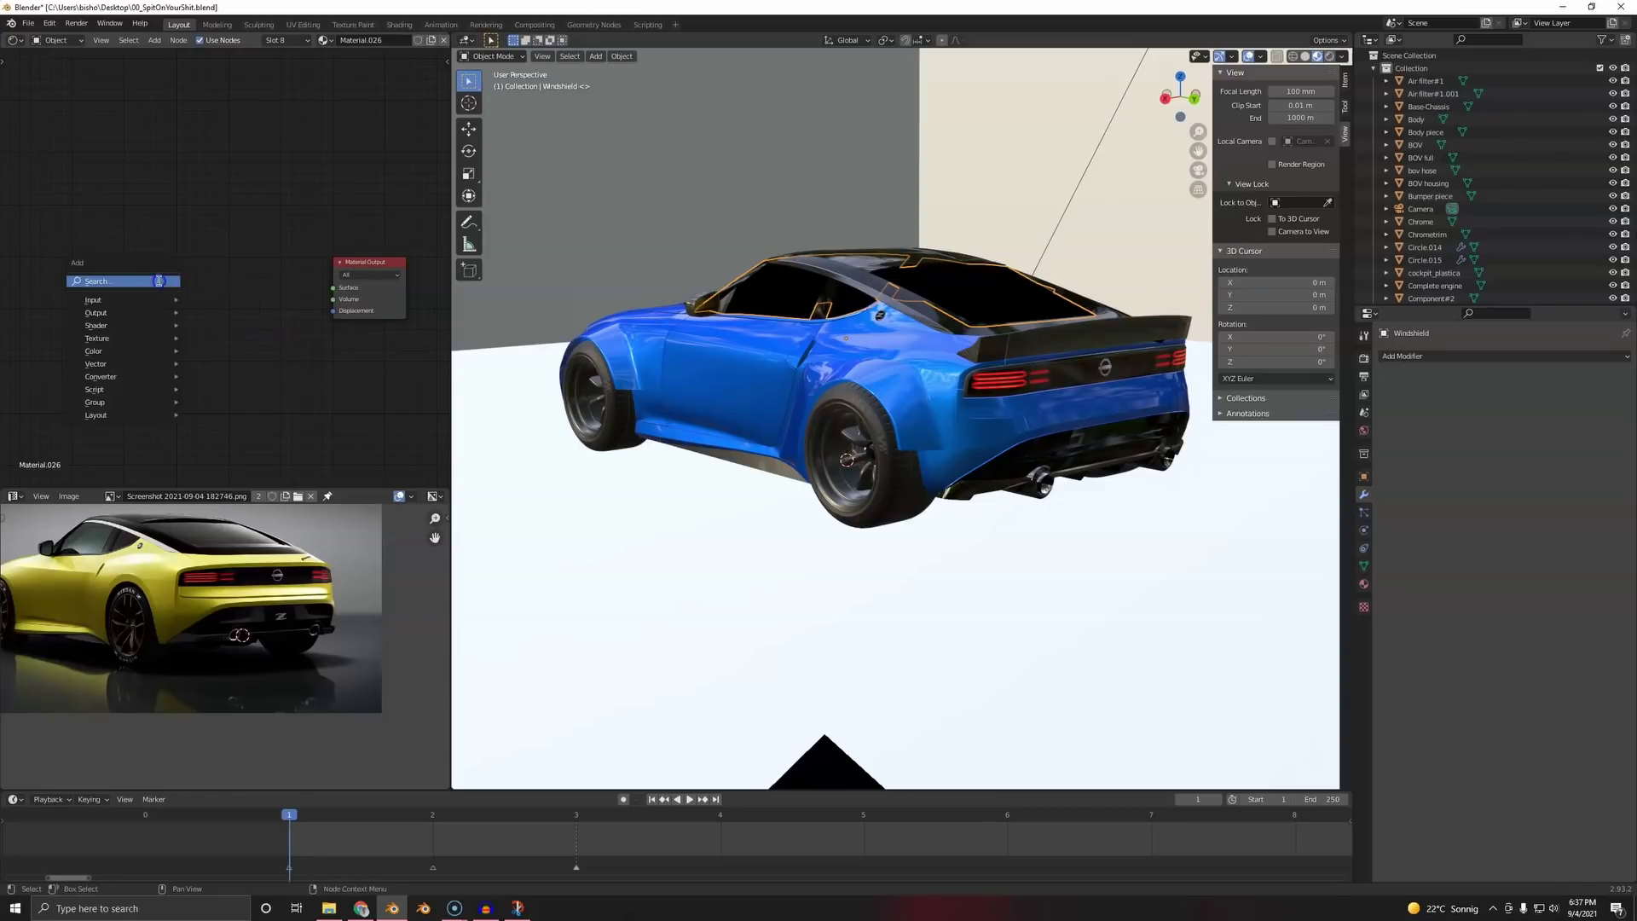
{"action": "left_click", "coordinate": [159, 281]}
{"action": "type", "text": "tra"}
{"action": "left_click", "coordinate": [183, 316]}
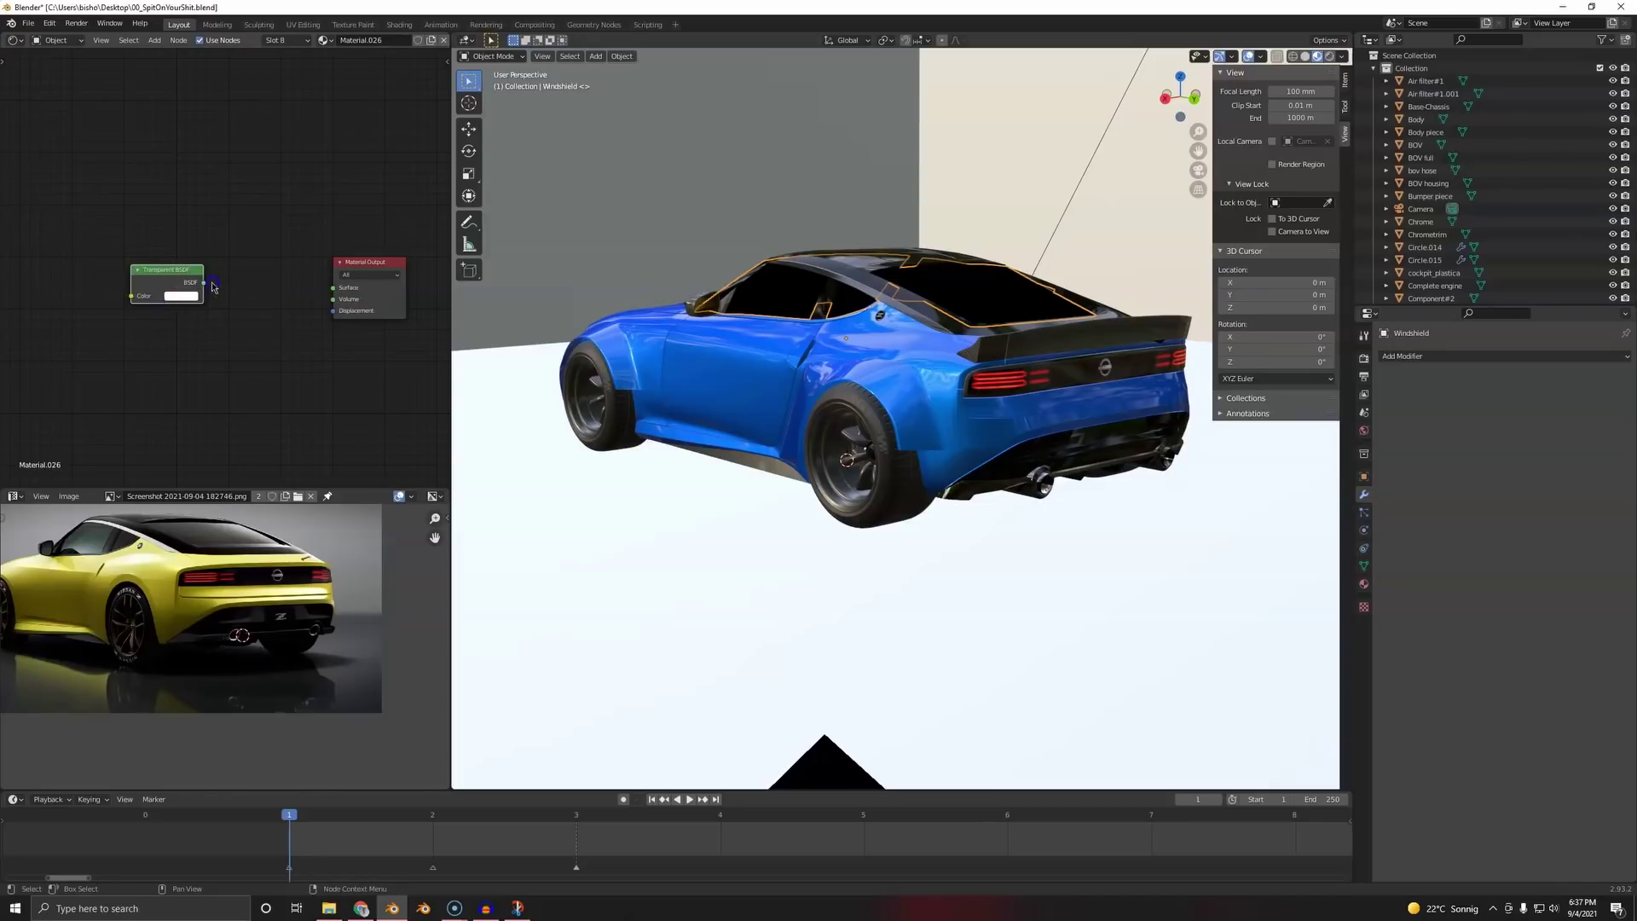
{"action": "left_click_drag", "start_coordinate": [346, 290], "coordinate": [339, 290]}
- Add a Glossy BSDF below the Transparent BSDF and combine both through a Mix Shader feeding the Material Output
{"action": "key", "text": "shift+a"}
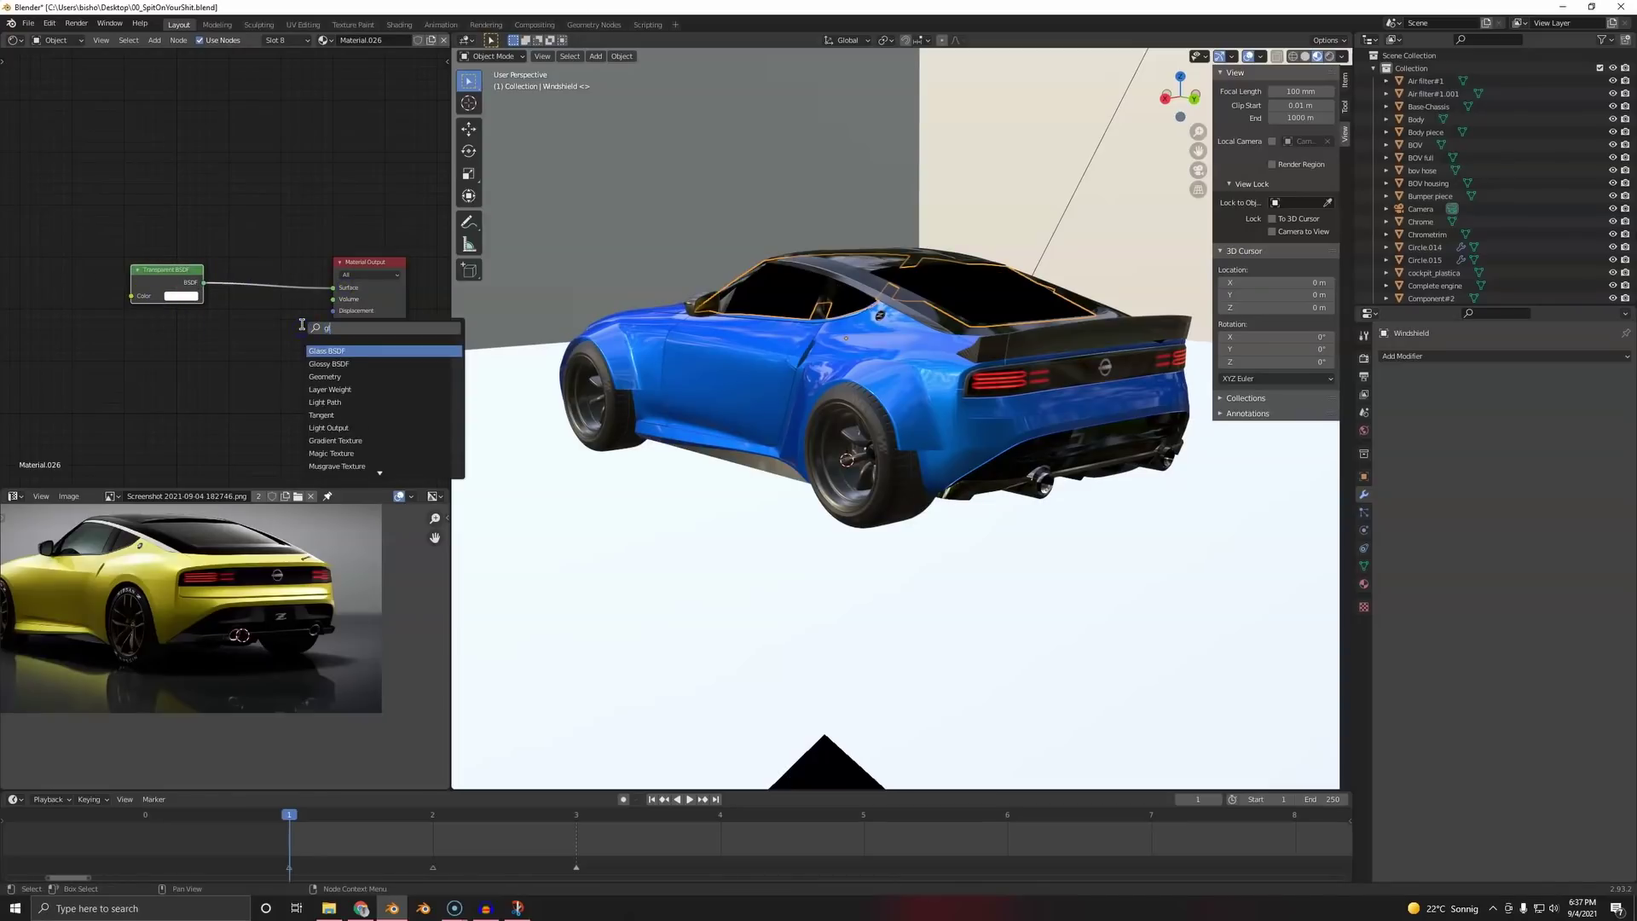
{"action": "left_click", "coordinate": [328, 350]}
{"action": "left_click", "coordinate": [139, 324]}
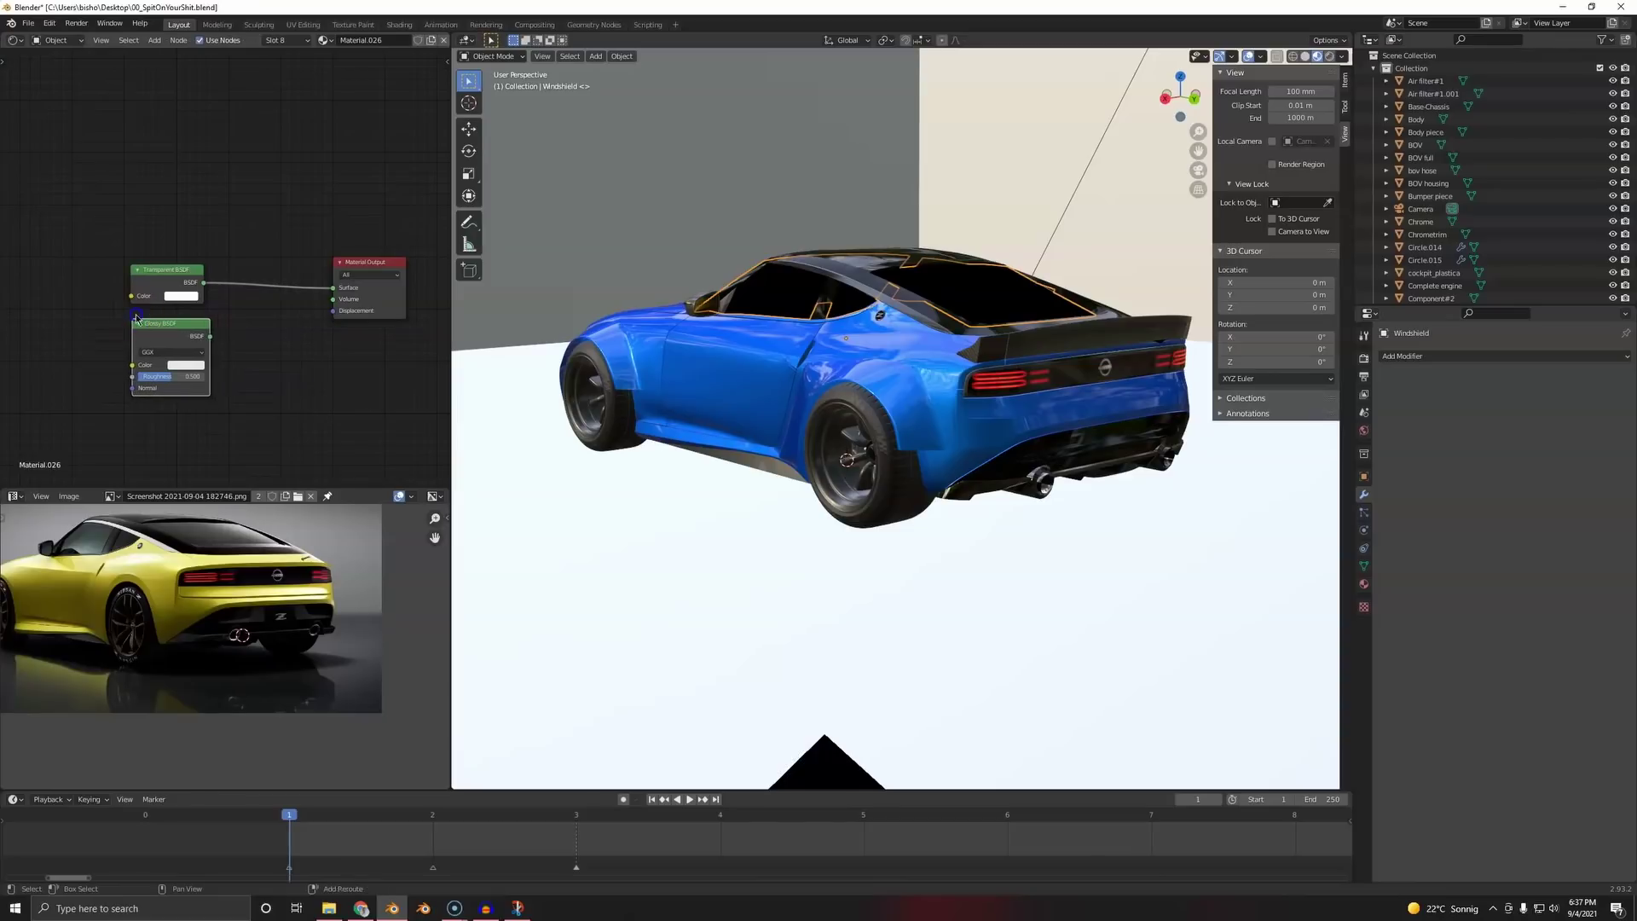
{"action": "key", "text": "shift+a"}
{"action": "left_click", "coordinate": [261, 324]}
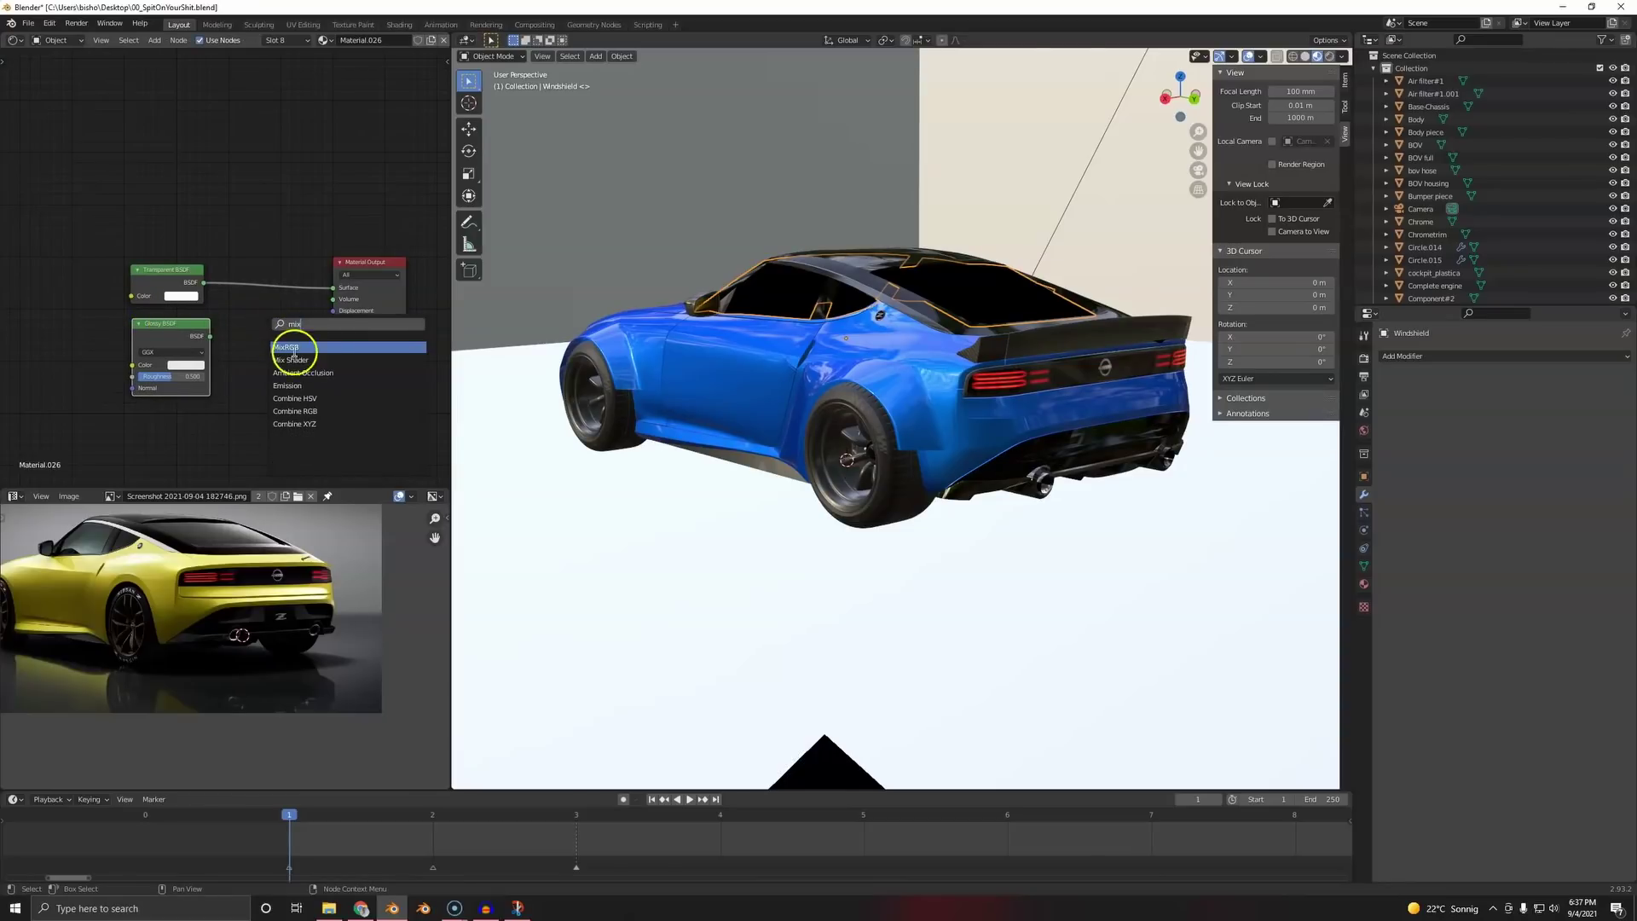
{"action": "left_click", "coordinate": [292, 359]}
{"action": "left_click", "coordinate": [227, 336]}
- Add a Layer Weight node and connect its Facing output to the Mix Shader's Fac input
{"action": "key", "text": "shift+a"}
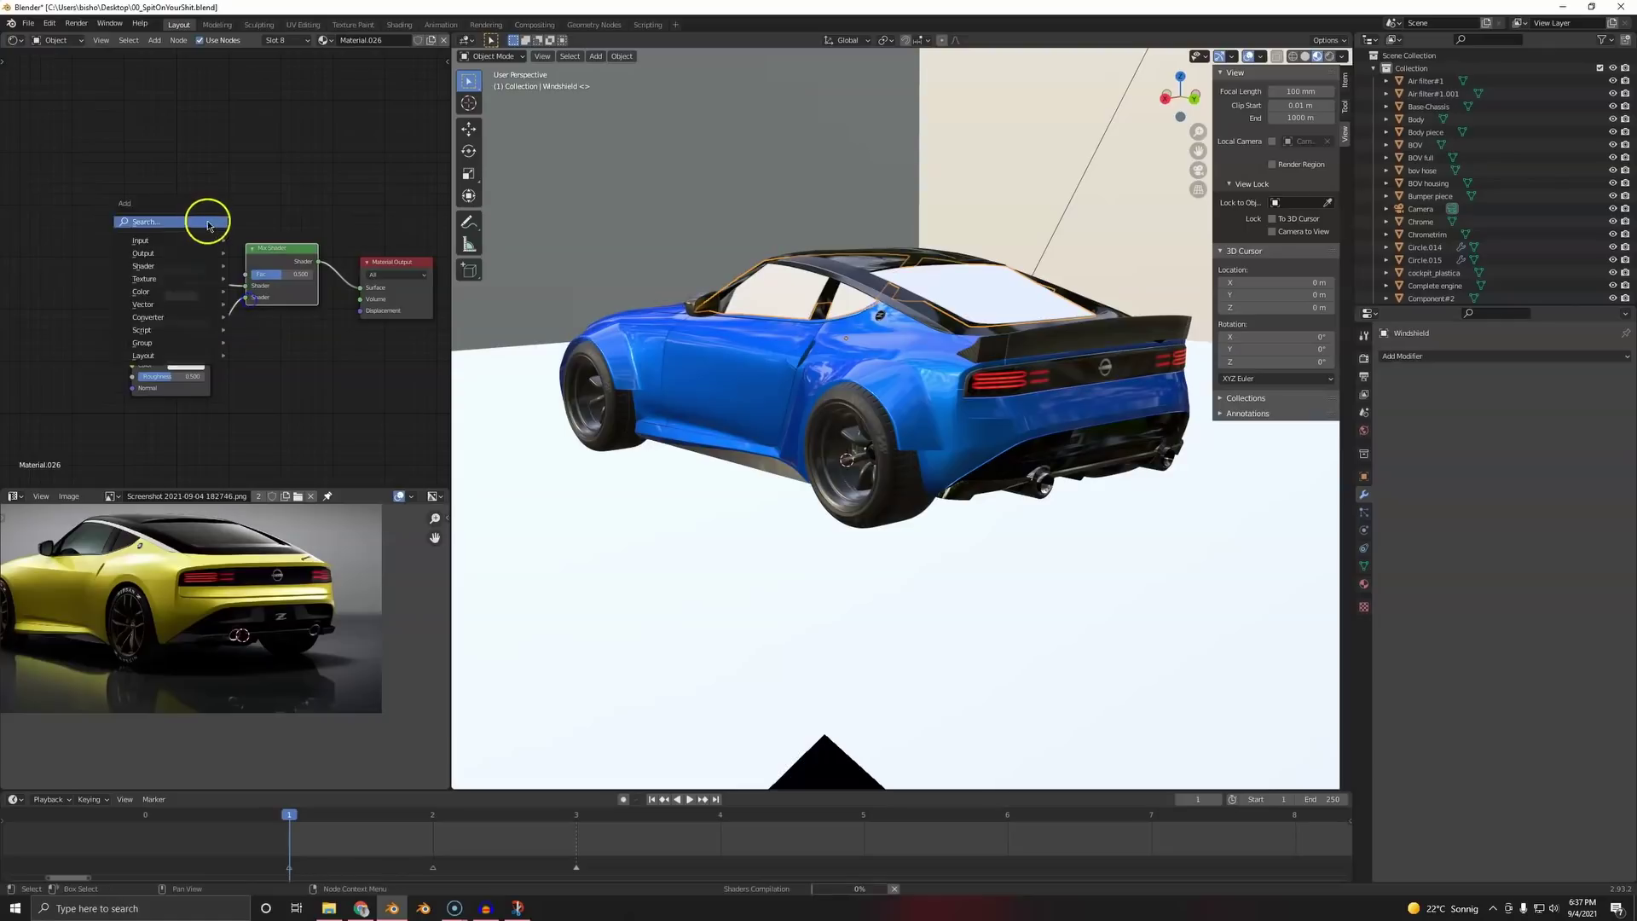
{"action": "type", "text": "wei"}
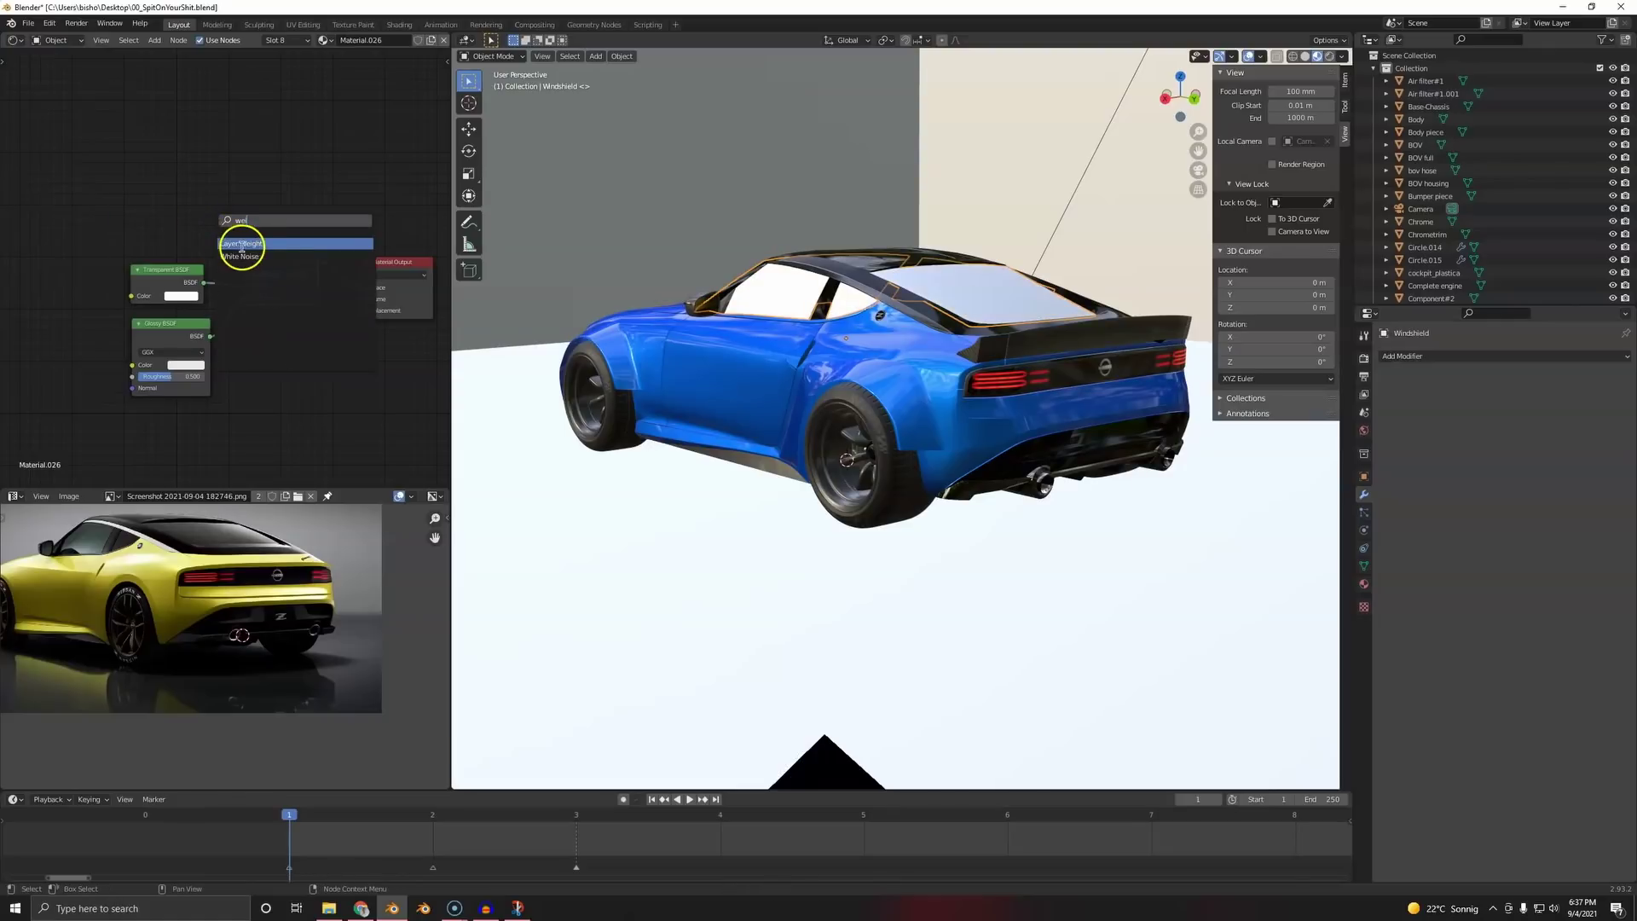
{"action": "left_click", "coordinate": [241, 244]}
{"action": "left_click_drag", "start_coordinate": [240, 273], "coordinate": [247, 274]}
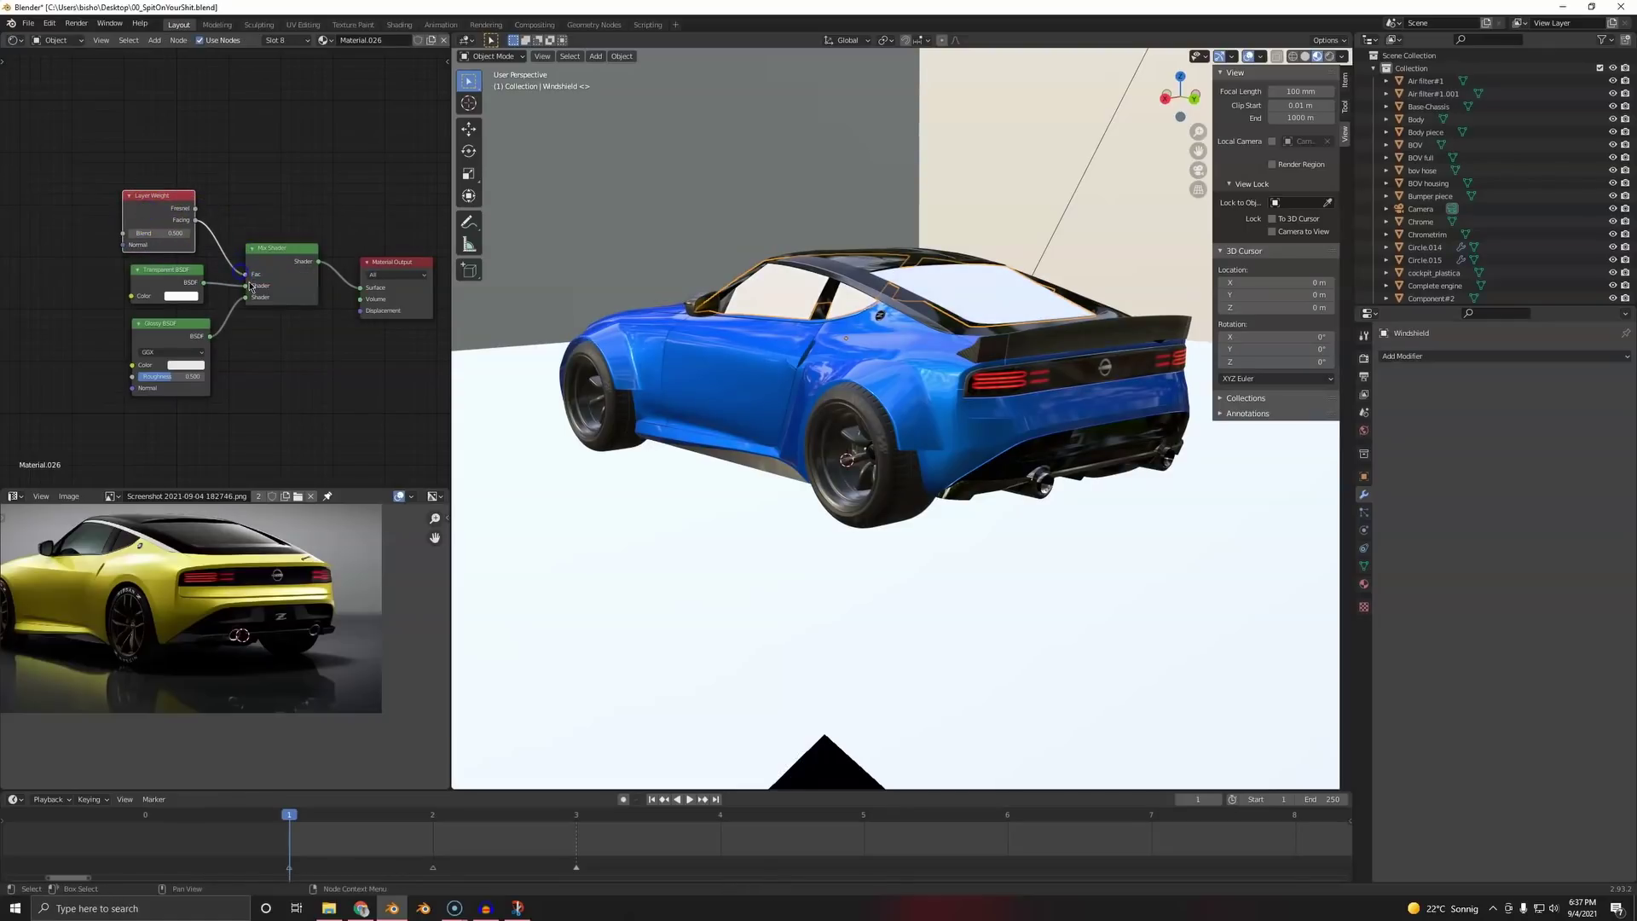
- Set the glass material's viewport Blend Mode to Alpha Blend
{"action": "middle_click_drag", "start_coordinate": [711, 273], "coordinate": [1129, 318]}
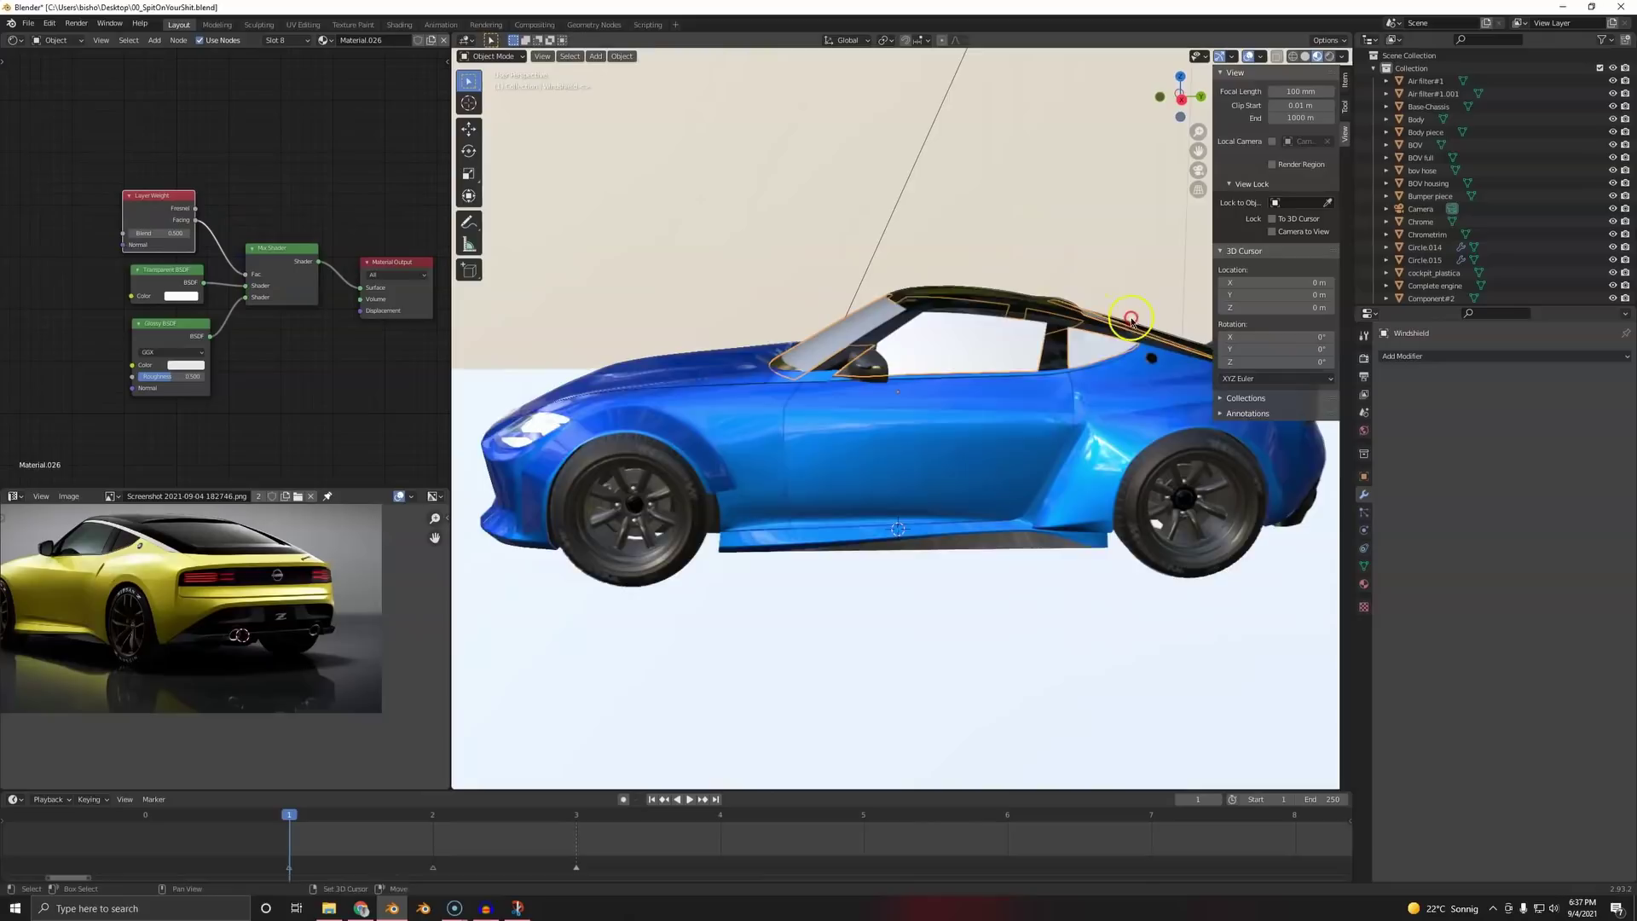
{"action": "scroll", "coordinate": [943, 324], "scroll_direction": "up", "scroll_amount": 3}
{"action": "middle_click_drag", "start_coordinate": [943, 325], "coordinate": [870, 391], "text": "shift"}
{"action": "left_click", "coordinate": [1365, 582]}
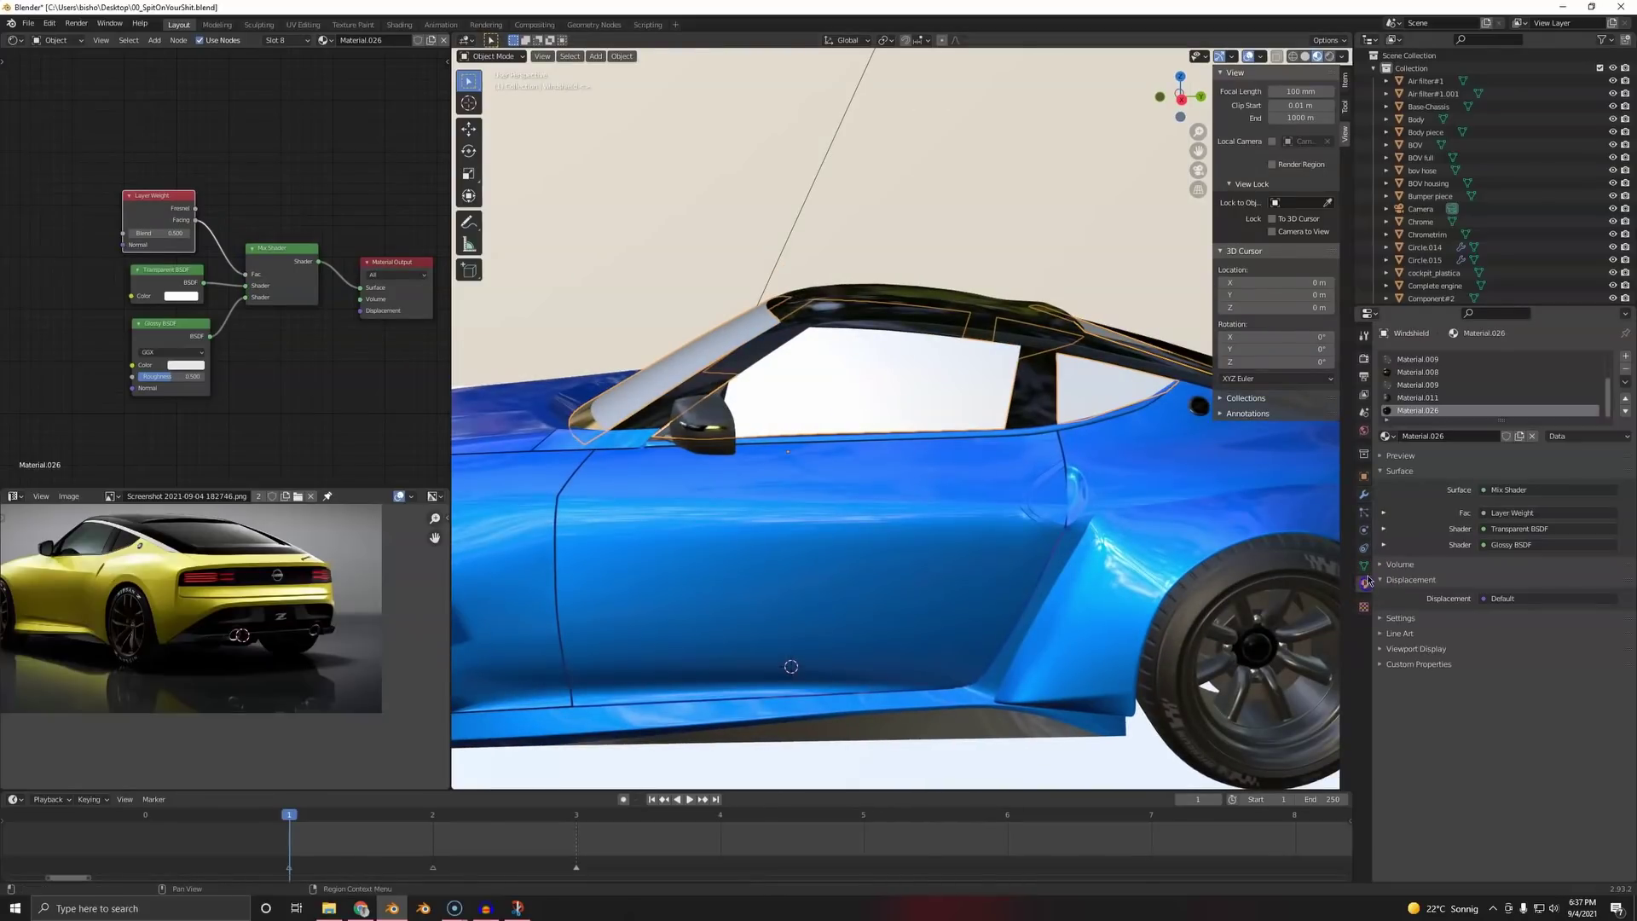
{"action": "left_click", "coordinate": [1412, 649]}
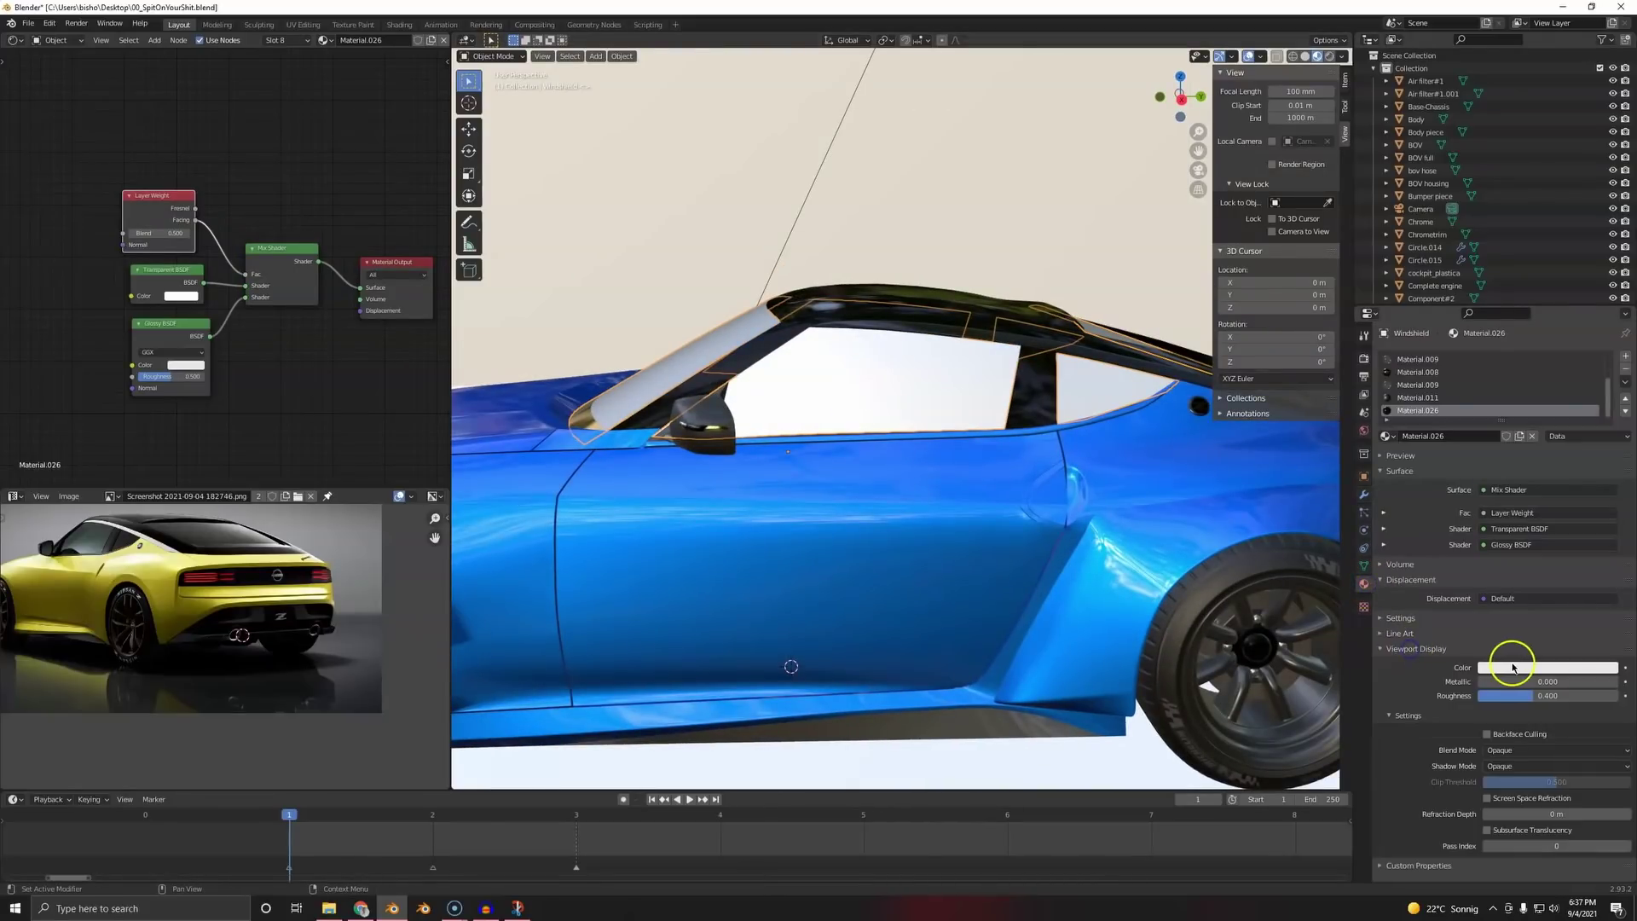
{"action": "left_click", "coordinate": [1501, 750]}
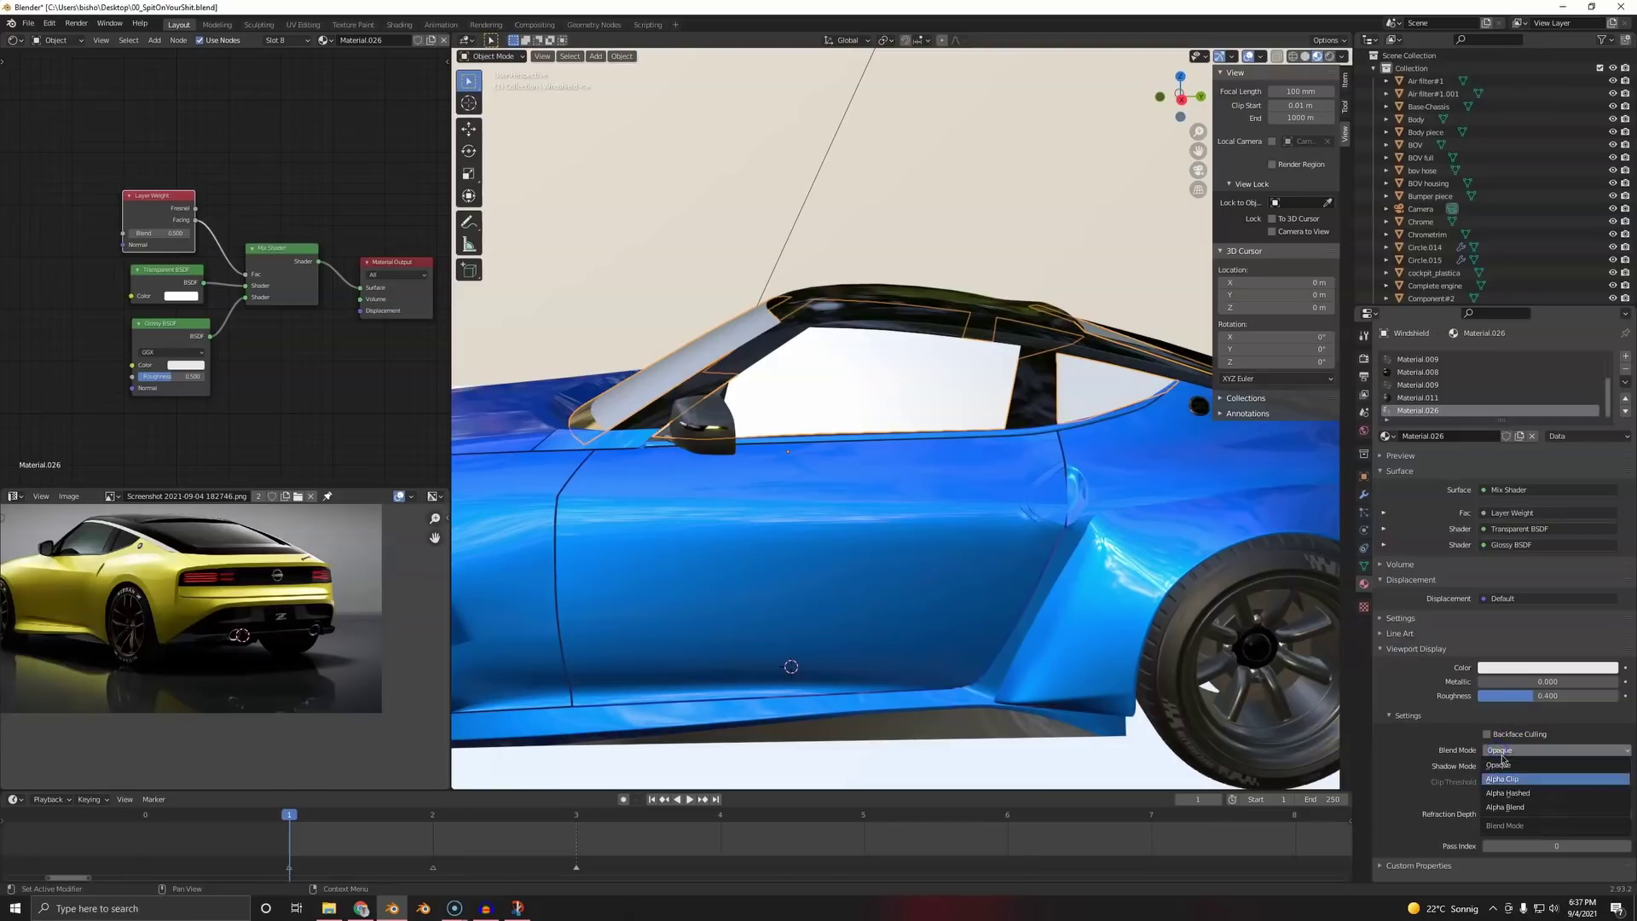
{"action": "left_click", "coordinate": [1522, 809]}
- Set the Glossy BSDF's Roughness to 0 and examine the windows from the front and side
{"action": "middle_click_drag", "start_coordinate": [878, 468], "coordinate": [954, 400]}
{"action": "left_click_drag", "start_coordinate": [169, 386], "coordinate": [140, 386]}
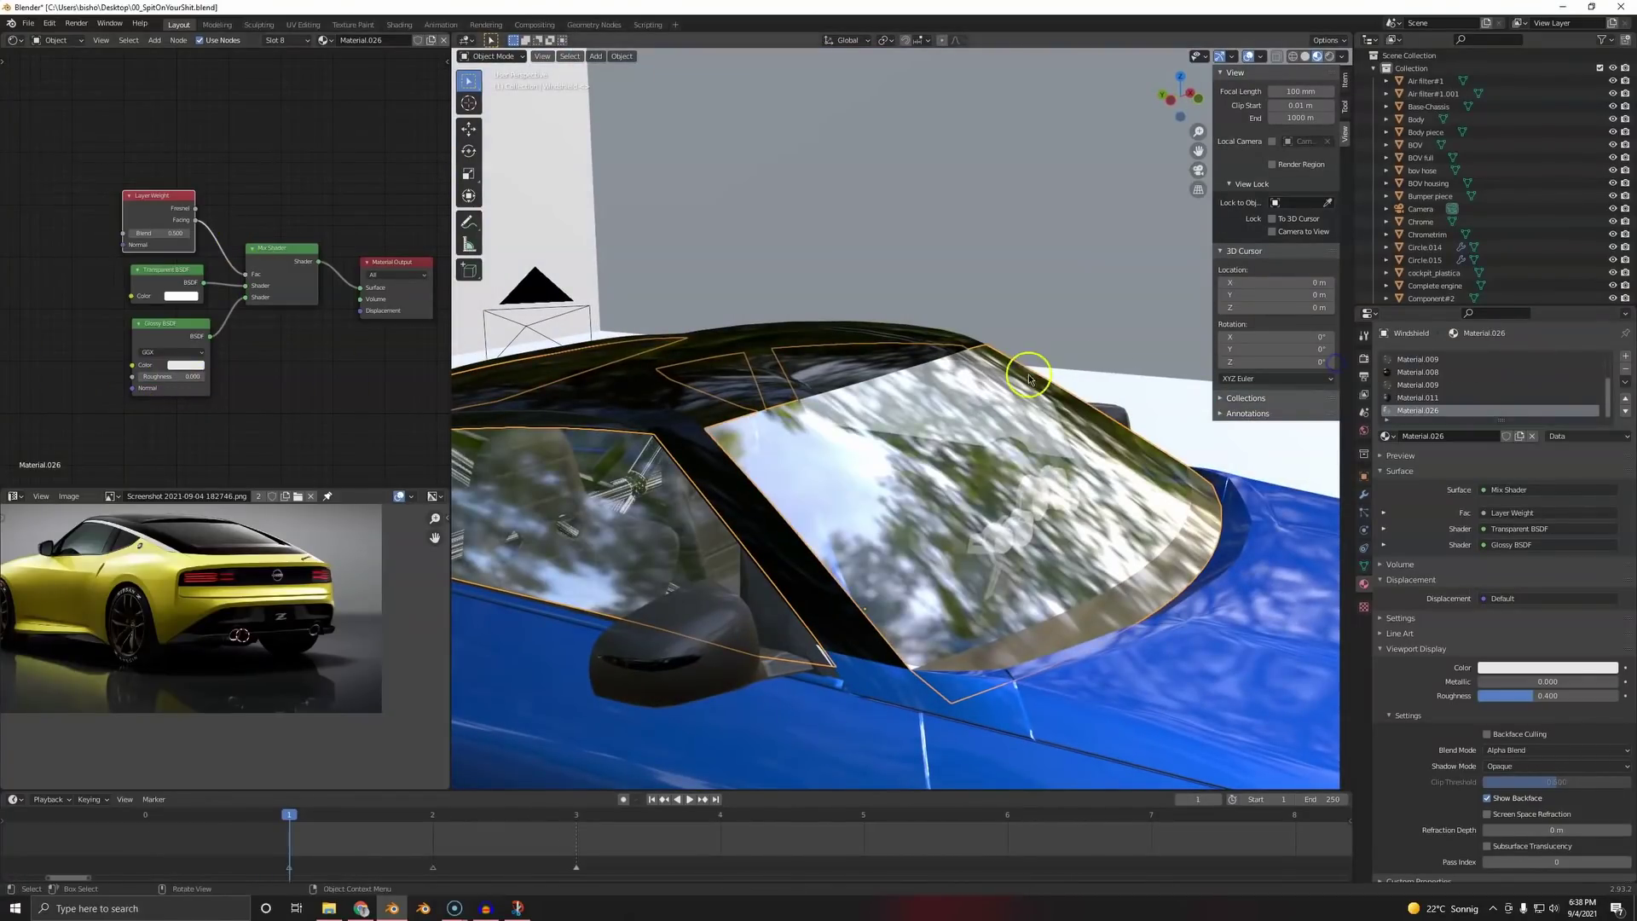
{"action": "middle_click_drag", "start_coordinate": [1034, 355], "coordinate": [980, 354]}
{"action": "scroll", "coordinate": [917, 417], "scroll_direction": "down", "scroll_amount": 3}
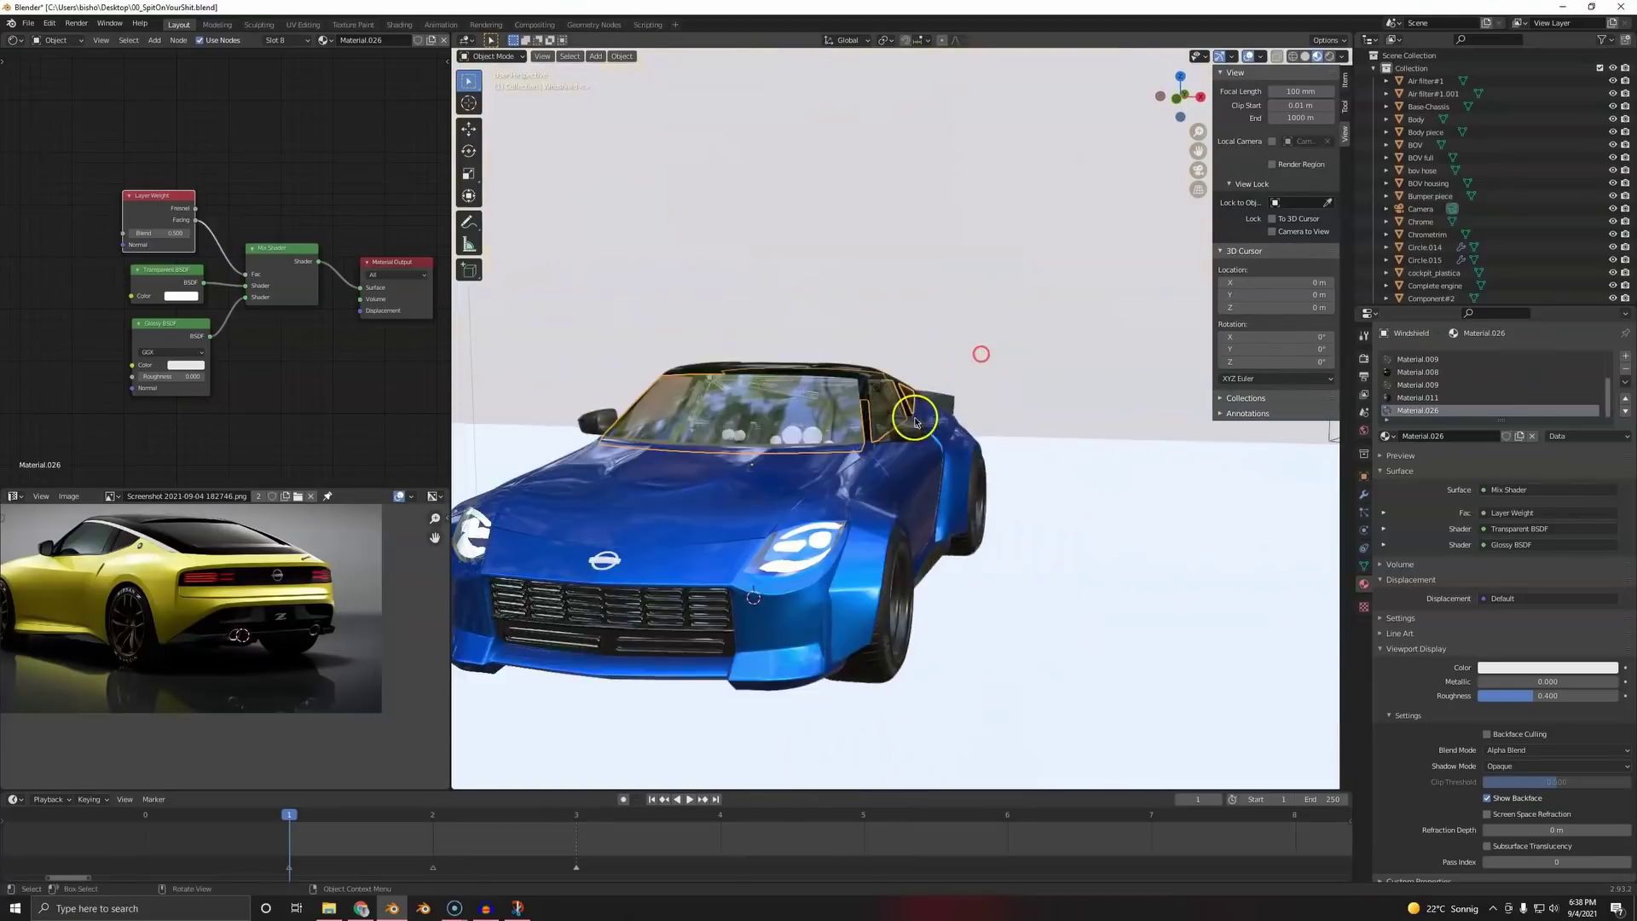
{"action": "mouse_move", "coordinate": [918, 417]}
{"action": "middle_mouse_down"}
{"action": "mouse_move", "coordinate": [826, 413]}
{"action": "mouse_move", "coordinate": [829, 390]}
{"action": "middle_mouse_up"}
{"action": "scroll", "coordinate": [771, 395], "scroll_direction": "up", "scroll_amount": 3}
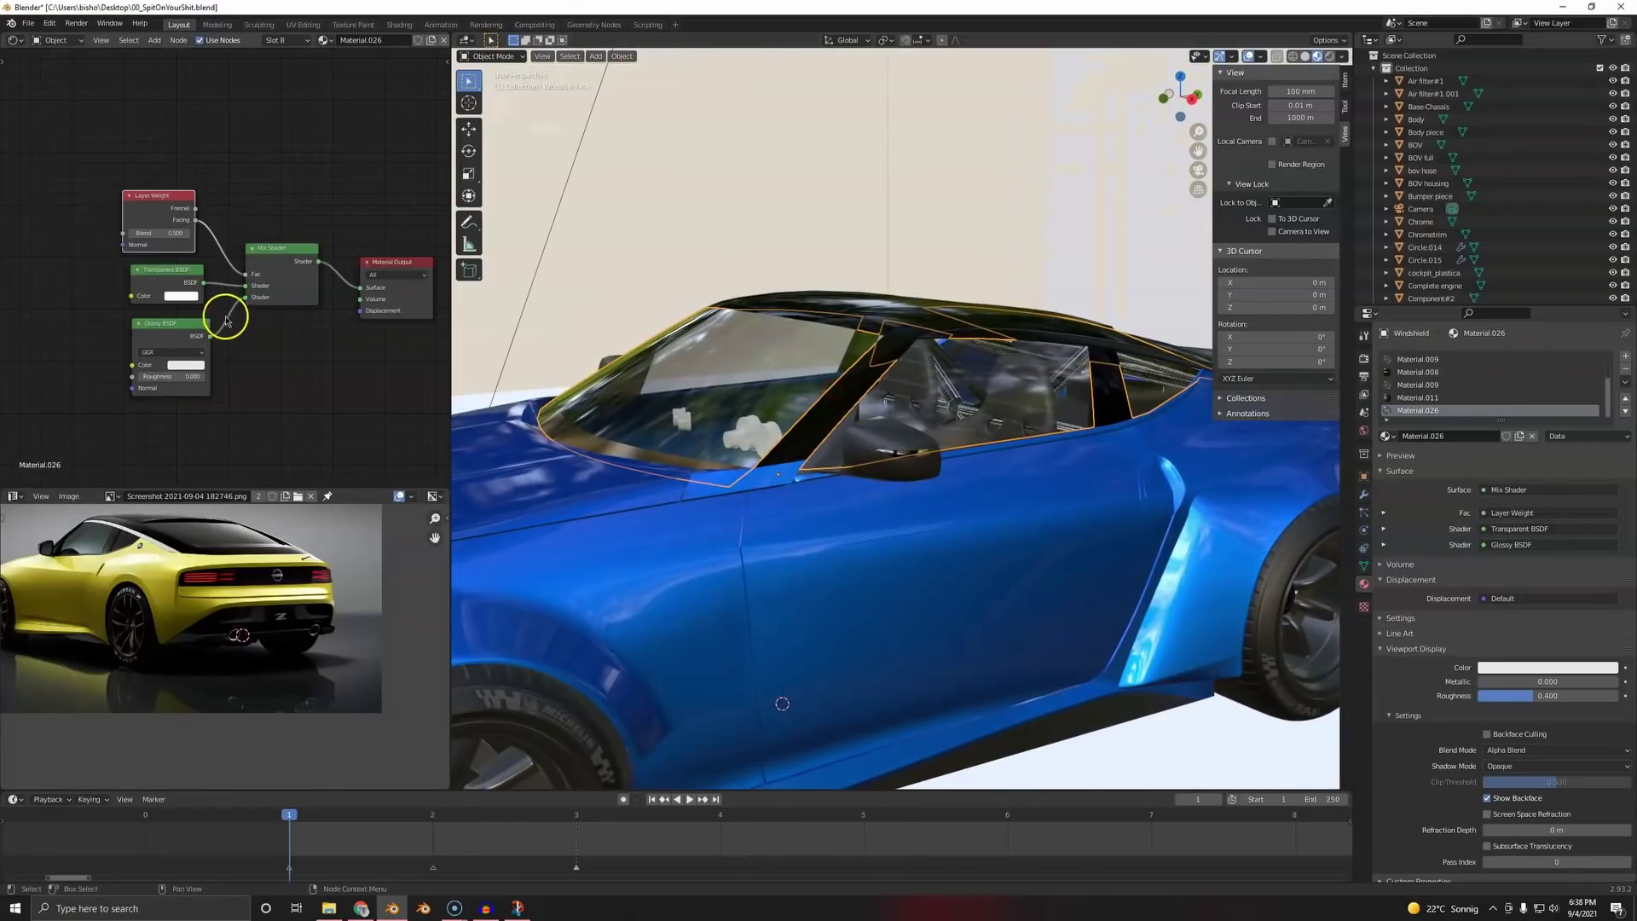
- Switch to rendered shading and darken the Transparent BSDF's color to a very dark gray
{"action": "key", "text": "z"}
{"action": "left_click", "coordinate": [1009, 308]}
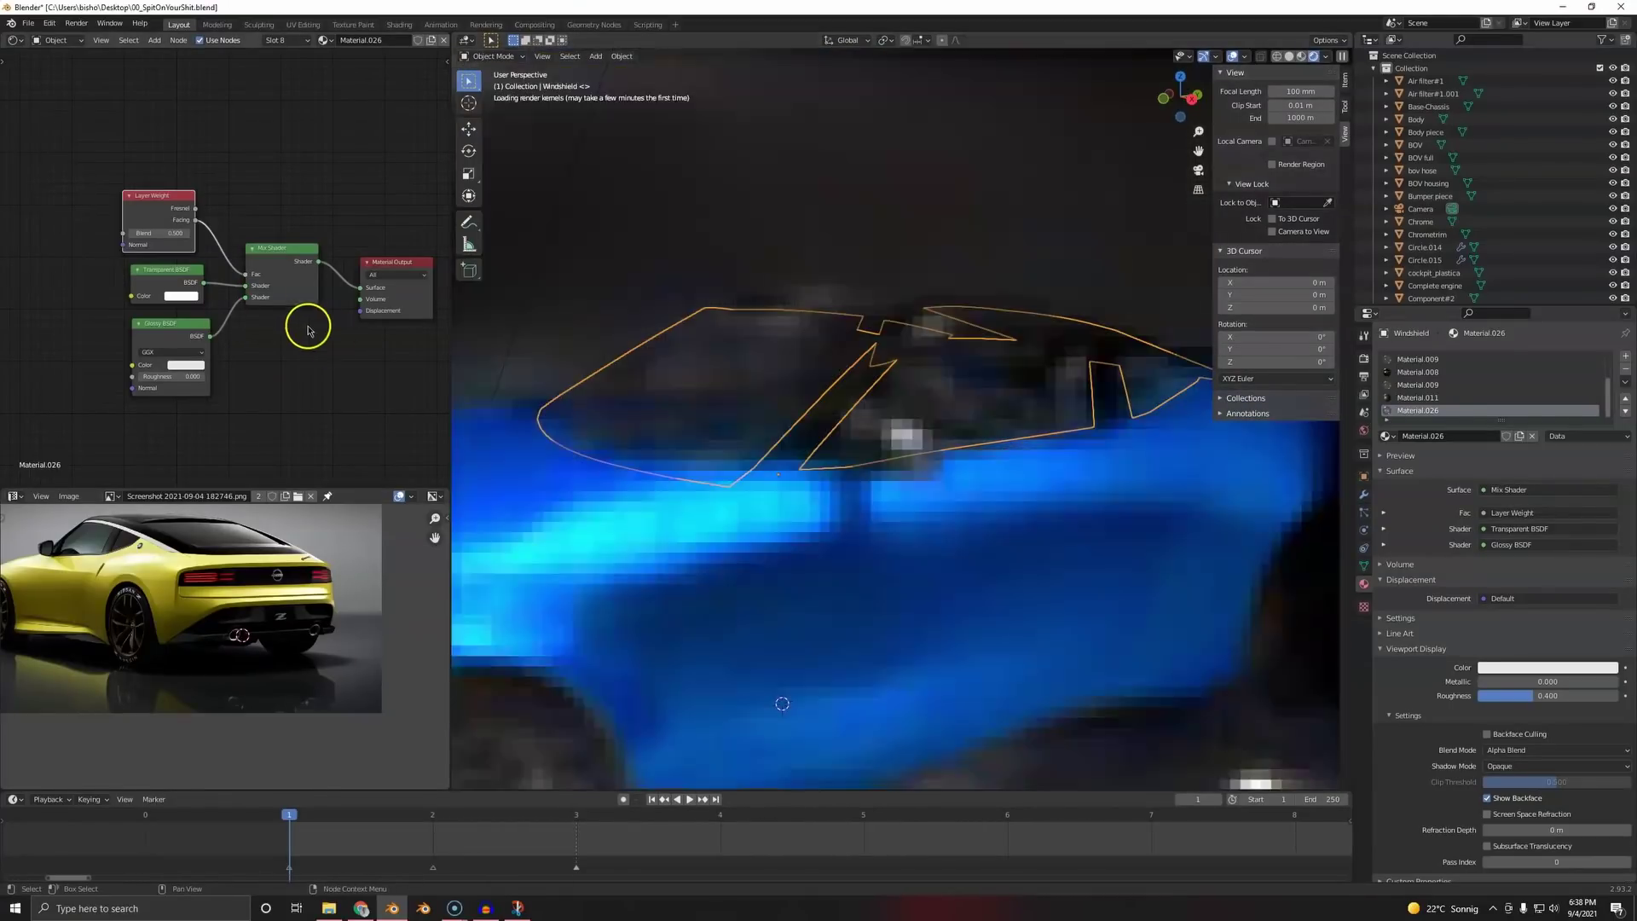
{"action": "left_click", "coordinate": [194, 296]}
{"action": "left_click", "coordinate": [256, 203]}
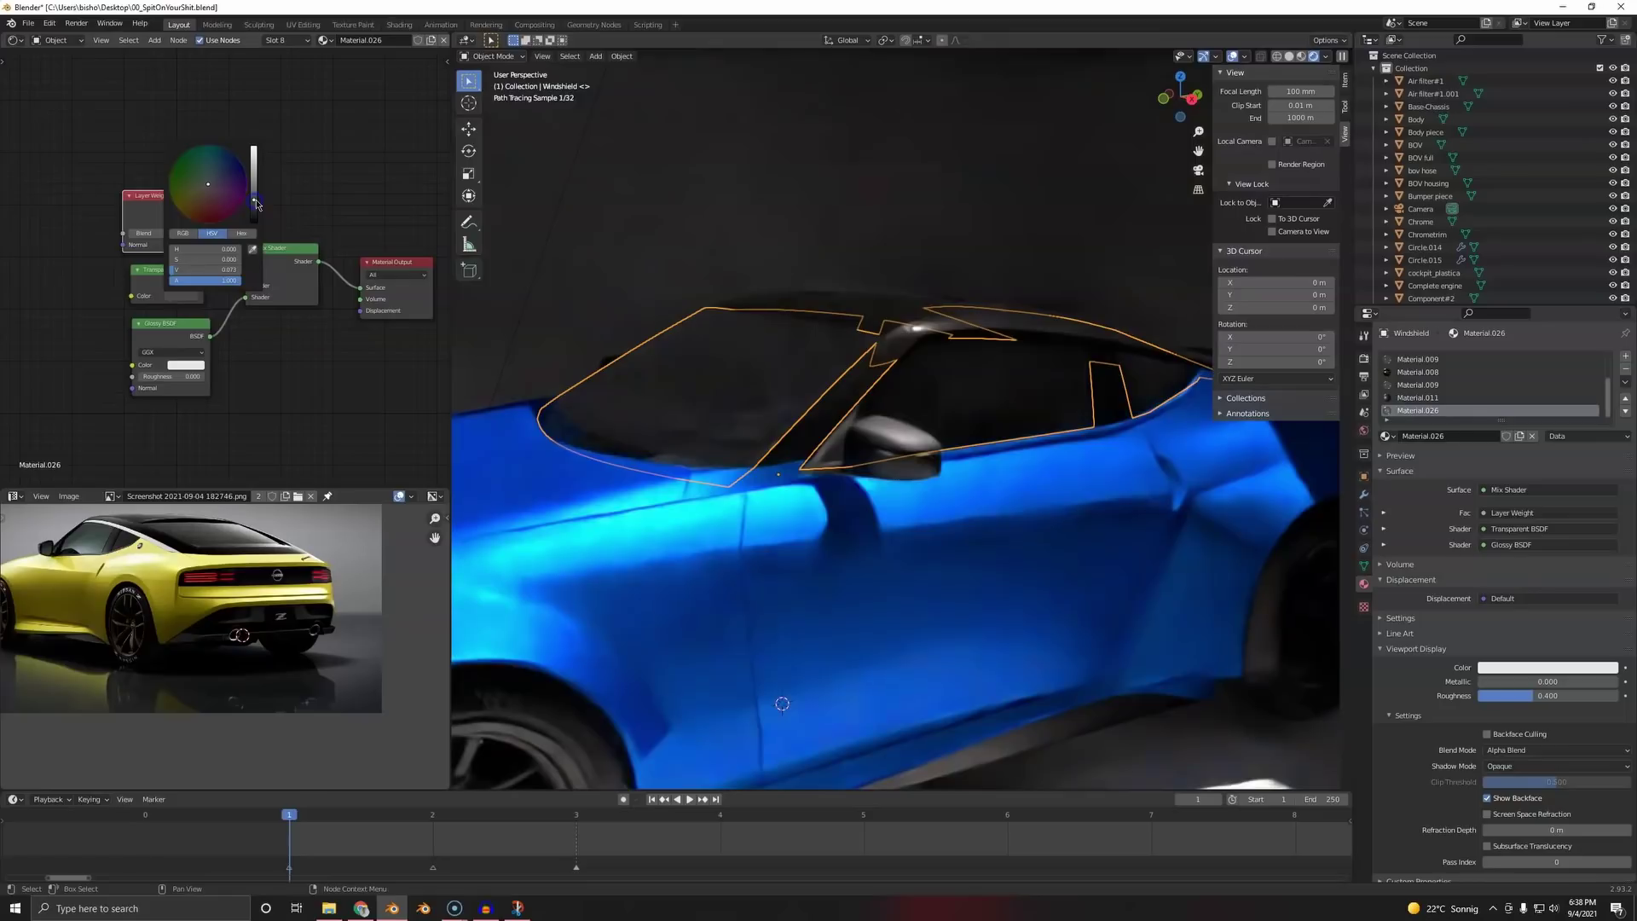
- Try a green tint on the Transparent BSDF's color and return it to neutral gray
{"action": "mouse_move", "coordinate": [210, 184]}
{"action": "left_mouse_down"}
{"action": "mouse_move", "coordinate": [225, 178]}
{"action": "mouse_move", "coordinate": [180, 167]}
{"action": "left_mouse_up"}
{"action": "left_click", "coordinate": [228, 260]}
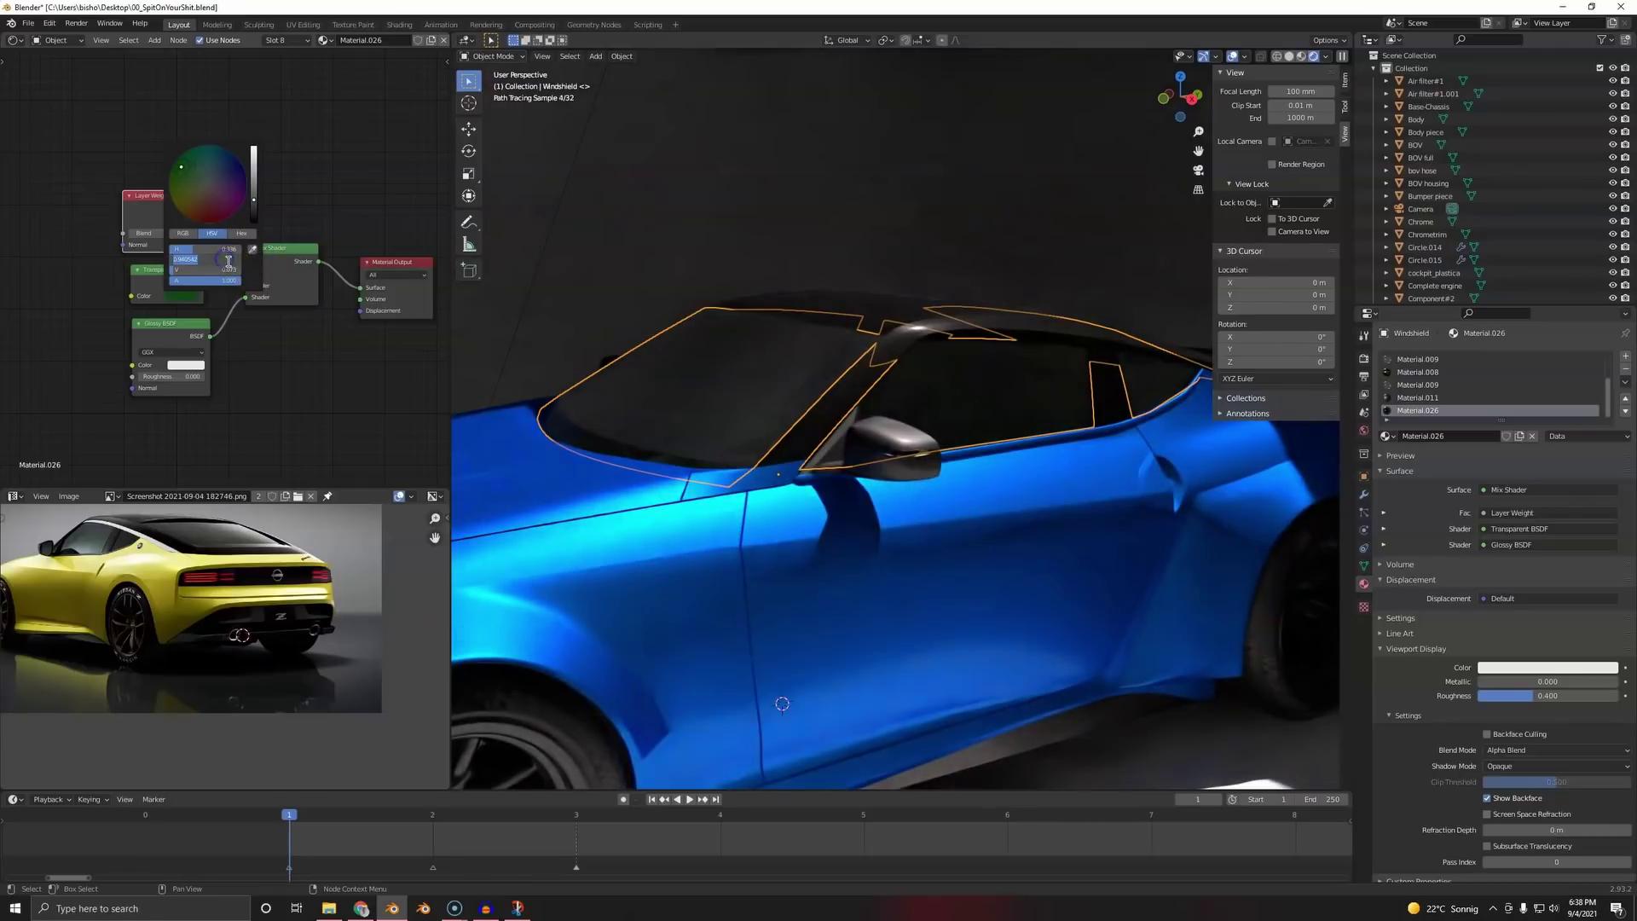
{"action": "key", "text": "Return"}
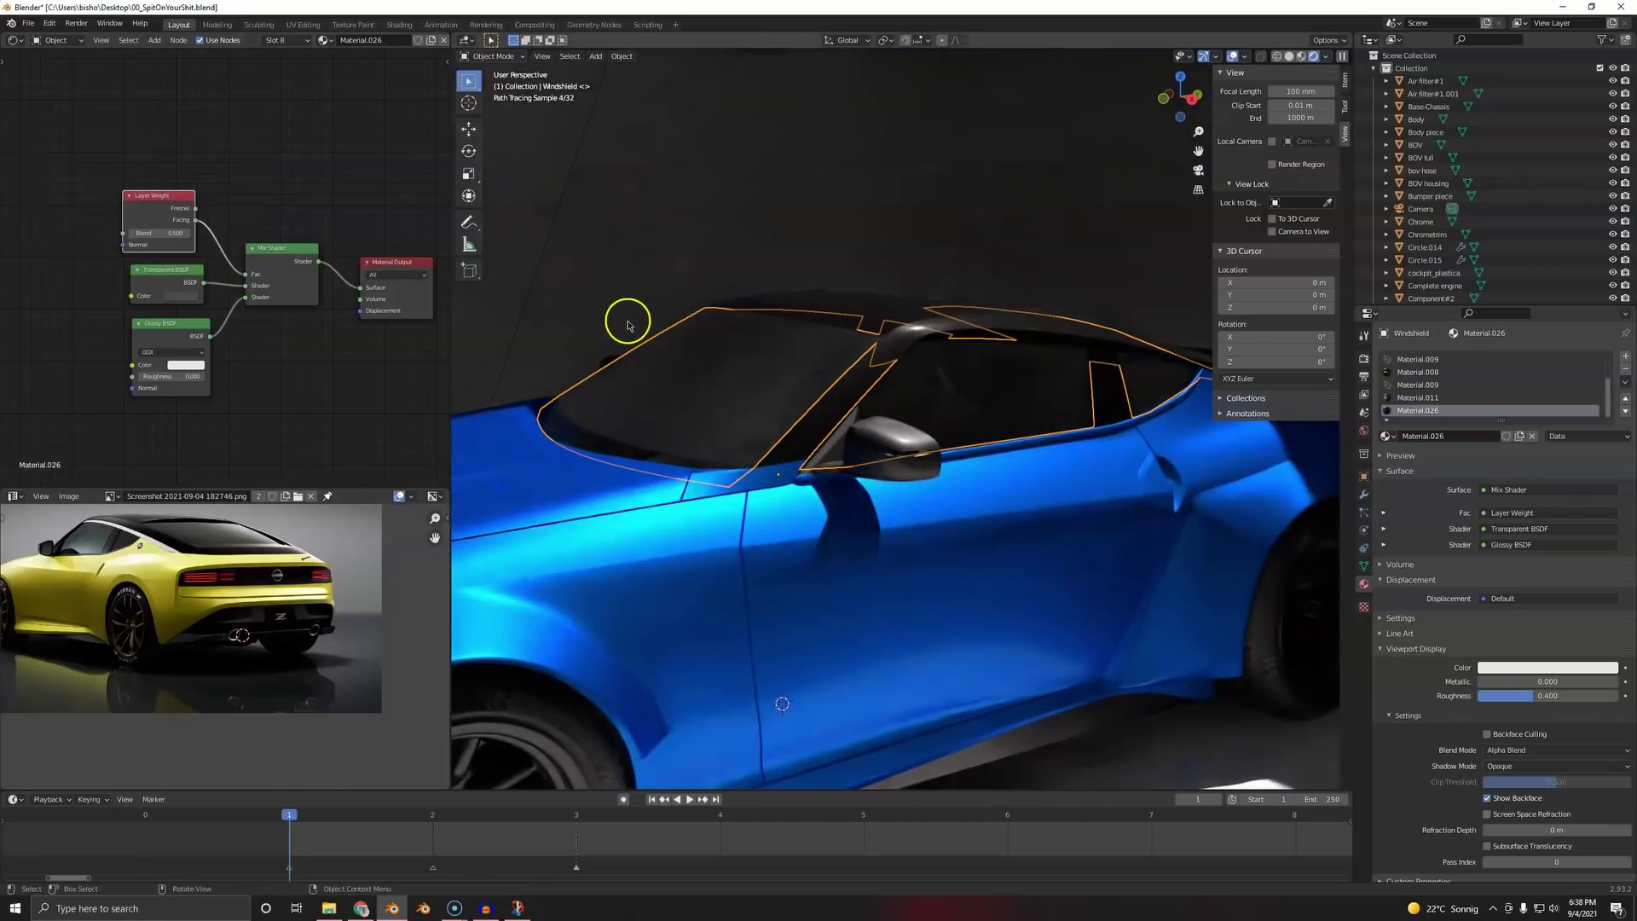
- Hide the window glass and link the steering wheel's material to the white dashboard gauges
{"action": "scroll", "coordinate": [853, 363], "scroll_direction": "down", "scroll_amount": 1}
{"action": "key", "text": "h"}
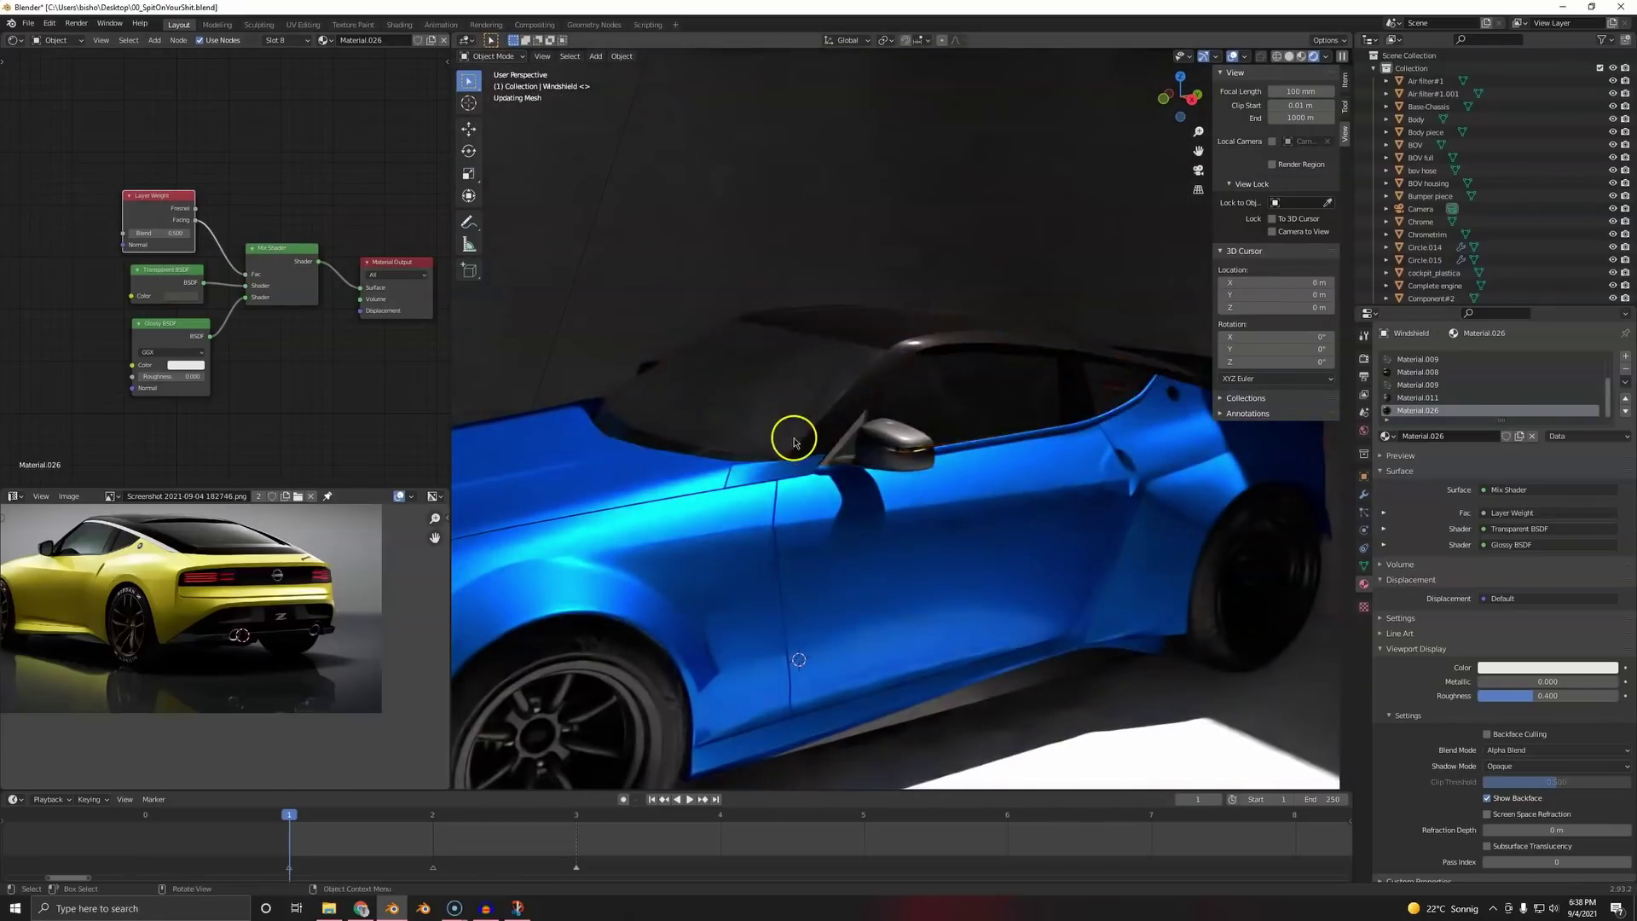
{"action": "left_click", "coordinate": [797, 426]}
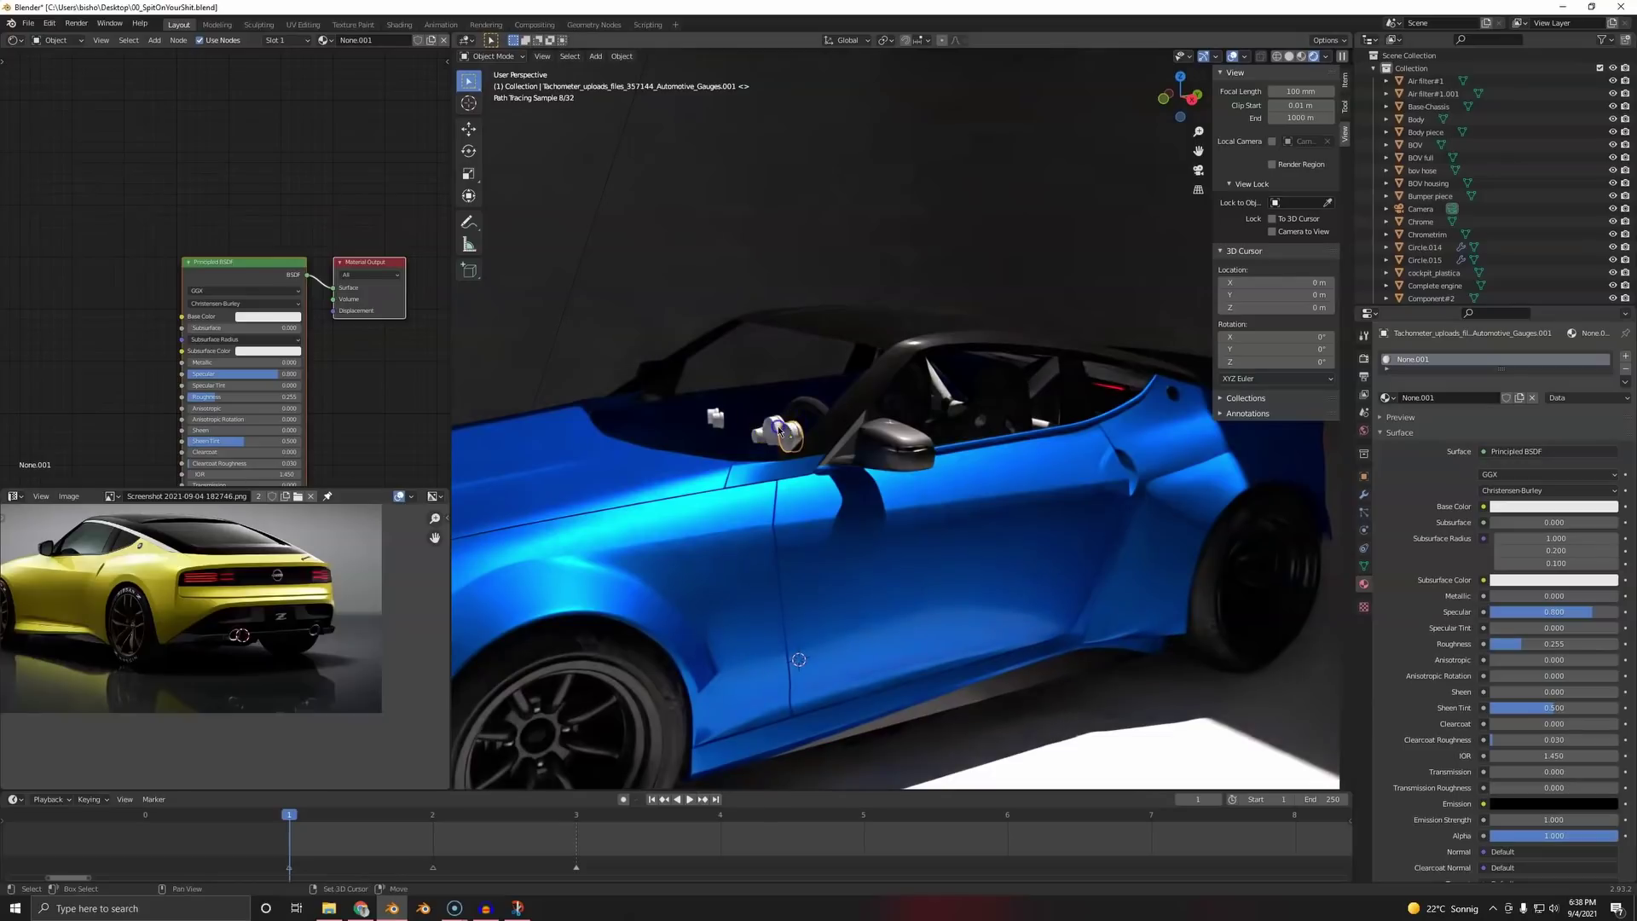
{"action": "left_click", "coordinate": [713, 416], "text": "shift"}
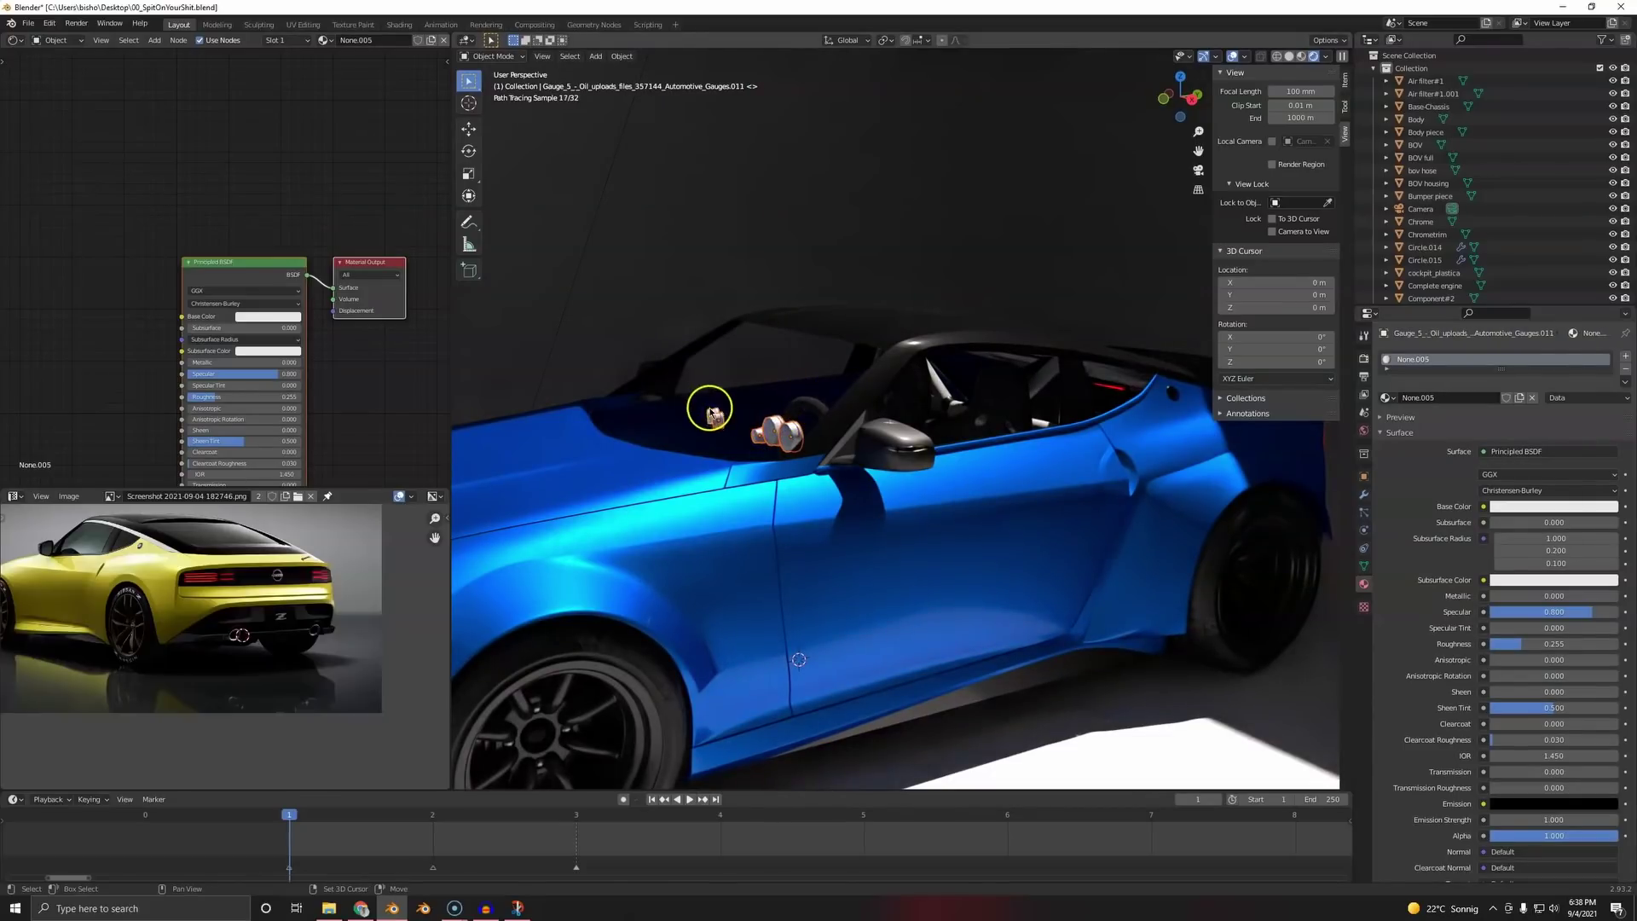
{"action": "left_click", "coordinate": [809, 407], "text": "shift"}
{"action": "key", "text": "ctrl+l"}
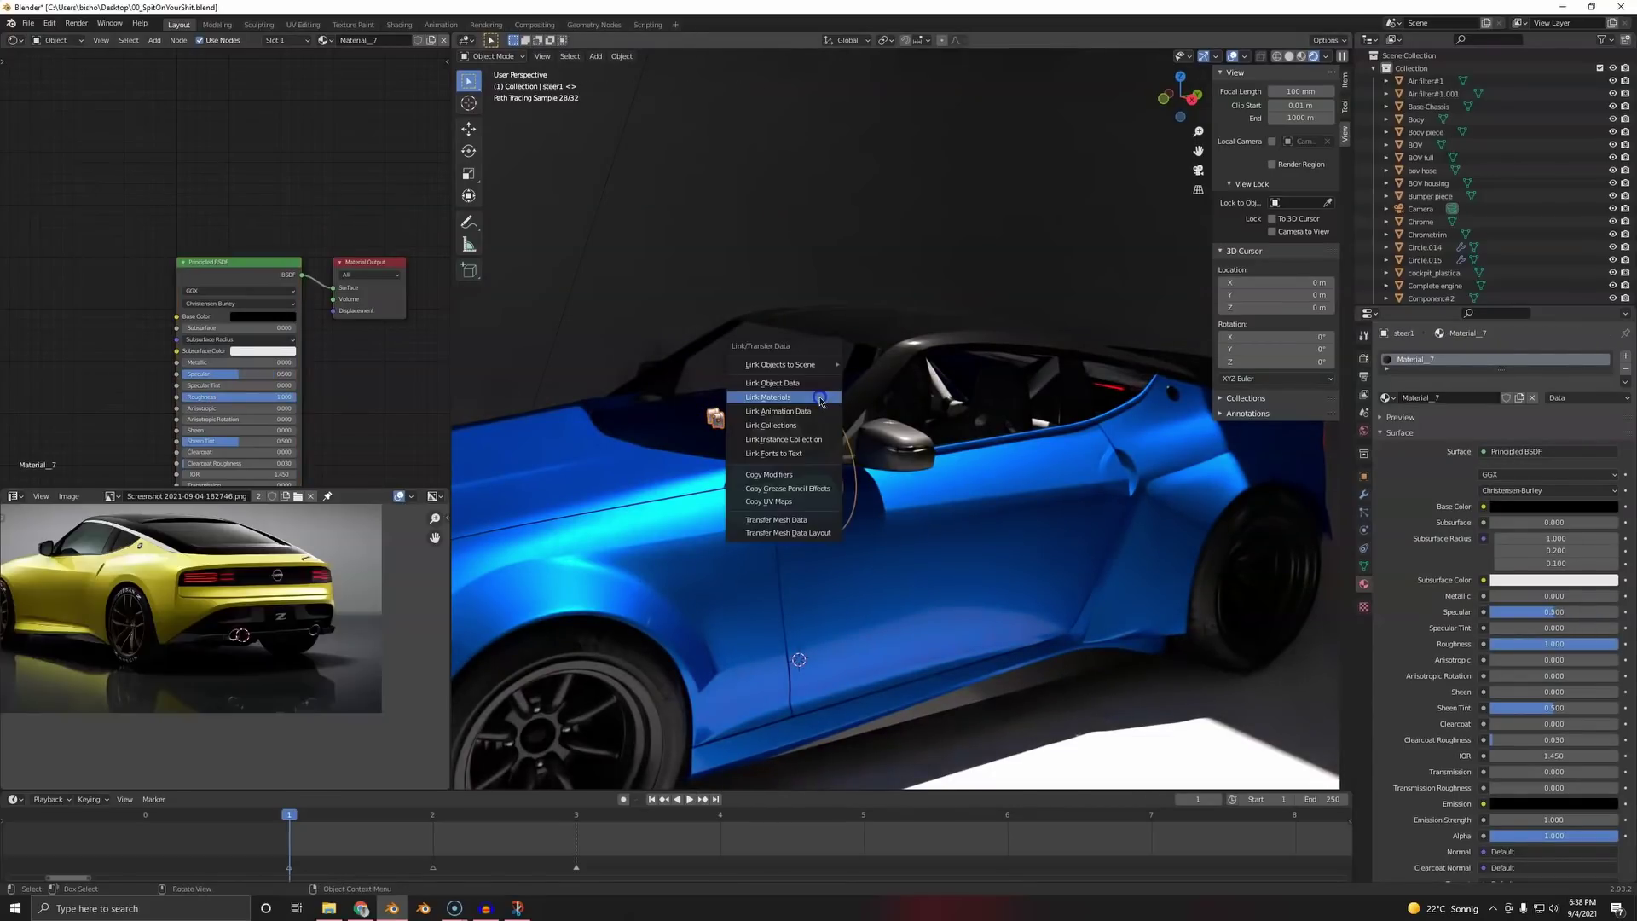
{"action": "left_click", "coordinate": [820, 398]}
- Replace the roll cage's material with a new one and give it a red base color
{"action": "middle_click_drag", "start_coordinate": [903, 439], "coordinate": [1160, 435]}
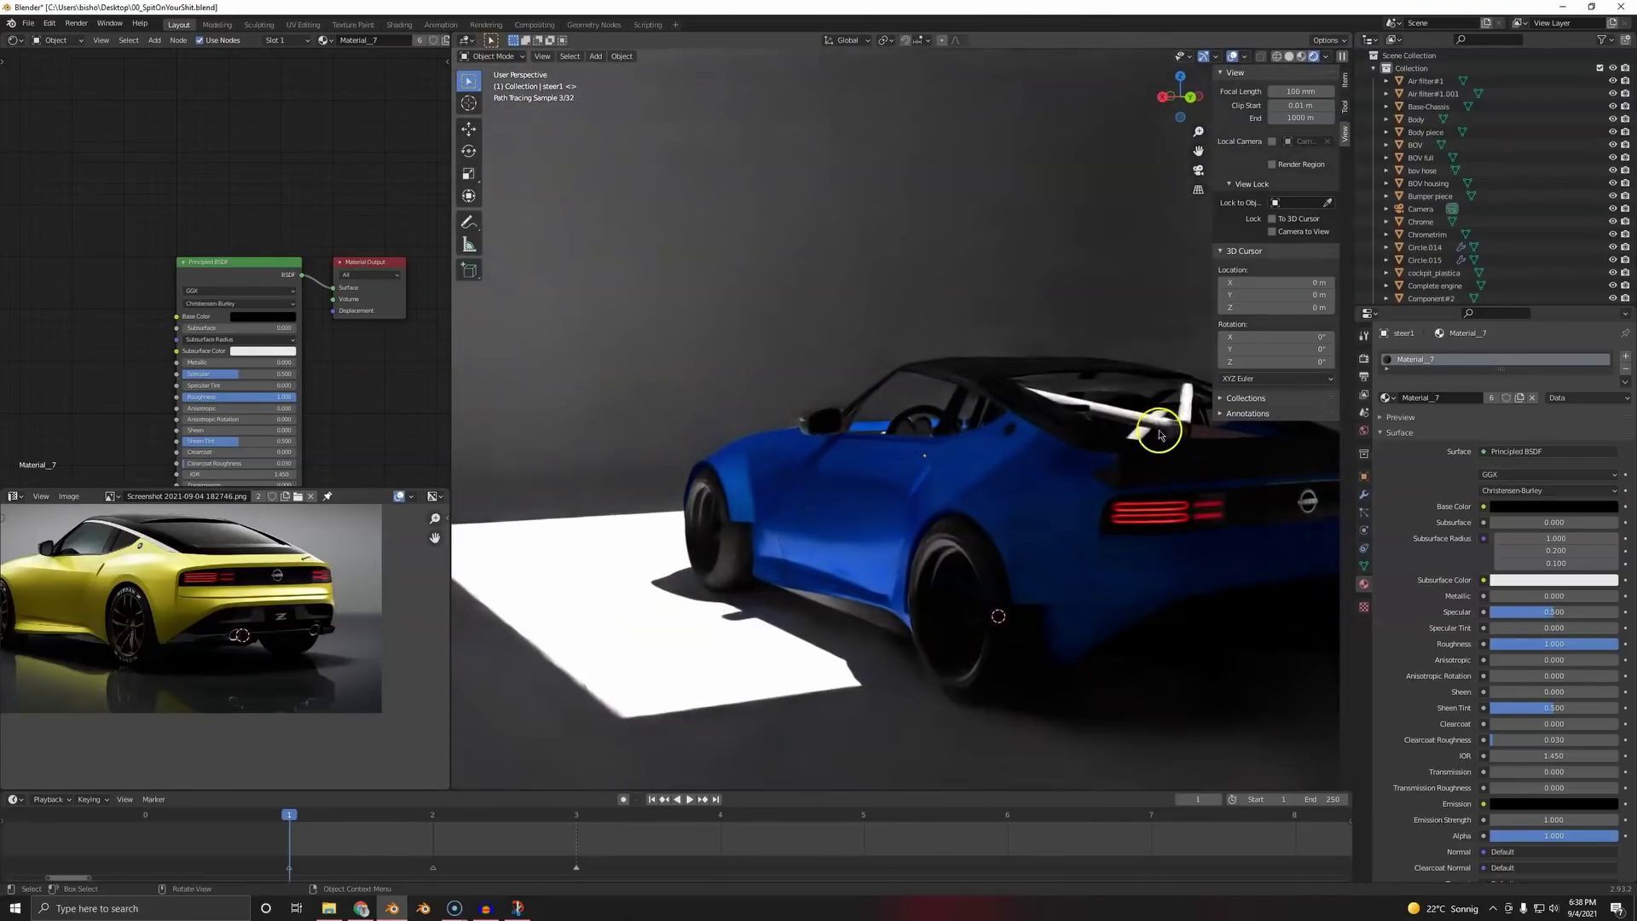
{"action": "left_click", "coordinate": [1156, 423]}
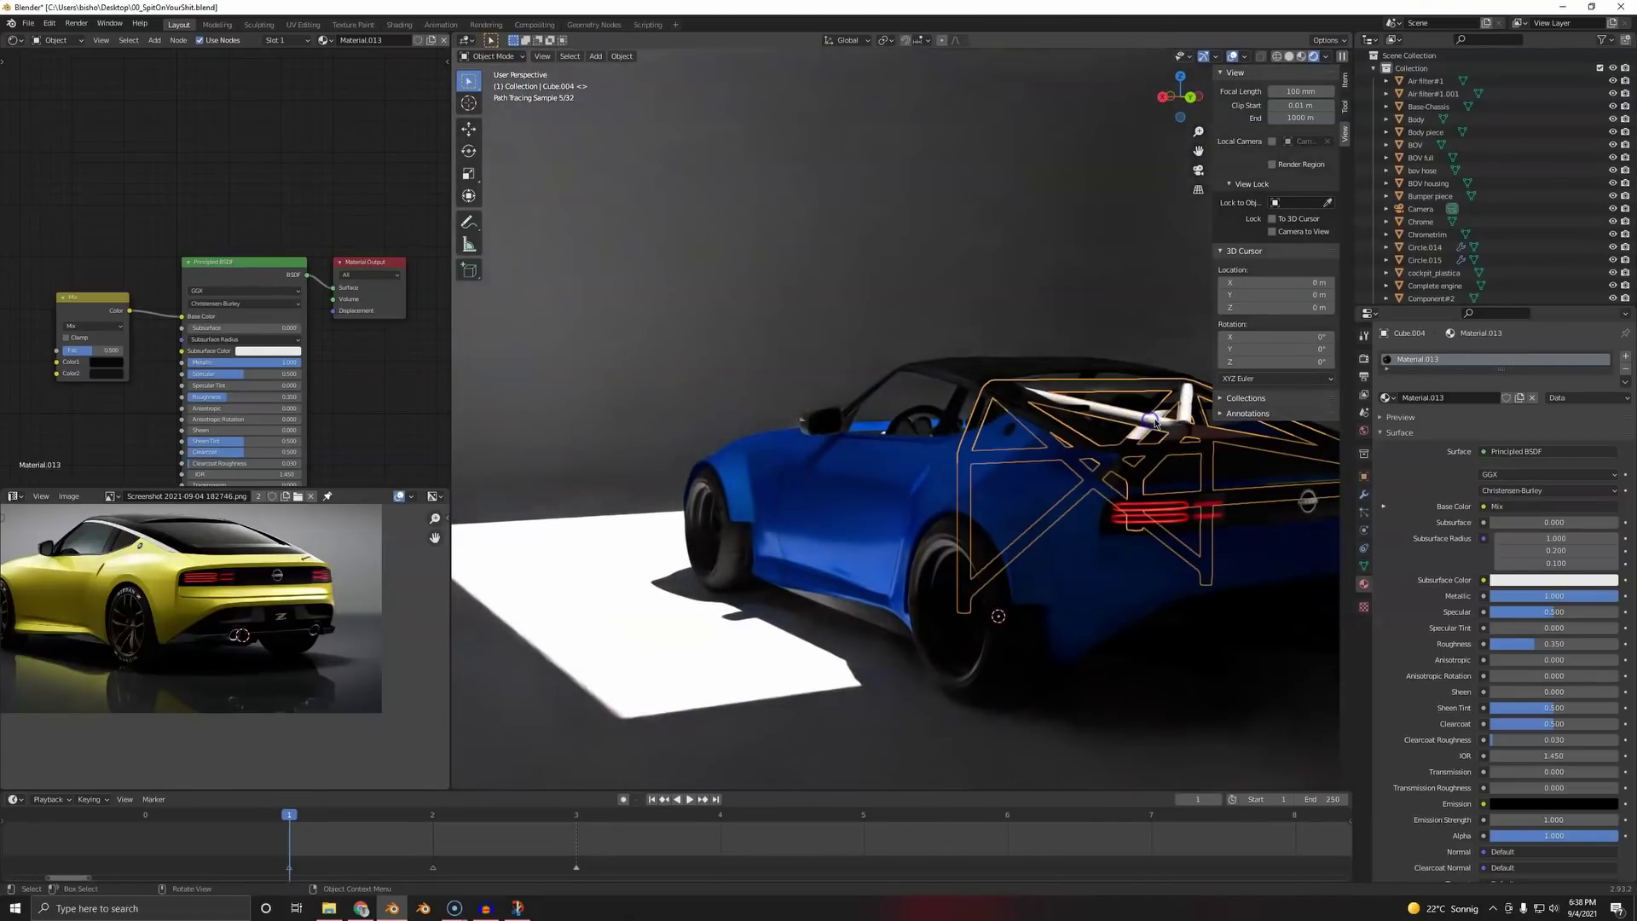
{"action": "left_click", "coordinate": [1625, 368]}
{"action": "left_click", "coordinate": [1466, 397]}
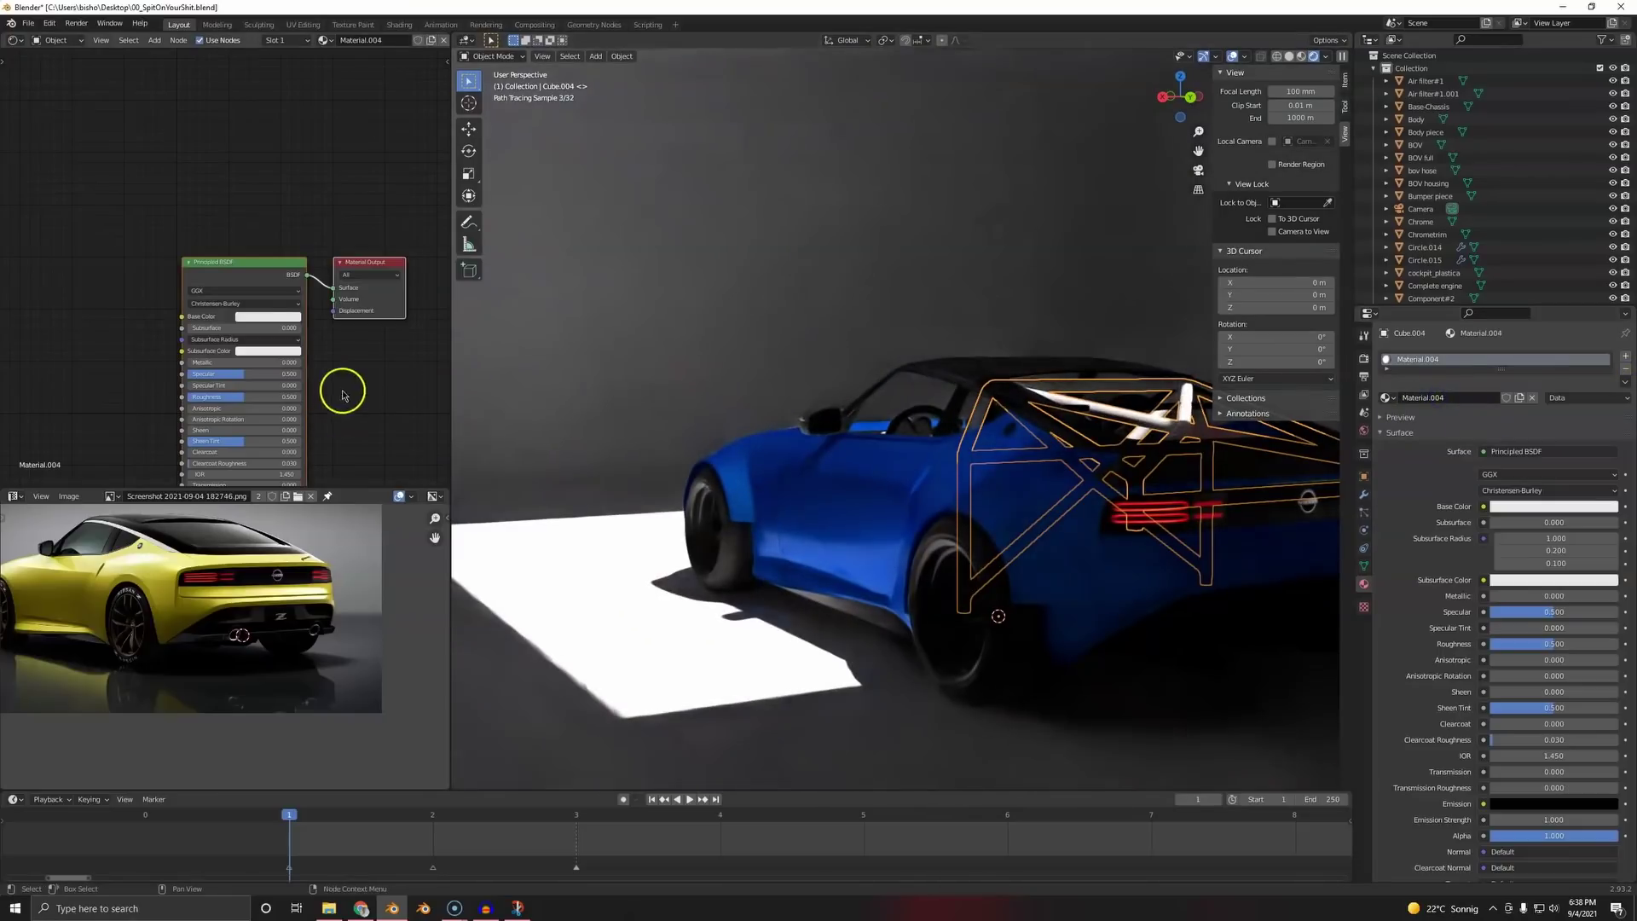
{"action": "left_click", "coordinate": [273, 318]}
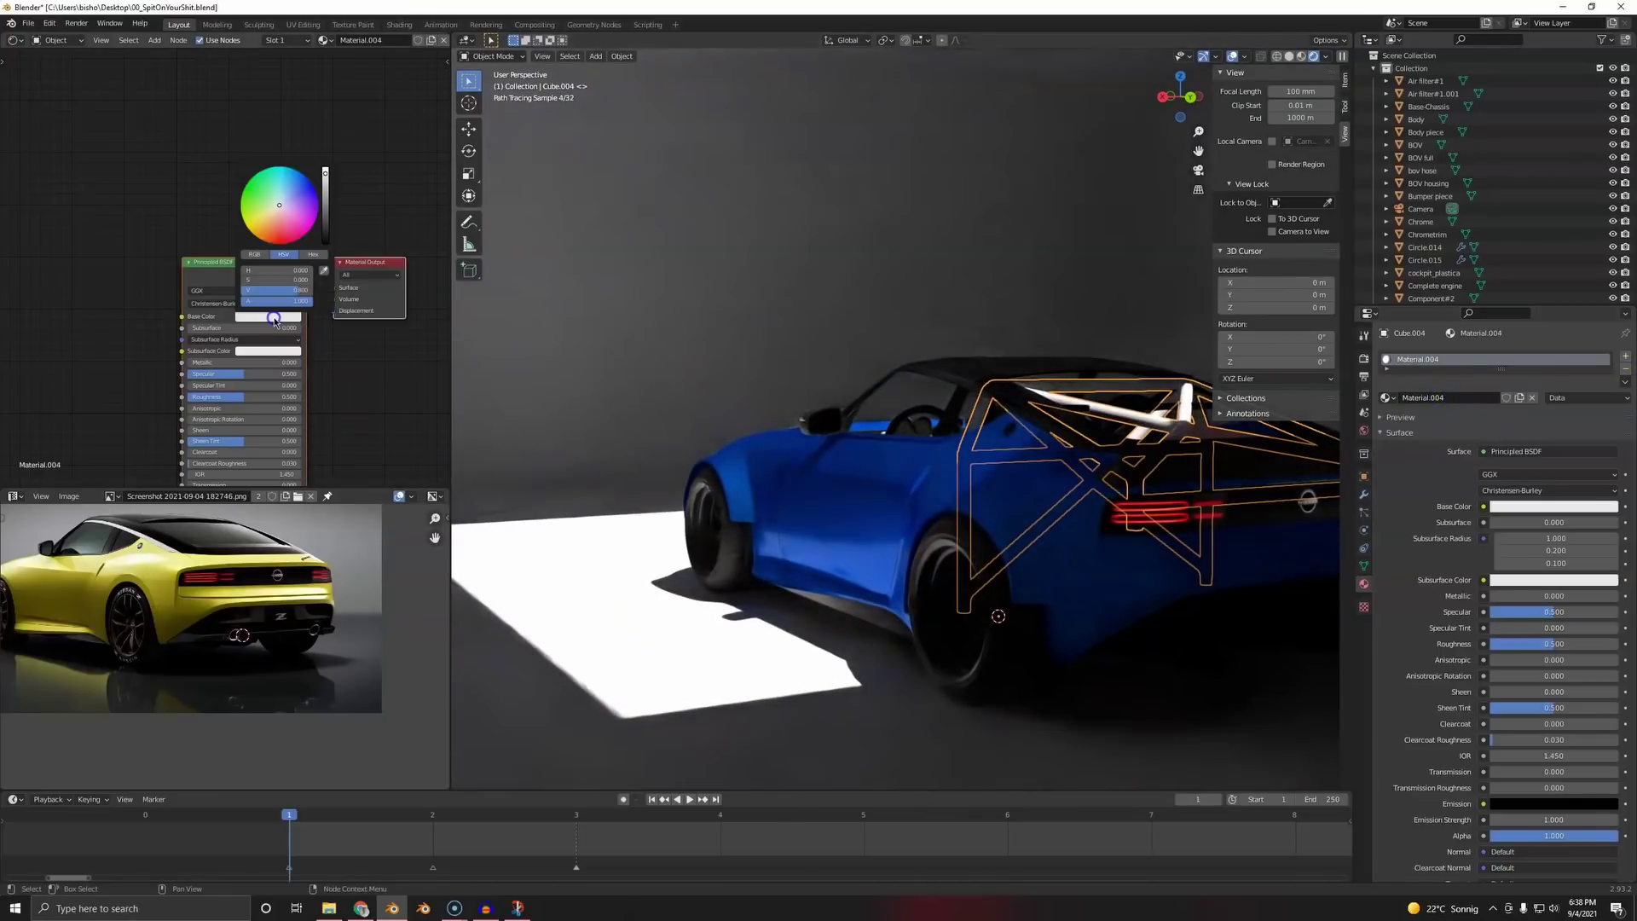
{"action": "left_click", "coordinate": [283, 238]}
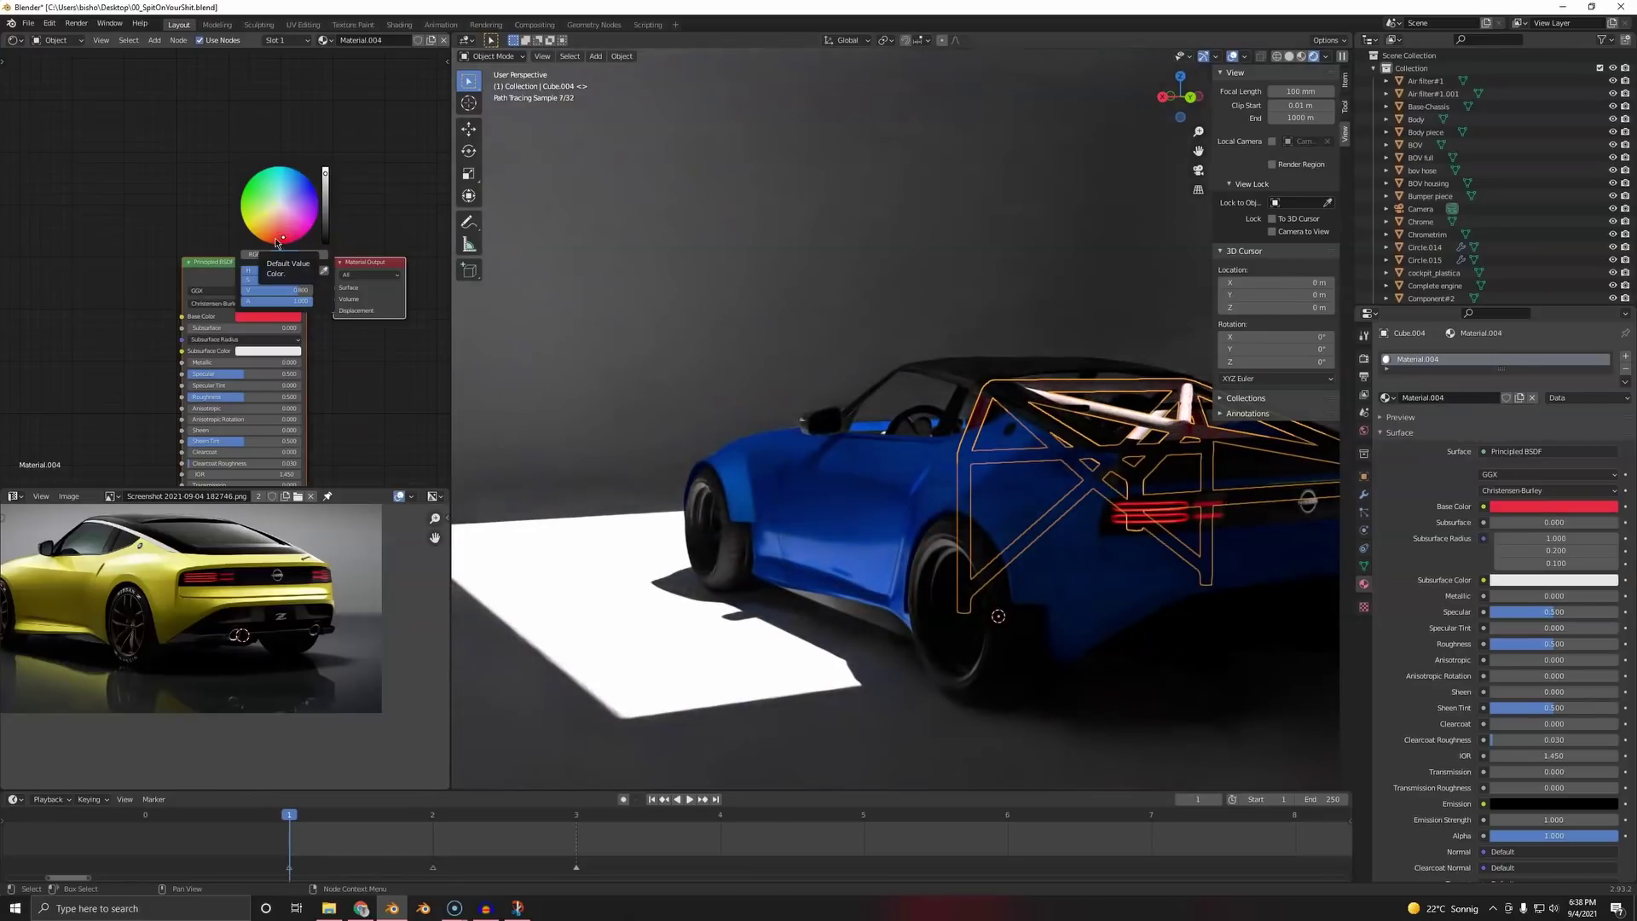
{"action": "left_click_drag", "start_coordinate": [278, 244], "coordinate": [280, 241]}
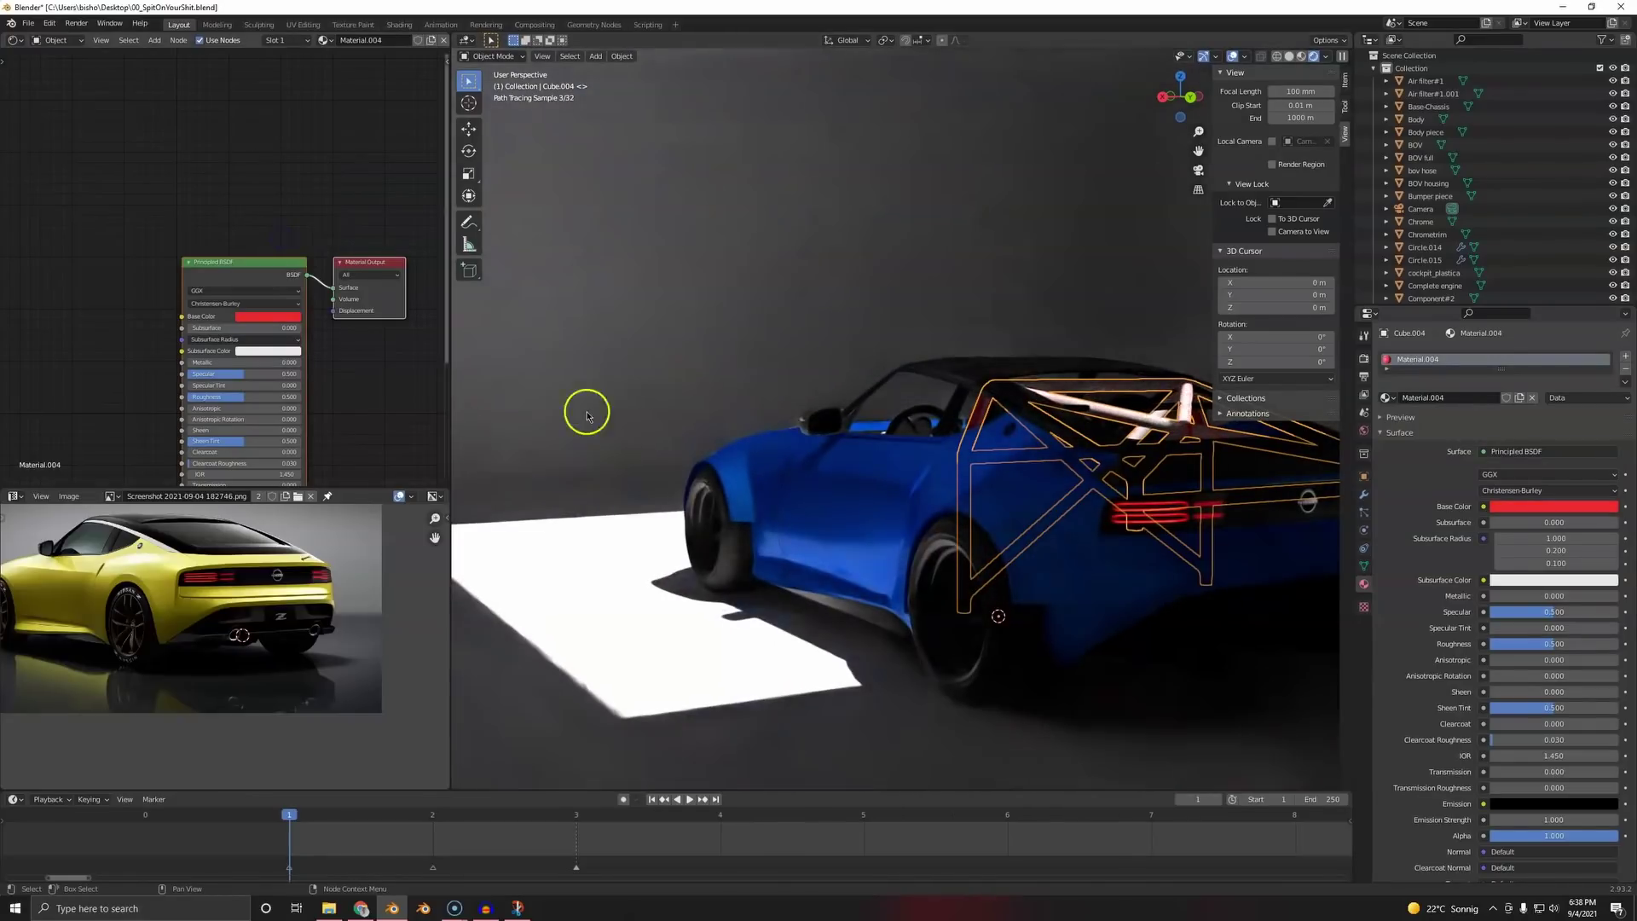
- Isolate the roll cage, show it in material preview, and enlarge its material slot list
{"action": "middle_click_drag", "start_coordinate": [938, 411], "coordinate": [913, 471], "text": "shift"}
{"action": "scroll", "coordinate": [917, 471], "scroll_direction": "up", "scroll_amount": 3}
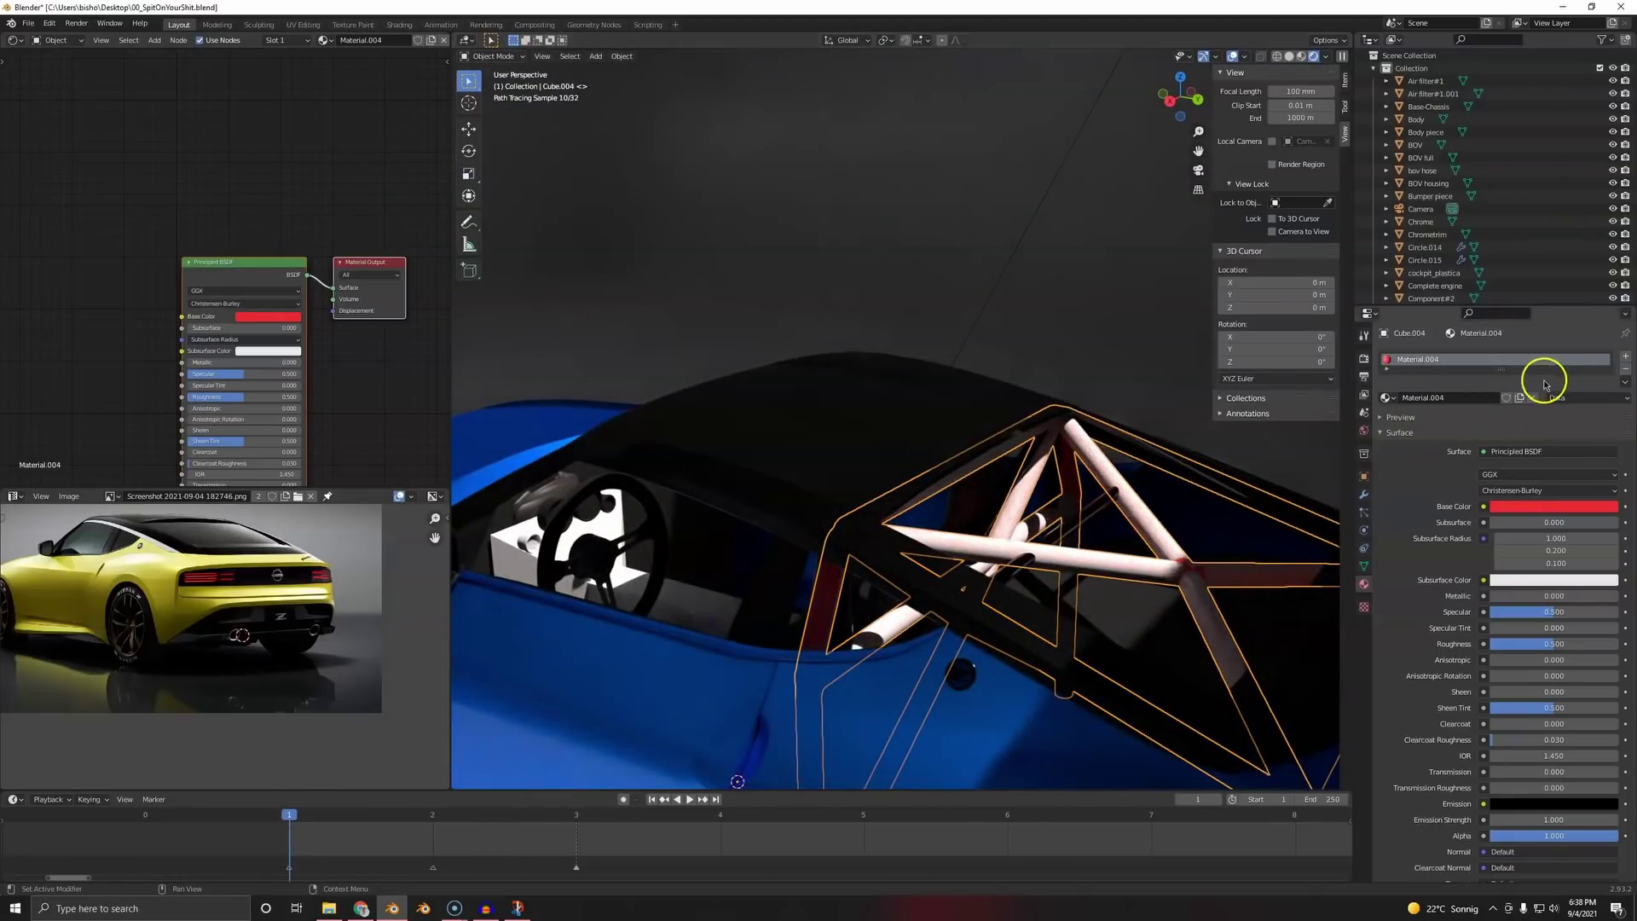
{"action": "left_click_drag", "start_coordinate": [1506, 369], "coordinate": [1505, 420]}
{"action": "key", "text": "KP_Divide"}
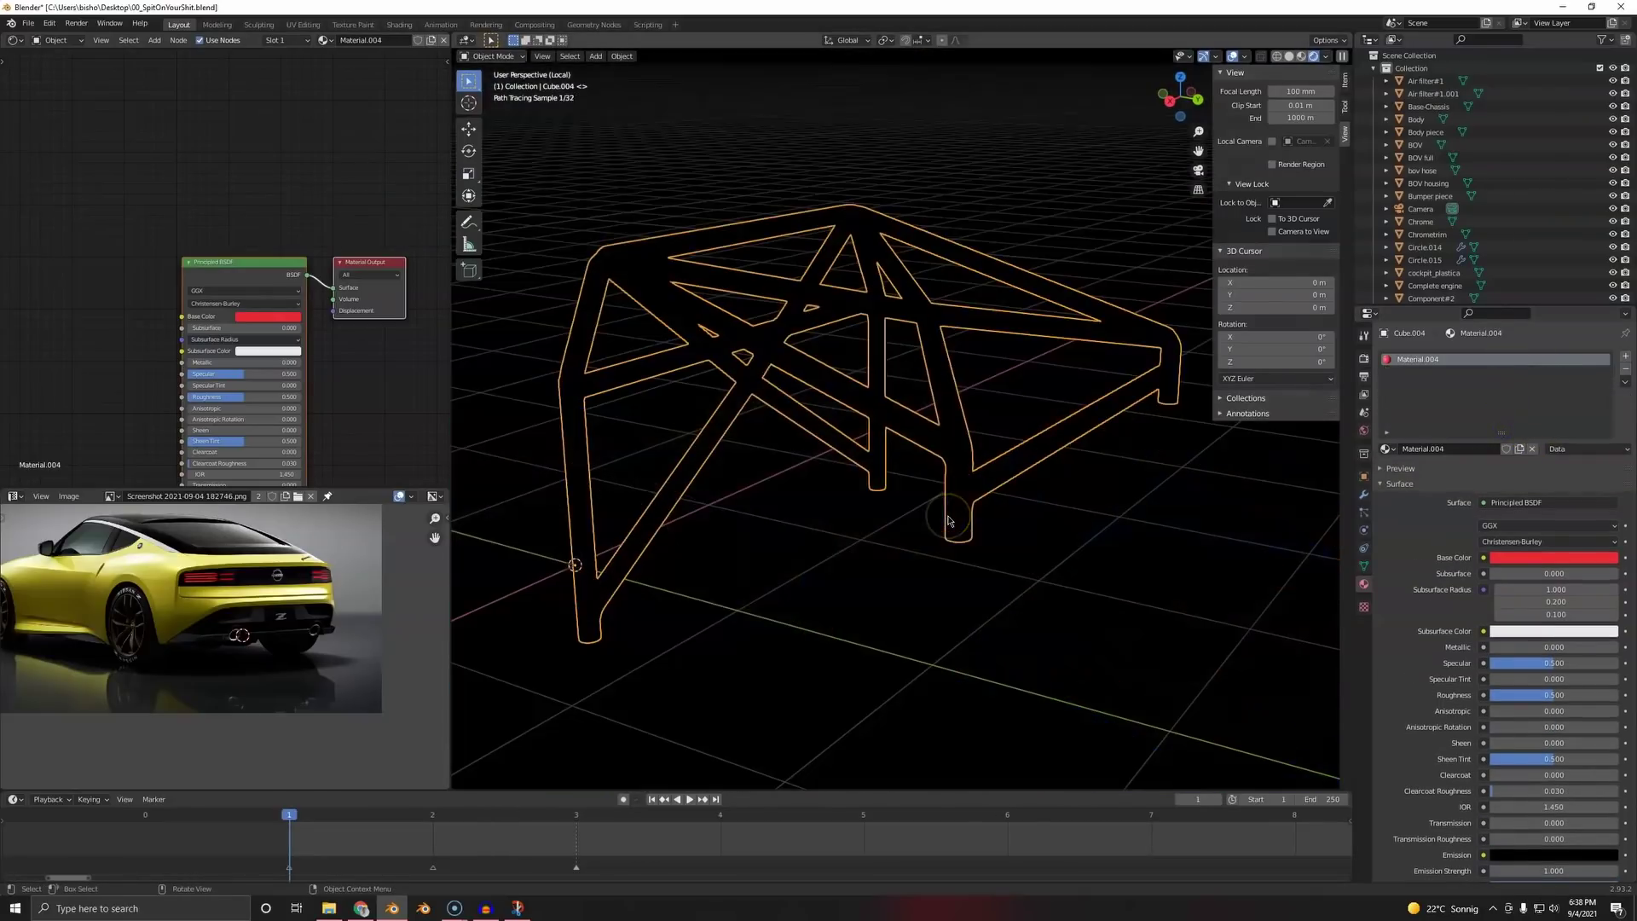
{"action": "left_click", "coordinate": [884, 632]}
{"action": "mouse_move", "coordinate": [950, 468]}
{"action": "middle_mouse_down"}
{"action": "mouse_move", "coordinate": [825, 460]}
{"action": "mouse_move", "coordinate": [899, 460]}
{"action": "middle_mouse_up"}
{"action": "scroll", "coordinate": [205, 377], "scroll_direction": "up", "scroll_amount": 1}
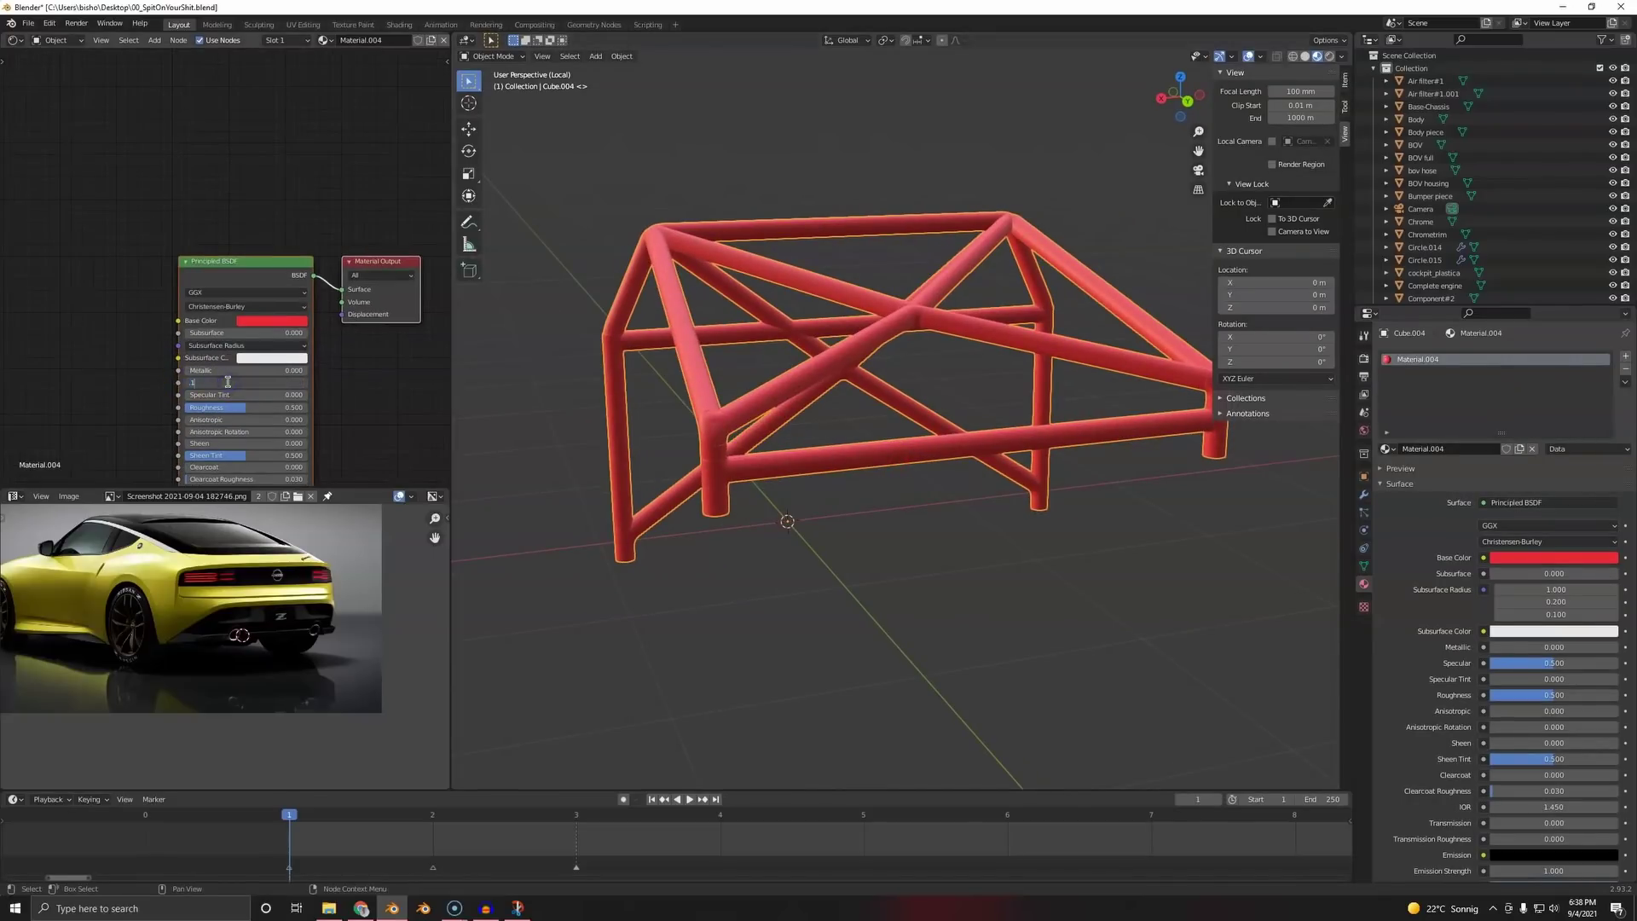
- Set the roll cage material's specular and roughness both to 0.1 and bring the rest of the car back into view
{"action": "key", "text": "Return"}
{"action": "left_click", "coordinate": [220, 407]}
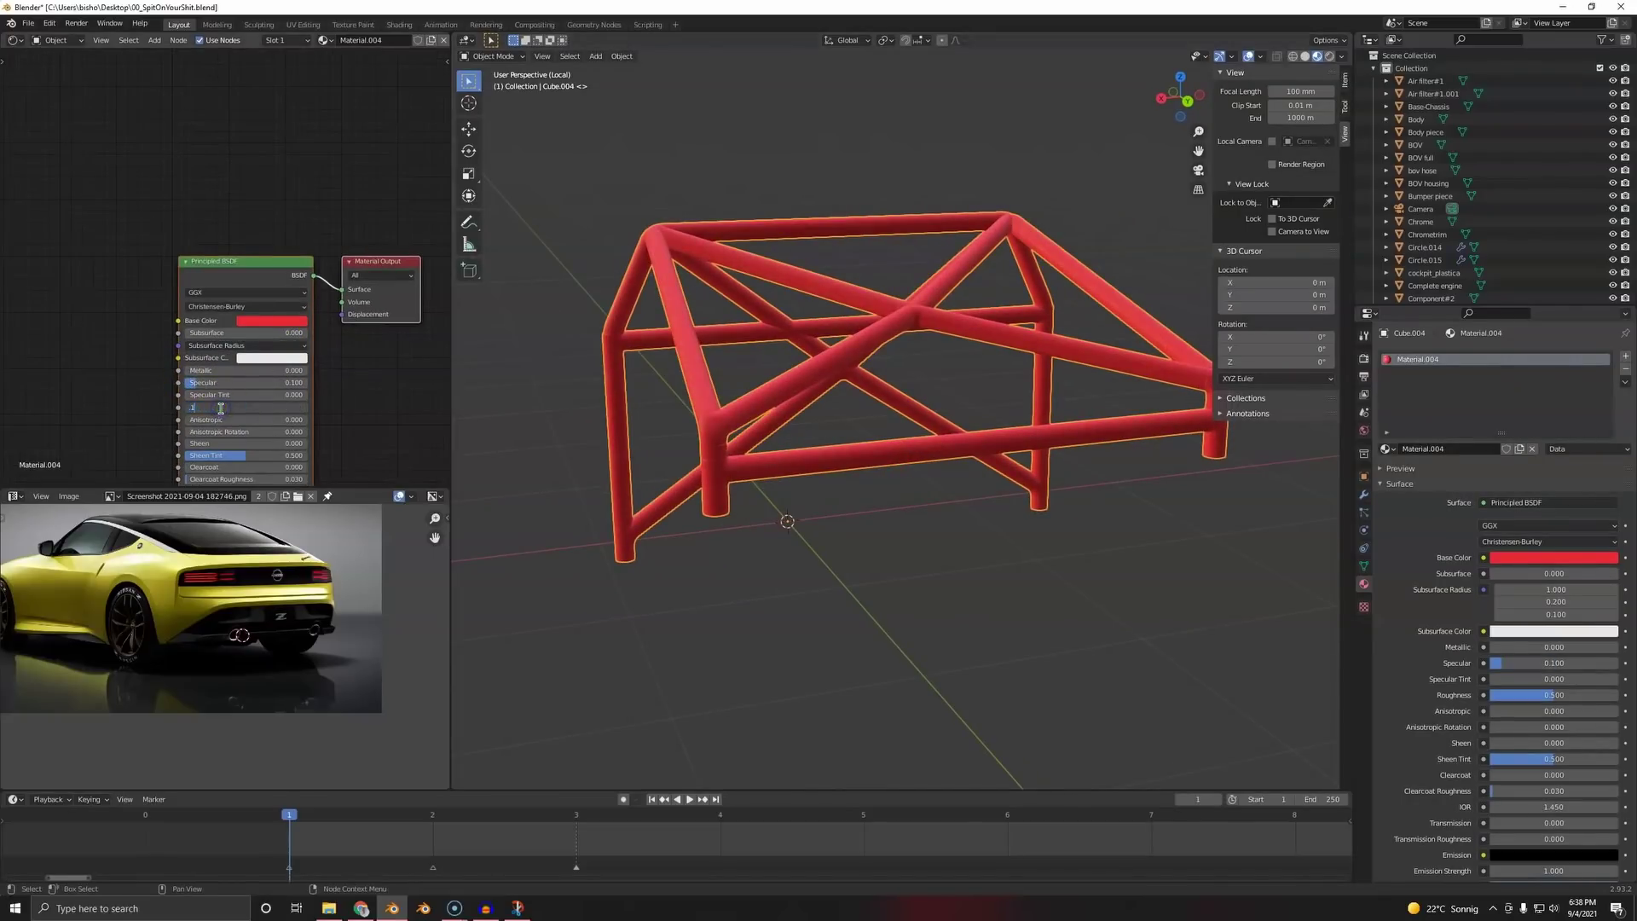
{"action": "type", "text": ".1"}
{"action": "key", "text": "Return"}
{"action": "key", "text": "KP_Divide"}
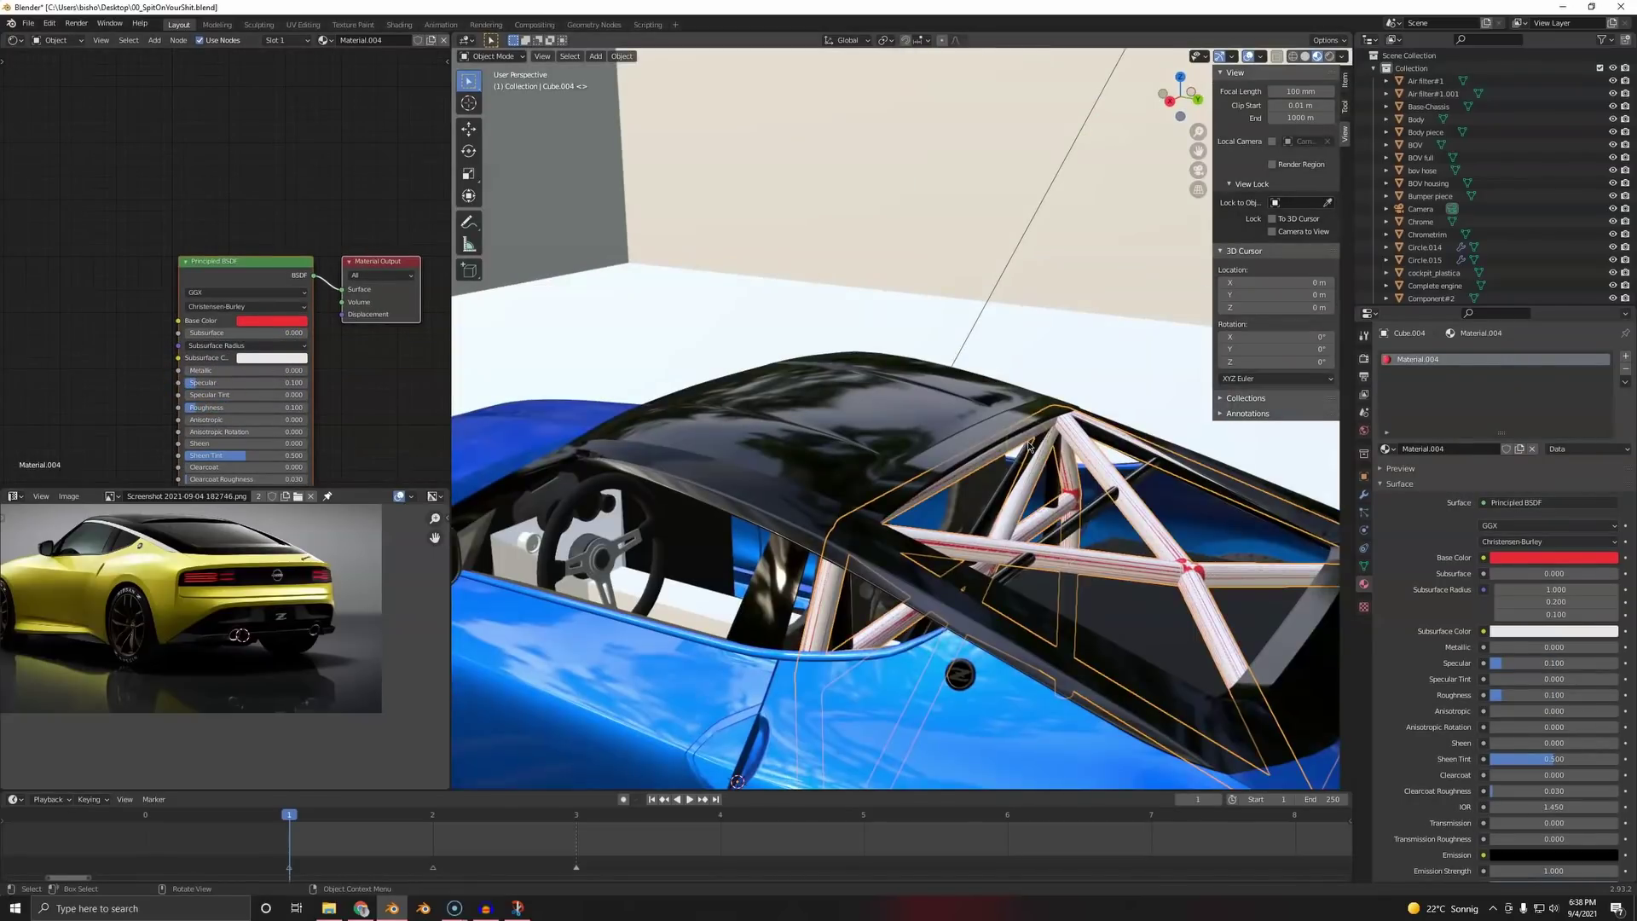
- Delete the duplicate white roll cage that overlaps the red one and save the file
{"action": "scroll", "coordinate": [892, 492], "scroll_direction": "up", "scroll_amount": 3}
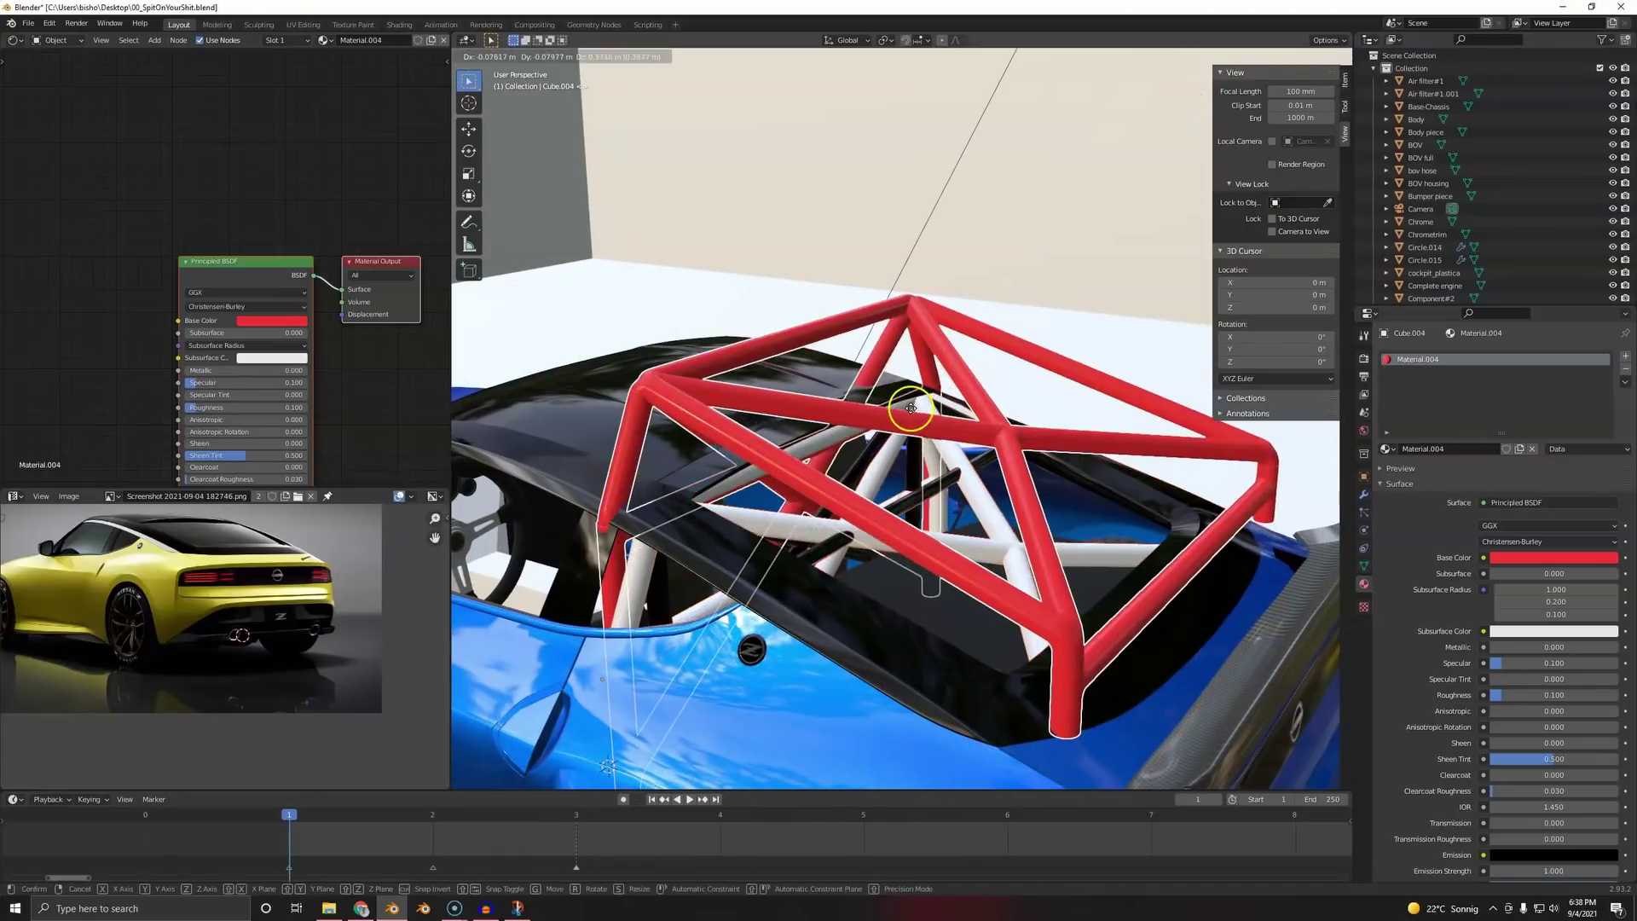
{"action": "left_click", "coordinate": [954, 541]}
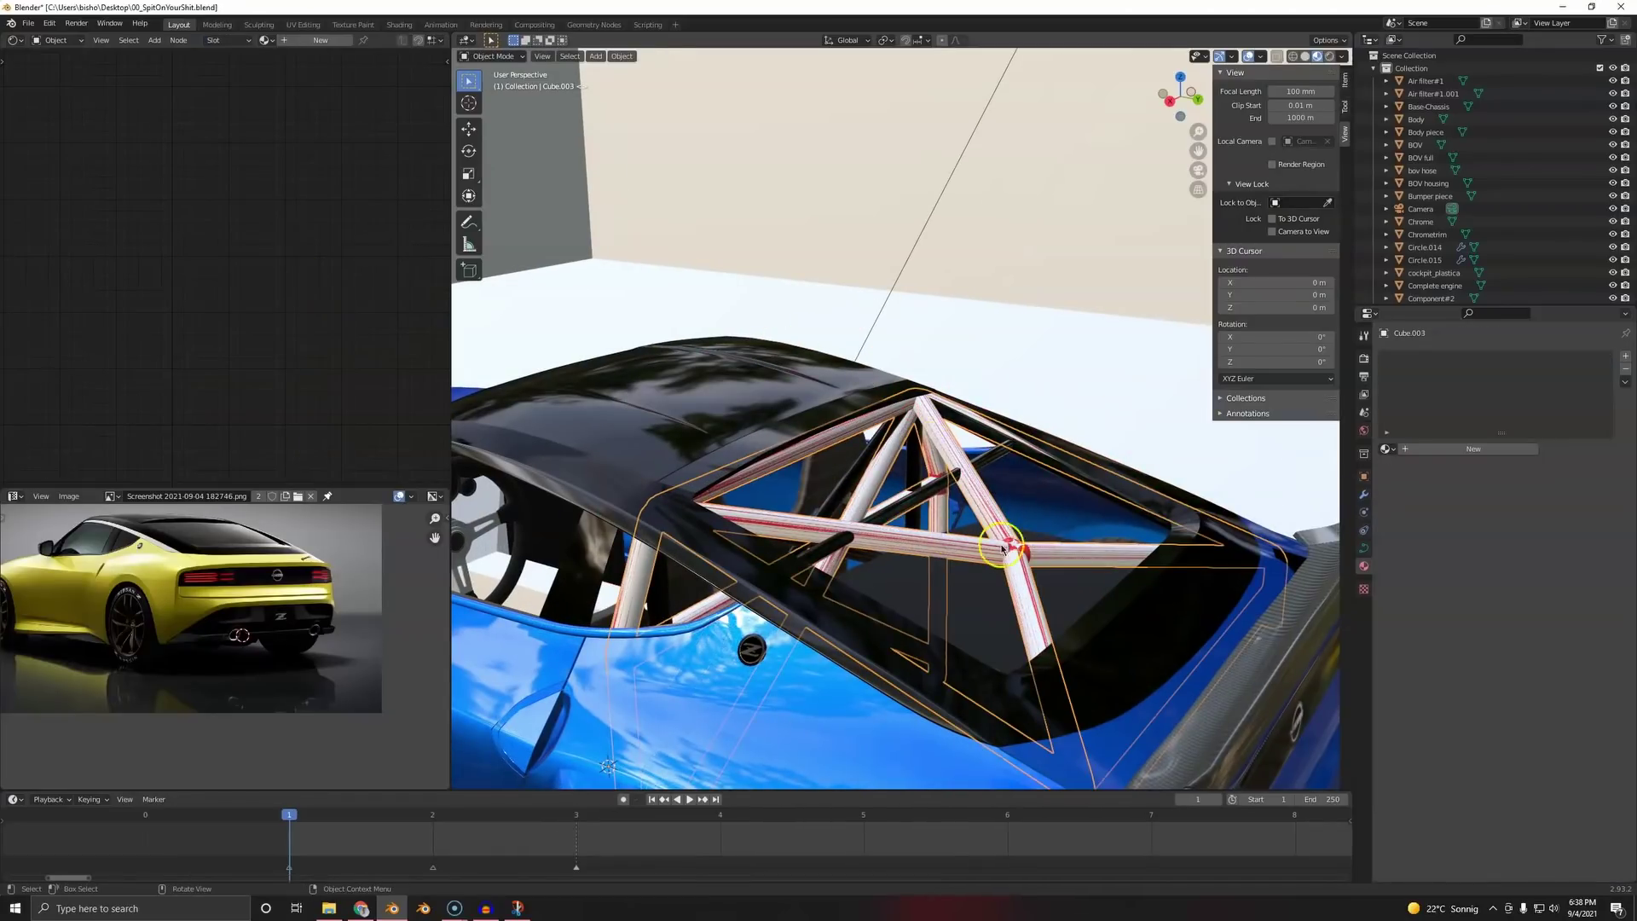
{"action": "key", "text": "g"}
{"action": "left_click", "coordinate": [980, 433]}
{"action": "key", "text": "x"}
{"action": "left_click", "coordinate": [977, 439]}
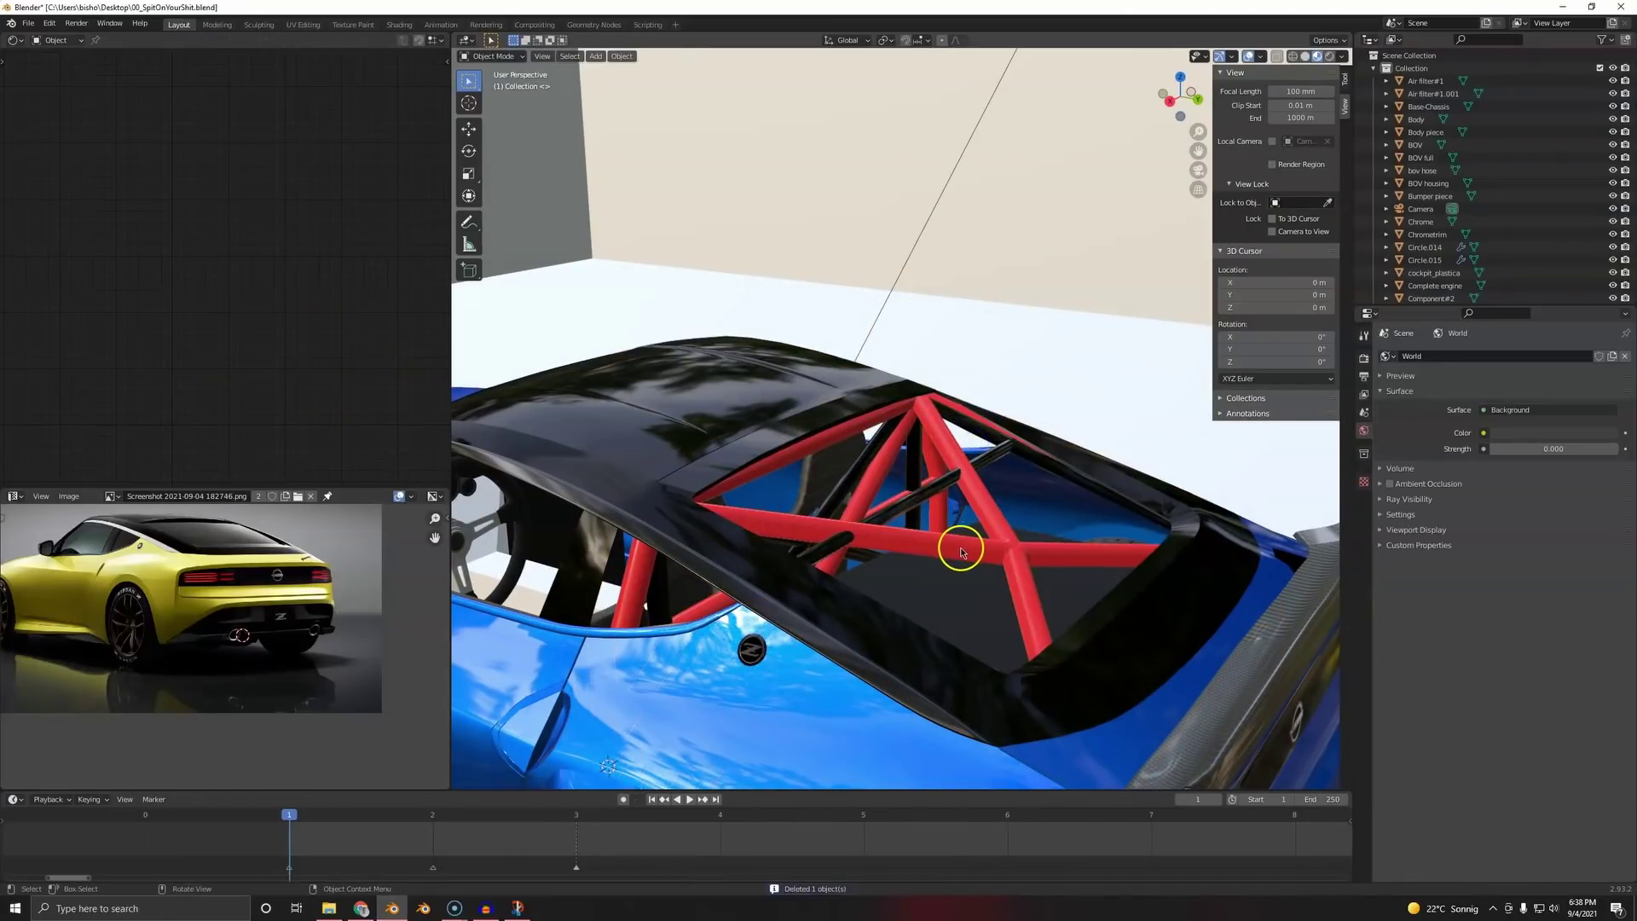
{"action": "key", "text": "ctrl+s"}
- Show the scene in rendered shading and darken the red base color of the roll cage
{"action": "scroll", "coordinate": [956, 555], "scroll_direction": "down", "scroll_amount": 4}
{"action": "key", "text": "z"}
{"action": "left_click", "coordinate": [969, 452]}
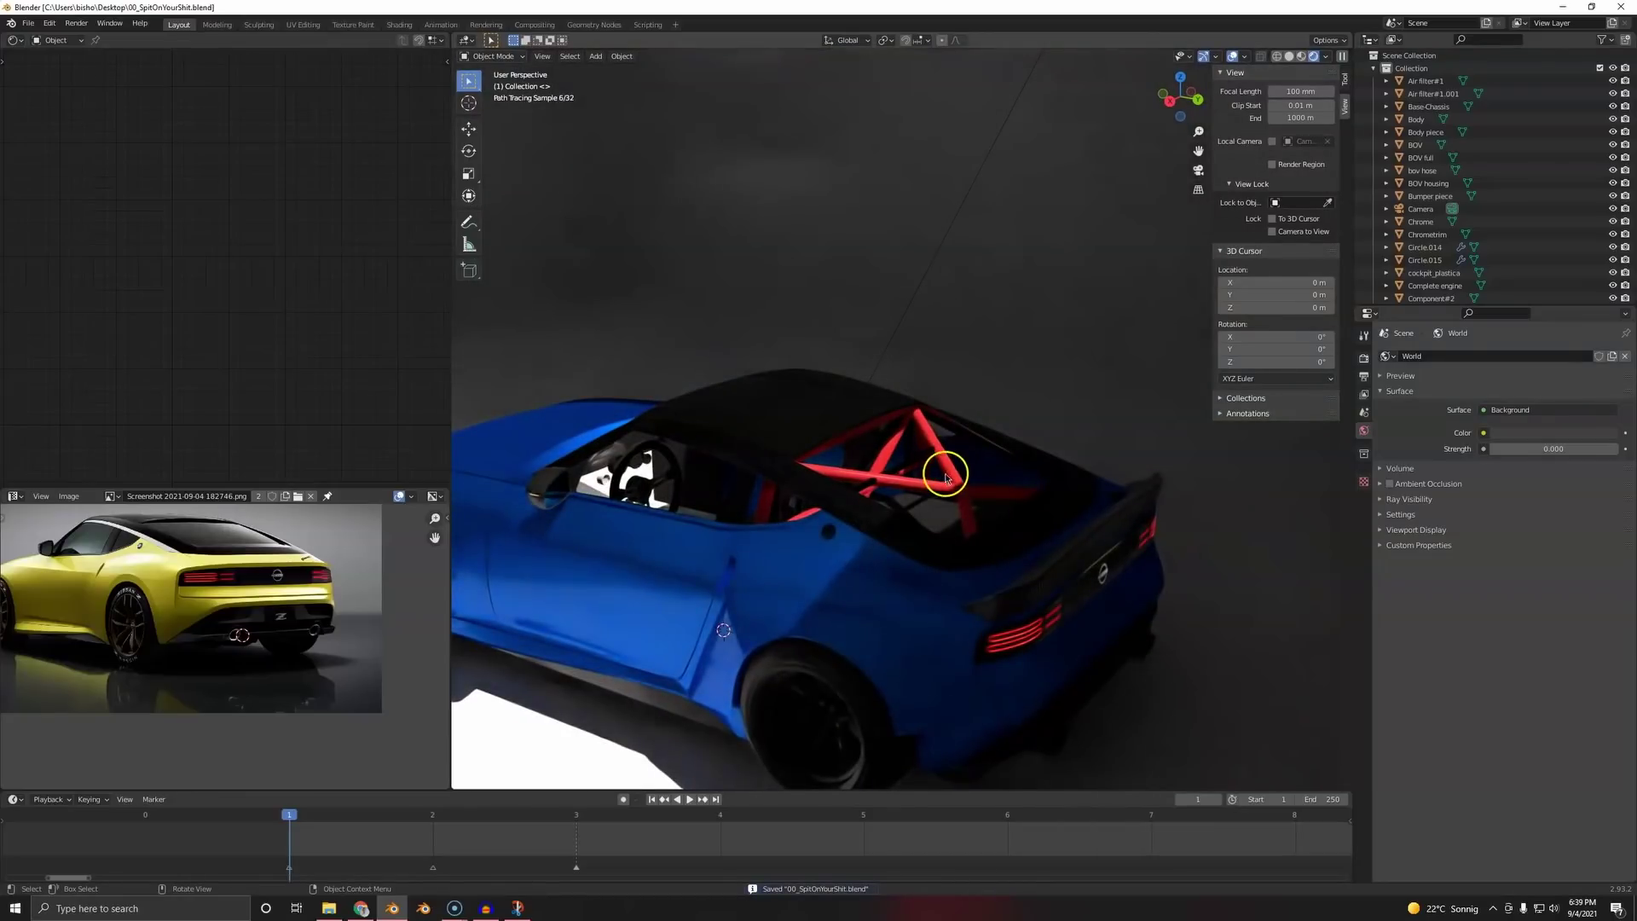
{"action": "left_click", "coordinate": [944, 477]}
{"action": "left_click", "coordinate": [293, 319]}
{"action": "left_click_drag", "start_coordinate": [332, 227], "coordinate": [333, 192]}
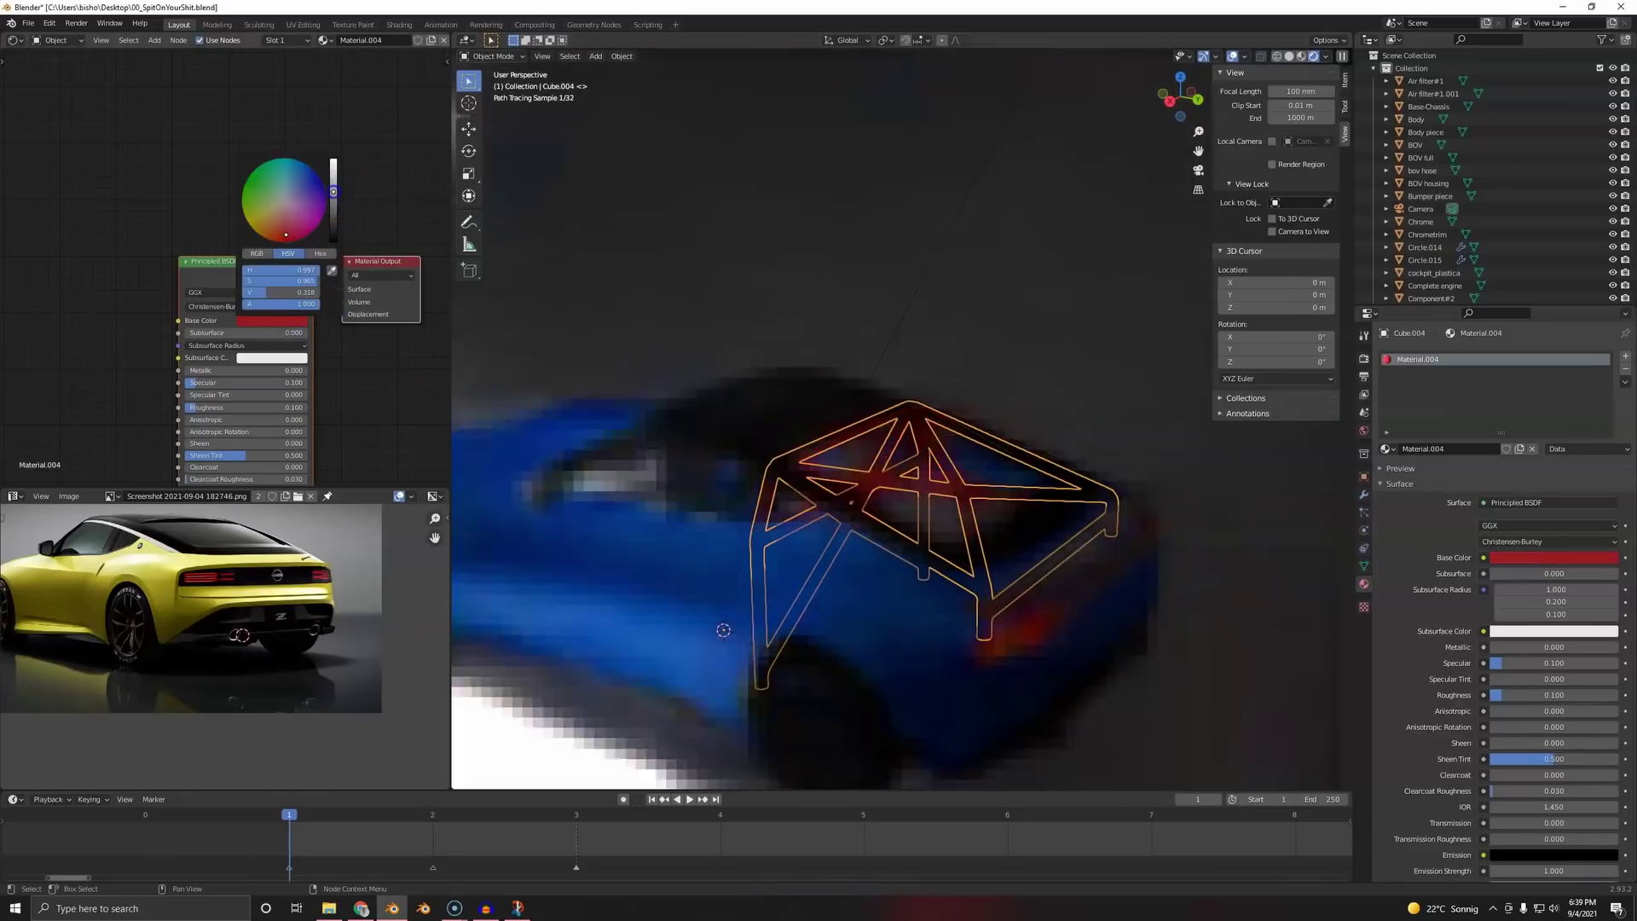
{"action": "left_click", "coordinate": [917, 473]}
- From the camera view, lighten the windshield glass's Transparent BSDF color to a light gray
{"action": "key", "text": "KP_0"}
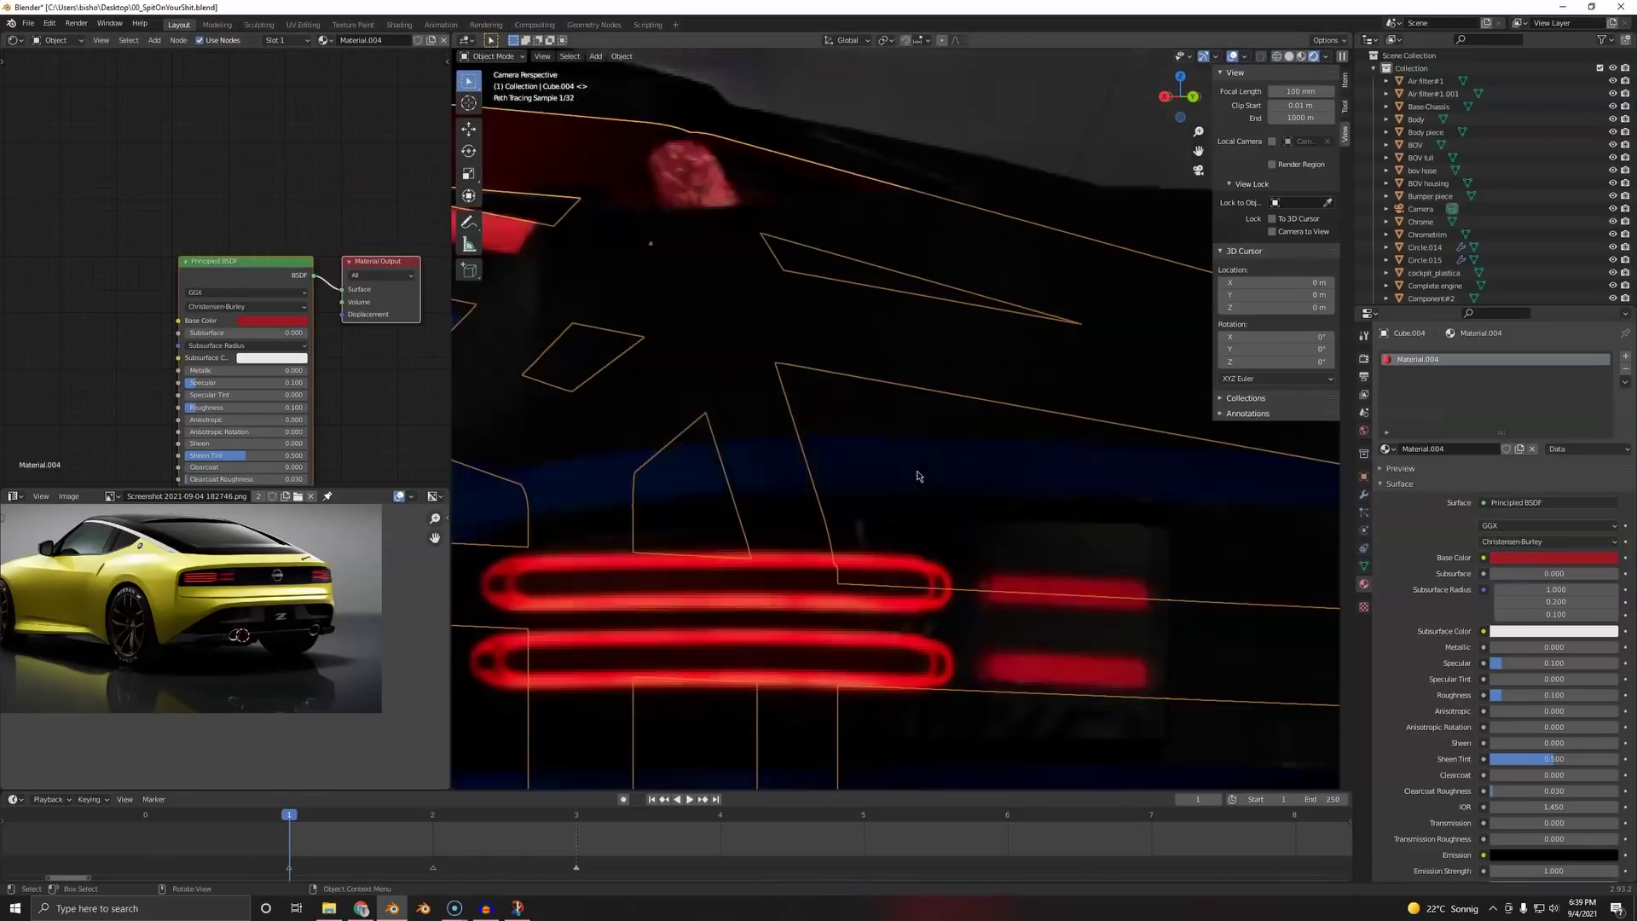
{"action": "scroll", "coordinate": [929, 512], "scroll_direction": "down", "scroll_amount": 5}
{"action": "scroll", "coordinate": [924, 503], "scroll_direction": "down", "scroll_amount": 5}
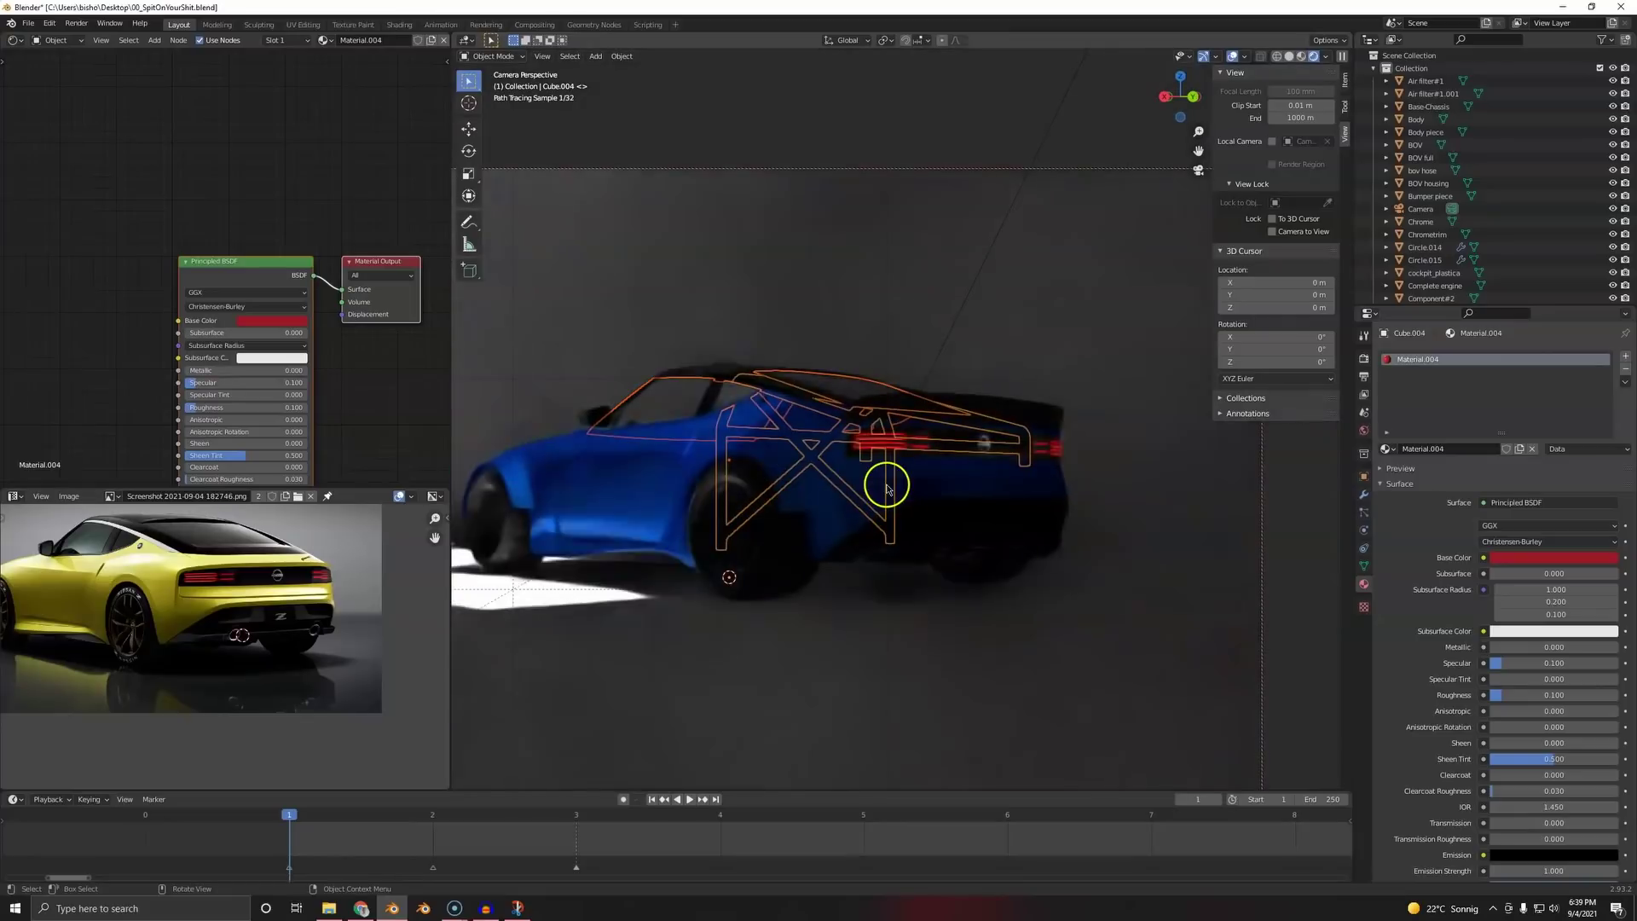
{"action": "left_click", "coordinate": [658, 402]}
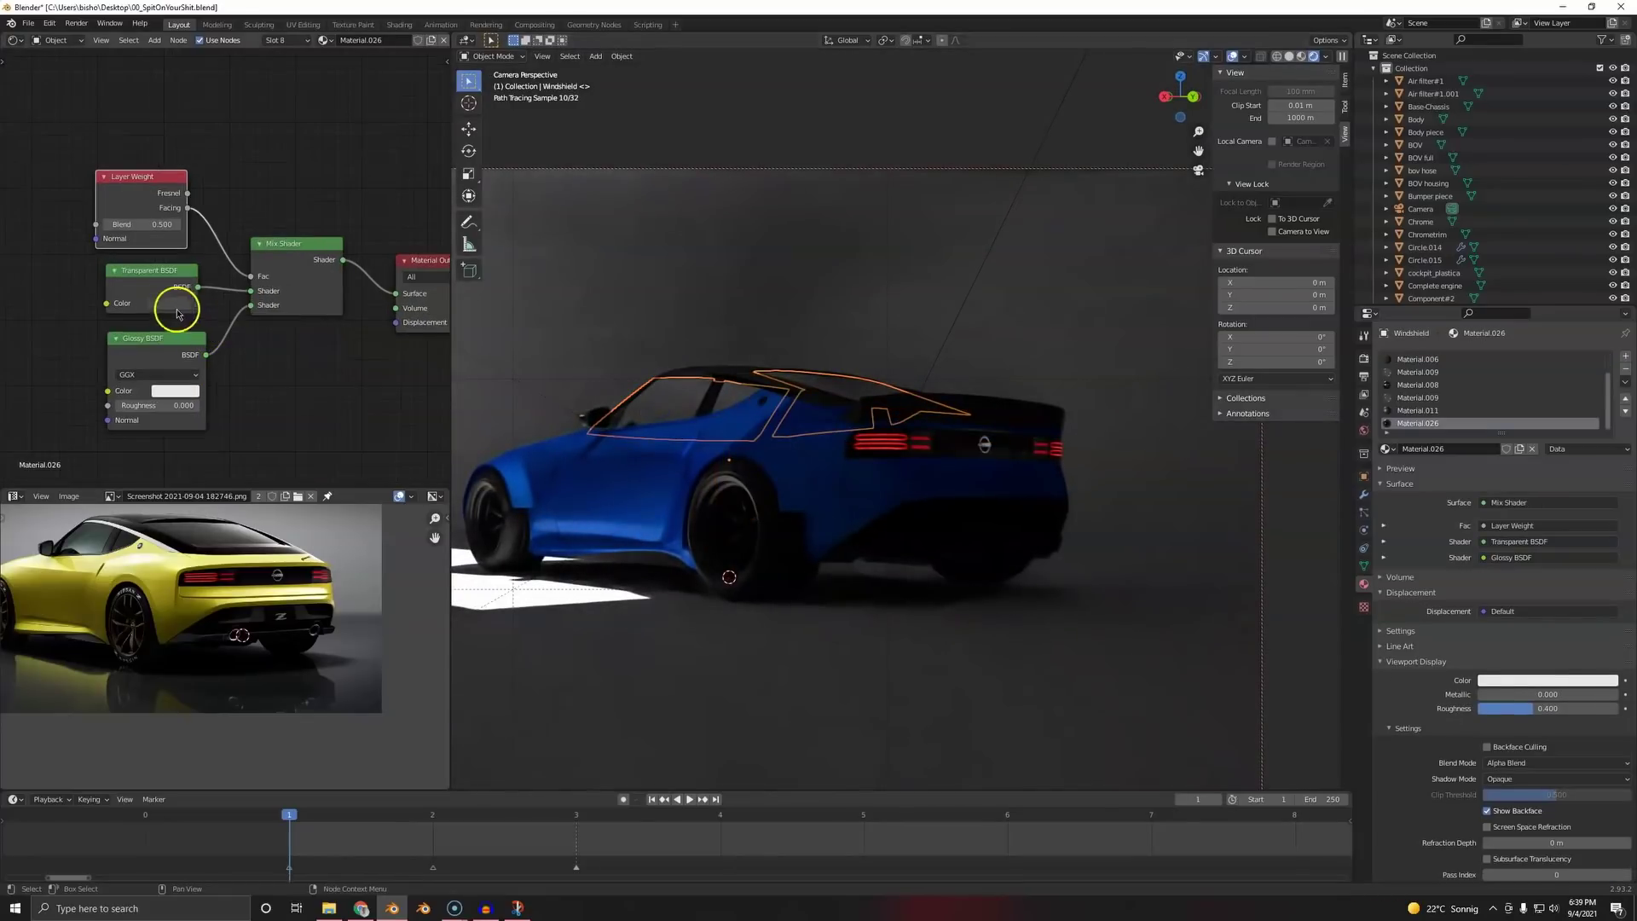
{"action": "left_click", "coordinate": [177, 307]}
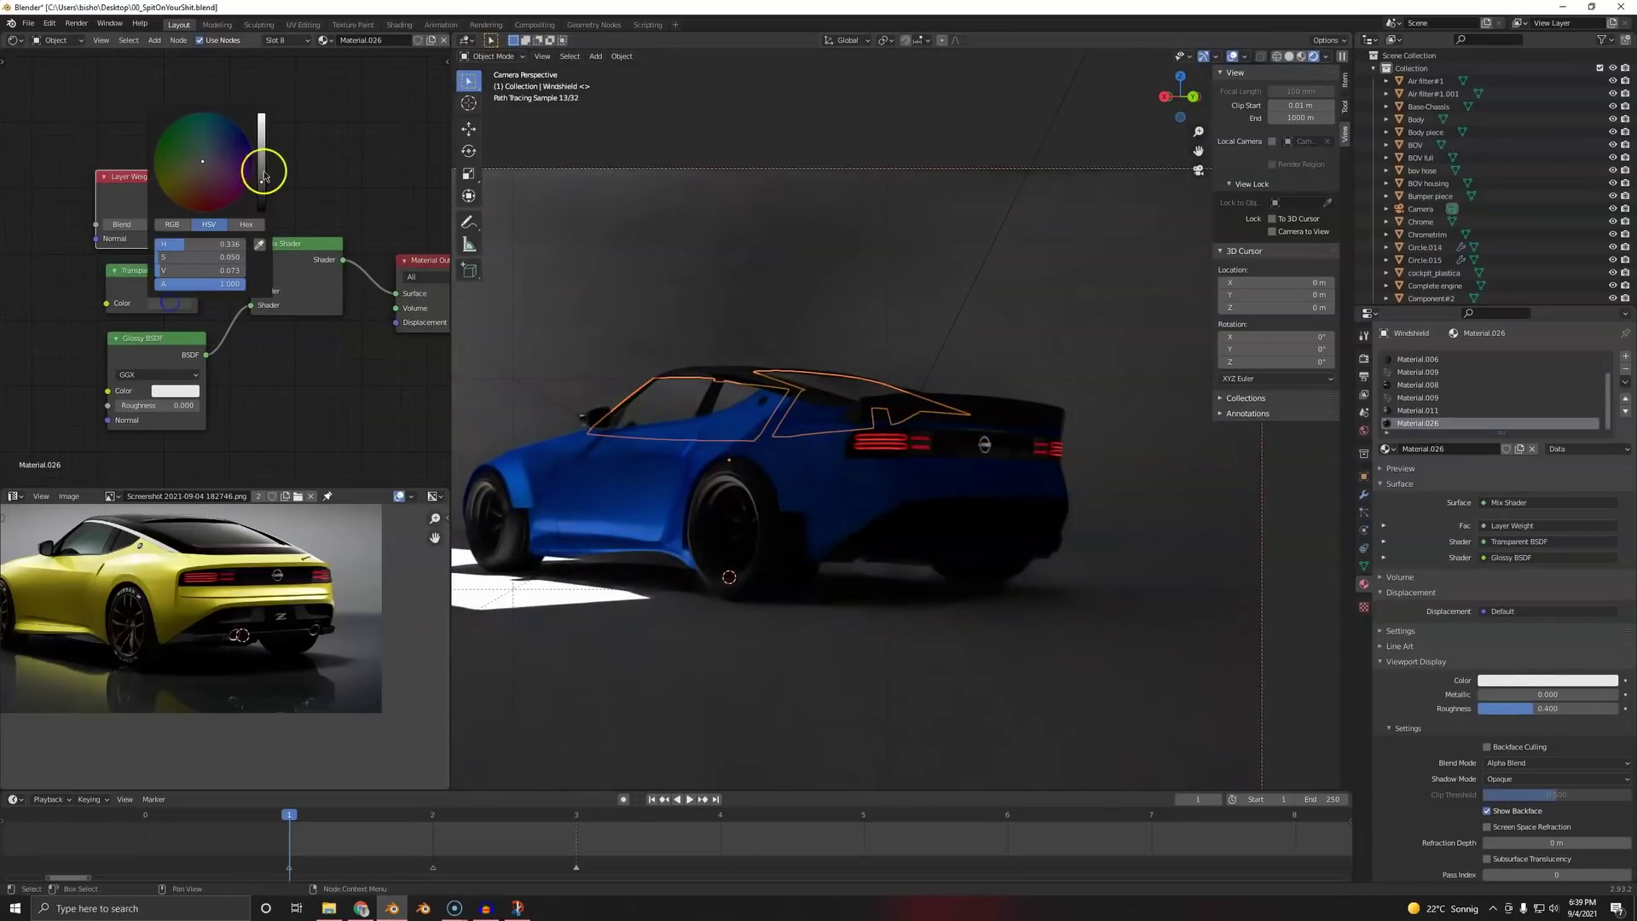
{"action": "mouse_move", "coordinate": [261, 150]}
{"action": "left_mouse_down"}
{"action": "mouse_move", "coordinate": [261, 121]}
{"action": "mouse_move", "coordinate": [261, 135]}
{"action": "left_mouse_up"}
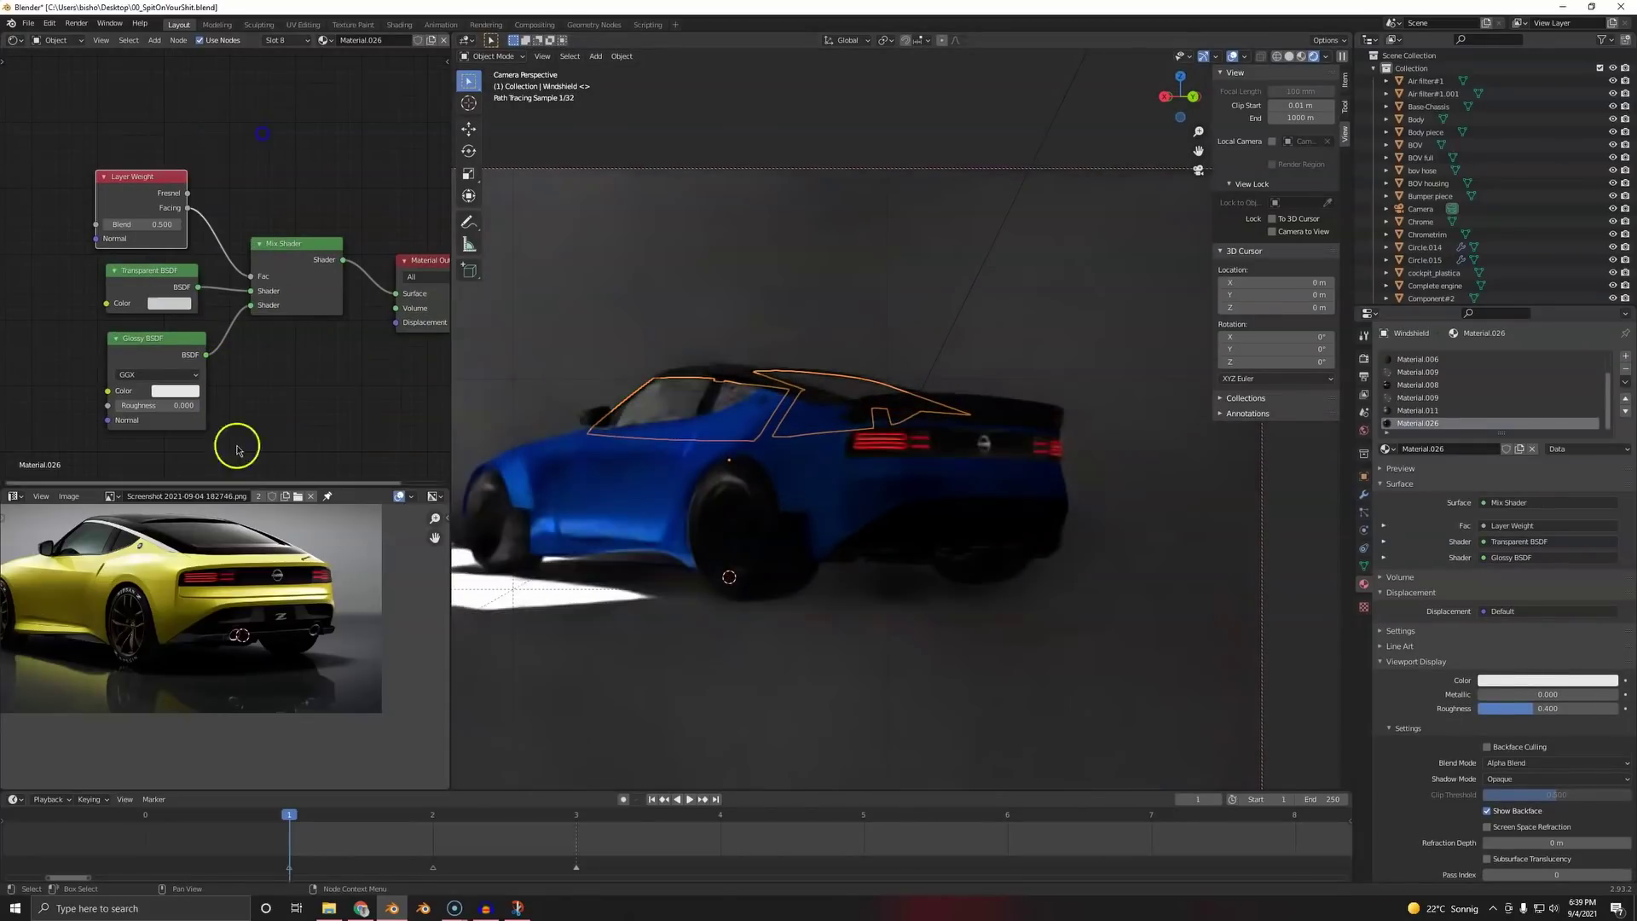
{"action": "key", "text": "alt+a"}
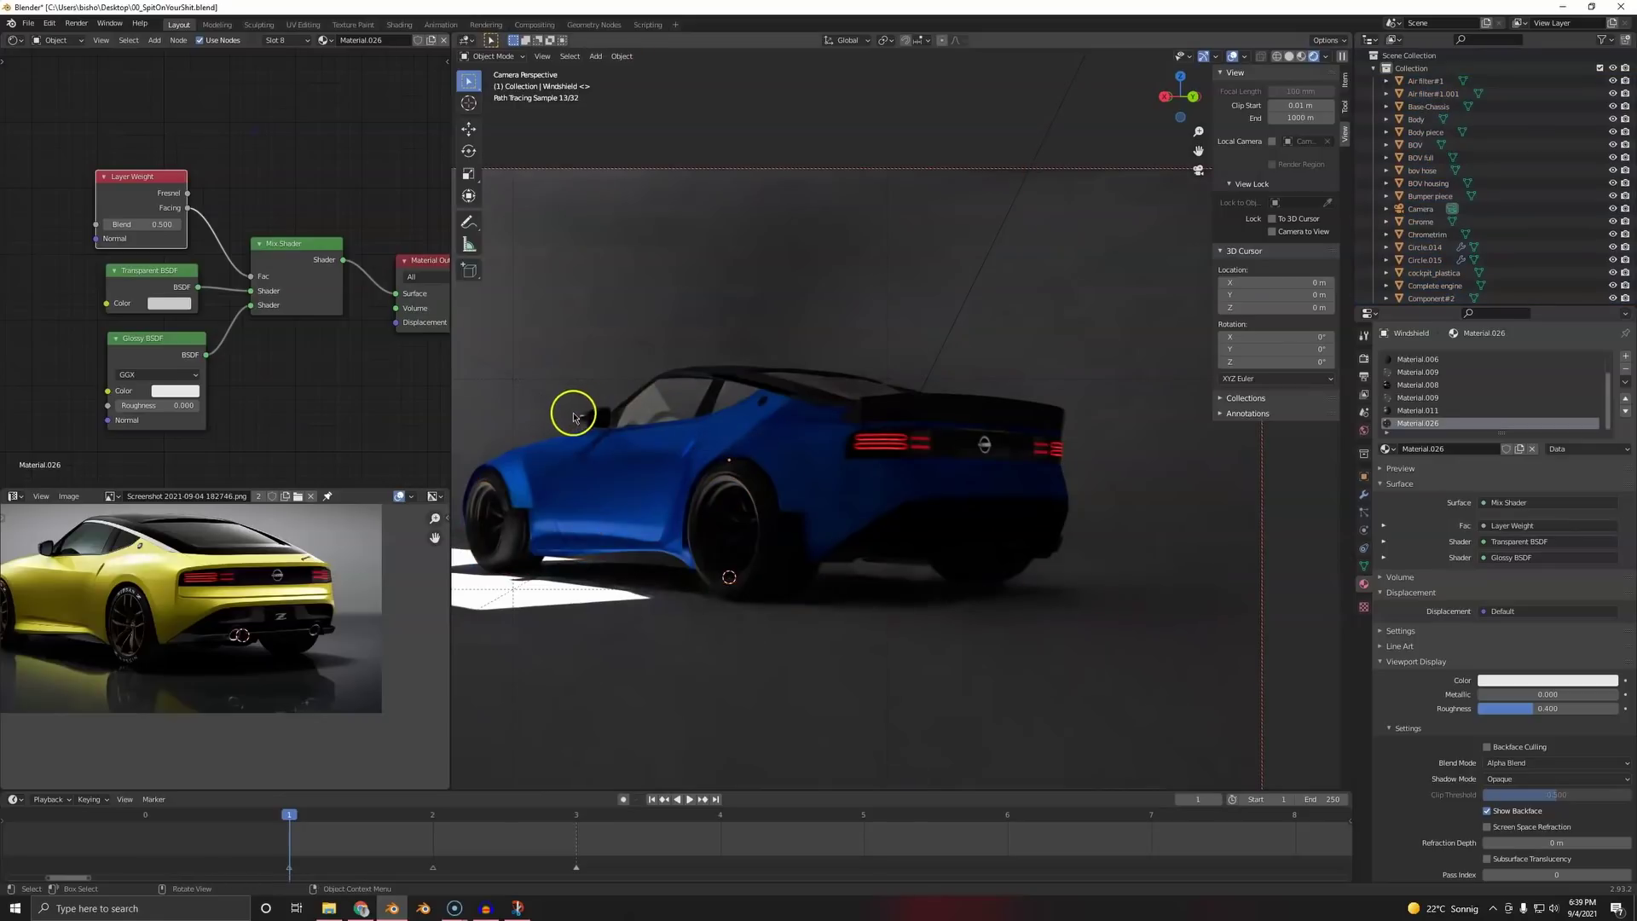
- Darken the windshield glass's Glossy BSDF color to a mid gray
{"action": "left_click", "coordinate": [660, 402]}
{"action": "left_click", "coordinate": [173, 391]}
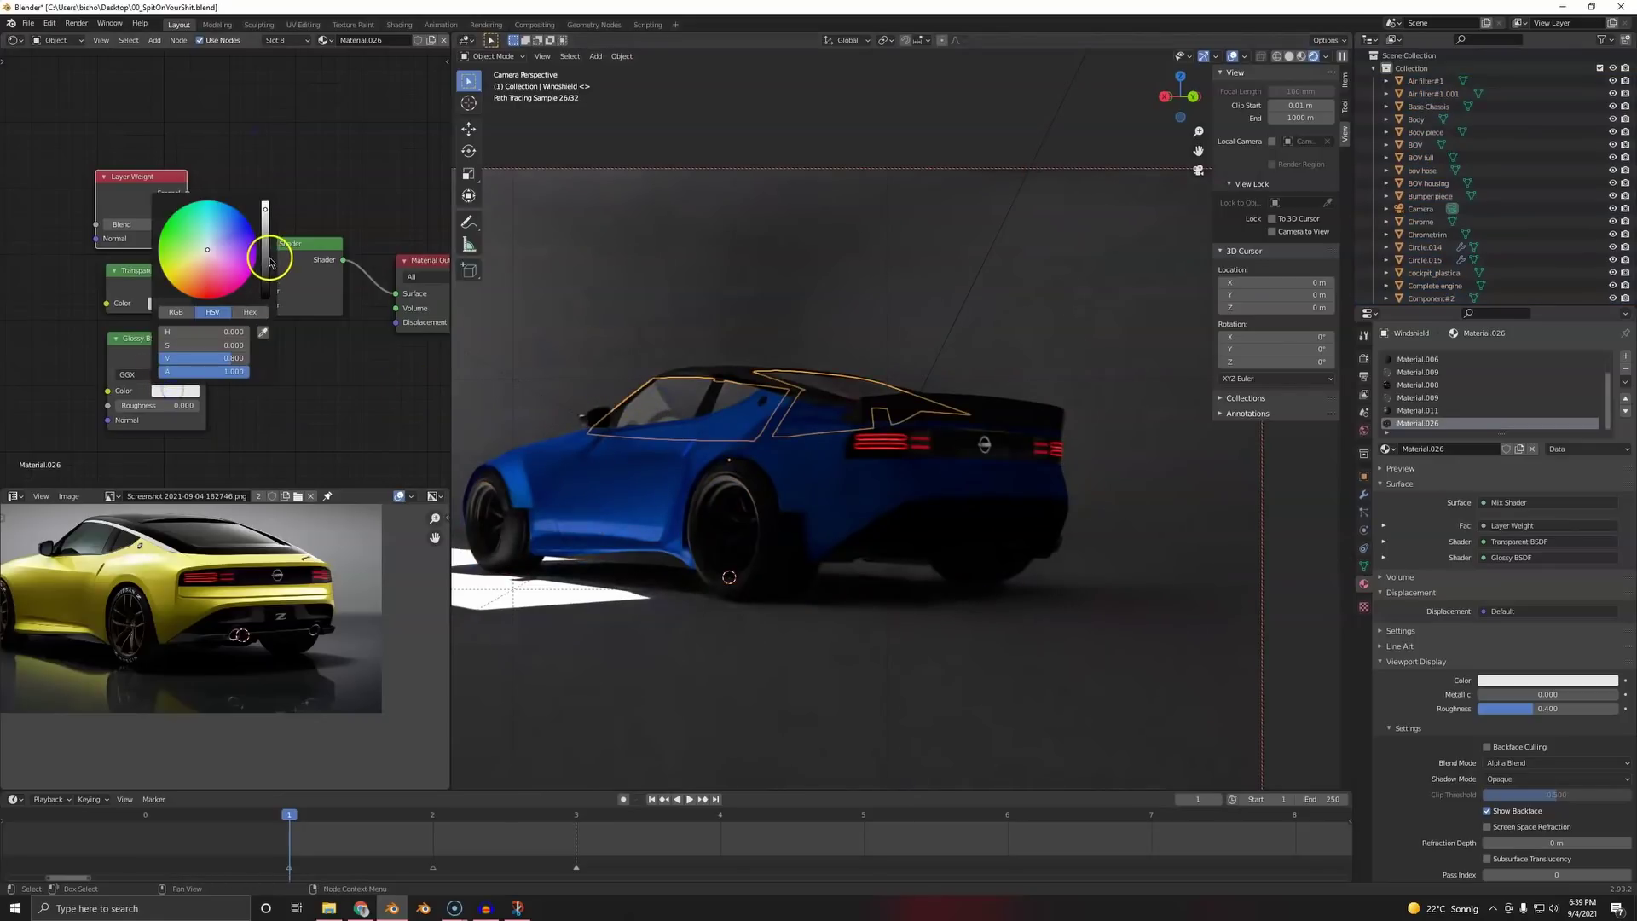
{"action": "left_click_drag", "start_coordinate": [266, 256], "coordinate": [266, 294]}
{"action": "key", "text": "alt+a"}
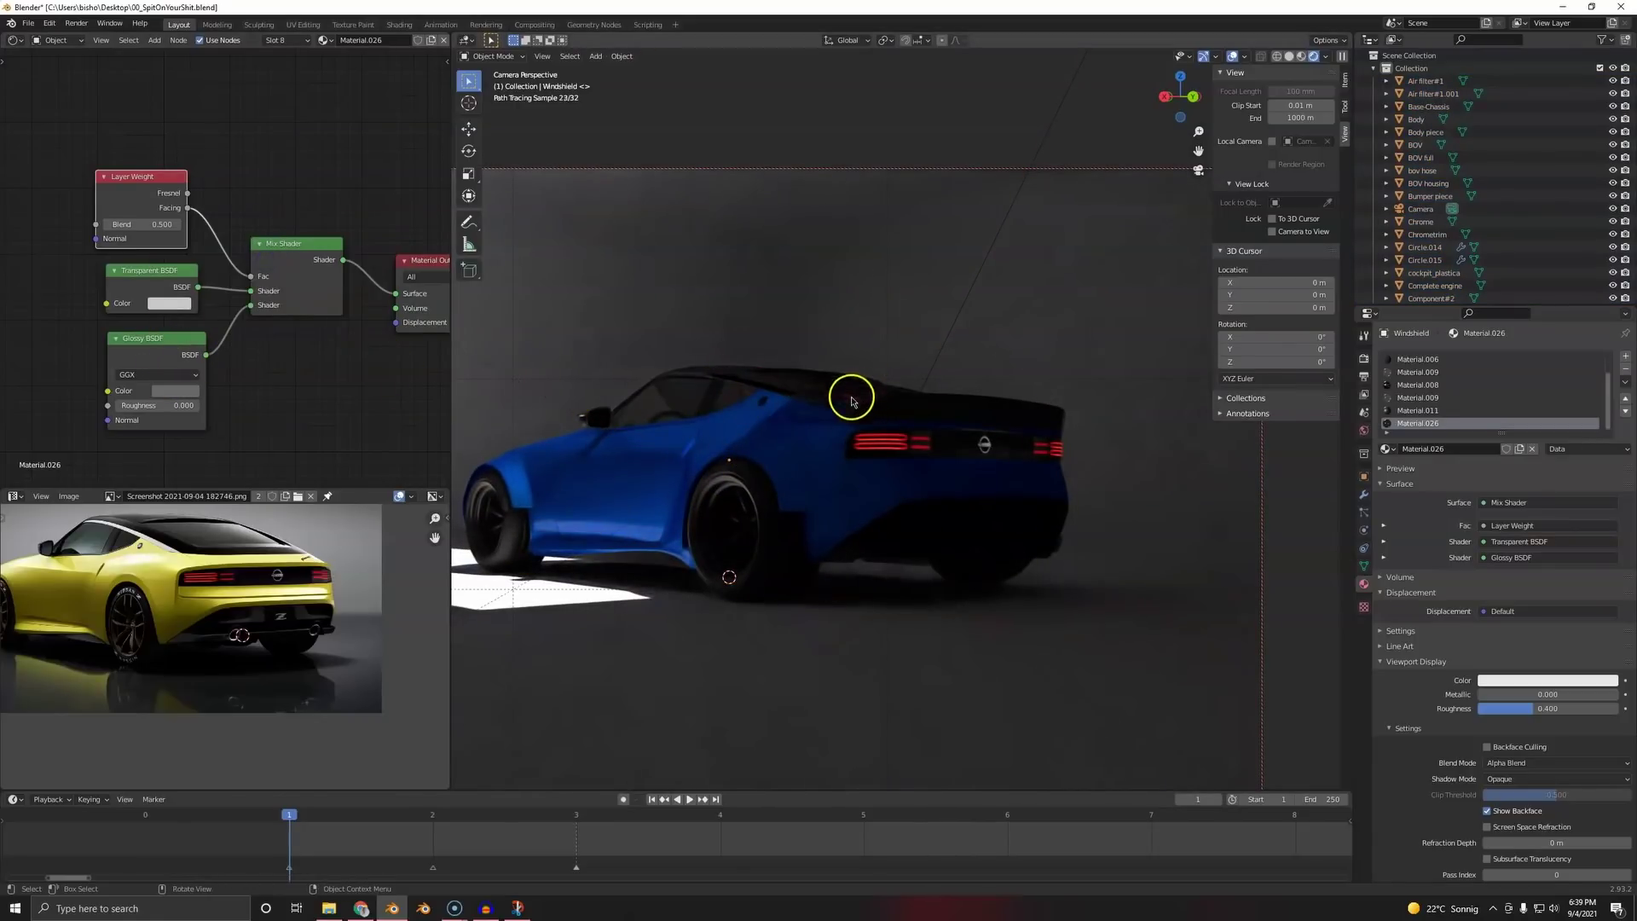
- Recolor the car body by sampling yellow tones from the reference photo into Color1 and Color2 of the paint's Mix node
{"action": "scroll", "coordinate": [926, 585], "scroll_direction": "down", "scroll_amount": 2}
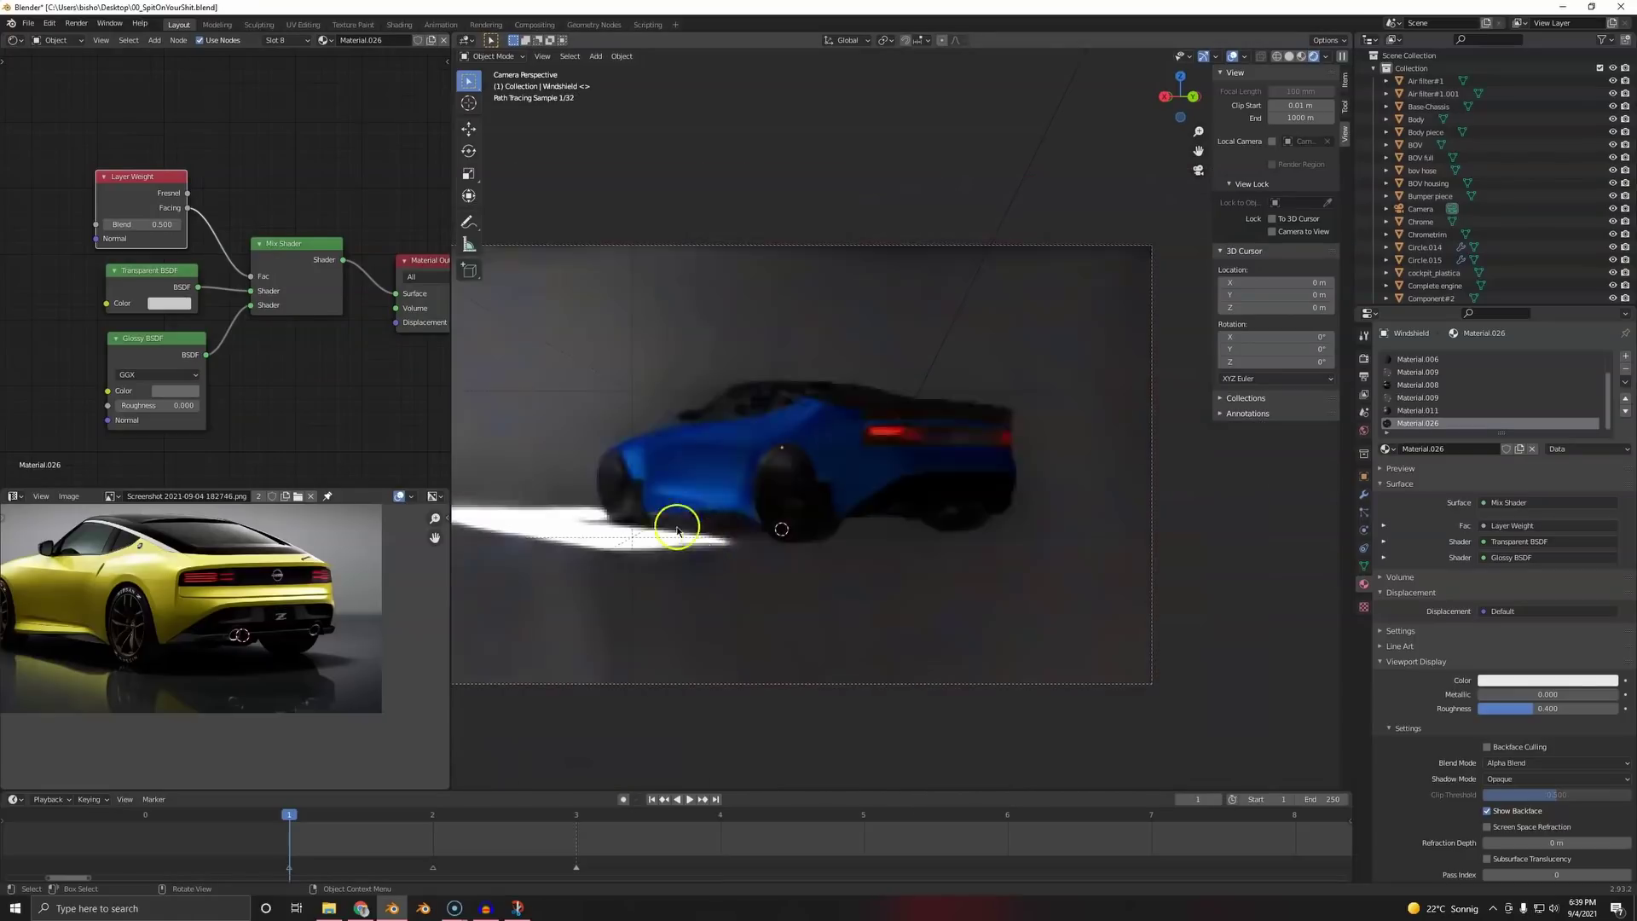
{"action": "middle_click_drag", "start_coordinate": [676, 530], "coordinate": [865, 536], "text": "shift"}
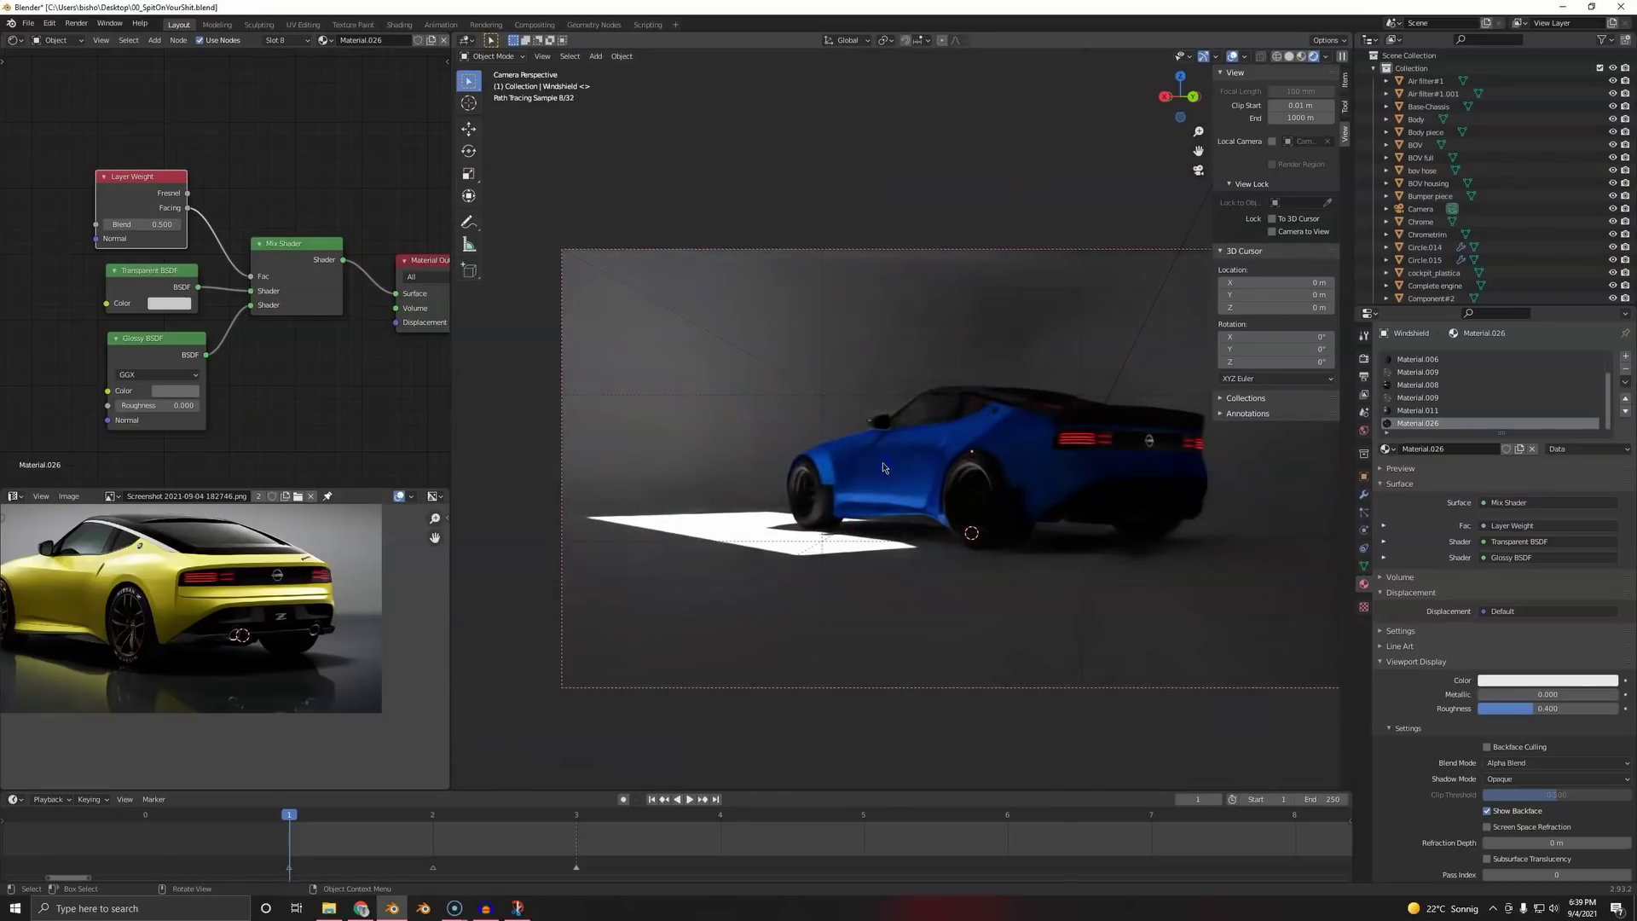
{"action": "left_click", "coordinate": [883, 467]}
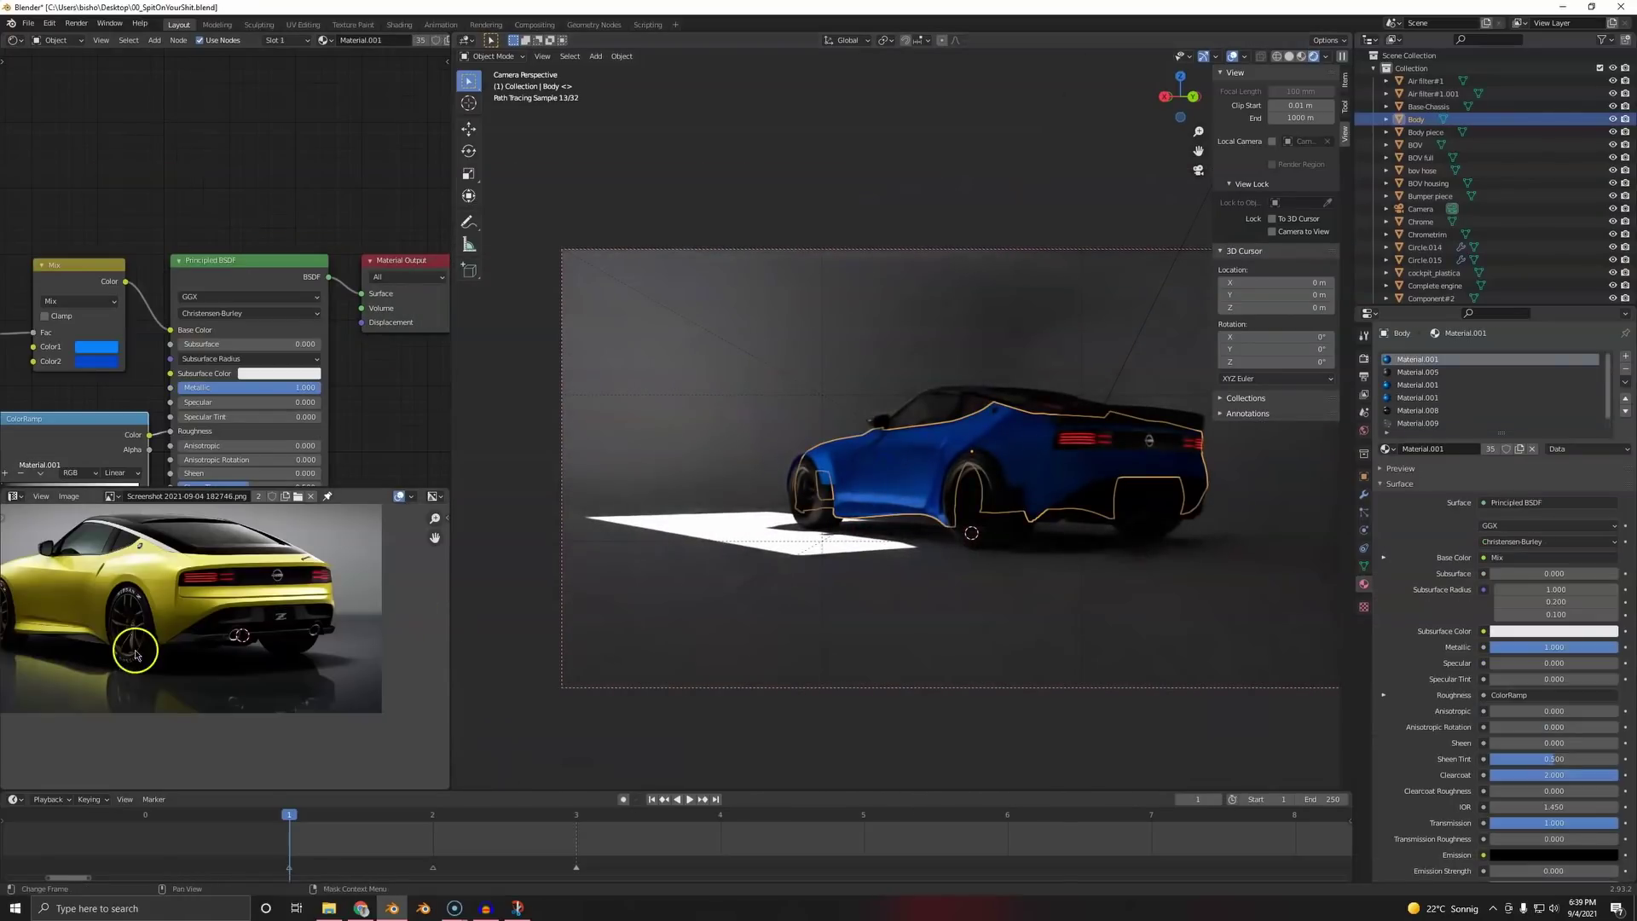
{"action": "left_click", "coordinate": [106, 347]}
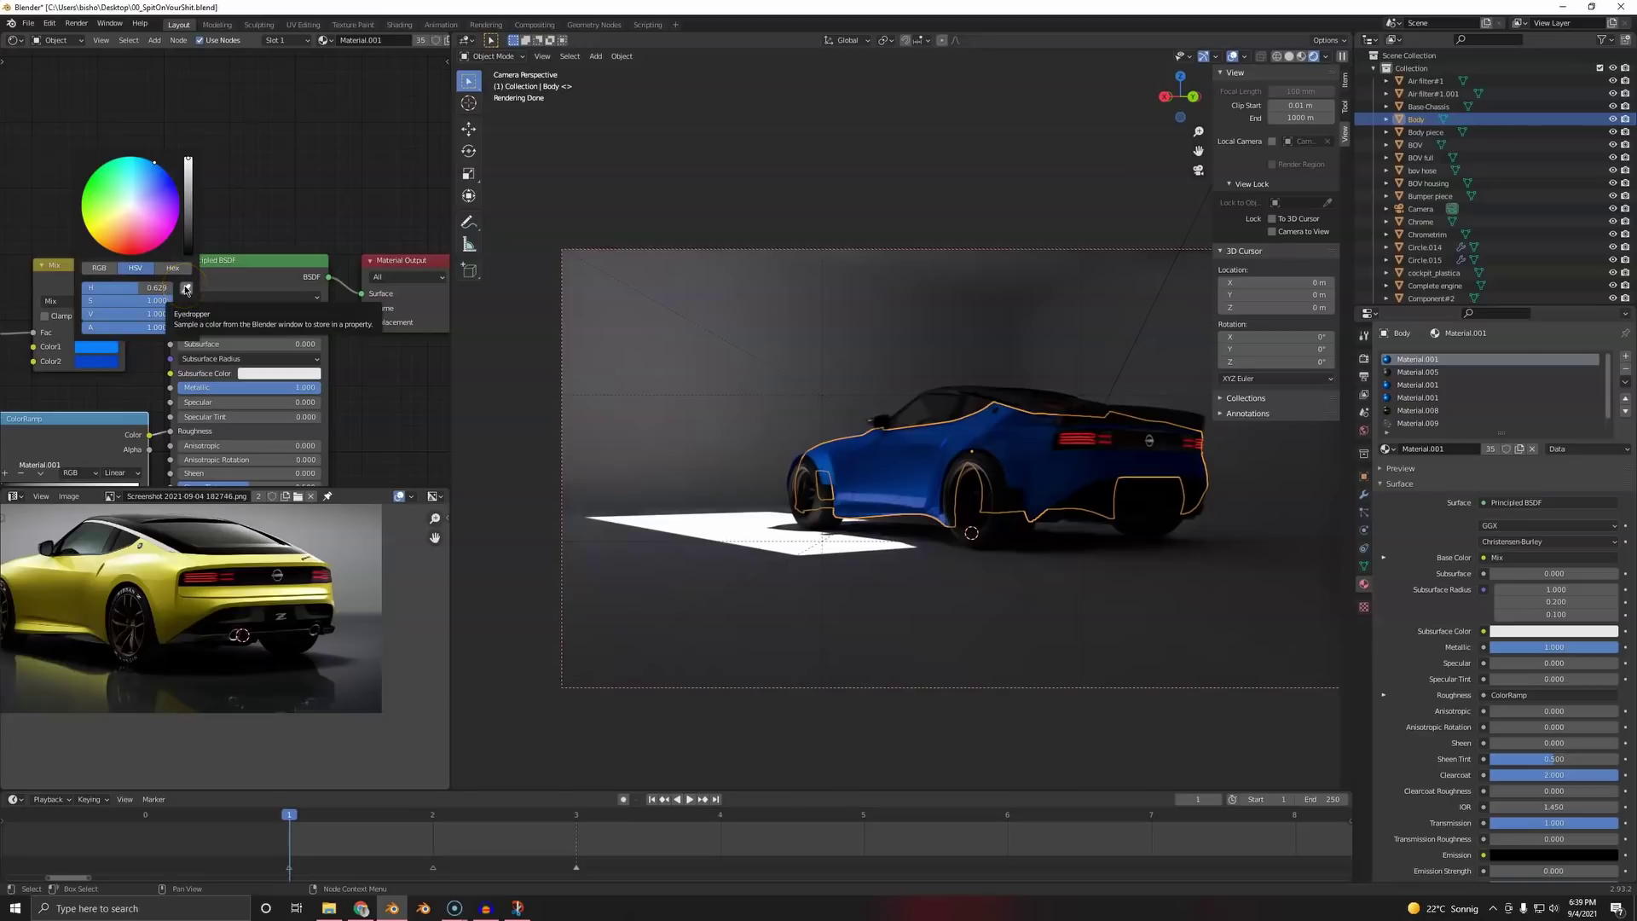
{"action": "left_click", "coordinate": [185, 290]}
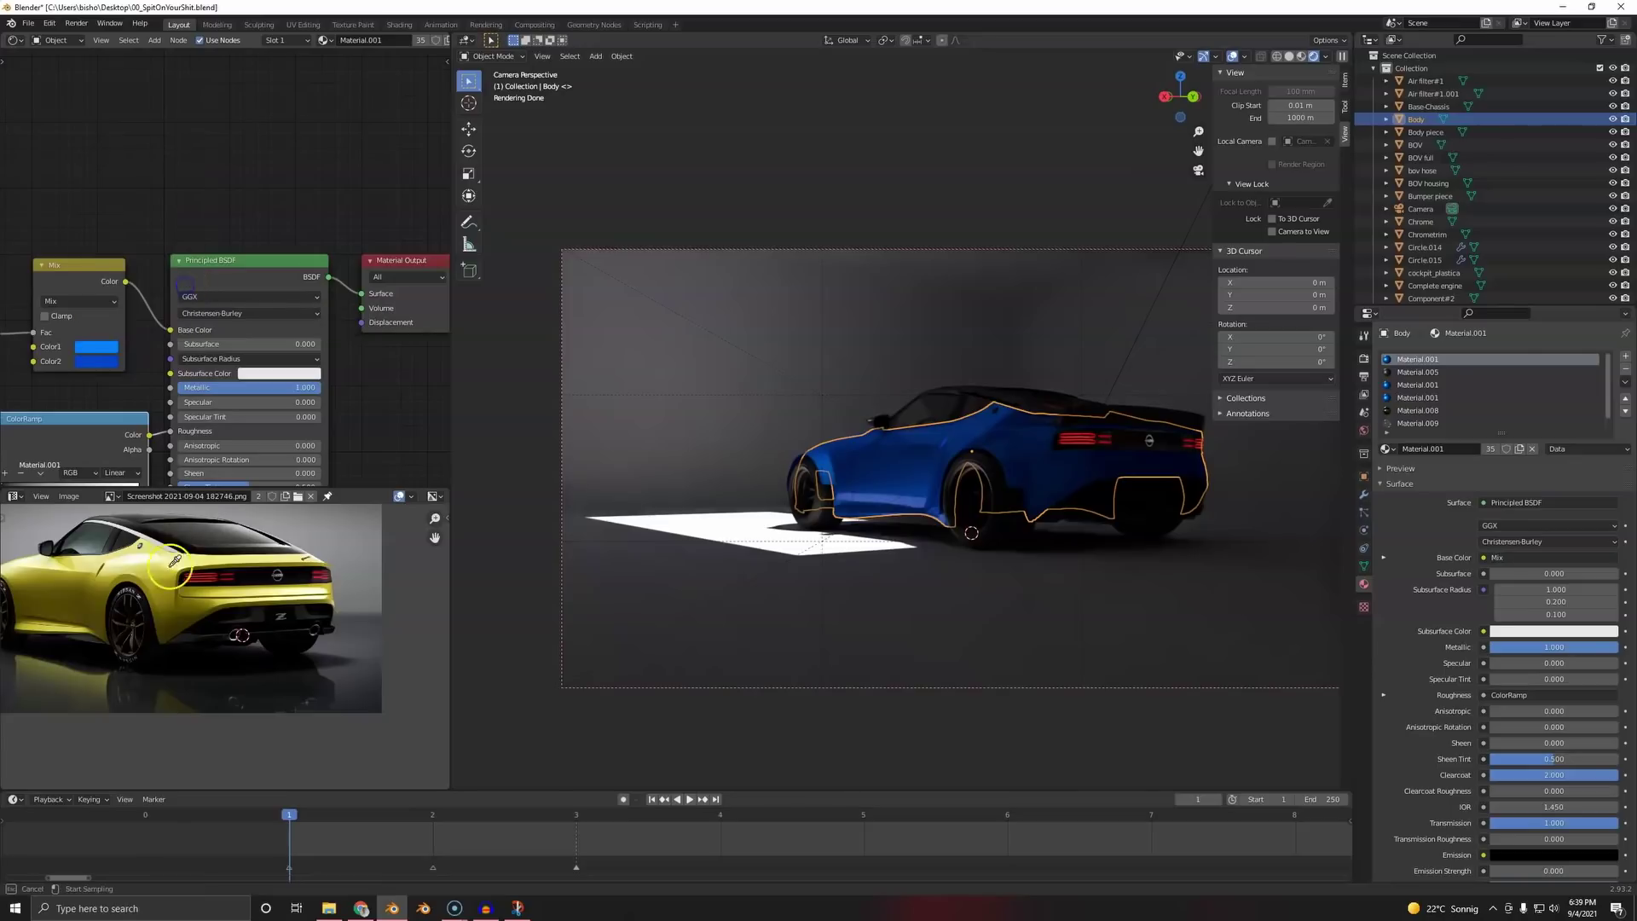
{"action": "left_click", "coordinate": [168, 586]}
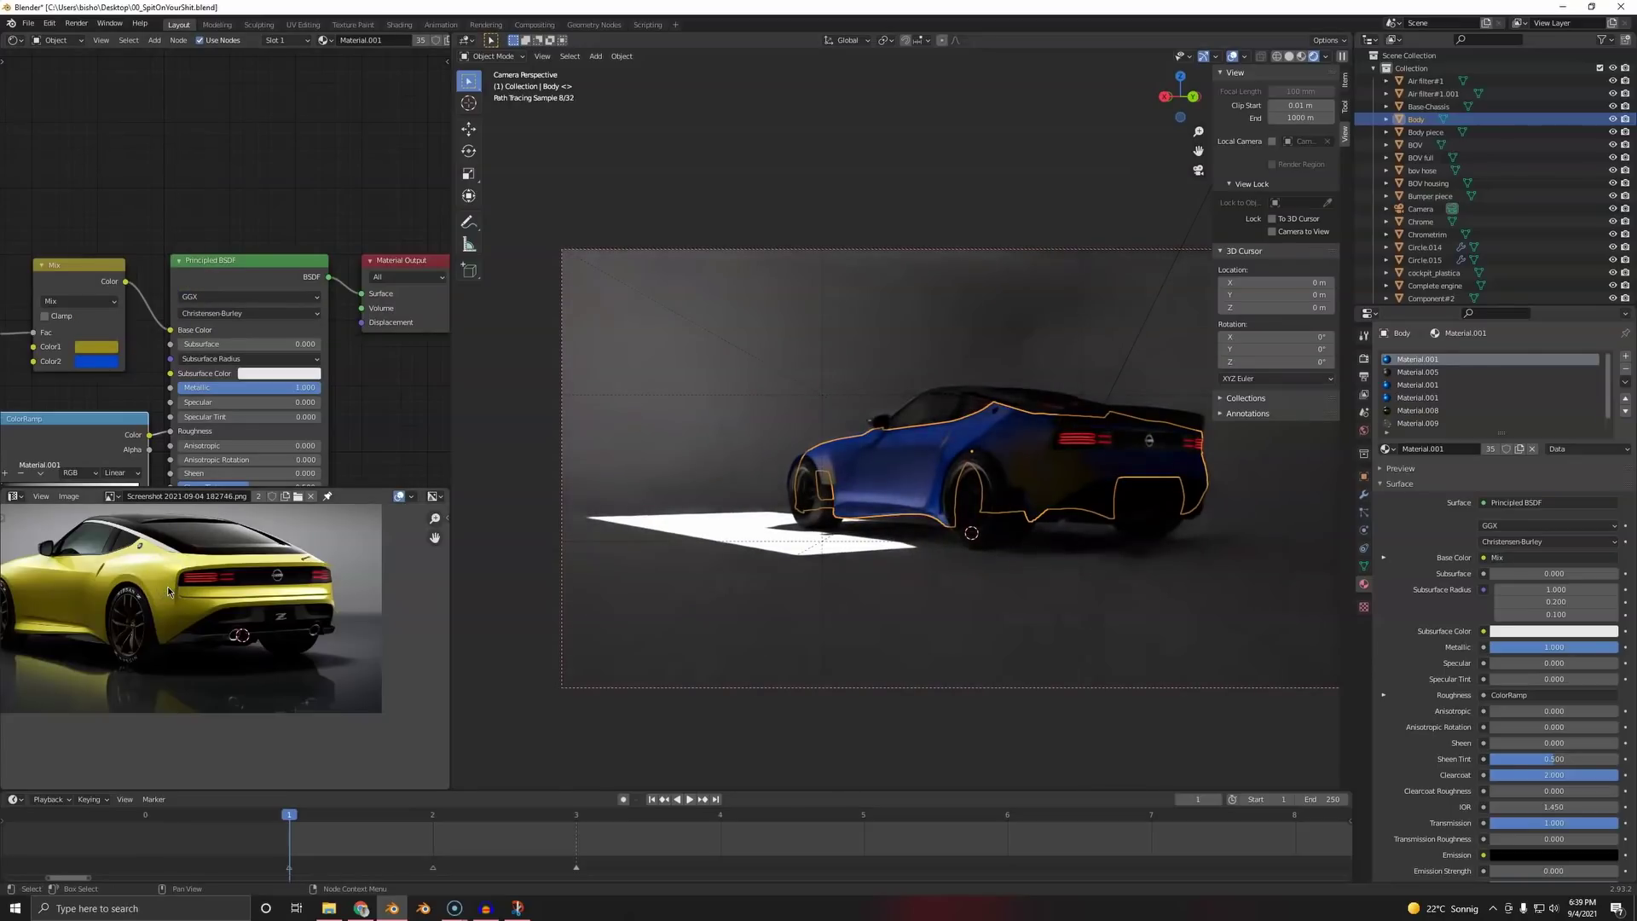
{"action": "left_click", "coordinate": [99, 365]}
{"action": "left_click", "coordinate": [187, 304]}
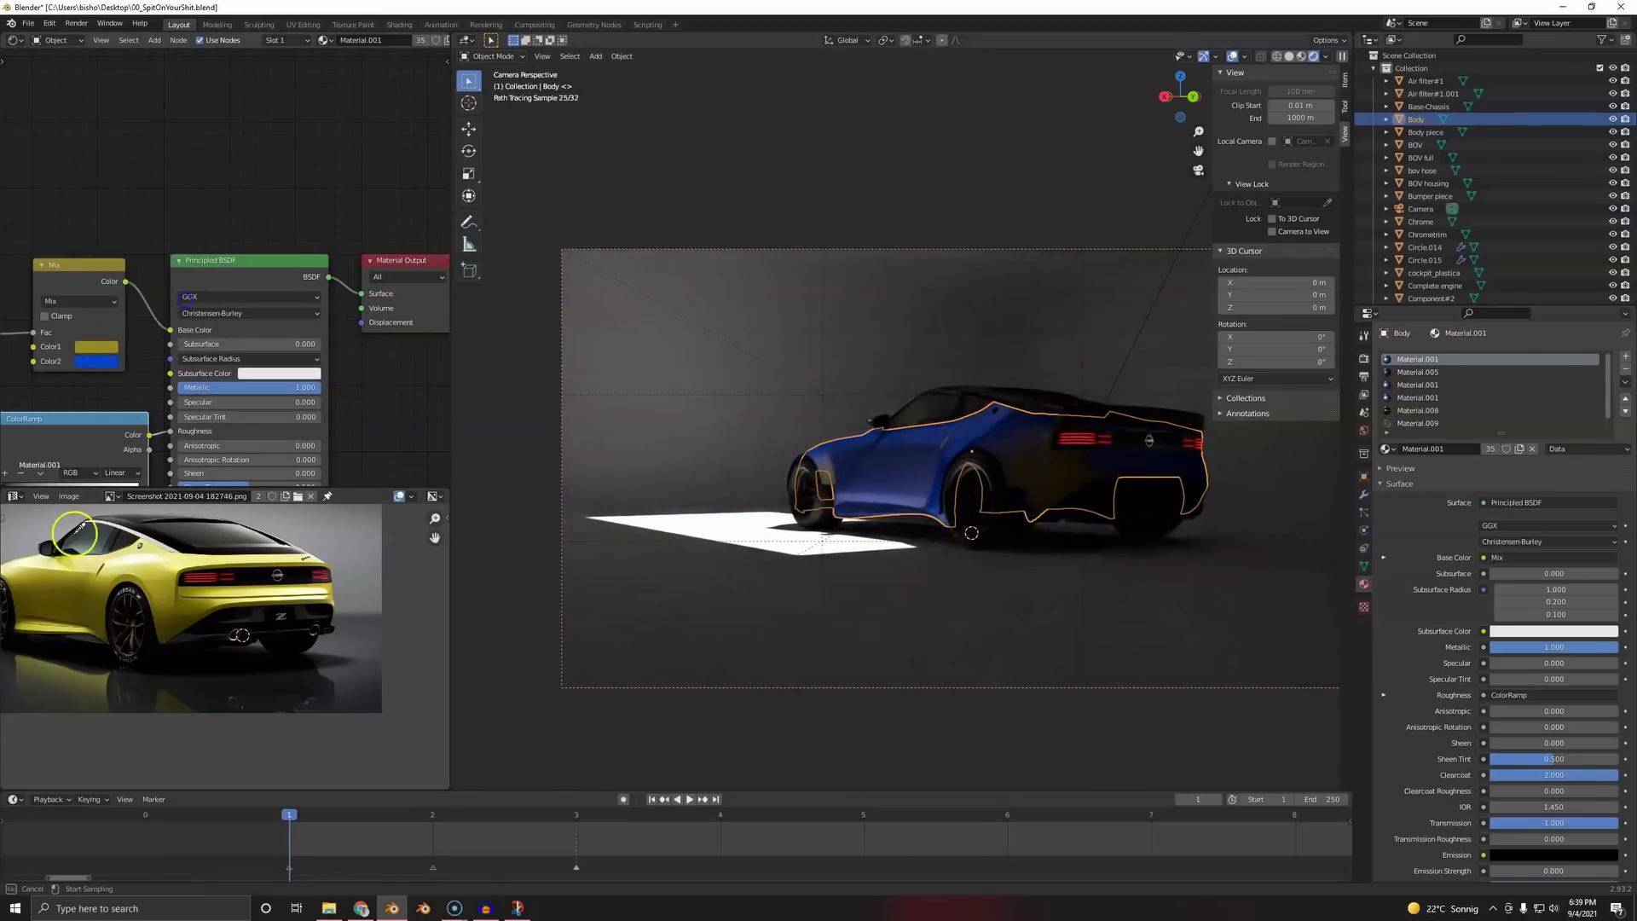
{"action": "left_click", "coordinate": [66, 562]}
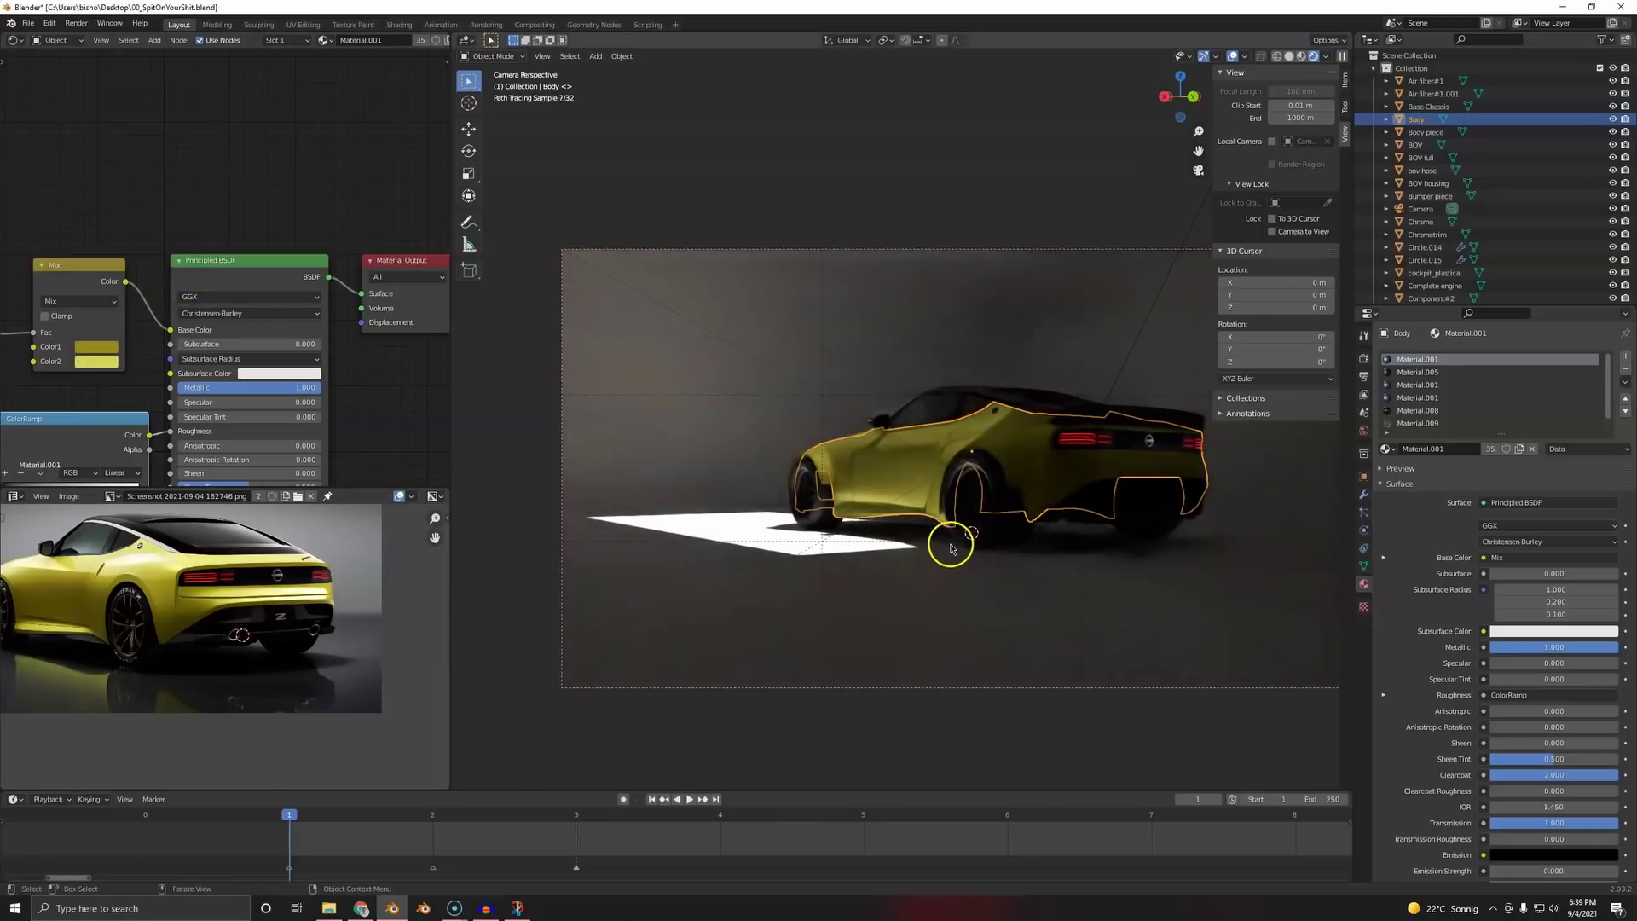
- Adjust the paint's Color2 to hue 0.144, saturation 0.919 and value 0.820, and save the file
{"action": "scroll", "coordinate": [86, 372], "scroll_direction": "up", "scroll_amount": 1}
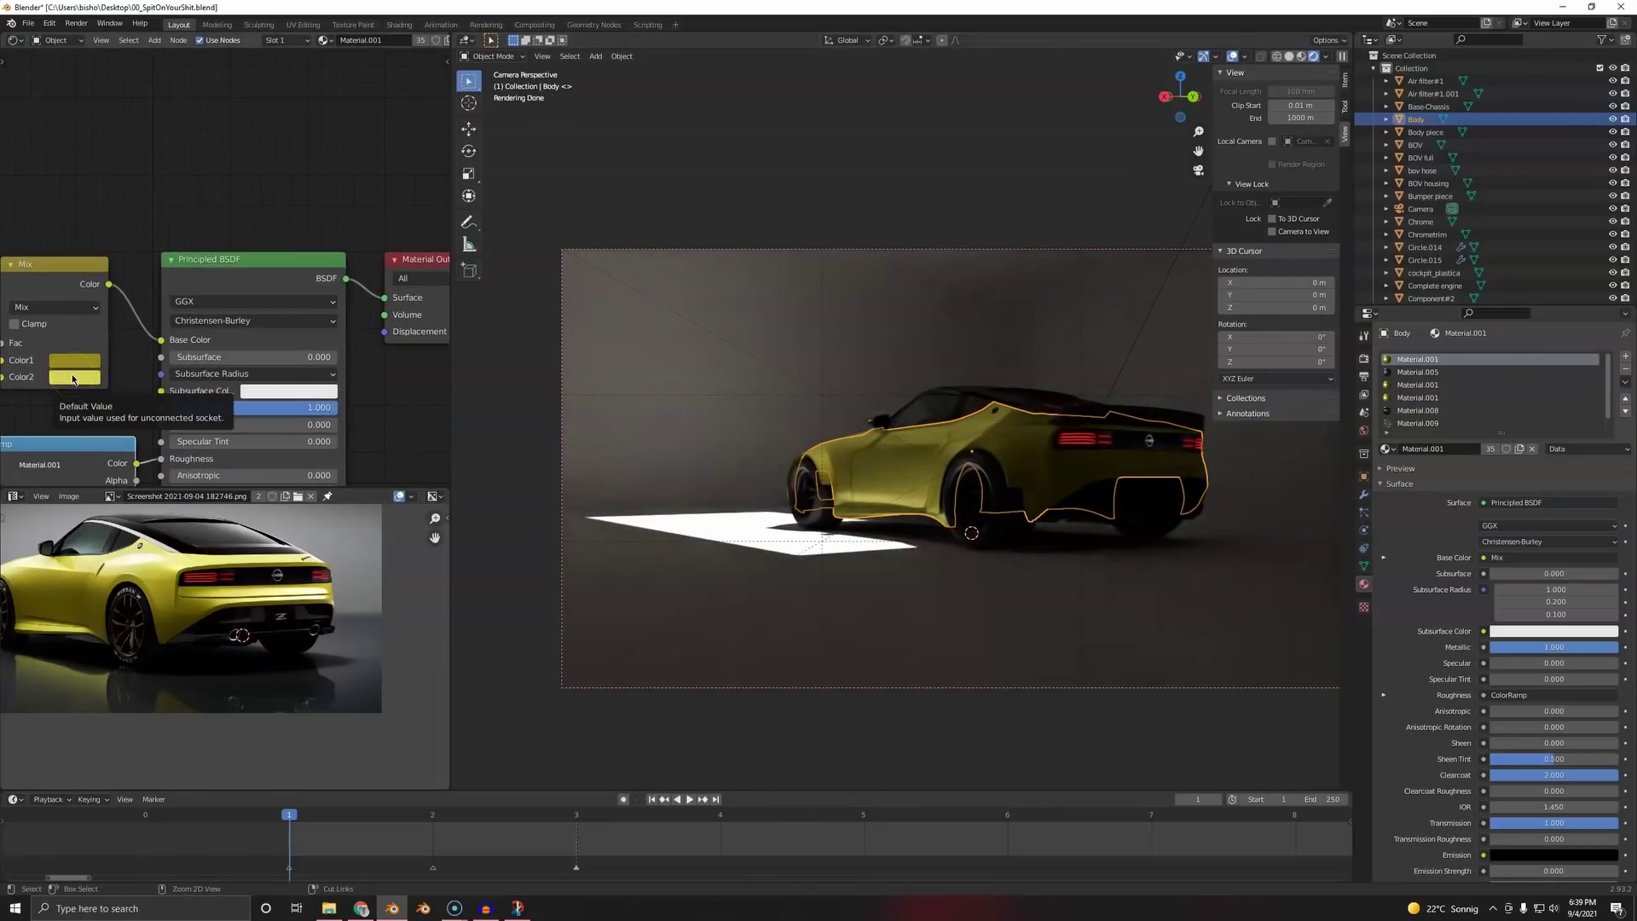
{"action": "left_click", "coordinate": [74, 378]}
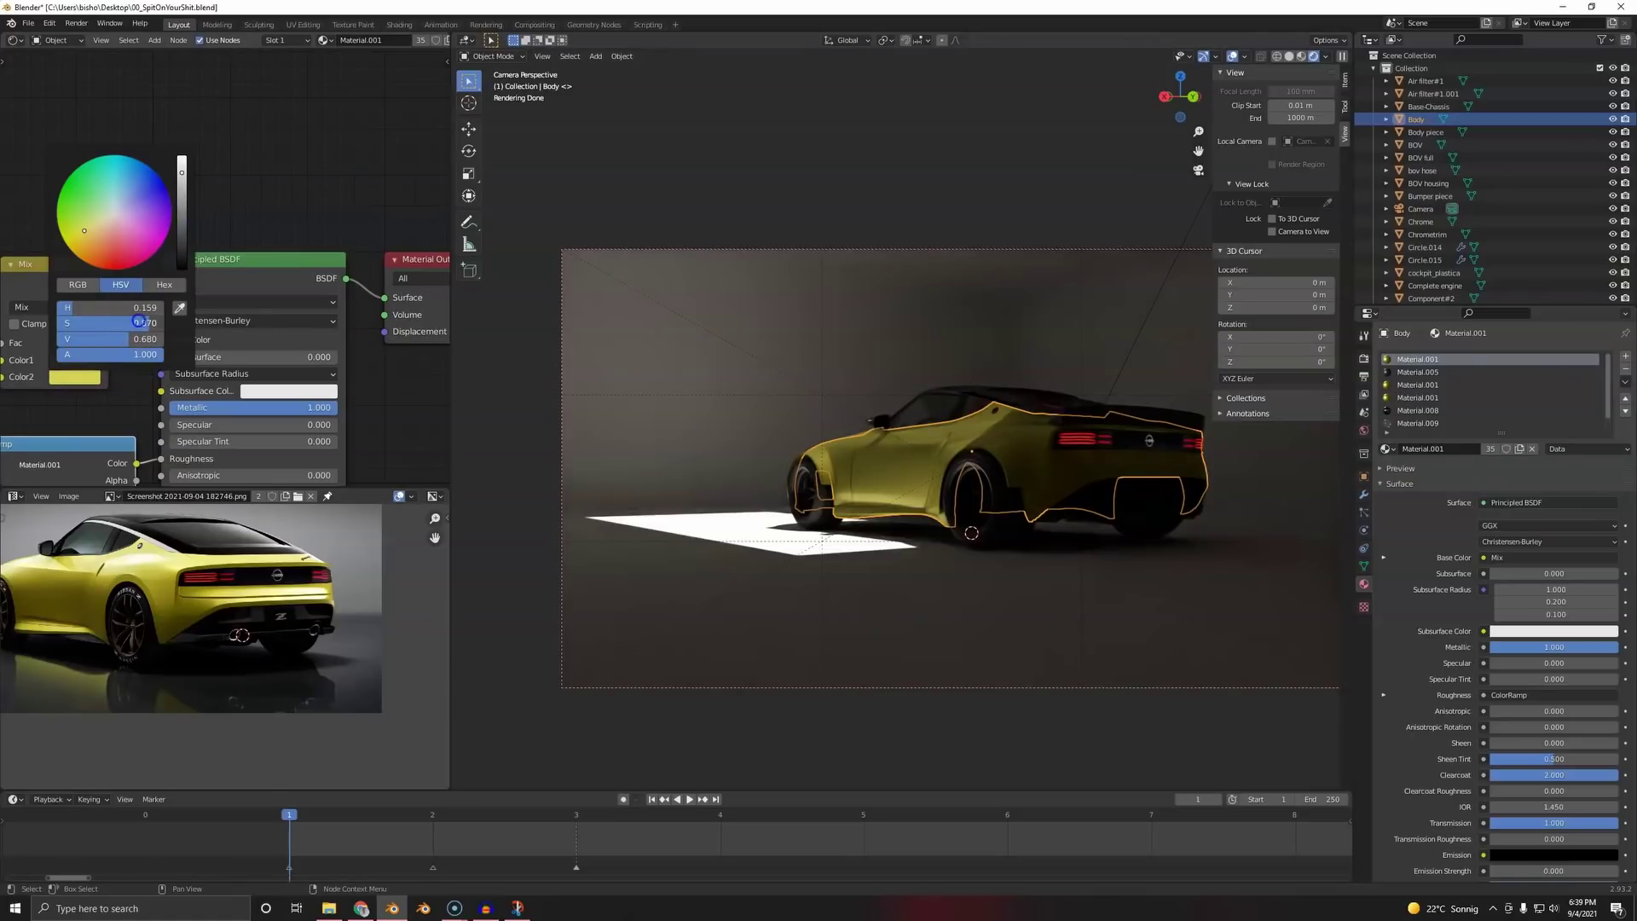
{"action": "left_click_drag", "start_coordinate": [139, 322], "coordinate": [145, 321]}
{"action": "left_click_drag", "start_coordinate": [182, 172], "coordinate": [184, 164]}
{"action": "left_click_drag", "start_coordinate": [136, 309], "coordinate": [82, 303], "text": "shift"}
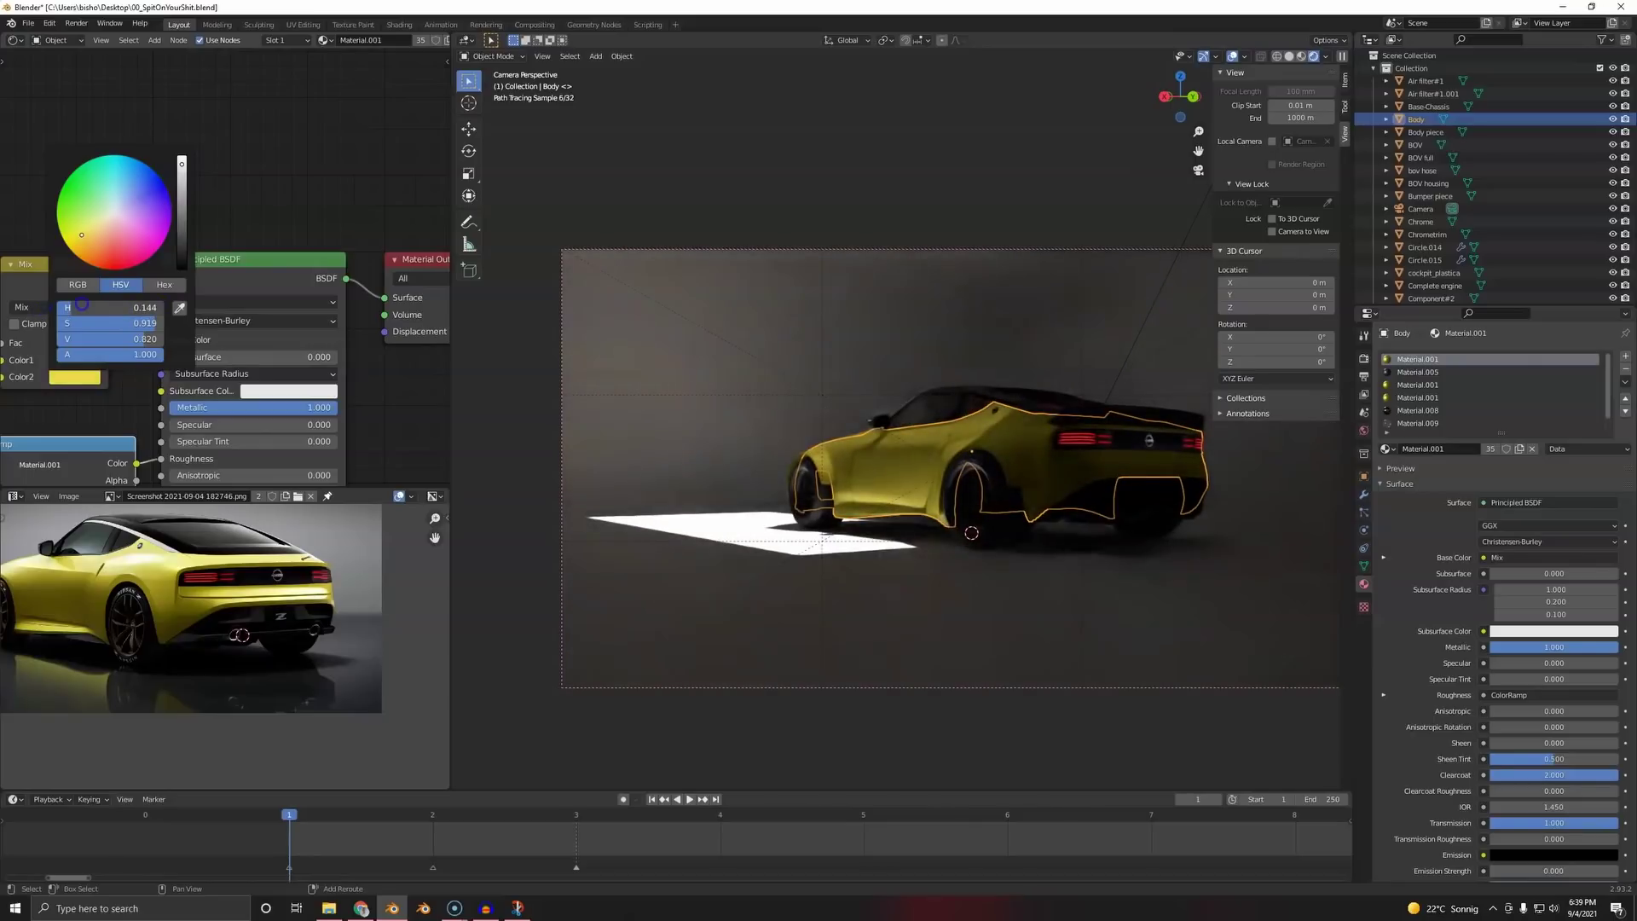
{"action": "left_click", "coordinate": [1094, 548]}
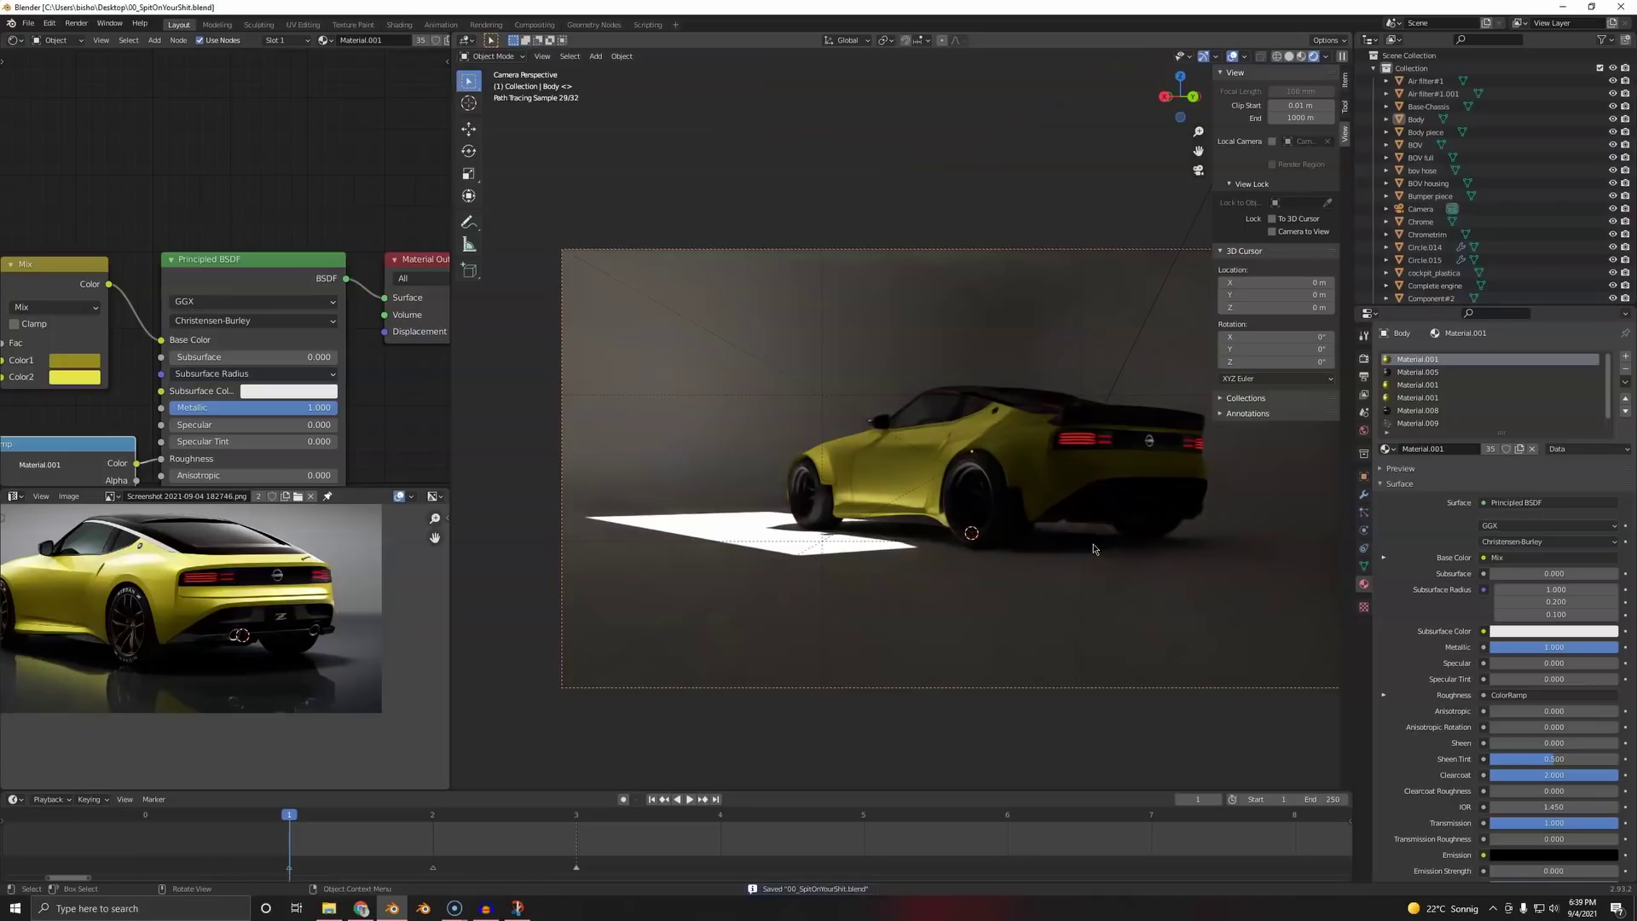
- Raise the camera about 0.37 m along the Z axis and set its vertical lens shift to 0.040
{"action": "left_click", "coordinate": [983, 251]}
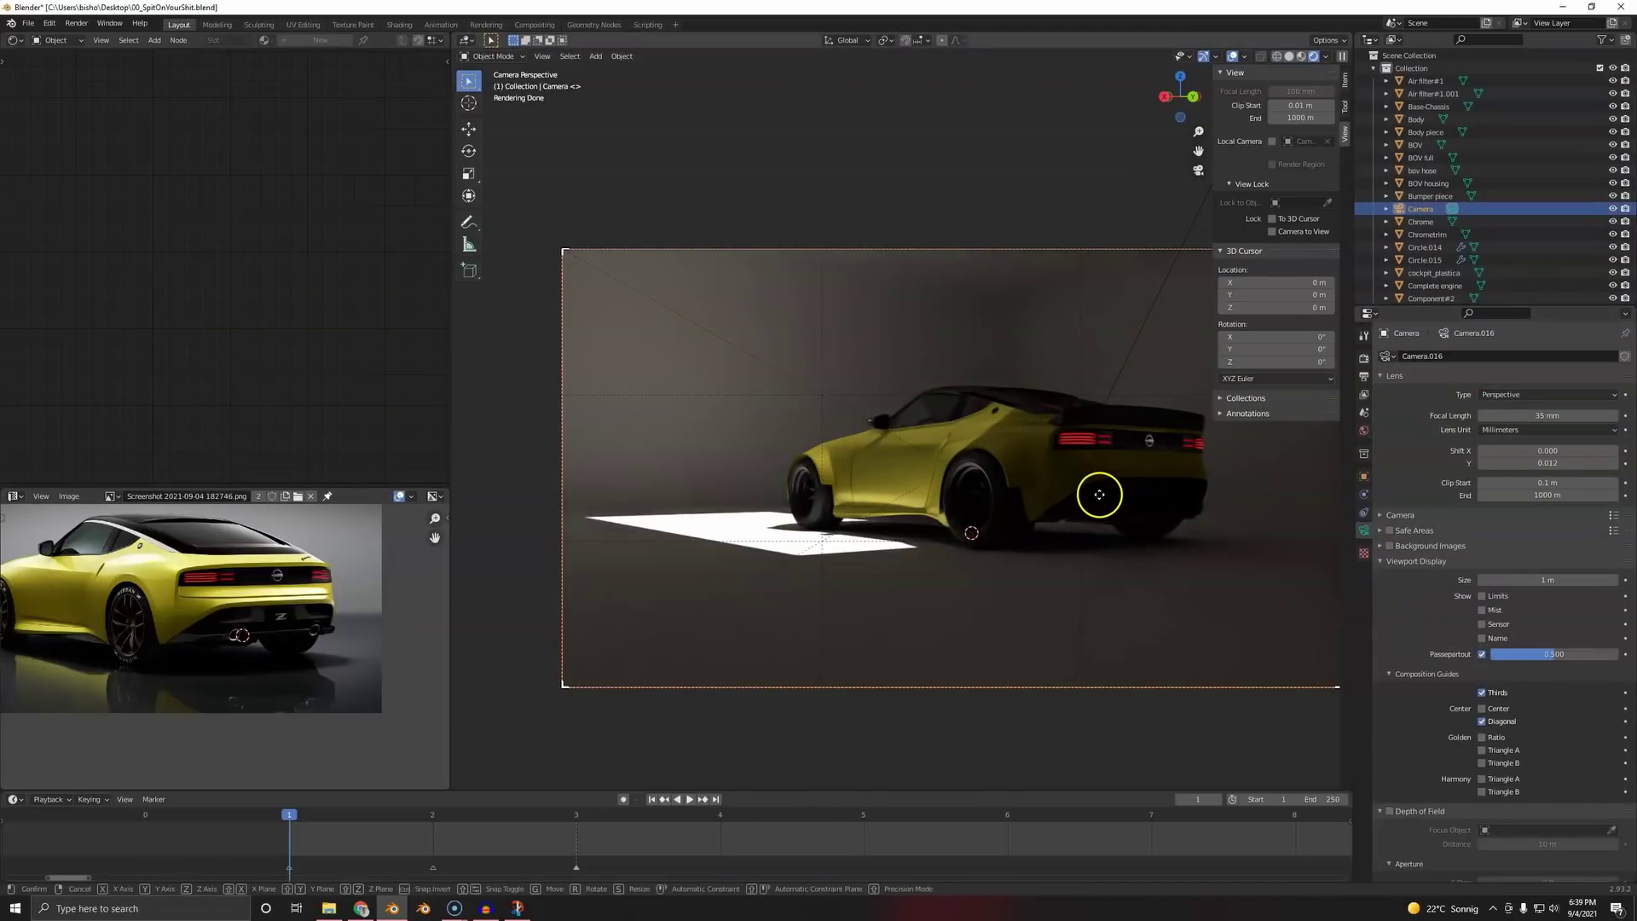
{"action": "key", "text": "g"}
{"action": "key", "text": "z"}
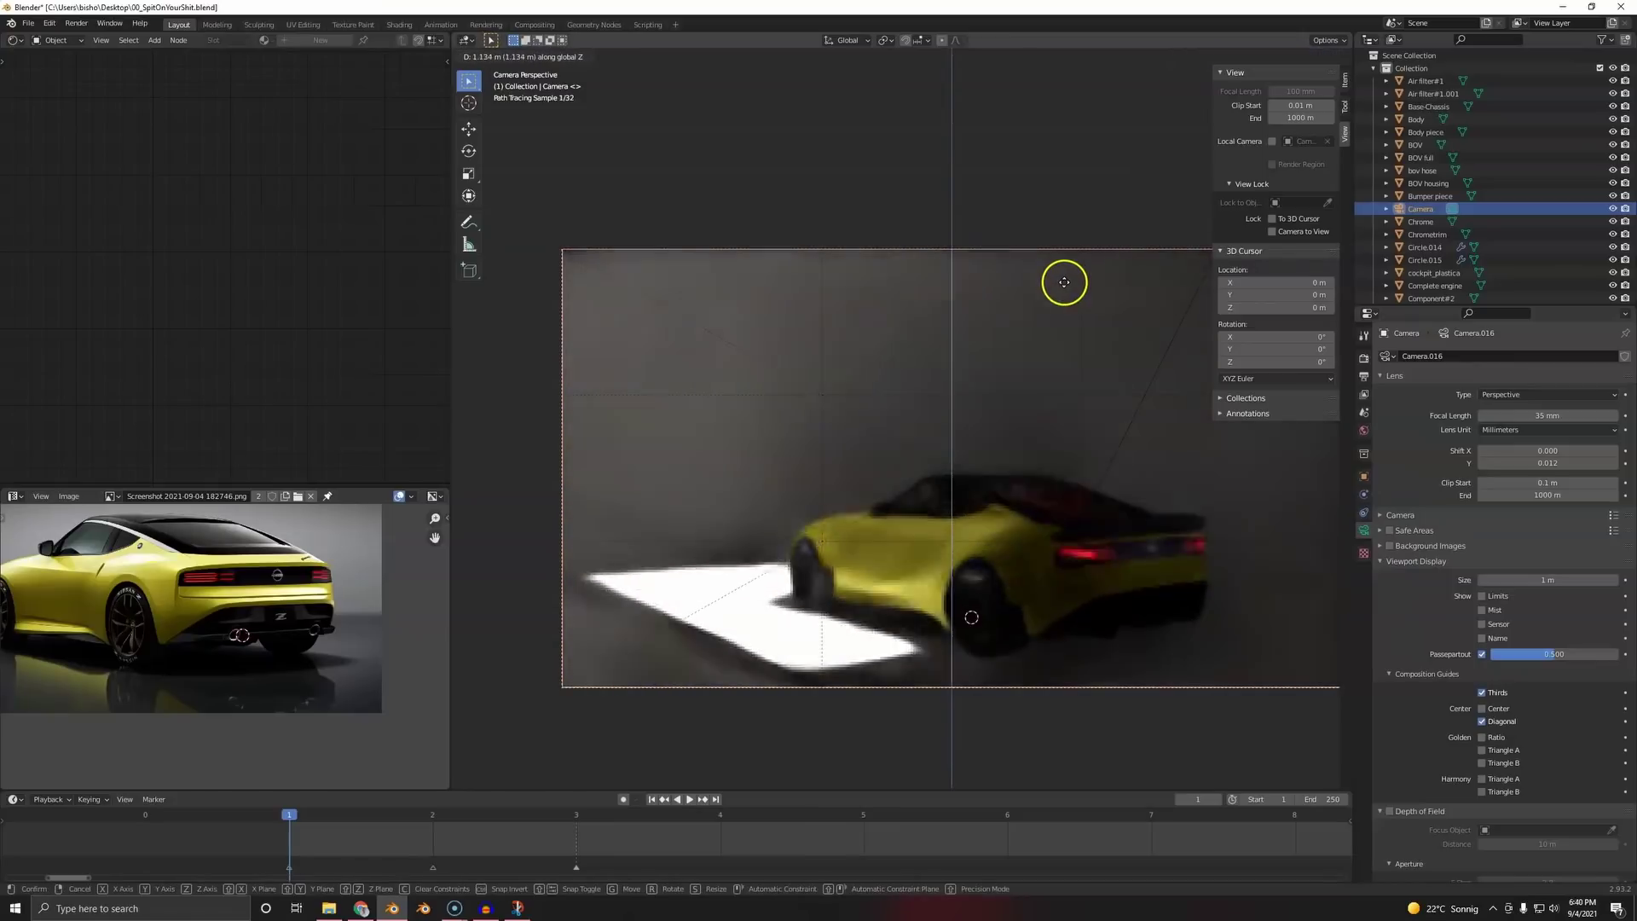
{"action": "left_click", "coordinate": [1048, 381]}
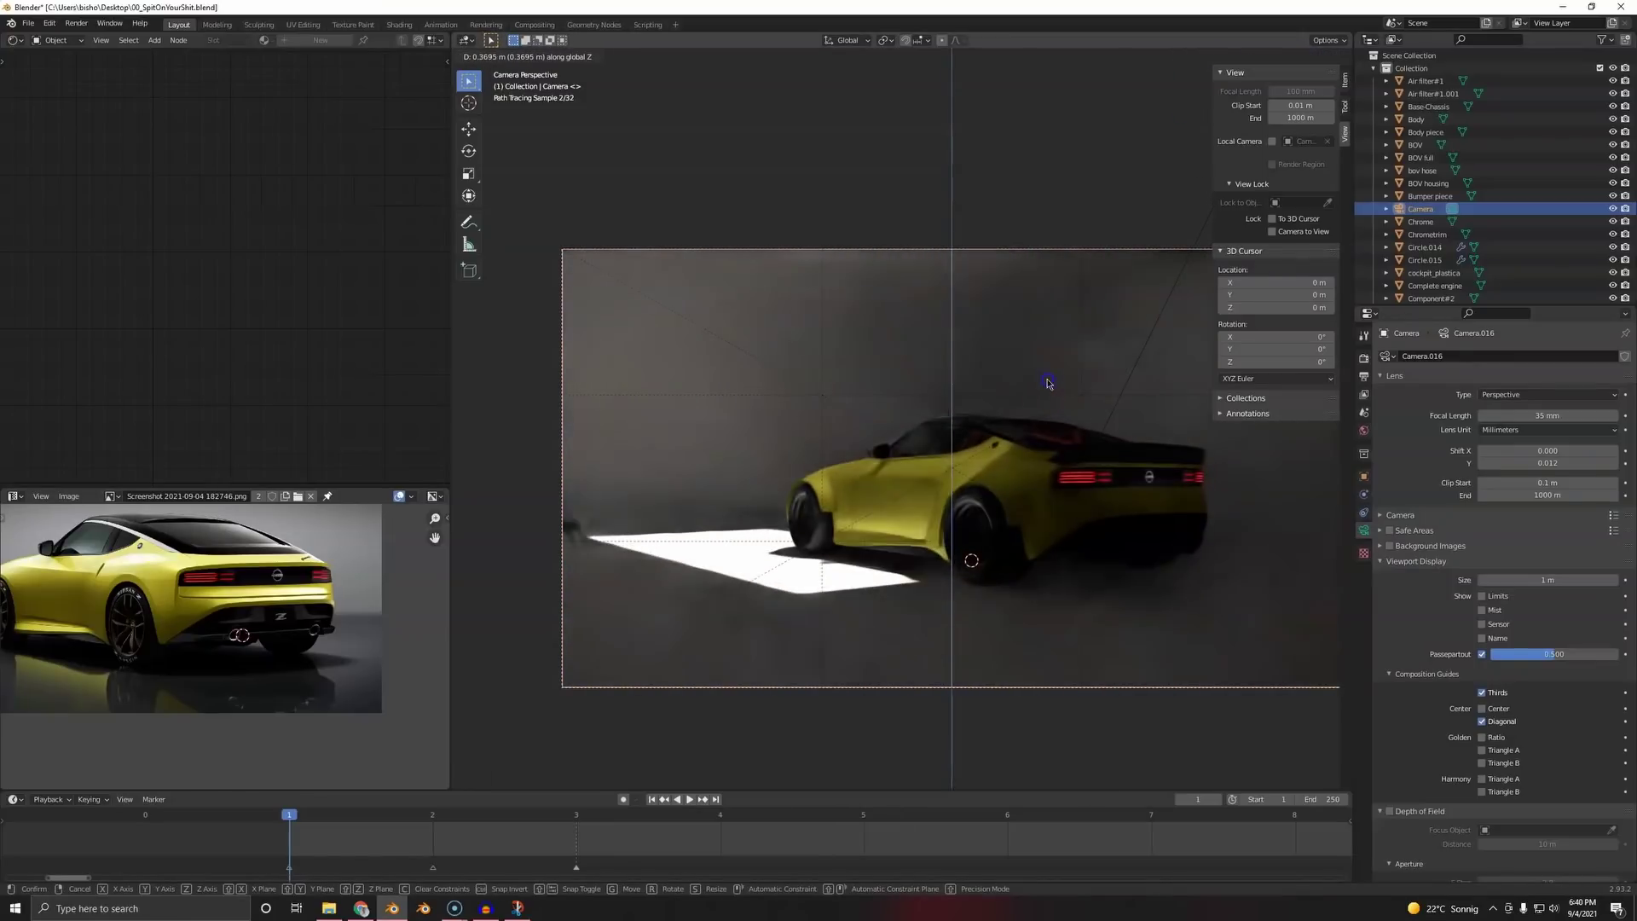
{"action": "left_click_drag", "start_coordinate": [1558, 463], "coordinate": [1516, 463]}
{"action": "scroll", "coordinate": [1057, 463], "scroll_direction": "down", "scroll_amount": 1}
{"action": "middle_click_drag", "start_coordinate": [1082, 446], "coordinate": [1016, 448], "text": "shift"}
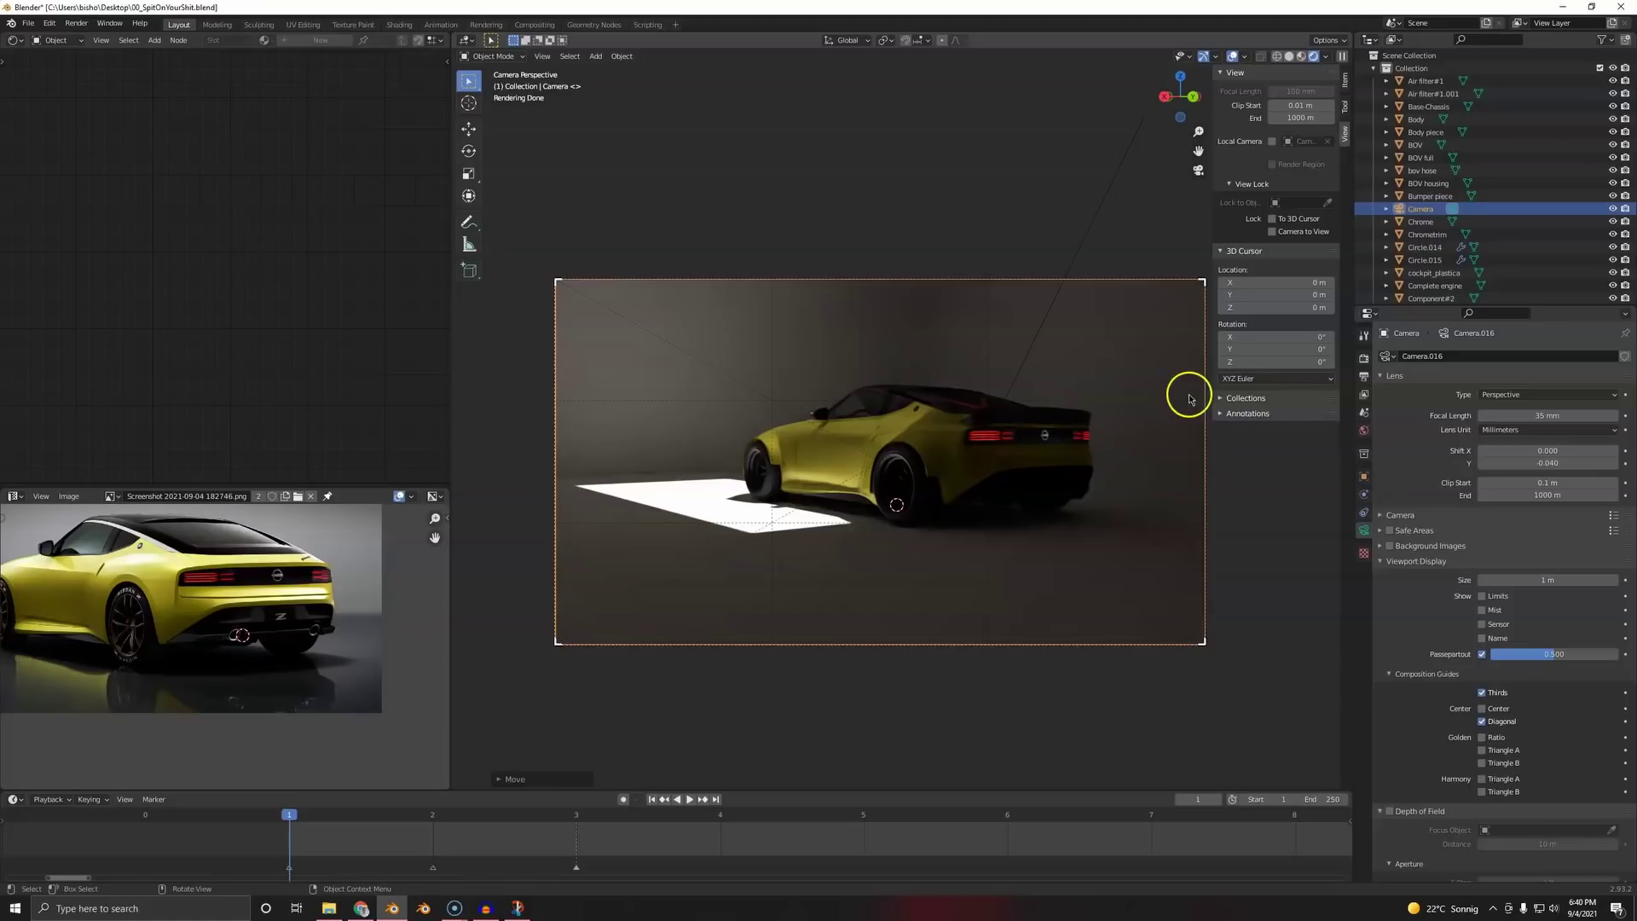
- Lower the camera slightly along the Z axis and set its vertical lens shift to 0.008
{"action": "key", "text": "g"}
{"action": "key", "text": "z"}
{"action": "left_click", "coordinate": [1118, 539]}
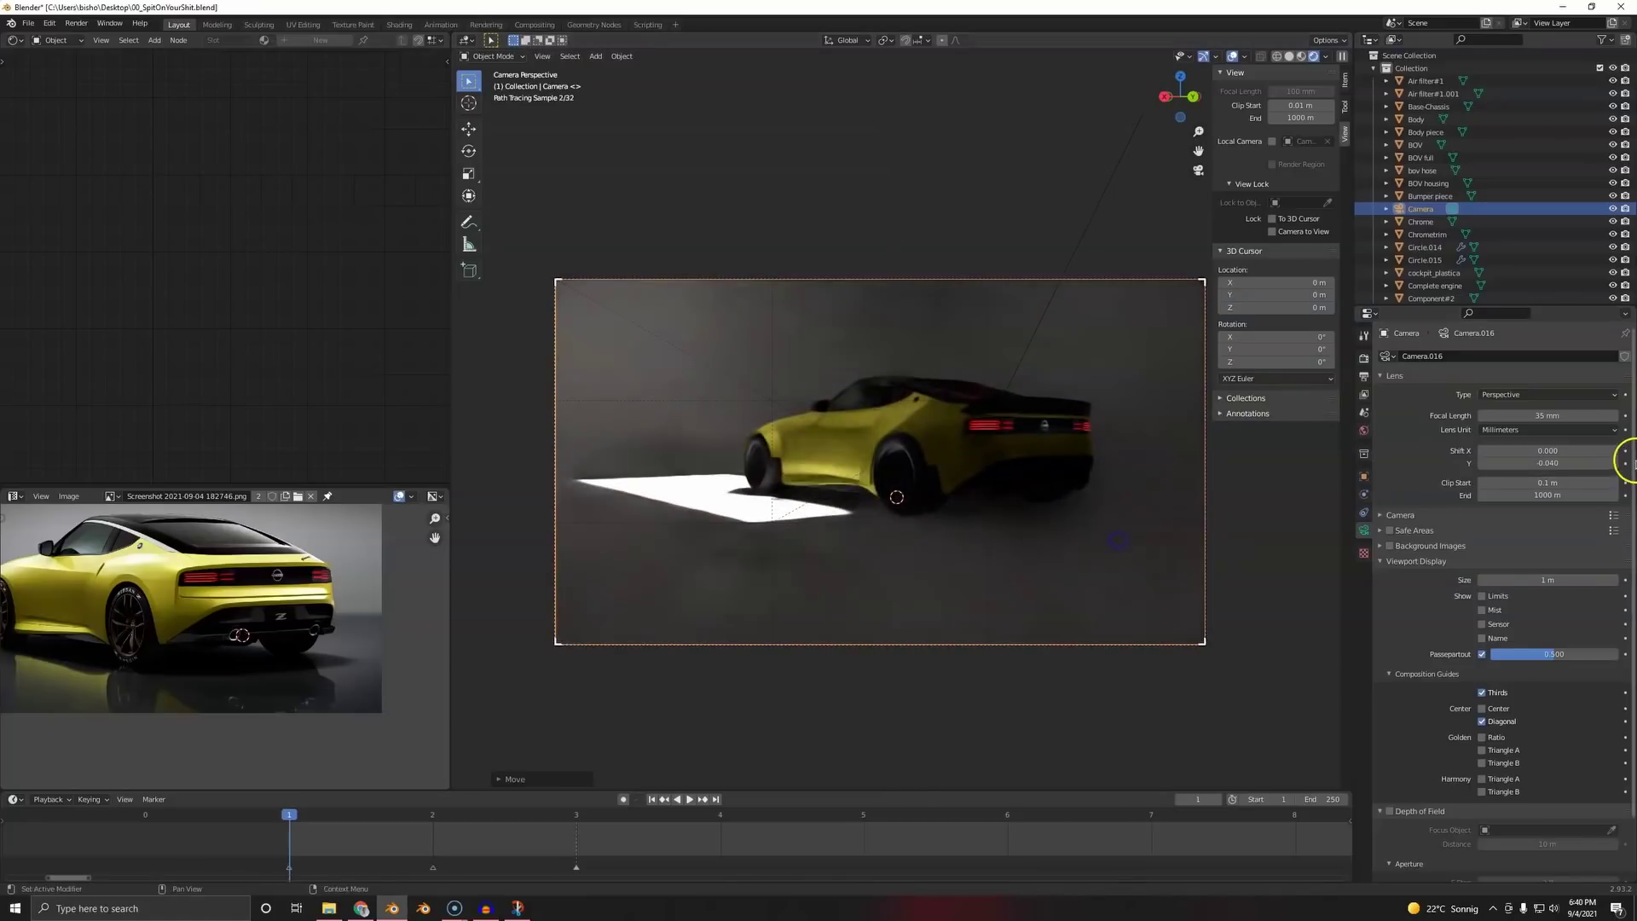
{"action": "mouse_move", "coordinate": [1629, 462]}
{"action": "left_mouse_down"}
{"action": "mouse_move", "coordinate": [1564, 461]}
{"action": "mouse_move", "coordinate": [1603, 457]}
{"action": "left_mouse_up"}
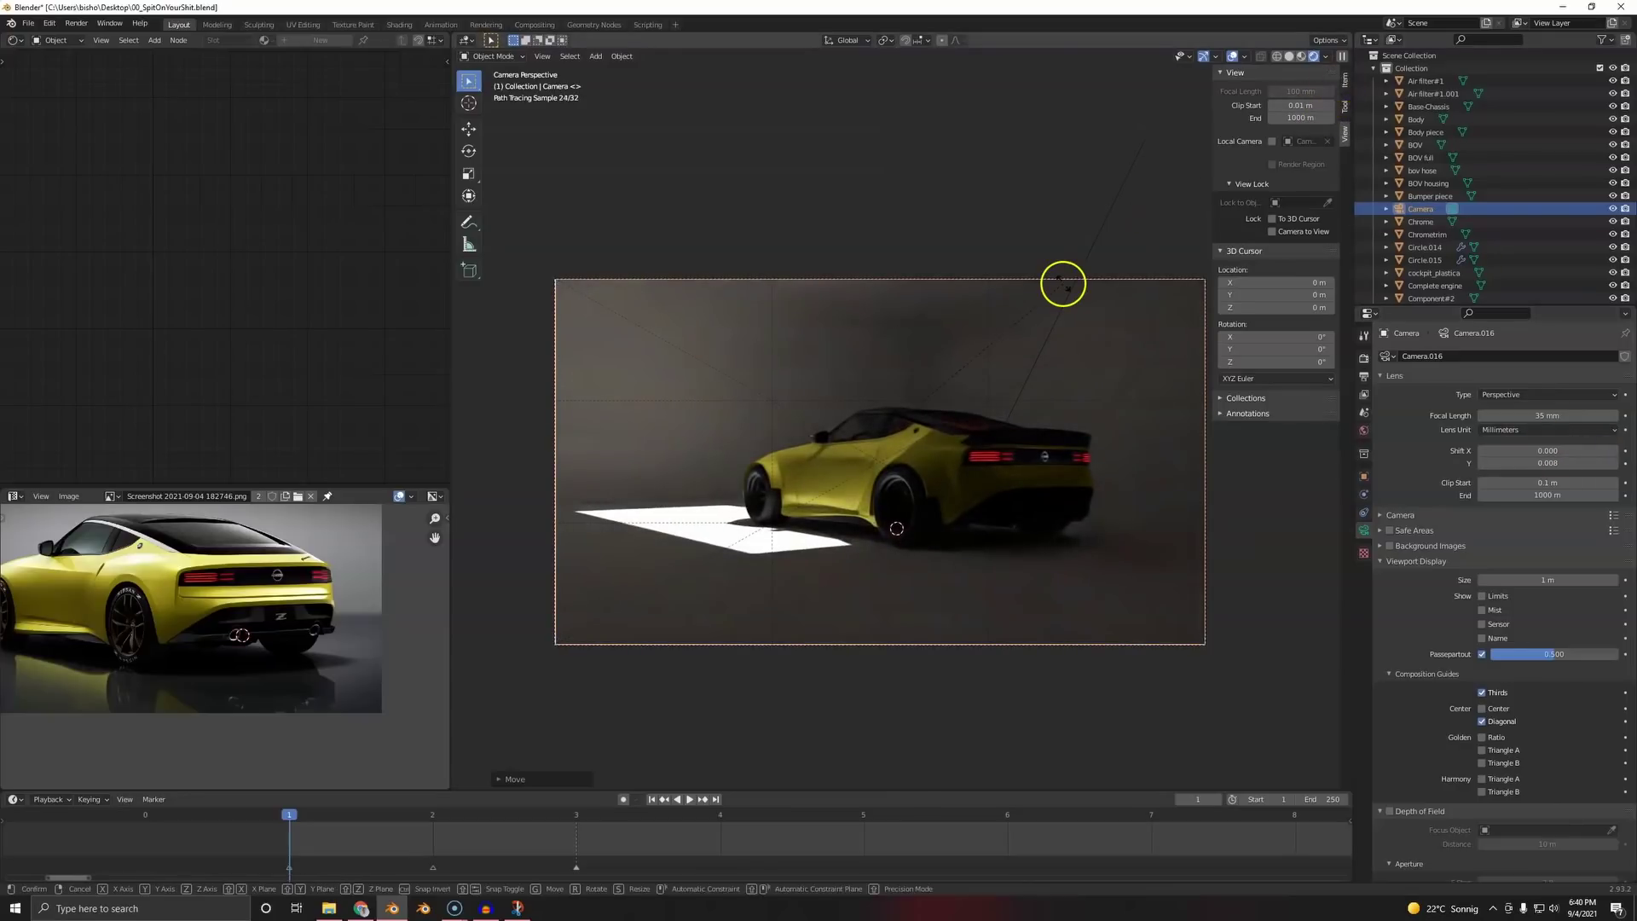
- Rotate the camera about 1.6° around the Z axis, clear the selection, and save the file
{"action": "key", "text": "r"}
{"action": "key", "text": "z"}
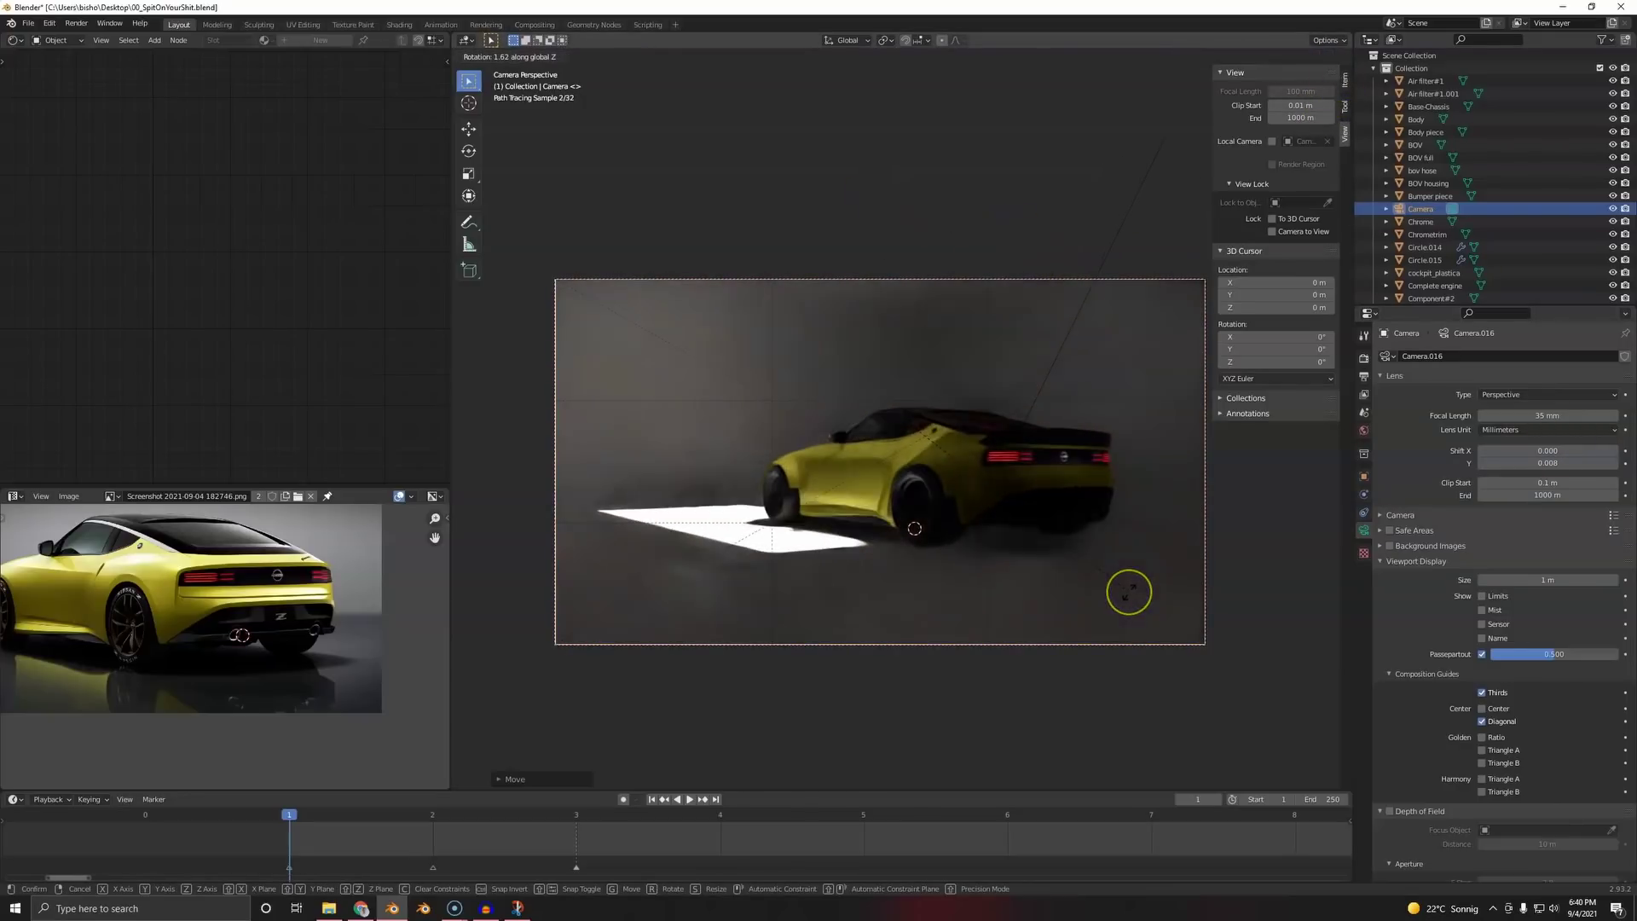
{"action": "right_click", "coordinate": [1138, 569]}
{"action": "key", "text": "a"}
{"action": "key", "text": "alt+a"}
{"action": "key", "text": "ctrl+s"}
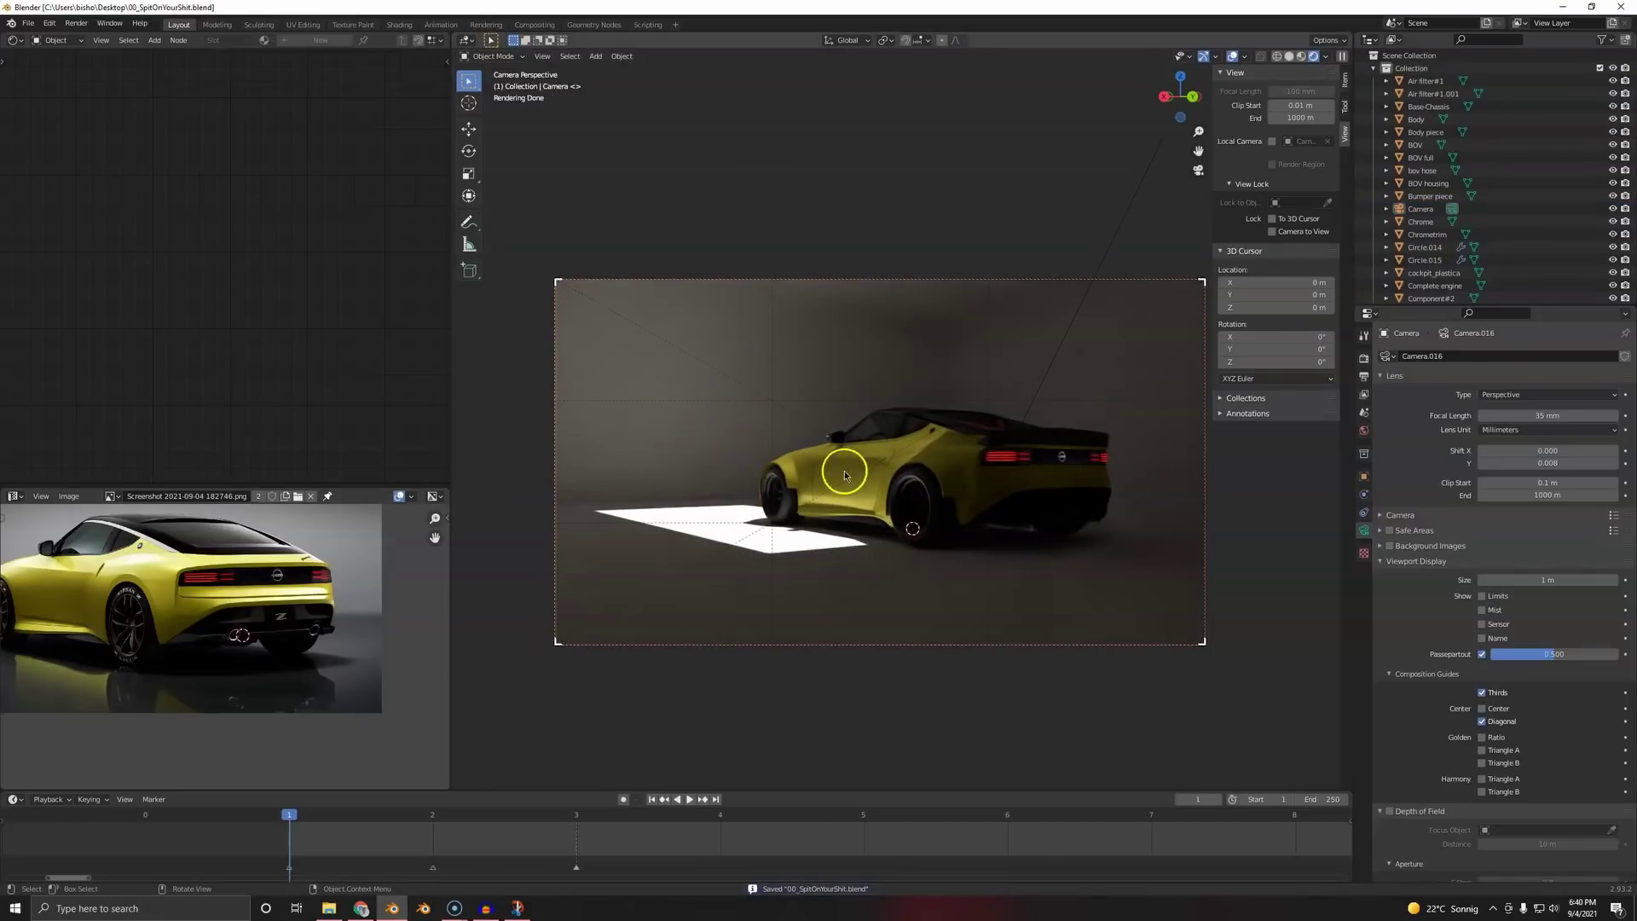
- Focus on the side mirrors in material preview and select the mirror-glass face in Edit Mode
{"action": "left_click", "coordinate": [959, 459]}
{"action": "scroll", "coordinate": [278, 370], "scroll_direction": "down", "scroll_amount": 4}
{"action": "middle_click_drag", "start_coordinate": [278, 365], "coordinate": [294, 158]}
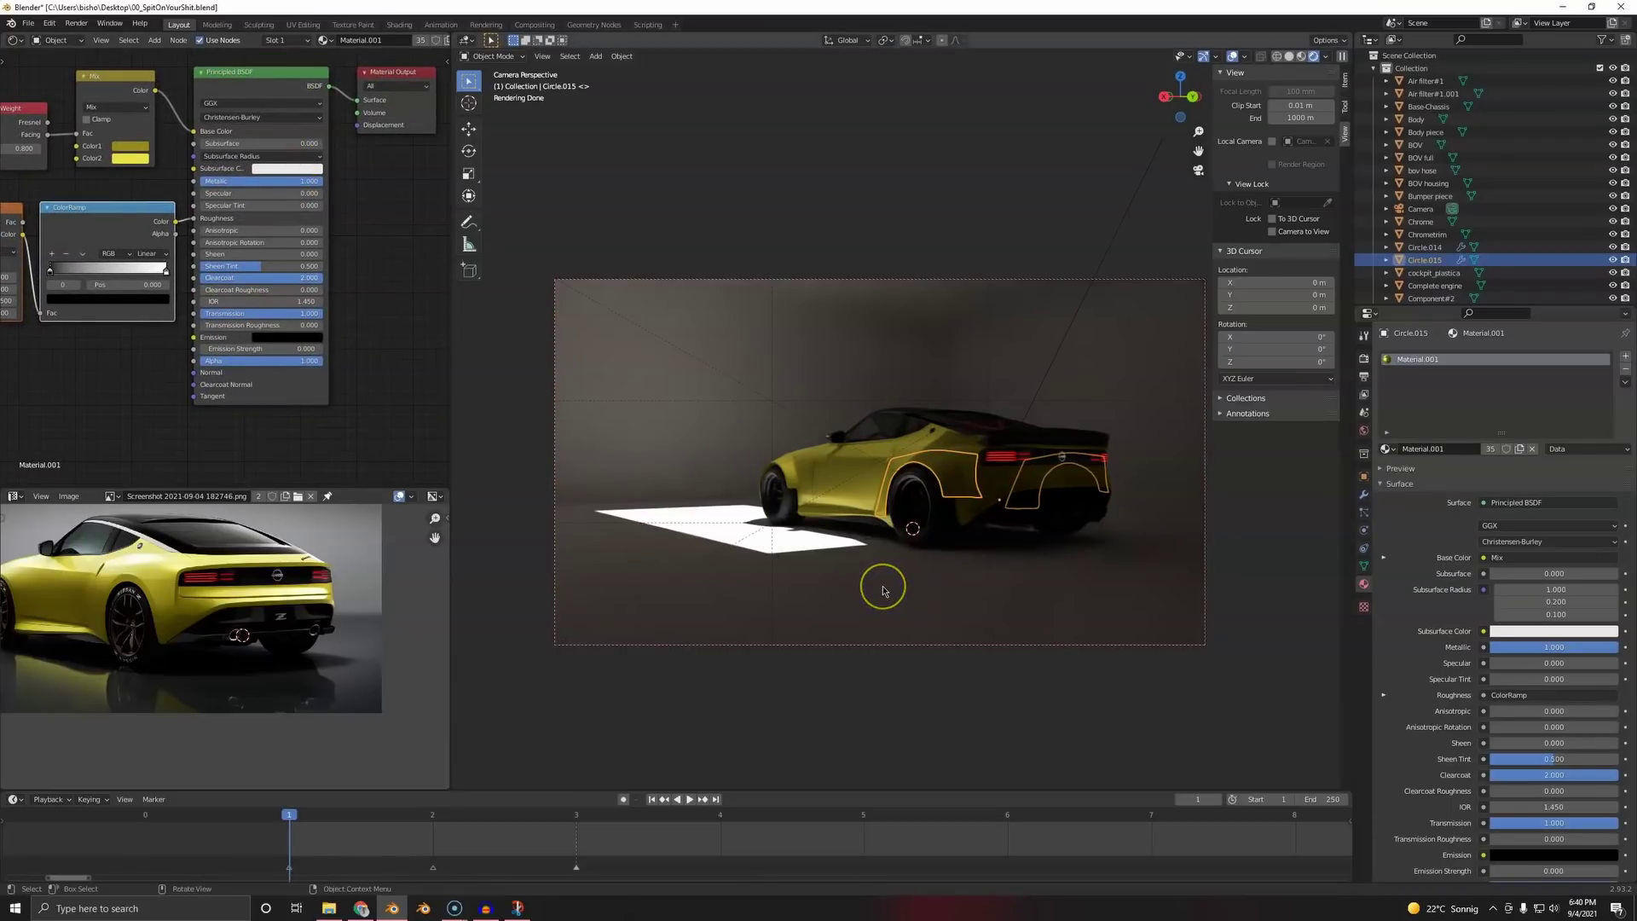
{"action": "left_click", "coordinate": [836, 441]}
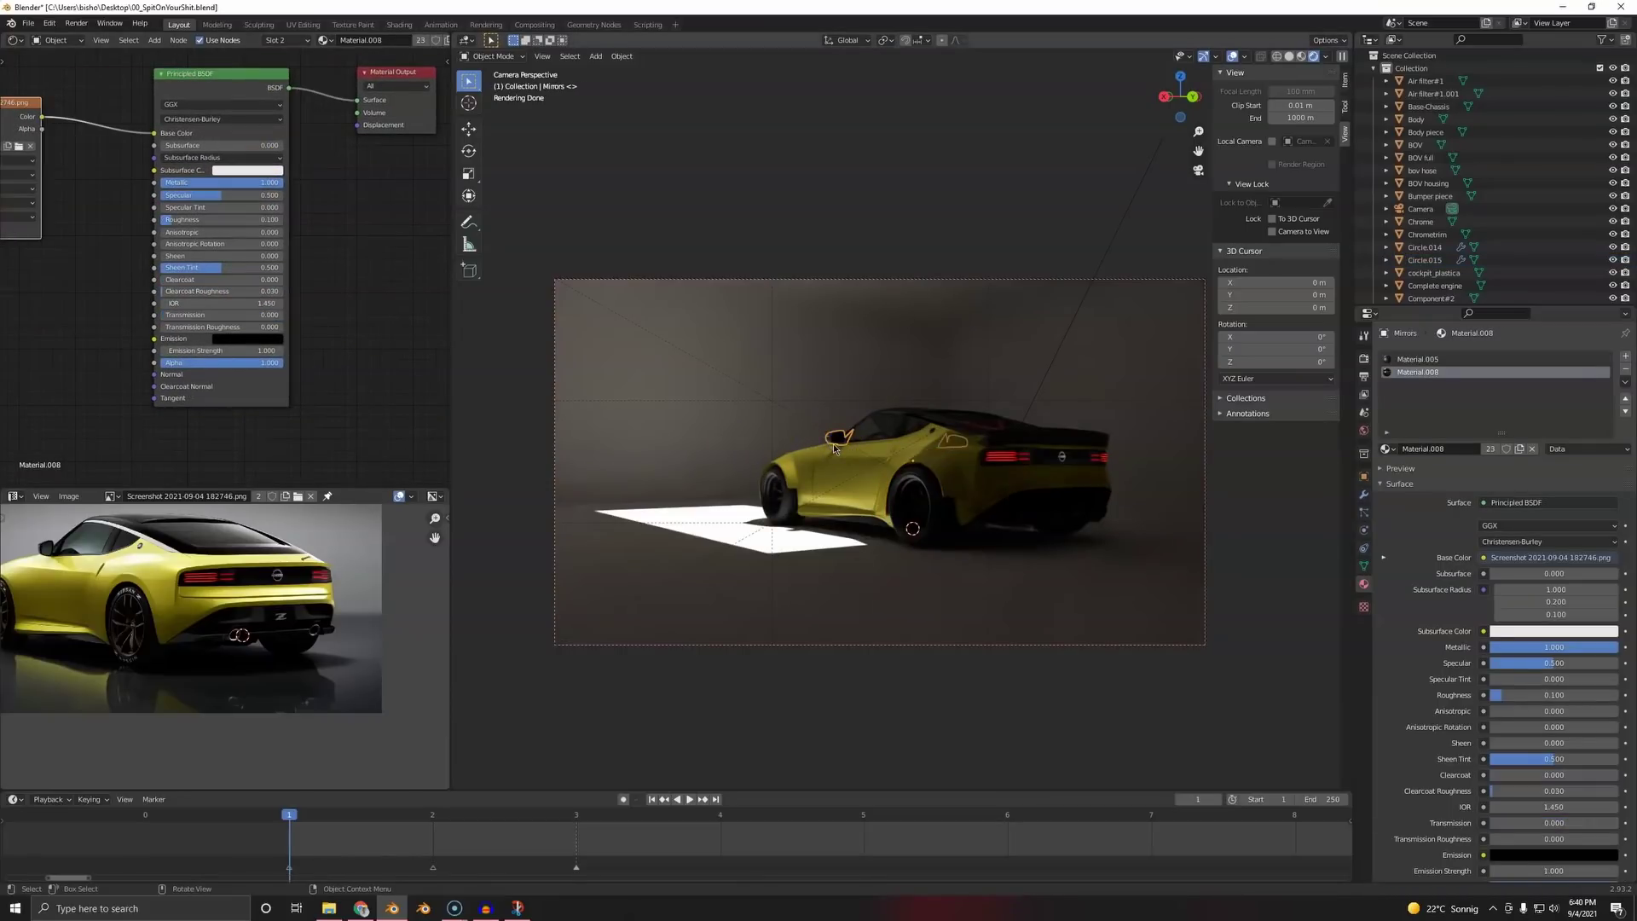
{"action": "key", "text": "KP_Decimal"}
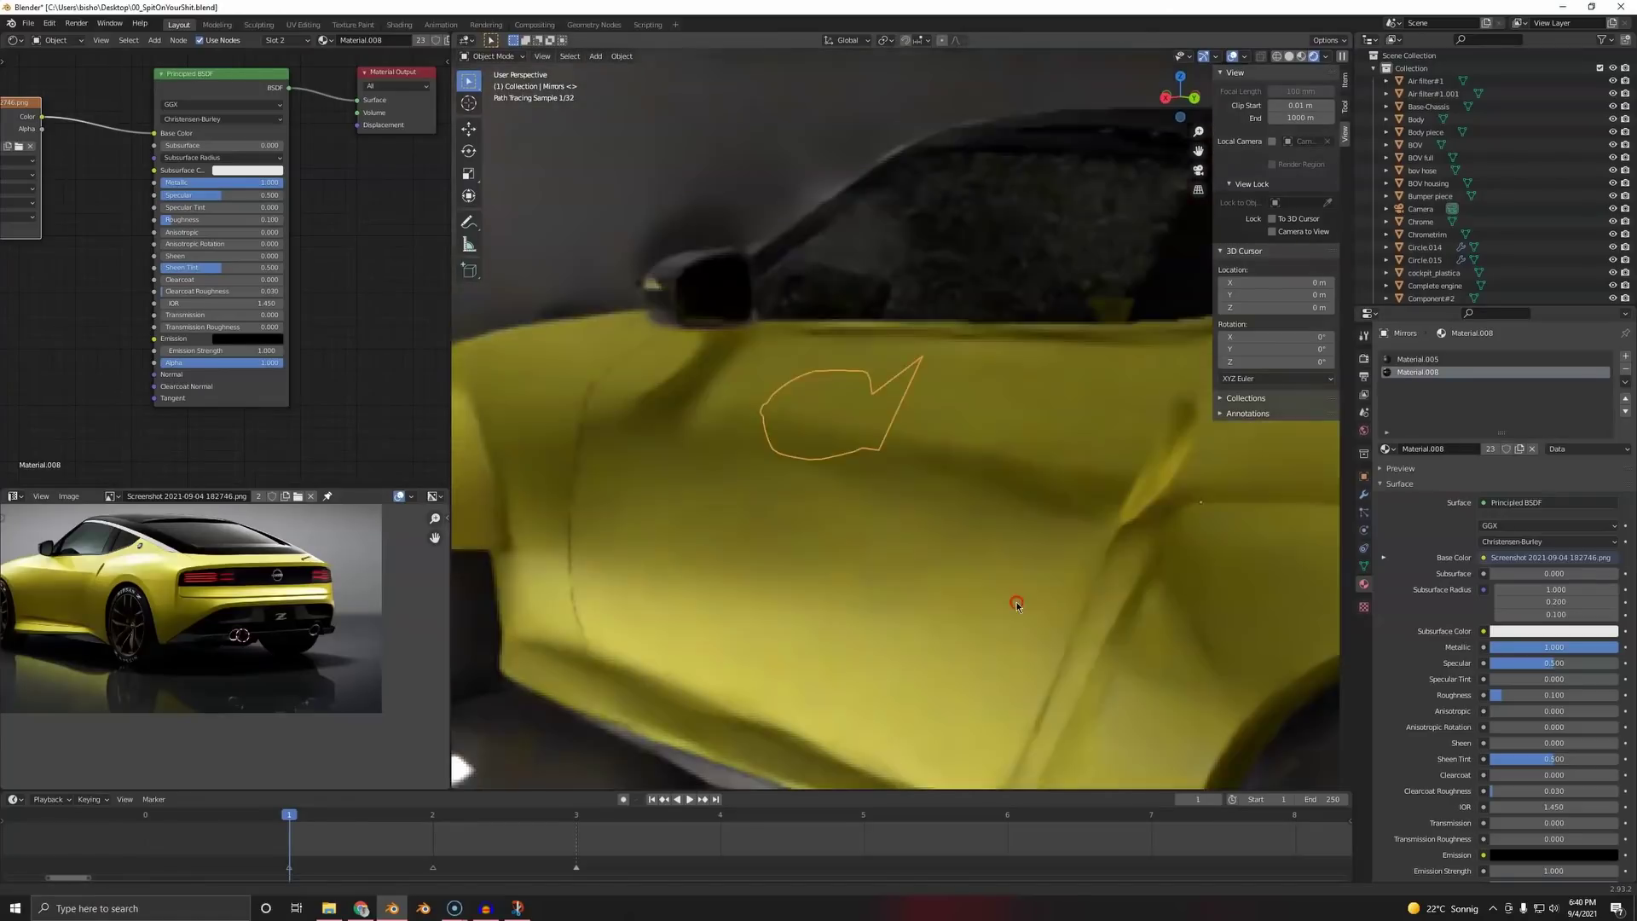
{"action": "key", "text": "z"}
{"action": "left_click", "coordinate": [1037, 679]}
{"action": "key", "text": "Tab"}
{"action": "left_click", "coordinate": [845, 430]}
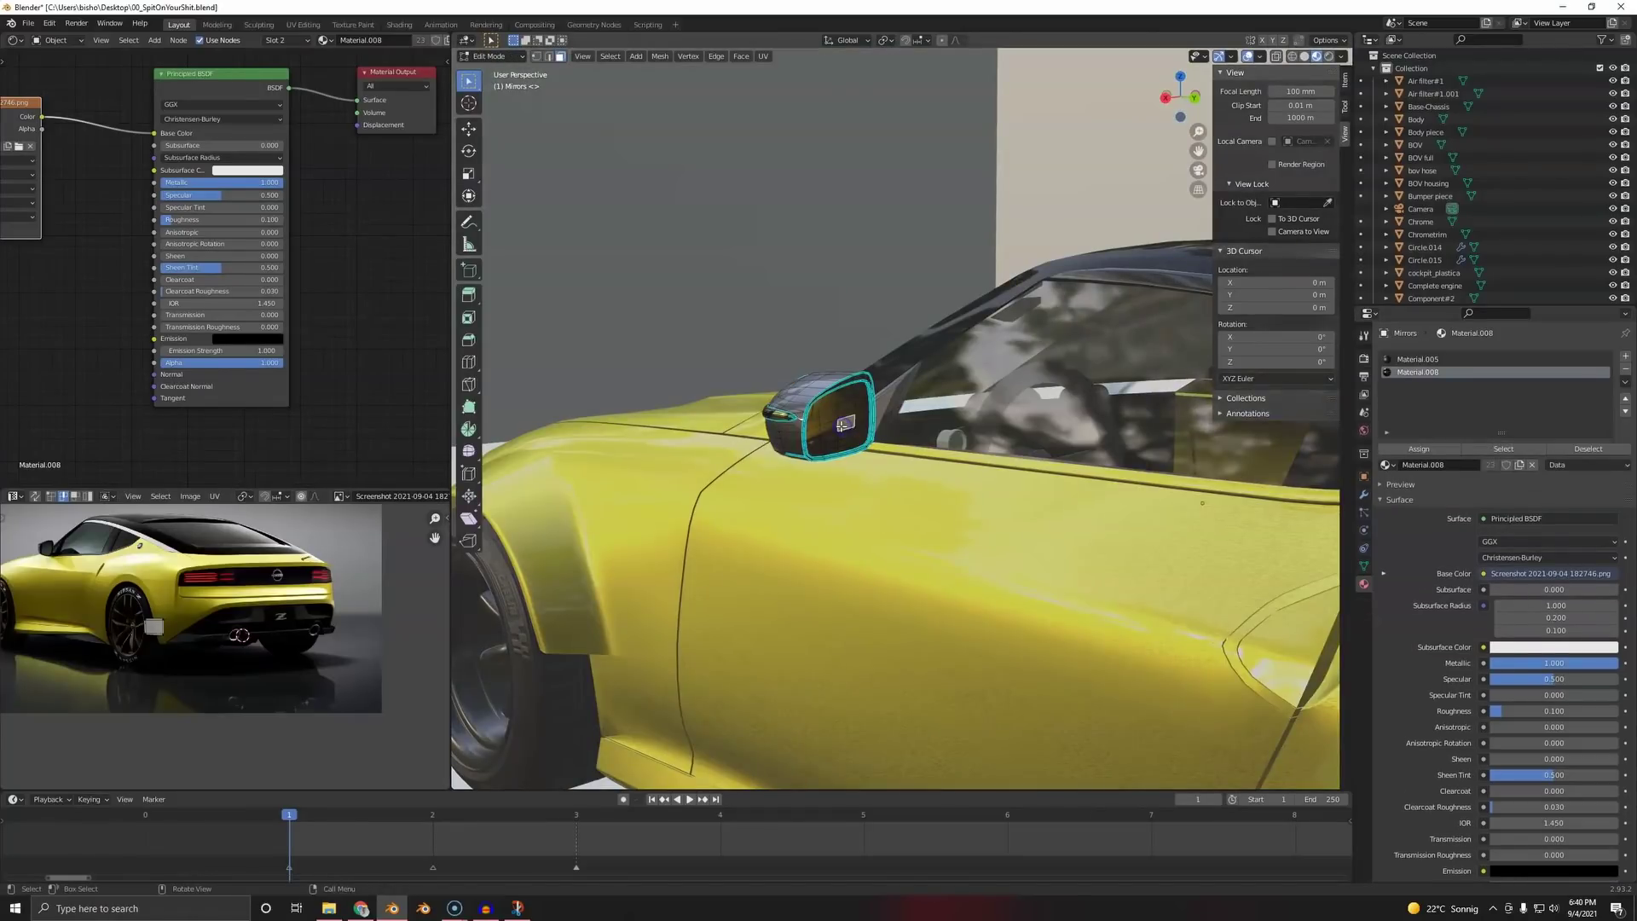
- Delete the image texture and Principled BSDF nodes from the mirror glass's Material.008
{"action": "scroll", "coordinate": [299, 176], "scroll_direction": "down", "scroll_amount": 4}
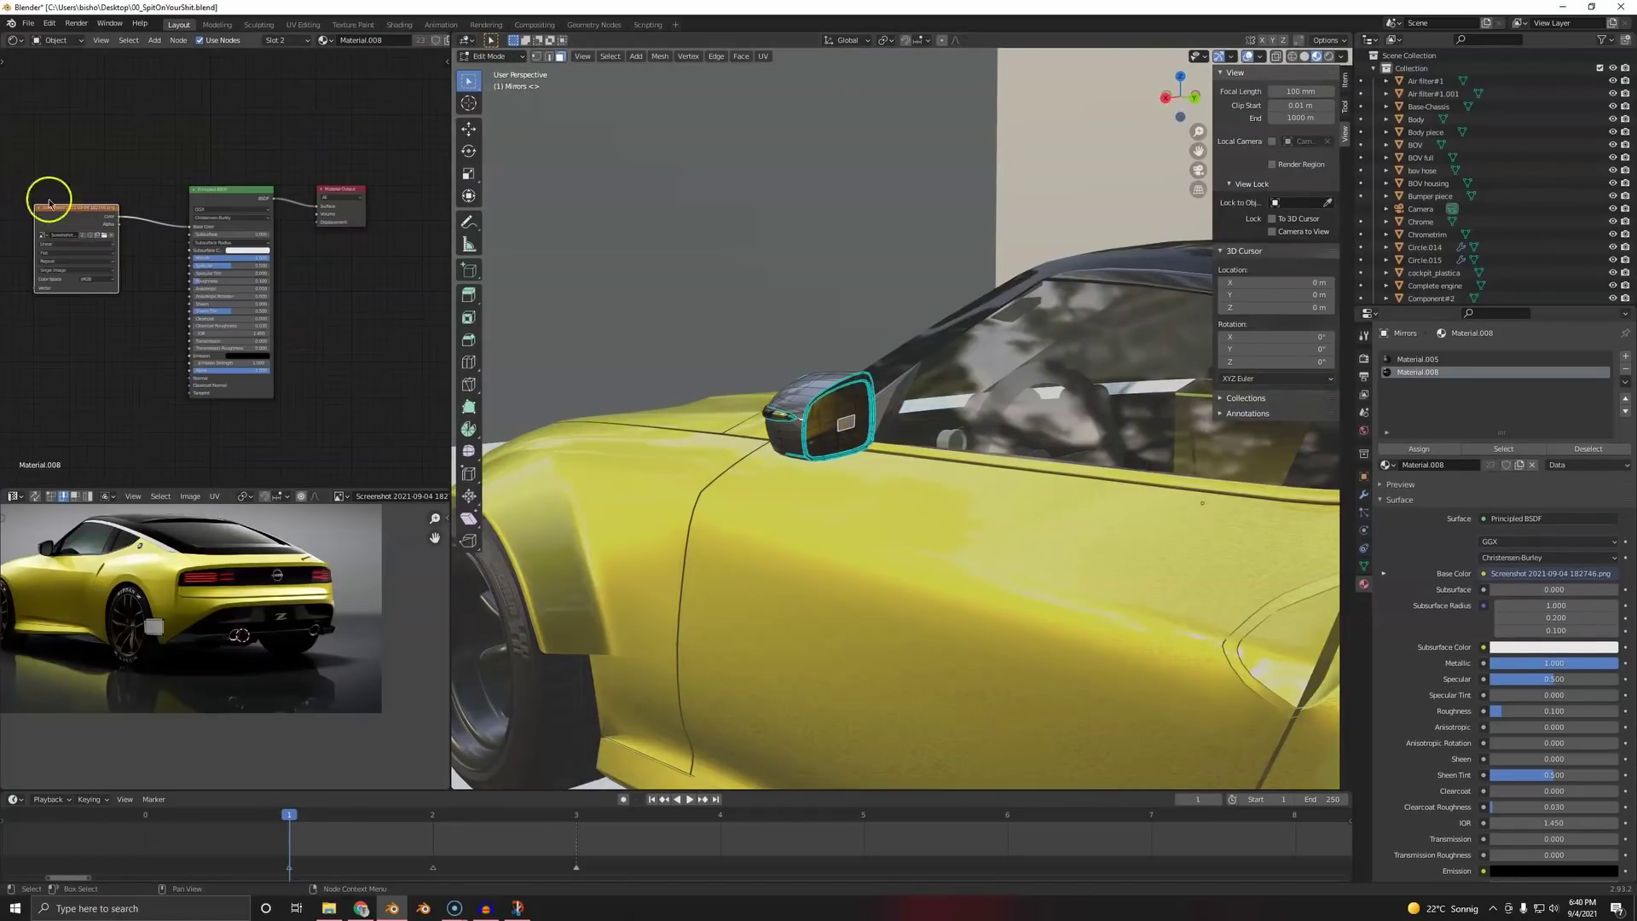
{"action": "left_click_drag", "start_coordinate": [49, 203], "coordinate": [242, 439]}
{"action": "key", "text": "Delete"}
{"action": "key", "text": "shift+a"}
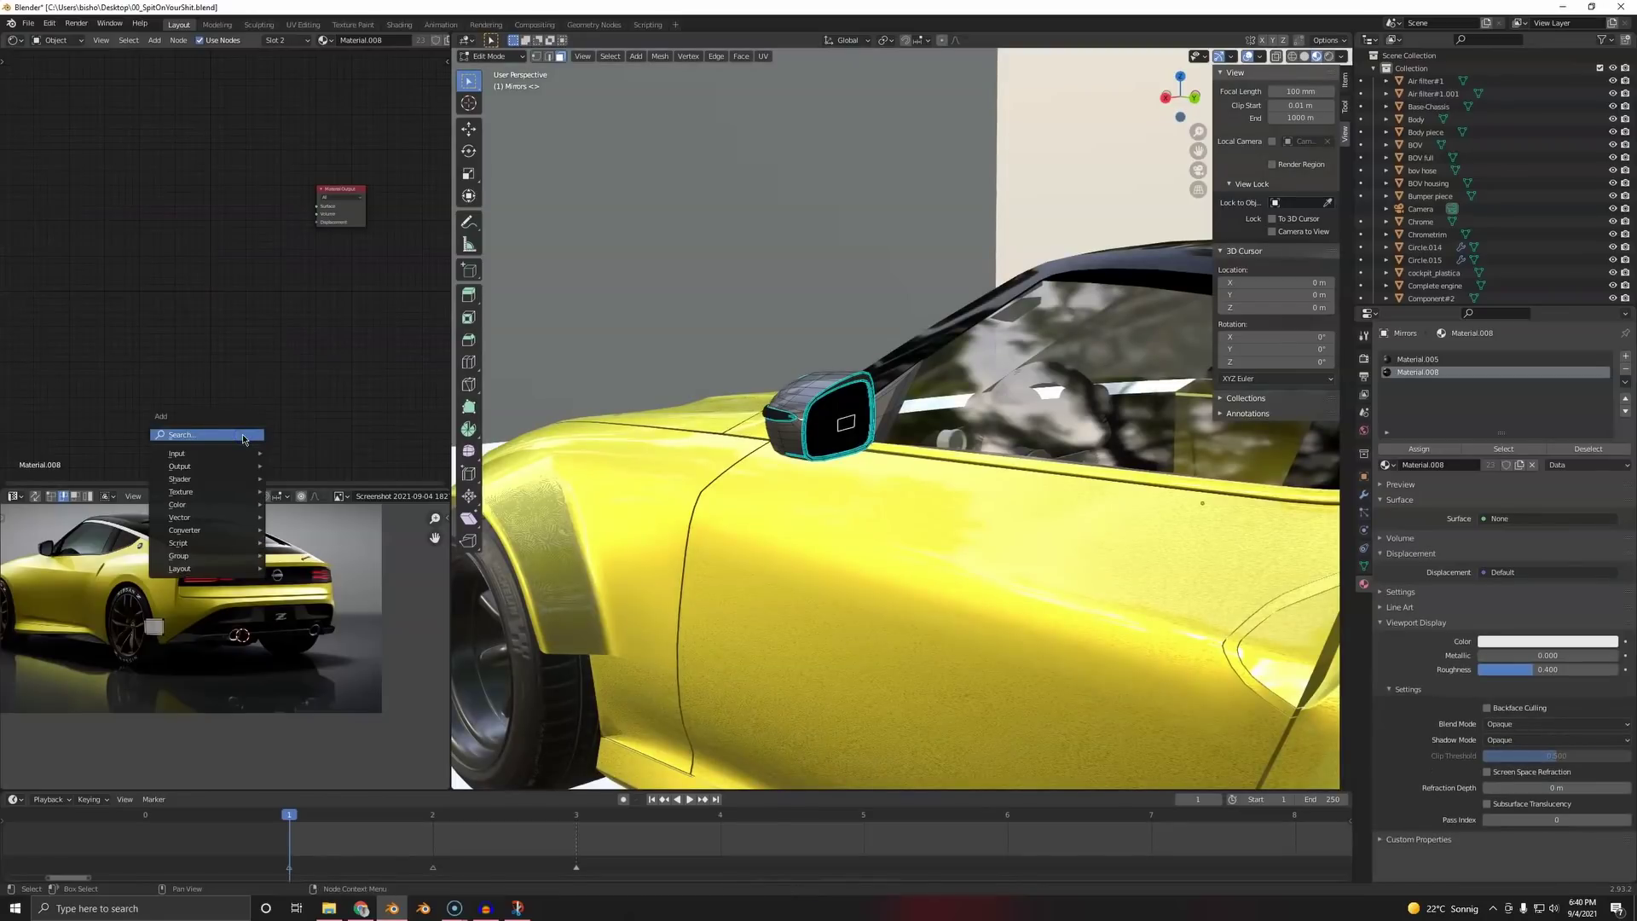
{"action": "left_click", "coordinate": [320, 555]}
{"action": "left_click", "coordinate": [183, 219]}
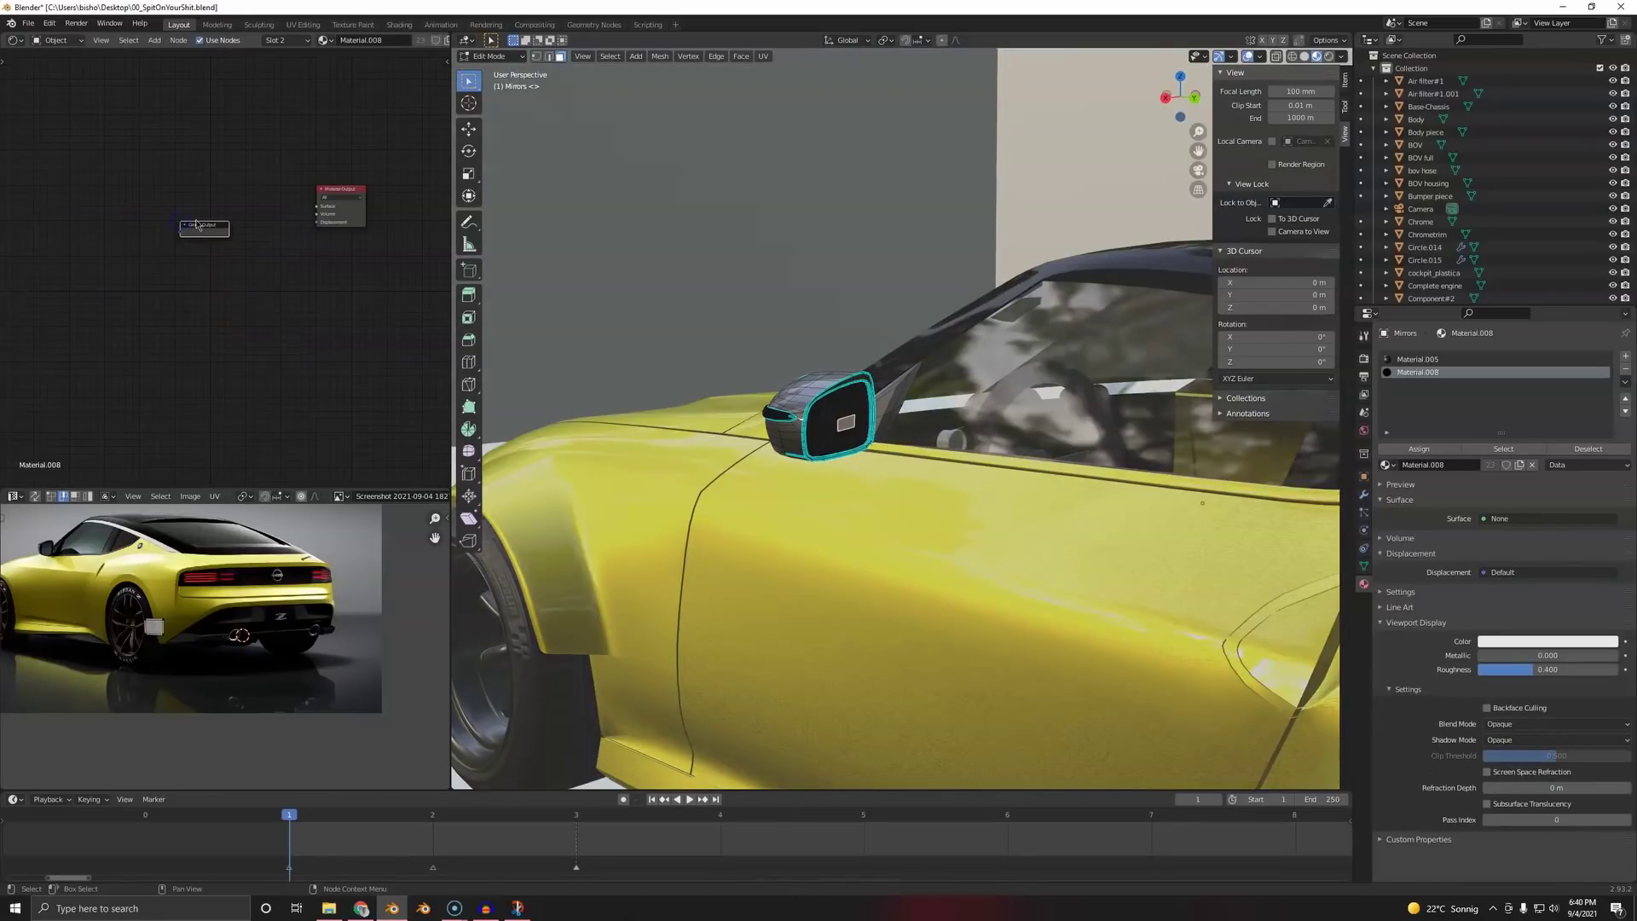
- Add a Glossy BSDF with roughness 0.000 to the mirror-glass material and connect it to the Material Output's surface
{"action": "key", "text": "shift+a"}
{"action": "left_click", "coordinate": [226, 132]}
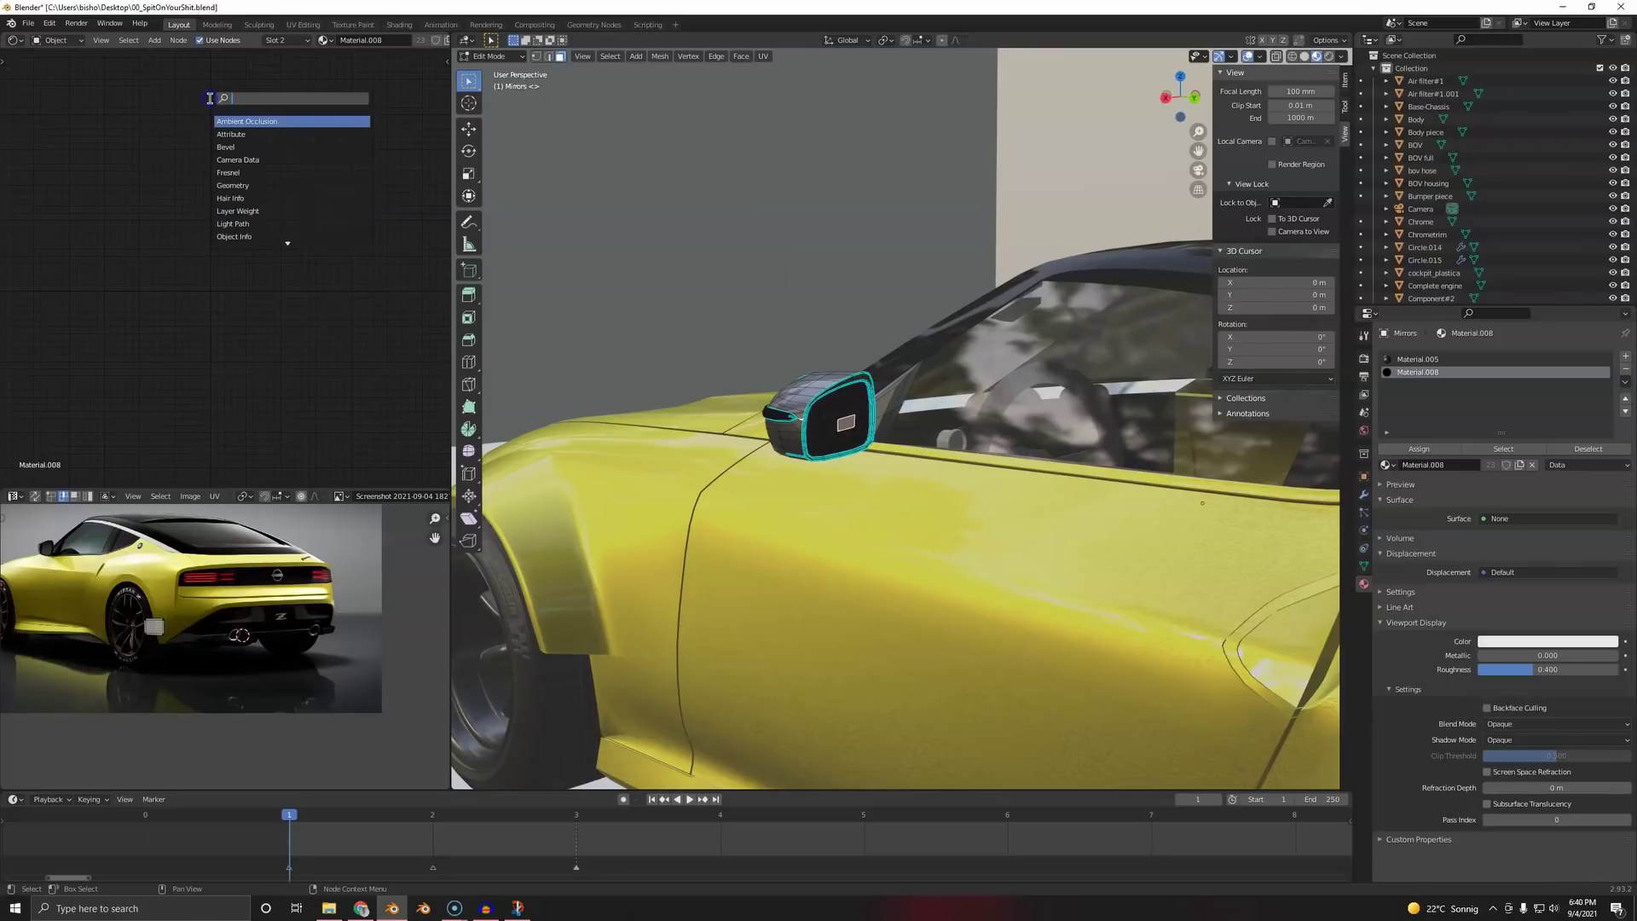
{"action": "type", "text": "gl"}
{"action": "left_click", "coordinate": [236, 121]}
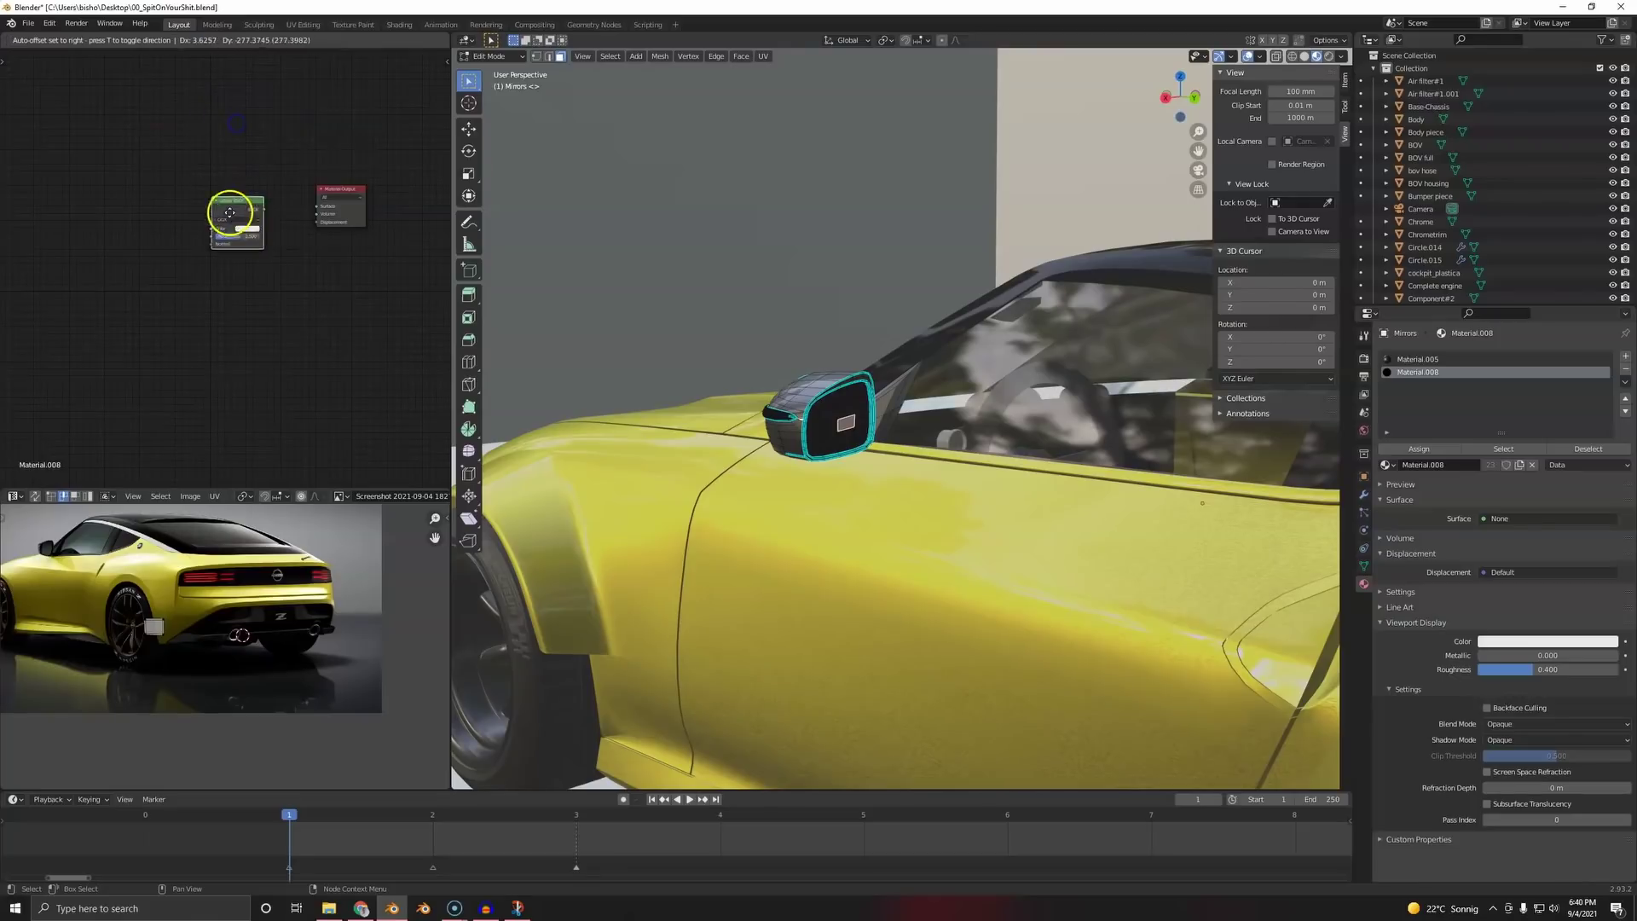
{"action": "left_click", "coordinate": [278, 223]}
{"action": "scroll", "coordinate": [324, 319], "scroll_direction": "up", "scroll_amount": 2}
{"action": "left_click_drag", "start_coordinate": [323, 213], "coordinate": [18, 225]}
{"action": "middle_click_drag", "start_coordinate": [741, 315], "coordinate": [888, 372]}
{"action": "key", "text": "Tab"}
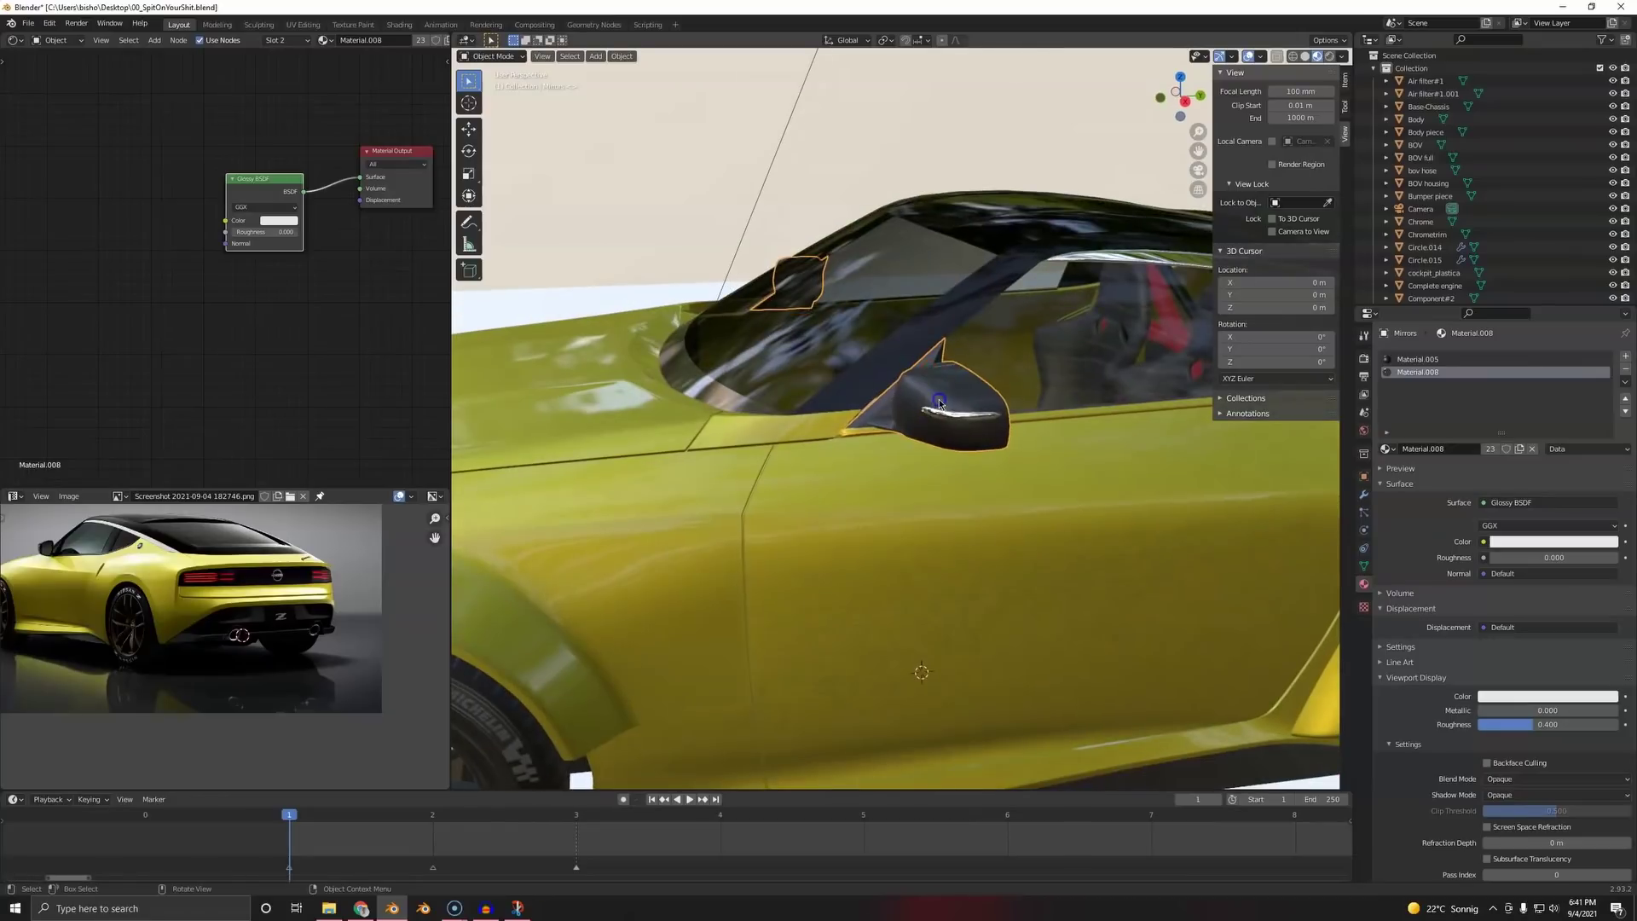
- Select a face of the mirror housing and delete the Layer Weight, Mix and Principled BSDF nodes from its Material.005
{"action": "left_click", "coordinate": [895, 341]}
{"action": "key", "text": "Tab"}
{"action": "key", "text": "Tab"}
{"action": "left_click", "coordinate": [952, 390]}
{"action": "key", "text": "Tab"}
{"action": "left_click", "coordinate": [952, 389]}
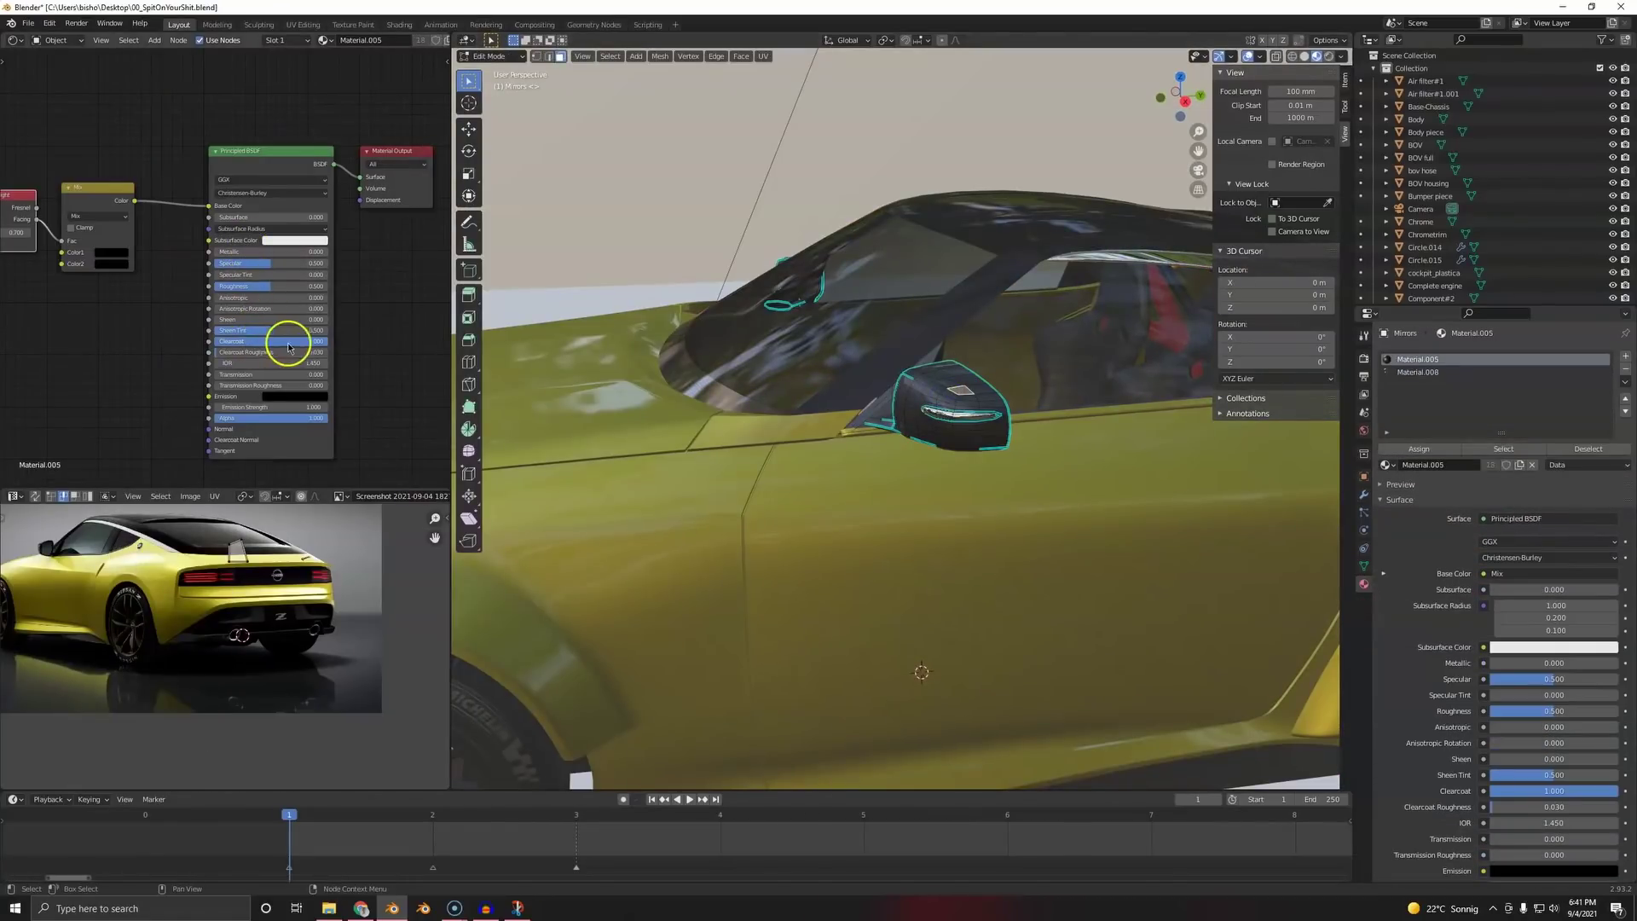
{"action": "scroll", "coordinate": [68, 180], "scroll_direction": "down", "scroll_amount": 2}
{"action": "left_click_drag", "start_coordinate": [2, 133], "coordinate": [315, 426]}
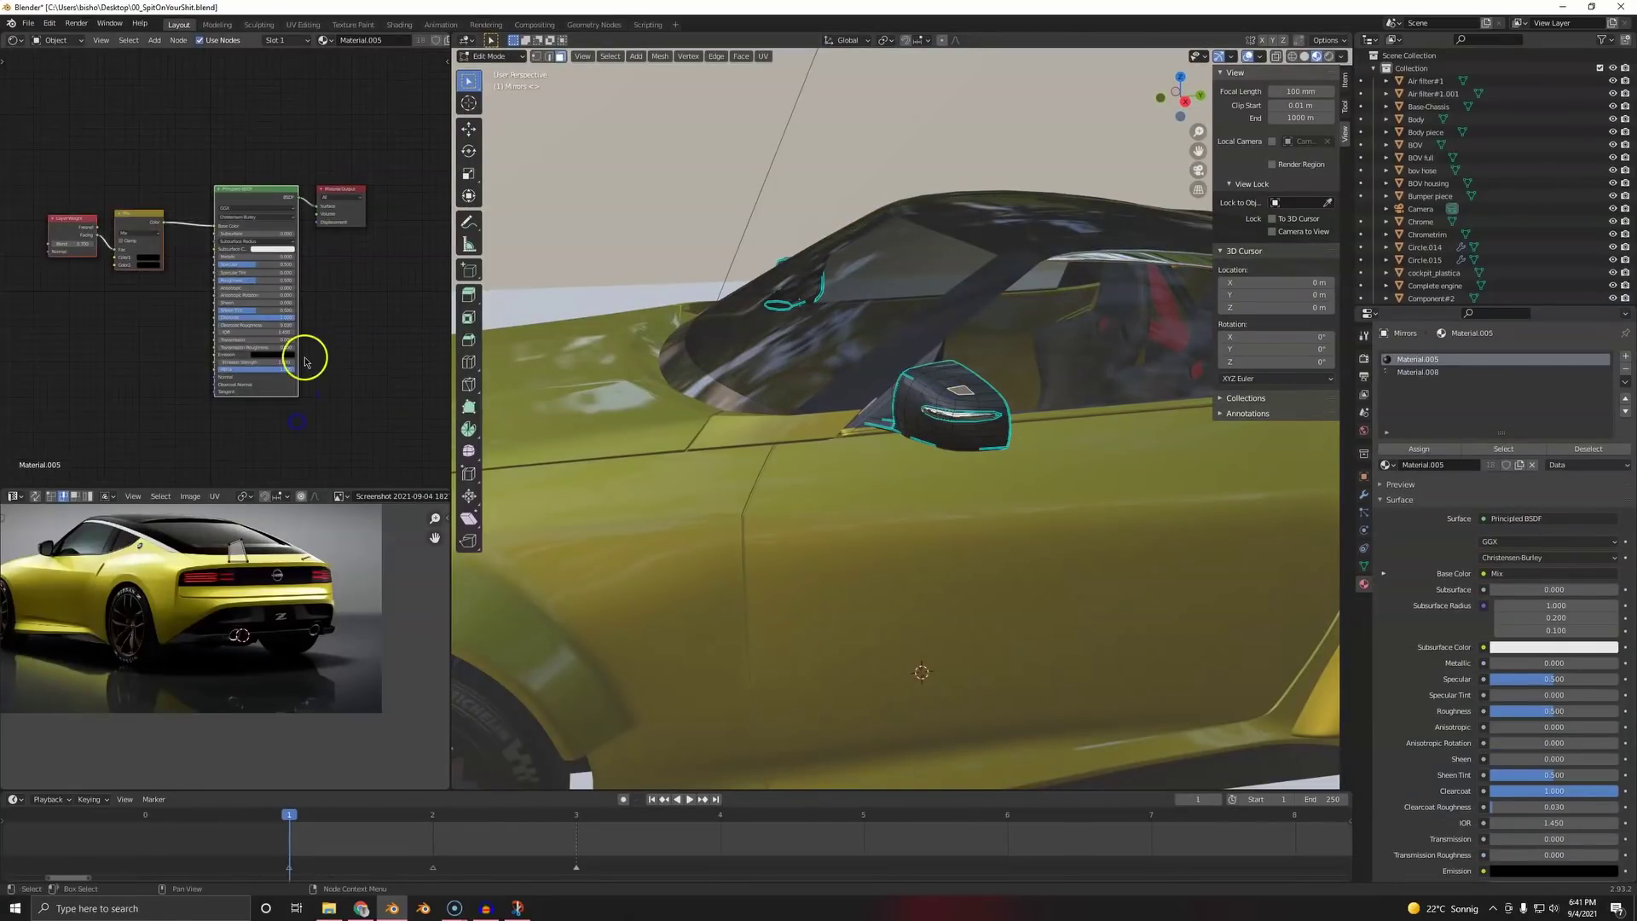
{"action": "key", "text": "x"}
- Give the mirror housing a new Principled BSDF with black base color and roughness 0.000, connected to the Material Output
{"action": "key", "text": "shift+a"}
{"action": "left_click", "coordinate": [305, 360]}
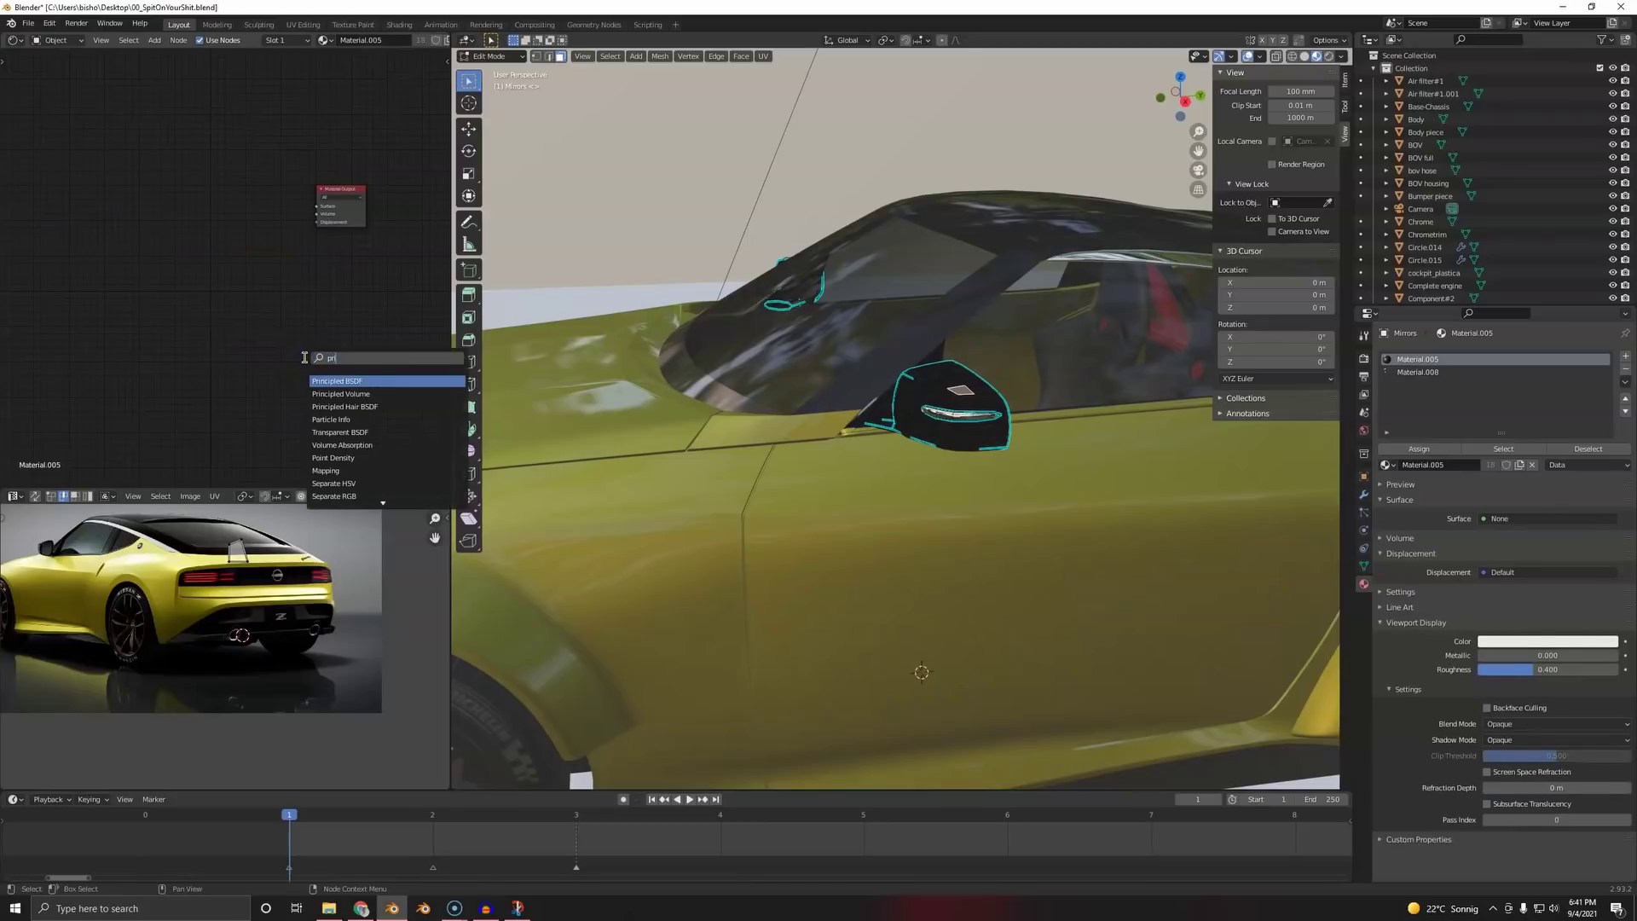
{"action": "left_click", "coordinate": [356, 383]}
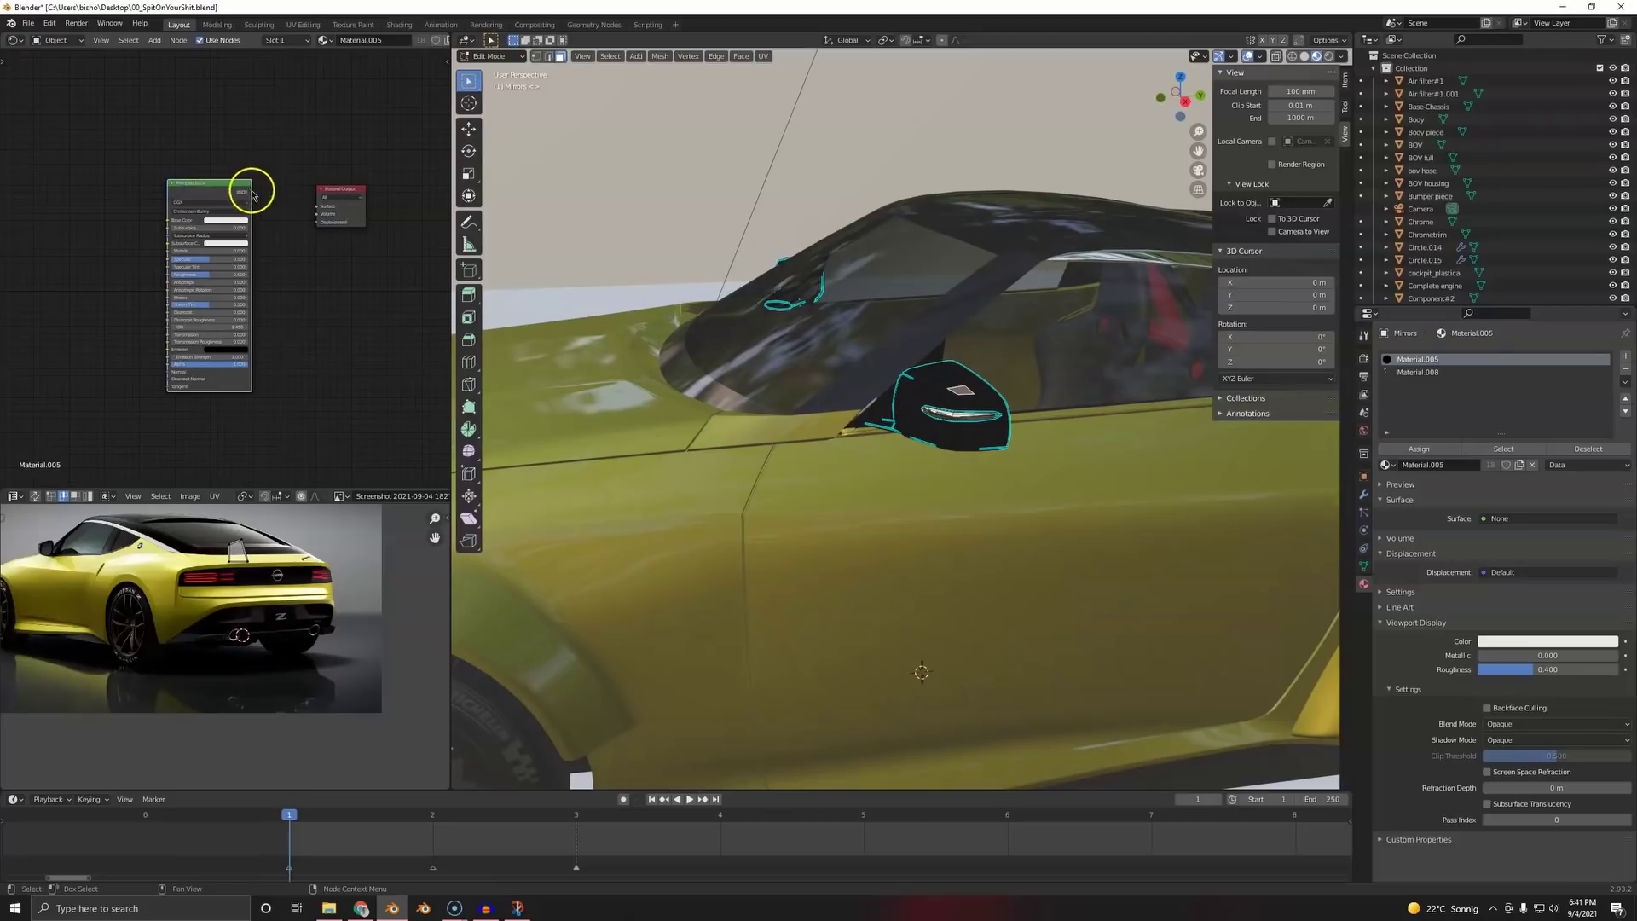
{"action": "left_click_drag", "start_coordinate": [325, 210], "coordinate": [266, 193]}
{"action": "left_click", "coordinate": [229, 221]}
{"action": "key", "text": "a"}
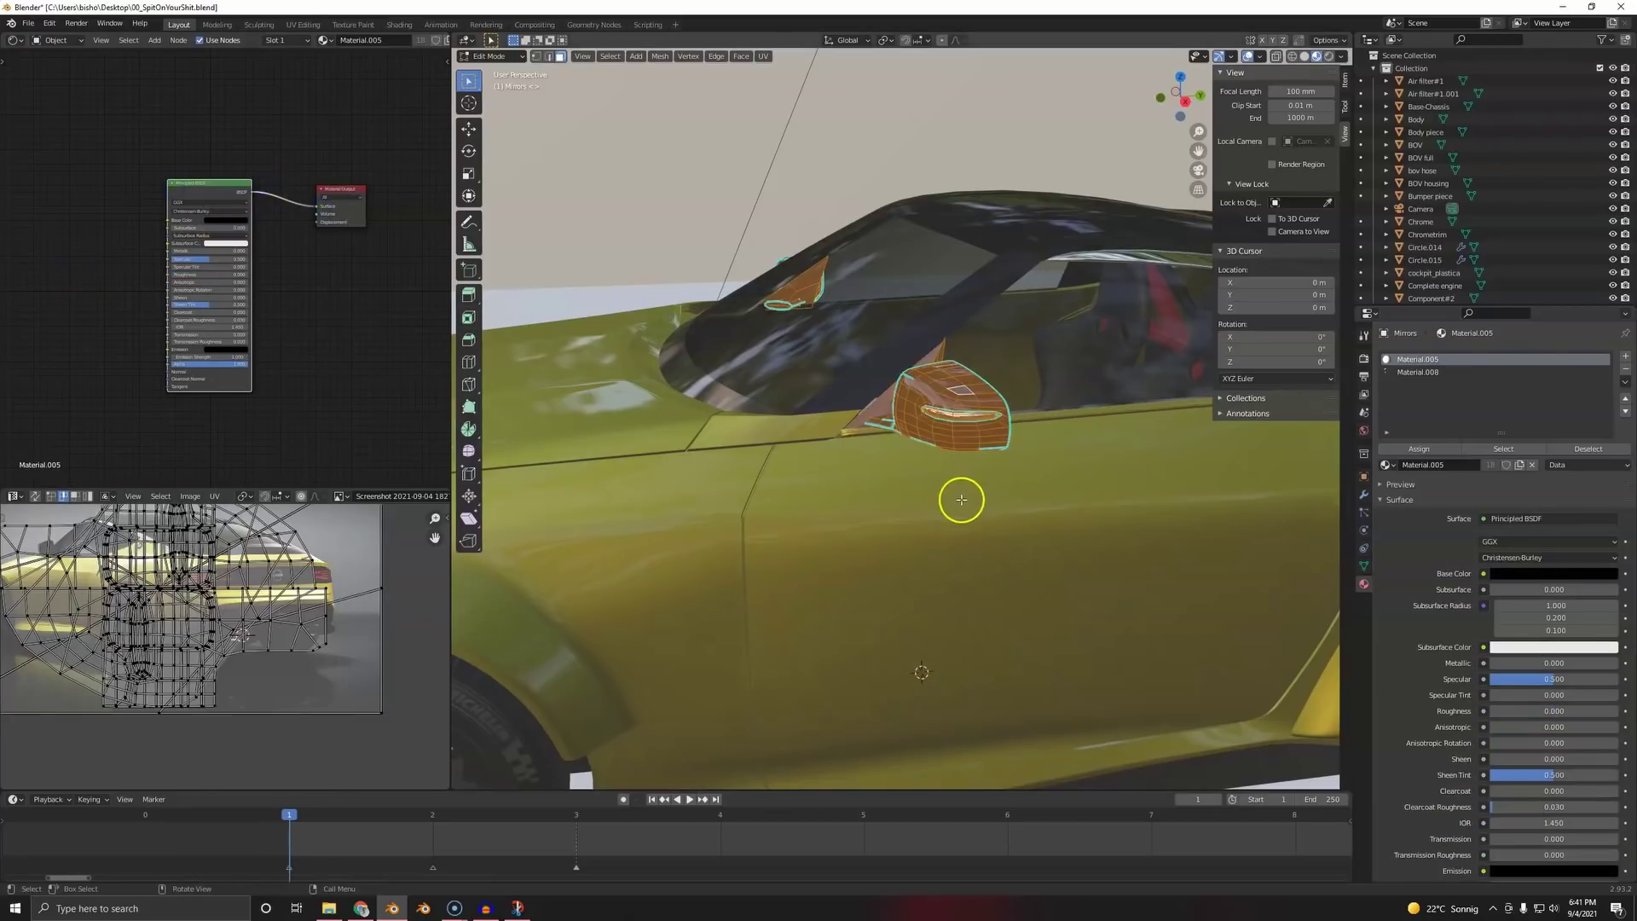
{"action": "key", "text": "Tab"}
- Examine the car's materials from the front, rear, side and camera view against the reference photo
{"action": "middle_click_drag", "start_coordinate": [958, 502], "coordinate": [782, 423]}
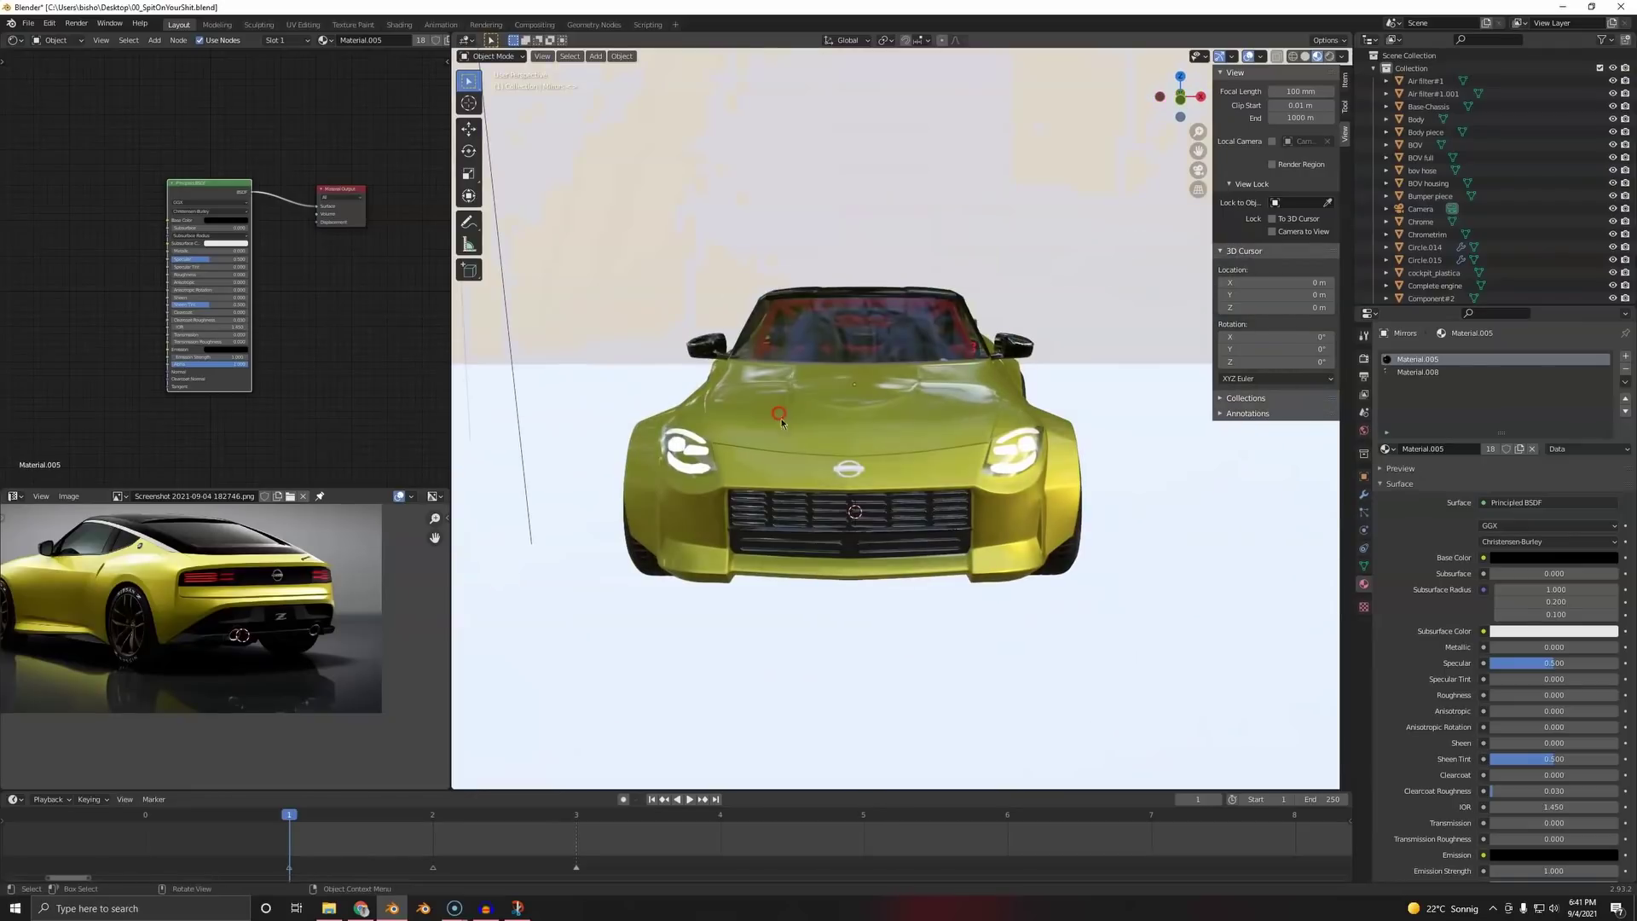
{"action": "left_click", "coordinate": [1003, 465]}
{"action": "mouse_move", "coordinate": [1003, 466]}
{"action": "middle_mouse_down"}
{"action": "mouse_move", "coordinate": [986, 420]}
{"action": "mouse_move", "coordinate": [1007, 438]}
{"action": "middle_mouse_up"}
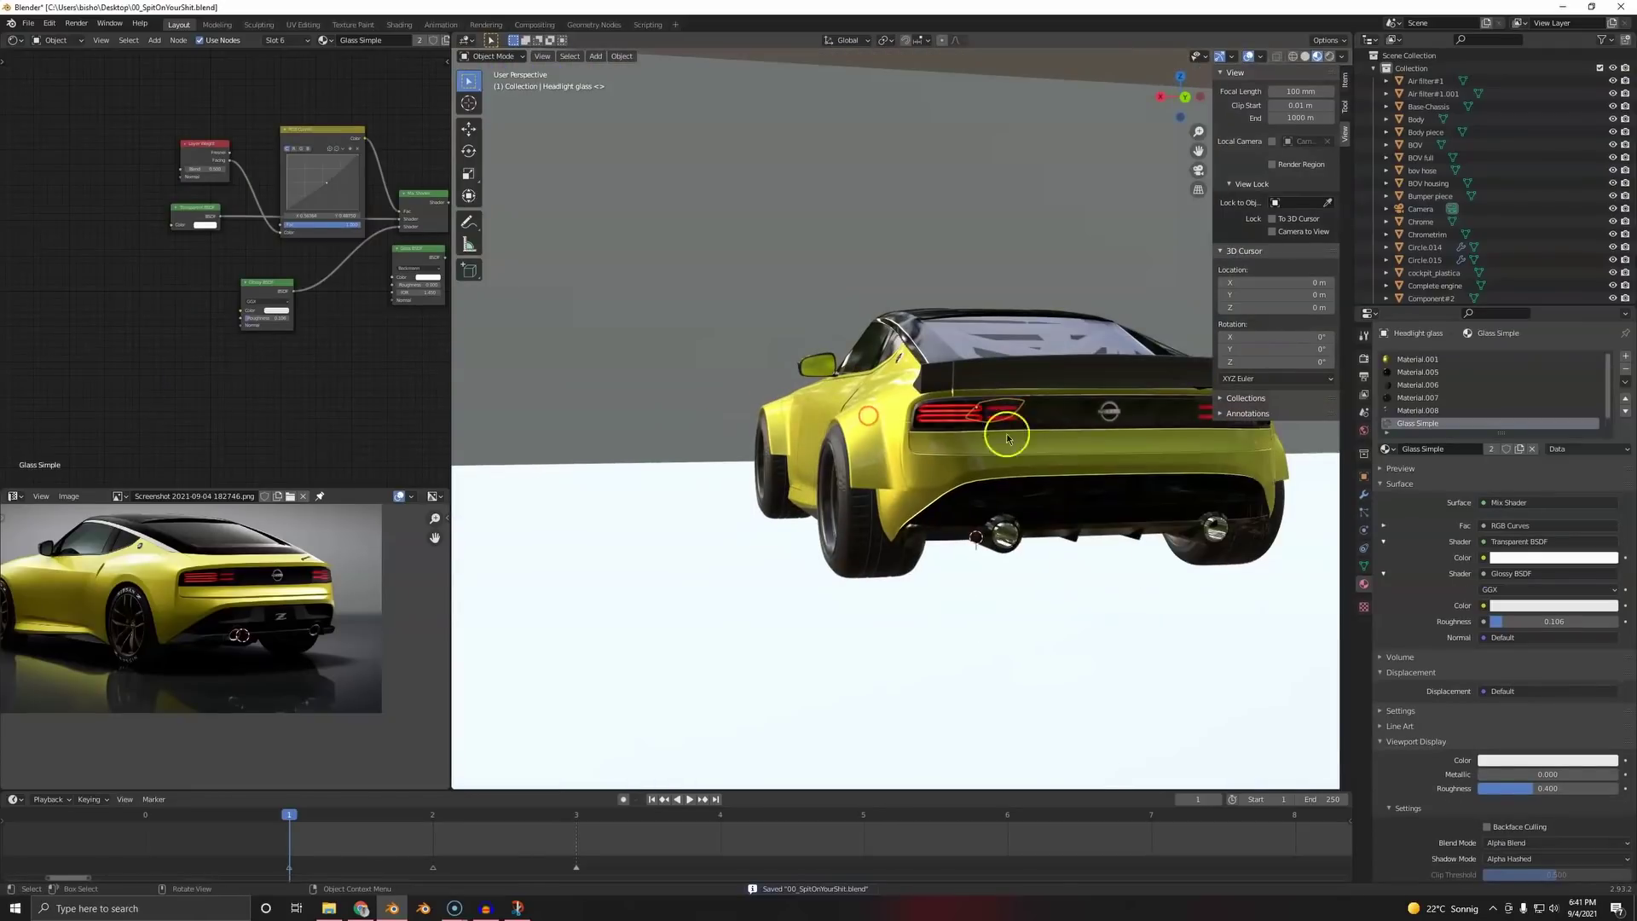
{"action": "middle_click_drag", "start_coordinate": [721, 456], "coordinate": [661, 488]}
{"action": "scroll", "coordinate": [168, 651], "scroll_direction": "down", "scroll_amount": 2}
{"action": "scroll", "coordinate": [150, 648], "scroll_direction": "up", "scroll_amount": 2}
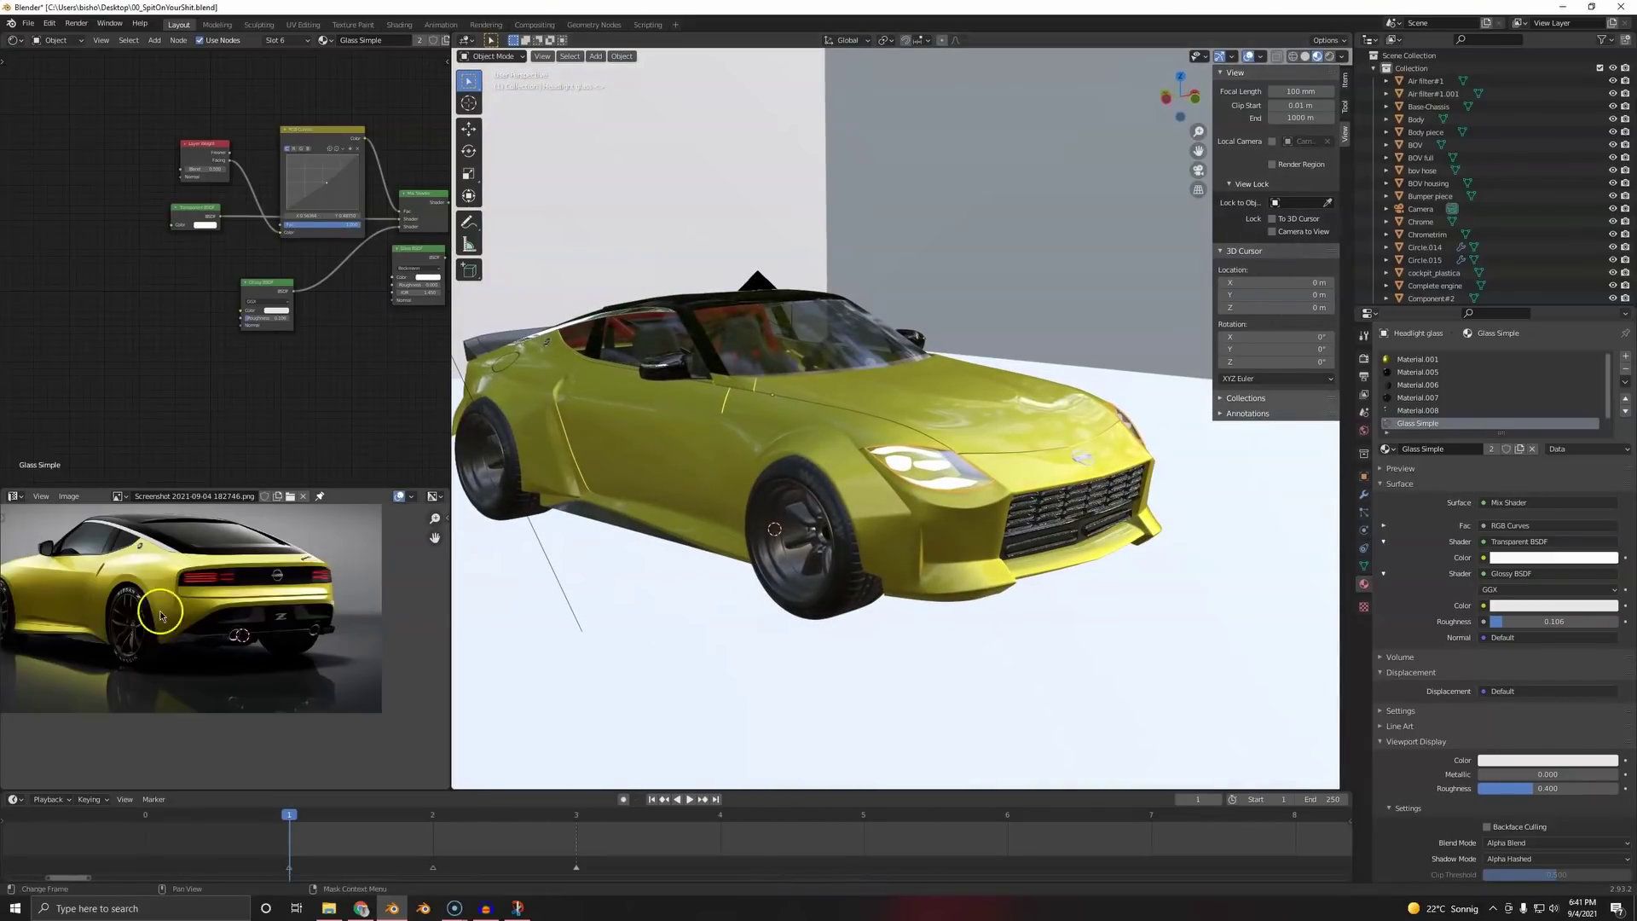
{"action": "scroll", "coordinate": [271, 628], "scroll_direction": "down", "scroll_amount": 1}
{"action": "scroll", "coordinate": [271, 629], "scroll_direction": "down", "scroll_amount": 1}
{"action": "middle_click_drag", "start_coordinate": [667, 519], "coordinate": [928, 513]}
{"action": "middle_click_drag", "start_coordinate": [1010, 444], "coordinate": [1083, 424]}
{"action": "key", "text": "KP_0"}
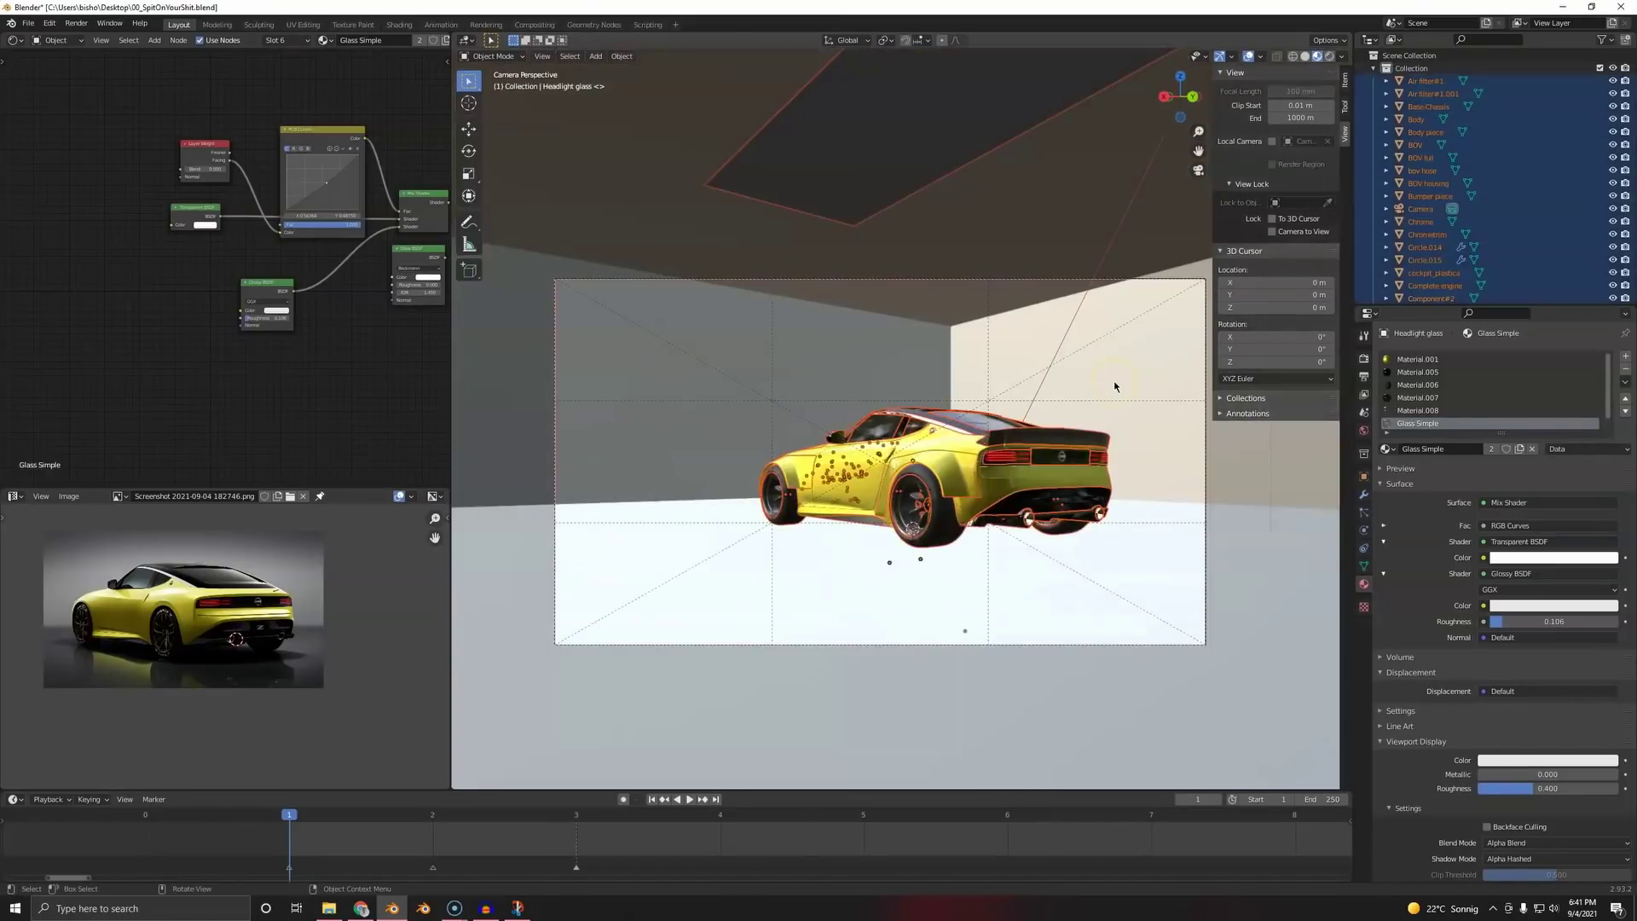
{"action": "mouse_move", "coordinate": [971, 507]}
{"action": "middle_mouse_down"}
{"action": "mouse_move", "coordinate": [959, 588]}
{"action": "mouse_move", "coordinate": [958, 503]}
{"action": "middle_mouse_up"}
{"action": "scroll", "coordinate": [967, 461], "scroll_direction": "up", "scroll_amount": 7}
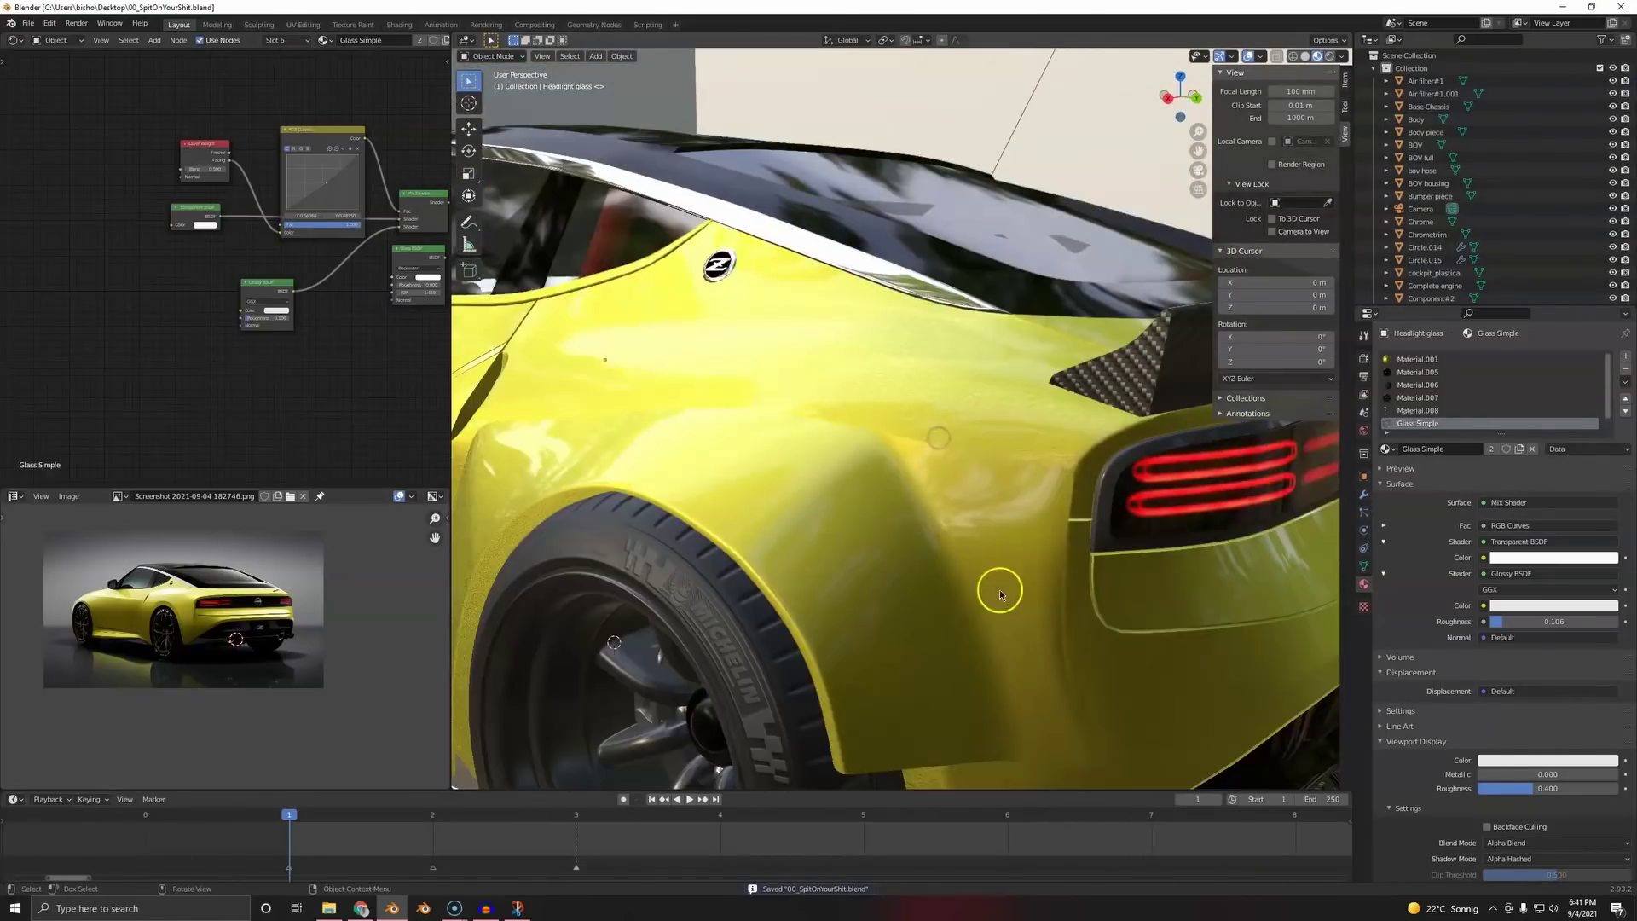
{"action": "middle_click_drag", "start_coordinate": [998, 588], "coordinate": [862, 576]}
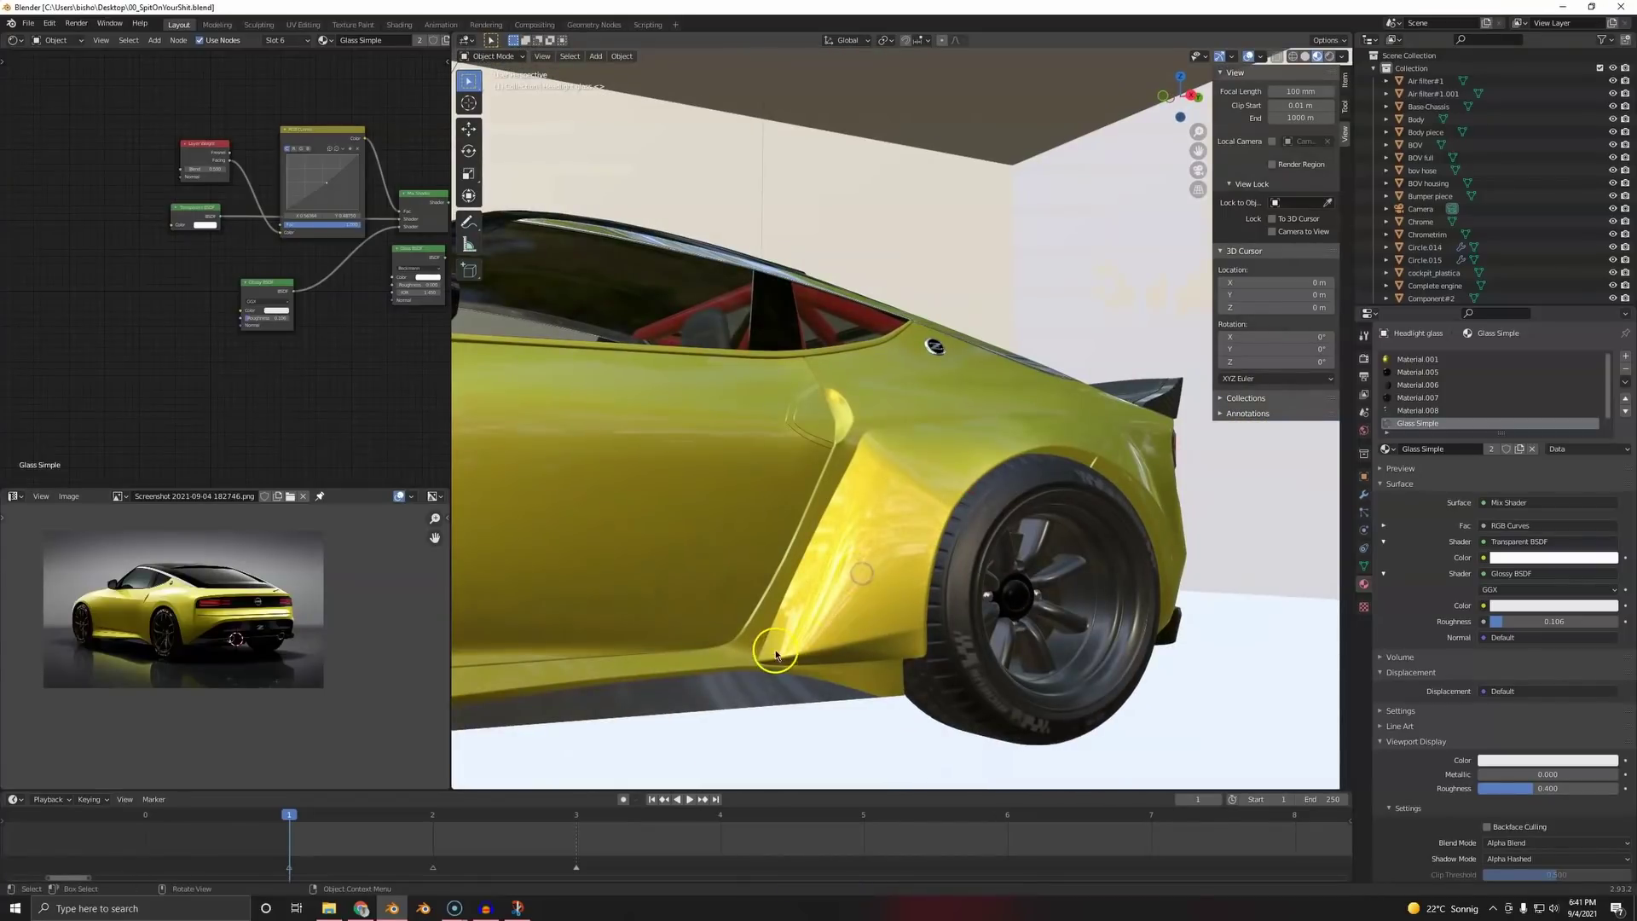
- Examine the rear fender flare's mesh and its modifier settings
{"action": "mouse_move", "coordinate": [883, 445]}
{"action": "middle_mouse_down"}
{"action": "mouse_move", "coordinate": [835, 520]}
{"action": "mouse_move", "coordinate": [907, 474]}
{"action": "mouse_move", "coordinate": [892, 555]}
{"action": "mouse_move", "coordinate": [884, 432]}
{"action": "middle_mouse_up"}
{"action": "left_click", "coordinate": [907, 475]}
{"action": "key", "text": "Tab"}
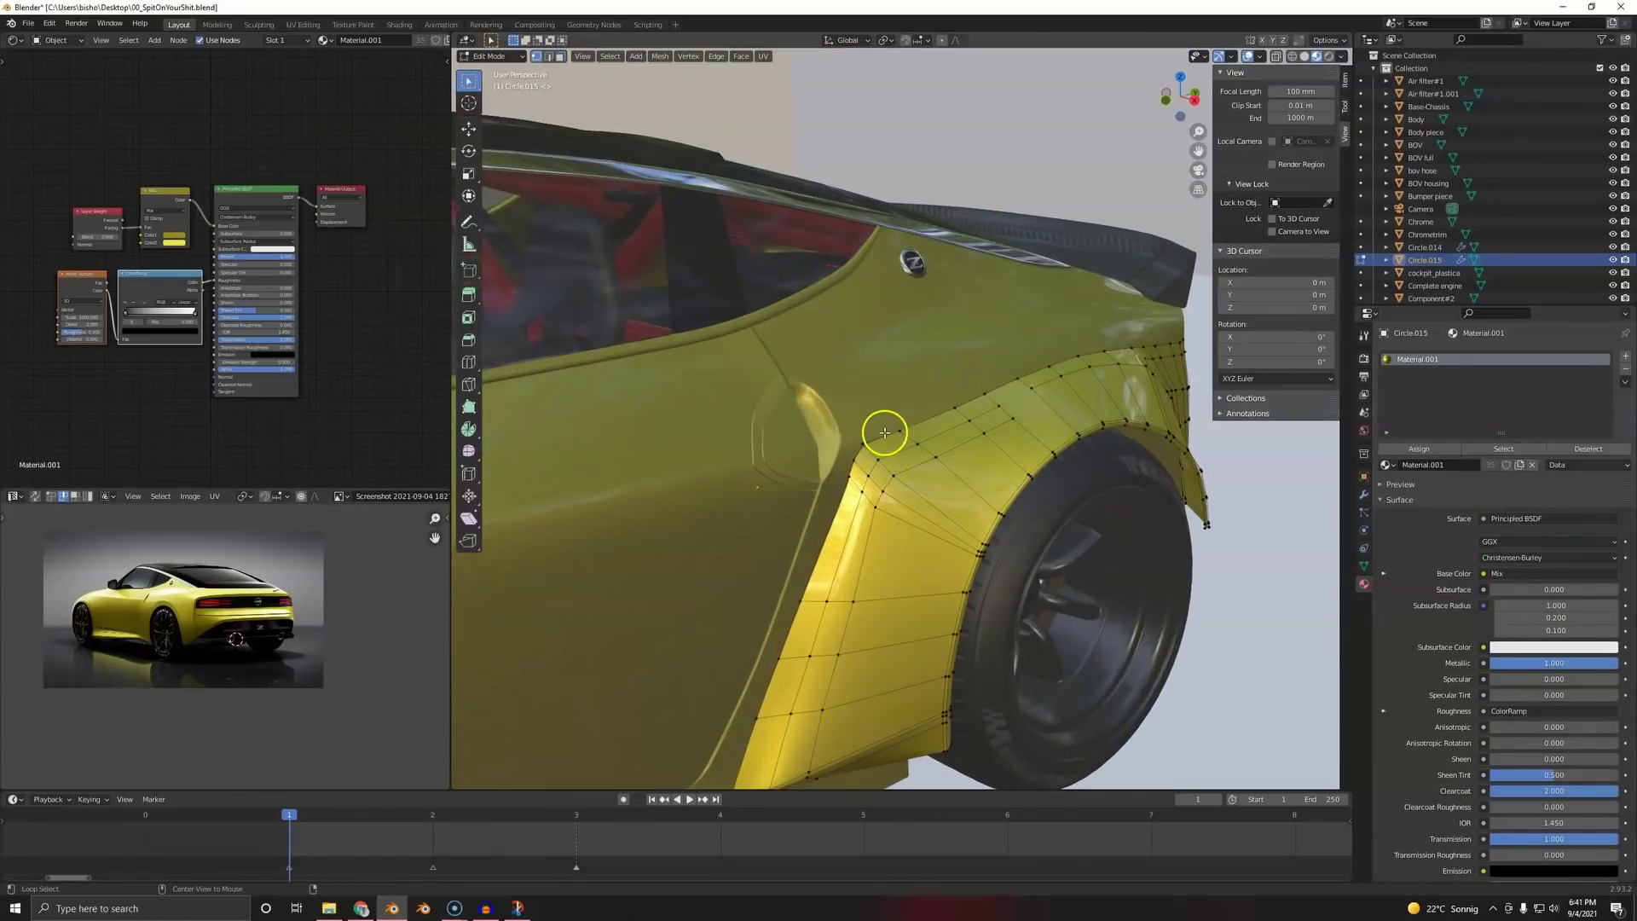
{"action": "left_click", "coordinate": [1363, 495]}
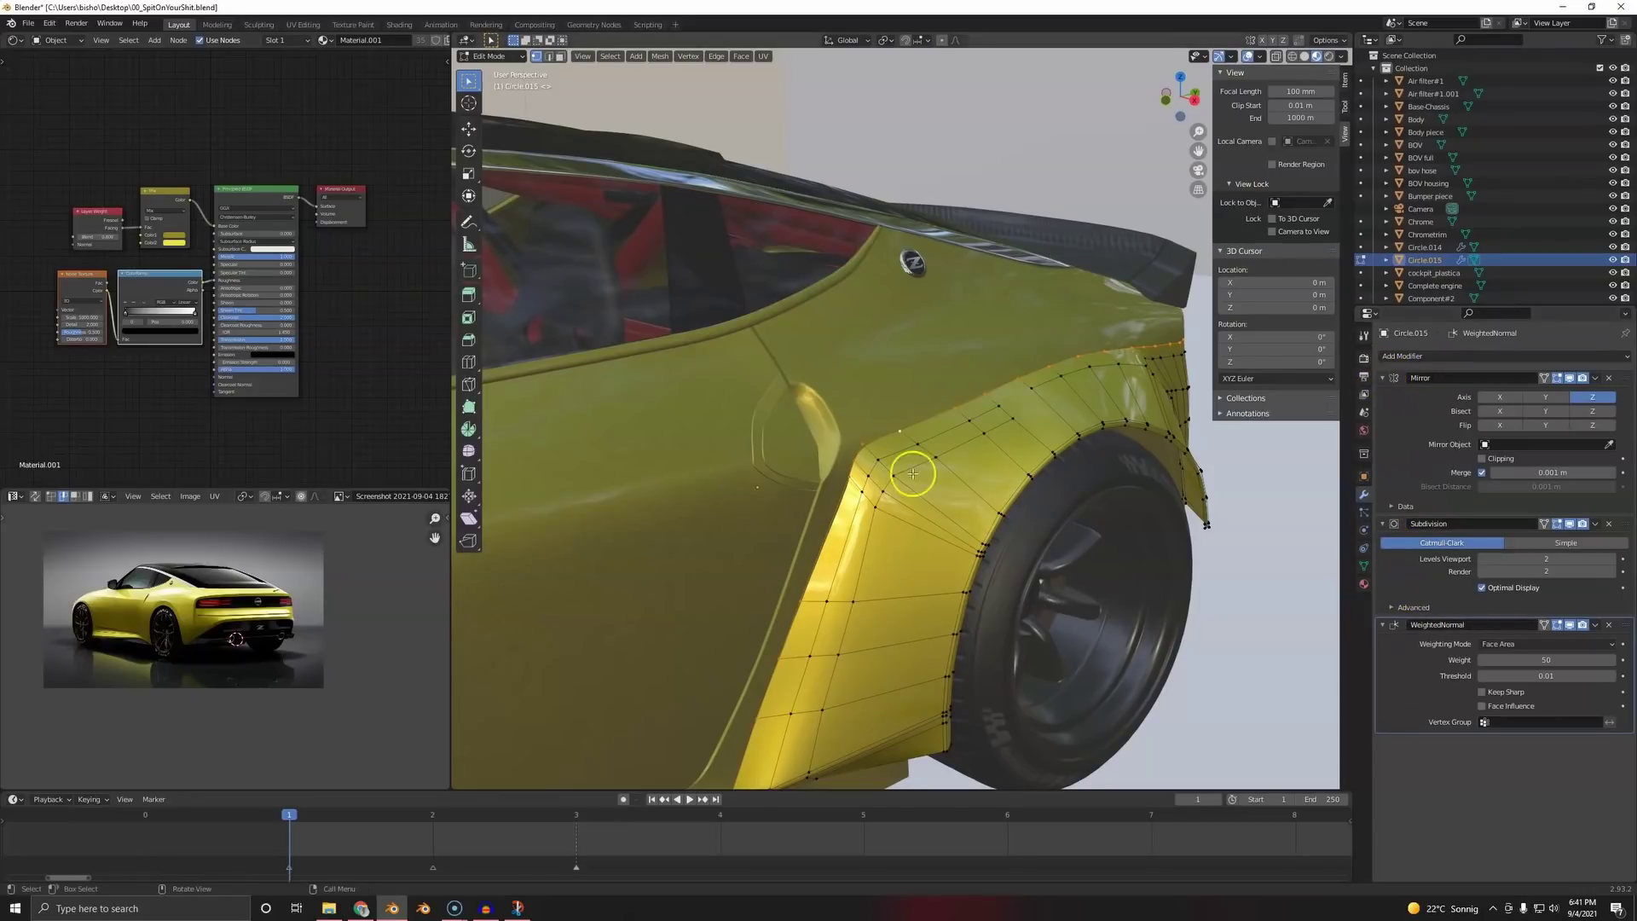
{"action": "middle_click_drag", "start_coordinate": [1070, 454], "coordinate": [964, 429]}
{"action": "scroll", "coordinate": [964, 429], "scroll_direction": "down", "scroll_amount": 4}
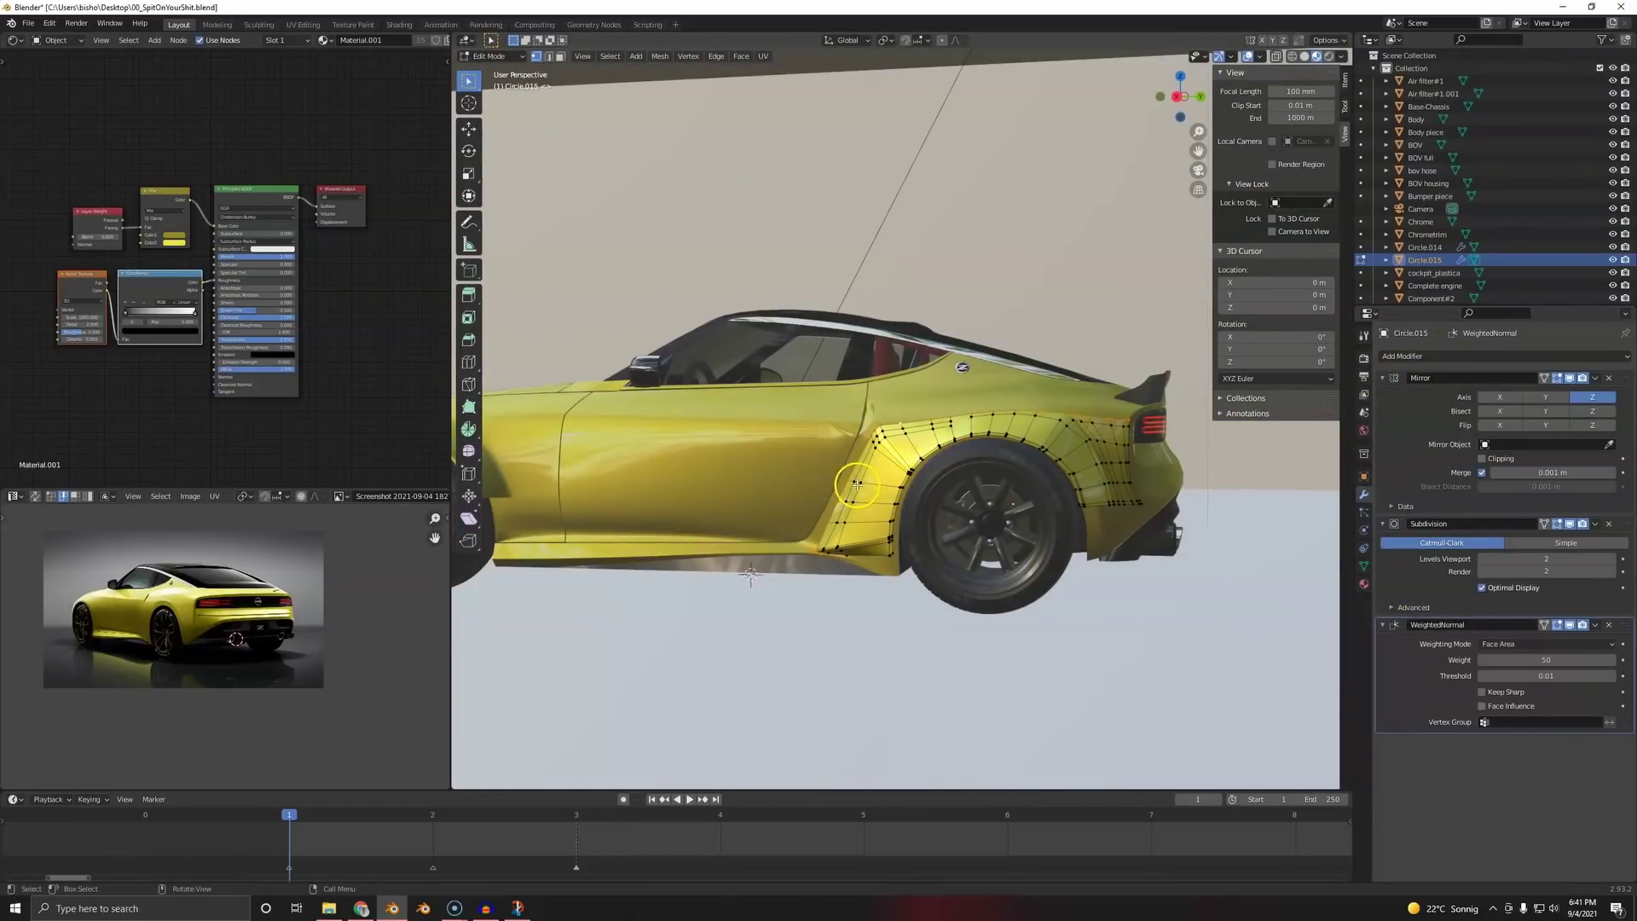
{"action": "middle_click_drag", "start_coordinate": [857, 484], "coordinate": [895, 513]}
{"action": "key", "text": "Tab"}
- Clear the selection, save the file, and show the rendered preview through the camera
{"action": "key", "text": "a"}
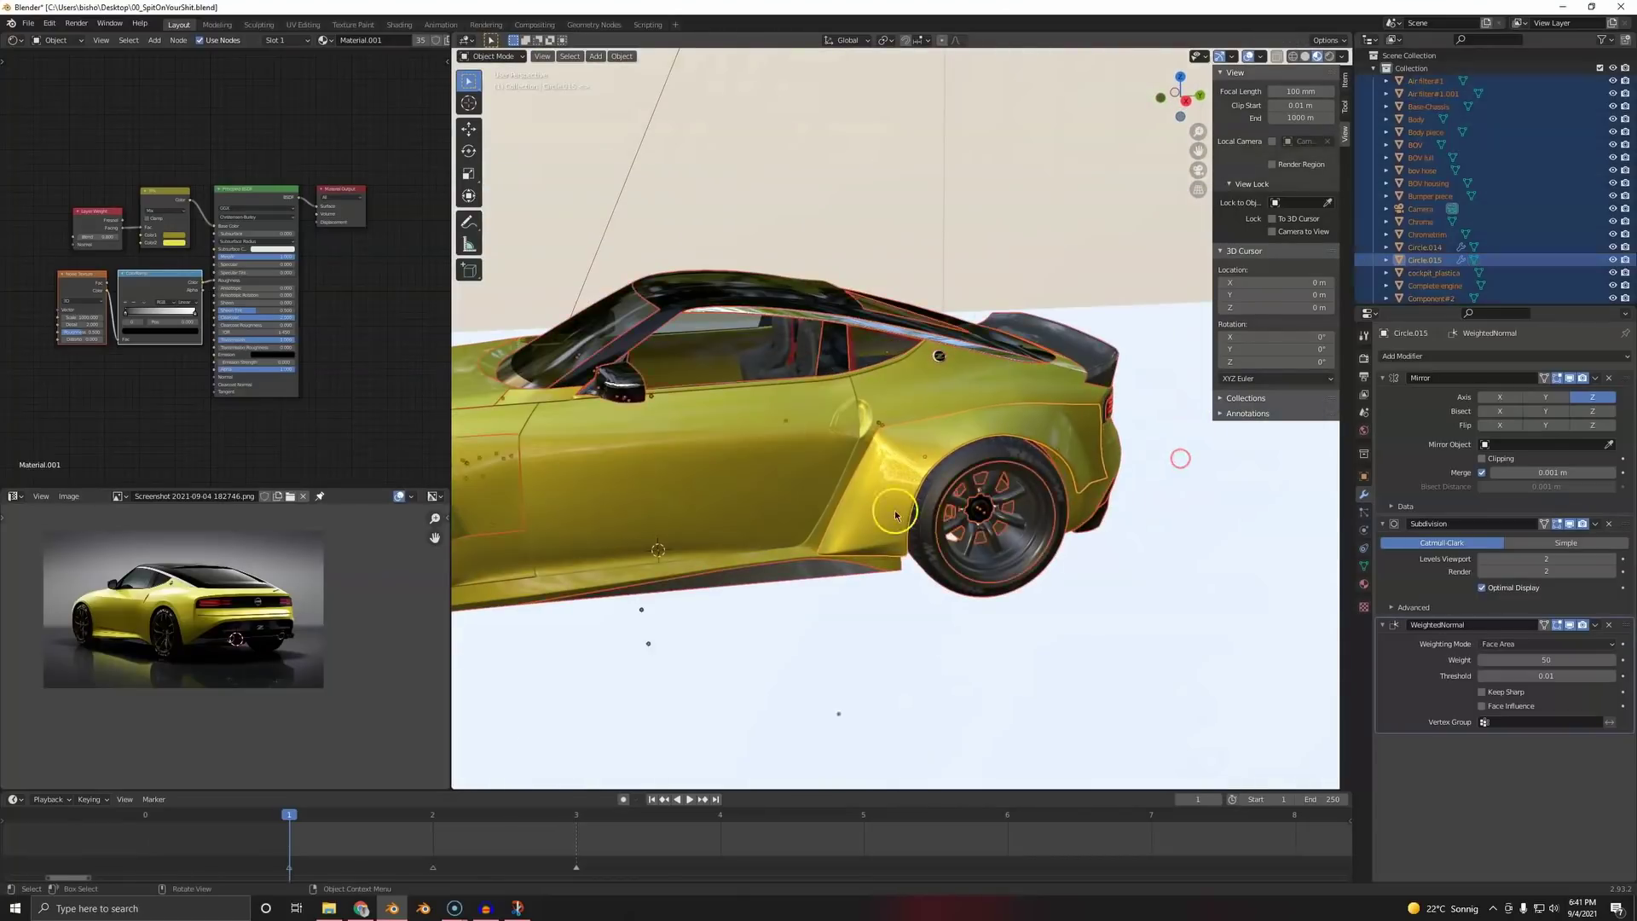
{"action": "key", "text": "alt+a"}
{"action": "middle_click_drag", "start_coordinate": [728, 486], "coordinate": [935, 463]}
{"action": "key", "text": "ctrl+s"}
{"action": "scroll", "coordinate": [735, 489], "scroll_direction": "down", "scroll_amount": 2}
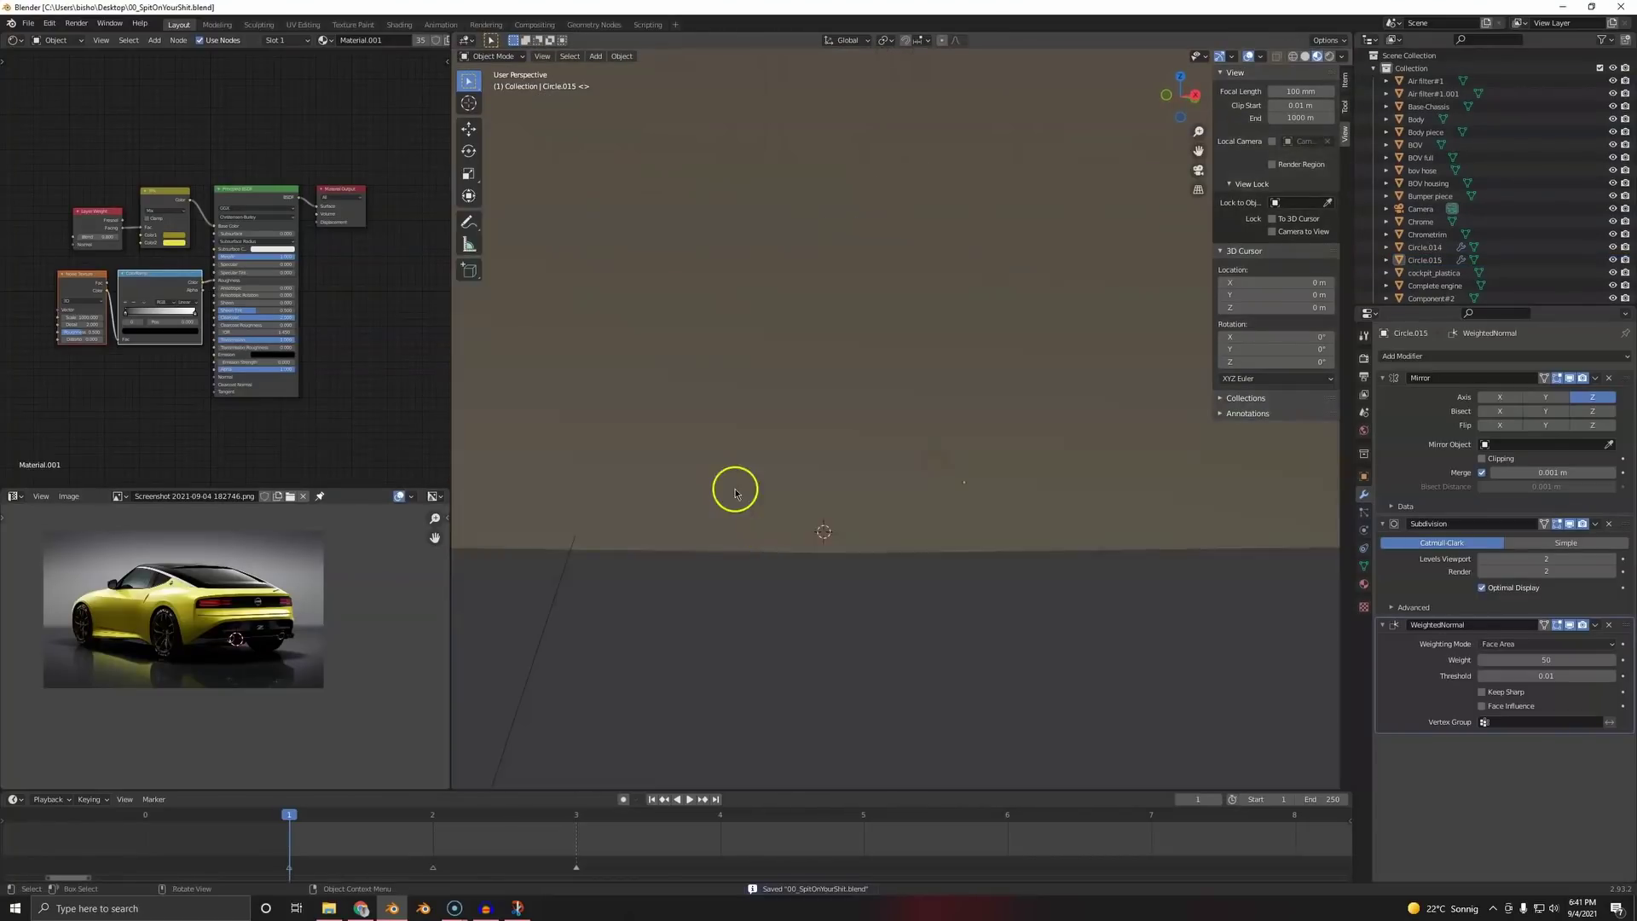
{"action": "middle_click_drag", "start_coordinate": [735, 493], "coordinate": [675, 450]}
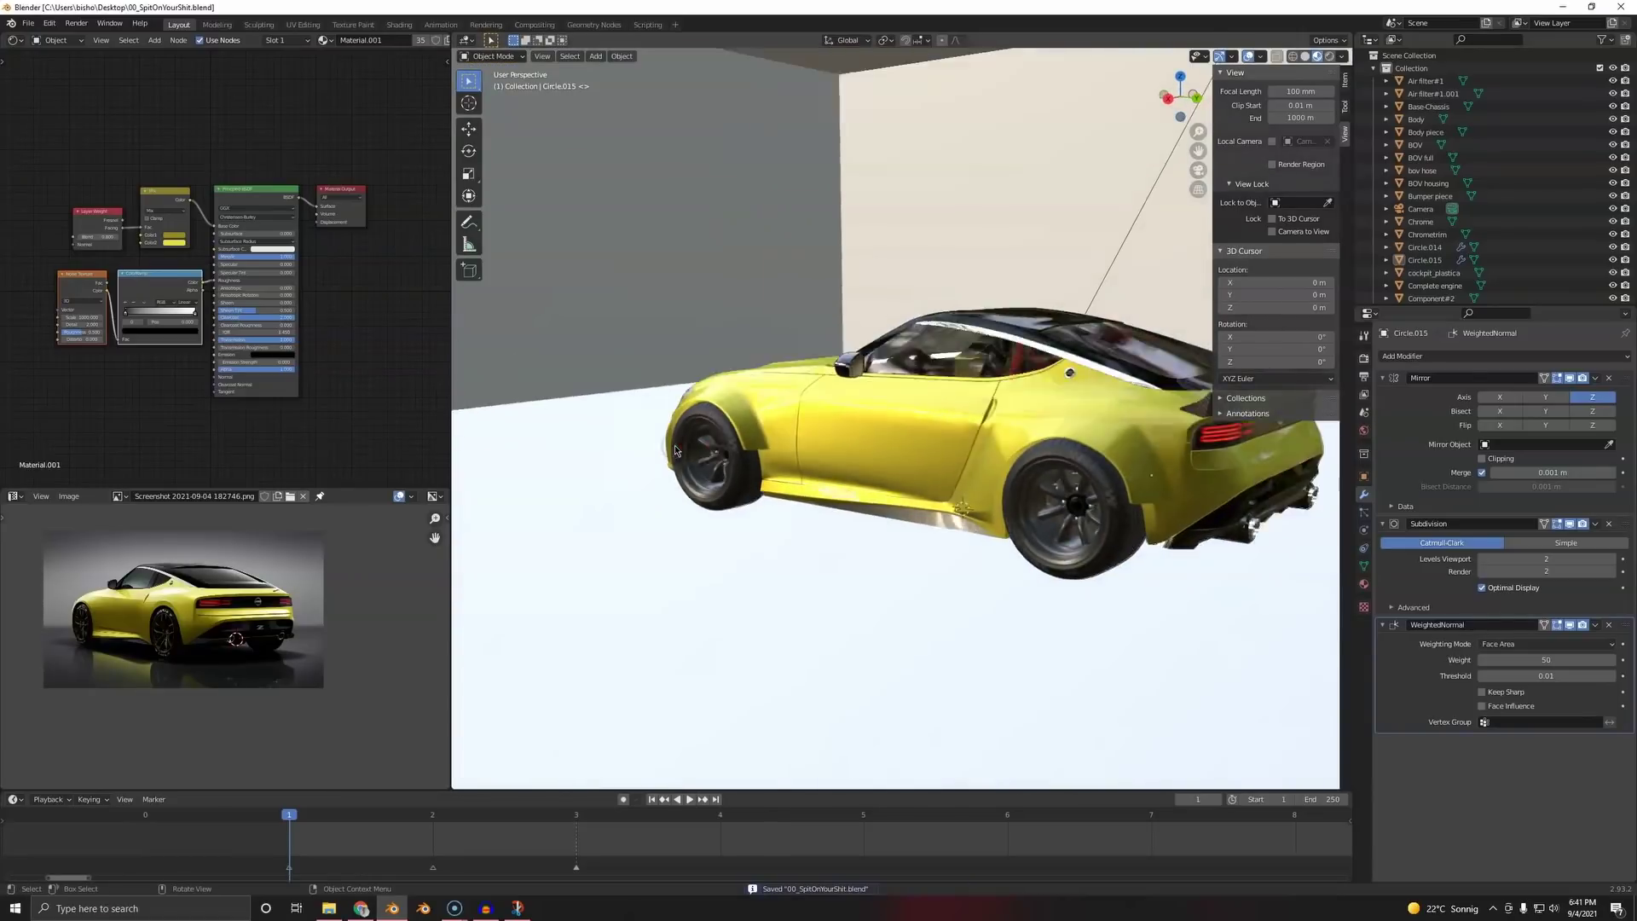
{"action": "key", "text": "KP_0"}
{"action": "key", "text": "z"}
{"action": "left_click", "coordinate": [666, 369]}
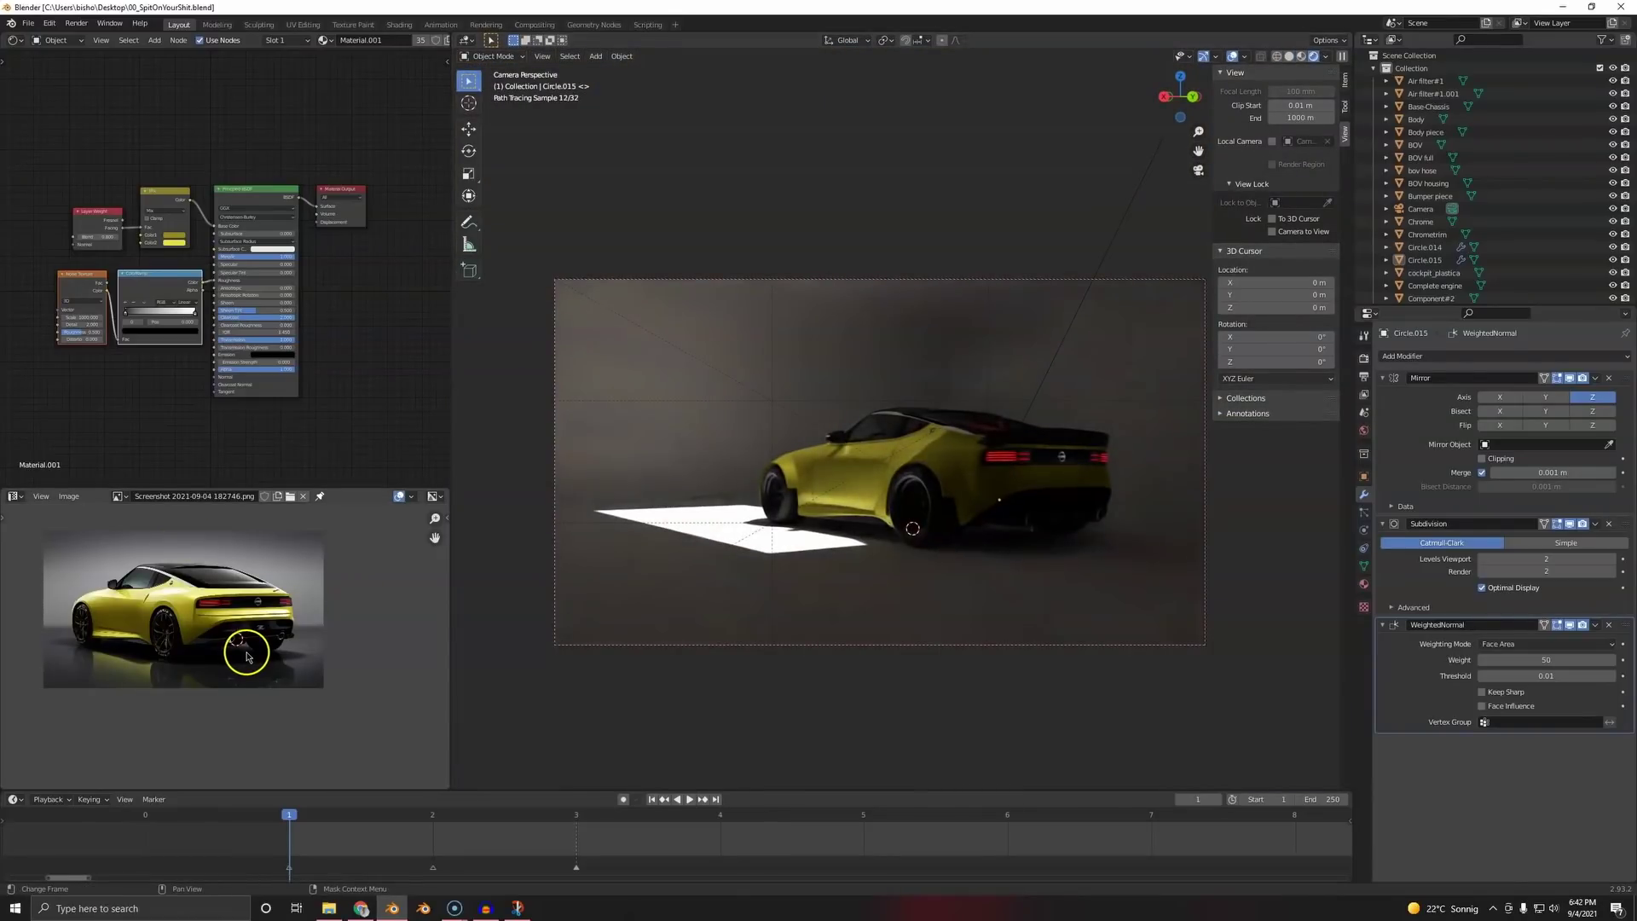
- Change the node editor area into a second 3D viewport showing the car, with its sidebar hidden
{"action": "left_click", "coordinate": [13, 41]}
{"action": "left_click", "coordinate": [50, 78]}
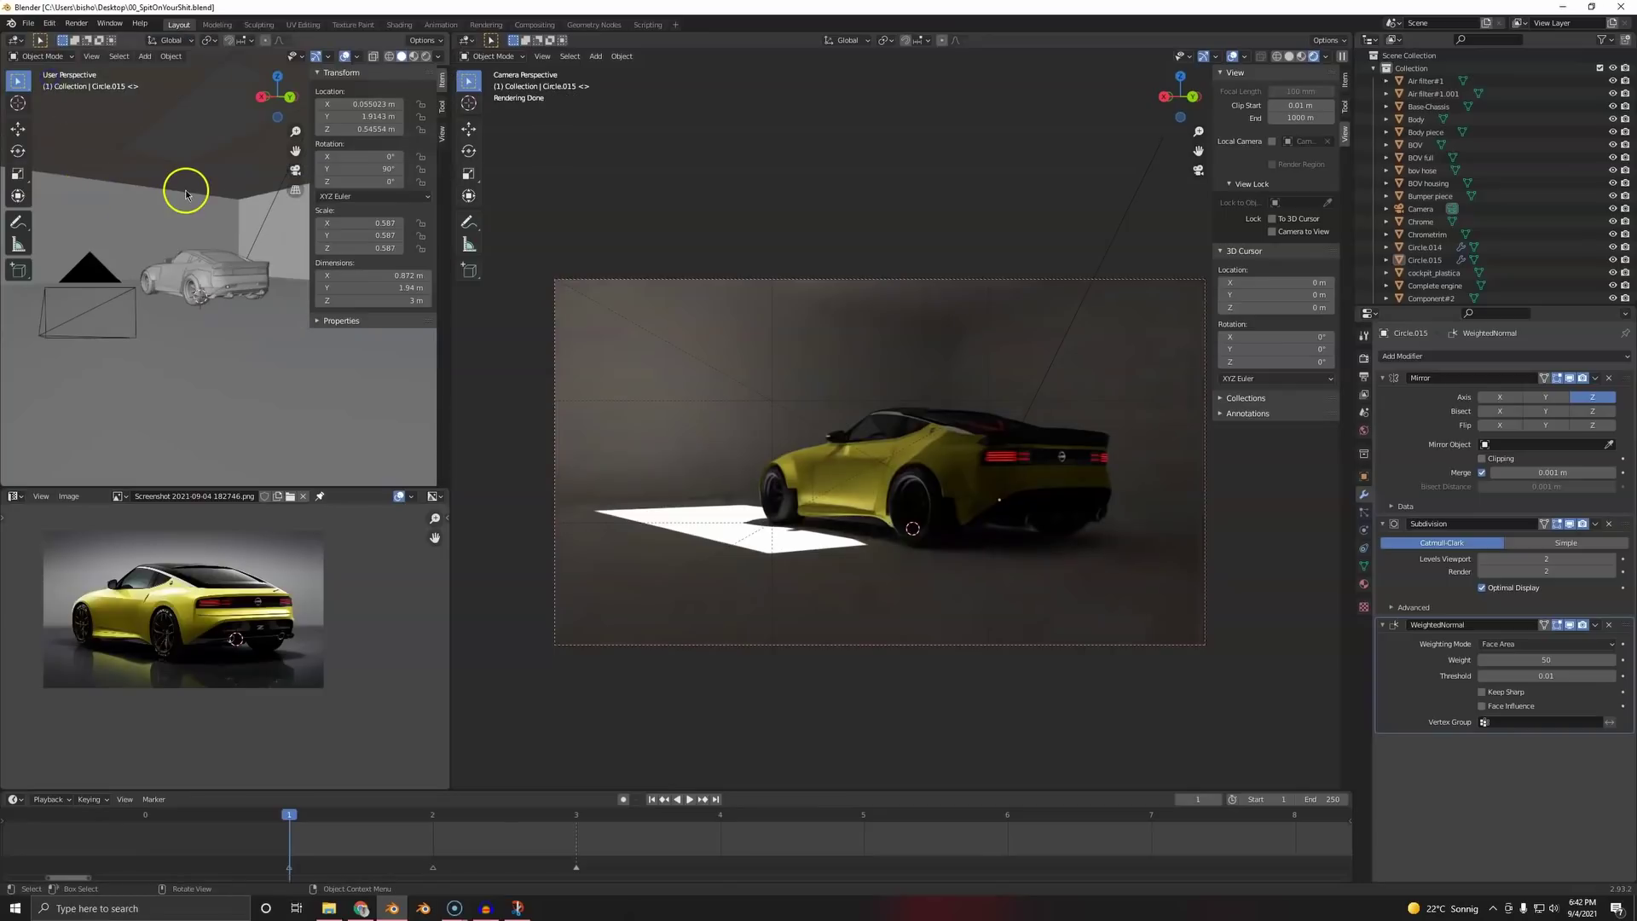
{"action": "mouse_move", "coordinate": [183, 191]}
{"action": "middle_mouse_down"}
{"action": "mouse_move", "coordinate": [194, 219]}
{"action": "mouse_move", "coordinate": [161, 234]}
{"action": "mouse_move", "coordinate": [254, 280]}
{"action": "mouse_move", "coordinate": [204, 261]}
{"action": "mouse_move", "coordinate": [219, 256]}
{"action": "middle_mouse_up"}
{"action": "key", "text": "n"}
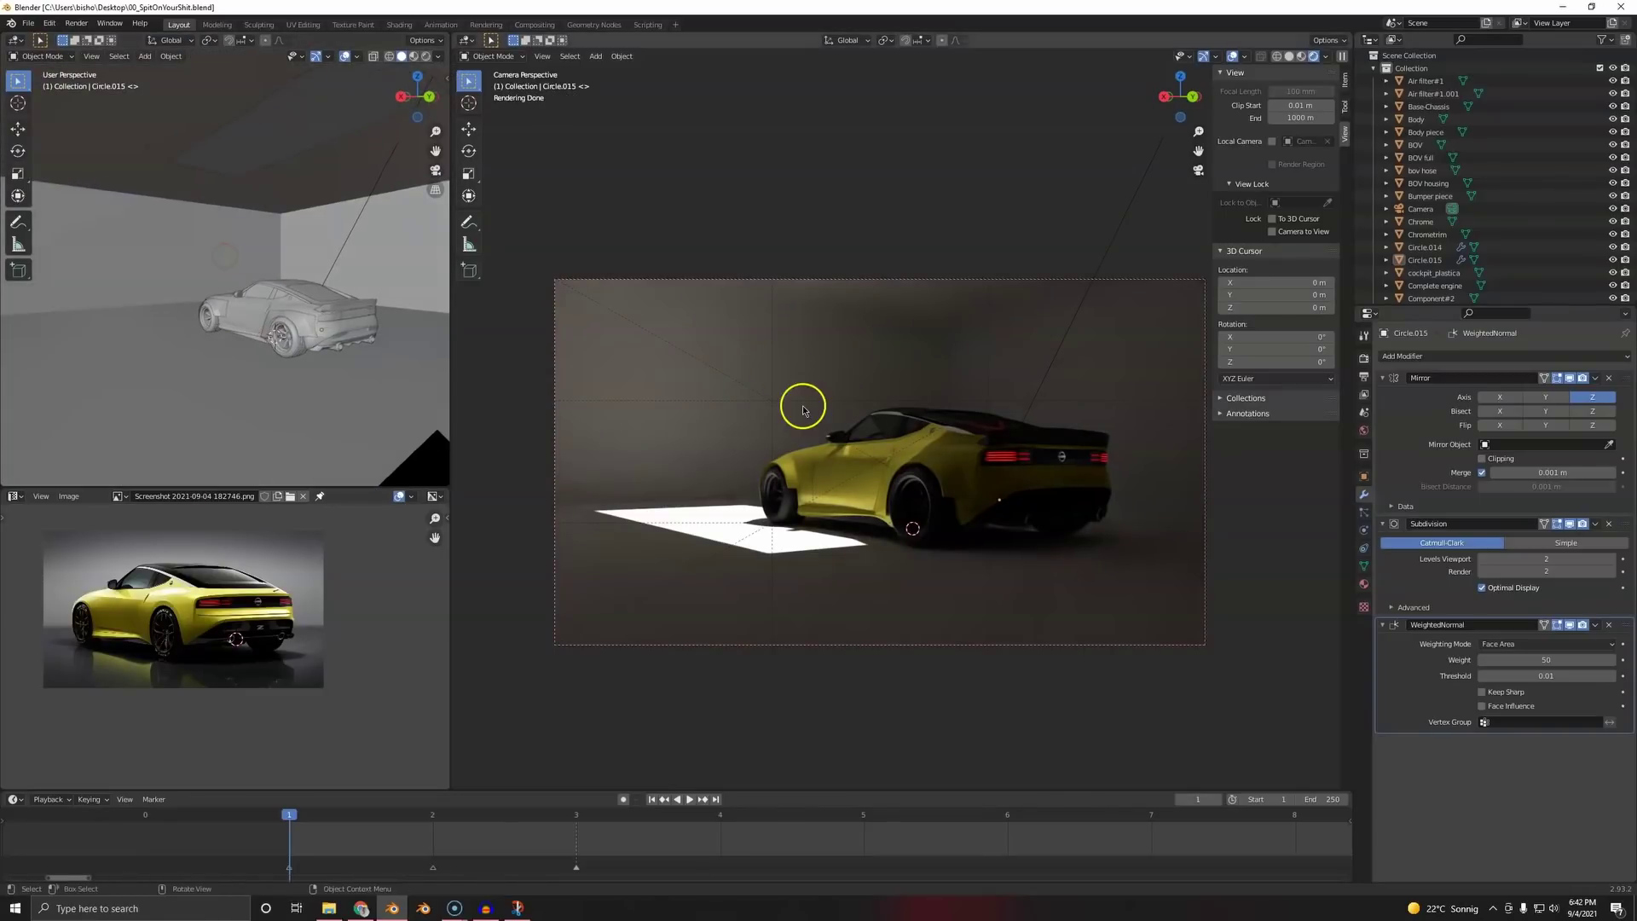
- Switch the main viewport to solid shading, set its focal length to 28 mm, and save the file
{"action": "key", "text": "z"}
{"action": "left_click", "coordinate": [1034, 401]}
{"action": "middle_click_drag", "start_coordinate": [826, 323], "coordinate": [818, 332]}
{"action": "key", "text": "shift+a"}
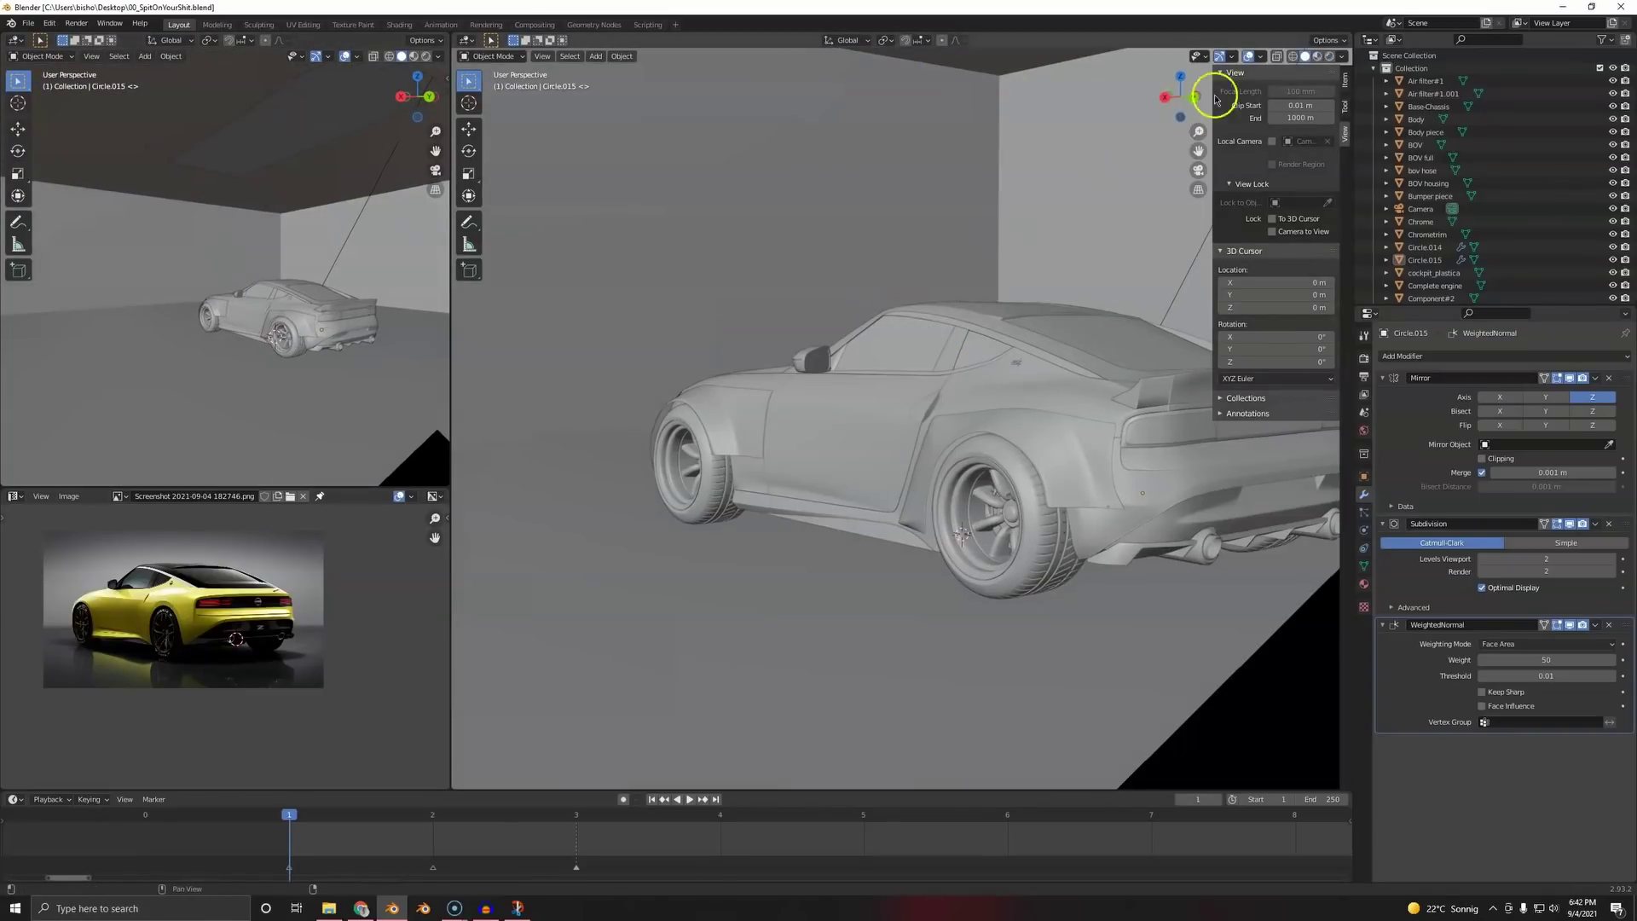
{"action": "left_click", "coordinate": [1345, 80]}
{"action": "left_click", "coordinate": [1345, 130]}
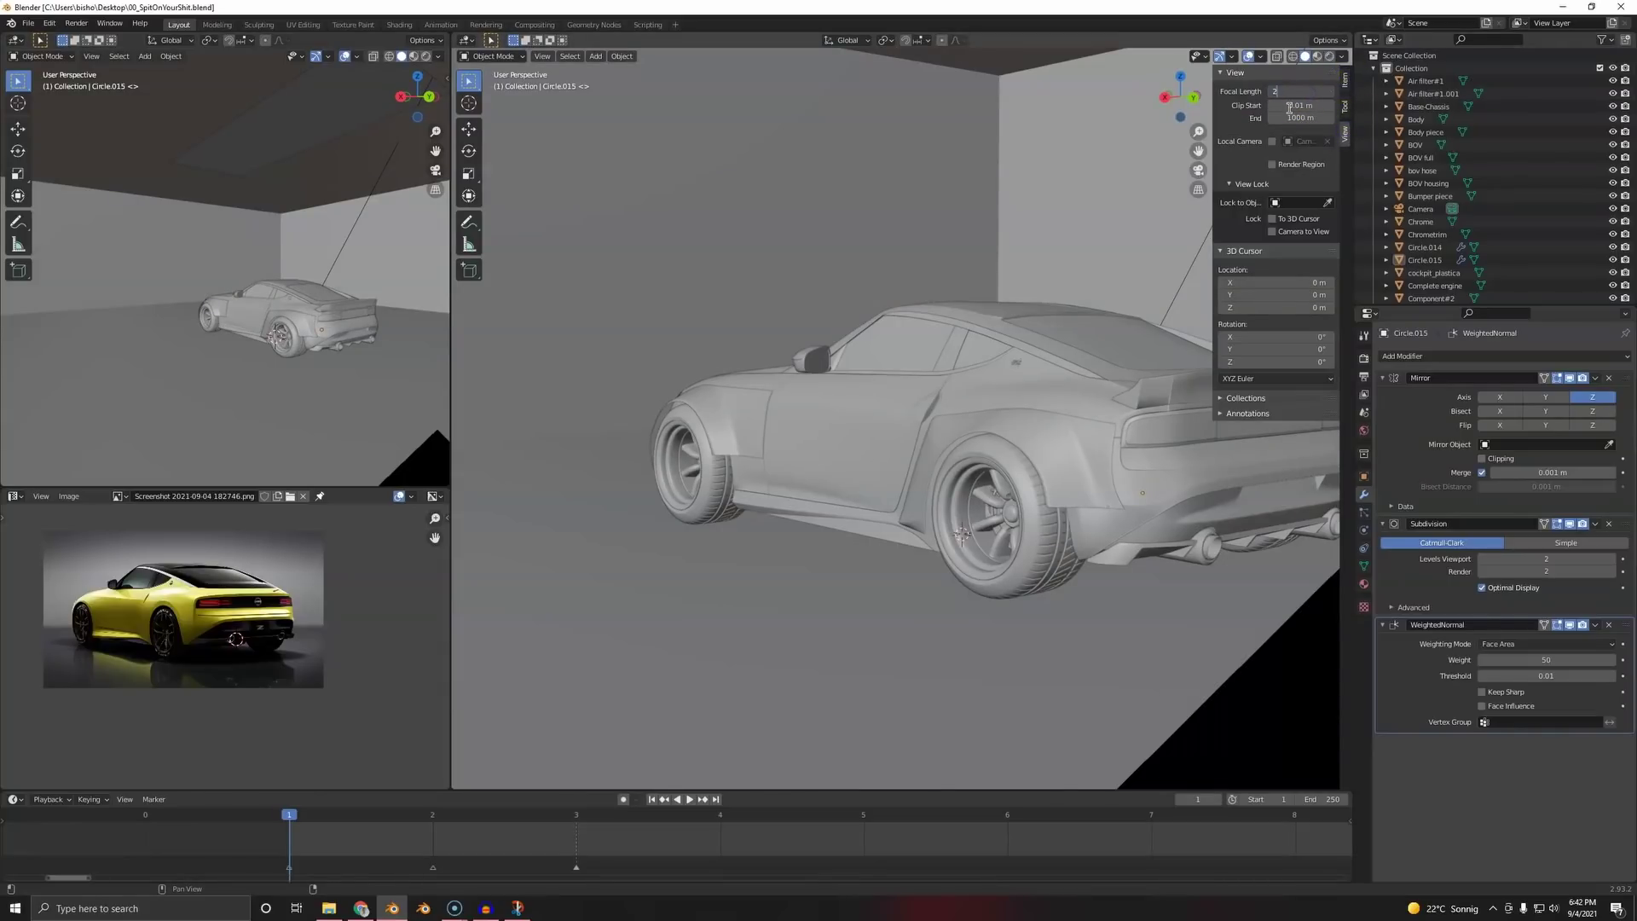
{"action": "key", "text": "Return"}
{"action": "scroll", "coordinate": [1077, 343], "scroll_direction": "up", "scroll_amount": 5}
{"action": "middle_click_drag", "start_coordinate": [1078, 344], "coordinate": [1029, 334]}
{"action": "scroll", "coordinate": [887, 380], "scroll_direction": "down", "scroll_amount": 2}
{"action": "key", "text": "ctrl+s"}
- Add a cube and raise it along the Z axis to just above the car's roof
{"action": "key", "text": "shift+a"}
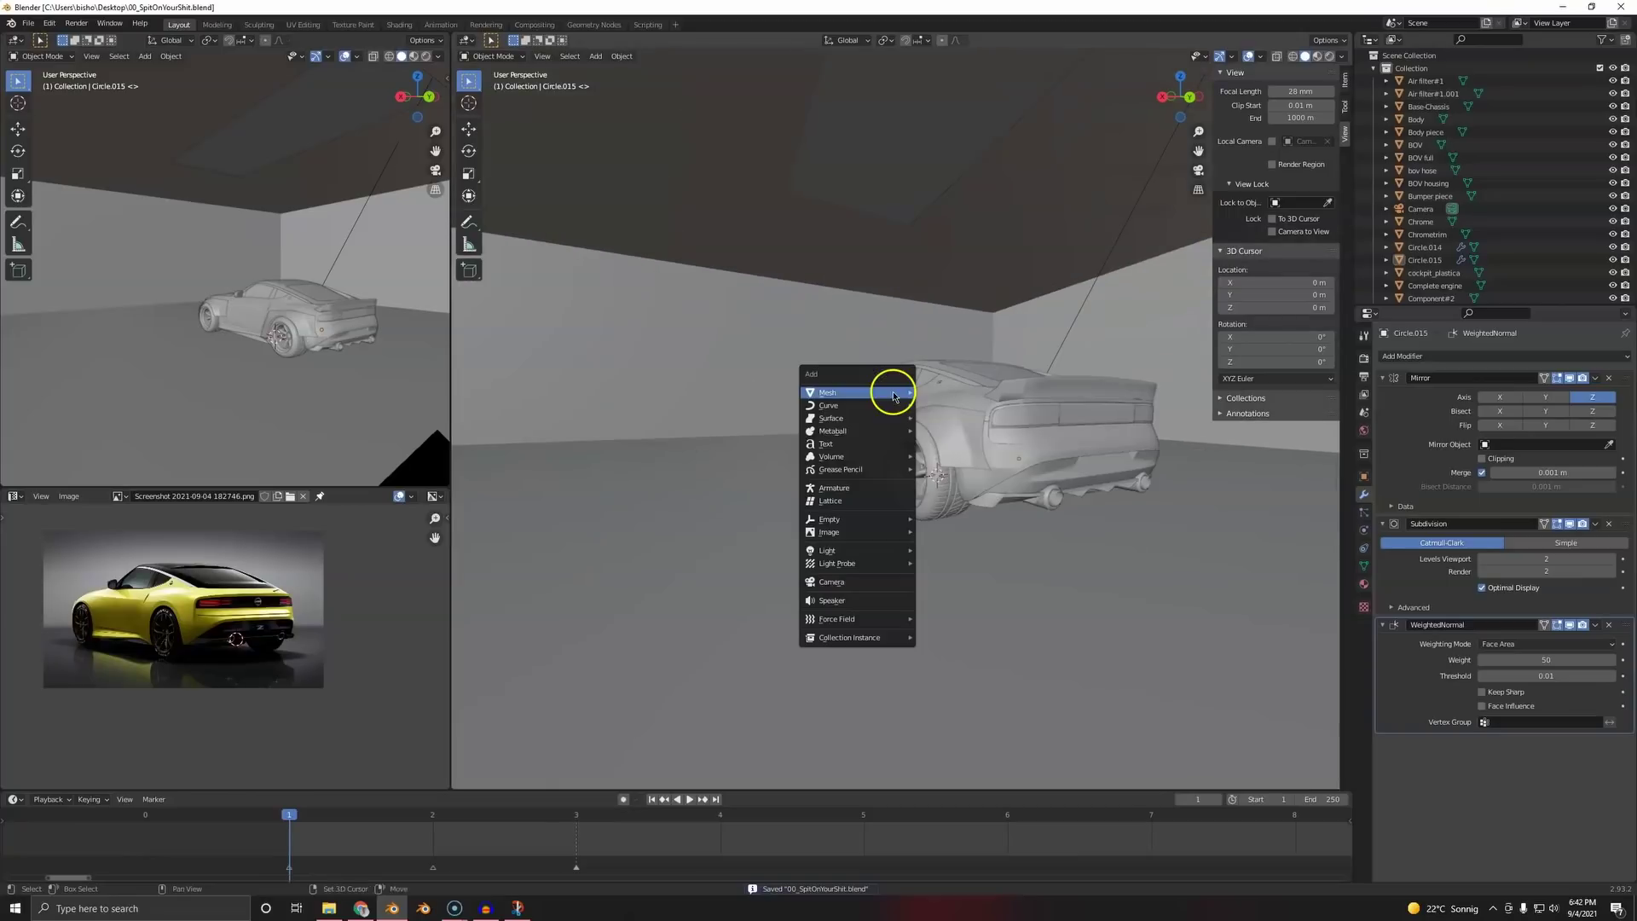
{"action": "mouse_move", "coordinate": [892, 391]}
{"action": "left_click", "coordinate": [960, 405]}
{"action": "middle_click_drag", "start_coordinate": [1027, 269], "coordinate": [913, 373], "text": "shift"}
{"action": "key", "text": "g"}
{"action": "key", "text": "z"}
{"action": "left_click", "coordinate": [882, 311]}
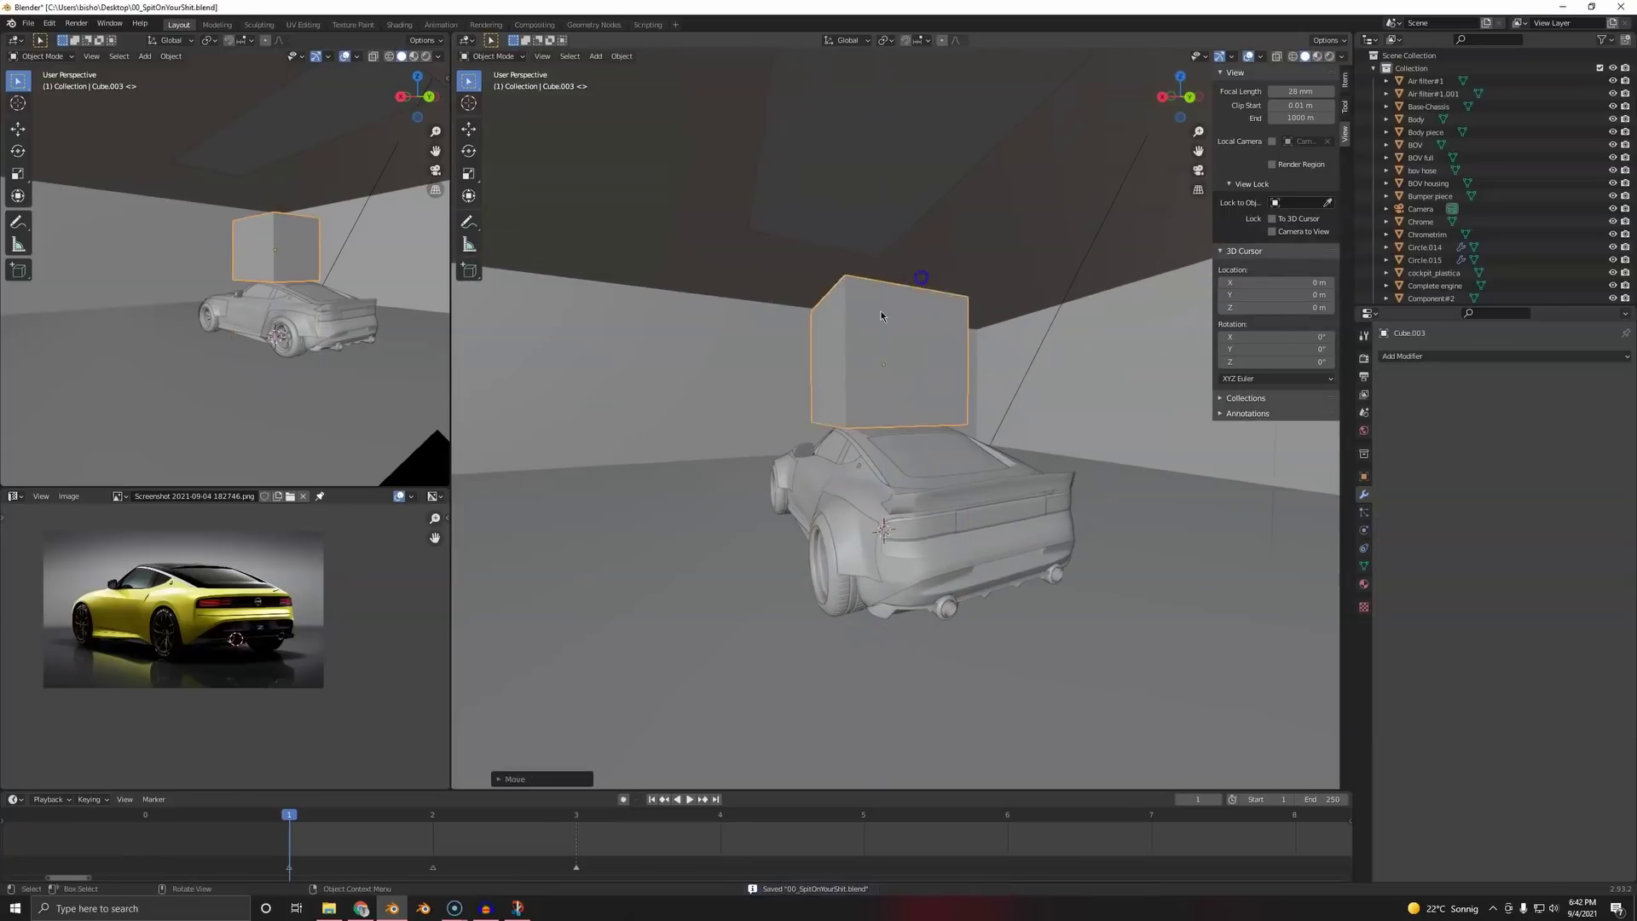
- Scale the cube above the car down along X and Z into a flat block and rotate it 90° about Z
{"action": "key", "text": "s"}
{"action": "mouse_move", "coordinate": [882, 313]}
{"action": "middle_mouse_down"}
{"action": "mouse_move", "coordinate": [989, 352]}
{"action": "mouse_move", "coordinate": [915, 309]}
{"action": "middle_mouse_up"}
{"action": "key", "text": "x"}
{"action": "left_click", "coordinate": [884, 354]}
{"action": "key", "text": "s"}
{"action": "key", "text": "z"}
{"action": "left_click", "coordinate": [925, 327]}
{"action": "type", "text": "rz"}
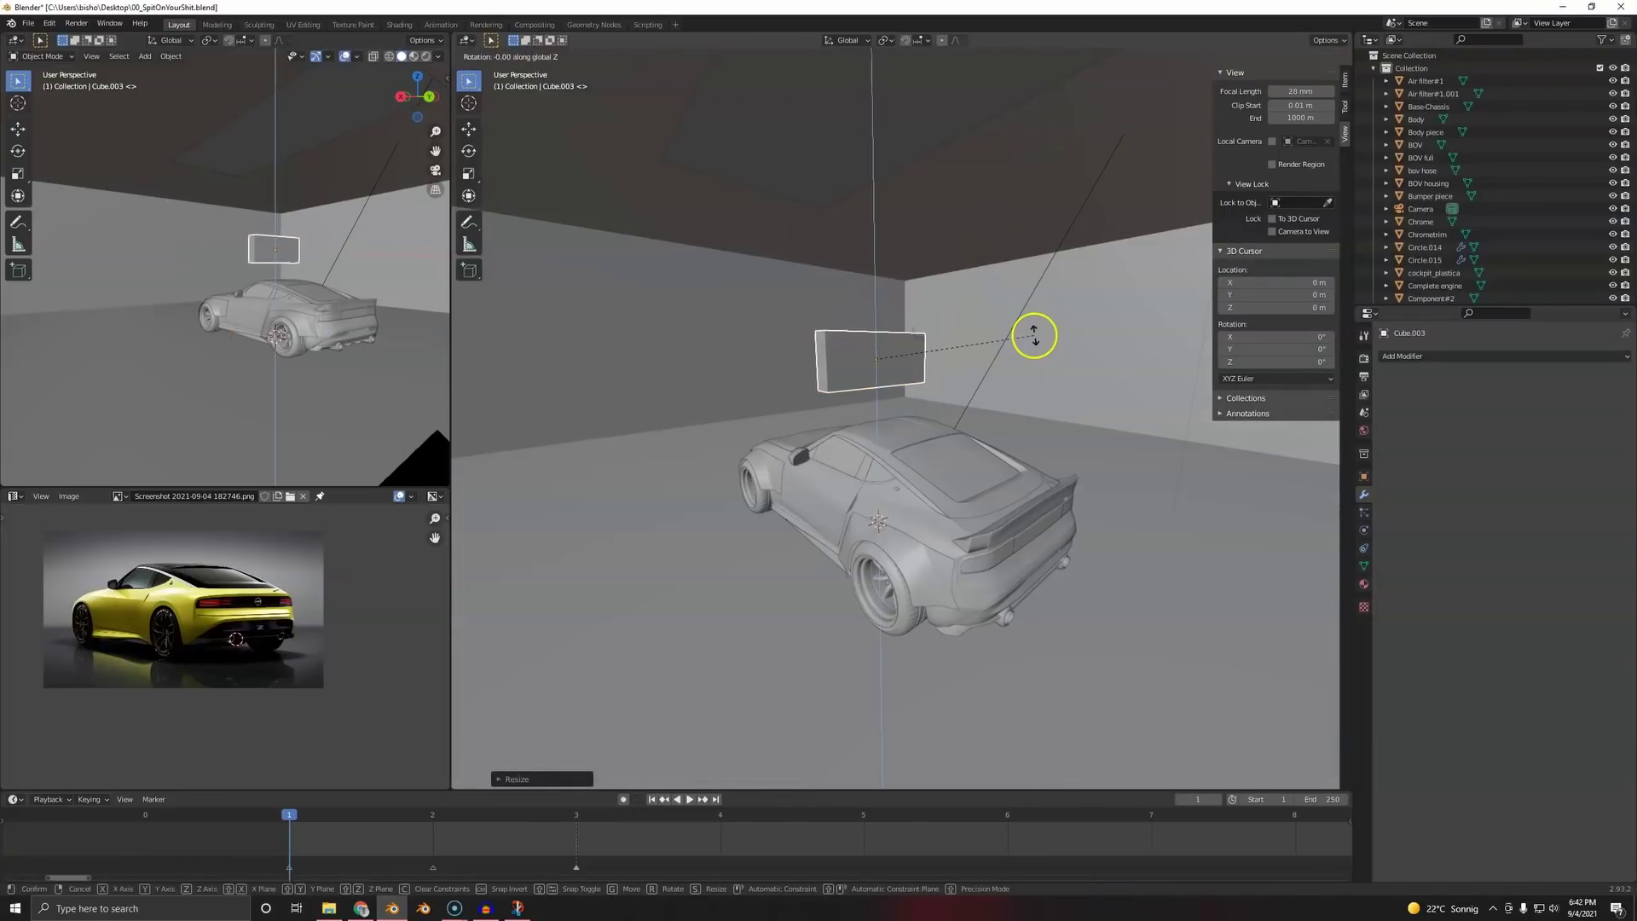
{"action": "type", "text": "90"}
{"action": "left_click", "coordinate": [1034, 335]}
- Stretch the block along X into a long beam and raise it to just below the ceiling
{"action": "key", "text": "s"}
{"action": "key", "text": "x"}
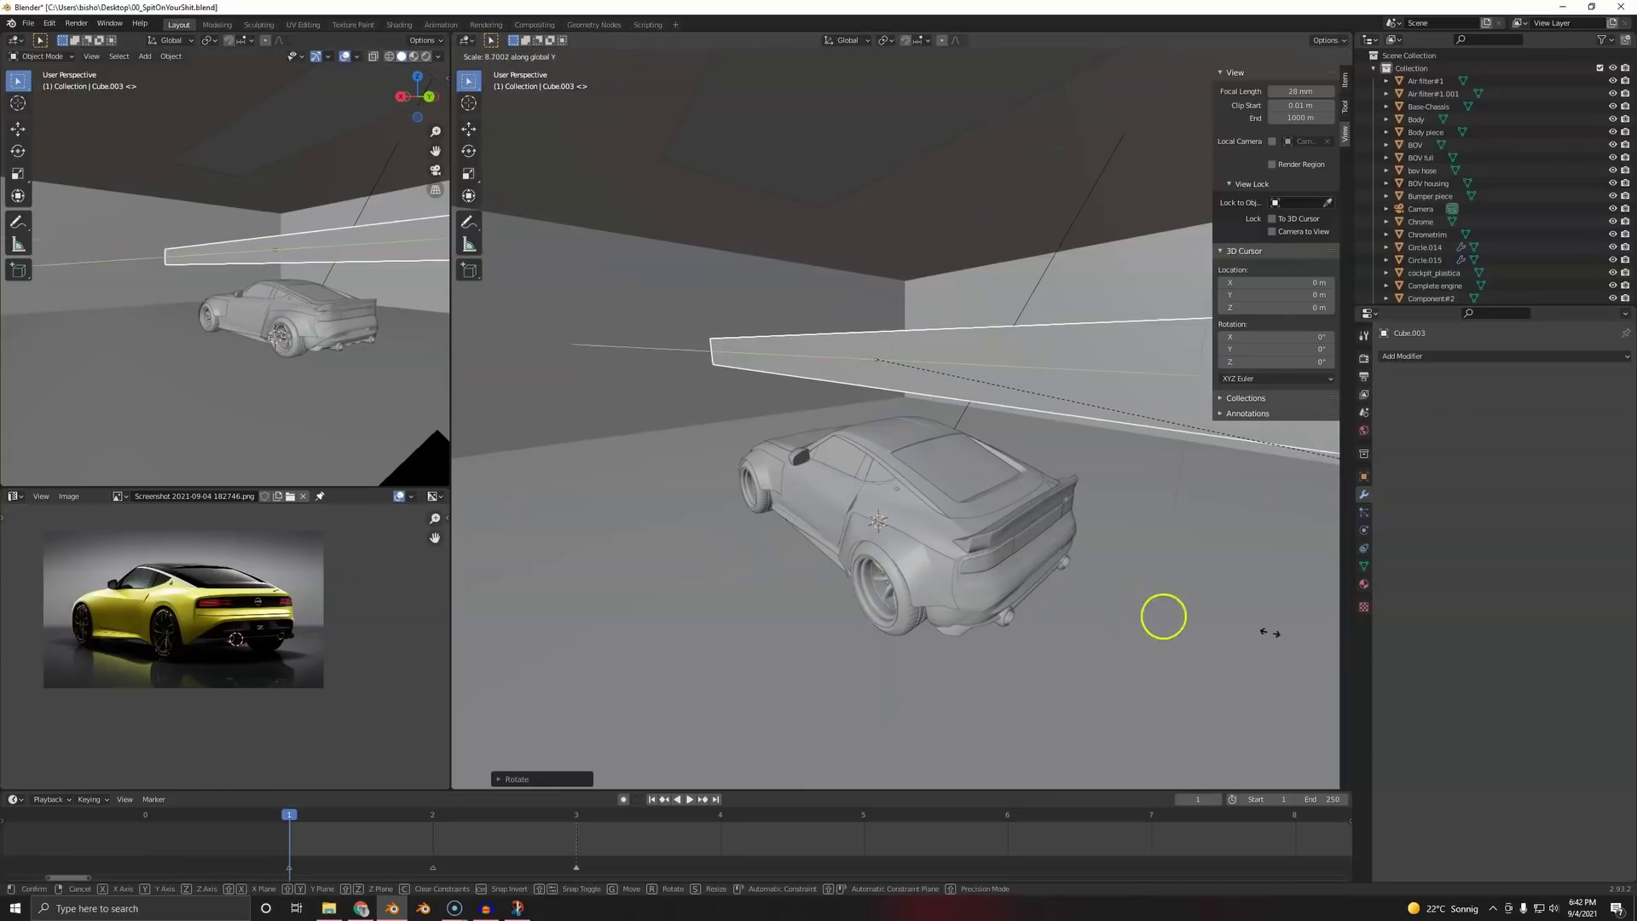
{"action": "left_click", "coordinate": [578, 650]}
{"action": "key", "text": "g"}
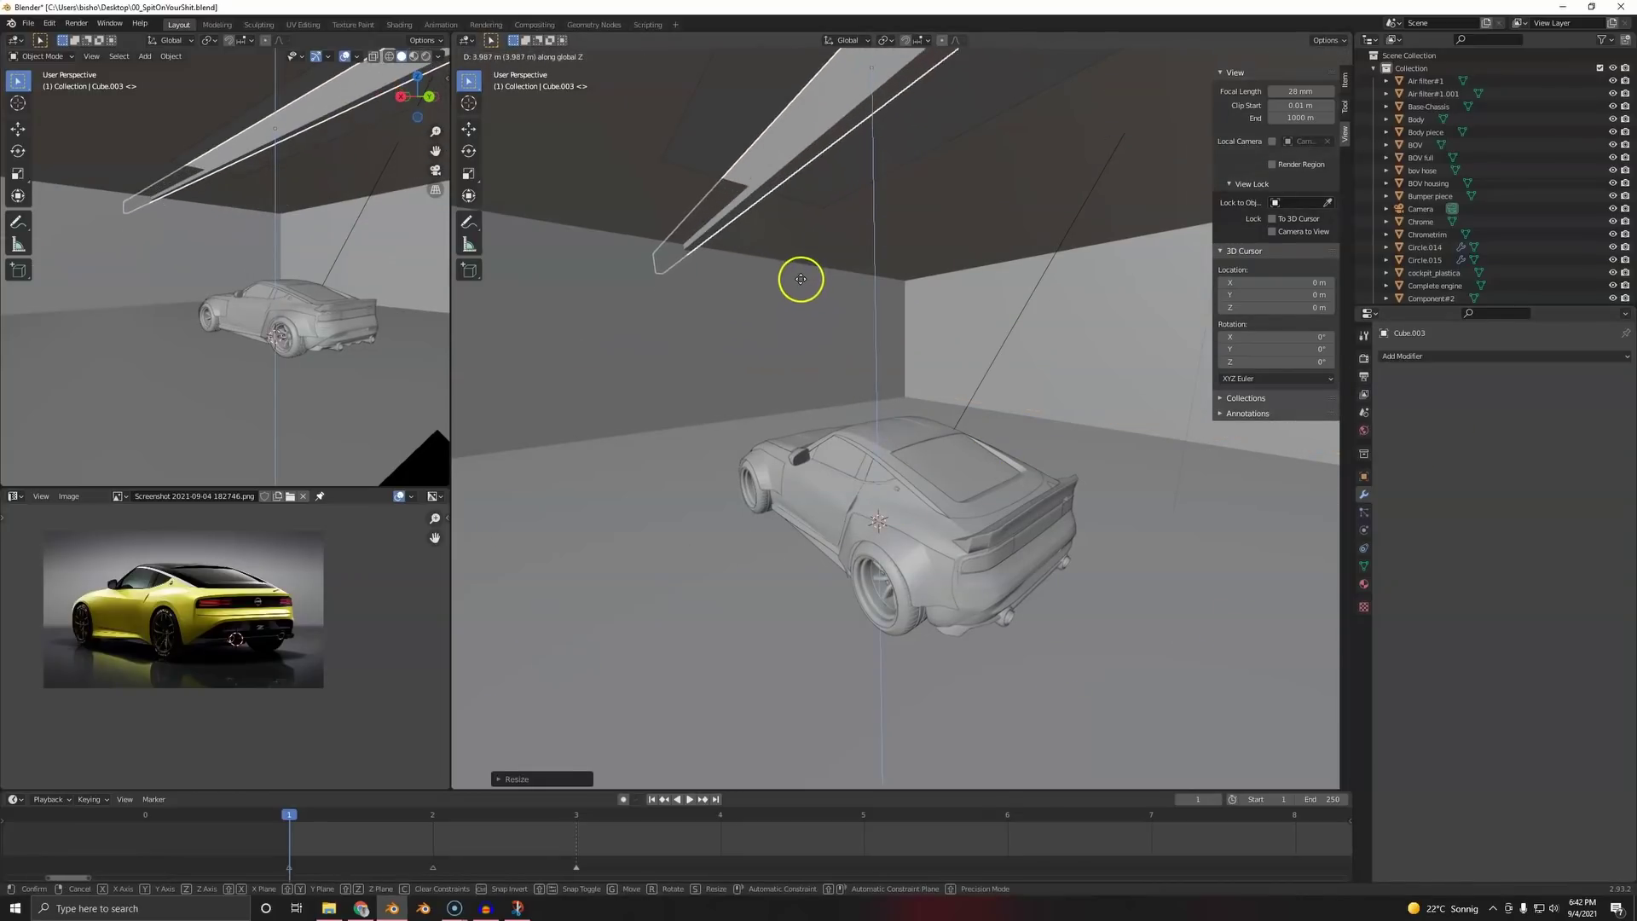
{"action": "left_click", "coordinate": [801, 308]}
- Add an Array modifier to the beam with a relative offset of X 0 and Y 7.430
{"action": "left_click", "coordinate": [1364, 358]}
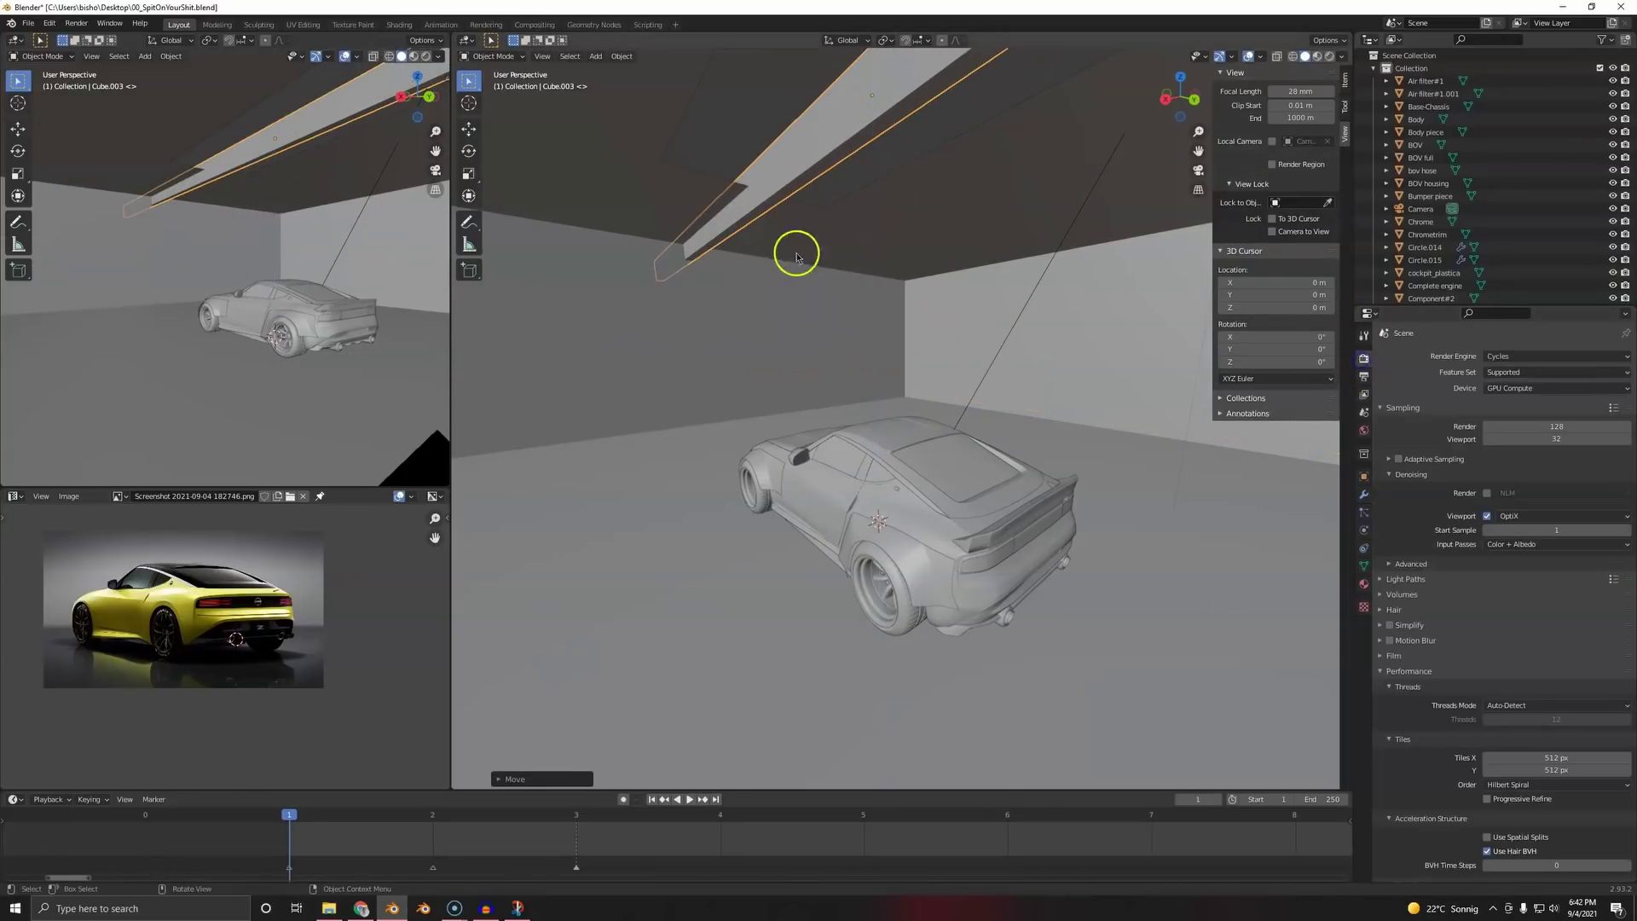
{"action": "left_click", "coordinate": [1363, 495]}
{"action": "left_click", "coordinate": [1411, 357]}
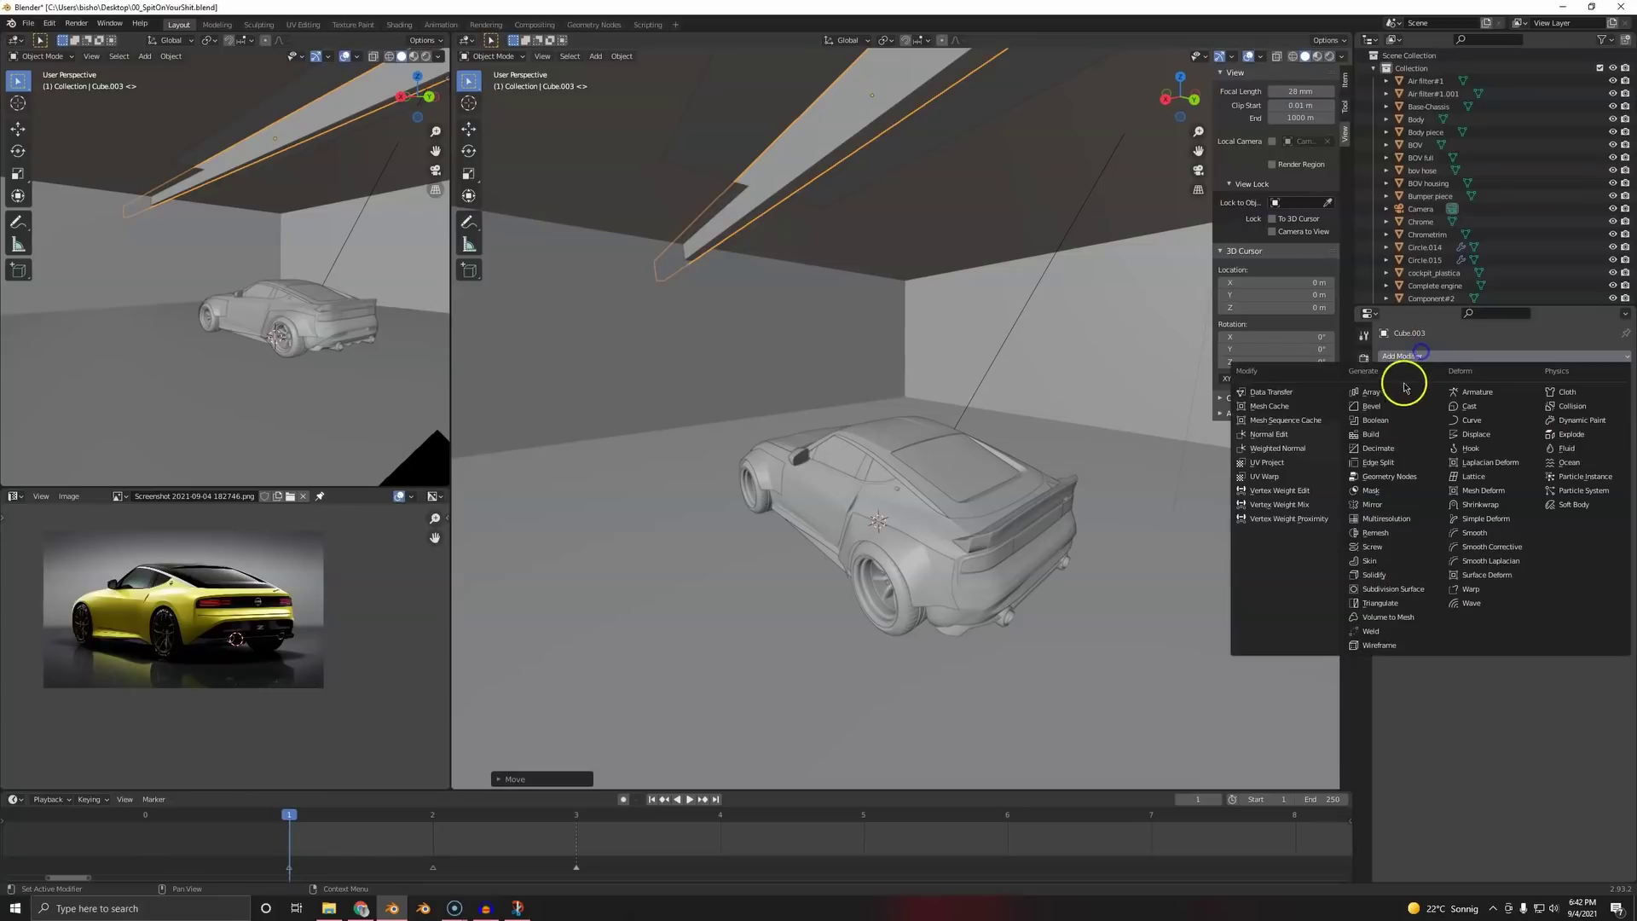
{"action": "left_click", "coordinate": [1395, 391]}
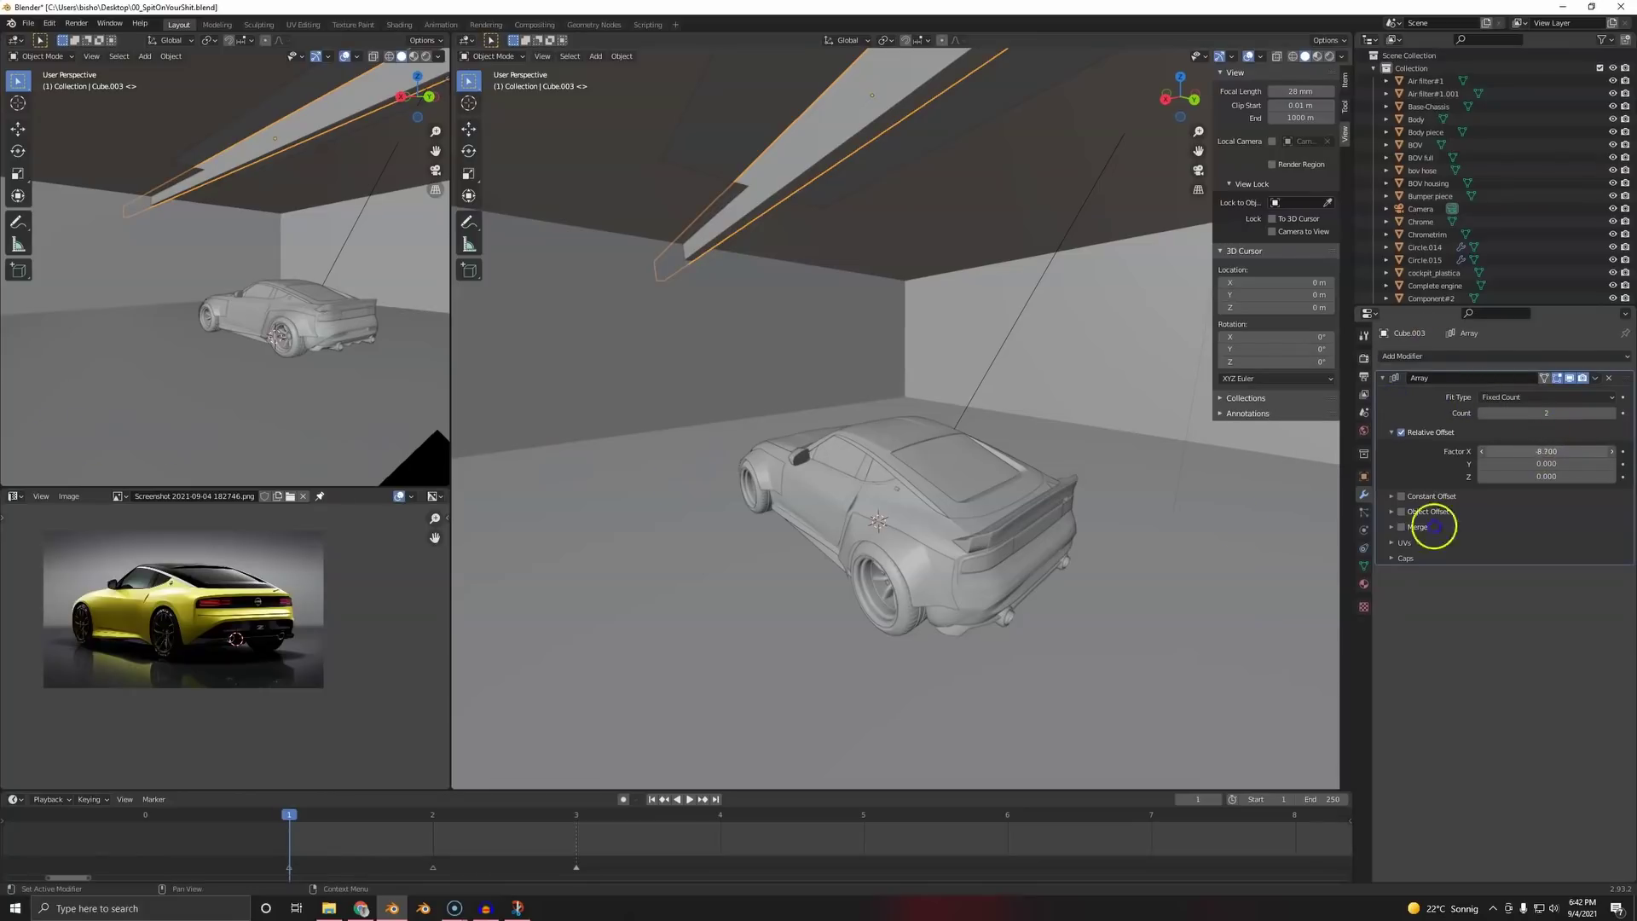
{"action": "left_click", "coordinate": [1555, 452]}
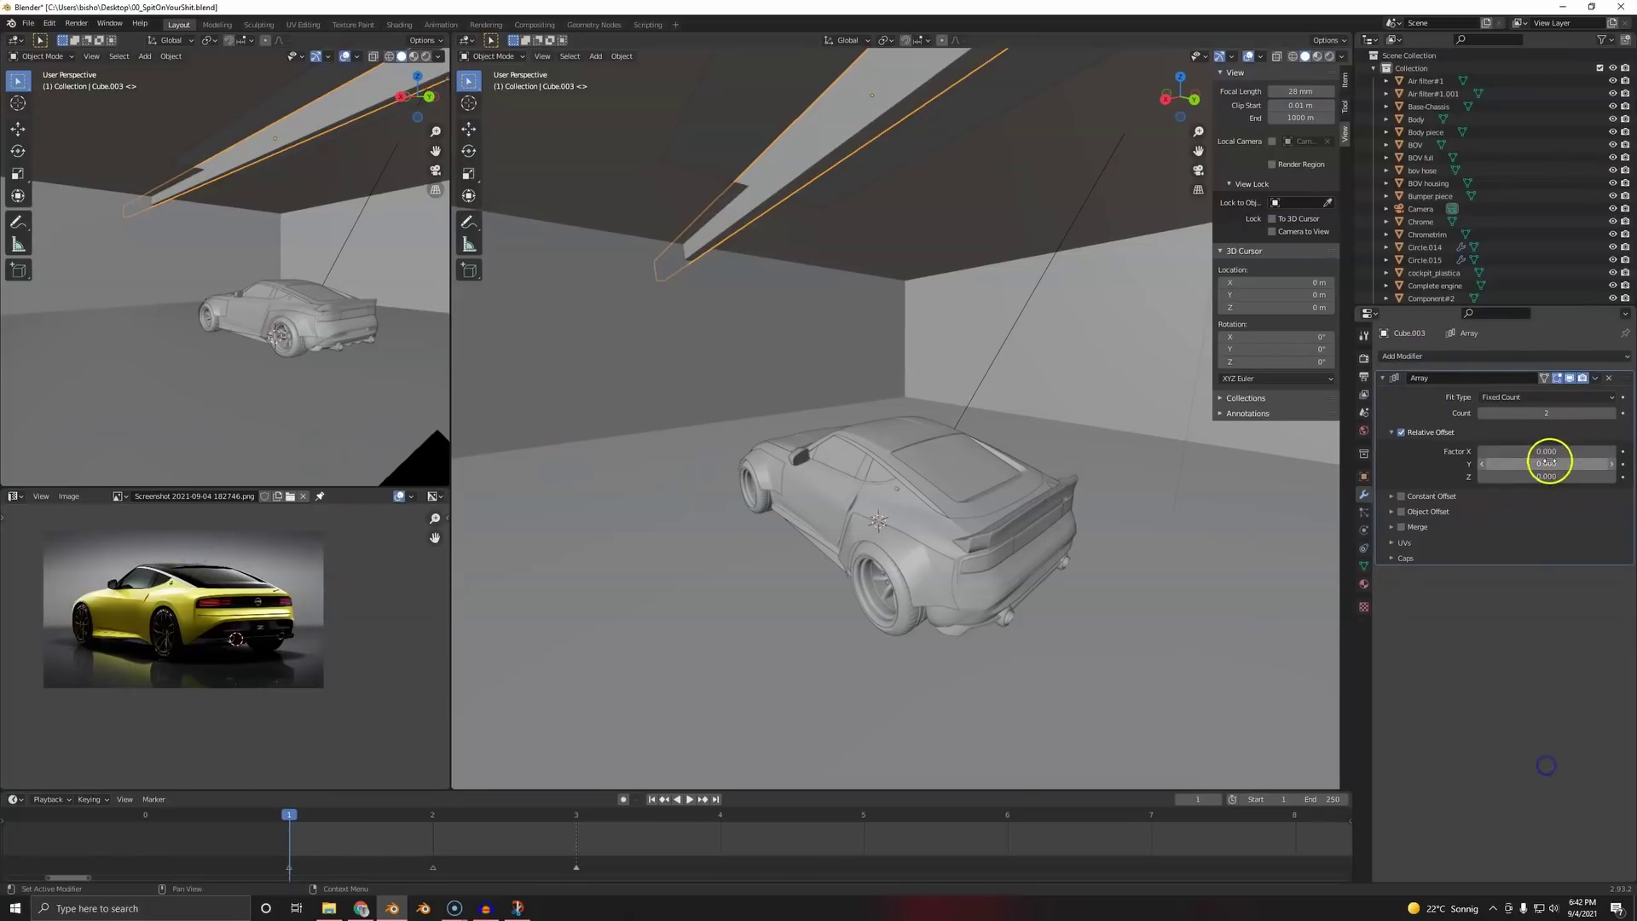
{"action": "left_click_drag", "start_coordinate": [1549, 463], "coordinate": [1632, 440]}
- Set the beam array's count to 10 and save the file
{"action": "left_click", "coordinate": [1612, 413]}
{"action": "left_click", "coordinate": [1611, 413]}
{"action": "left_click", "coordinate": [1612, 414]}
{"action": "left_click", "coordinate": [1611, 413]}
{"action": "left_click", "coordinate": [1612, 413]}
{"action": "left_click", "coordinate": [1611, 414]}
{"action": "left_click", "coordinate": [1612, 414]}
{"action": "key", "text": "ctrl+z"}
{"action": "key", "text": "ctrl+s"}
- Move the arrayed beams about 12 m along X across the ceiling and set the array count to 12
{"action": "scroll", "coordinate": [955, 362], "scroll_direction": "down", "scroll_amount": 6}
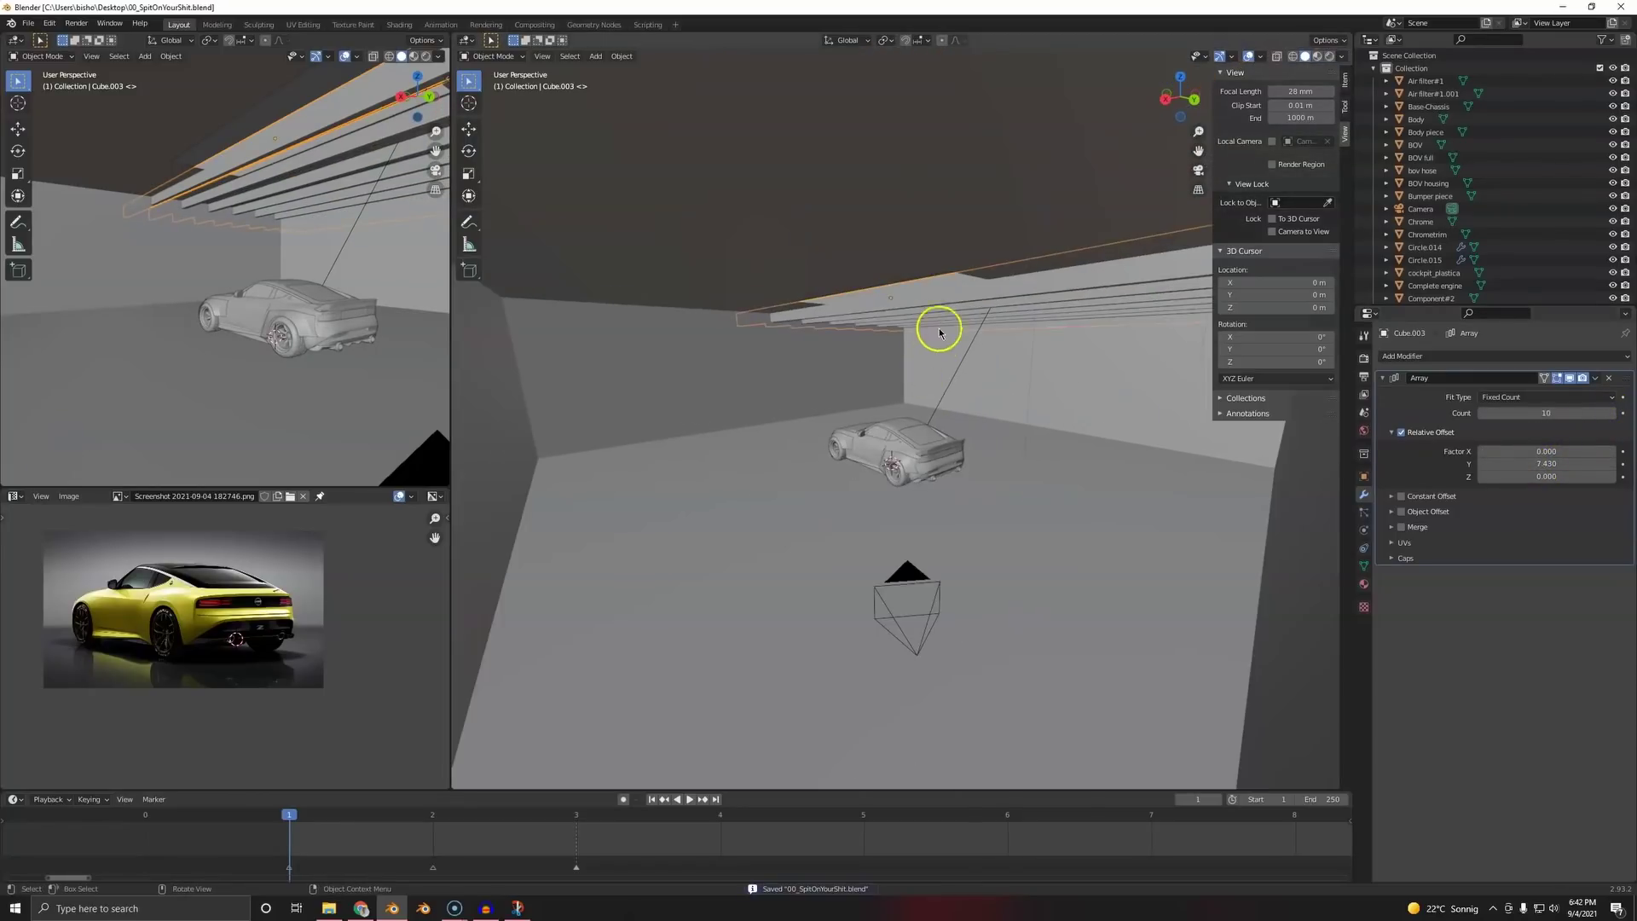
{"action": "middle_click_drag", "start_coordinate": [939, 332], "coordinate": [874, 316]}
{"action": "key", "text": "g"}
{"action": "key", "text": "x"}
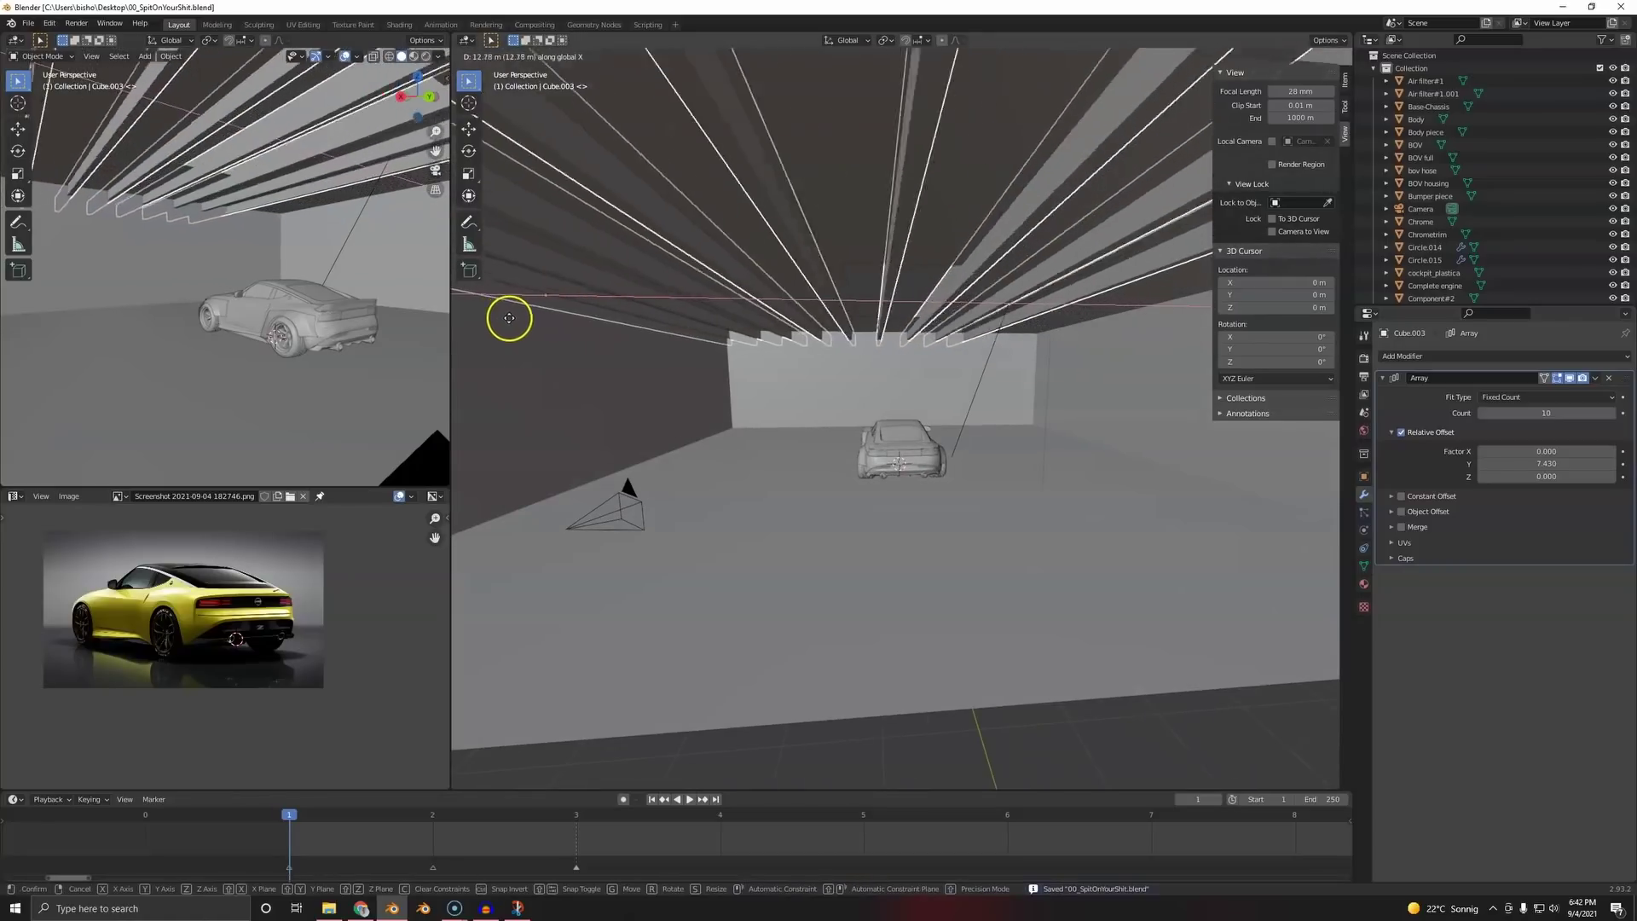
{"action": "left_click", "coordinate": [529, 316]}
{"action": "left_click", "coordinate": [1613, 414]}
{"action": "left_click", "coordinate": [1613, 414]}
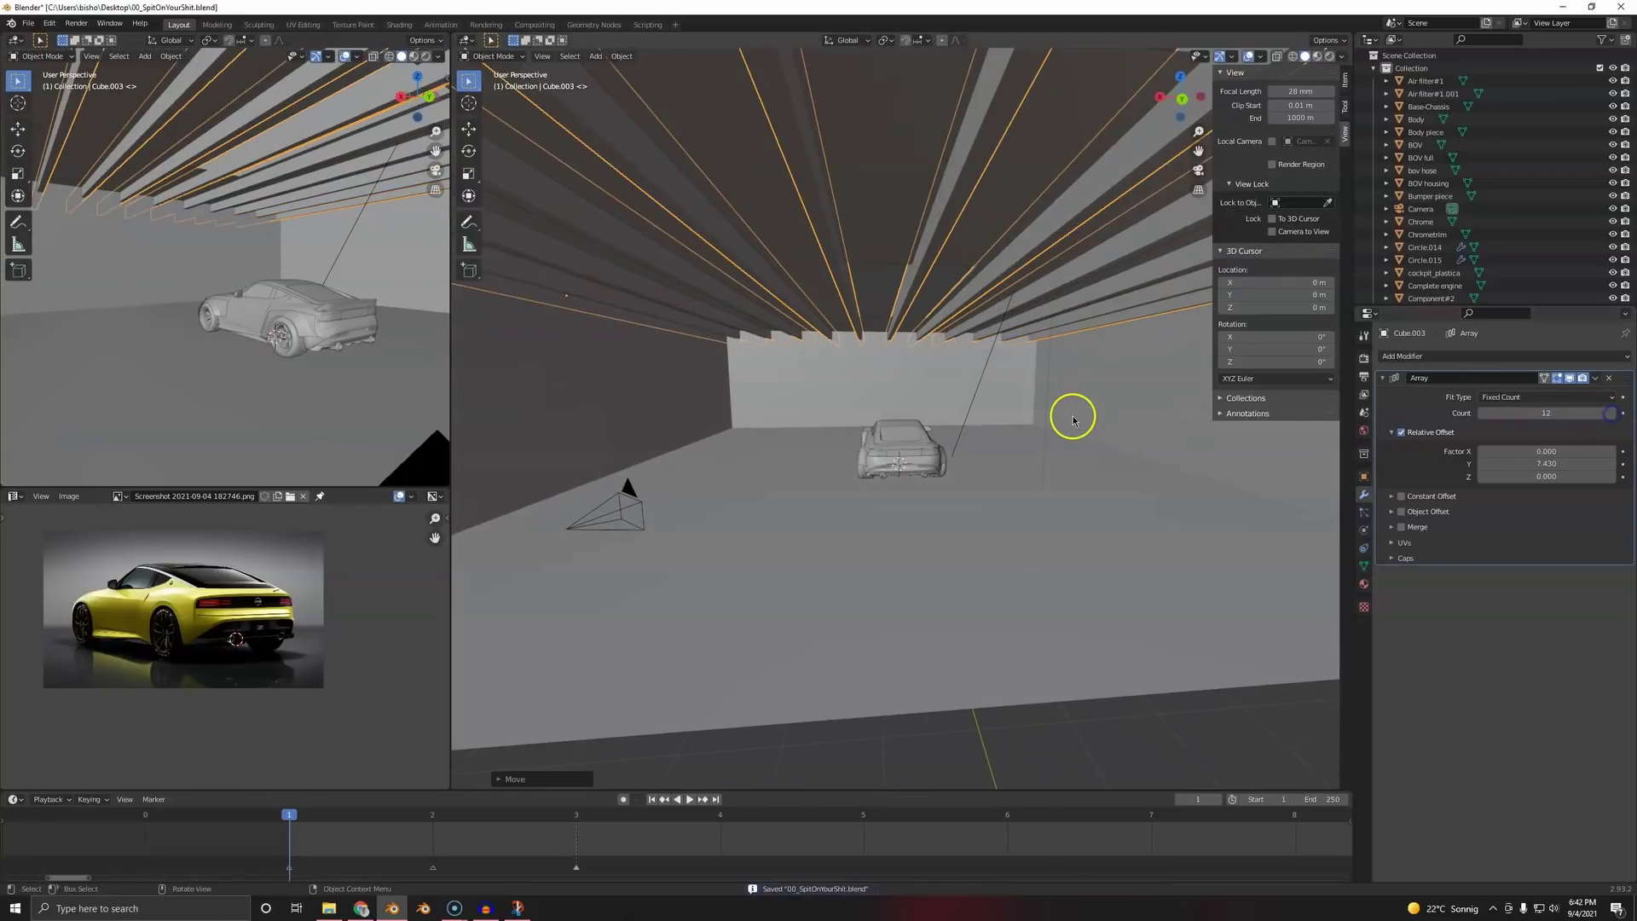
- Show the rendered preview of the scene through the camera in the main viewport
{"action": "key", "text": "KP_0"}
{"action": "left_click", "coordinate": [1002, 434]}
{"action": "key", "text": "z"}
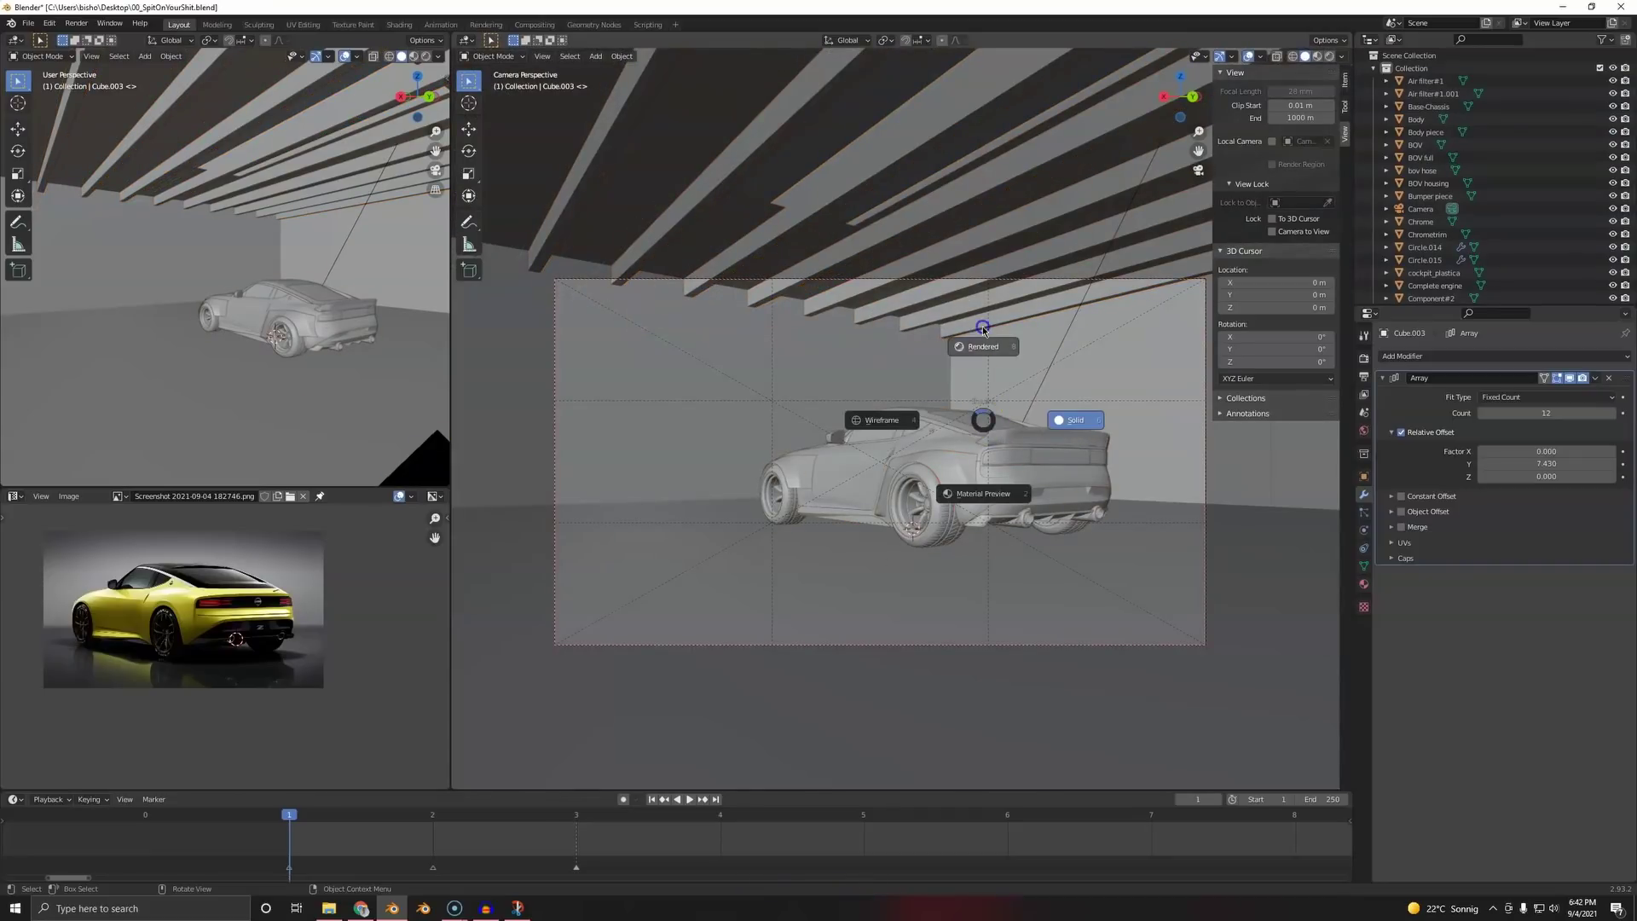
{"action": "left_click", "coordinate": [983, 331]}
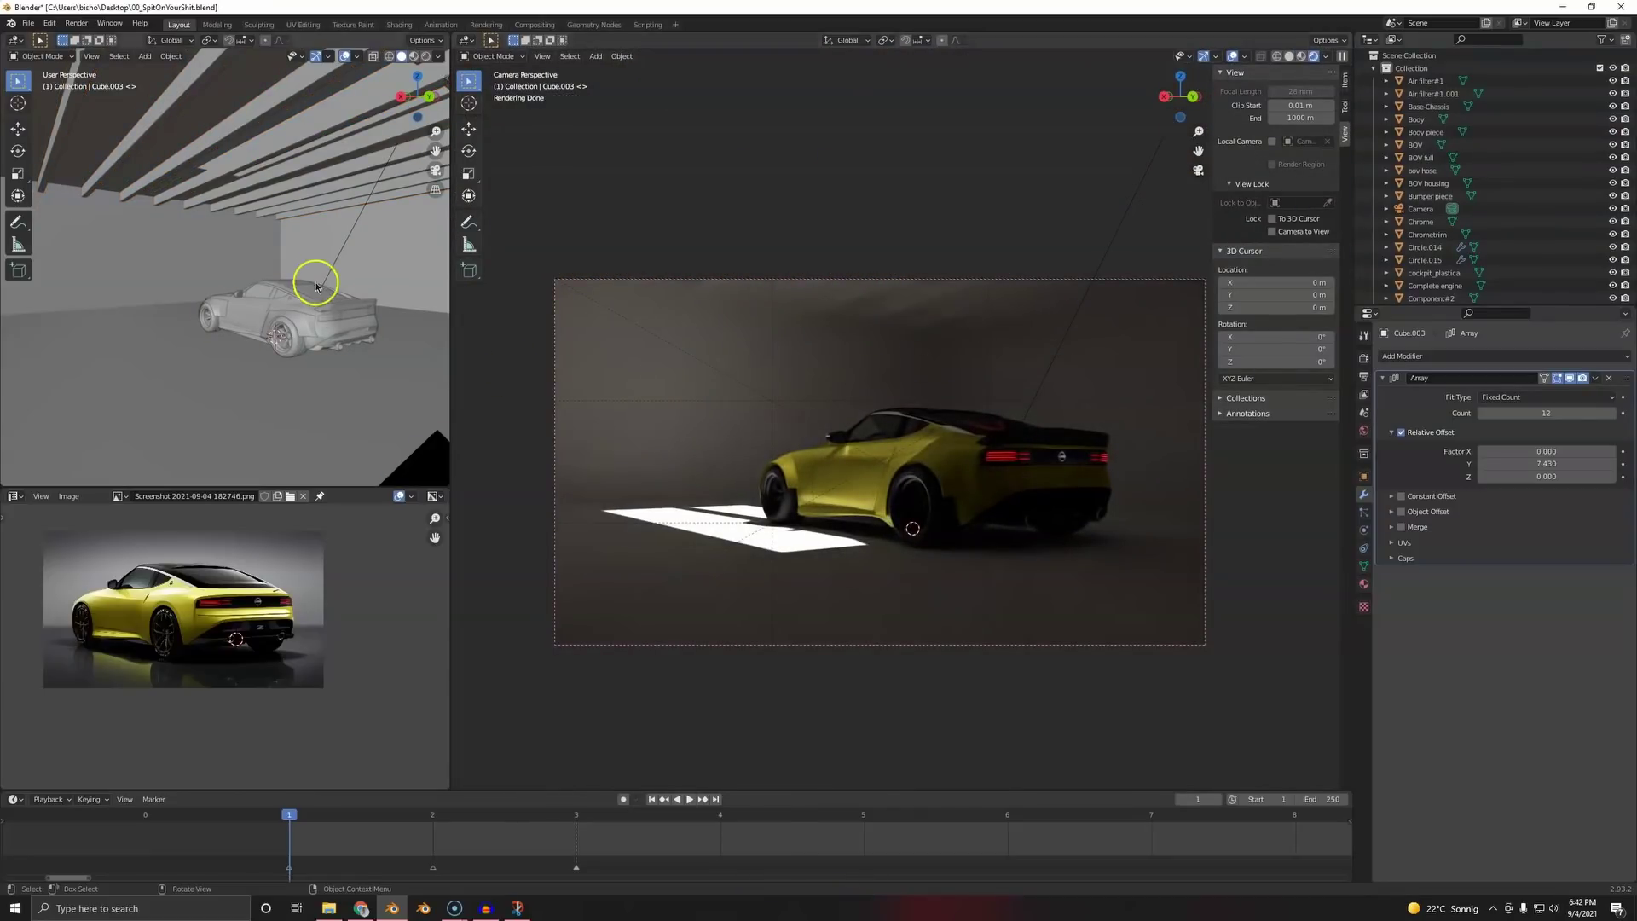
- Widen the light opening in the room's ceiling along X, clear the selection, and save the file
{"action": "middle_click_drag", "start_coordinate": [315, 274], "coordinate": [238, 278]}
{"action": "left_click", "coordinate": [282, 328]}
{"action": "left_click", "coordinate": [279, 300]}
{"action": "scroll", "coordinate": [267, 300], "scroll_direction": "up", "scroll_amount": 4}
{"action": "key", "text": "Tab"}
{"action": "left_click", "coordinate": [238, 280], "text": "alt"}
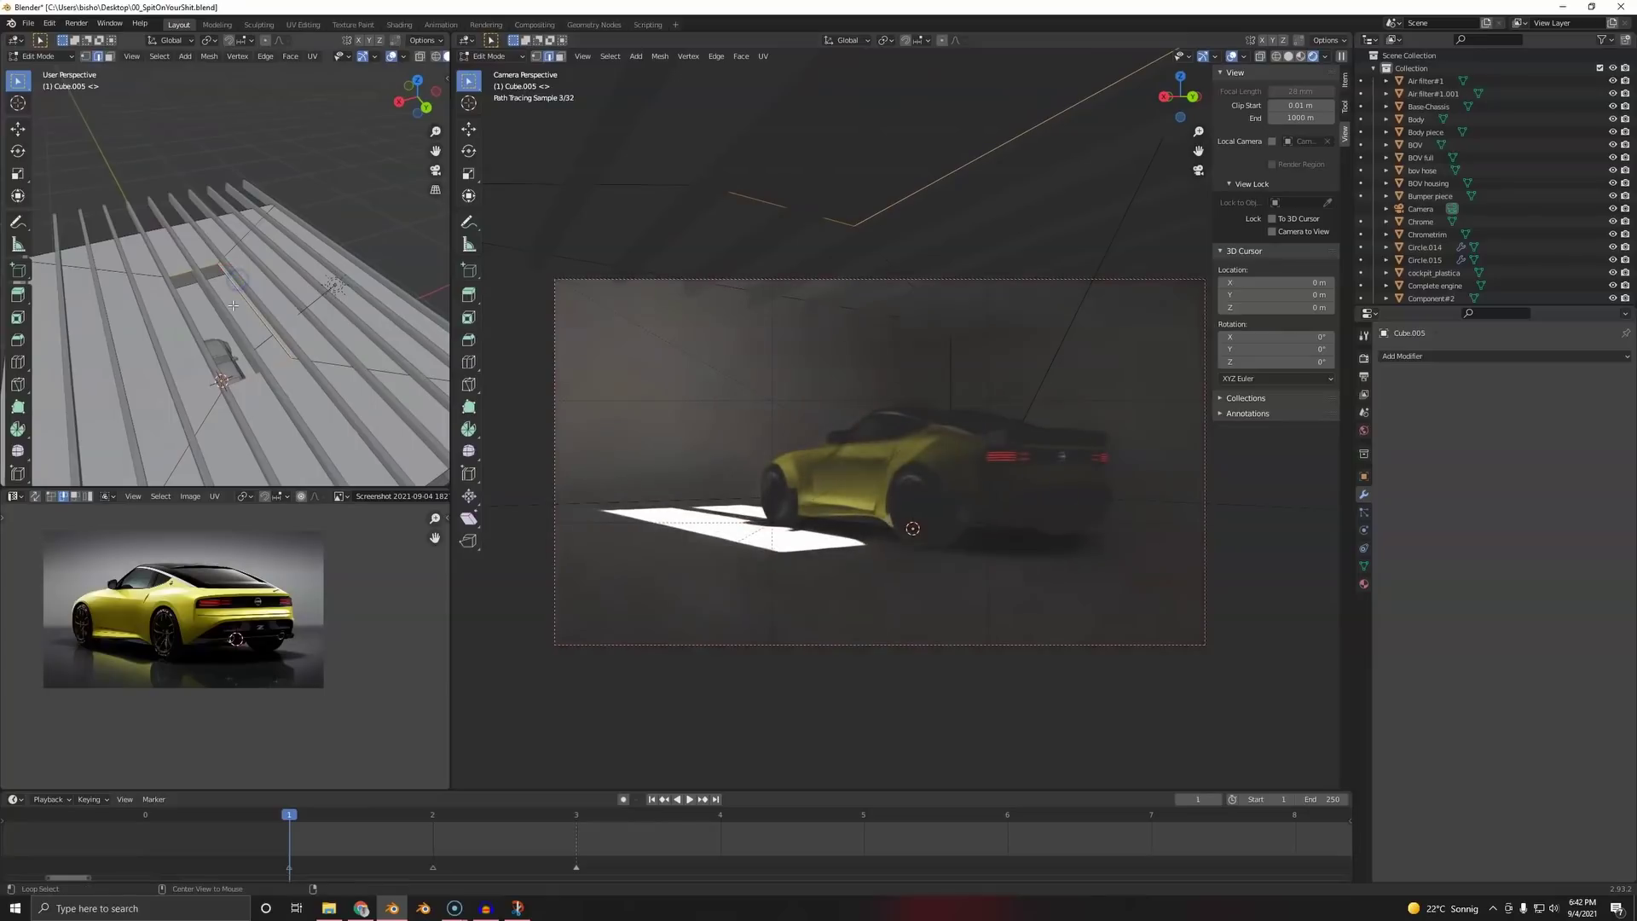
{"action": "key", "text": "s"}
{"action": "key", "text": "x"}
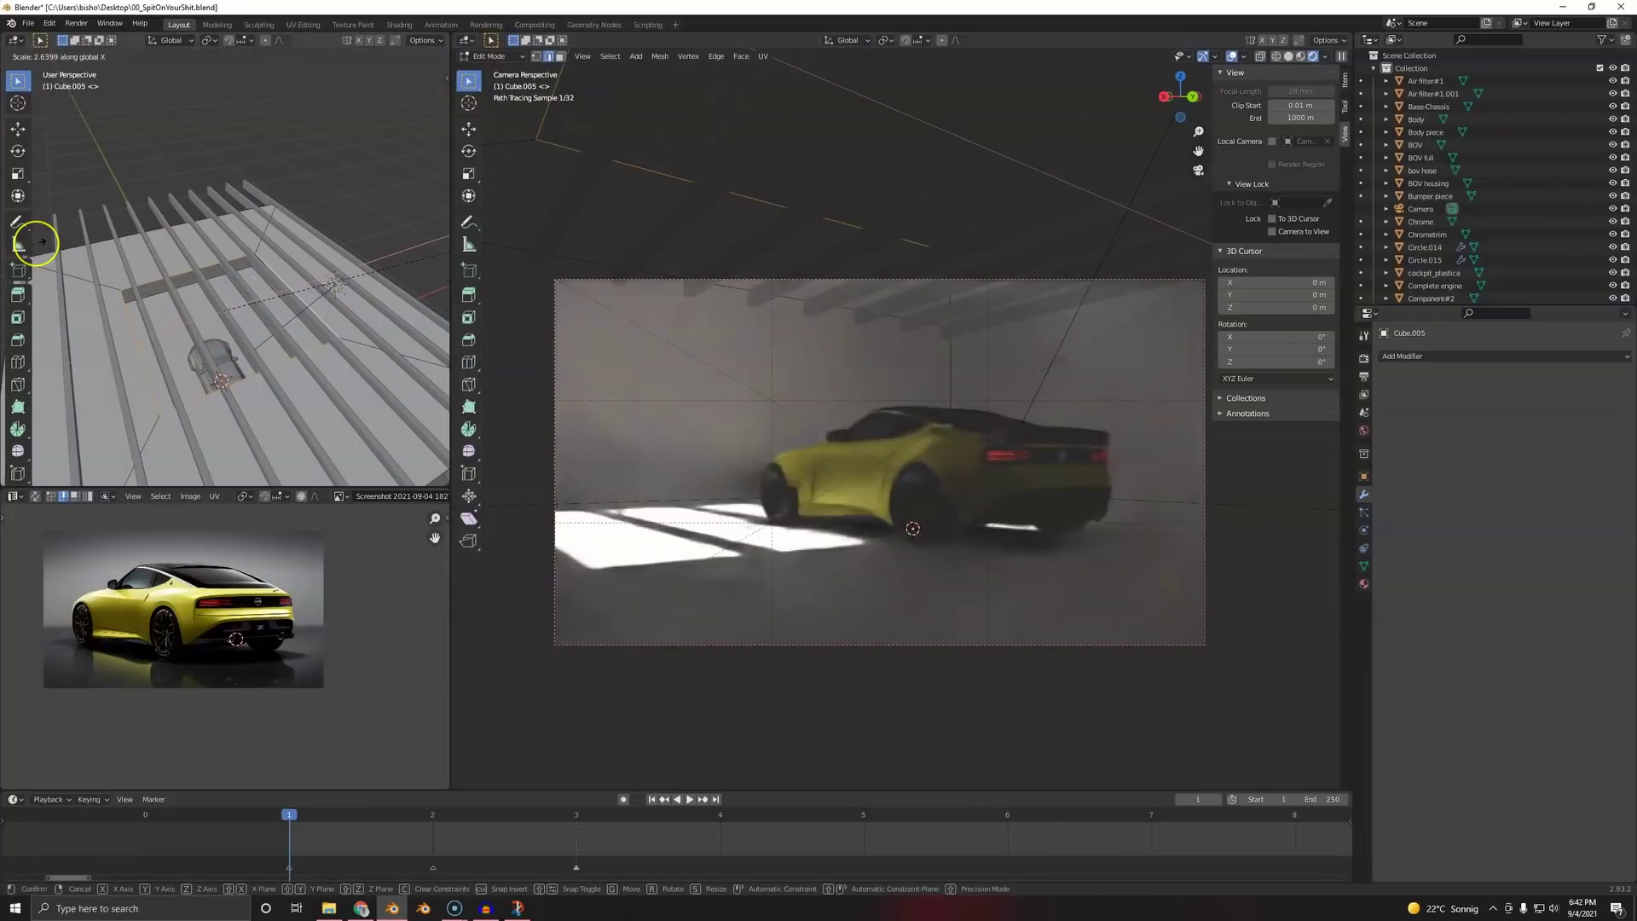
{"action": "left_click", "coordinate": [433, 265]}
{"action": "key", "text": "Tab"}
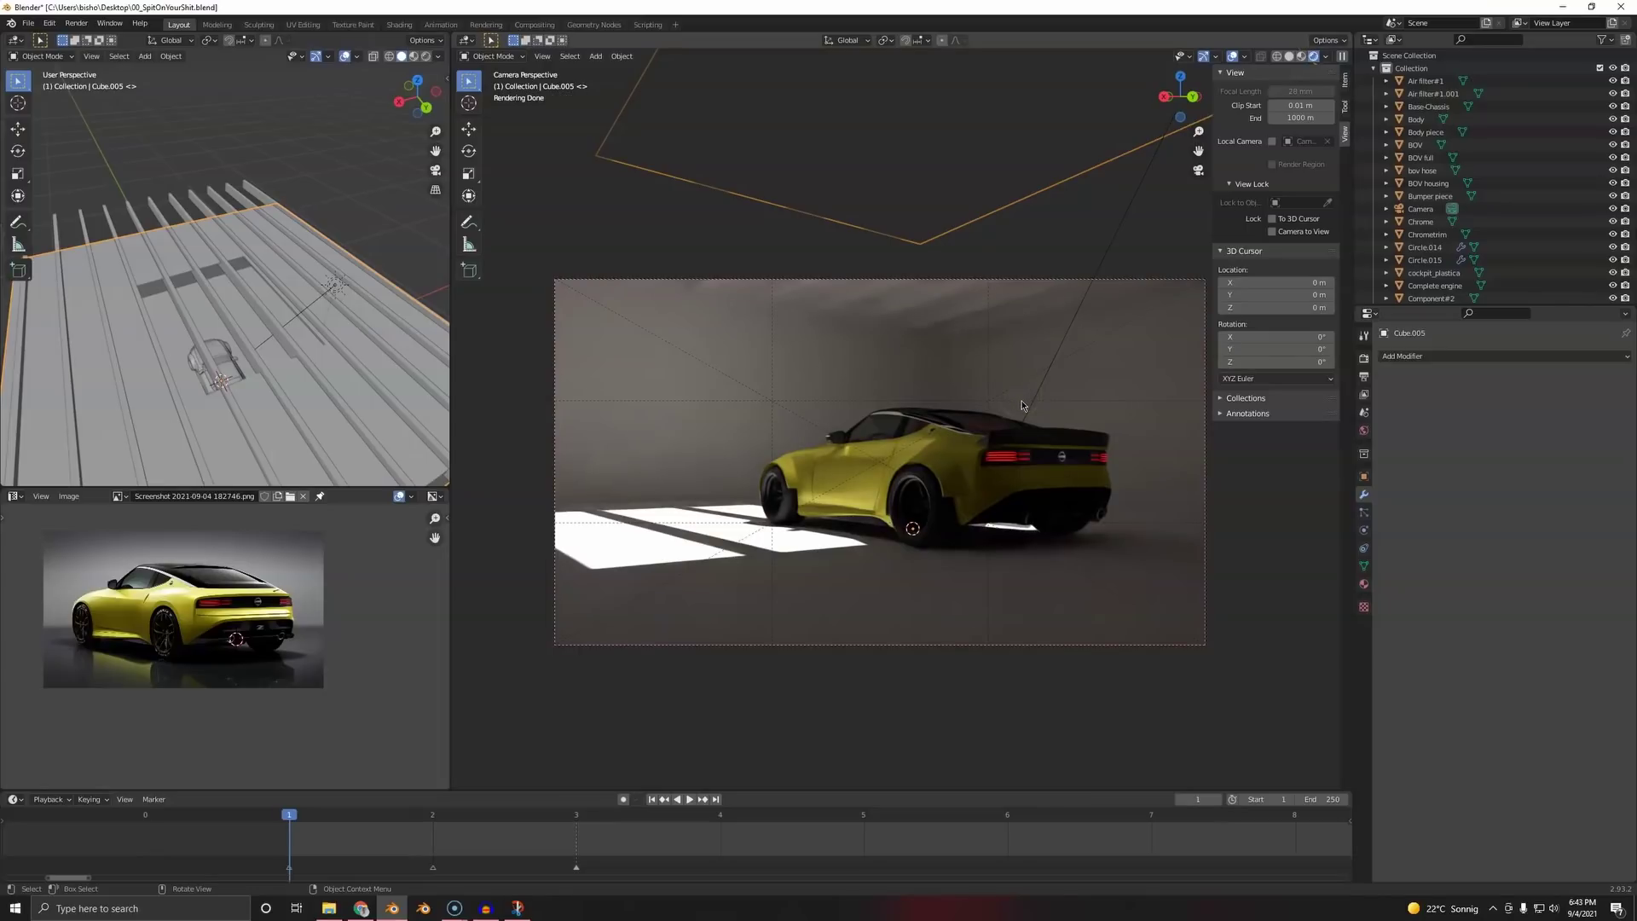
{"action": "key", "text": "a"}
{"action": "key", "text": "a"}
{"action": "key", "text": "ctrl+s"}
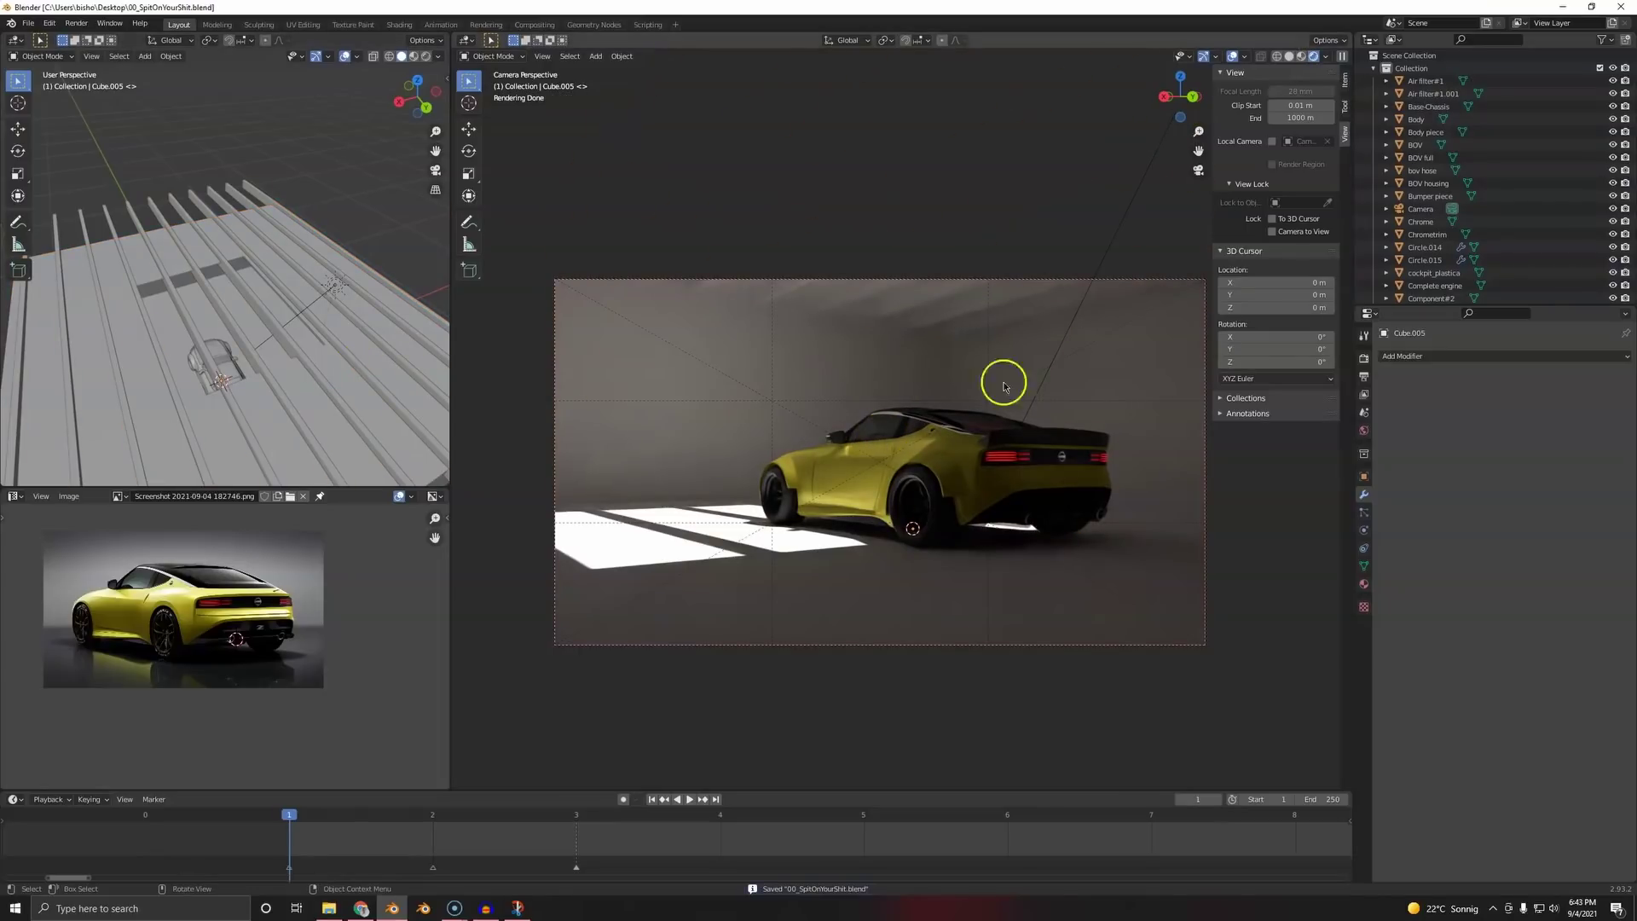
- Set the color management look to Medium High Contrast
{"action": "left_click", "coordinate": [1364, 358]}
{"action": "scroll", "coordinate": [1454, 859], "scroll_direction": "down", "scroll_amount": 8}
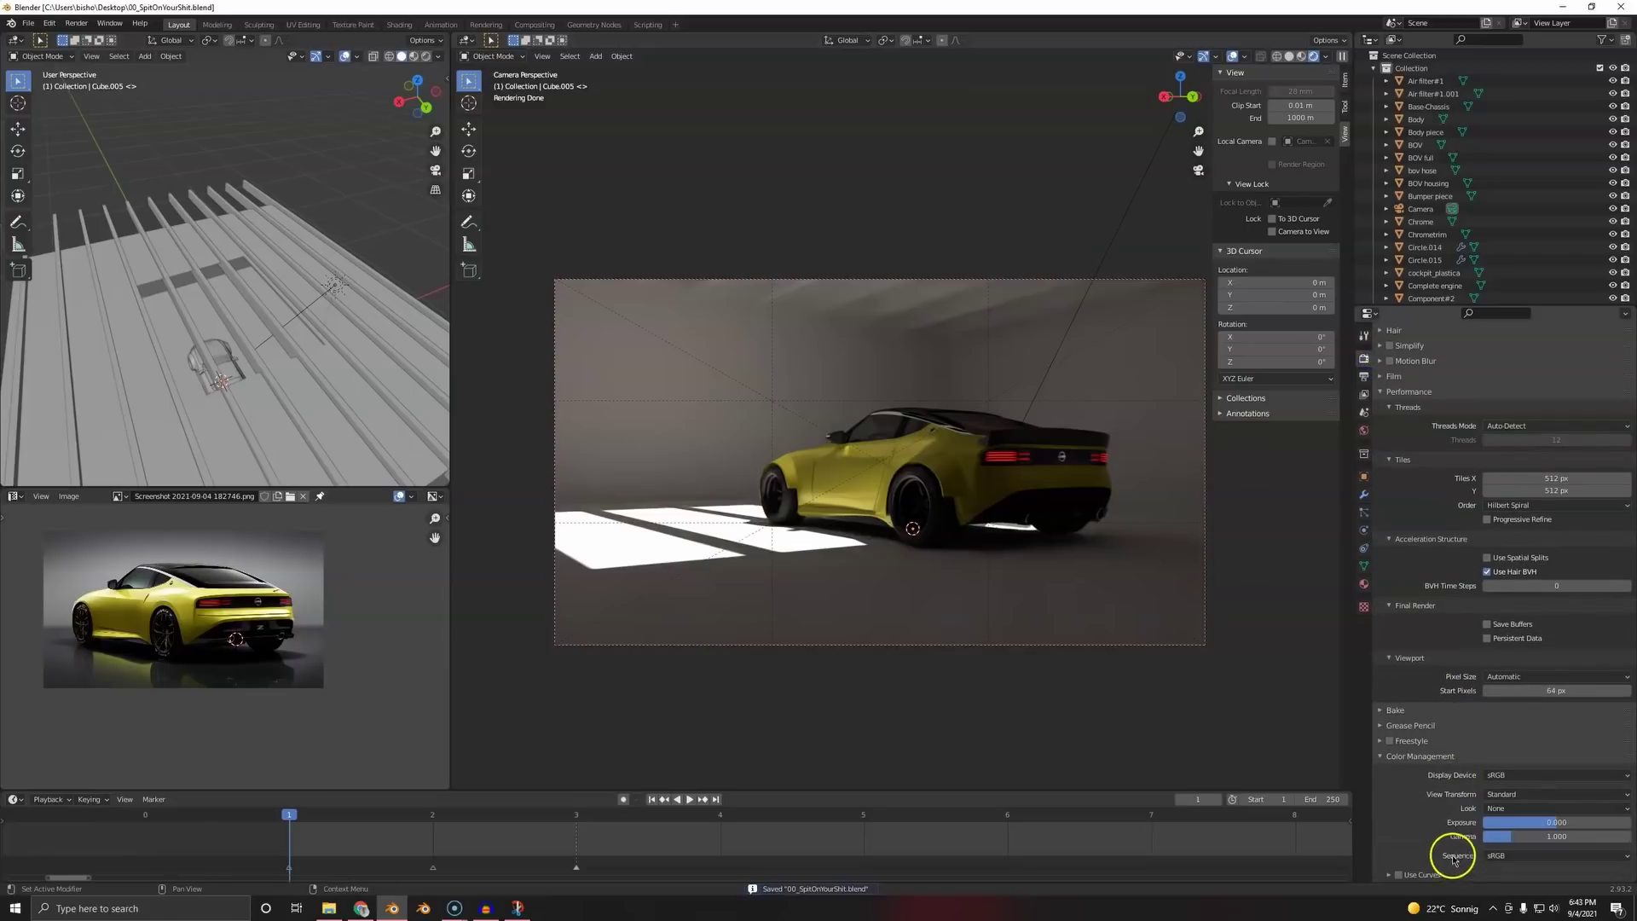
{"action": "left_click", "coordinate": [1513, 808]}
{"action": "left_click", "coordinate": [1516, 750]}
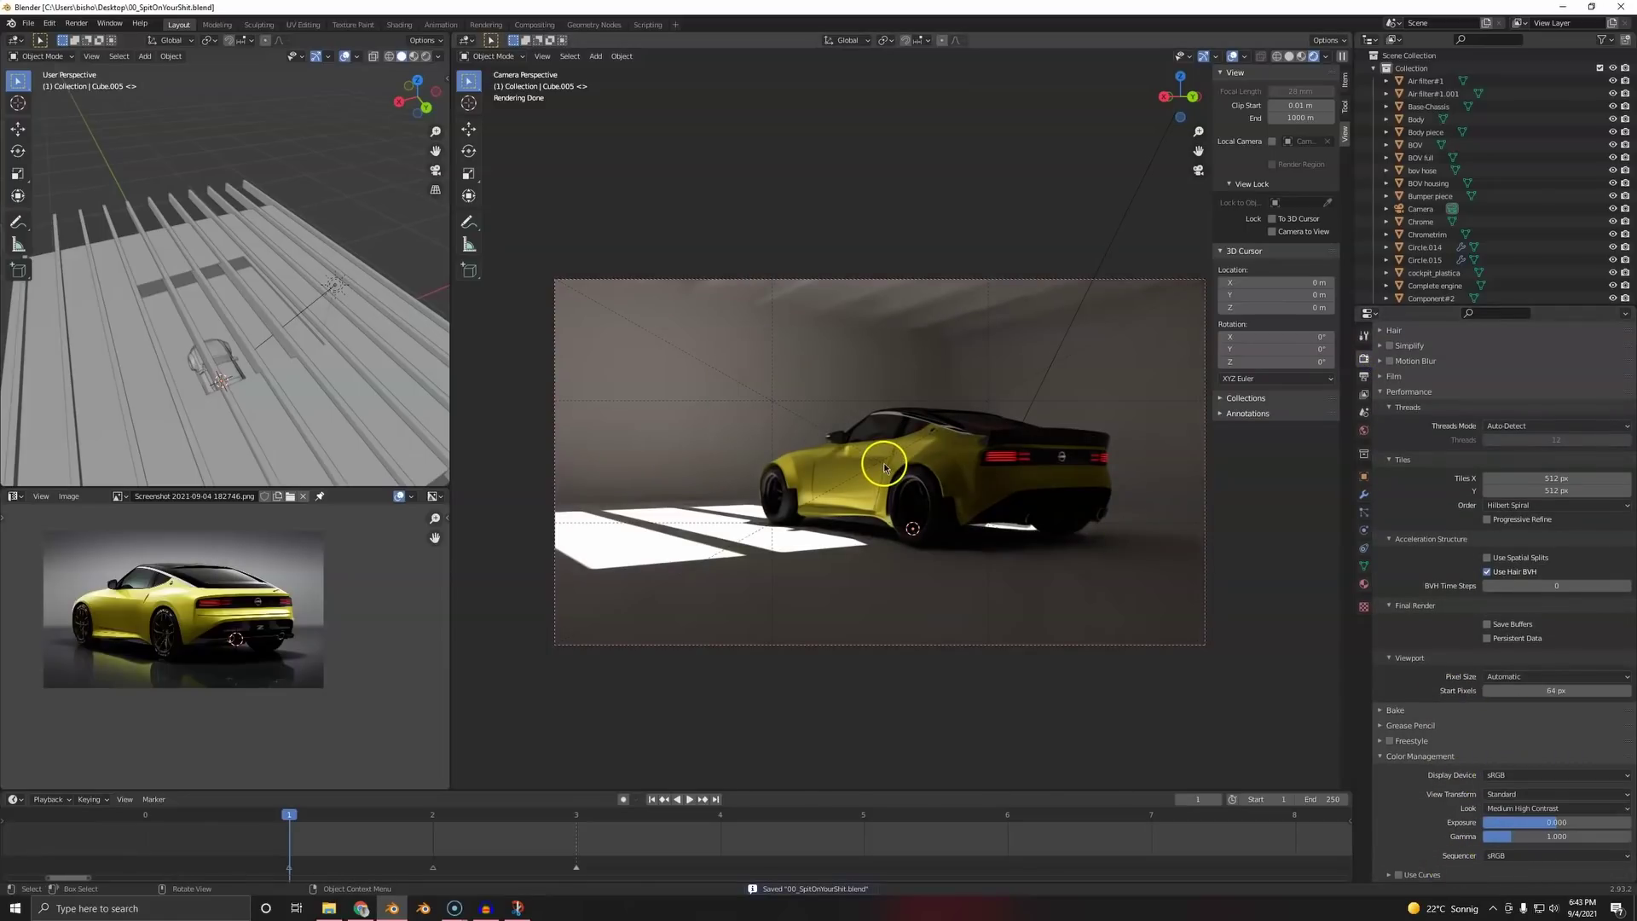
- Switch to the textures.com page in Chrome and search for "rock", removing the "carbon" keyword
{"action": "left_click", "coordinate": [363, 909]}
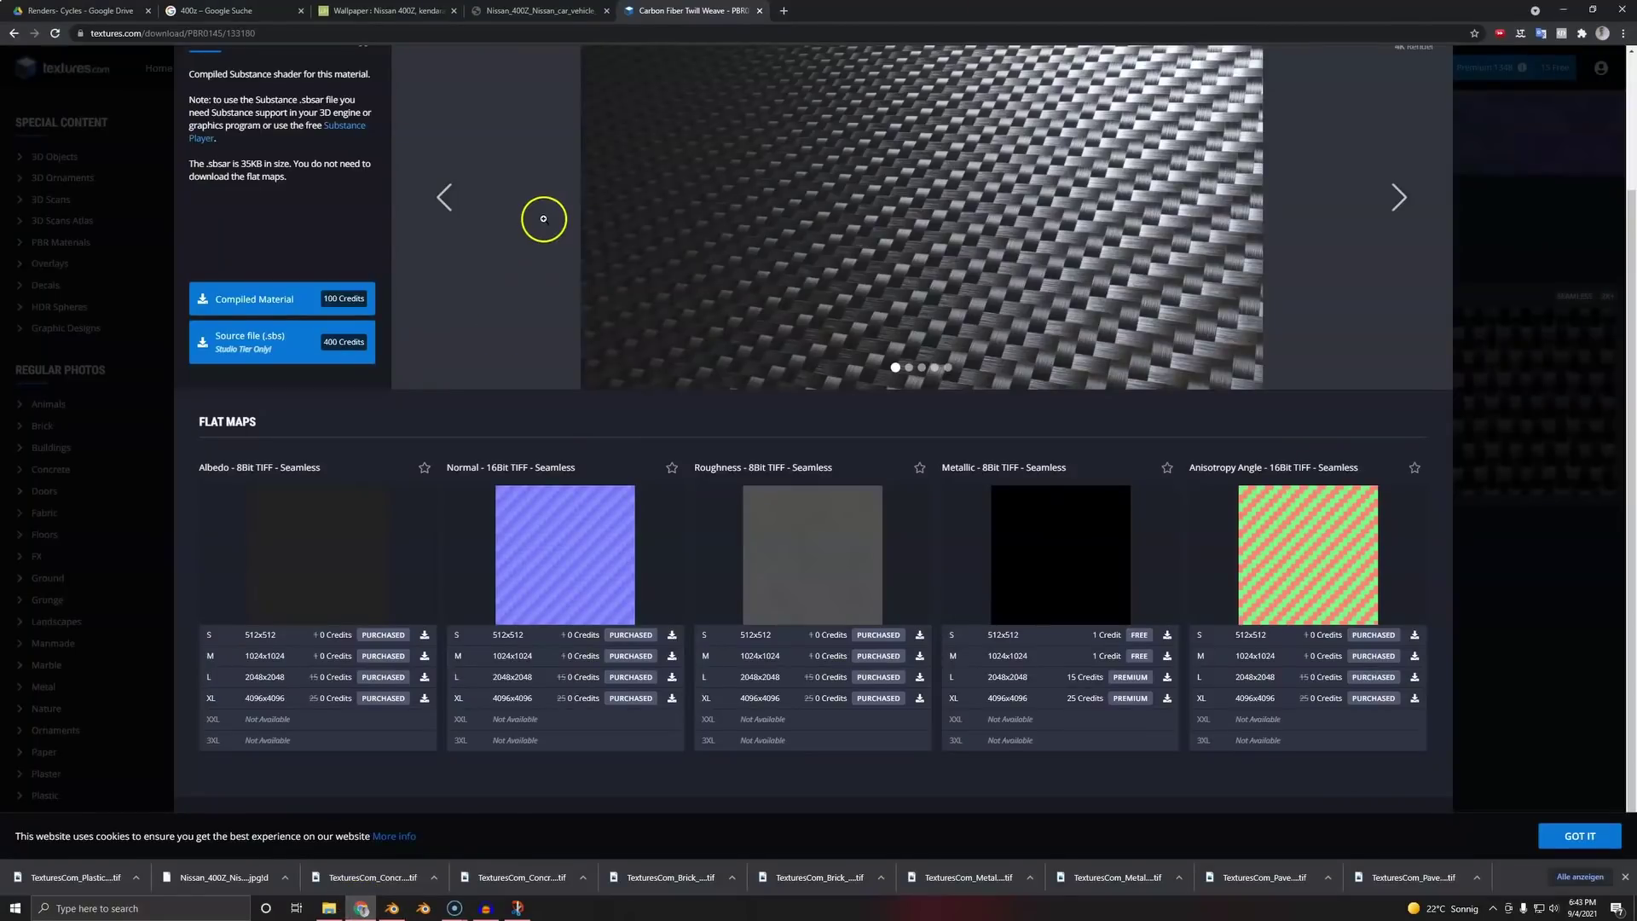
{"action": "scroll", "coordinate": [321, 427], "scroll_direction": "up", "scroll_amount": 3}
{"action": "left_click", "coordinate": [683, 67]}
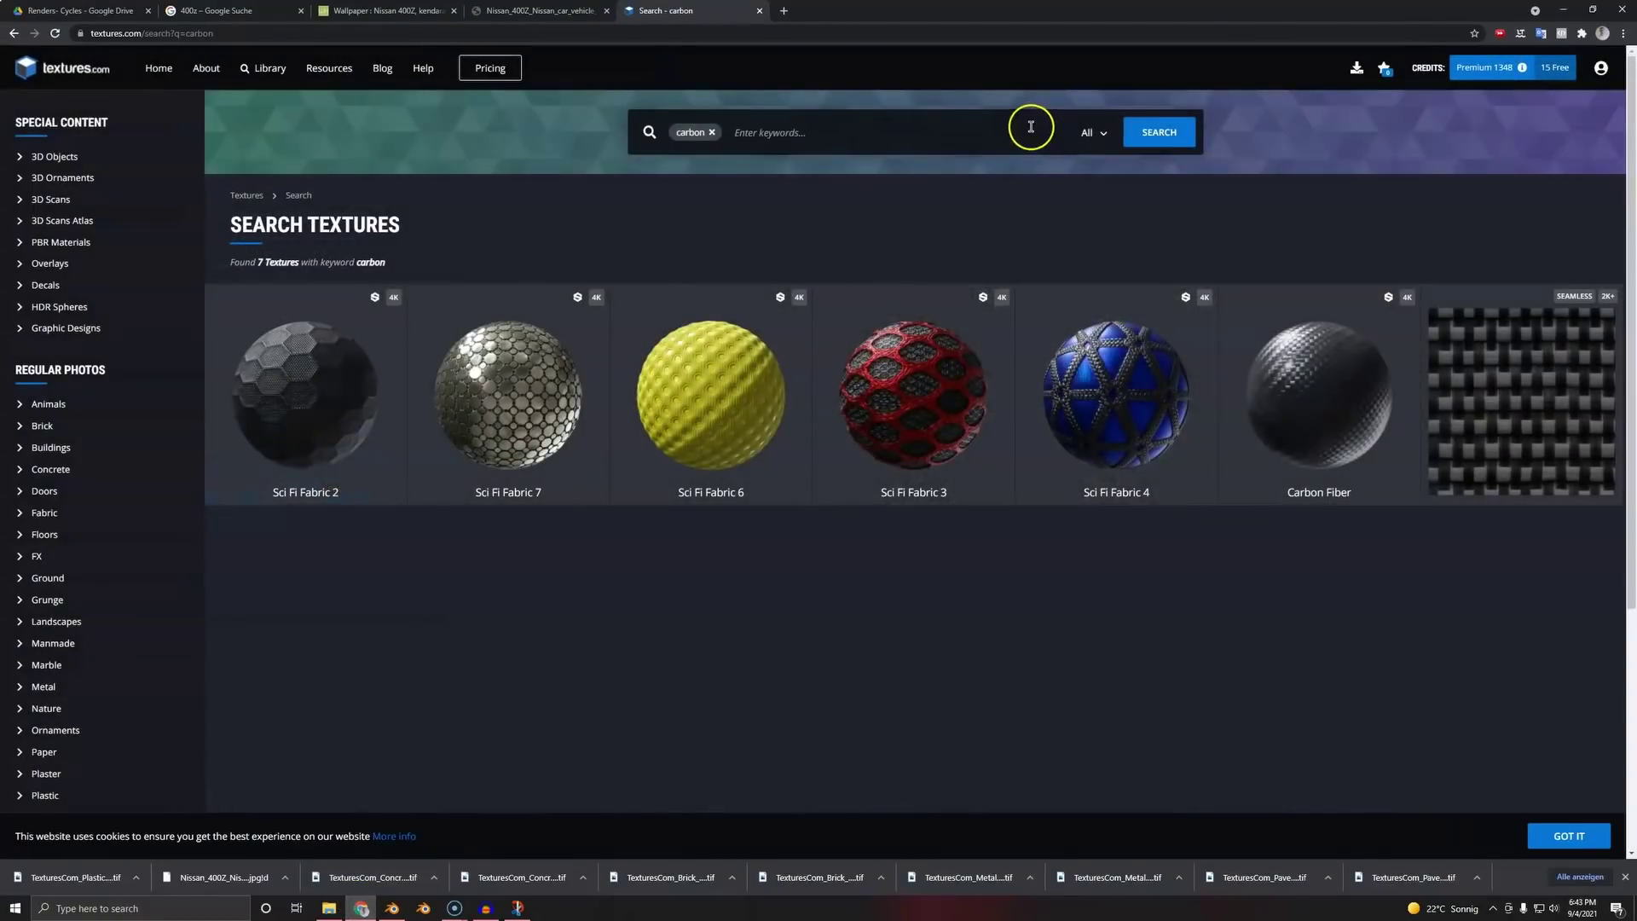
{"action": "left_click", "coordinate": [1031, 127]}
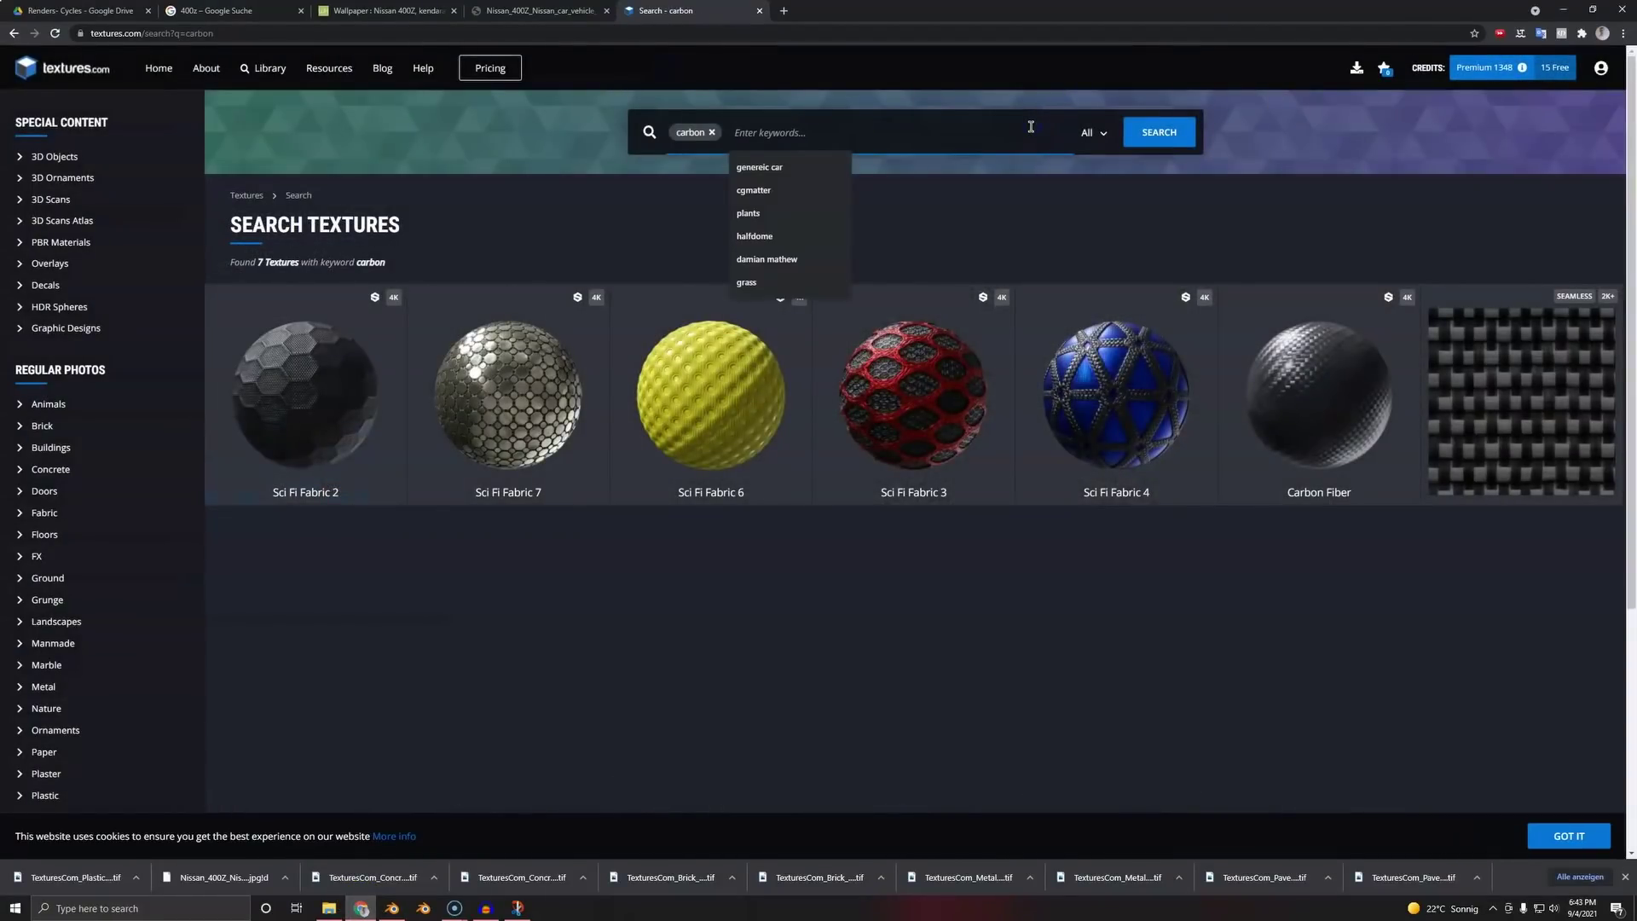
{"action": "type", "text": "rock"}
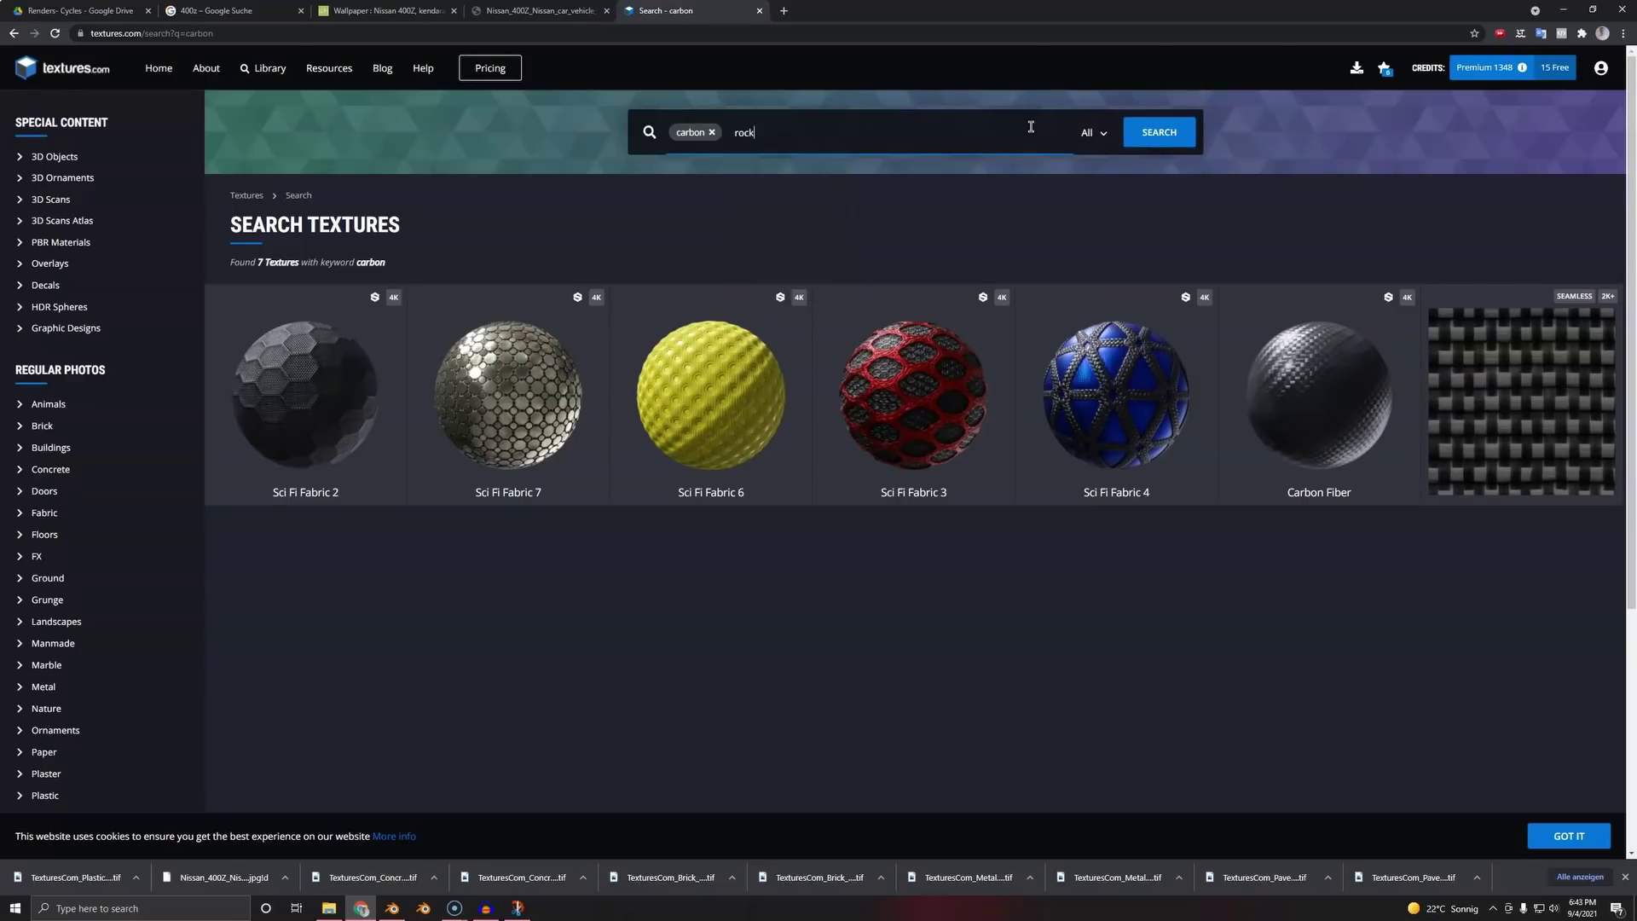
{"action": "key", "text": "Return"}
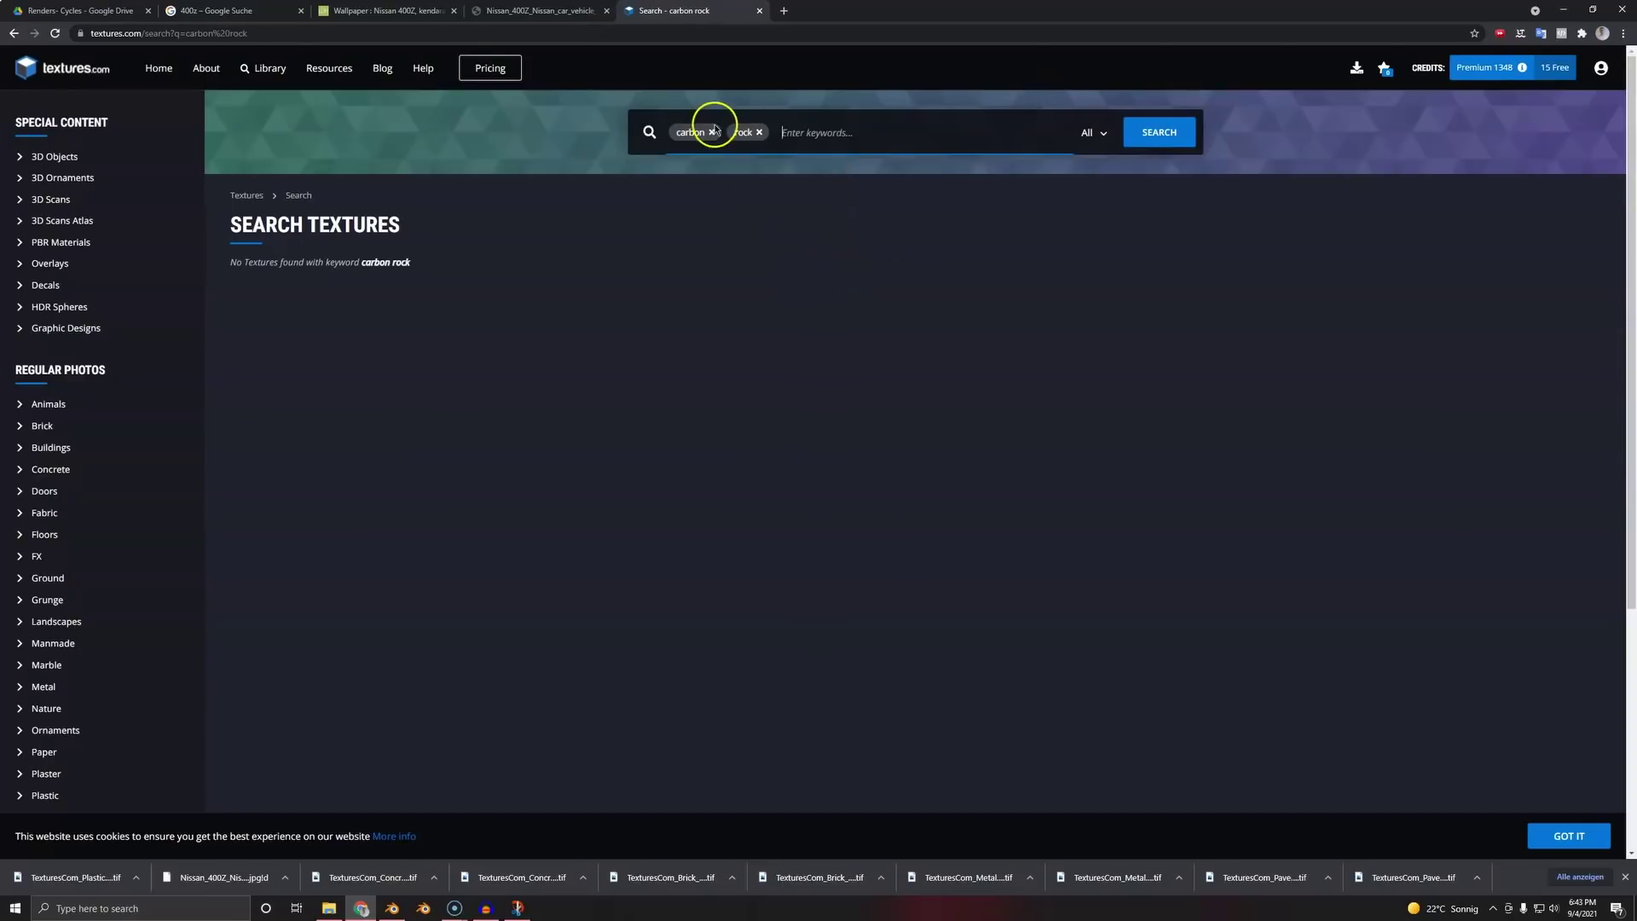
{"action": "left_click", "coordinate": [713, 131]}
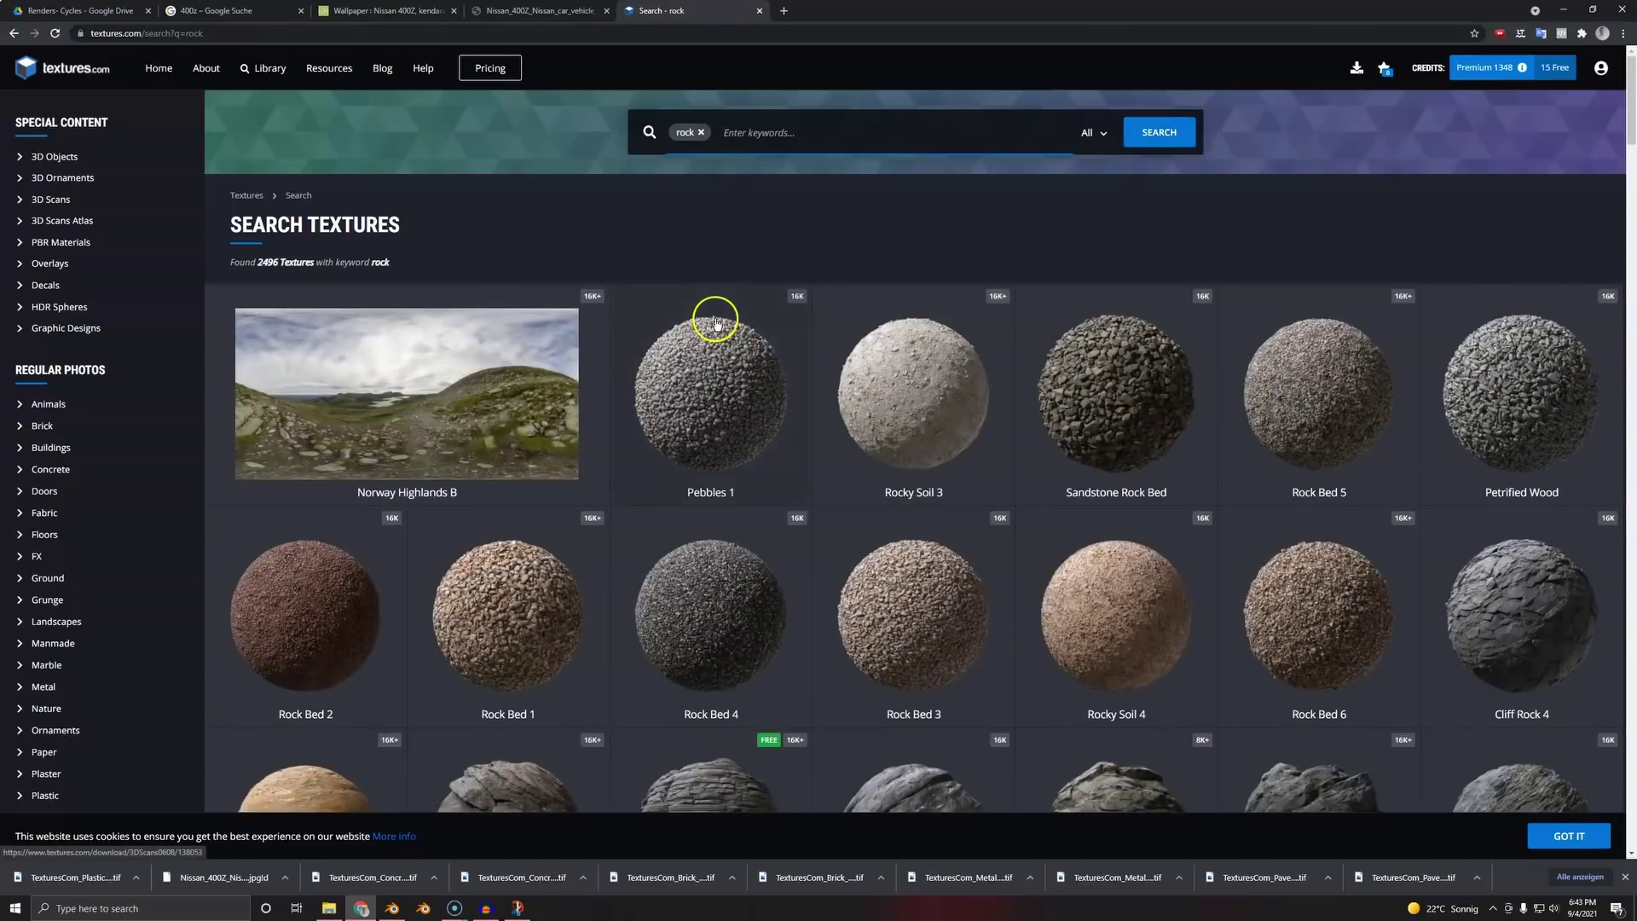
- Browse the rock texture results and open one of the rock textures in a new tab
{"action": "scroll", "coordinate": [656, 331], "scroll_direction": "down", "scroll_amount": 4}
{"action": "scroll", "coordinate": [656, 306], "scroll_direction": "down", "scroll_amount": 5}
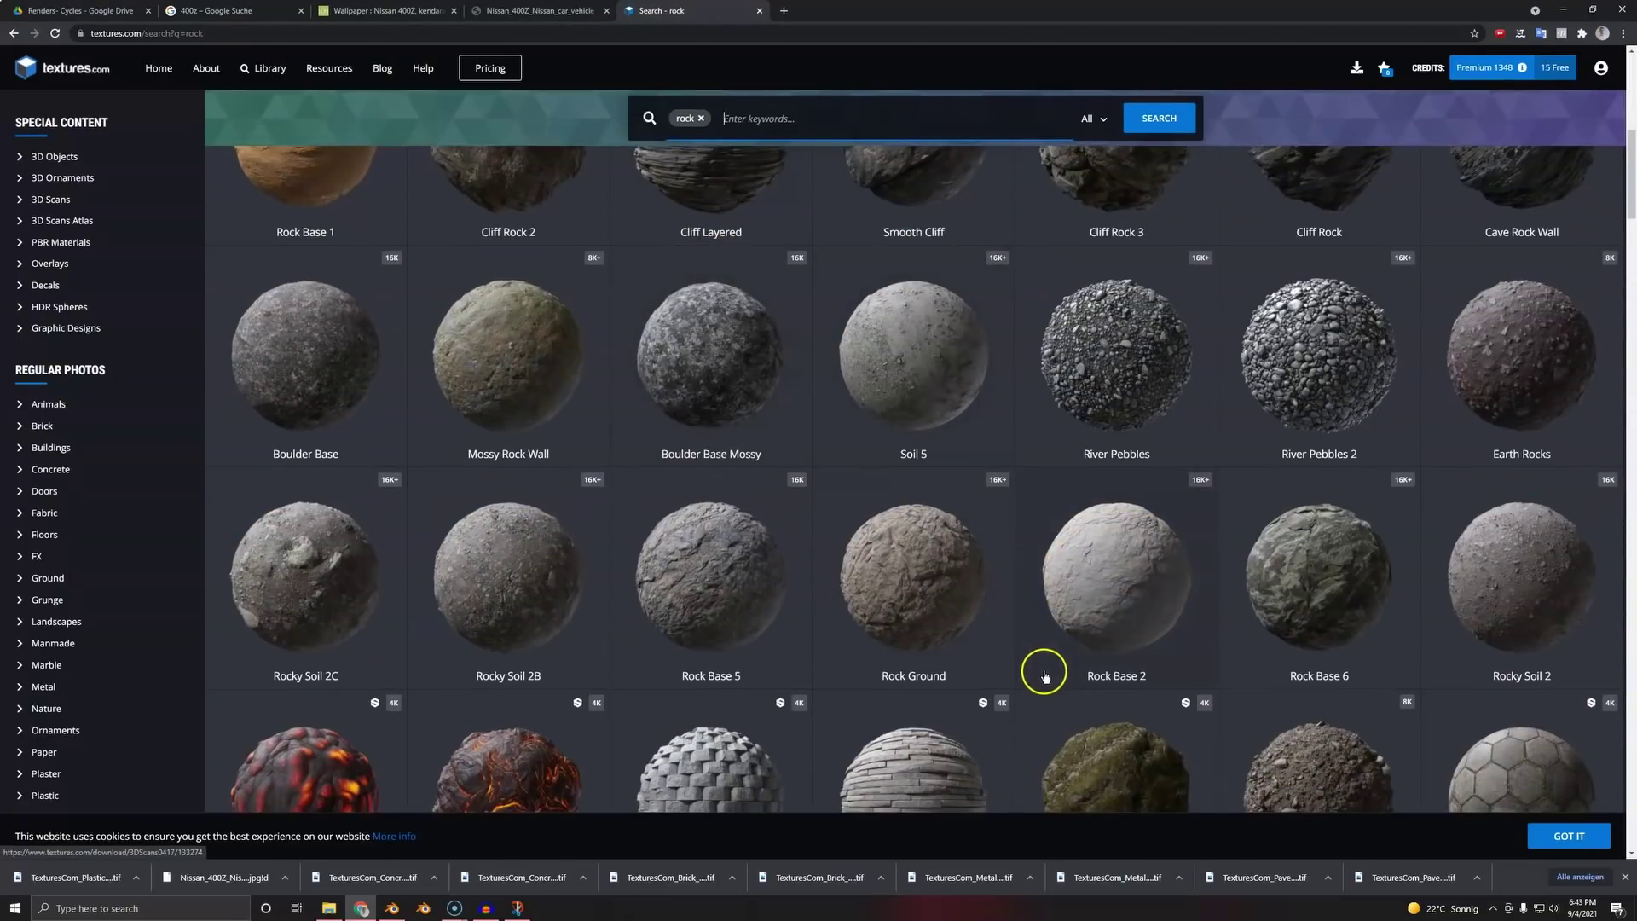
{"action": "scroll", "coordinate": [1047, 658], "scroll_direction": "down", "scroll_amount": 4}
{"action": "scroll", "coordinate": [1052, 604], "scroll_direction": "up", "scroll_amount": 4}
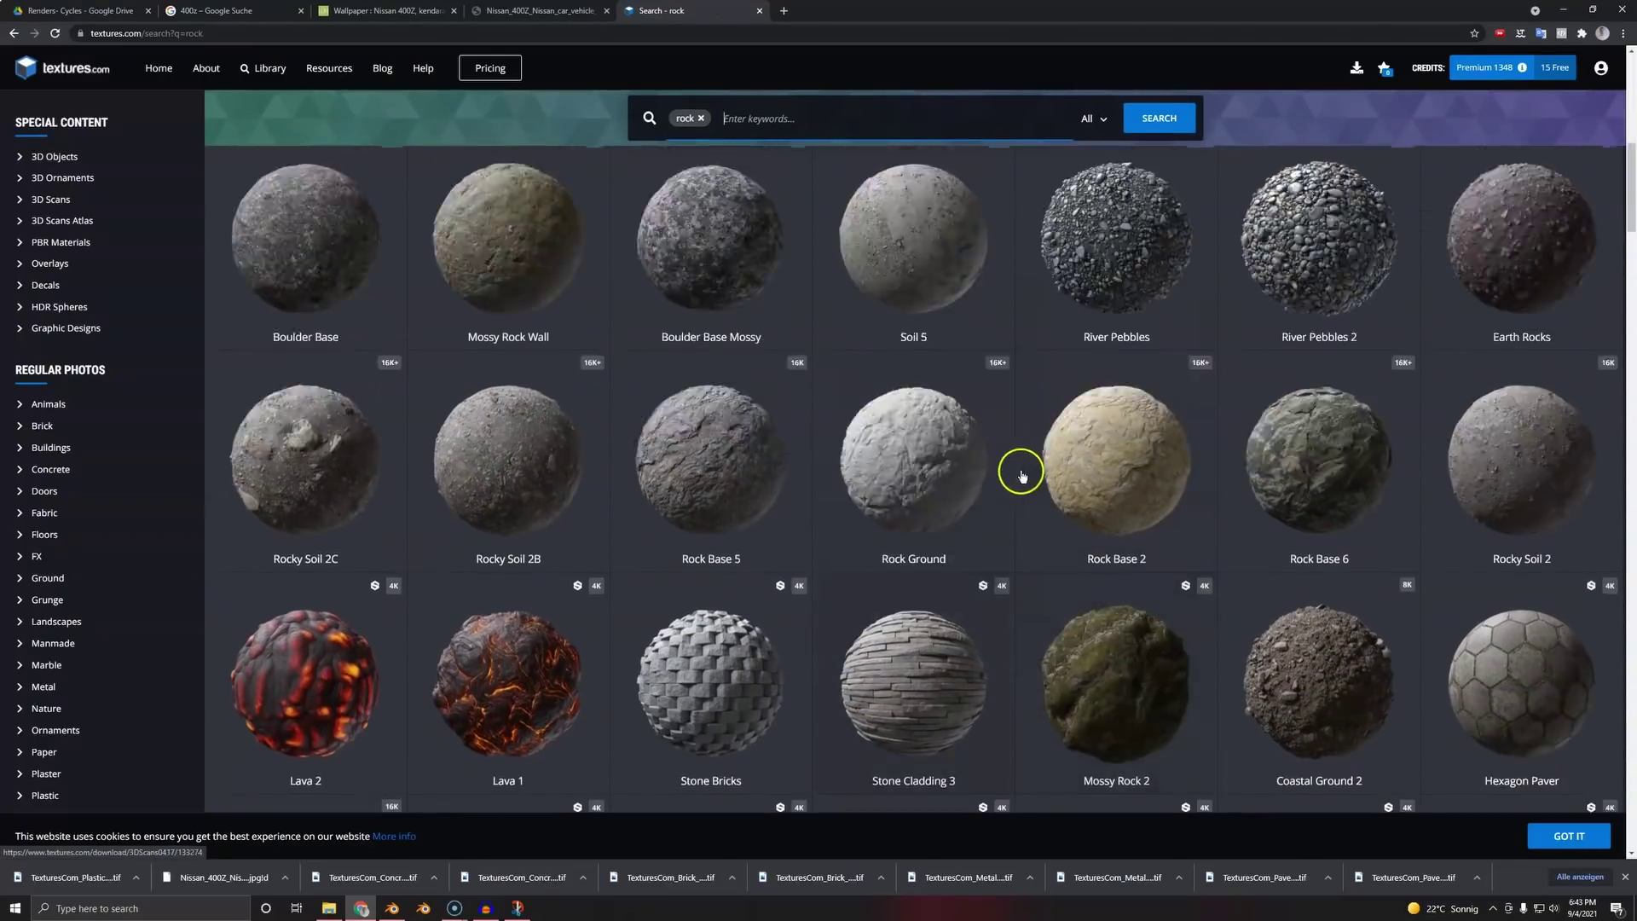
{"action": "right_click", "coordinate": [996, 363]}
{"action": "left_click", "coordinate": [1023, 376]}
{"action": "scroll", "coordinate": [1023, 573], "scroll_direction": "down", "scroll_amount": 8}
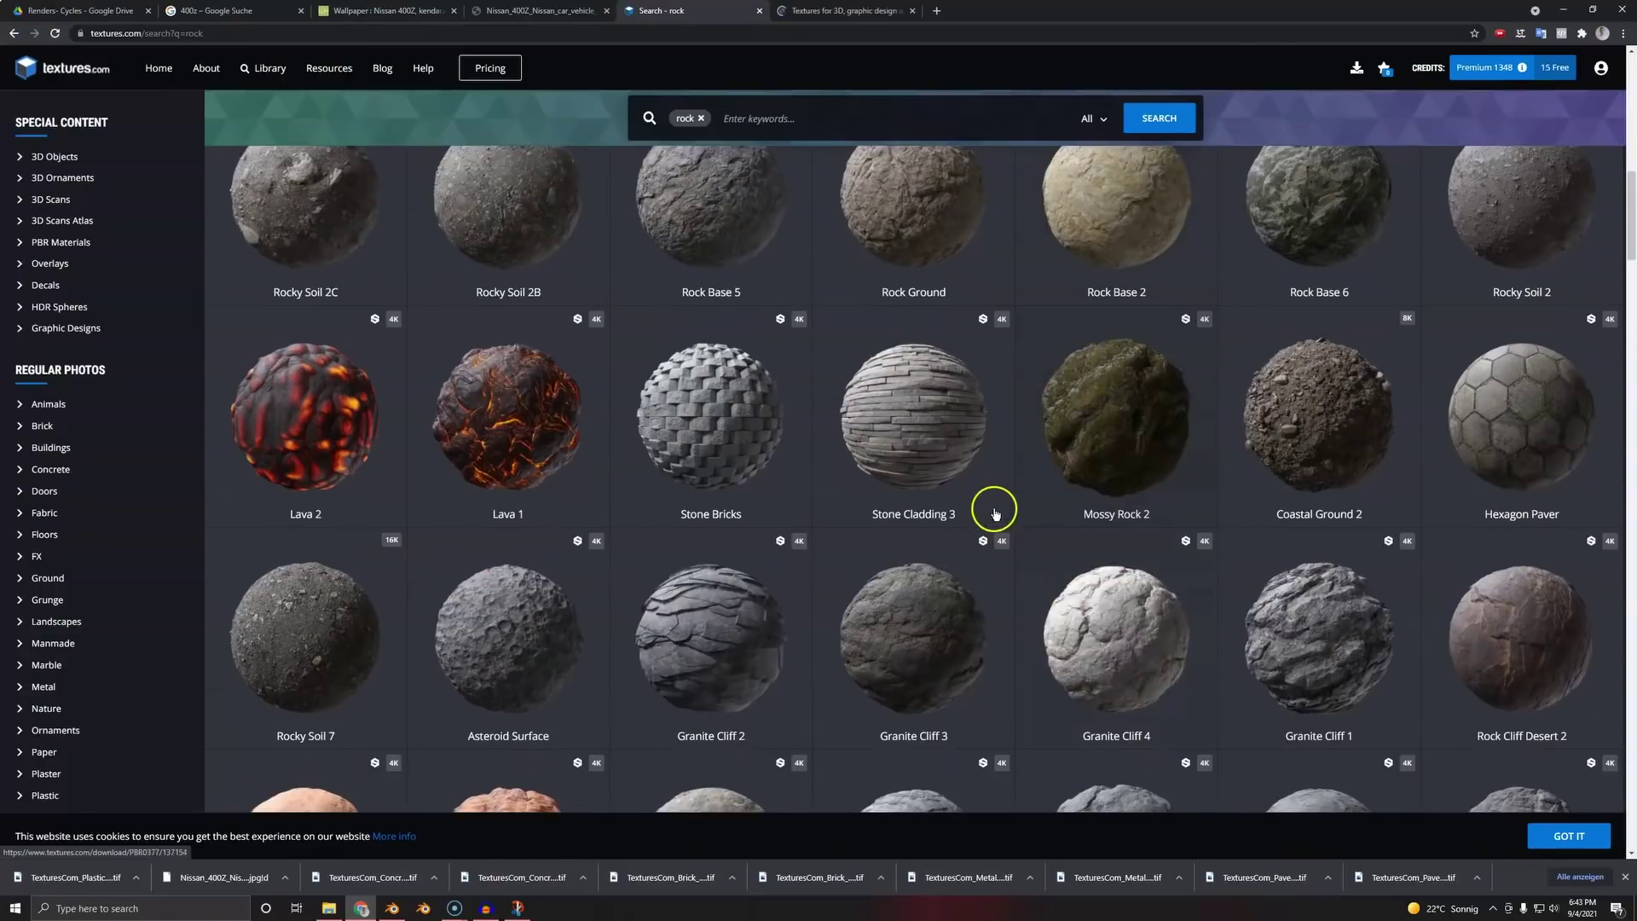
{"action": "scroll", "coordinate": [995, 490], "scroll_direction": "down", "scroll_amount": 3}
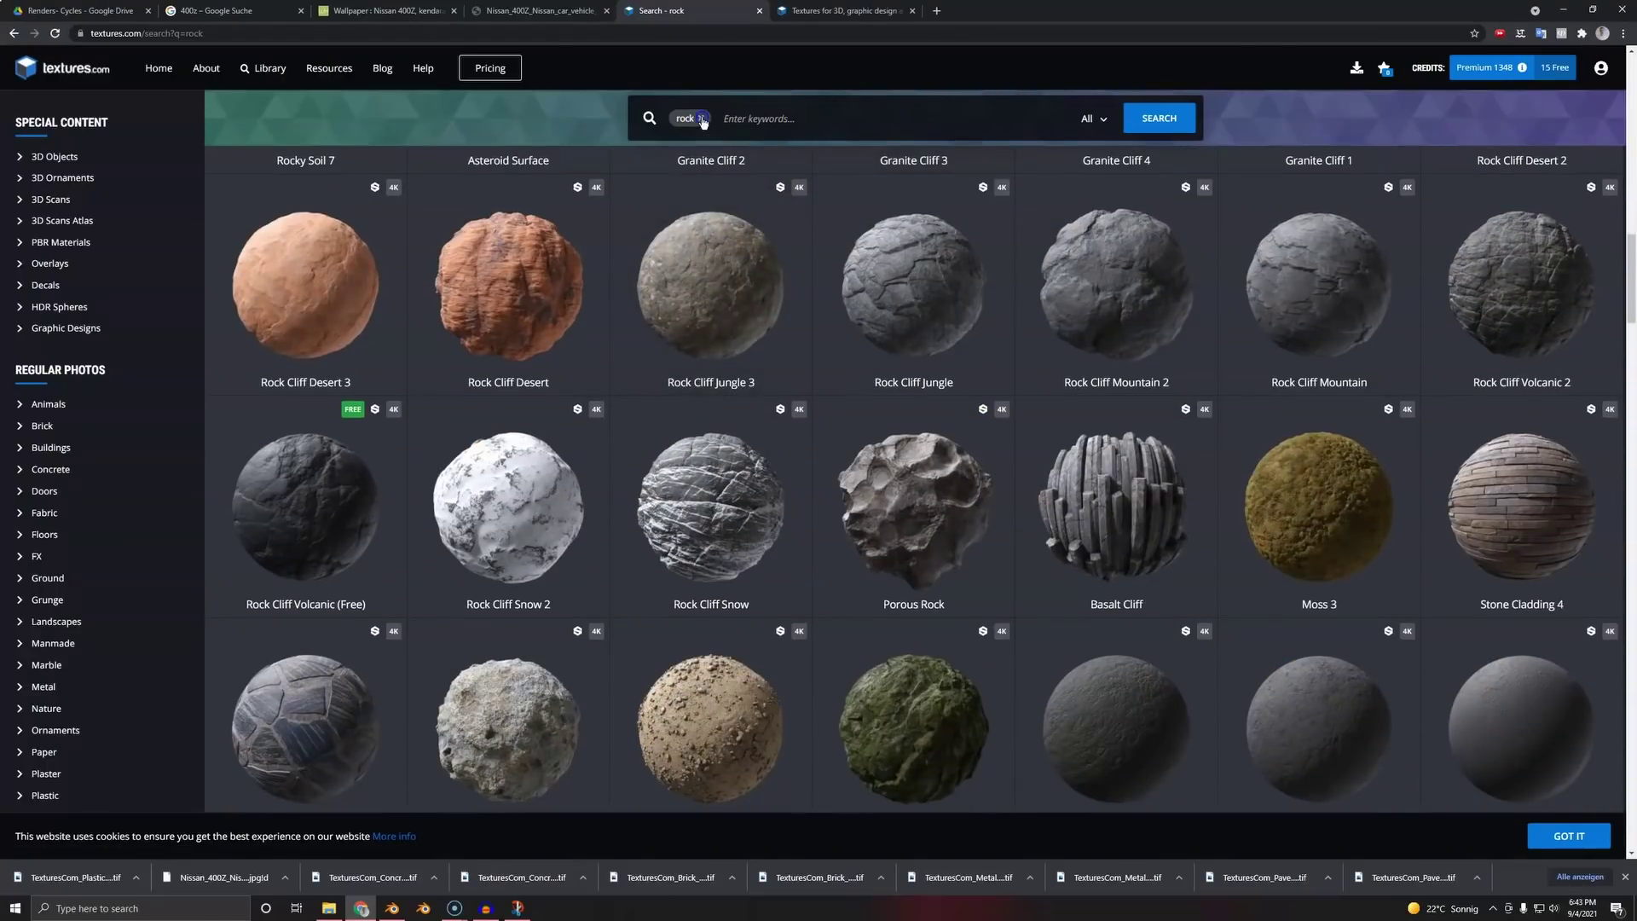
- Replace the search keyword with "tires" and look through the results for a usable tire texture
{"action": "left_click", "coordinate": [701, 119]}
{"action": "type", "text": "tires"}
{"action": "key", "text": "Return"}
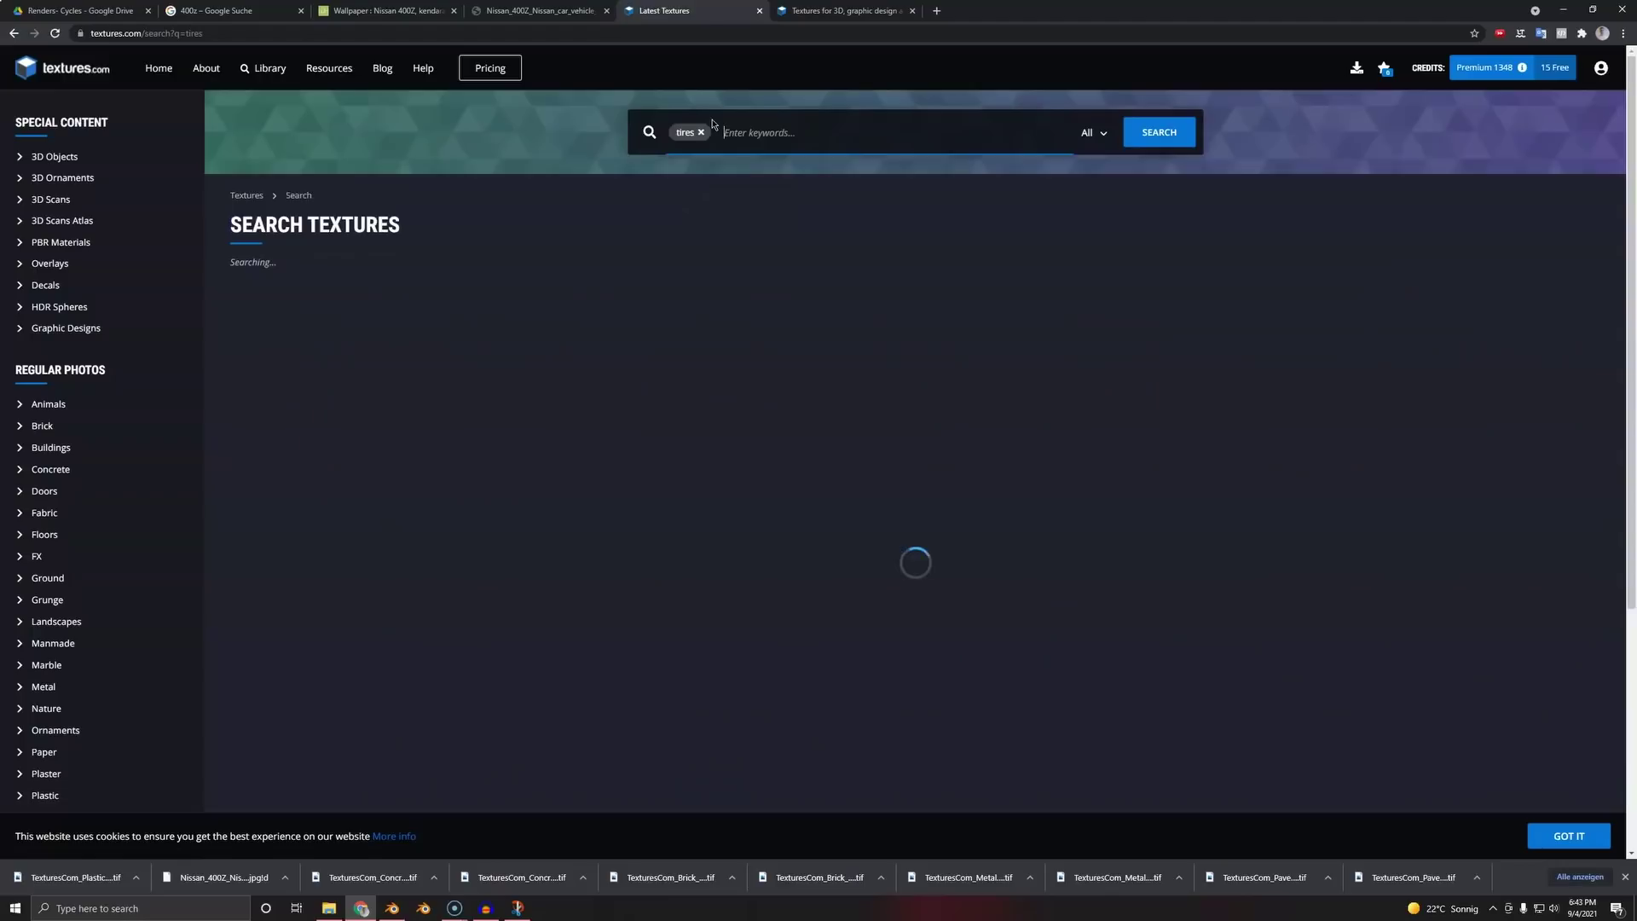
{"action": "scroll", "coordinate": [562, 358], "scroll_direction": "down", "scroll_amount": 2}
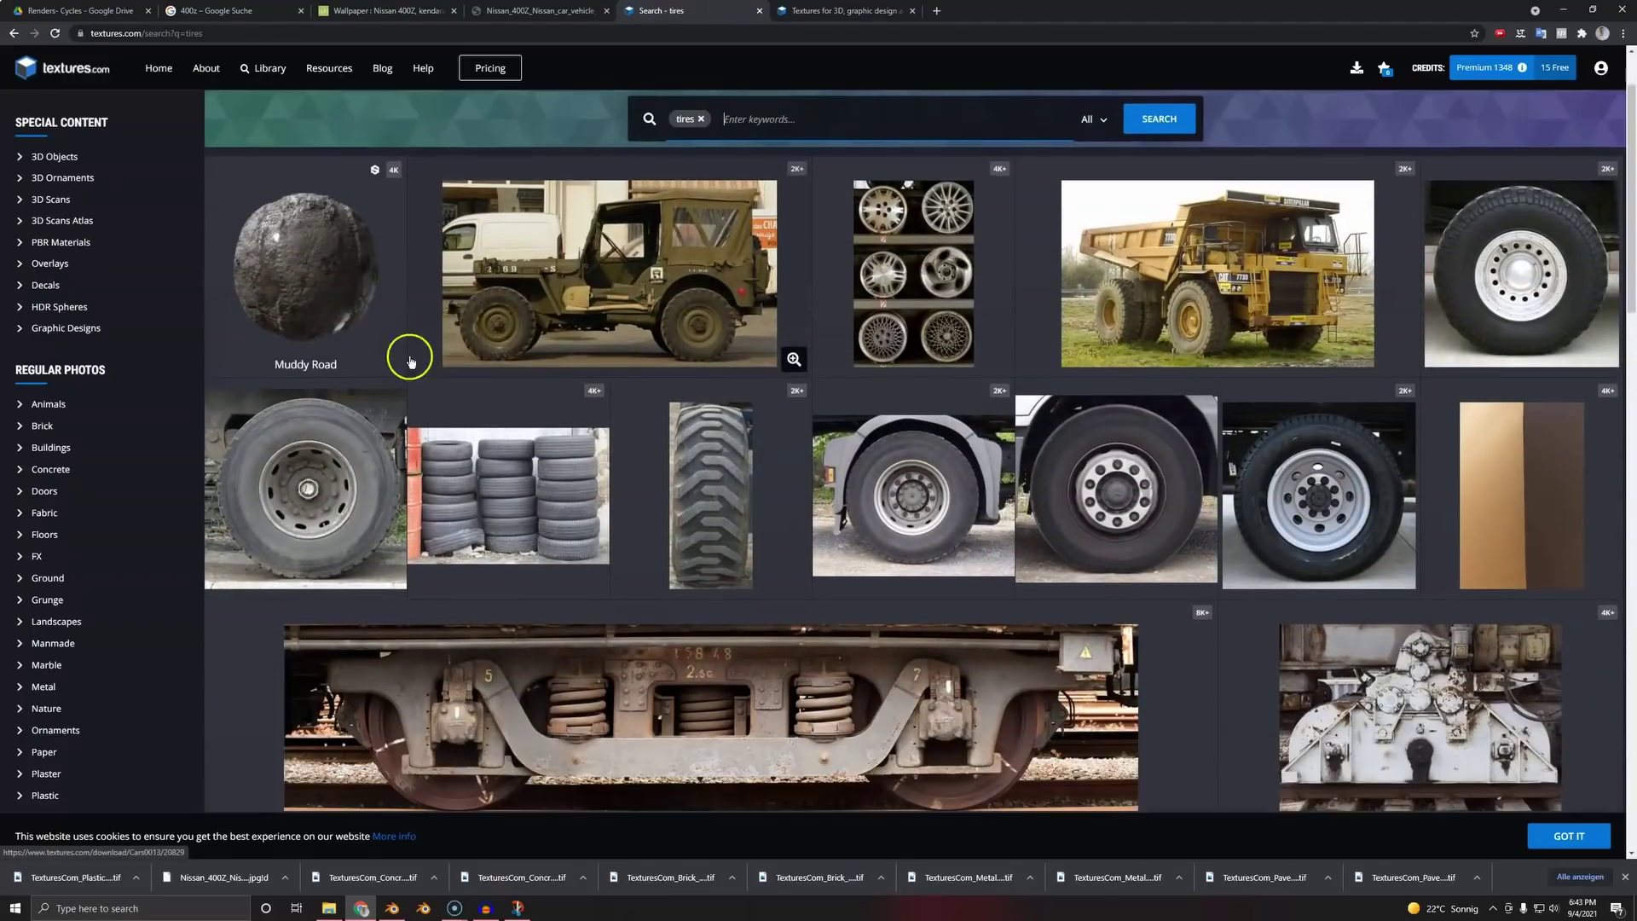
{"action": "scroll", "coordinate": [468, 501], "scroll_direction": "down", "scroll_amount": 10}
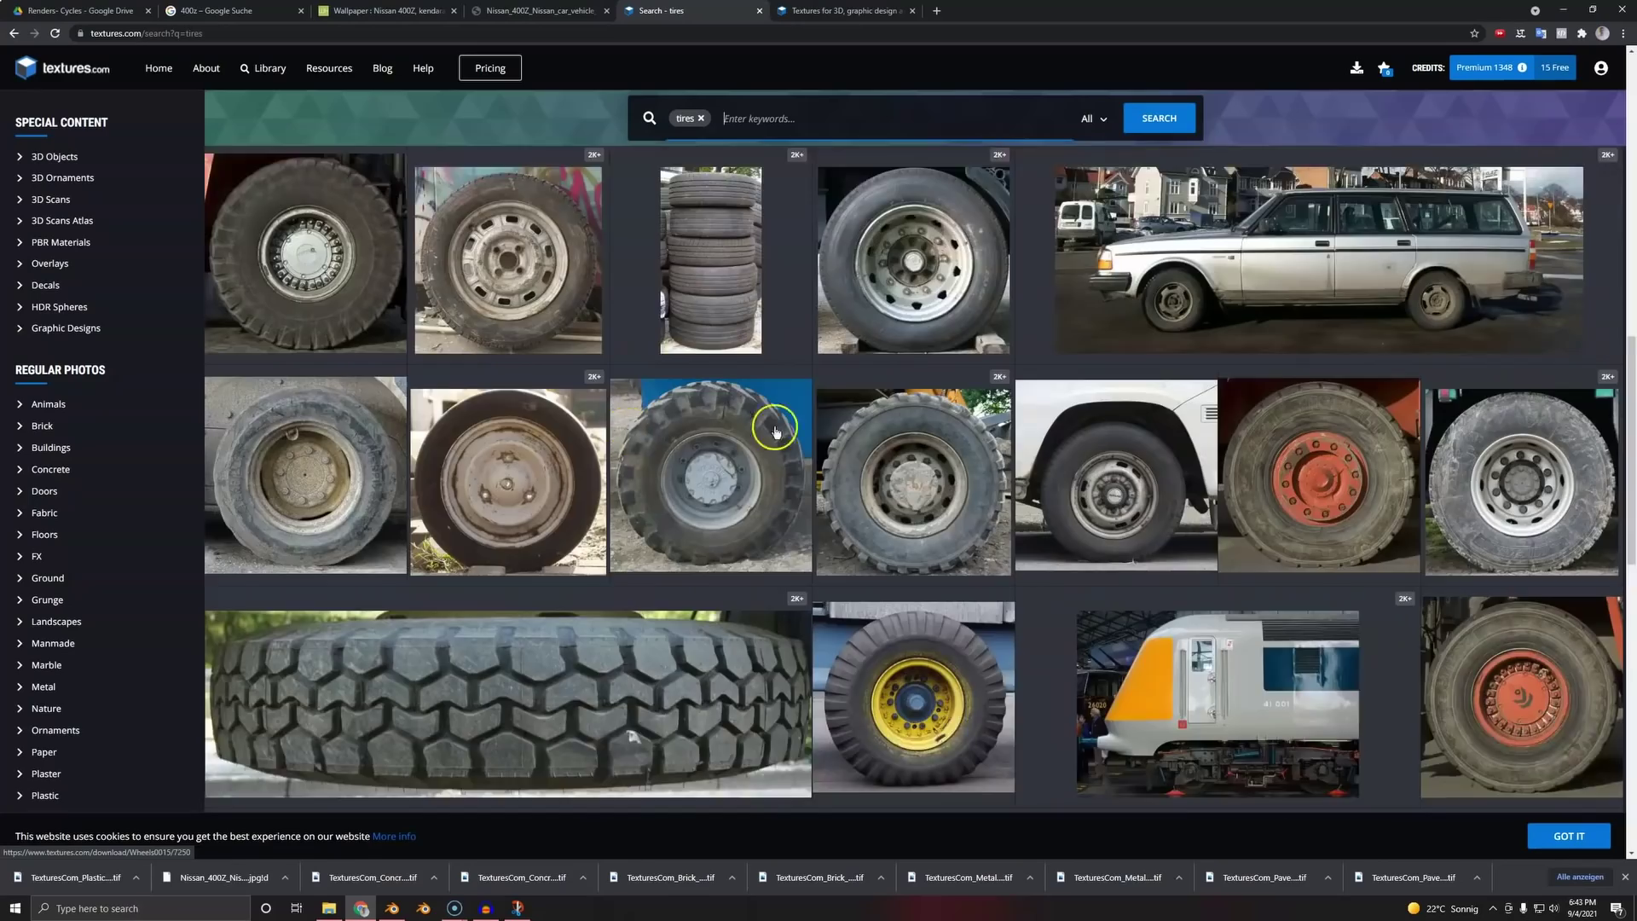
{"action": "scroll", "coordinate": [879, 479], "scroll_direction": "up", "scroll_amount": 8}
{"action": "scroll", "coordinate": [879, 479], "scroll_direction": "up", "scroll_amount": 2}
- Search for "tracks" instead and open the Snow Tire Marks 5 texture in a new tab
{"action": "left_click", "coordinate": [701, 133]}
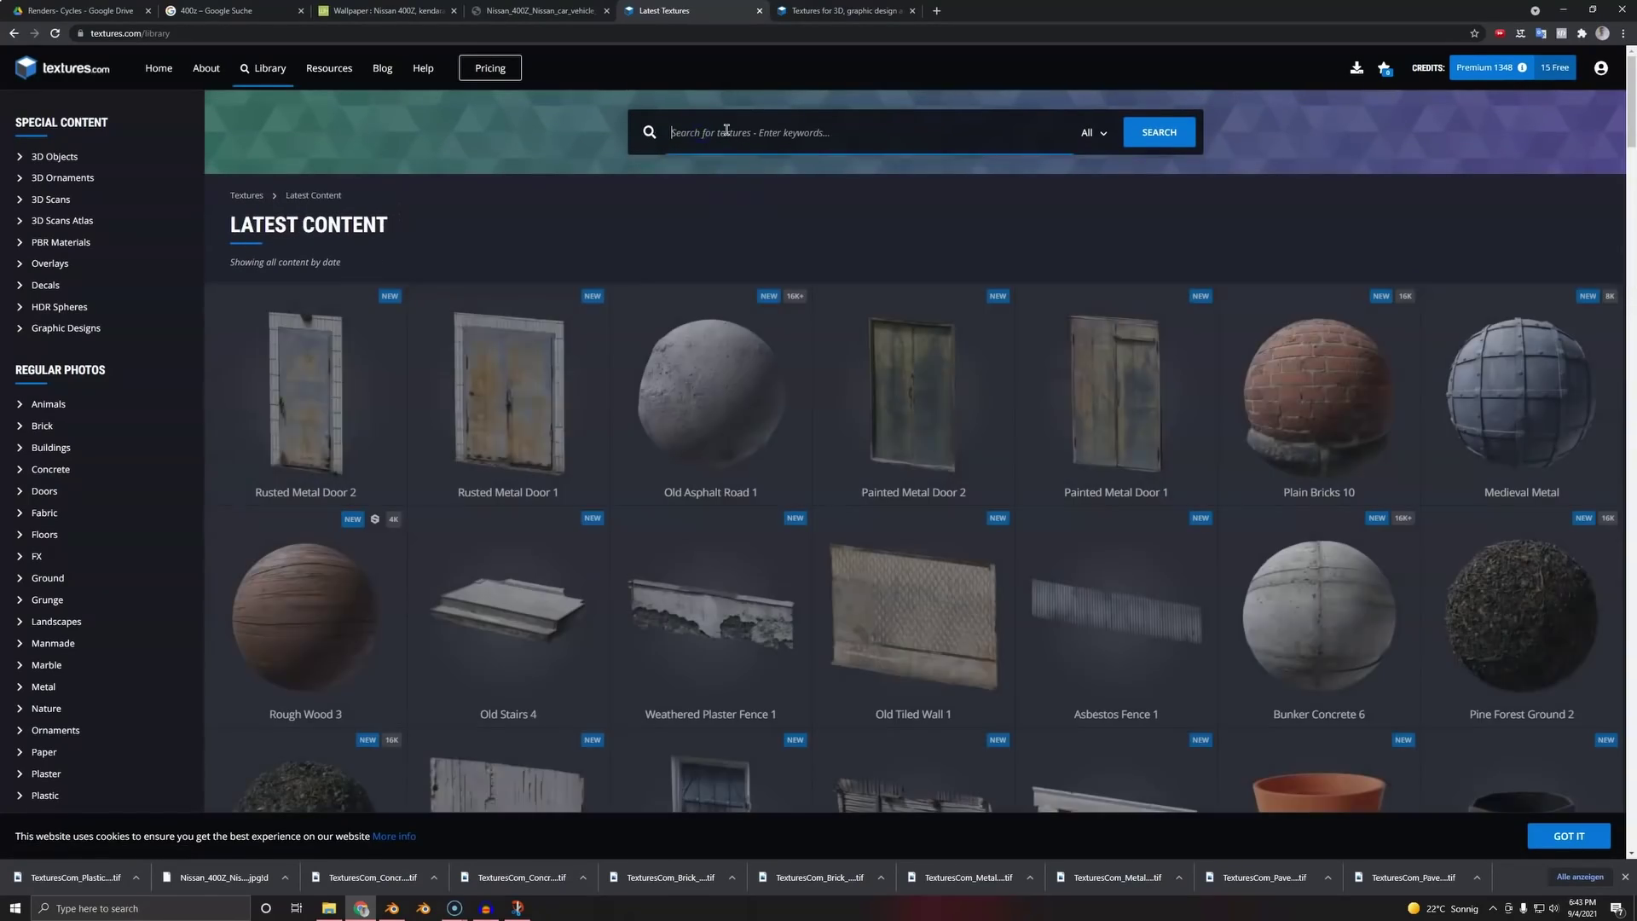
{"action": "type", "text": "tracks"}
{"action": "key", "text": "Return"}
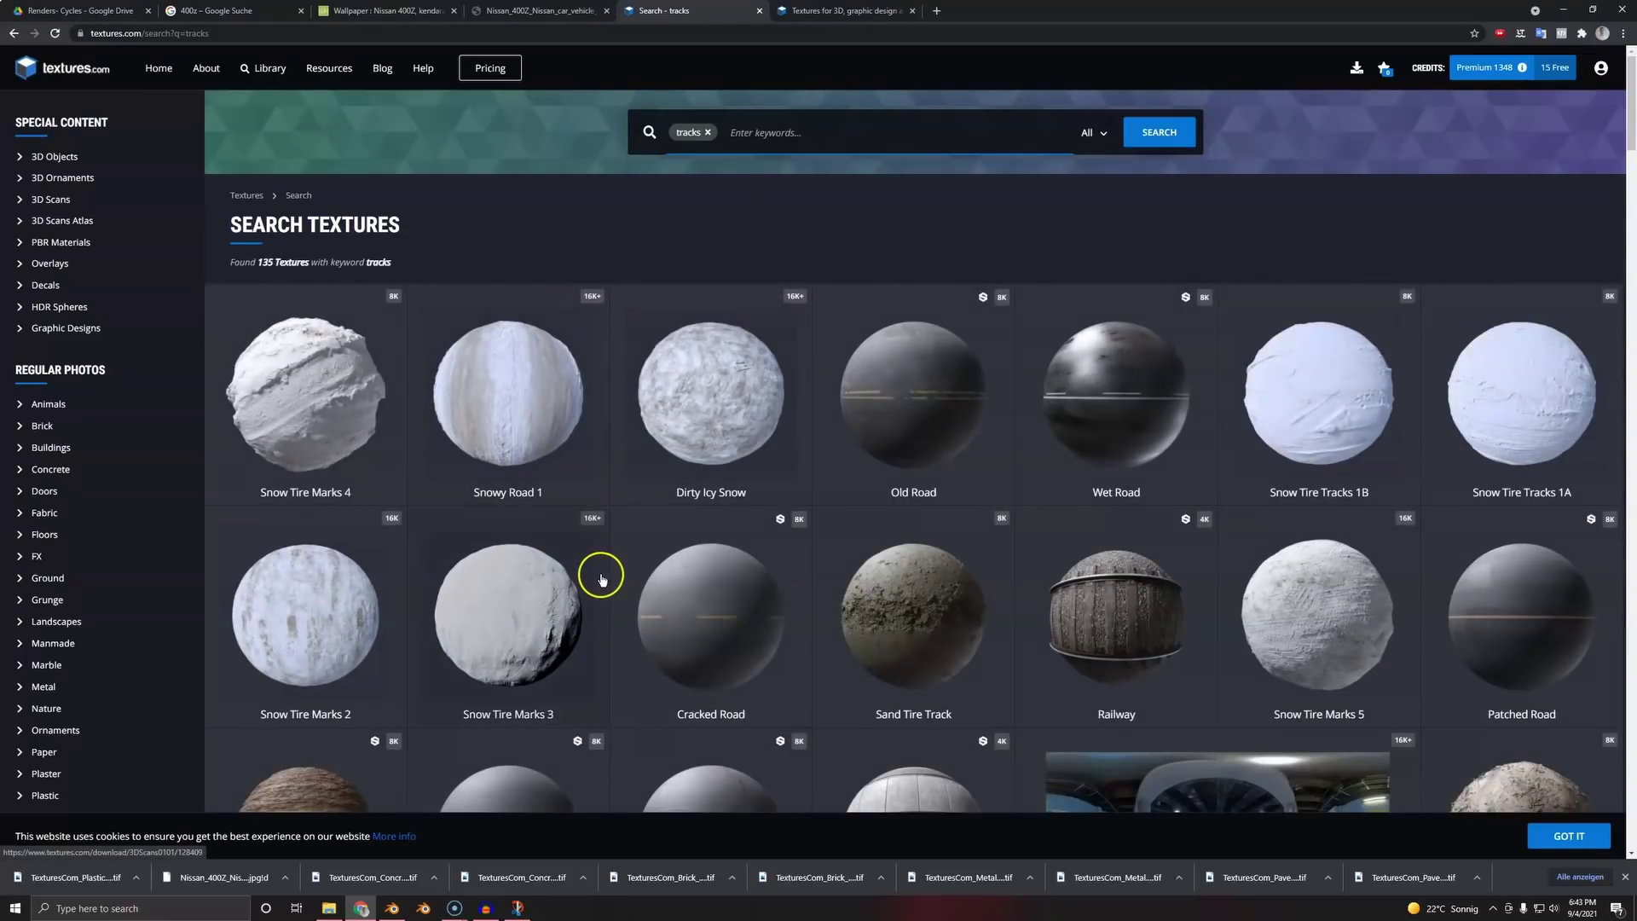
{"action": "right_click", "coordinate": [1292, 602]}
{"action": "left_click", "coordinate": [1351, 623]}
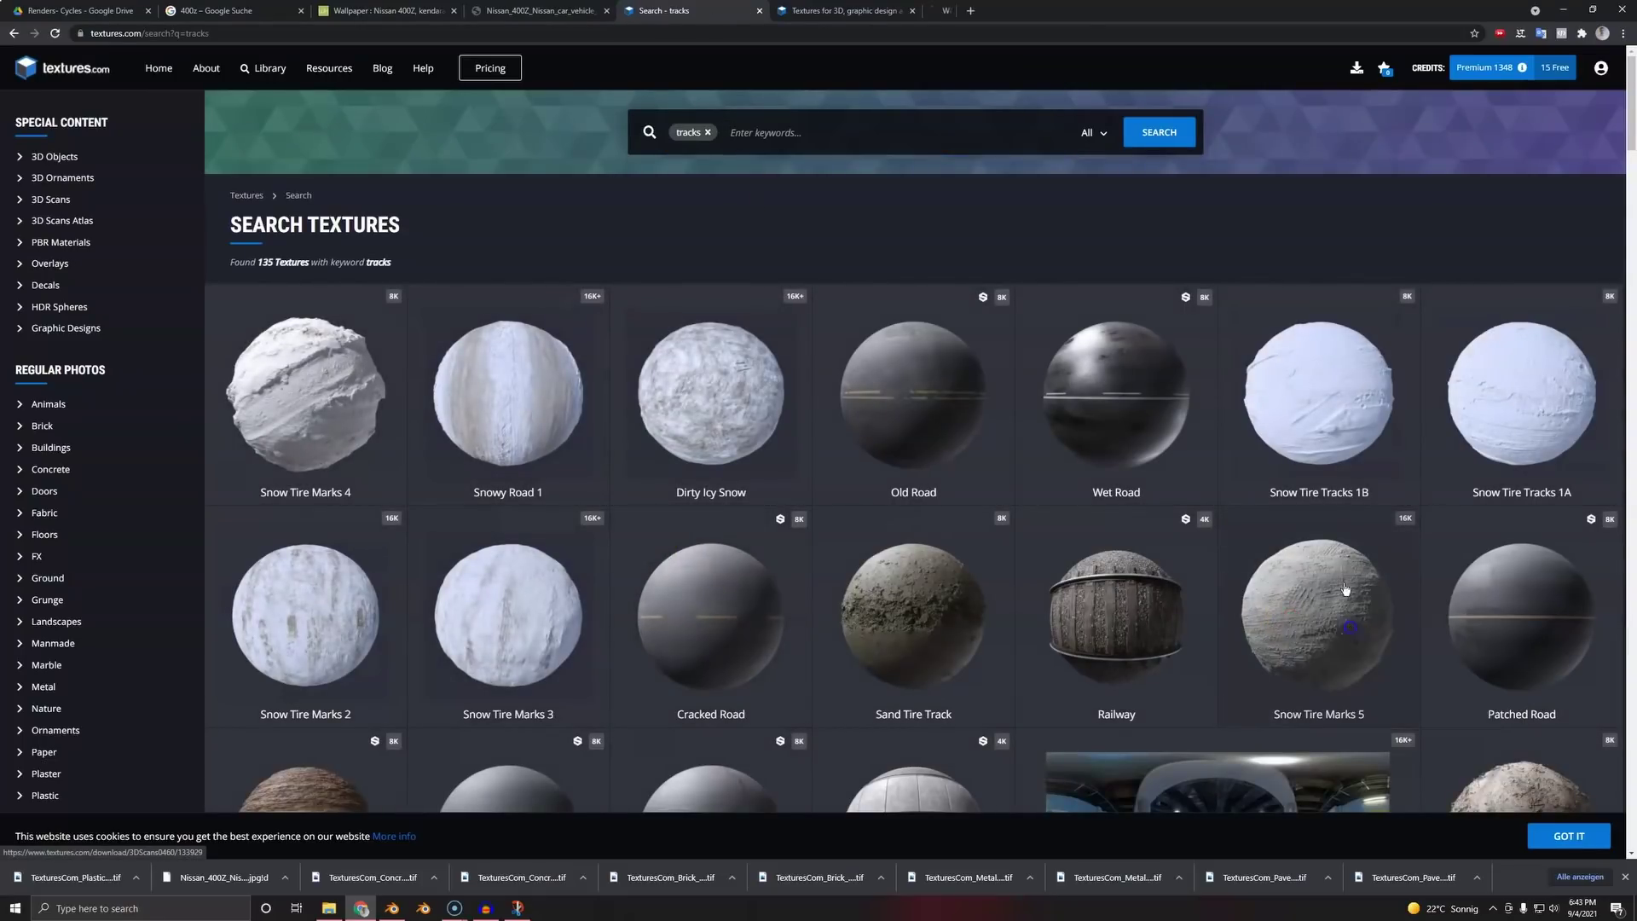
{"action": "scroll", "coordinate": [1236, 332], "scroll_direction": "down", "scroll_amount": 3}
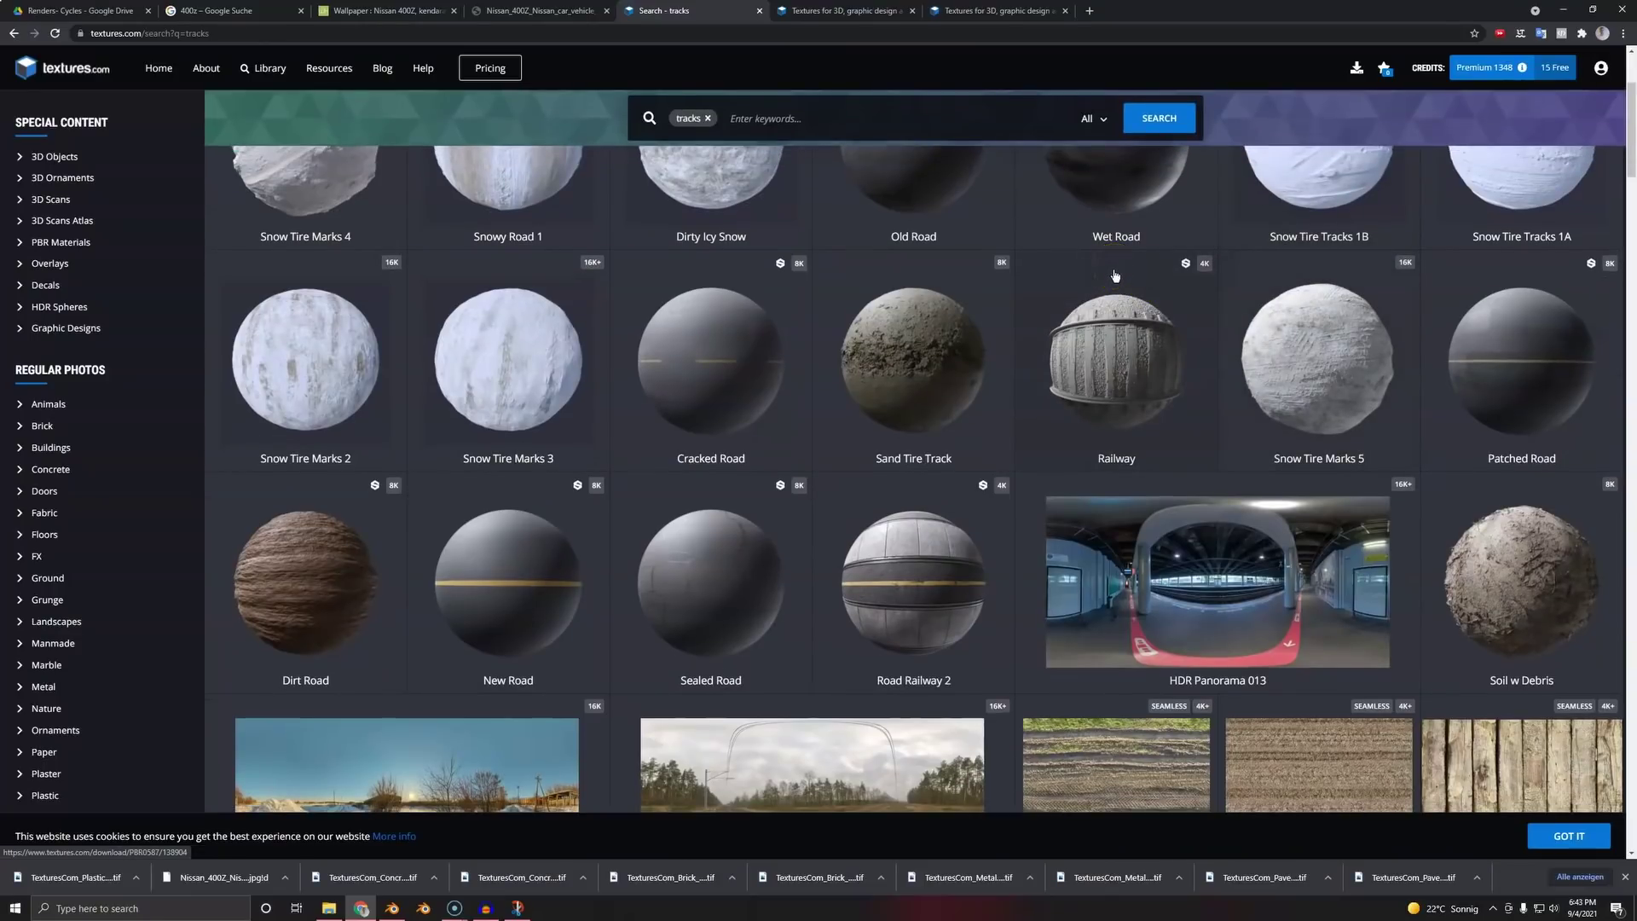
- Look through the tracks results and compare the opened soil and snow tire-track textures with the garage scene in Blender
{"action": "scroll", "coordinate": [768, 585], "scroll_direction": "down", "scroll_amount": 8}
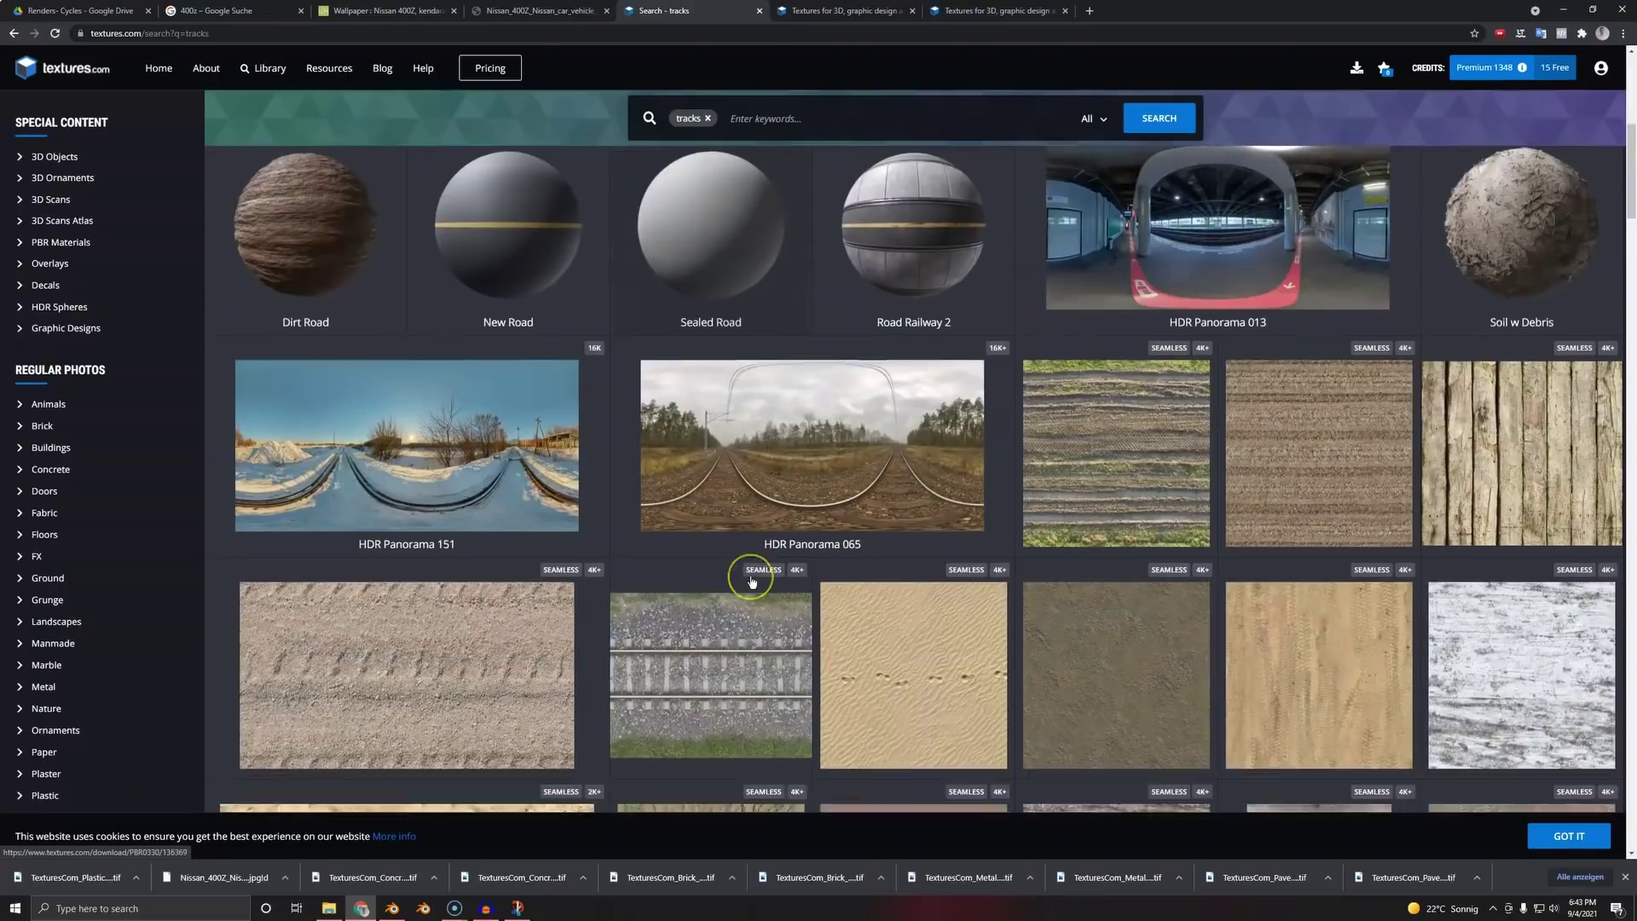
{"action": "scroll", "coordinate": [767, 575], "scroll_direction": "up", "scroll_amount": 3}
{"action": "left_click", "coordinate": [837, 560]}
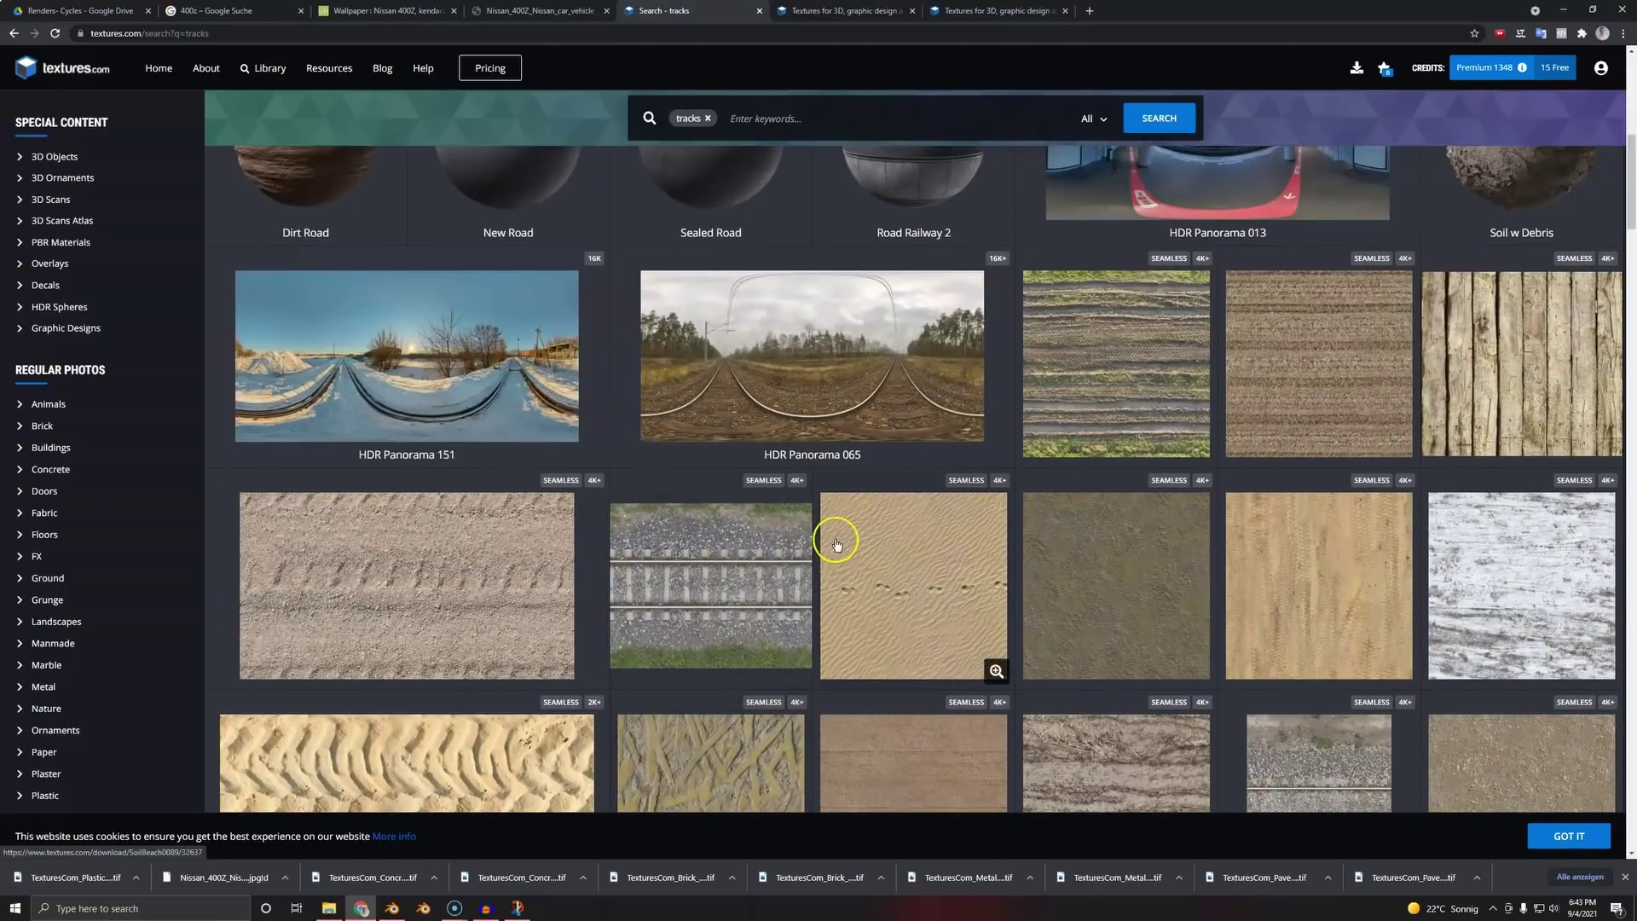
{"action": "scroll", "coordinate": [814, 537], "scroll_direction": "up", "scroll_amount": 10}
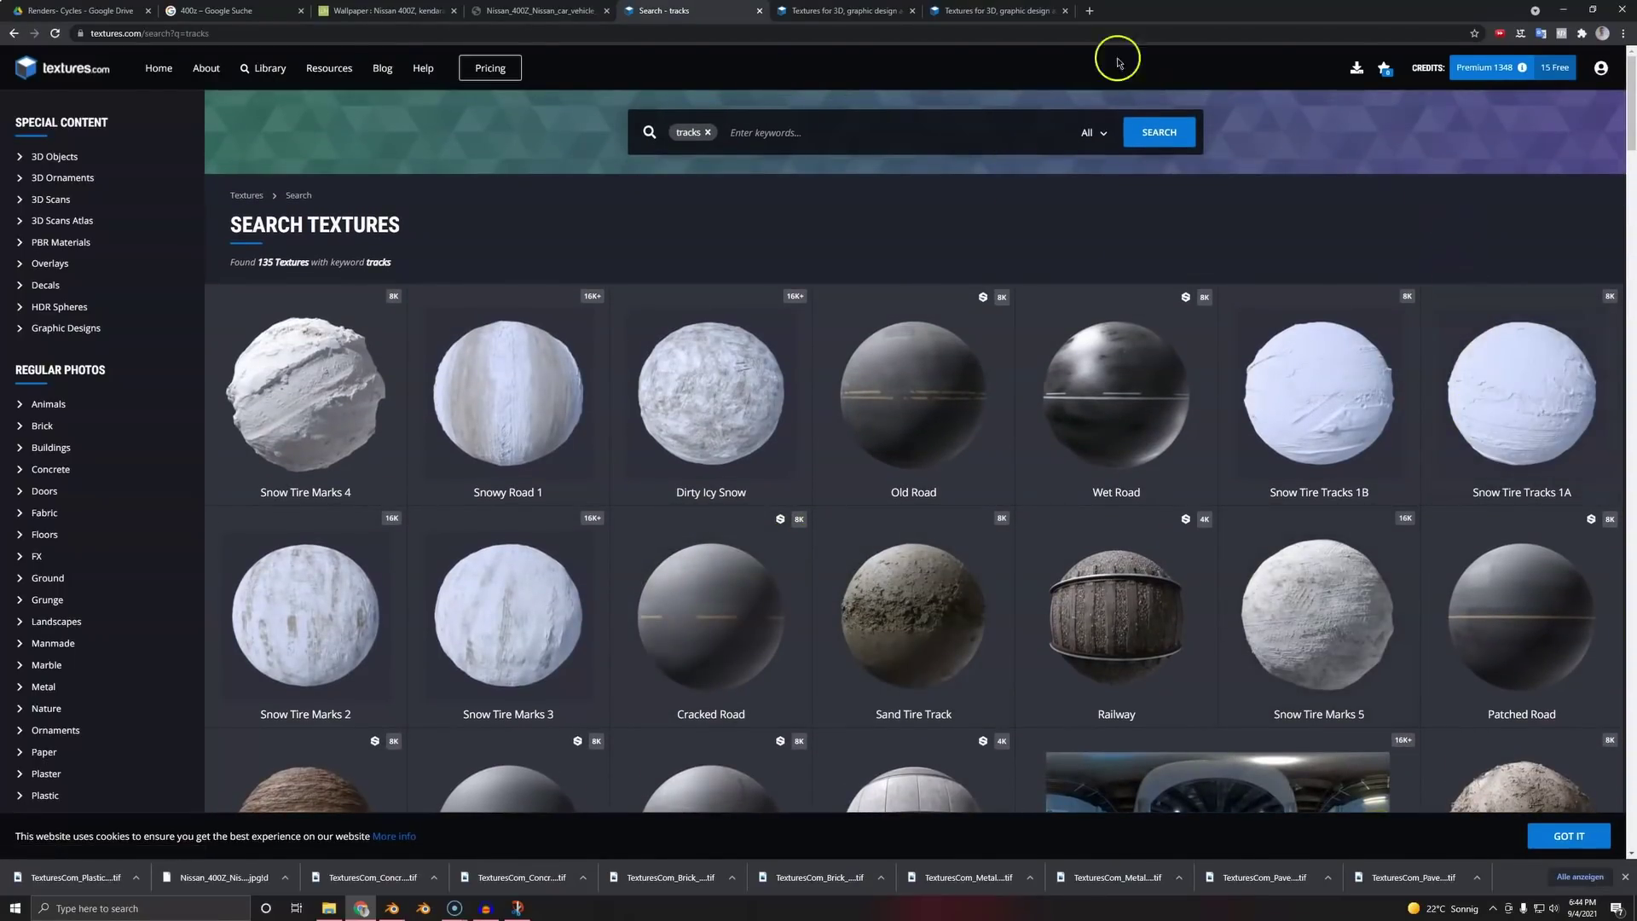
{"action": "left_click", "coordinate": [871, 17]}
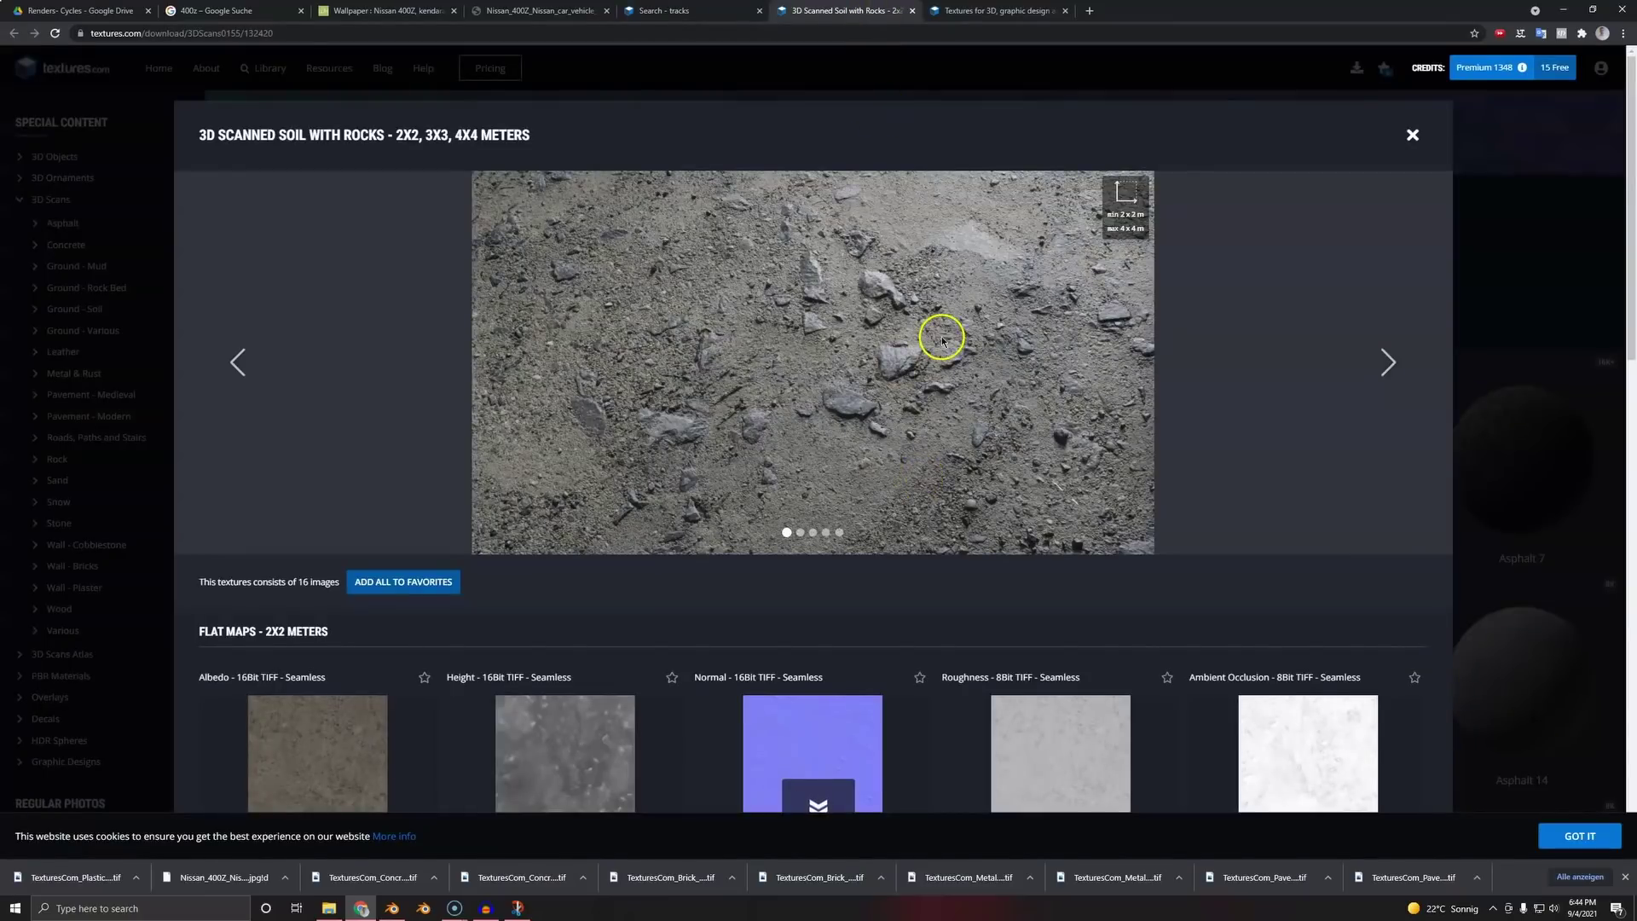
{"action": "left_click", "coordinate": [998, 11]}
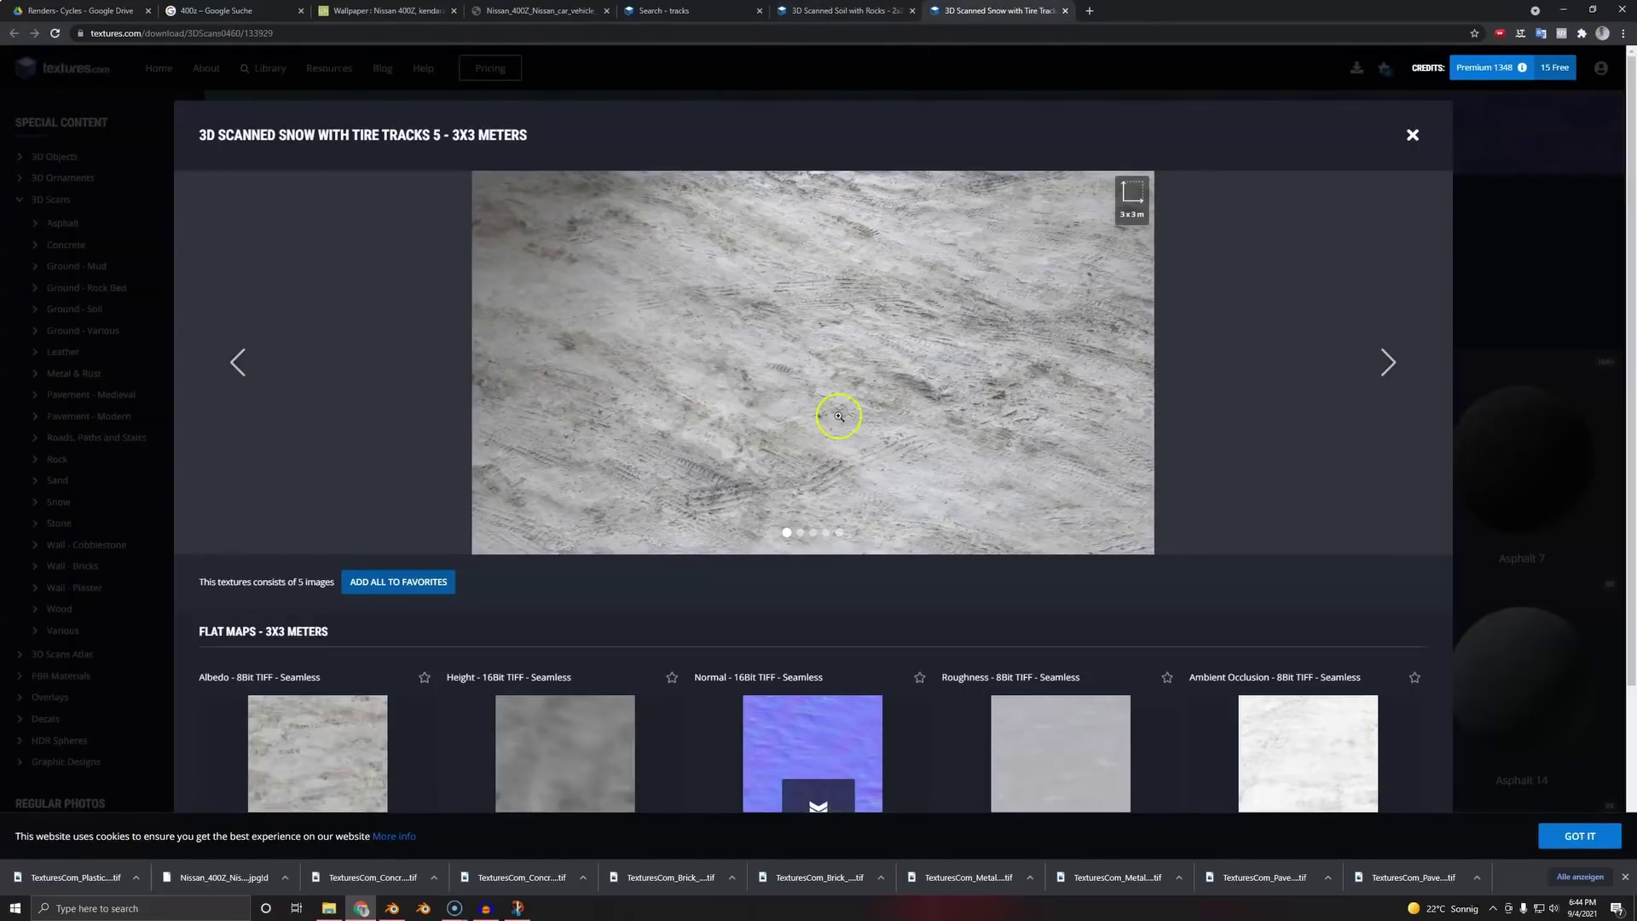
{"action": "key", "text": "alt+Tab"}
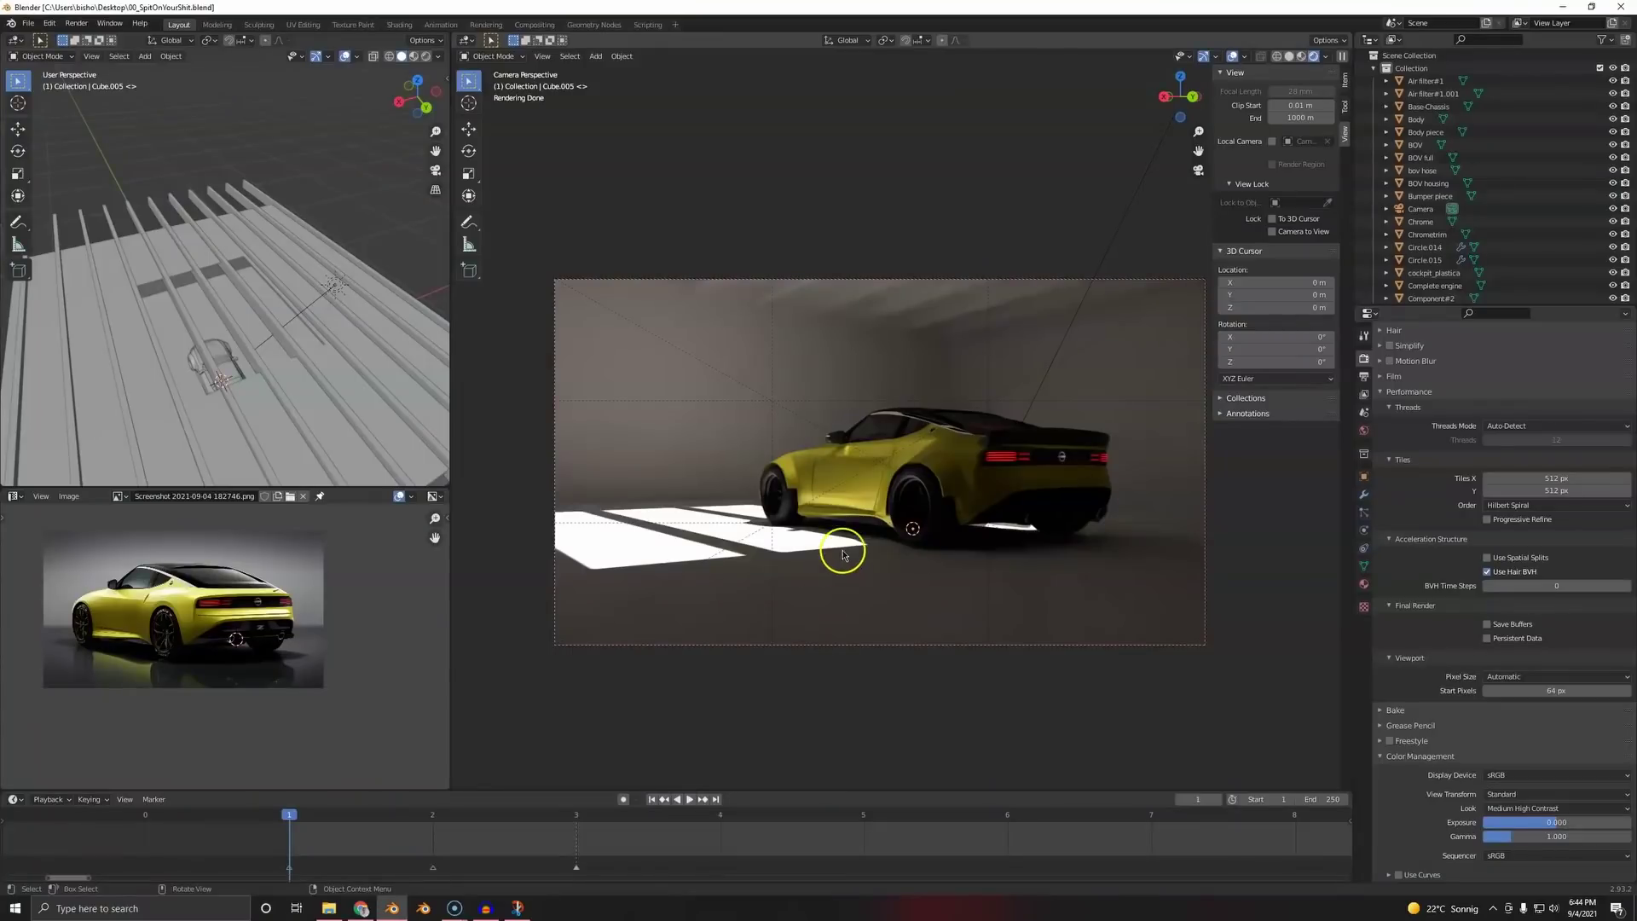
{"action": "key", "text": "alt+Tab"}
- Download the 2048x2048 albedo and normal maps of the 3D Scanned Snow with Tire Tracks 5 texture
{"action": "scroll", "coordinate": [501, 614], "scroll_direction": "down", "scroll_amount": 3}
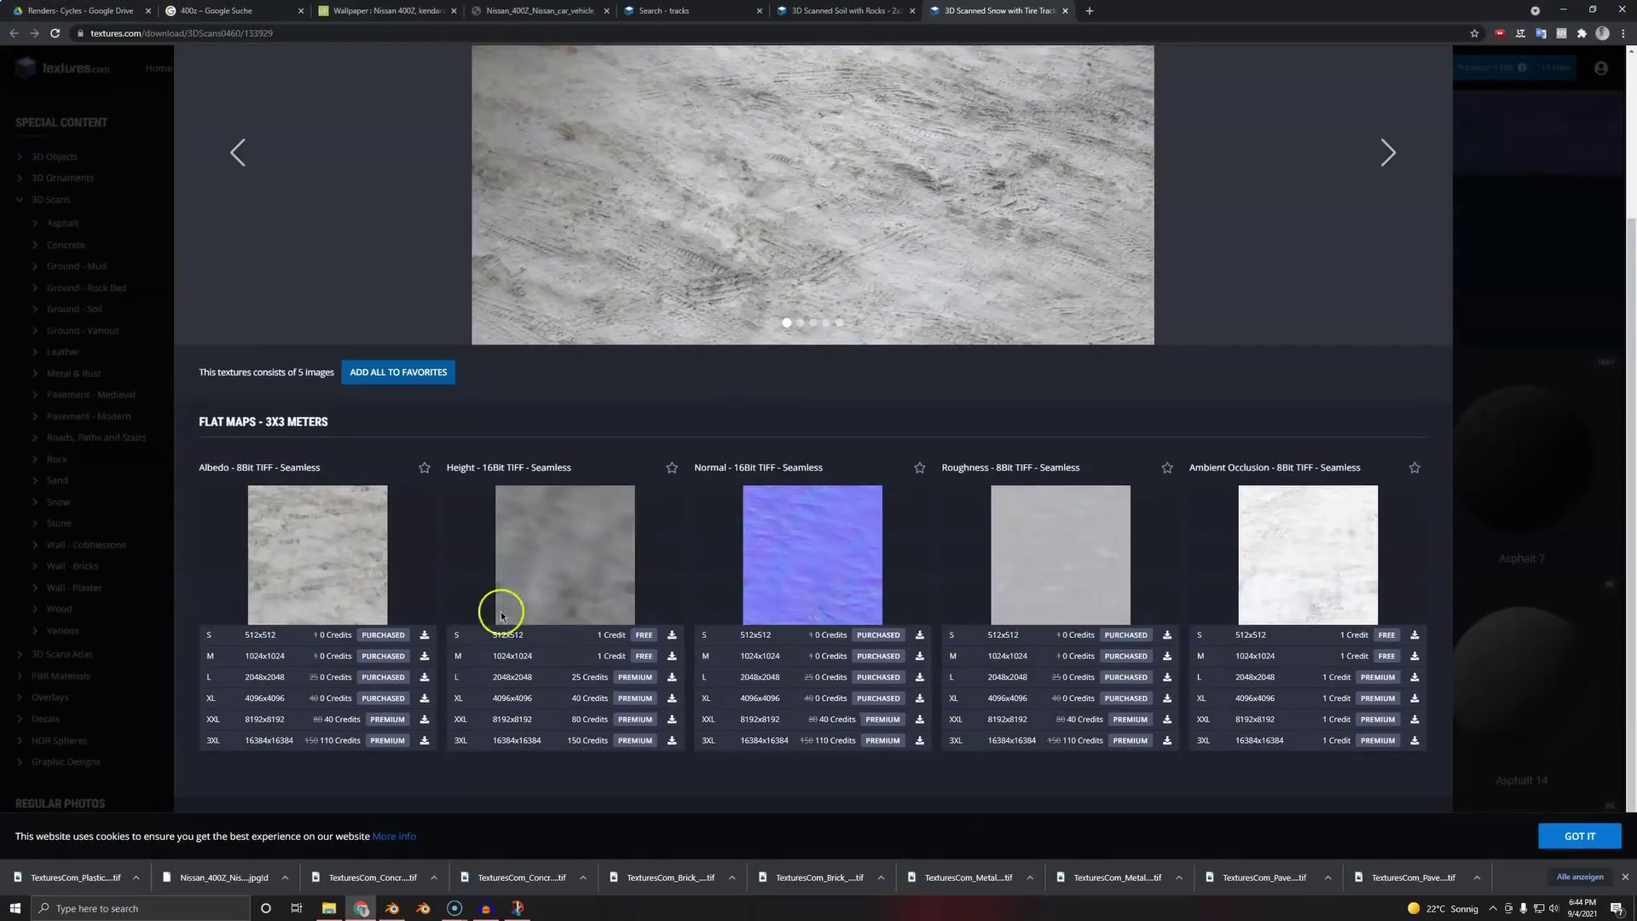
{"action": "left_click", "coordinate": [425, 678]}
{"action": "left_click", "coordinate": [919, 678]}
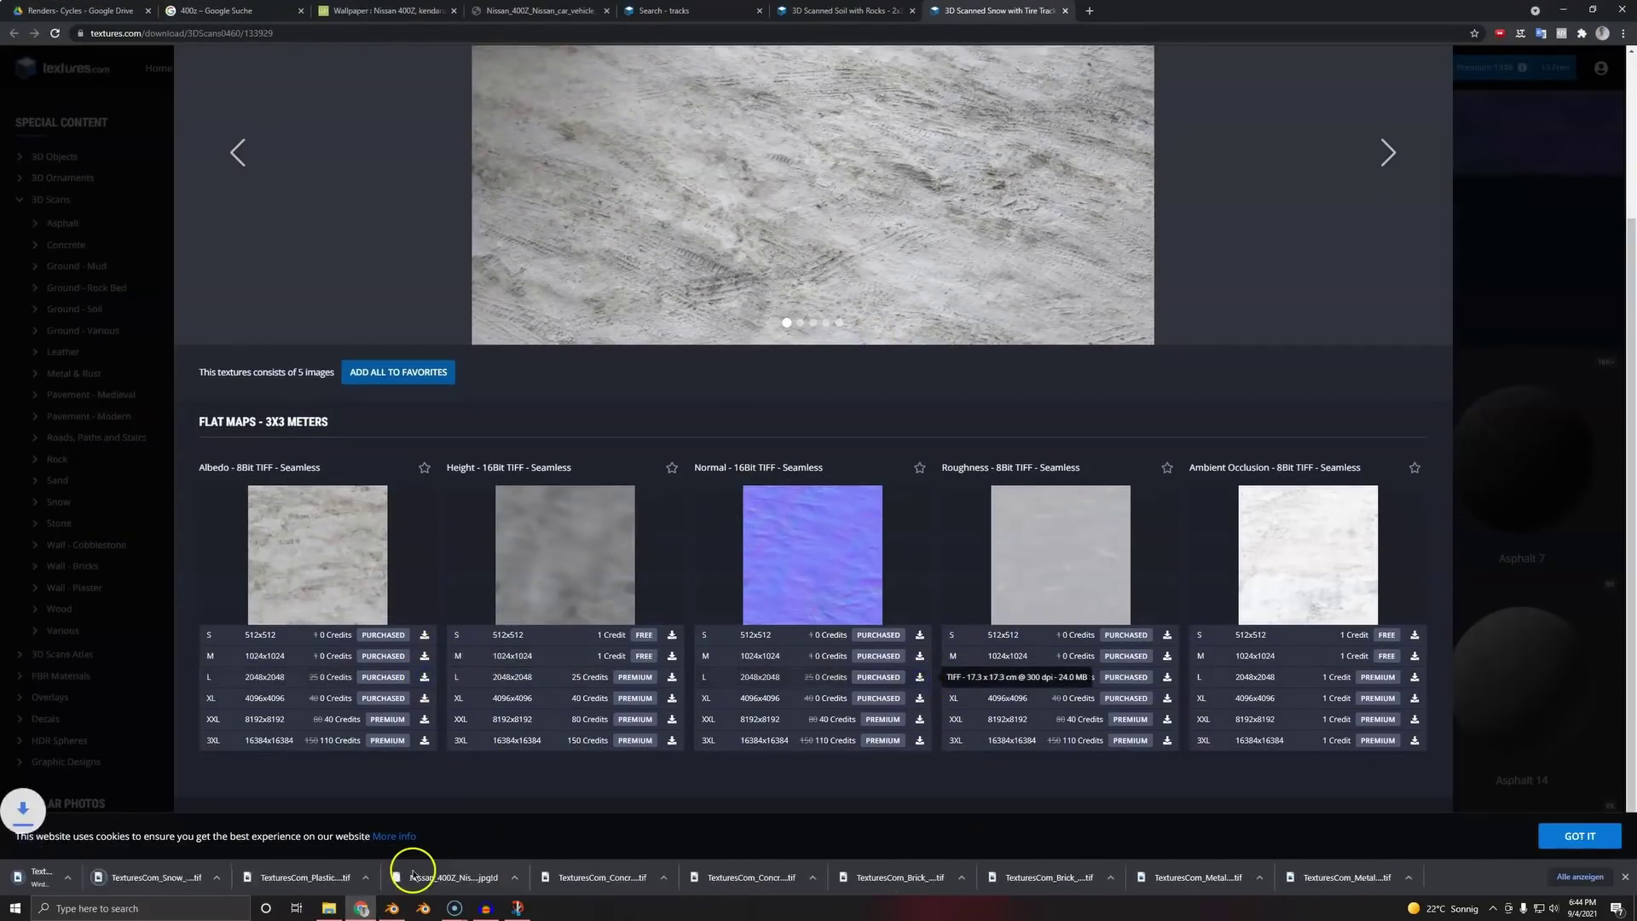
- Switch to Blender and separate the garage's floor face into its own object
{"action": "key", "text": "alt+Tab"}
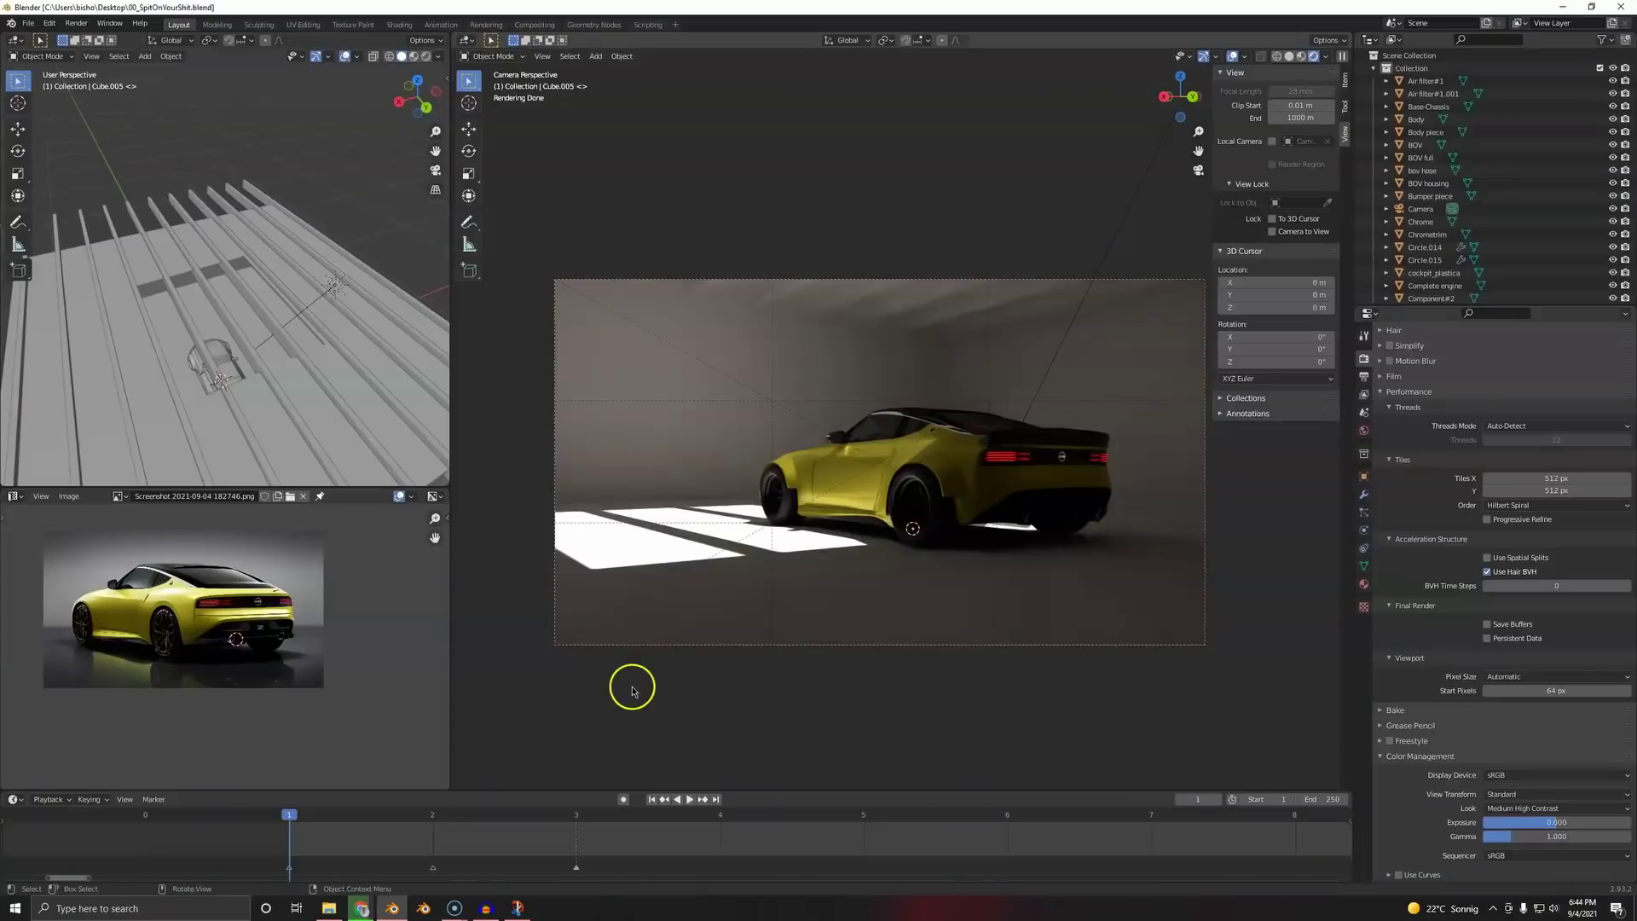
{"action": "key", "text": "Tab"}
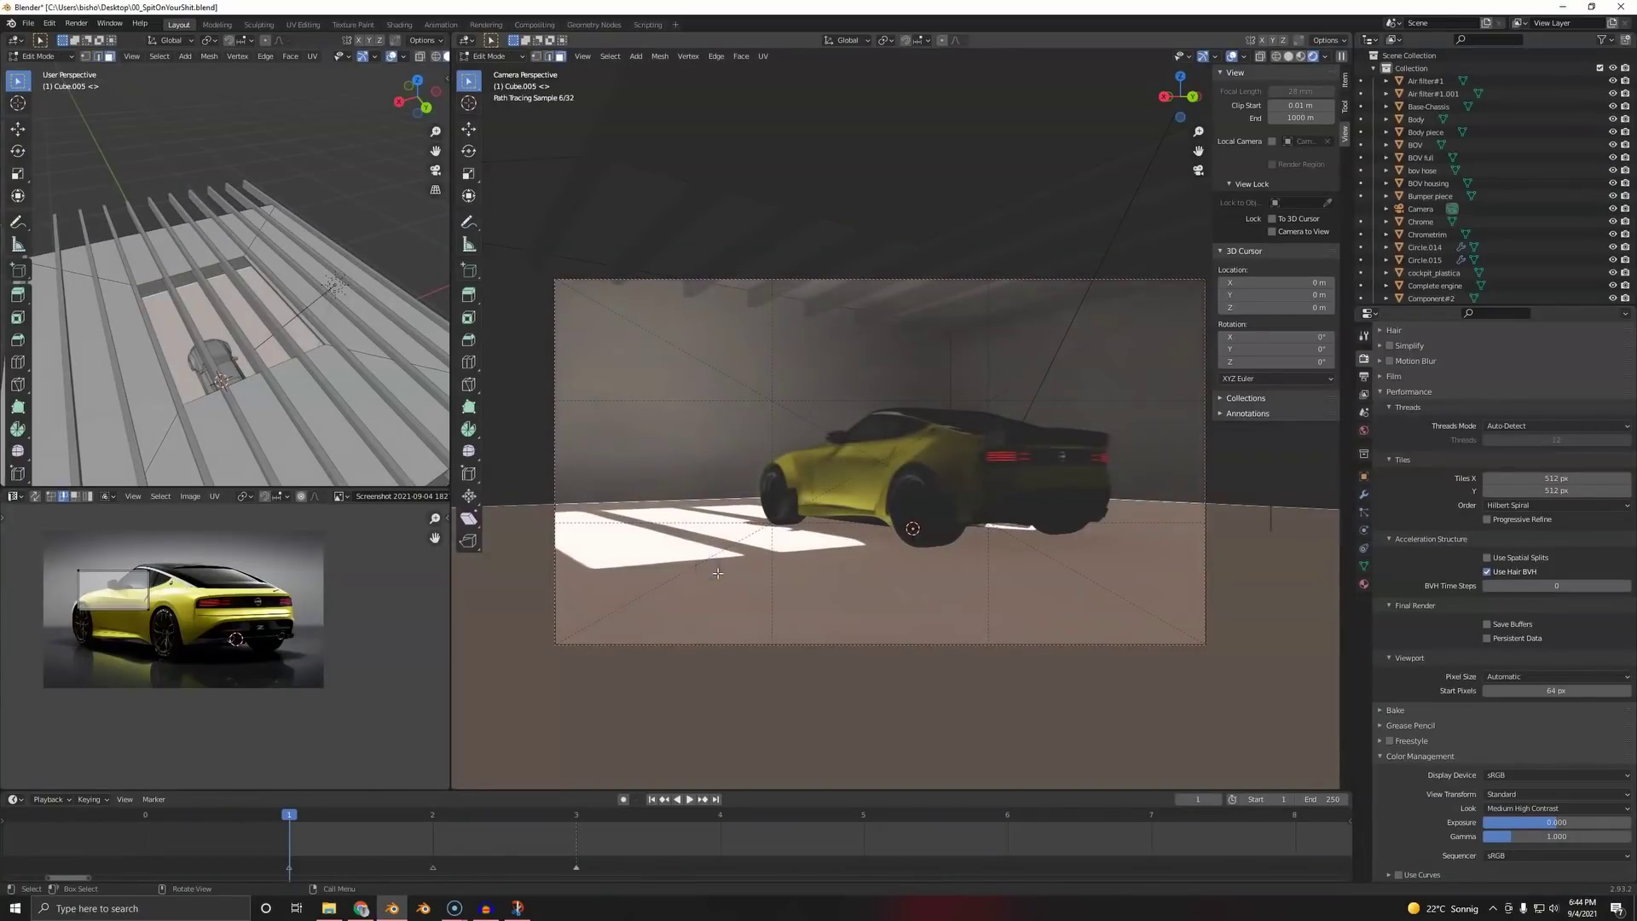
{"action": "key", "text": "p"}
{"action": "left_click", "coordinate": [718, 574]}
{"action": "key", "text": "Tab"}
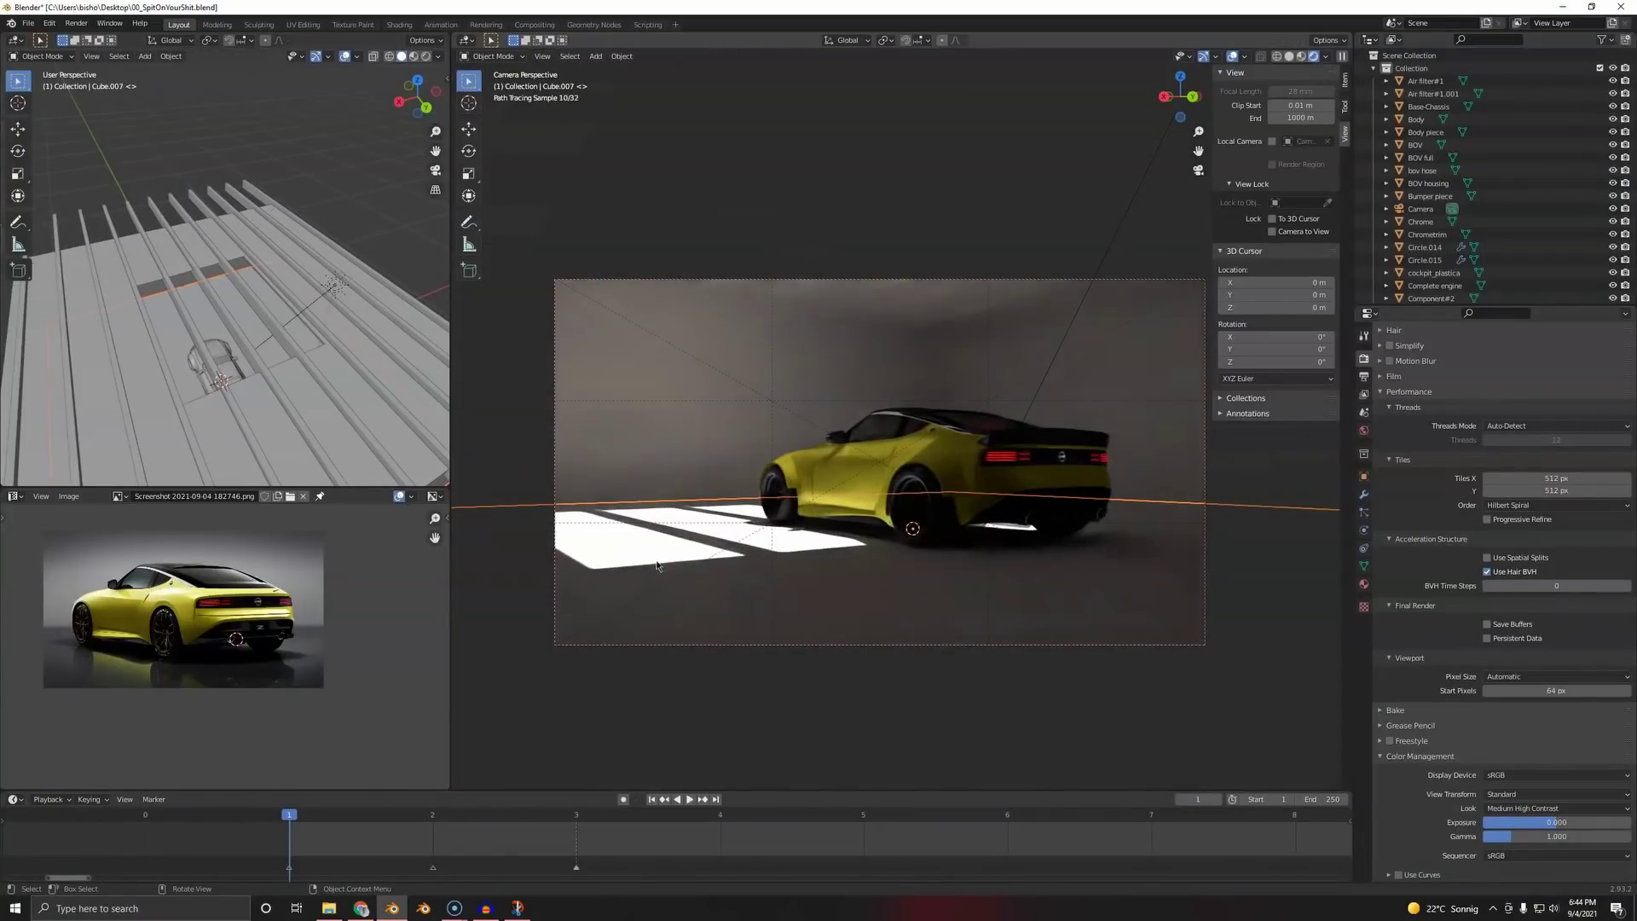
- Show the Shader Editor and give the separated floor object a new material named "Floor"
{"action": "left_click", "coordinate": [15, 40]}
{"action": "left_click", "coordinate": [55, 121]}
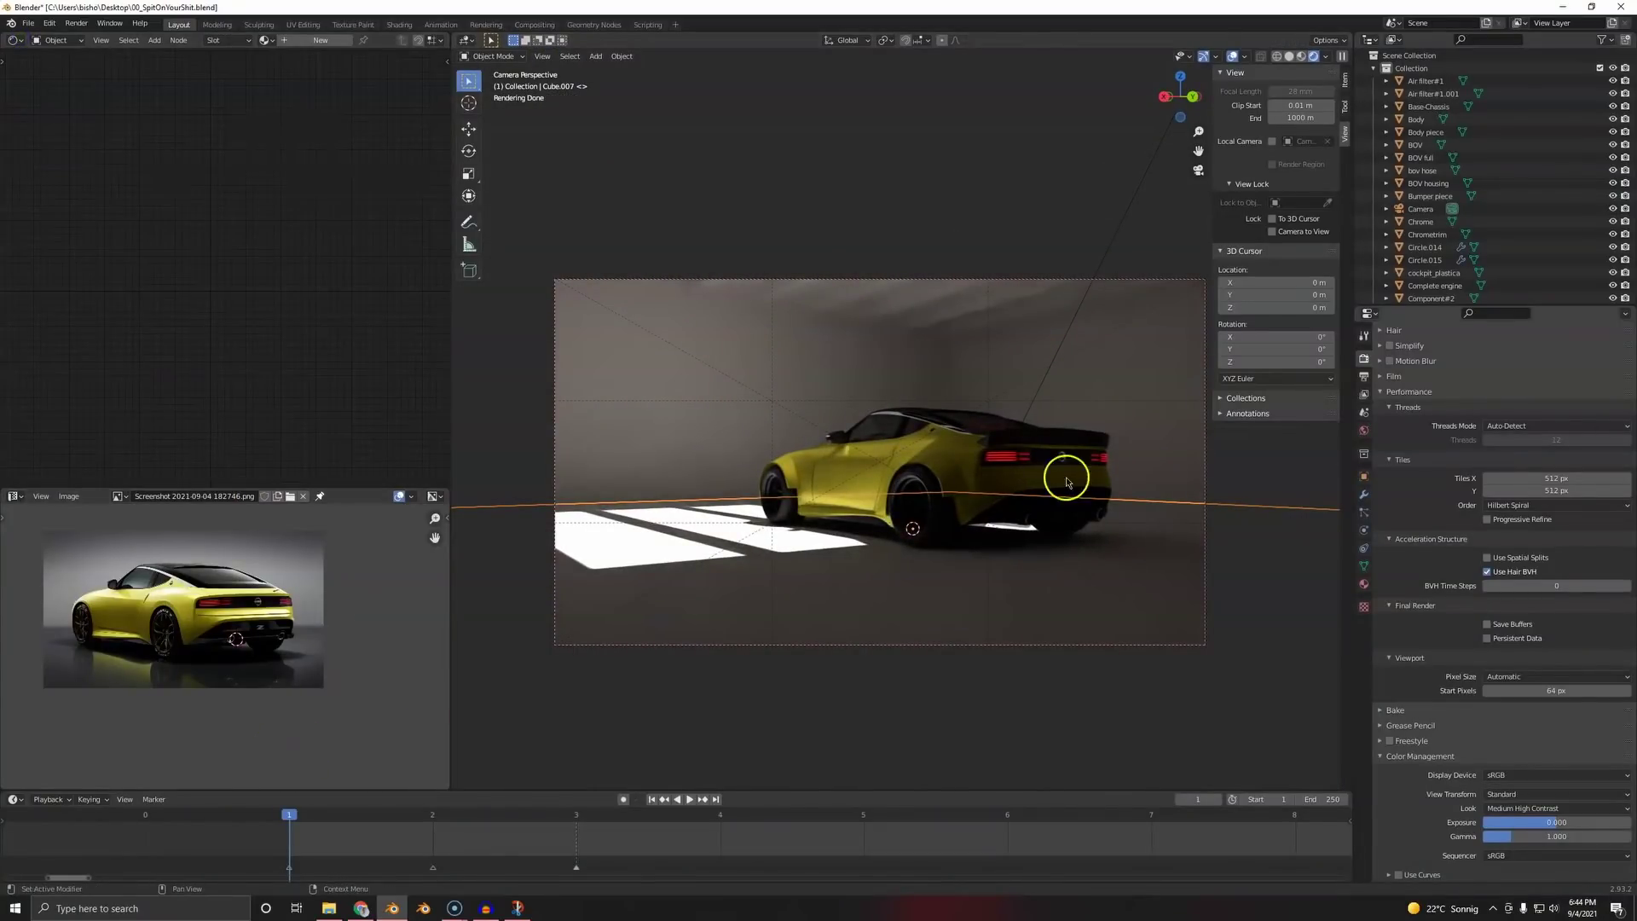
{"action": "left_click", "coordinate": [1364, 584]}
{"action": "left_click", "coordinate": [1471, 449]}
{"action": "double_click", "coordinate": [1428, 359]}
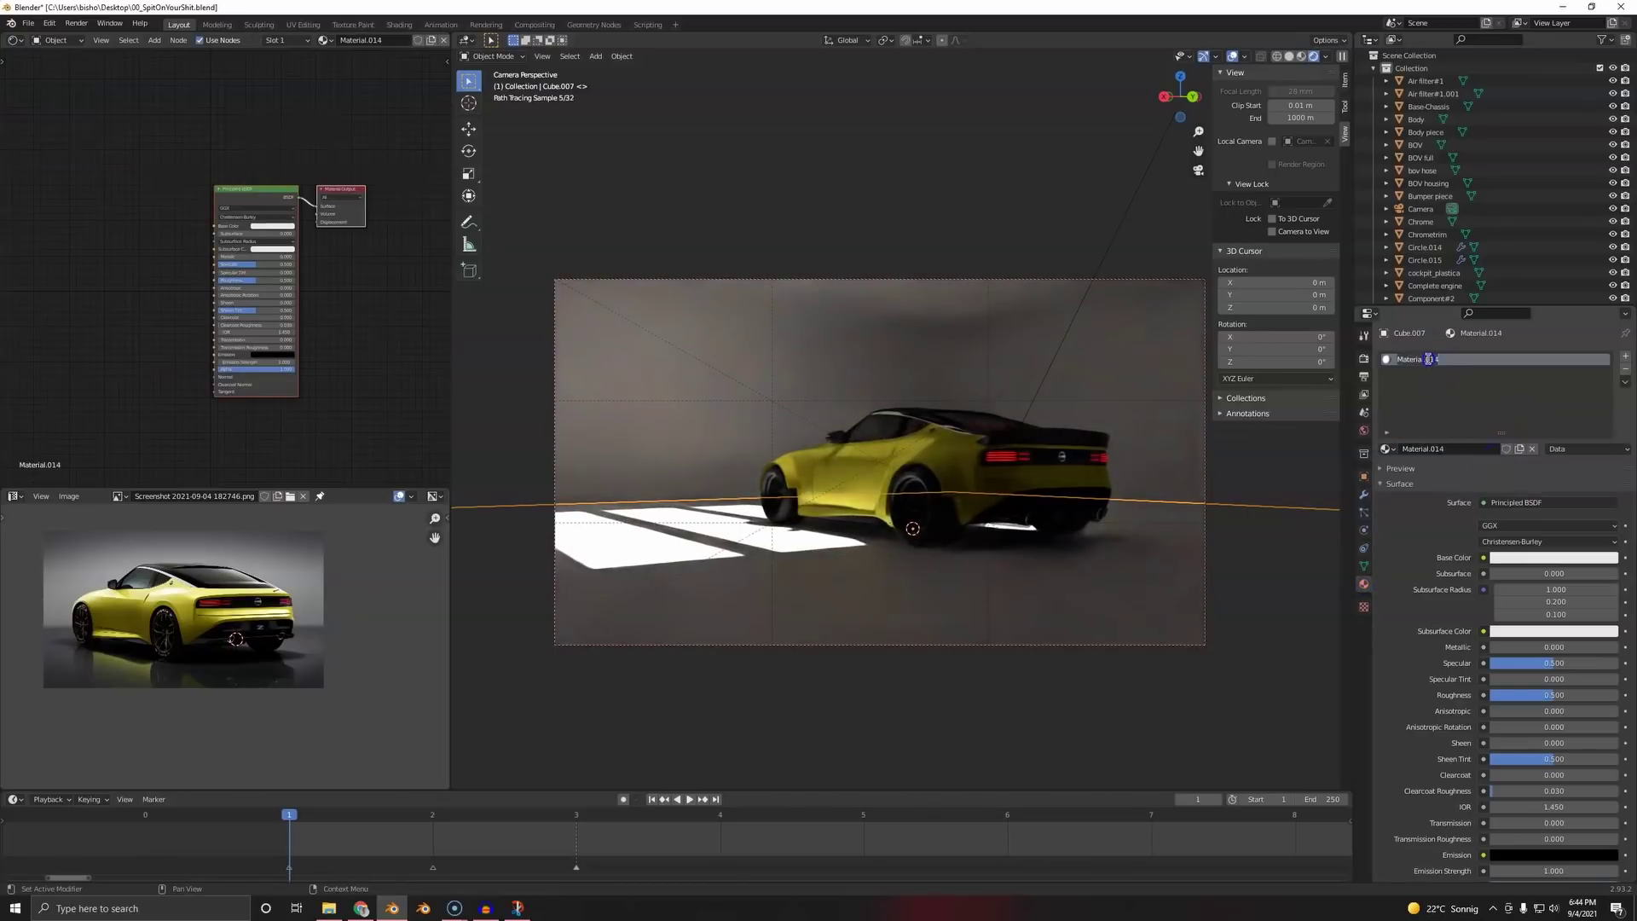
{"action": "type", "text": "Floor"}
{"action": "key", "text": "Return"}
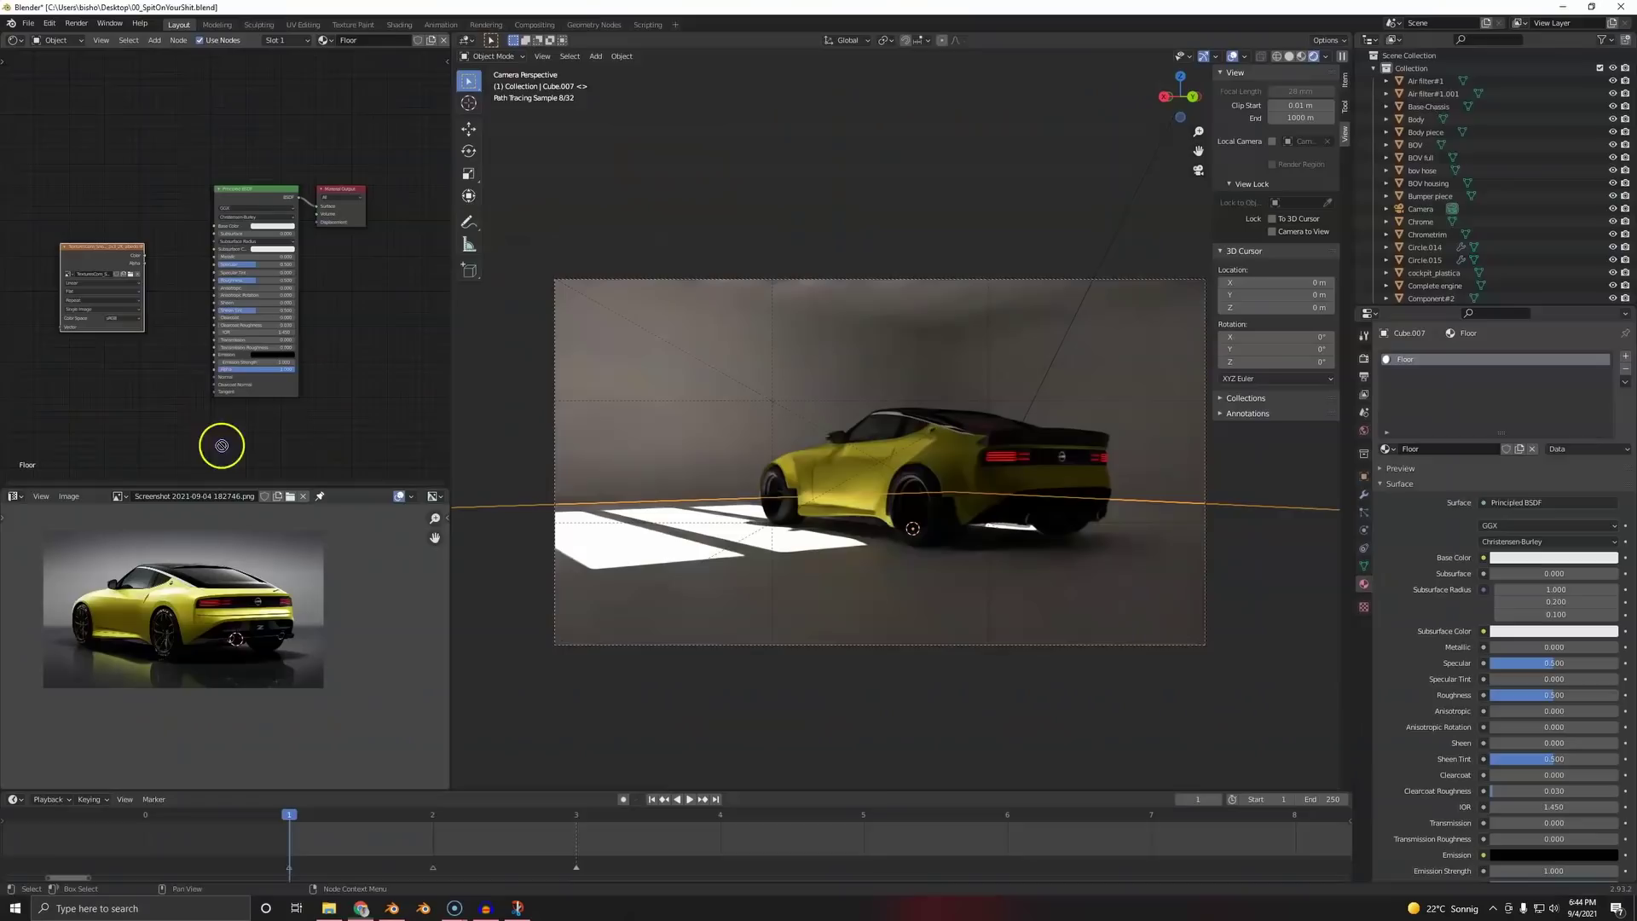
- Add the downloaded snow albedo and normal maps as image nodes and connect the albedo to the shader's Base Color
{"action": "left_click", "coordinate": [219, 439]}
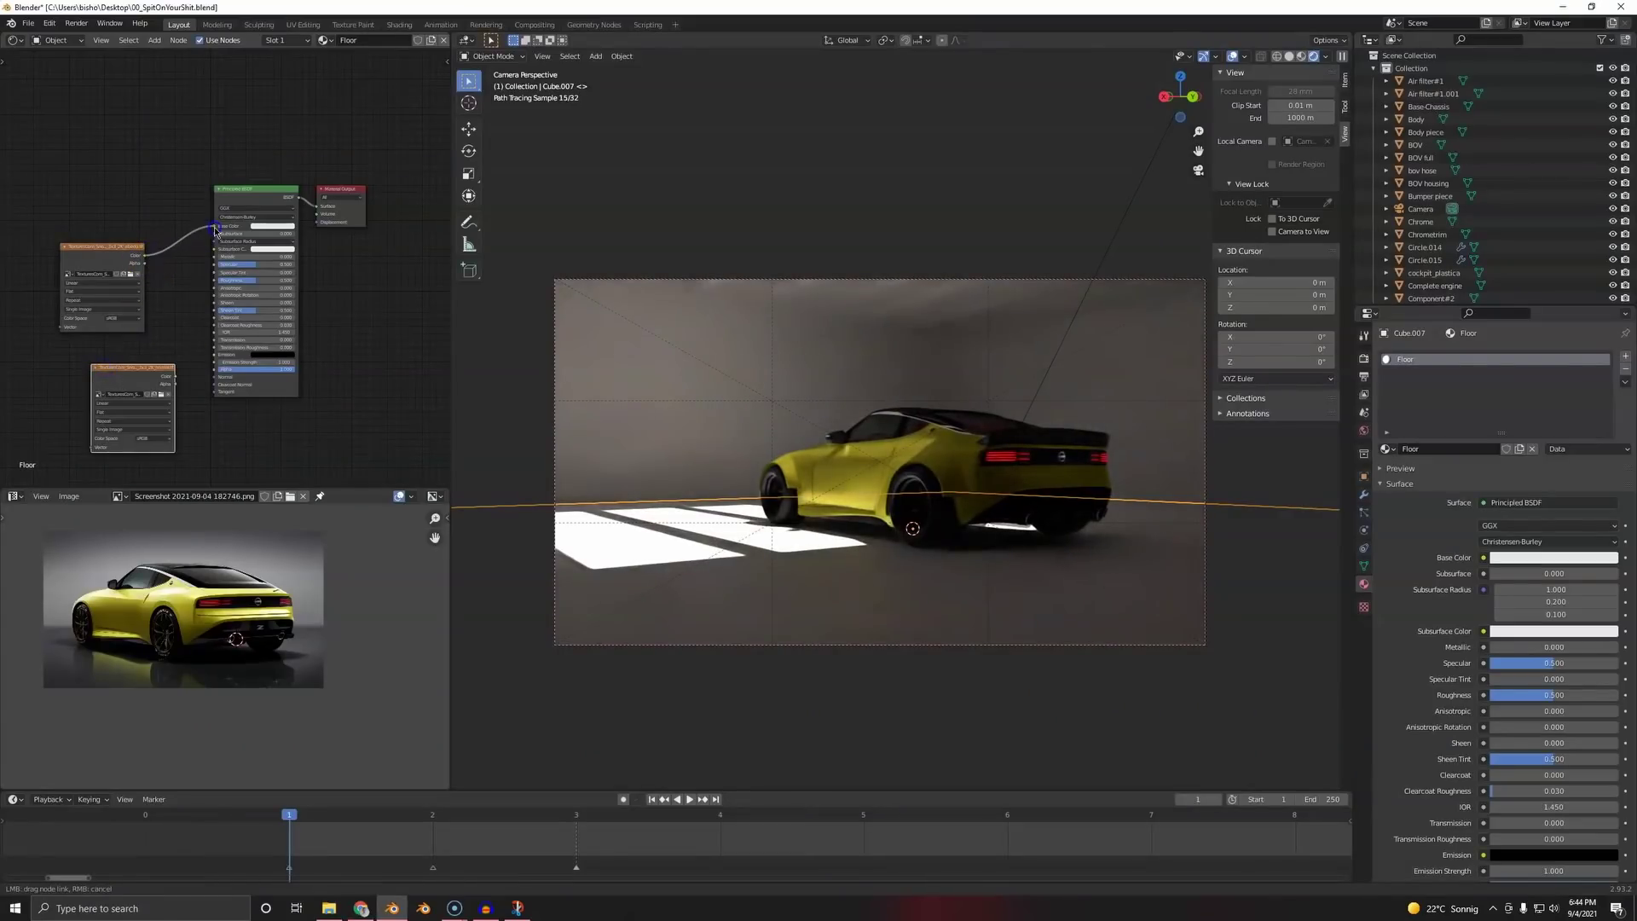
{"action": "left_click_drag", "start_coordinate": [215, 230], "coordinate": [215, 226]}
{"action": "left_click_drag", "start_coordinate": [102, 247], "coordinate": [114, 200]}
{"action": "left_click", "coordinate": [178, 384]}
{"action": "left_click_drag", "start_coordinate": [210, 378], "coordinate": [106, 363]}
- Insert a Normal Map node between the normal texture and the shader, and set that texture's color space to Non-Color
{"action": "key", "text": "shift+a"}
{"action": "left_click", "coordinate": [111, 359]}
{"action": "type", "text": "noir"}
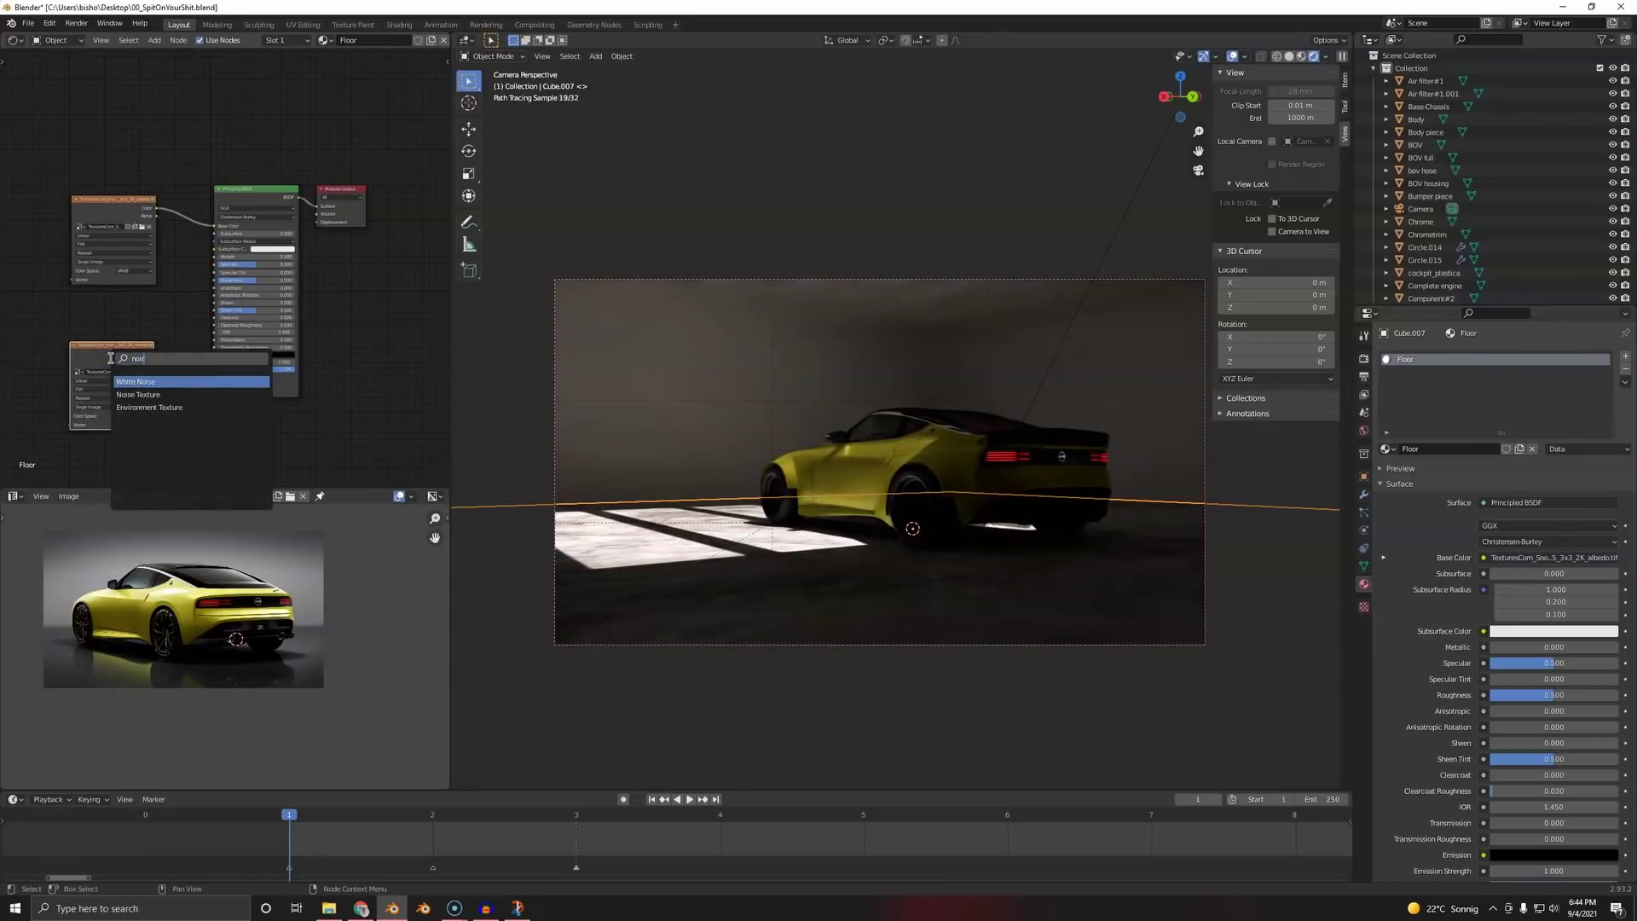
{"action": "key", "text": "BackSpace"}
{"action": "key", "text": "BackSpace"}
{"action": "key", "text": "BackSpace"}
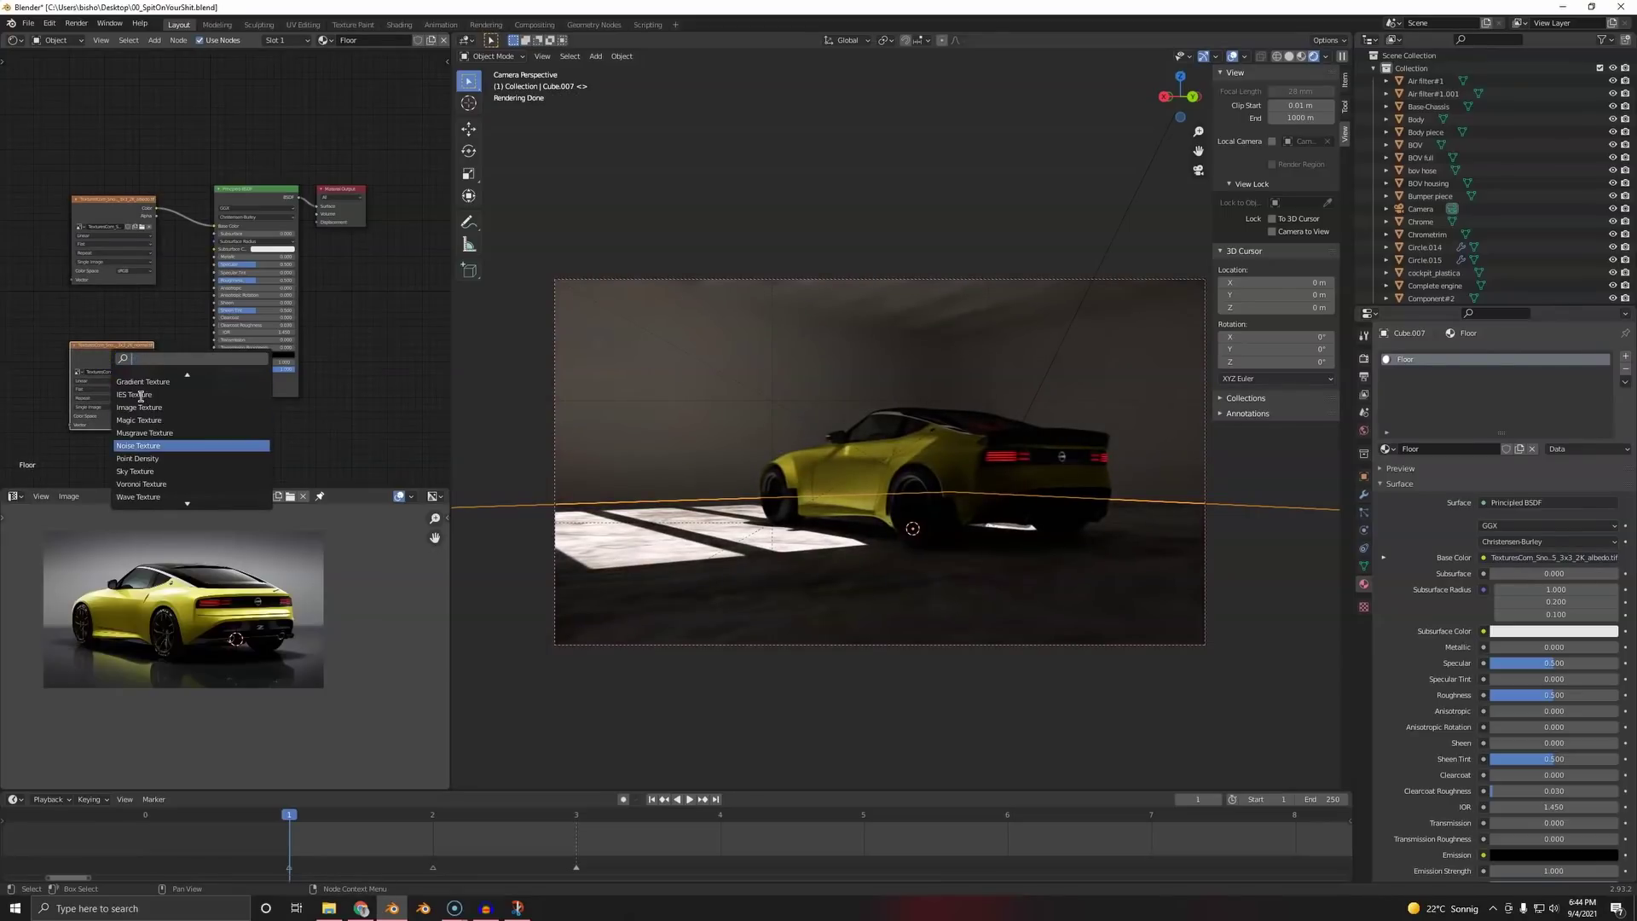
{"action": "type", "text": "ormal"}
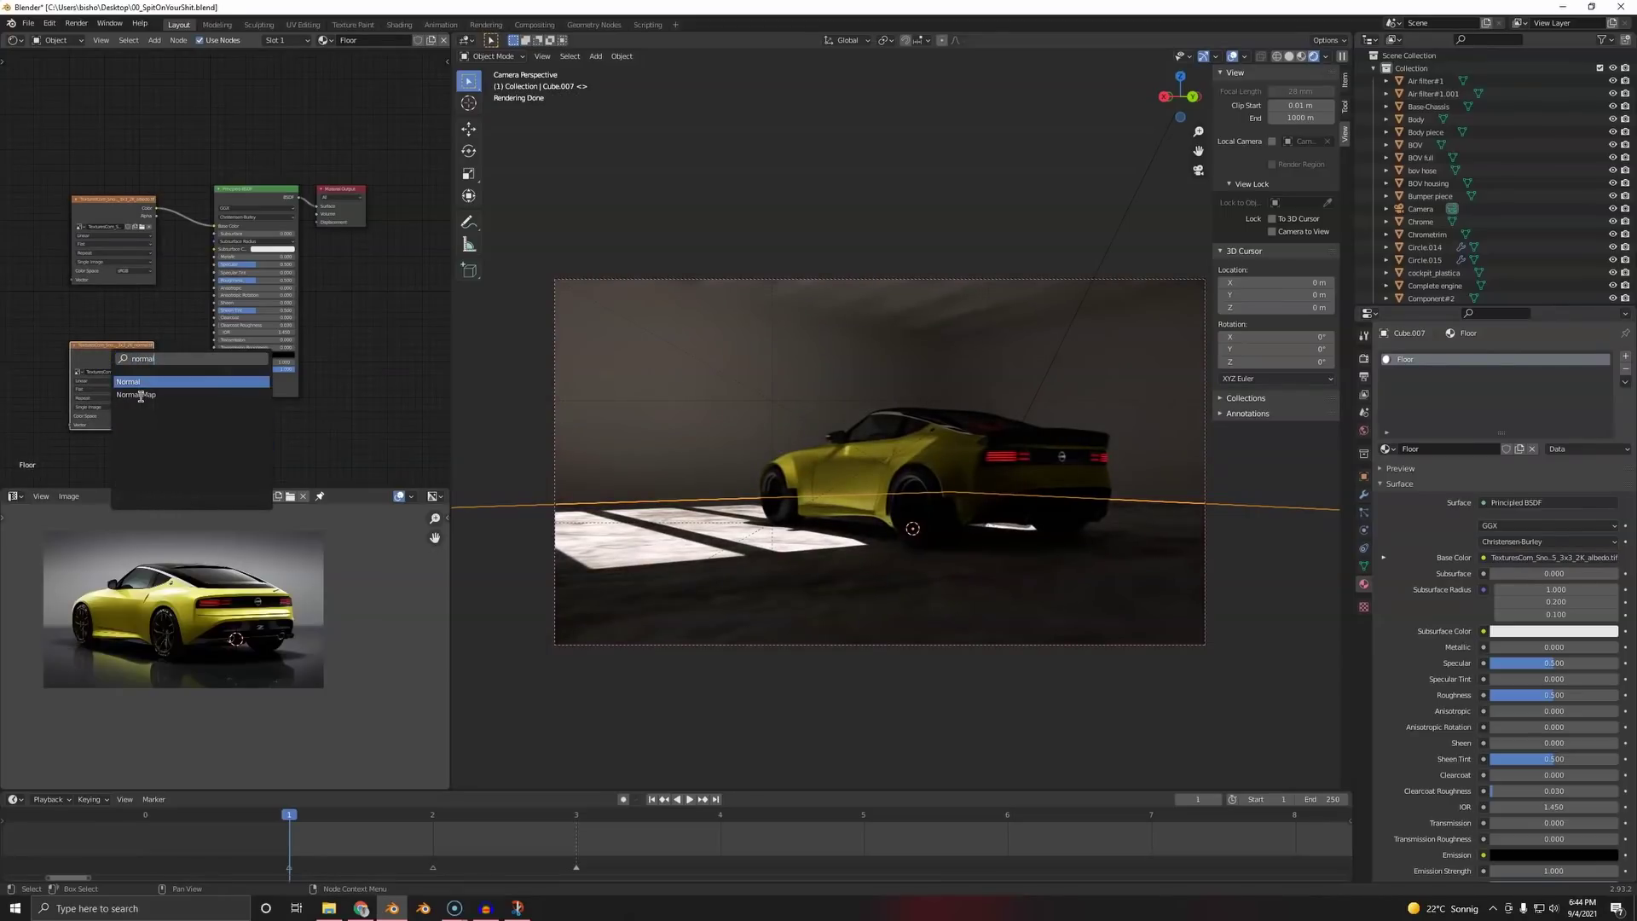
{"action": "left_click", "coordinate": [140, 395]}
{"action": "left_click", "coordinate": [234, 366]}
{"action": "left_click", "coordinate": [134, 416]}
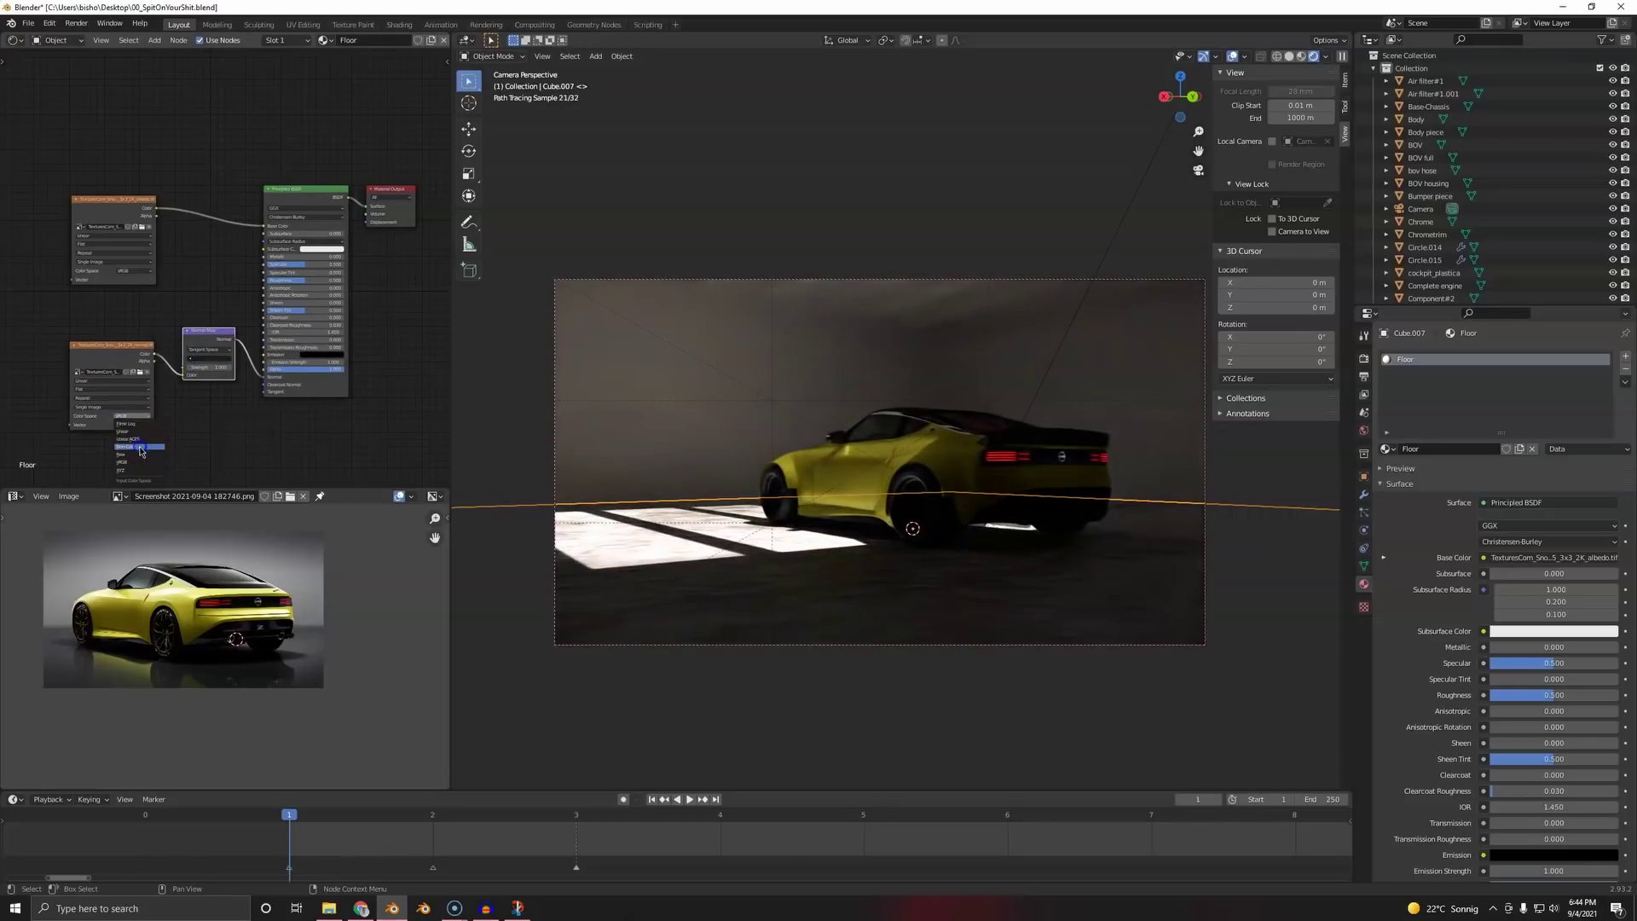
{"action": "left_click", "coordinate": [141, 447]}
- Add Texture Coordinate and Mapping nodes in front of the floor's normal image texture
{"action": "left_click", "coordinate": [93, 370]}
{"action": "key", "text": "ctrl+t"}
{"action": "middle_click_drag", "start_coordinate": [80, 311], "coordinate": [354, 245]}
{"action": "scroll", "coordinate": [254, 384], "scroll_direction": "up", "scroll_amount": 4}
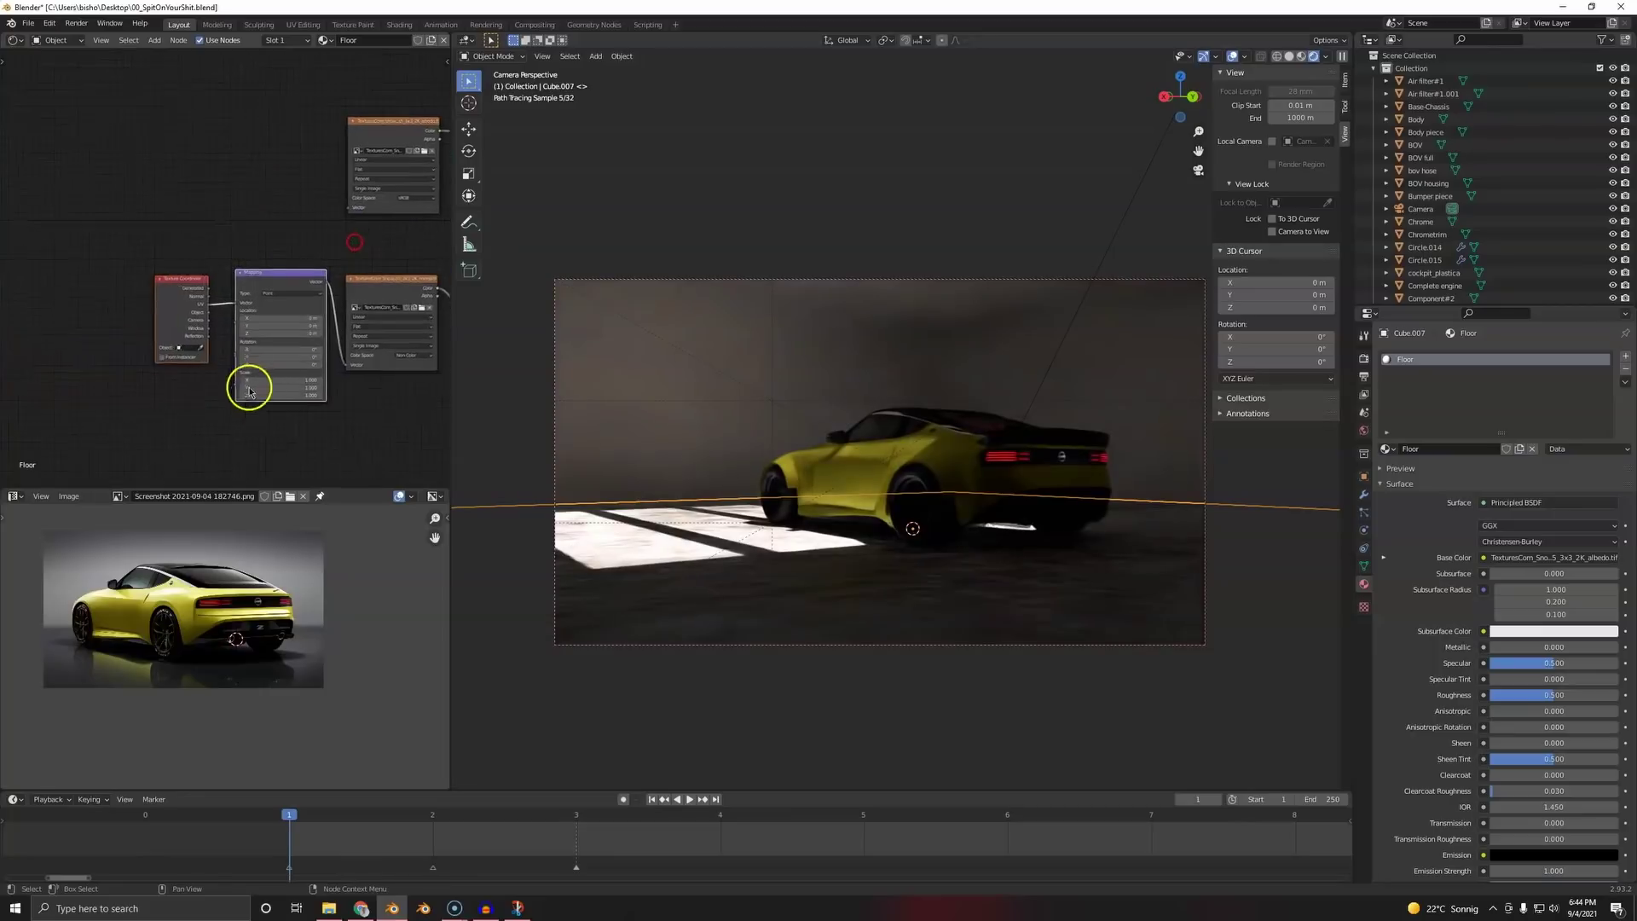
- Drive the Mapping scale with a new Value node and connect the Mapping output to the albedo texture as well
{"action": "key", "text": "shift+a"}
{"action": "left_click", "coordinate": [195, 412]}
{"action": "type", "text": "val"}
{"action": "left_click", "coordinate": [216, 439]}
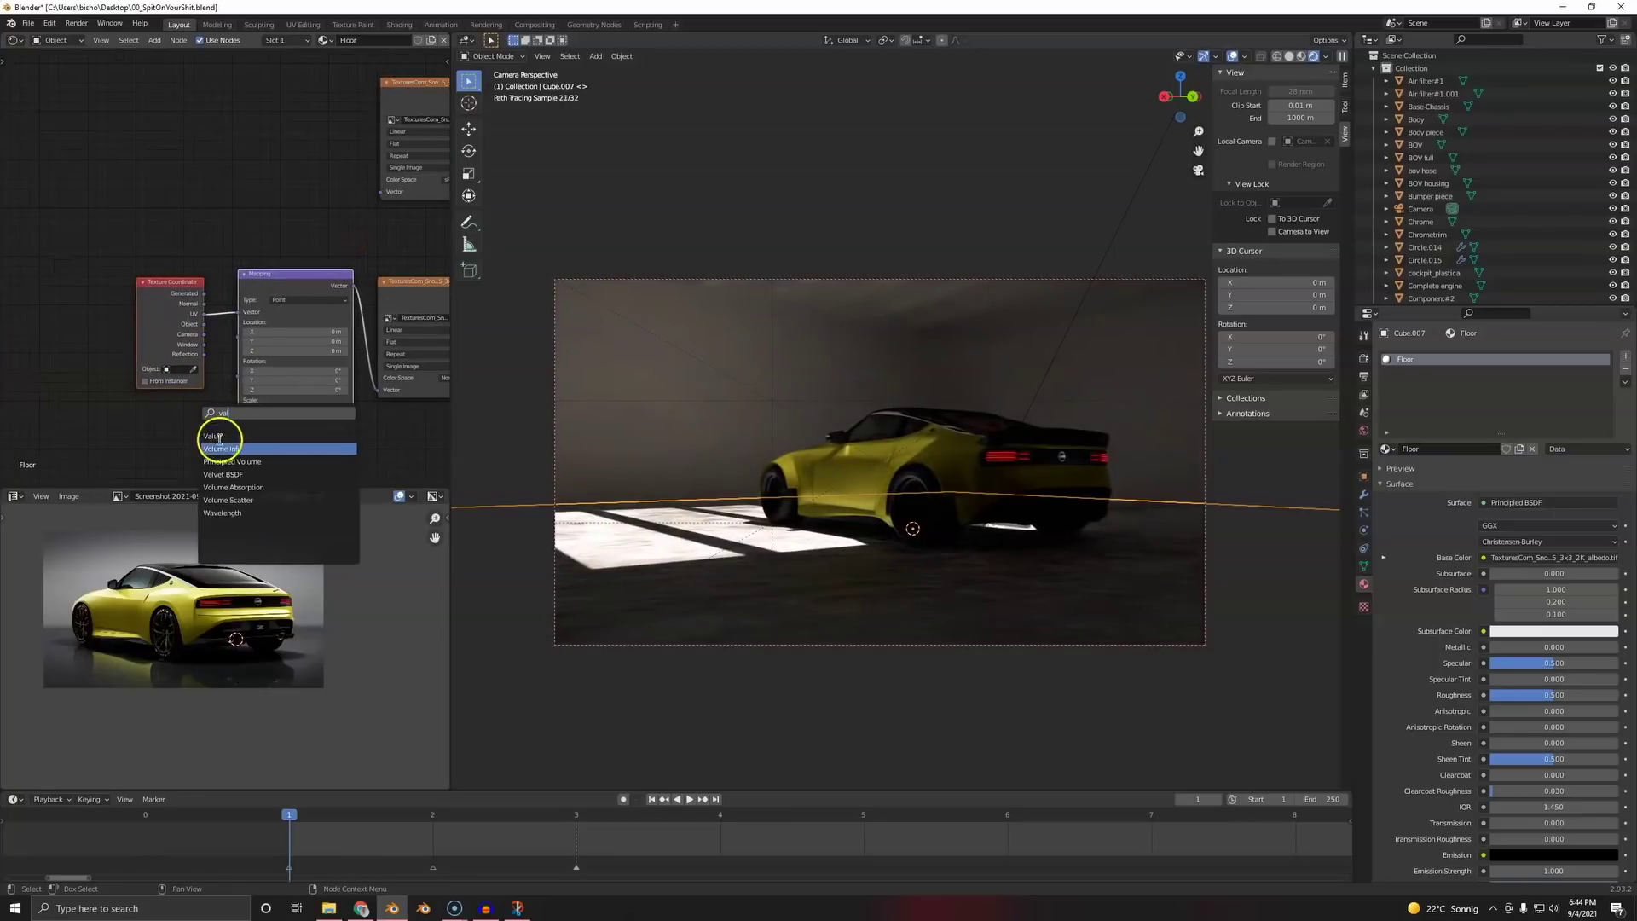
{"action": "left_click", "coordinate": [160, 437]}
{"action": "left_click_drag", "start_coordinate": [205, 426], "coordinate": [236, 418]}
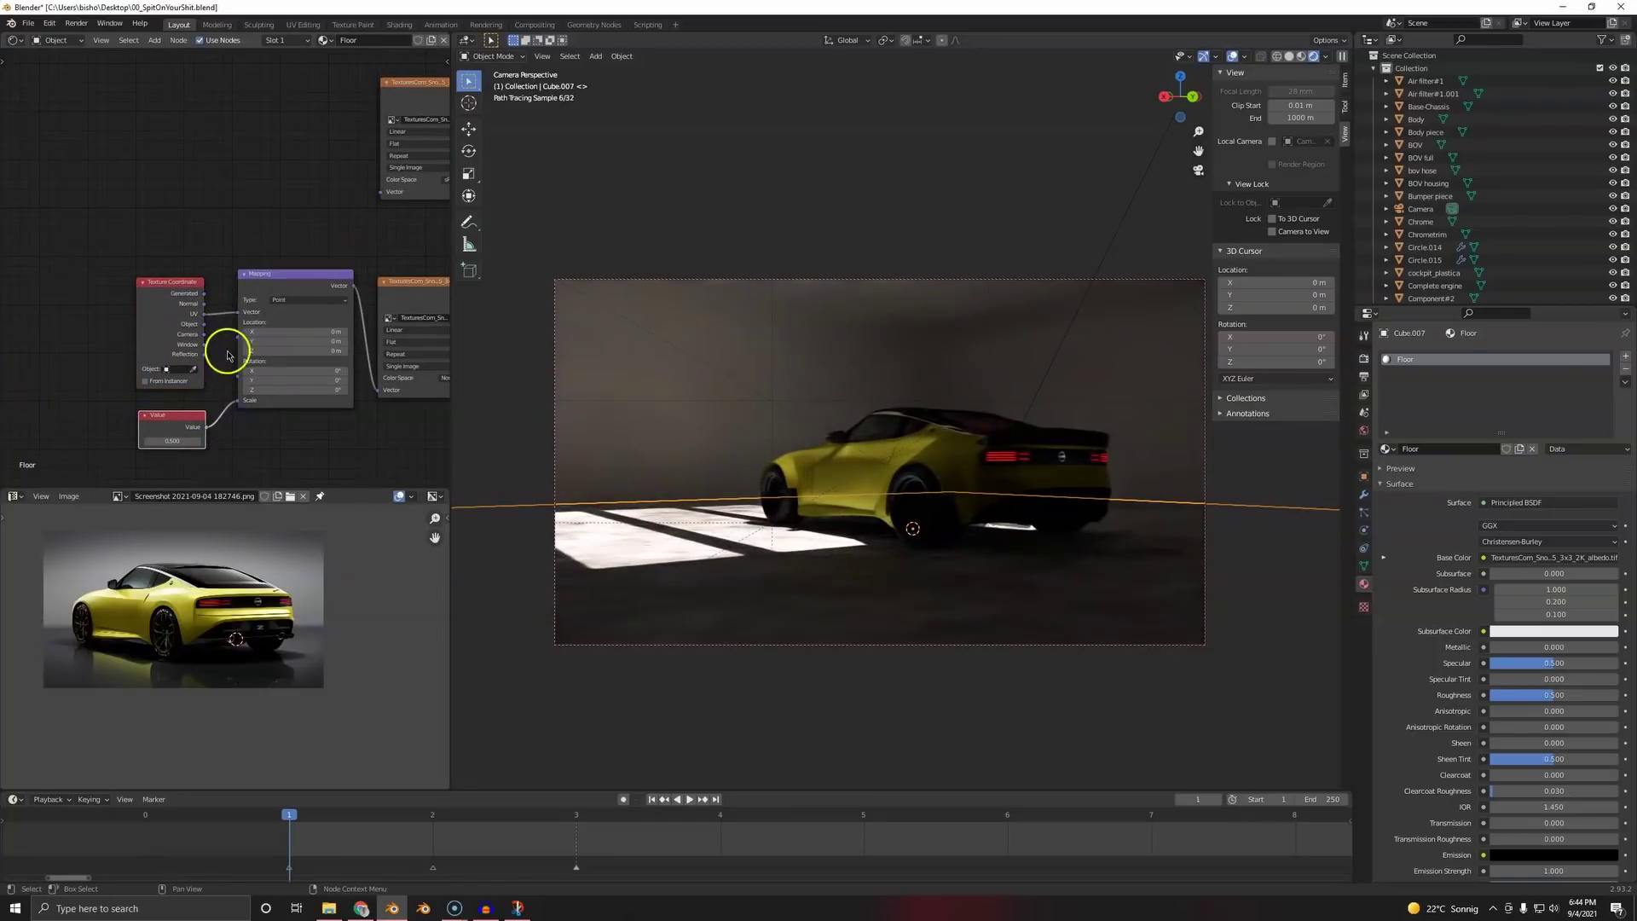
{"action": "left_click_drag", "start_coordinate": [360, 284], "coordinate": [381, 192]}
- Save the file and set the Value node controlling the floor's texture scale to 8.5, using Material Preview shading
{"action": "left_click", "coordinate": [169, 441]}
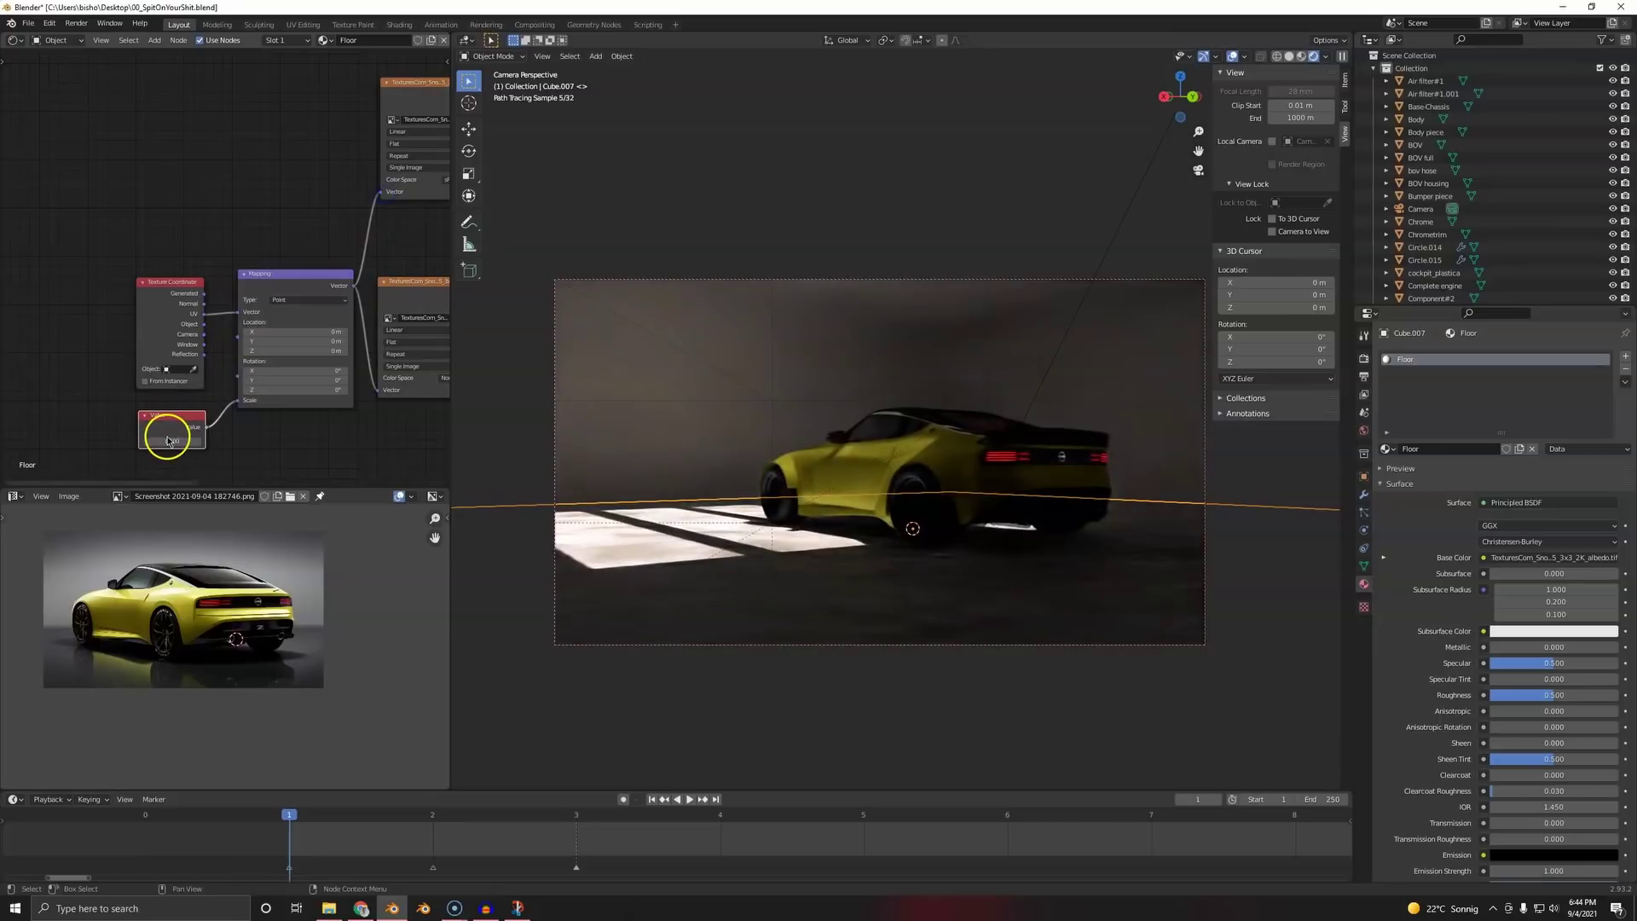
{"action": "key", "text": "z"}
{"action": "left_click", "coordinate": [755, 548]}
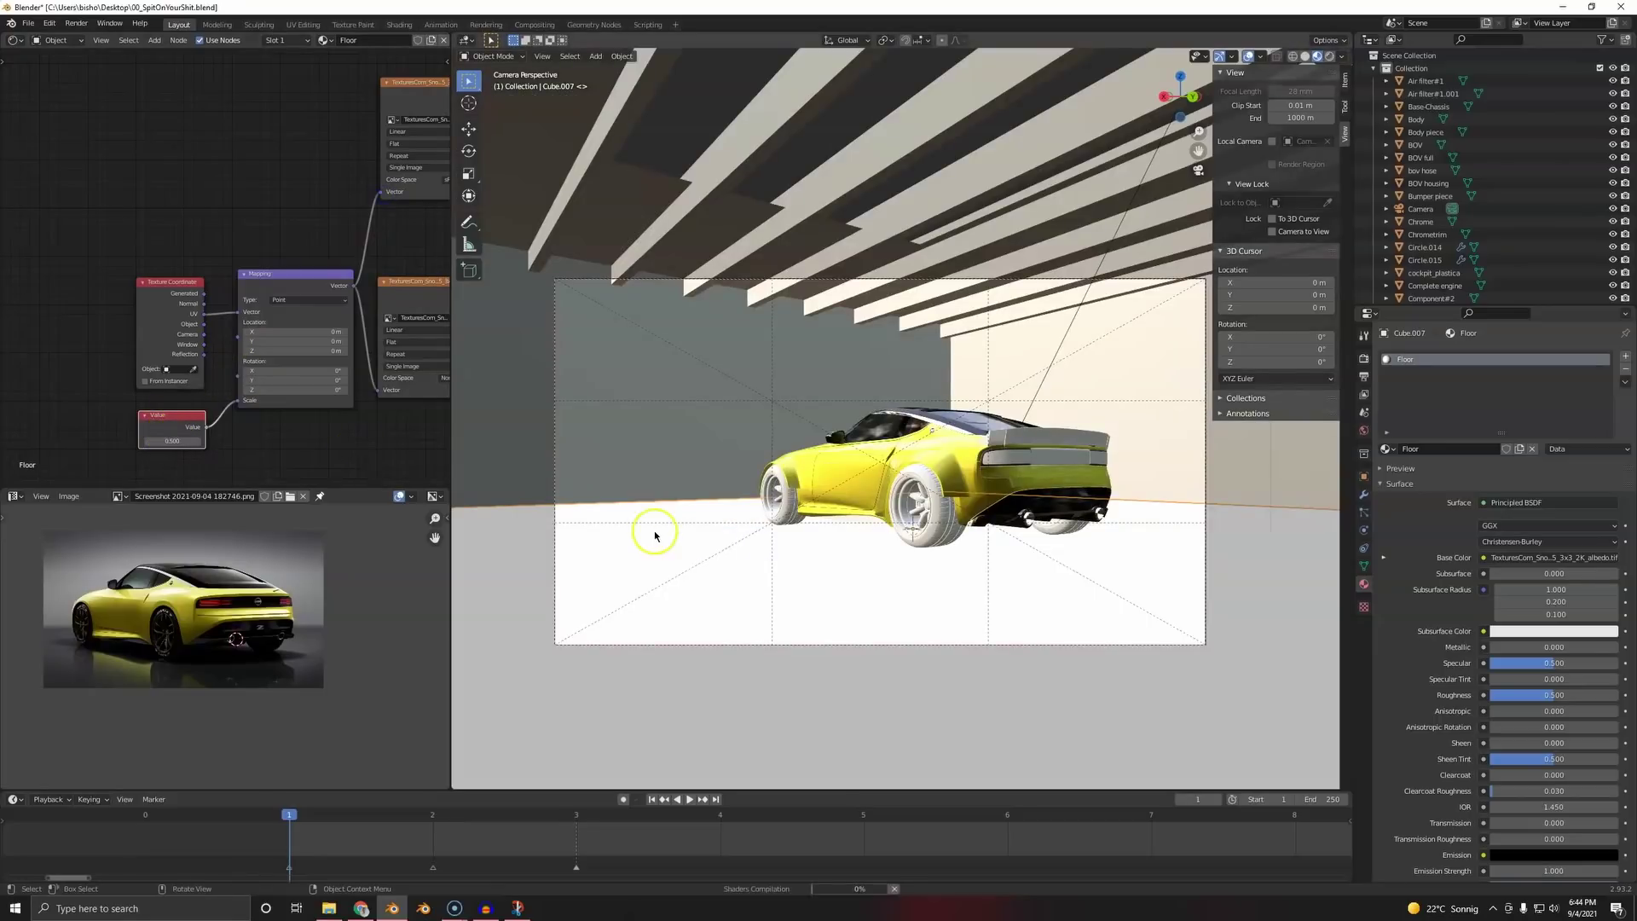
{"action": "key", "text": "ctrl+s"}
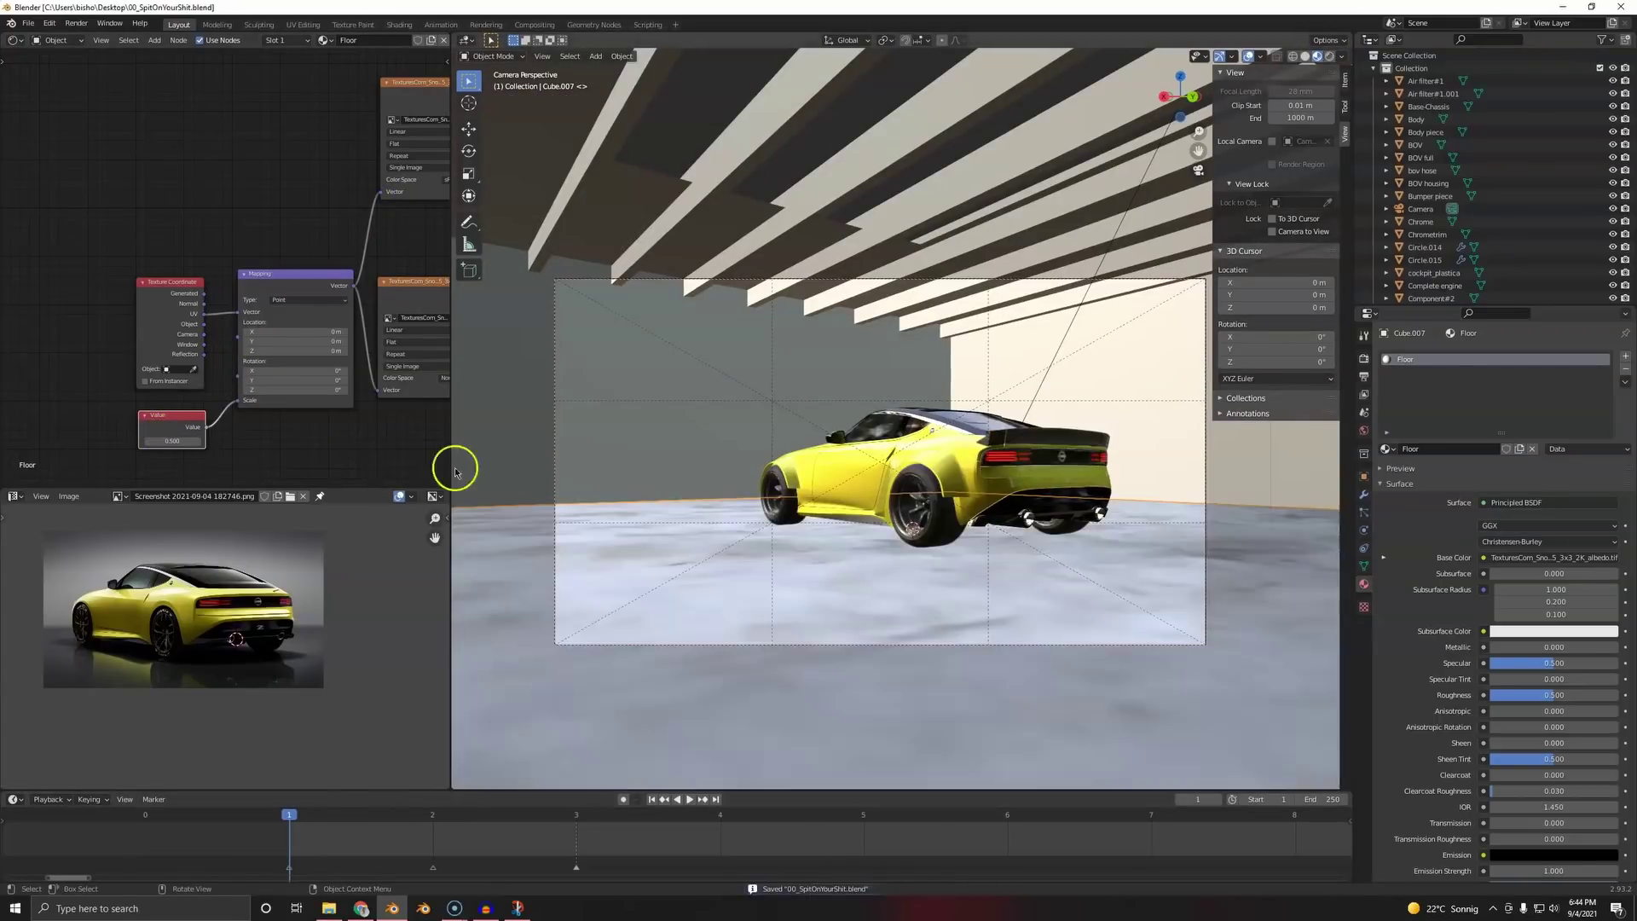
{"action": "type", "text": "8.5"}
{"action": "key", "text": "Return"}
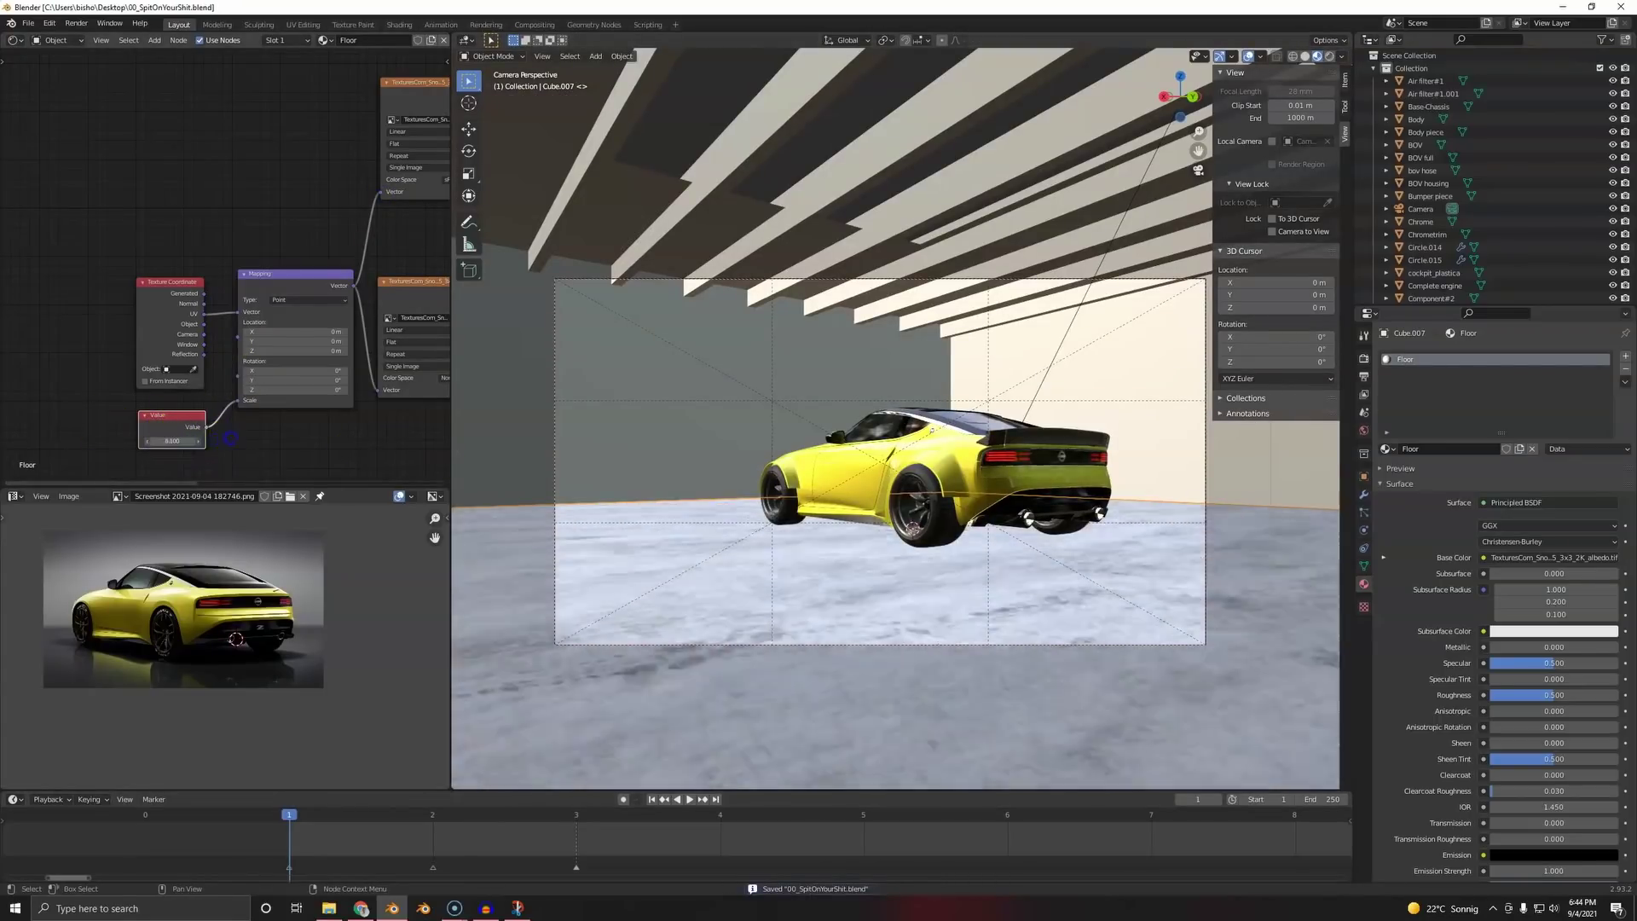
- Select the garage shell together with the floor and apply their object transforms
{"action": "left_click", "coordinate": [673, 466]}
{"action": "key", "text": "Tab"}
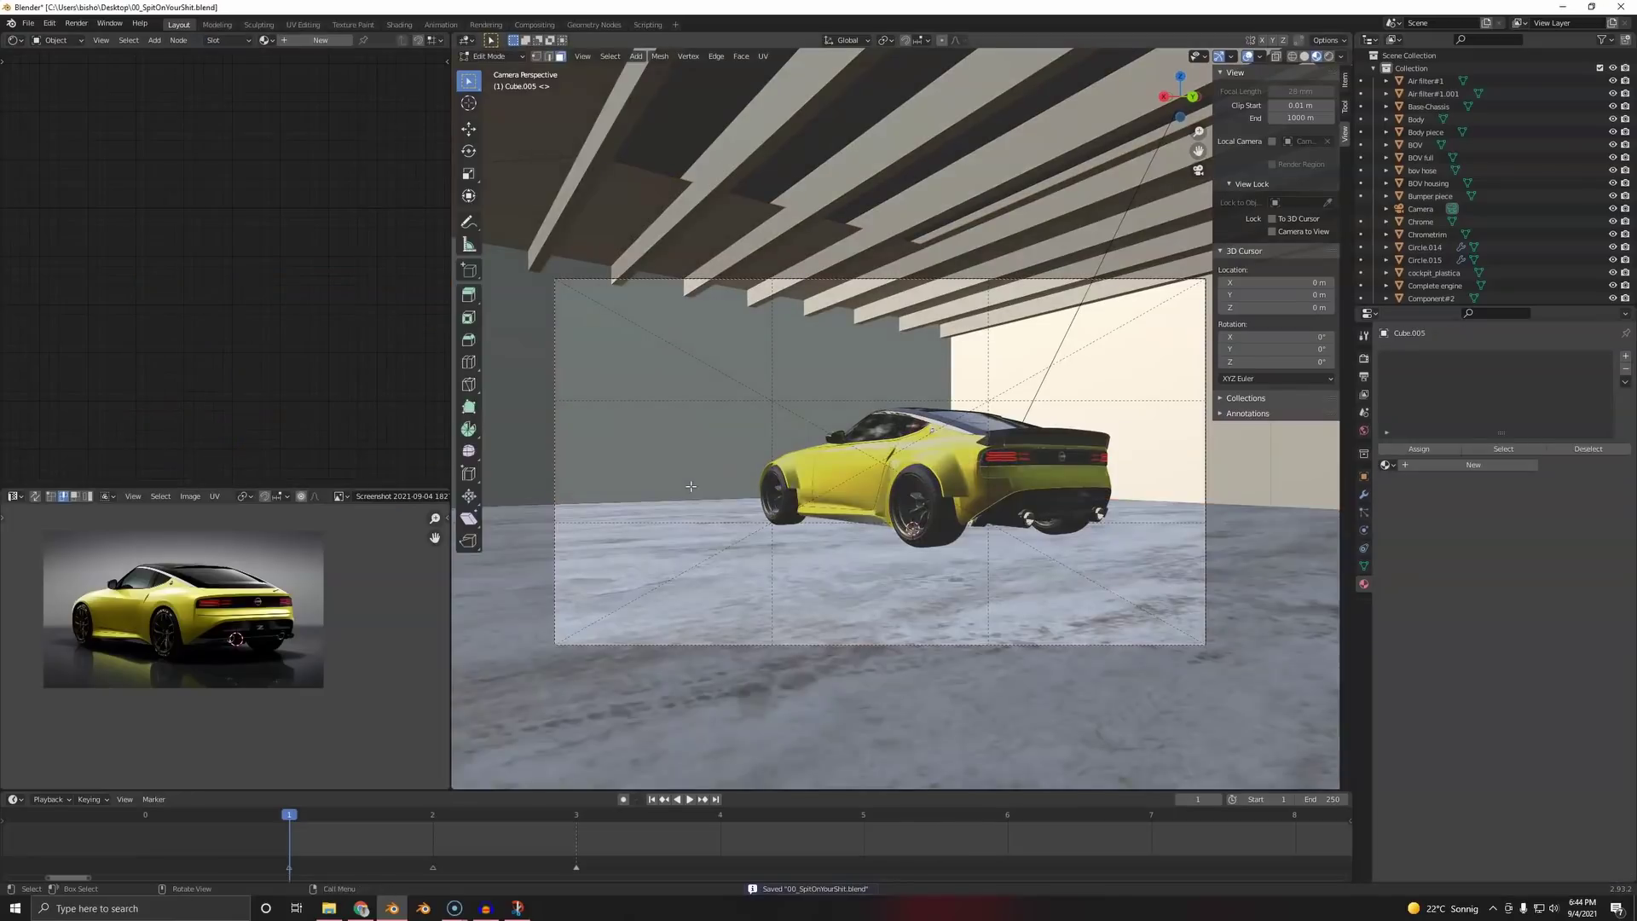
{"action": "key", "text": "Tab"}
{"action": "left_click", "coordinate": [695, 550], "text": "shift"}
{"action": "key", "text": "ctrl+a"}
{"action": "left_click", "coordinate": [703, 559]}
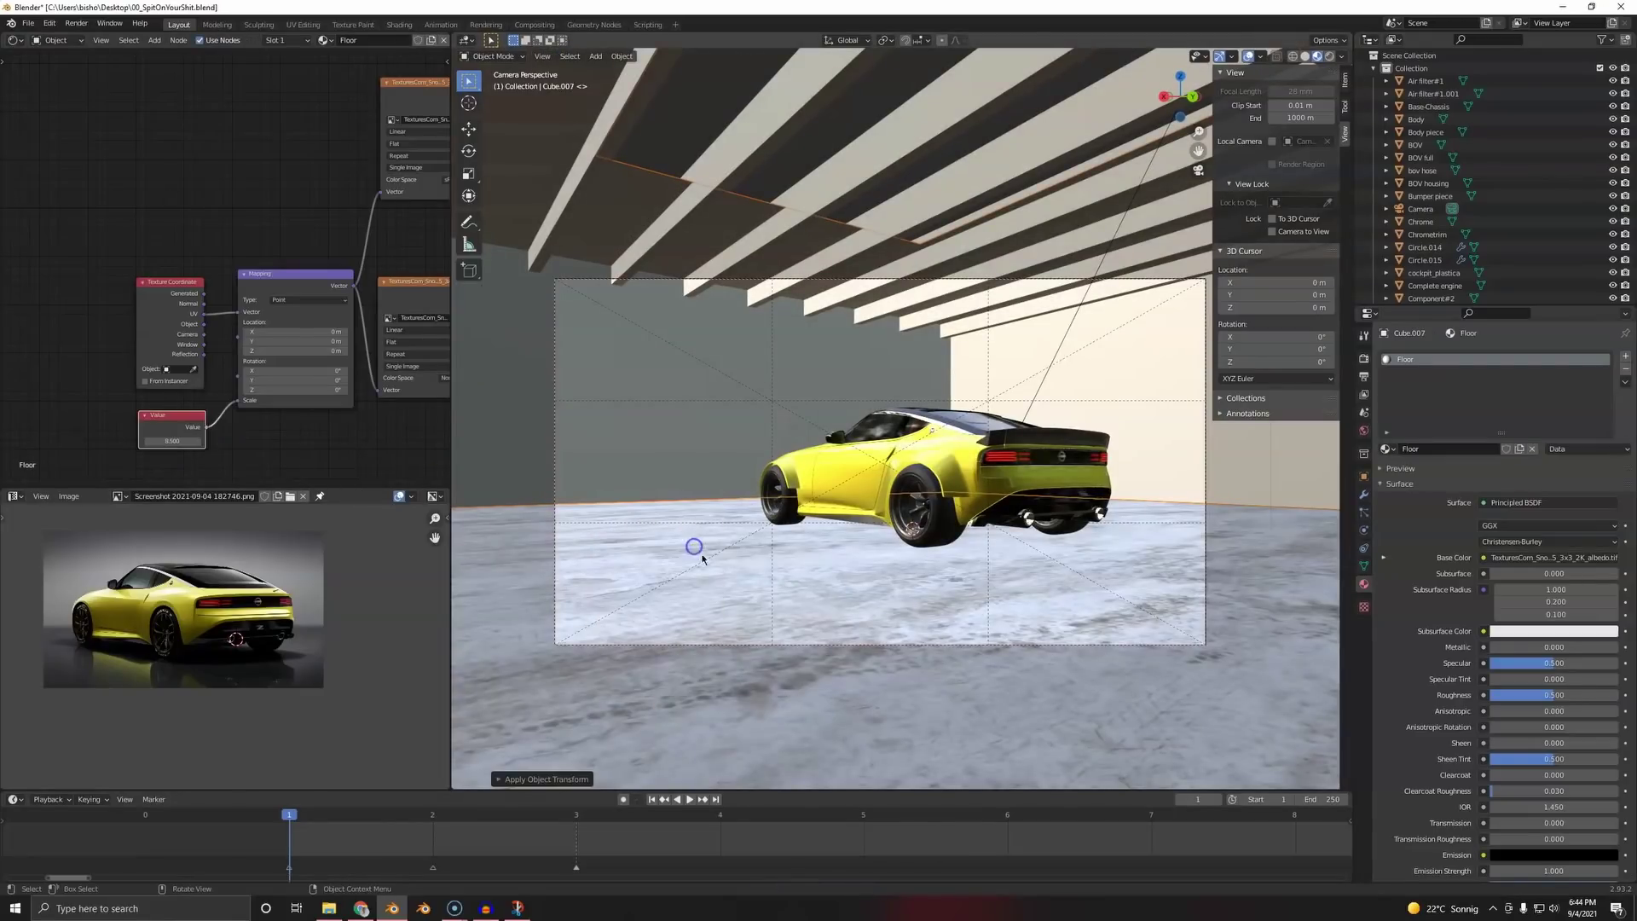
- Unwrap all faces of the floor with Cube Projection
{"action": "key", "text": "Tab"}
{"action": "left_click", "coordinate": [669, 581]}
{"action": "key", "text": "Tab"}
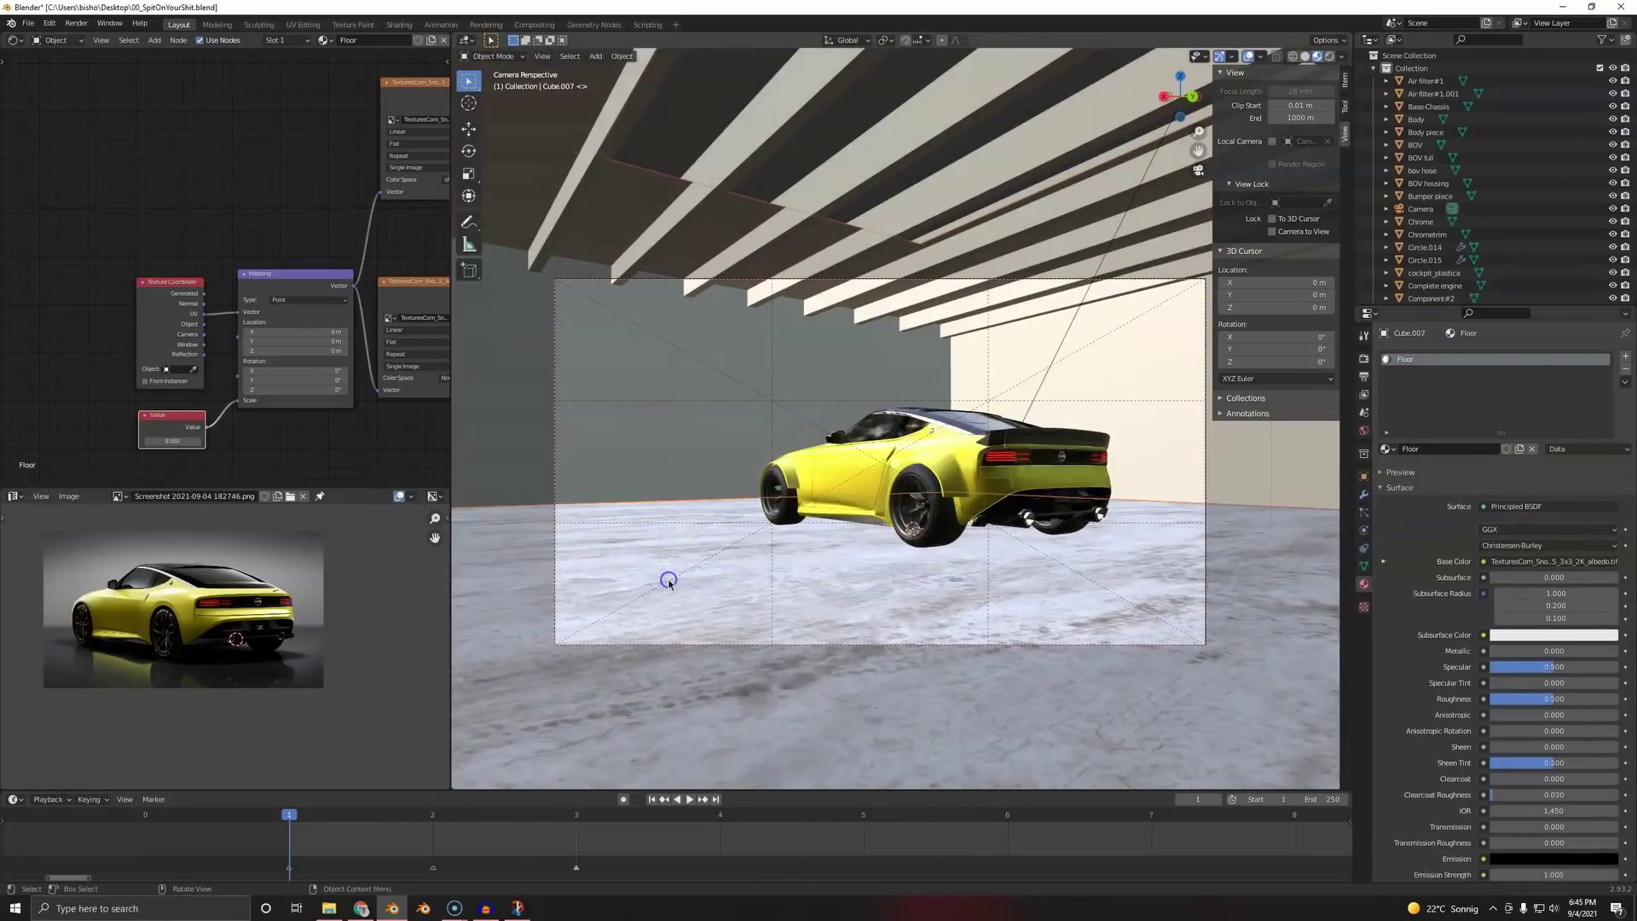
{"action": "key", "text": "Tab"}
{"action": "key", "text": "a"}
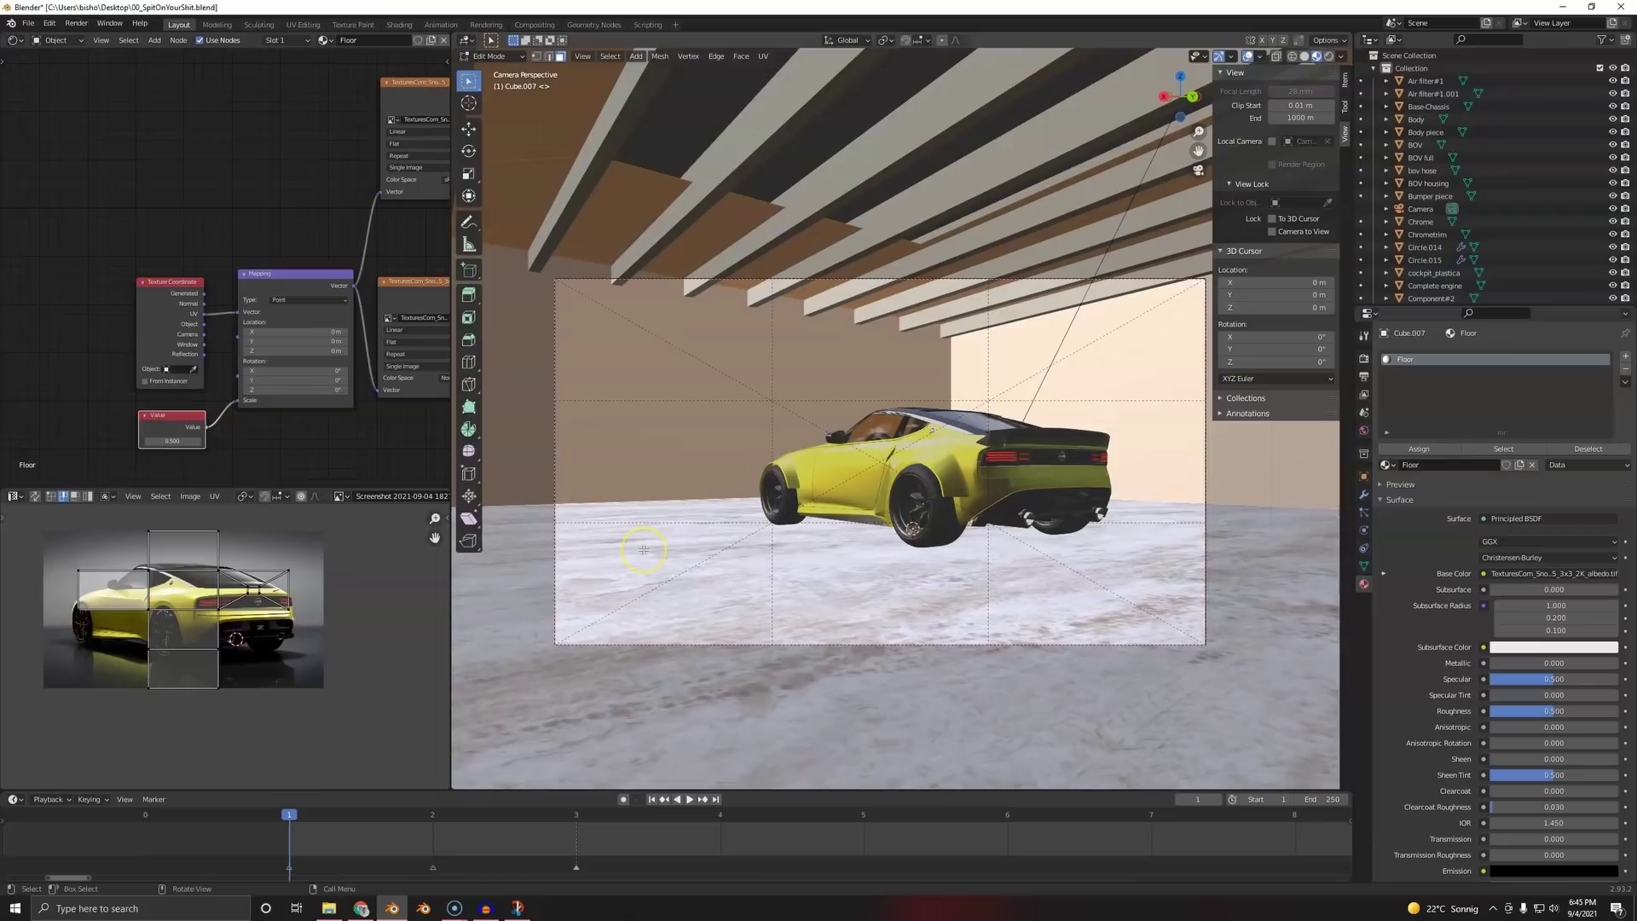
{"action": "key", "text": "u"}
{"action": "left_click", "coordinate": [654, 498]}
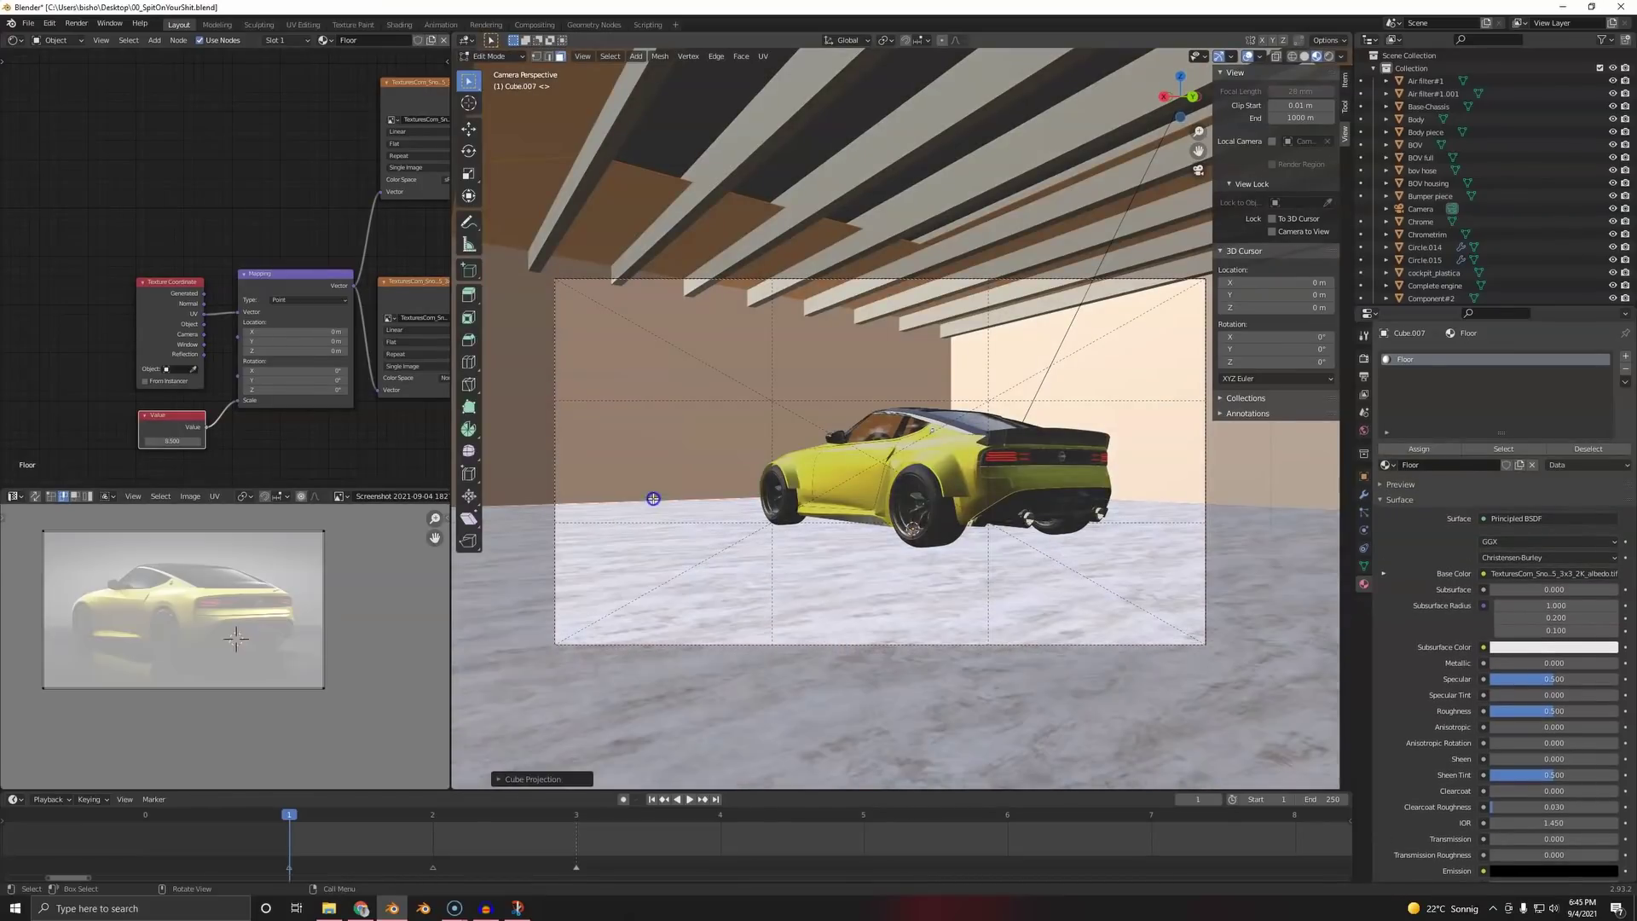
{"action": "key", "text": "Tab"}
- Try rotating the floor's UV layout by 90°
{"action": "middle_click_drag", "start_coordinate": [712, 539], "coordinate": [754, 525]}
{"action": "scroll", "coordinate": [943, 585], "scroll_direction": "up", "scroll_amount": 4}
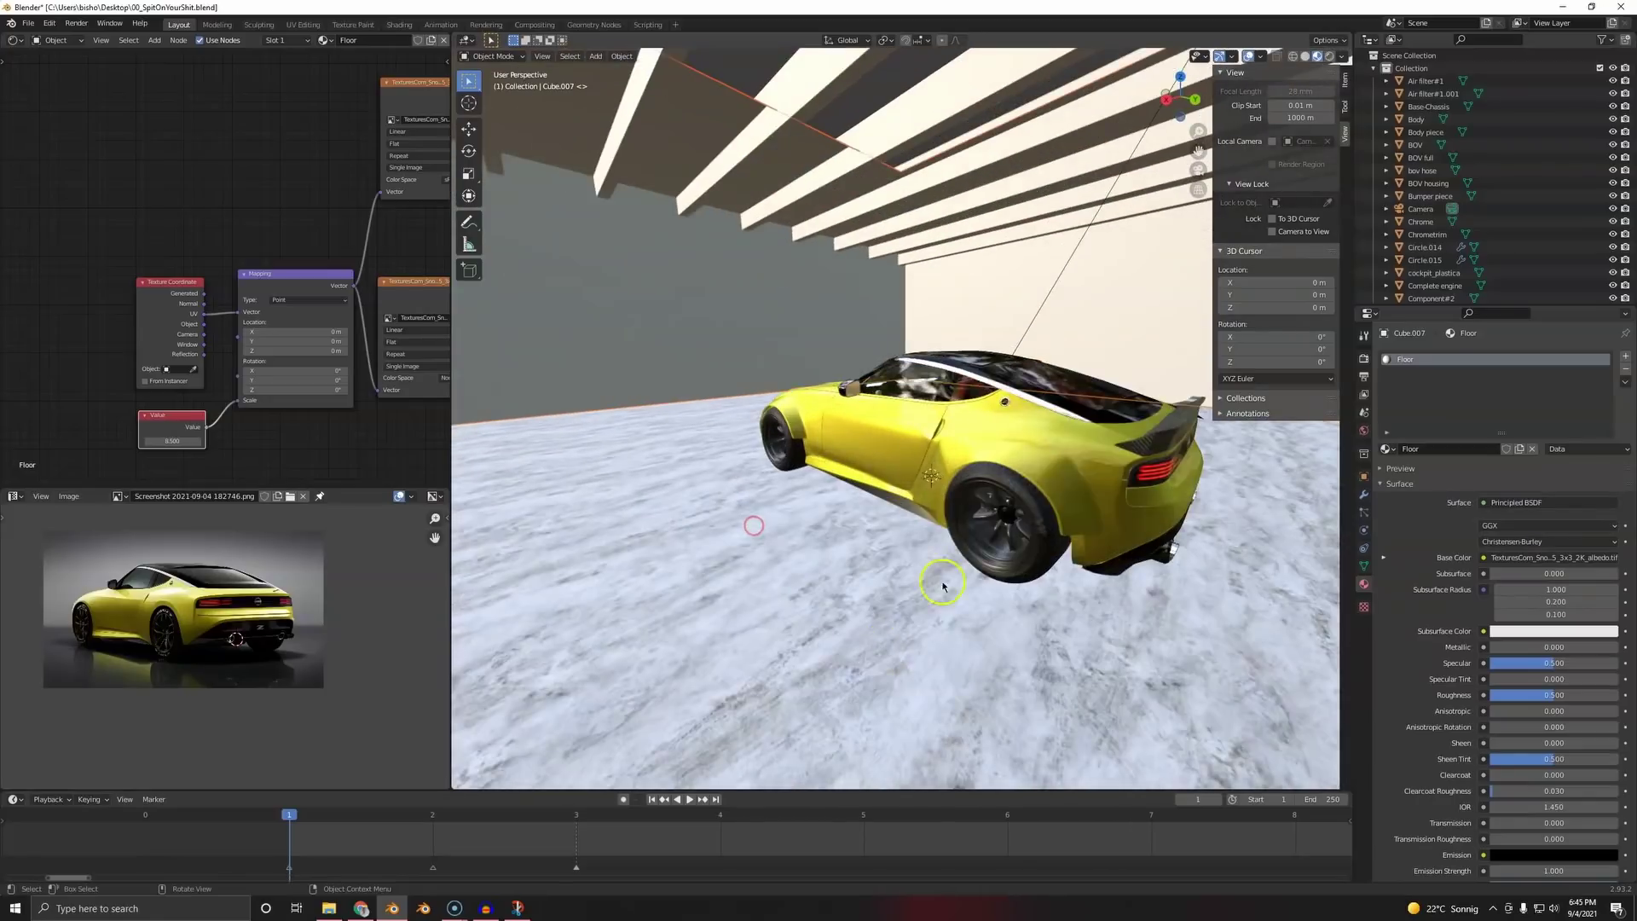
{"action": "middle_click_drag", "start_coordinate": [943, 587], "coordinate": [851, 566]}
{"action": "key", "text": "Tab"}
{"action": "key", "text": "Tab"}
{"action": "key", "text": "Tab"}
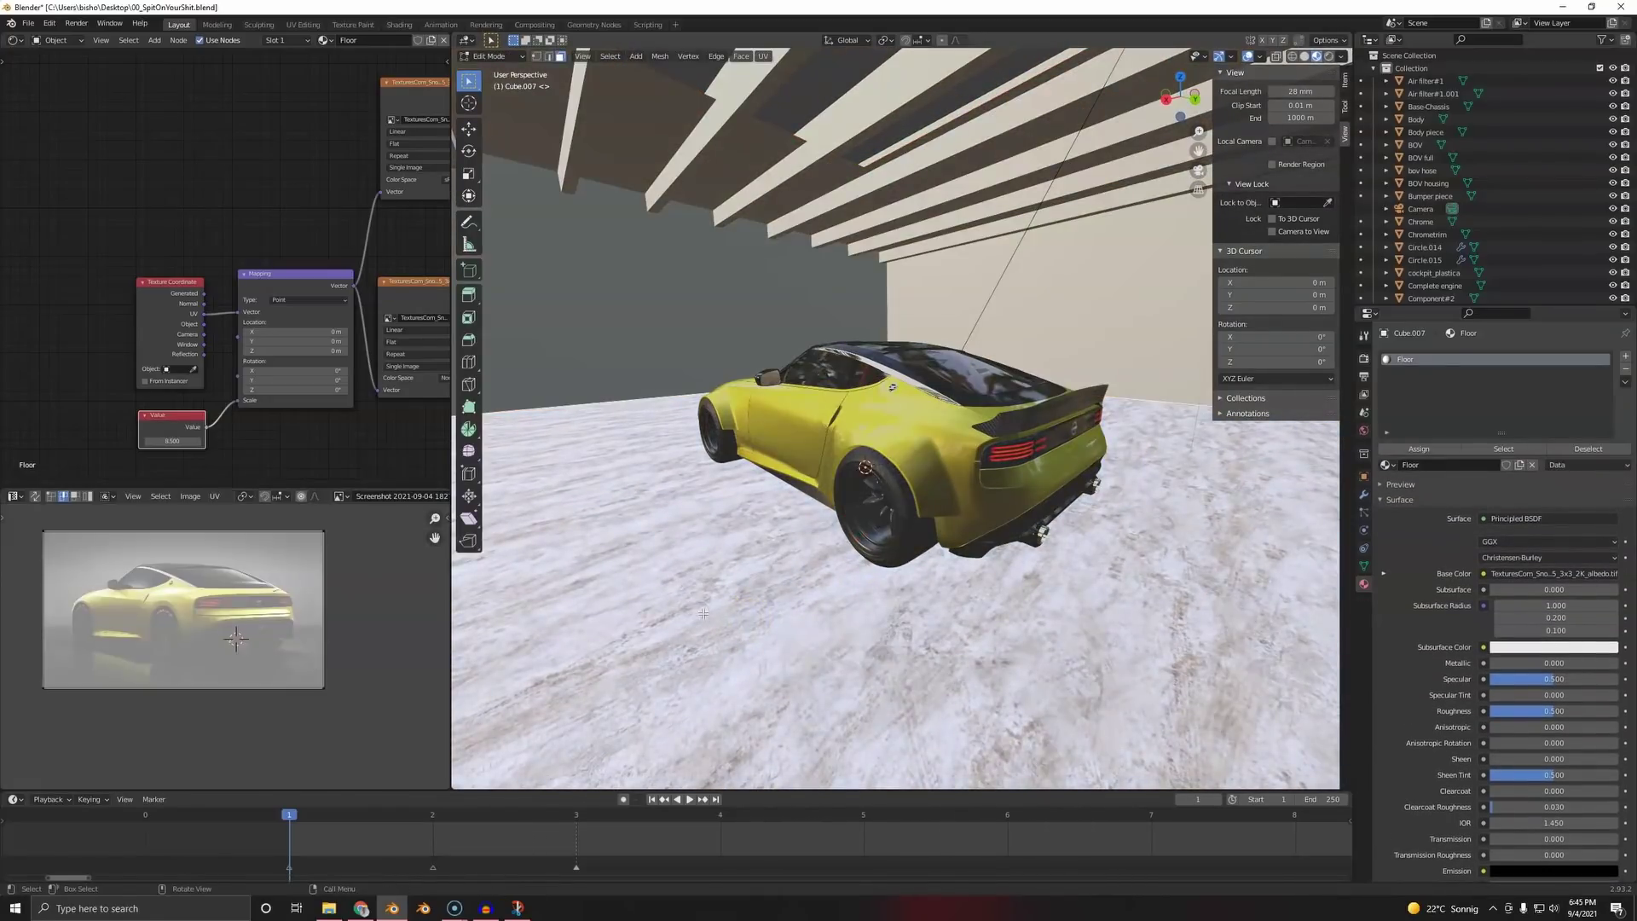
{"action": "left_click", "coordinate": [288, 662]}
{"action": "type", "text": "r90"}
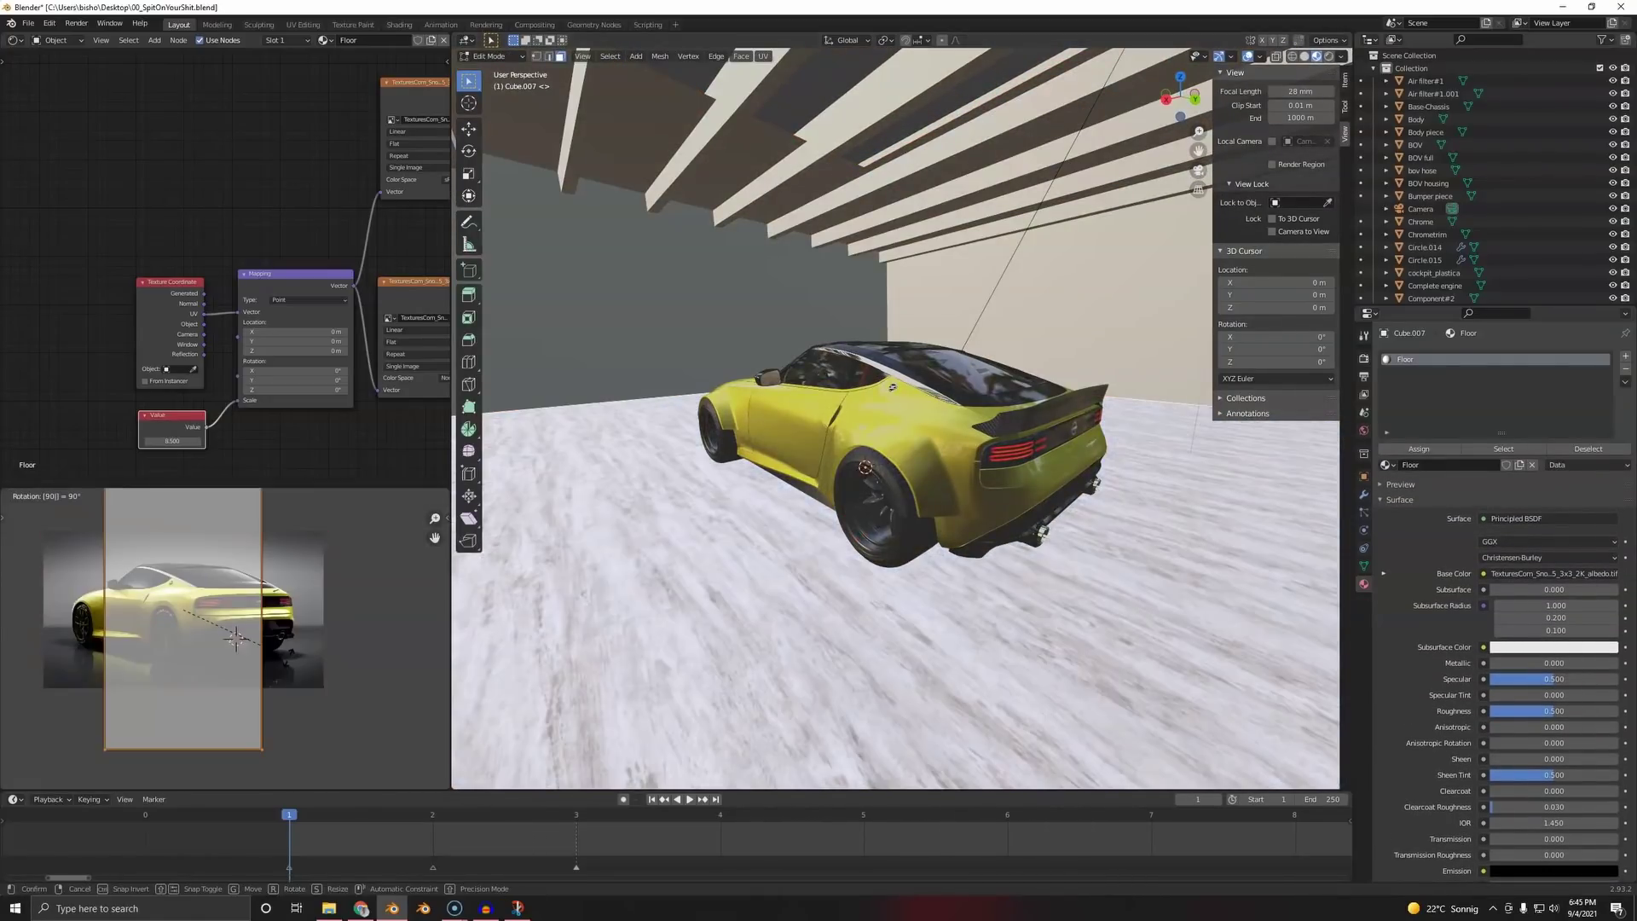
{"action": "key", "text": "Return"}
- Show the RimMaterial_metallicRoughness image behind the floor's UV layout and check the rotated snow texture around the car
{"action": "left_click", "coordinate": [340, 496]}
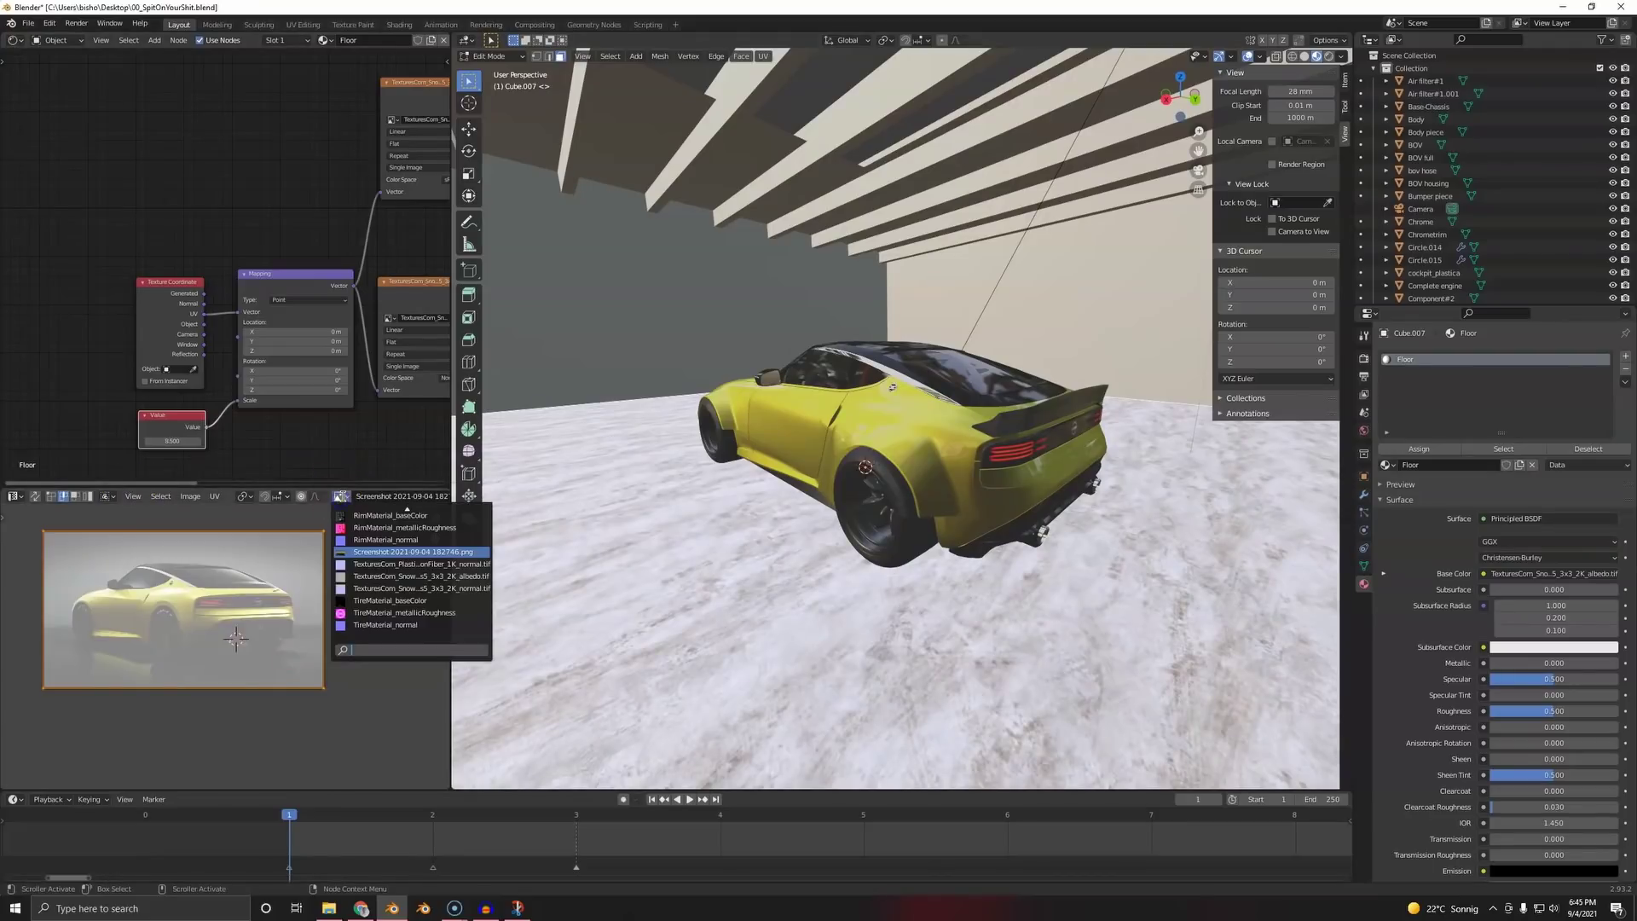
{"action": "left_click", "coordinate": [355, 528]}
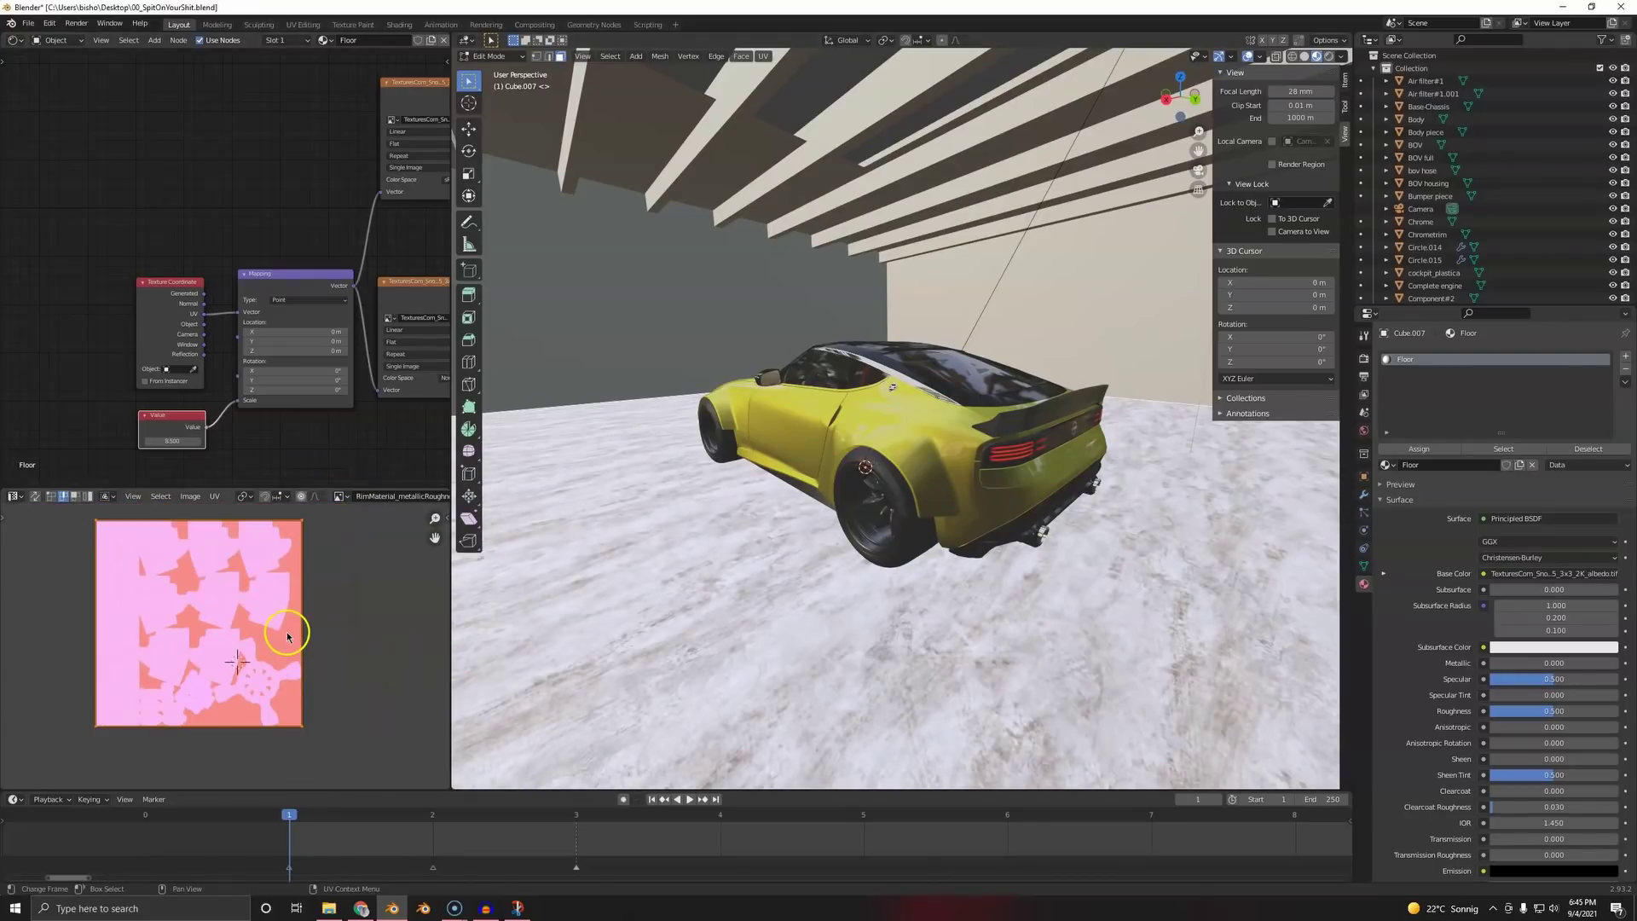
{"action": "middle_click_drag", "start_coordinate": [639, 585], "coordinate": [976, 572]}
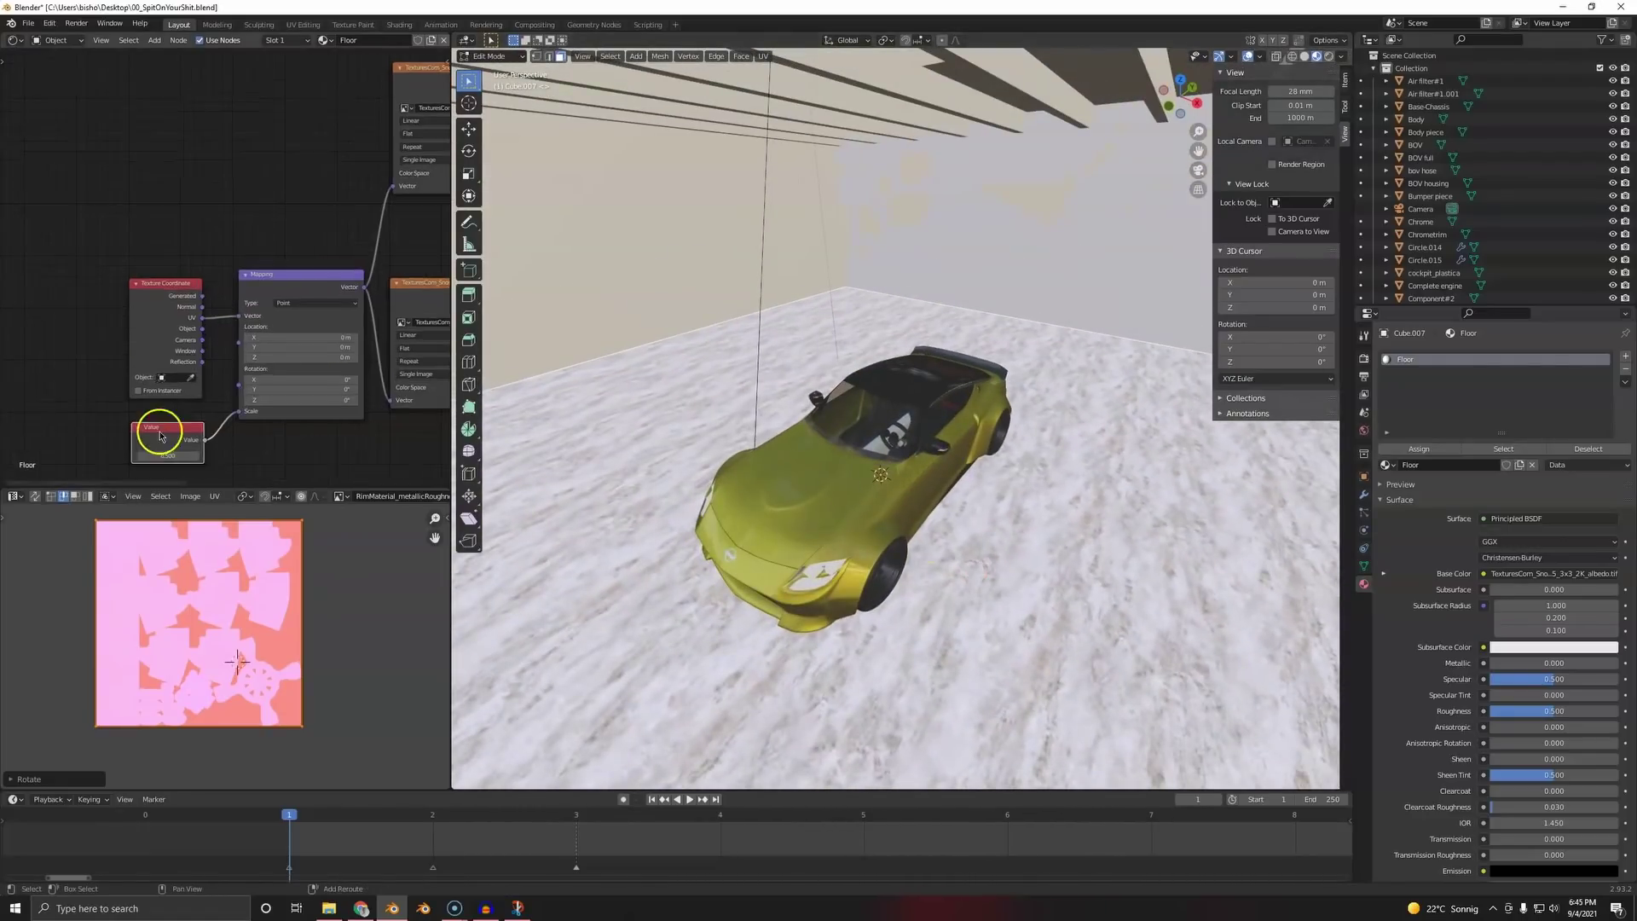
- Try different texture scales on the floor's Value node and inspect the tire-track pattern near the car's front bumper
{"action": "middle_click_drag", "start_coordinate": [194, 401], "coordinate": [241, 348], "text": "shift"}
{"action": "left_click_drag", "start_coordinate": [222, 402], "coordinate": [296, 415]}
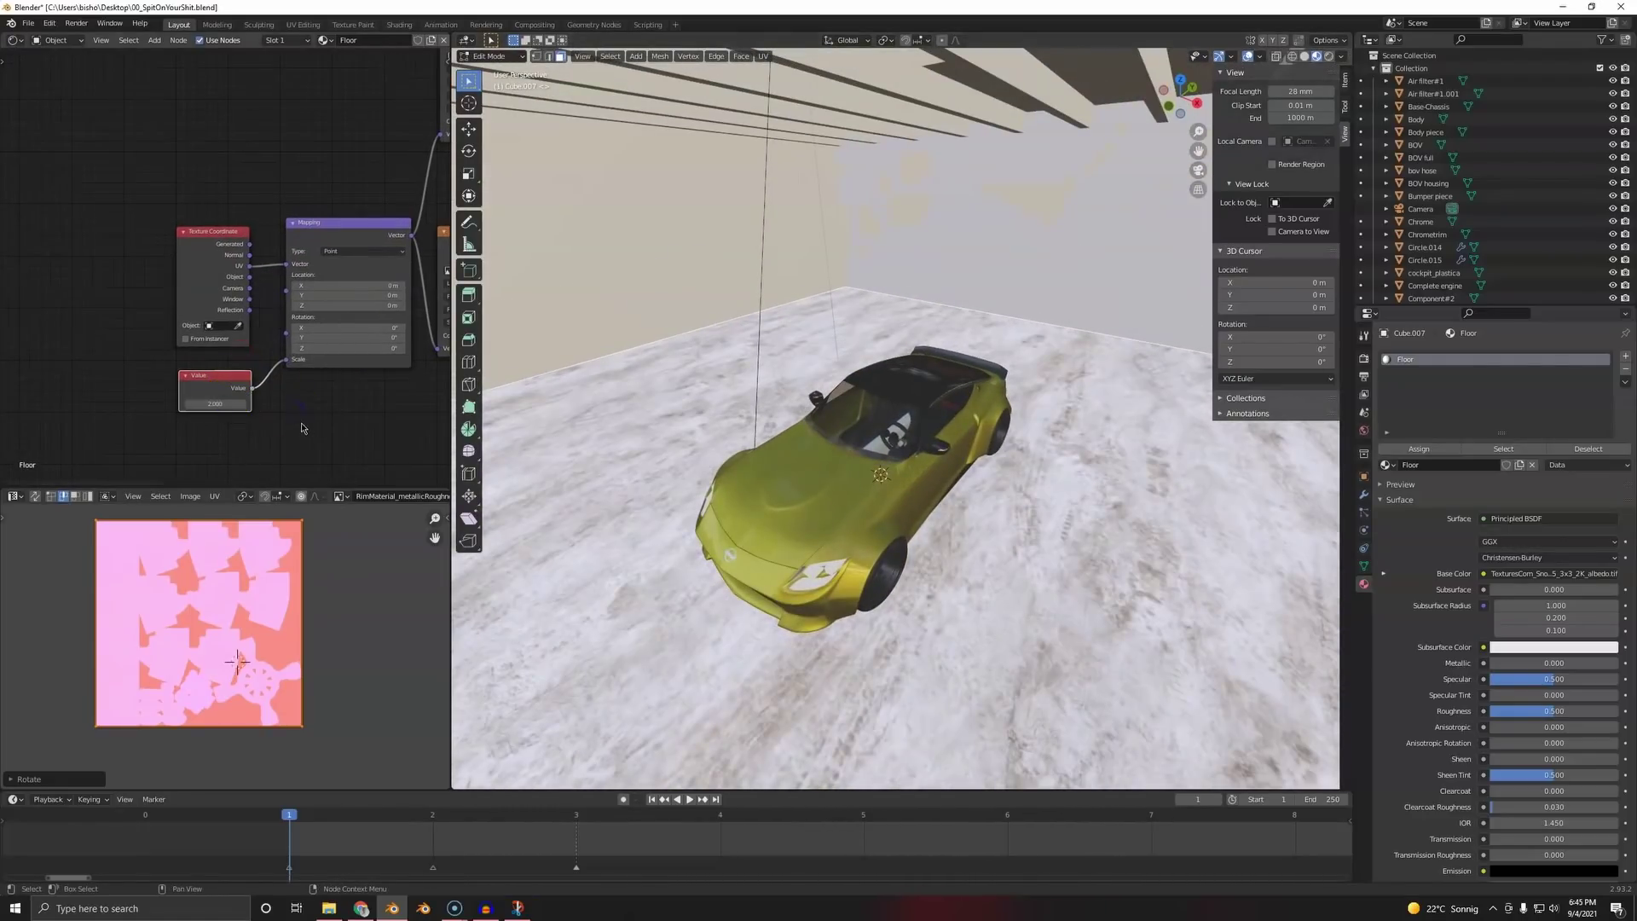
{"action": "scroll", "coordinate": [968, 550], "scroll_direction": "up", "scroll_amount": 3}
{"action": "middle_click_drag", "start_coordinate": [936, 601], "coordinate": [1049, 574]}
{"action": "scroll", "coordinate": [972, 537], "scroll_direction": "up", "scroll_amount": 3}
{"action": "scroll", "coordinate": [980, 529], "scroll_direction": "down", "scroll_amount": 4}
{"action": "left_click_drag", "start_coordinate": [217, 403], "coordinate": [324, 403]}
{"action": "left_click_drag", "start_coordinate": [212, 403], "coordinate": [315, 403]}
{"action": "left_click_drag", "start_coordinate": [1005, 413], "coordinate": [712, 442]}
{"action": "scroll", "coordinate": [950, 453], "scroll_direction": "up", "scroll_amount": 7}
{"action": "middle_click_drag", "start_coordinate": [950, 453], "coordinate": [1031, 443]}
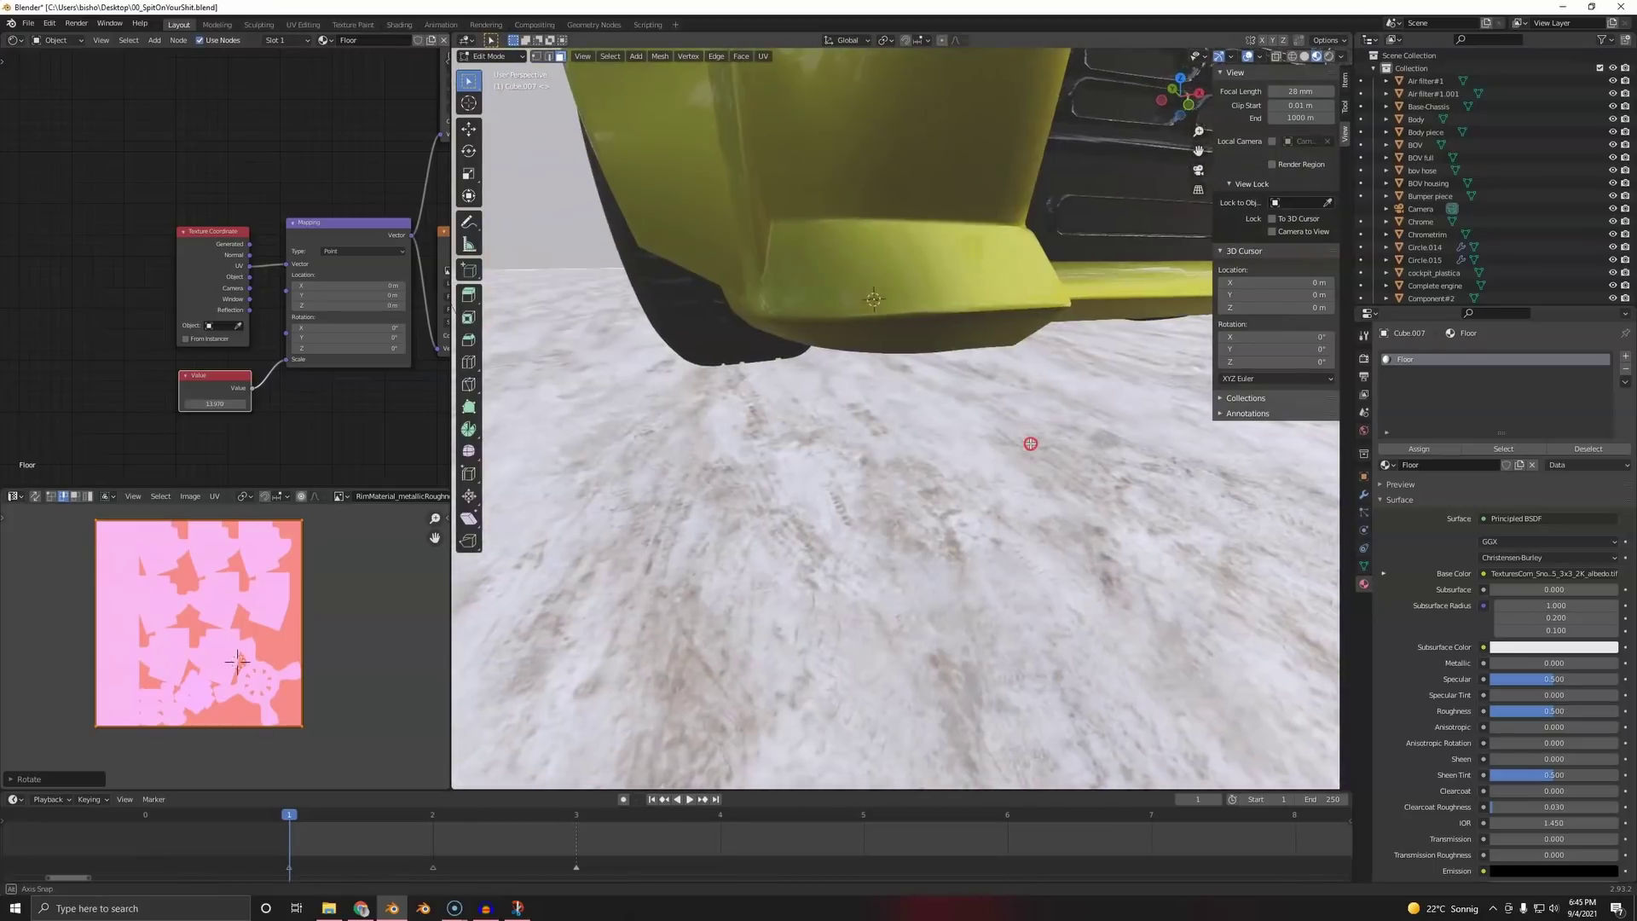
{"action": "scroll", "coordinate": [983, 492], "scroll_direction": "up", "scroll_amount": 2}
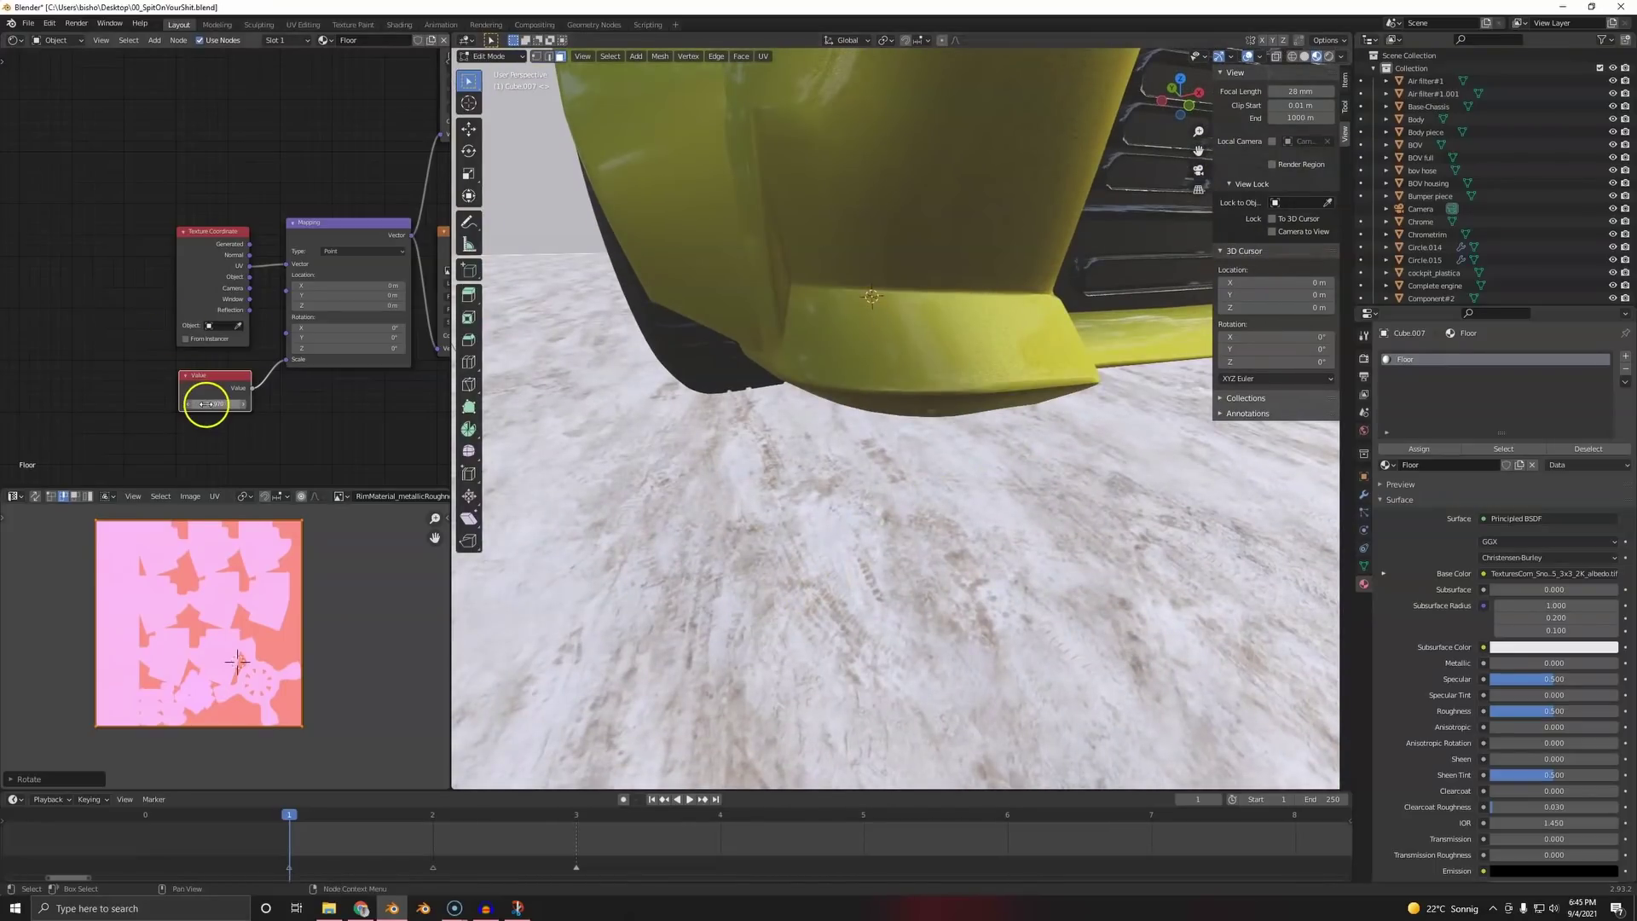
- Set the Value node controlling the floor's texture scale to 7 and check the floor around the car
{"action": "type", "text": "7"}
{"action": "key", "text": "Return"}
{"action": "scroll", "coordinate": [1092, 449], "scroll_direction": "down", "scroll_amount": 7}
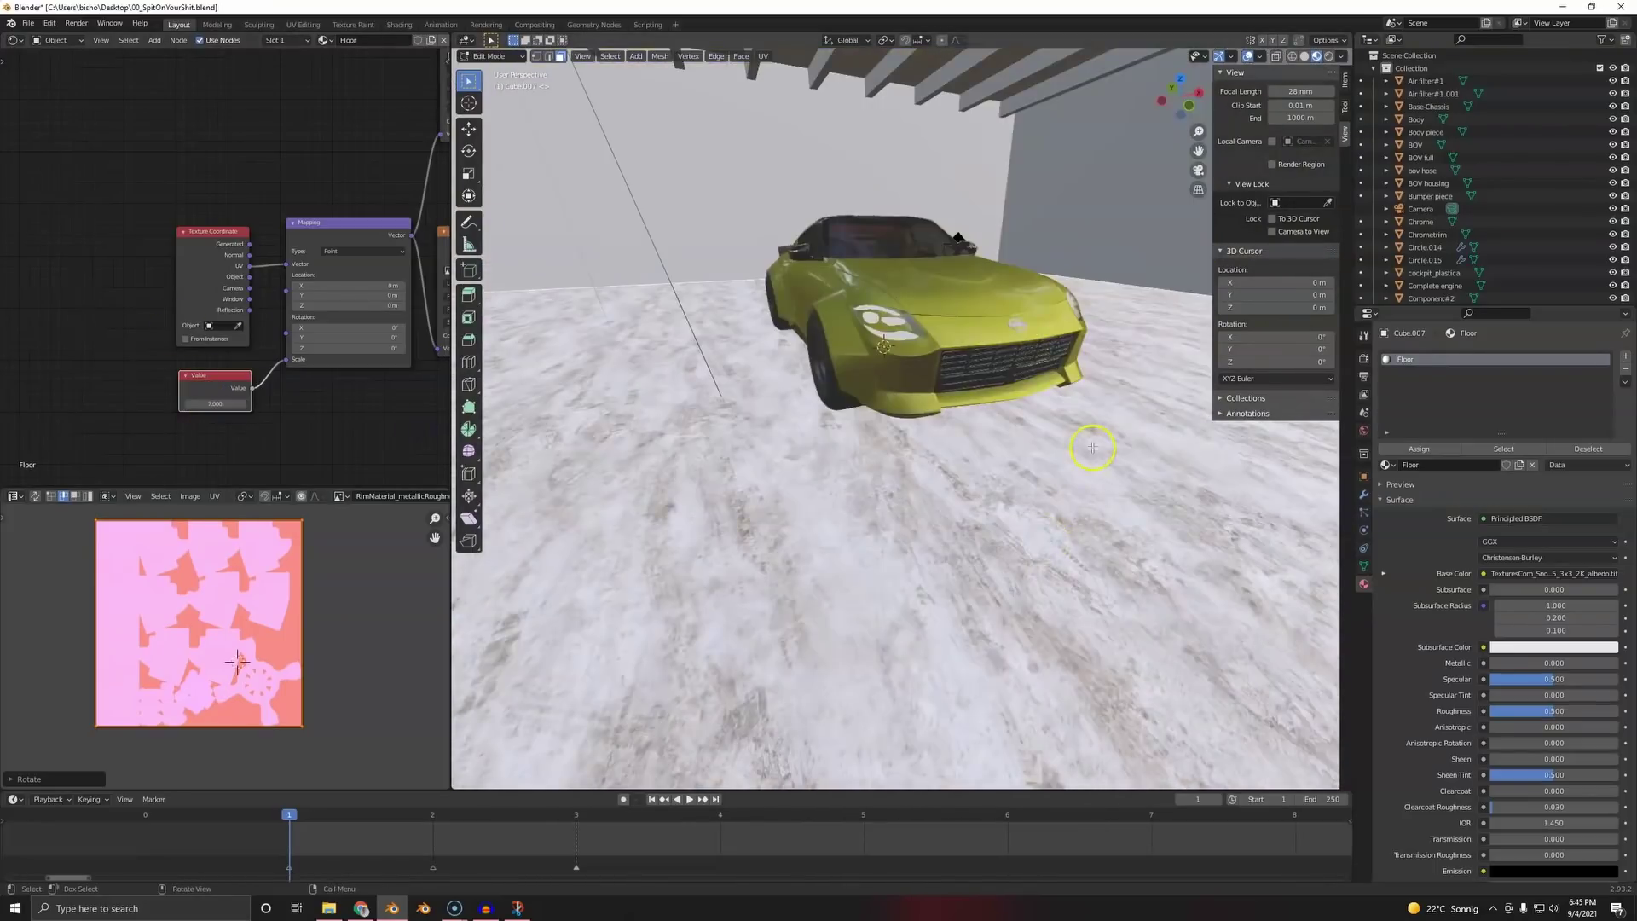
{"action": "middle_click_drag", "start_coordinate": [1092, 450], "coordinate": [1001, 440]}
{"action": "scroll", "coordinate": [394, 355], "scroll_direction": "down", "scroll_amount": 5}
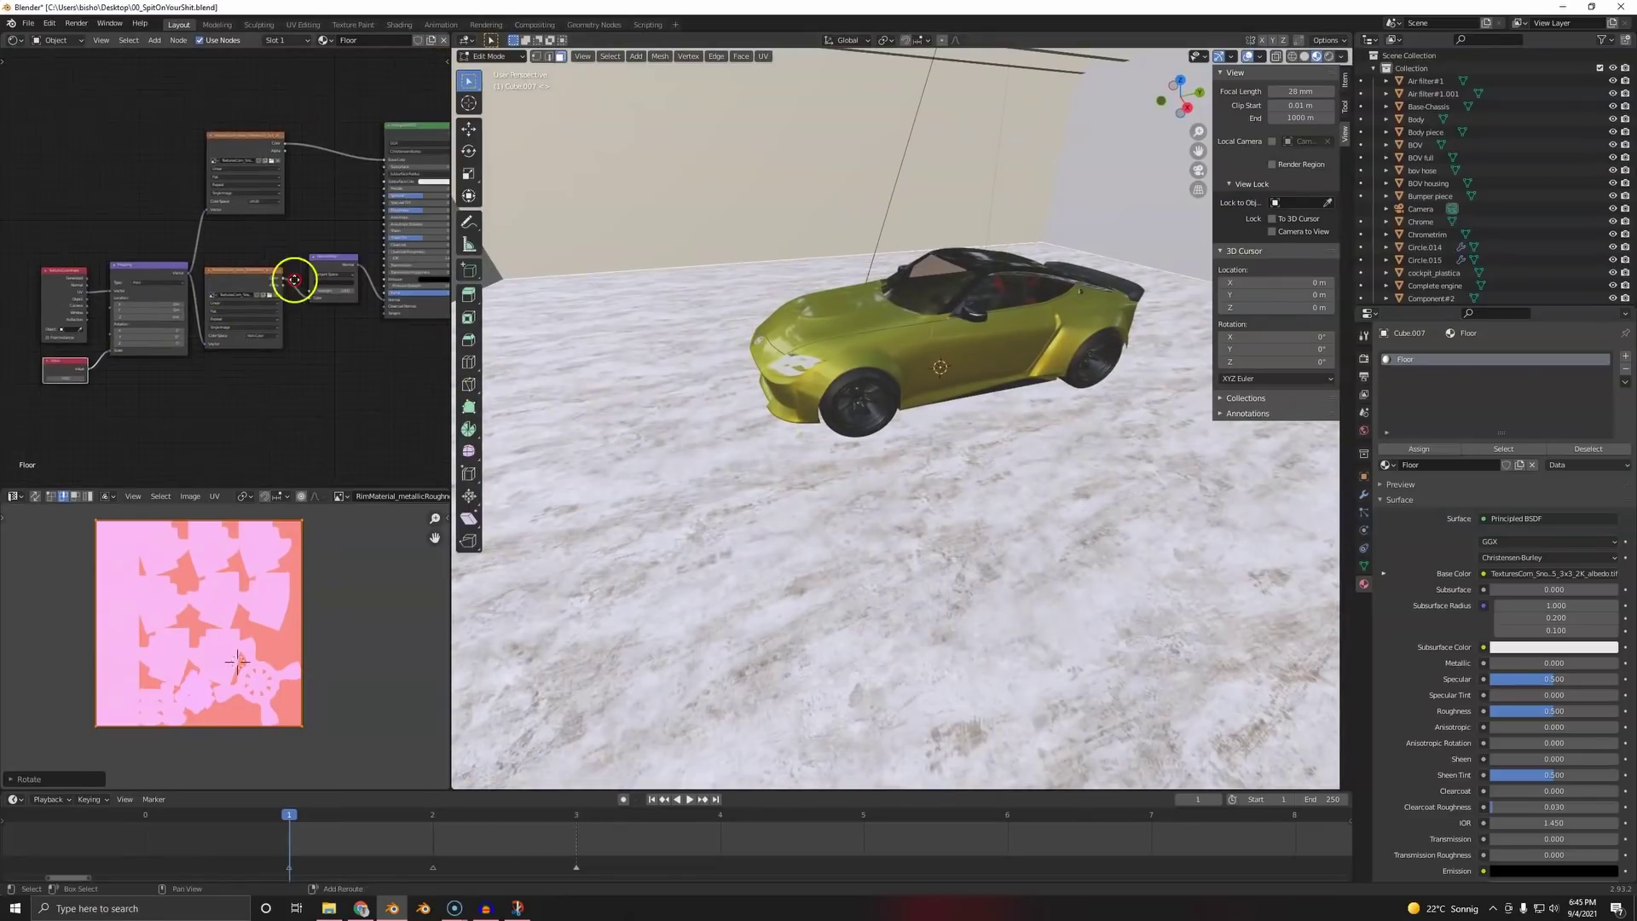
- Duplicate all floor material nodes except the Material Output and place the copy above the originals
{"action": "scroll", "coordinate": [132, 177], "scroll_direction": "up", "scroll_amount": 3}
{"action": "left_click_drag", "start_coordinate": [3, 93], "coordinate": [376, 444]}
{"action": "left_click", "coordinate": [346, 355]}
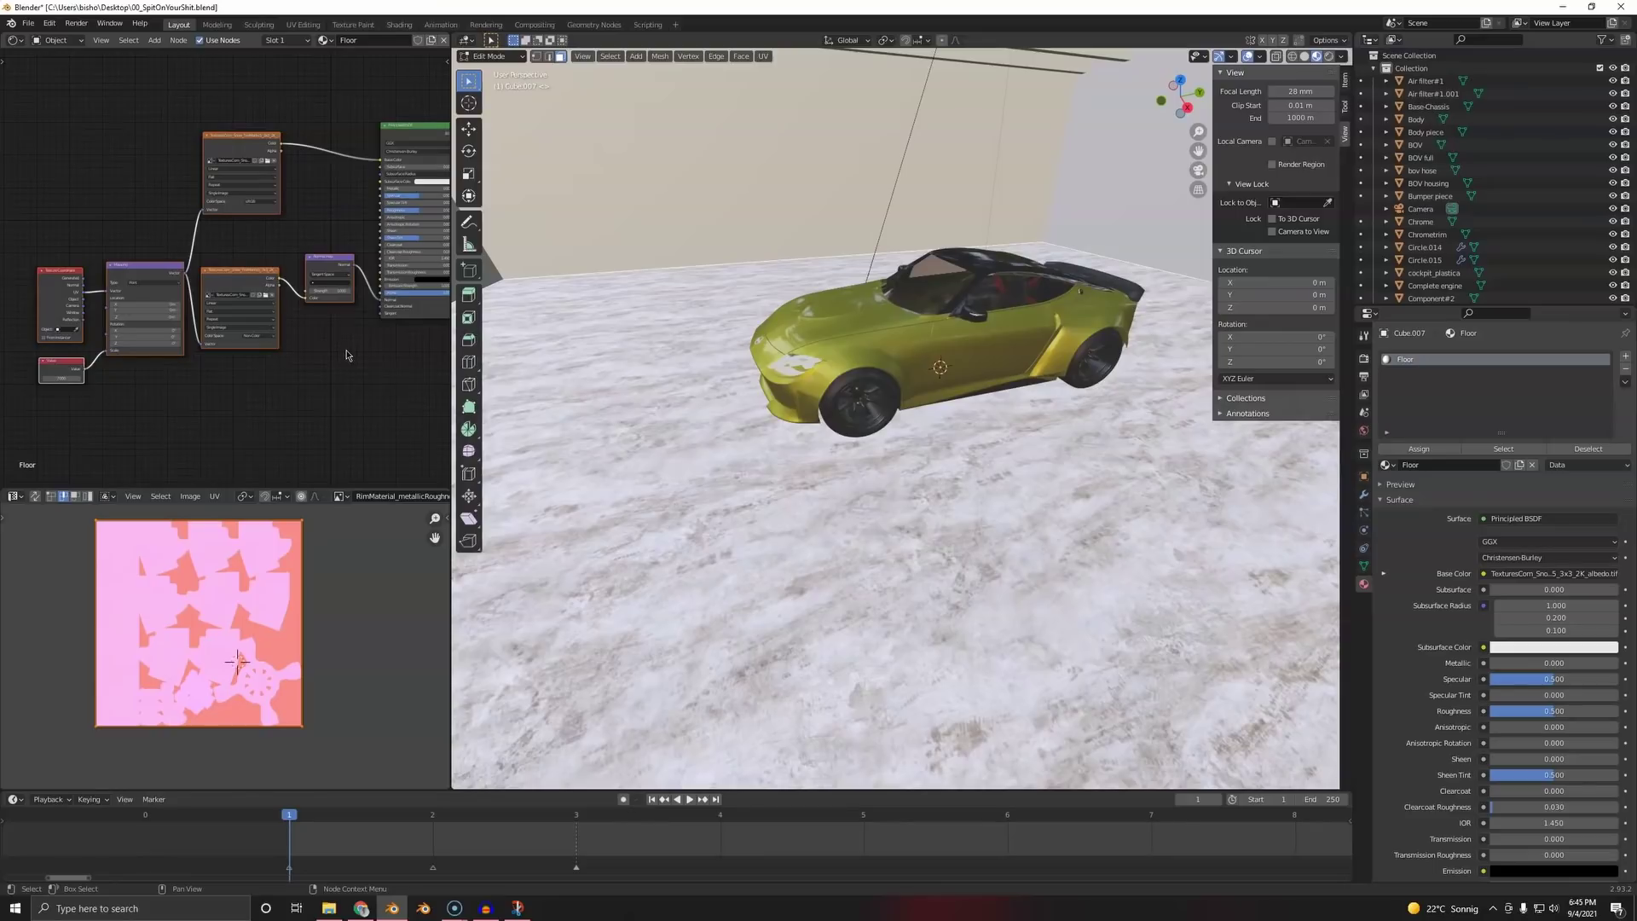
{"action": "scroll", "coordinate": [332, 367], "scroll_direction": "down", "scroll_amount": 5}
{"action": "left_click_drag", "start_coordinate": [81, 149], "coordinate": [376, 404]}
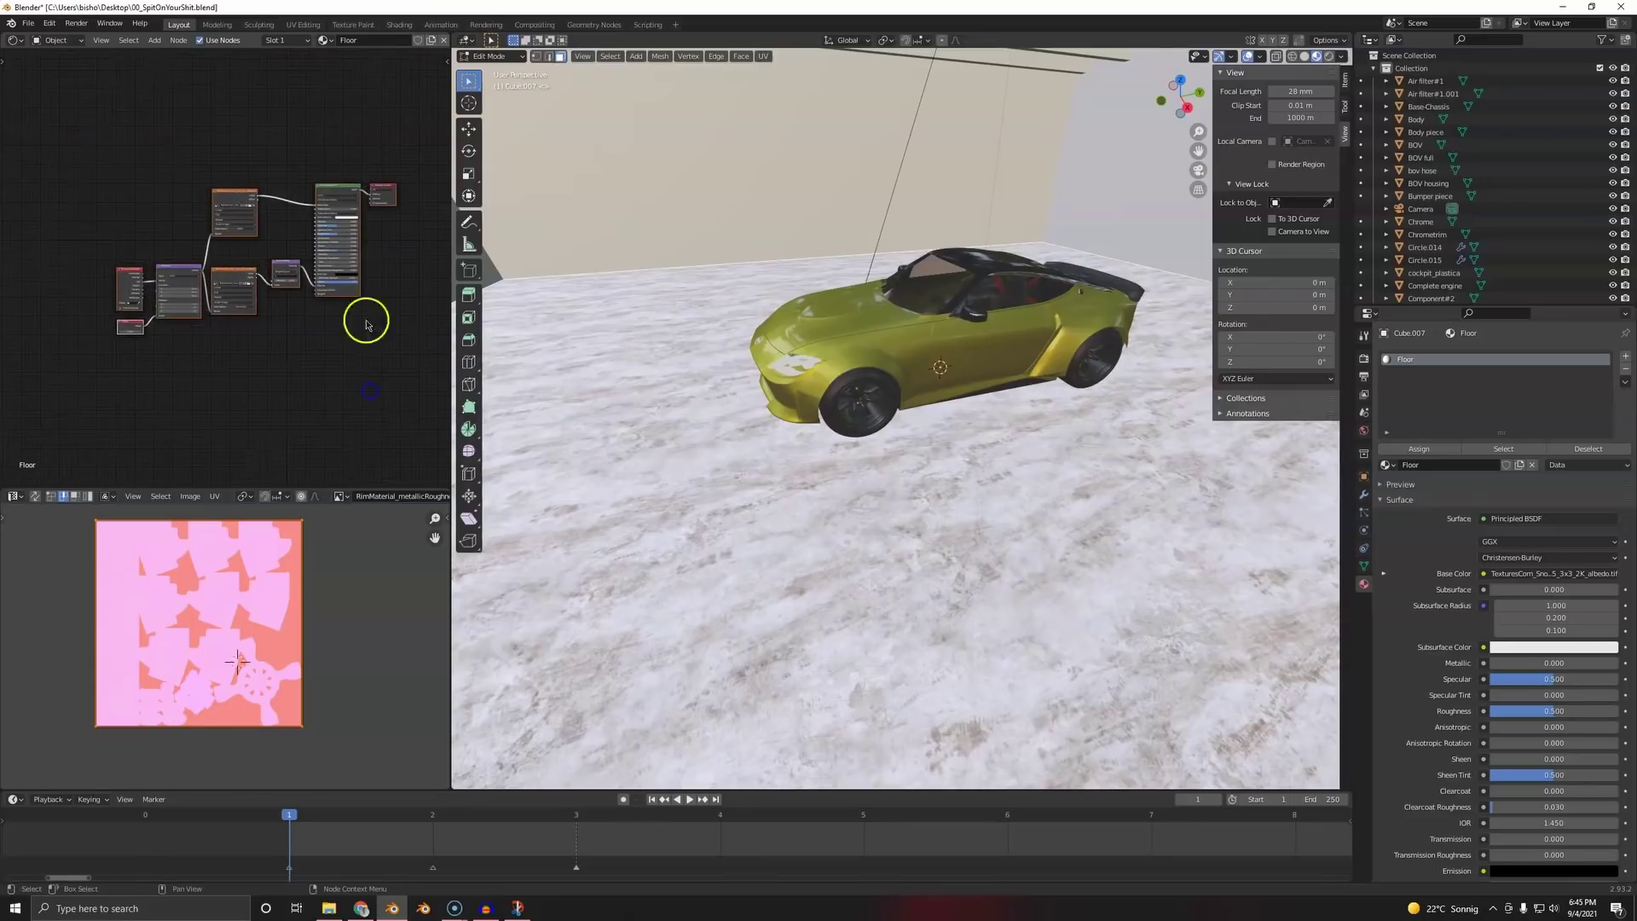
{"action": "middle_click_drag", "start_coordinate": [354, 177], "coordinate": [344, 245]}
{"action": "left_click", "coordinate": [343, 251]}
{"action": "left_click_drag", "start_coordinate": [3, 194], "coordinate": [352, 433]}
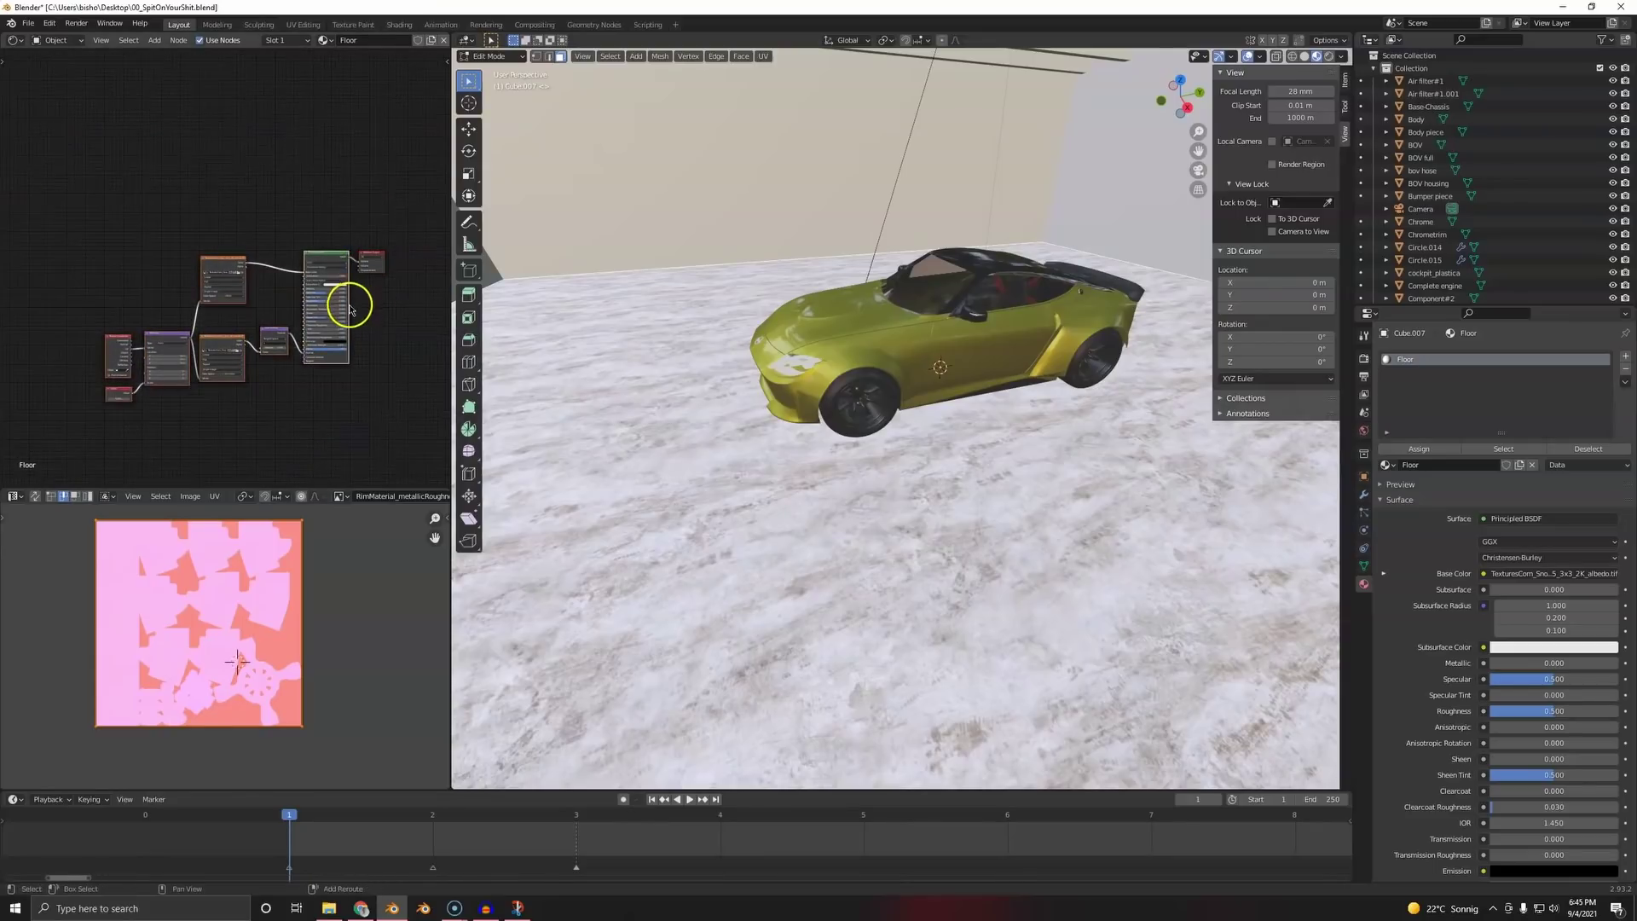
{"action": "key", "text": "shift+d"}
{"action": "left_click", "coordinate": [343, 138]}
- Insert a Mix Shader between the Principled BSDF and the Material Output and connect the duplicated Principled BSDF to it
{"action": "key", "text": "shift+a"}
{"action": "left_click", "coordinate": [362, 149]}
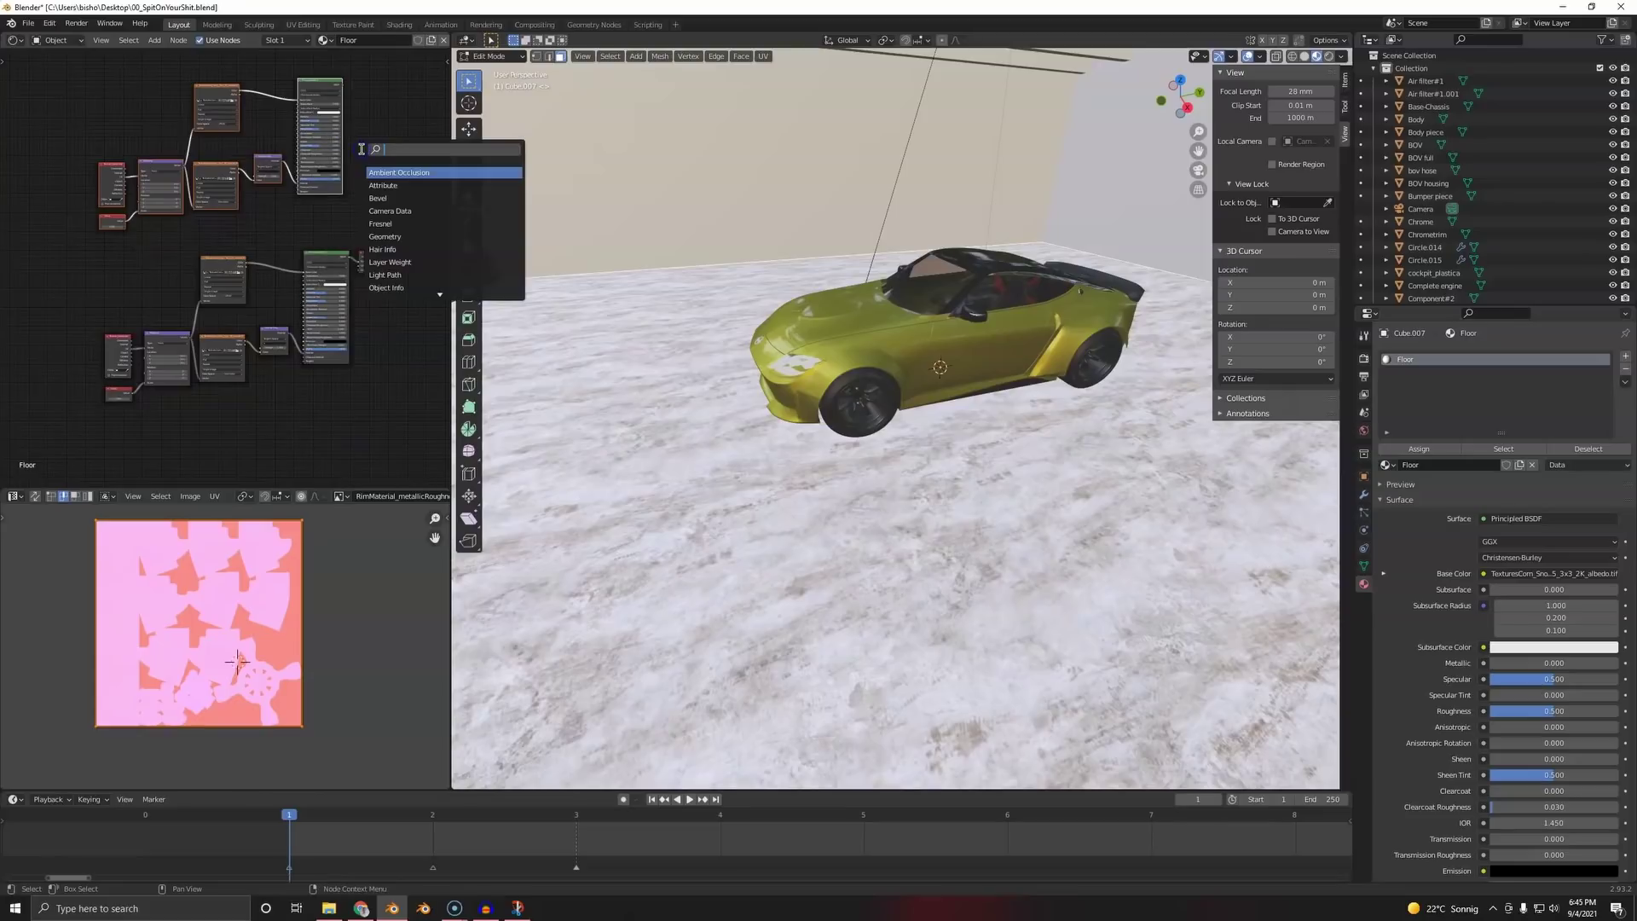
{"action": "left_click", "coordinate": [386, 185]}
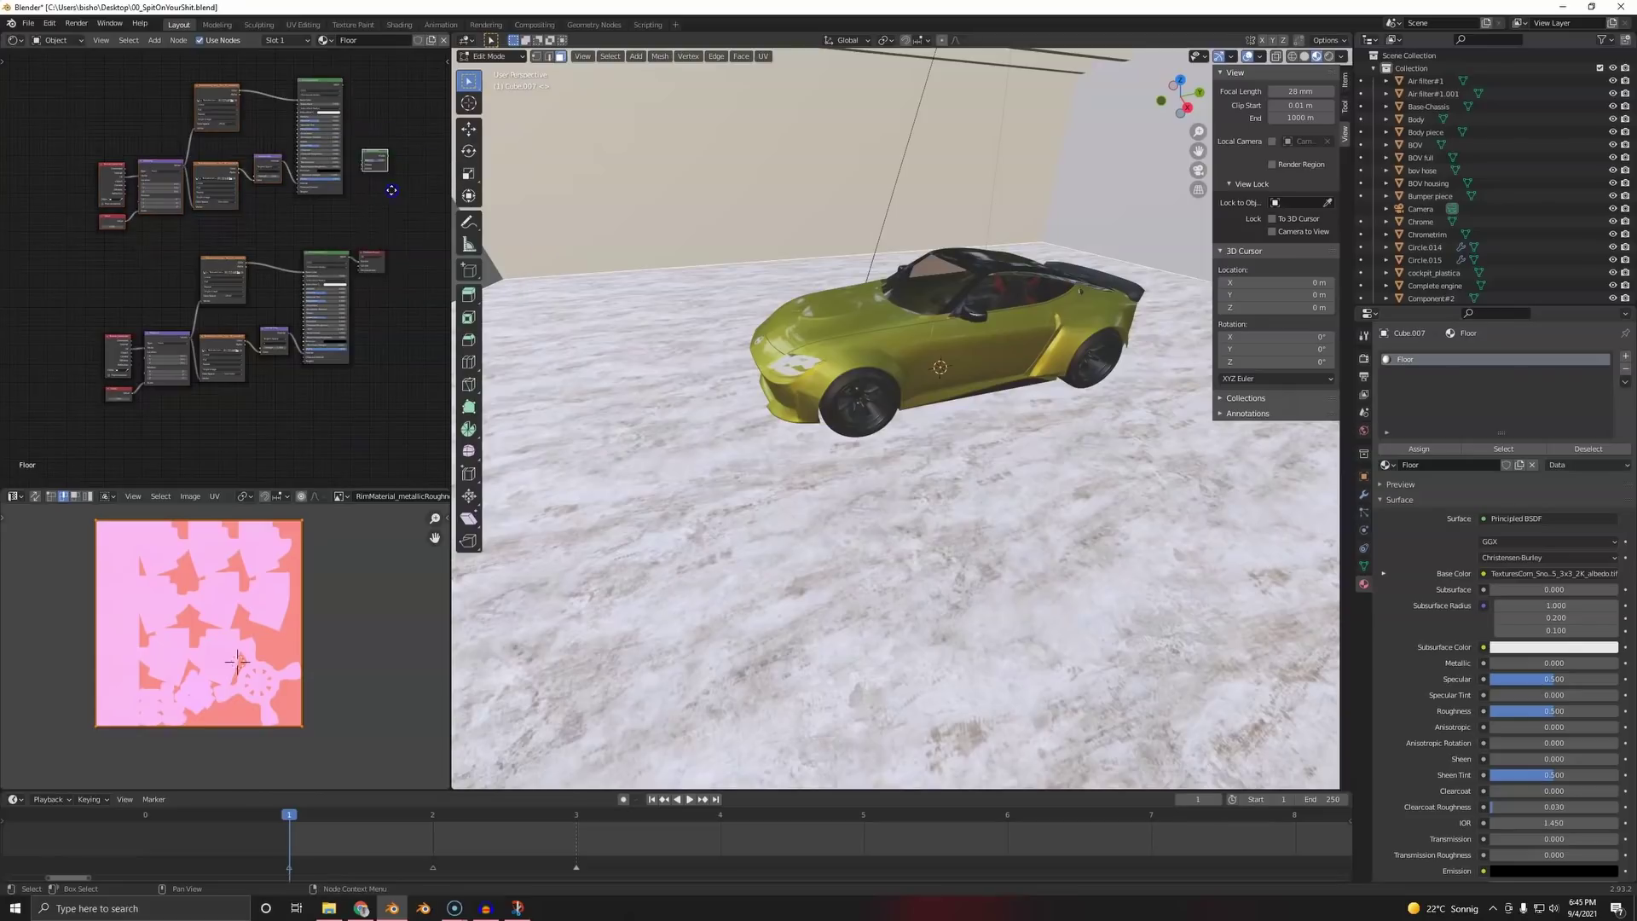
{"action": "left_click", "coordinate": [374, 279]}
{"action": "middle_click_drag", "start_coordinate": [403, 139], "coordinate": [330, 170]}
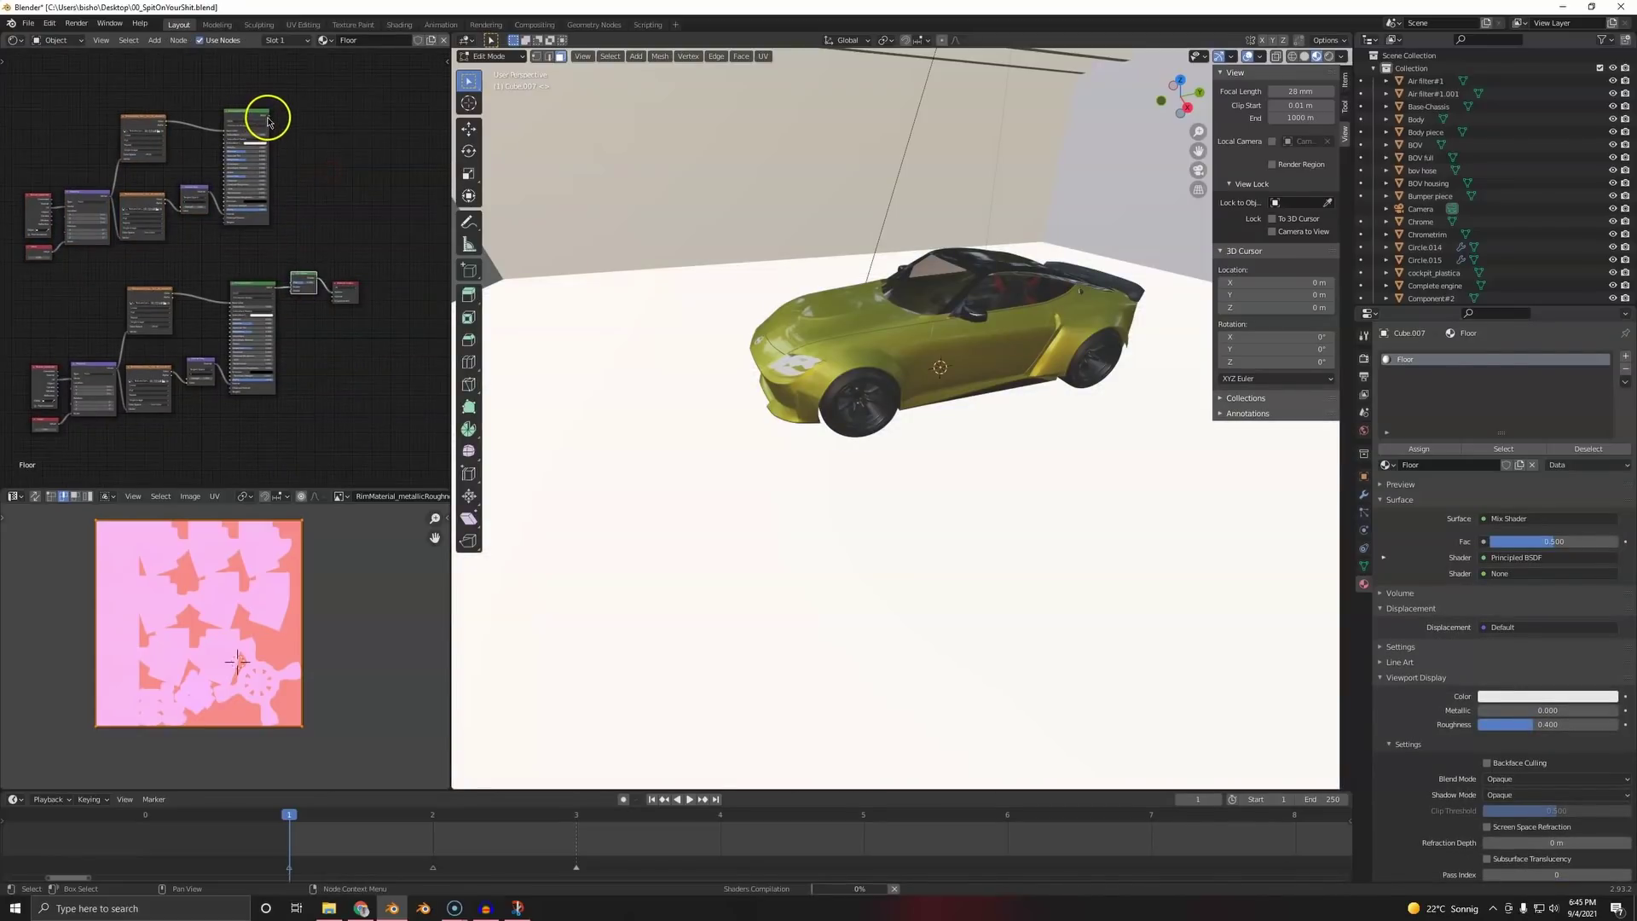
{"action": "left_click_drag", "start_coordinate": [268, 116], "coordinate": [294, 290]}
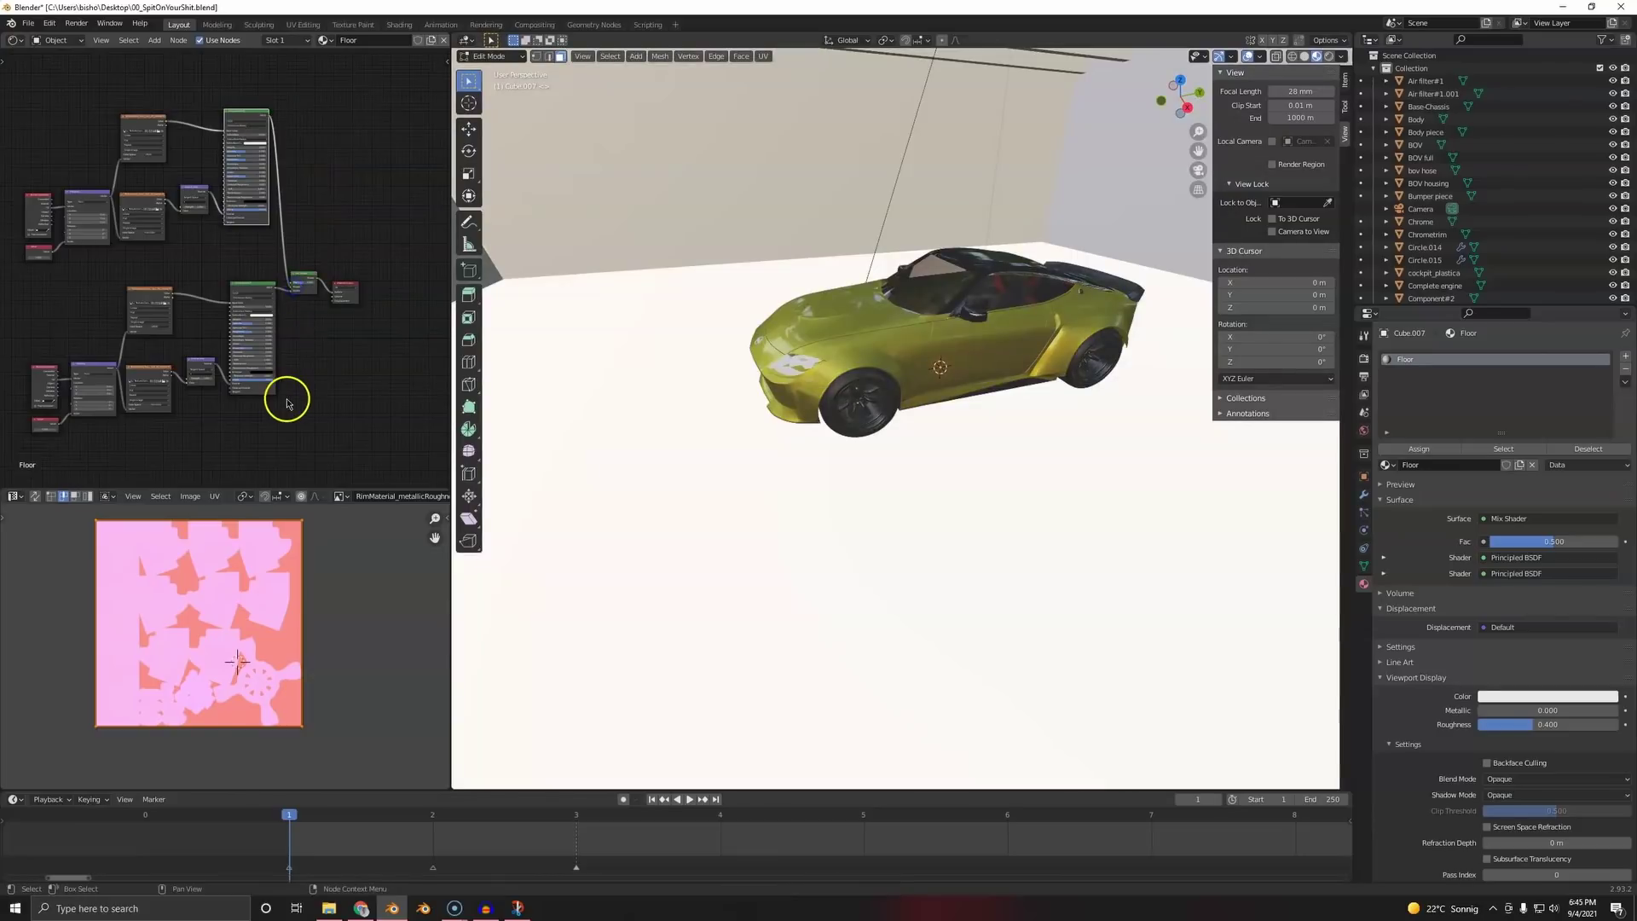
- Save the file and move the Mix Shader node slightly up relative to the Material Output
{"action": "scroll", "coordinate": [249, 356], "scroll_direction": "down", "scroll_amount": 1}
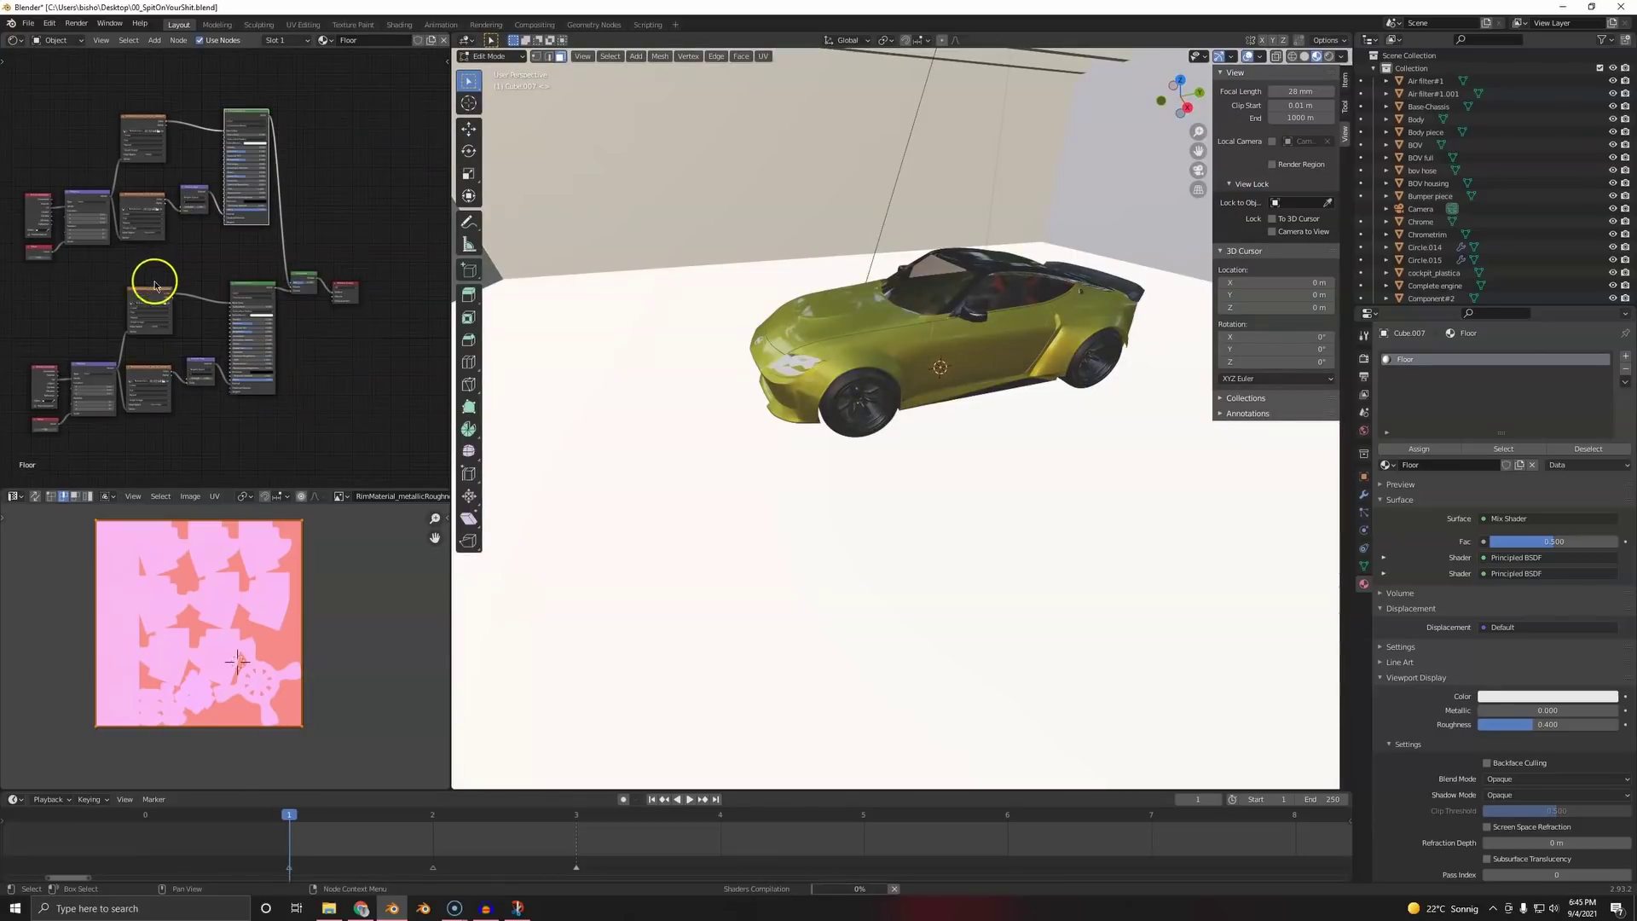
{"action": "scroll", "coordinate": [170, 271], "scroll_direction": "up", "scroll_amount": 1}
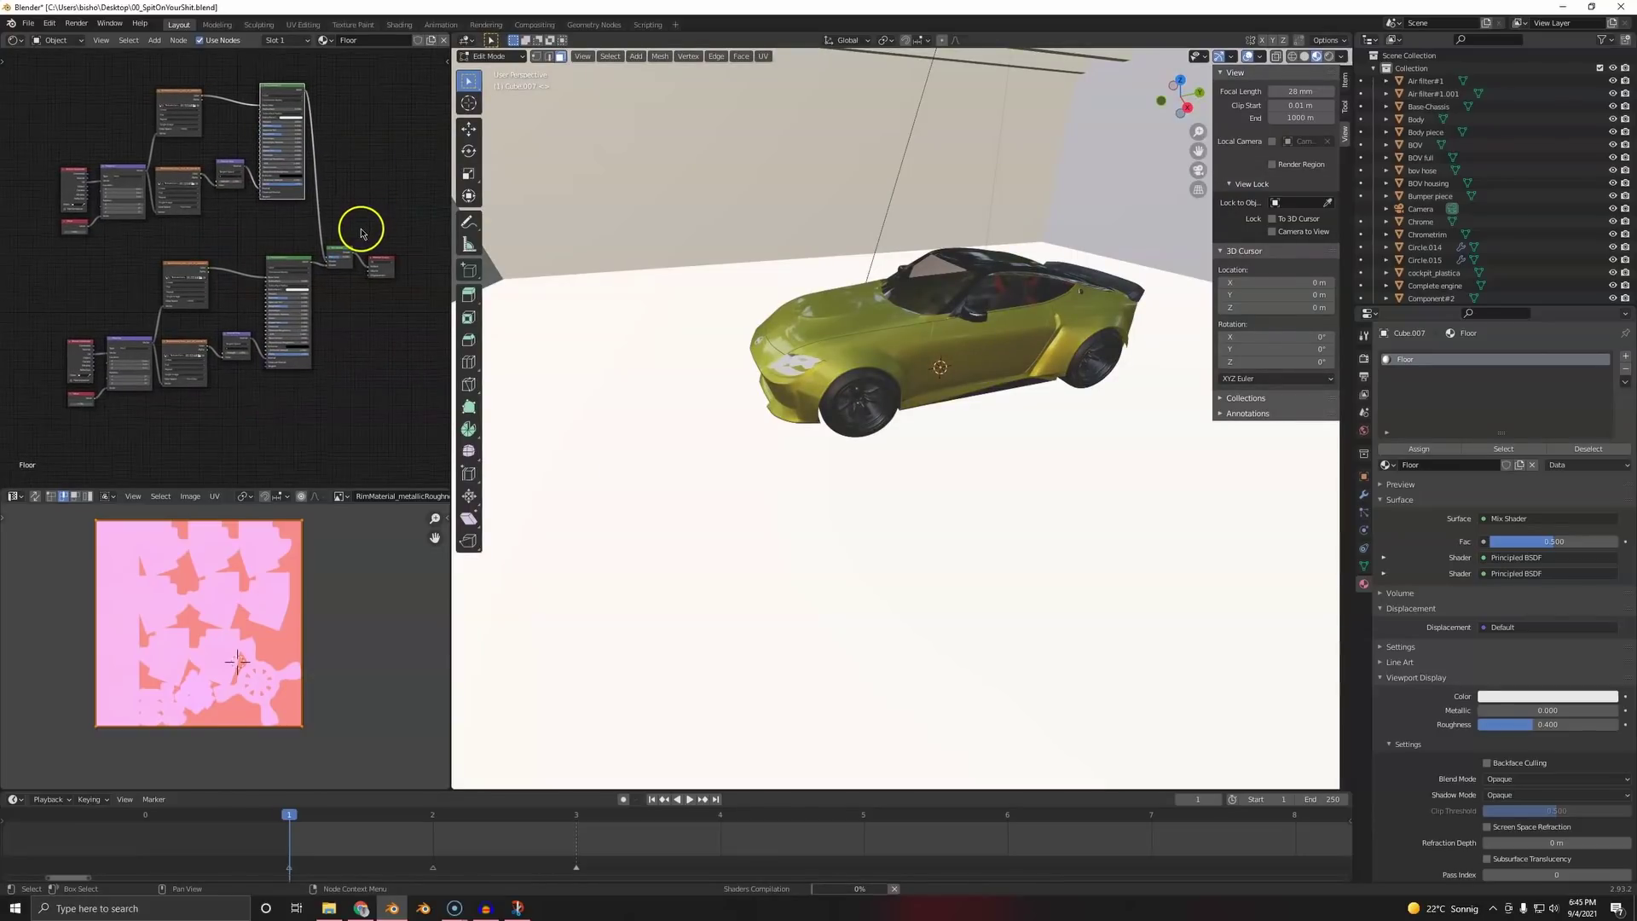
{"action": "key", "text": "ctrl+s"}
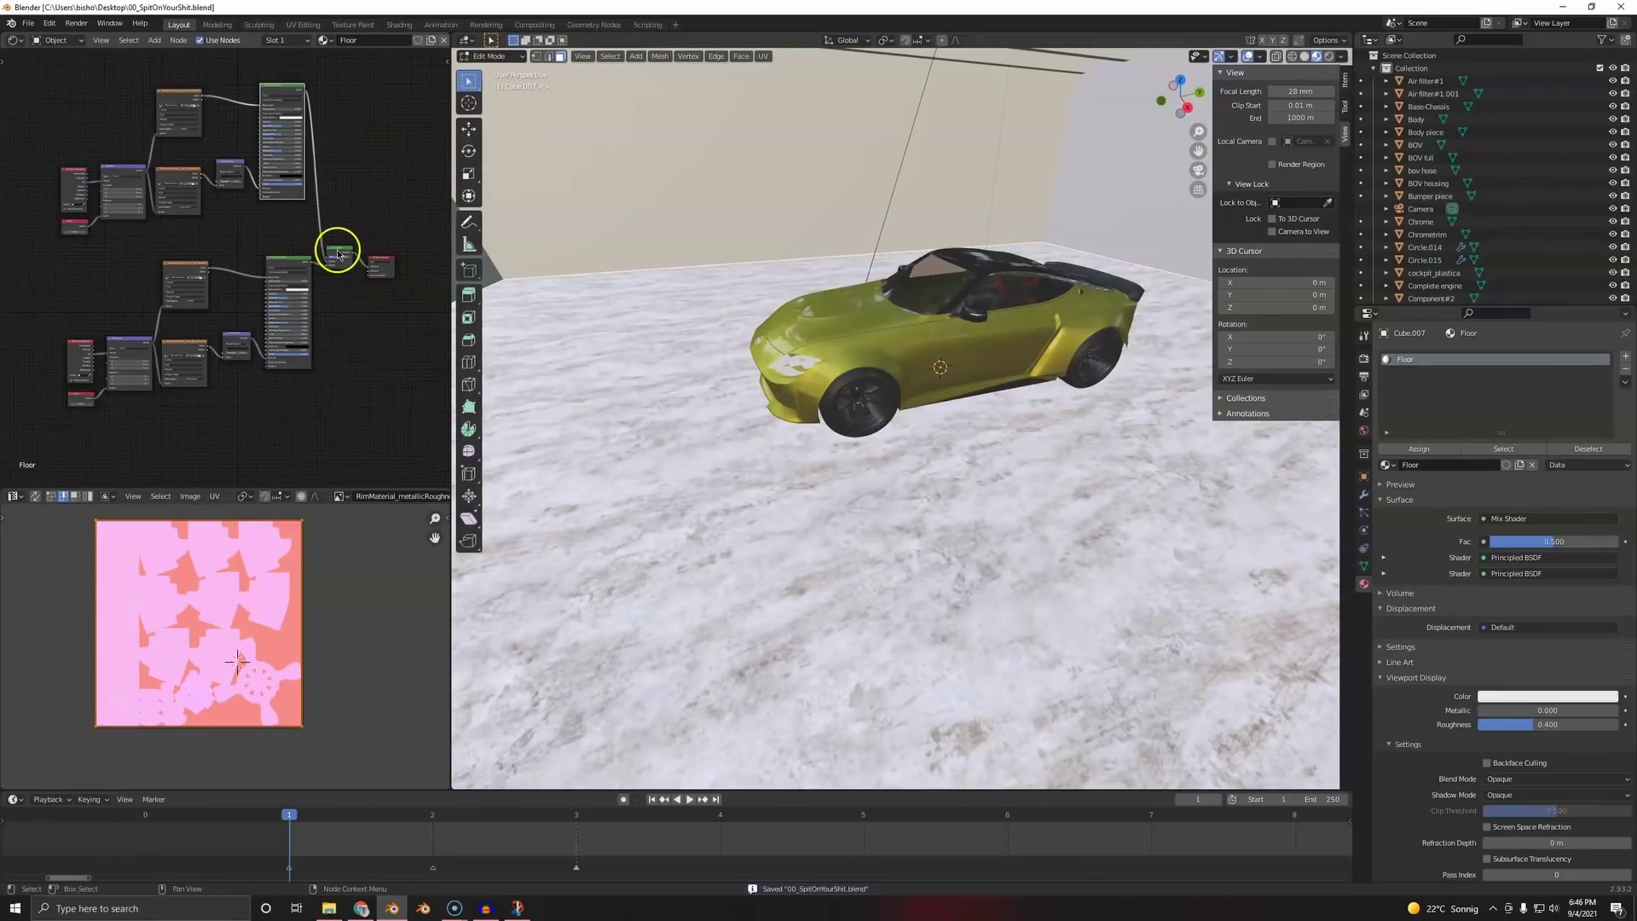
{"action": "left_click", "coordinate": [338, 255]}
{"action": "left_click_drag", "start_coordinate": [341, 256], "coordinate": [342, 232]}
{"action": "scroll", "coordinate": [358, 278], "scroll_direction": "up", "scroll_amount": 6}
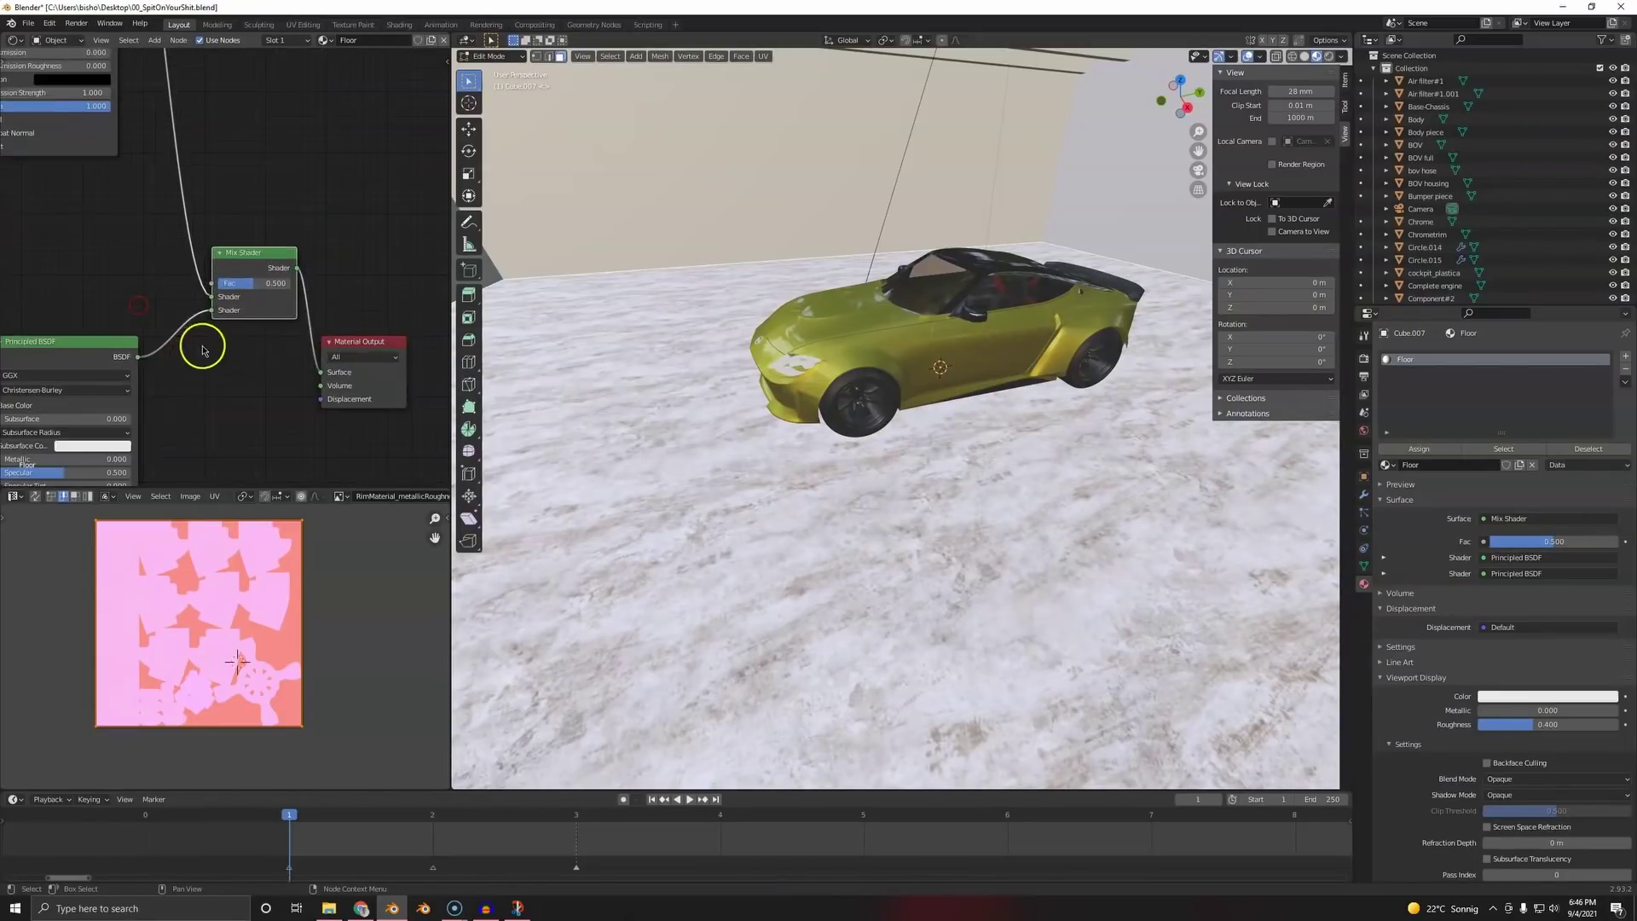
{"action": "scroll", "coordinate": [203, 350], "scroll_direction": "down", "scroll_amount": 6}
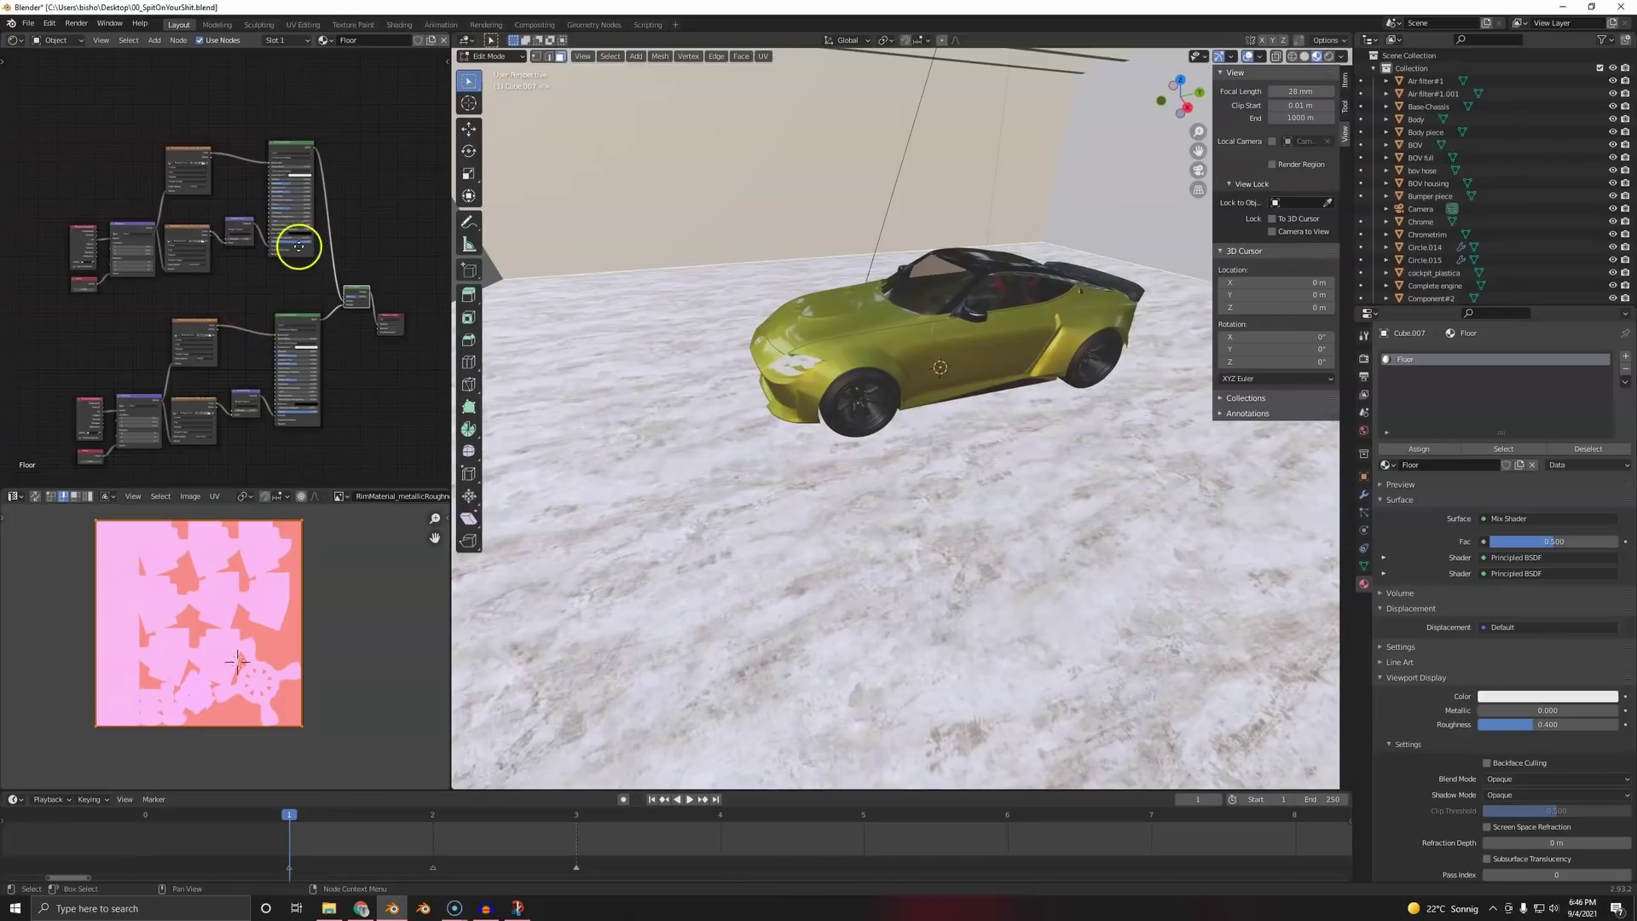
- Switch to Chrome and download the 2048x2048 albedo and normal maps of 3D Scanned Soil with Rocks, 2x2 meters
{"action": "left_click", "coordinate": [361, 908]}
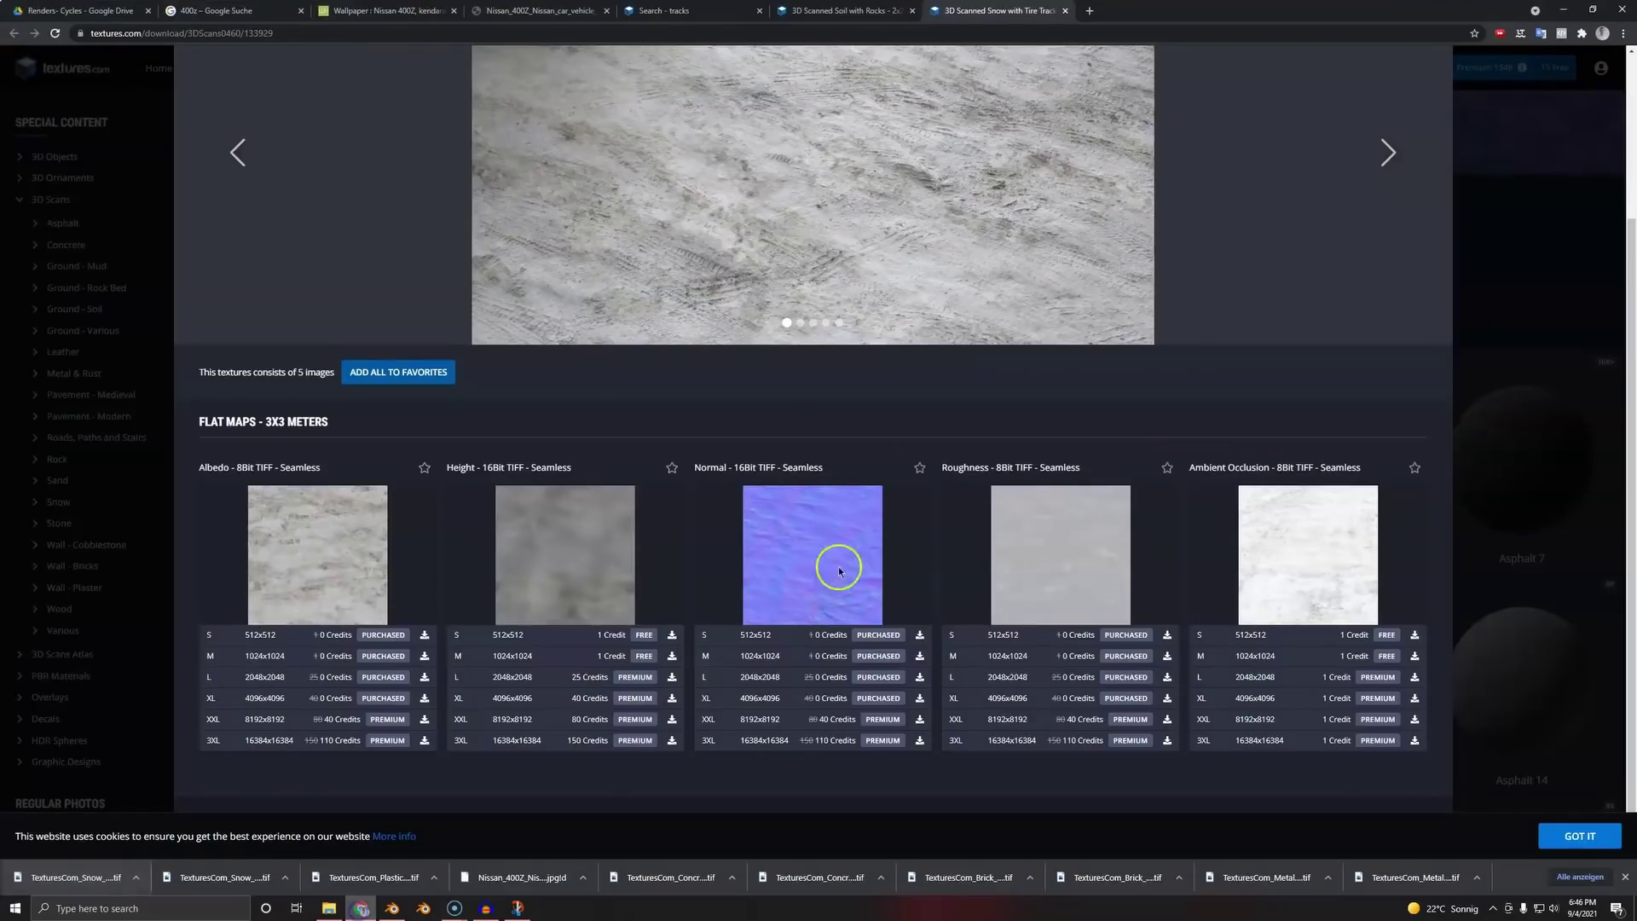
{"action": "scroll", "coordinate": [888, 64], "scroll_direction": "up", "scroll_amount": 3}
{"action": "scroll", "coordinate": [602, 533], "scroll_direction": "down", "scroll_amount": 7}
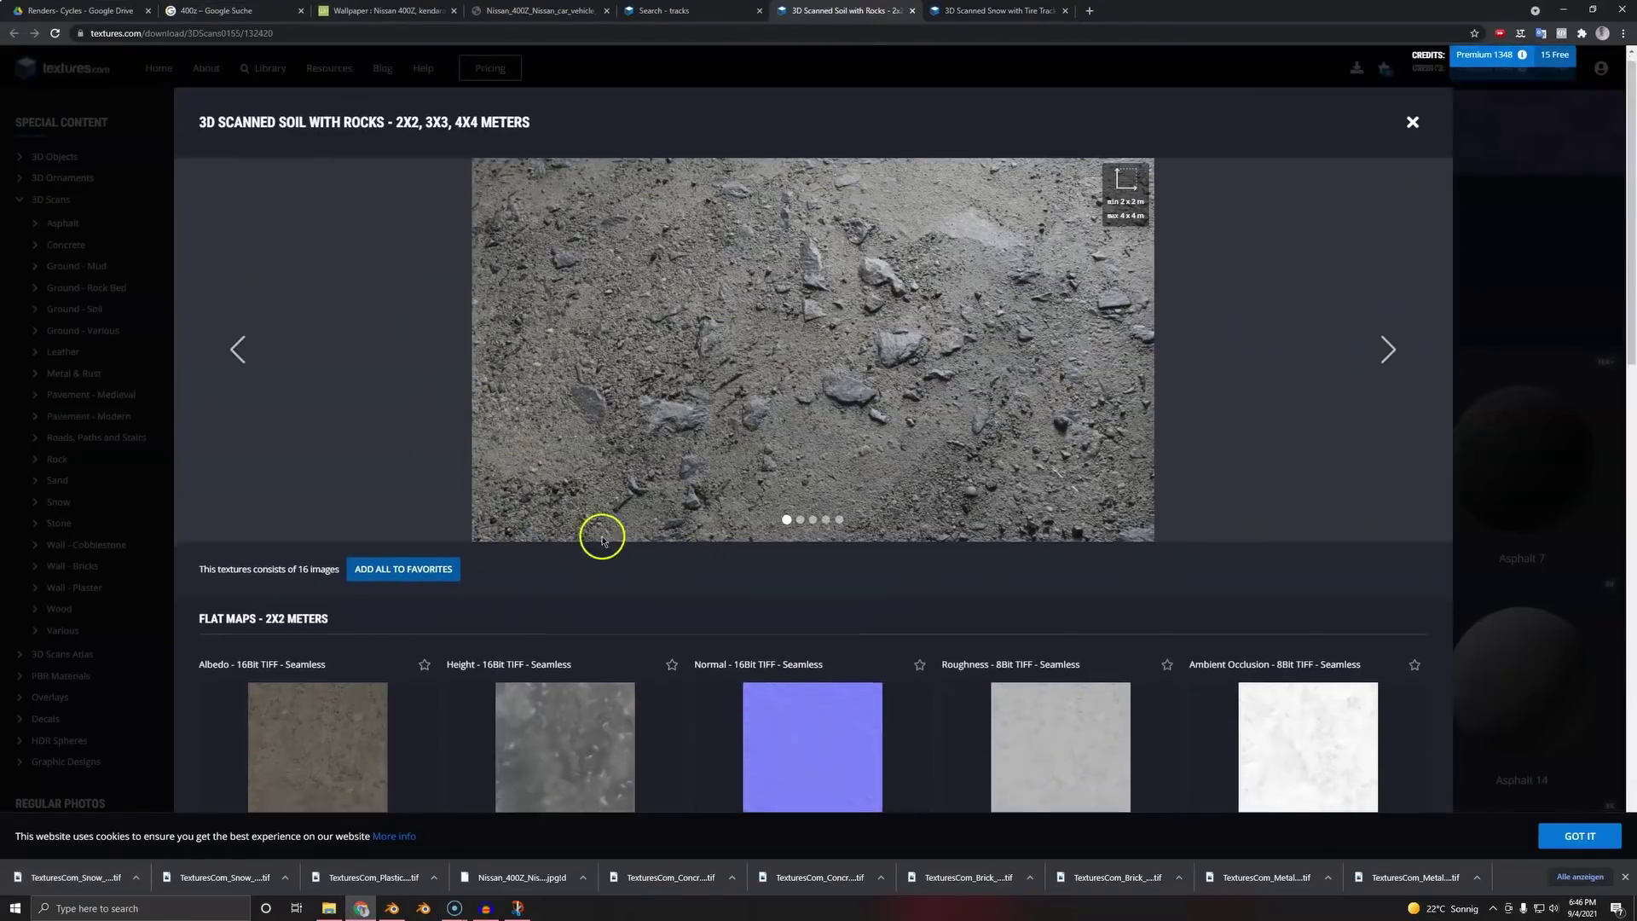
{"action": "scroll", "coordinate": [613, 747], "scroll_direction": "up", "scroll_amount": 3}
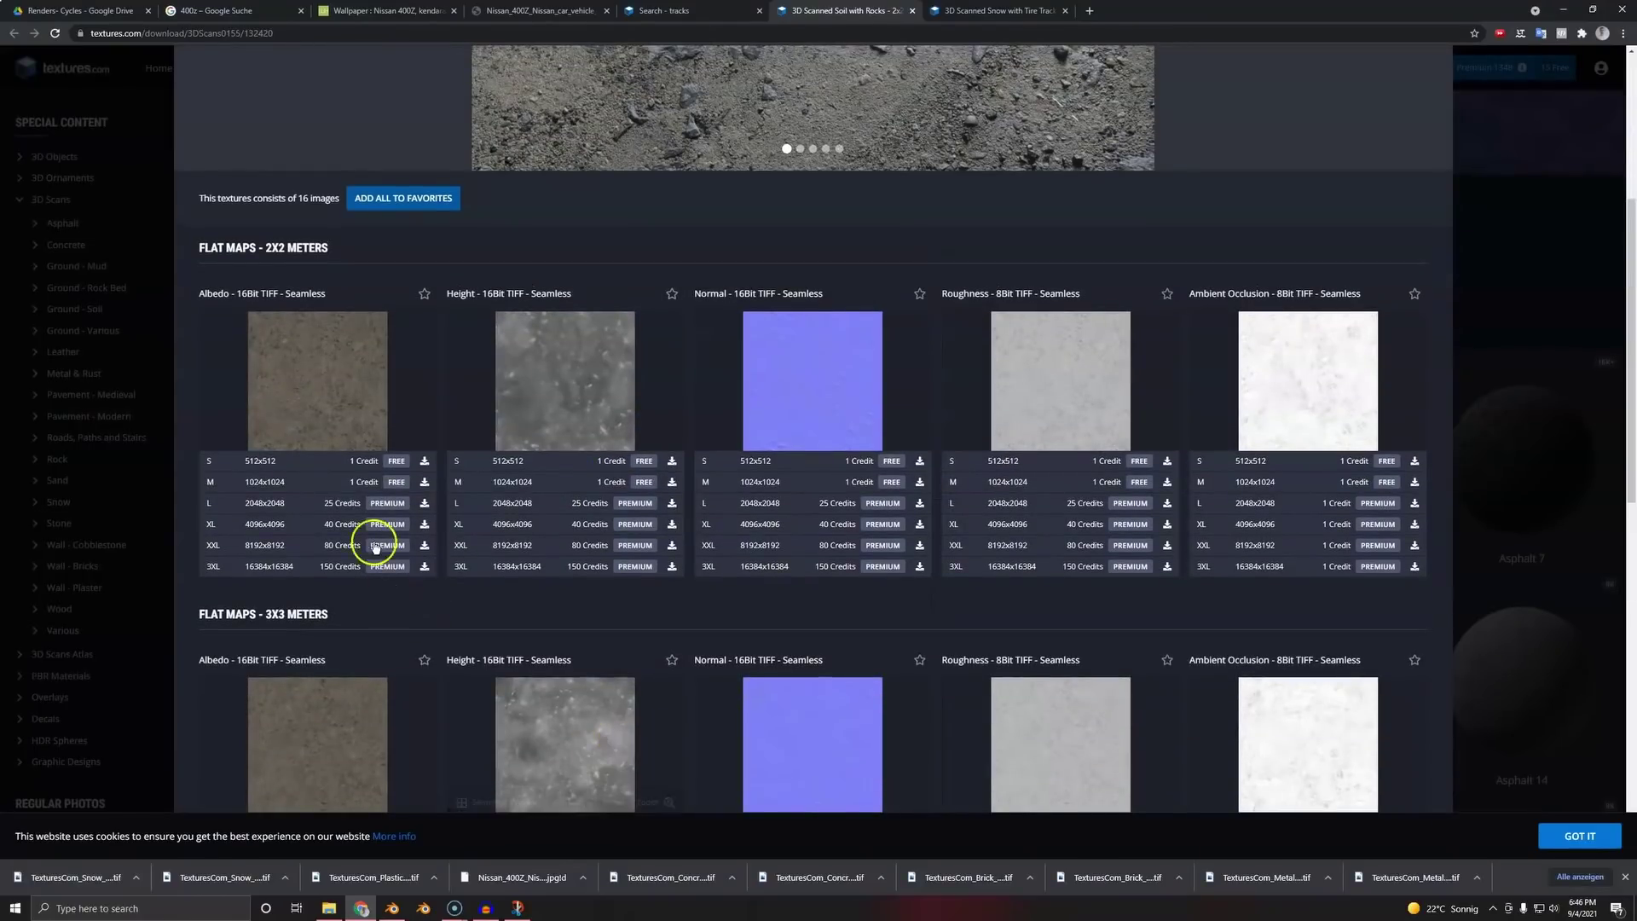
{"action": "left_click", "coordinate": [424, 503]}
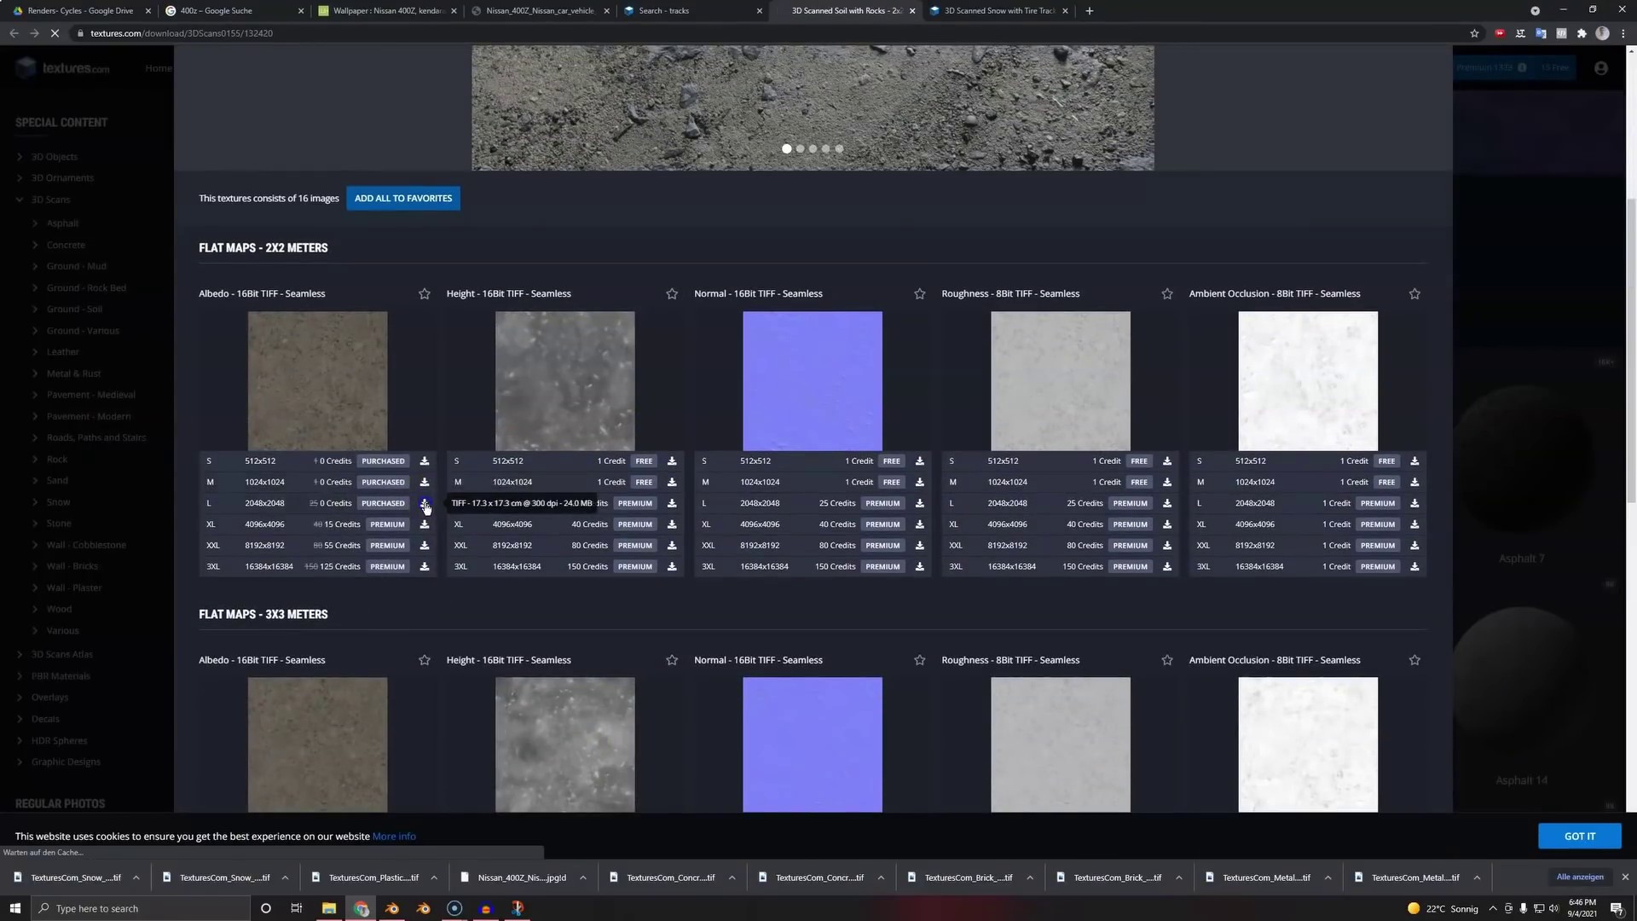
{"action": "left_click", "coordinate": [919, 503]}
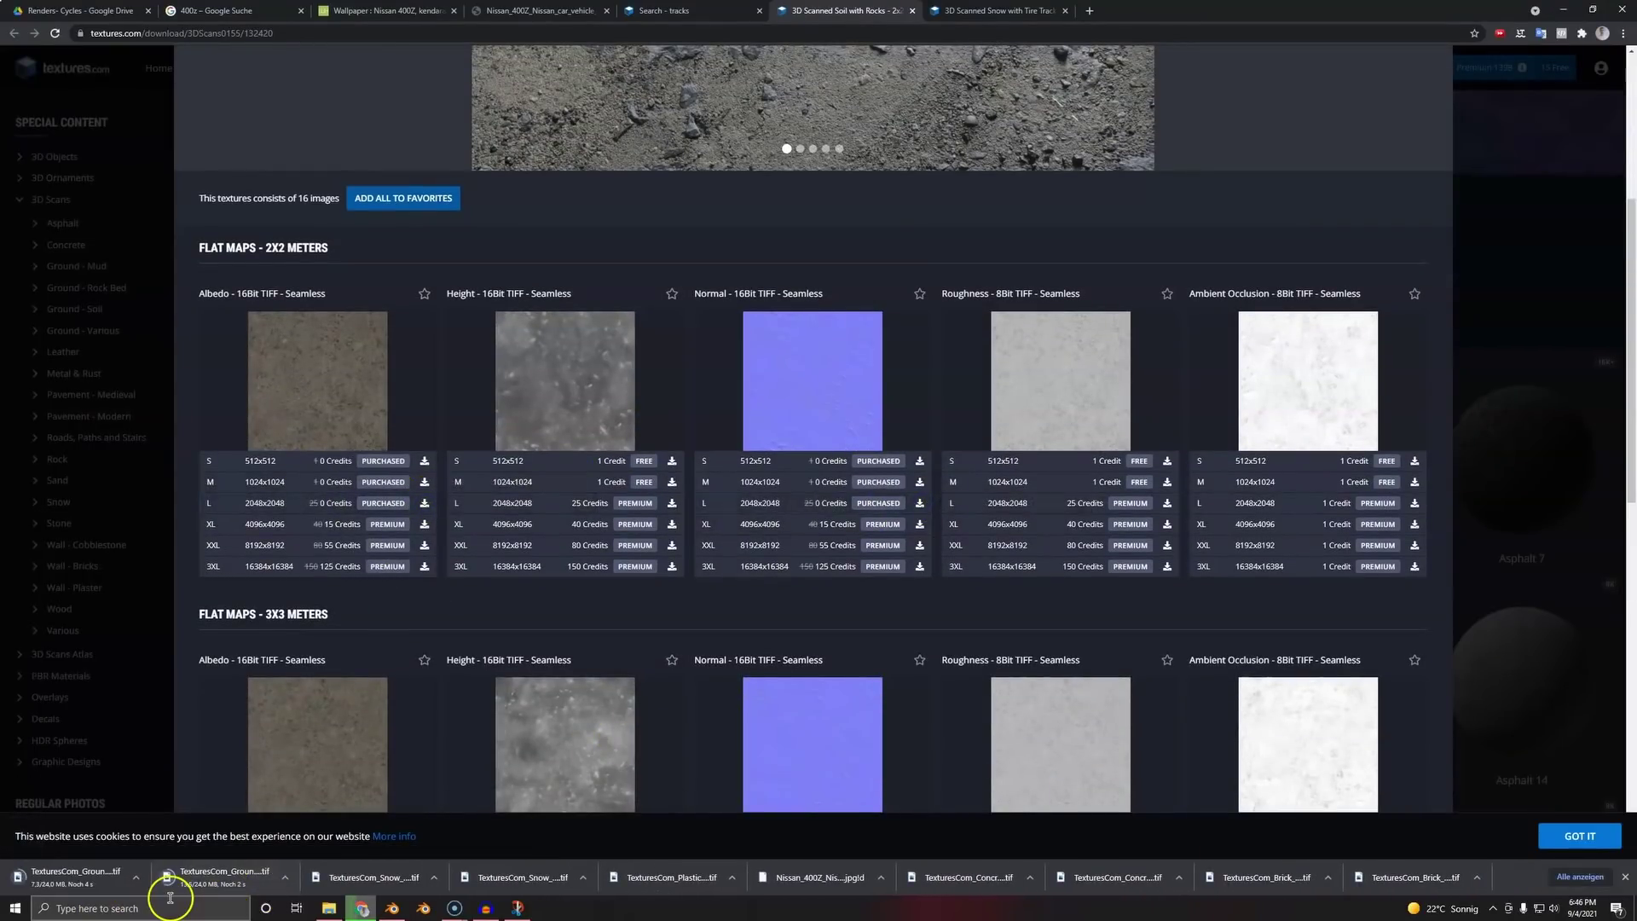
- Back in Blender, replace the duplicated base color texture with TexturesCom_Ground_Soil5_2x2_2K_albedo.tif from Downloads
{"action": "key", "text": "alt+Tab"}
{"action": "scroll", "coordinate": [205, 228], "scroll_direction": "up", "scroll_amount": 2}
{"action": "middle_click_drag", "start_coordinate": [94, 171], "coordinate": [164, 290]}
{"action": "scroll", "coordinate": [165, 291], "scroll_direction": "up", "scroll_amount": 8}
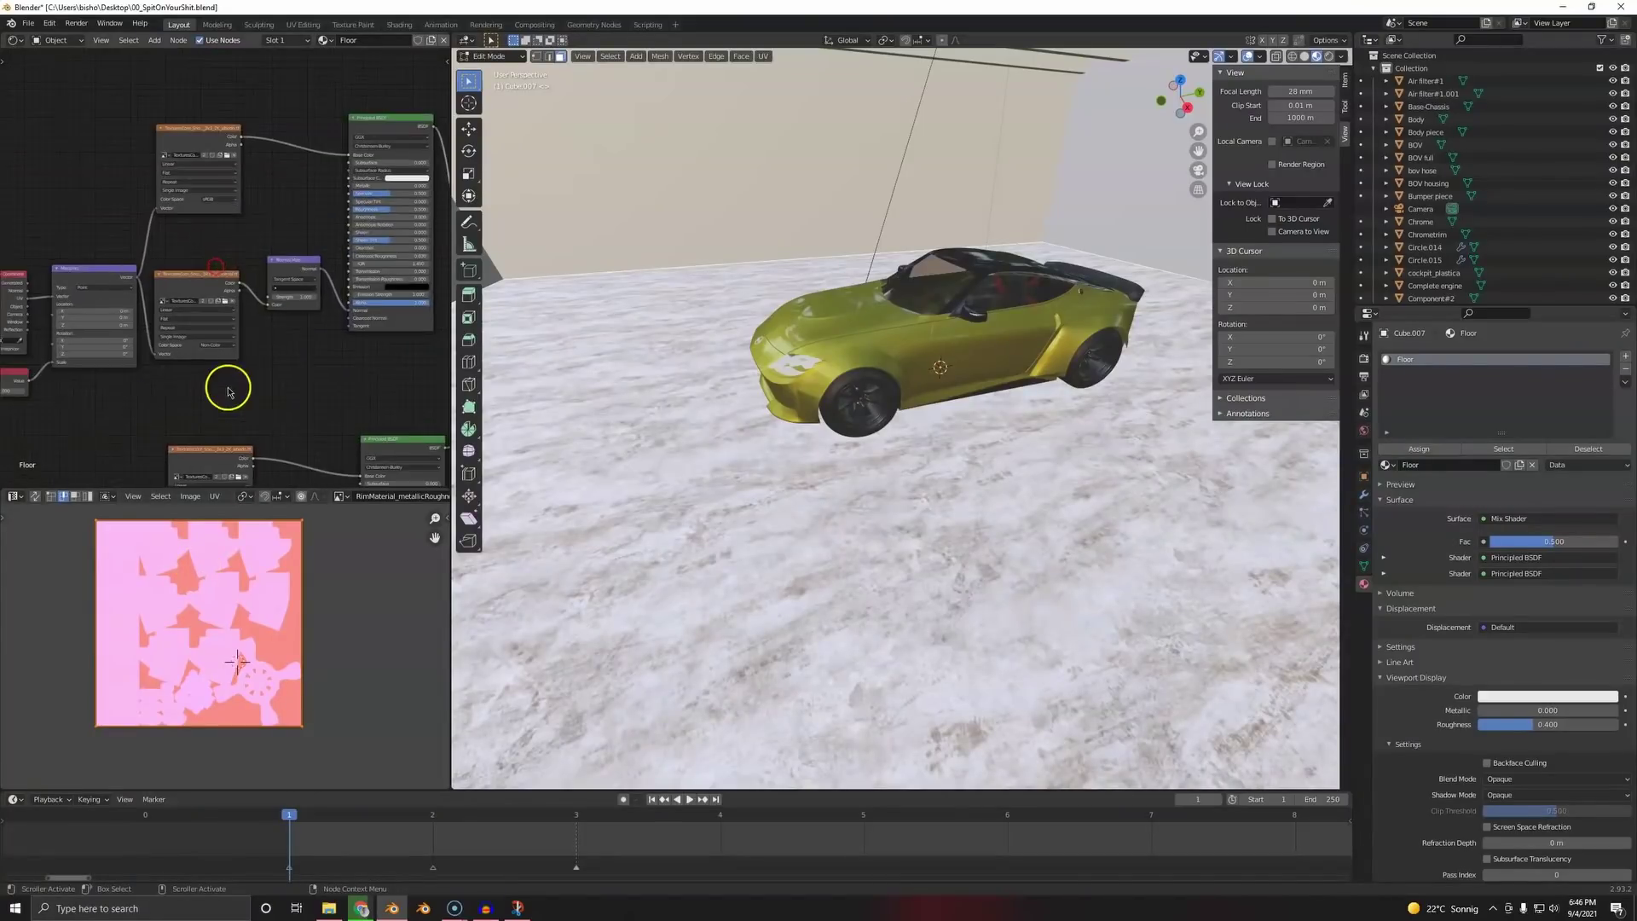
{"action": "left_click", "coordinate": [239, 103]}
{"action": "left_click", "coordinate": [220, 102]}
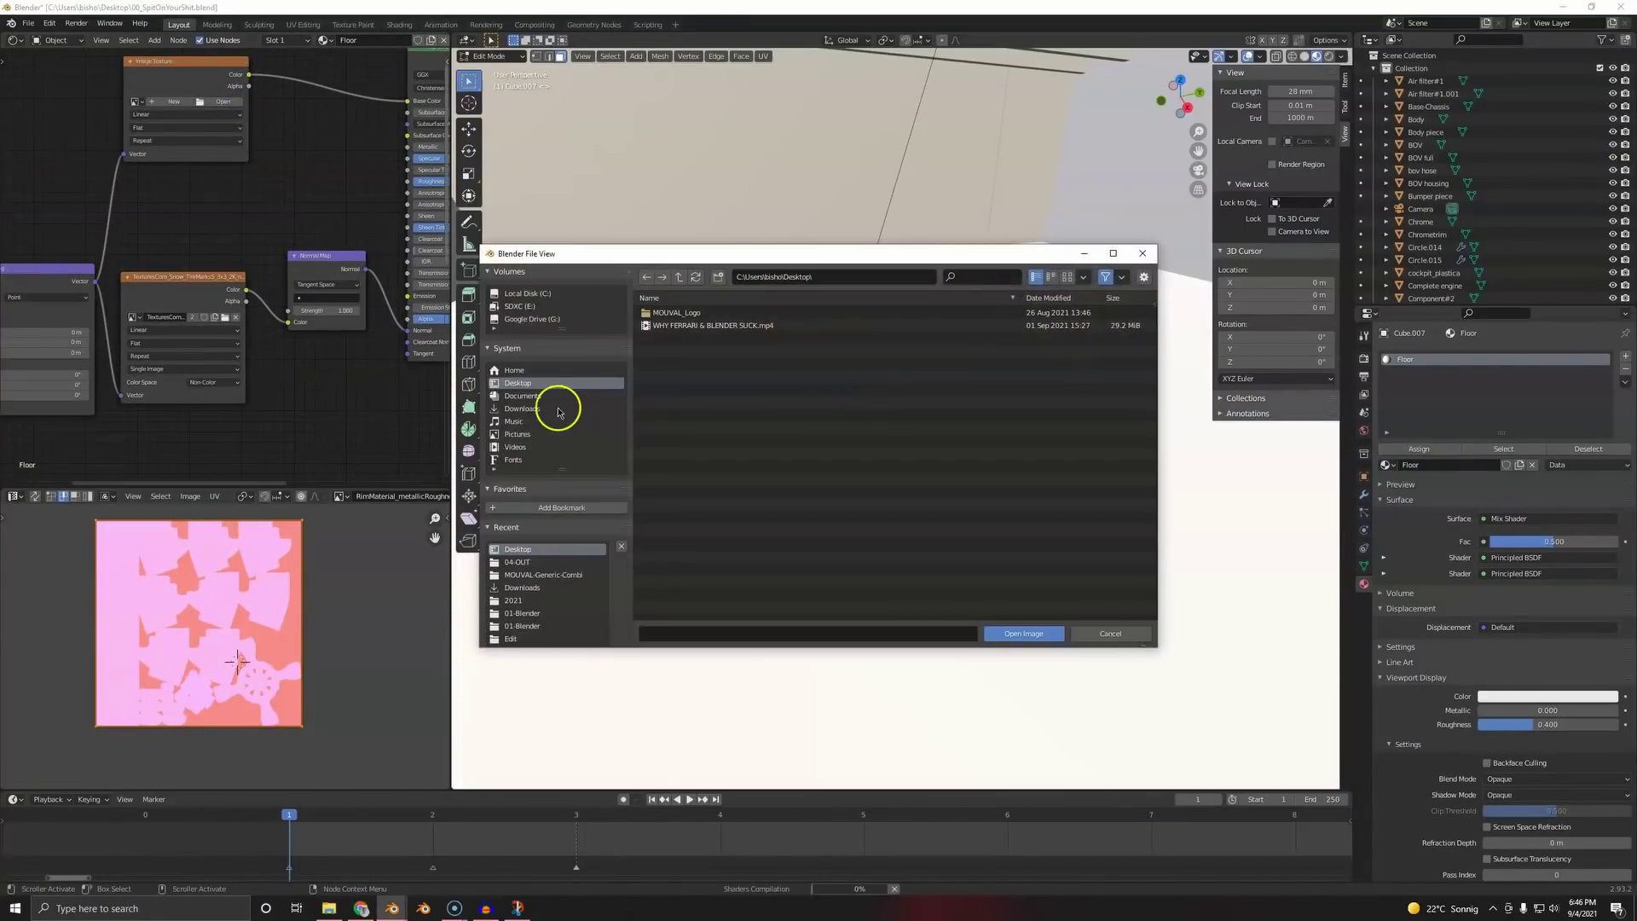
{"action": "left_click", "coordinate": [543, 409]}
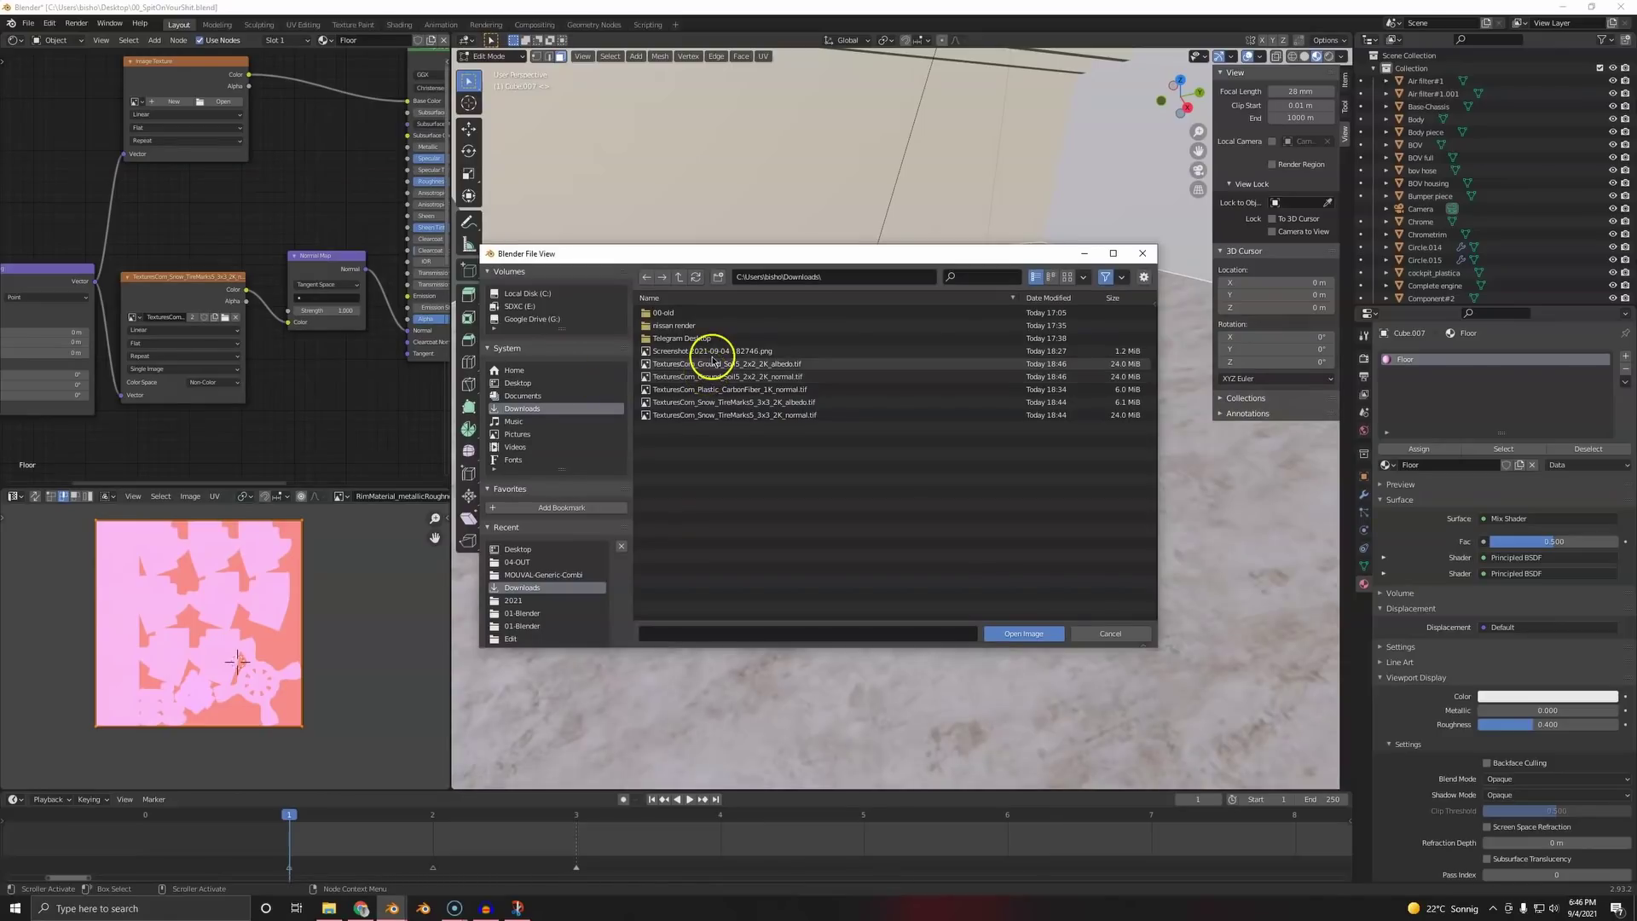
{"action": "double_click", "coordinate": [713, 364]}
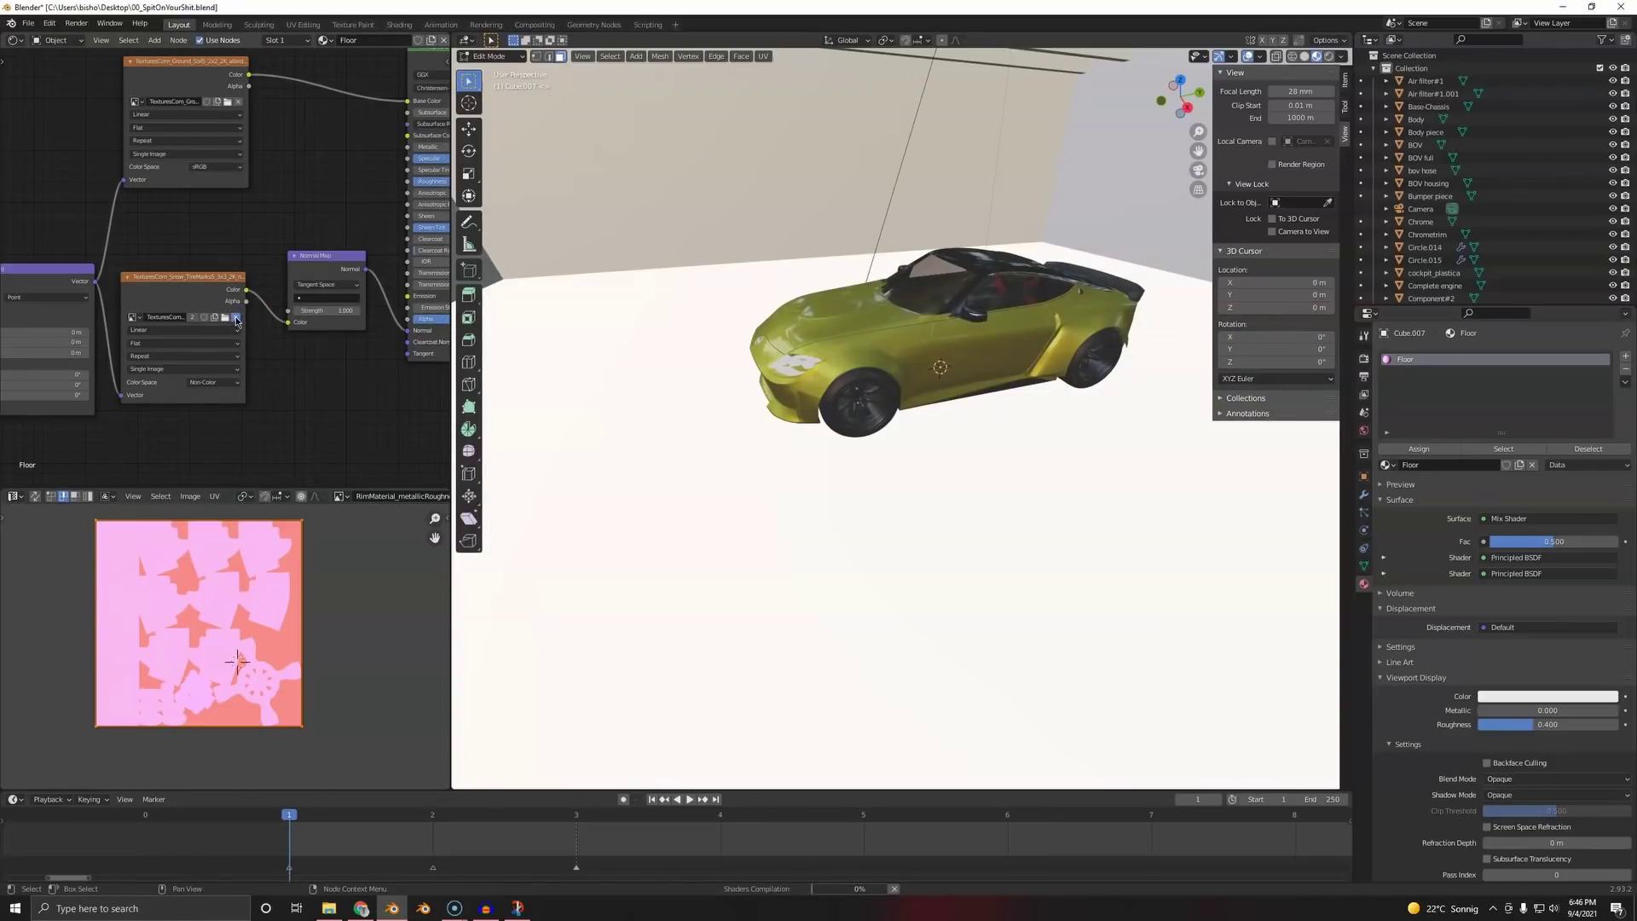
- Replace the duplicated normal map texture with TexturesCom_Ground_Soil5_2x2_2K_normal.tif
{"action": "left_click", "coordinate": [236, 318]}
{"action": "left_click", "coordinate": [234, 318]}
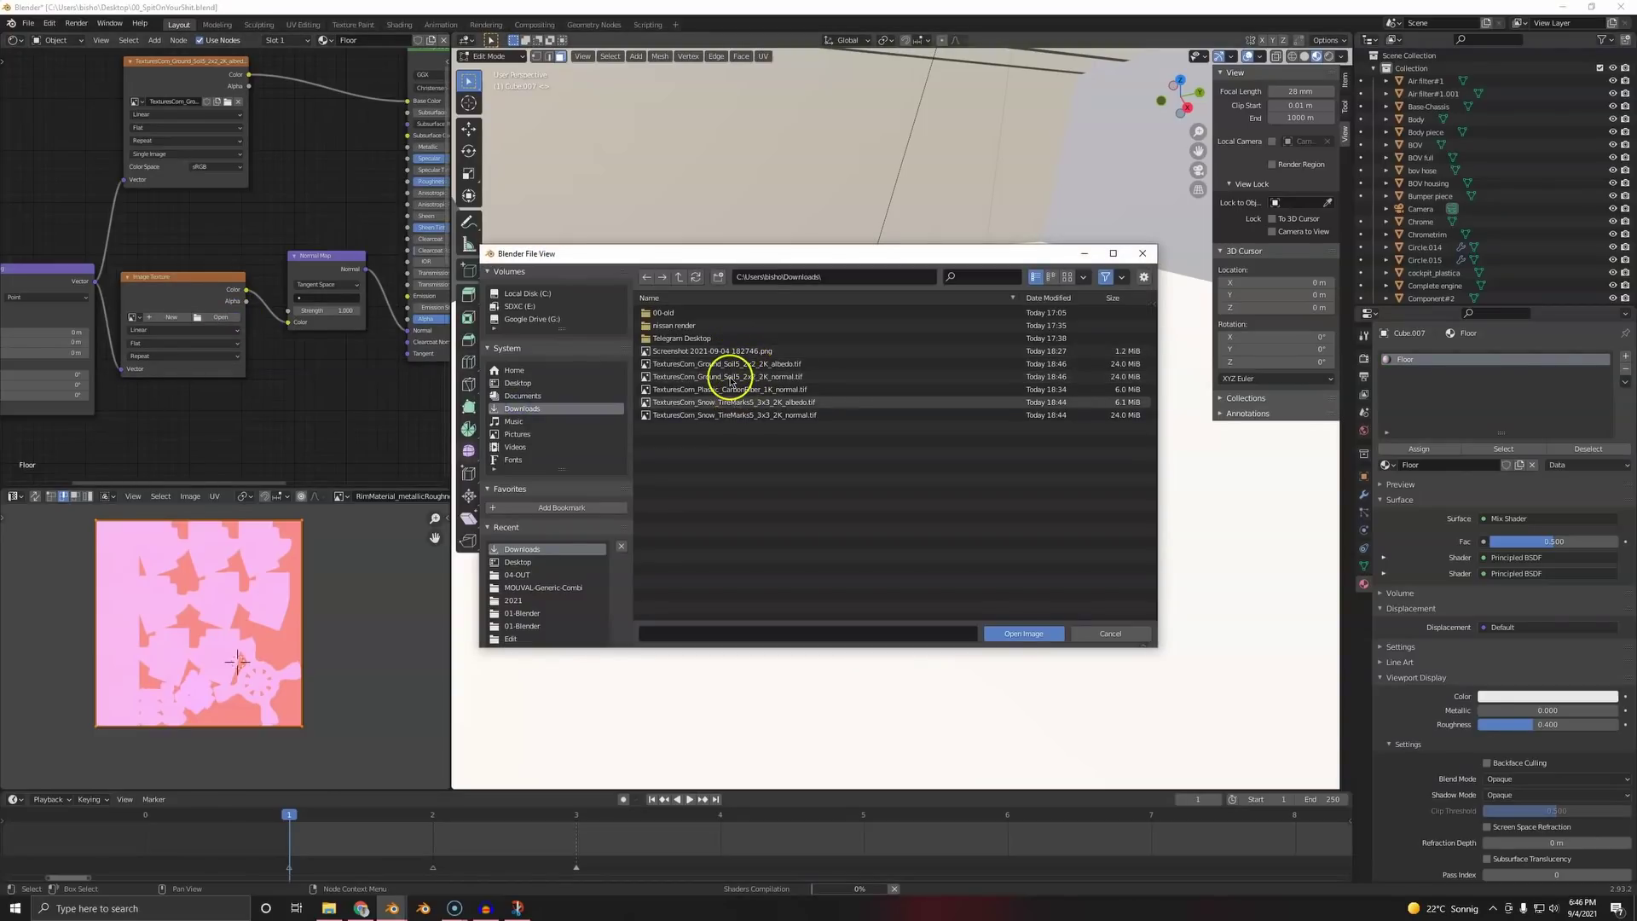
{"action": "double_click", "coordinate": [689, 376]}
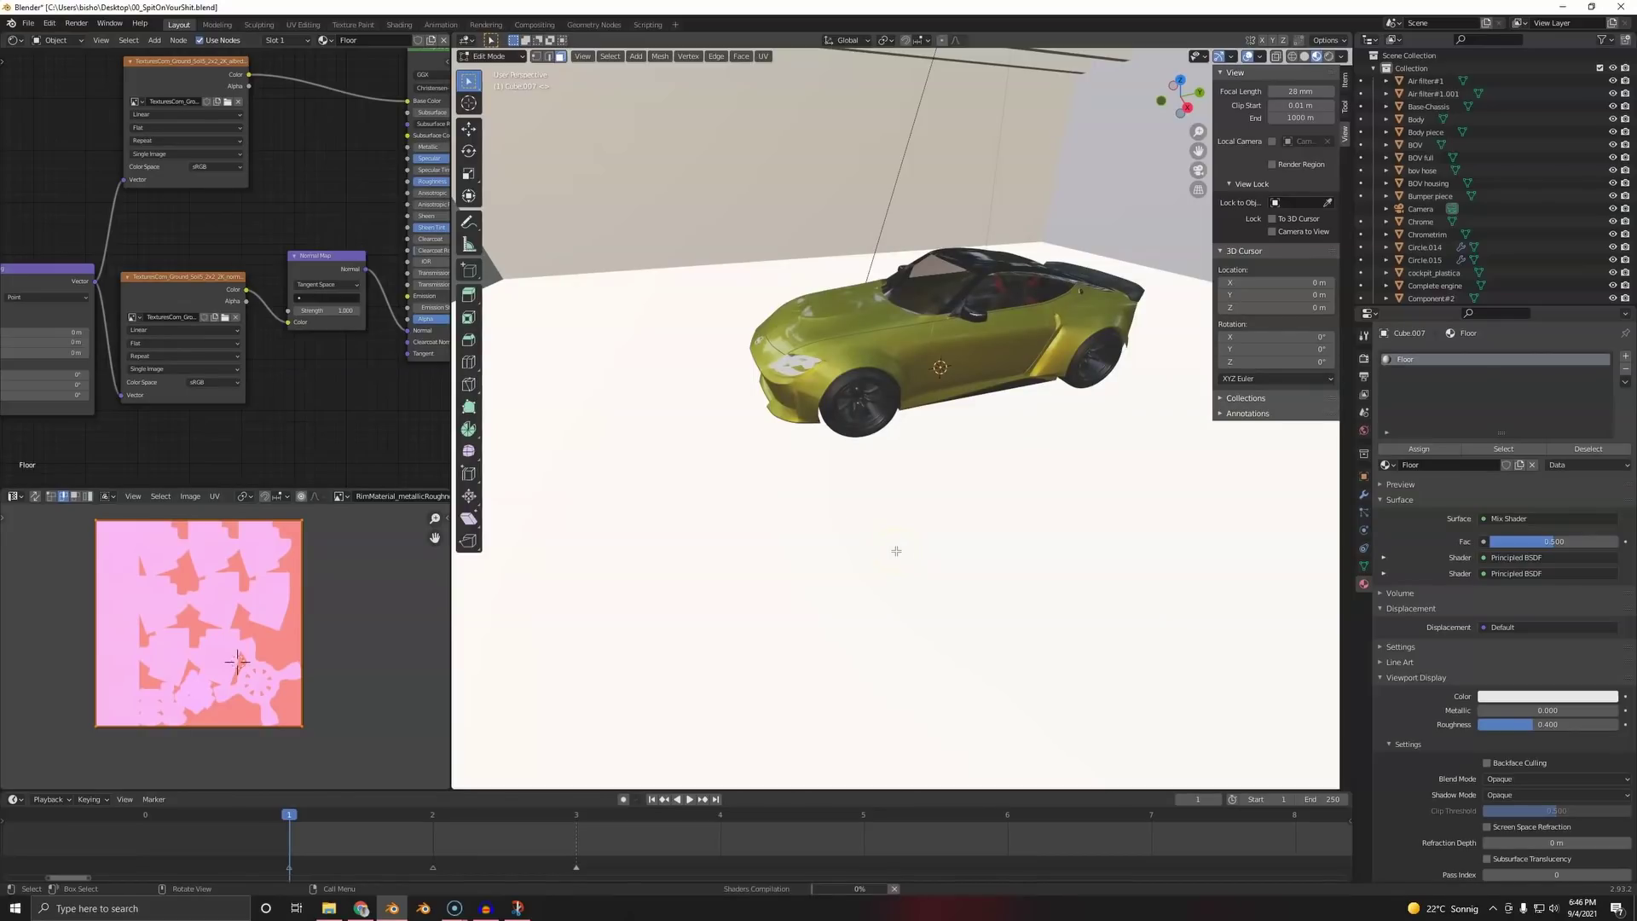
- Add a Noise Texture node and connect it to the Mix Shader's Fac input to blend the soil and snow shaders
{"action": "scroll", "coordinate": [336, 310], "scroll_direction": "down", "scroll_amount": 2}
{"action": "middle_click_drag", "start_coordinate": [336, 311], "coordinate": [73, 351]}
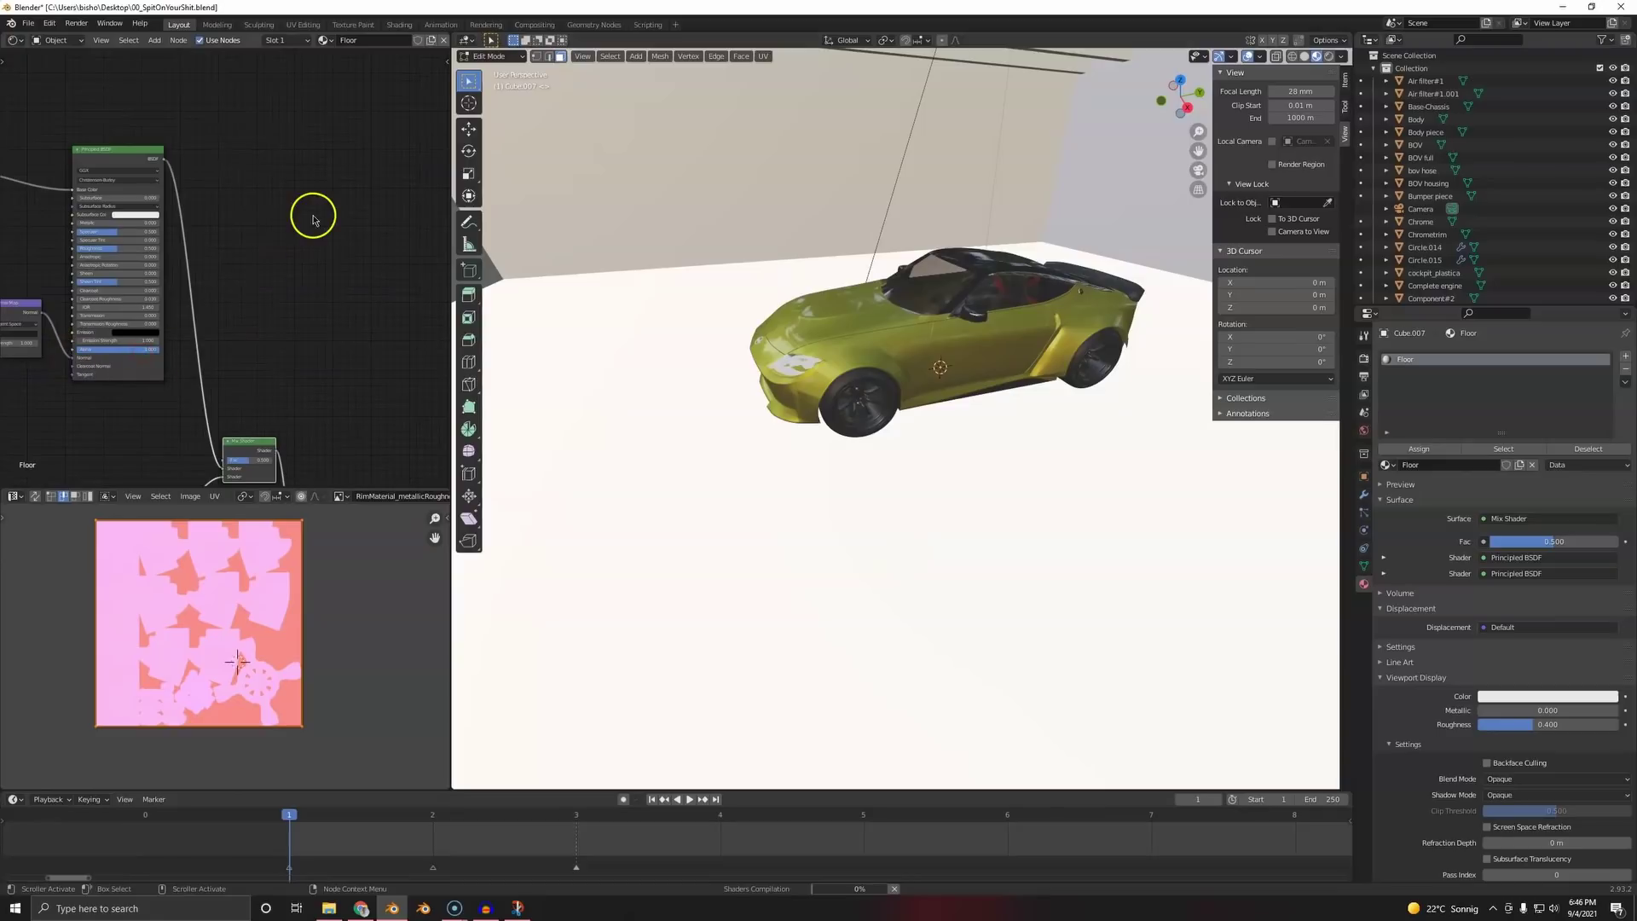
{"action": "scroll", "coordinate": [289, 347], "scroll_direction": "down", "scroll_amount": 3}
{"action": "middle_click_drag", "start_coordinate": [288, 347], "coordinate": [336, 245]}
{"action": "key", "text": "shift+a"}
{"action": "left_click", "coordinate": [339, 225]}
{"action": "type", "text": "n"}
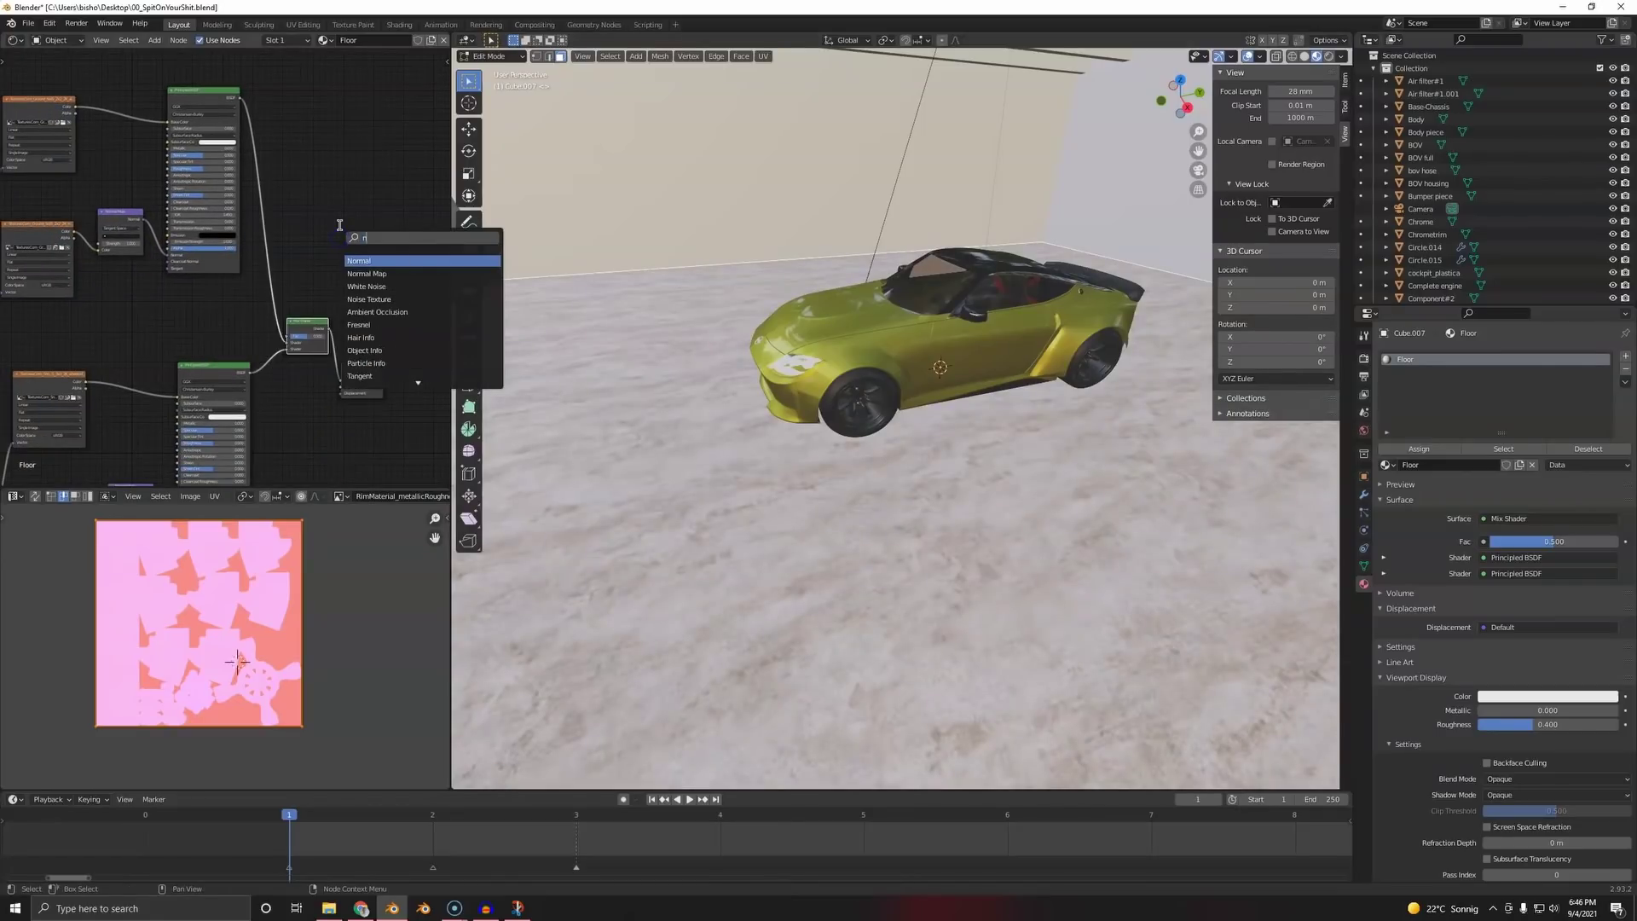
{"action": "type", "text": "oi"}
{"action": "left_click", "coordinate": [369, 274]}
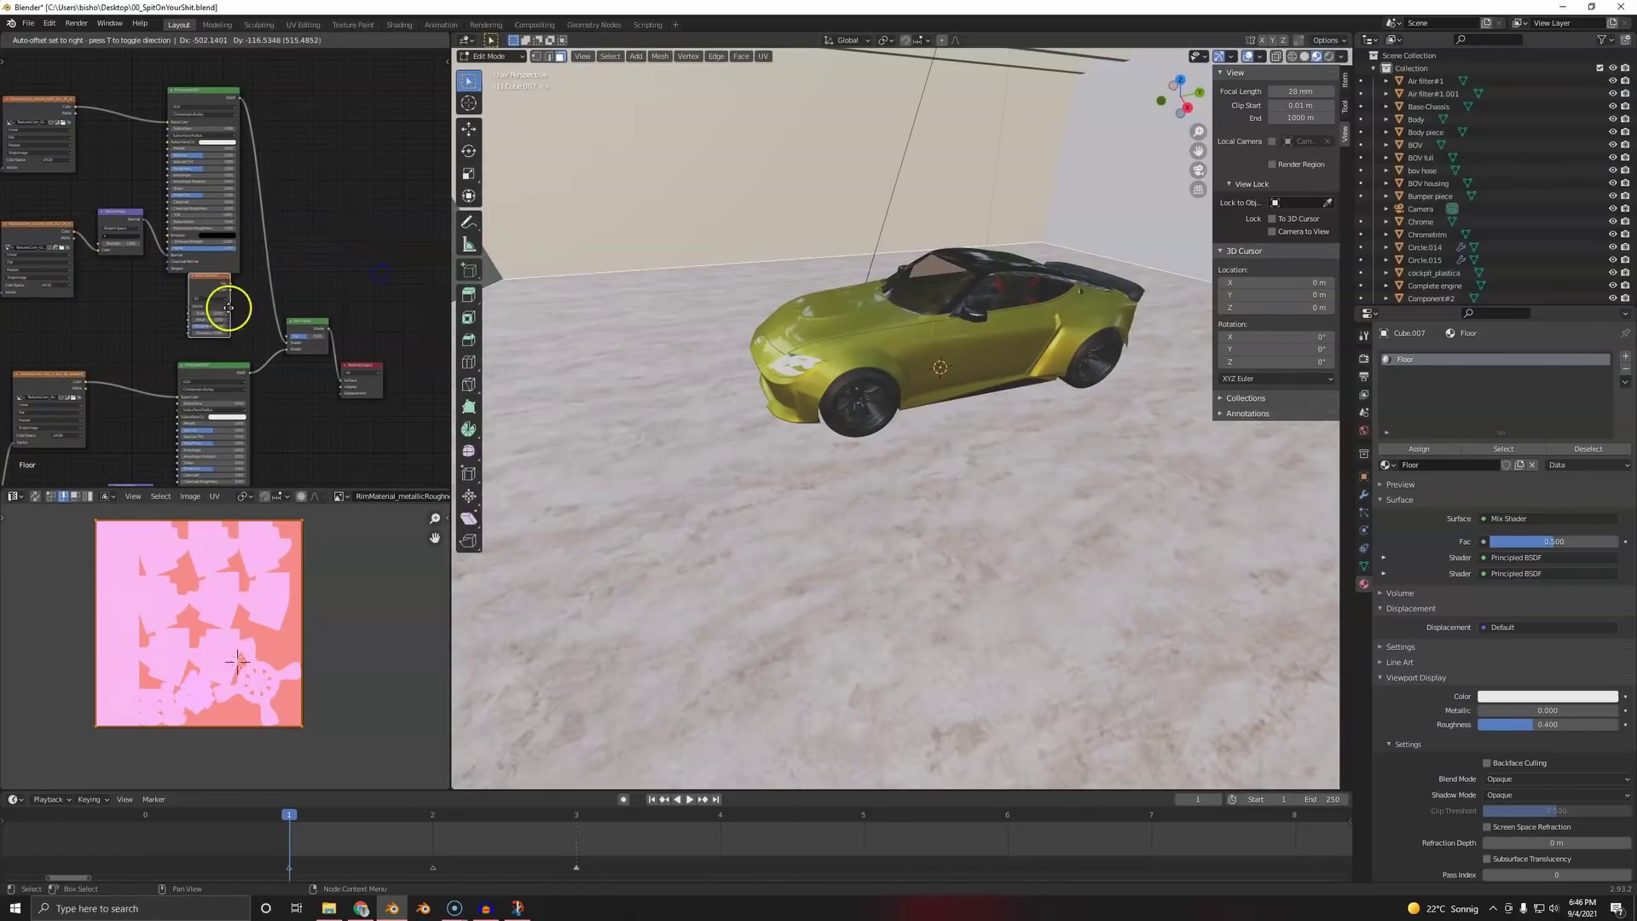
{"action": "left_click_drag", "start_coordinate": [235, 293], "coordinate": [215, 439]}
{"action": "scroll", "coordinate": [239, 269], "scroll_direction": "down", "scroll_amount": 1}
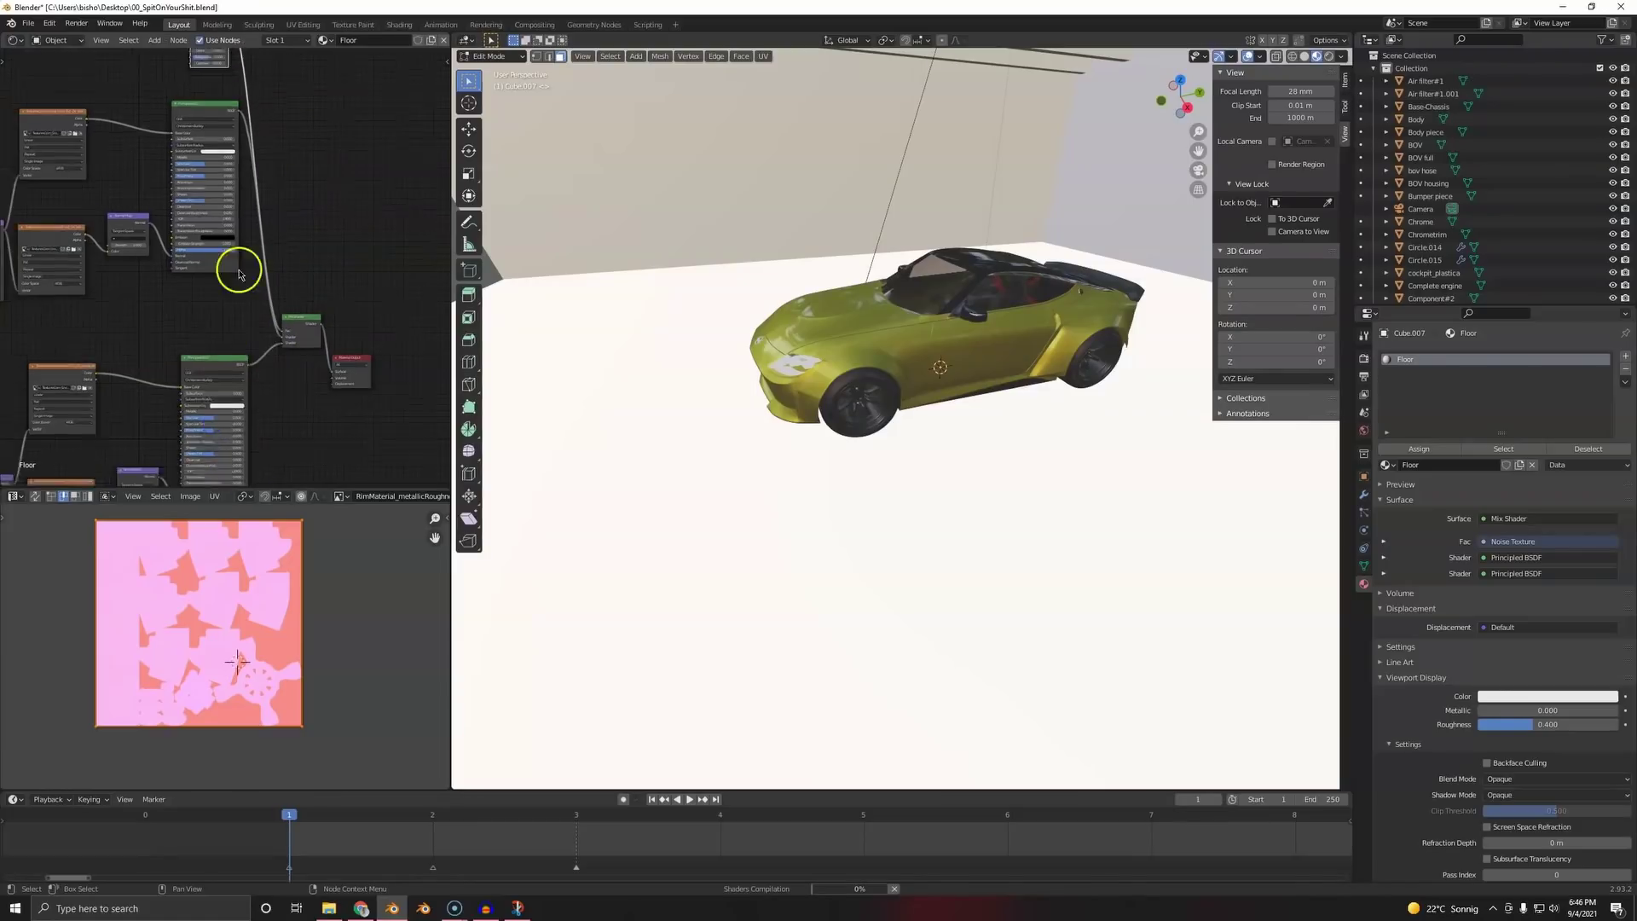
- Set the Noise Texture's scale to 6.4 and move the node away from its outgoing link to make room
{"action": "scroll", "coordinate": [201, 120], "scroll_direction": "up", "scroll_amount": 4}
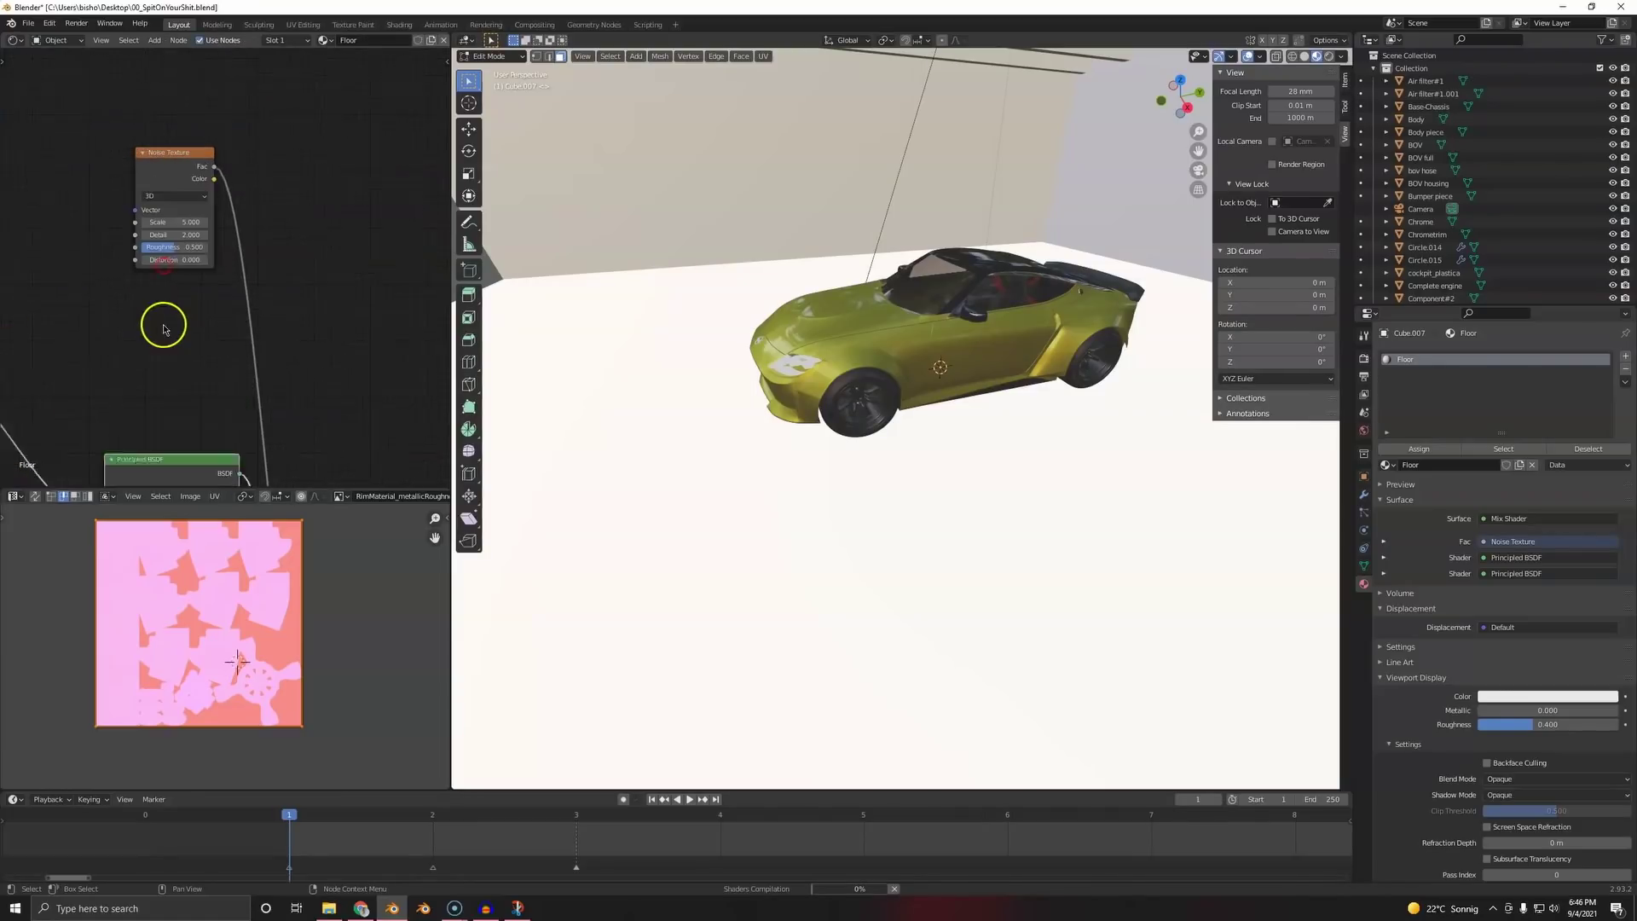
{"action": "scroll", "coordinate": [162, 273], "scroll_direction": "up", "scroll_amount": 1}
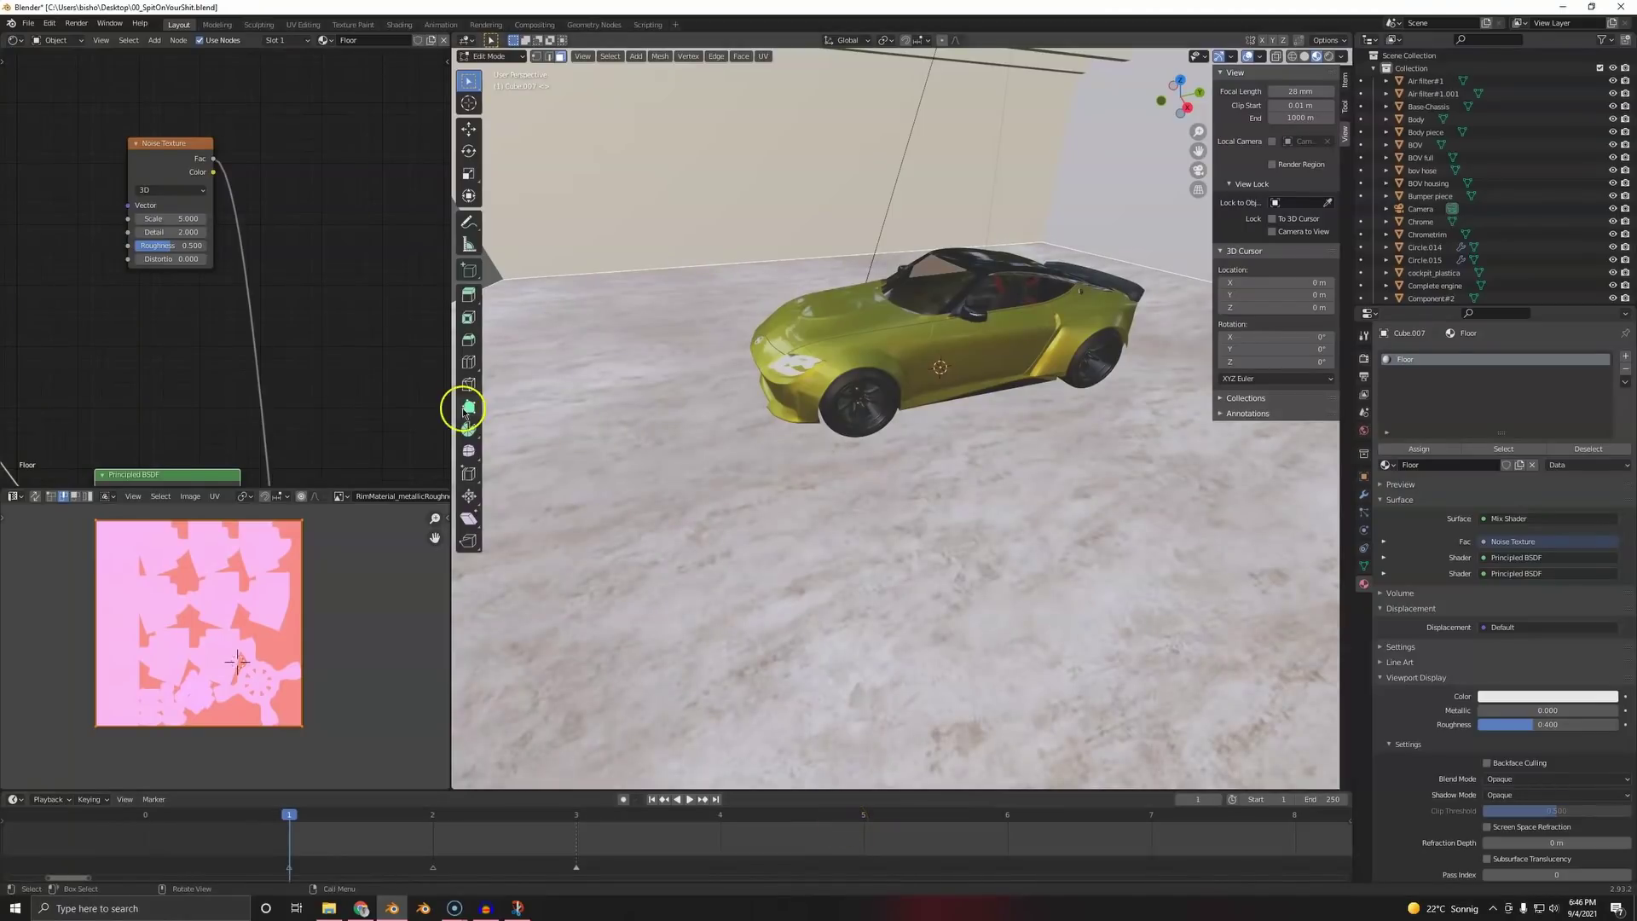
{"action": "mouse_move", "coordinate": [182, 219]}
{"action": "left_mouse_down"}
{"action": "mouse_move", "coordinate": [203, 218]}
{"action": "mouse_move", "coordinate": [183, 228]}
{"action": "left_mouse_up"}
{"action": "left_click_drag", "start_coordinate": [190, 165], "coordinate": [51, 223]}
- Insert a Math node on the link between the Noise Texture and the Mix Shader's Fac input
{"action": "key", "text": "shift+a"}
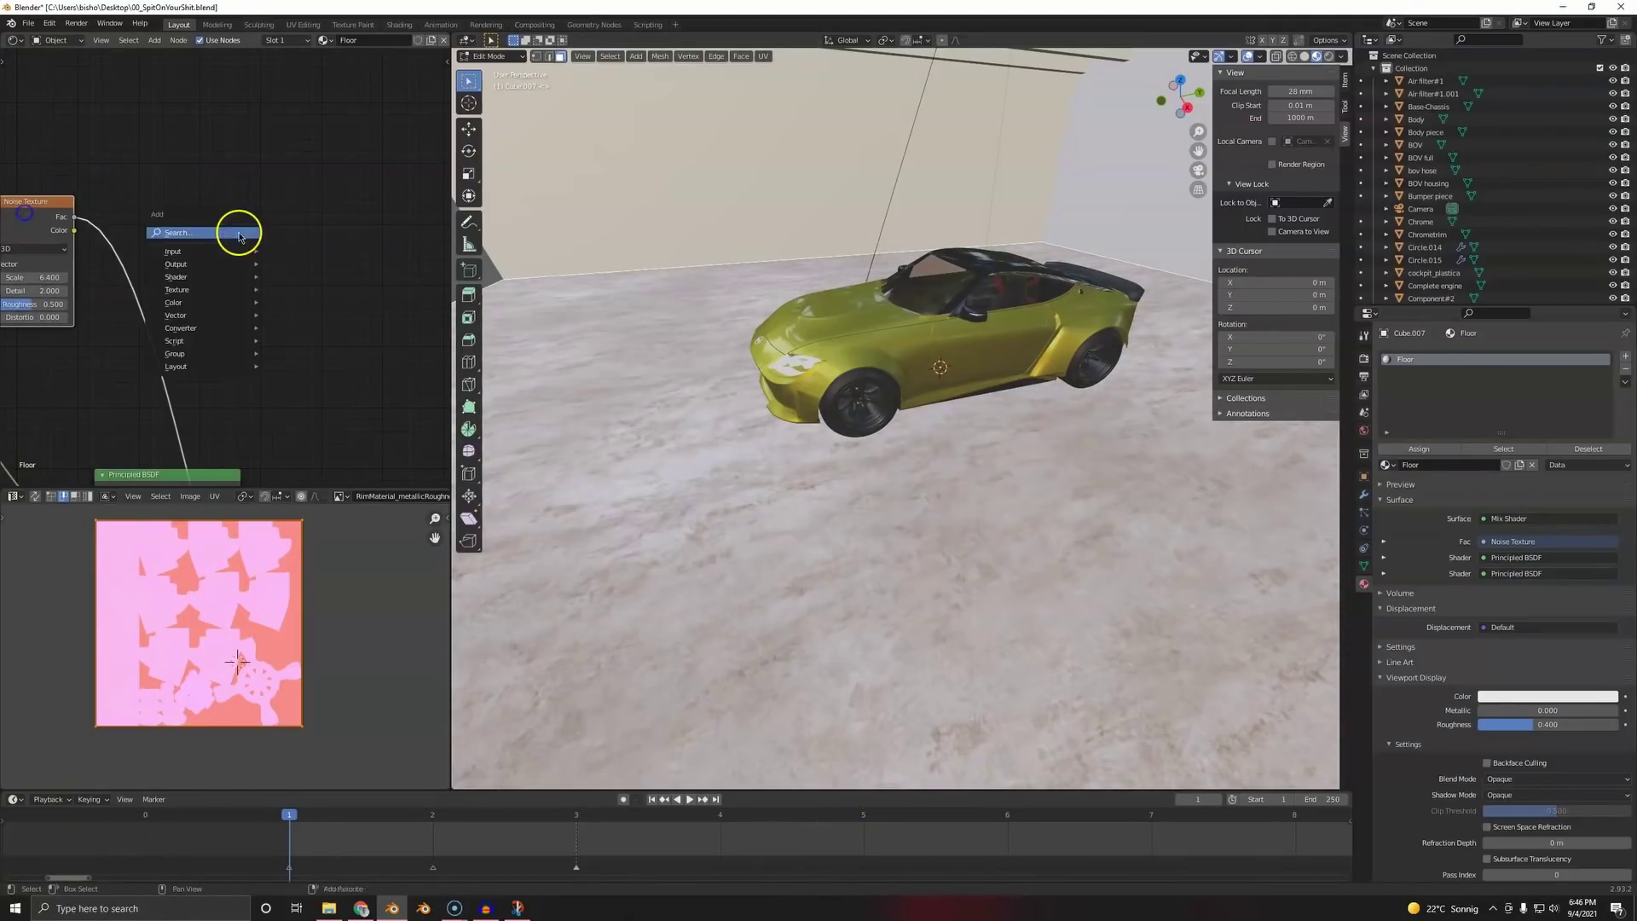
{"action": "left_click", "coordinate": [238, 232]}
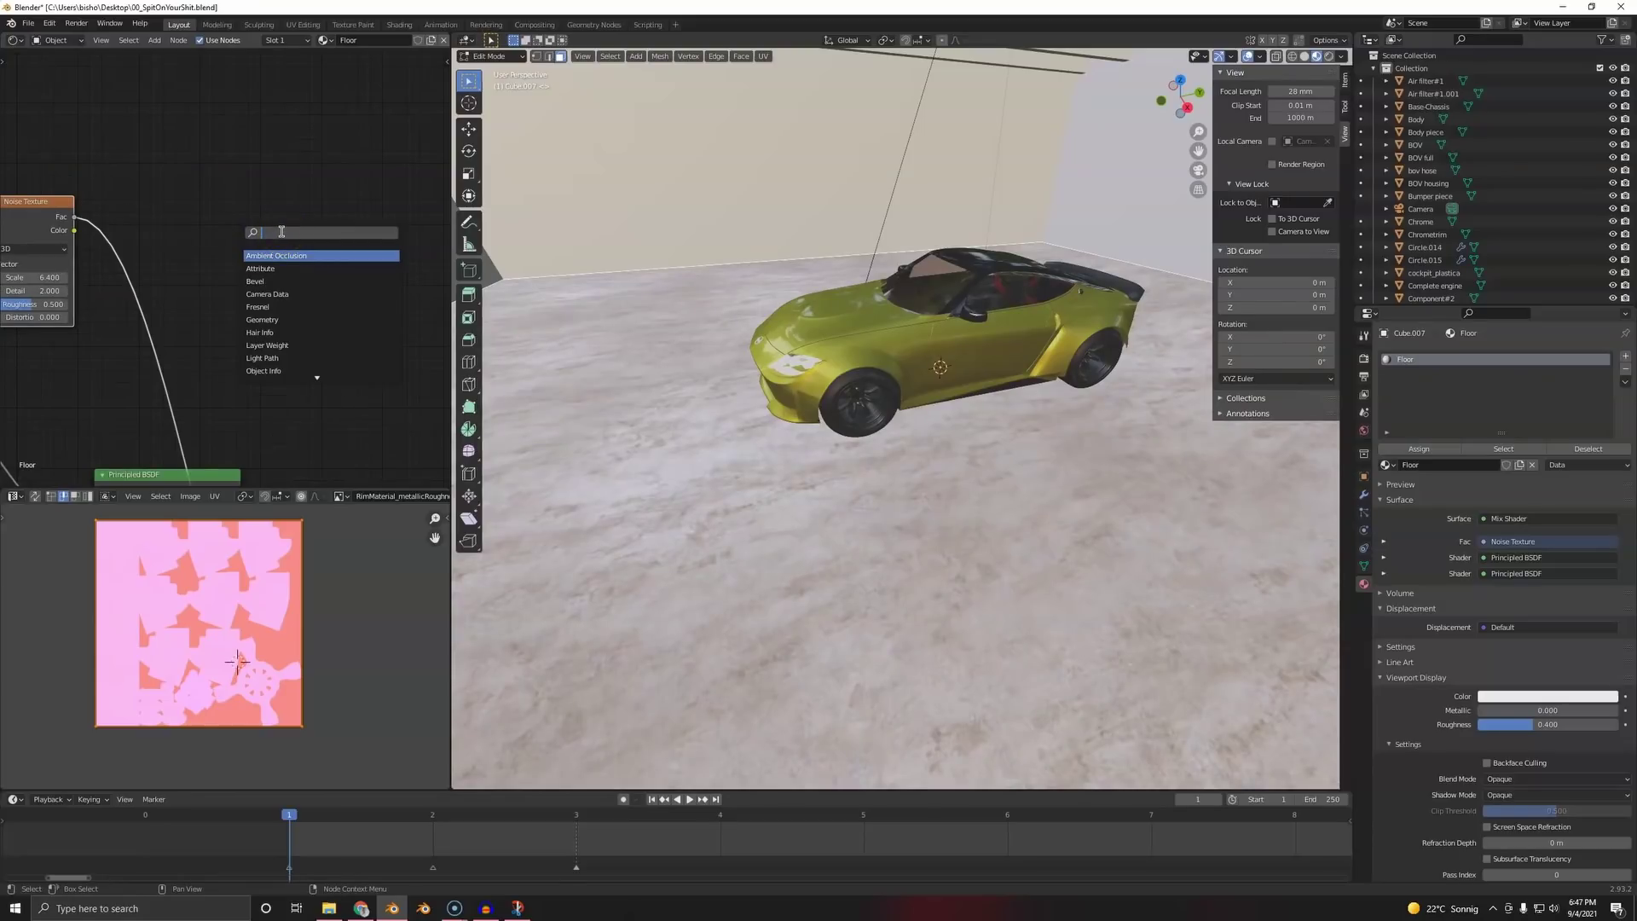
{"action": "type", "text": "noimath"}
{"action": "key", "text": "BackSpace"}
{"action": "key", "text": "BackSpace"}
{"action": "key", "text": "BackSpace"}
{"action": "key", "text": "BackSpace"}
{"action": "type", "text": "ram"}
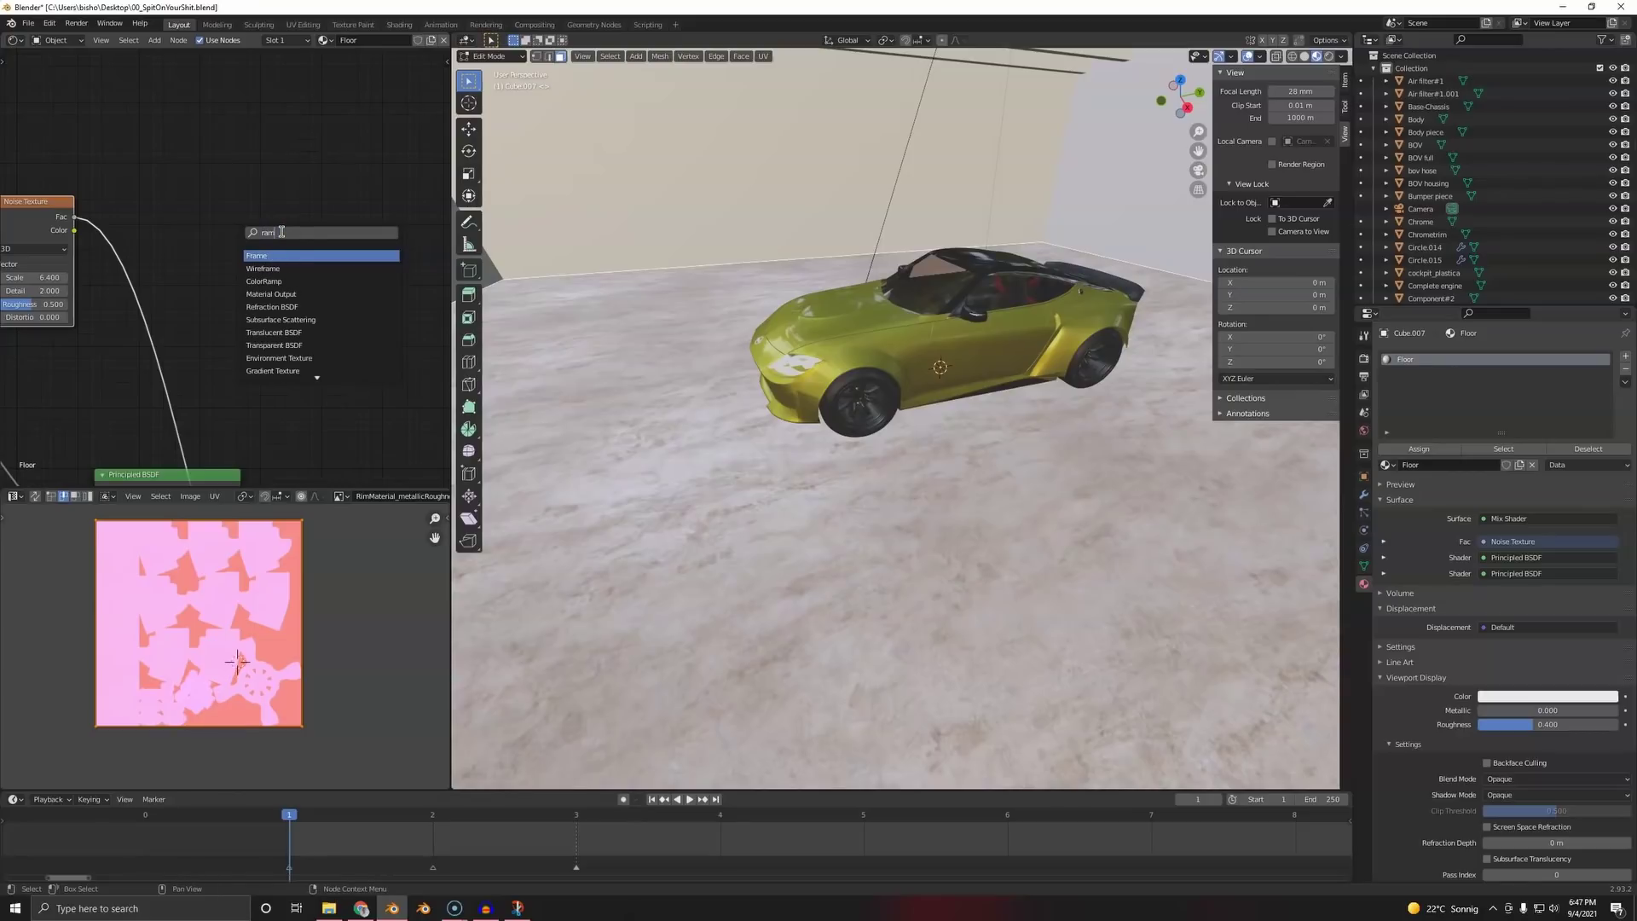
{"action": "key", "text": "BackSpace"}
{"action": "key", "text": "BackSpace"}
{"action": "key", "text": "BackSpace"}
{"action": "type", "text": "math"}
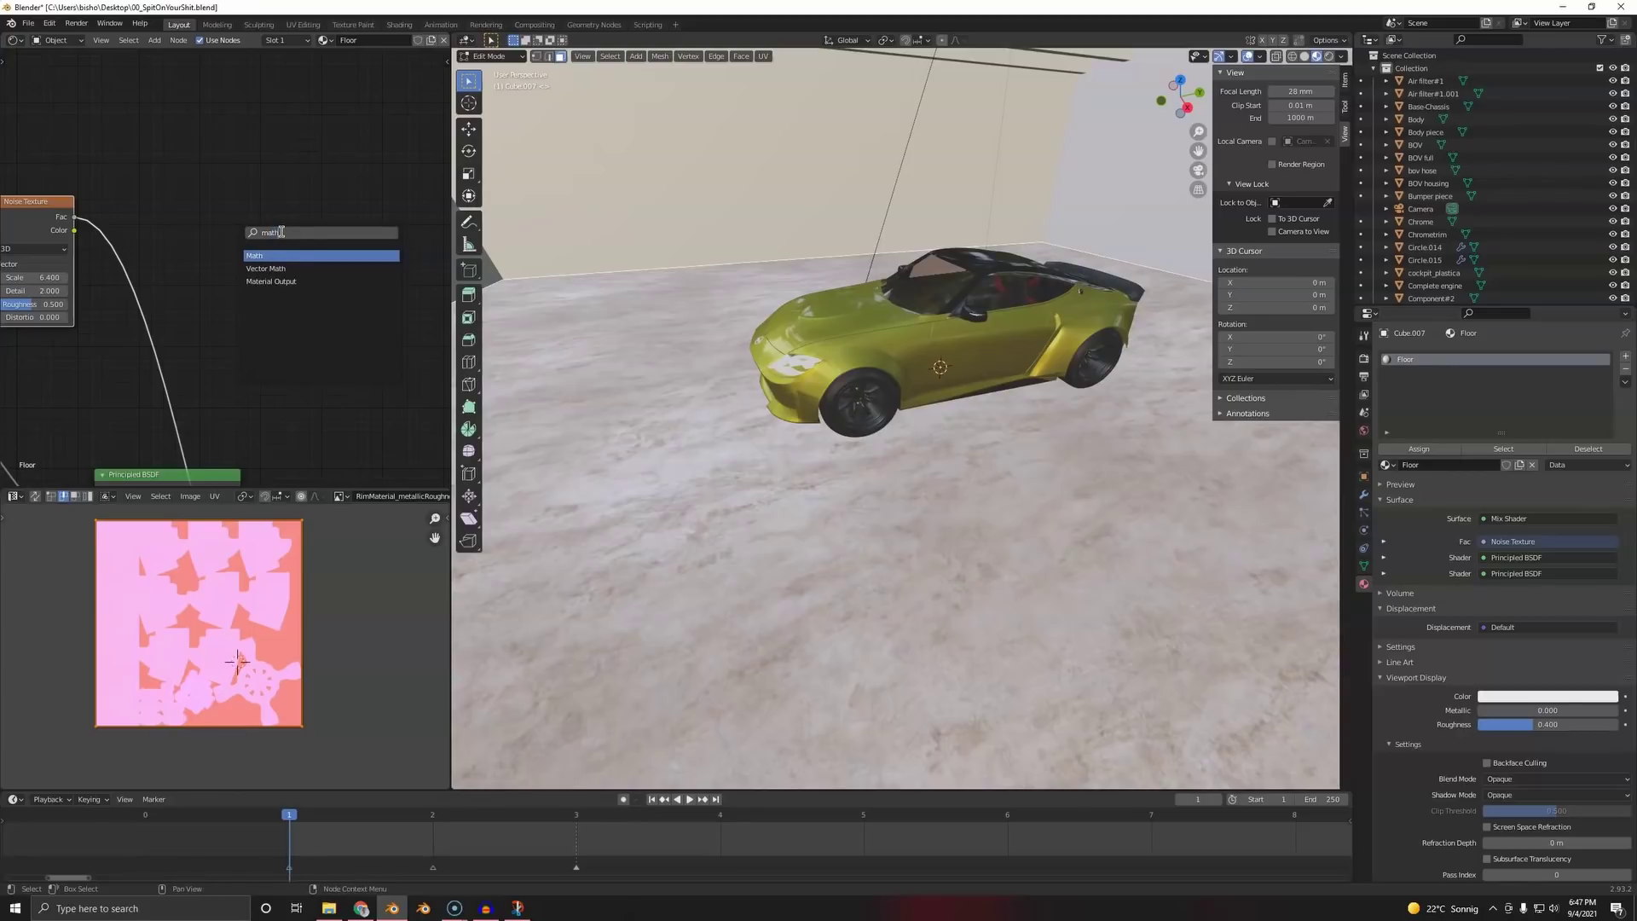
{"action": "left_click", "coordinate": [285, 255]}
{"action": "left_click", "coordinate": [157, 292]}
- Set the Math node's operation to Power, enable Clamp and set its exponent to 2.5
{"action": "left_click", "coordinate": [158, 290]}
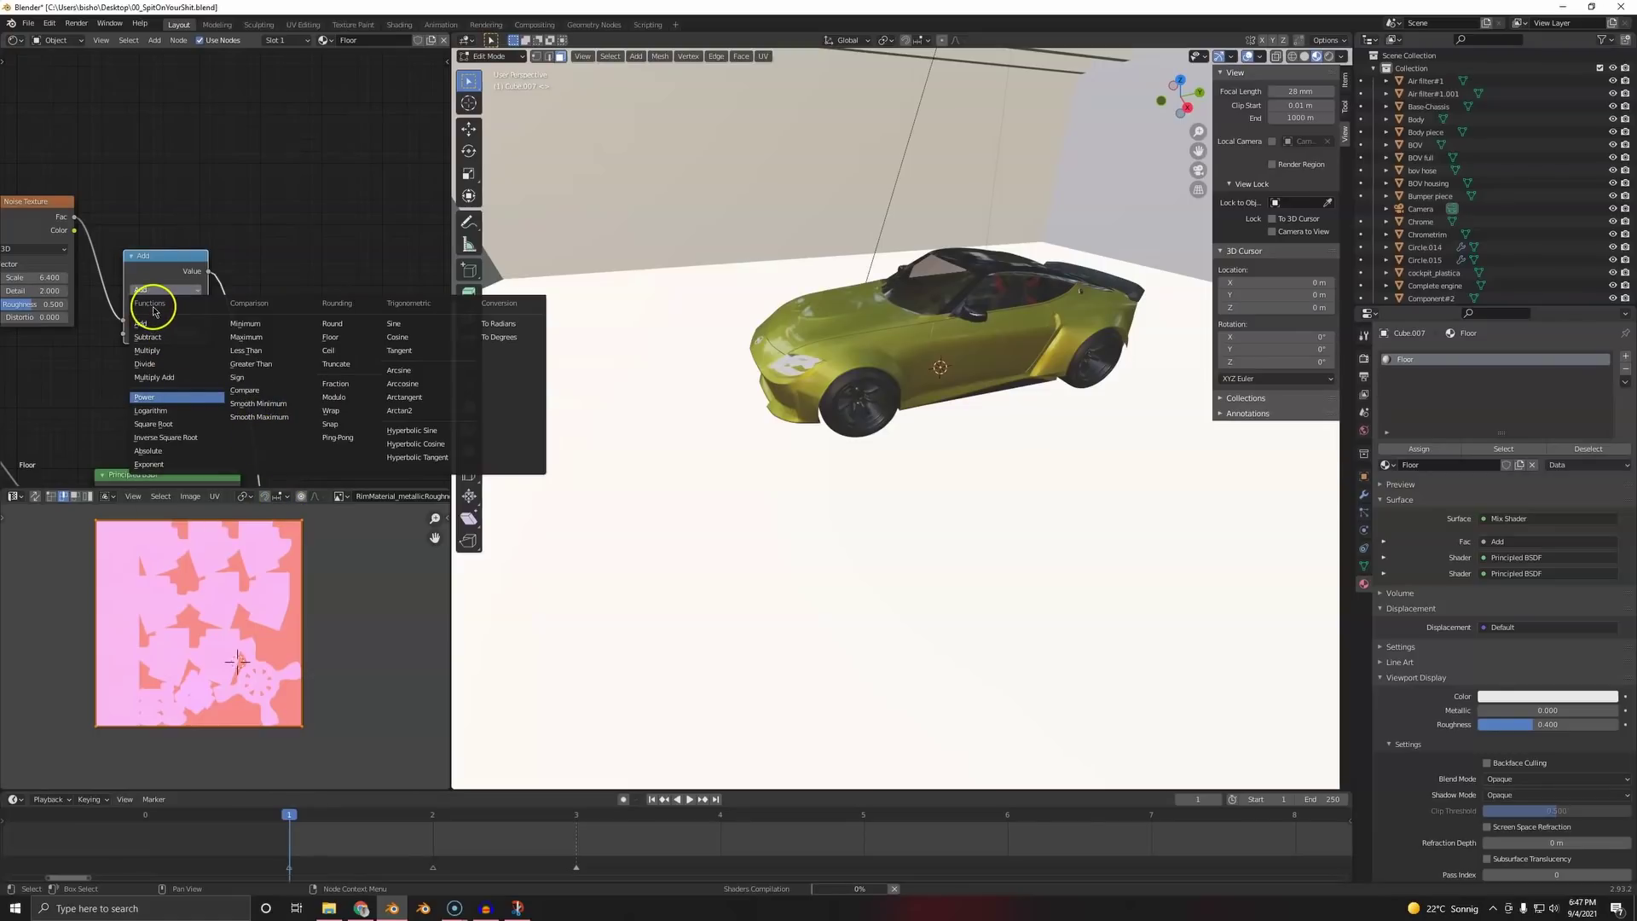
{"action": "key", "text": "Return"}
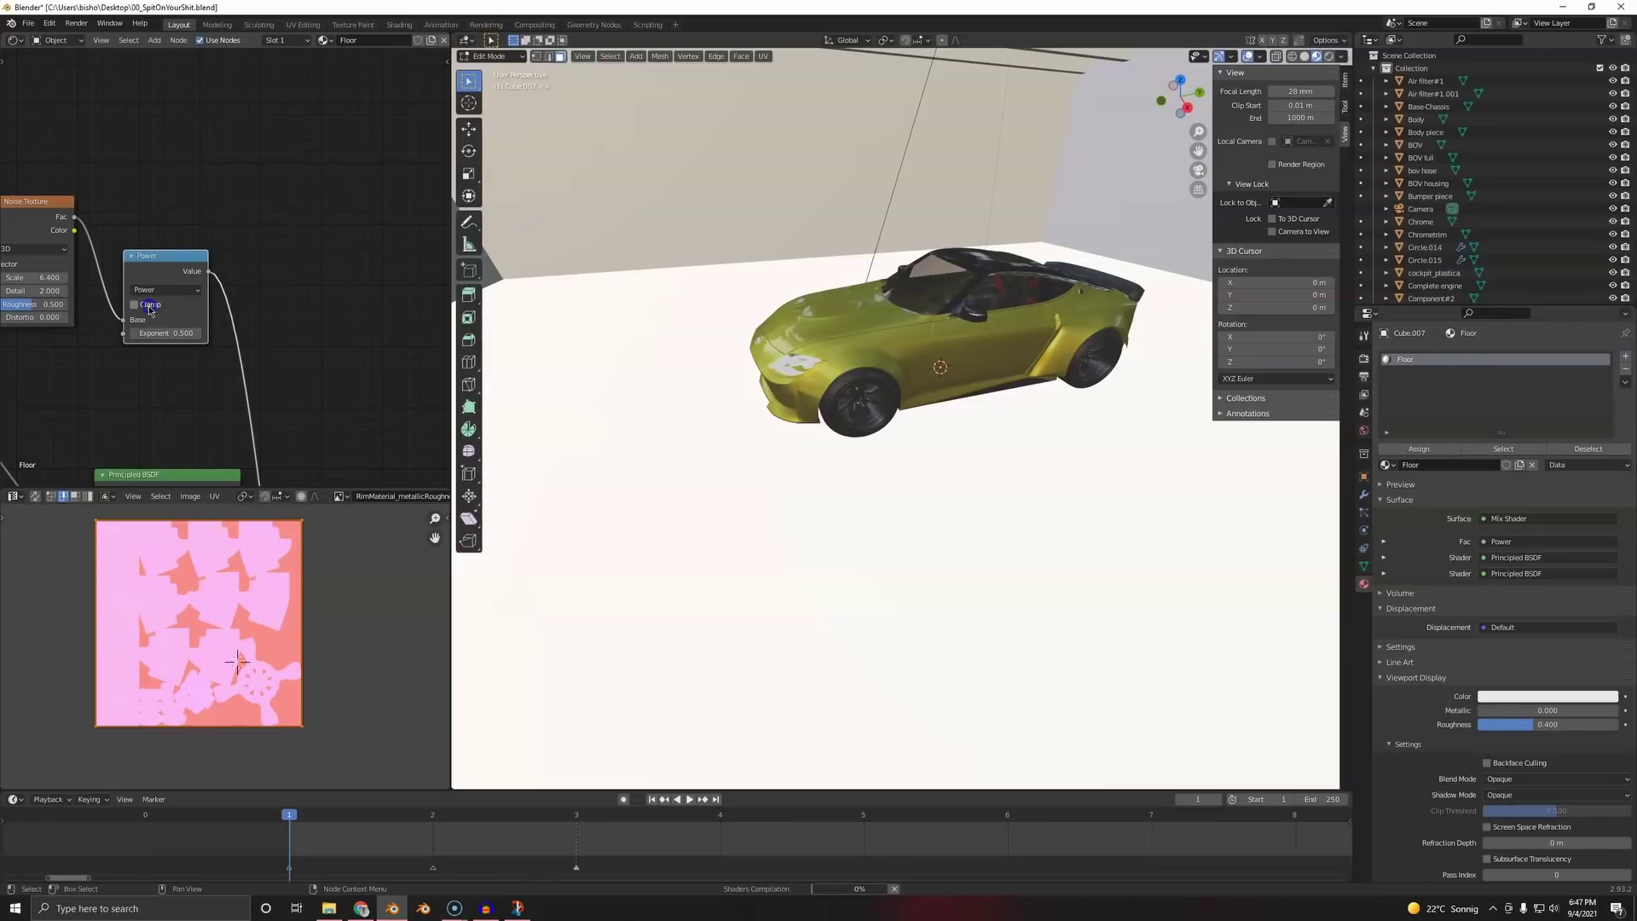
{"action": "left_click", "coordinate": [135, 305]}
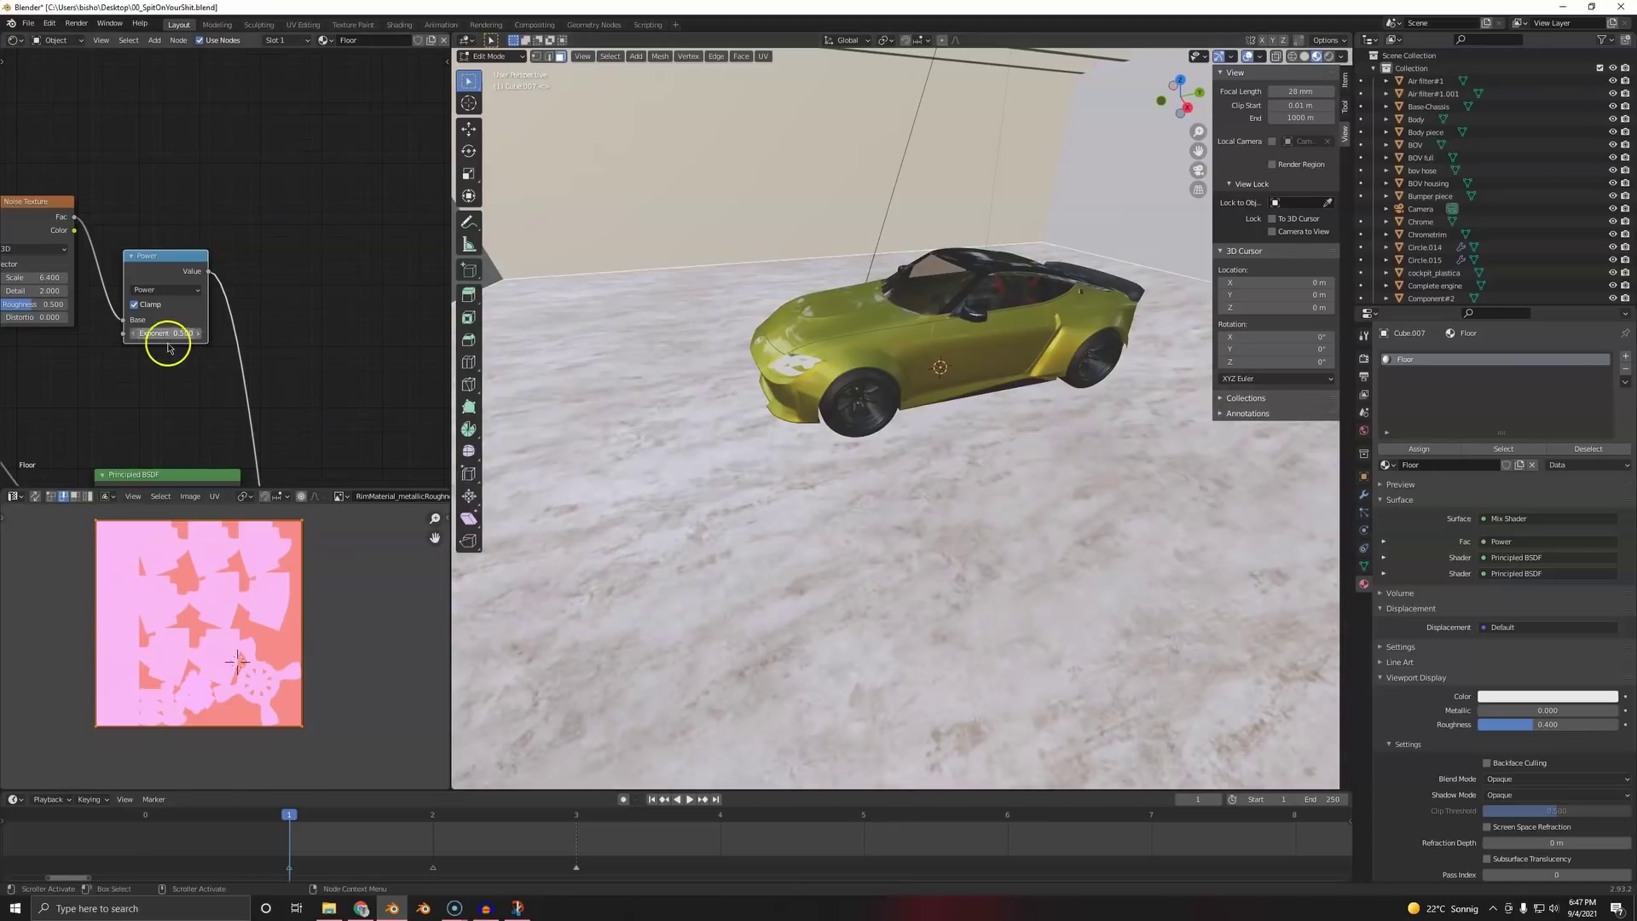
{"action": "mouse_move", "coordinate": [166, 332]}
{"action": "left_mouse_down"}
{"action": "mouse_move", "coordinate": [230, 325]}
{"action": "mouse_move", "coordinate": [175, 337]}
{"action": "mouse_move", "coordinate": [188, 338]}
{"action": "left_mouse_up"}
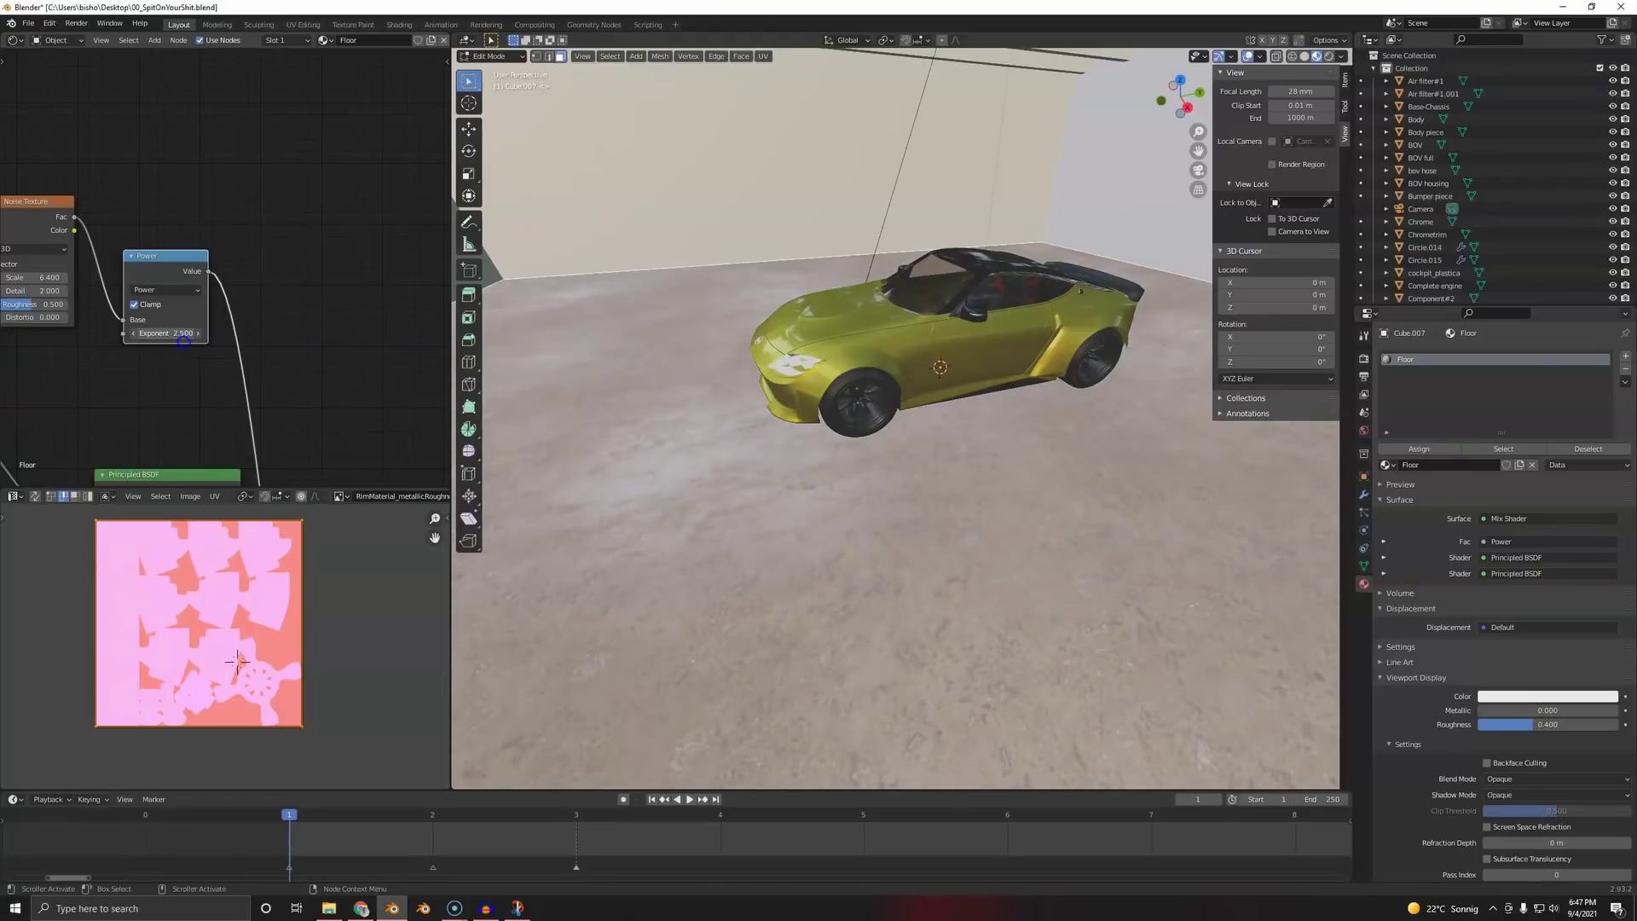
{"action": "middle_click_drag", "start_coordinate": [844, 555], "coordinate": [837, 495]}
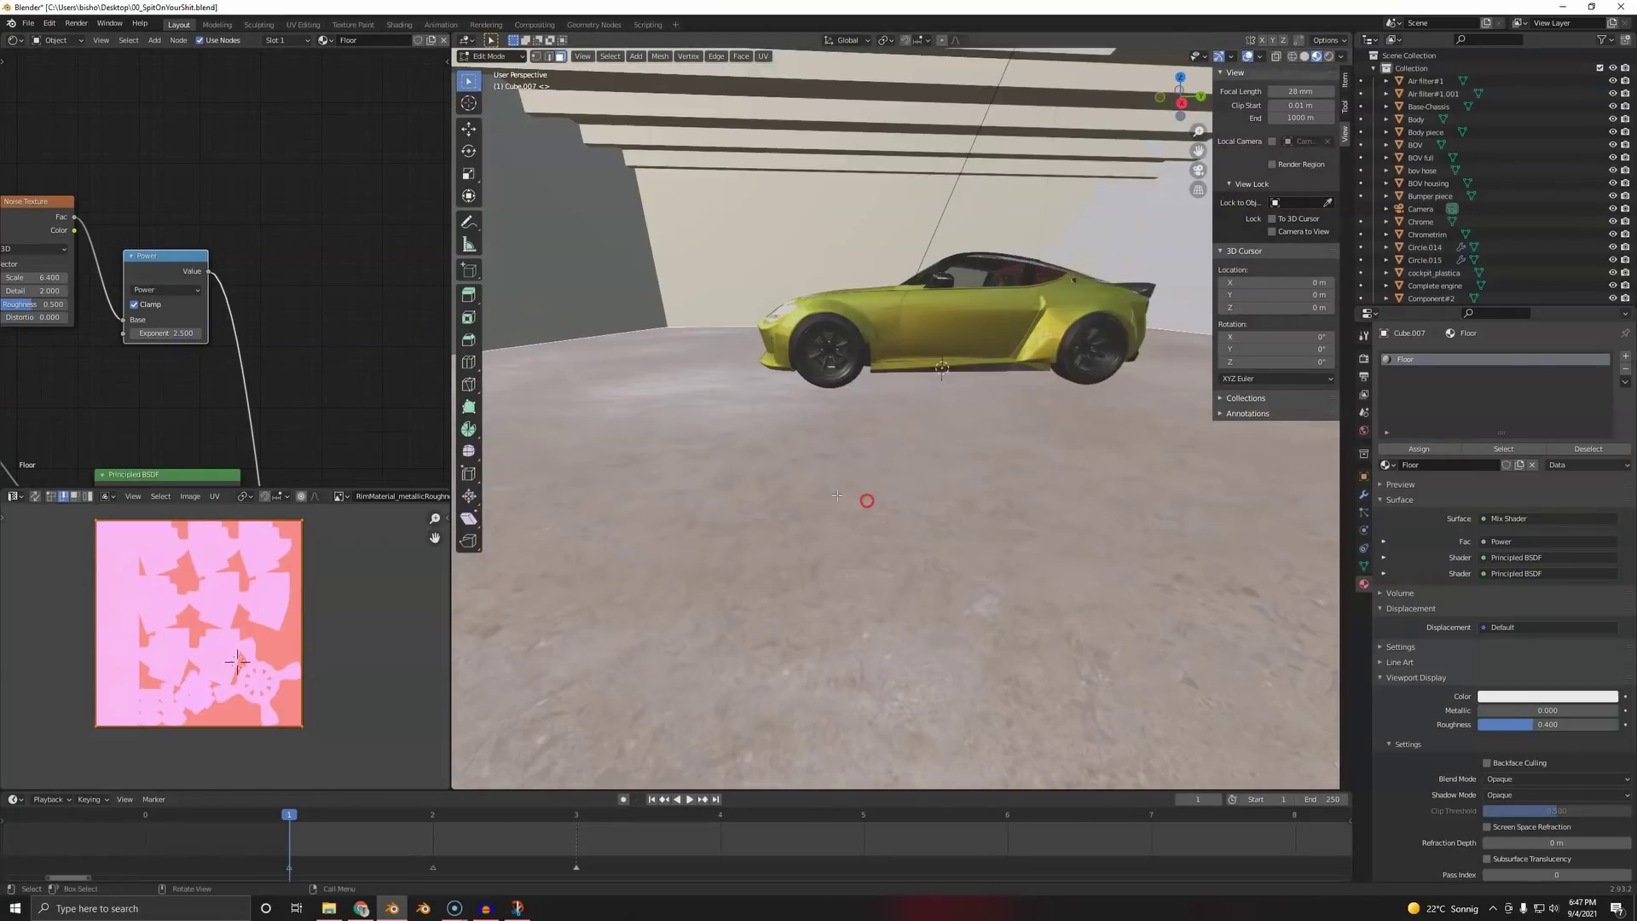
- Insert a ColorRamp after the Power node and move its black and white stops close together to sharpen the blend
{"action": "key", "text": "shift+a"}
{"action": "left_click", "coordinate": [267, 275]}
{"action": "type", "text": "ram"}
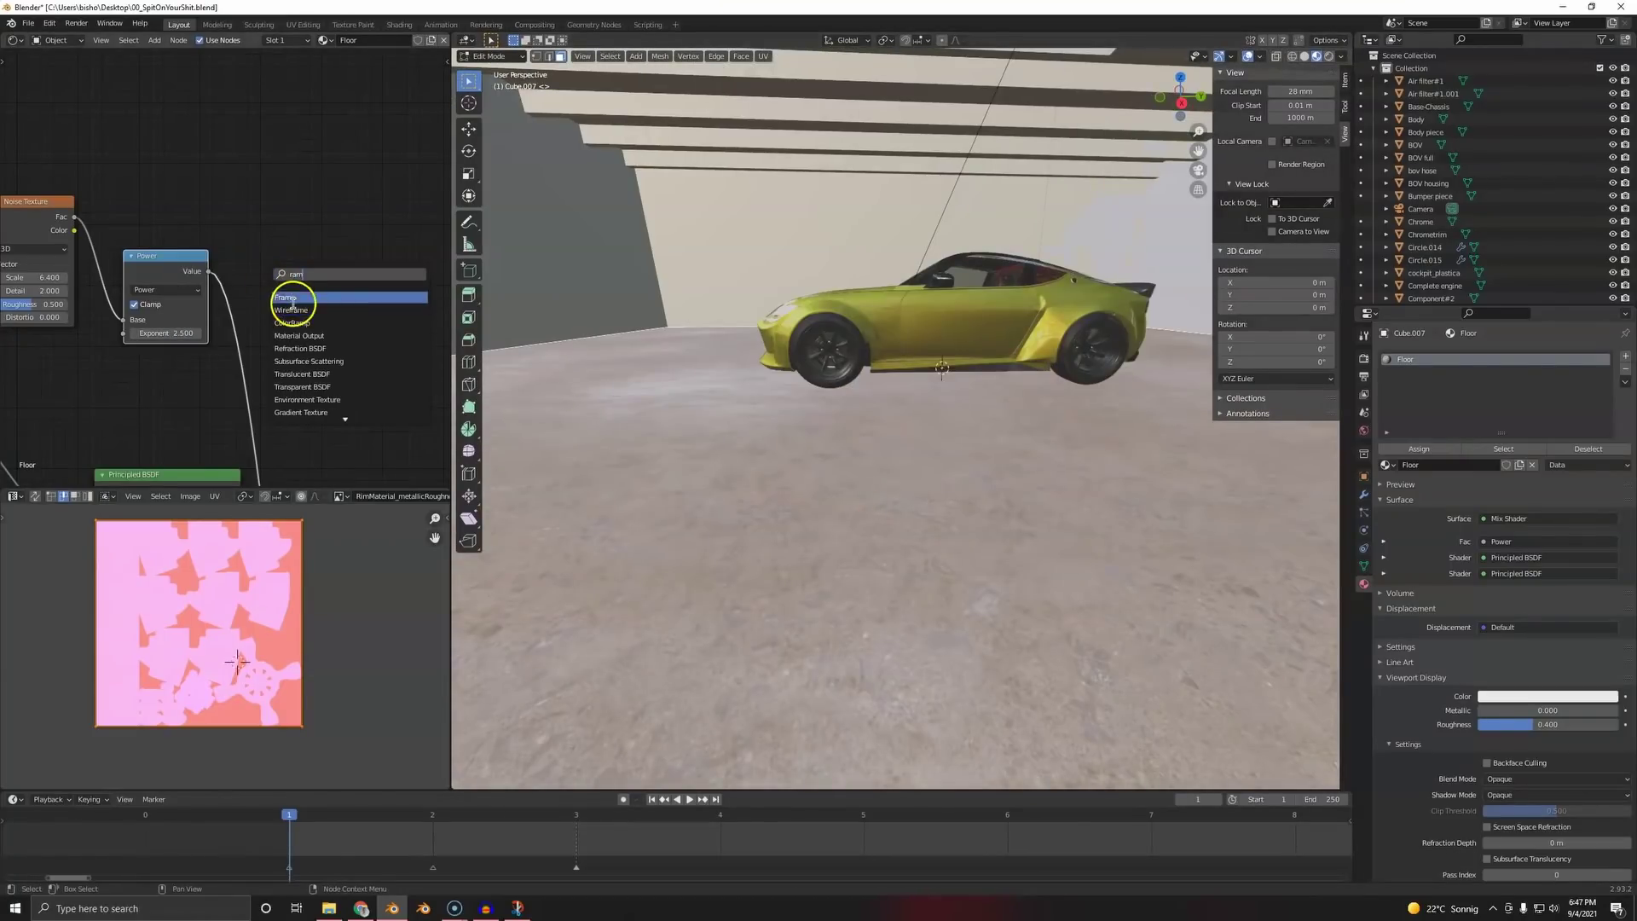
{"action": "left_click", "coordinate": [290, 323]}
{"action": "left_click", "coordinate": [315, 340]}
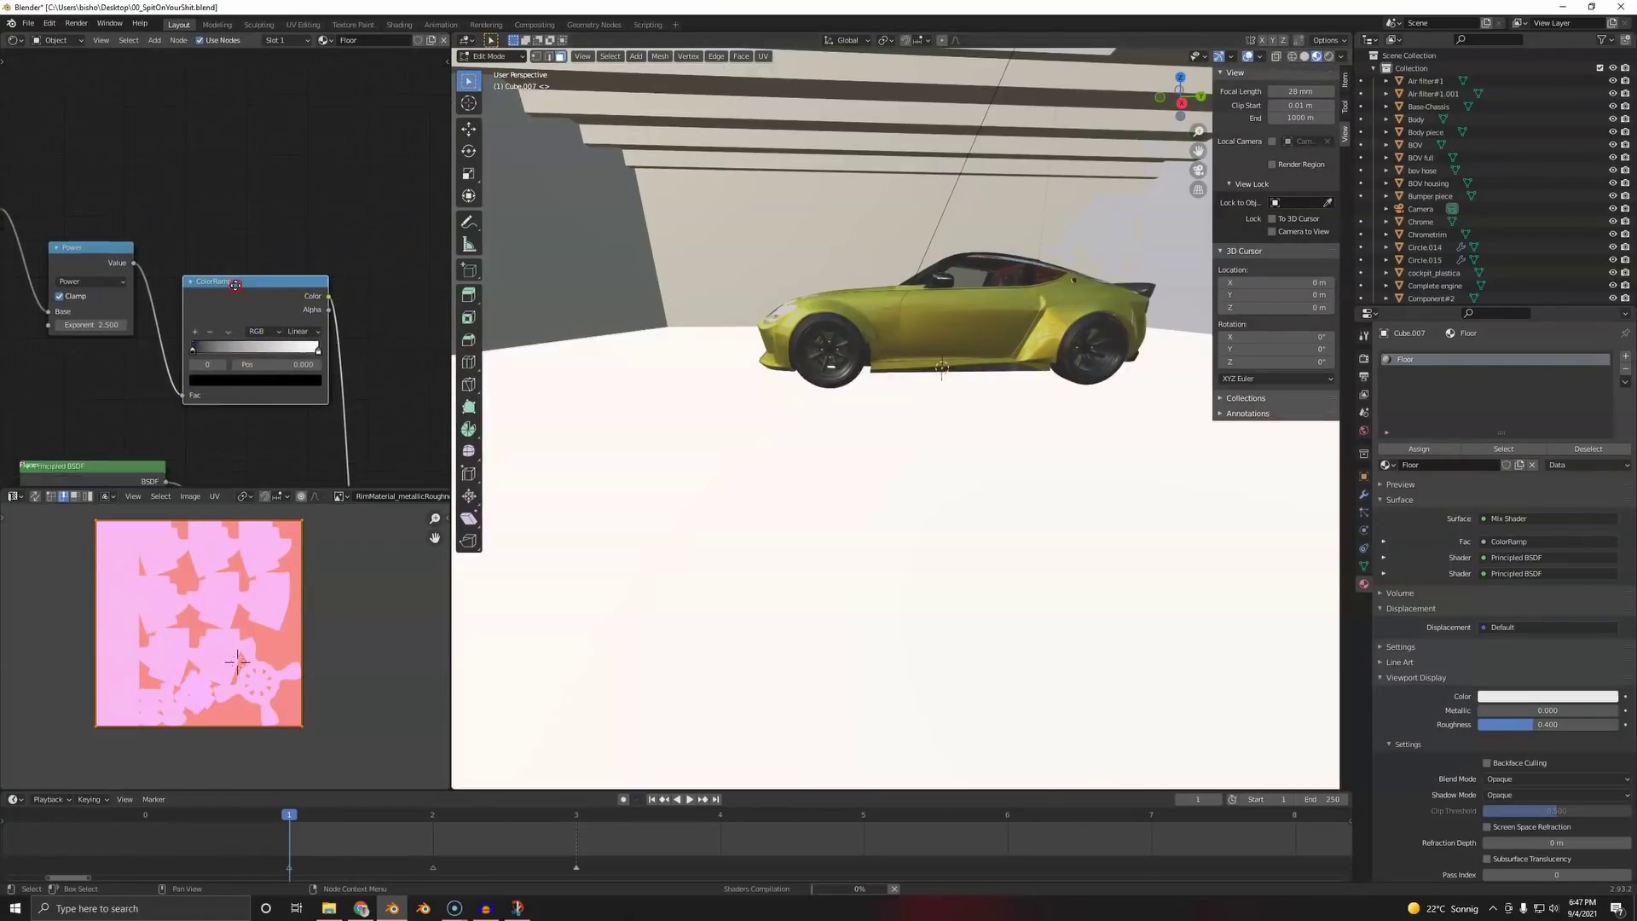
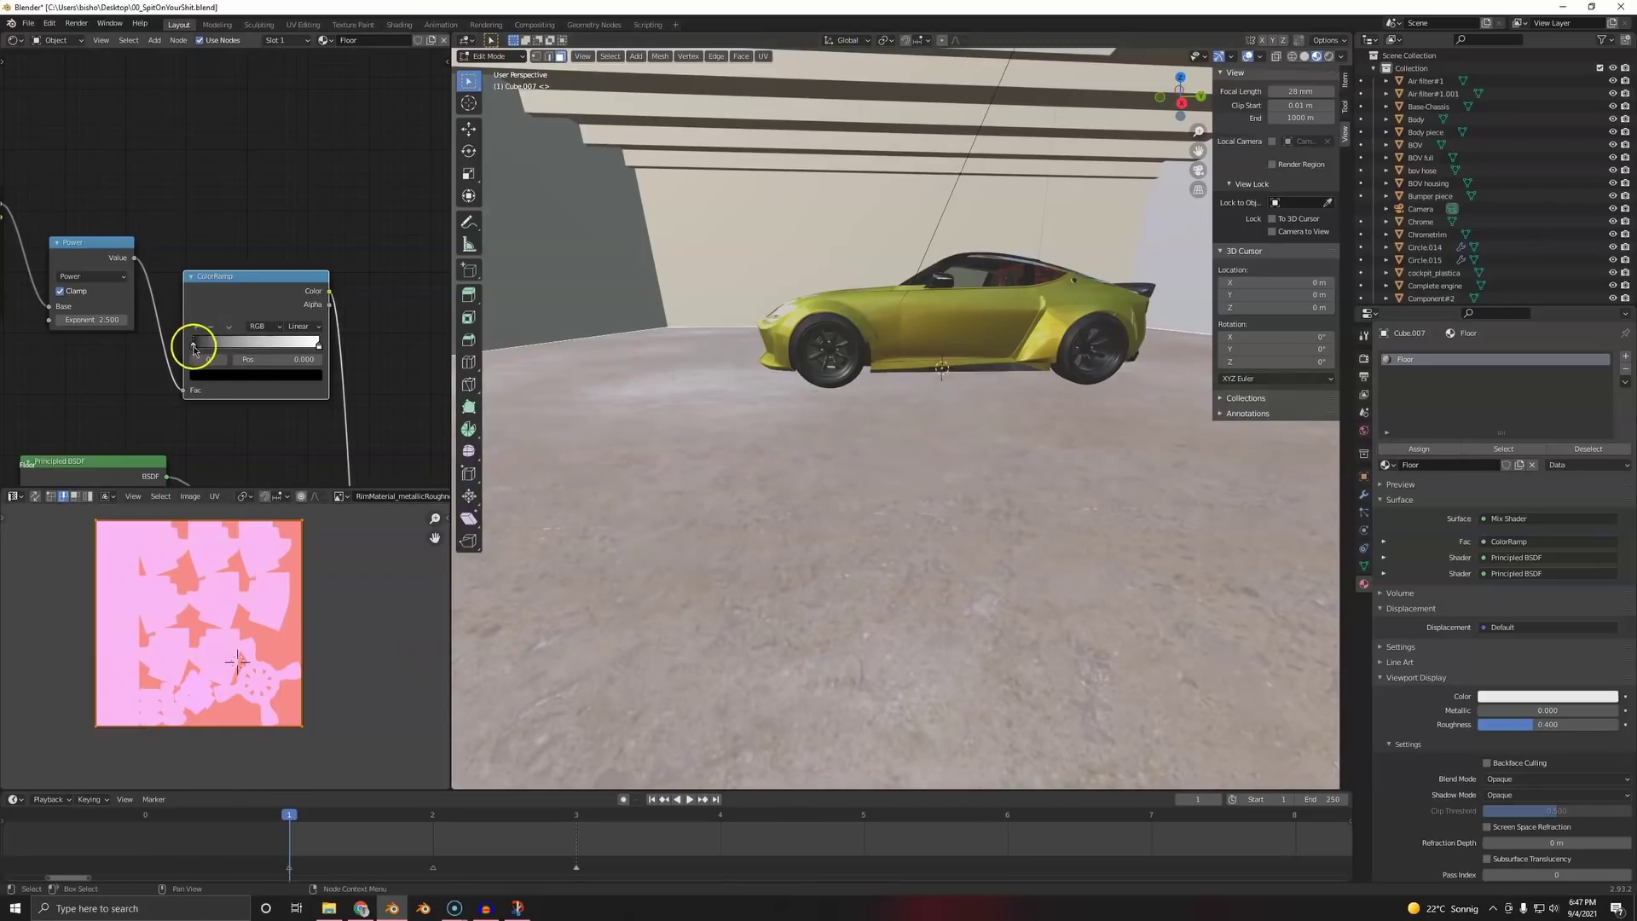
{"action": "left_click_drag", "start_coordinate": [193, 344], "coordinate": [243, 367]}
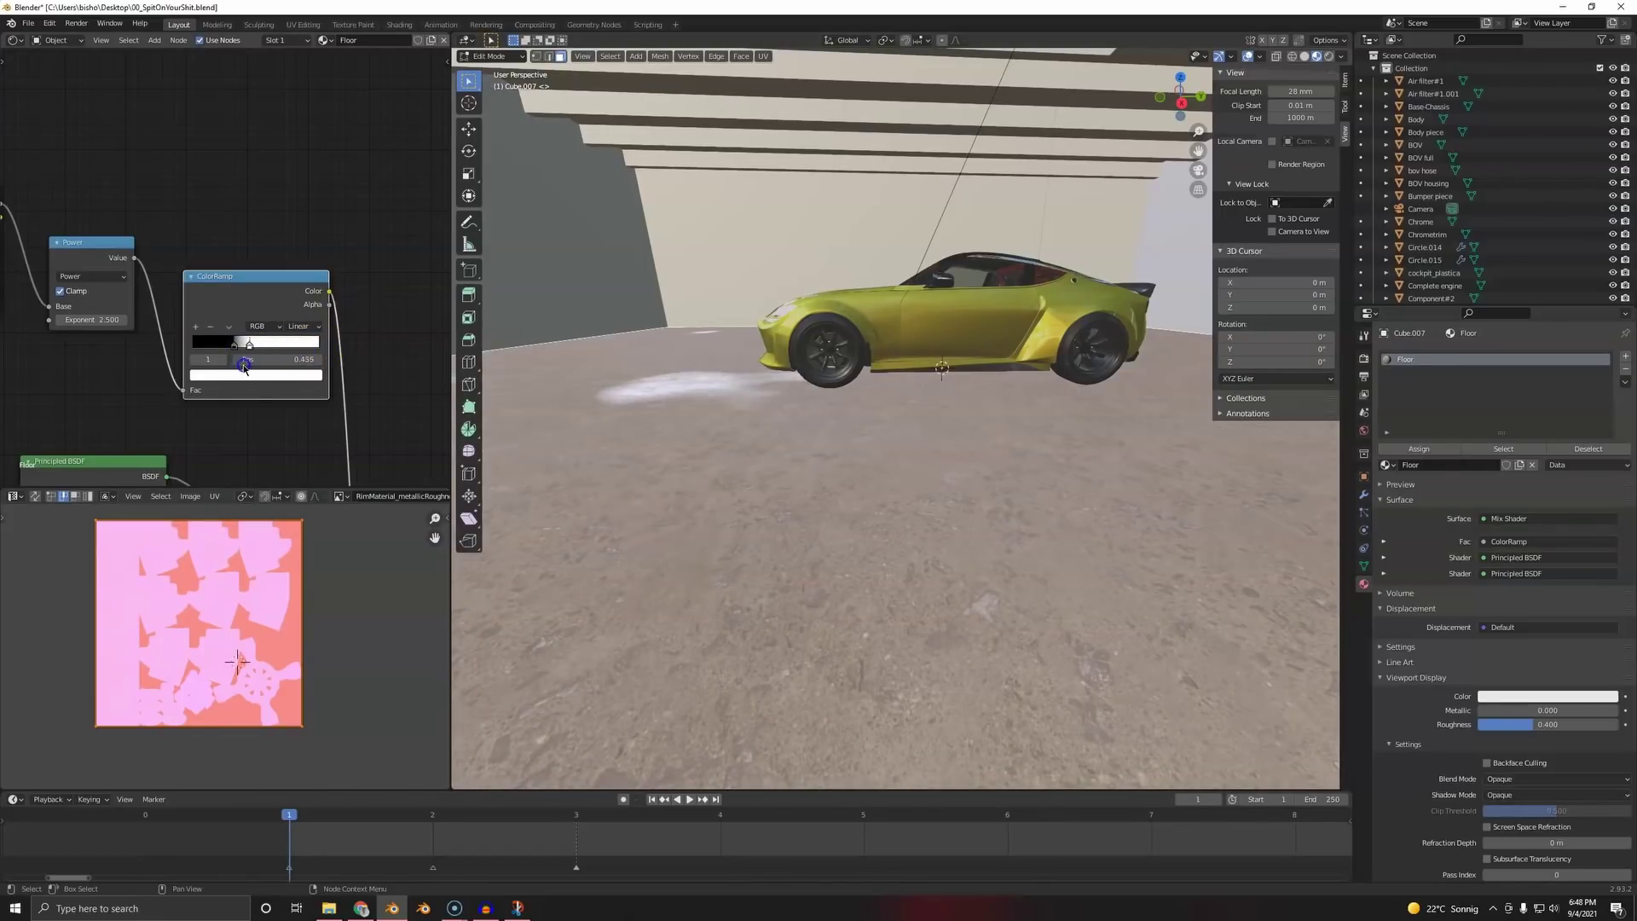
- Set the Noise Texture's detail to 16 and its distortion to 0.11
{"action": "scroll", "coordinate": [697, 453], "scroll_direction": "up", "scroll_amount": 4}
{"action": "middle_click_drag", "start_coordinate": [698, 453], "coordinate": [512, 520]}
{"action": "scroll", "coordinate": [252, 303], "scroll_direction": "down", "scroll_amount": 4}
{"action": "middle_click_drag", "start_coordinate": [94, 399], "coordinate": [271, 379]}
{"action": "scroll", "coordinate": [252, 322], "scroll_direction": "up", "scroll_amount": 4}
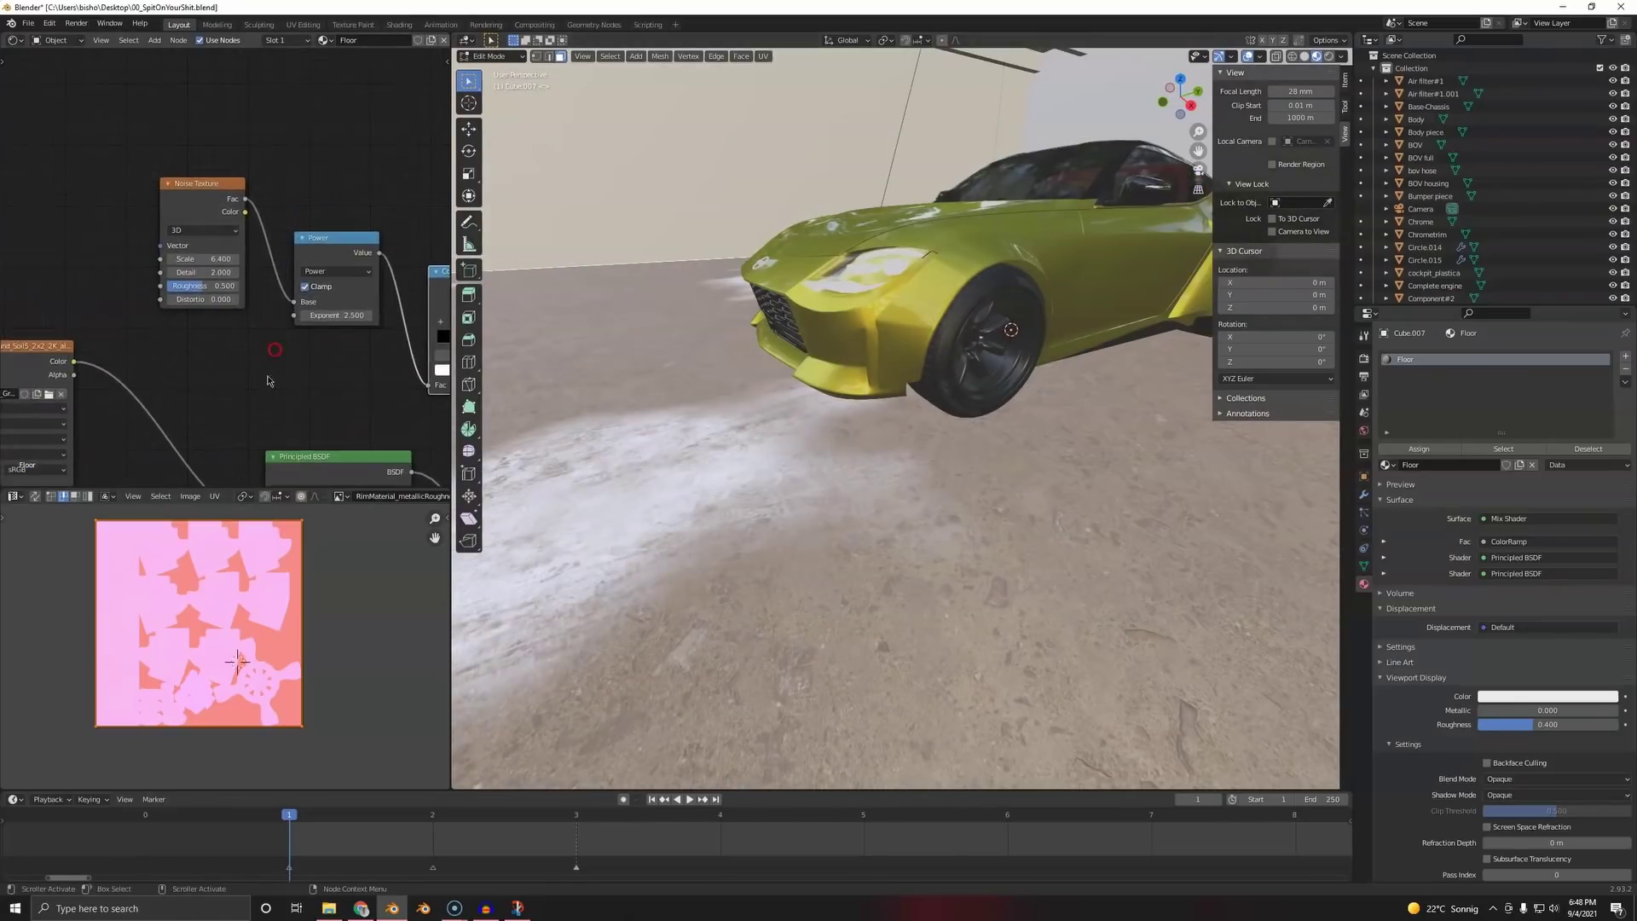
{"action": "scroll", "coordinate": [260, 382], "scroll_direction": "up", "scroll_amount": 4}
{"action": "left_click_drag", "start_coordinate": [203, 275], "coordinate": [281, 274]}
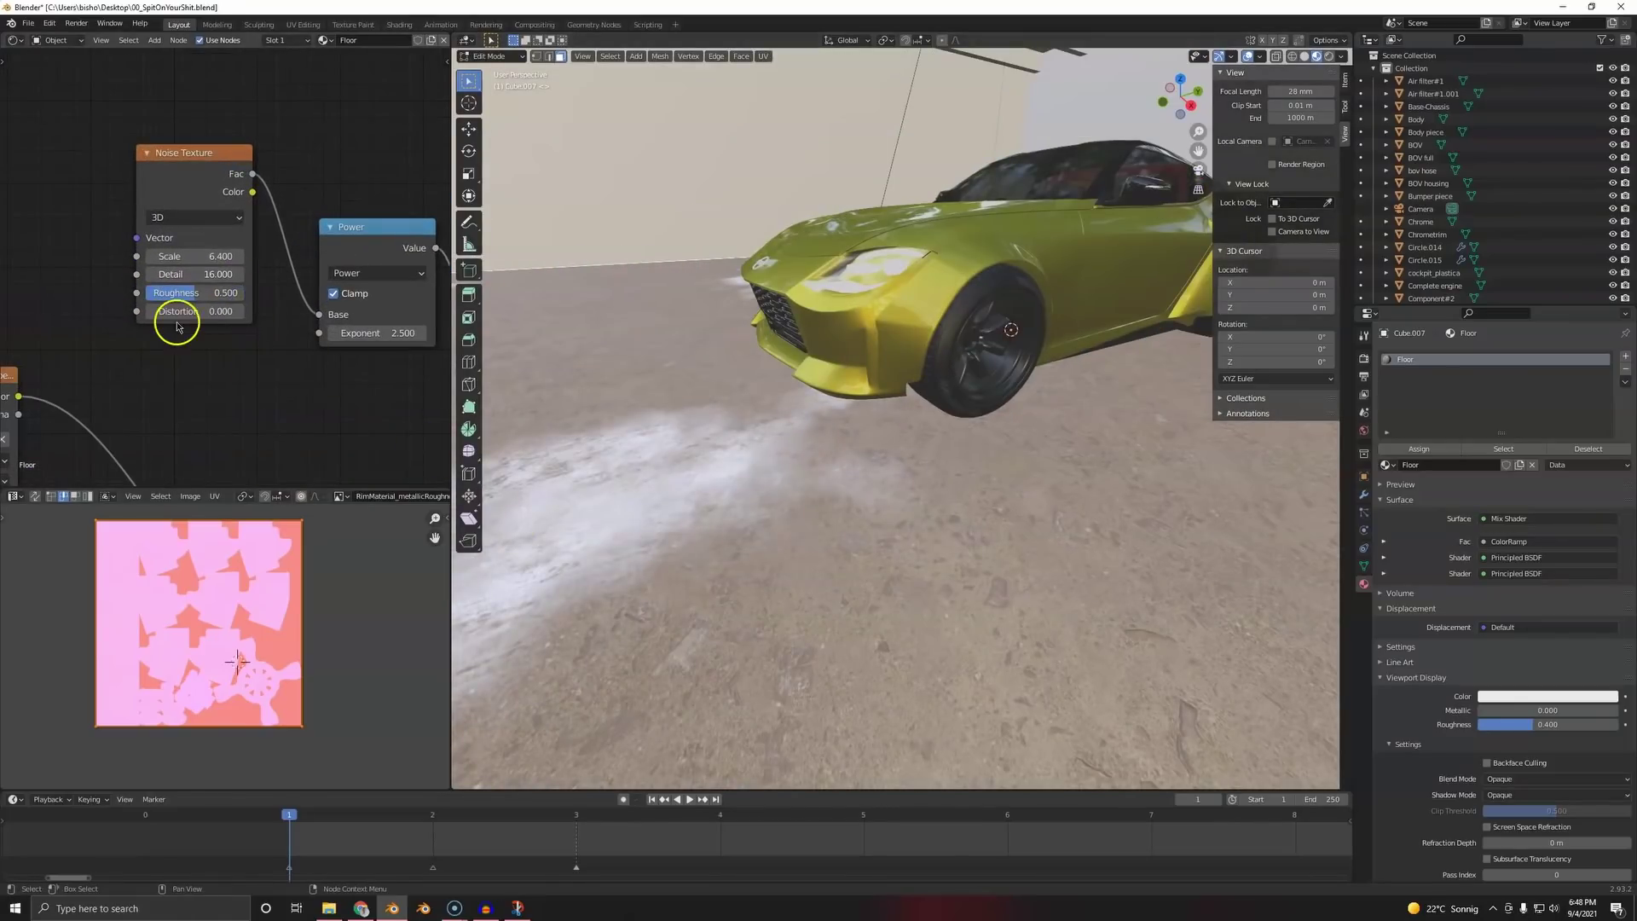
{"action": "left_click_drag", "start_coordinate": [180, 312], "coordinate": [194, 311]}
{"action": "middle_click_drag", "start_coordinate": [372, 270], "coordinate": [284, 257]}
{"action": "scroll", "coordinate": [264, 290], "scroll_direction": "up", "scroll_amount": 1}
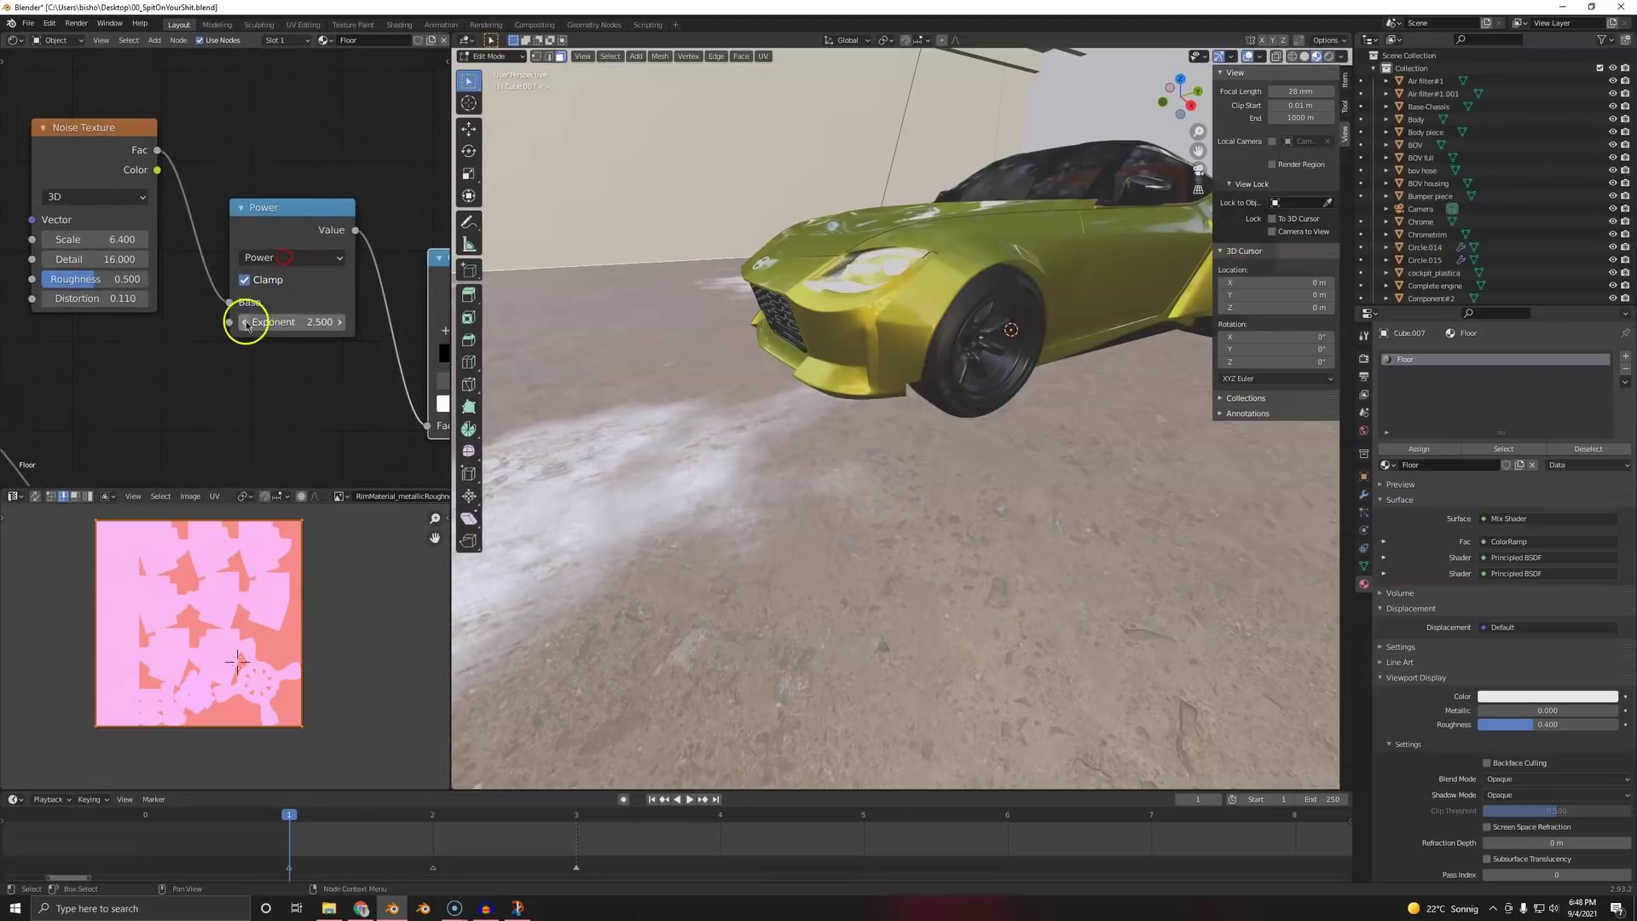
- Reduce the Noise Texture's scale to 1.03 to get larger snow patches on the floor
{"action": "scroll", "coordinate": [245, 325], "scroll_direction": "down", "scroll_amount": 4}
{"action": "left_click_drag", "start_coordinate": [133, 244], "coordinate": [37, 263]}
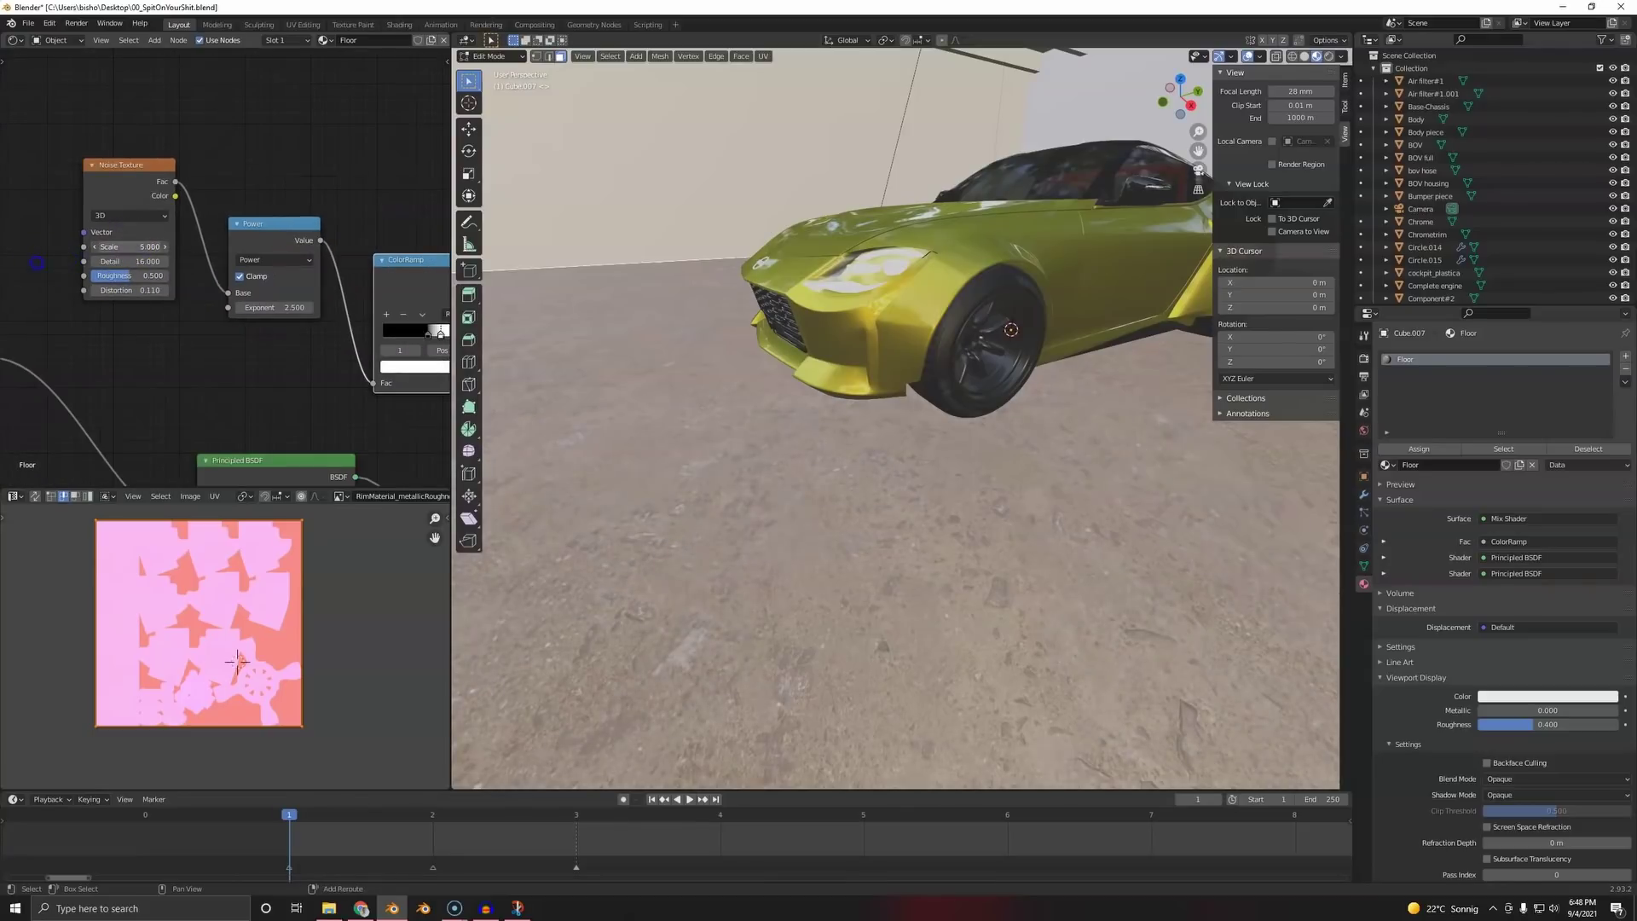
{"action": "left_click", "coordinate": [147, 247]}
{"action": "type", "text": "1"}
{"action": "left_click", "coordinate": [172, 382]}
{"action": "scroll", "coordinate": [710, 394], "scroll_direction": "down", "scroll_amount": 5}
{"action": "middle_click_drag", "start_coordinate": [710, 395], "coordinate": [840, 400]}
{"action": "mouse_move", "coordinate": [131, 248]}
{"action": "left_mouse_down"}
{"action": "mouse_move", "coordinate": [245, 256]}
{"action": "mouse_move", "coordinate": [97, 268]}
{"action": "mouse_move", "coordinate": [131, 269]}
{"action": "left_mouse_up"}
{"action": "middle_click_drag", "start_coordinate": [574, 313], "coordinate": [648, 318]}
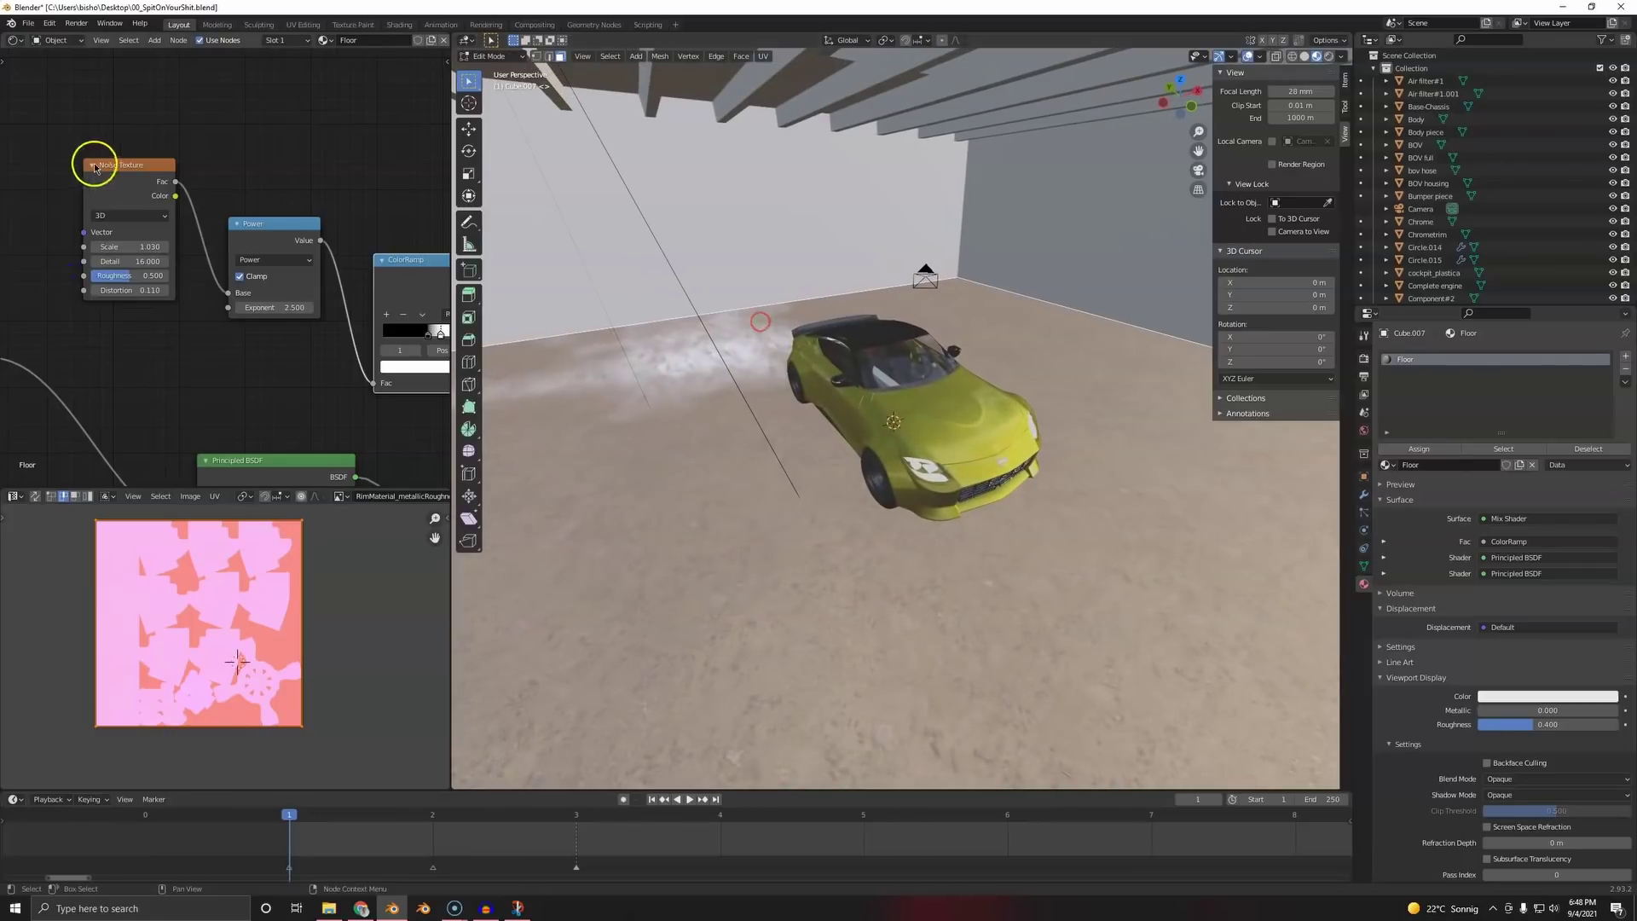
{"action": "scroll", "coordinate": [298, 645], "scroll_direction": "down", "scroll_amount": 6}
{"action": "key", "text": "g"}
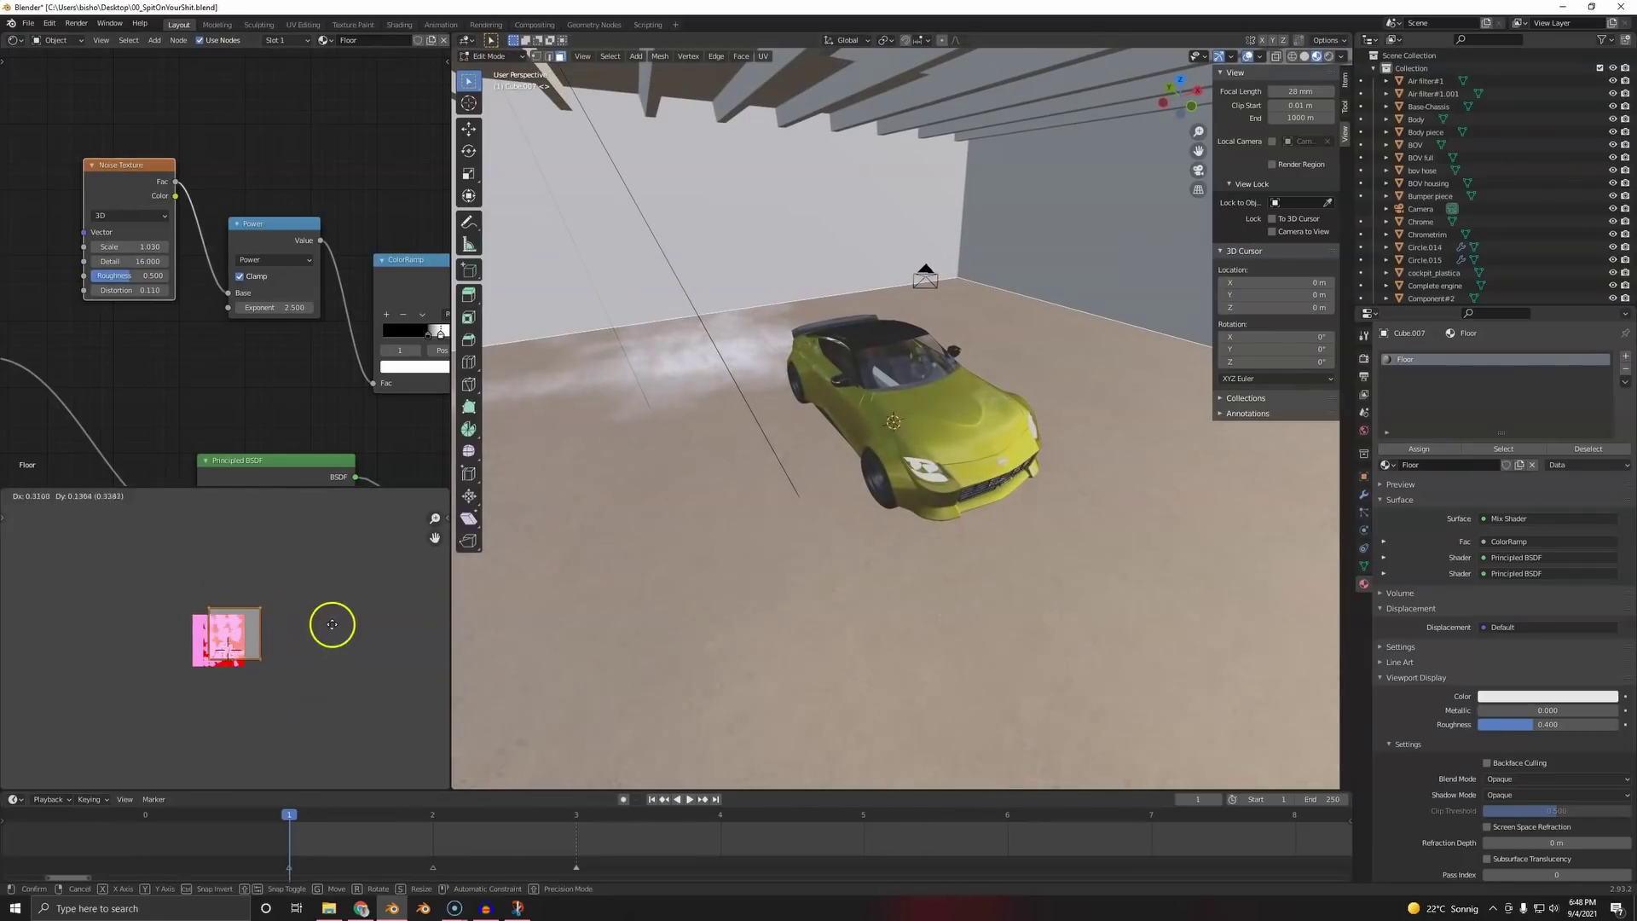
{"action": "right_click", "coordinate": [329, 635]}
- Add Texture Coordinate and Mapping nodes to the Noise Texture and feed the Mapping vector from the UV output
{"action": "scroll", "coordinate": [88, 162], "scroll_direction": "up", "scroll_amount": 1}
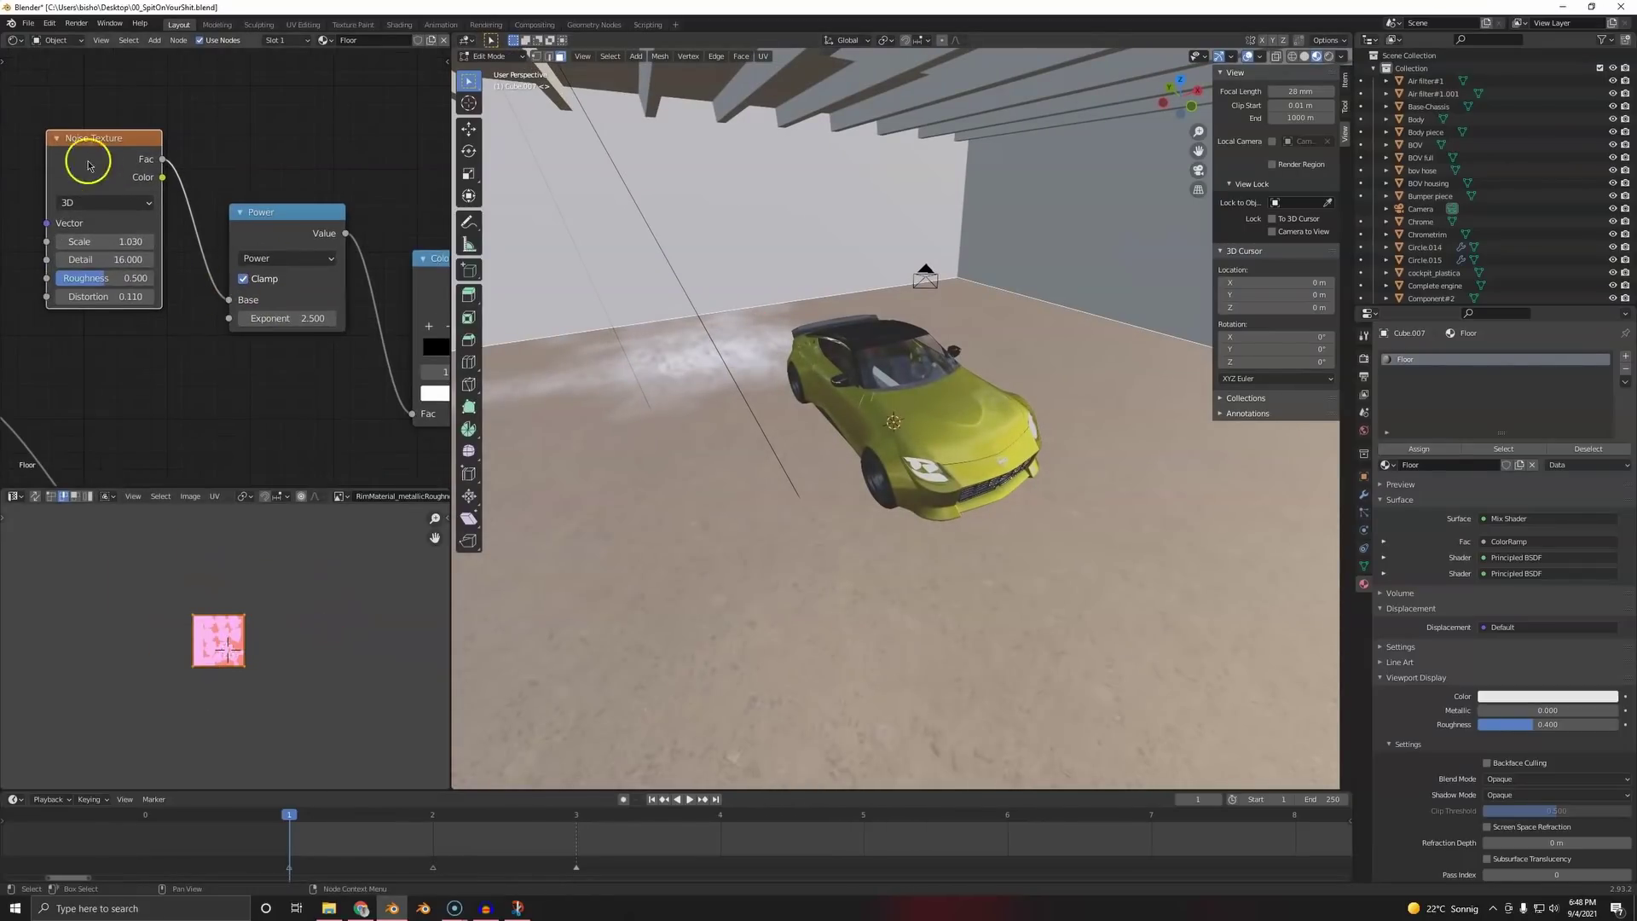
{"action": "key", "text": "ctrl+t"}
{"action": "scroll", "coordinate": [80, 315], "scroll_direction": "down", "scroll_amount": 4}
{"action": "middle_click_drag", "start_coordinate": [60, 271], "coordinate": [367, 271]}
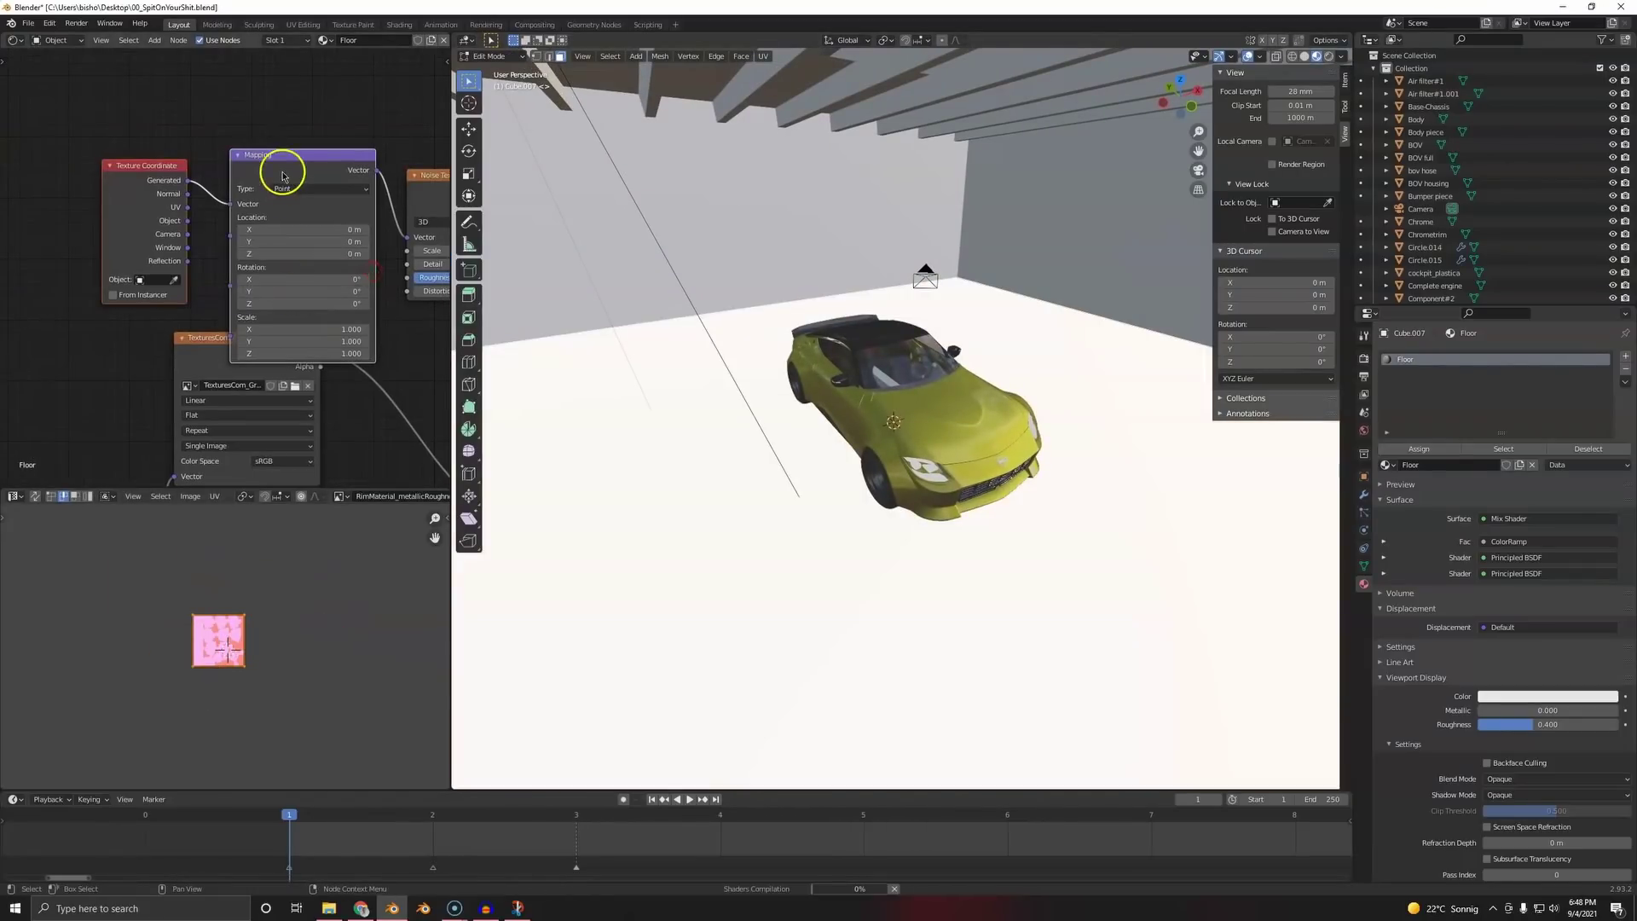
{"action": "left_click_drag", "start_coordinate": [282, 176], "coordinate": [238, 106]}
{"action": "middle_click_drag", "start_coordinate": [238, 168], "coordinate": [213, 225]}
{"action": "scroll", "coordinate": [216, 225], "scroll_direction": "up", "scroll_amount": 2}
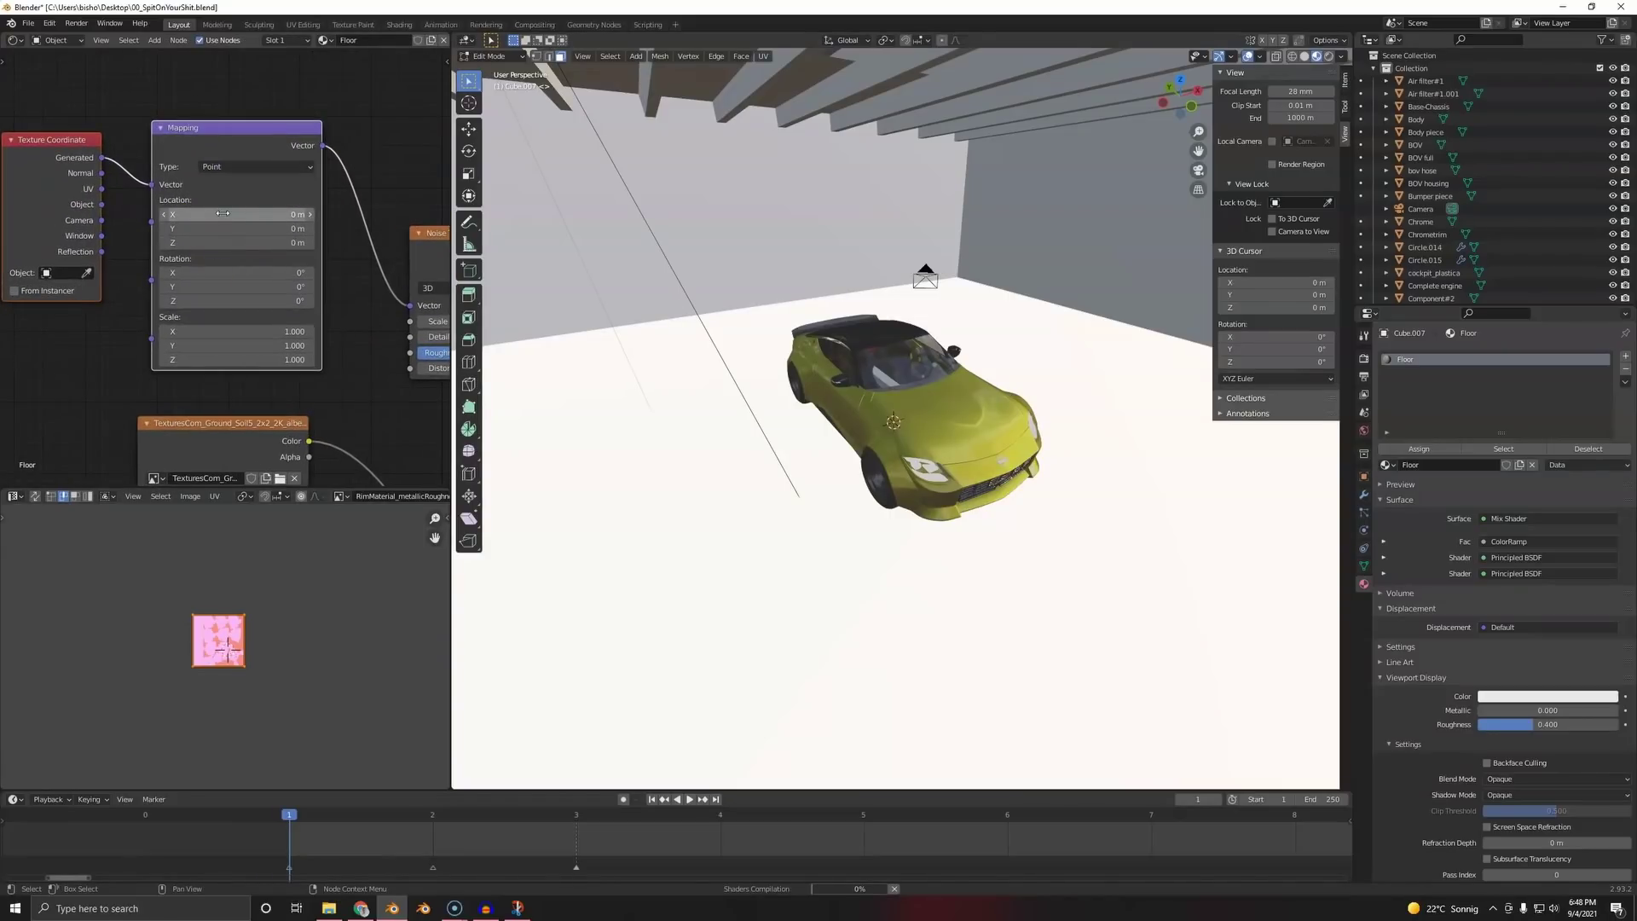
{"action": "left_click_drag", "start_coordinate": [102, 189], "coordinate": [151, 184]}
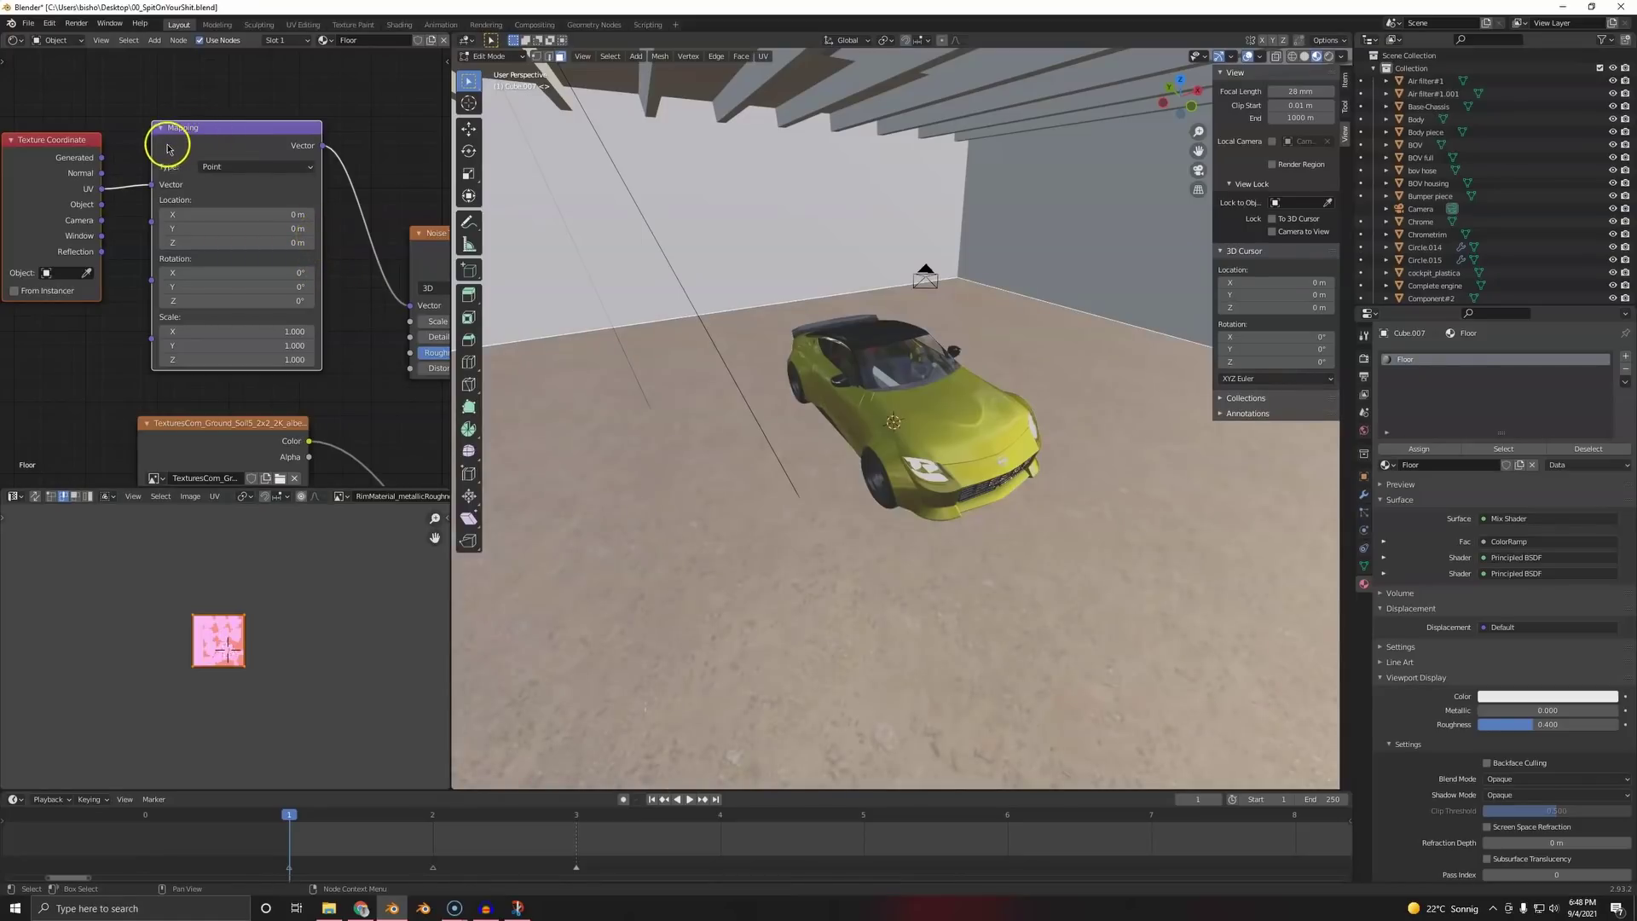
- Shift the snow pattern by setting the Mapping location to X 17.5 m and Y -0.19 m, judged through the camera
{"action": "mouse_move", "coordinate": [245, 214]}
{"action": "left_mouse_down"}
{"action": "mouse_move", "coordinate": [329, 214]}
{"action": "mouse_move", "coordinate": [220, 227]}
{"action": "mouse_move", "coordinate": [253, 231]}
{"action": "left_mouse_up"}
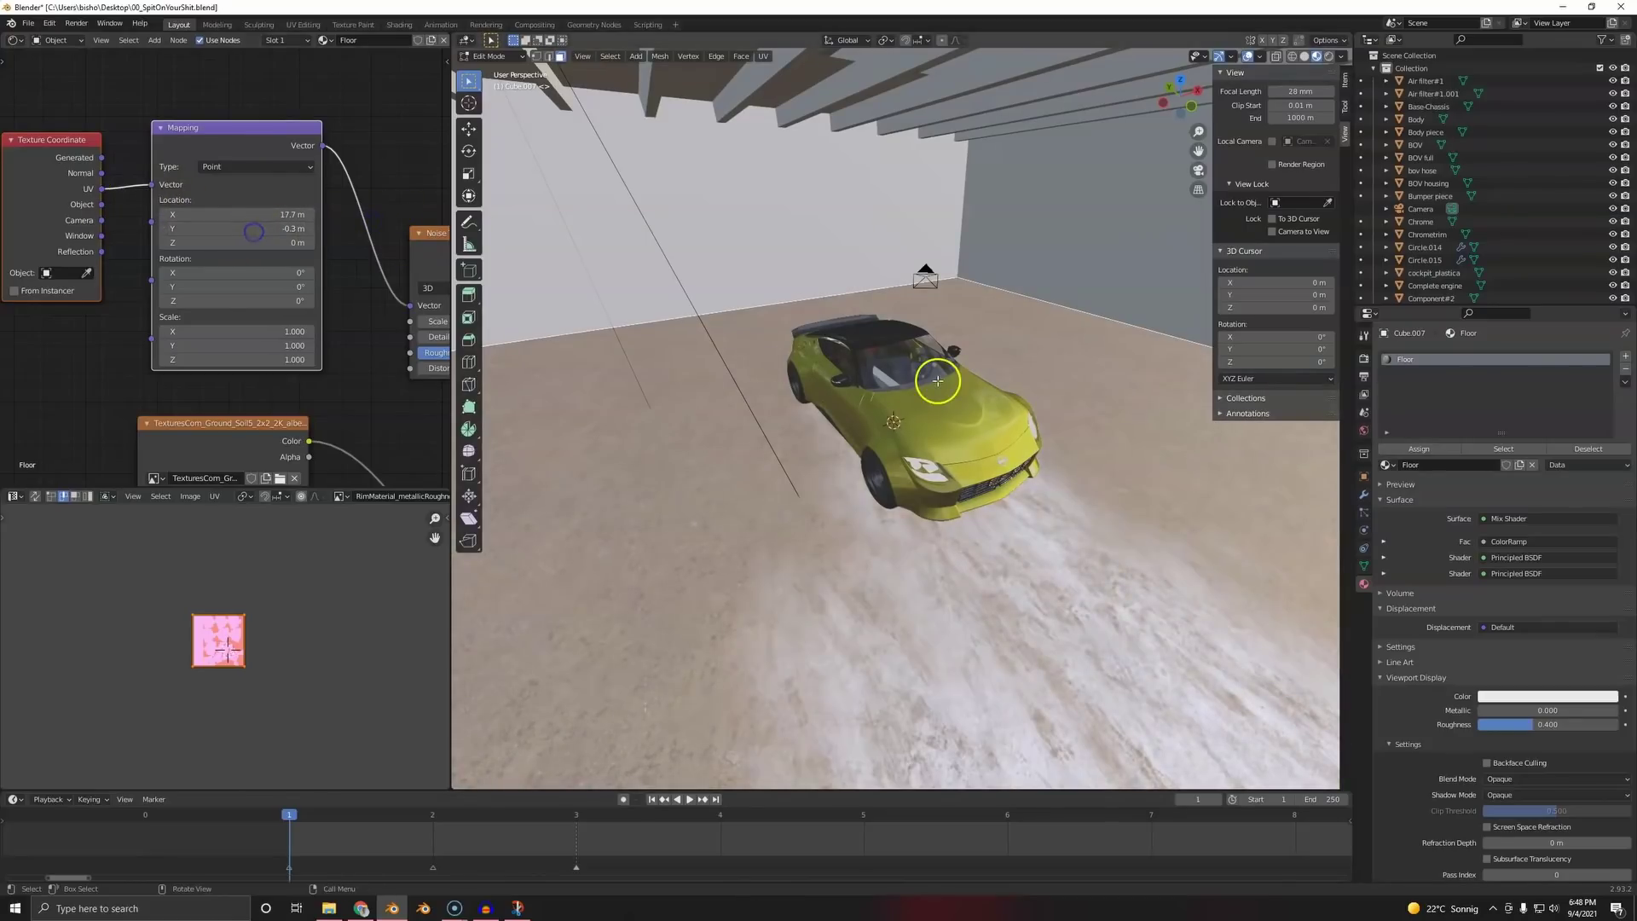
{"action": "key", "text": "KP_0"}
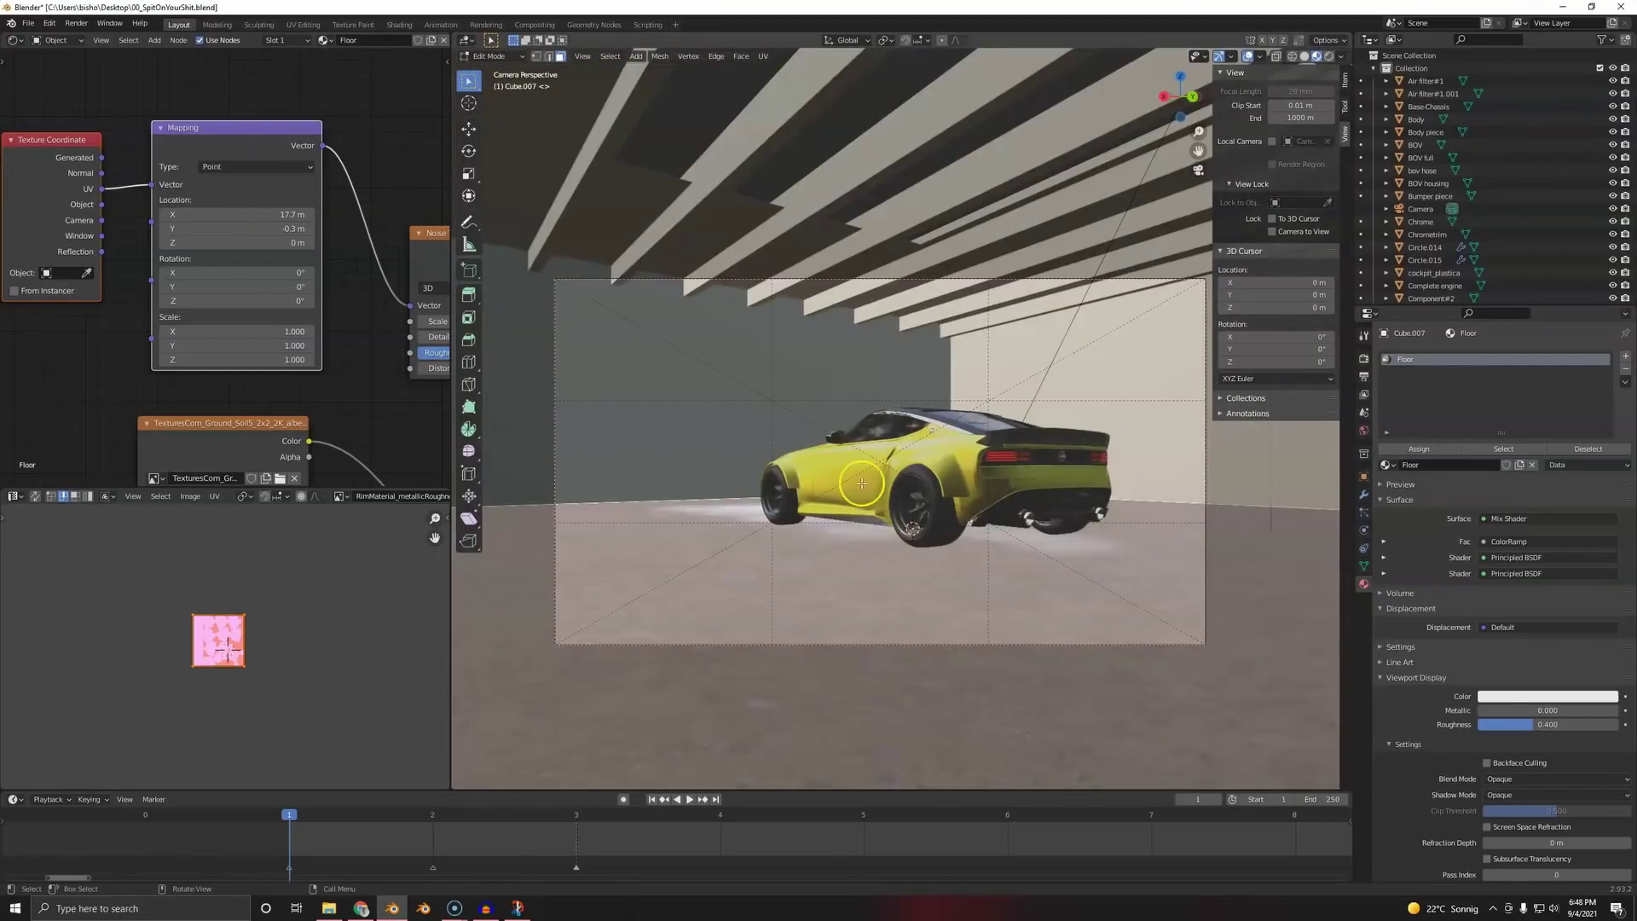
{"action": "left_click_drag", "start_coordinate": [285, 229], "coordinate": [249, 228]}
- Preview the scene with rendered shading in Object Mode, return the viewport to solid shading and save the file
{"action": "key", "text": "z"}
{"action": "left_click", "coordinate": [818, 390]}
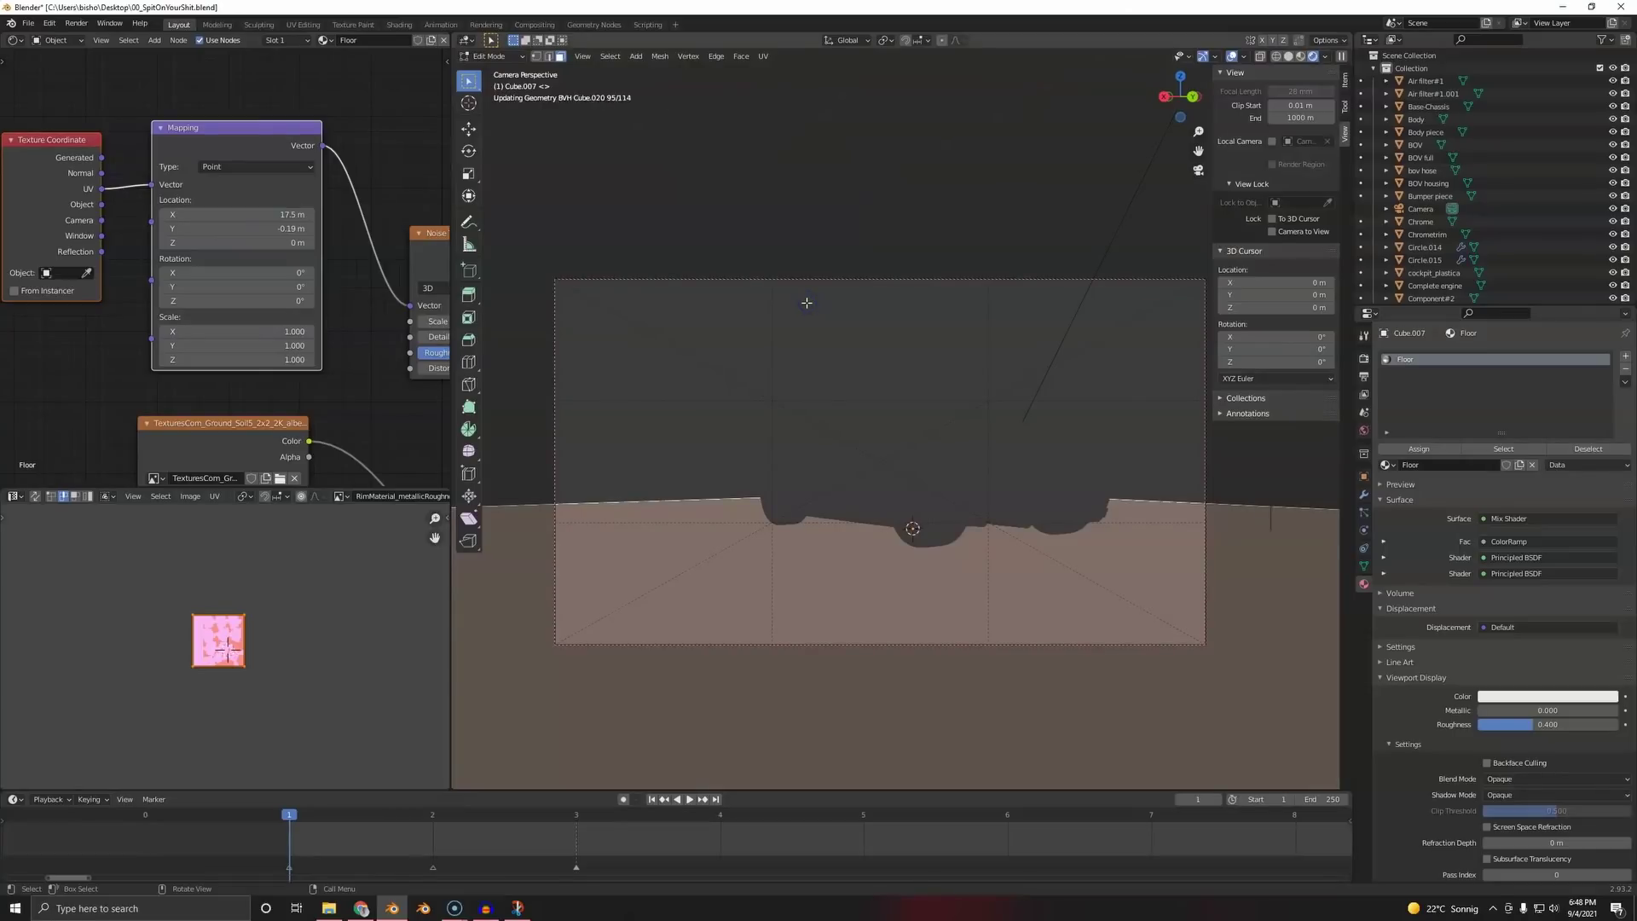
{"action": "key", "text": "Tab"}
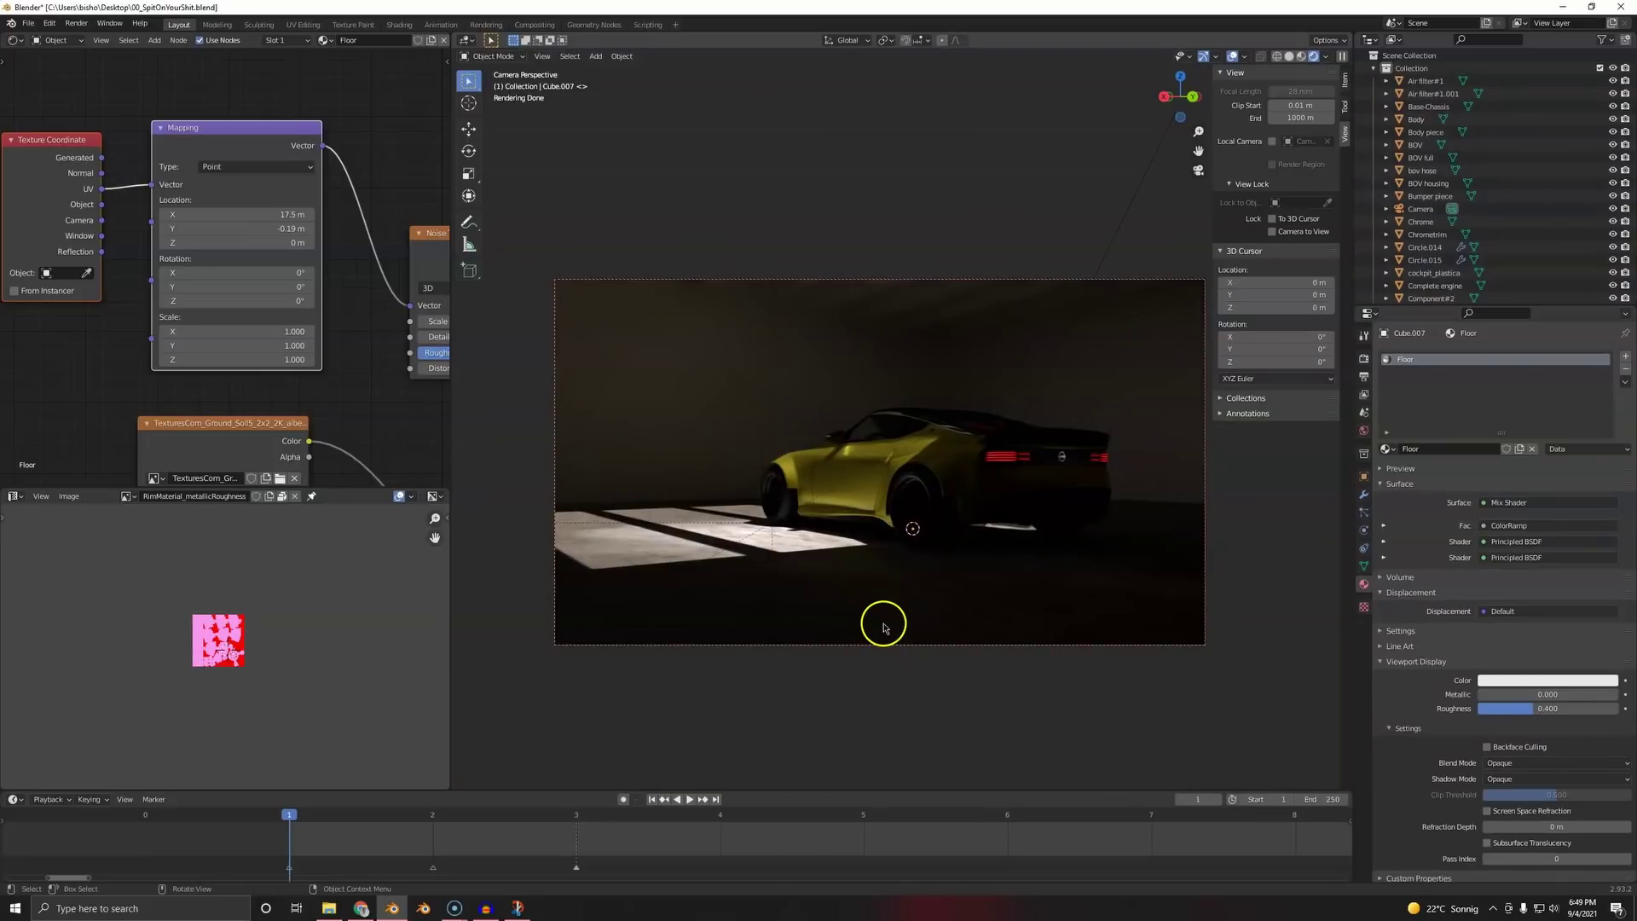
{"action": "key", "text": "z"}
{"action": "key", "text": "ctrl+s"}
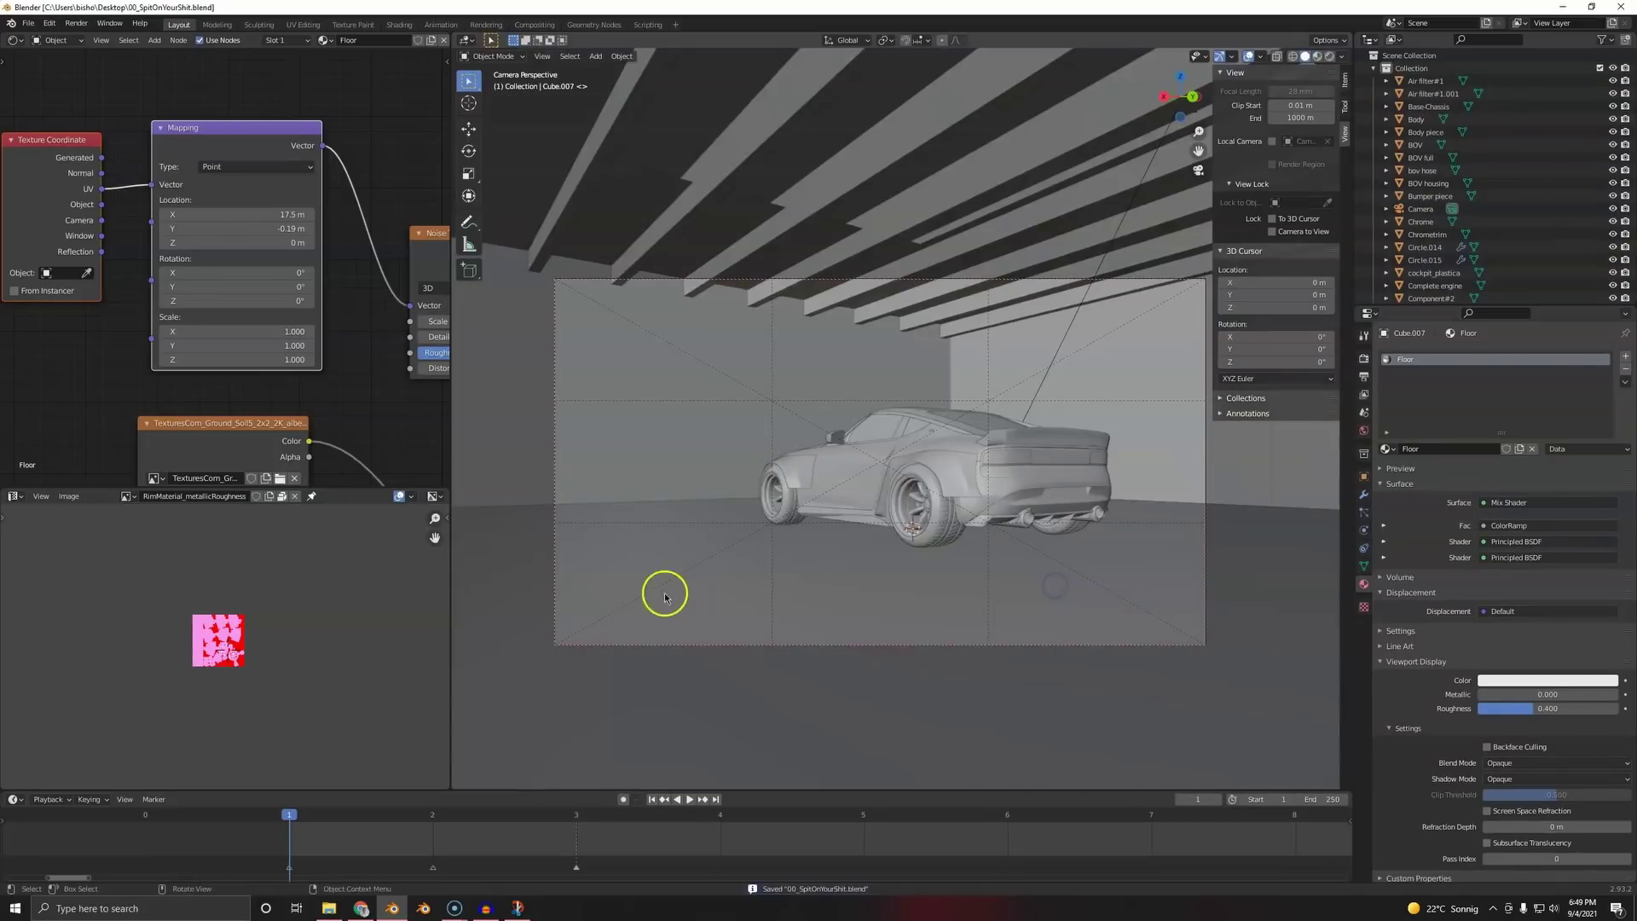
- Switch to Chrome, browse the textures.com search results for tracks and return to Blender
{"action": "left_click", "coordinate": [388, 899]}
{"action": "scroll", "coordinate": [640, 395], "scroll_direction": "down", "scroll_amount": 1}
{"action": "scroll", "coordinate": [755, 180], "scroll_direction": "up", "scroll_amount": 4}
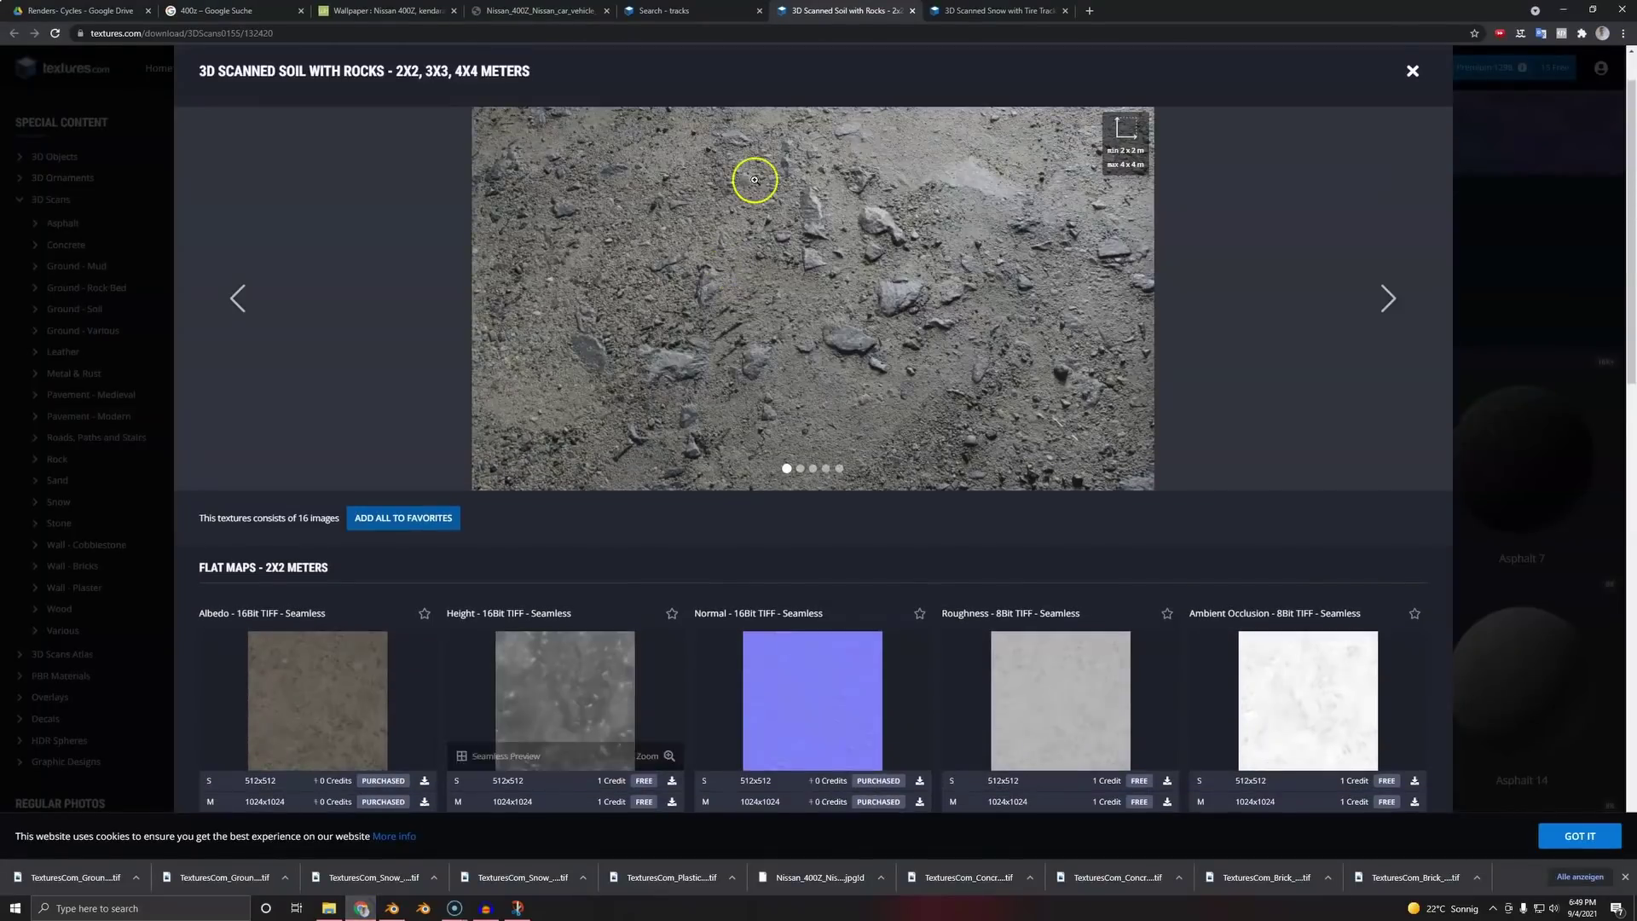
{"action": "key", "text": "ctrl+Tab"}
{"action": "key", "text": "ctrl+shift+Tab"}
{"action": "key", "text": "ctrl+shift+Tab"}
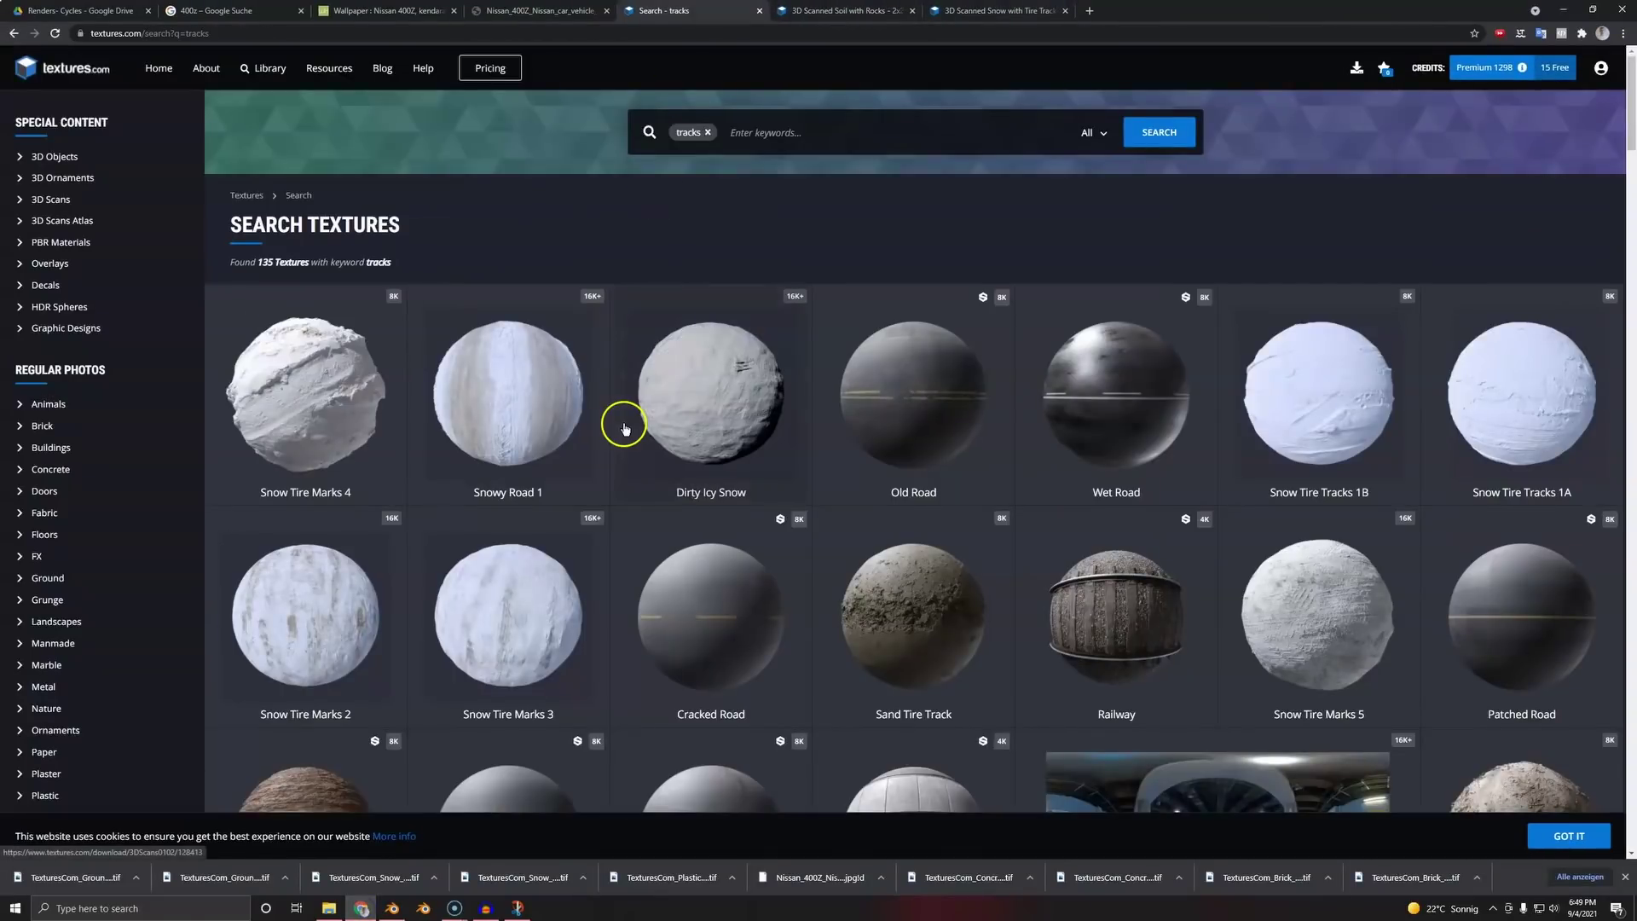
{"action": "scroll", "coordinate": [631, 435], "scroll_direction": "down", "scroll_amount": 5}
{"action": "scroll", "coordinate": [682, 431], "scroll_direction": "down", "scroll_amount": 5}
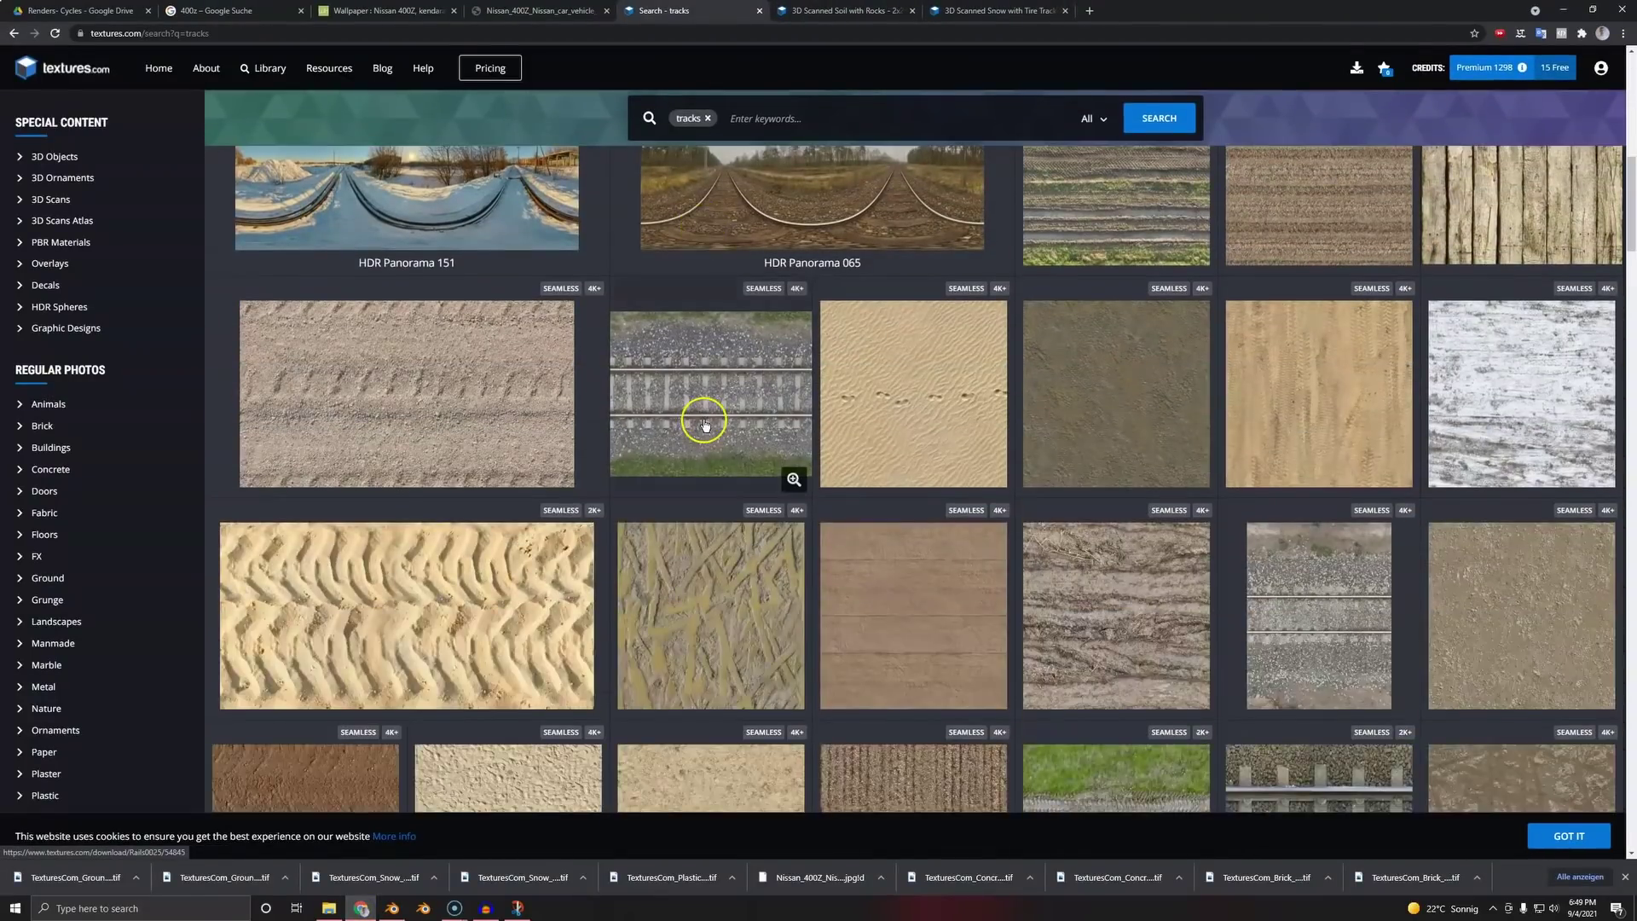
{"action": "scroll", "coordinate": [717, 414], "scroll_direction": "up", "scroll_amount": 5}
{"action": "scroll", "coordinate": [716, 422], "scroll_direction": "down", "scroll_amount": 2}
{"action": "scroll", "coordinate": [716, 428], "scroll_direction": "up", "scroll_amount": 7}
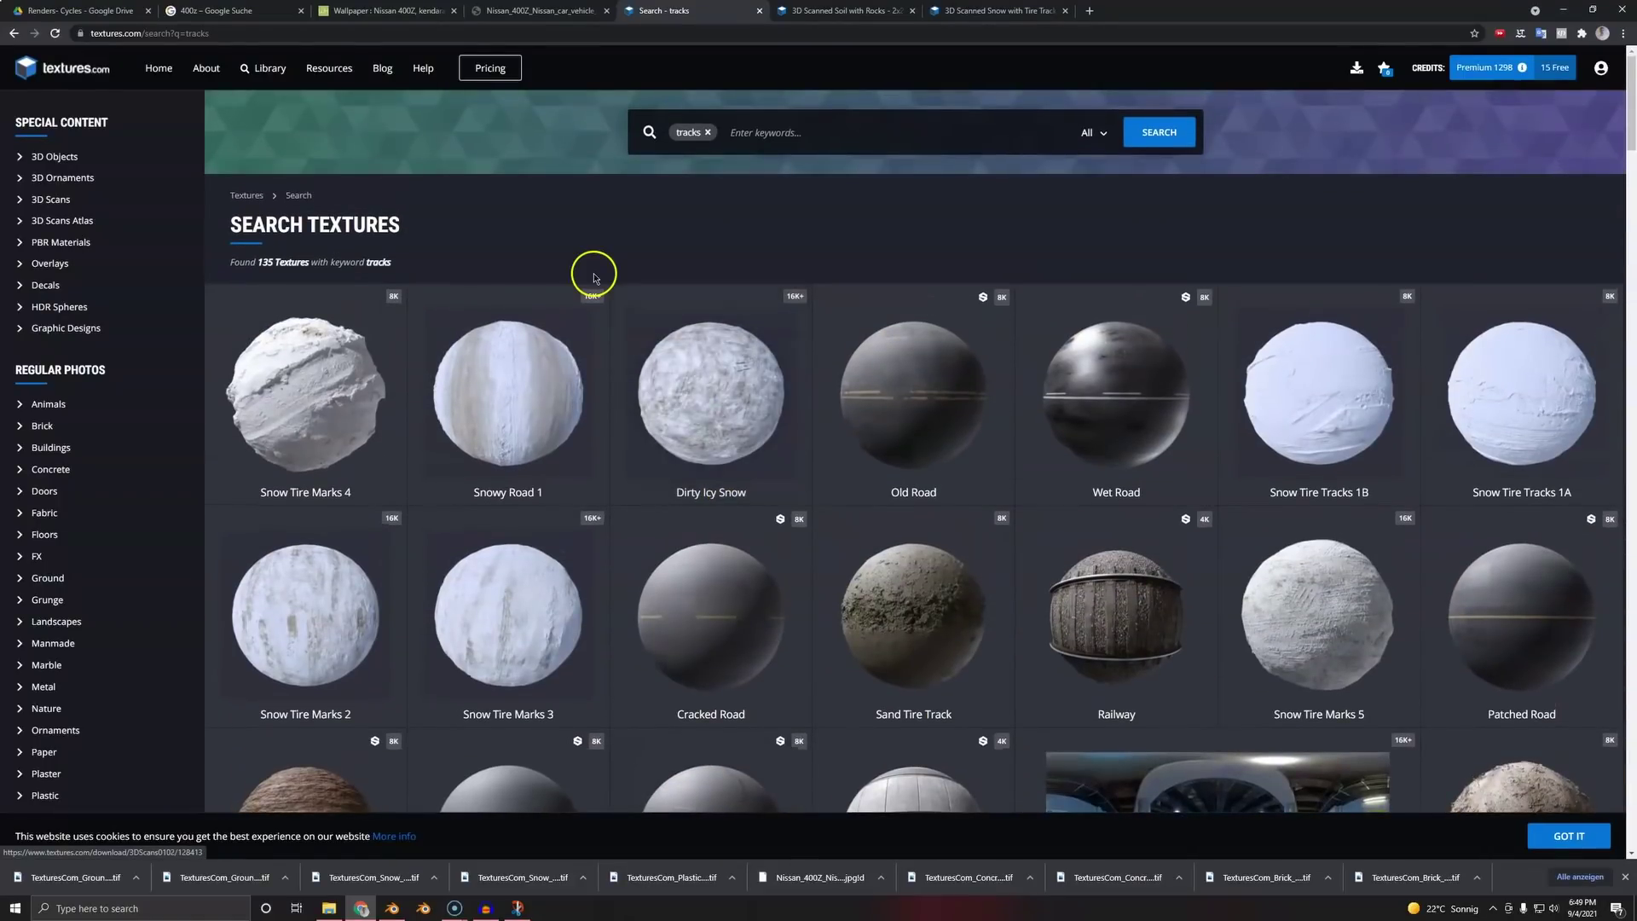
{"action": "key", "text": "alt+Tab"}
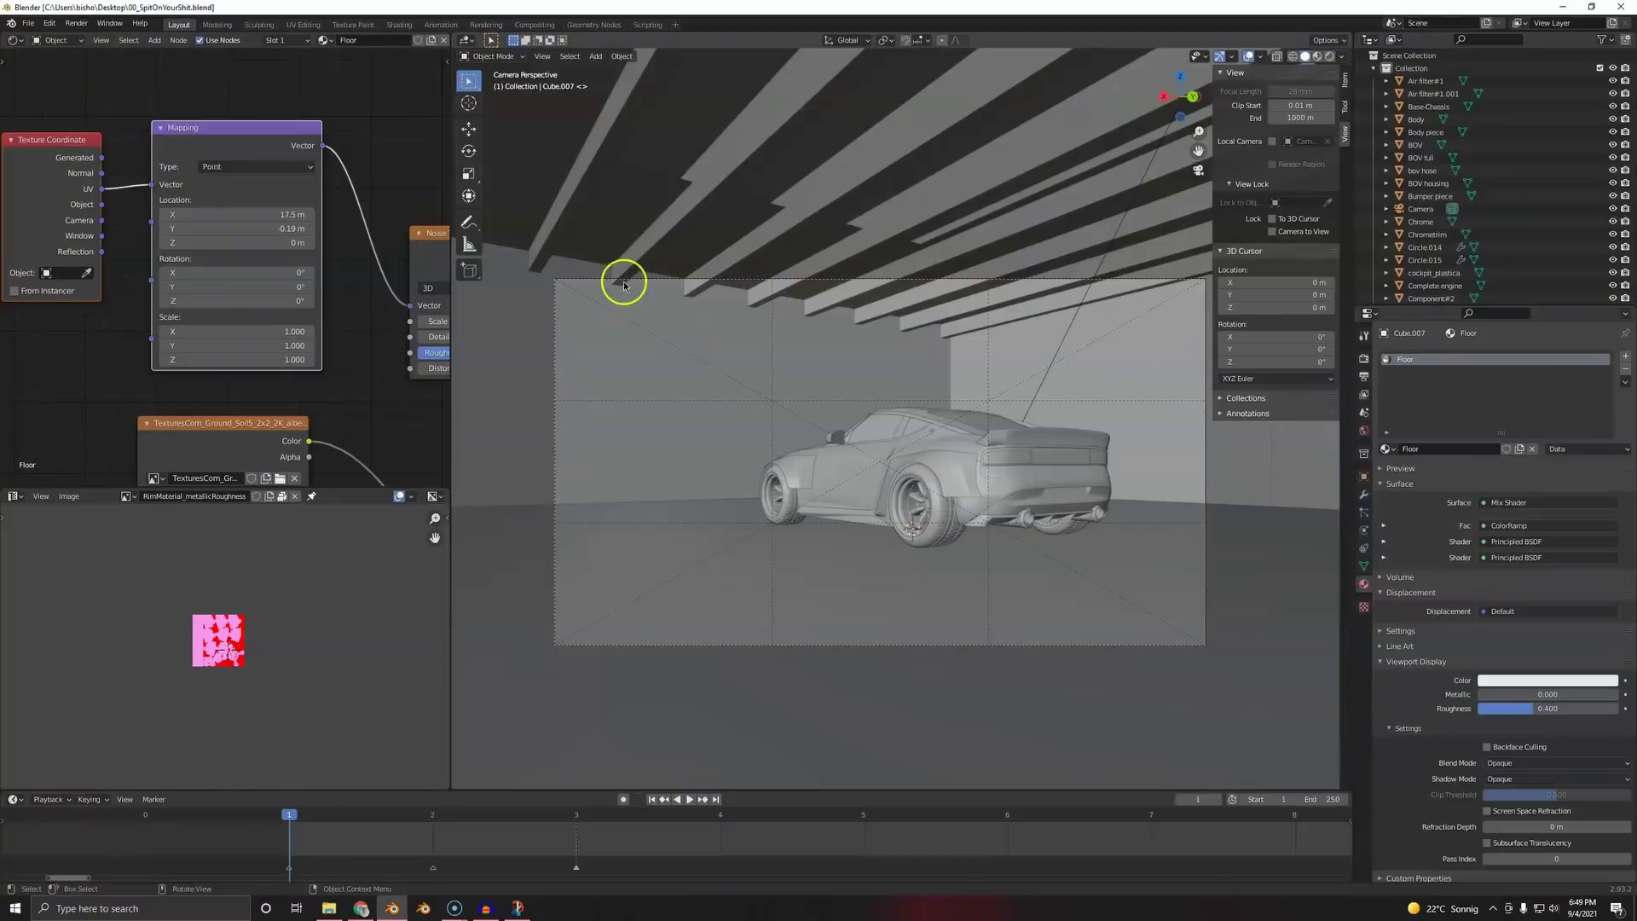
- Switch to Chrome, search textures.com for bricks and browse the results
{"action": "key", "text": "alt+Tab"}
{"action": "left_click", "coordinate": [729, 131]}
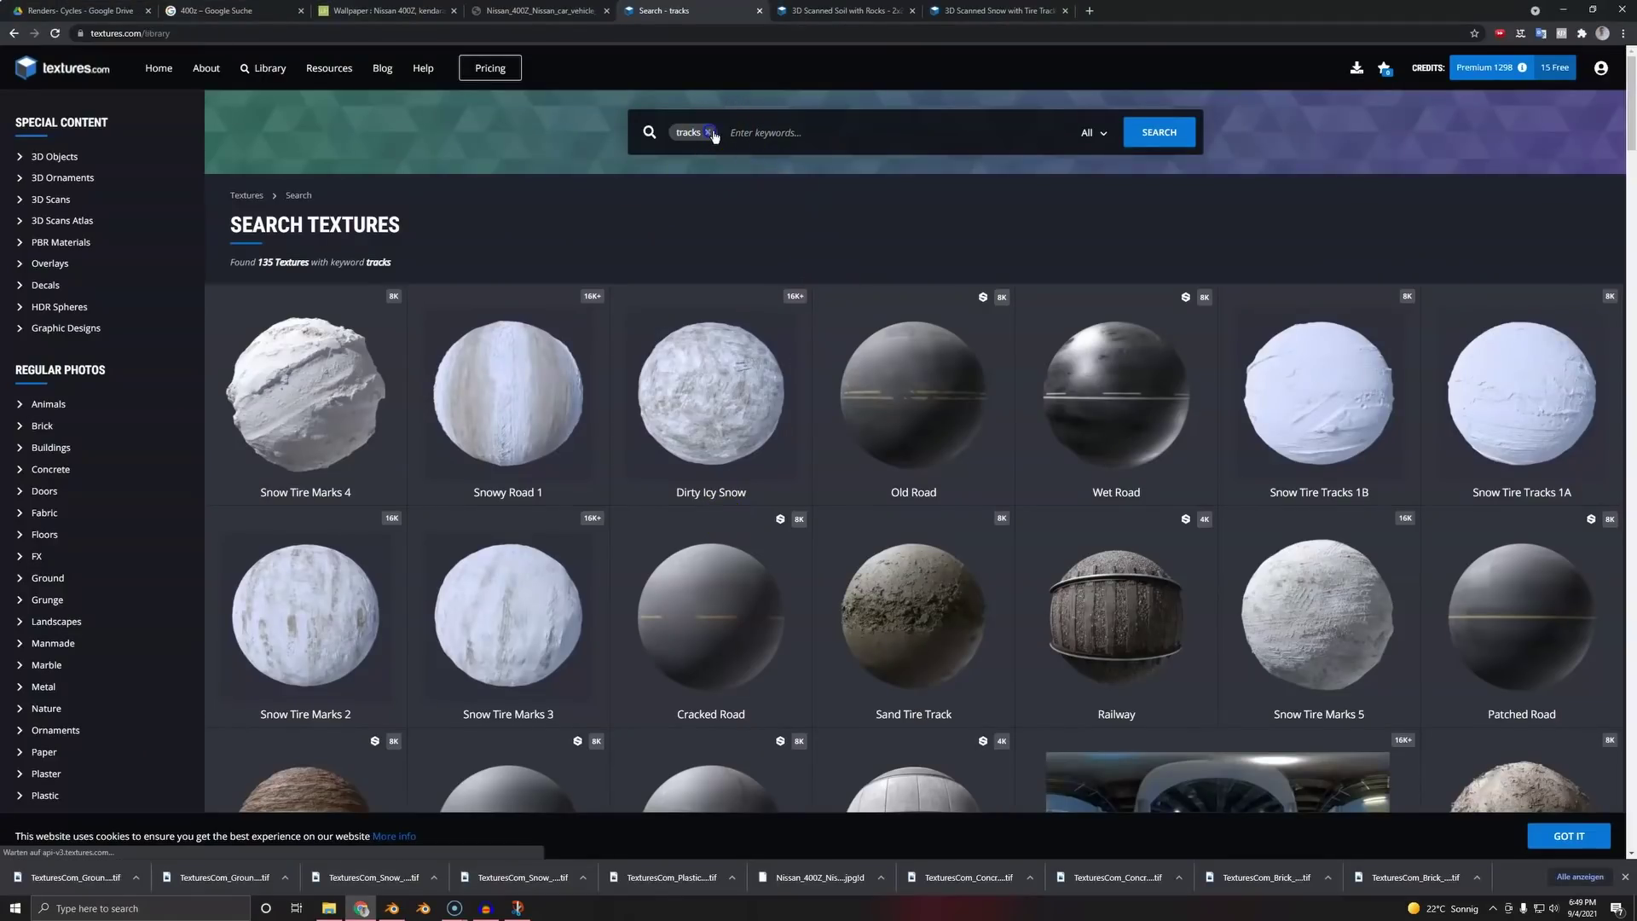
{"action": "type", "text": "bricks"}
{"action": "key", "text": "Return"}
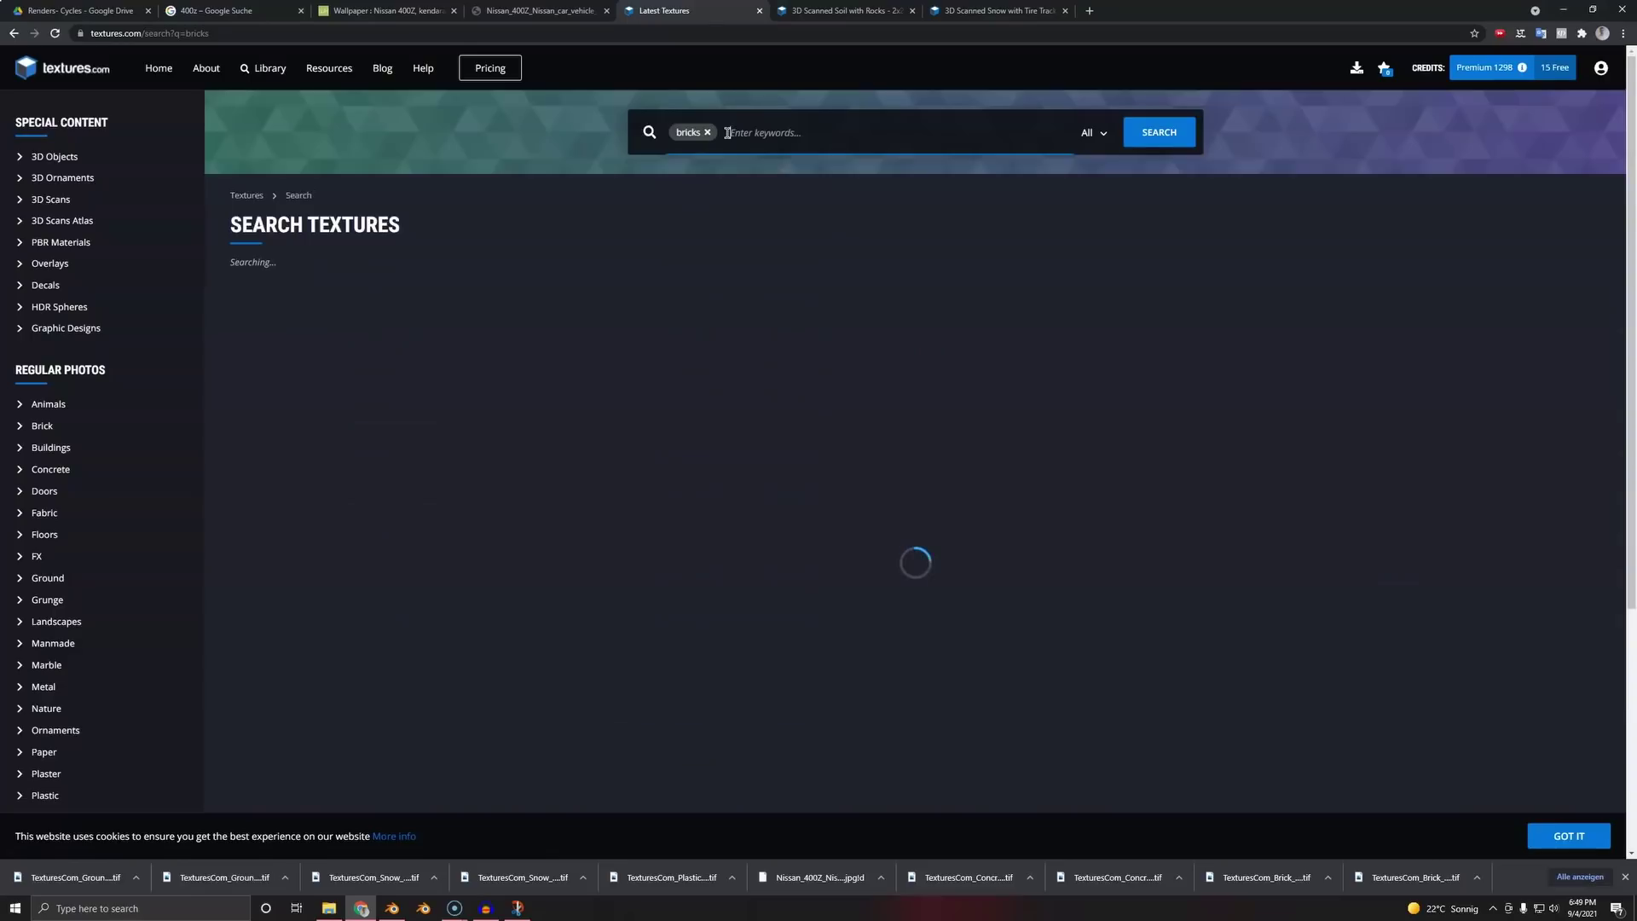
{"action": "scroll", "coordinate": [682, 232], "scroll_direction": "down", "scroll_amount": 2}
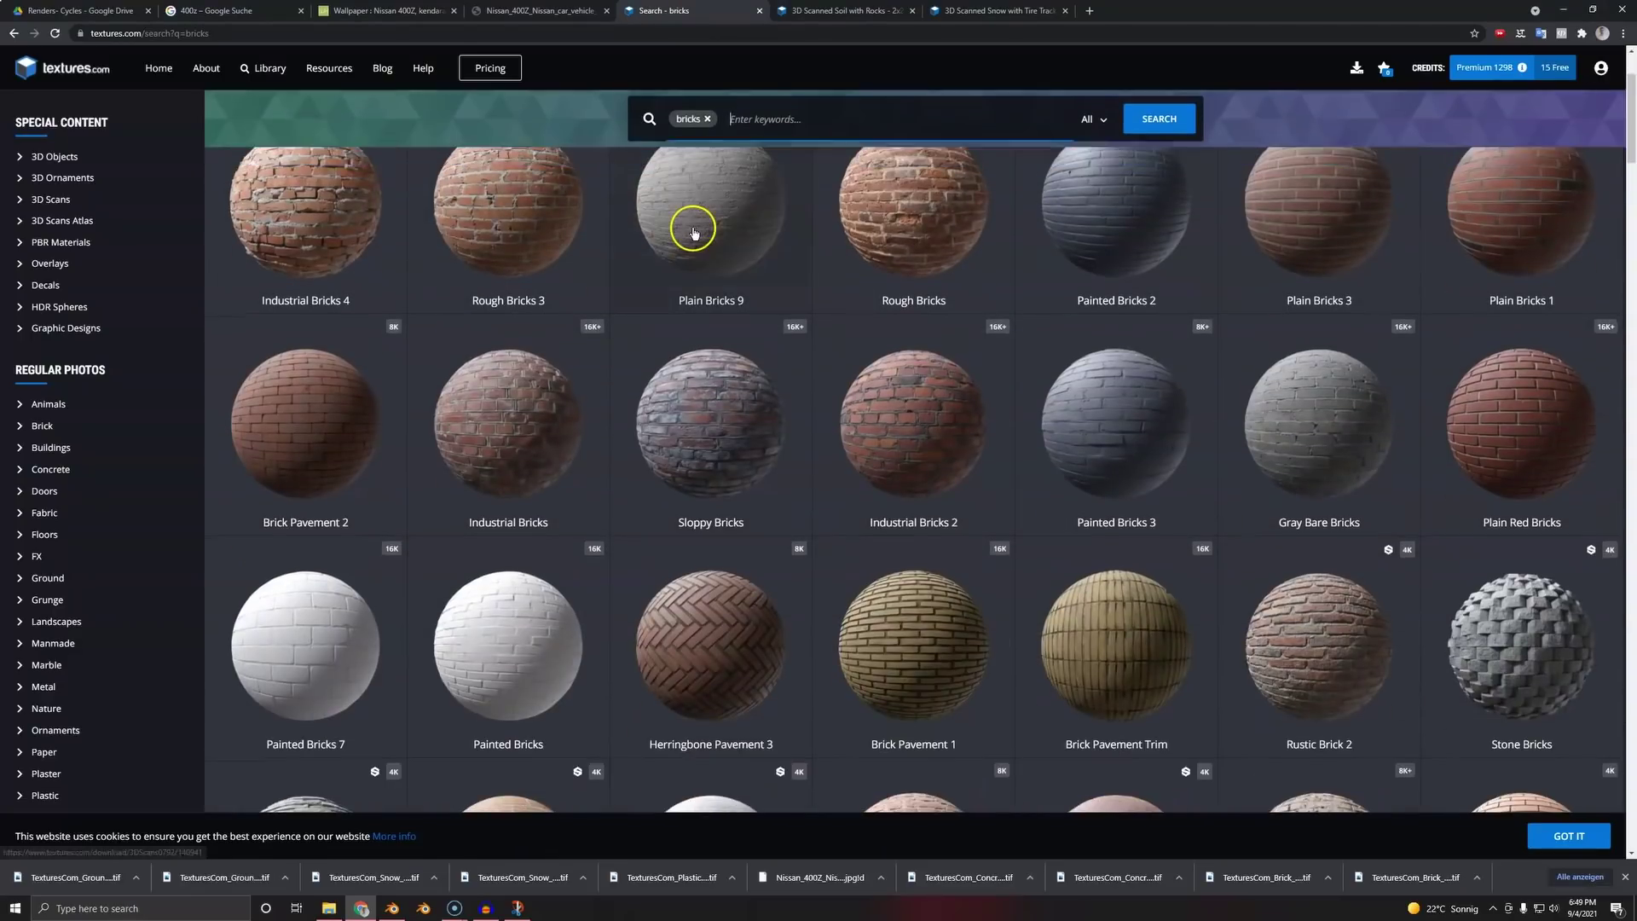
{"action": "scroll", "coordinate": [587, 492], "scroll_direction": "down", "scroll_amount": 3}
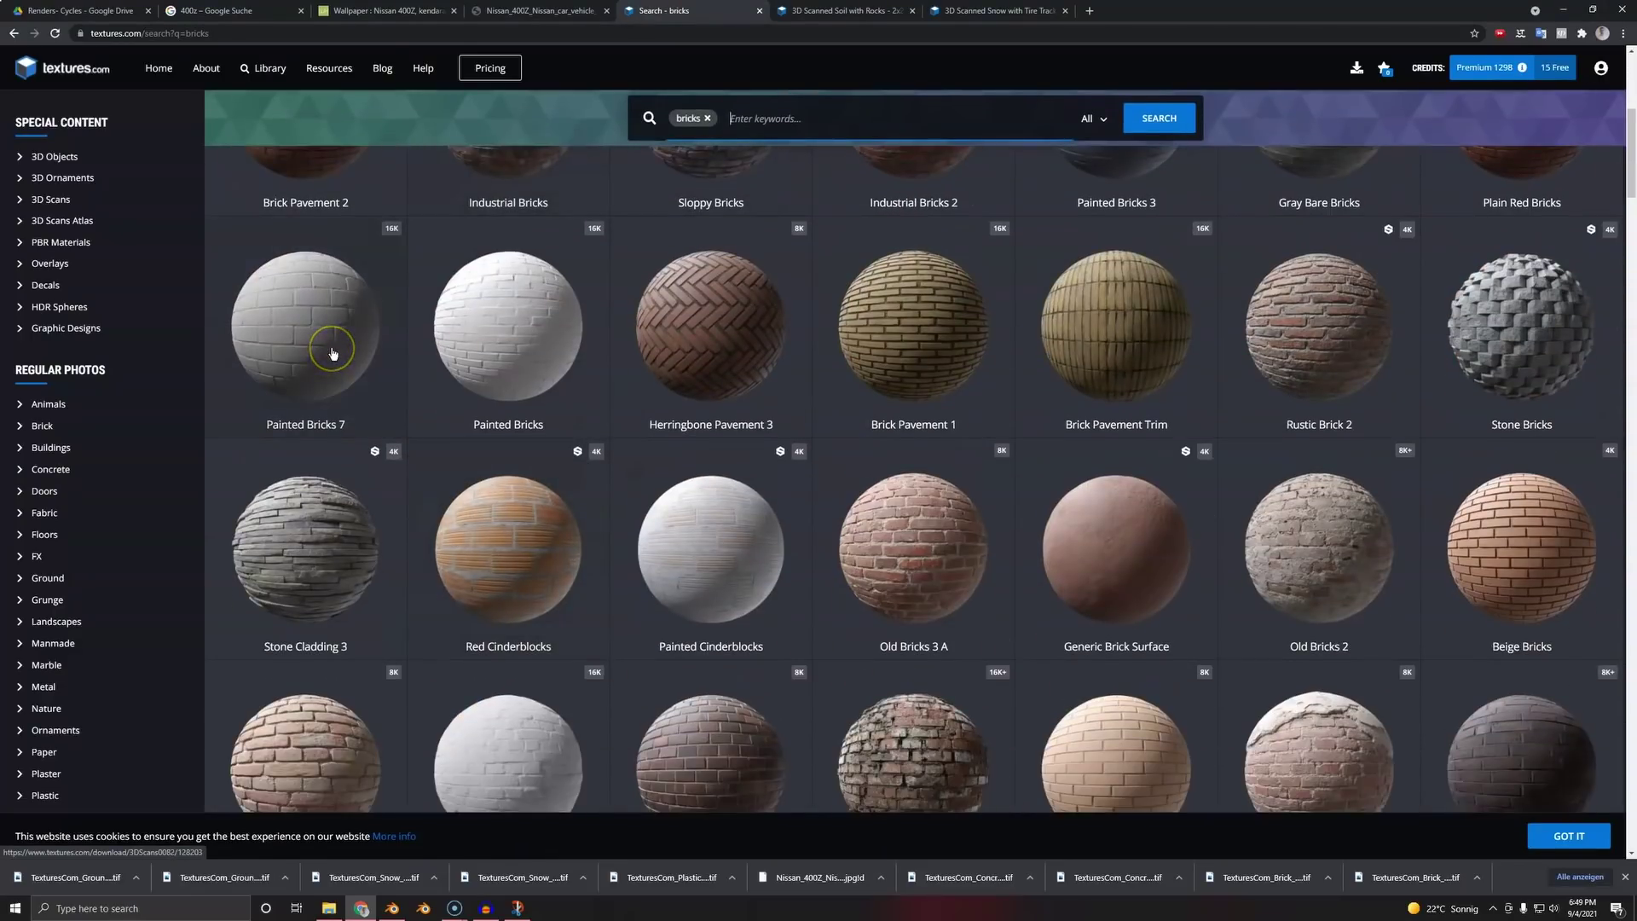
{"action": "scroll", "coordinate": [703, 318], "scroll_direction": "down", "scroll_amount": 3}
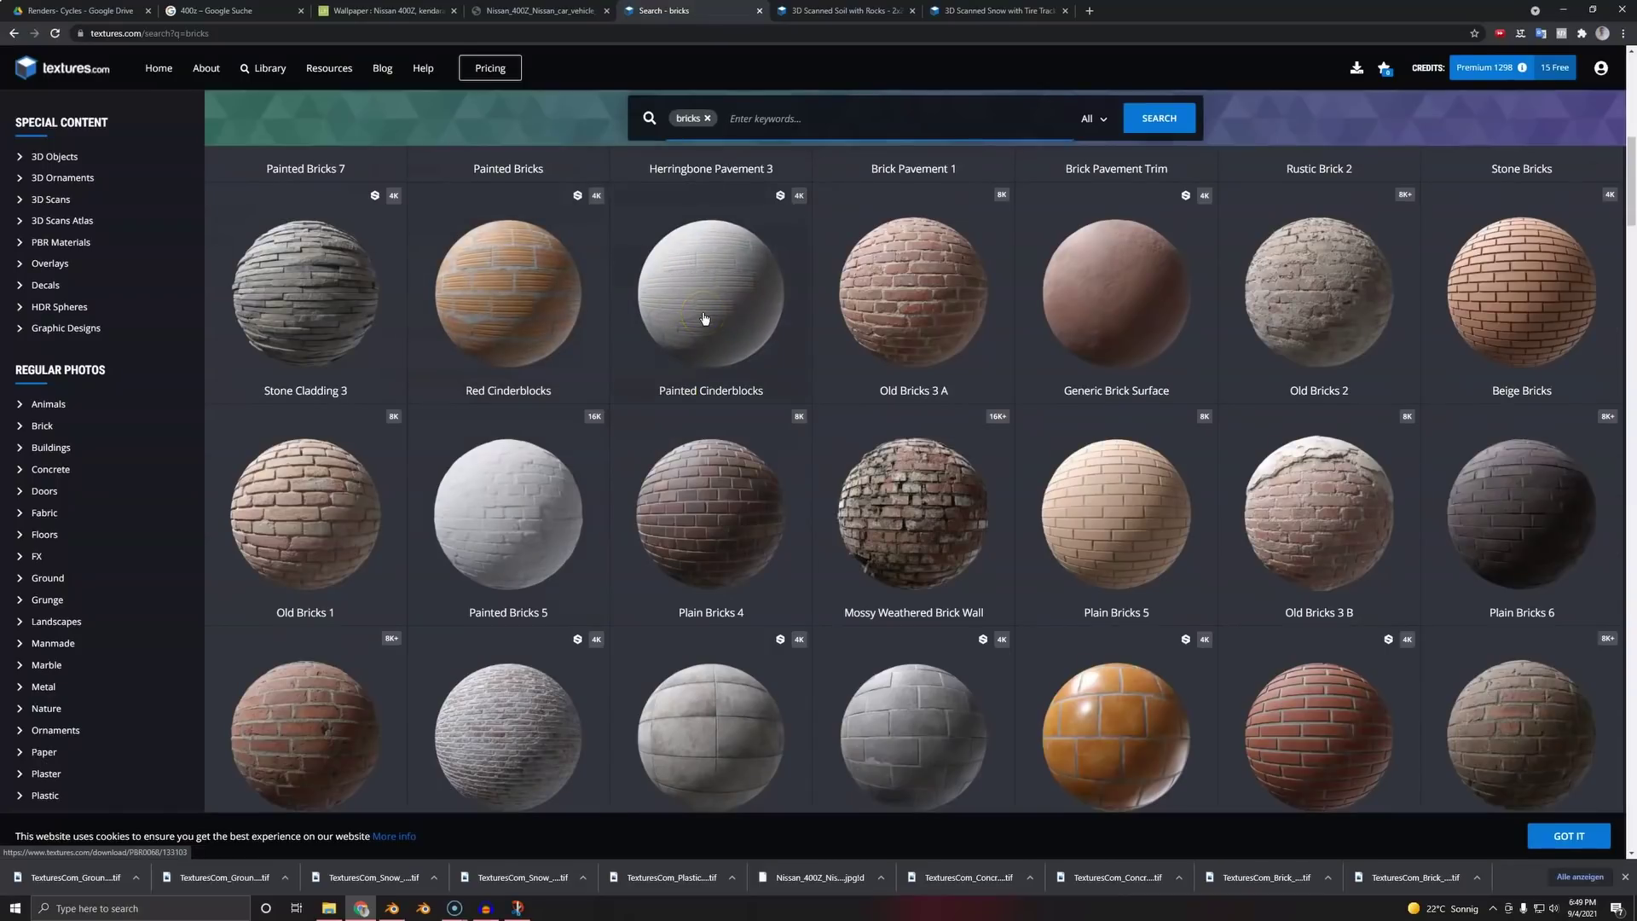
- Open the Painted Cinderblocks material and download its 1024x1024 albedo map
{"action": "left_click", "coordinate": [704, 318]}
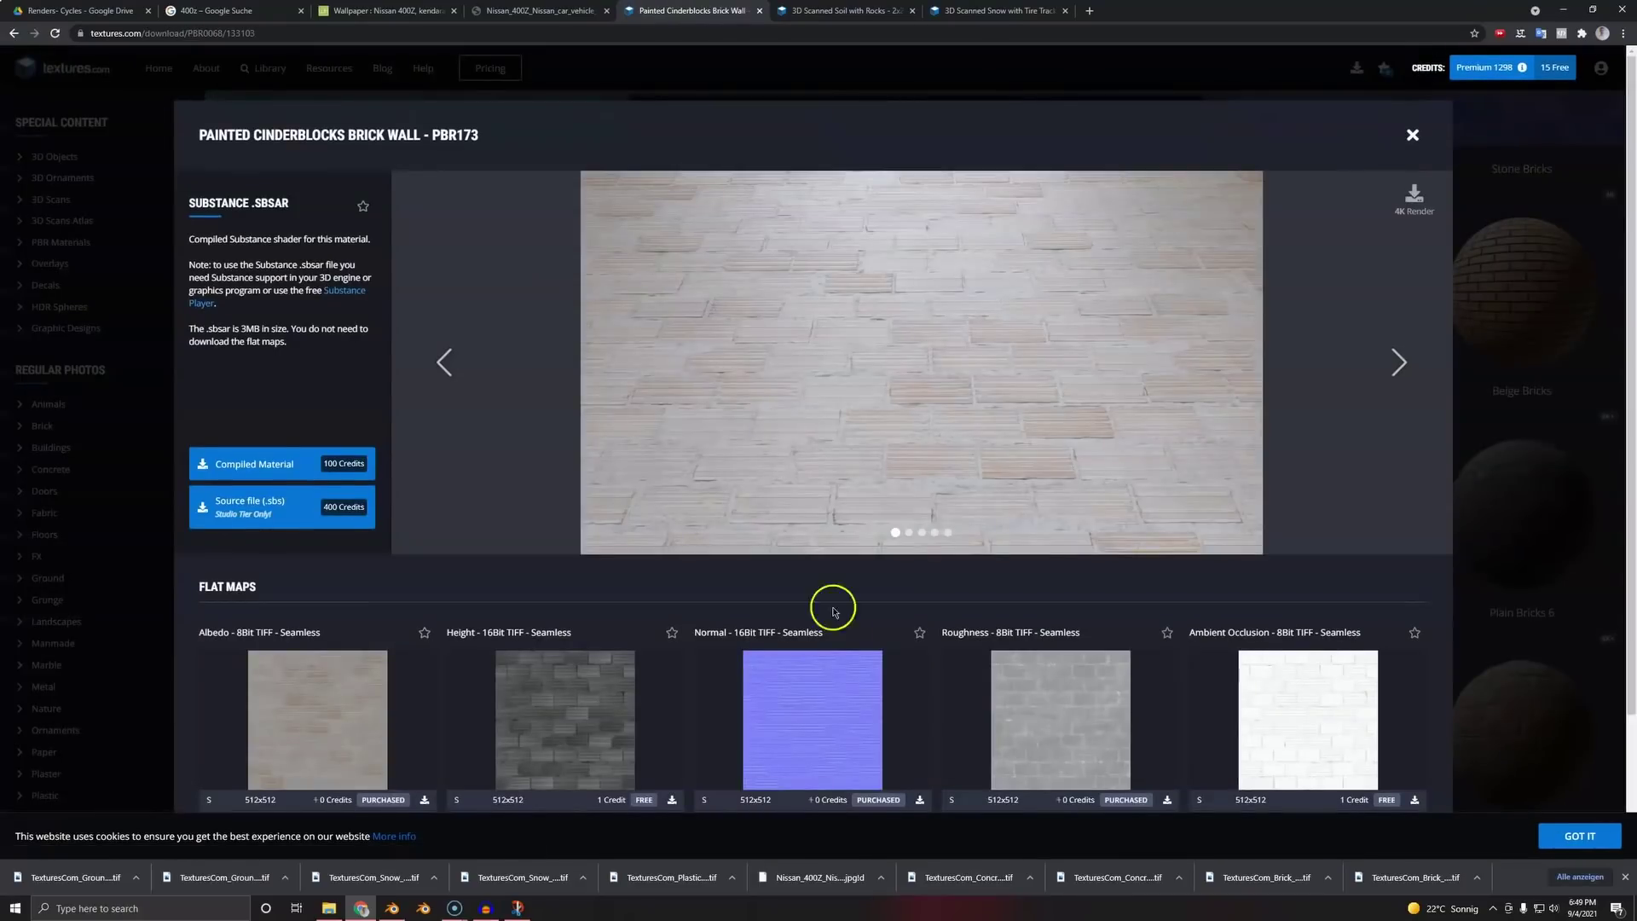
{"action": "scroll", "coordinate": [833, 610], "scroll_direction": "down", "scroll_amount": 1}
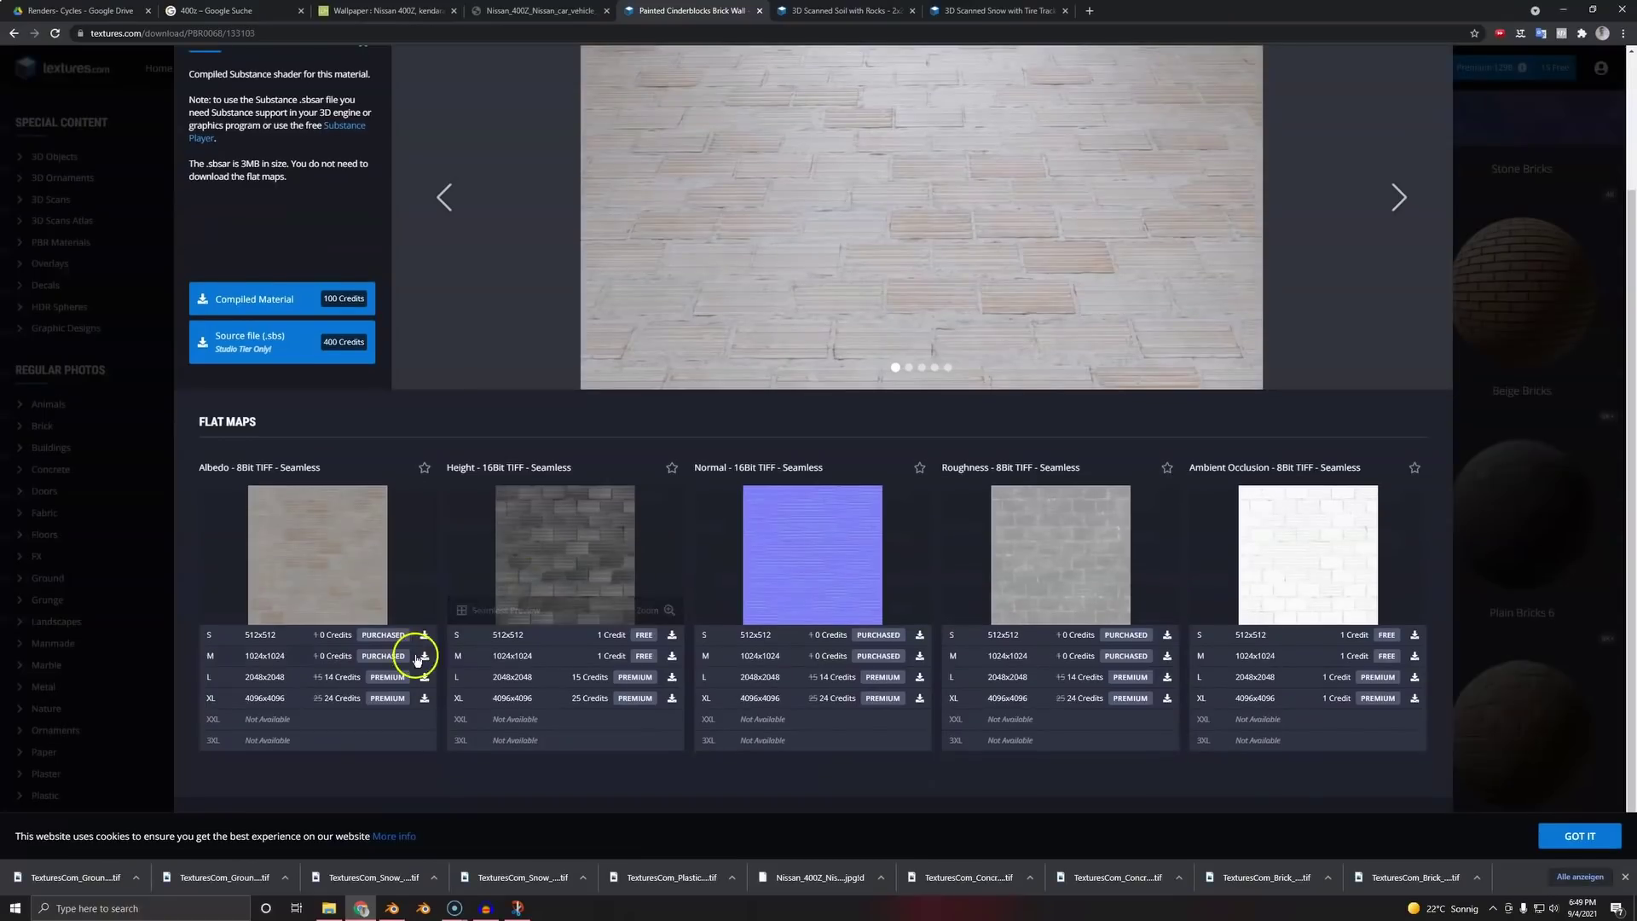
{"action": "left_click", "coordinate": [425, 657]}
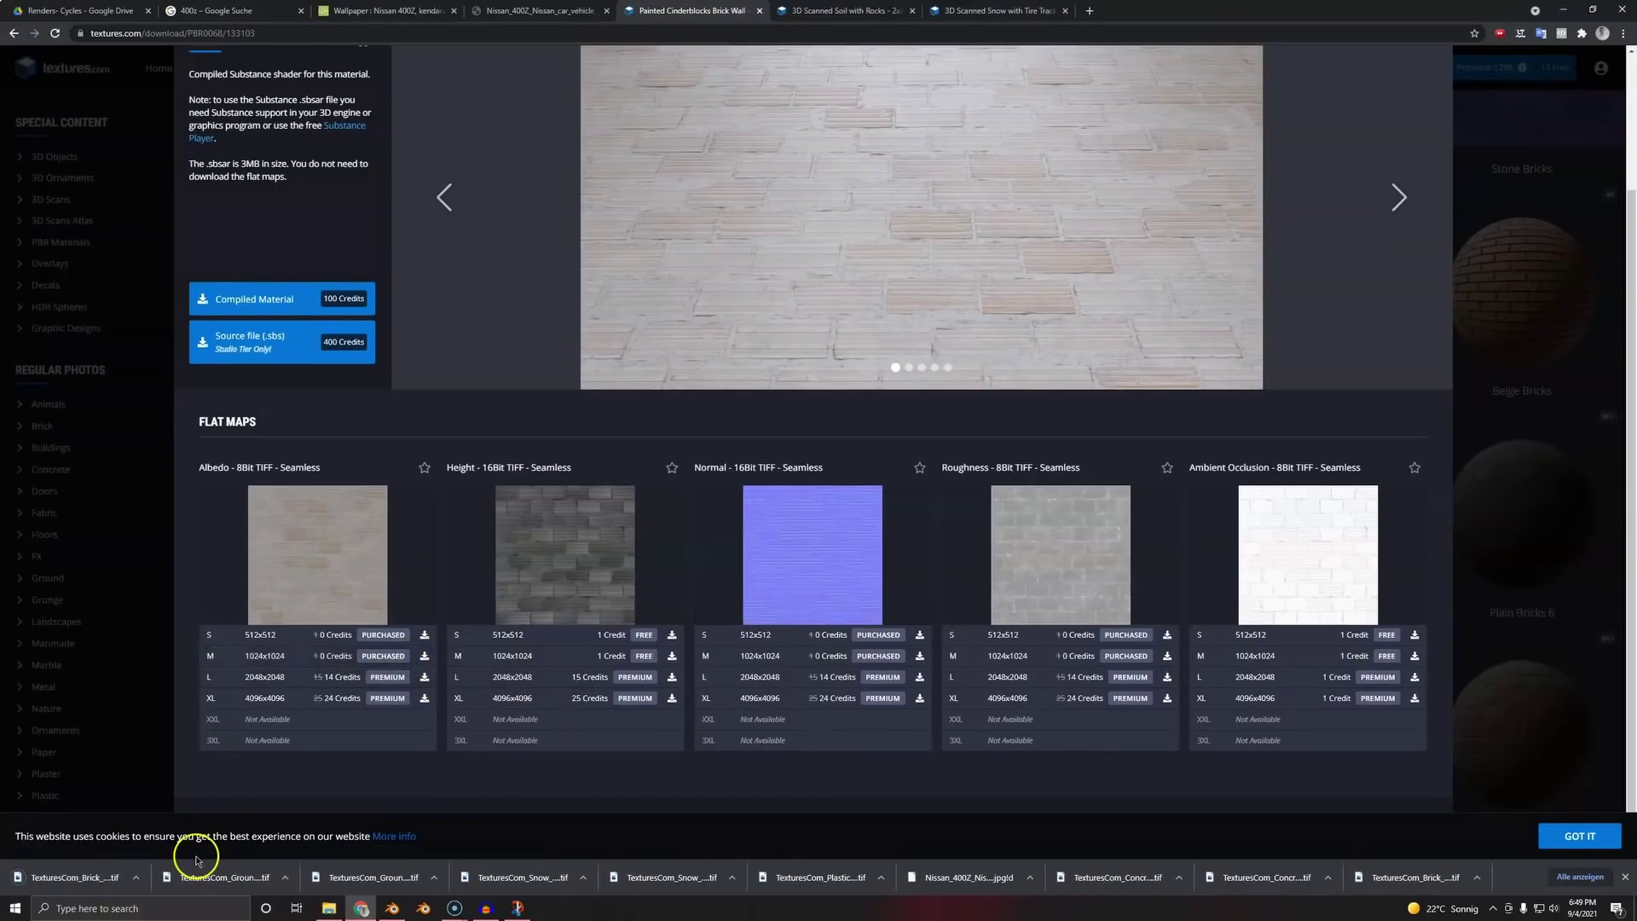
- Return to Blender and separate the selected wall faces of the room mesh into their own object
{"action": "key", "text": "alt+Tab"}
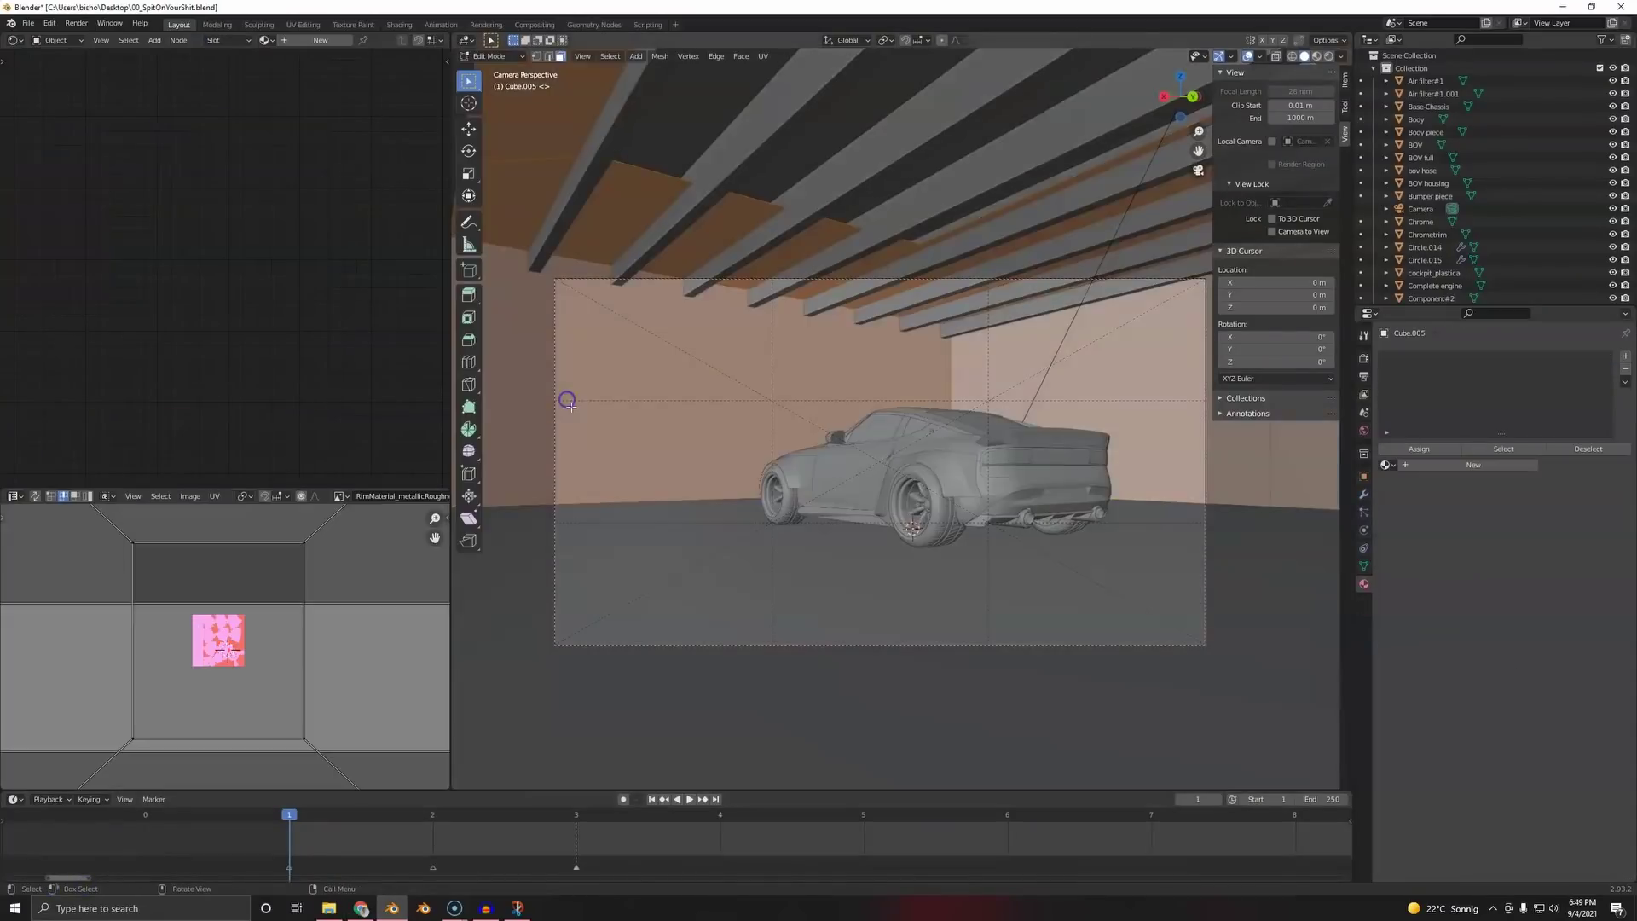
{"action": "left_click", "coordinate": [943, 376]}
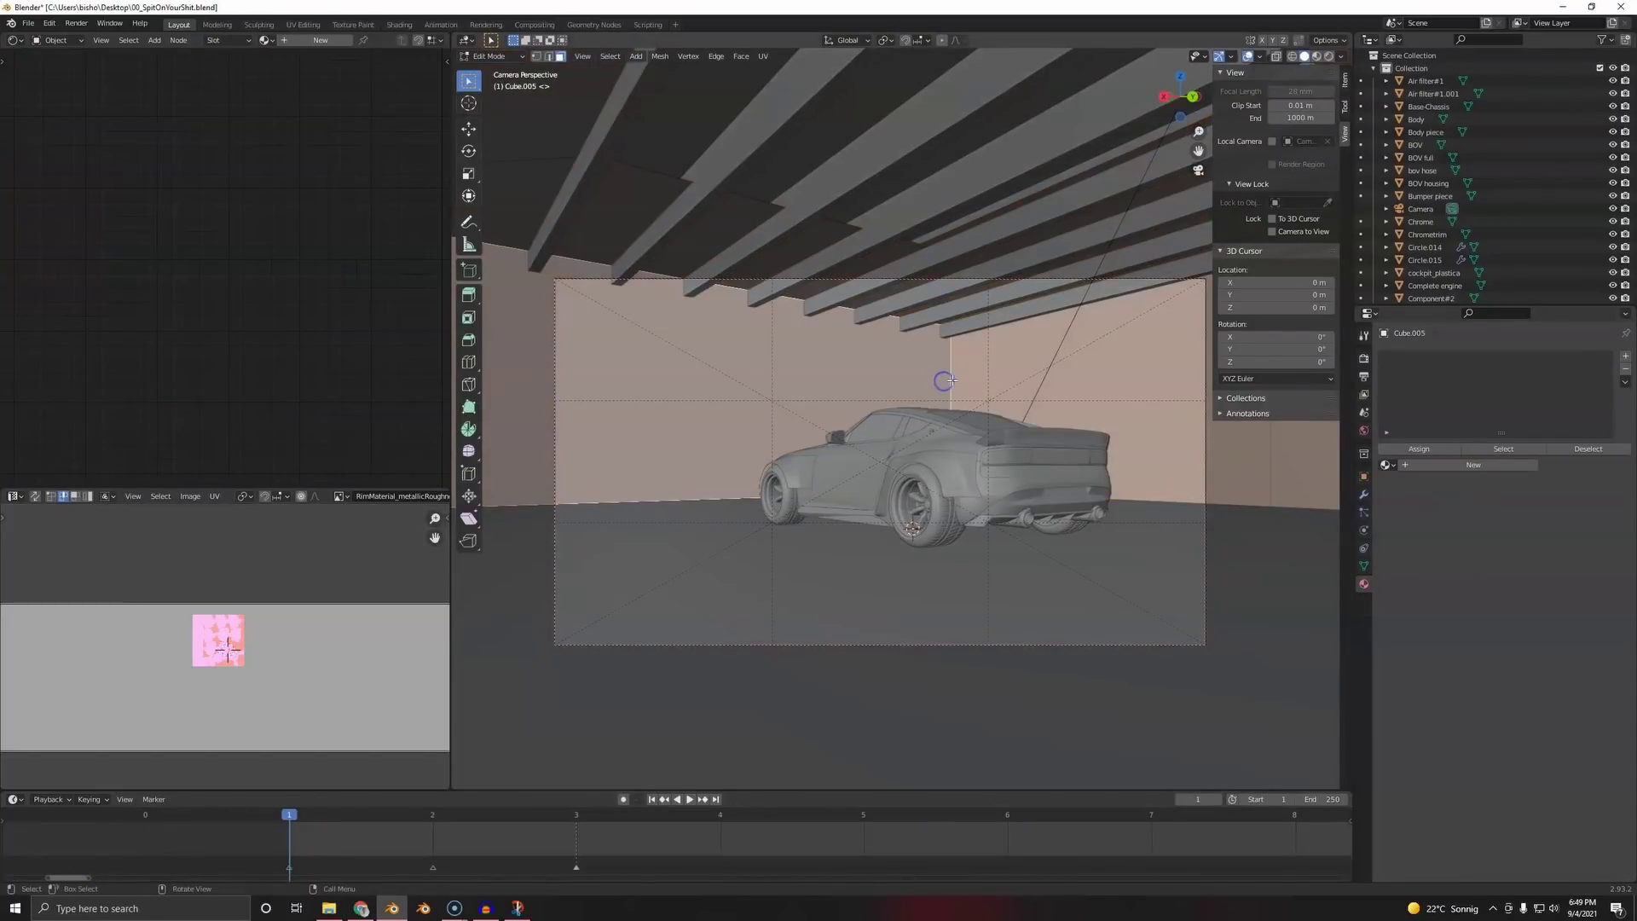
{"action": "key", "text": "p"}
{"action": "left_click", "coordinate": [954, 380]}
- Leave Edit Mode, add a new material named Walls to the room object and save the file
{"action": "key", "text": "Tab"}
{"action": "left_click", "coordinate": [1420, 463]}
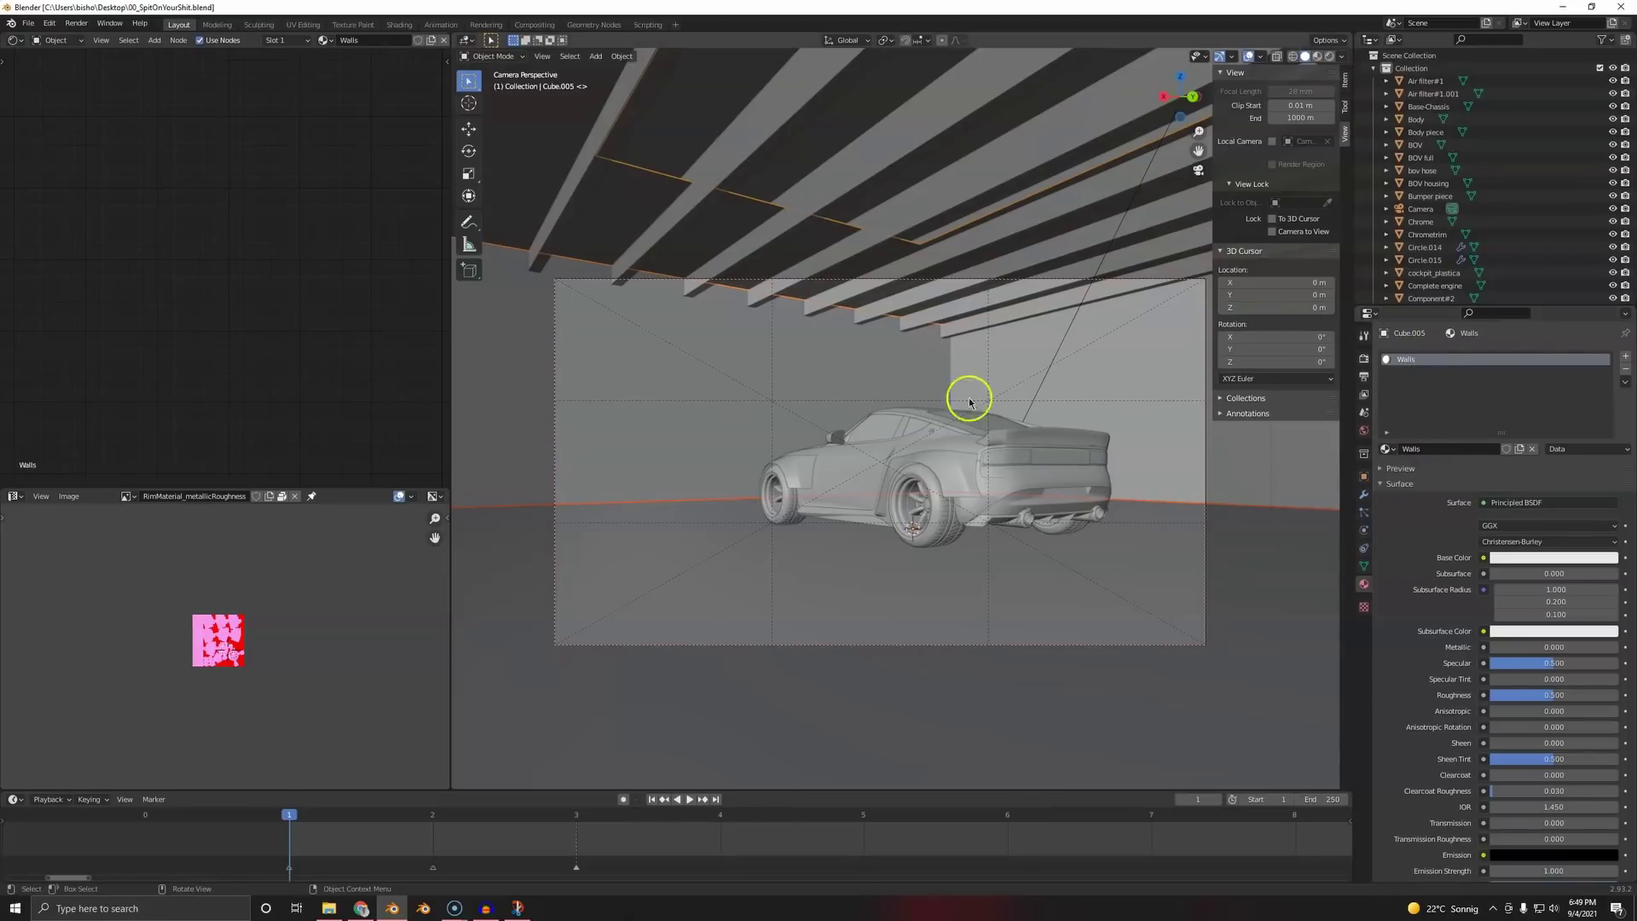
{"action": "key", "text": "ctrl+s"}
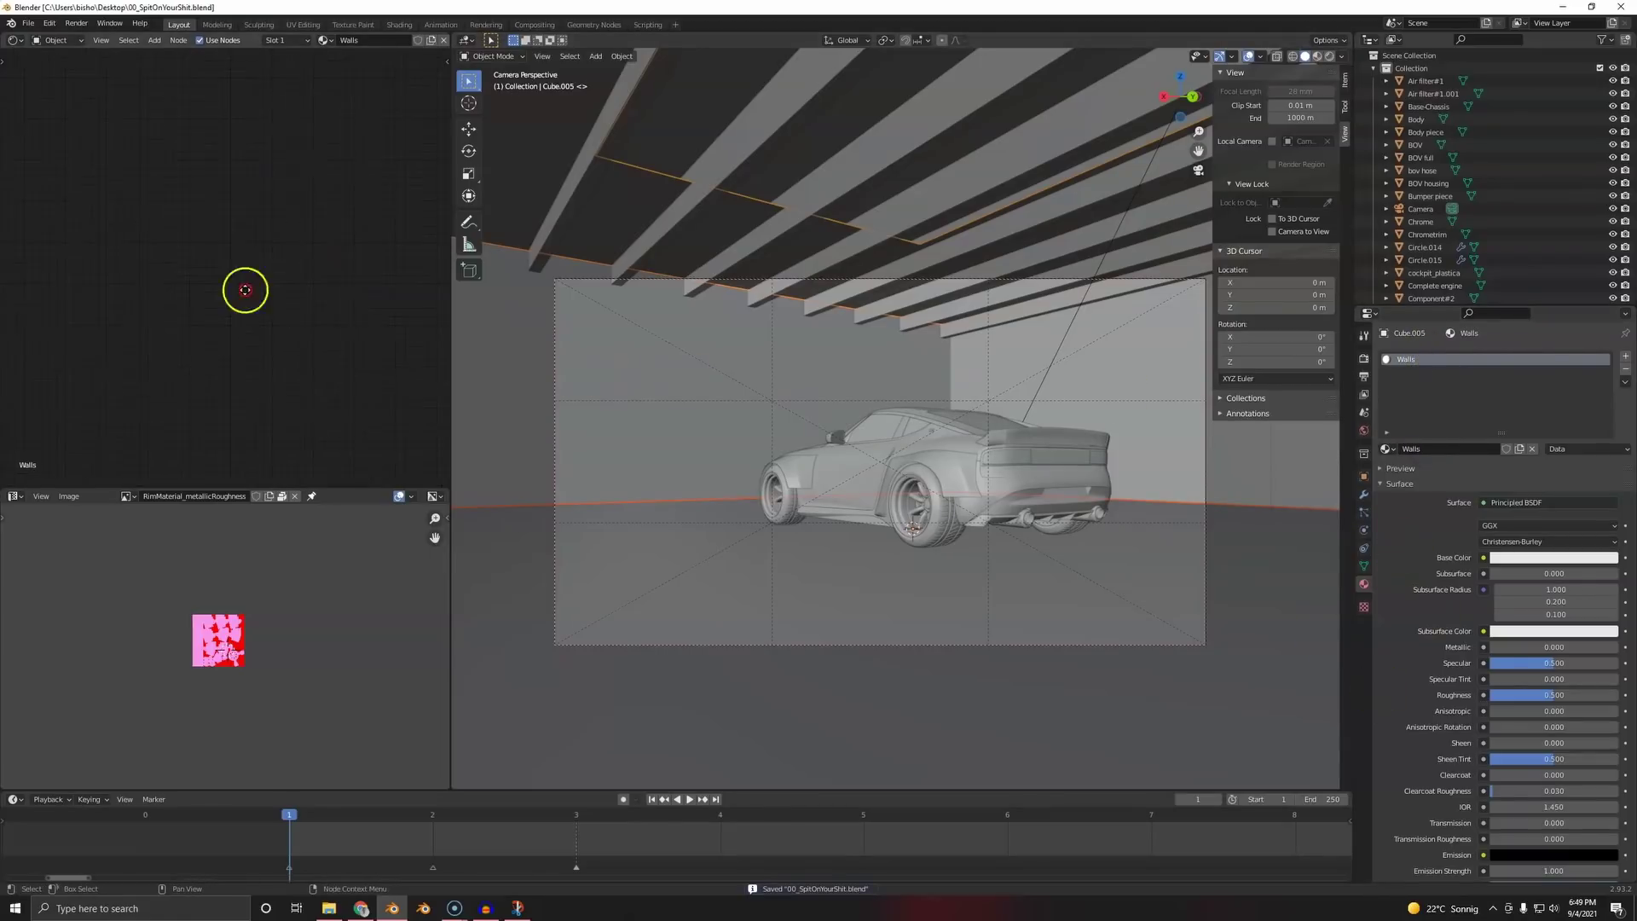
- Bring the downloaded brick albedo image into the Walls node tree and connect its Color to the Principled BSDF's Base Color
{"action": "key", "text": "alt+Tab"}
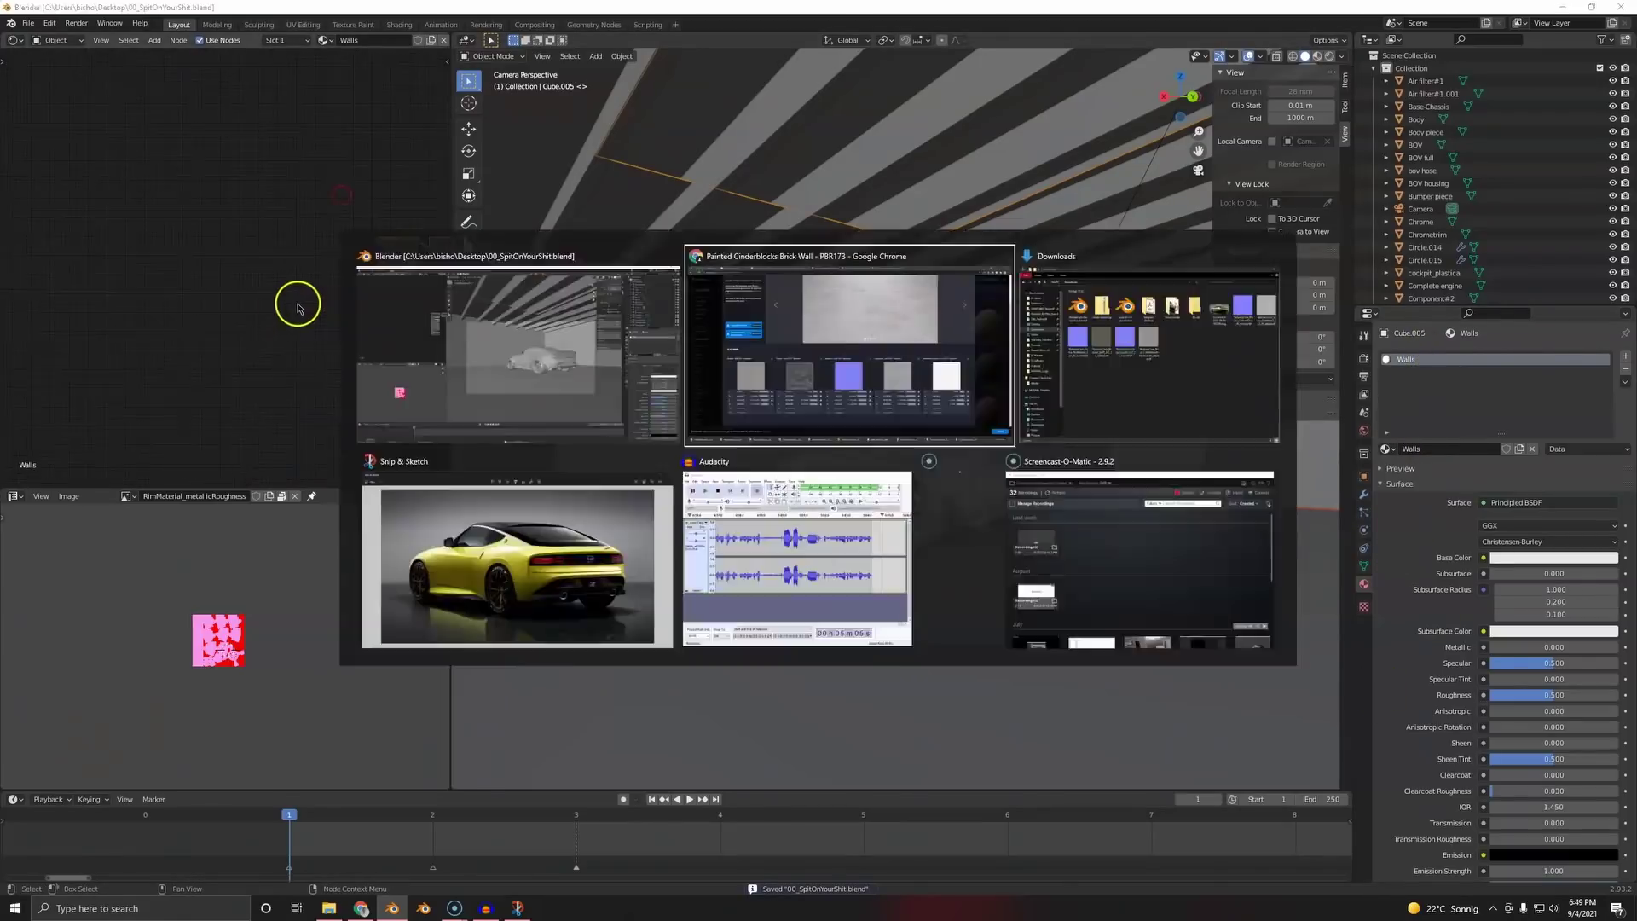
{"action": "key", "text": "alt+Tab"}
{"action": "left_click_drag", "start_coordinate": [75, 877], "coordinate": [264, 298]}
{"action": "scroll", "coordinate": [243, 290], "scroll_direction": "up", "scroll_amount": 2}
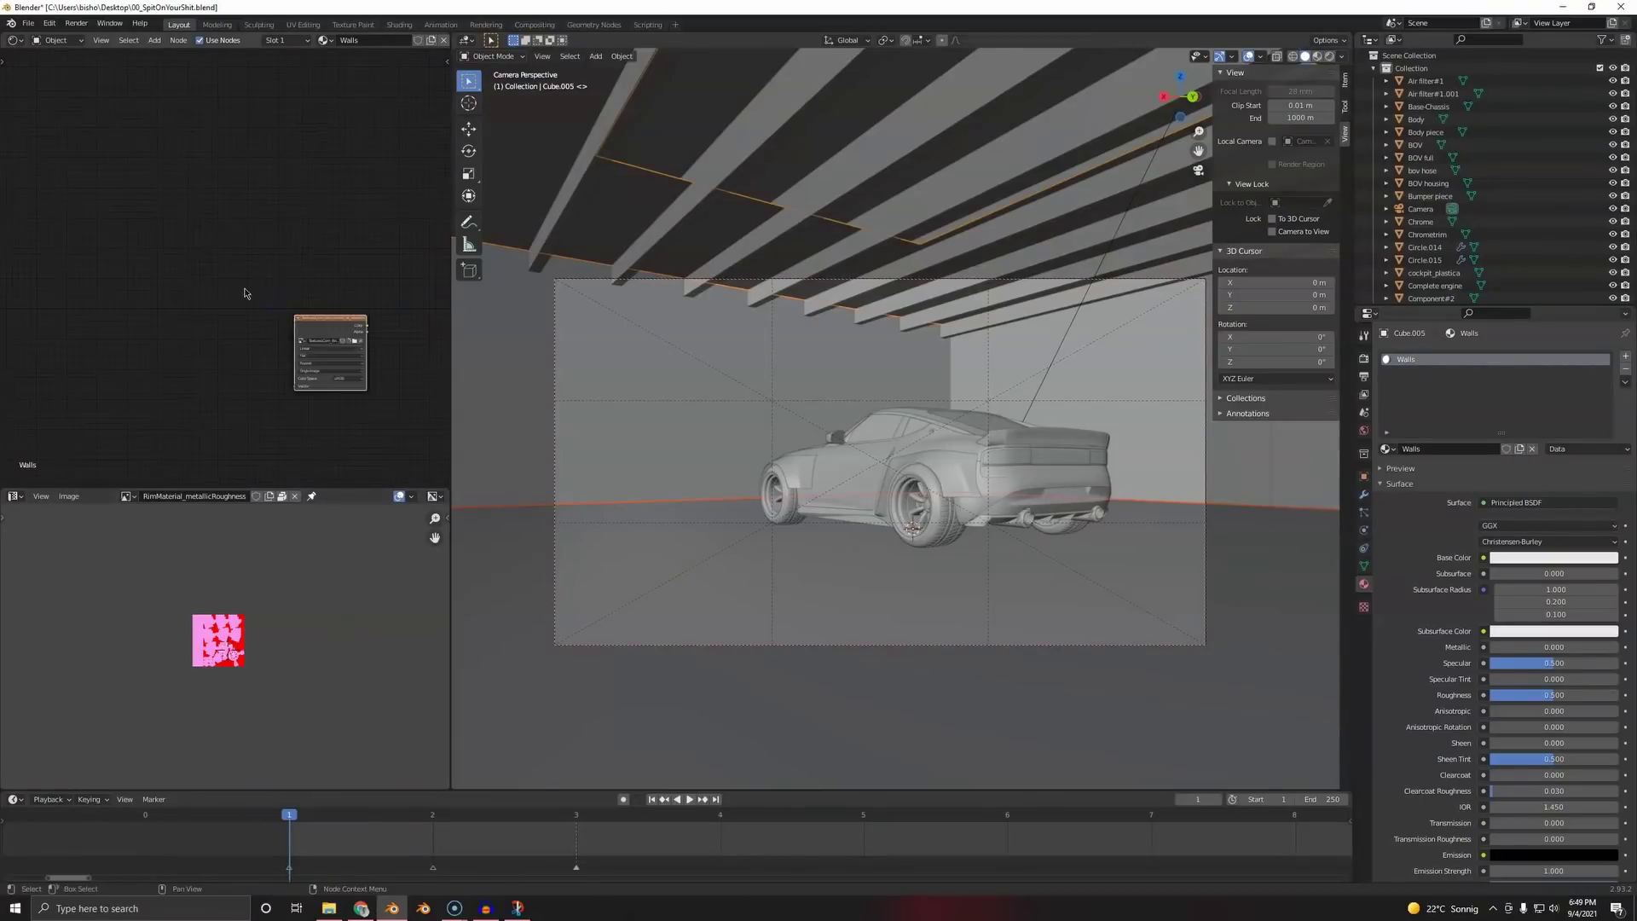
{"action": "middle_click_drag", "start_coordinate": [239, 280], "coordinate": [47, 256]}
{"action": "left_click_drag", "start_coordinate": [181, 300], "coordinate": [191, 296]}
{"action": "left_click_drag", "start_coordinate": [288, 230], "coordinate": [284, 223]}
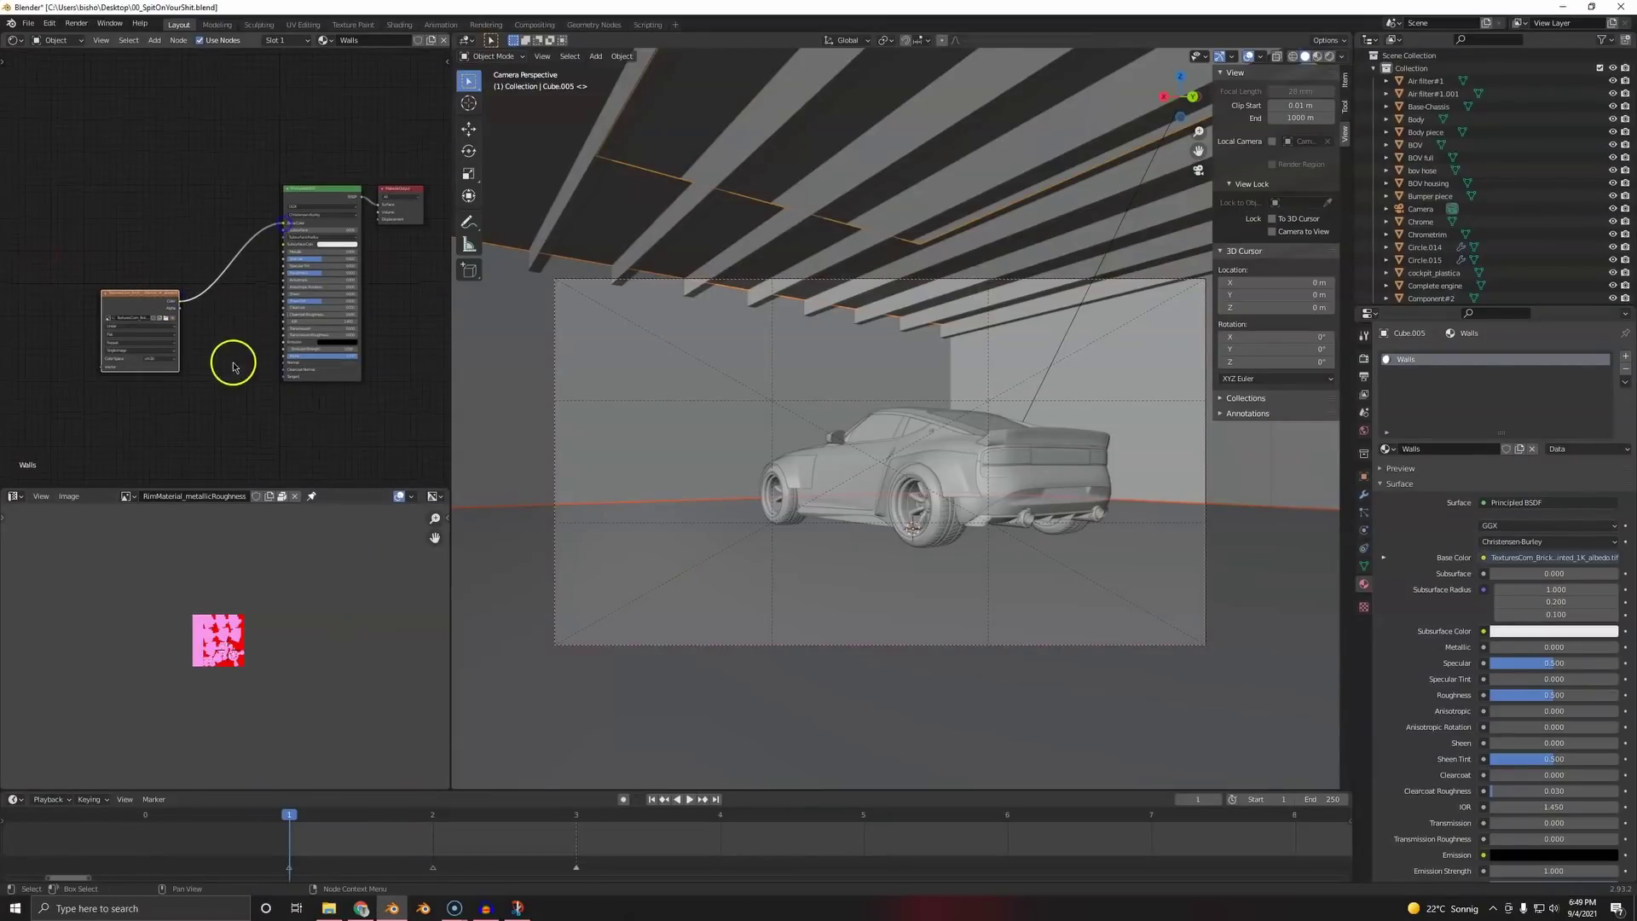
- Raise the Walls shader's Roughness to 1.000 and preview the scene with rendered shading
{"action": "scroll", "coordinate": [230, 362], "scroll_direction": "up", "scroll_amount": 2}
{"action": "left_click_drag", "start_coordinate": [351, 278], "coordinate": [512, 336]}
{"action": "key", "text": "z"}
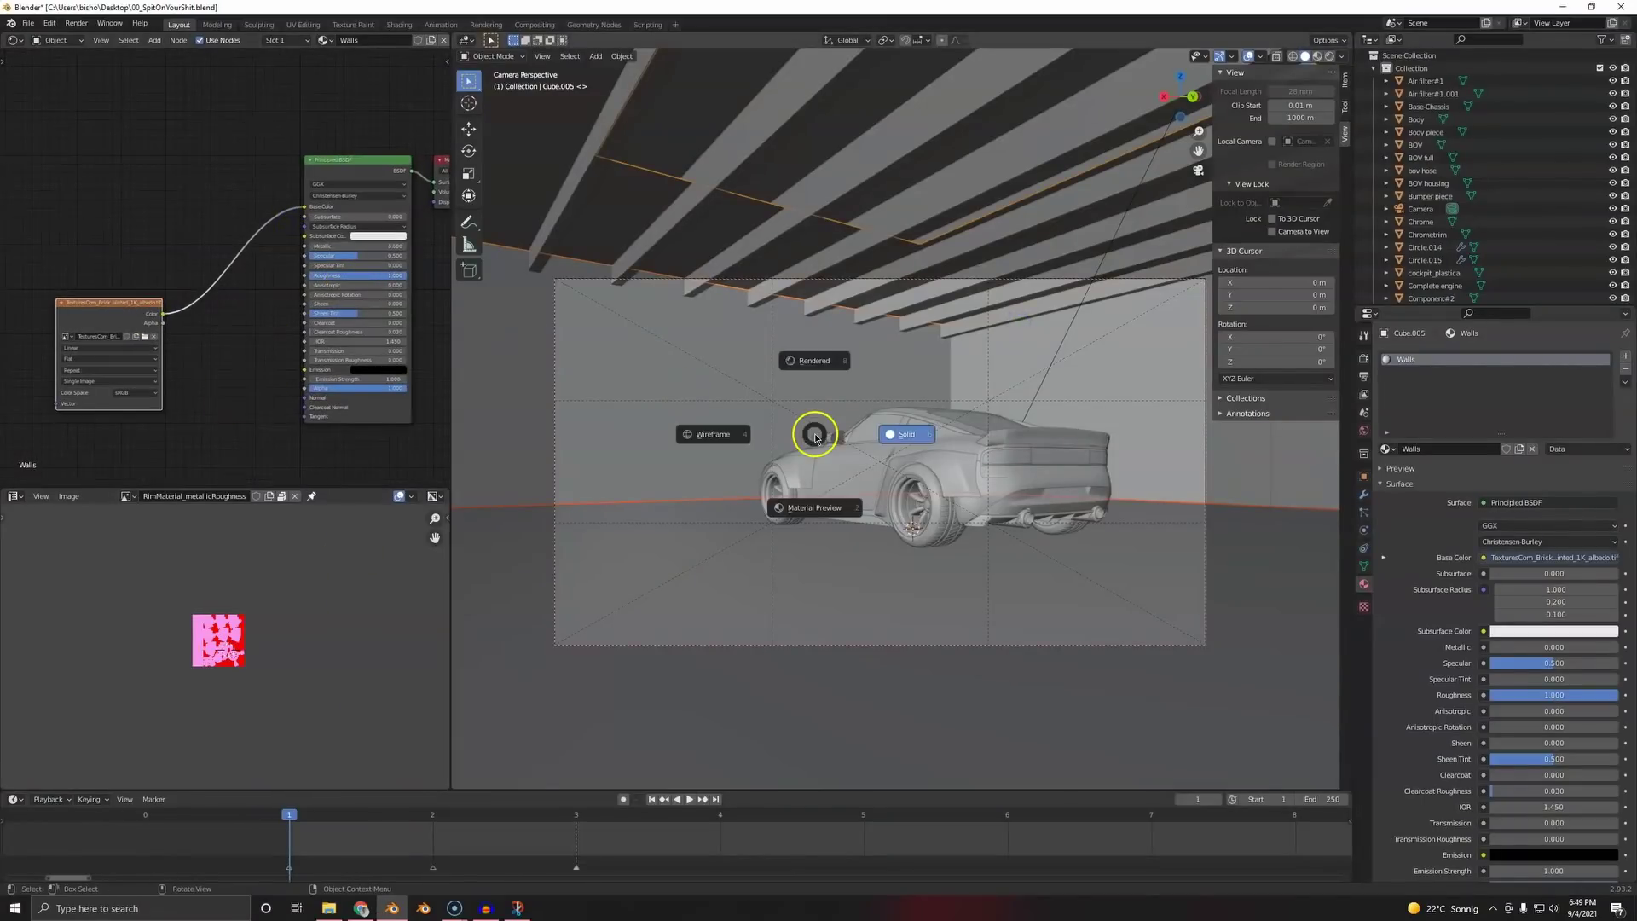
{"action": "left_click", "coordinate": [816, 359]}
- Select the floor and raise the Roughness of both Principled BSDF shaders in its material to 1.000
{"action": "left_click", "coordinate": [723, 572]}
{"action": "middle_click_drag", "start_coordinate": [293, 208], "coordinate": [201, 256]}
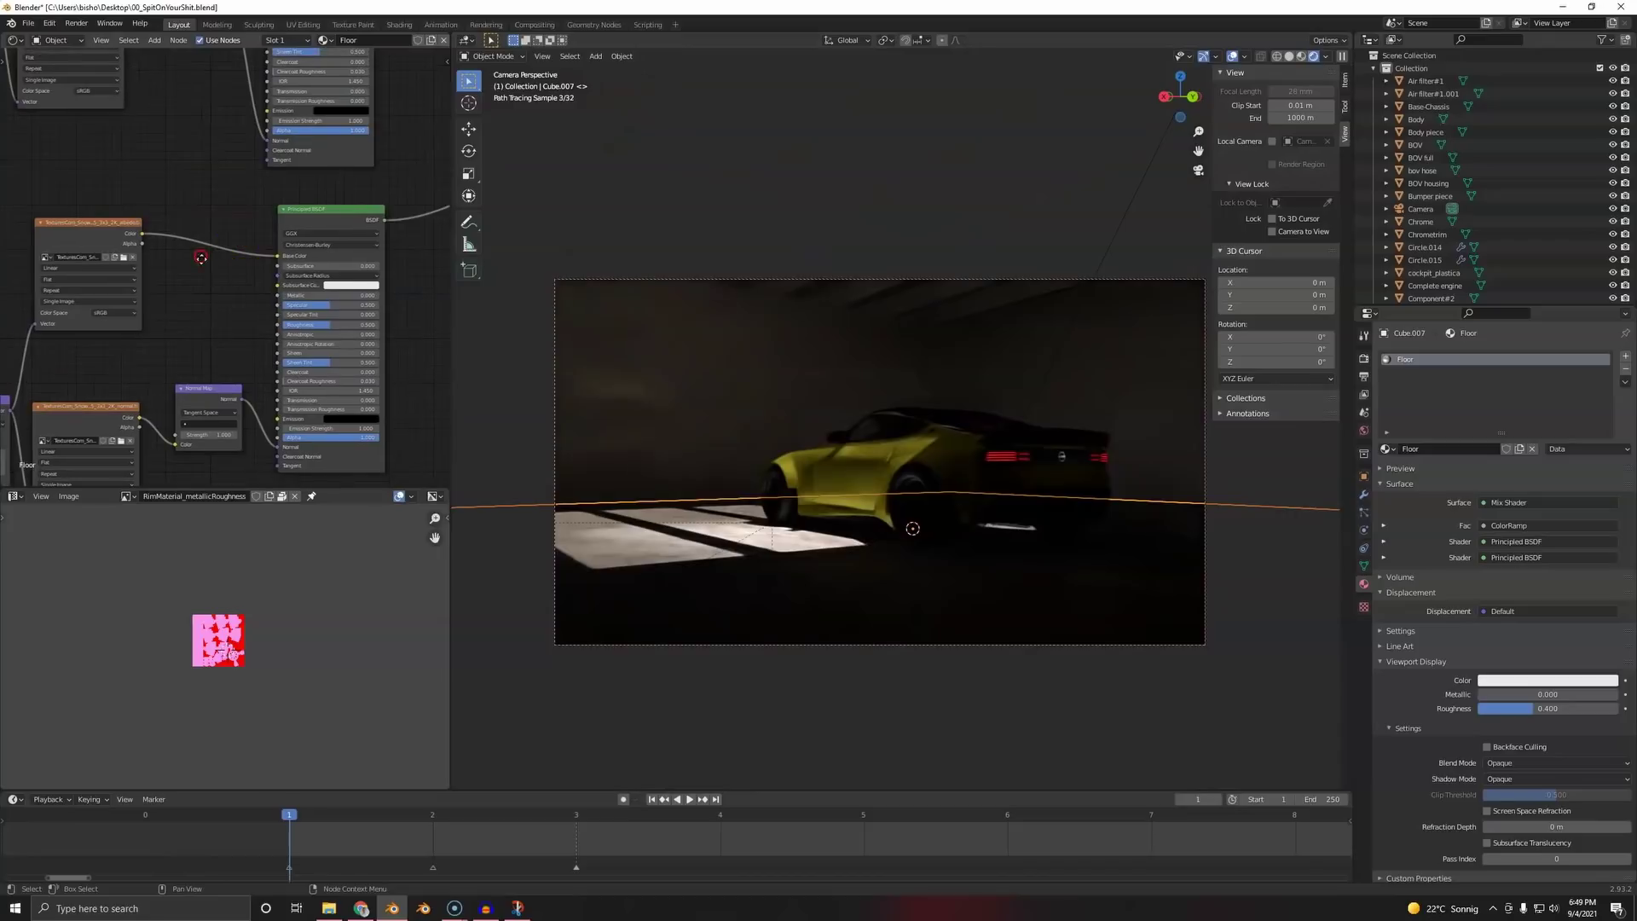
{"action": "left_click_drag", "start_coordinate": [320, 323], "coordinate": [401, 204]}
{"action": "middle_click_drag", "start_coordinate": [401, 106], "coordinate": [335, 276]}
{"action": "left_click", "coordinate": [243, 190]}
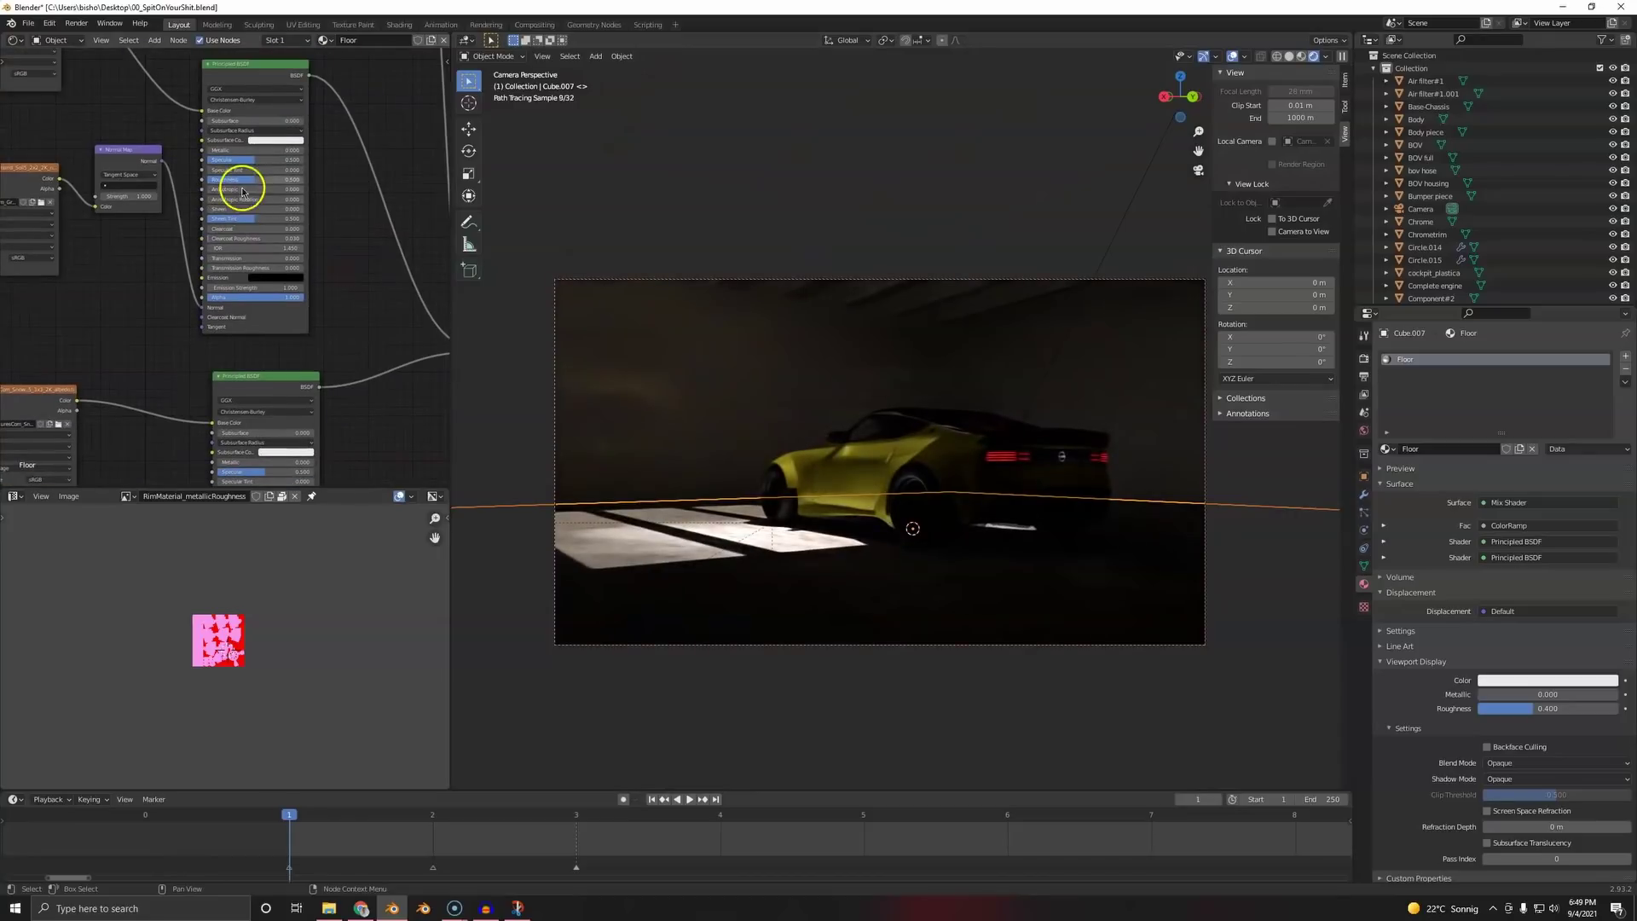
{"action": "left_click", "coordinate": [342, 179]}
{"action": "middle_click_drag", "start_coordinate": [349, 193], "coordinate": [357, 252]}
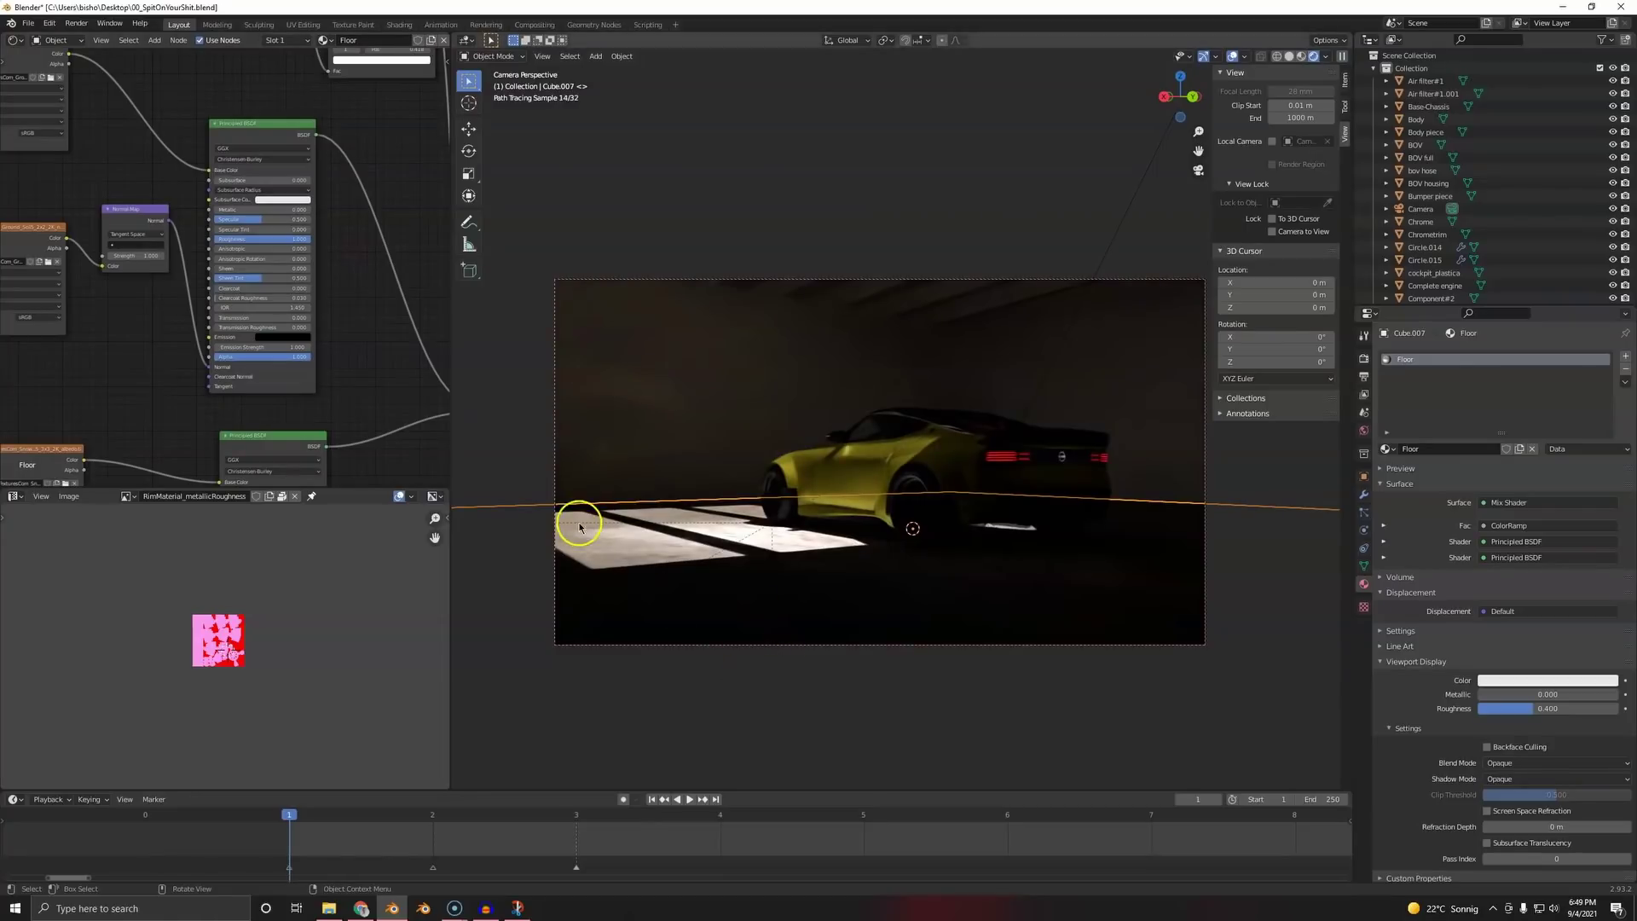
- Set the snow Principled BSDF's Roughness to 0.2, then reduce it to 0.1
{"action": "middle_click_drag", "start_coordinate": [341, 401], "coordinate": [351, 157]}
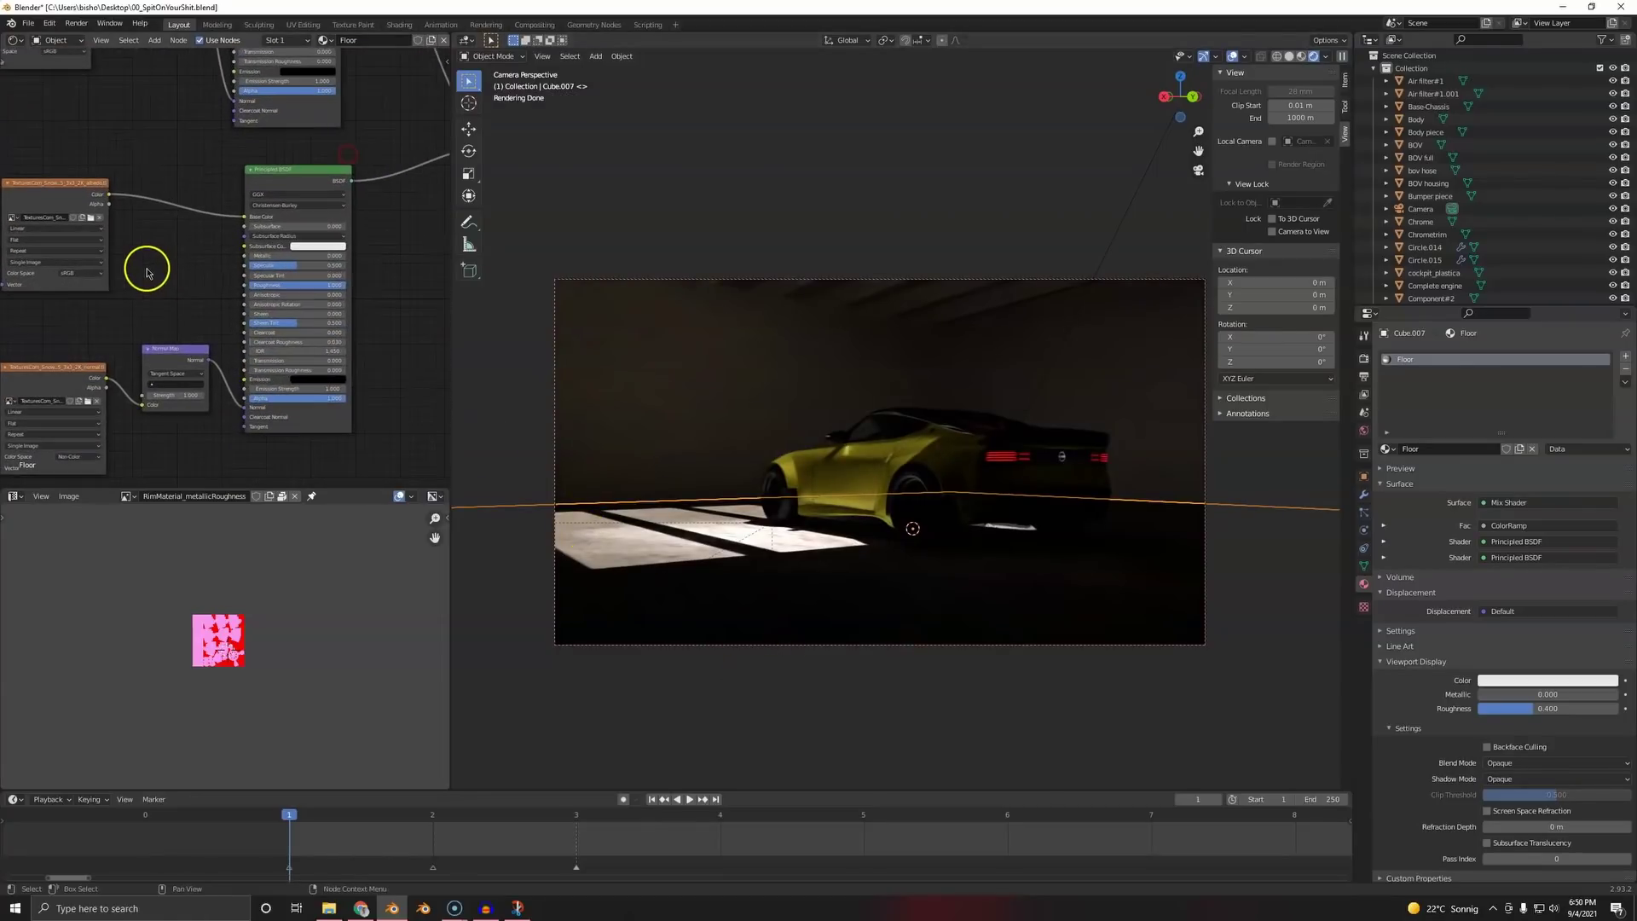
{"action": "scroll", "coordinate": [153, 366], "scroll_direction": "down", "scroll_amount": 3}
{"action": "scroll", "coordinate": [219, 395], "scroll_direction": "up", "scroll_amount": 4}
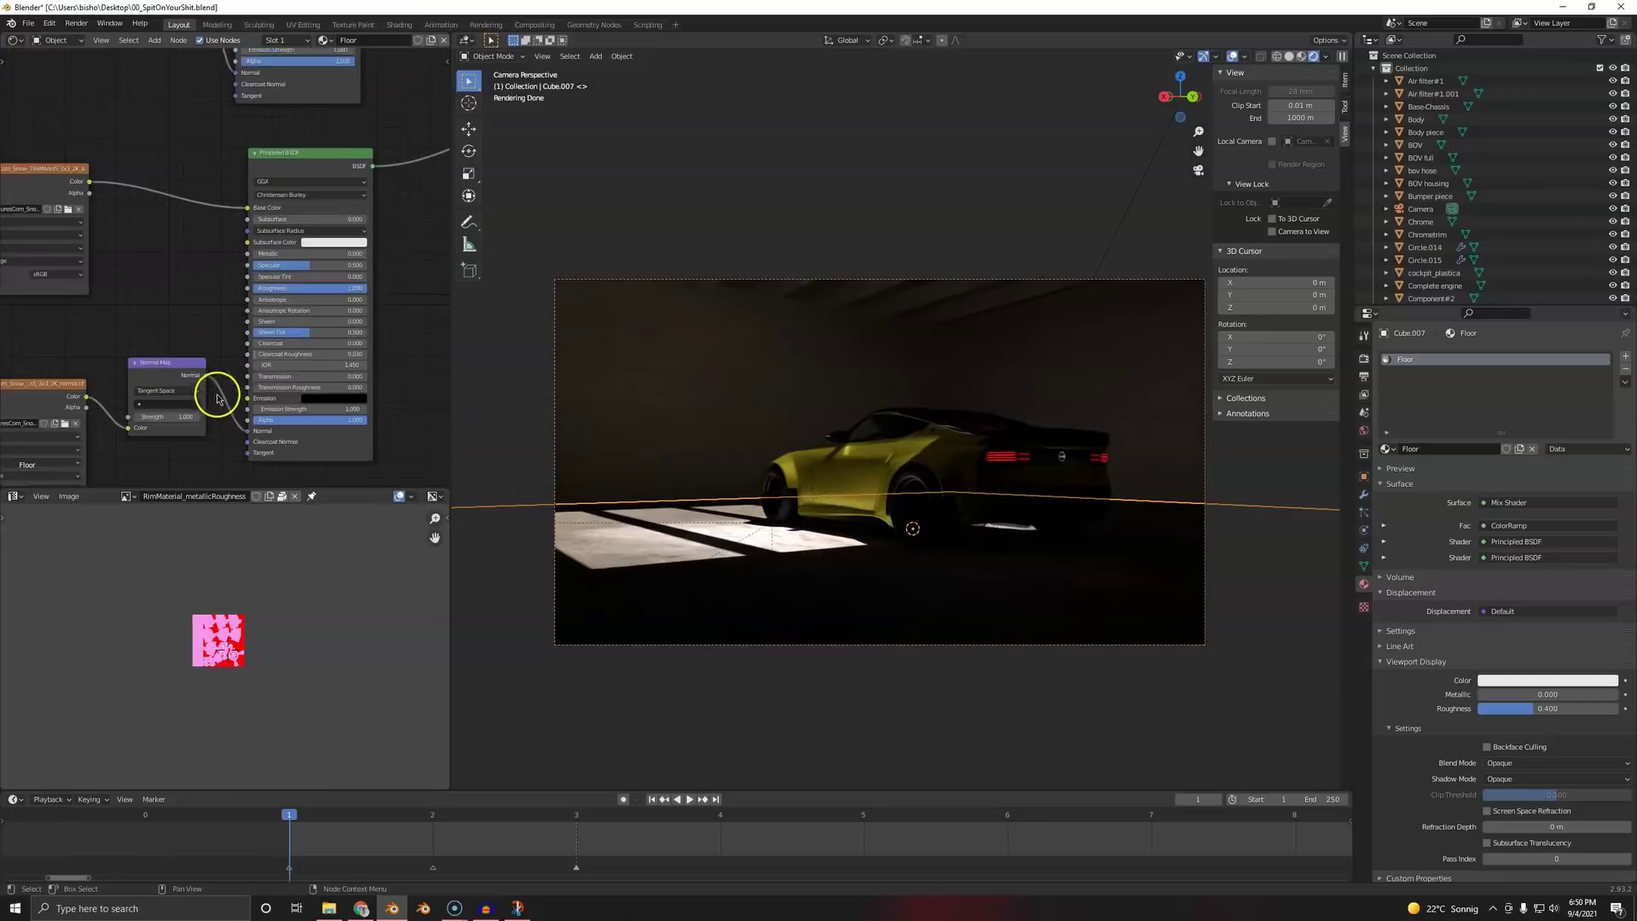
{"action": "left_click", "coordinate": [357, 288]}
{"action": "type", "text": ".2"}
{"action": "key", "text": "Return"}
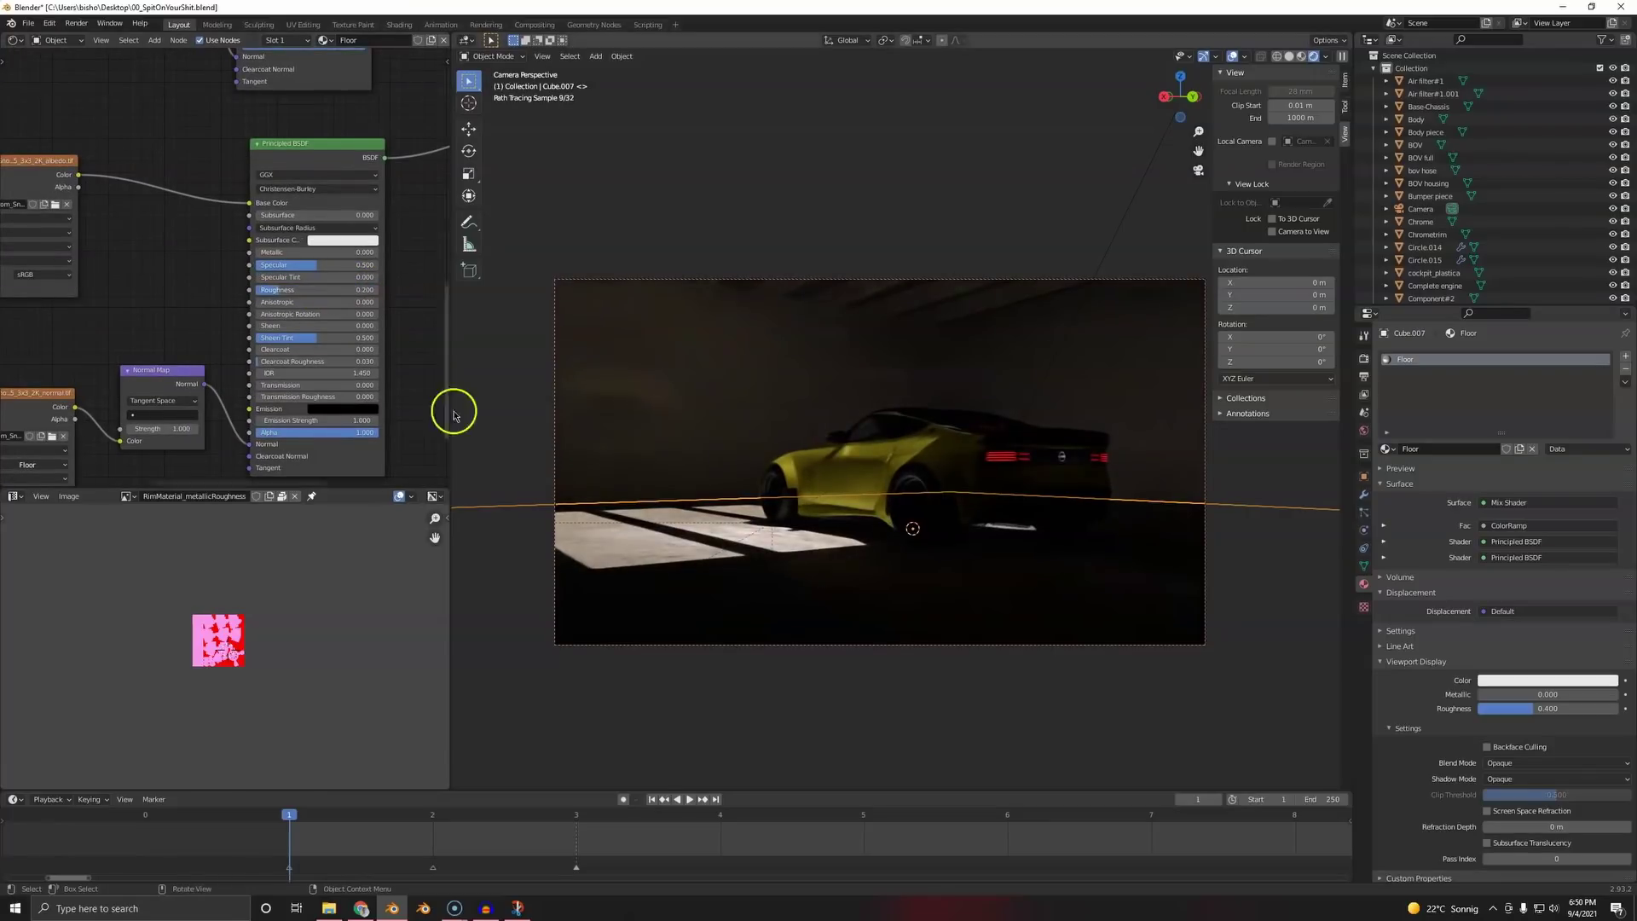
{"action": "left_click", "coordinate": [304, 291]}
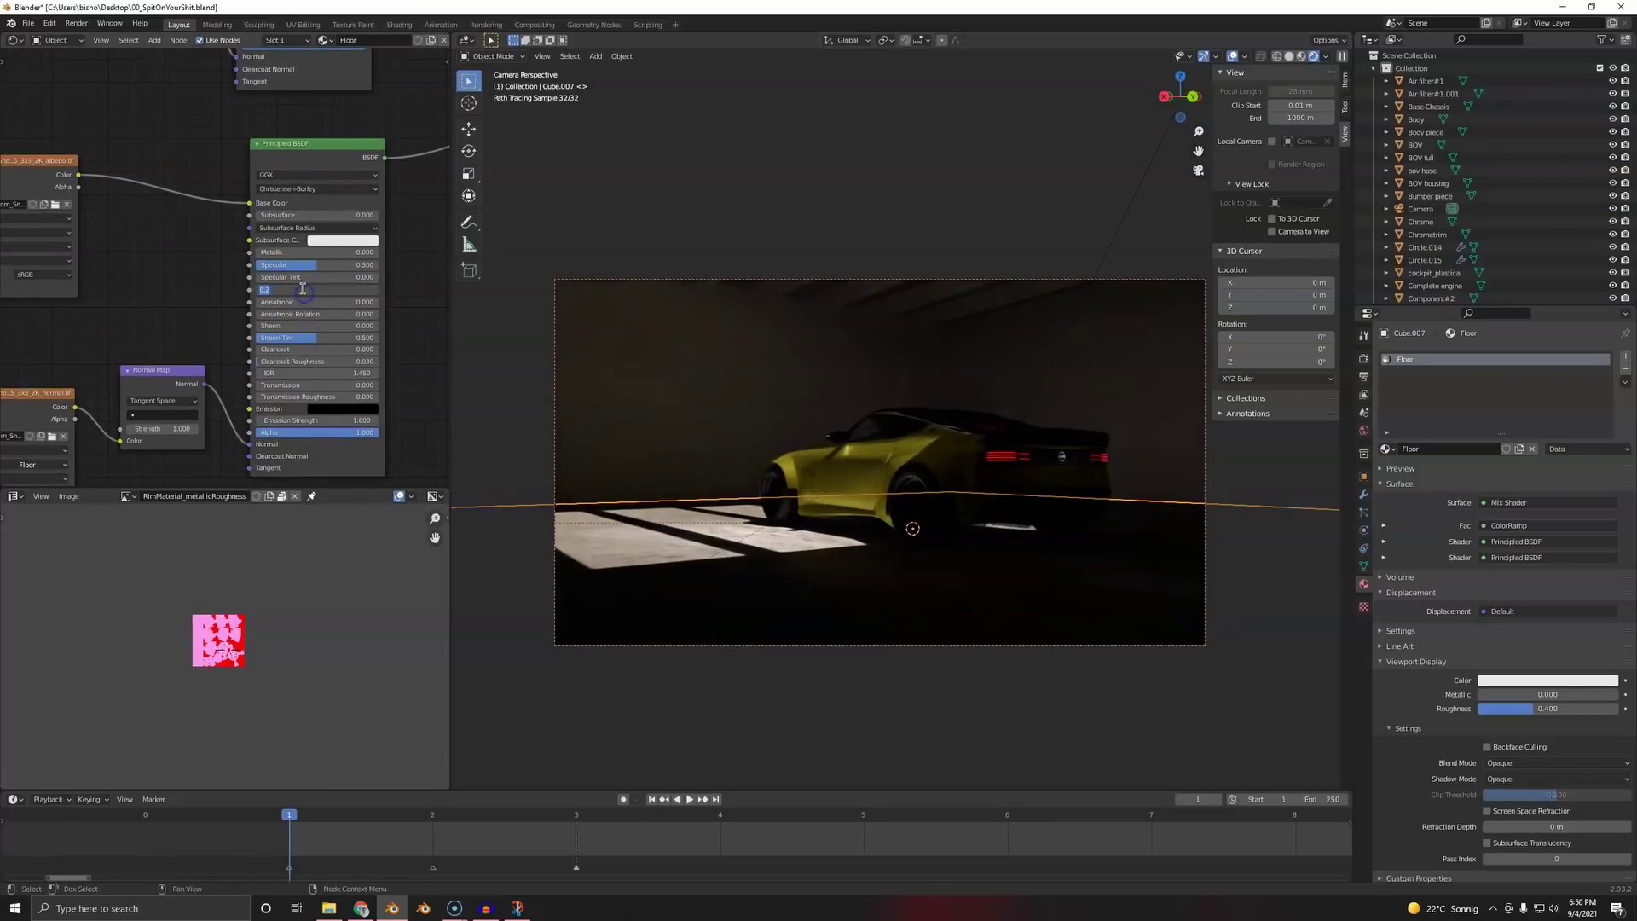
{"action": "type", "text": ".1"}
{"action": "key", "text": "Return"}
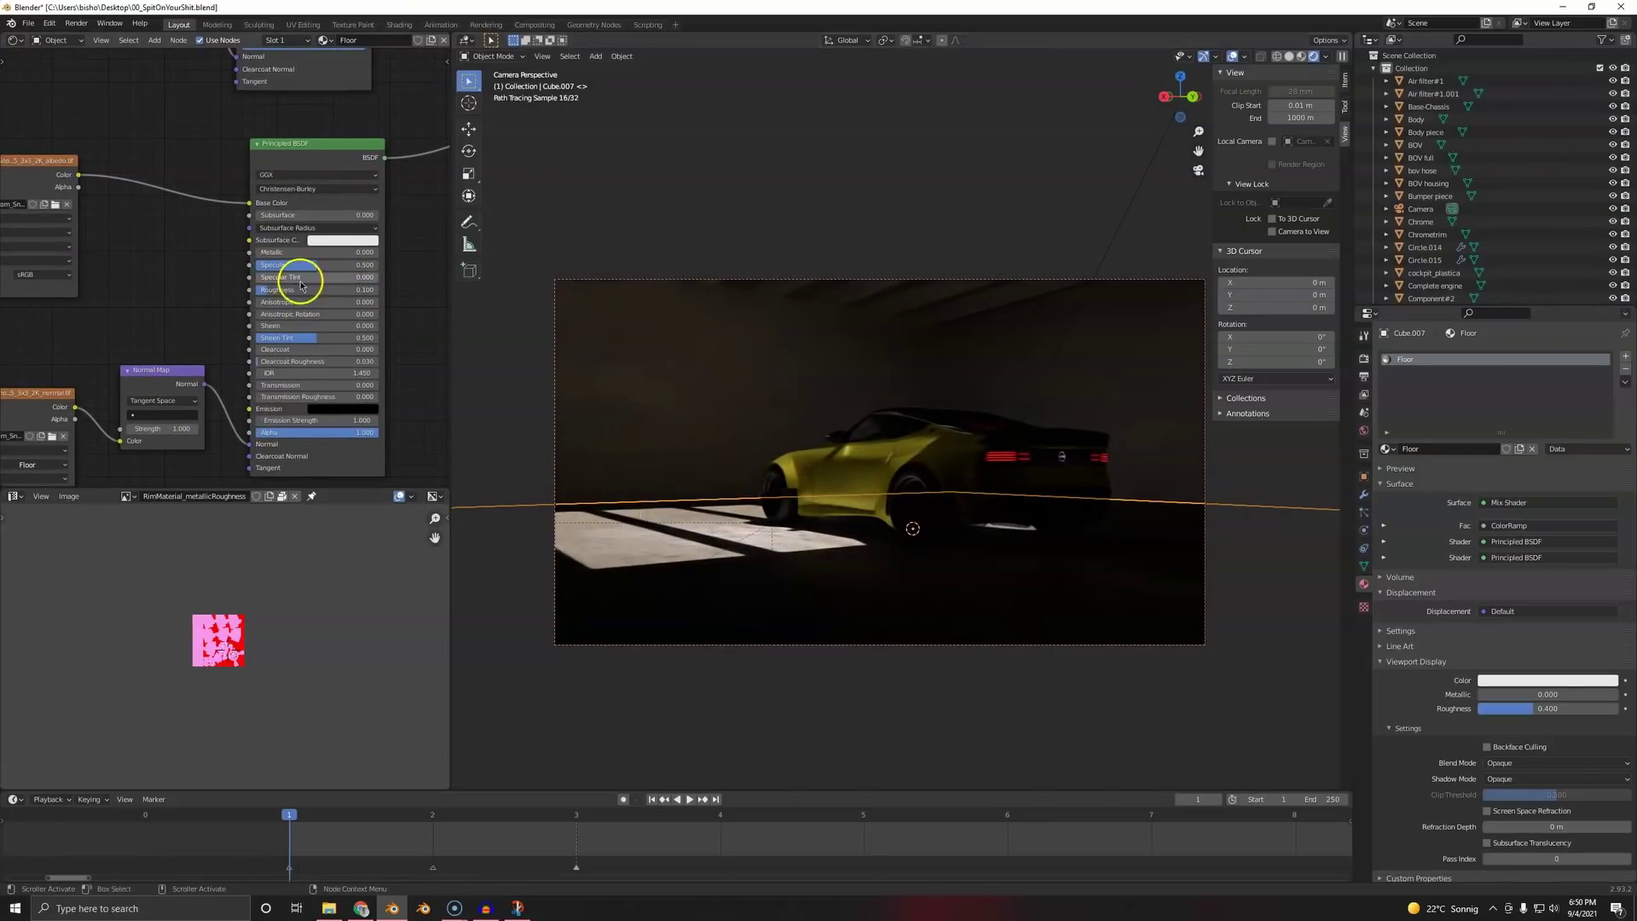
- Move the black stop of the floor's ColorRamp to position 0.264
{"action": "scroll", "coordinate": [296, 281], "scroll_direction": "down", "scroll_amount": 5}
{"action": "middle_click_drag", "start_coordinate": [271, 141], "coordinate": [241, 474]}
{"action": "scroll", "coordinate": [325, 230], "scroll_direction": "up", "scroll_amount": 6}
{"action": "middle_click_drag", "start_coordinate": [348, 220], "coordinate": [228, 274]}
{"action": "scroll", "coordinate": [228, 275], "scroll_direction": "up", "scroll_amount": 1}
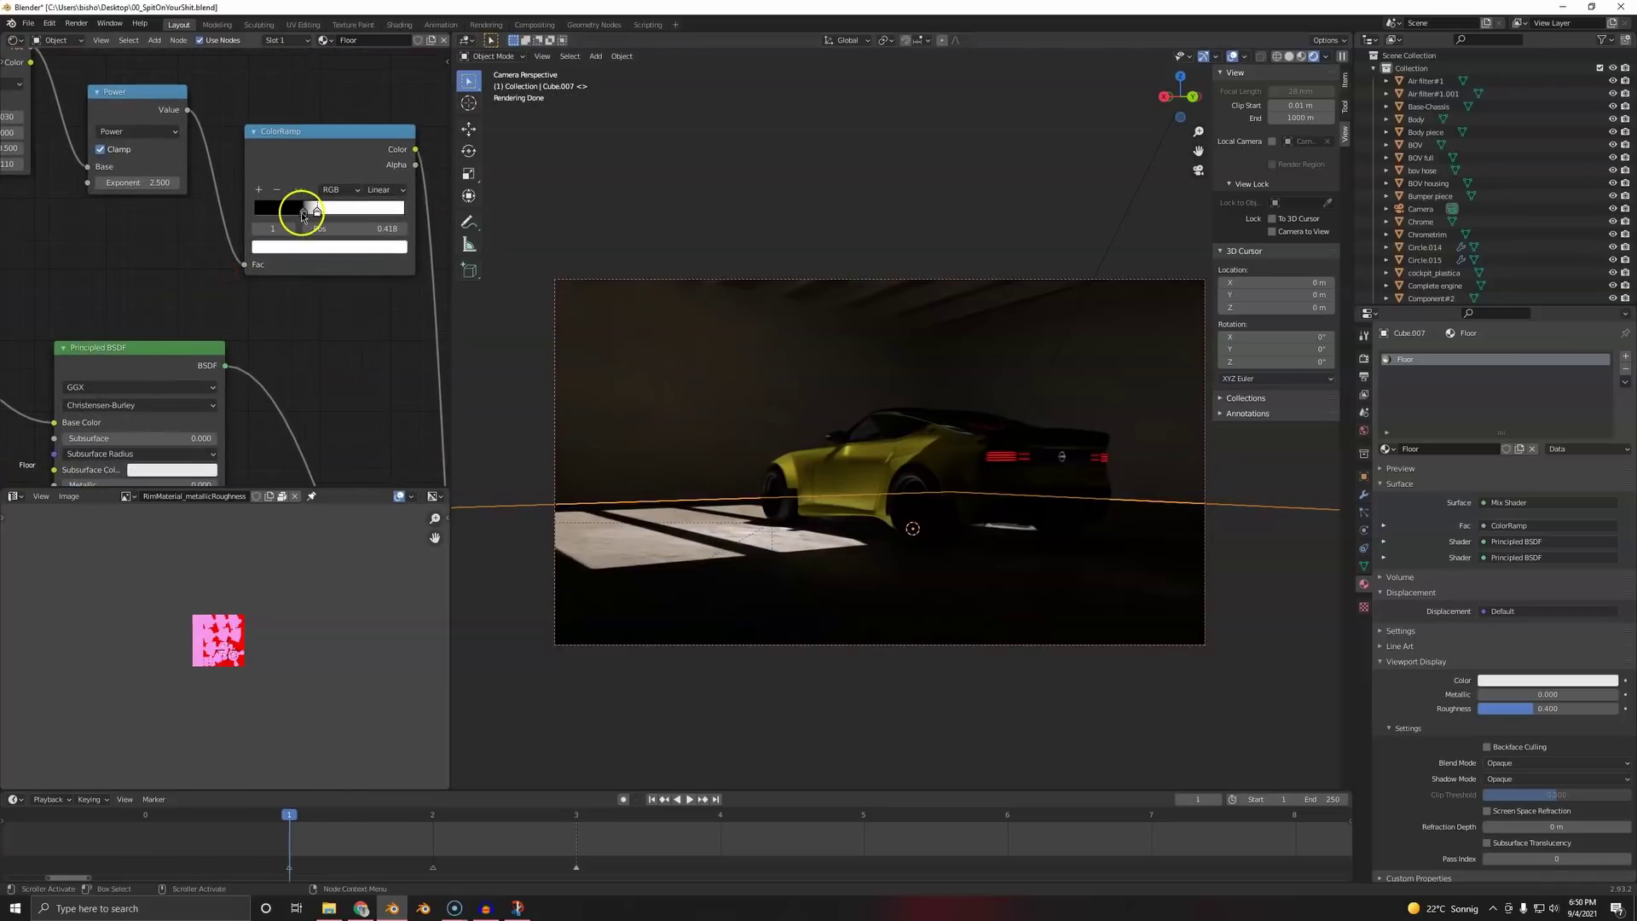
{"action": "mouse_move", "coordinate": [303, 210]}
{"action": "left_mouse_down"}
{"action": "mouse_move", "coordinate": [276, 211]}
{"action": "mouse_move", "coordinate": [293, 218]}
{"action": "left_mouse_up"}
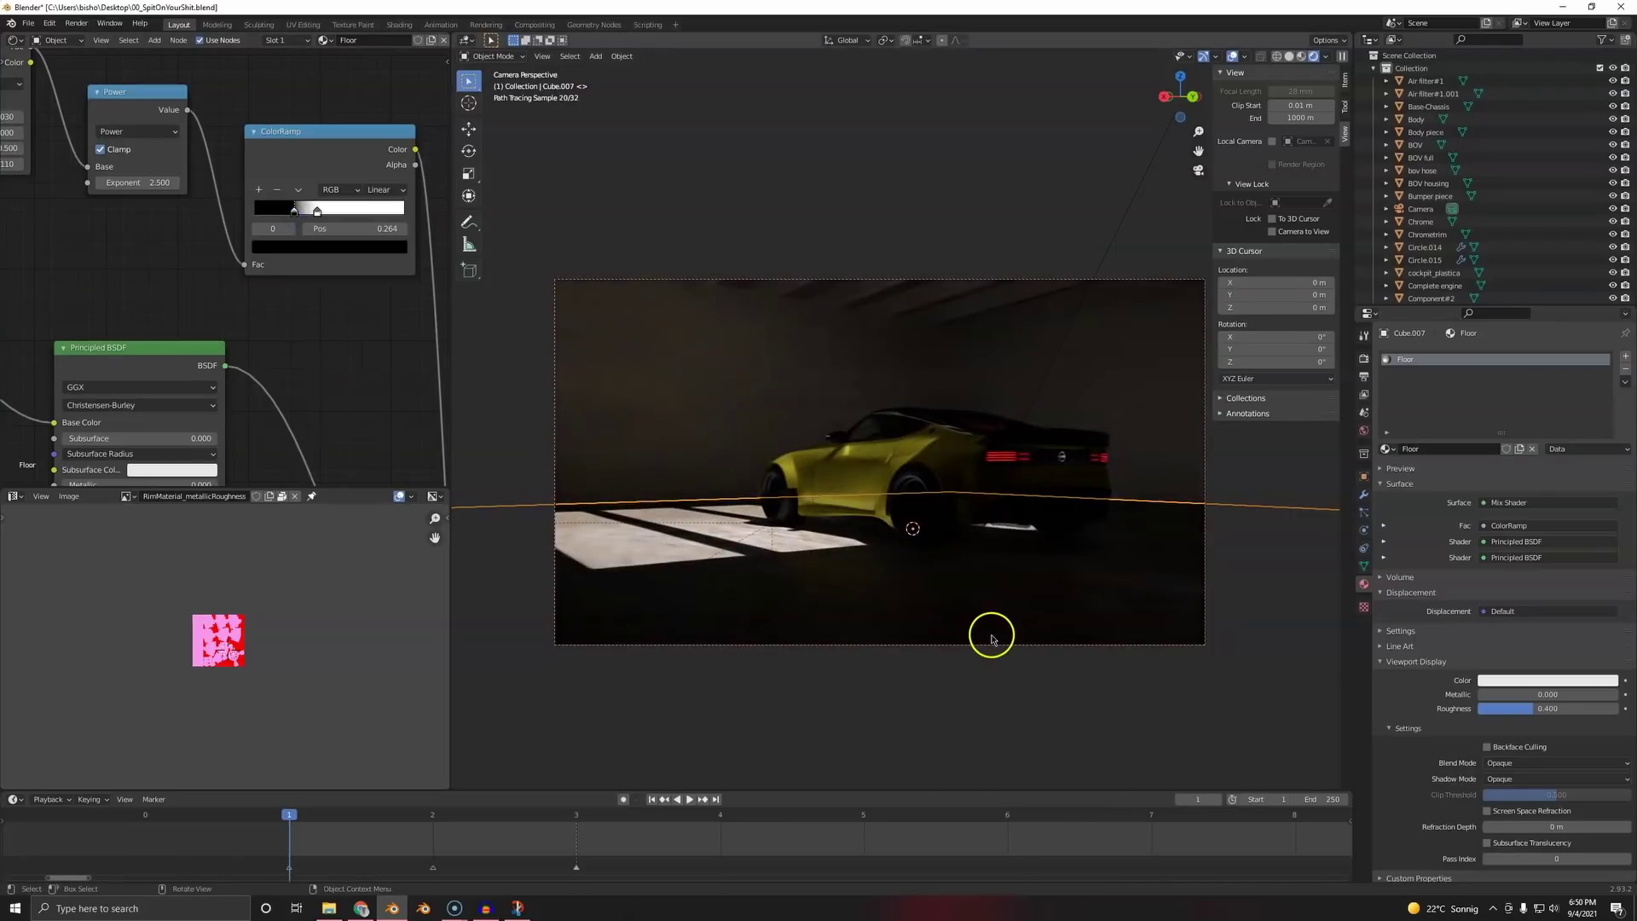
- Inspect the floor's surface blend and reflections up close around the car, then return to the camera view
{"action": "scroll", "coordinate": [230, 245], "scroll_direction": "down", "scroll_amount": 2}
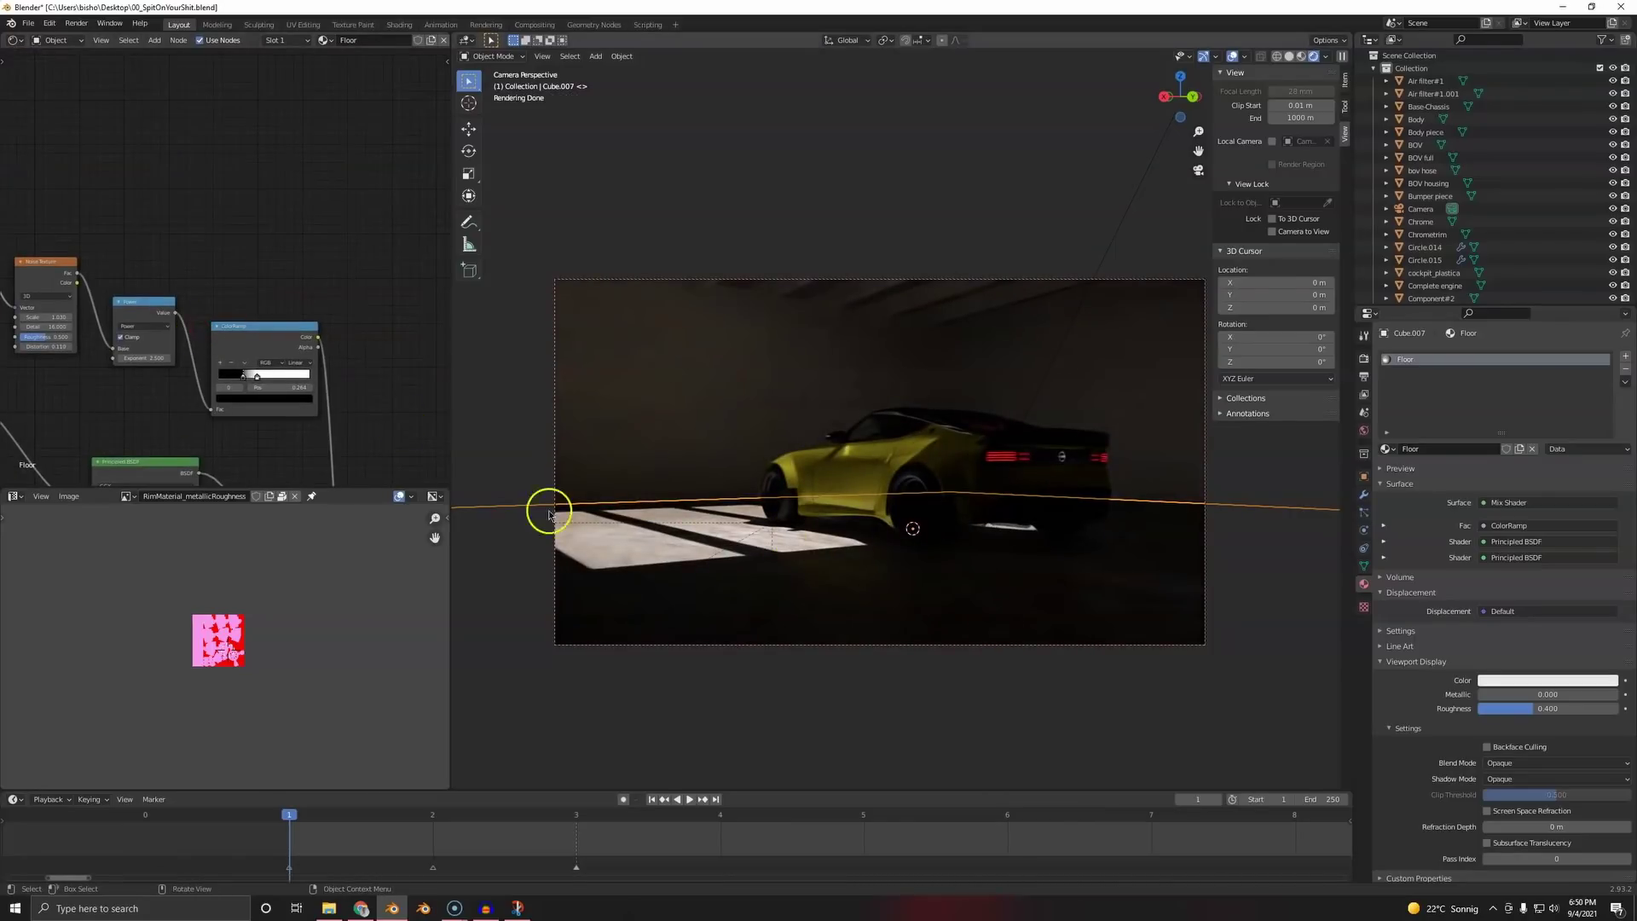
{"action": "scroll", "coordinate": [383, 344], "scroll_direction": "down", "scroll_amount": 4}
{"action": "middle_click_drag", "start_coordinate": [767, 470], "coordinate": [782, 475]}
{"action": "scroll", "coordinate": [808, 523], "scroll_direction": "up", "scroll_amount": 5}
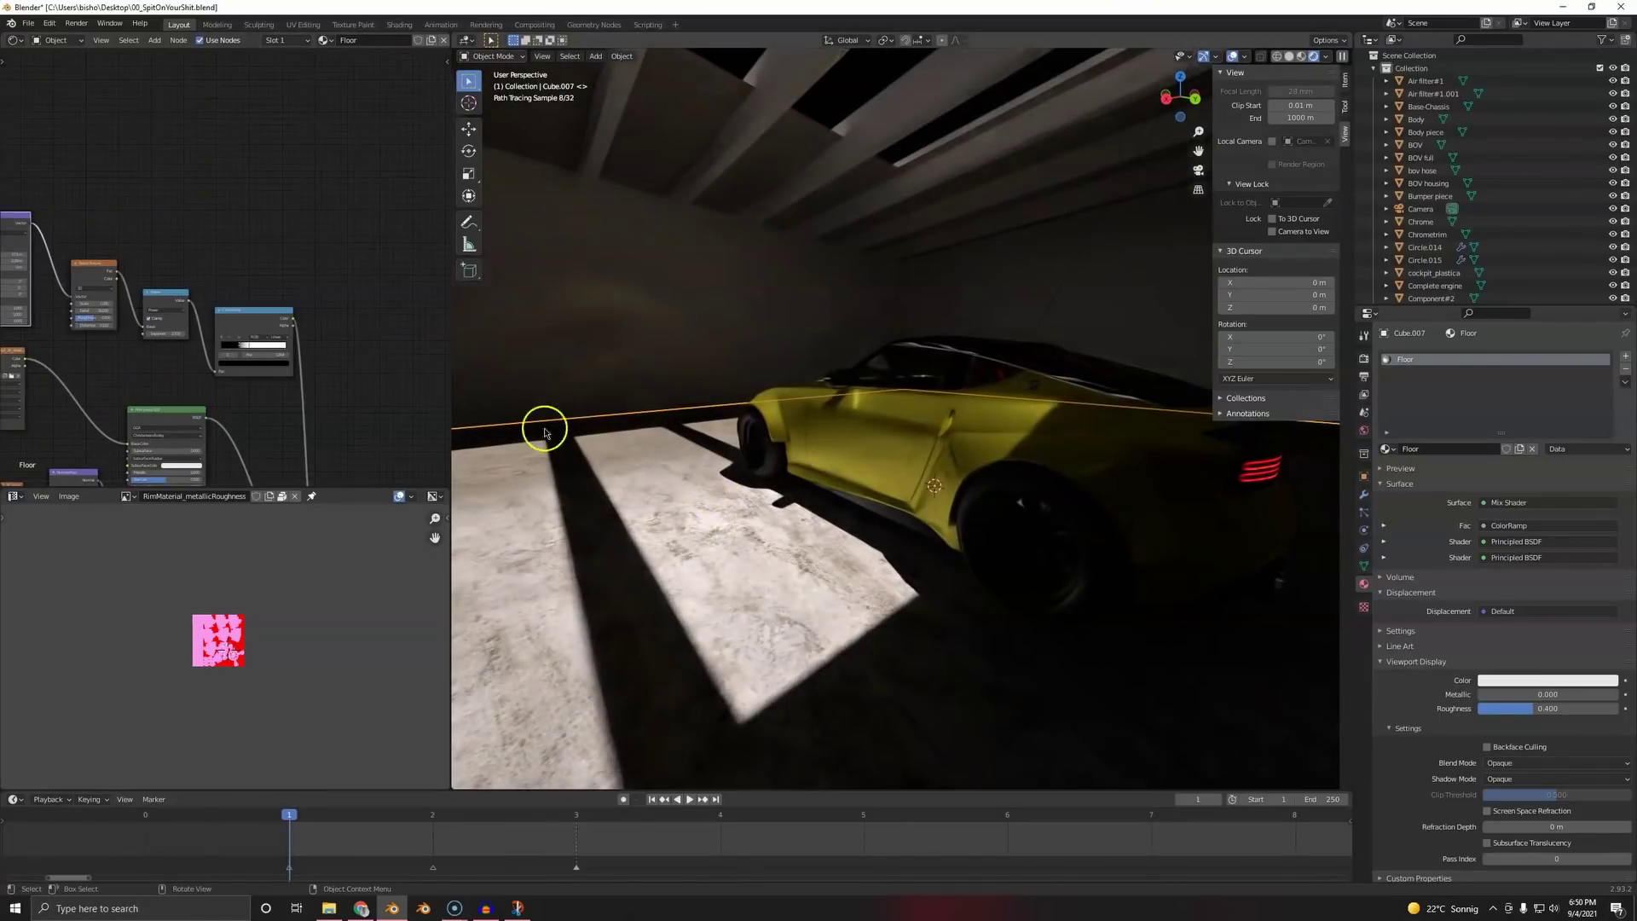
{"action": "middle_click_drag", "start_coordinate": [524, 379], "coordinate": [935, 338]}
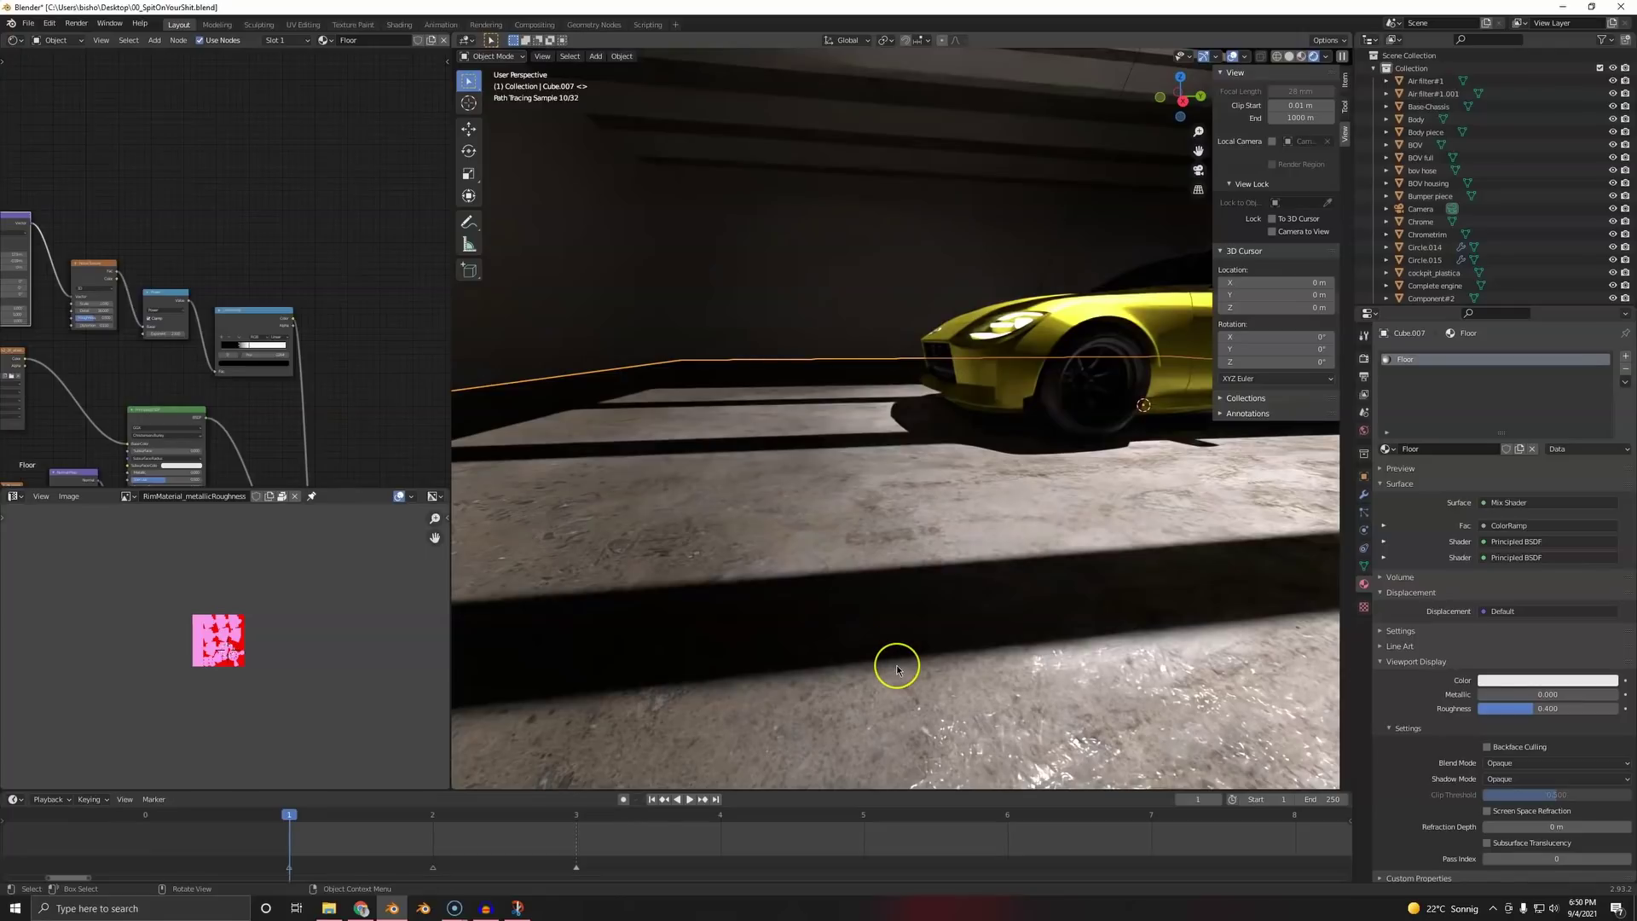
{"action": "key", "text": "KP_0"}
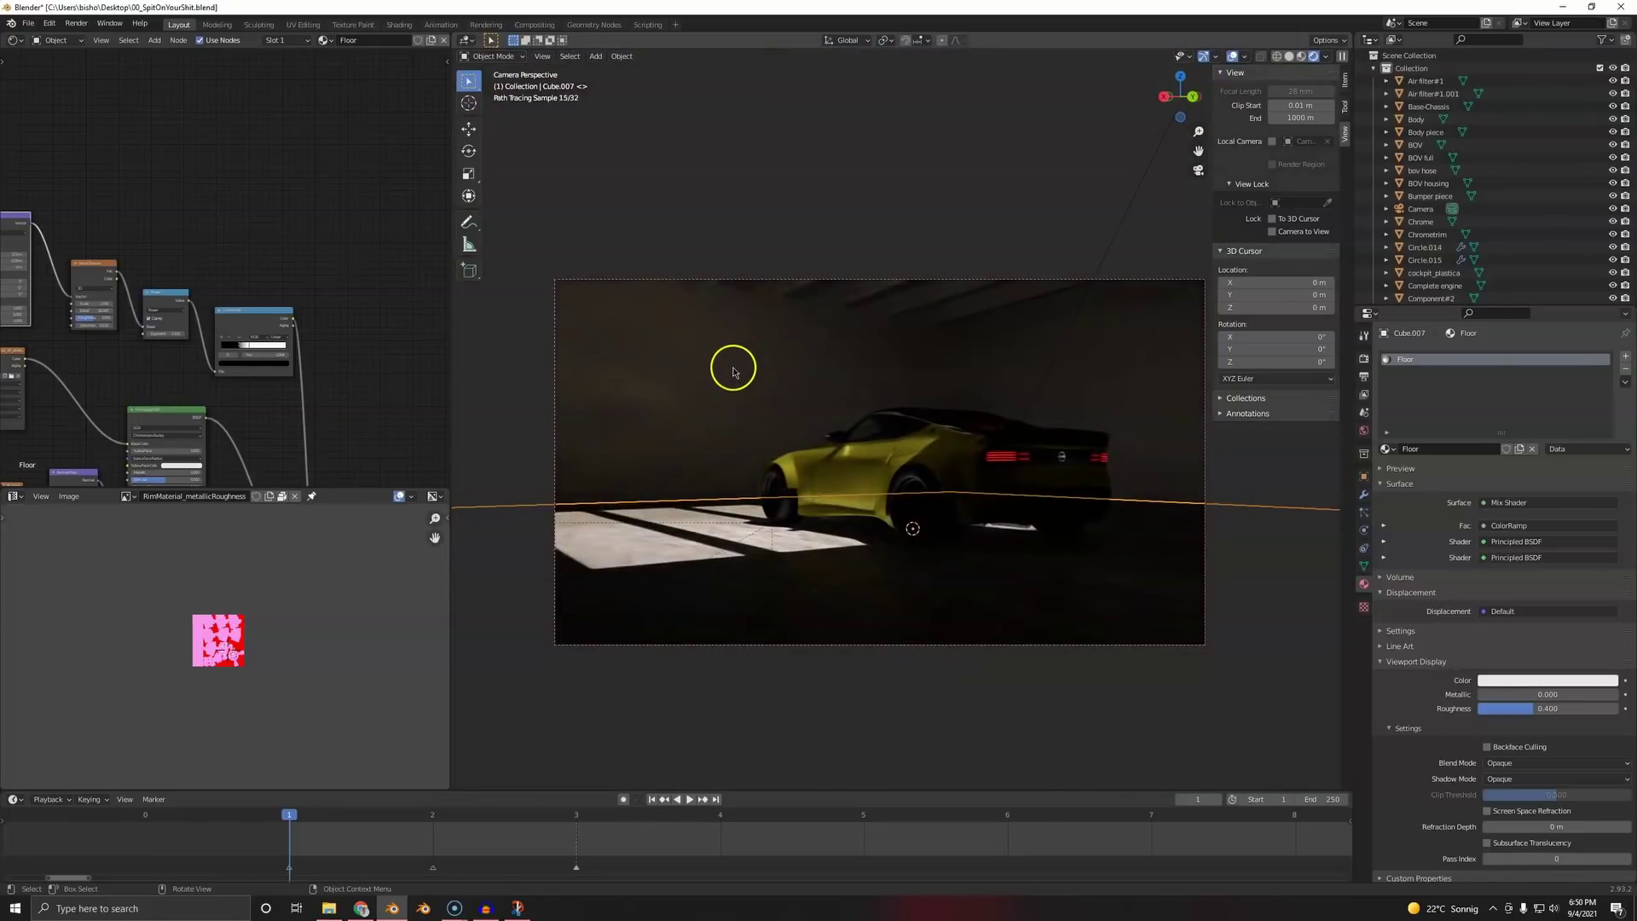
- Switch the viewport to material preview shading and save the file
{"action": "key", "text": "z"}
{"action": "left_click", "coordinate": [742, 460]}
{"action": "key", "text": "ctrl+s"}
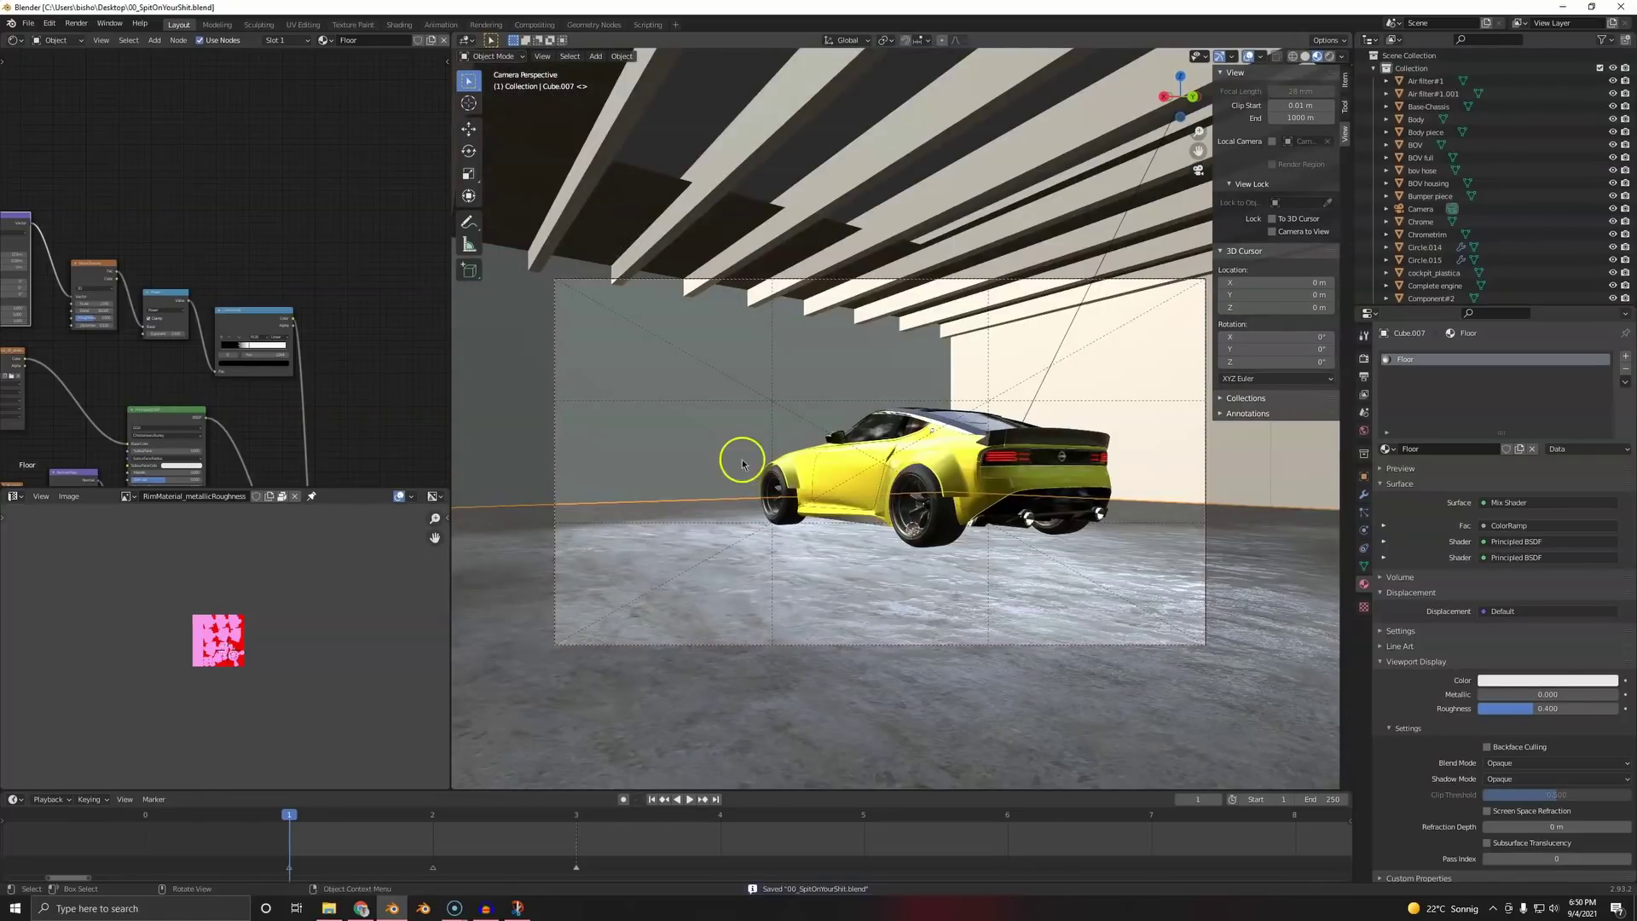
- Link the Walls material from the ceiling object to the room's wall object
{"action": "left_click", "coordinate": [697, 430]}
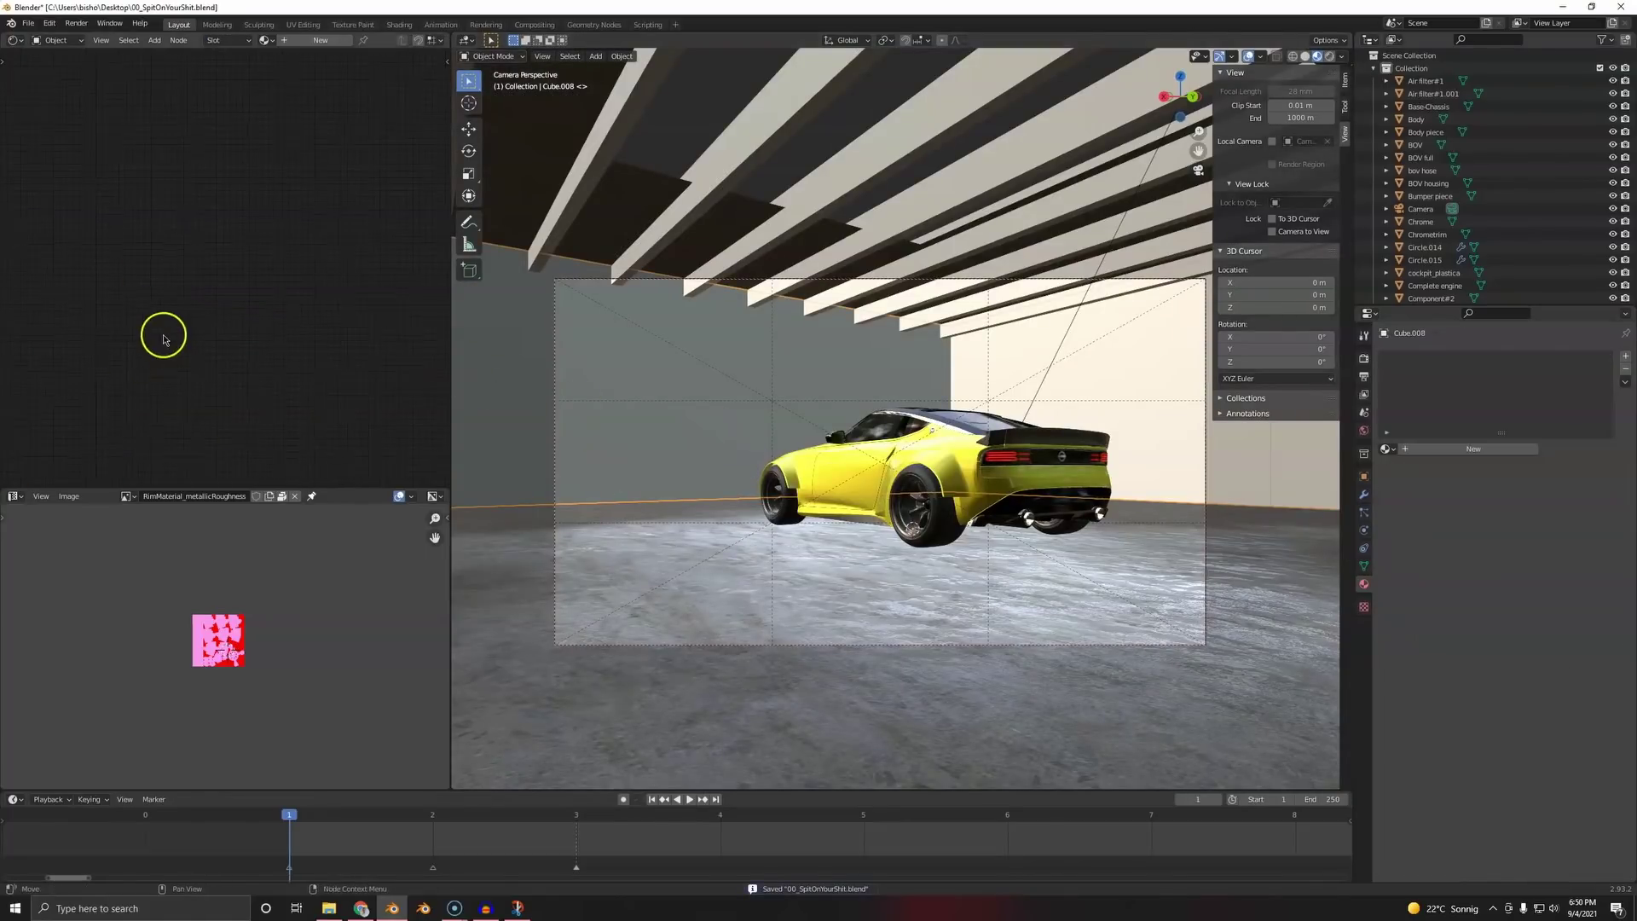
{"action": "scroll", "coordinate": [629, 402], "scroll_direction": "down", "scroll_amount": 6}
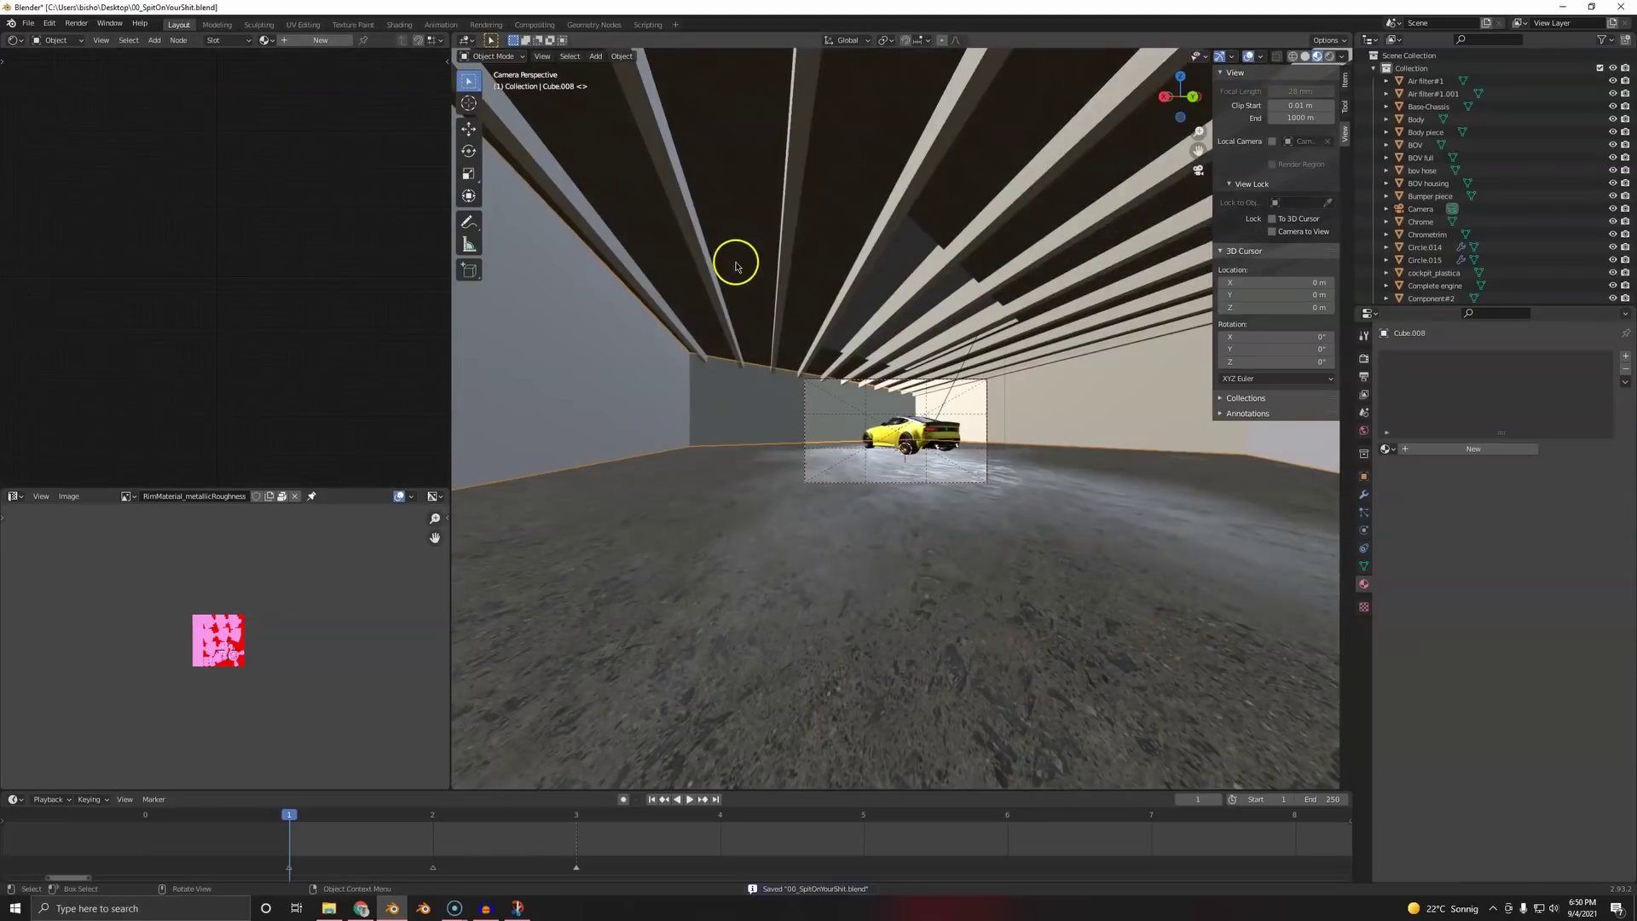
{"action": "left_click", "coordinate": [756, 260]}
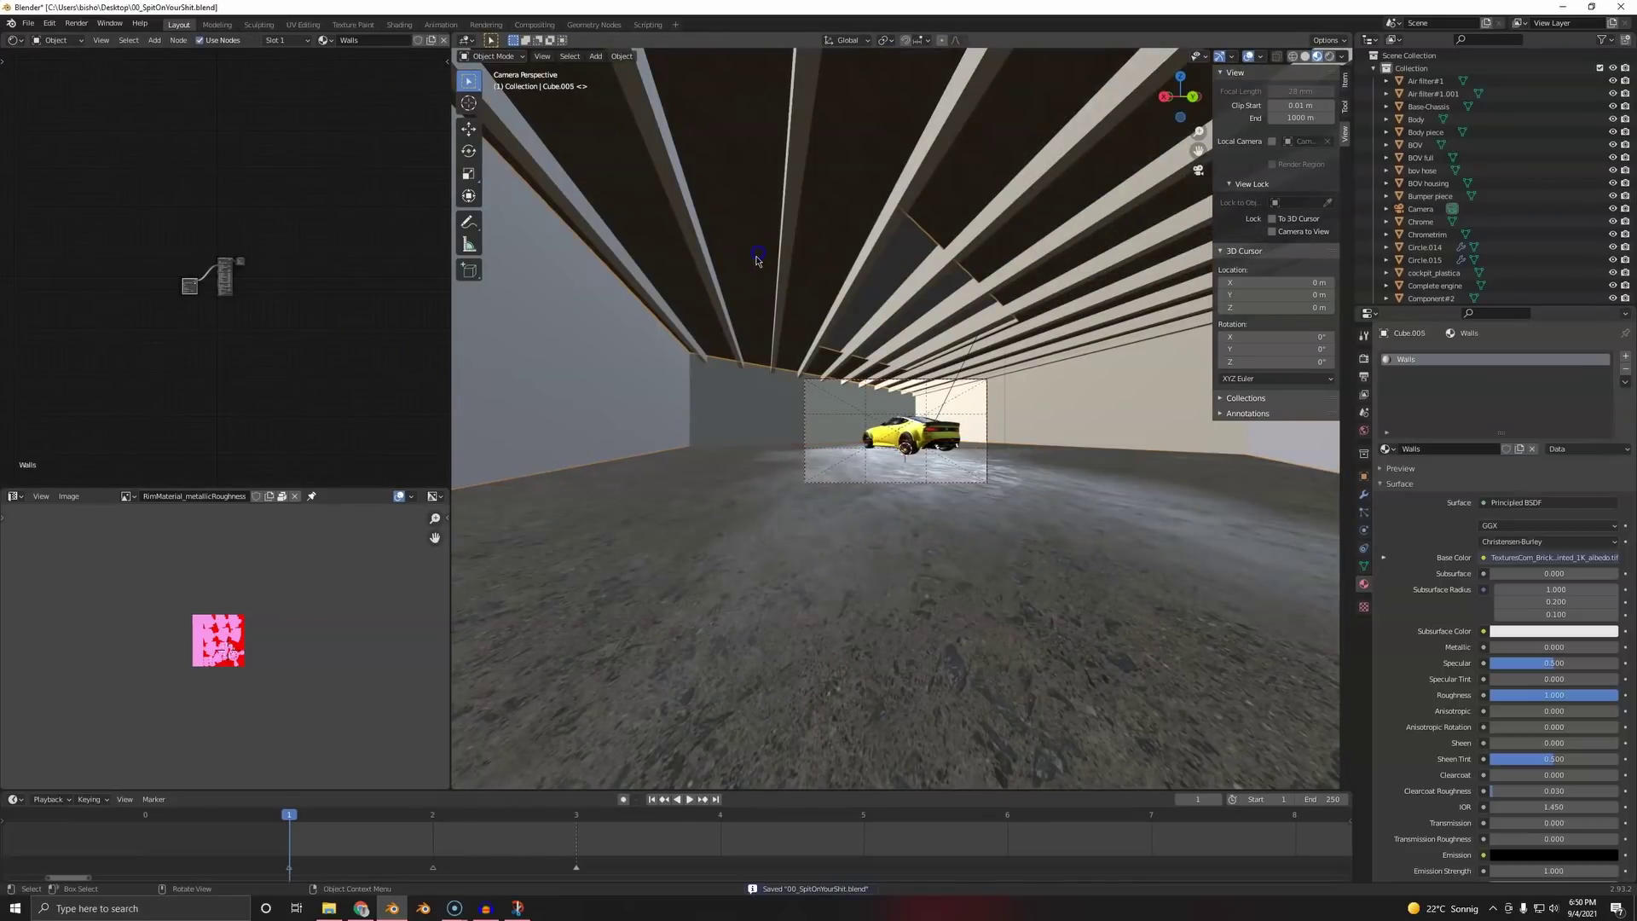
{"action": "left_click", "coordinate": [709, 415]}
{"action": "left_click", "coordinate": [734, 275], "text": "shift"}
{"action": "key", "text": "ctrl+l"}
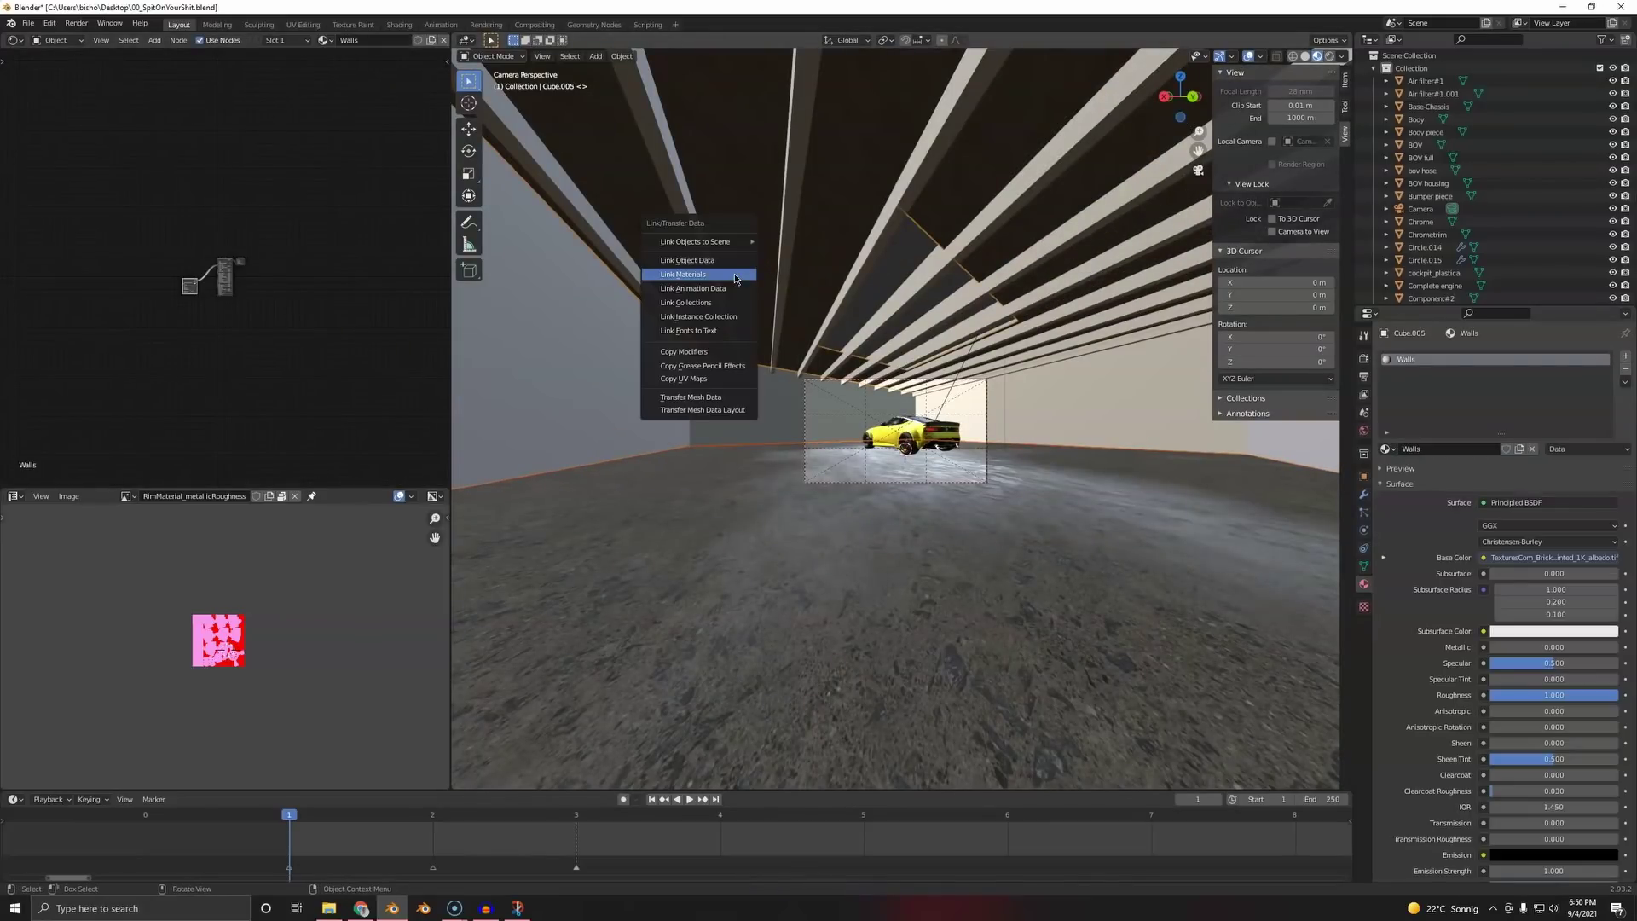
{"action": "left_click", "coordinate": [734, 277]}
{"action": "left_click", "coordinate": [661, 381]}
{"action": "scroll", "coordinate": [757, 395], "scroll_direction": "up", "scroll_amount": 2}
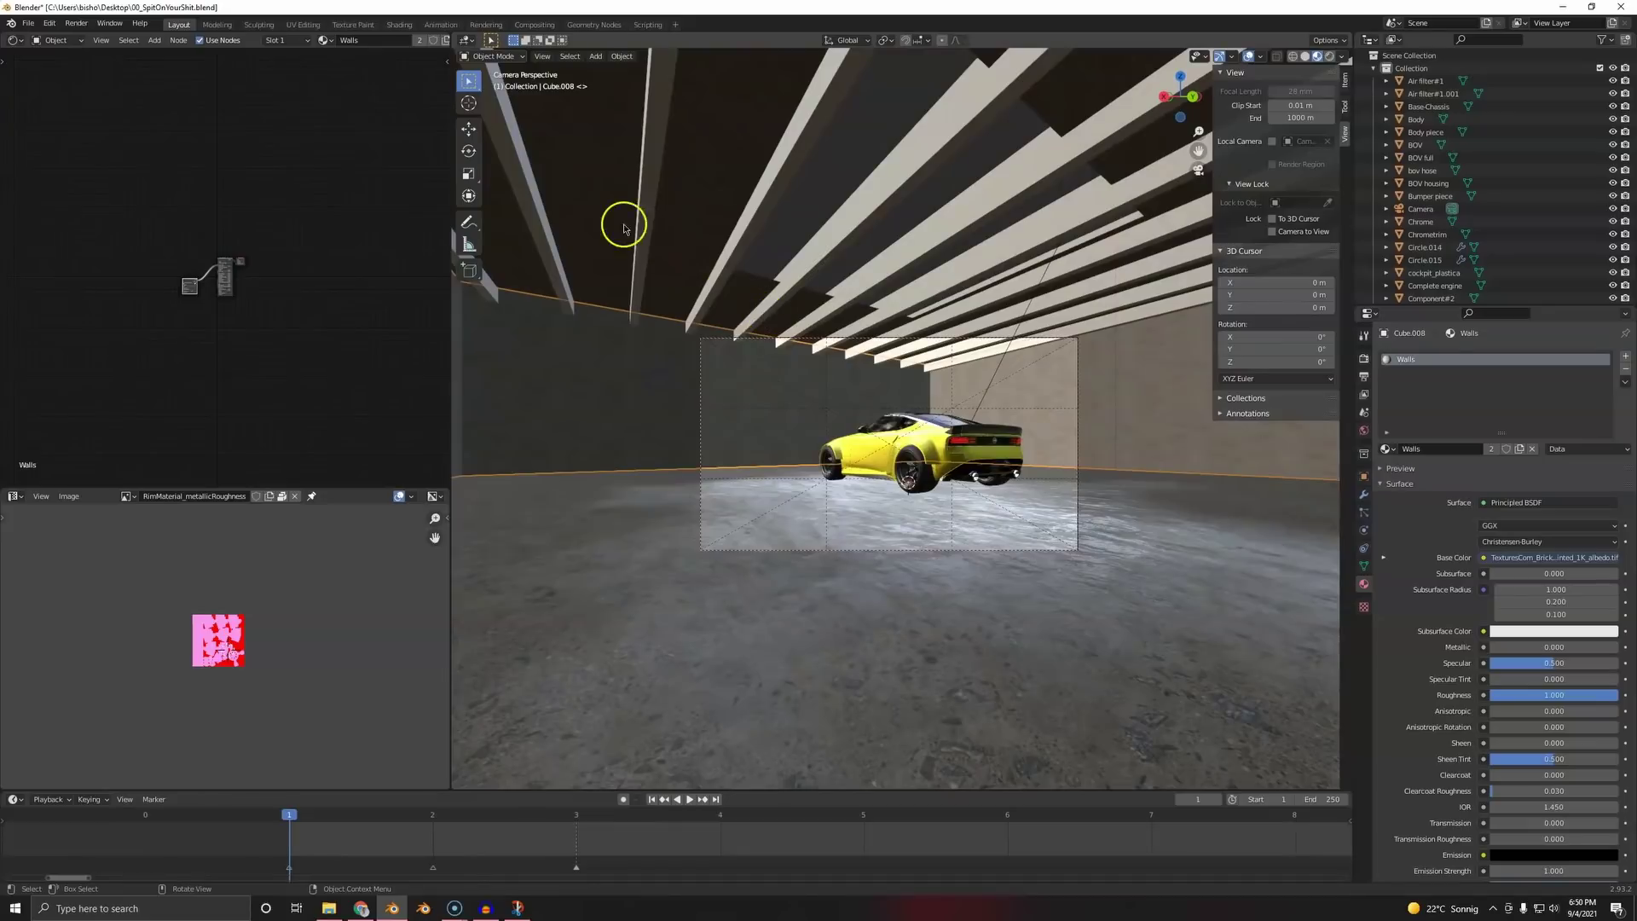
- Remove the Walls material slot from the ceiling object
{"action": "left_click", "coordinate": [625, 228]}
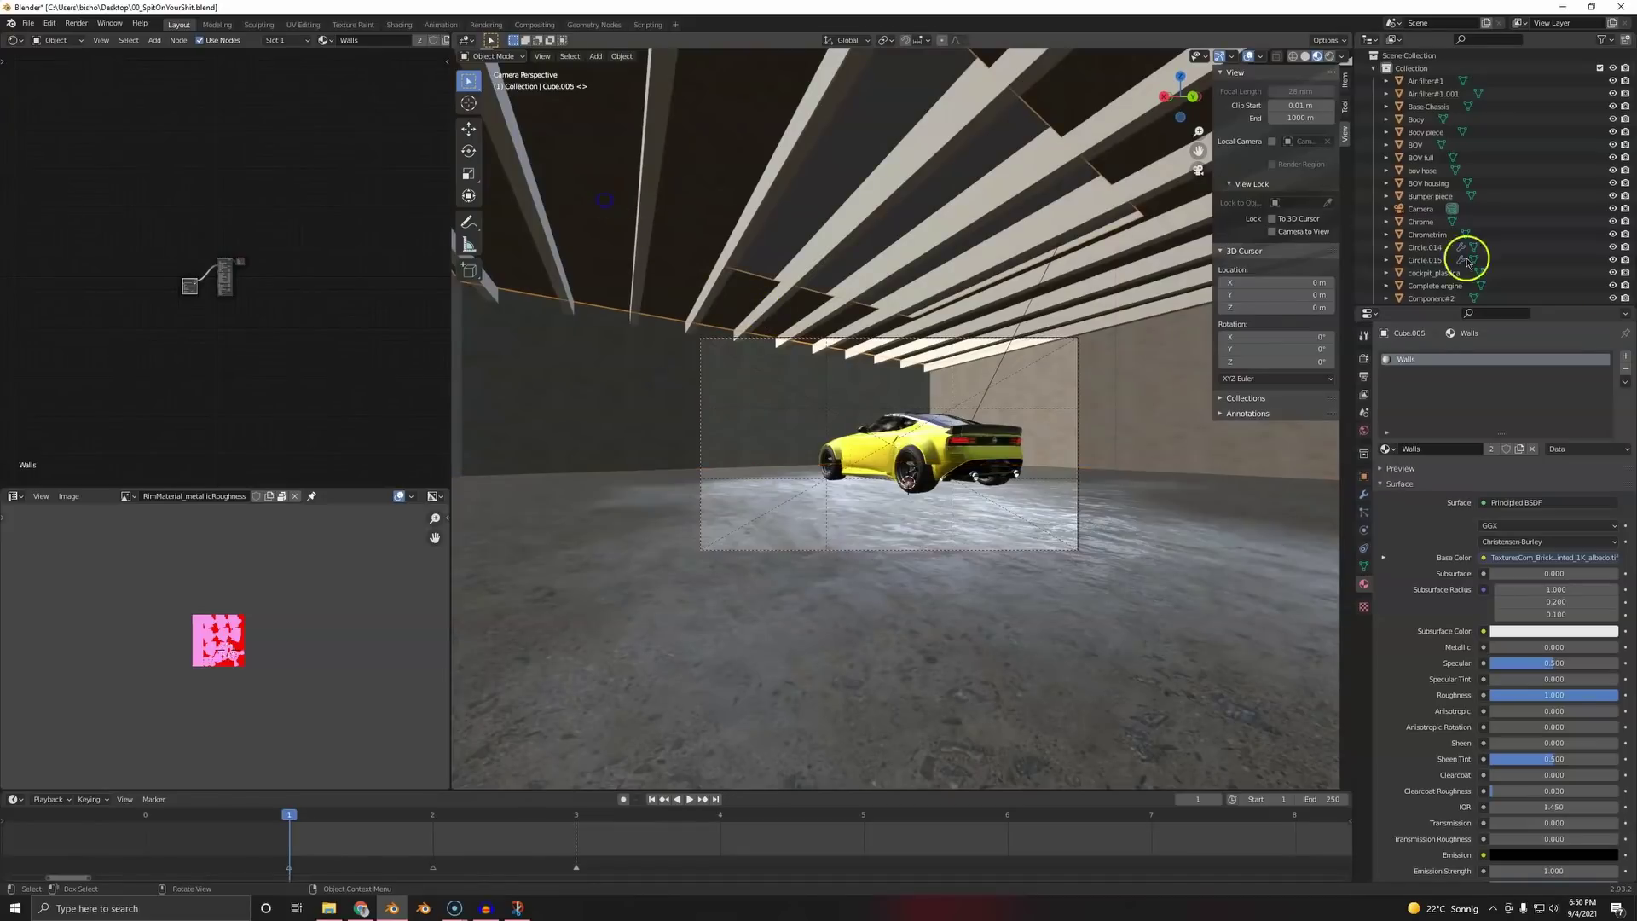
{"action": "left_click", "coordinate": [1624, 370]}
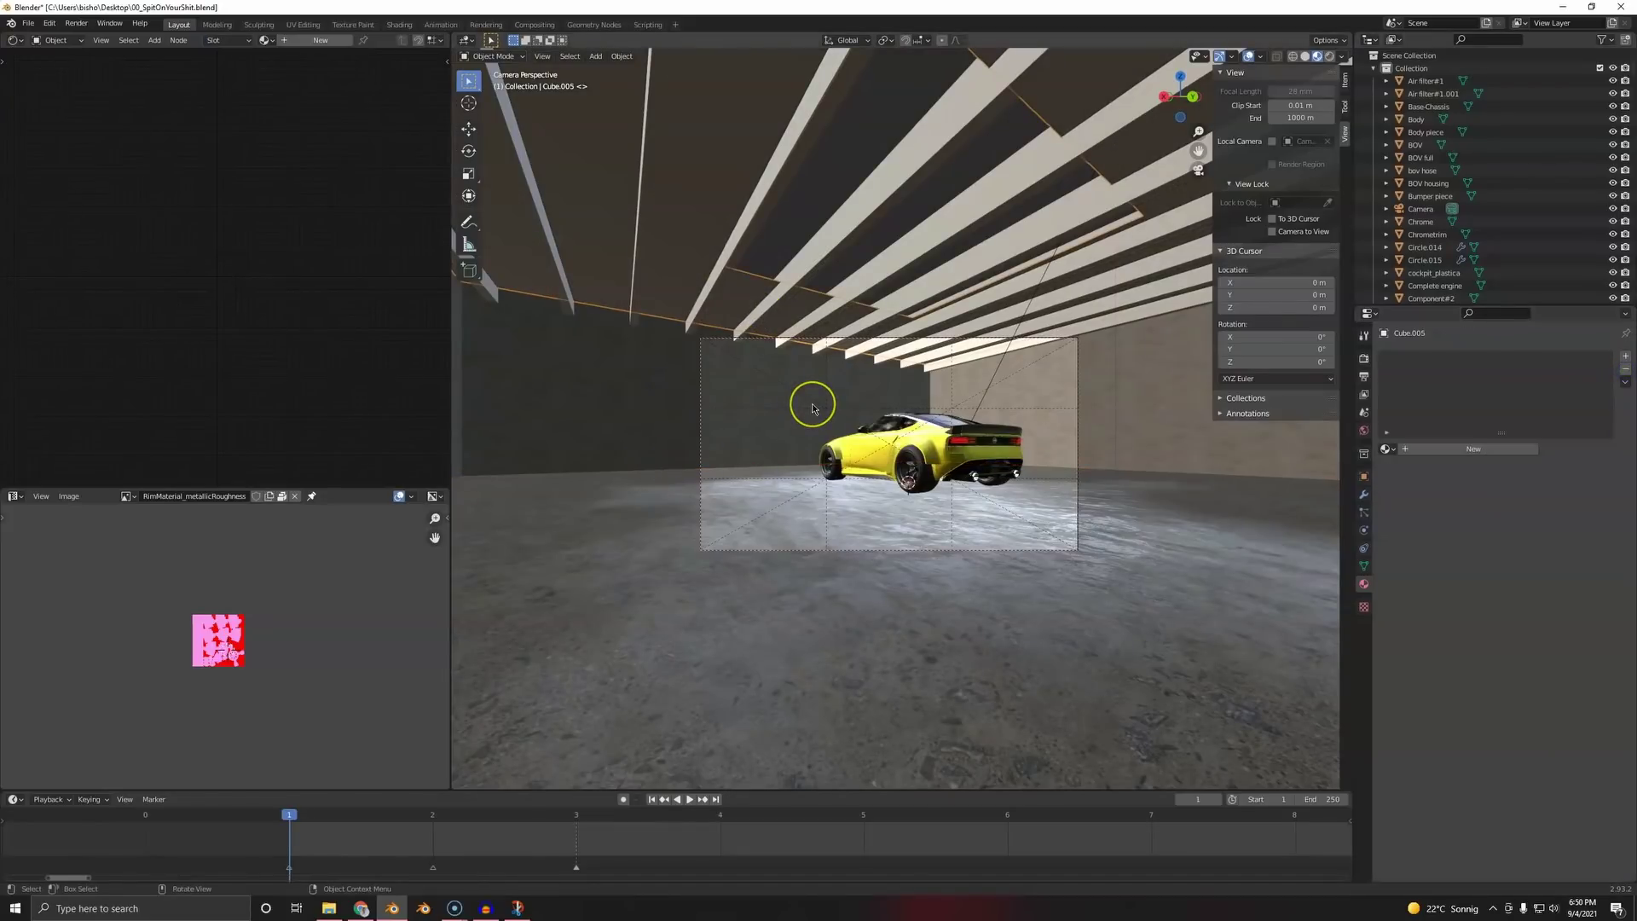
{"action": "key", "text": "KP_0"}
{"action": "key", "text": "KP_0"}
{"action": "scroll", "coordinate": [759, 385], "scroll_direction": "up", "scroll_amount": 3}
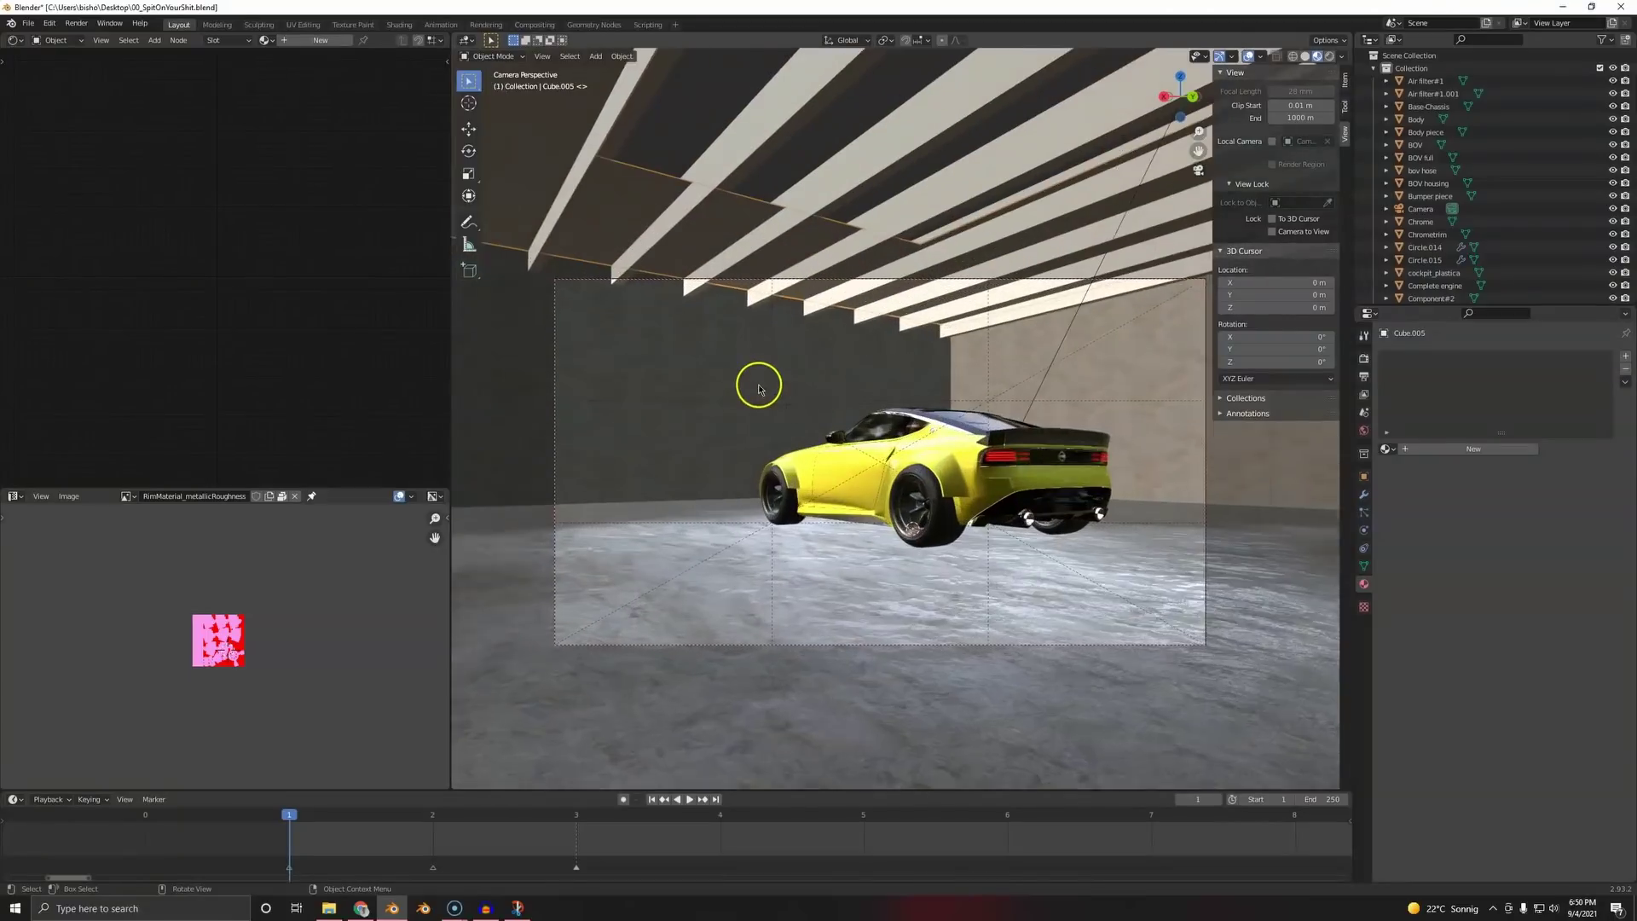
- Select the wall object and preview the wall behind the car from the camera in rendered shading
{"action": "left_click", "coordinate": [759, 388]}
{"action": "scroll", "coordinate": [605, 392], "scroll_direction": "up", "scroll_amount": 4}
{"action": "scroll", "coordinate": [618, 380], "scroll_direction": "down", "scroll_amount": 3}
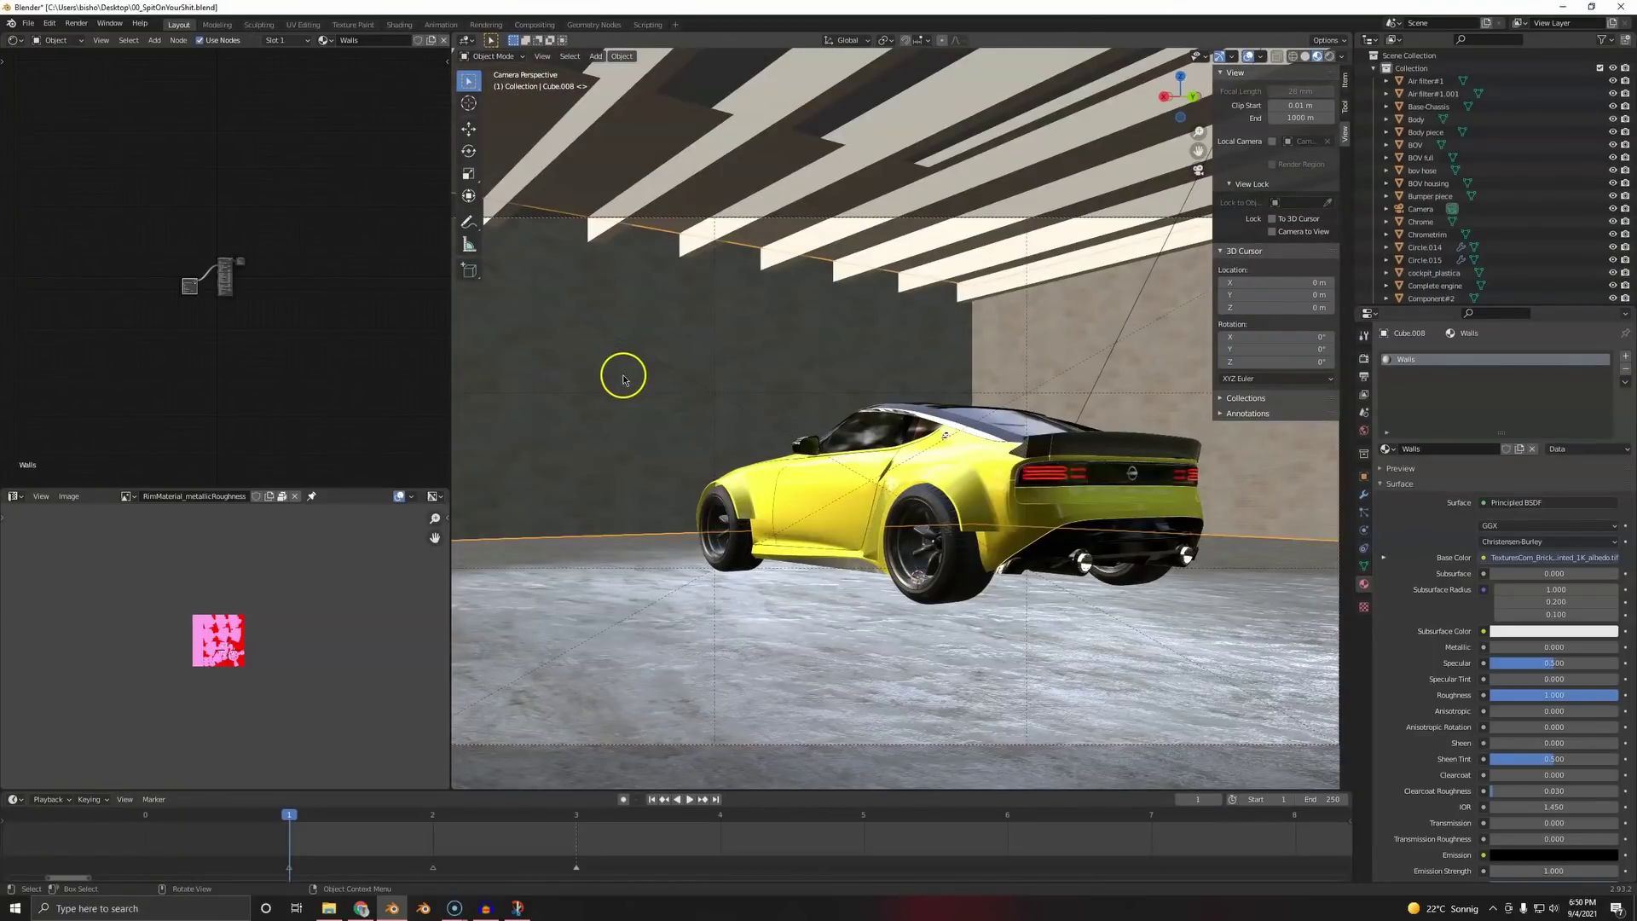
{"action": "scroll", "coordinate": [622, 380], "scroll_direction": "up", "scroll_amount": 5}
{"action": "scroll", "coordinate": [948, 457], "scroll_direction": "down", "scroll_amount": 6}
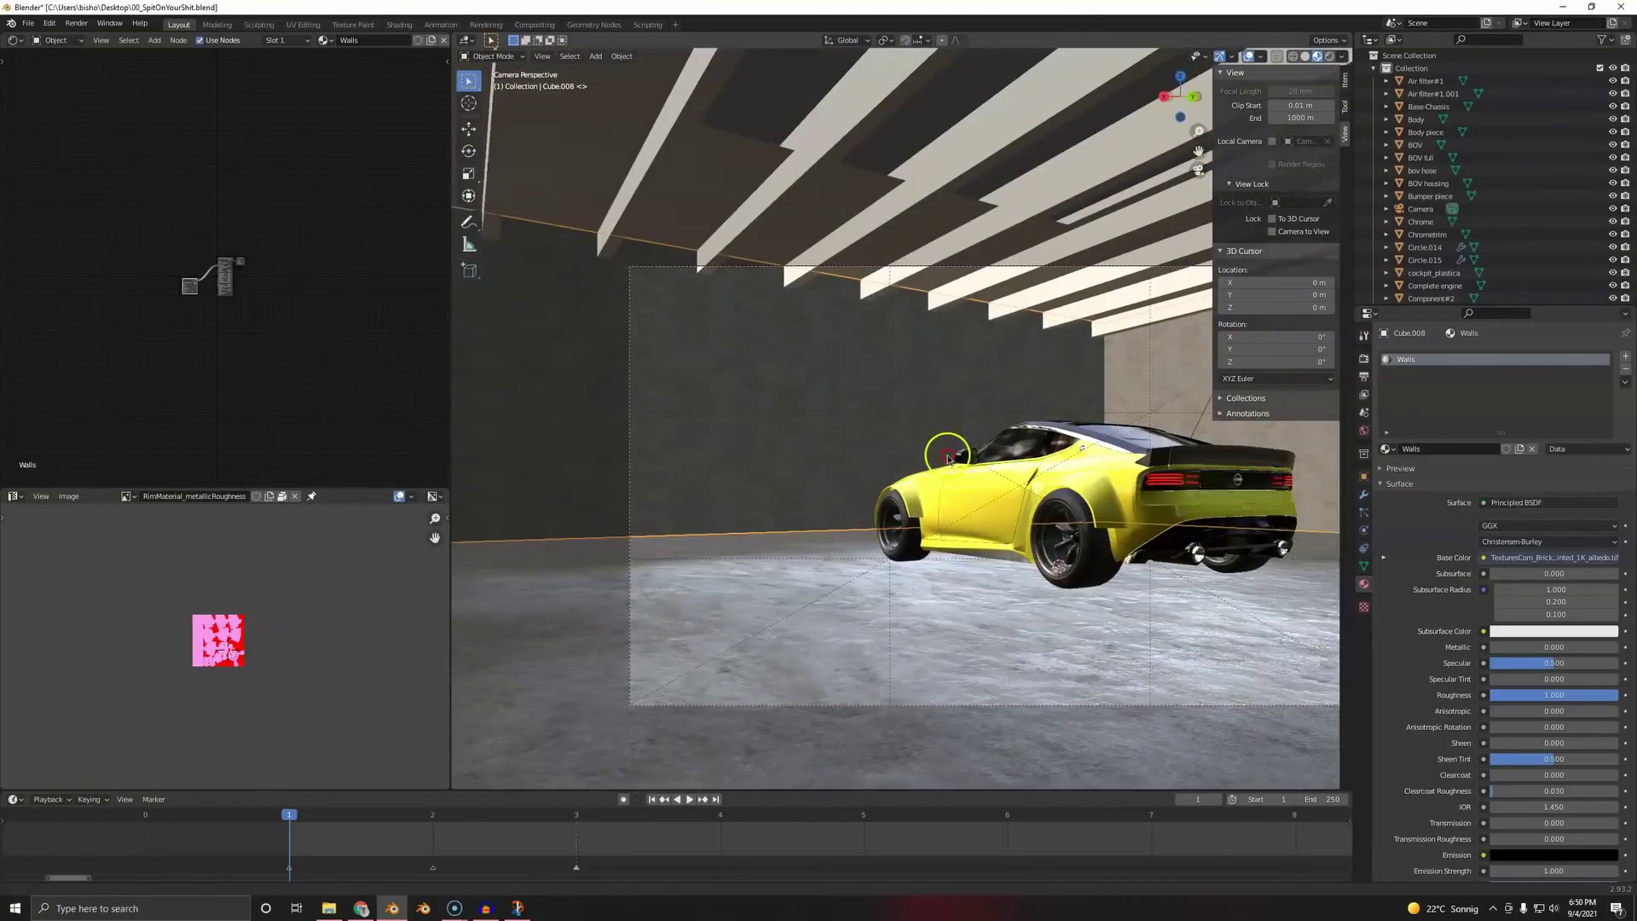
{"action": "middle_click_drag", "start_coordinate": [948, 457], "coordinate": [844, 469], "text": "shift"}
{"action": "key", "text": "z"}
{"action": "left_click", "coordinate": [842, 341]}
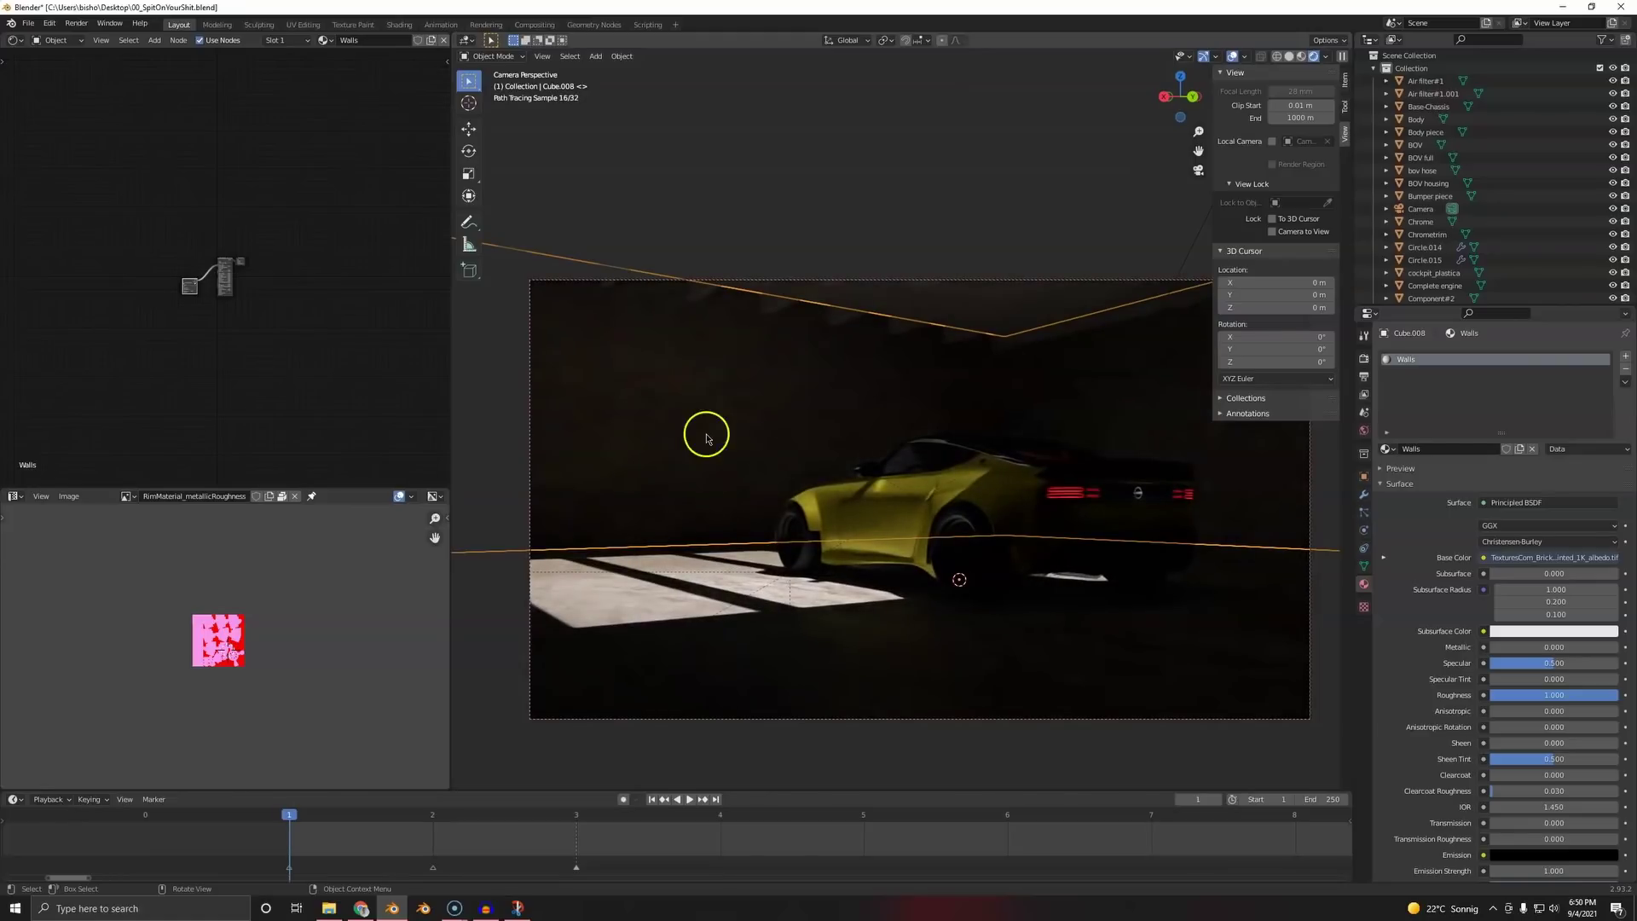
{"action": "scroll", "coordinate": [716, 426], "scroll_direction": "up", "scroll_amount": 4}
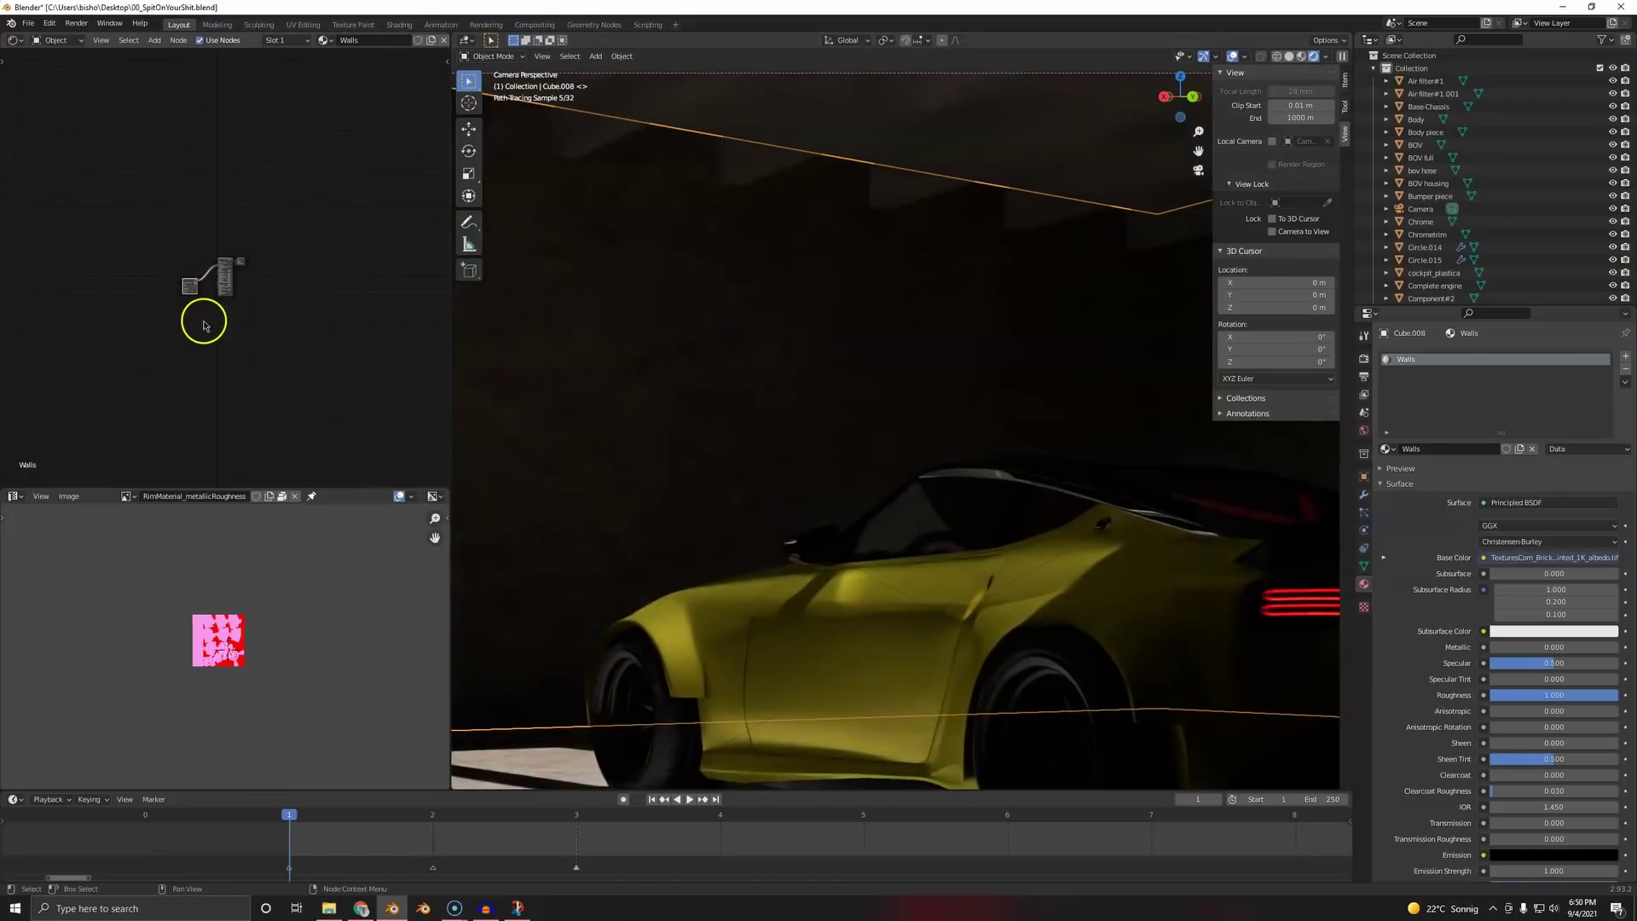
- Insert a Hue Saturation Value node between the Walls material's image texture and the Principled BSDF base color
{"action": "scroll", "coordinate": [226, 391], "scroll_direction": "up", "scroll_amount": 7}
{"action": "key", "text": "shift+a"}
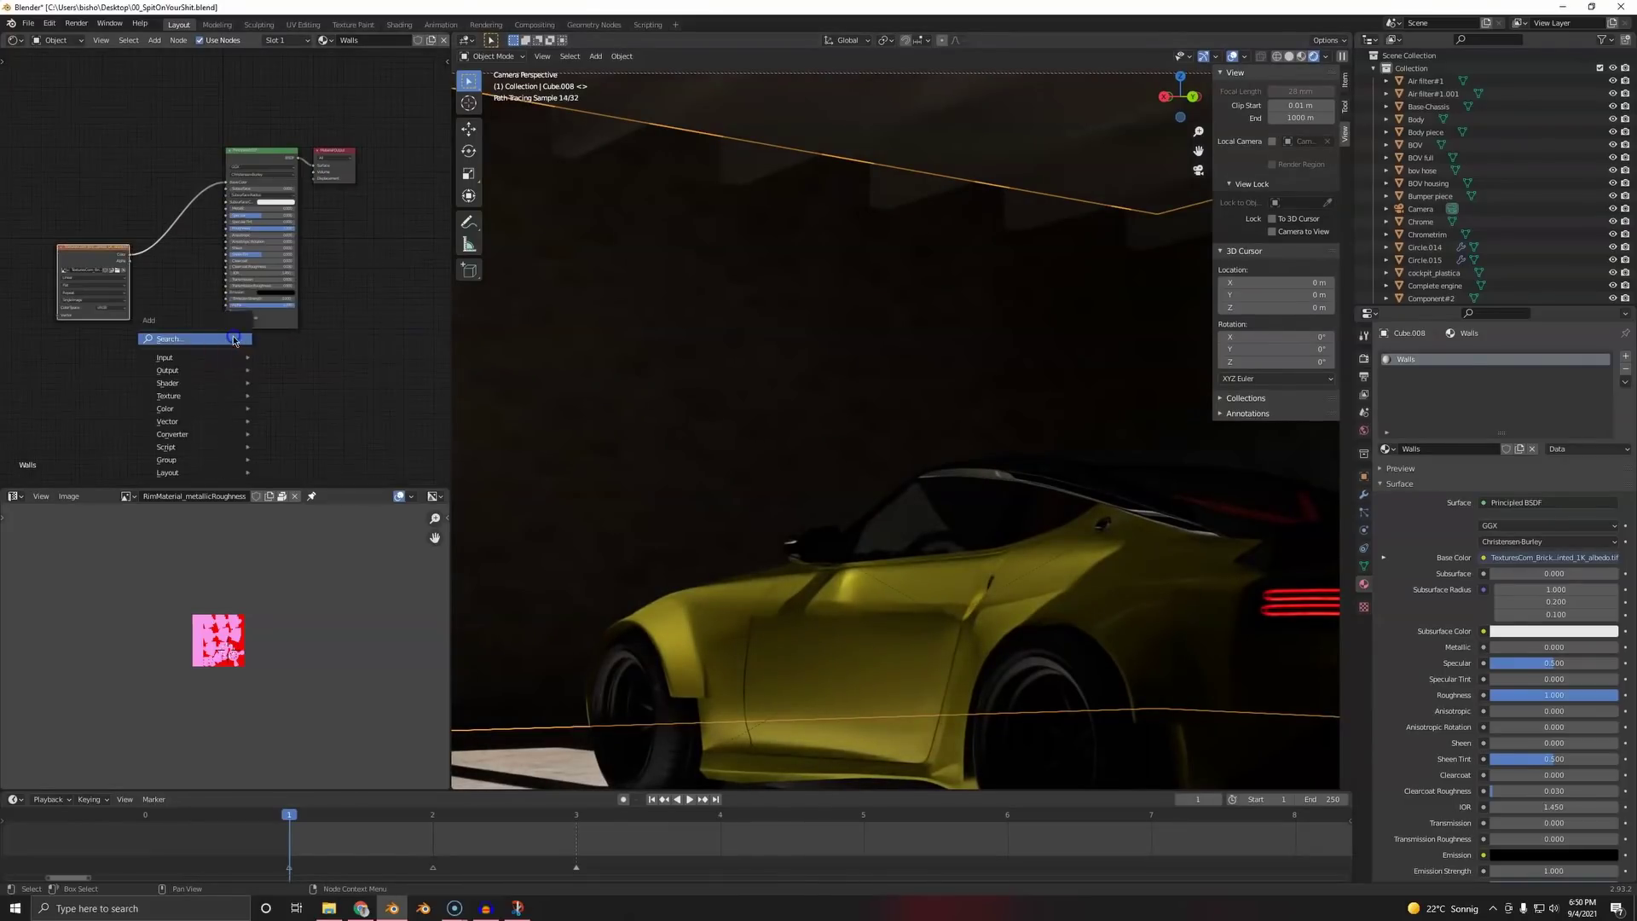
{"action": "left_click", "coordinate": [233, 336]}
{"action": "type", "text": "hu"}
{"action": "left_click", "coordinate": [267, 360]}
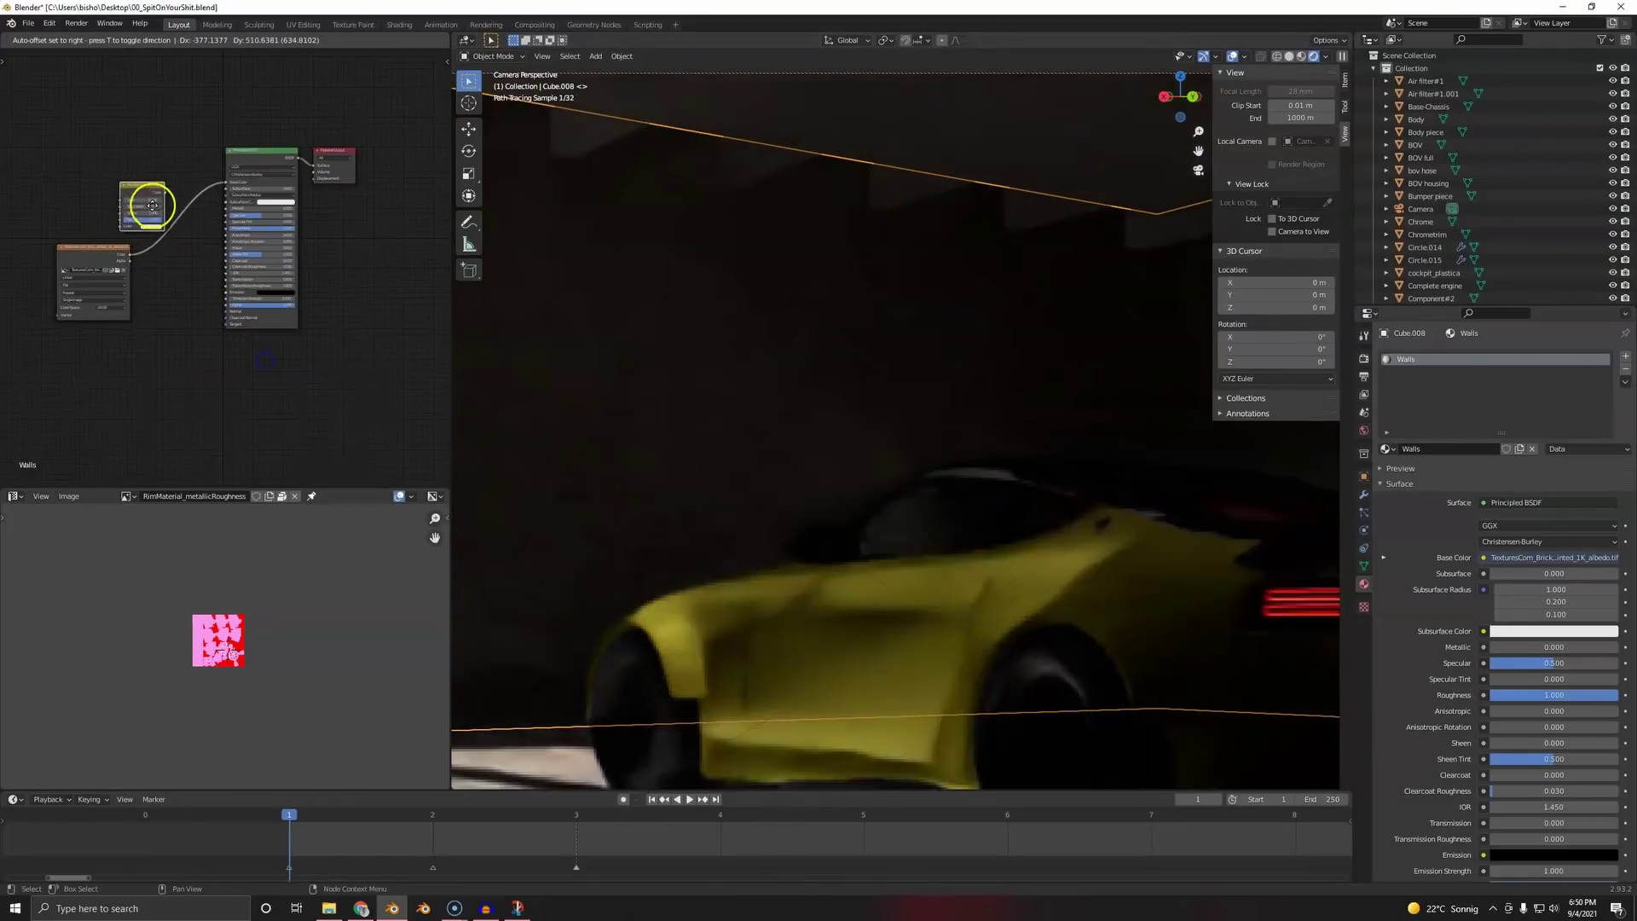
{"action": "left_click", "coordinate": [172, 235]}
{"action": "scroll", "coordinate": [187, 266], "scroll_direction": "up", "scroll_amount": 3}
- Set the Hue Saturation Value node's saturation to 0.1 and save the file
{"action": "double_click", "coordinate": [132, 209]}
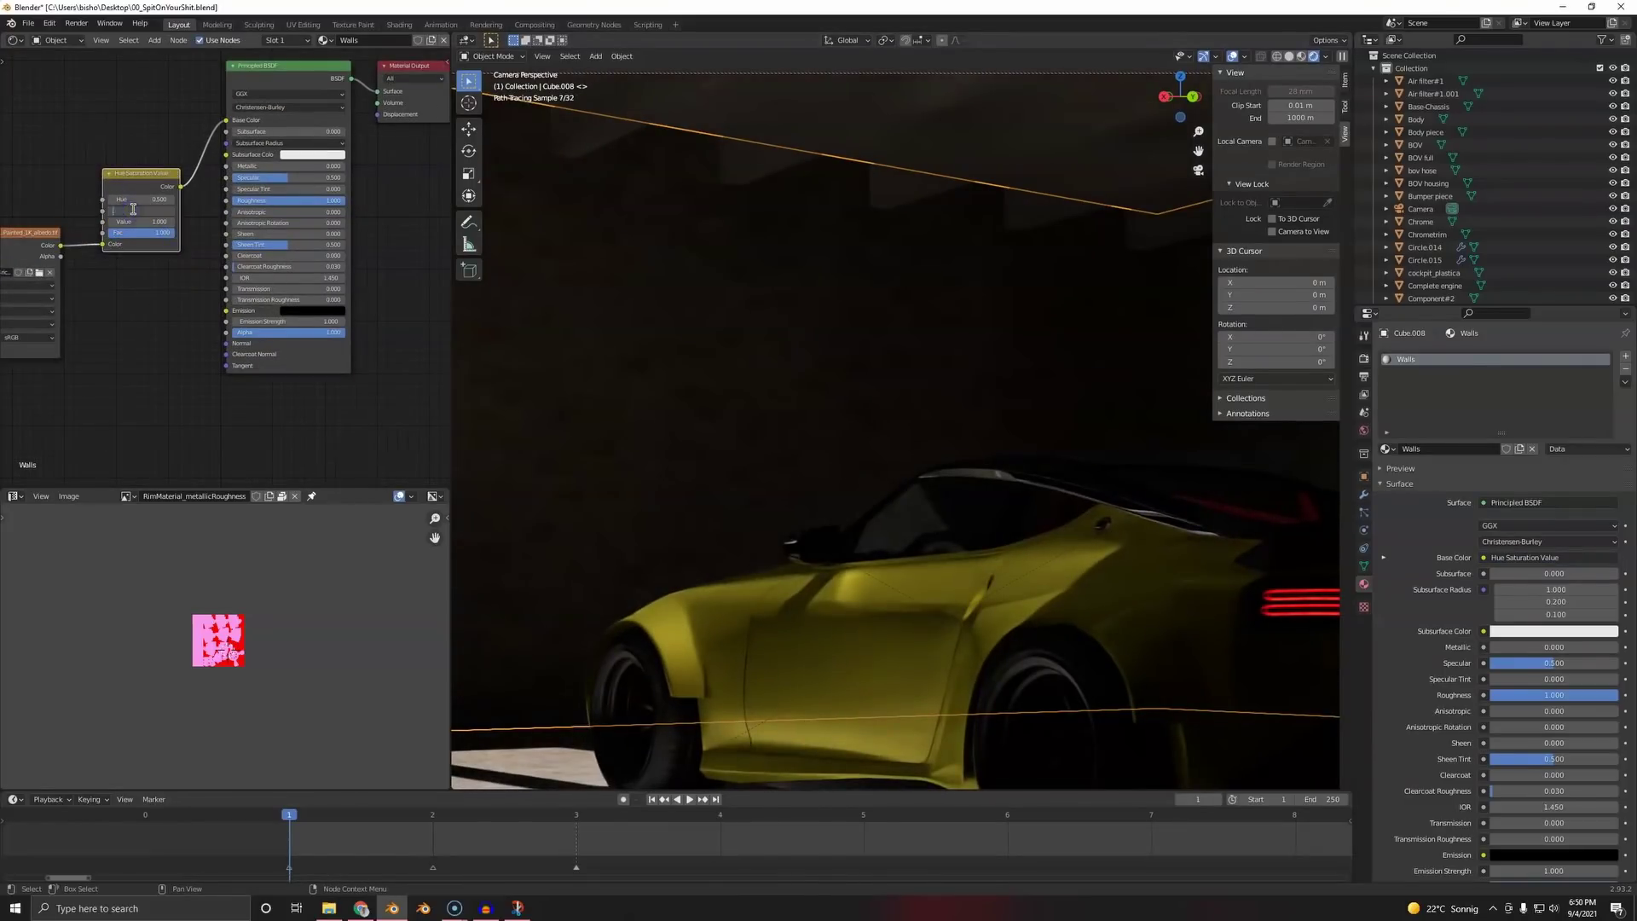
{"action": "type", "text": "0.1"}
{"action": "key", "text": "Return"}
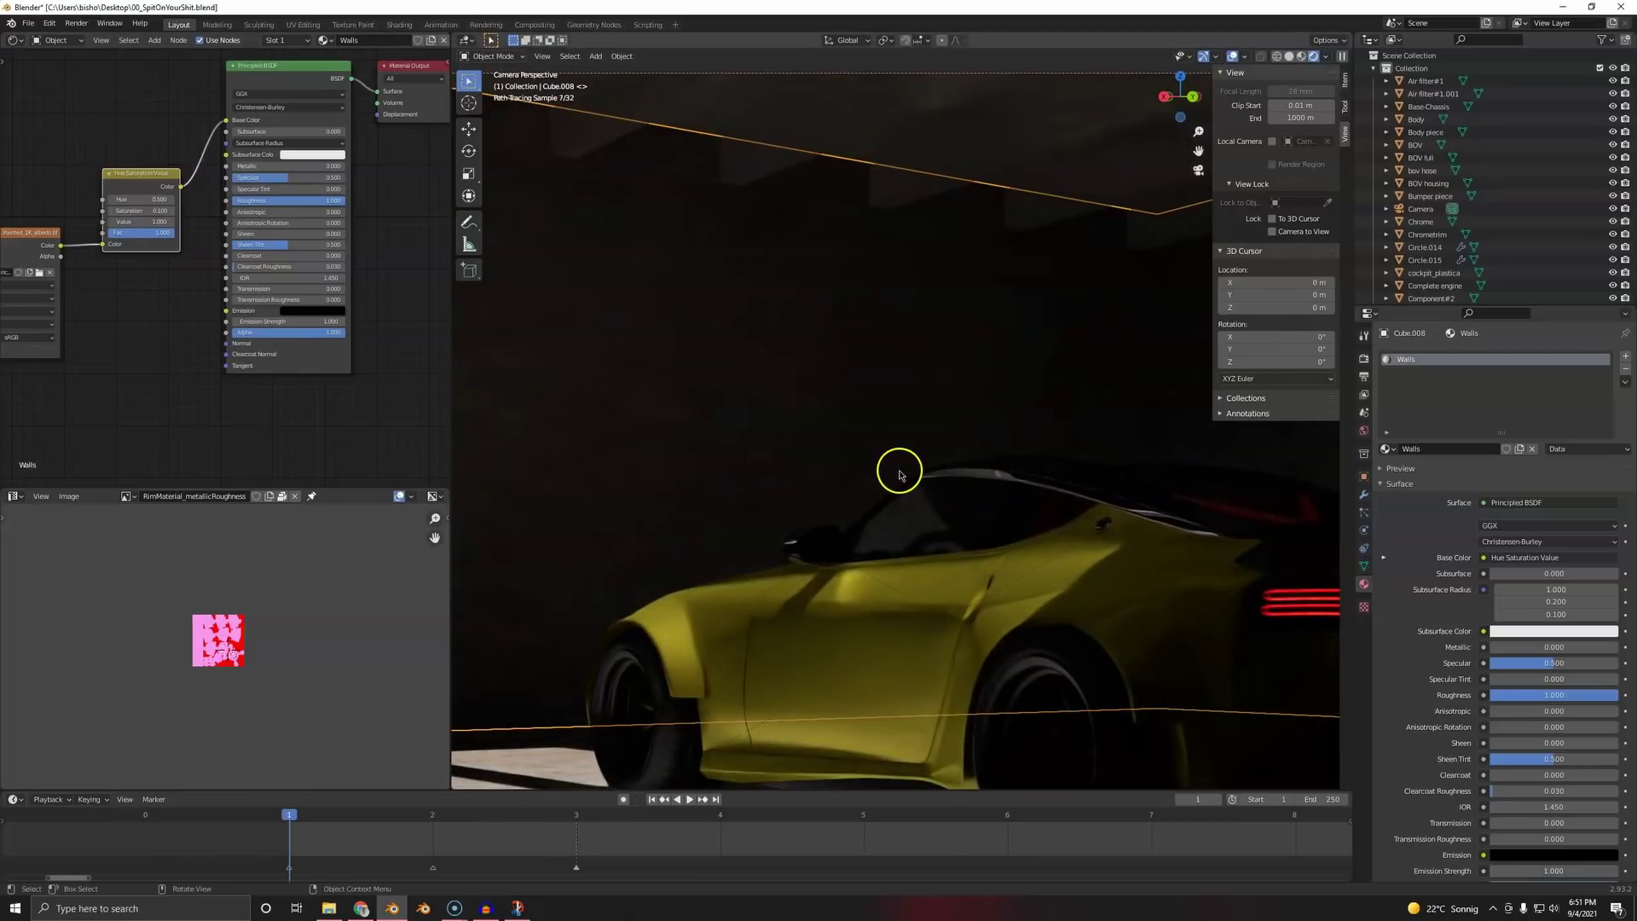
{"action": "scroll", "coordinate": [799, 461], "scroll_direction": "down", "scroll_amount": 3}
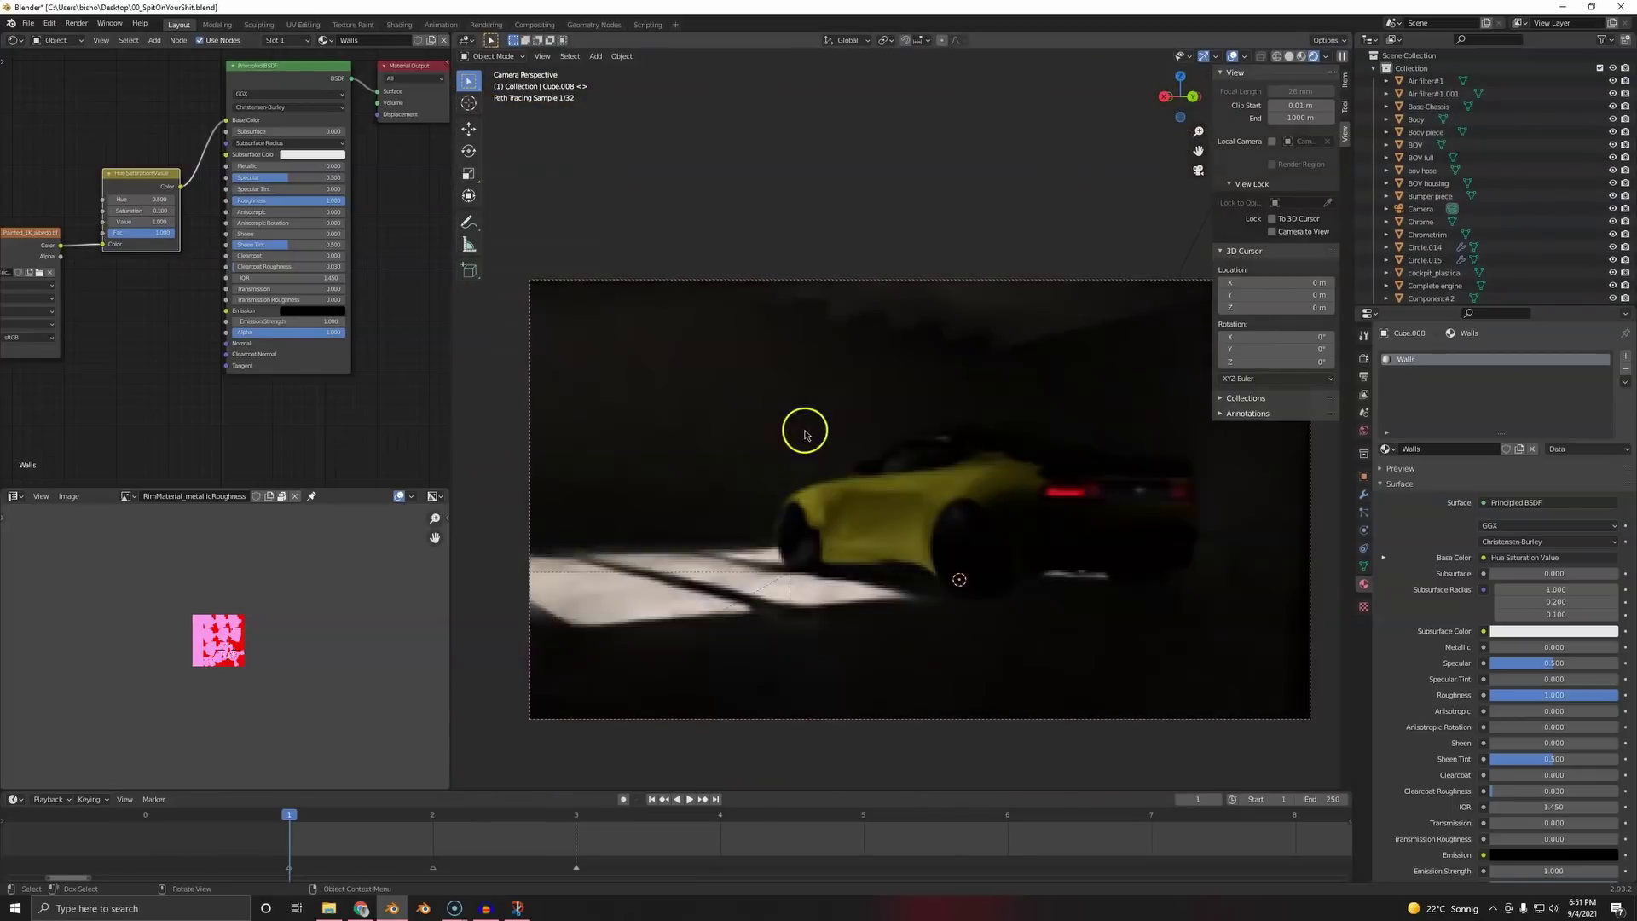
{"action": "key", "text": "ctrl+s"}
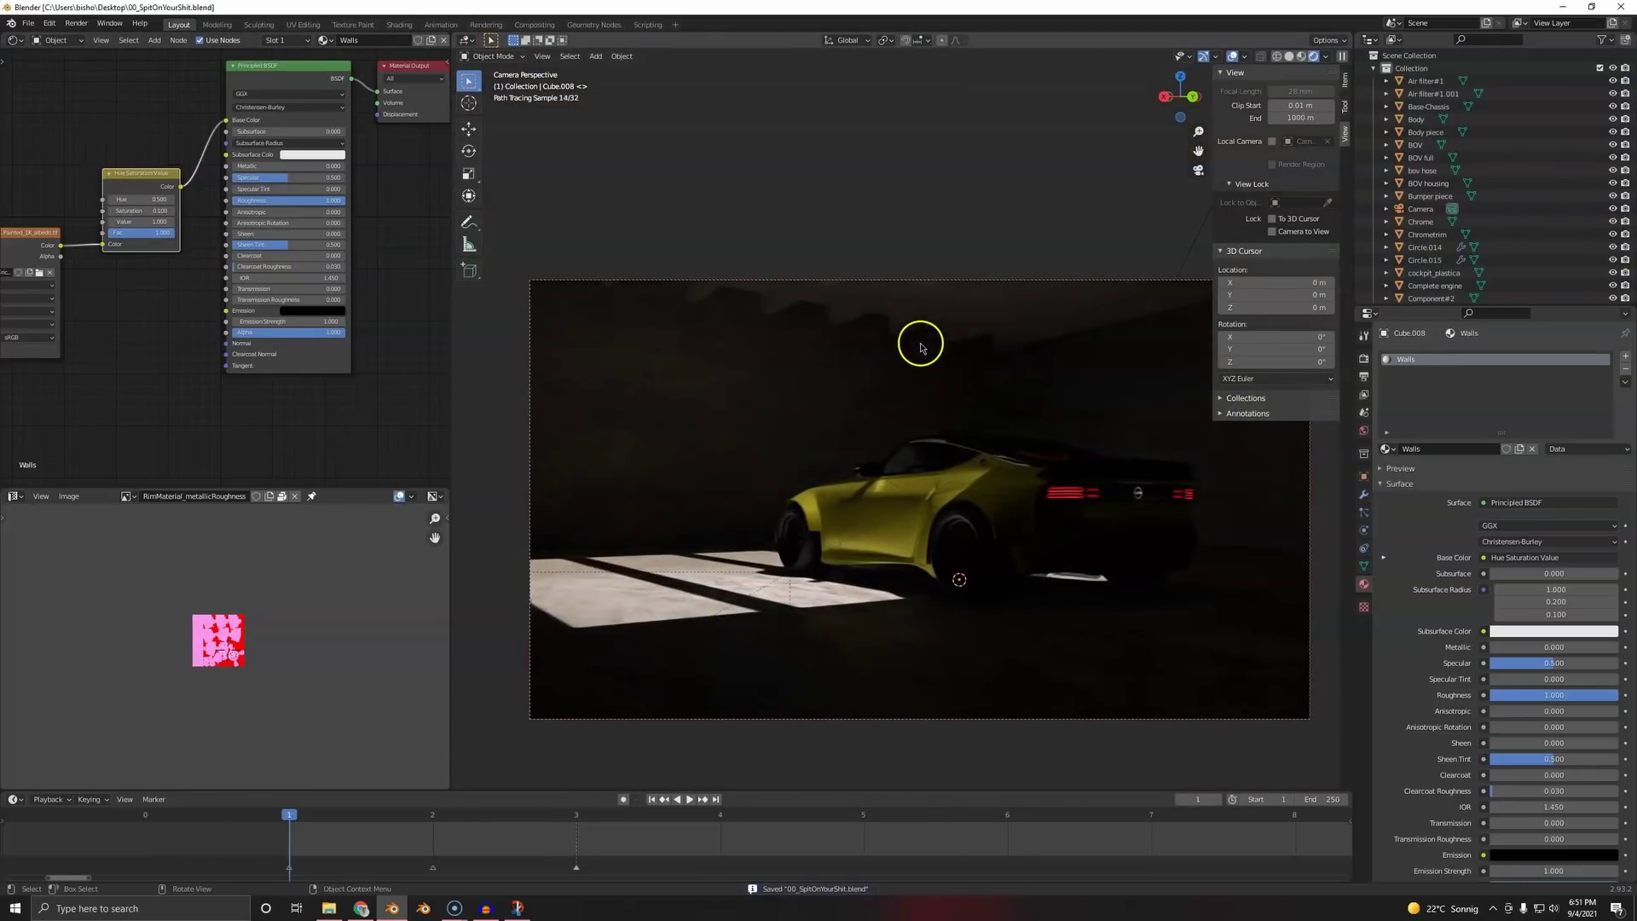
- Select the wall object and view the room outside the camera in material preview shading
{"action": "left_click", "coordinate": [861, 313]}
{"action": "left_click", "coordinate": [742, 563]}
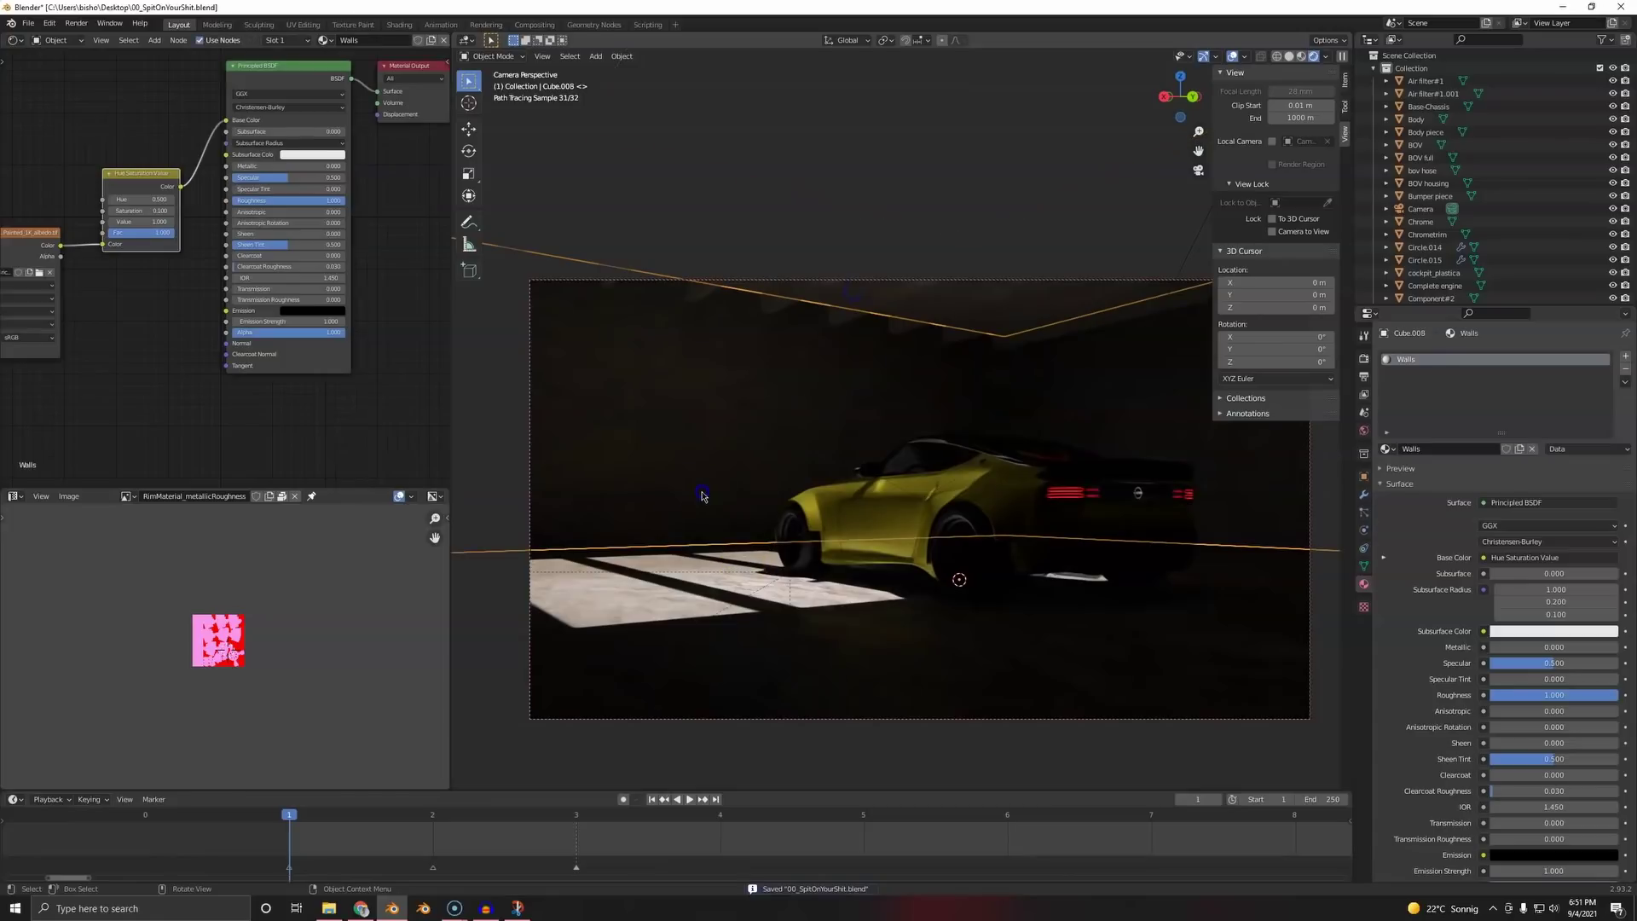
{"action": "key", "text": "z"}
{"action": "left_click", "coordinate": [695, 512]}
{"action": "mouse_move", "coordinate": [727, 523]}
{"action": "middle_mouse_down"}
{"action": "mouse_move", "coordinate": [716, 547]}
{"action": "mouse_move", "coordinate": [913, 636]}
{"action": "mouse_move", "coordinate": [932, 500]}
{"action": "mouse_move", "coordinate": [764, 489]}
{"action": "middle_mouse_up"}
{"action": "key", "text": "z"}
{"action": "left_click", "coordinate": [778, 564]}
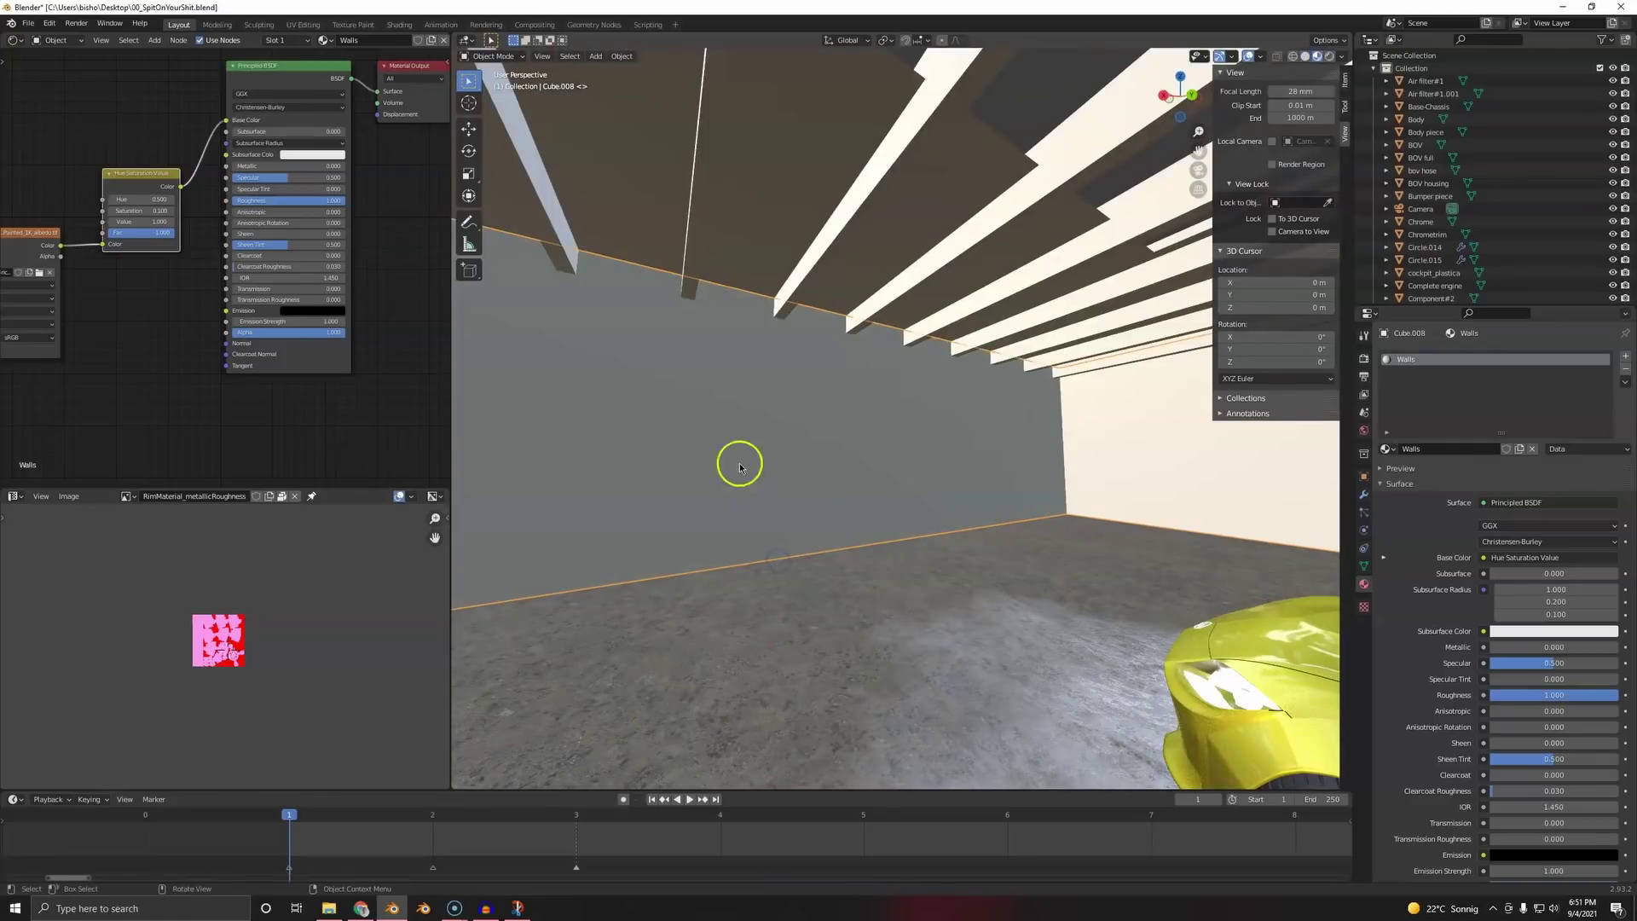
- Add an Ambient Occlusion node above the Principled BSDF in the Walls material
{"action": "scroll", "coordinate": [252, 266], "scroll_direction": "down", "scroll_amount": 5}
{"action": "key", "text": "shift+a"}
{"action": "left_click", "coordinate": [154, 253]}
{"action": "type", "text": "a"}
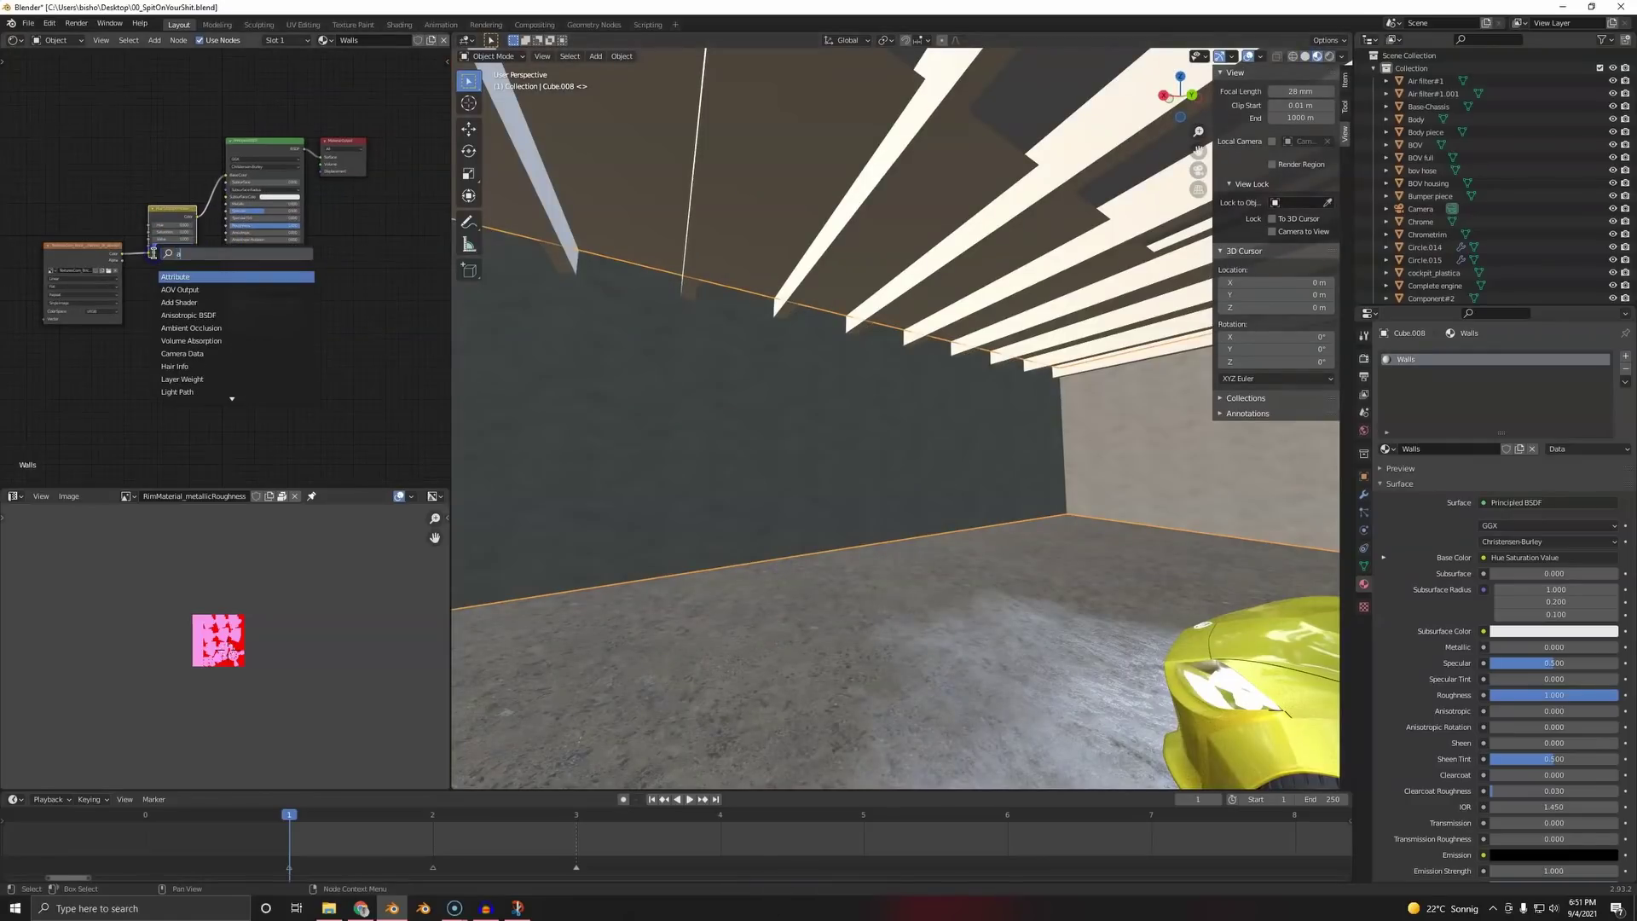
{"action": "type", "text": "m"}
{"action": "left_click", "coordinate": [184, 276]}
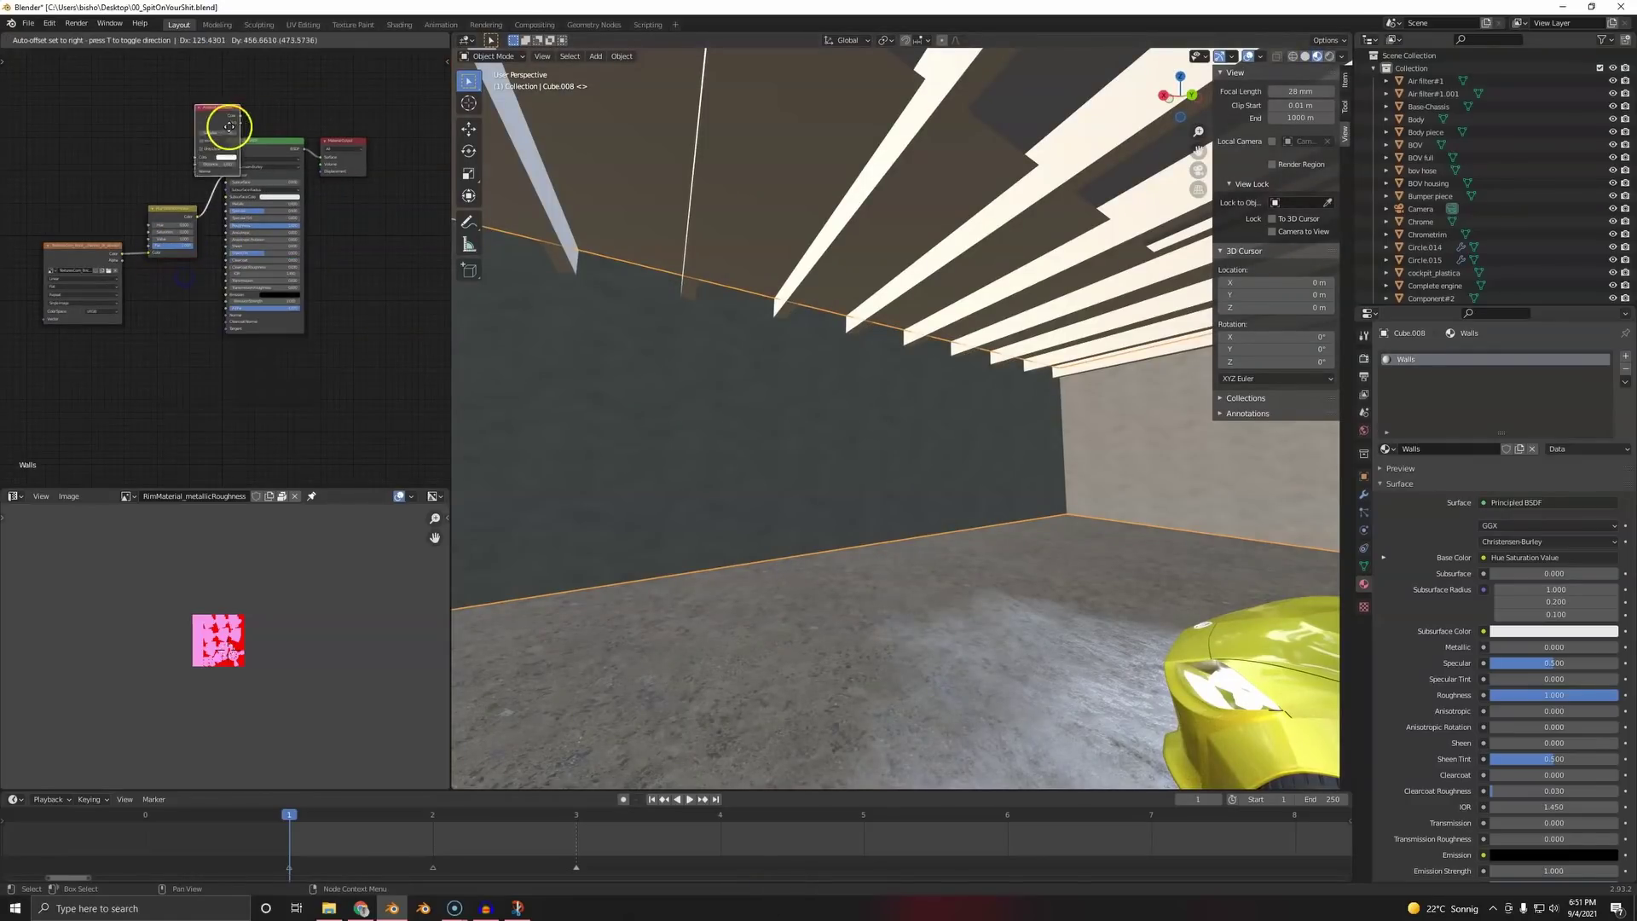
{"action": "left_click", "coordinate": [225, 155]}
{"action": "scroll", "coordinate": [344, 215], "scroll_direction": "up", "scroll_amount": 3}
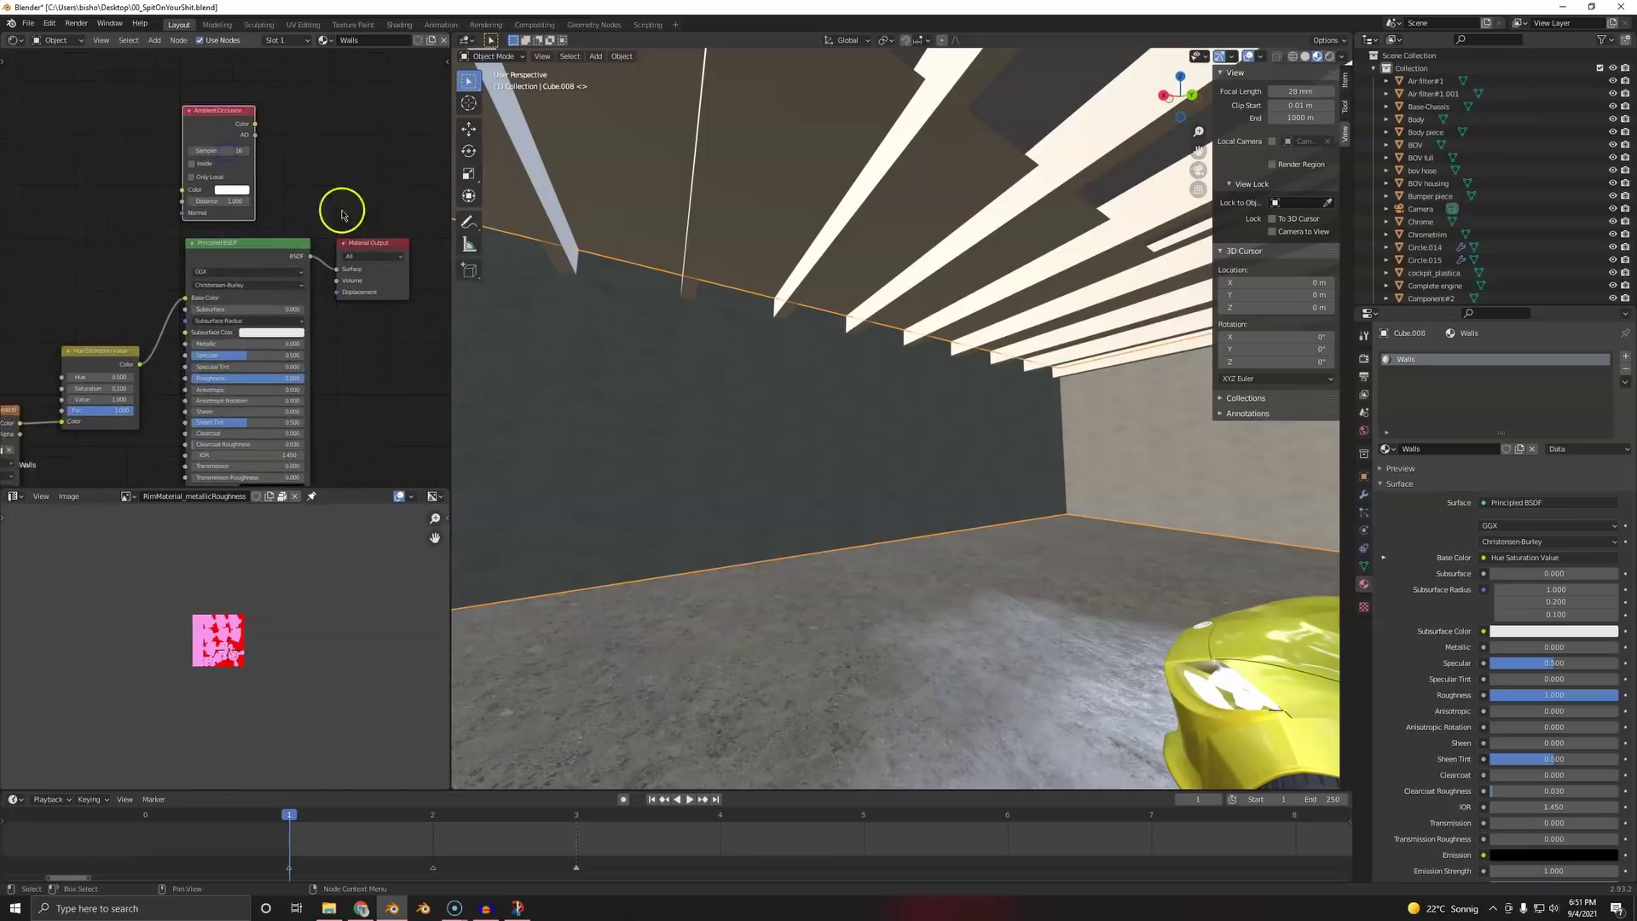
- Insert a Mix Shader between the Principled BSDF and the Material Output, with the Ambient Occlusion node's AO output driving its Fac
{"action": "middle_click_drag", "start_coordinate": [344, 215], "coordinate": [267, 214]}
{"action": "left_click_drag", "start_coordinate": [310, 292], "coordinate": [469, 271]}
{"action": "key", "text": "shift+a"}
{"action": "left_click", "coordinate": [229, 246]}
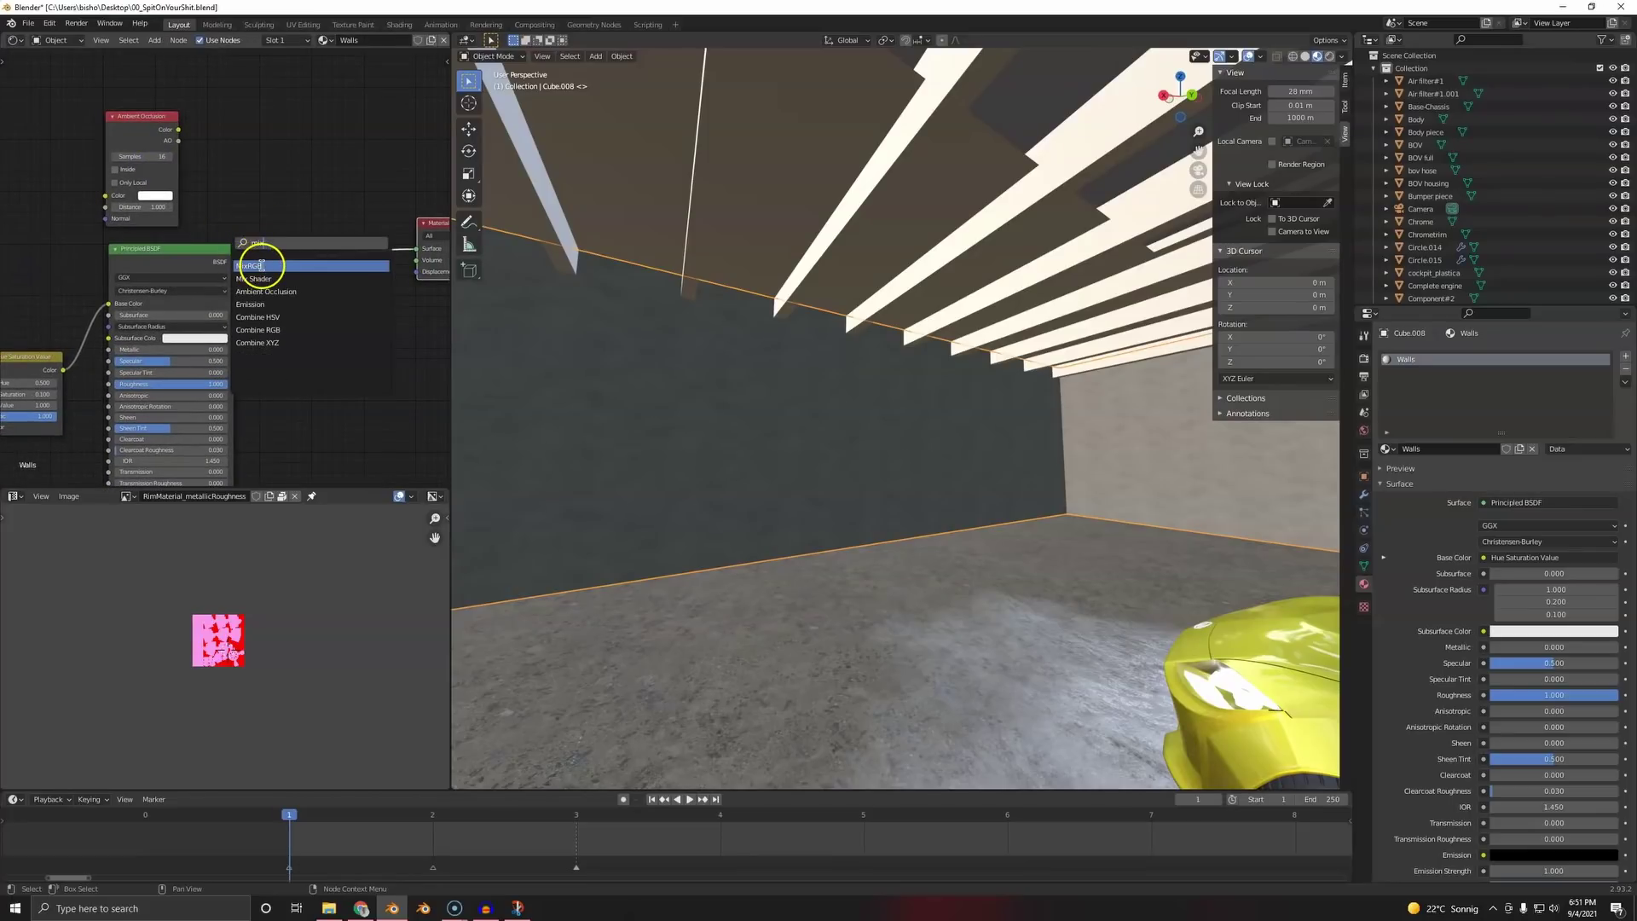
{"action": "left_click", "coordinate": [254, 279]}
{"action": "left_click", "coordinate": [332, 243]}
{"action": "left_click_drag", "start_coordinate": [179, 140], "coordinate": [299, 245]}
- Add a second Principled BSDF and connect it to the Mix Shader's second shader input
{"action": "scroll", "coordinate": [355, 361], "scroll_direction": "down", "scroll_amount": 1}
{"action": "key", "text": "shift+a"}
{"action": "left_click", "coordinate": [352, 343]}
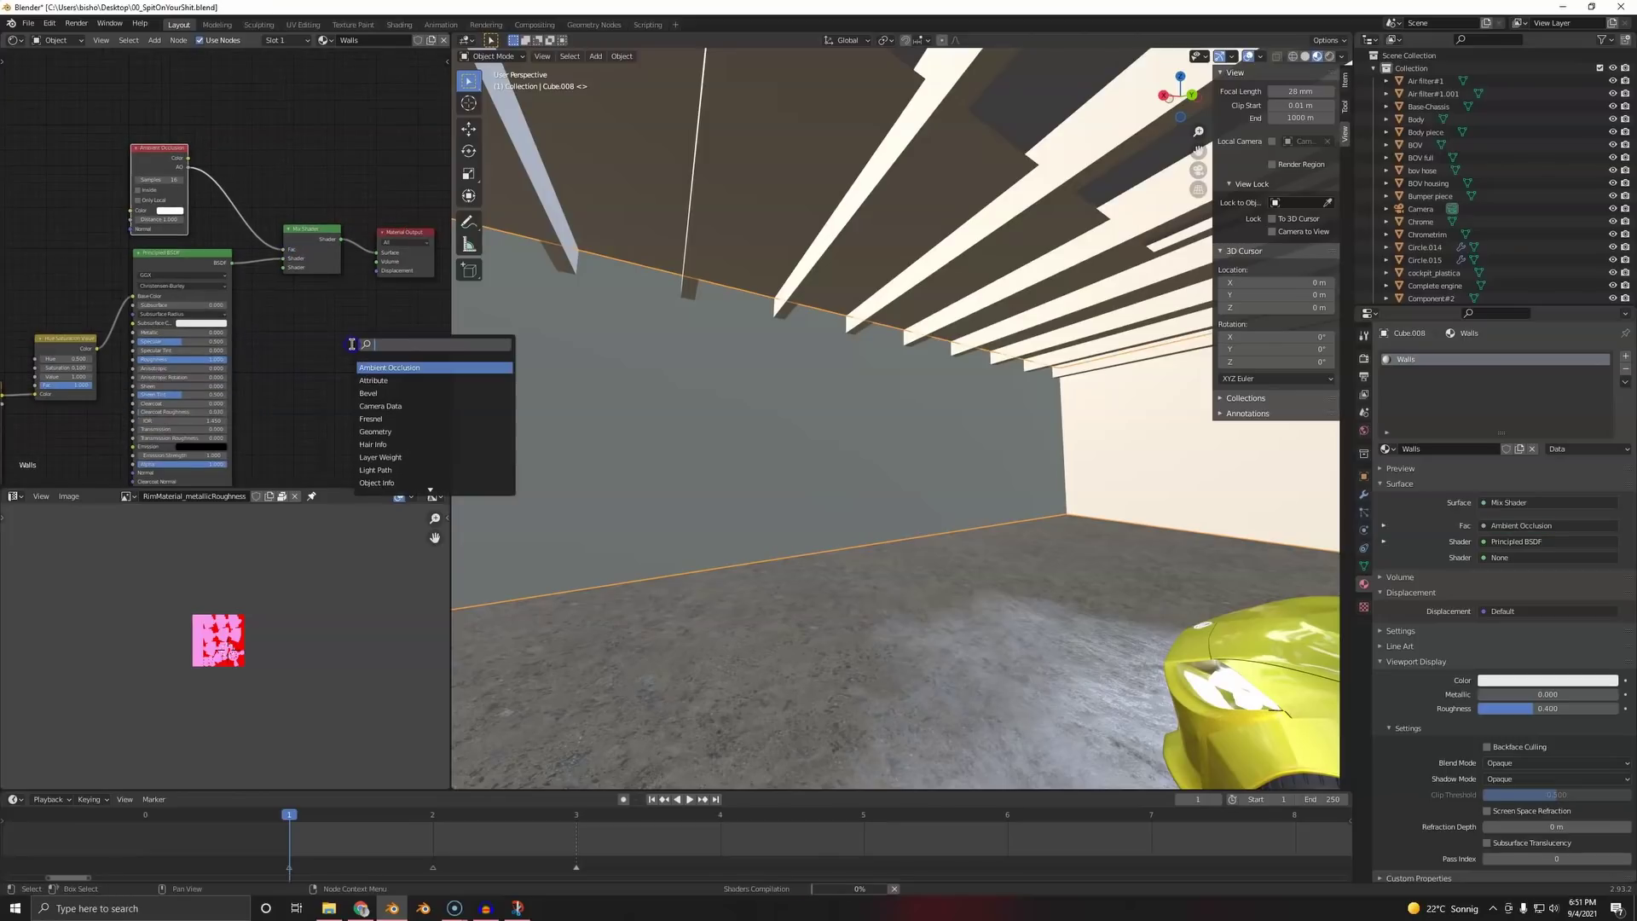
{"action": "type", "text": "pr"}
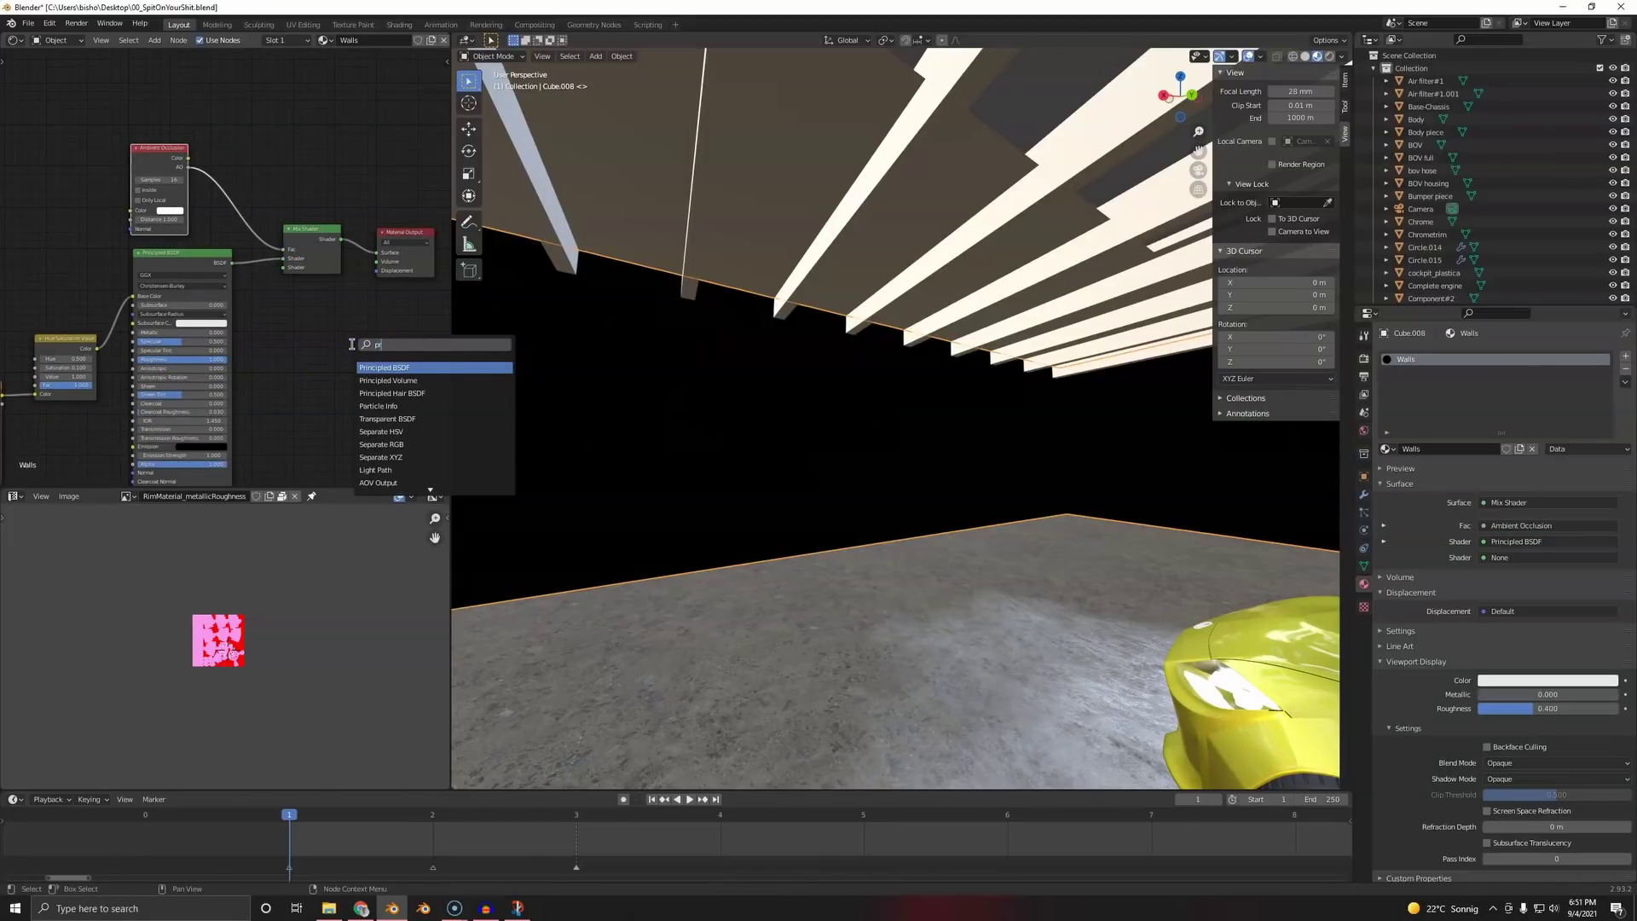
{"action": "key", "text": "BackSpace"}
{"action": "key", "text": "BackSpace"}
{"action": "type", "text": "diff"}
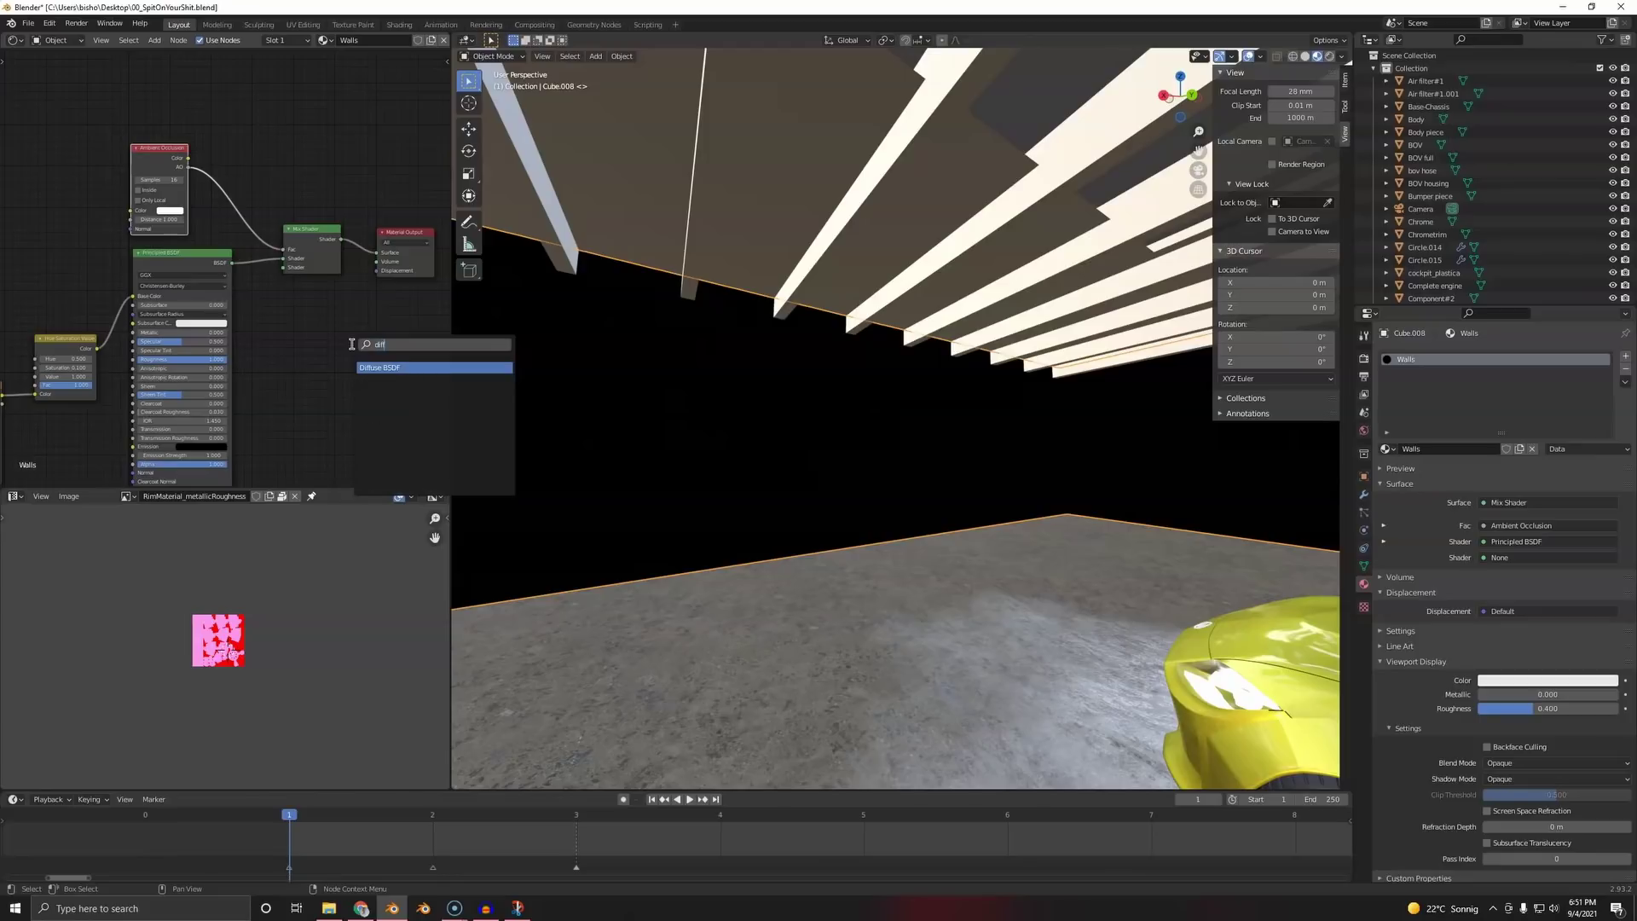
{"action": "type", "text": "pri"}
{"action": "key", "text": "Return"}
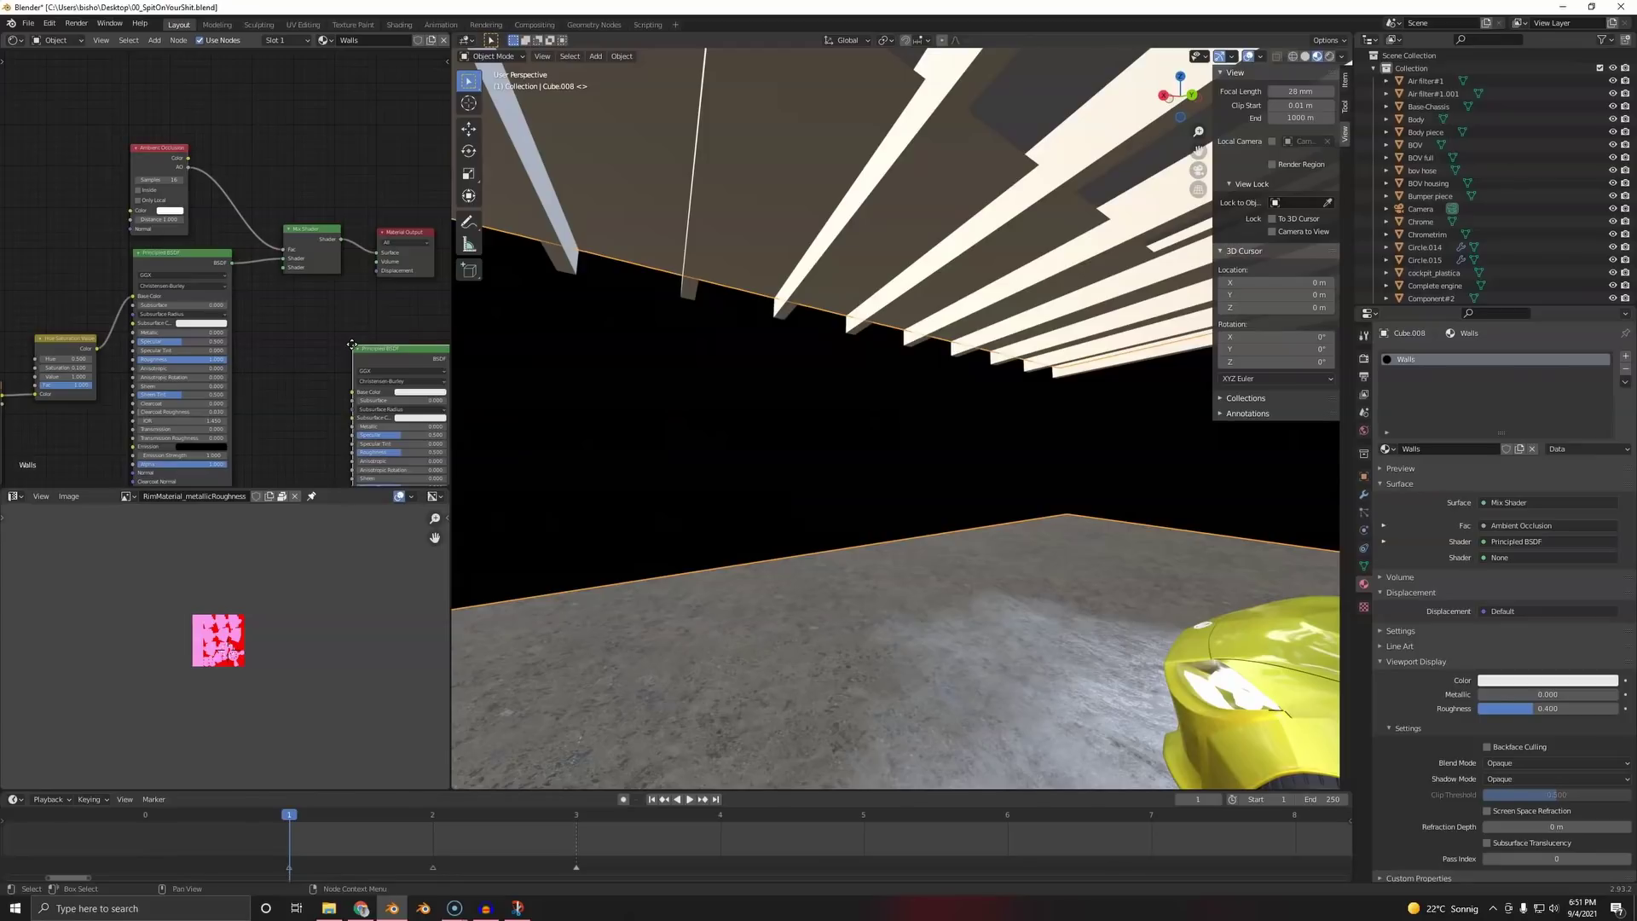
{"action": "left_click", "coordinate": [273, 296]}
{"action": "left_click_drag", "start_coordinate": [362, 314], "coordinate": [281, 267]}
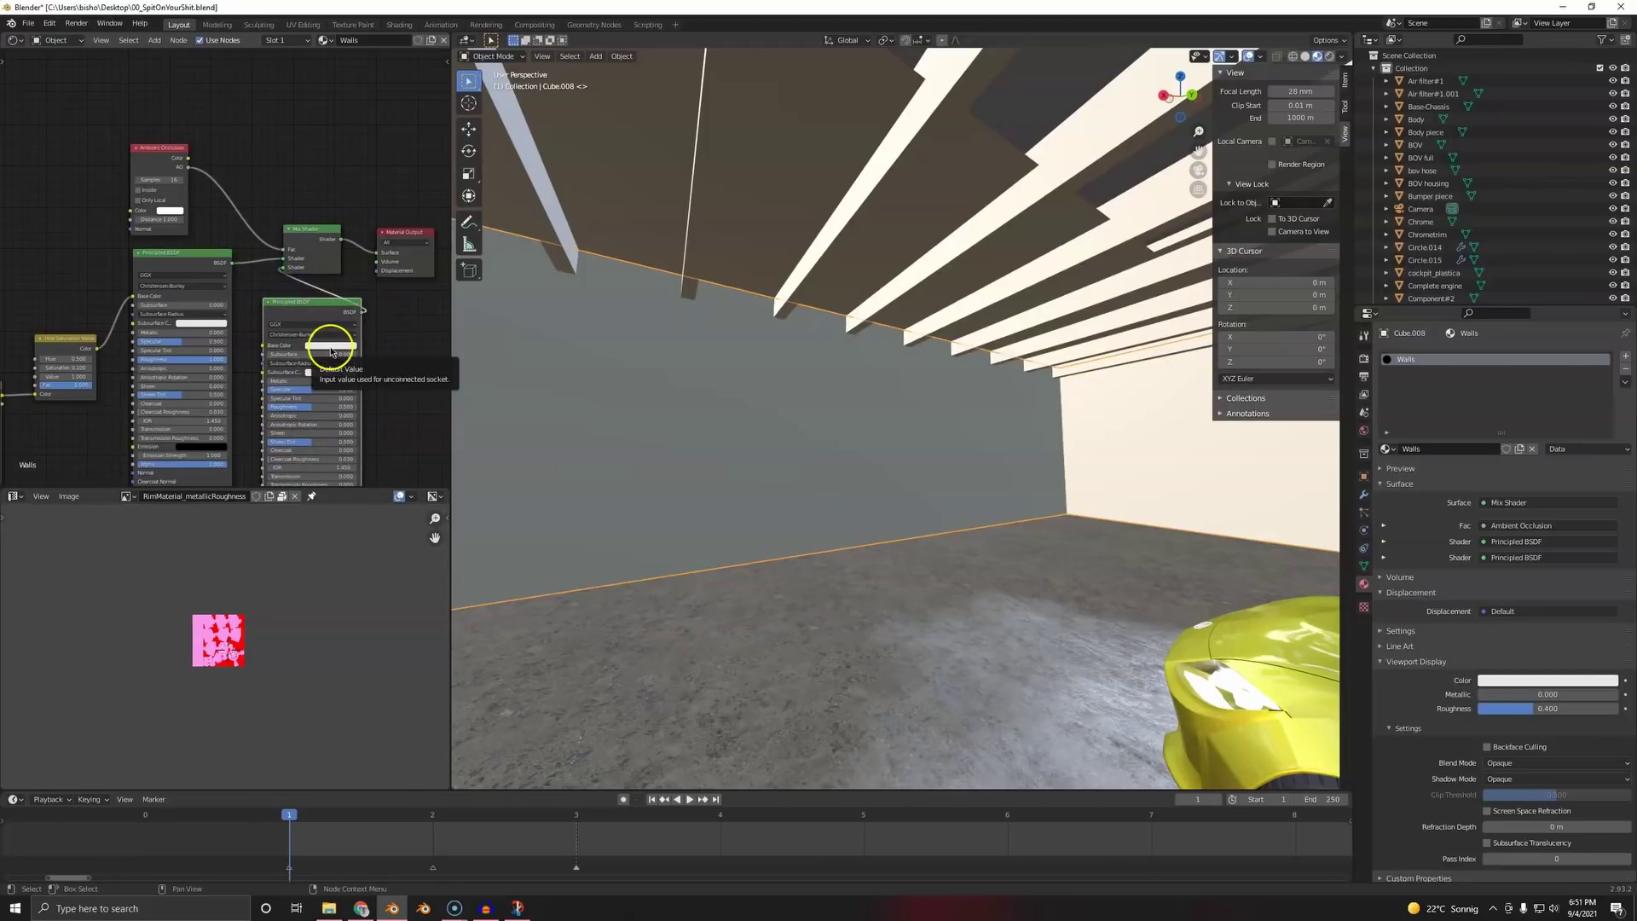
- Set the second Principled BSDF's base color to black
{"action": "scroll", "coordinate": [329, 351], "scroll_direction": "up", "scroll_amount": 1}
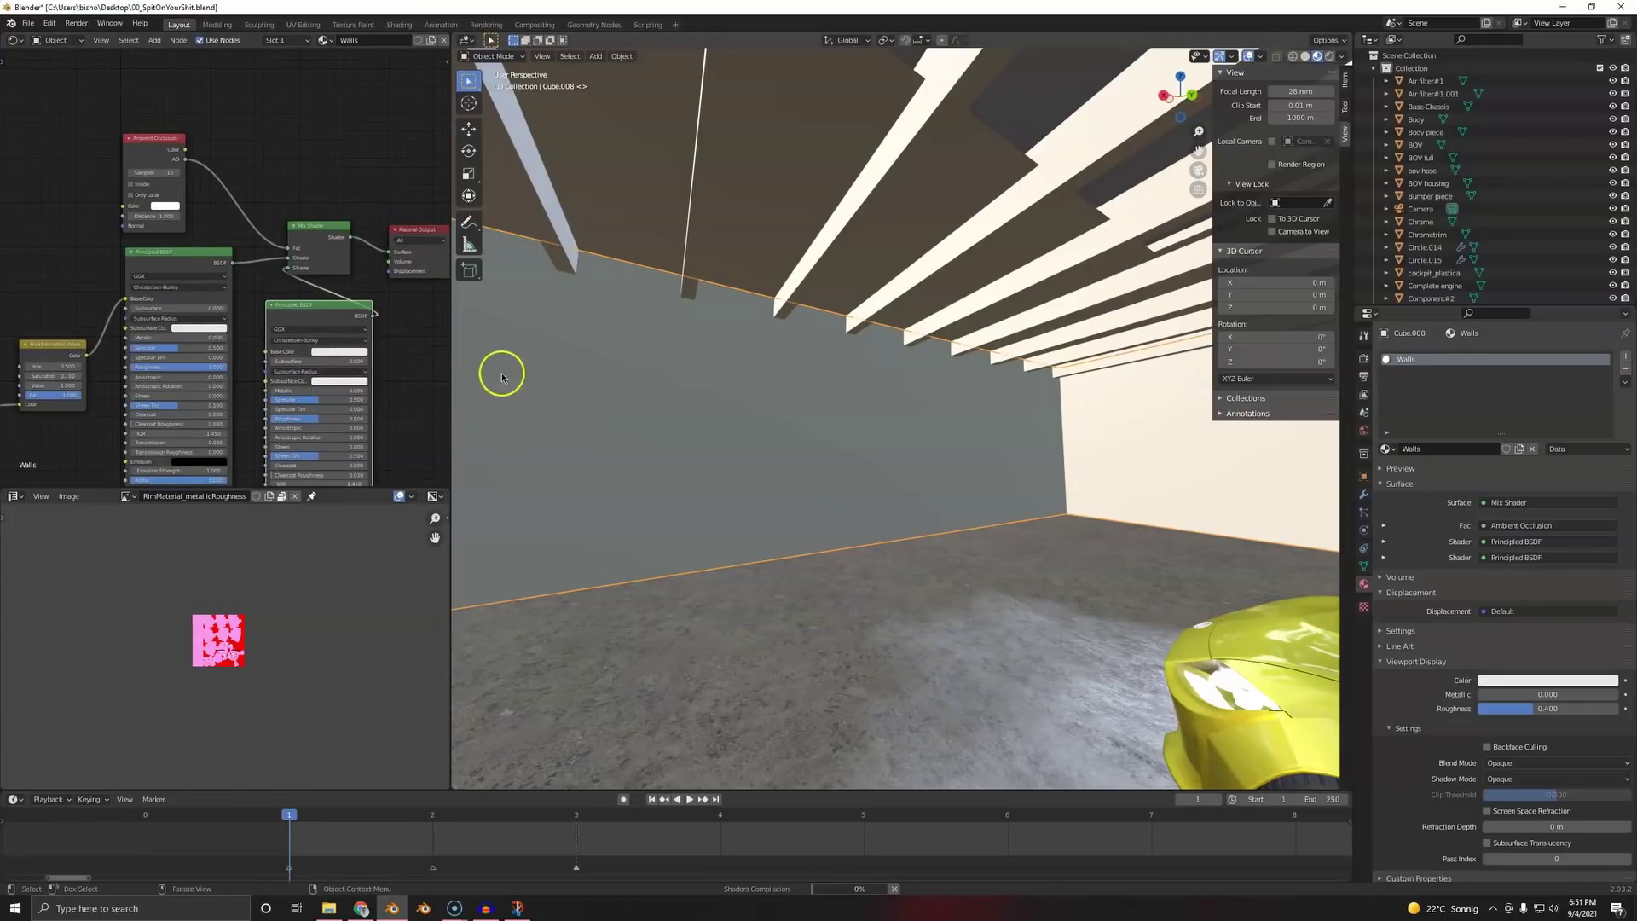
{"action": "middle_click_drag", "start_coordinate": [376, 321], "coordinate": [297, 280]}
{"action": "scroll", "coordinate": [290, 294], "scroll_direction": "up", "scroll_amount": 1}
{"action": "left_click", "coordinate": [268, 317]}
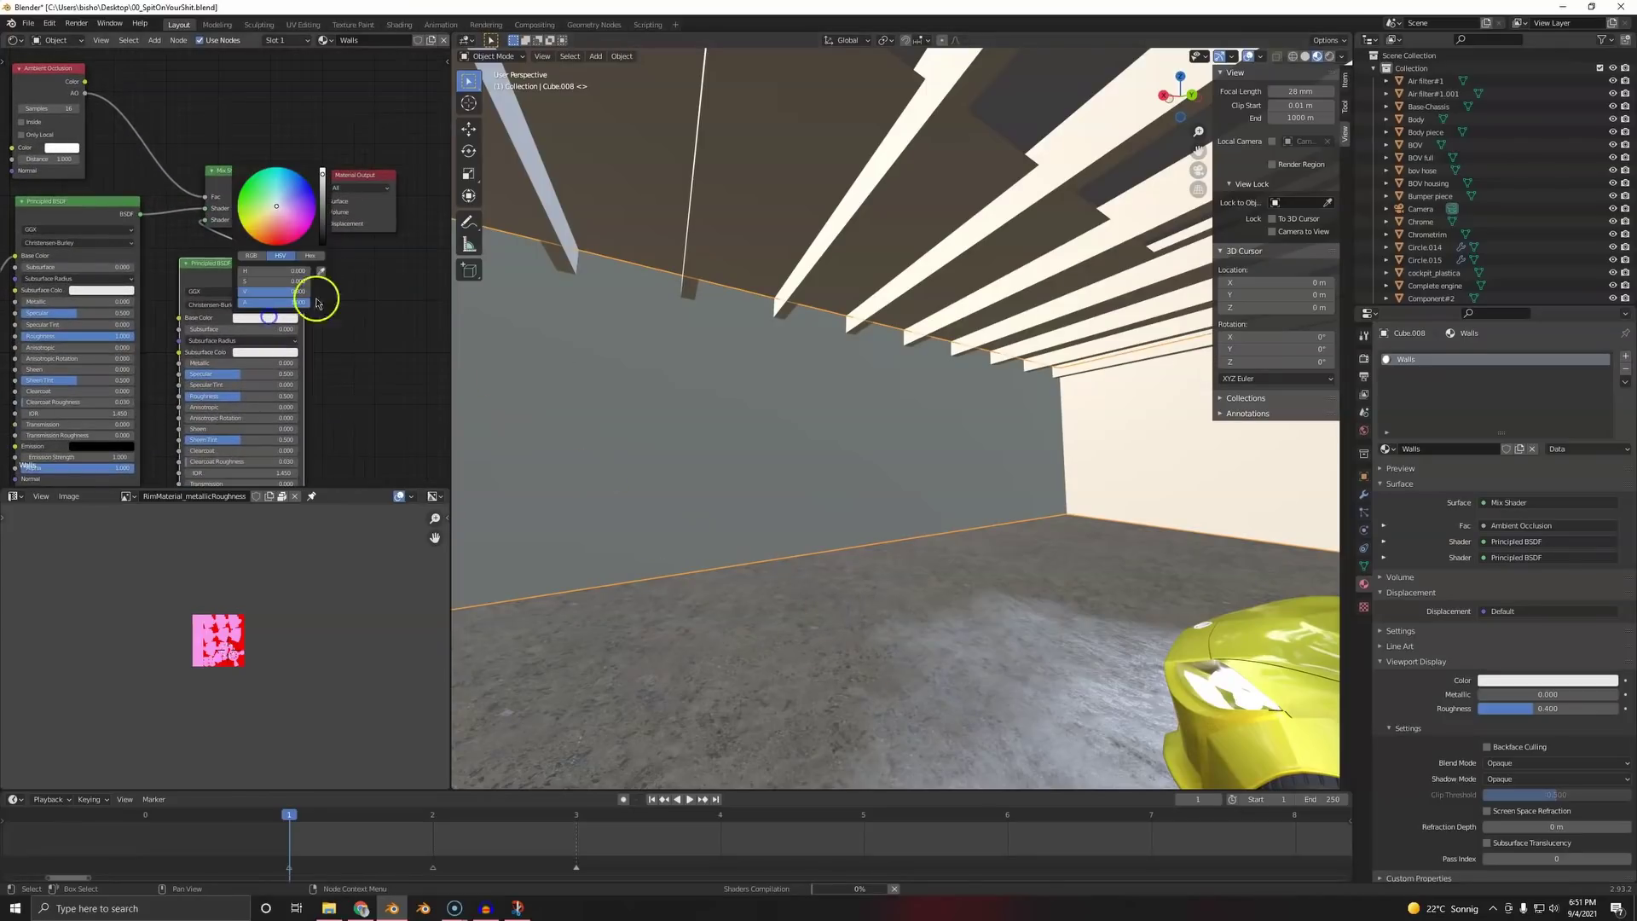
{"action": "left_click", "coordinate": [323, 248]}
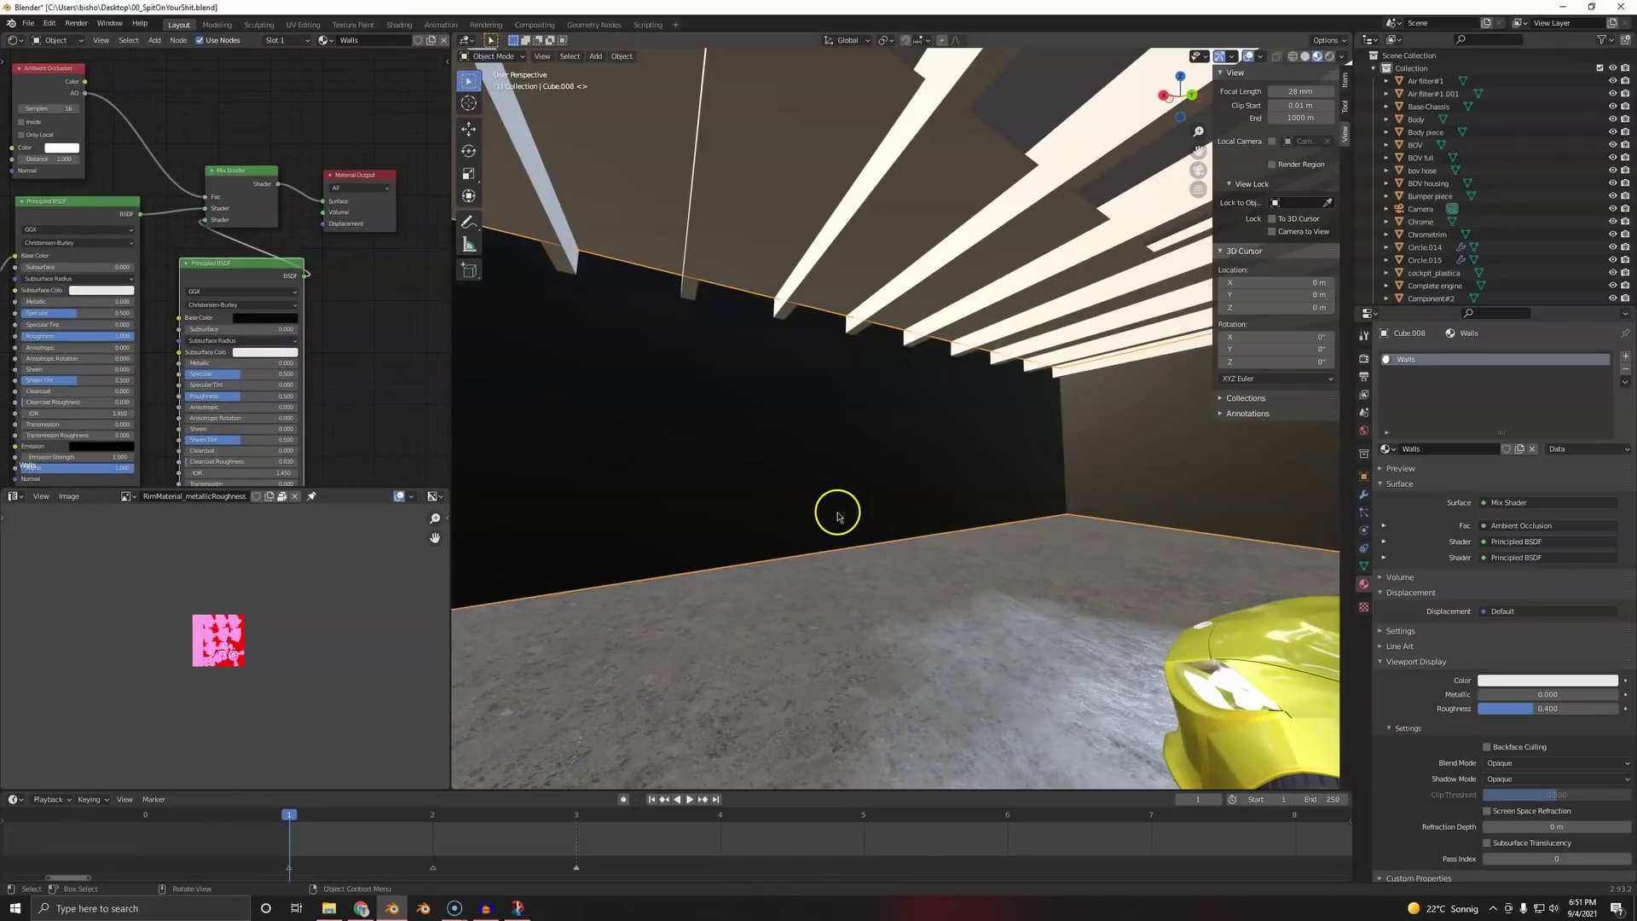
- Preview the ambient occlusion mix on the walls in rendered shading
{"action": "left_click", "coordinate": [763, 437]}
{"action": "left_click", "coordinate": [750, 233]}
{"action": "left_click", "coordinate": [788, 541]}
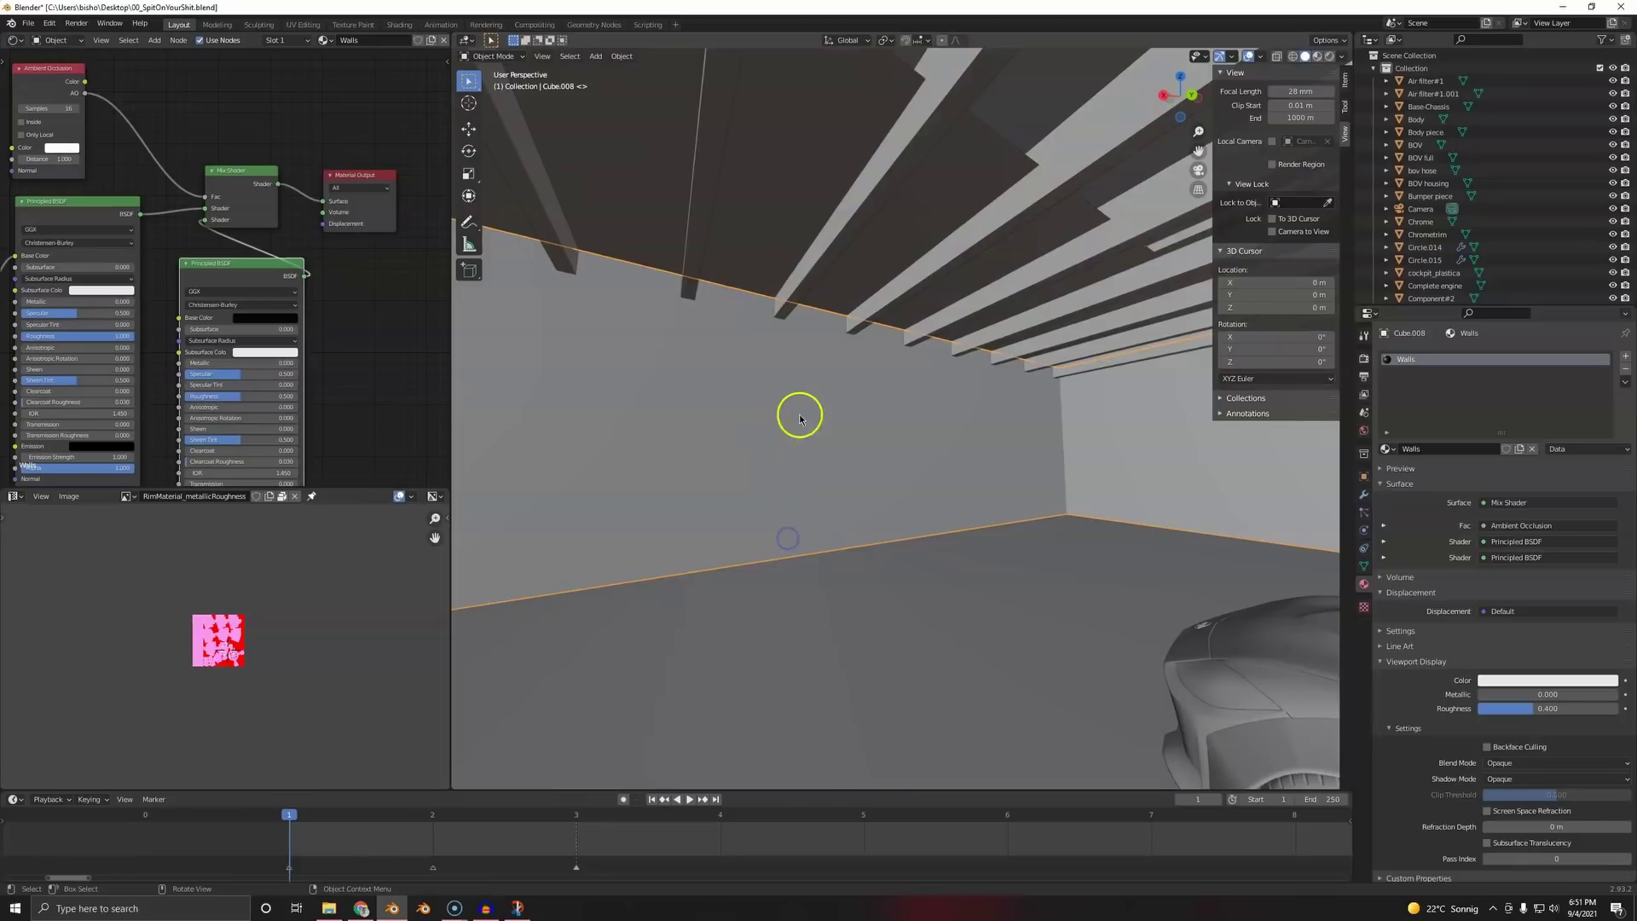
{"action": "key", "text": "z"}
{"action": "left_click", "coordinate": [806, 224]}
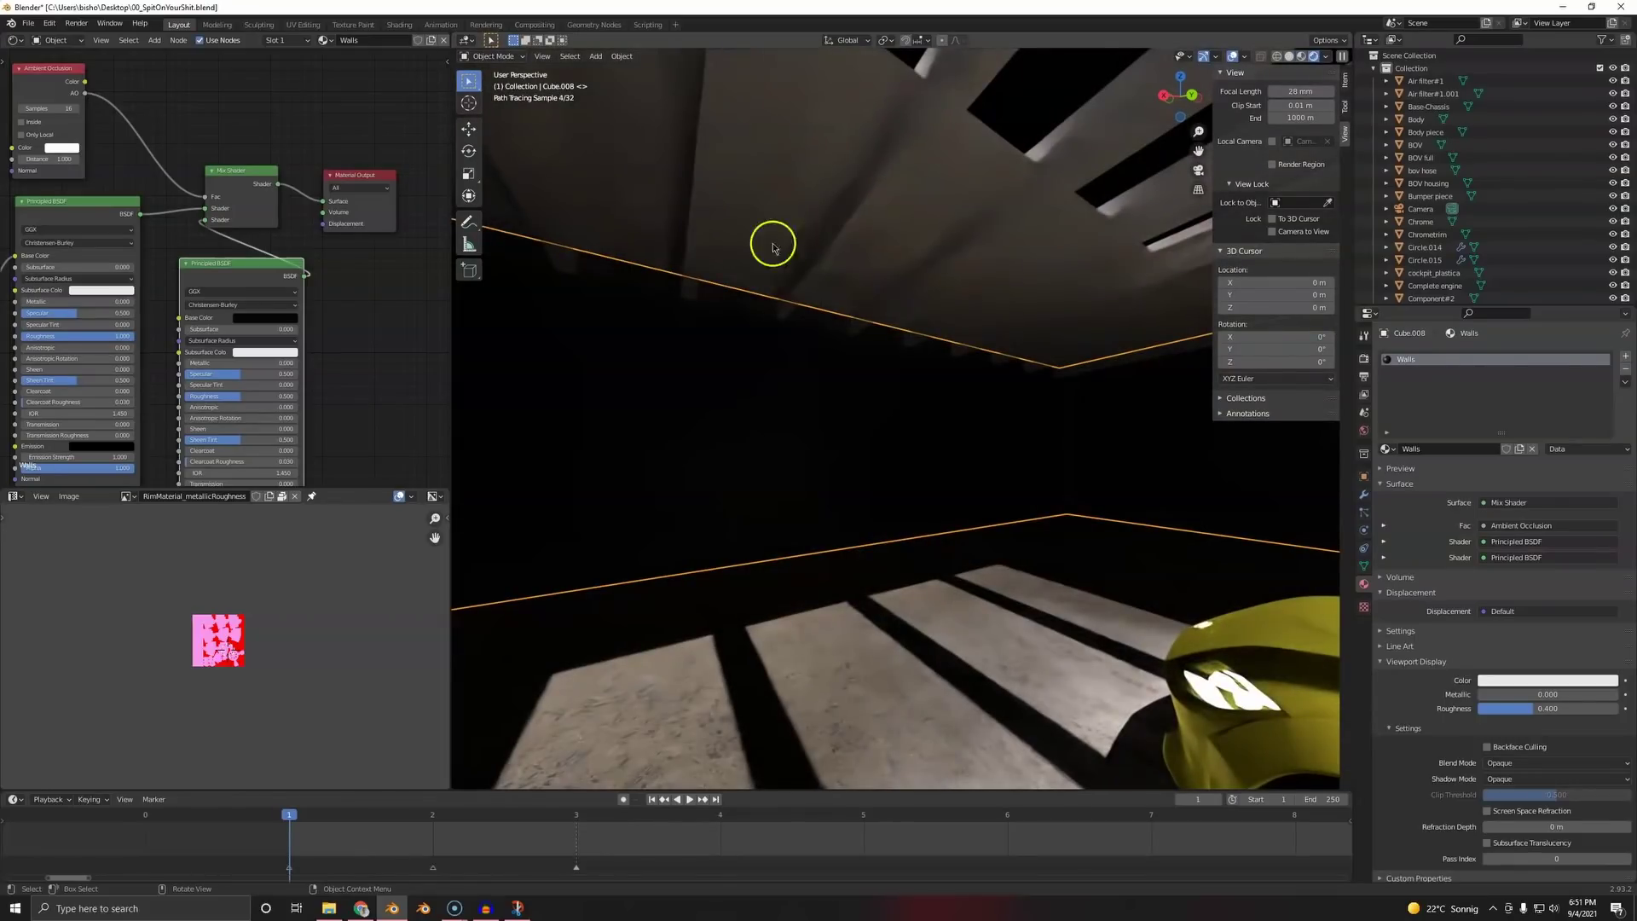
{"action": "middle_click_drag", "start_coordinate": [209, 169], "coordinate": [306, 189]}
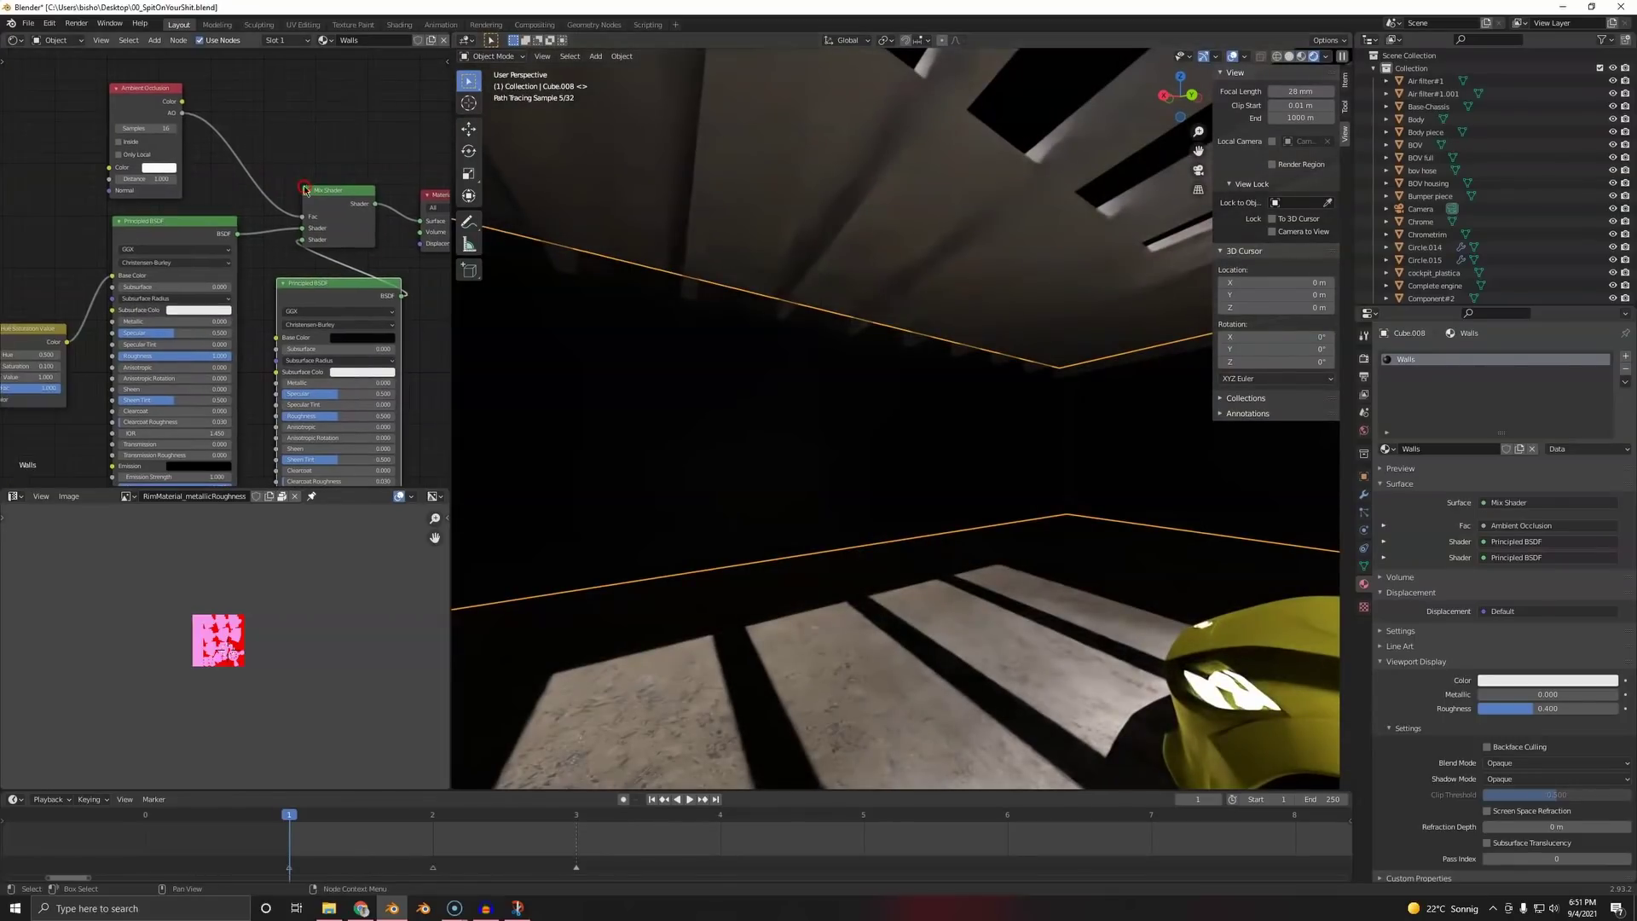
- Swap the two Principled BSDF connections on the Mix Shader's shader inputs
{"action": "left_click_drag", "start_coordinate": [304, 228], "coordinate": [304, 240]}
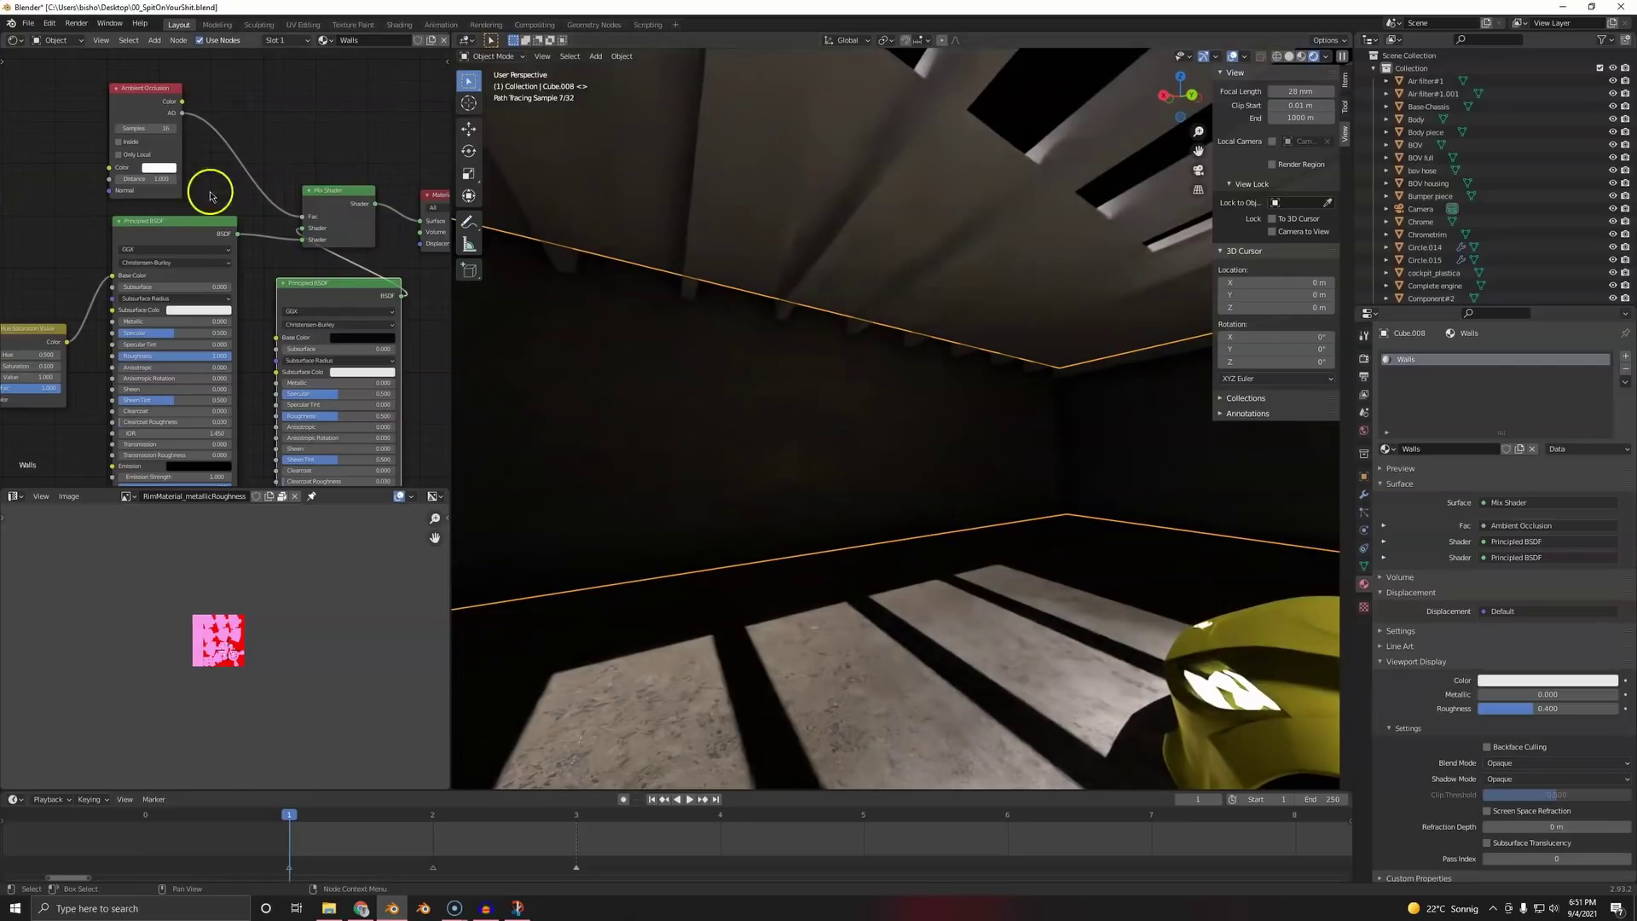
{"action": "middle_click_drag", "start_coordinate": [212, 190], "coordinate": [210, 240]}
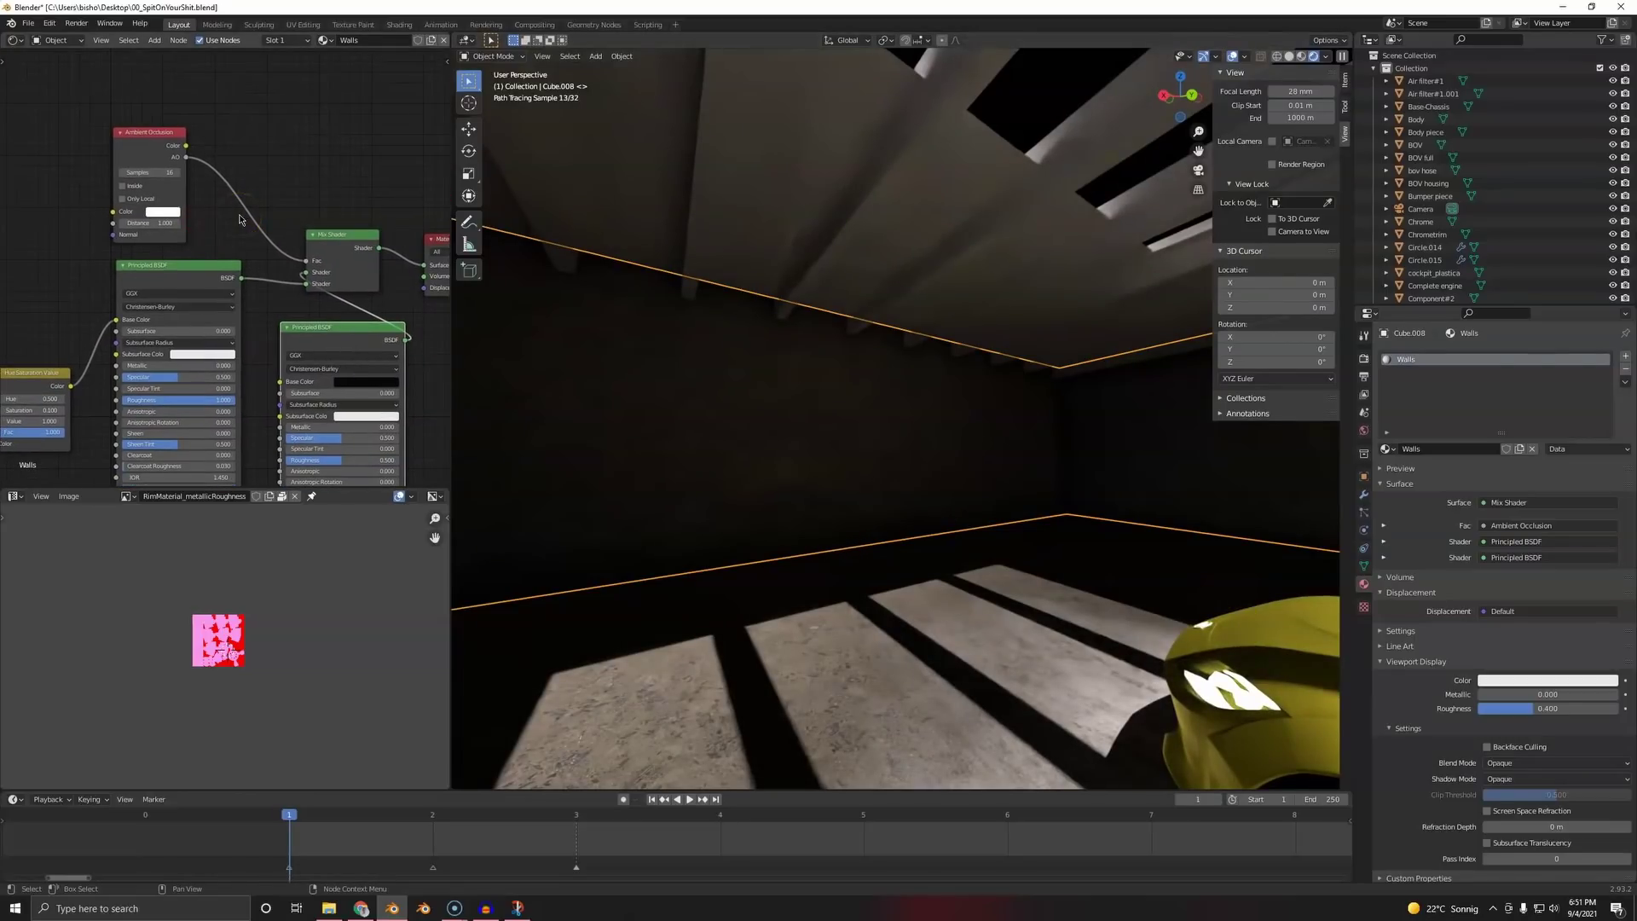
- Add a White Noise Texture node above the Ambient Occlusion node
{"action": "key", "text": "shift+a"}
{"action": "left_click", "coordinate": [240, 214]}
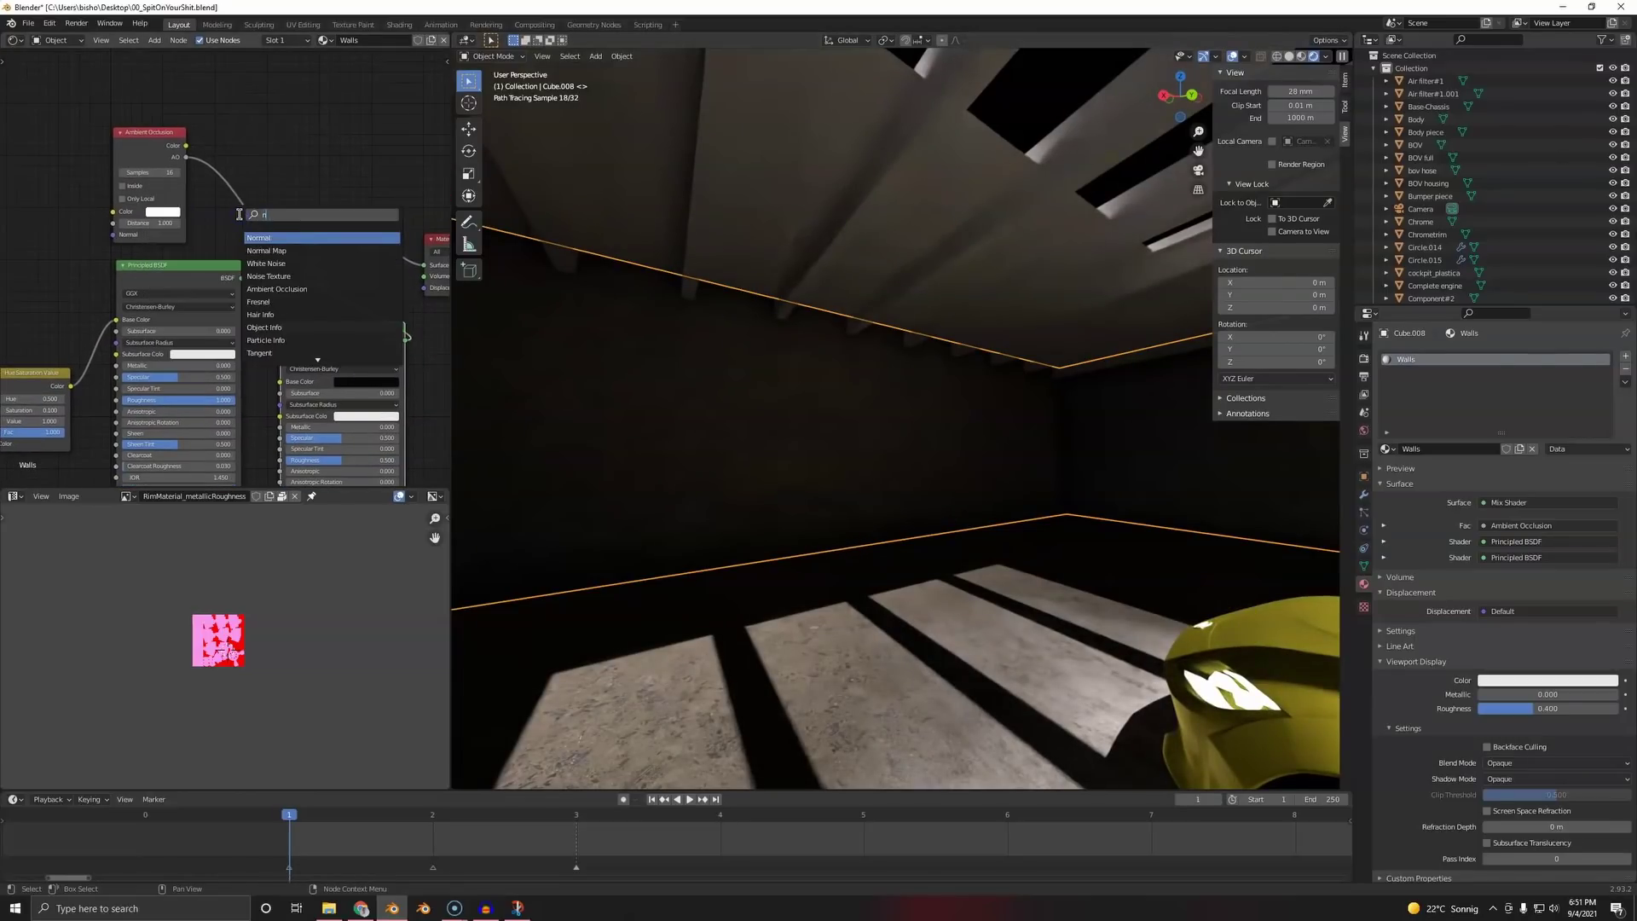
{"action": "left_click", "coordinate": [271, 250]}
{"action": "left_click", "coordinate": [146, 80]}
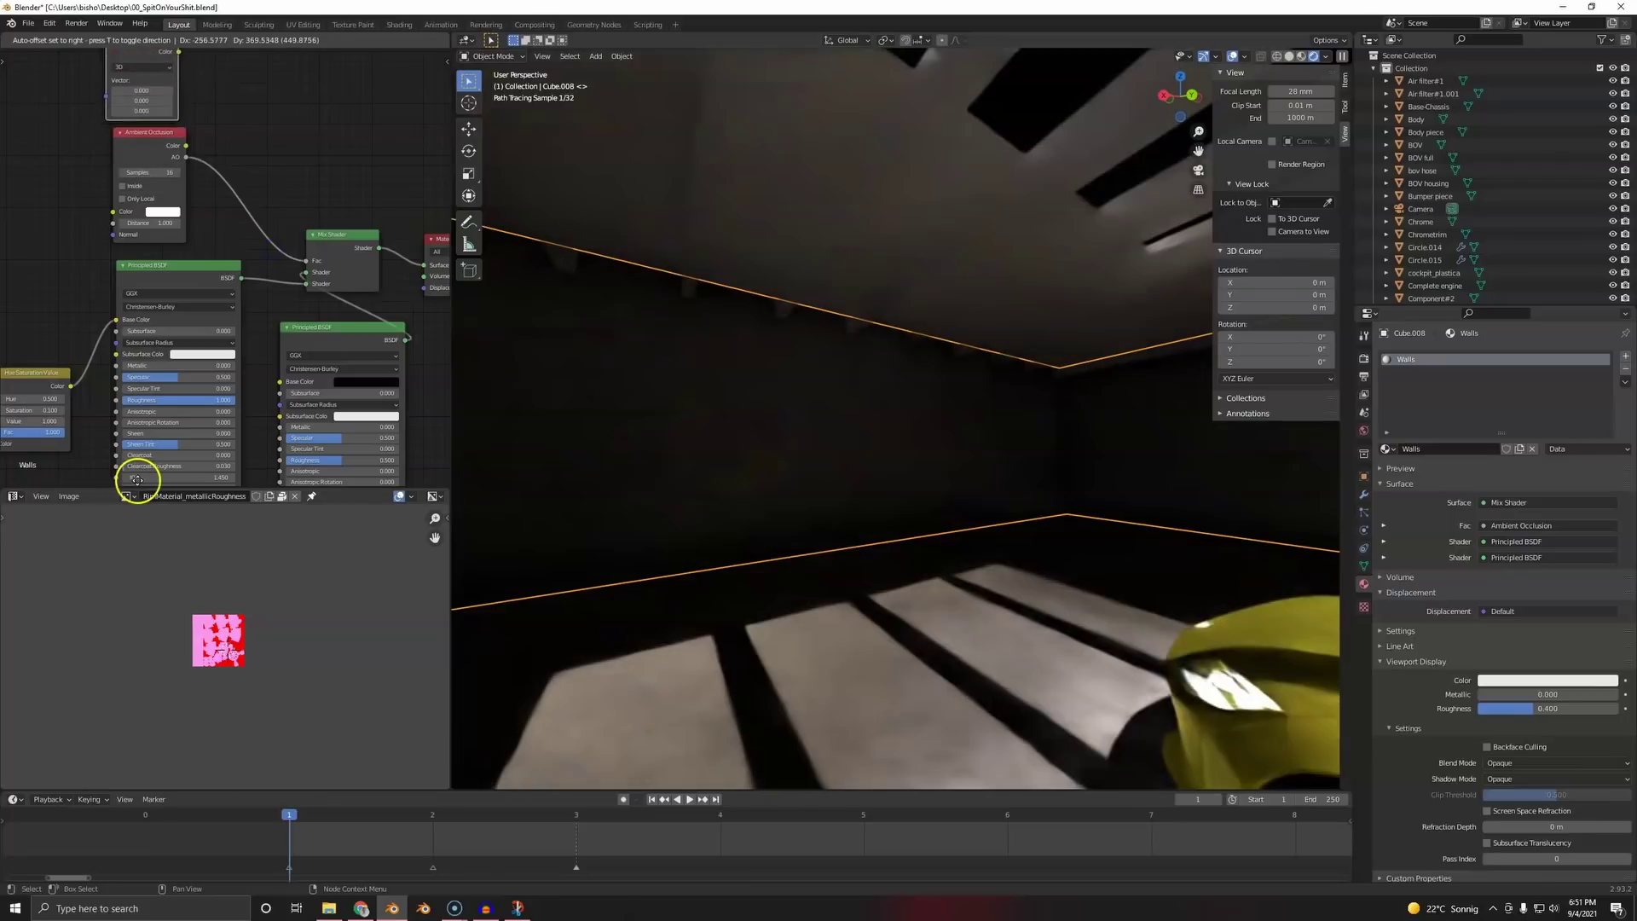
{"action": "left_click", "coordinate": [288, 526]}
{"action": "scroll", "coordinate": [219, 182], "scroll_direction": "down", "scroll_amount": 2}
- Try to combine the Ambient Occlusion's AO and the White Noise Texture's Value through a duplicated Mix Shader feeding the original Mix Shader's Fac
{"action": "key", "text": "shift+a"}
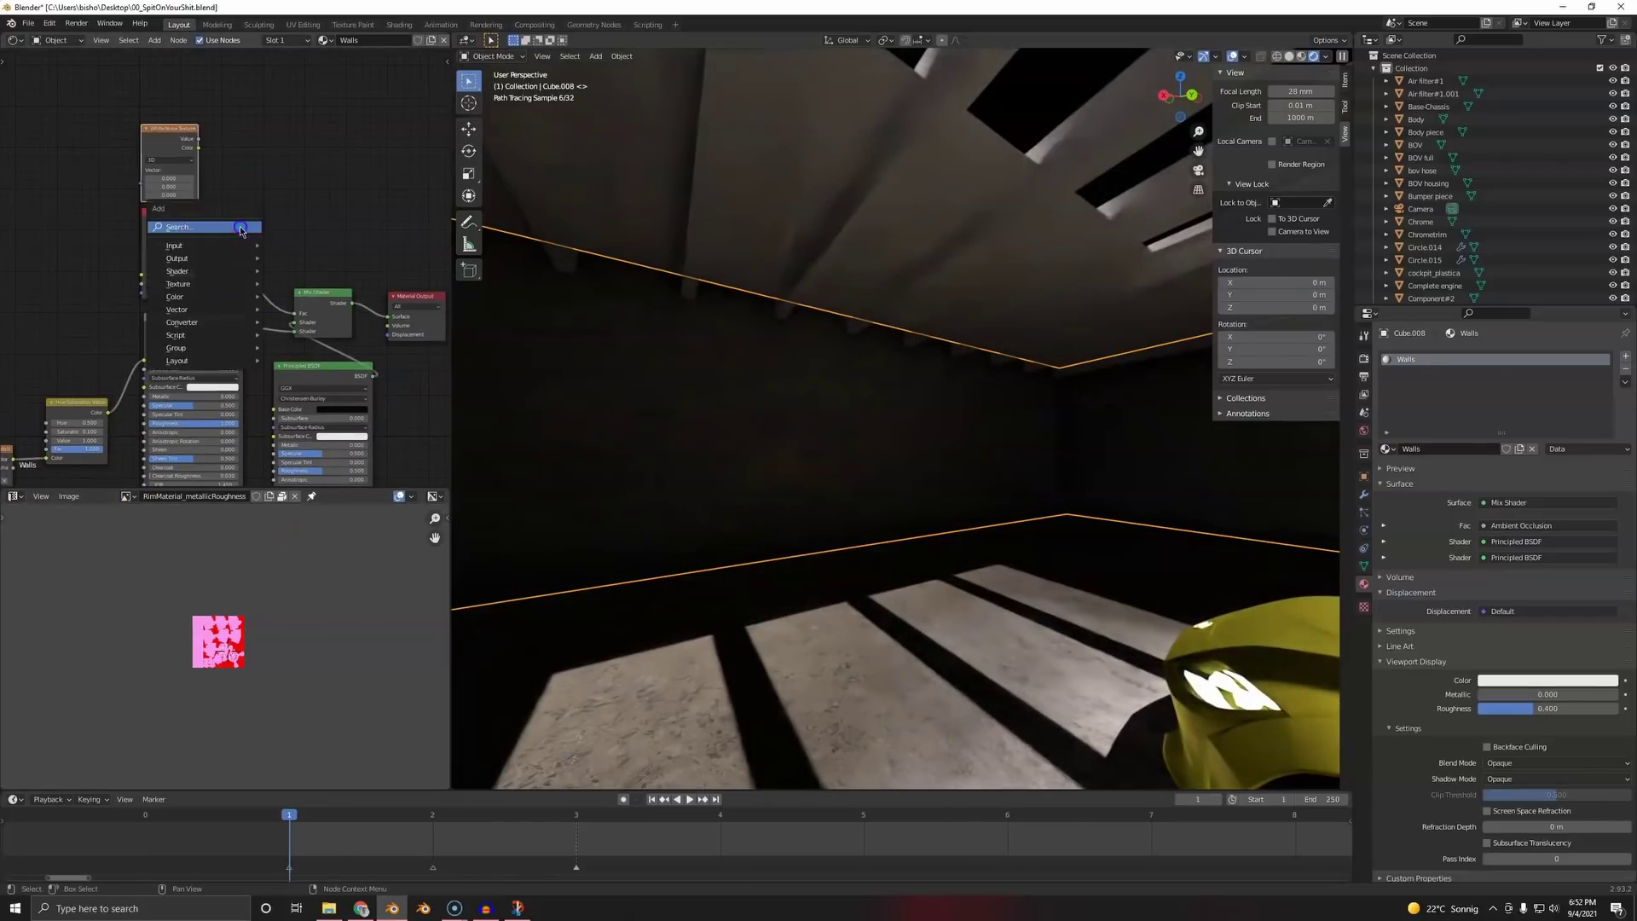
{"action": "left_click", "coordinate": [239, 226]}
{"action": "type", "text": "mi"}
{"action": "left_click", "coordinate": [273, 263]}
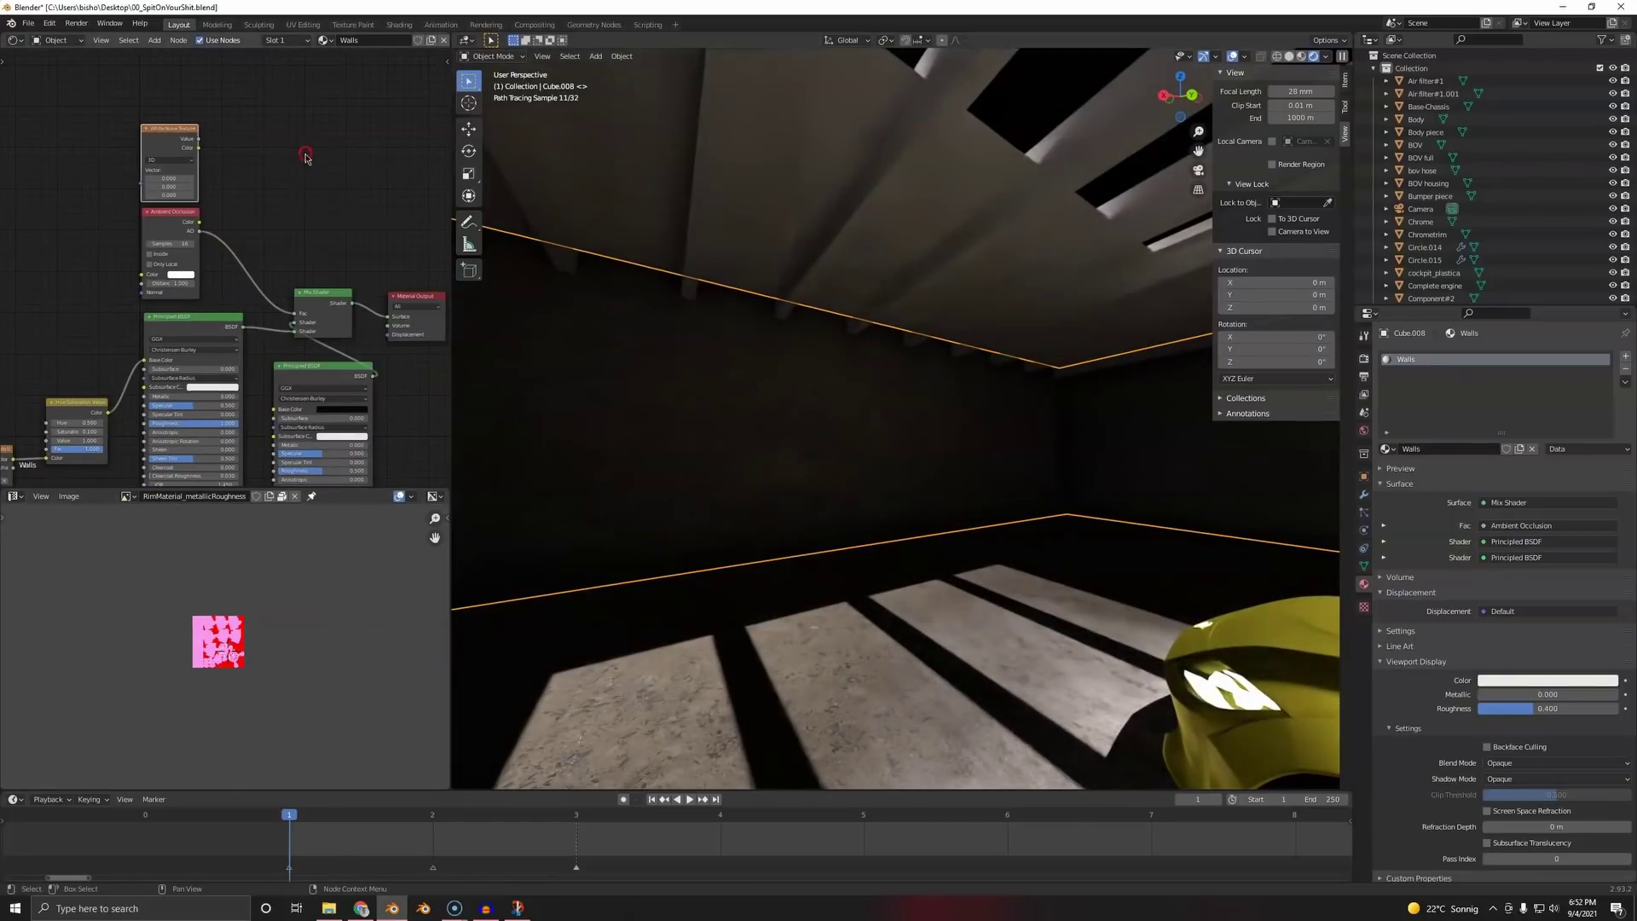
{"action": "left_click", "coordinate": [326, 301]}
{"action": "key", "text": "shift+d"}
{"action": "left_click", "coordinate": [264, 256]}
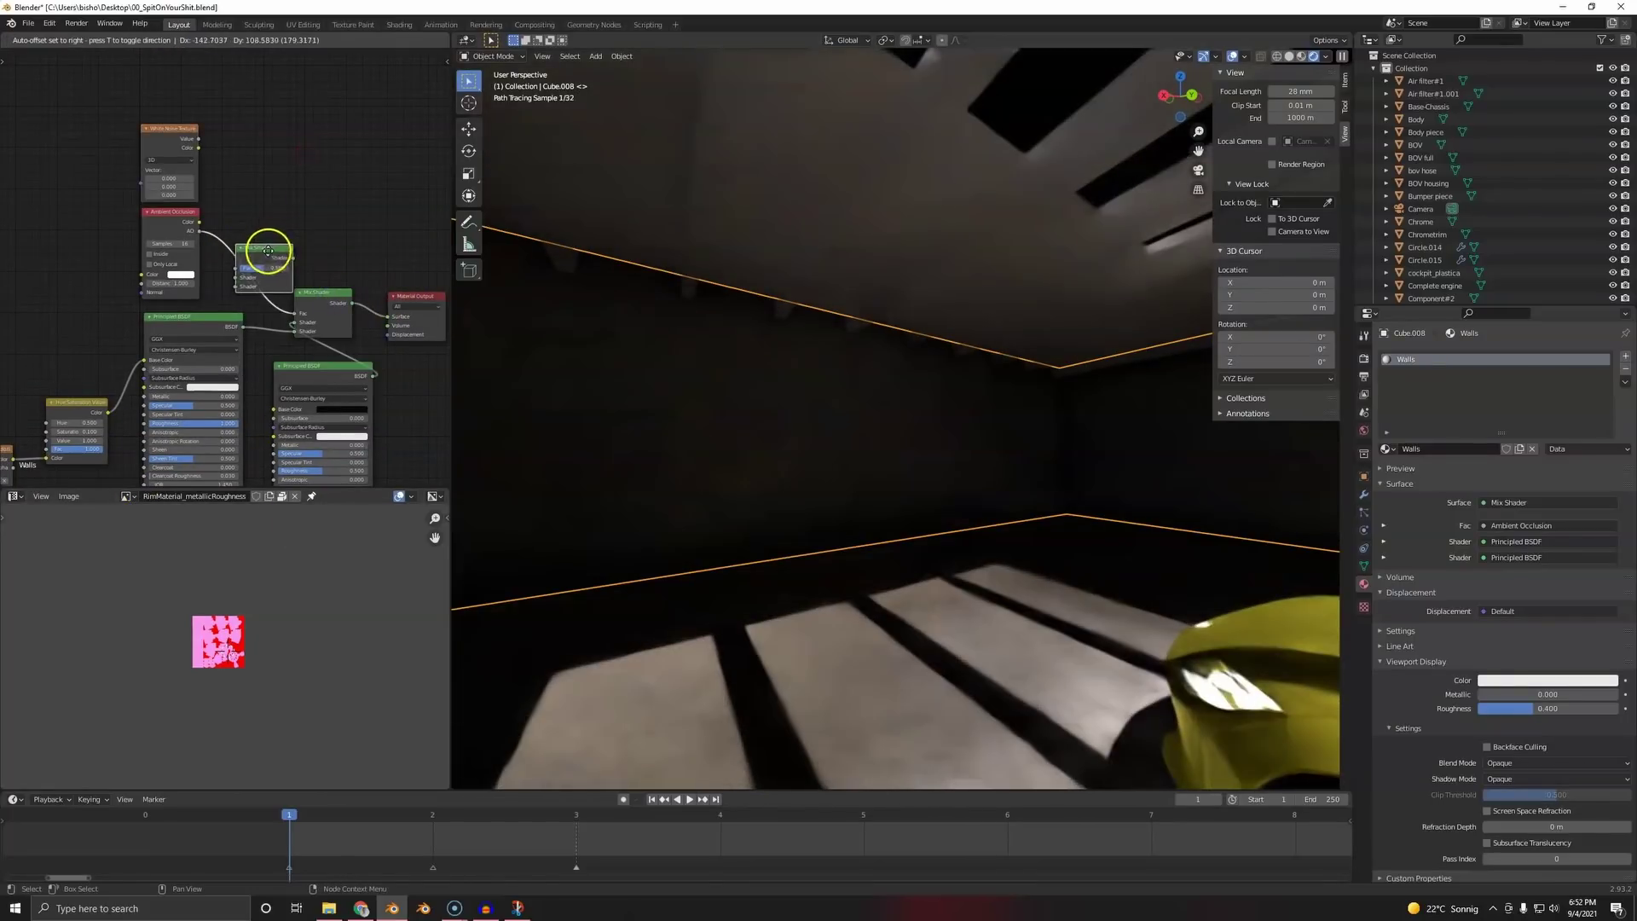
{"action": "scroll", "coordinate": [366, 292], "scroll_direction": "up", "scroll_amount": 2}
{"action": "left_click", "coordinate": [856, 559]}
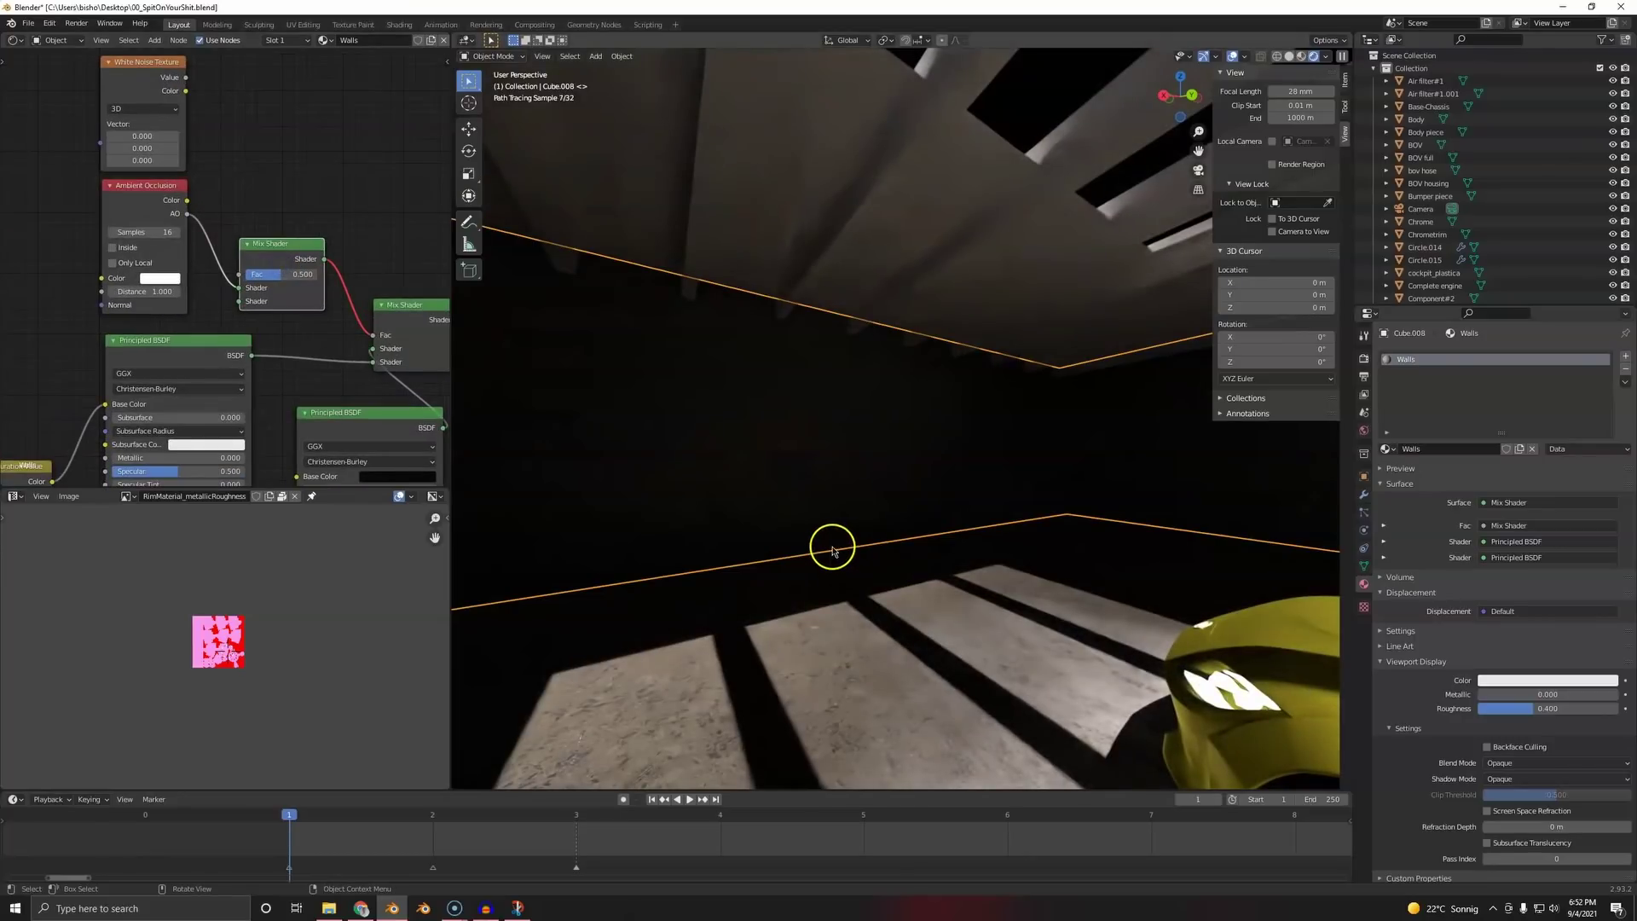
{"action": "left_click_drag", "start_coordinate": [186, 80], "coordinate": [253, 292]}
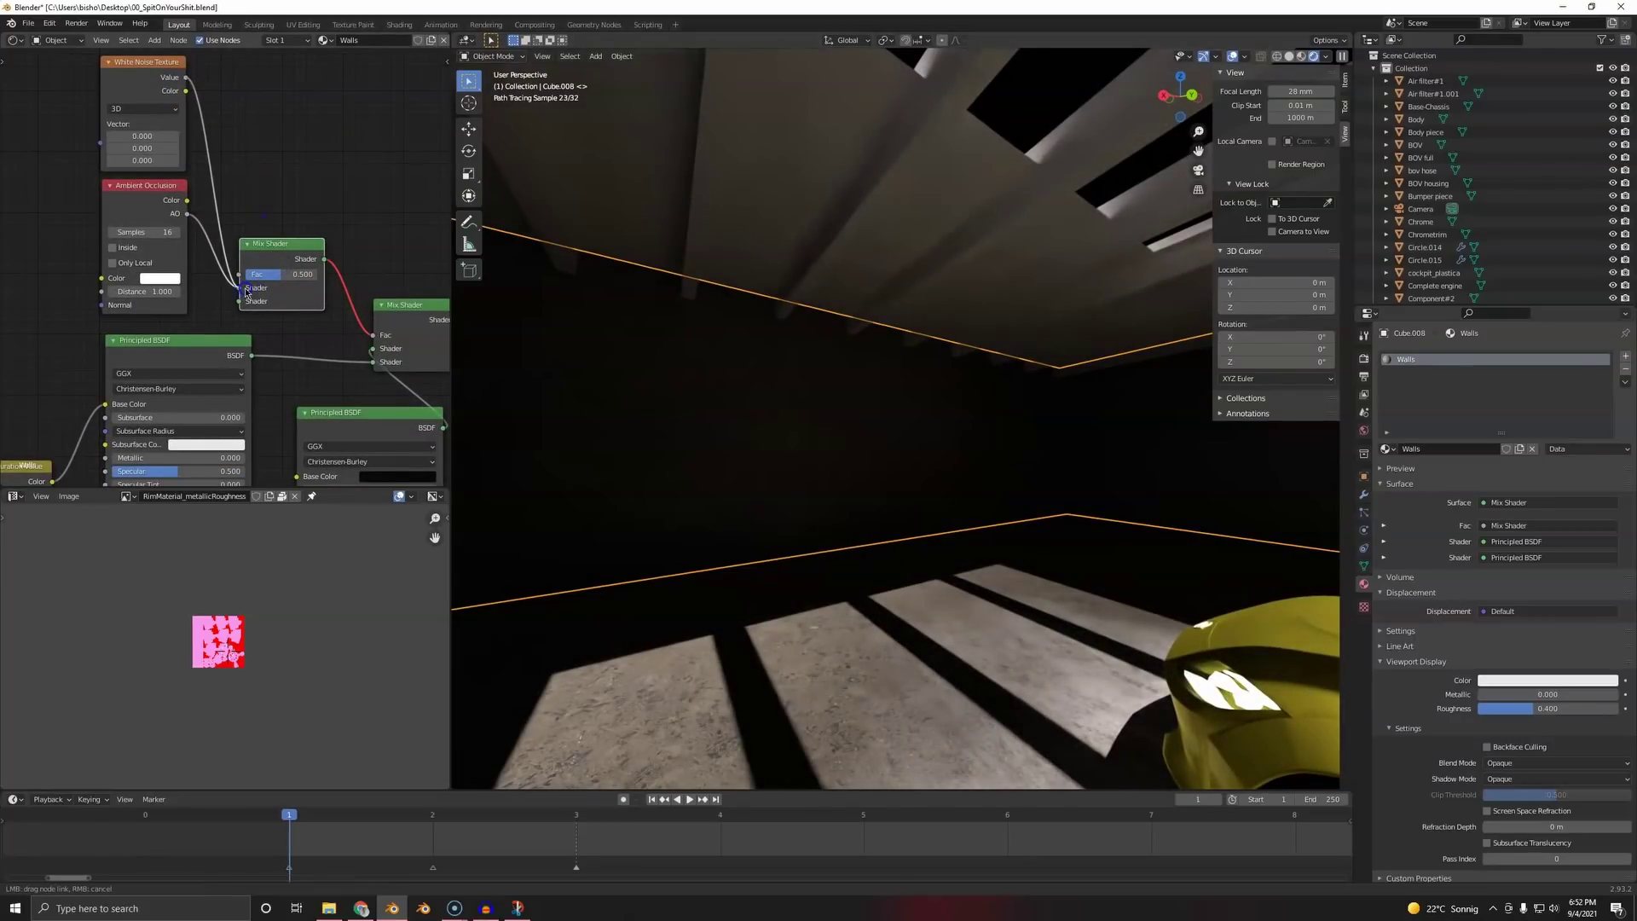
- Delete the duplicated Mix Shader
{"action": "left_click_drag", "start_coordinate": [251, 258], "coordinate": [282, 142]}
{"action": "left_click_drag", "start_coordinate": [226, 310], "coordinate": [282, 248]}
{"action": "key", "text": "x"}
- Add a Math node that sums the White Noise Texture's Value and the Ambient Occlusion's AO, and connect its result to the Mix Shader's Fac
{"action": "key", "text": "shift+a"}
{"action": "left_click", "coordinate": [282, 245]}
{"action": "type", "text": "math"}
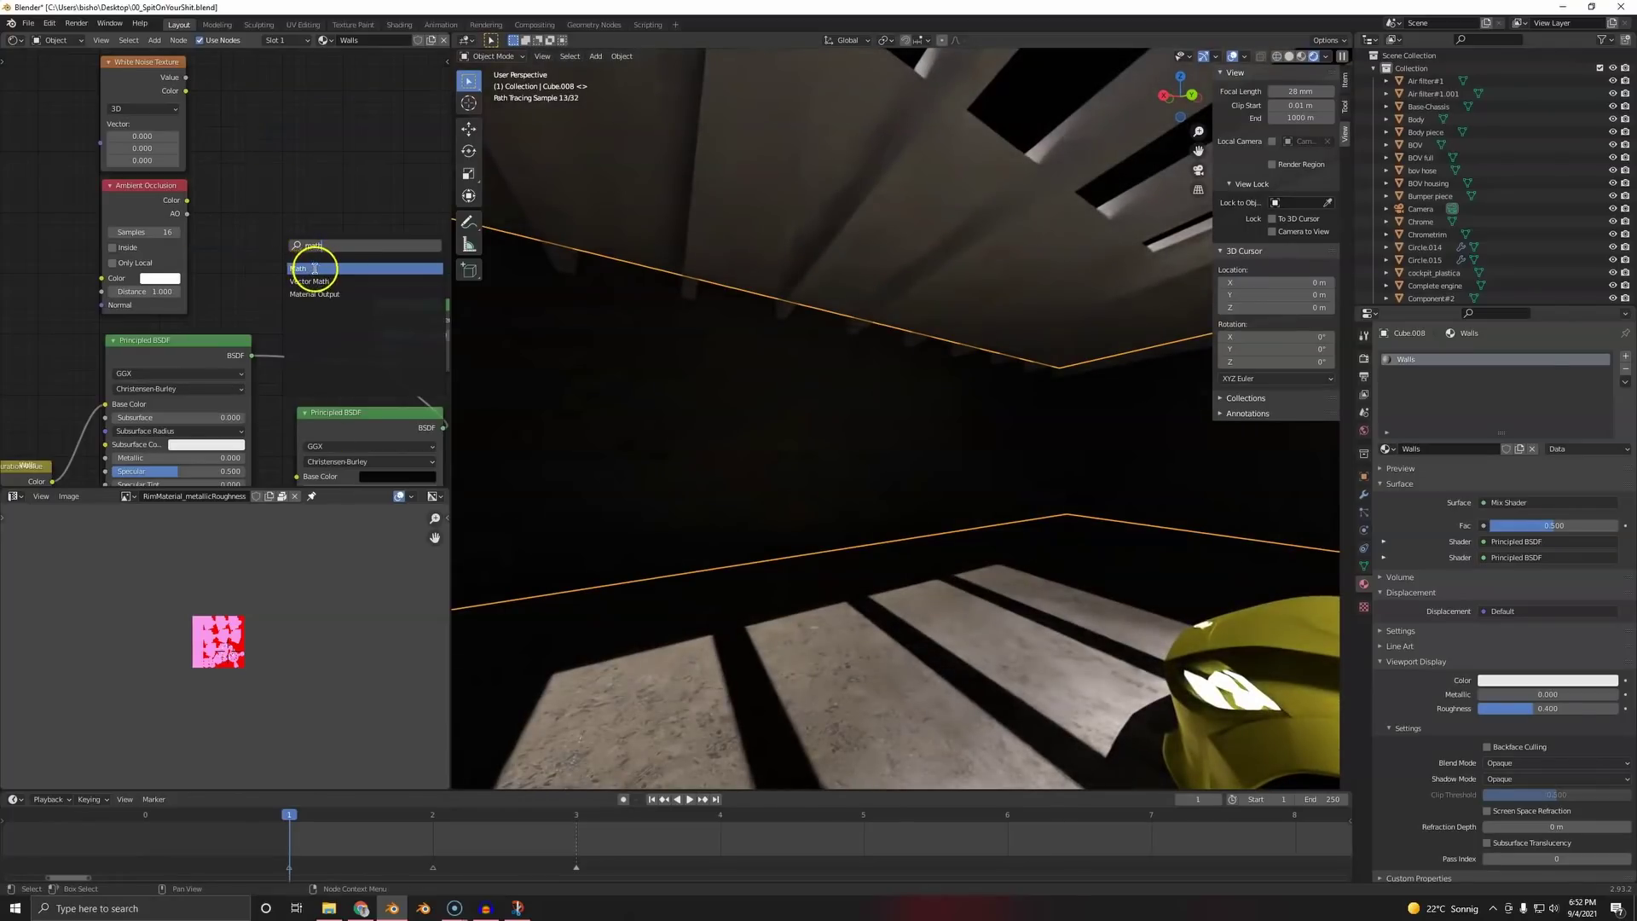
{"action": "left_click", "coordinate": [314, 268]}
{"action": "left_click", "coordinate": [242, 223]}
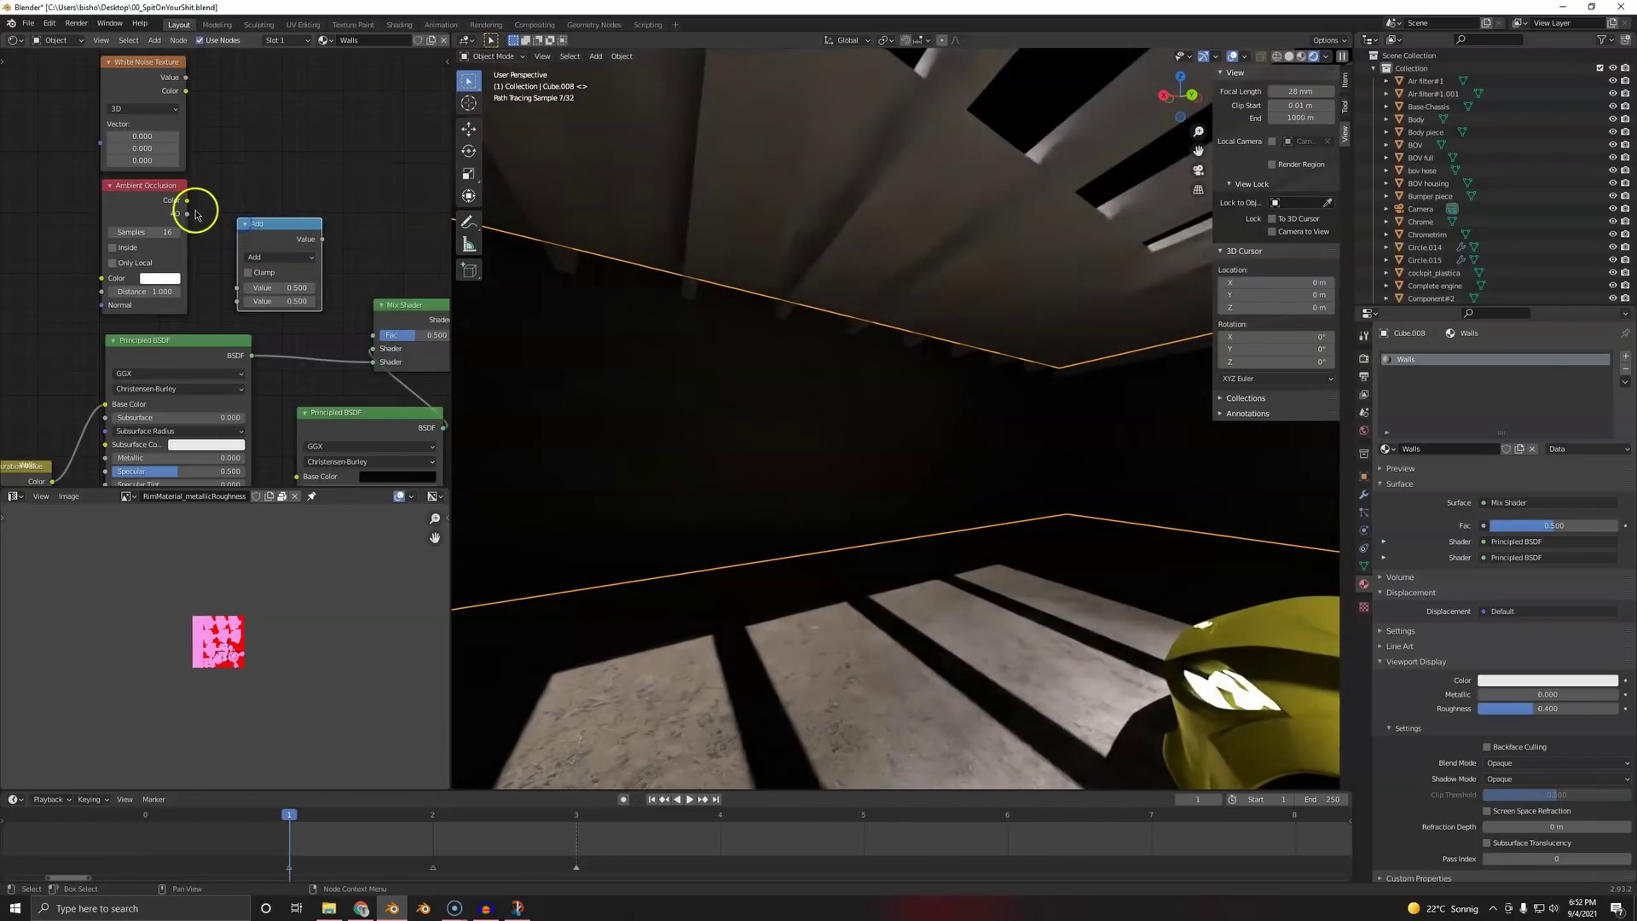
{"action": "left_click_drag", "start_coordinate": [186, 214], "coordinate": [238, 301]}
{"action": "left_click_drag", "start_coordinate": [186, 76], "coordinate": [245, 290]}
{"action": "left_click_drag", "start_coordinate": [324, 241], "coordinate": [375, 335]}
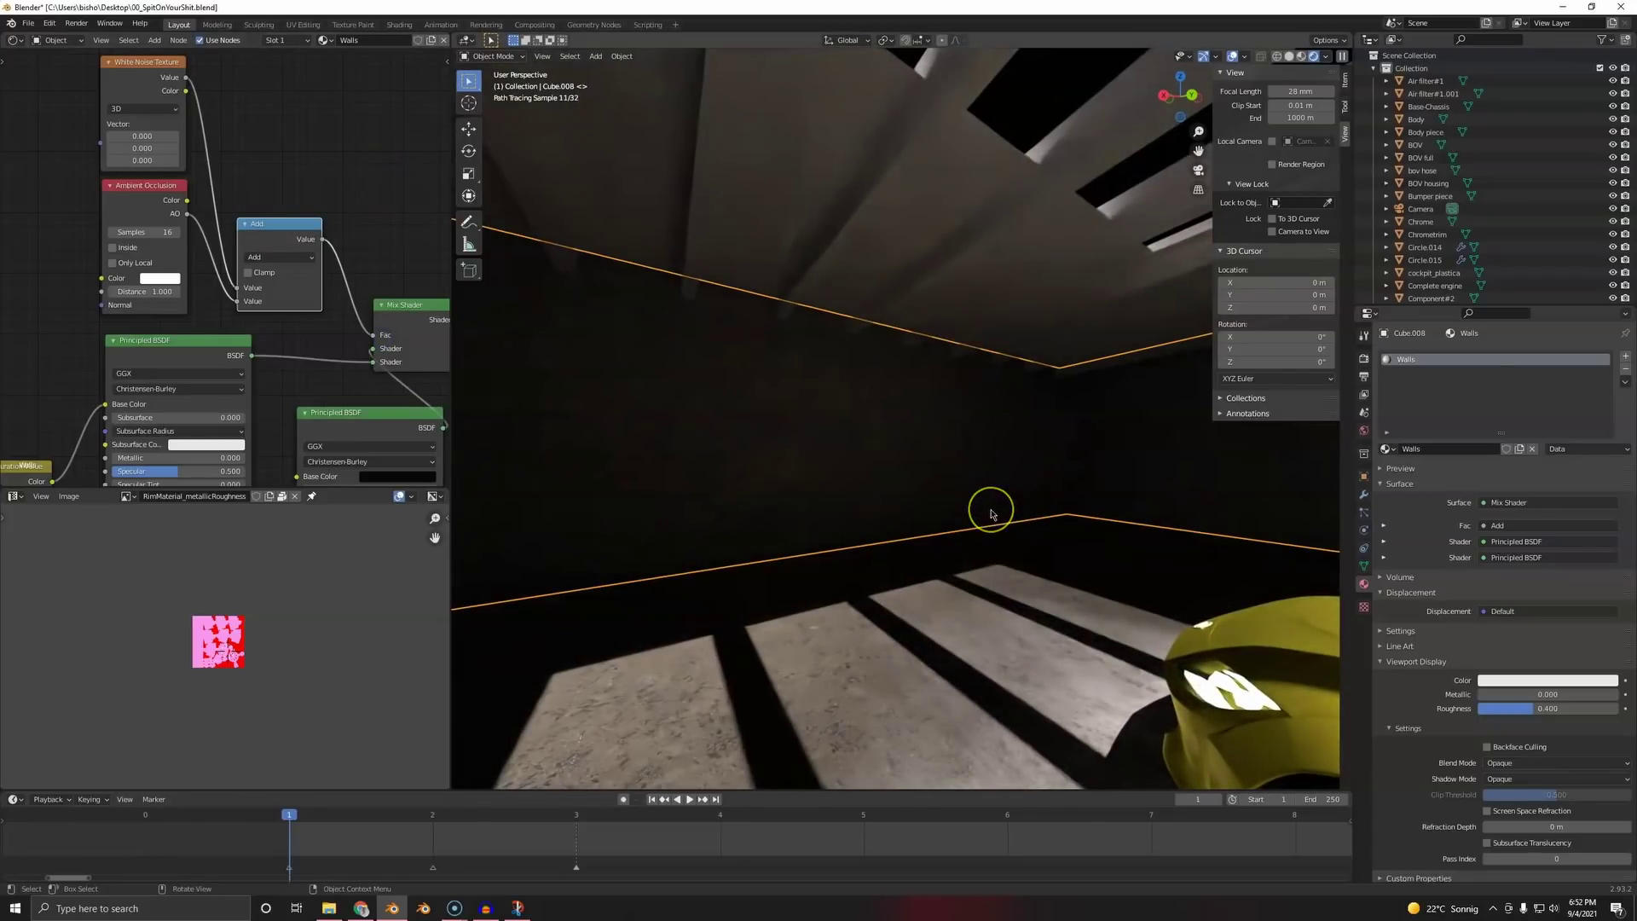
- Isolate the garage's walls and floor in local view
{"action": "left_click", "coordinate": [957, 594]}
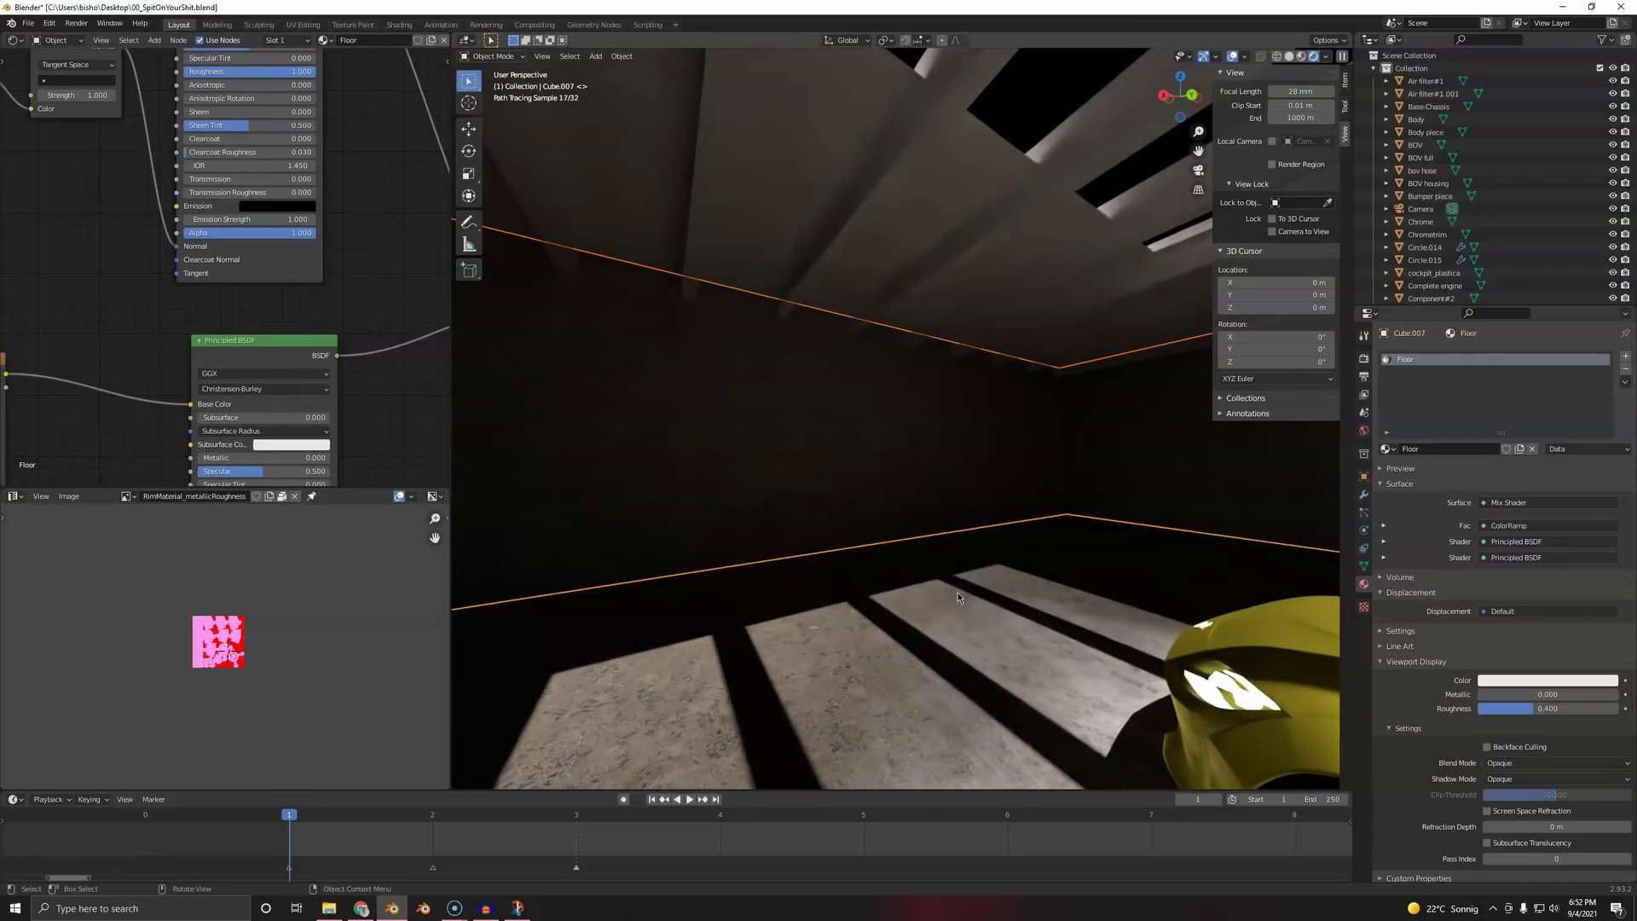
{"action": "key", "text": "KP_Divide"}
{"action": "scroll", "coordinate": [926, 631], "scroll_direction": "down", "scroll_amount": 7}
{"action": "scroll", "coordinate": [969, 611], "scroll_direction": "up", "scroll_amount": 8}
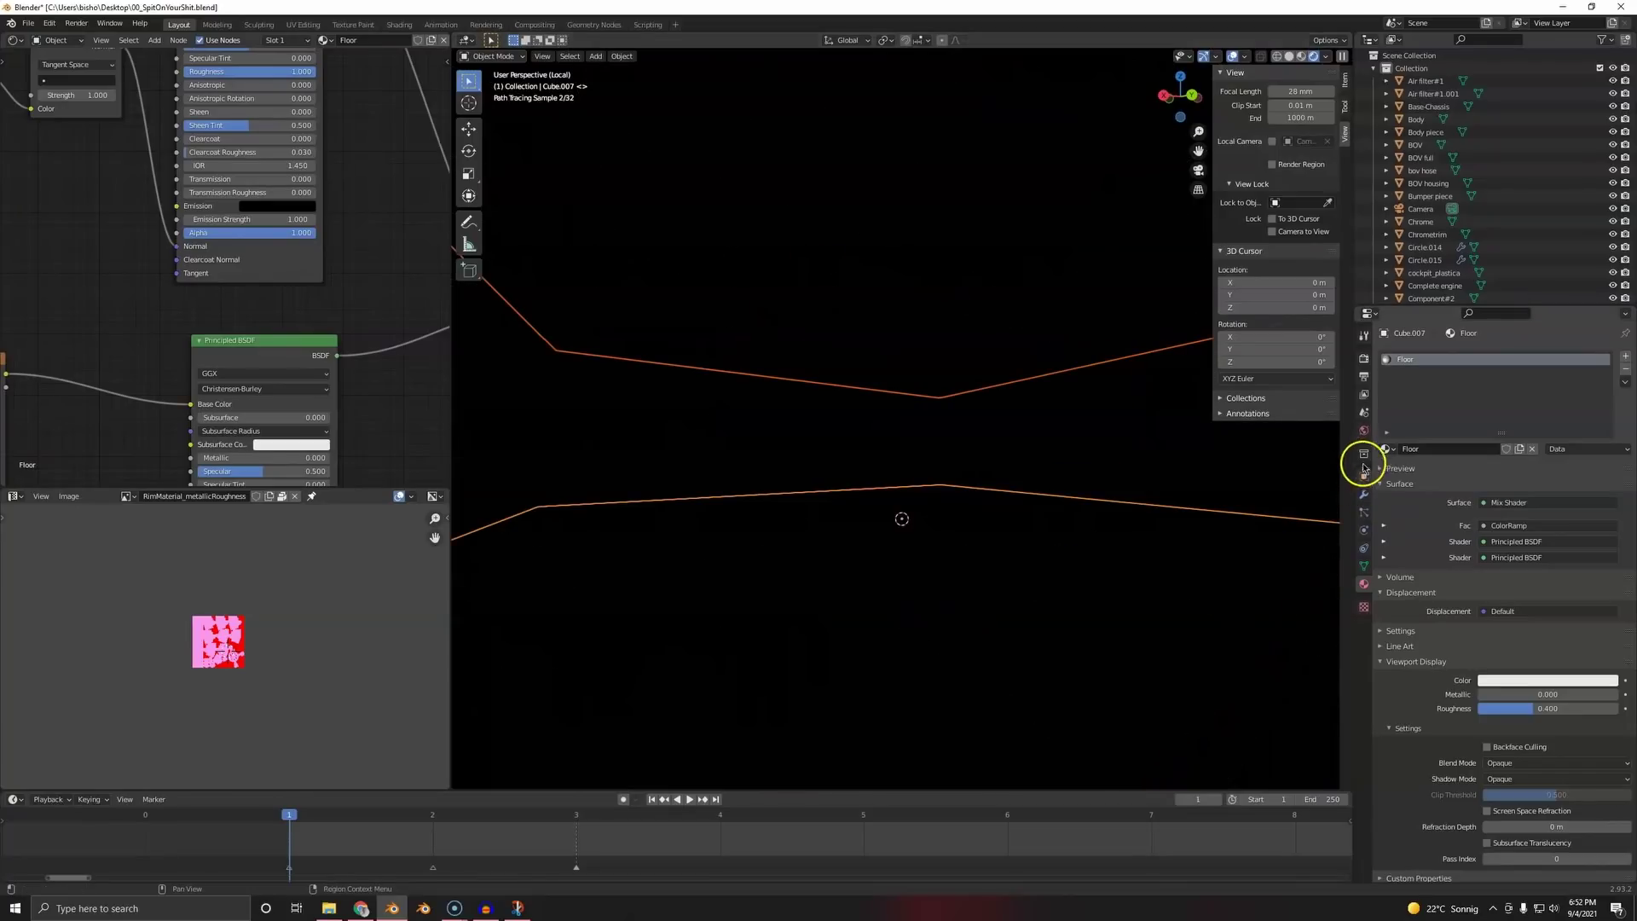
- Set the world background strength to 19.1 to light the isolated walls and floor
{"action": "left_click", "coordinate": [1365, 431]}
{"action": "left_click_drag", "start_coordinate": [1542, 447], "coordinate": [1614, 449]}
{"action": "scroll", "coordinate": [797, 596], "scroll_direction": "up", "scroll_amount": 5}
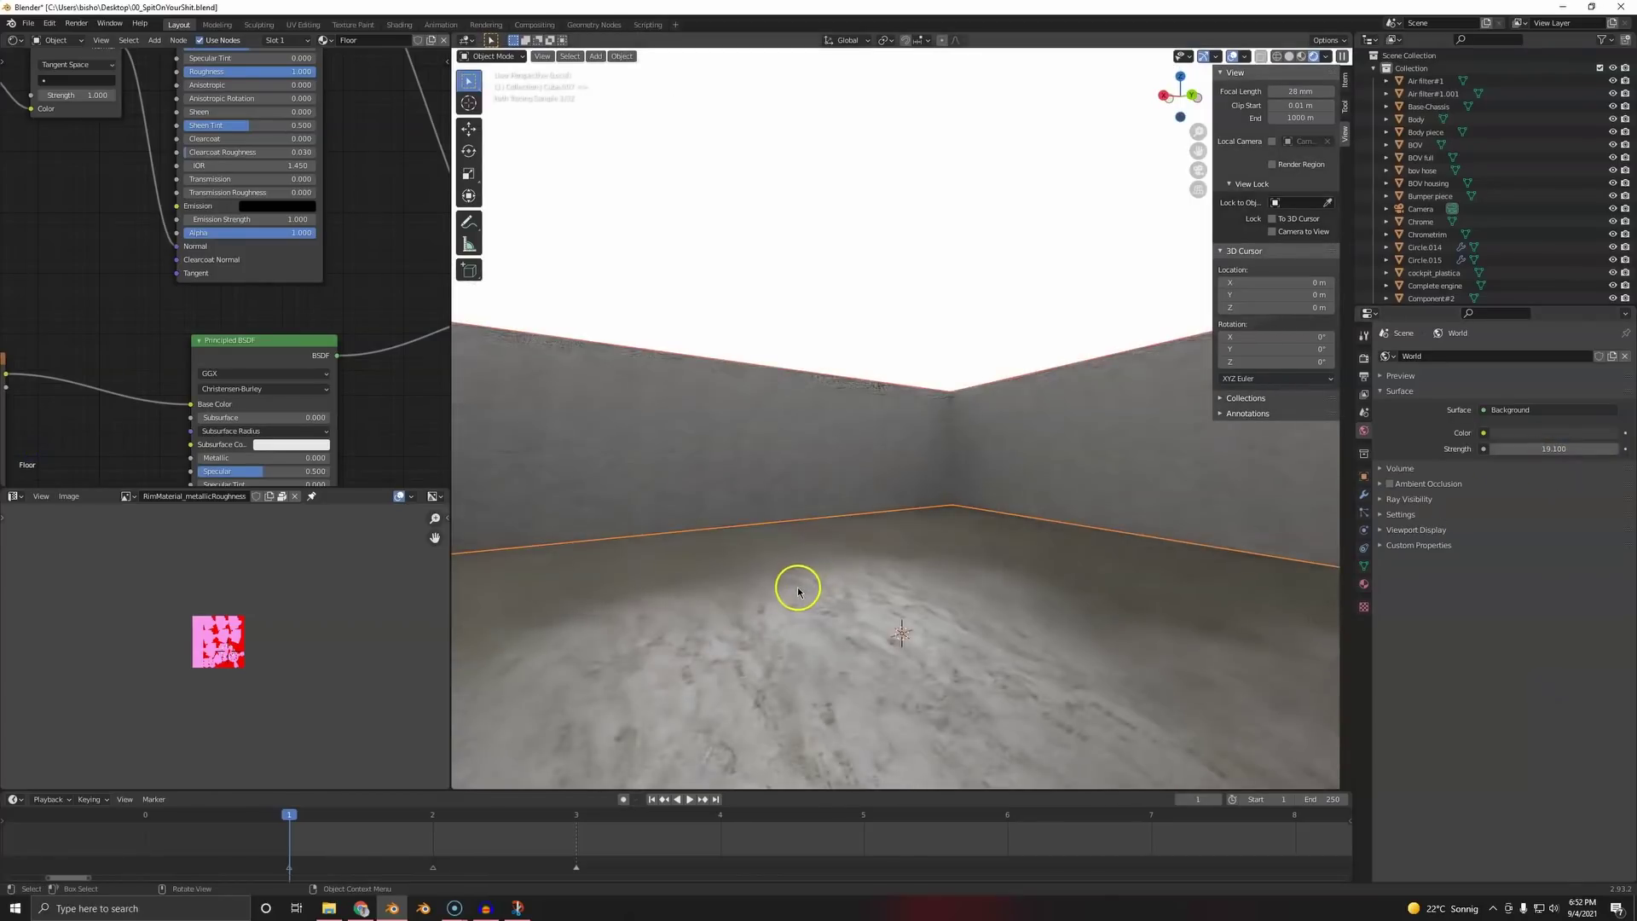
{"action": "scroll", "coordinate": [235, 269], "scroll_direction": "up", "scroll_amount": 1}
- Make the walls the active object and set the second Principled BSDF's base color to white
{"action": "scroll", "coordinate": [239, 286], "scroll_direction": "down", "scroll_amount": 10}
{"action": "middle_click_drag", "start_coordinate": [307, 230], "coordinate": [307, 271]}
{"action": "left_click", "coordinate": [760, 483]}
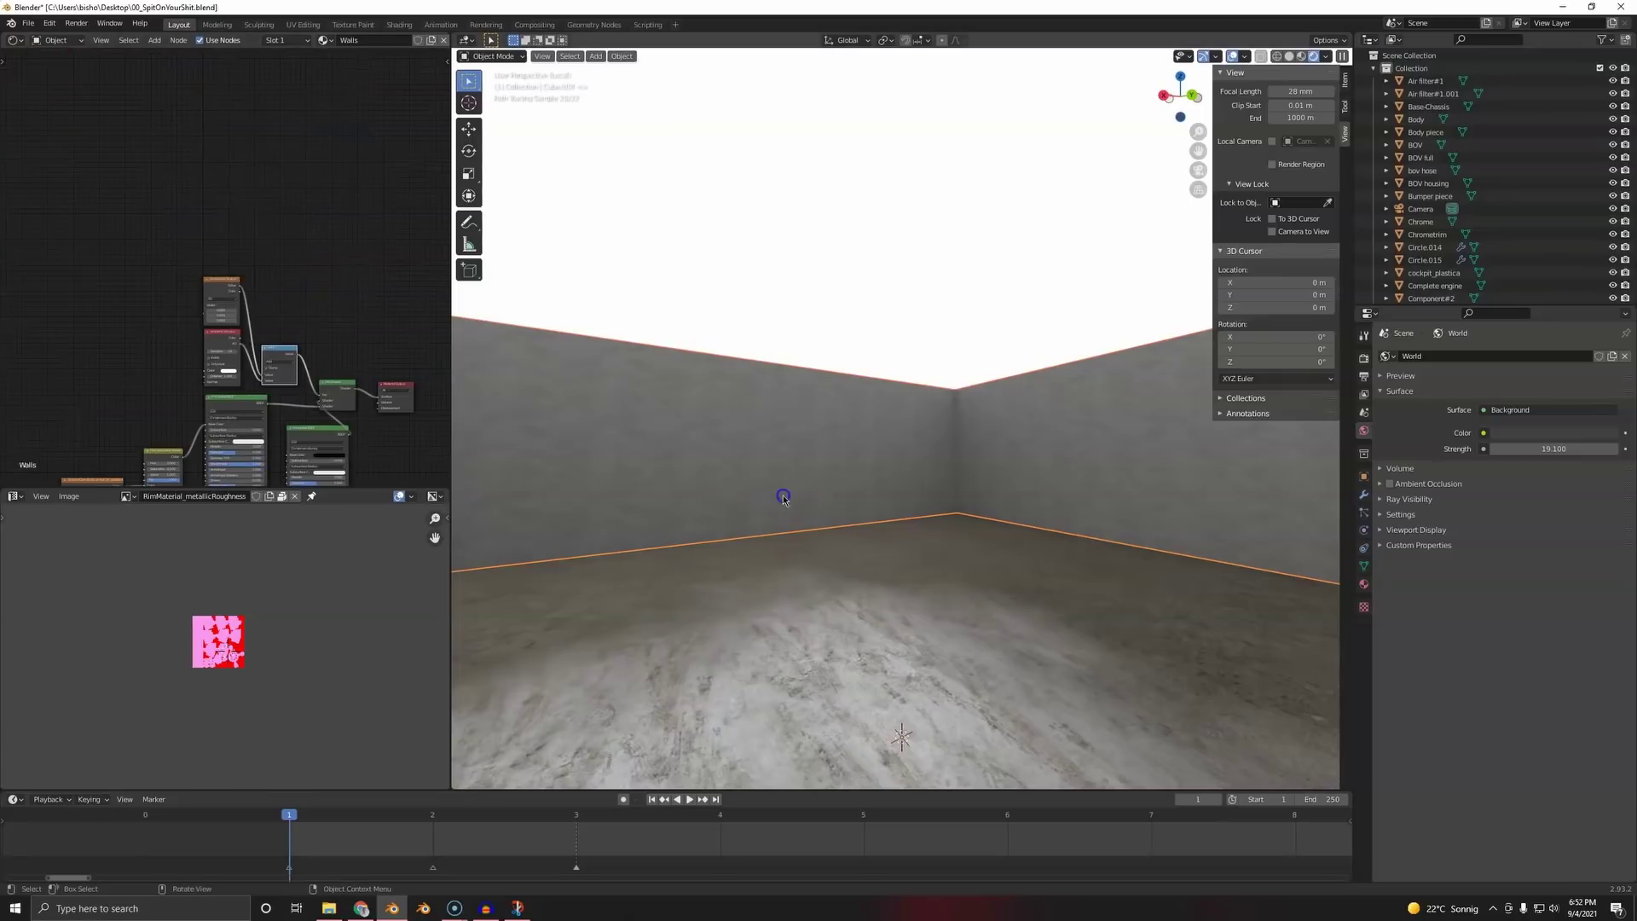
{"action": "left_click", "coordinate": [317, 298]}
{"action": "middle_click_drag", "start_coordinate": [349, 322], "coordinate": [238, 145]}
{"action": "scroll", "coordinate": [234, 277], "scroll_direction": "up", "scroll_amount": 5}
{"action": "left_click", "coordinate": [208, 298]}
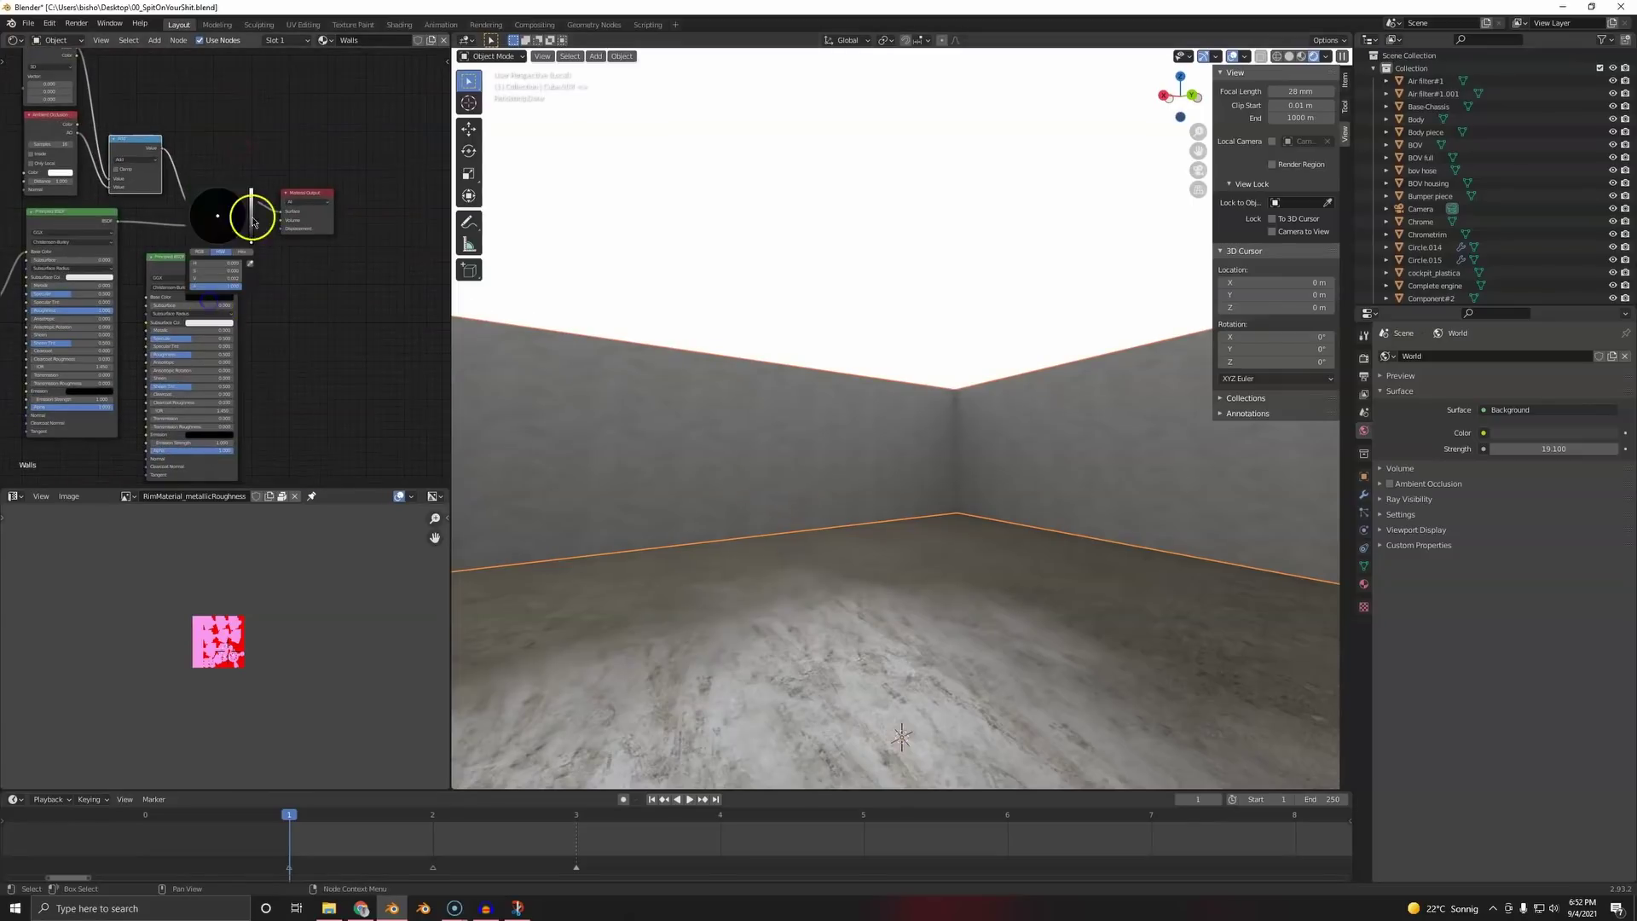
{"action": "left_click_drag", "start_coordinate": [251, 216], "coordinate": [233, 74]}
{"action": "scroll", "coordinate": [273, 367], "scroll_direction": "up", "scroll_amount": 2}
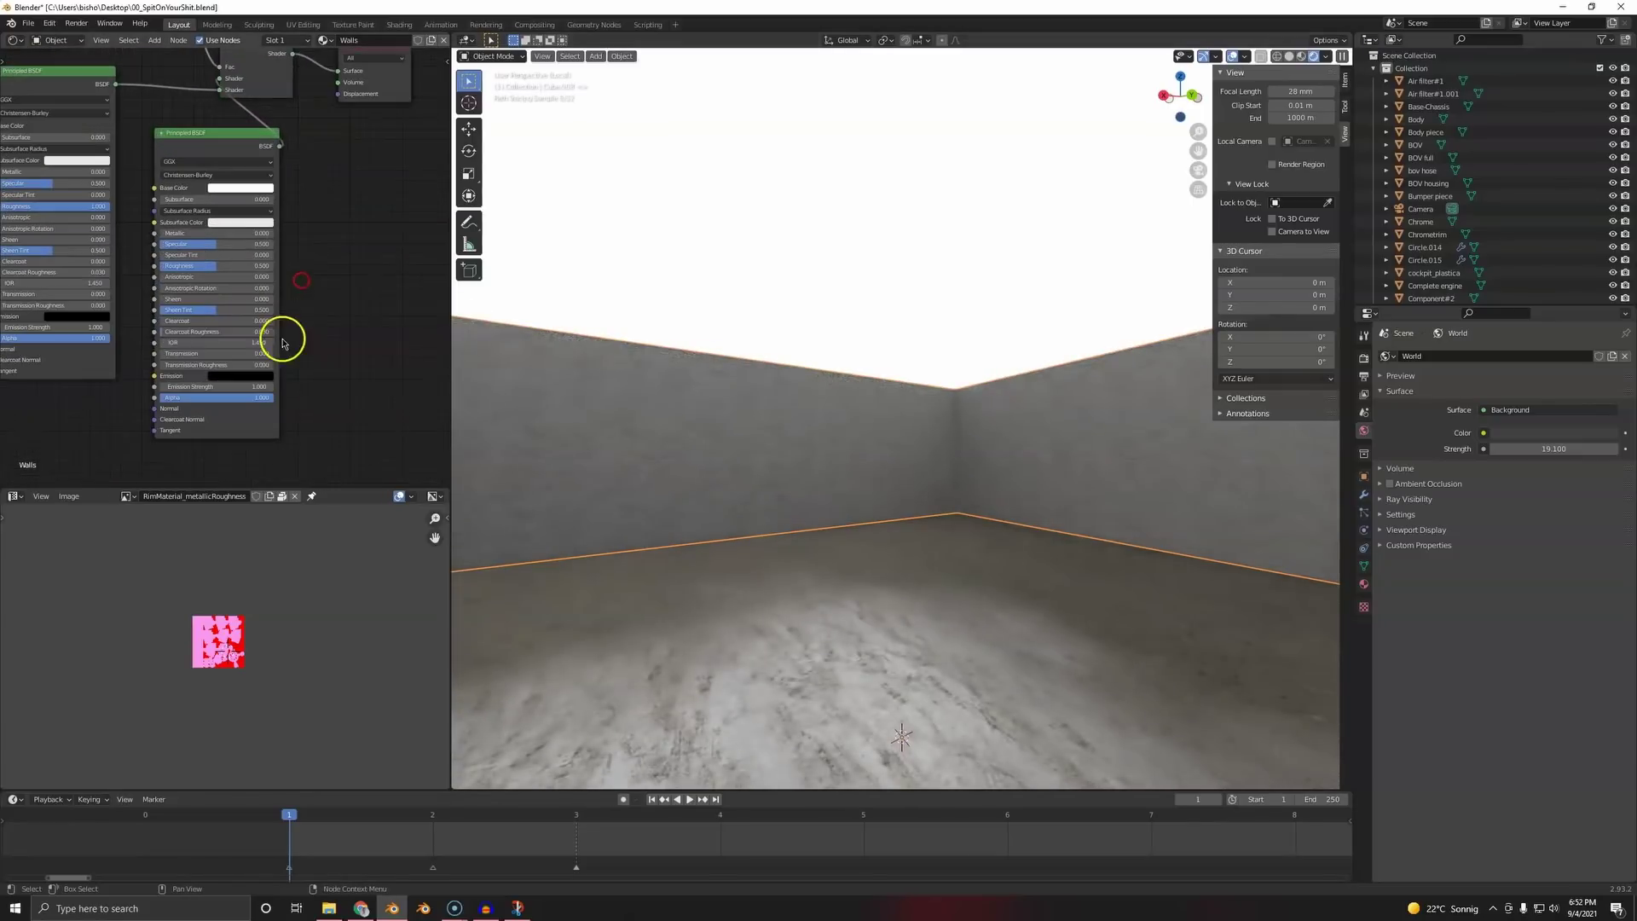
- Set the second Principled BSDF's emission color to red
{"action": "left_click", "coordinate": [232, 376]}
{"action": "left_click", "coordinate": [263, 286]}
{"action": "left_click_drag", "start_coordinate": [297, 283], "coordinate": [270, 334]}
- Remove the Math node while keeping the Ambient Occlusion's AO output wired to the Mix Shader's Fac
{"action": "scroll", "coordinate": [412, 315], "scroll_direction": "down", "scroll_amount": 7}
{"action": "middle_click_drag", "start_coordinate": [317, 186], "coordinate": [322, 284]}
{"action": "scroll", "coordinate": [321, 284], "scroll_direction": "up", "scroll_amount": 7}
{"action": "middle_click_drag", "start_coordinate": [191, 134], "coordinate": [259, 212]}
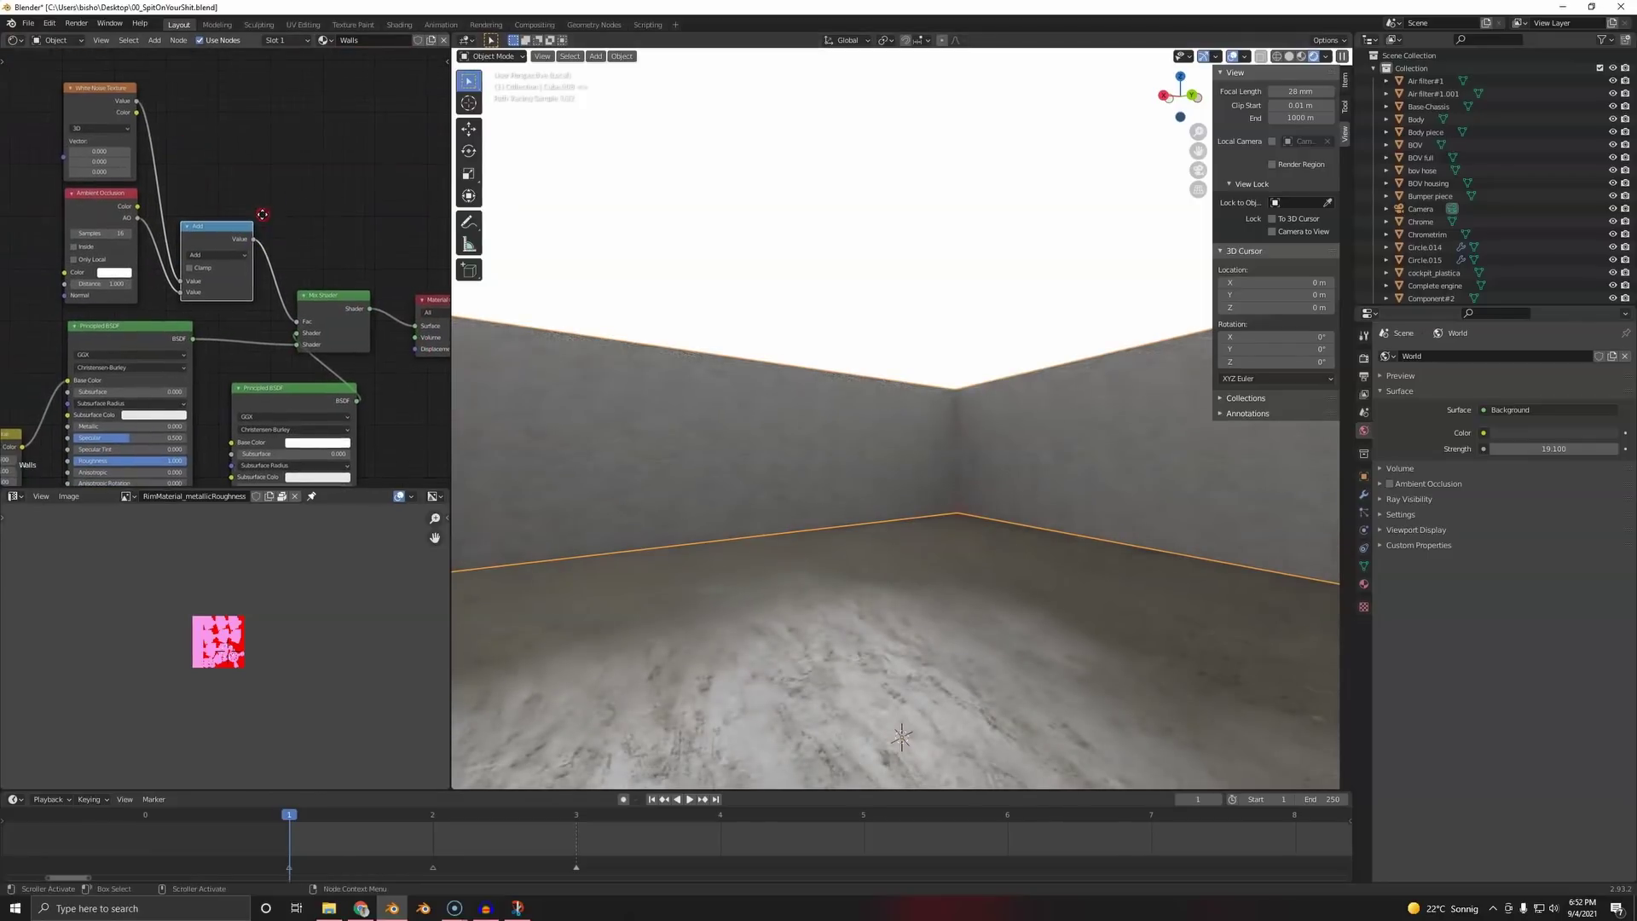
{"action": "left_click_drag", "start_coordinate": [177, 294], "coordinate": [295, 324]}
{"action": "left_click", "coordinate": [203, 250]}
{"action": "key", "text": "ctrl+x"}
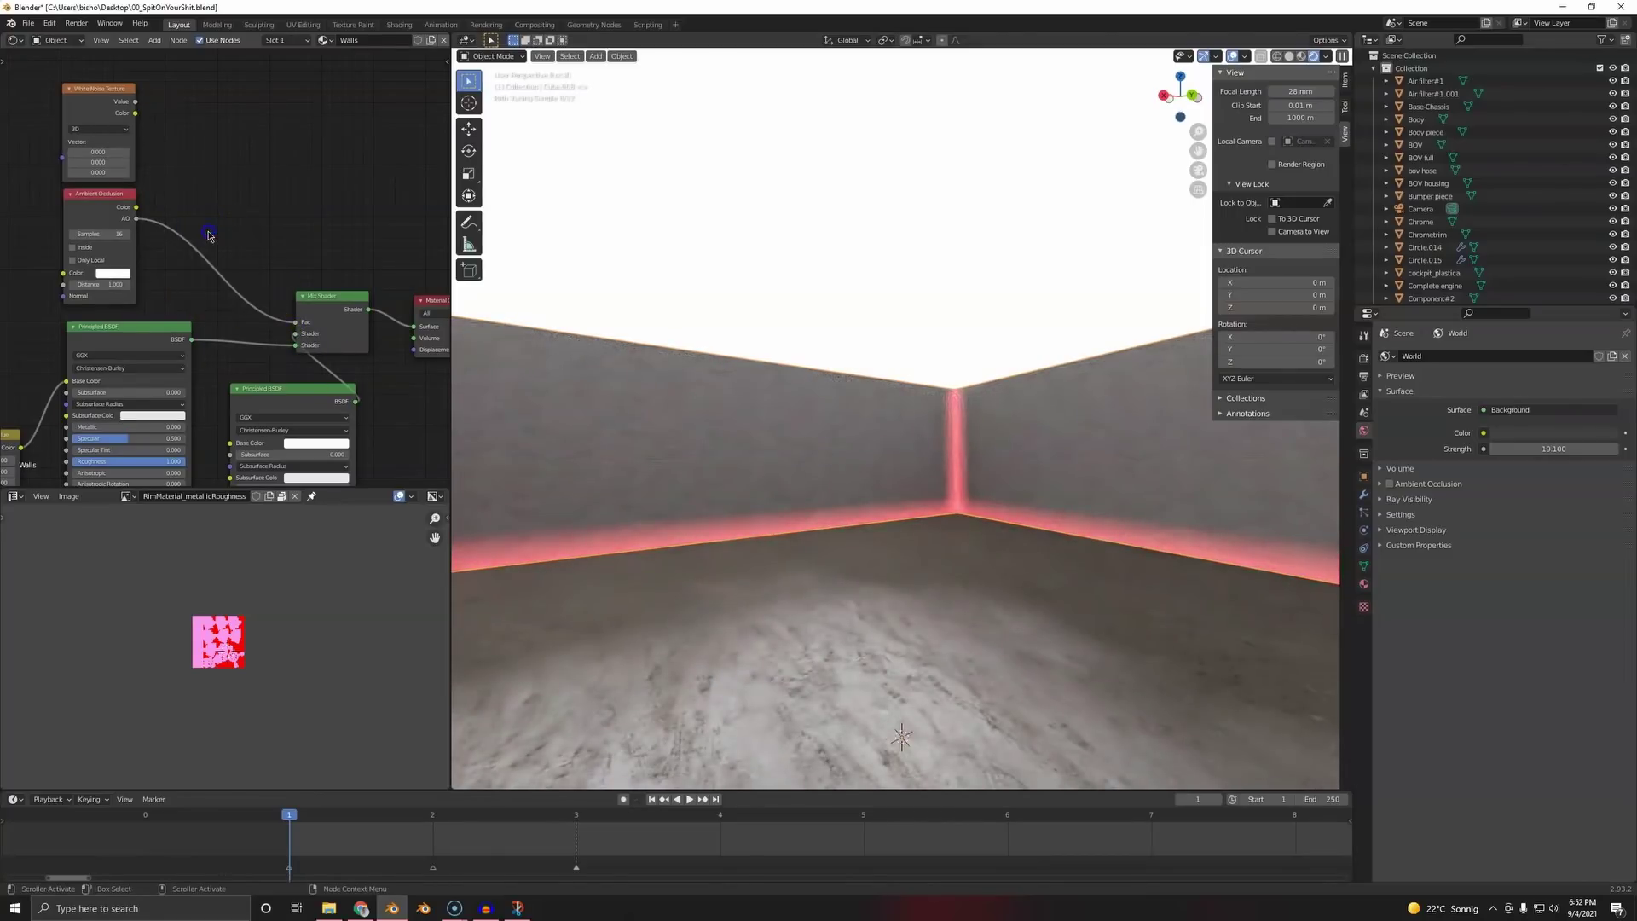
- Insert a Vector Math node between the Ambient Occlusion's AO output and the Mix Shader's Fac, and feed it the White Noise Texture's Value
{"action": "key", "text": "shift+a"}
{"action": "left_click", "coordinate": [208, 228]}
{"action": "type", "text": "vec"}
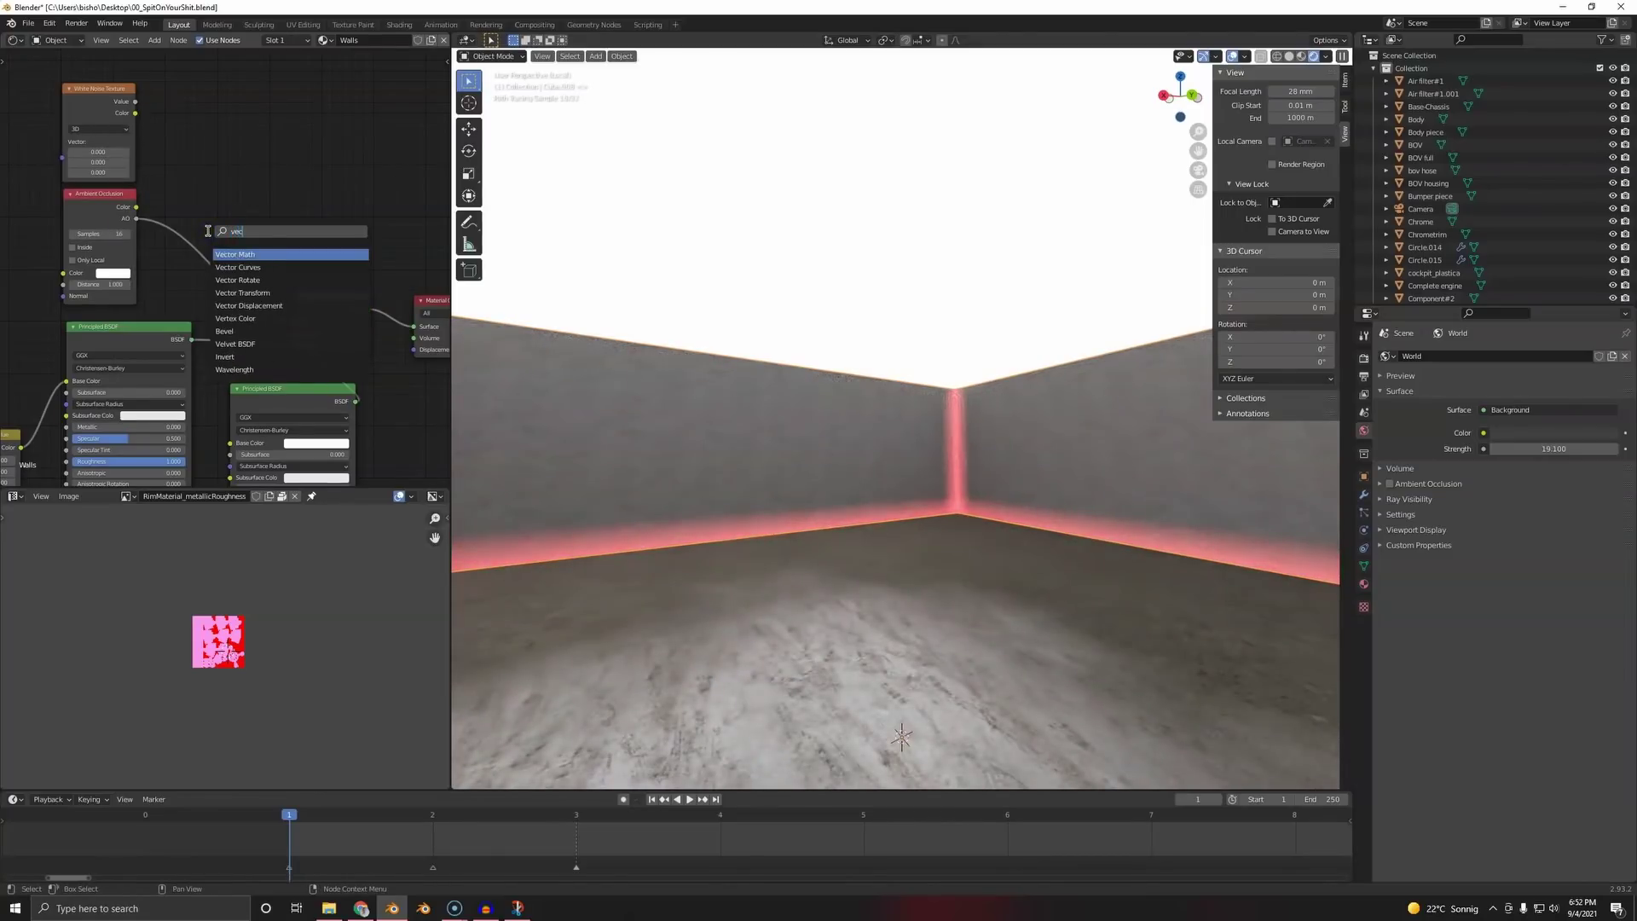
{"action": "key", "text": "Return"}
{"action": "left_click", "coordinate": [203, 179]}
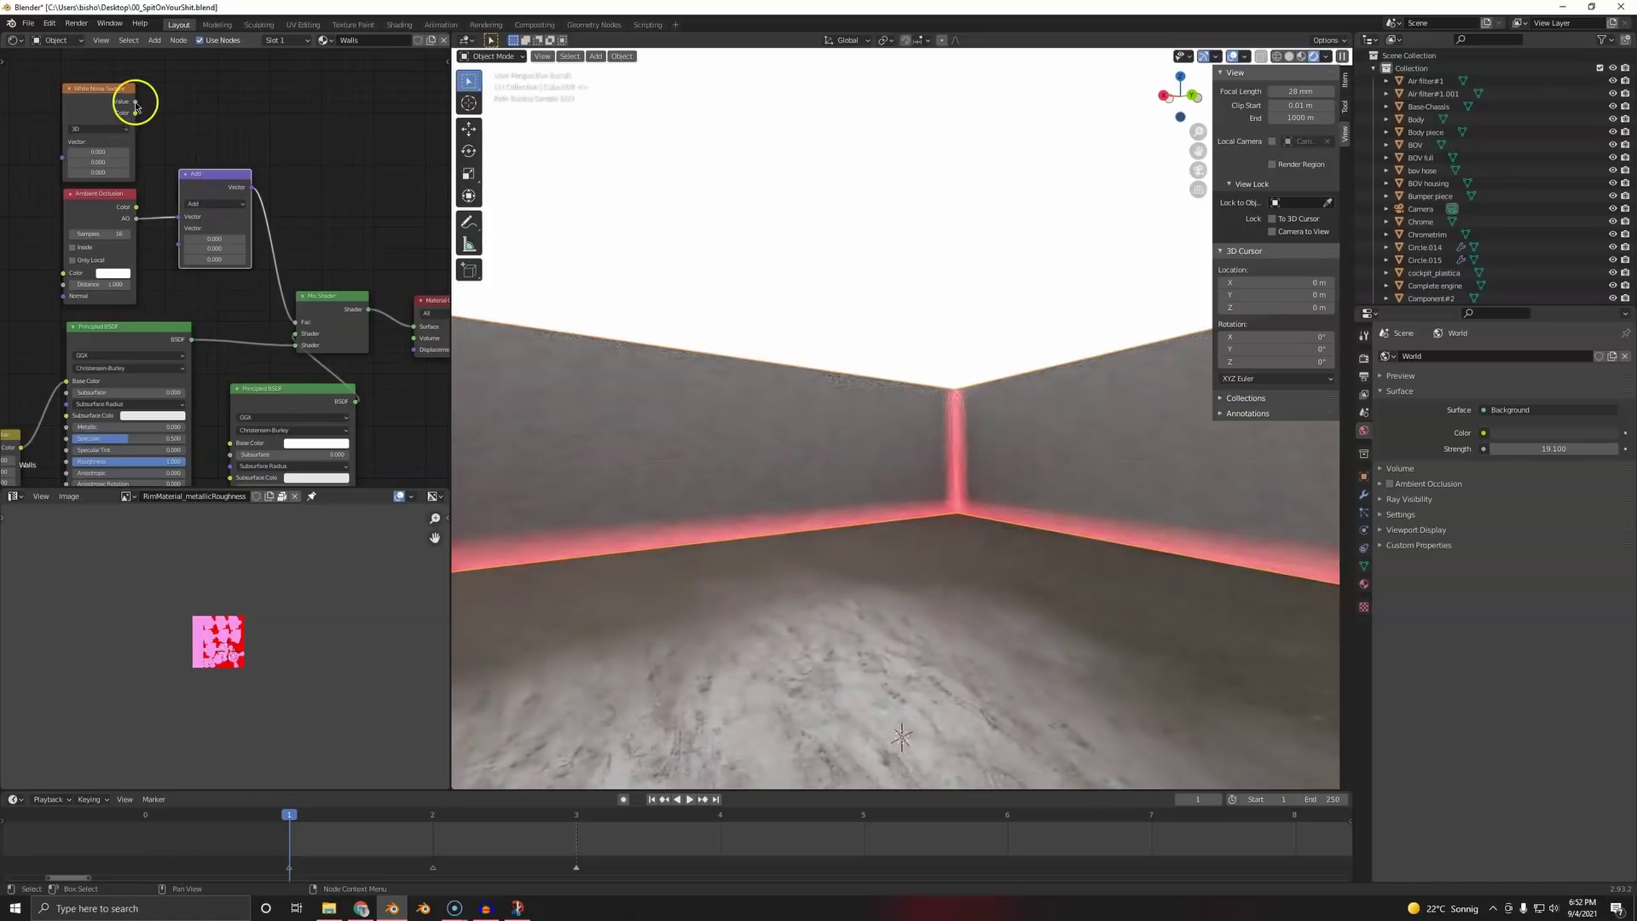
{"action": "left_click_drag", "start_coordinate": [136, 103], "coordinate": [176, 241]}
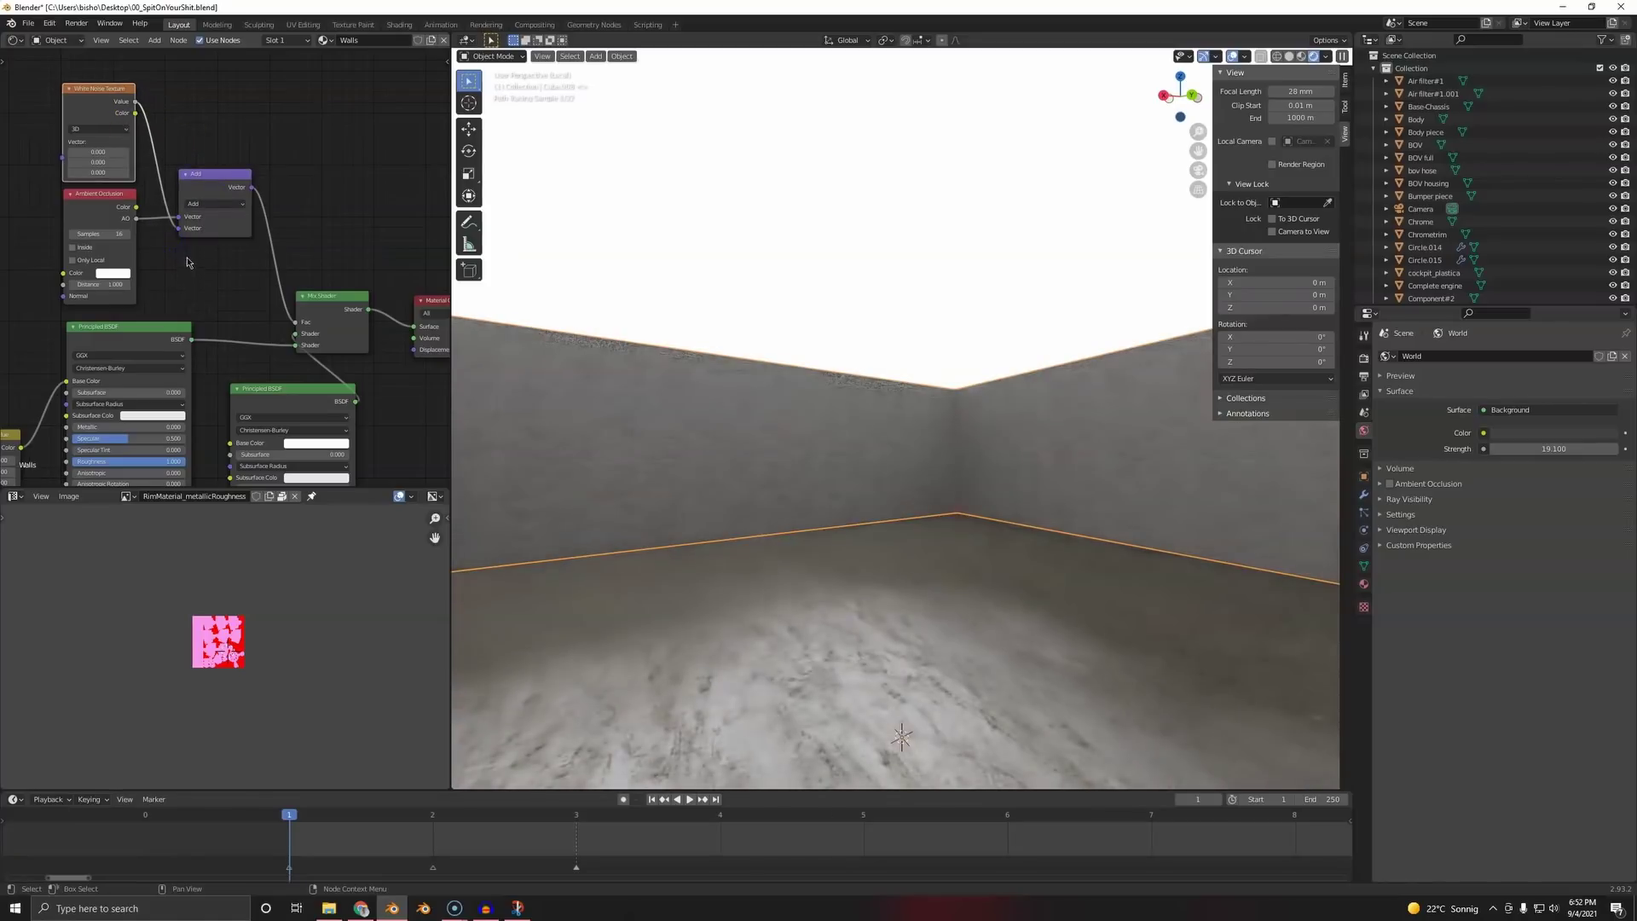
- Try the Multiply, Dot Product and Subtract operations on the Vector Math node, ending on Multiply
{"action": "left_click", "coordinate": [202, 204]}
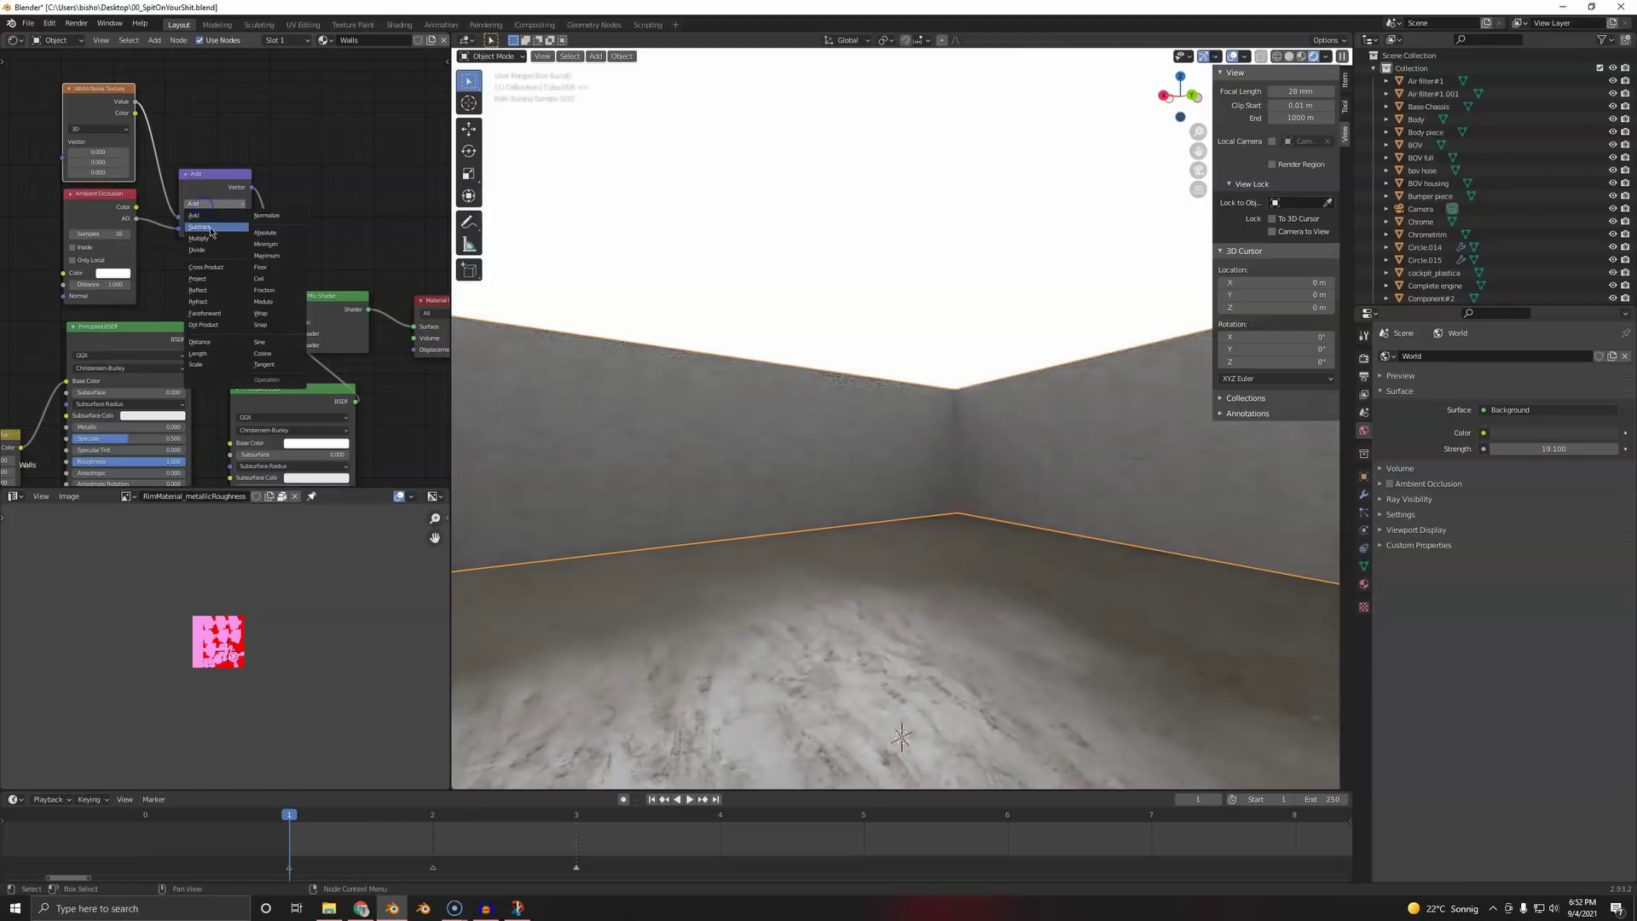
{"action": "left_click", "coordinate": [204, 239]}
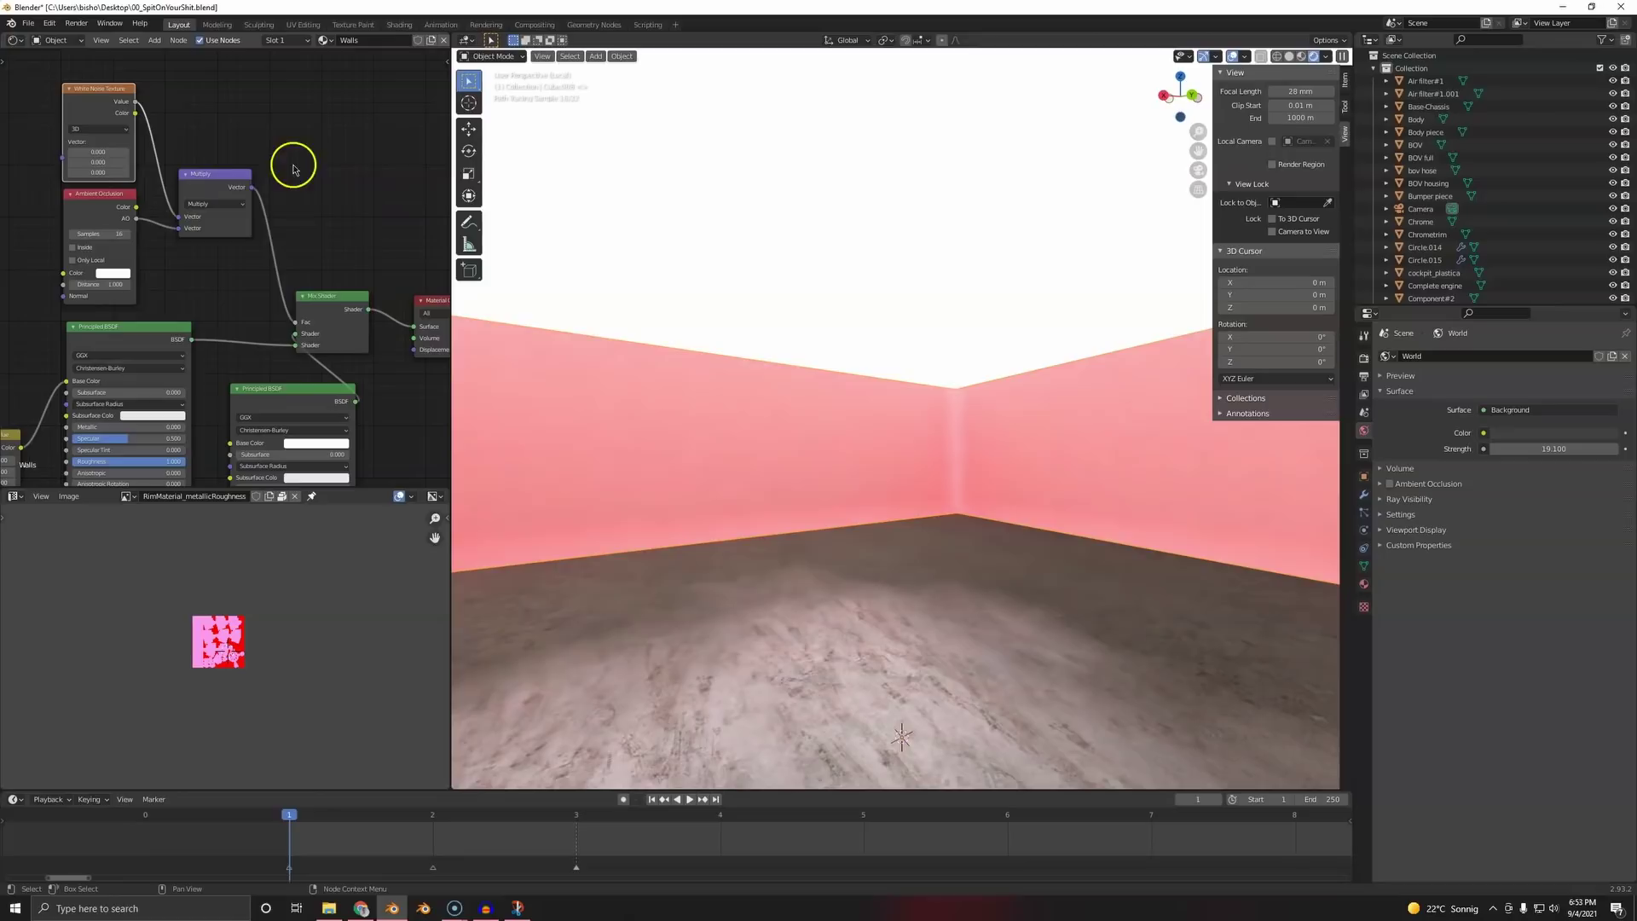
{"action": "left_click", "coordinate": [219, 204]}
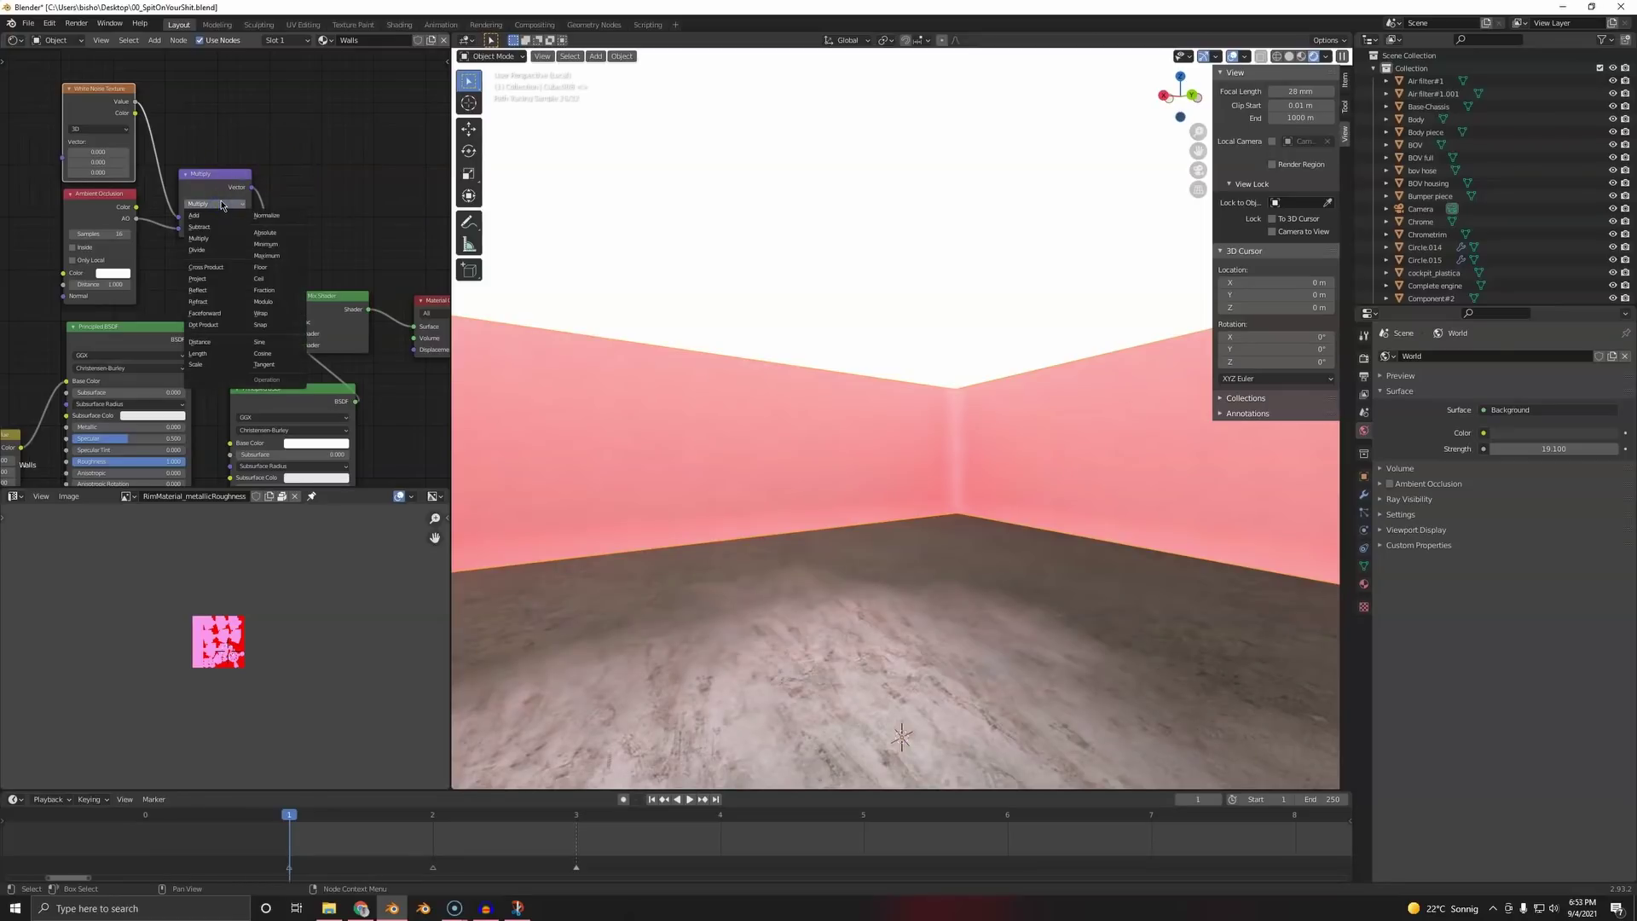
{"action": "left_click", "coordinate": [219, 325]}
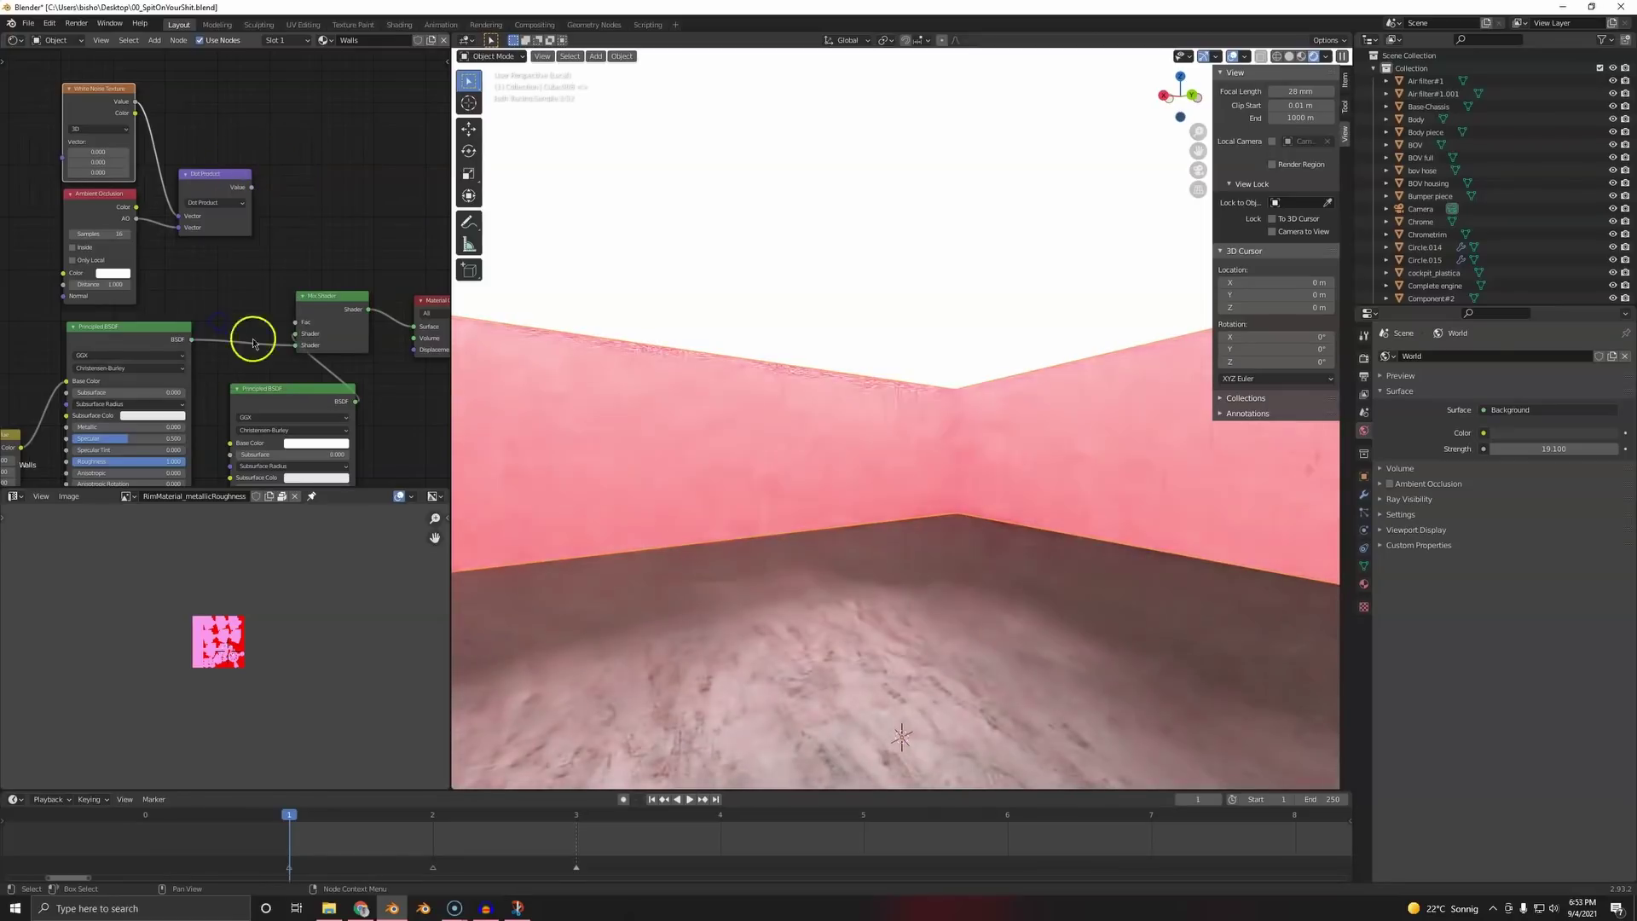
{"action": "left_click", "coordinate": [223, 203]}
{"action": "left_click", "coordinate": [227, 227]}
{"action": "left_click", "coordinate": [219, 203]}
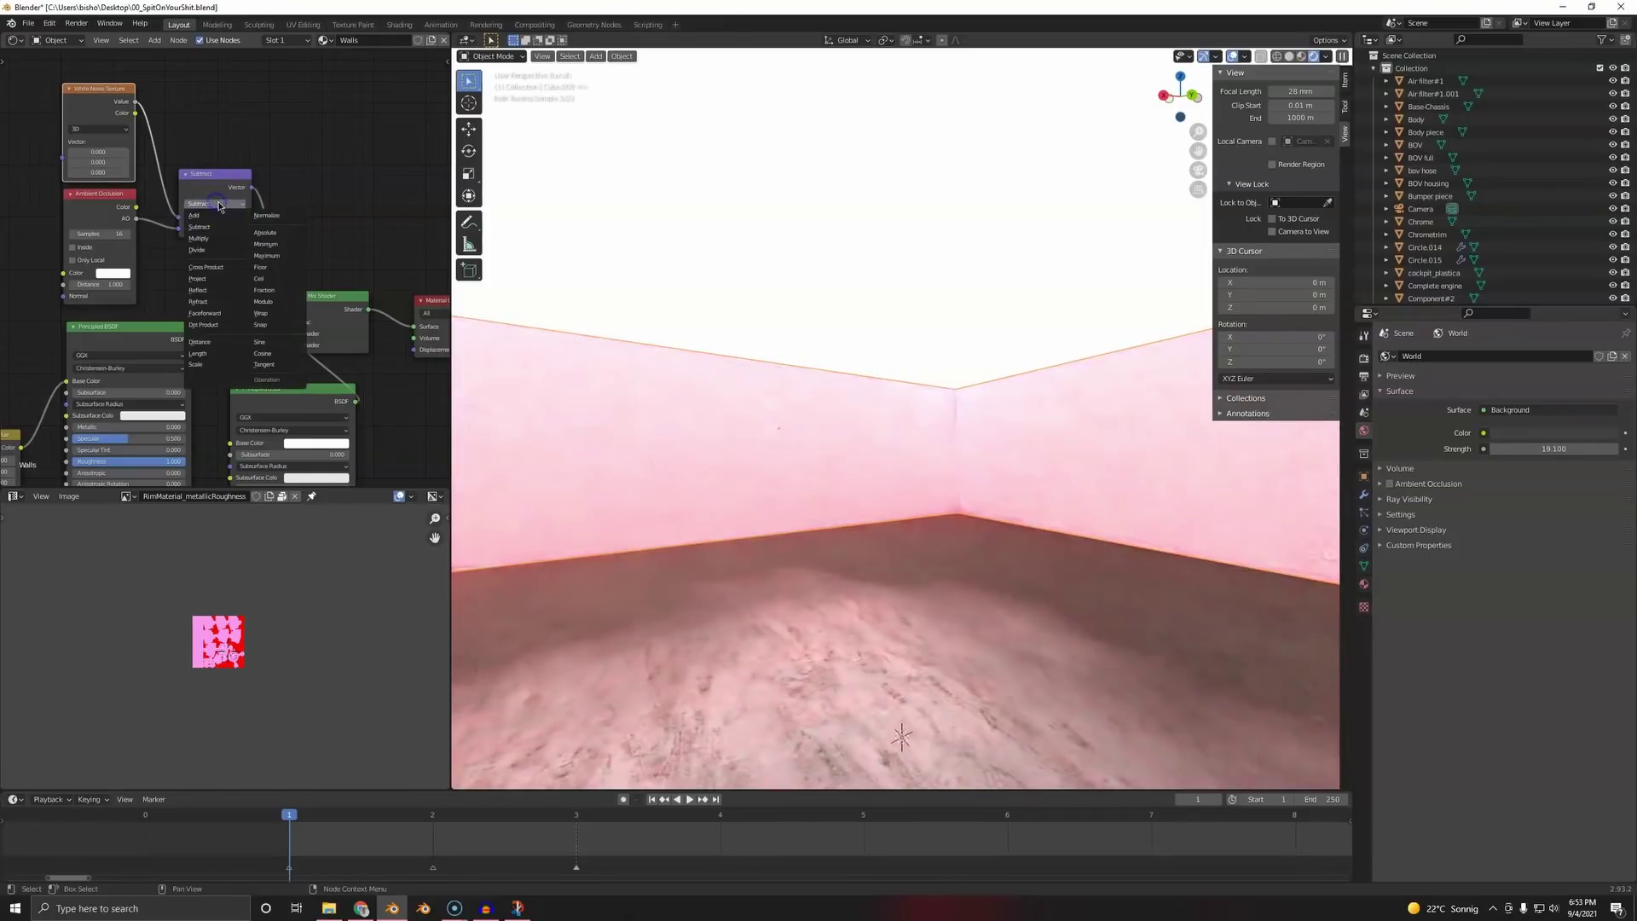
{"action": "left_click", "coordinate": [213, 245]}
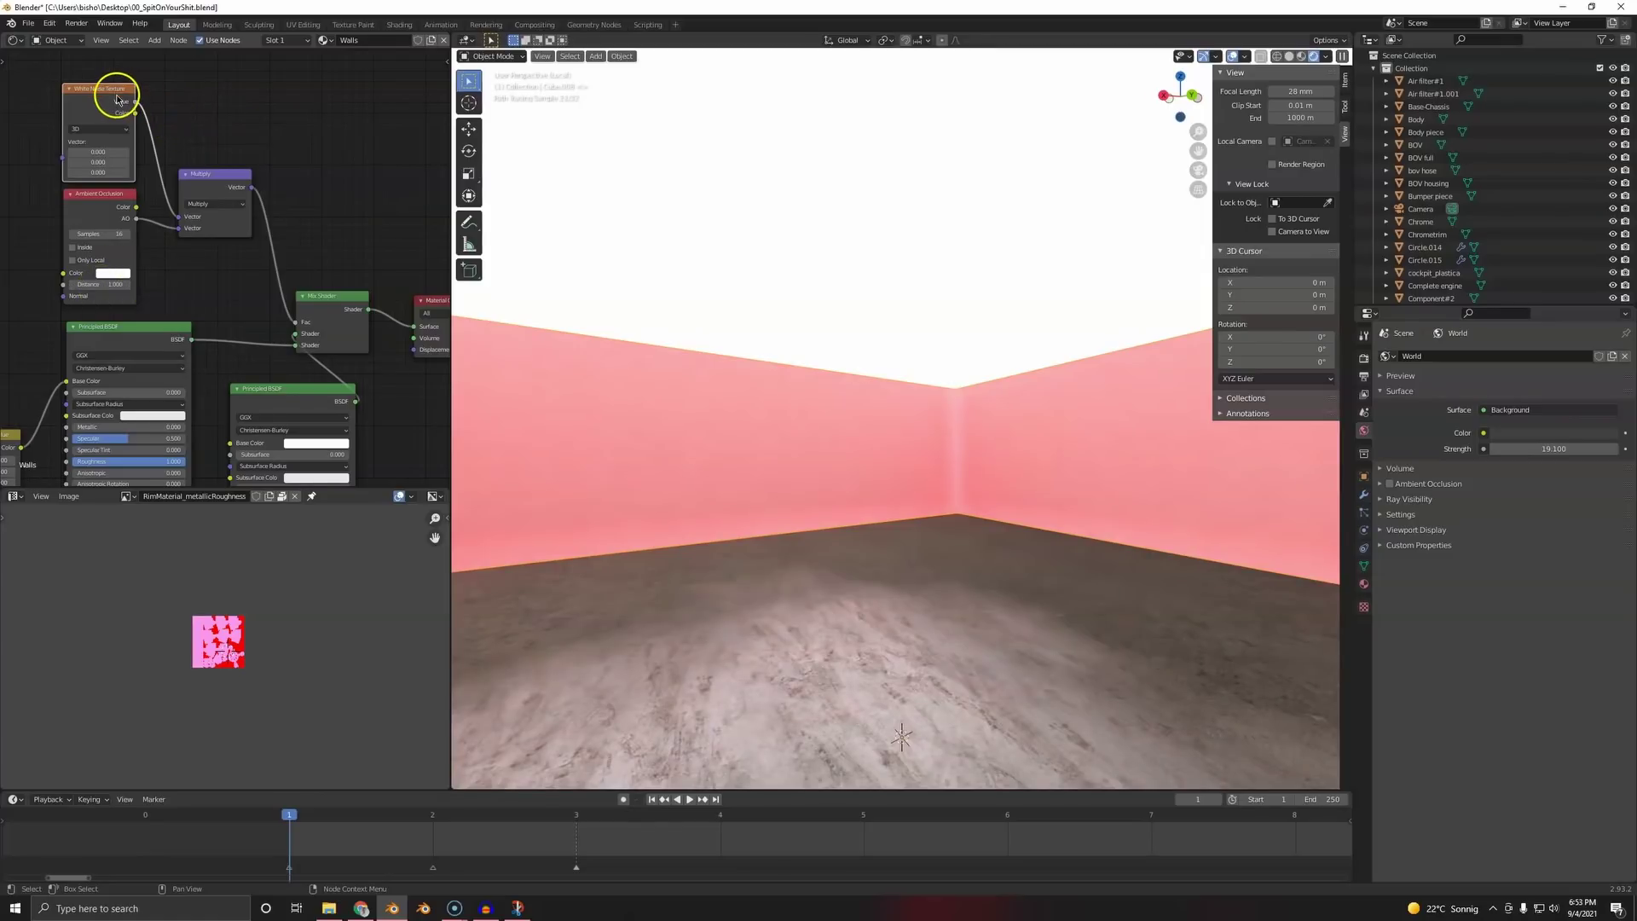
- Replace the White Noise Texture with a Noise Texture and connect its Fac to the Multiply node's first vector input
{"action": "key", "text": "x"}
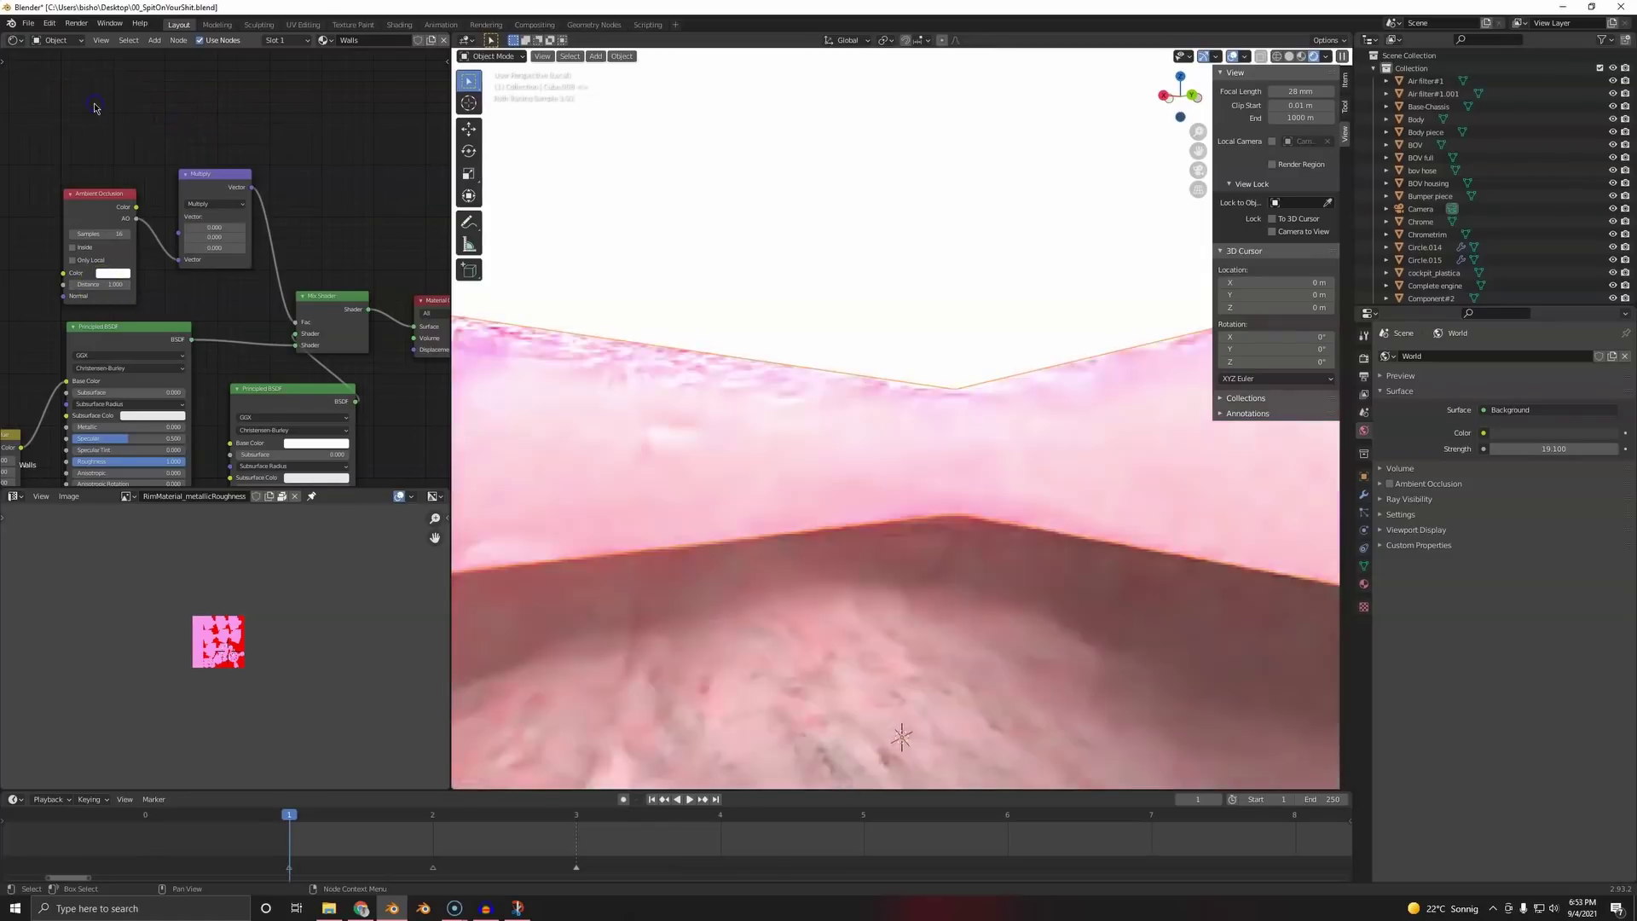
{"action": "key", "text": "shift+a"}
{"action": "left_click", "coordinate": [93, 103]}
{"action": "type", "text": "noi"}
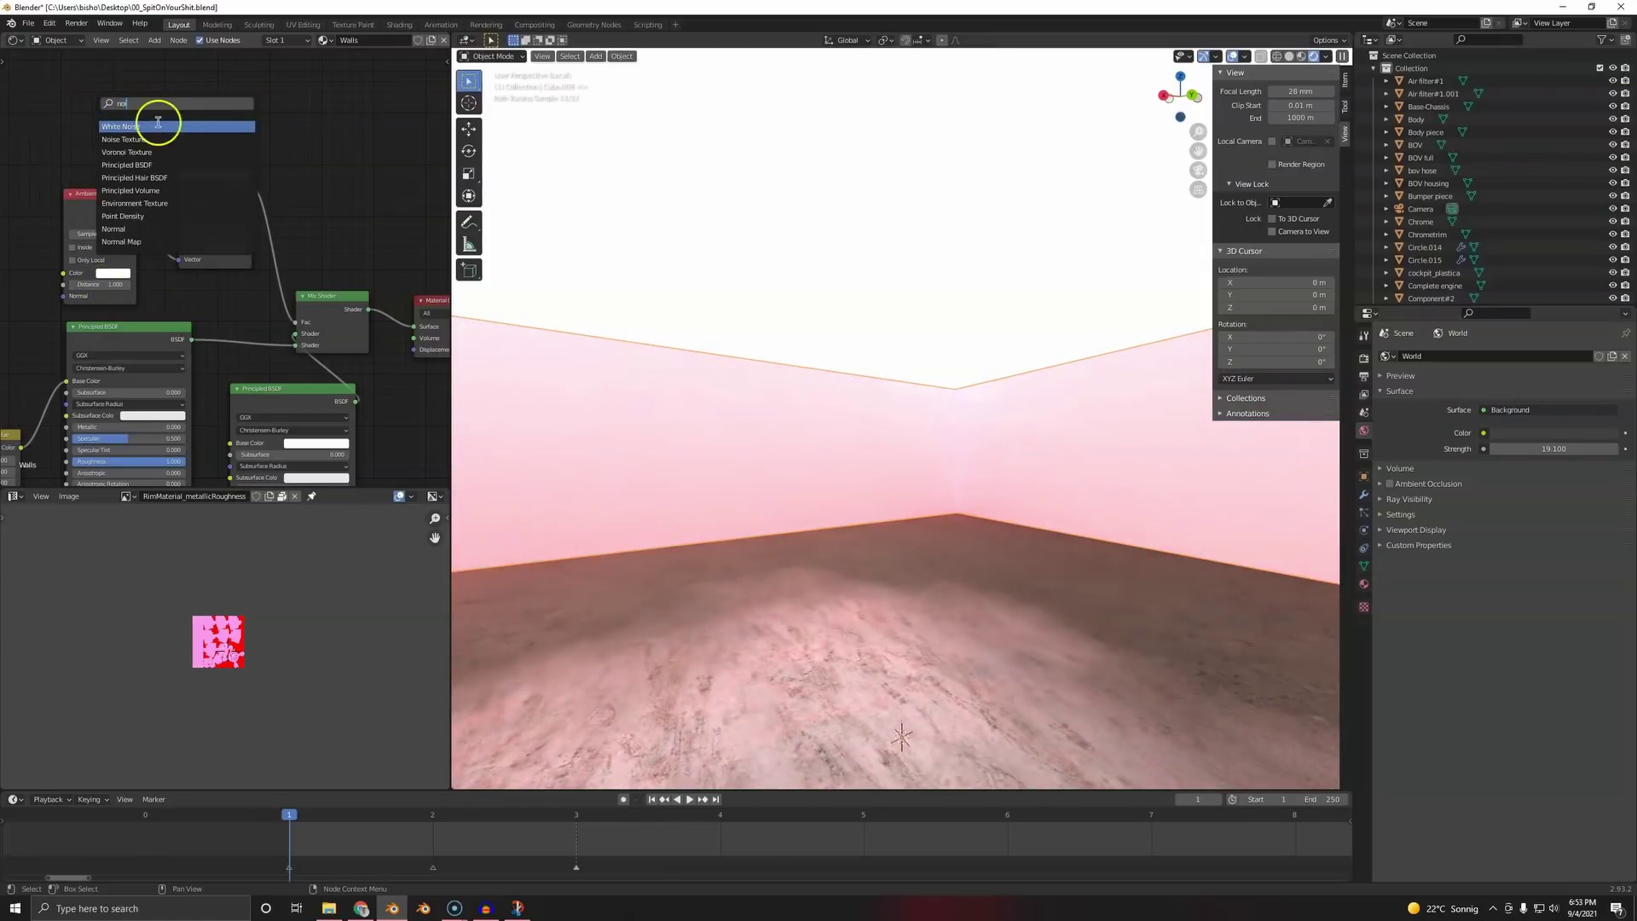
{"action": "left_click", "coordinate": [137, 138]}
{"action": "left_click", "coordinate": [110, 113]}
{"action": "mouse_move", "coordinate": [143, 82]}
{"action": "left_mouse_down"}
{"action": "mouse_move", "coordinate": [190, 241]}
{"action": "mouse_move", "coordinate": [180, 229]}
{"action": "left_mouse_up"}
{"action": "left_click", "coordinate": [246, 232]}
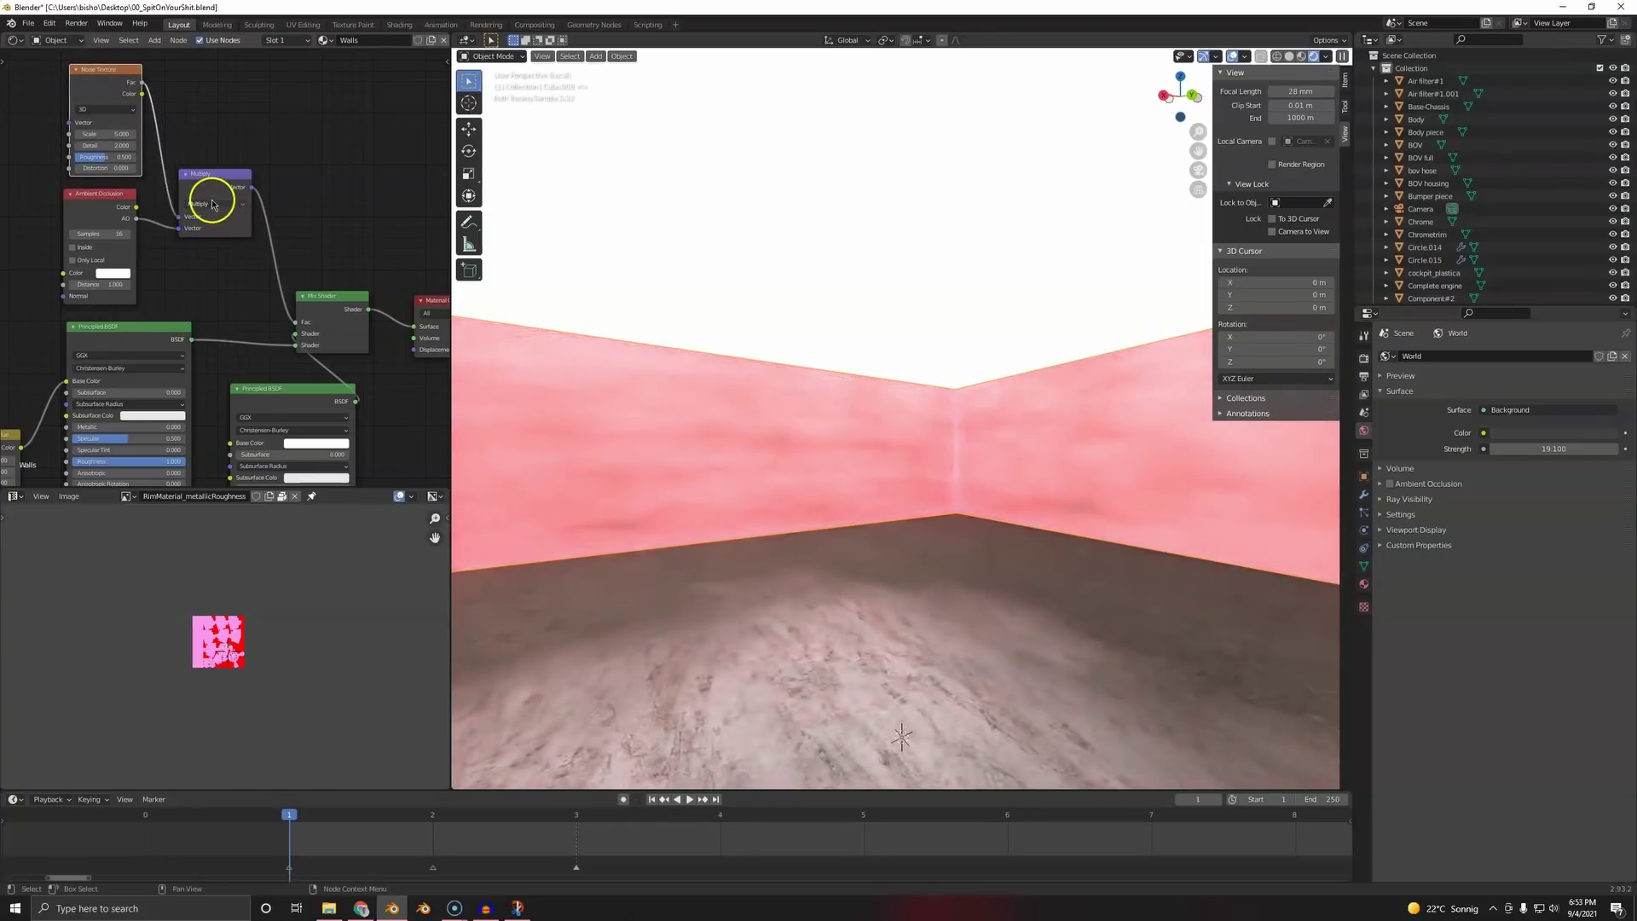
- Set the Vector Math node's operation to Dot Product
{"action": "left_click", "coordinate": [213, 205]}
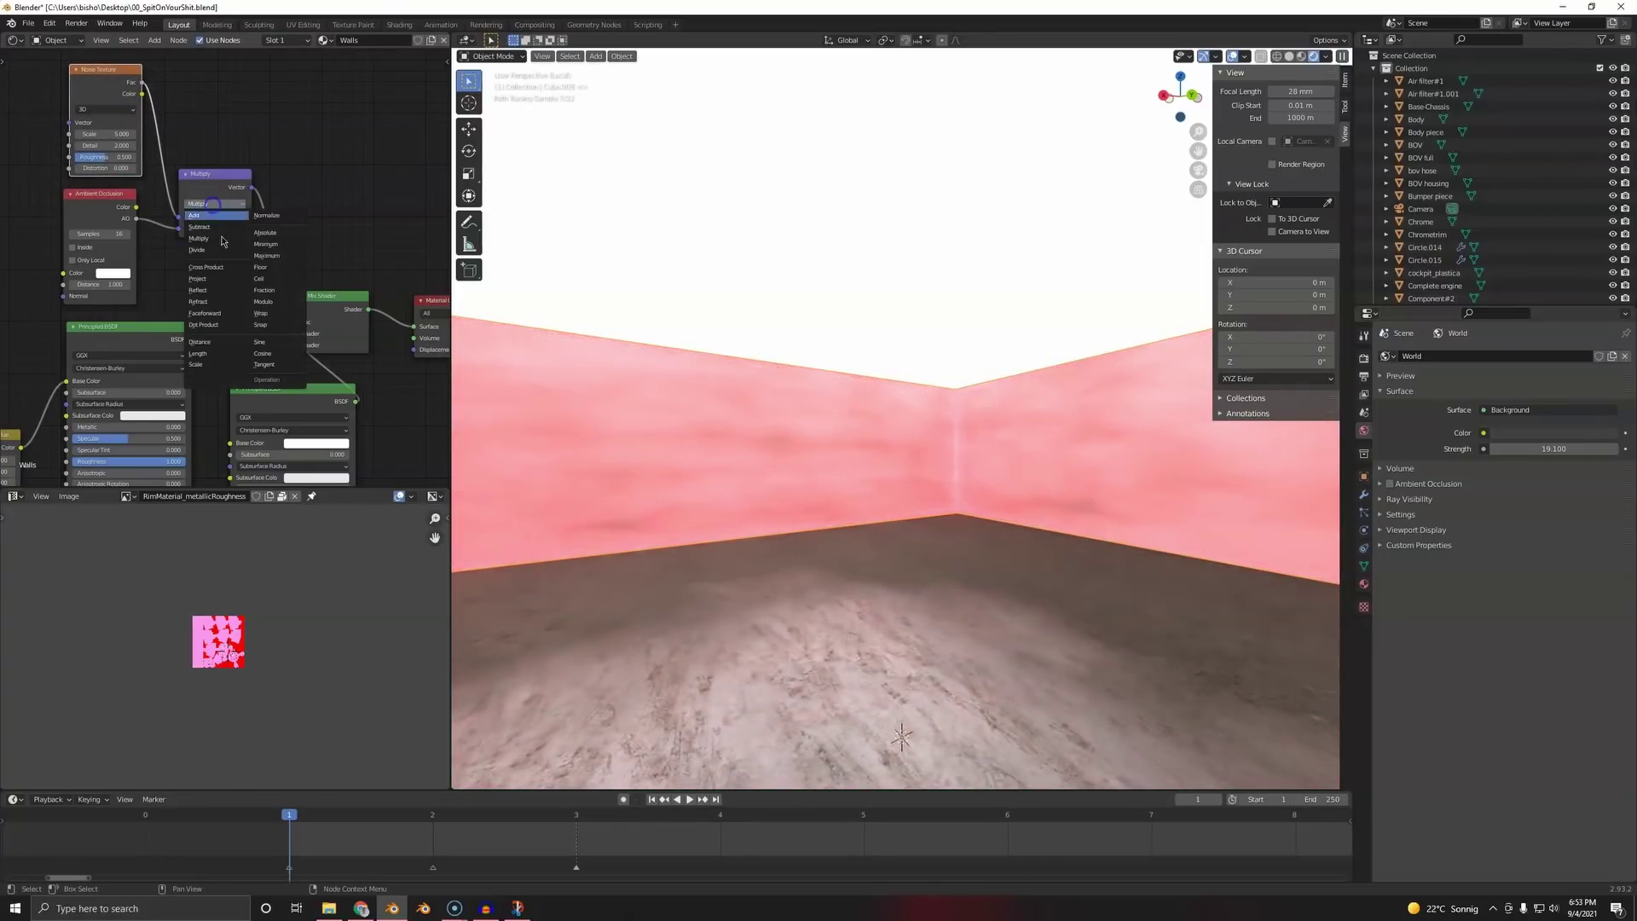
{"action": "left_click", "coordinate": [212, 325]}
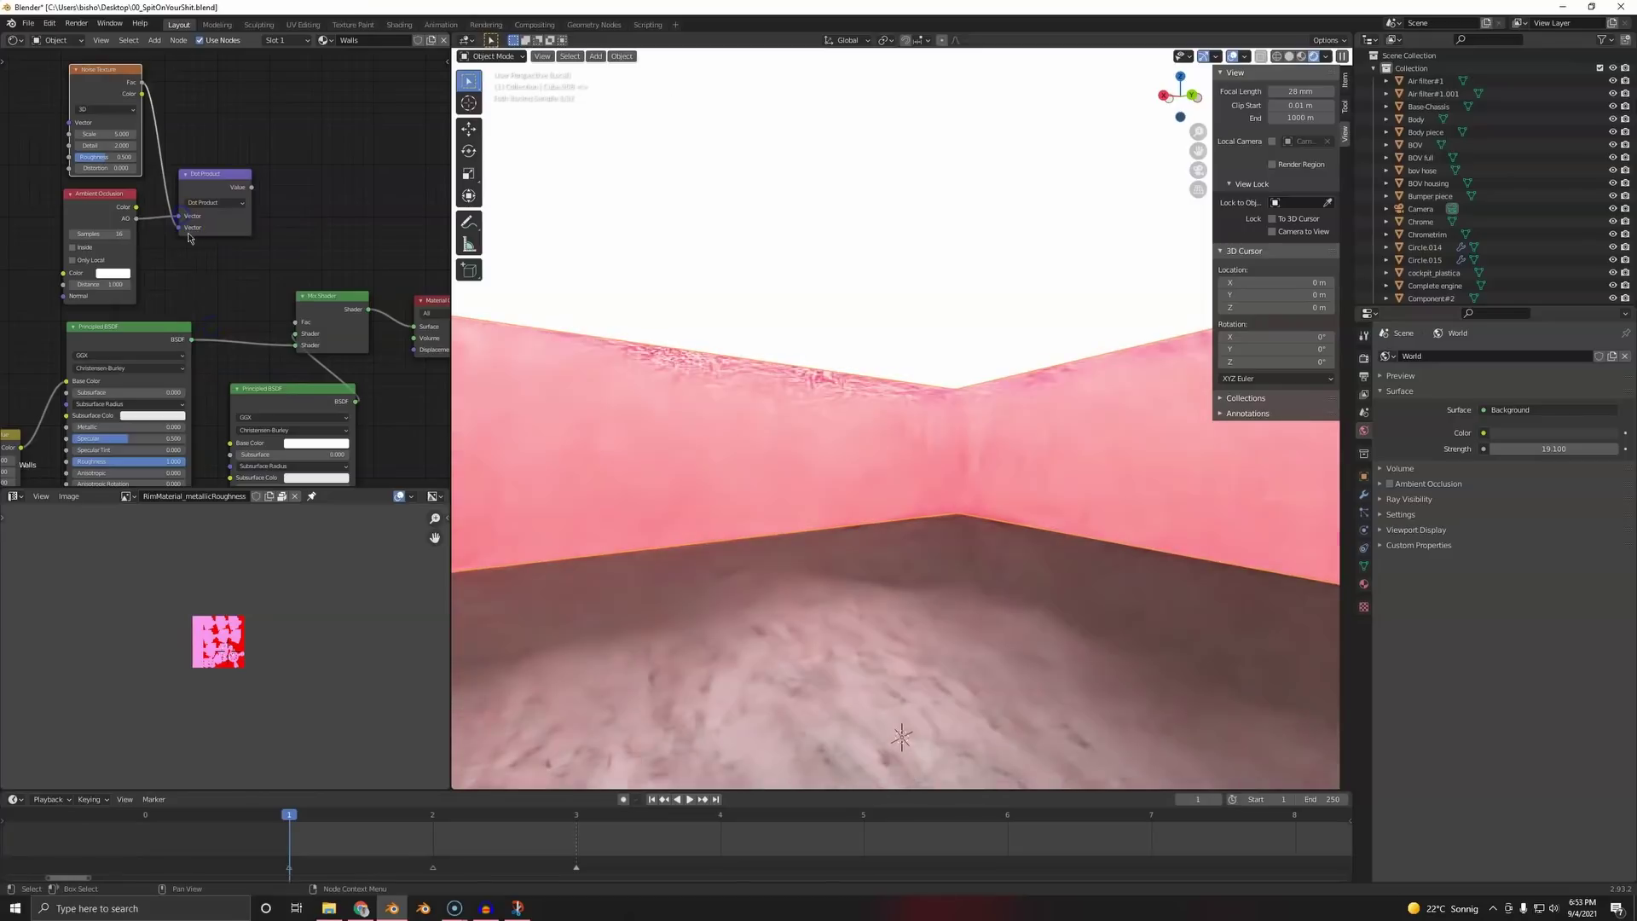
{"action": "scroll", "coordinate": [197, 273], "scroll_direction": "up", "scroll_amount": 1}
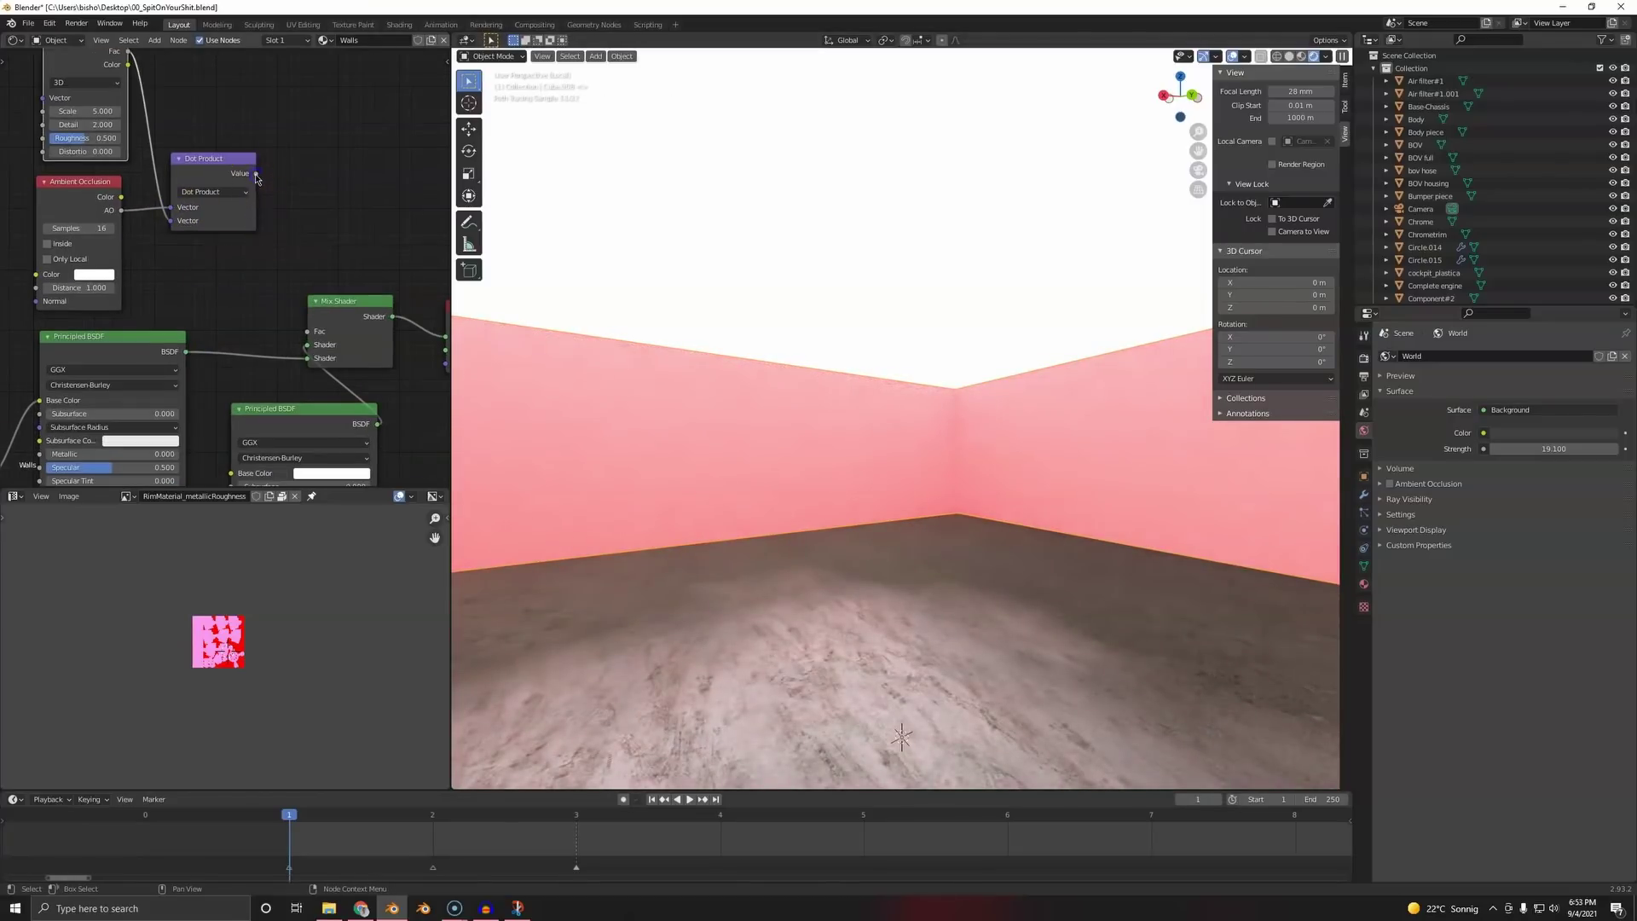
- Connect the Dot Product node's Value to the Mix Shader's Fac
{"action": "left_click_drag", "start_coordinate": [255, 175], "coordinate": [308, 331]}
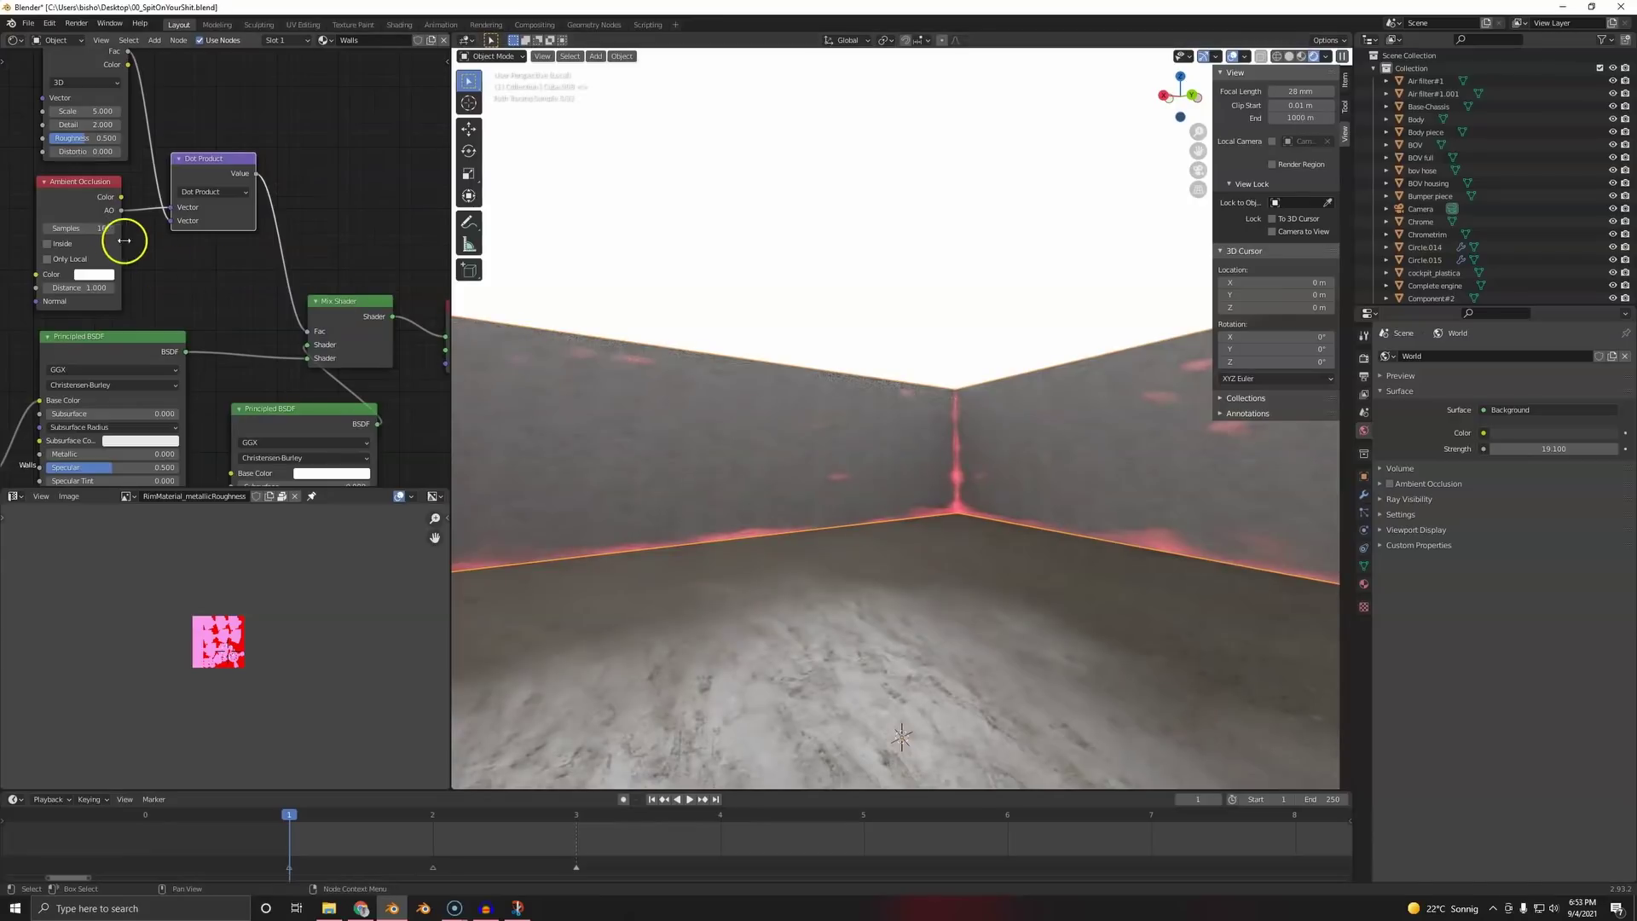
{"action": "scroll", "coordinate": [285, 299], "scroll_direction": "up", "scroll_amount": 3}
{"action": "scroll", "coordinate": [588, 395], "scroll_direction": "down", "scroll_amount": 2}
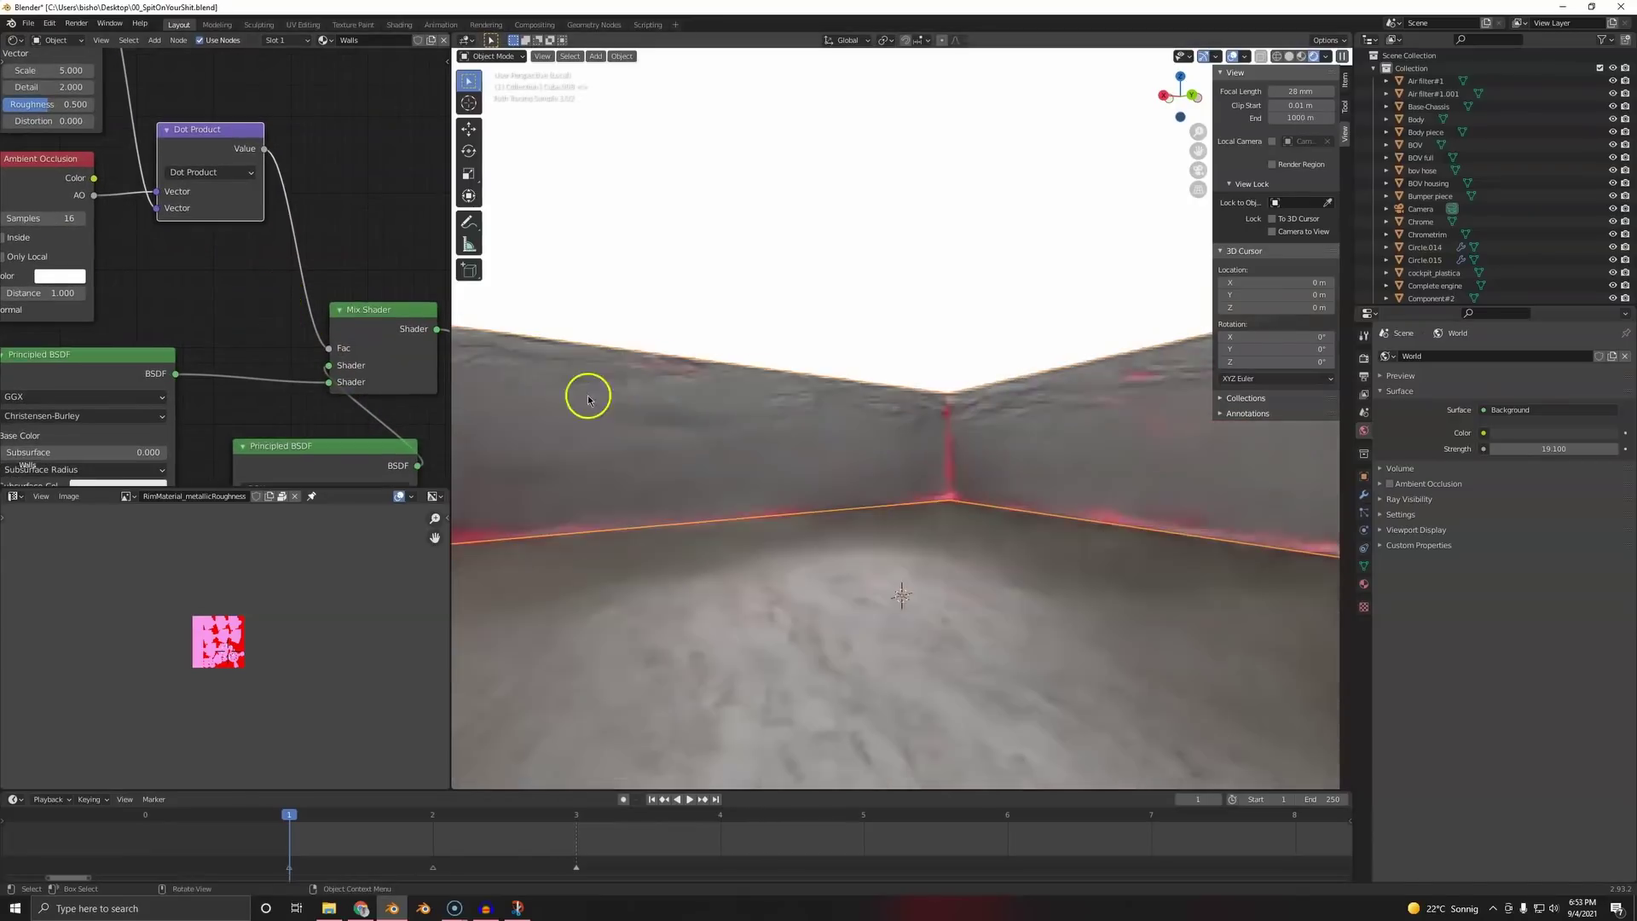
- Set the Noise Texture's Detail to 16
{"action": "scroll", "coordinate": [247, 288], "scroll_direction": "down", "scroll_amount": 3}
{"action": "middle_click_drag", "start_coordinate": [163, 175], "coordinate": [213, 359]}
{"action": "scroll", "coordinate": [214, 358], "scroll_direction": "up", "scroll_amount": 4}
{"action": "scroll", "coordinate": [201, 347], "scroll_direction": "up", "scroll_amount": 1}
{"action": "left_click", "coordinate": [107, 304]}
{"action": "type", "text": "2.0"}
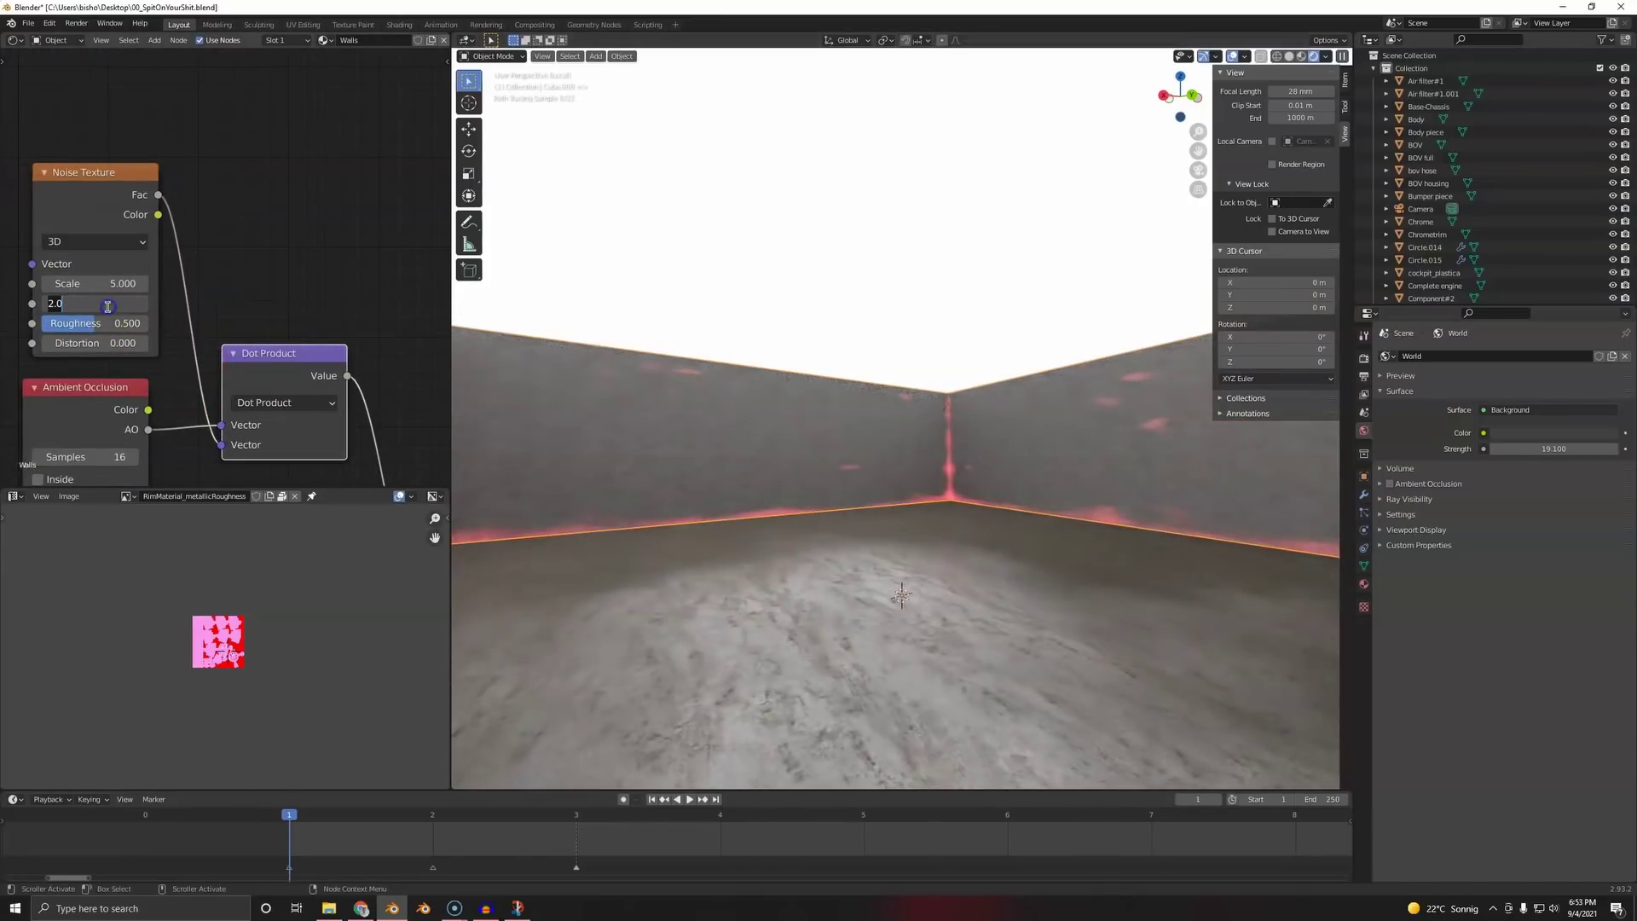
{"action": "key", "text": "Return"}
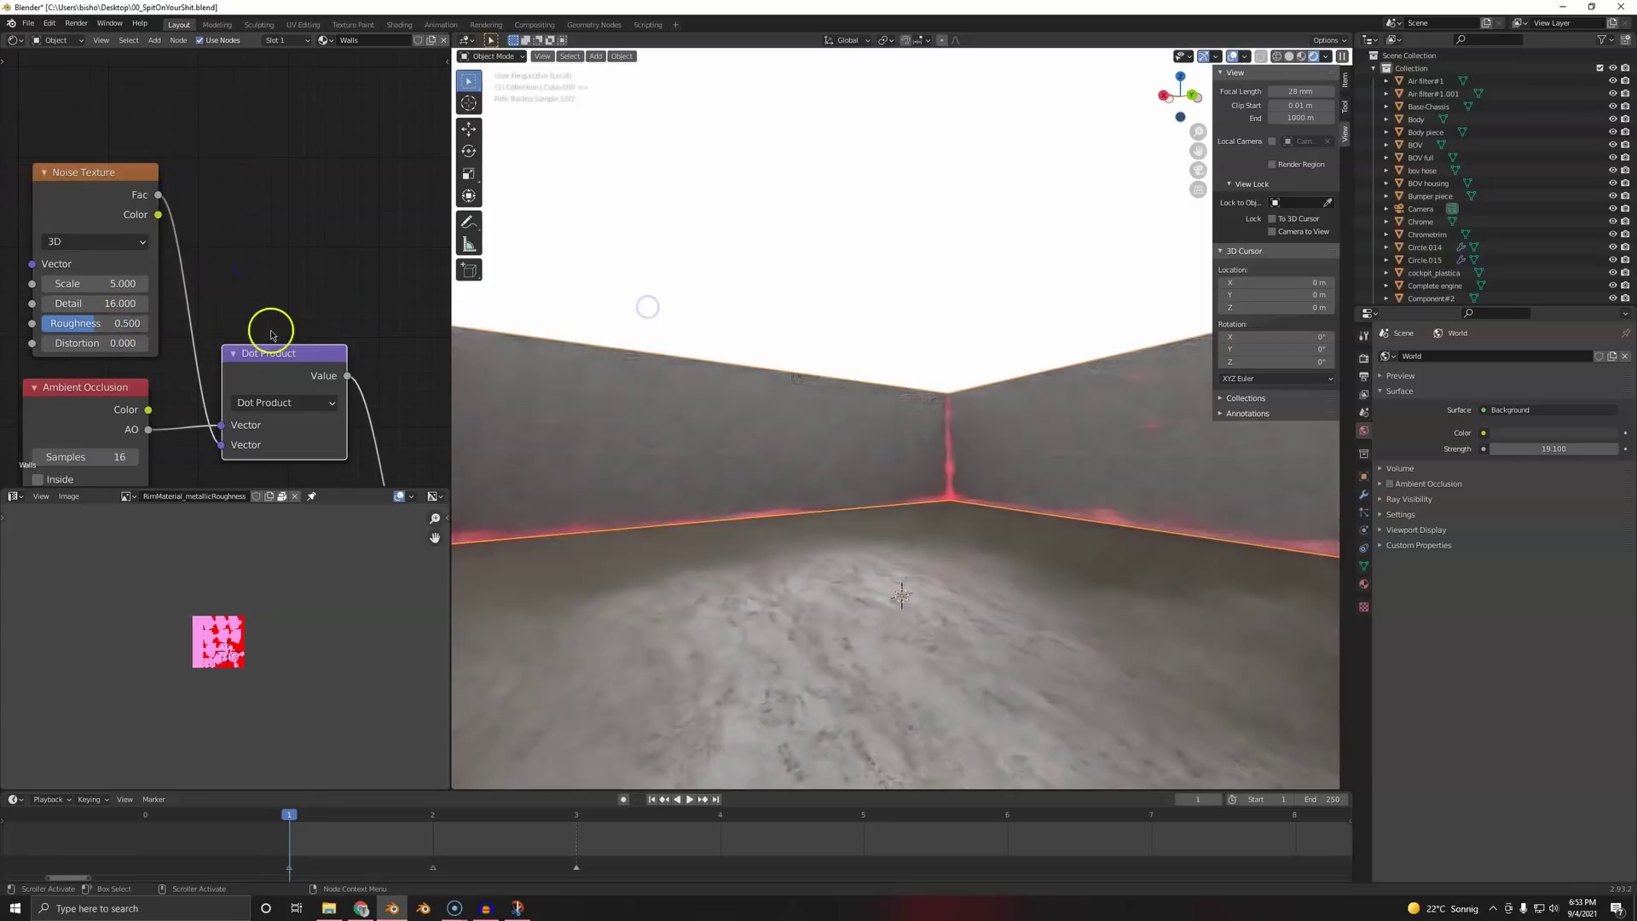
- Try a ColorRamp between the Dot Product and the Mix Shader's Fac, with its black stop at about 0.223
{"action": "middle_click_drag", "start_coordinate": [362, 301], "coordinate": [347, 179]}
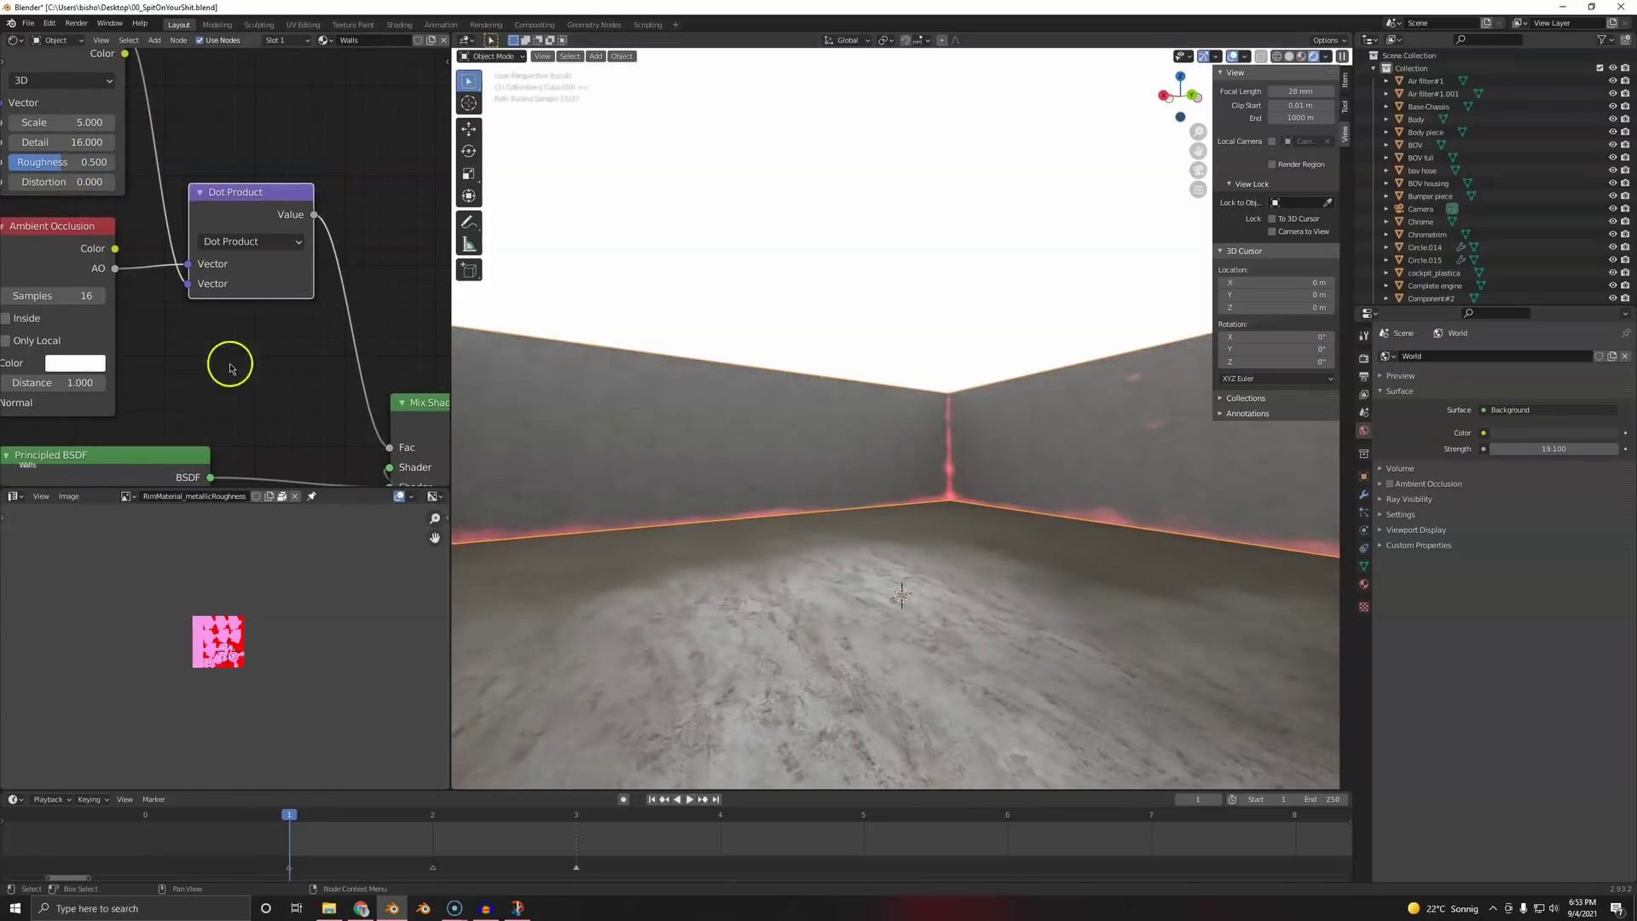
{"action": "scroll", "coordinate": [213, 349], "scroll_direction": "down", "scroll_amount": 2}
{"action": "middle_click_drag", "start_coordinate": [194, 336], "coordinate": [60, 271]}
{"action": "key", "text": "shift+a"}
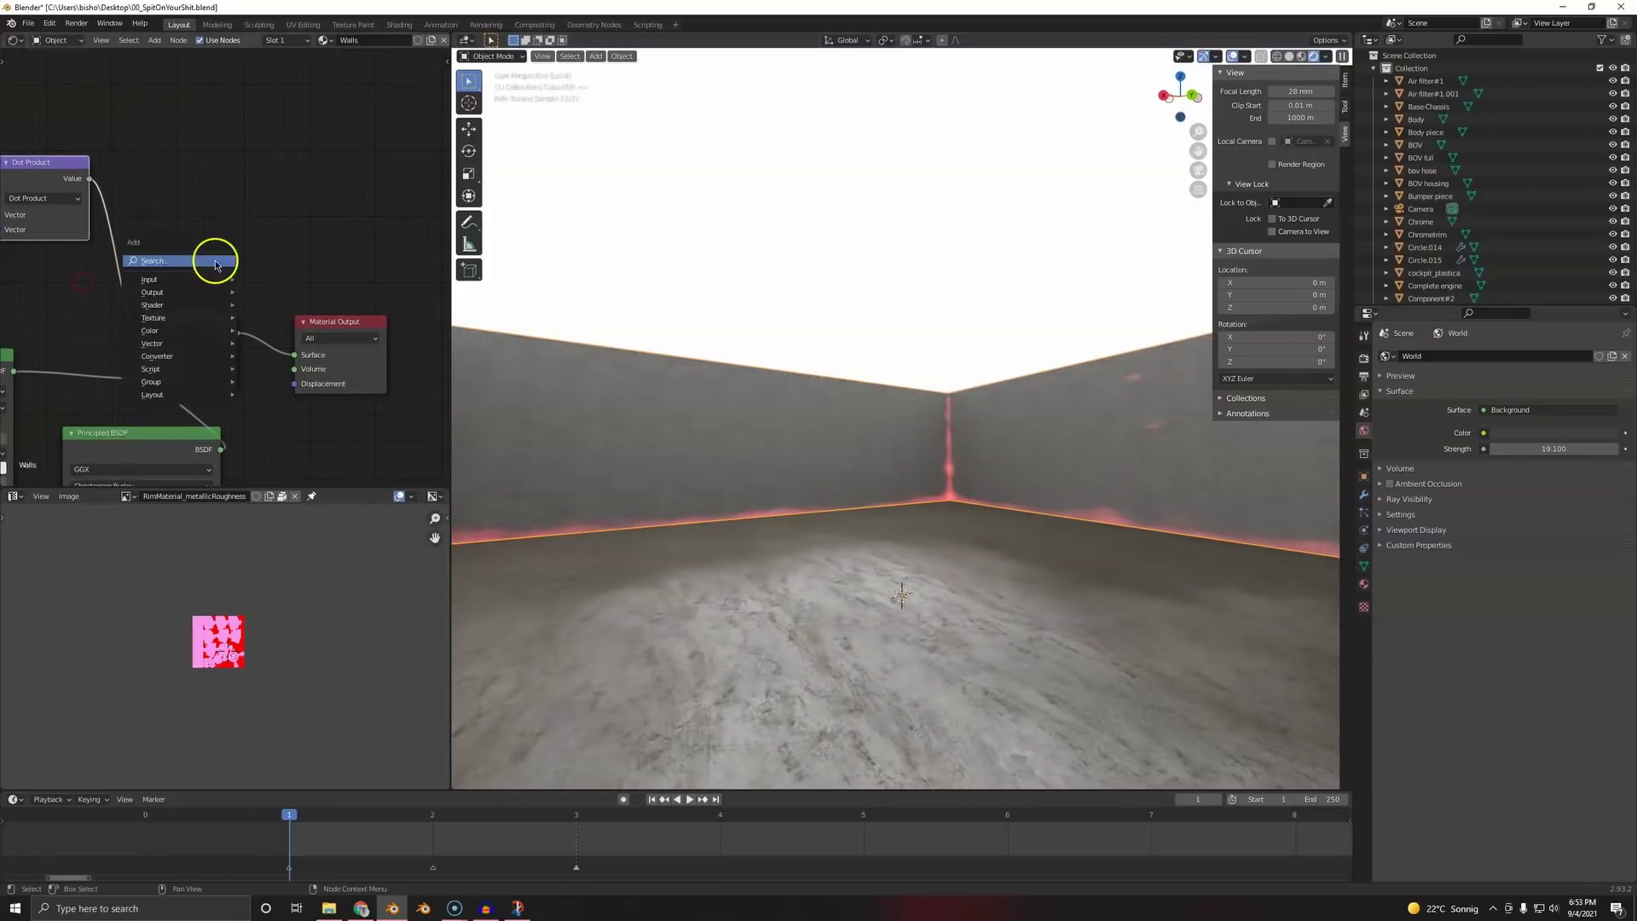
{"action": "left_click", "coordinate": [215, 260]}
{"action": "type", "text": "ram"}
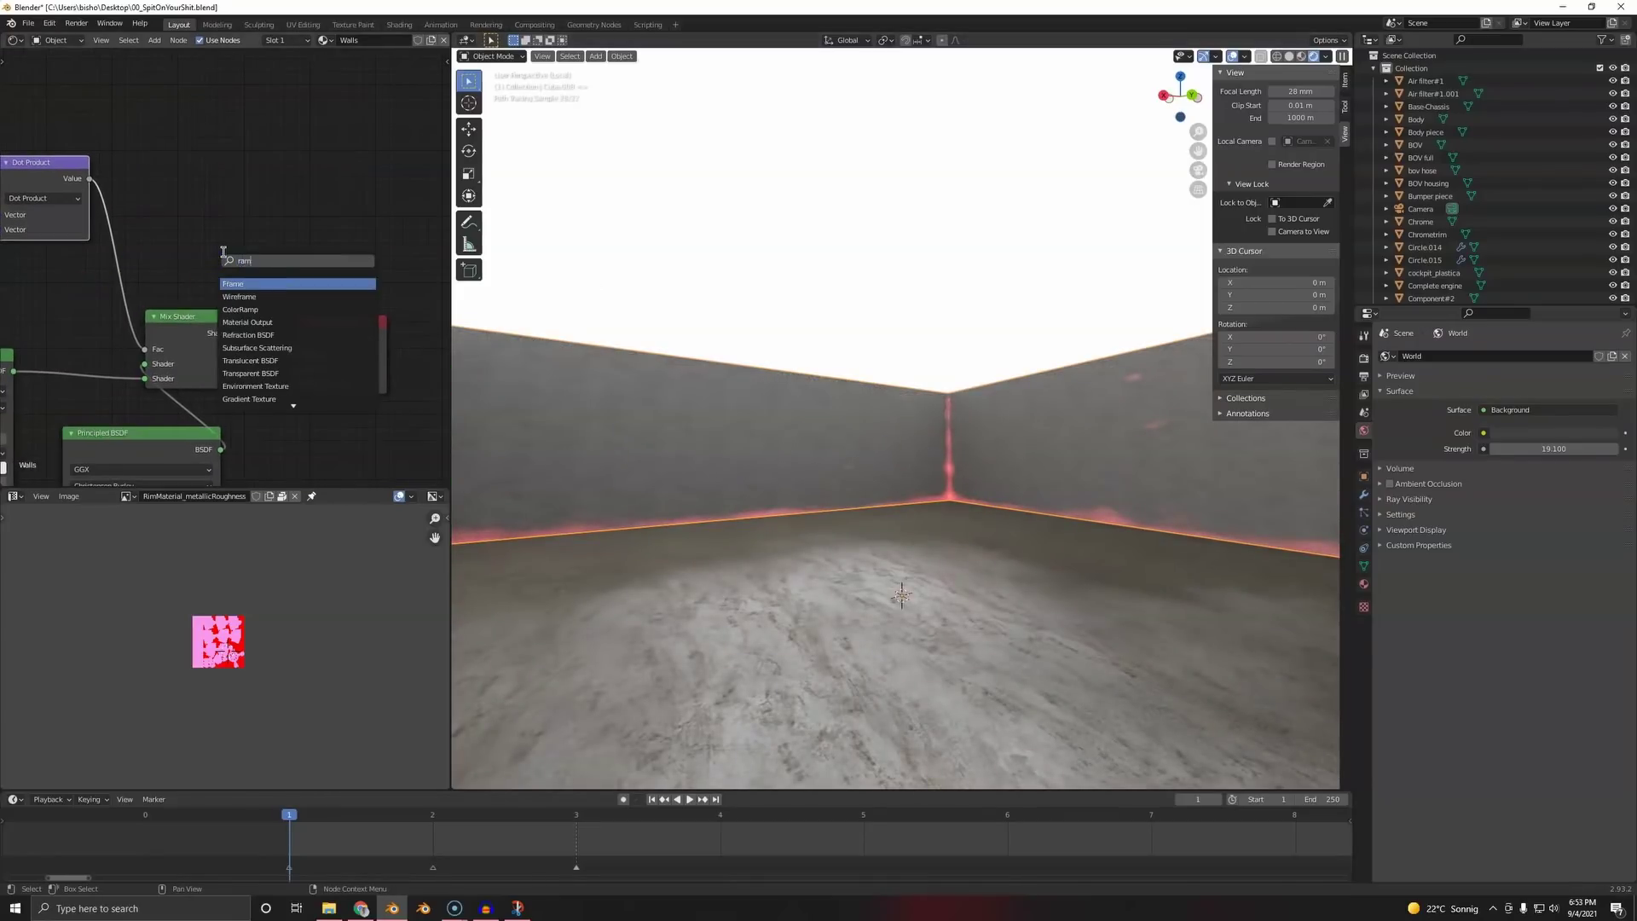
{"action": "left_click", "coordinate": [249, 309]}
{"action": "left_click", "coordinate": [175, 240]}
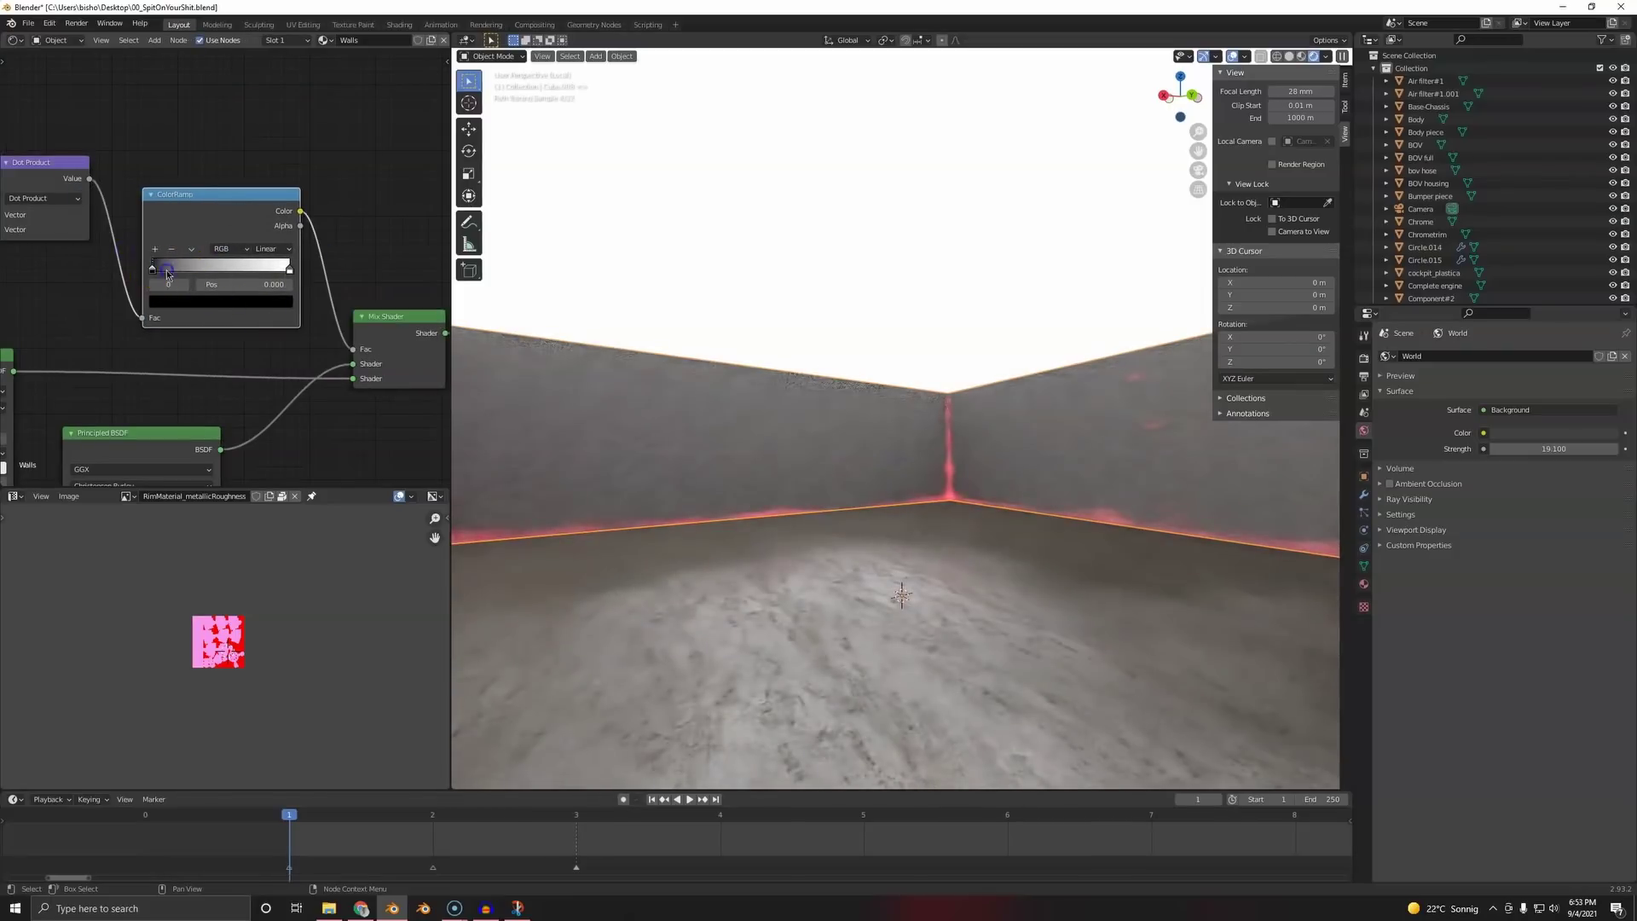
{"action": "mouse_move", "coordinate": [287, 270]}
{"action": "left_mouse_down"}
{"action": "mouse_move", "coordinate": [210, 270]}
{"action": "mouse_move", "coordinate": [290, 269]}
{"action": "left_mouse_up"}
{"action": "left_click_drag", "start_coordinate": [153, 269], "coordinate": [183, 270]}
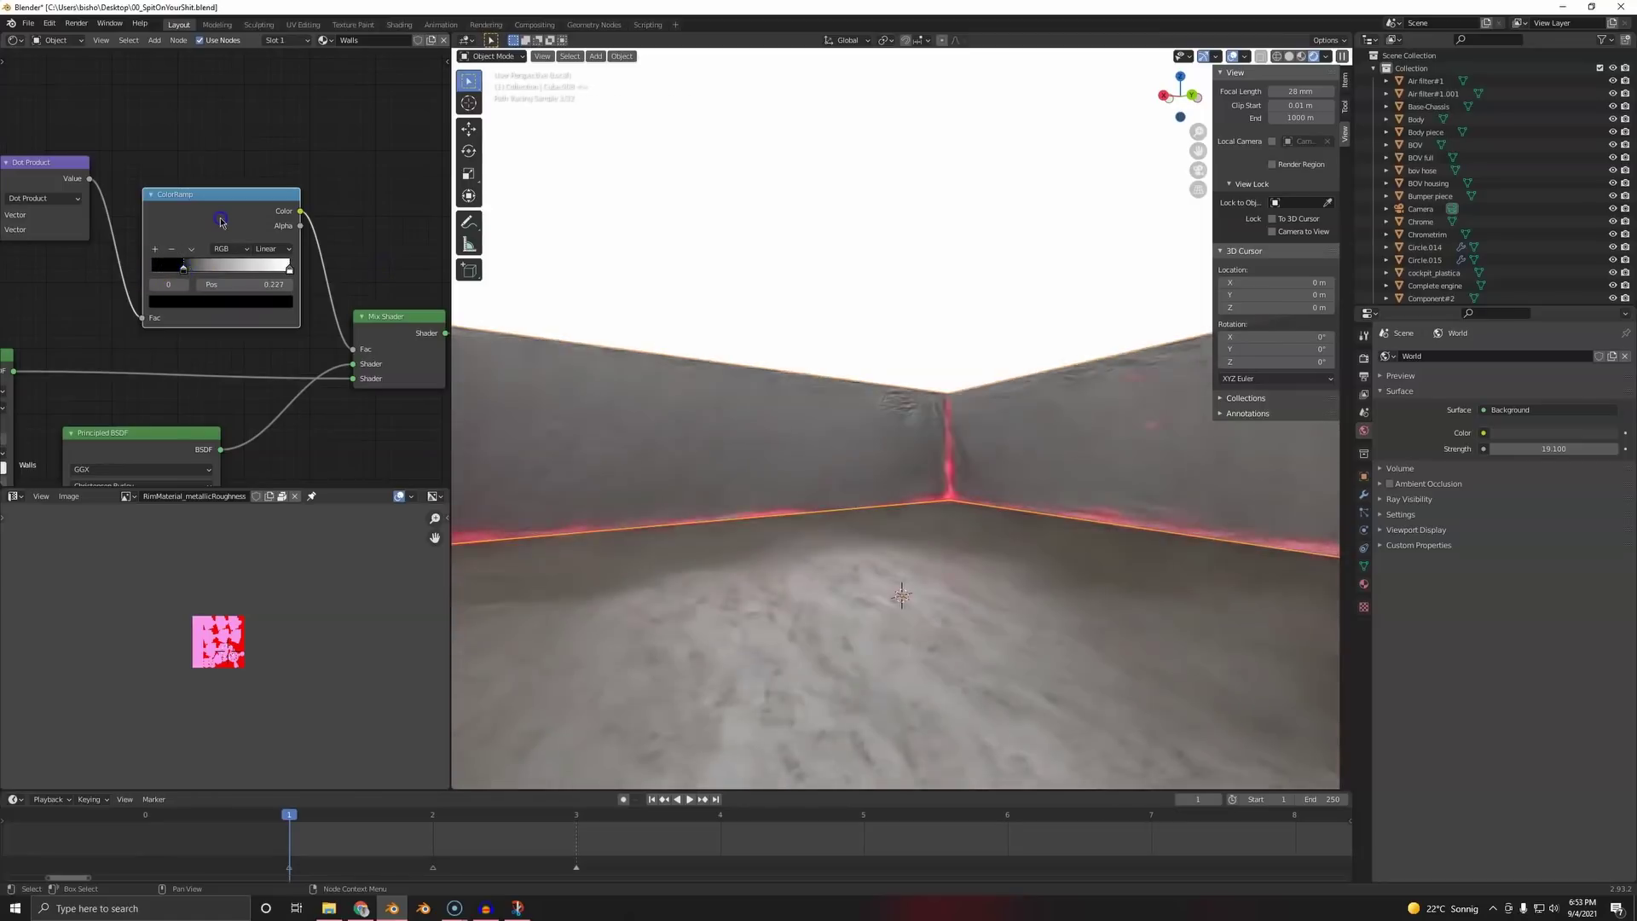
- Delete the ColorRamp and reconnect the Dot Product's Value directly to the Mix Shader's Fac
{"action": "key", "text": "x"}
{"action": "key", "text": "shift+a"}
{"action": "left_click", "coordinate": [215, 221]}
{"action": "left_click", "coordinate": [192, 167]}
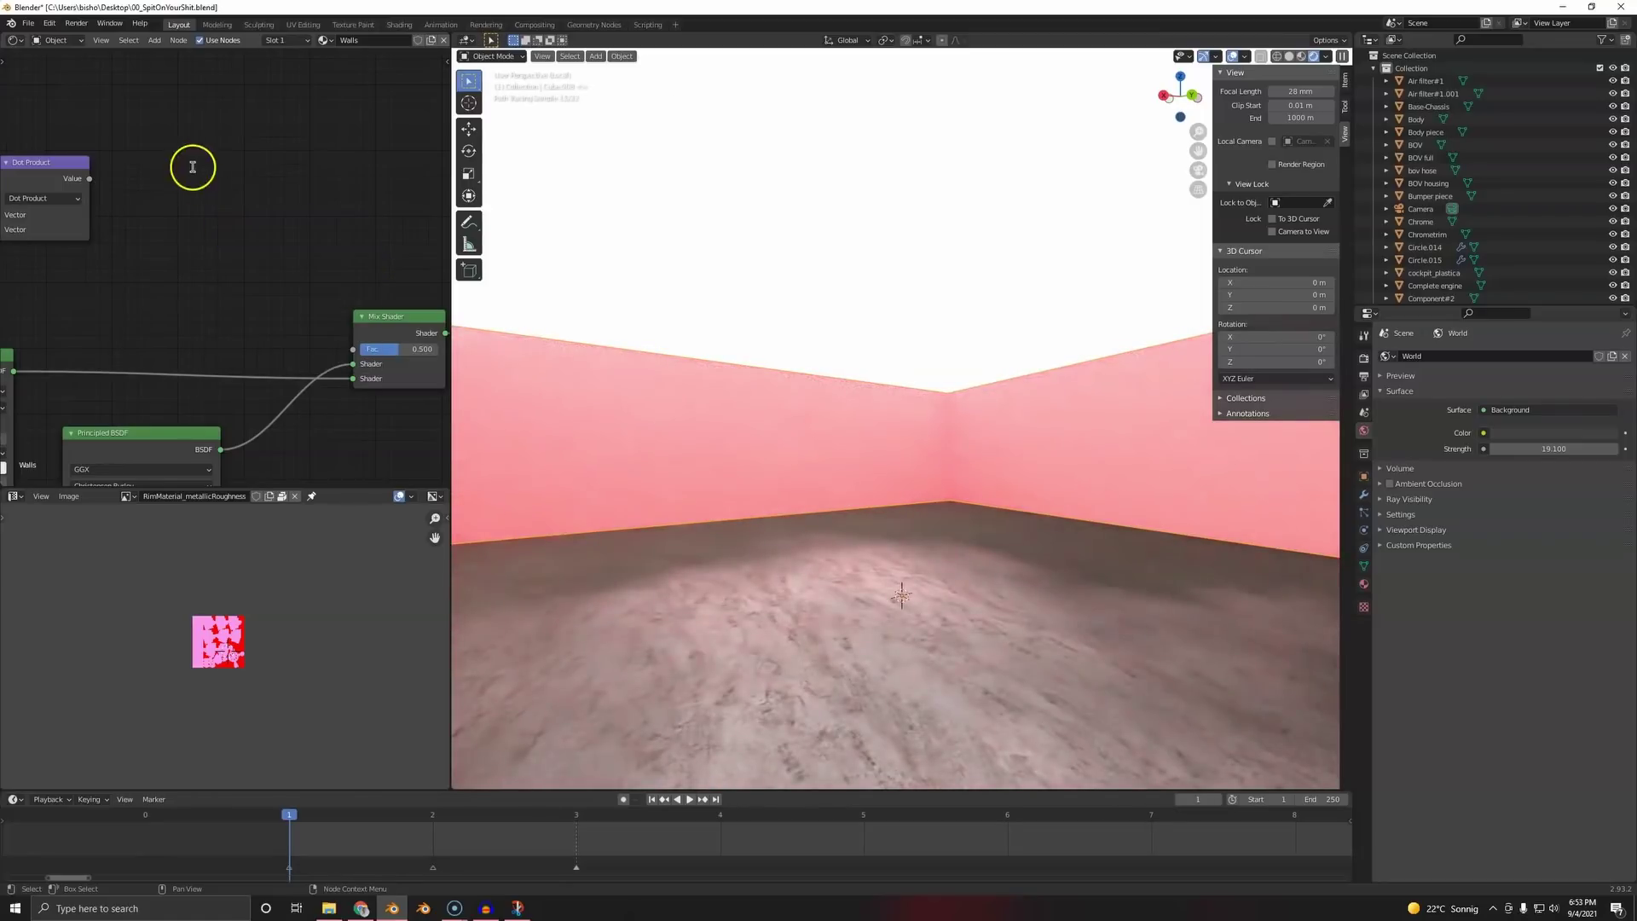
{"action": "mouse_move", "coordinate": [121, 196]}
{"action": "middle_mouse_down"}
{"action": "mouse_move", "coordinate": [206, 206]}
{"action": "mouse_move", "coordinate": [112, 186]}
{"action": "middle_mouse_up"}
{"action": "left_click_drag", "start_coordinate": [80, 168], "coordinate": [347, 338]}
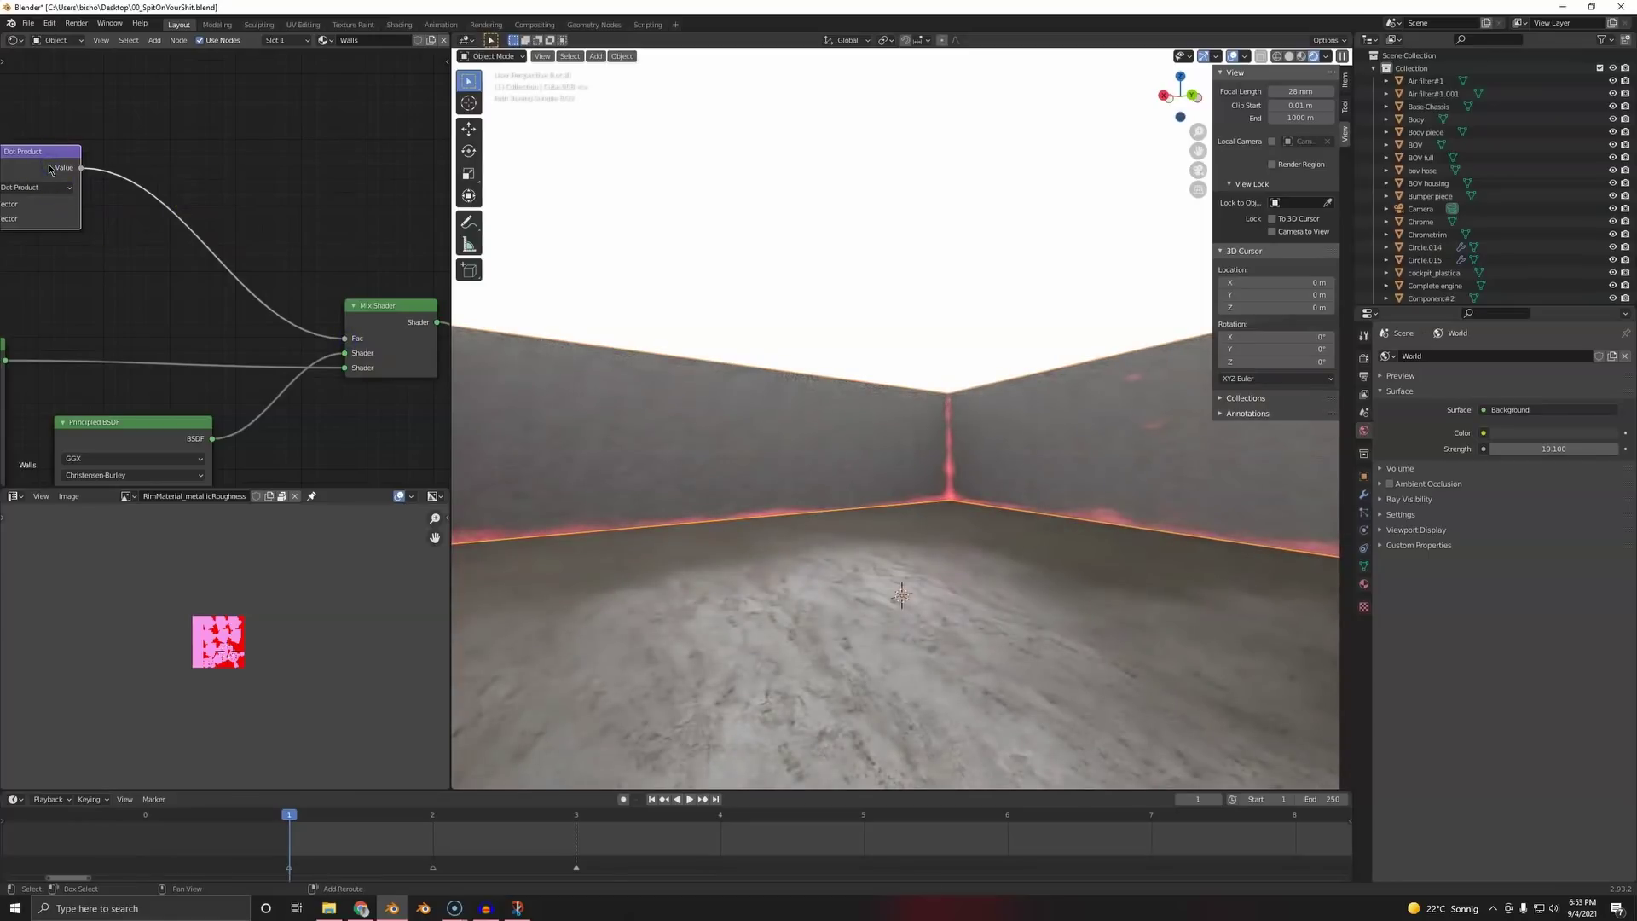
- Try a duplicated Vector Math node set to Multiply before the Mix Shader's Fac, with all second-vector components at 2 and at 0.1
{"action": "key", "text": "shift+d"}
{"action": "left_click", "coordinate": [194, 195]}
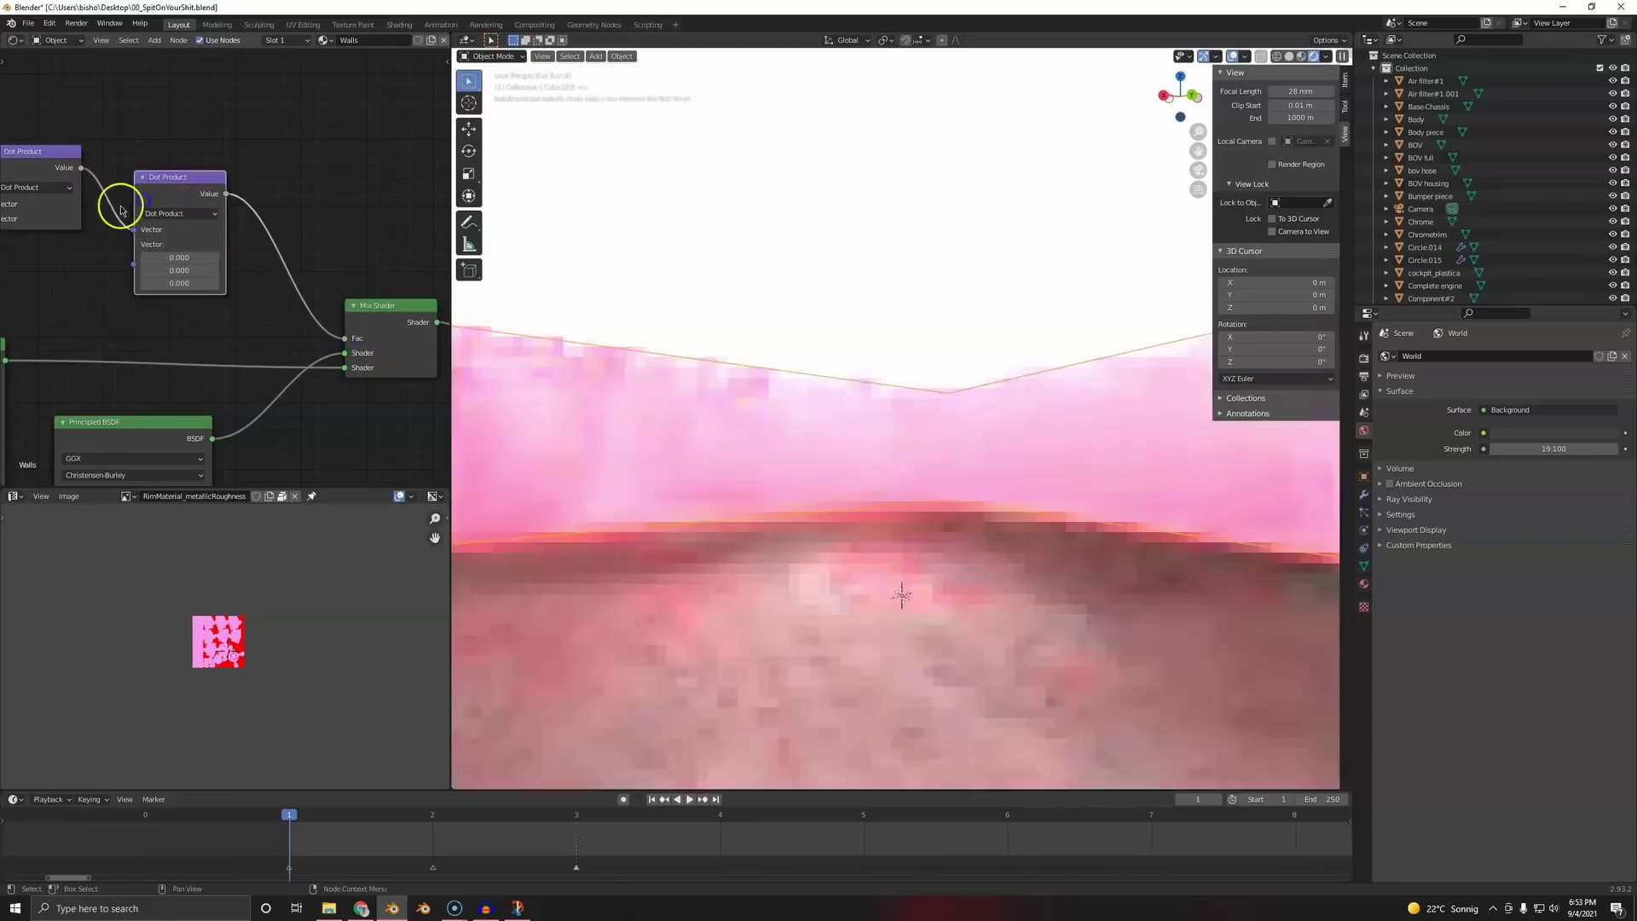
{"action": "left_click", "coordinate": [168, 211]}
{"action": "left_click", "coordinate": [175, 257]}
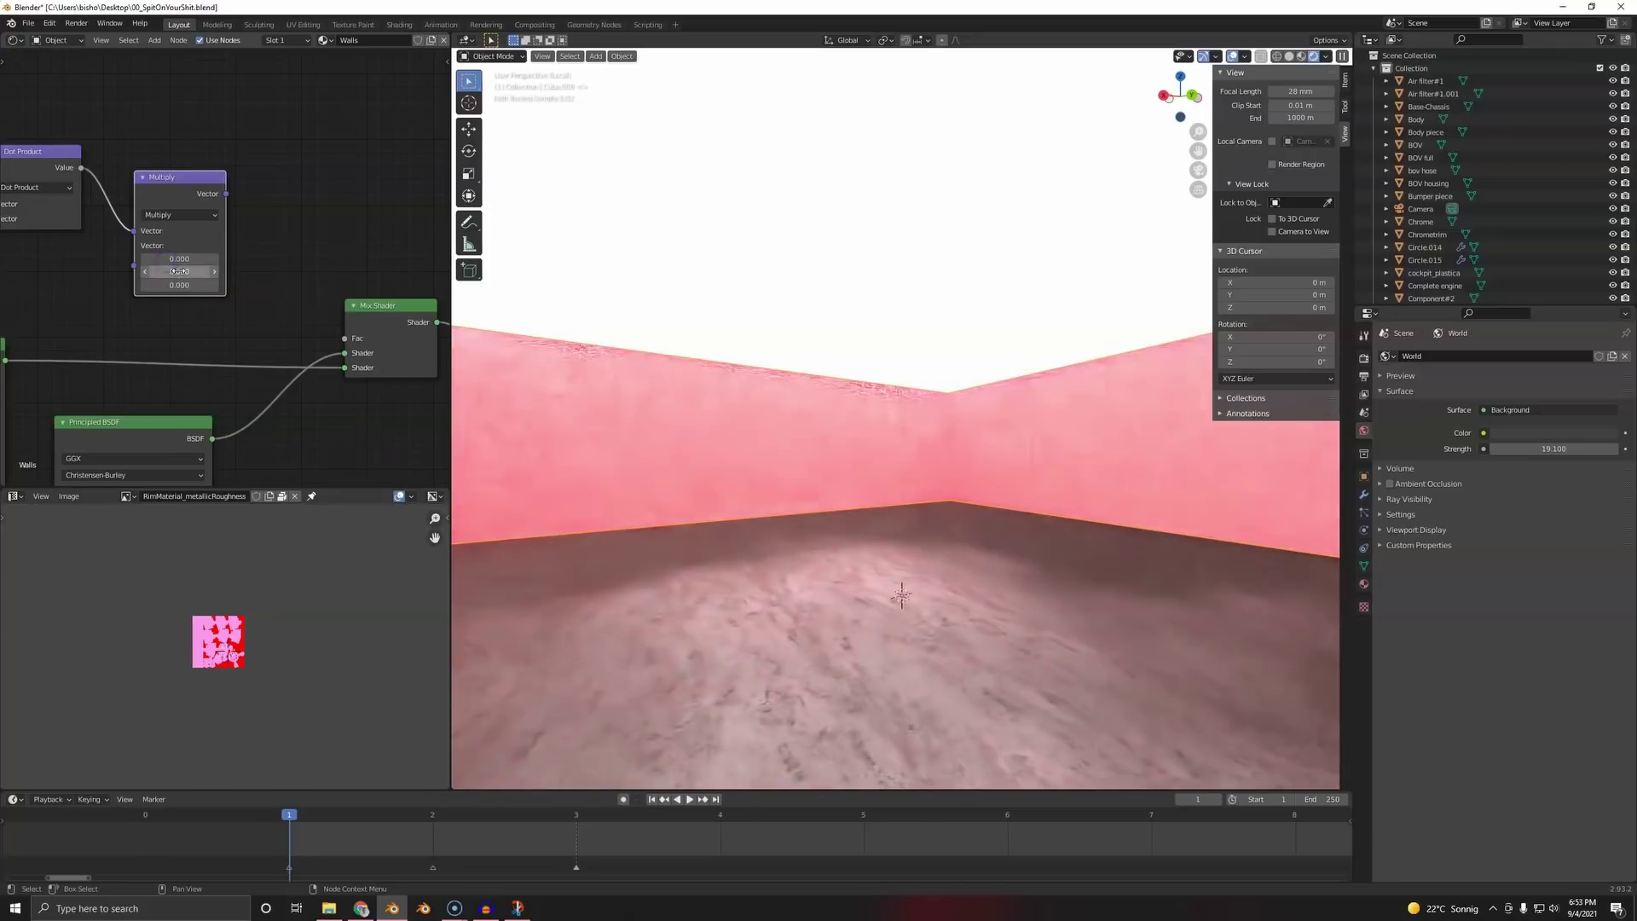
{"action": "left_click", "coordinate": [228, 197]}
{"action": "left_click_drag", "start_coordinate": [226, 194], "coordinate": [345, 339]}
{"action": "left_click_drag", "start_coordinate": [181, 285], "coordinate": [182, 261]}
{"action": "type", "text": "2"}
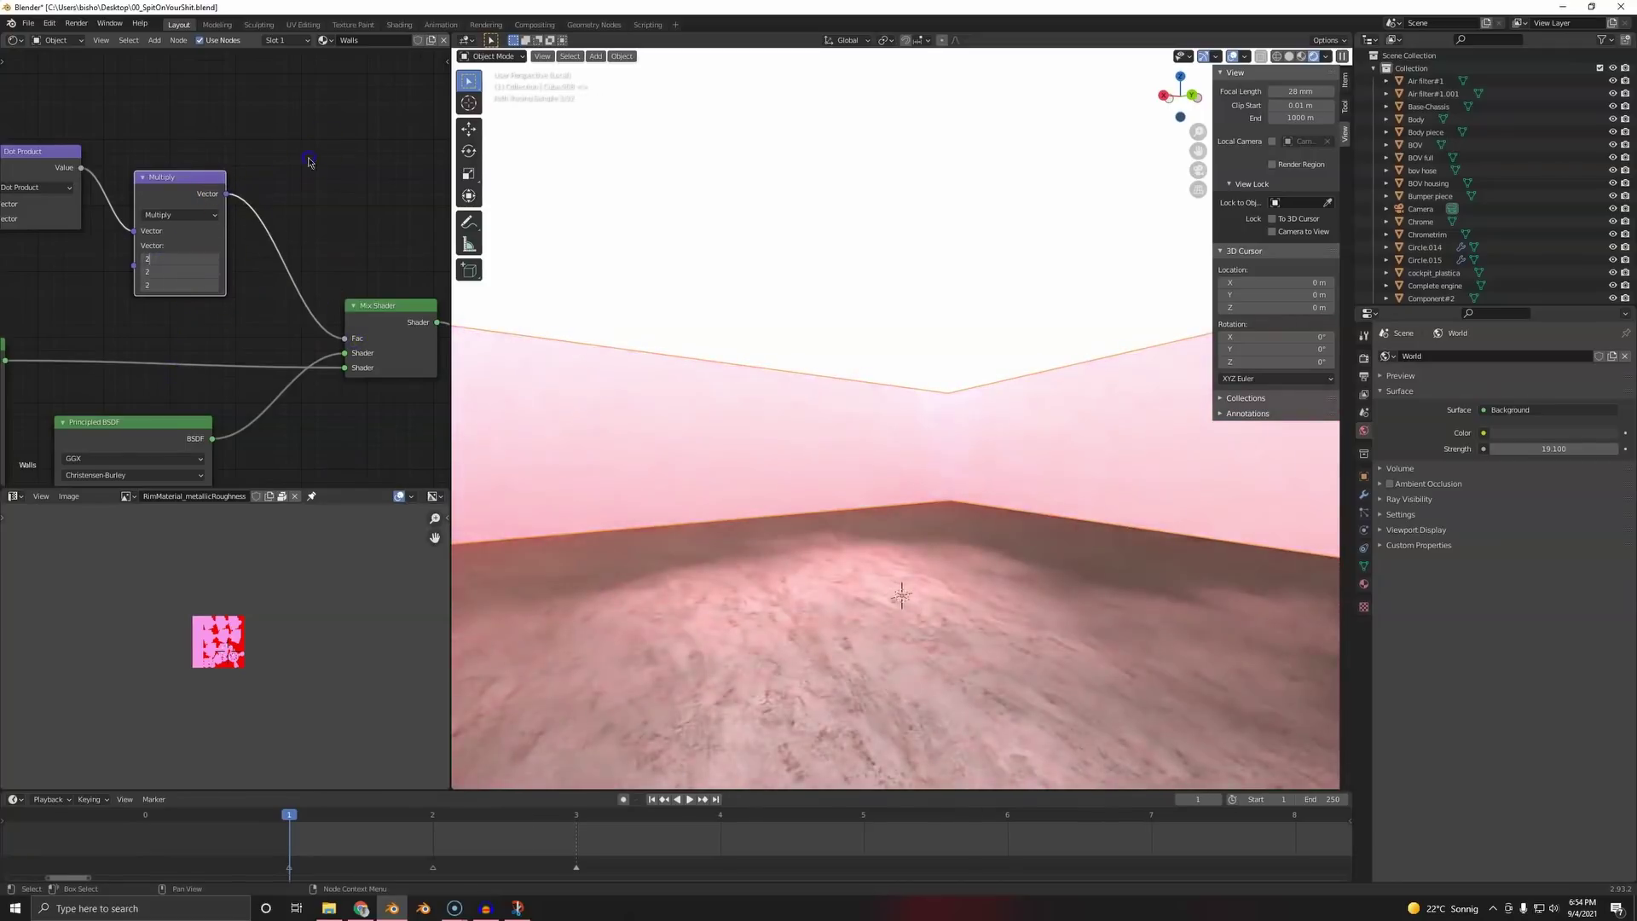
{"action": "key", "text": "Return"}
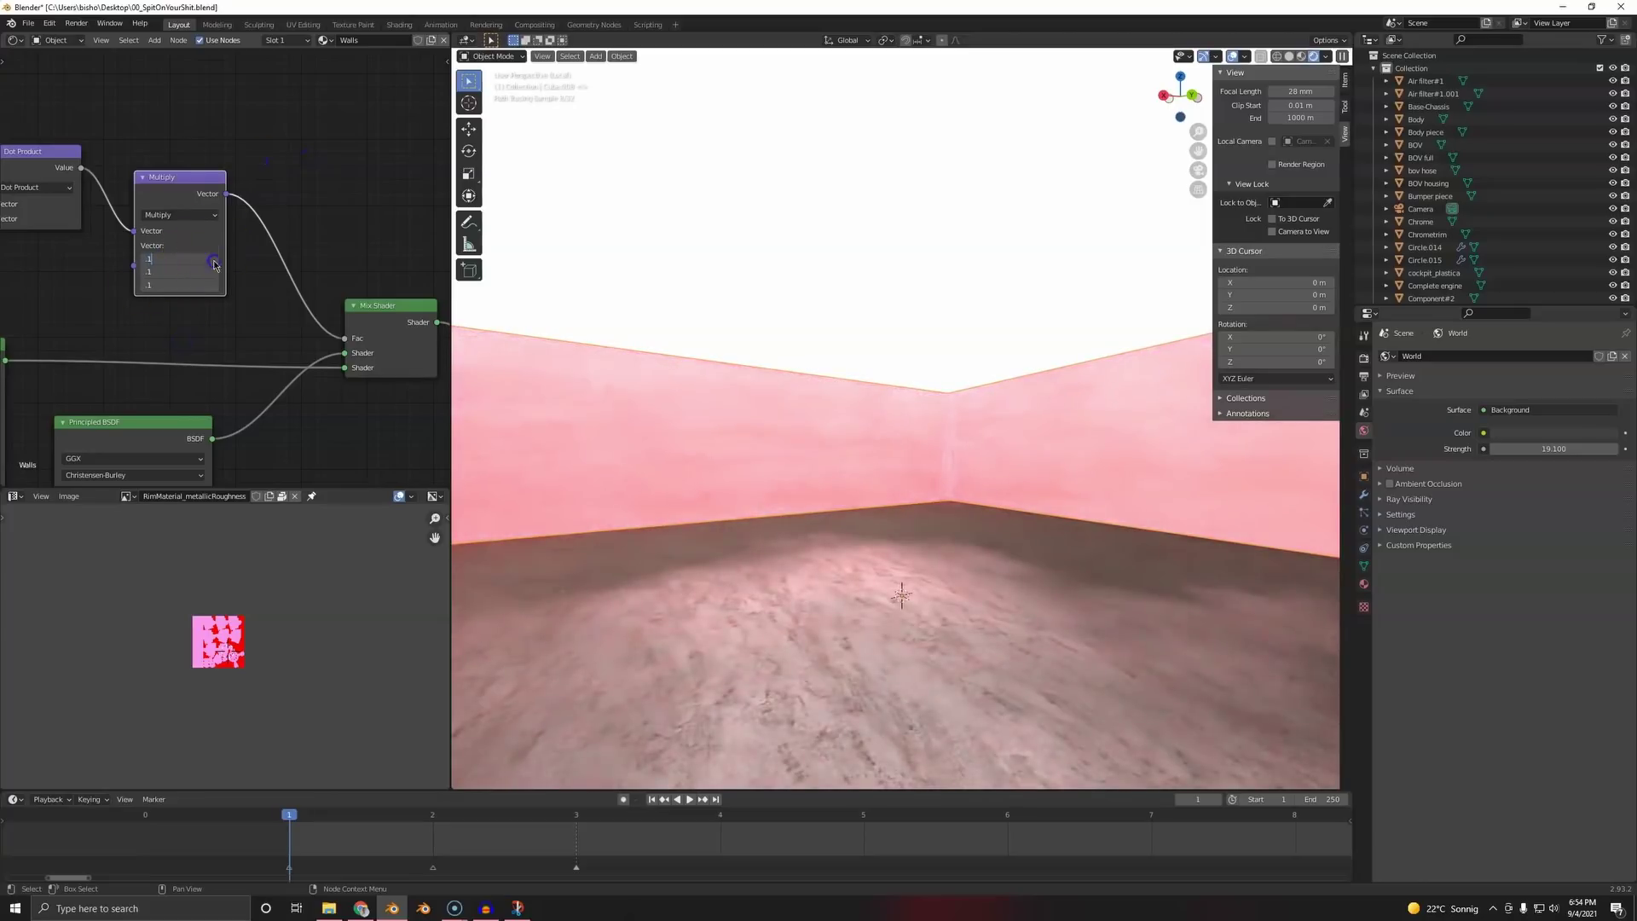
{"action": "key", "text": "Return"}
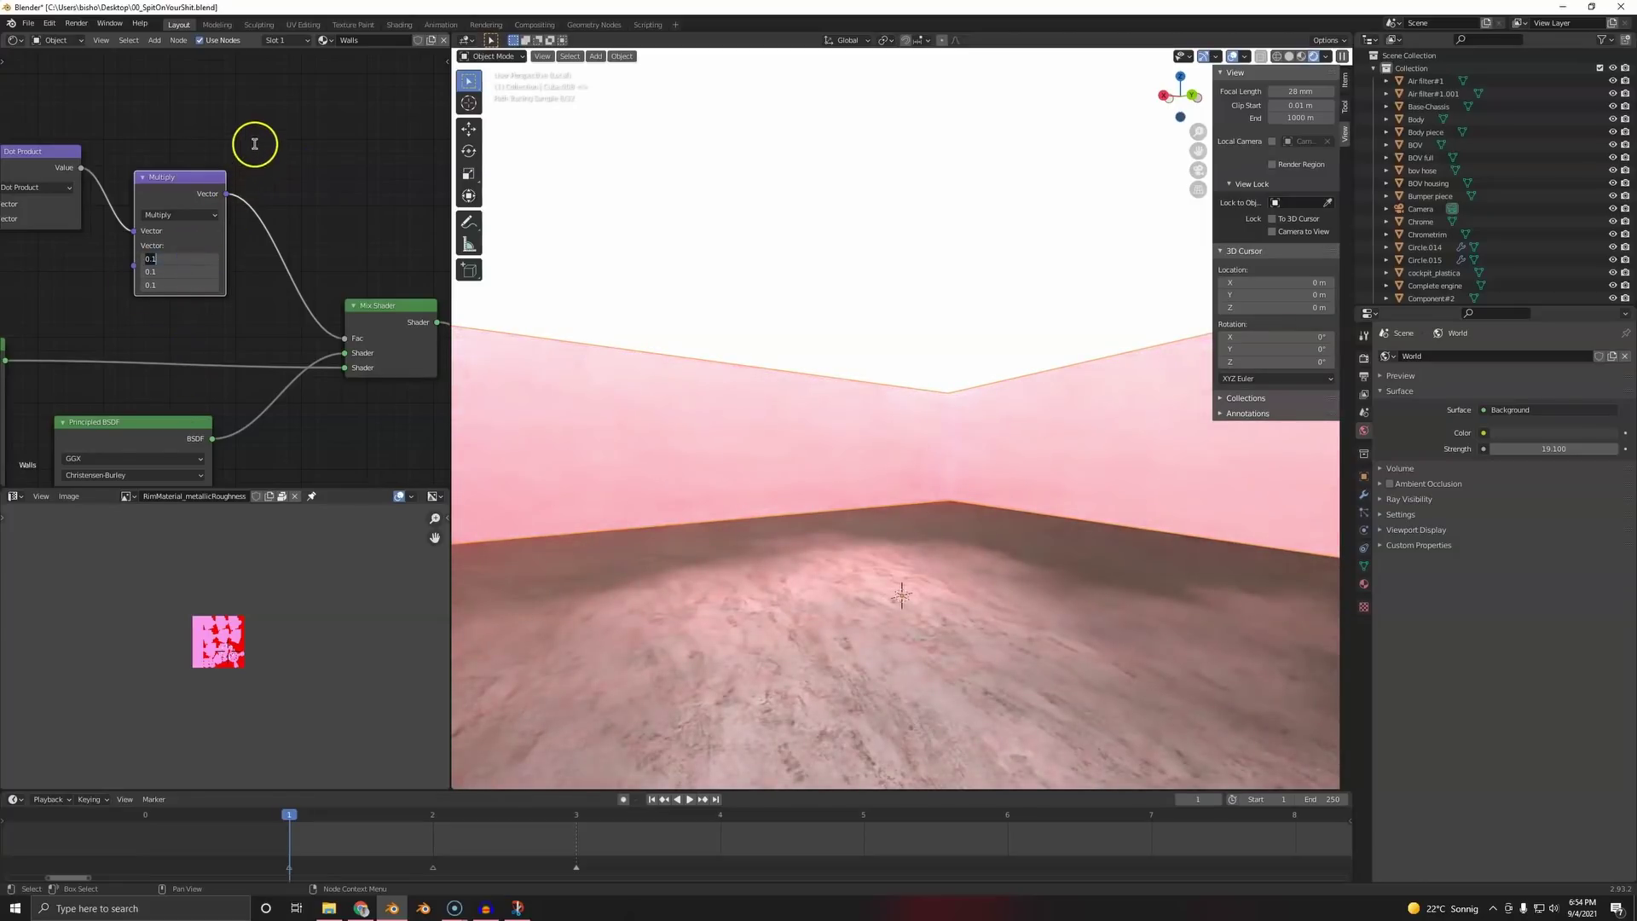
- Route the Dot Product's Value straight back to the Mix Shader's Fac and delete the duplicated Multiply node
{"action": "left_click", "coordinate": [284, 114]}
{"action": "left_click_drag", "start_coordinate": [134, 231], "coordinate": [348, 338]}
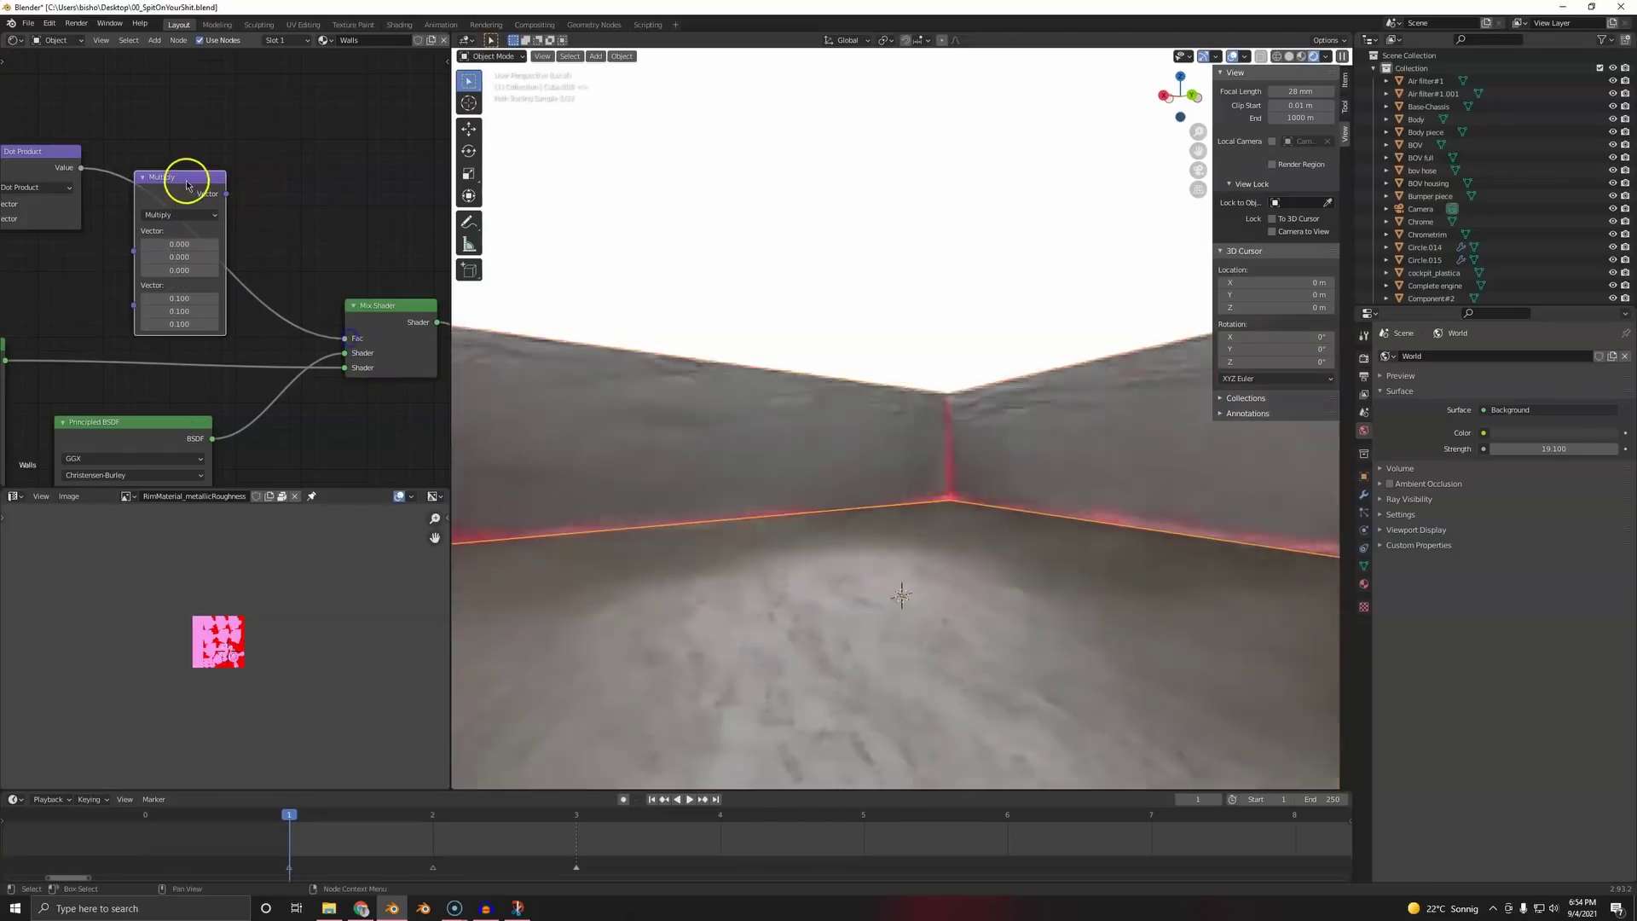
{"action": "key", "text": "ctrl+x"}
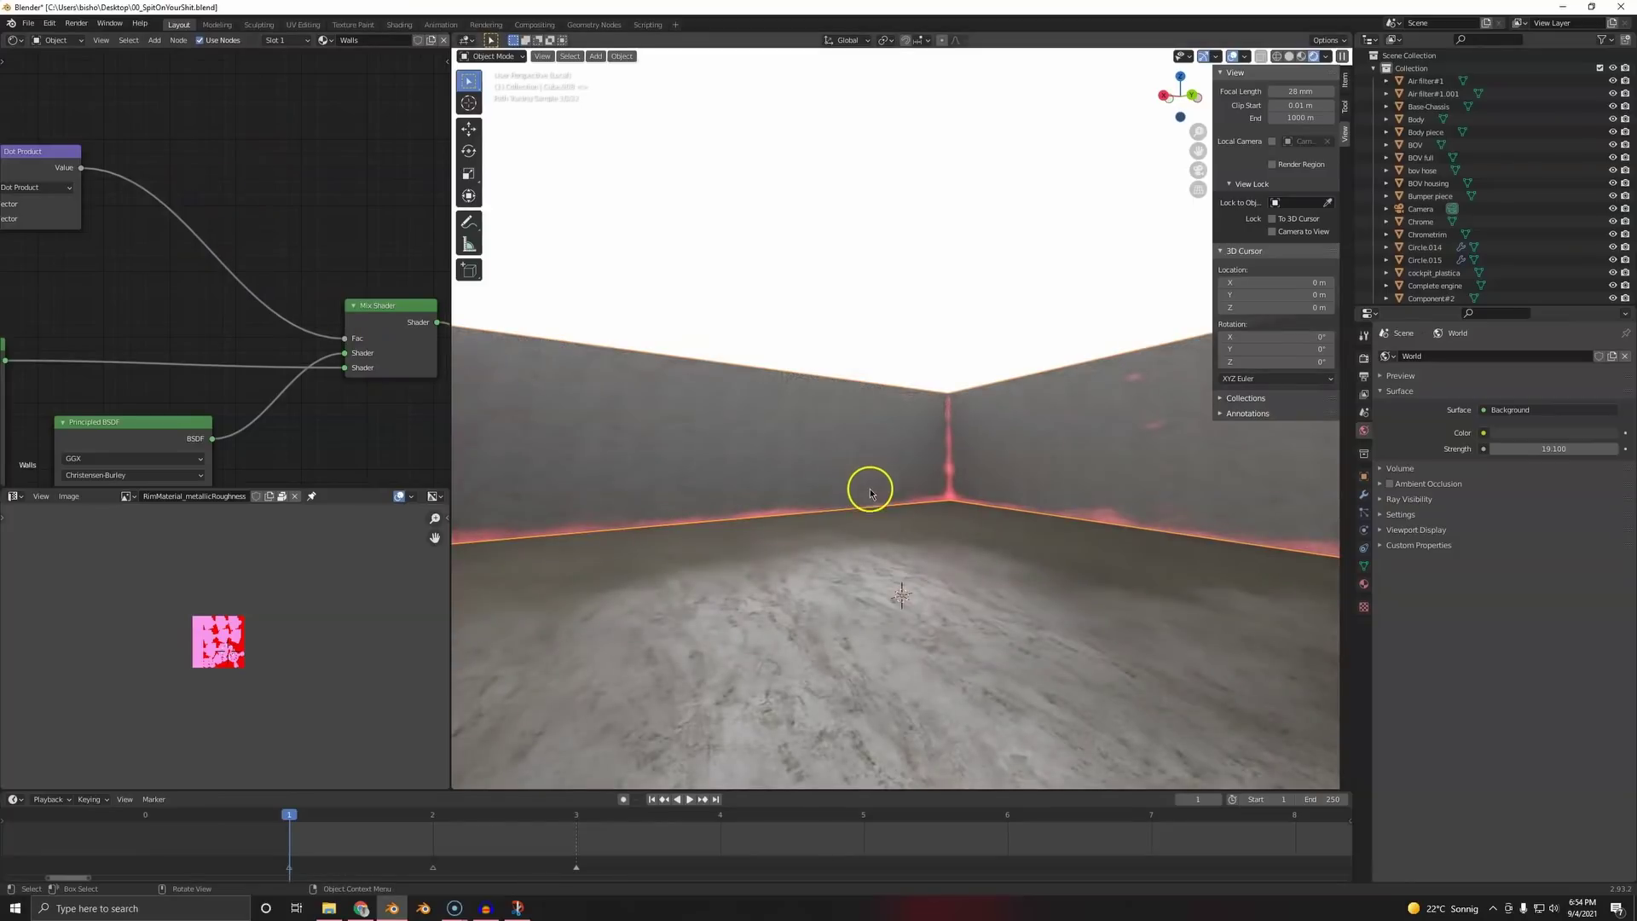
- Move the red-emission Principled BSDF node down, clear of the main wall shader
{"action": "scroll", "coordinate": [740, 466], "scroll_direction": "up", "scroll_amount": 3}
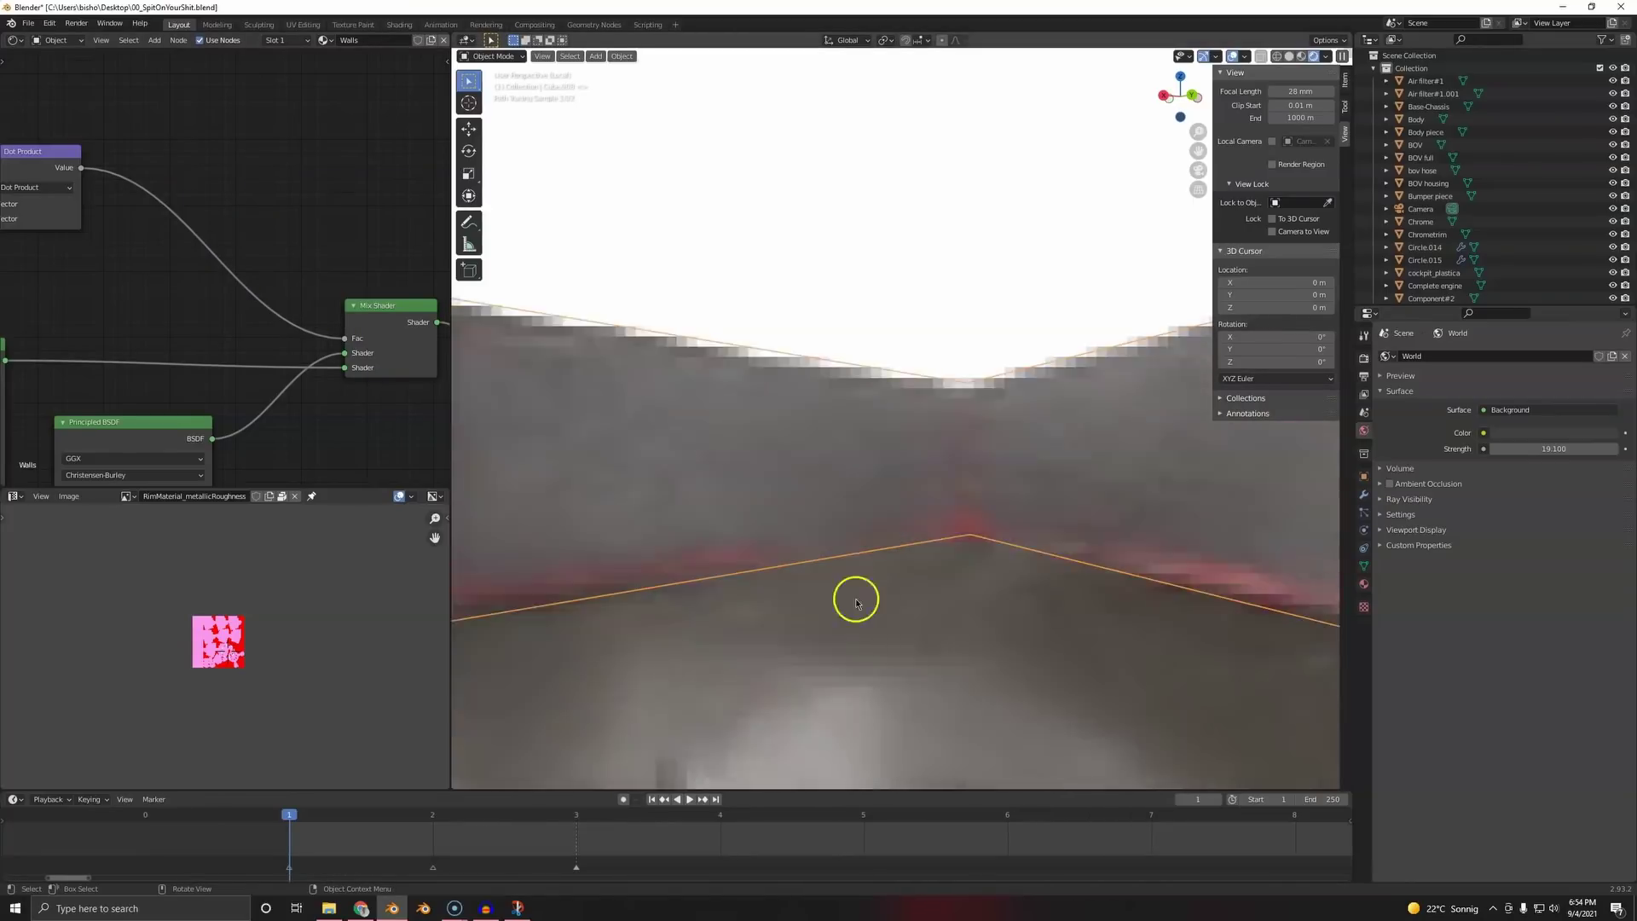
{"action": "scroll", "coordinate": [201, 402], "scroll_direction": "down", "scroll_amount": 6}
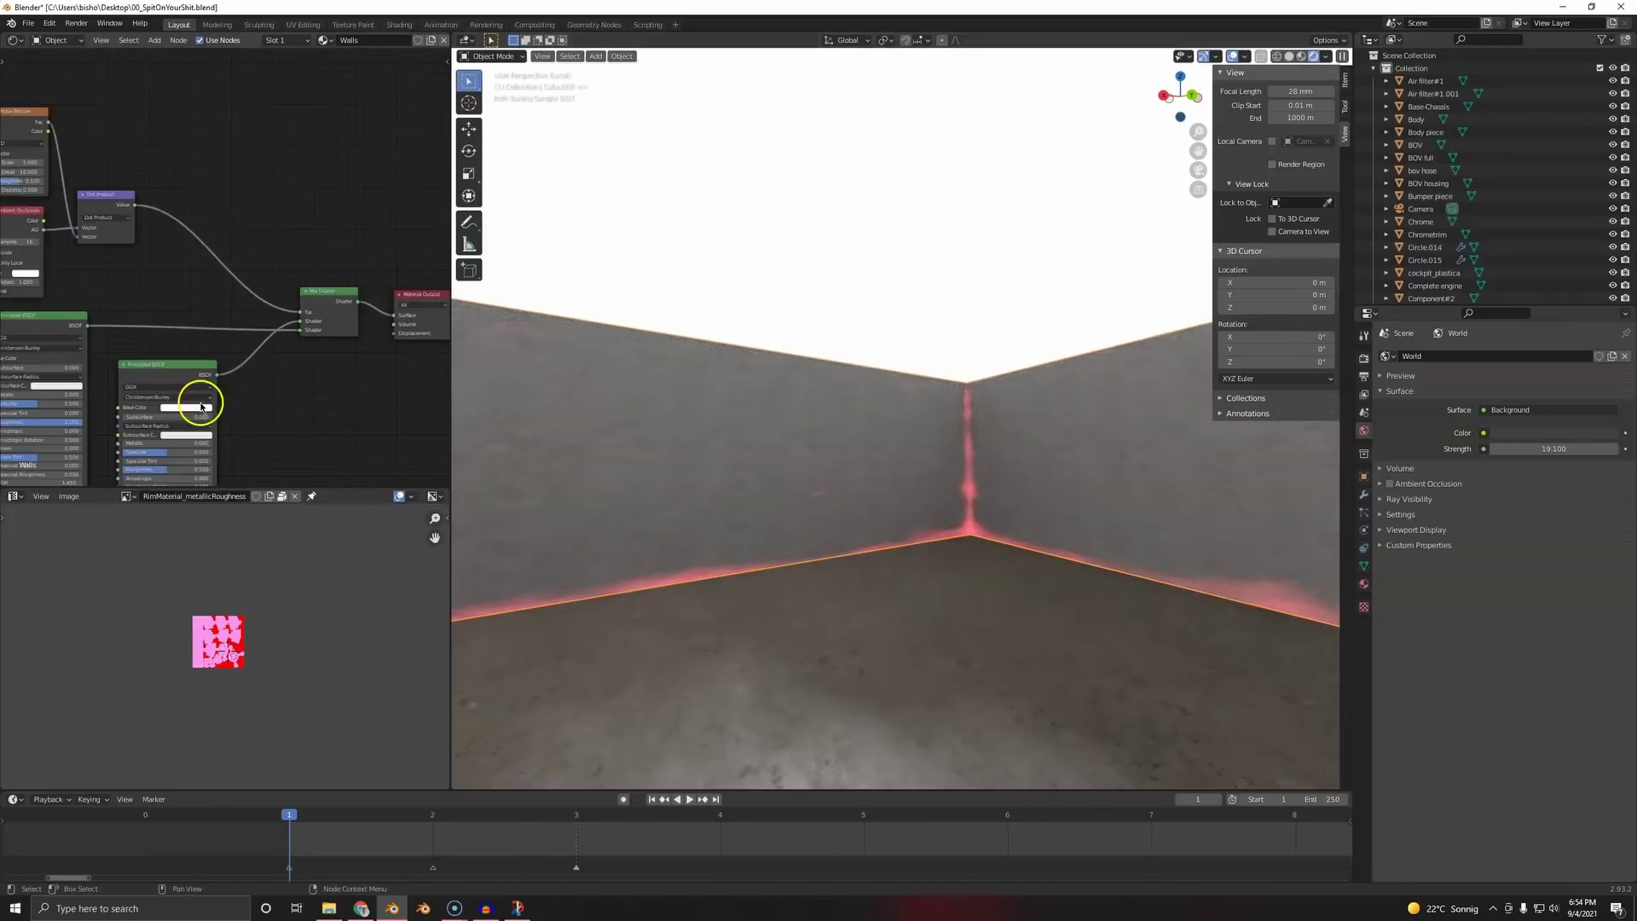
{"action": "middle_click_drag", "start_coordinate": [201, 401], "coordinate": [261, 245]}
{"action": "left_click_drag", "start_coordinate": [214, 213], "coordinate": [233, 399]}
{"action": "scroll", "coordinate": [233, 384], "scroll_direction": "down", "scroll_amount": 1}
{"action": "scroll", "coordinate": [233, 367], "scroll_direction": "down", "scroll_amount": 3}
{"action": "middle_click_drag", "start_coordinate": [232, 367], "coordinate": [274, 267]}
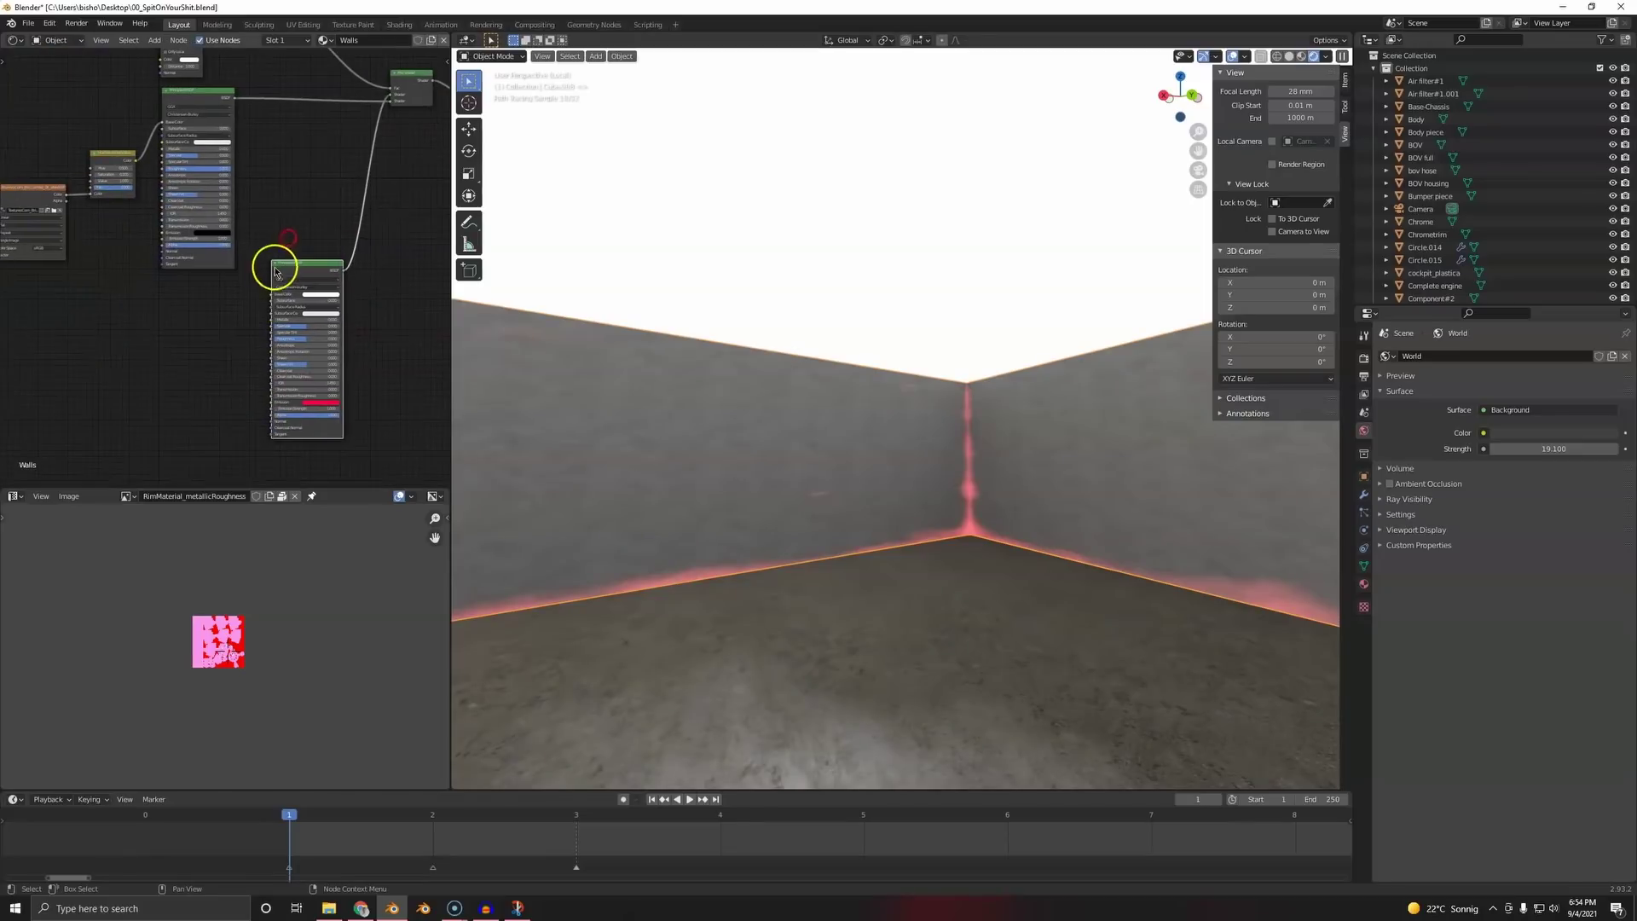
- Feed the second Principled BSDF's Base Color from a new Image Texture using the TexturesCom_Ground_Soil5_2x2_2K albedo image
{"action": "scroll", "coordinate": [273, 272], "scroll_direction": "up", "scroll_amount": 5}
{"action": "key", "text": "shift+a"}
{"action": "left_click", "coordinate": [256, 335]}
{"action": "type", "text": "im"}
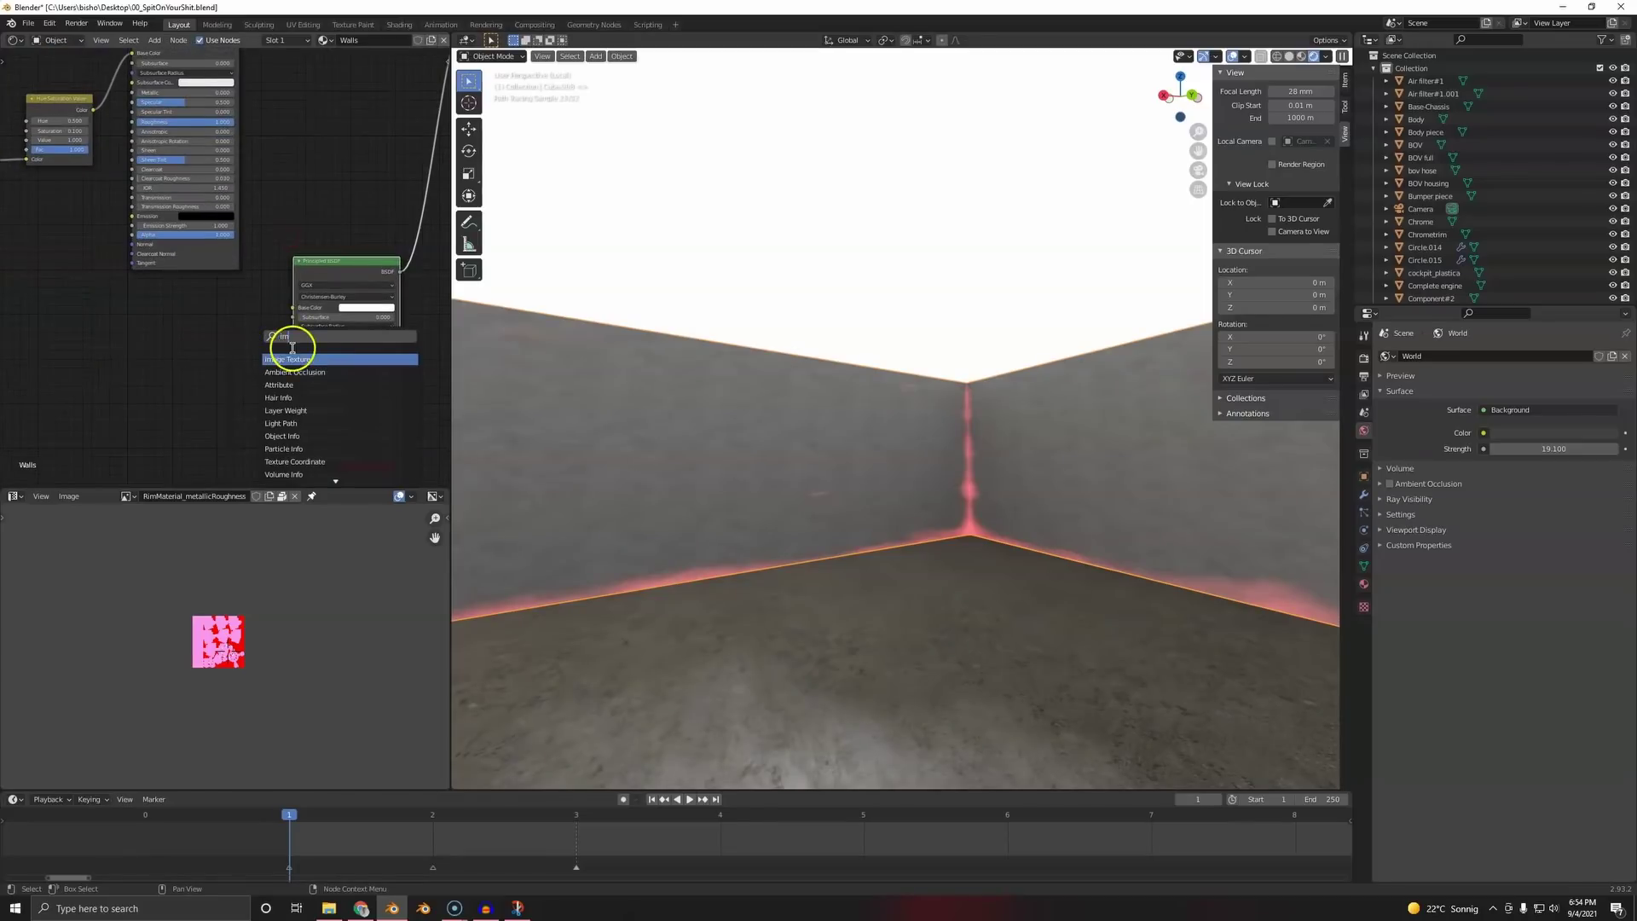
{"action": "key", "text": "Return"}
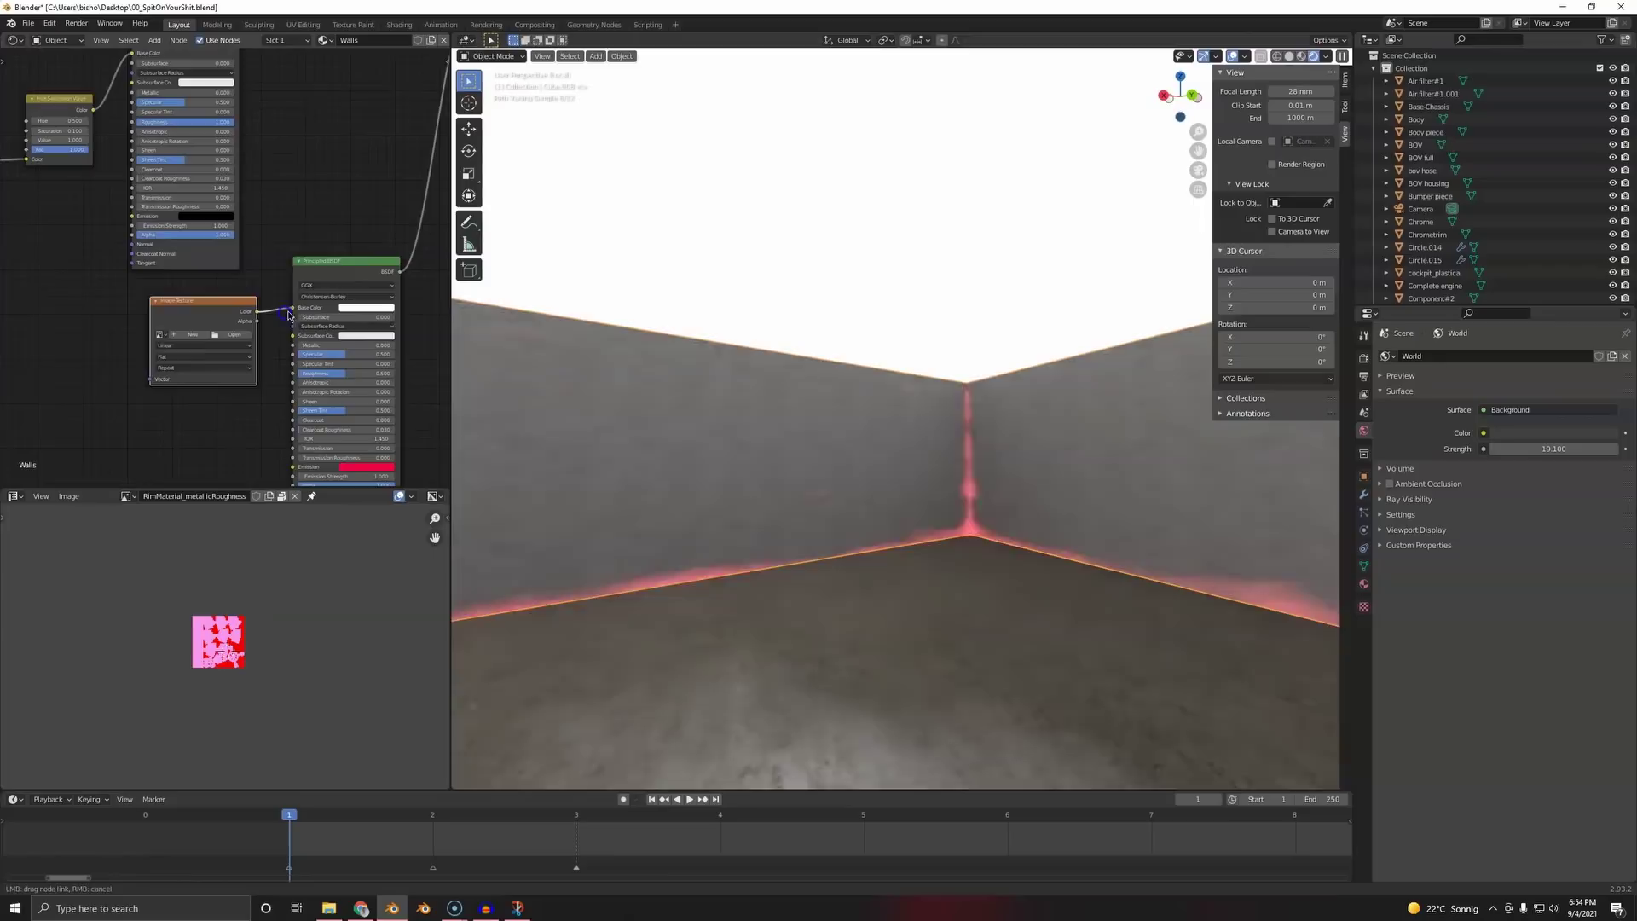
{"action": "left_click_drag", "start_coordinate": [288, 316], "coordinate": [293, 307]}
{"action": "scroll", "coordinate": [180, 352], "scroll_direction": "up", "scroll_amount": 2}
{"action": "left_click", "coordinate": [139, 366]}
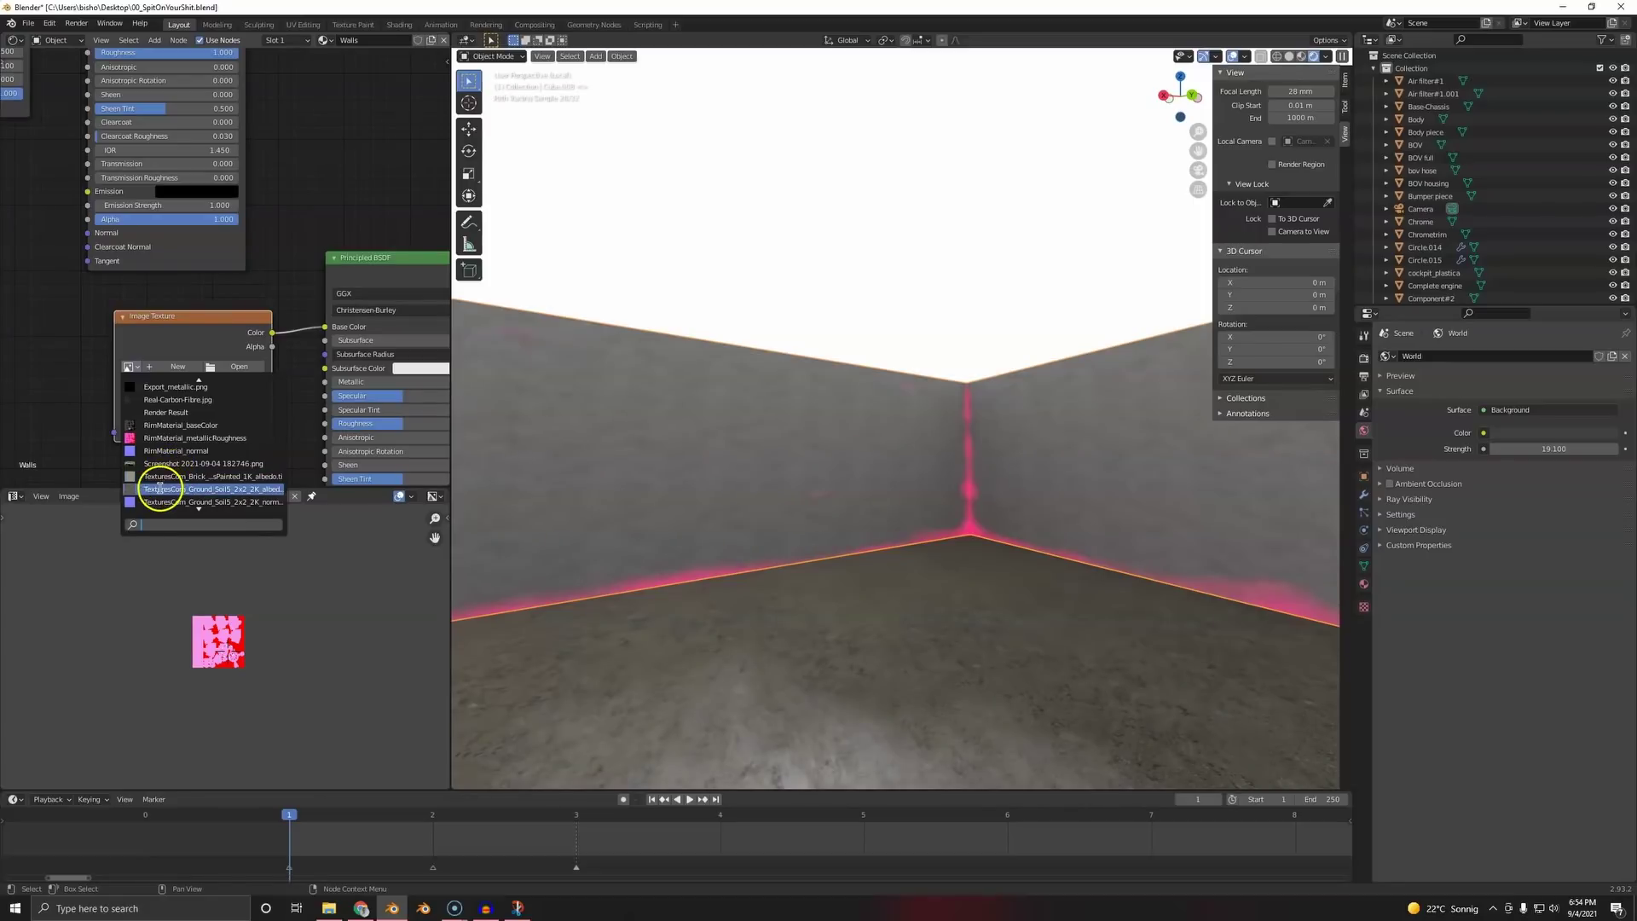
{"action": "left_click", "coordinate": [154, 490]}
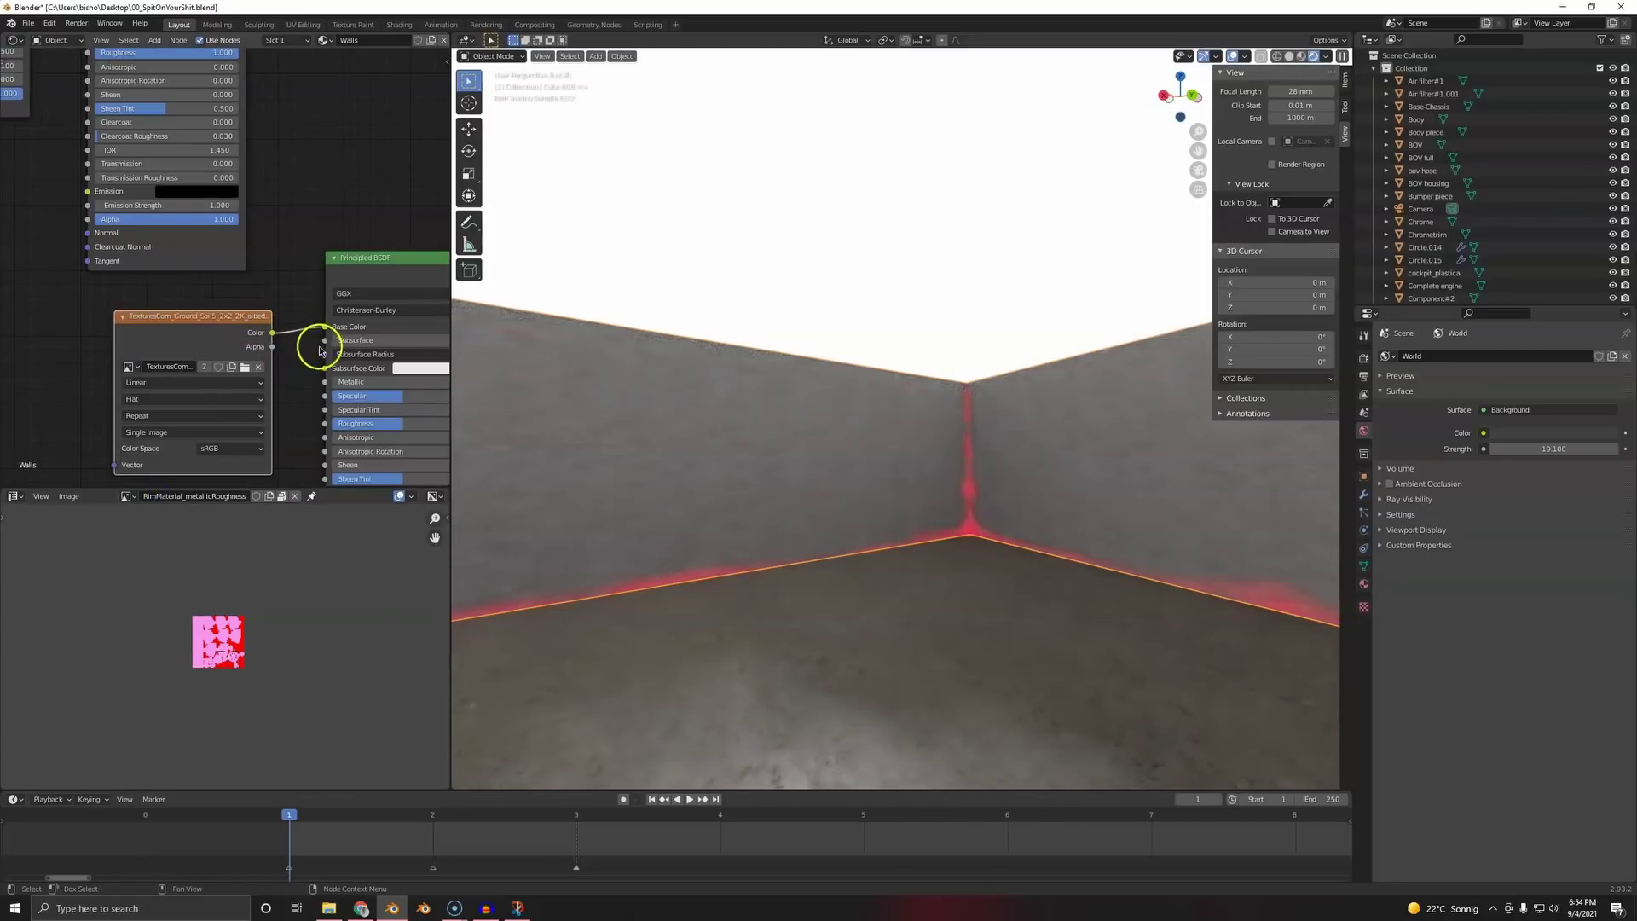
- Set the second Principled BSDF's Emission Strength to 0
{"action": "middle_click_drag", "start_coordinate": [320, 351], "coordinate": [177, 213]}
{"action": "left_click", "coordinate": [296, 437]}
{"action": "type", "text": "0"}
{"action": "key", "text": "Return"}
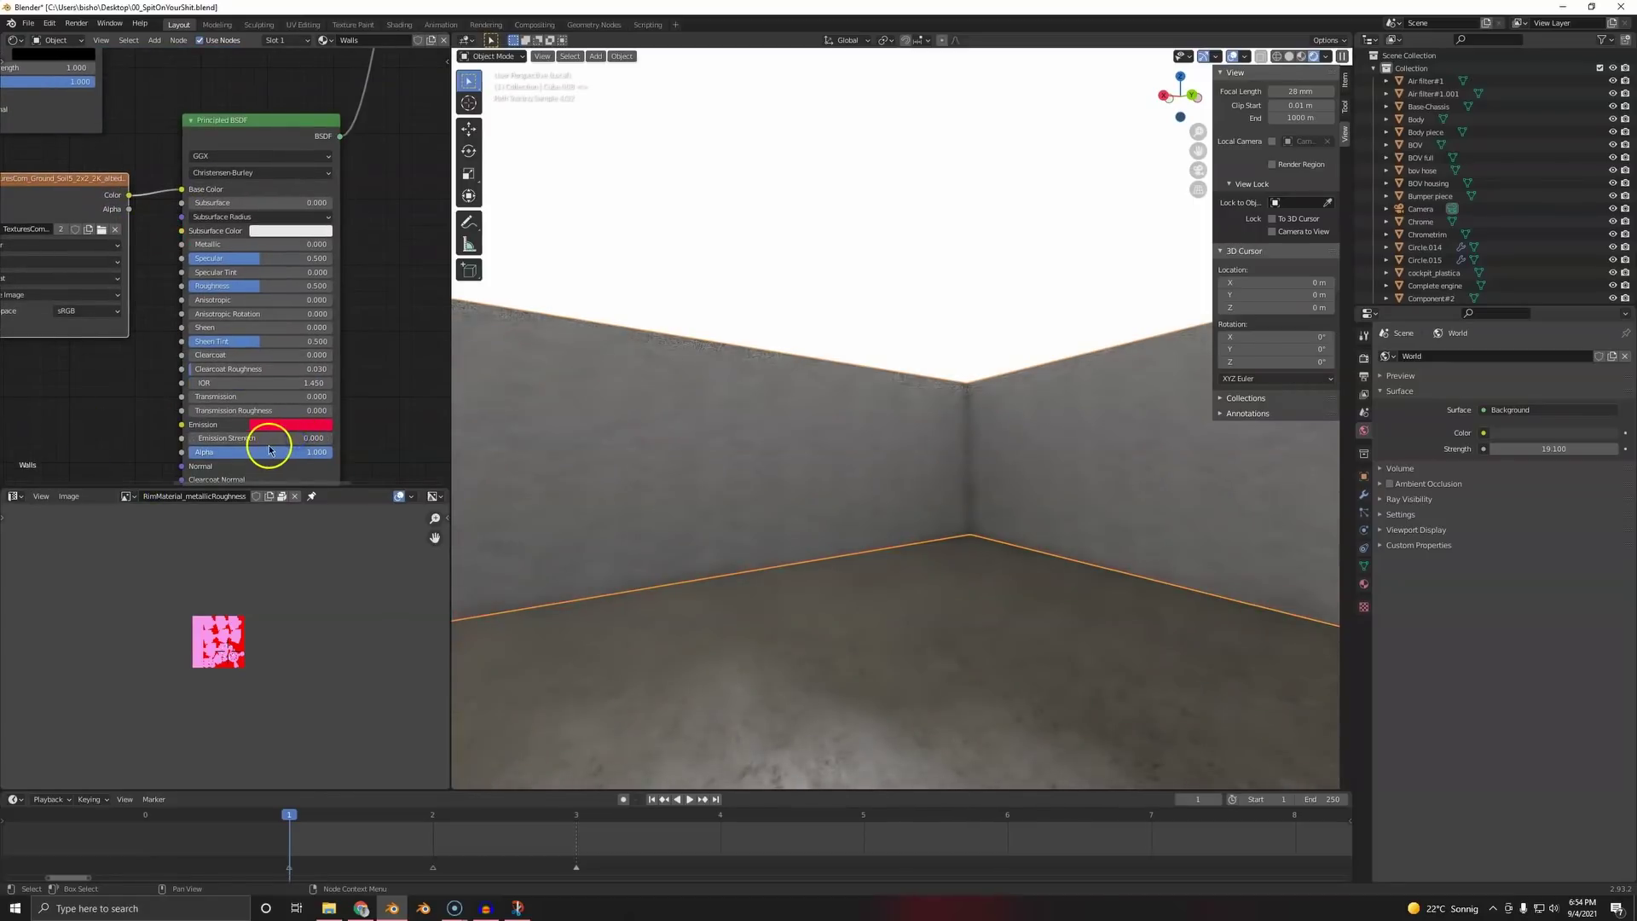
- Set the second Principled BSDF's Specular to 0 and its Roughness to 1
{"action": "middle_click_drag", "start_coordinate": [772, 547], "coordinate": [745, 610], "text": "shift"}
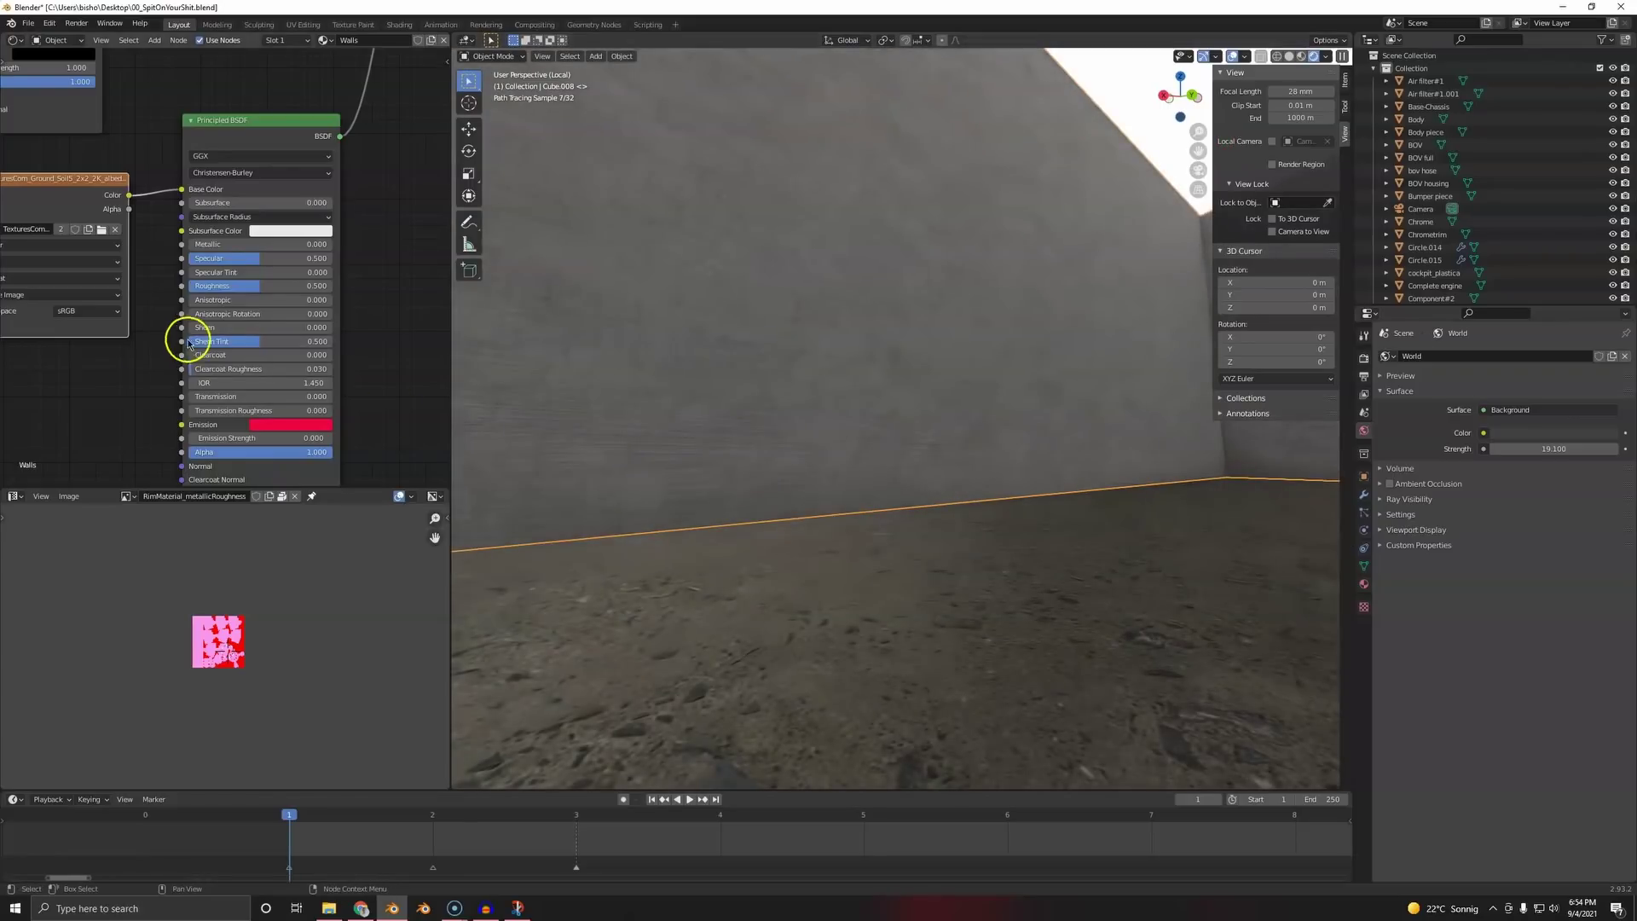
{"action": "scroll", "coordinate": [186, 340], "scroll_direction": "down", "scroll_amount": 4}
{"action": "middle_click_drag", "start_coordinate": [137, 323], "coordinate": [181, 353]}
{"action": "scroll", "coordinate": [176, 349], "scroll_direction": "up", "scroll_amount": 4}
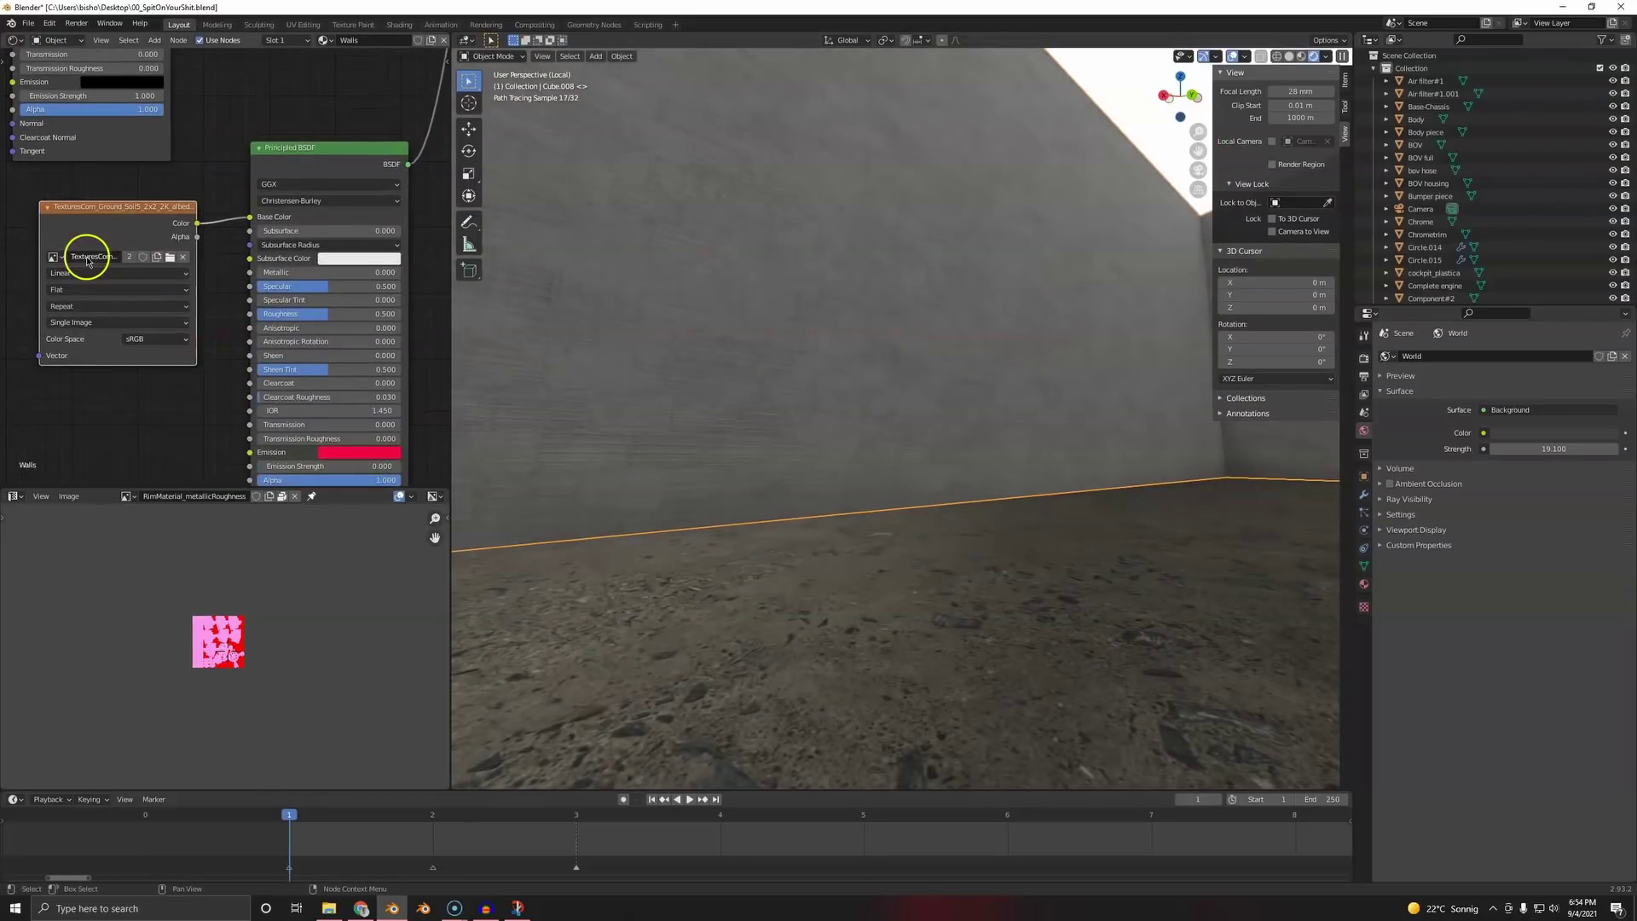
{"action": "mouse_move", "coordinate": [325, 287]}
{"action": "left_mouse_down"}
{"action": "mouse_move", "coordinate": [258, 286]}
{"action": "mouse_move", "coordinate": [1195, 293]}
{"action": "left_mouse_up"}
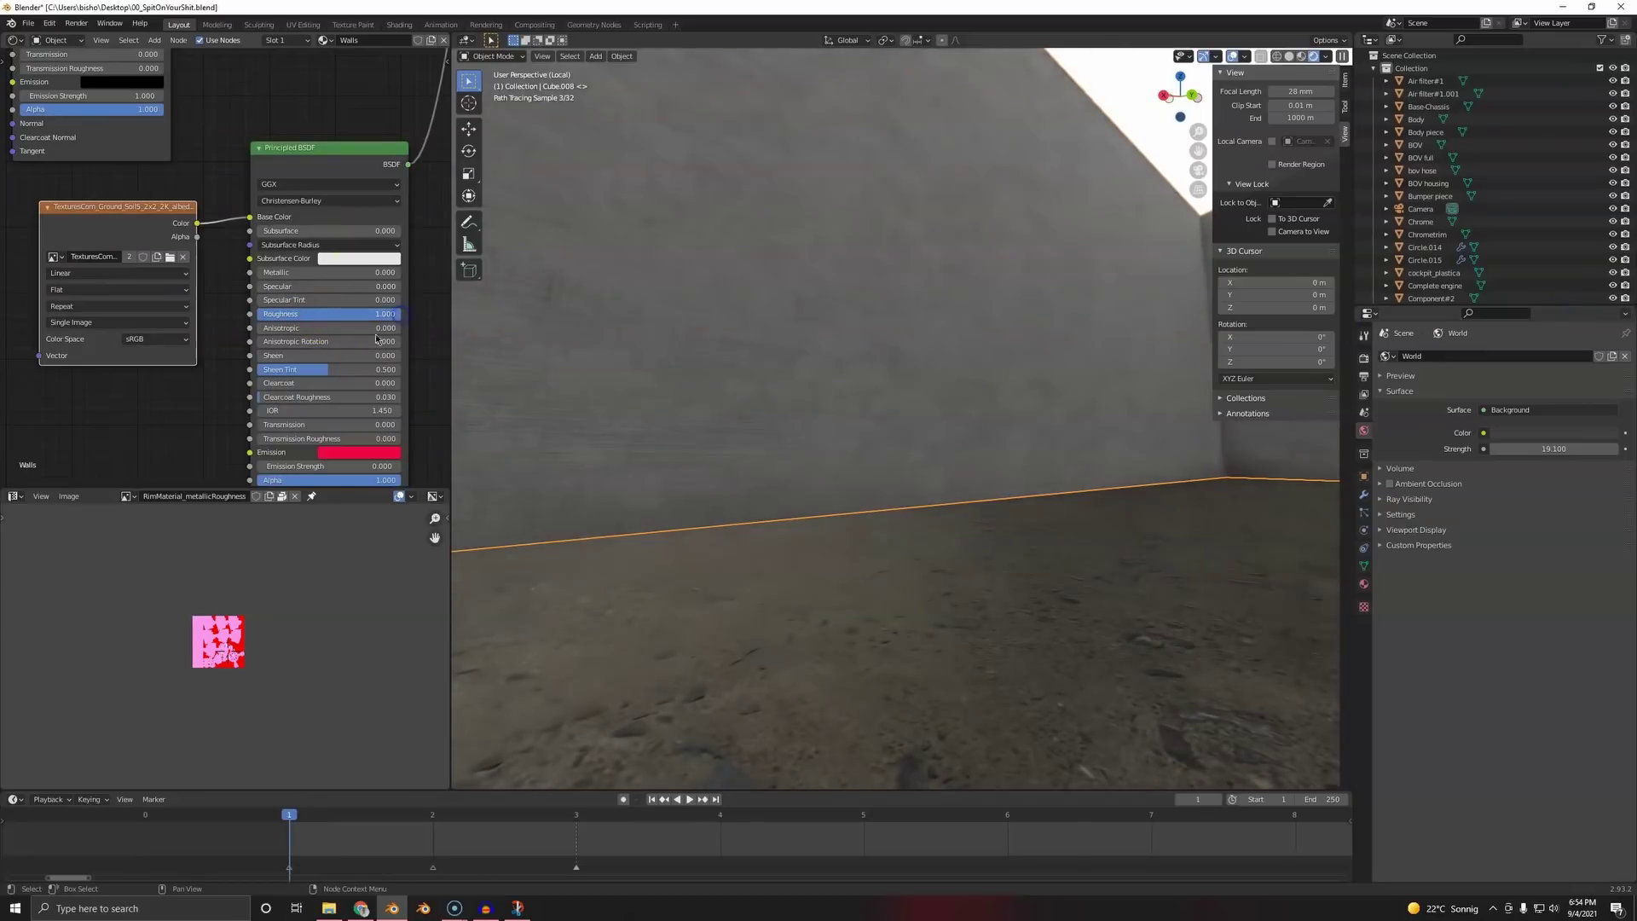
- Insert a Math node between the Dot Product and the Mix Shader's Fac, with its operation set to Multiply
{"action": "scroll", "coordinate": [292, 299], "scroll_direction": "down", "scroll_amount": 4}
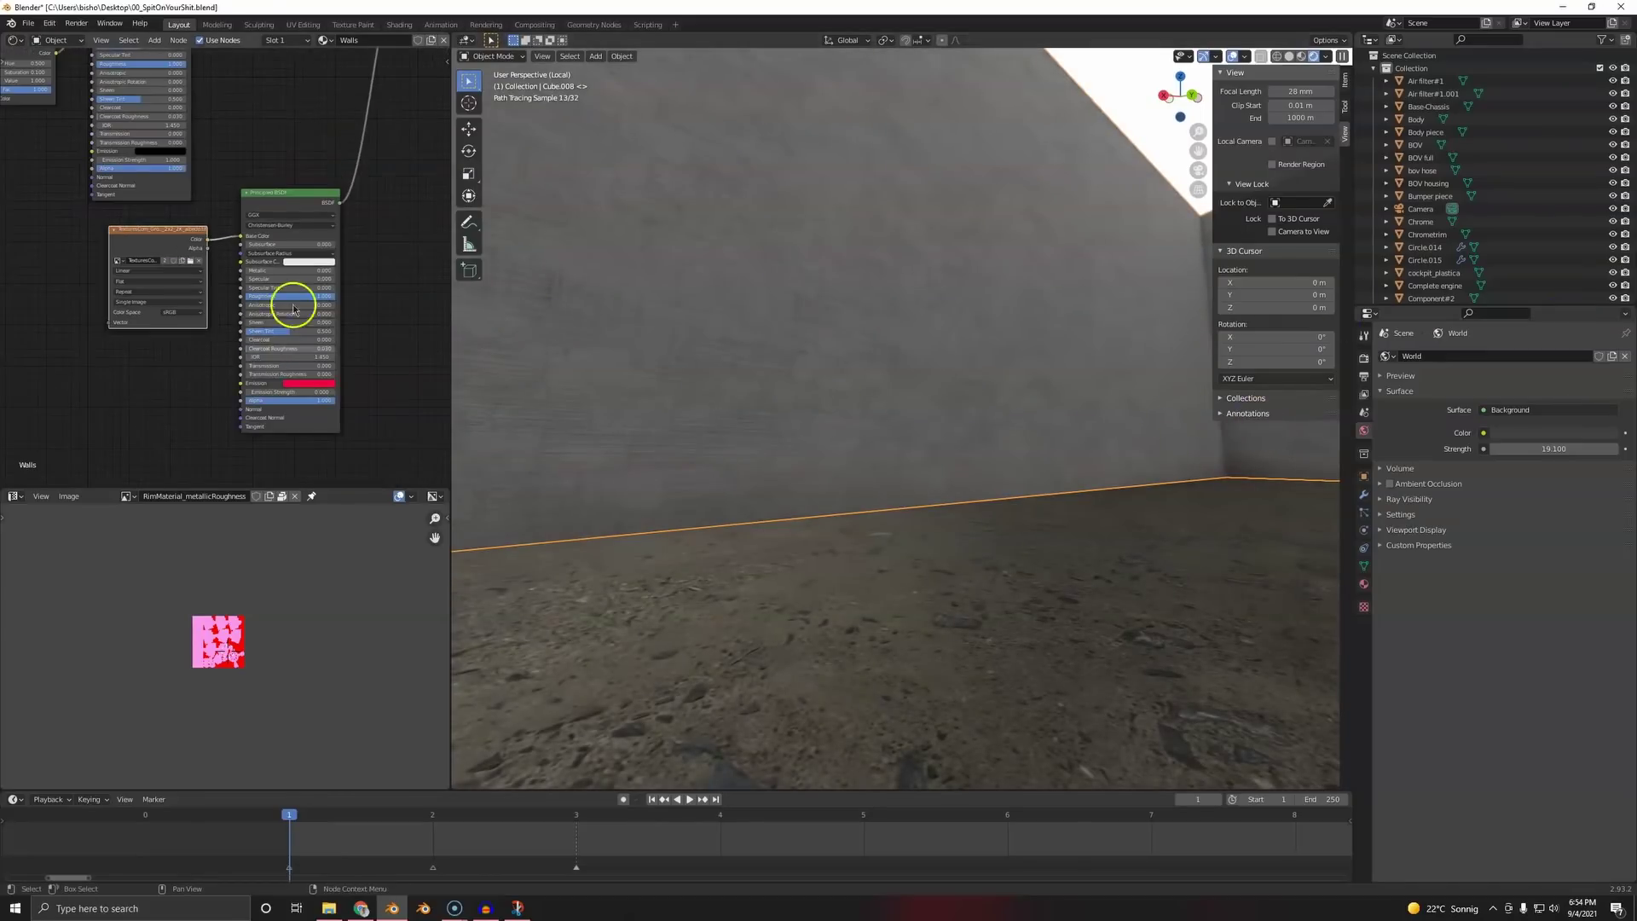
{"action": "middle_click_drag", "start_coordinate": [238, 206], "coordinate": [298, 307]}
{"action": "scroll", "coordinate": [252, 381], "scroll_direction": "up", "scroll_amount": 12}
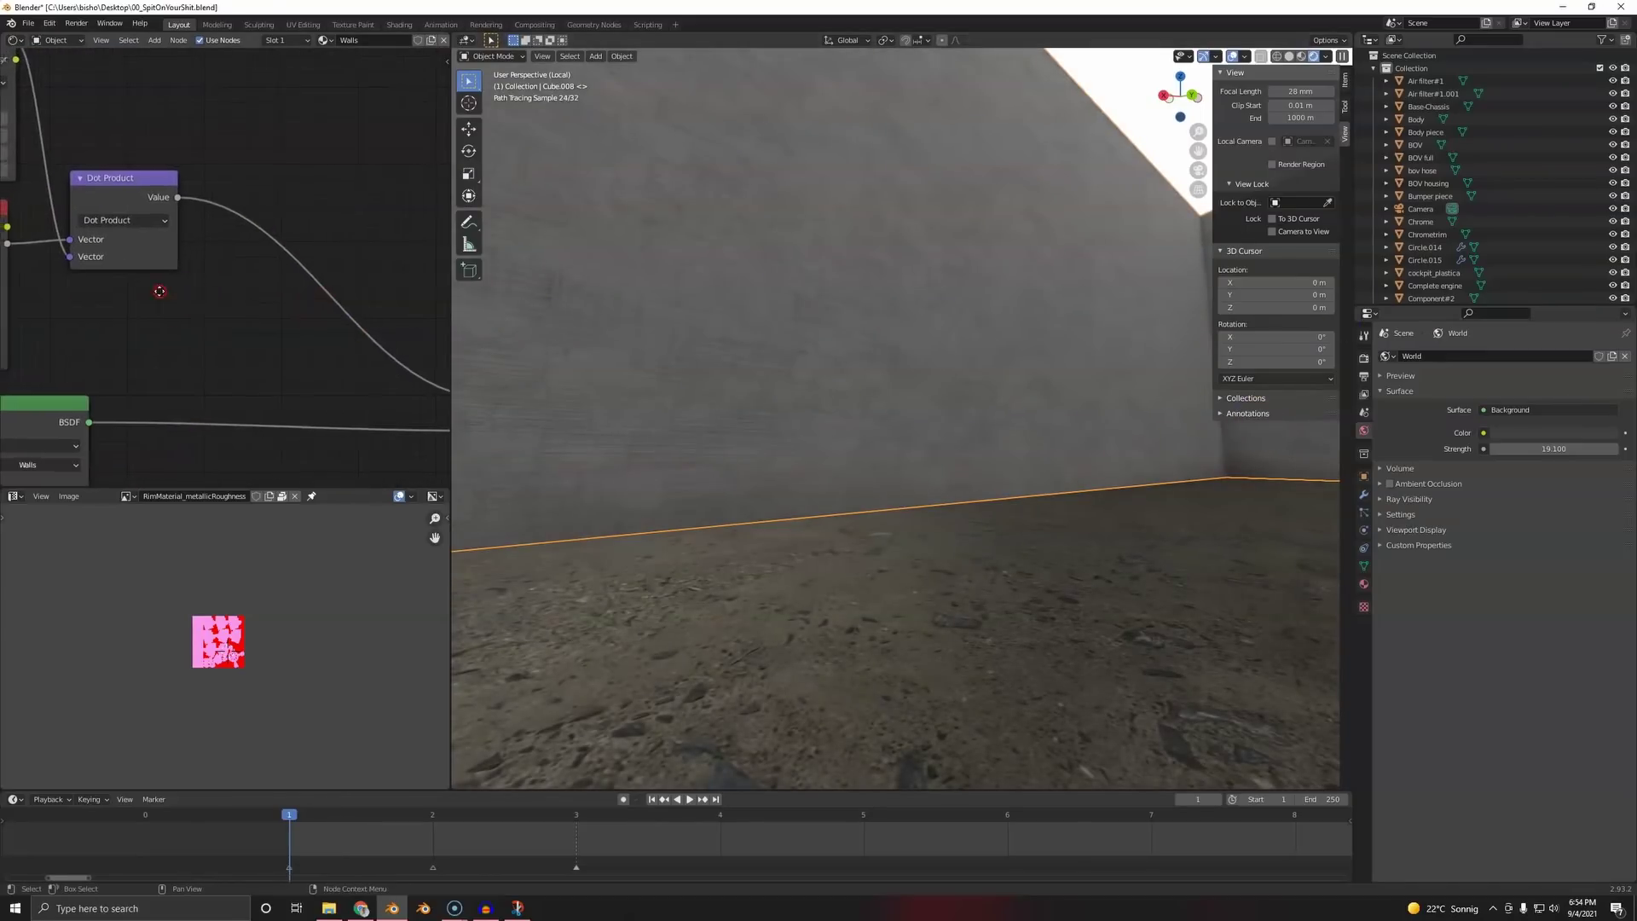
{"action": "middle_click_drag", "start_coordinate": [157, 293], "coordinate": [344, 380]}
{"action": "scroll", "coordinate": [328, 362], "scroll_direction": "down", "scroll_amount": 4}
{"action": "scroll", "coordinate": [238, 245], "scroll_direction": "up", "scroll_amount": 2}
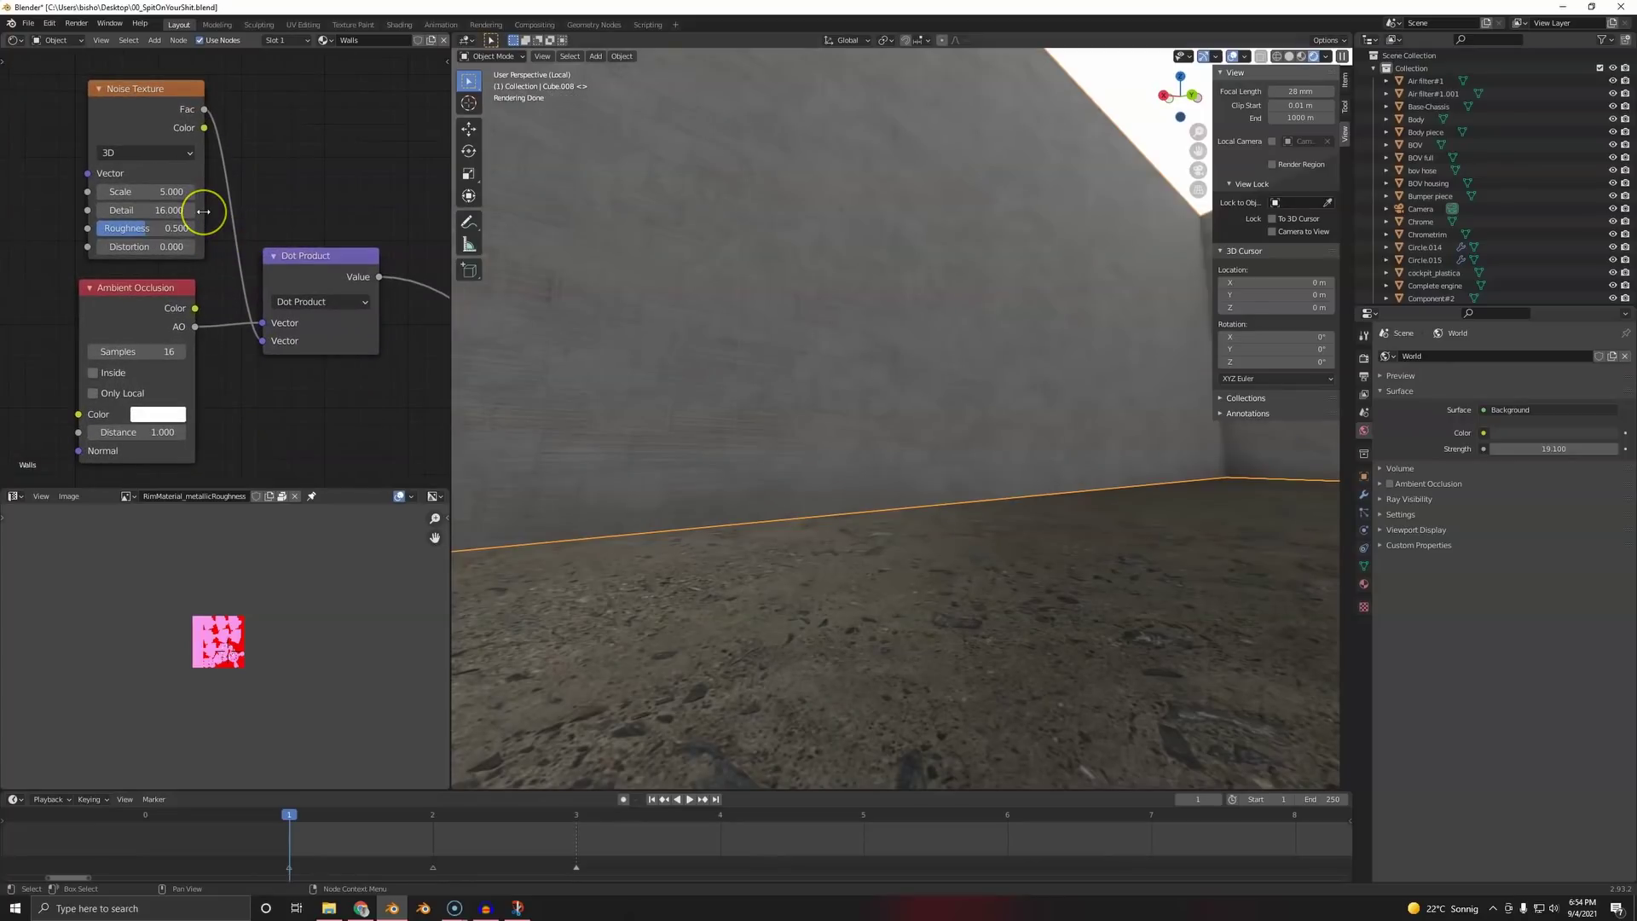
{"action": "scroll", "coordinate": [281, 231], "scroll_direction": "down", "scroll_amount": 7}
{"action": "middle_click_drag", "start_coordinate": [281, 201], "coordinate": [163, 188]}
{"action": "middle_click_drag", "start_coordinate": [227, 181], "coordinate": [317, 207]}
{"action": "key", "text": "shift+a"}
{"action": "left_click", "coordinate": [317, 205]}
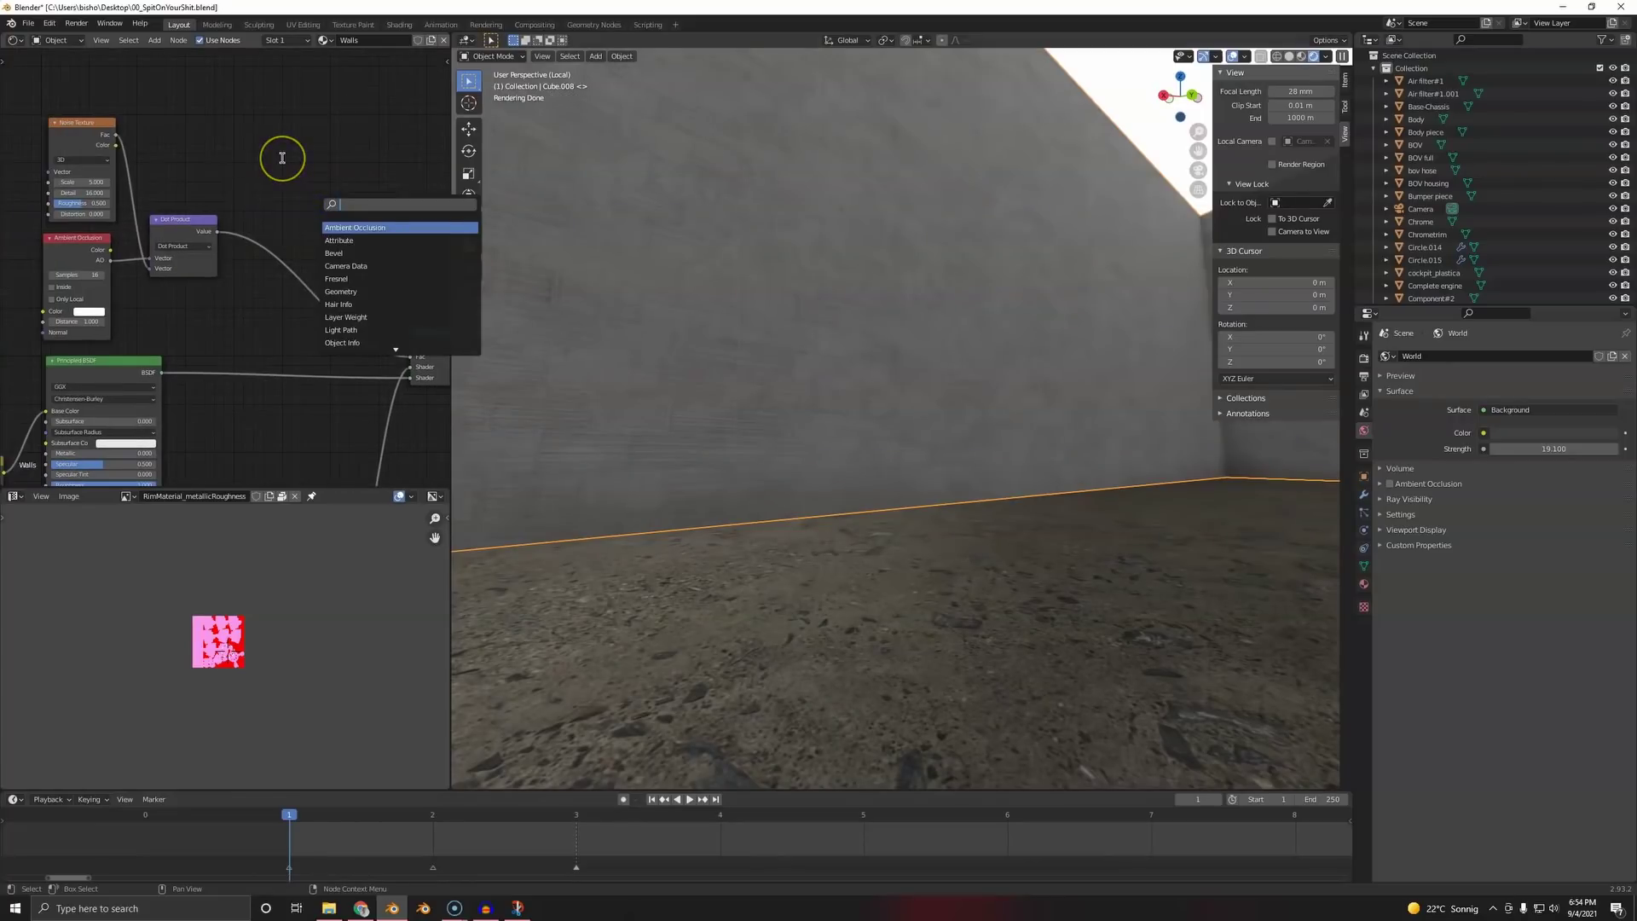
{"action": "type", "text": "math"}
{"action": "key", "text": "Return"}
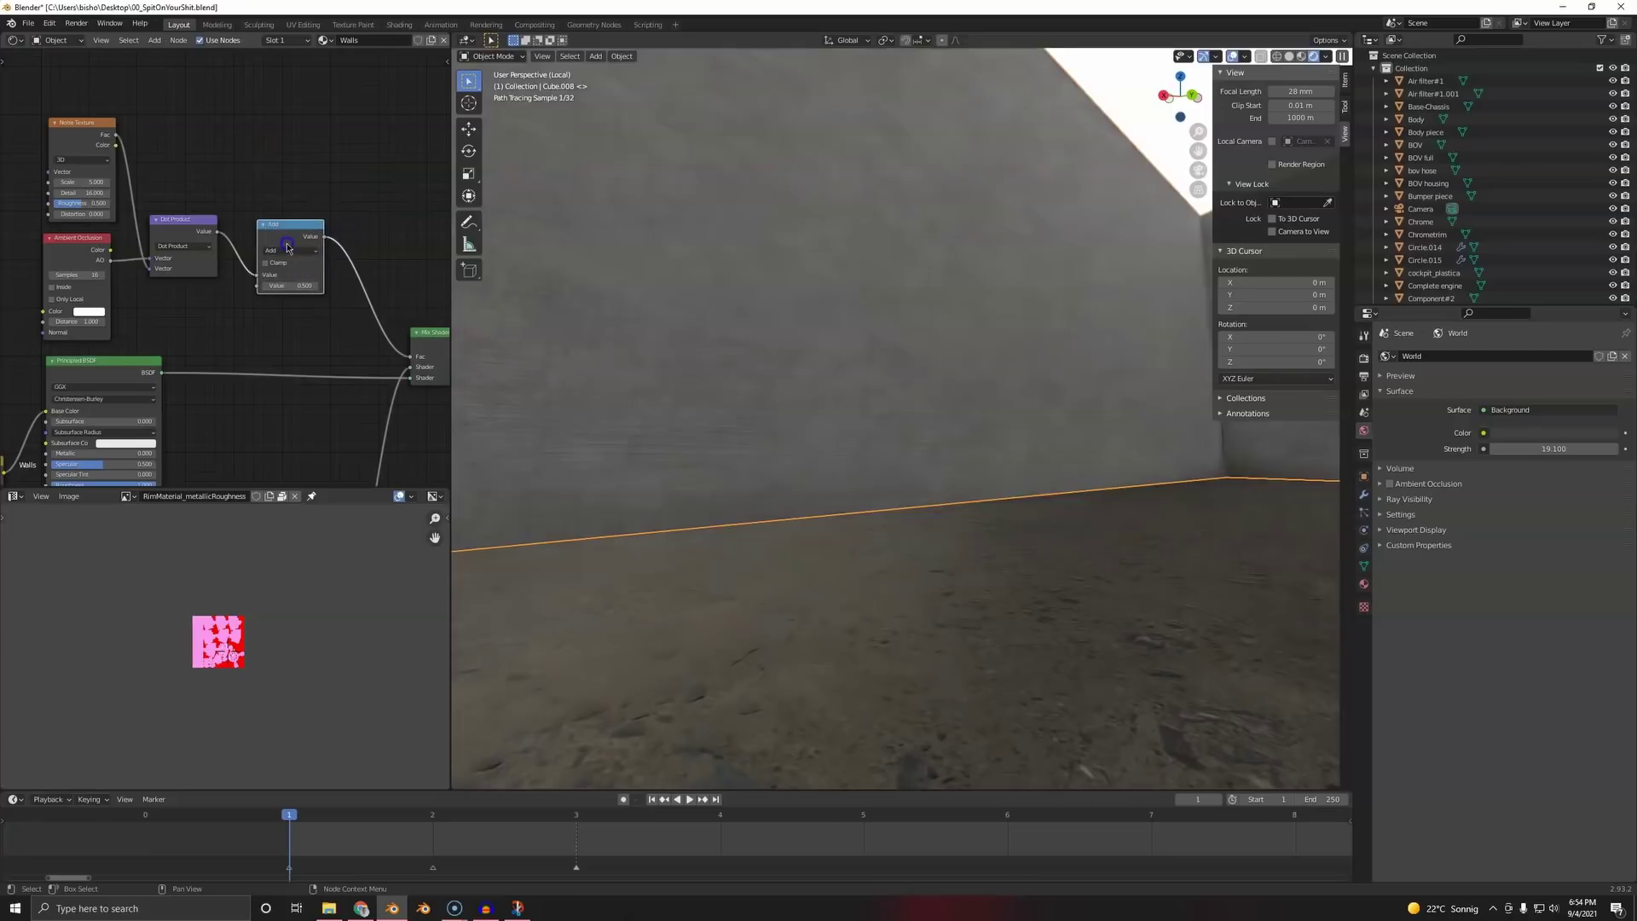
{"action": "left_click", "coordinate": [284, 254]}
{"action": "left_click", "coordinate": [288, 250]}
{"action": "left_click", "coordinate": [291, 271]}
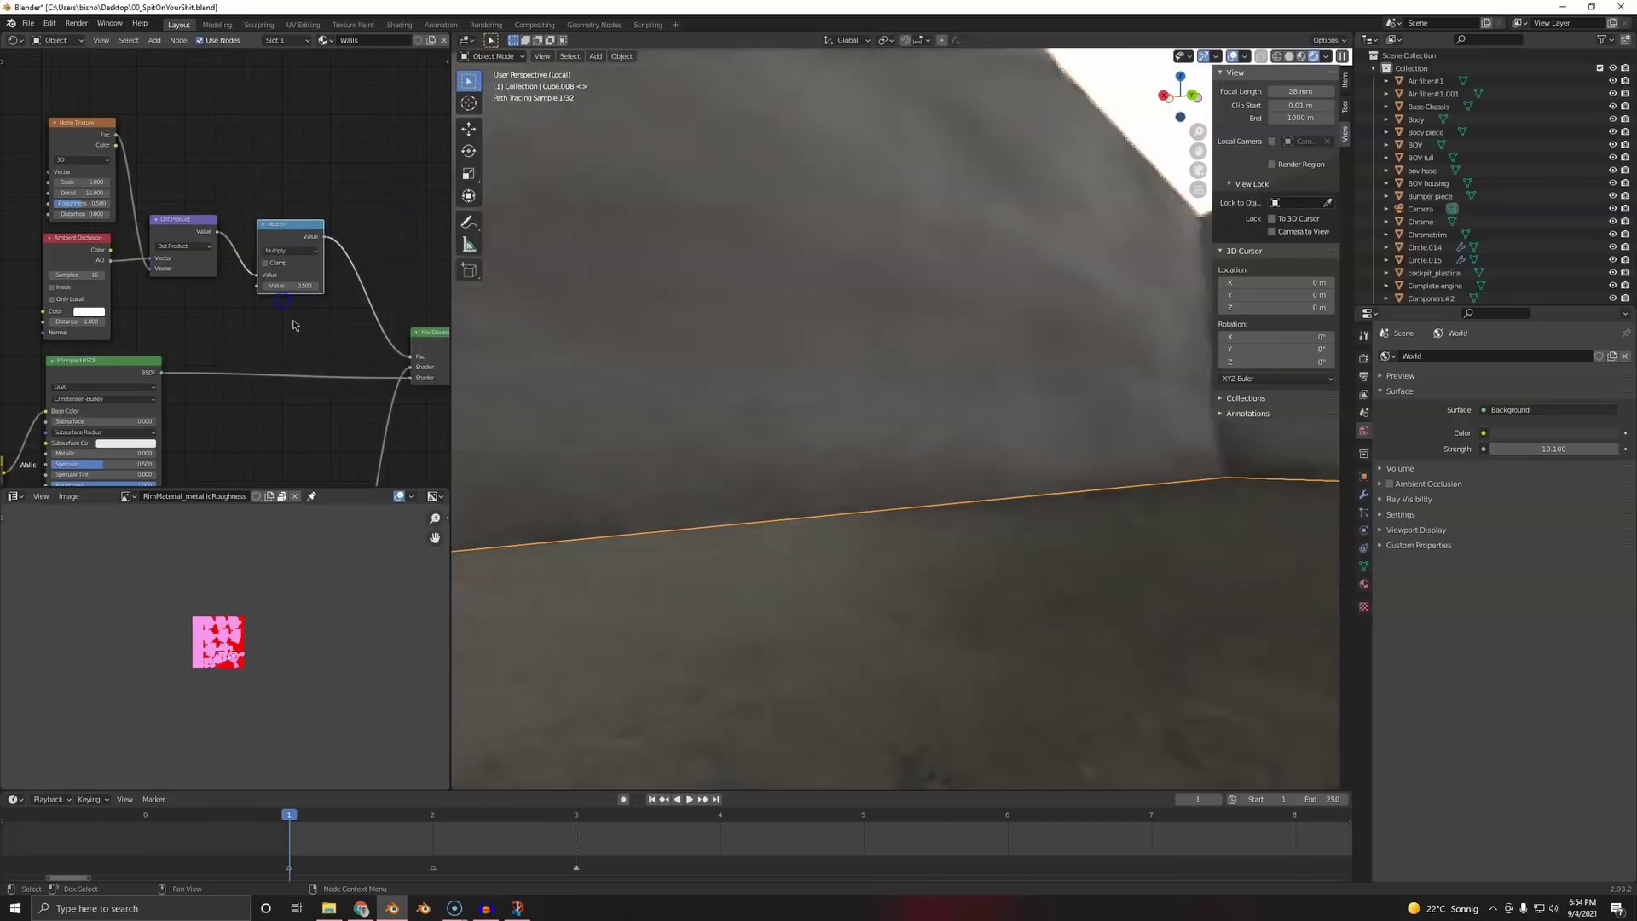
- Remove the Multiply Math node, keeping the Dot Product's Value linked directly to the Mix Shader's Fac
{"action": "left_click_drag", "start_coordinate": [272, 273], "coordinate": [414, 358]}
{"action": "left_click", "coordinate": [310, 241]}
{"action": "key", "text": "x"}
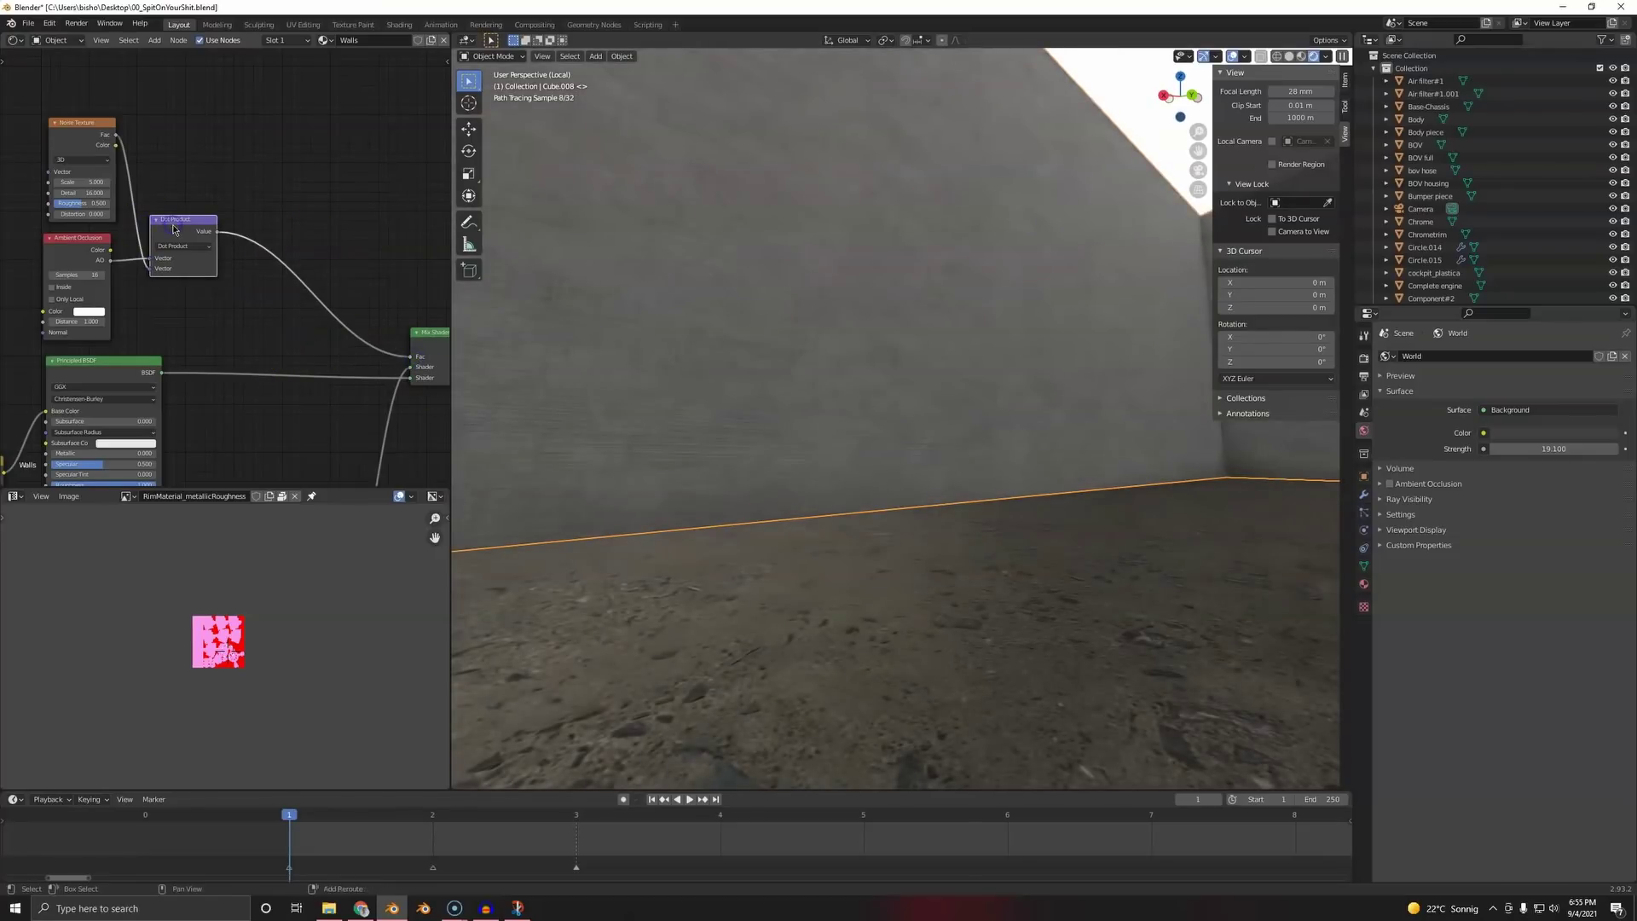
- Try other Emission Strength values on the second Principled BSDF
{"action": "scroll", "coordinate": [314, 290], "scroll_direction": "down", "scroll_amount": 6}
{"action": "middle_click_drag", "start_coordinate": [314, 295], "coordinate": [310, 76]}
{"action": "scroll", "coordinate": [289, 321], "scroll_direction": "up", "scroll_amount": 5}
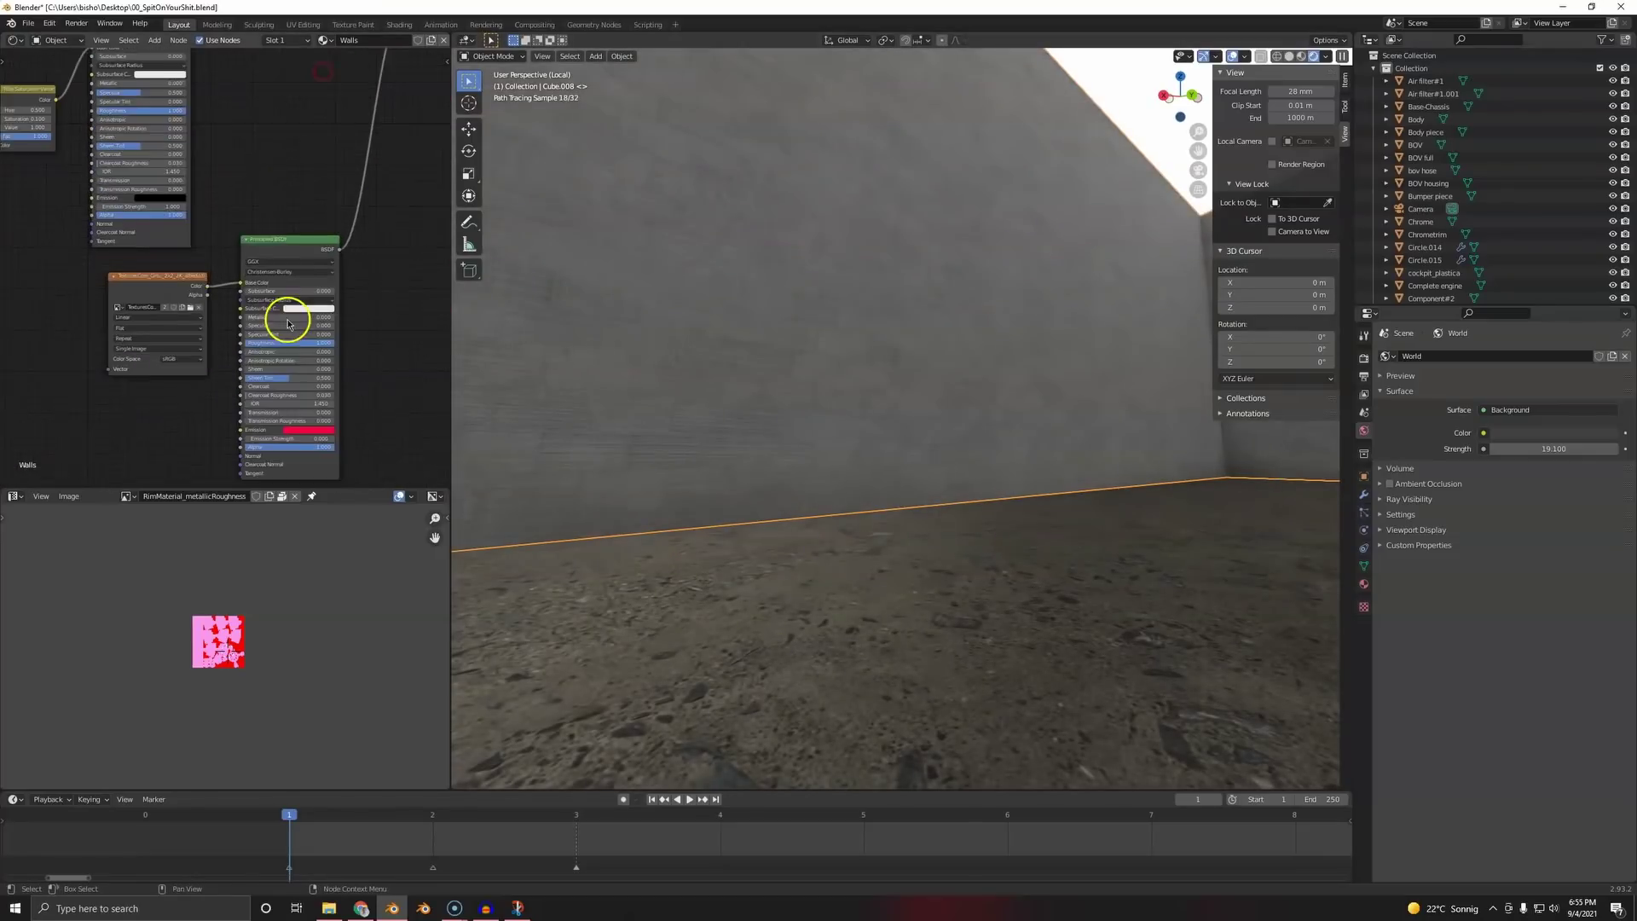
{"action": "left_click_drag", "start_coordinate": [288, 444], "coordinate": [1185, 482]}
{"action": "left_click_drag", "start_coordinate": [326, 453], "coordinate": [1323, 486]}
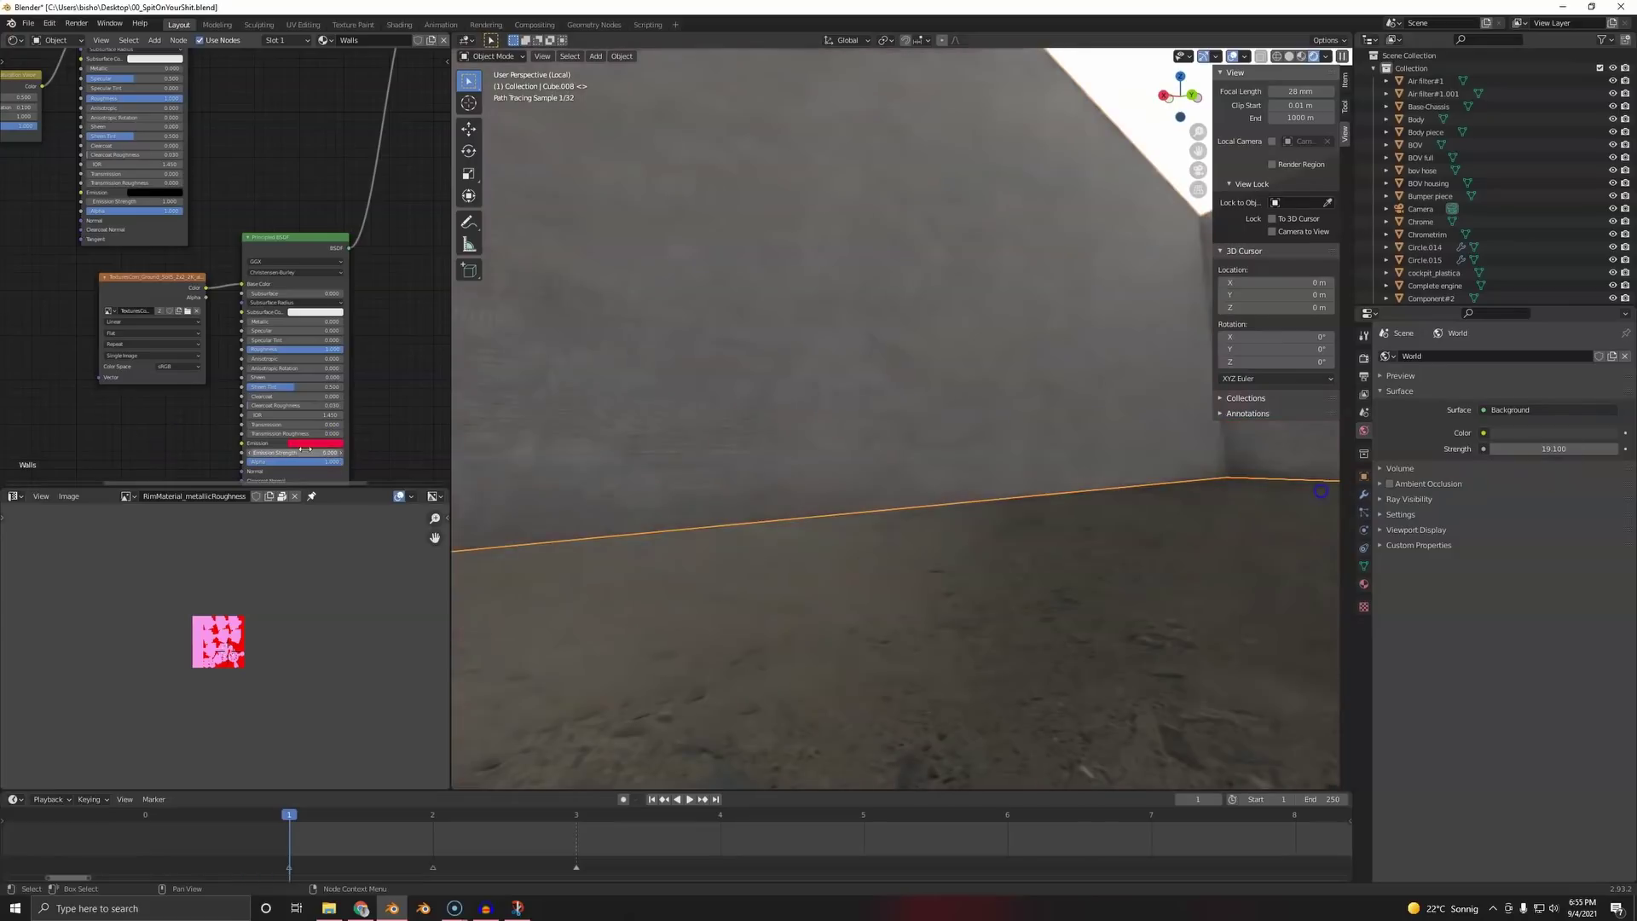
- Duplicate the Dot Product node and insert the copy between the original and the Mix Shader's Fac
{"action": "scroll", "coordinate": [430, 128], "scroll_direction": "down", "scroll_amount": 4}
{"action": "middle_click_drag", "start_coordinate": [430, 118], "coordinate": [314, 362]}
{"action": "scroll", "coordinate": [314, 361], "scroll_direction": "up", "scroll_amount": 7}
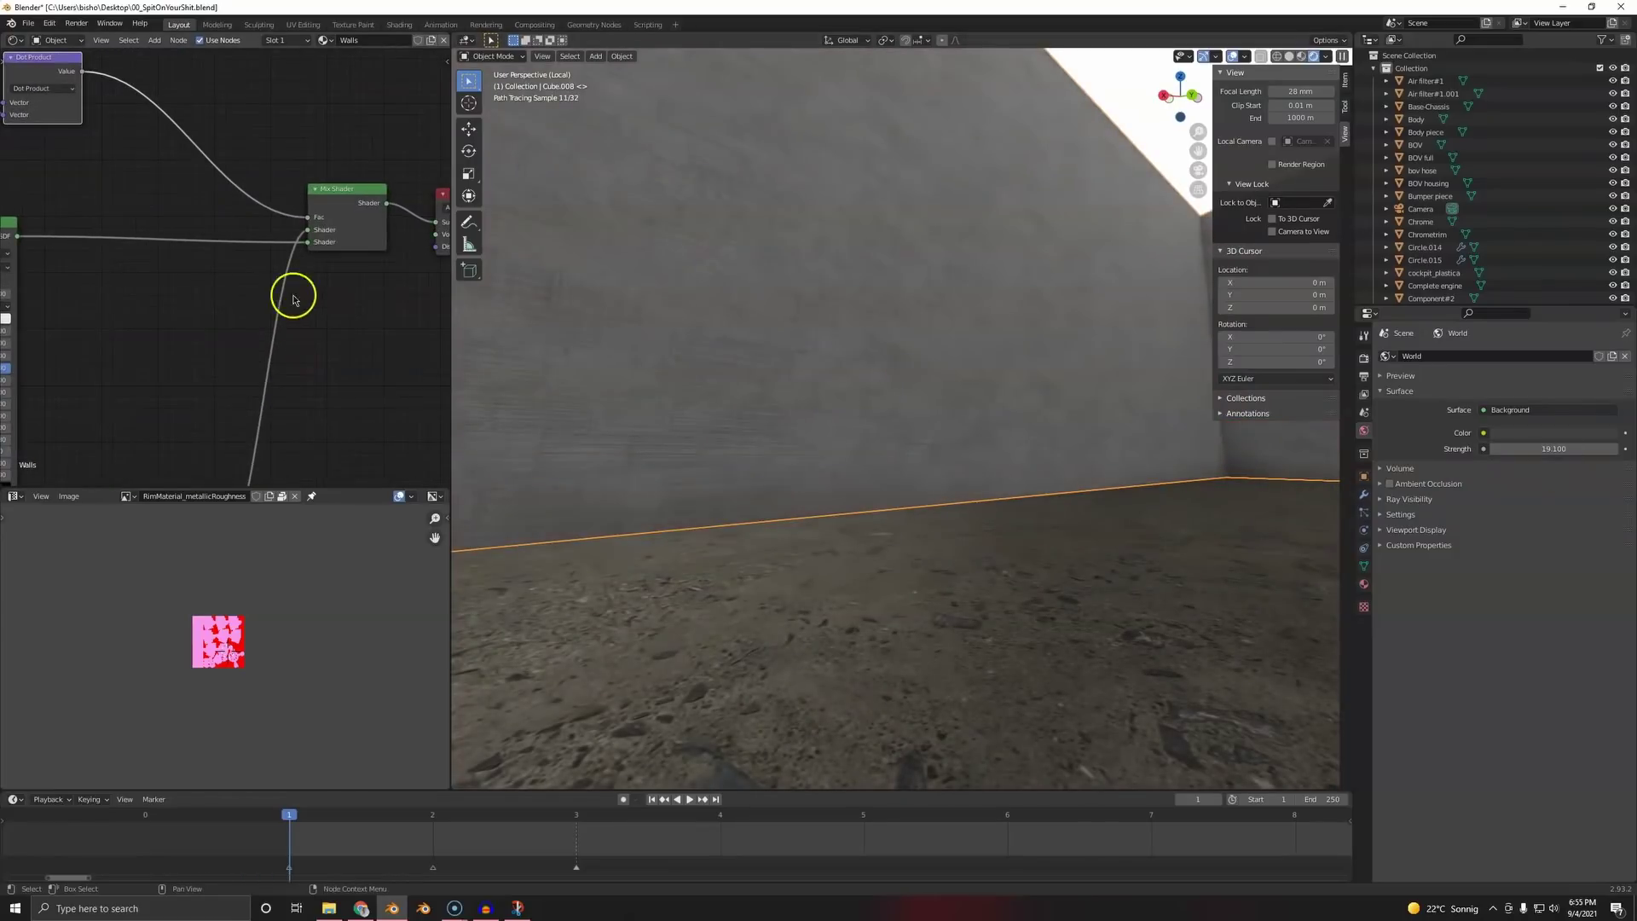
{"action": "middle_click_drag", "start_coordinate": [299, 278], "coordinate": [351, 208]}
{"action": "scroll", "coordinate": [309, 256], "scroll_direction": "down", "scroll_amount": 6}
{"action": "middle_click_drag", "start_coordinate": [206, 223], "coordinate": [273, 372]}
{"action": "scroll", "coordinate": [243, 359], "scroll_direction": "up", "scroll_amount": 6}
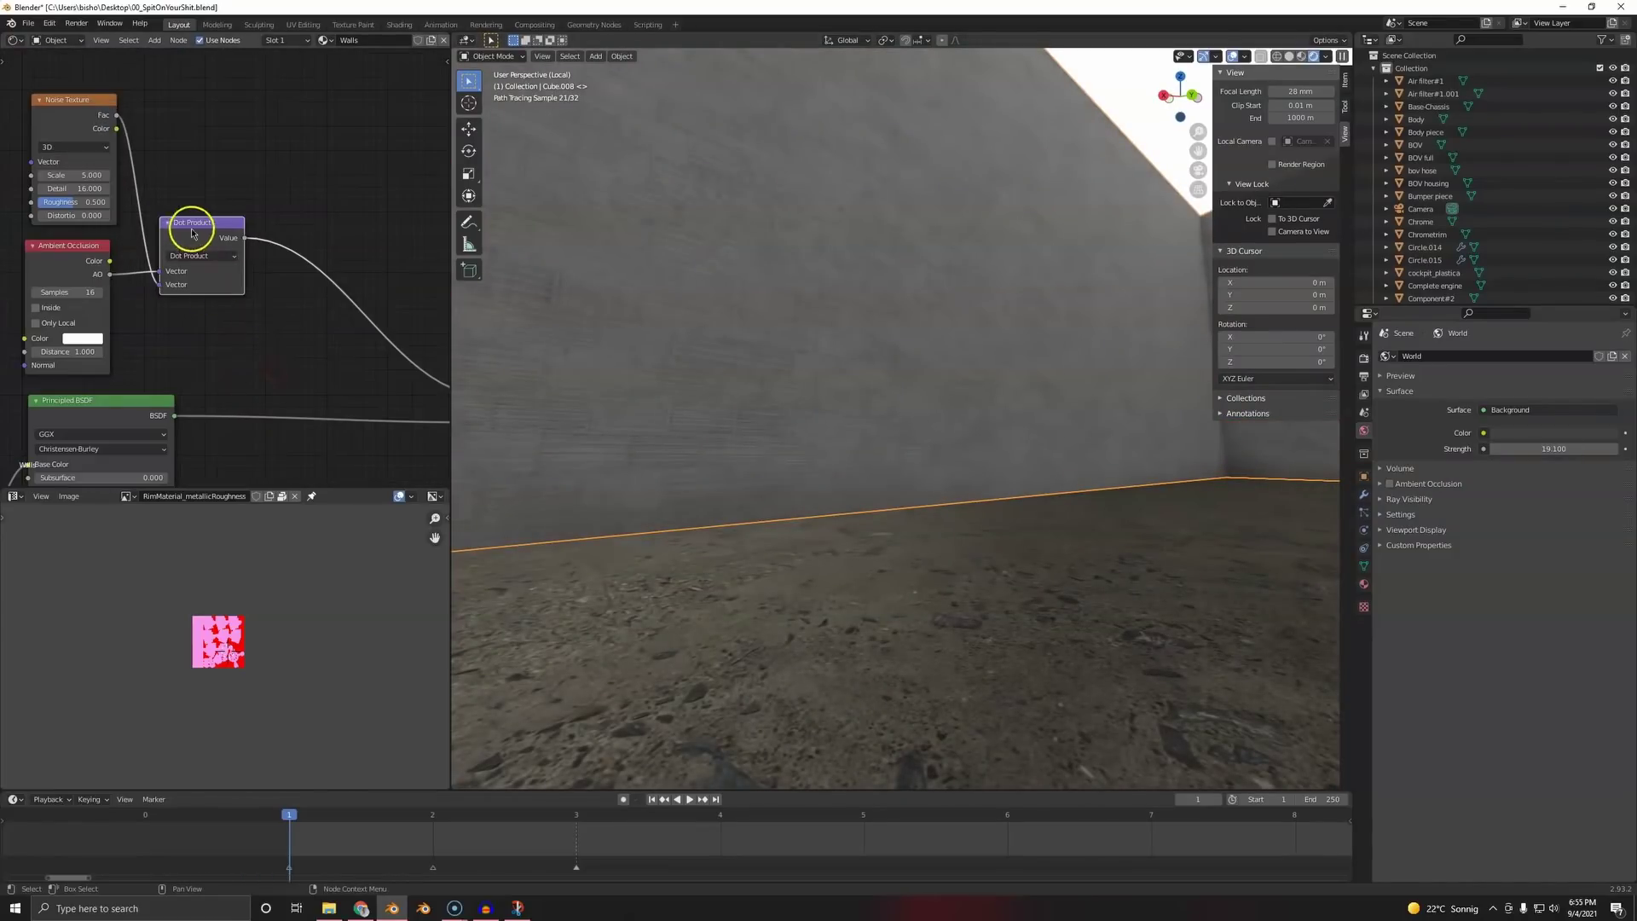
{"action": "key", "text": "shift+d"}
{"action": "left_click", "coordinate": [326, 224]}
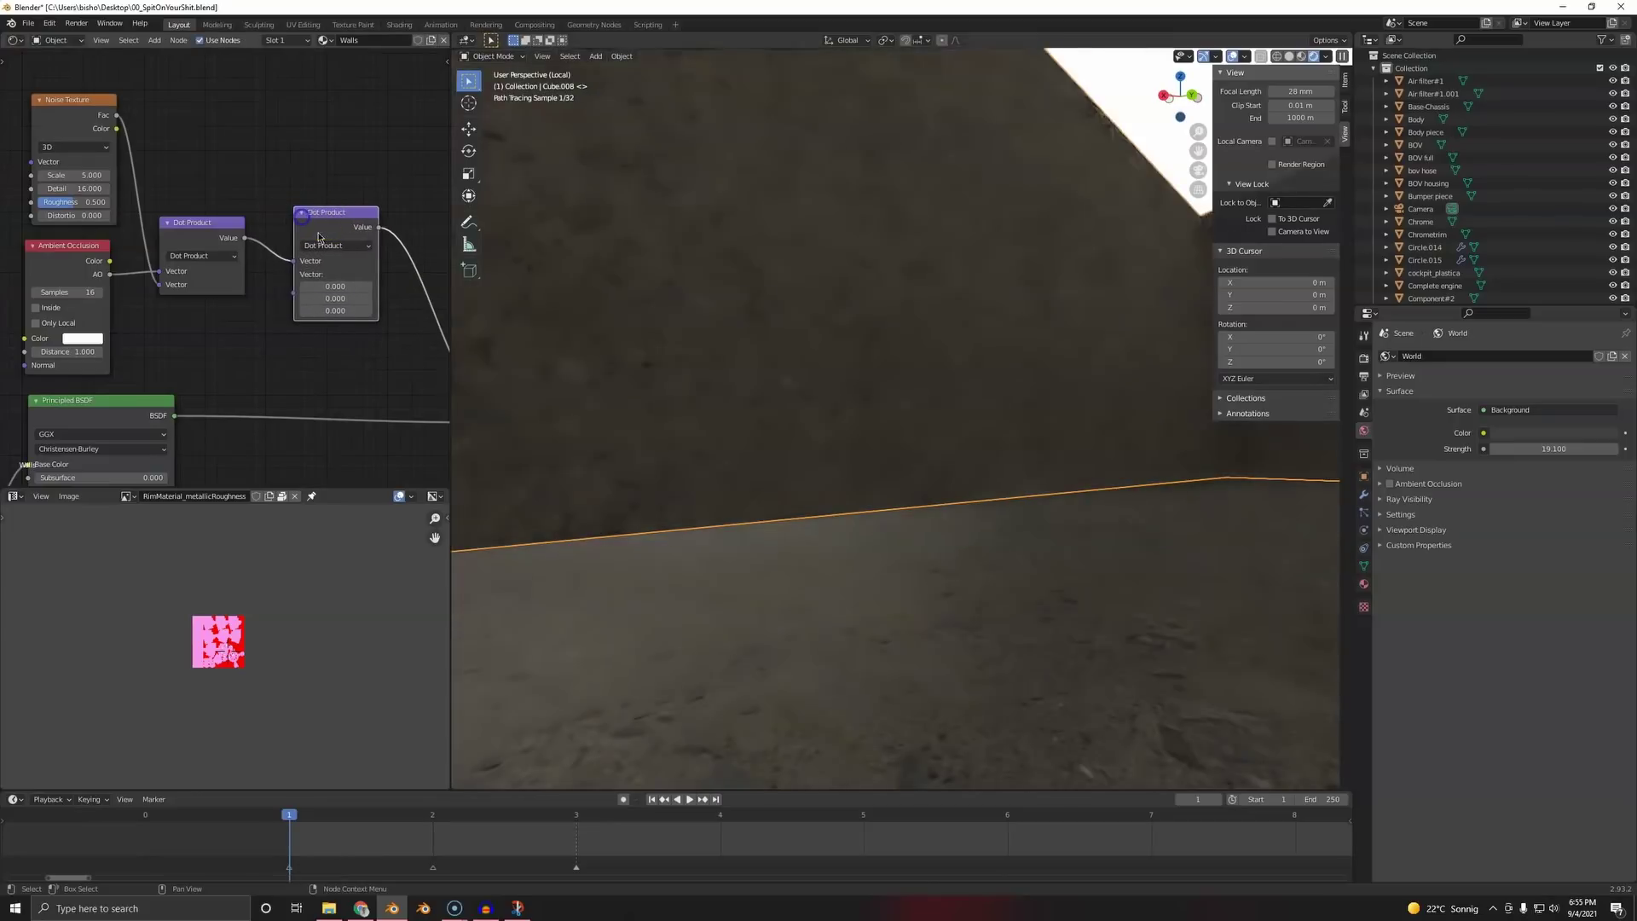
- Try Add, Multiply, Divide and Cross Product as the duplicated vector math node's operation
{"action": "middle_click_drag", "start_coordinate": [341, 284], "coordinate": [229, 355]}
{"action": "scroll", "coordinate": [218, 360], "scroll_direction": "up", "scroll_amount": 1}
{"action": "left_click", "coordinate": [219, 320]}
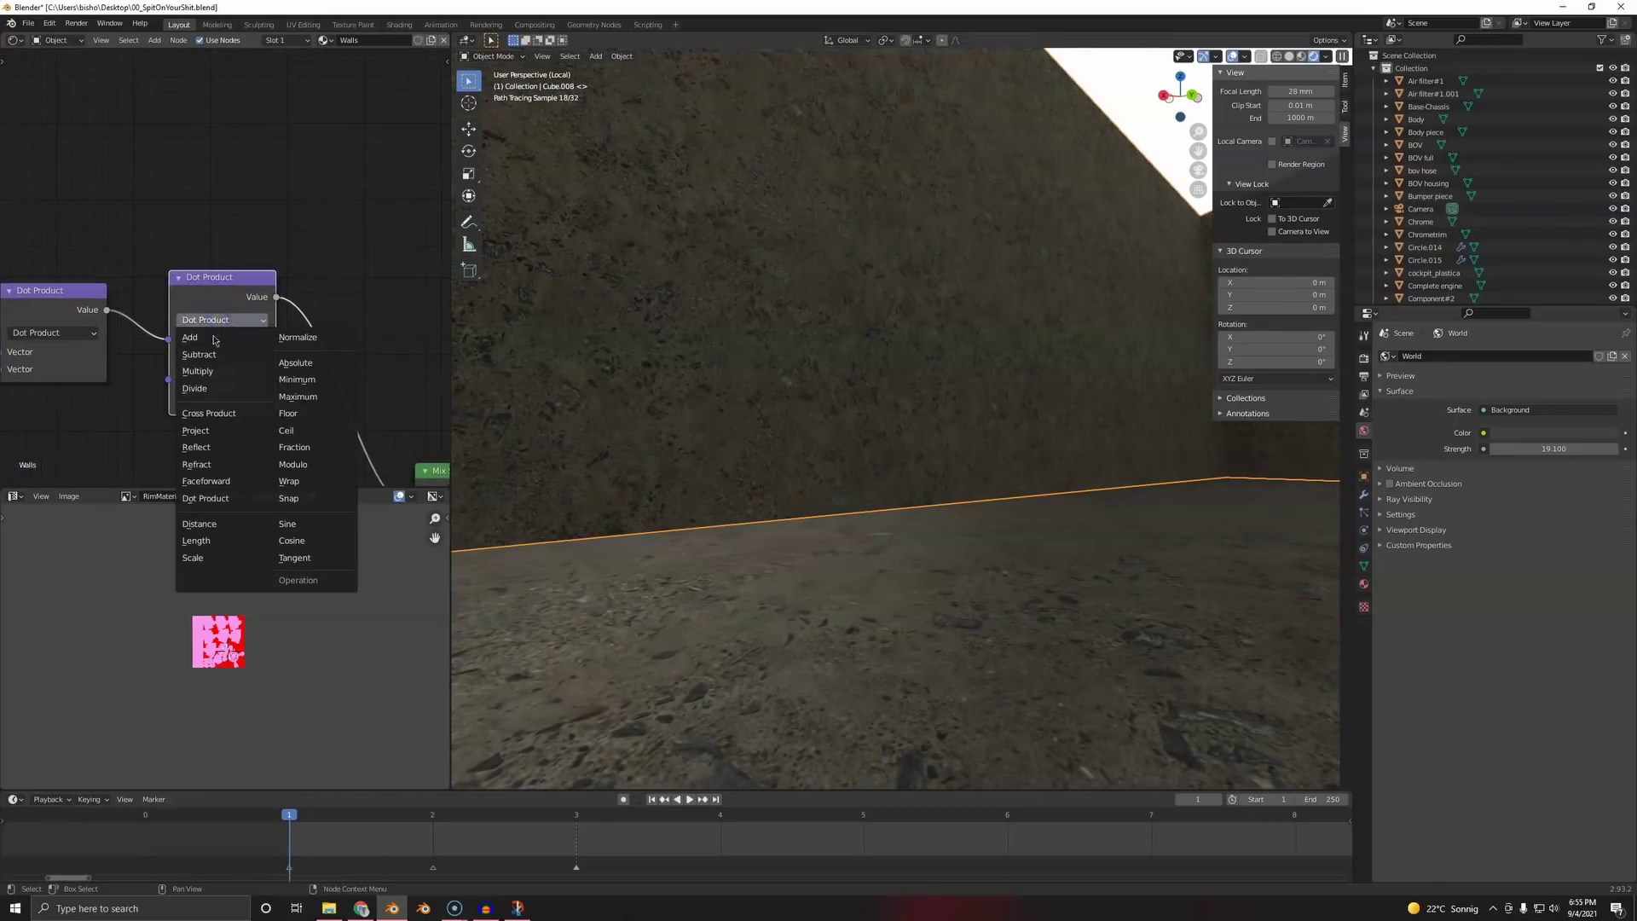
{"action": "left_click", "coordinate": [213, 339]}
{"action": "left_click", "coordinate": [228, 331]}
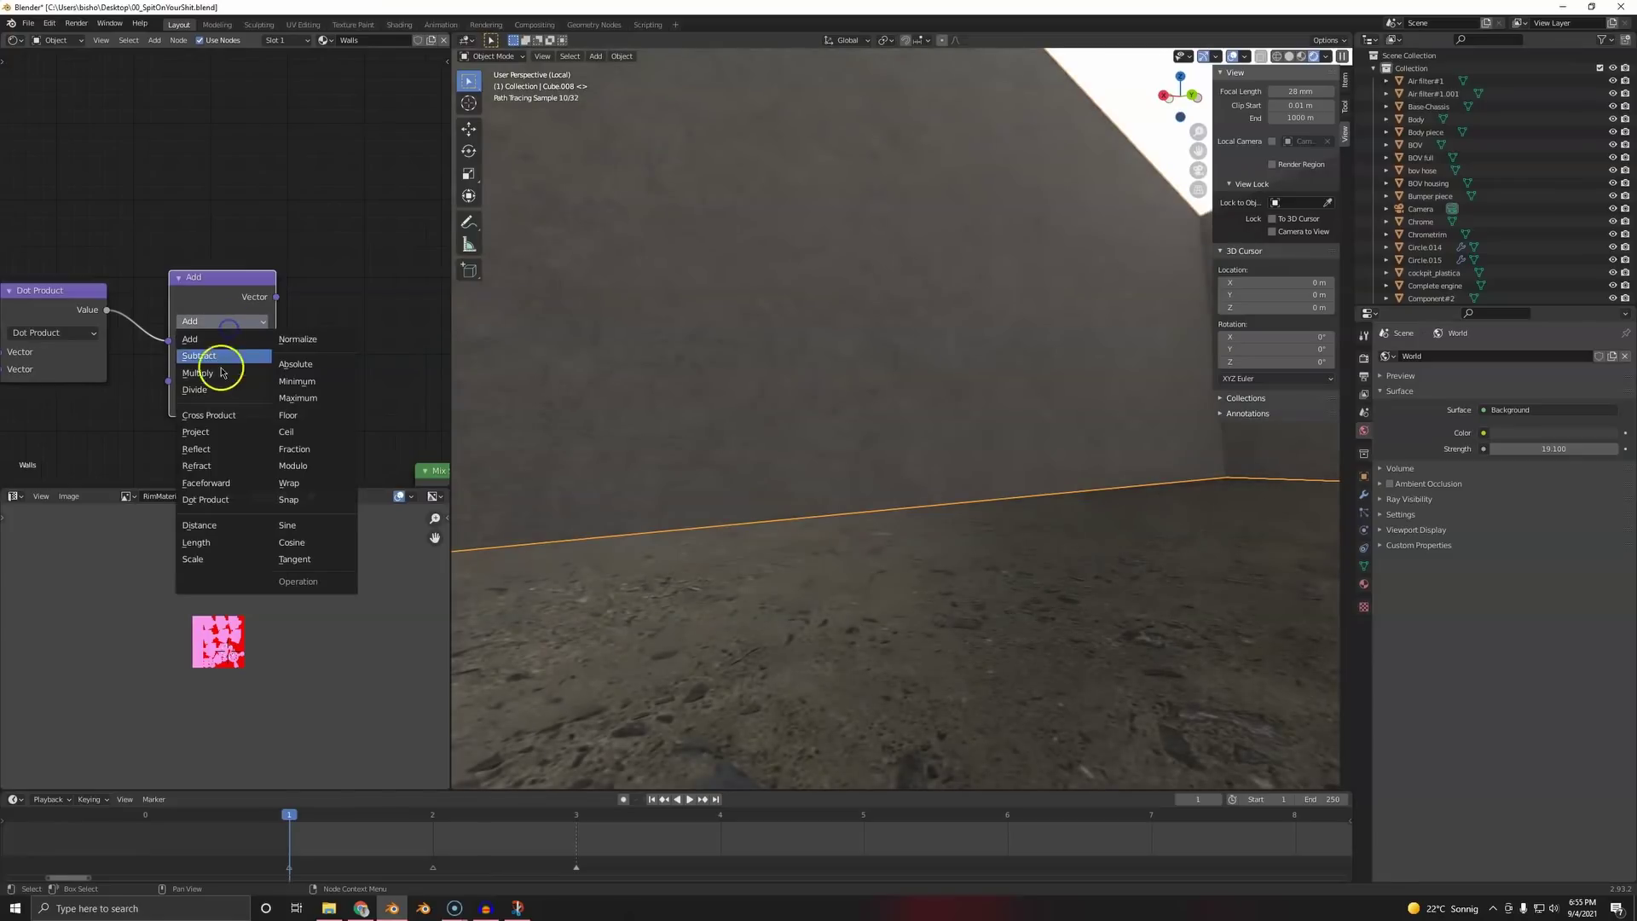
{"action": "left_click", "coordinate": [220, 372]}
{"action": "left_click", "coordinate": [236, 327]}
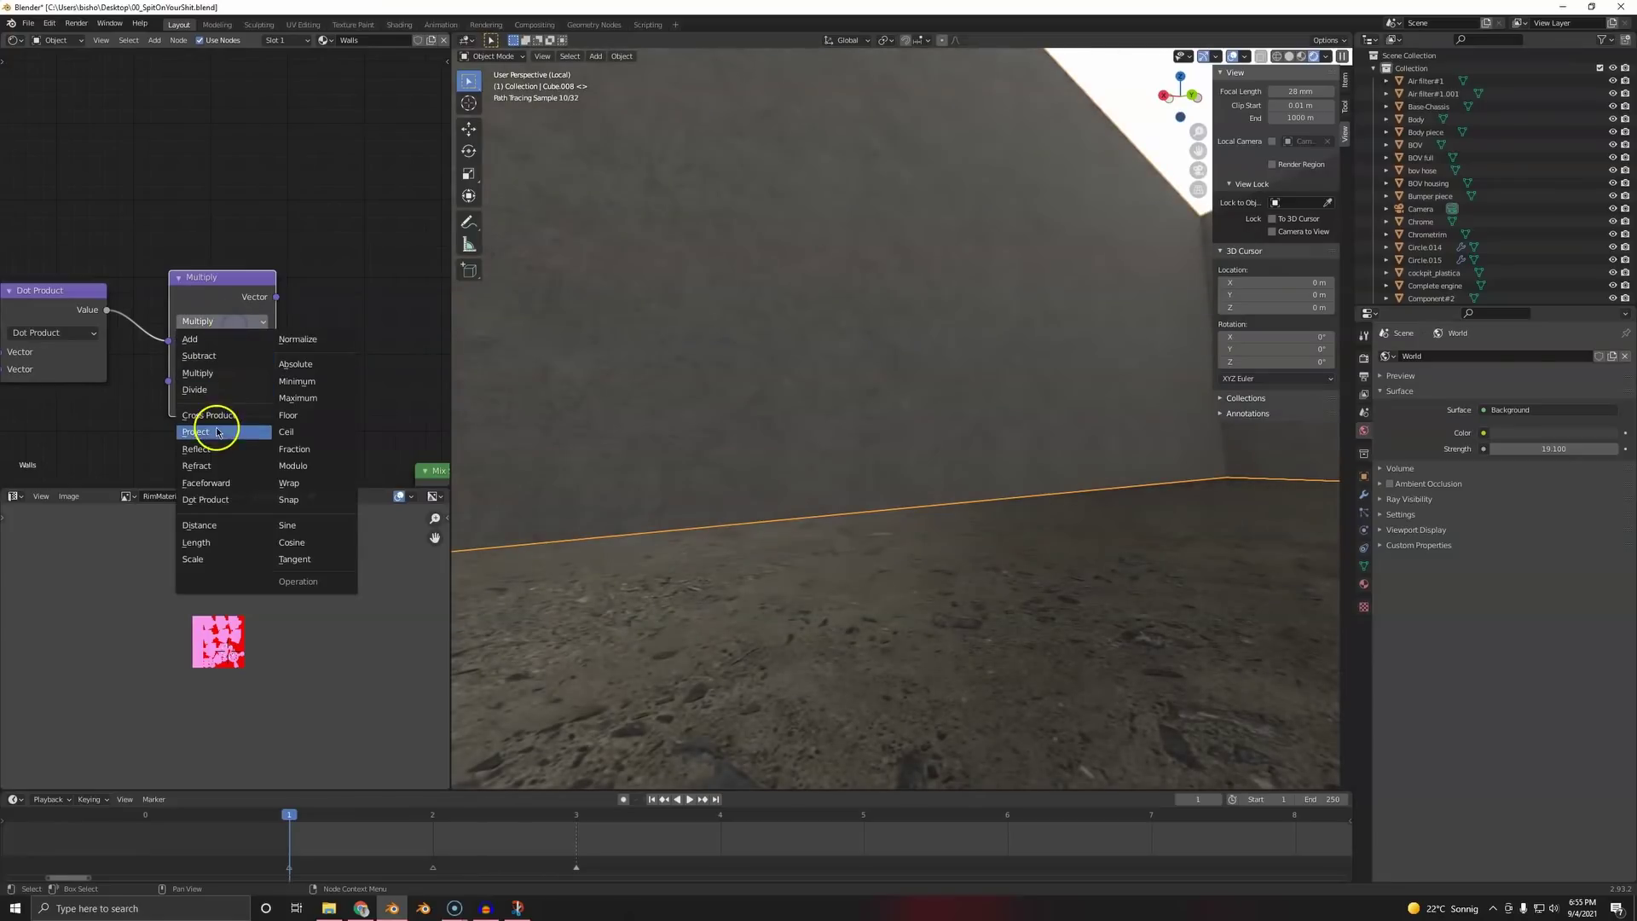
{"action": "left_click", "coordinate": [197, 390]}
{"action": "left_click", "coordinate": [225, 321]}
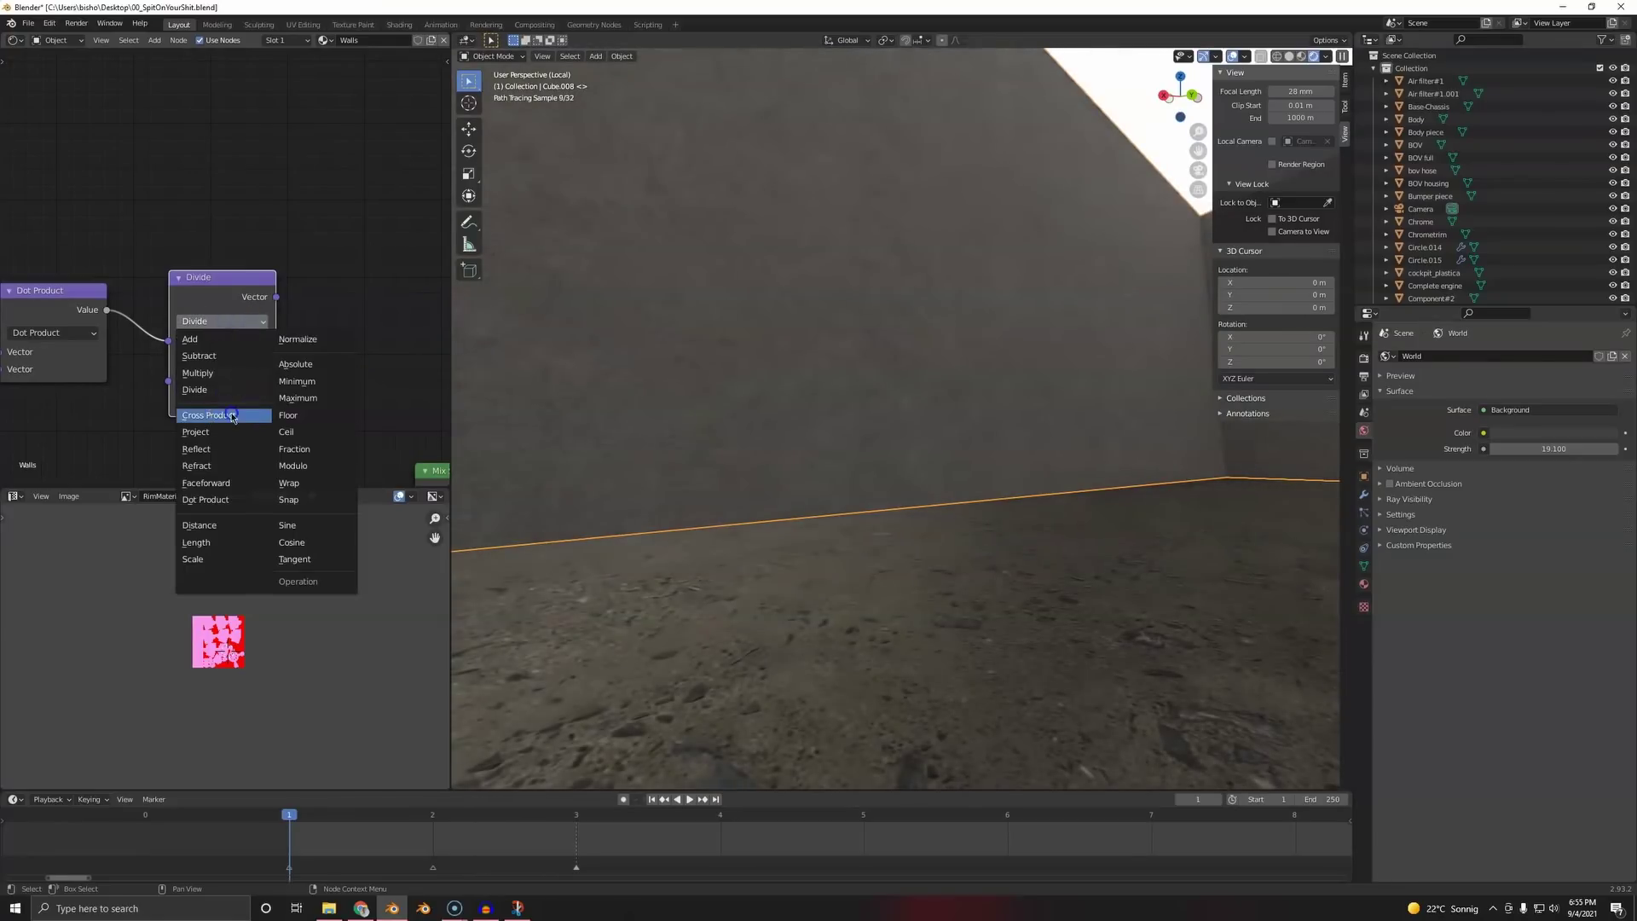
{"action": "left_click", "coordinate": [232, 417]}
- Try Project, Reflect, Refract and Faceforward on the duplicated vector math node, then return it to Dot Product
{"action": "left_click", "coordinate": [237, 321]}
{"action": "left_click", "coordinate": [230, 431]}
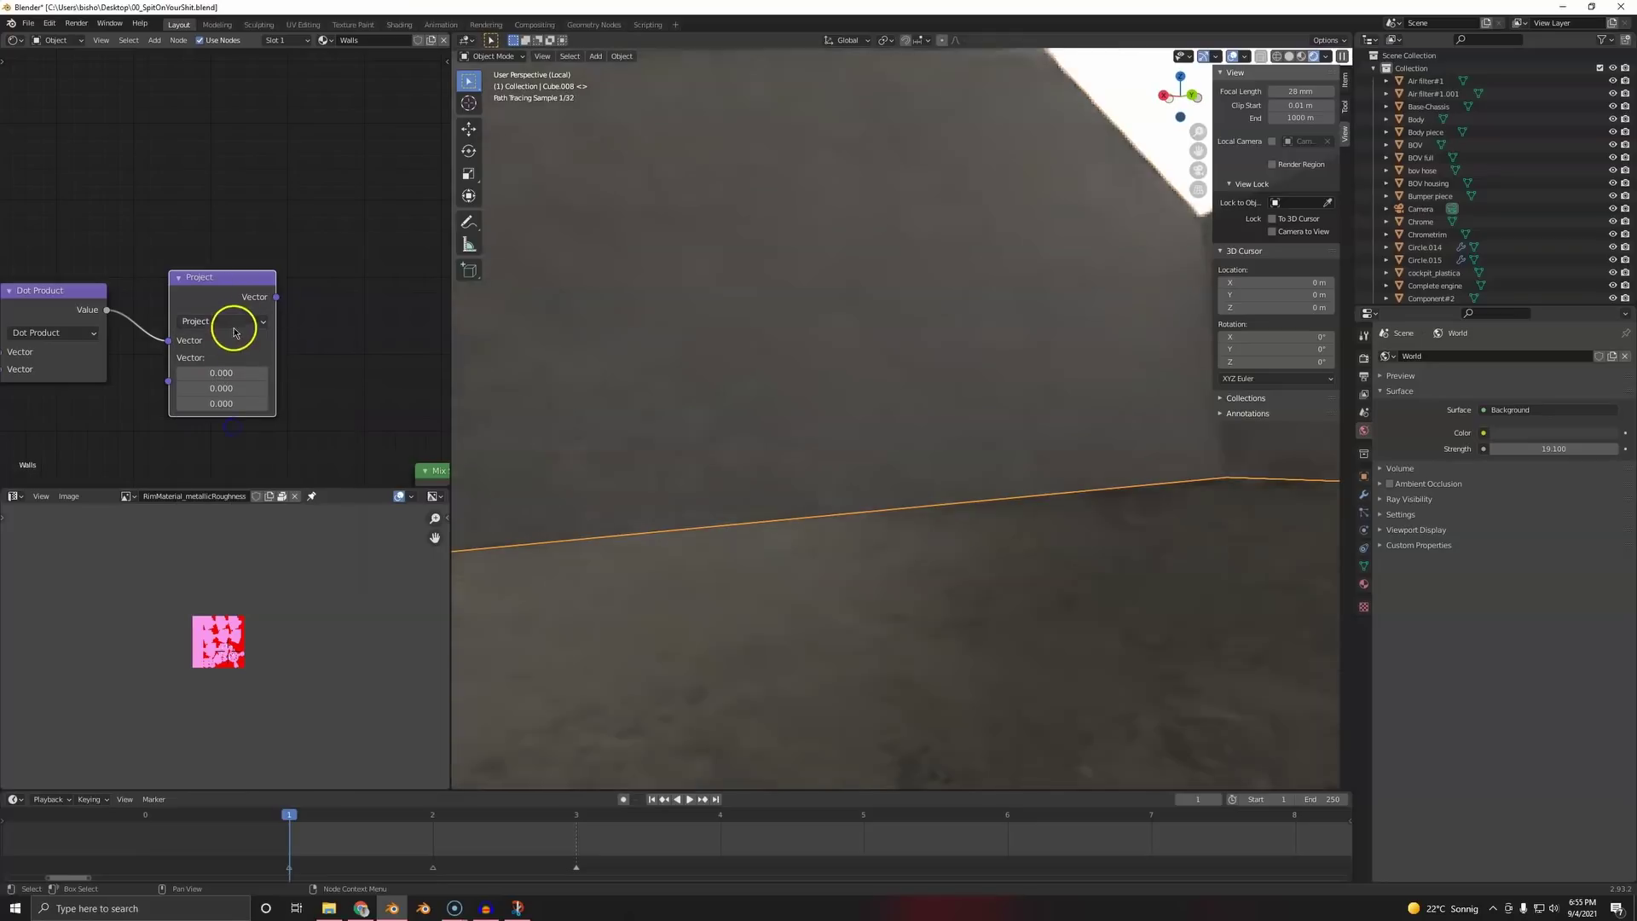
{"action": "left_click", "coordinate": [234, 331]}
{"action": "left_click", "coordinate": [226, 467]}
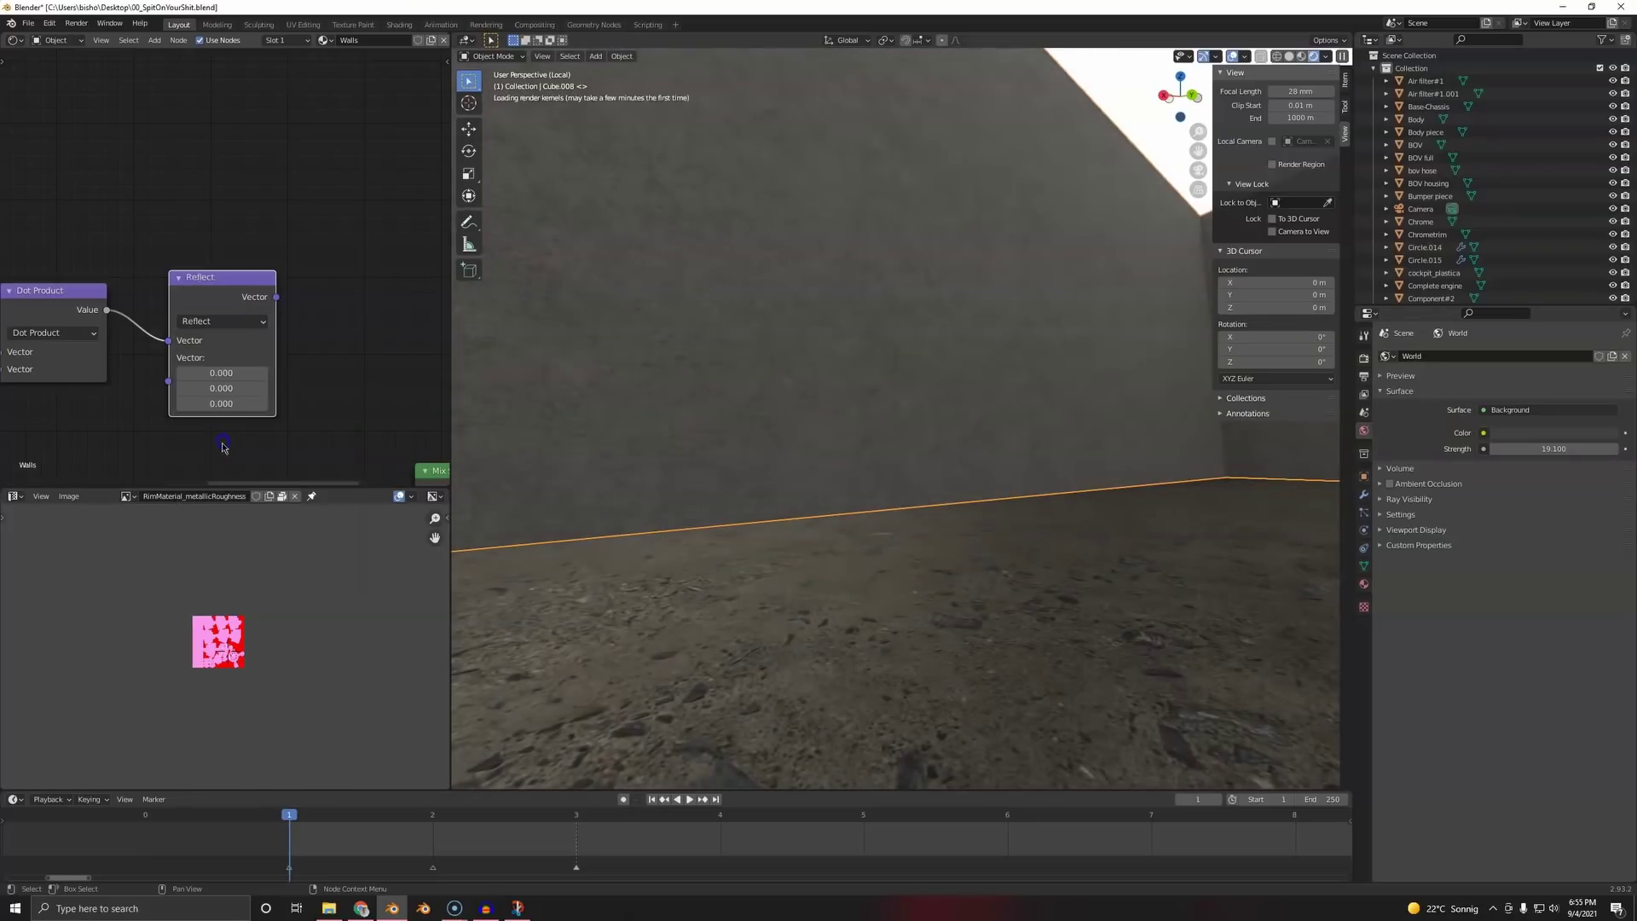
{"action": "left_click", "coordinate": [256, 317]}
{"action": "left_click", "coordinate": [191, 449]}
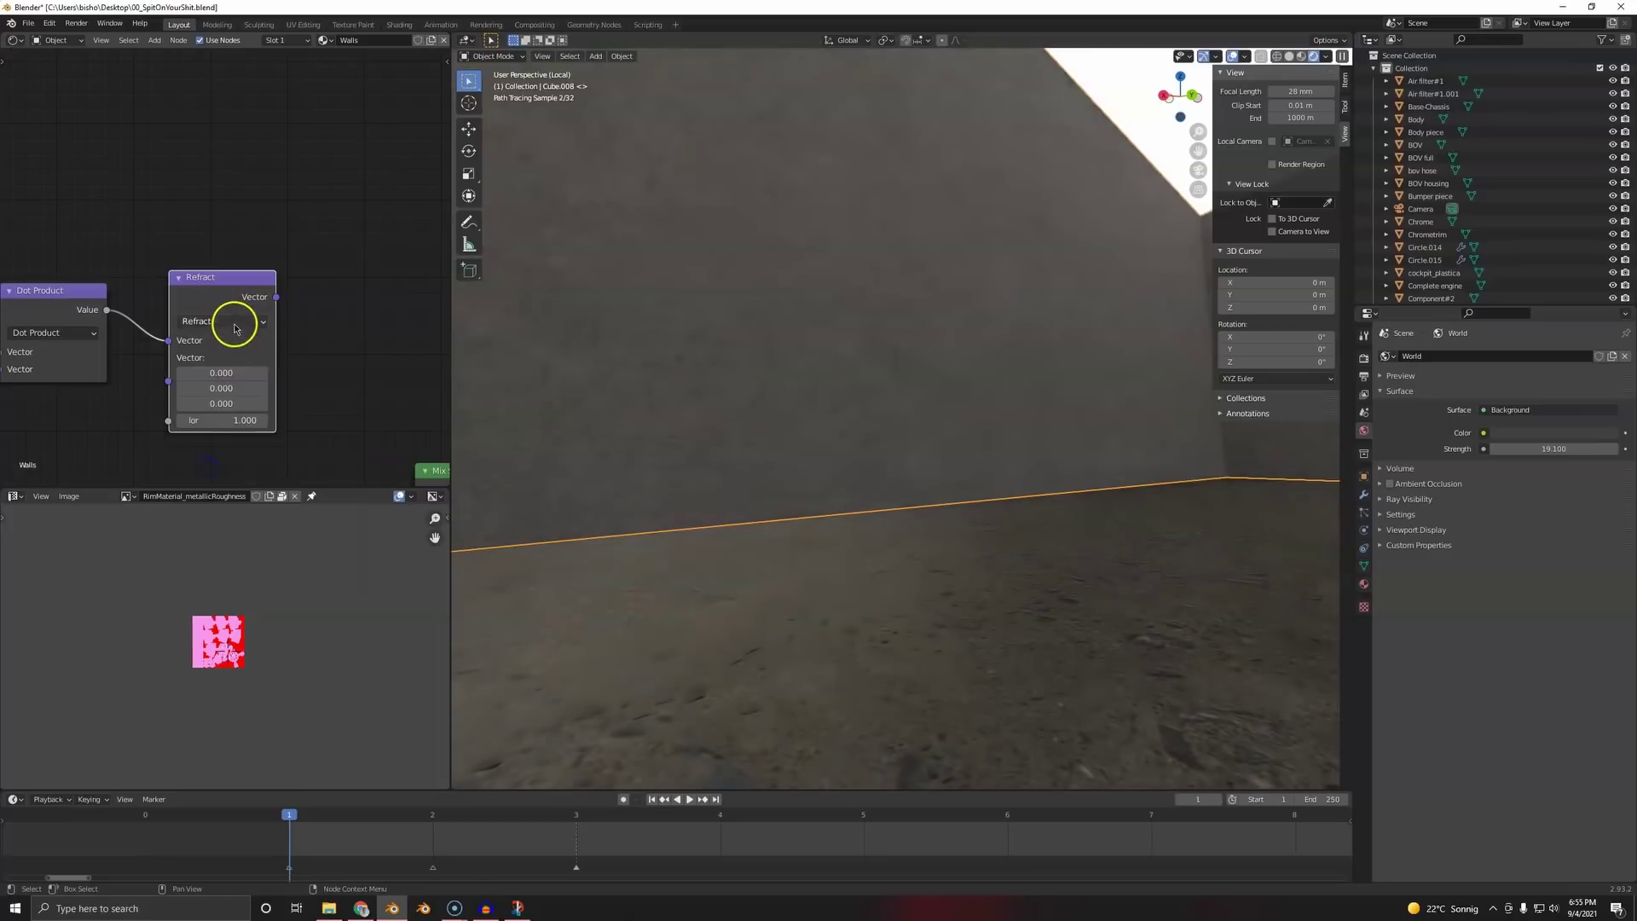
{"action": "left_click", "coordinate": [235, 328]}
{"action": "left_click", "coordinate": [229, 480]}
{"action": "left_click", "coordinate": [232, 322]}
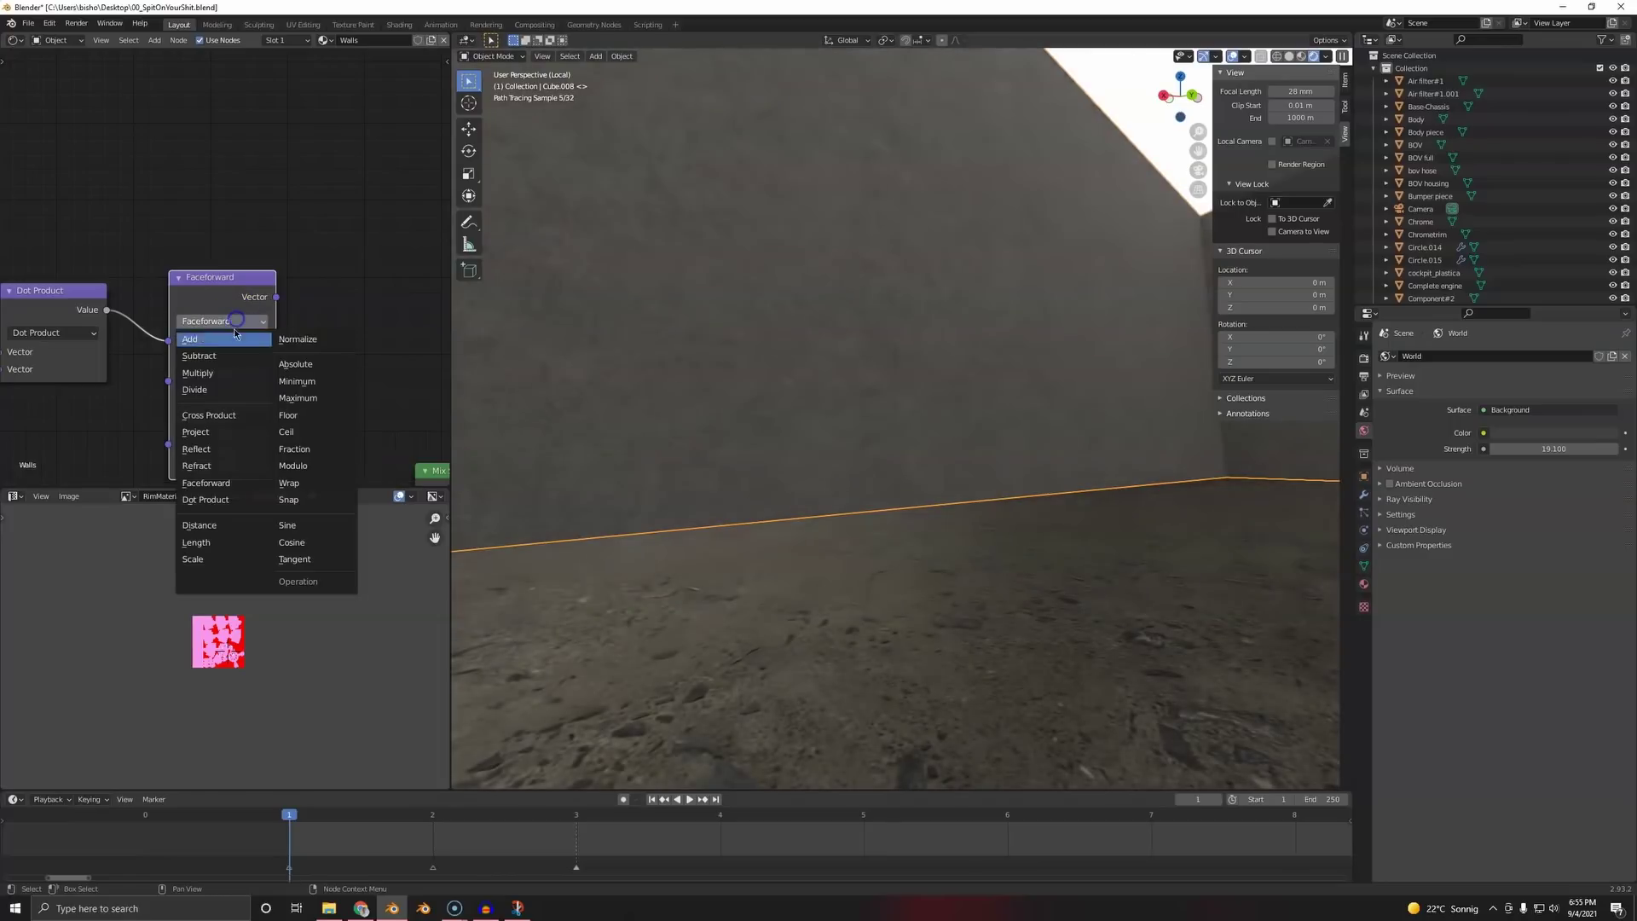
{"action": "left_click", "coordinate": [208, 500]}
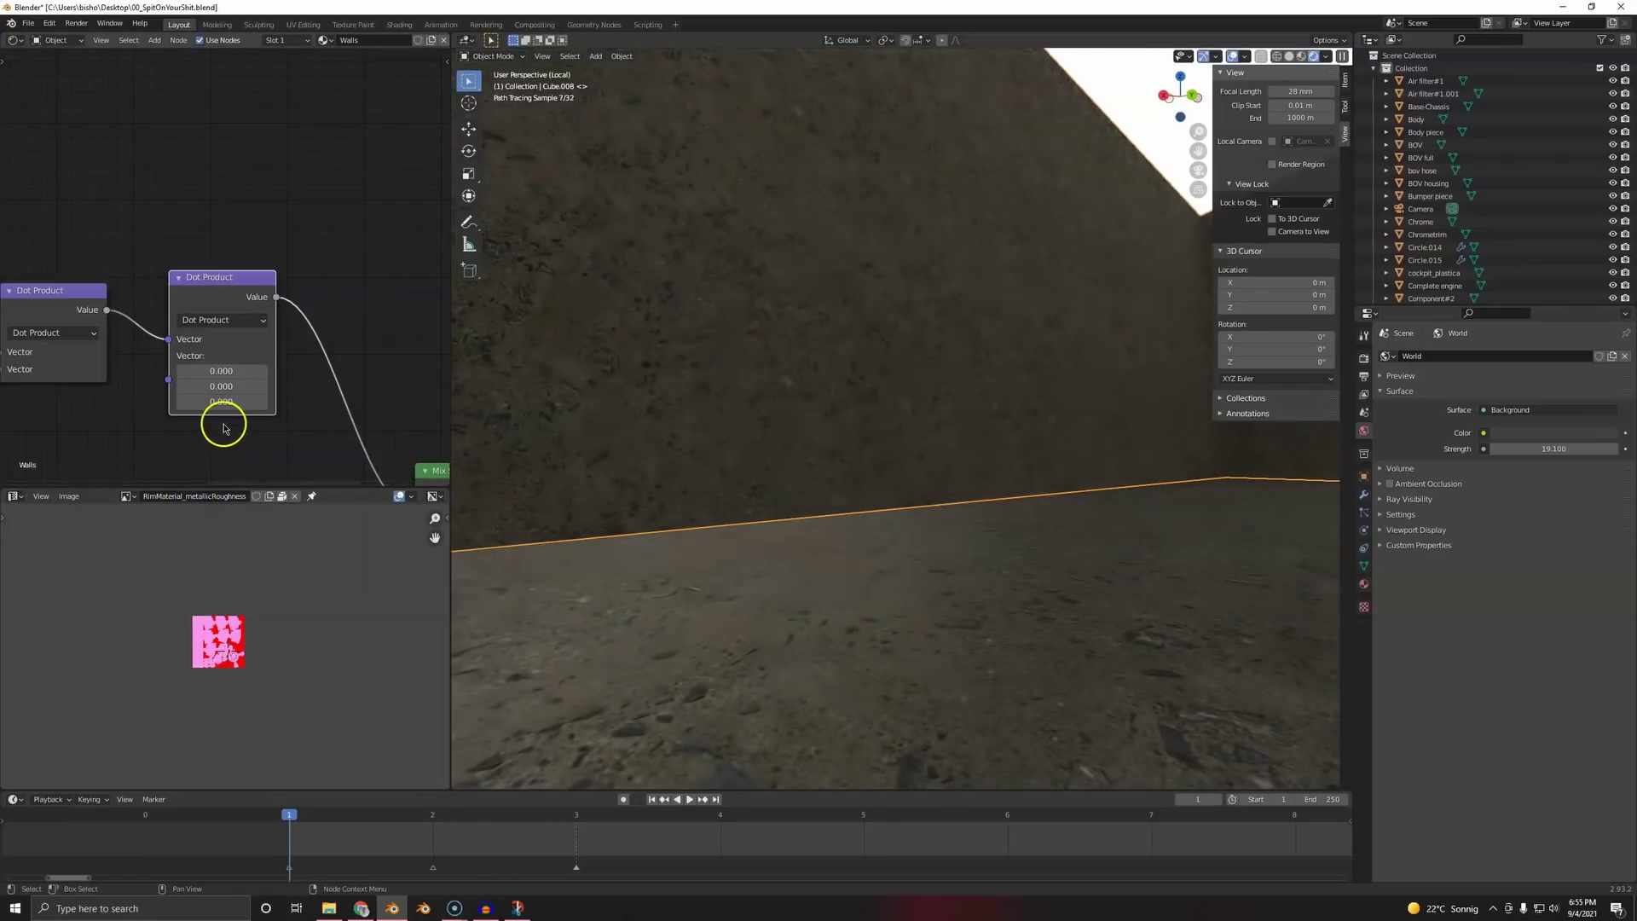
- Set all three vector components of the duplicated Dot Product node to 0.1
{"action": "scroll", "coordinate": [230, 349], "scroll_direction": "down", "scroll_amount": 2}
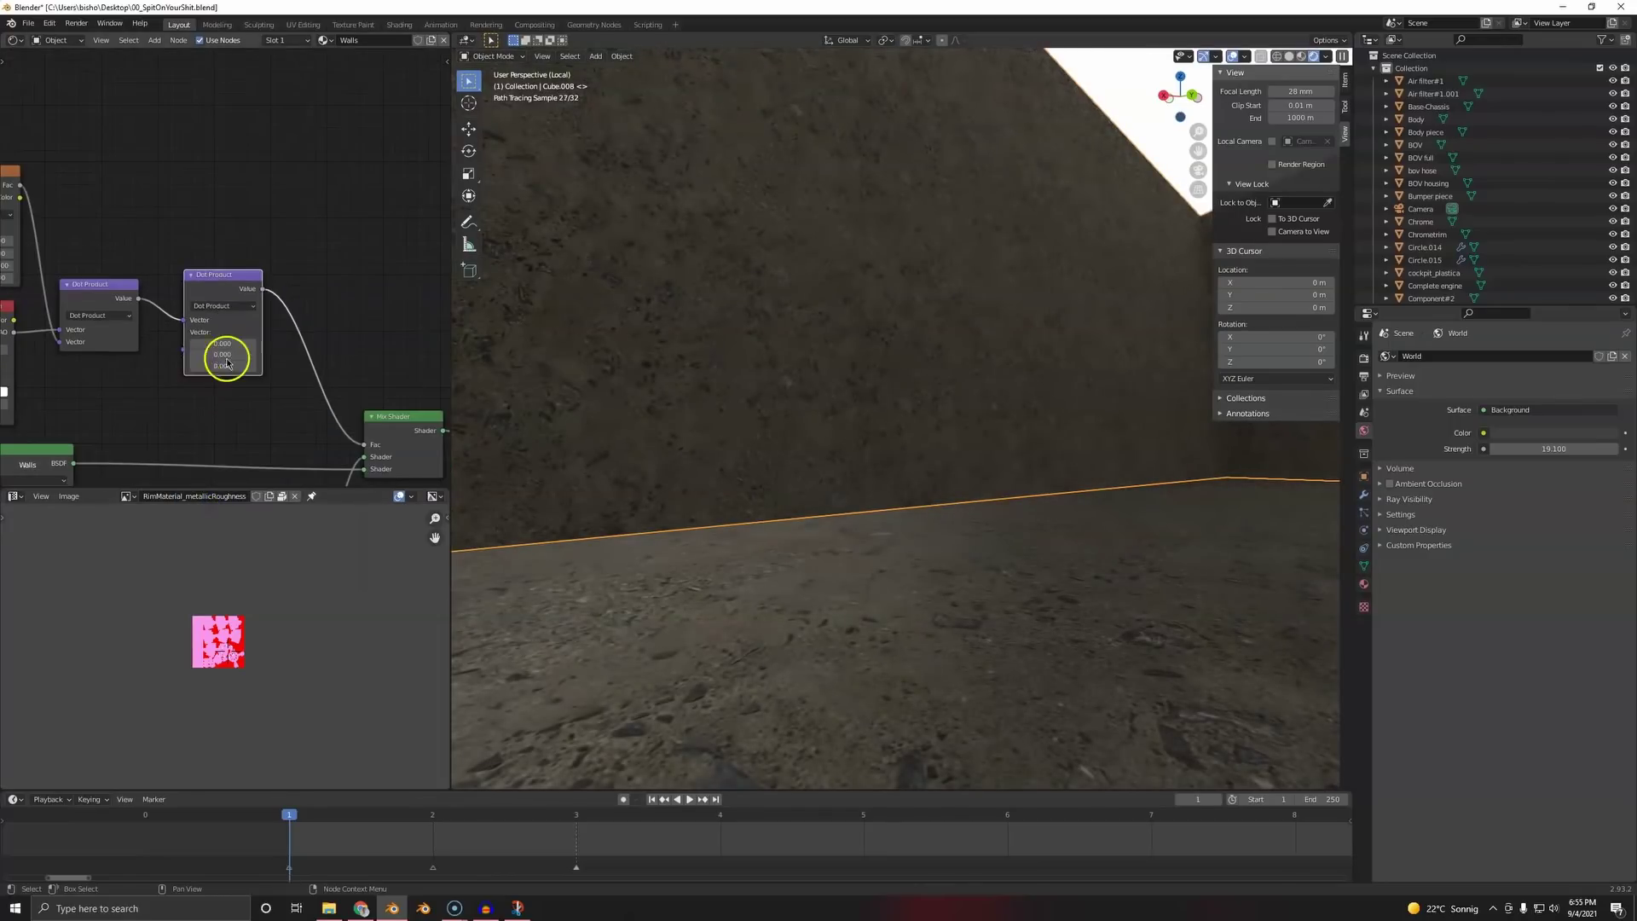
{"action": "key", "text": "Return"}
{"action": "left_click", "coordinate": [230, 365]}
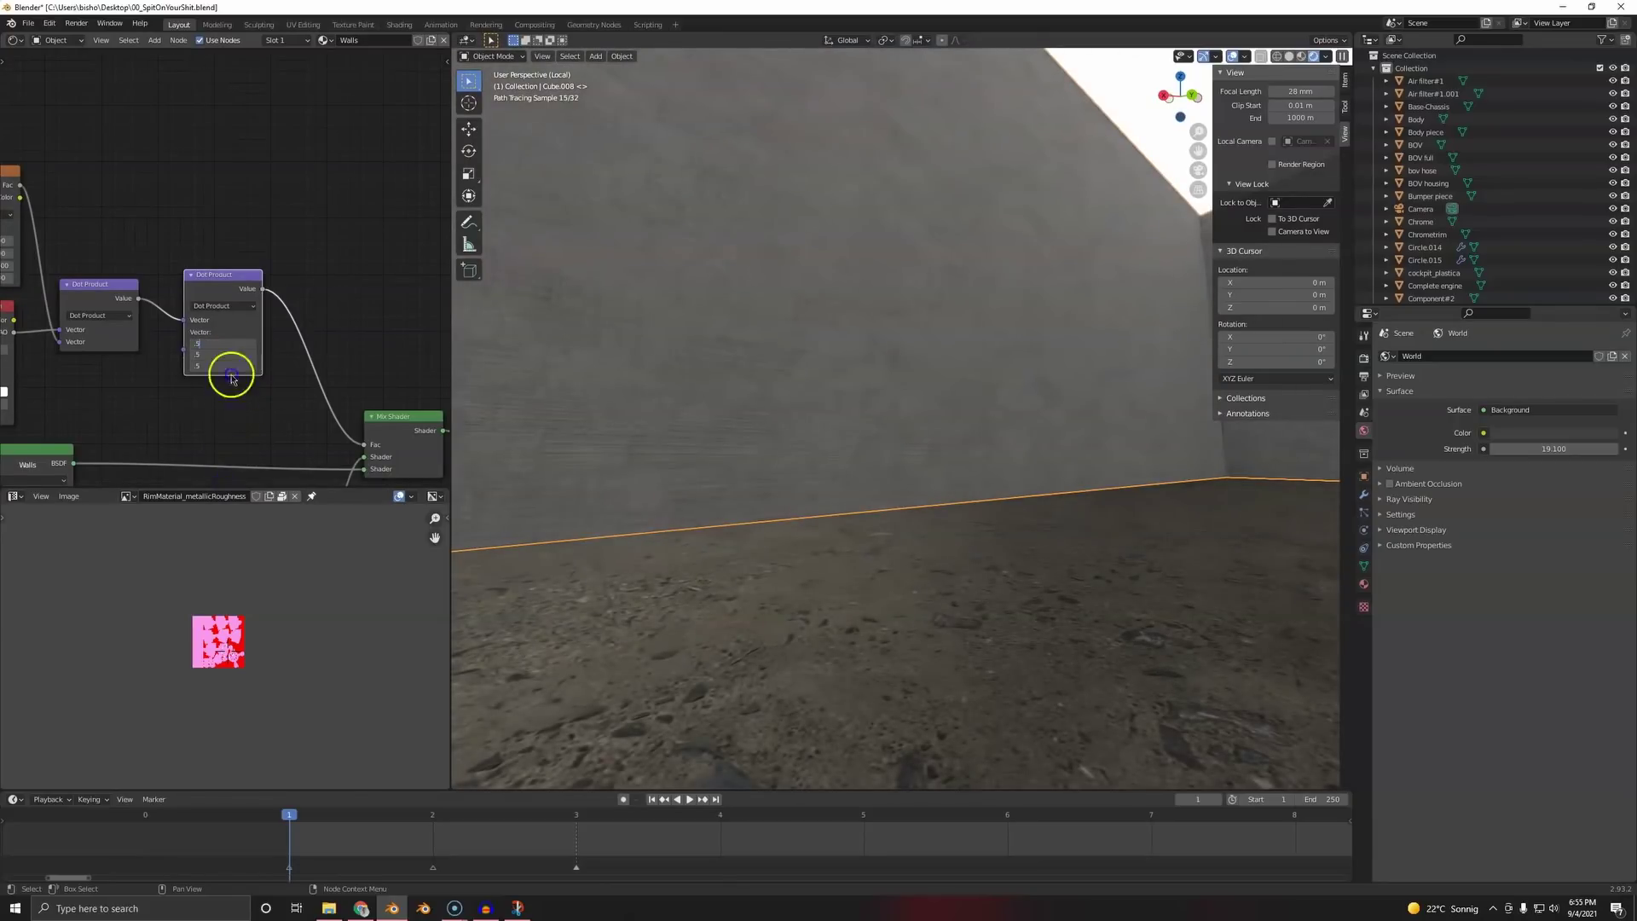
{"action": "key", "text": "Return"}
{"action": "type", "text": ".1"}
{"action": "key", "text": "Return"}
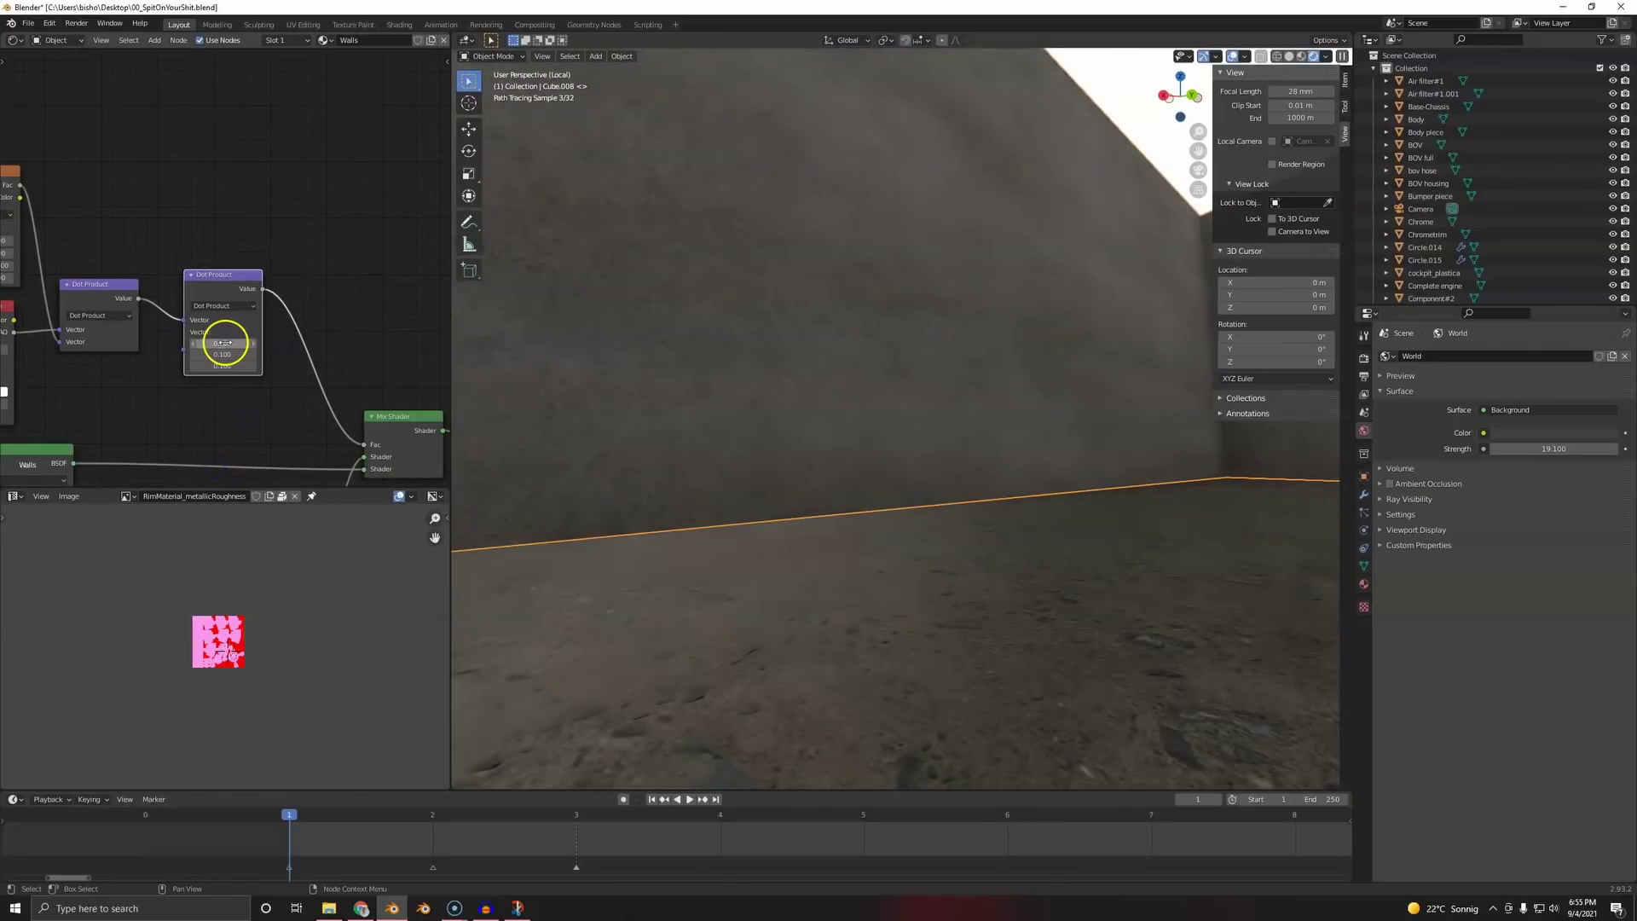
- Switch the duplicated vector math node to Absolute and connect its Vector output to the Mix Shader's Fac
{"action": "left_click", "coordinate": [239, 306]}
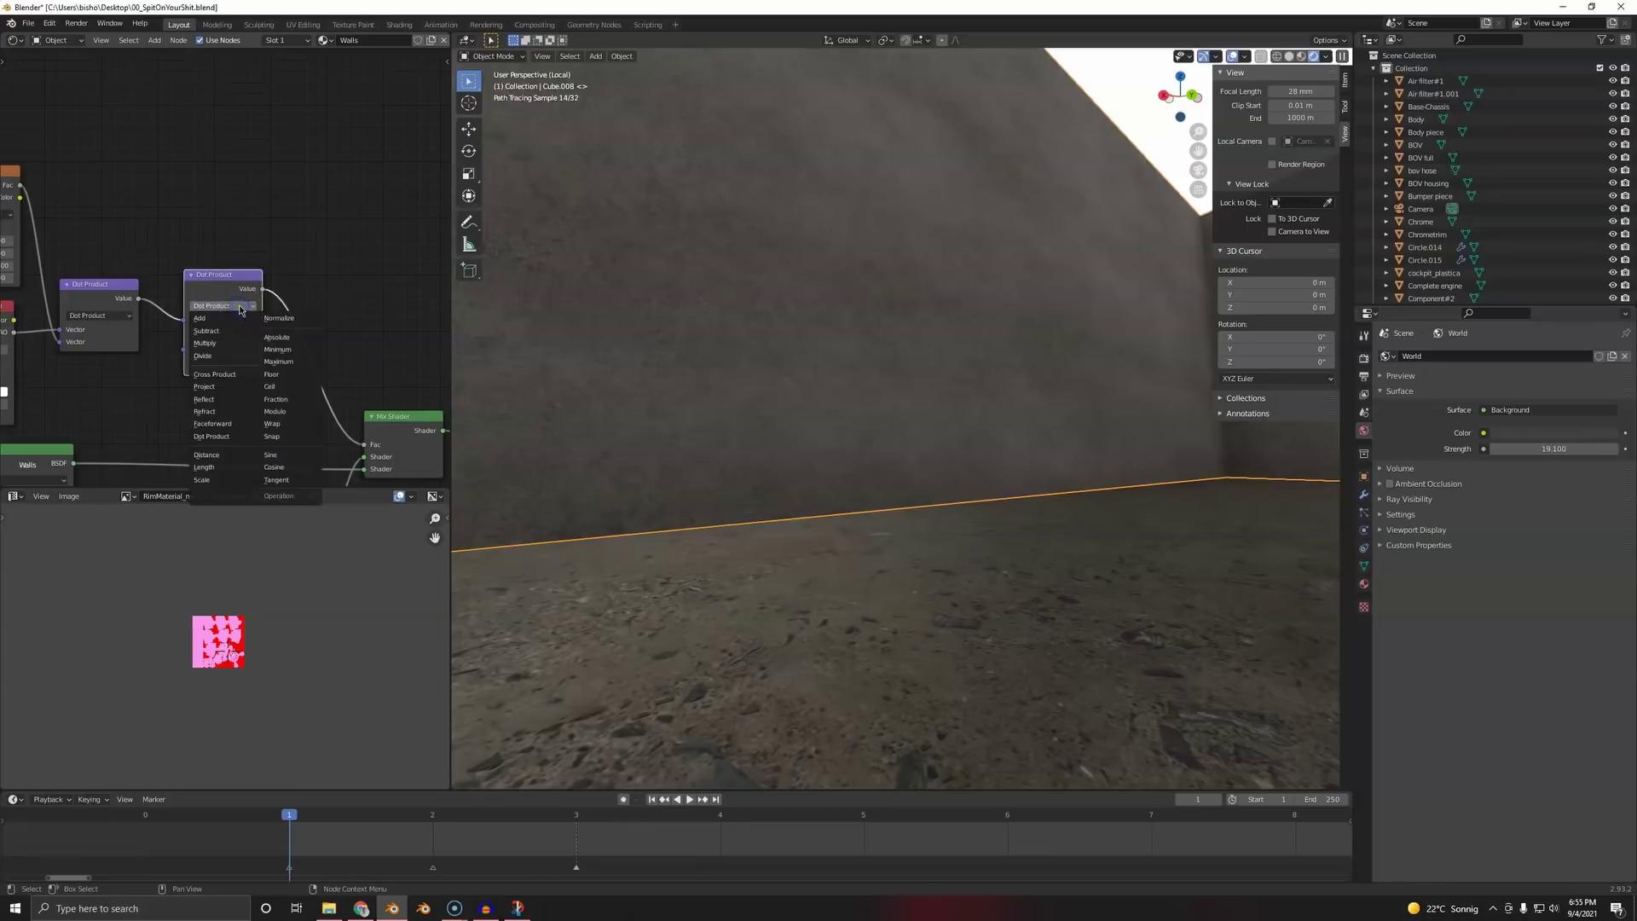
{"action": "left_click", "coordinate": [287, 337]}
{"action": "scroll", "coordinate": [224, 323], "scroll_direction": "up", "scroll_amount": 1}
{"action": "scroll", "coordinate": [266, 295], "scroll_direction": "down", "scroll_amount": 1}
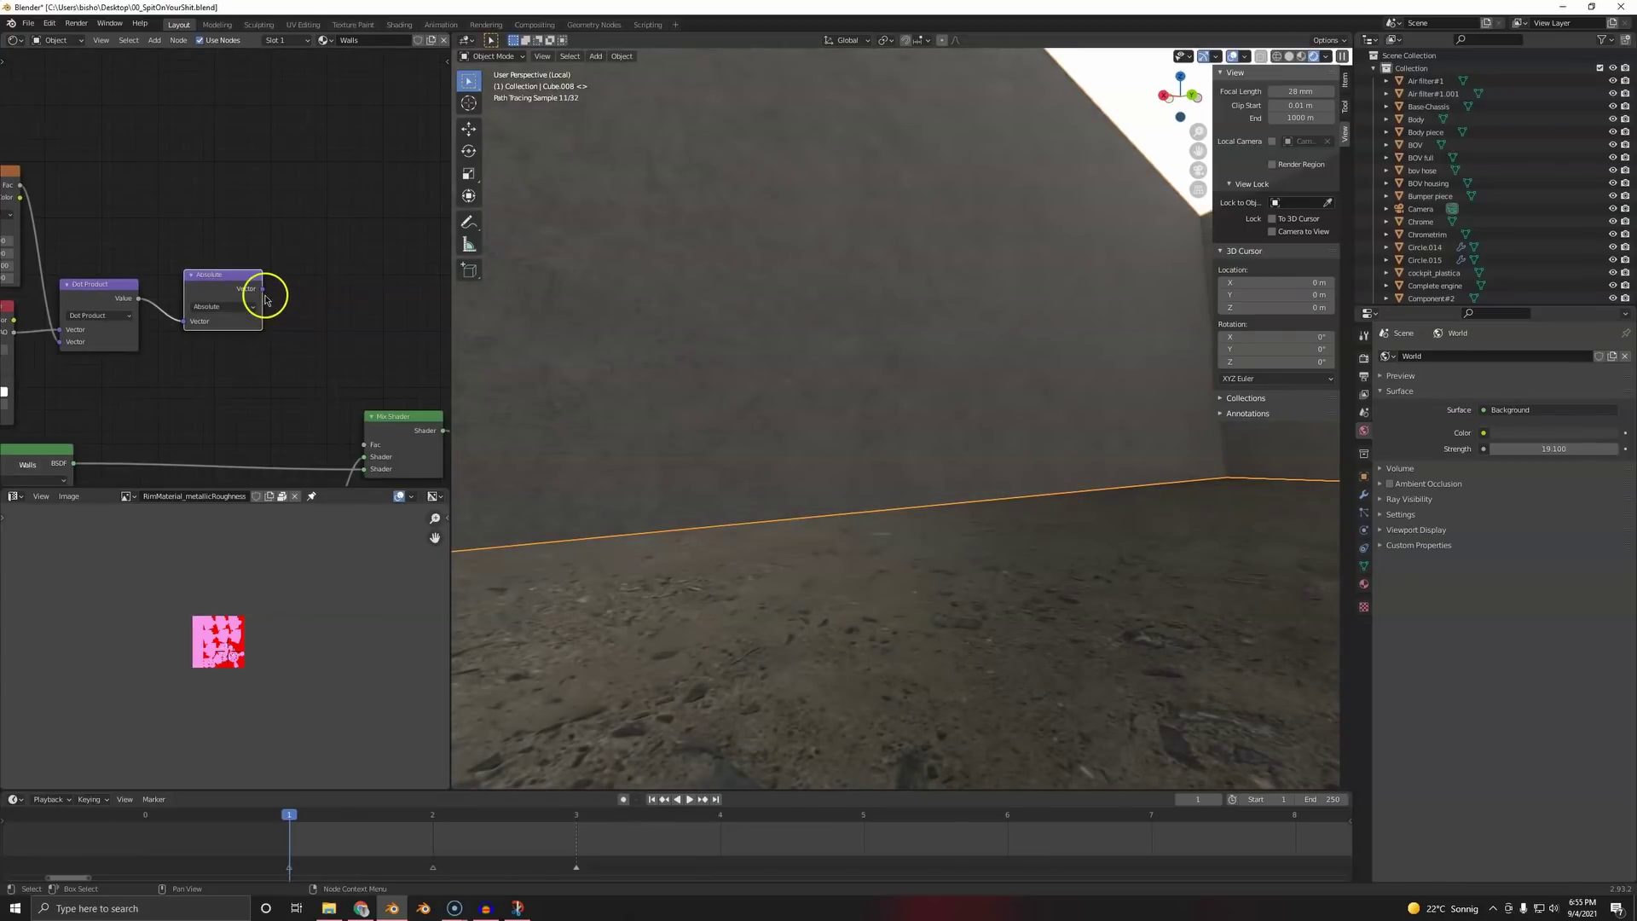
{"action": "left_click_drag", "start_coordinate": [270, 295], "coordinate": [368, 433]}
{"action": "scroll", "coordinate": [279, 378], "scroll_direction": "up", "scroll_amount": 2}
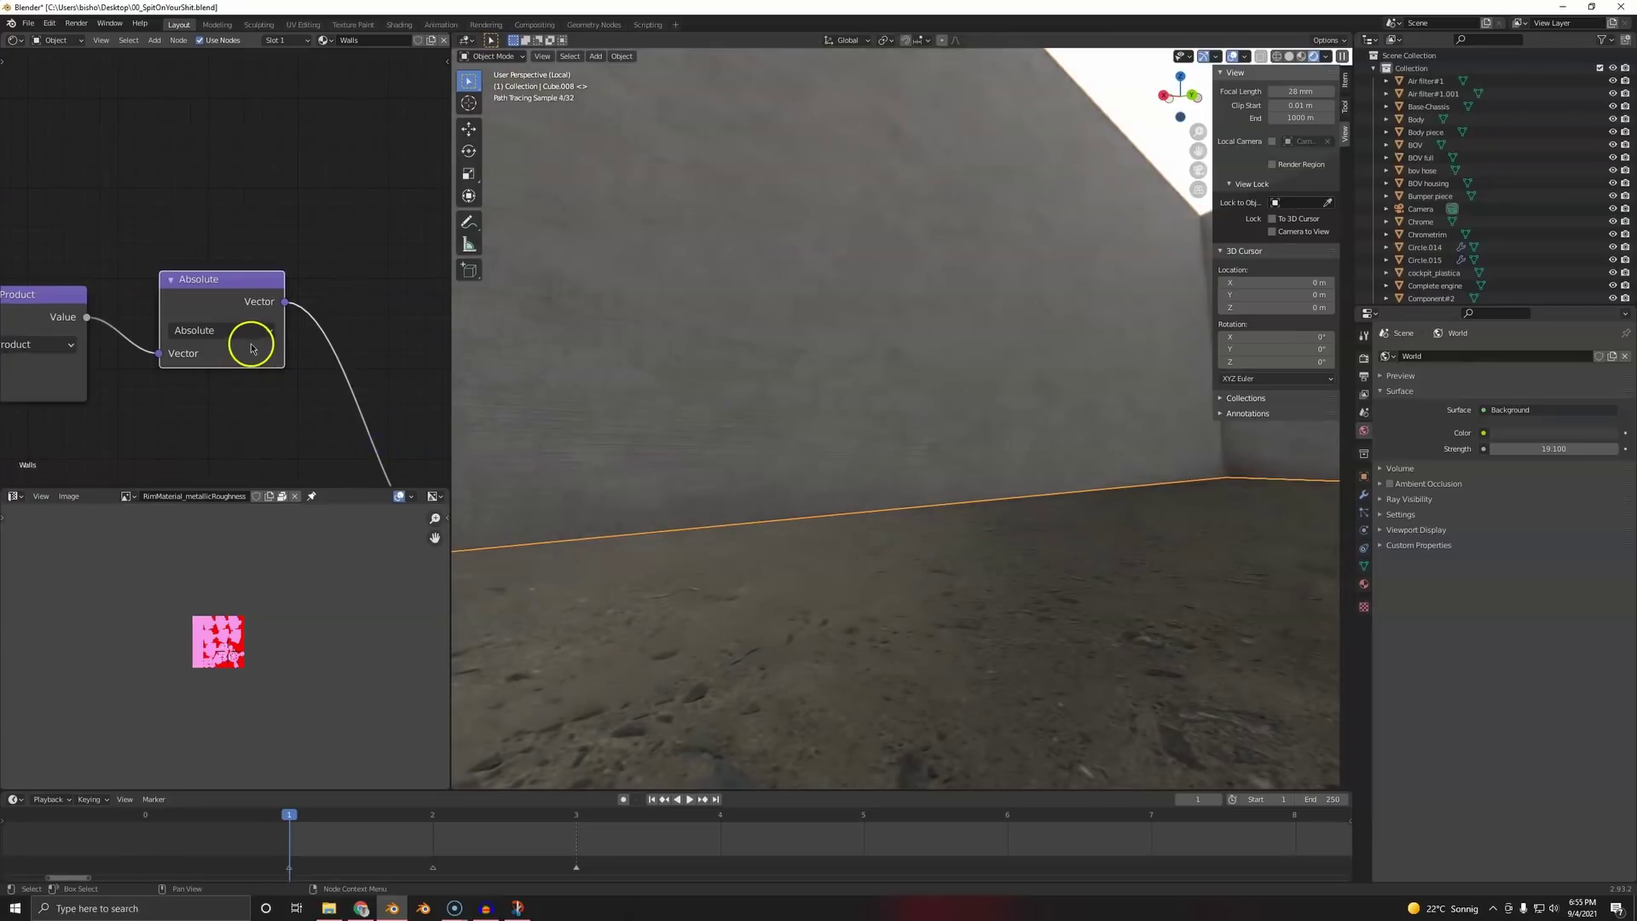
- Try Maximum, Ceil, Fraction and Wrap as the operation of the vector math node feeding the Mix Shader
{"action": "left_click", "coordinate": [223, 329]}
{"action": "left_click", "coordinate": [332, 421]}
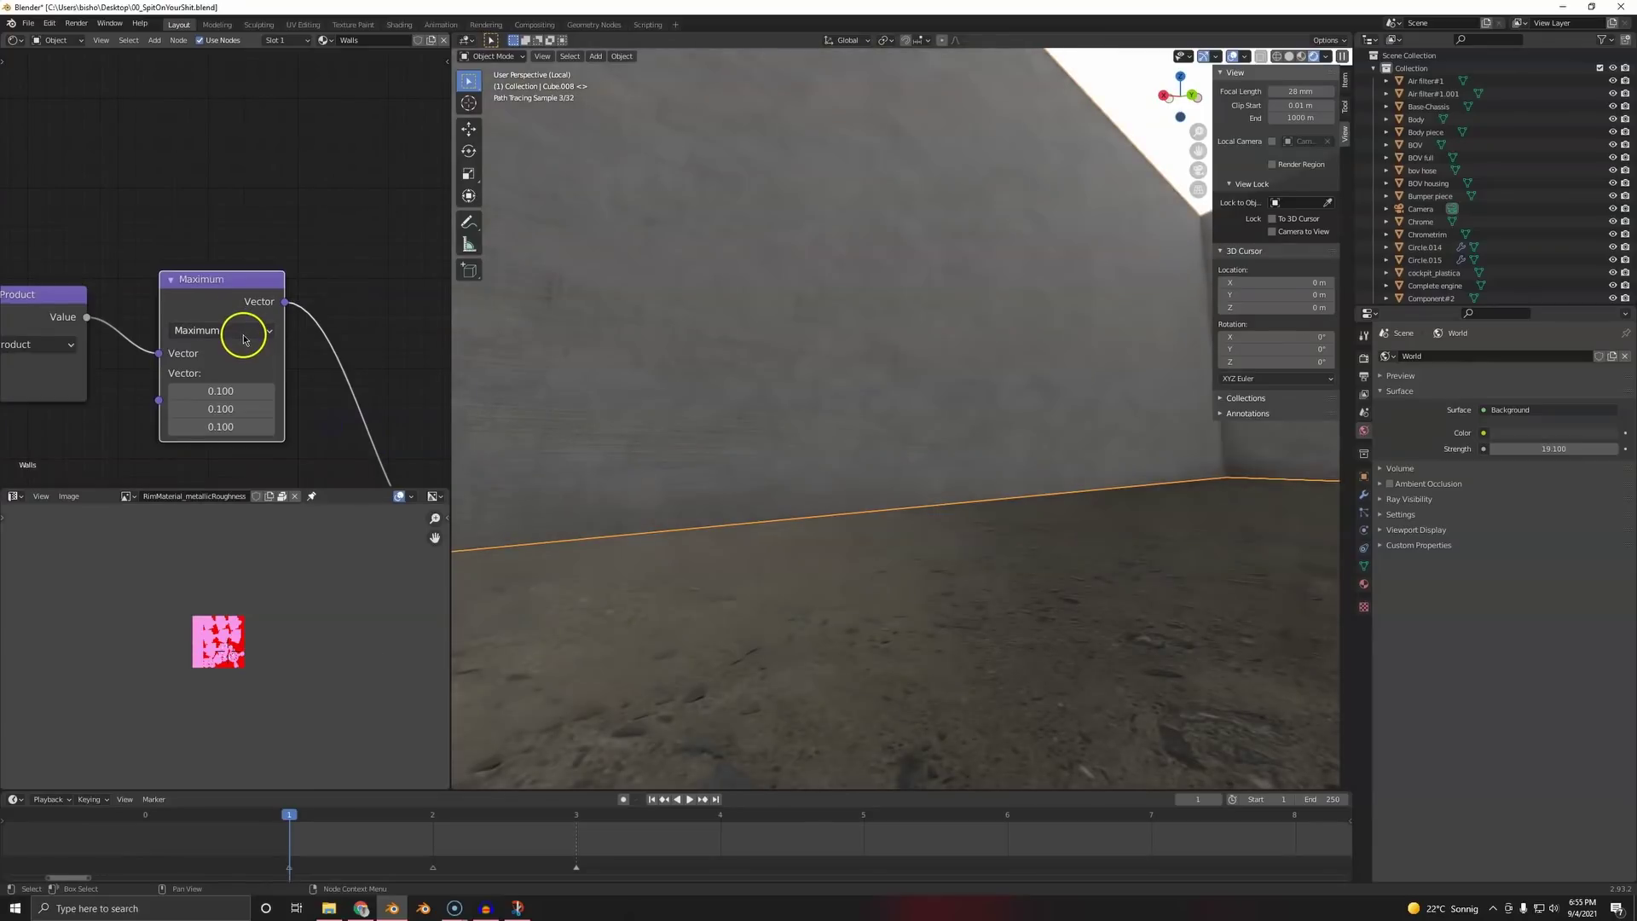
{"action": "left_click", "coordinate": [242, 331]}
{"action": "left_click", "coordinate": [307, 461]}
{"action": "left_click", "coordinate": [248, 338]}
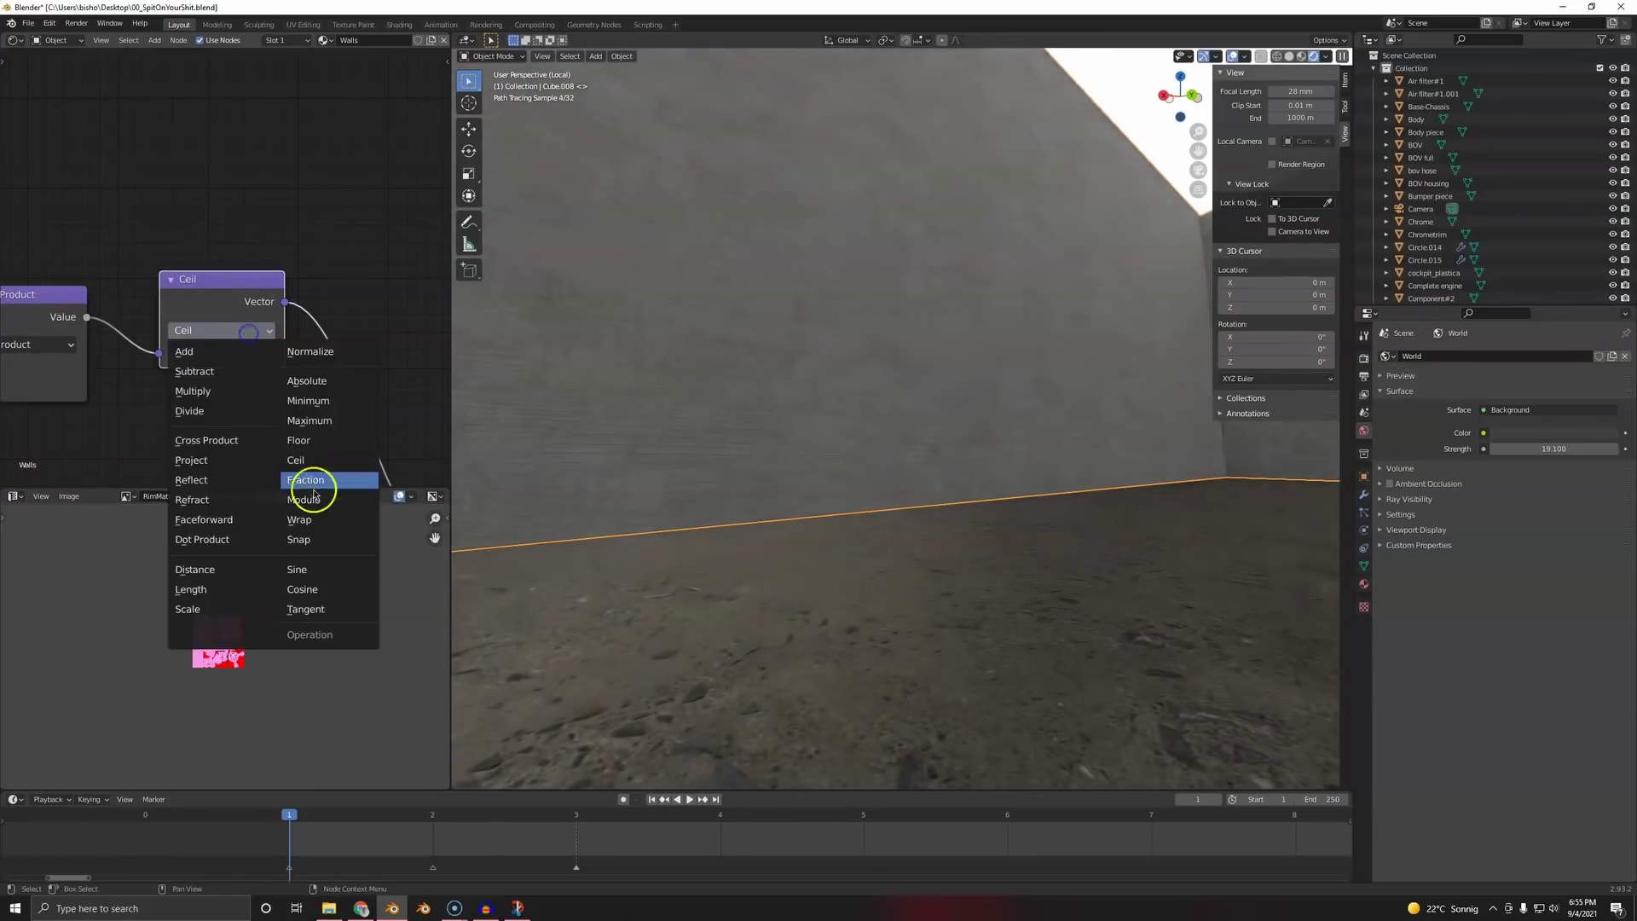
{"action": "left_click", "coordinate": [310, 478]}
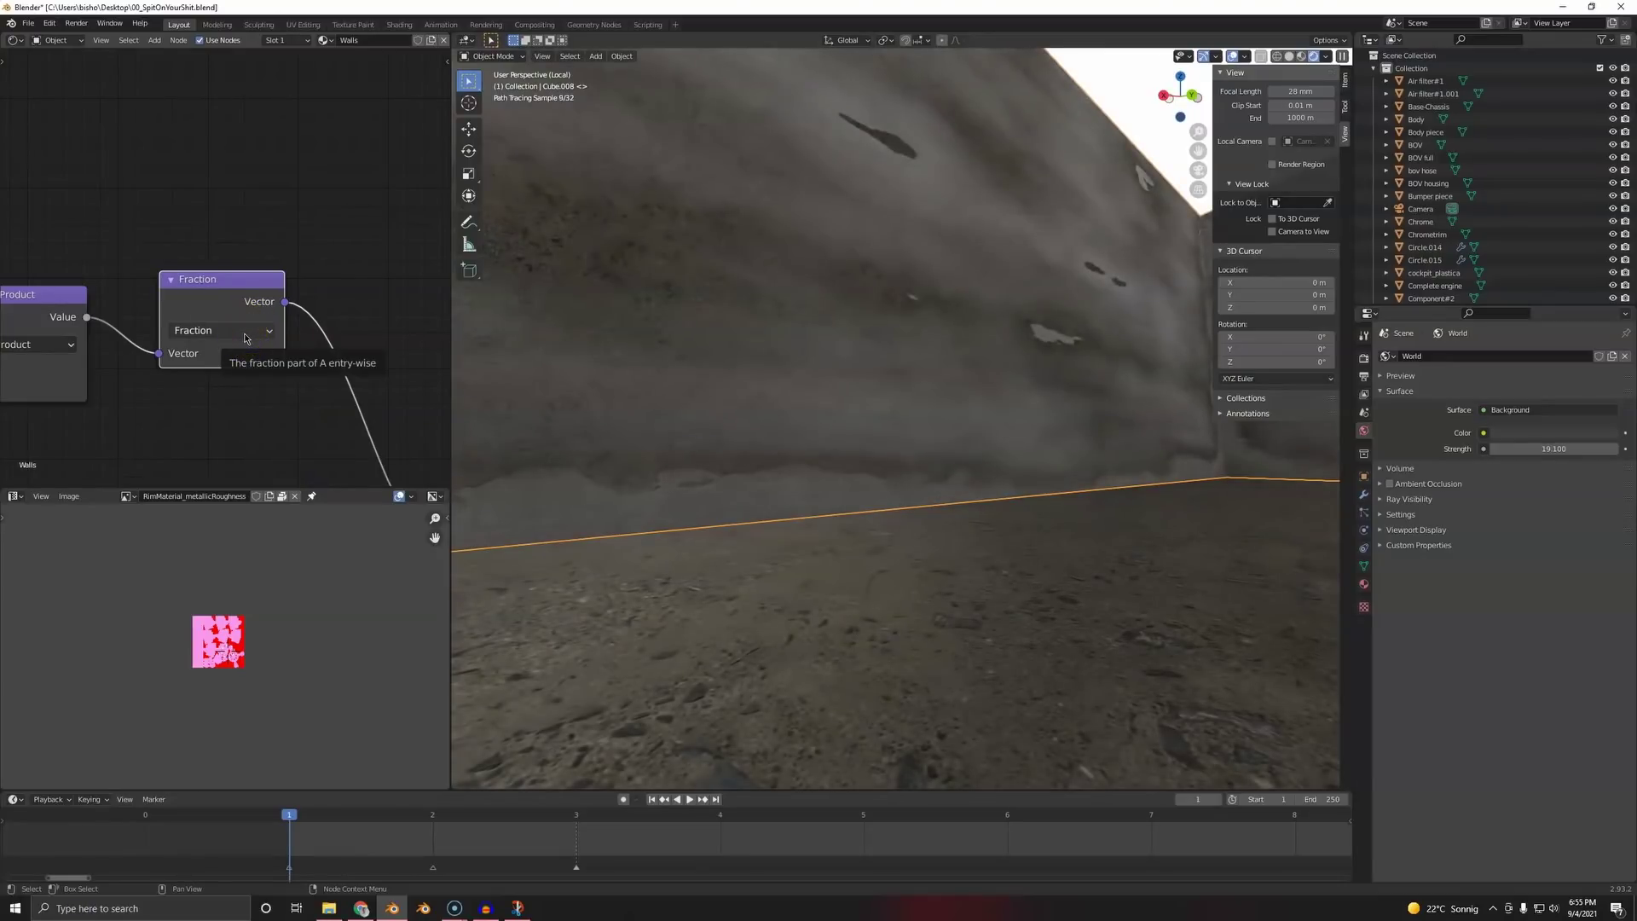
{"action": "left_click", "coordinate": [246, 338]}
{"action": "left_click", "coordinate": [317, 522]}
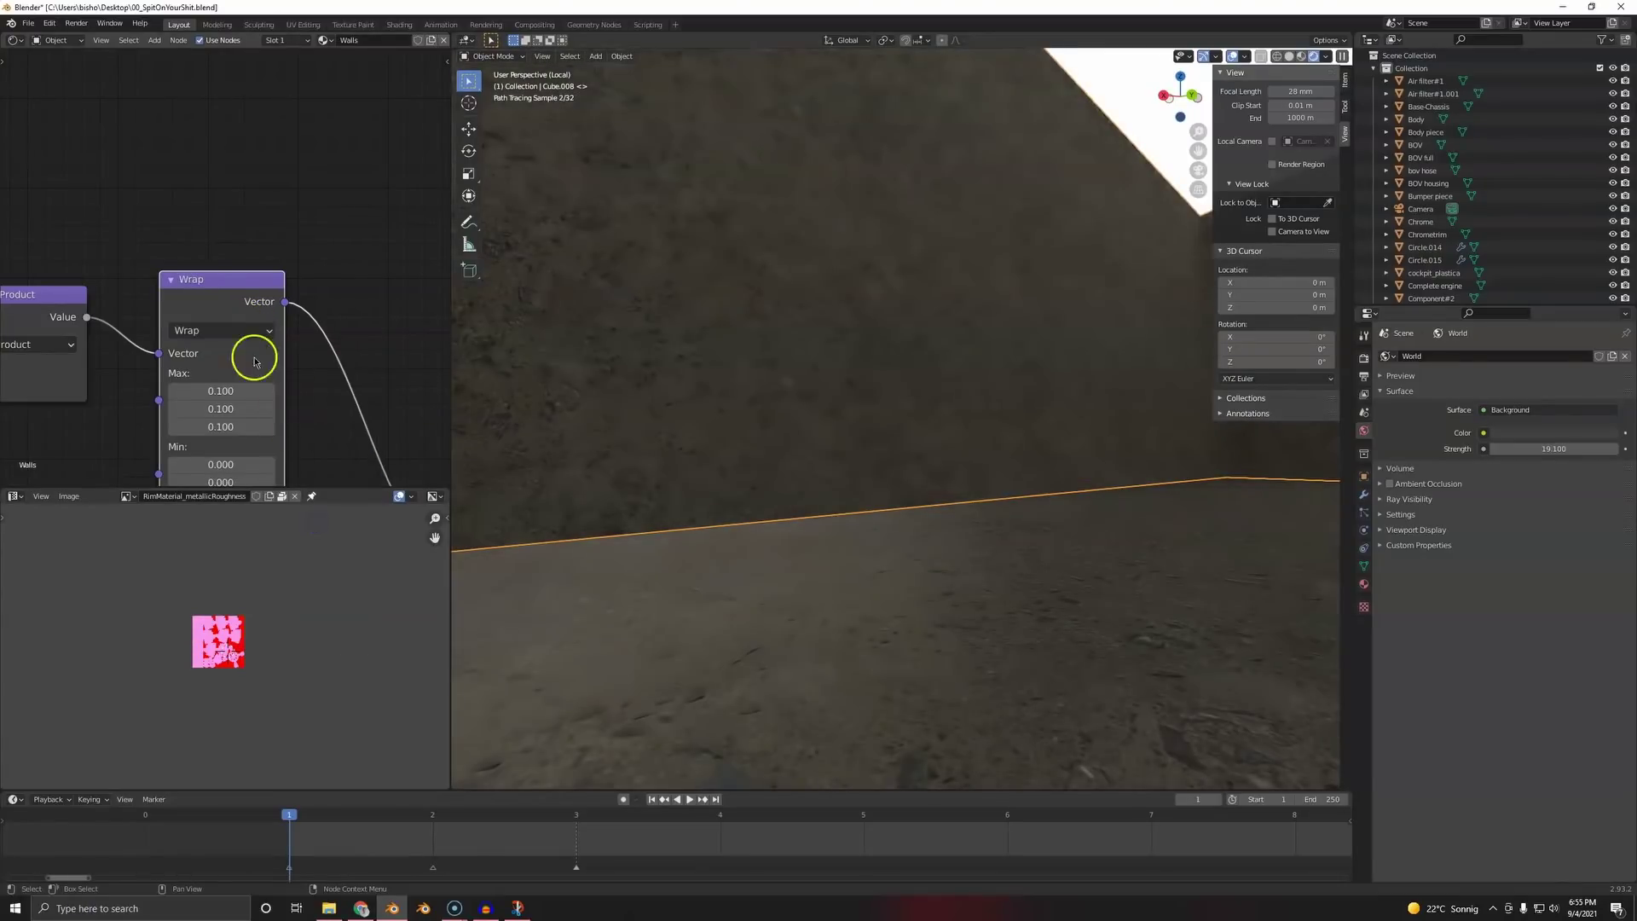
- Try Snap, Cosine, Tangent, Sine and Scale as the operation of the vector math node feeding the Mix Shader
{"action": "left_click", "coordinate": [246, 332]}
{"action": "left_click", "coordinate": [320, 539]}
{"action": "left_click", "coordinate": [269, 334]}
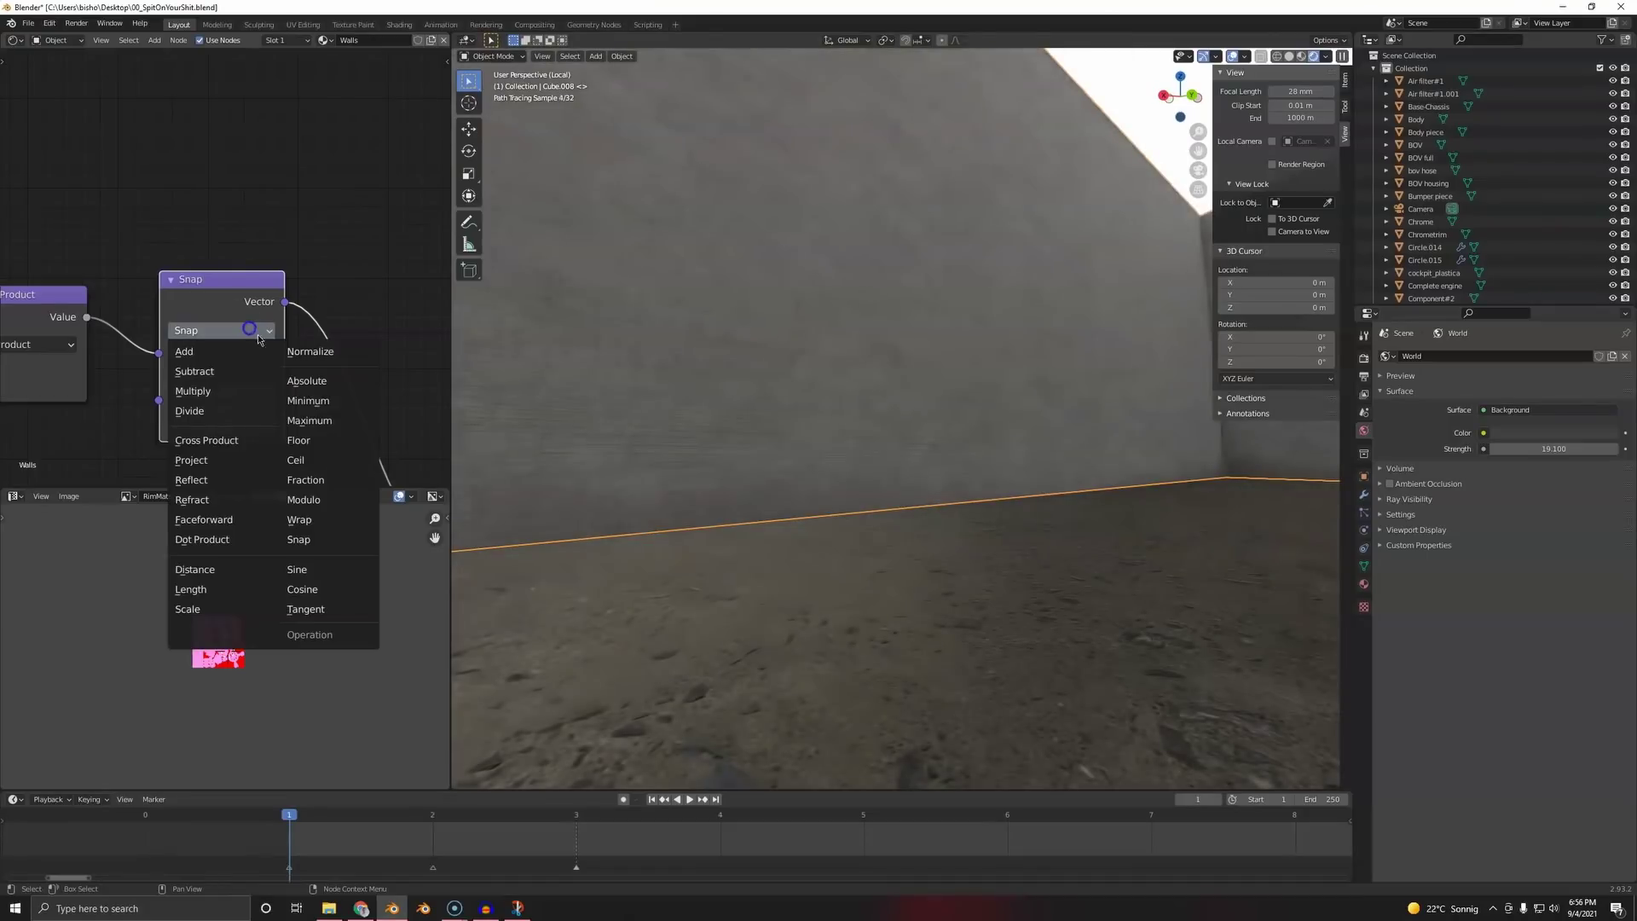
{"action": "left_click", "coordinate": [312, 600]}
{"action": "left_click", "coordinate": [252, 334]}
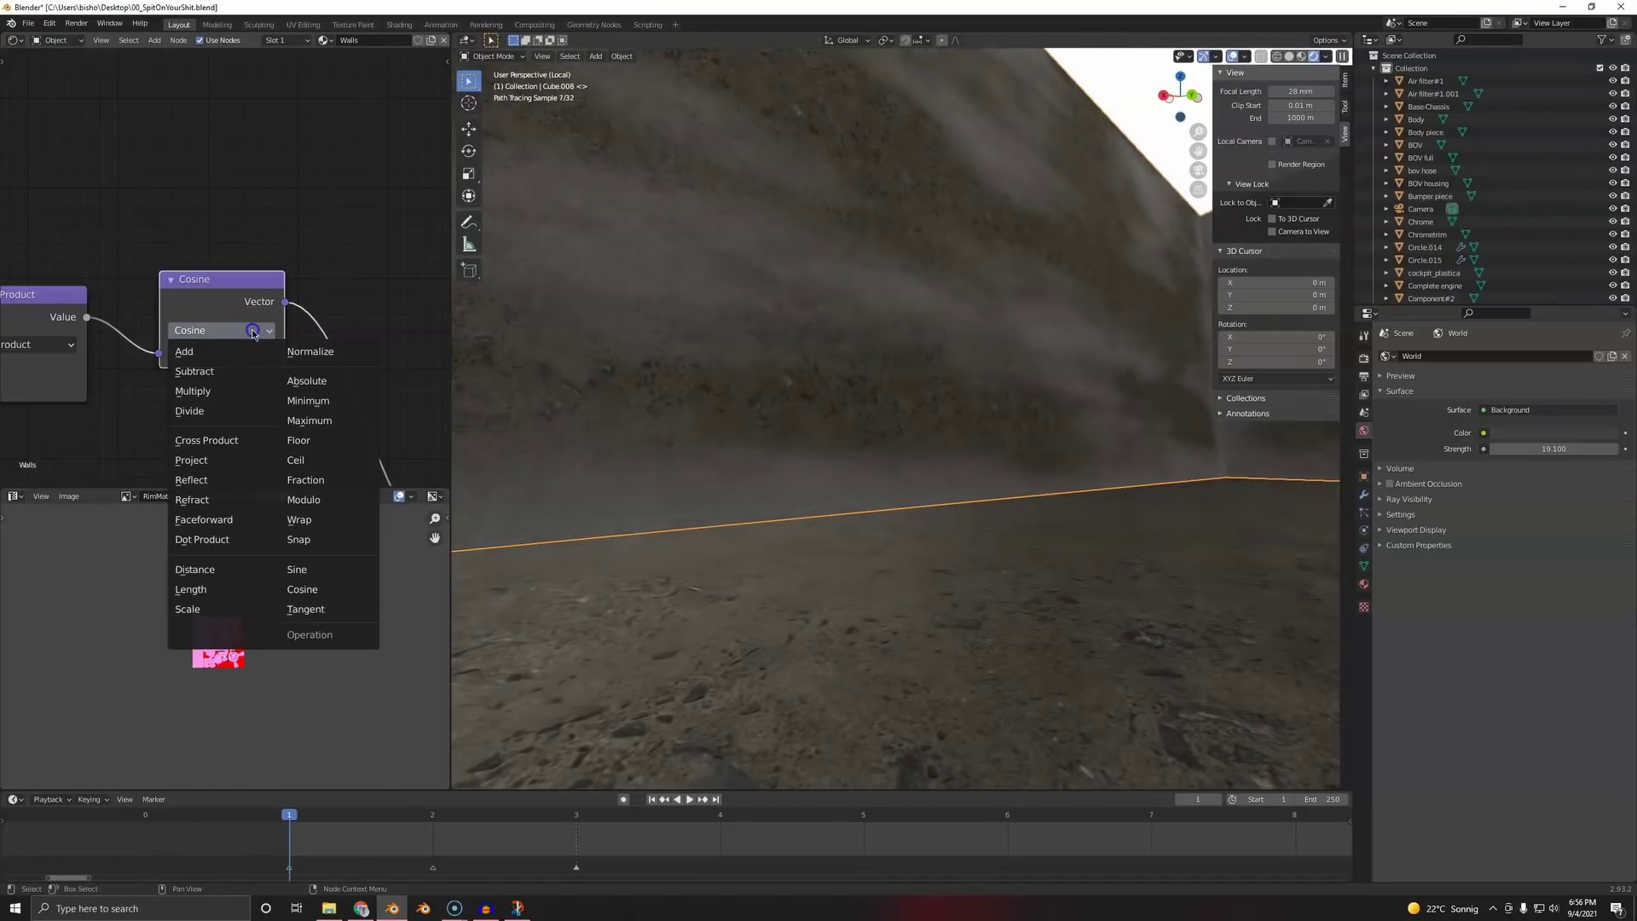
{"action": "left_click", "coordinate": [312, 614]}
{"action": "left_click", "coordinate": [222, 334]}
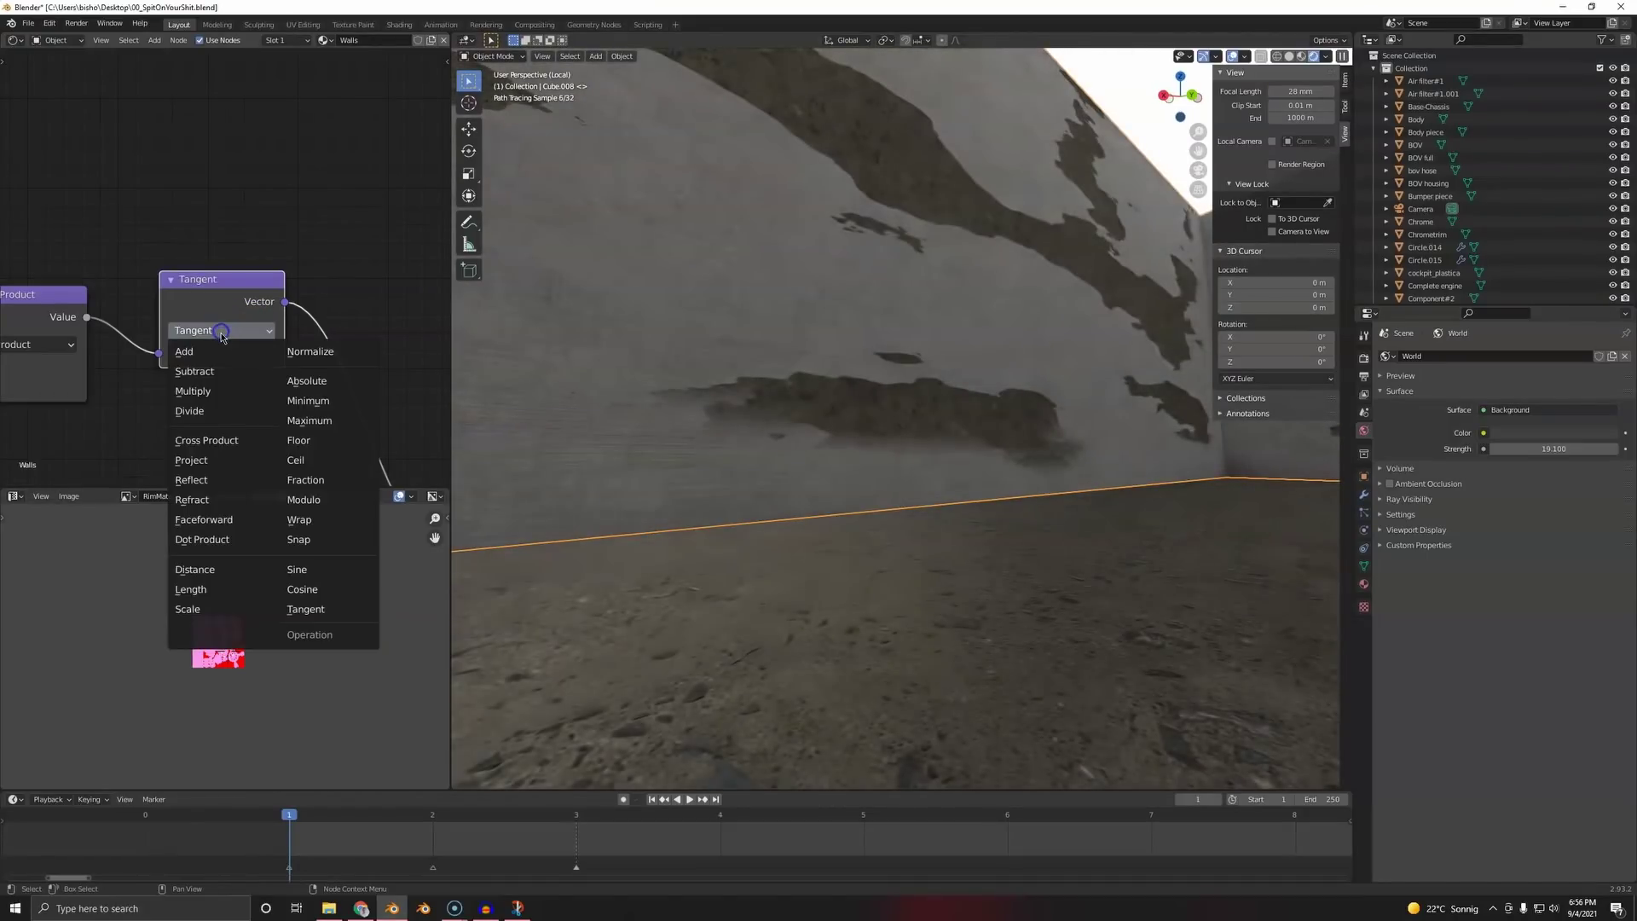
{"action": "left_click", "coordinate": [309, 570]}
{"action": "left_click", "coordinate": [243, 331]}
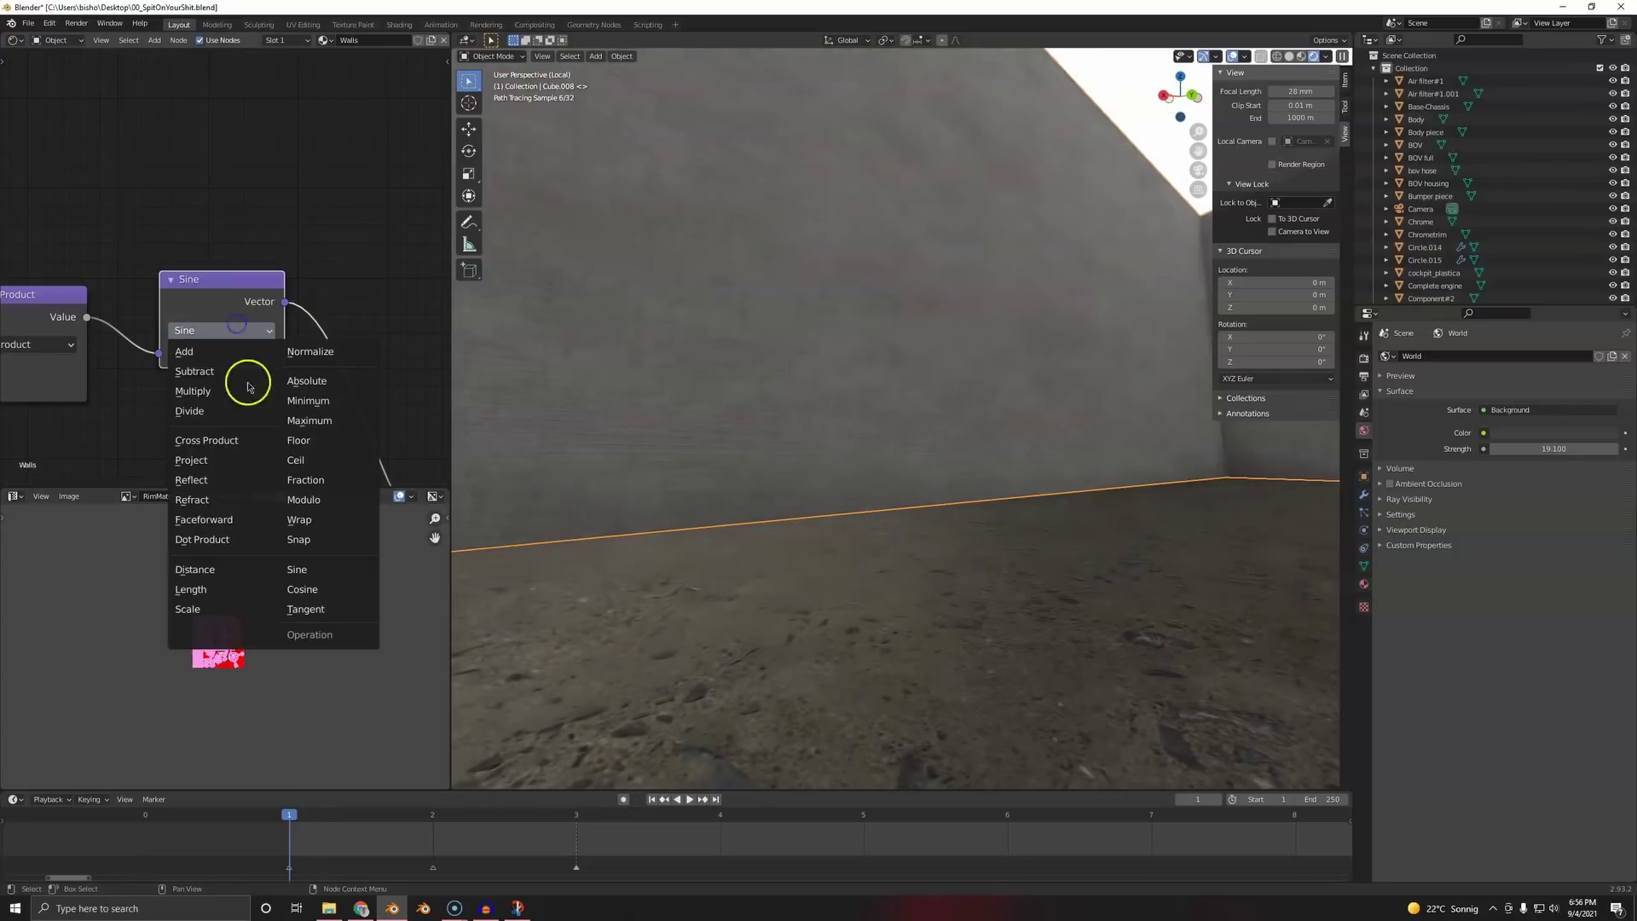
{"action": "left_click", "coordinate": [197, 606]}
- Set the second vector math node's operation to Multiply and all three vector components to 2
{"action": "left_click", "coordinate": [218, 333]}
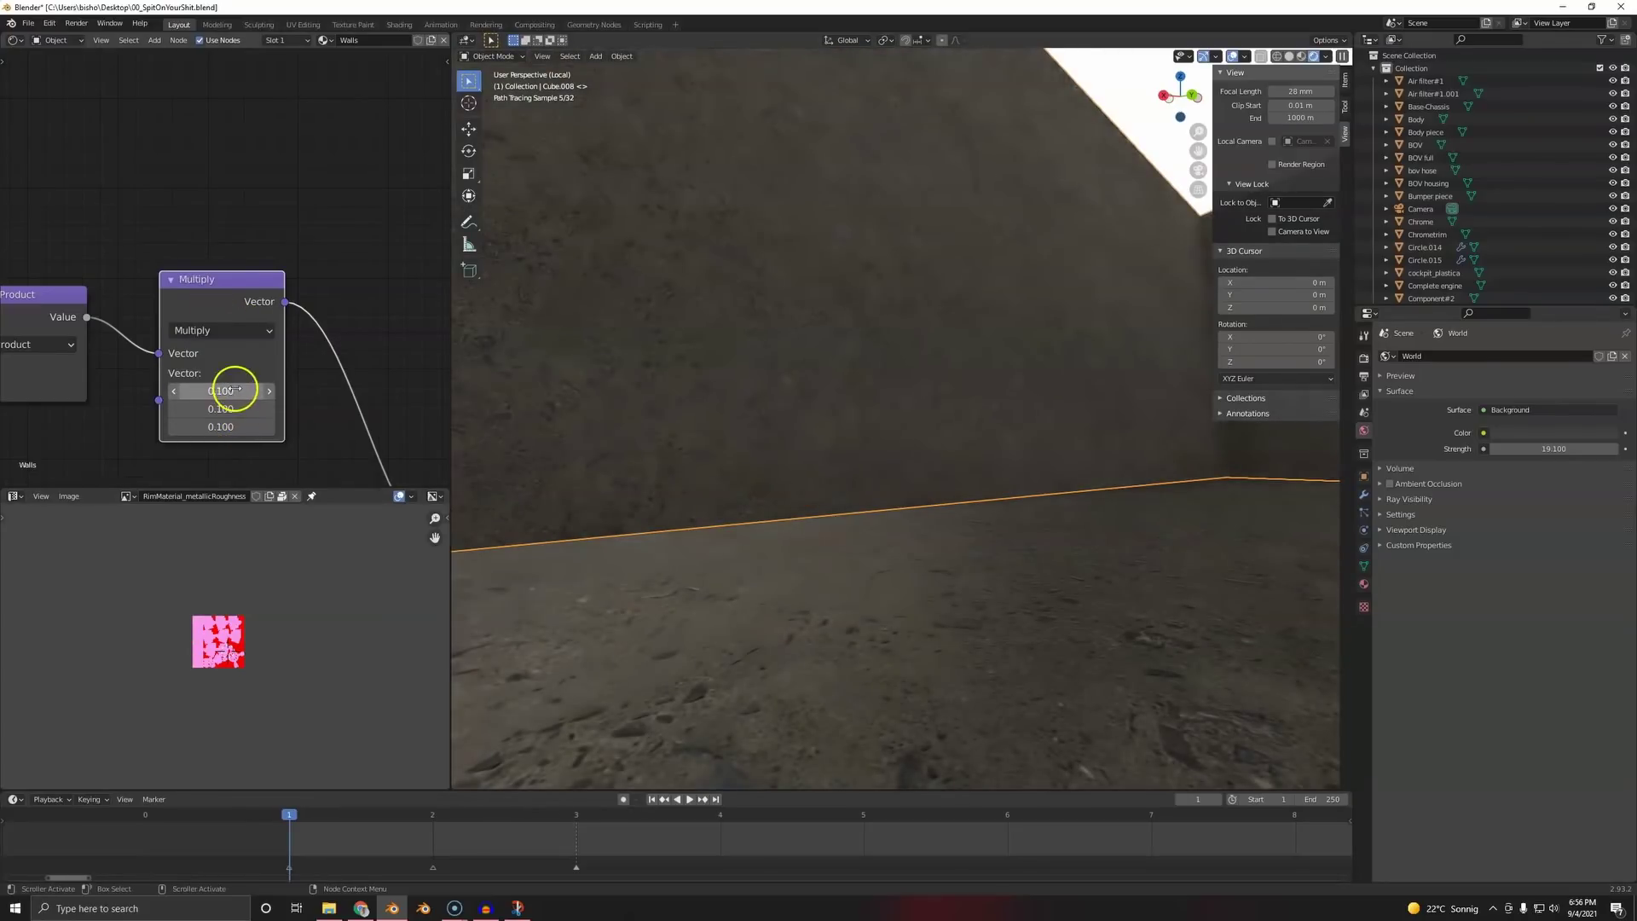
{"action": "left_click_drag", "start_coordinate": [237, 397], "coordinate": [223, 486]}
{"action": "type", "text": "2"}
{"action": "left_click", "coordinate": [238, 385]}
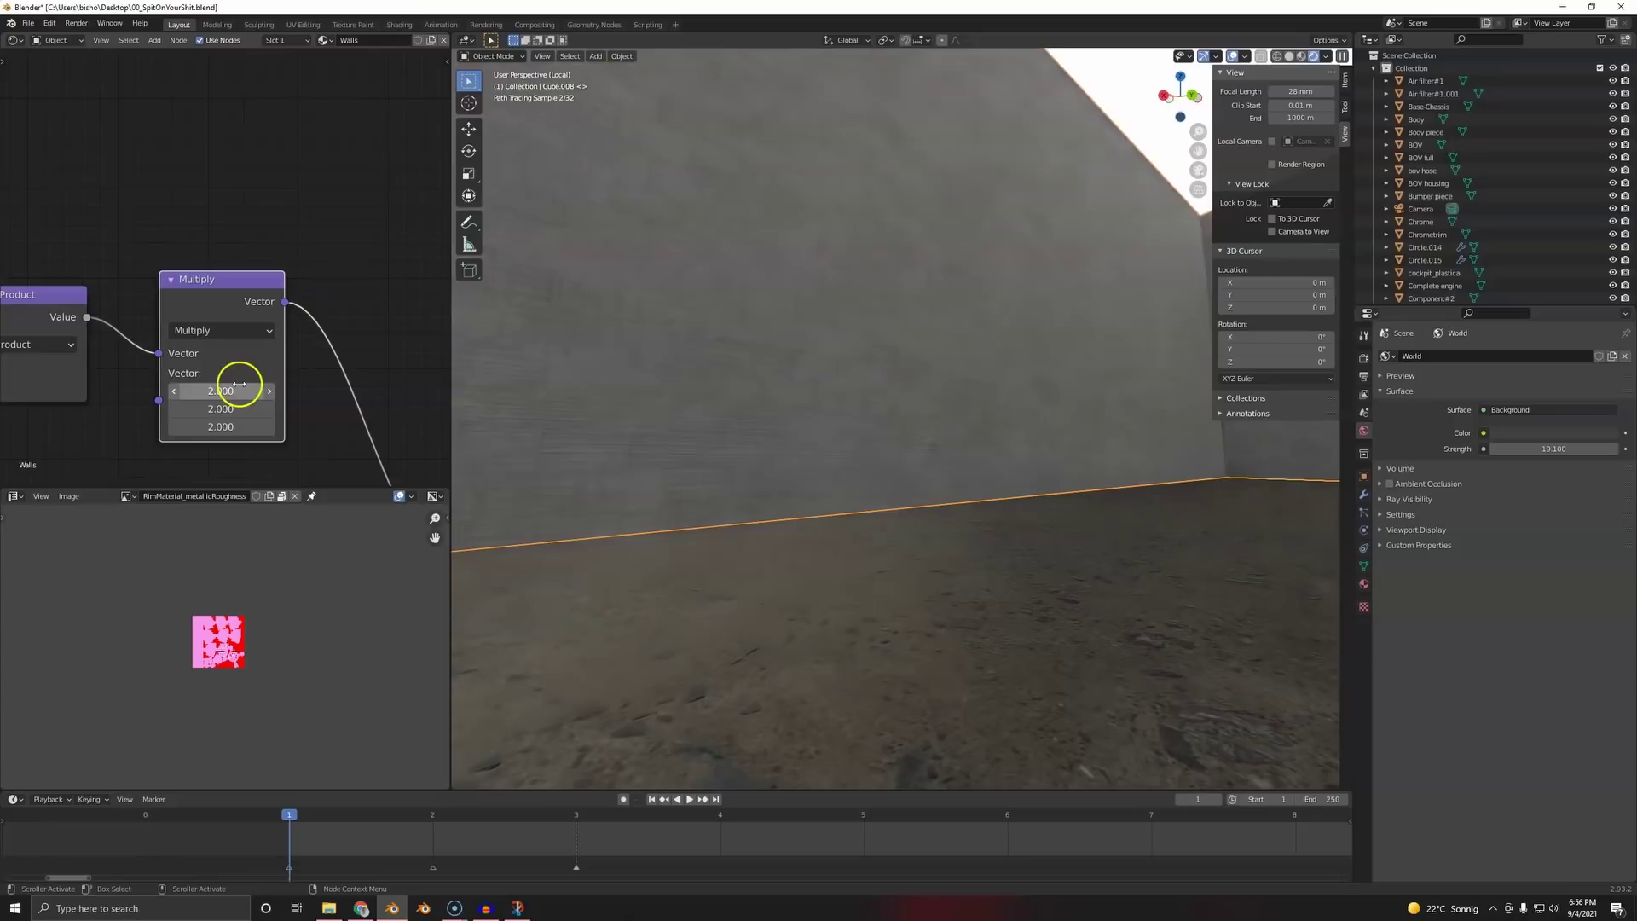
- Switch the second vector math node to Modulo and set all three vector components to 0.1
{"action": "left_click", "coordinate": [243, 332]}
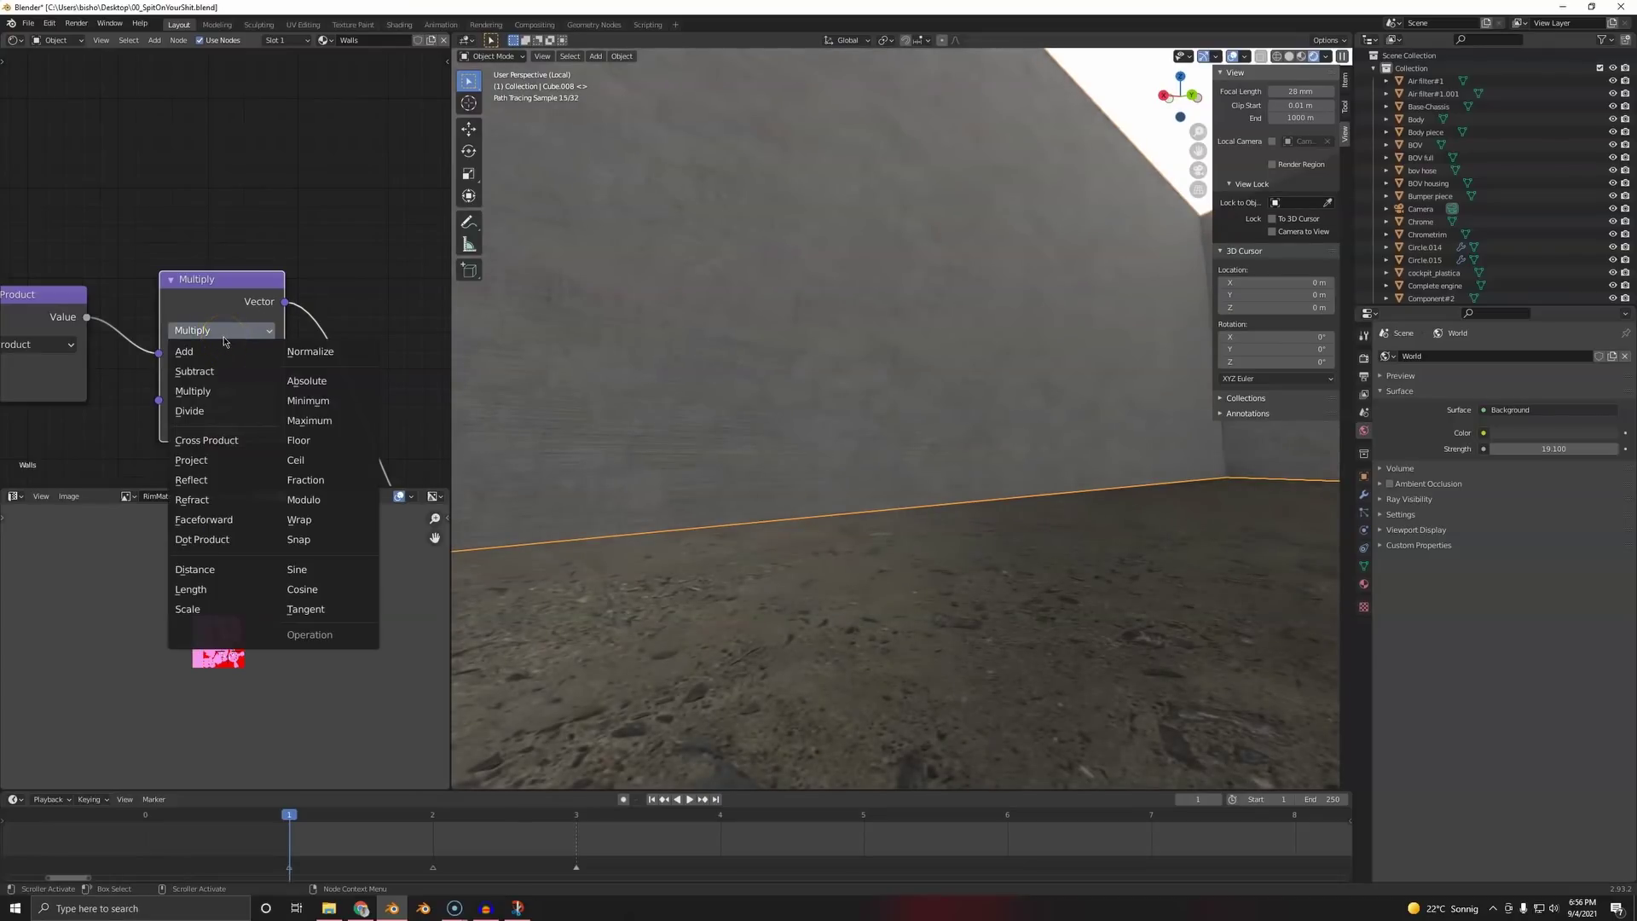
{"action": "left_click", "coordinate": [304, 500]}
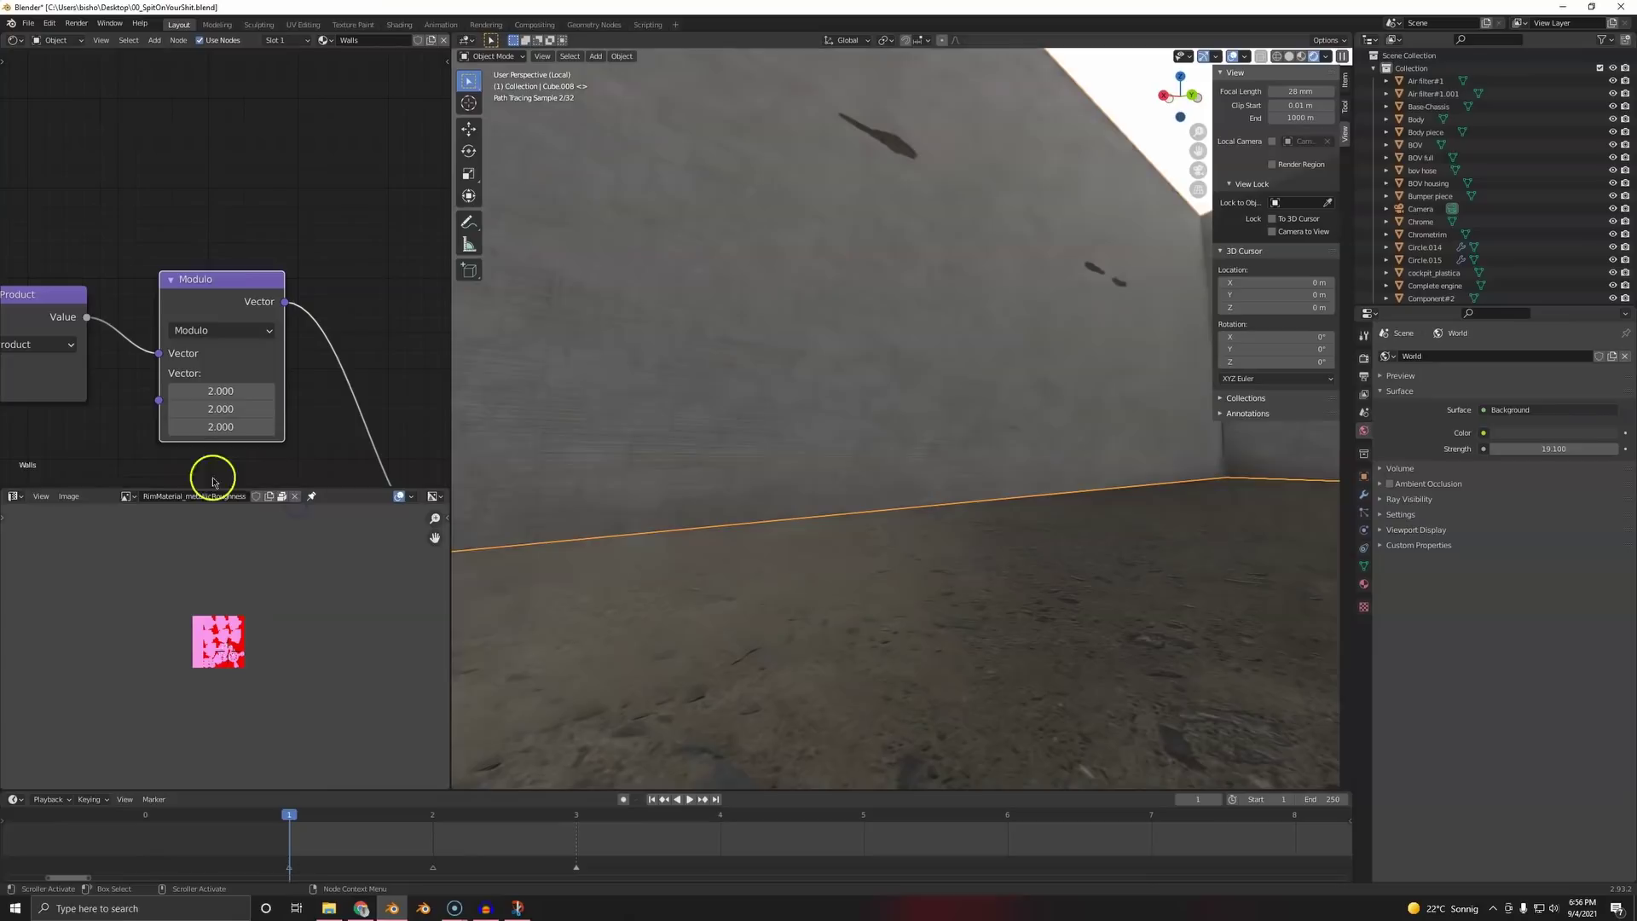
{"action": "left_click", "coordinate": [219, 389]}
{"action": "key", "text": "Return"}
{"action": "left_click", "coordinate": [238, 391]}
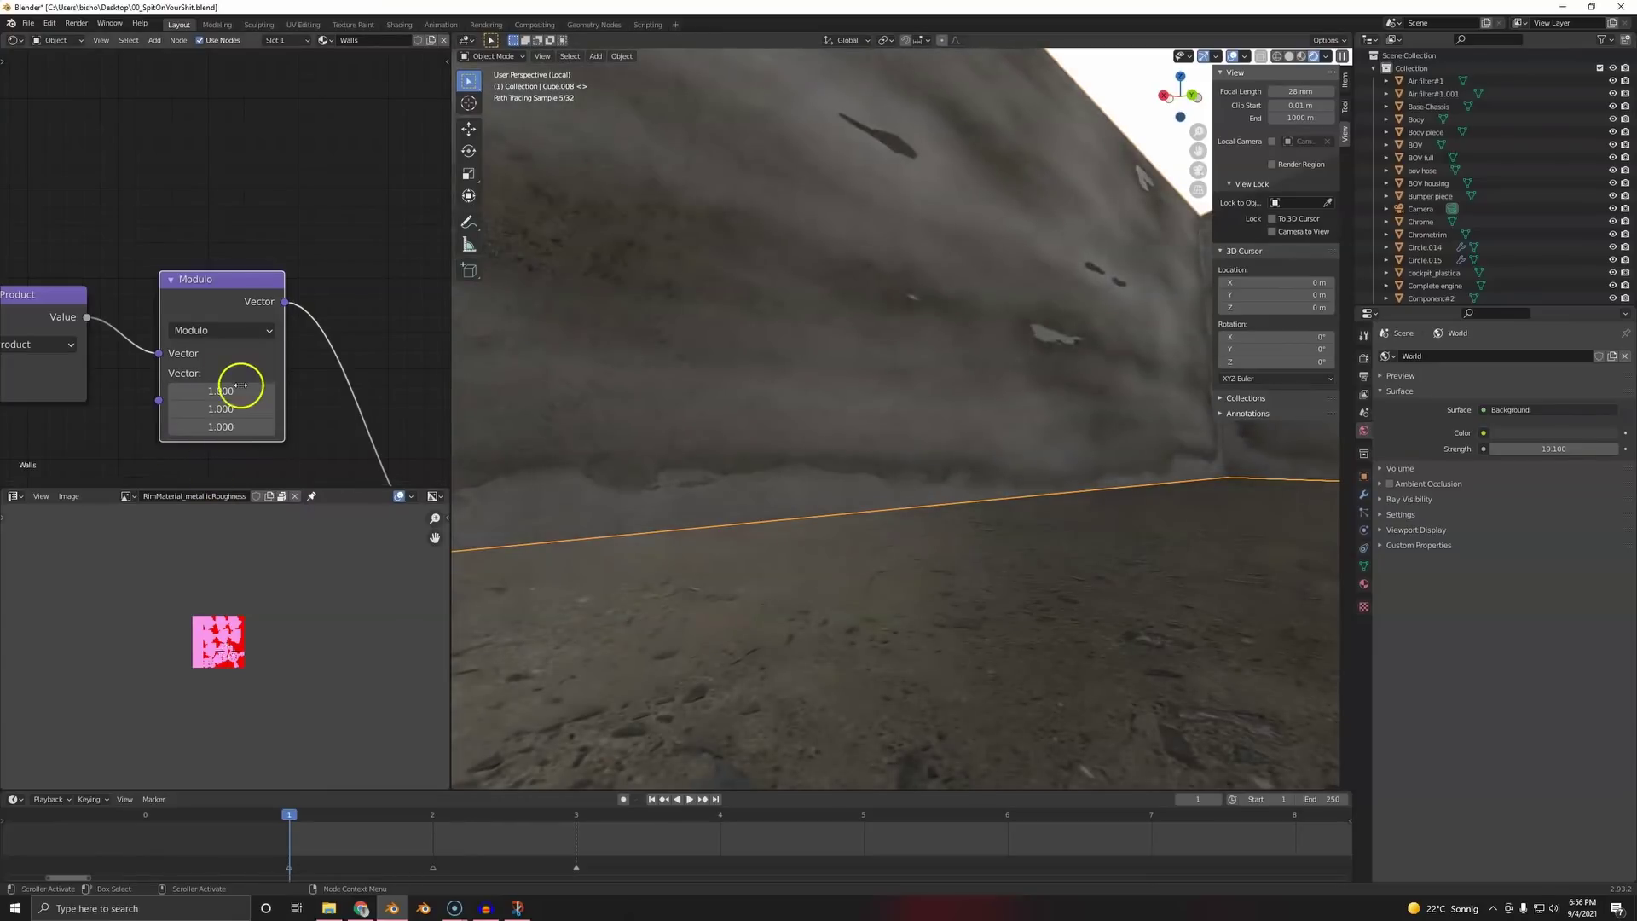
{"action": "key", "text": "Return"}
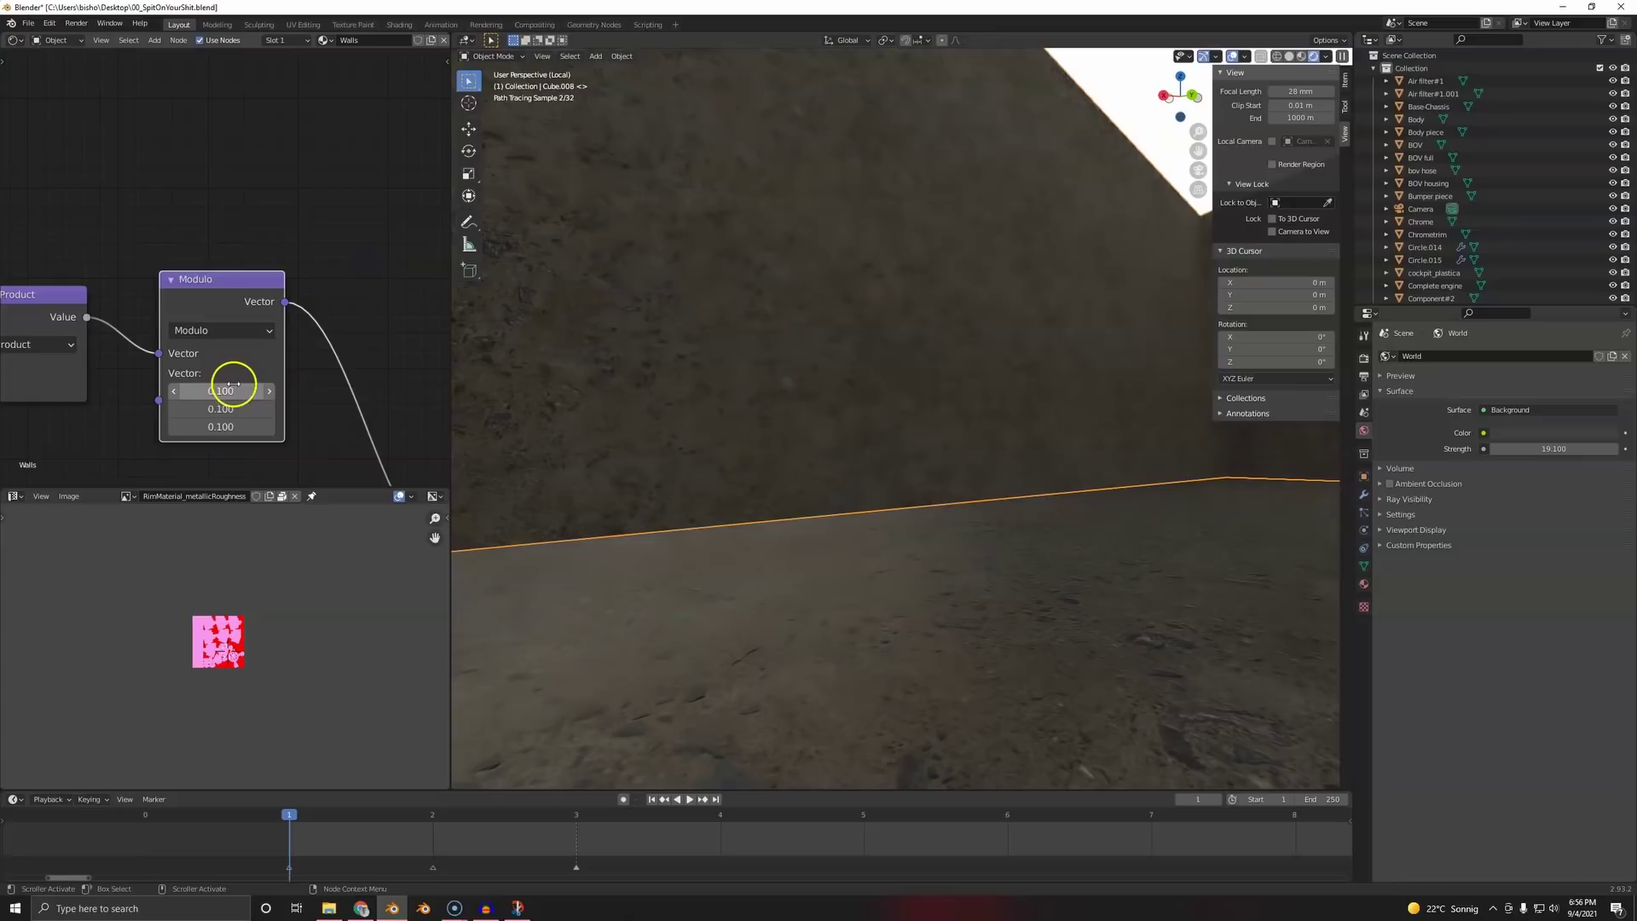
- Set the Modulo node's three vector components to 0.5 and try Subtract and Add as its operation
{"action": "left_click", "coordinate": [226, 389]}
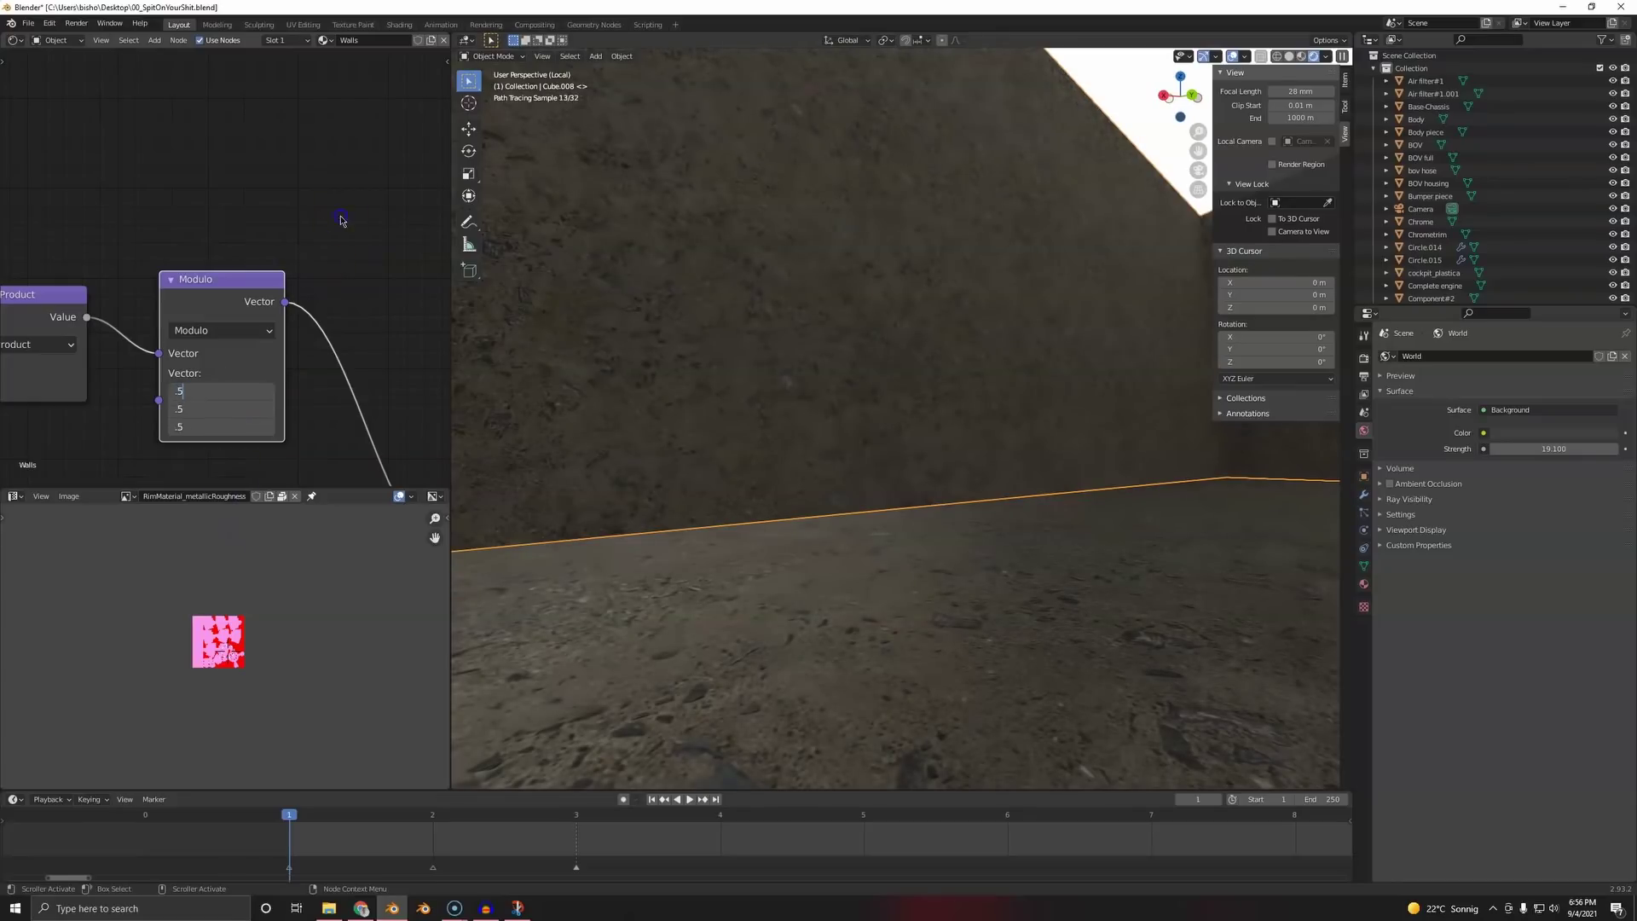
{"action": "key", "text": "Return"}
{"action": "left_click", "coordinate": [222, 330]}
{"action": "left_click", "coordinate": [220, 366]}
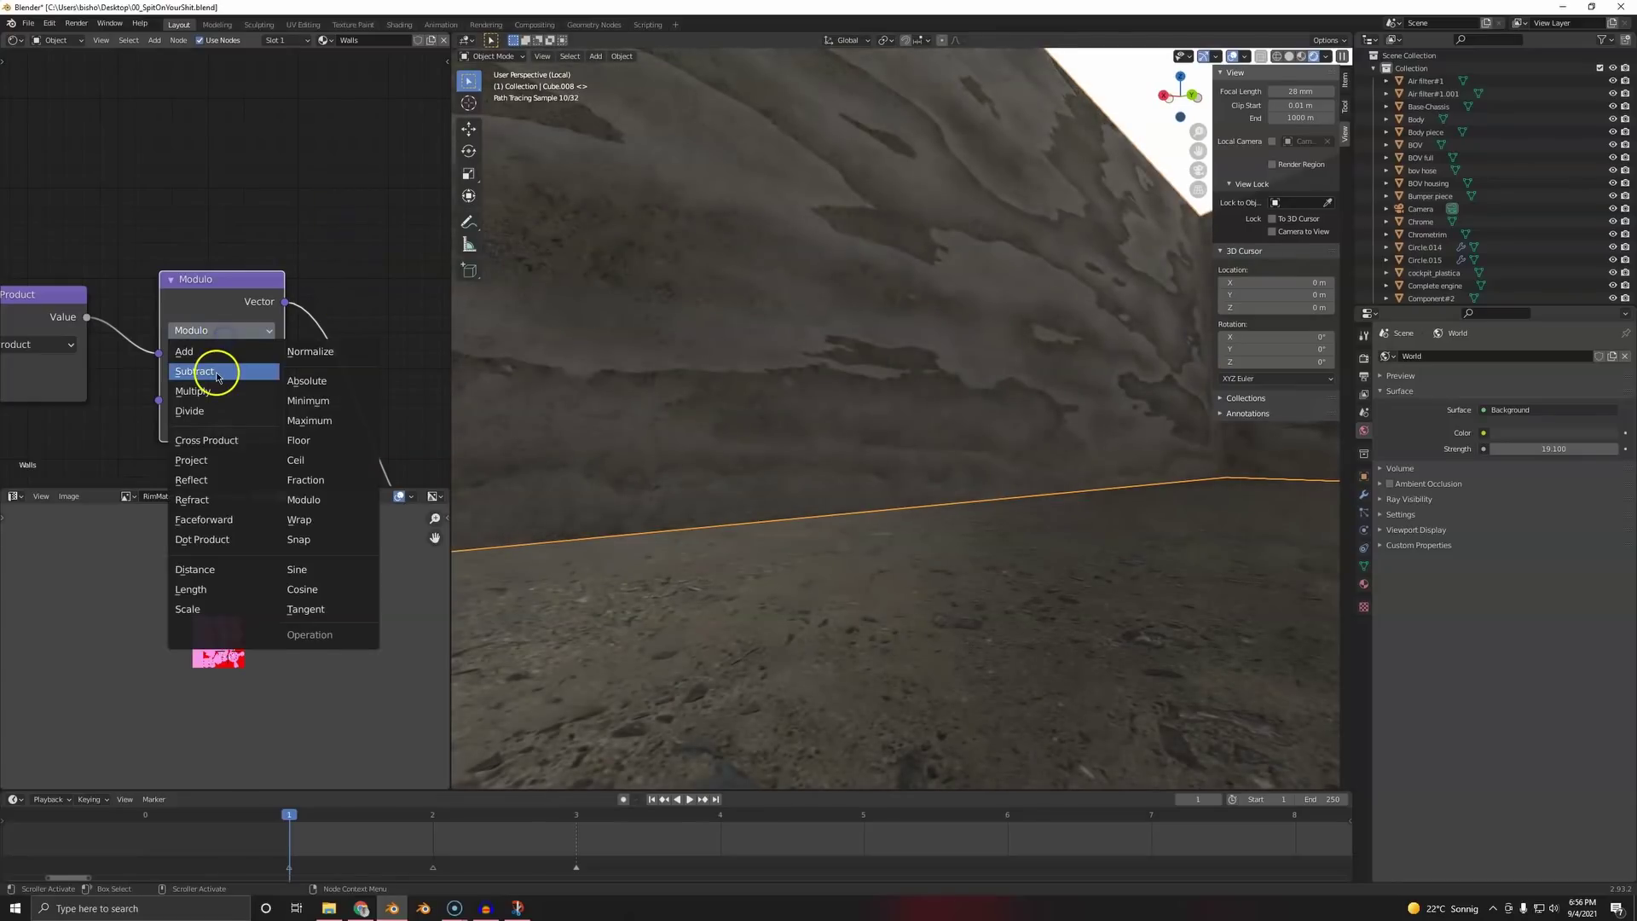
{"action": "left_click", "coordinate": [204, 330]}
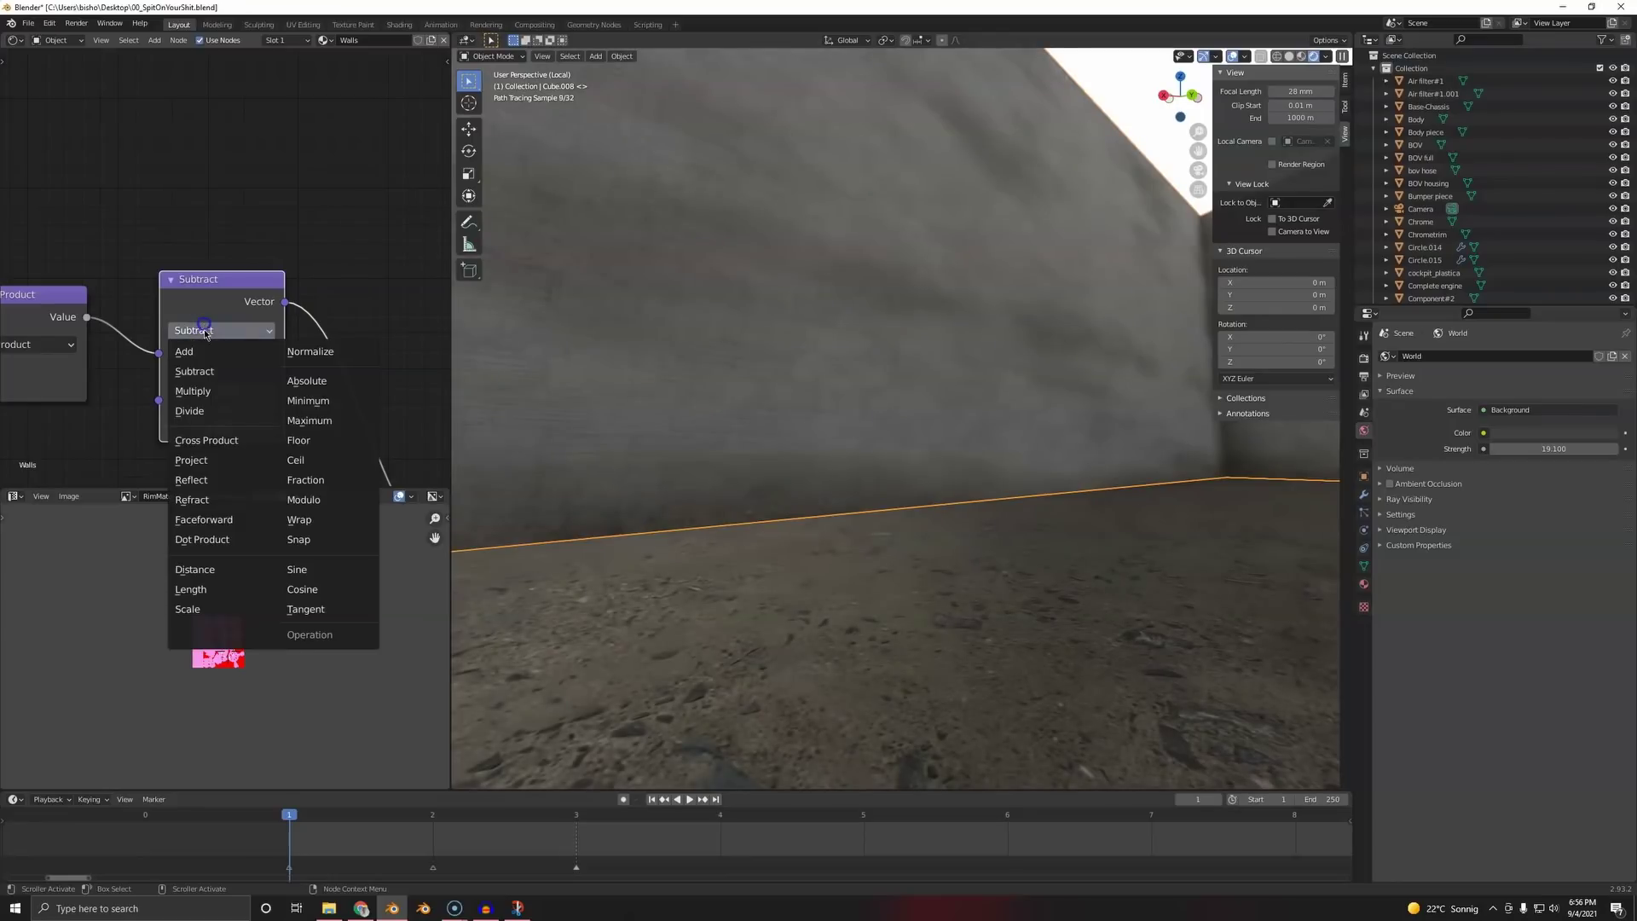
{"action": "left_click", "coordinate": [214, 354]}
- Try Add and Multiply as the operation of the first vector math node in place of Dot Product
{"action": "scroll", "coordinate": [200, 383], "scroll_direction": "down", "scroll_amount": 9}
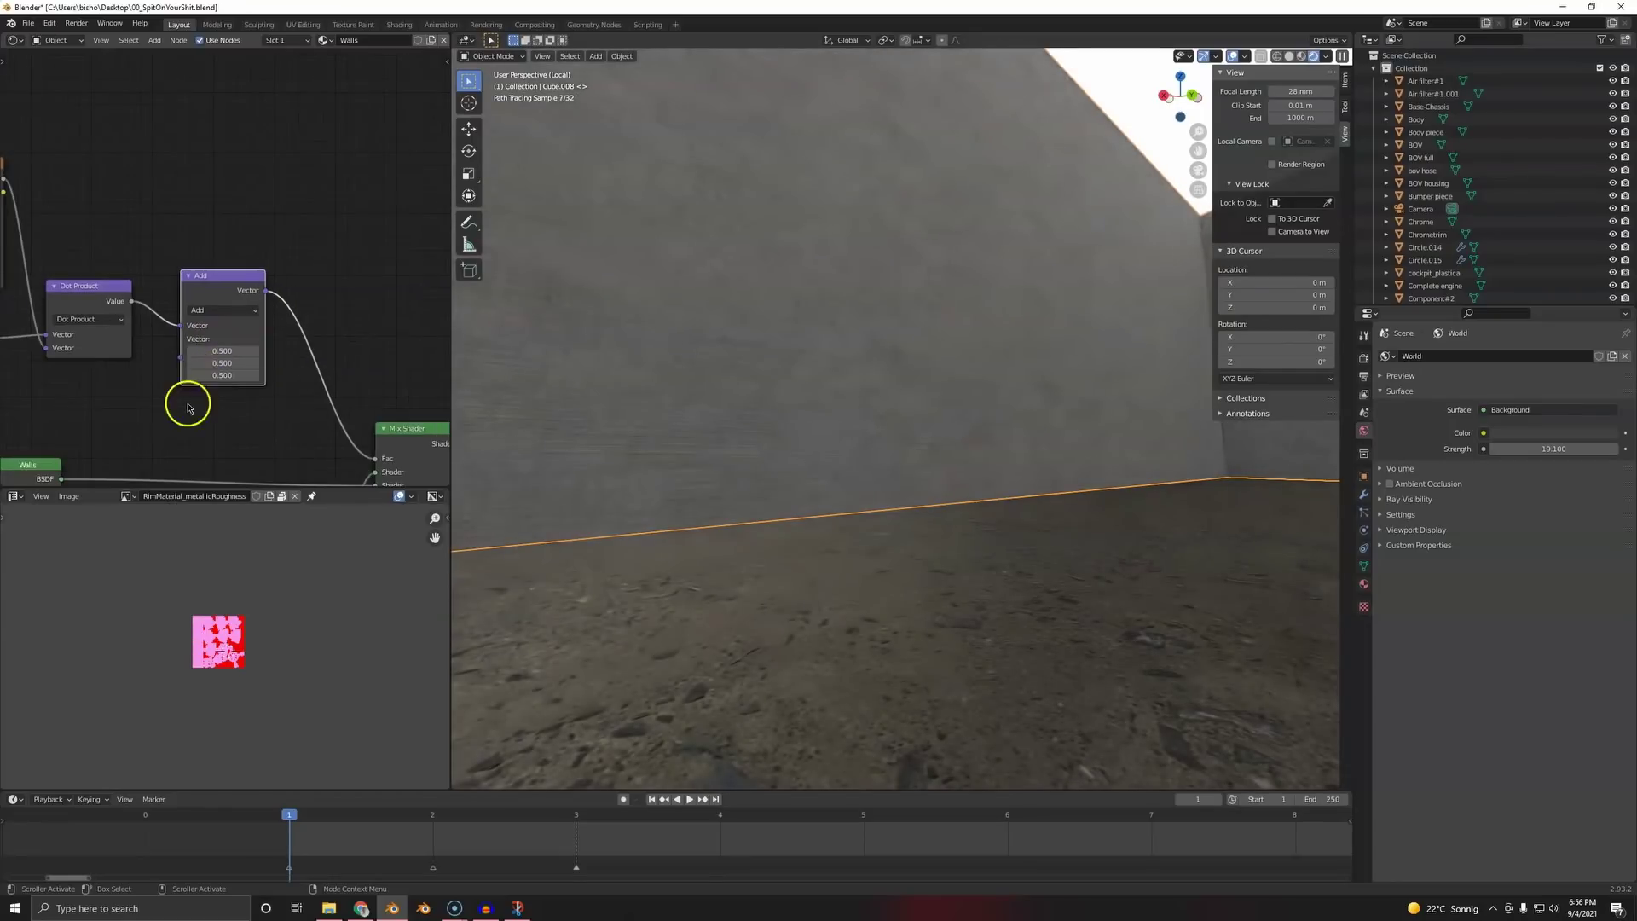
{"action": "scroll", "coordinate": [128, 327], "scroll_direction": "up", "scroll_amount": 2}
{"action": "middle_click_drag", "start_coordinate": [116, 324], "coordinate": [161, 318]}
{"action": "scroll", "coordinate": [161, 318], "scroll_direction": "up", "scroll_amount": 2}
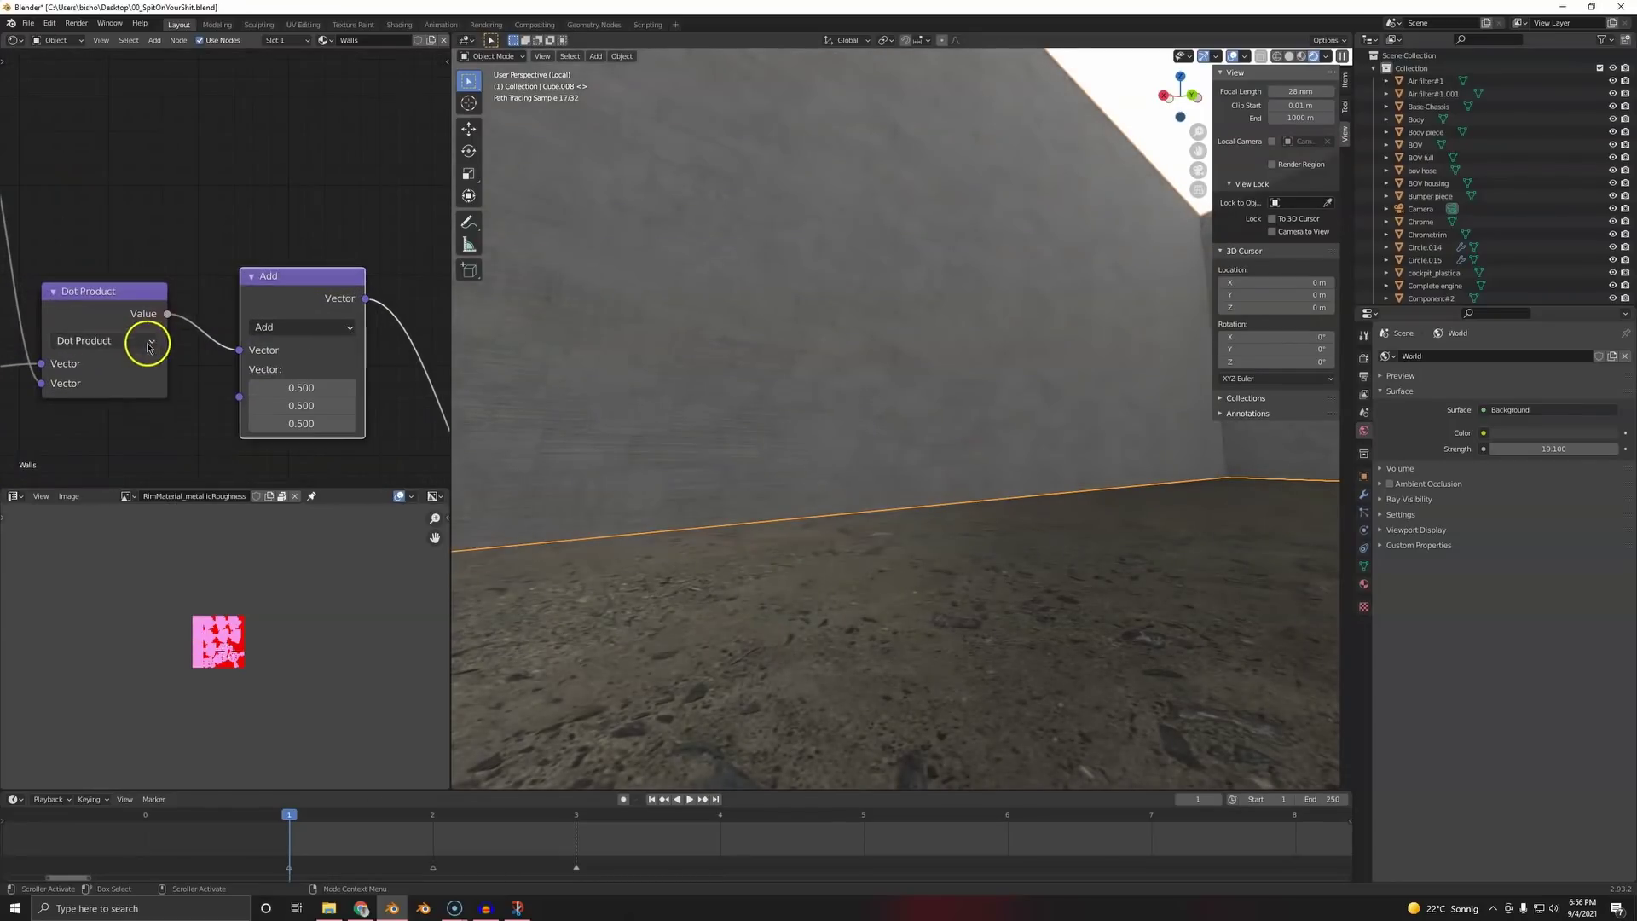
{"action": "left_click", "coordinate": [141, 341]}
{"action": "left_click", "coordinate": [68, 363]}
{"action": "left_click", "coordinate": [128, 342]}
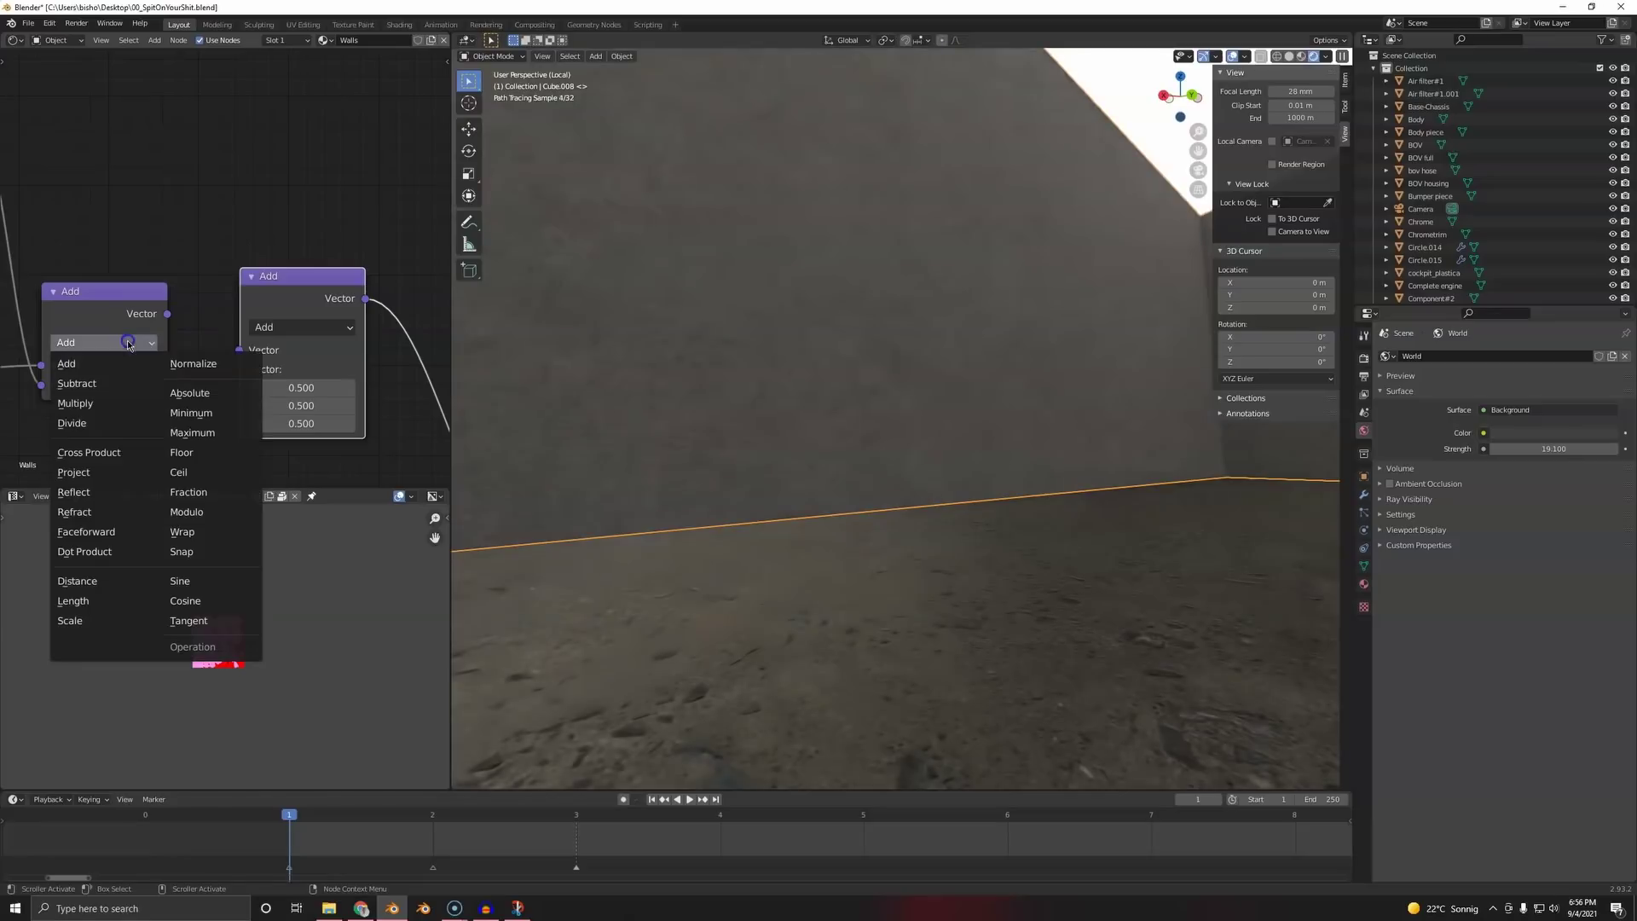
{"action": "left_click", "coordinate": [117, 404]}
- Delete the second vector math node and link the first one's vector output to the Mix Shader's Fac
{"action": "scroll", "coordinate": [233, 402], "scroll_direction": "down", "scroll_amount": 3}
{"action": "key", "text": "Delete"}
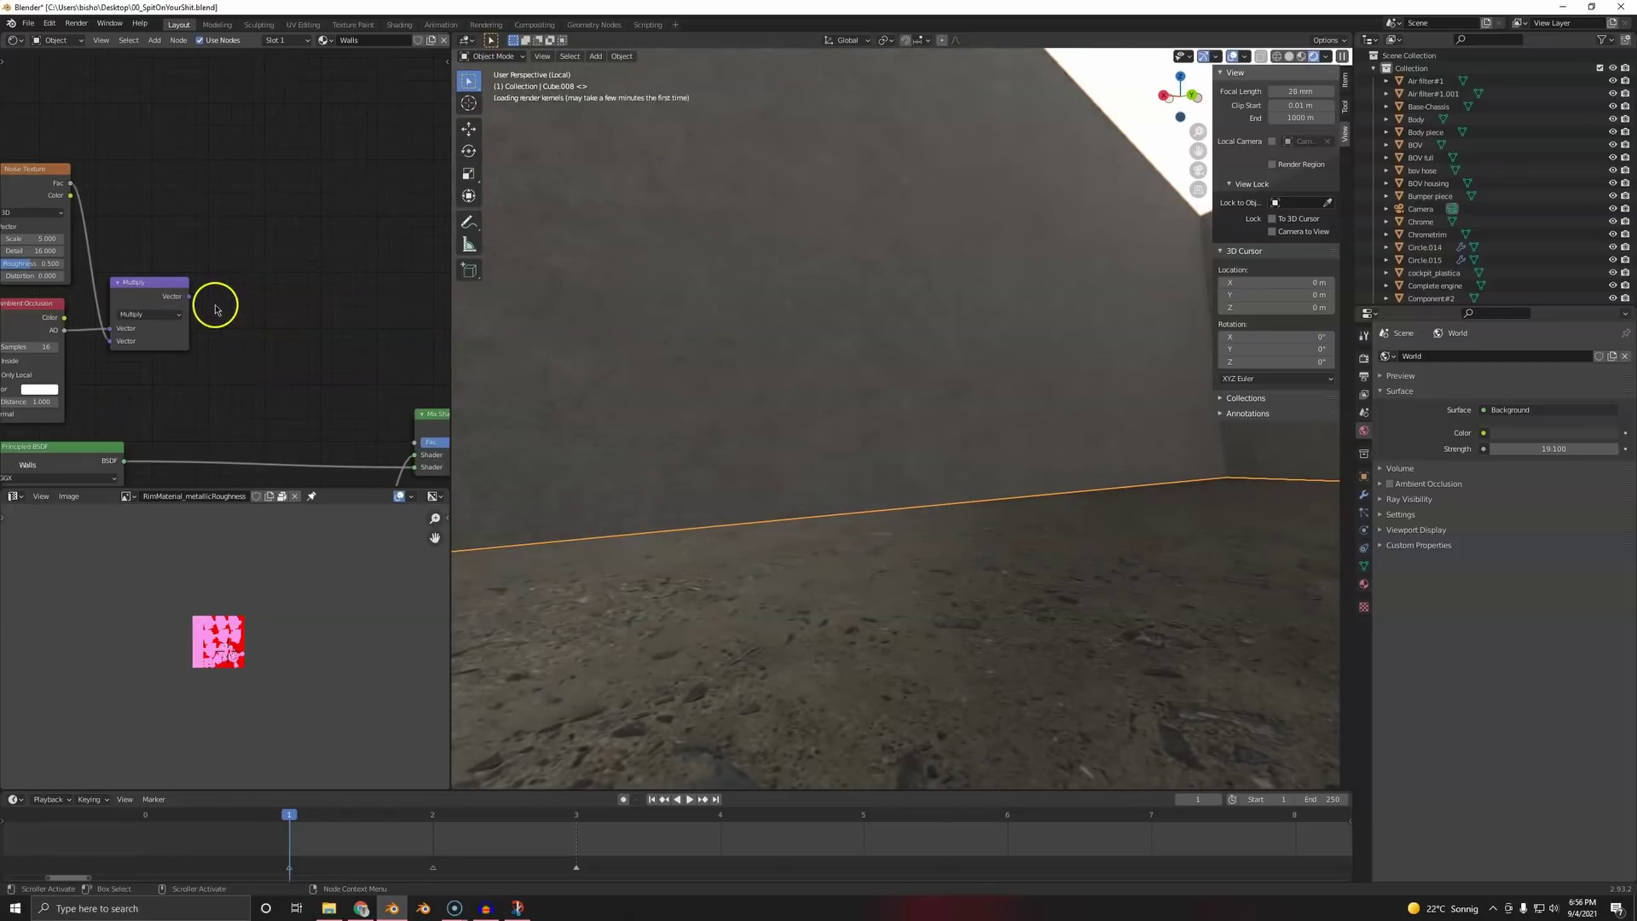
{"action": "left_click_drag", "start_coordinate": [189, 296], "coordinate": [415, 441]}
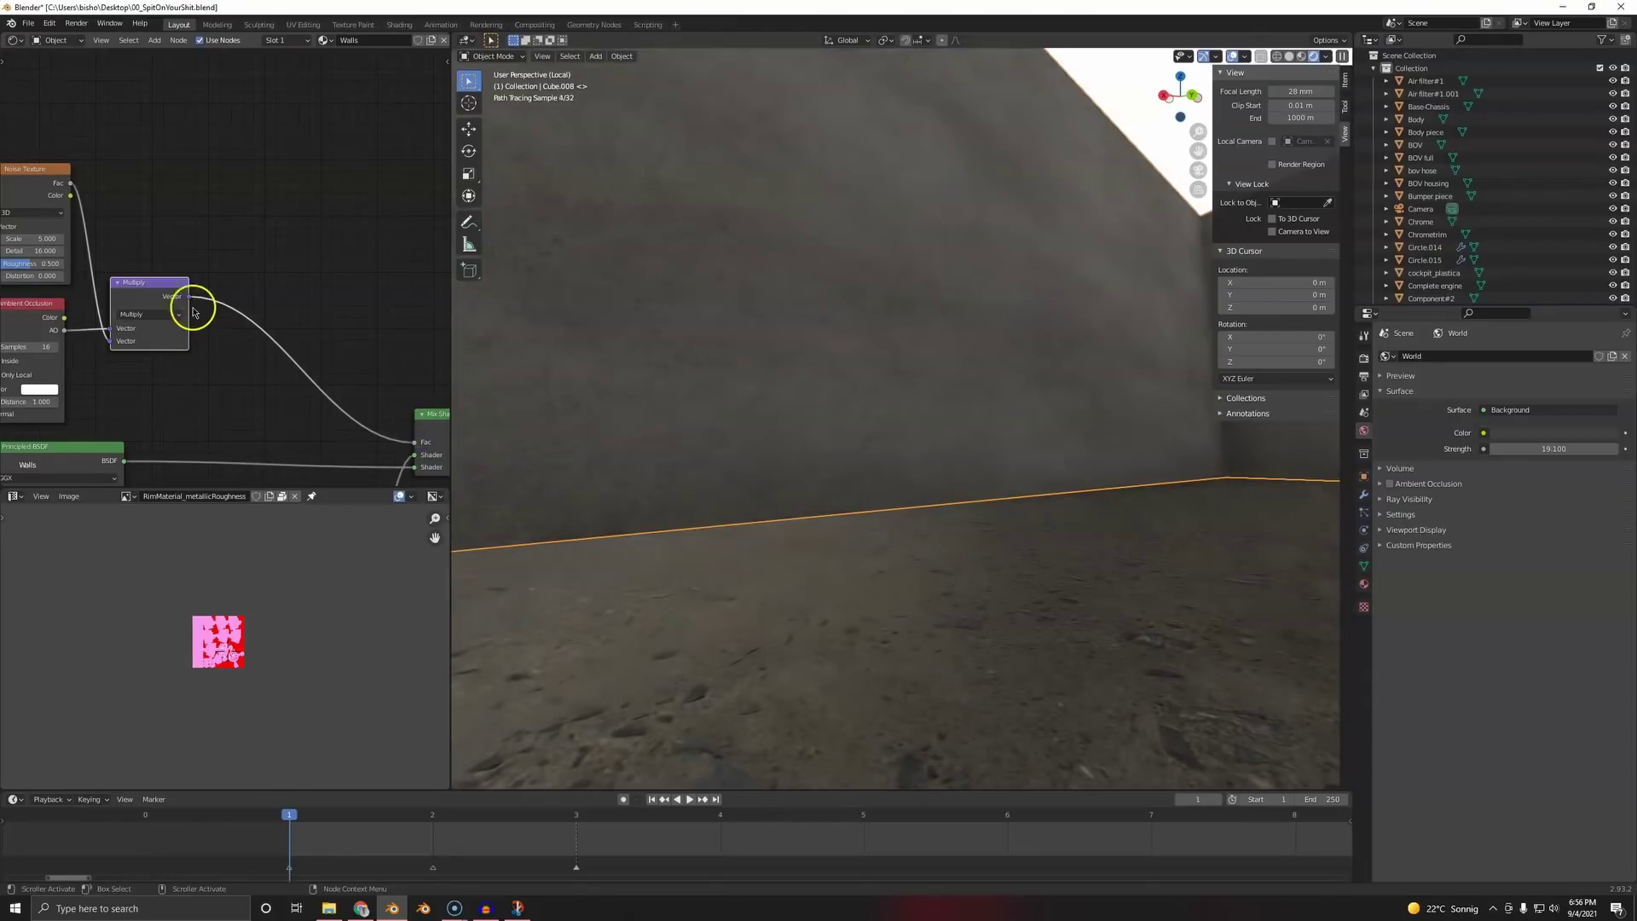
- Set the remaining vector math node's operation to Subtract
{"action": "left_click", "coordinate": [154, 316]}
{"action": "left_click", "coordinate": [155, 336]}
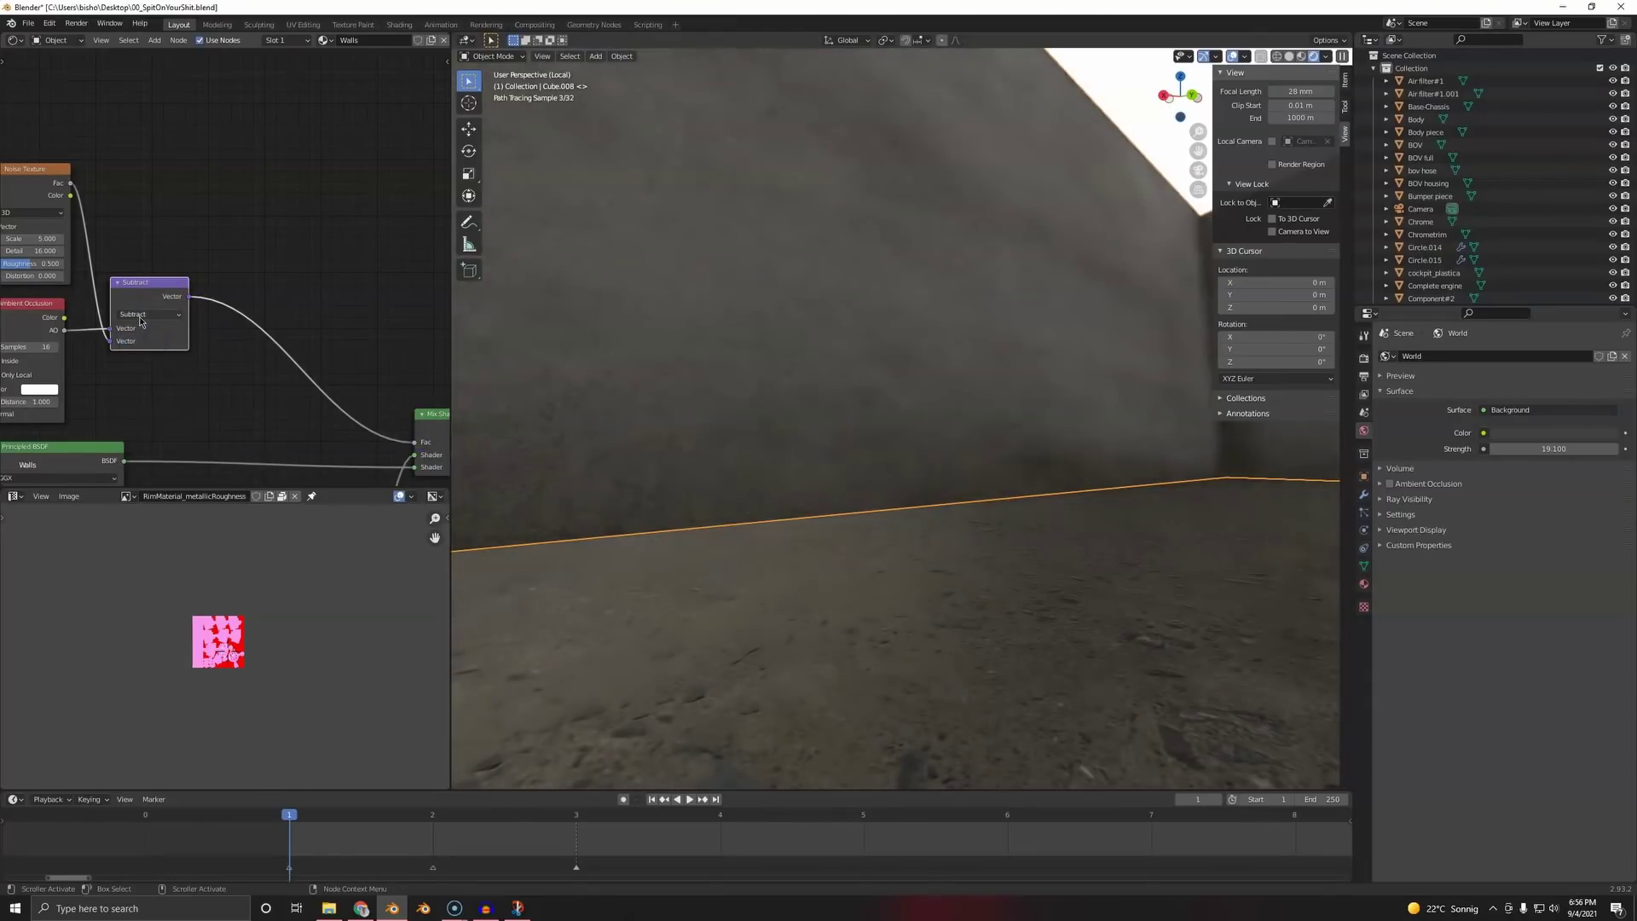
{"action": "middle_click_drag", "start_coordinate": [903, 457], "coordinate": [903, 358]}
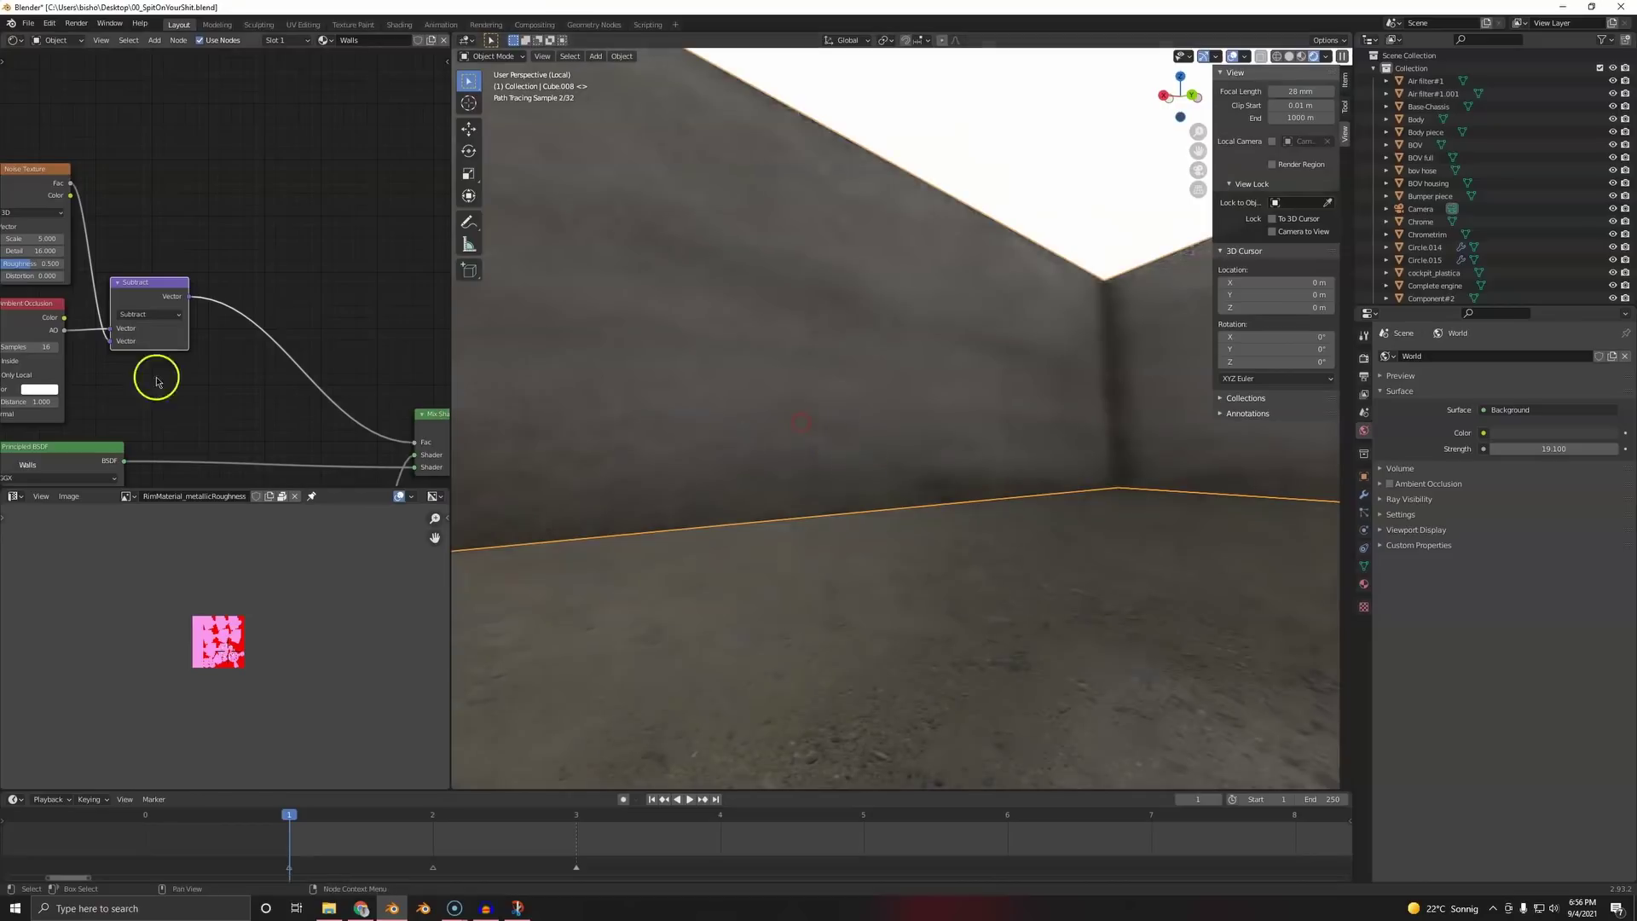
- Reduce the emission strength of the Principled BSDF that carries the soil texture
{"action": "middle_click_drag", "start_coordinate": [156, 377], "coordinate": [222, 172]}
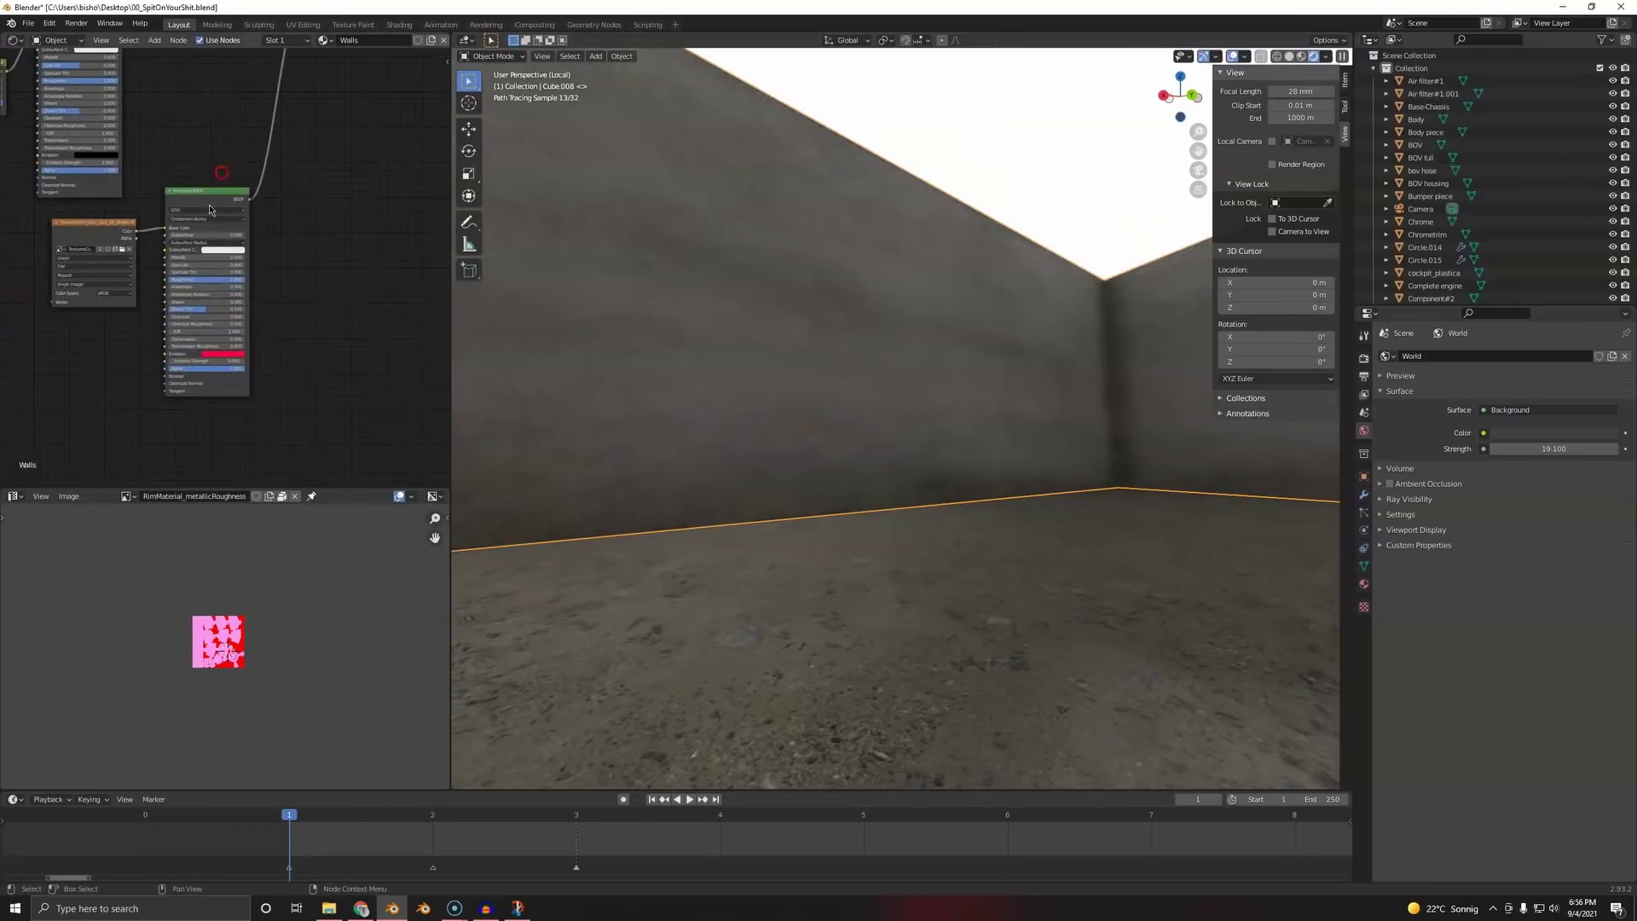
{"action": "scroll", "coordinate": [187, 262], "scroll_direction": "up", "scroll_amount": 2}
{"action": "mouse_move", "coordinate": [197, 406]}
{"action": "left_mouse_down"}
{"action": "mouse_move", "coordinate": [354, 401]}
{"action": "mouse_move", "coordinate": [324, 376]}
{"action": "mouse_move", "coordinate": [194, 407]}
{"action": "left_mouse_up"}
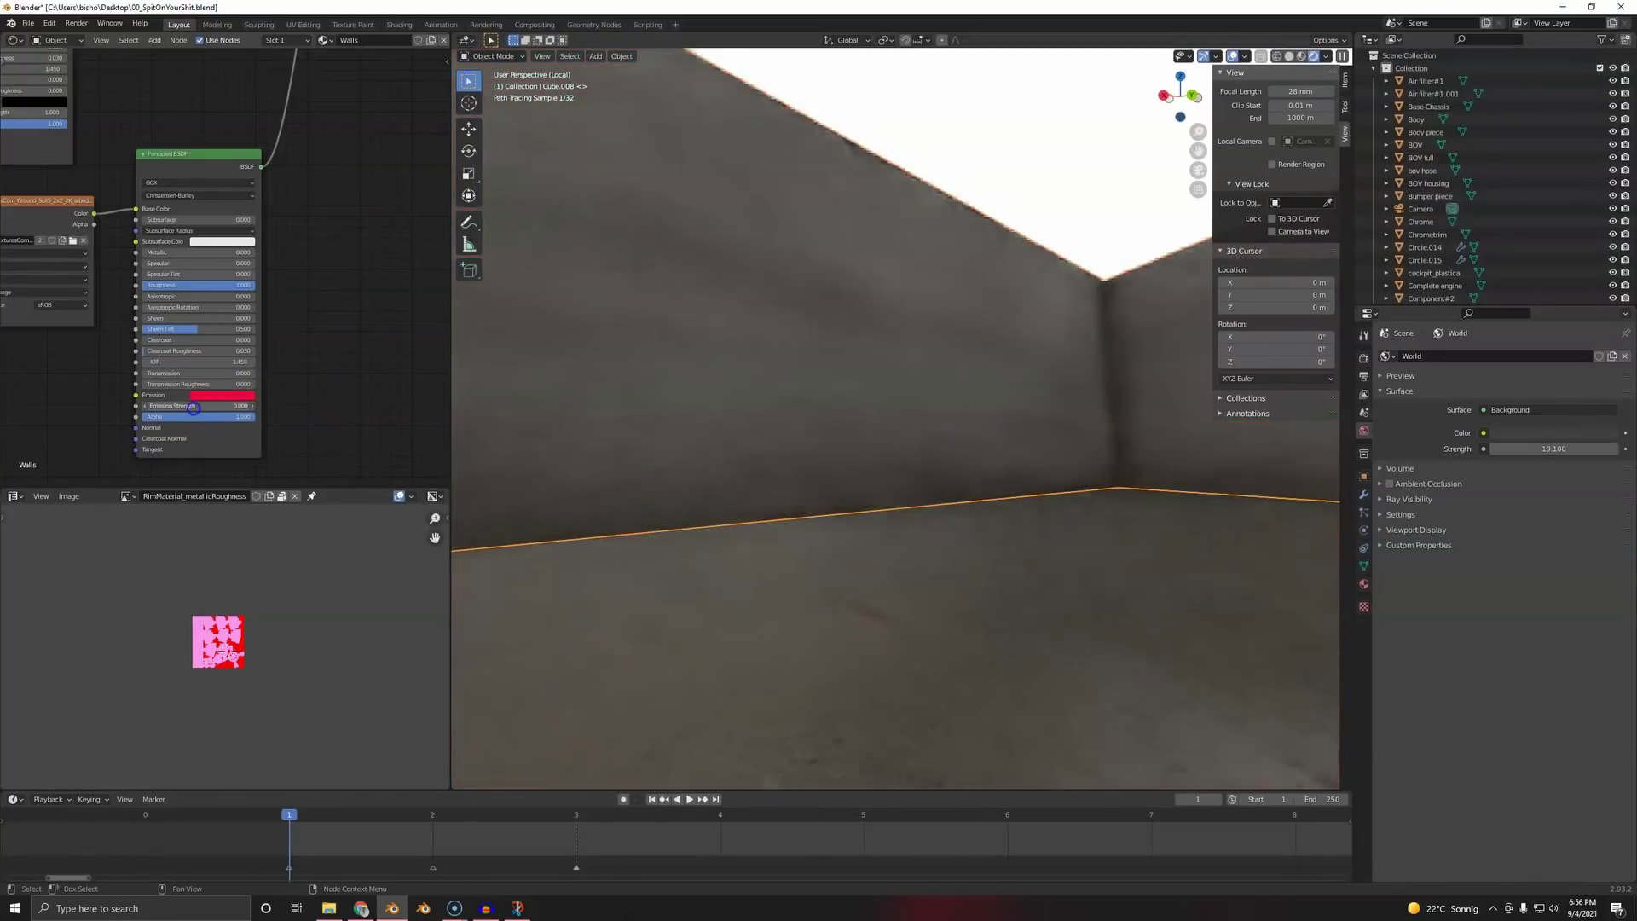
{"action": "scroll", "coordinate": [327, 271], "scroll_direction": "down", "scroll_amount": 3}
{"action": "middle_click_drag", "start_coordinate": [314, 68], "coordinate": [347, 230]}
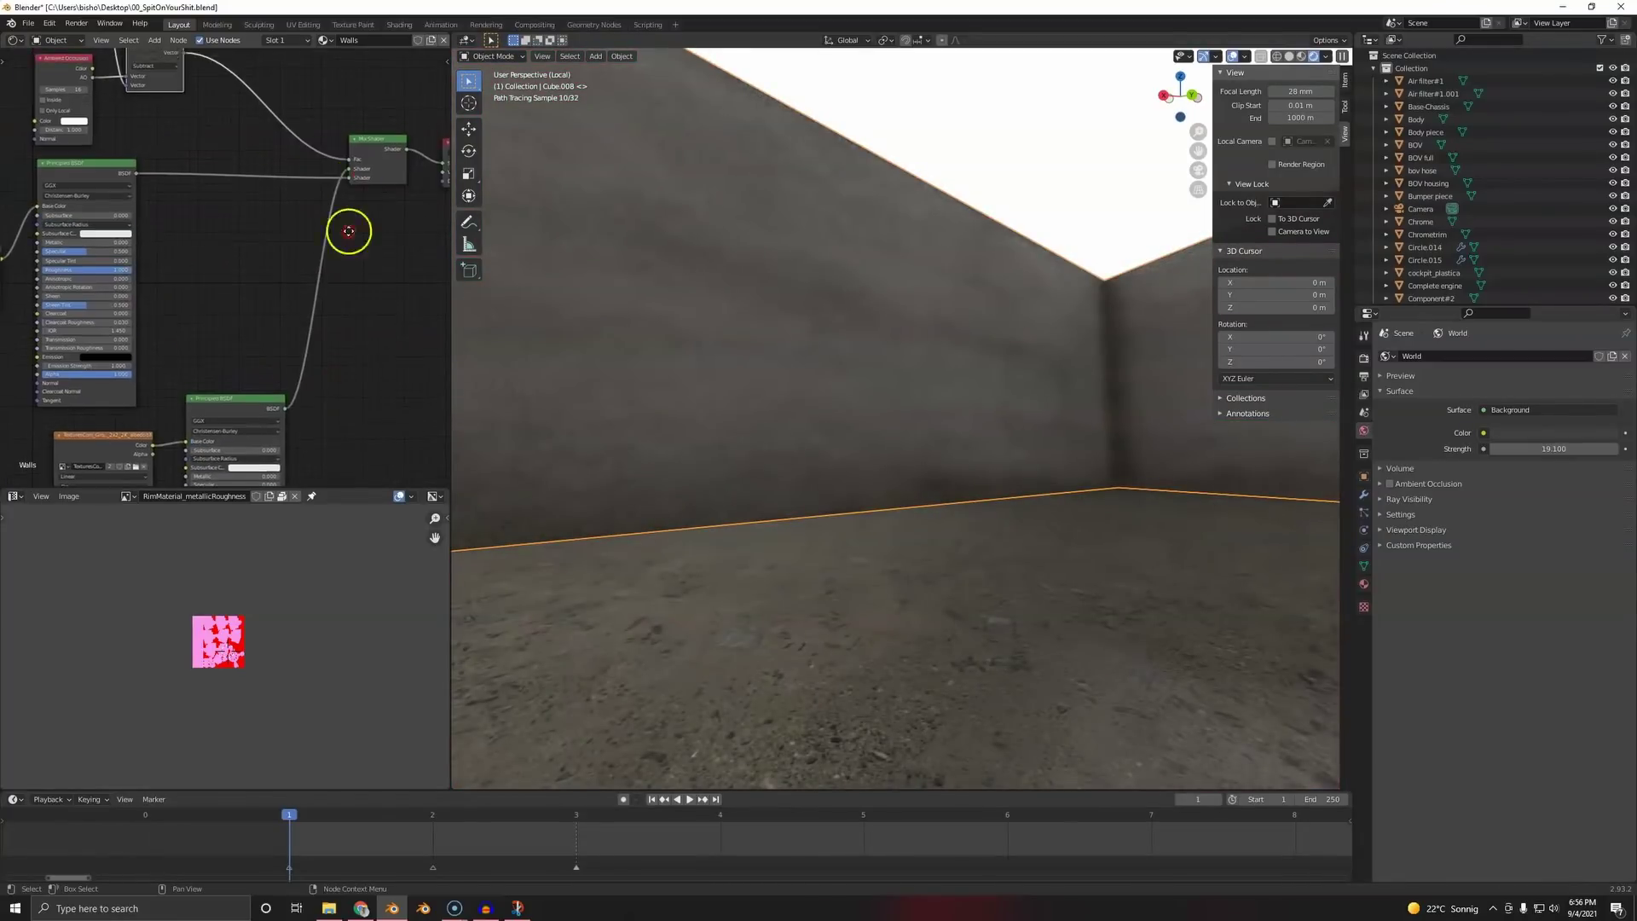
- Duplicate the Subtract node onto its link to the Mix Shader and set the copy's operation to Multiply
{"action": "scroll", "coordinate": [345, 229], "scroll_direction": "up", "scroll_amount": 6}
{"action": "middle_click_drag", "start_coordinate": [299, 111], "coordinate": [290, 254]}
{"action": "scroll", "coordinate": [226, 249], "scroll_direction": "up", "scroll_amount": 4}
{"action": "key", "text": "shift+d"}
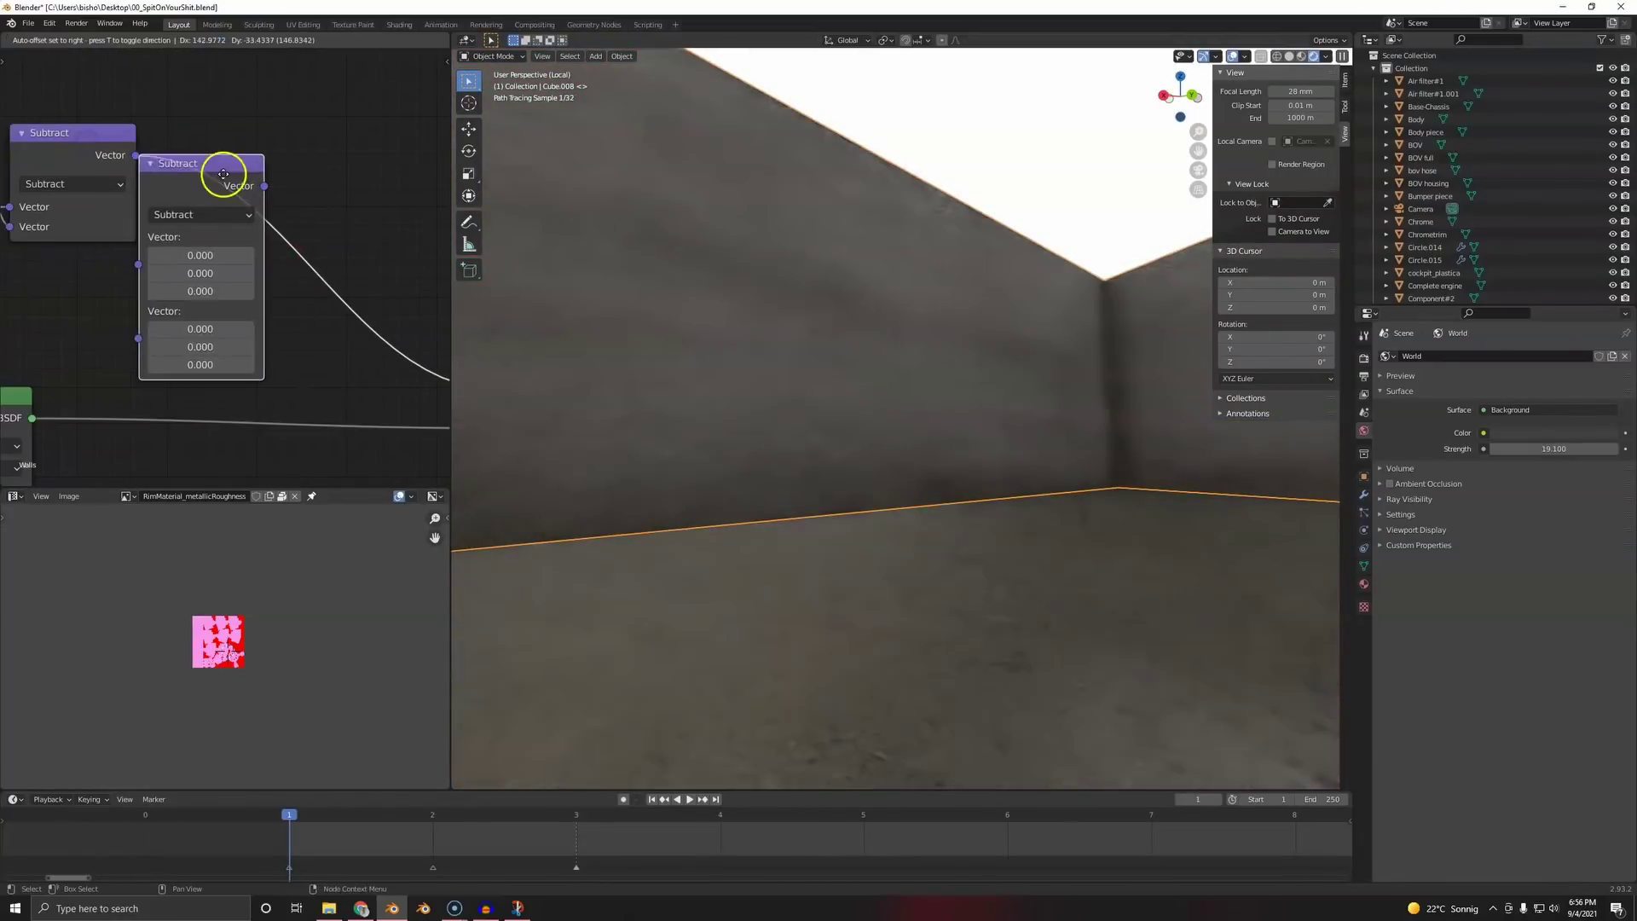
{"action": "left_click", "coordinate": [284, 182]}
{"action": "left_click", "coordinate": [247, 215]}
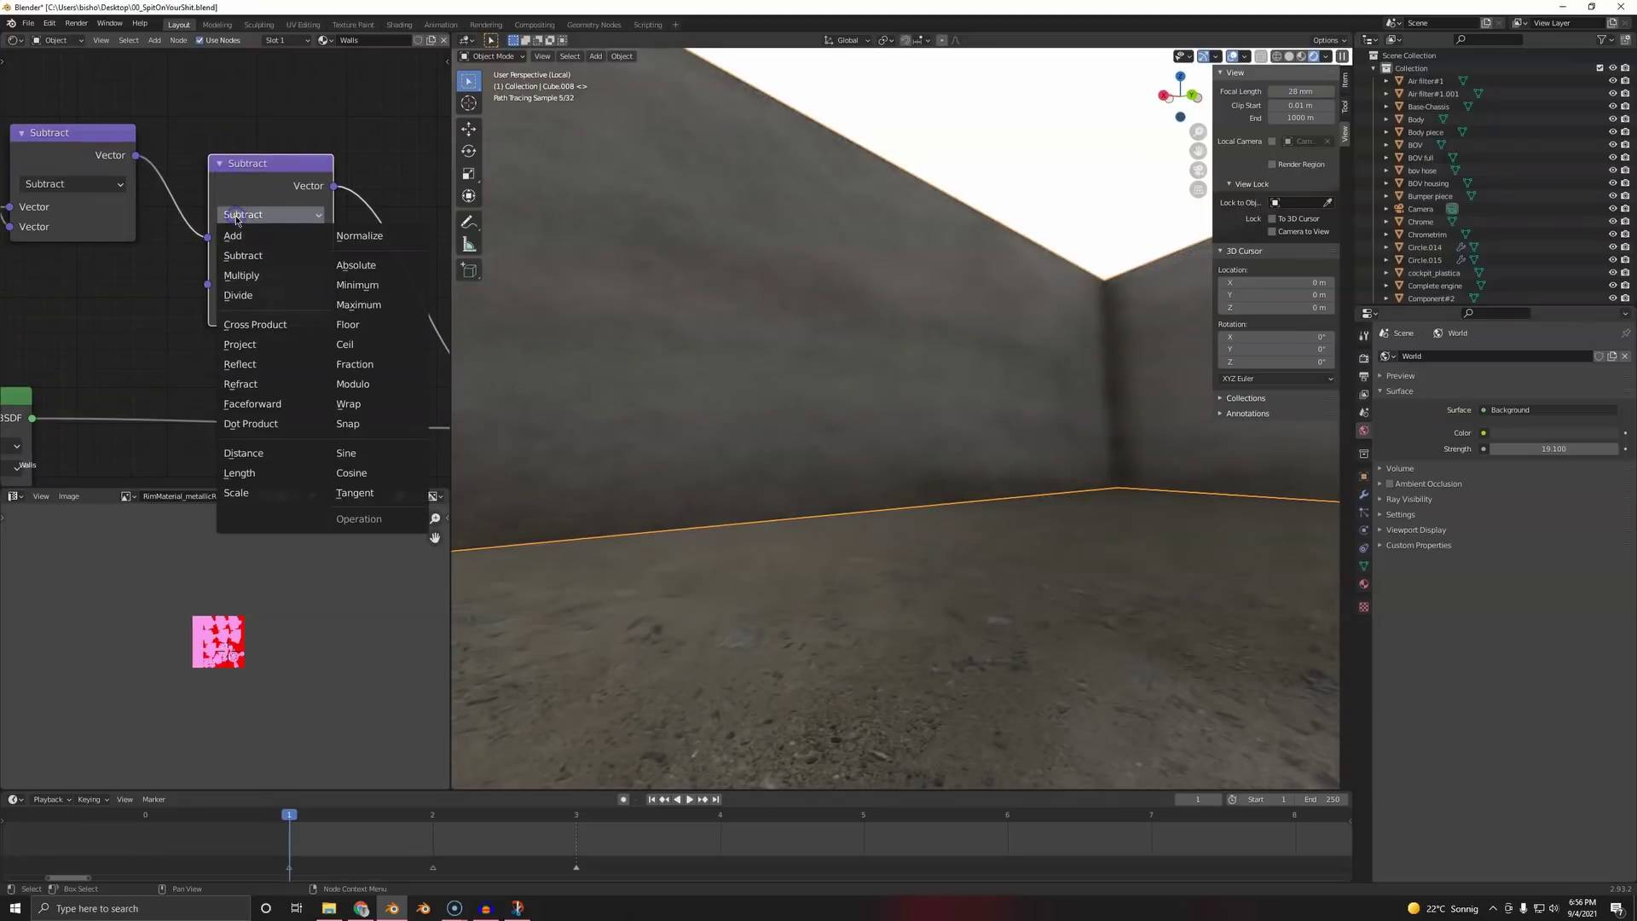
{"action": "left_click", "coordinate": [241, 276]}
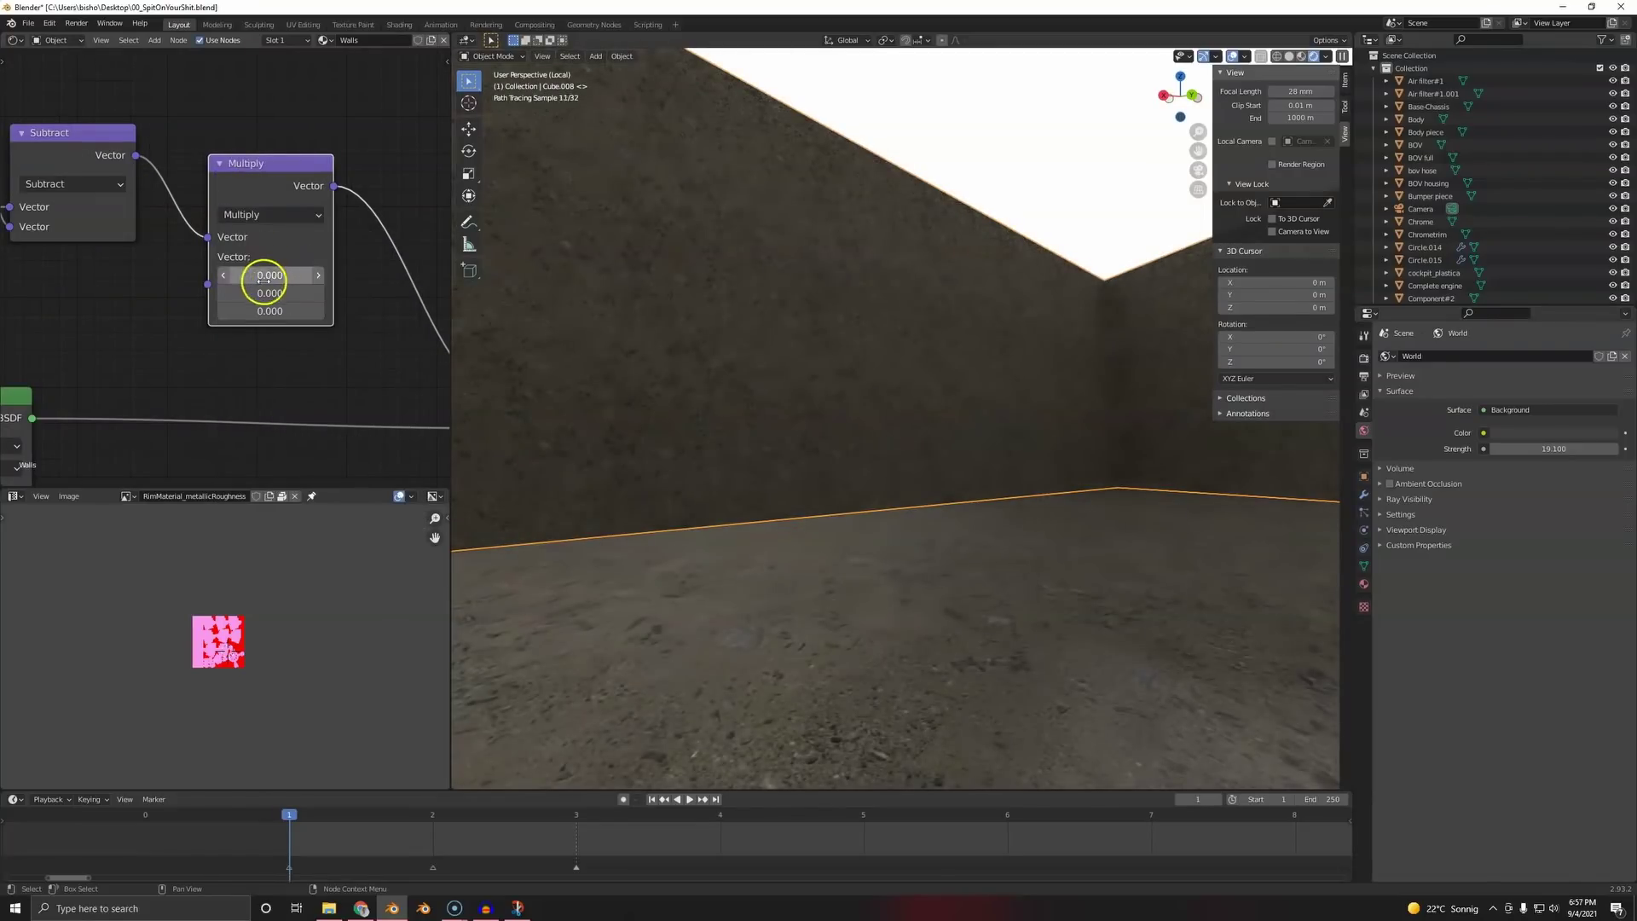
- Set all three vector components of the Multiply node to 2
{"action": "left_click_drag", "start_coordinate": [264, 278], "coordinate": [312, 309]}
{"action": "type", "text": "1"}
{"action": "key", "text": "Return"}
{"action": "type", "text": "2"}
{"action": "key", "text": "Return"}
{"action": "type", "text": "3"}
{"action": "key", "text": "Return"}
{"action": "type", "text": "2"}
{"action": "key", "text": "Return"}
{"action": "middle_click_drag", "start_coordinate": [848, 424], "coordinate": [875, 446]}
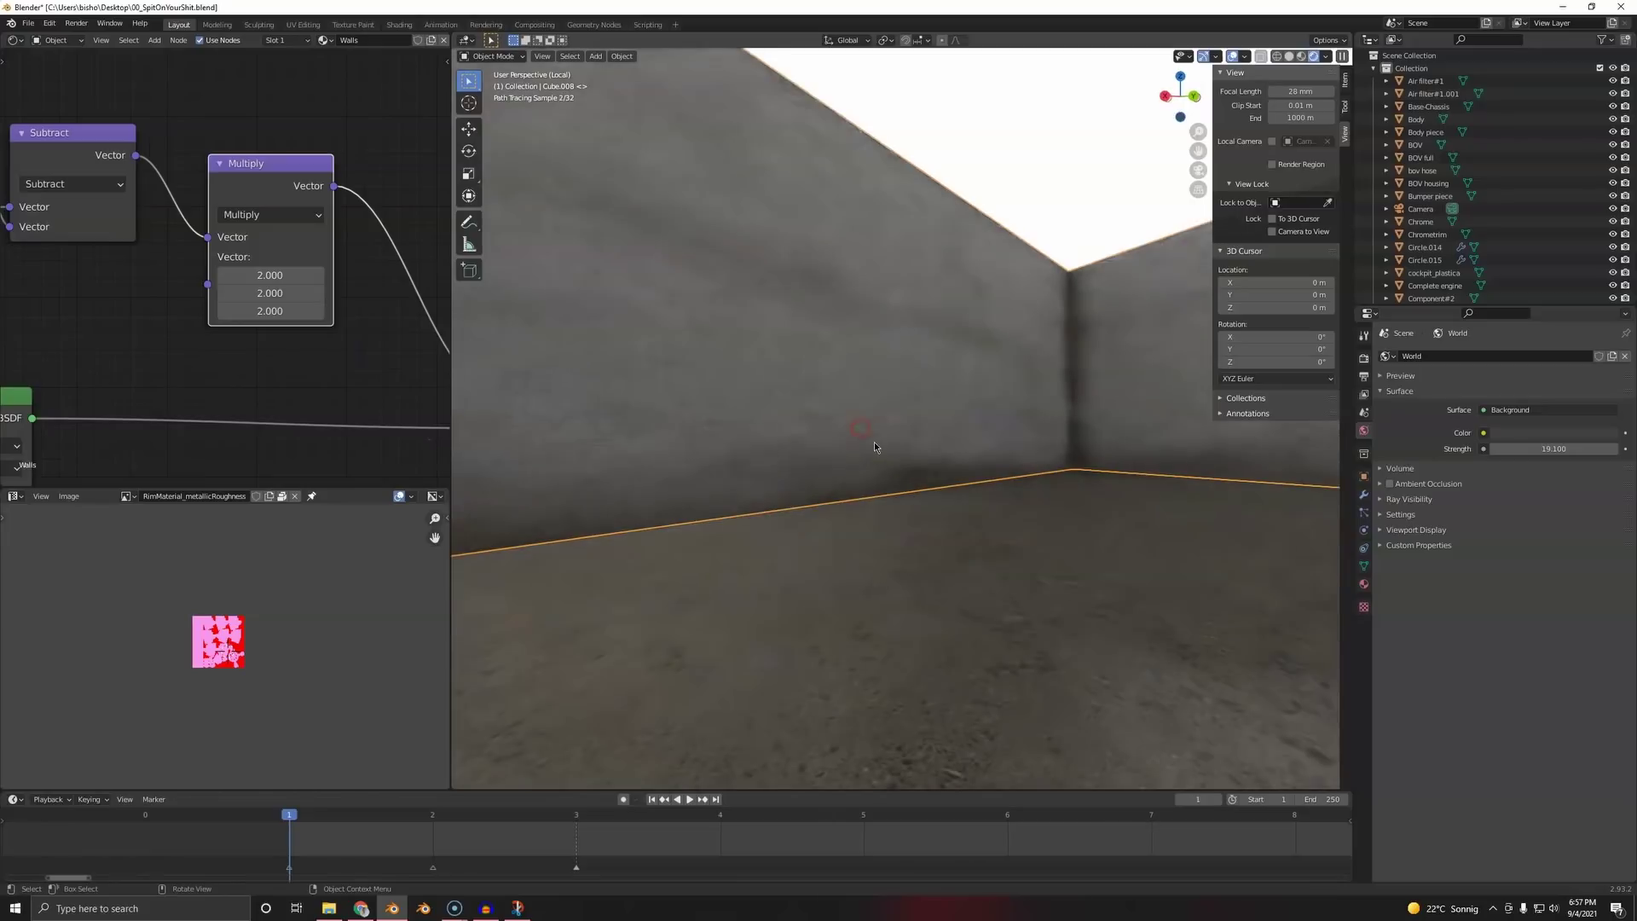
{"action": "middle_click_drag", "start_coordinate": [738, 597], "coordinate": [892, 361]}
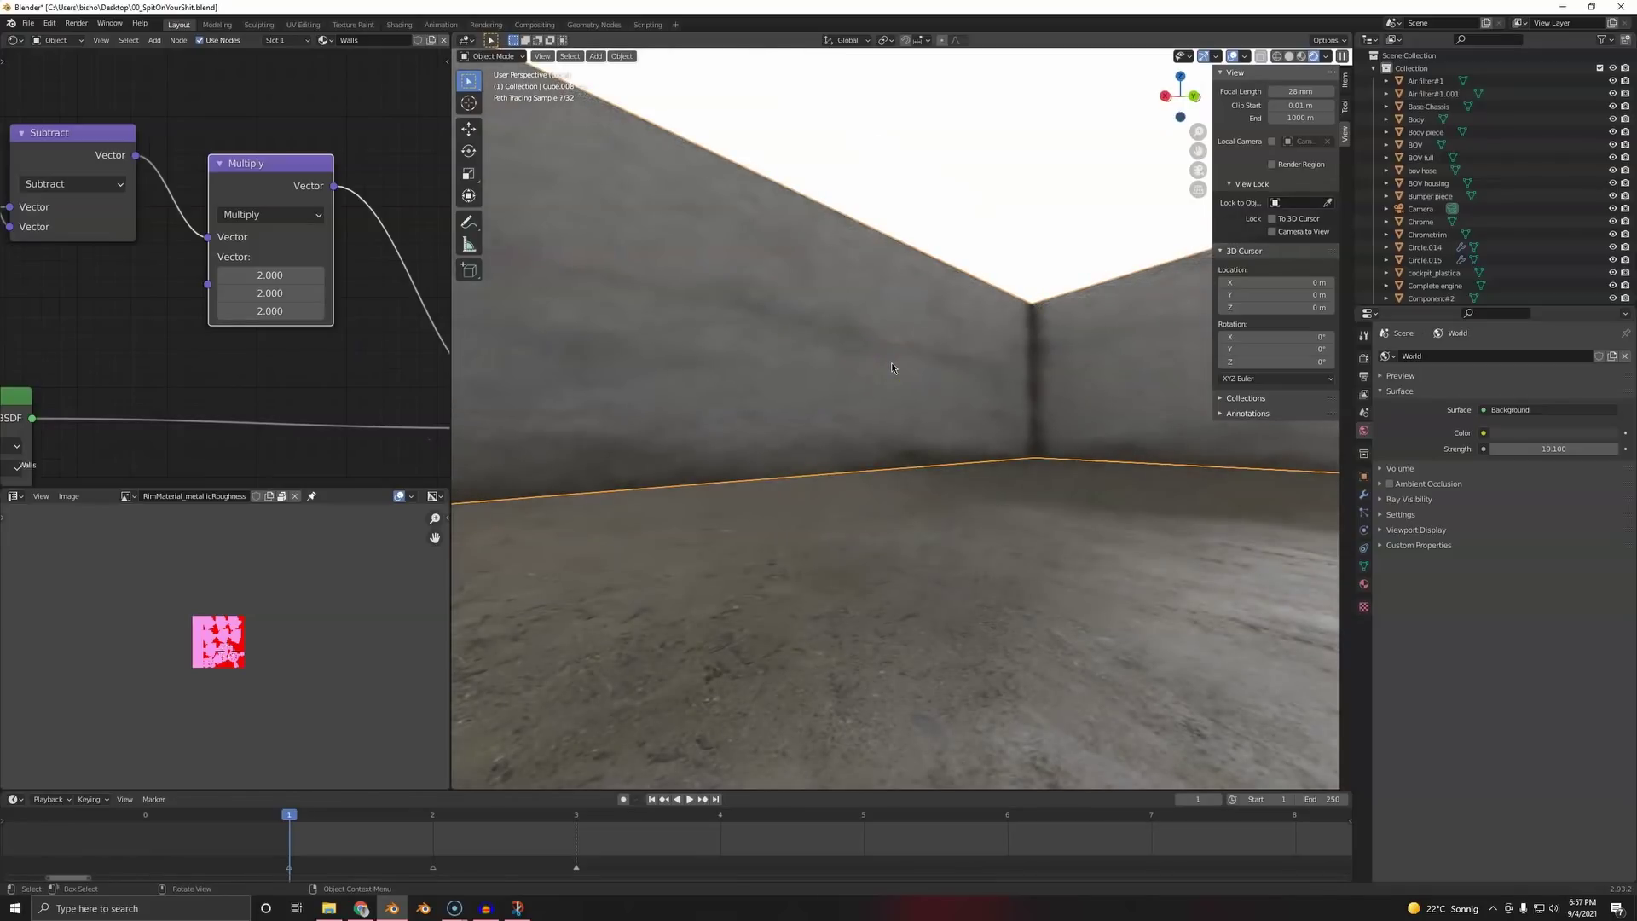
- Leave local view, check the walls through the camera and from around the car, and save the file
{"action": "key", "text": "slash"}
{"action": "key", "text": "a"}
{"action": "key", "text": "alt+a"}
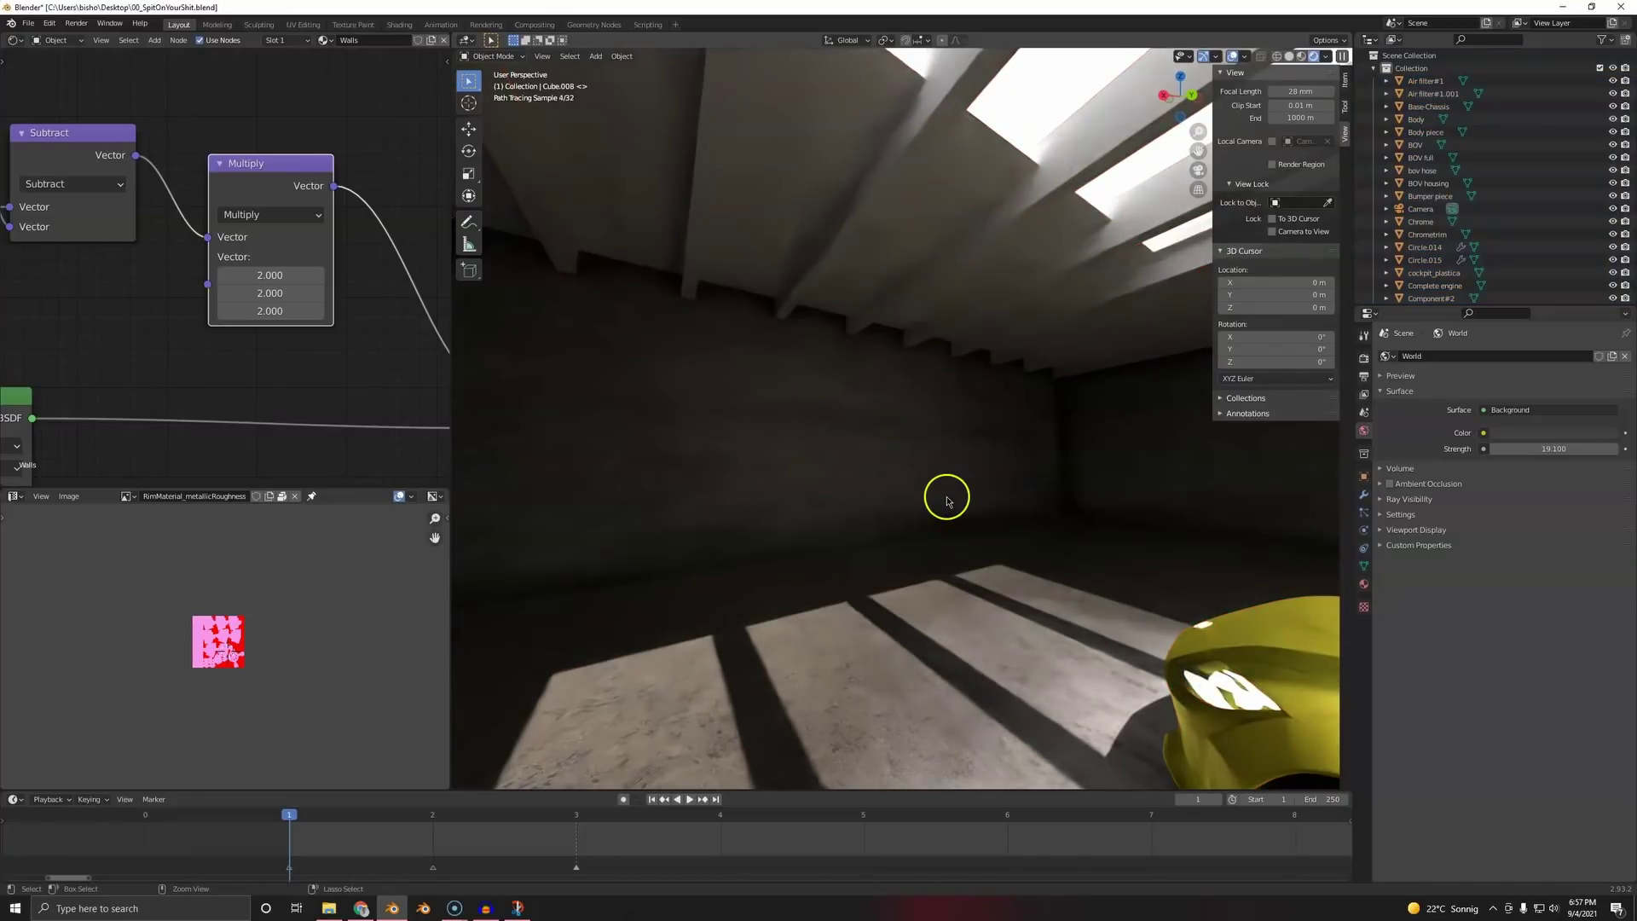
{"action": "key", "text": "KP_0"}
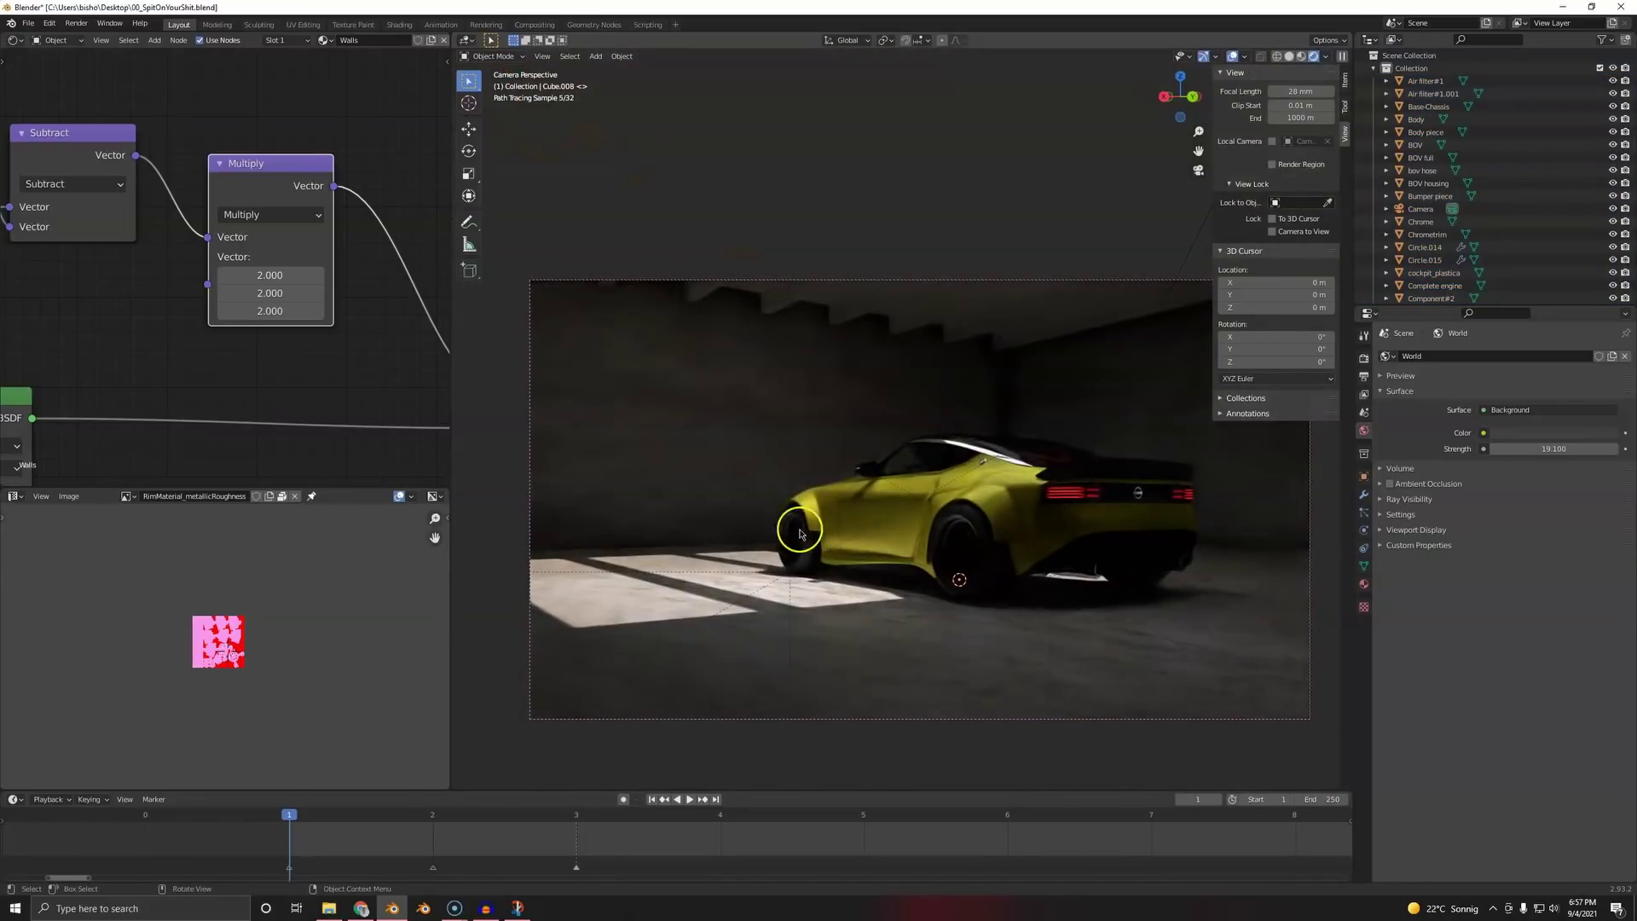
{"action": "middle_click_drag", "start_coordinate": [752, 516], "coordinate": [801, 520]}
{"action": "scroll", "coordinate": [745, 468], "scroll_direction": "up", "scroll_amount": 4}
{"action": "middle_click_drag", "start_coordinate": [745, 468], "coordinate": [785, 515]}
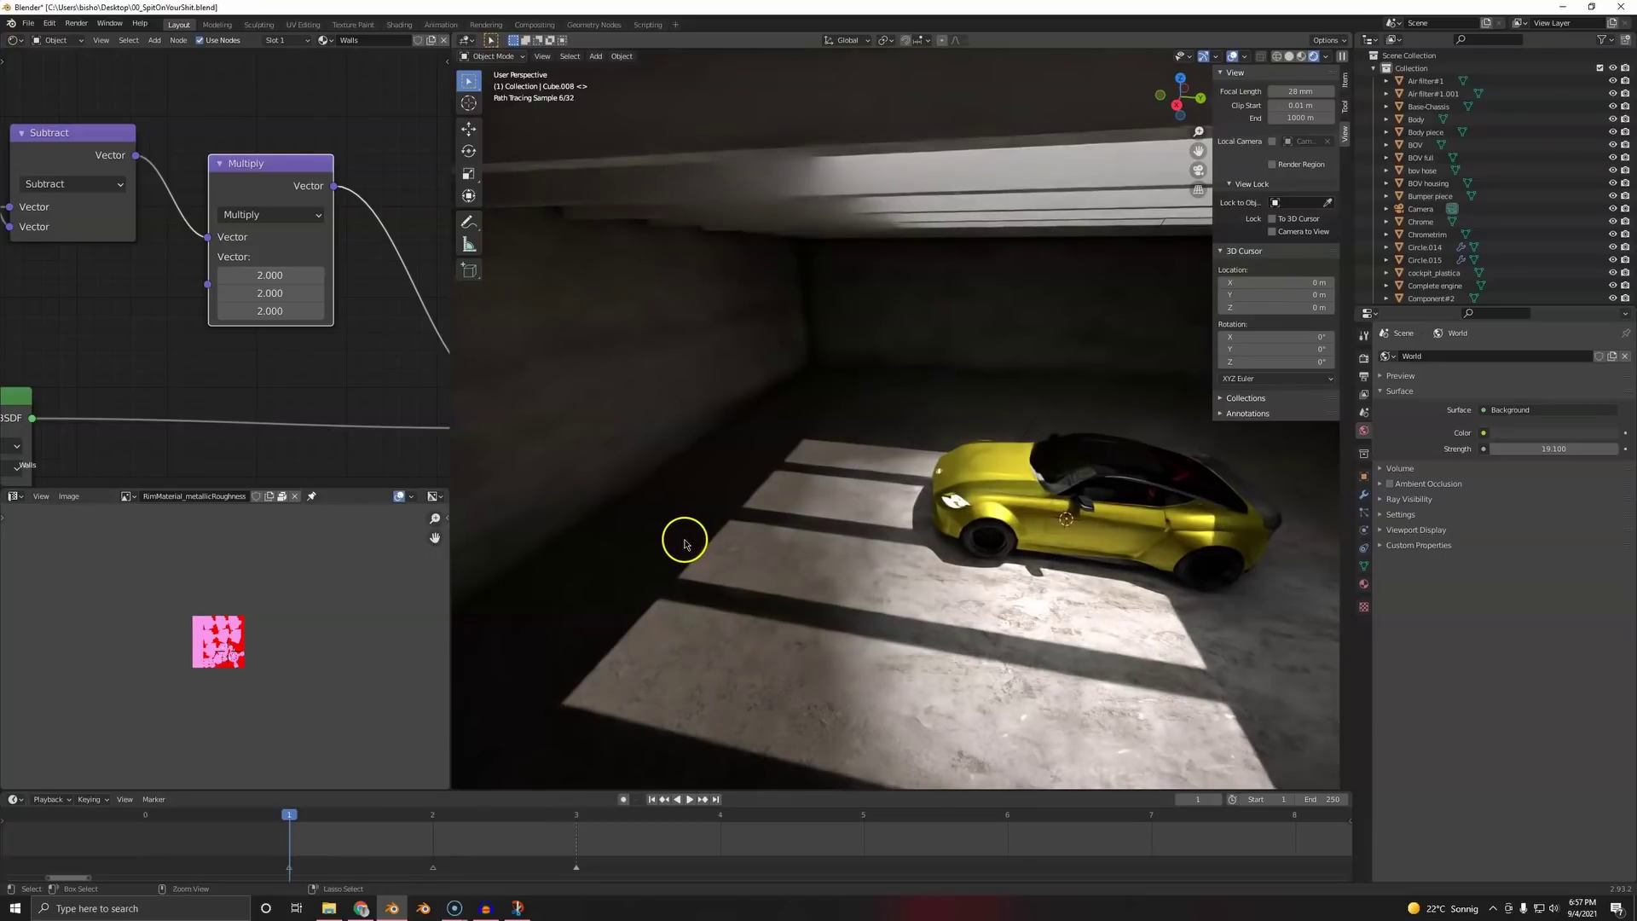
{"action": "key", "text": "ctrl+s"}
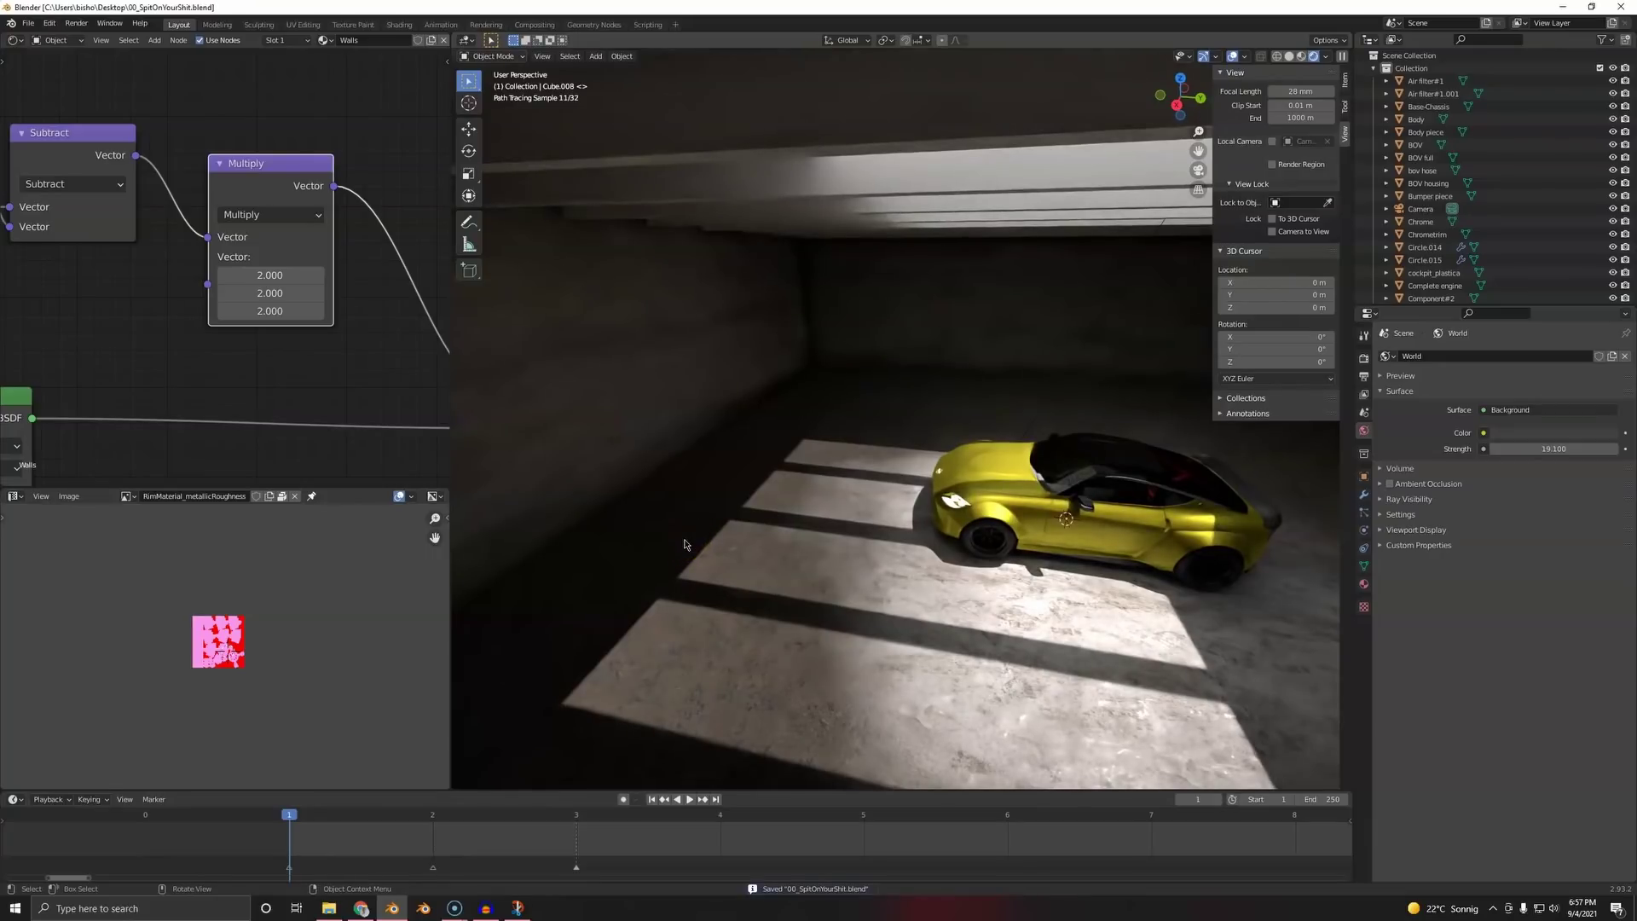
- In the walls mesh, inset the garage's back wall face by about 0.16 m and shift it along Z
{"action": "left_click", "coordinate": [952, 295]}
{"action": "key", "text": "z"}
{"action": "mouse_move", "coordinate": [939, 347]}
{"action": "middle_mouse_down"}
{"action": "mouse_move", "coordinate": [904, 337]}
{"action": "mouse_move", "coordinate": [860, 394]}
{"action": "mouse_move", "coordinate": [892, 370]}
{"action": "mouse_move", "coordinate": [783, 387]}
{"action": "middle_mouse_up"}
{"action": "left_click", "coordinate": [1129, 345]}
{"action": "key", "text": "Tab"}
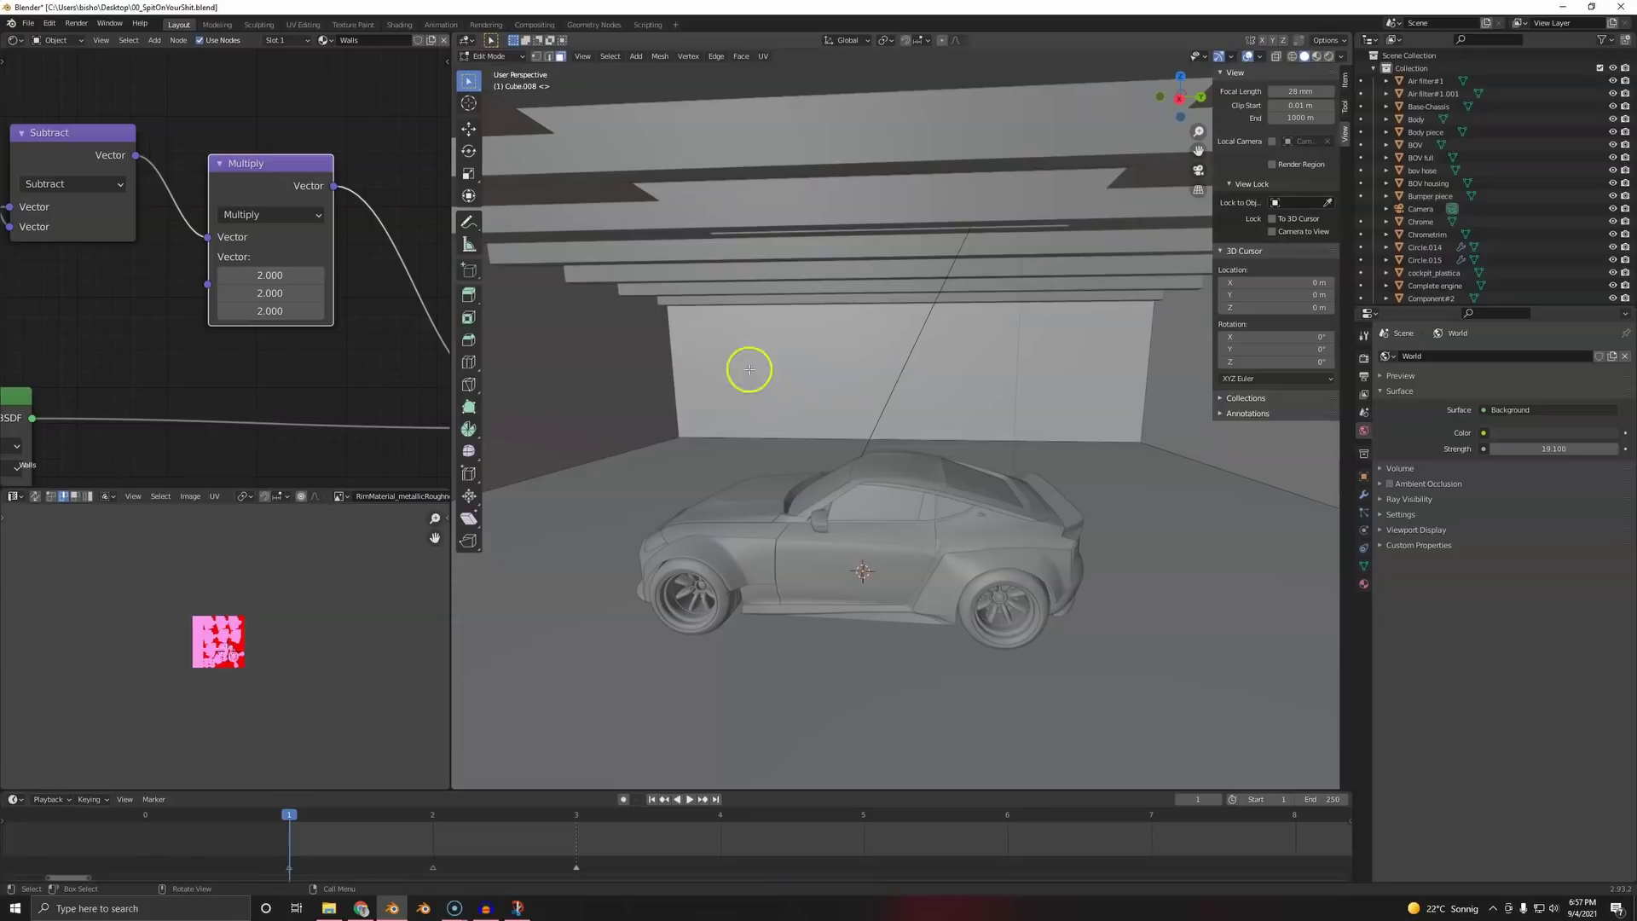
{"action": "left_click", "coordinate": [748, 369]}
{"action": "key", "text": "i"}
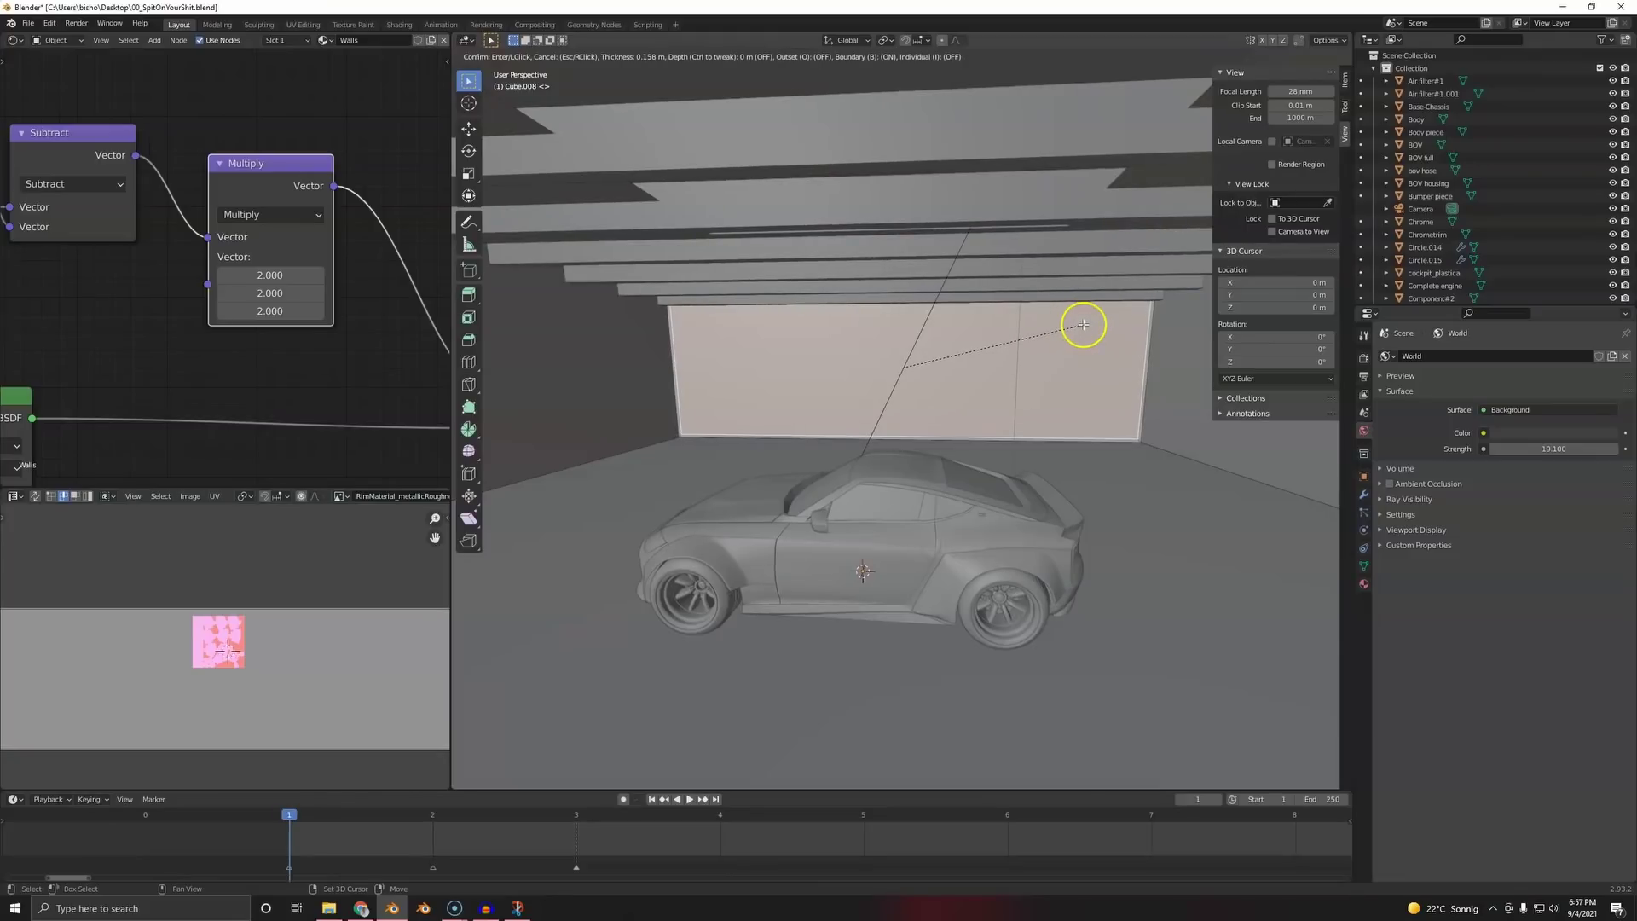
{"action": "left_click", "coordinate": [1084, 325]}
{"action": "key", "text": "g"}
{"action": "key", "text": "z"}
{"action": "left_click", "coordinate": [1067, 344]}
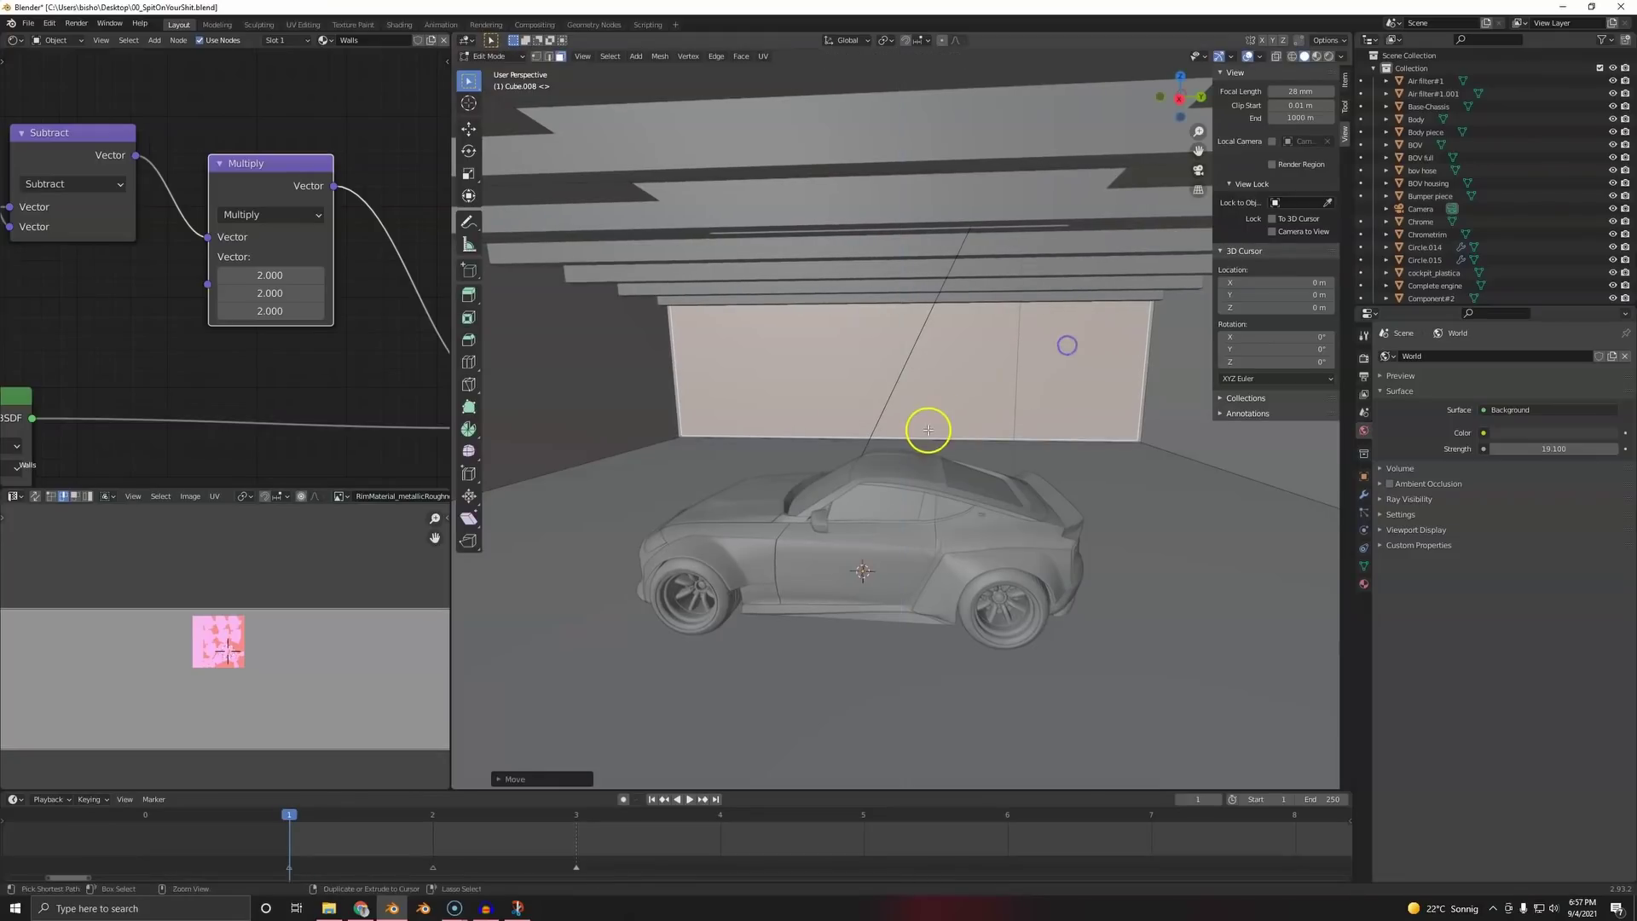
- Add a vertical loop cut to the back wall and move it about -2.2 m along Y
{"action": "key", "text": "ctrl+r"}
{"action": "left_click", "coordinate": [884, 417]}
{"action": "left_click", "coordinate": [870, 419]}
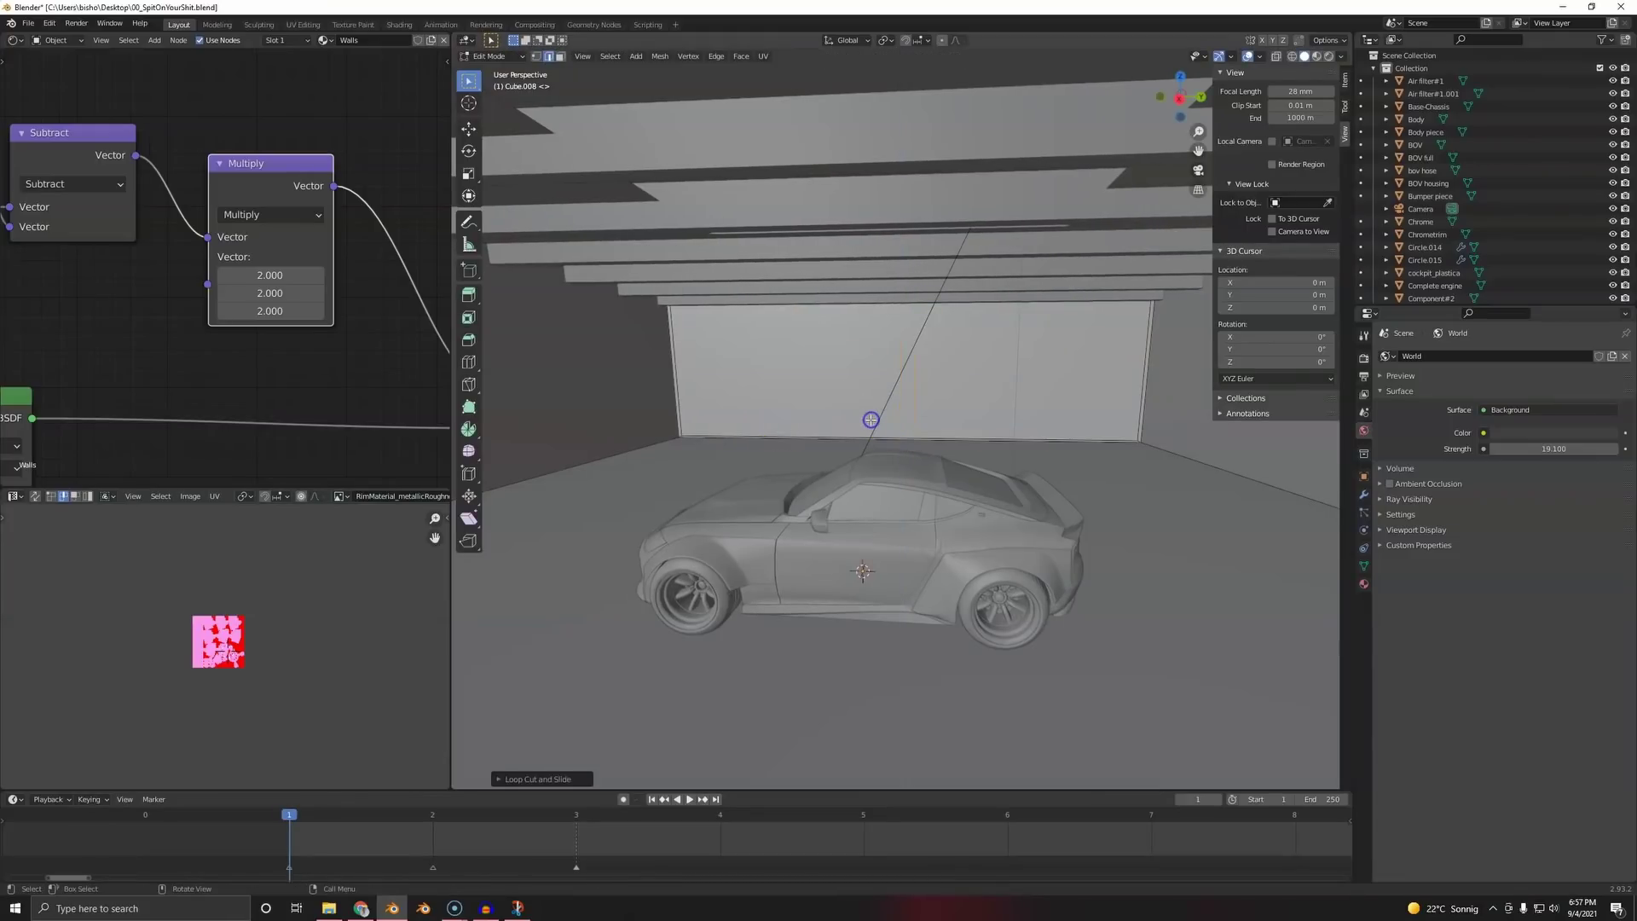
{"action": "key", "text": "KP_0"}
{"action": "key", "text": "g"}
{"action": "key", "text": "y"}
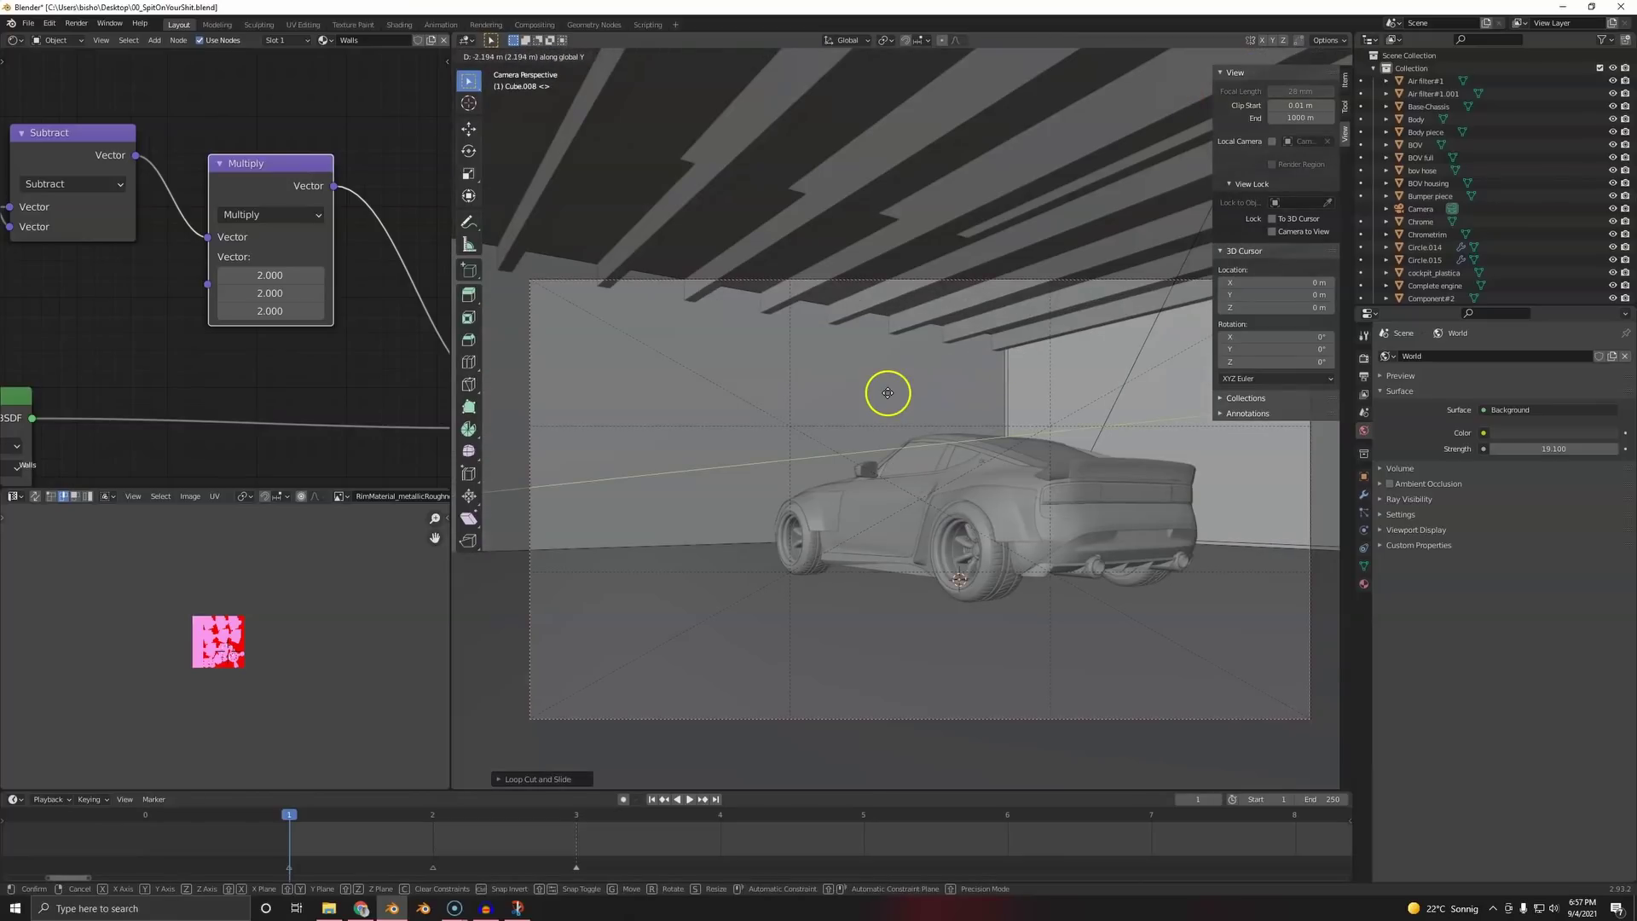
{"action": "left_click", "coordinate": [887, 393]}
- Bevel the vertical edge on the back wall into a narrow strip
{"action": "middle_click_drag", "start_coordinate": [1012, 384], "coordinate": [859, 426]}
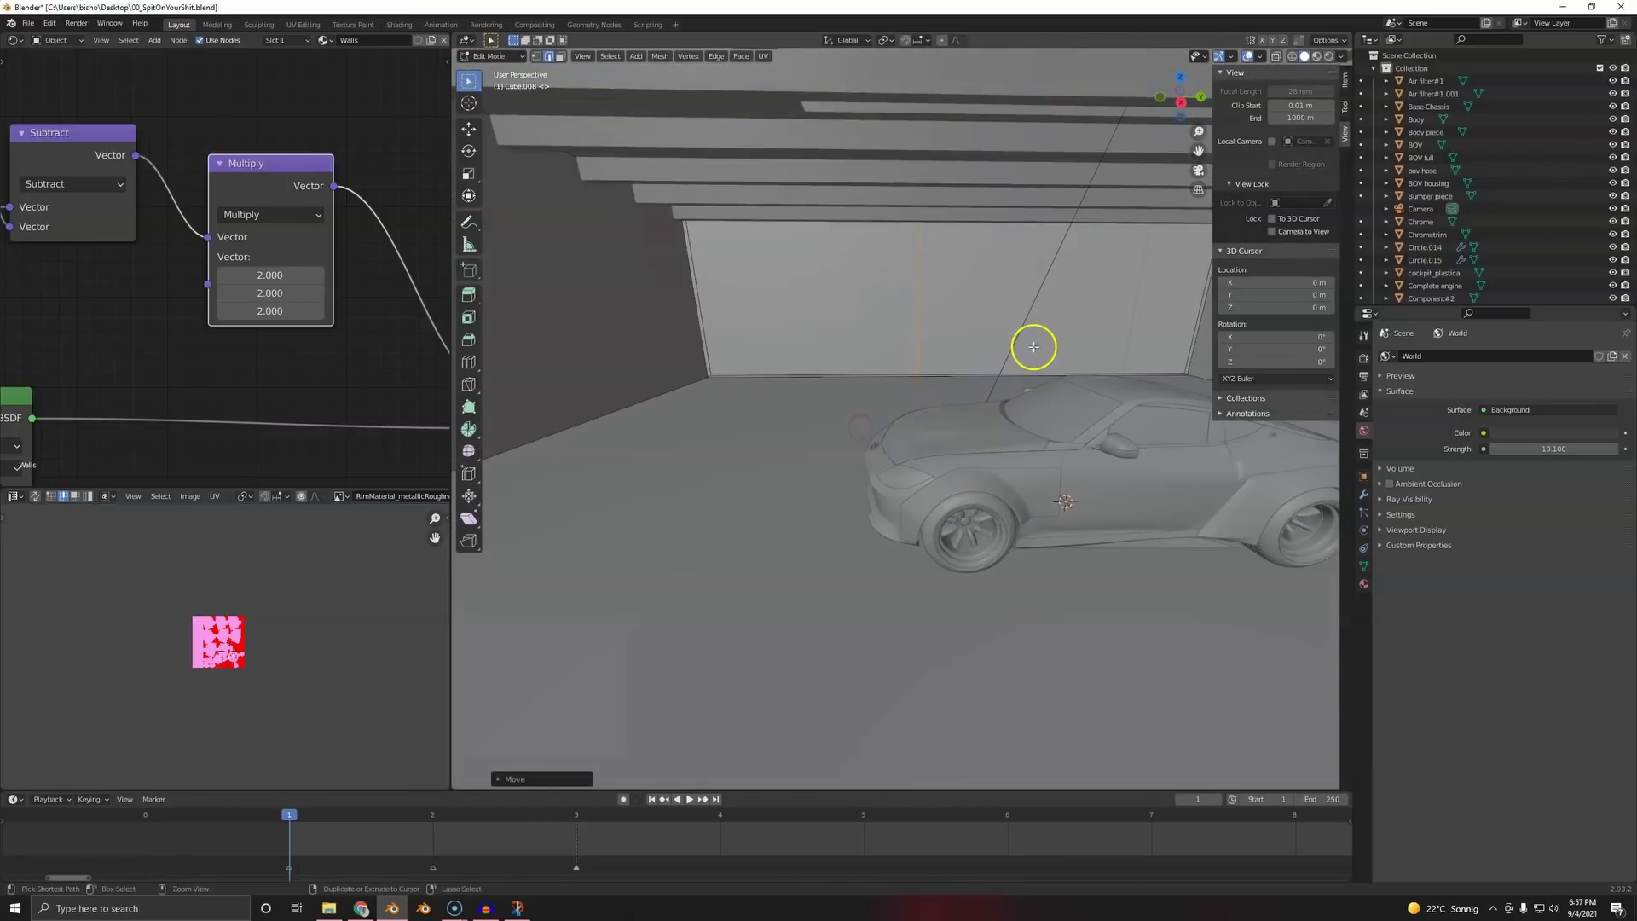
{"action": "key", "text": "ctrl+b"}
{"action": "left_click", "coordinate": [1047, 351]}
- Select the narrow vertical strip on the back wall and extrude it about 0.08 m into the wall
{"action": "key", "text": "b"}
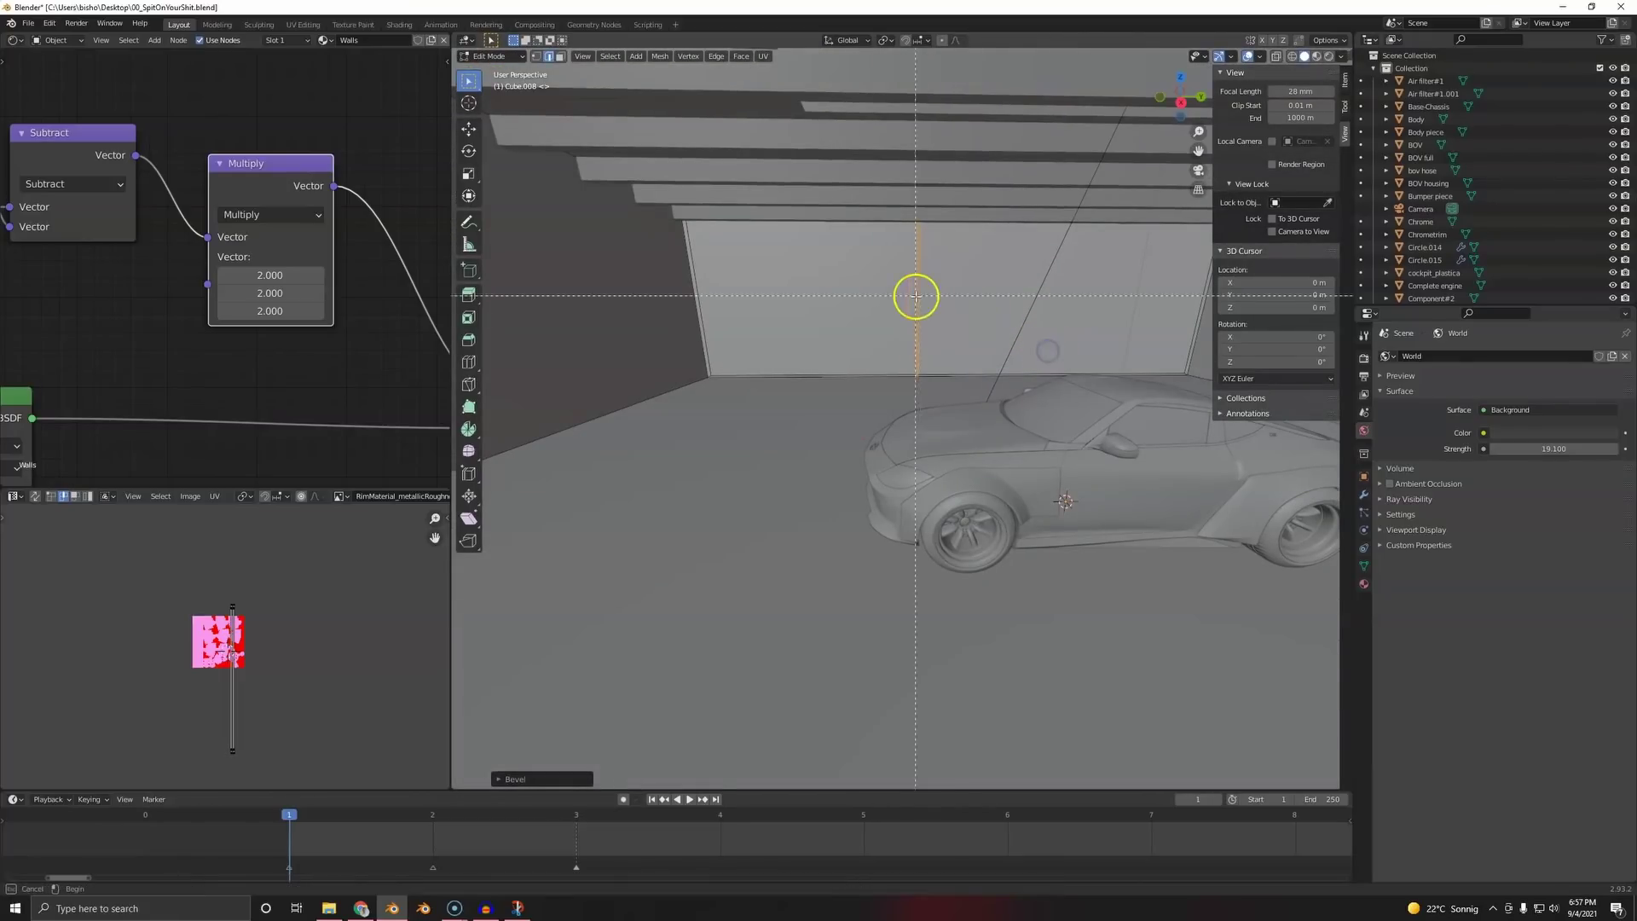
{"action": "left_click_drag", "start_coordinate": [916, 296], "coordinate": [962, 330]}
{"action": "scroll", "coordinate": [985, 477], "scroll_direction": "down", "scroll_amount": 5}
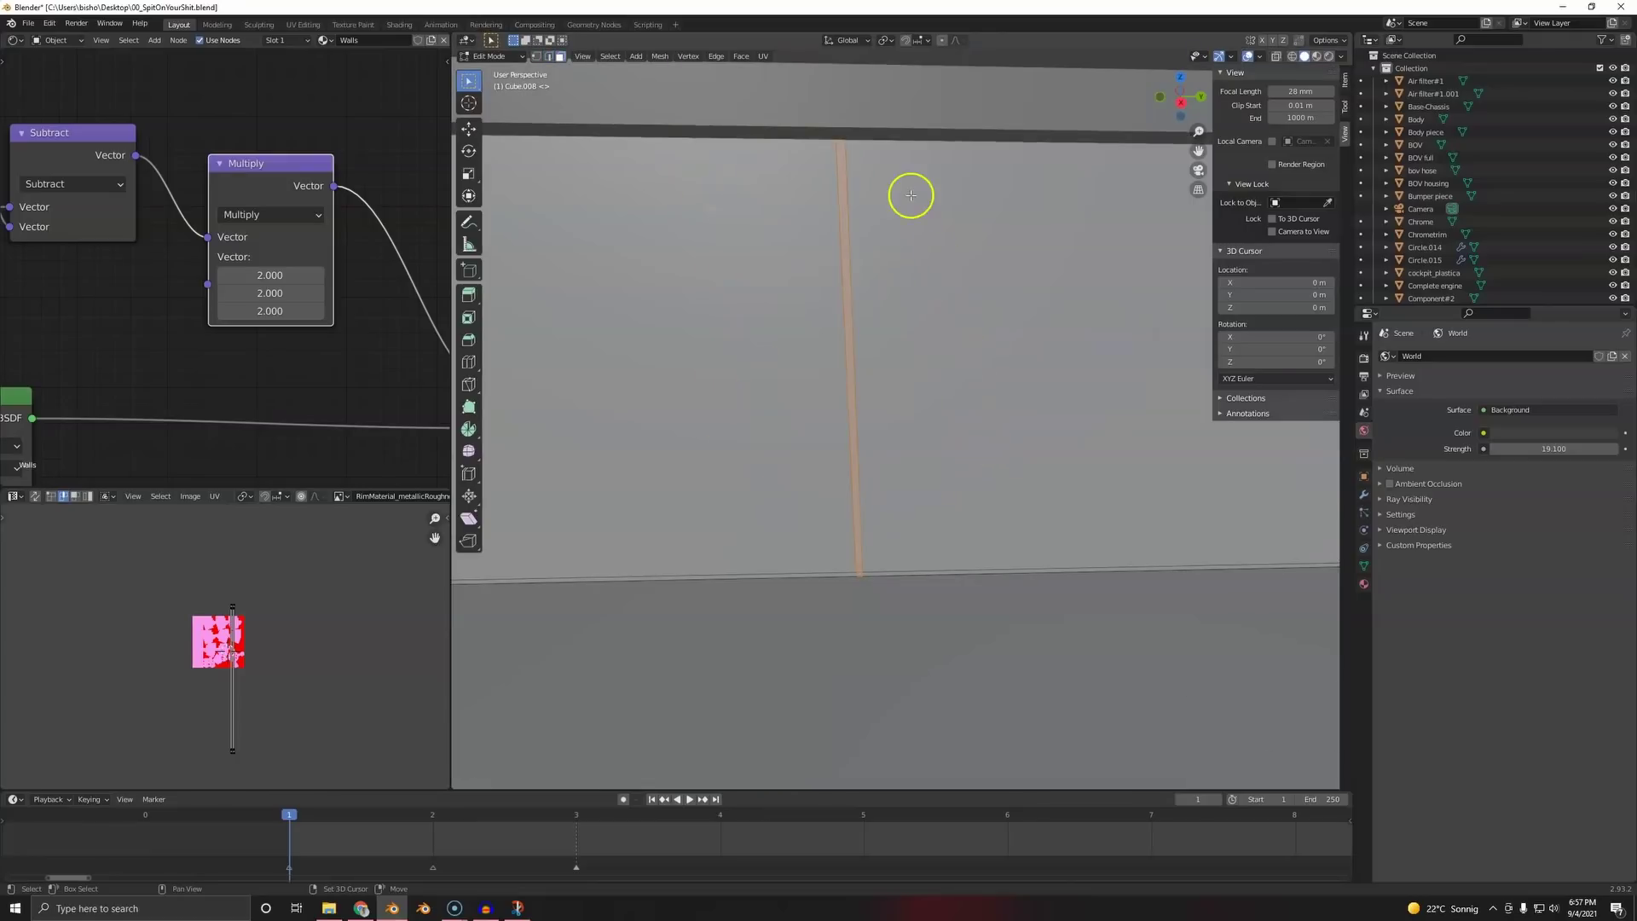
{"action": "right_click", "coordinate": [961, 260]}
{"action": "middle_click_drag", "start_coordinate": [878, 407], "coordinate": [806, 430]}
{"action": "key", "text": "g"}
{"action": "right_click", "coordinate": [858, 399]}
{"action": "key", "text": "e"}
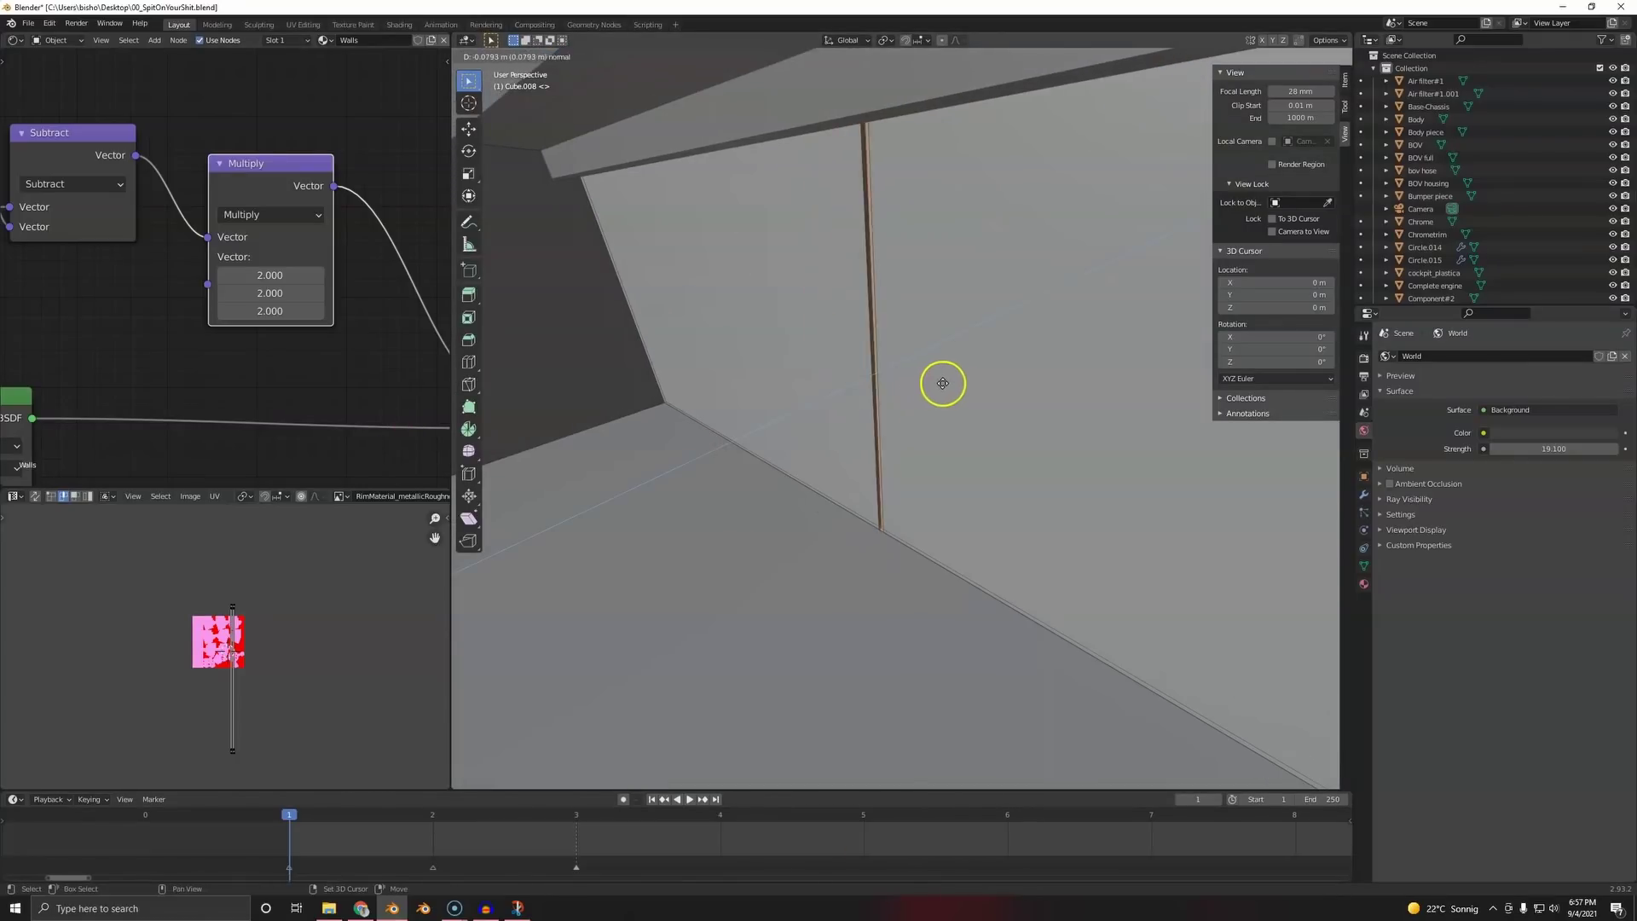
{"action": "left_click", "coordinate": [932, 387]}
{"action": "key", "text": "Tab"}
{"action": "middle_click_drag", "start_coordinate": [892, 391], "coordinate": [775, 529]}
{"action": "key", "text": "Tab"}
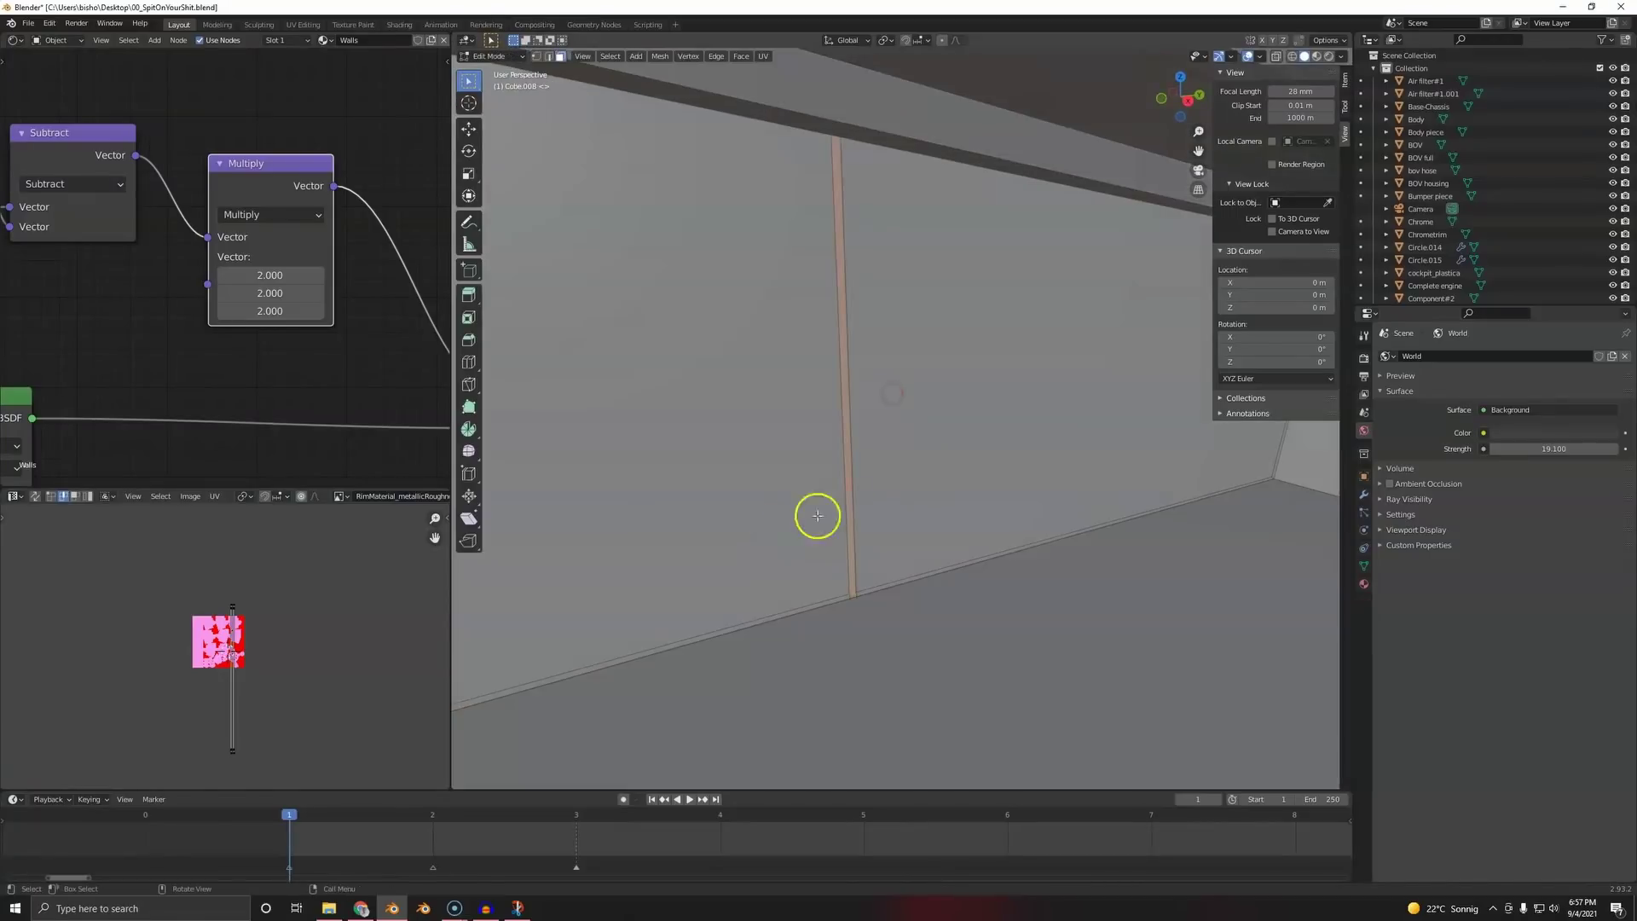
- Select the face loop framing the back wall's inset panel, extrude it, and return to object mode
{"action": "middle_click_drag", "start_coordinate": [845, 391], "coordinate": [959, 502]}
{"action": "left_click", "coordinate": [957, 446], "text": "alt"}
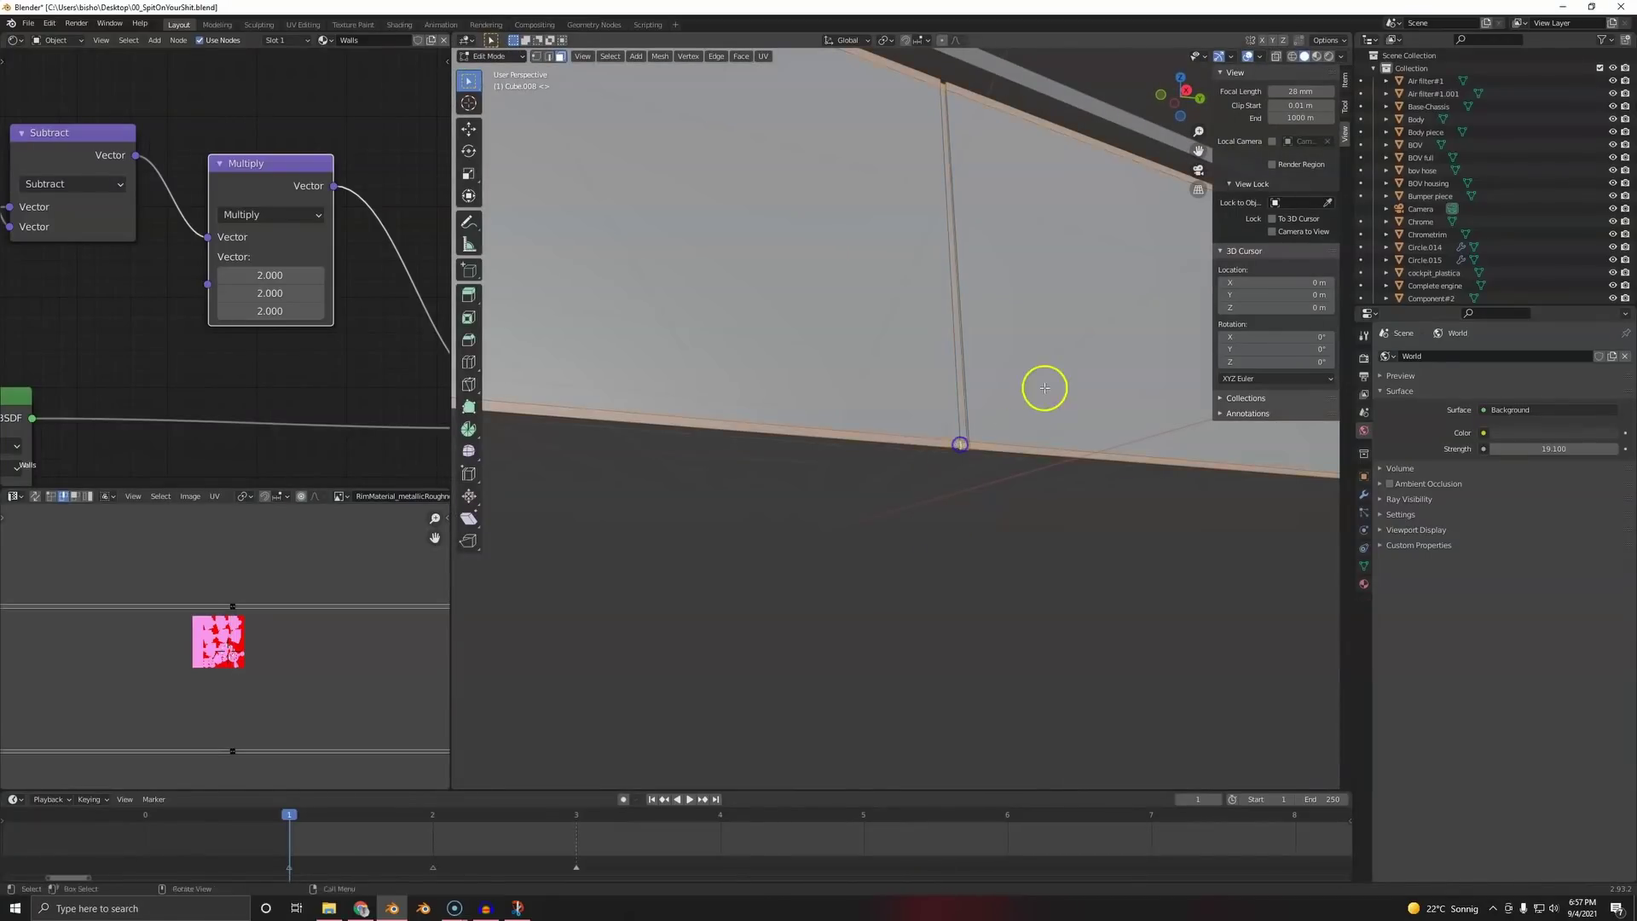
{"action": "middle_click_drag", "start_coordinate": [1041, 383], "coordinate": [851, 446]}
{"action": "key", "text": "e"}
{"action": "left_click", "coordinate": [1129, 420]}
{"action": "key", "text": "Tab"}
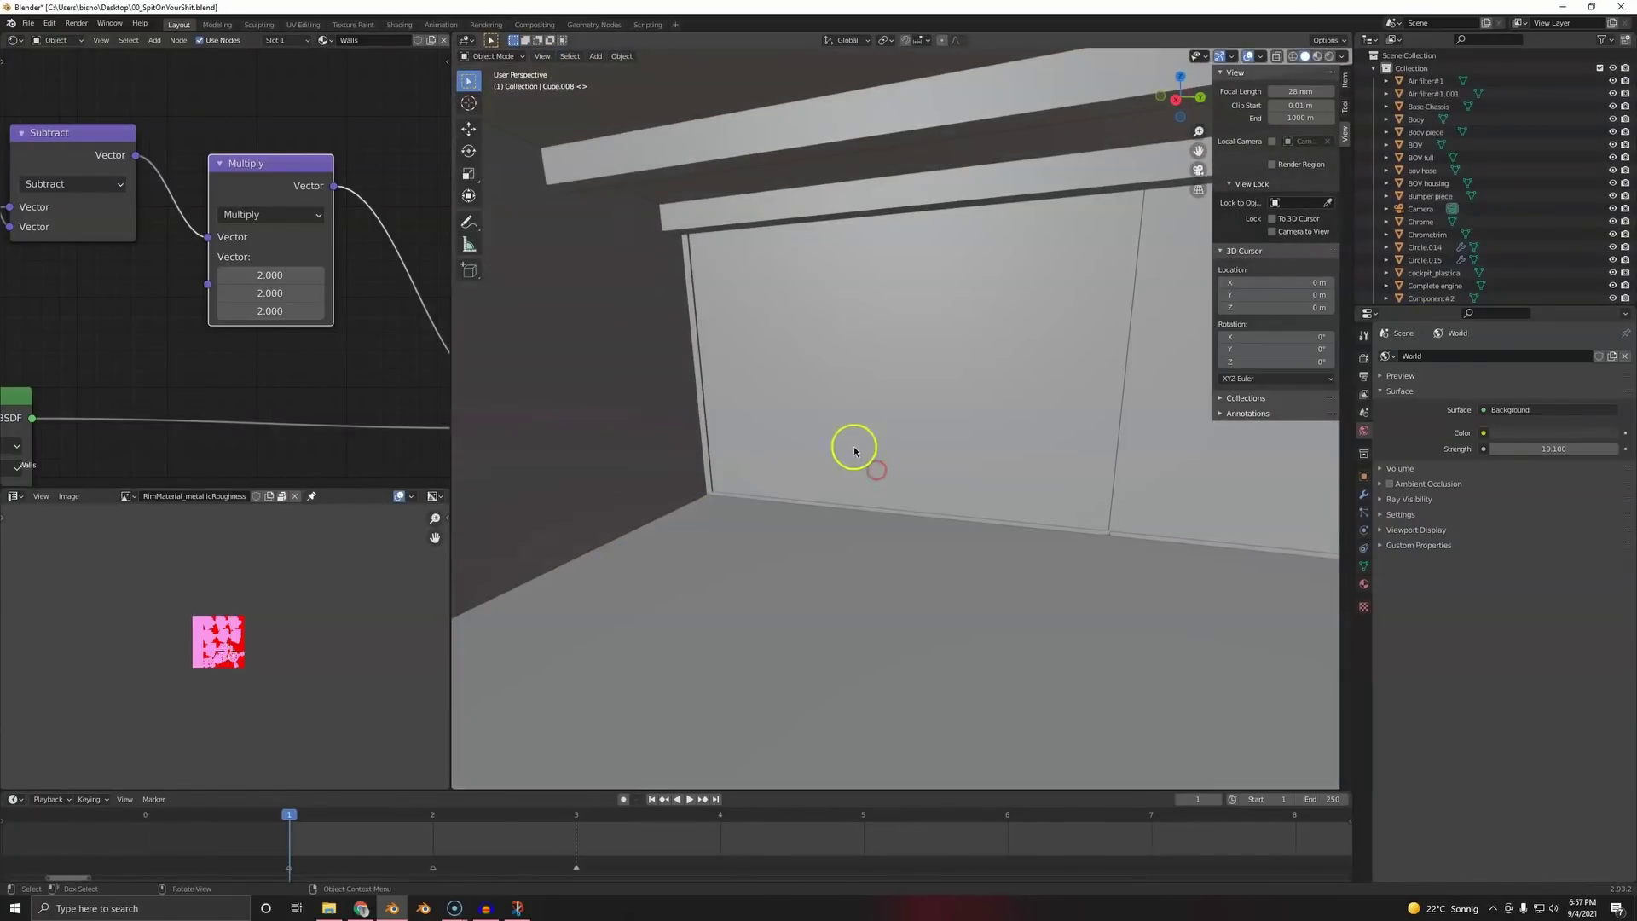
{"action": "right_click", "coordinate": [852, 446]}
{"action": "key", "text": "Tab"}
{"action": "key", "text": "Tab"}
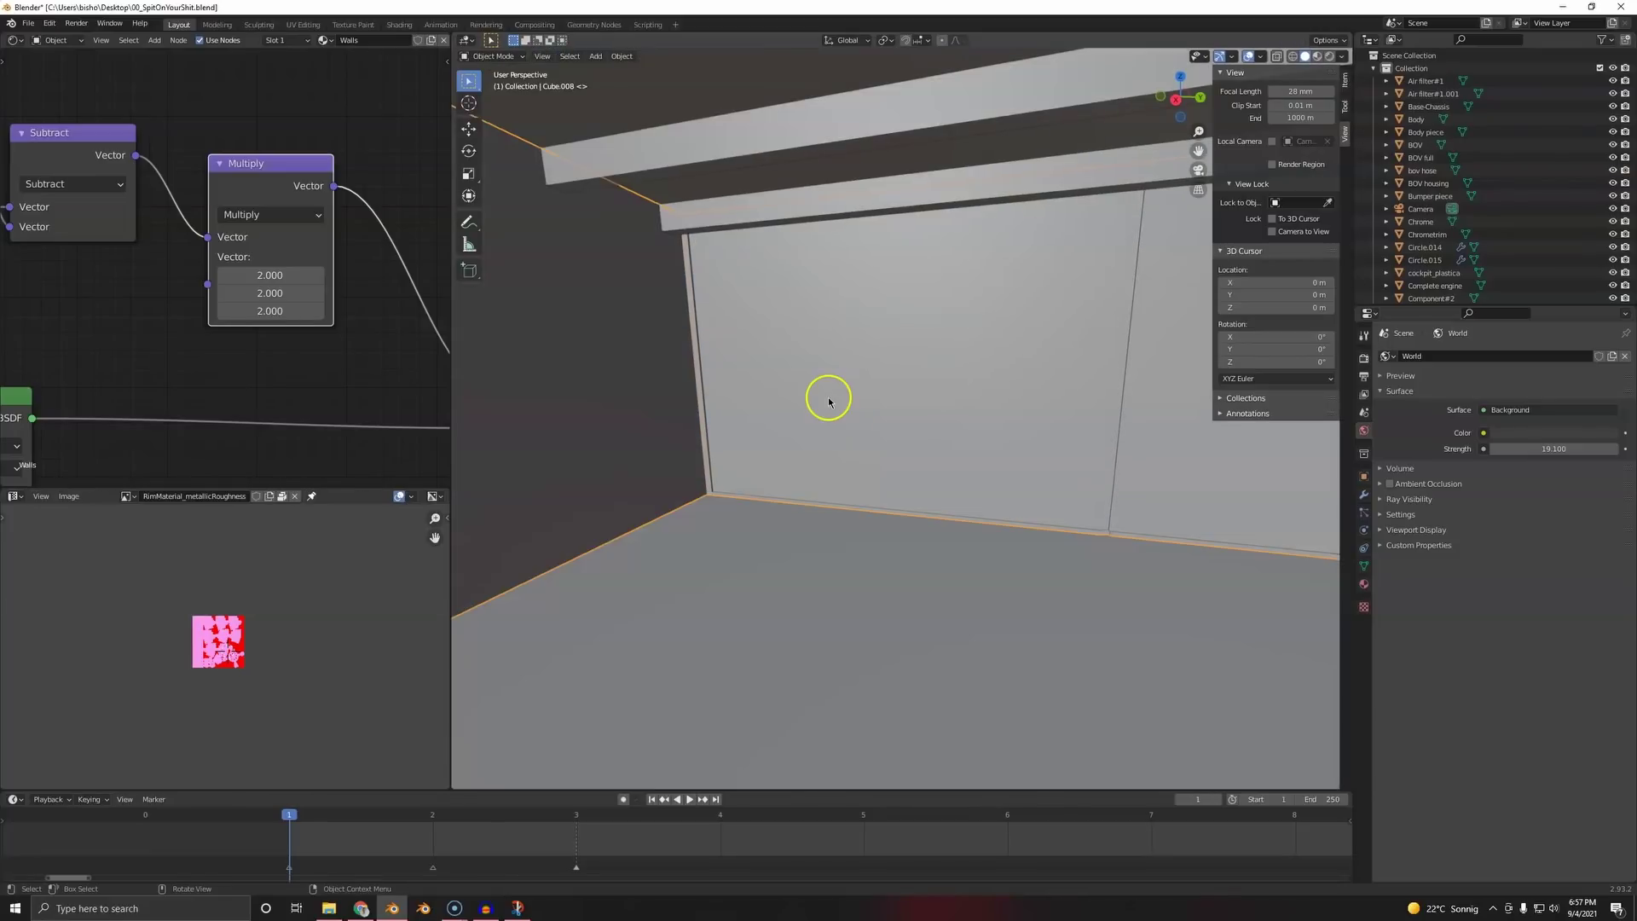
- Switch to the browser, open the textures.com library, and look through its latest content for a door texture
{"action": "key", "text": "Tab"}
{"action": "middle_click_drag", "start_coordinate": [837, 406], "coordinate": [800, 509]}
{"action": "left_click", "coordinate": [360, 908]}
{"action": "scroll", "coordinate": [724, 129], "scroll_direction": "up", "scroll_amount": 2}
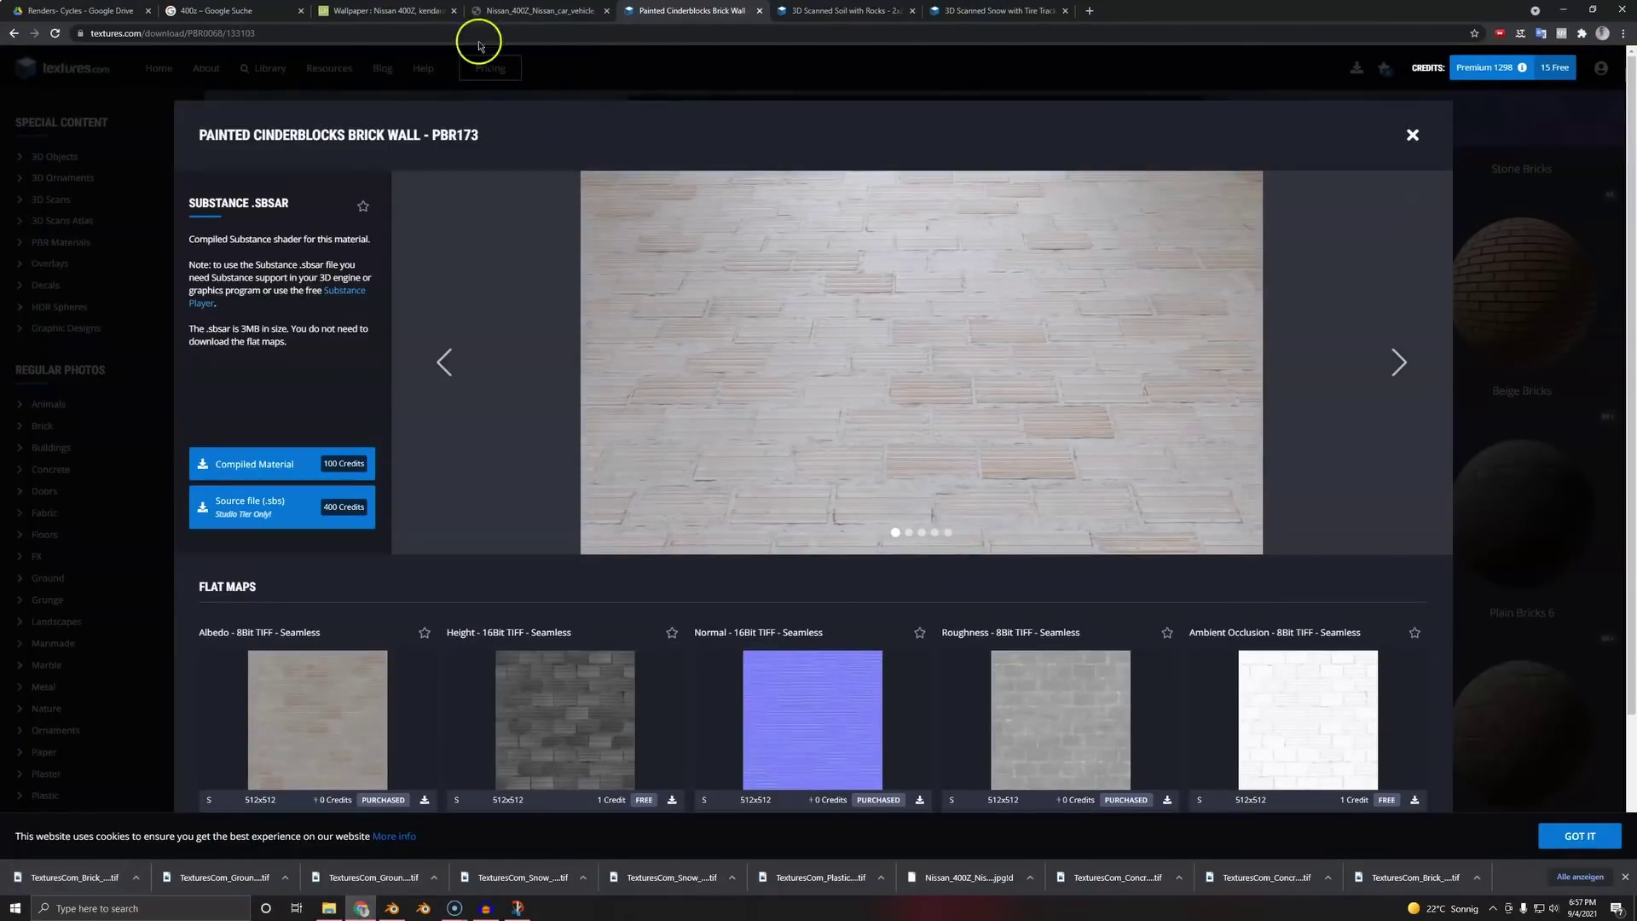
{"action": "left_click", "coordinate": [935, 84]}
{"action": "left_click", "coordinate": [706, 118]}
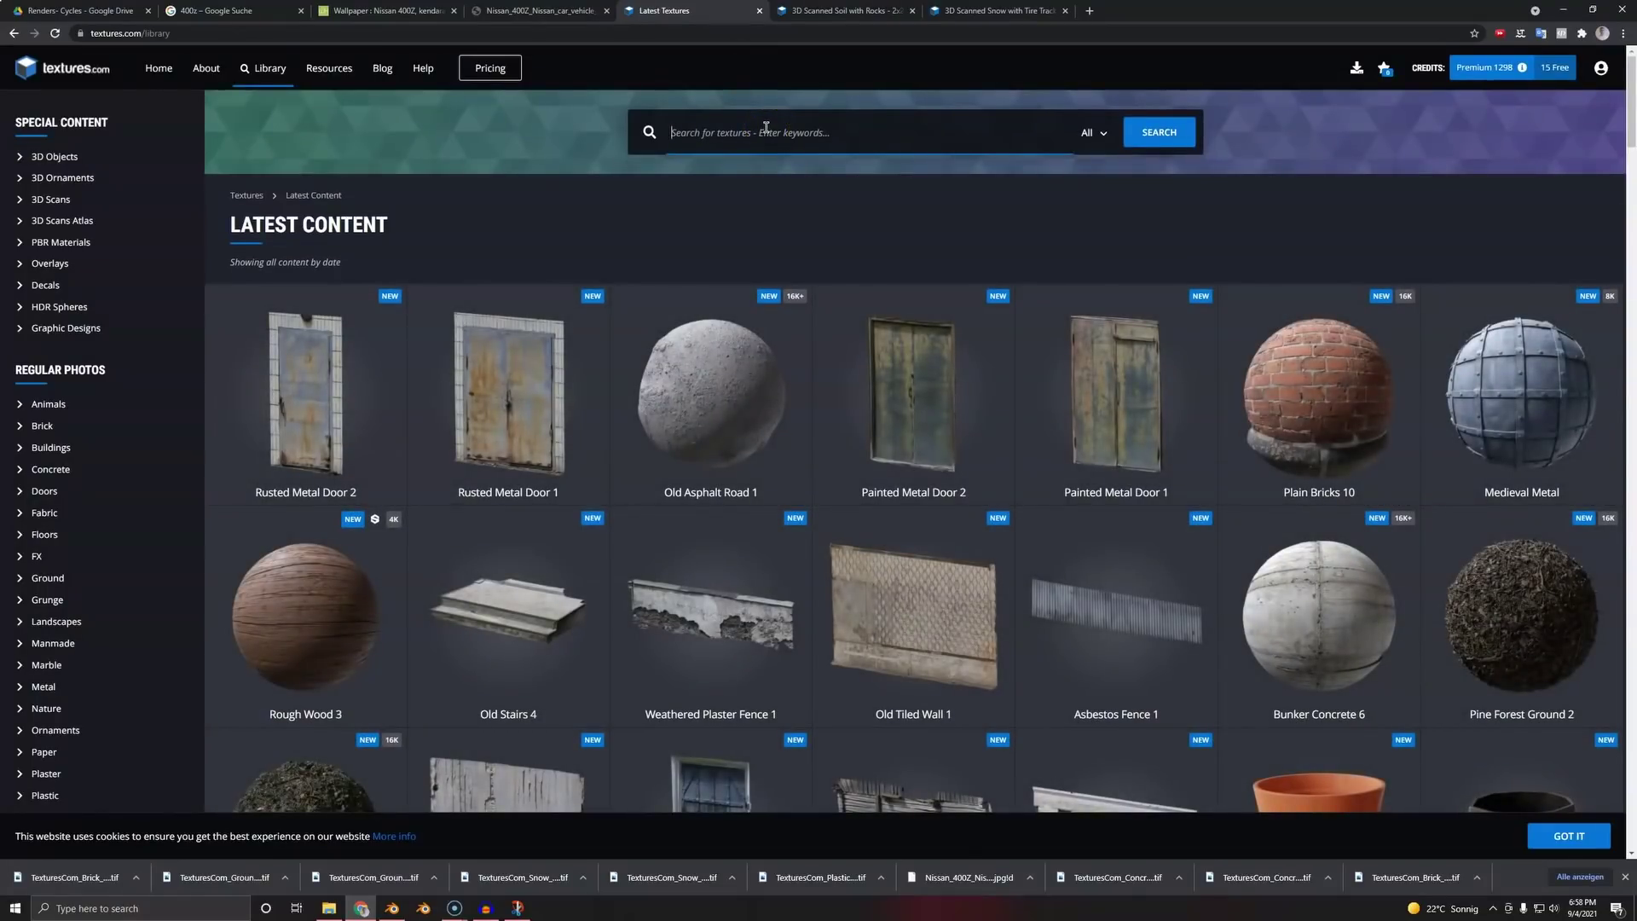
{"action": "scroll", "coordinate": [895, 219], "scroll_direction": "down", "scroll_amount": 4}
{"action": "scroll", "coordinate": [845, 351], "scroll_direction": "down", "scroll_amount": 4}
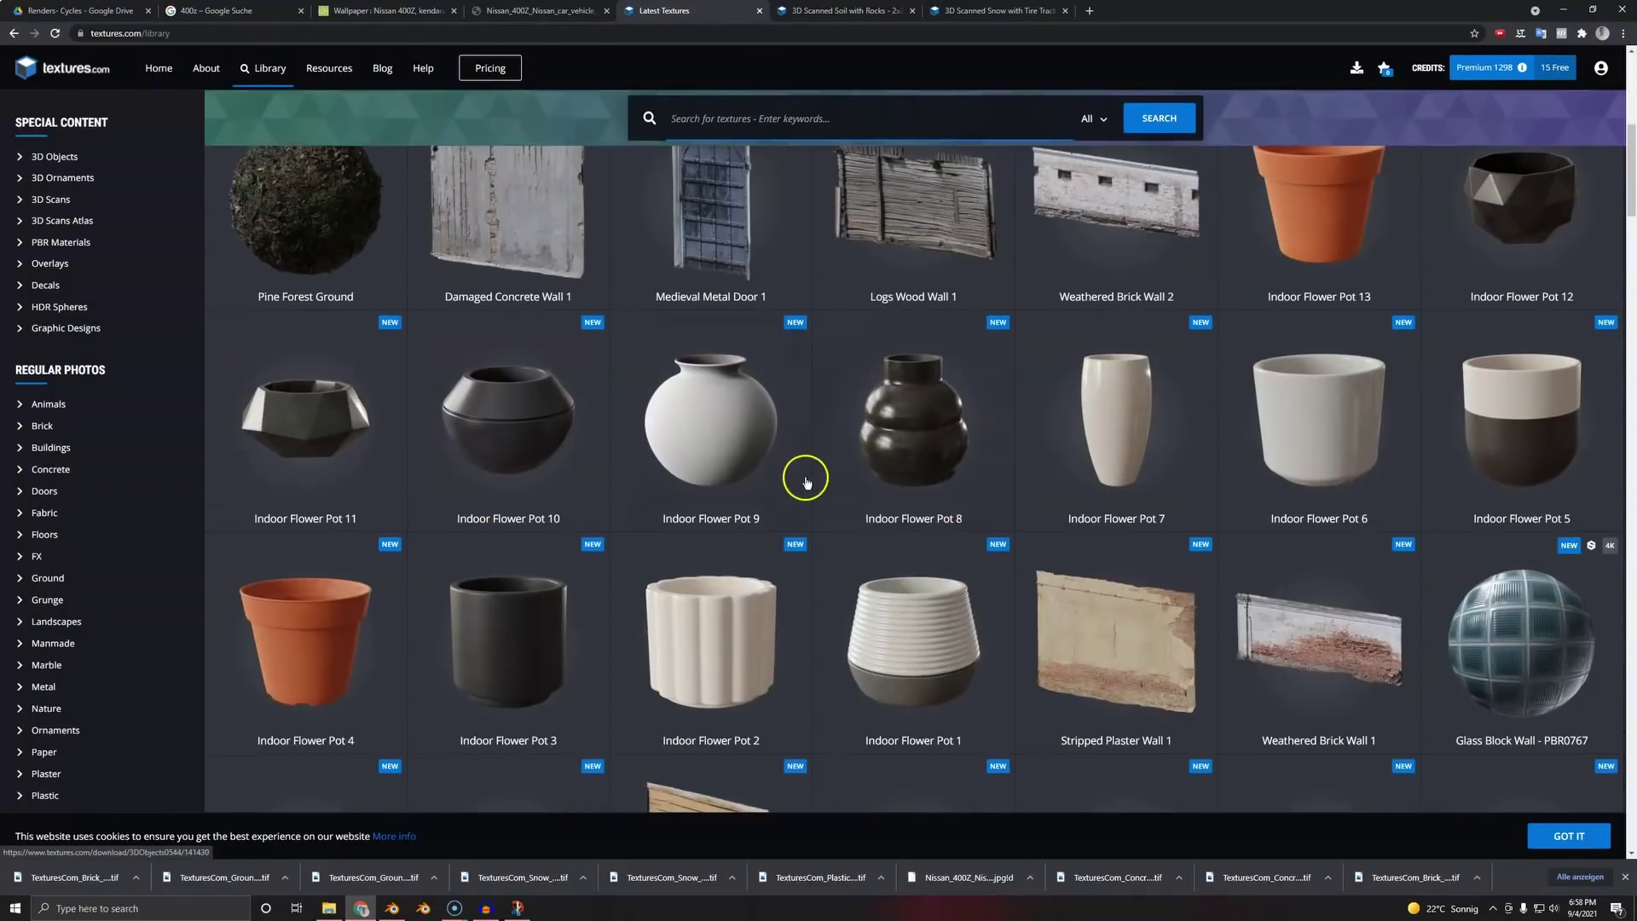
{"action": "scroll", "coordinate": [804, 468], "scroll_direction": "up", "scroll_amount": 2}
{"action": "scroll", "coordinate": [938, 503], "scroll_direction": "down", "scroll_amount": 4}
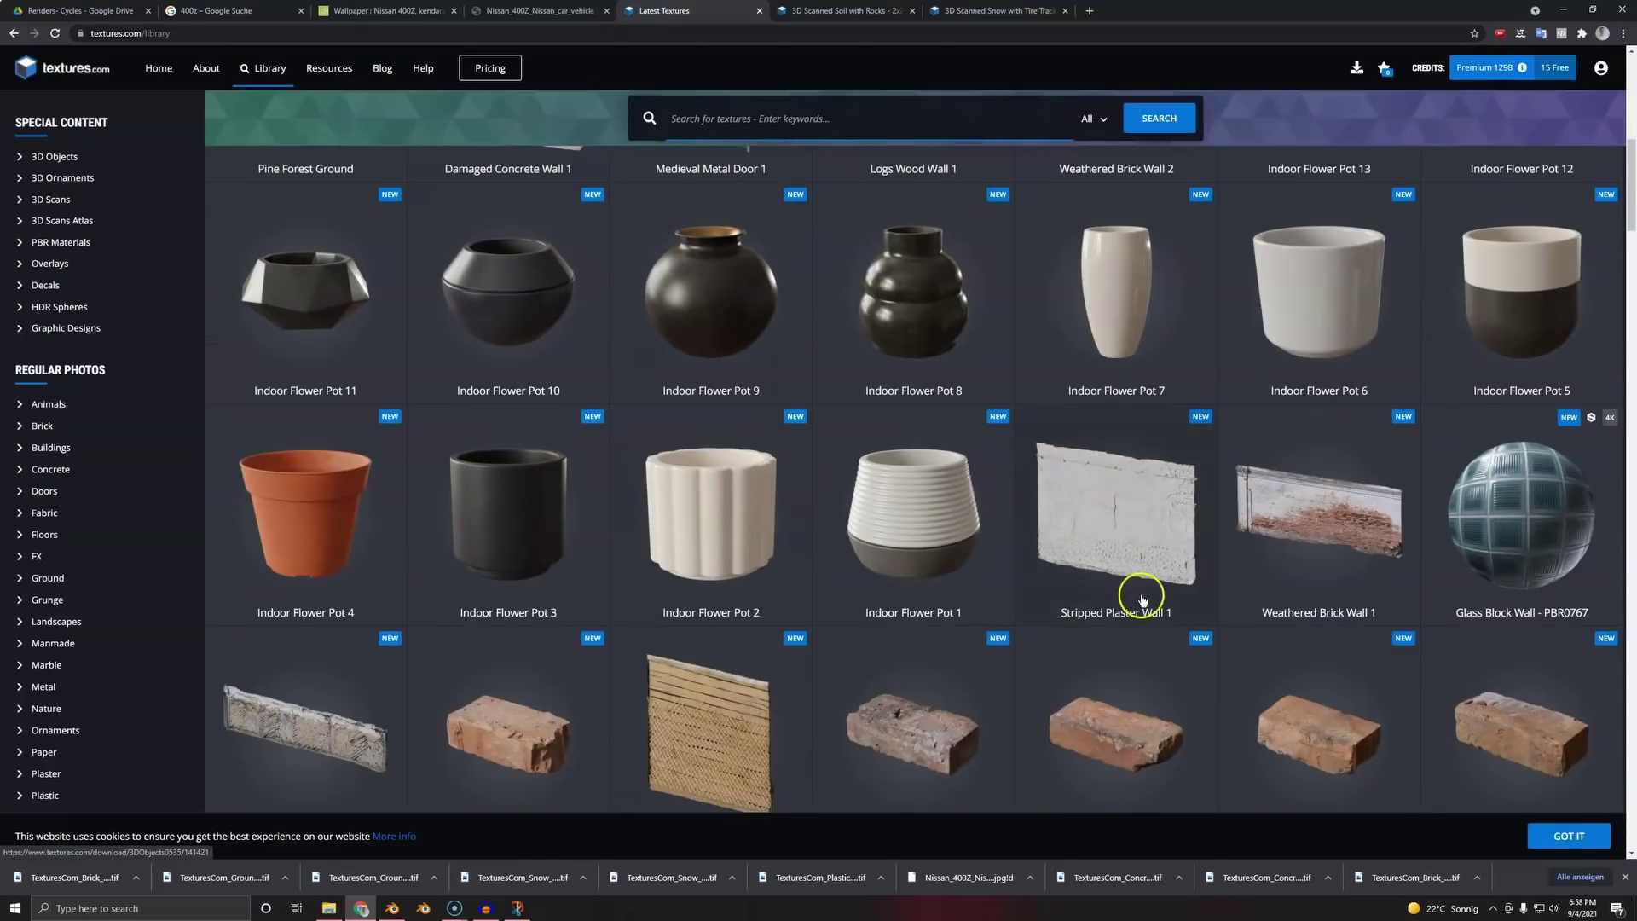
{"action": "scroll", "coordinate": [1019, 384], "scroll_direction": "down", "scroll_amount": 15}
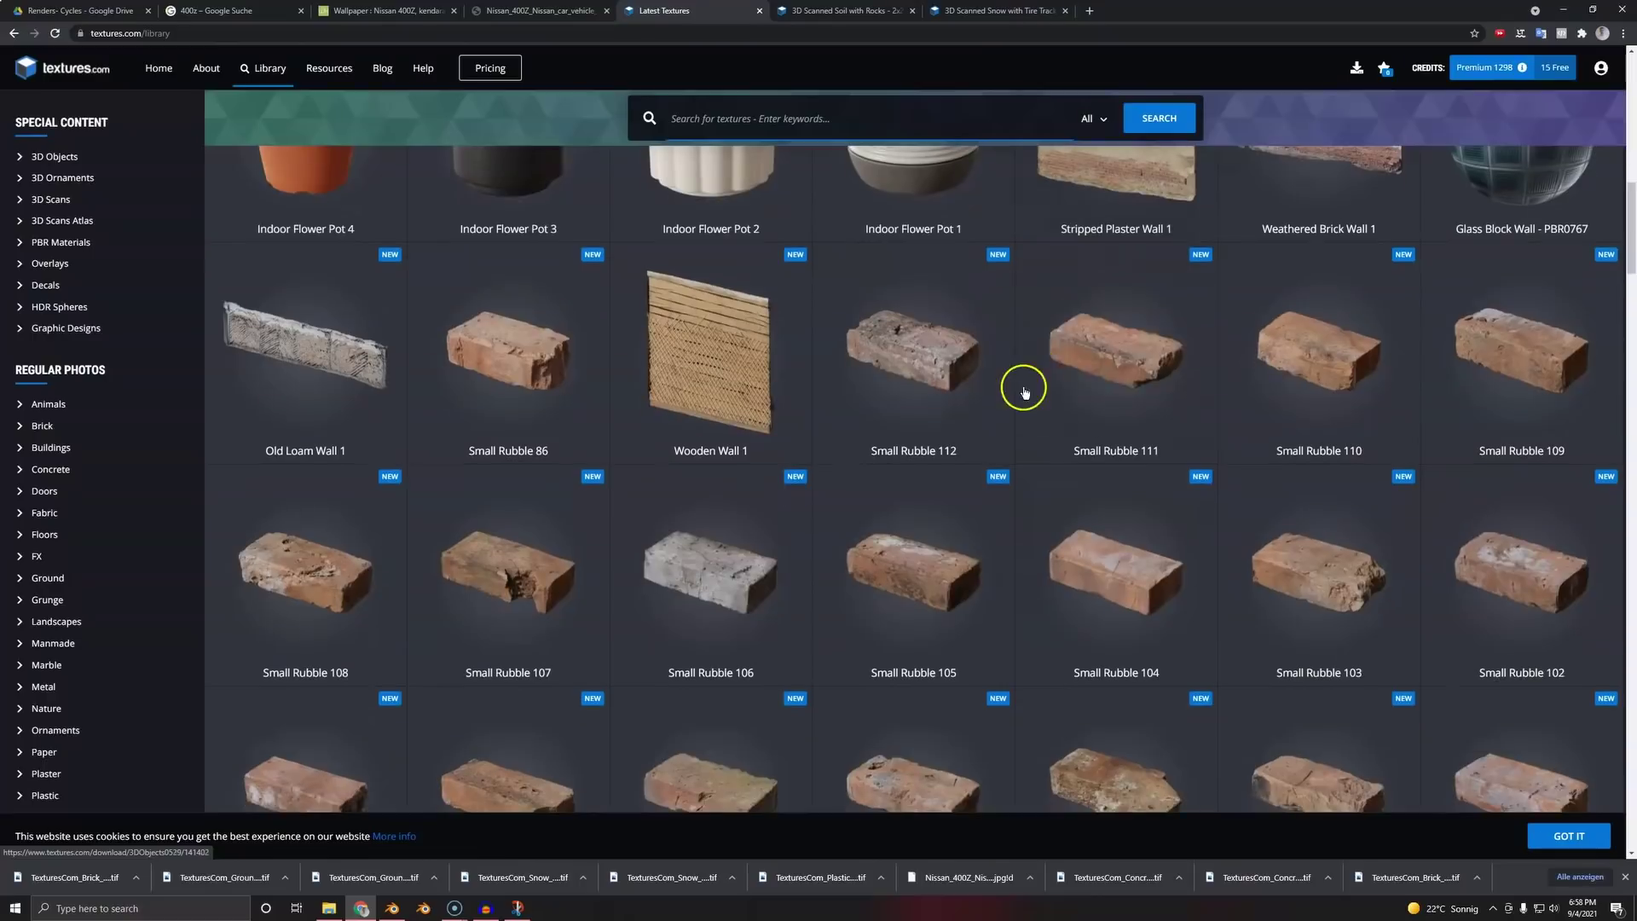
{"action": "scroll", "coordinate": [677, 632], "scroll_direction": "down", "scroll_amount": 18}
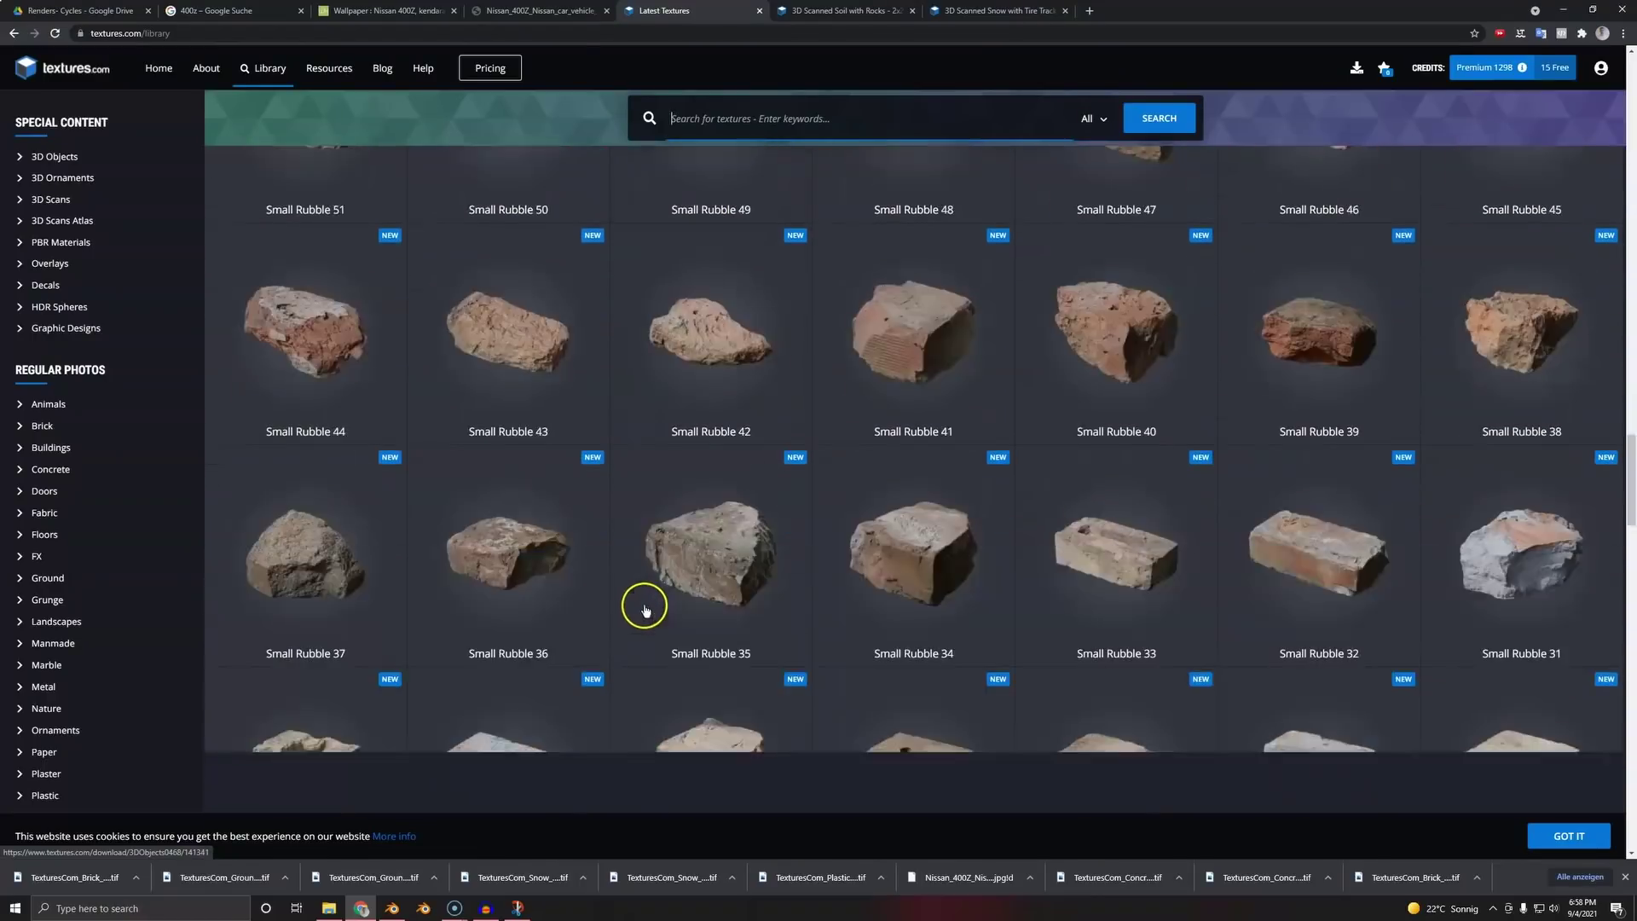
- Search the texture library for "metal" and open the Metal Seawall material
{"action": "type", "text": "metal"}
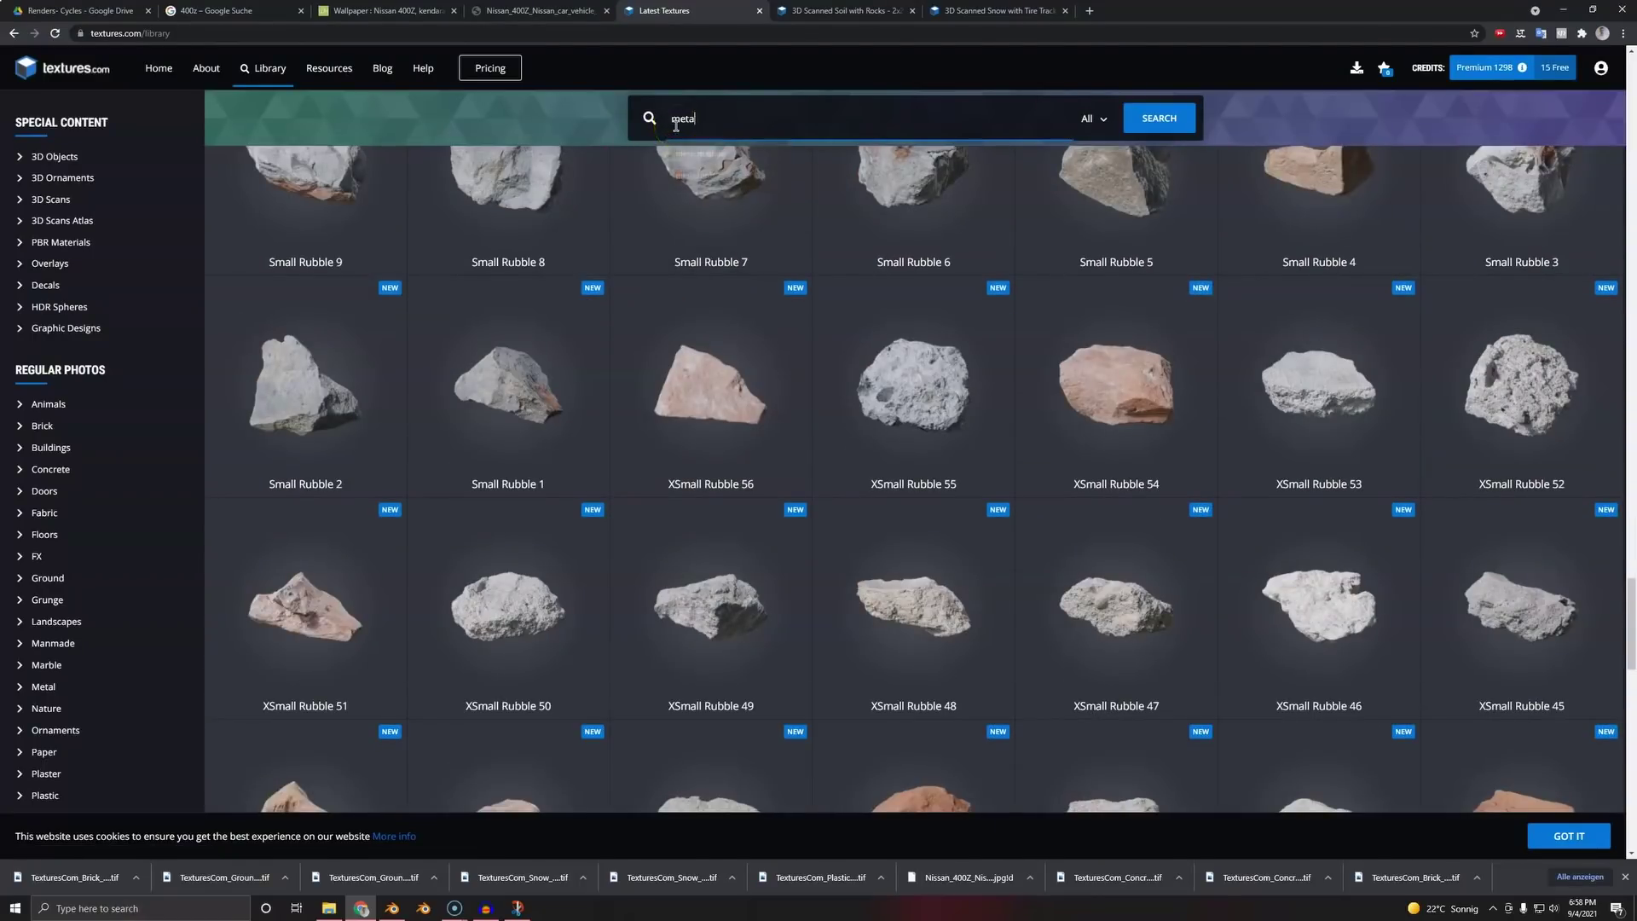
{"action": "key", "text": "Return"}
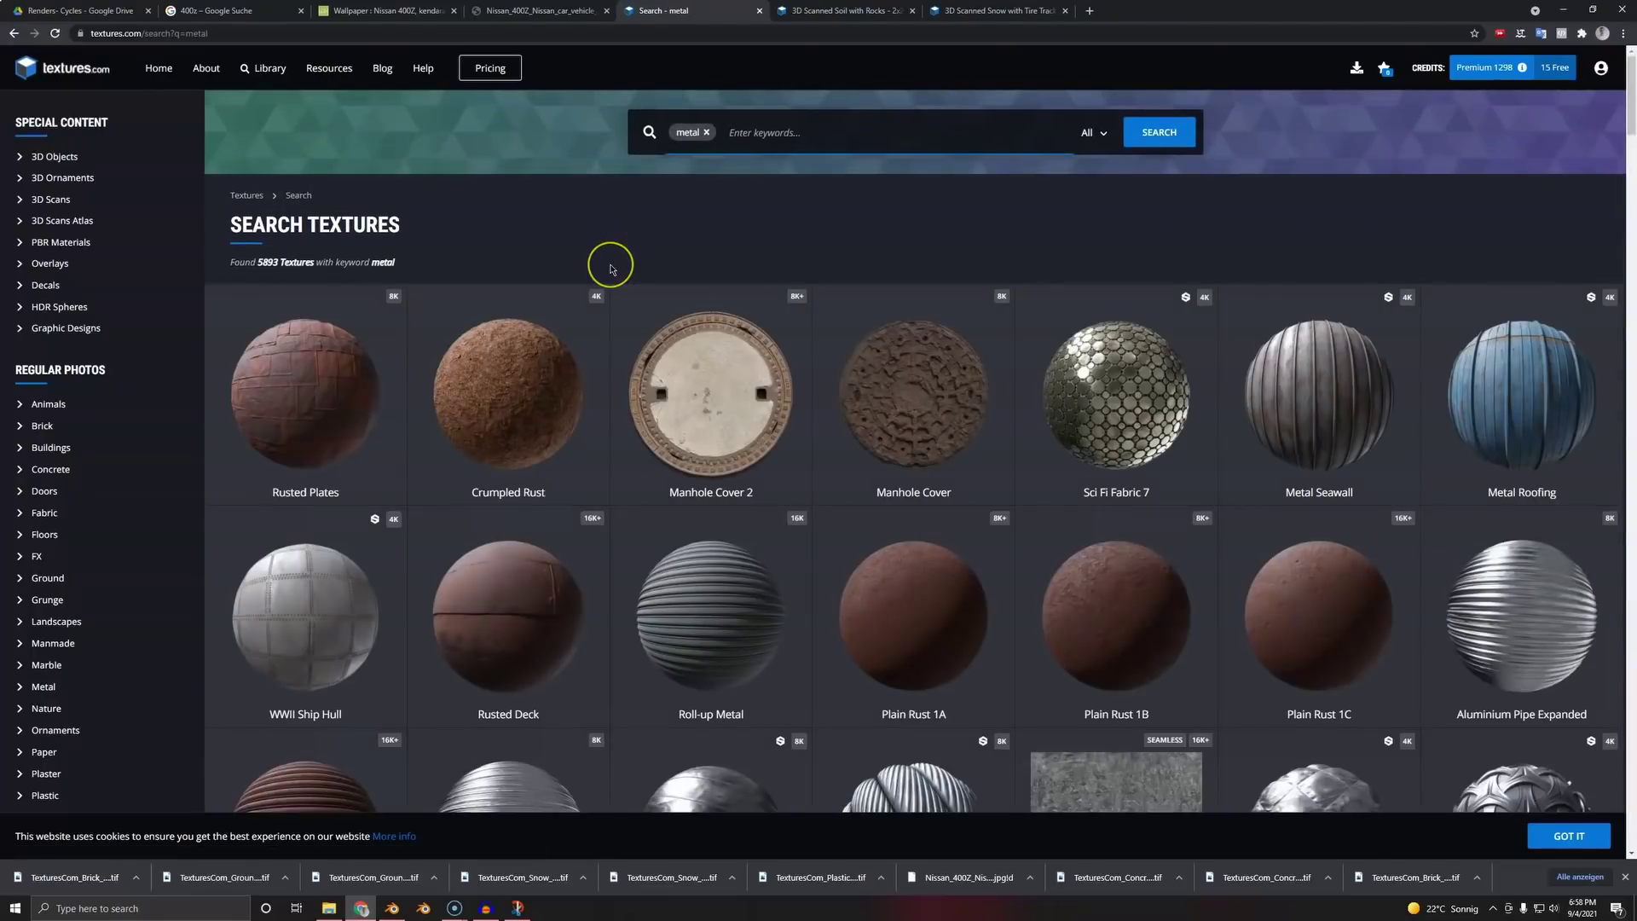
{"action": "scroll", "coordinate": [674, 306], "scroll_direction": "down", "scroll_amount": 2}
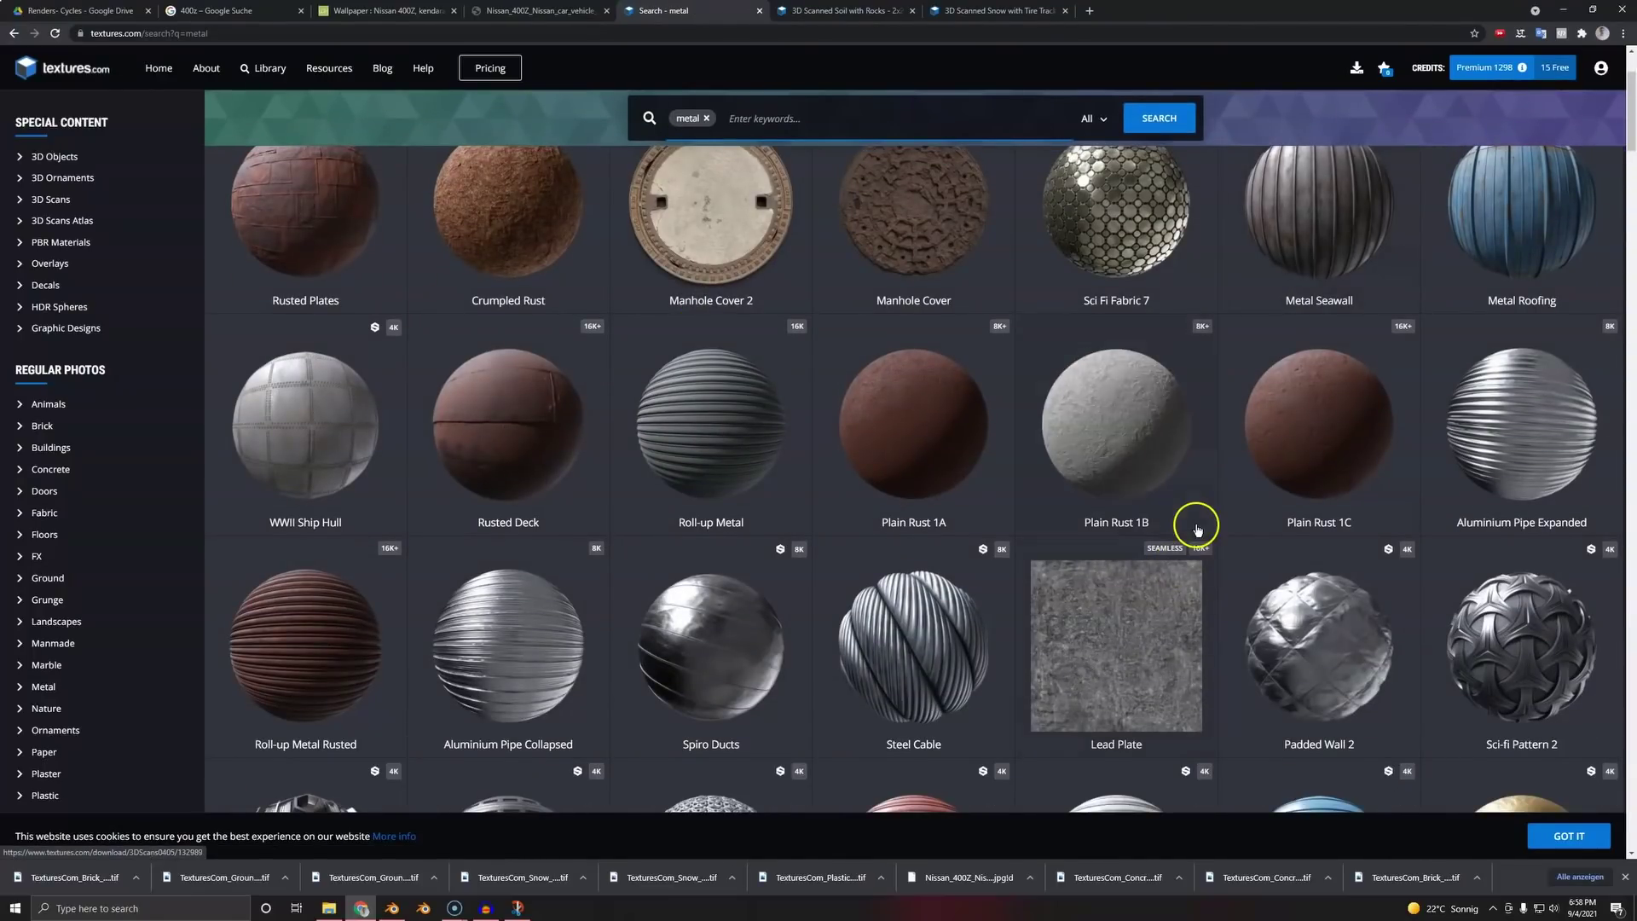
{"action": "scroll", "coordinate": [1193, 516], "scroll_direction": "down", "scroll_amount": 5}
{"action": "scroll", "coordinate": [1191, 506], "scroll_direction": "up", "scroll_amount": 5}
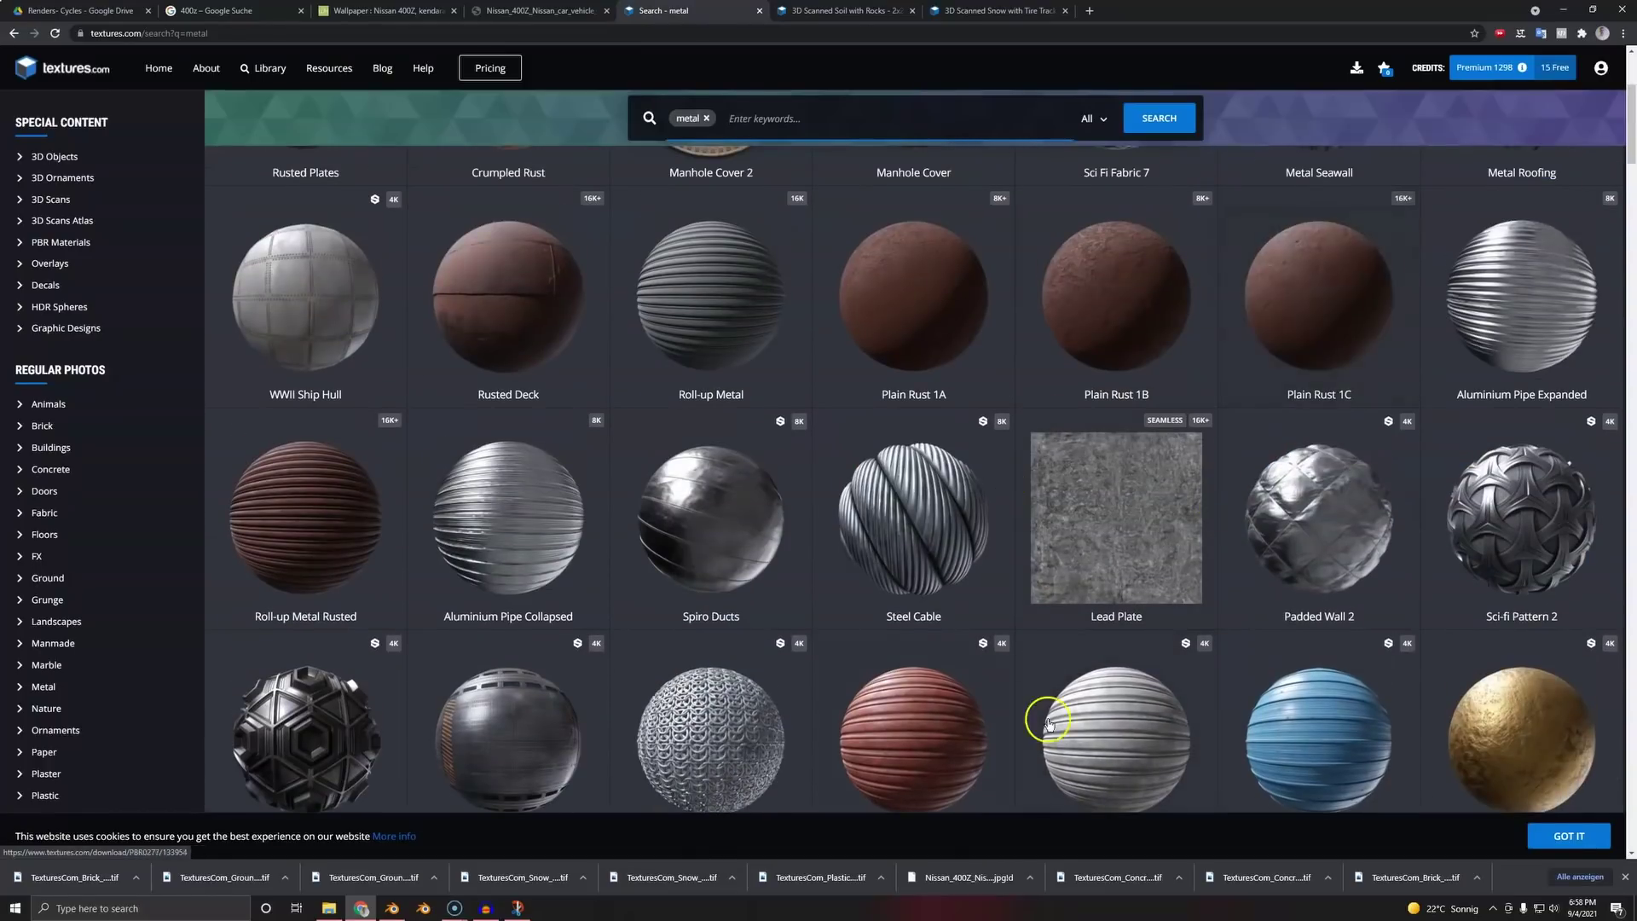
{"action": "scroll", "coordinate": [1338, 299], "scroll_direction": "up", "scroll_amount": 4}
{"action": "left_click", "coordinate": [1328, 314]}
- Download the 1024x1024 albedo and normal maps from Metal Seawall's Heavy Rust set, and return to Blender
{"action": "scroll", "coordinate": [339, 486], "scroll_direction": "down", "scroll_amount": 5}
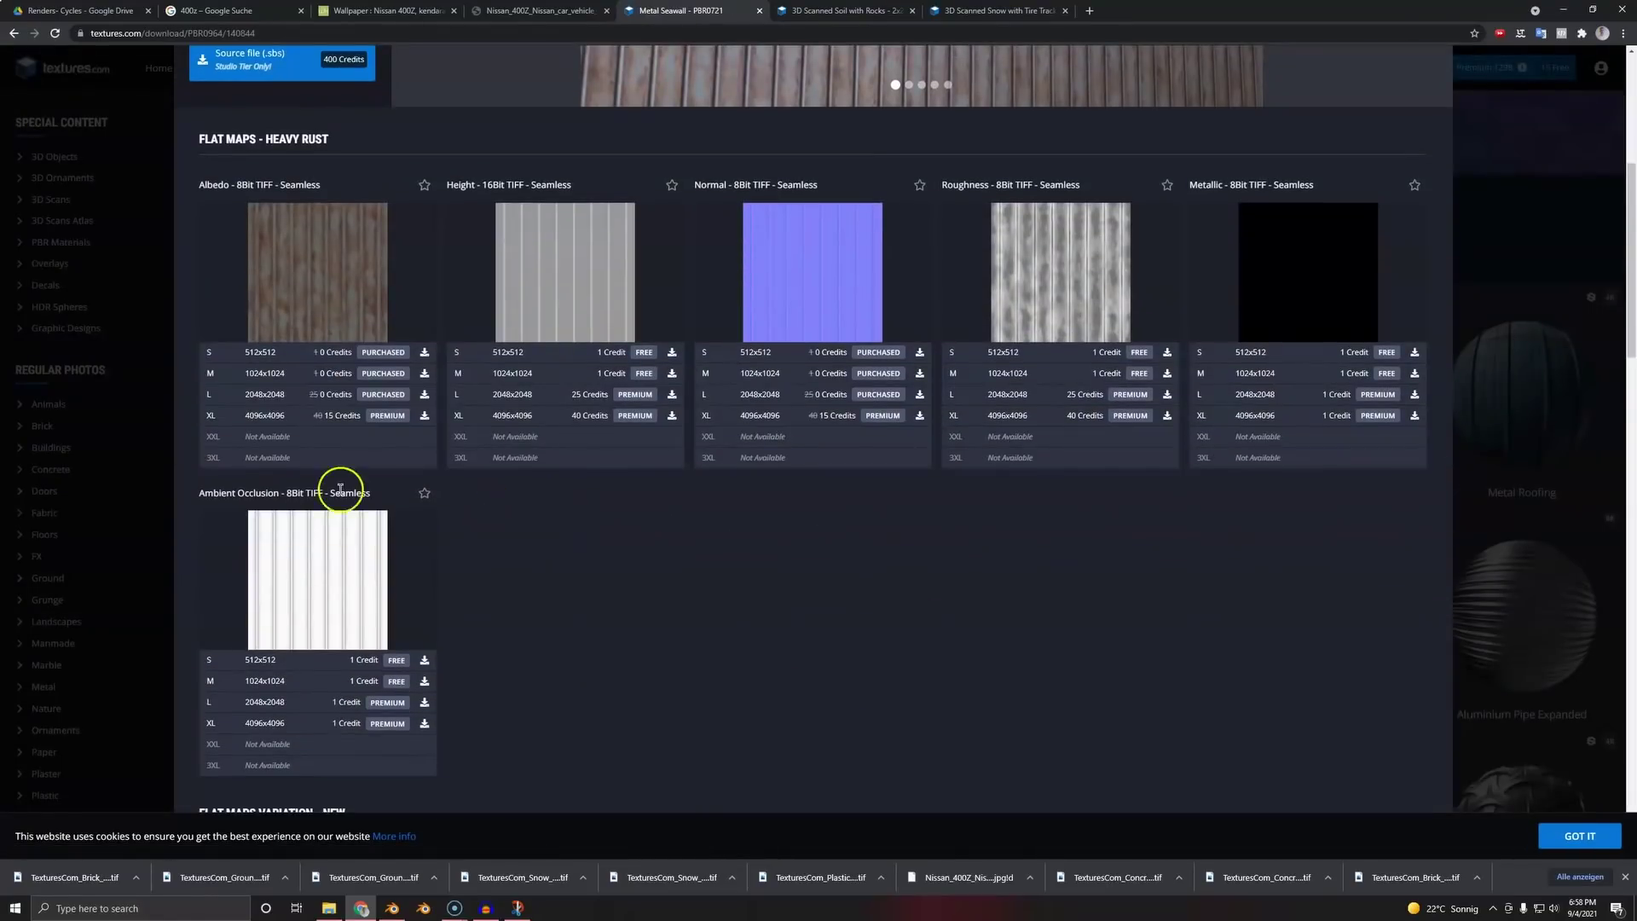
{"action": "left_click", "coordinate": [424, 376]}
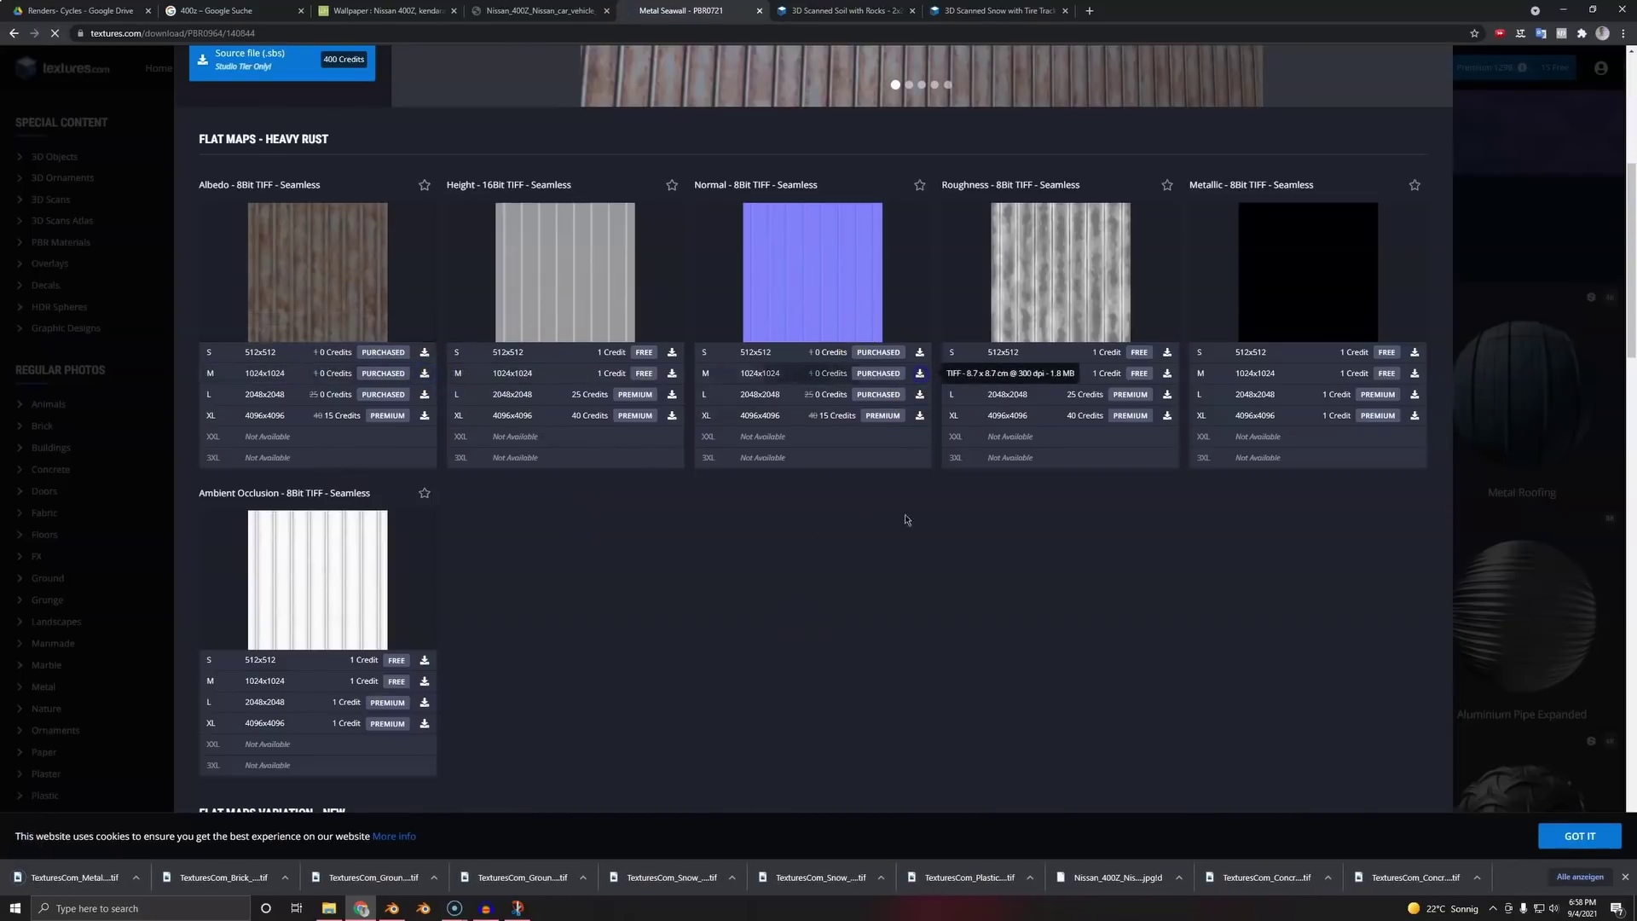
{"action": "key", "text": "alt+Tab"}
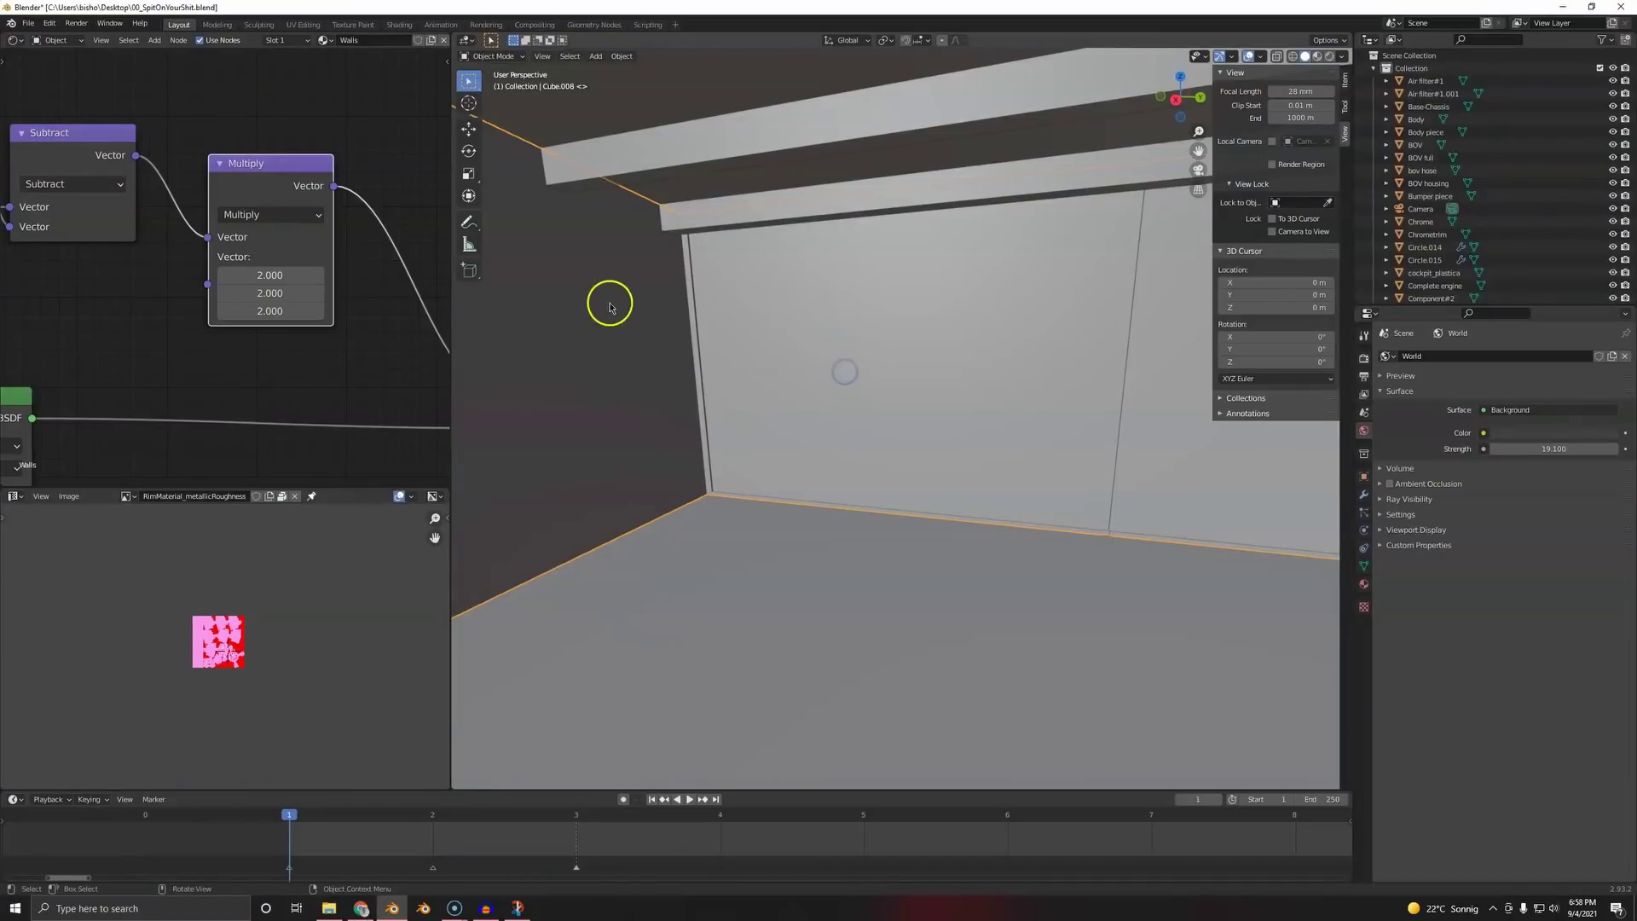
- Select the back wall object and, in edit mode, select its large inset panel faces on both sides of the vertical seam
{"action": "scroll", "coordinate": [245, 347], "scroll_direction": "down", "scroll_amount": 14}
{"action": "scroll", "coordinate": [640, 593], "scroll_direction": "down", "scroll_amount": 1}
{"action": "left_click", "coordinate": [710, 605]}
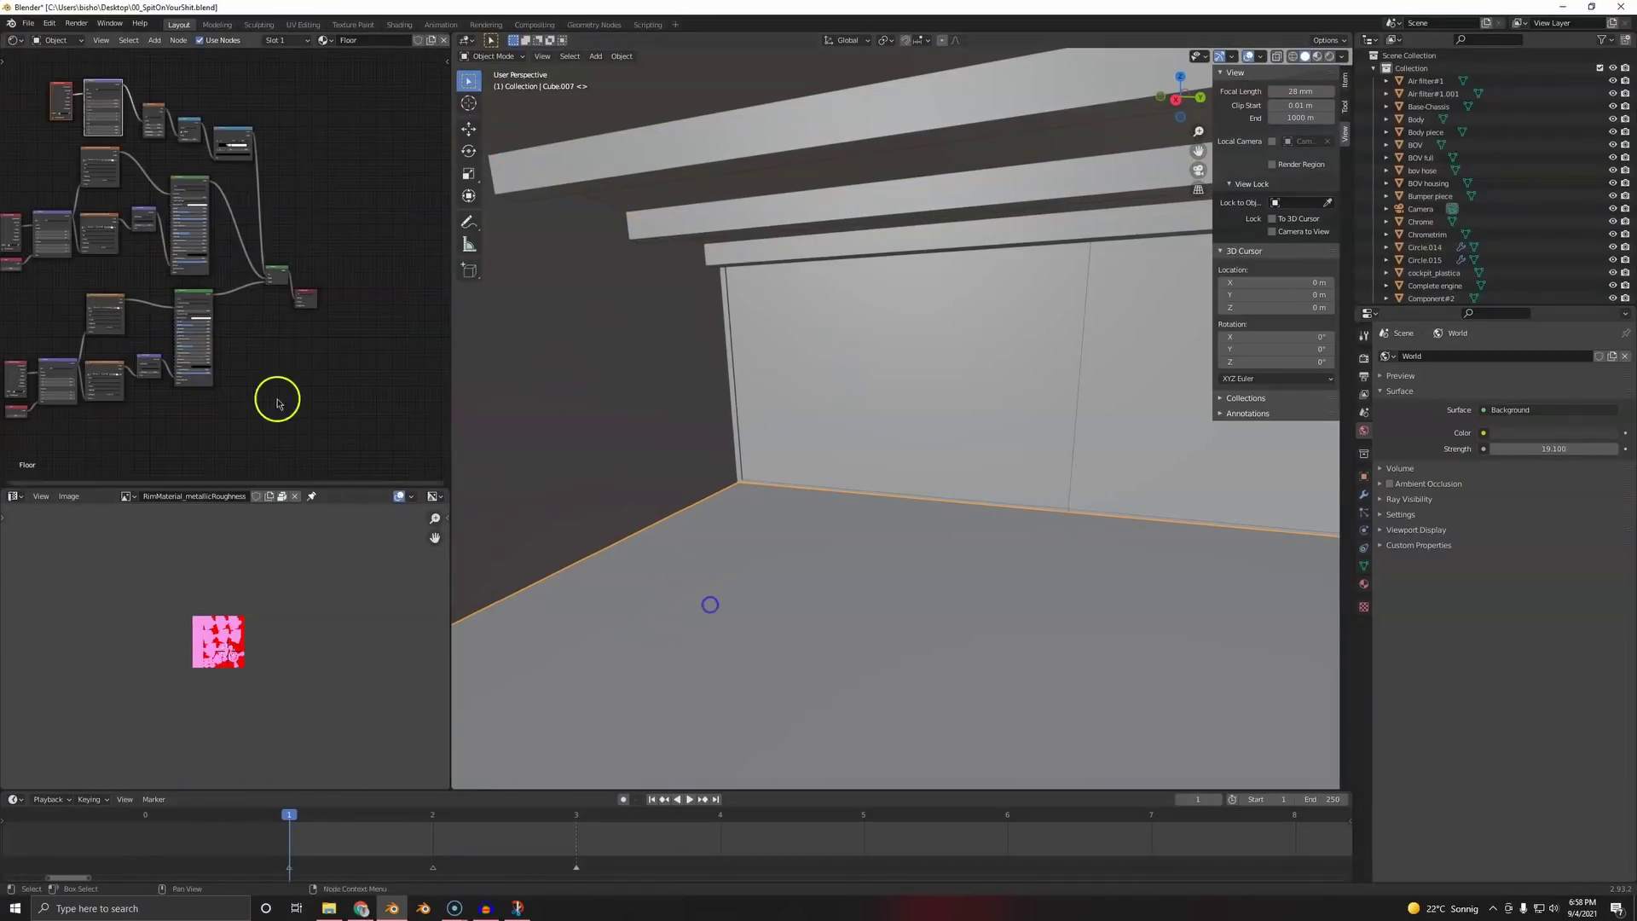
{"action": "left_click", "coordinate": [705, 405]}
{"action": "left_click", "coordinate": [610, 139]}
{"action": "left_click", "coordinate": [833, 241]}
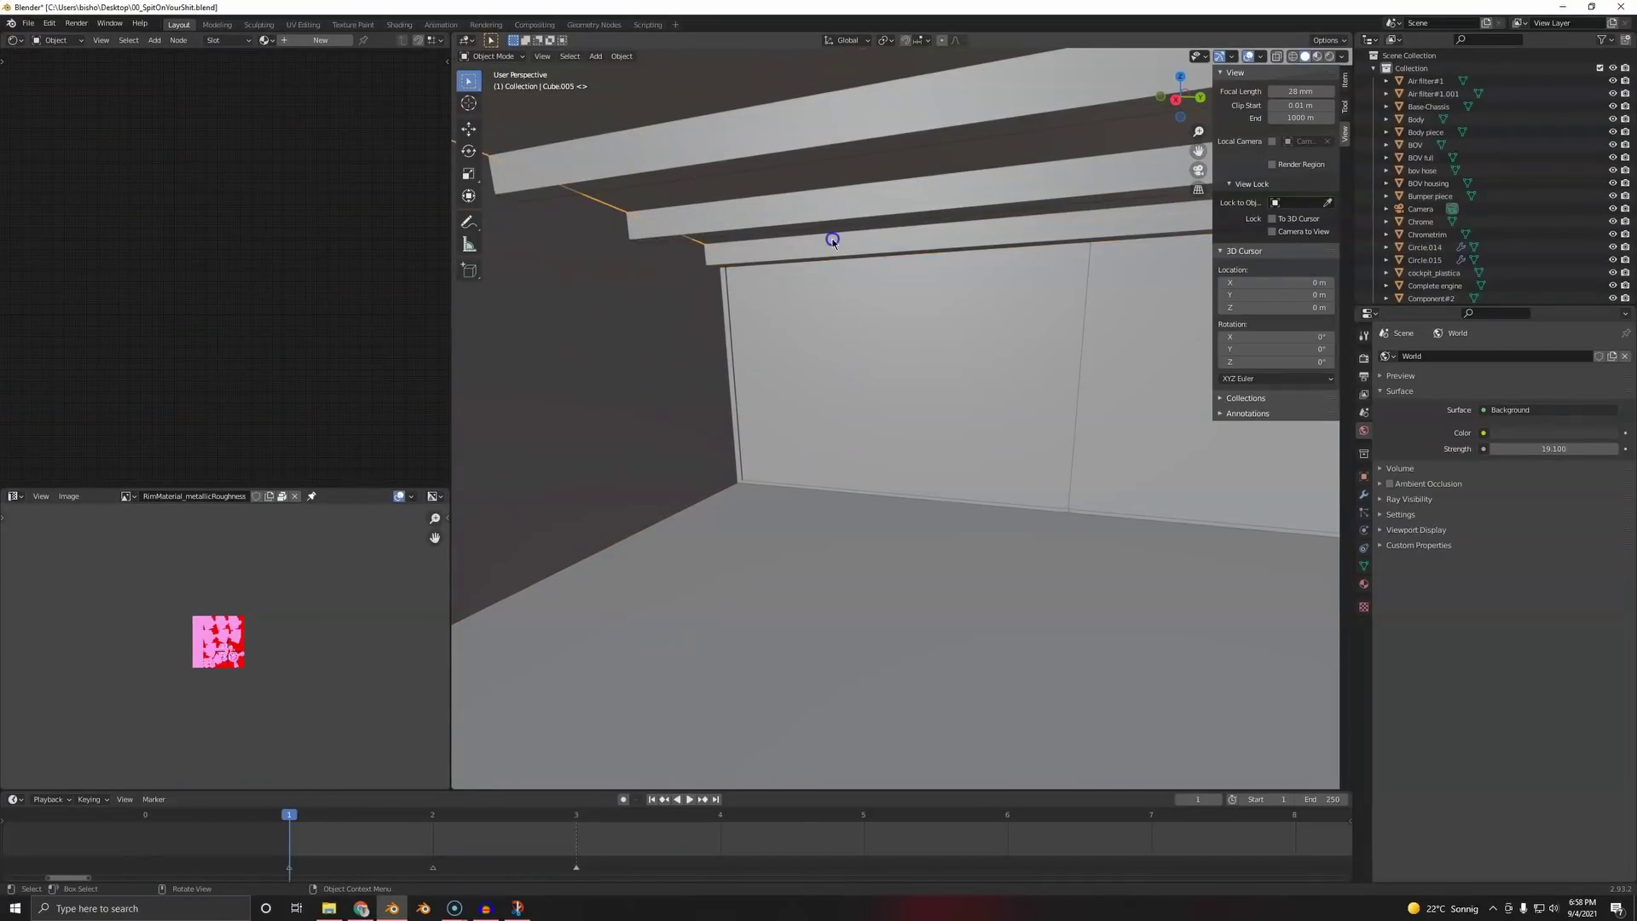
{"action": "left_click", "coordinate": [881, 394]}
{"action": "scroll", "coordinate": [221, 289], "scroll_direction": "up", "scroll_amount": 7}
{"action": "left_click", "coordinate": [918, 377]}
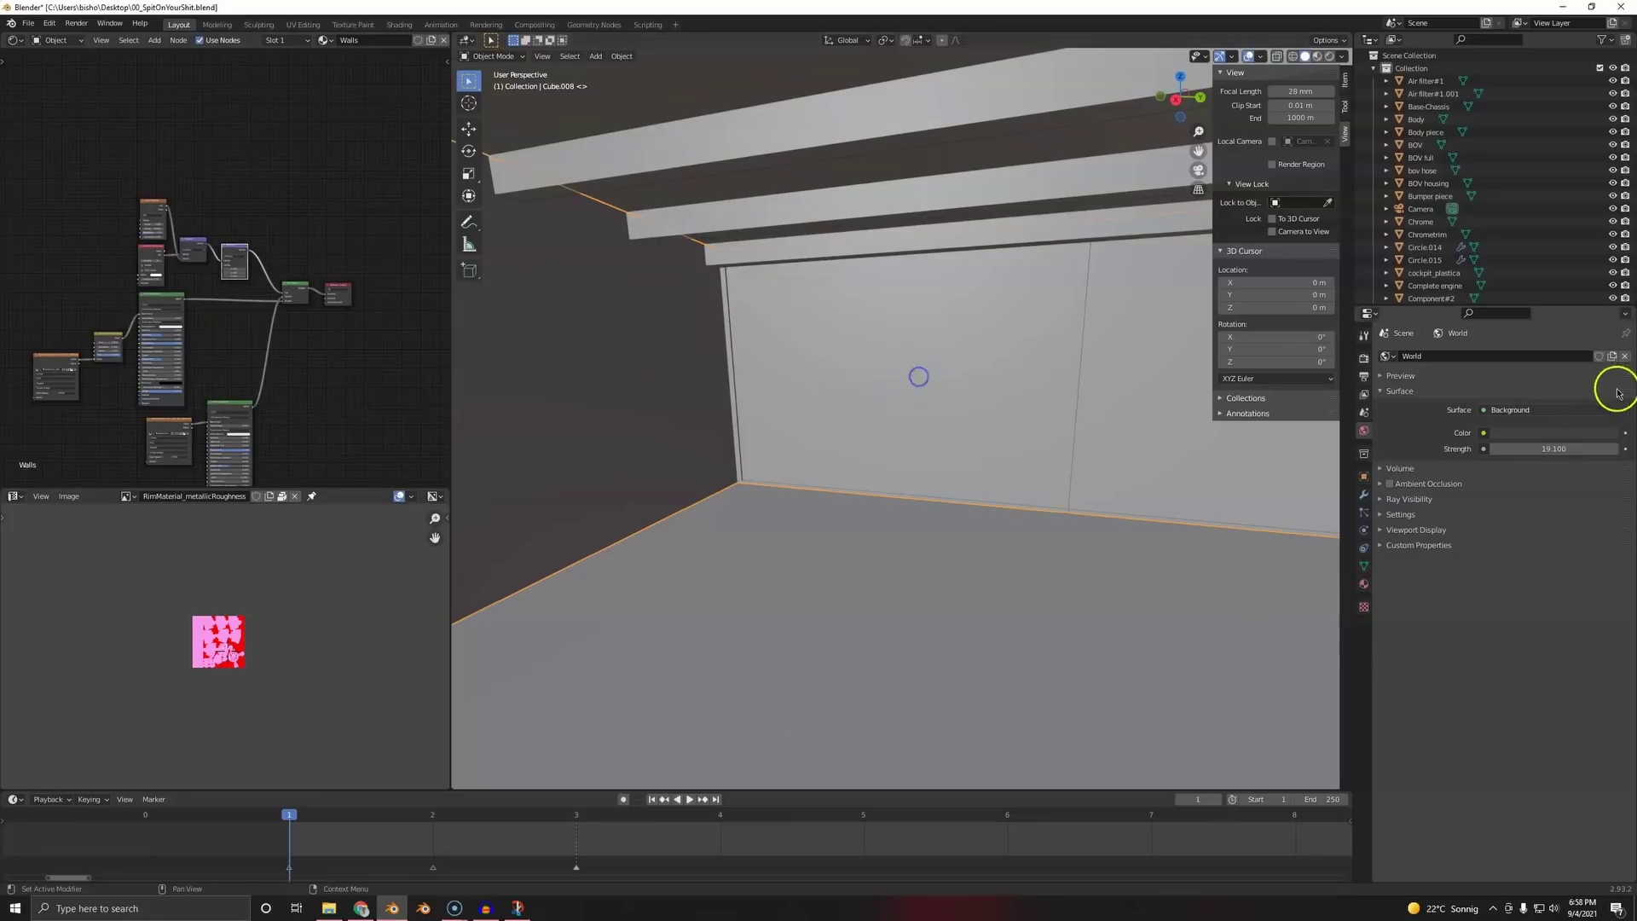
{"action": "key", "text": "Tab"}
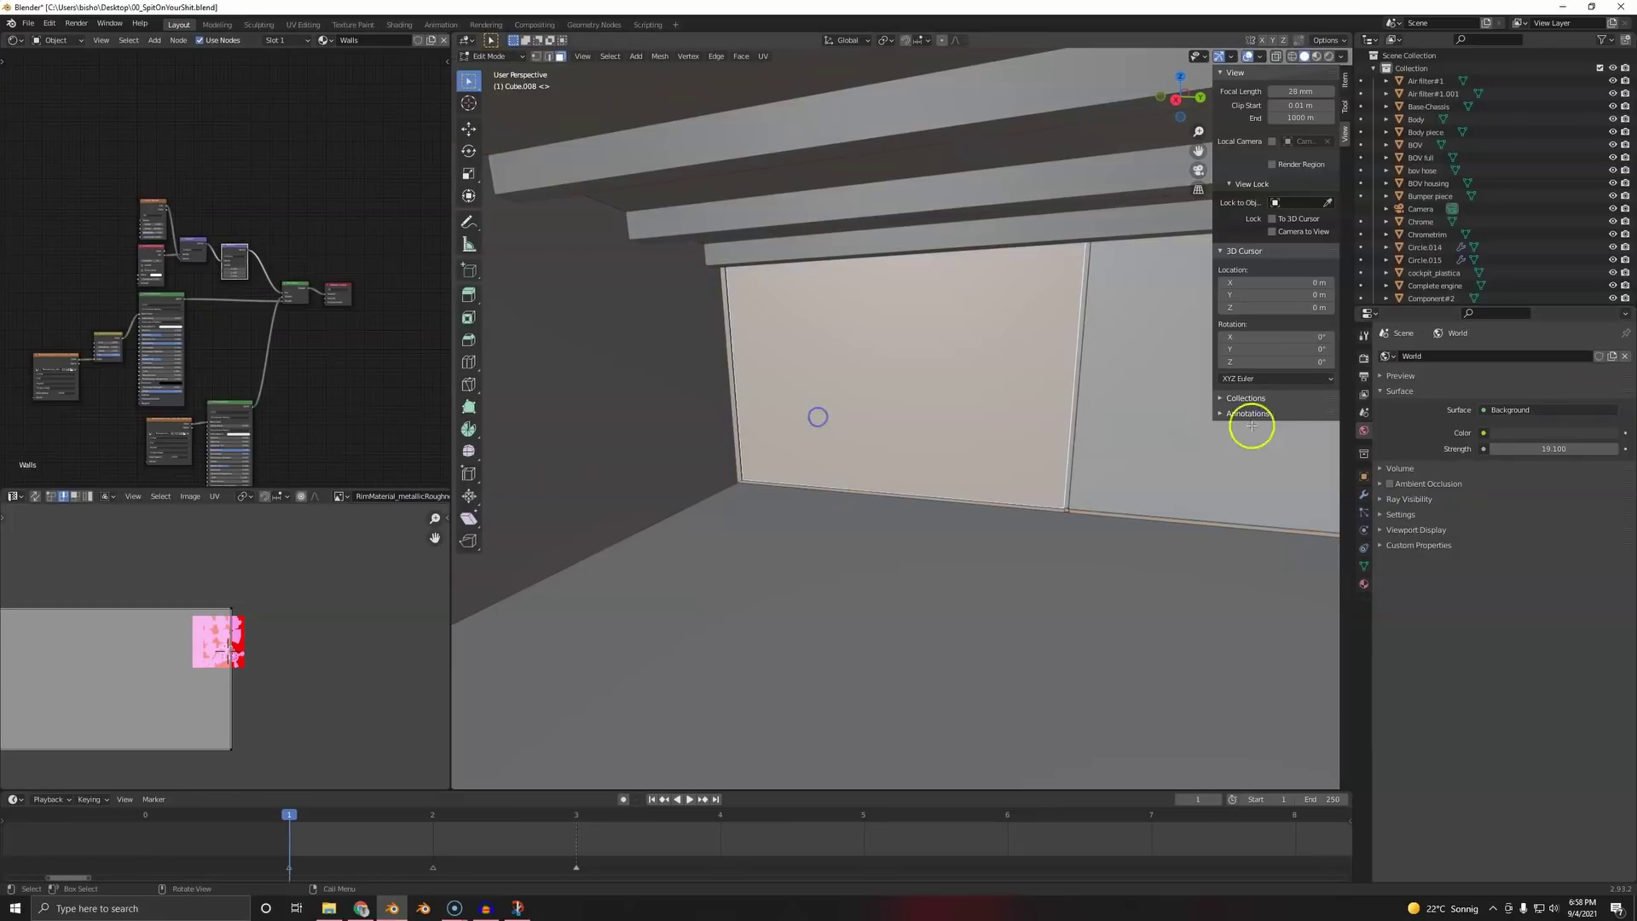
{"action": "key", "text": "a"}
- Add a second material slot with a new material named Door and assign it to the selected panel faces
{"action": "left_click", "coordinate": [1363, 584]}
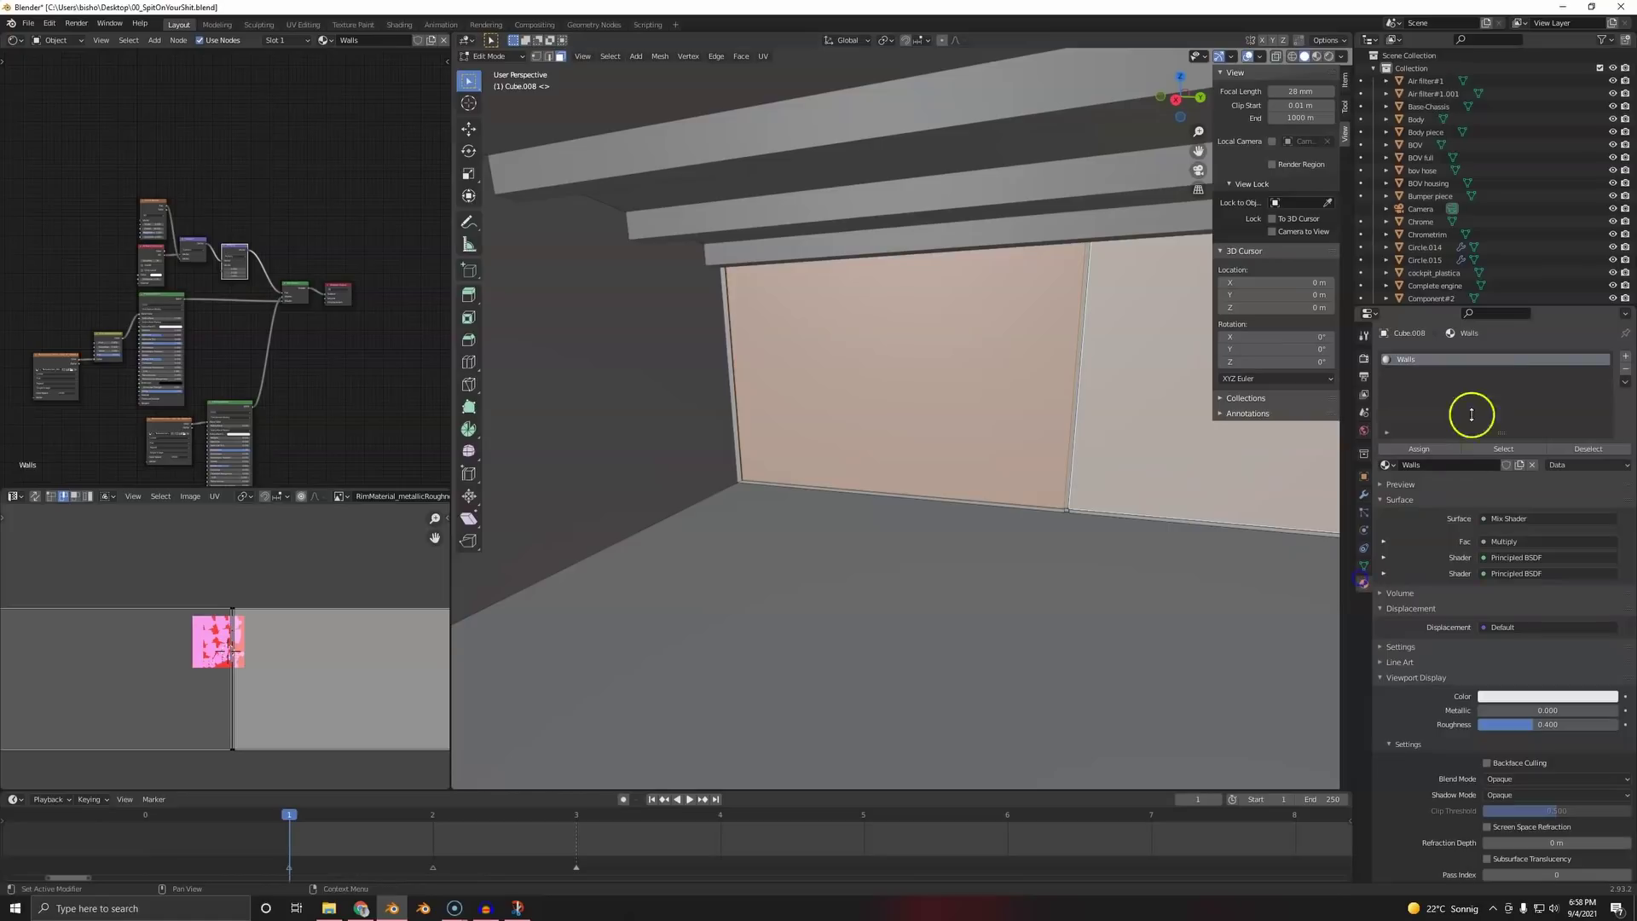
{"action": "left_click", "coordinate": [1626, 369]}
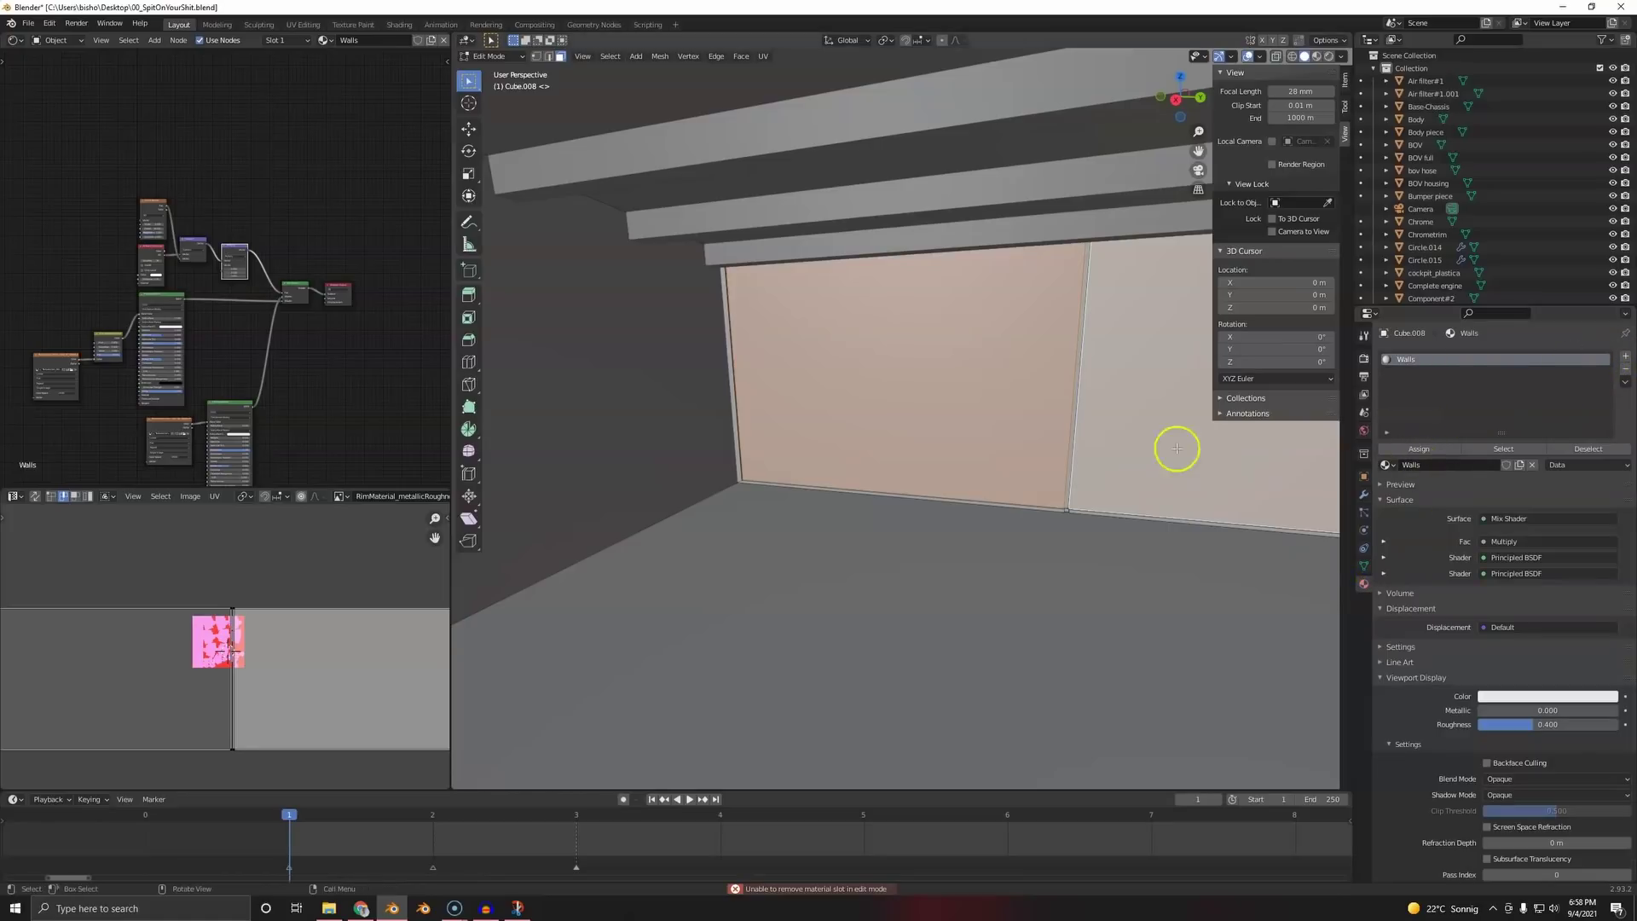
{"action": "left_click", "coordinate": [1625, 356]}
{"action": "left_click", "coordinate": [1438, 465]}
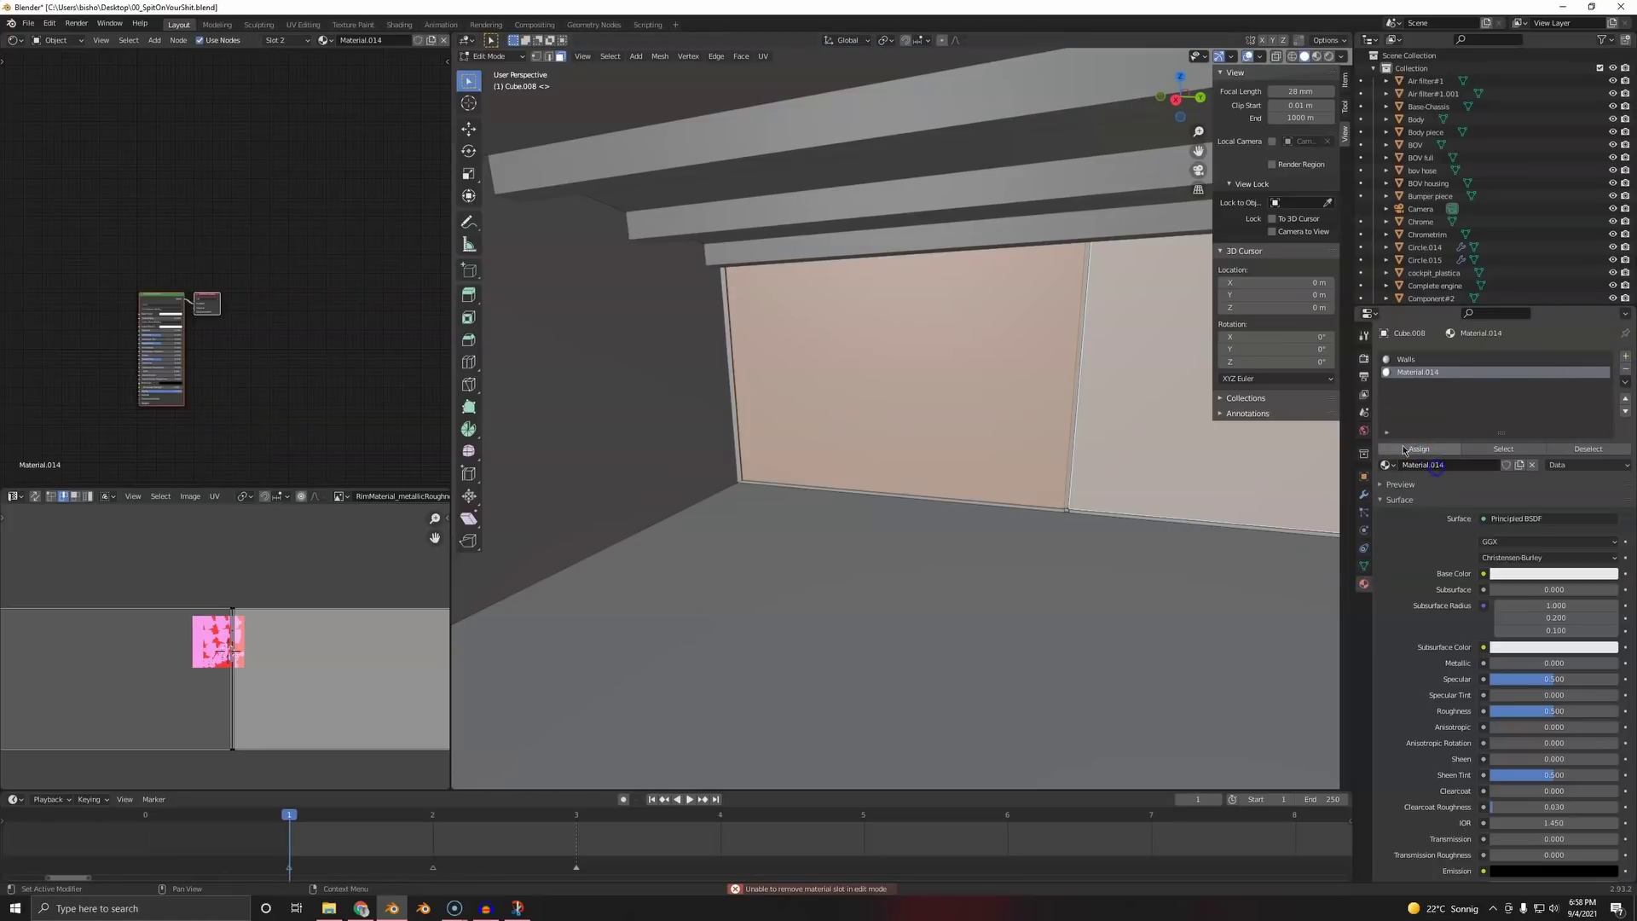
{"action": "left_click", "coordinate": [1411, 373]}
{"action": "type", "text": "Door"}
{"action": "key", "text": "Return"}
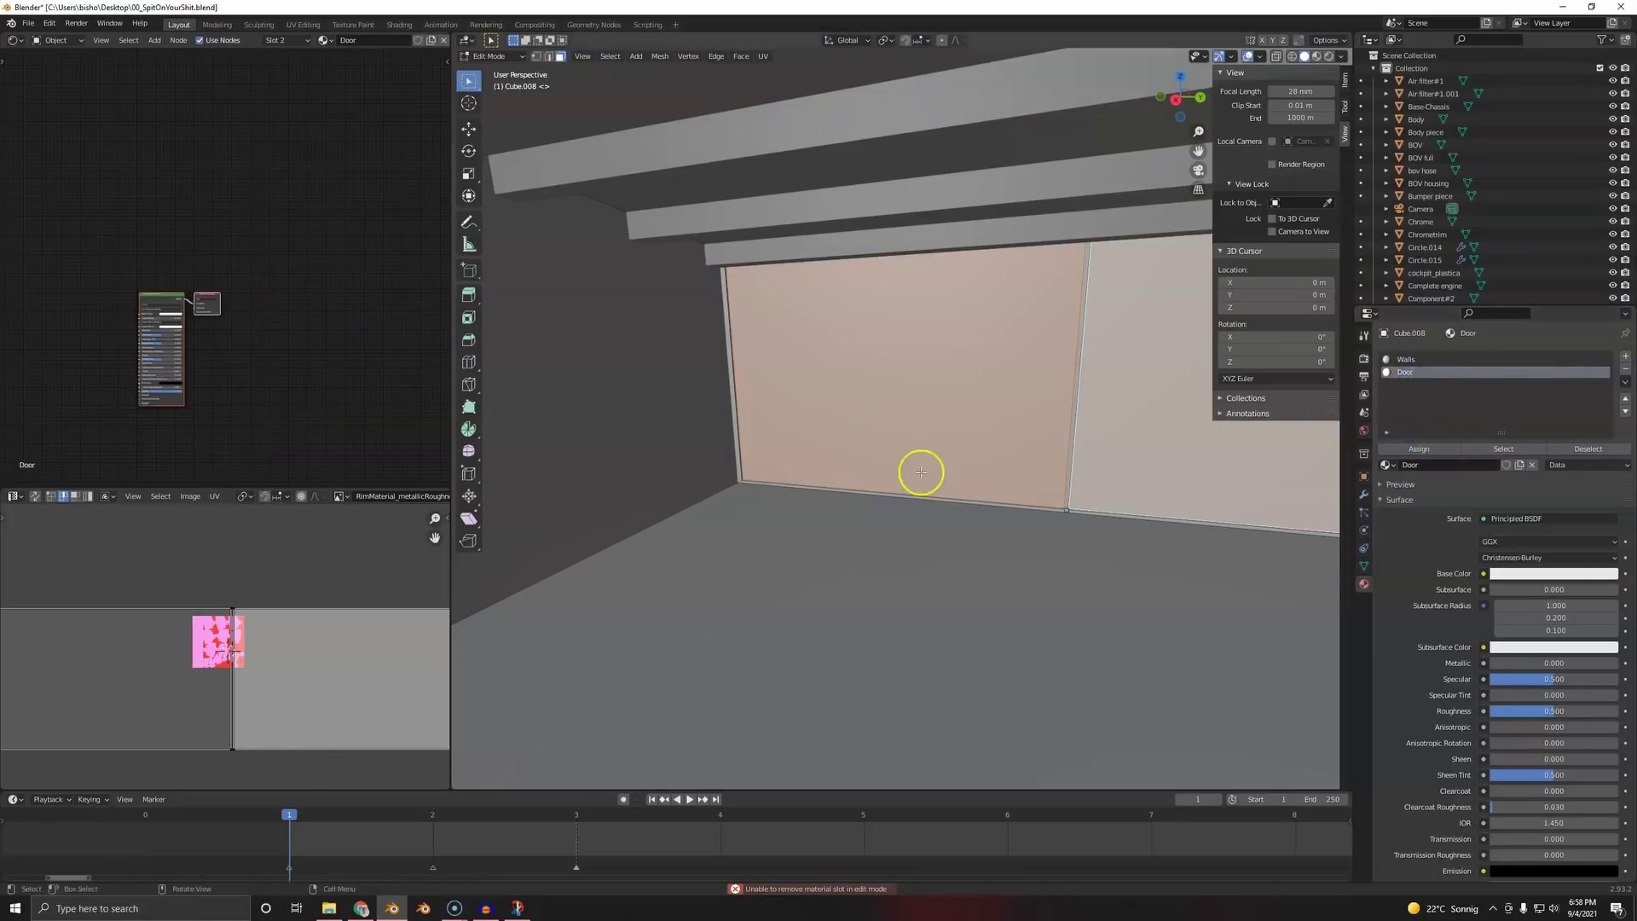
- Bring the downloaded metal albedo and normal images into the Door material as image texture nodes, placed one above the other beside the shader
{"action": "left_click", "coordinate": [361, 908]}
{"action": "key", "text": "alt+Tab"}
{"action": "left_click_drag", "start_coordinate": [214, 877], "coordinate": [62, 276]}
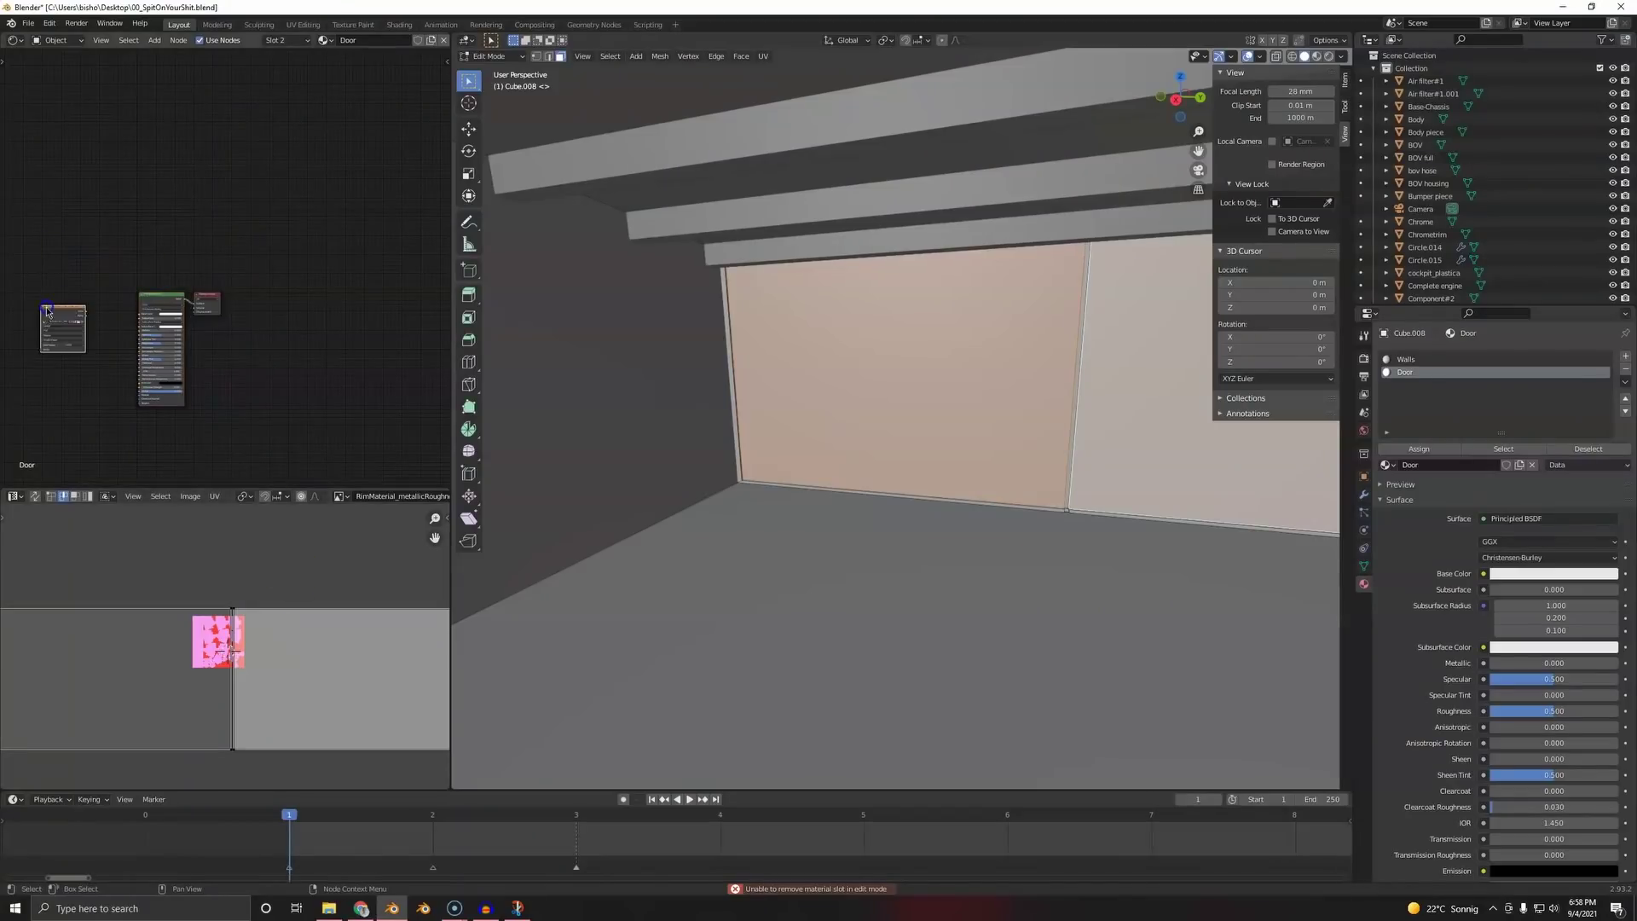
{"action": "middle_click_drag", "start_coordinate": [61, 277], "coordinate": [237, 212]}
{"action": "key", "text": "alt+Tab"}
{"action": "key", "text": "alt+Tab"}
{"action": "left_click_drag", "start_coordinate": [64, 873], "coordinate": [222, 358]}
{"action": "scroll", "coordinate": [248, 367], "scroll_direction": "up", "scroll_amount": 8}
{"action": "left_click_drag", "start_coordinate": [281, 404], "coordinate": [278, 358]}
{"action": "scroll", "coordinate": [311, 298], "scroll_direction": "up", "scroll_amount": 4}
{"action": "middle_click_drag", "start_coordinate": [317, 296], "coordinate": [250, 231]}
- Connect the normal image's color to the Principled BSDF's Normal input and the albedo image's color to its Subsurface input
{"action": "left_click_drag", "start_coordinate": [240, 310], "coordinate": [412, 364]}
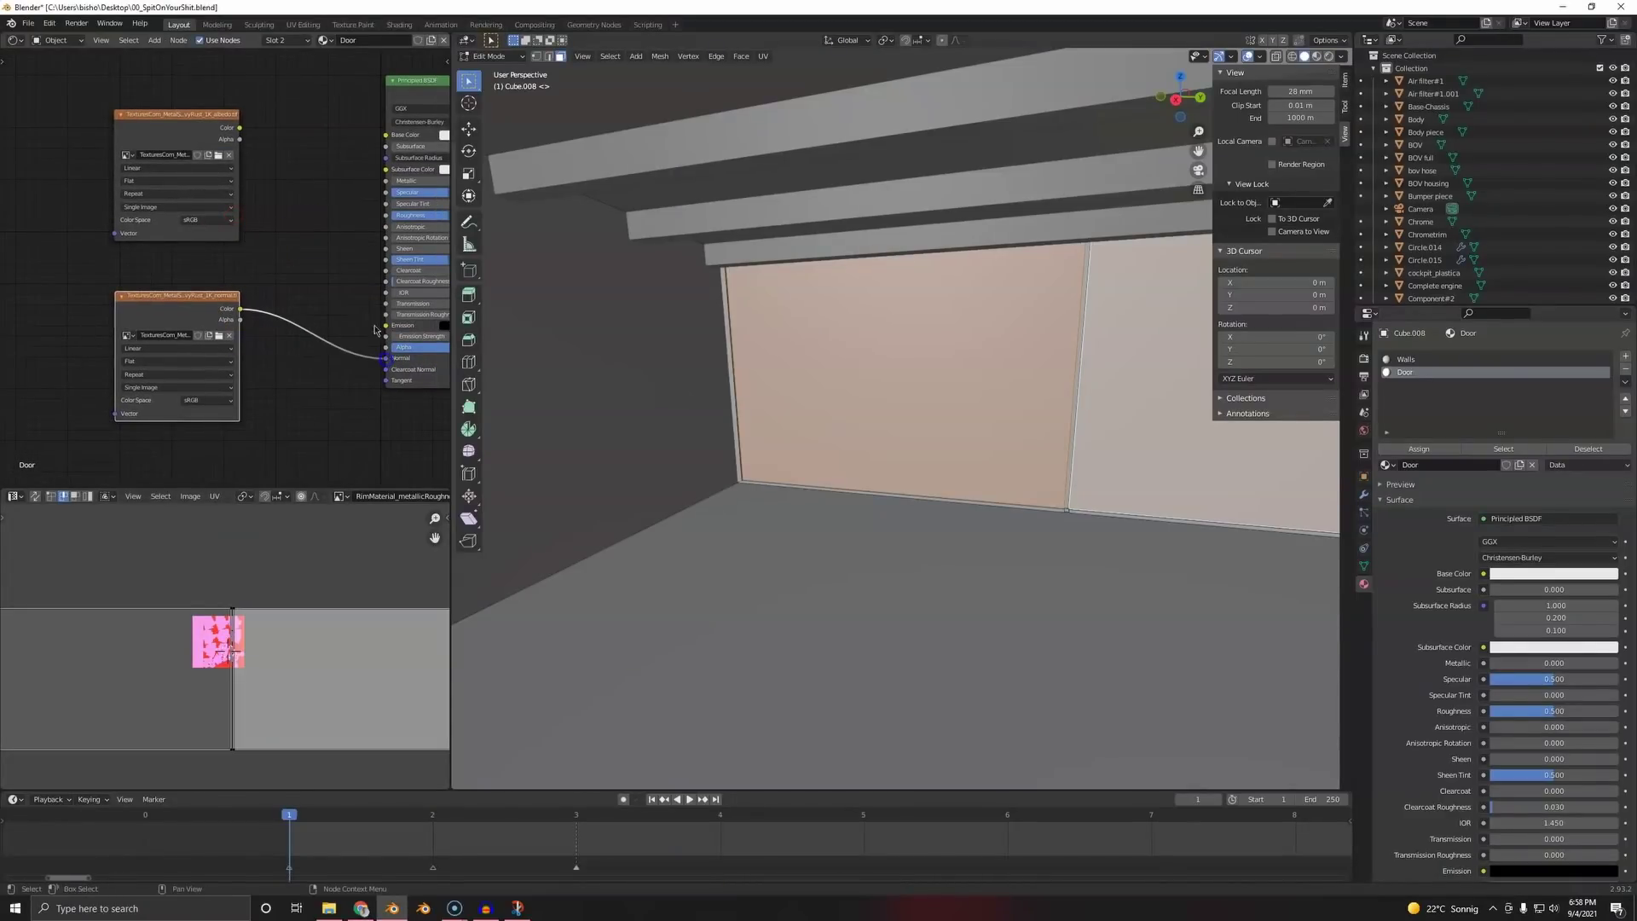
{"action": "left_click_drag", "start_coordinate": [240, 131], "coordinate": [412, 159]}
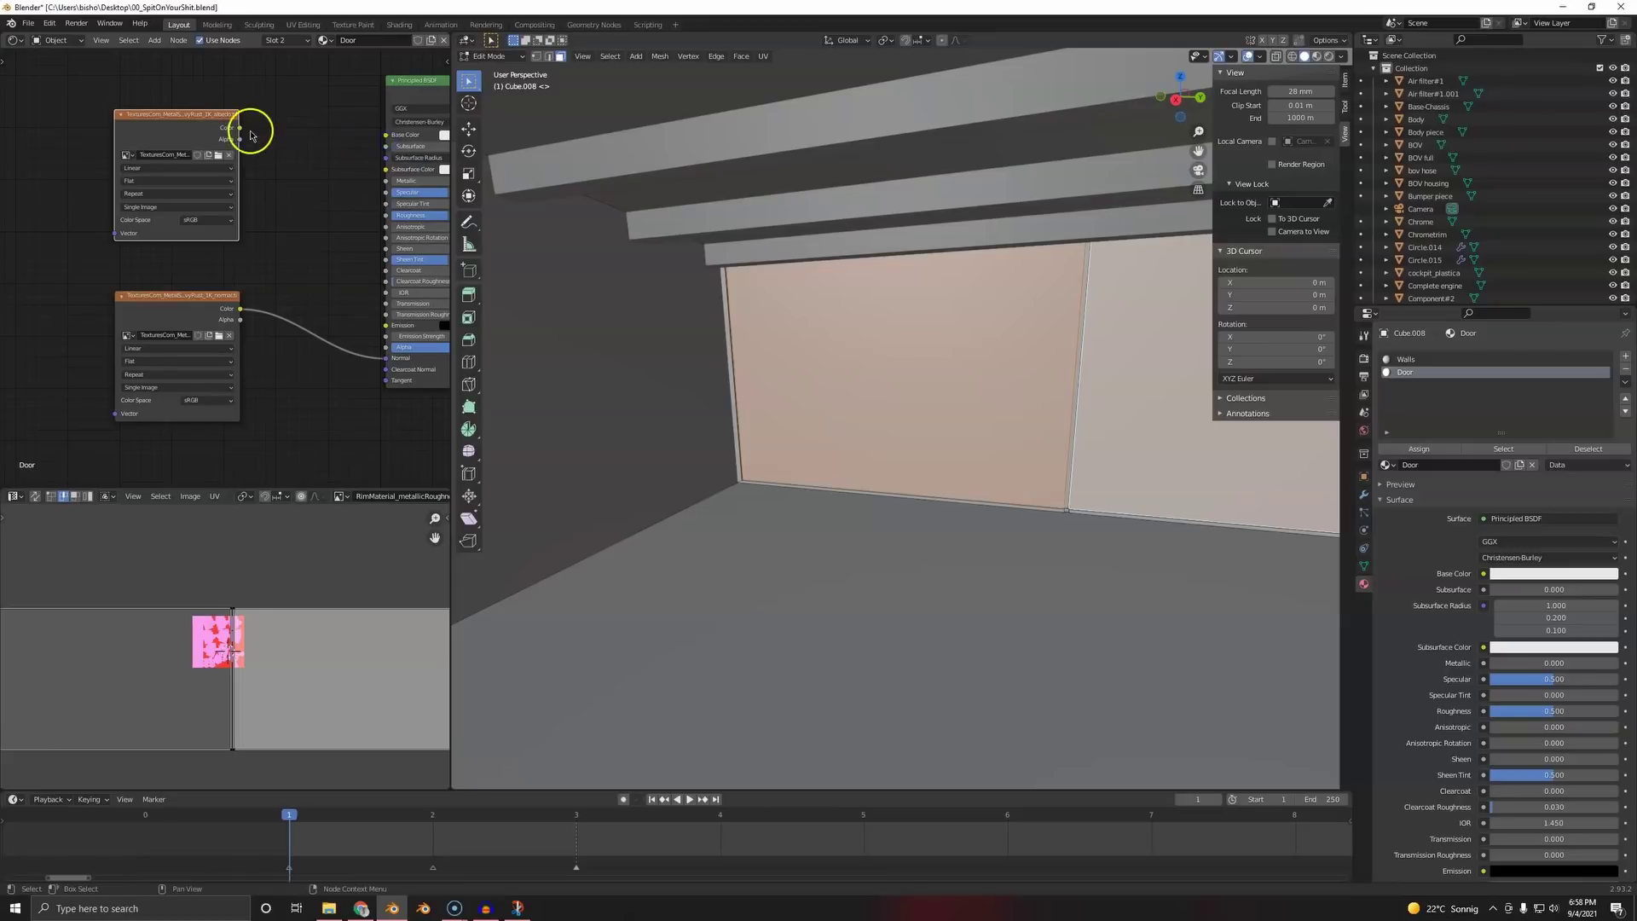
{"action": "left_click_drag", "start_coordinate": [240, 128], "coordinate": [385, 146]}
- Insert a Normal Map node between the normal image and the shader, and set that image's color space to Non-Color
{"action": "left_click", "coordinate": [352, 206]}
{"action": "key", "text": "shift+a"}
{"action": "left_click", "coordinate": [348, 208]}
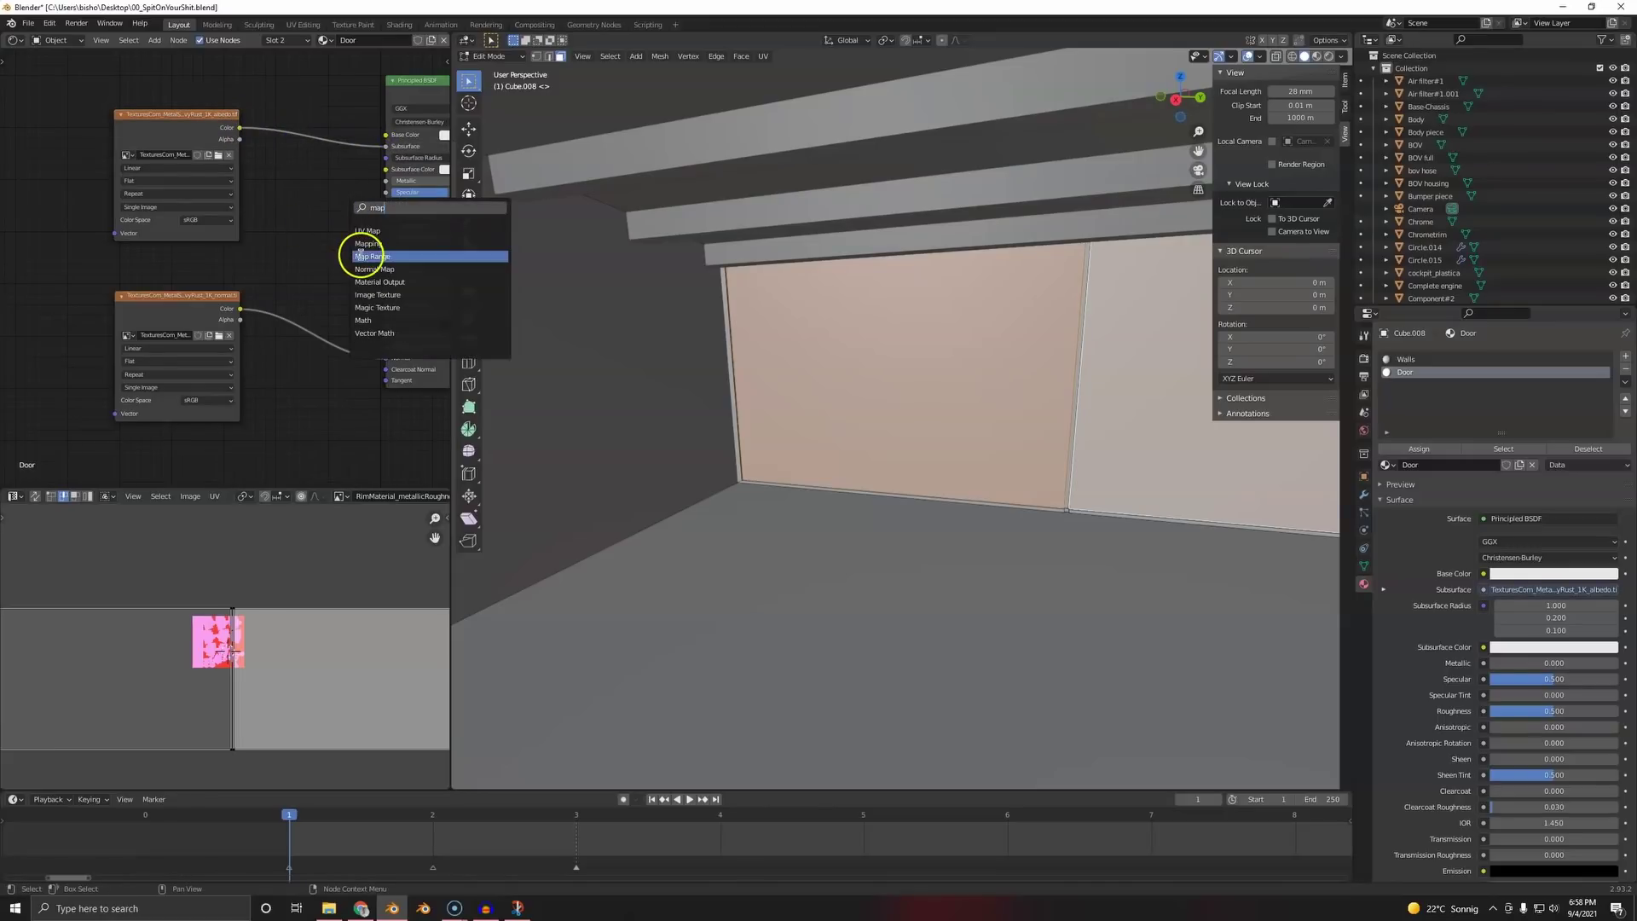
{"action": "left_click", "coordinate": [376, 268]}
{"action": "left_click", "coordinate": [293, 373]}
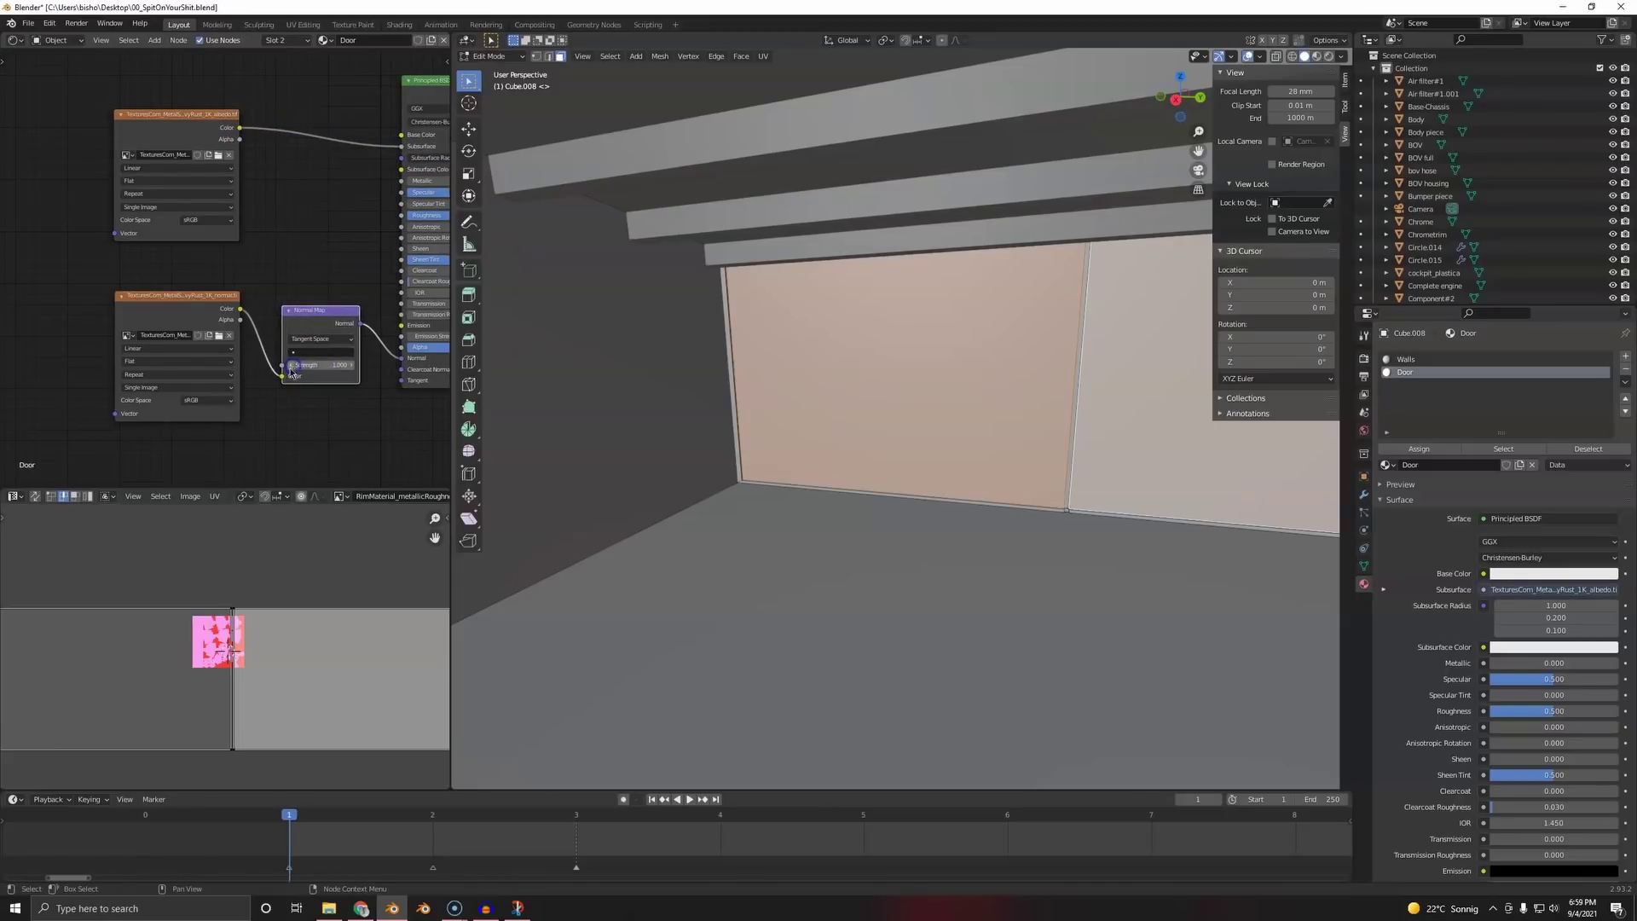
{"action": "left_click", "coordinate": [209, 401]}
{"action": "left_click", "coordinate": [209, 453]}
{"action": "left_click", "coordinate": [187, 126]}
{"action": "left_click", "coordinate": [187, 312]}
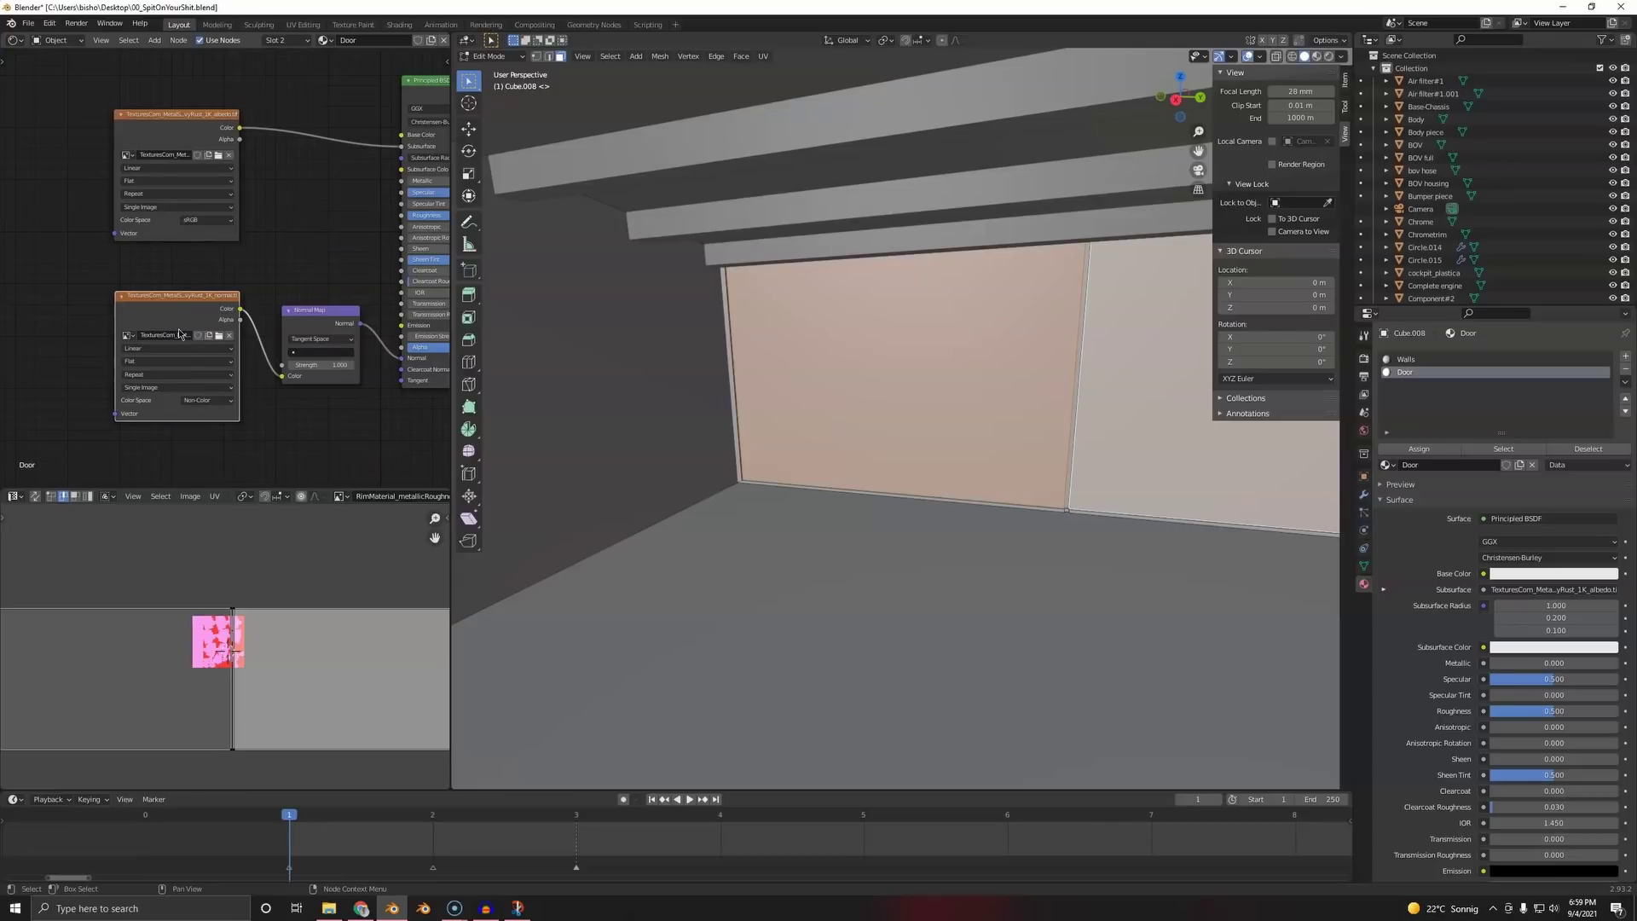
- Add Texture Coordinate and Mapping nodes to the normal image texture
{"action": "scroll", "coordinate": [291, 290], "scroll_direction": "up", "scroll_amount": 2}
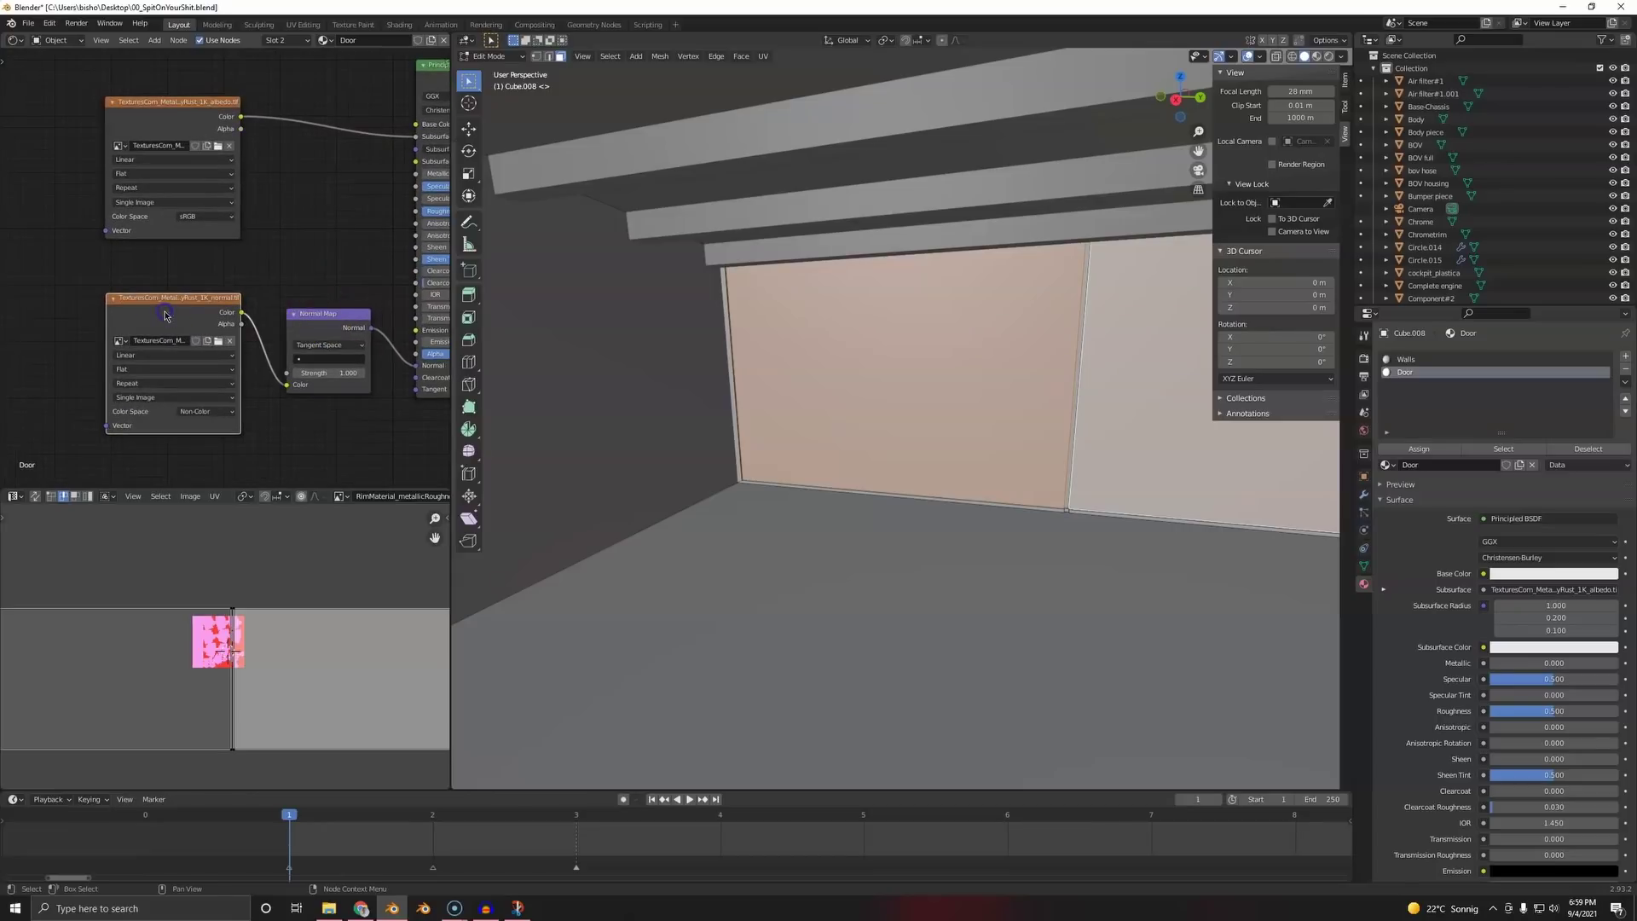
{"action": "key", "text": "ctrl+t"}
{"action": "middle_click_drag", "start_coordinate": [146, 340], "coordinate": [376, 242]}
- Add a Value node and connect it to the Mapping node's Scale input
{"action": "key", "text": "shift+a"}
{"action": "left_click", "coordinate": [169, 433]}
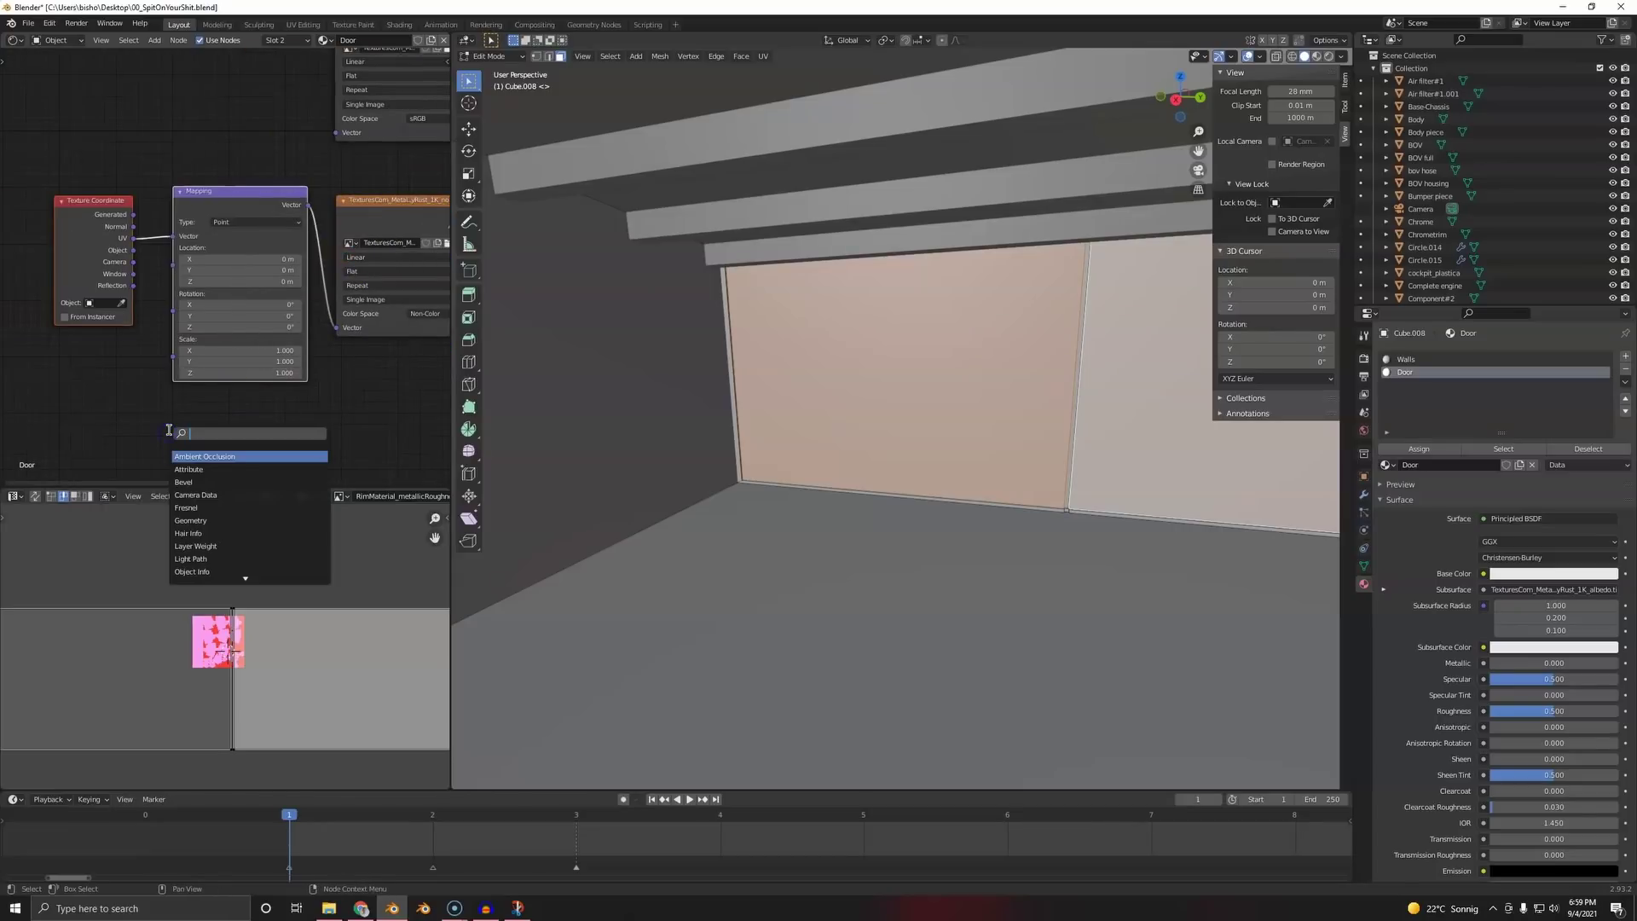
{"action": "key", "text": "Return"}
{"action": "left_click", "coordinate": [72, 354]}
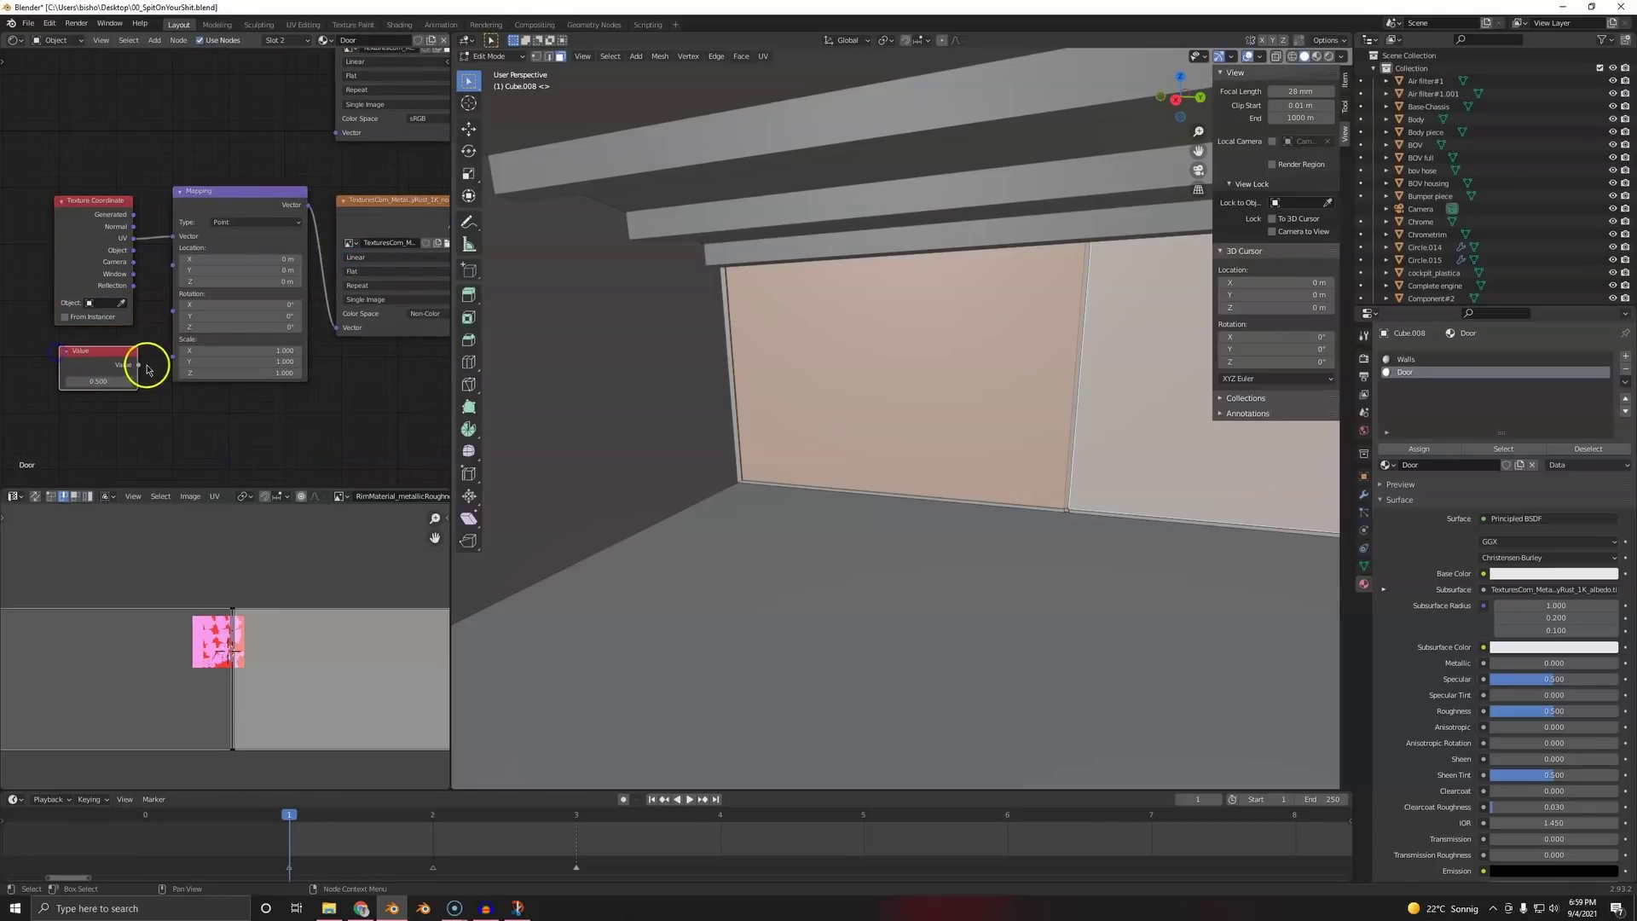
{"action": "left_click_drag", "start_coordinate": [182, 359], "coordinate": [179, 357]}
- Switch the viewport to Material Preview, return to object mode, and examine the Door material on the back wall
{"action": "scroll", "coordinate": [184, 256], "scroll_direction": "up", "scroll_amount": 3}
{"action": "middle_click_drag", "start_coordinate": [166, 209], "coordinate": [50, 292]}
{"action": "middle_click_drag", "start_coordinate": [291, 167], "coordinate": [84, 303]}
{"action": "scroll", "coordinate": [243, 248], "scroll_direction": "down", "scroll_amount": 4}
{"action": "key", "text": "z"}
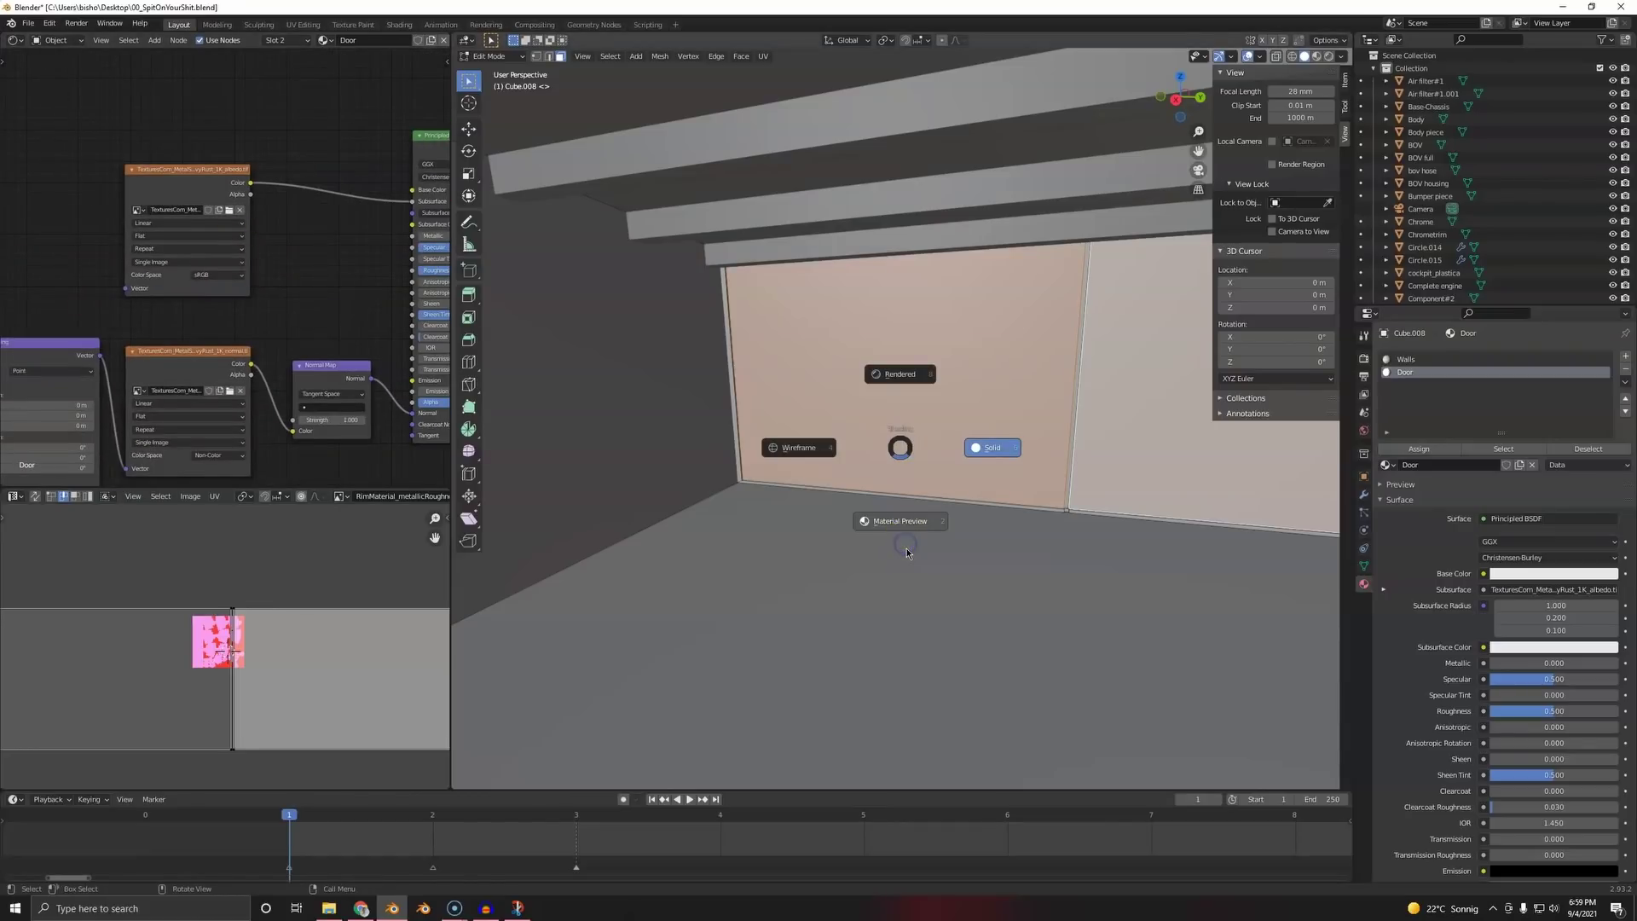
{"action": "left_click", "coordinate": [916, 544]}
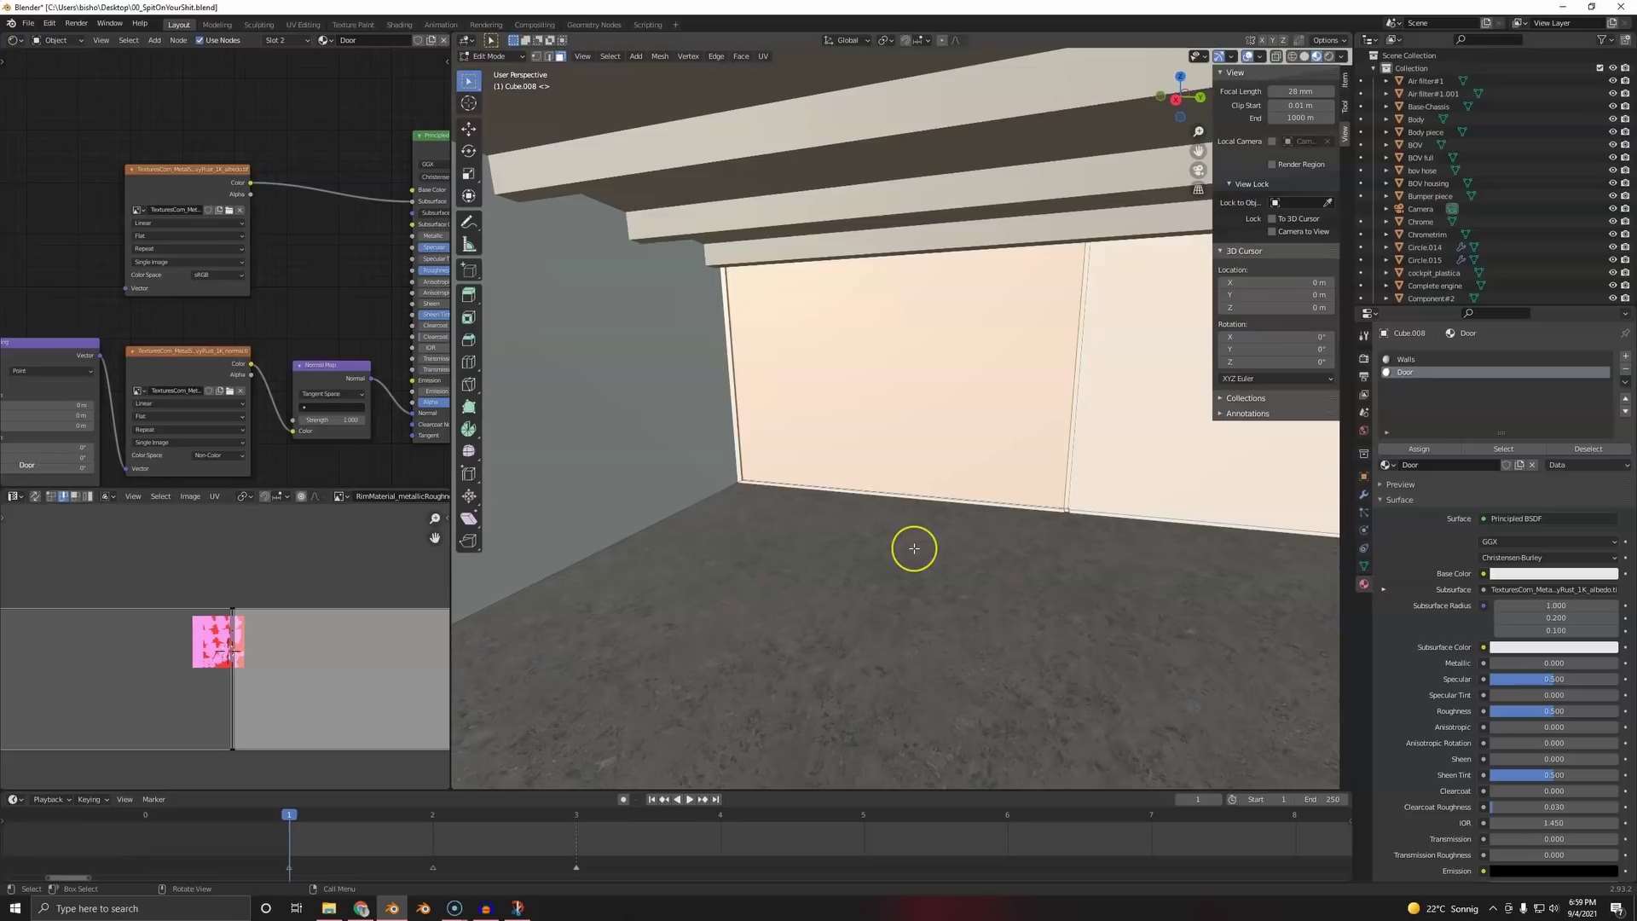
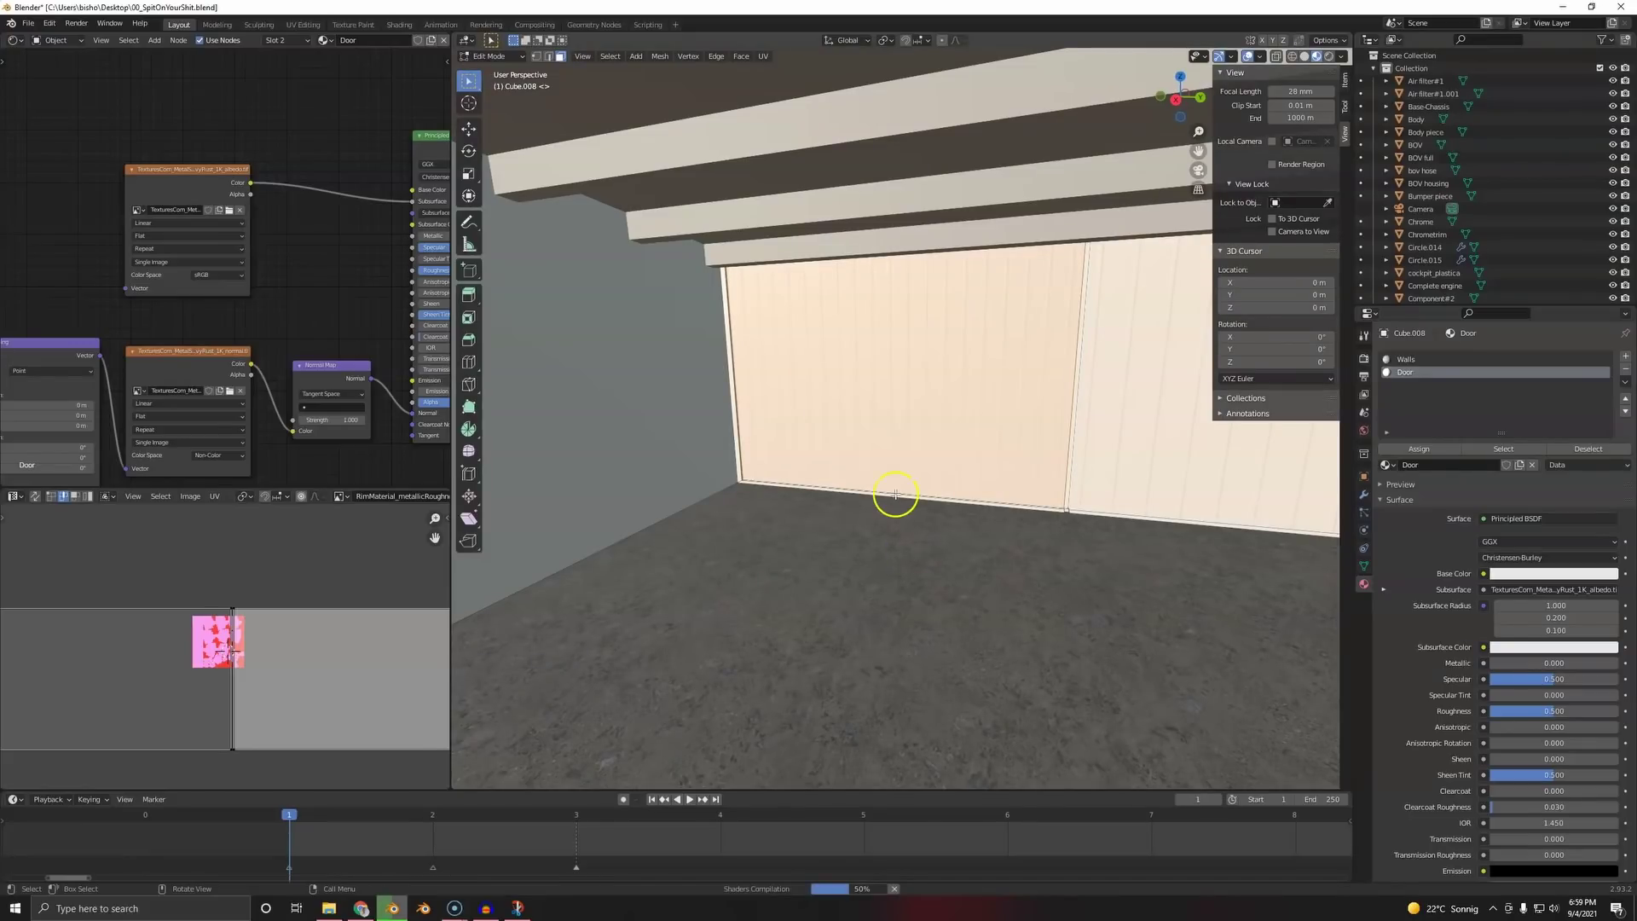
{"action": "scroll", "coordinate": [899, 412], "scroll_direction": "up", "scroll_amount": 4}
{"action": "middle_click_drag", "start_coordinate": [898, 413], "coordinate": [871, 459]}
{"action": "key", "text": "Tab"}
{"action": "scroll", "coordinate": [893, 457], "scroll_direction": "down", "scroll_amount": 4}
{"action": "scroll", "coordinate": [838, 476], "scroll_direction": "up", "scroll_amount": 2}
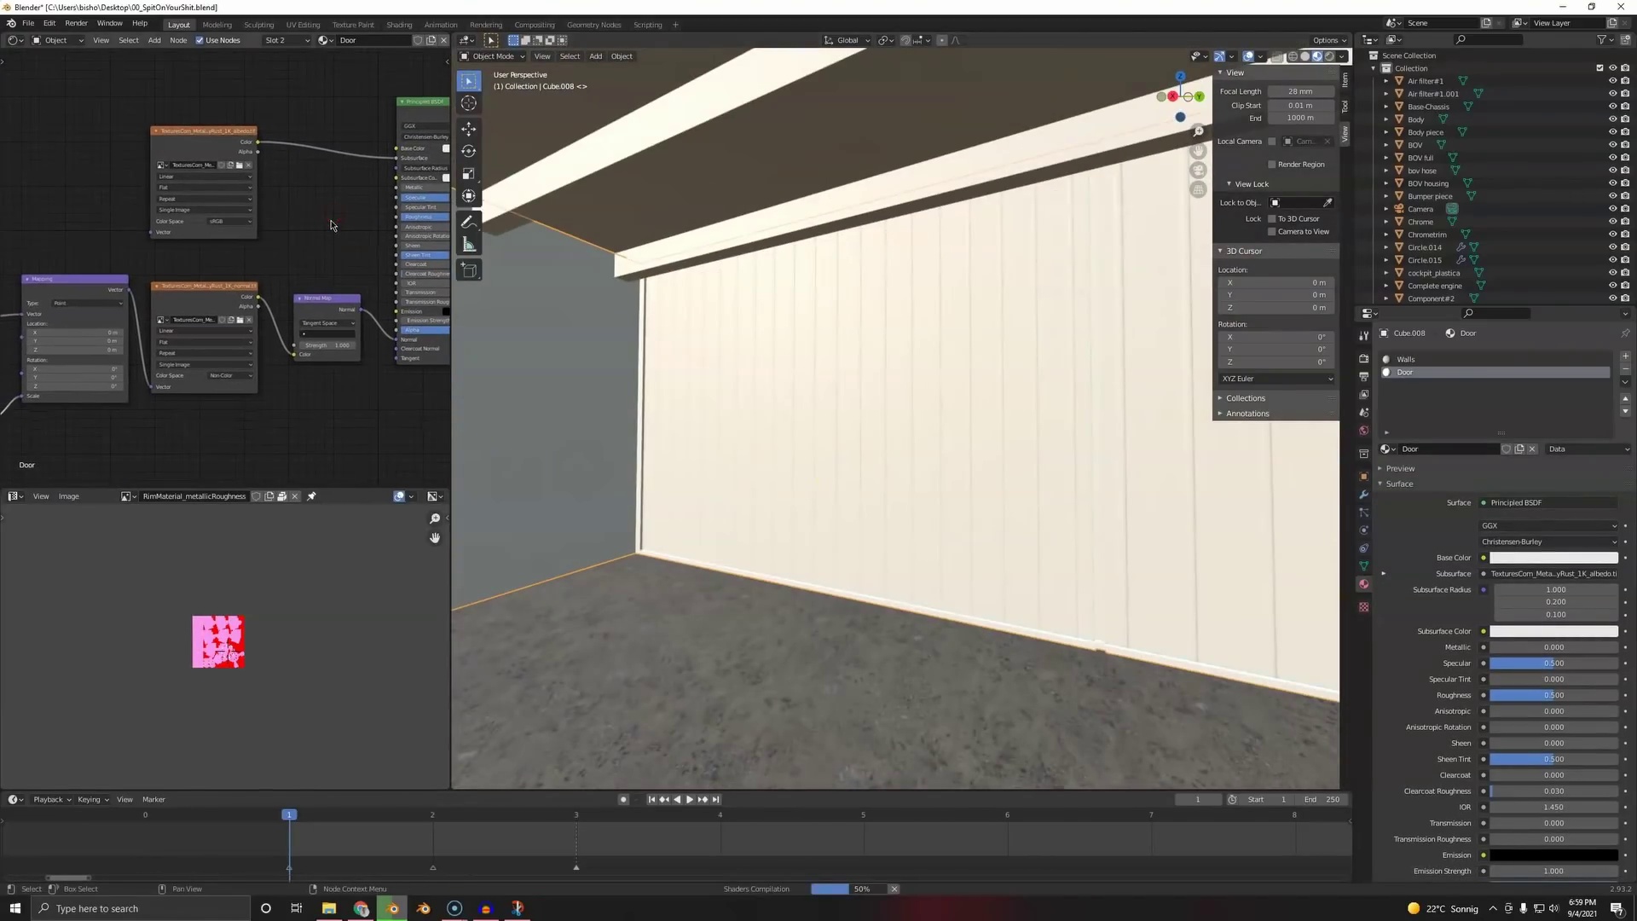
{"action": "middle_click_drag", "start_coordinate": [724, 313], "coordinate": [786, 320]}
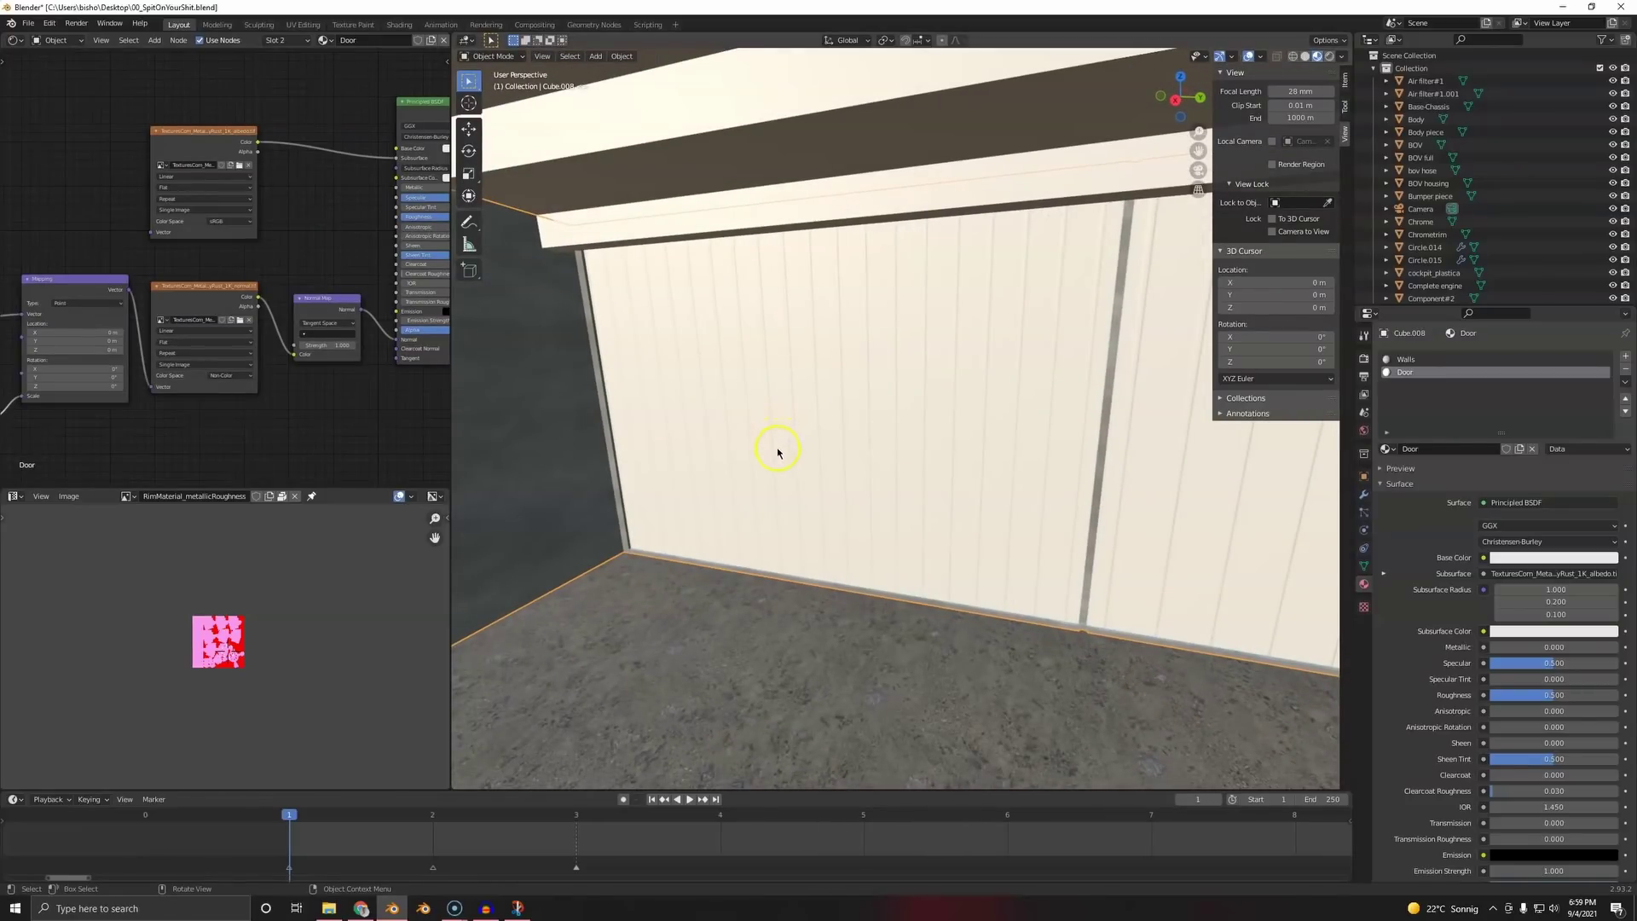
- Link the garage walls' materials to the ceiling beams and remove the Door material slot from the beams
{"action": "mouse_move", "coordinate": [777, 453]}
{"action": "middle_mouse_down"}
{"action": "mouse_move", "coordinate": [720, 432]}
{"action": "mouse_move", "coordinate": [639, 504]}
{"action": "mouse_move", "coordinate": [880, 421]}
{"action": "mouse_move", "coordinate": [840, 477]}
{"action": "mouse_move", "coordinate": [816, 480]}
{"action": "middle_mouse_up"}
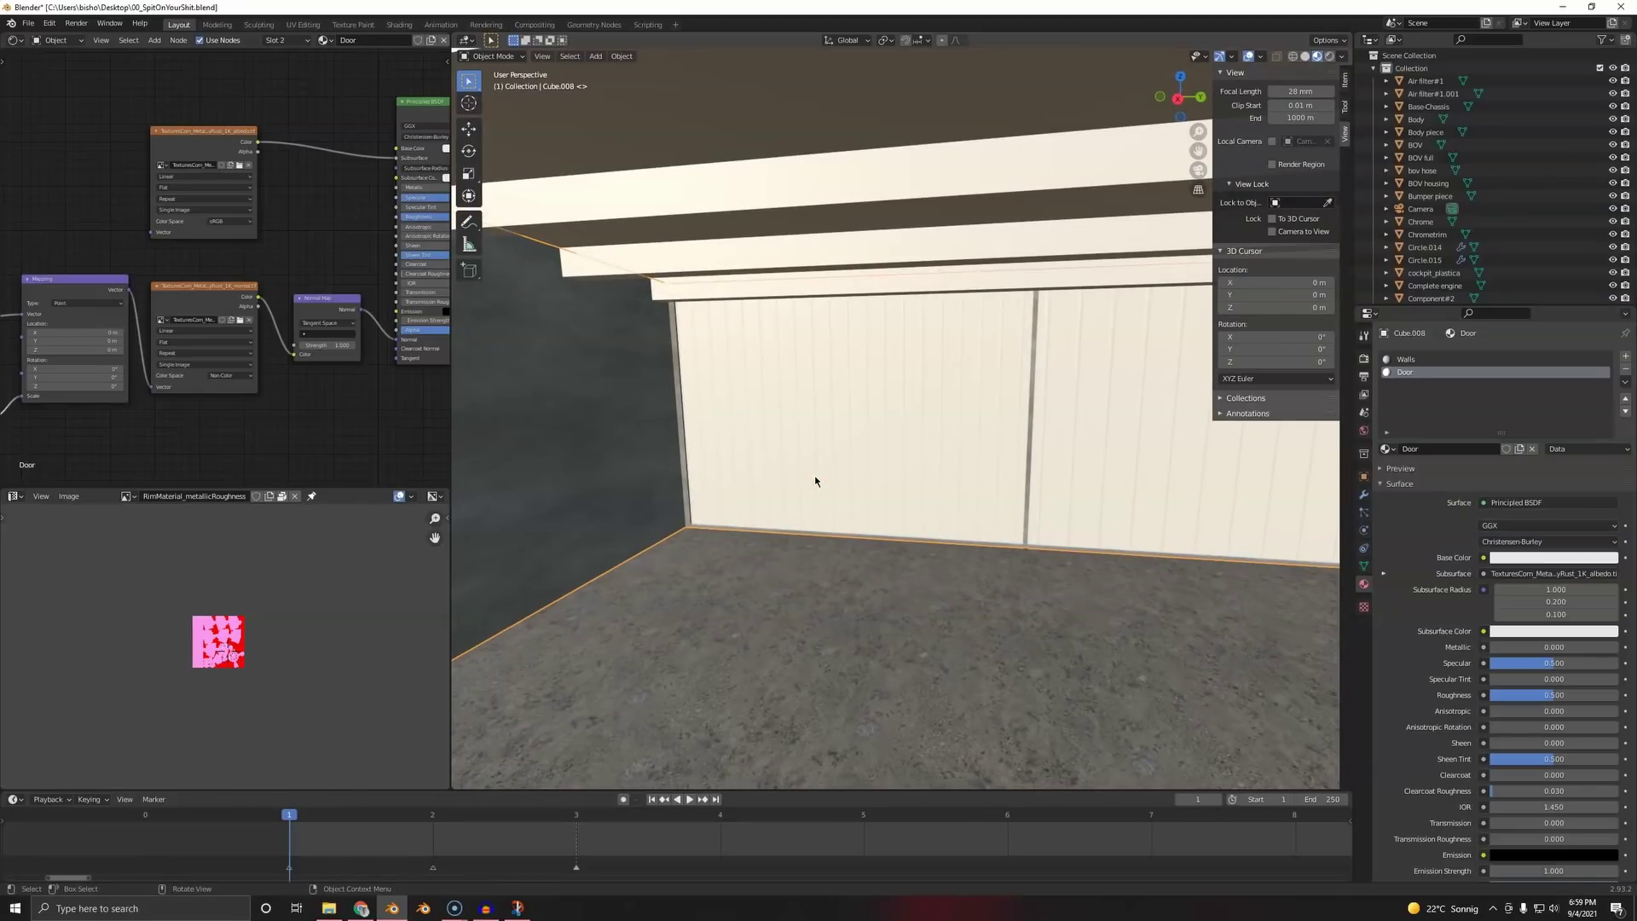
{"action": "left_click", "coordinate": [643, 178]}
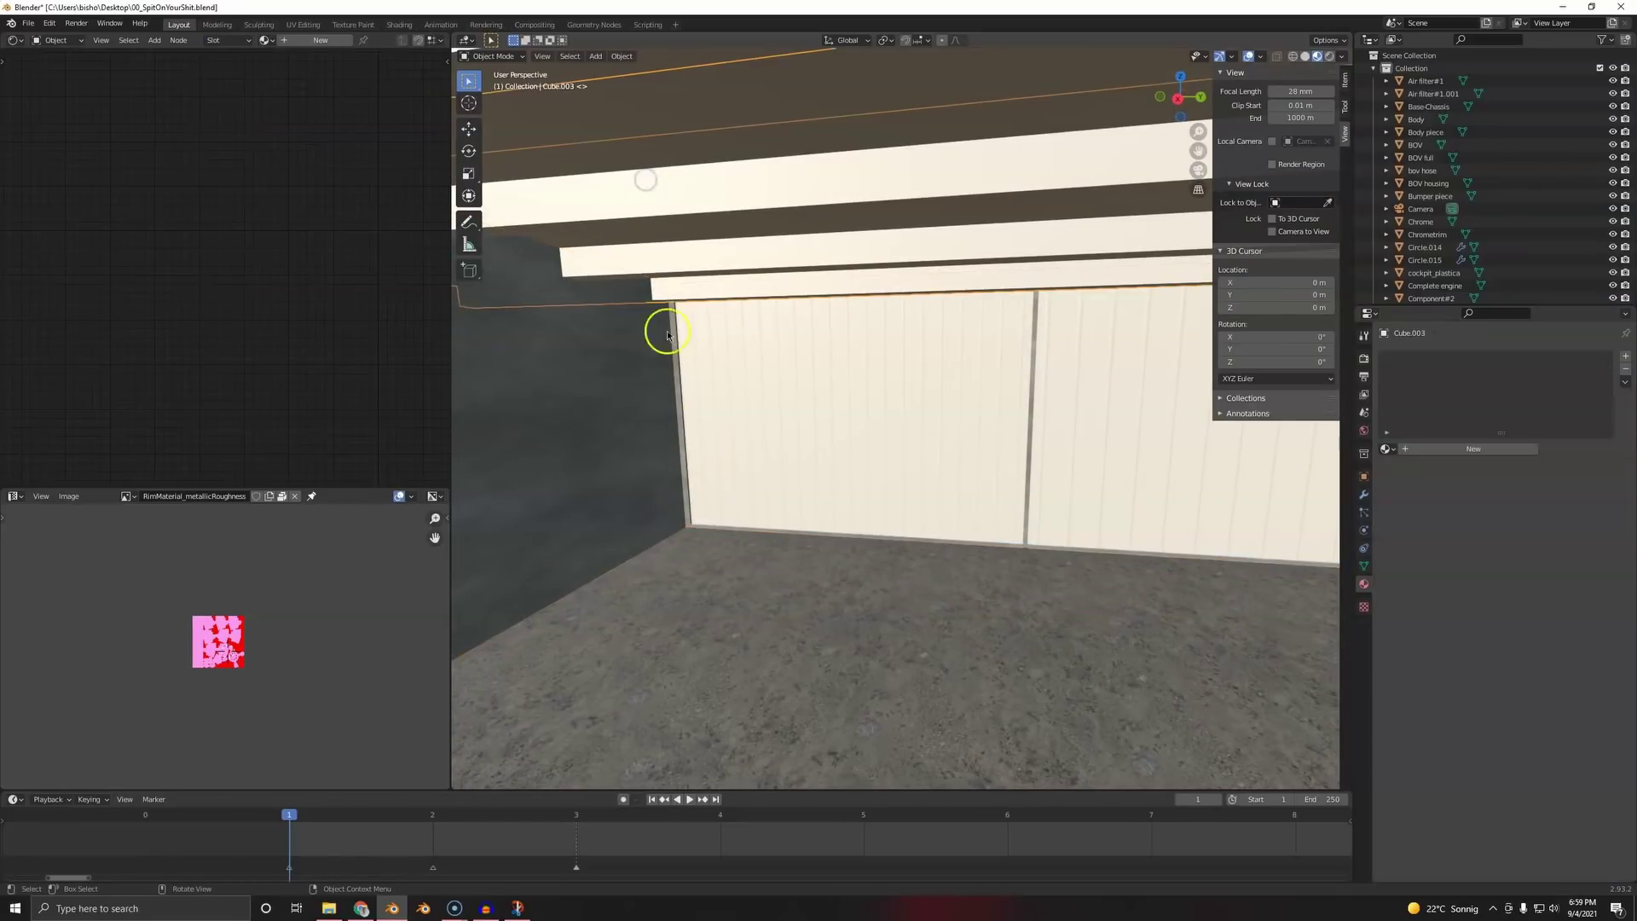
{"action": "left_click", "coordinate": [639, 462], "text": "shift"}
{"action": "key", "text": "ctrl+l"}
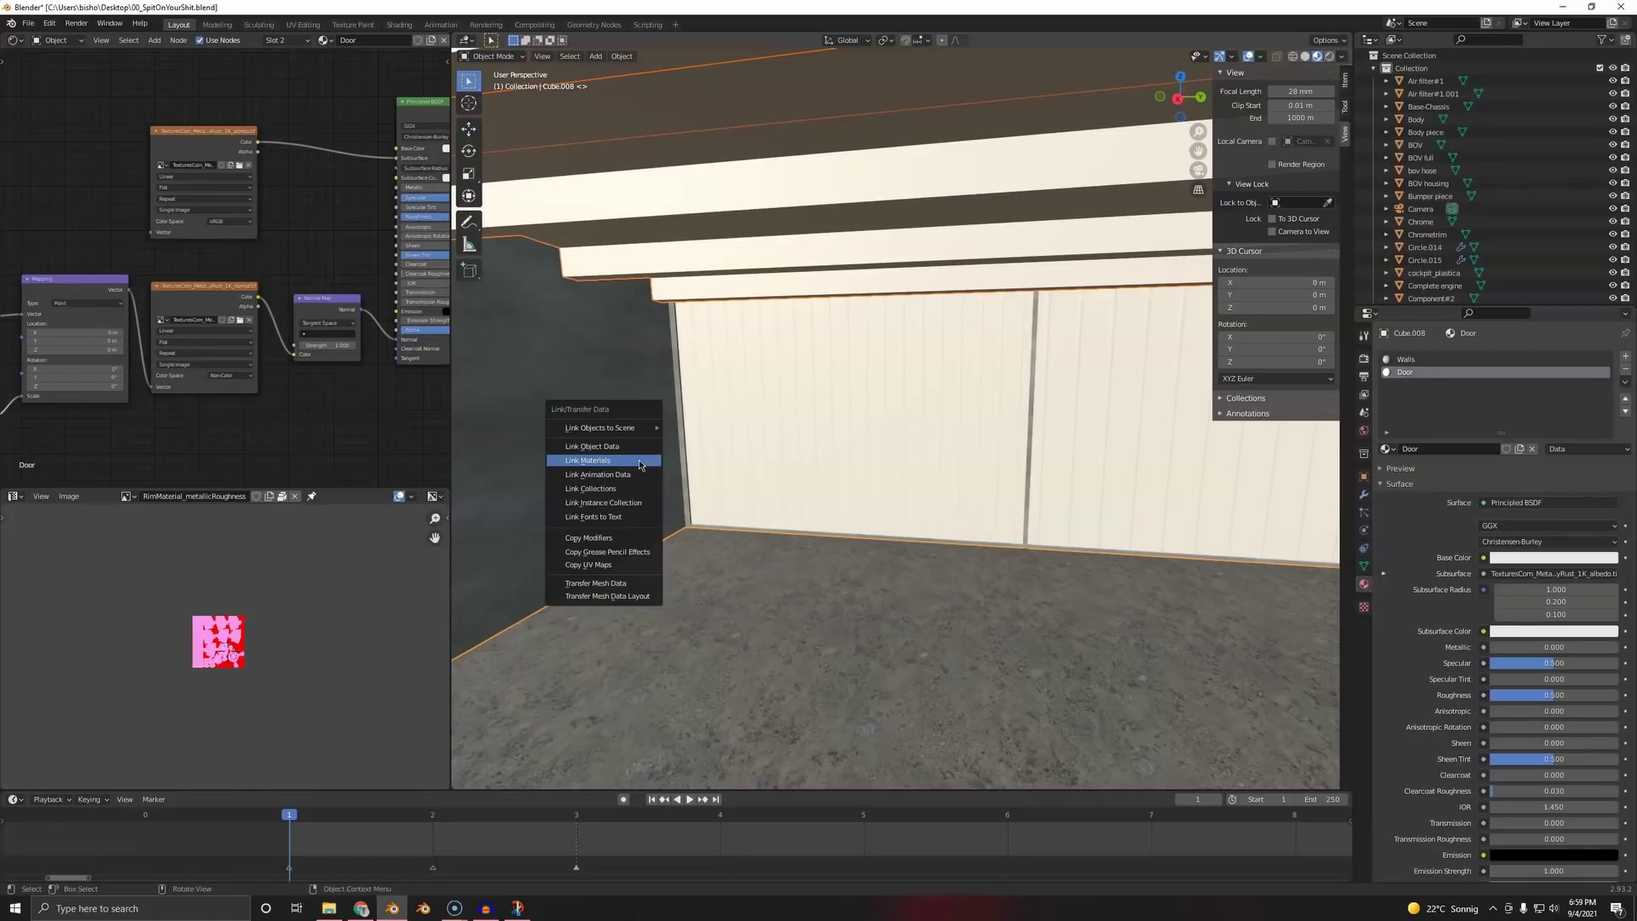
{"action": "left_click", "coordinate": [639, 460]}
{"action": "left_click", "coordinate": [655, 189]}
{"action": "left_click", "coordinate": [1417, 407]}
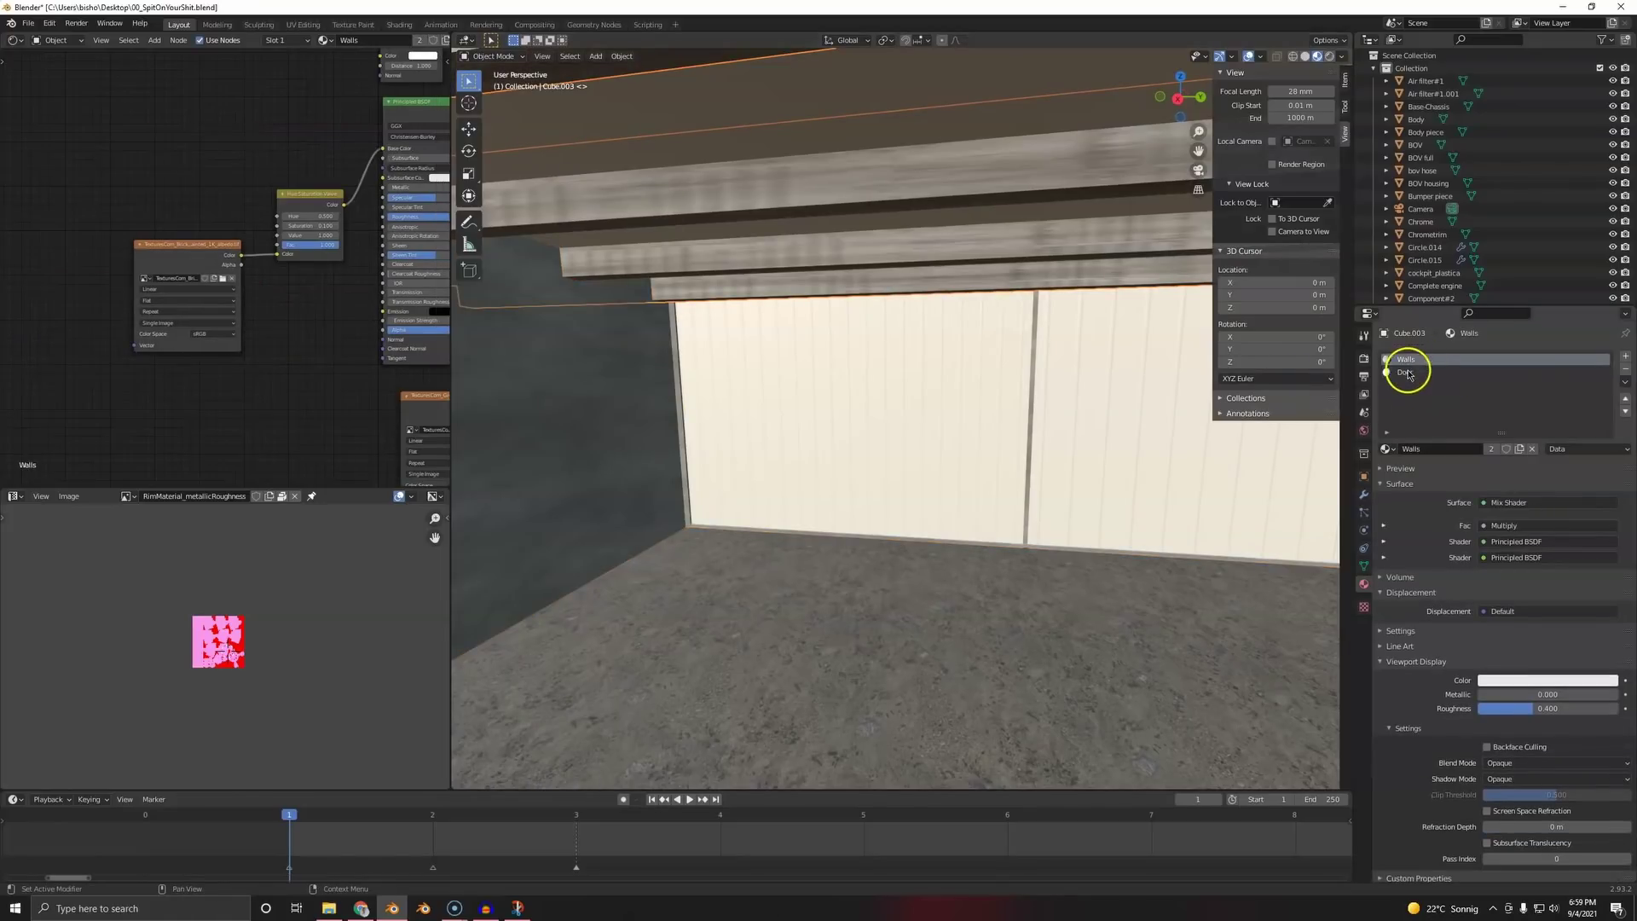
{"action": "left_click", "coordinate": [1626, 370]}
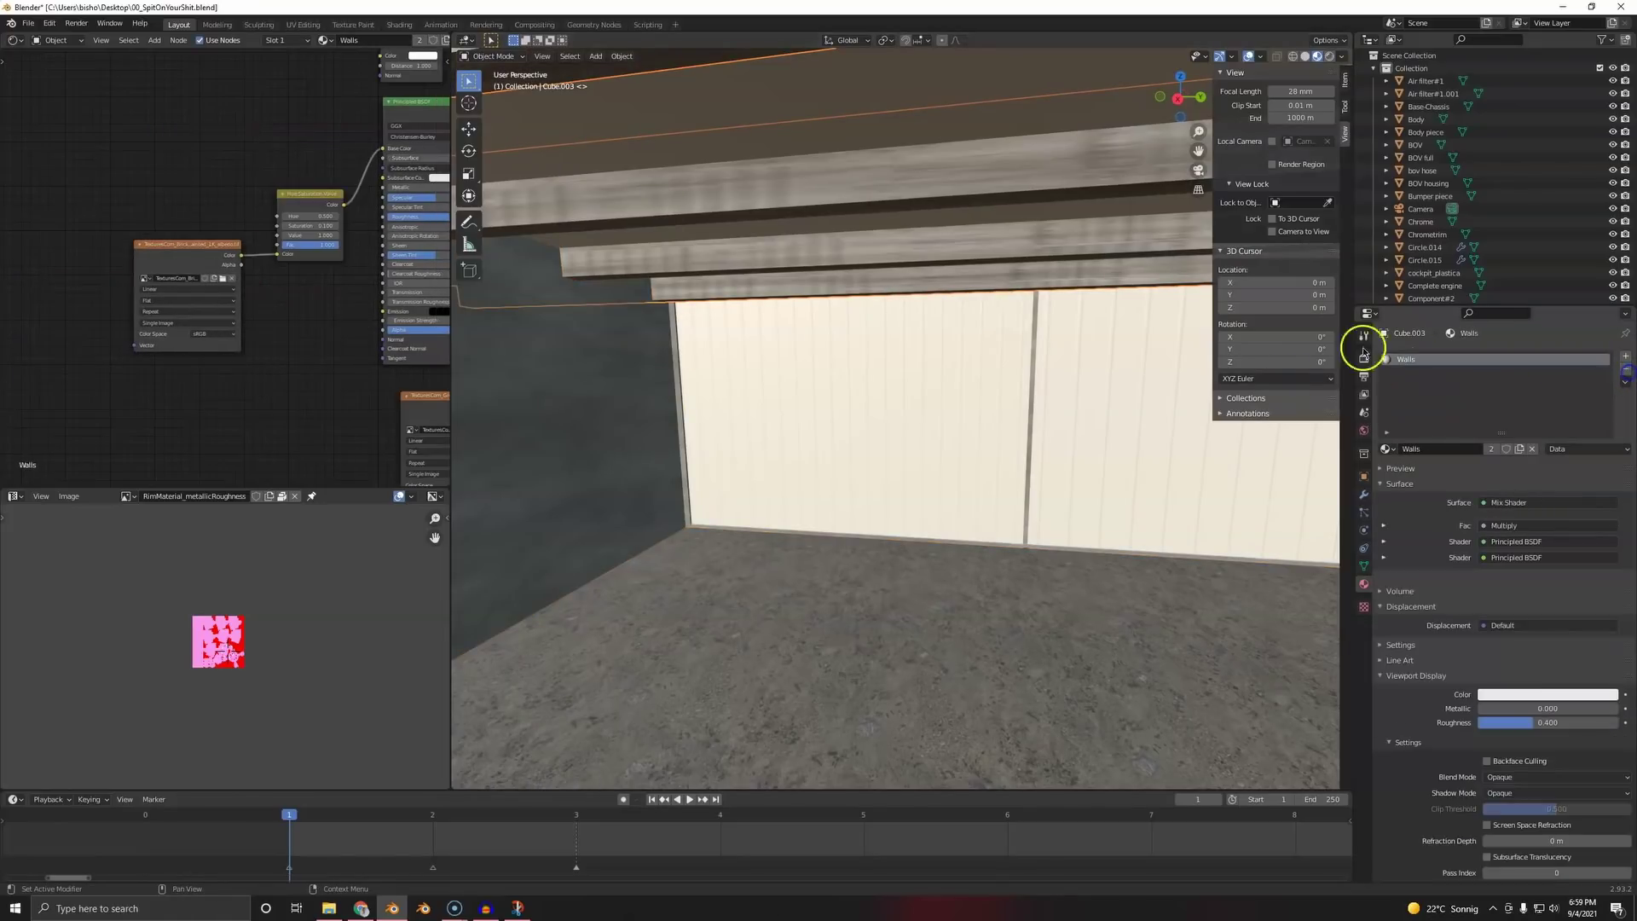
- Apply the ceiling beams' transforms and unwrap their faces with Cube Projection
{"action": "key", "text": "Tab"}
{"action": "key", "text": "Tab"}
{"action": "key", "text": "ctrl+a"}
{"action": "left_click", "coordinate": [767, 202]}
{"action": "key", "text": "Tab"}
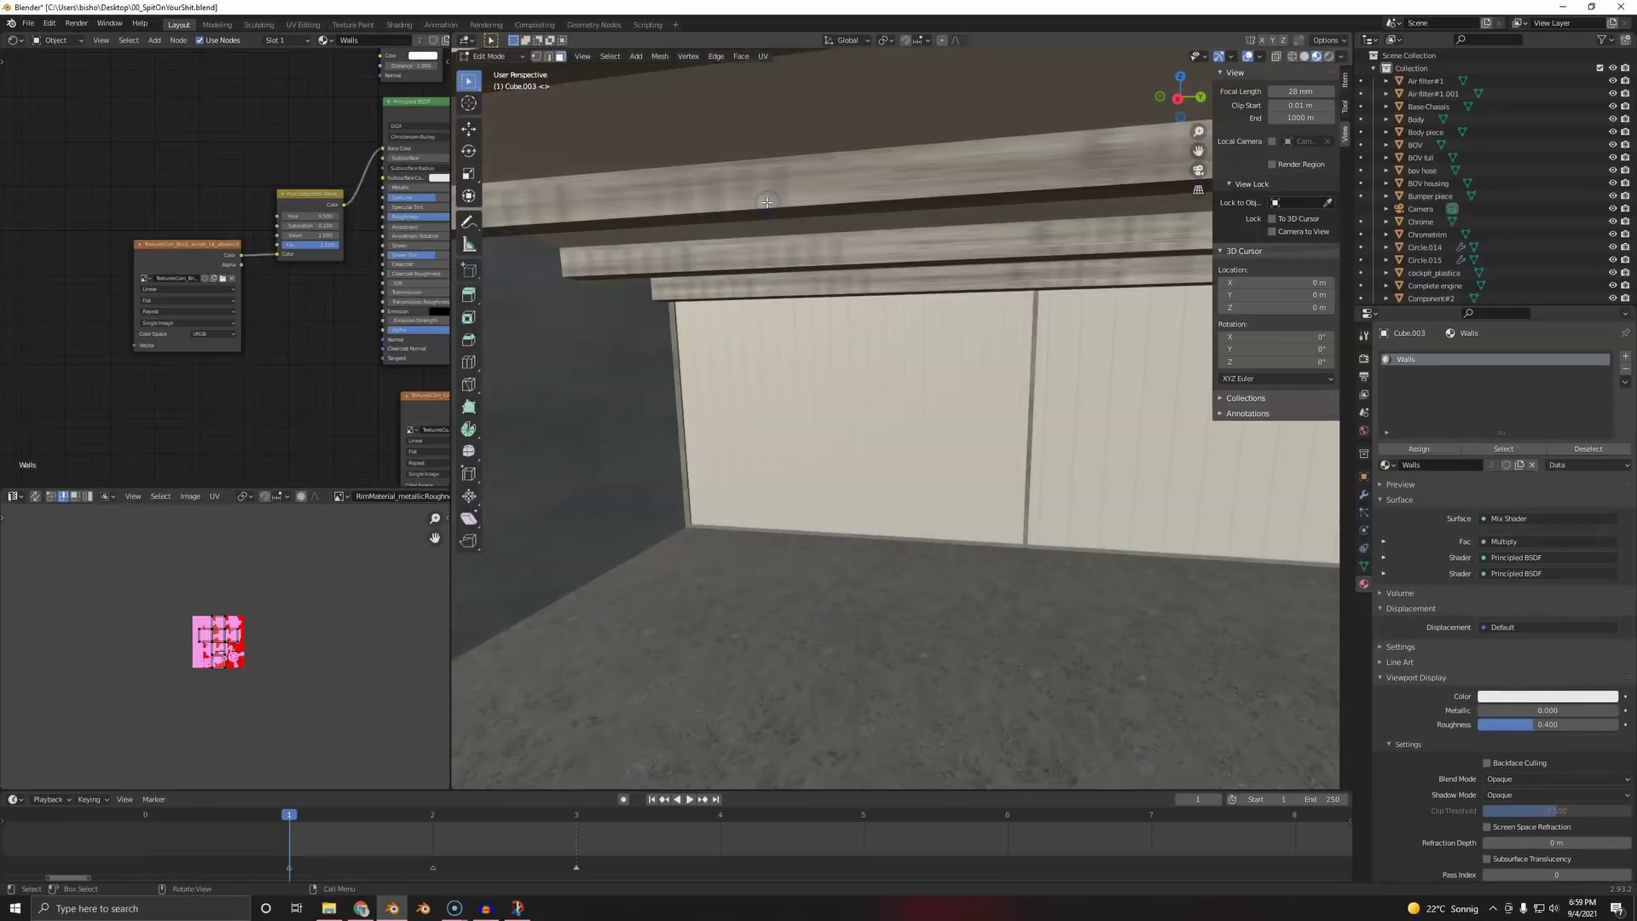
{"action": "key", "text": "u"}
{"action": "left_click", "coordinate": [767, 203]}
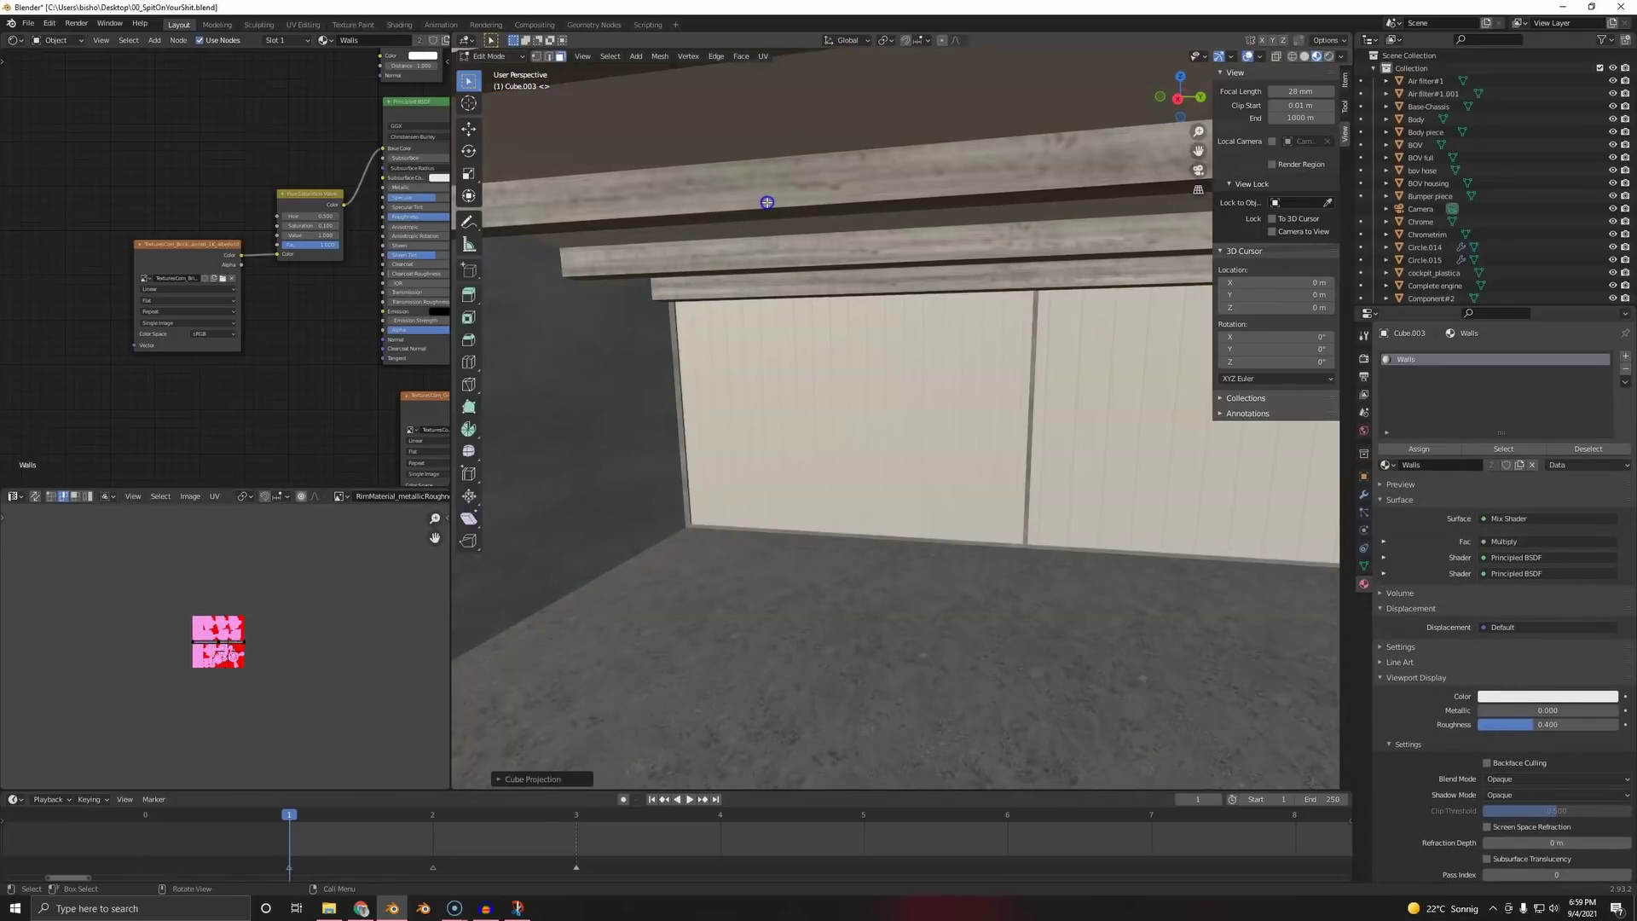
- Scale up the ceiling beams' UVs so the Walls texture repeats more finely along them
{"action": "key", "text": "Tab"}
{"action": "middle_click_drag", "start_coordinate": [877, 431], "coordinate": [939, 377]}
{"action": "key", "text": "Tab"}
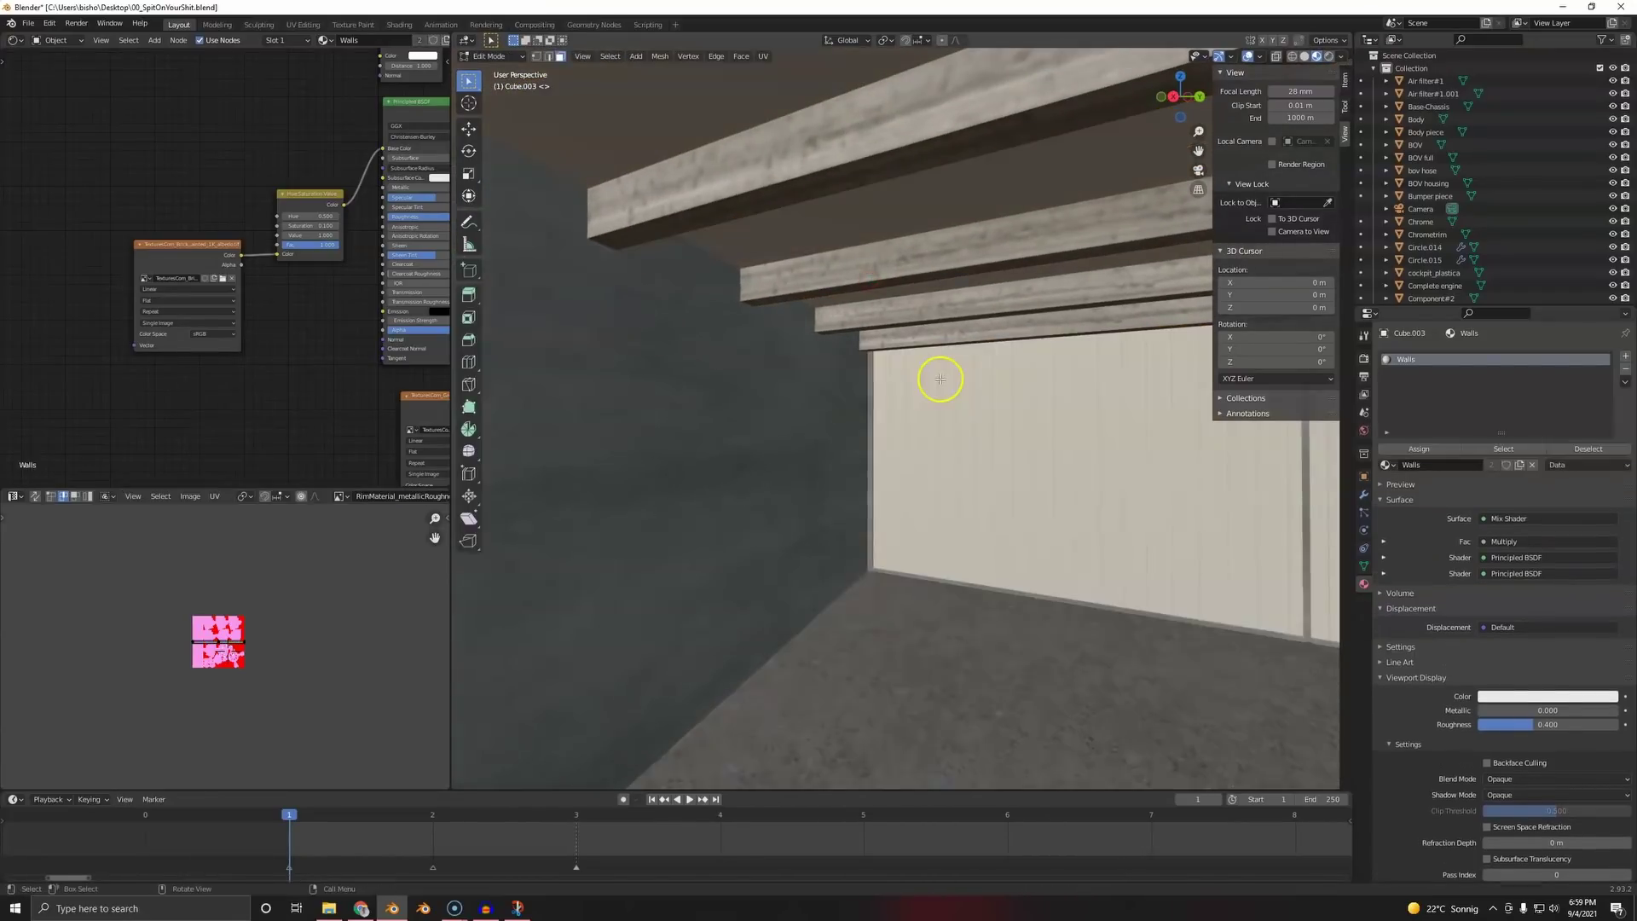
{"action": "key", "text": "s"}
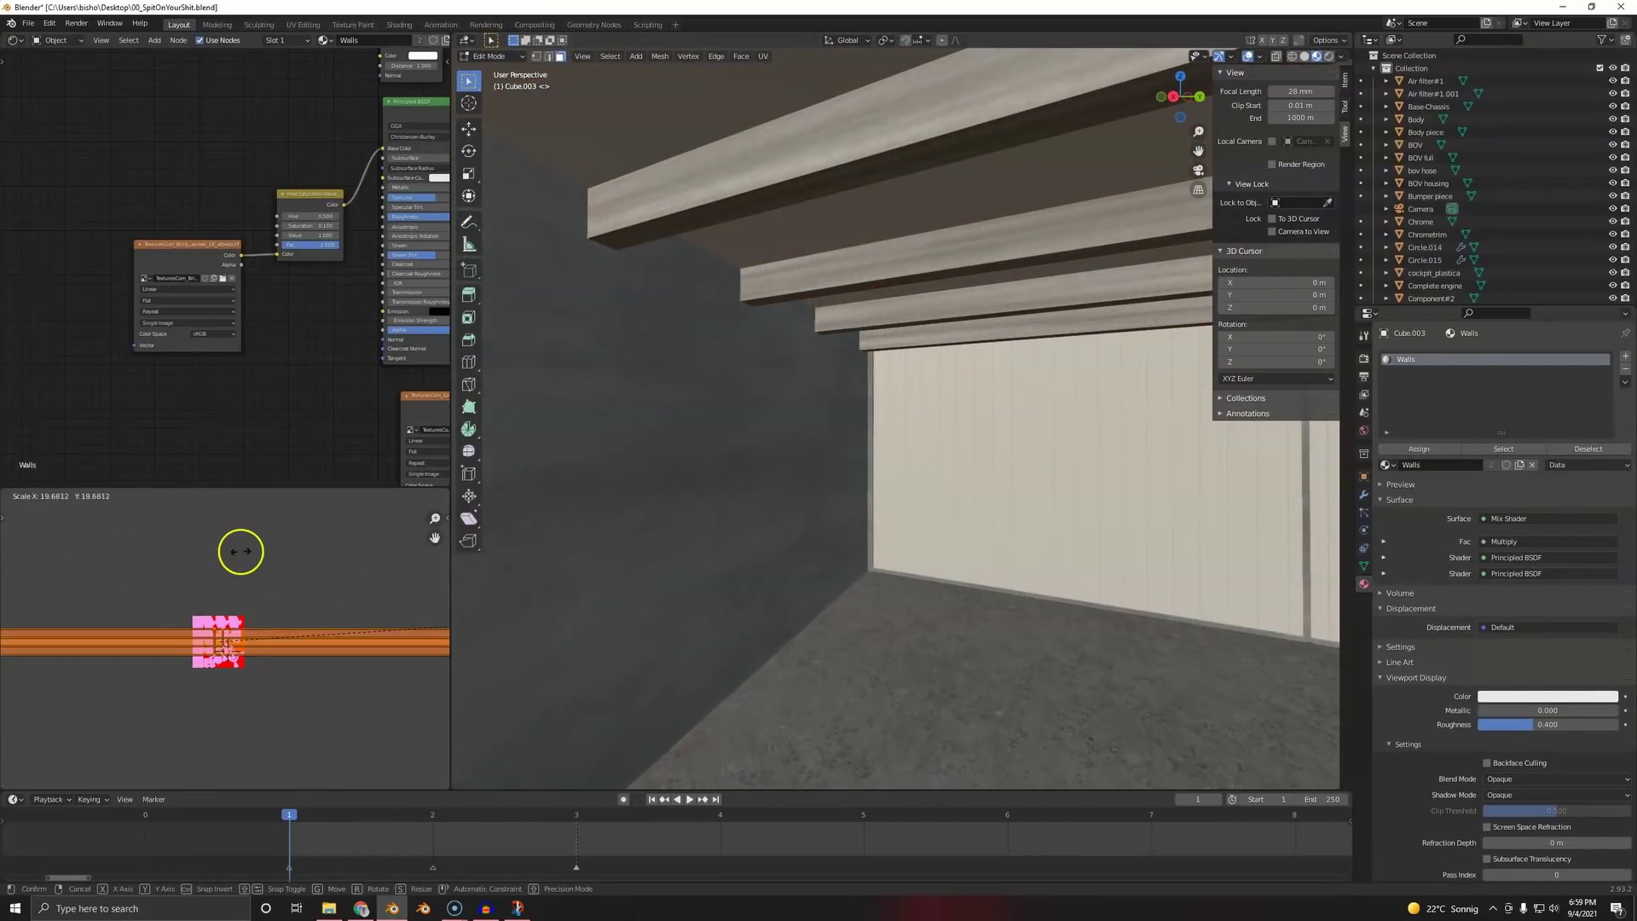
{"action": "left_click", "coordinate": [217, 645]}
{"action": "key", "text": "Tab"}
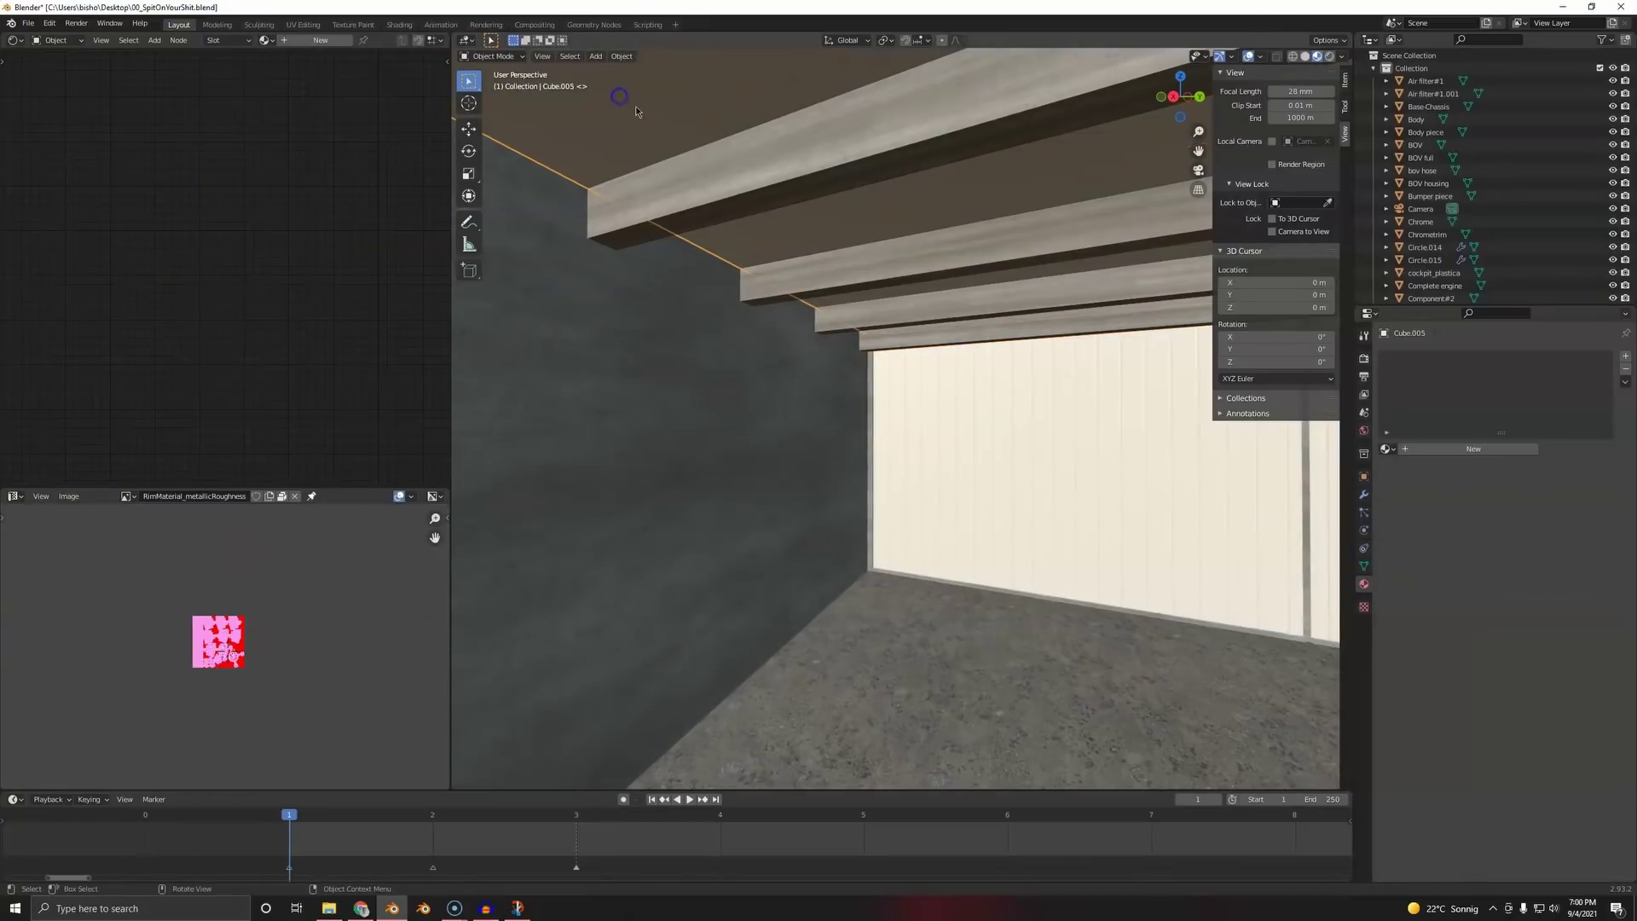
- Link the beams' Walls material to the ceiling panel above them
{"action": "left_click", "coordinate": [733, 175]}
{"action": "key", "text": "ctrl+l"}
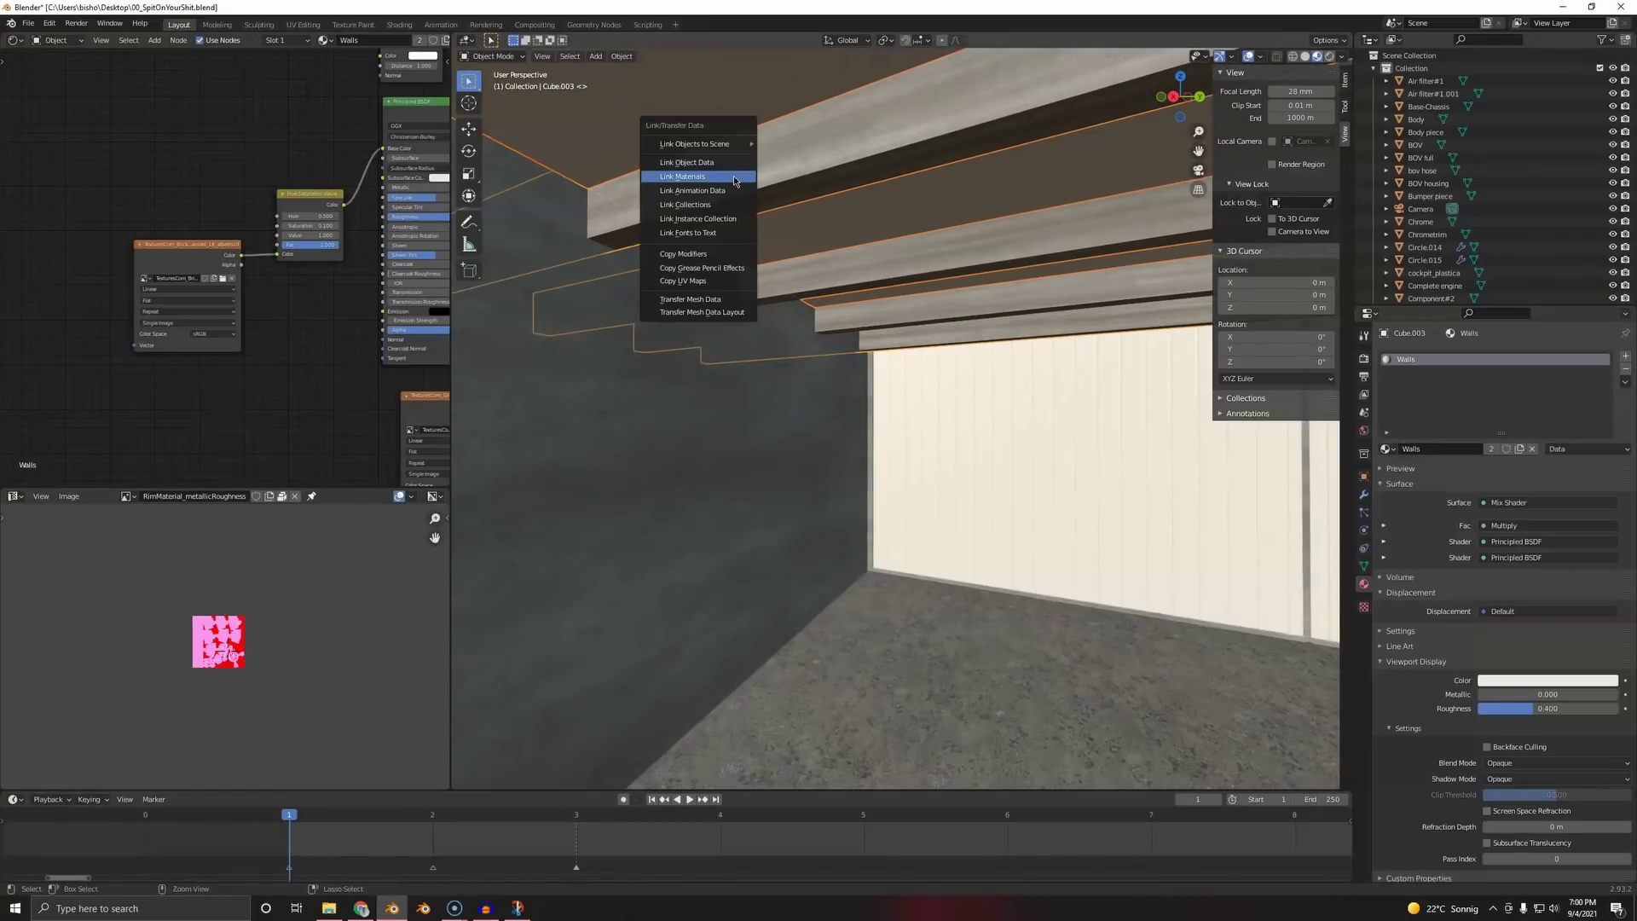
{"action": "left_click", "coordinate": [733, 175]}
{"action": "middle_click_drag", "start_coordinate": [863, 193], "coordinate": [914, 310]}
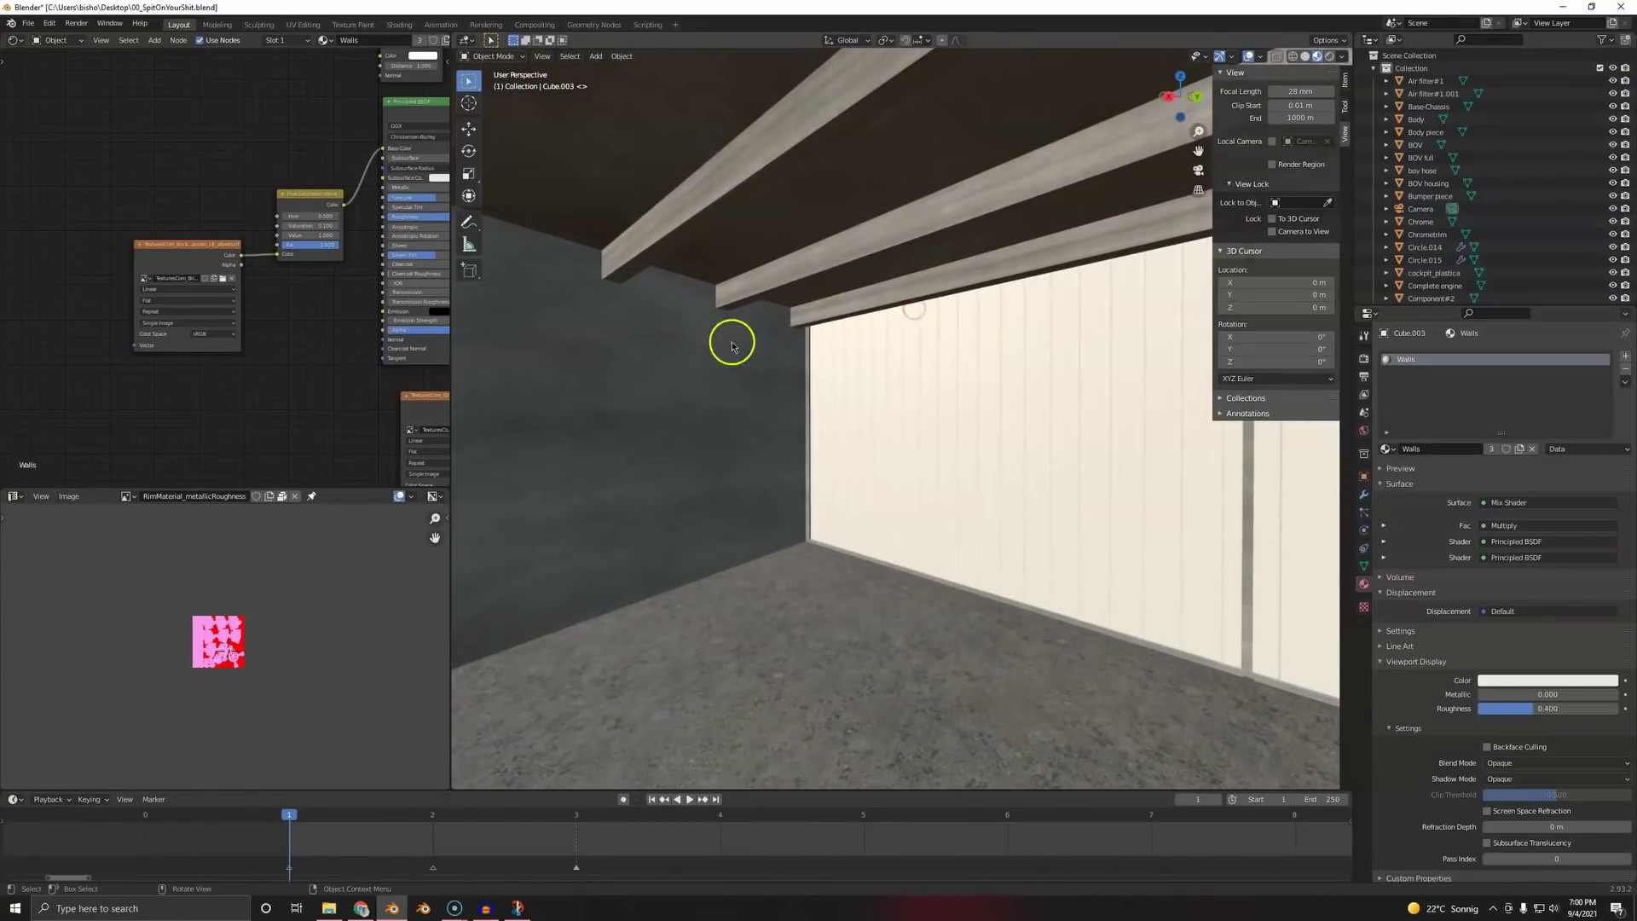
- Select the garage walls object and inspect the albedo image node of its Door material
{"action": "middle_click_drag", "start_coordinate": [732, 345], "coordinate": [793, 361]}
{"action": "right_click", "coordinate": [793, 361]}
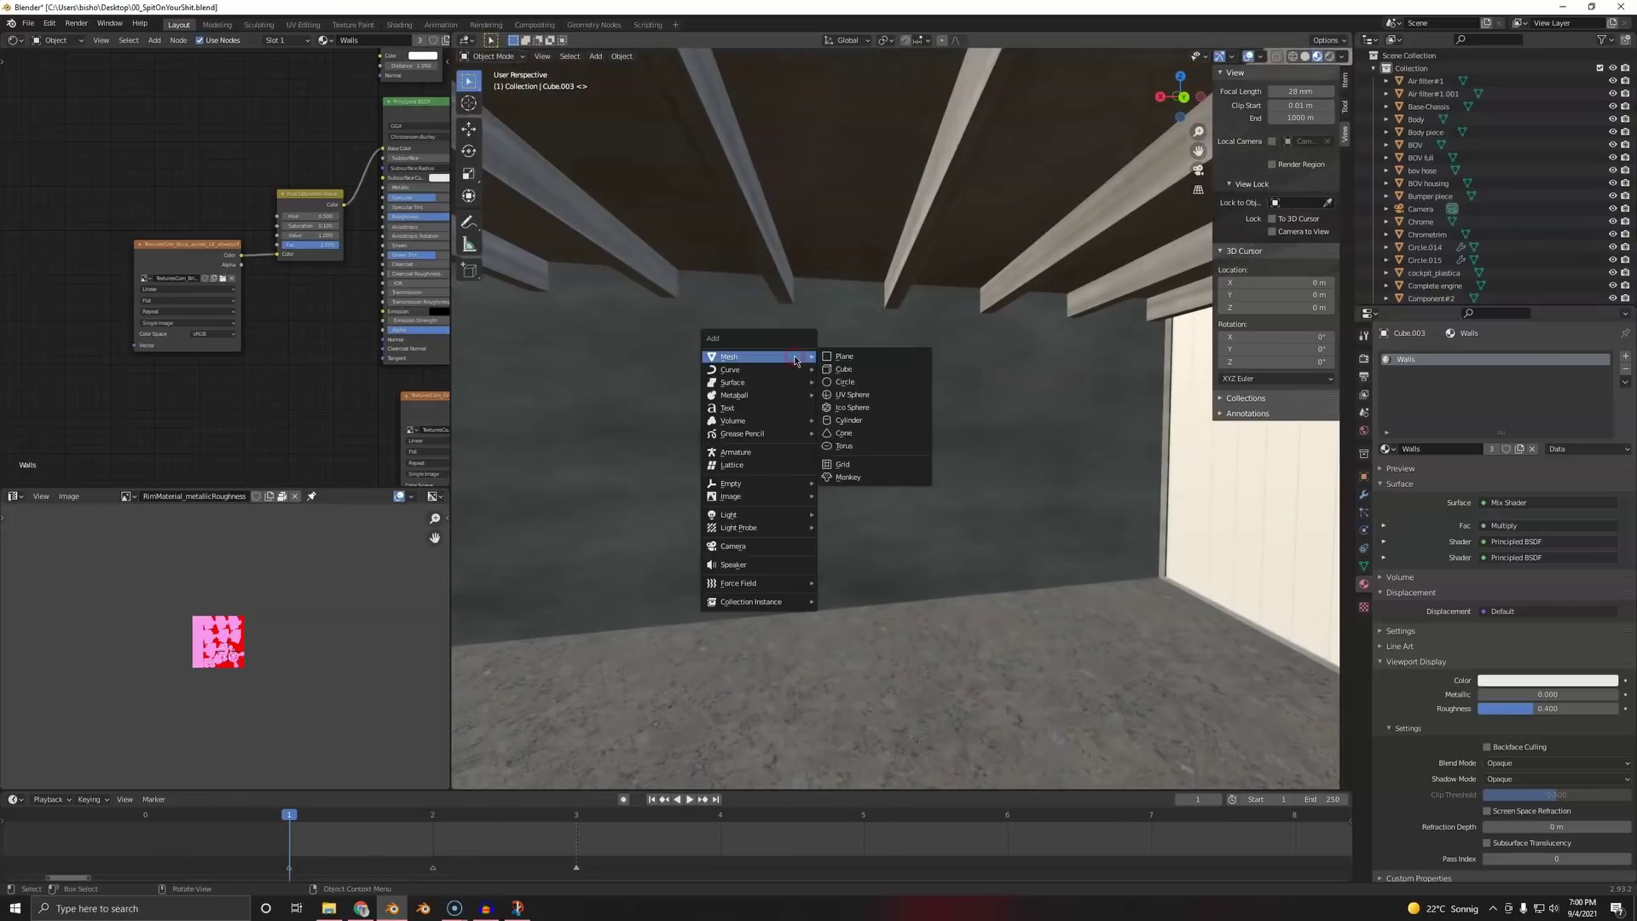
{"action": "left_click", "coordinate": [1163, 476]}
{"action": "scroll", "coordinate": [261, 169], "scroll_direction": "up", "scroll_amount": 3}
{"action": "left_click", "coordinate": [182, 96]}
{"action": "middle_click_drag", "start_coordinate": [377, 116], "coordinate": [325, 212]}
{"action": "scroll", "coordinate": [217, 234], "scroll_direction": "up", "scroll_amount": 3}
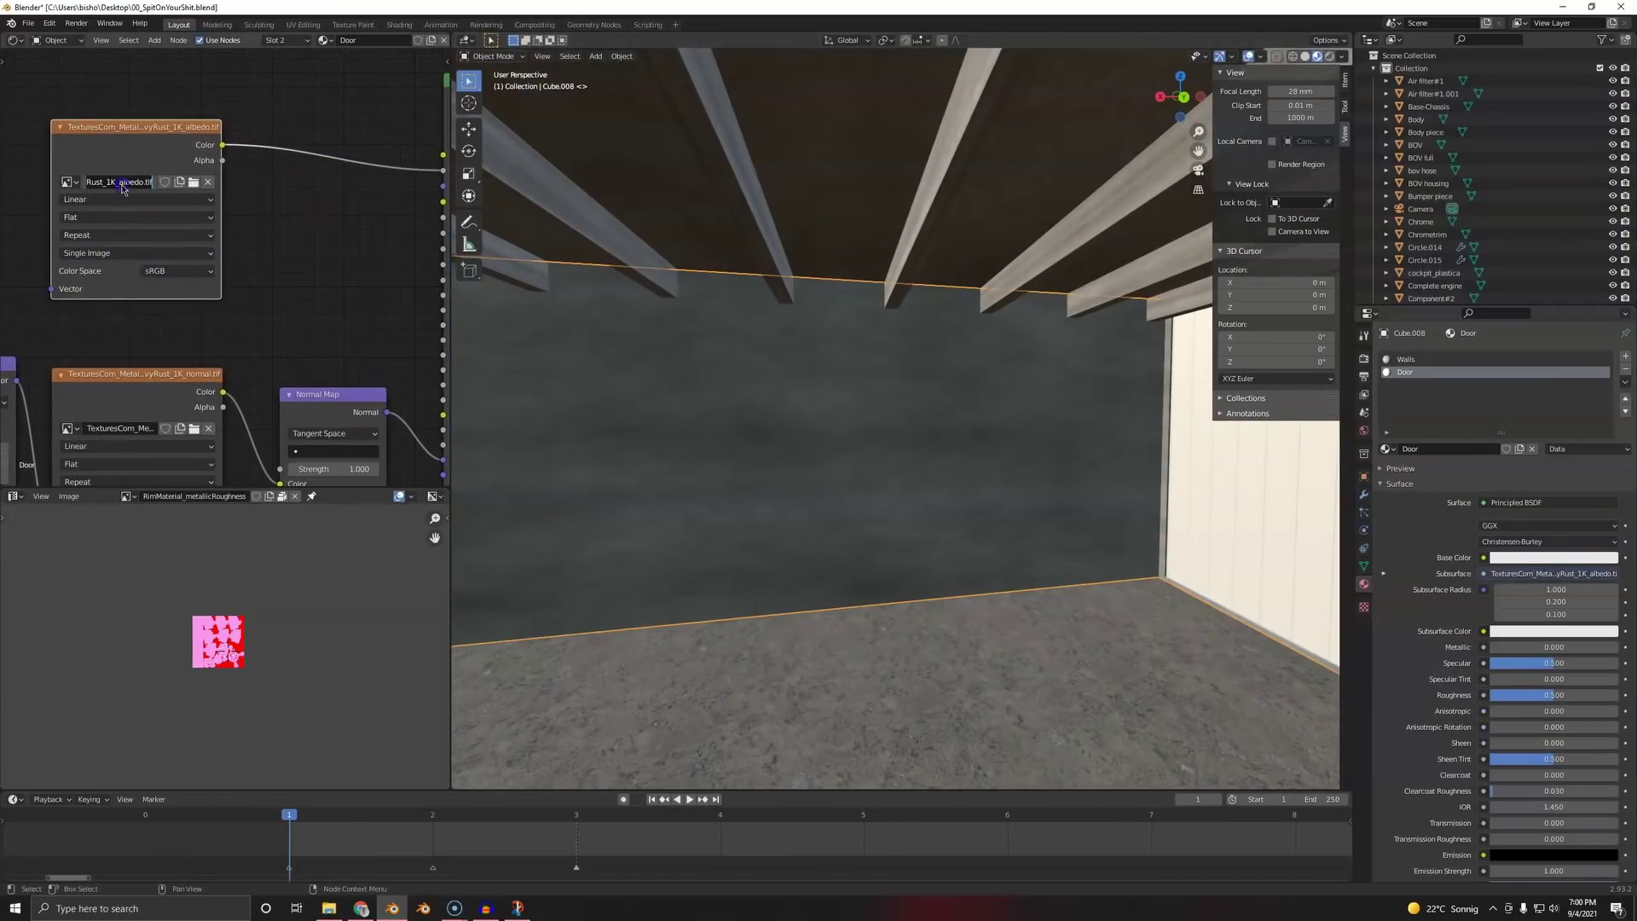
{"action": "left_click", "coordinate": [401, 283]}
{"action": "scroll", "coordinate": [1070, 508], "scroll_direction": "down", "scroll_amount": 4}
{"action": "middle_click_drag", "start_coordinate": [843, 492], "coordinate": [954, 486]}
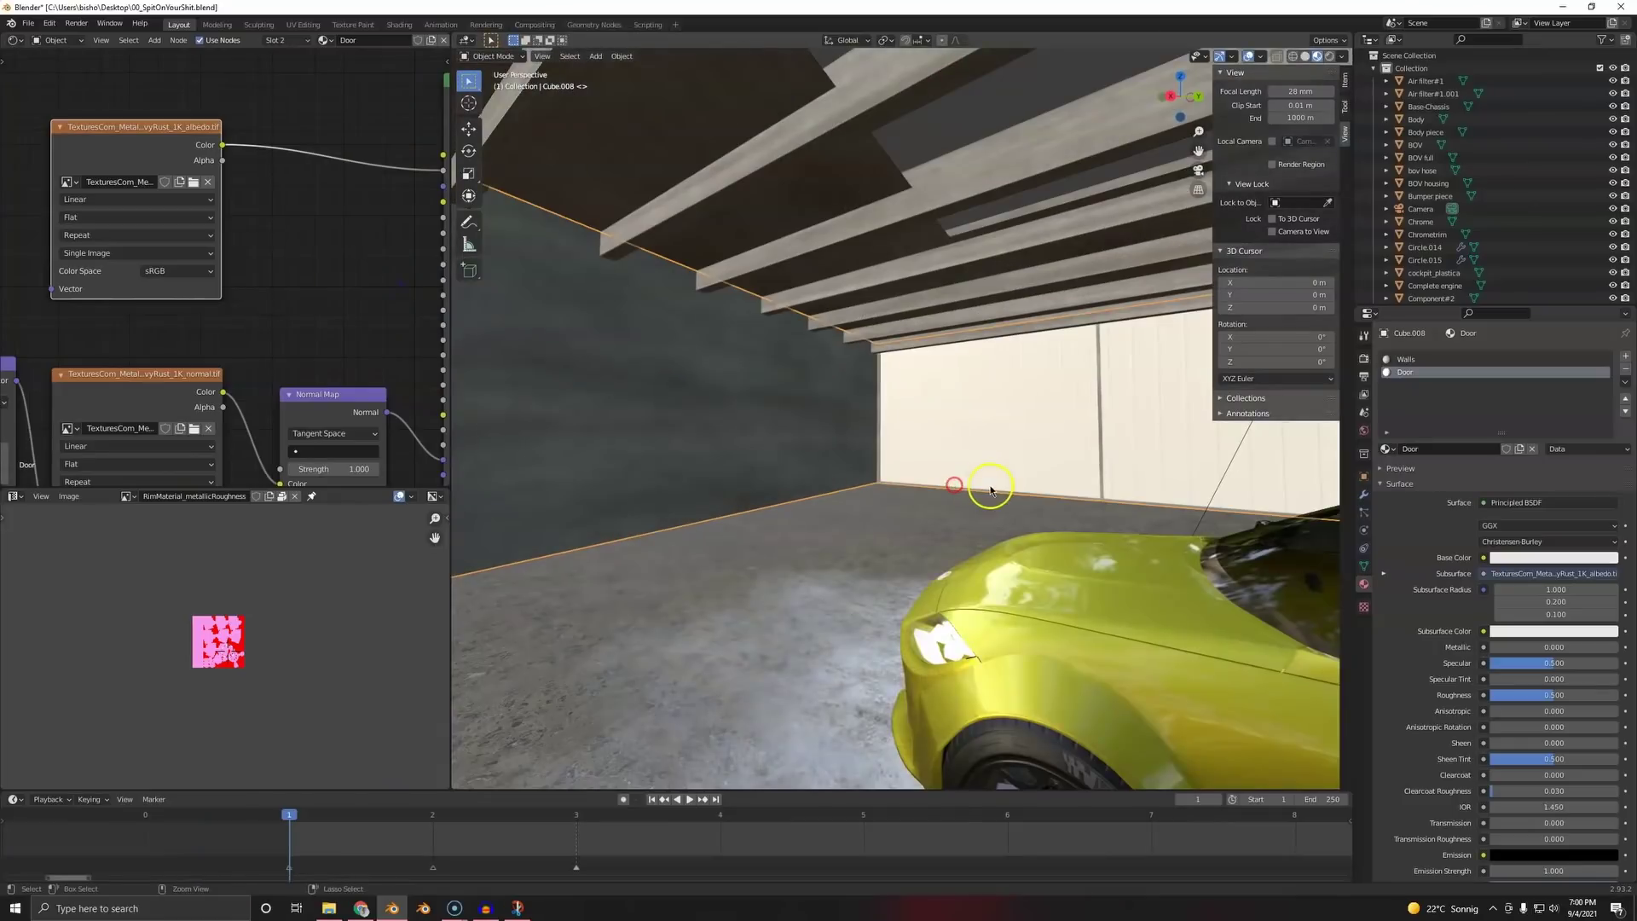
- Save the file and check the door panels up close and in Rendered shading through the camera
{"action": "key", "text": "ctrl+s"}
{"action": "scroll", "coordinate": [1061, 443], "scroll_direction": "up", "scroll_amount": 4}
{"action": "middle_click_drag", "start_coordinate": [1061, 444], "coordinate": [874, 420], "text": "shift"}
{"action": "scroll", "coordinate": [890, 512], "scroll_direction": "up", "scroll_amount": 2}
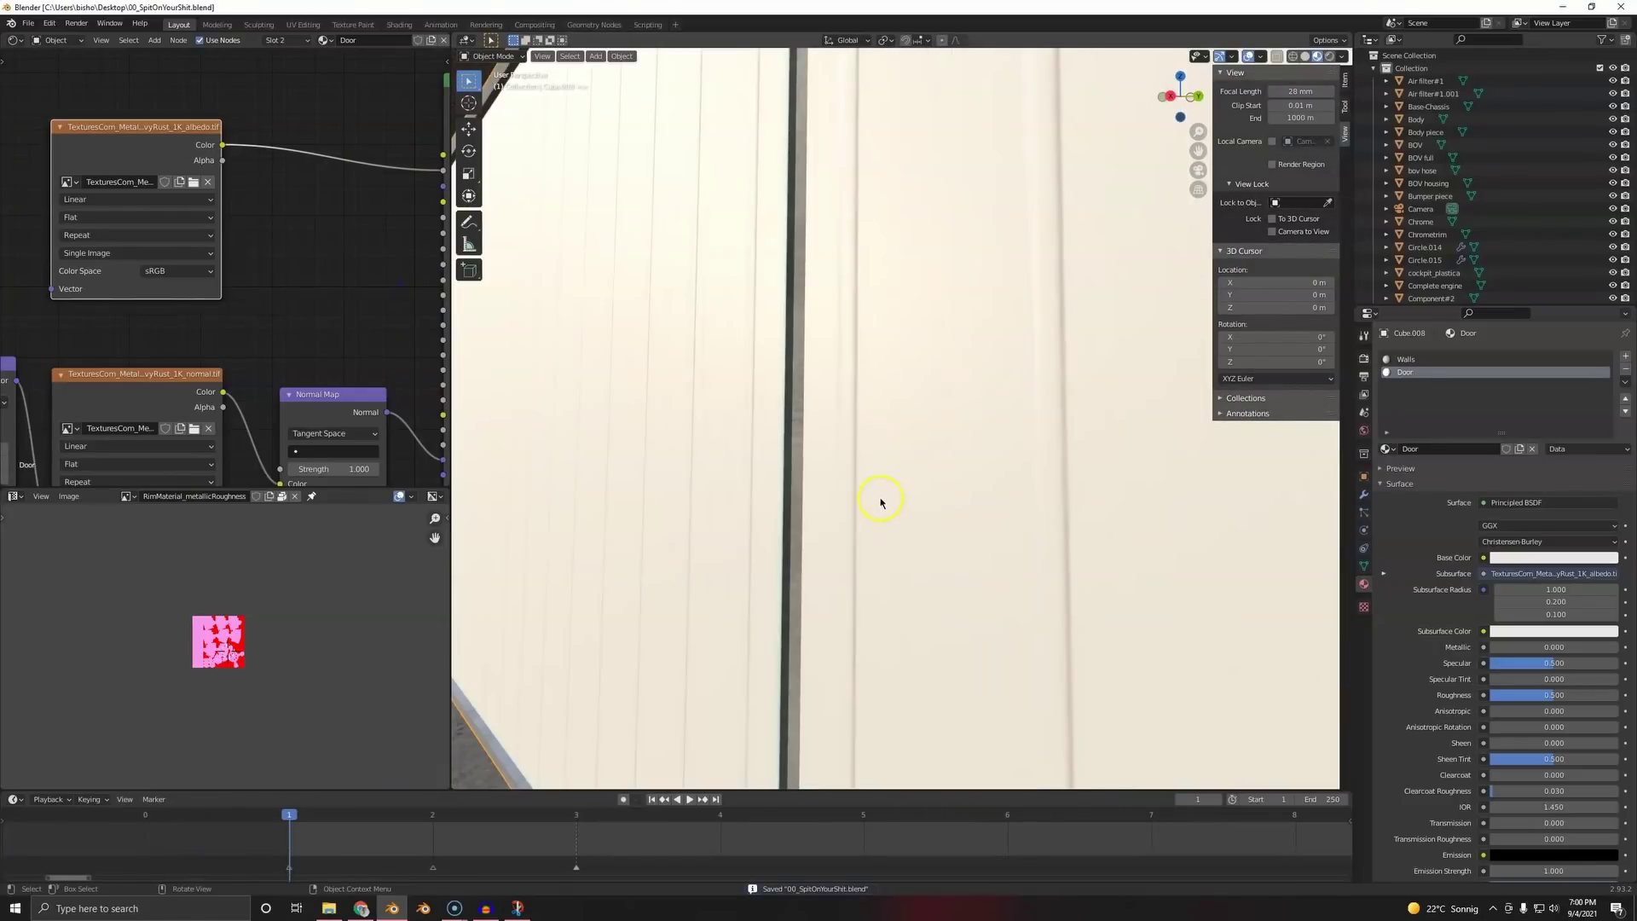
{"action": "middle_click_drag", "start_coordinate": [714, 401], "coordinate": [777, 441]}
{"action": "scroll", "coordinate": [777, 442], "scroll_direction": "down", "scroll_amount": 5}
{"action": "scroll", "coordinate": [338, 261], "scroll_direction": "down", "scroll_amount": 4}
{"action": "middle_click_drag", "start_coordinate": [339, 262], "coordinate": [132, 267]}
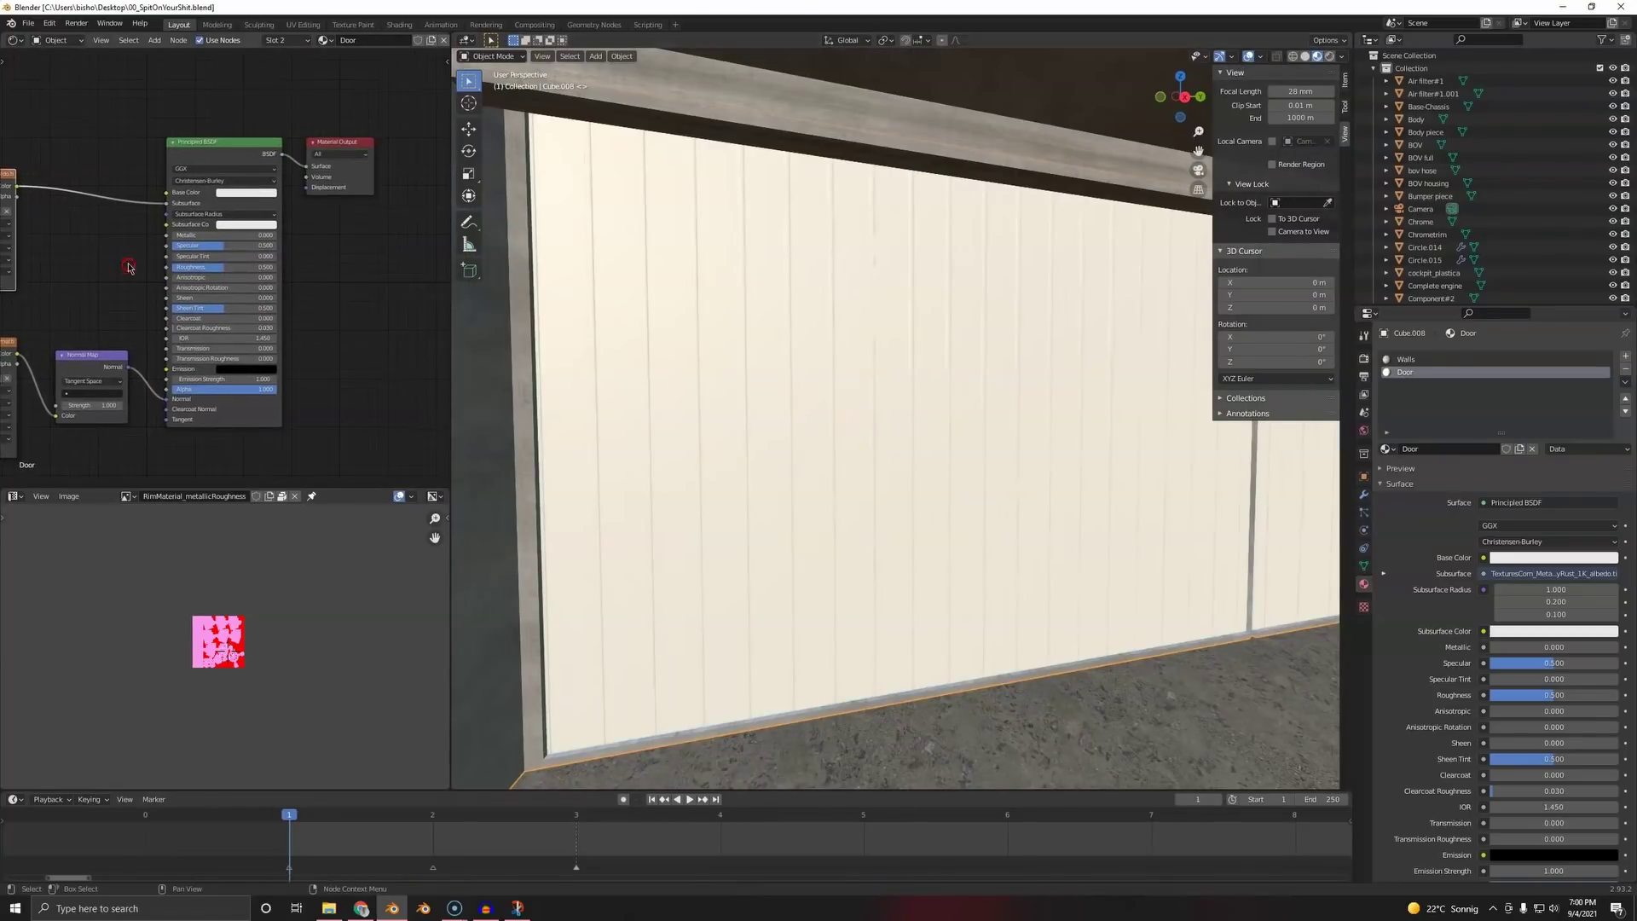
{"action": "scroll", "coordinate": [133, 266], "scroll_direction": "up", "scroll_amount": 2}
{"action": "key", "text": "z"}
{"action": "left_click", "coordinate": [870, 367]}
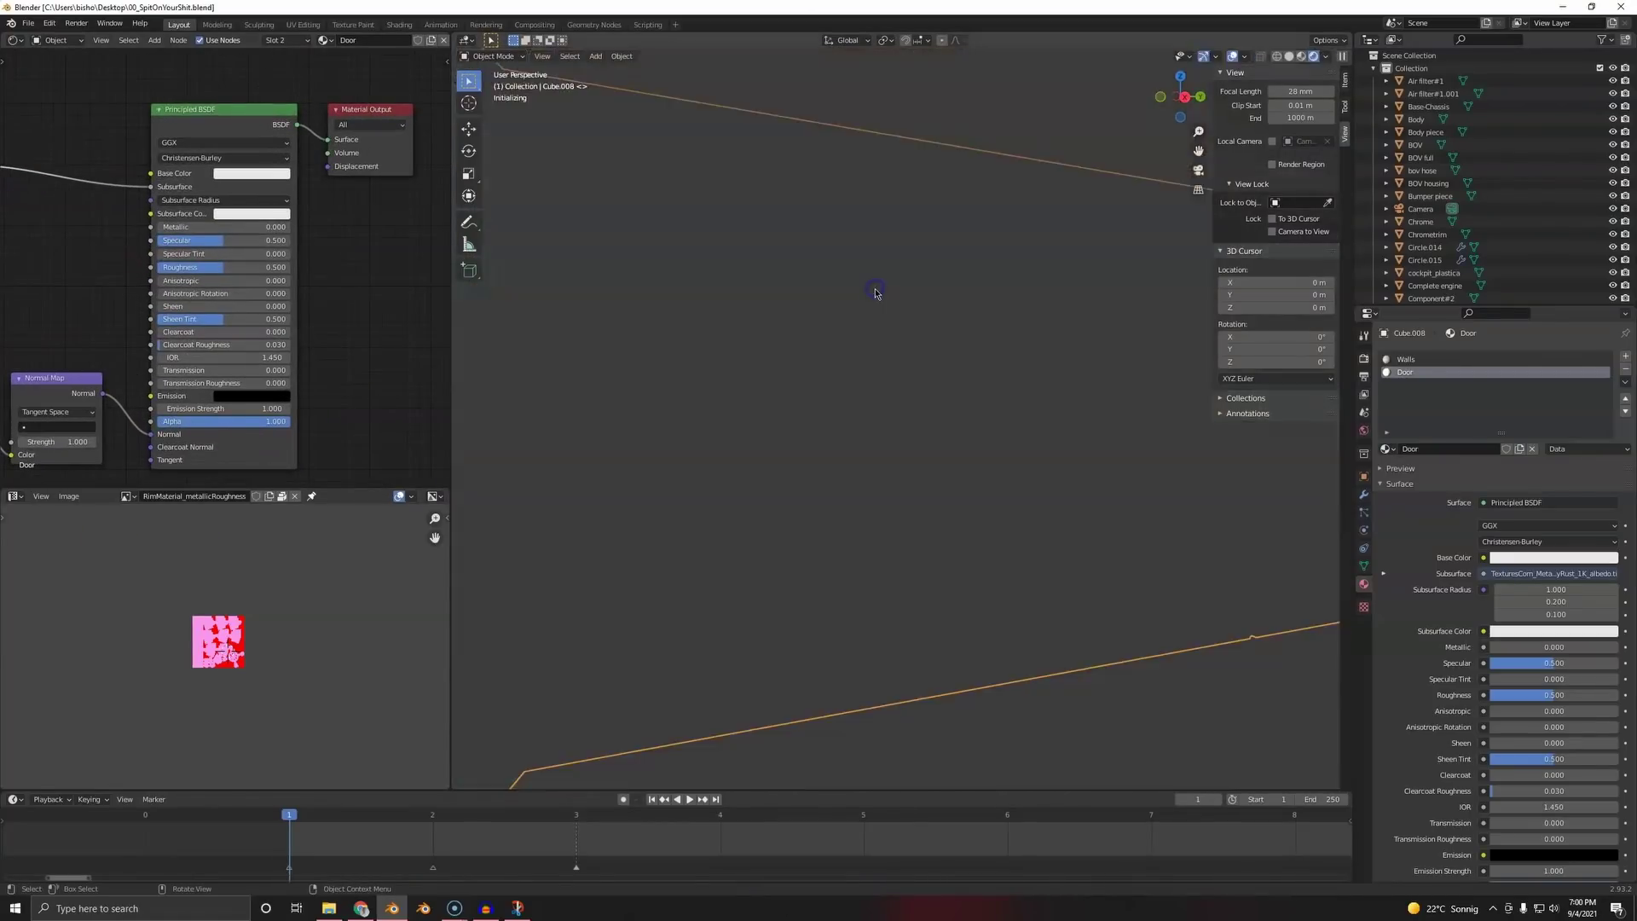
{"action": "key", "text": "KP_0"}
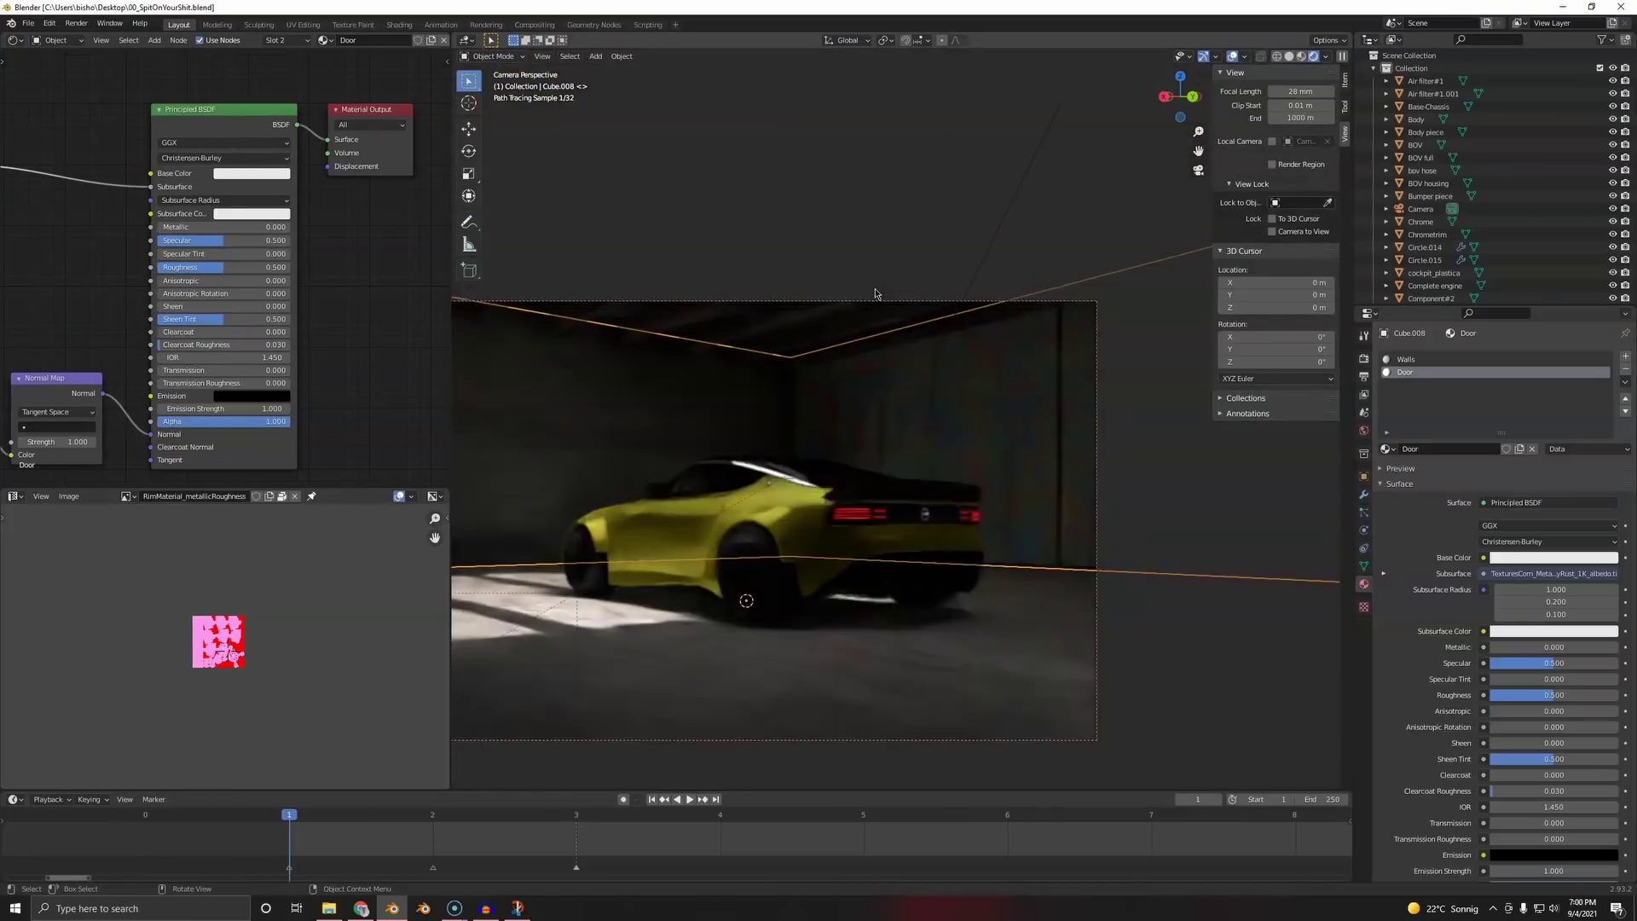
- Move the albedo texture's link from Subsurface to Base Color in the Door shader, and return to Material Preview shading
{"action": "middle_click_drag", "start_coordinate": [1030, 377], "coordinate": [764, 413]}
{"action": "left_click_drag", "start_coordinate": [172, 182], "coordinate": [153, 173]}
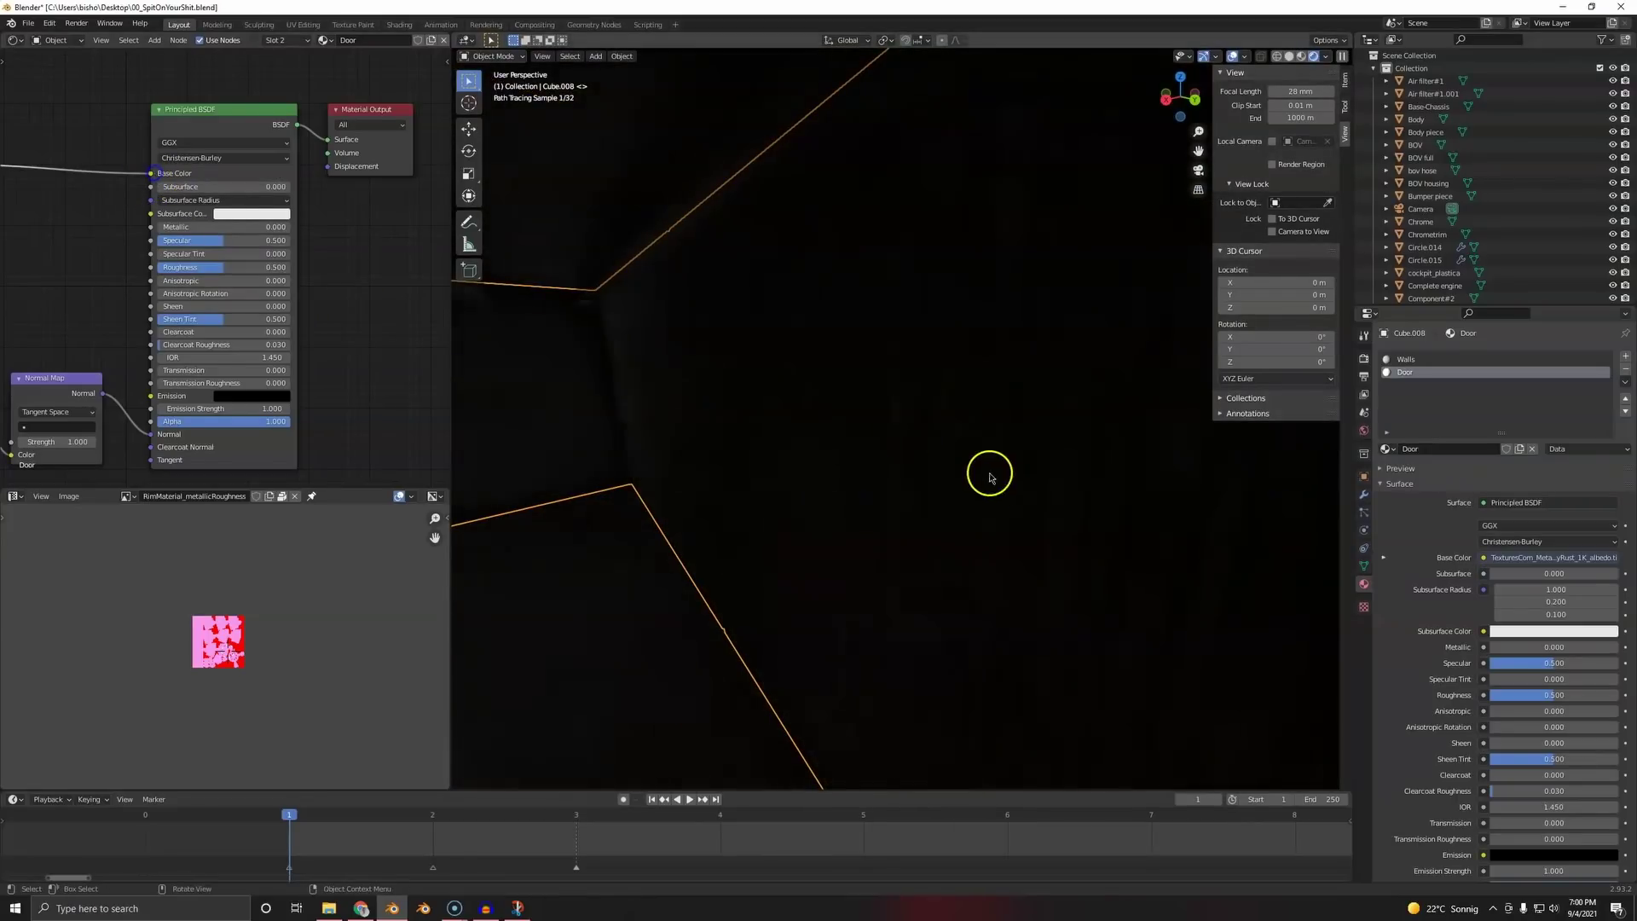
{"action": "middle_click_drag", "start_coordinate": [640, 418], "coordinate": [694, 409]}
{"action": "key", "text": "z"}
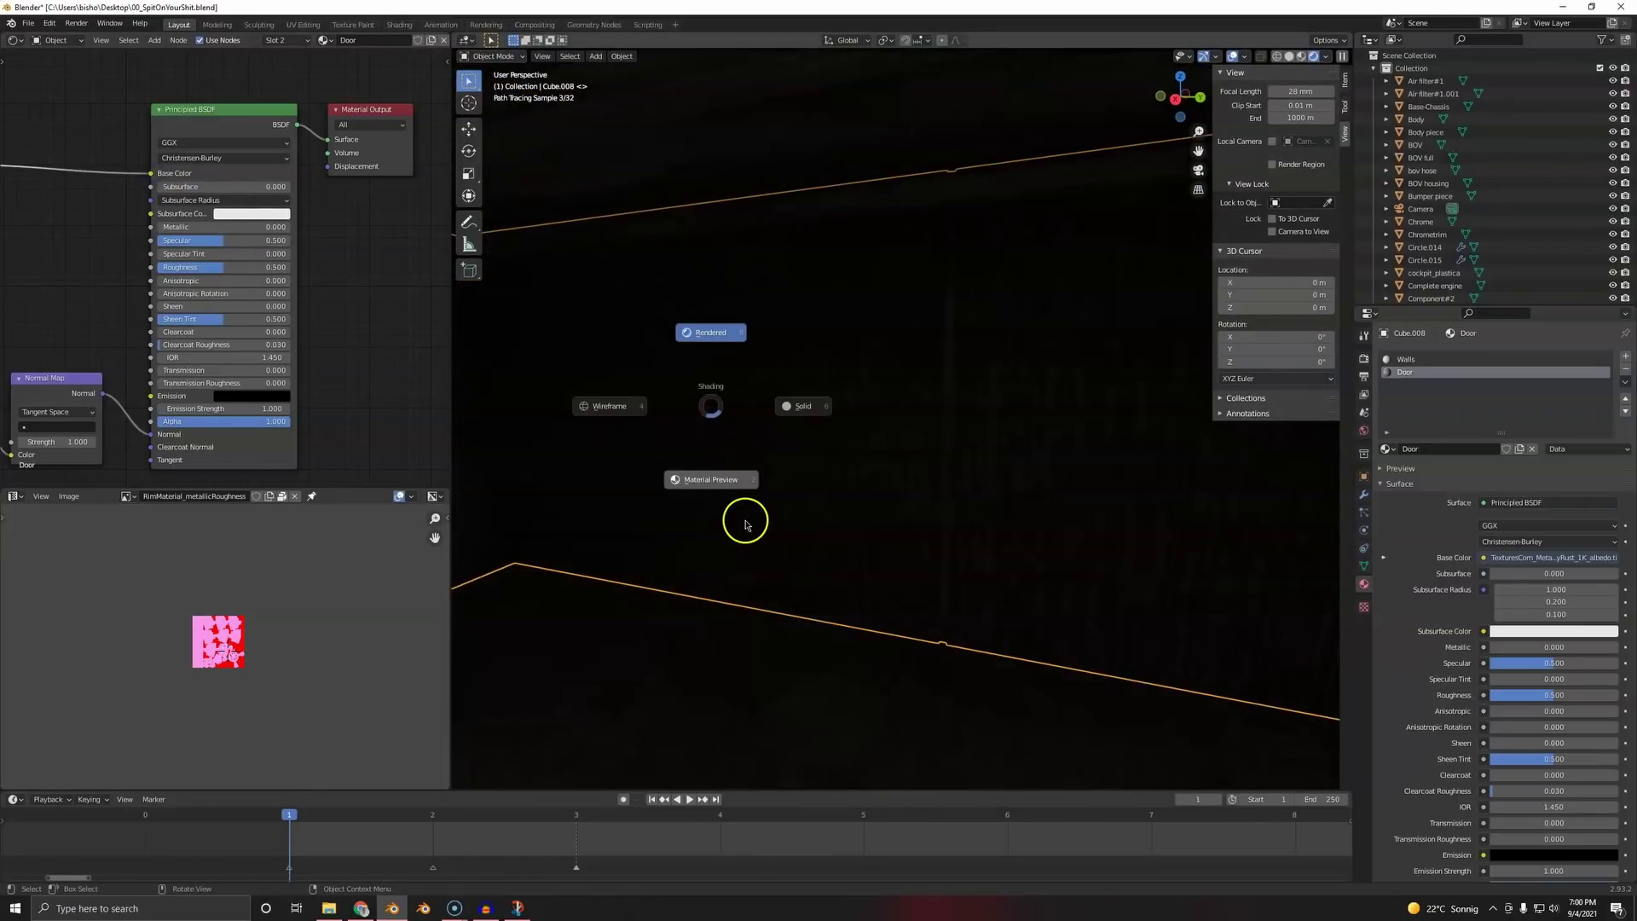
{"action": "left_click", "coordinate": [725, 483]}
- Set the Door shader's Metallic to 1 and Roughness to 0.2, trying 0.1 for Roughness first
{"action": "mouse_move", "coordinate": [1206, 694]}
{"action": "middle_mouse_down", "text": "shift"}
{"action": "mouse_move", "coordinate": [885, 475]}
{"action": "mouse_move", "coordinate": [785, 515]}
{"action": "mouse_move", "coordinate": [669, 494]}
{"action": "mouse_move", "coordinate": [833, 479]}
{"action": "mouse_move", "coordinate": [838, 503]}
{"action": "mouse_move", "coordinate": [787, 443]}
{"action": "mouse_move", "coordinate": [1103, 432]}
{"action": "middle_mouse_up", "text": "shift"}
{"action": "scroll", "coordinate": [764, 490], "scroll_direction": "up", "scroll_amount": 4}
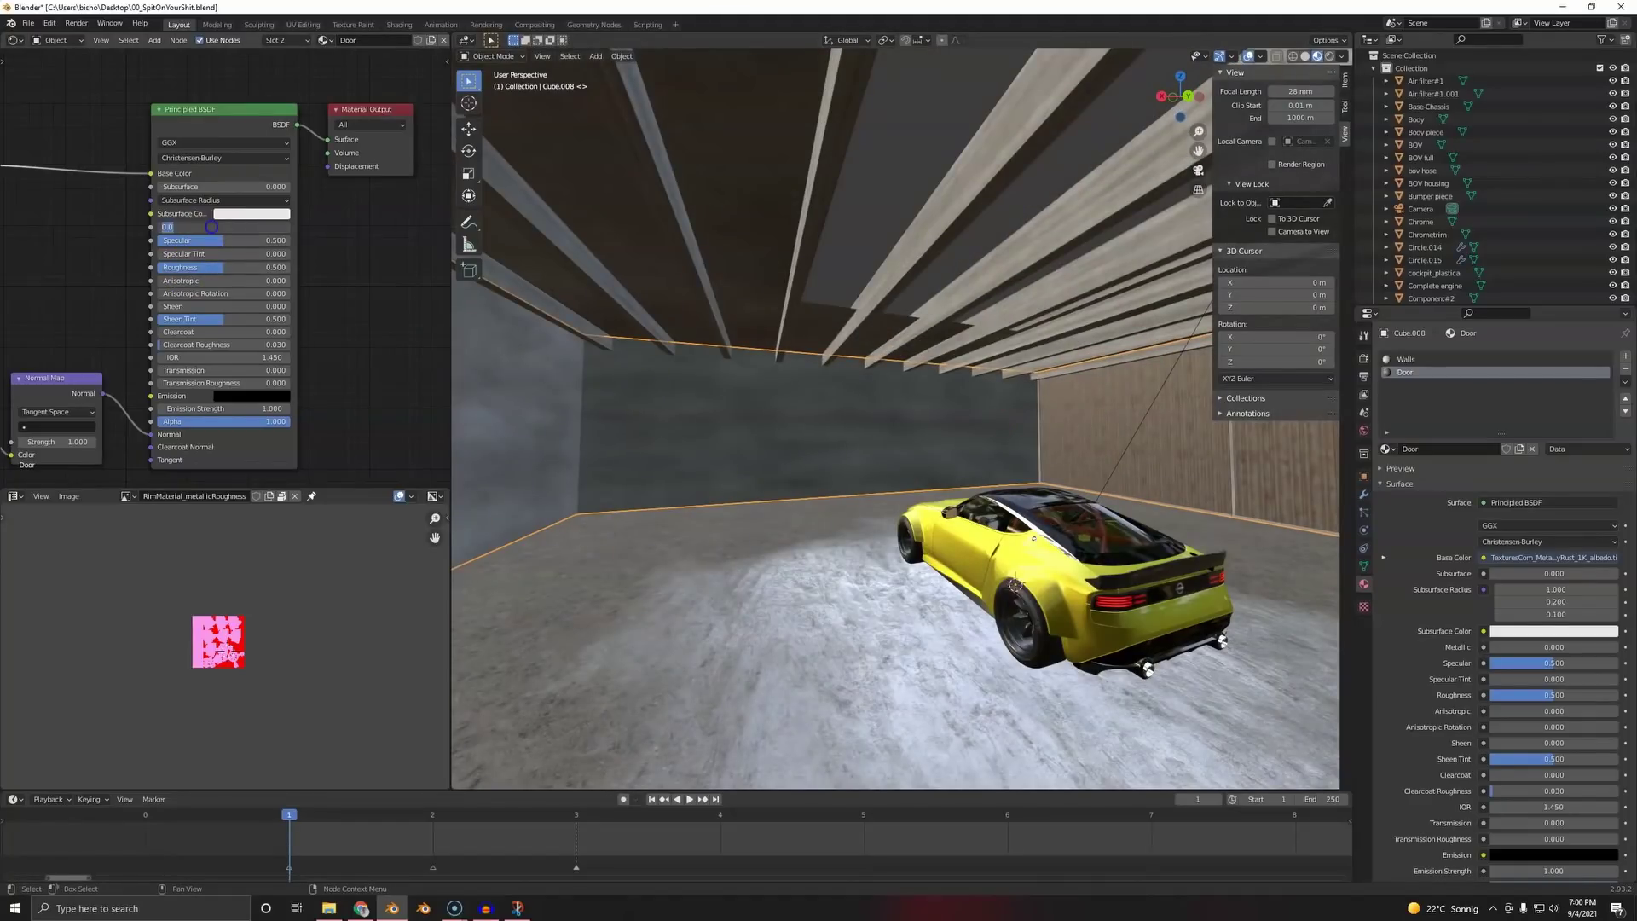
{"action": "type", "text": "1"}
{"action": "key", "text": "Return"}
{"action": "type", "text": "0.1"}
{"action": "key", "text": "Return"}
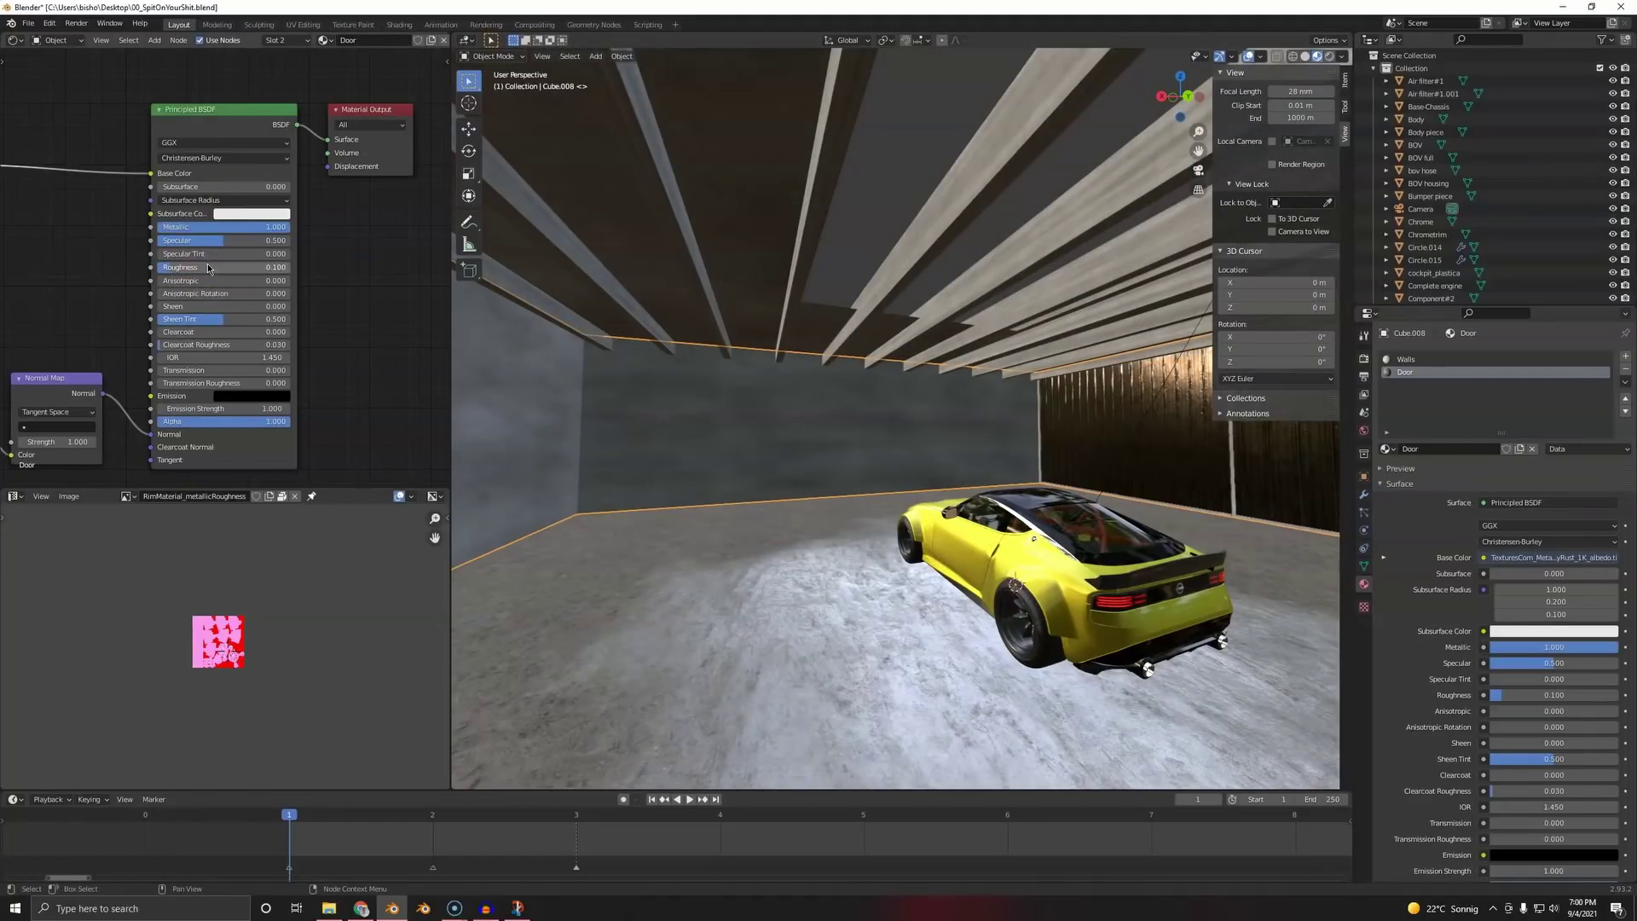
{"action": "type", "text": "0.2"}
{"action": "key", "text": "Return"}
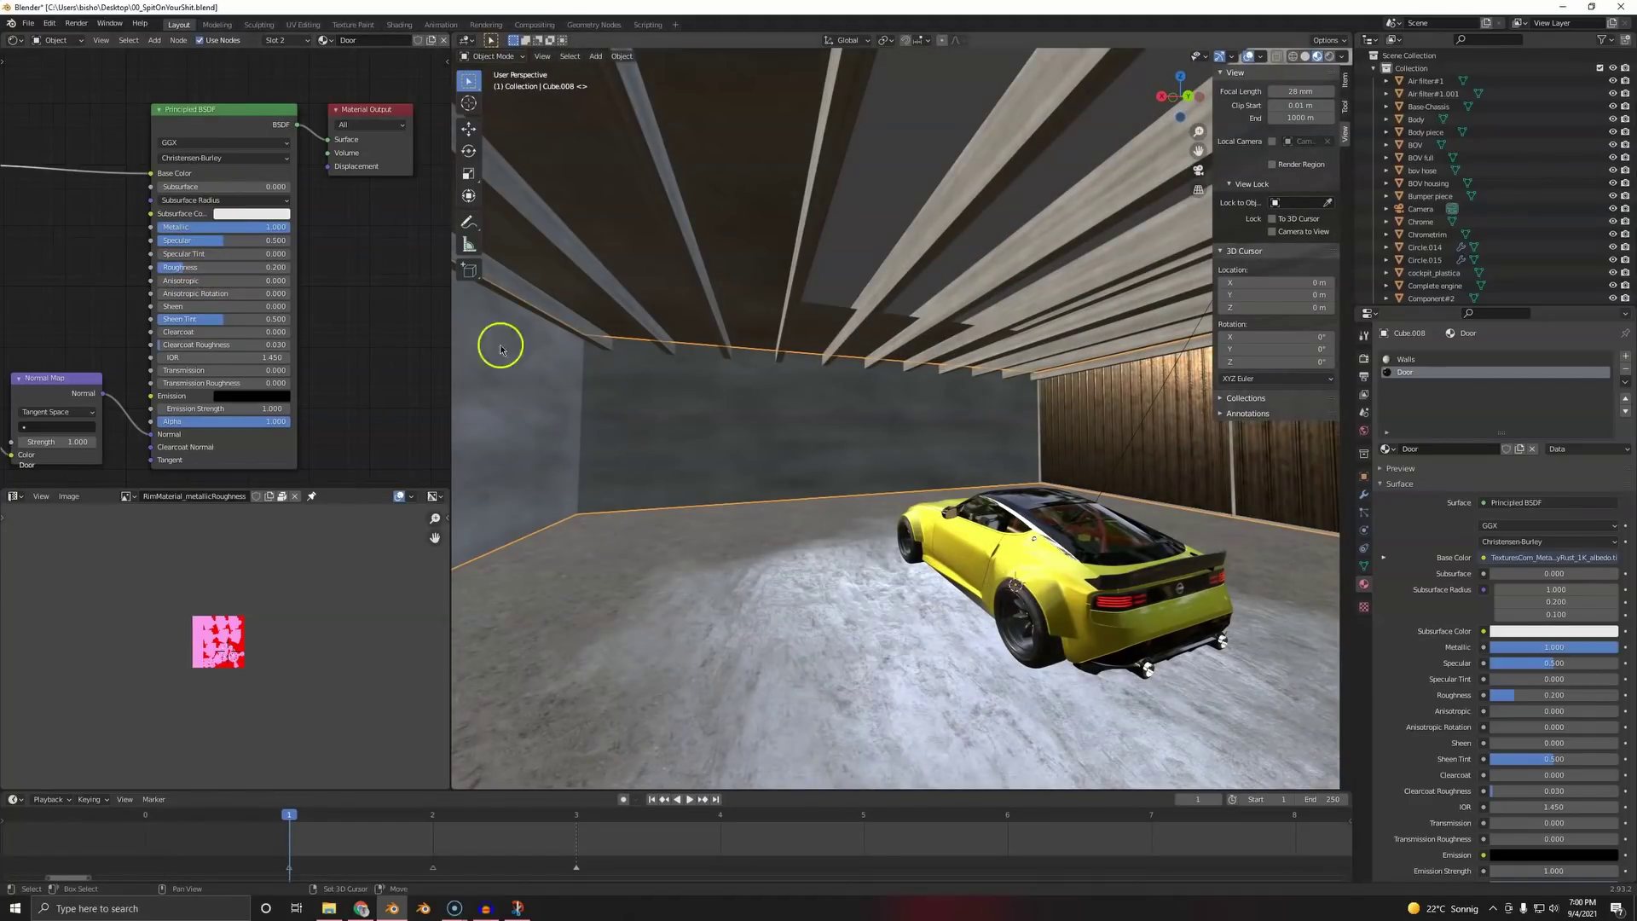
- Check the Metal Seawall texture maps in the browser, and return to Blender
{"action": "middle_click_drag", "start_coordinate": [497, 344], "coordinate": [651, 361]}
{"action": "key", "text": "alt+Tab"}
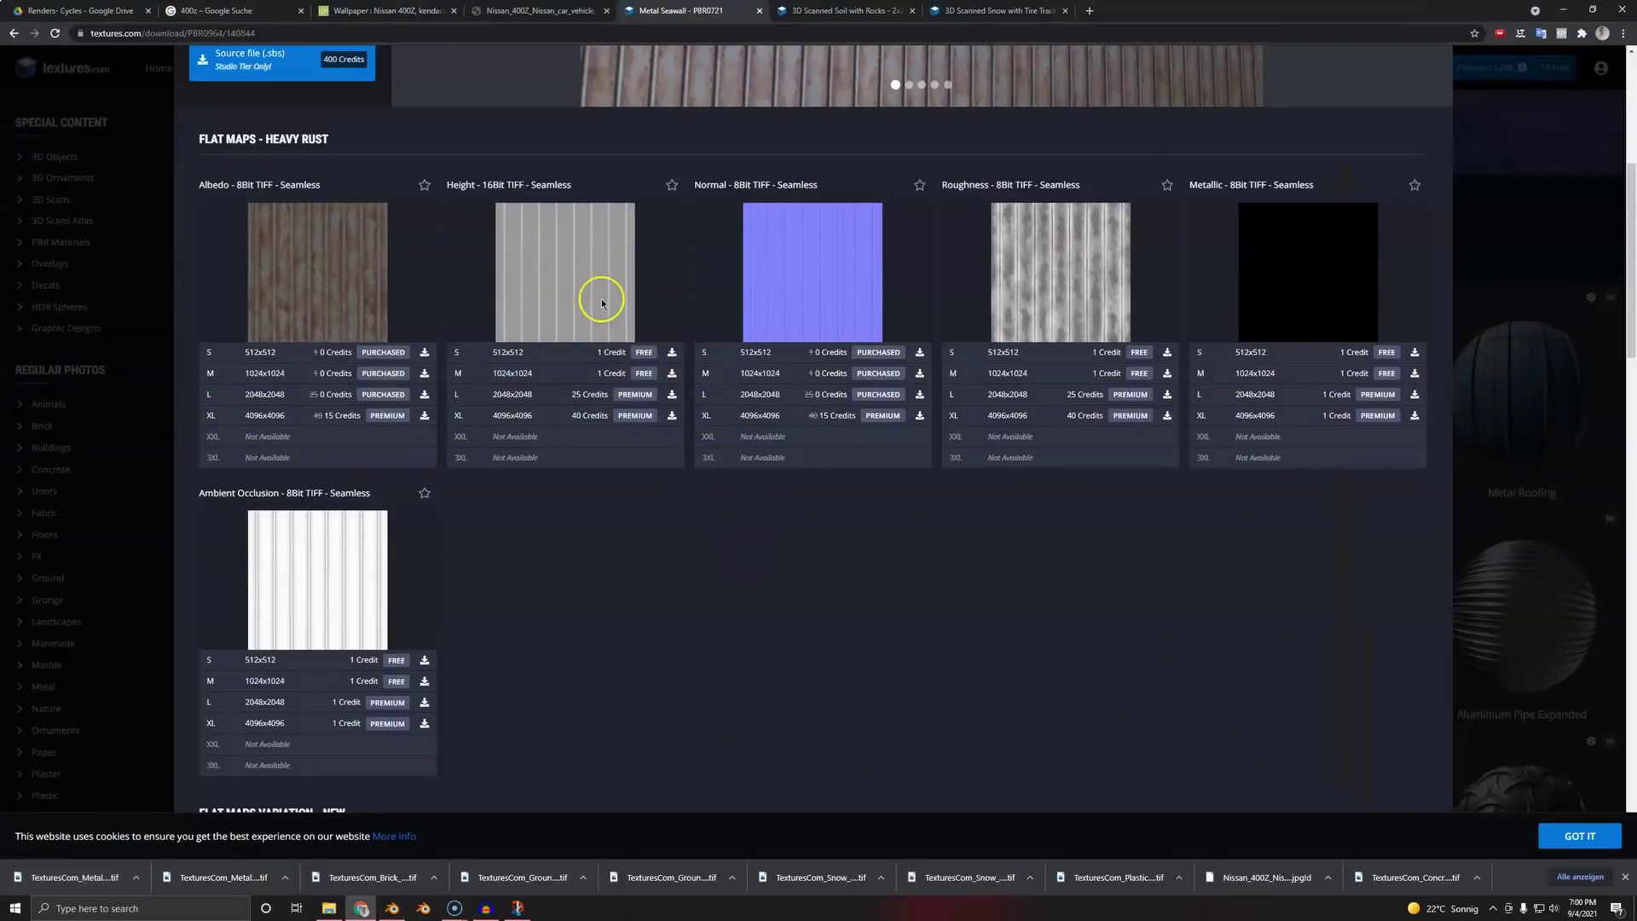
{"action": "mouse_move", "coordinate": [594, 301]}
{"action": "key", "text": "alt+Tab"}
- Add a cylinder at the 3D cursor on the dark side wall, rotated 90° about X and 90° about Z
{"action": "middle_click_drag", "start_coordinate": [801, 464], "coordinate": [1042, 496]}
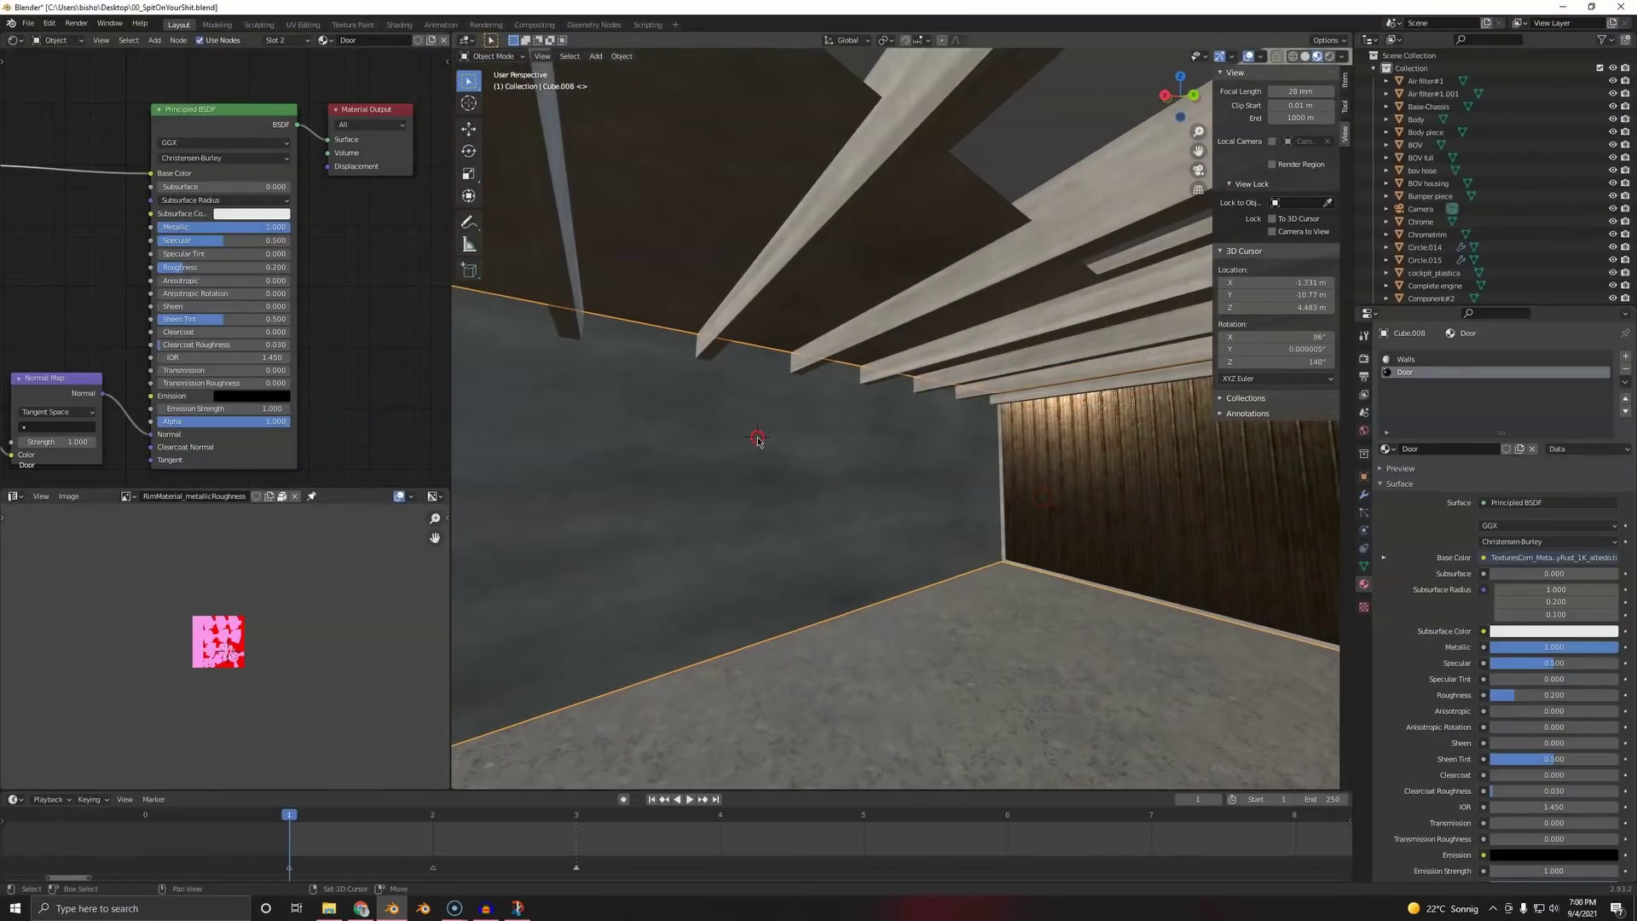
{"action": "key", "text": "shift+a"}
{"action": "mouse_move", "coordinate": [757, 437]}
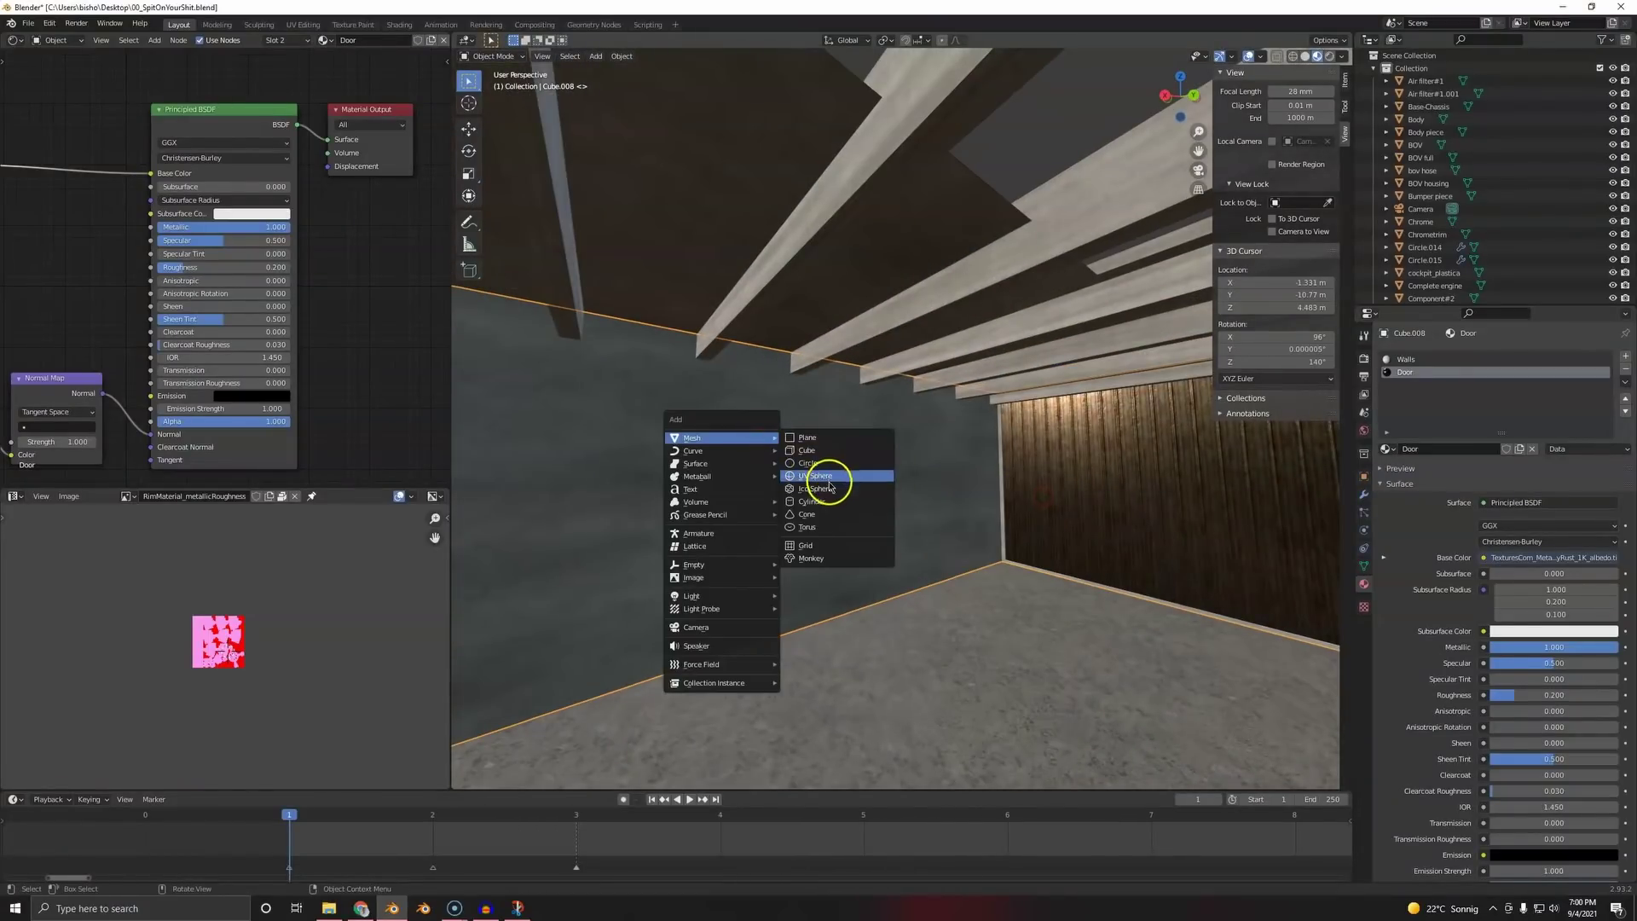
{"action": "left_click", "coordinate": [825, 507]}
{"action": "type", "text": "rx"}
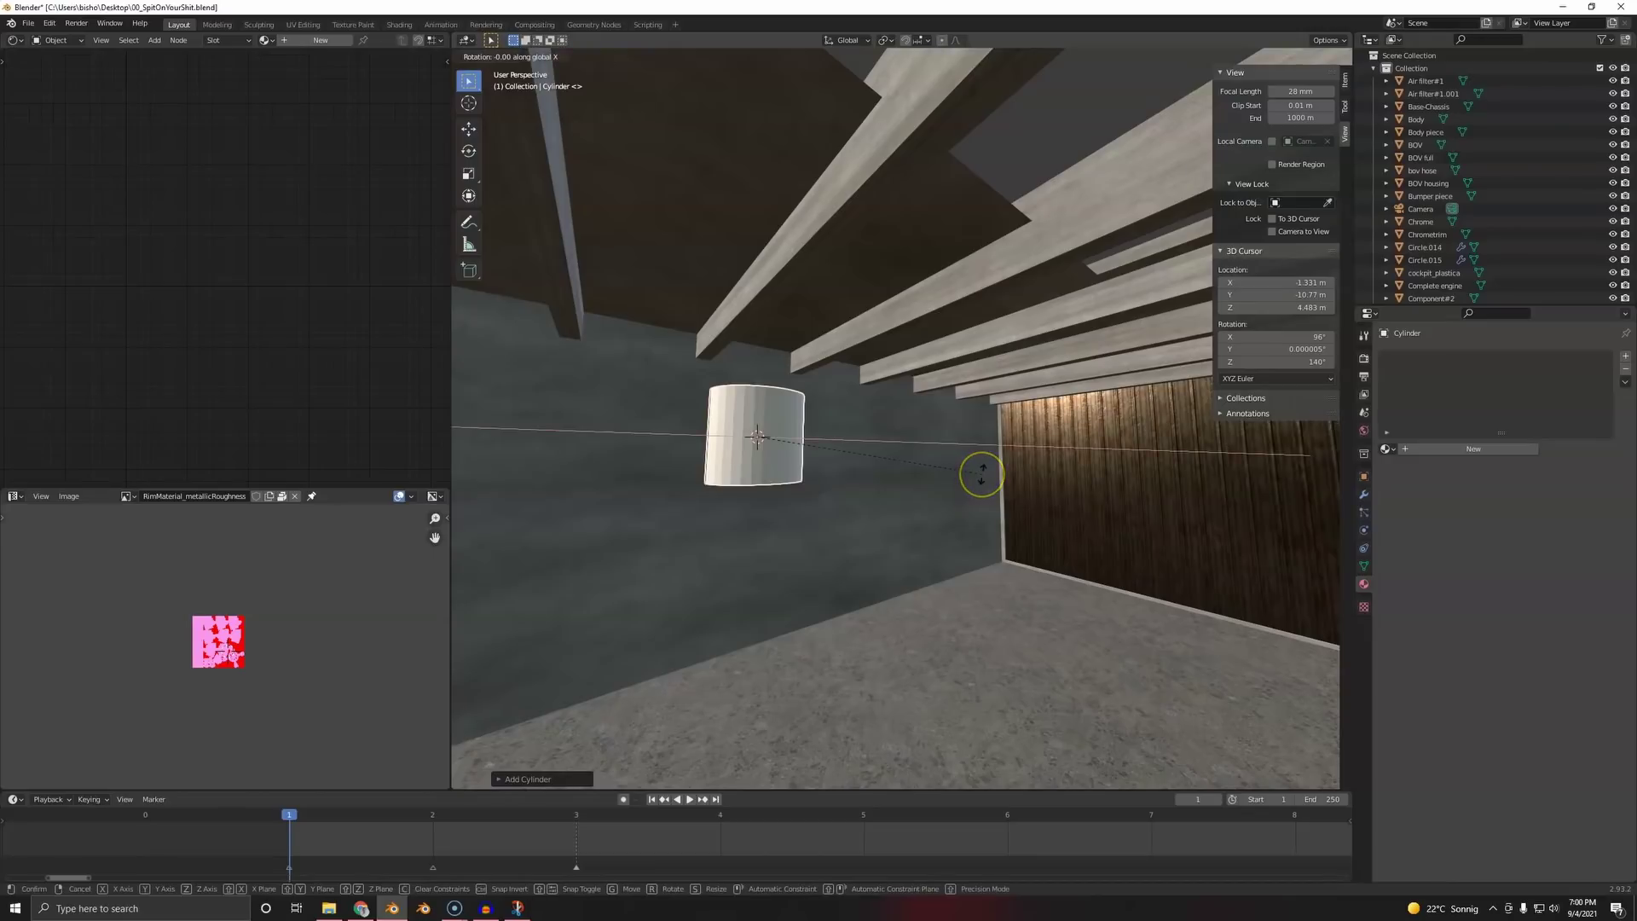
{"action": "type", "text": "90"}
{"action": "left_click", "coordinate": [981, 474]}
{"action": "type", "text": "rz90"}
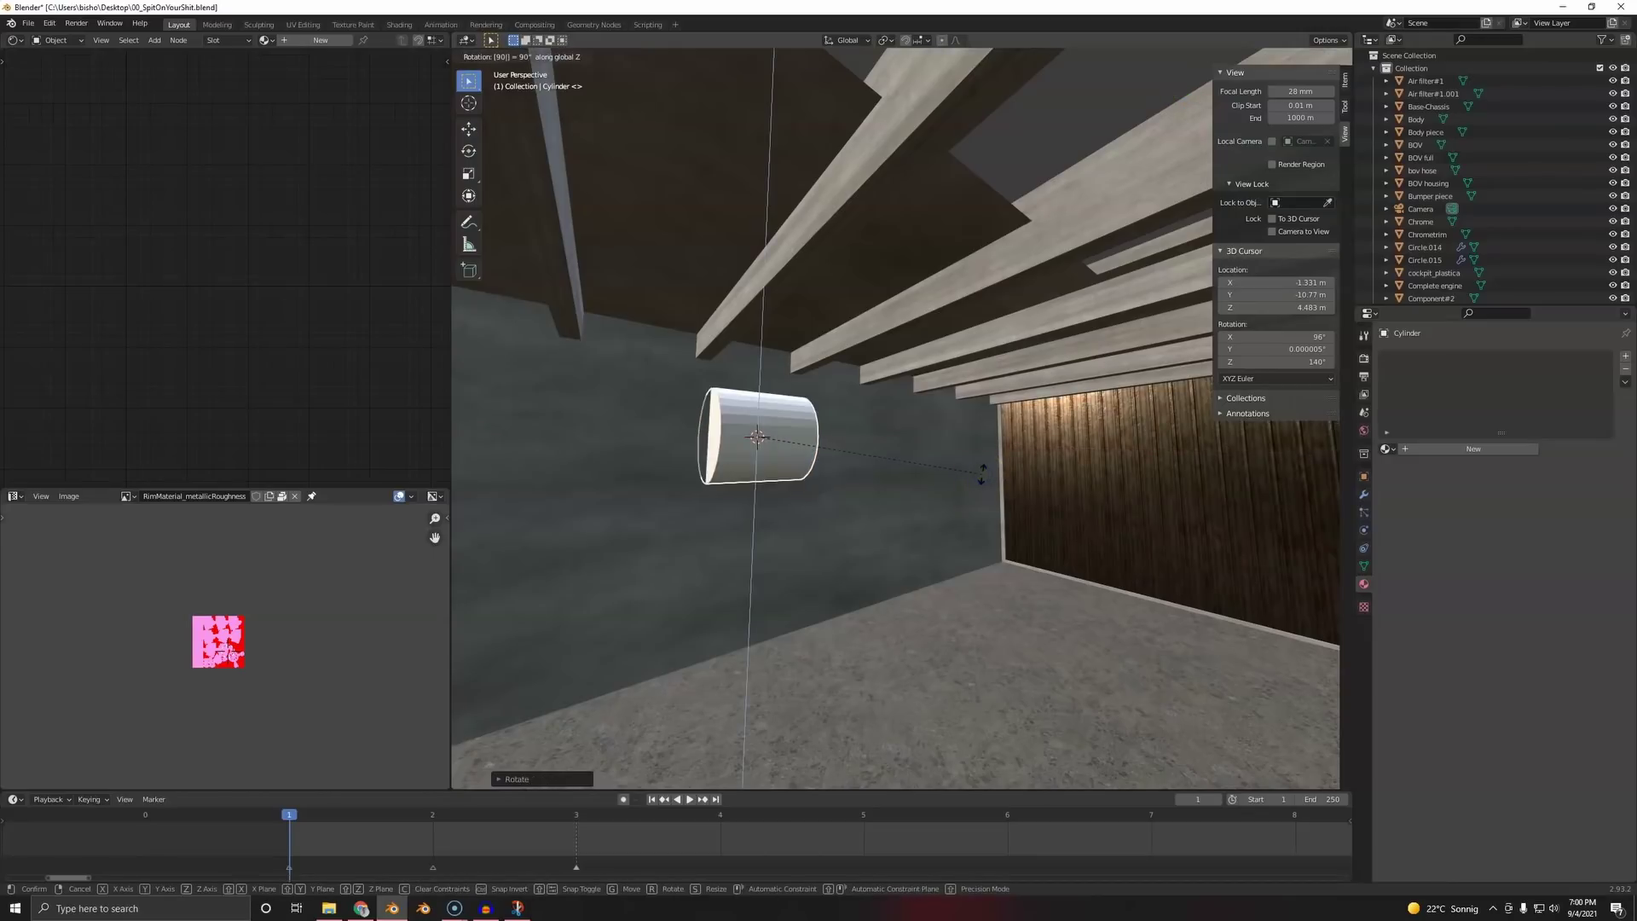
{"action": "left_click", "coordinate": [961, 481]}
- Turn the cylinder into a long thin pipe running along the dark wall's upper edge beneath the ceiling, and save the file
{"action": "key", "text": "s"}
{"action": "key", "text": "z"}
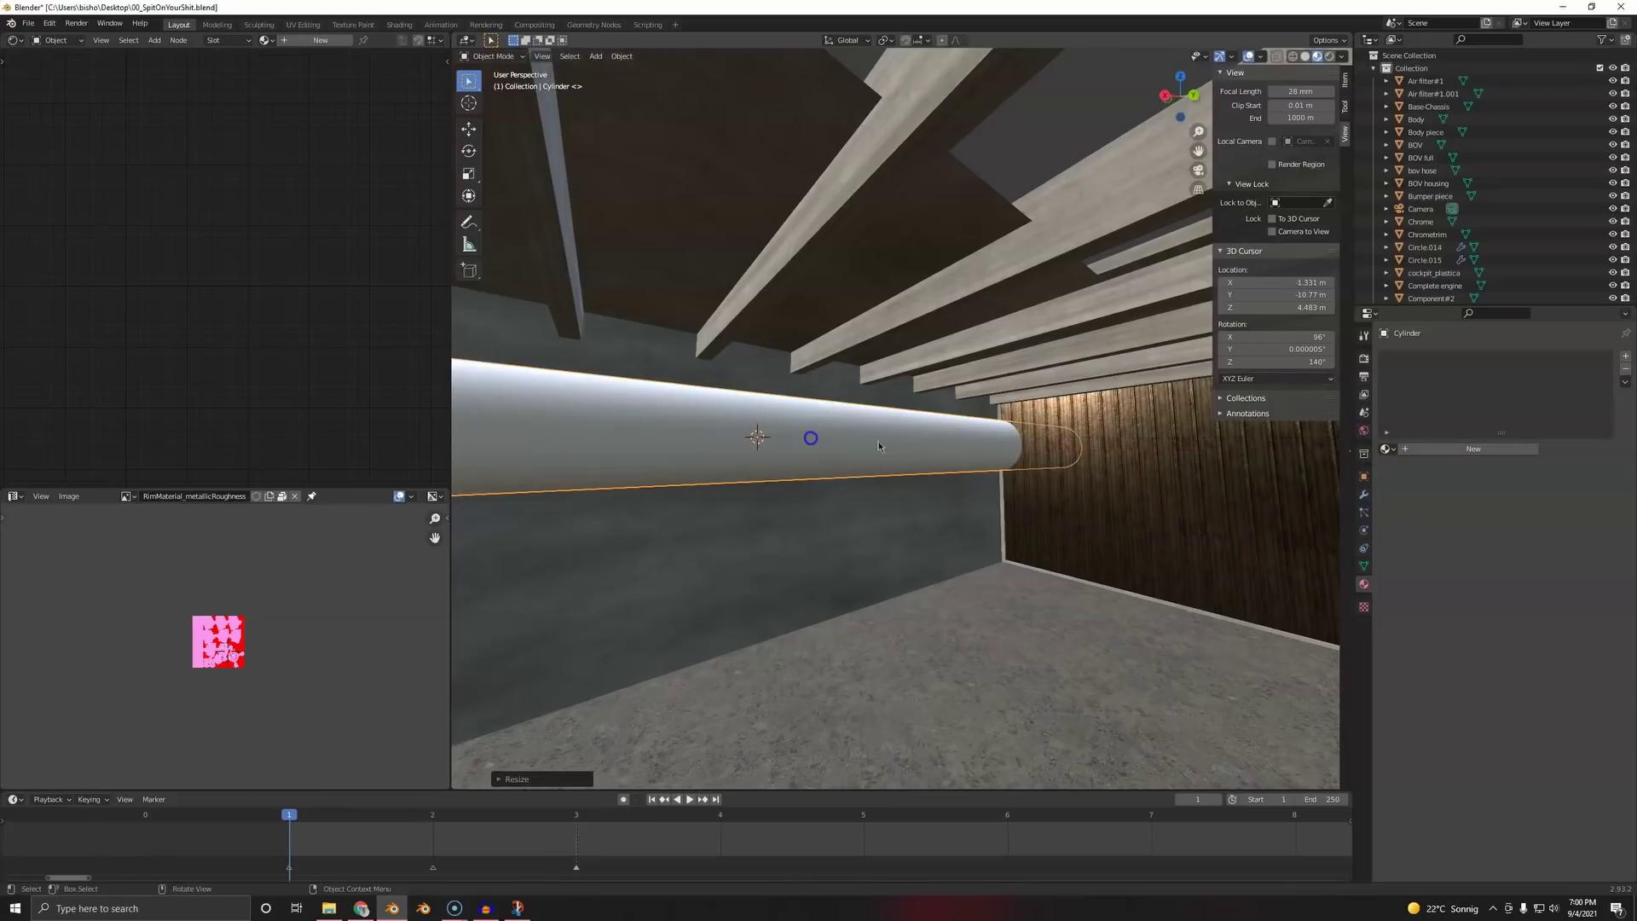
{"action": "left_click", "coordinate": [944, 424]}
{"action": "key", "text": "s"}
{"action": "key", "text": "shift+x"}
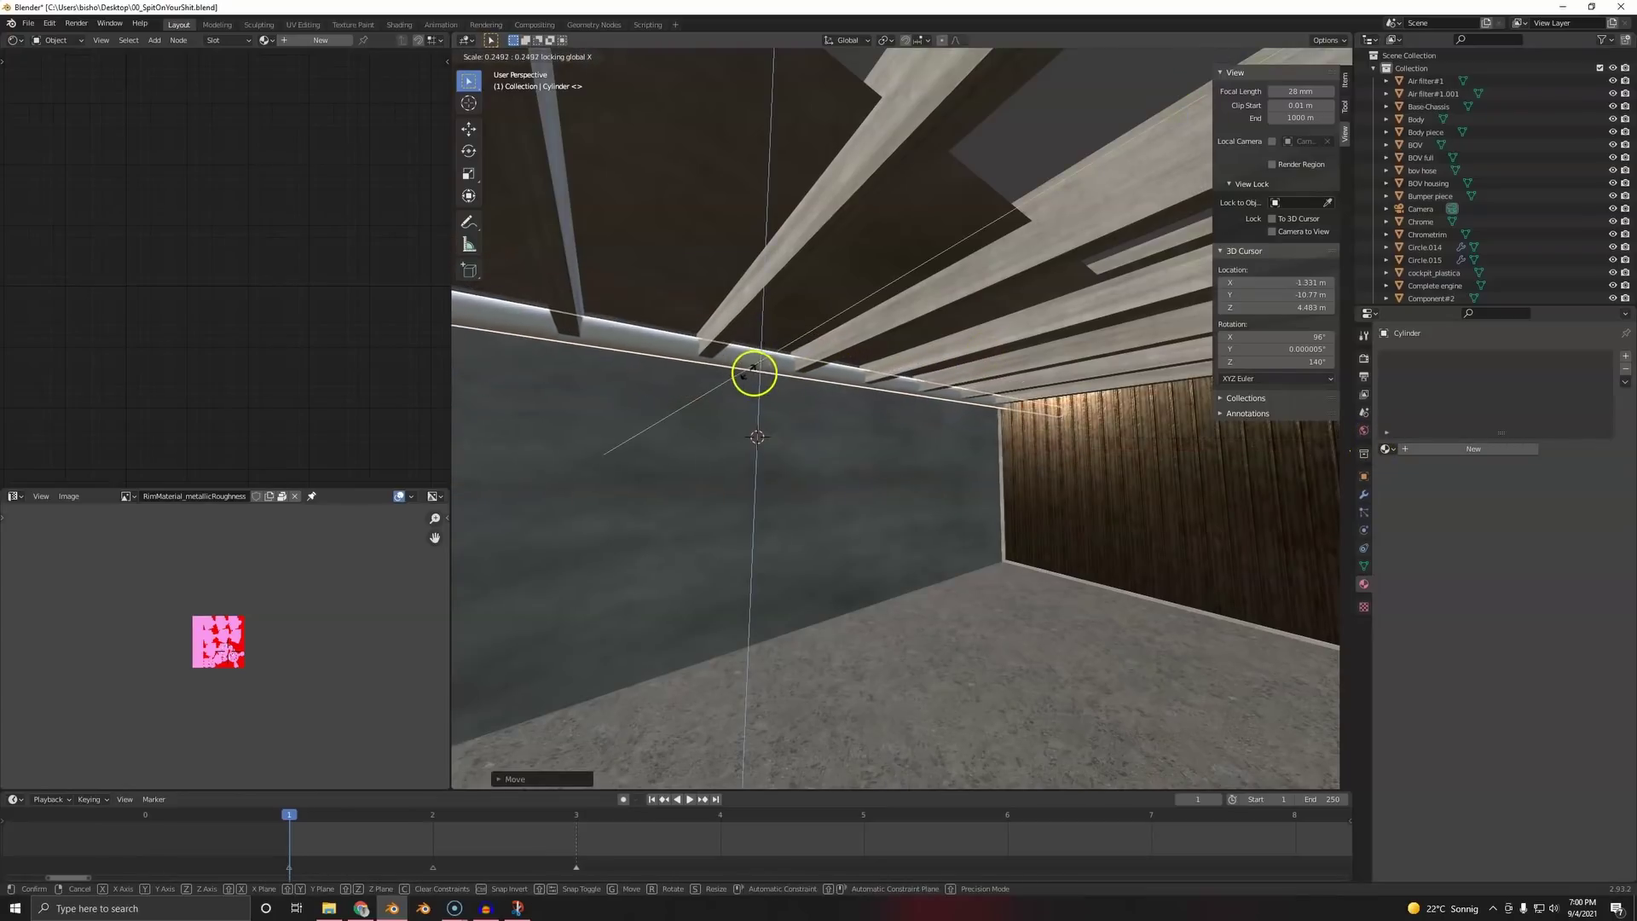
{"action": "left_click_drag", "start_coordinate": [741, 370], "coordinate": [816, 375]}
{"action": "key", "text": "z"}
{"action": "left_click", "coordinate": [752, 368]}
{"action": "key", "text": "alt+a"}
{"action": "middle_click_drag", "start_coordinate": [753, 369], "coordinate": [908, 388]}
{"action": "key", "text": "ctrl+s"}
- Add a cube and place it on the floor in front of the dark side wall, ahead of the car
{"action": "key", "text": "KP_0"}
{"action": "scroll", "coordinate": [781, 409], "scroll_direction": "down", "scroll_amount": 2}
{"action": "scroll", "coordinate": [908, 389], "scroll_direction": "up", "scroll_amount": 2}
{"action": "key", "text": "shift+a"}
{"action": "mouse_move", "coordinate": [731, 508]}
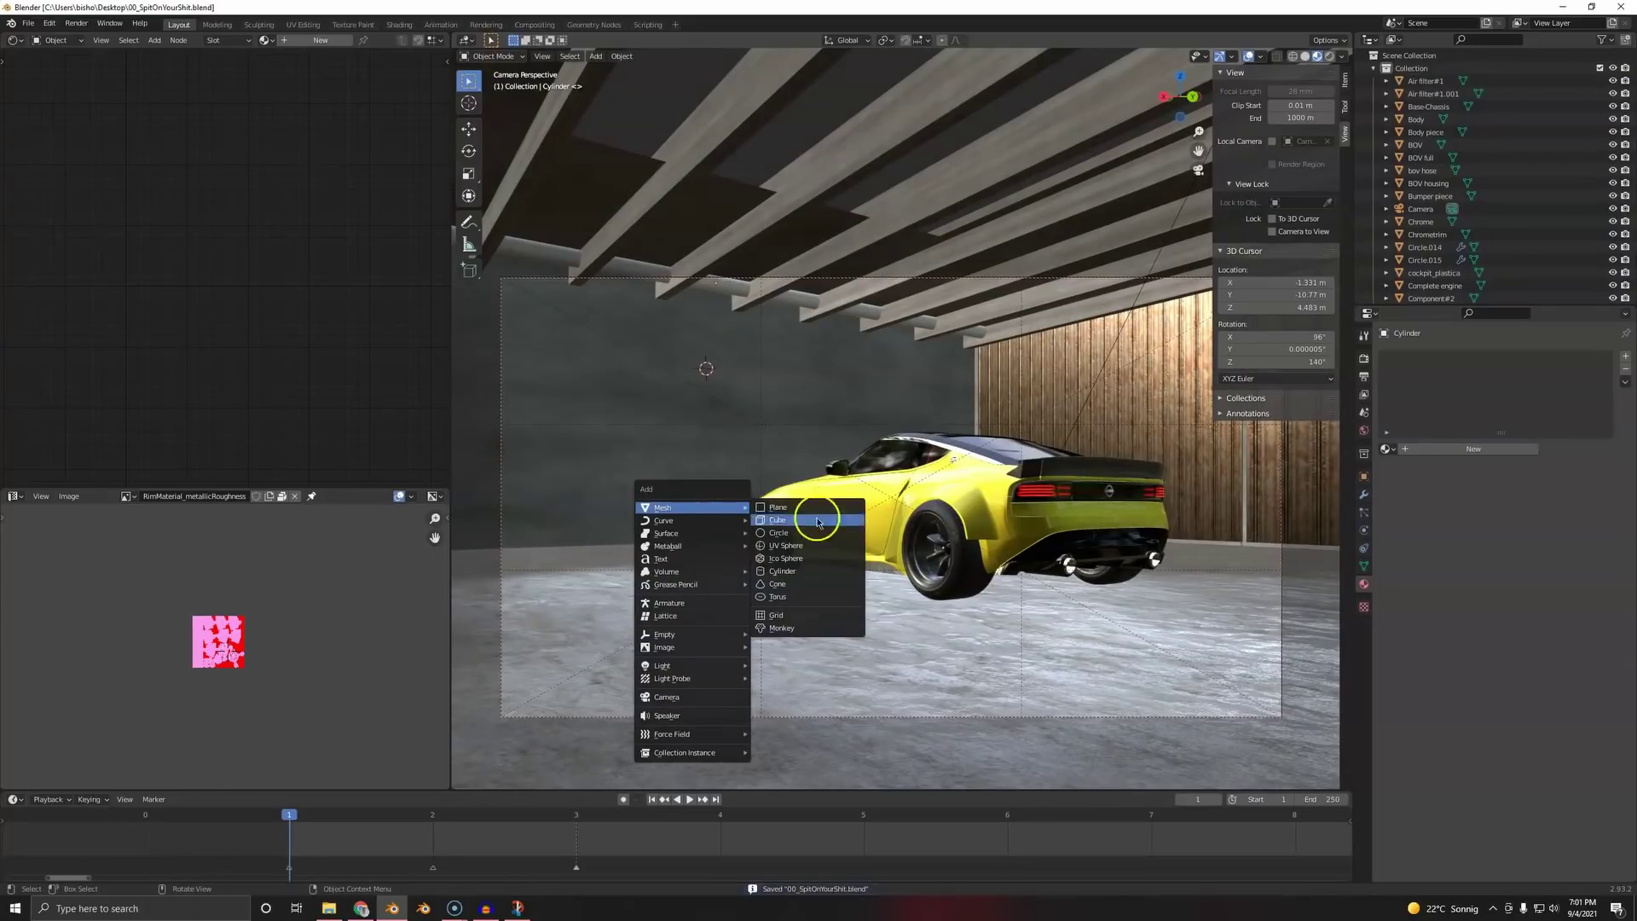
{"action": "left_click", "coordinate": [834, 520]}
{"action": "key", "text": "g"}
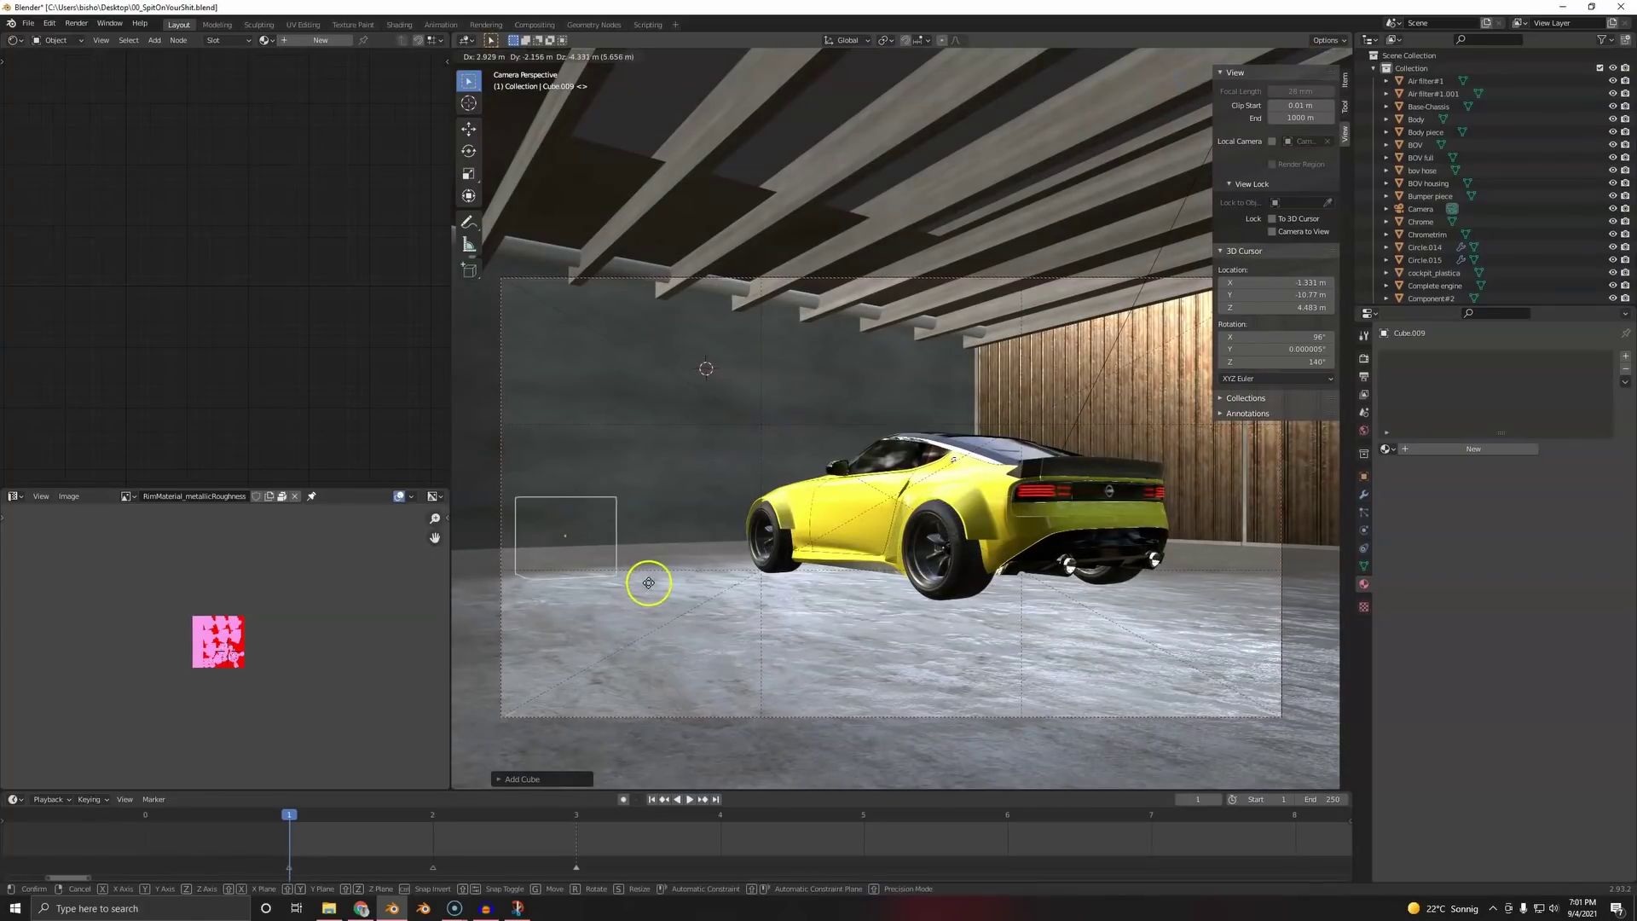
{"action": "key", "text": "shift+z"}
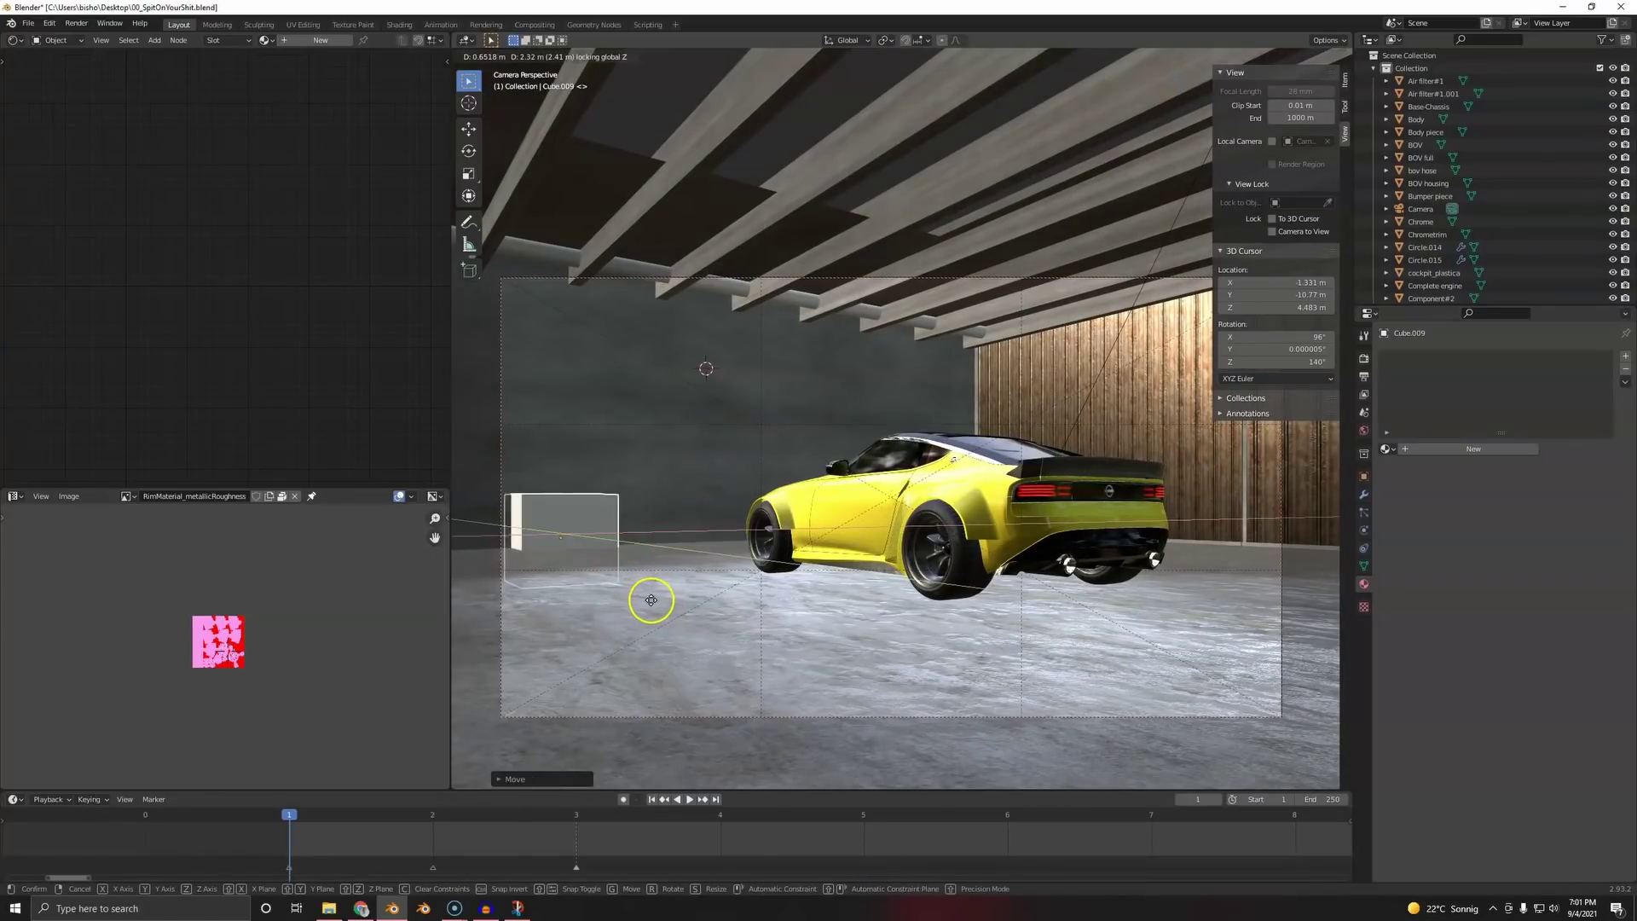
{"action": "left_click", "coordinate": [653, 602]}
- Stretch the cube along its local X axis to about 2.3 times its length, forming a long box beside the wall
{"action": "key", "text": "s"}
{"action": "right_click", "coordinate": [695, 519]}
{"action": "key", "text": "g"}
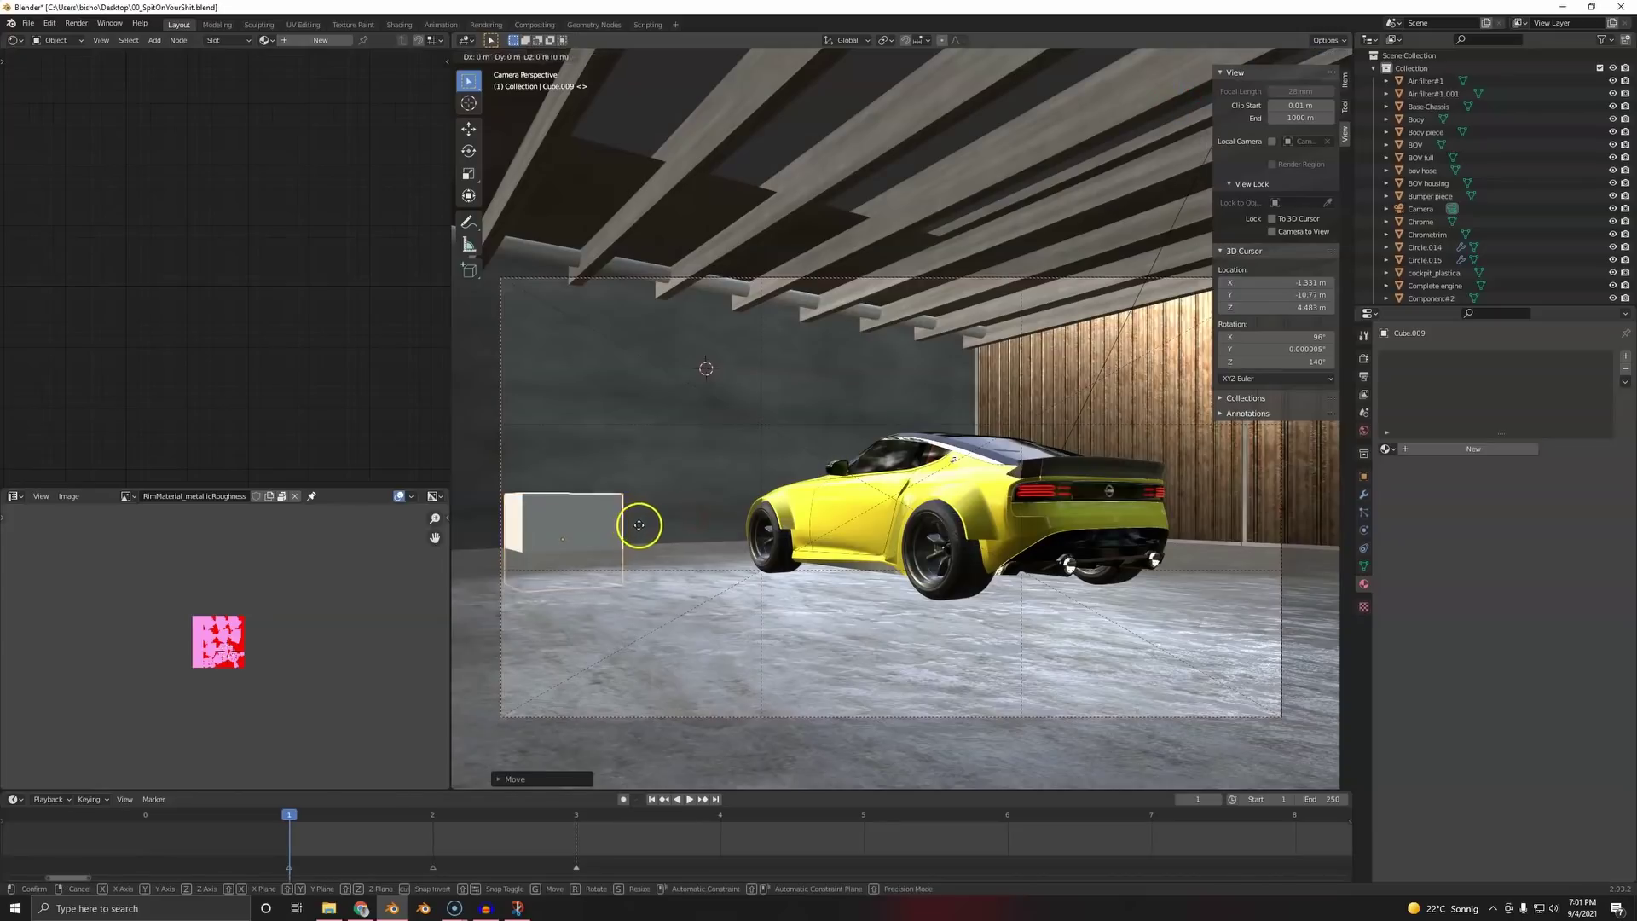
{"action": "key", "text": "s"}
{"action": "key", "text": "x"}
{"action": "key", "text": "x"}
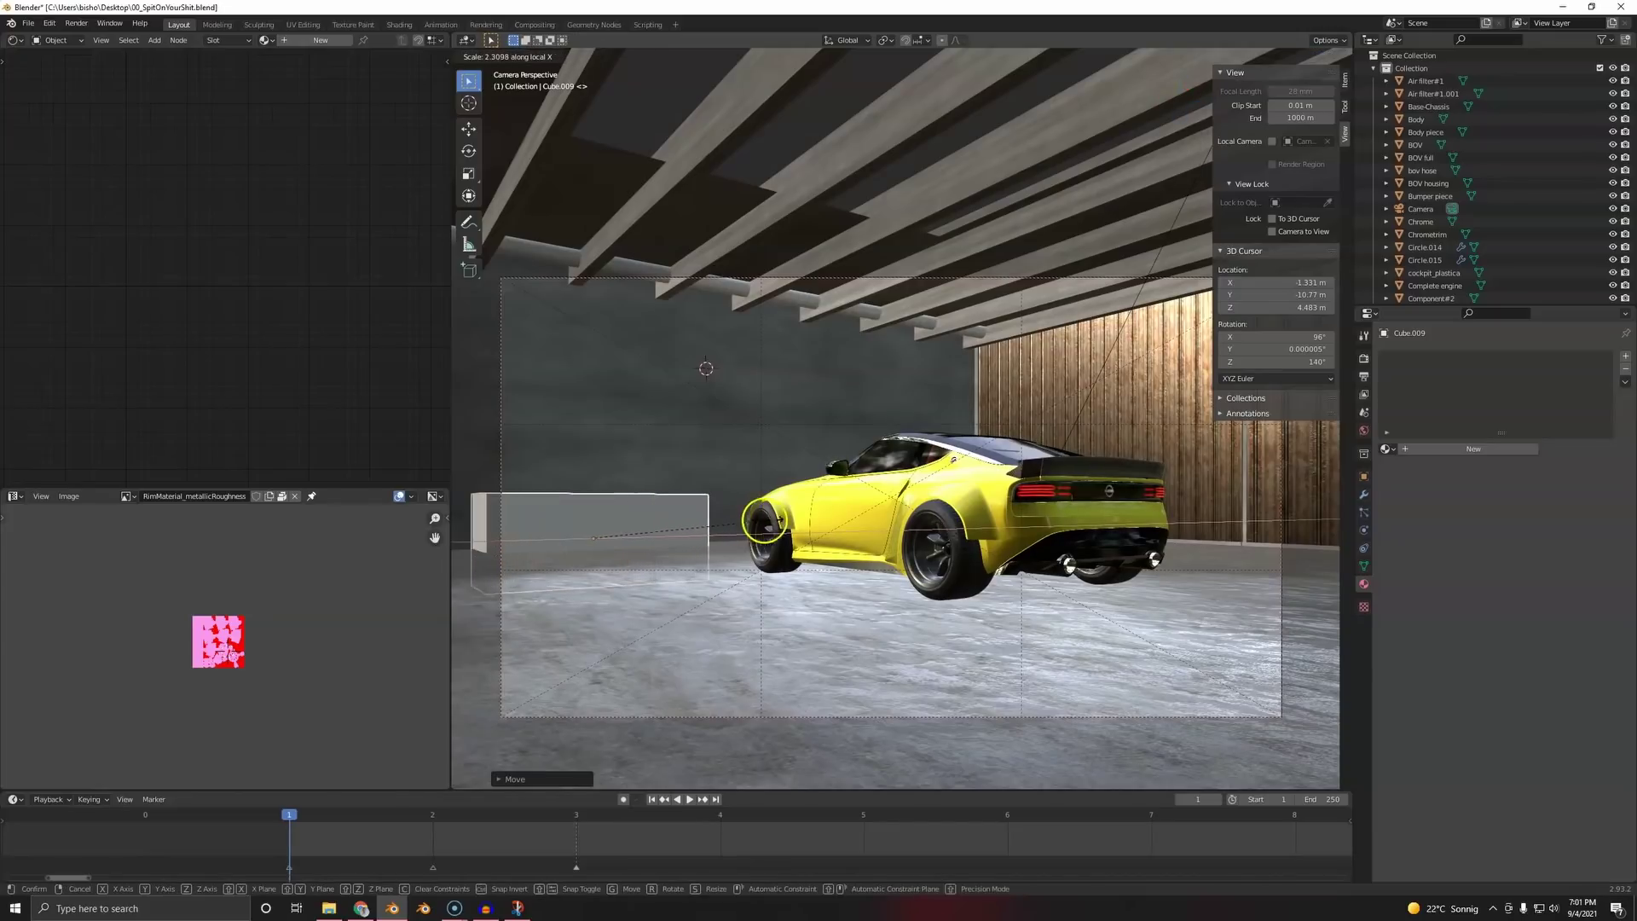
{"action": "left_click", "coordinate": [765, 523]}
- Bevel the long box's edges slightly with a single segment
{"action": "middle_click_drag", "start_coordinate": [572, 462], "coordinate": [614, 453]}
{"action": "scroll", "coordinate": [741, 486], "scroll_direction": "up", "scroll_amount": 3}
{"action": "key", "text": "Tab"}
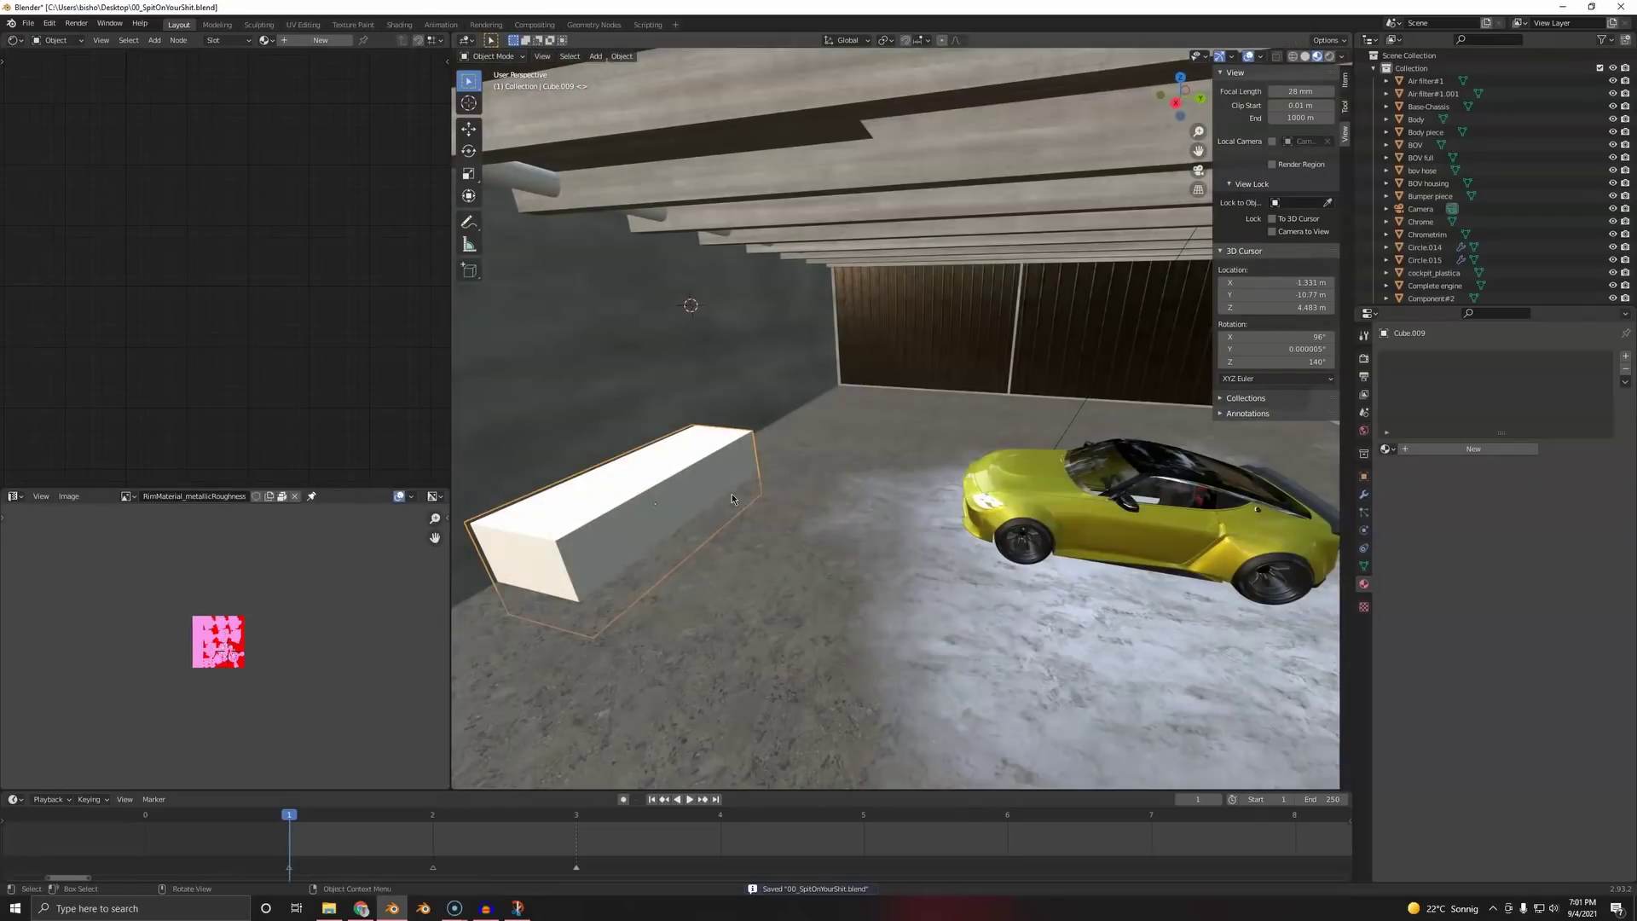
{"action": "right_click", "coordinate": [731, 494]}
{"action": "left_click", "coordinate": [731, 493]}
{"action": "left_click", "coordinate": [756, 495]}
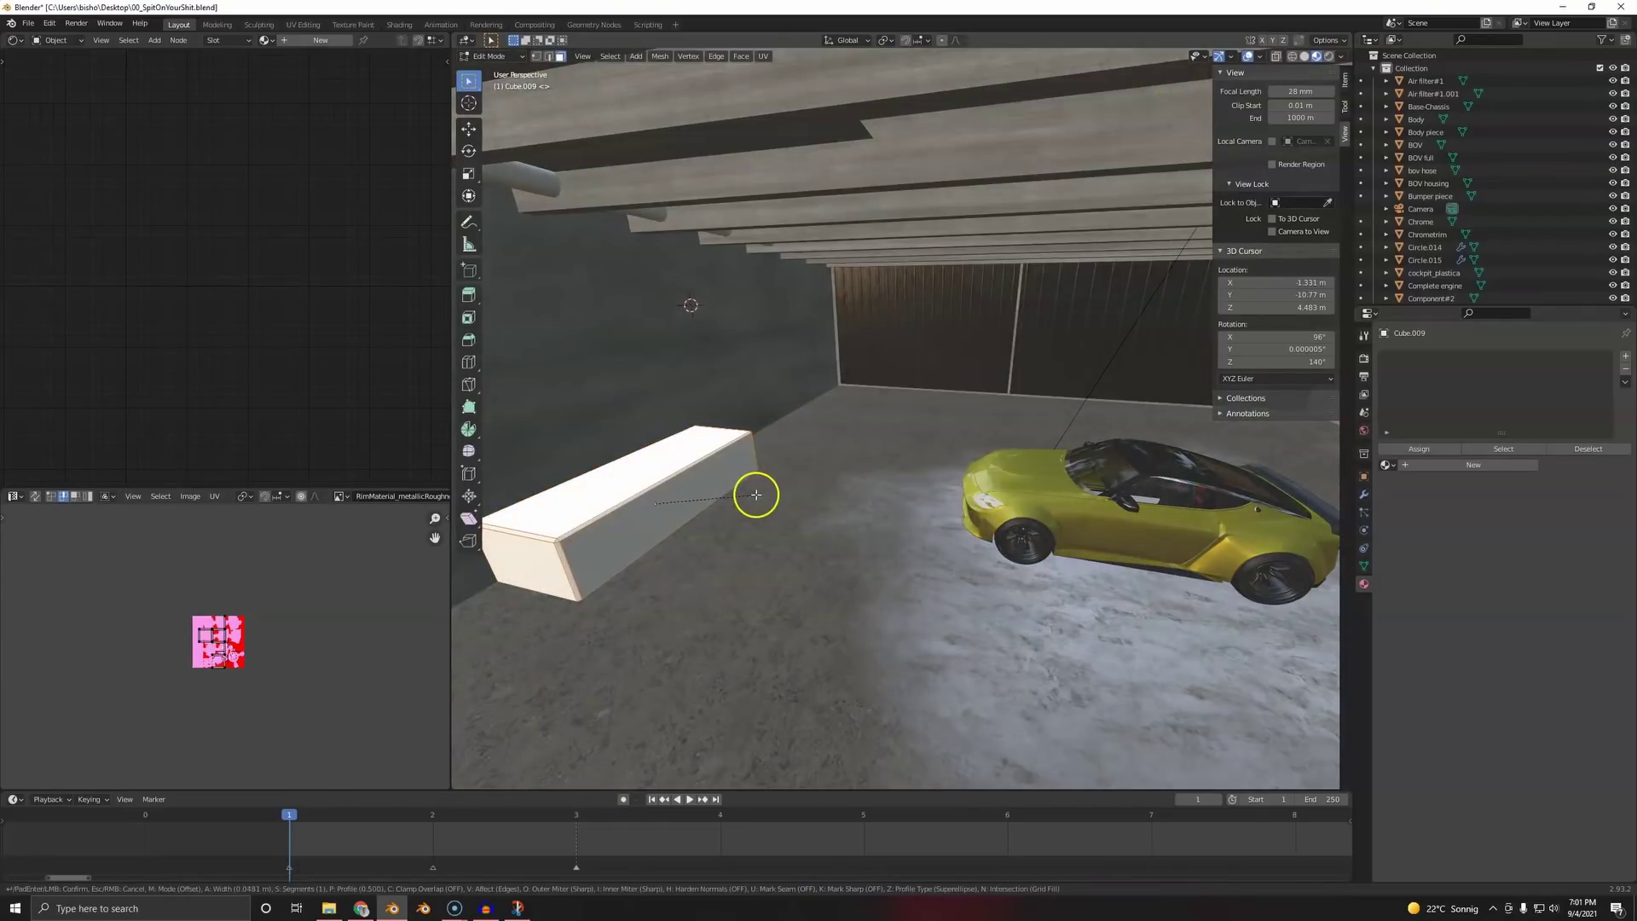
{"action": "key", "text": "Tab"}
- Shade the box smooth and link the dark wall's Walls and Door materials to it
{"action": "middle_click_drag", "start_coordinate": [764, 489], "coordinate": [704, 436]}
{"action": "right_click", "coordinate": [689, 441]}
{"action": "left_click", "coordinate": [689, 437]}
{"action": "left_click", "coordinate": [689, 437]}
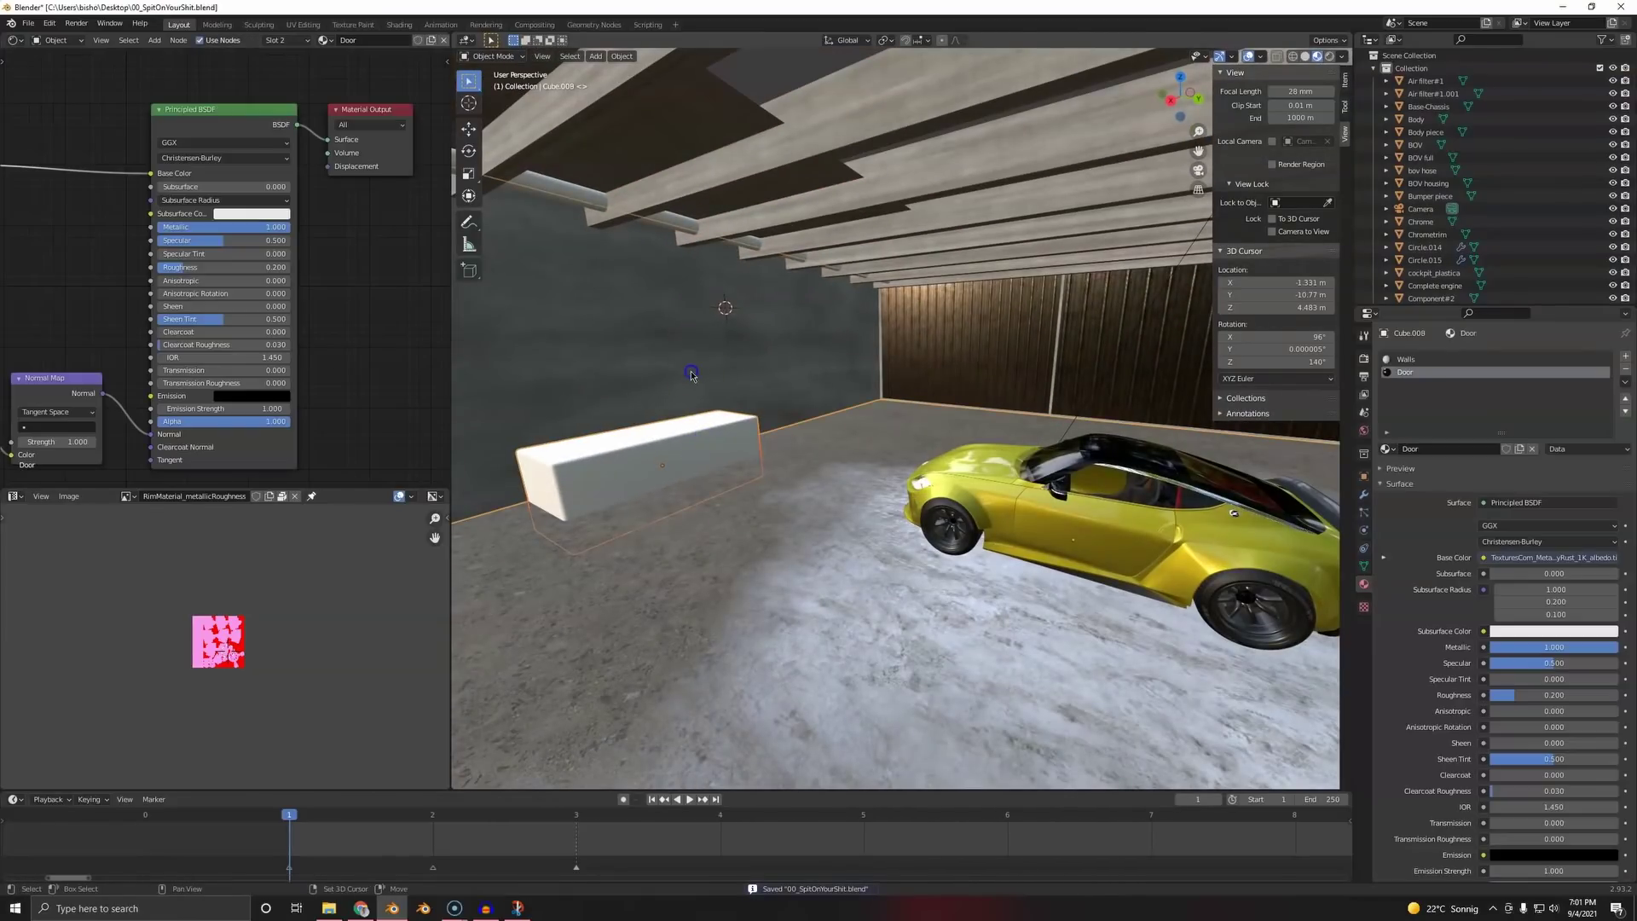
{"action": "key", "text": "ctrl+l"}
{"action": "left_click", "coordinate": [690, 372]}
{"action": "left_click", "coordinate": [697, 446]}
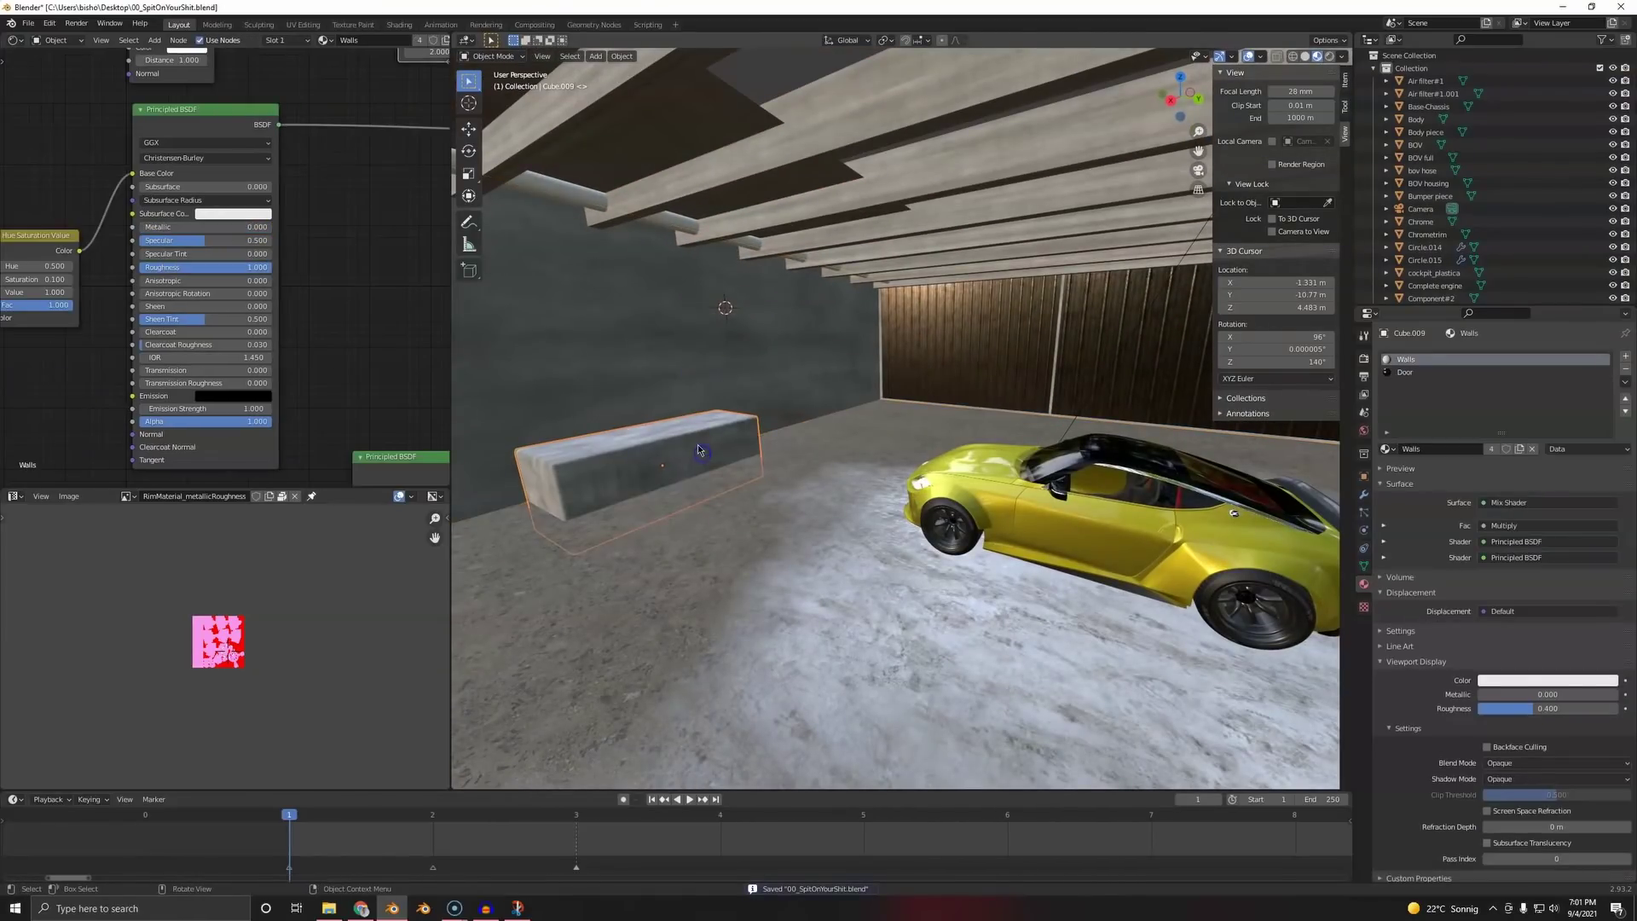
- Unwrap all of the box's faces with Cube Projection
{"action": "key", "text": "Tab"}
{"action": "key", "text": "a"}
{"action": "key", "text": "u"}
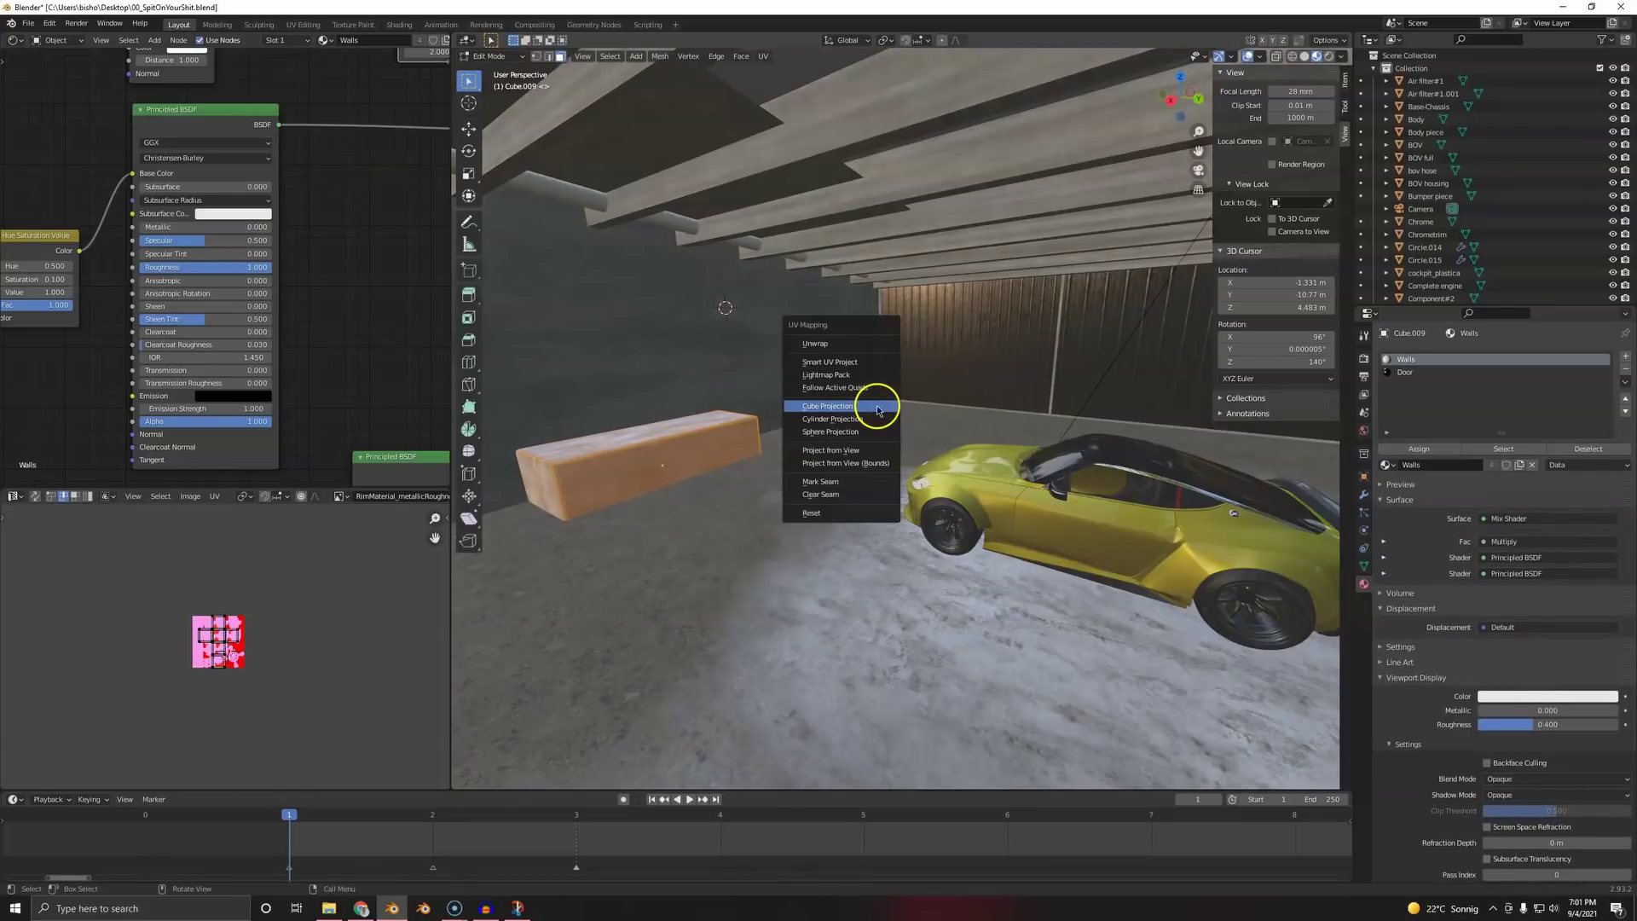
{"action": "left_click", "coordinate": [877, 407]}
{"action": "key", "text": "Tab"}
{"action": "middle_click_drag", "start_coordinate": [658, 468], "coordinate": [714, 462]}
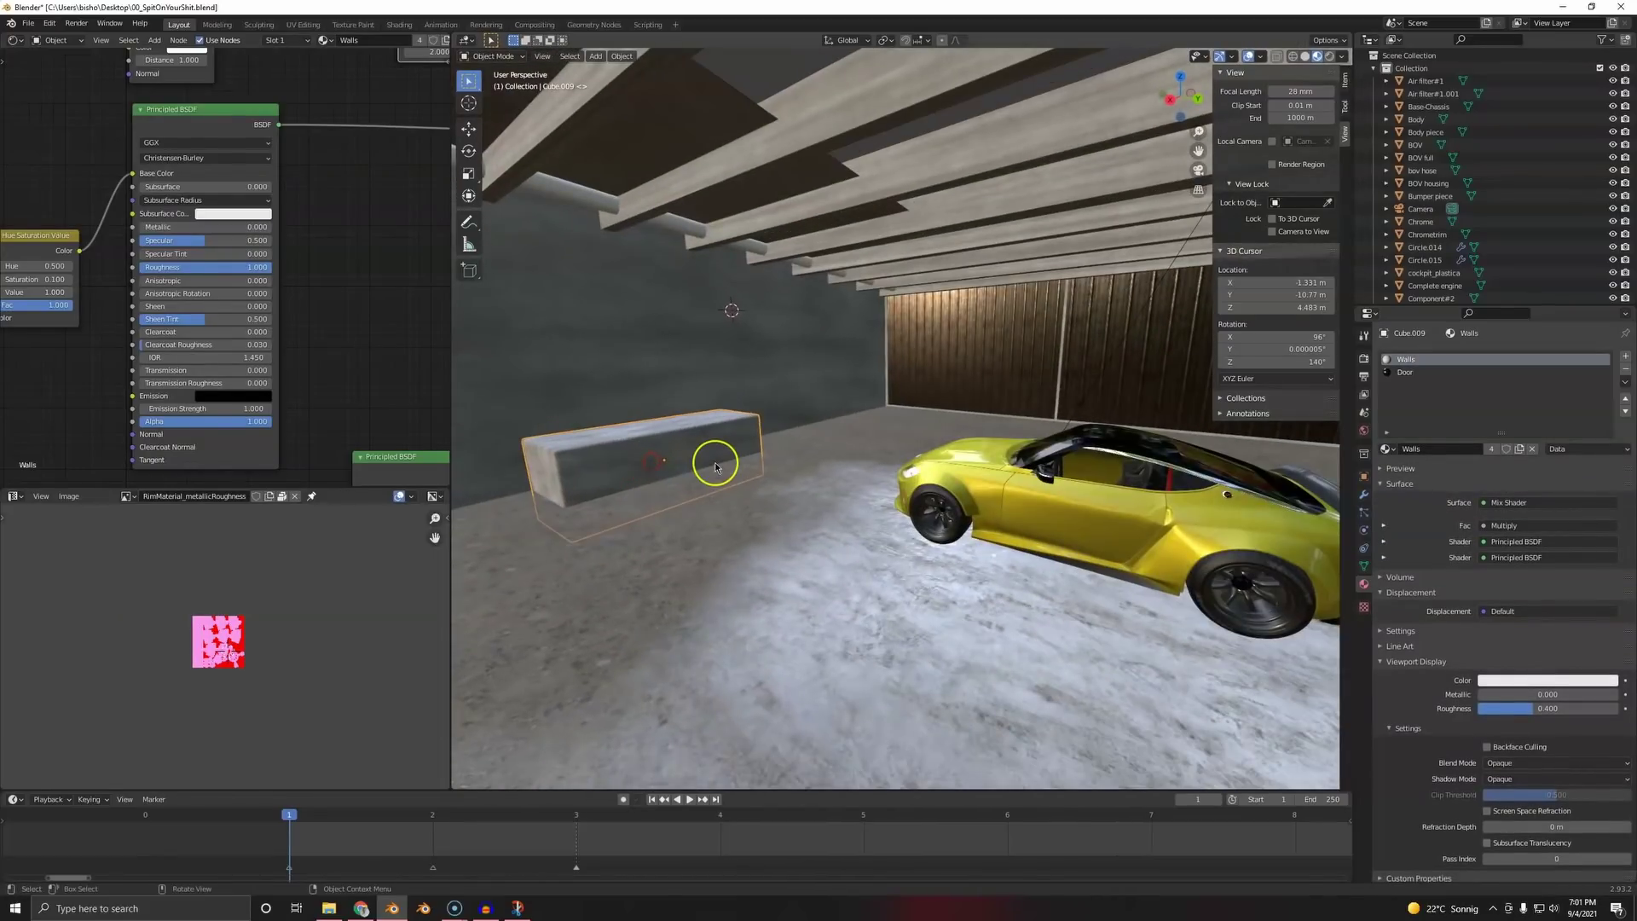
- Show the camera view in rendered shading and raise the box along Z to mid-height on the dark wall
{"action": "key", "text": "KP_0"}
{"action": "key", "text": "z"}
{"action": "left_click", "coordinate": [723, 339]}
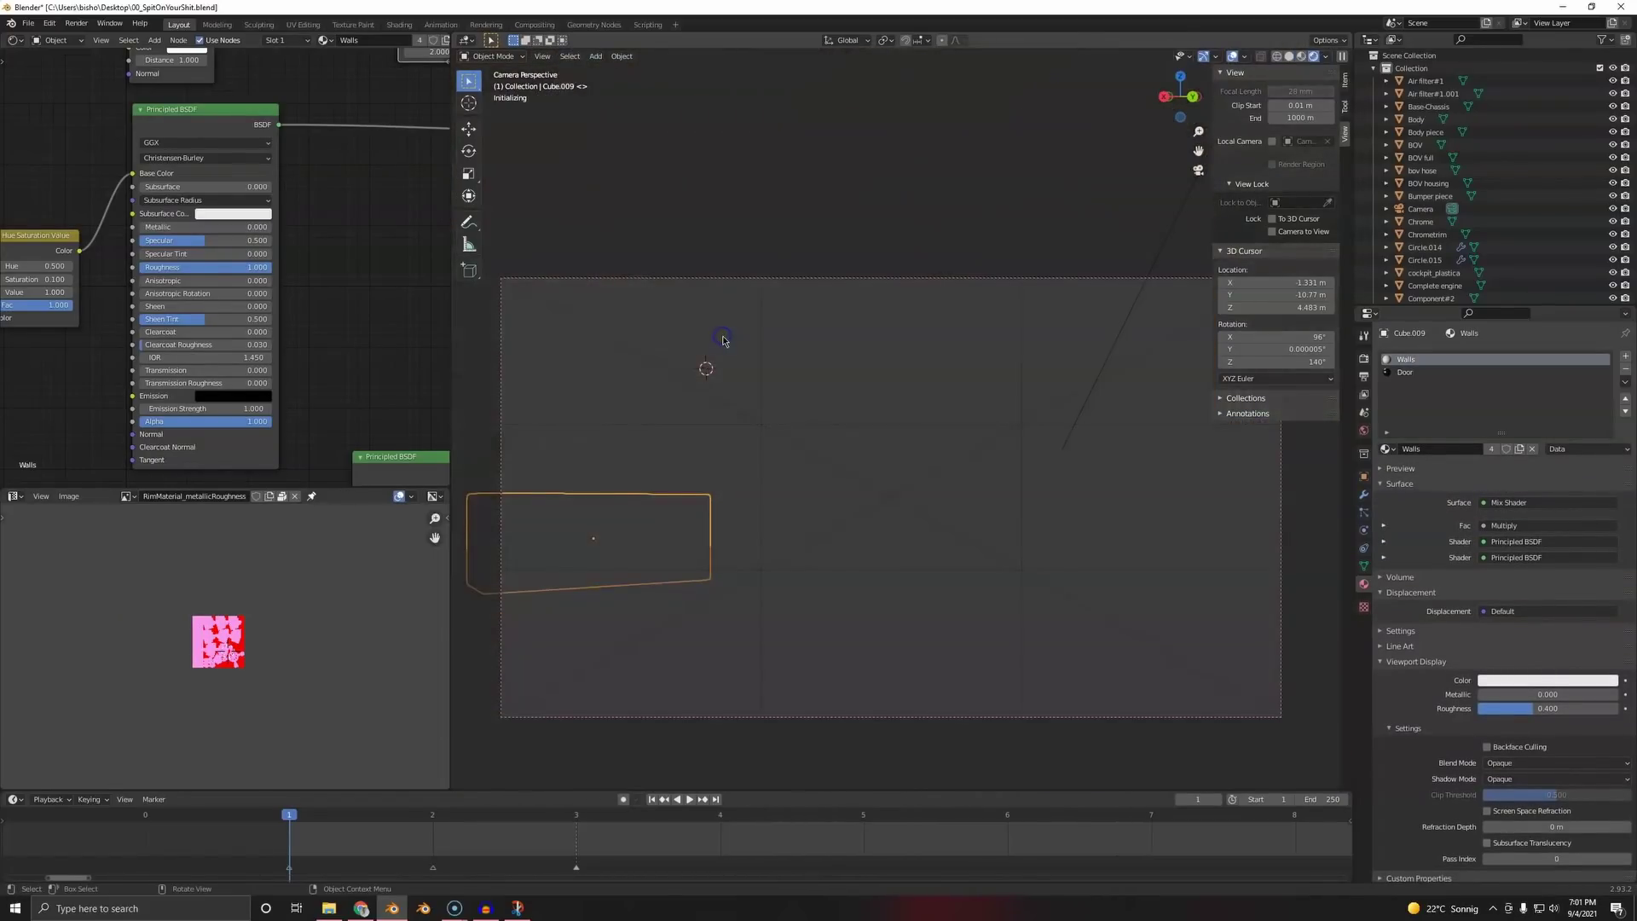
{"action": "left_click", "coordinate": [801, 424]}
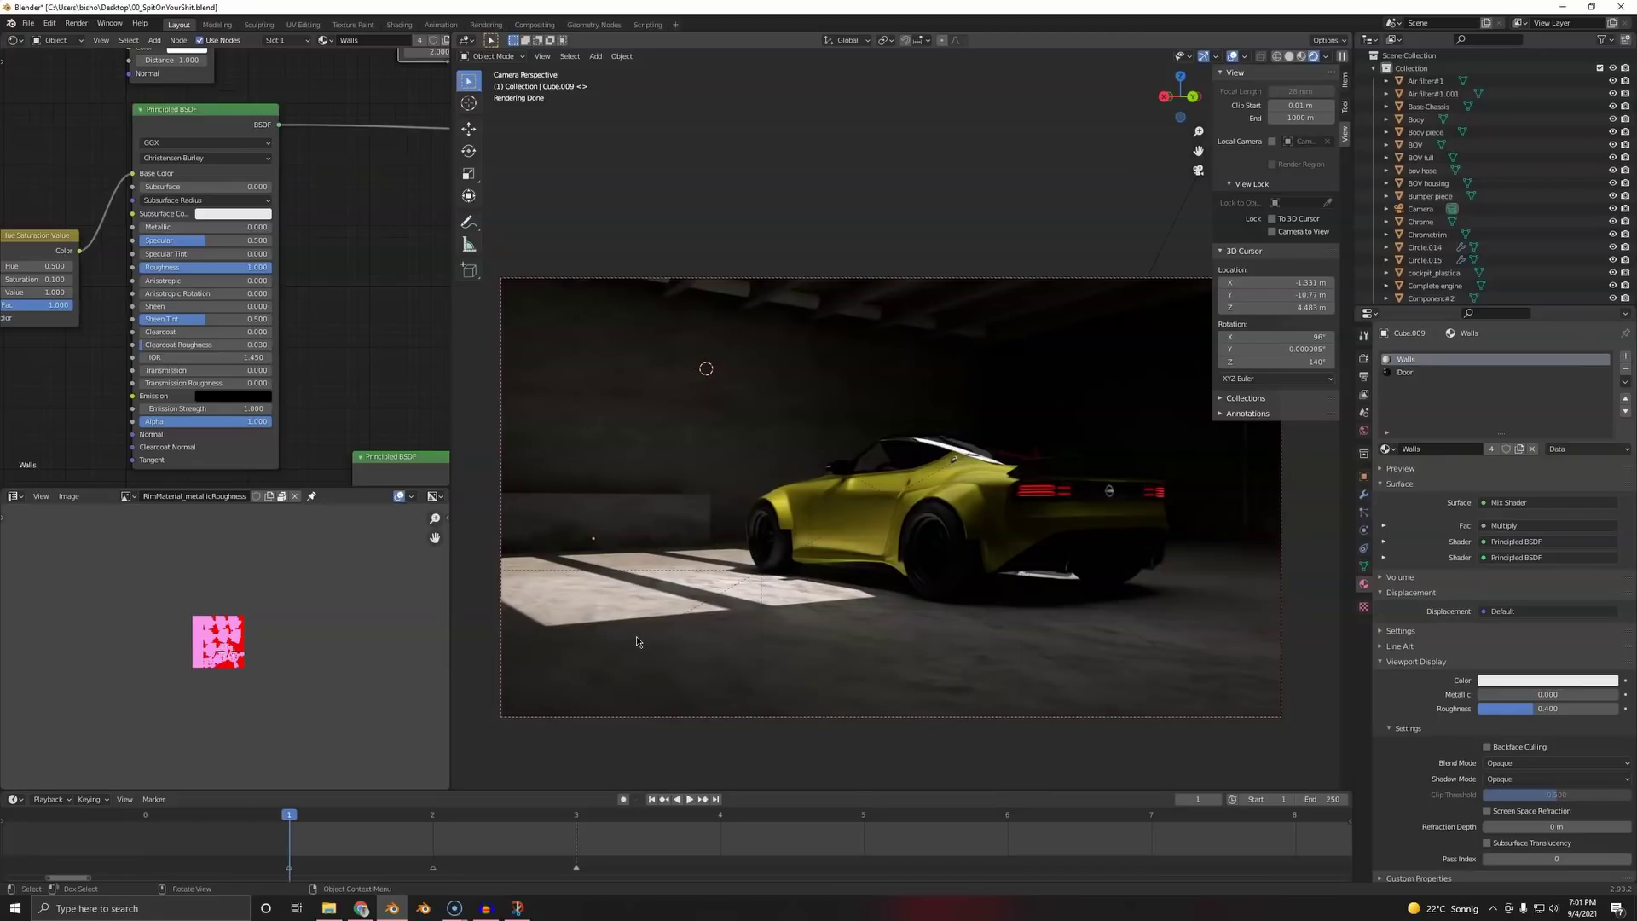
{"action": "left_click", "coordinate": [585, 660]}
{"action": "left_click", "coordinate": [662, 508]}
{"action": "key", "text": "g"}
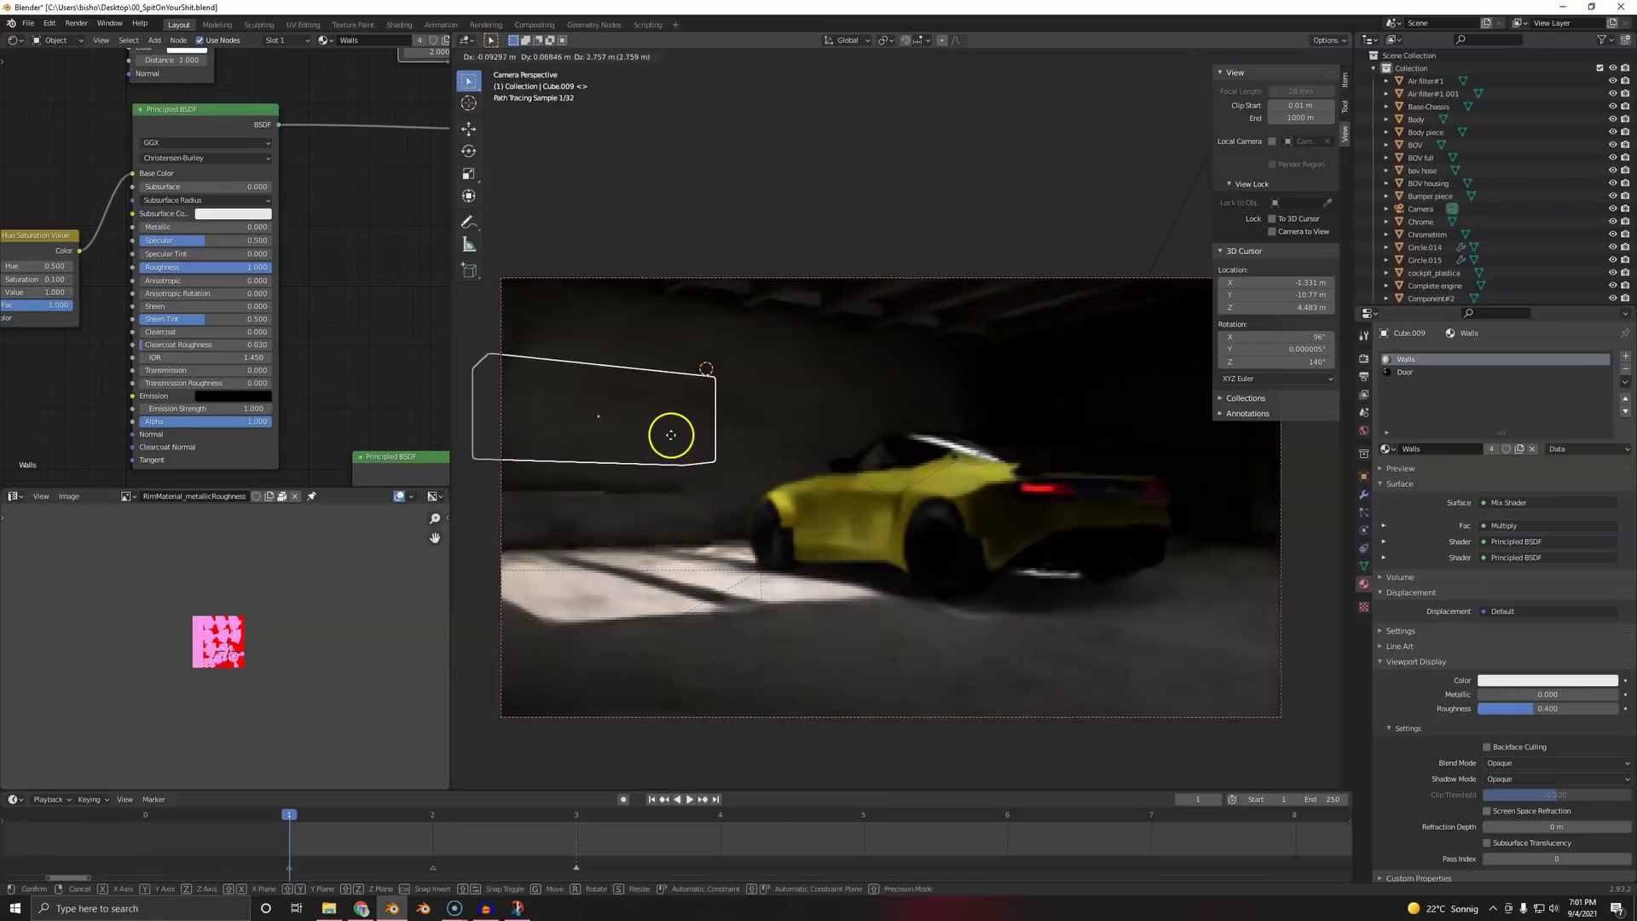
{"action": "key", "text": "z"}
{"action": "left_click", "coordinate": [673, 440]}
{"action": "key", "text": "a"}
{"action": "left_click", "coordinate": [785, 601]}
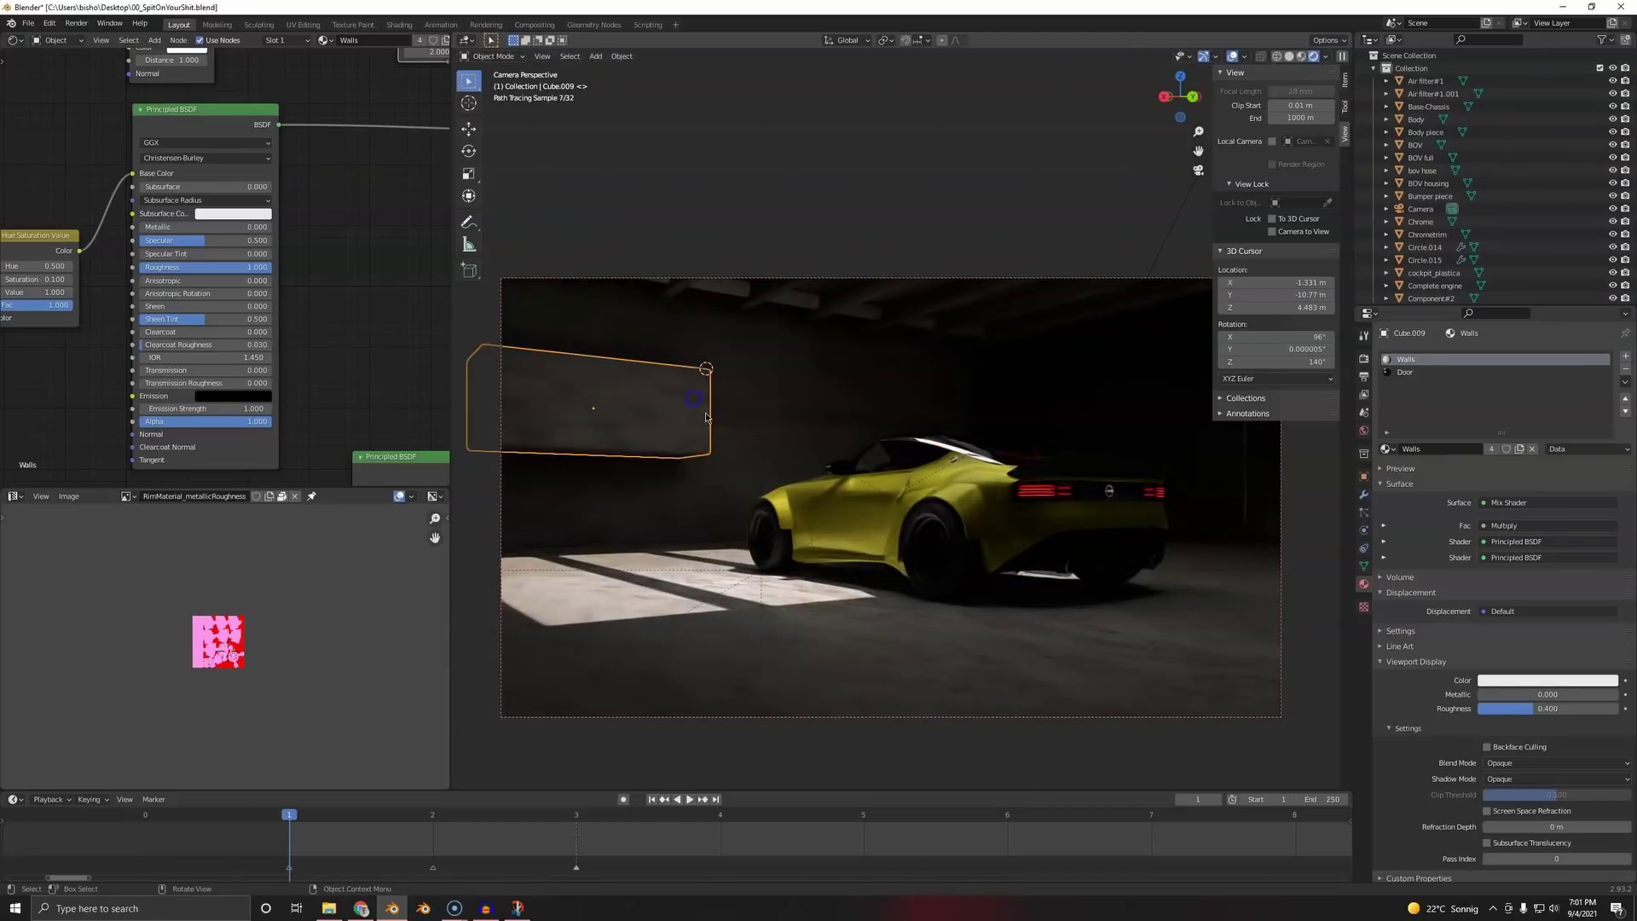
- Stretch the box along the wall's length and raise it to just beneath the ceiling as a long beam
{"action": "key", "text": "g"}
{"action": "key", "text": "z"}
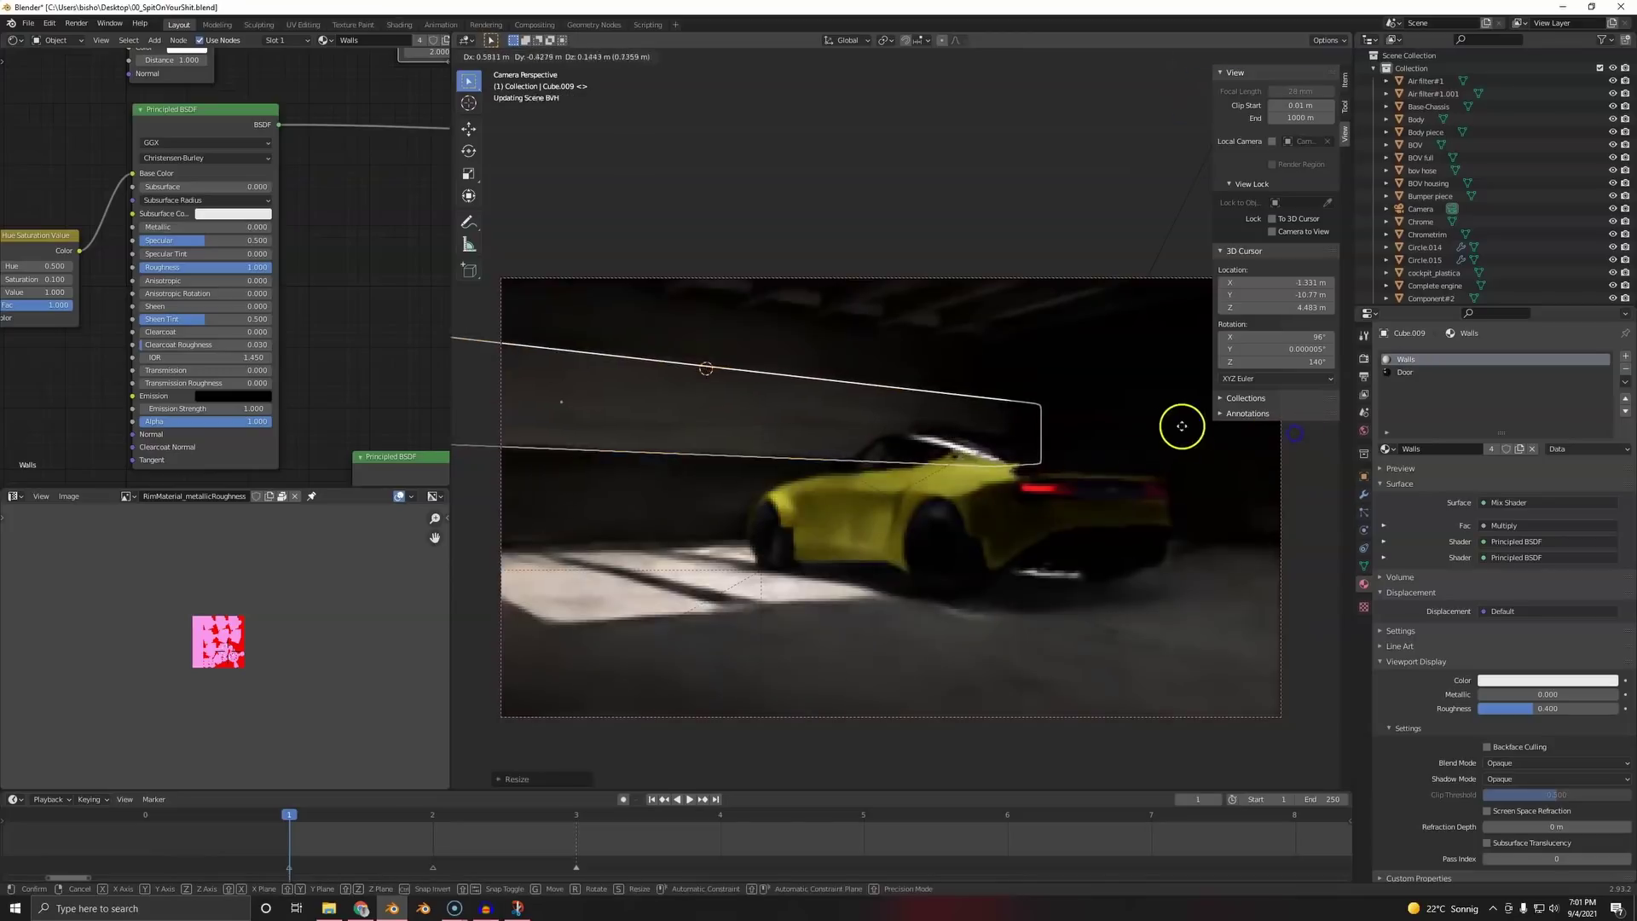
{"action": "left_click", "coordinate": [1158, 312]}
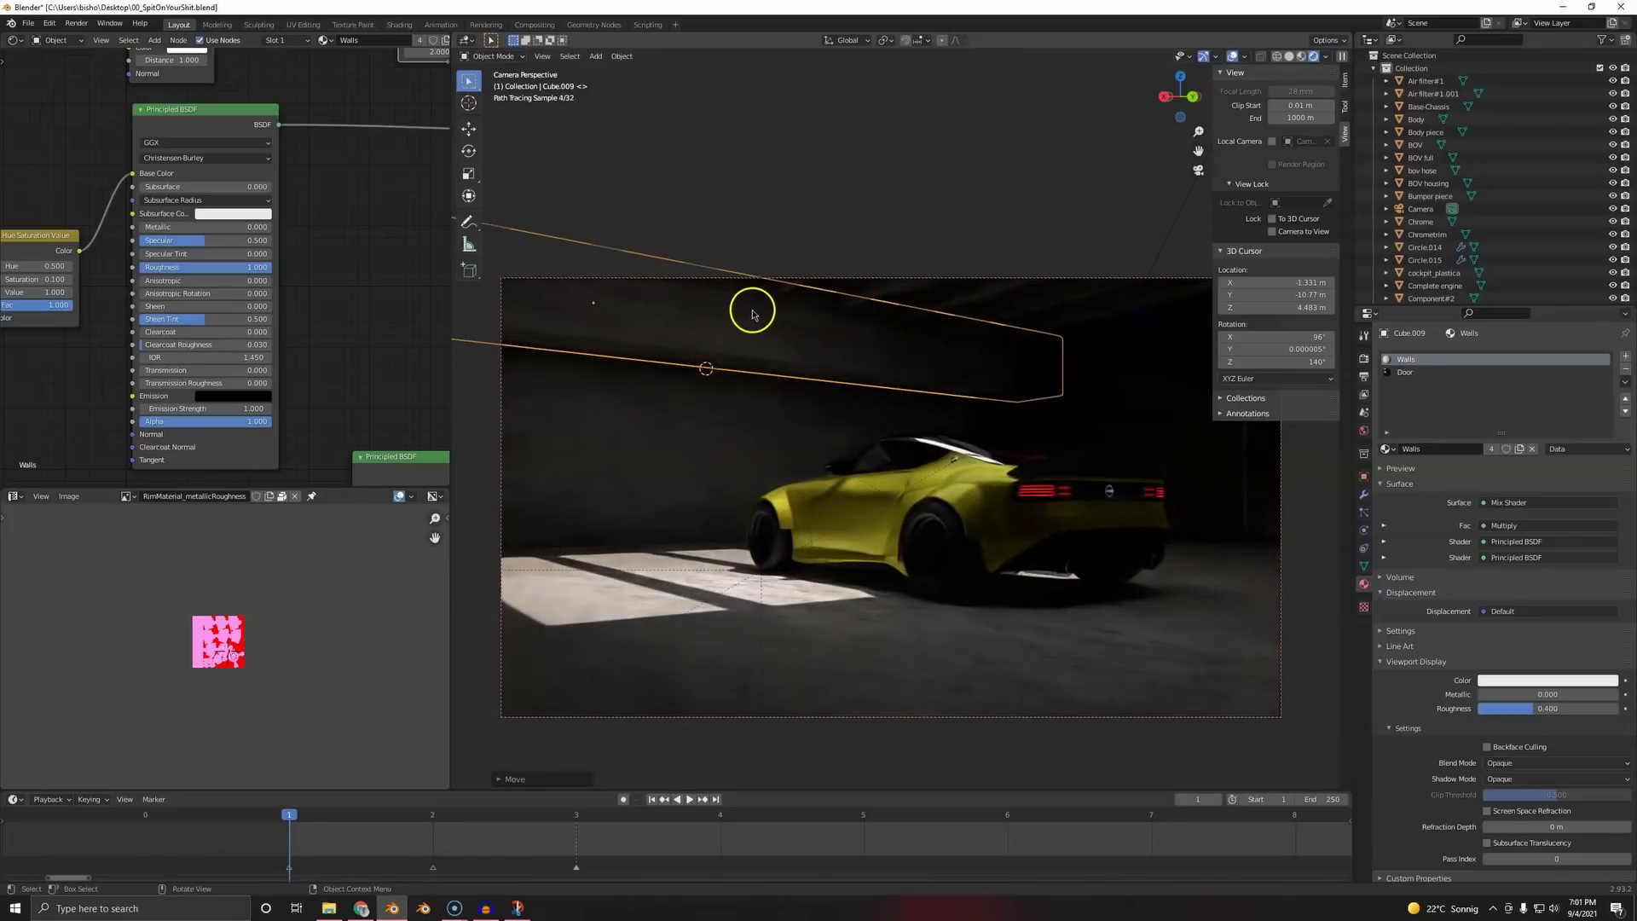
- Move the ceiling pipe about 2.4 m along Y, away from the dark wall
{"action": "left_click", "coordinate": [796, 308]}
{"action": "key", "text": "g"}
{"action": "middle_click", "coordinate": [844, 293]}
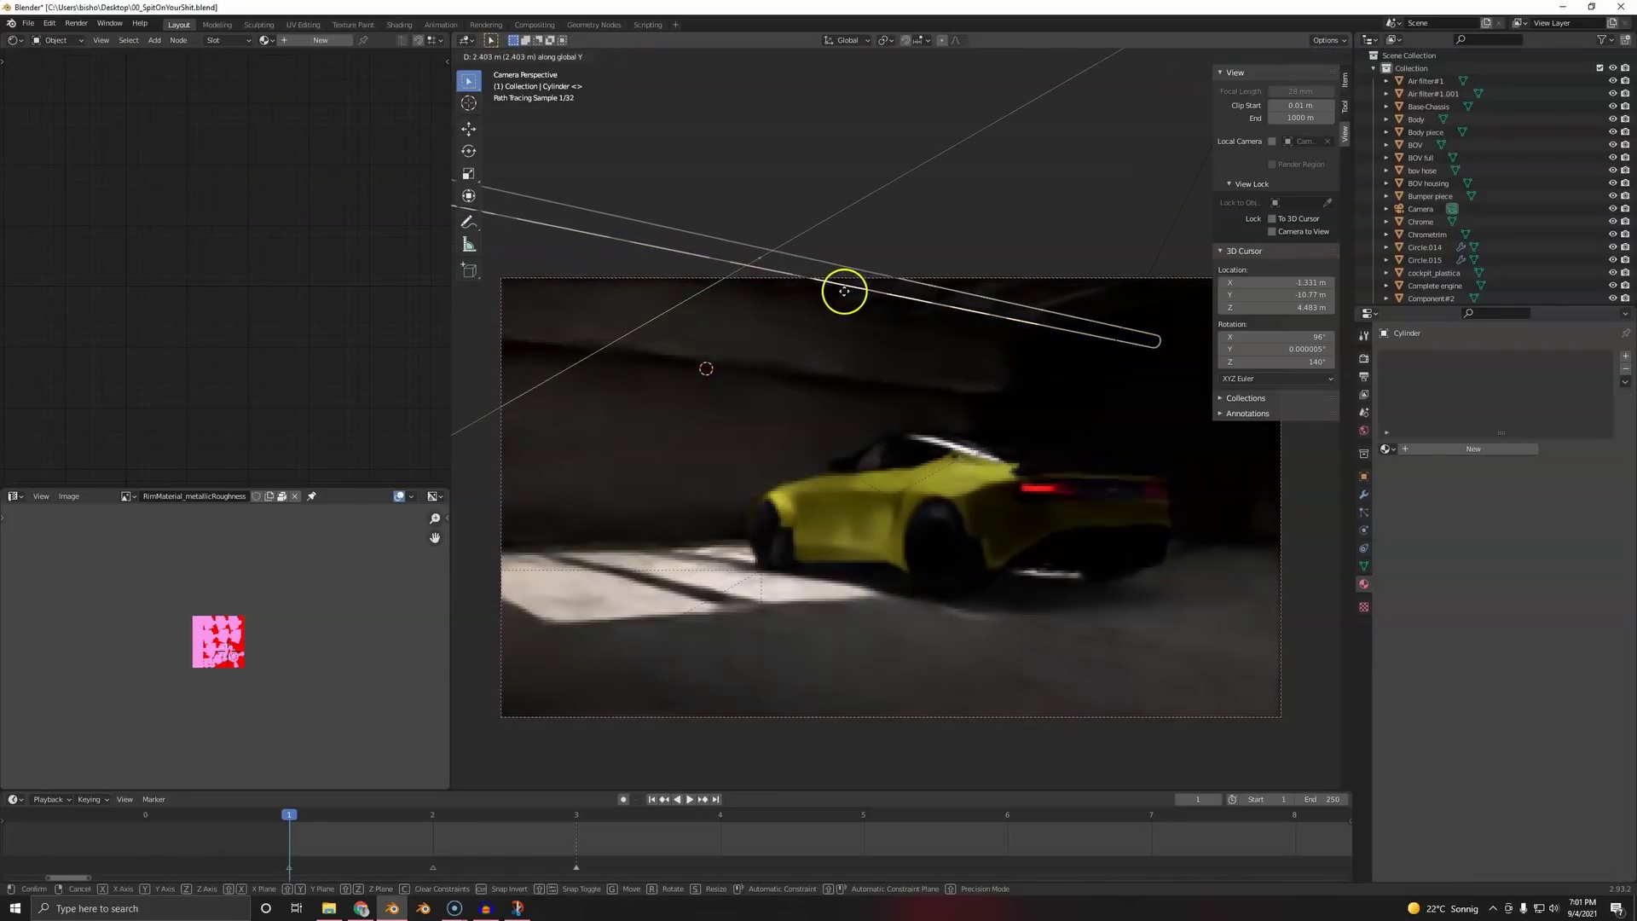
{"action": "left_click", "coordinate": [838, 298]}
- Shift the long wall beam along Y, deselect everything and save the file
{"action": "left_click", "coordinate": [921, 369]}
{"action": "key", "text": "g"}
{"action": "key", "text": "x"}
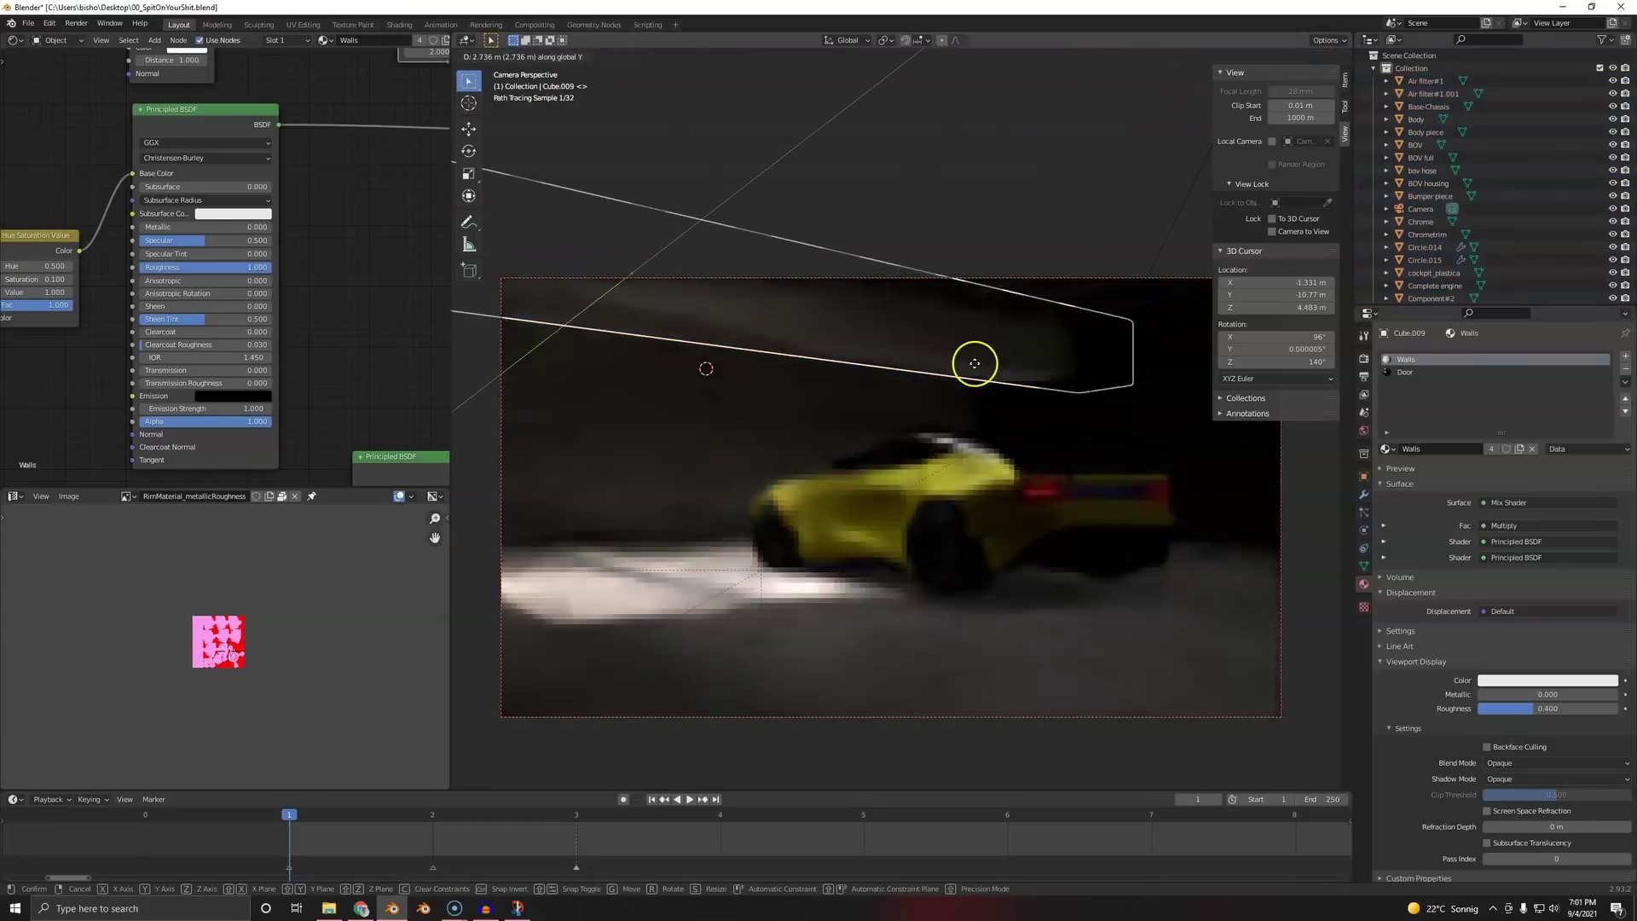
{"action": "right_click", "coordinate": [1004, 367]}
{"action": "key", "text": "a"}
{"action": "key", "text": "alt+a"}
{"action": "key", "text": "ctrl+s"}
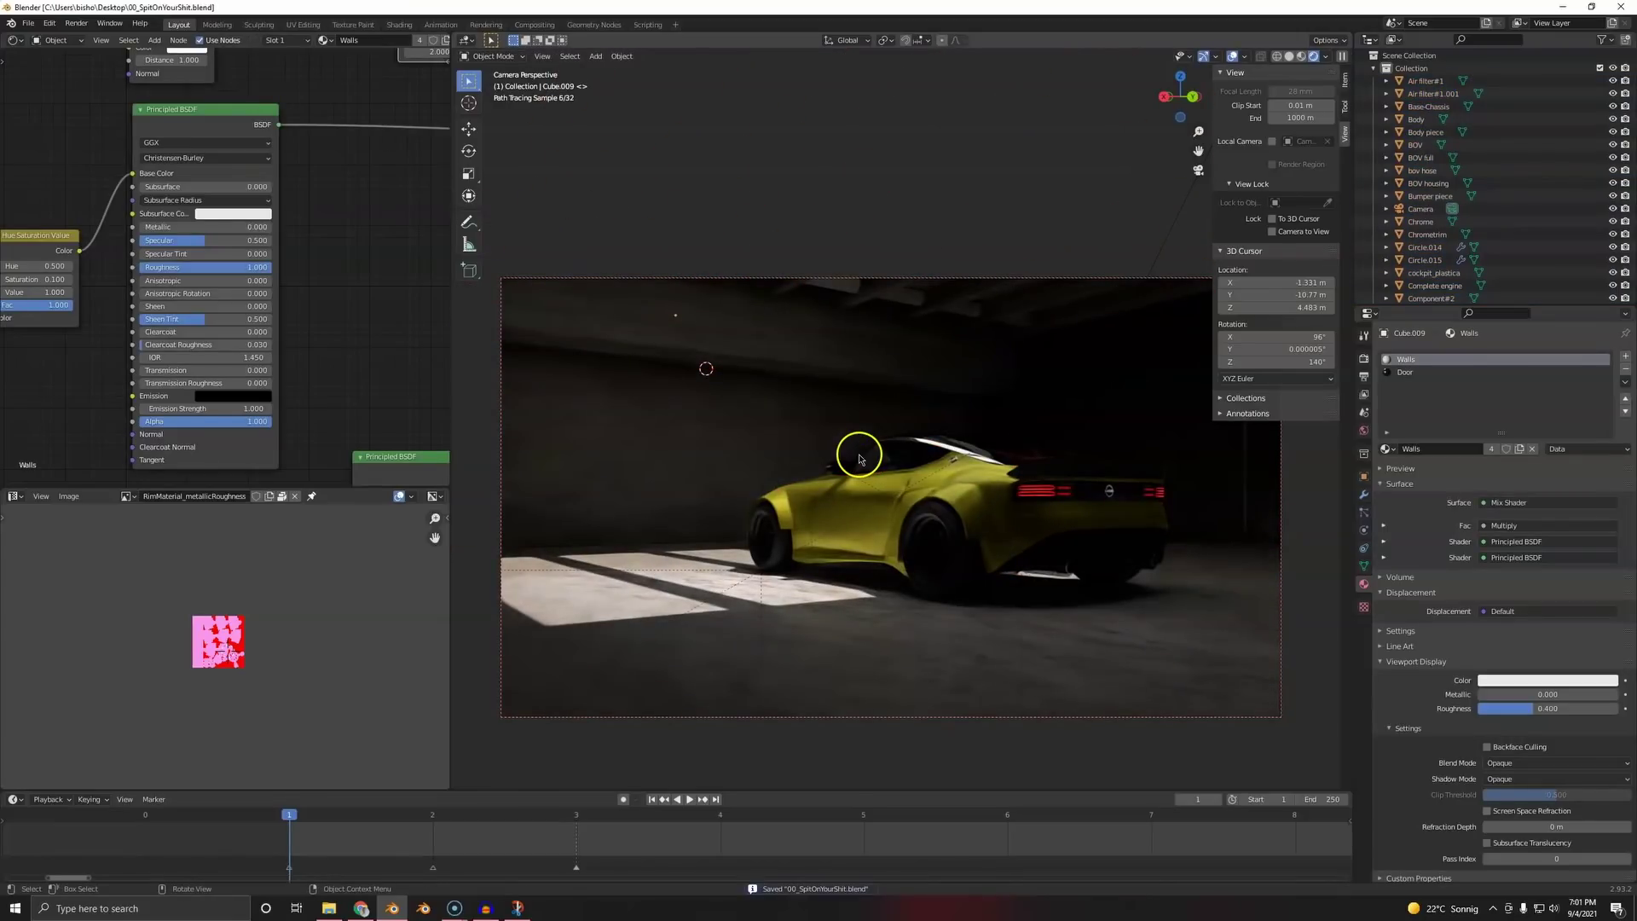
- Adjust the pipe's height along Z until it sits just beneath the ceiling beams
{"action": "left_click", "coordinate": [842, 283]}
{"action": "key", "text": "g"}
{"action": "key", "text": "z"}
{"action": "left_click", "coordinate": [850, 363]}
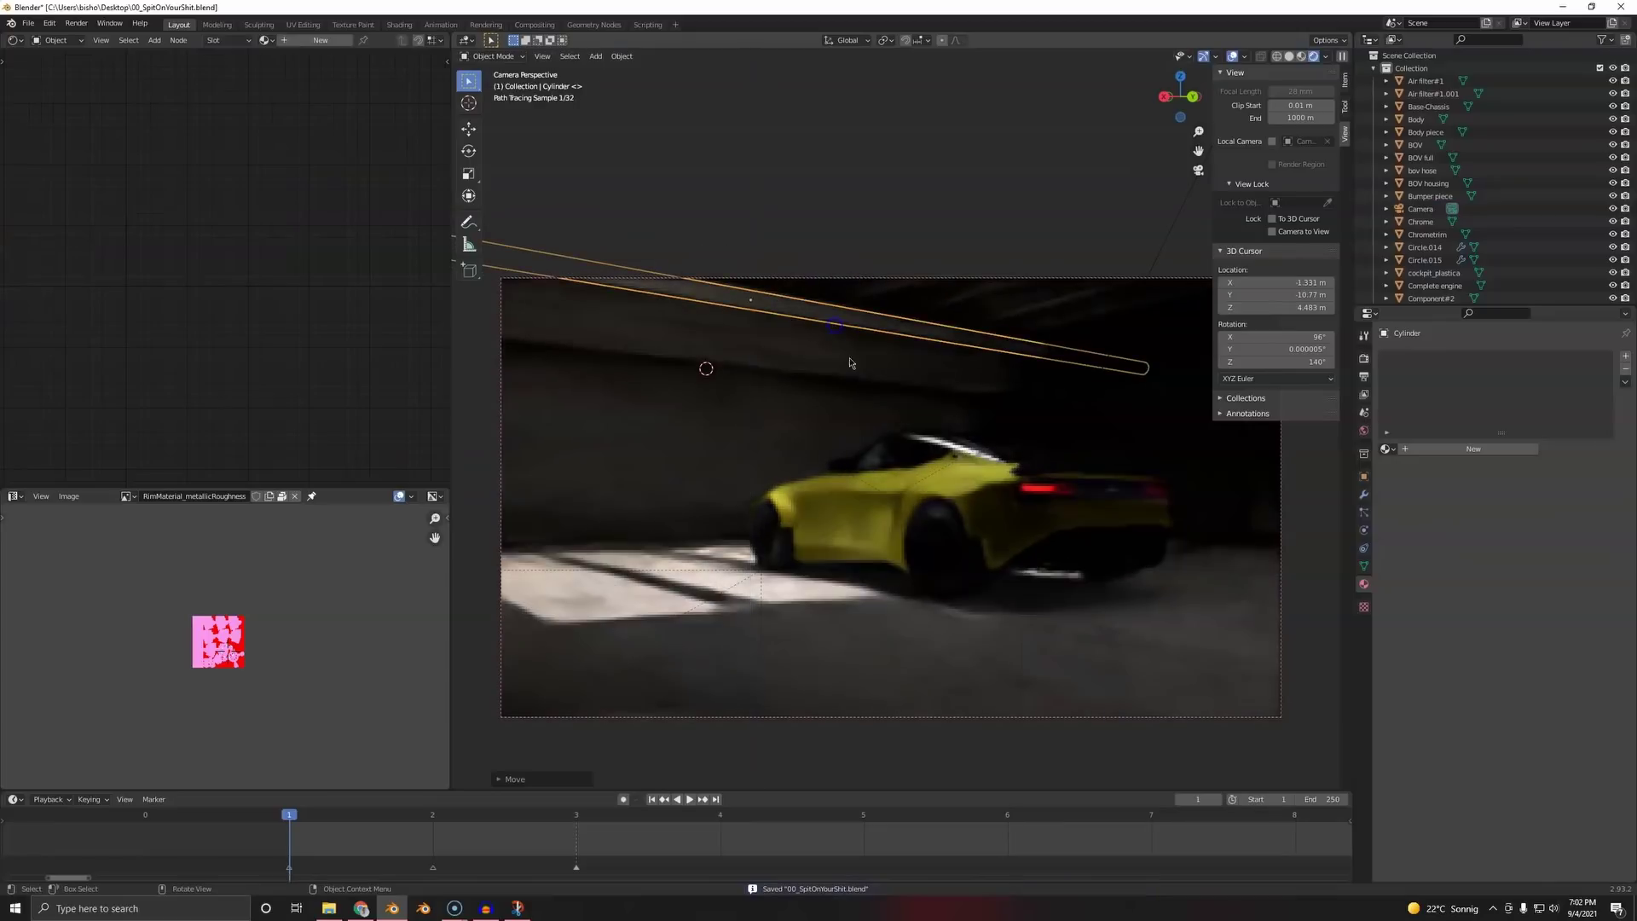
{"action": "key", "text": "g"}
{"action": "key", "text": "z"}
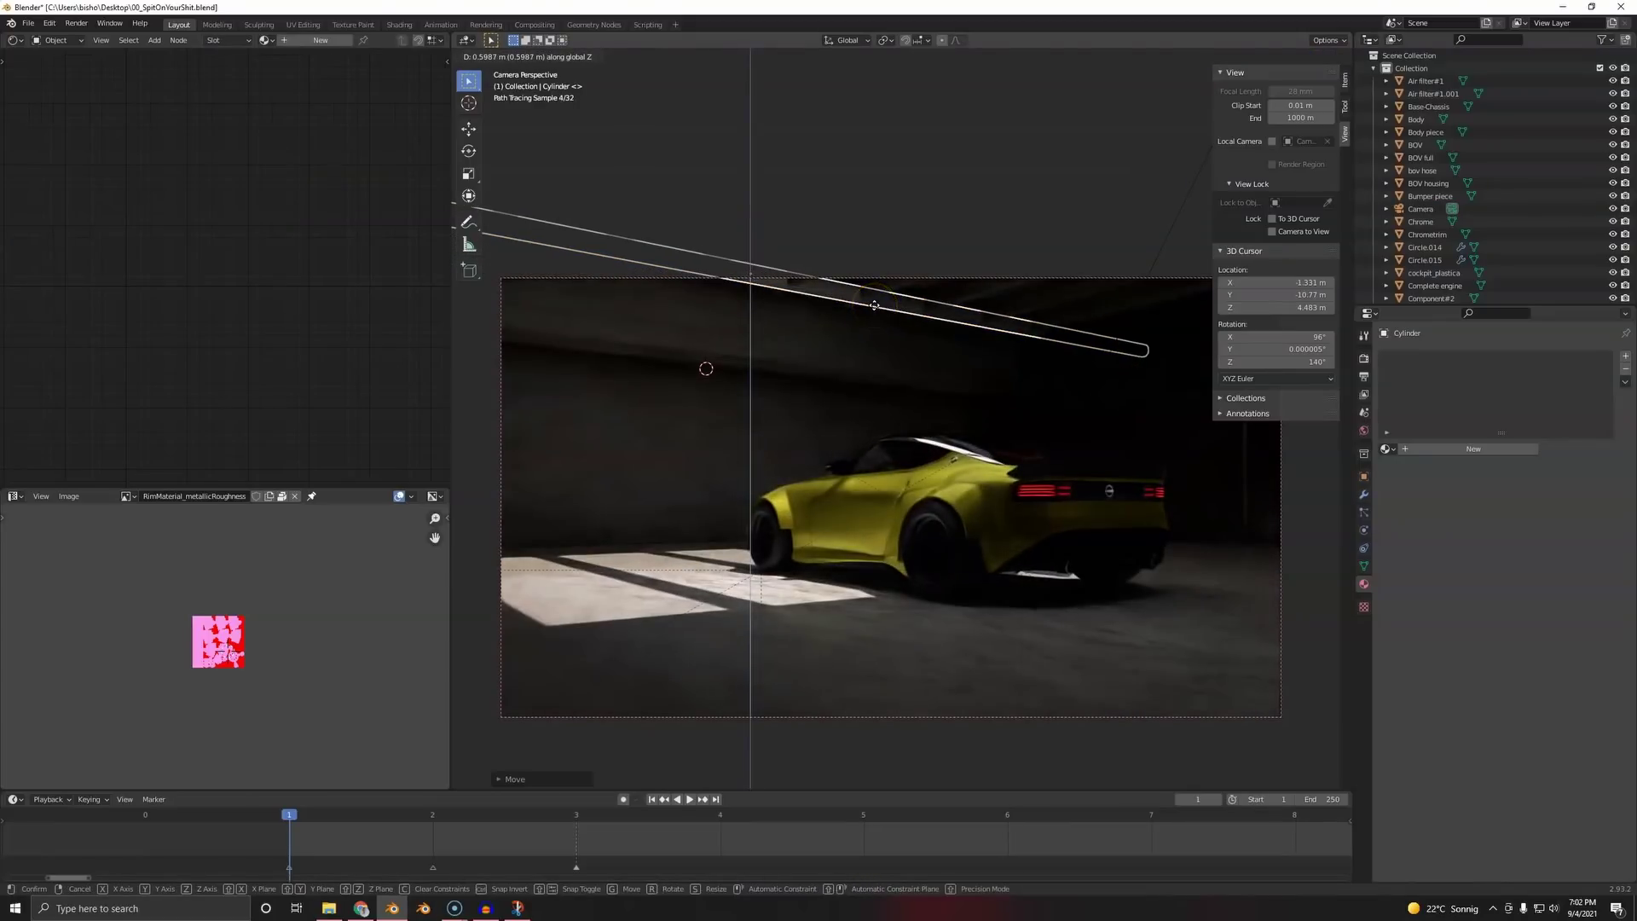
{"action": "left_click", "coordinate": [1153, 450]}
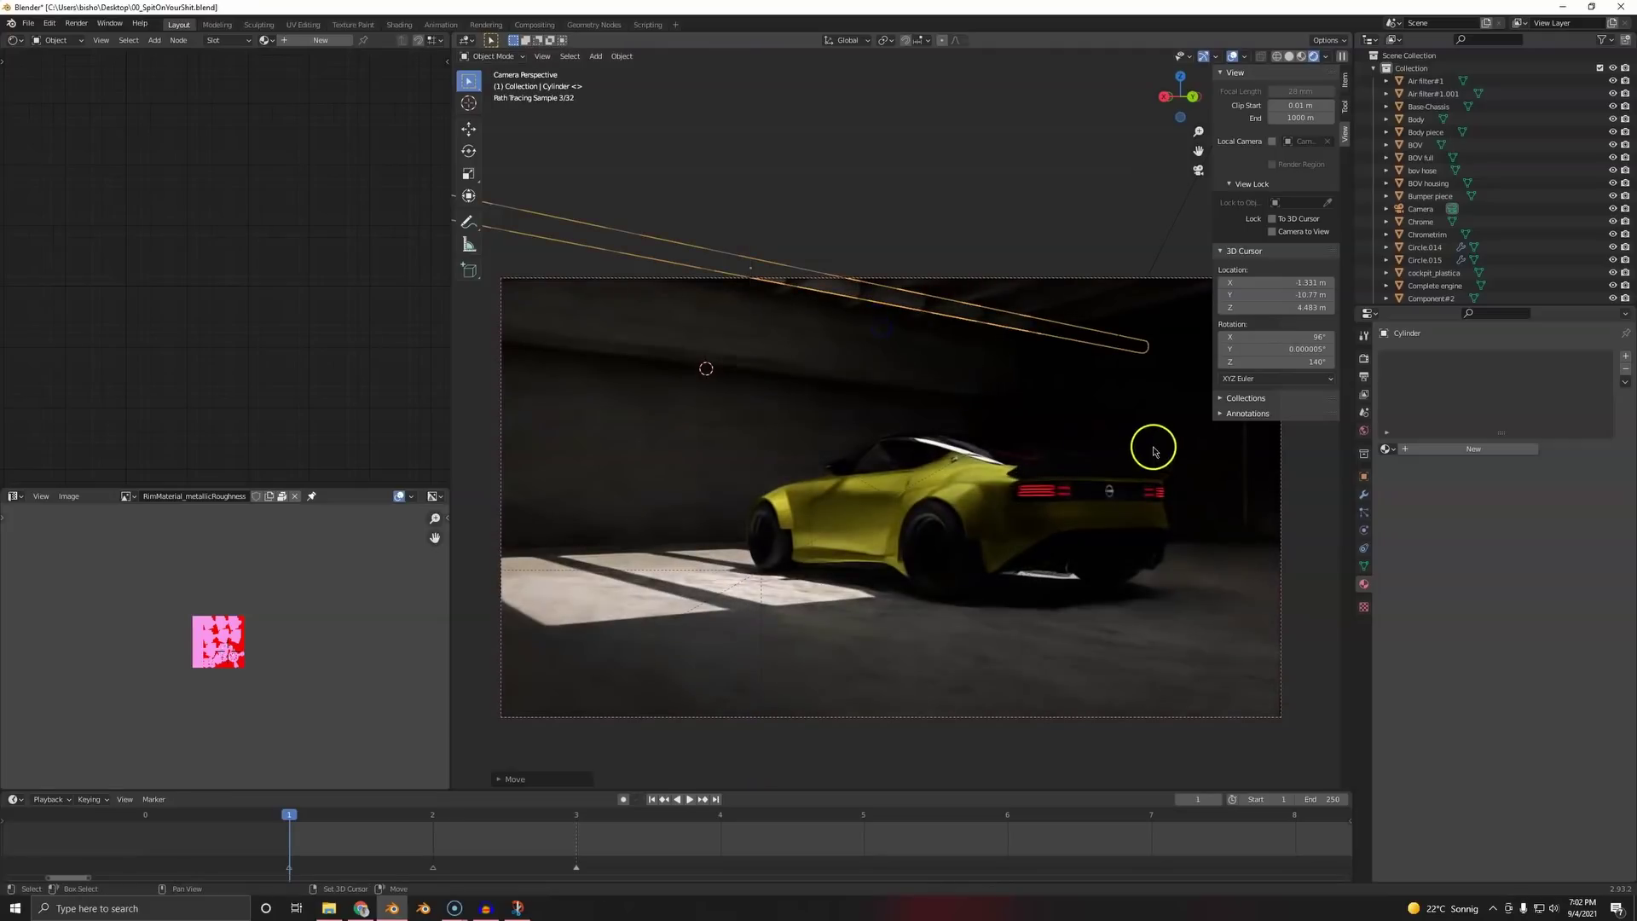
- Link the wall object's materials to the pipe and remove the Walls slot so that only Door is left
{"action": "left_click", "coordinate": [1221, 480], "text": "shift"}
{"action": "key", "text": "ctrl+l"}
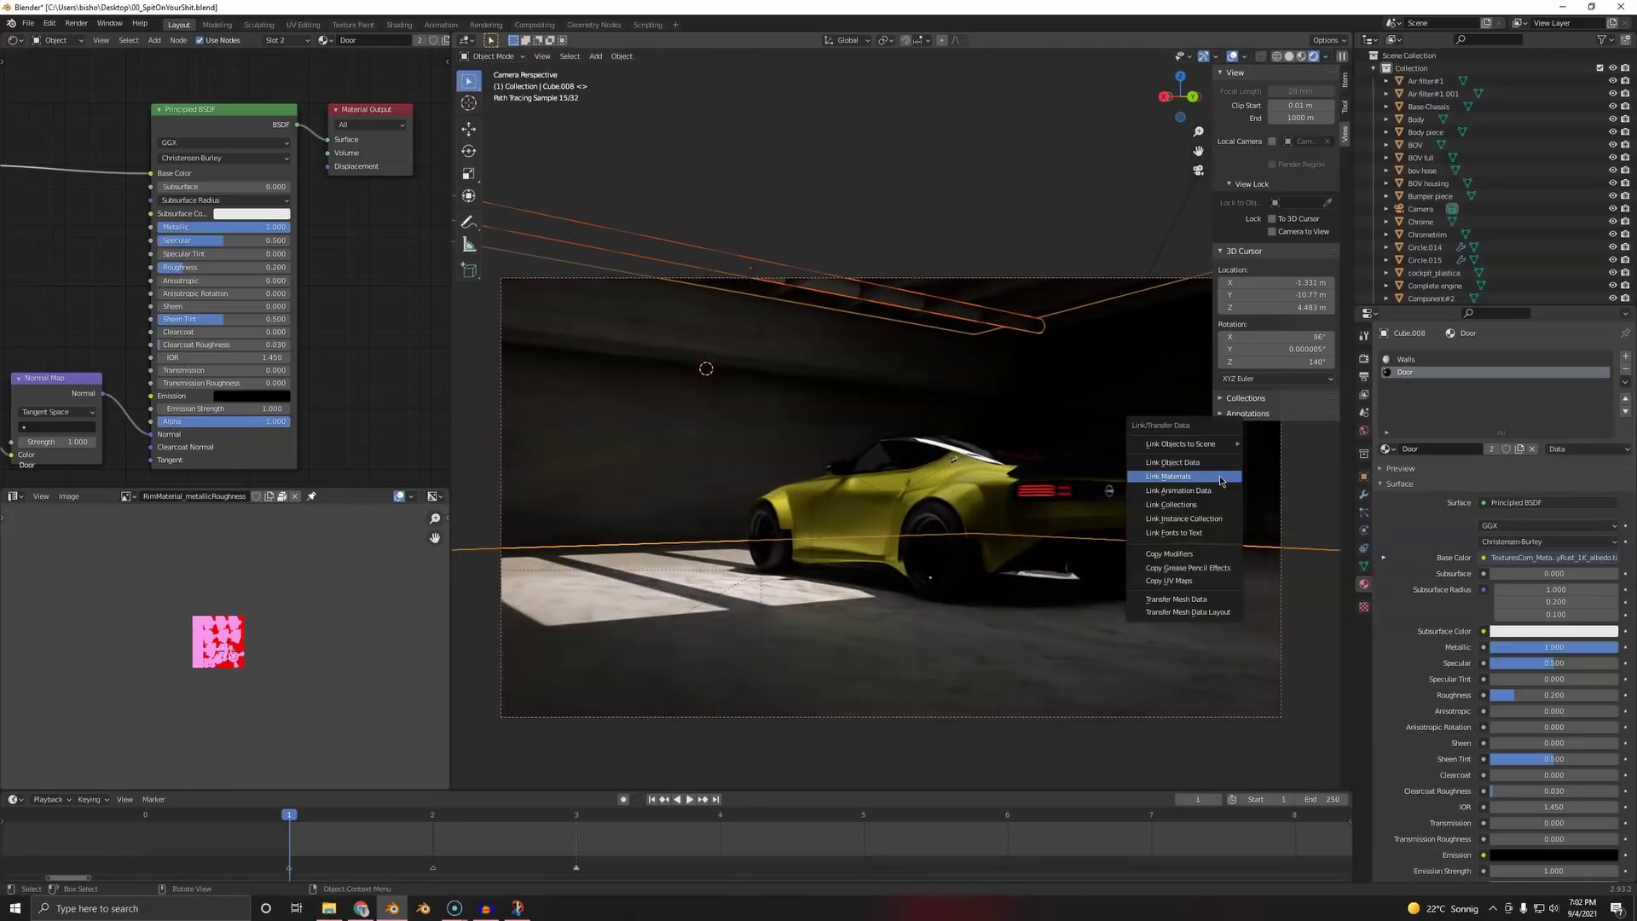
{"action": "left_click", "coordinate": [1221, 480]}
{"action": "left_click", "coordinate": [957, 322]}
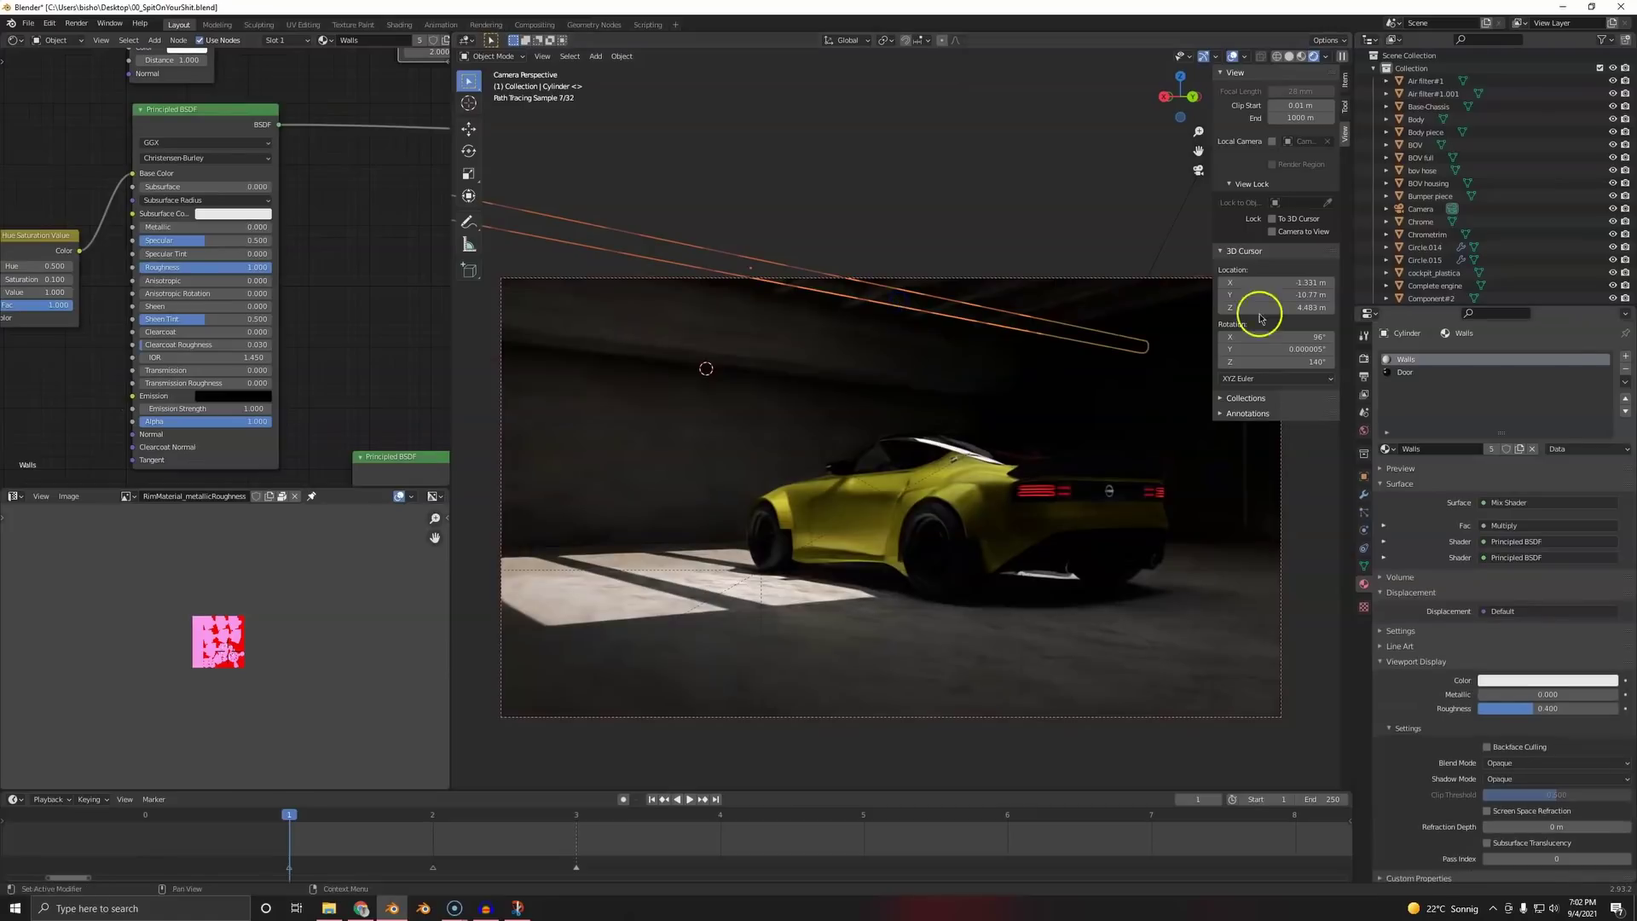
{"action": "left_click", "coordinate": [1624, 370]}
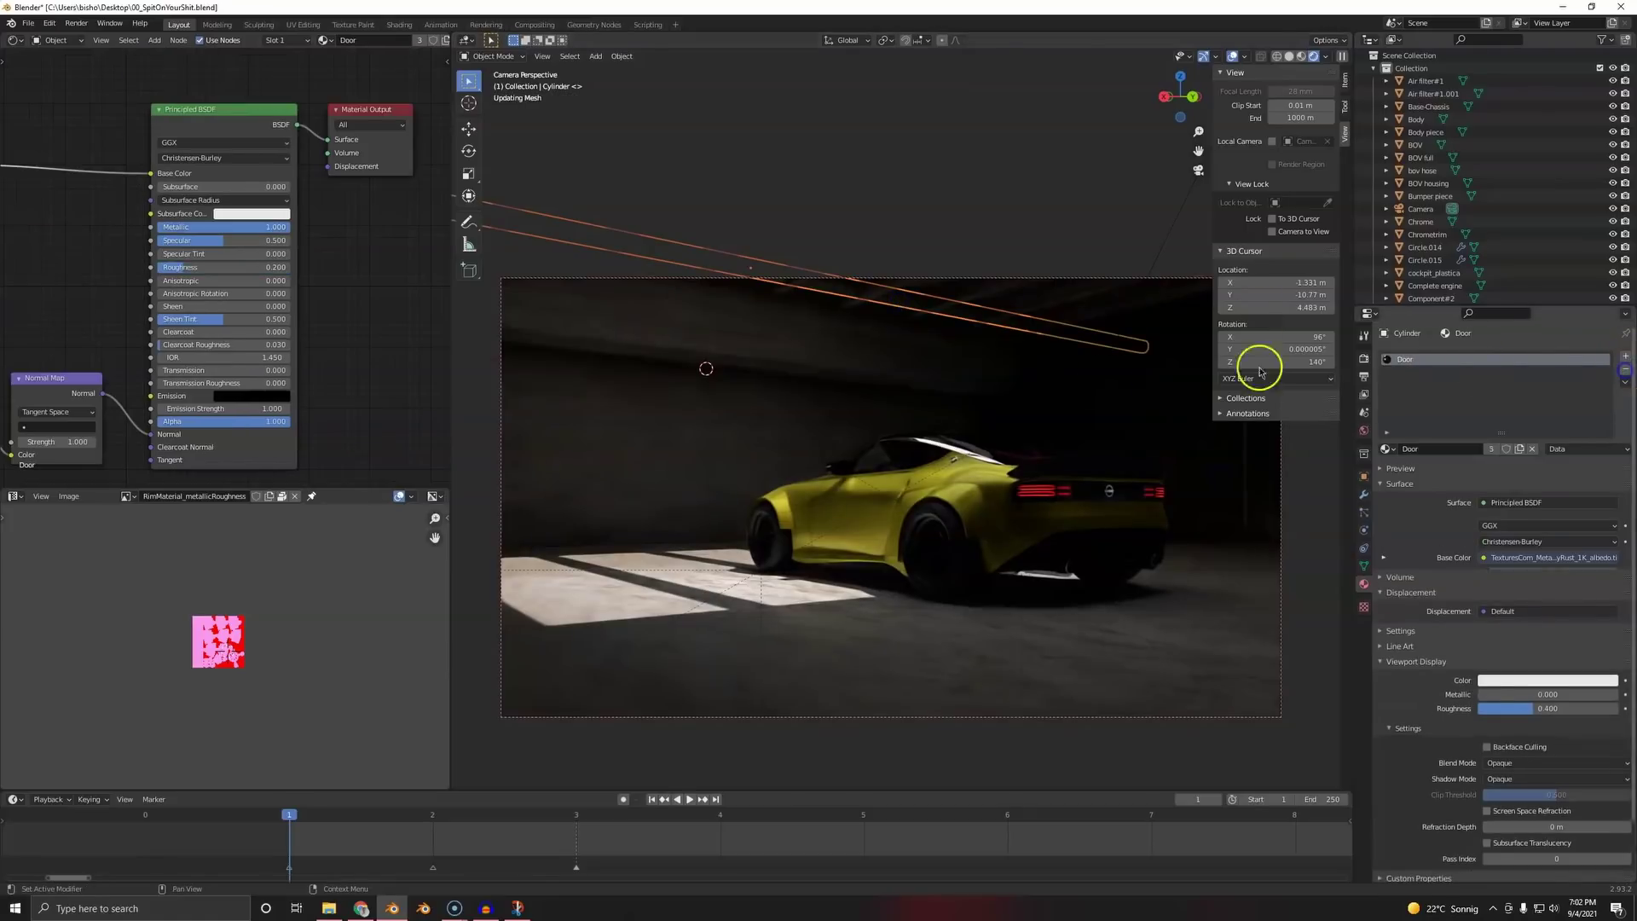
- Unwrap the pipe with Cube Projection, return to the camera view and save the file
{"action": "key", "text": "Tab"}
{"action": "key", "text": "u"}
{"action": "left_click", "coordinate": [895, 377]}
{"action": "key", "text": "KP_0"}
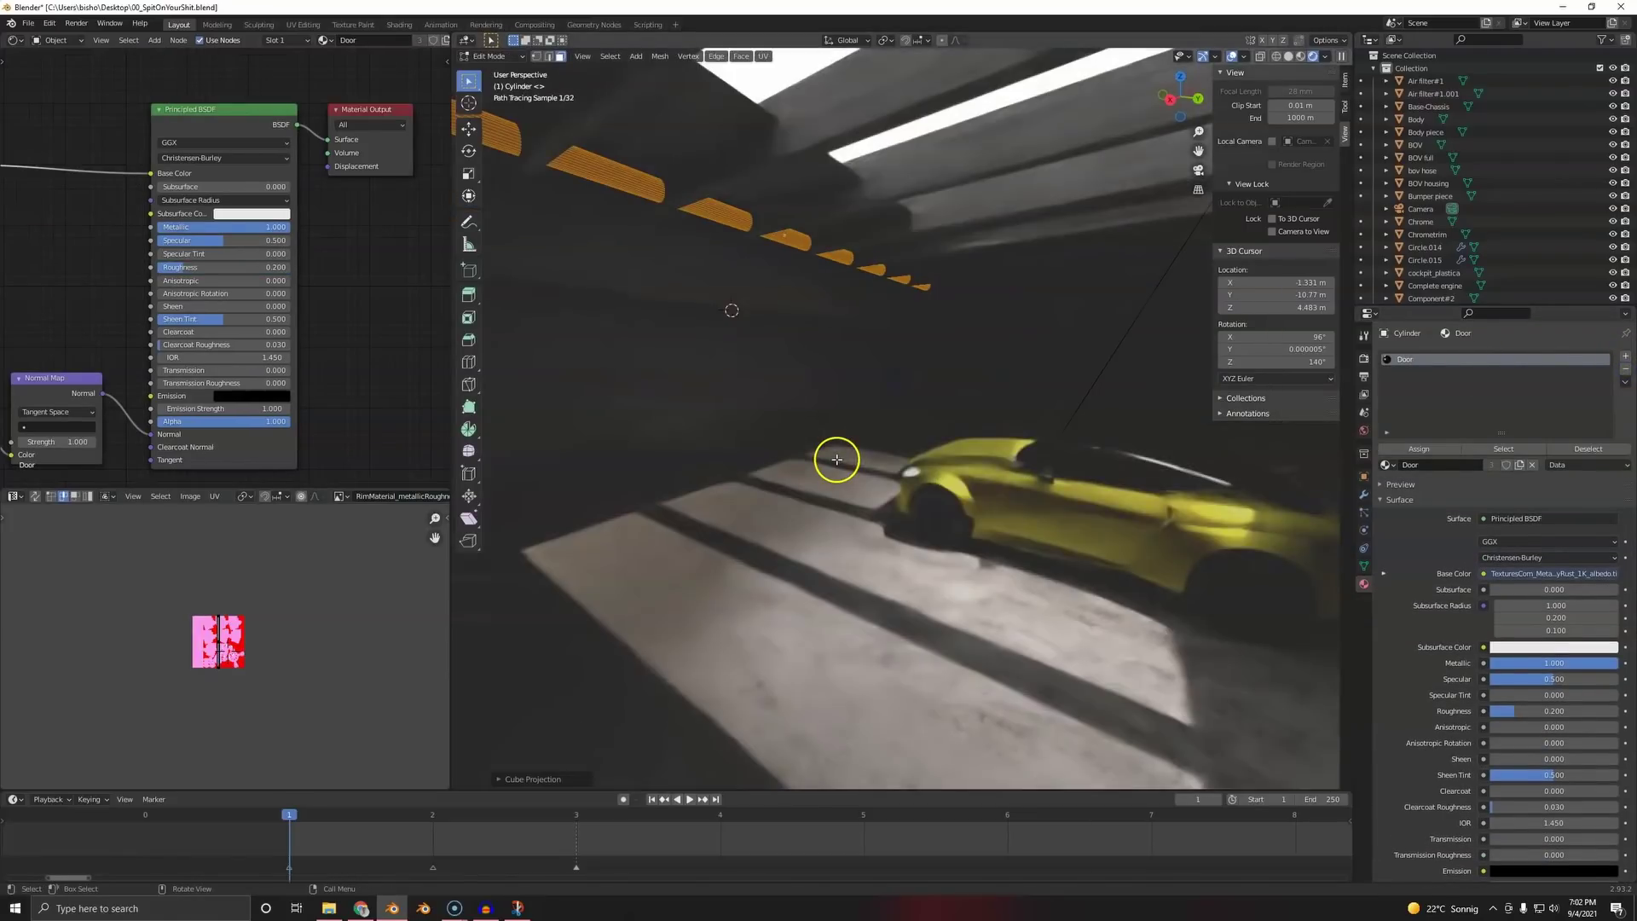
{"action": "key", "text": "Tab"}
{"action": "key", "text": "KP_0"}
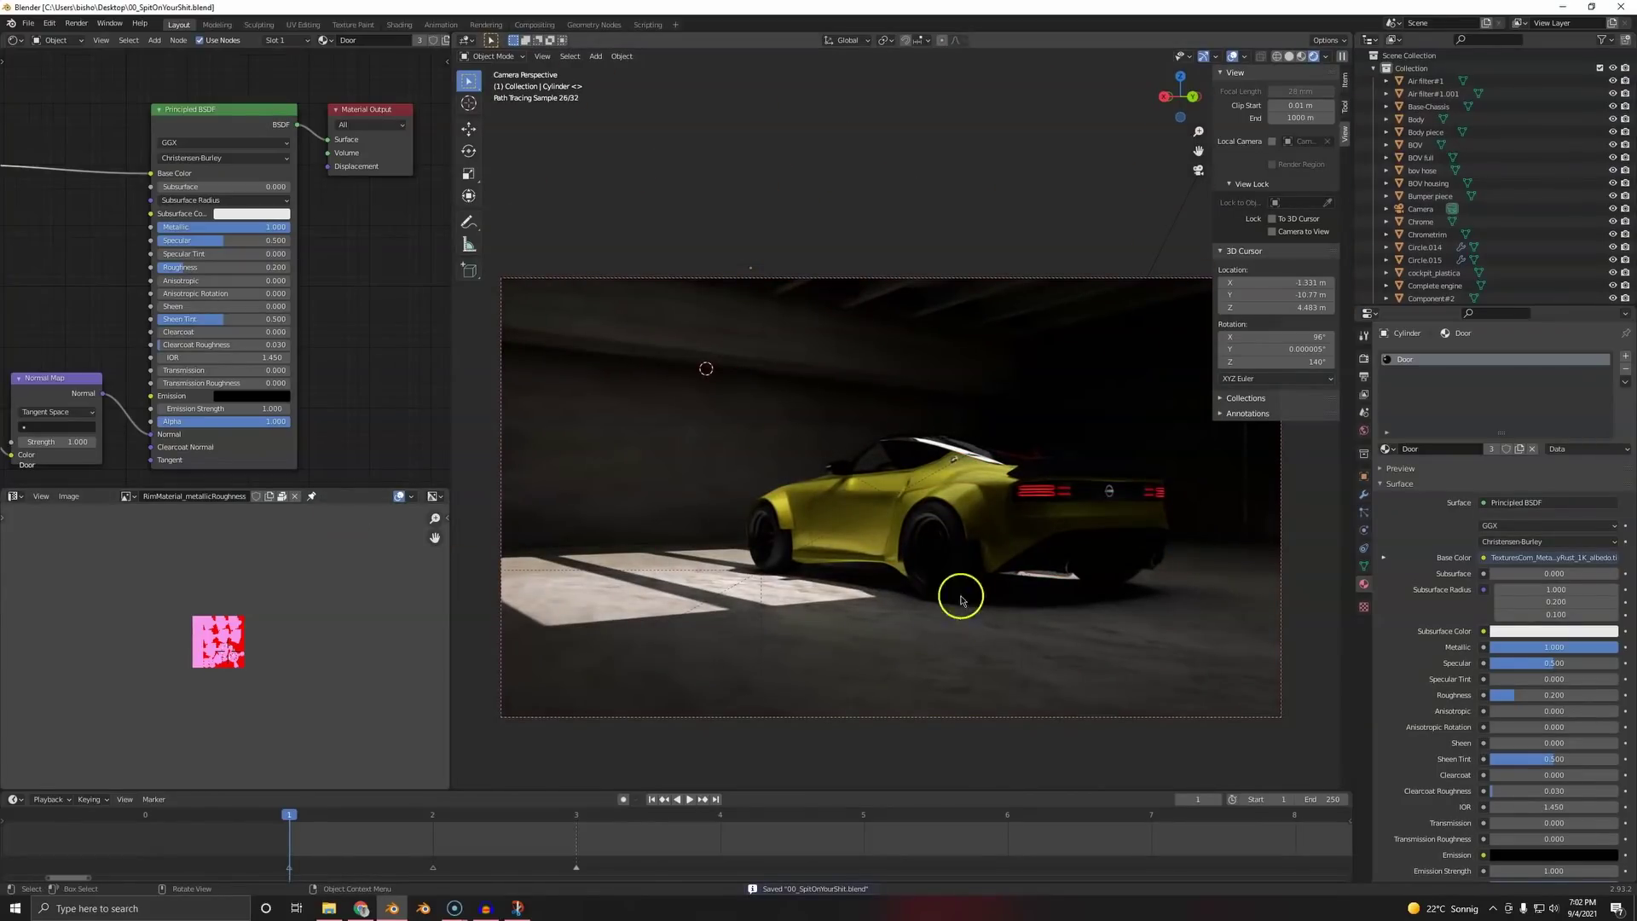
- Add a plane at the 3D cursor on the floor beside the car, rotate it 90° about X and enlarge it greatly
{"action": "middle_click_drag", "start_coordinate": [1257, 578], "coordinate": [811, 489]}
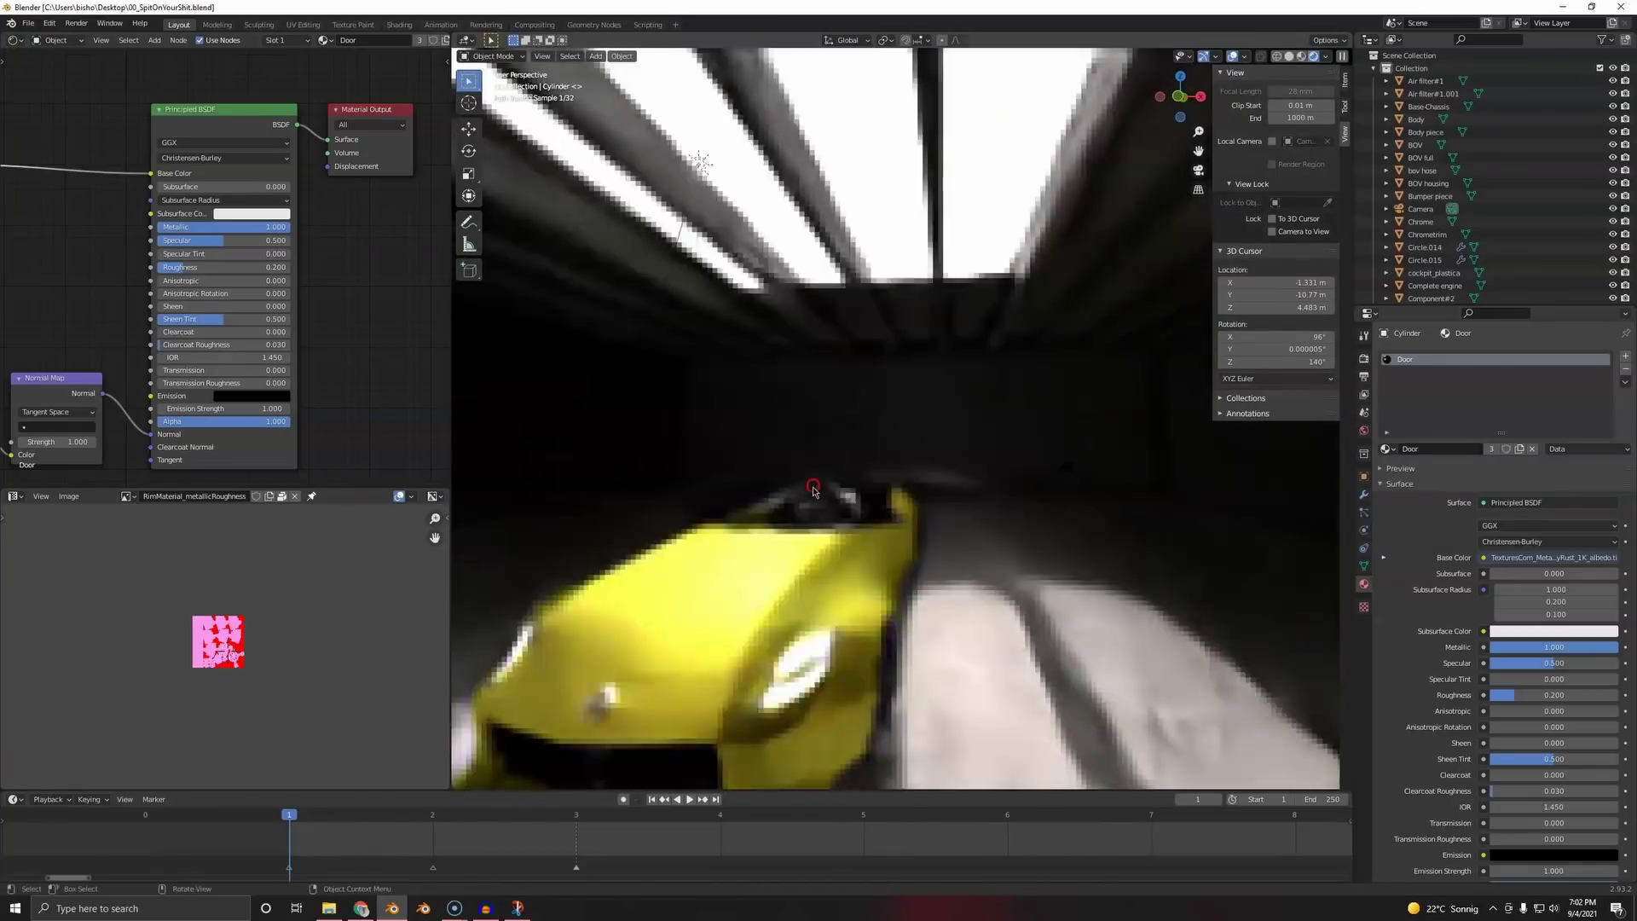
{"action": "middle_click_drag", "start_coordinate": [935, 490], "coordinate": [939, 500]}
{"action": "right_click", "coordinate": [986, 512], "text": "shift"}
{"action": "key", "text": "shift+a"}
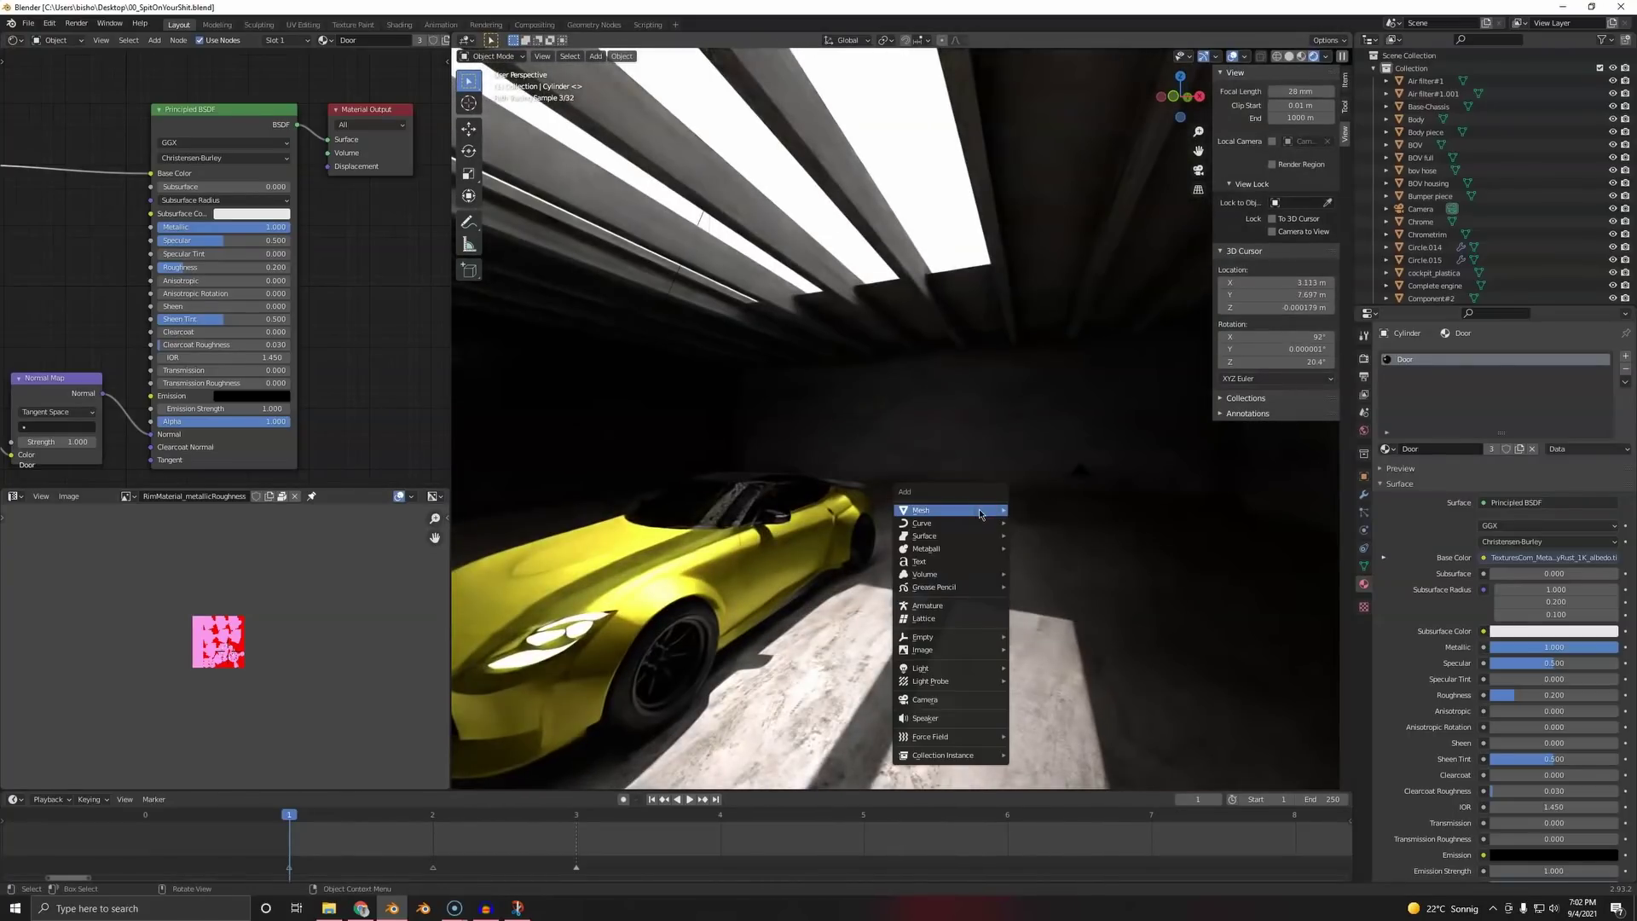
{"action": "mouse_move", "coordinate": [987, 515]}
{"action": "left_click", "coordinate": [1036, 510]}
{"action": "type", "text": "gx"}
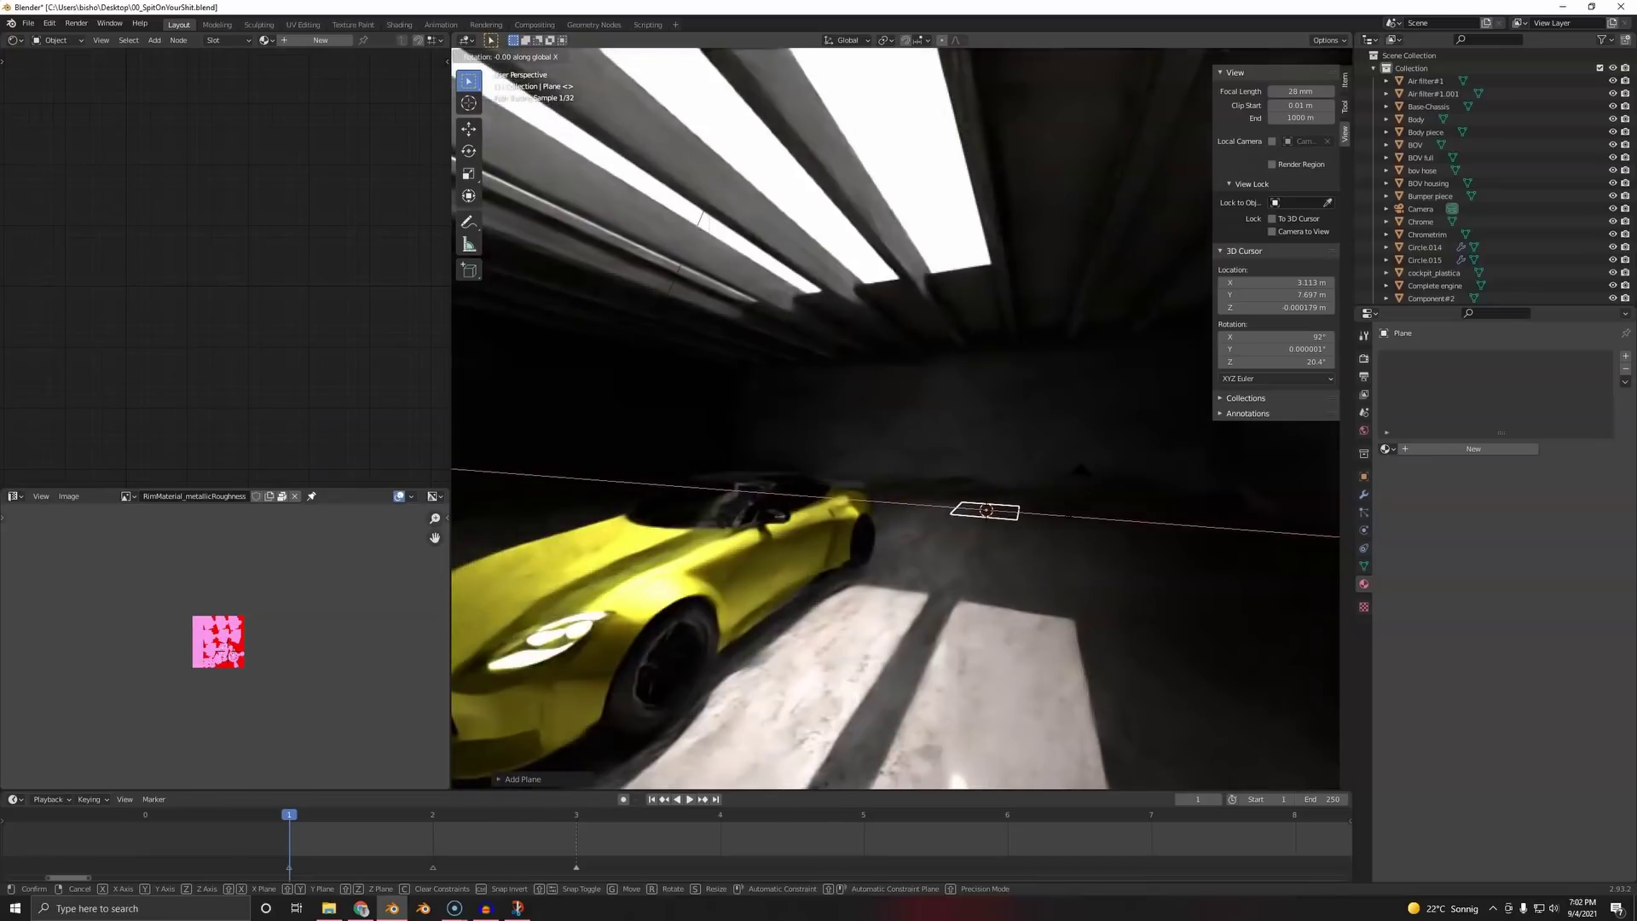
{"action": "type", "text": "90"}
{"action": "left_click", "coordinate": [1071, 515]}
{"action": "key", "text": "s"}
{"action": "left_click", "coordinate": [1327, 498]}
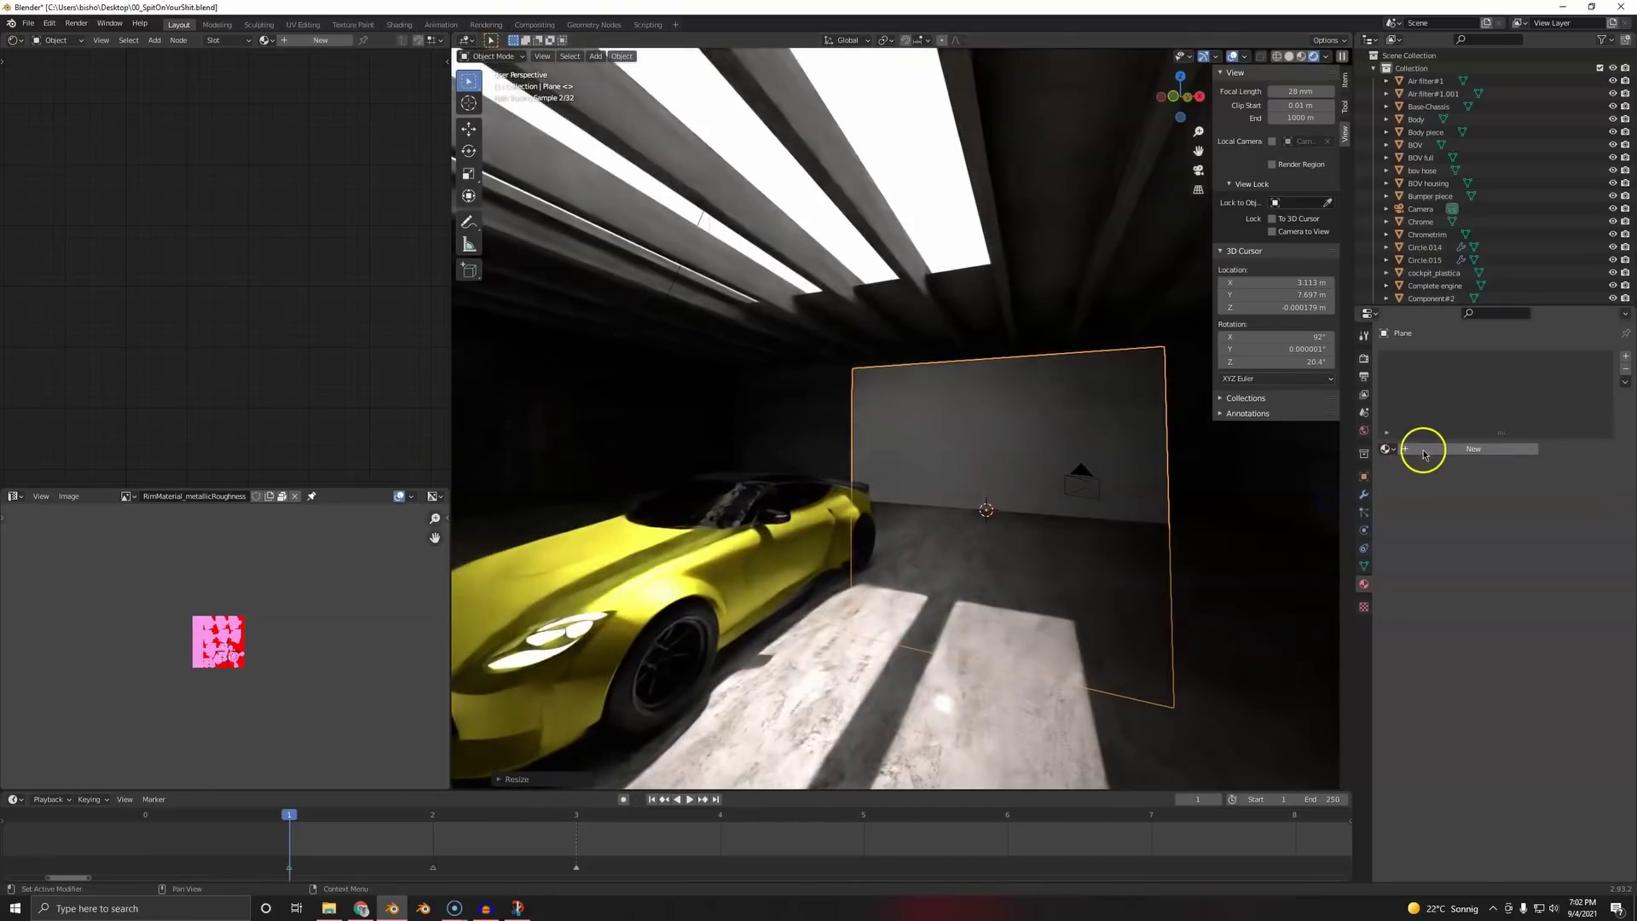
- Give the upright plane a new Emission material with Strength -1
{"action": "left_click", "coordinate": [1474, 449]}
{"action": "left_click", "coordinate": [1505, 502]}
{"action": "left_click", "coordinate": [1386, 532]}
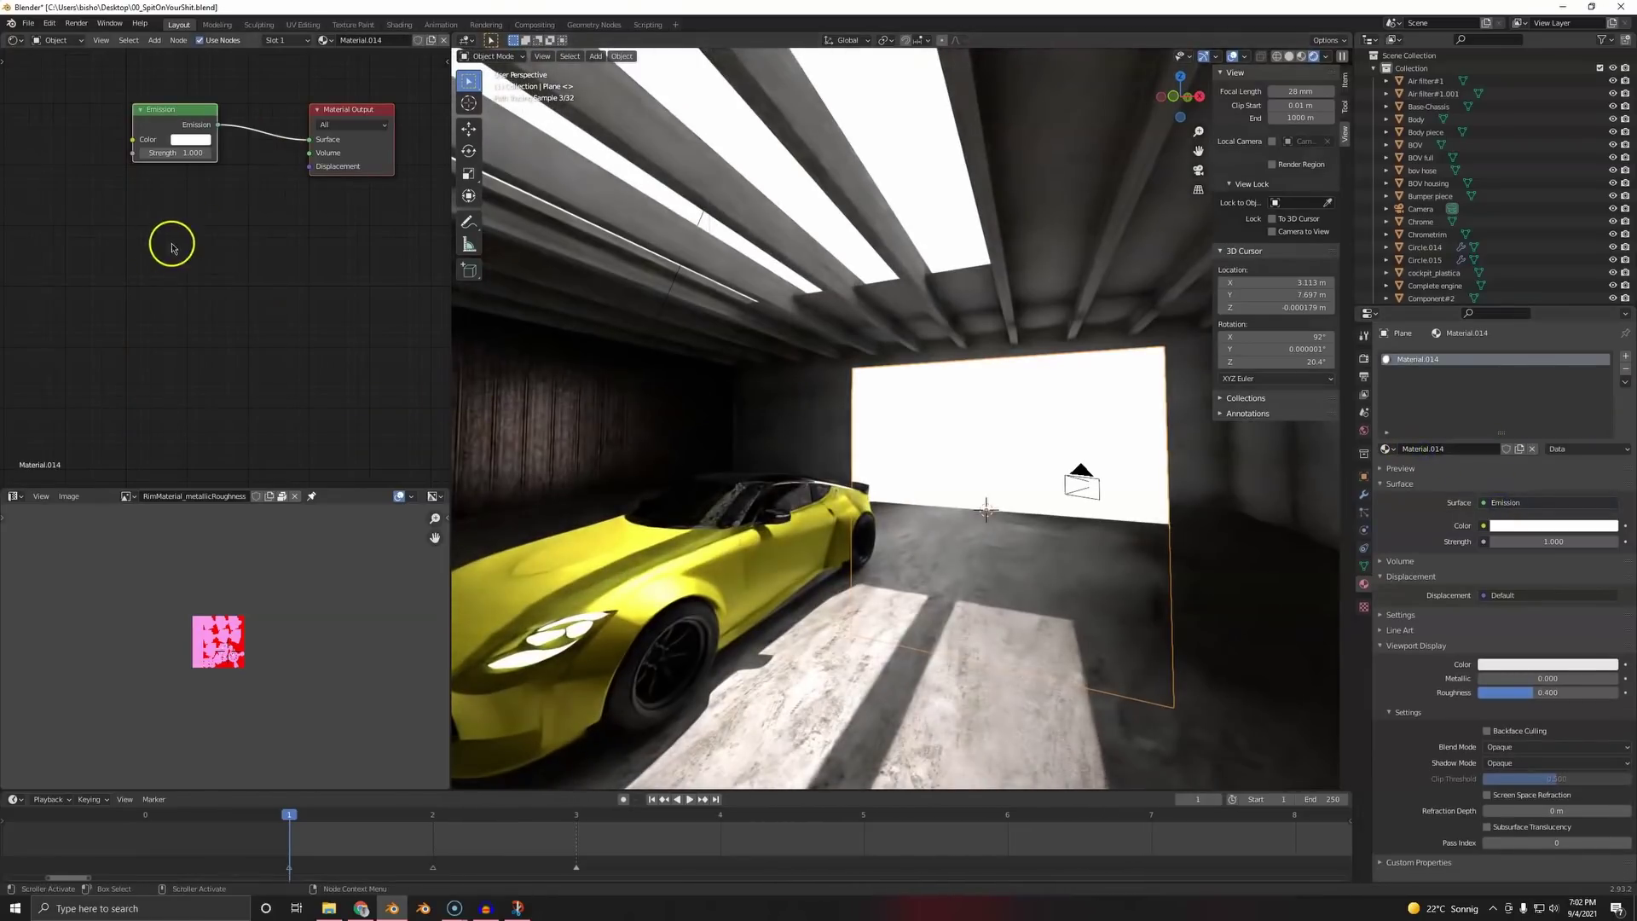
{"action": "type", "text": "-1"}
{"action": "key", "text": "Return"}
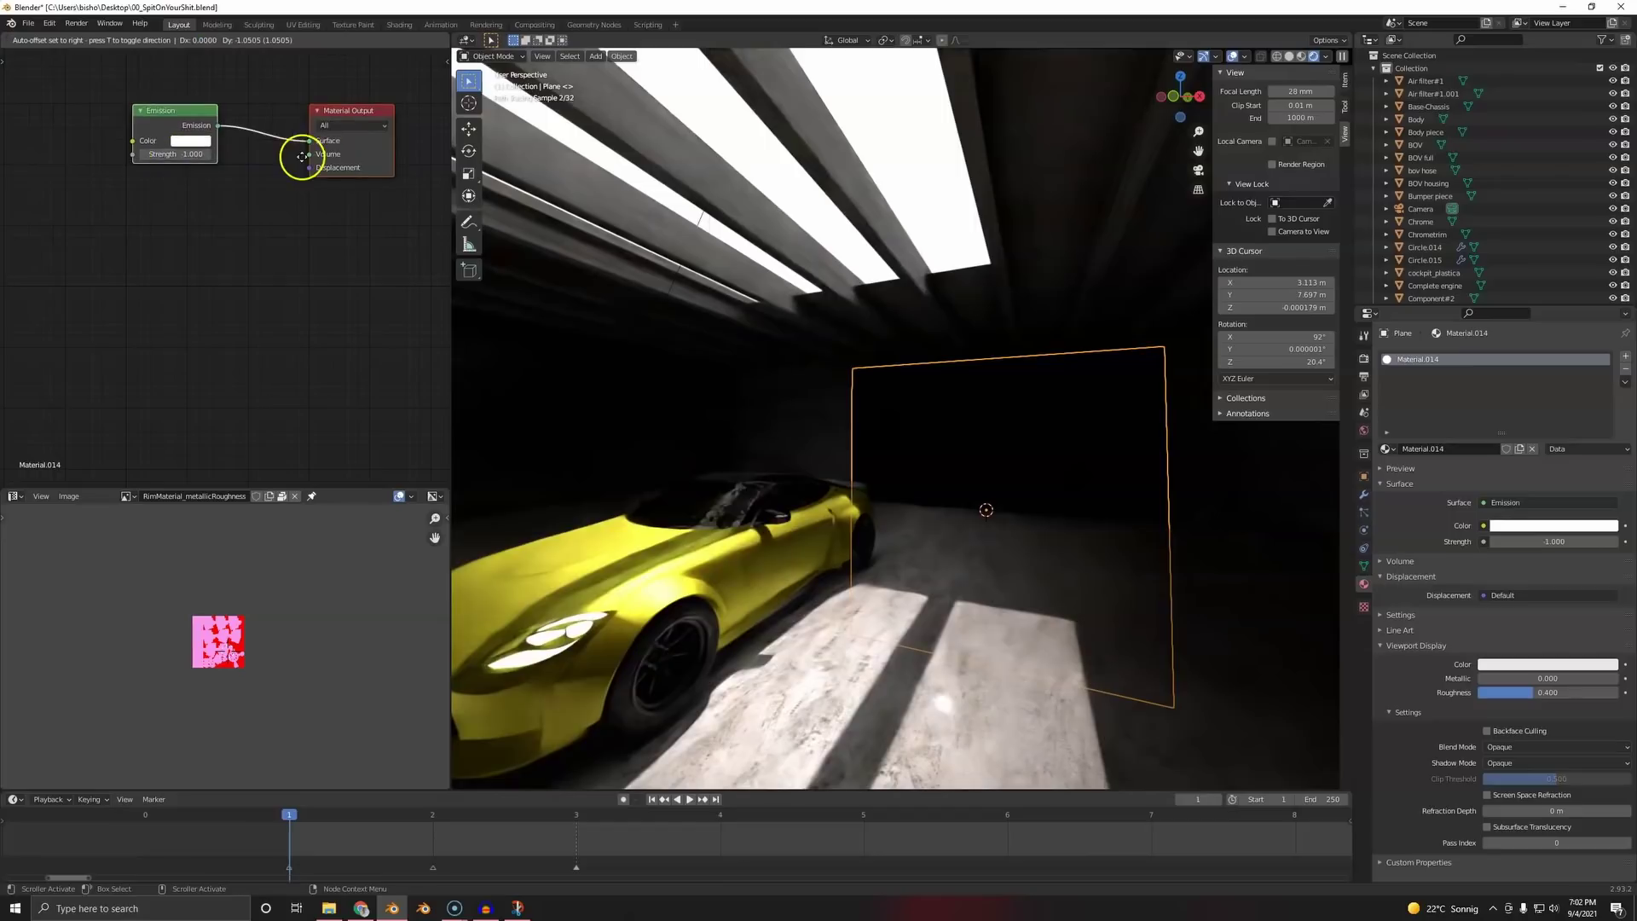
- Stretch the emission plane along X to a scale of about 16.4 and move it along Z to about 1.7 m
{"action": "key", "text": "g"}
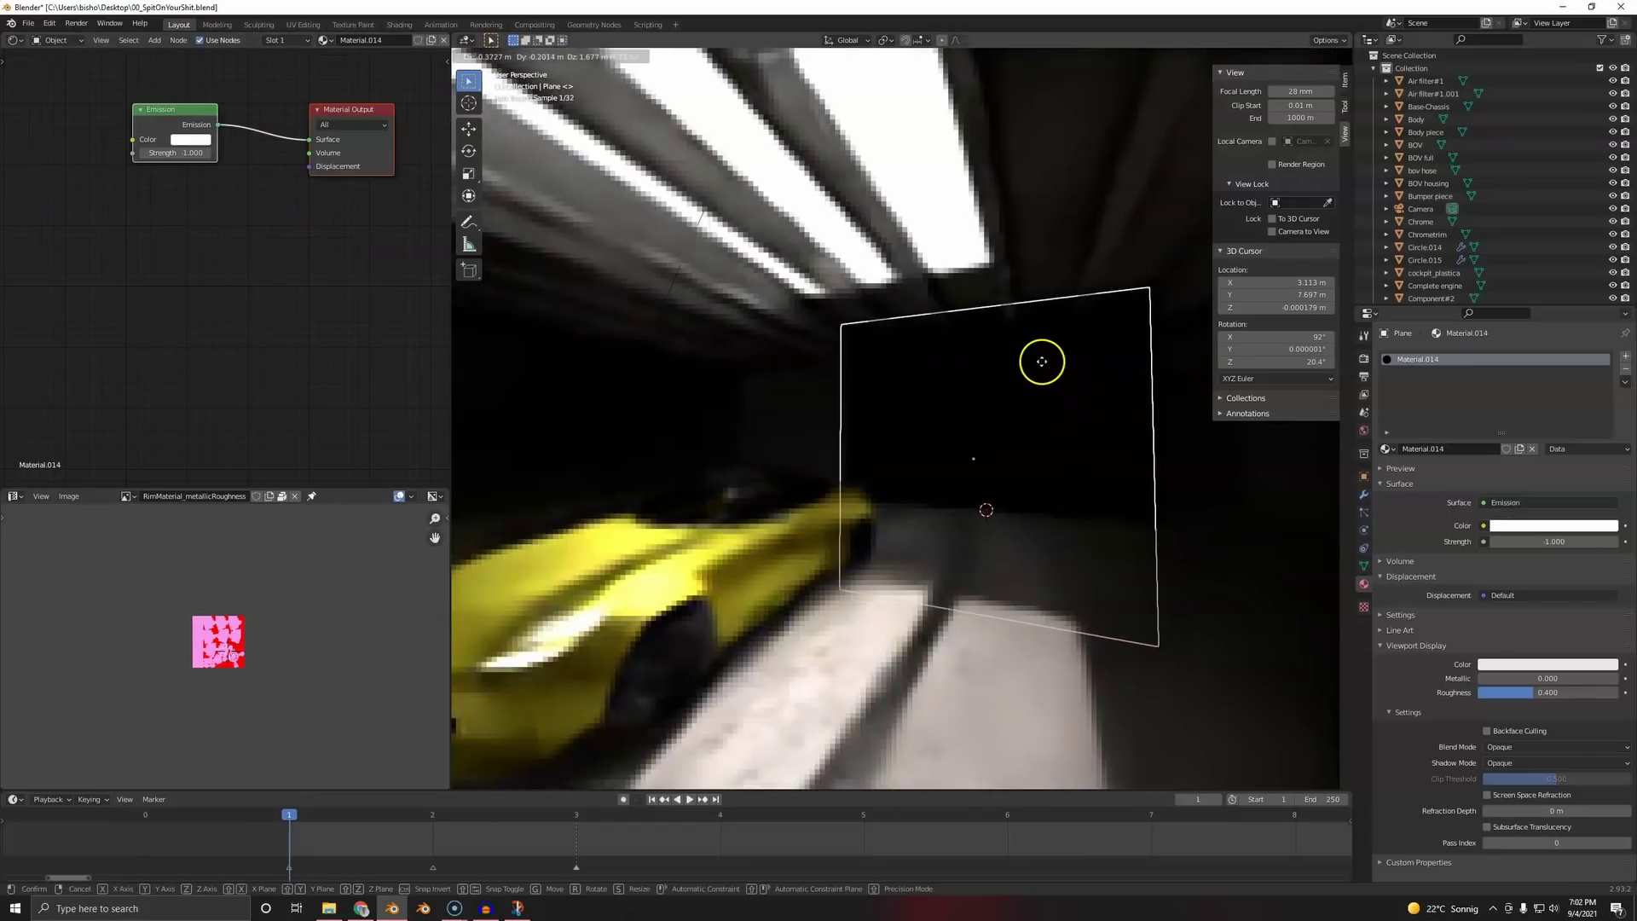
{"action": "right_click", "coordinate": [1031, 362]}
{"action": "key", "text": "s"}
{"action": "key", "text": "x"}
{"action": "left_click", "coordinate": [1276, 449]}
{"action": "key", "text": "g"}
{"action": "key", "text": "z"}
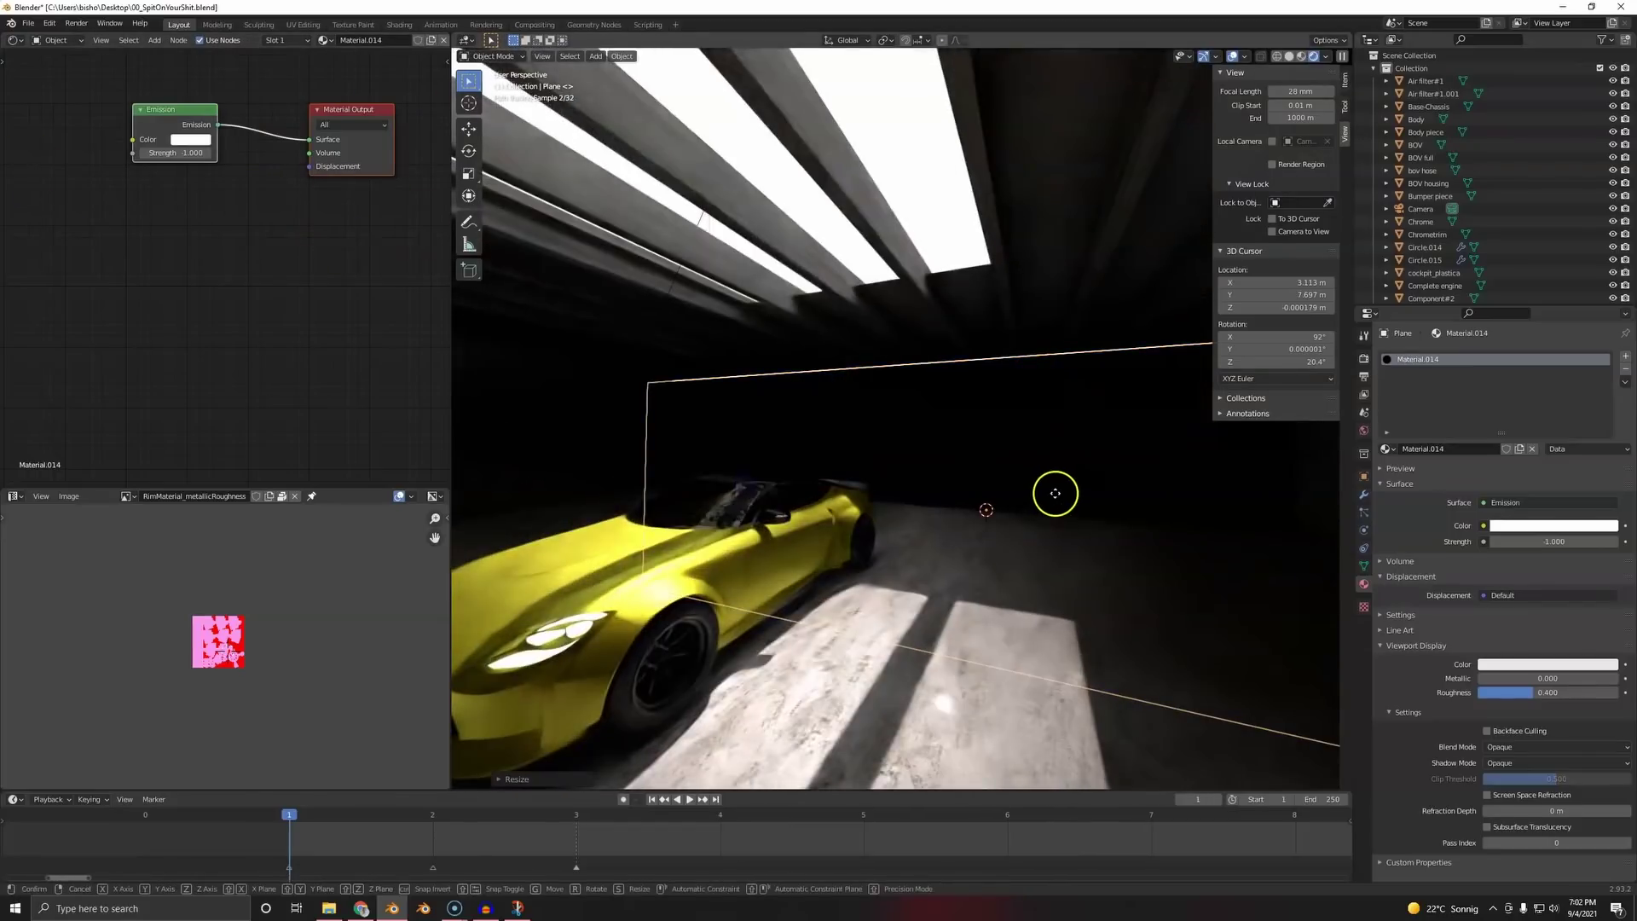
{"action": "left_click", "coordinate": [1027, 550]}
- Examine the plane's object shading settings and the strength of its Emission node
{"action": "middle_click_drag", "start_coordinate": [900, 578], "coordinate": [994, 537]}
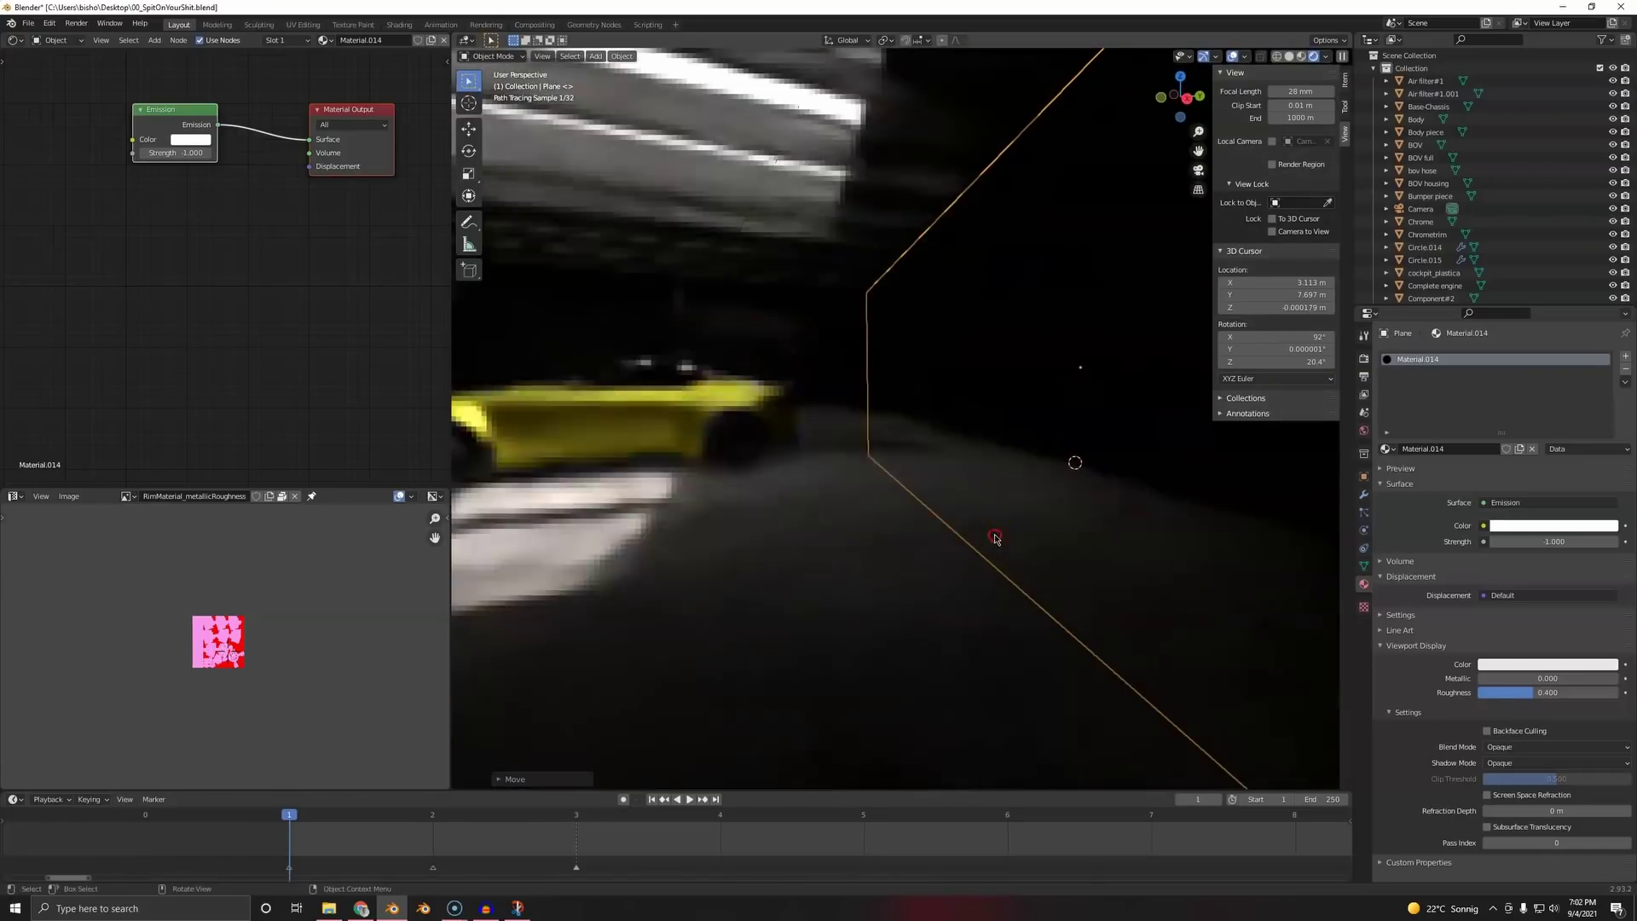
{"action": "left_click", "coordinate": [1364, 496]}
{"action": "left_click", "coordinate": [1365, 476]}
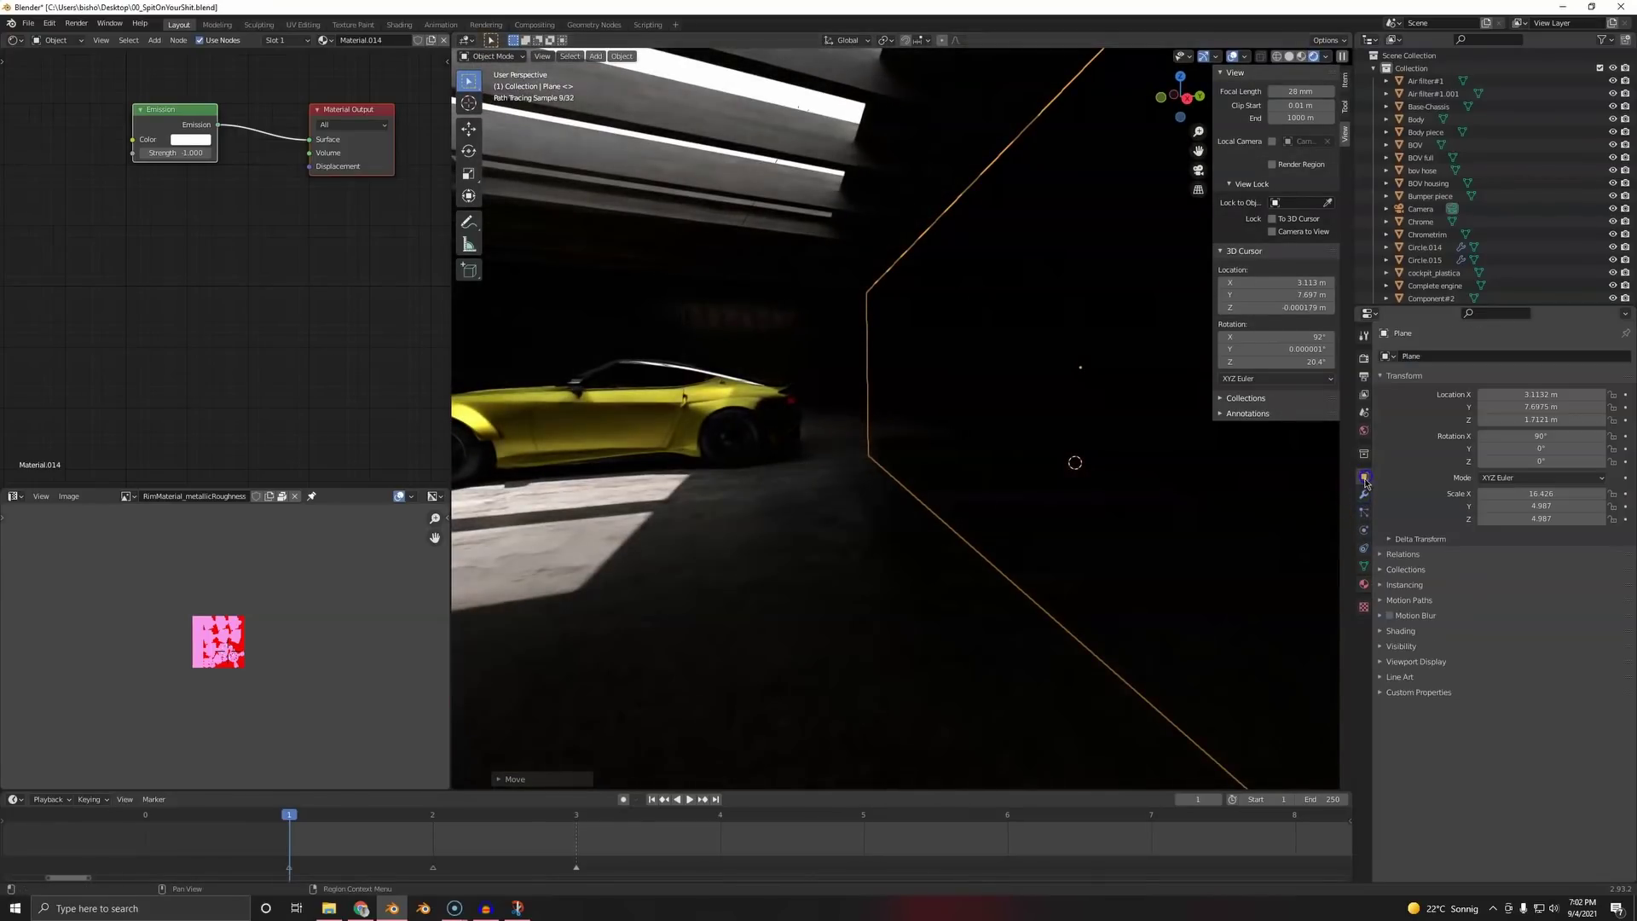
{"action": "left_click", "coordinate": [1407, 633]}
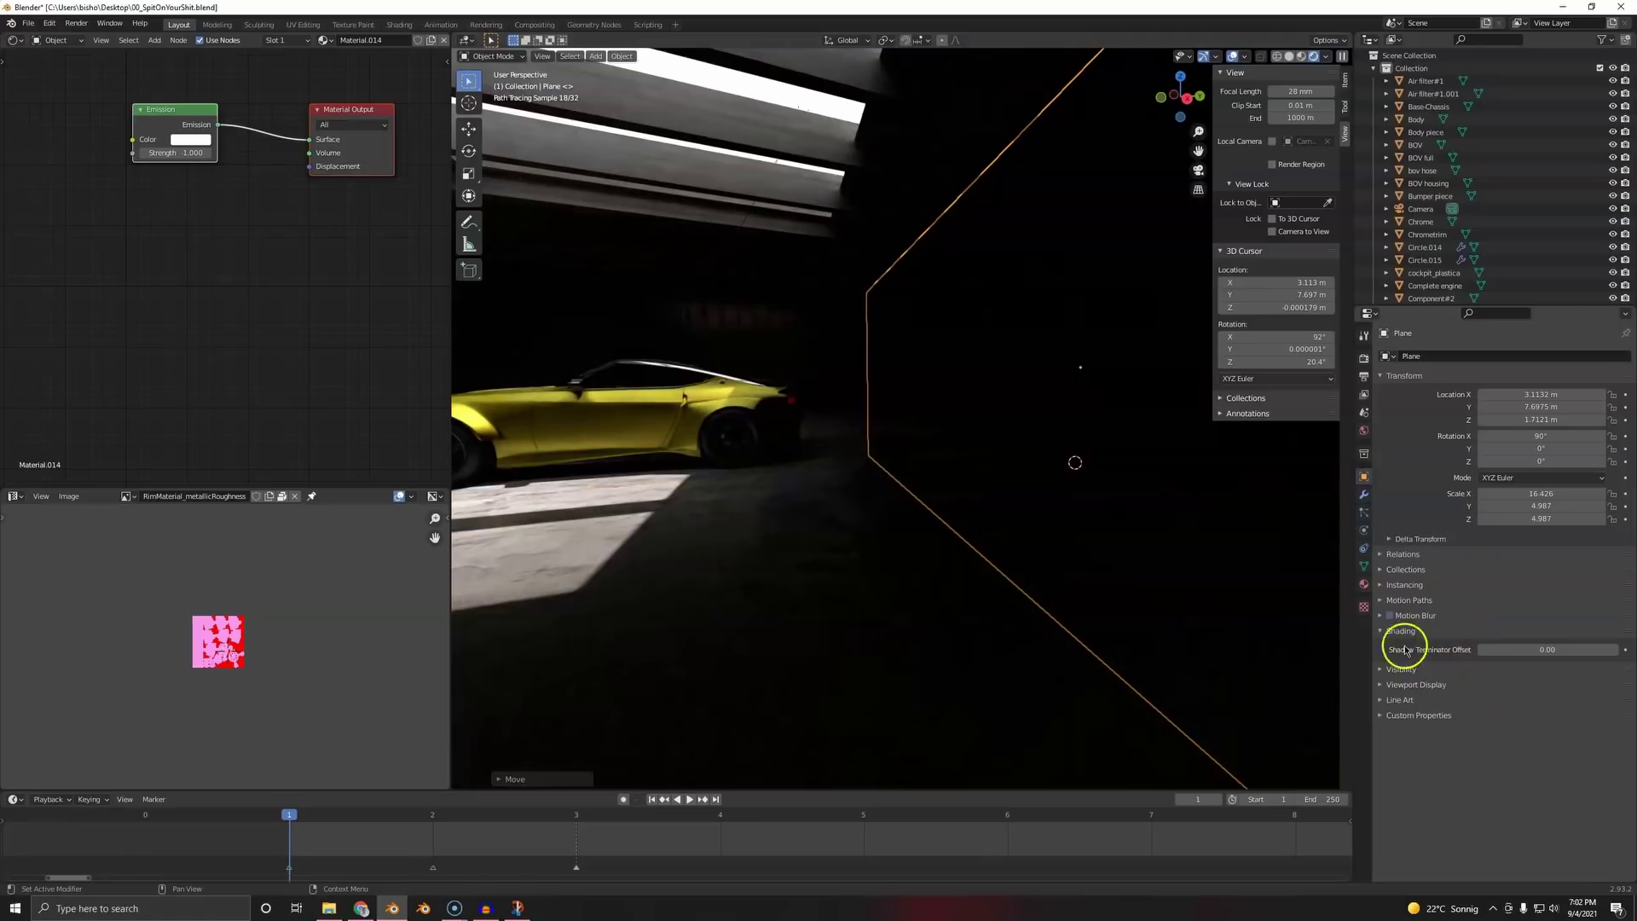
{"action": "left_click", "coordinate": [1364, 585]}
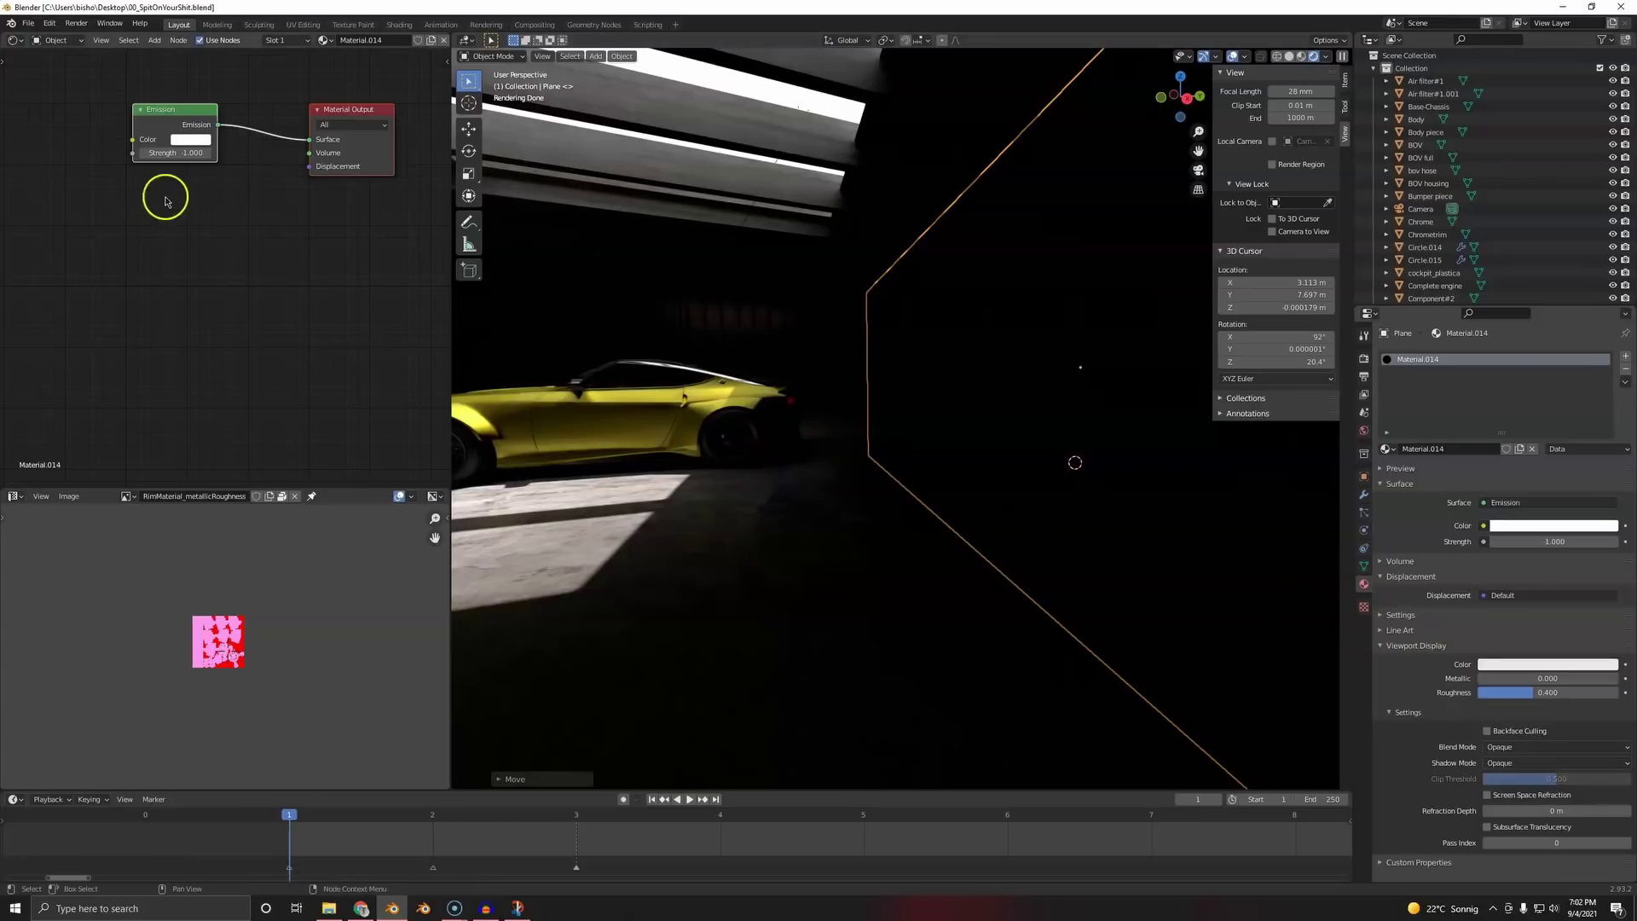
{"action": "left_click", "coordinate": [166, 152]}
{"action": "left_click", "coordinate": [214, 273]}
{"action": "middle_click_drag", "start_coordinate": [168, 186], "coordinate": [252, 330]}
{"action": "scroll", "coordinate": [264, 400], "scroll_direction": "up", "scroll_amount": 11}
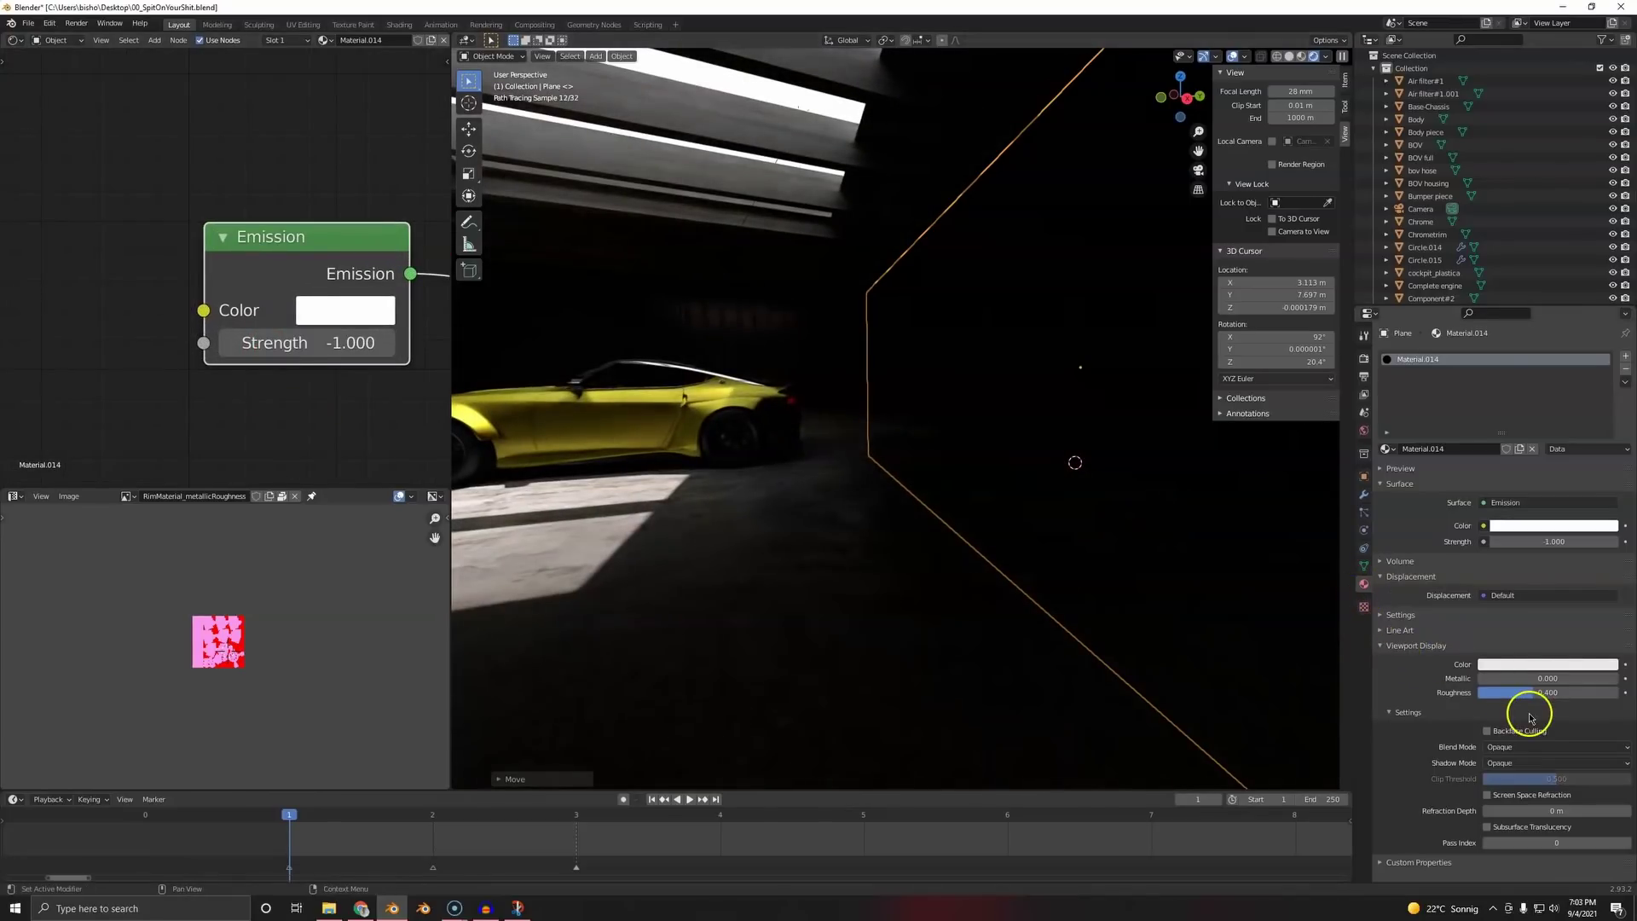
- Turn off Camera in the plane's ray visibility and save the file from the camera view
{"action": "left_click", "coordinate": [1364, 477]}
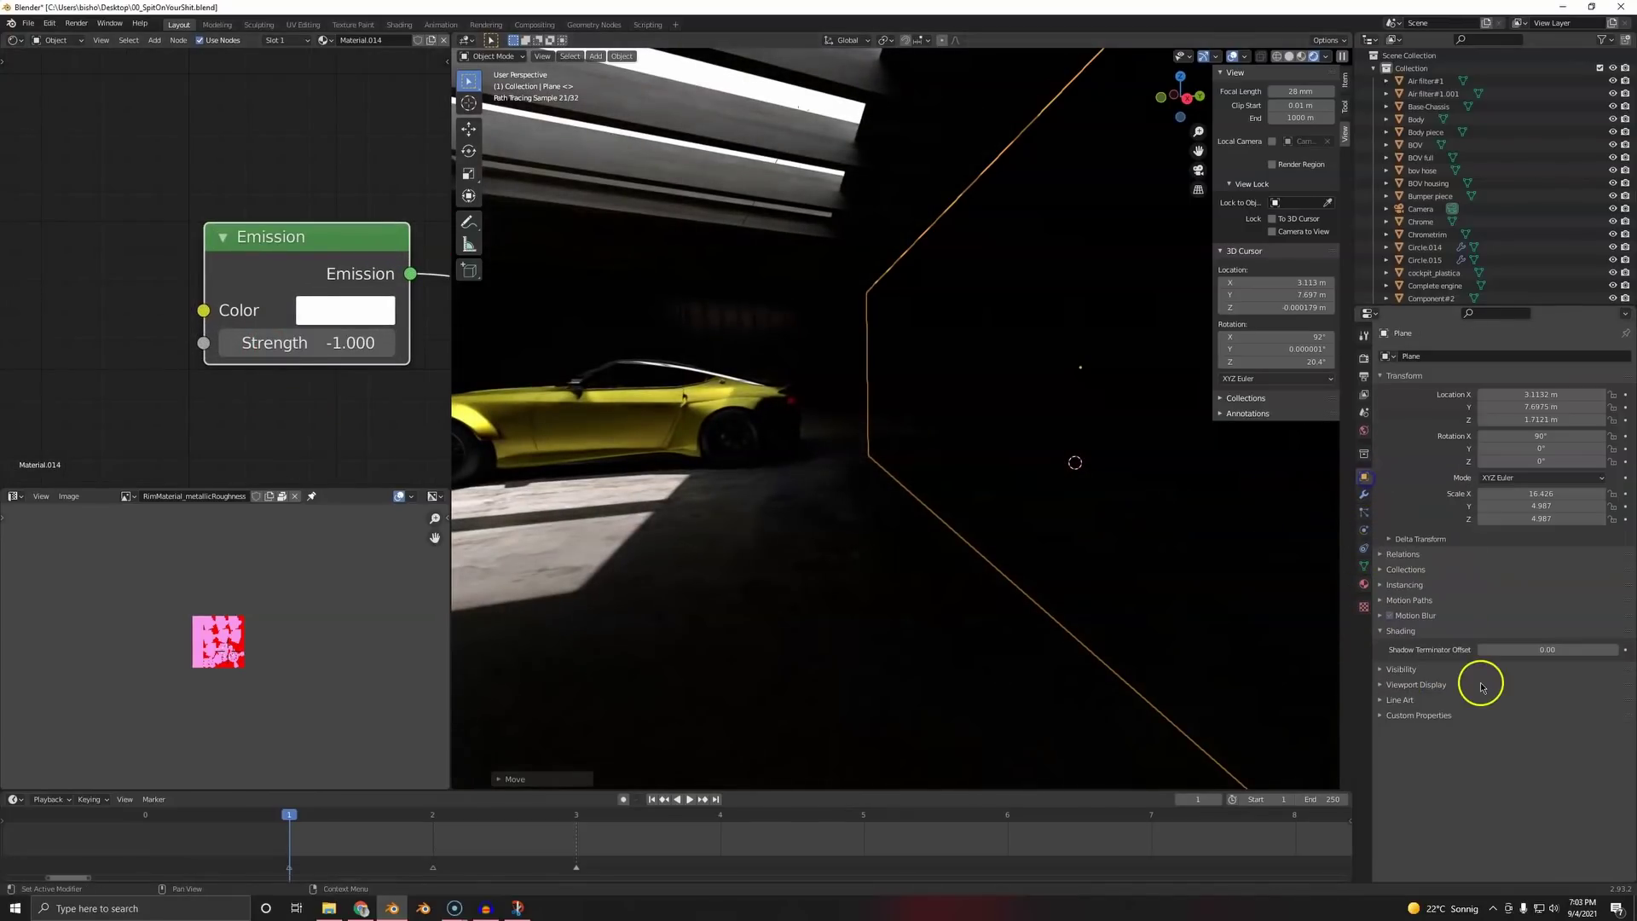
{"action": "left_click", "coordinate": [1403, 631]}
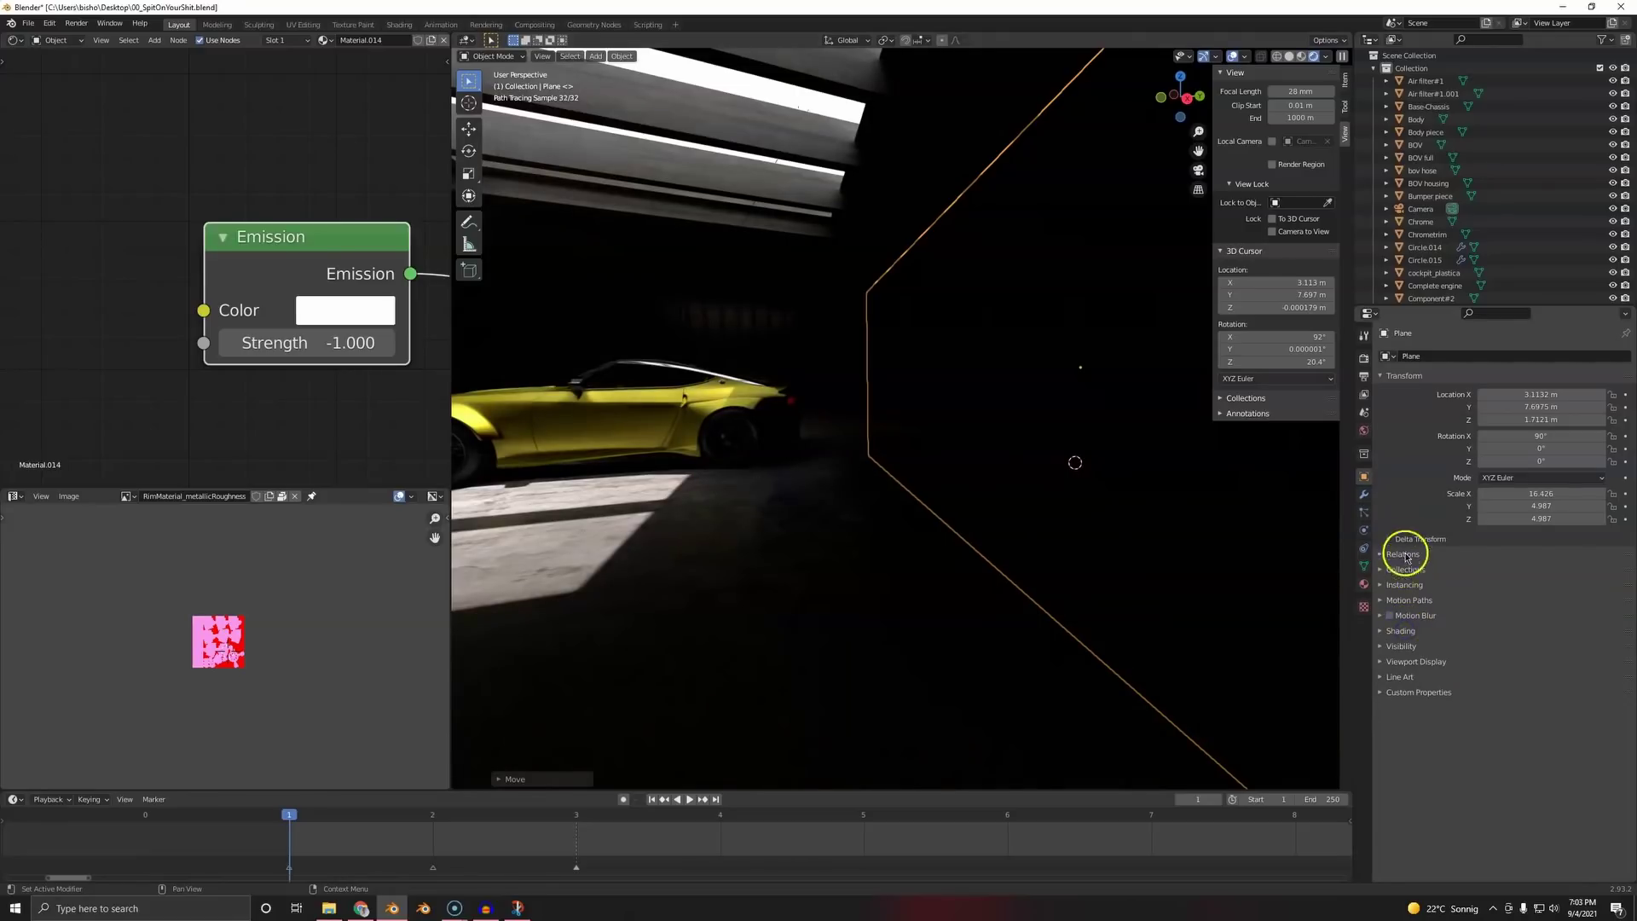
{"action": "left_click", "coordinate": [1398, 646]}
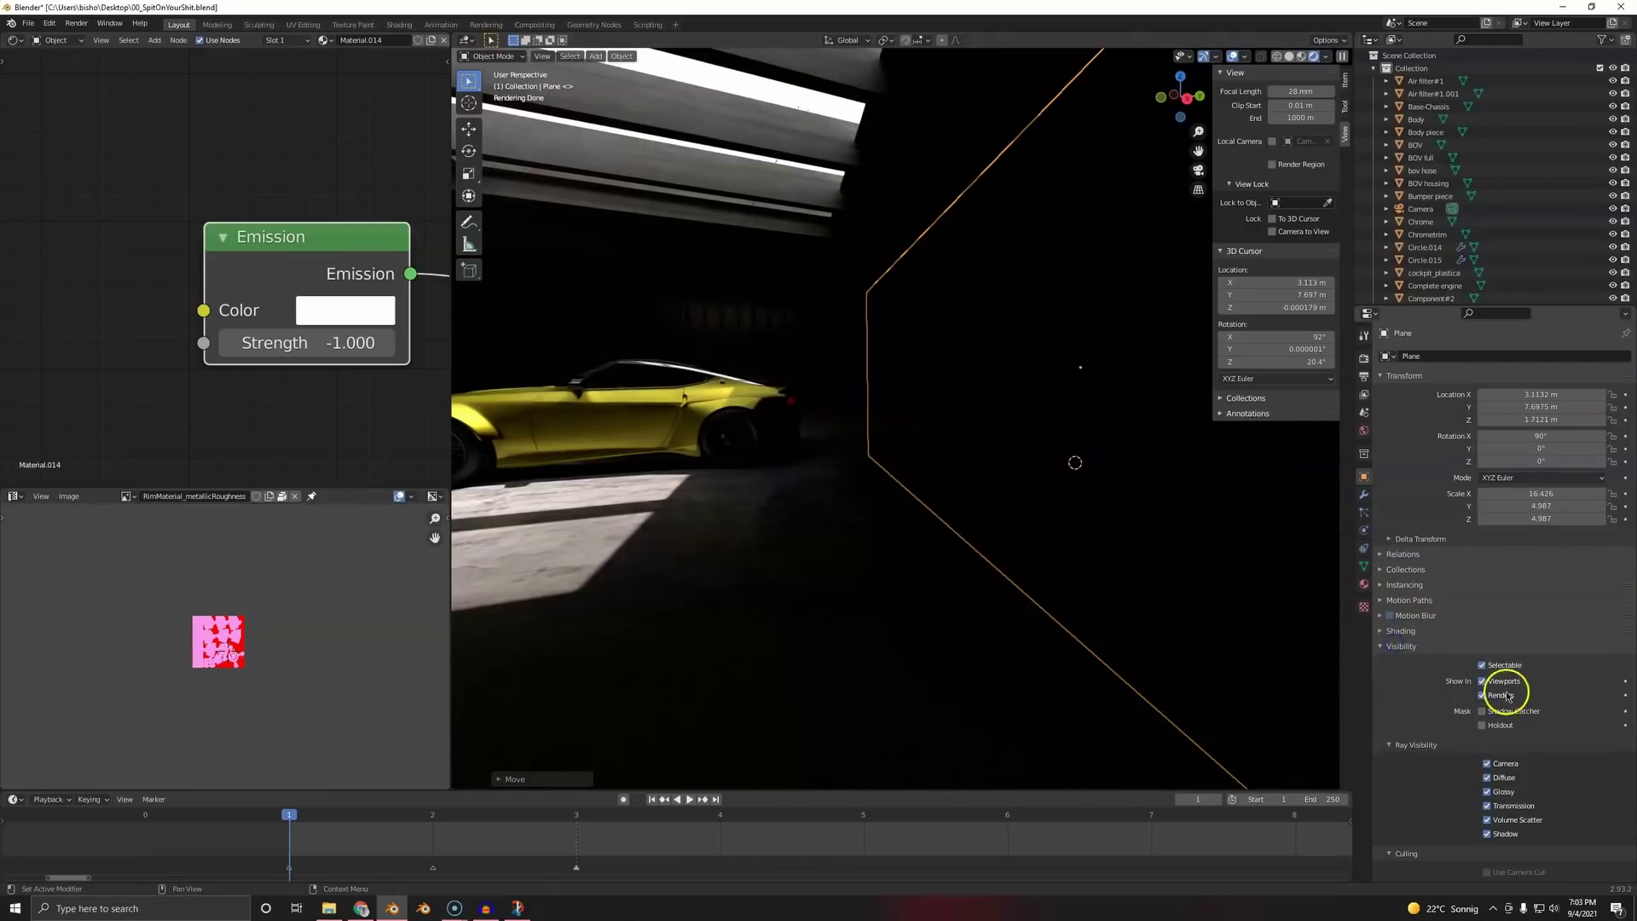
{"action": "left_click", "coordinate": [1503, 764]}
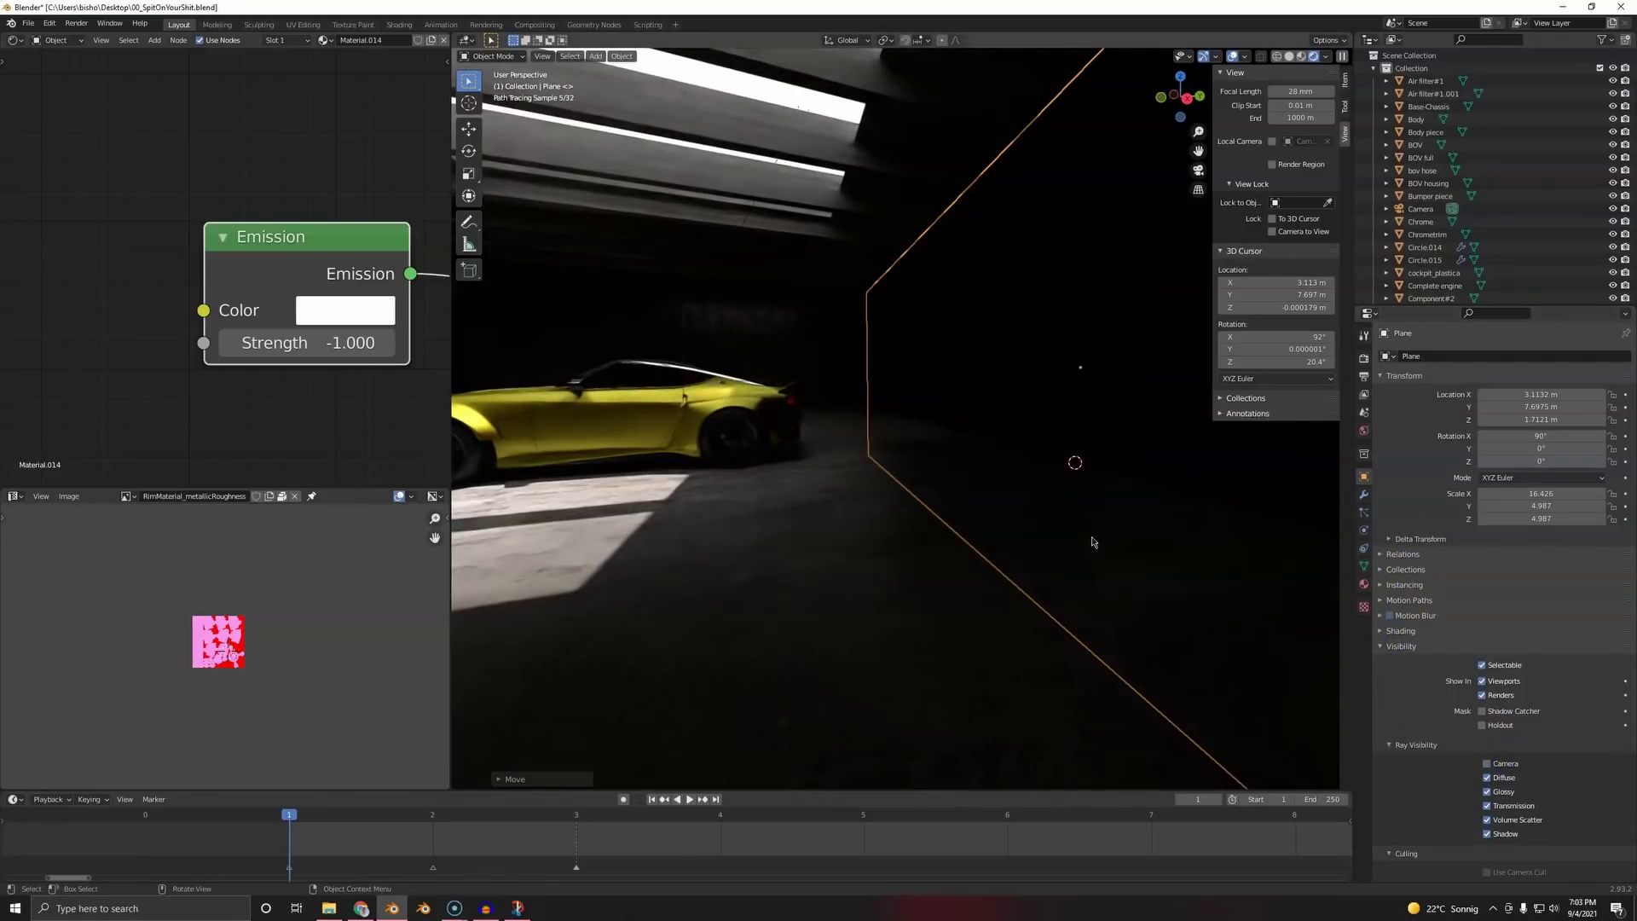
{"action": "key", "text": "KP_0"}
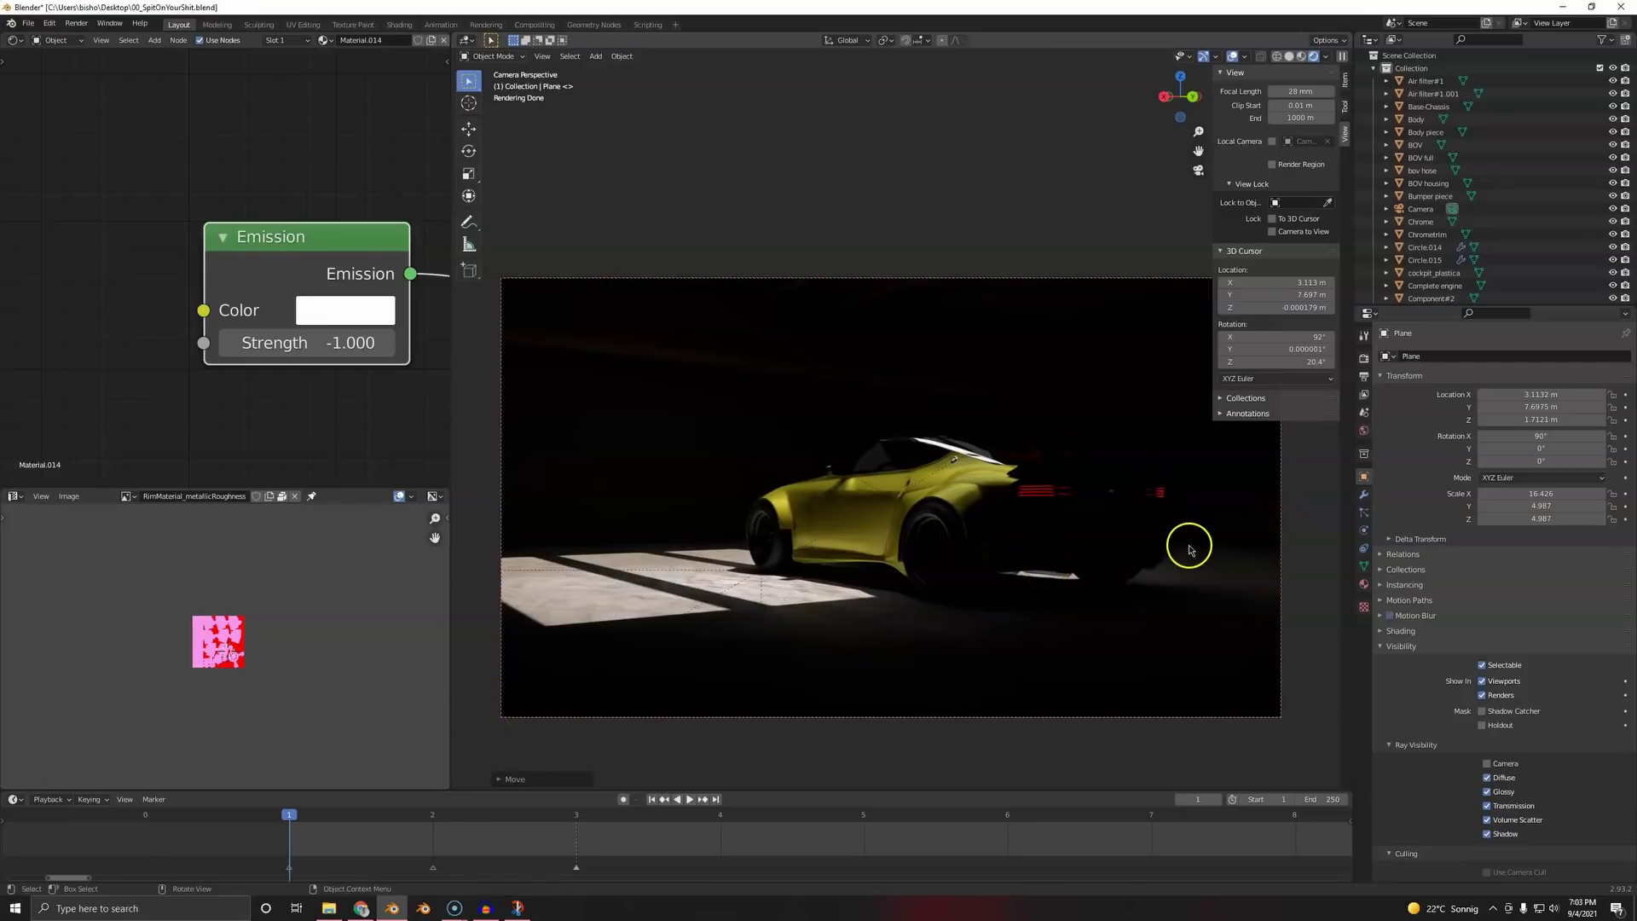
{"action": "key", "text": "ctrl+s"}
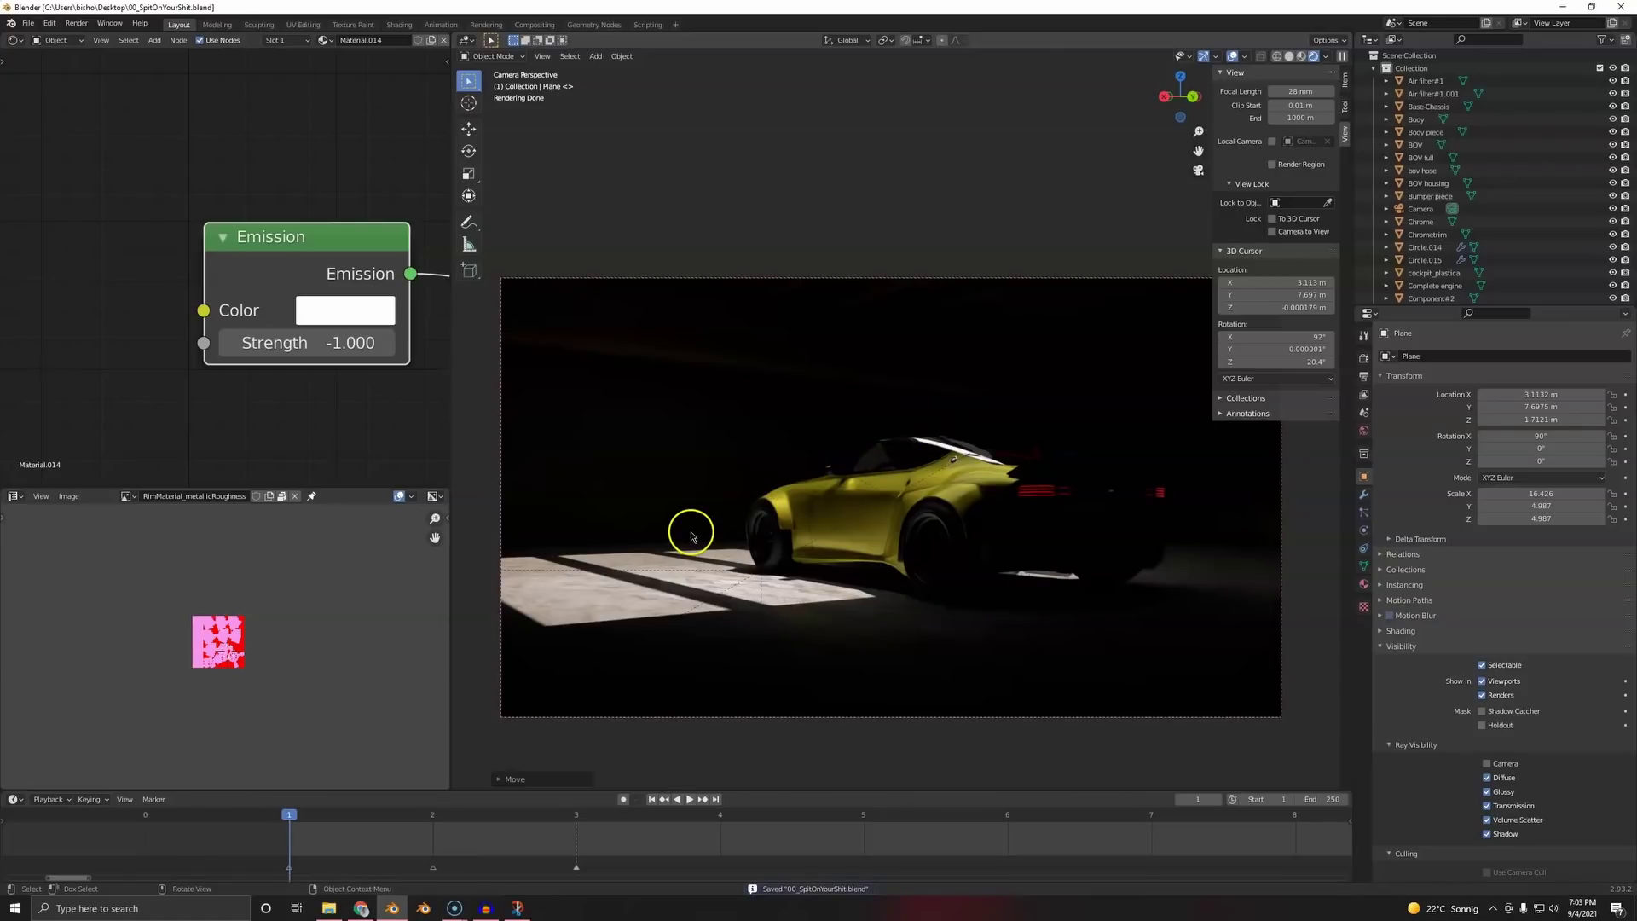
- Save the file again and compare the camera view with overlays hidden and shown
{"action": "left_click", "coordinate": [629, 463]}
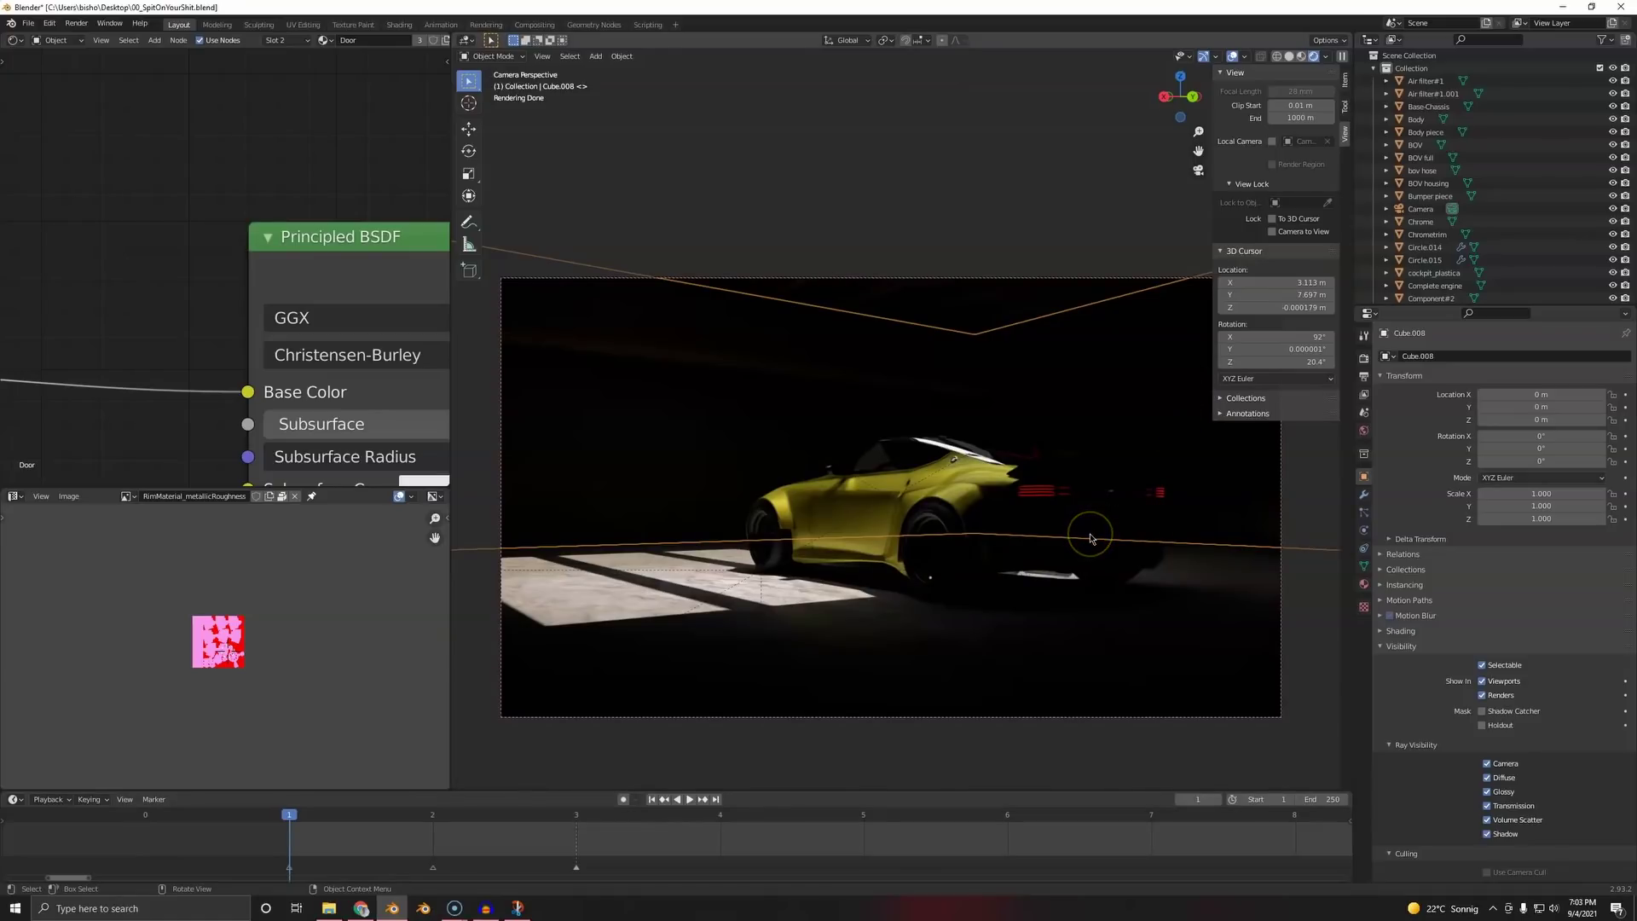
{"action": "key", "text": "ctrl+s"}
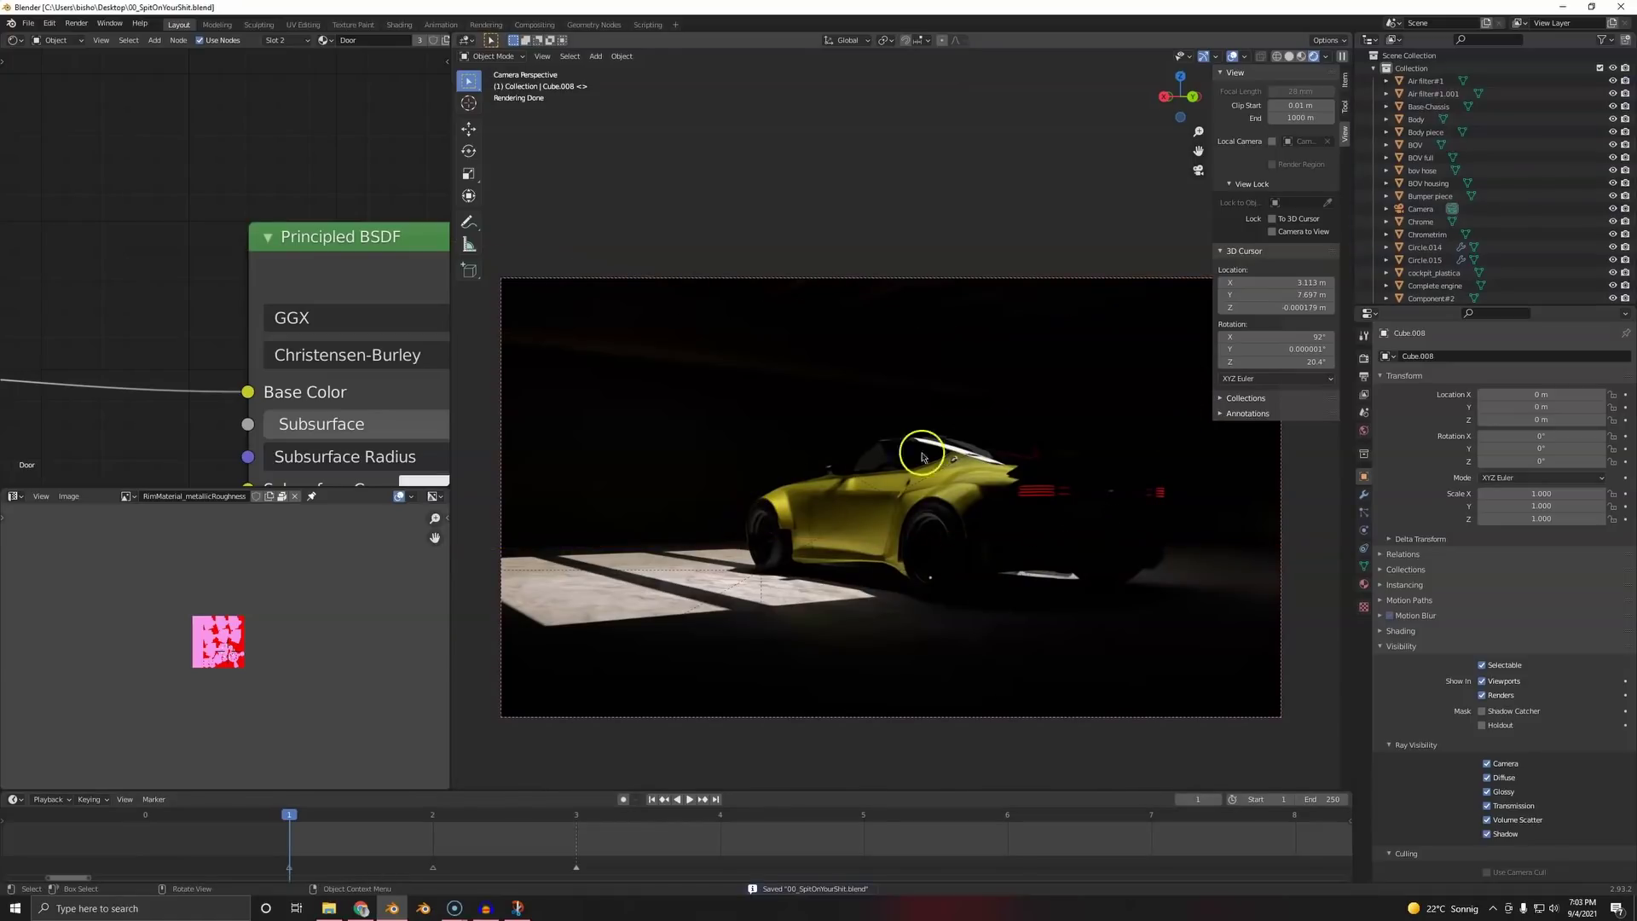
{"action": "left_click", "coordinate": [1232, 60]}
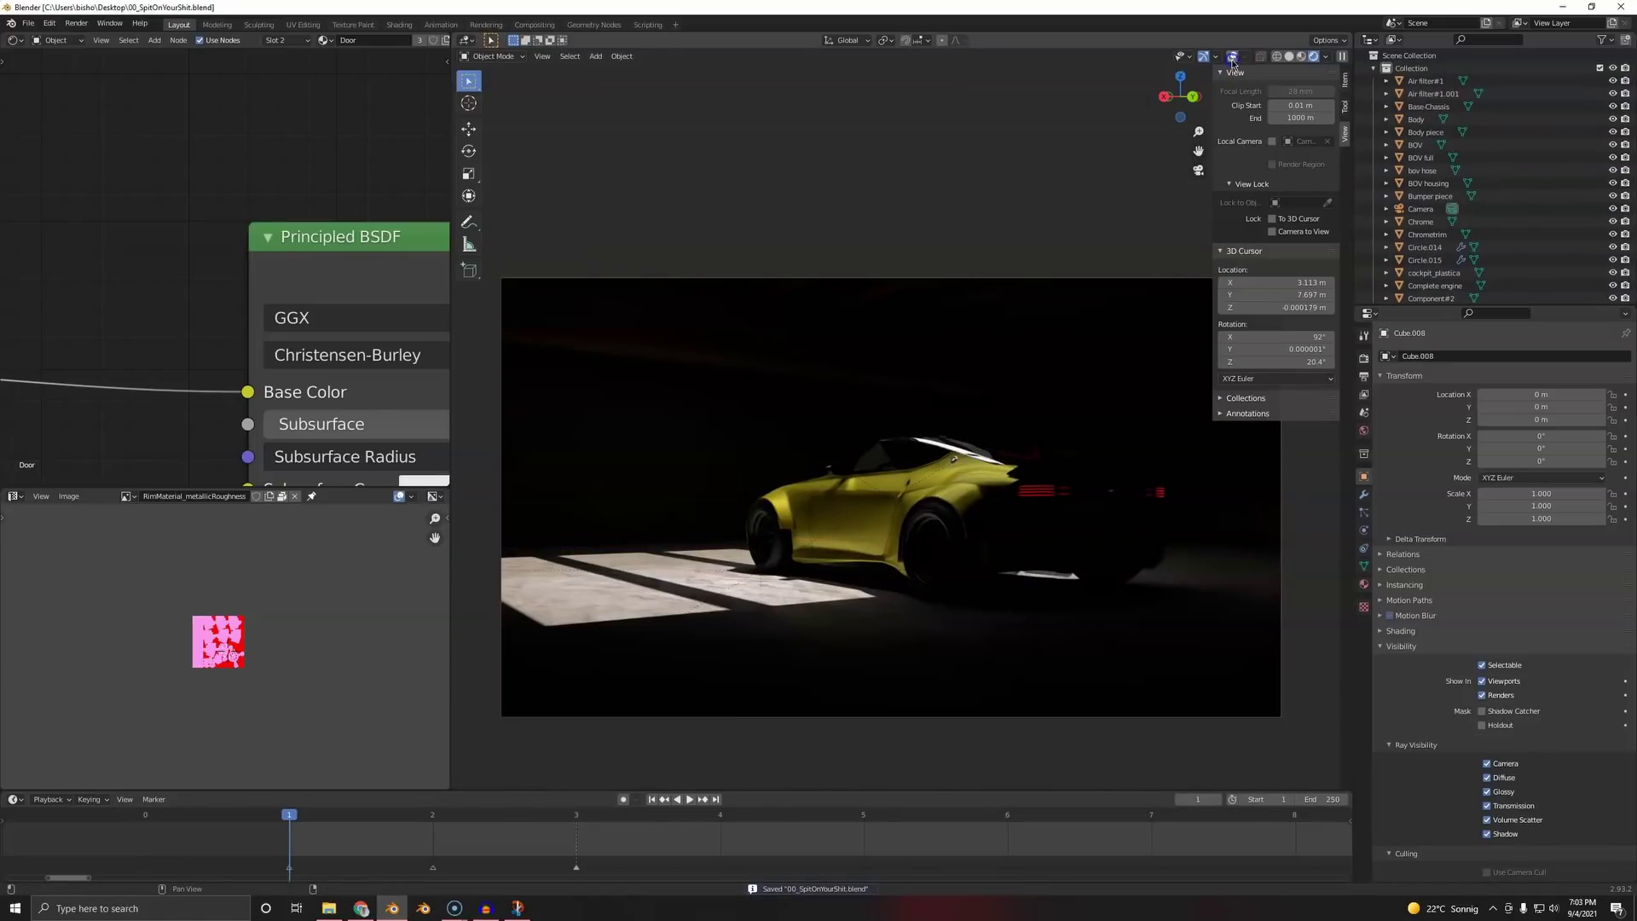
{"action": "left_click", "coordinate": [1232, 58]}
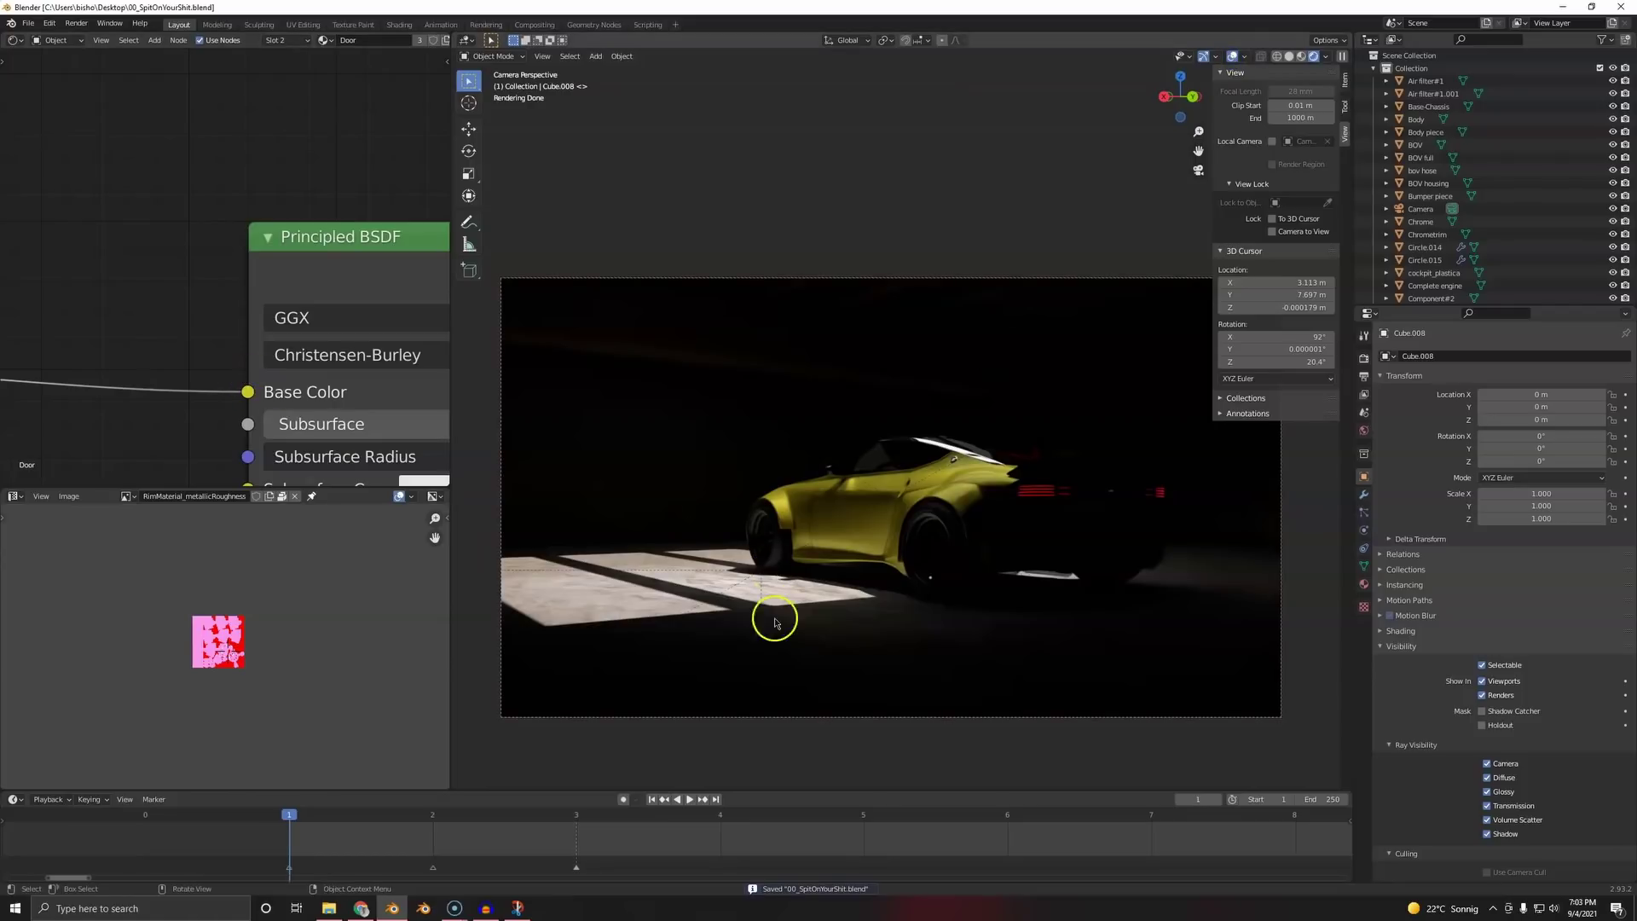
- Switch the shader editor area to a 3D Viewport showing the whole garage
{"action": "scroll", "coordinate": [205, 307], "scroll_direction": "down", "scroll_amount": 4}
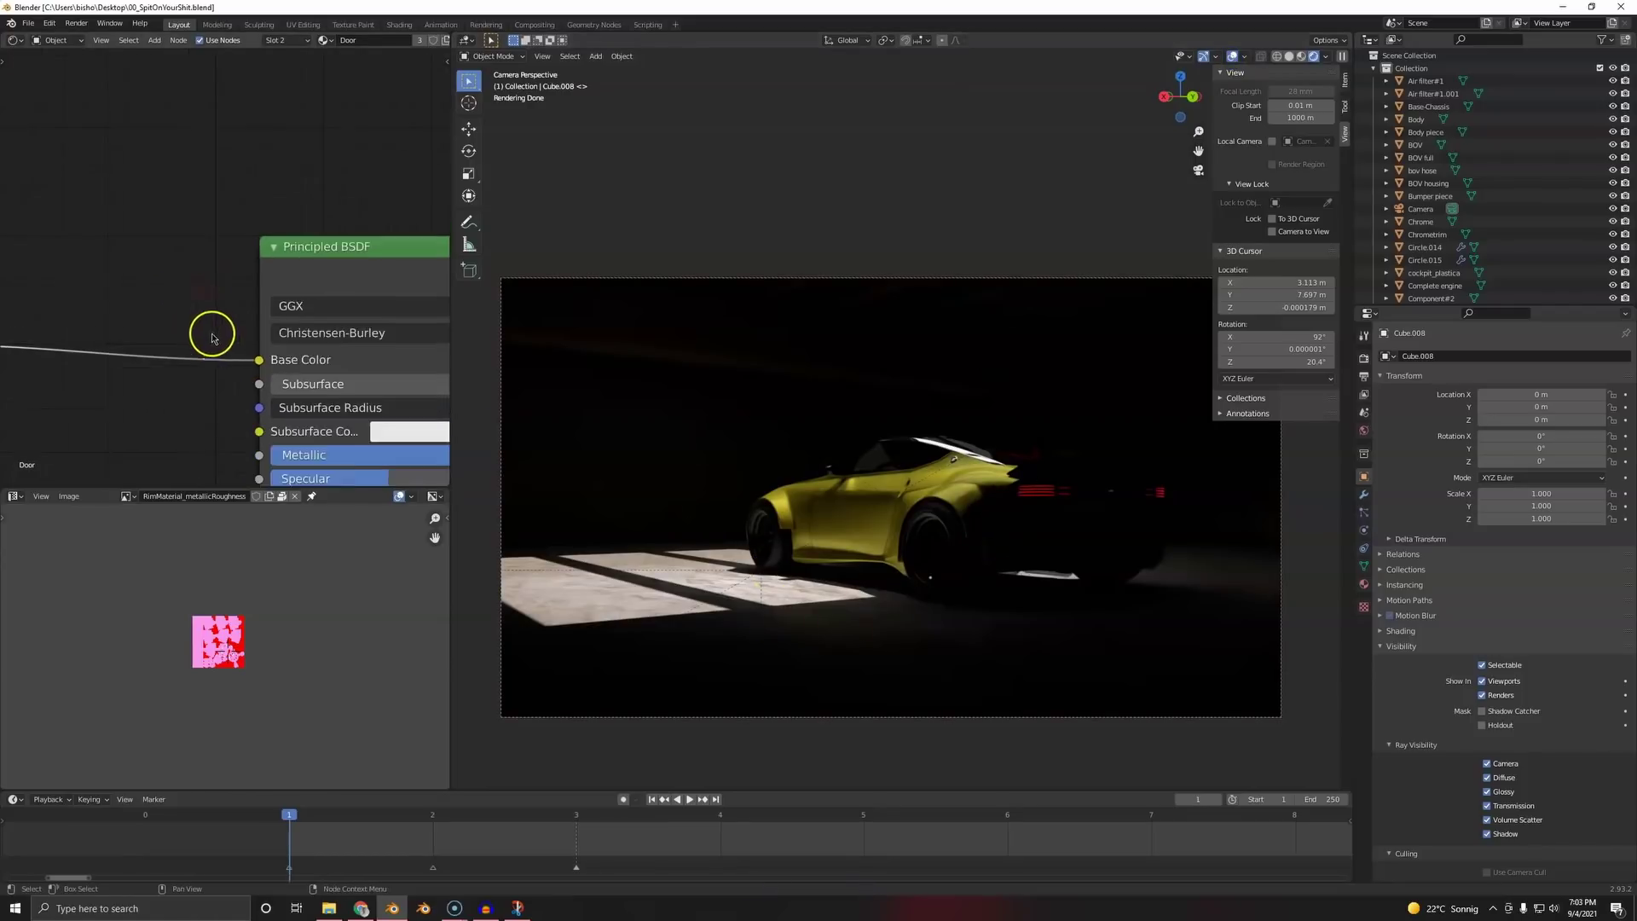
{"action": "left_click", "coordinate": [16, 42]}
{"action": "left_click", "coordinate": [38, 69]}
{"action": "middle_click_drag", "start_coordinate": [233, 438], "coordinate": [312, 363]}
- Rotate the sun light freely from several viewing angles so its beam falls on the floor around the car
{"action": "left_click", "coordinate": [268, 267]}
{"action": "key", "text": "r"}
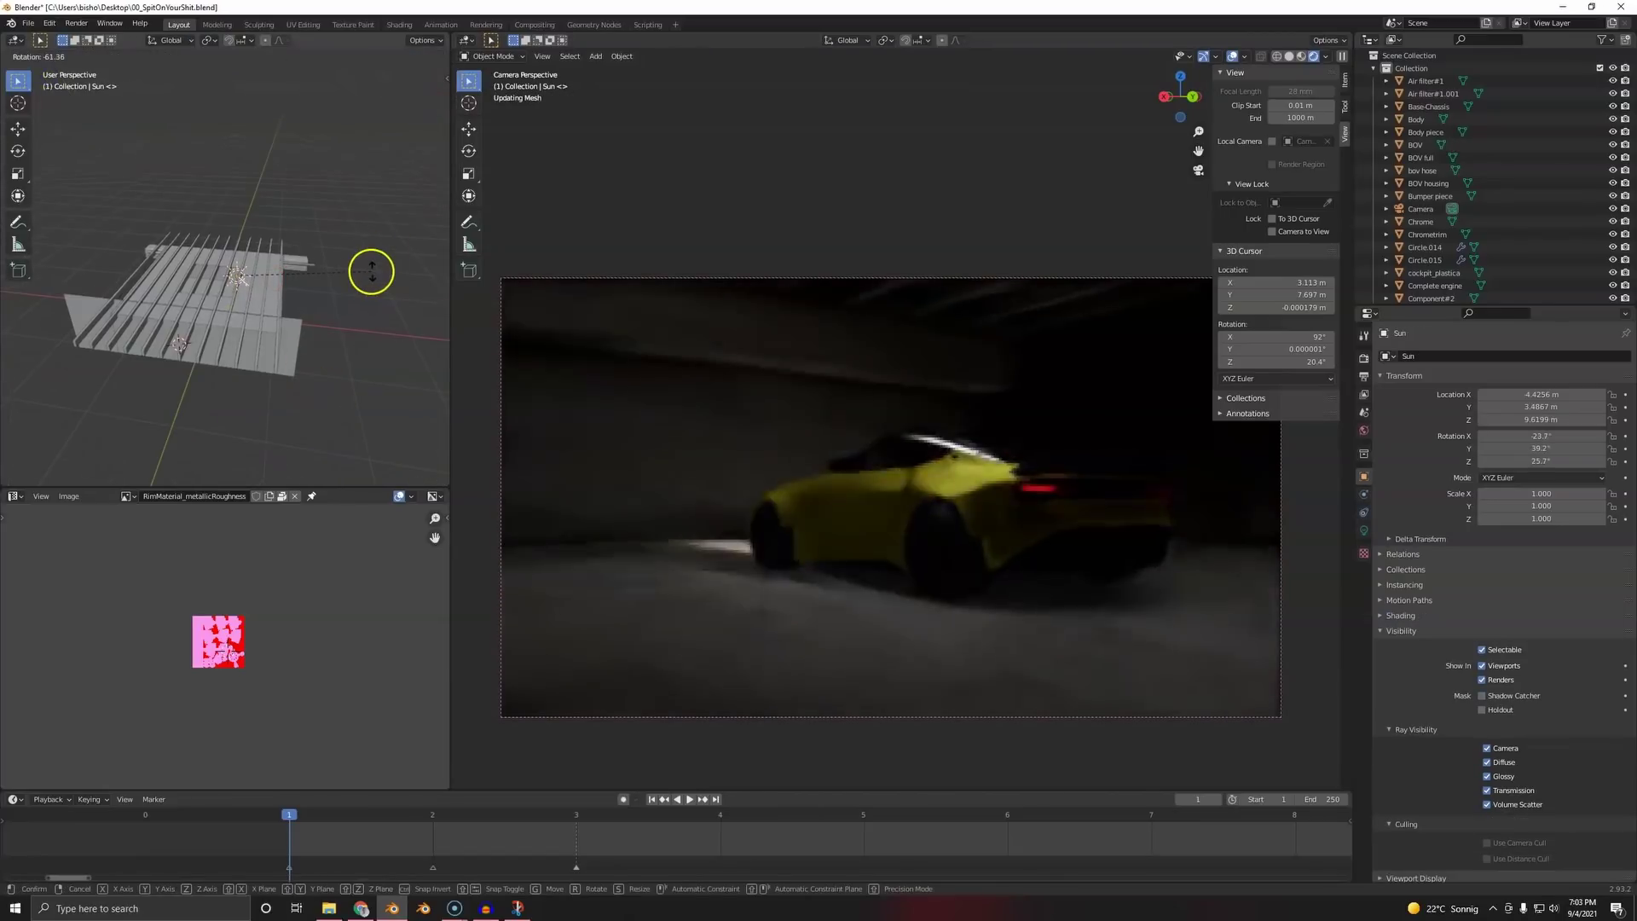
{"action": "left_click", "coordinate": [358, 304]}
{"action": "middle_click_drag", "start_coordinate": [341, 301], "coordinate": [210, 298]}
{"action": "key", "text": "r"}
{"action": "left_click", "coordinate": [385, 358]}
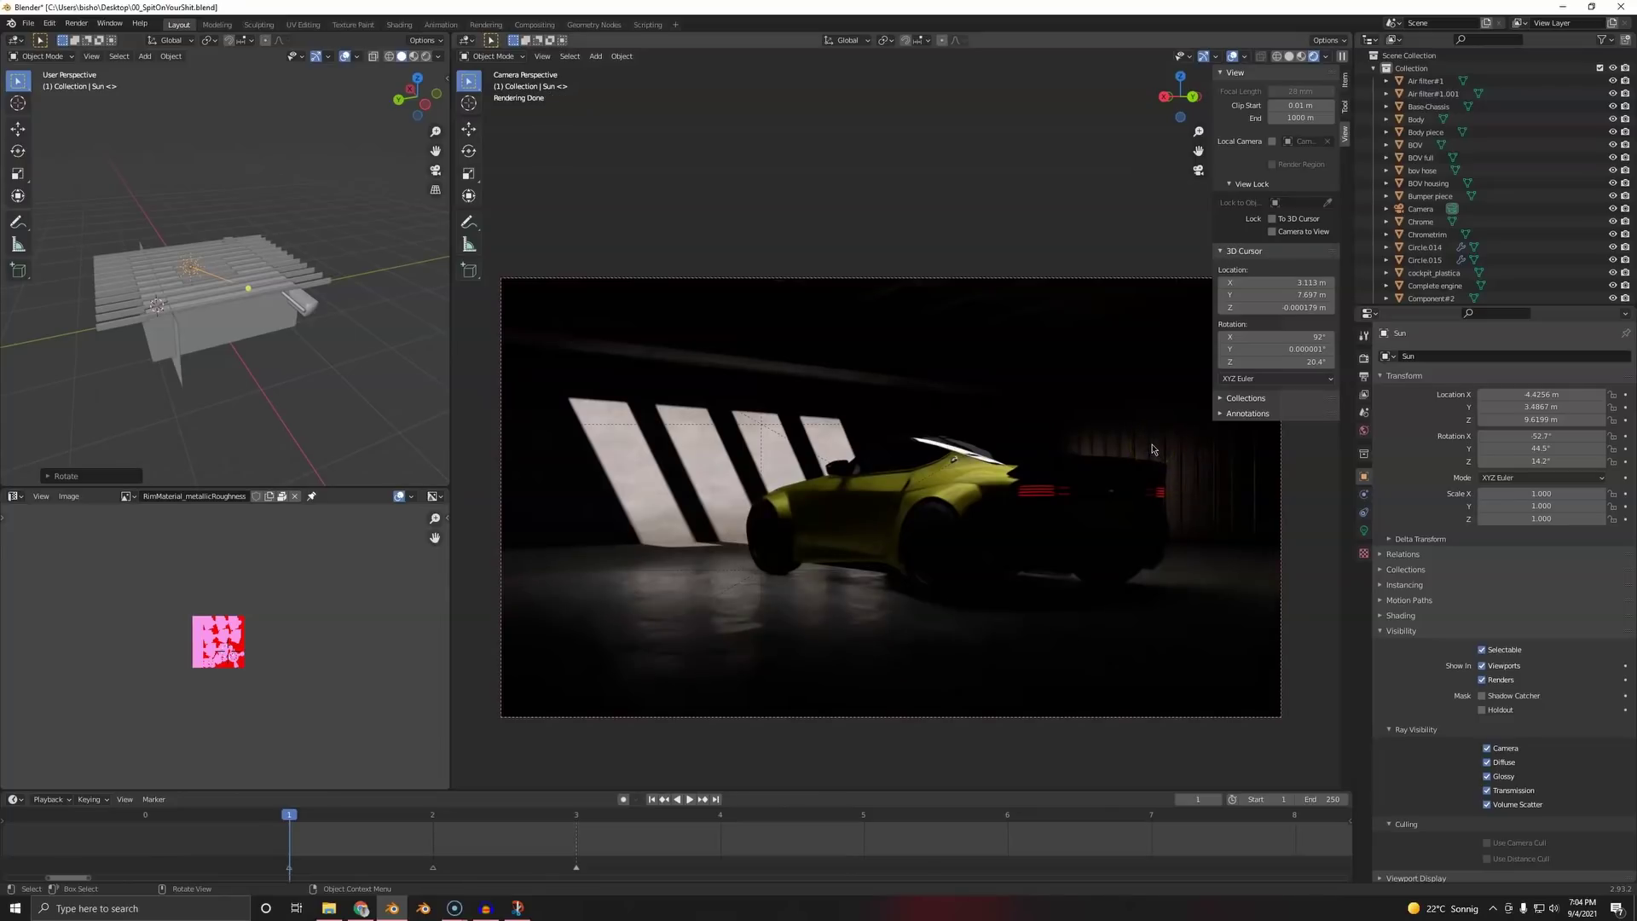
{"action": "middle_click_drag", "start_coordinate": [222, 318], "coordinate": [153, 276]}
{"action": "key", "text": "r"}
{"action": "mouse_move", "coordinate": [208, 402]}
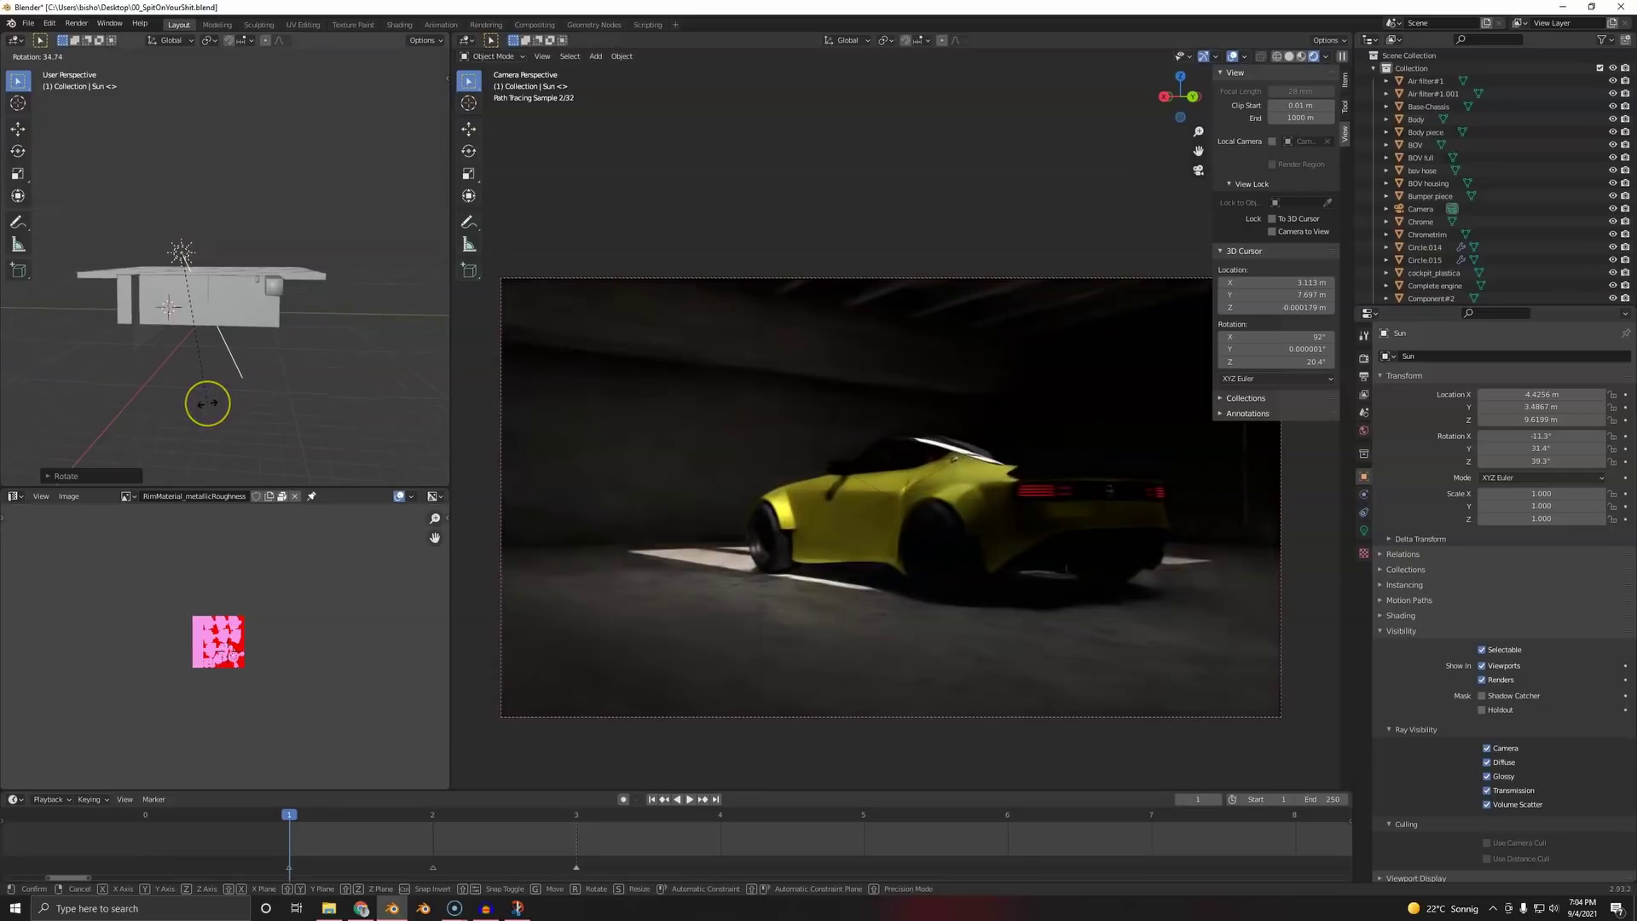
{"action": "left_click", "coordinate": [208, 401]}
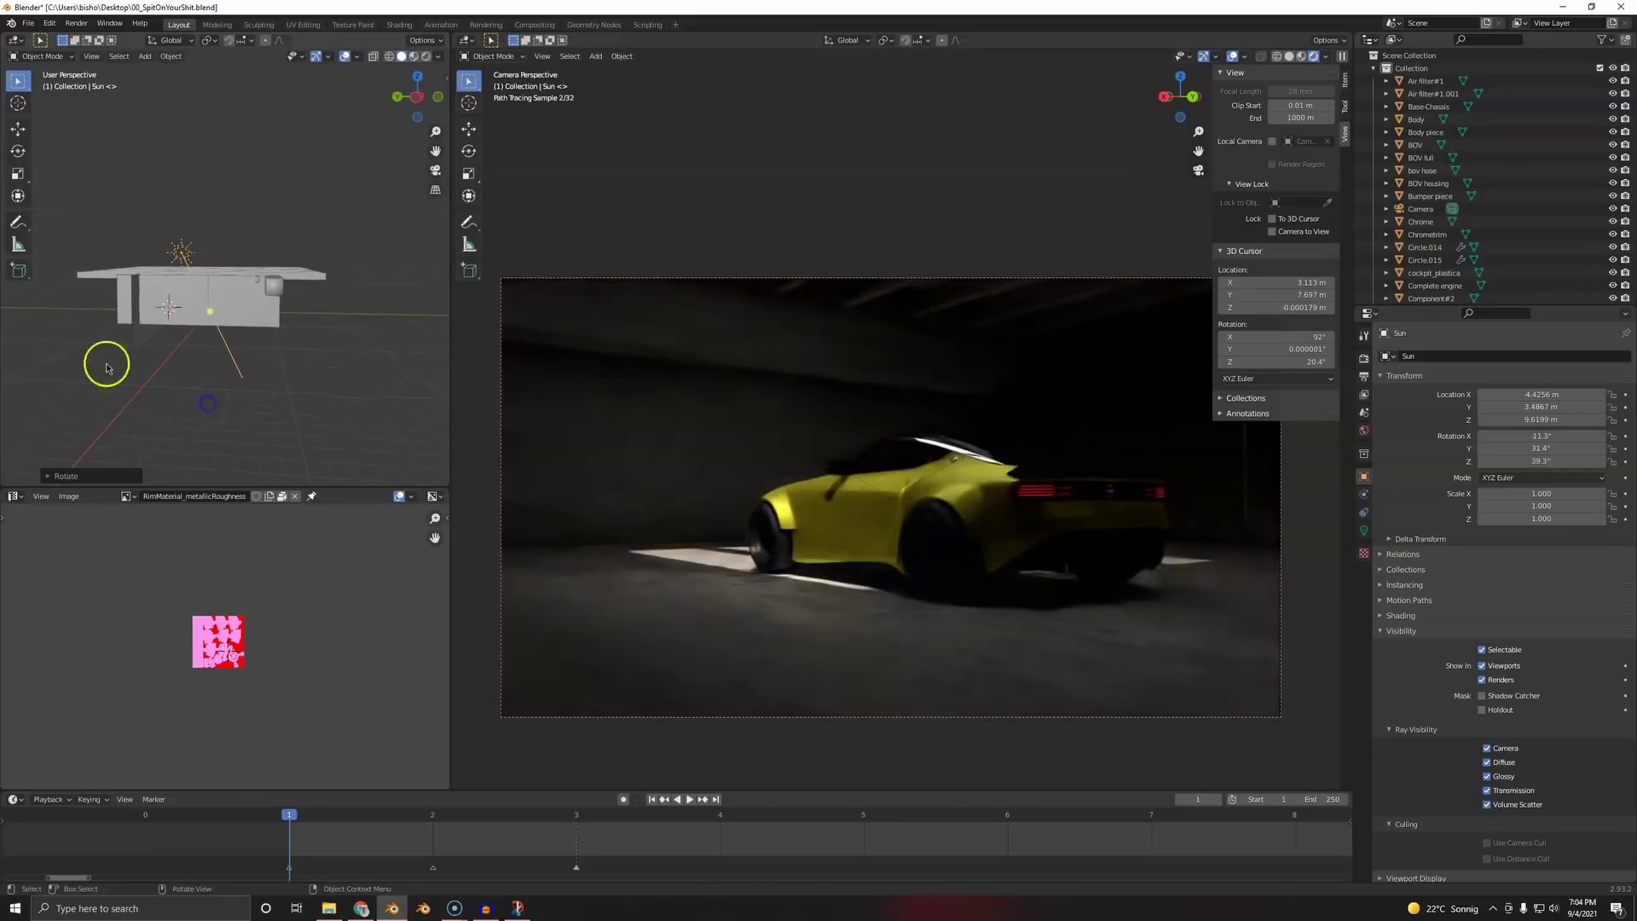
- Rotate the sun light by about -2.9° about the global Y axis
{"action": "middle_click_drag", "start_coordinate": [208, 344], "coordinate": [401, 335]}
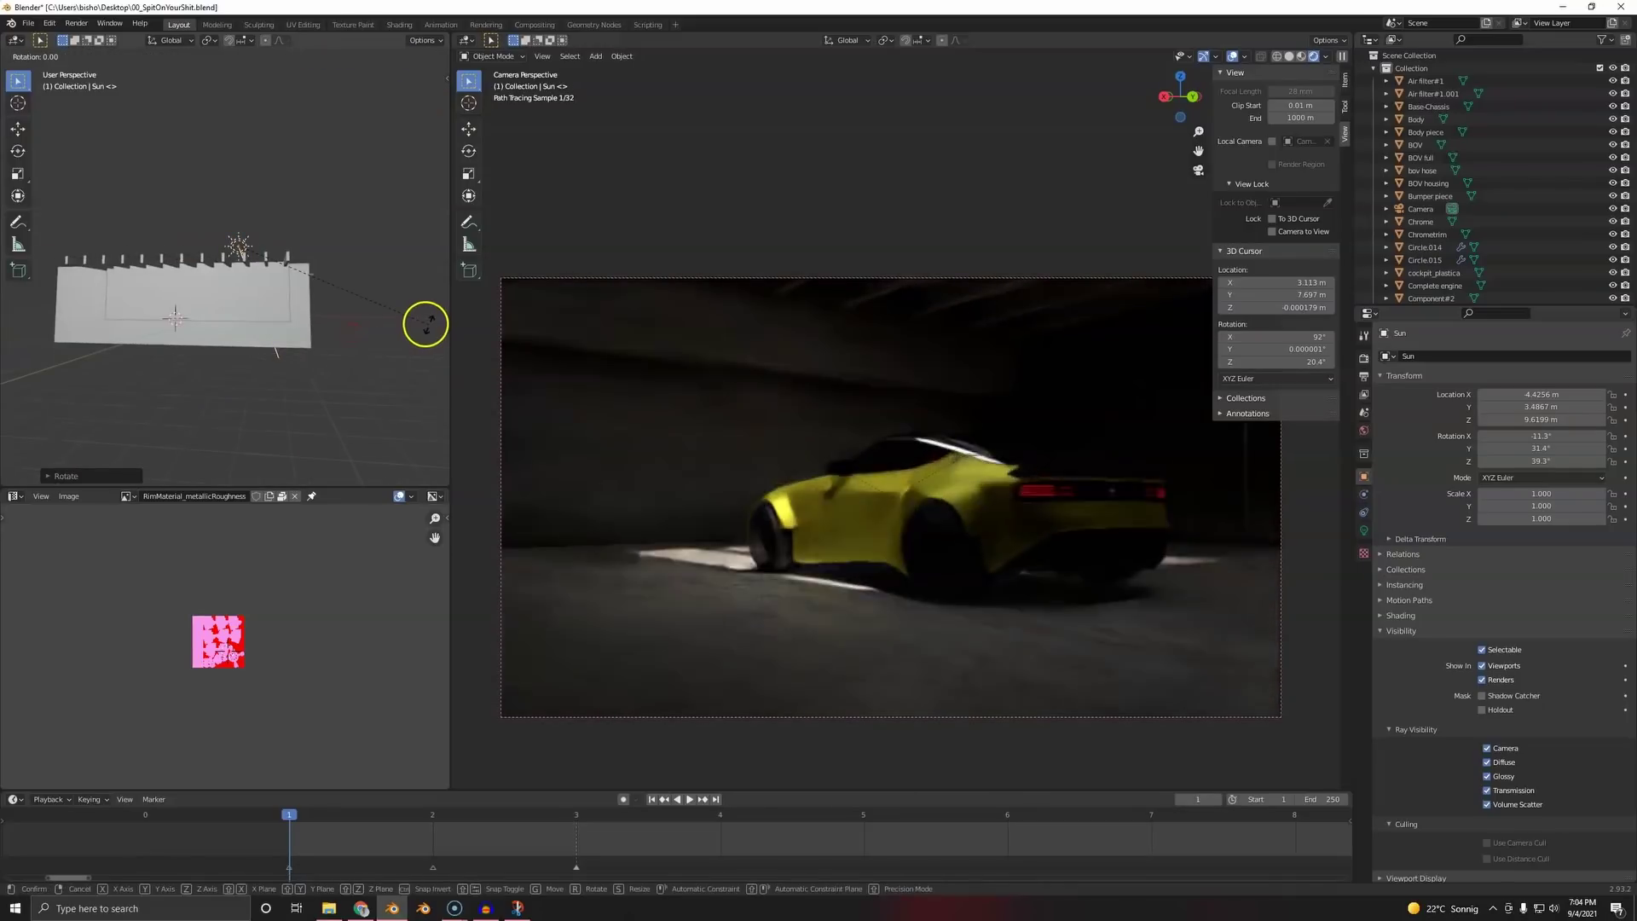
{"action": "key", "text": "r"}
{"action": "key", "text": "y"}
{"action": "mouse_move", "coordinate": [376, 362]}
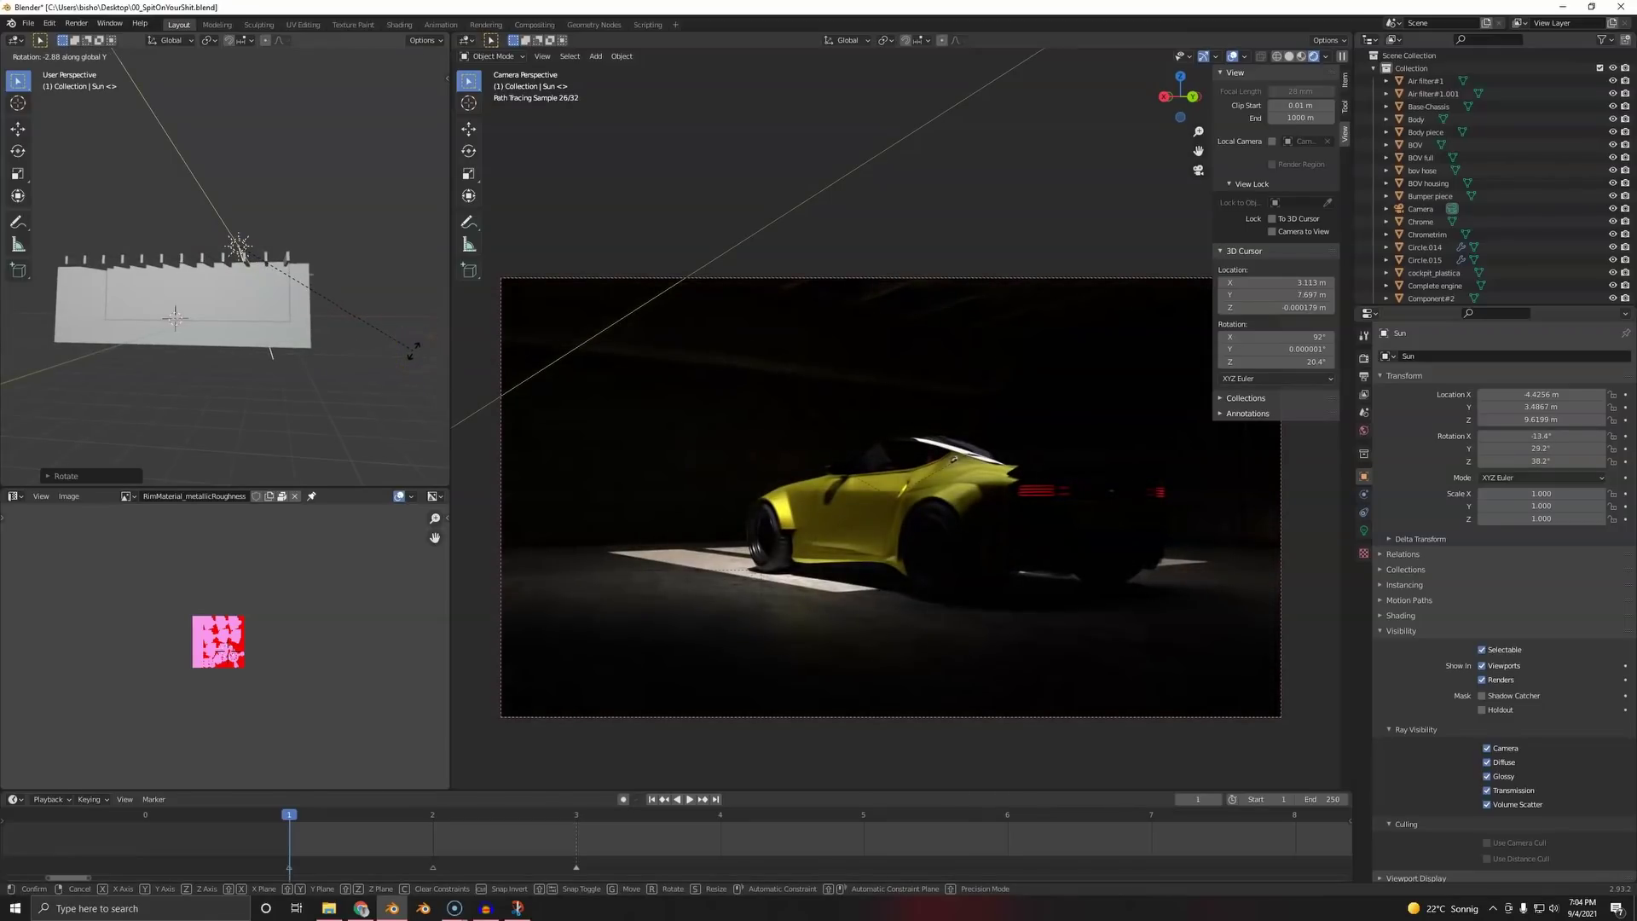
{"action": "left_click", "coordinate": [413, 350]}
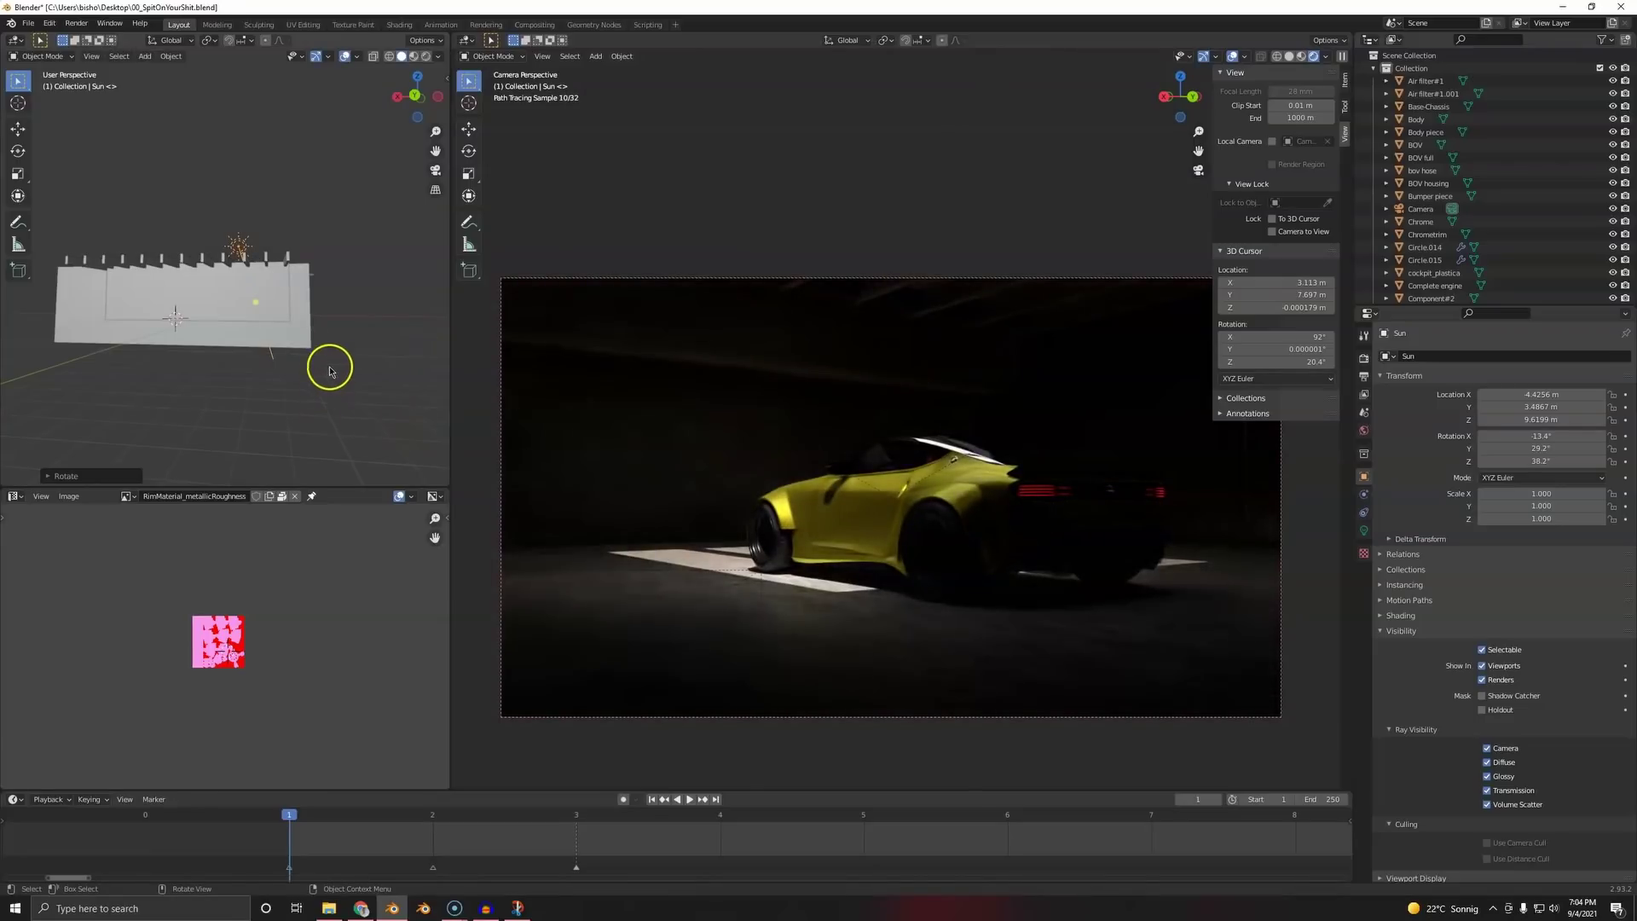
- Add a point light at the 3D cursor inside the garage and move it horizontally near the car
{"action": "scroll", "coordinate": [168, 321], "scroll_direction": "up", "scroll_amount": 6}
{"action": "middle_click_drag", "start_coordinate": [79, 289], "coordinate": [247, 334]}
{"action": "key", "text": "shift+a"}
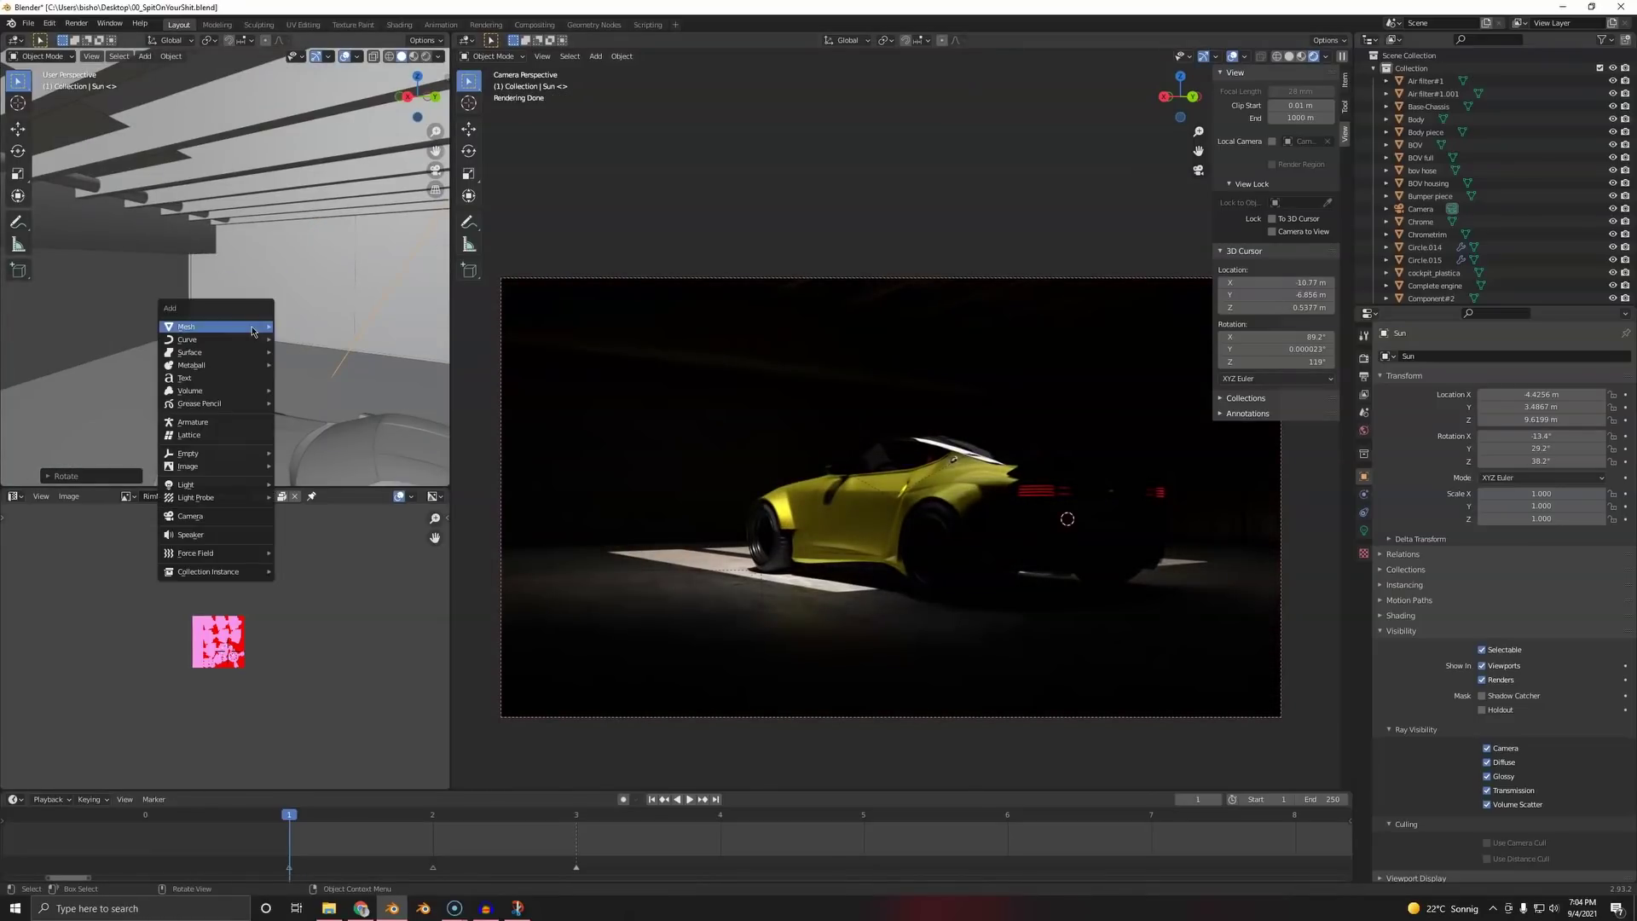
{"action": "mouse_move", "coordinate": [226, 478]}
{"action": "left_click", "coordinate": [338, 488]}
{"action": "key", "text": "g"}
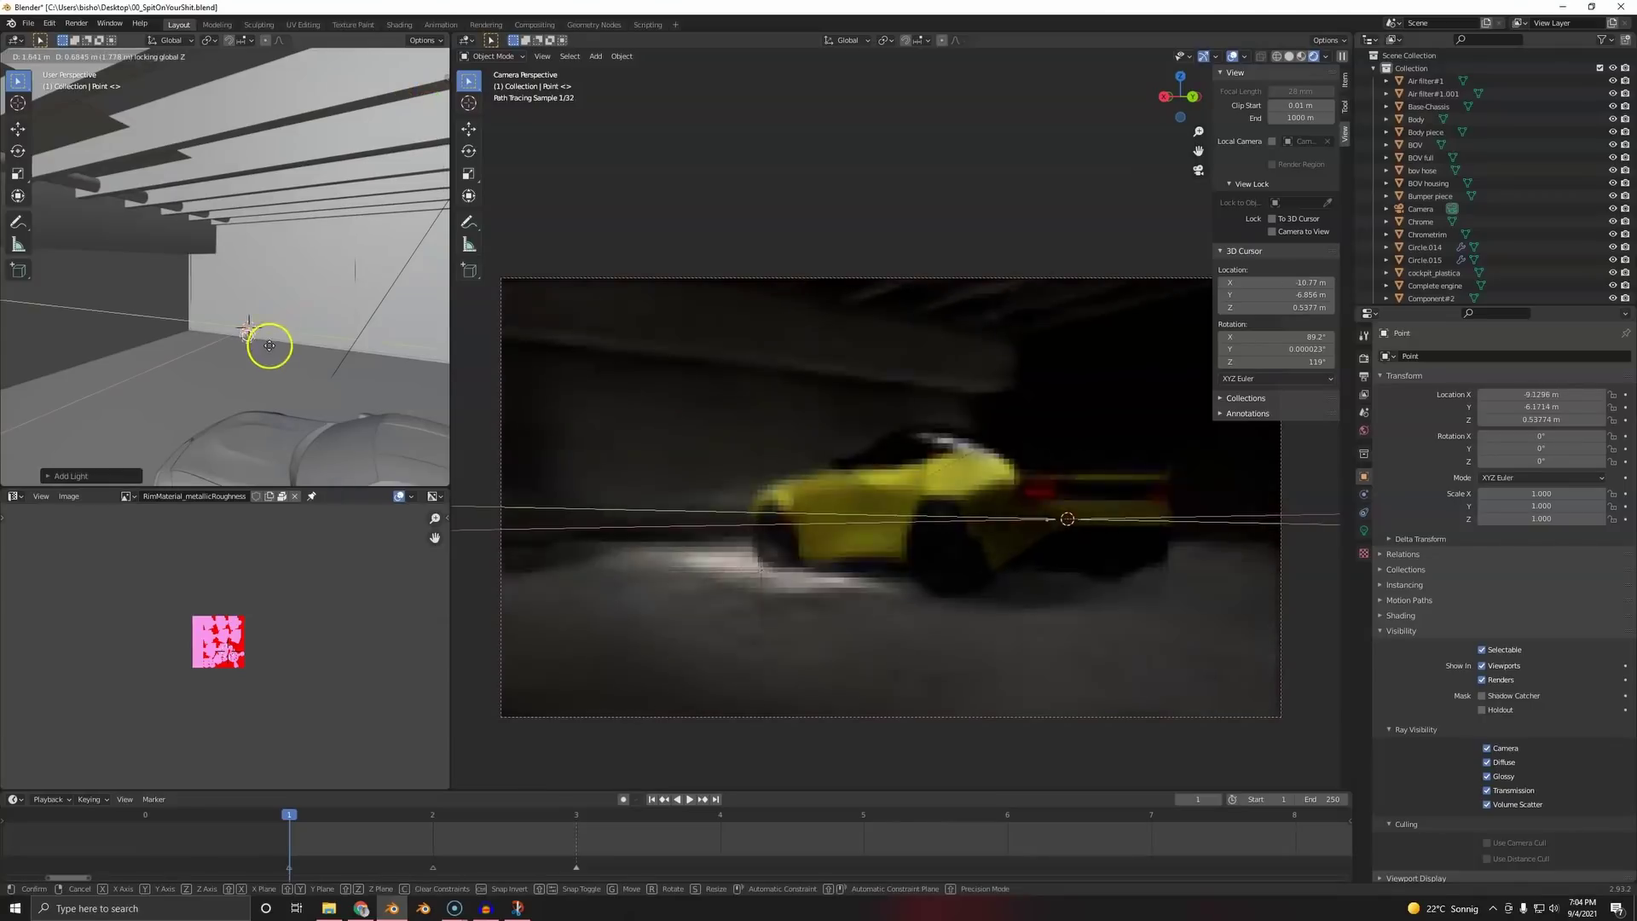
{"action": "left_click", "coordinate": [241, 362]}
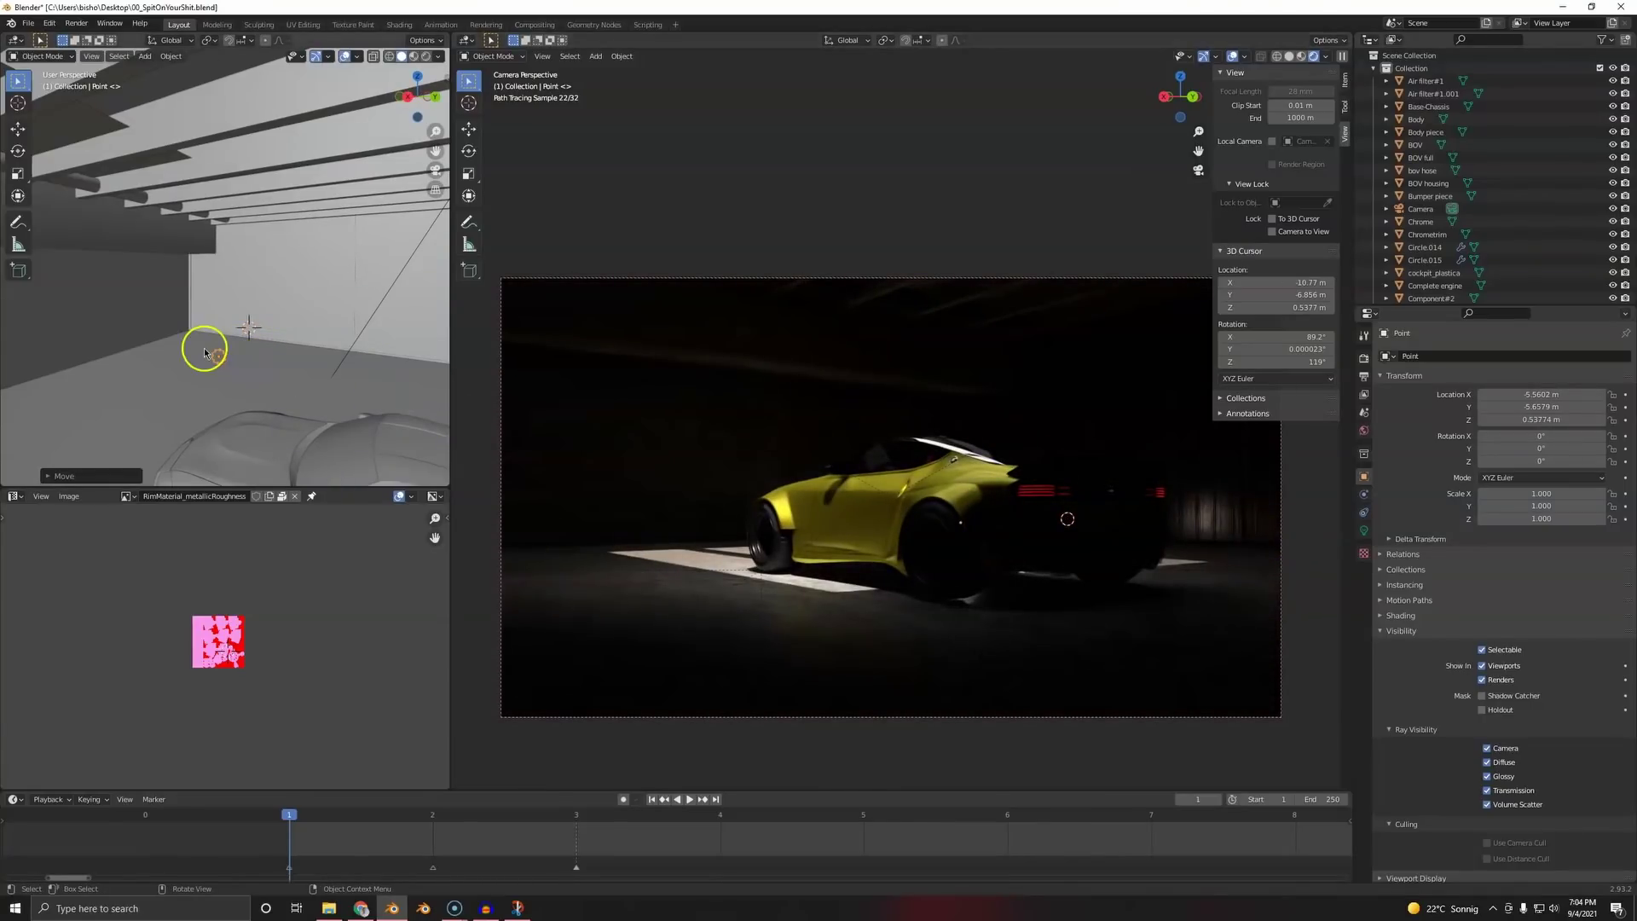
- Try the point light with a 1.12 m radius closer to the side wall, and delete it
{"action": "left_click", "coordinate": [1364, 530]}
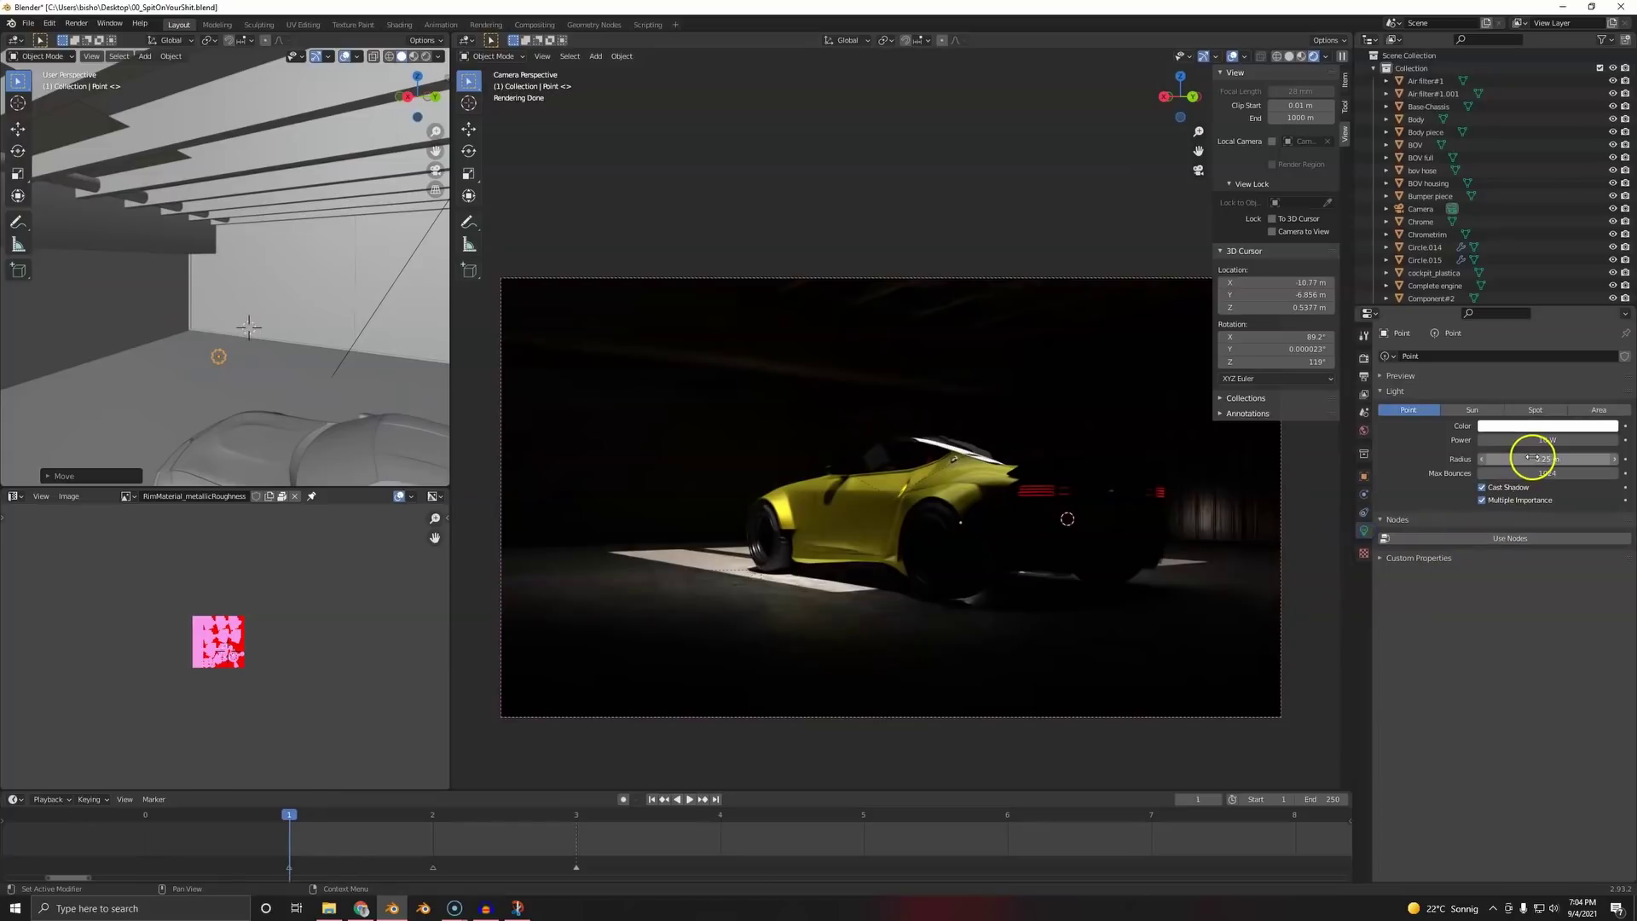
{"action": "left_click_drag", "start_coordinate": [1527, 458], "coordinate": [358, 431]}
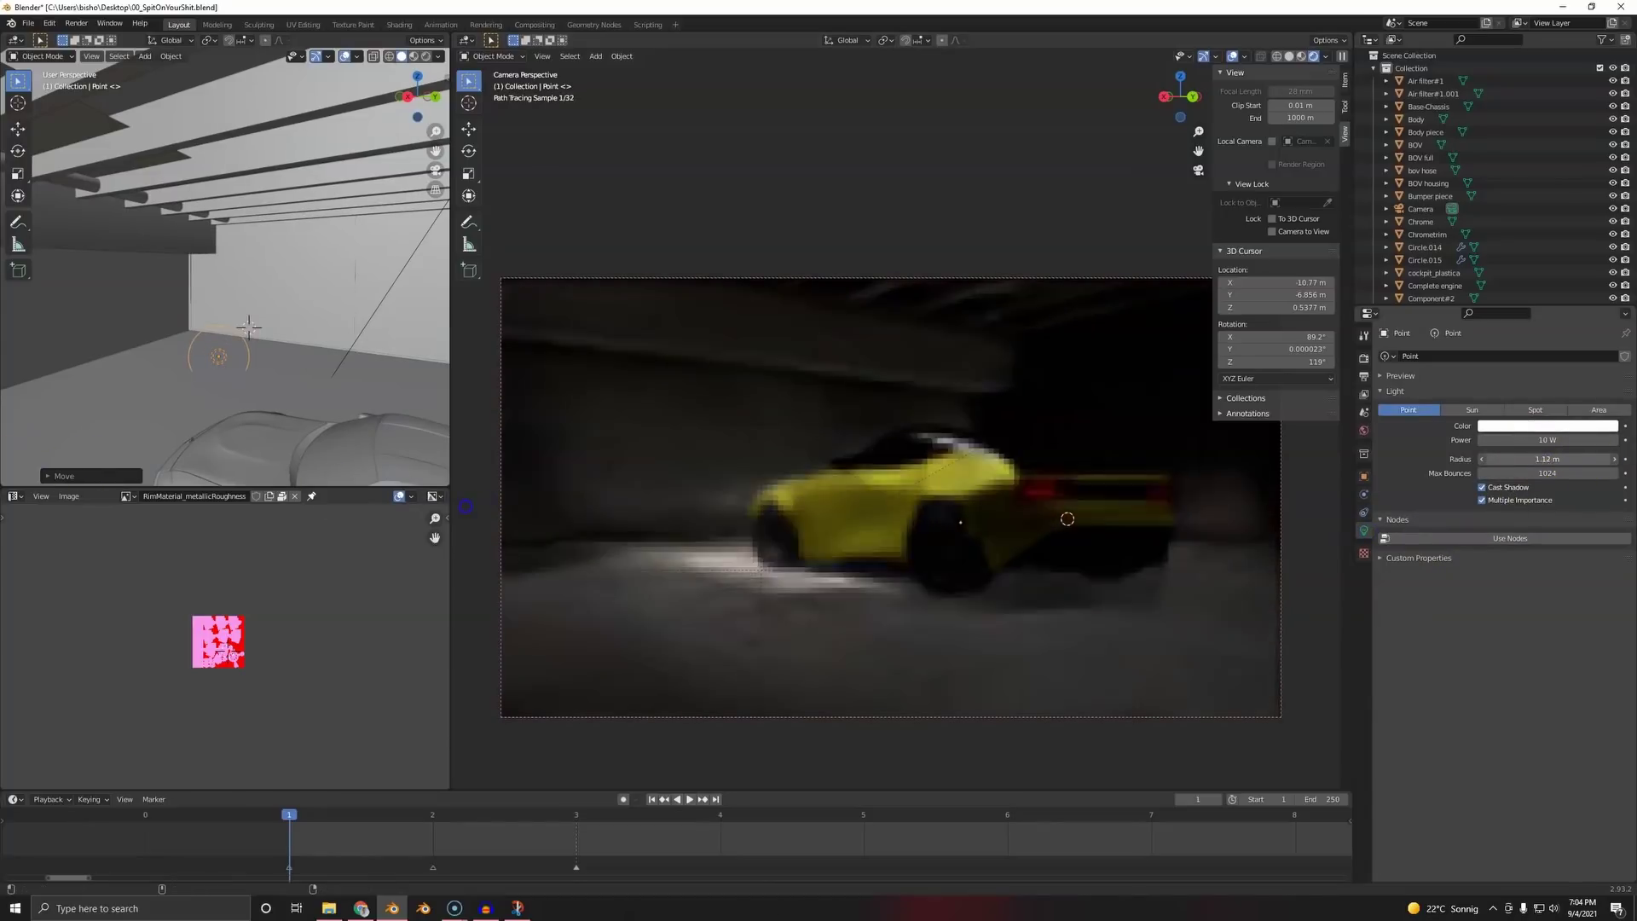
{"action": "key", "text": "g"}
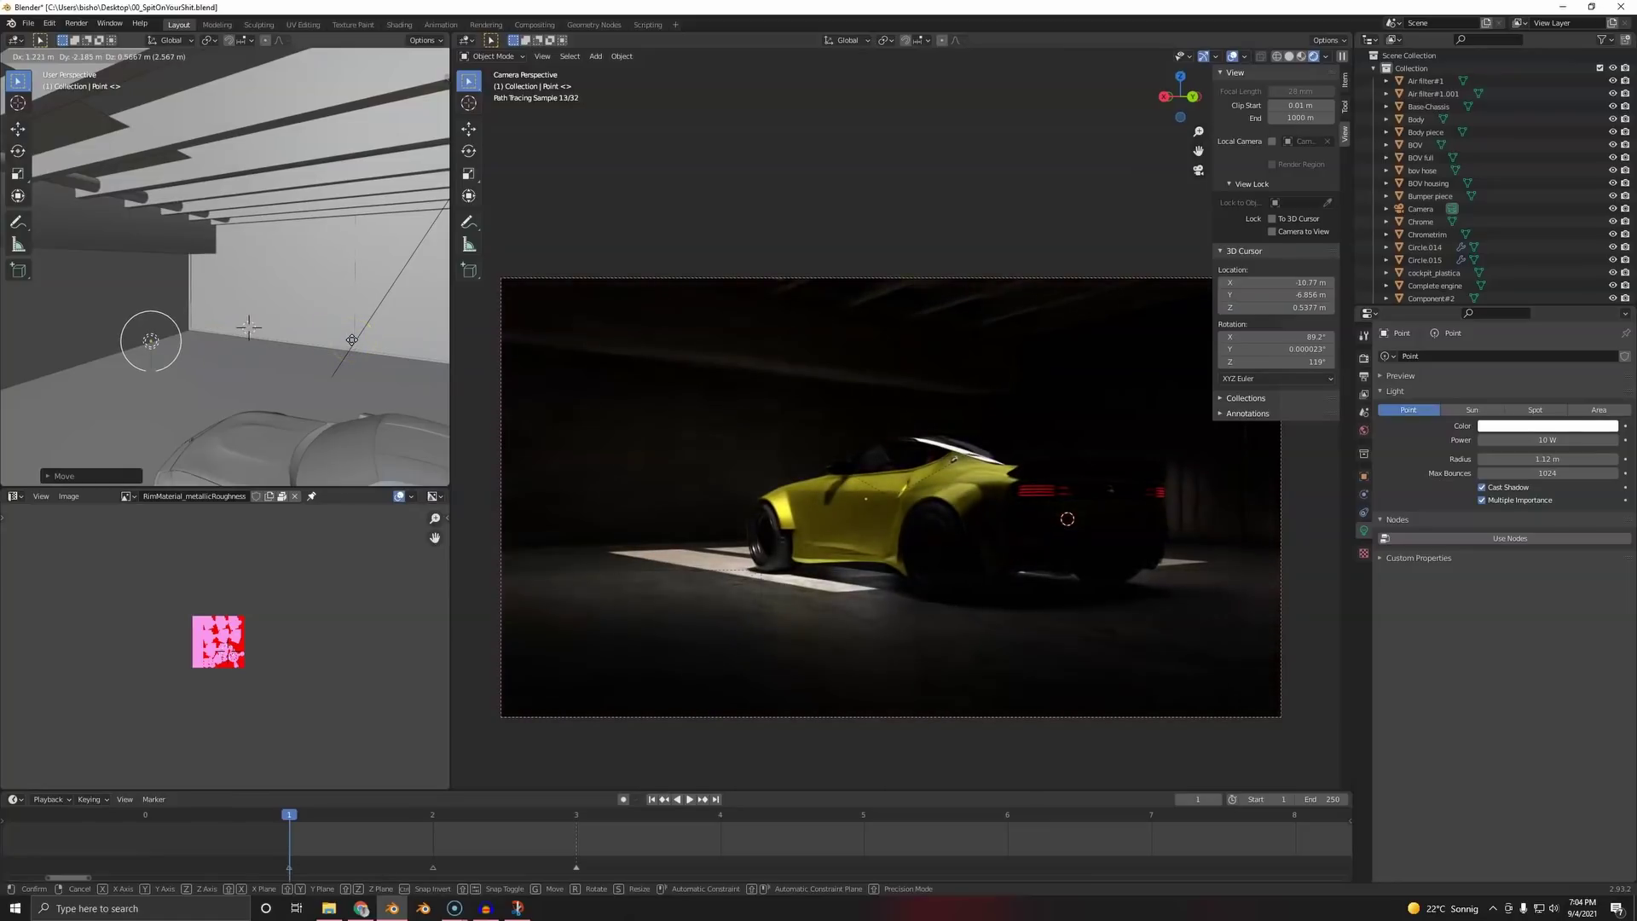
{"action": "left_click", "coordinate": [366, 269]}
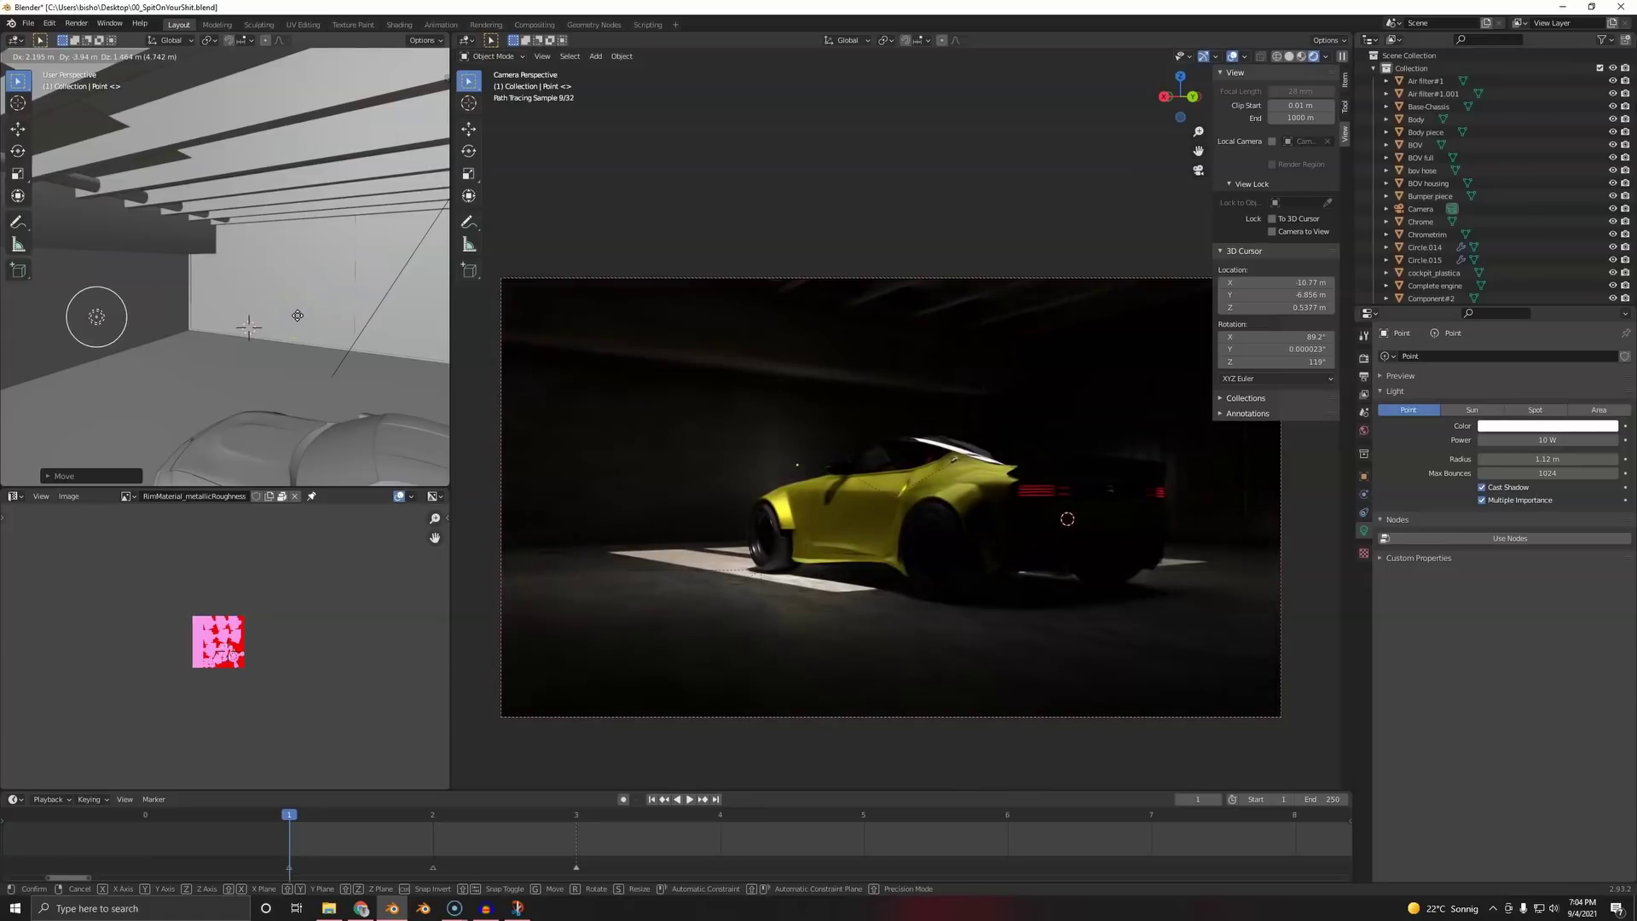
{"action": "left_click", "coordinate": [298, 315]}
{"action": "key", "text": "x"}
{"action": "left_click", "coordinate": [165, 325]}
- Add an area light at a new 3D cursor position on the garage floor and rotate it upright and about Z
{"action": "right_click", "coordinate": [169, 374], "text": "shift"}
{"action": "key", "text": "shift+a"}
{"action": "mouse_move", "coordinate": [192, 372]}
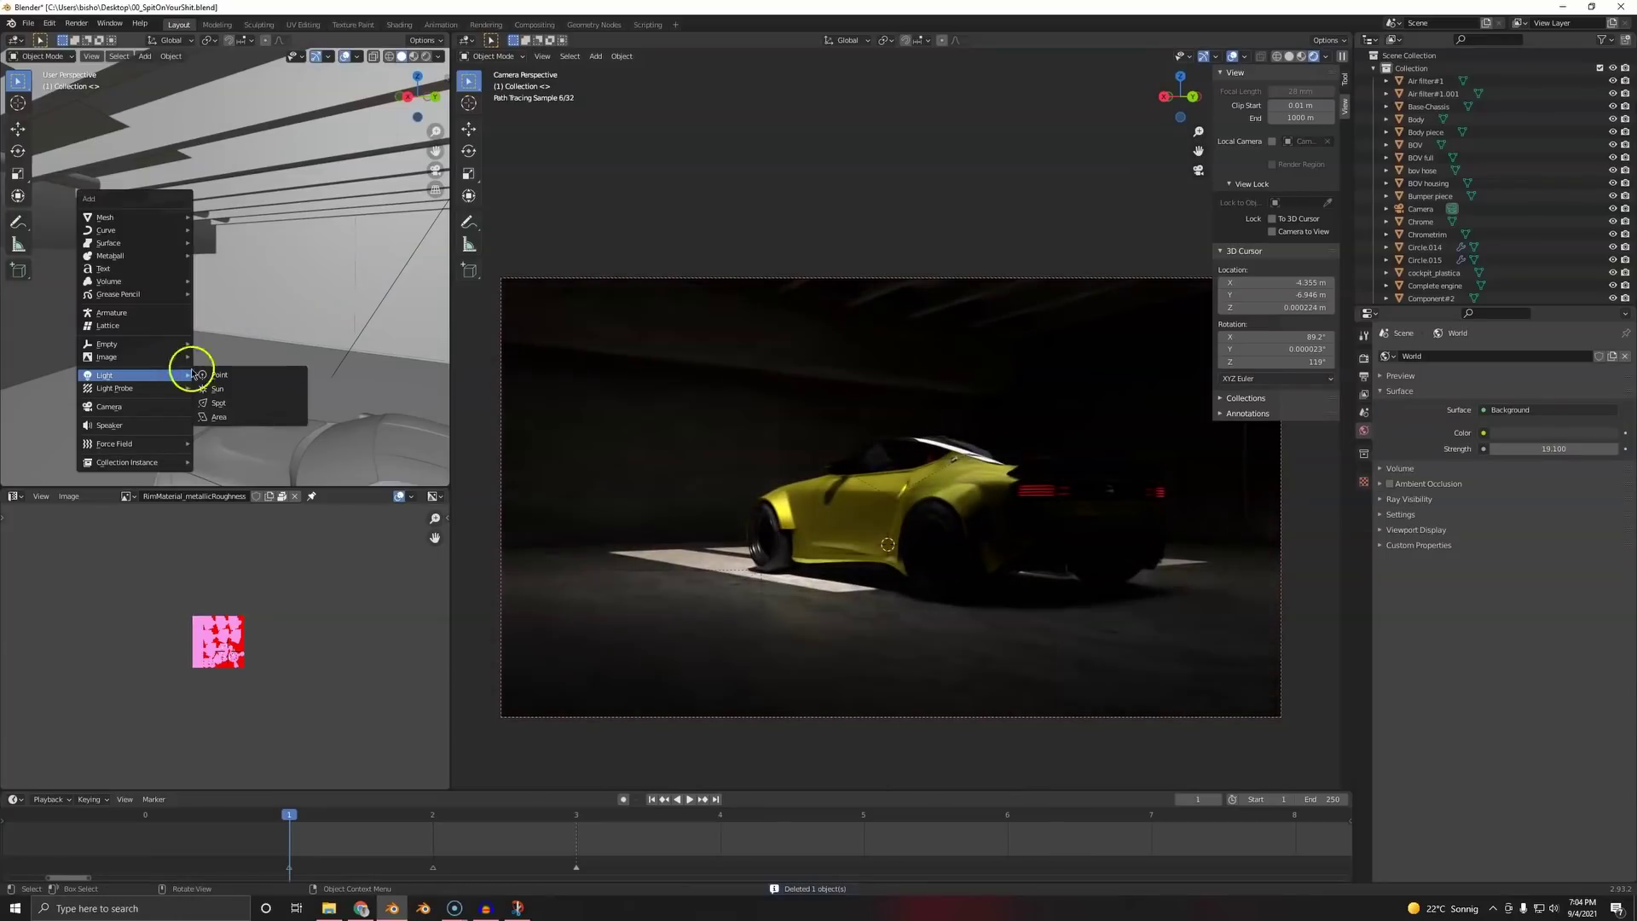
{"action": "left_click", "coordinate": [220, 416]}
{"action": "key", "text": "r"}
{"action": "key", "text": "x"}
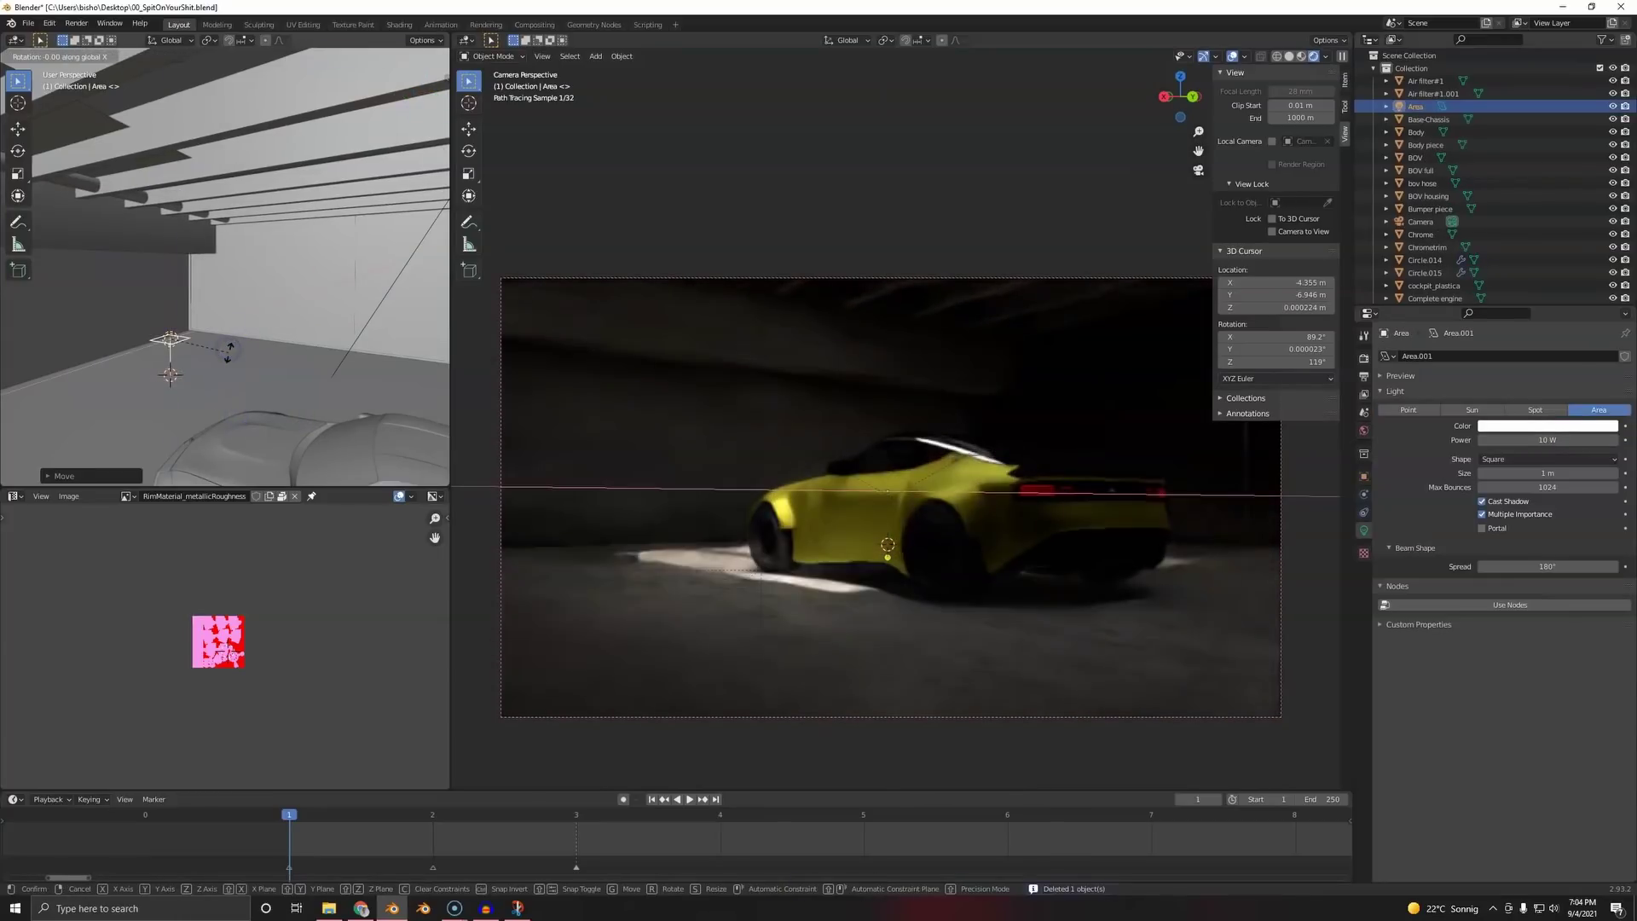
{"action": "key", "text": "z"}
{"action": "left_click", "coordinate": [296, 205]}
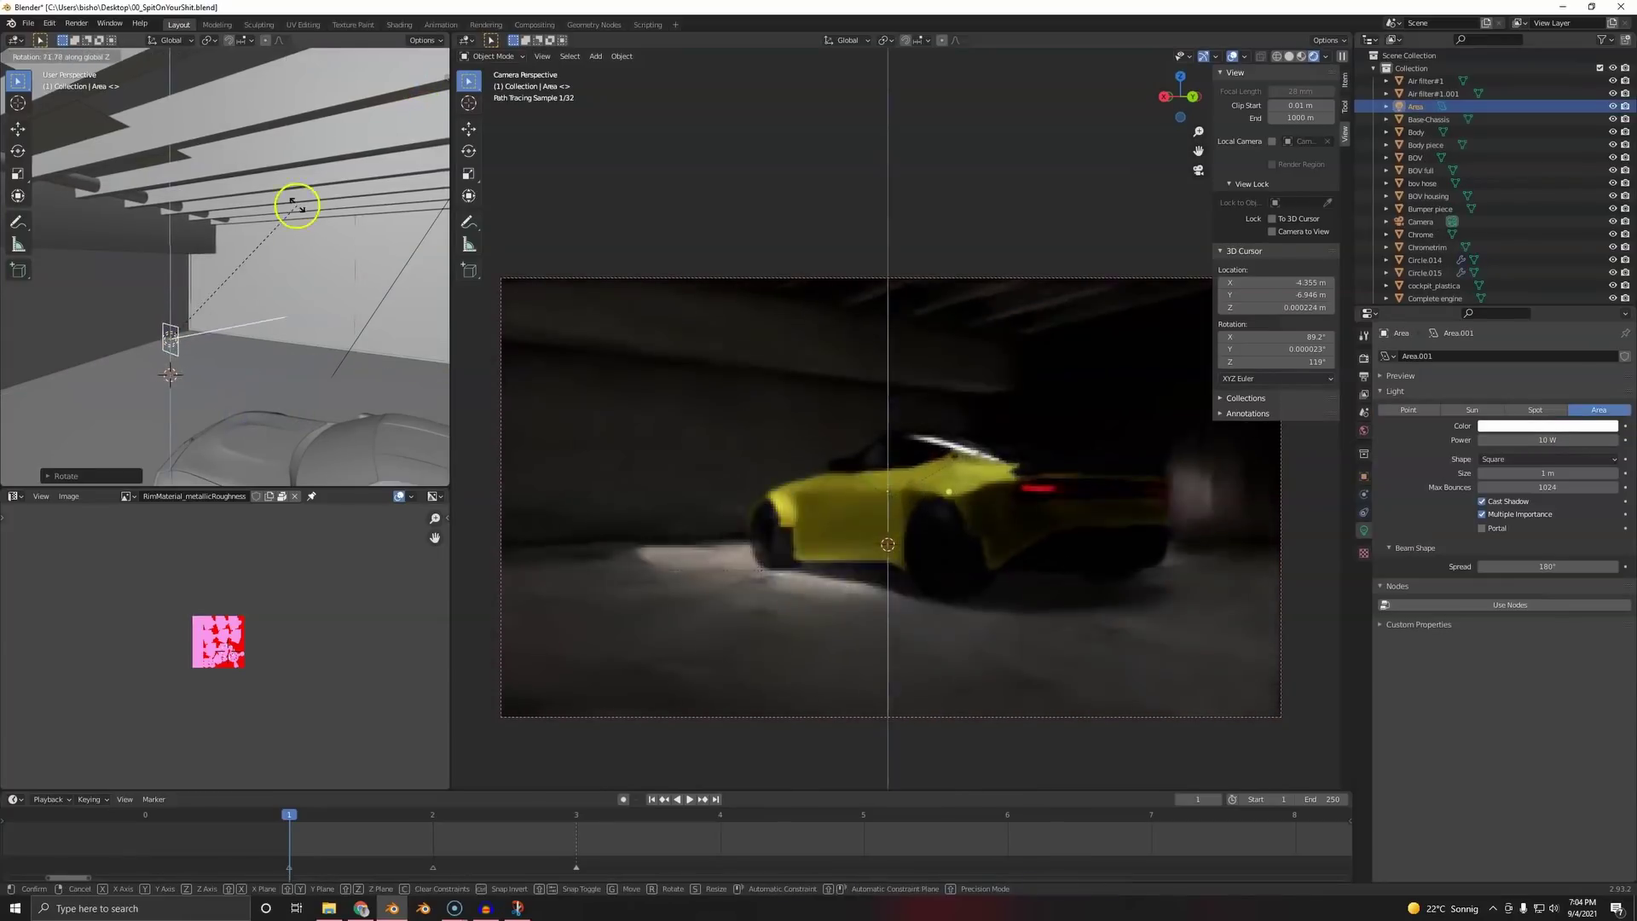
- Enlarge the area light uniformly and stretch it along the global Z axis into a tall strip beside the garage wall
{"action": "key", "text": "s"}
{"action": "left_click", "coordinate": [32, 294]}
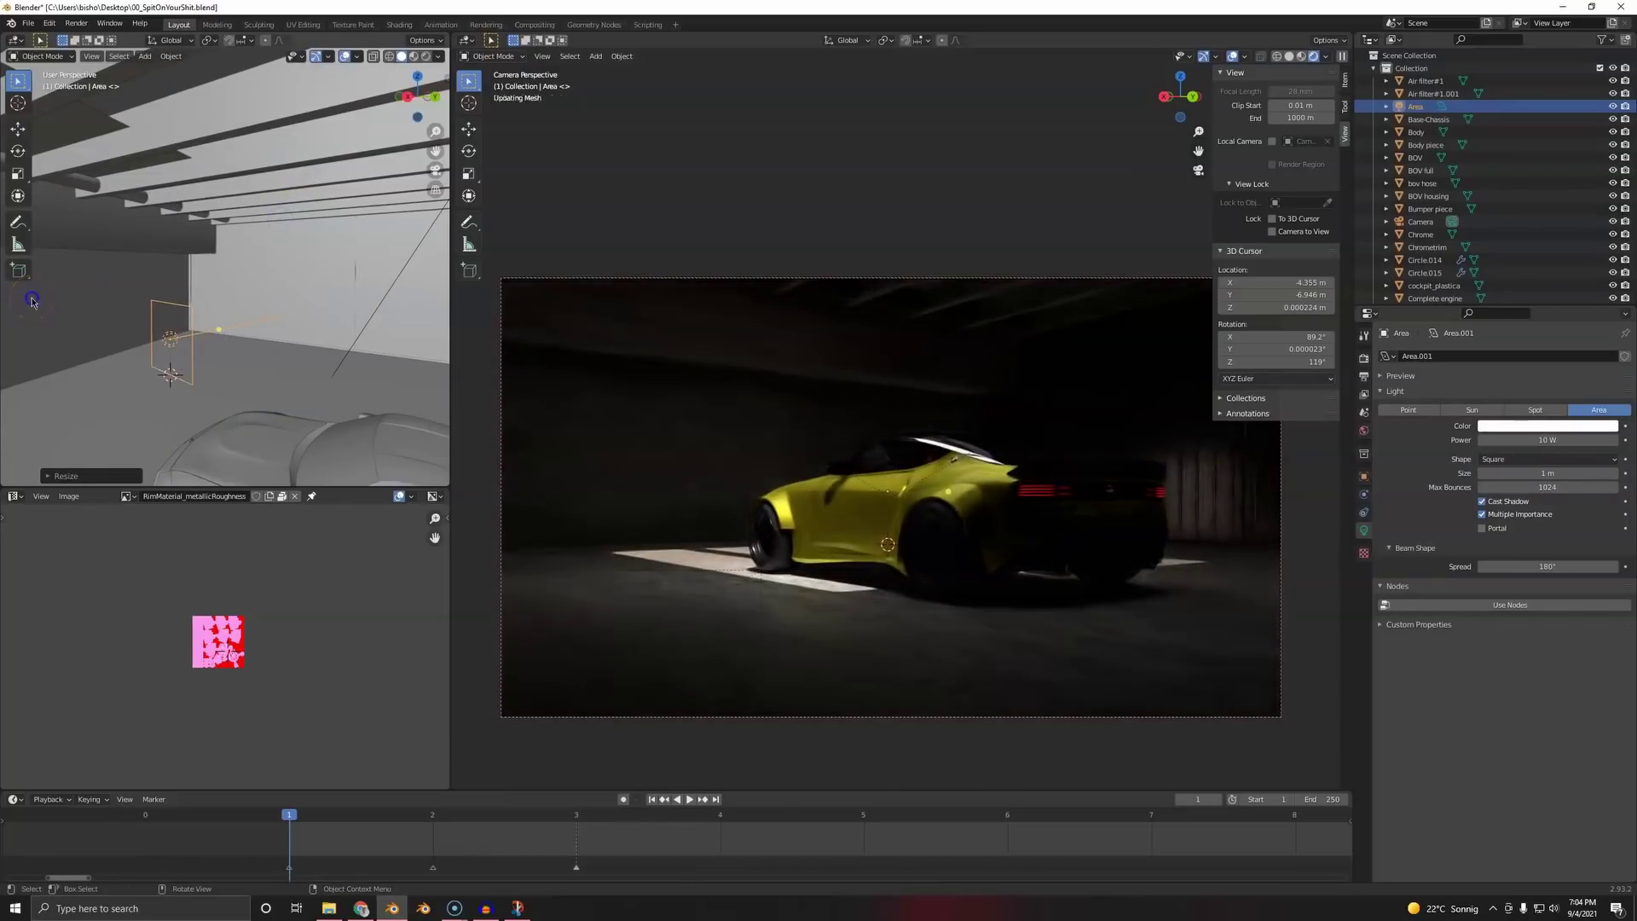
{"action": "key", "text": "s"}
{"action": "key", "text": "z"}
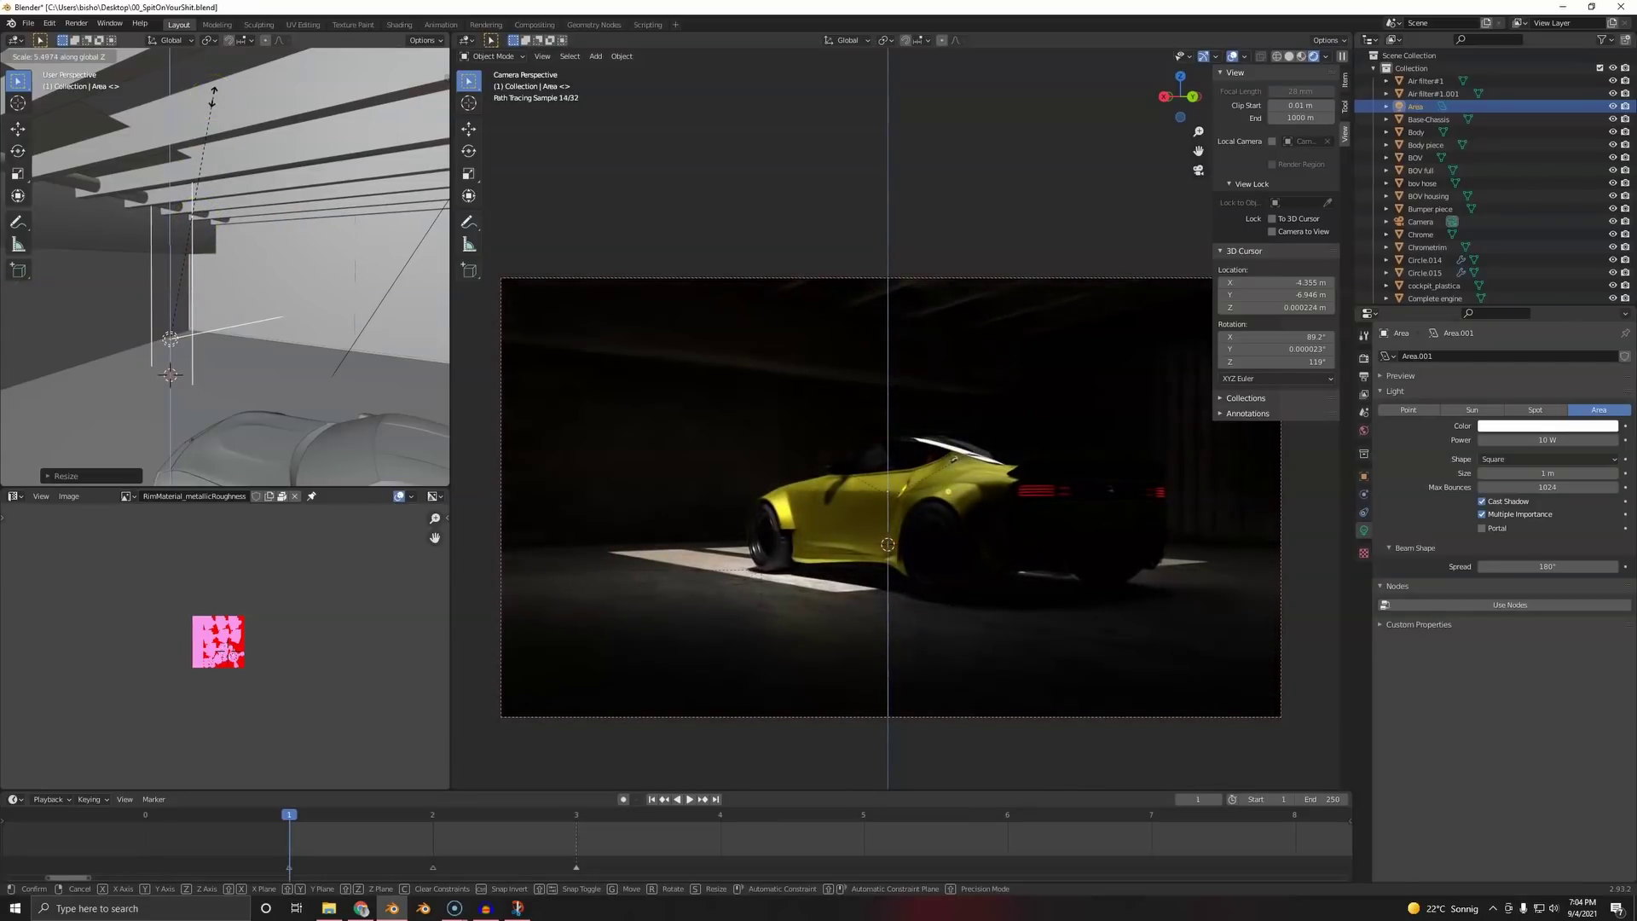
{"action": "left_click", "coordinate": [201, 311]}
- Move the area light horizontally by about 0.83 m, locking global Z, and save the file
{"action": "middle_click_drag", "start_coordinate": [201, 310], "coordinate": [263, 304]}
{"action": "key", "text": "g"}
{"action": "key", "text": "shift+z"}
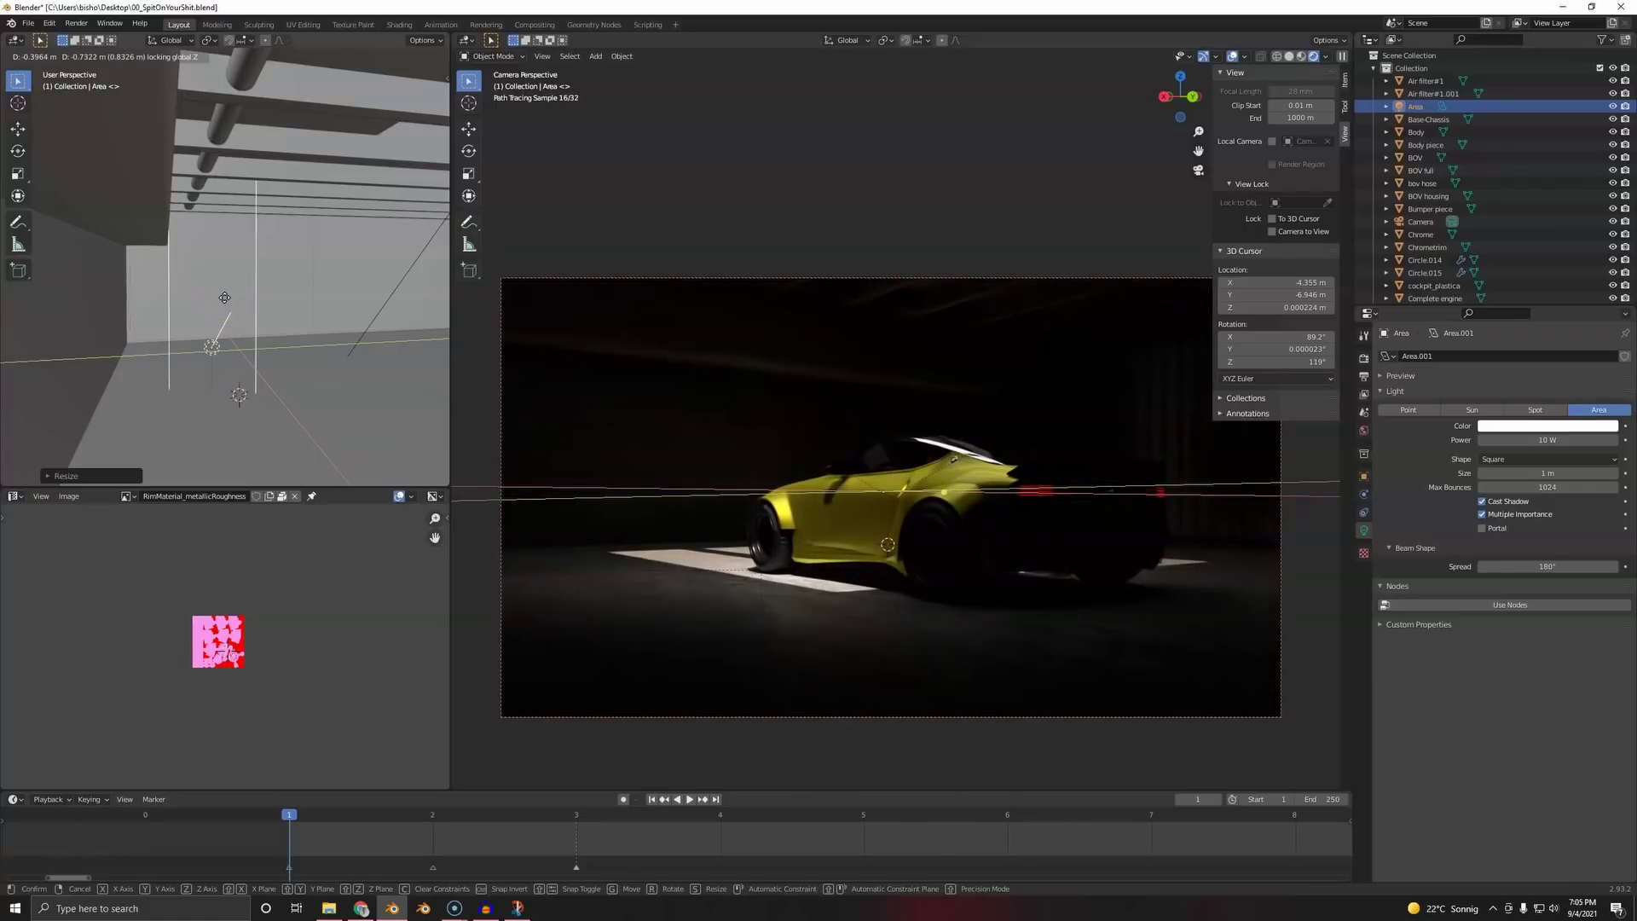
{"action": "left_click", "coordinate": [225, 297]}
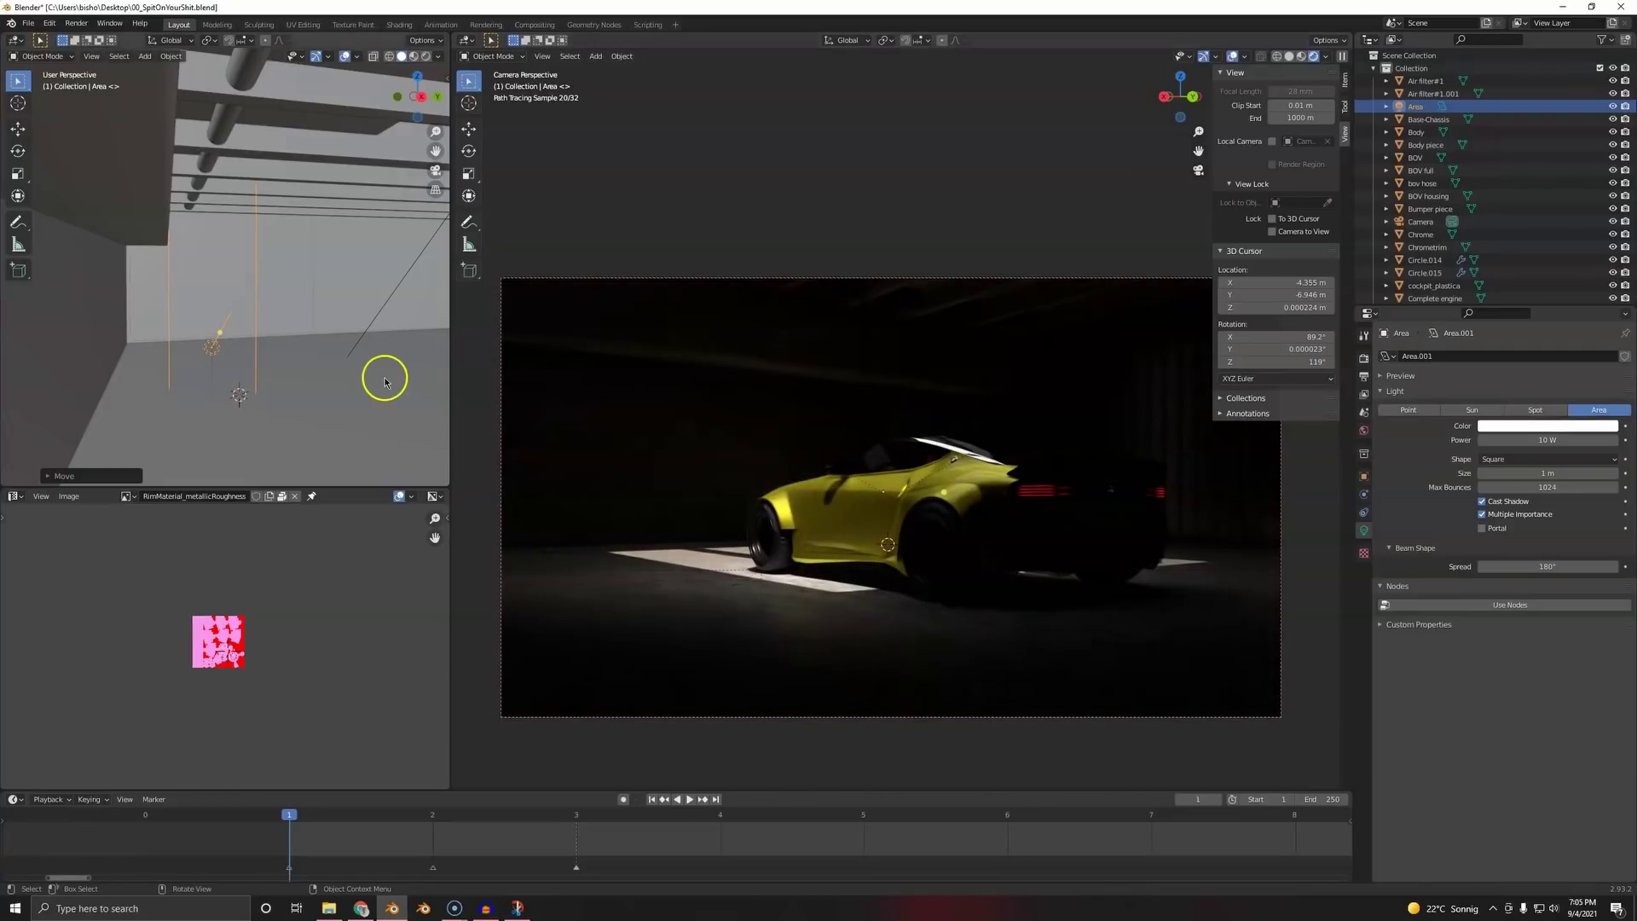
{"action": "key", "text": "ctrl+s"}
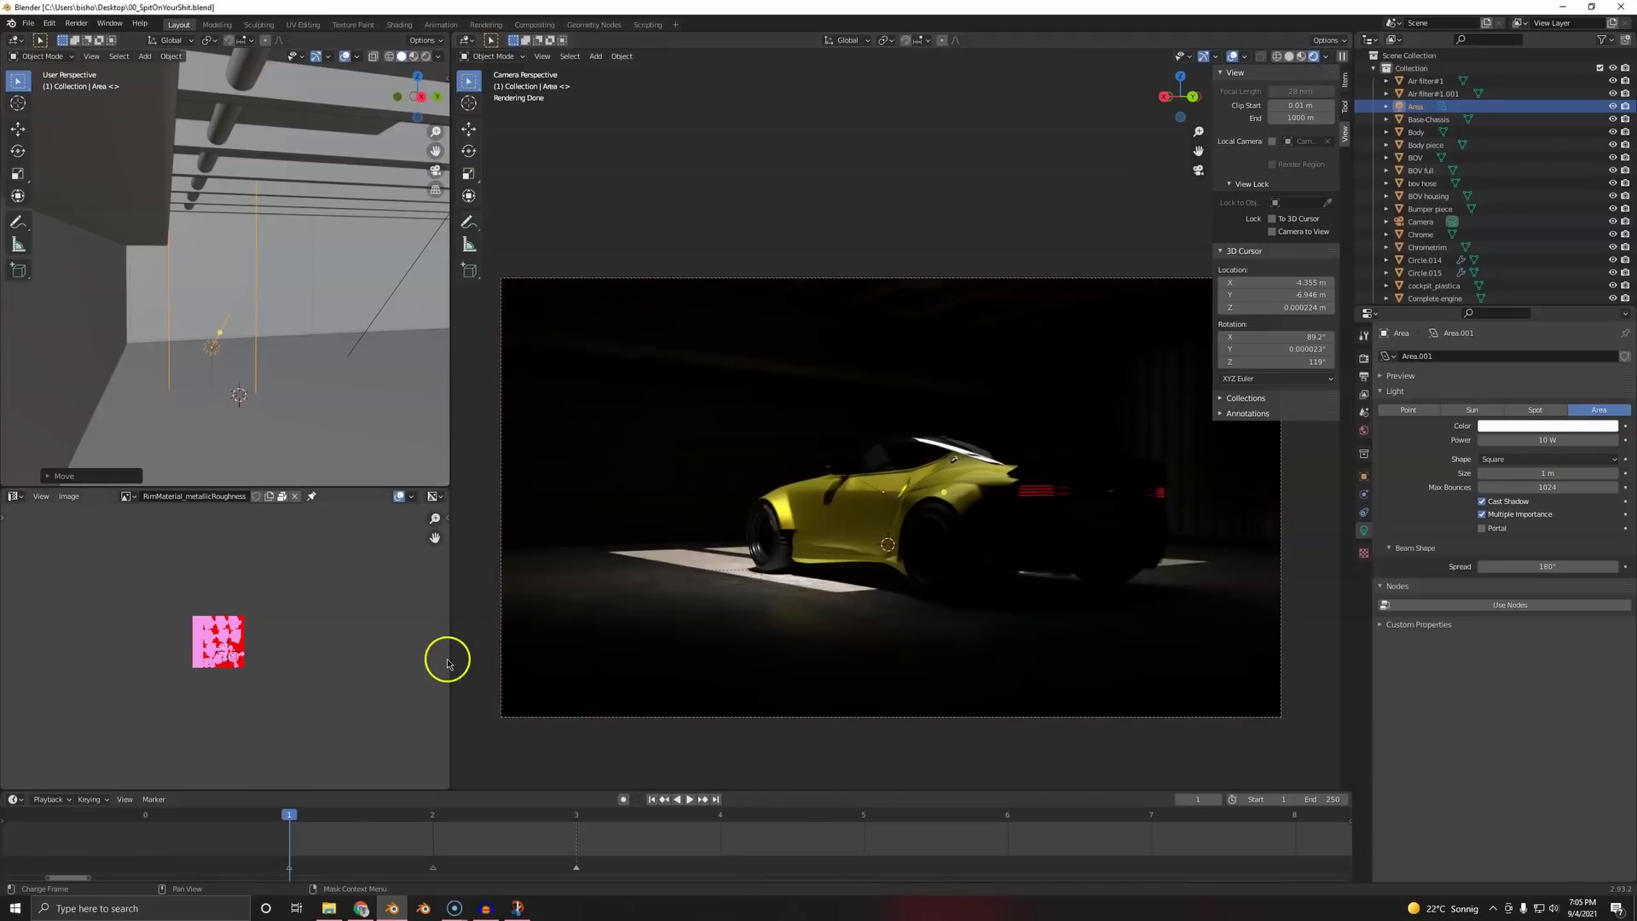
- Switch to Chrome and search the textures.com library for "neon"
{"action": "left_click", "coordinate": [360, 907]}
{"action": "key", "text": "ctrl+t"}
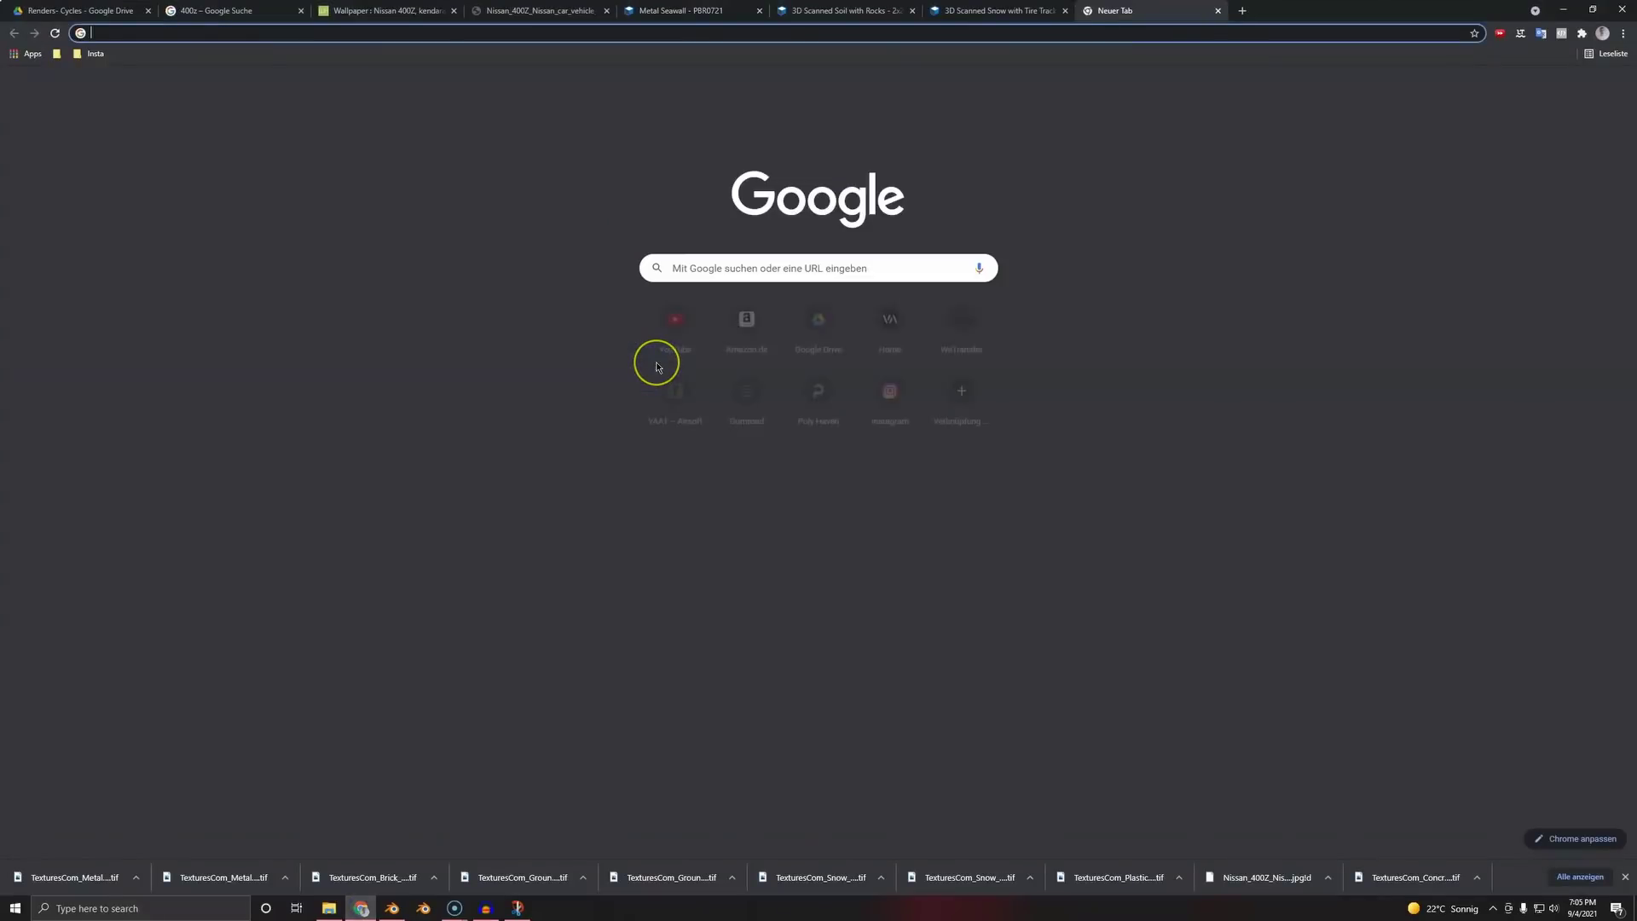
{"action": "type", "text": "neon"}
{"action": "left_click", "coordinate": [993, 10]}
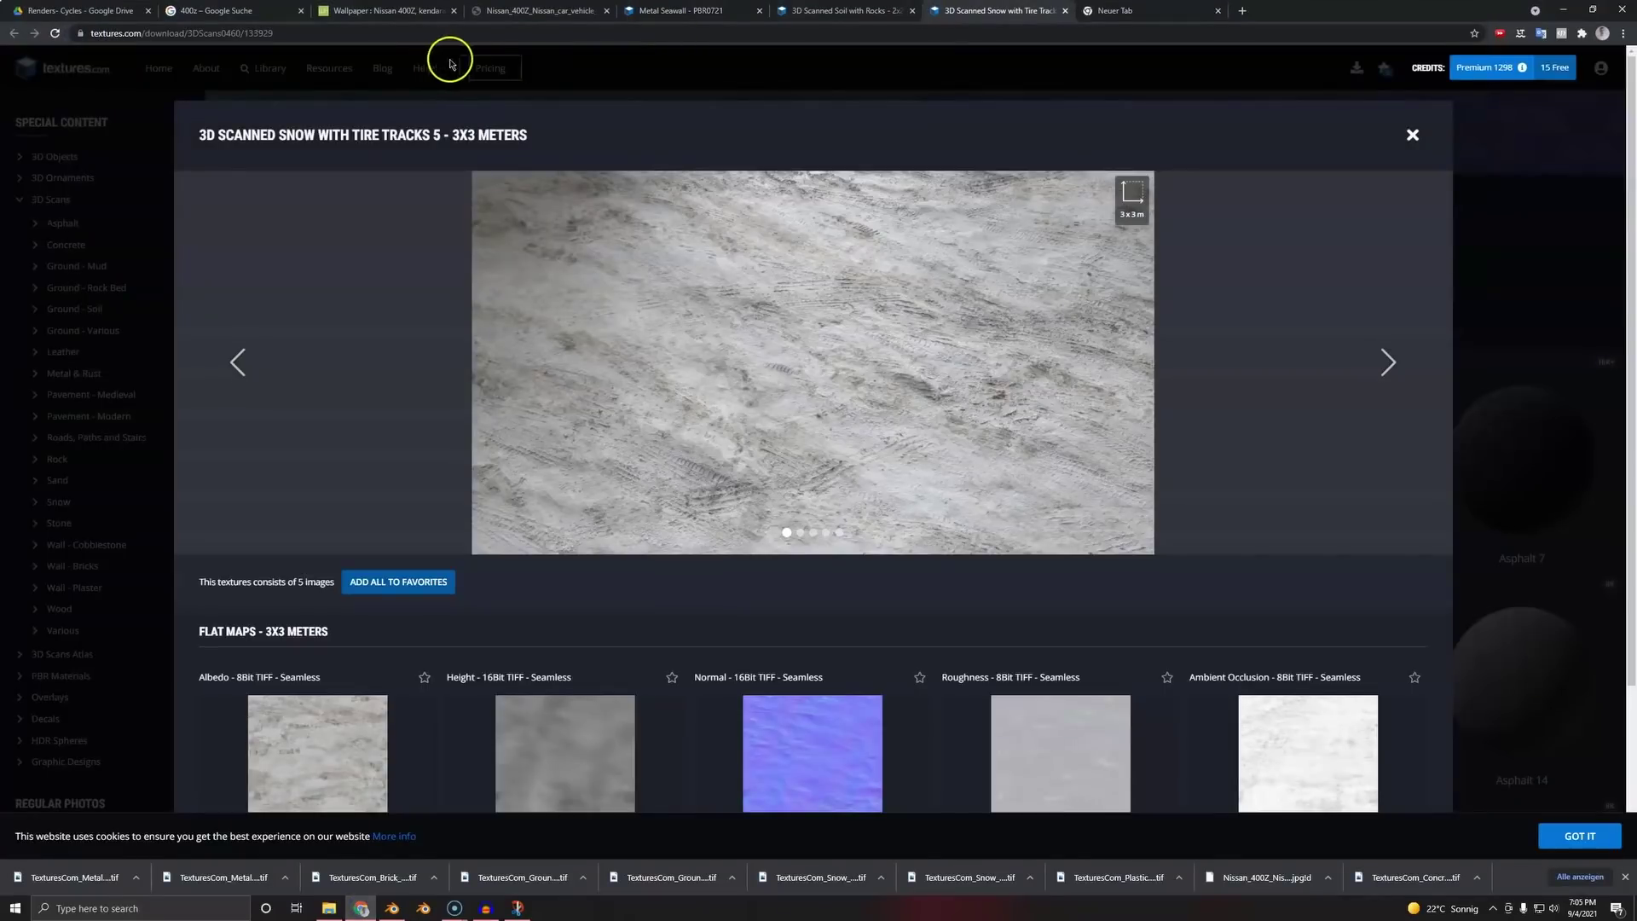
{"action": "left_click", "coordinate": [558, 80]}
{"action": "left_click", "coordinate": [675, 136]}
{"action": "type", "text": "neon"}
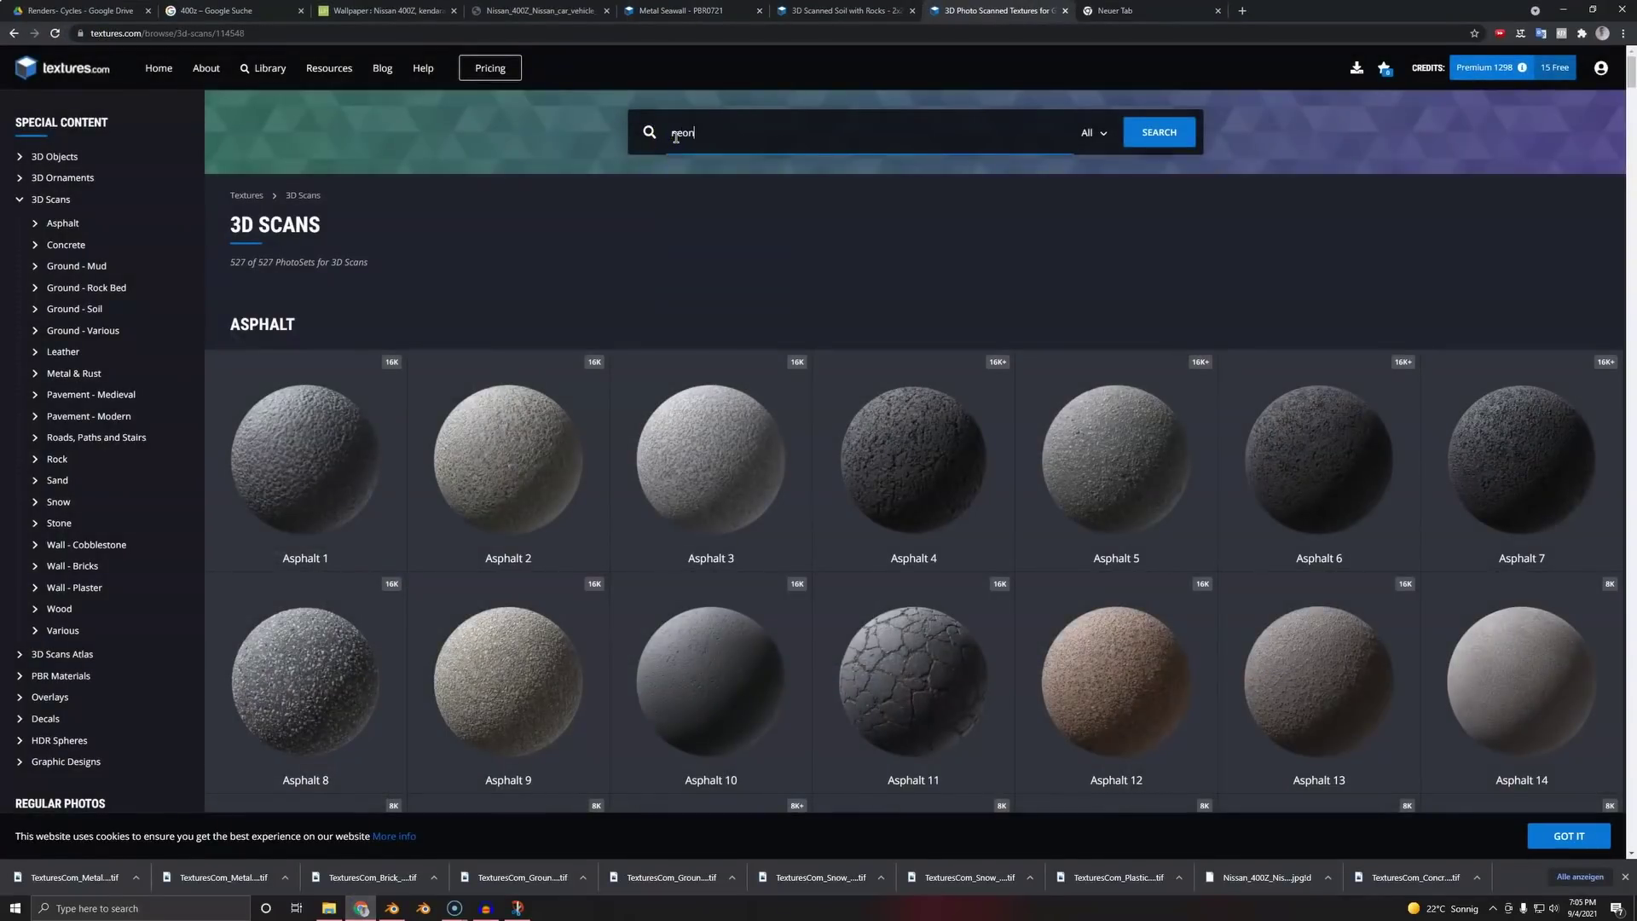
{"action": "key", "text": "Return"}
- Look through the neon sign textures, including the details of the BURGER sign, for one that suits the garage
{"action": "scroll", "coordinate": [613, 514], "scroll_direction": "down", "scroll_amount": 5}
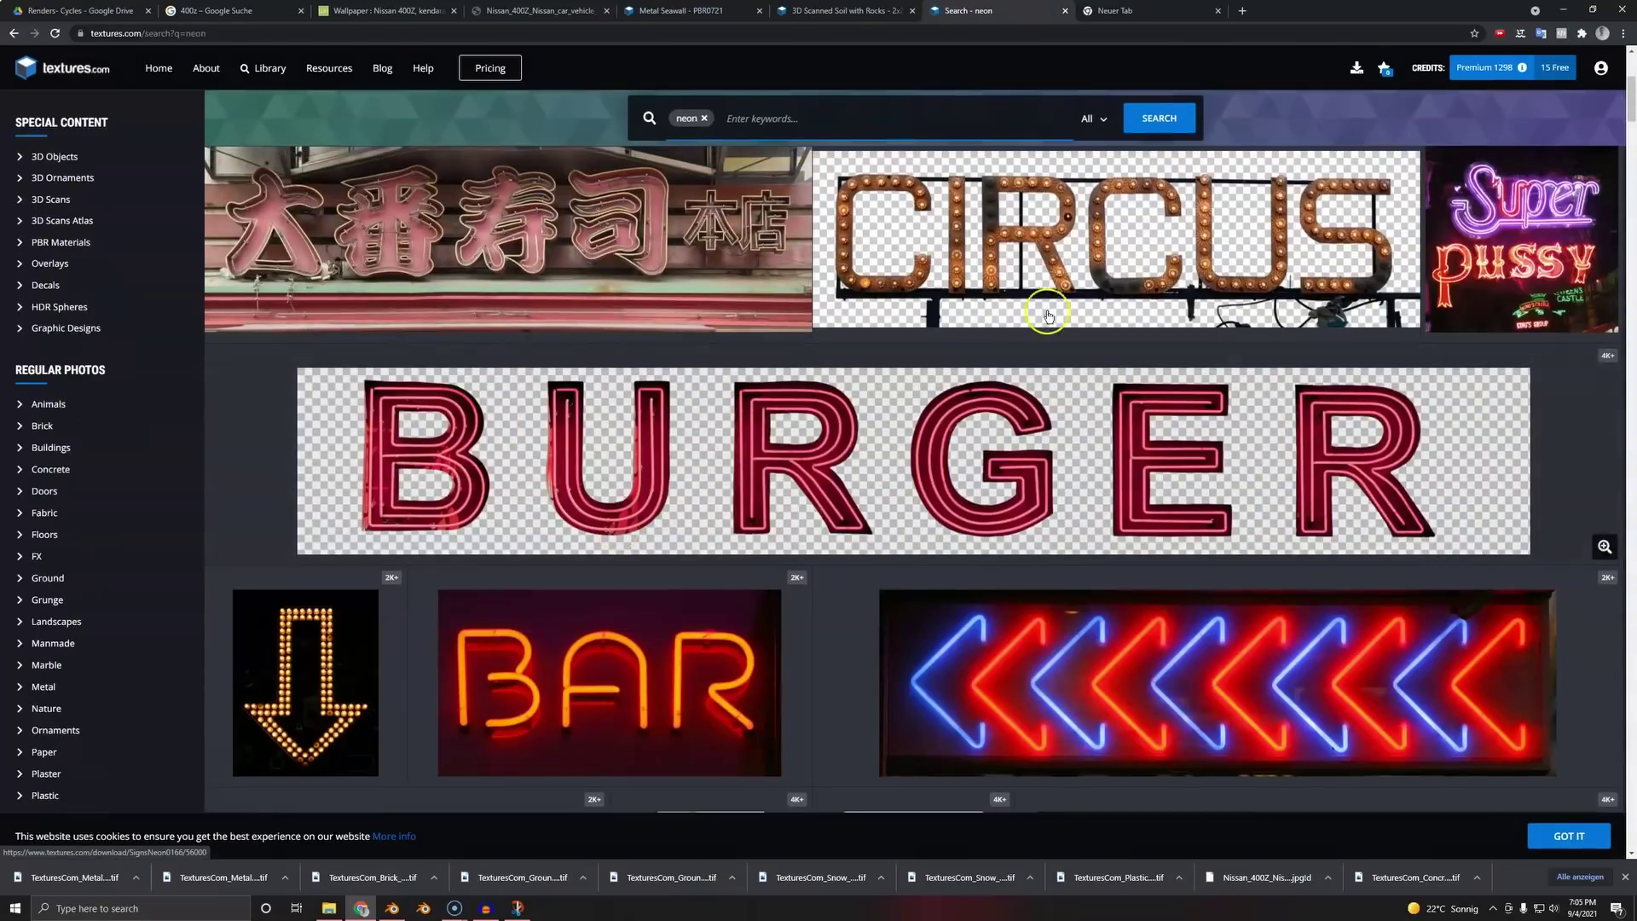
{"action": "left_click", "coordinate": [698, 497]}
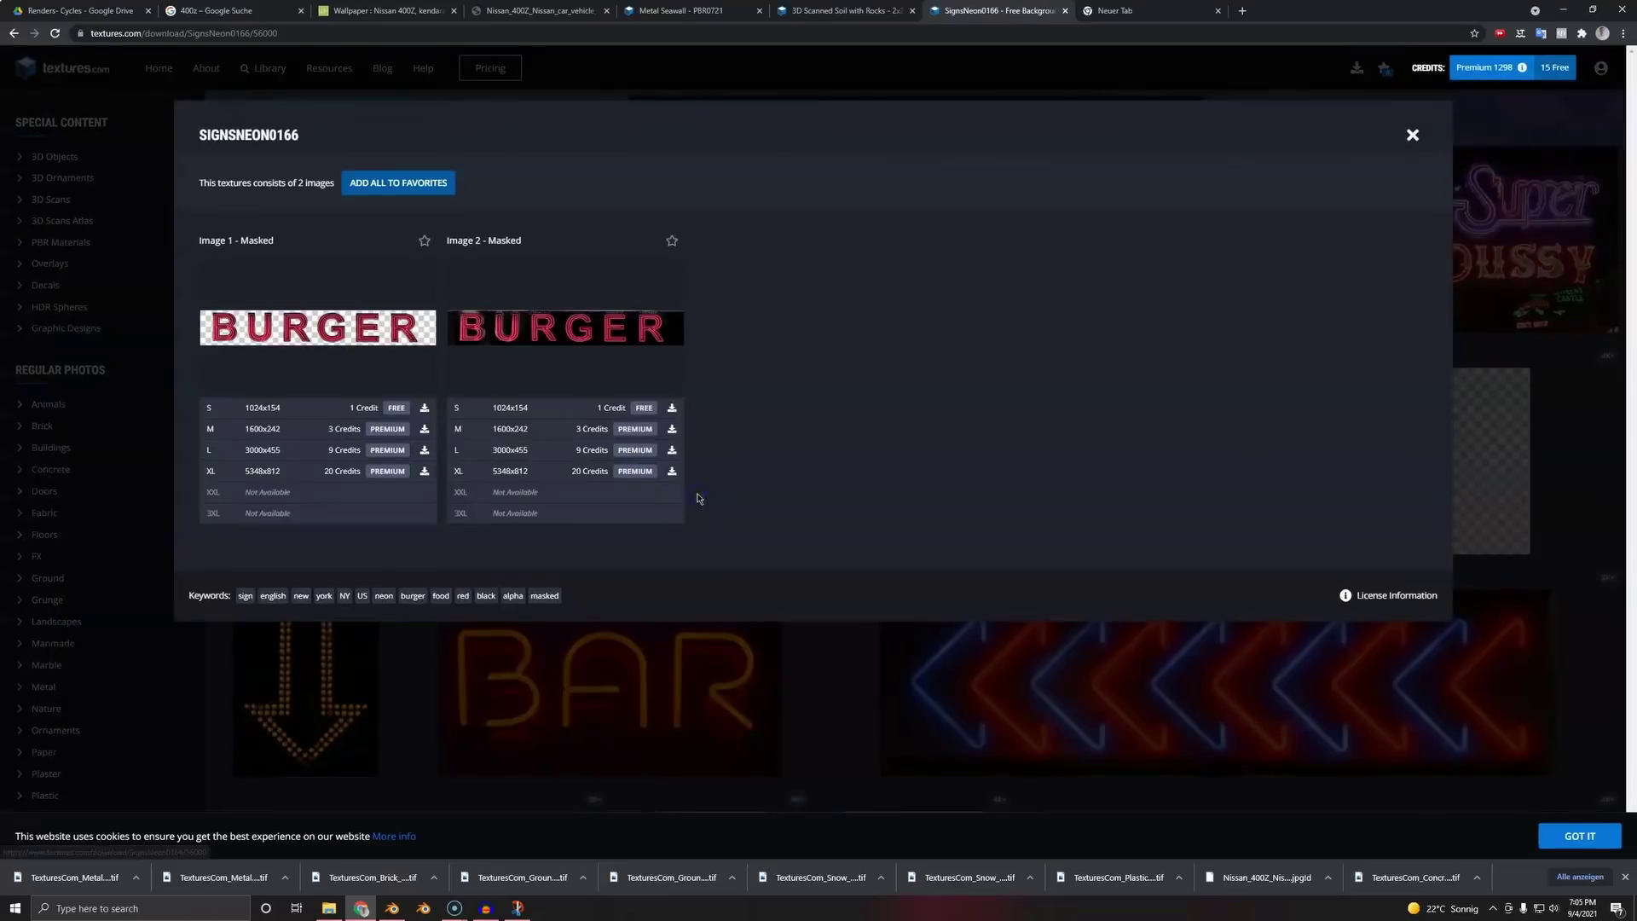
{"action": "left_click", "coordinate": [749, 705]}
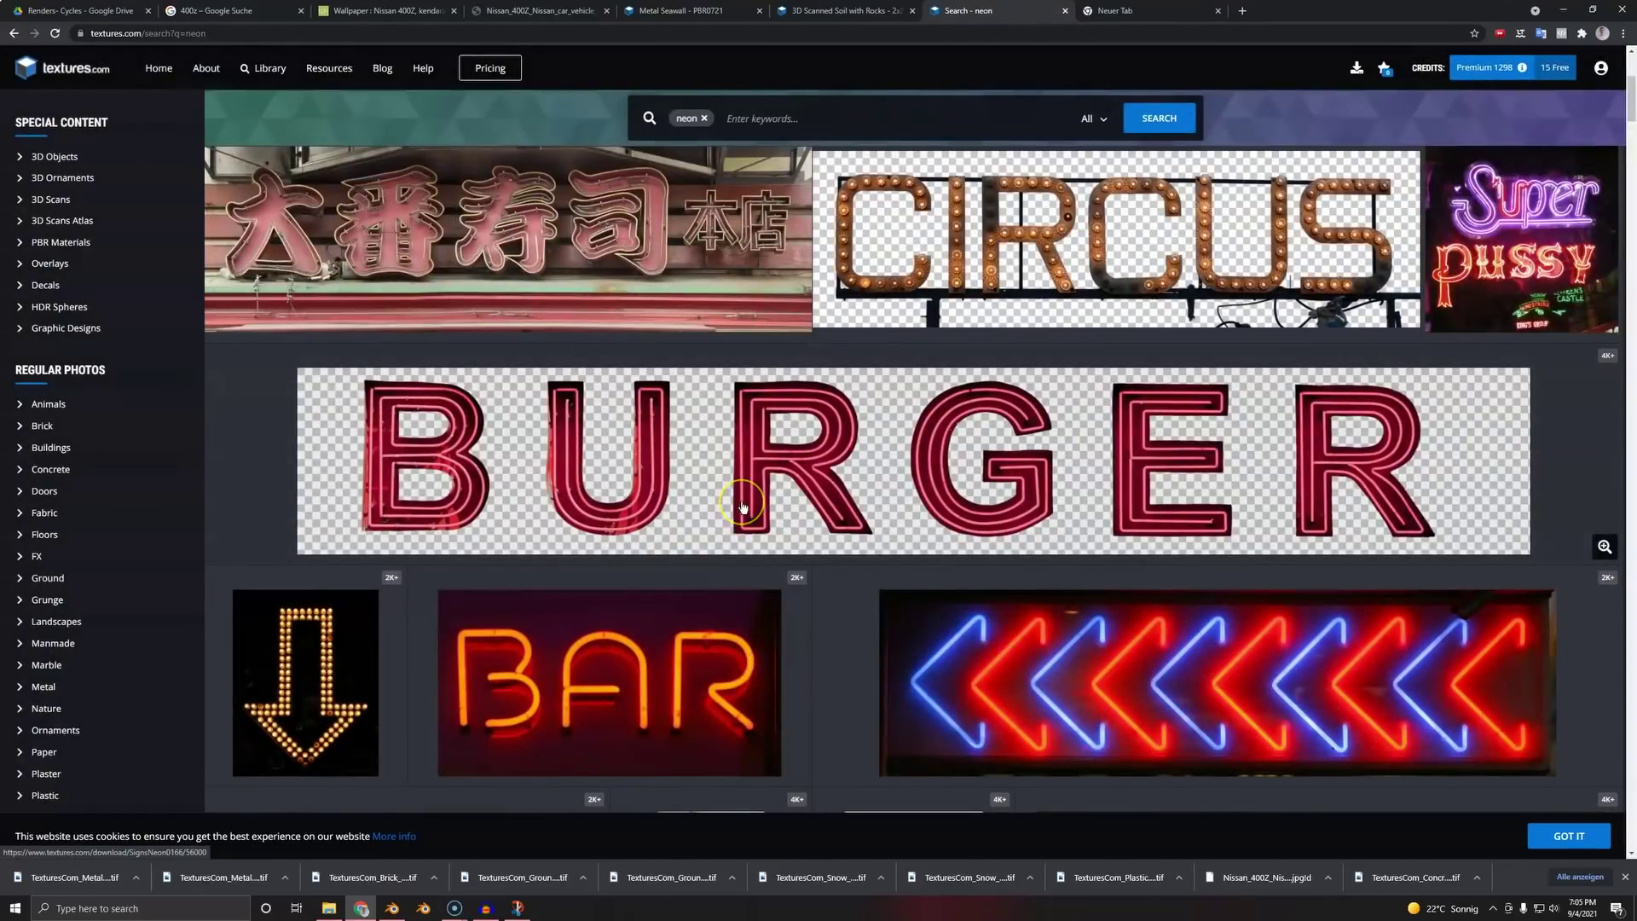
{"action": "scroll", "coordinate": [742, 507], "scroll_direction": "down", "scroll_amount": 2}
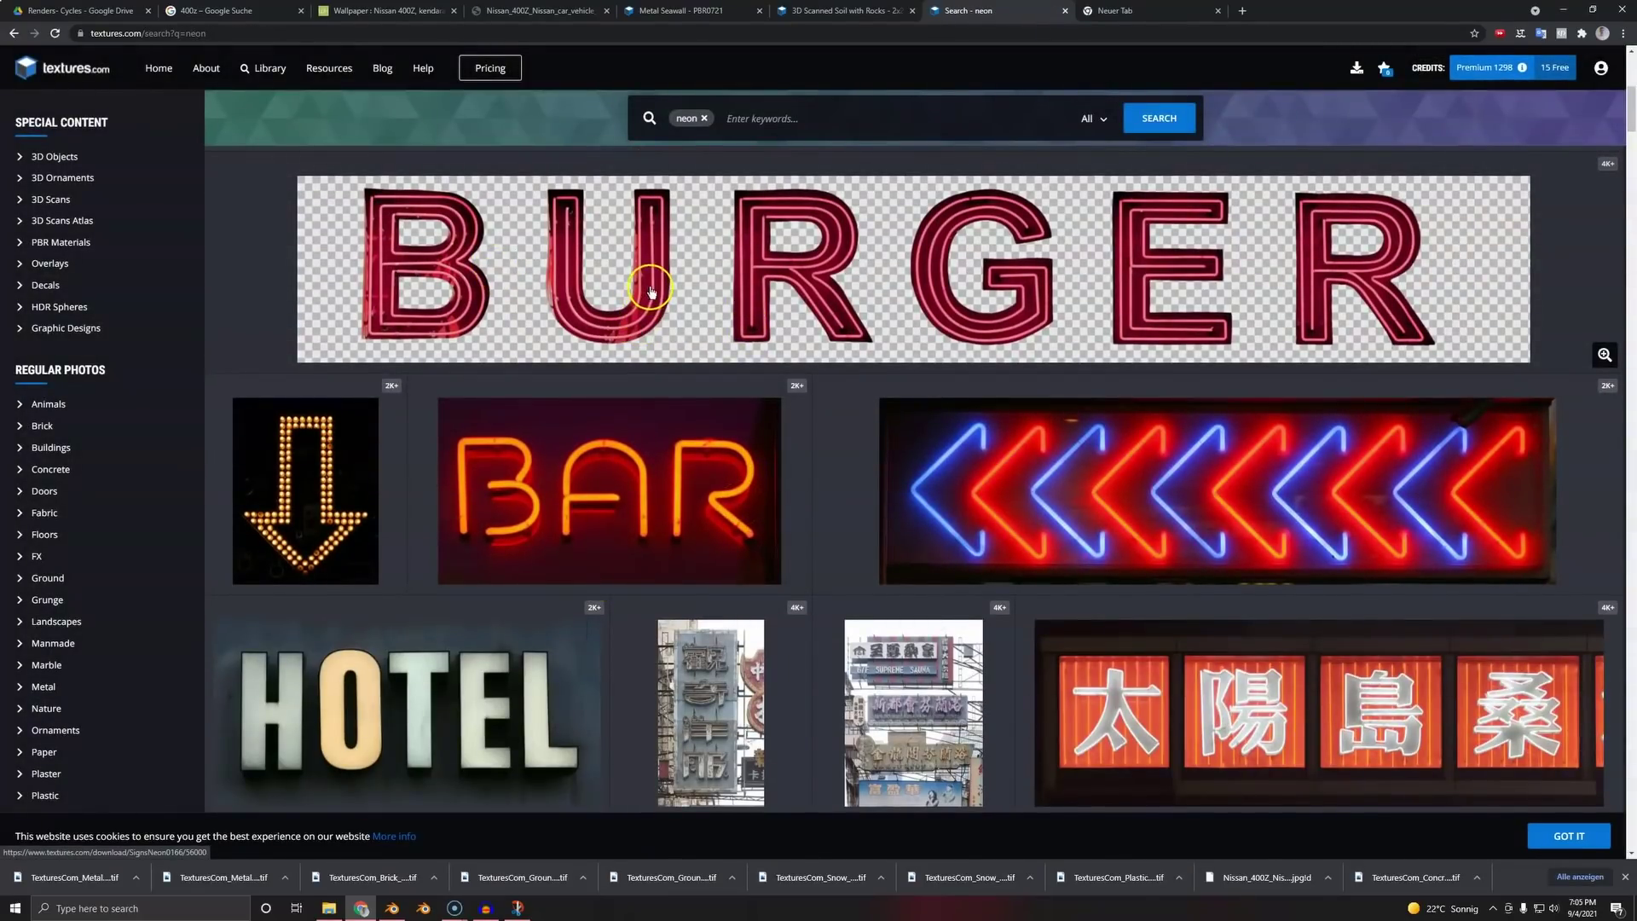
{"action": "scroll", "coordinate": [631, 639], "scroll_direction": "down", "scroll_amount": 15}
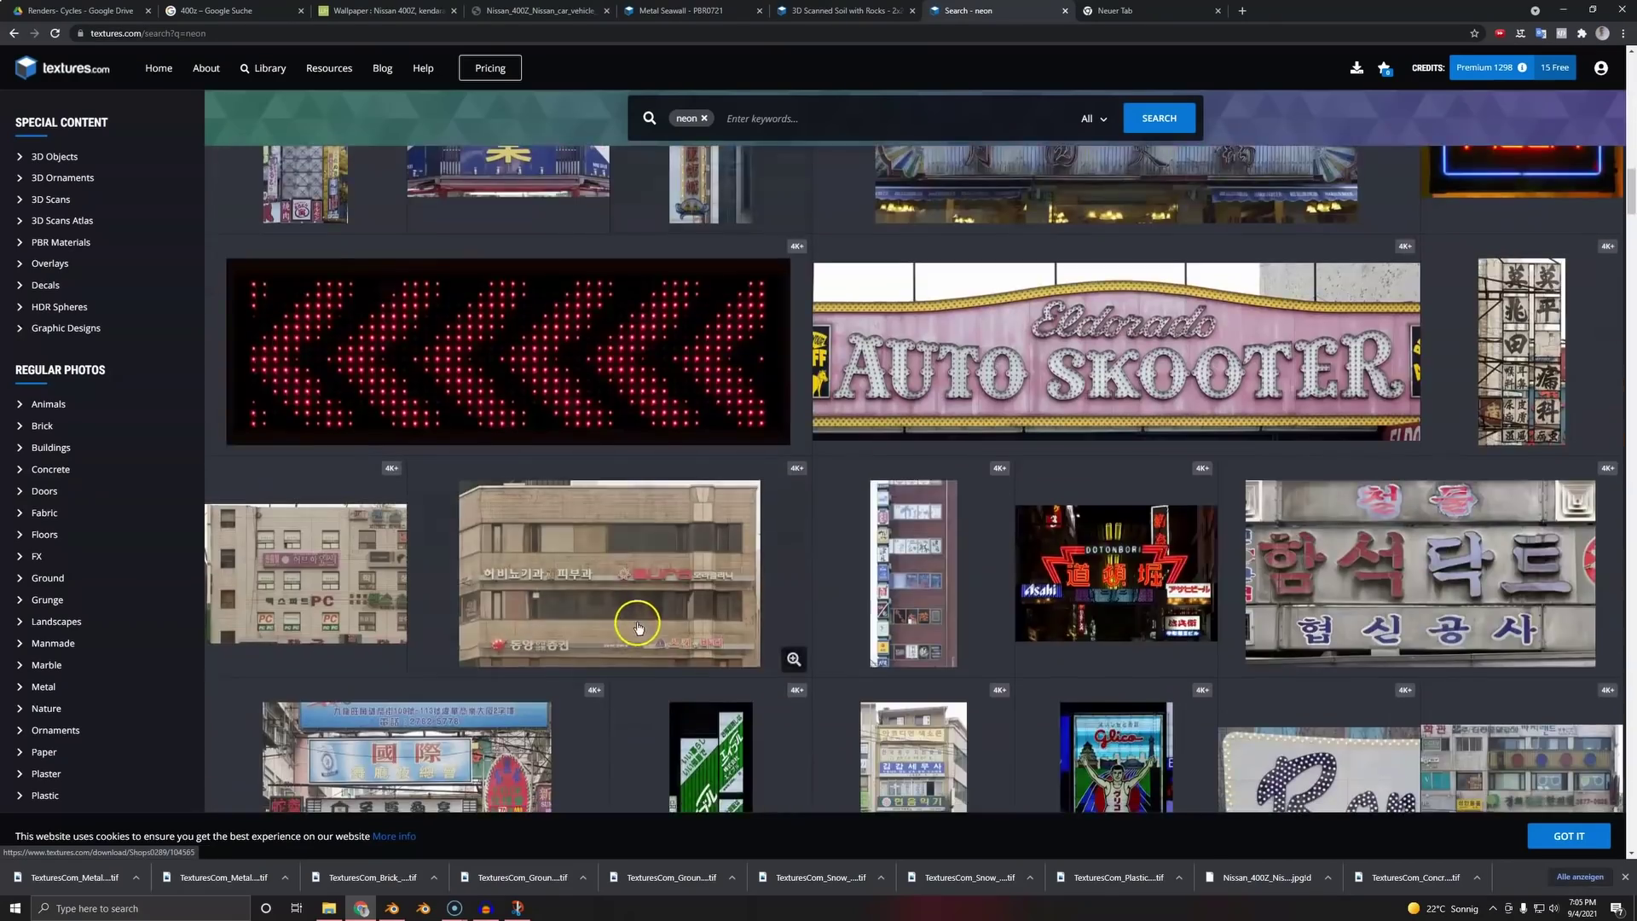
{"action": "scroll", "coordinate": [640, 631], "scroll_direction": "down", "scroll_amount": 10}
{"action": "scroll", "coordinate": [648, 597], "scroll_direction": "down", "scroll_amount": 1}
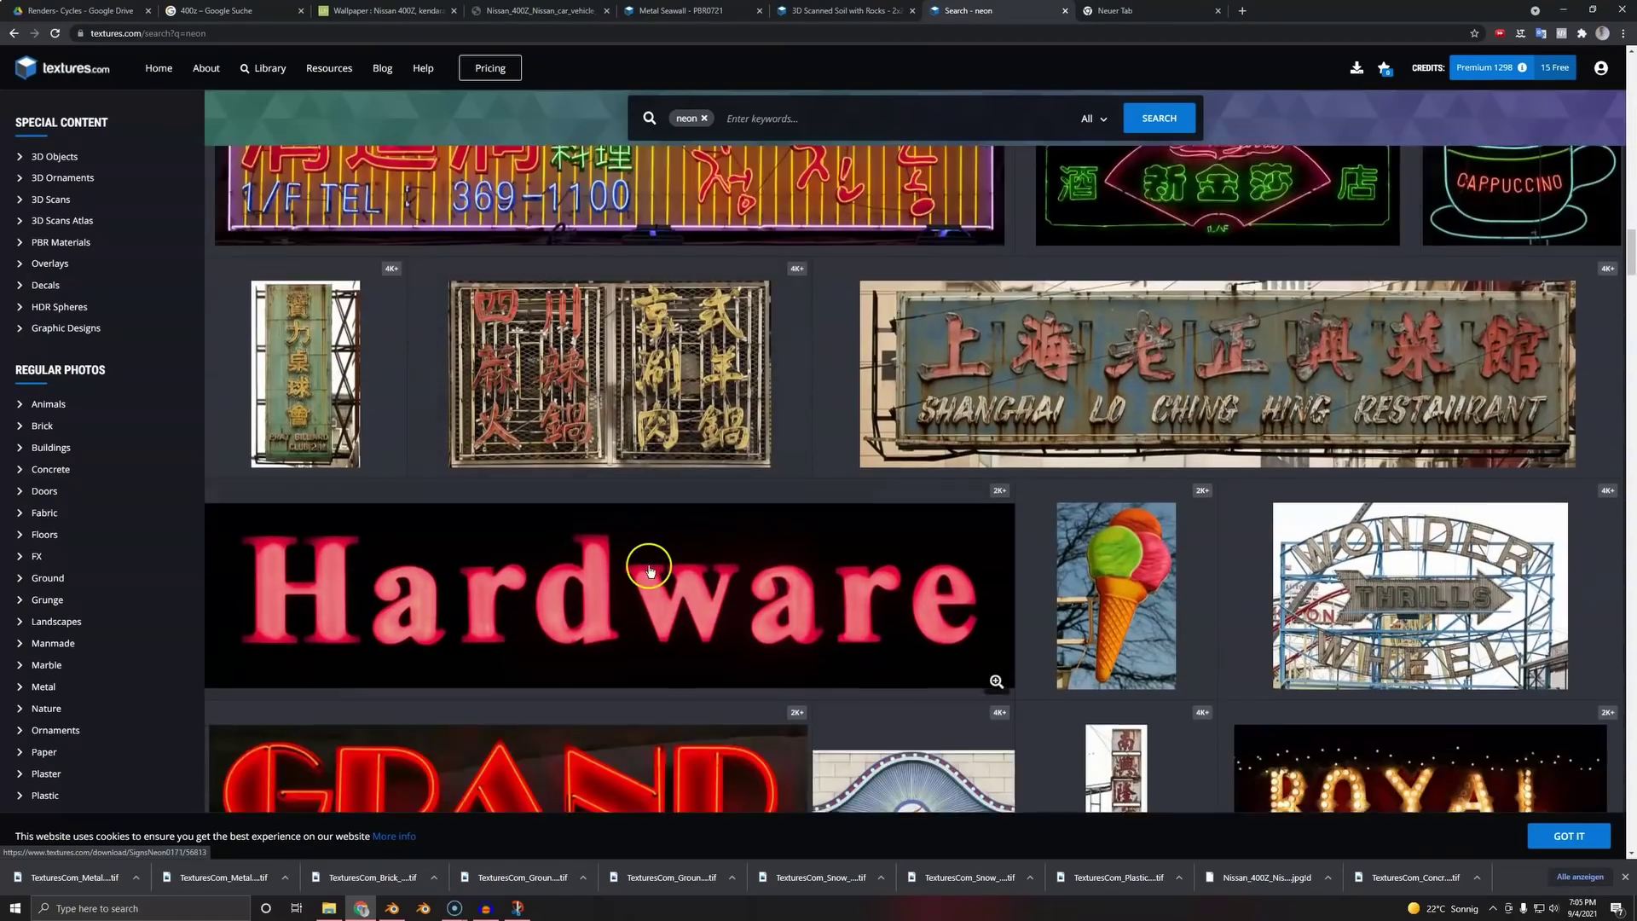
{"action": "scroll", "coordinate": [648, 569], "scroll_direction": "down", "scroll_amount": 3}
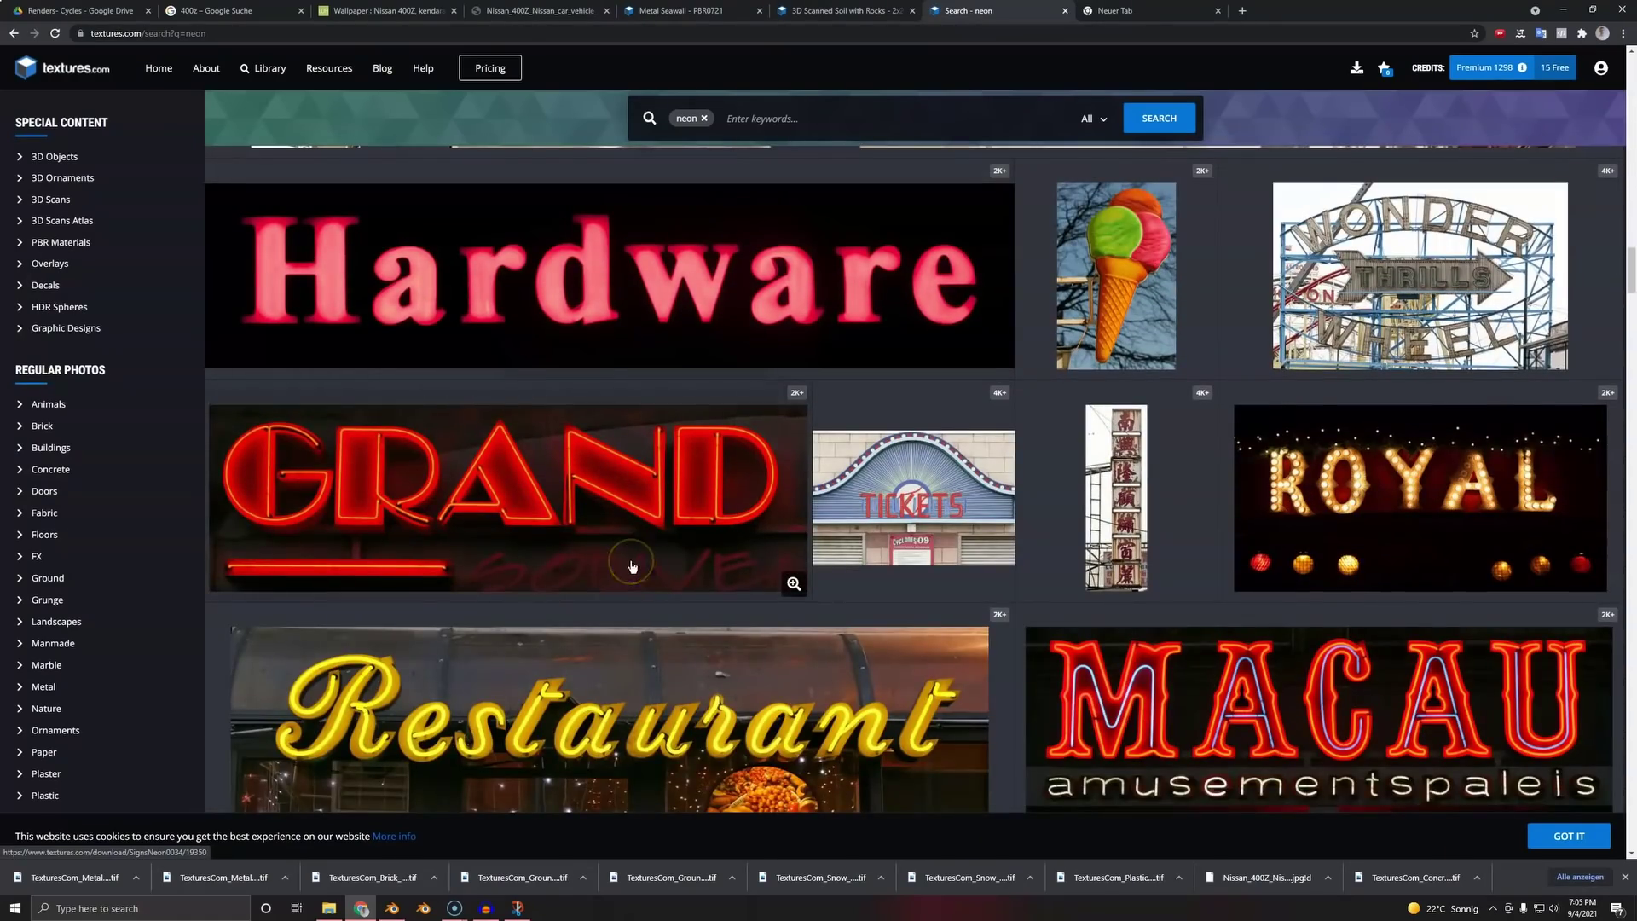
{"action": "scroll", "coordinate": [639, 563], "scroll_direction": "down", "scroll_amount": 12}
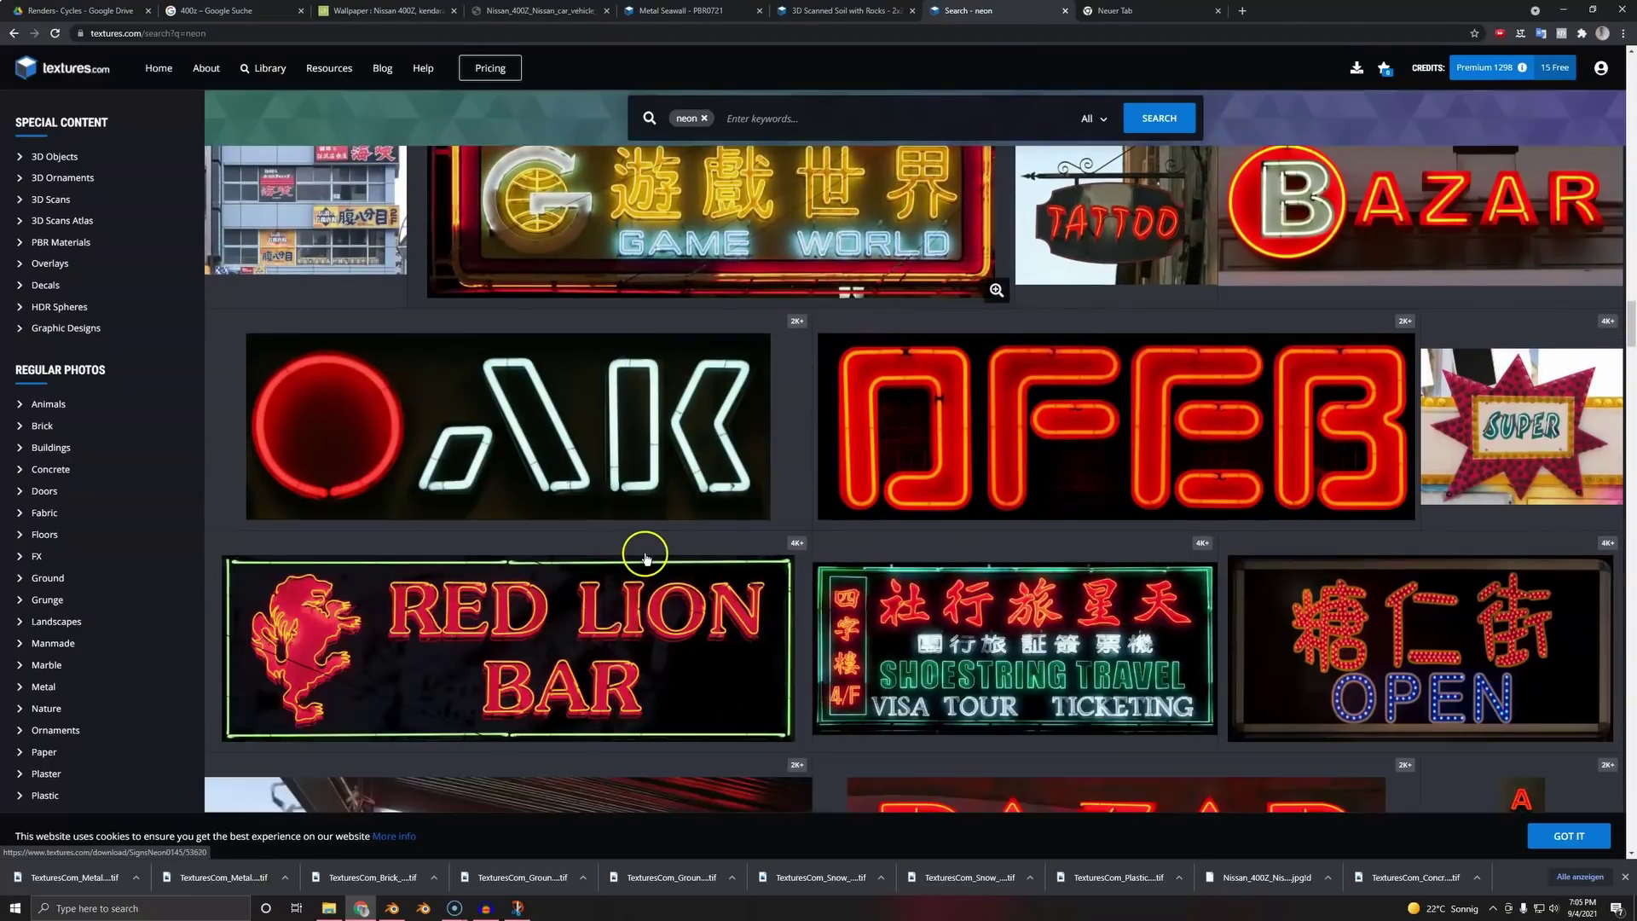
{"action": "scroll", "coordinate": [649, 552], "scroll_direction": "down", "scroll_amount": 2}
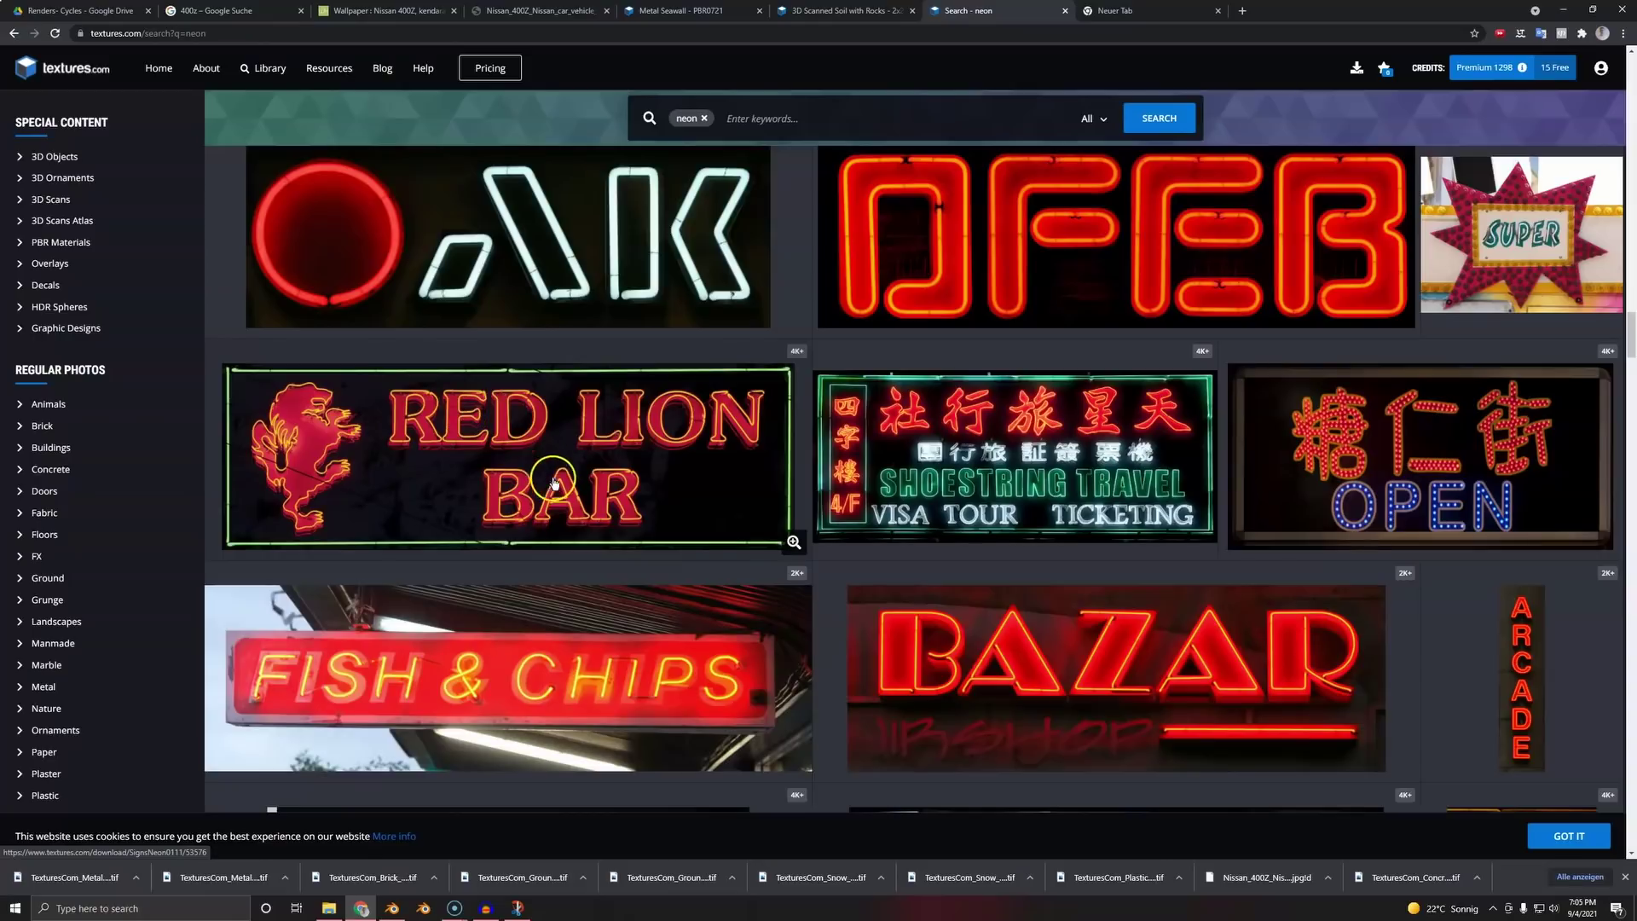
- Open the RED LION BAR sign, the red Chinese lettering sign and the blue arrow sign in separate browser tabs
{"action": "right_click", "coordinate": [567, 498]}
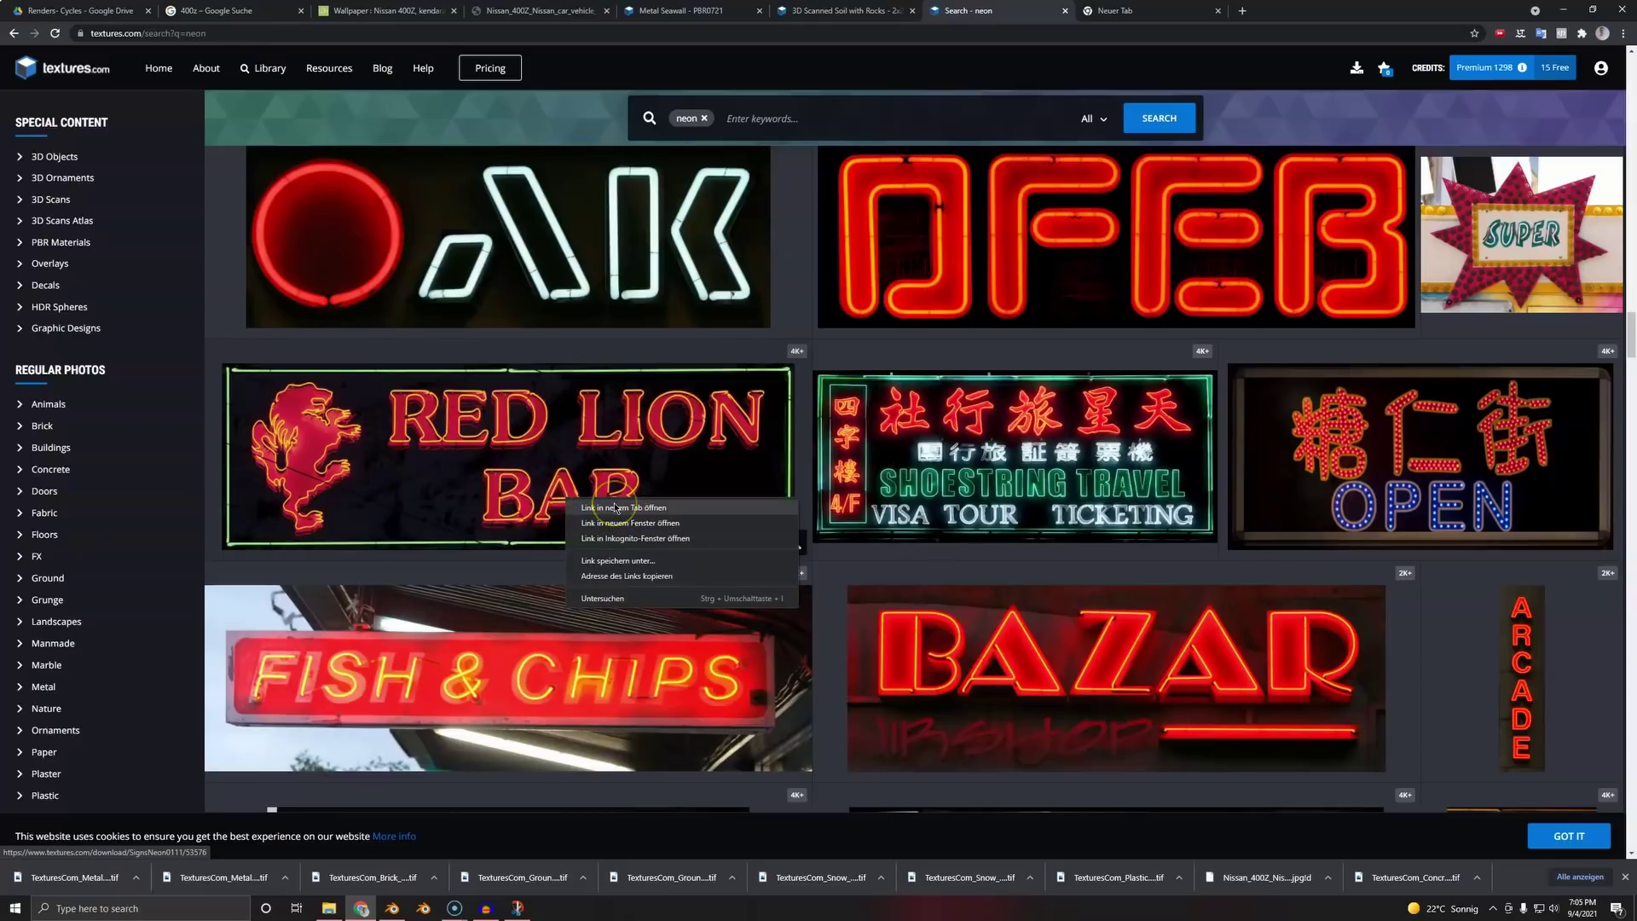
{"action": "left_click", "coordinate": [615, 509]}
{"action": "scroll", "coordinate": [919, 546], "scroll_direction": "down", "scroll_amount": 10}
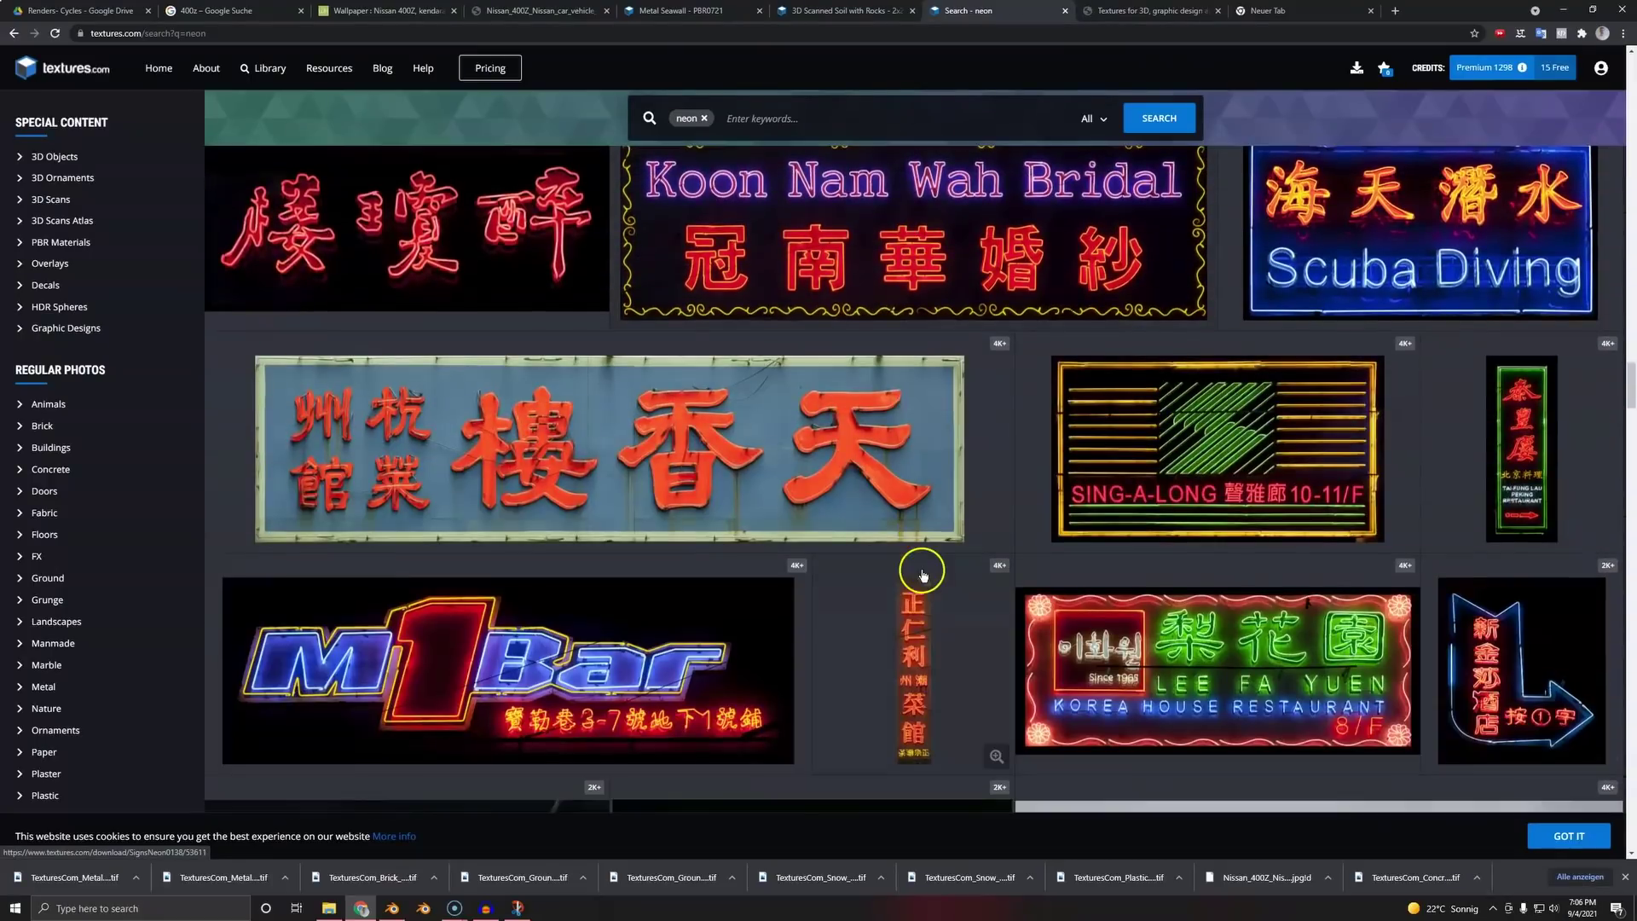
{"action": "right_click", "coordinate": [452, 243]}
{"action": "left_click", "coordinate": [477, 249]}
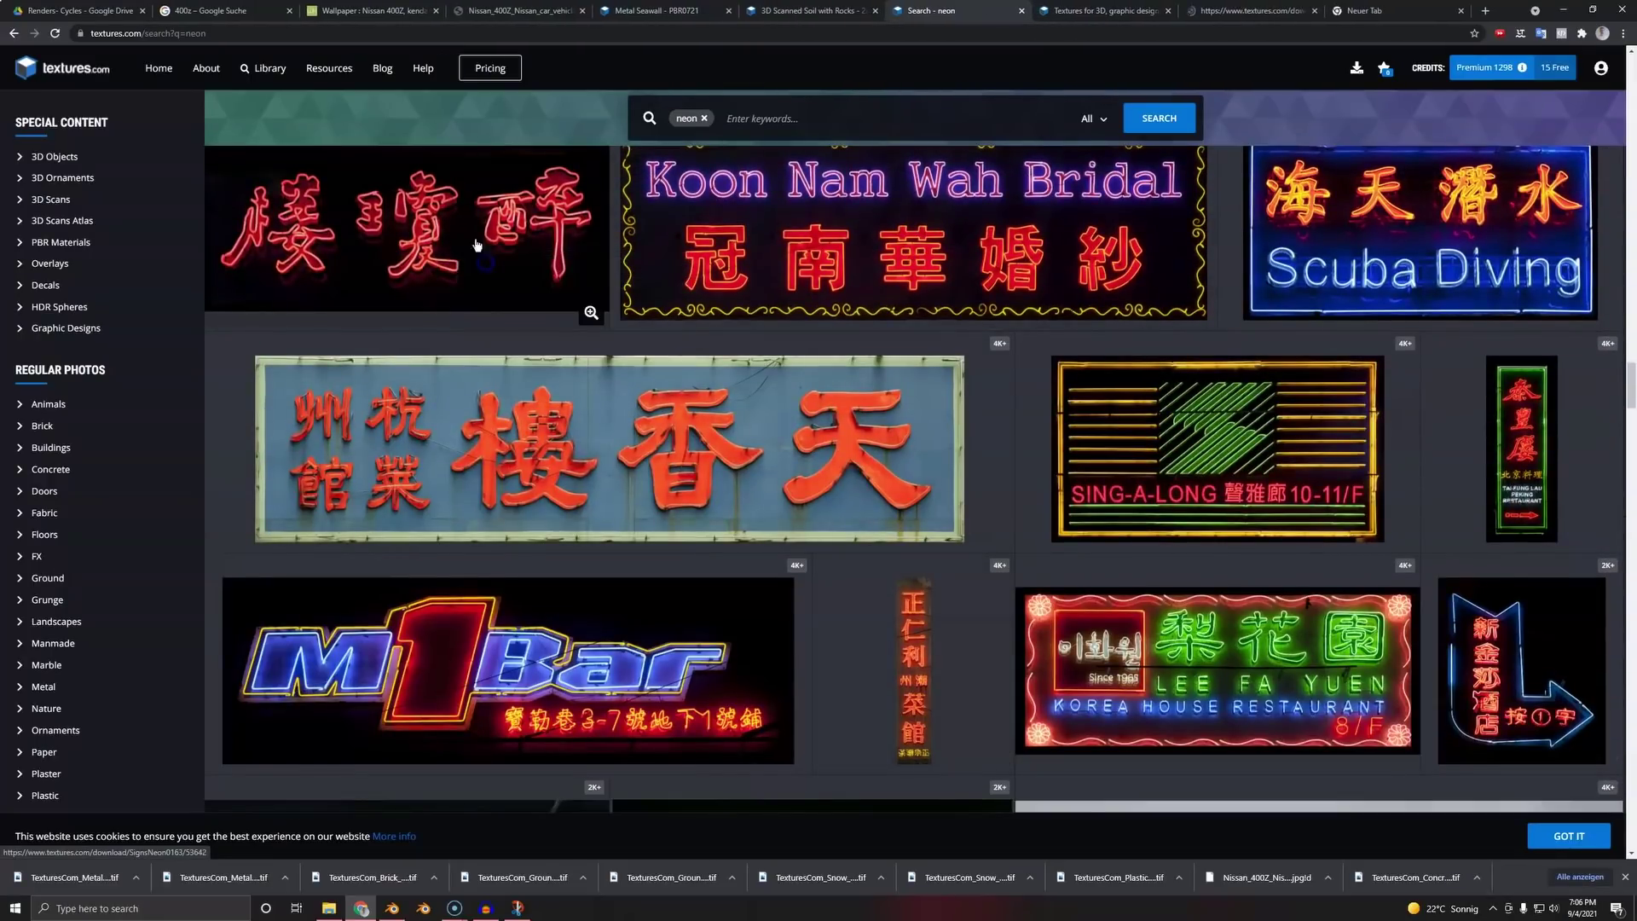
{"action": "scroll", "coordinate": [494, 412], "scroll_direction": "down", "scroll_amount": 5}
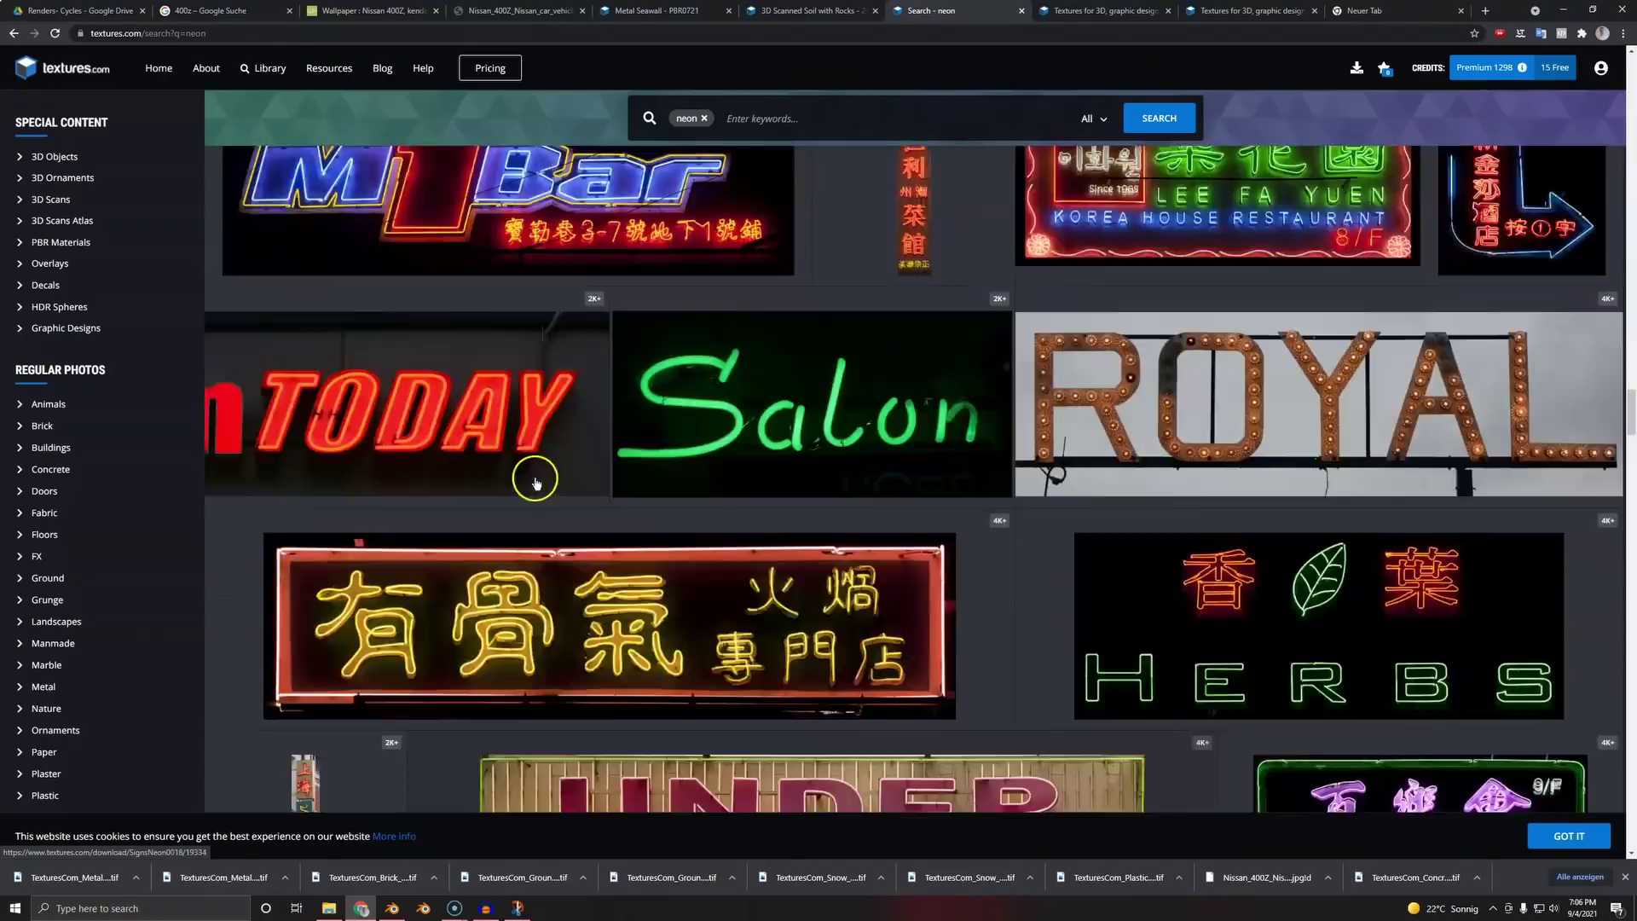
{"action": "scroll", "coordinate": [534, 475], "scroll_direction": "up", "scroll_amount": 3}
{"action": "middle_click", "coordinate": [1490, 434]}
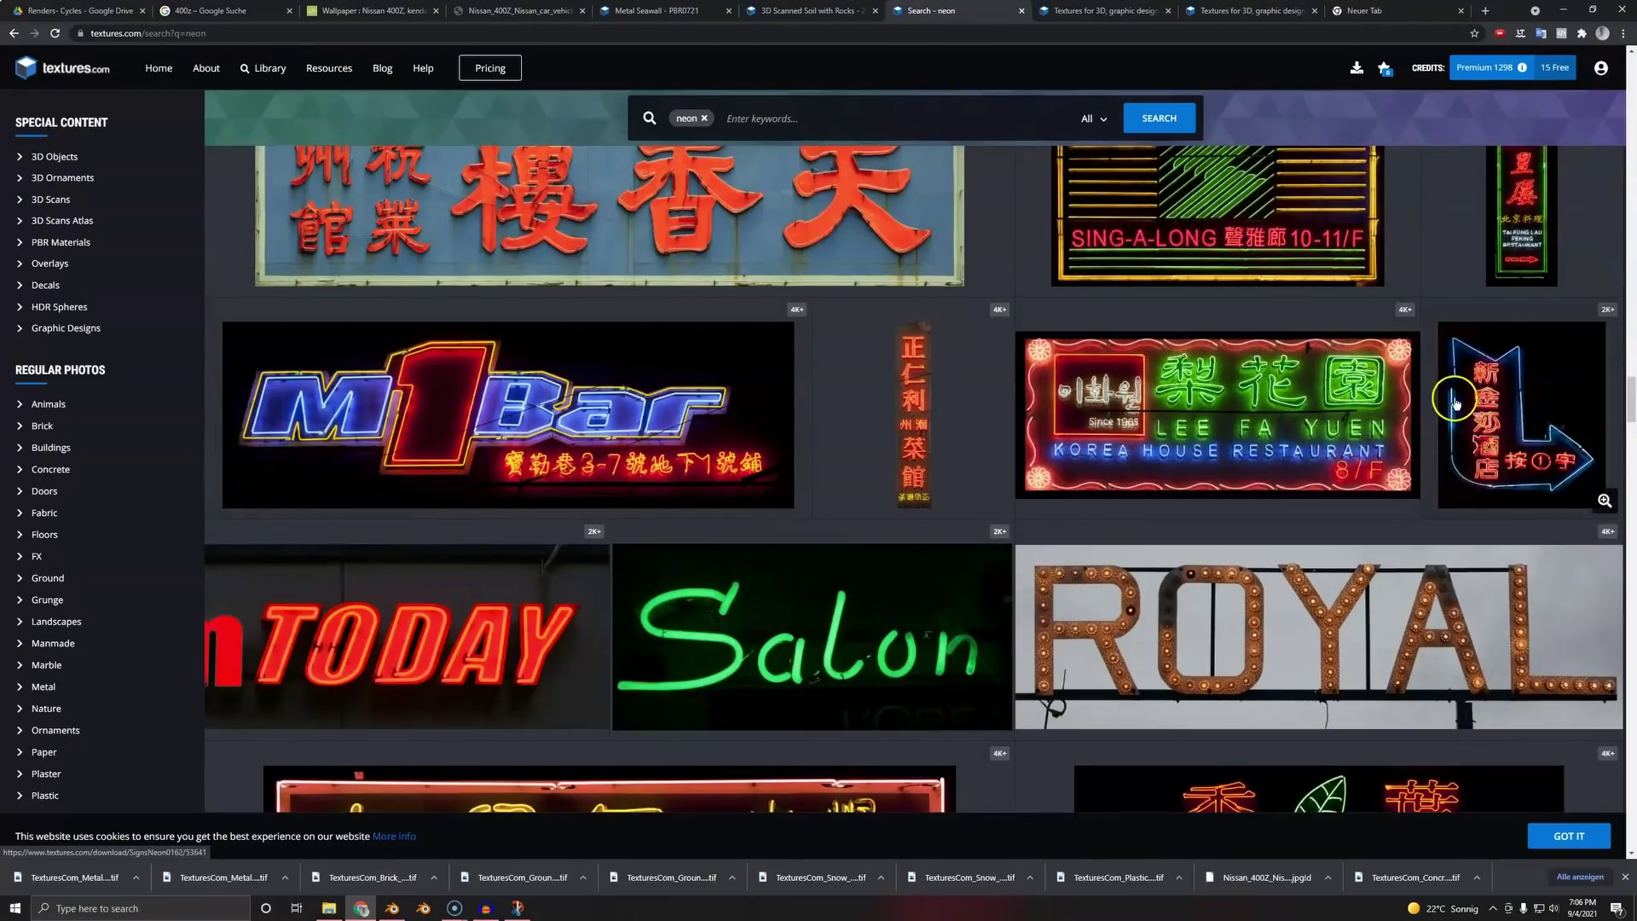
- Examine the remaining neon sign textures down to the end of the results page
{"action": "scroll", "coordinate": [1470, 523], "scroll_direction": "down", "scroll_amount": 15}
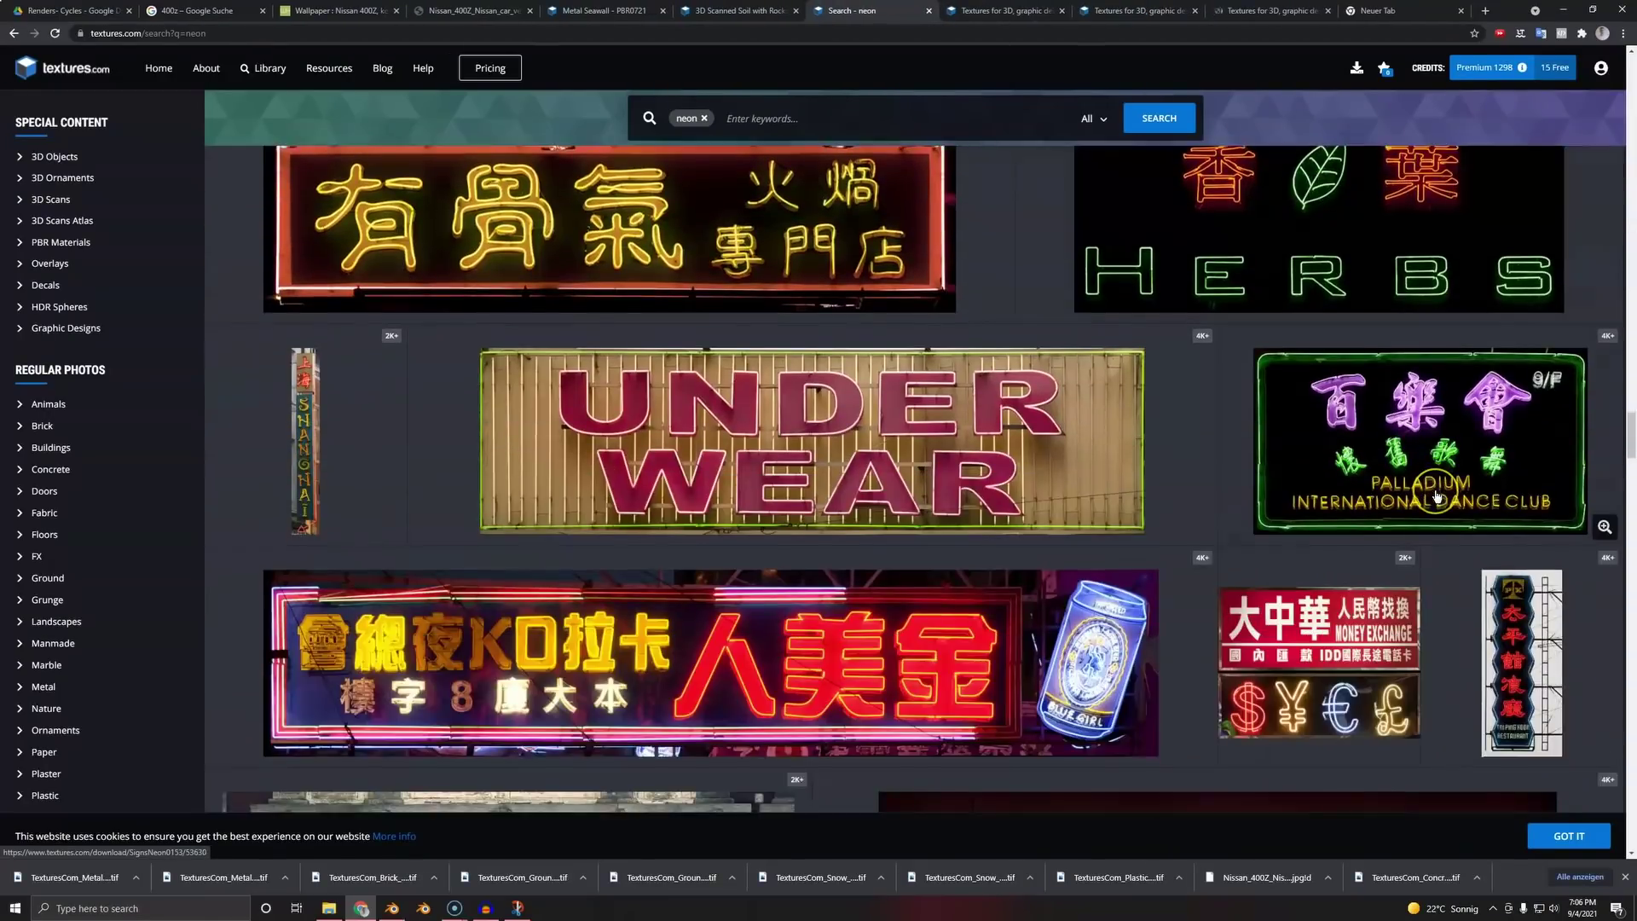
{"action": "scroll", "coordinate": [1436, 478], "scroll_direction": "down", "scroll_amount": 7}
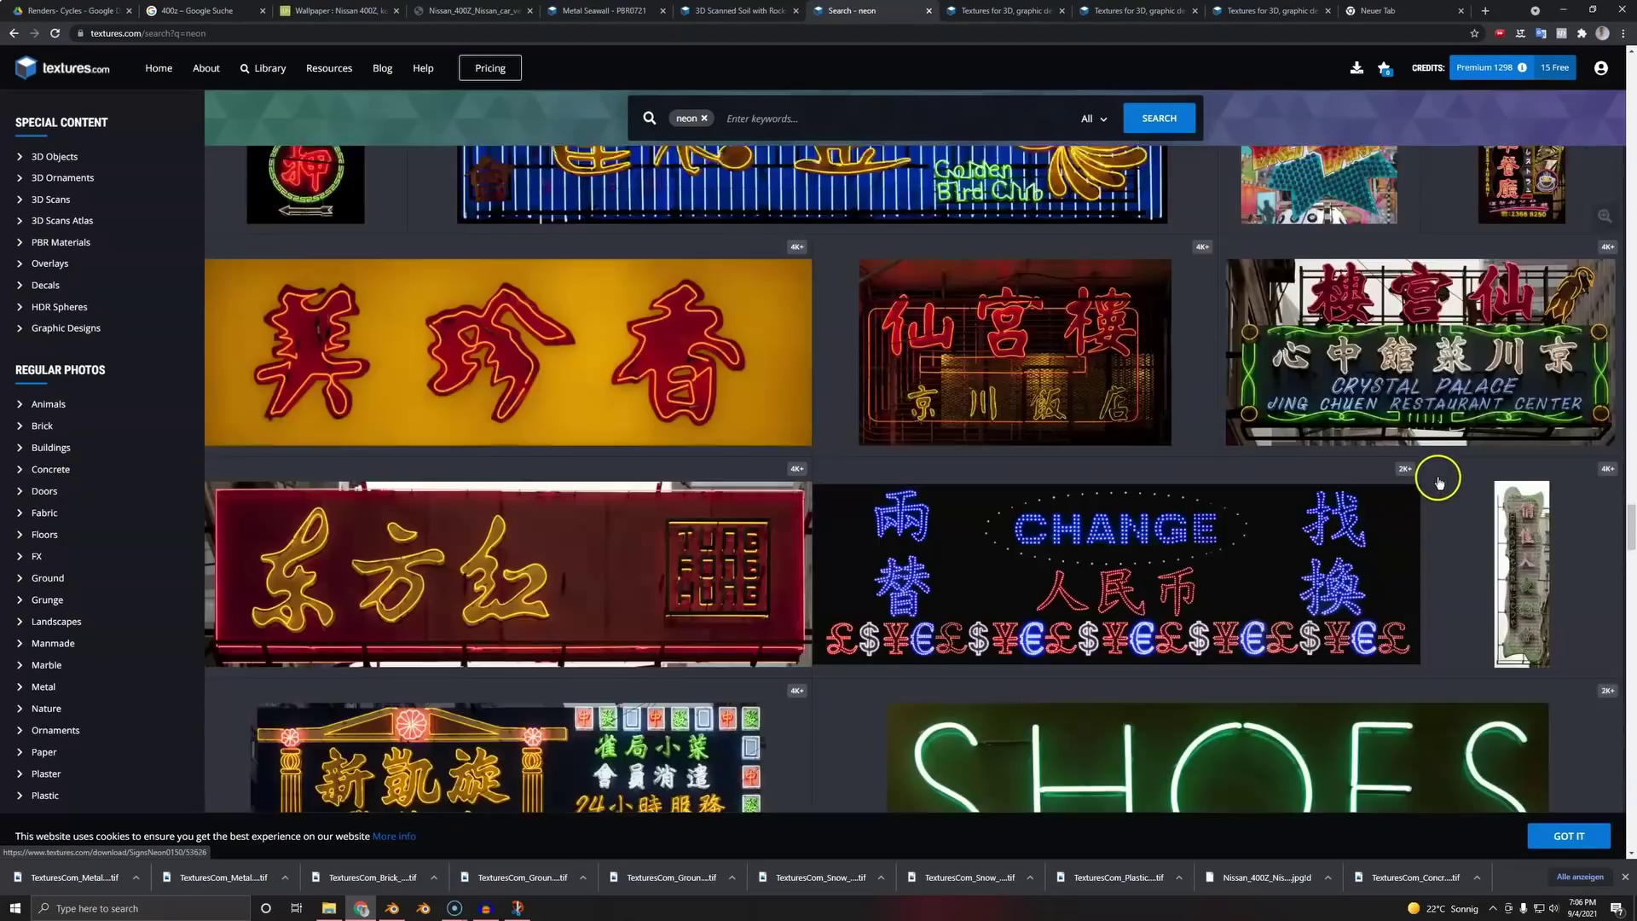
{"action": "scroll", "coordinate": [1426, 464], "scroll_direction": "up", "scroll_amount": 2}
{"action": "scroll", "coordinate": [1396, 549], "scroll_direction": "down", "scroll_amount": 1}
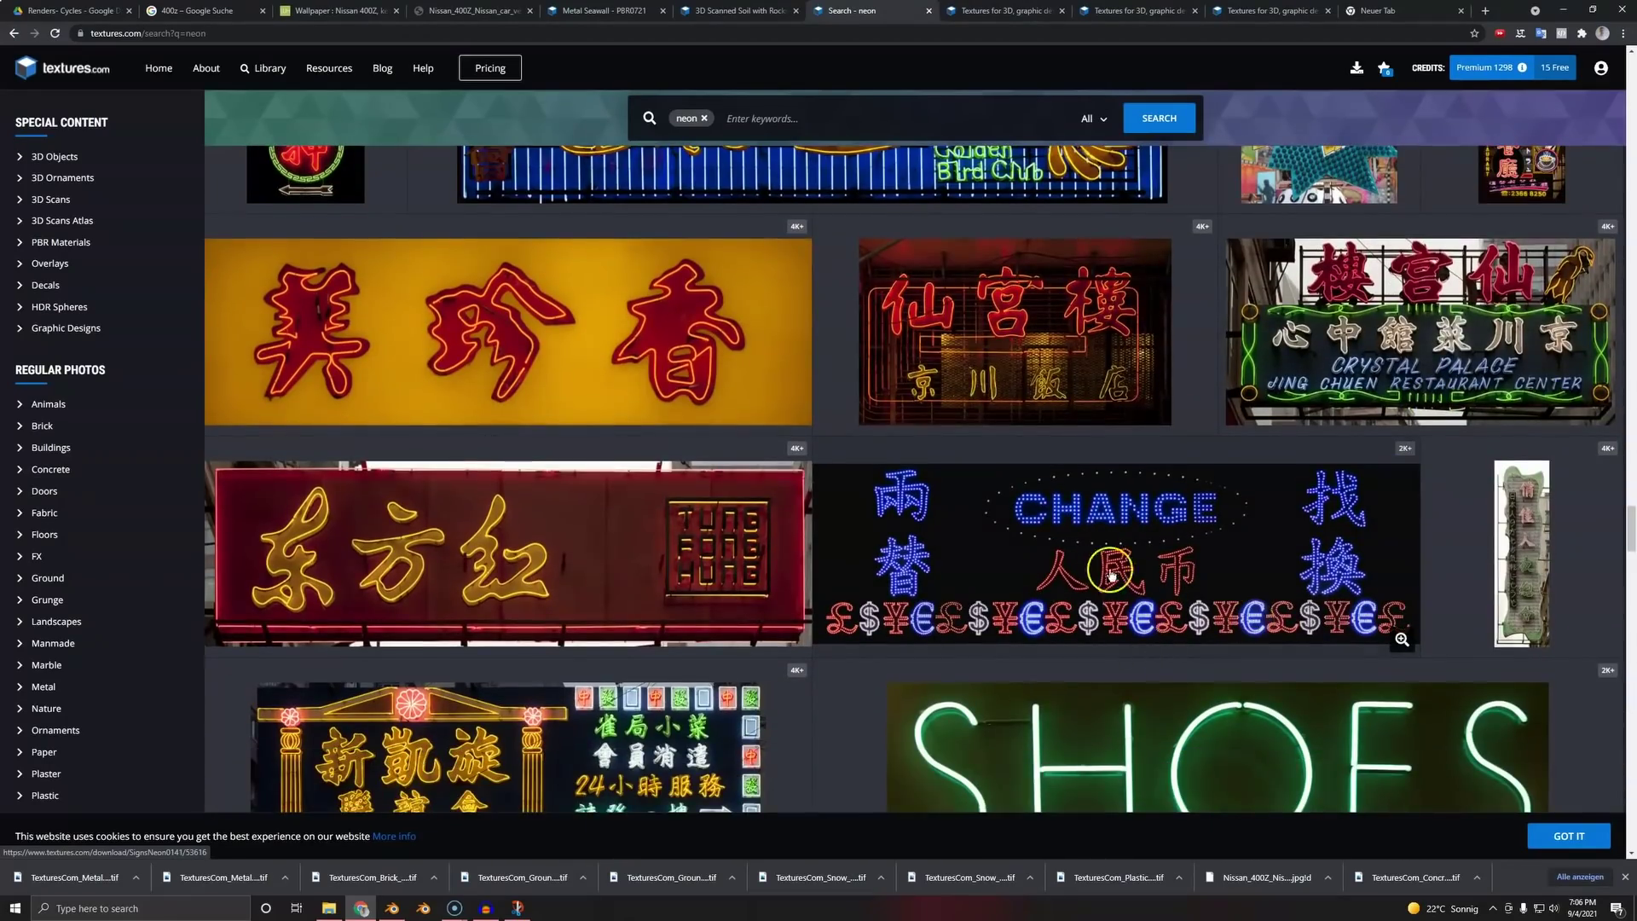
{"action": "scroll", "coordinate": [1105, 535], "scroll_direction": "down", "scroll_amount": 18}
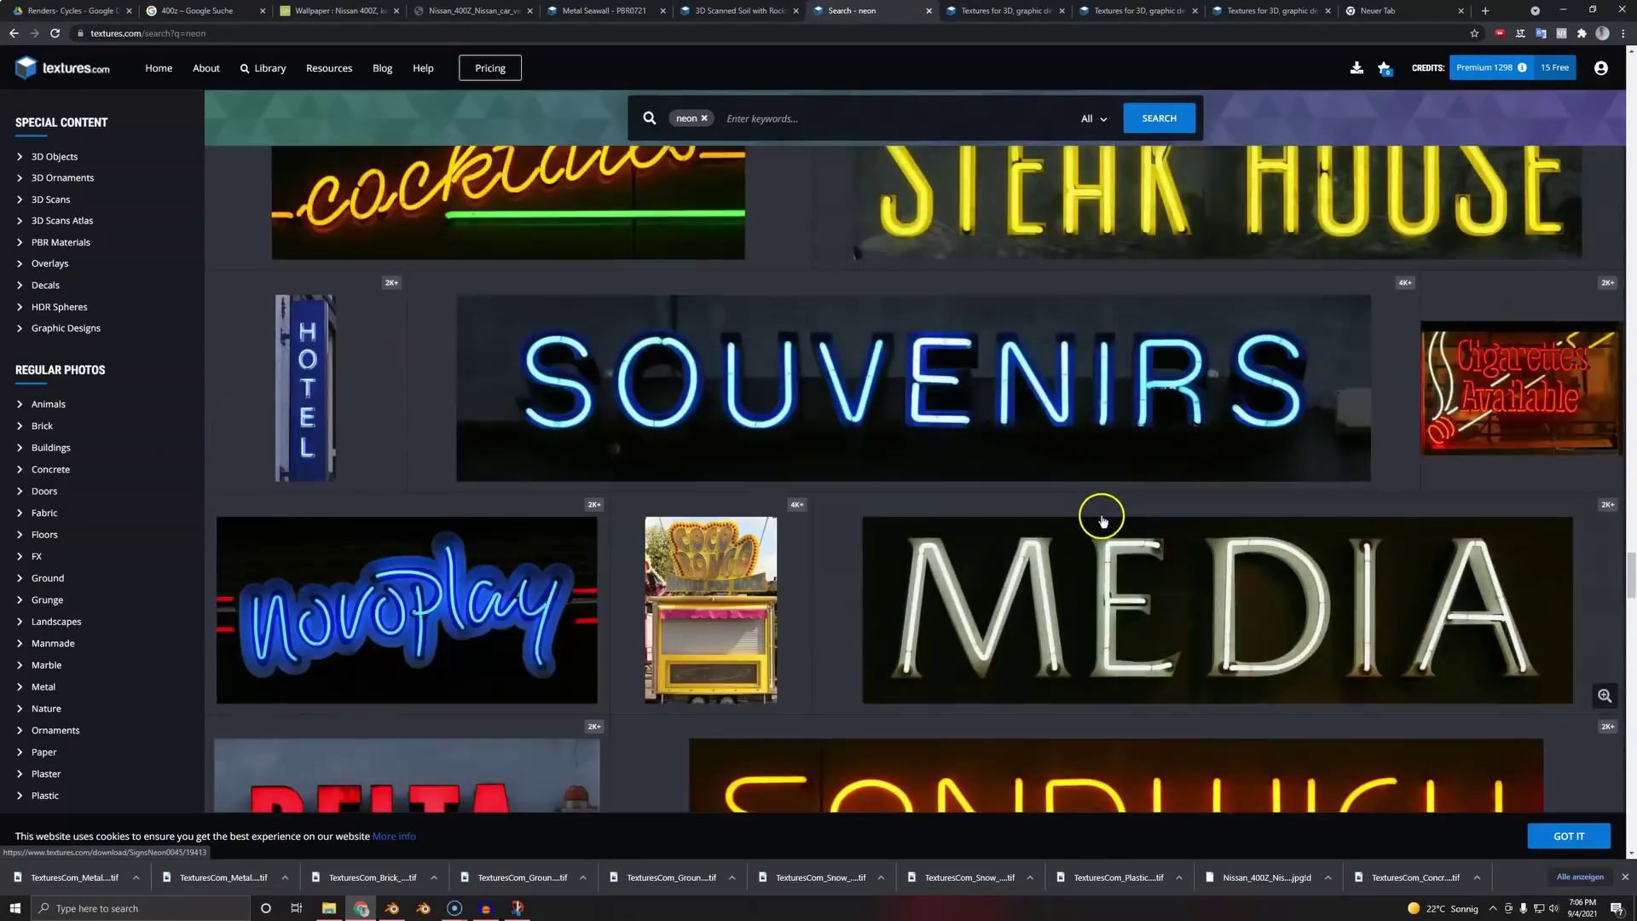
{"action": "scroll", "coordinate": [1100, 520], "scroll_direction": "down", "scroll_amount": 20}
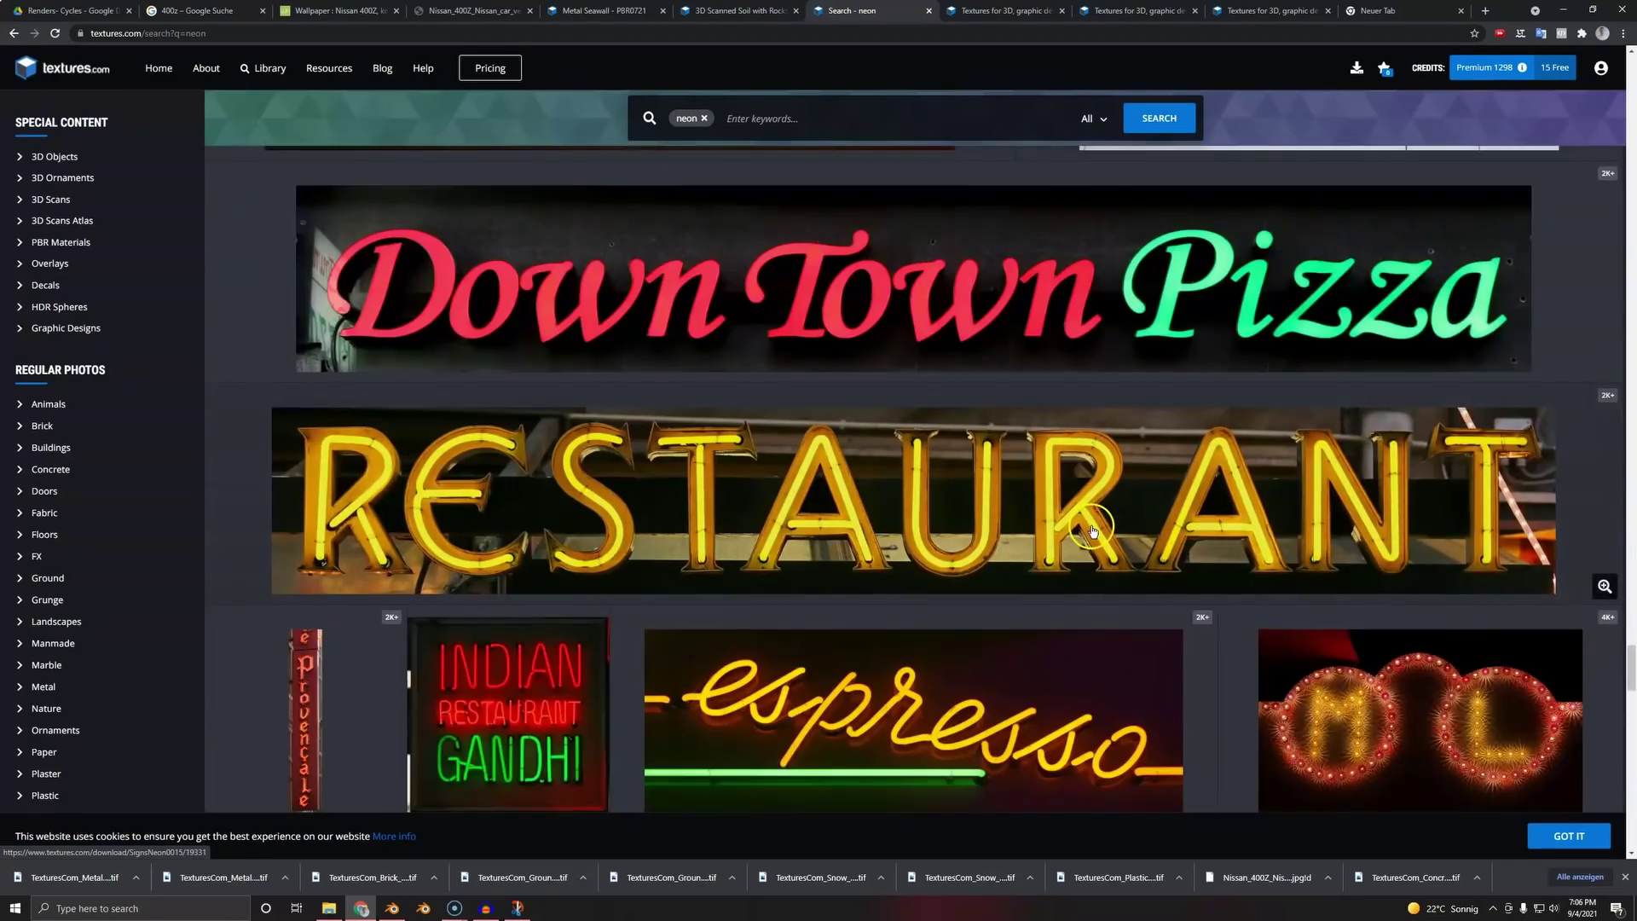
{"action": "scroll", "coordinate": [1077, 521], "scroll_direction": "down", "scroll_amount": 15}
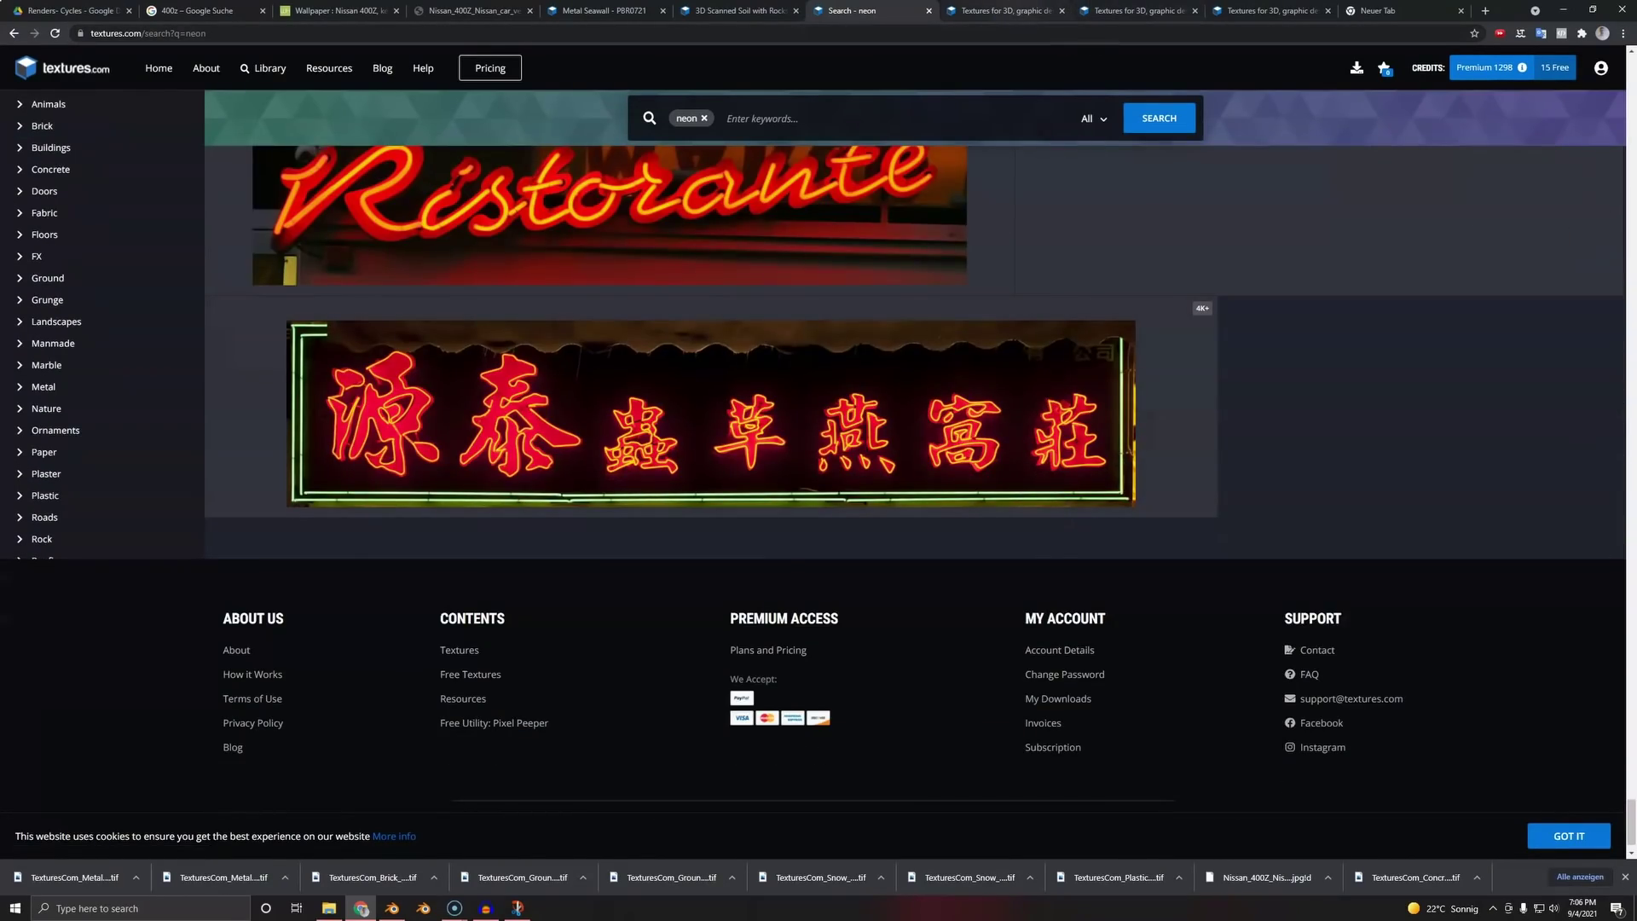
- Compare the opened neon signs and download the red Chinese lettering sign SignsNeon0163 in size L (3000x1257)
{"action": "left_click", "coordinate": [1004, 11]}
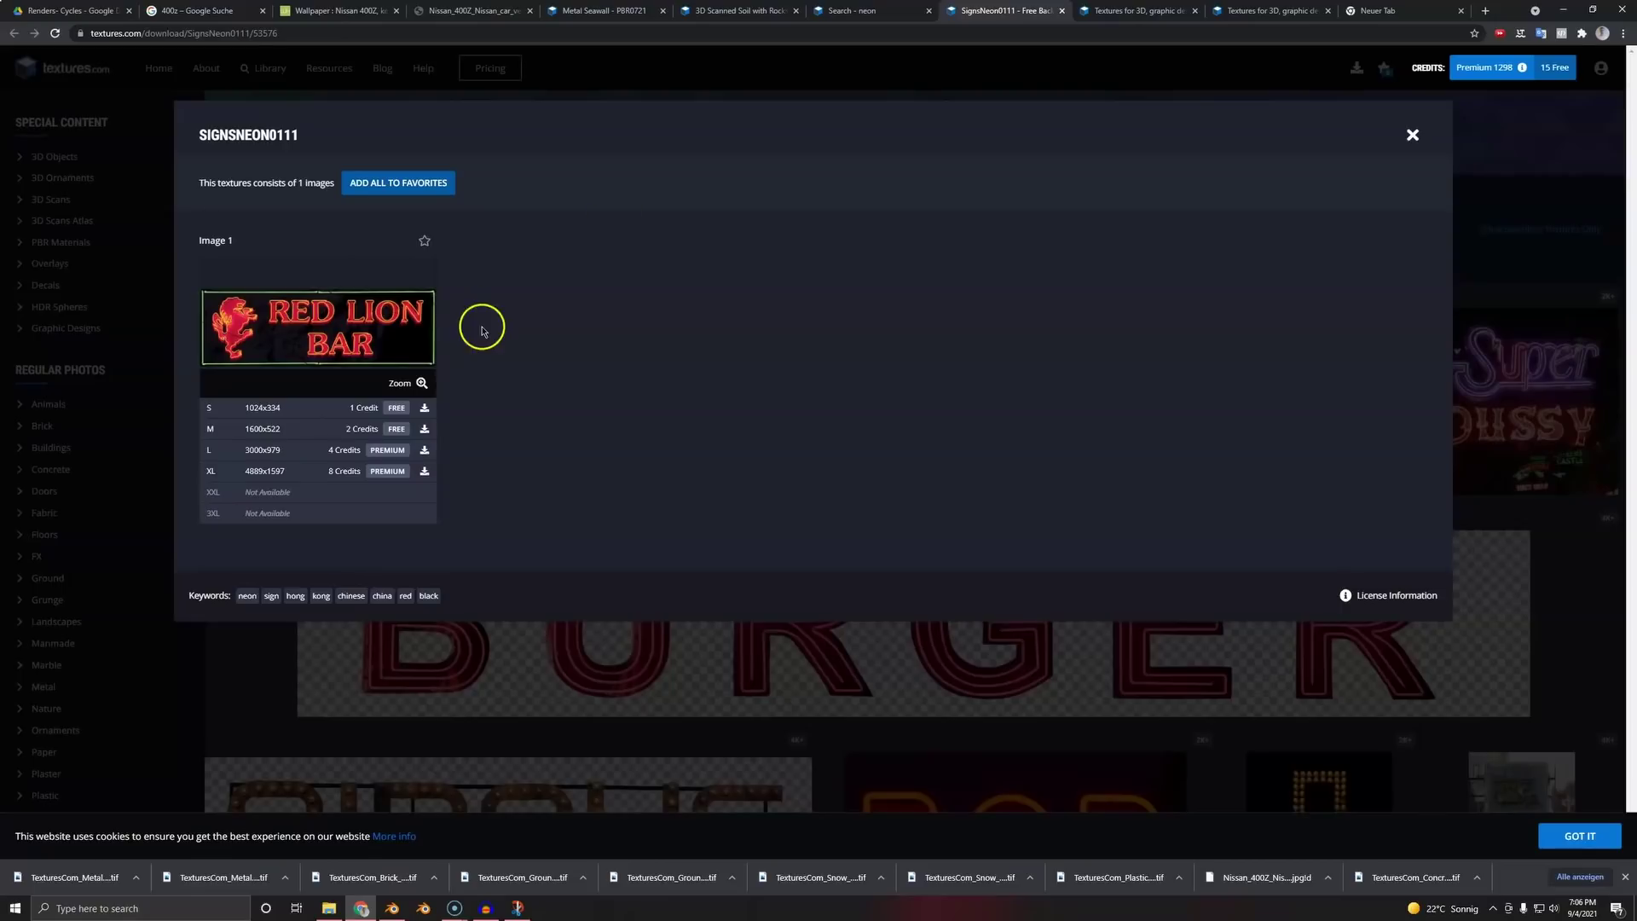
{"action": "left_click", "coordinate": [1150, 10]}
{"action": "left_click", "coordinate": [1292, 12]}
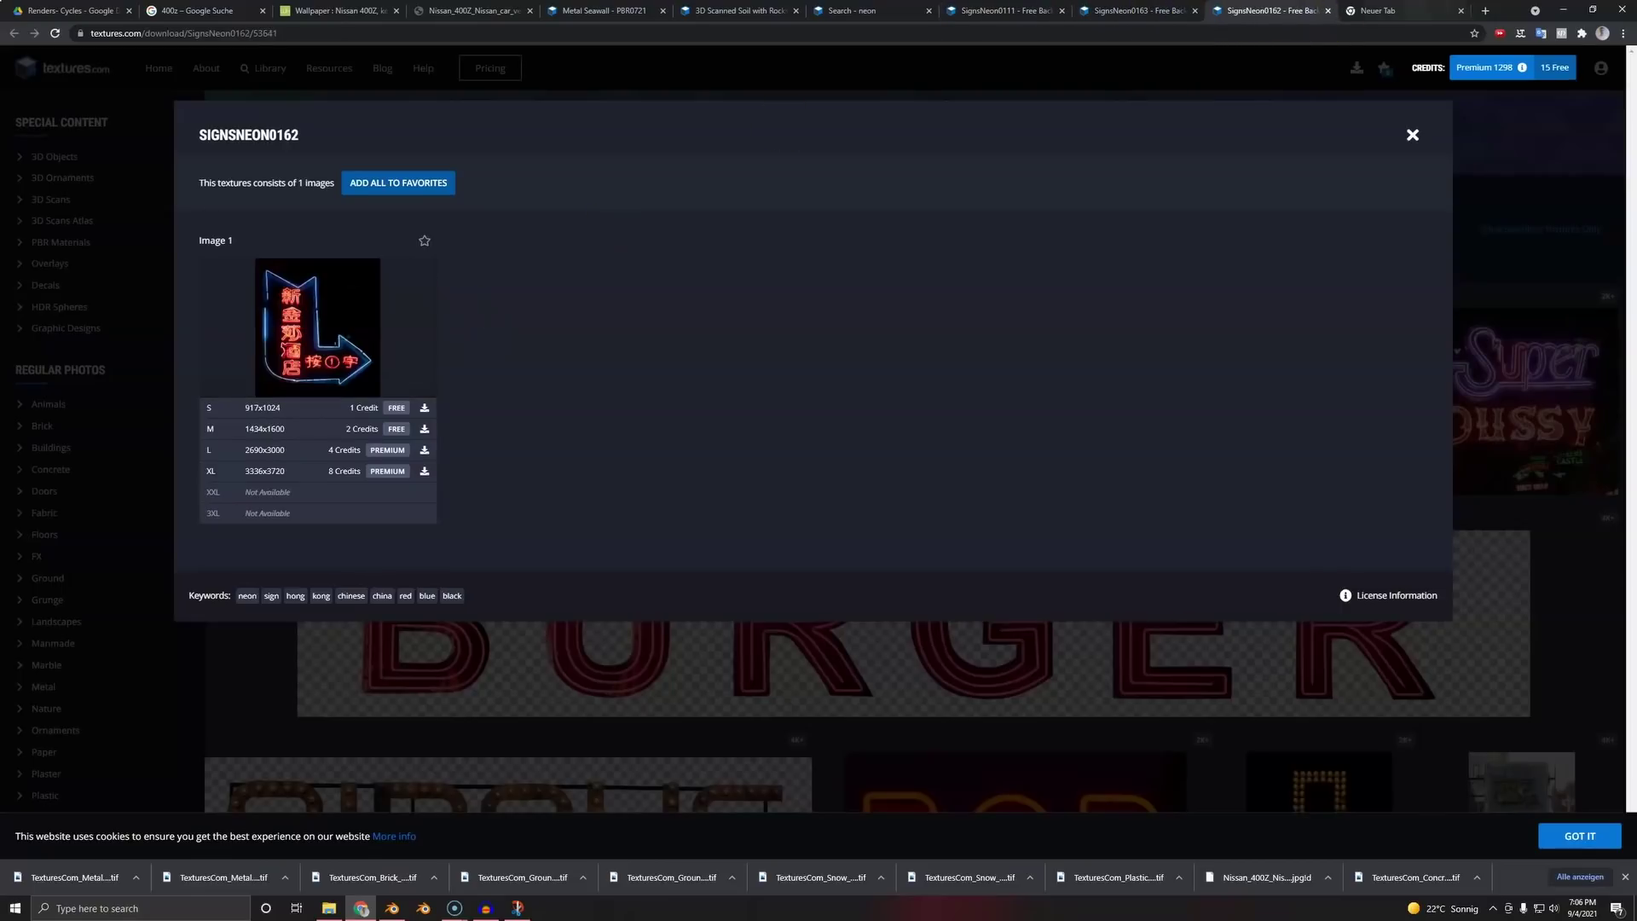
{"action": "left_click", "coordinate": [1411, 10]}
{"action": "left_click", "coordinate": [1277, 10]}
{"action": "left_click", "coordinate": [1102, 12]}
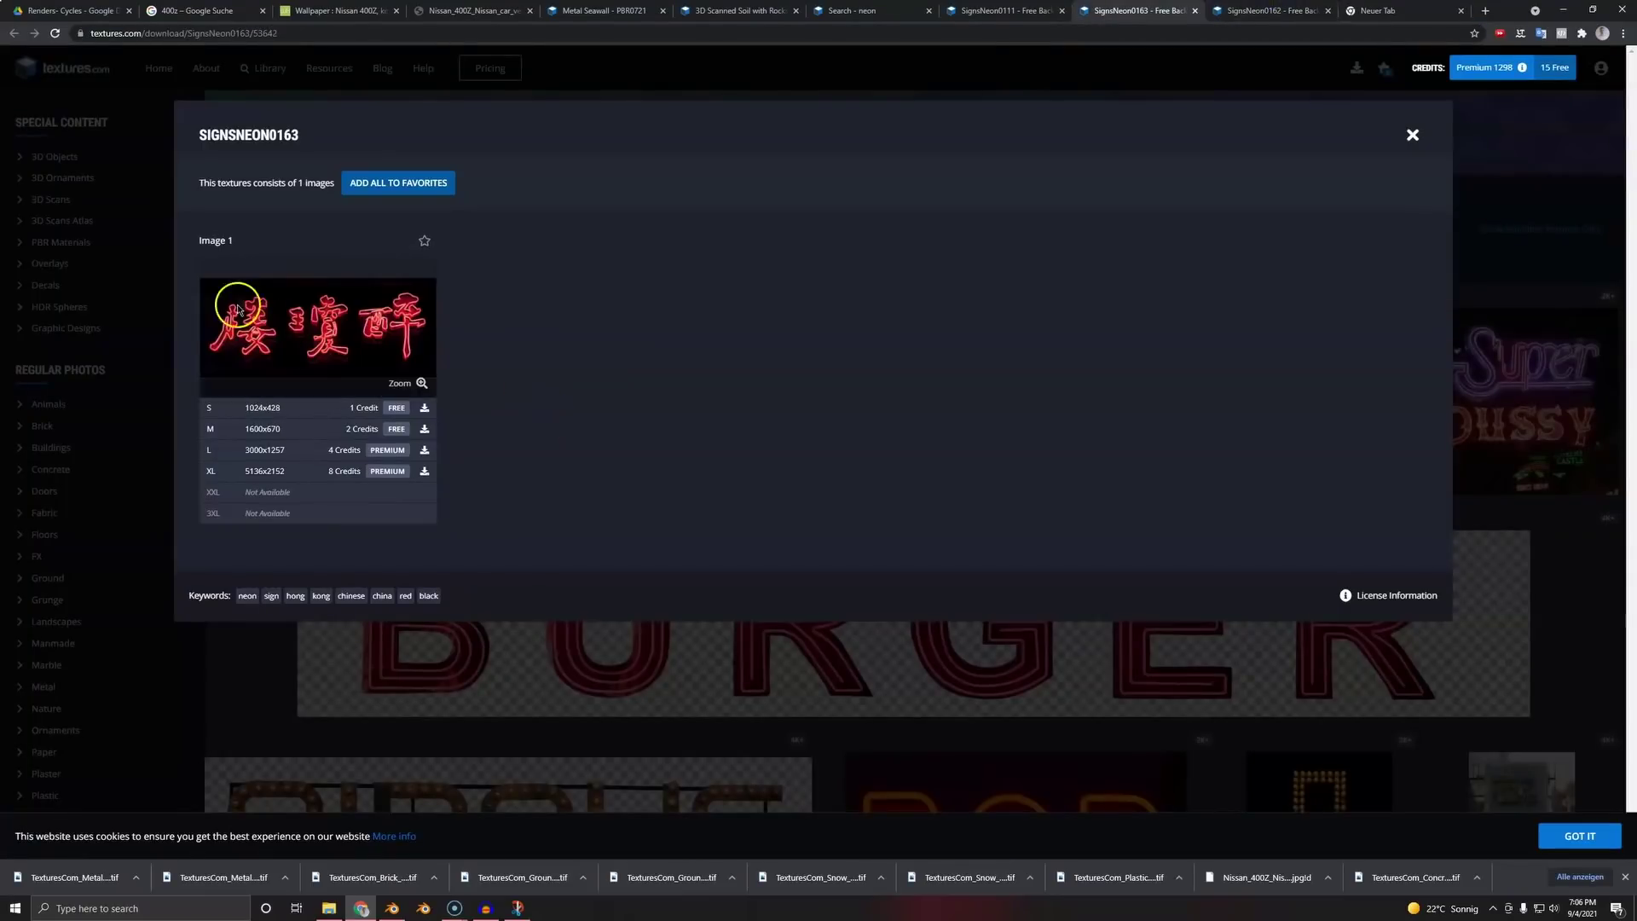
{"action": "left_click", "coordinate": [424, 452]}
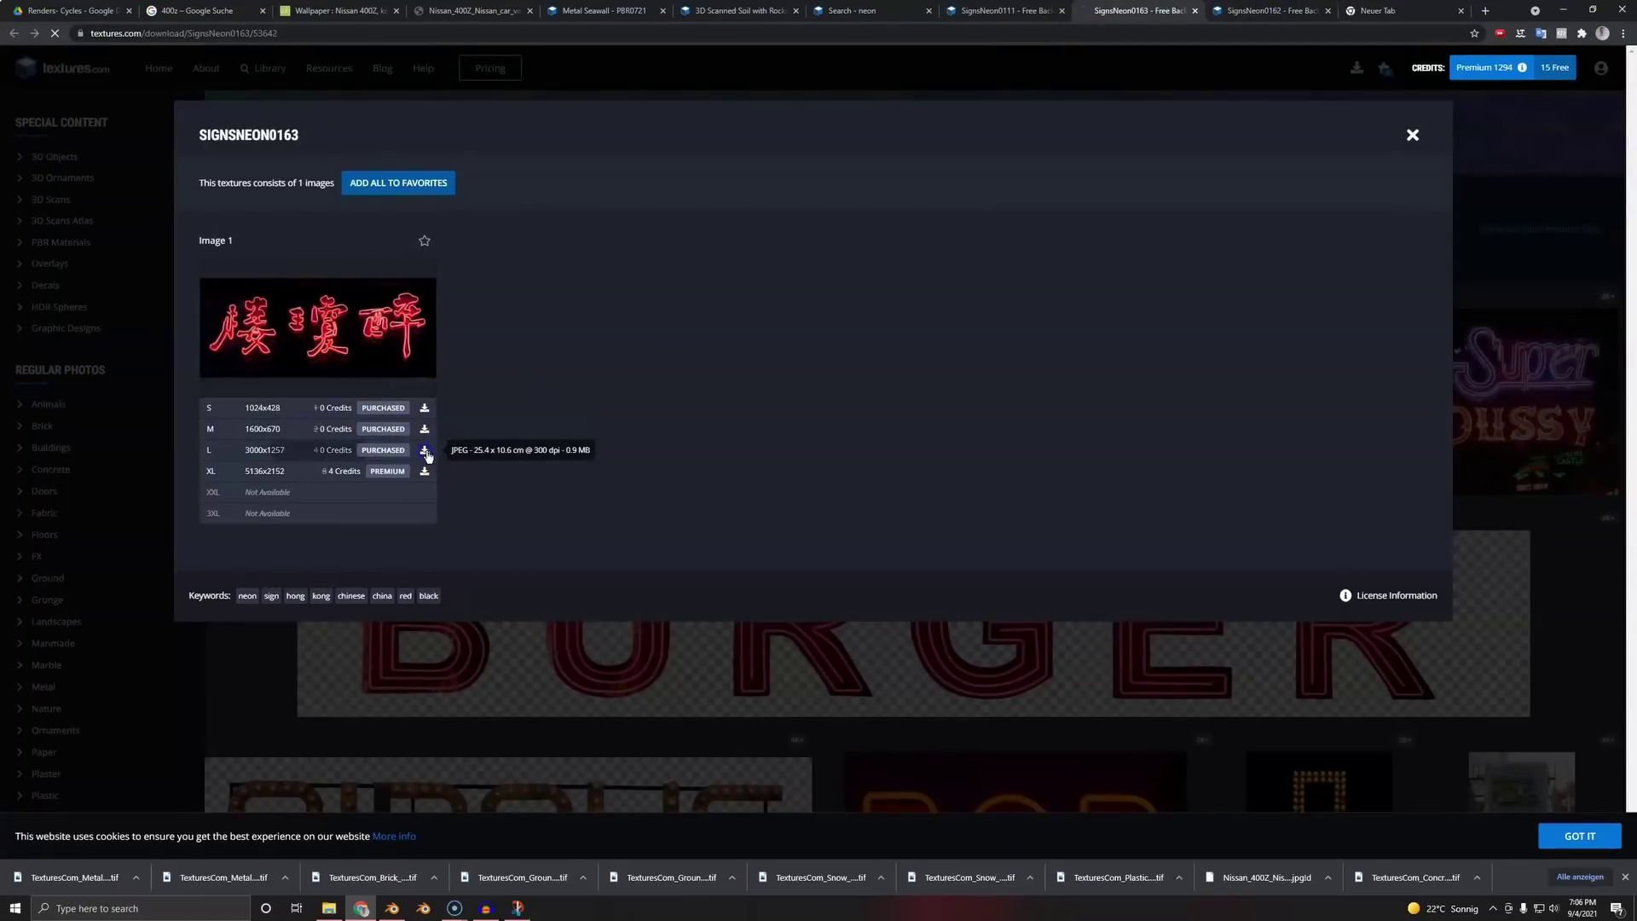
- Switch to Blender and save the garage scene file
{"action": "key", "text": "alt+Tab"}
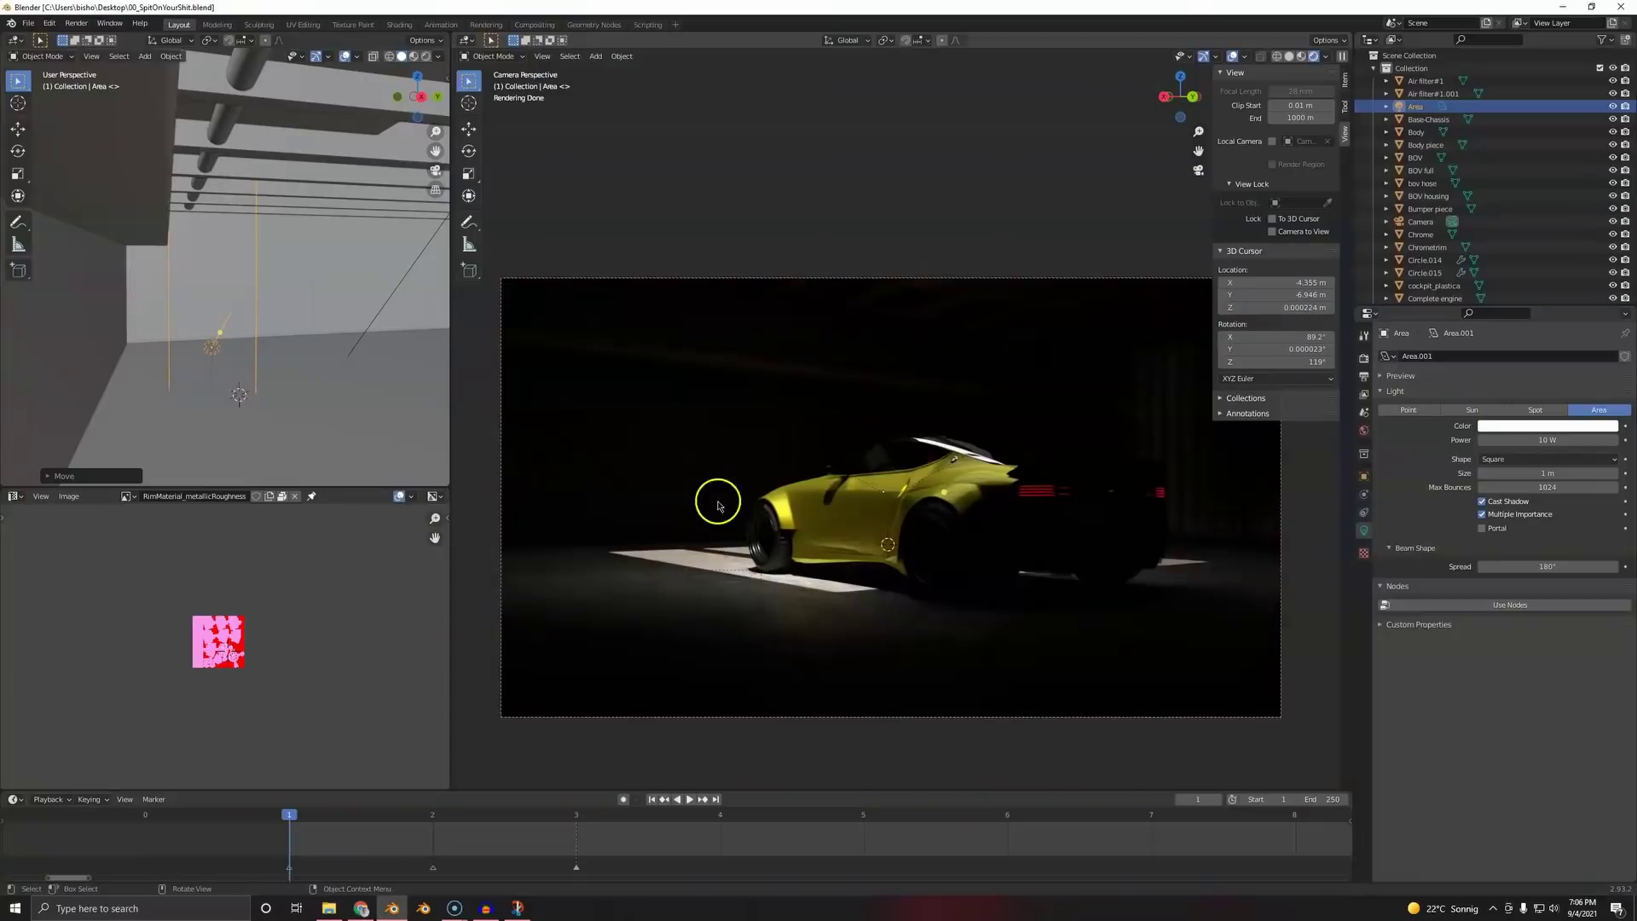
{"action": "key", "text": "shift+a"}
{"action": "mouse_move", "coordinate": [642, 460]}
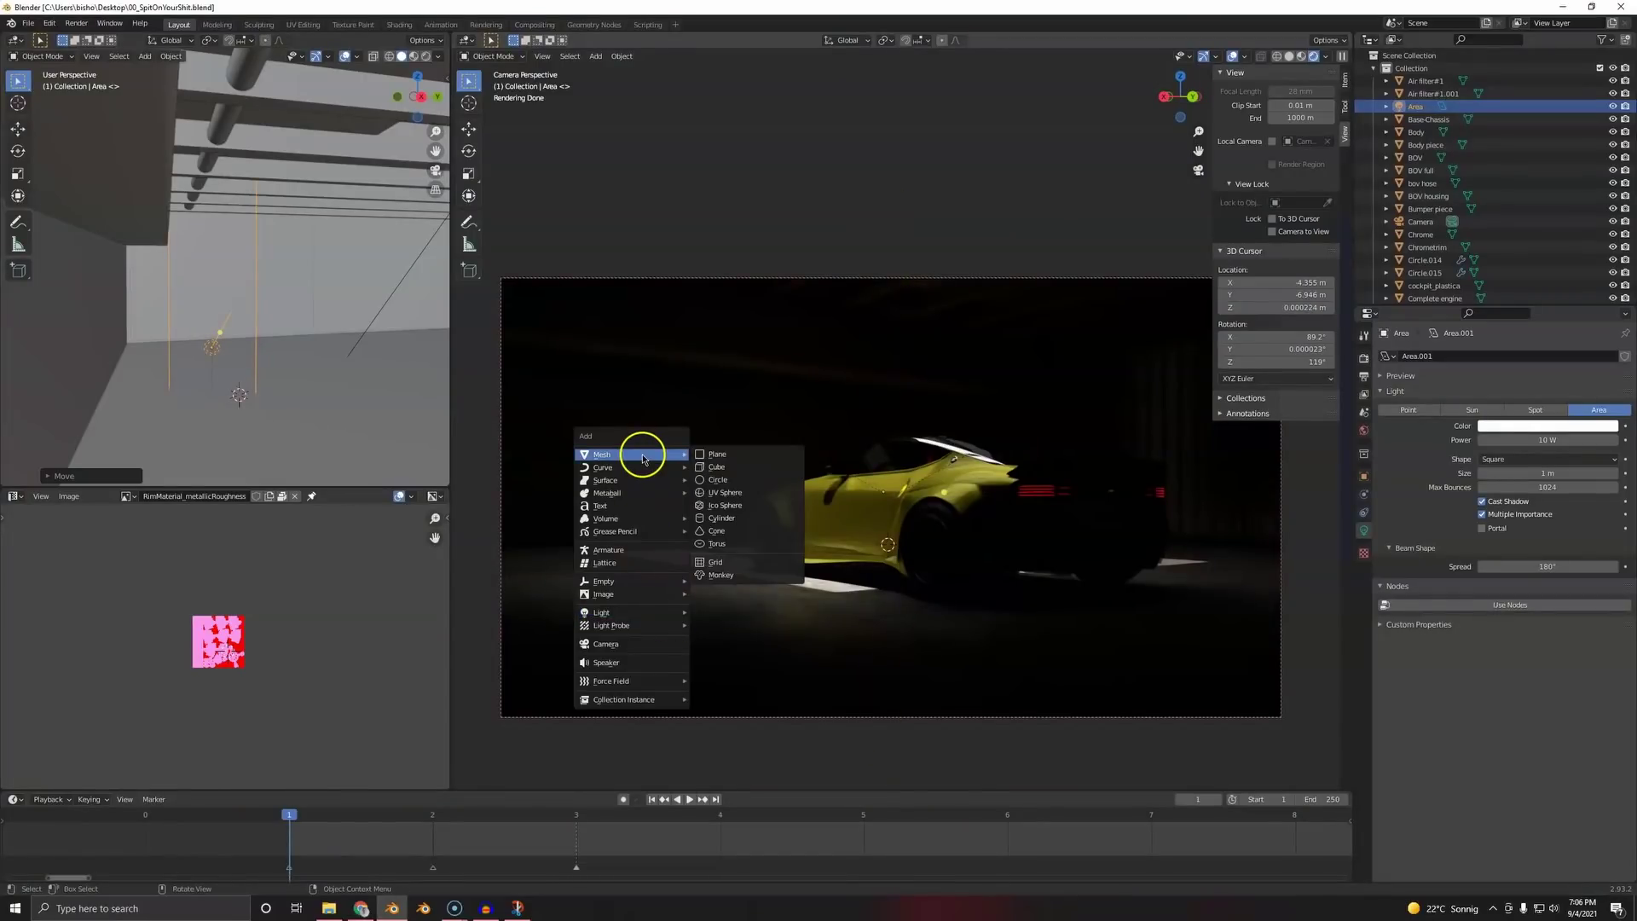
{"action": "left_click", "coordinate": [28, 23]}
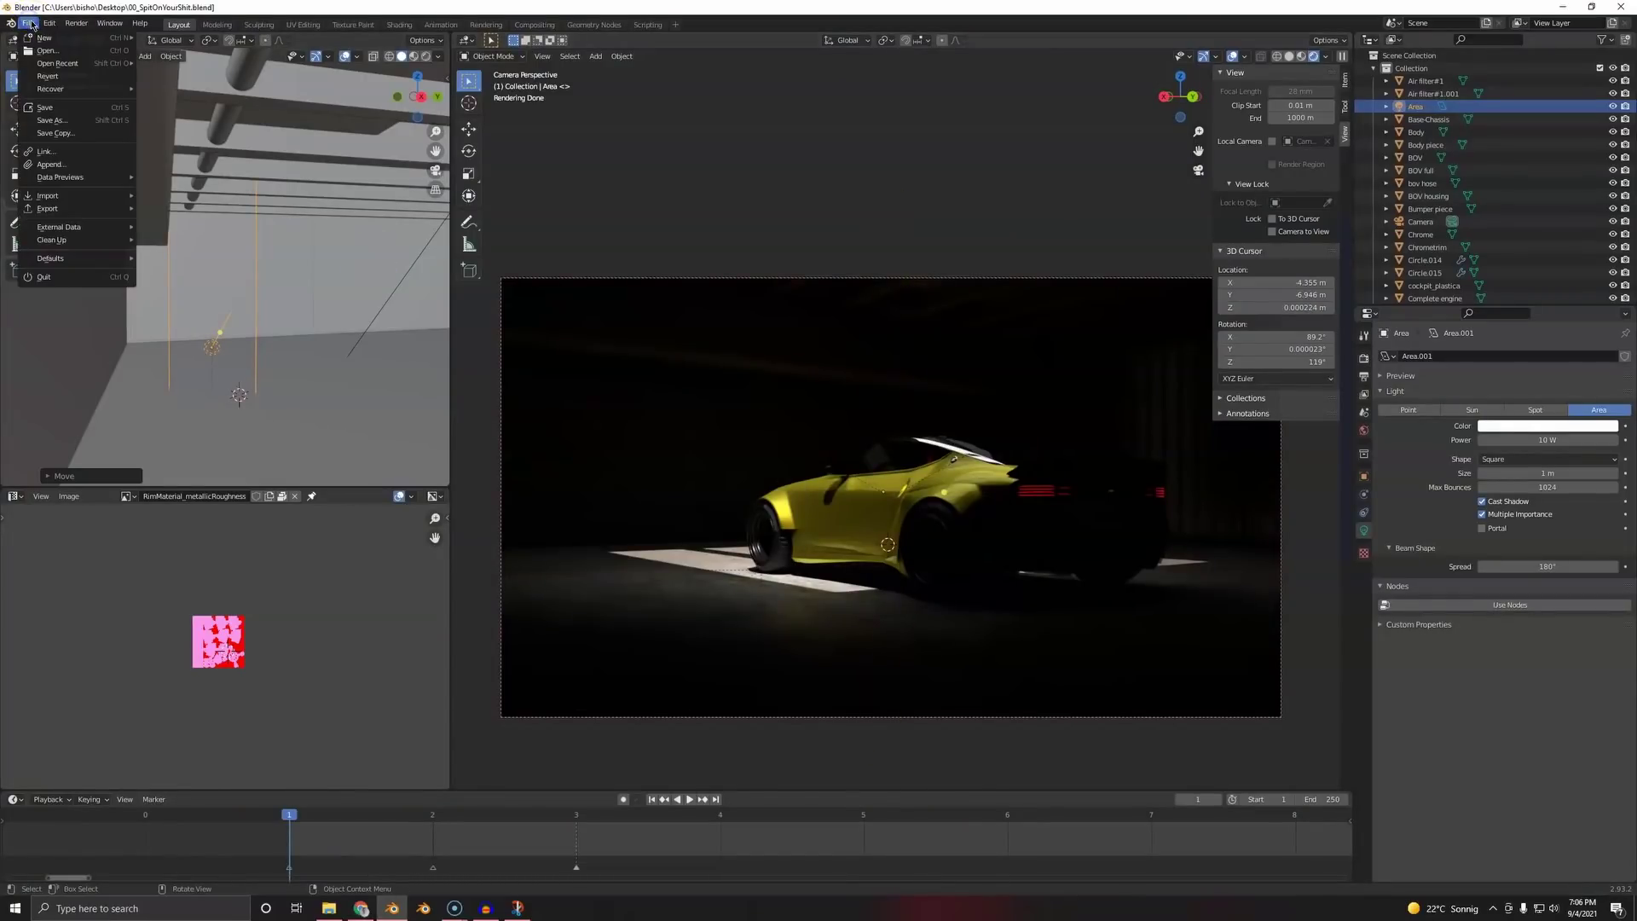
{"action": "key", "text": "ctrl+s"}
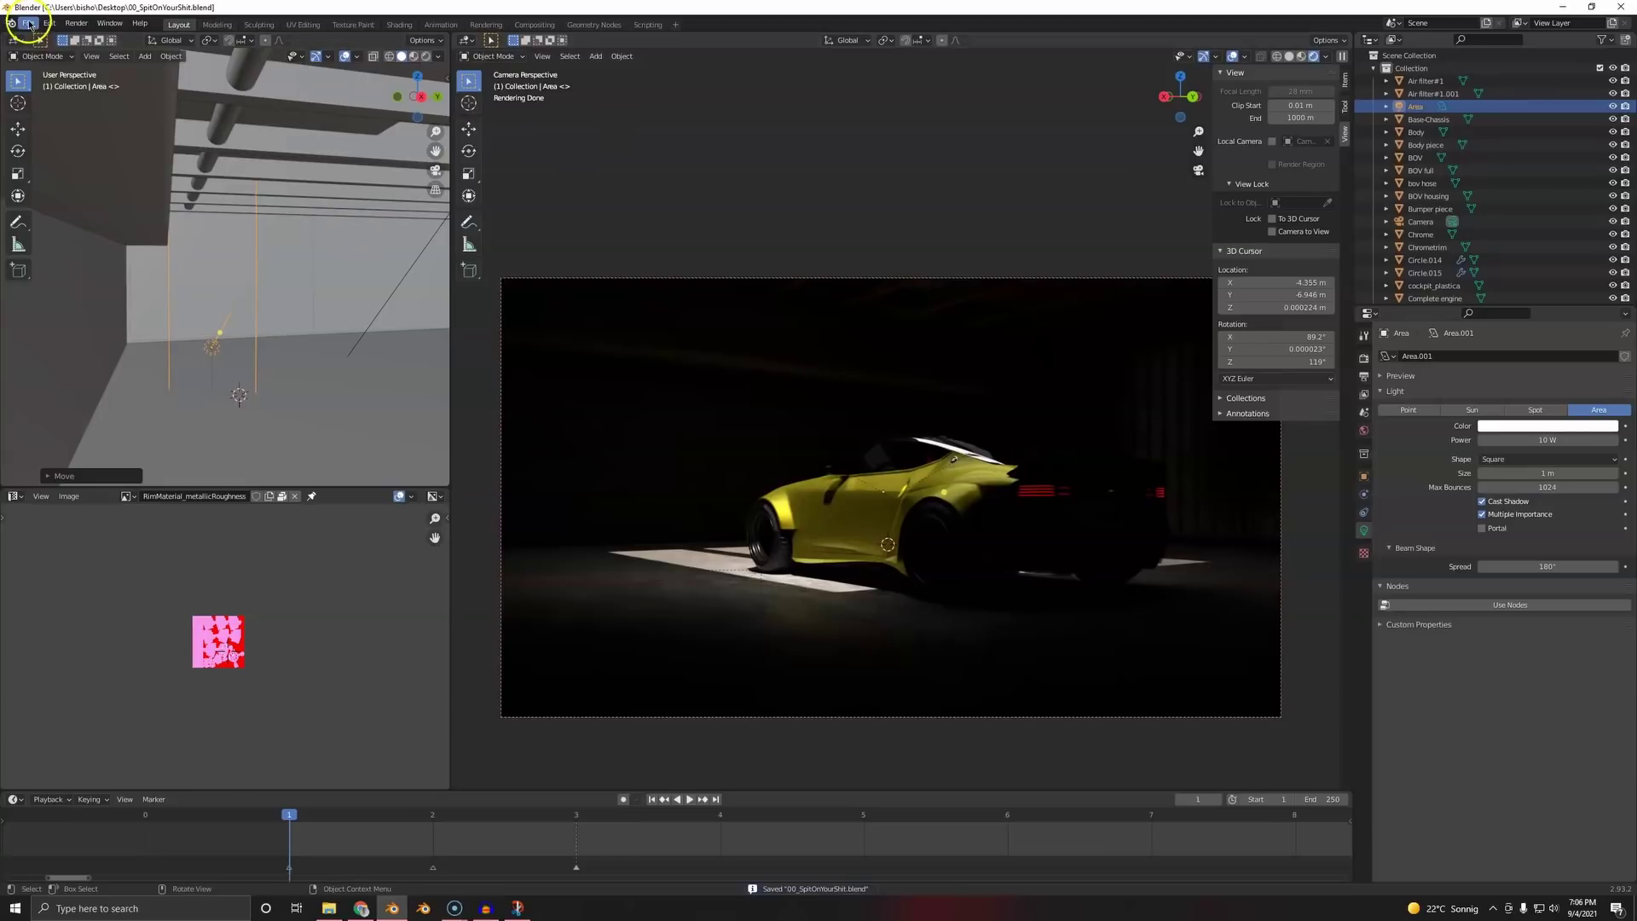
- Enable the Import-Export: Import Images as Planes add-on in the preferences and save the file again
{"action": "left_click", "coordinate": [29, 23]}
{"action": "left_click", "coordinate": [51, 24]}
{"action": "left_click", "coordinate": [91, 203]}
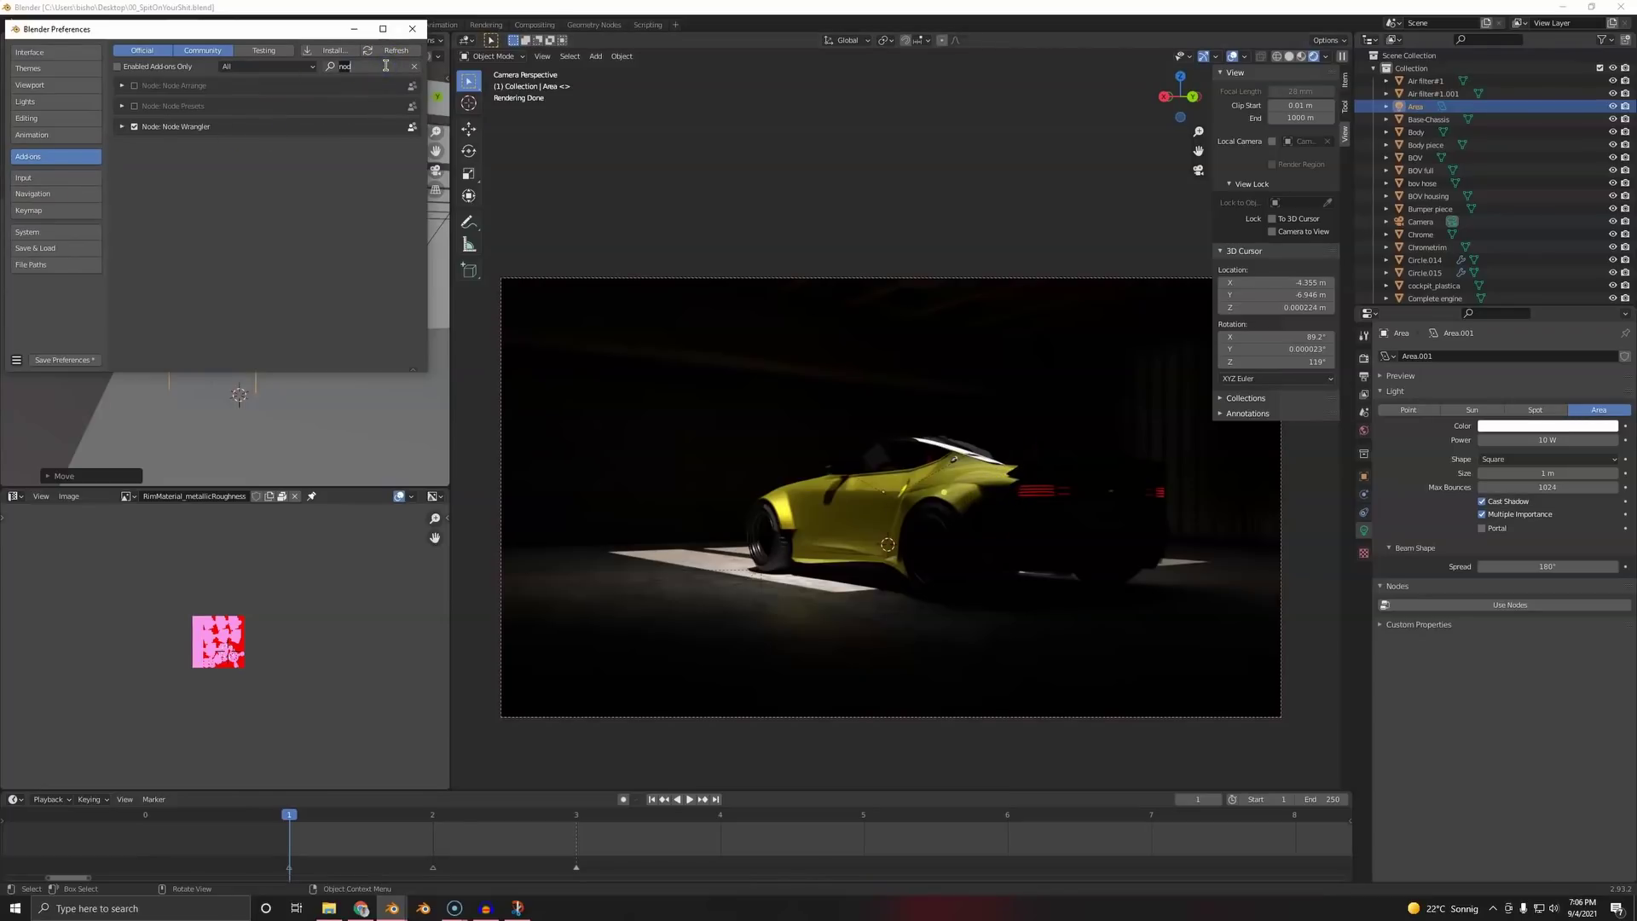
{"action": "key", "text": "BackSpace"}
{"action": "key", "text": "BackSpace"}
{"action": "key", "text": "BackSpace"}
{"action": "type", "text": "plane"}
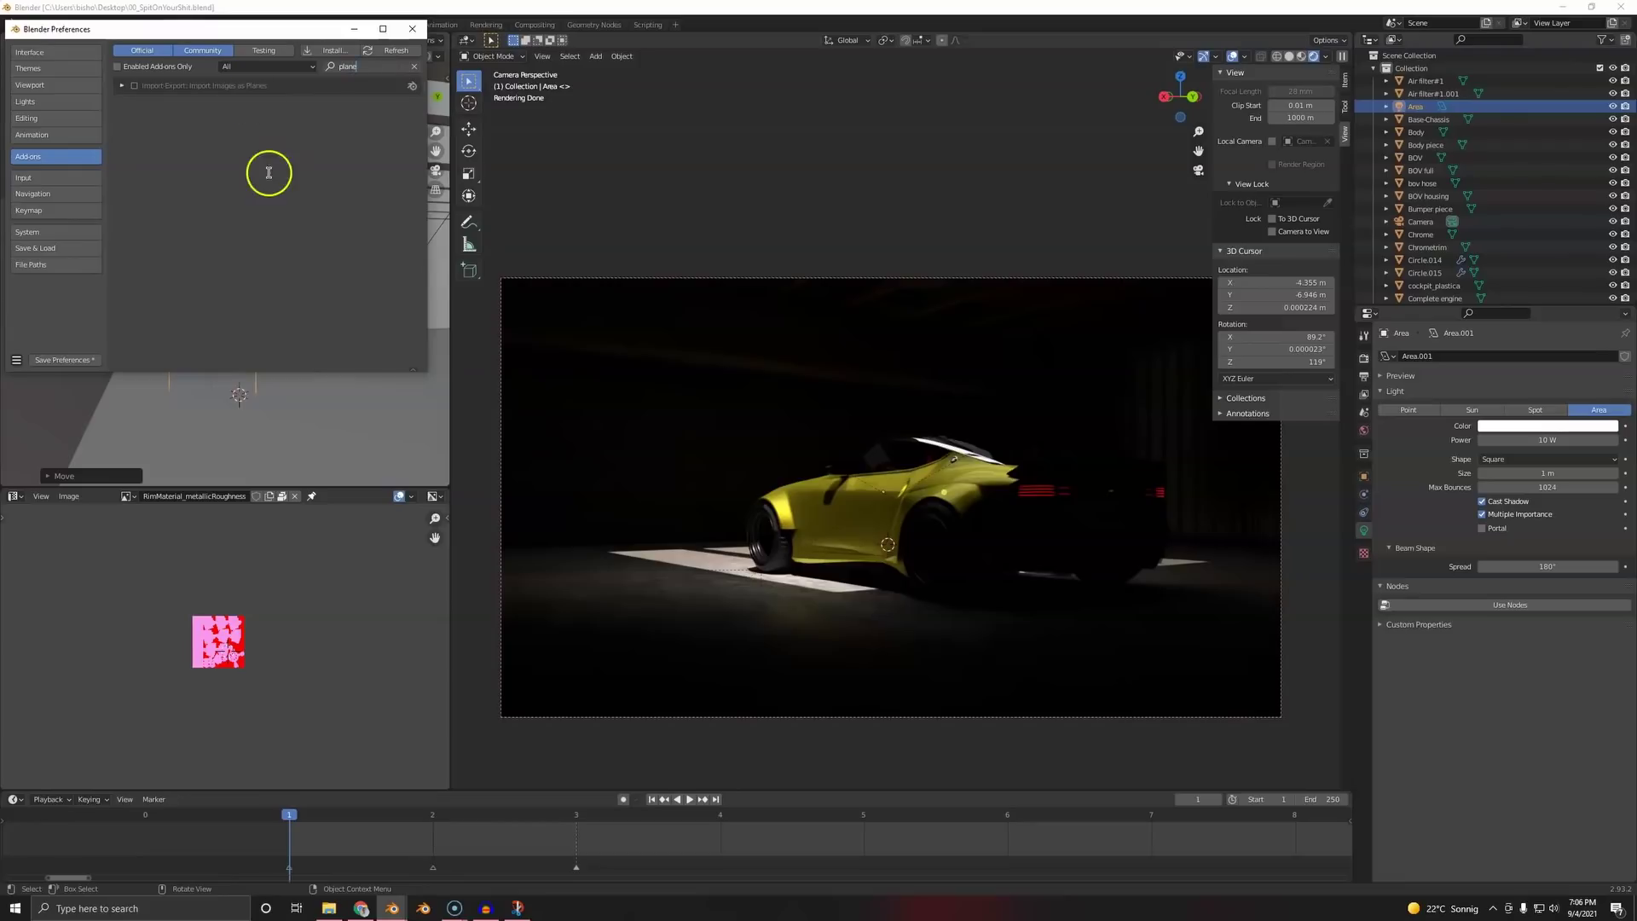
{"action": "left_click", "coordinate": [243, 163]}
{"action": "left_click", "coordinate": [412, 29]}
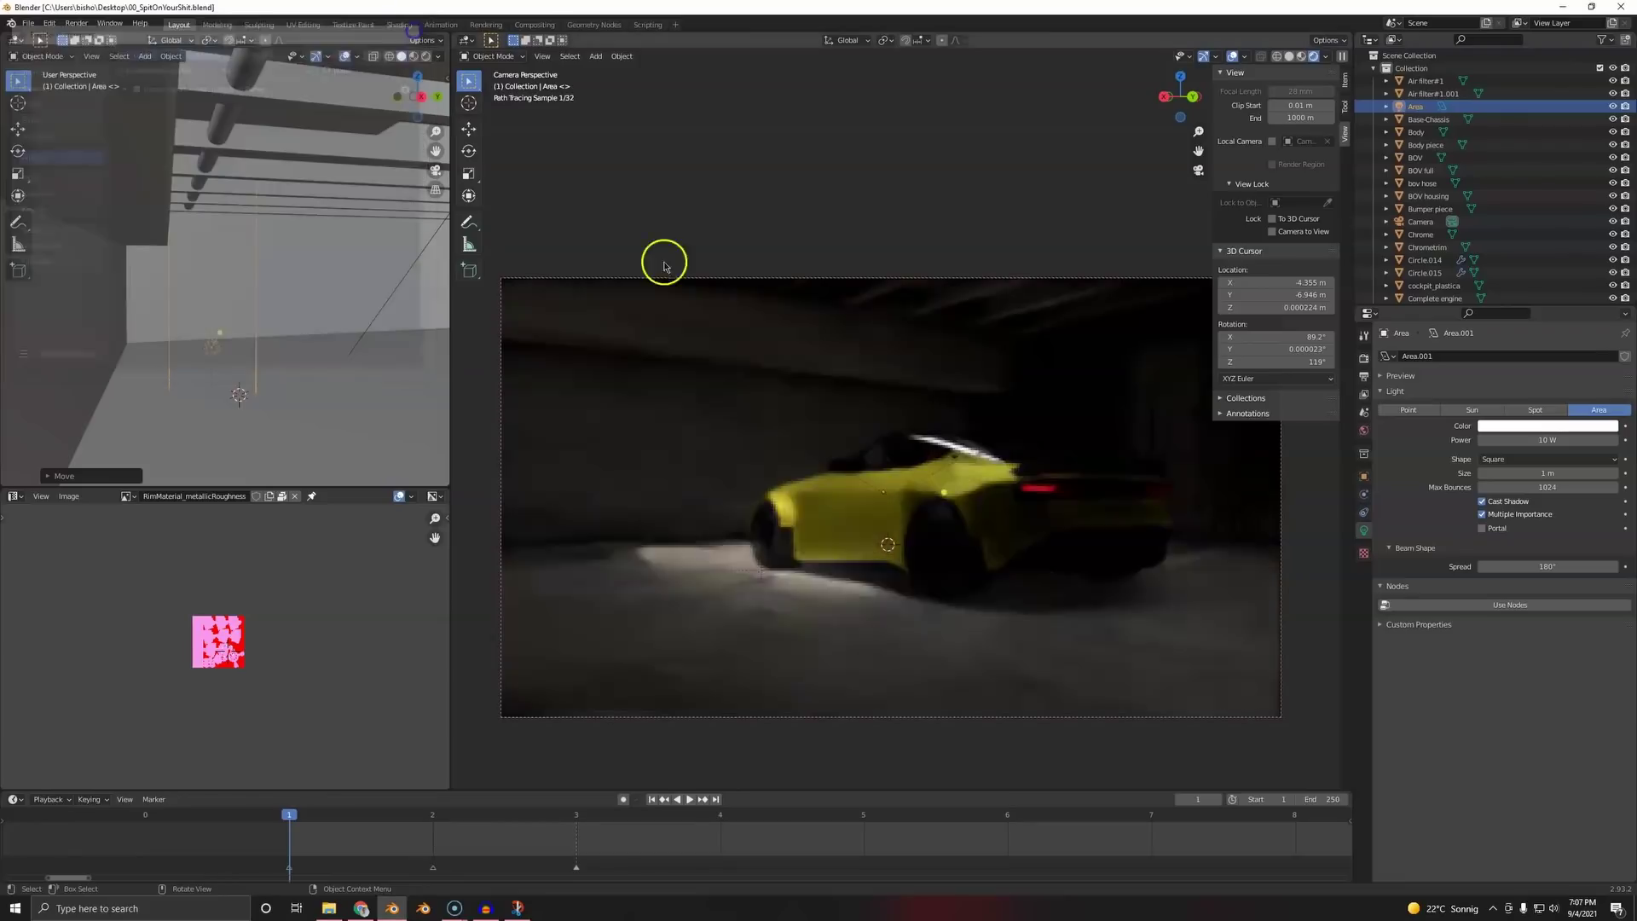
{"action": "key", "text": "ctrl+s"}
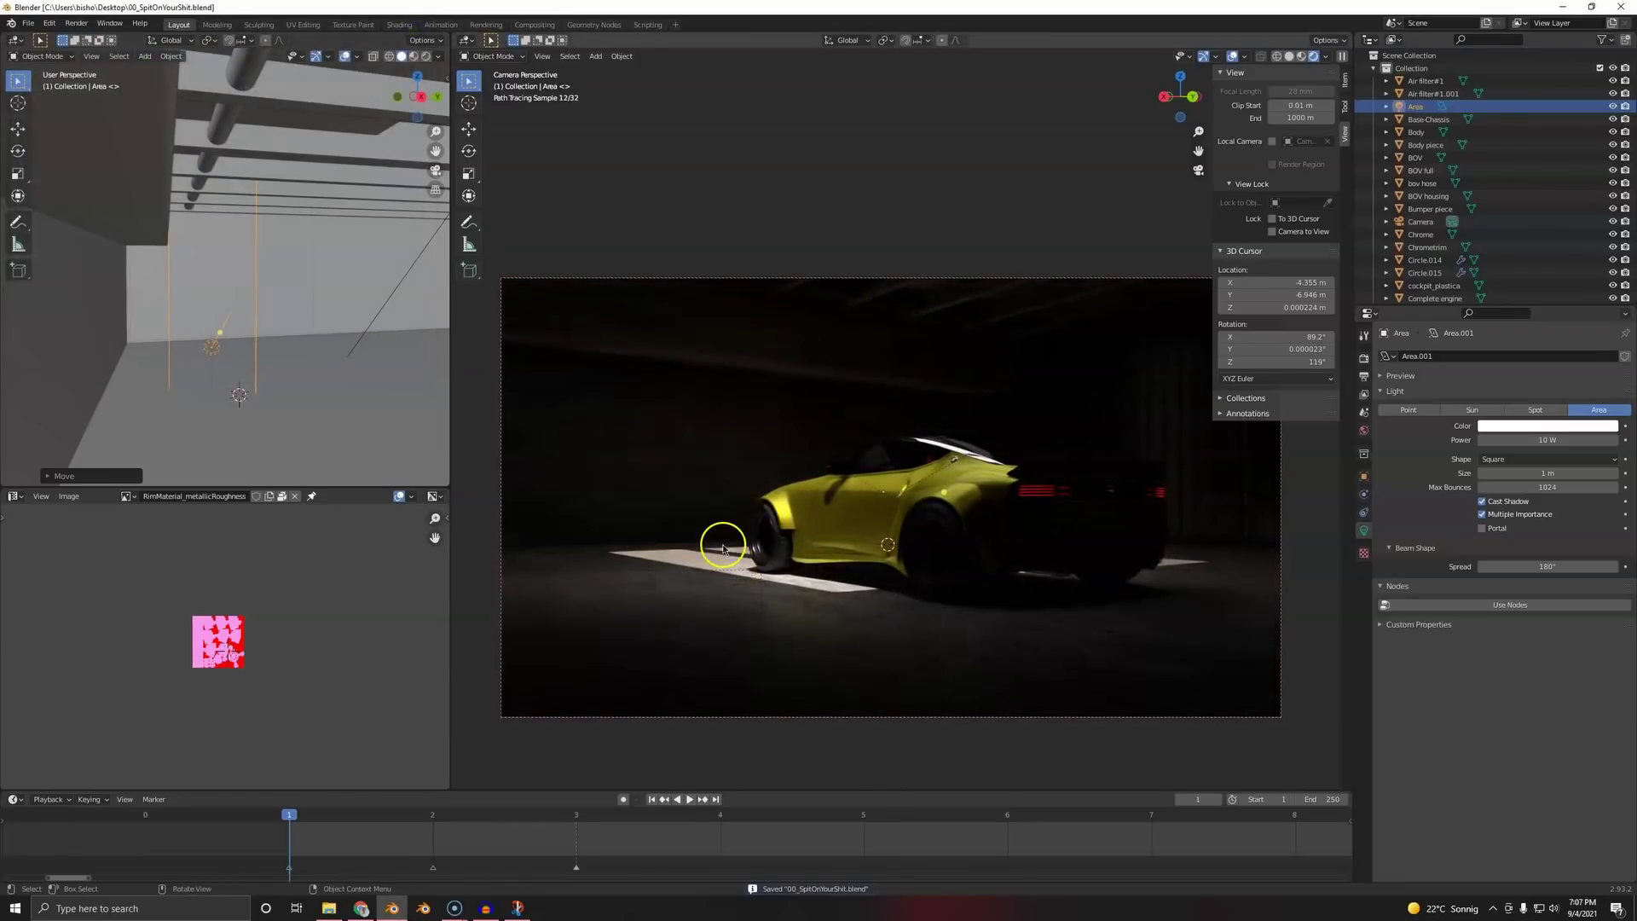
- Show the large viewport in Material Preview shading and leave the camera for a free view of the car and side wall
{"action": "key", "text": "z"}
{"action": "left_click", "coordinate": [806, 543]}
{"action": "key", "text": "z"}
{"action": "left_click", "coordinate": [787, 621]}
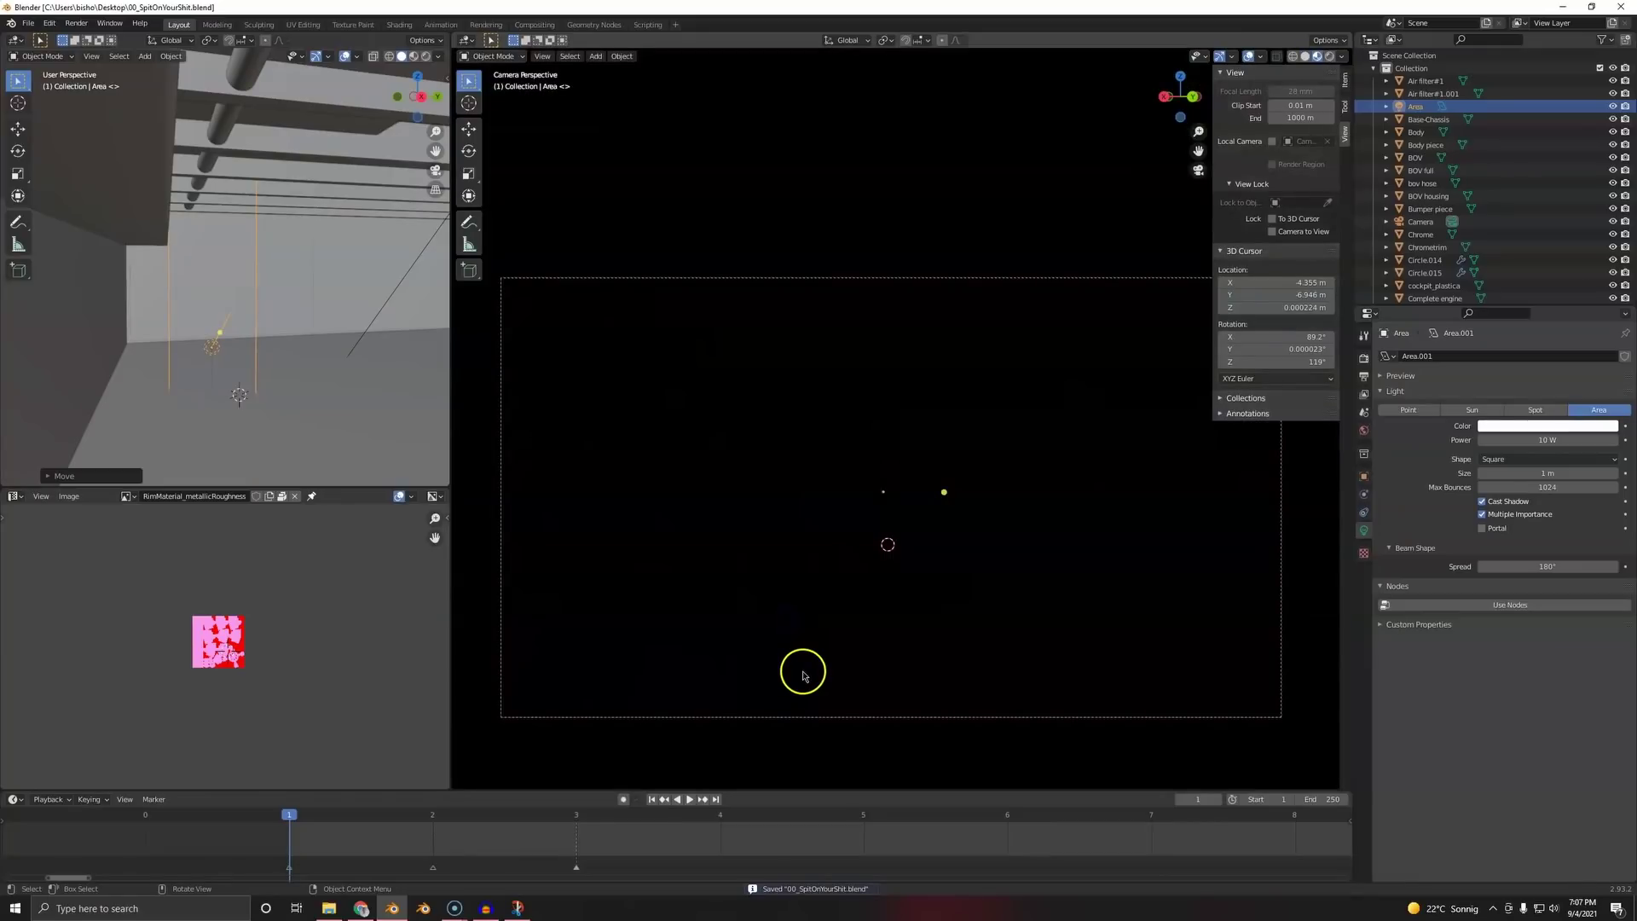
{"action": "middle_click_drag", "start_coordinate": [760, 546], "coordinate": [1093, 539]}
- Import TexturesCom_SignsNeon0163_L.jpg from the Downloads folder as an image plane
{"action": "key", "text": "shift+a"}
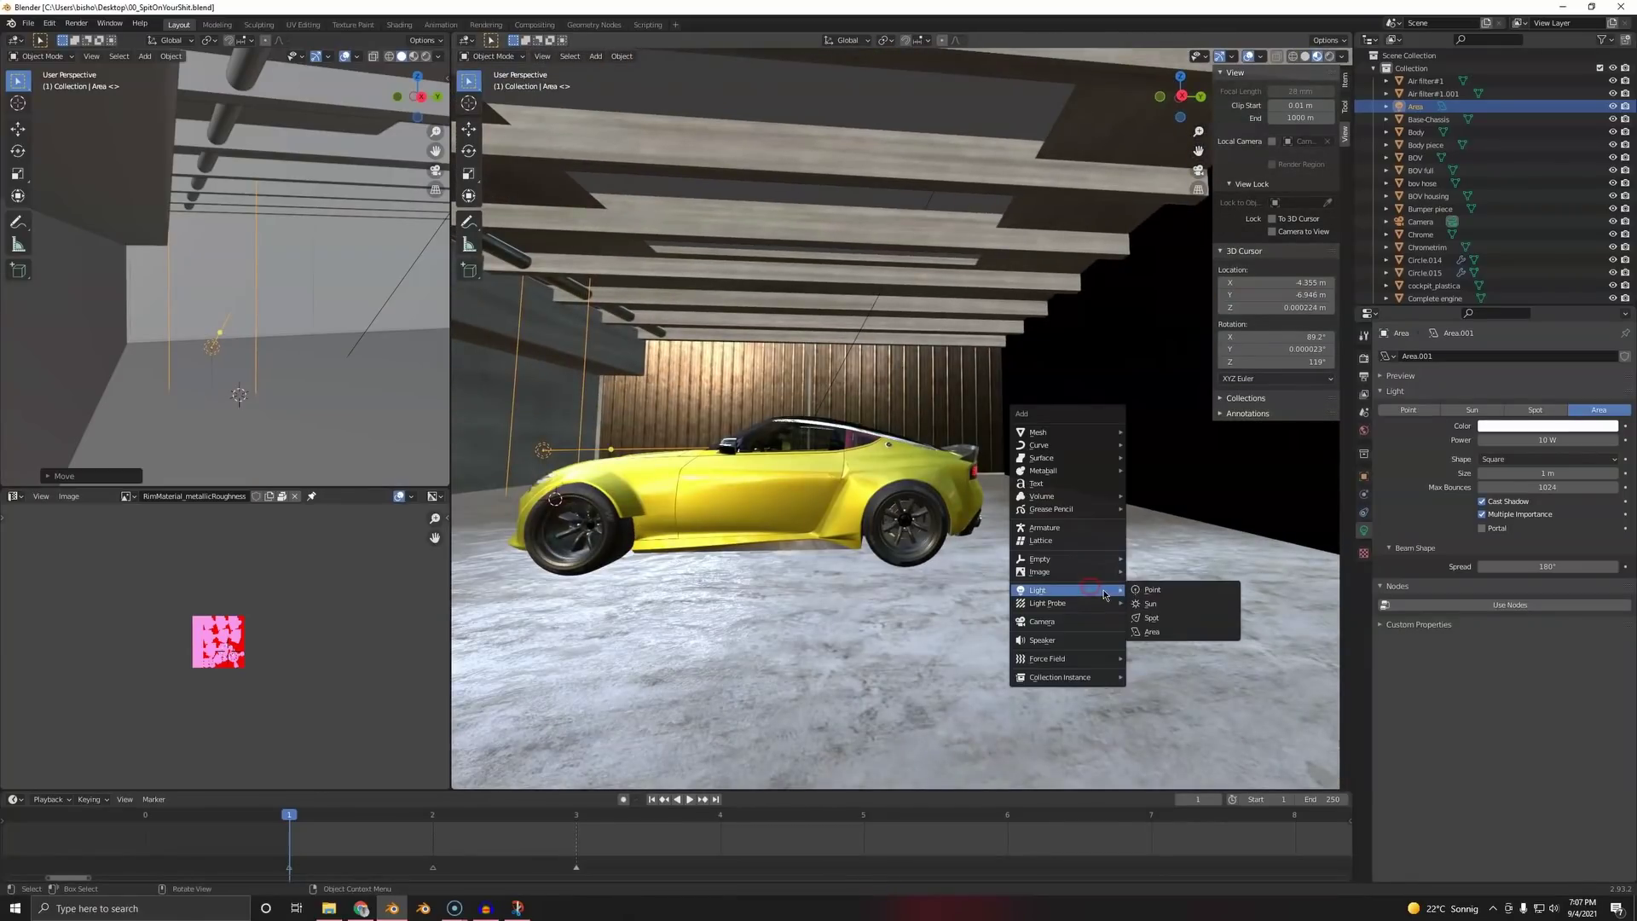
{"action": "mouse_move", "coordinate": [1074, 573]}
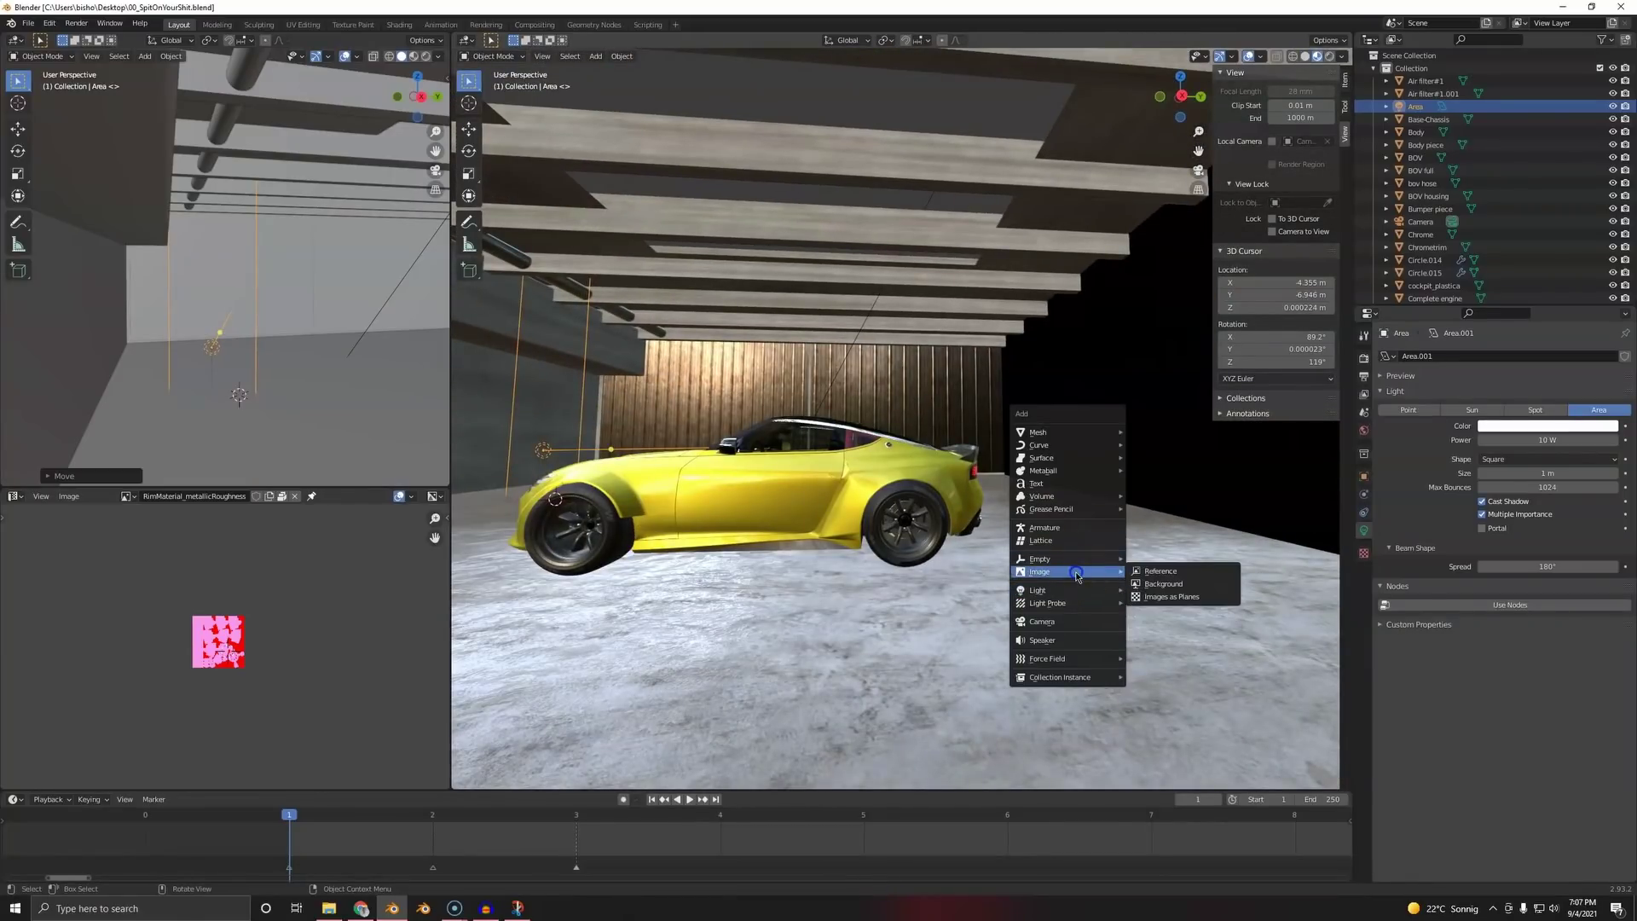
{"action": "left_click", "coordinate": [1177, 595]}
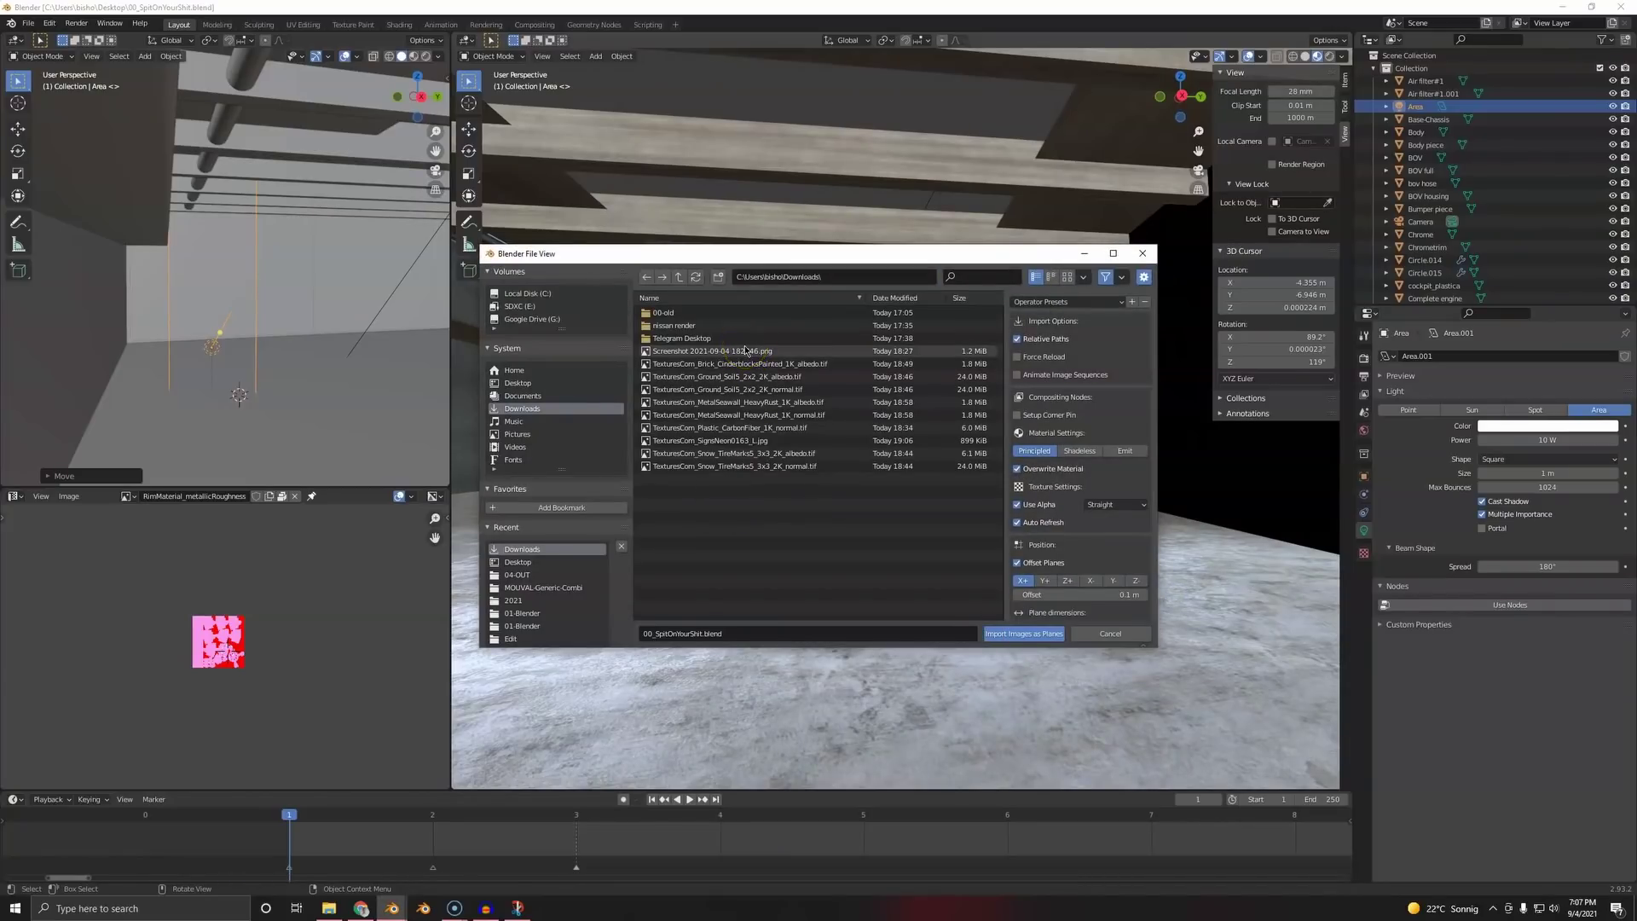
{"action": "key", "text": "alt+Tab"}
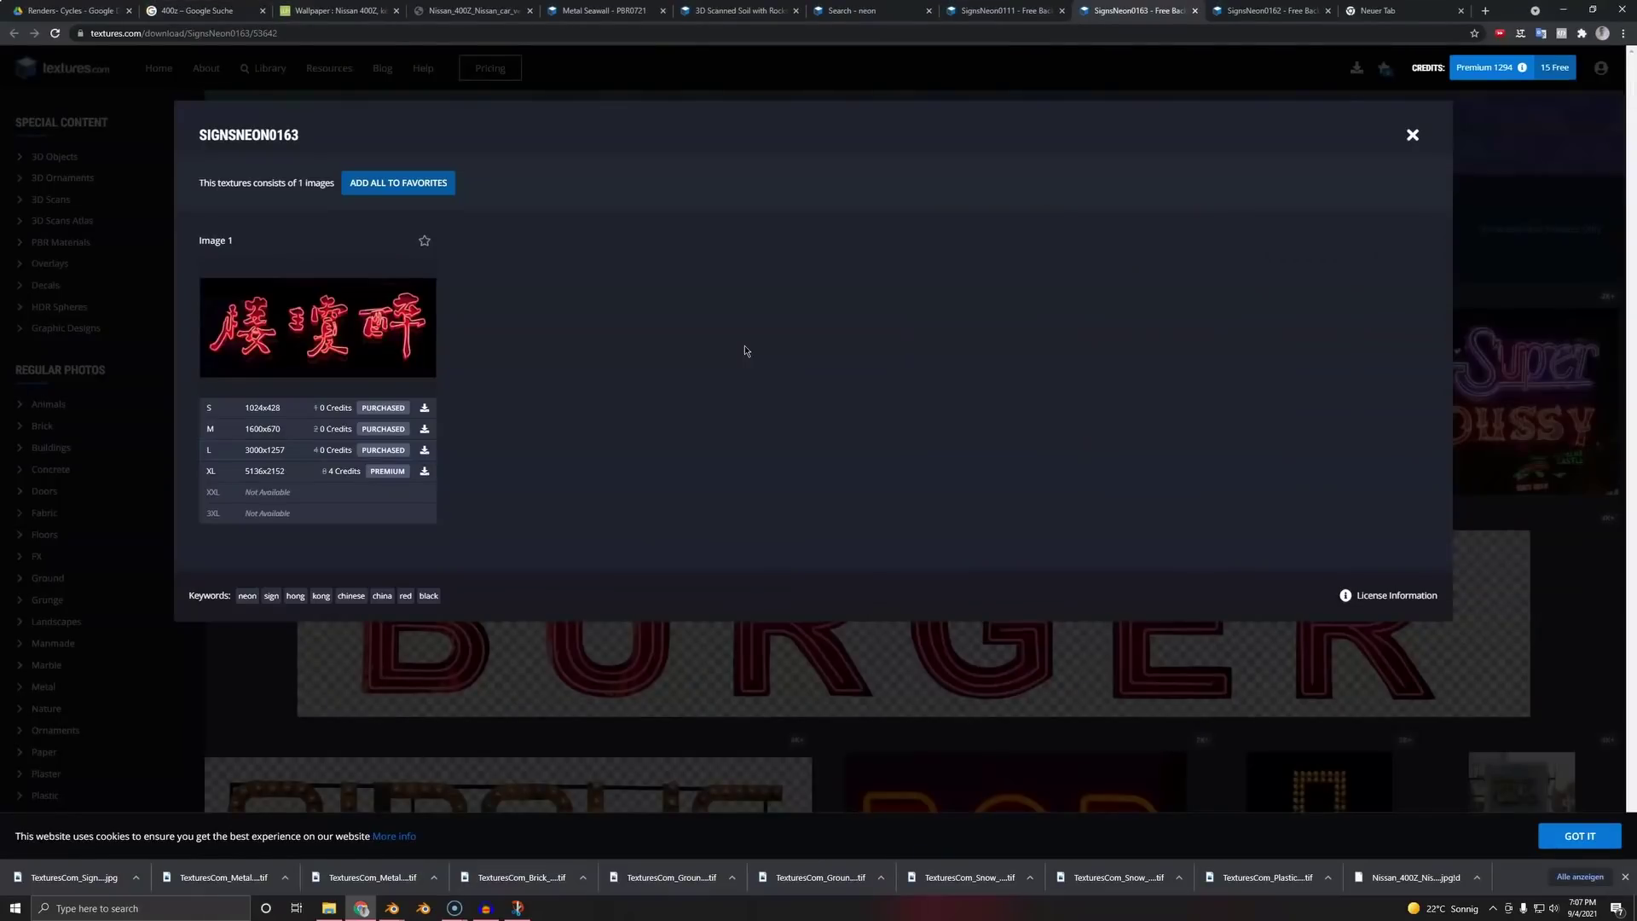
{"action": "key", "text": "alt+Tab"}
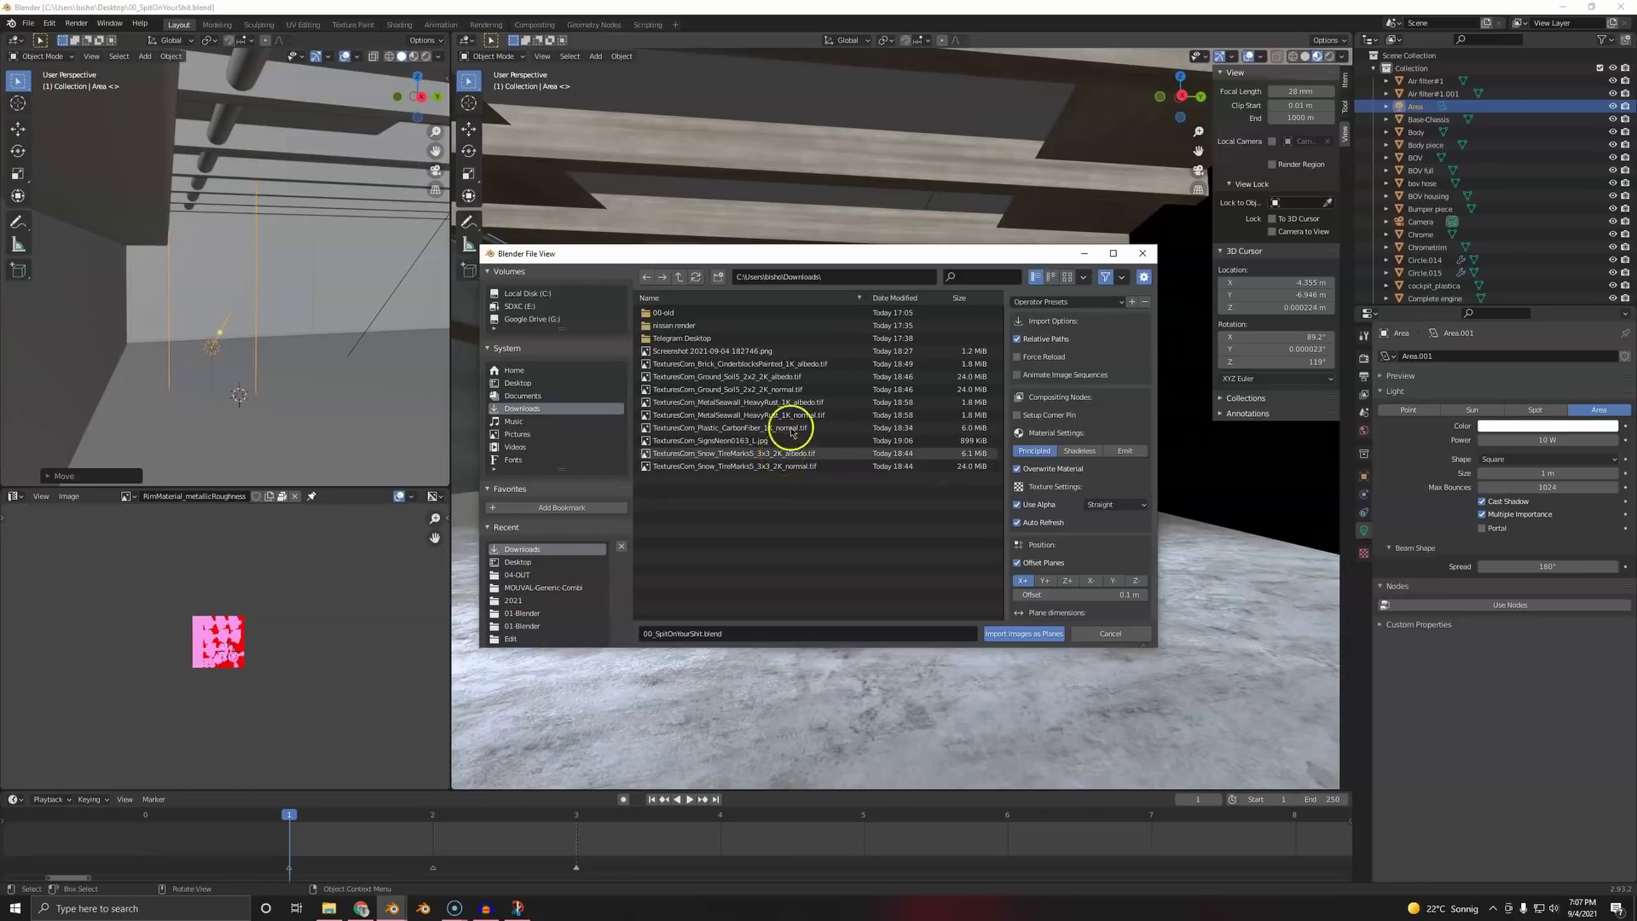
{"action": "left_click", "coordinate": [975, 277]}
{"action": "type", "text": "sign"}
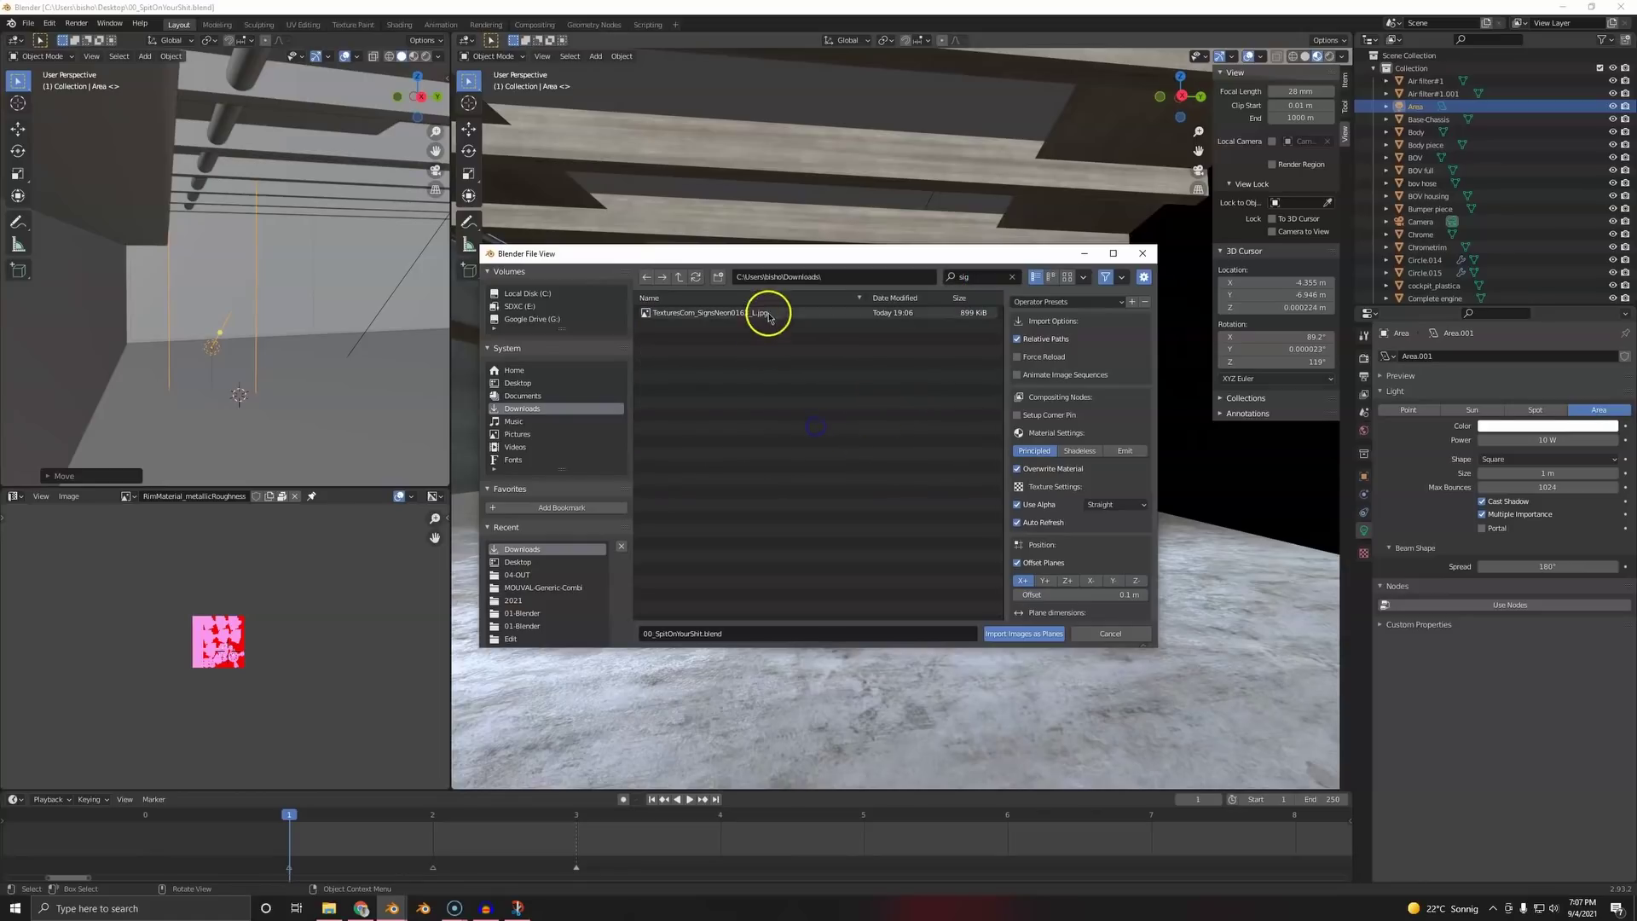
{"action": "double_click", "coordinate": [764, 313]}
- Move the neon sign plane up toward the garage's side wall
{"action": "key", "text": "g"}
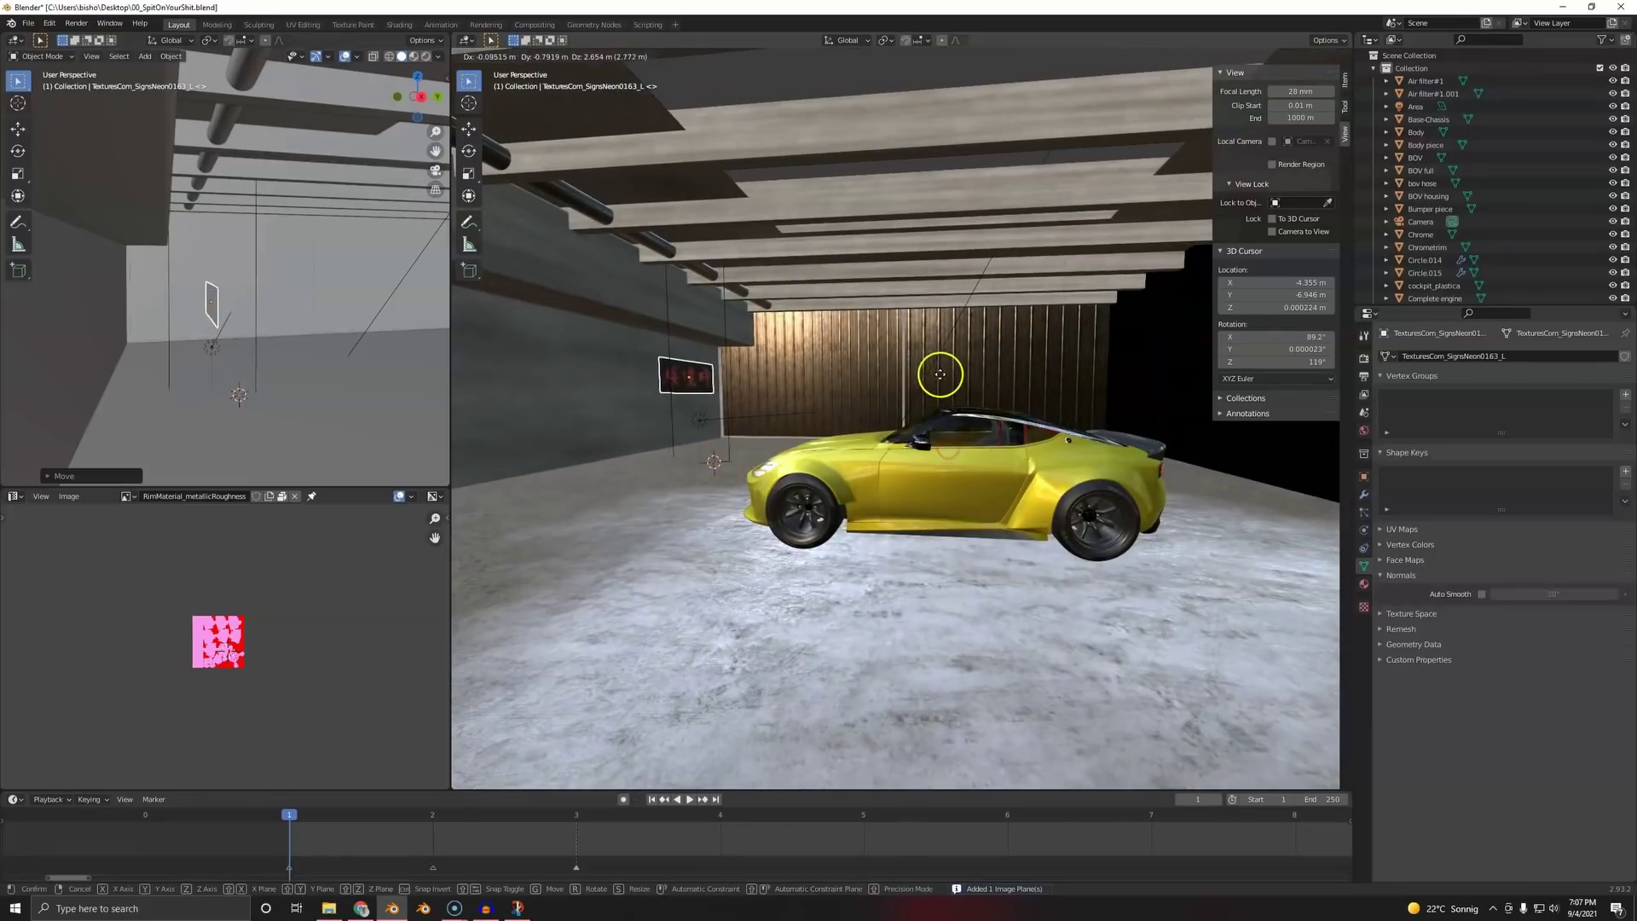
{"action": "left_click", "coordinate": [937, 371]}
{"action": "middle_click_drag", "start_coordinate": [781, 388], "coordinate": [1008, 452], "text": "shift"}
{"action": "key", "text": "b"}
{"action": "right_click", "coordinate": [732, 413]}
- Enlarge the neon sign plane and place it on the side wall beneath the long horizontal beam
{"action": "key", "text": "s"}
{"action": "left_click", "coordinate": [840, 451]}
{"action": "key", "text": "g"}
{"action": "left_click", "coordinate": [898, 467]}
{"action": "scroll", "coordinate": [933, 467], "scroll_direction": "down", "scroll_amount": 5}
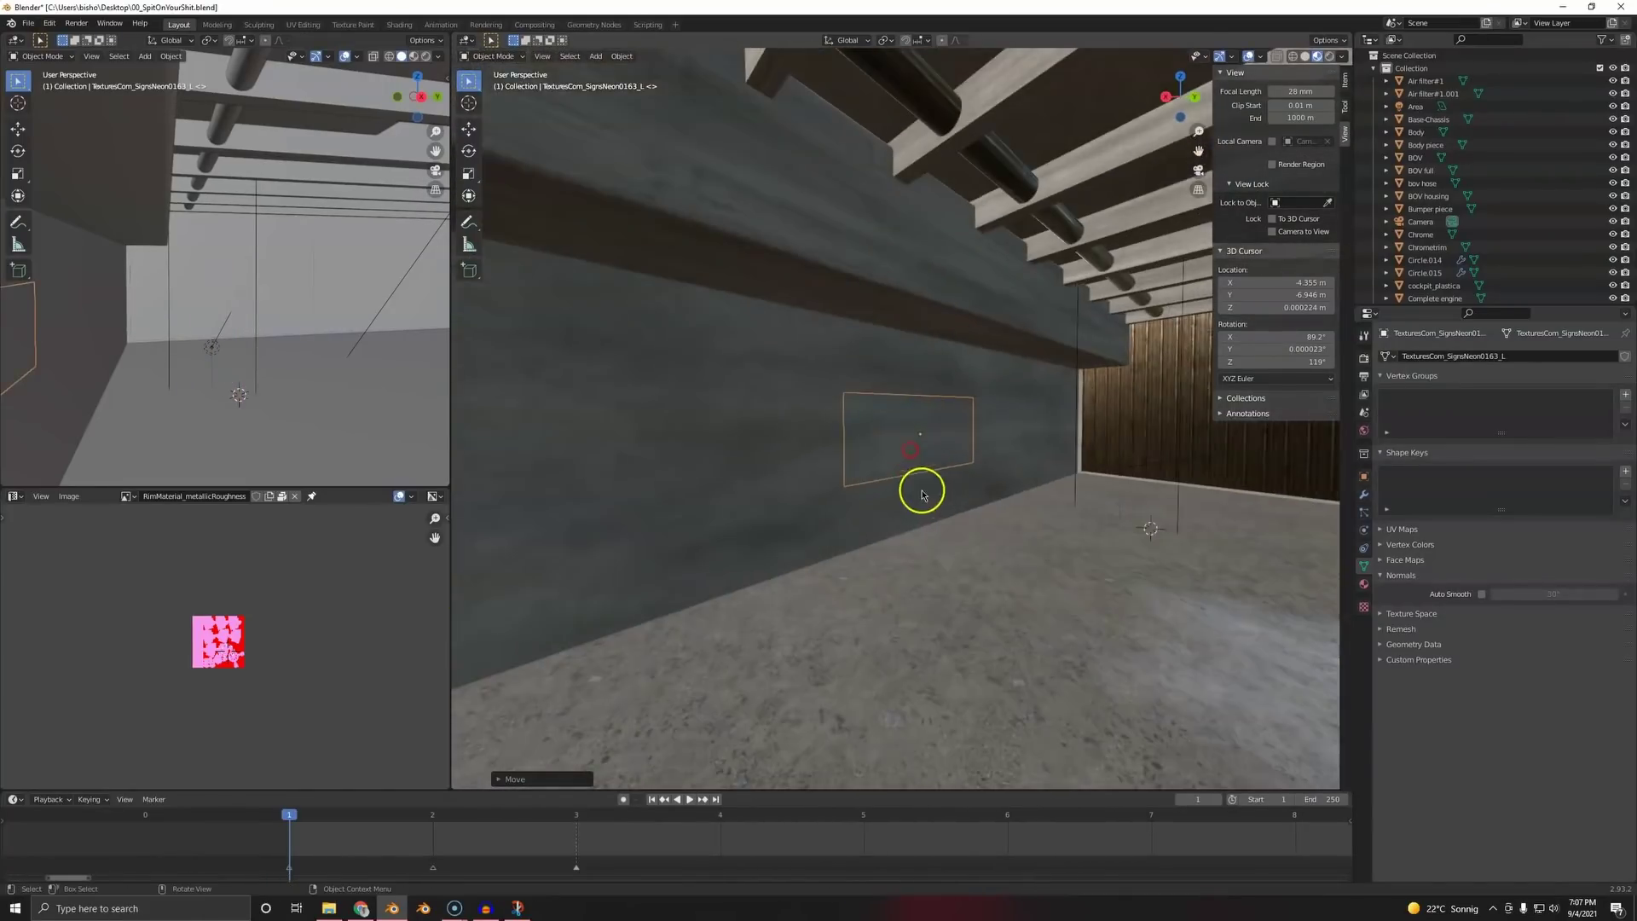
{"action": "key", "text": "g"}
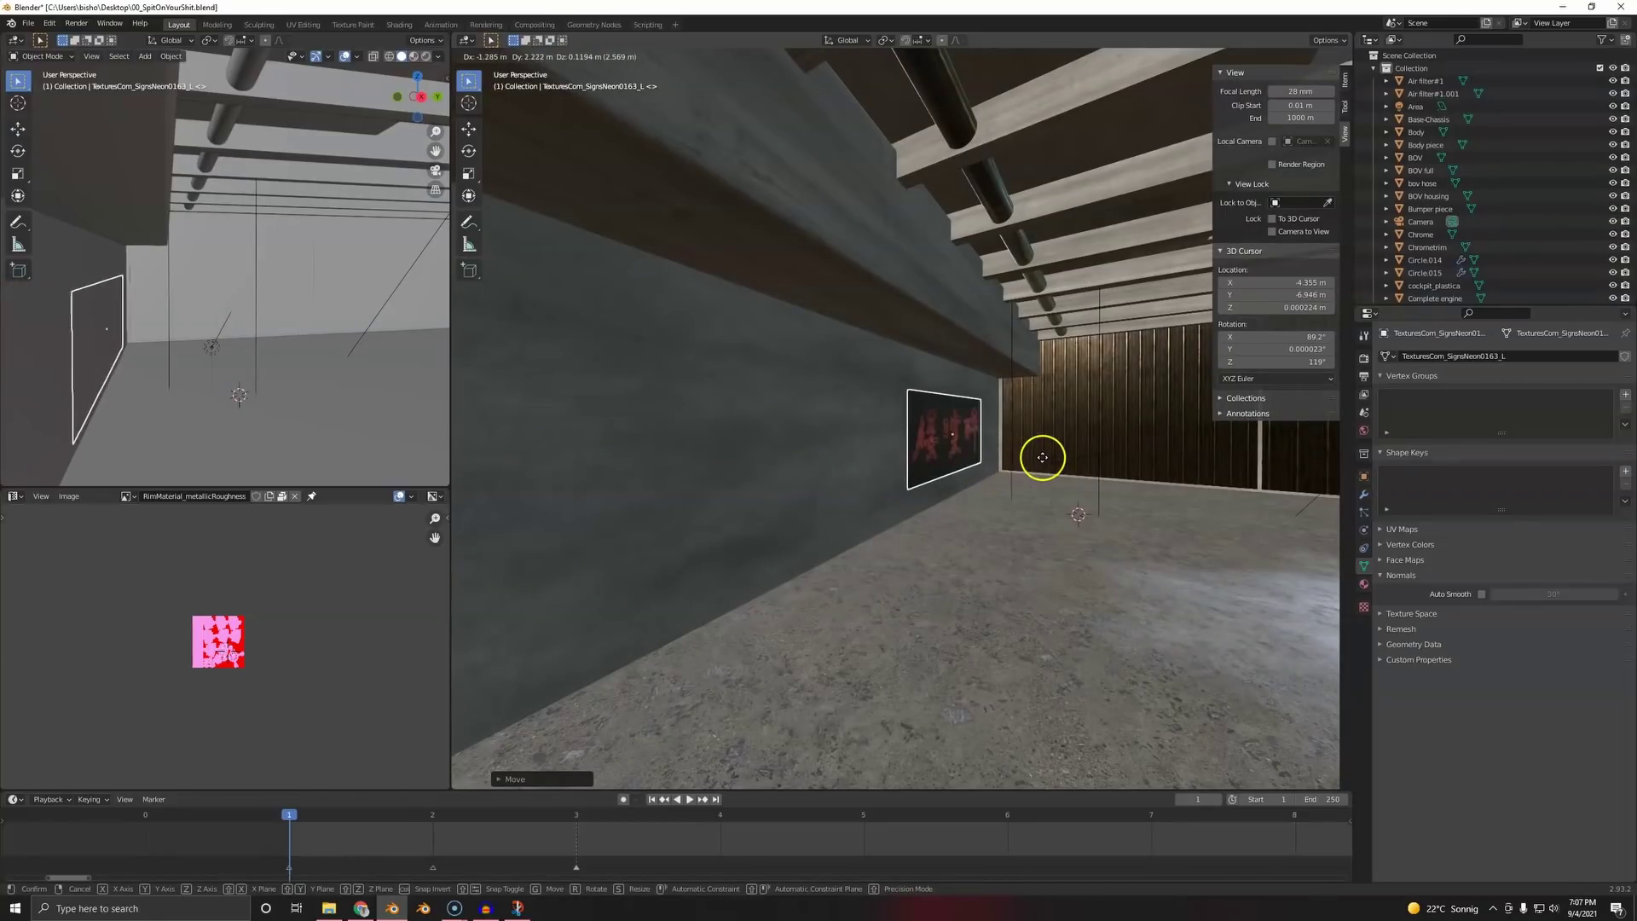
{"action": "left_click", "coordinate": [1034, 461]}
- Set the blend mode of the neon sign's material to Alpha Clip
{"action": "scroll", "coordinate": [1015, 501], "scroll_direction": "up", "scroll_amount": 3}
{"action": "middle_click_drag", "start_coordinate": [1015, 500], "coordinate": [928, 457]}
{"action": "middle_click_drag", "start_coordinate": [928, 457], "coordinate": [1082, 526], "text": "shift"}
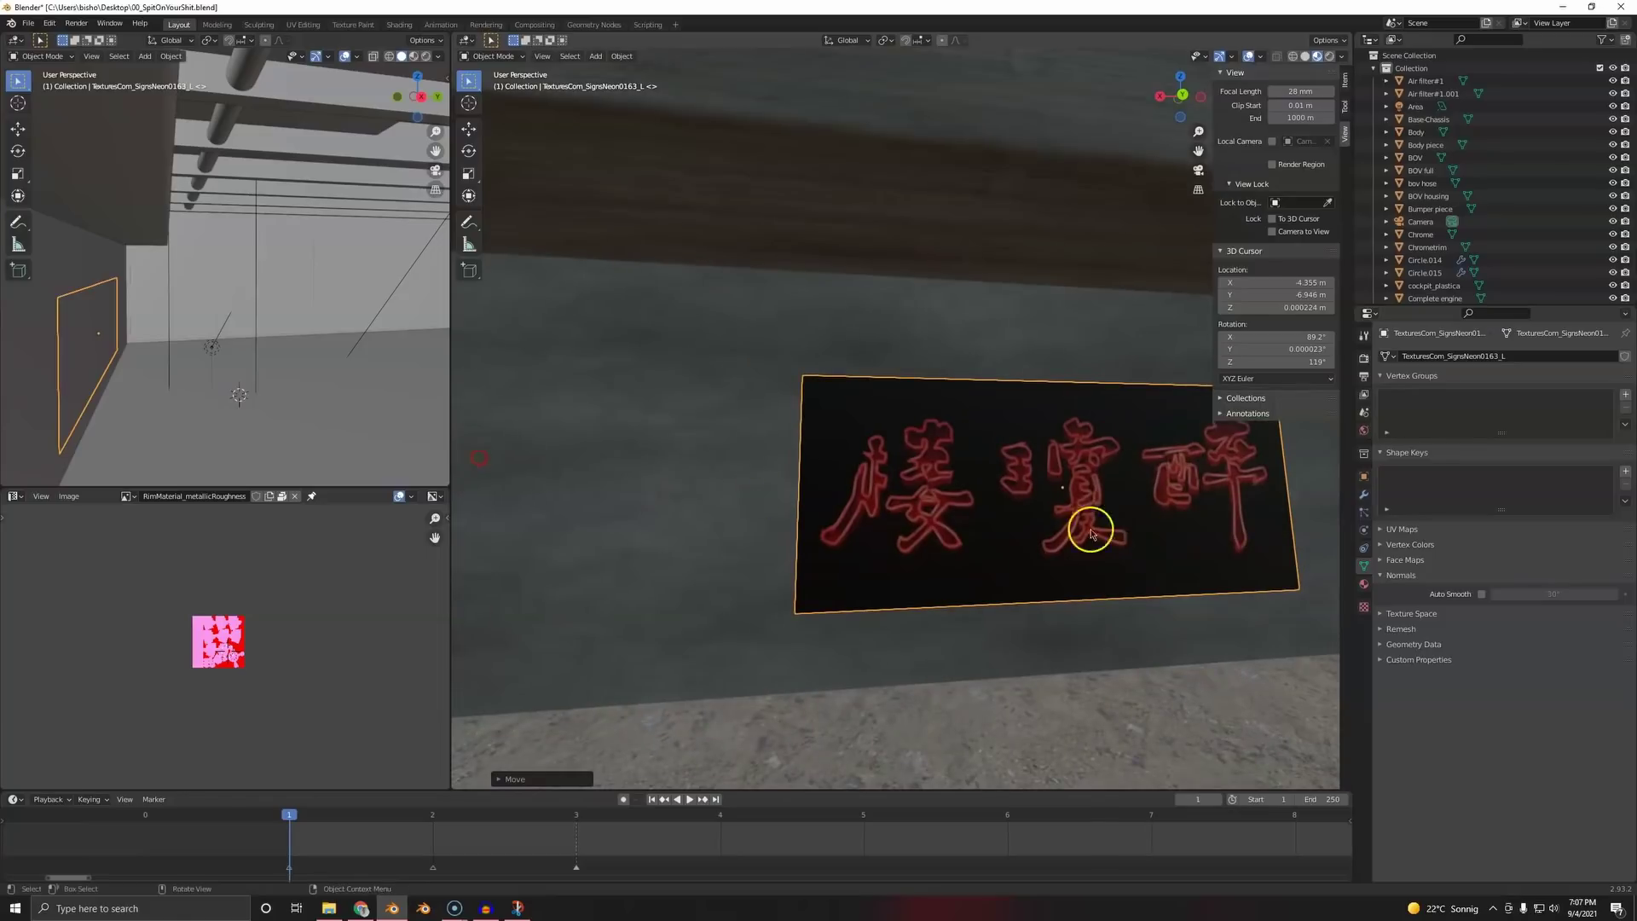
{"action": "left_click", "coordinate": [1364, 584]}
{"action": "scroll", "coordinate": [1518, 780], "scroll_direction": "down", "scroll_amount": 5}
{"action": "scroll", "coordinate": [1519, 780], "scroll_direction": "down", "scroll_amount": 3}
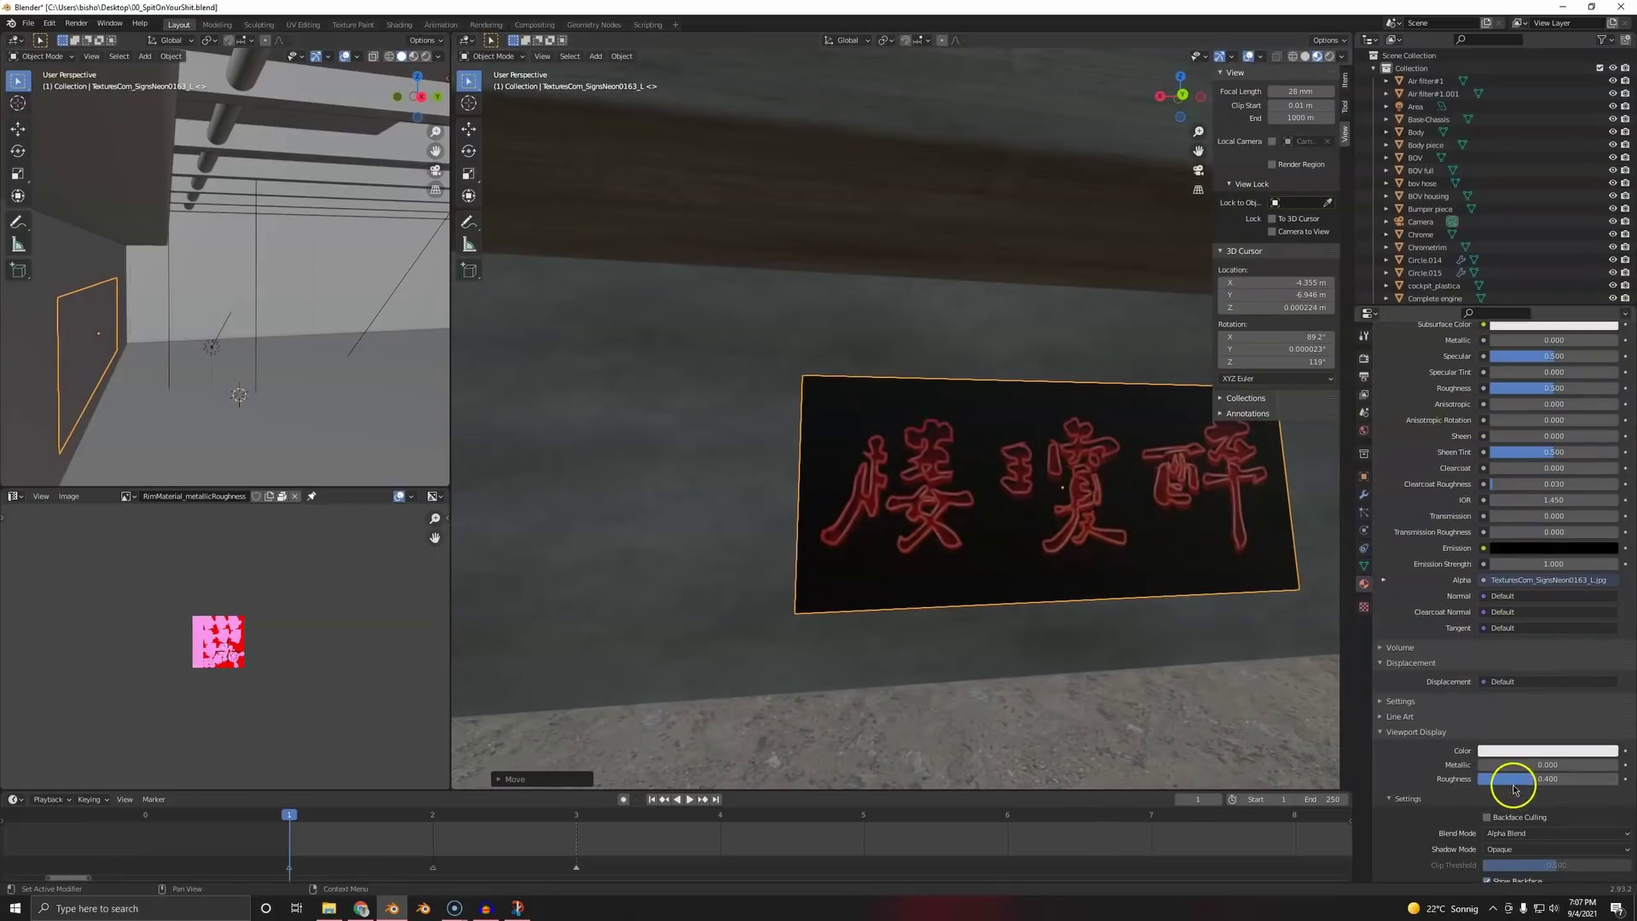
{"action": "scroll", "coordinate": [1505, 776], "scroll_direction": "down", "scroll_amount": 4}
{"action": "left_click", "coordinate": [1509, 744]}
{"action": "left_click", "coordinate": [1502, 773]}
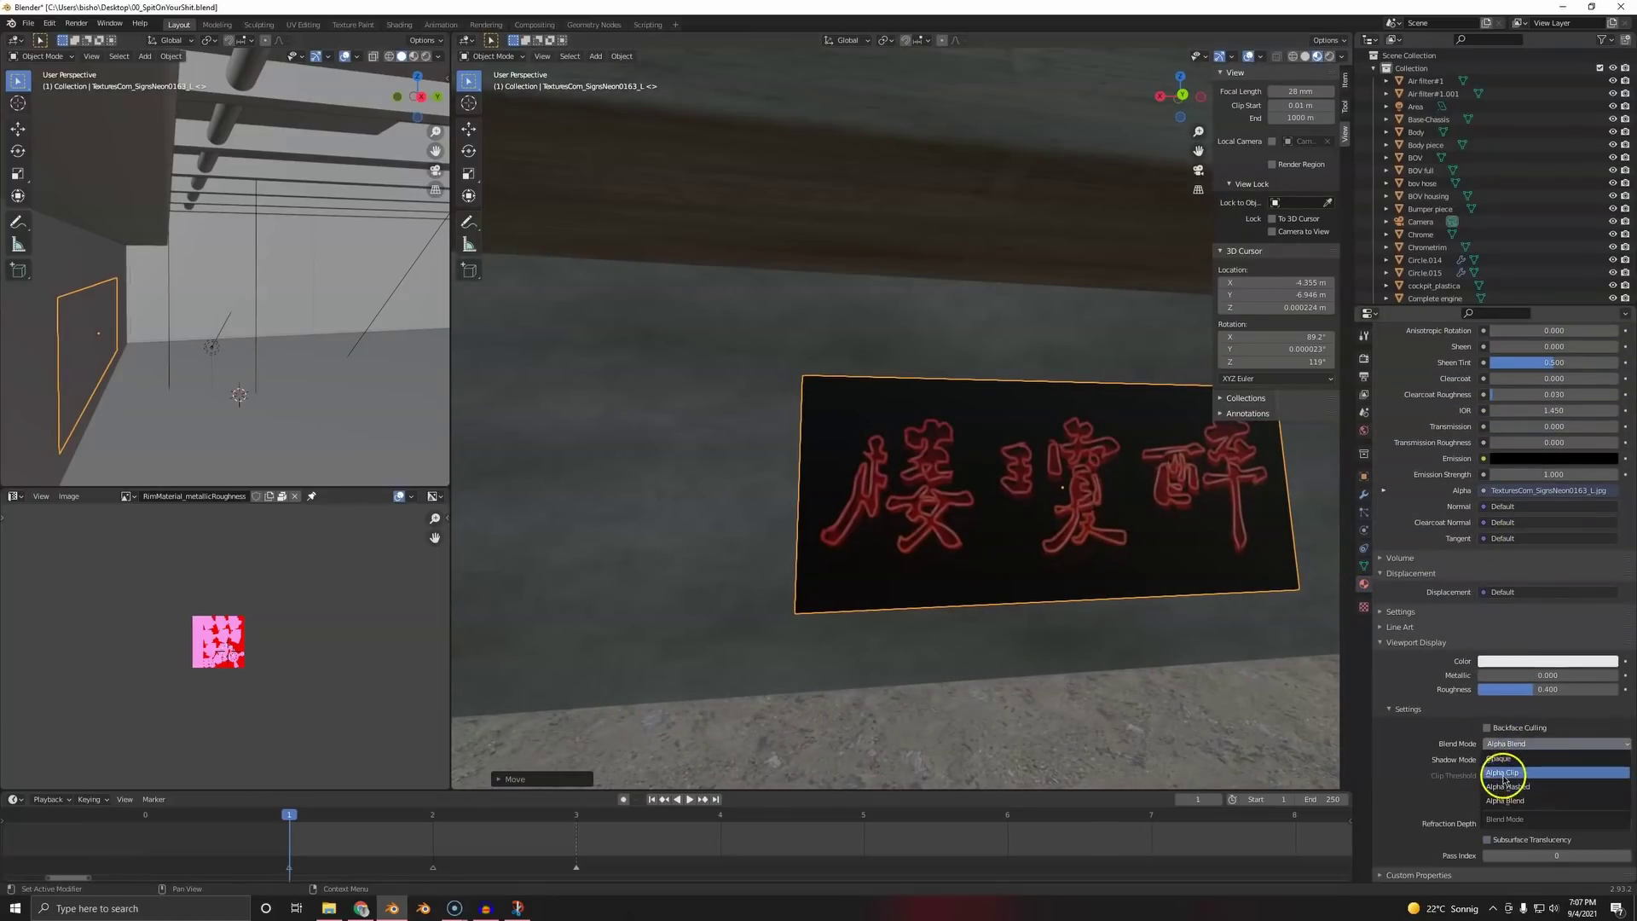
- Turn the small 3D viewport into a Shader Editor and move the sign's image texture node away from the Principled BSDF
{"action": "left_click", "coordinate": [14, 40]}
{"action": "left_click", "coordinate": [41, 159]}
{"action": "scroll", "coordinate": [232, 293], "scroll_direction": "down", "scroll_amount": 4}
{"action": "middle_click_drag", "start_coordinate": [231, 293], "coordinate": [156, 186], "text": "shift"}
{"action": "left_click_drag", "start_coordinate": [116, 151], "coordinate": [2, 195]}
{"action": "middle_click_drag", "start_coordinate": [143, 234], "coordinate": [394, 241], "text": "shift"}
{"action": "middle_click_drag", "start_coordinate": [253, 169], "coordinate": [181, 189]}
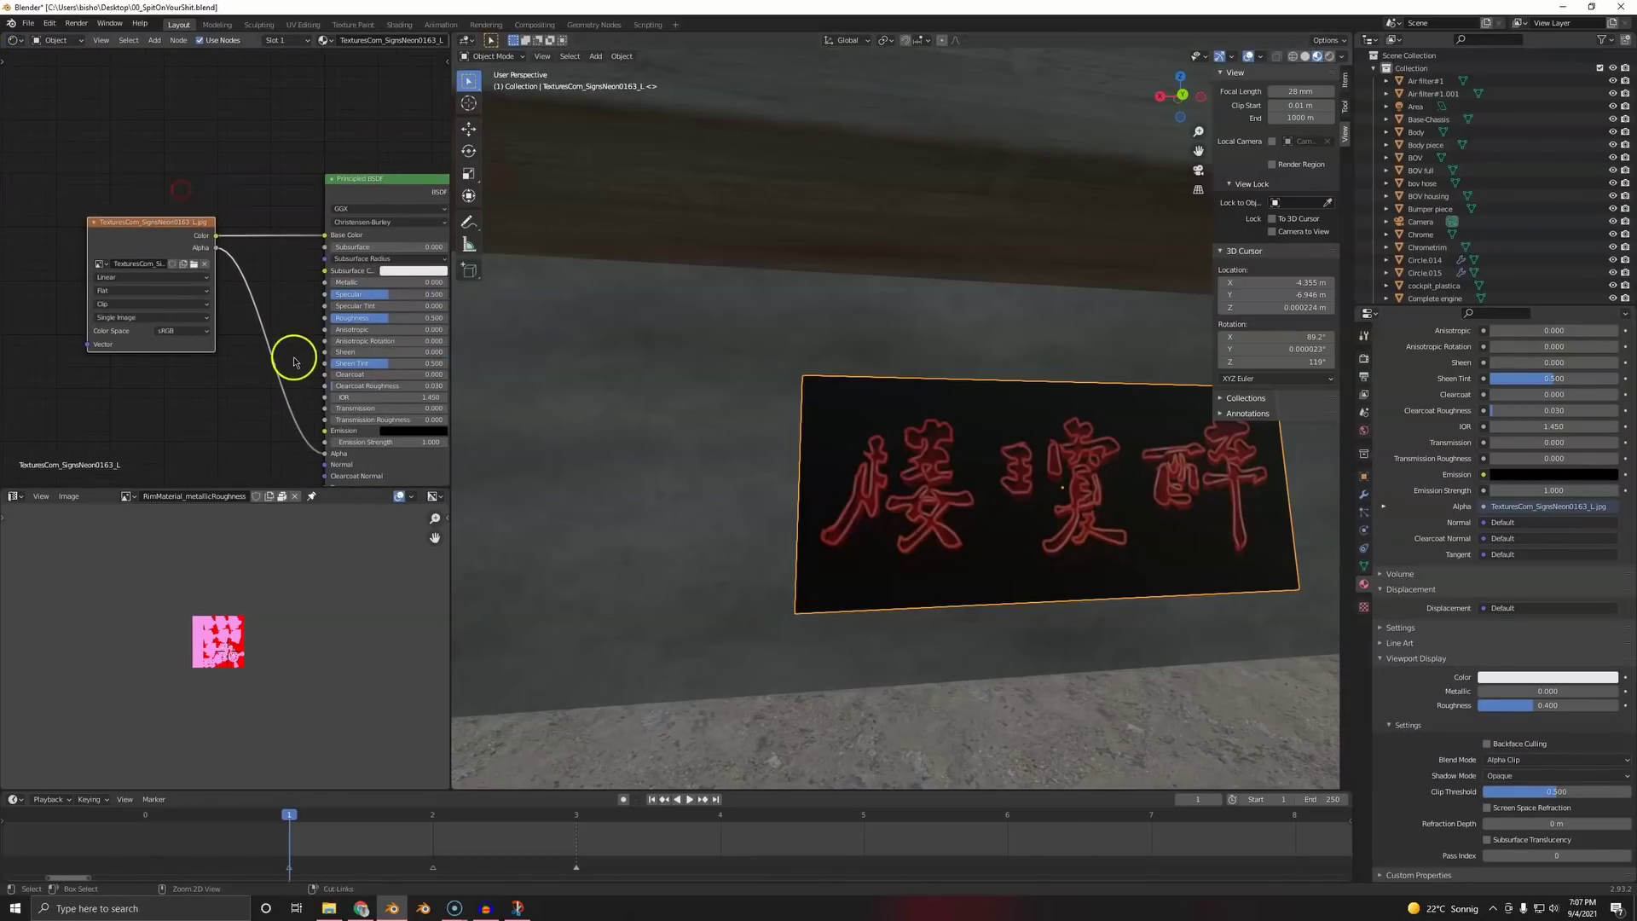
- Cut the image texture's link to Alpha and connect its Color output to the Principled BSDF's Emission input
{"action": "middle_click_drag", "start_coordinate": [271, 265], "coordinate": [225, 159]}
{"action": "left_click_drag", "start_coordinate": [279, 348], "coordinate": [279, 324]}
{"action": "left_click_drag", "start_coordinate": [170, 129], "coordinate": [279, 324]}
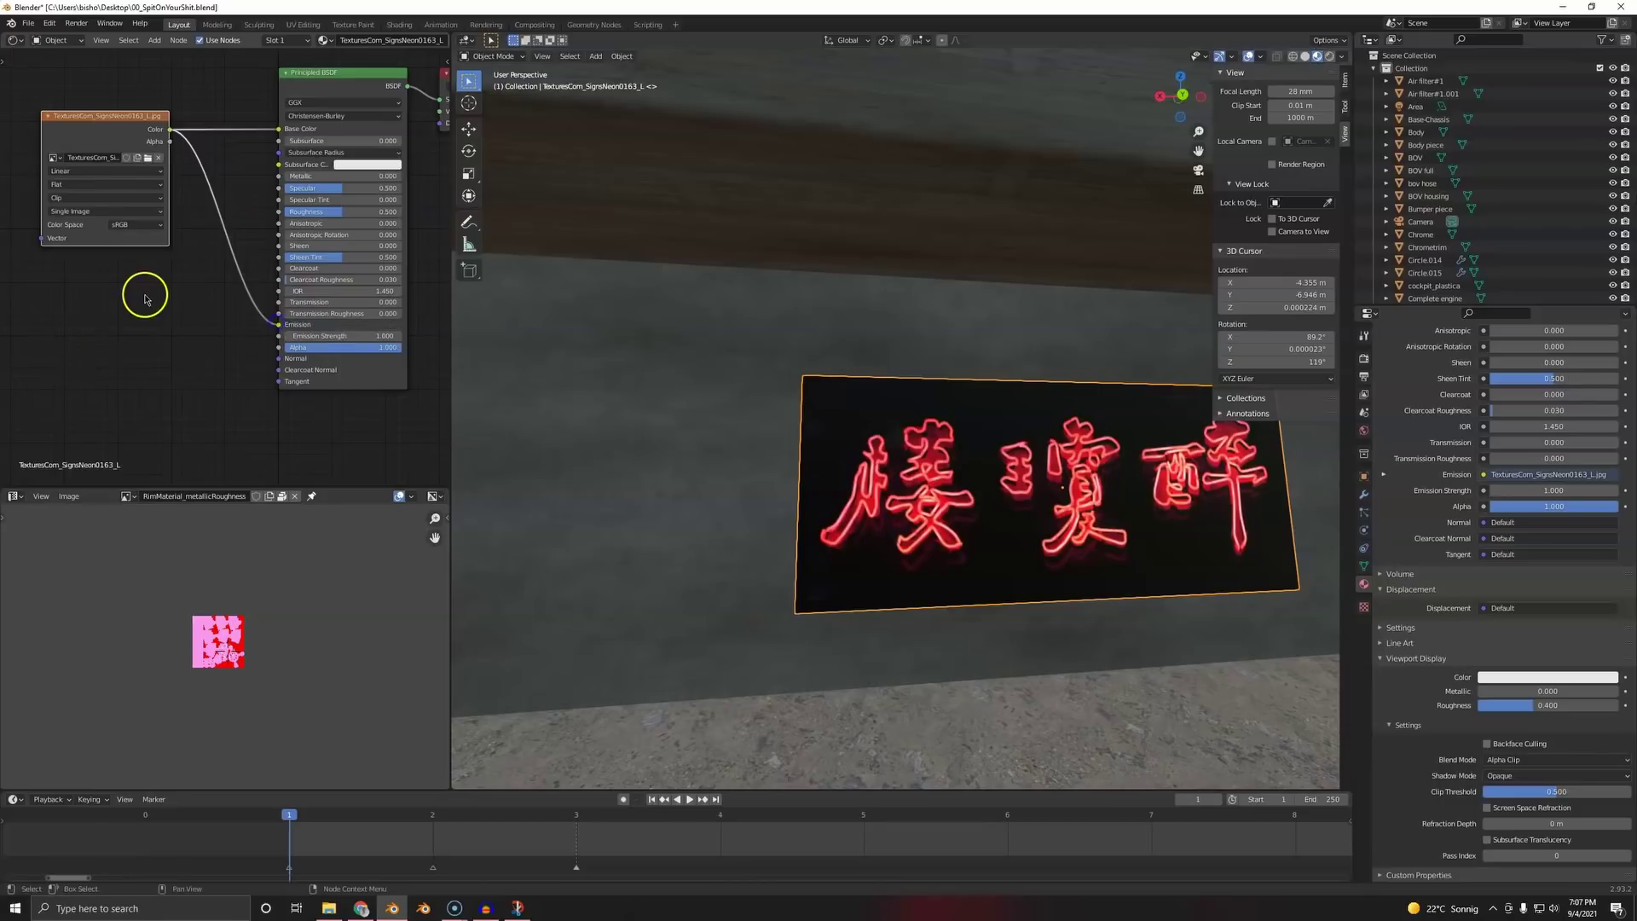
- Duplicate the sign's image texture node and place the copy below the original
{"action": "middle_click_drag", "start_coordinate": [145, 298], "coordinate": [166, 306]}
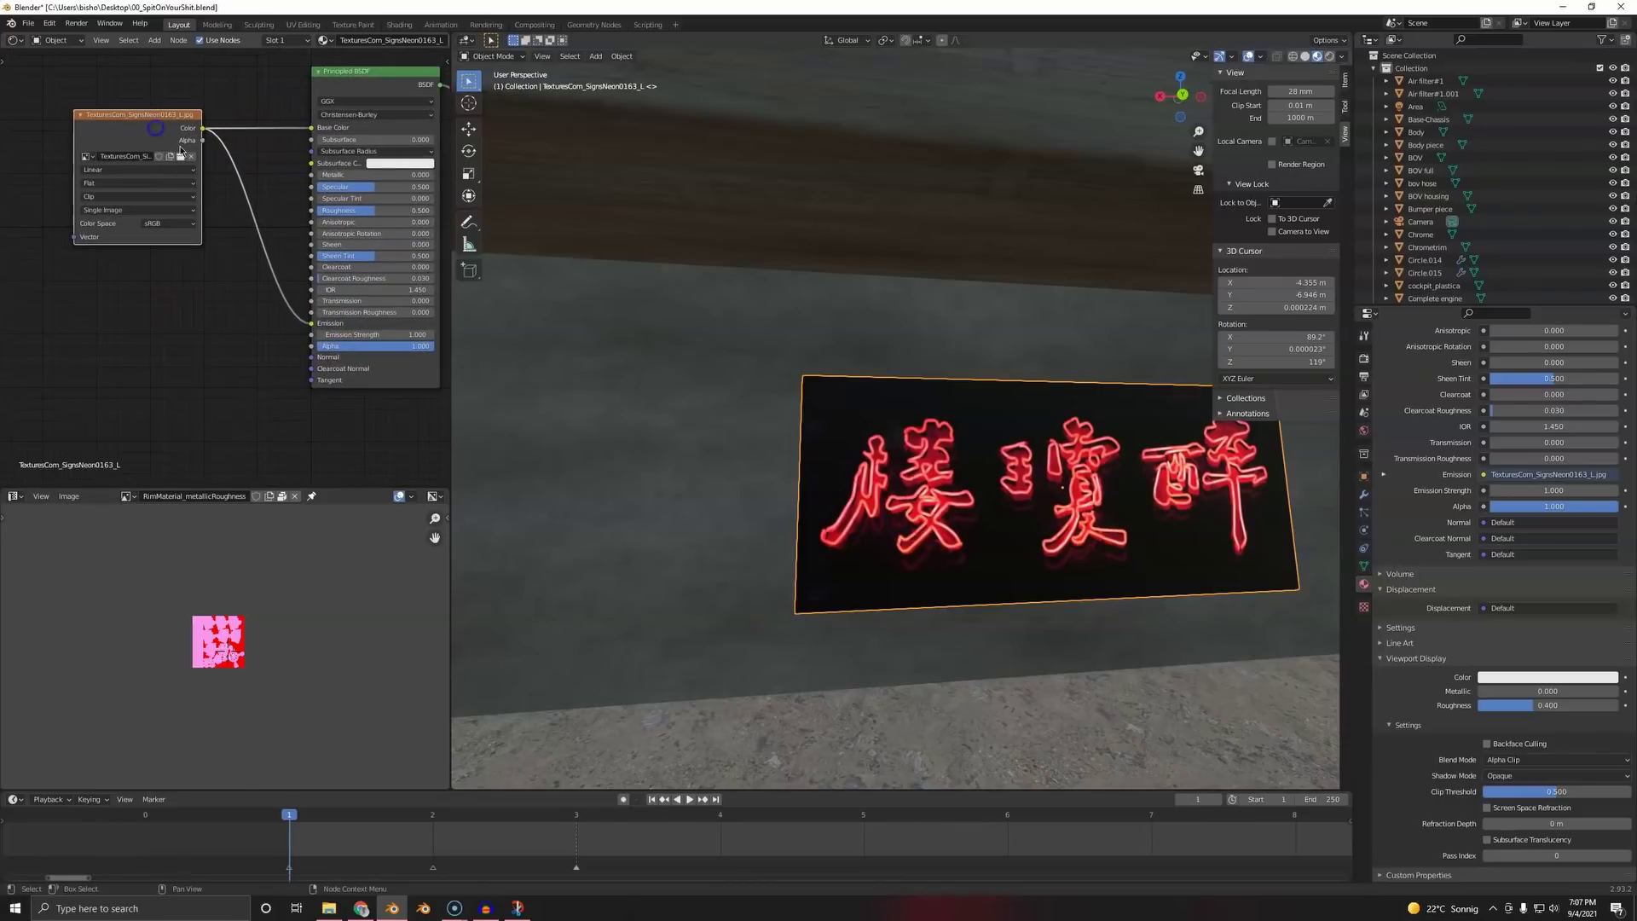
{"action": "middle_click_drag", "start_coordinate": [180, 150], "coordinate": [260, 95]}
{"action": "key", "text": "shift+d"}
{"action": "left_click", "coordinate": [169, 306]}
{"action": "key", "text": "shift+a"}
{"action": "left_click", "coordinate": [284, 311]}
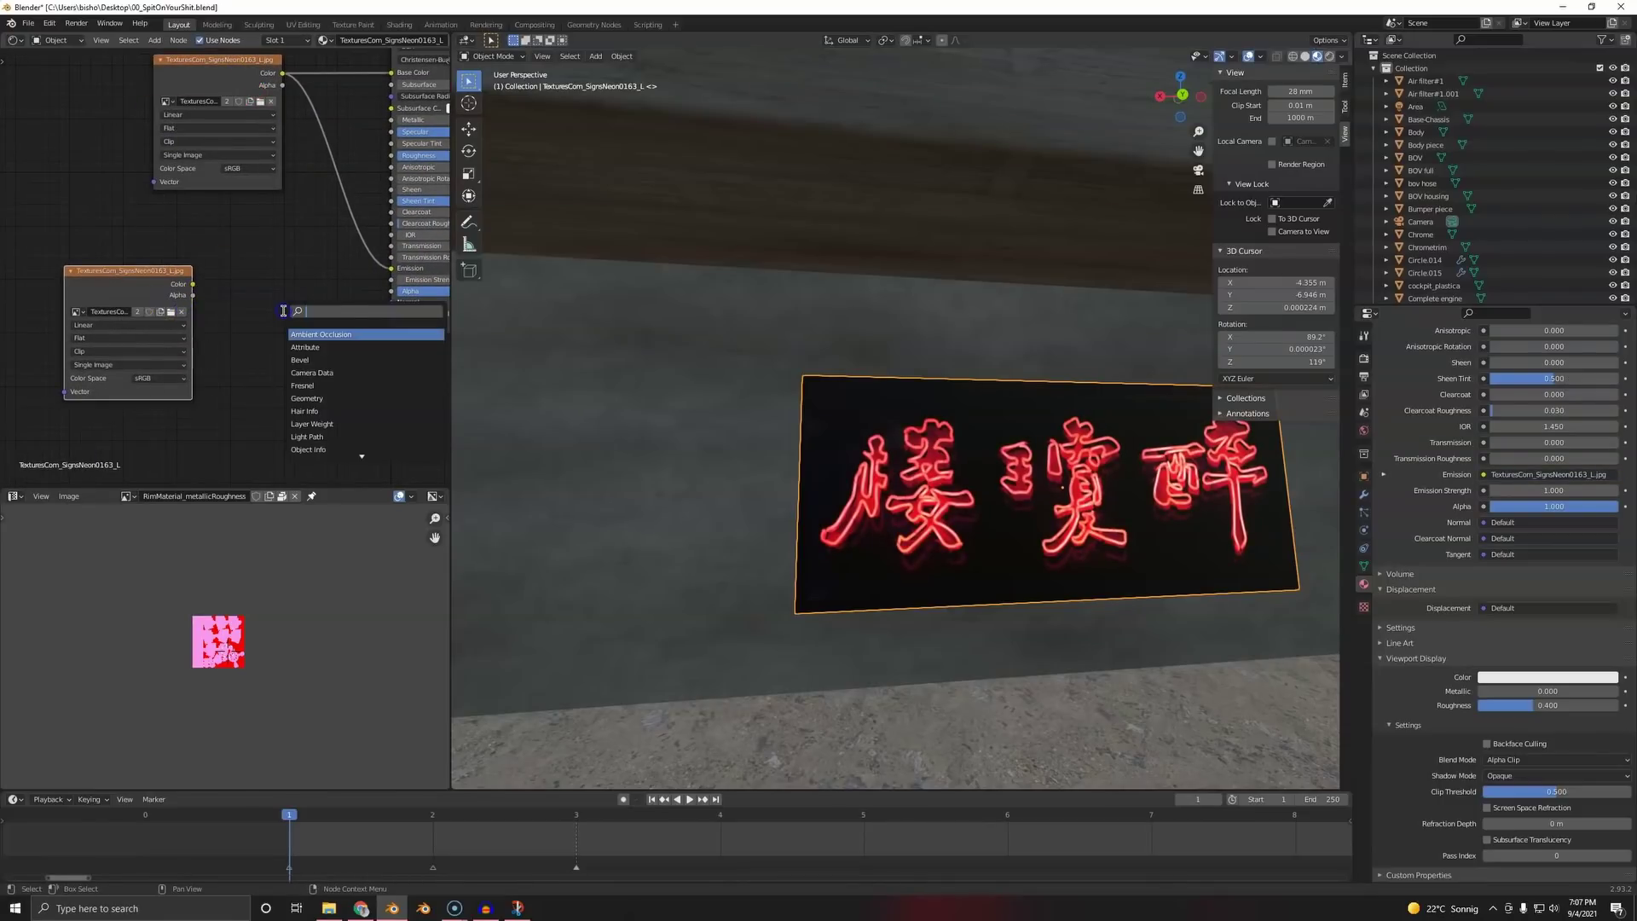
{"action": "type", "text": "mix"}
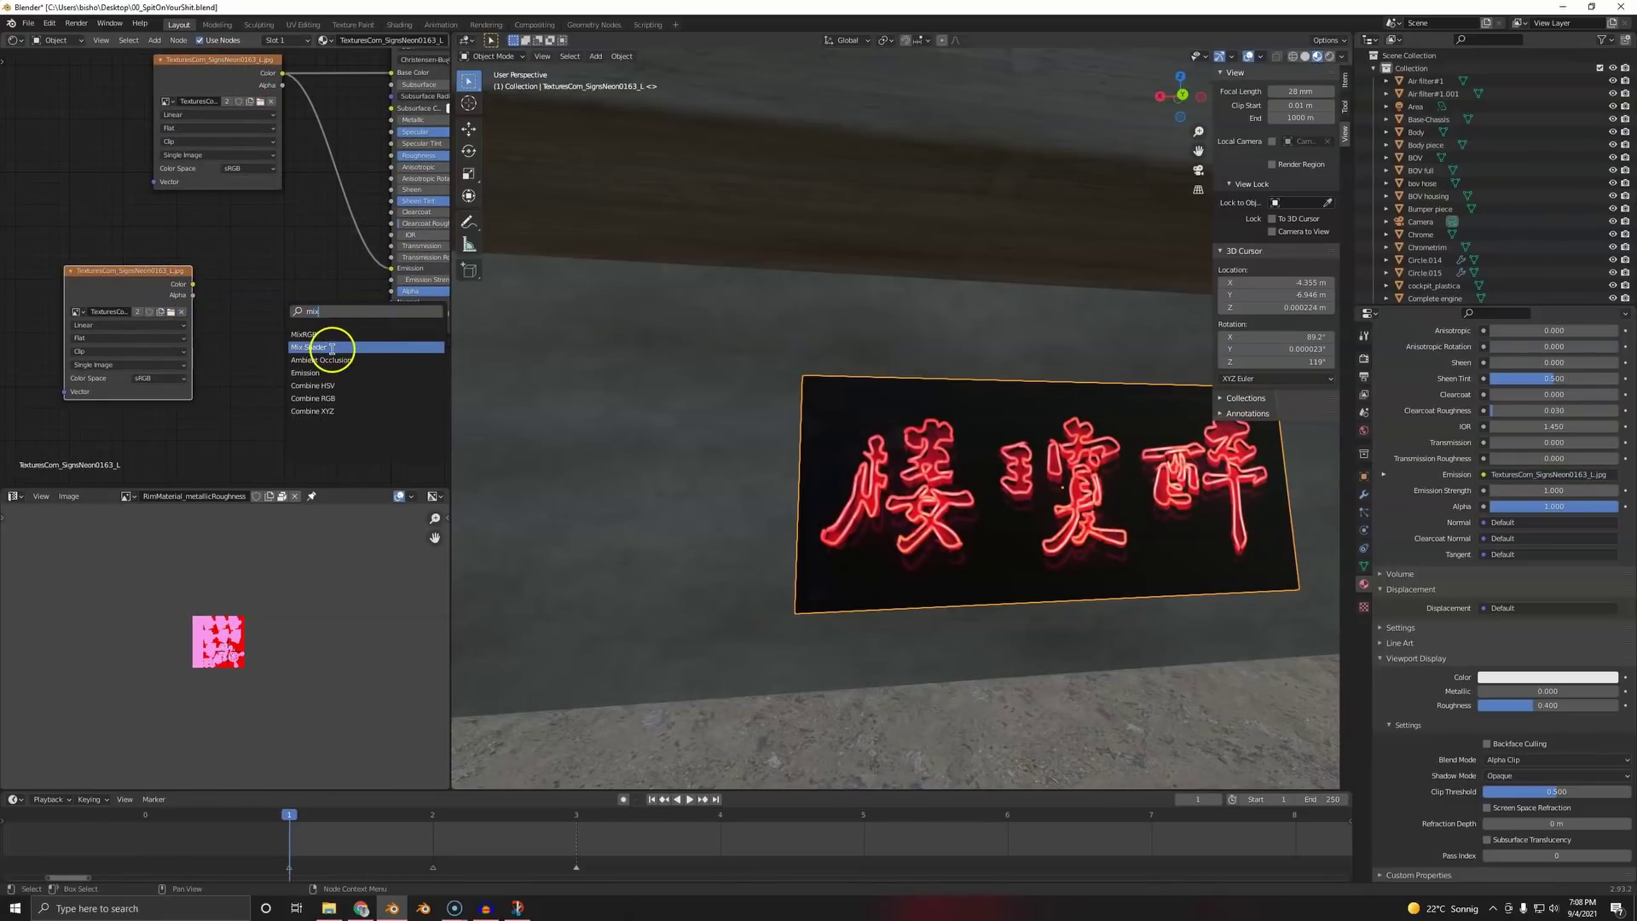
{"action": "key", "text": "Escape"}
- Add a Hue Saturation Value node beside the duplicated image texture
{"action": "key", "text": "shift+a"}
{"action": "left_click", "coordinate": [266, 296]}
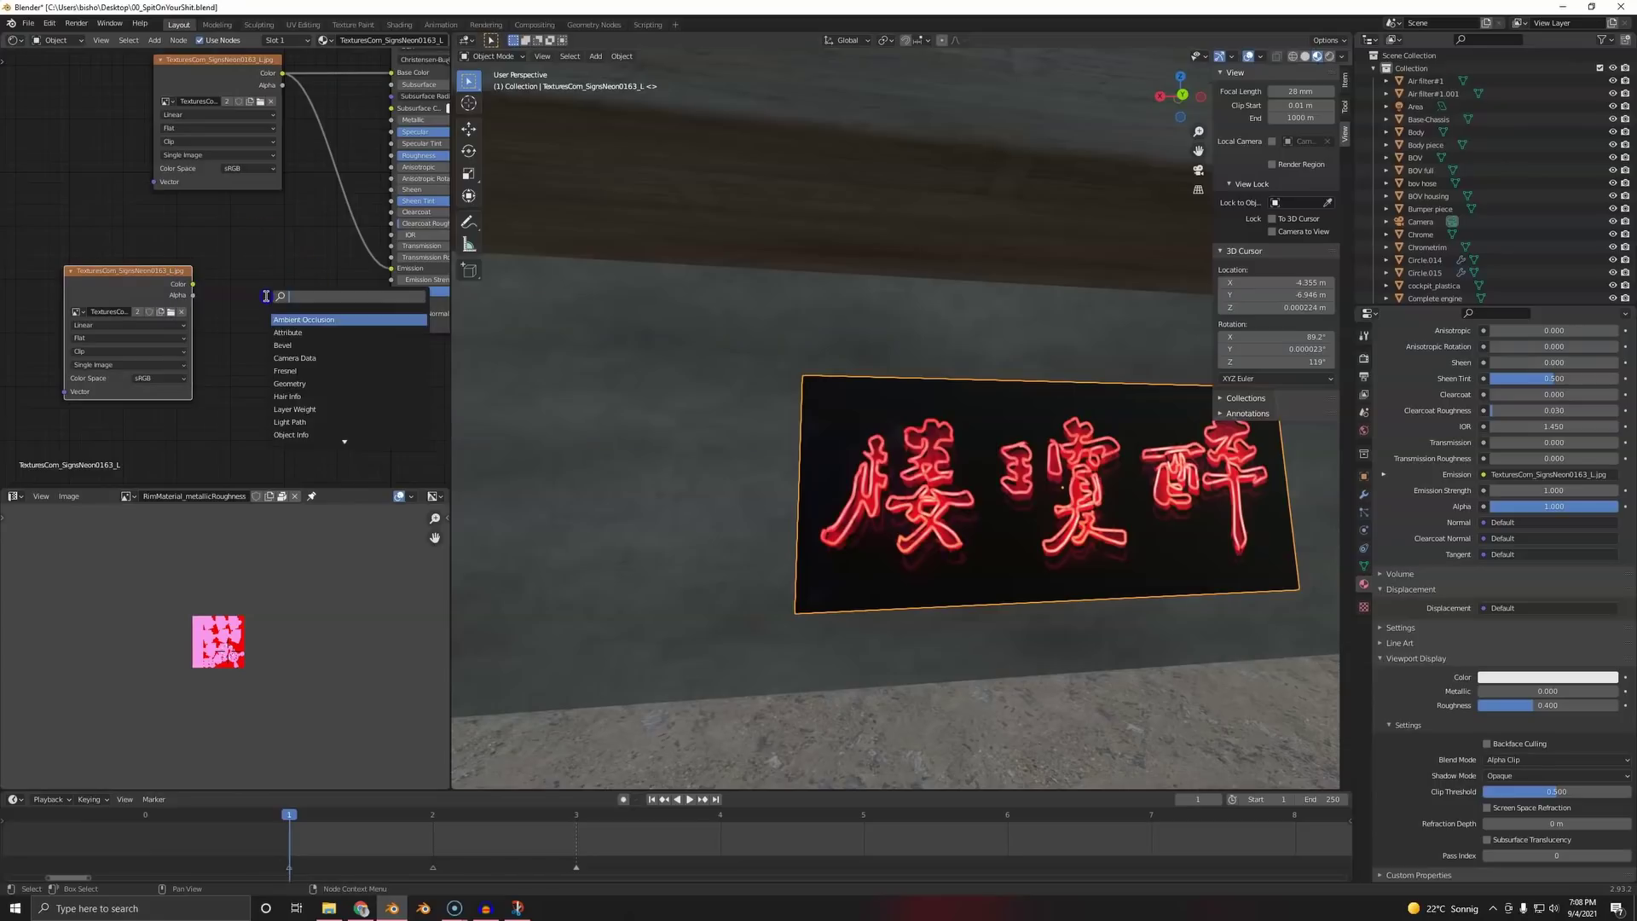
{"action": "type", "text": "sa"}
{"action": "left_click", "coordinate": [290, 319]}
{"action": "left_click", "coordinate": [261, 304]}
- Route the duplicated texture's Color through the Hue Saturation Value node into Emission and set its Saturation to 0
{"action": "left_click_drag", "start_coordinate": [192, 284], "coordinate": [344, 230]}
{"action": "scroll", "coordinate": [305, 290], "scroll_direction": "down", "scroll_amount": 2}
{"action": "left_click_drag", "start_coordinate": [341, 312], "coordinate": [341, 307]}
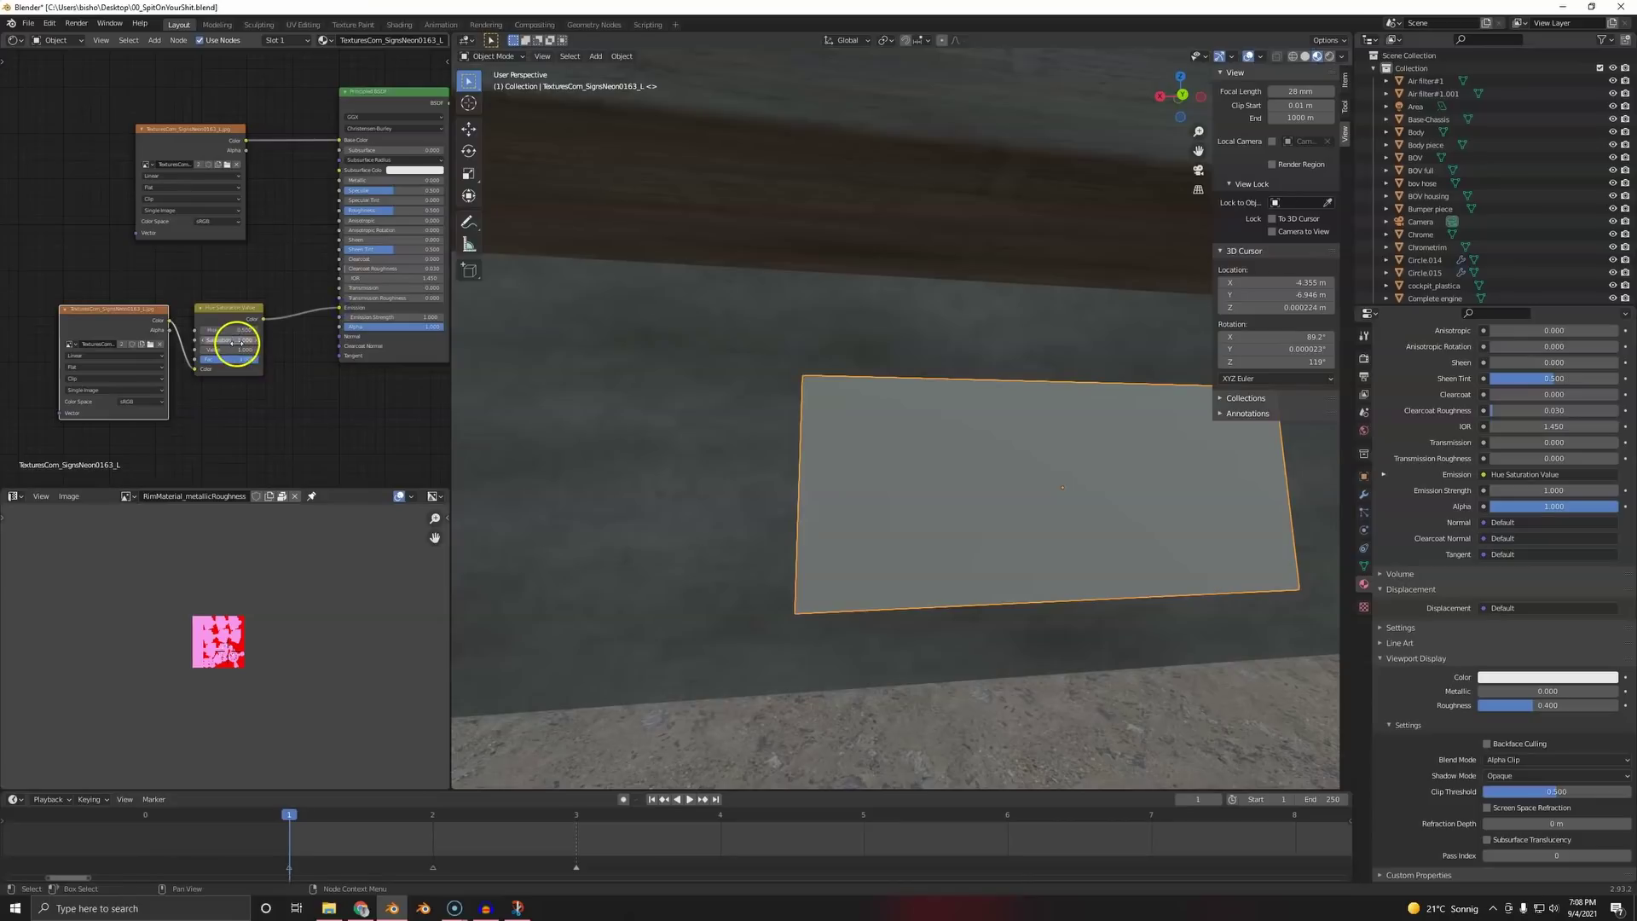
{"action": "left_click_drag", "start_coordinate": [237, 340], "coordinate": [152, 340]}
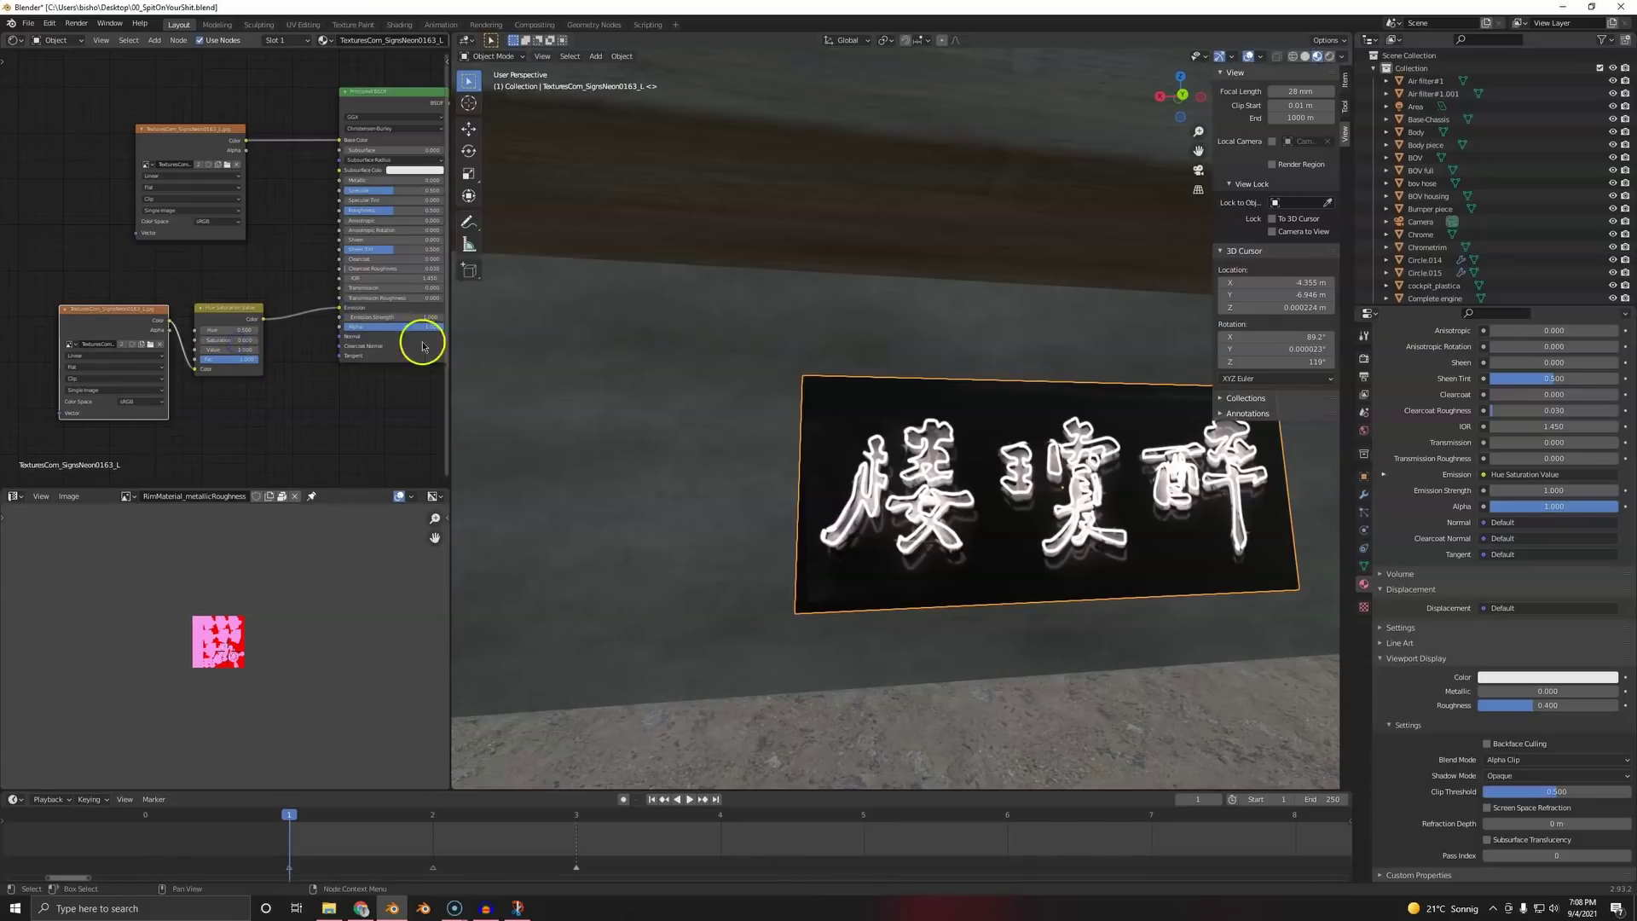
- Insert a ColorRamp between the duplicated texture and the Hue Saturation Value node and move its black stop to about 0.09
{"action": "scroll", "coordinate": [212, 394], "scroll_direction": "up", "scroll_amount": 2}
{"action": "left_click", "coordinate": [211, 395]}
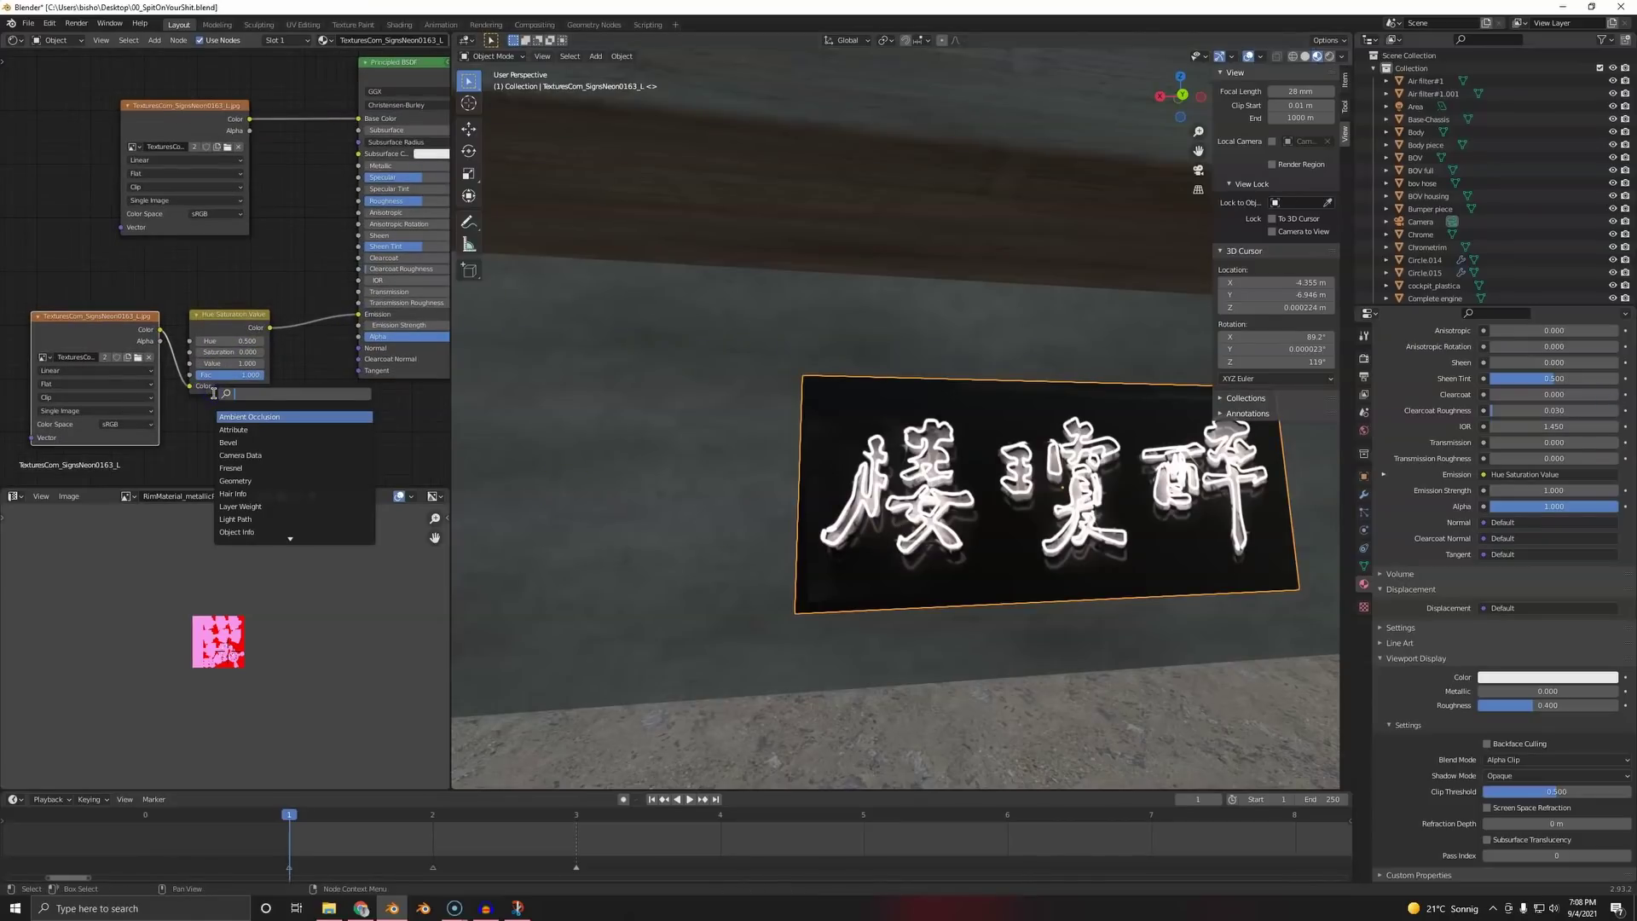
{"action": "type", "text": "ram"}
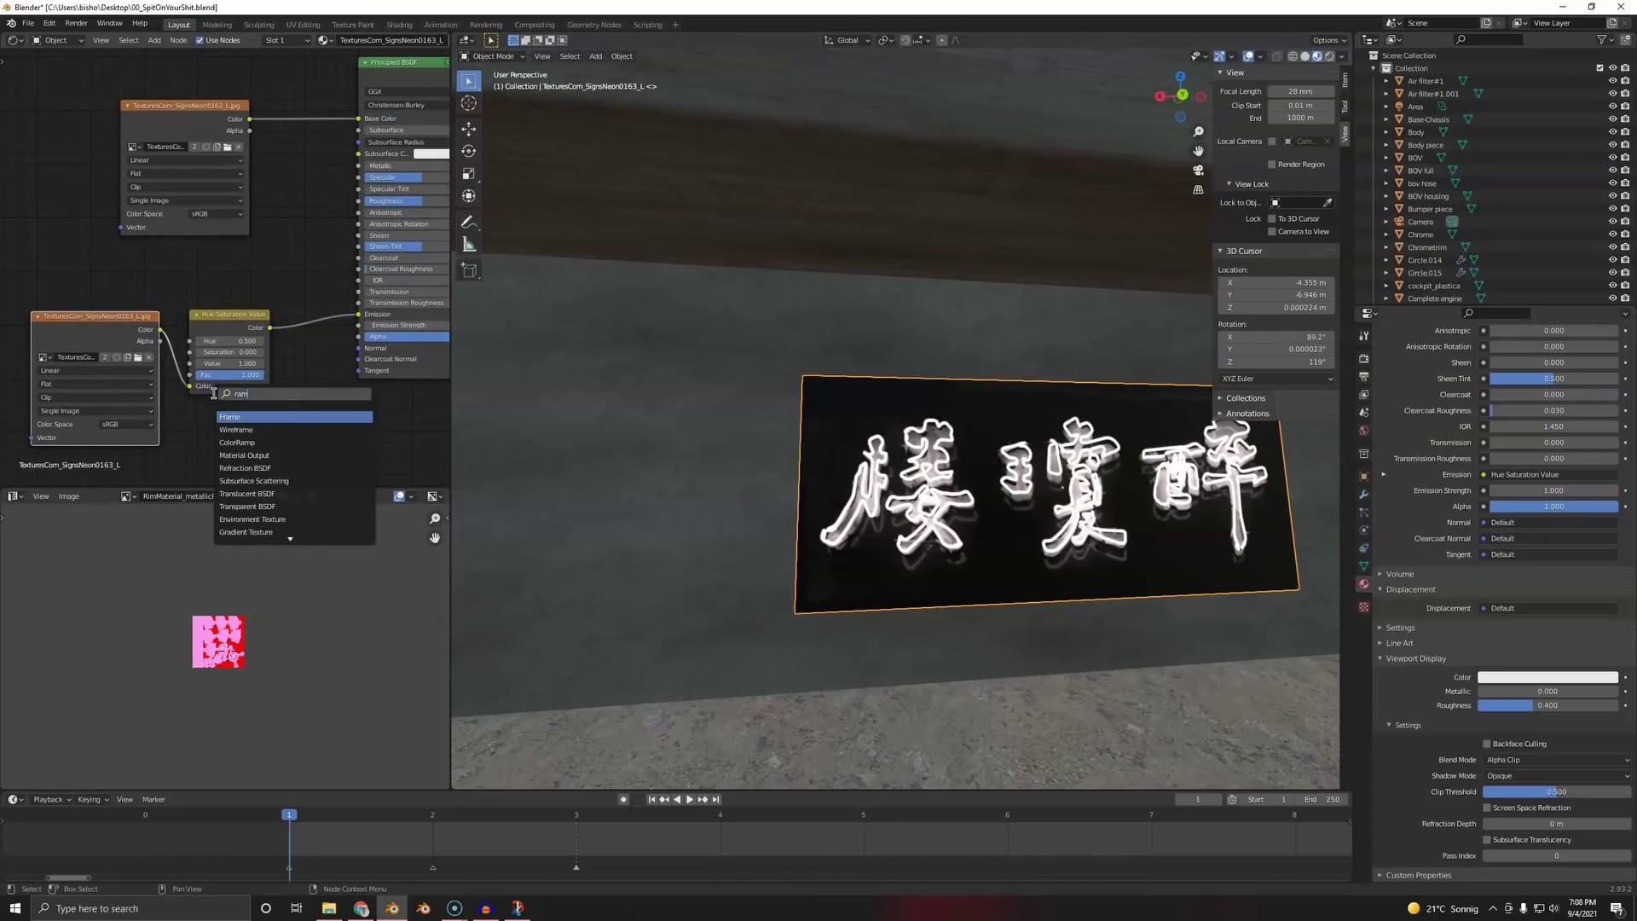
{"action": "type", "text": "p"}
{"action": "left_click", "coordinate": [246, 417]}
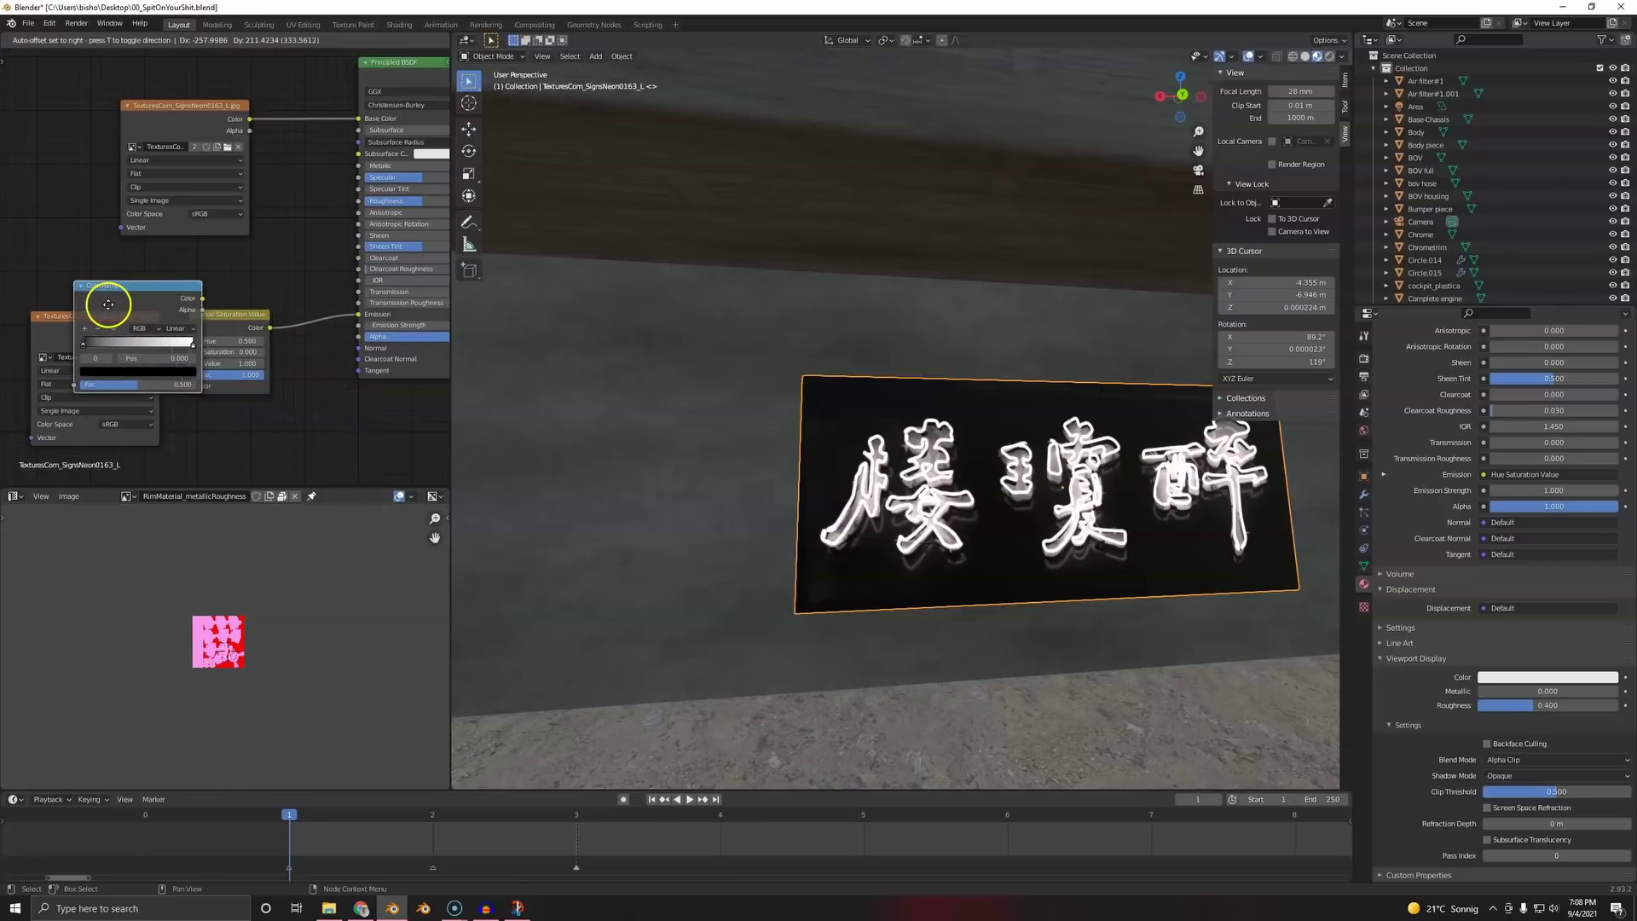
{"action": "left_click", "coordinate": [236, 315]}
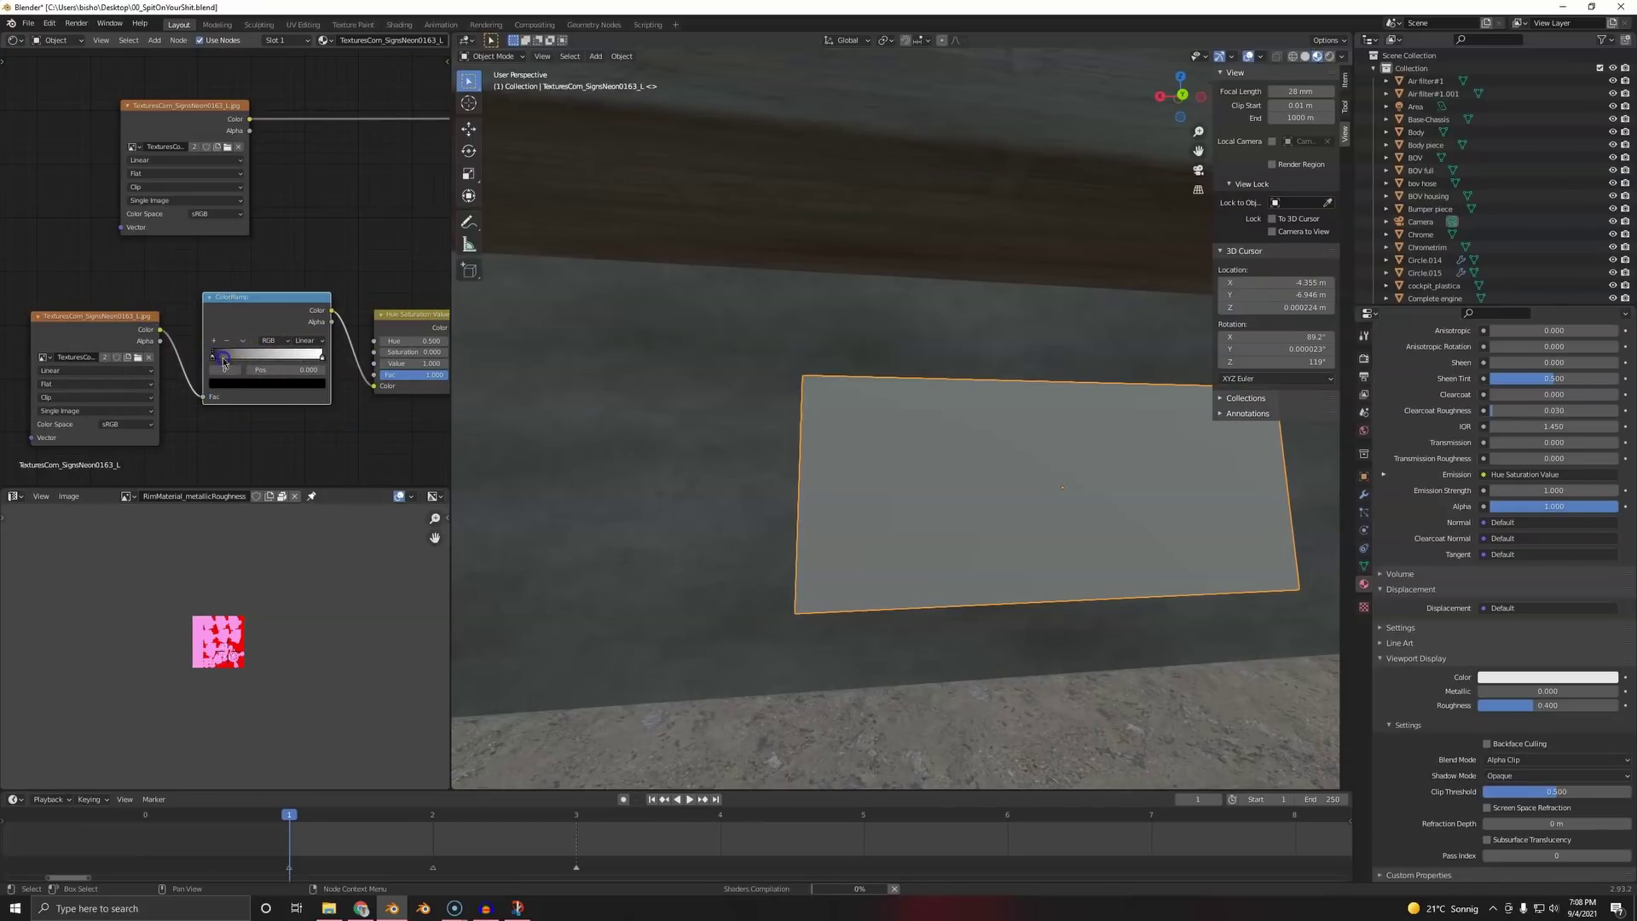
{"action": "left_click_drag", "start_coordinate": [215, 358], "coordinate": [224, 361]}
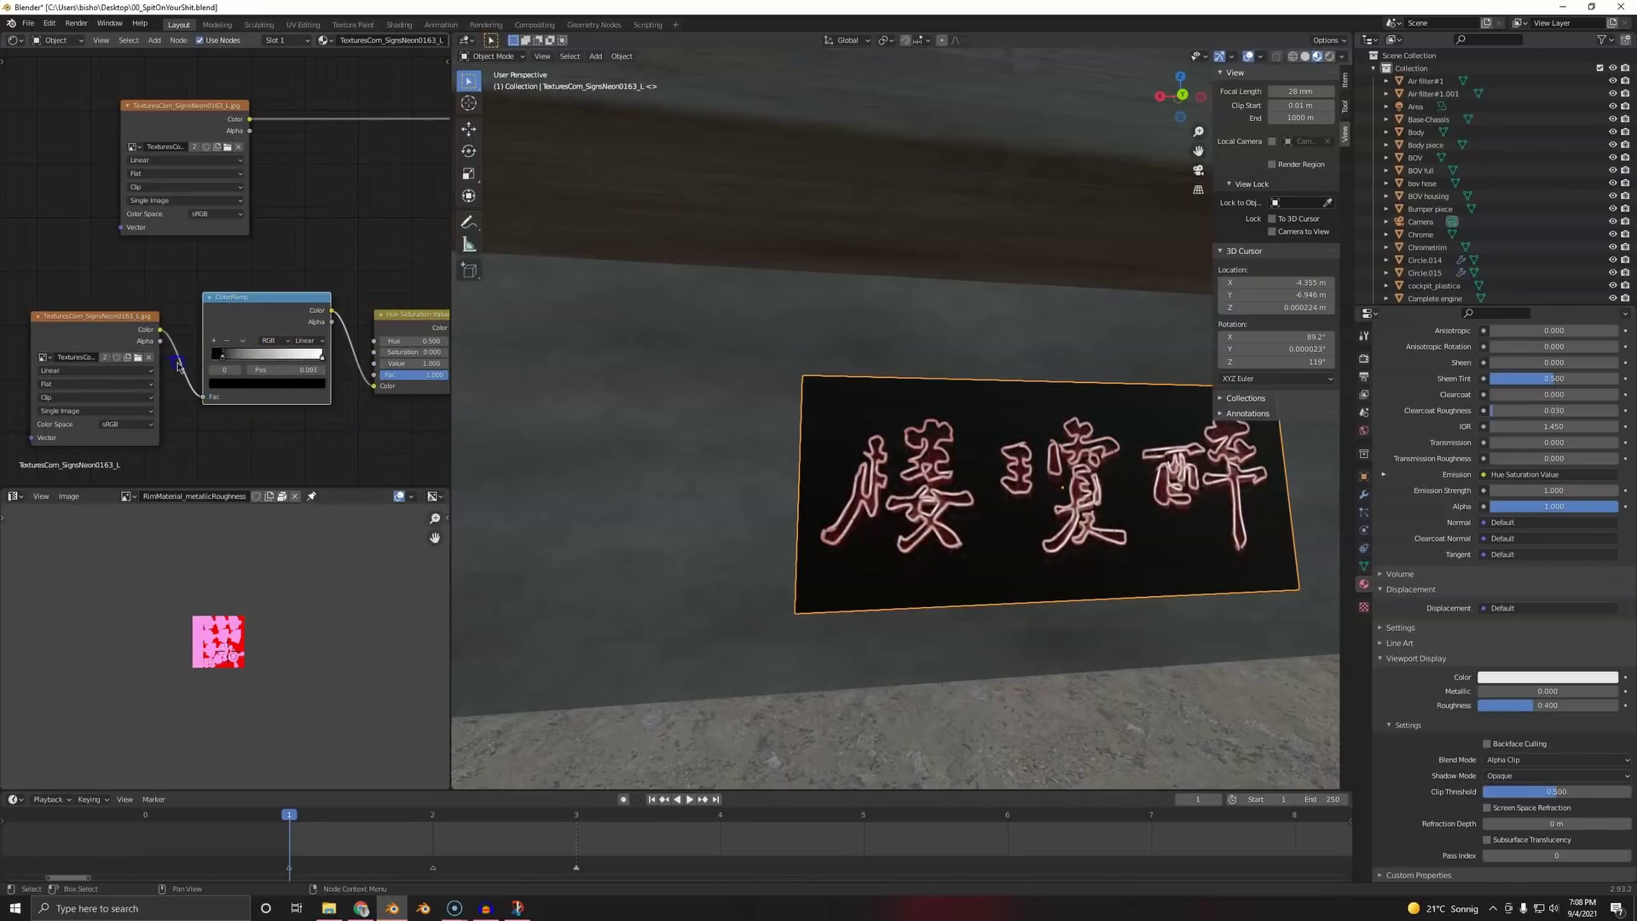
- Duplicate the ColorRamp node in the sign's emission chain
{"action": "middle_click_drag", "start_coordinate": [306, 362], "coordinate": [249, 346]}
{"action": "key", "text": "shift+d"}
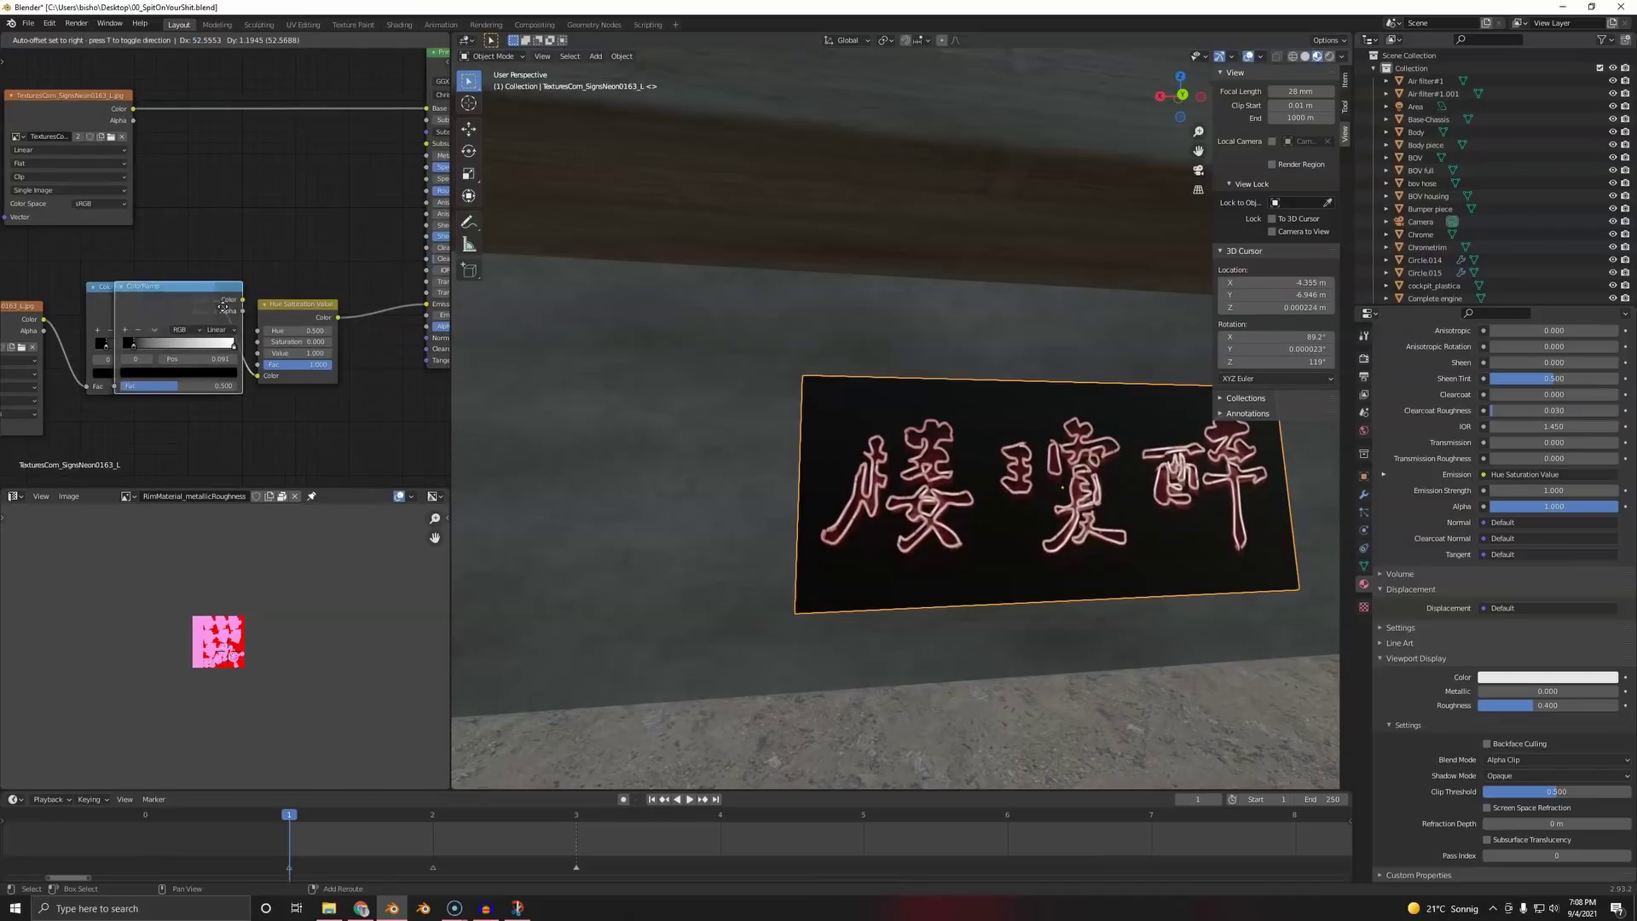
- Insert the duplicated ColorRamp between the Hue Saturation Value node and the Emission input, and delete the original ColorRamp
{"action": "left_click", "coordinate": [384, 302]}
{"action": "middle_click_drag", "start_coordinate": [357, 339], "coordinate": [204, 345]}
{"action": "scroll", "coordinate": [255, 356], "scroll_direction": "down", "scroll_amount": 3}
{"action": "left_click", "coordinate": [110, 289]}
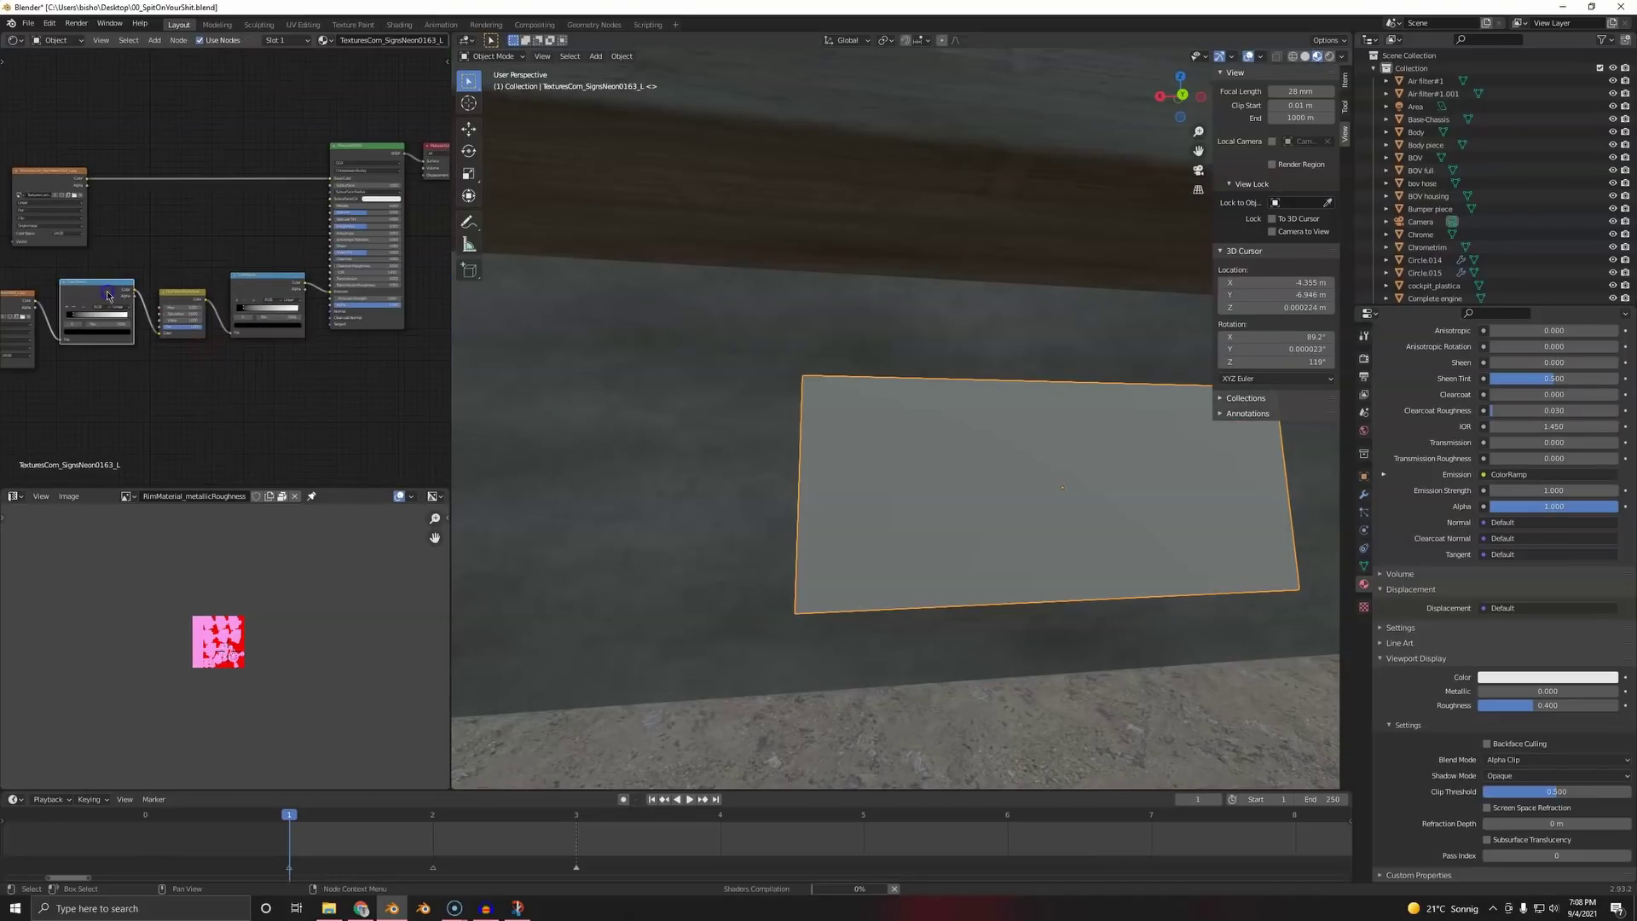
{"action": "key", "text": "x"}
- Move the Hue Saturation Value and ColorRamp nodes closer to the texture, and link the ColorRamp's Color output to Base Color
{"action": "left_click_drag", "start_coordinate": [180, 301], "coordinate": [83, 331]}
{"action": "left_click_drag", "start_coordinate": [252, 285], "coordinate": [180, 294]}
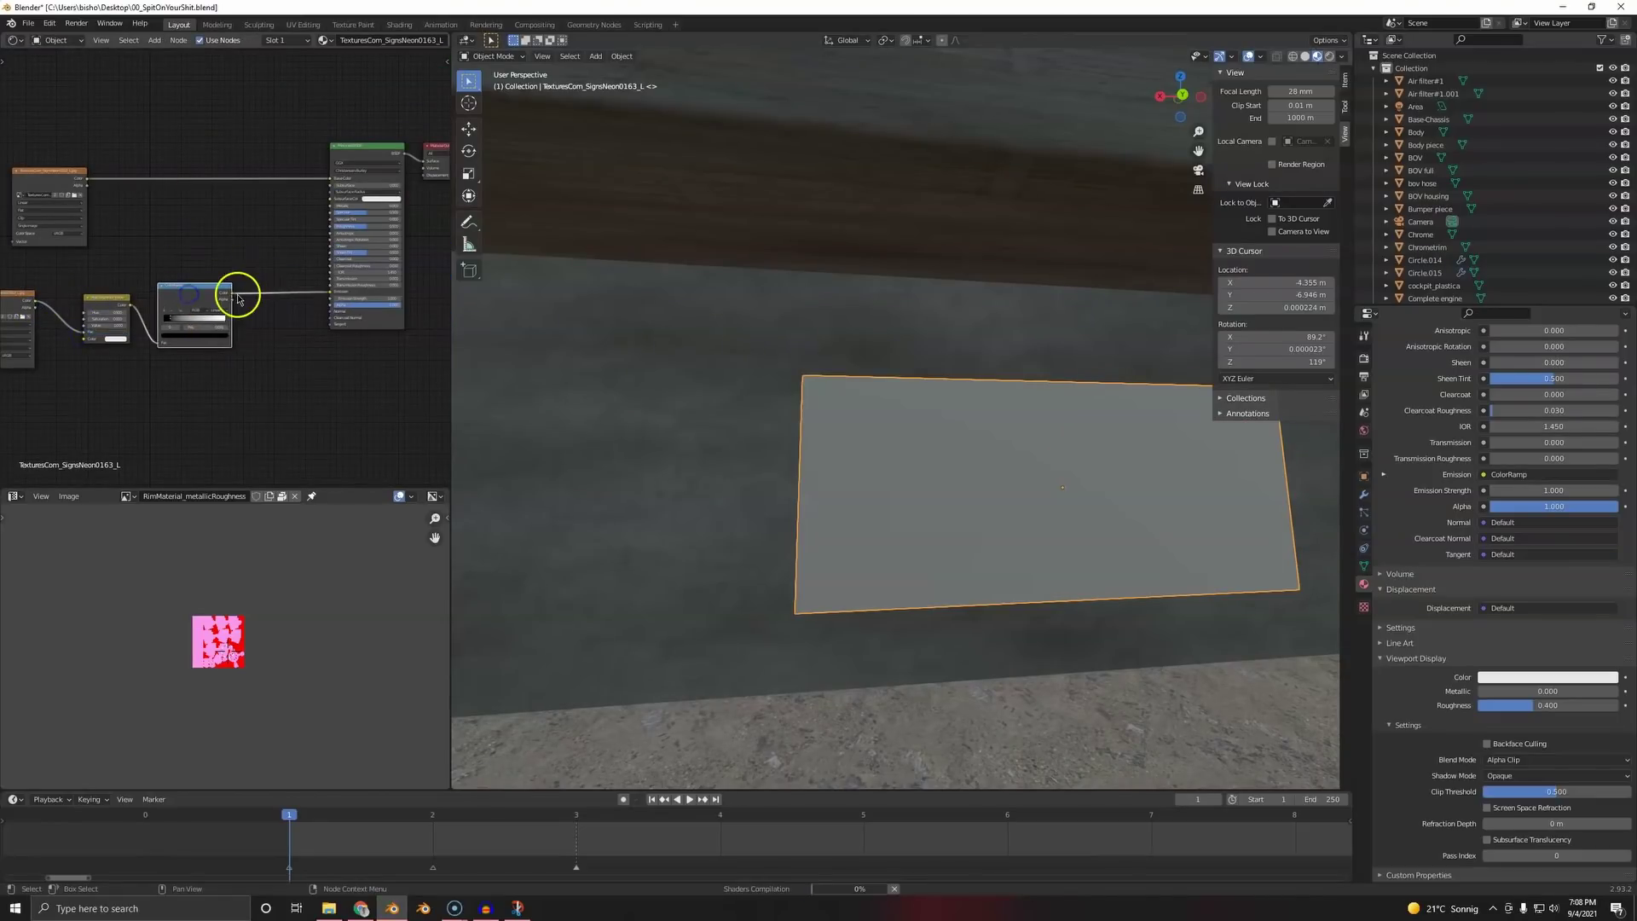
{"action": "scroll", "coordinate": [244, 376], "scroll_direction": "up", "scroll_amount": 3}
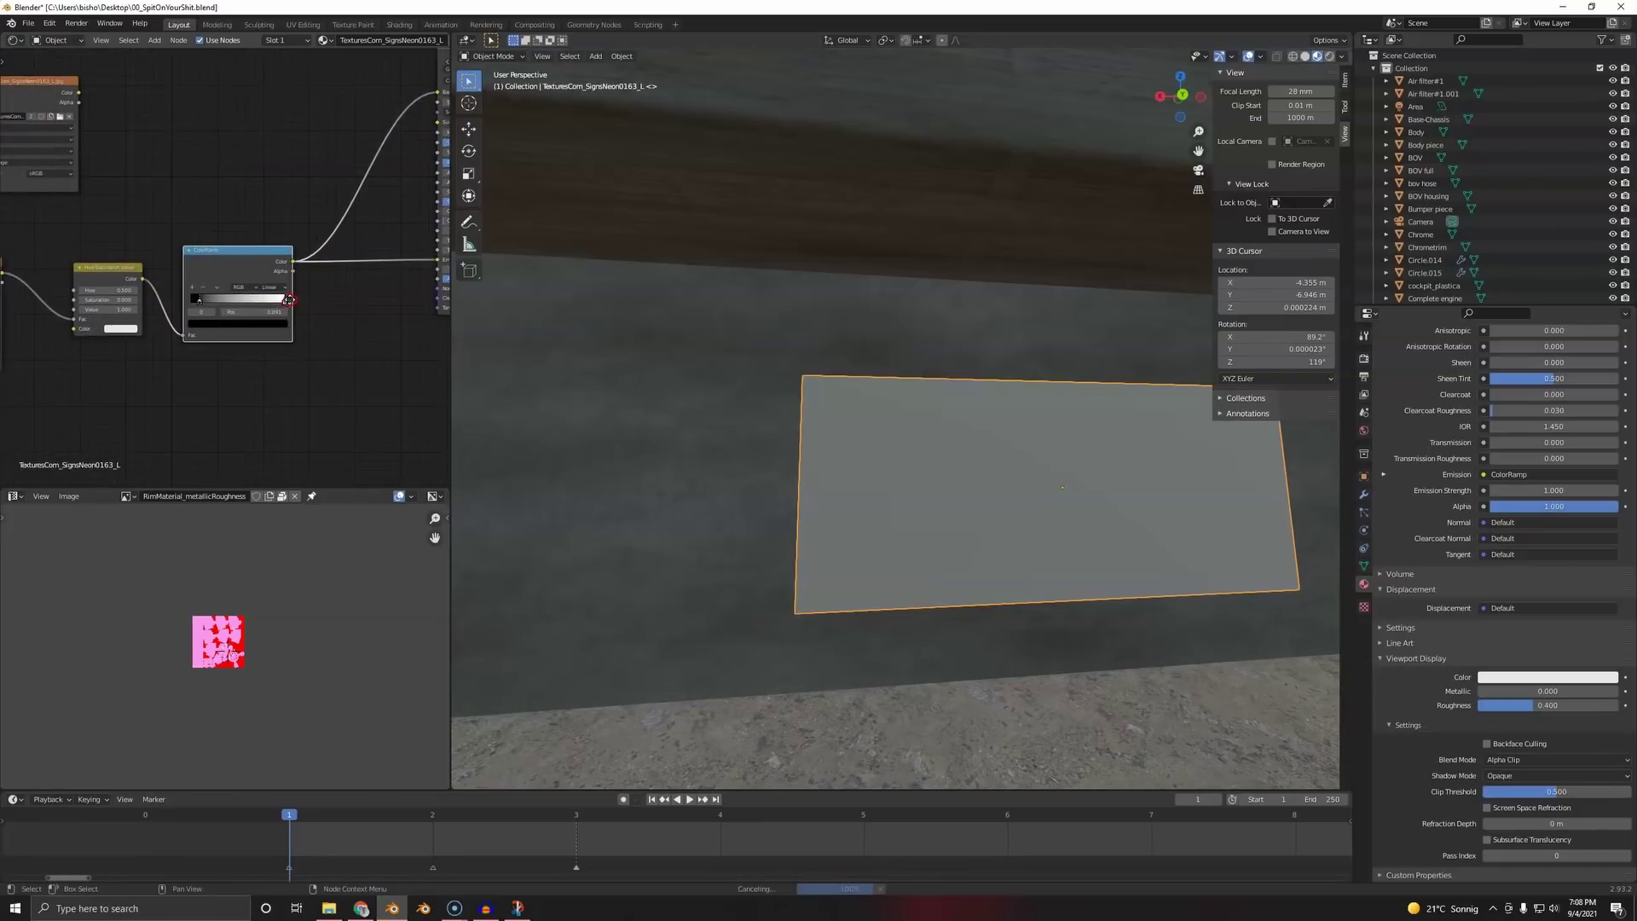
{"action": "left_click", "coordinate": [193, 310]}
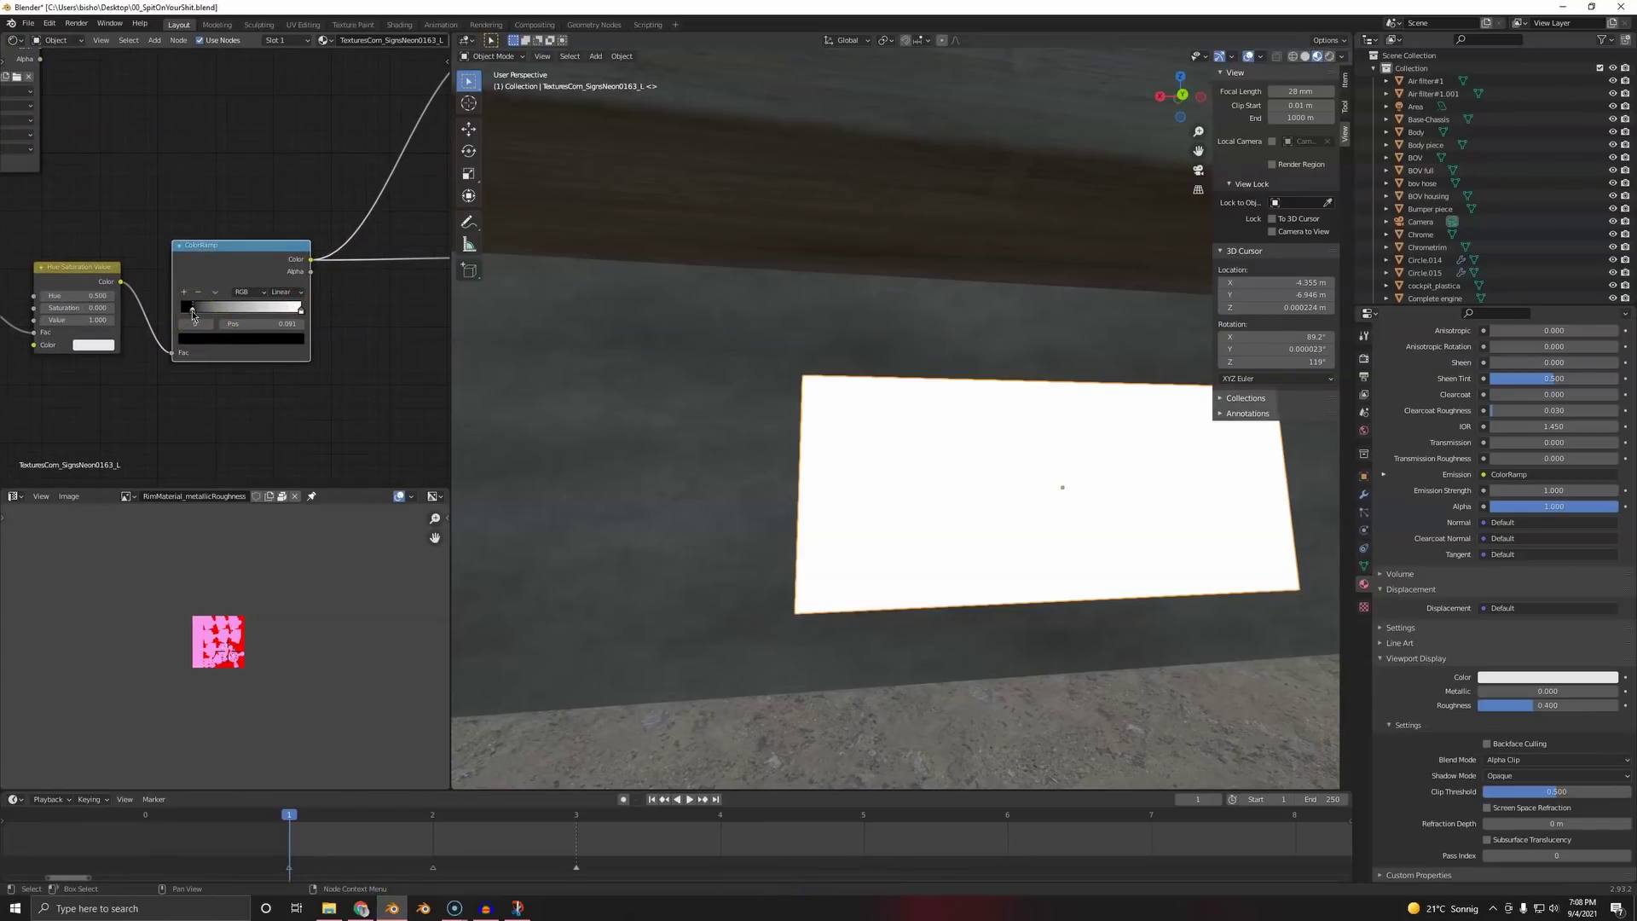
- Delete the lower duplicate image texture and link the remaining texture's Color output to the Hue Saturation Value node's Color input
{"action": "middle_click_drag", "start_coordinate": [192, 314], "coordinate": [195, 352]}
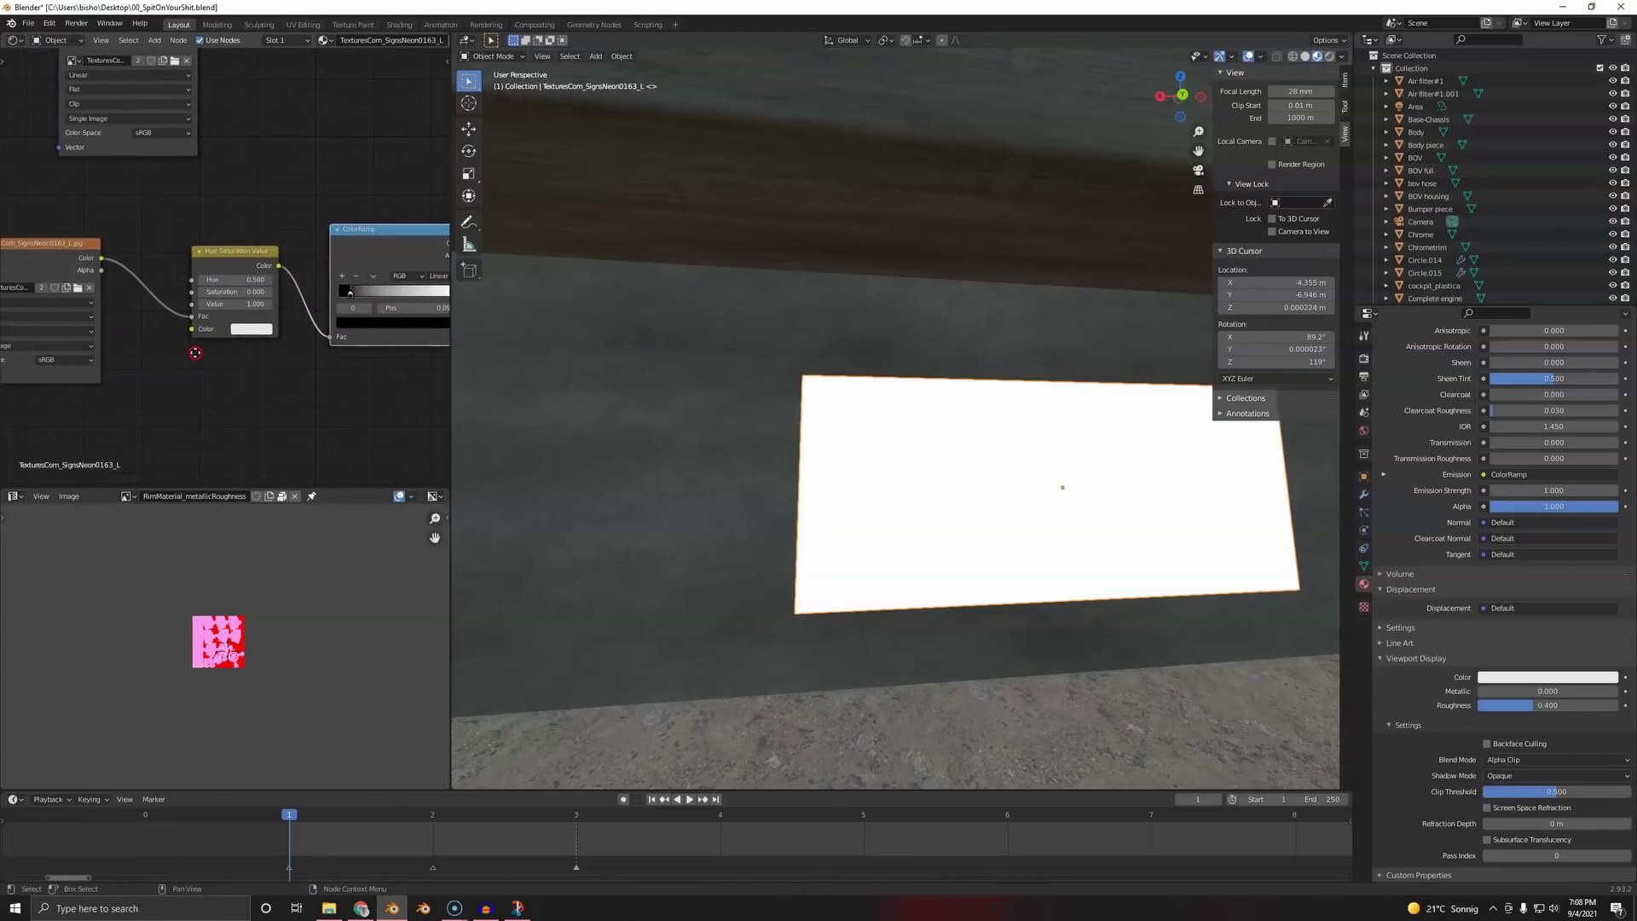
{"action": "scroll", "coordinate": [170, 394], "scroll_direction": "down", "scroll_amount": 5}
{"action": "scroll", "coordinate": [137, 368], "scroll_direction": "up", "scroll_amount": 5}
{"action": "left_click", "coordinate": [83, 282]}
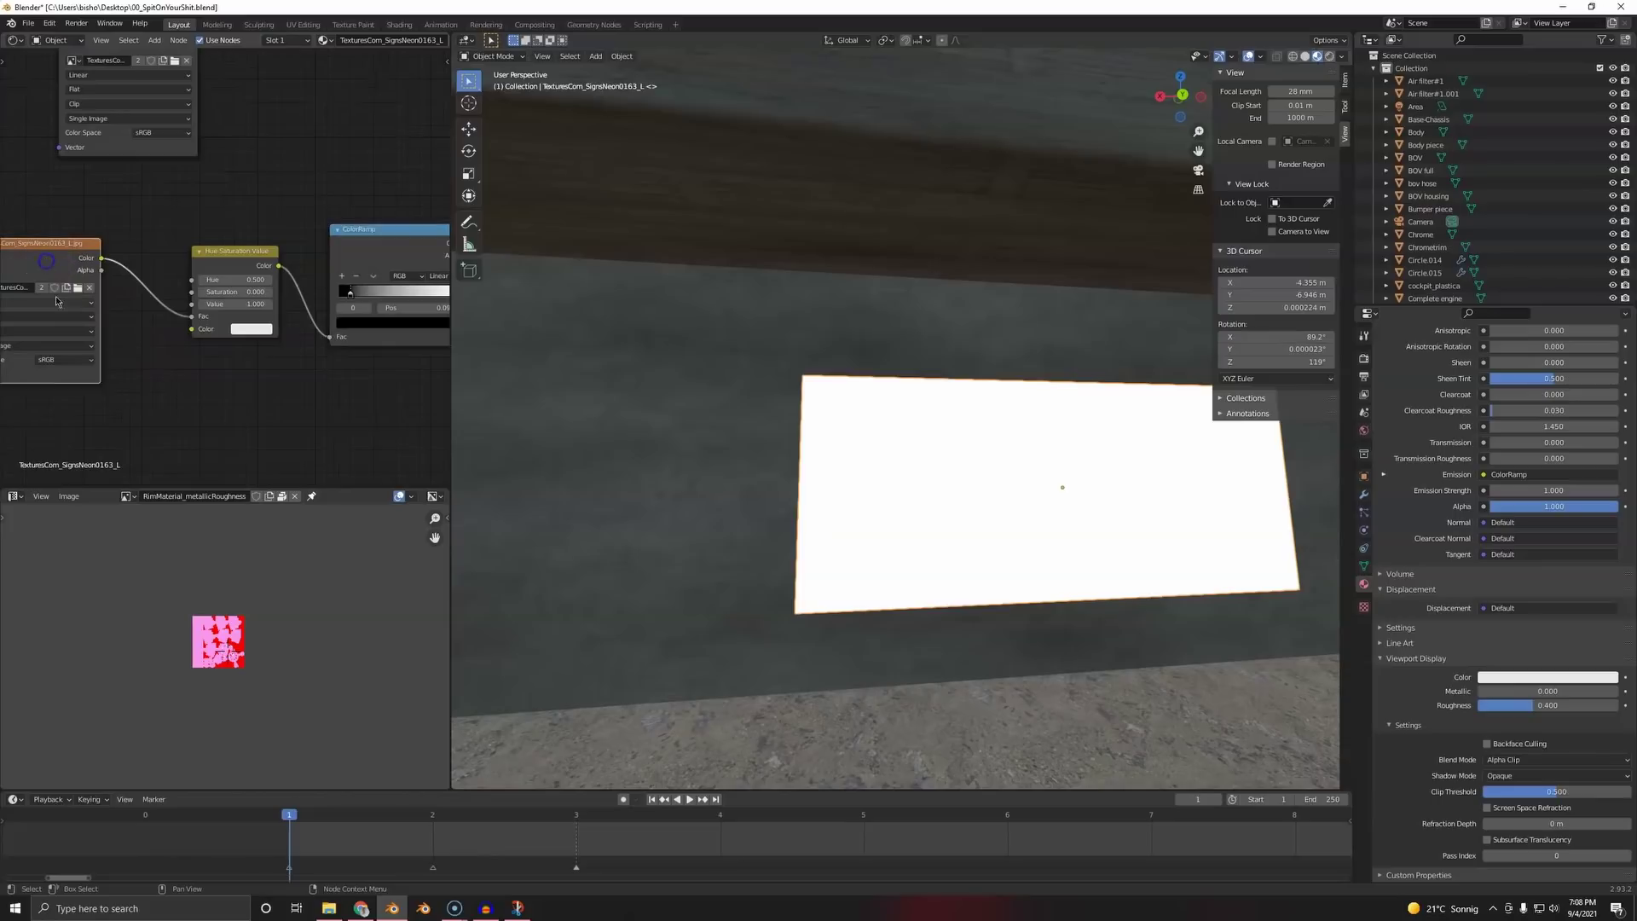
{"action": "scroll", "coordinate": [139, 167], "scroll_direction": "down", "scroll_amount": 5}
{"action": "left_click", "coordinate": [147, 109]}
{"action": "left_click_drag", "start_coordinate": [167, 109], "coordinate": [203, 308]}
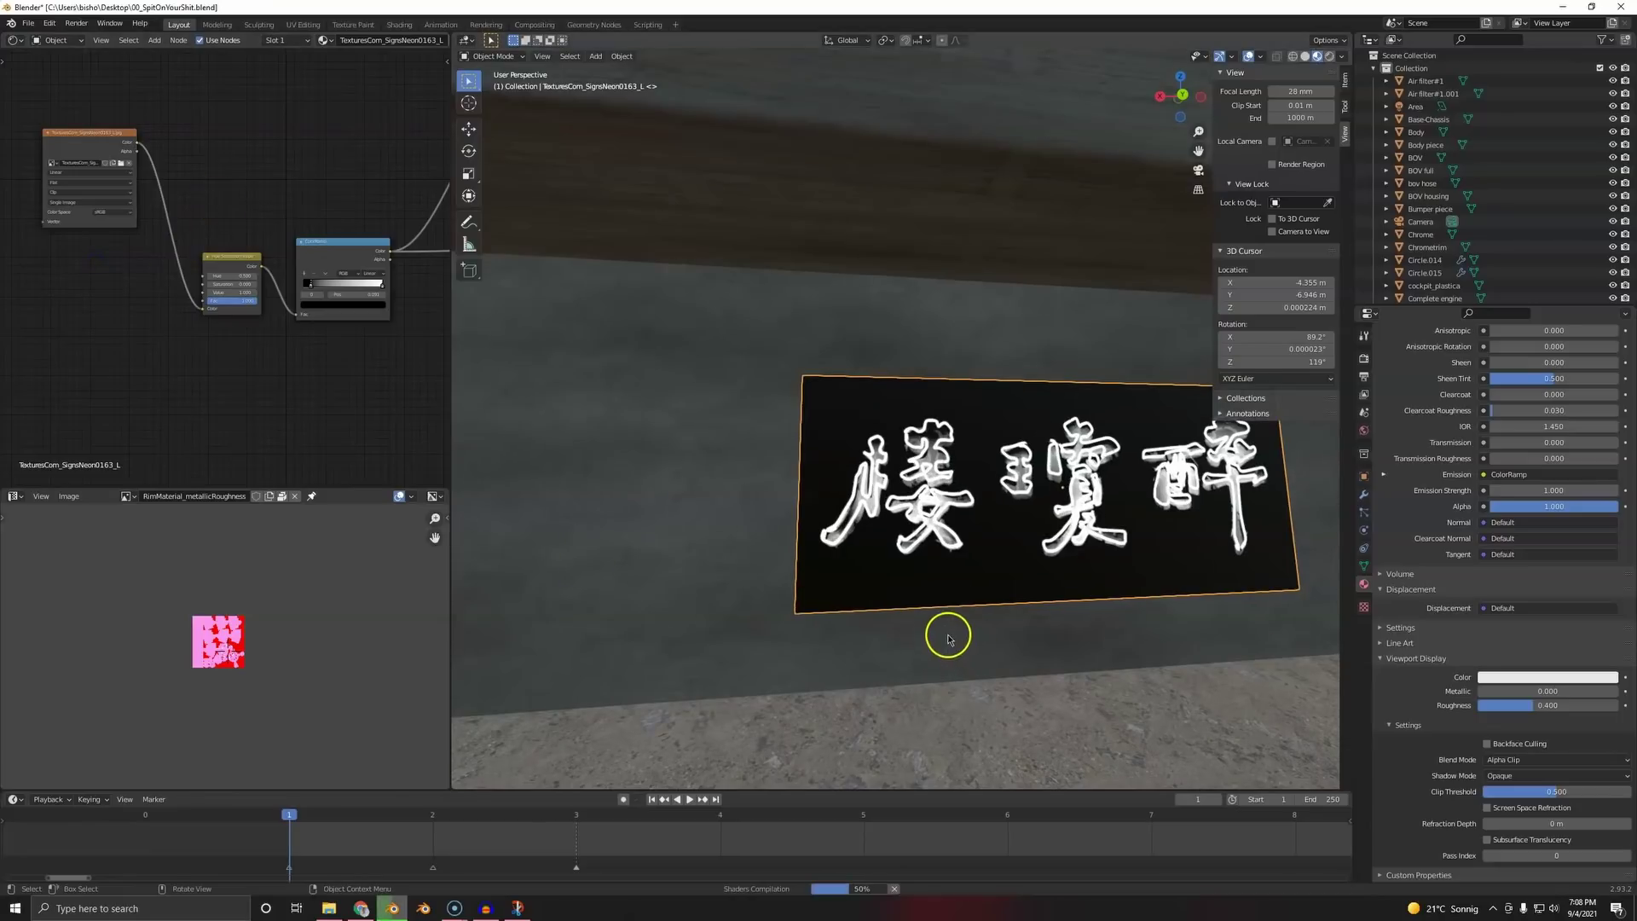
- Try to shift the black stop of the ColorRamp
{"action": "scroll", "coordinate": [966, 617], "scroll_direction": "up", "scroll_amount": 1}
{"action": "middle_click_drag", "start_coordinate": [369, 347], "coordinate": [193, 326]}
{"action": "left_click", "coordinate": [184, 372]}
{"action": "scroll", "coordinate": [184, 372], "scroll_direction": "up", "scroll_amount": 3}
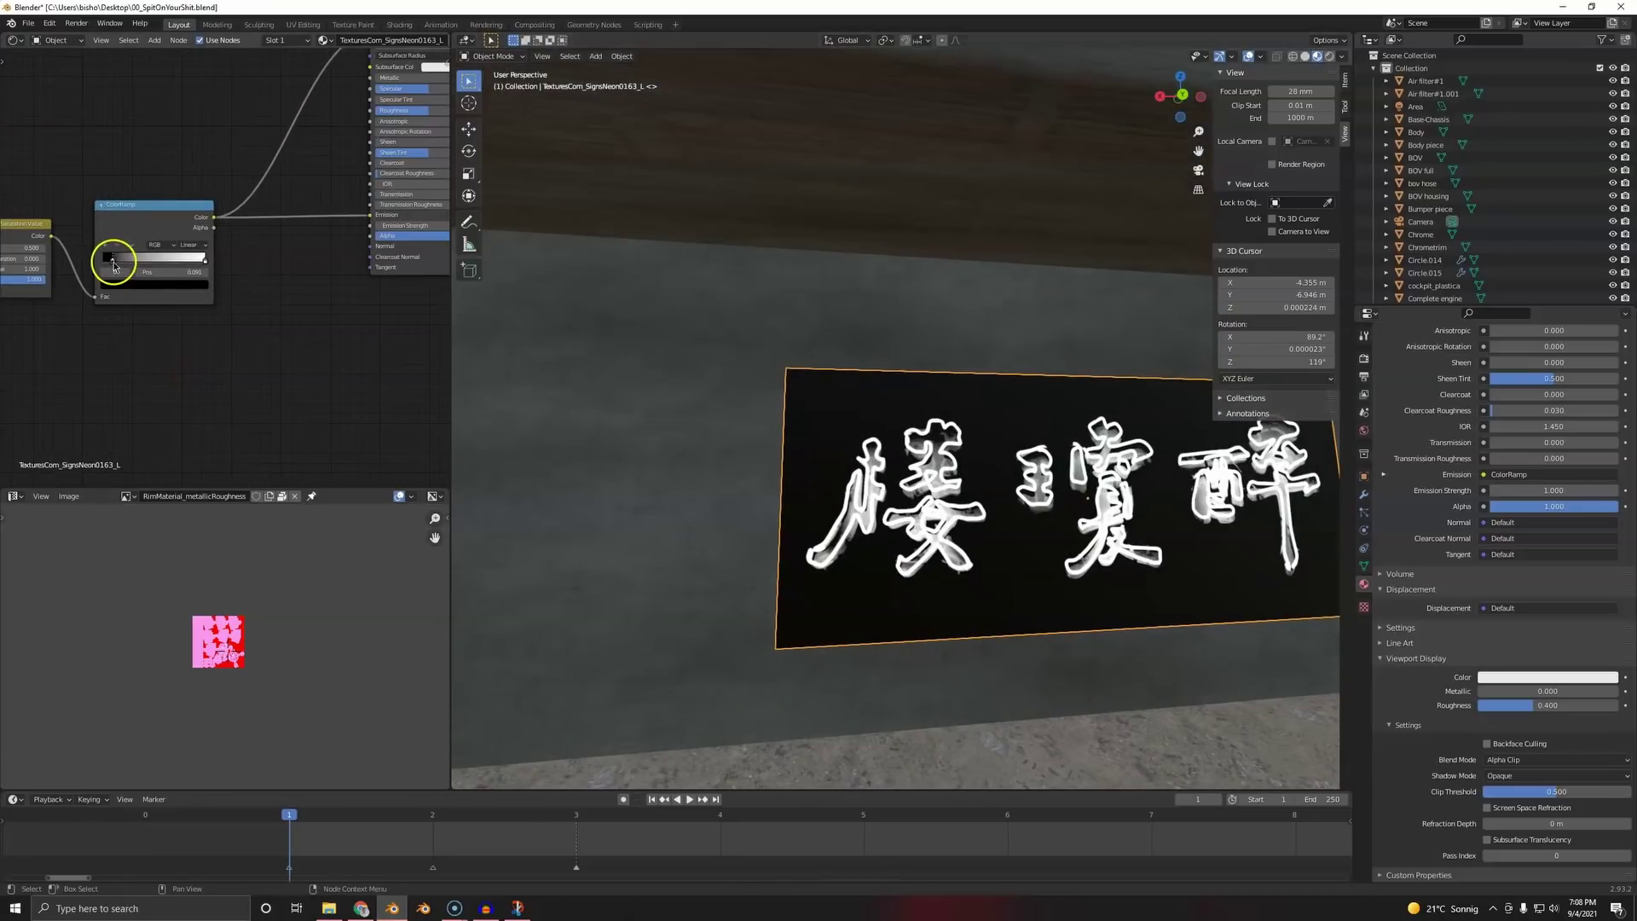
{"action": "left_click_drag", "start_coordinate": [114, 263], "coordinate": [90, 294]}
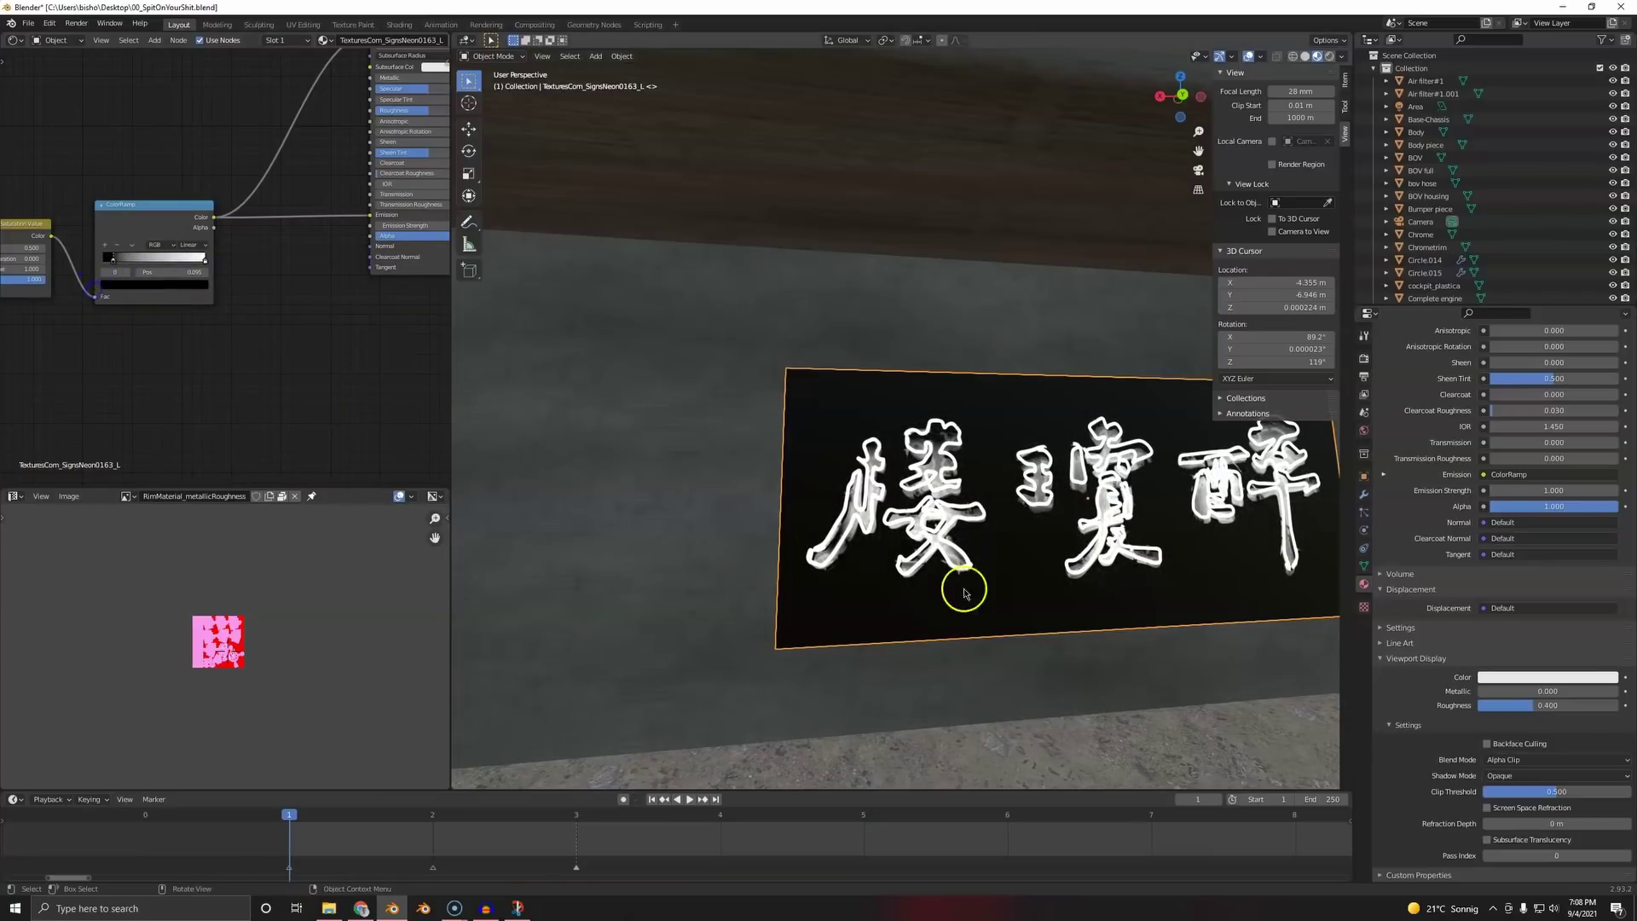
- Move the ColorRamp's link from Emission to the Principled BSDF's Alpha input, and disconnect it from Base Color
{"action": "scroll", "coordinate": [179, 255], "scroll_direction": "up", "scroll_amount": 2}
{"action": "middle_click_drag", "start_coordinate": [52, 294], "coordinate": [56, 345]}
{"action": "scroll", "coordinate": [187, 319], "scroll_direction": "down", "scroll_amount": 4}
{"action": "middle_click_drag", "start_coordinate": [278, 270], "coordinate": [201, 312]}
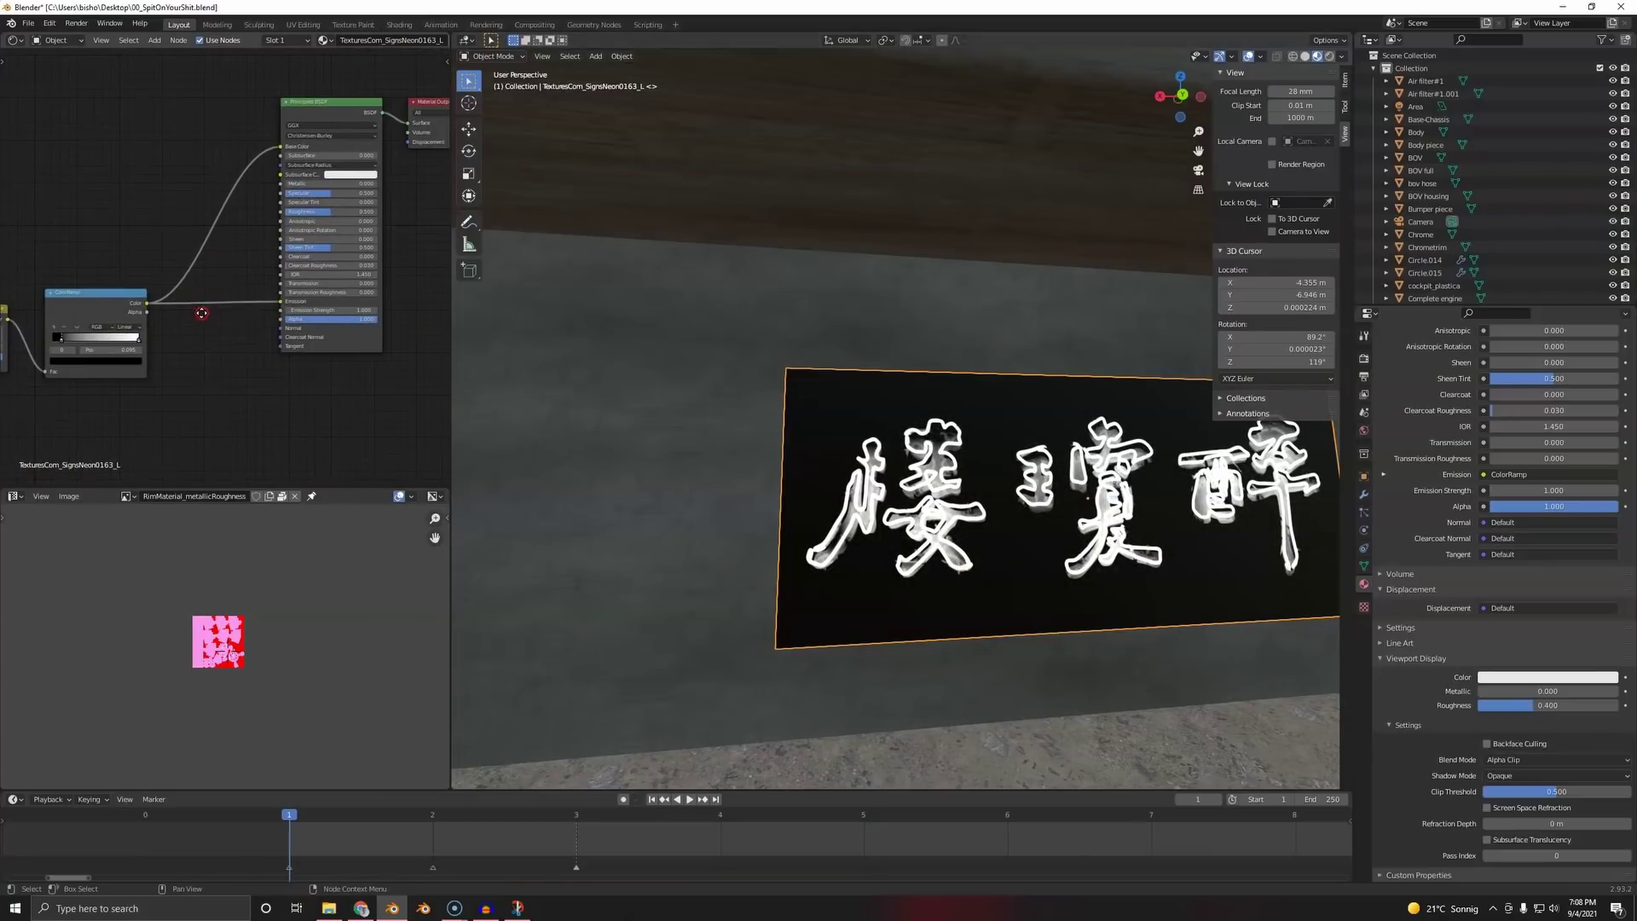
{"action": "scroll", "coordinate": [303, 340], "scroll_direction": "up", "scroll_amount": 4}
{"action": "left_click_drag", "start_coordinate": [301, 328], "coordinate": [300, 337]}
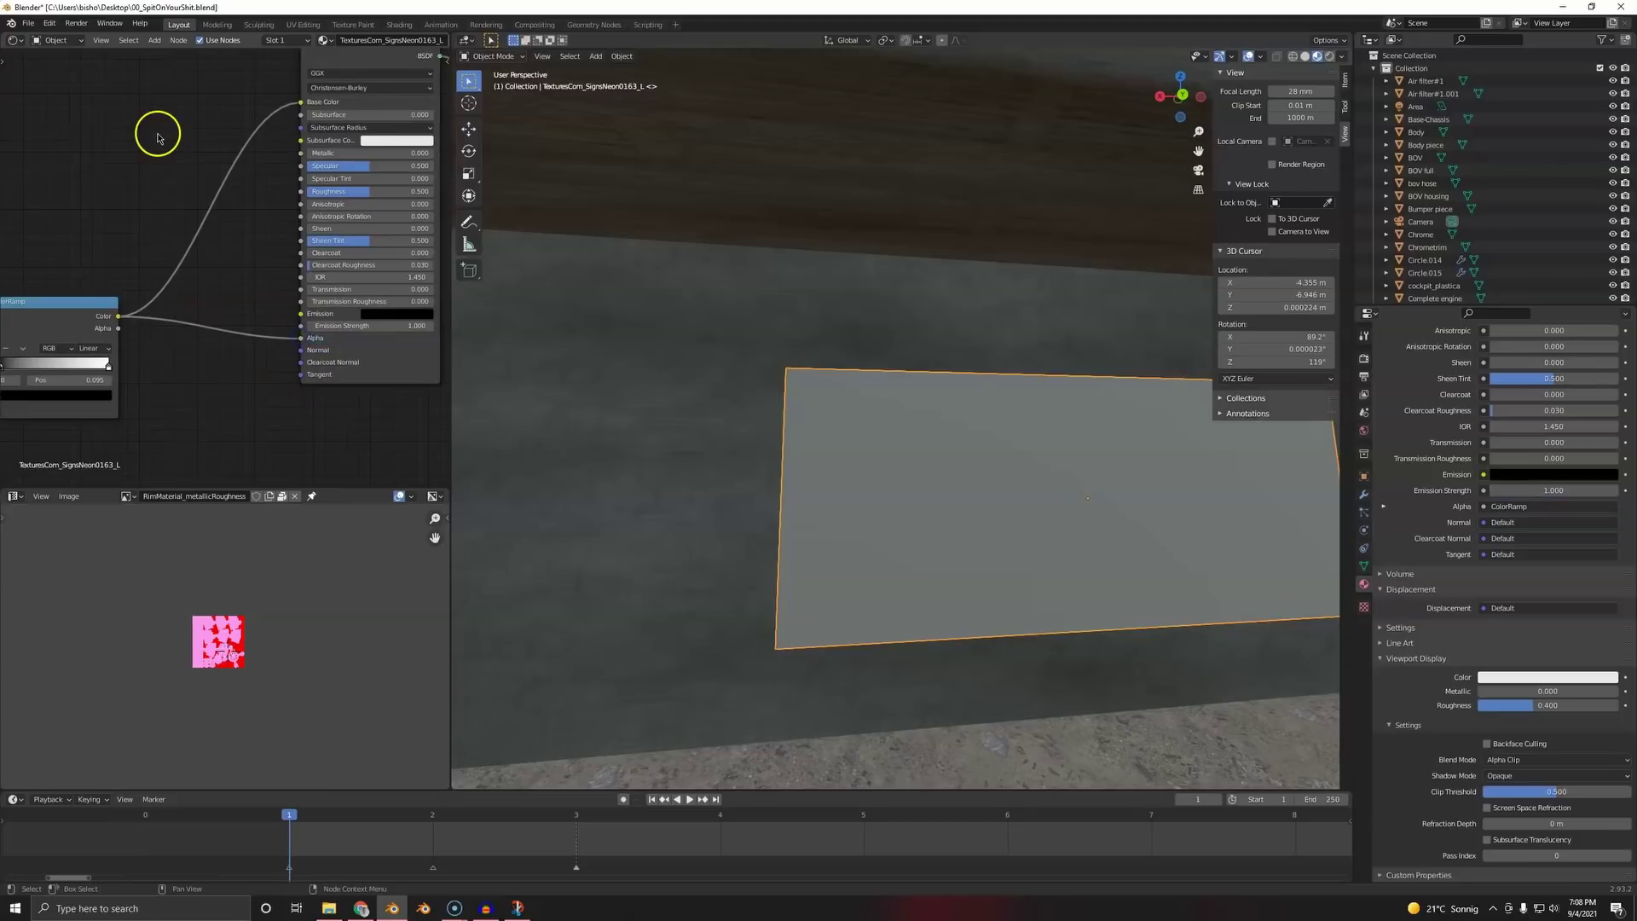
{"action": "scroll", "coordinate": [57, 206], "scroll_direction": "down", "scroll_amount": 2}
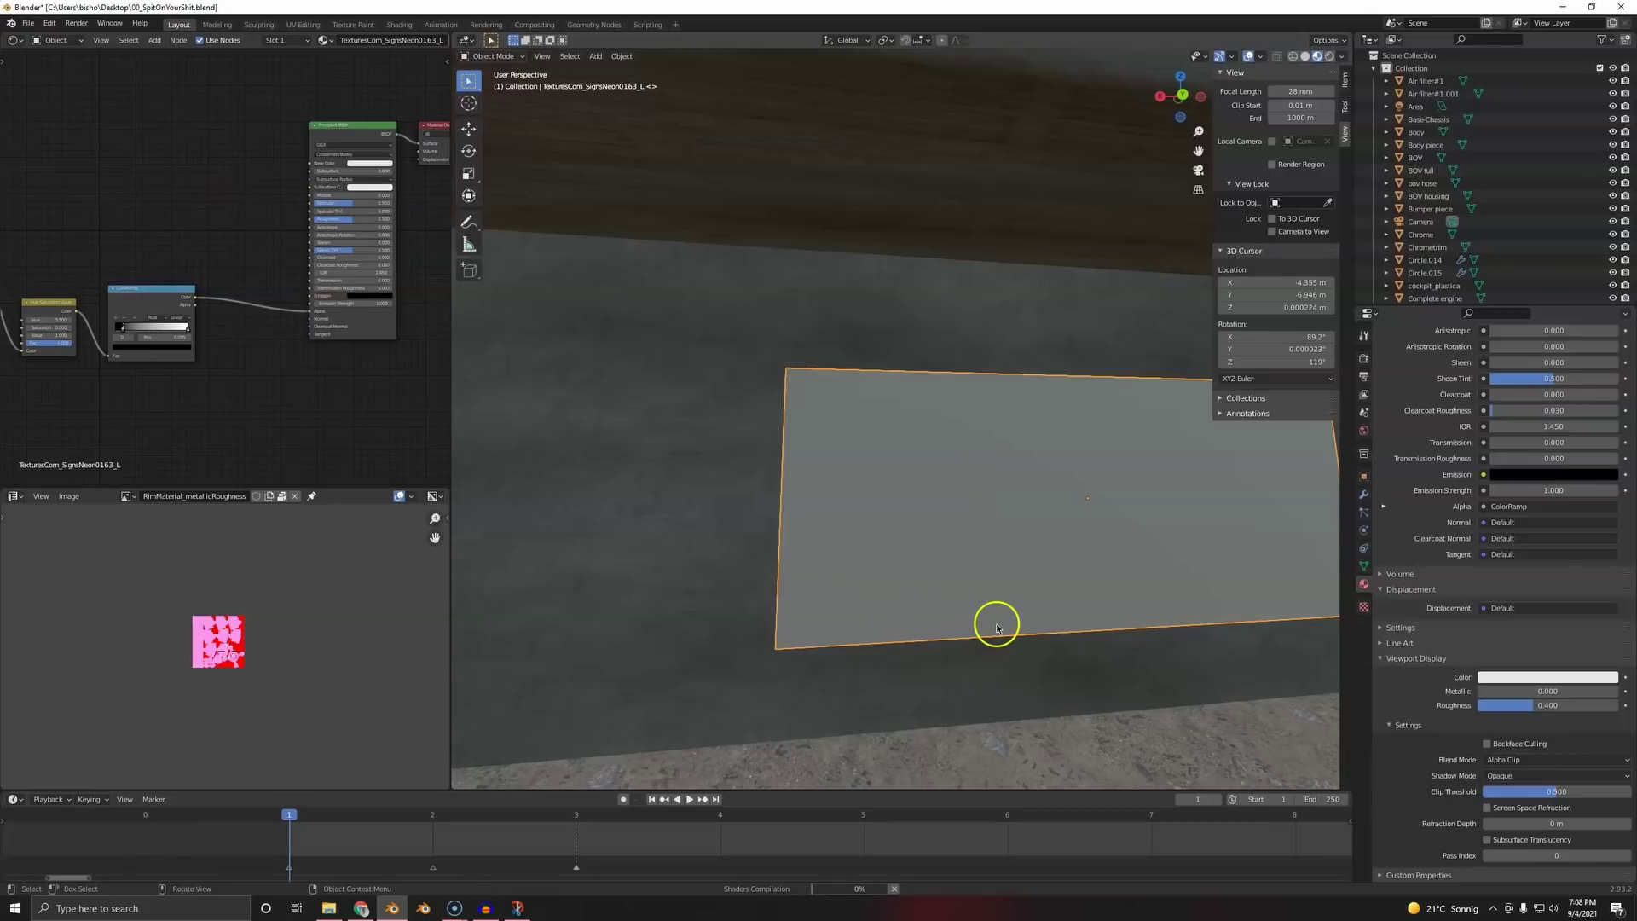
- Link the neon image texture's Color output to both Base Color and Emission on the Principled BSDF
{"action": "middle_click_drag", "start_coordinate": [924, 494], "coordinate": [822, 505]}
{"action": "scroll", "coordinate": [54, 299], "scroll_direction": "down", "scroll_amount": 3}
{"action": "middle_click_drag", "start_coordinate": [55, 300], "coordinate": [183, 296]}
{"action": "left_click_drag", "start_coordinate": [142, 203], "coordinate": [418, 180]}
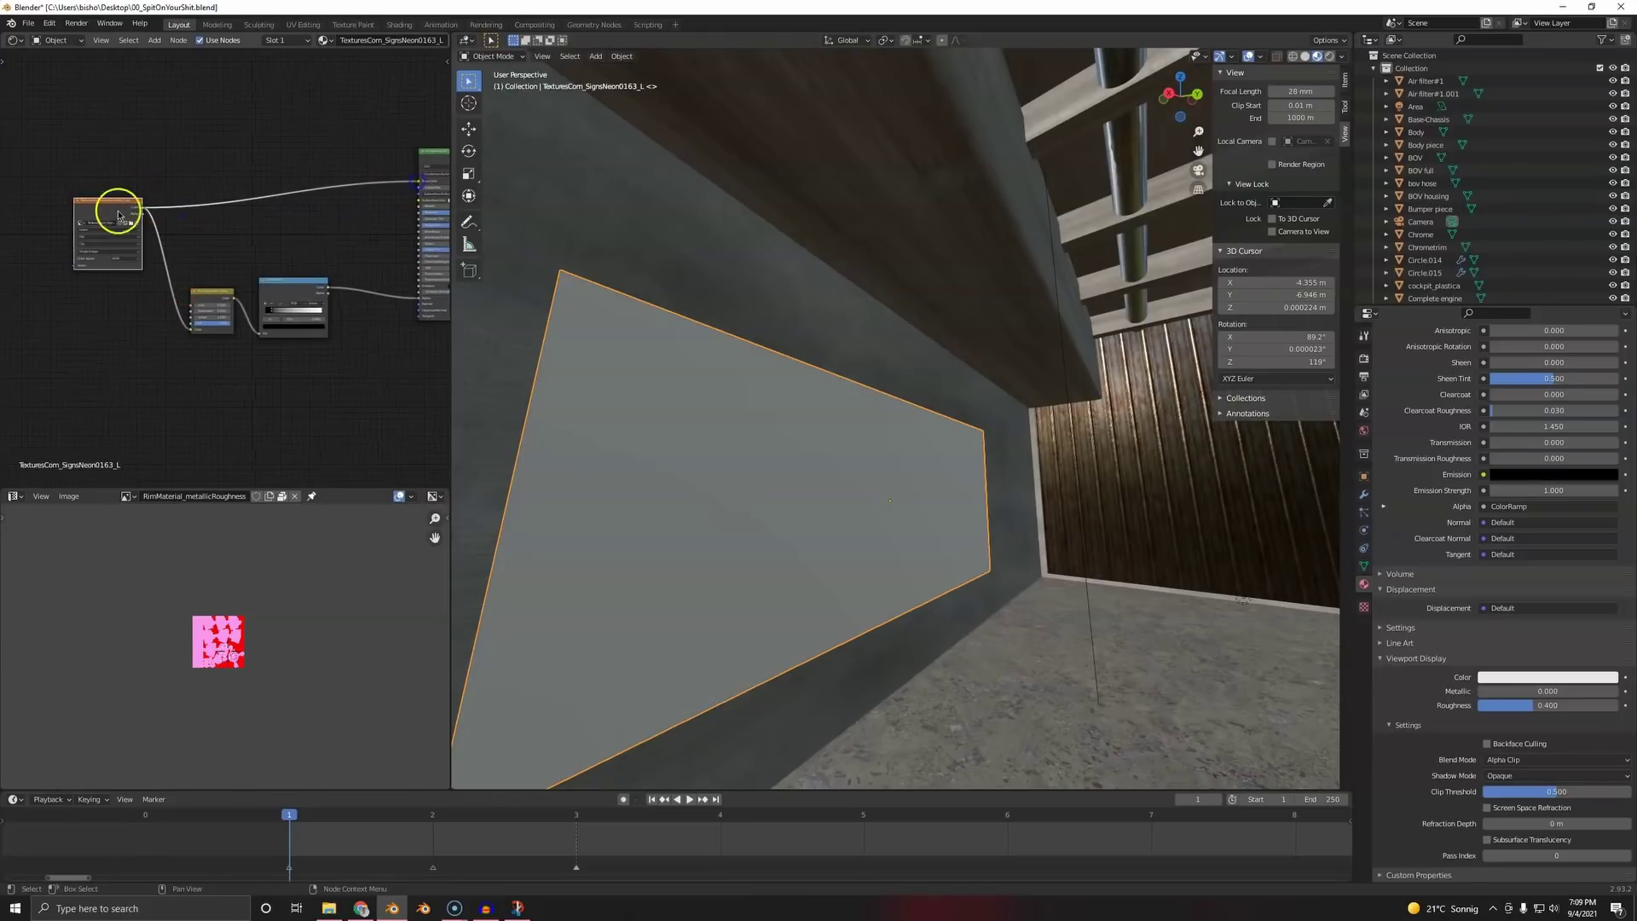
{"action": "left_click_drag", "start_coordinate": [140, 211], "coordinate": [421, 286]}
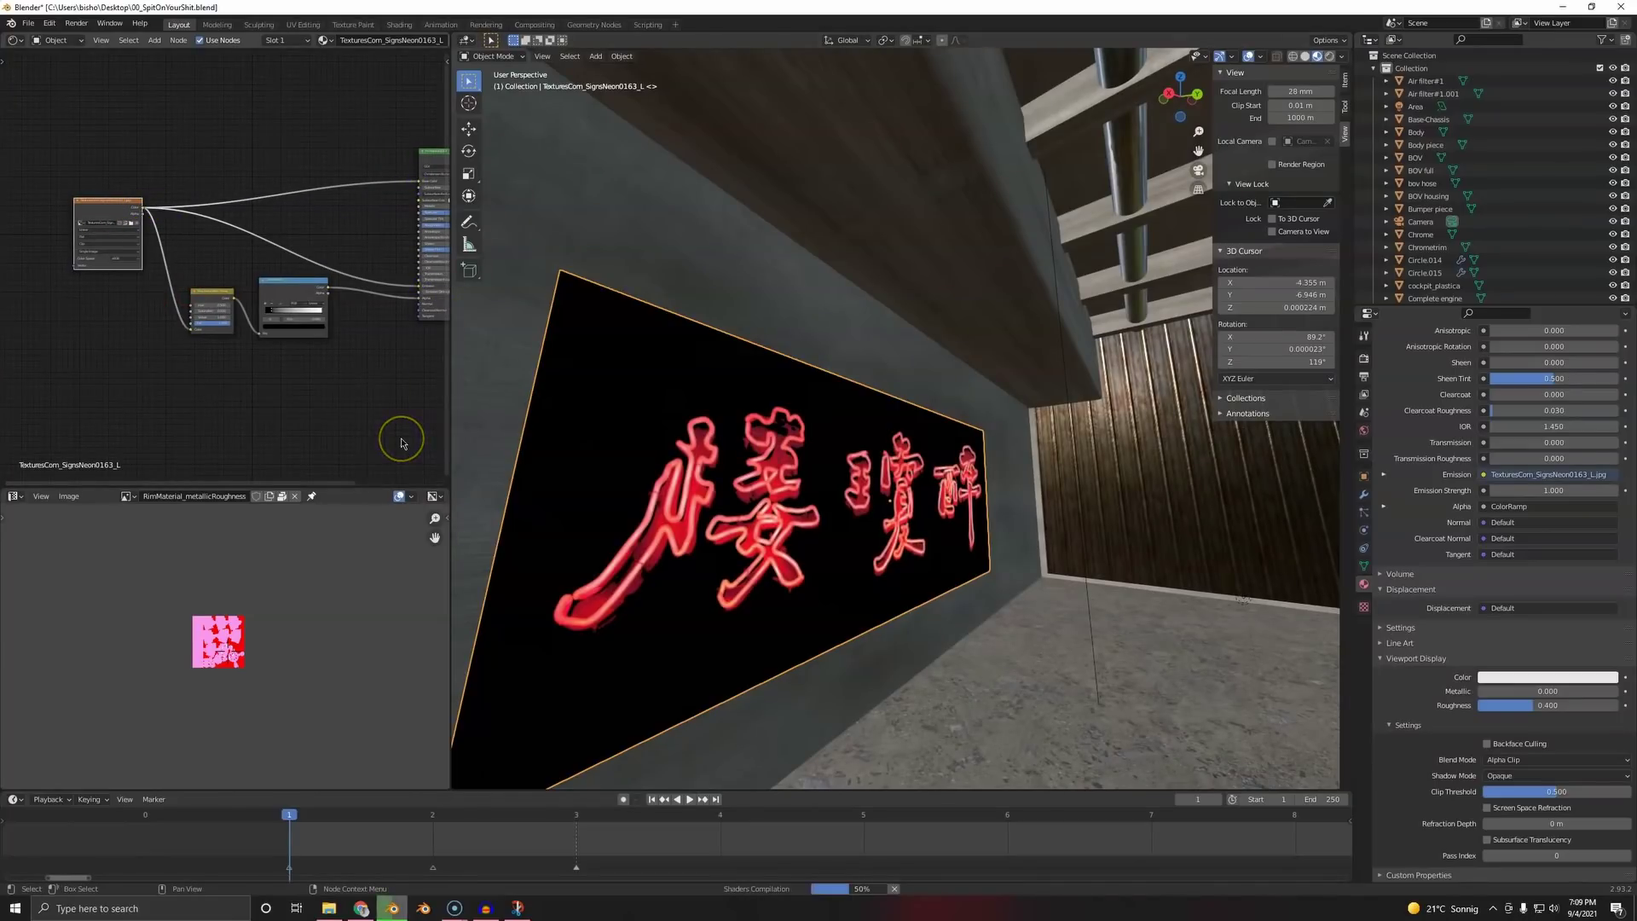
- Switch the viewport to rendered shading and view the scene through the camera
{"action": "mouse_move", "coordinate": [994, 482]}
{"action": "middle_mouse_down"}
{"action": "mouse_move", "coordinate": [851, 410]}
{"action": "mouse_move", "coordinate": [697, 424]}
{"action": "mouse_move", "coordinate": [811, 453]}
{"action": "mouse_move", "coordinate": [927, 442]}
{"action": "middle_mouse_up"}
{"action": "scroll", "coordinate": [728, 464], "scroll_direction": "up", "scroll_amount": 3}
{"action": "key", "text": "z"}
{"action": "left_click", "coordinate": [1066, 284]}
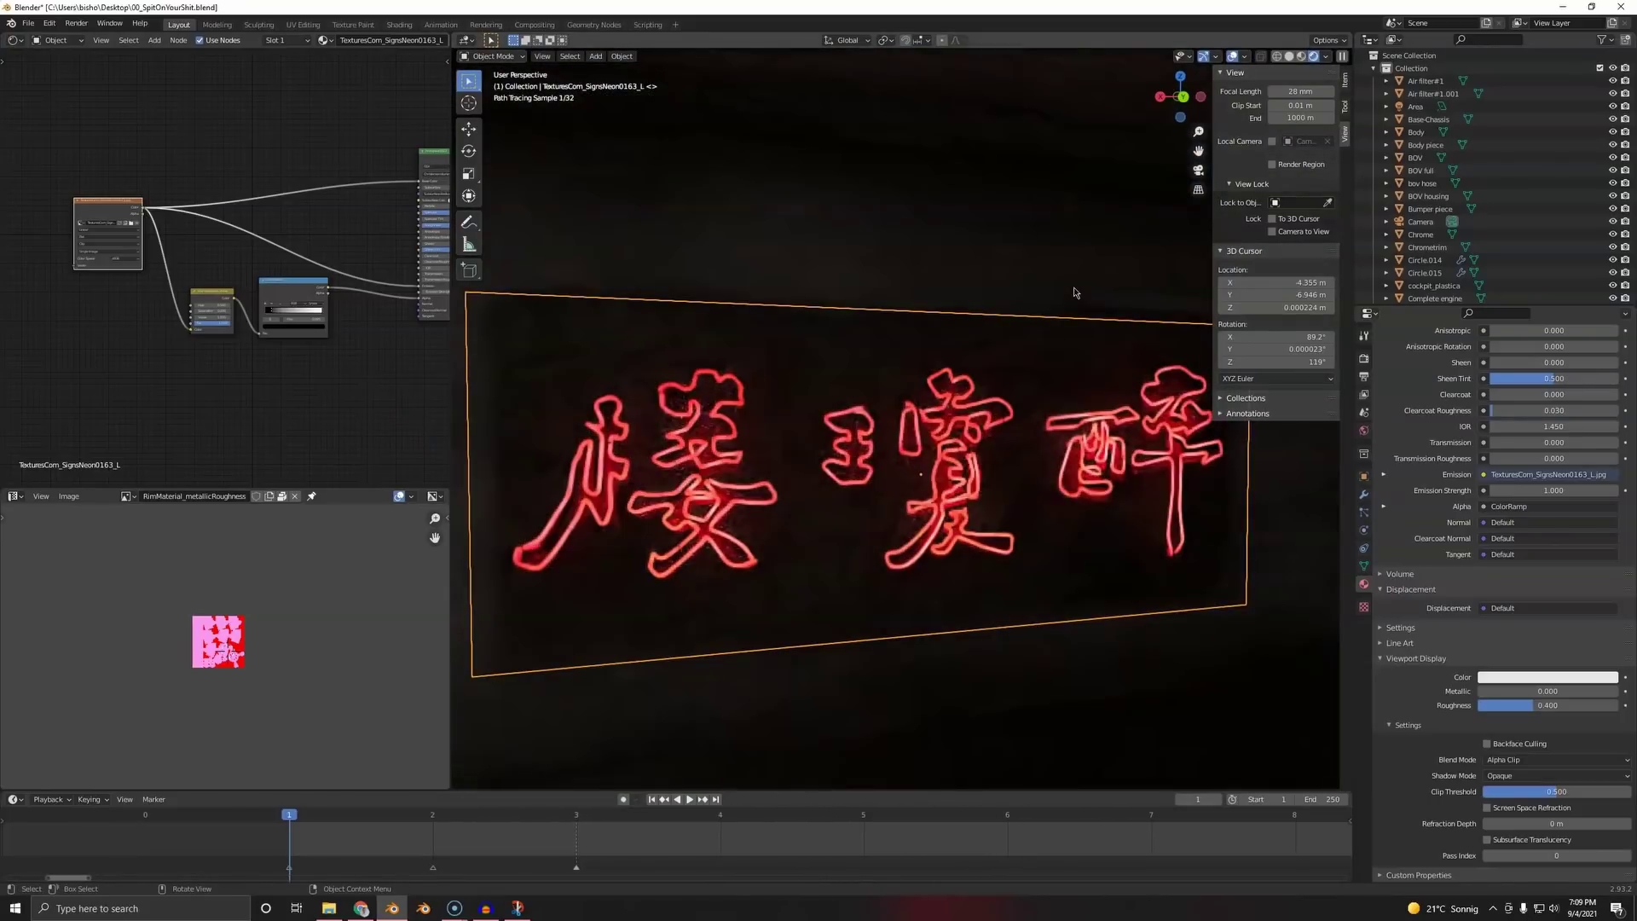
{"action": "left_click", "coordinate": [664, 627]}
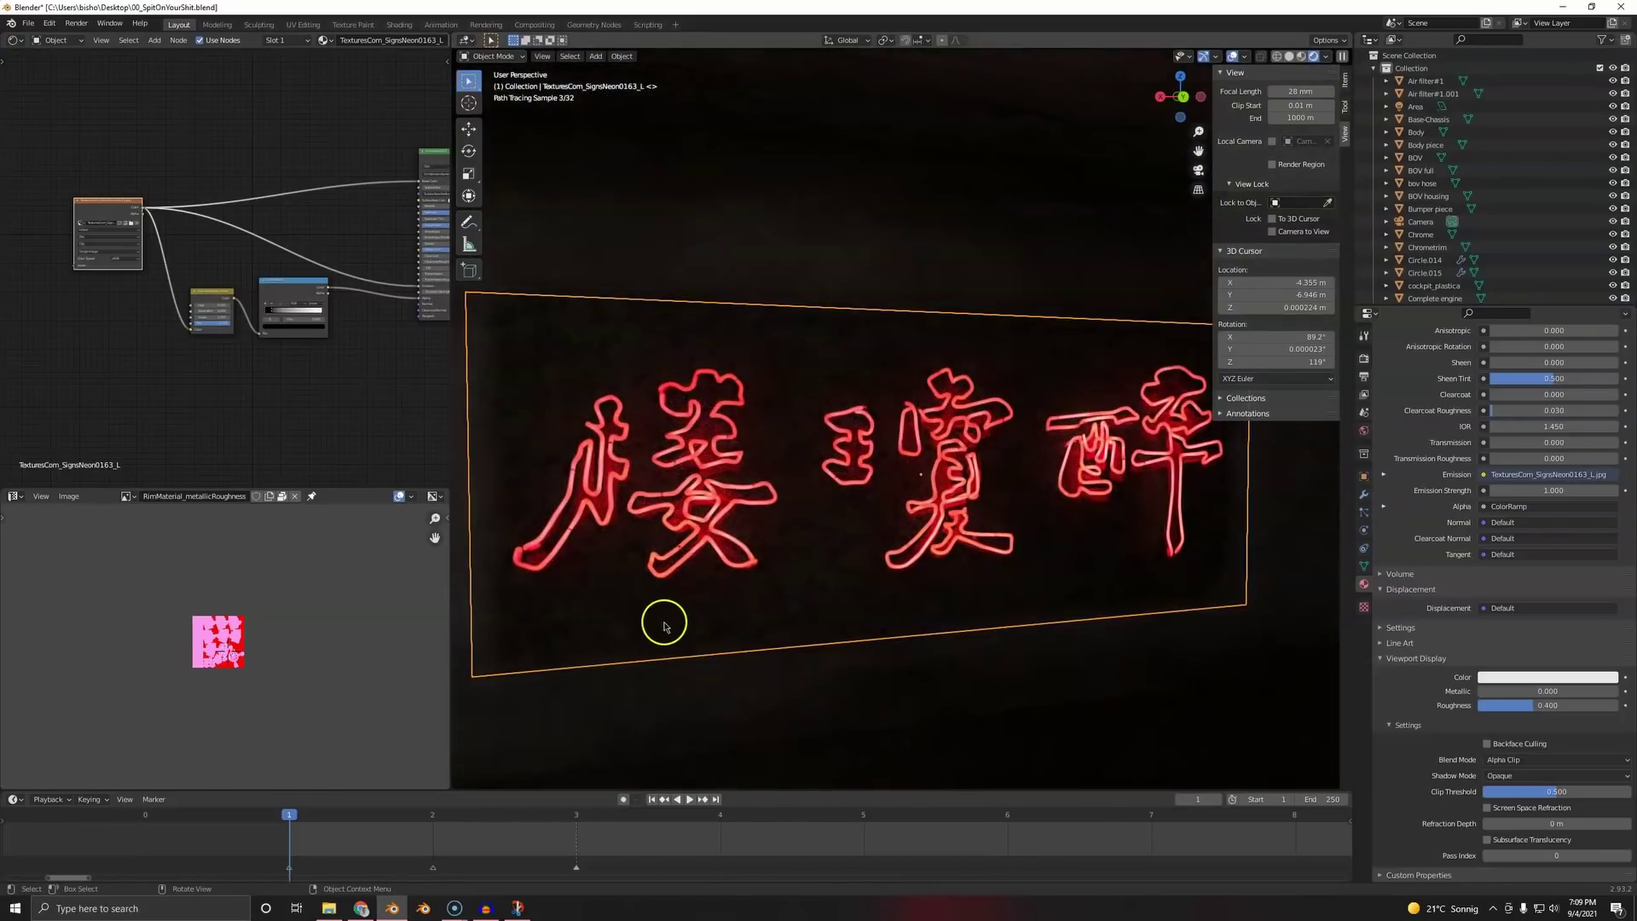
{"action": "key", "text": "KP_0"}
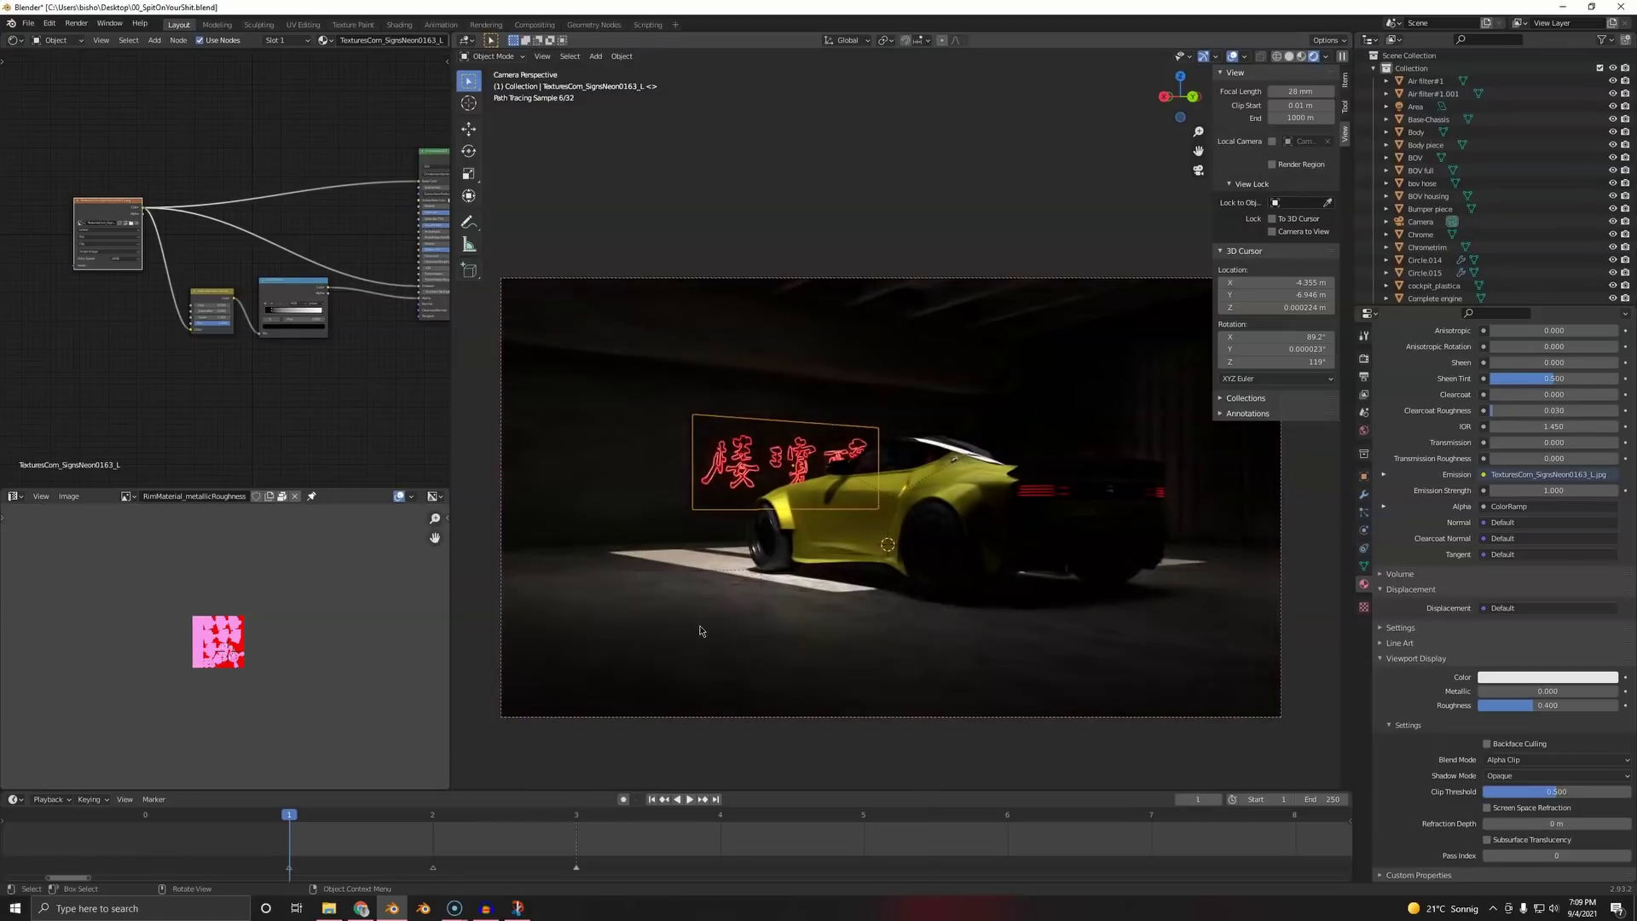
- Move the neon sign along X and Z to about X 0.33 m and Z 2.38 m, on the wall ahead of the car
{"action": "key", "text": "g"}
{"action": "key", "text": "x"}
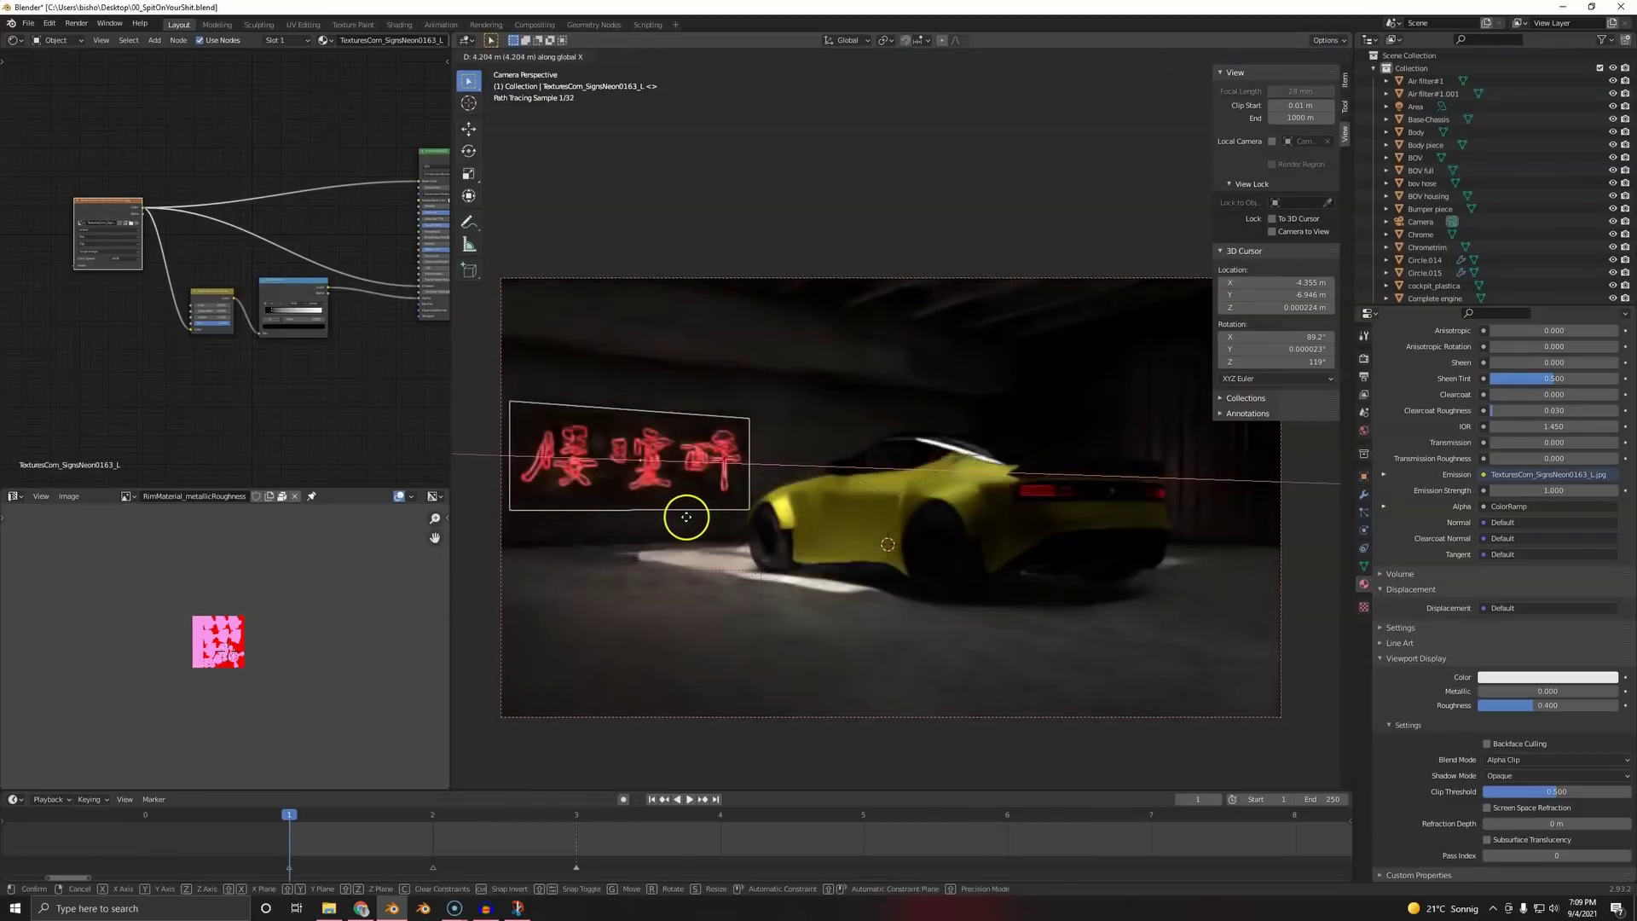
{"action": "key", "text": "z"}
{"action": "left_click", "coordinate": [700, 447]}
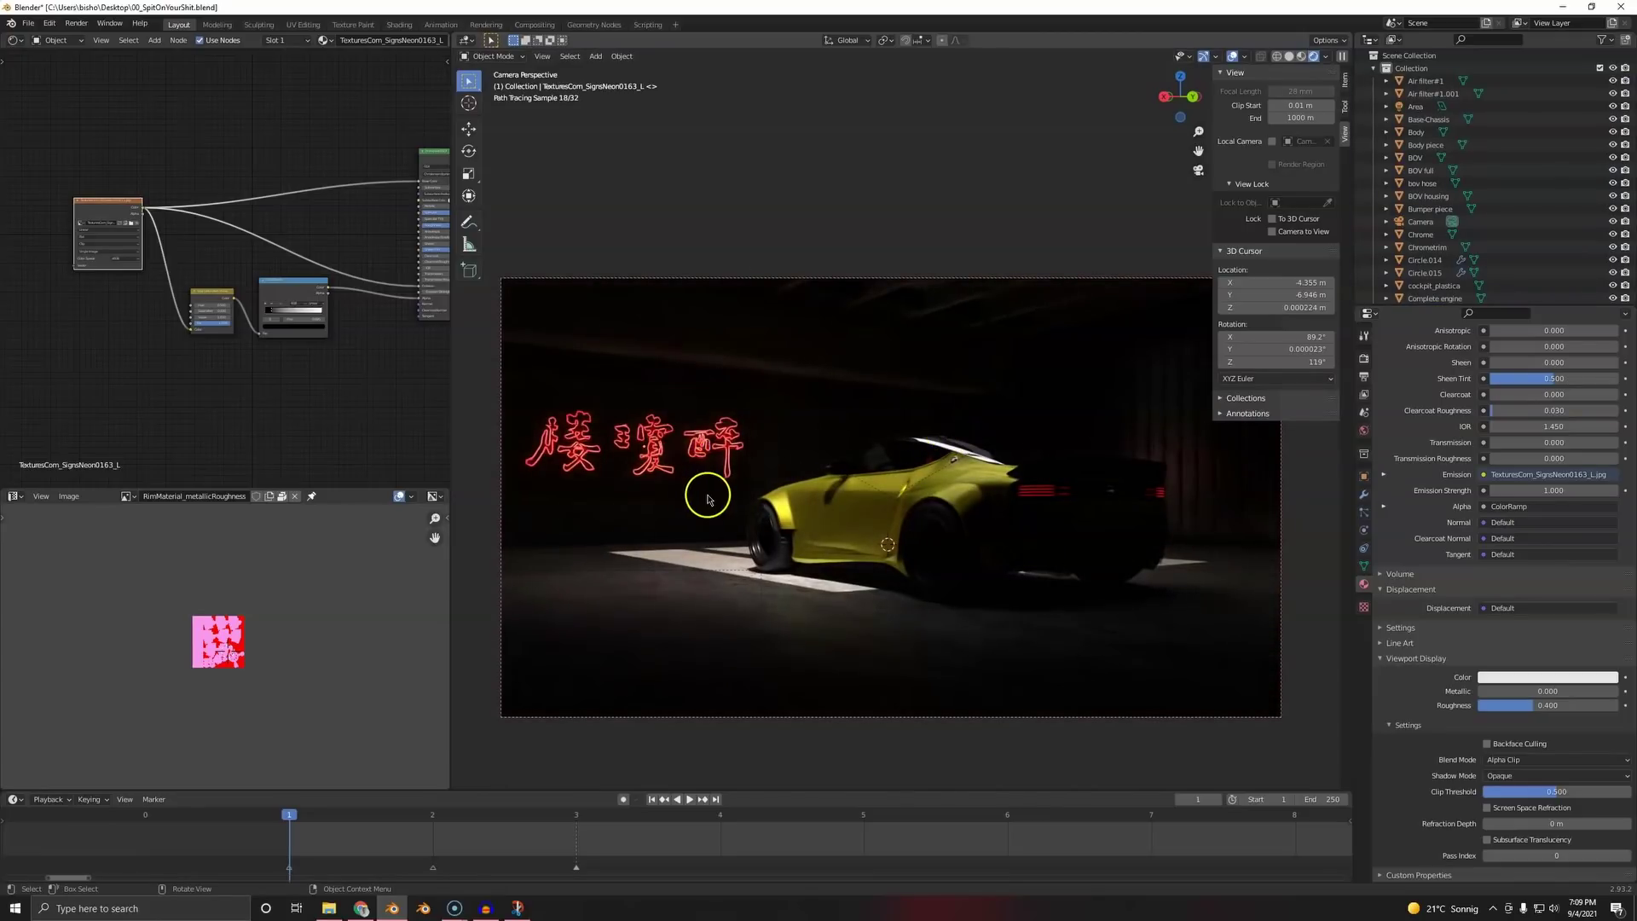
- Turn off Shadow, Volume Scatter and Transmission in the neon sign's ray visibility settings
{"action": "left_click", "coordinate": [1363, 494]}
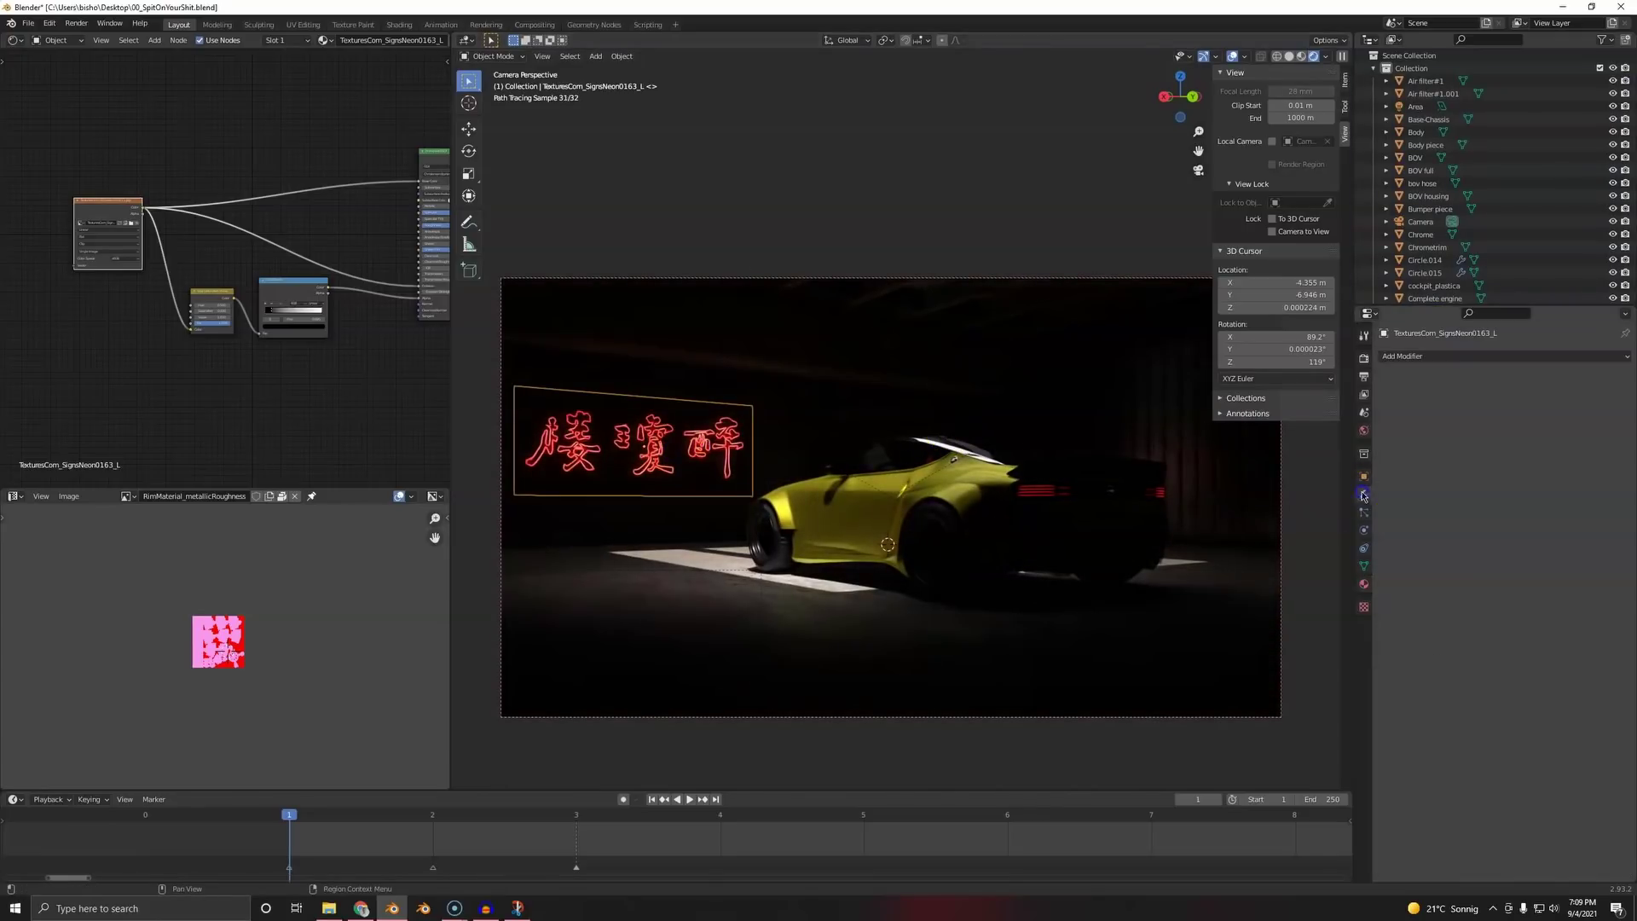
{"action": "left_click", "coordinate": [1365, 476]}
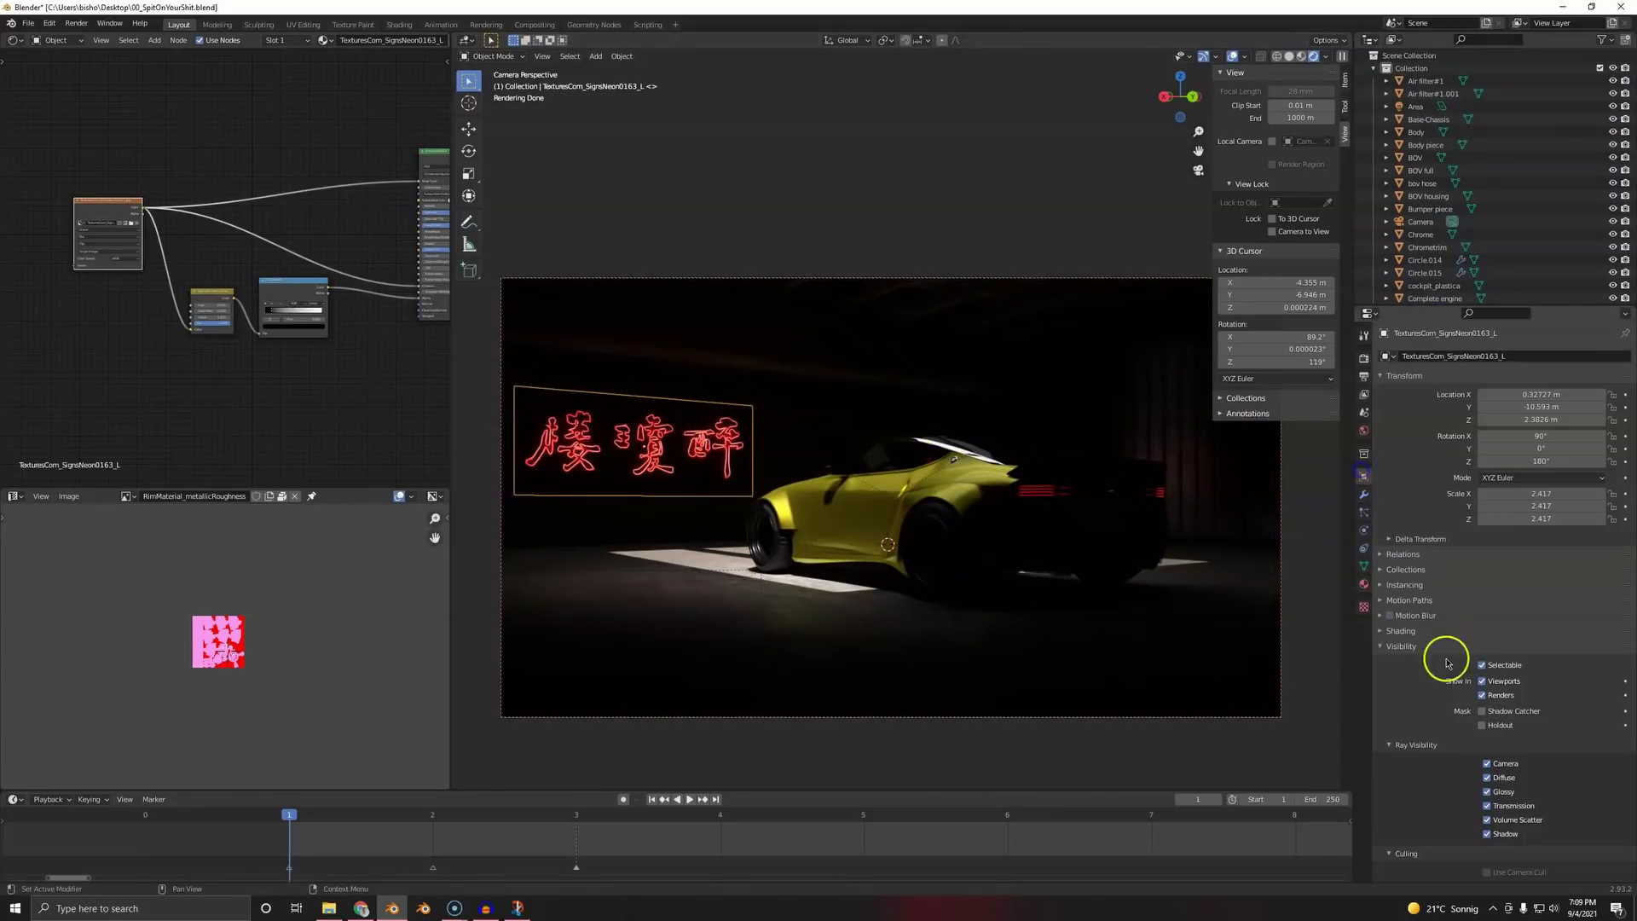
{"action": "scroll", "coordinate": [1501, 671], "scroll_direction": "down", "scroll_amount": 2}
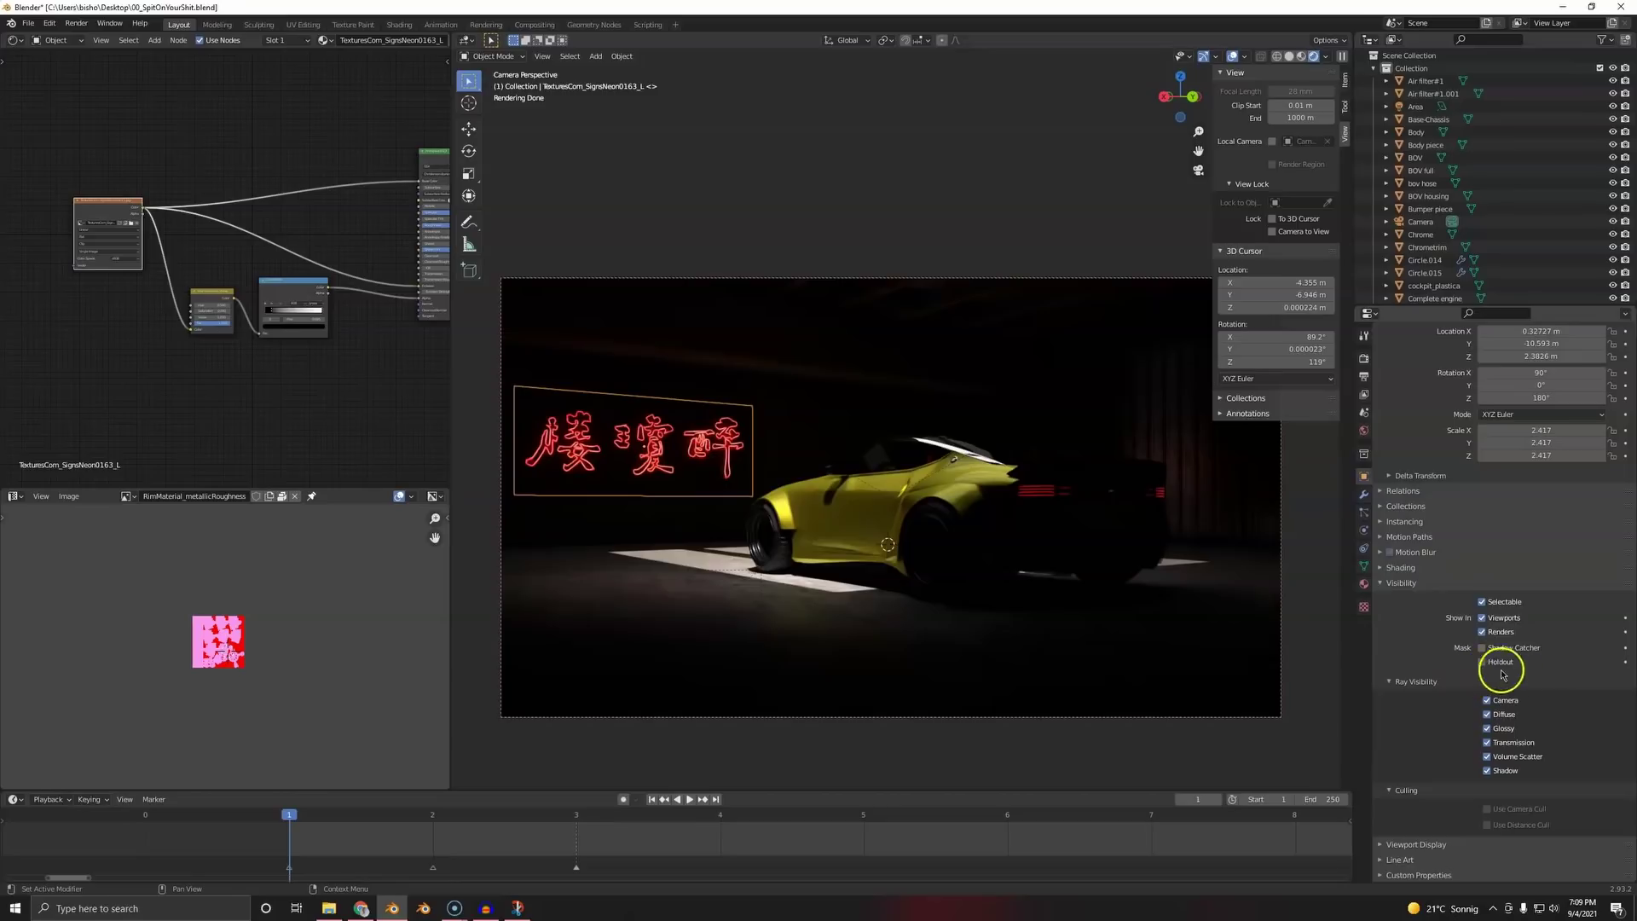
{"action": "left_click", "coordinate": [1503, 756]}
{"action": "left_click", "coordinate": [1505, 742]}
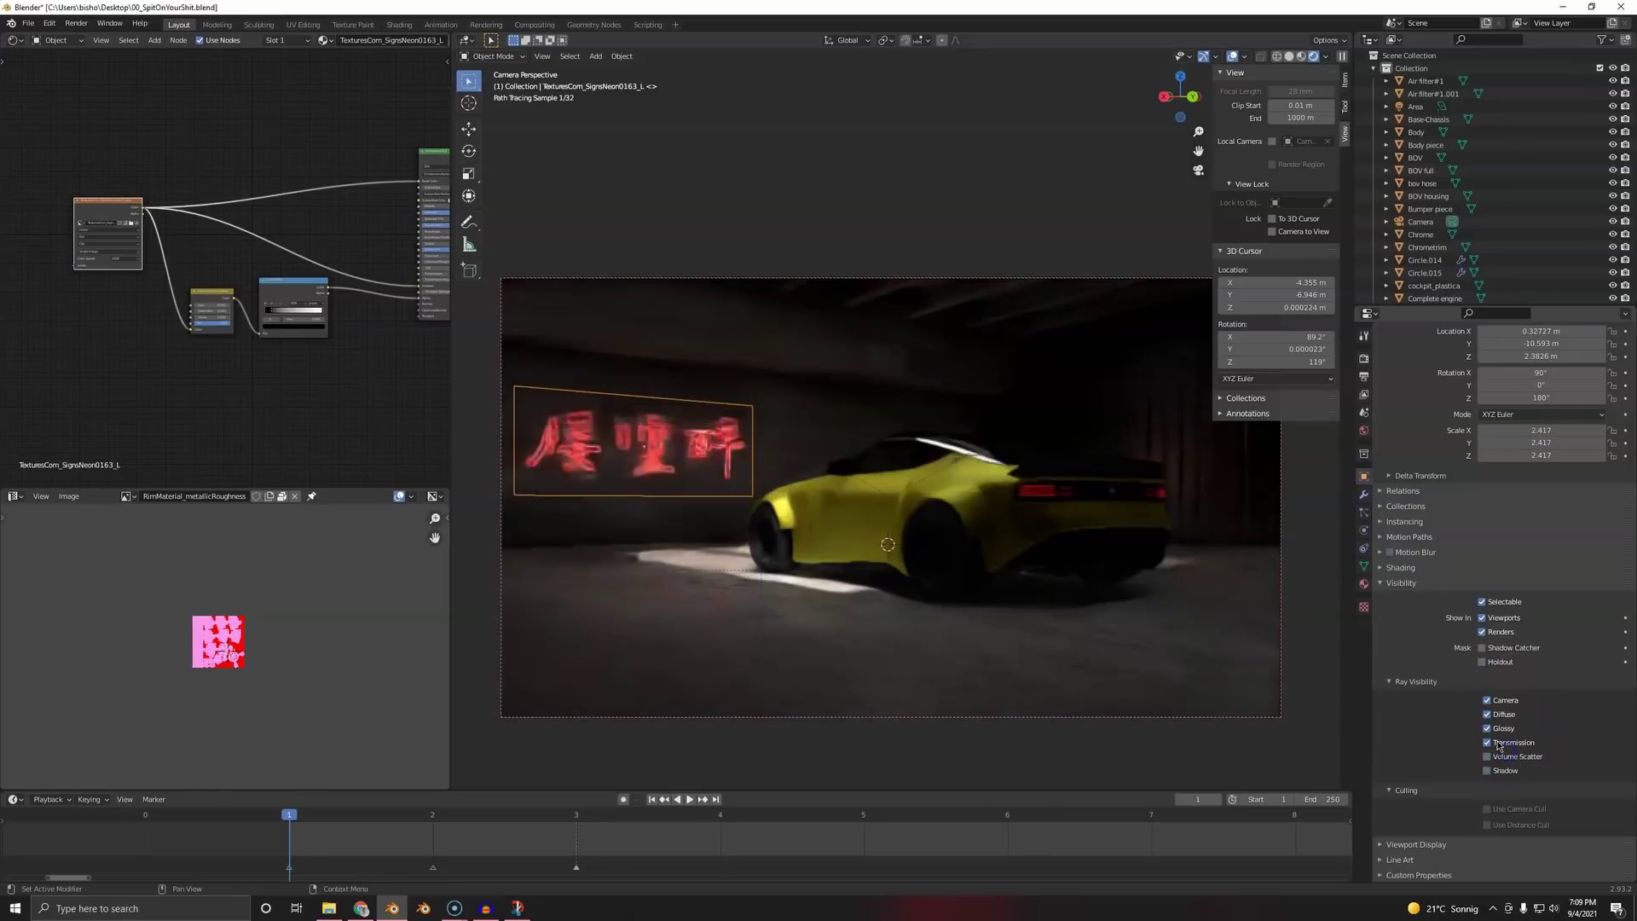
- Test the sign with Glossy and Diffuse ray visibility turned off, and enable both again
{"action": "left_click", "coordinate": [1503, 729]}
{"action": "left_click", "coordinate": [1503, 715]}
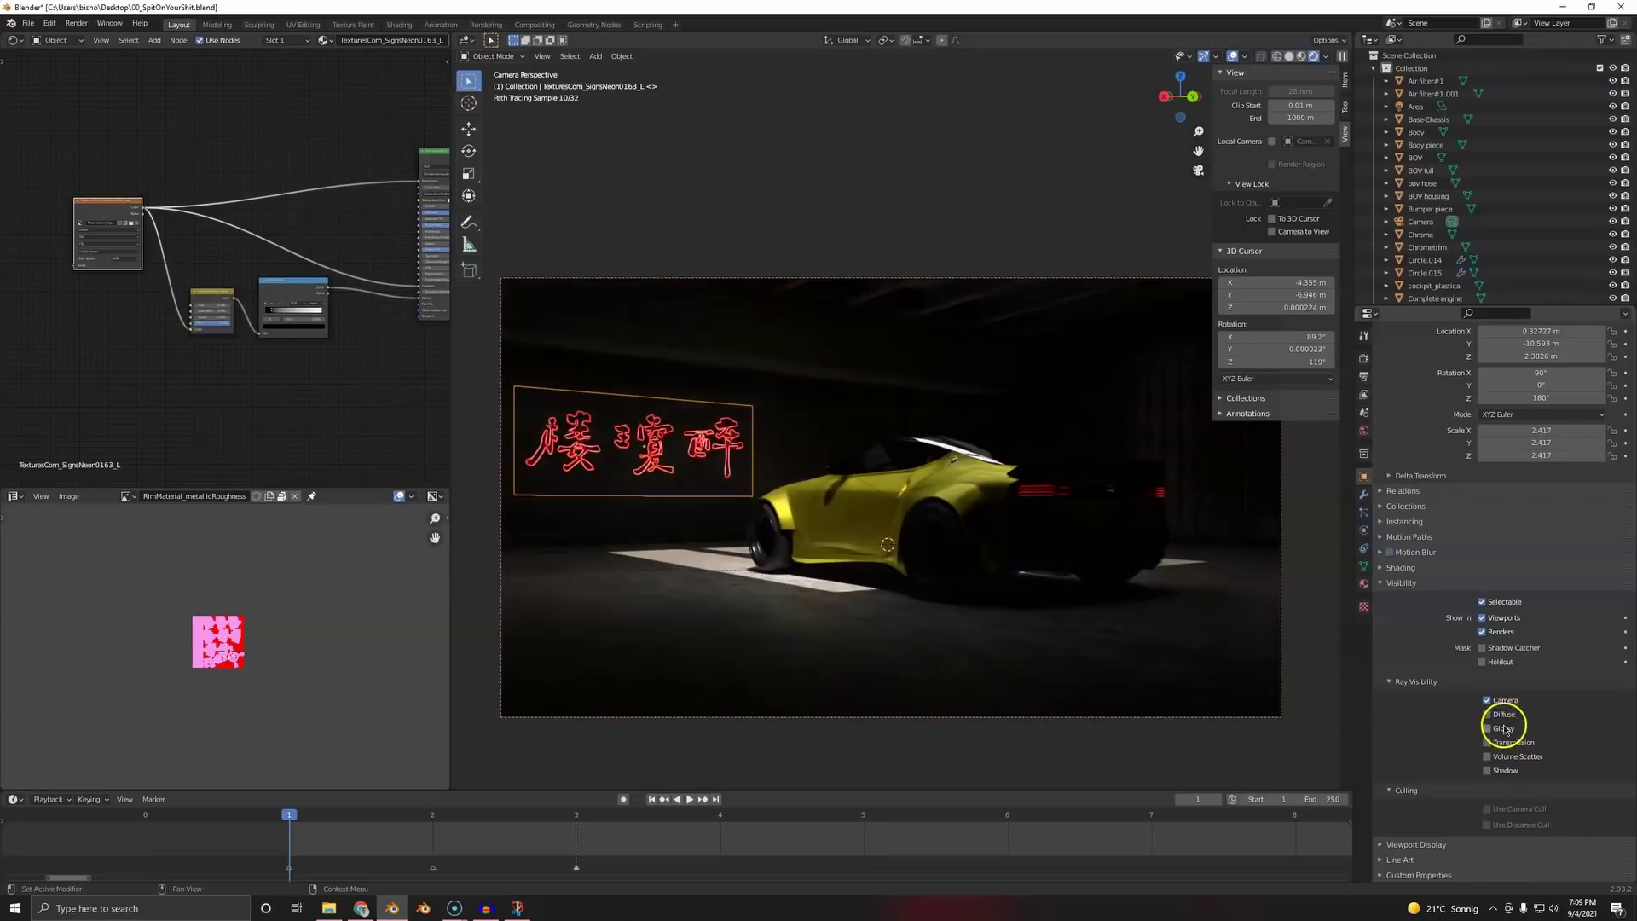
{"action": "left_click", "coordinate": [1503, 729]}
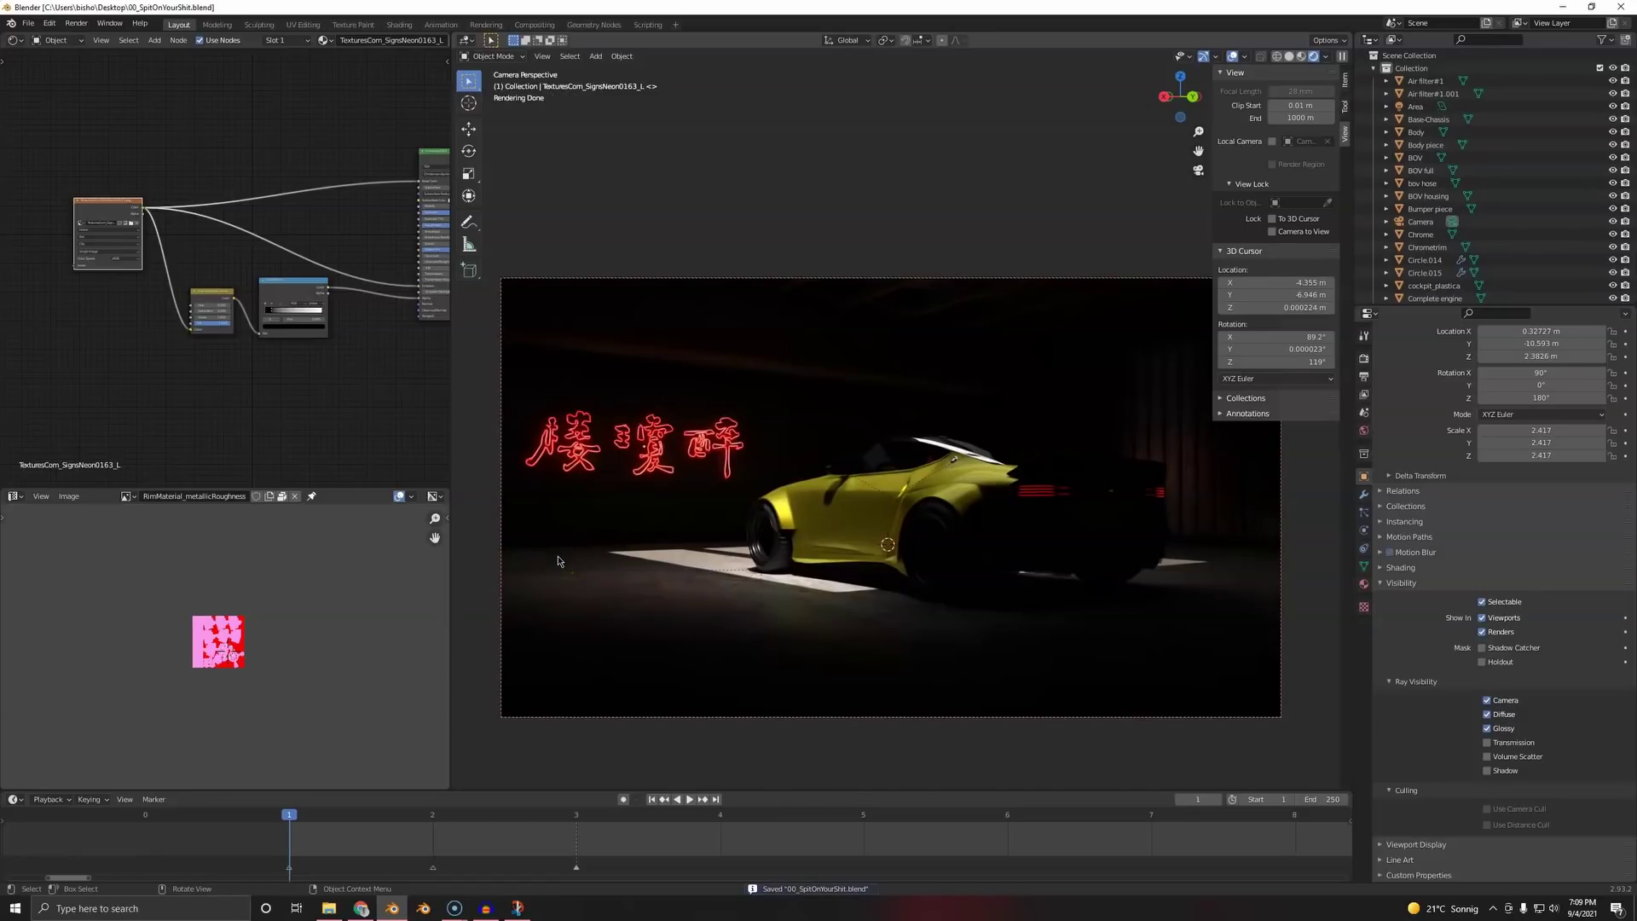
- Try the neon sign above the car's rear, at about X -10.4 m, Y -8.8 m and Z 5.4 m
{"action": "left_click", "coordinate": [614, 456]}
{"action": "key", "text": "g"}
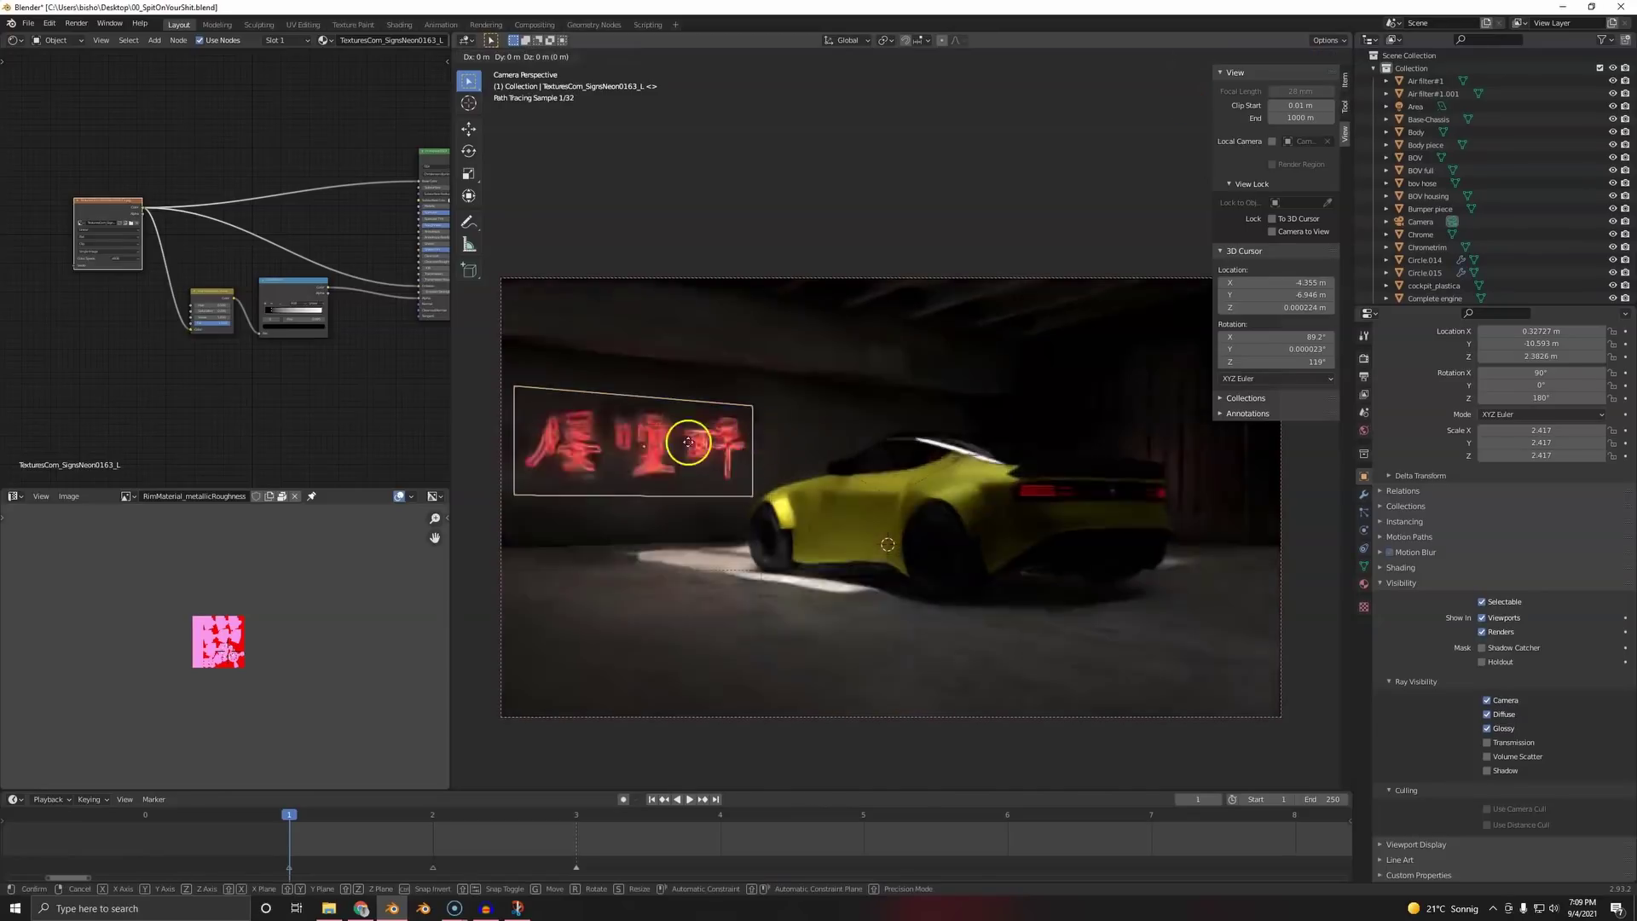
{"action": "key", "text": "x"}
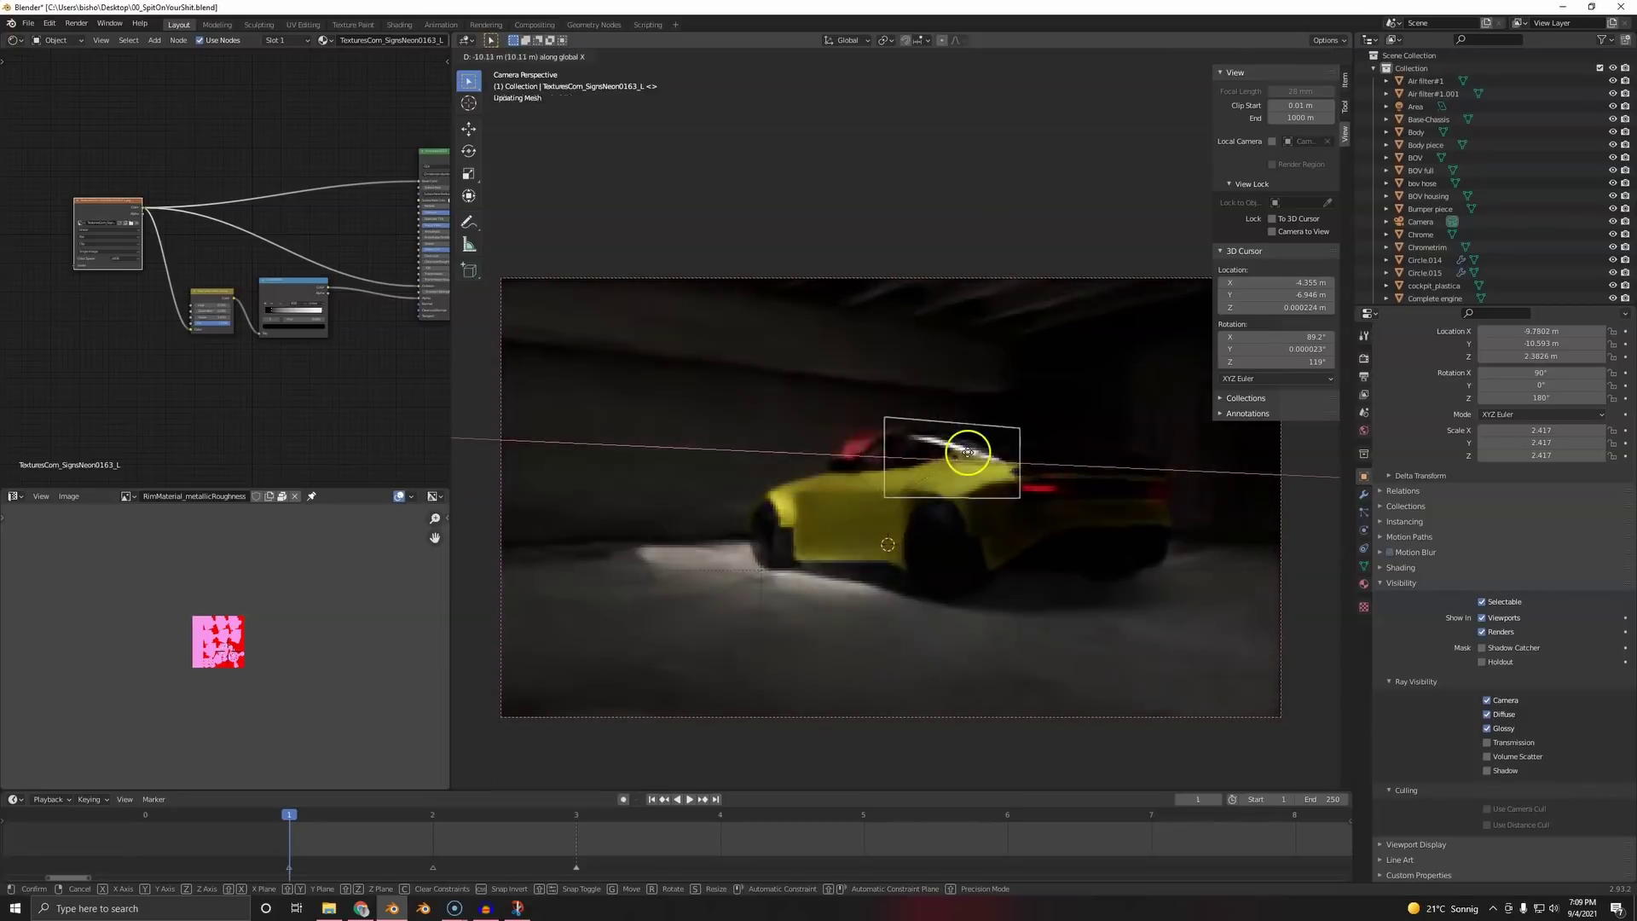
{"action": "left_click", "coordinate": [969, 450]}
{"action": "key", "text": "g"}
{"action": "left_click", "coordinate": [997, 361]}
{"action": "key", "text": "g"}
{"action": "key", "text": "x"}
{"action": "key", "text": "y"}
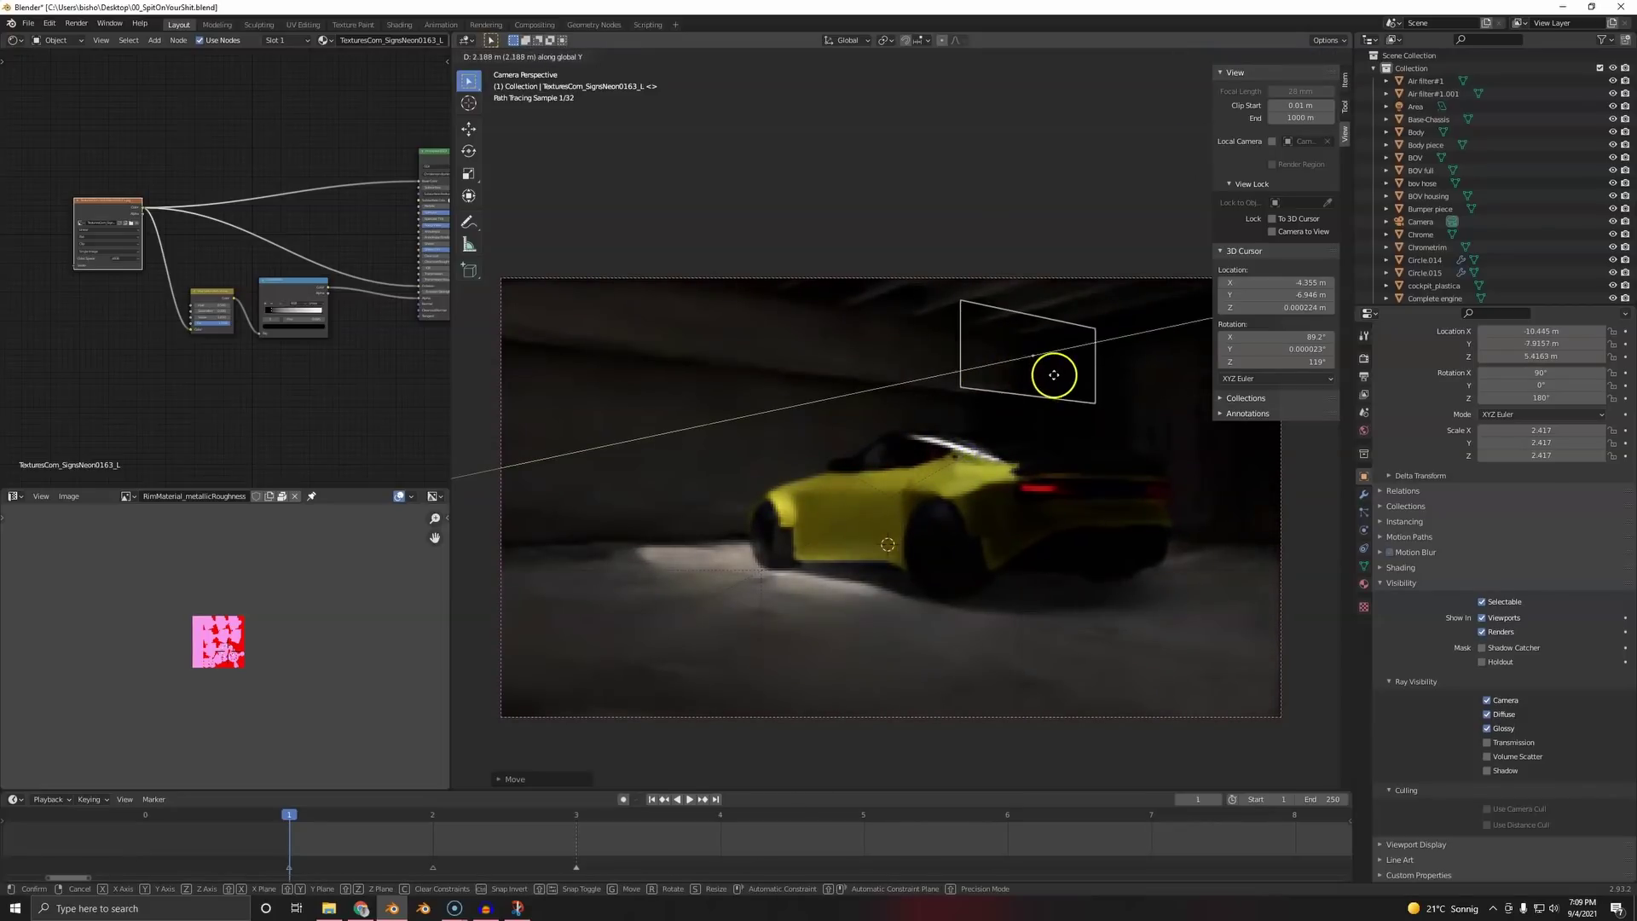
{"action": "left_click", "coordinate": [1026, 377]}
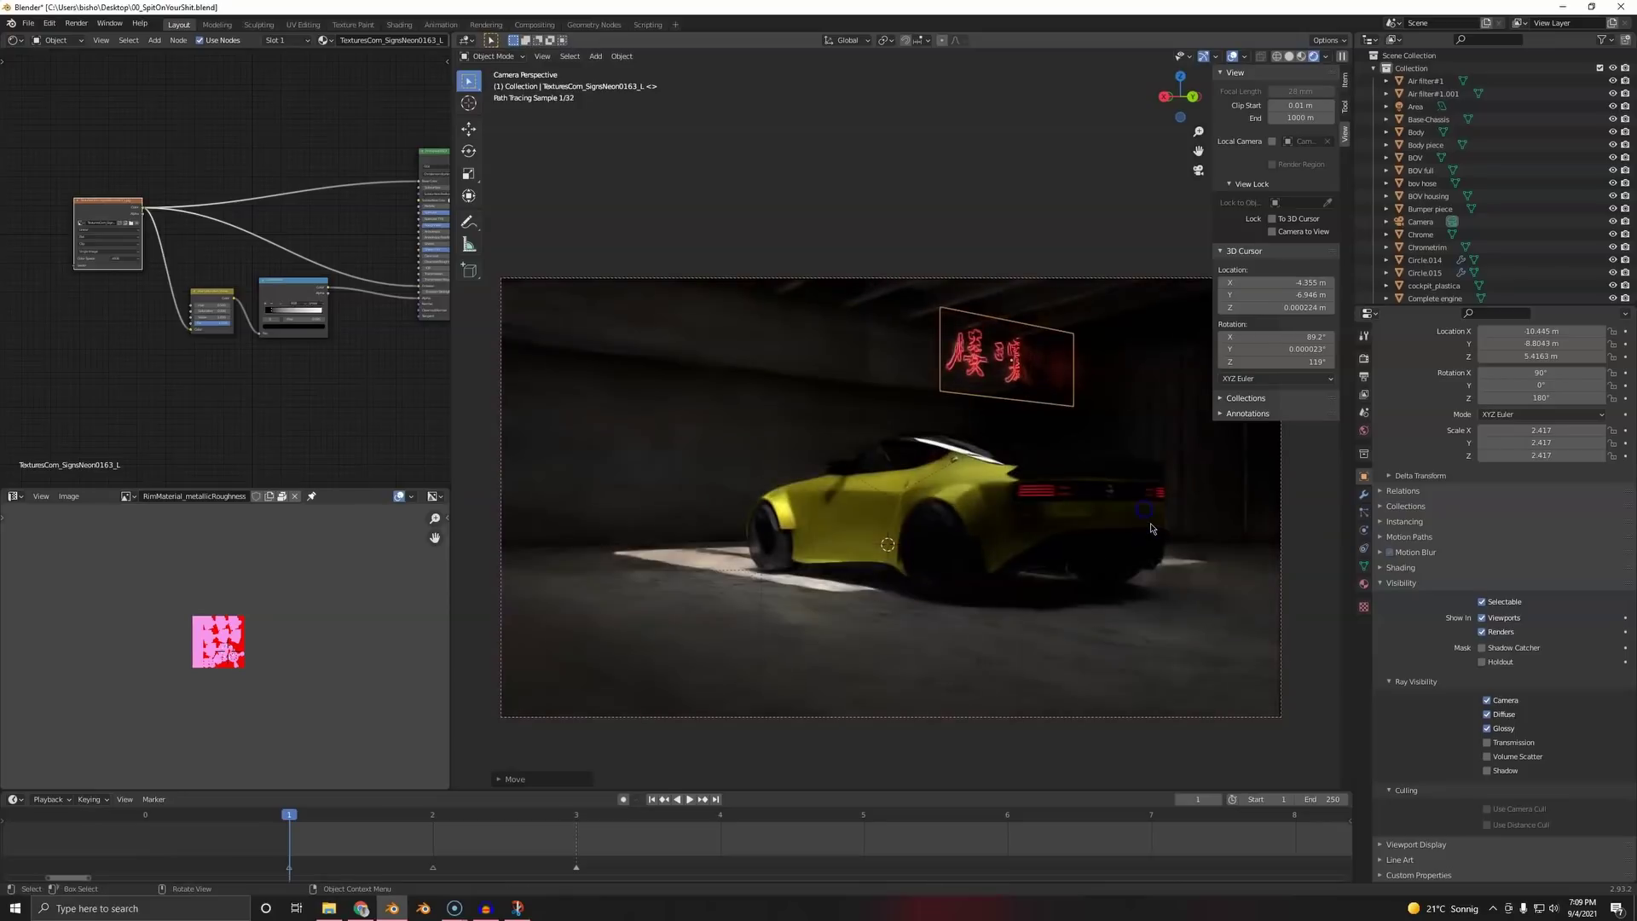
- Try the neon sign above the car's roof by shifting it to about X -7.0 m and Z 5.0 m
{"action": "key", "text": "g"}
{"action": "key", "text": "x"}
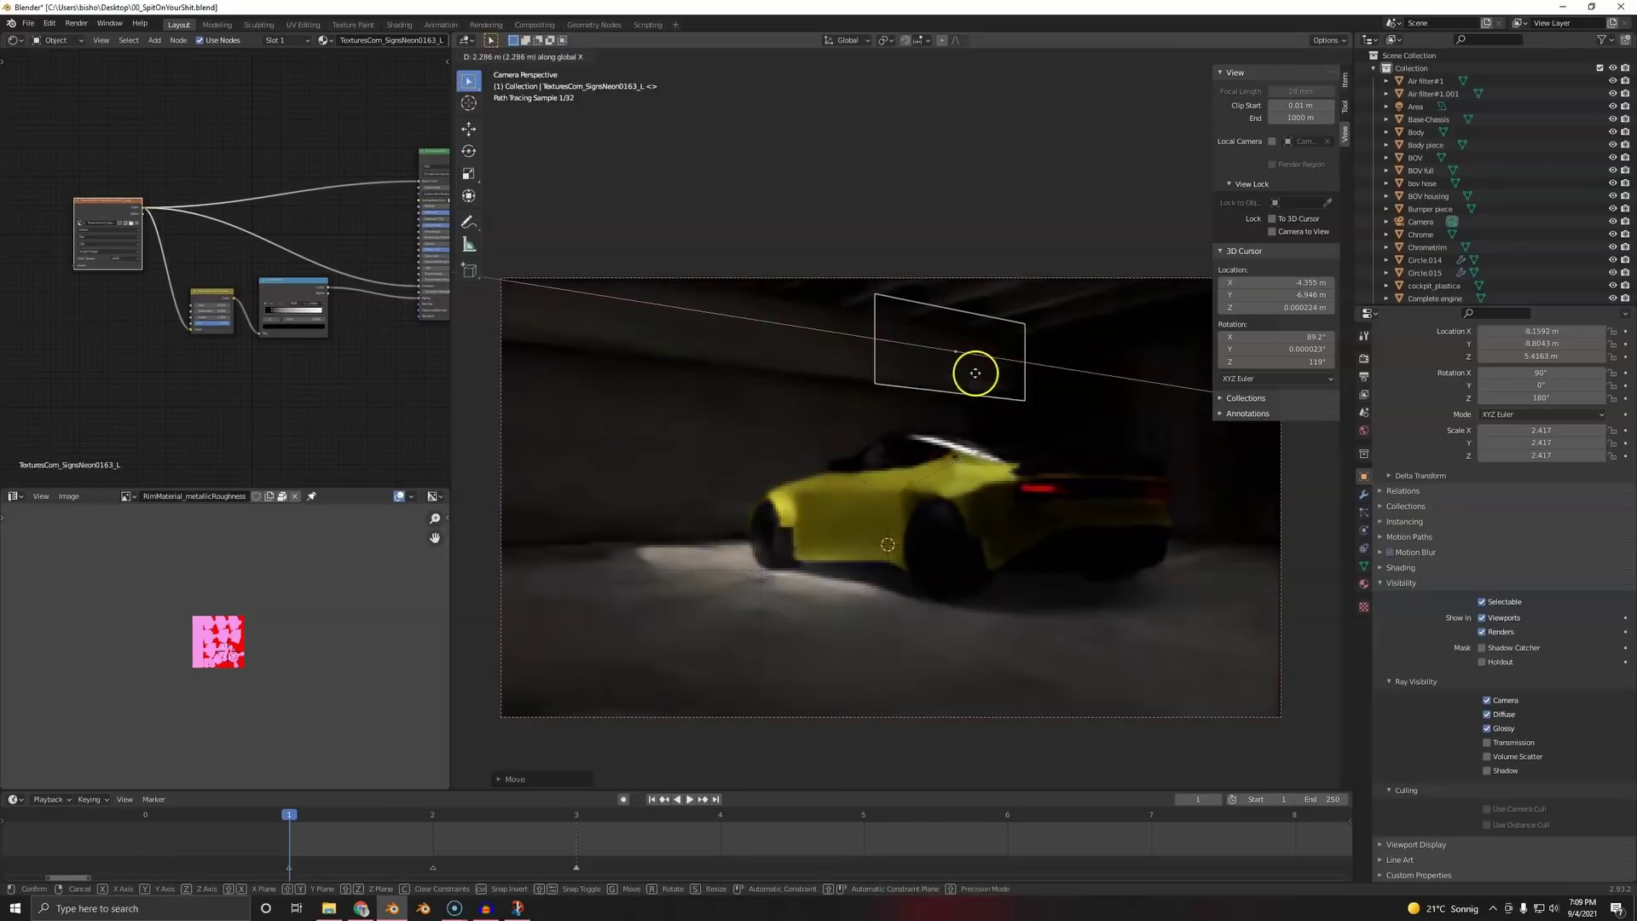
{"action": "left_click", "coordinate": [946, 371]}
{"action": "key", "text": "g"}
{"action": "key", "text": "z"}
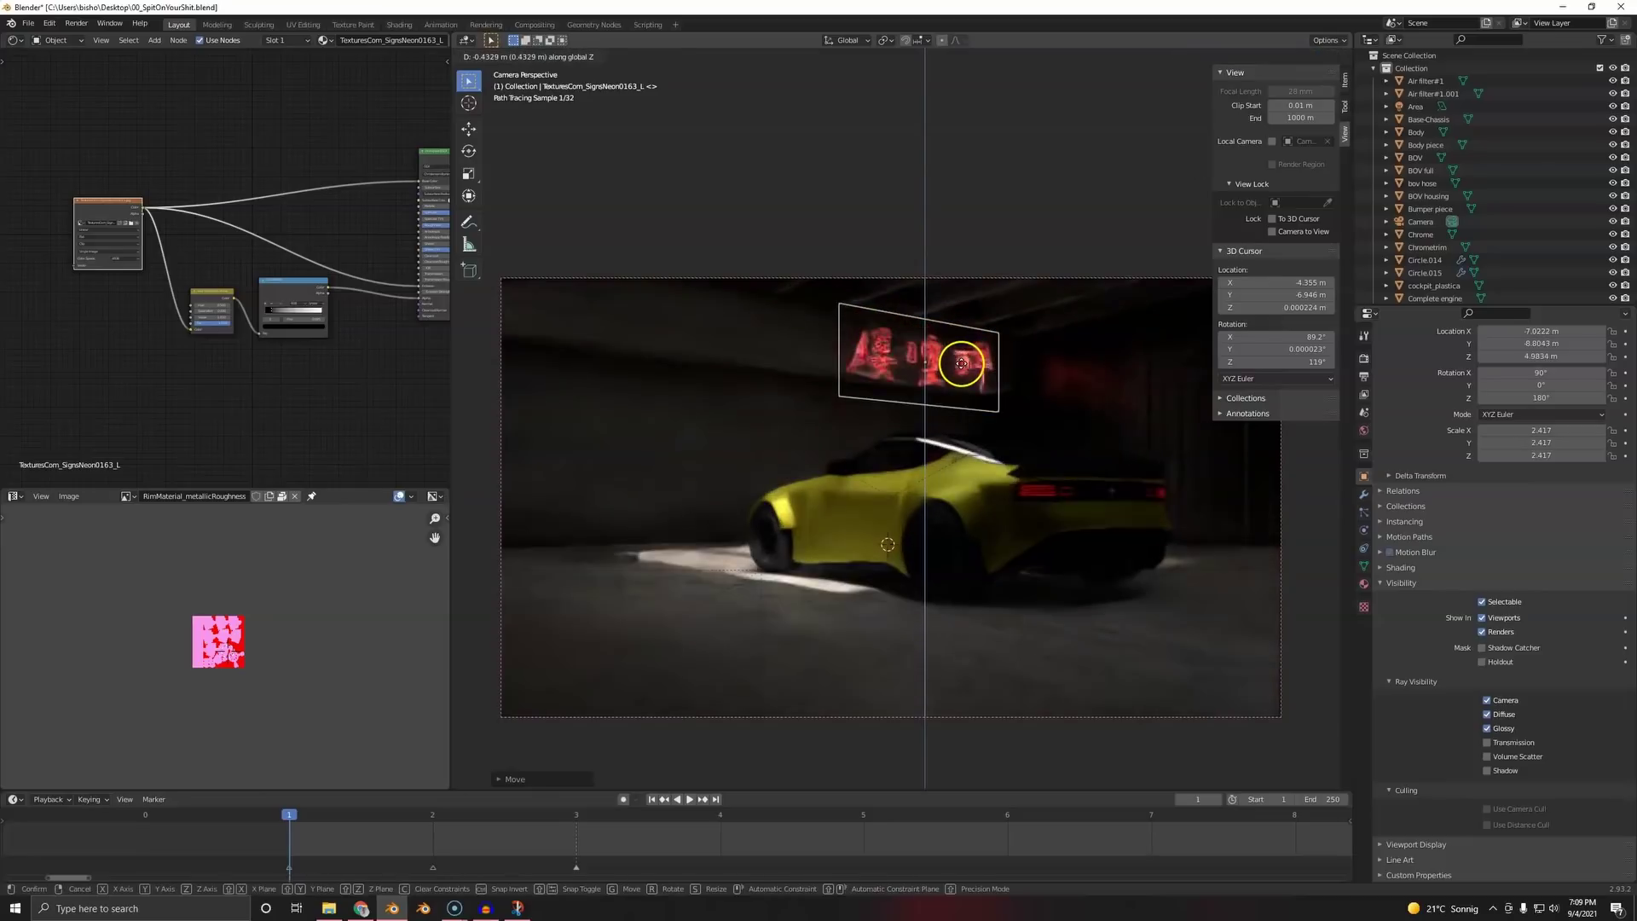
{"action": "left_click", "coordinate": [958, 366]}
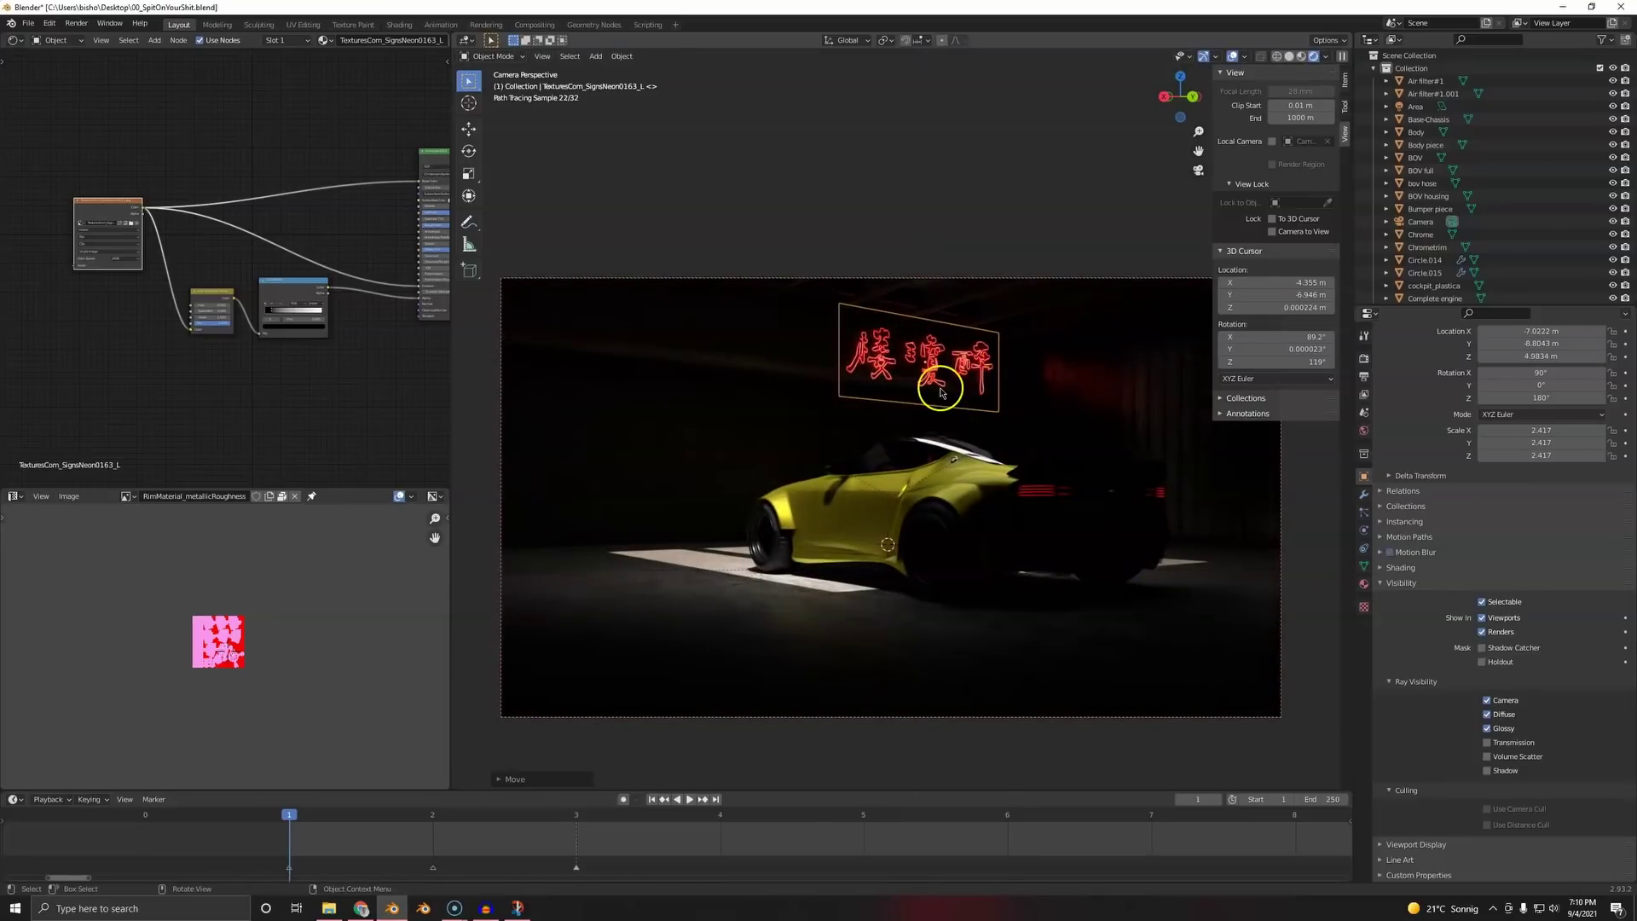
- Move the neon sign back to the wall ahead of the car, at about X 1.13 m and Z 2.8 m, adjusting its depth along Y
{"action": "key", "text": "g"}
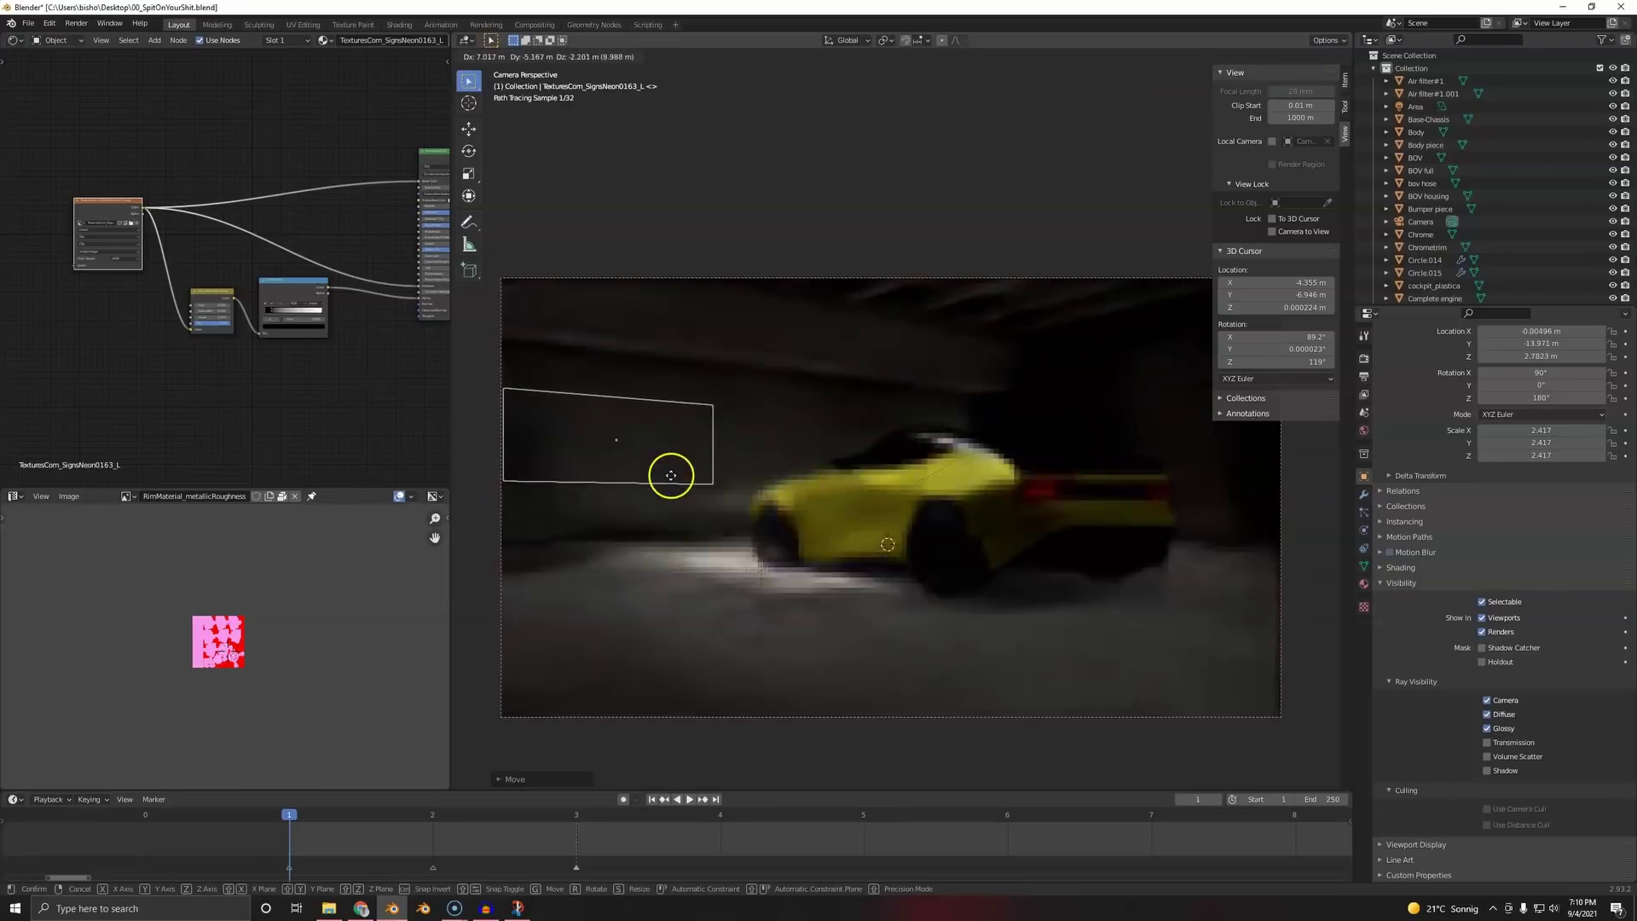
{"action": "key", "text": "y"}
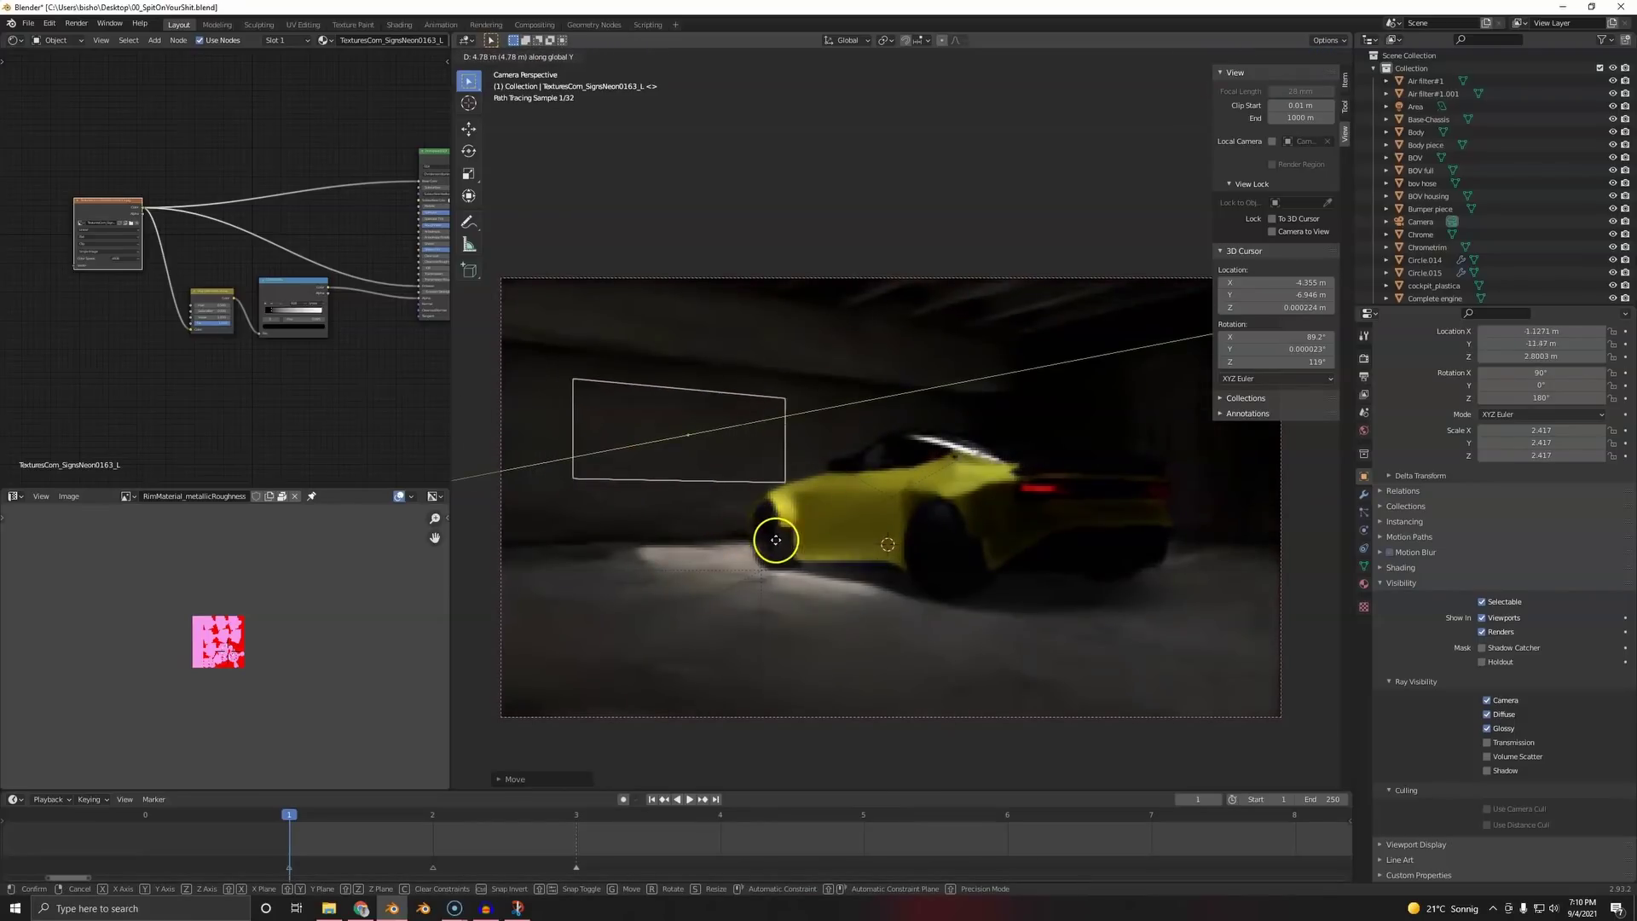
{"action": "left_click", "coordinate": [817, 547]}
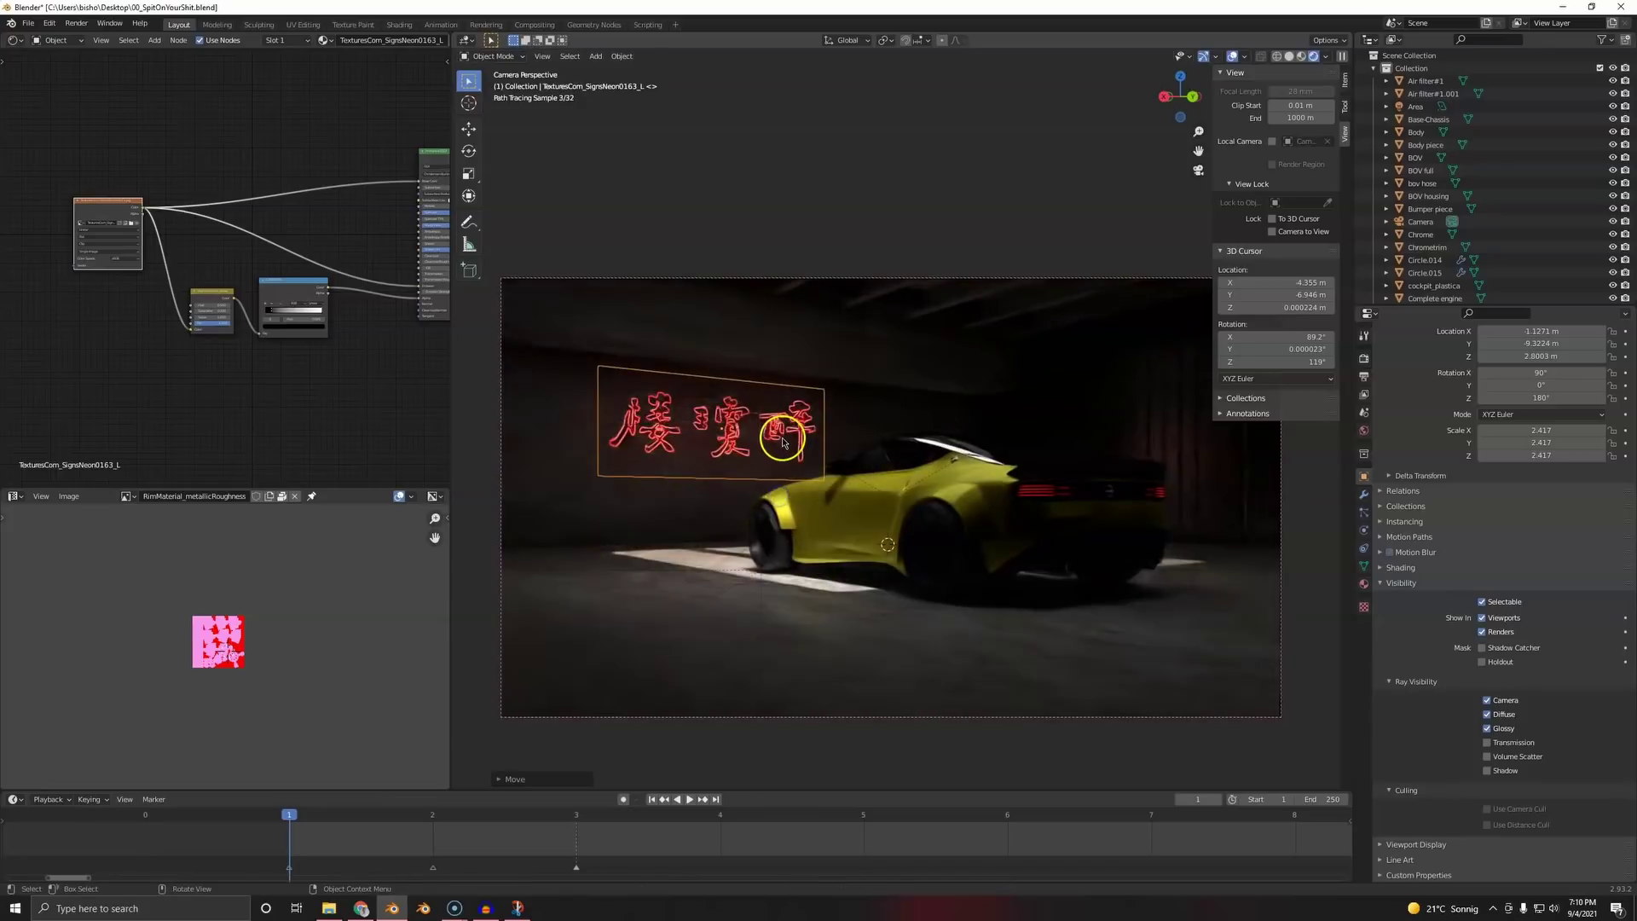
- Shift the neon sign along the wall to about X 0.35 m, lower it to about Z 2.53 m, and deselect it
{"action": "key", "text": "g"}
{"action": "key", "text": "x"}
{"action": "left_click", "coordinate": [721, 435]}
{"action": "key", "text": "g"}
{"action": "key", "text": "z"}
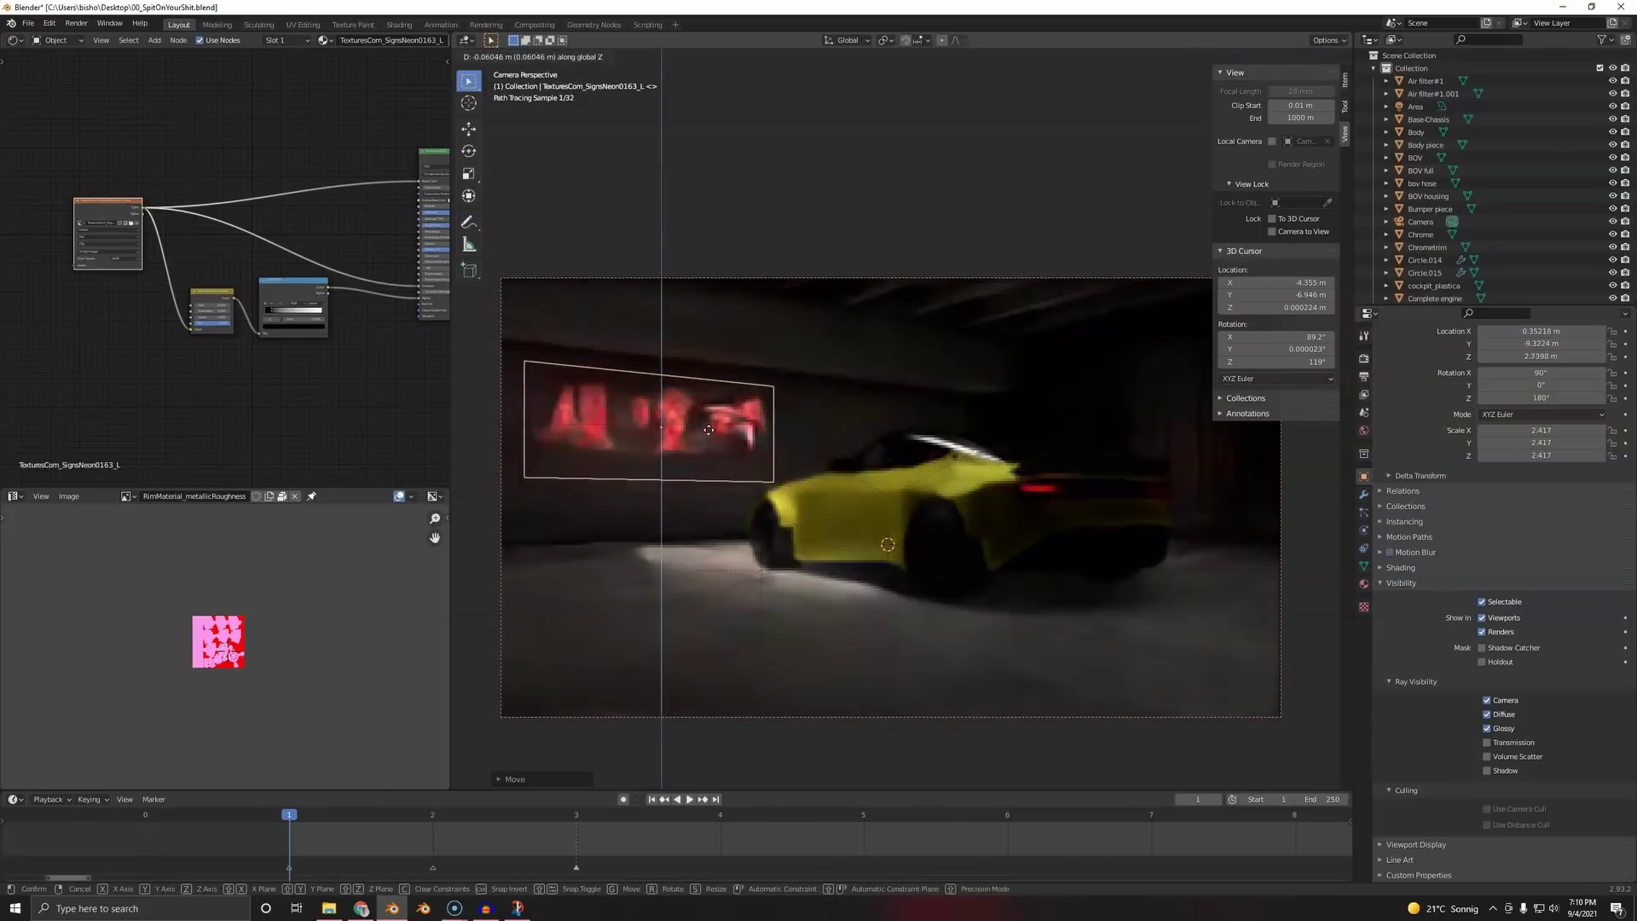
{"action": "left_click", "coordinate": [738, 472]}
{"action": "key", "text": "a"}
{"action": "key", "text": "a"}
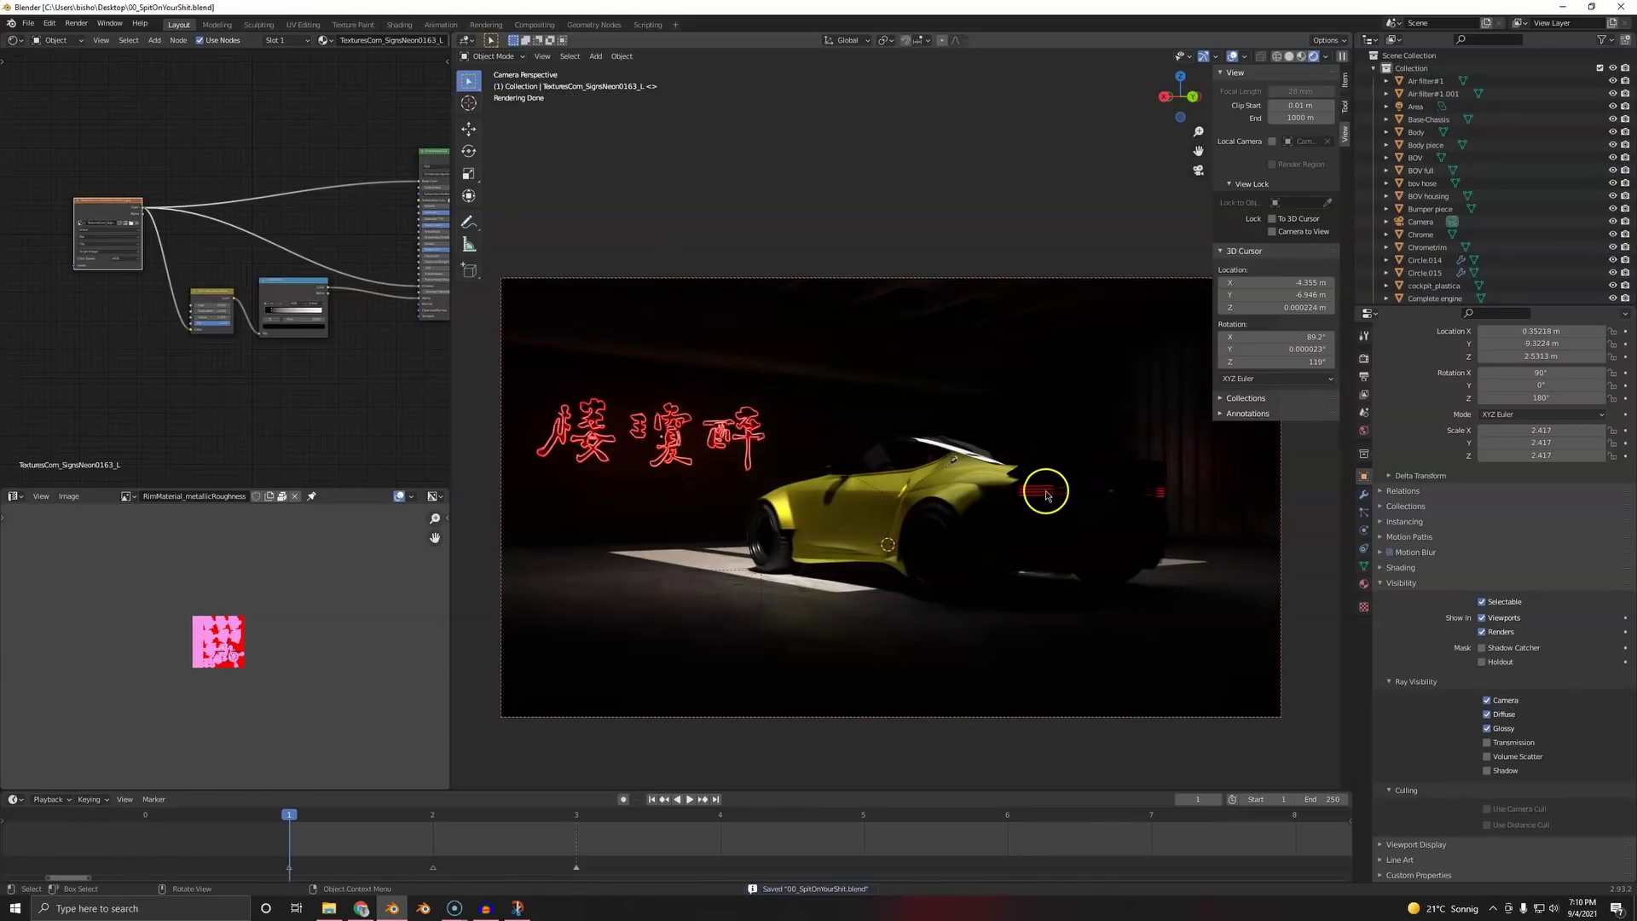
- Switch to solid shading, place the 3D cursor on the middle of the car's rear, and save the file
{"action": "key", "text": "shift+a"}
{"action": "mouse_move", "coordinate": [1047, 492]}
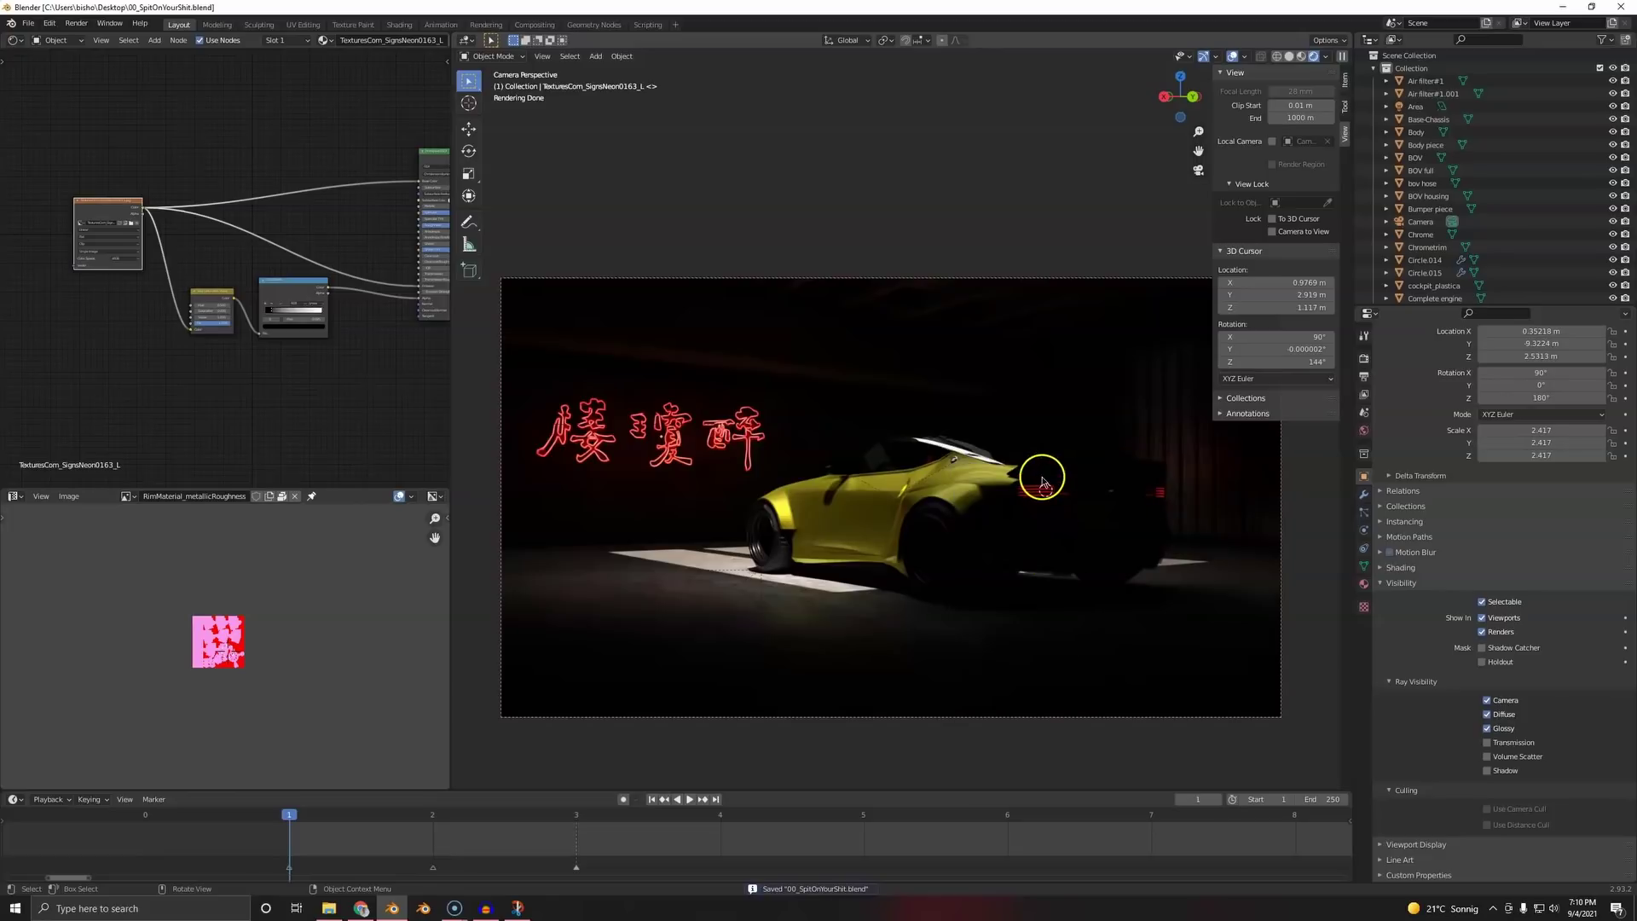
{"action": "key", "text": "z"}
{"action": "left_click", "coordinate": [1133, 475]}
{"action": "middle_click_drag", "start_coordinate": [1087, 486], "coordinate": [946, 500]}
{"action": "middle_click_drag", "start_coordinate": [683, 503], "coordinate": [824, 500]}
{"action": "key", "text": "b"}
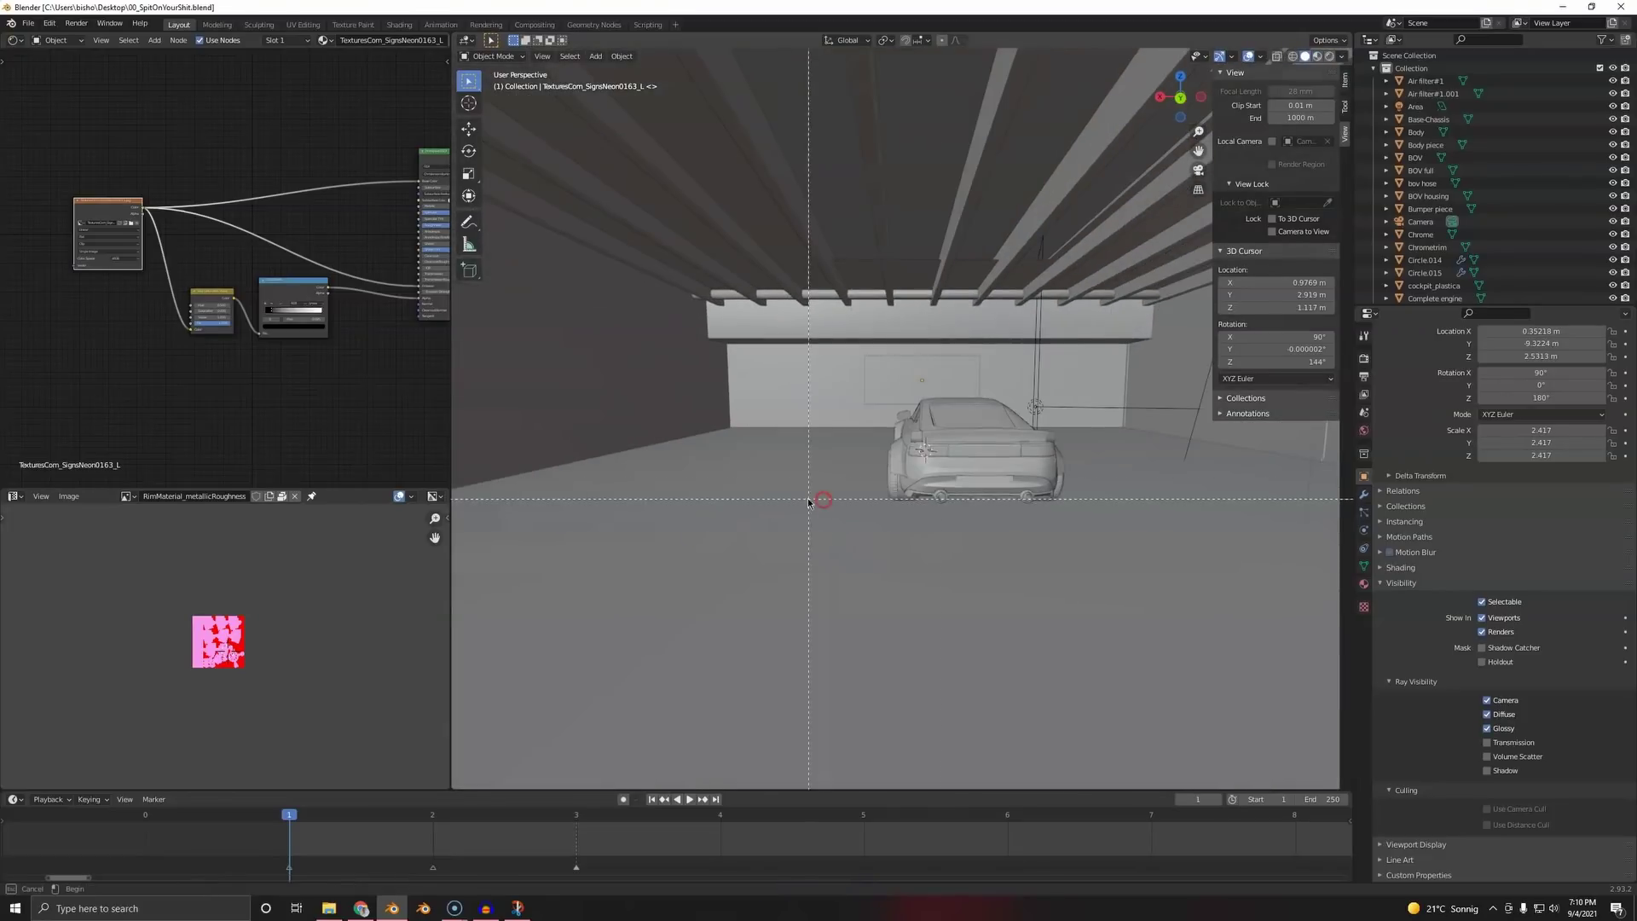
{"action": "right_click", "coordinate": [988, 438]}
{"action": "key", "text": "ctrl+s"}
- Add an area light at the 3D cursor on the car's rear and frame it in the view
{"action": "key", "text": "shift+a"}
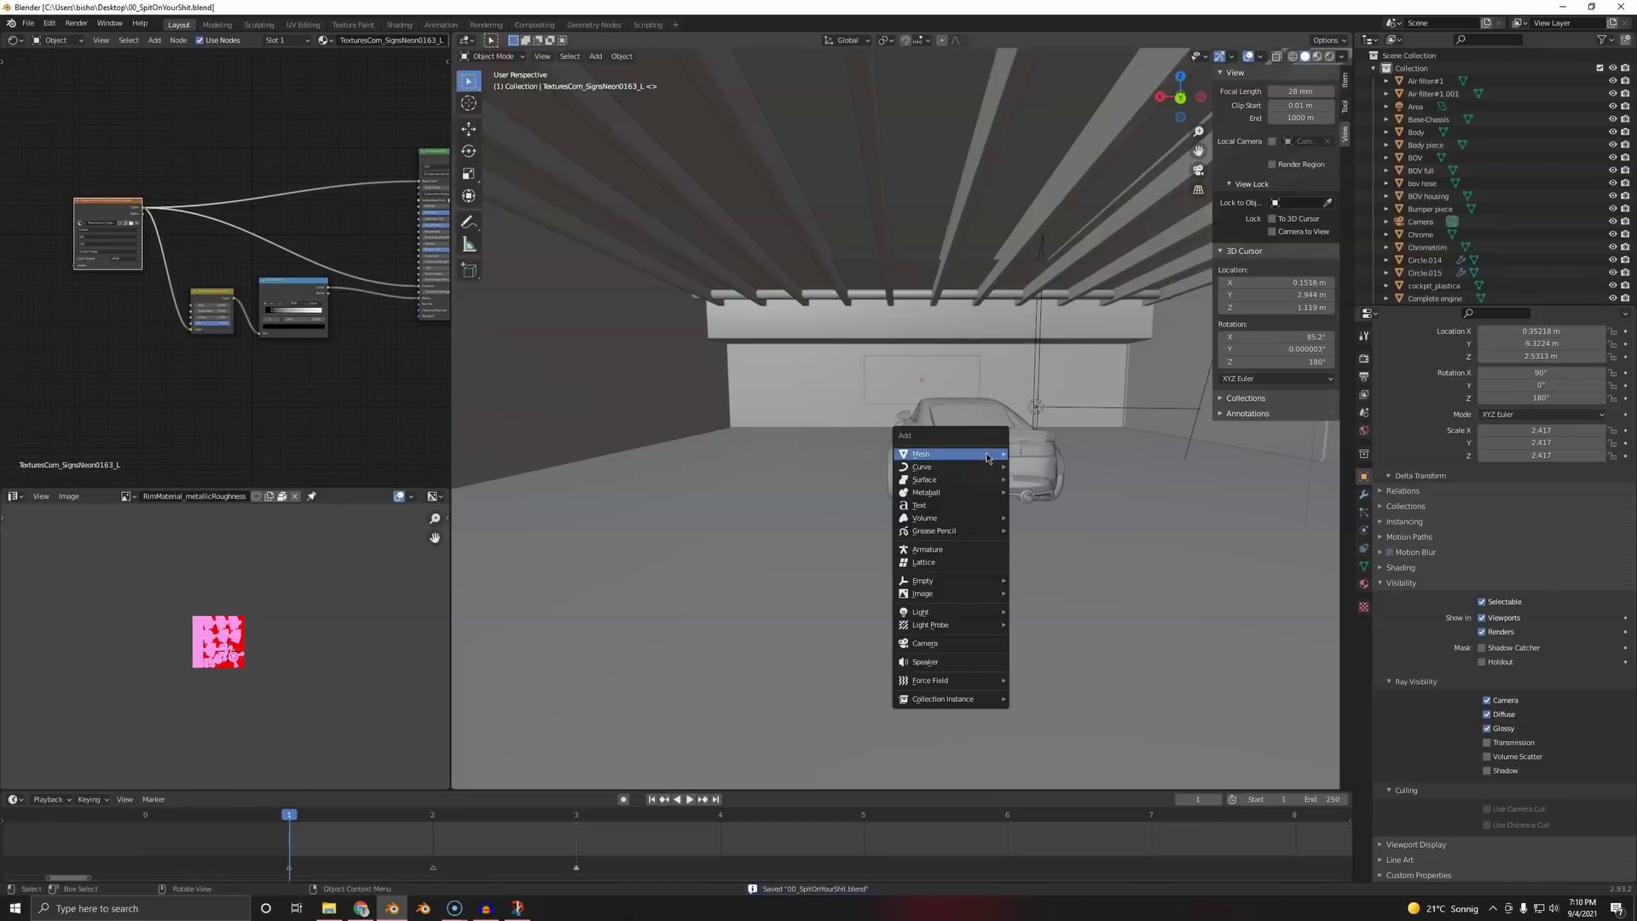
{"action": "mouse_move", "coordinate": [944, 613]}
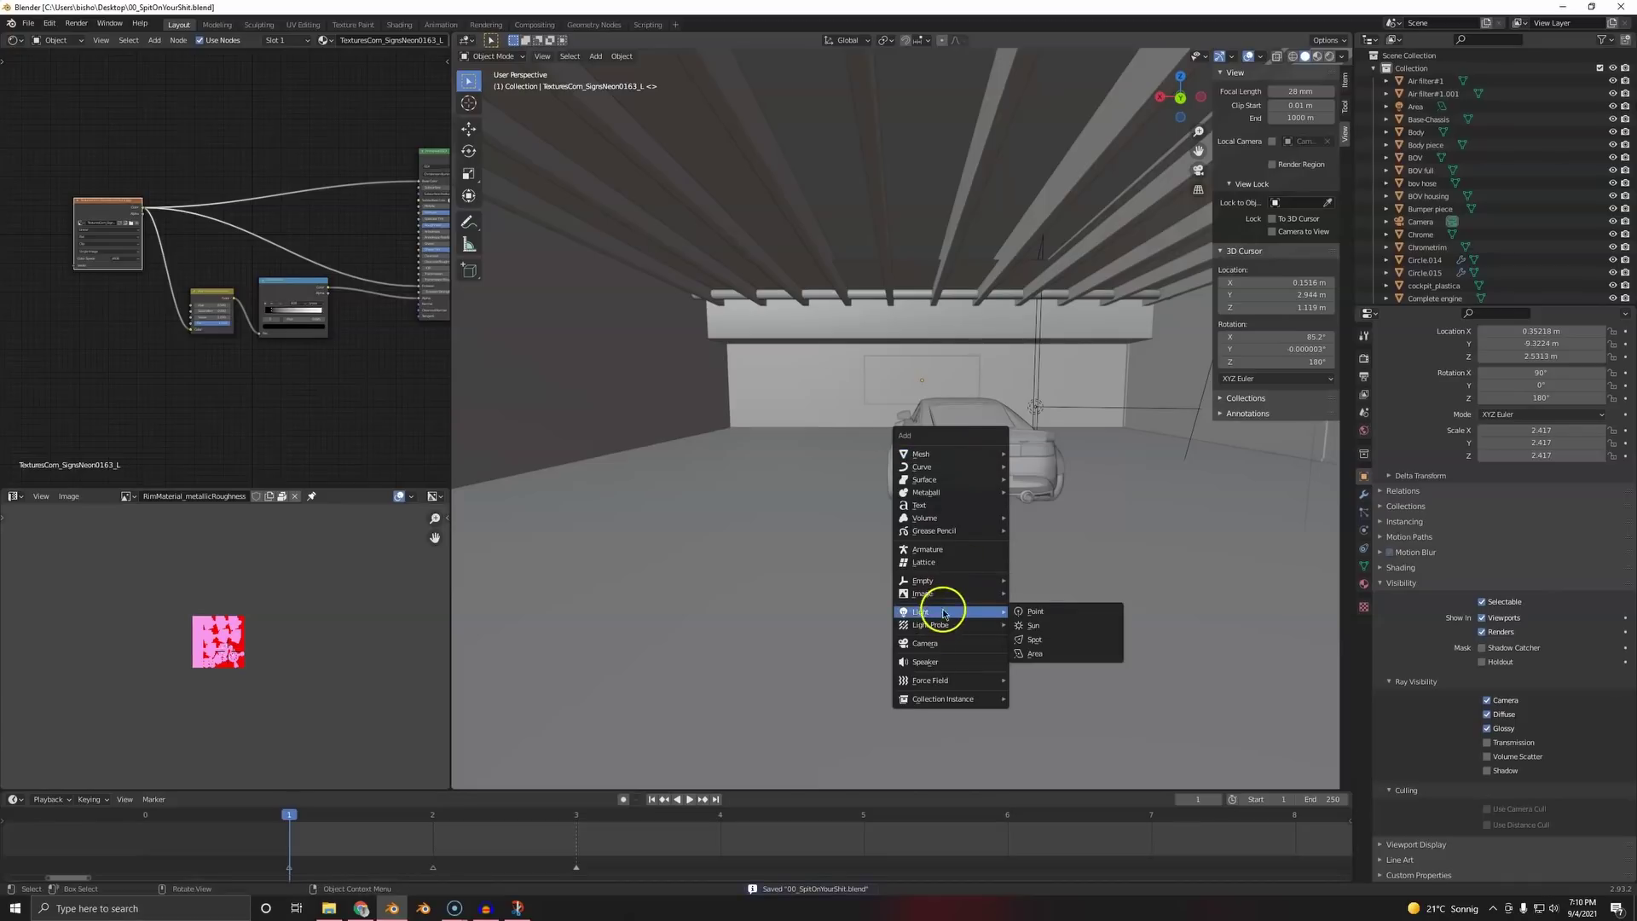
{"action": "left_click", "coordinate": [1034, 653]}
{"action": "scroll", "coordinate": [1071, 577], "scroll_direction": "up", "scroll_amount": 6}
{"action": "scroll", "coordinate": [991, 515], "scroll_direction": "down", "scroll_amount": 5}
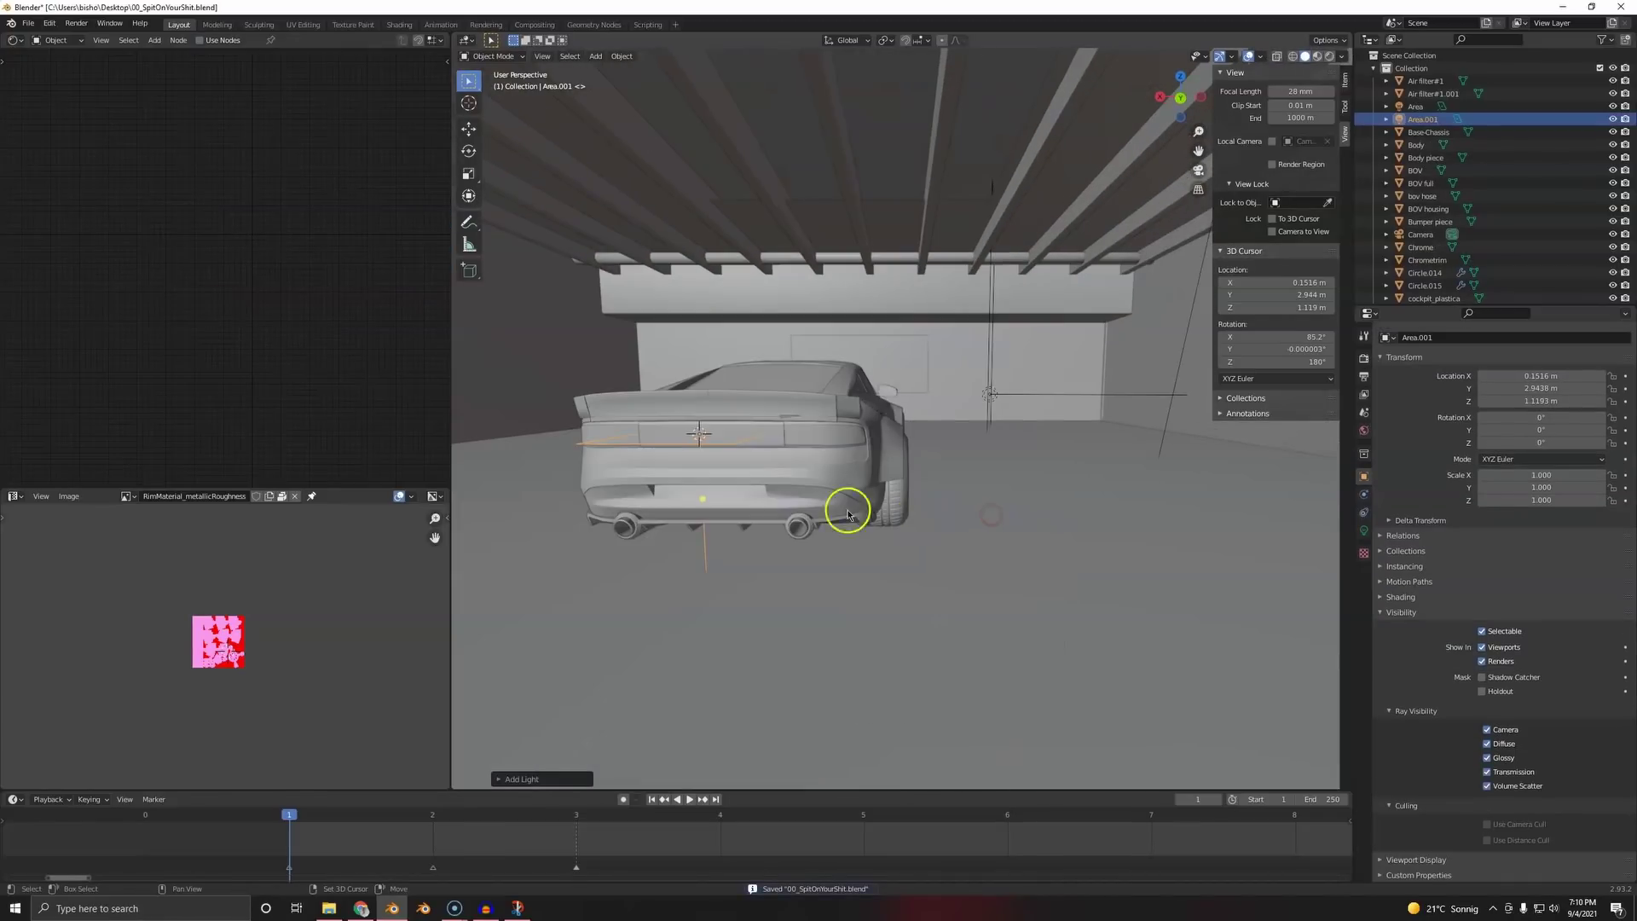
{"action": "key", "text": "KP_Decimal"}
{"action": "scroll", "coordinate": [760, 617], "scroll_direction": "down", "scroll_amount": 5}
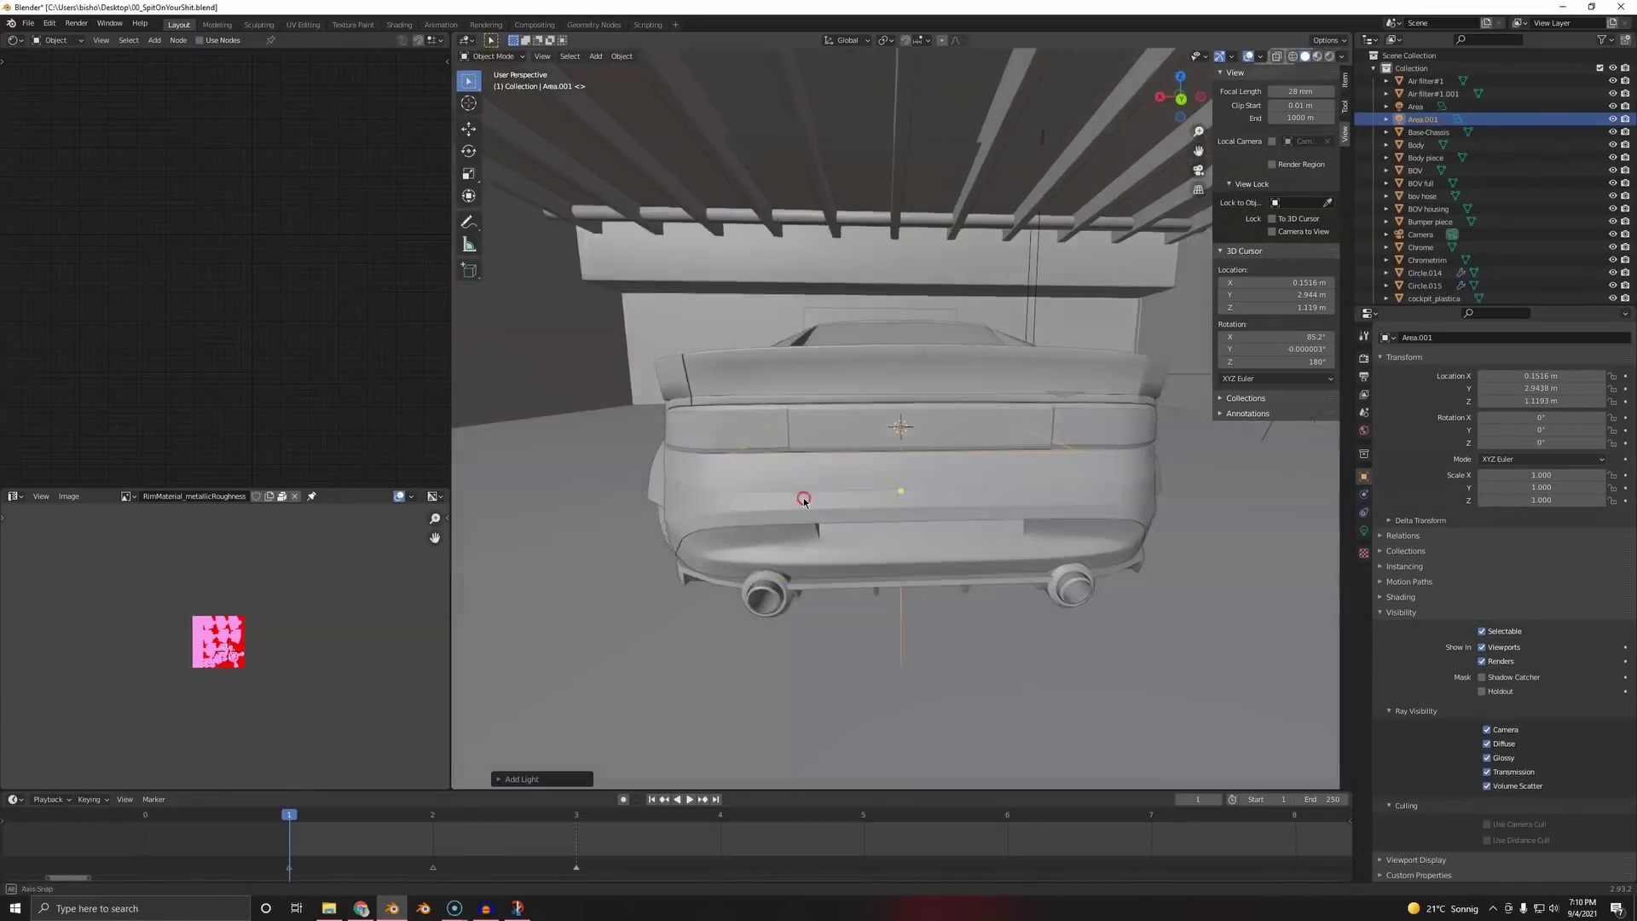
- Move the area light behind the car along Y, narrow its Y scale to about 0.113, and save the file
{"action": "middle_click_drag", "start_coordinate": [800, 498], "coordinate": [833, 533]}
{"action": "key", "text": "g"}
{"action": "key", "text": "y"}
{"action": "left_click", "coordinate": [979, 552]}
{"action": "key", "text": "s"}
{"action": "key", "text": "y"}
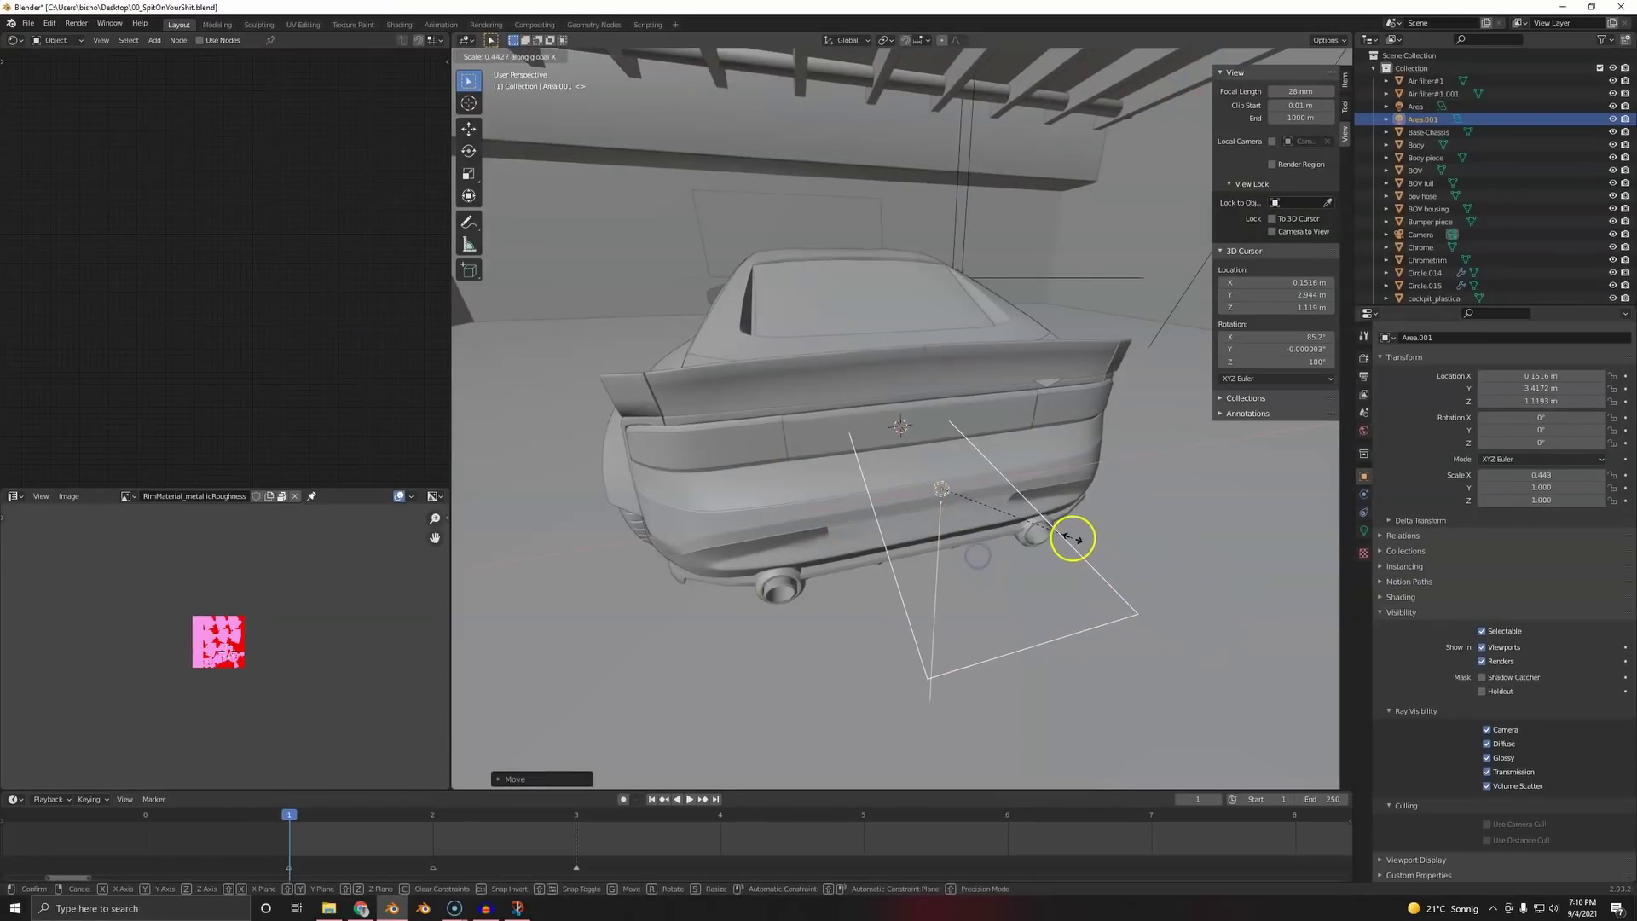
{"action": "left_click", "coordinate": [975, 482]}
{"action": "key", "text": "ctrl+s"}
- Move the area light close to the rear panel below the spoiler, at about Y 3.10 m and Z 1.20 m
{"action": "middle_click_drag", "start_coordinate": [975, 483], "coordinate": [1079, 494]}
{"action": "scroll", "coordinate": [1079, 495], "scroll_direction": "up", "scroll_amount": 3}
{"action": "key", "text": "g"}
{"action": "key", "text": "y"}
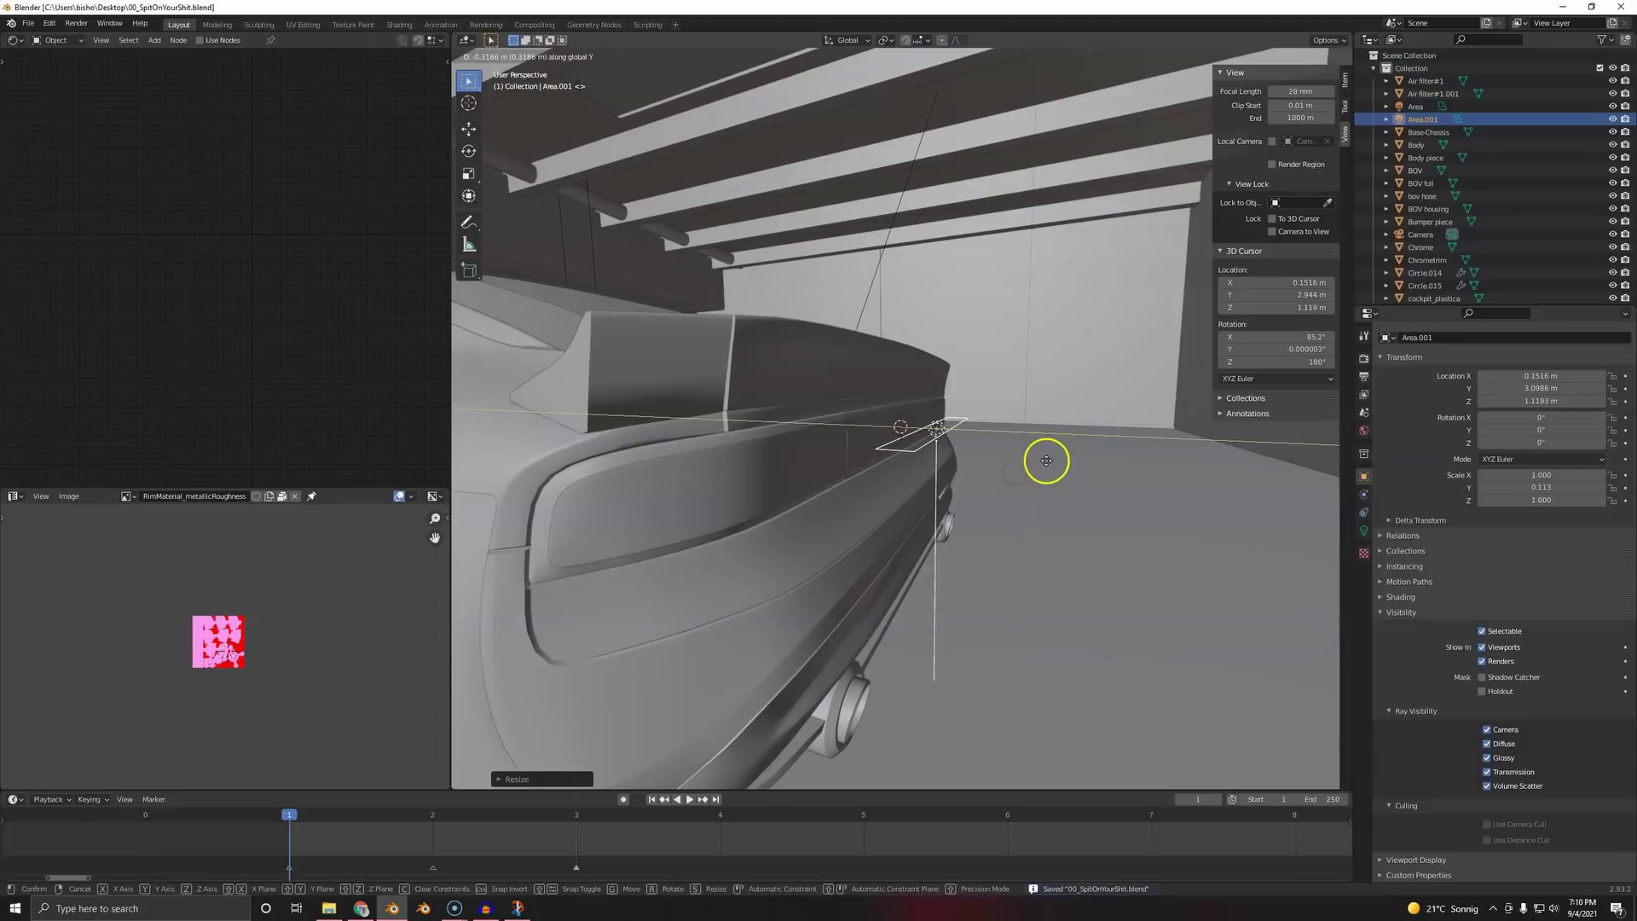
{"action": "left_click", "coordinate": [1051, 466]}
{"action": "middle_click_drag", "start_coordinate": [1041, 442], "coordinate": [1039, 481]}
{"action": "key", "text": "g"}
{"action": "key", "text": "z"}
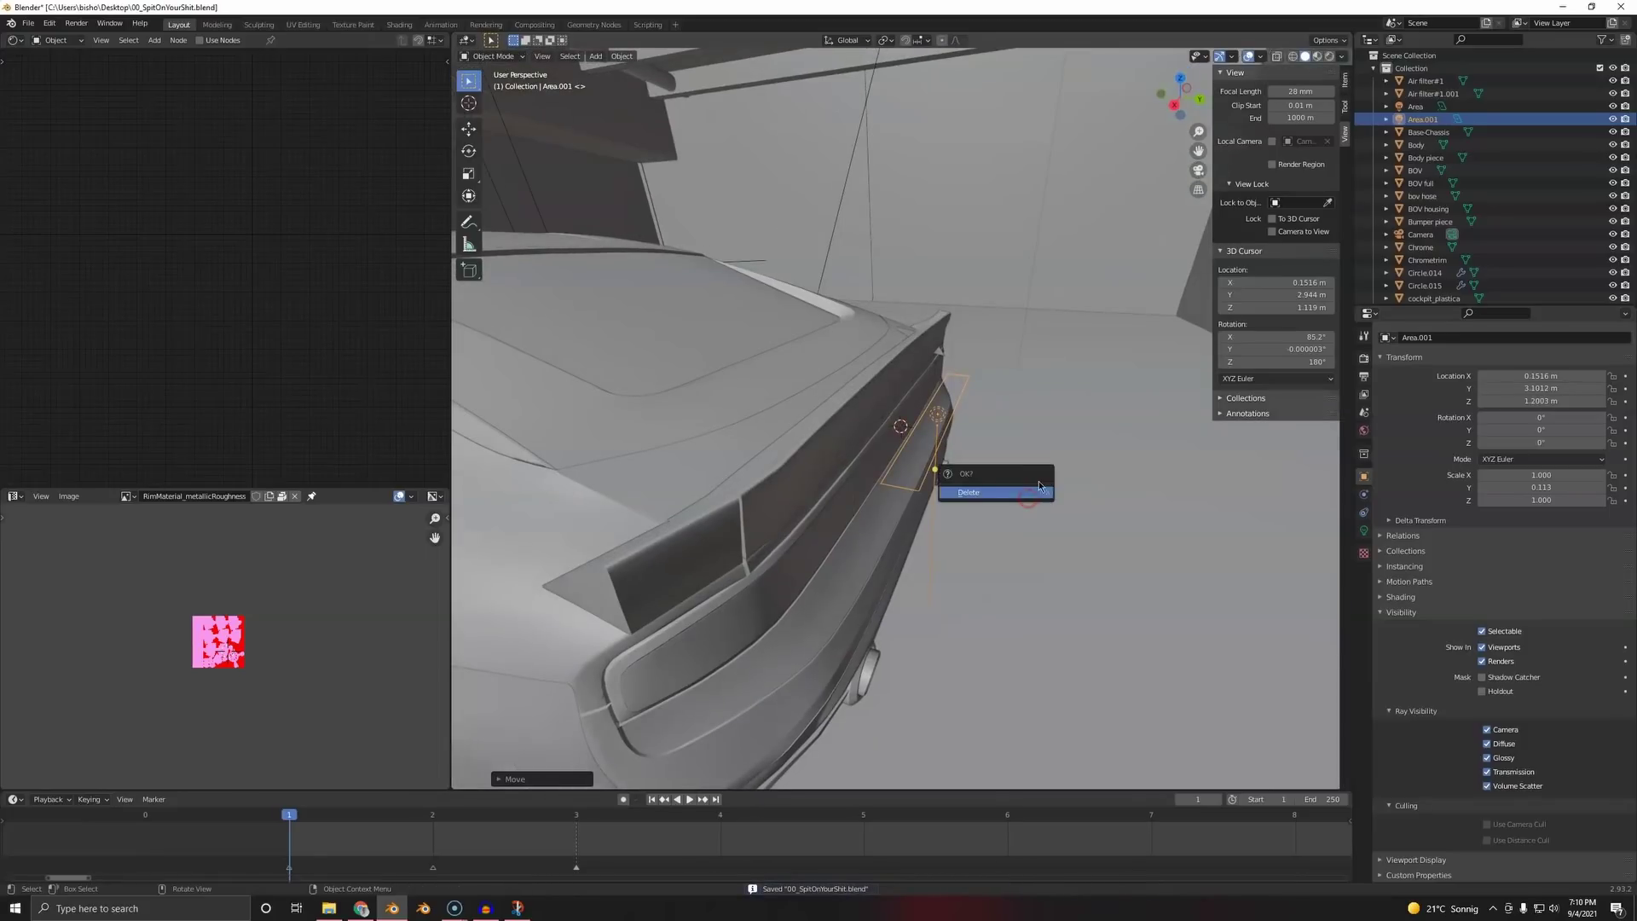
{"action": "left_click", "coordinate": [1027, 454]}
- Tilt the area light about 38° around X so it points away from the car's rear, and save the file
{"action": "key", "text": "r"}
{"action": "key", "text": "x"}
{"action": "left_click", "coordinate": [1020, 439]}
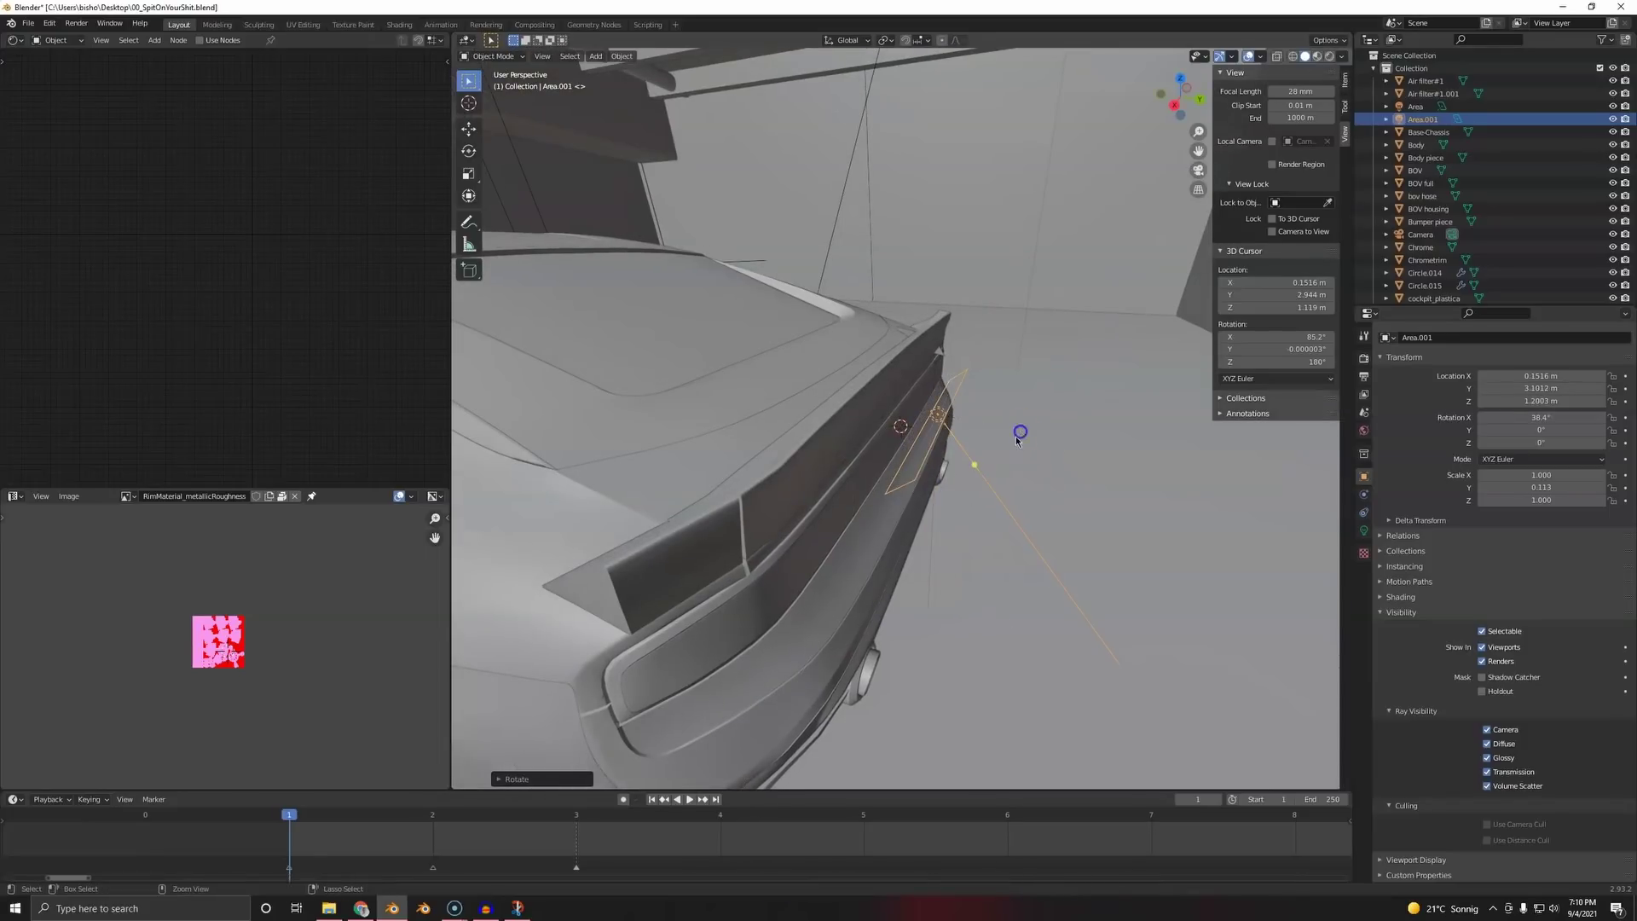
{"action": "key", "text": "ctrl+s"}
- Switch to Screencast-O-Matic, check the recorder's status, and return to the Blender scene
{"action": "left_click", "coordinate": [456, 905]}
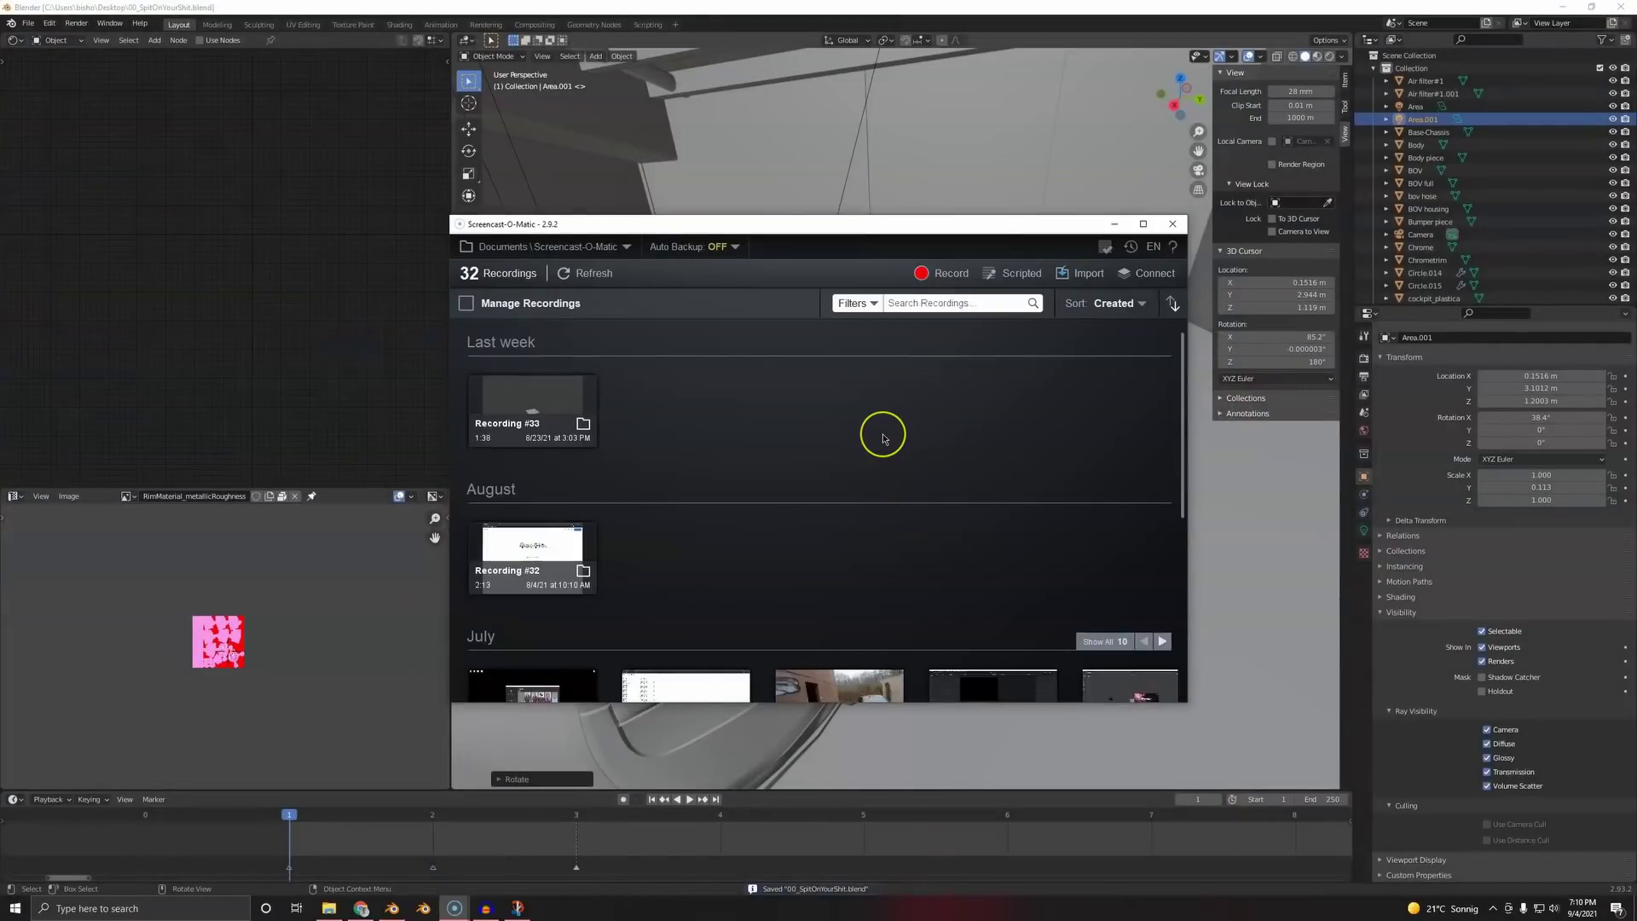
{"action": "left_click", "coordinate": [952, 273]}
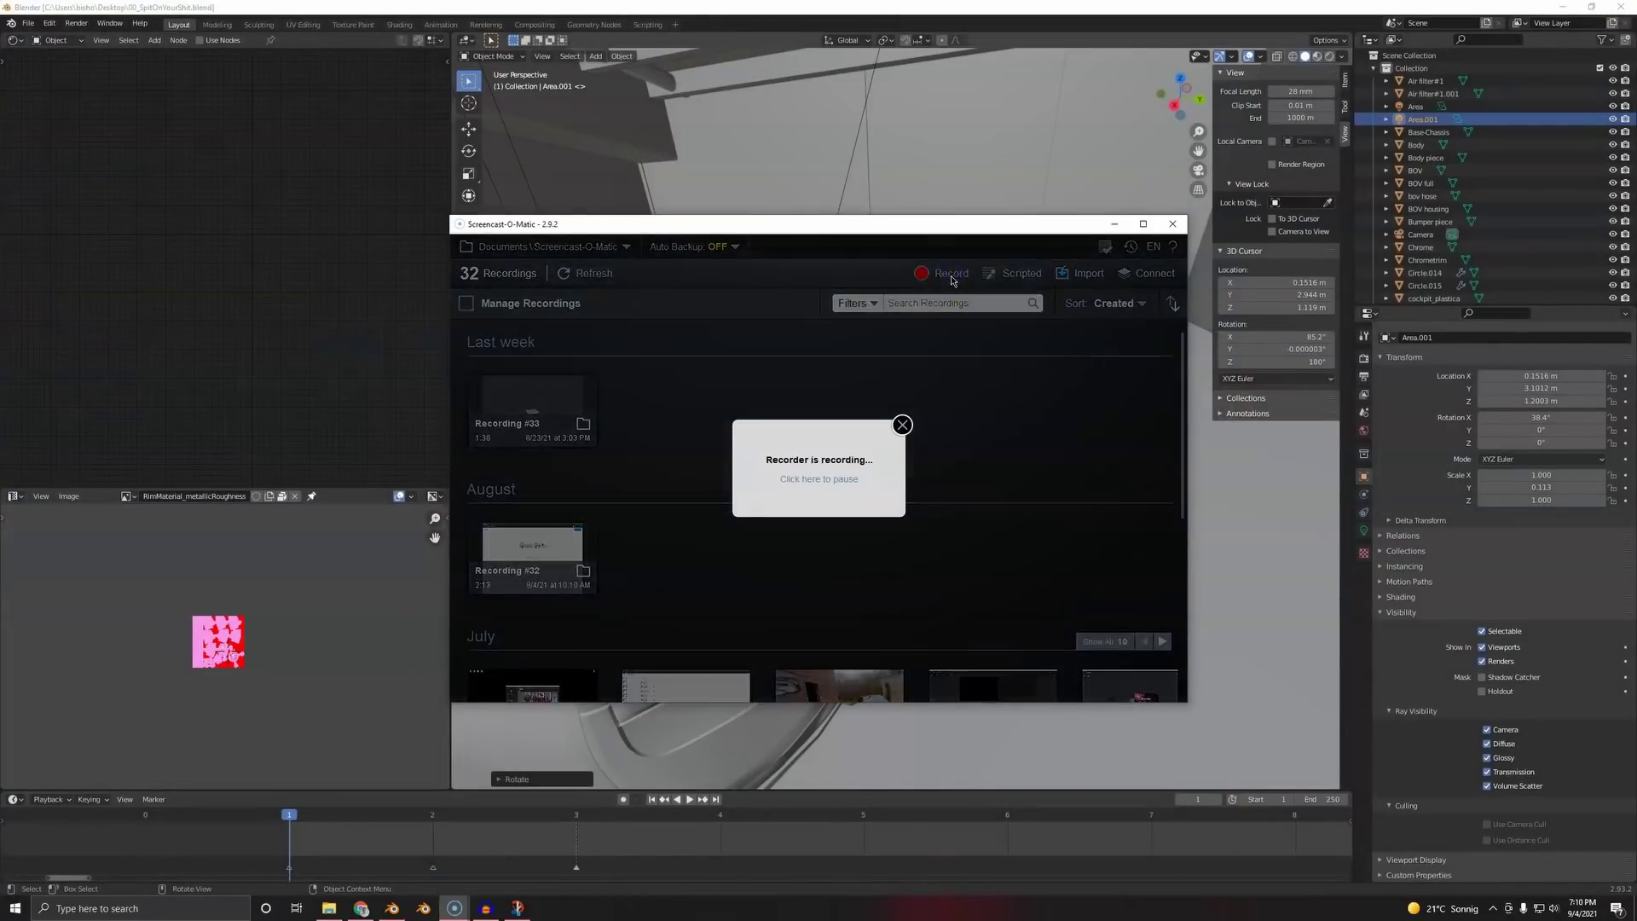
{"action": "left_click", "coordinate": [1115, 225]}
- Widen the area light along X to a scale of about 1.74 and preview it rendered through the camera
{"action": "middle_click_drag", "start_coordinate": [938, 355], "coordinate": [990, 453]}
{"action": "key", "text": "s"}
{"action": "key", "text": "x"}
{"action": "left_click", "coordinate": [1070, 442]}
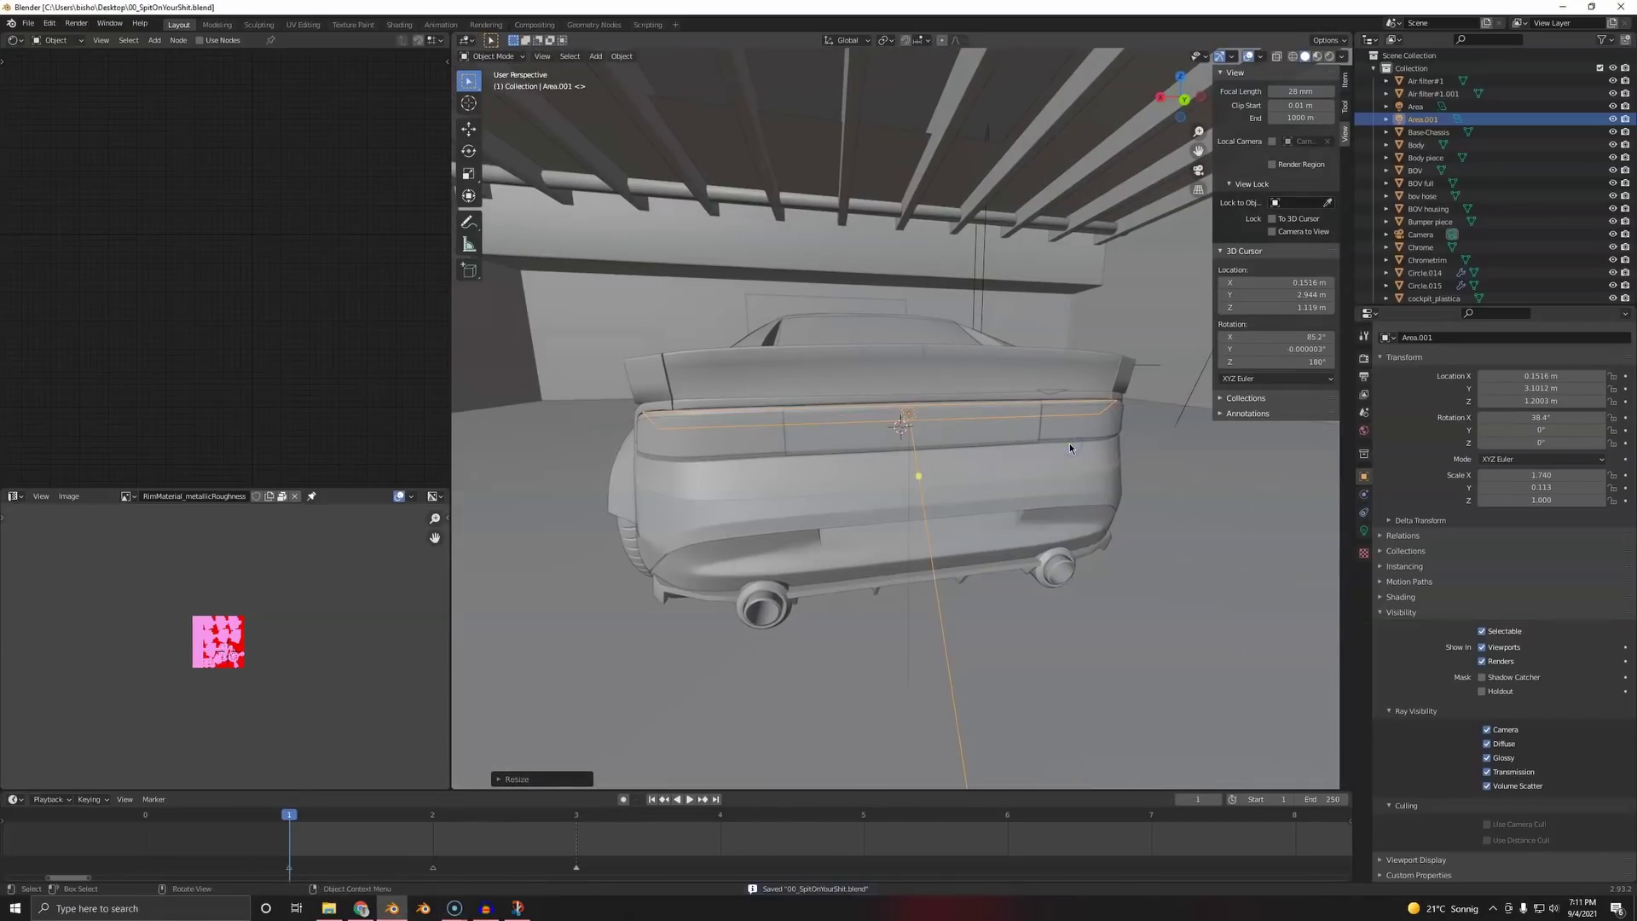
{"action": "key", "text": "z"}
{"action": "left_click", "coordinate": [1081, 301]}
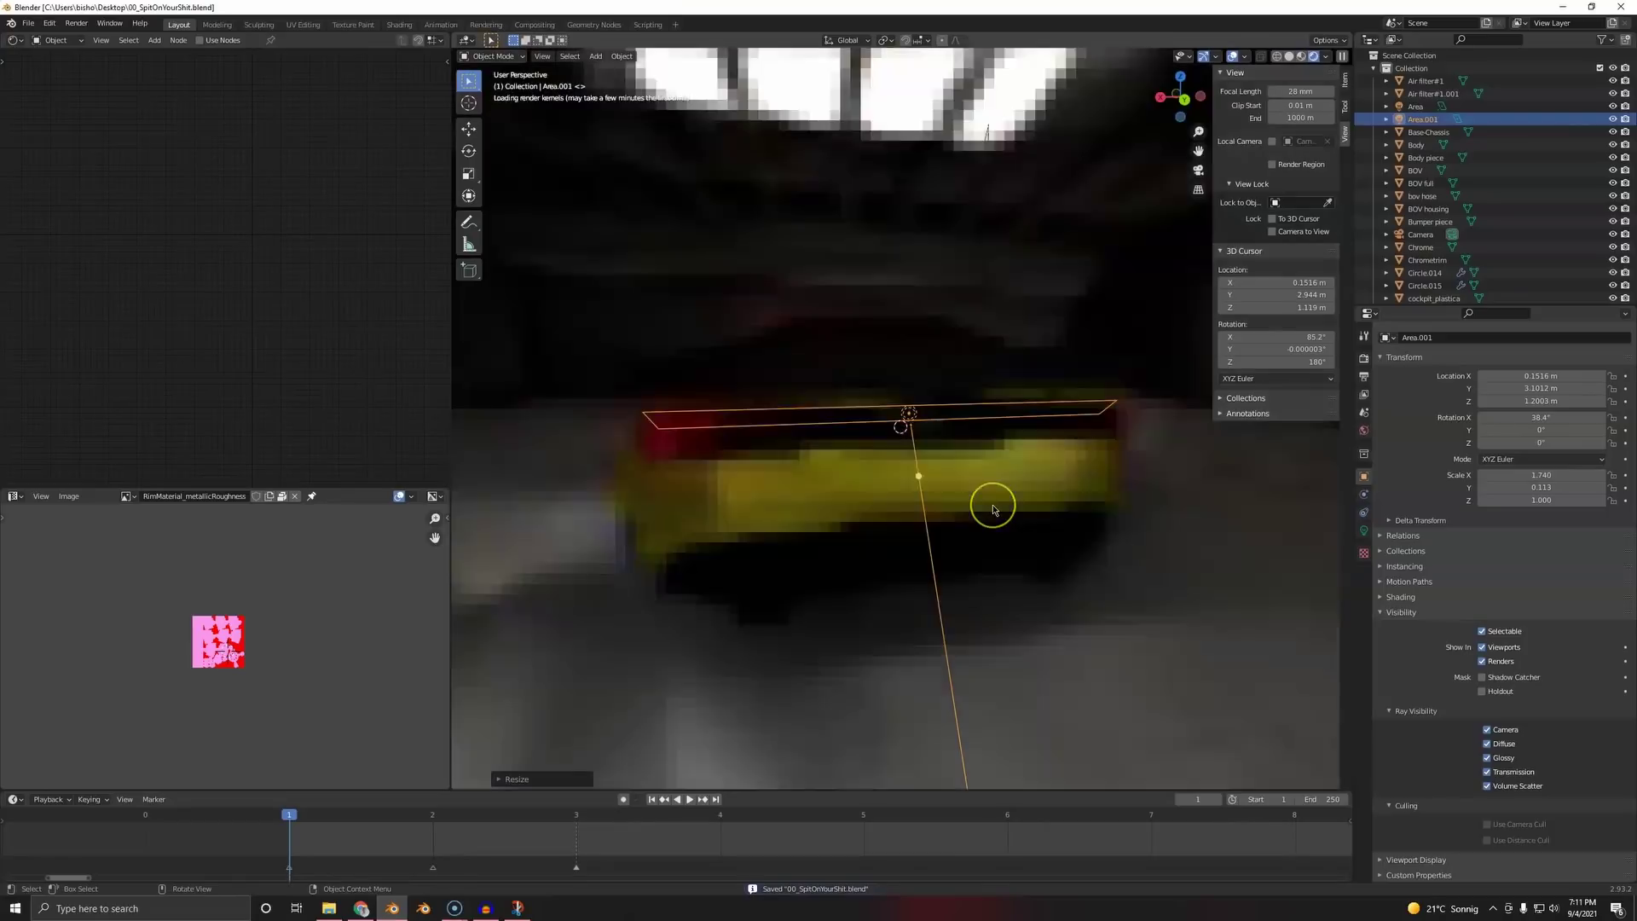
{"action": "key", "text": "KP_0"}
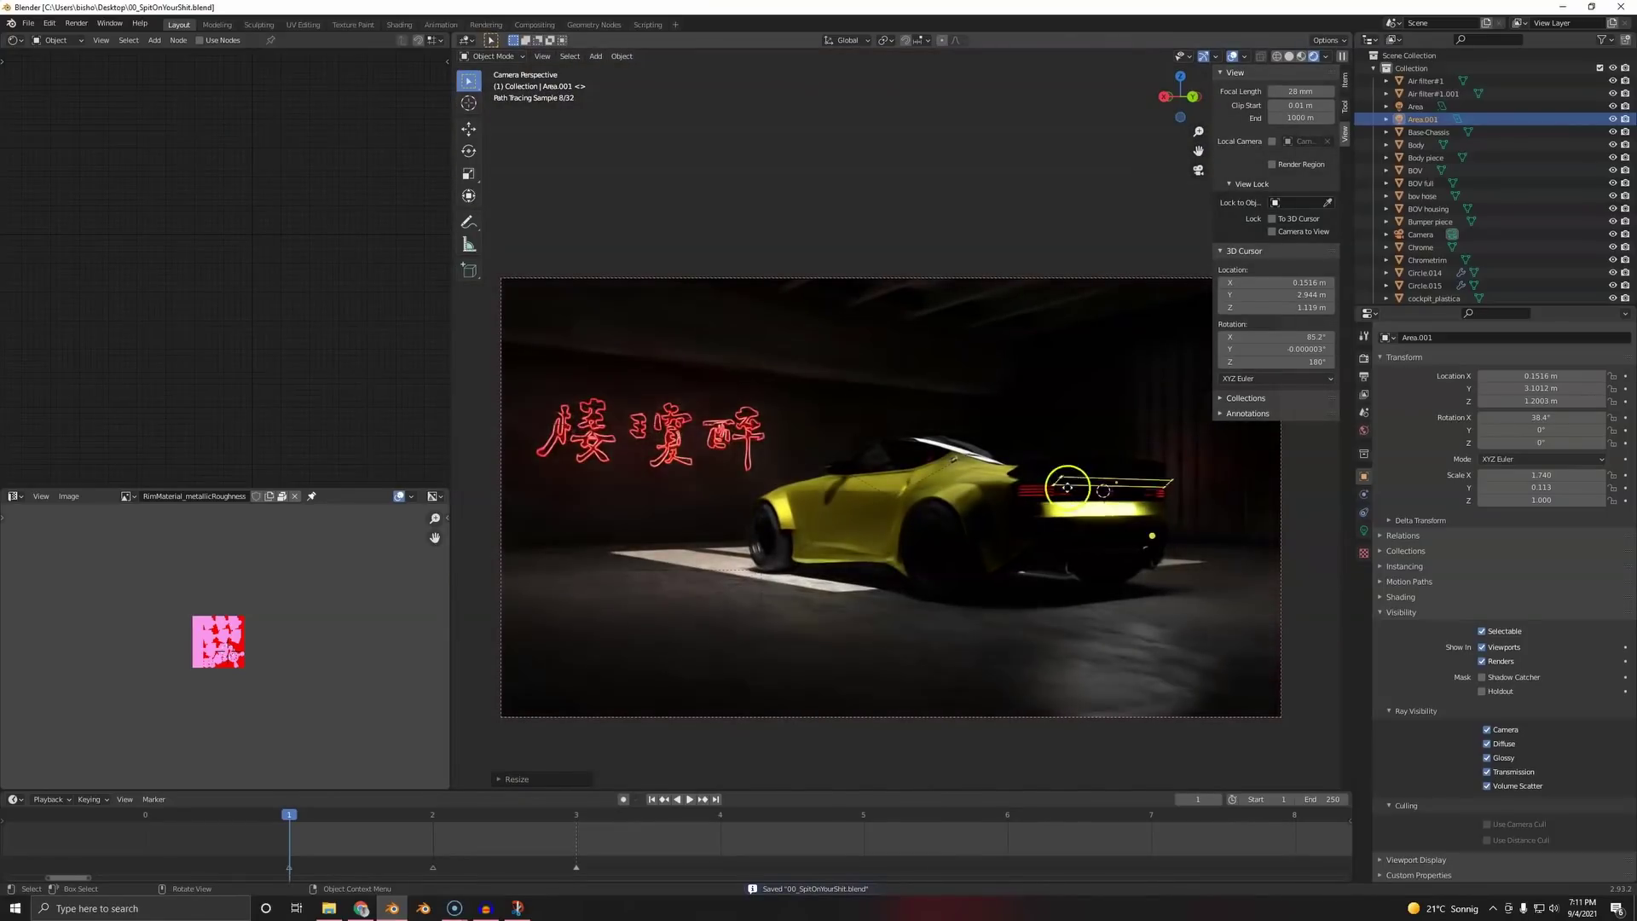
- Change the rear area light's color to pure red
{"action": "left_click", "coordinate": [1364, 531]}
{"action": "left_click", "coordinate": [1522, 431]}
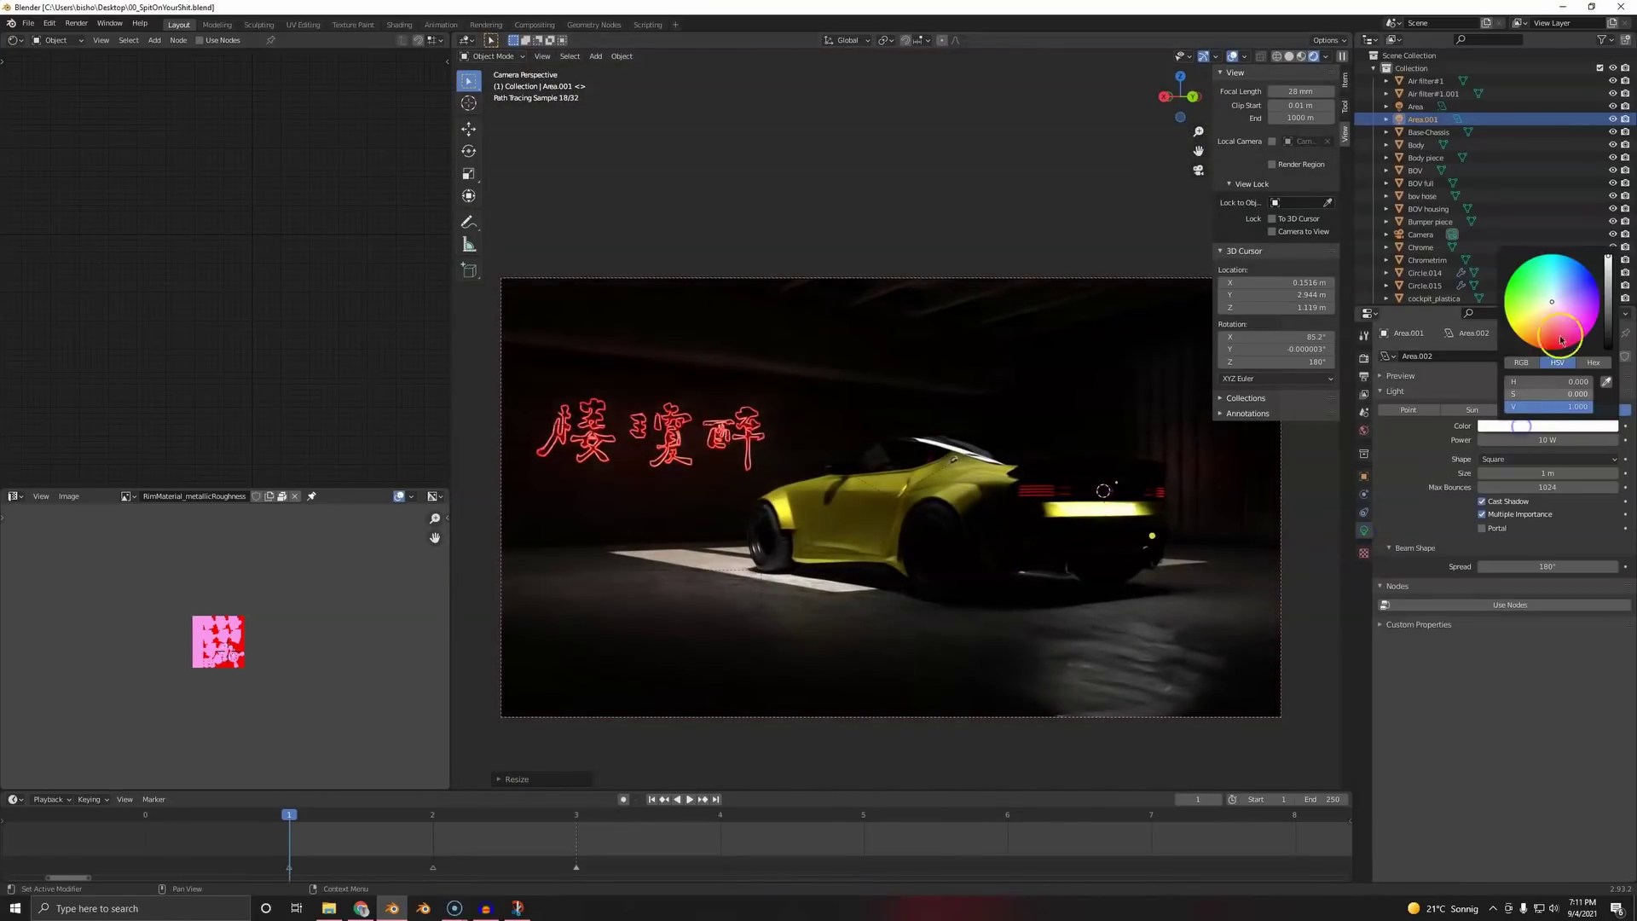
{"action": "left_click", "coordinate": [1555, 346]}
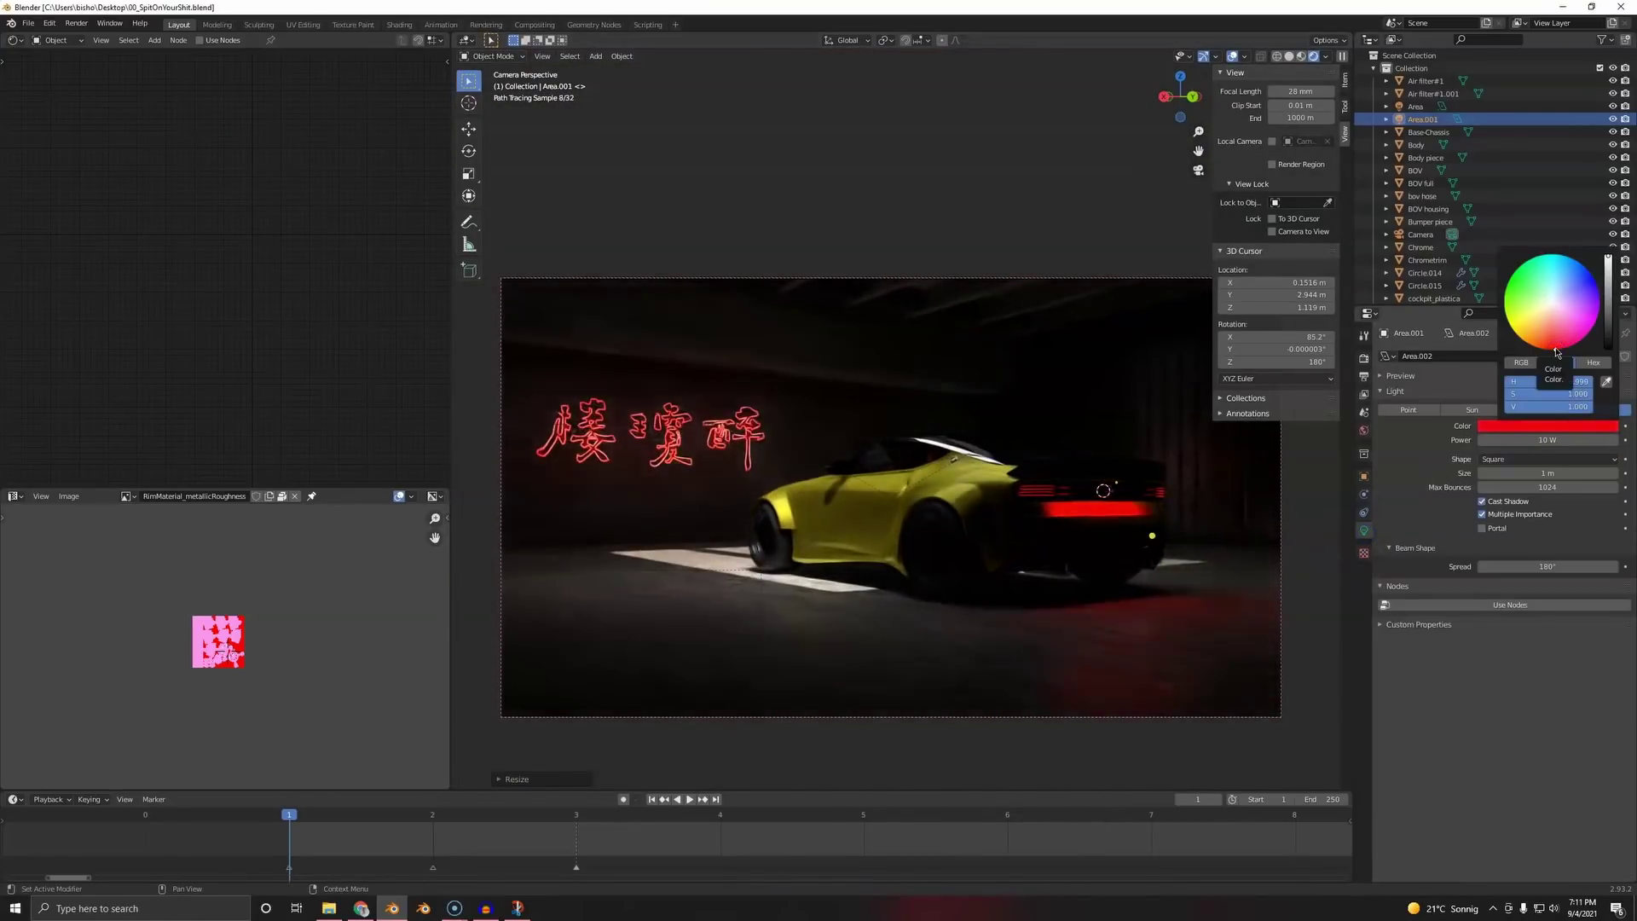
{"action": "left_click_drag", "start_coordinate": [1556, 352], "coordinate": [1552, 348]}
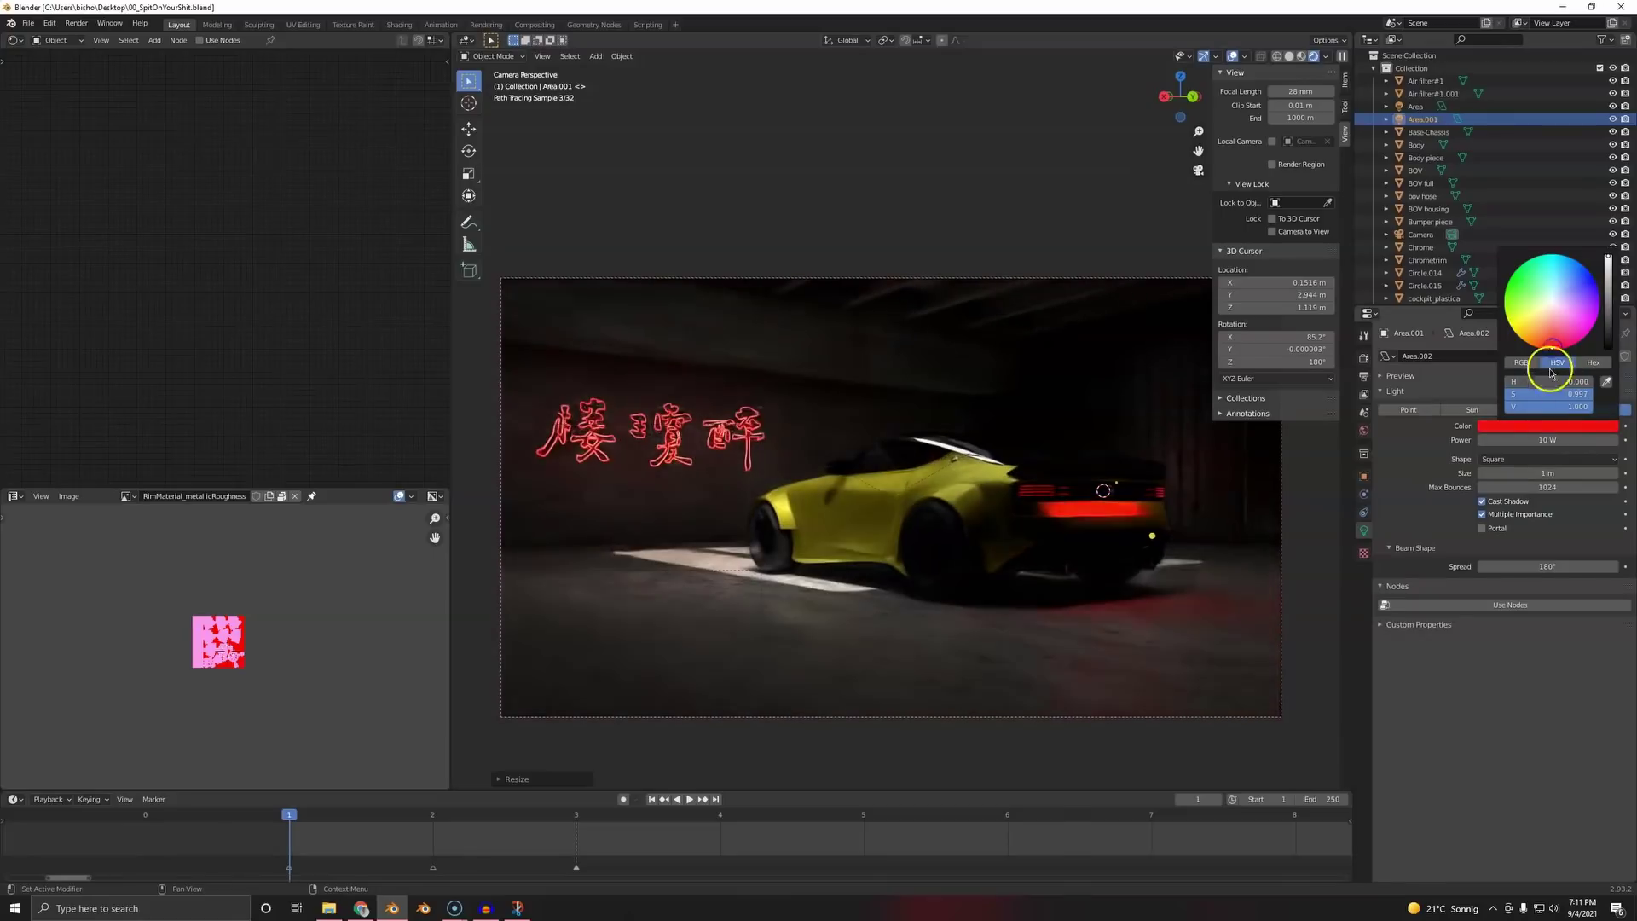
{"action": "left_click", "coordinate": [1517, 362]}
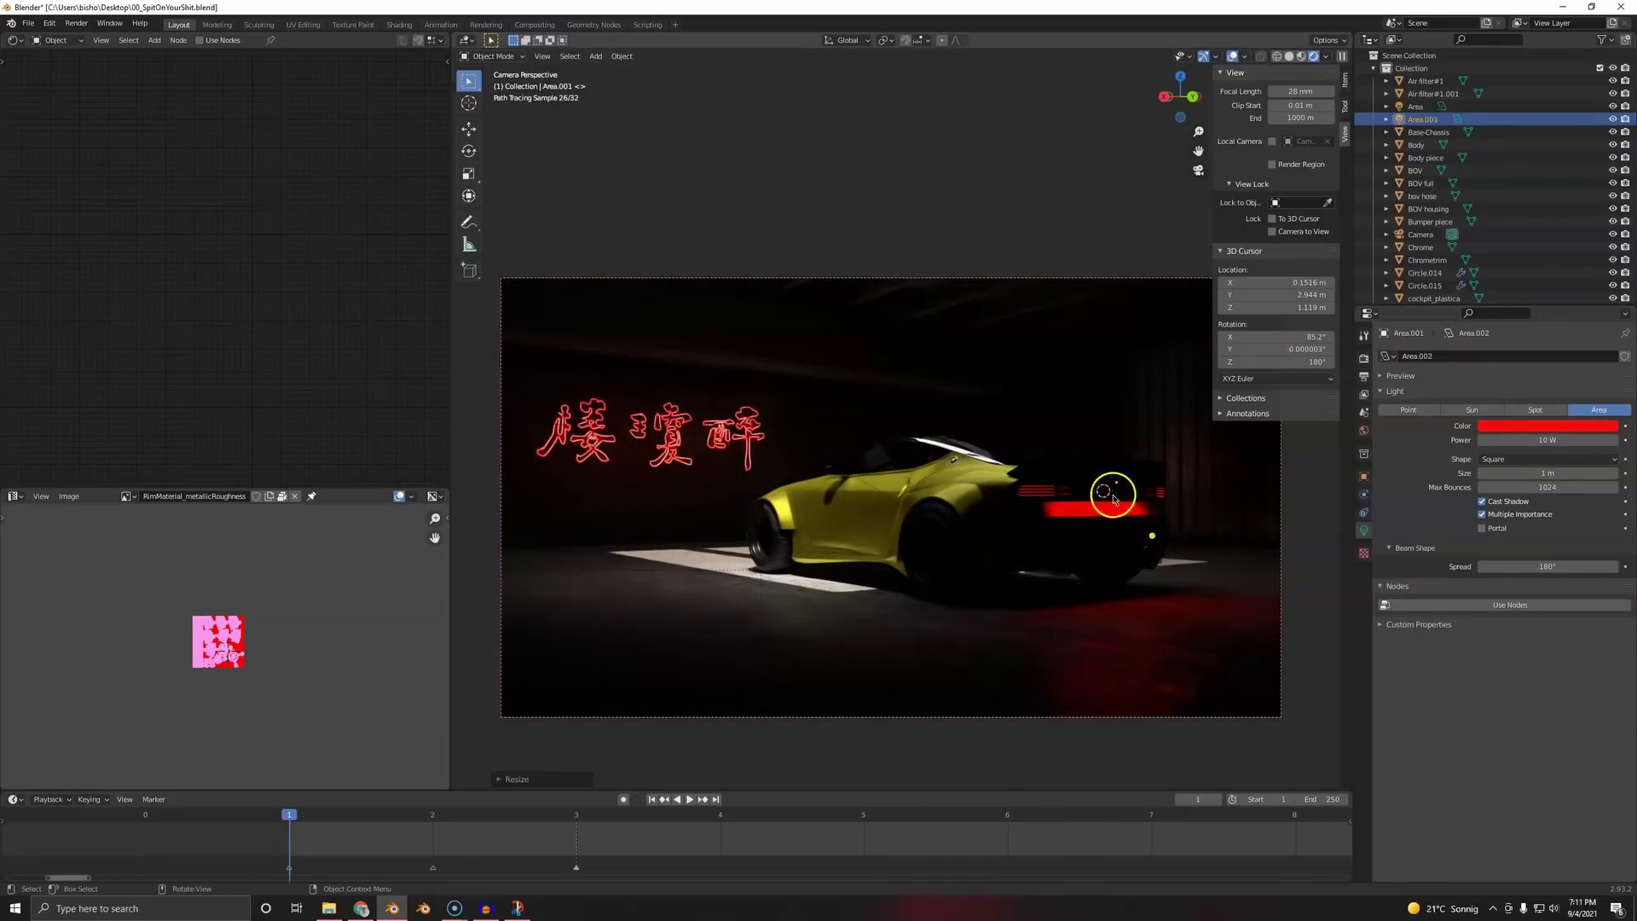
- Move the red area light about 0.35 m farther behind the car along Y
{"action": "key", "text": "g"}
{"action": "key", "text": "y"}
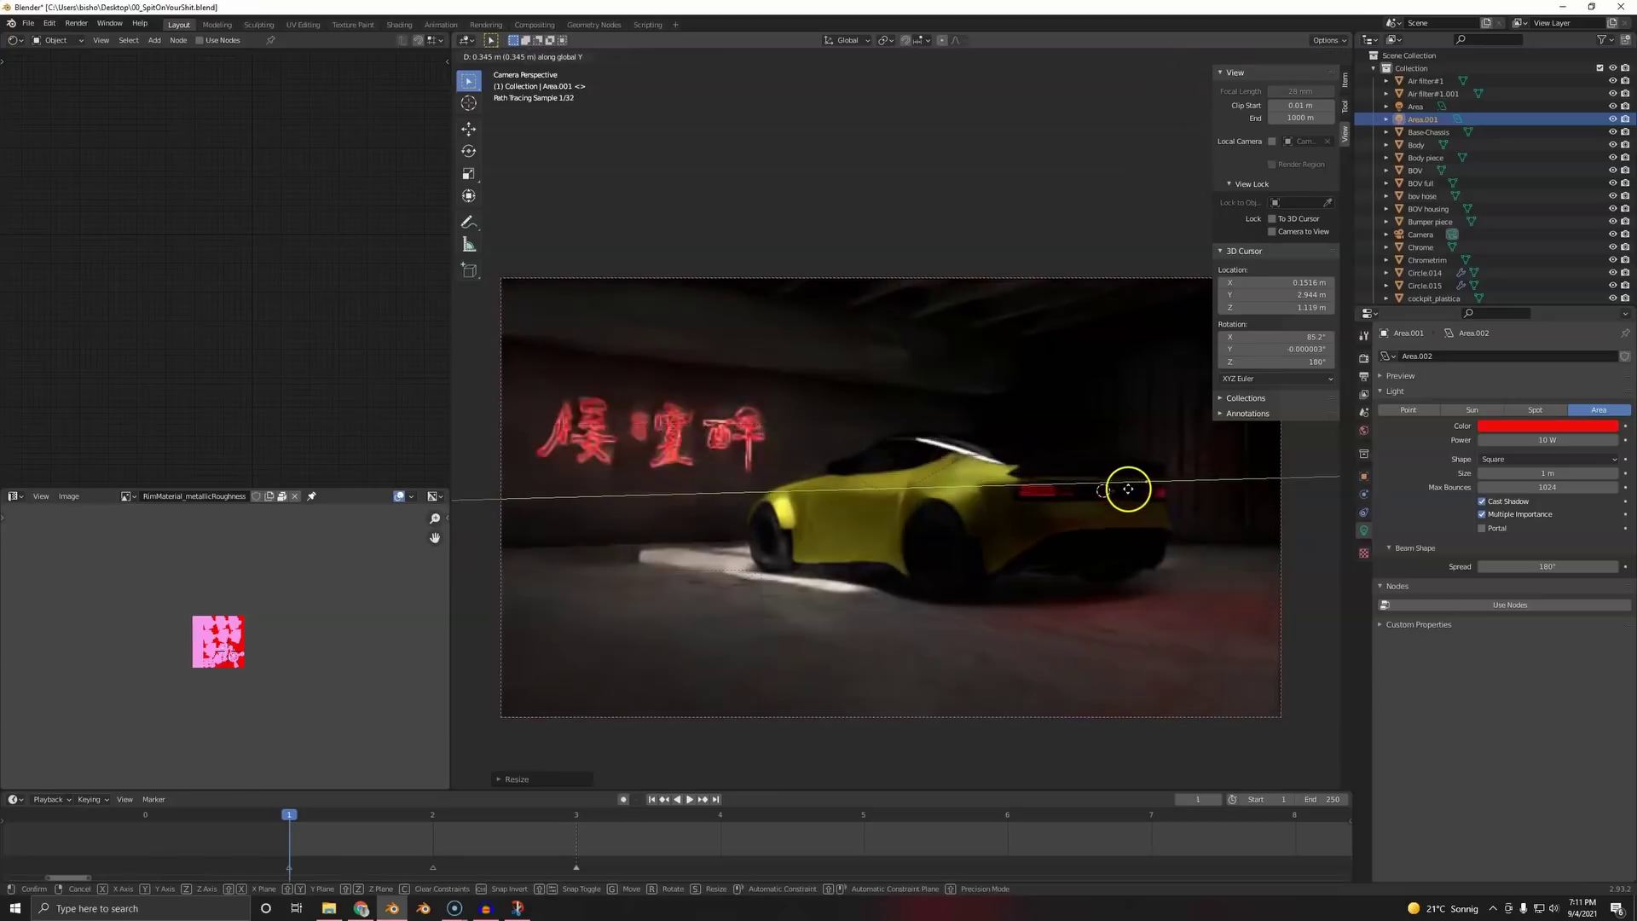
{"action": "left_click", "coordinate": [1128, 488]}
{"action": "left_click", "coordinate": [1061, 653]}
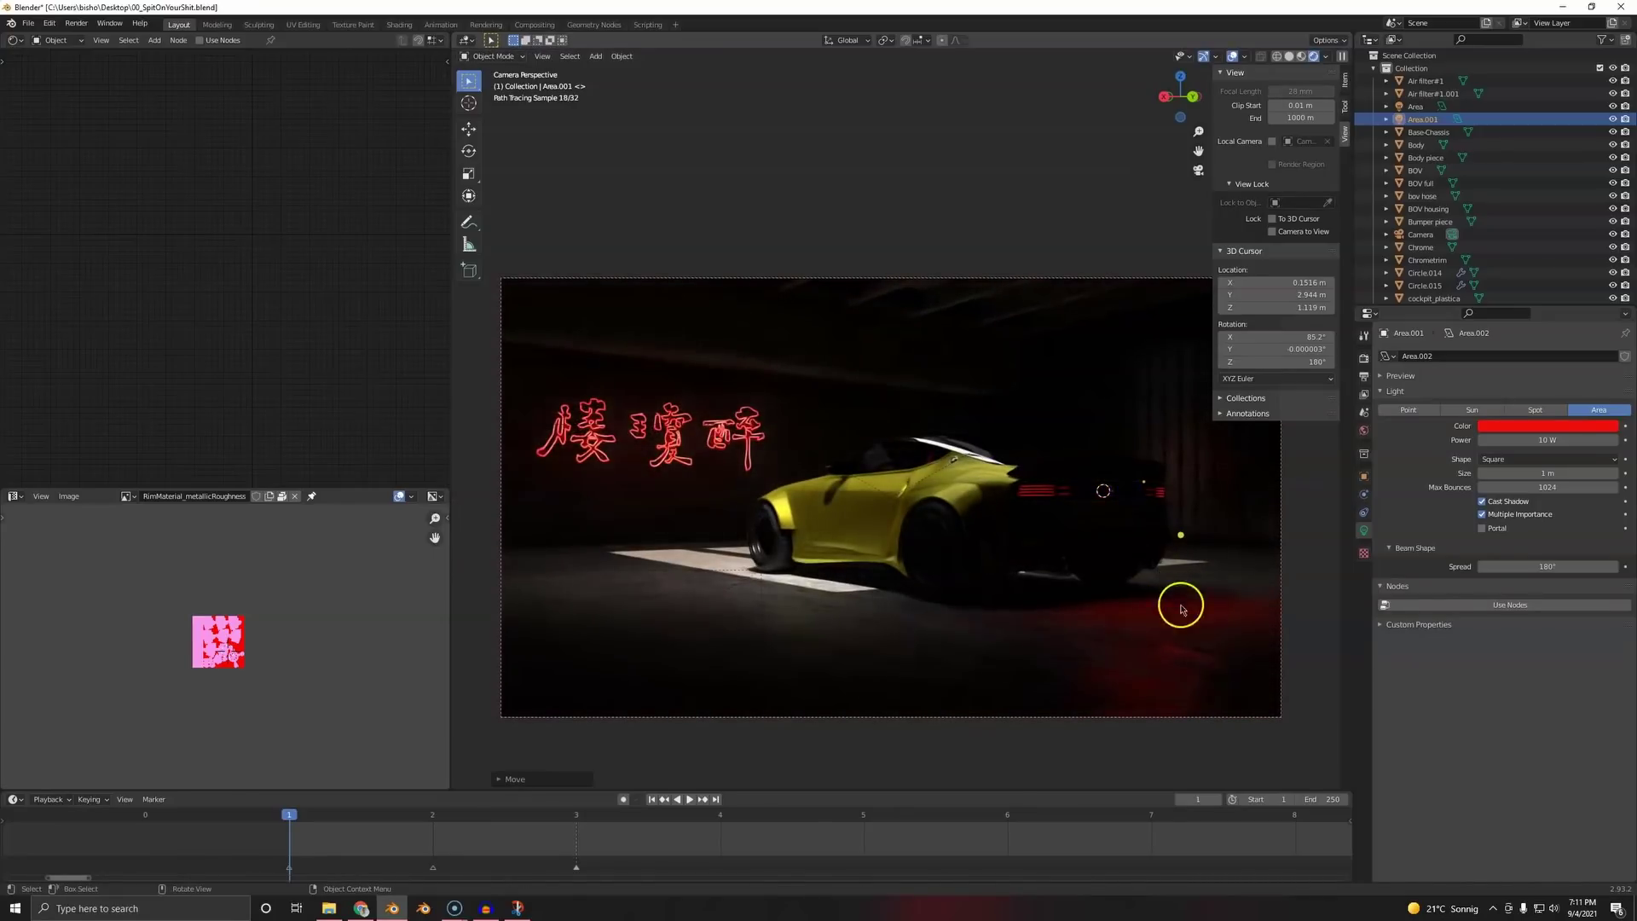
- Try the red area light at lower powers of 5 W and 2 W
{"action": "left_click", "coordinate": [1544, 437]}
{"action": "type", "text": "1"}
{"action": "left_click", "coordinate": [1586, 723]}
{"action": "left_click", "coordinate": [1591, 439]}
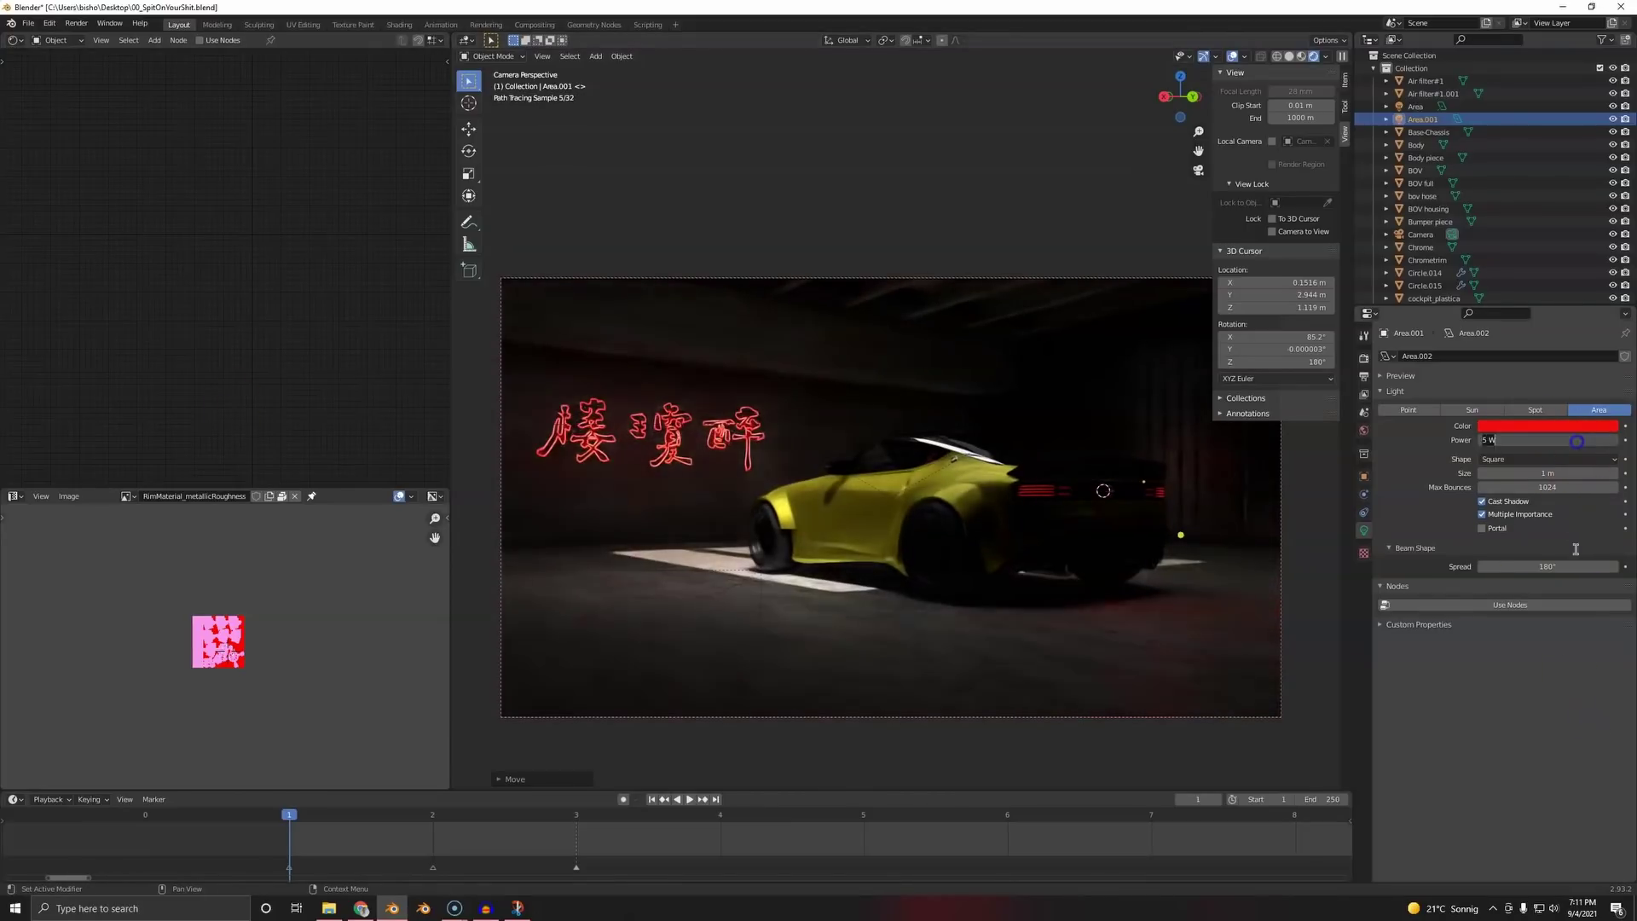
{"action": "type", "text": "2"}
{"action": "left_click", "coordinate": [1560, 719]}
- Set the red area light's power to 4 W
{"action": "left_click", "coordinate": [1543, 439]}
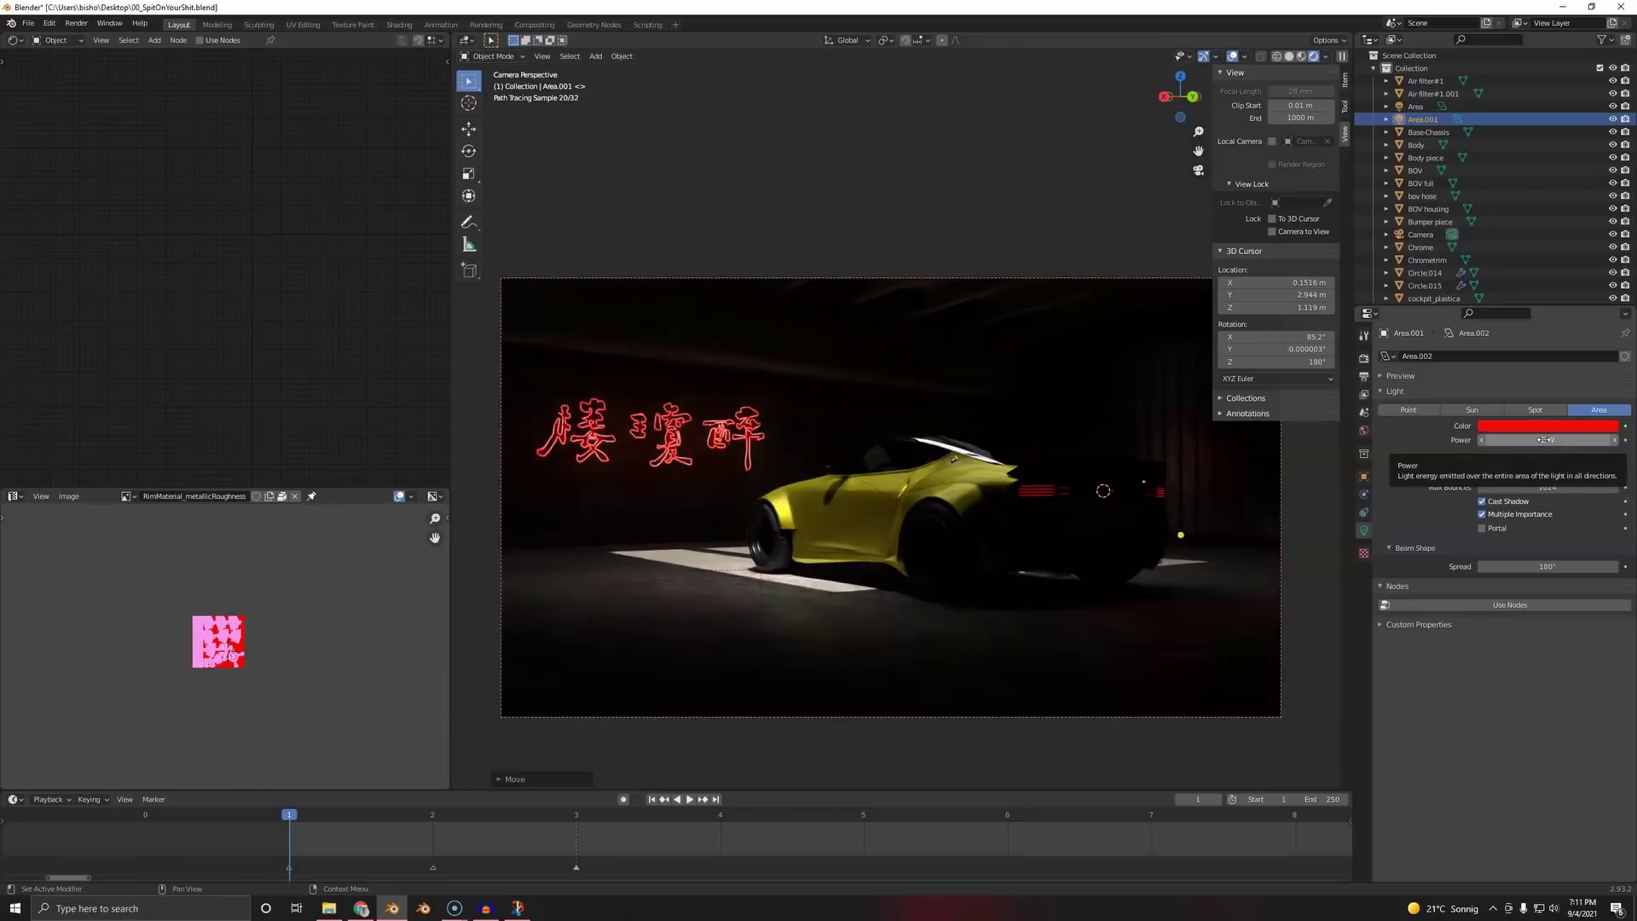
{"action": "left_click", "coordinate": [1543, 440]}
{"action": "type", "text": "4"}
{"action": "key", "text": "Return"}
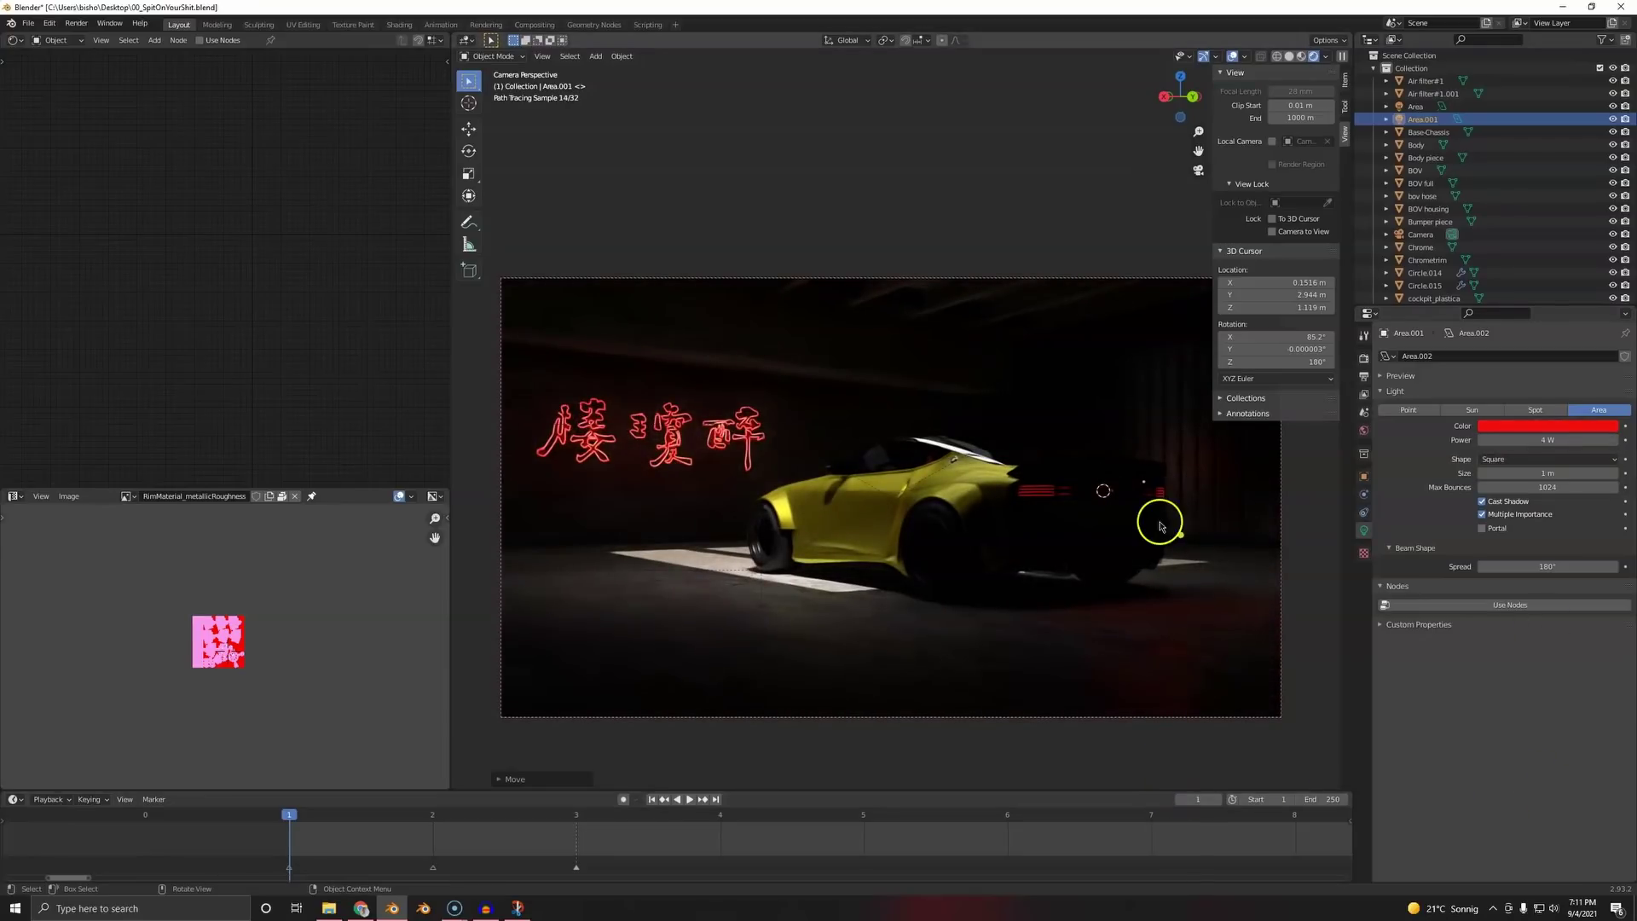
- Duplicate the red area light behind the car and raise the copy about 0.05 m along Z
{"action": "left_click", "coordinate": [1120, 486]}
{"action": "left_click", "coordinate": [1151, 485]}
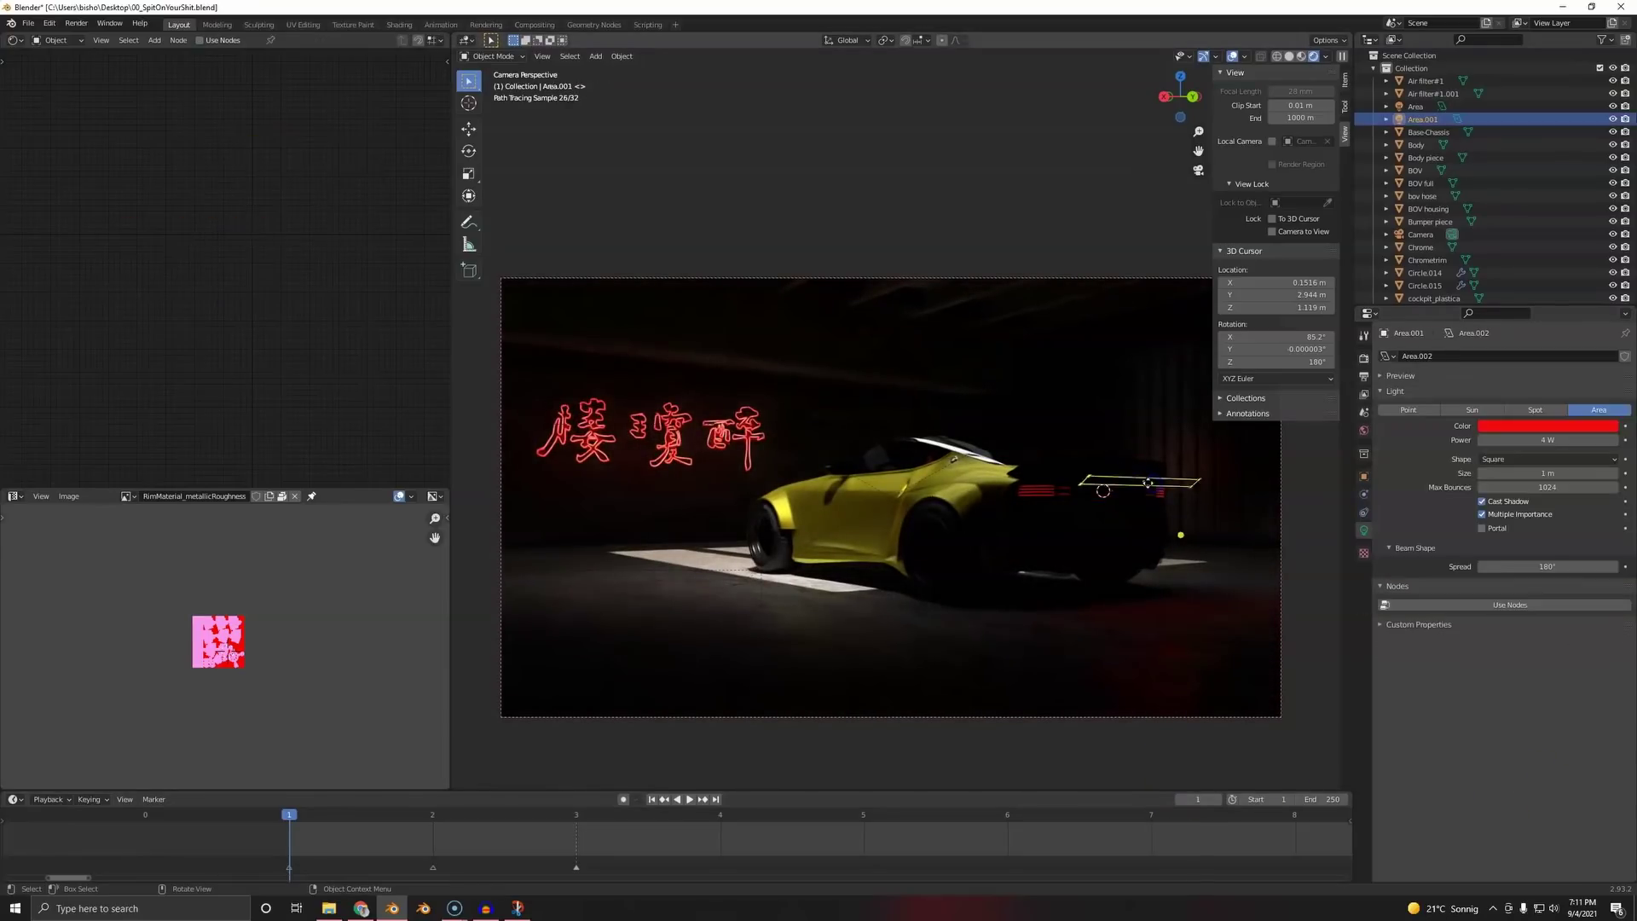
{"action": "left_click", "coordinate": [1182, 483]}
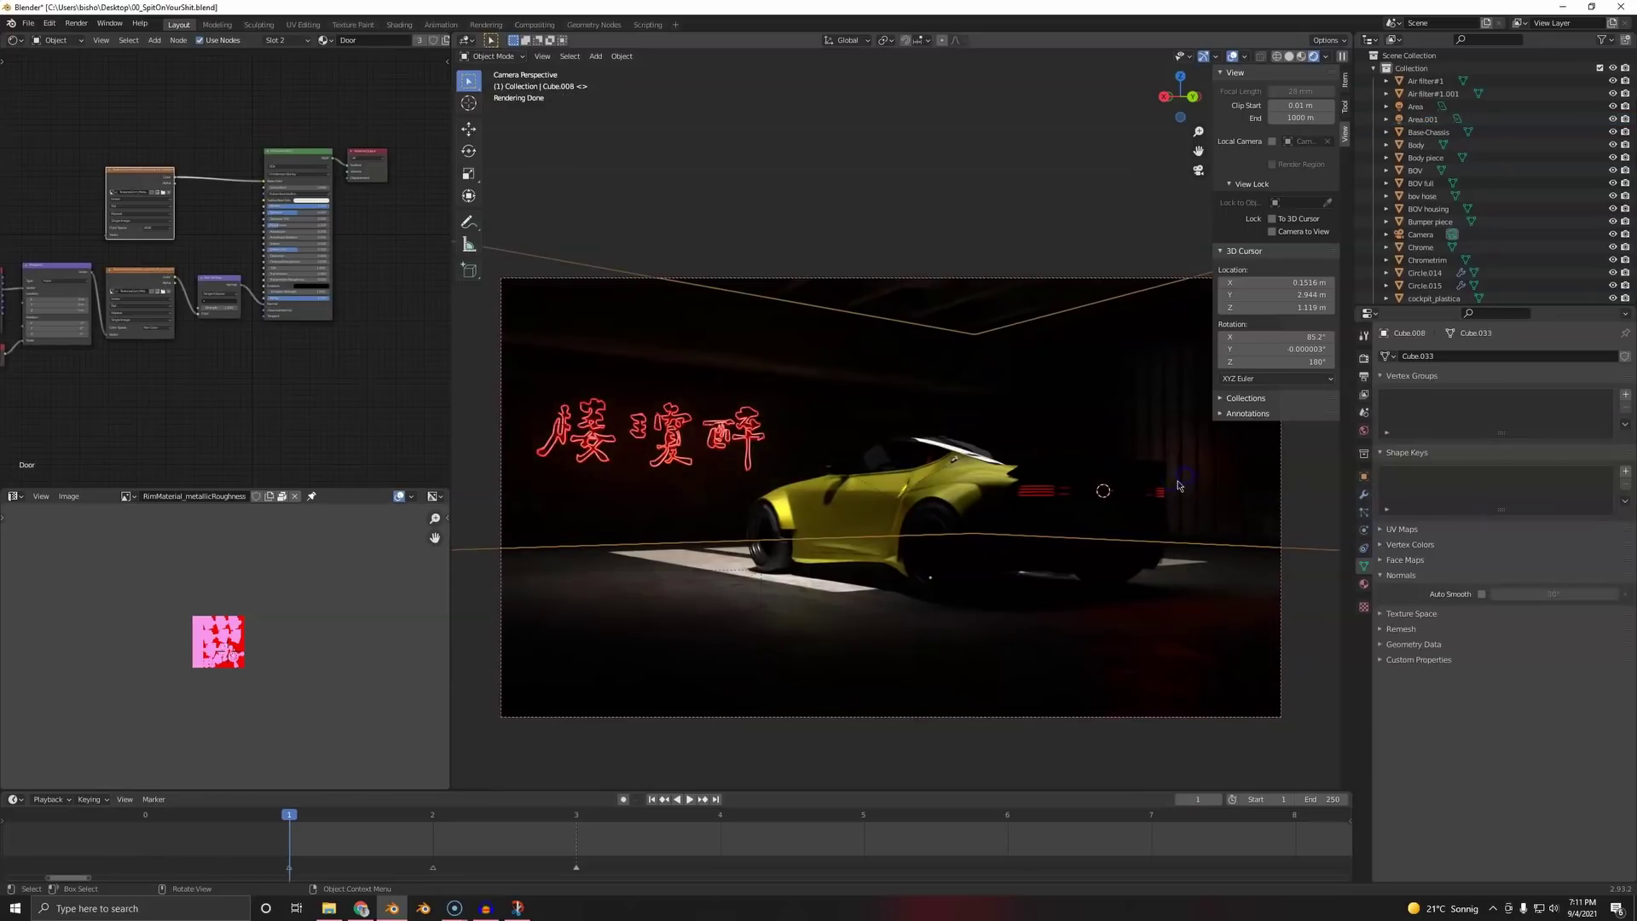
{"action": "left_click", "coordinate": [1148, 483]}
{"action": "left_click", "coordinate": [1133, 475]}
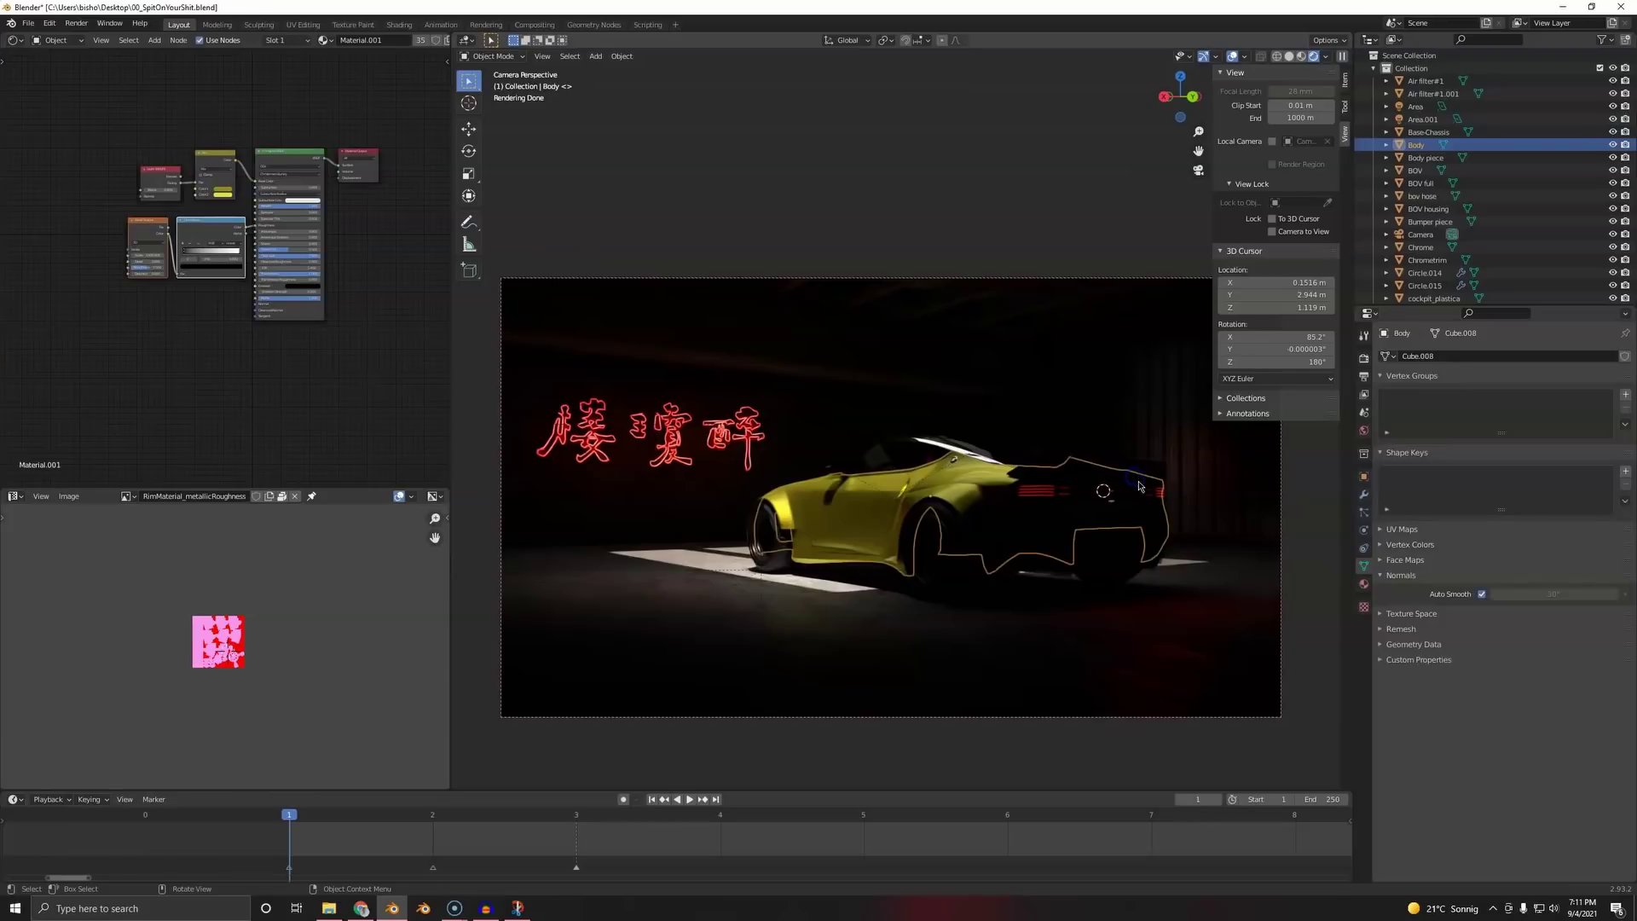
{"action": "left_click", "coordinate": [1147, 490]}
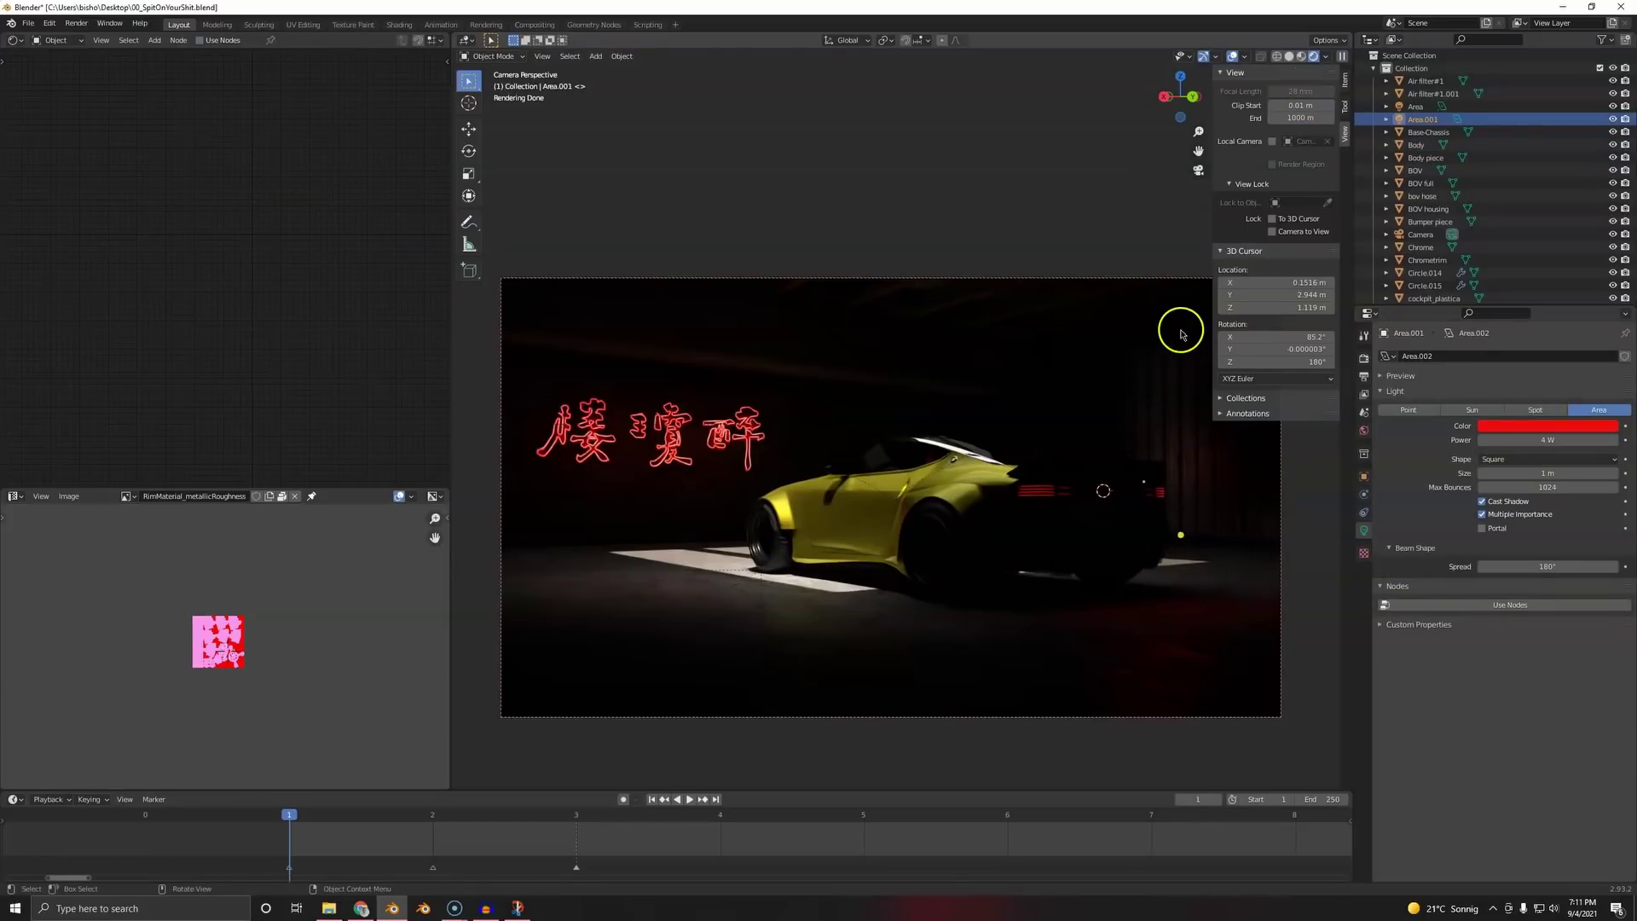
{"action": "key", "text": "shift+d"}
{"action": "key", "text": "z"}
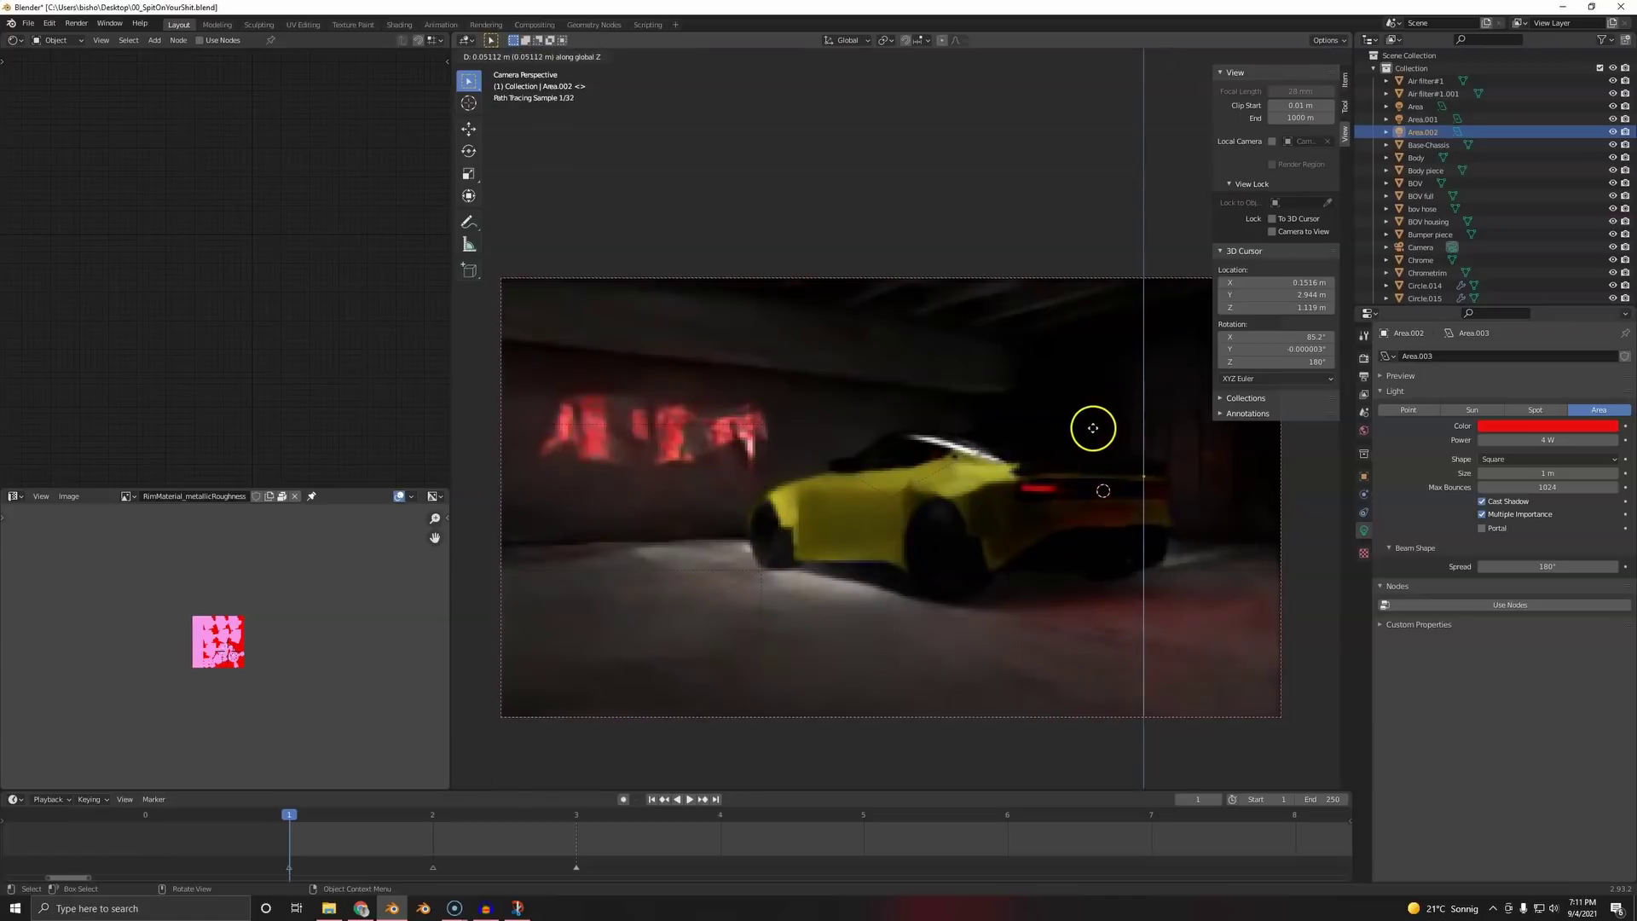
{"action": "left_click", "coordinate": [1093, 428]}
- Change the duplicated area light's color to white
{"action": "left_click", "coordinate": [1534, 425]}
{"action": "left_click_drag", "start_coordinate": [1560, 381], "coordinate": [1478, 384]}
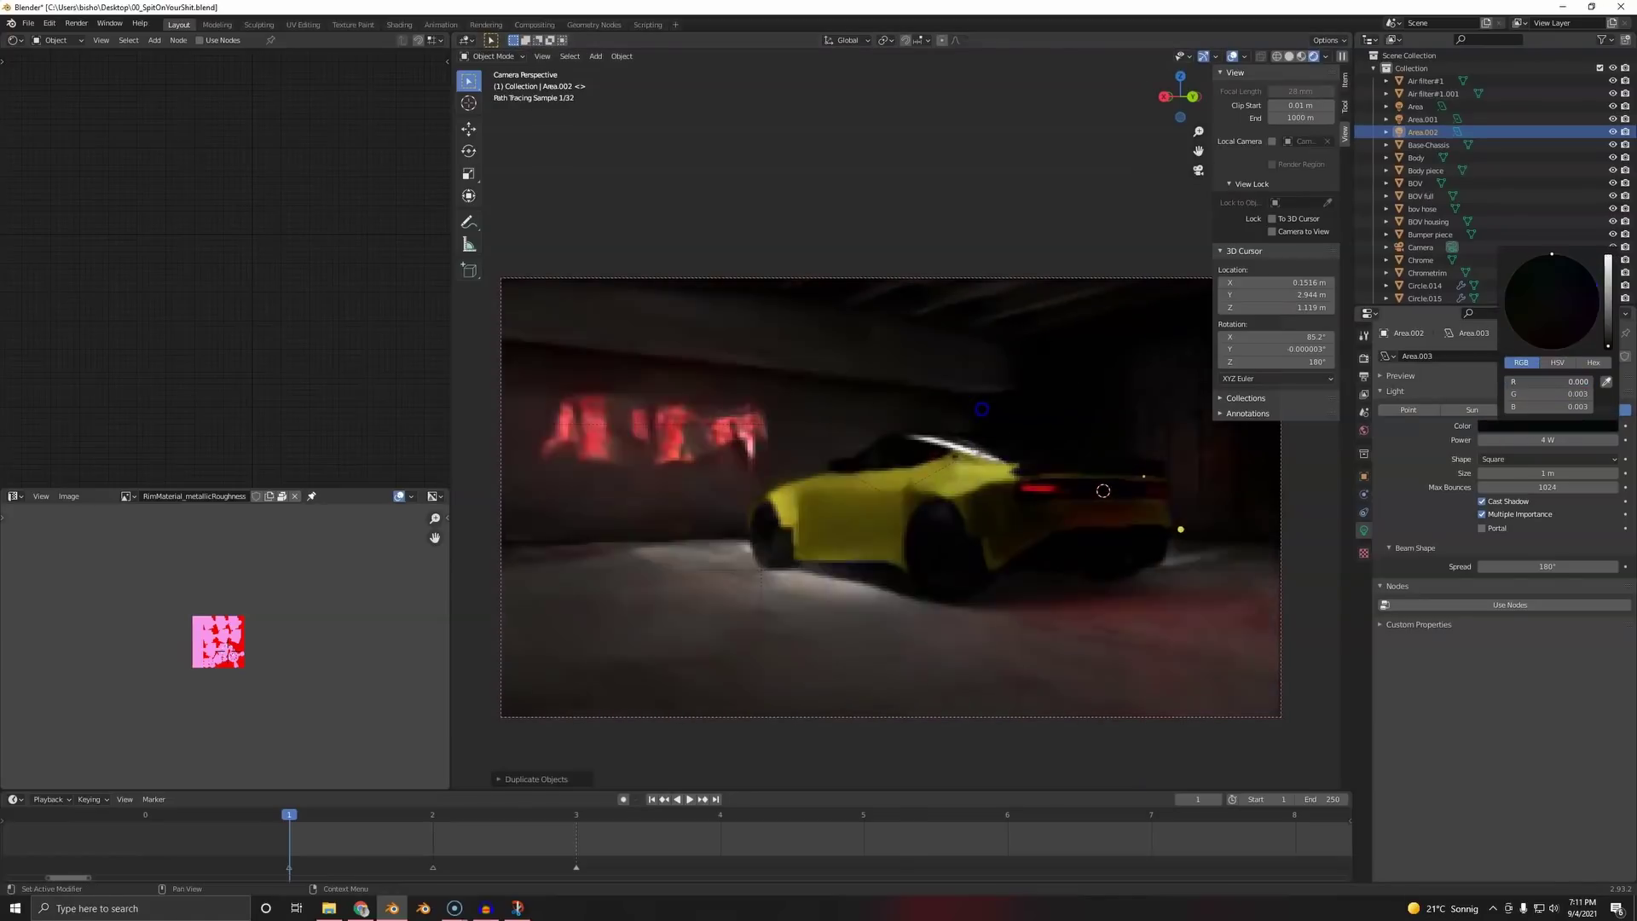
{"action": "left_click_drag", "start_coordinate": [981, 409], "coordinate": [1561, 690]}
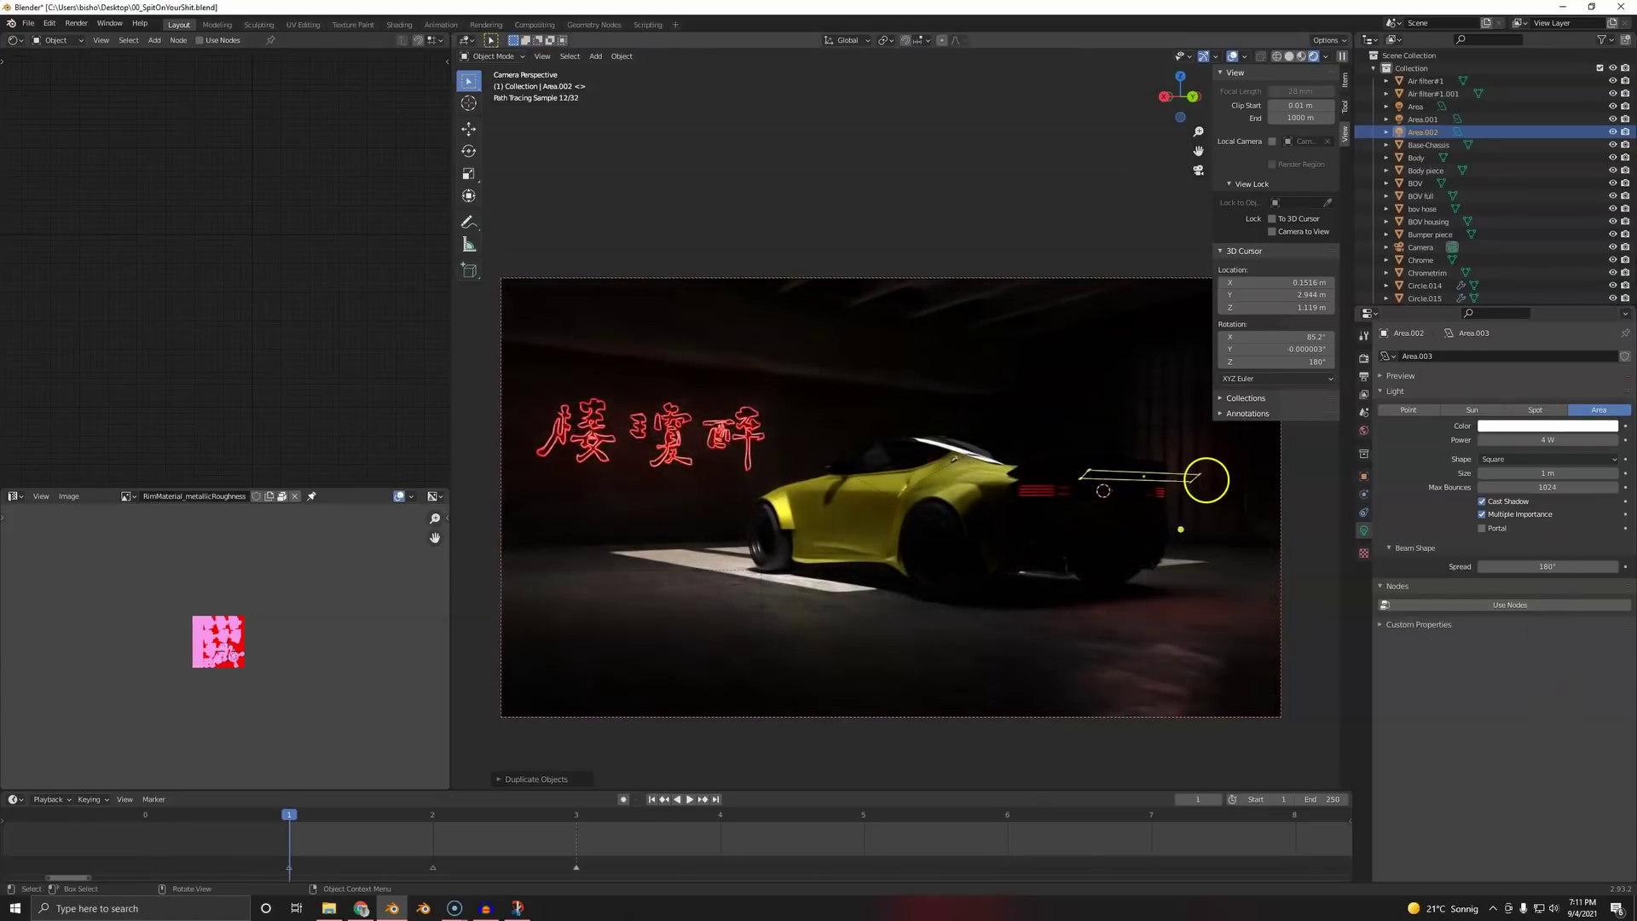
- Scale down the white area light and clear its rotation
{"action": "key", "text": "s"}
{"action": "left_click", "coordinate": [1133, 506]}
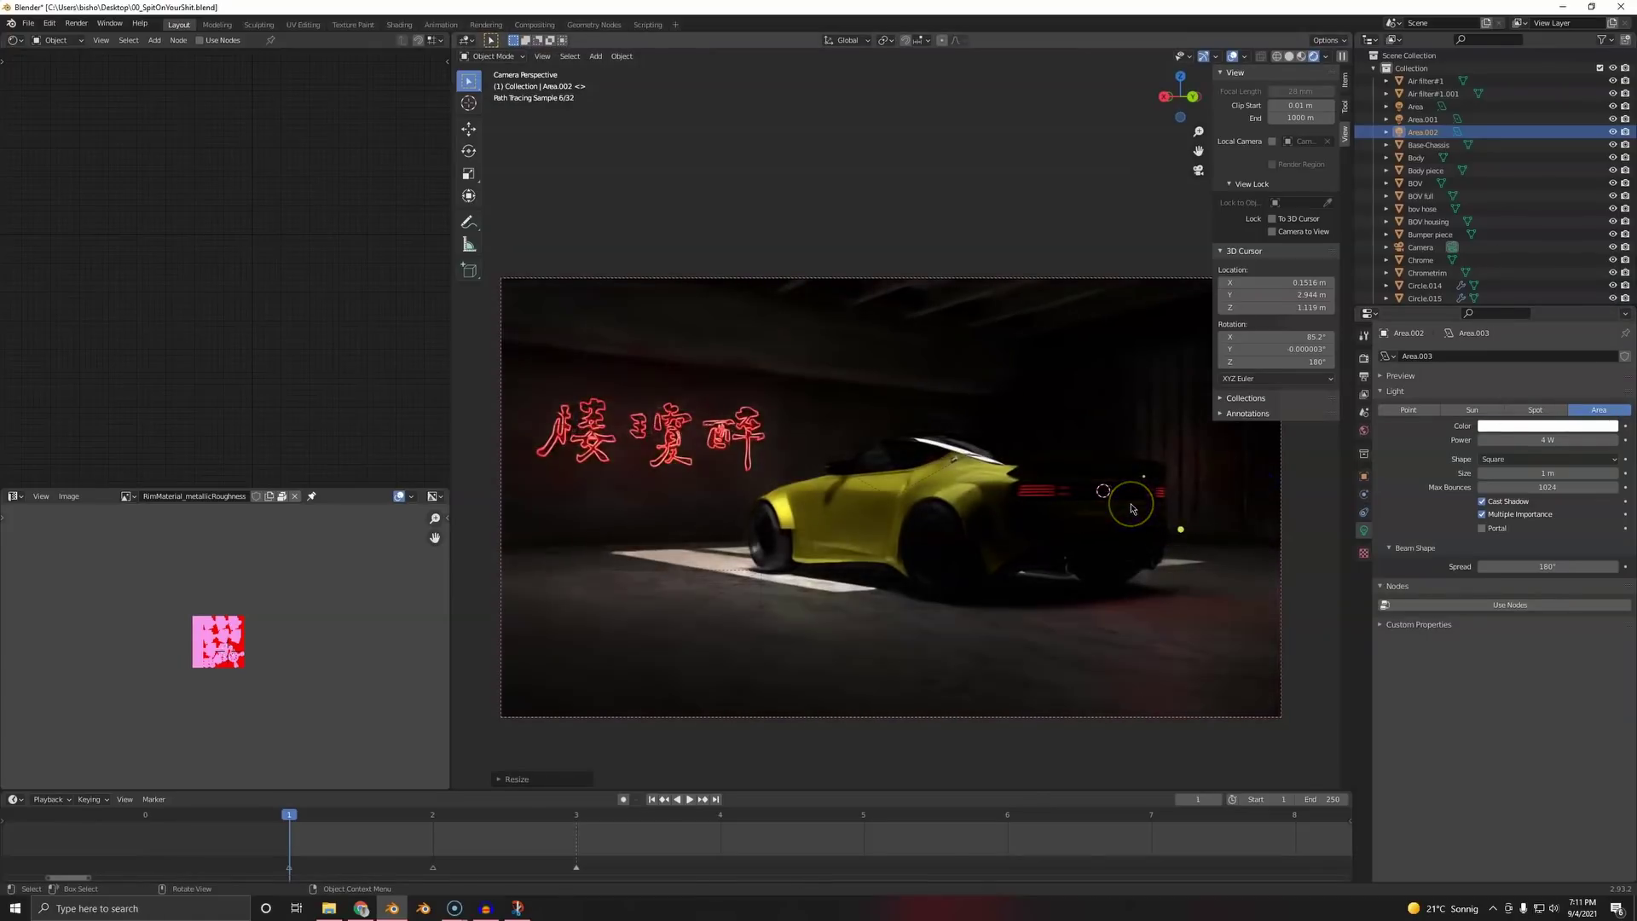
{"action": "key", "text": "alt+r"}
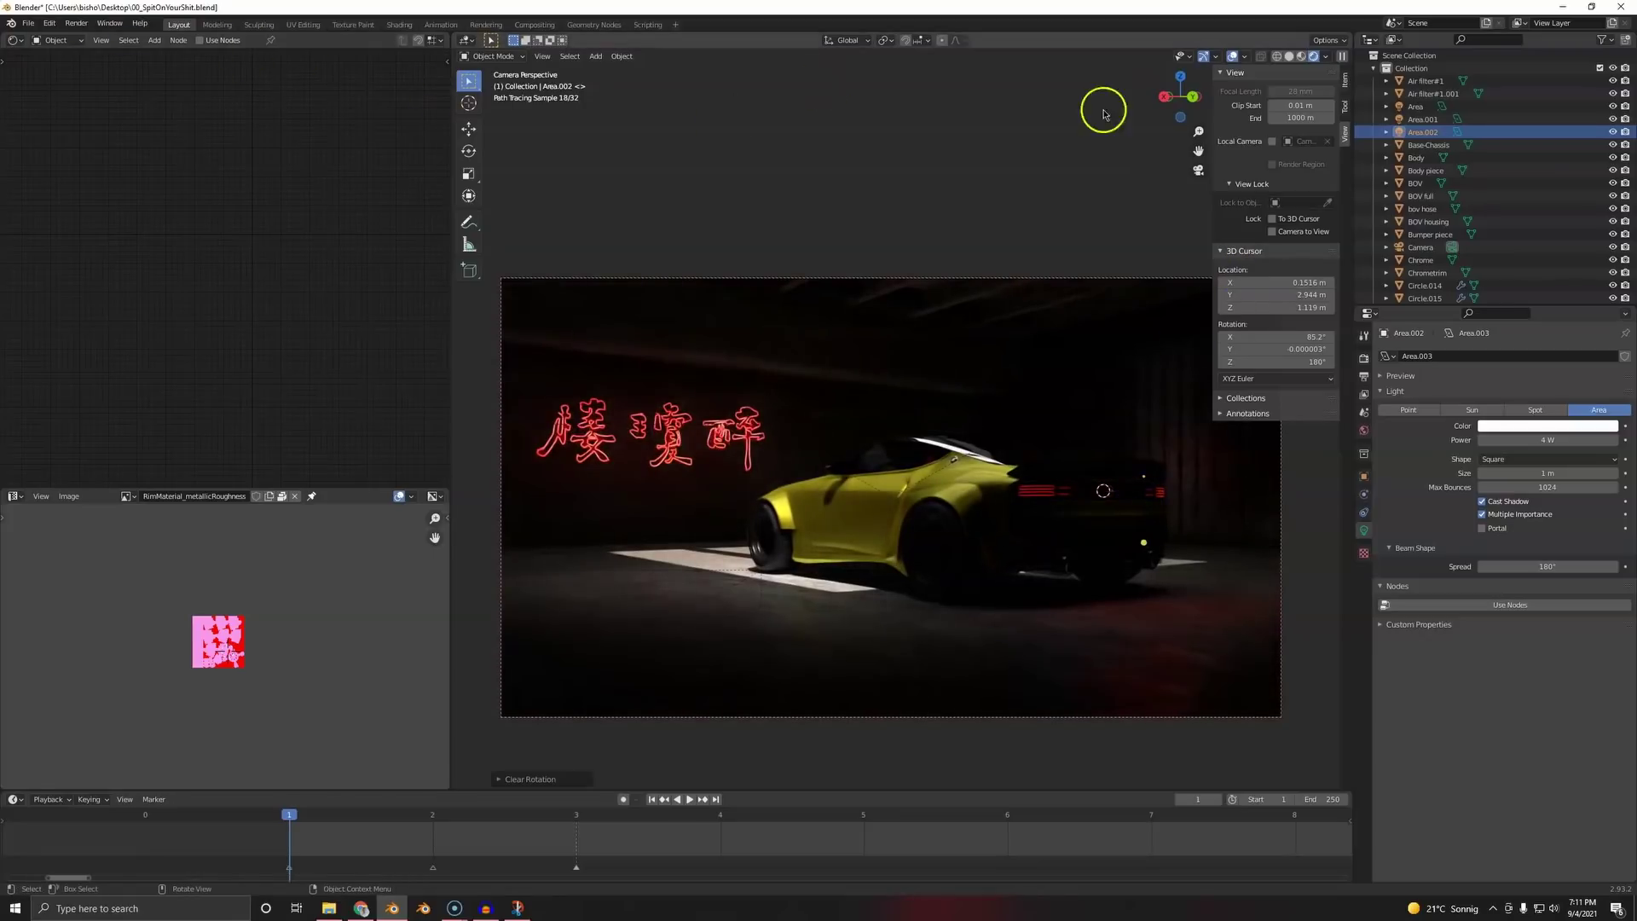
- Turn the empty node editor area into a 3D Viewport and move the white area light along Y toward the car's rear
{"action": "left_click", "coordinate": [12, 41]}
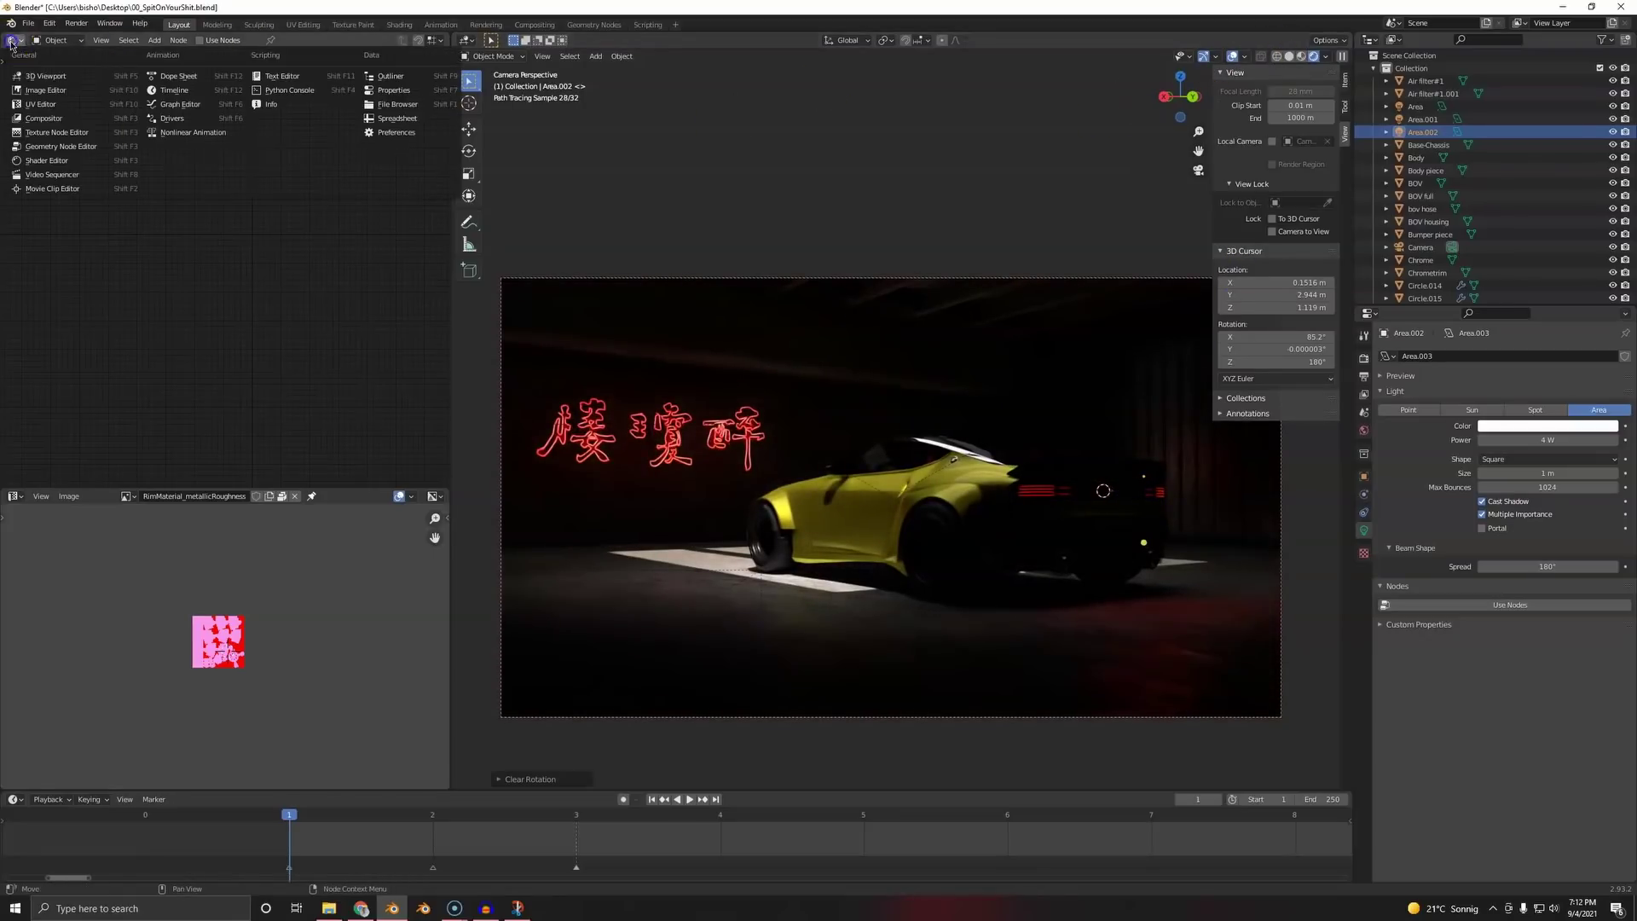
{"action": "left_click", "coordinate": [32, 75]}
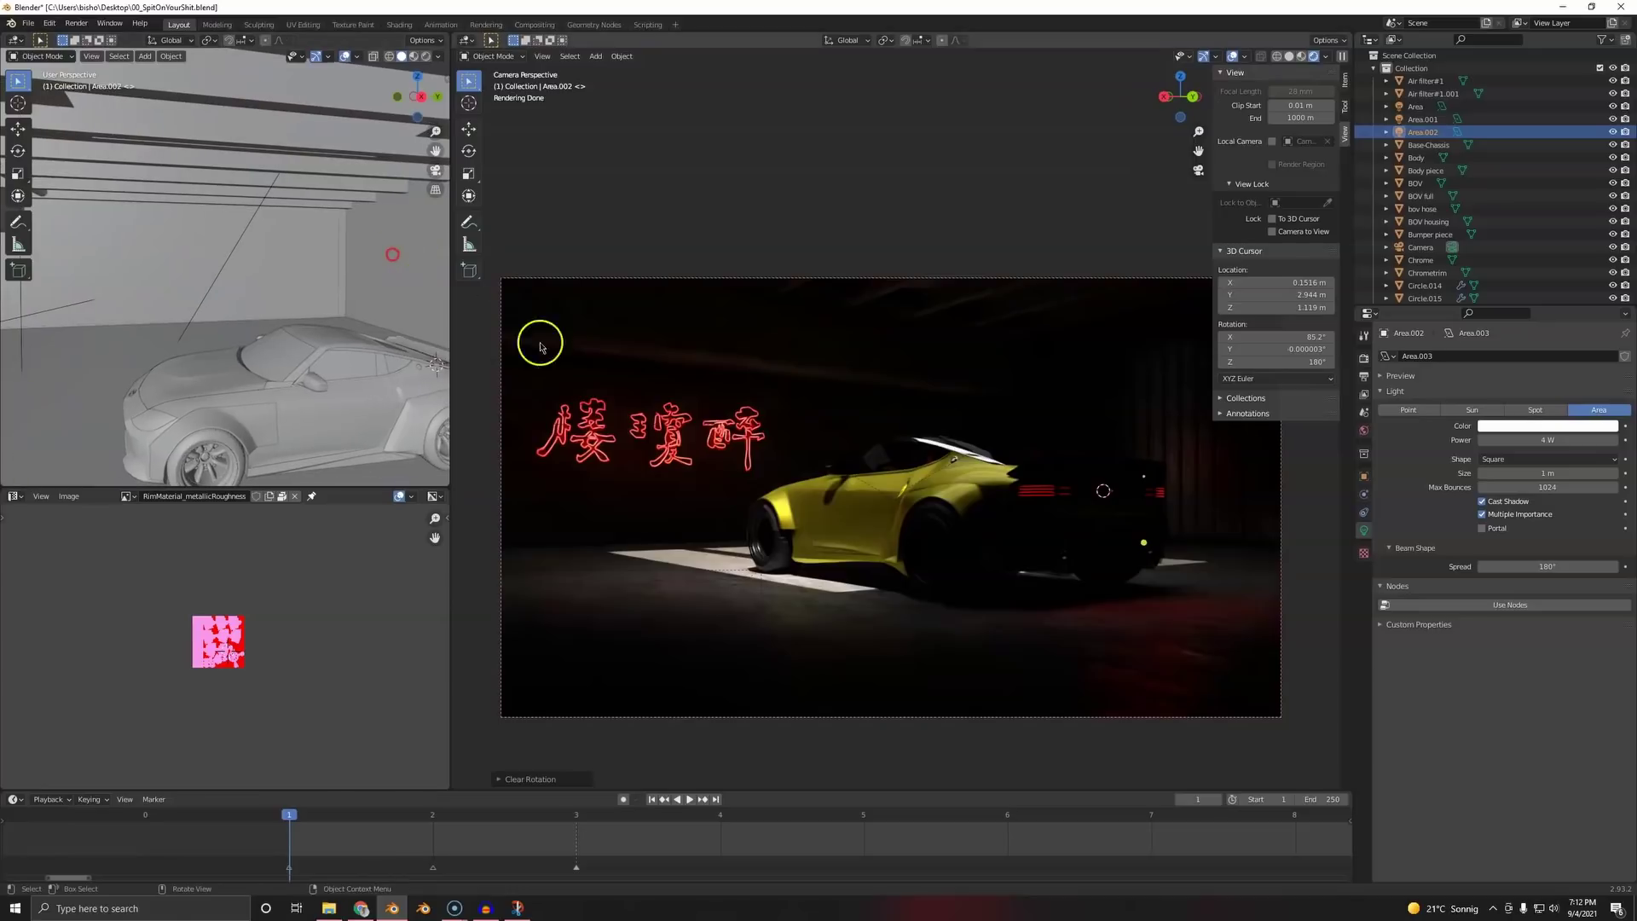
{"action": "middle_click_drag", "start_coordinate": [197, 316], "coordinate": [281, 298]}
{"action": "key", "text": "g"}
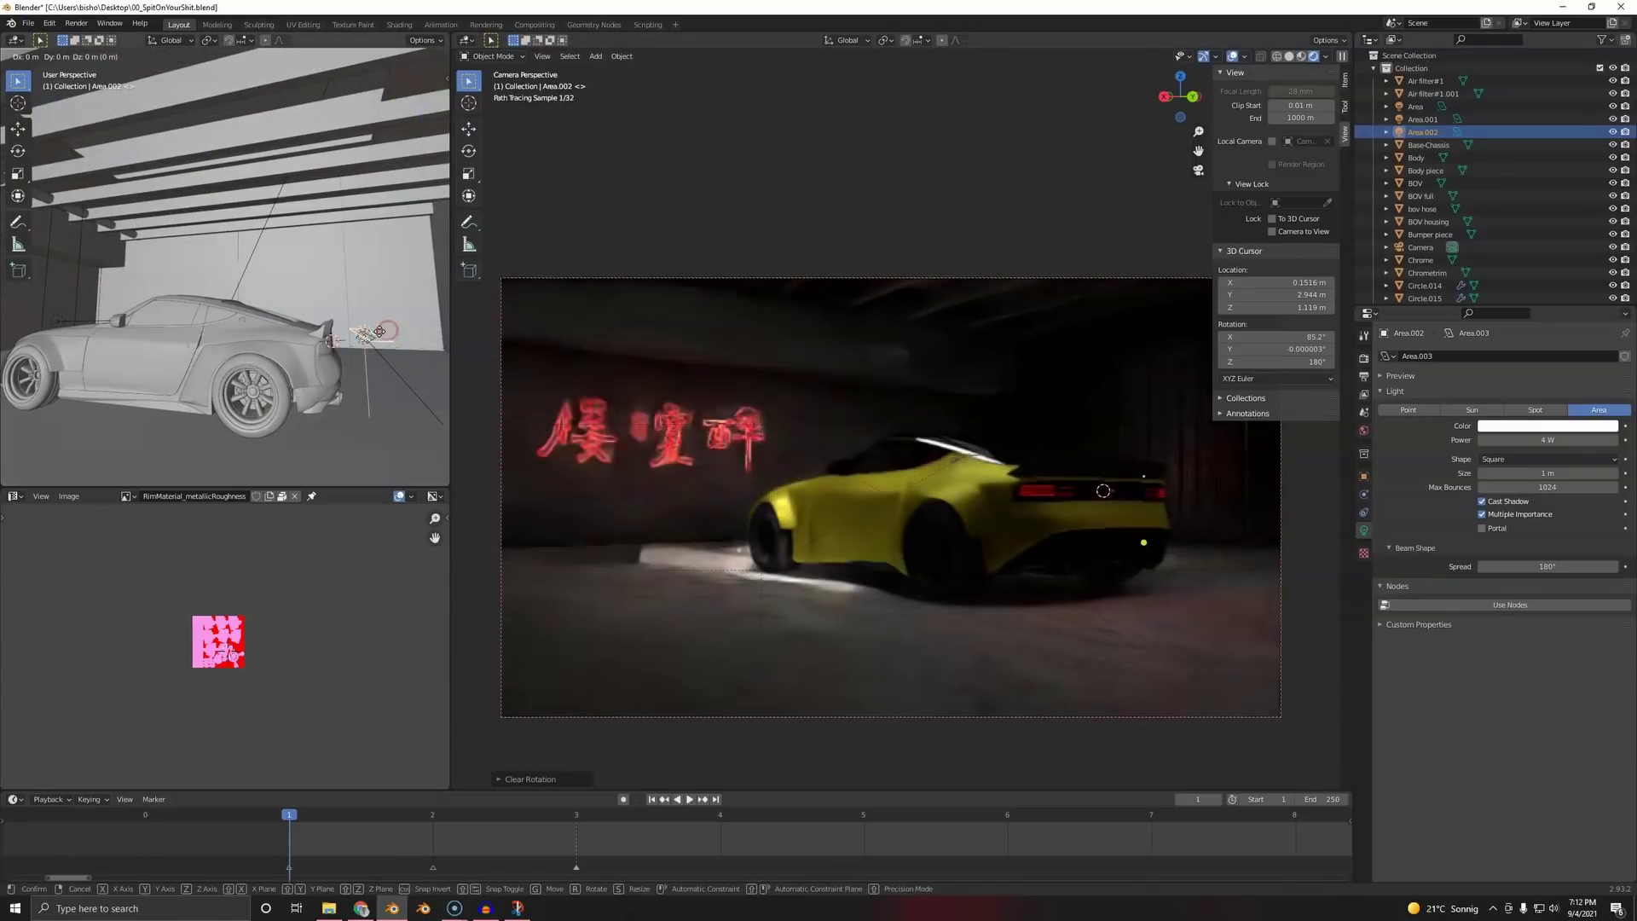
{"action": "key", "text": "x"}
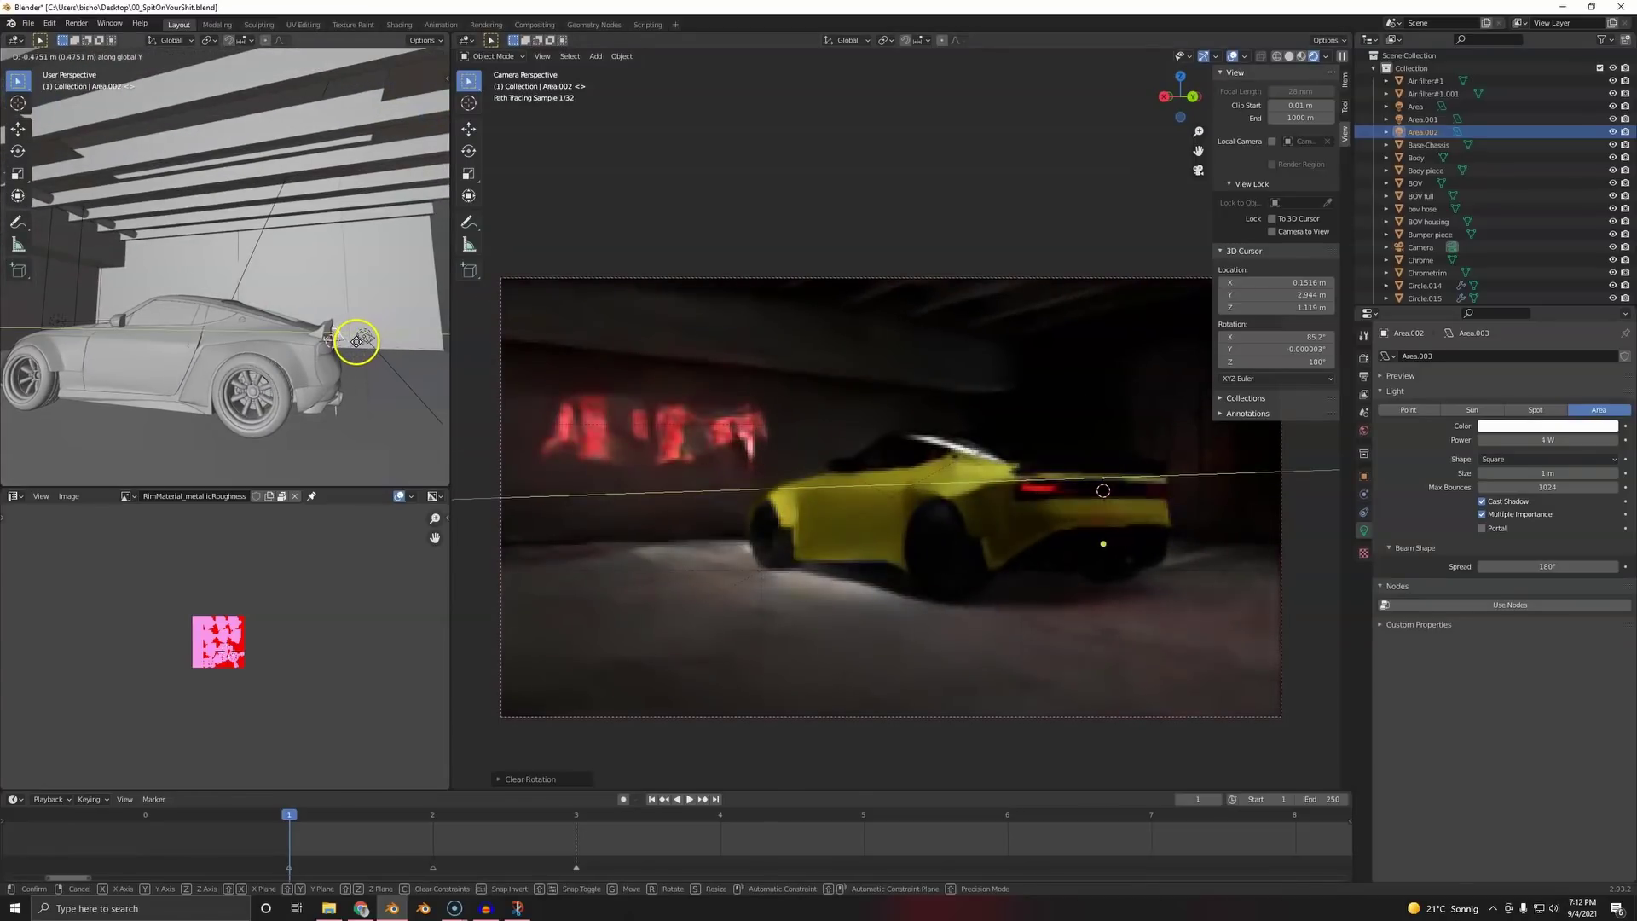
{"action": "left_click", "coordinate": [358, 342]}
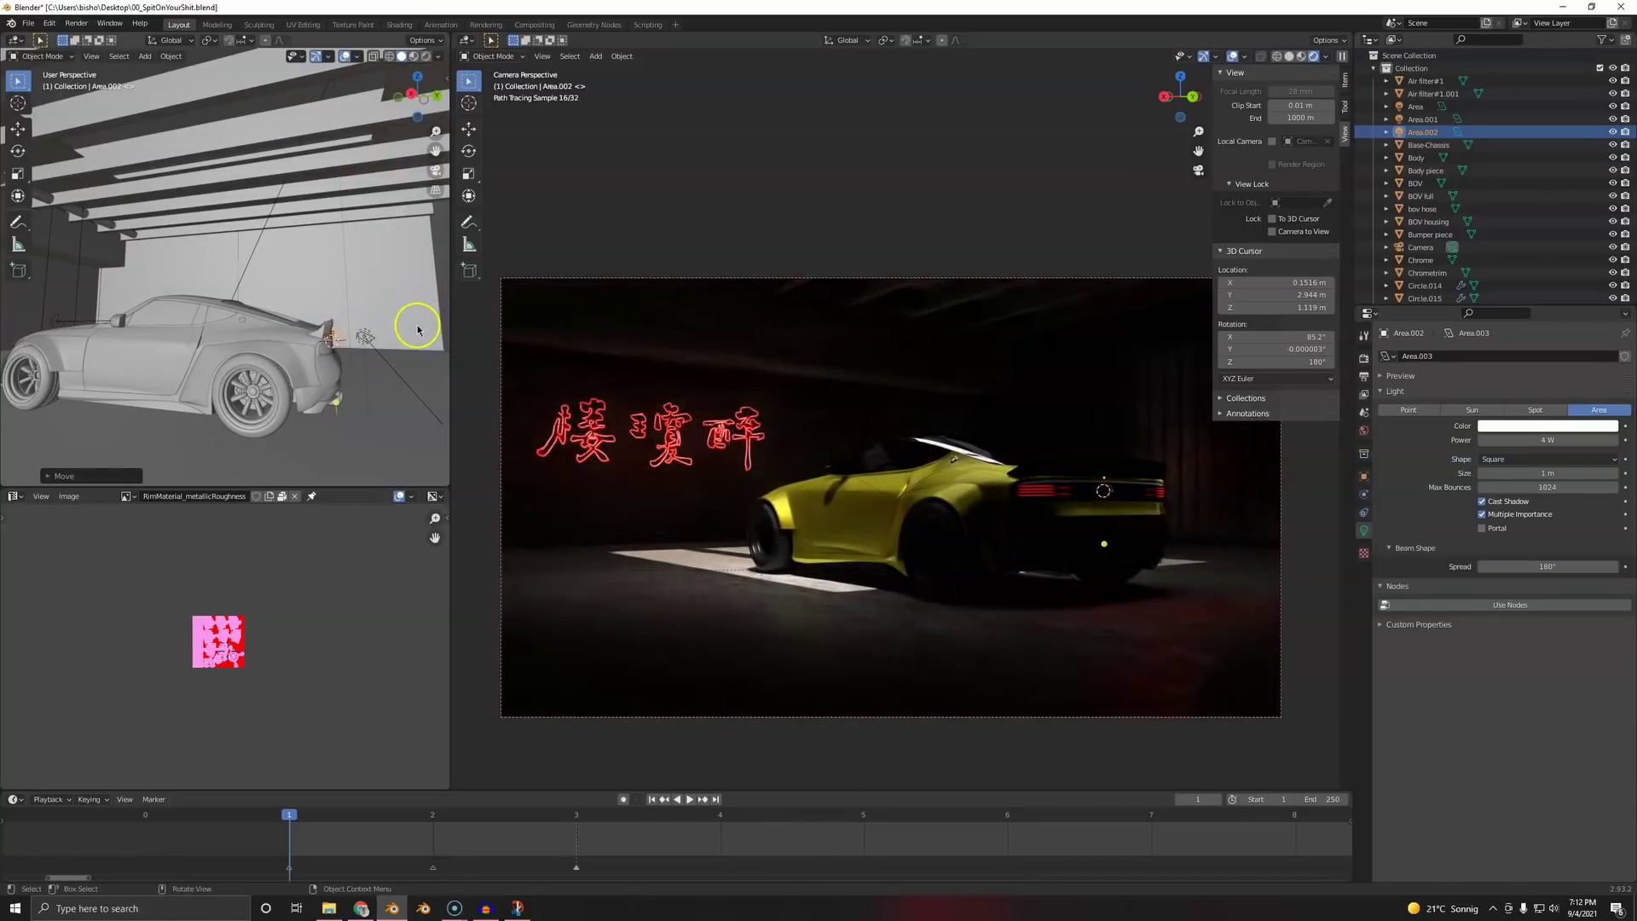
- Scale up the white area light so it extends across the car's rear
{"action": "middle_click_drag", "start_coordinate": [417, 329], "coordinate": [298, 375]}
{"action": "key", "text": "s"}
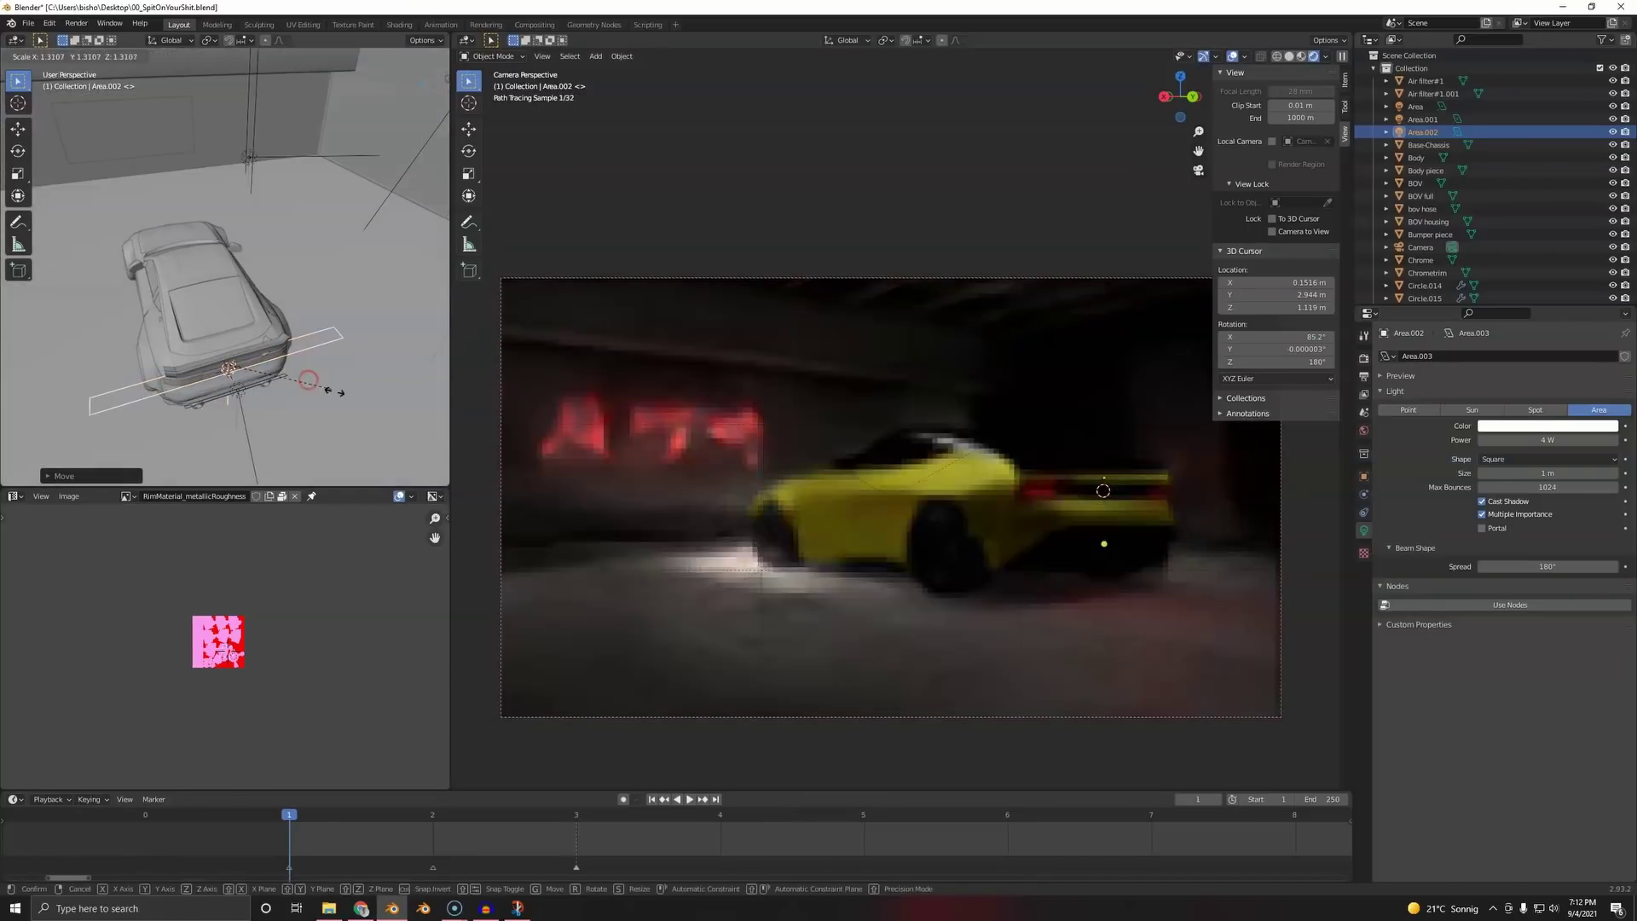
{"action": "left_click", "coordinate": [308, 379]}
- Shift the white area light along X and raise it along Z above the car's rear
{"action": "key", "text": "g"}
{"action": "key", "text": "x"}
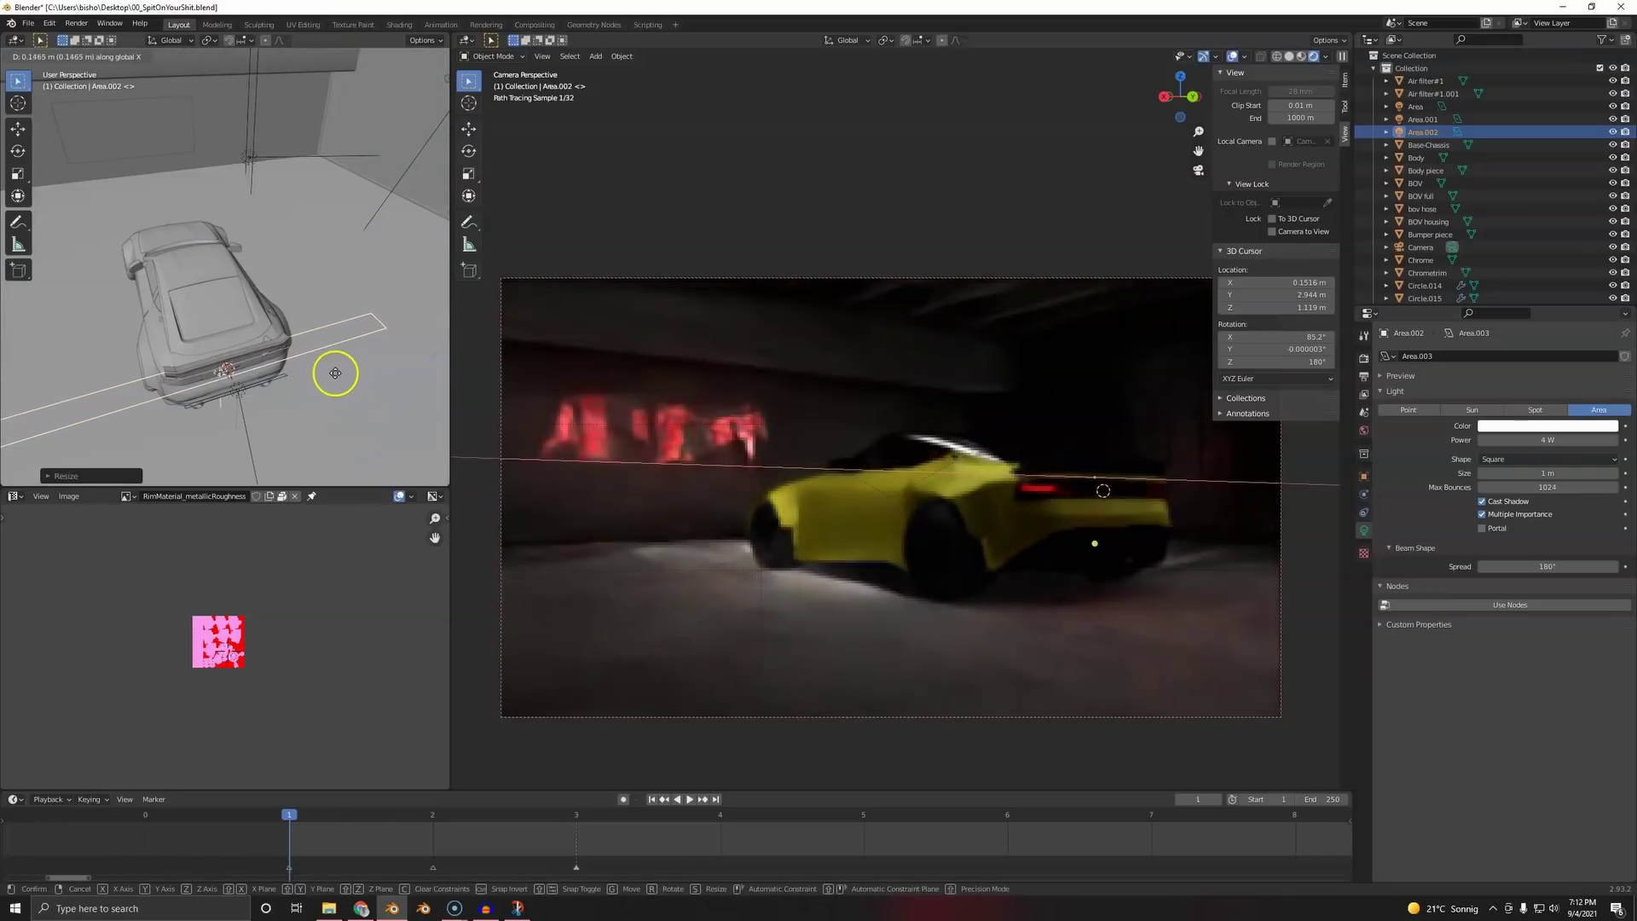
{"action": "left_click", "coordinate": [315, 388]}
{"action": "key", "text": "g"}
{"action": "key", "text": "z"}
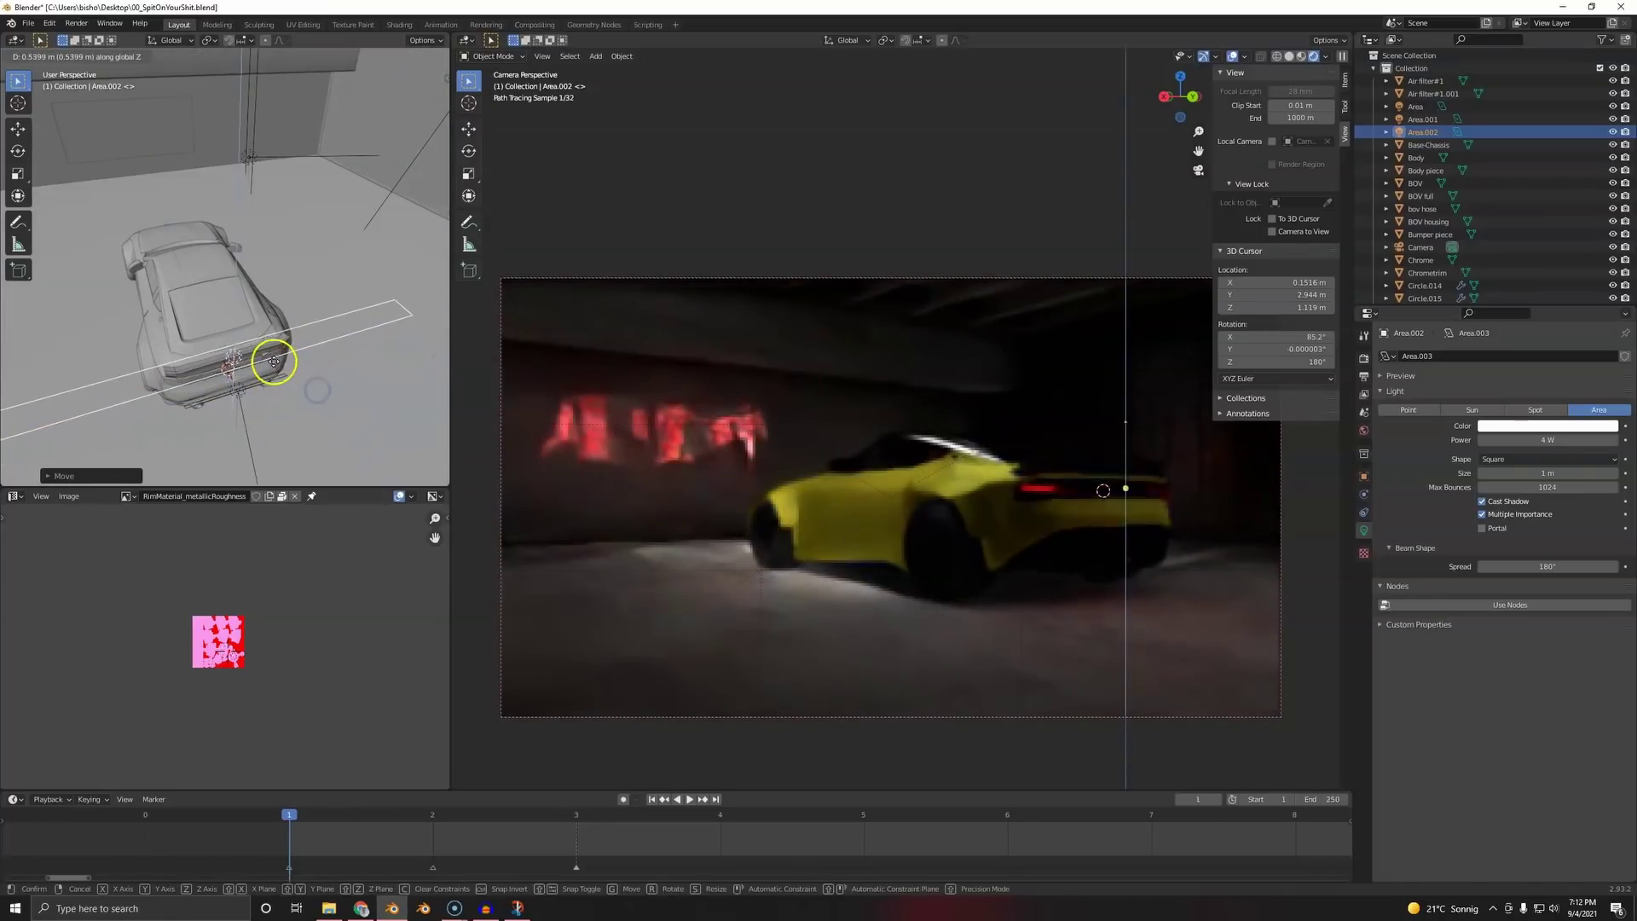
{"action": "left_click", "coordinate": [281, 377]}
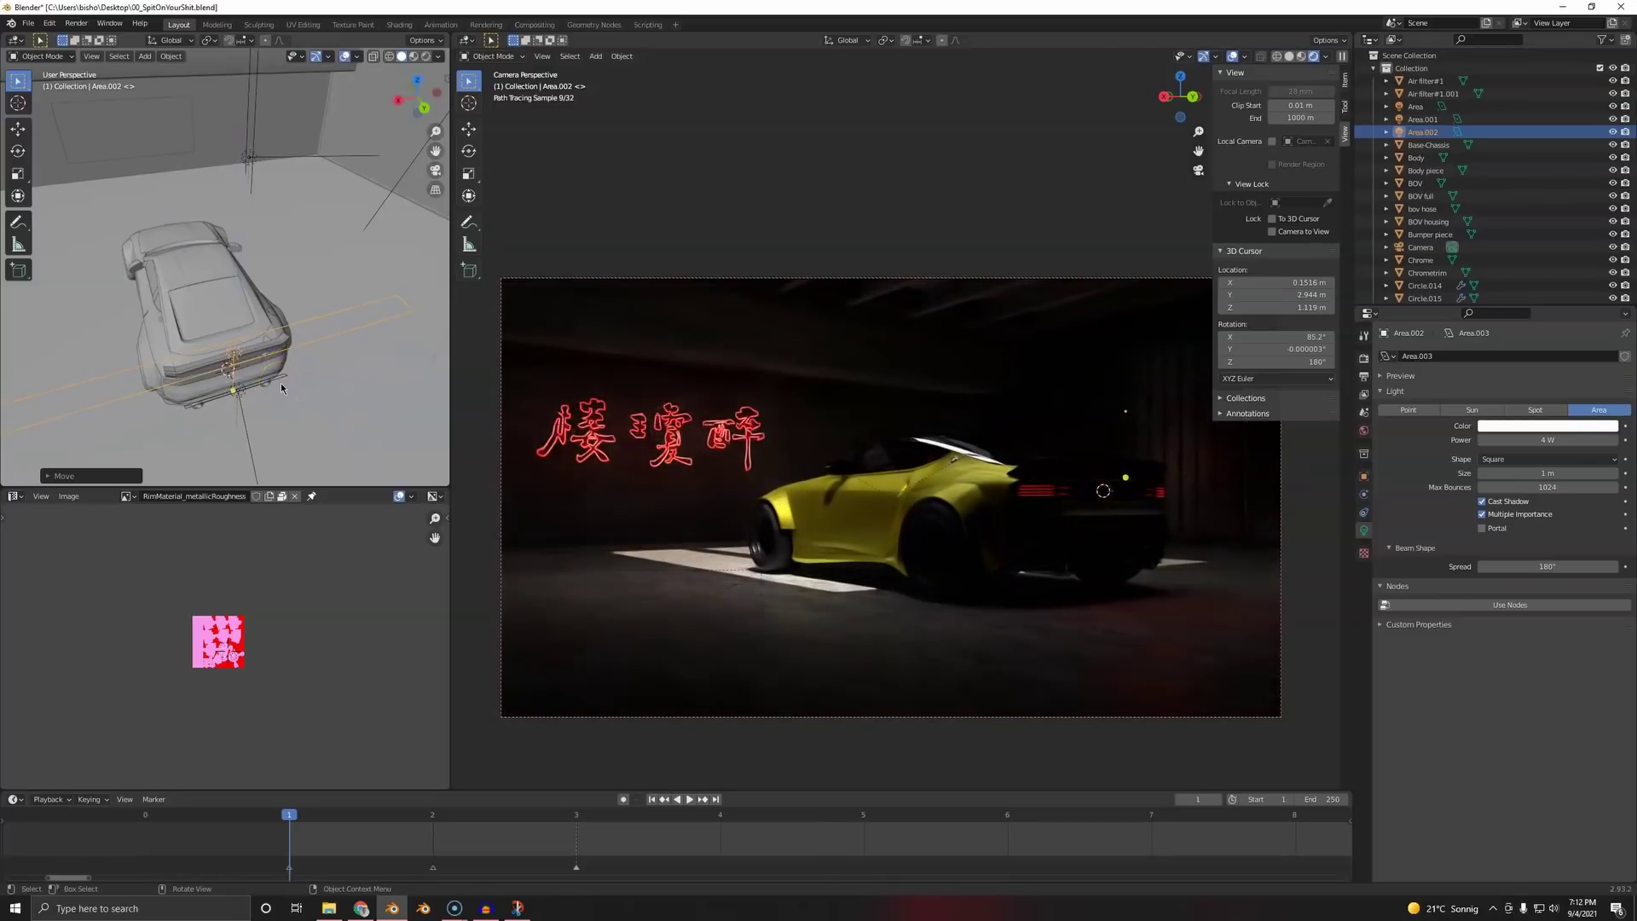
- Tilt the white area light about the X axis to aim it at the car's rear
{"action": "middle_click_drag", "start_coordinate": [280, 388], "coordinate": [380, 262]}
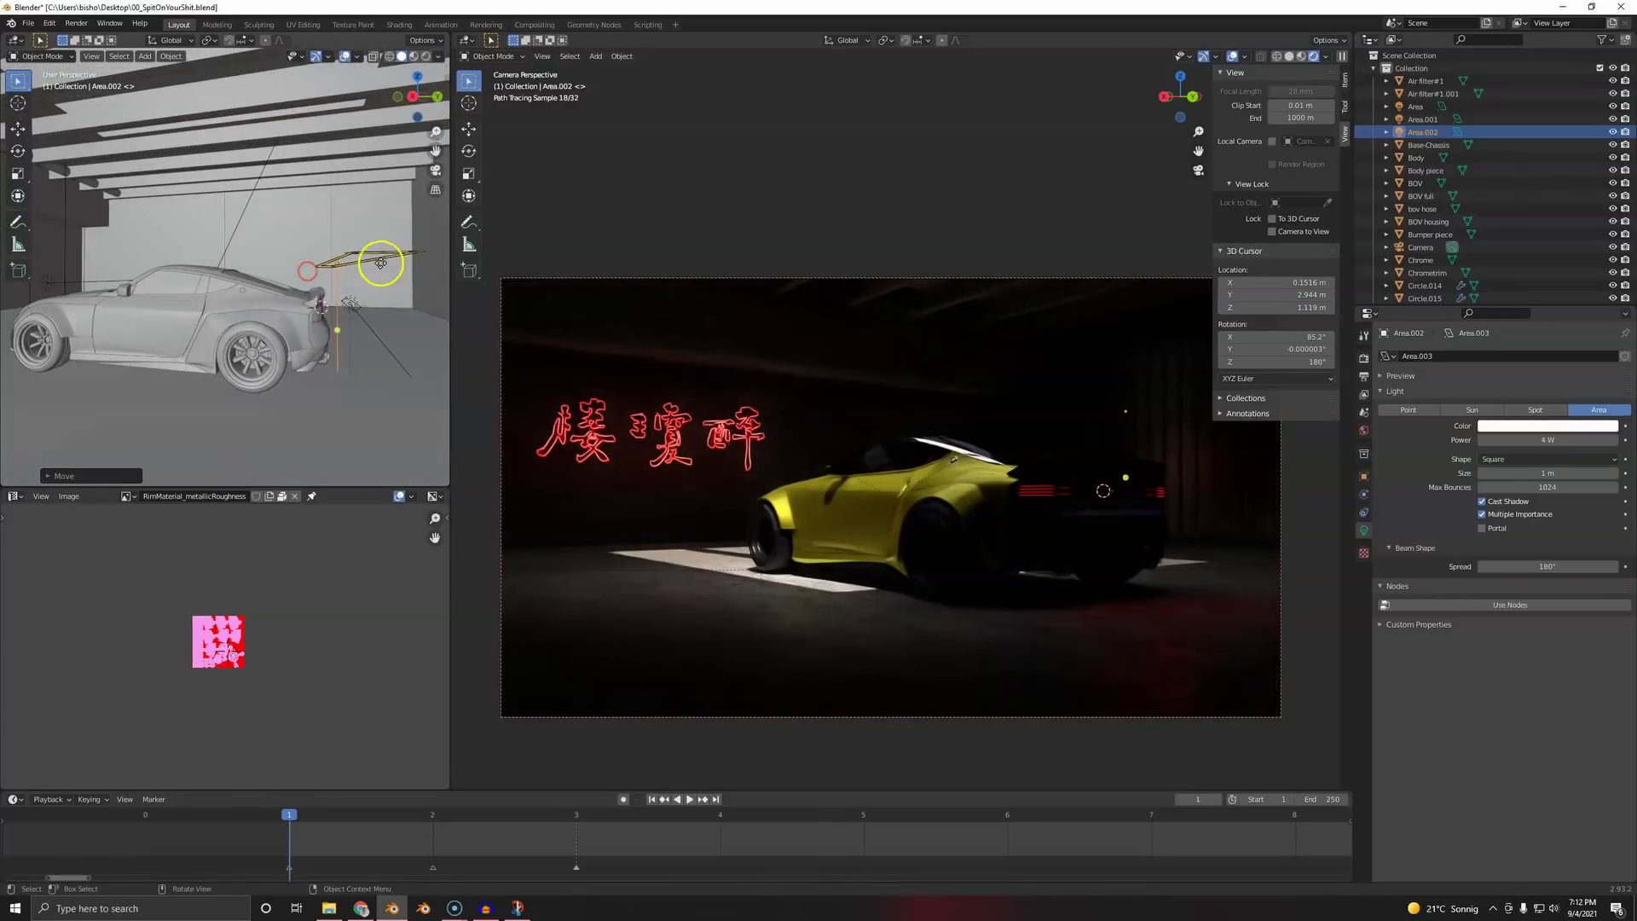
{"action": "key", "text": "r"}
{"action": "key", "text": "x"}
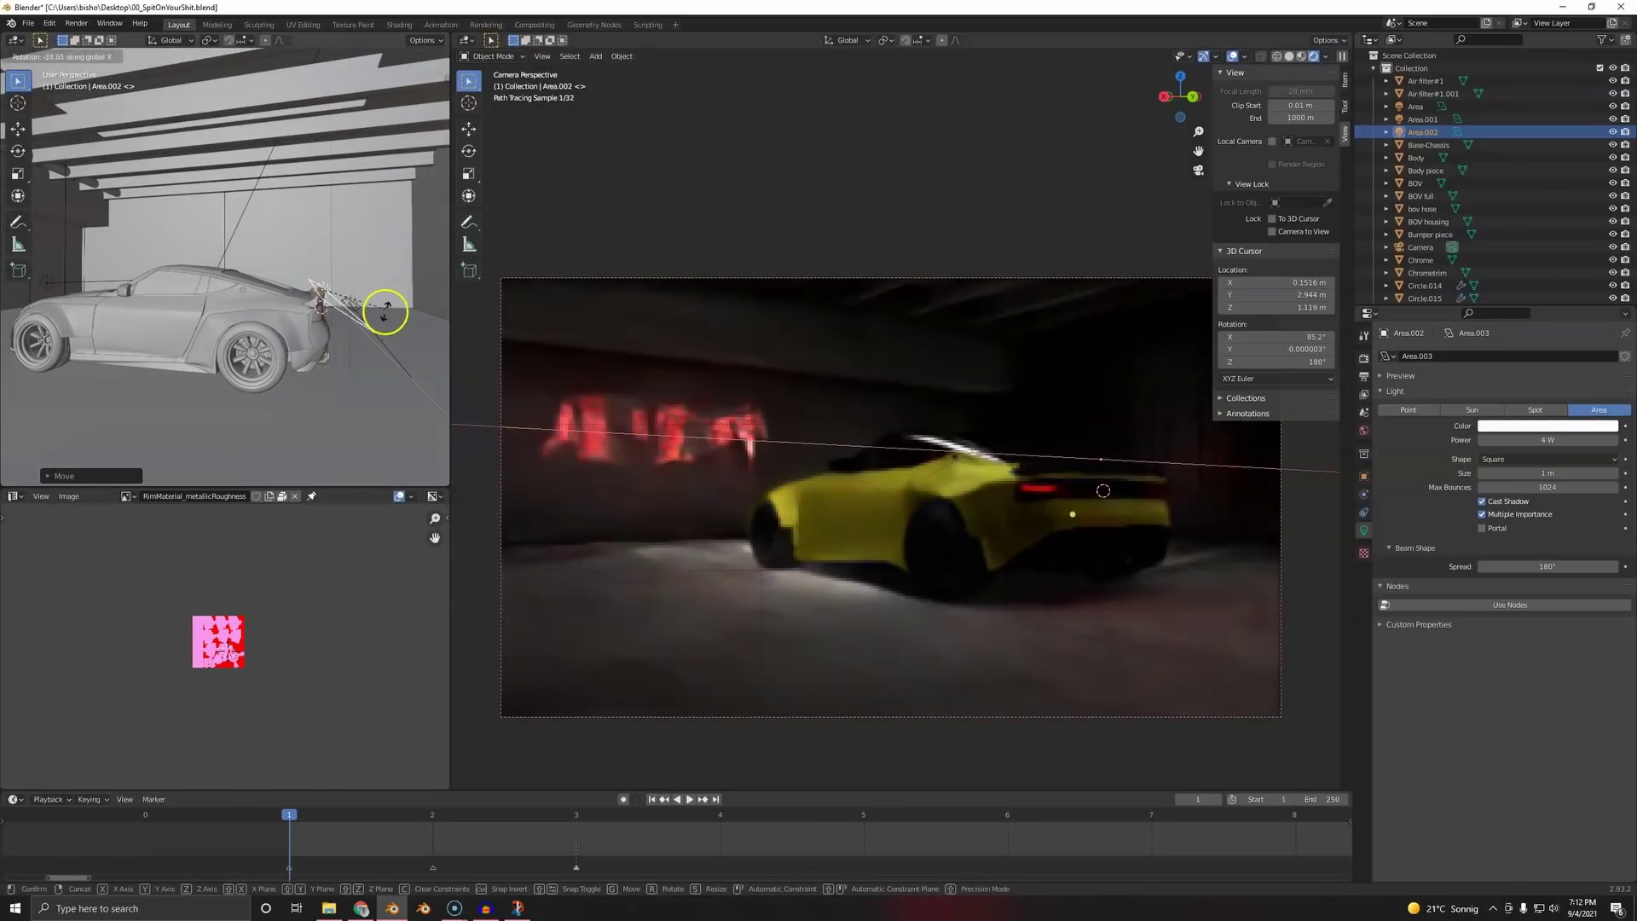
{"action": "left_click", "coordinate": [382, 318]}
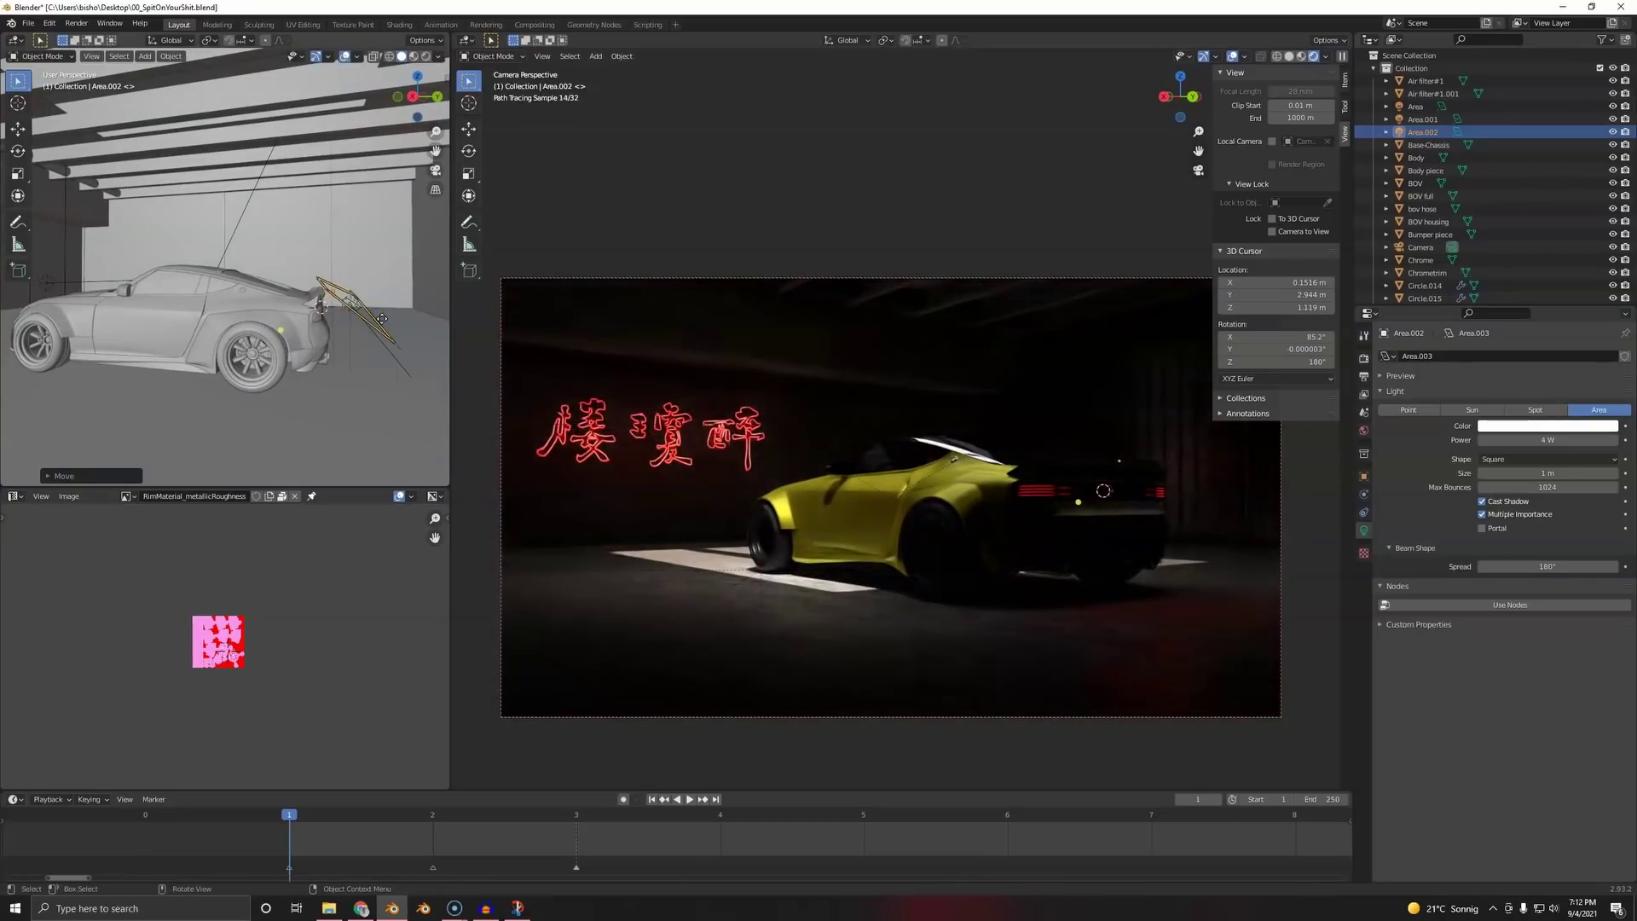
- Rotate the white area light about Z and move it outward beside the car's rear corner
{"action": "middle_click_drag", "start_coordinate": [361, 318], "coordinate": [387, 326]}
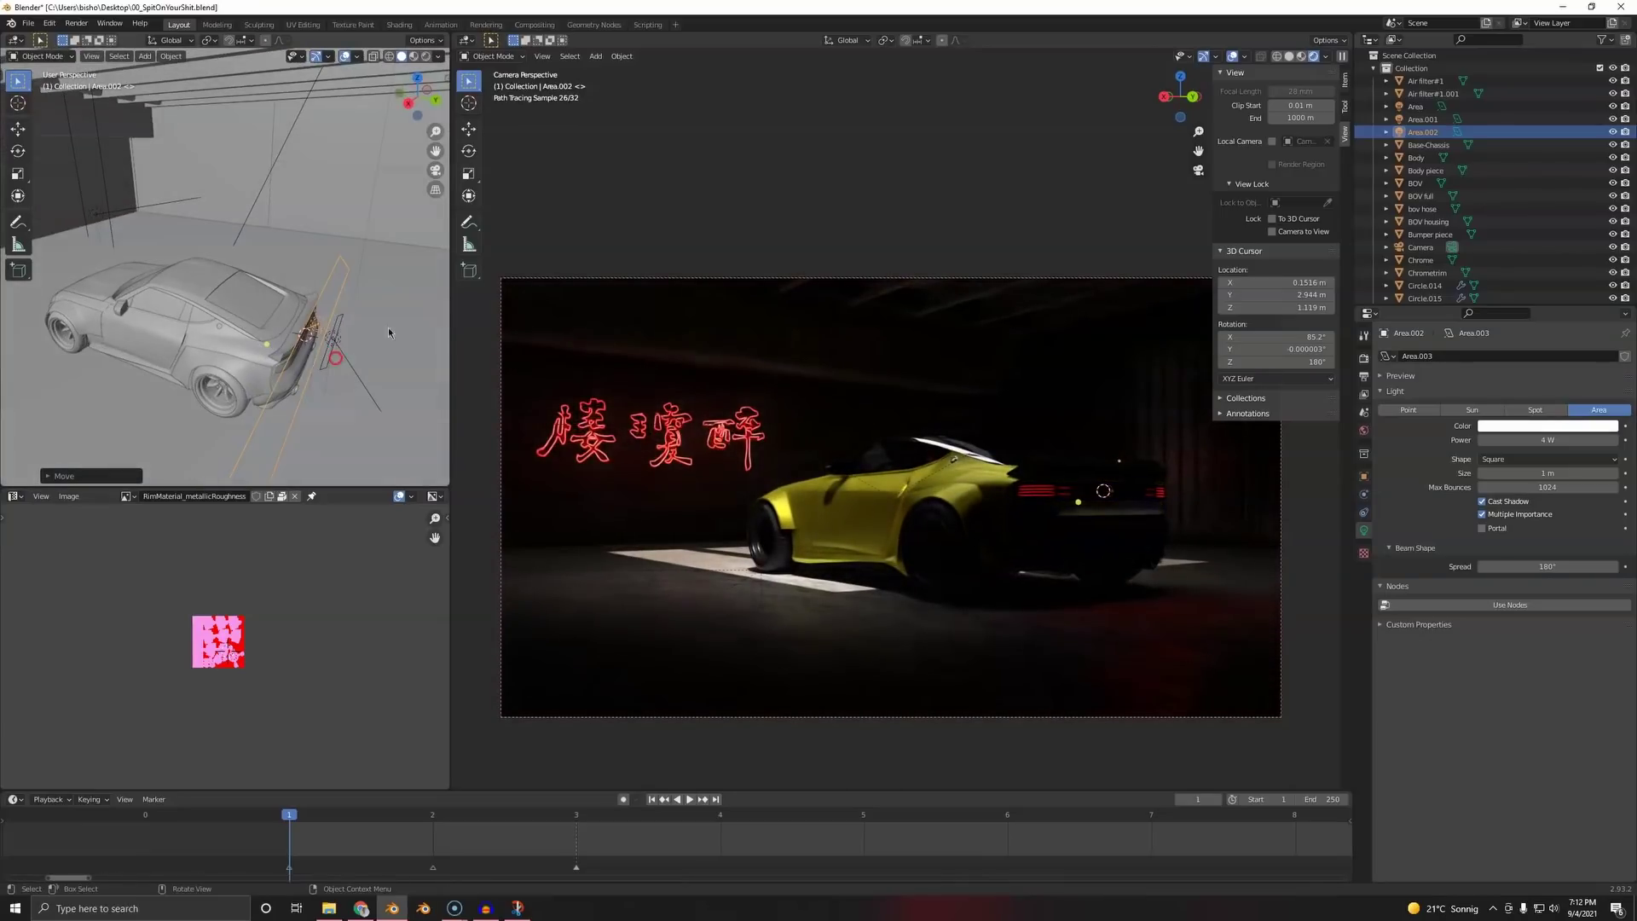
{"action": "key", "text": "r"}
{"action": "key", "text": "z"}
{"action": "left_click", "coordinate": [815, 253]}
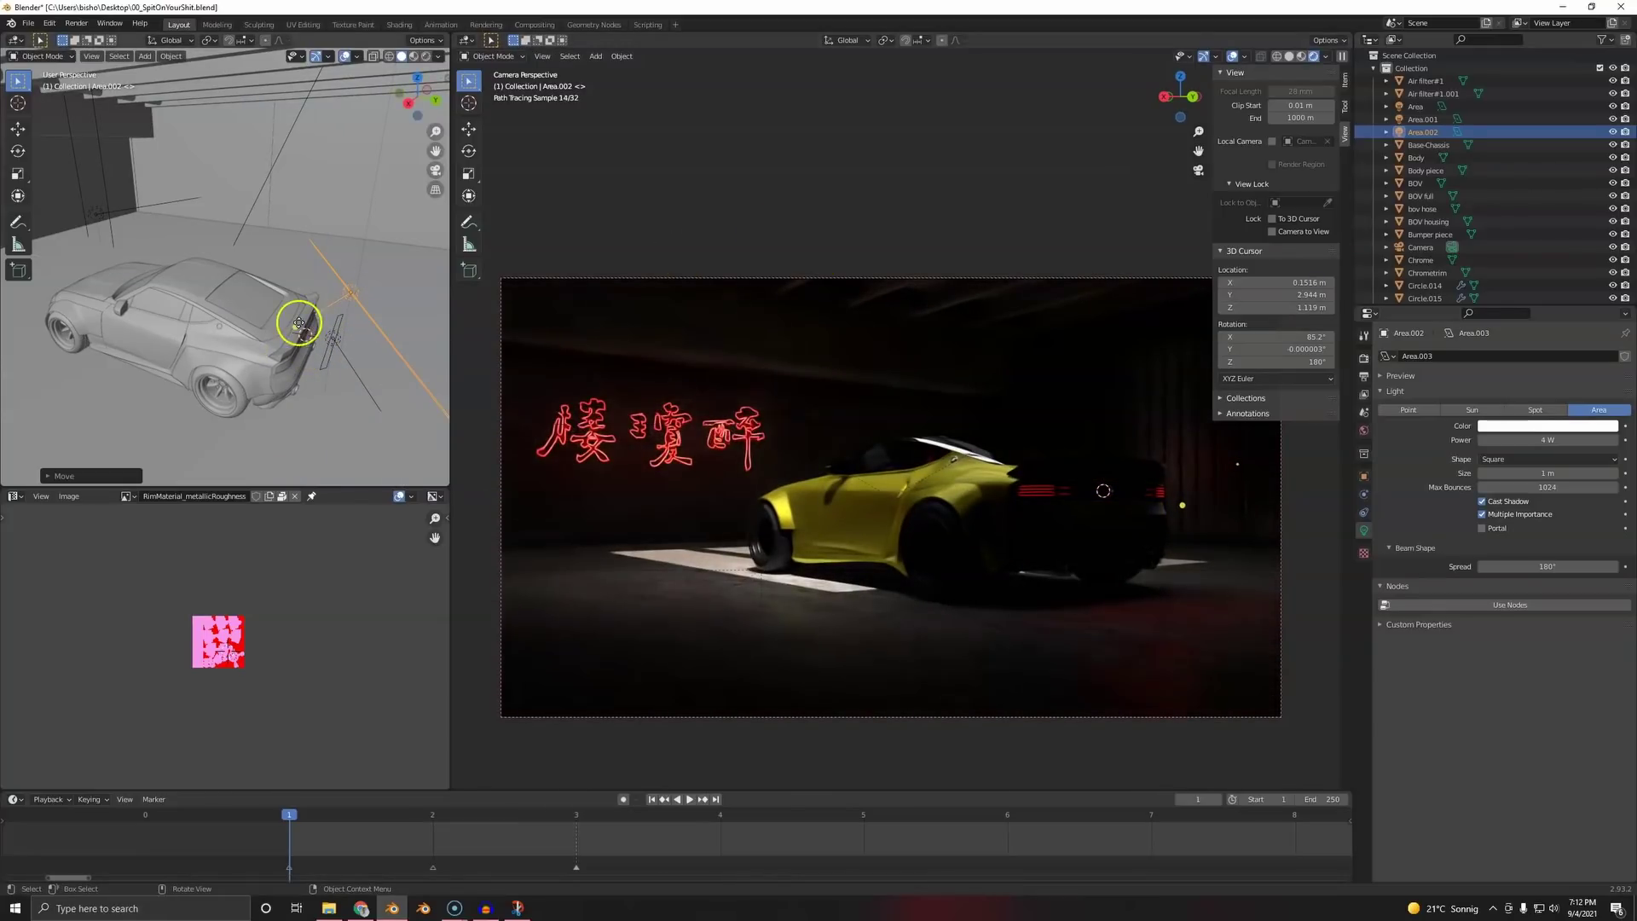
- Clear the white area light's scale
{"action": "middle_click_drag", "start_coordinate": [237, 315], "coordinate": [345, 265]}
{"action": "key", "text": "alt+s"}
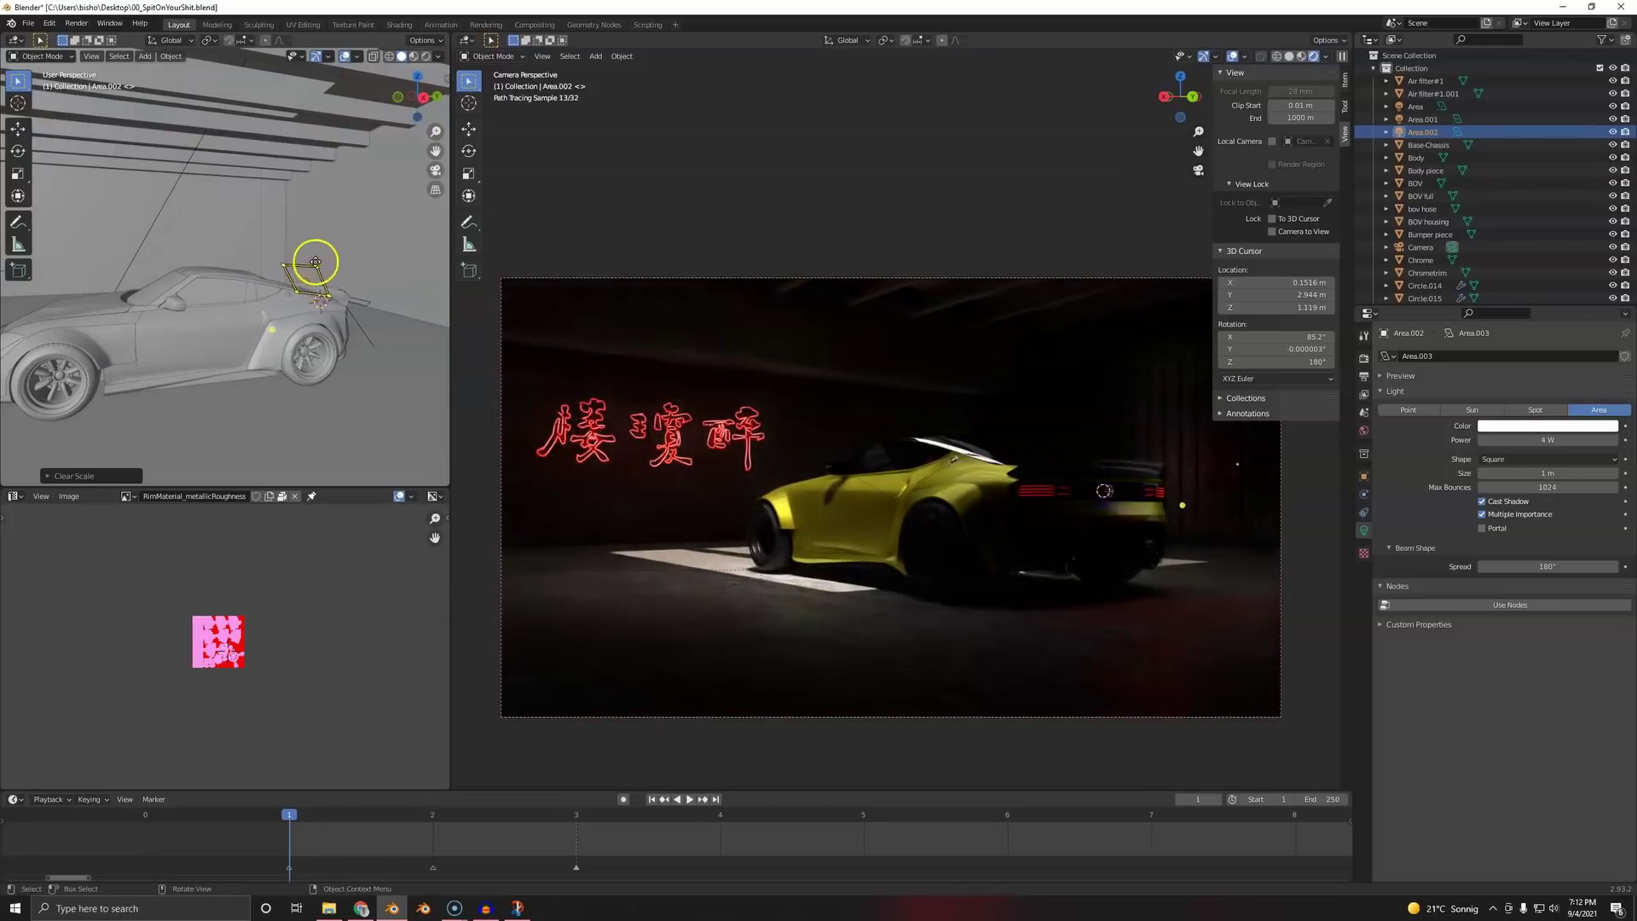
- Try stretching the white area light strongly along its local Y axis, and clear the scale again
{"action": "middle_click_drag", "start_coordinate": [316, 262], "coordinate": [244, 284]}
{"action": "key", "text": "s"}
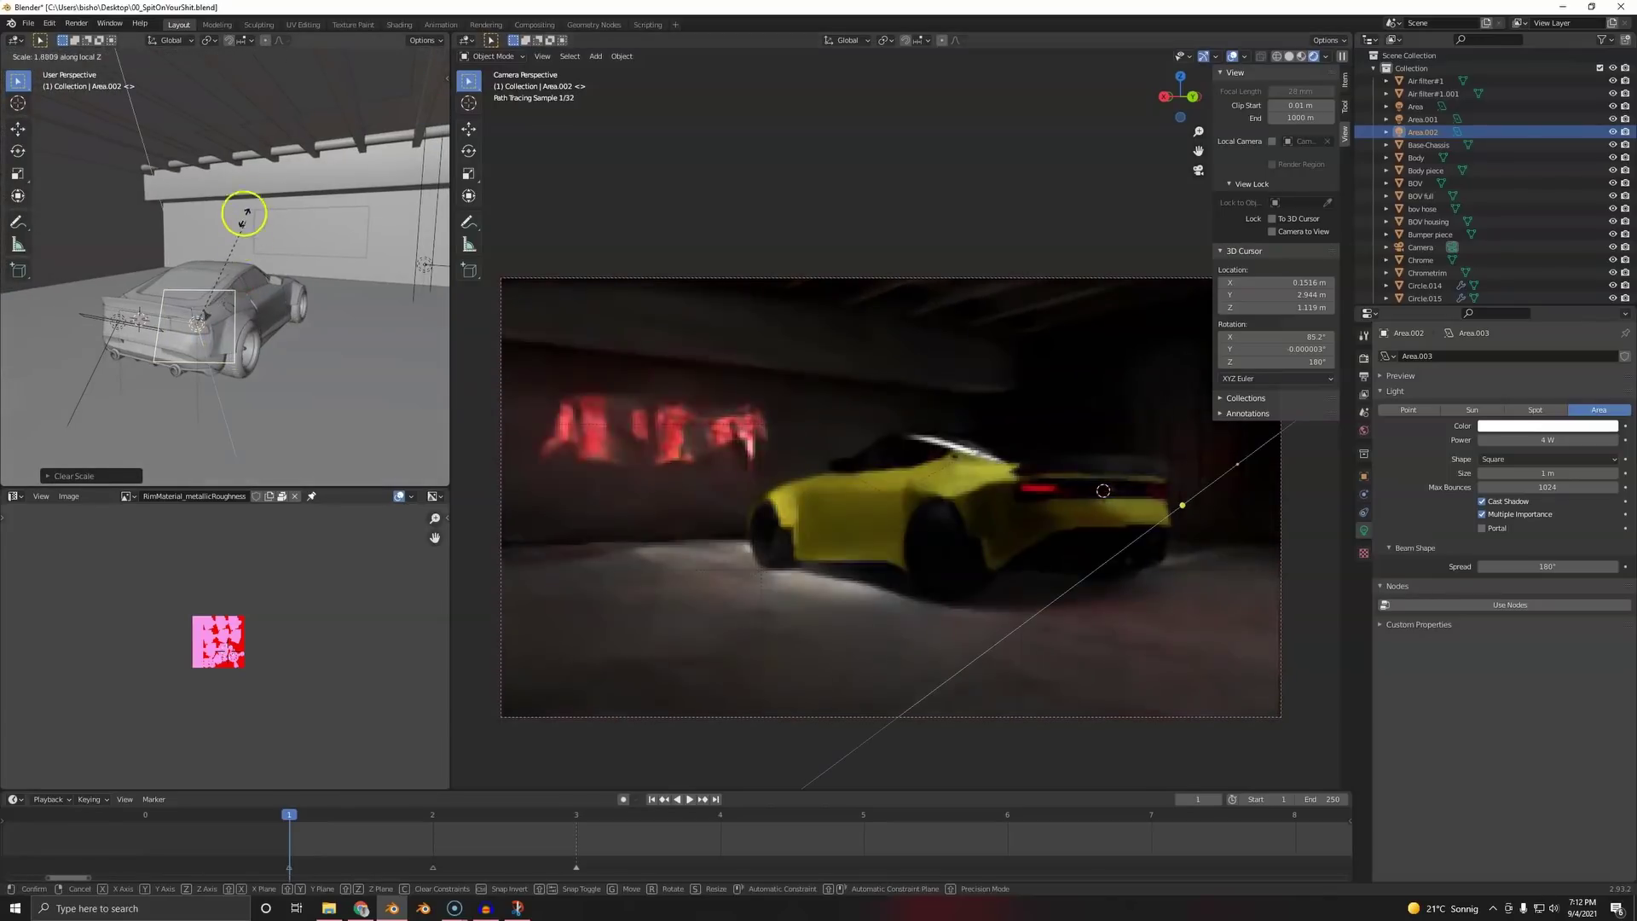
{"action": "key", "text": "y"}
{"action": "key", "text": "y"}
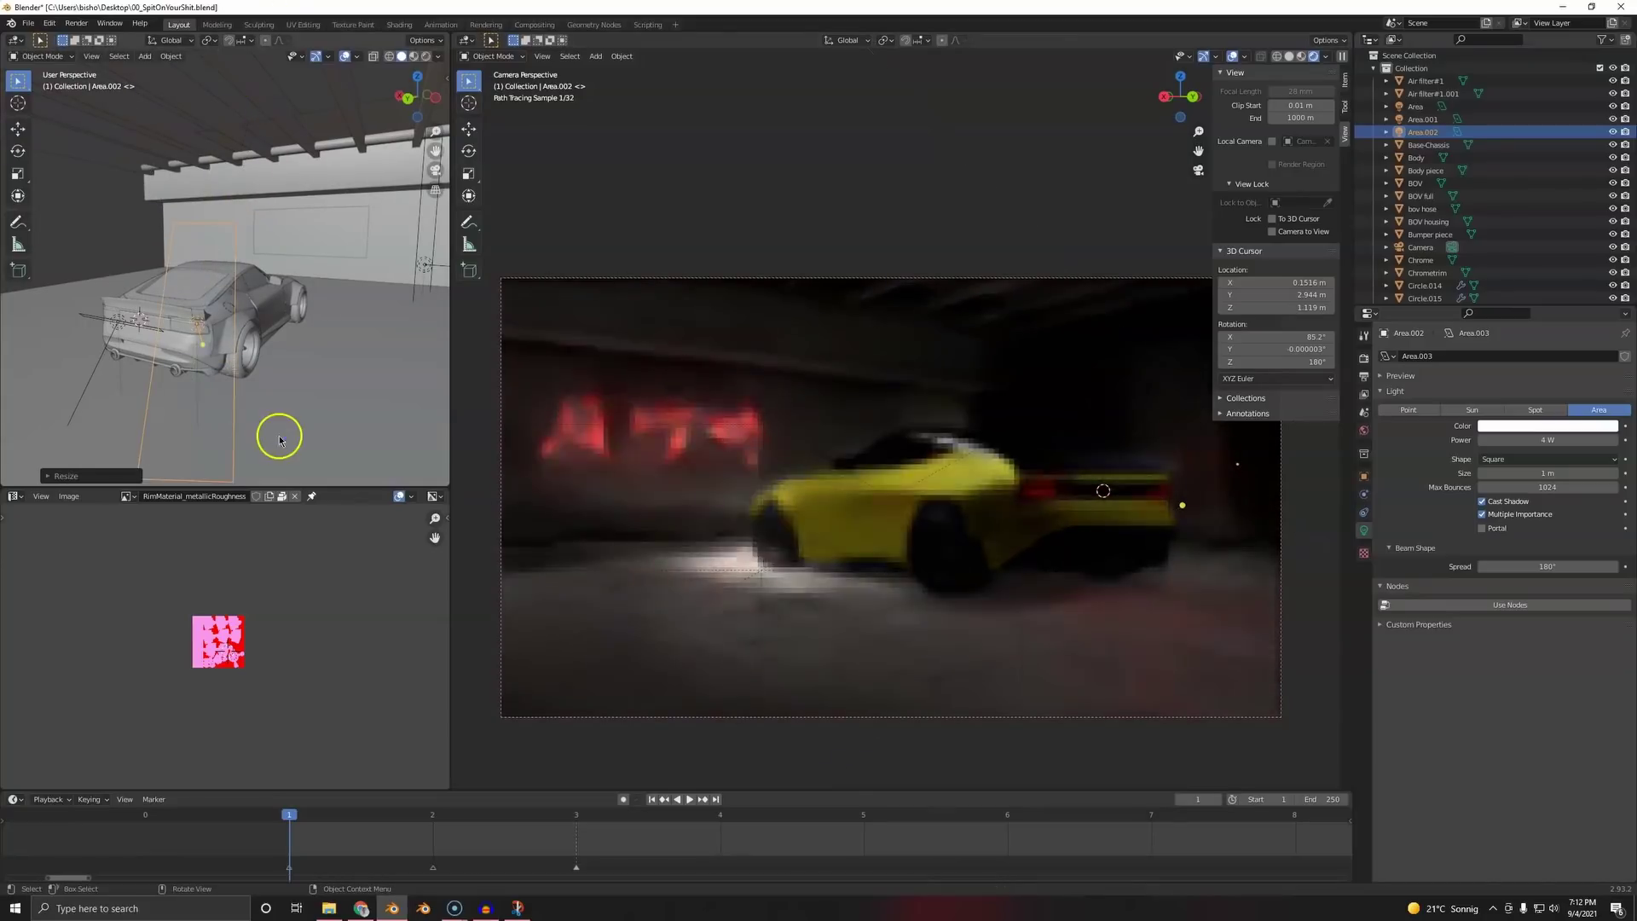
{"action": "left_click", "coordinate": [274, 431]}
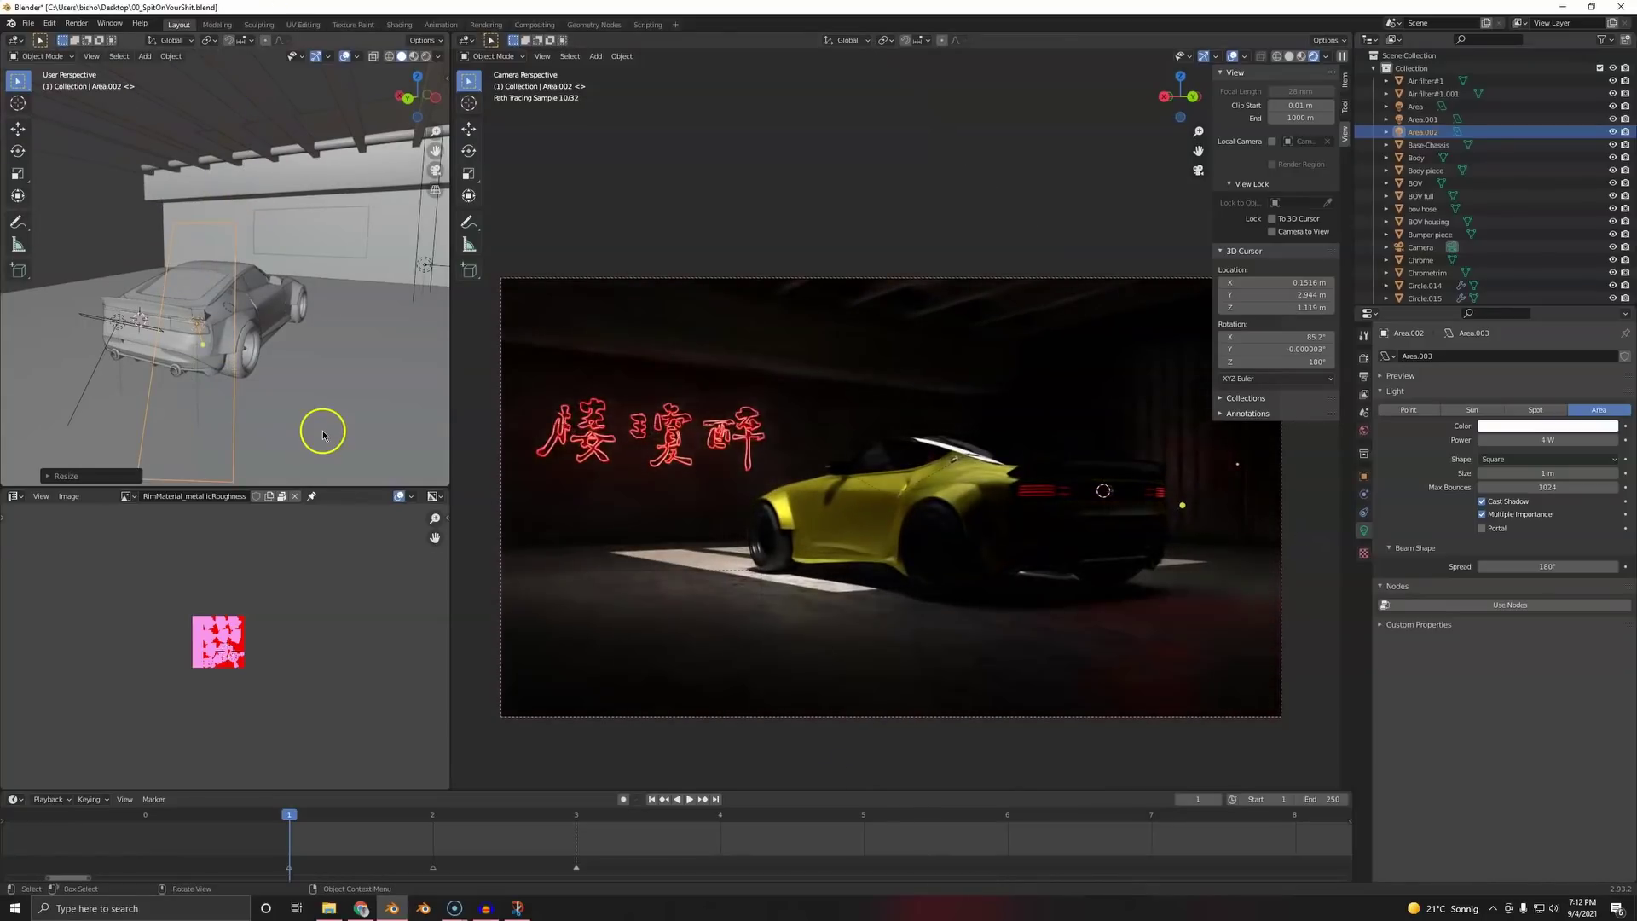
{"action": "key", "text": "alt+s"}
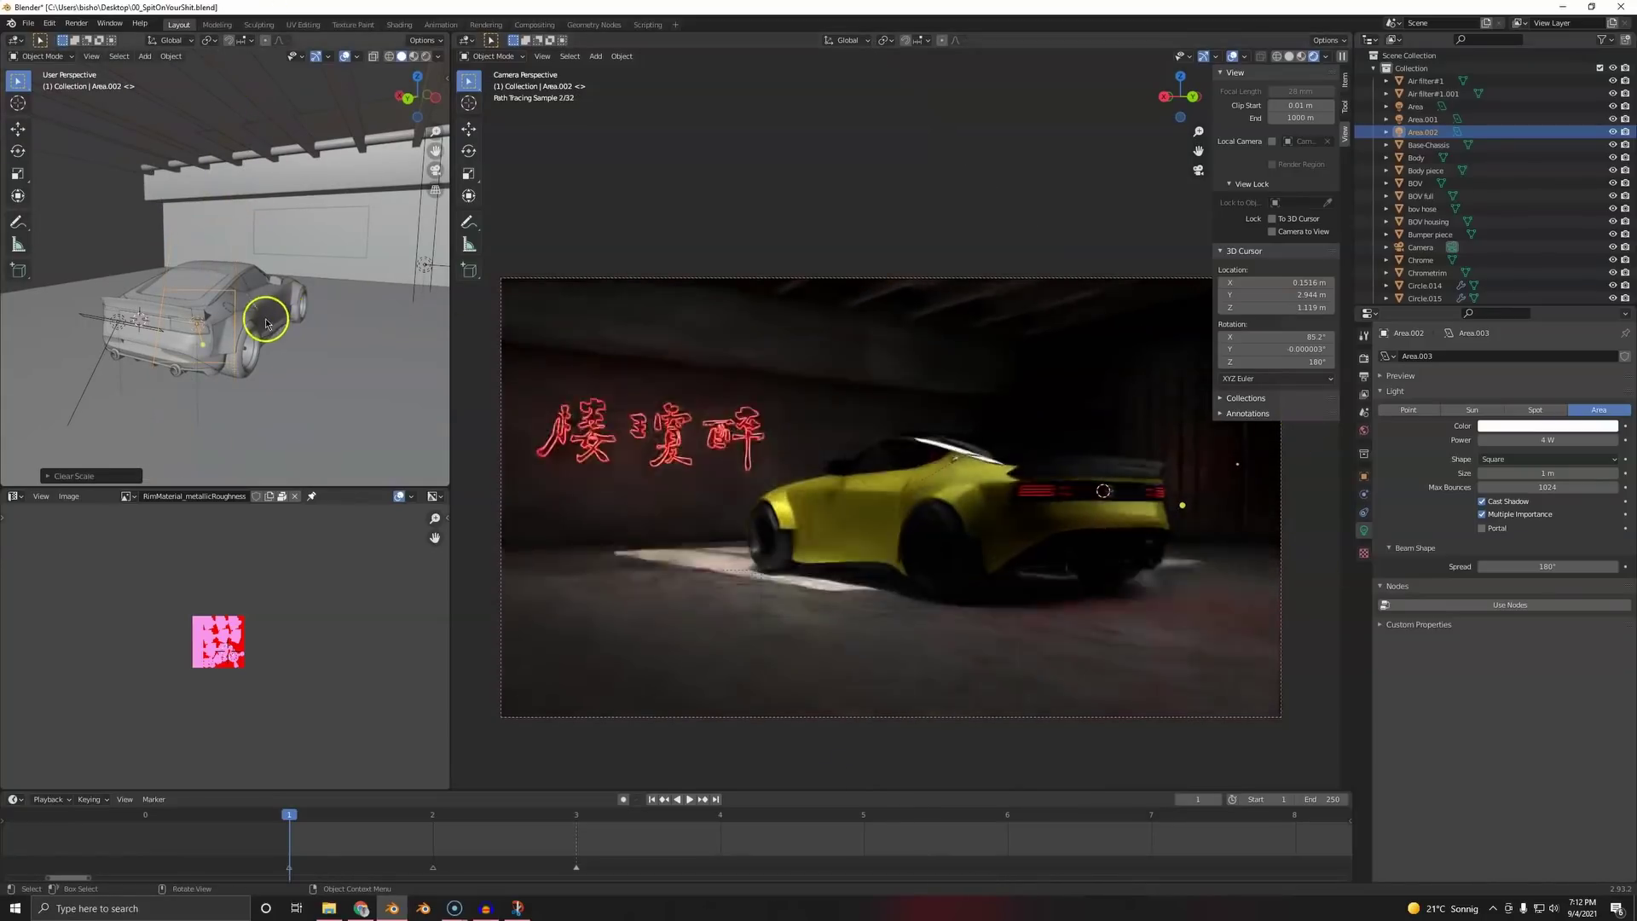
- Rotate the white area light about X so it stands nearly upright and points at the car's rear
{"action": "middle_click_drag", "start_coordinate": [266, 317], "coordinate": [148, 276]}
{"action": "key", "text": "r"}
{"action": "key", "text": "x"}
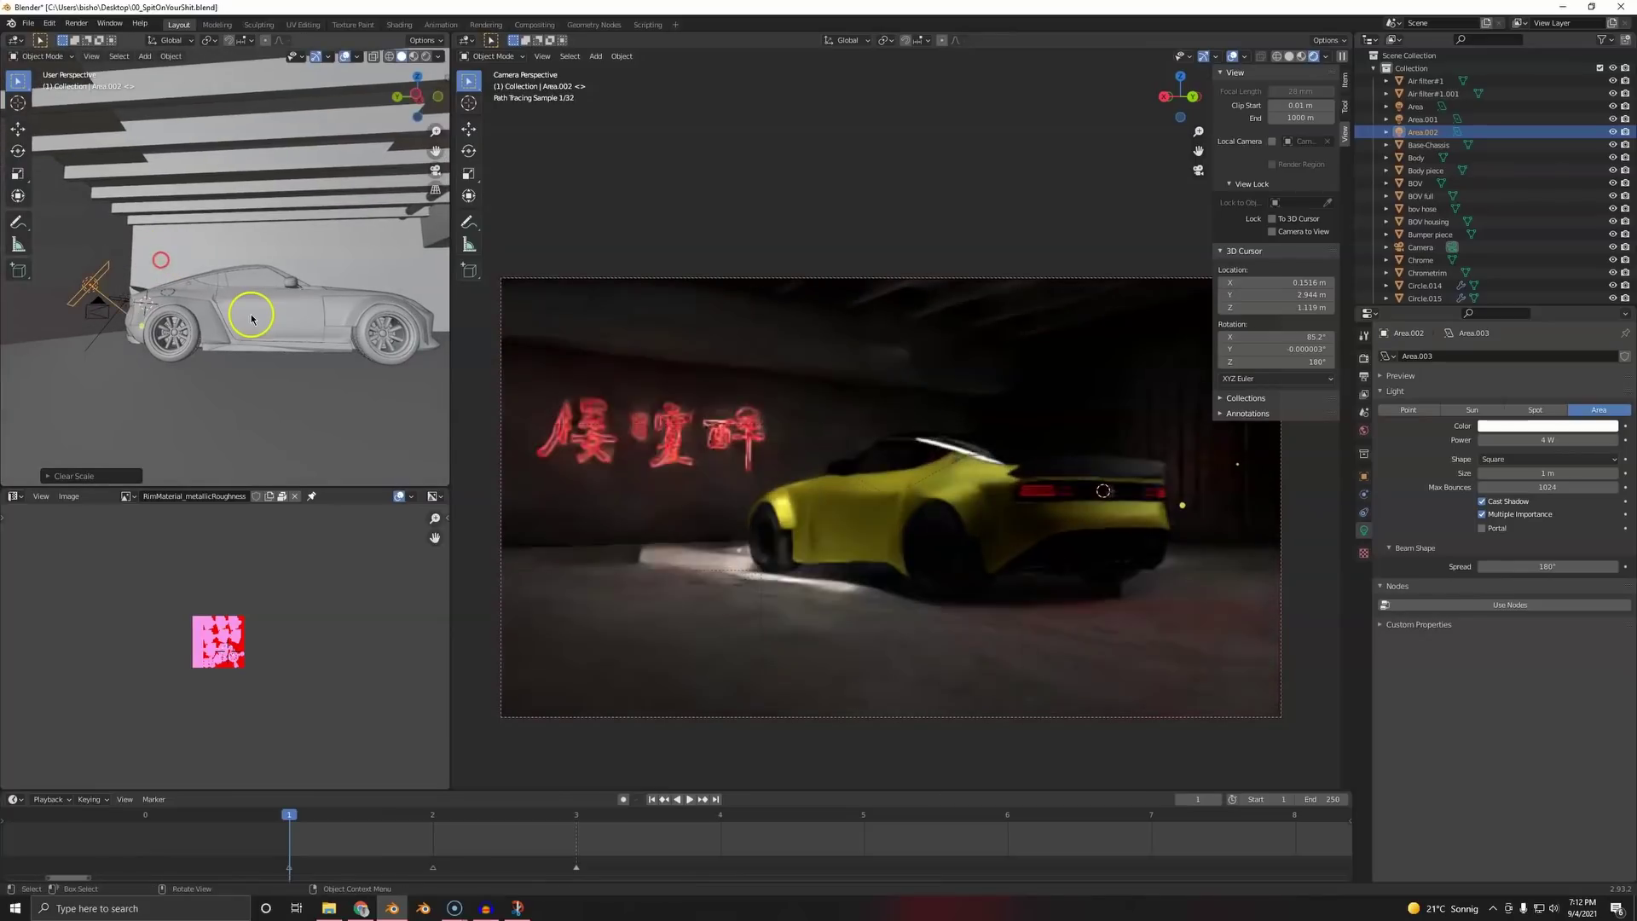
{"action": "left_click", "coordinate": [279, 218]}
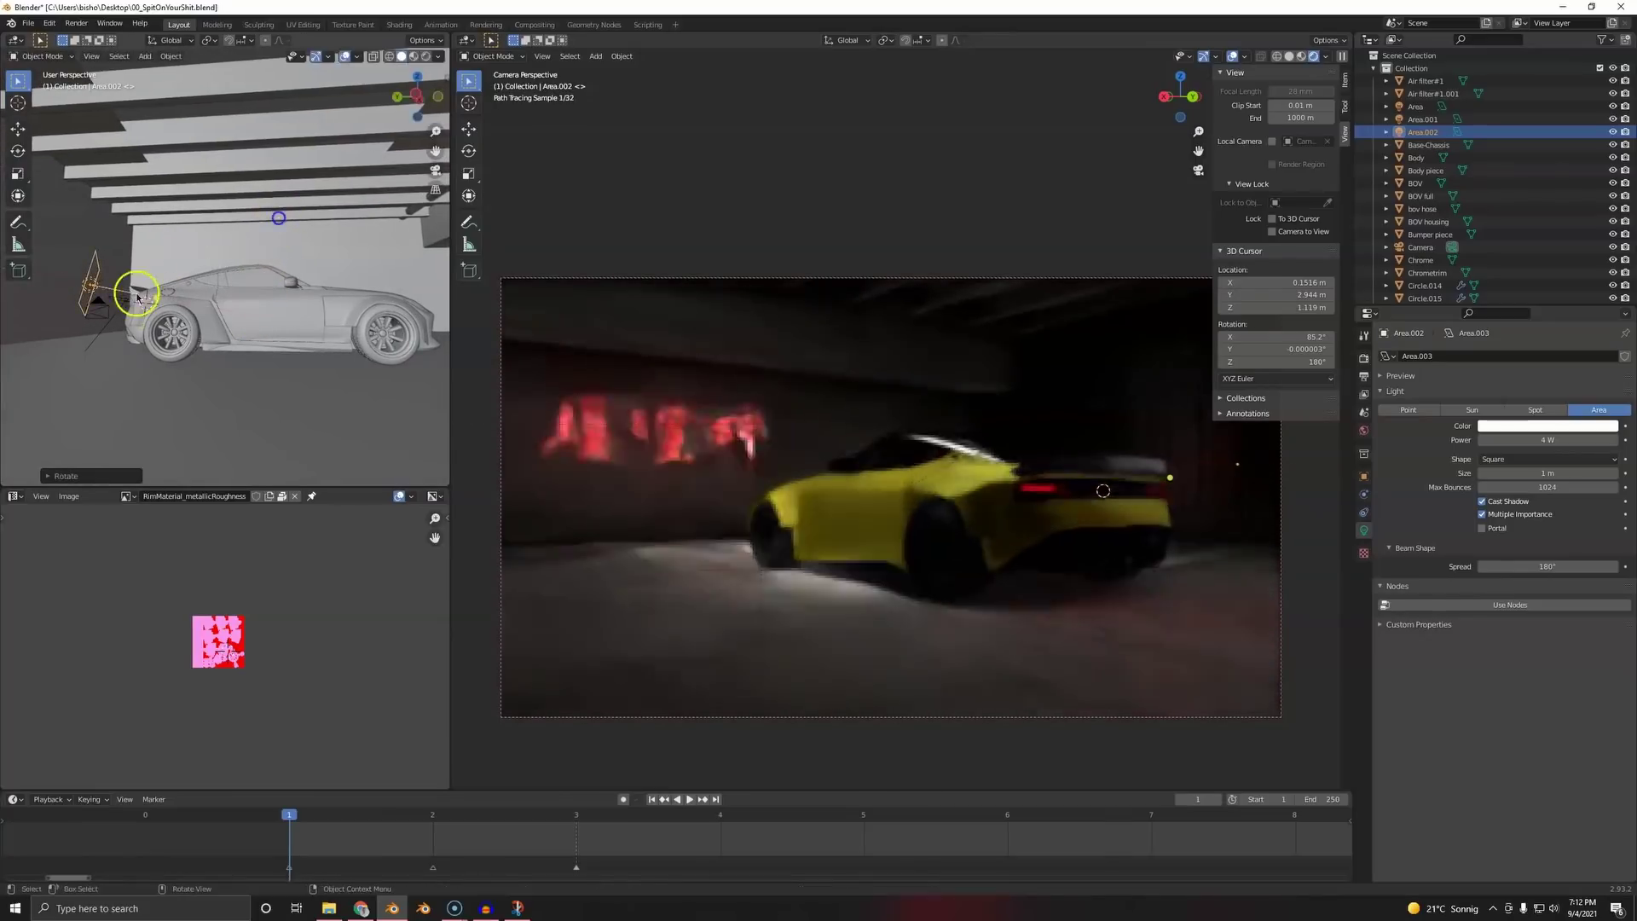
- Rotate the white area light about Y to straighten it and about Z to turn it toward the car
{"action": "middle_click_drag", "start_coordinate": [137, 293], "coordinate": [328, 292]}
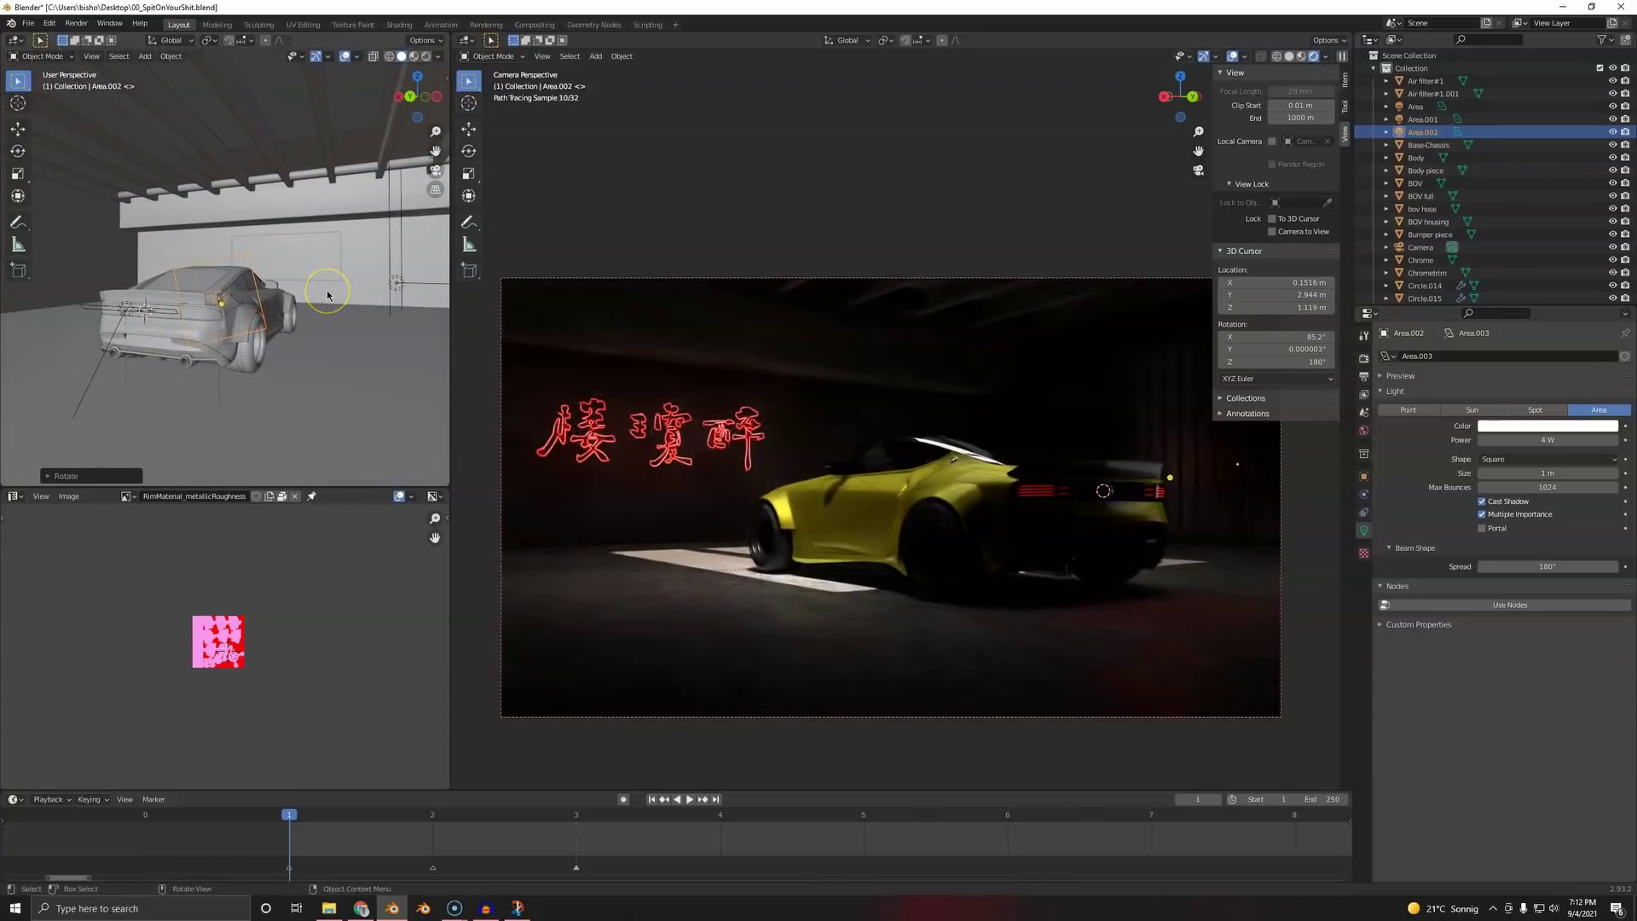
{"action": "key", "text": "y"}
{"action": "left_click", "coordinate": [323, 316]}
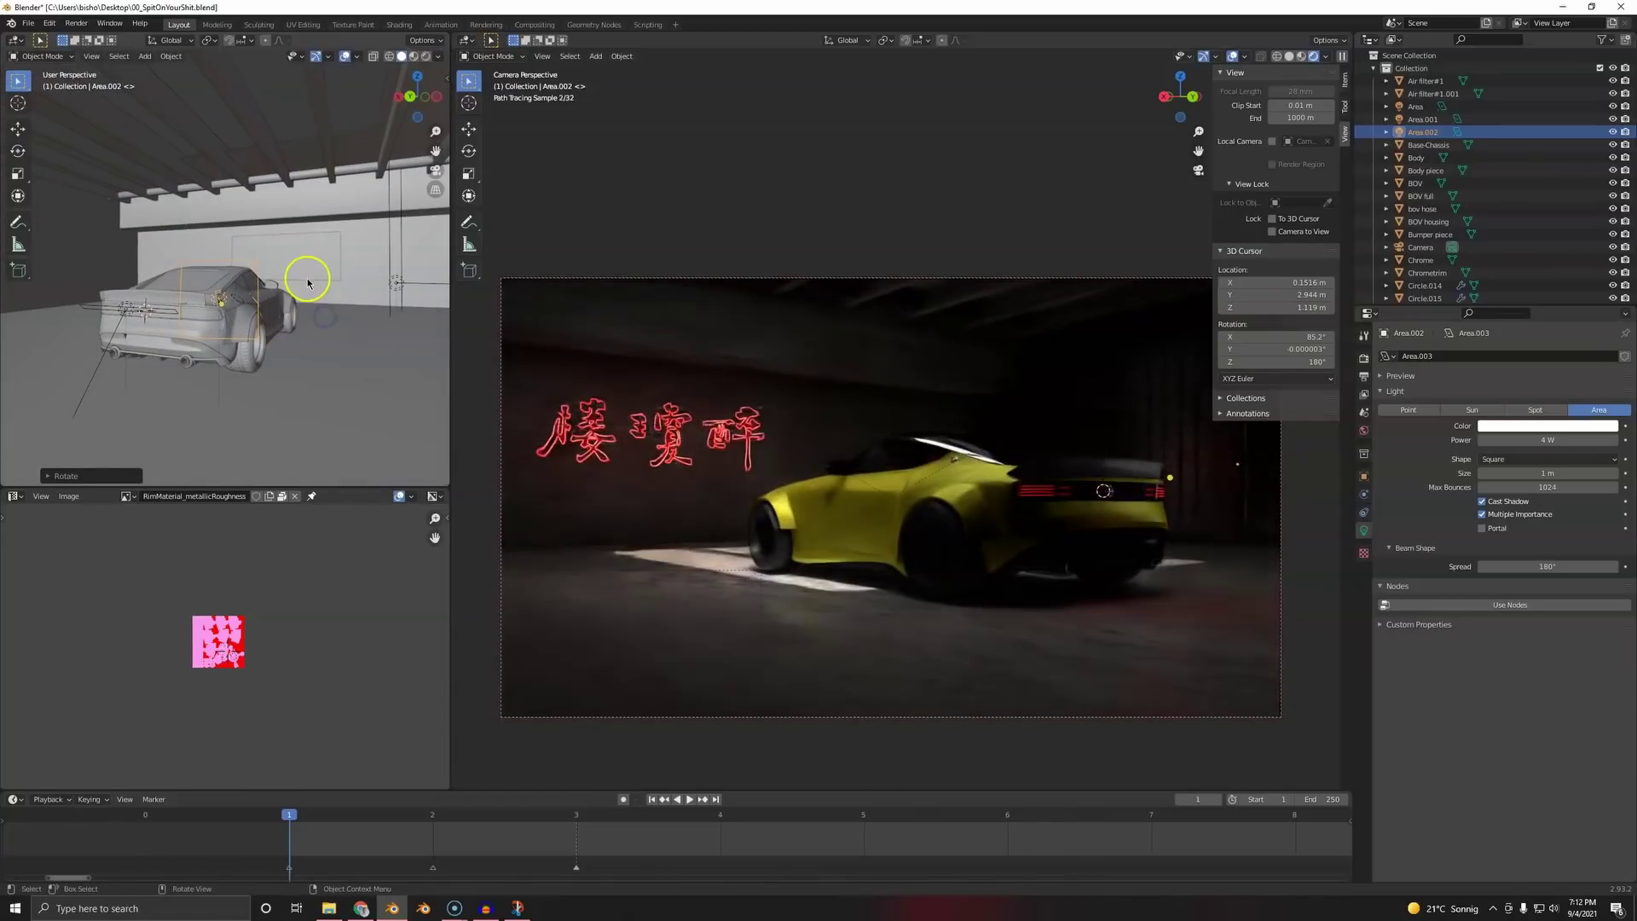
{"action": "key", "text": "r"}
{"action": "key", "text": "z"}
{"action": "left_click", "coordinate": [281, 215]}
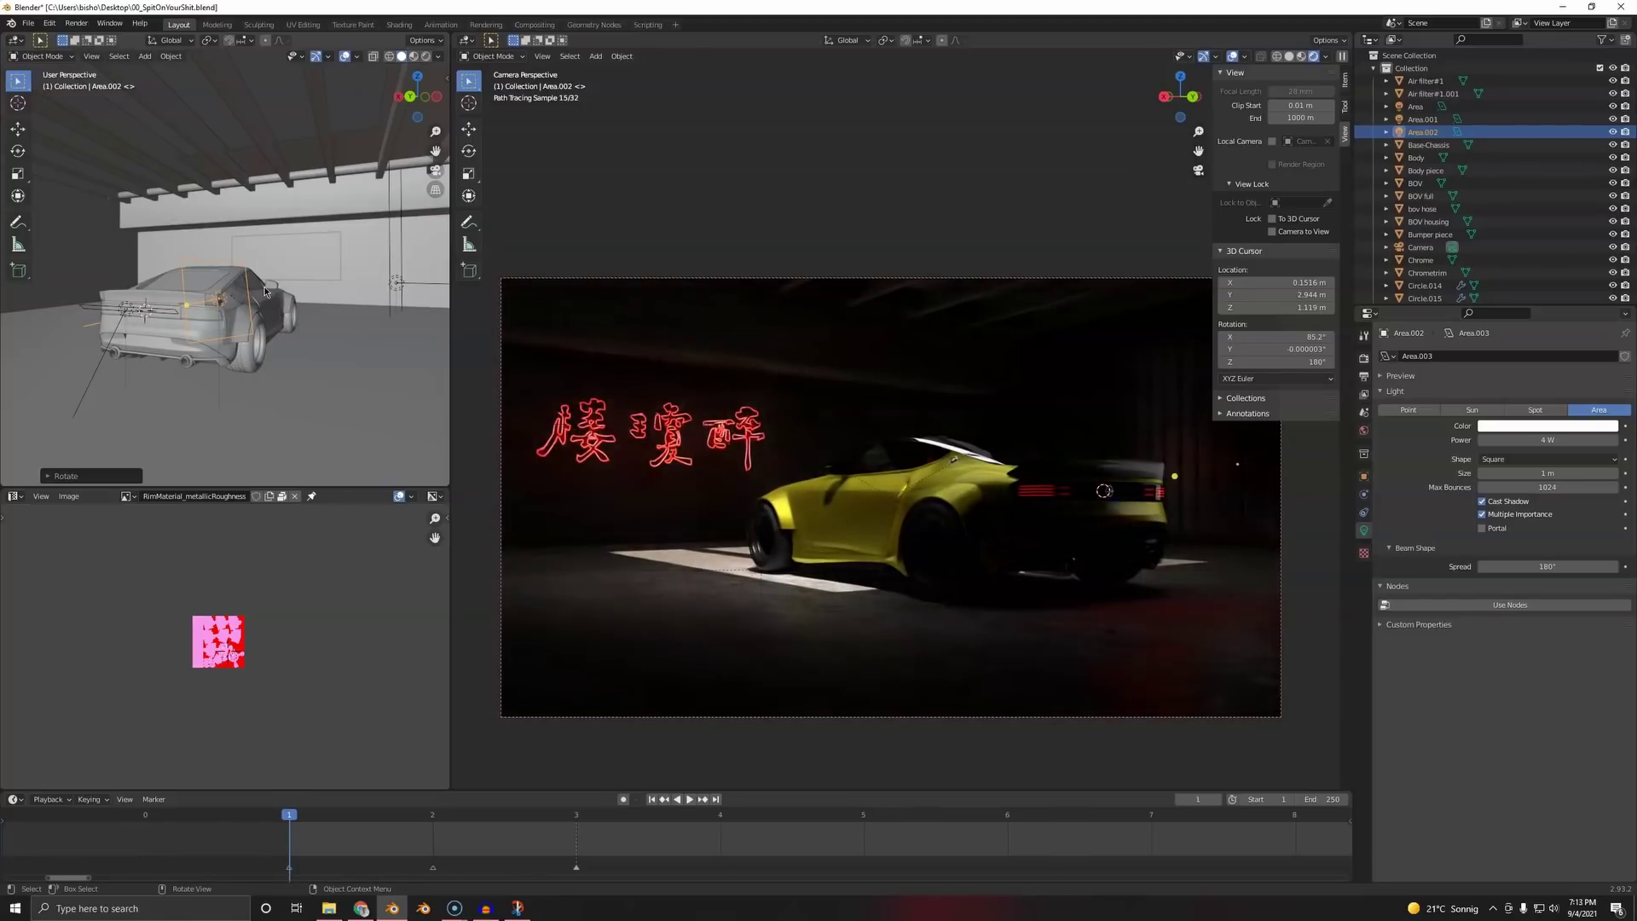
- Stretch the white area light along its local Y axis to about 1.48 times
{"action": "scroll", "coordinate": [948, 468], "scroll_direction": "up", "scroll_amount": 5}
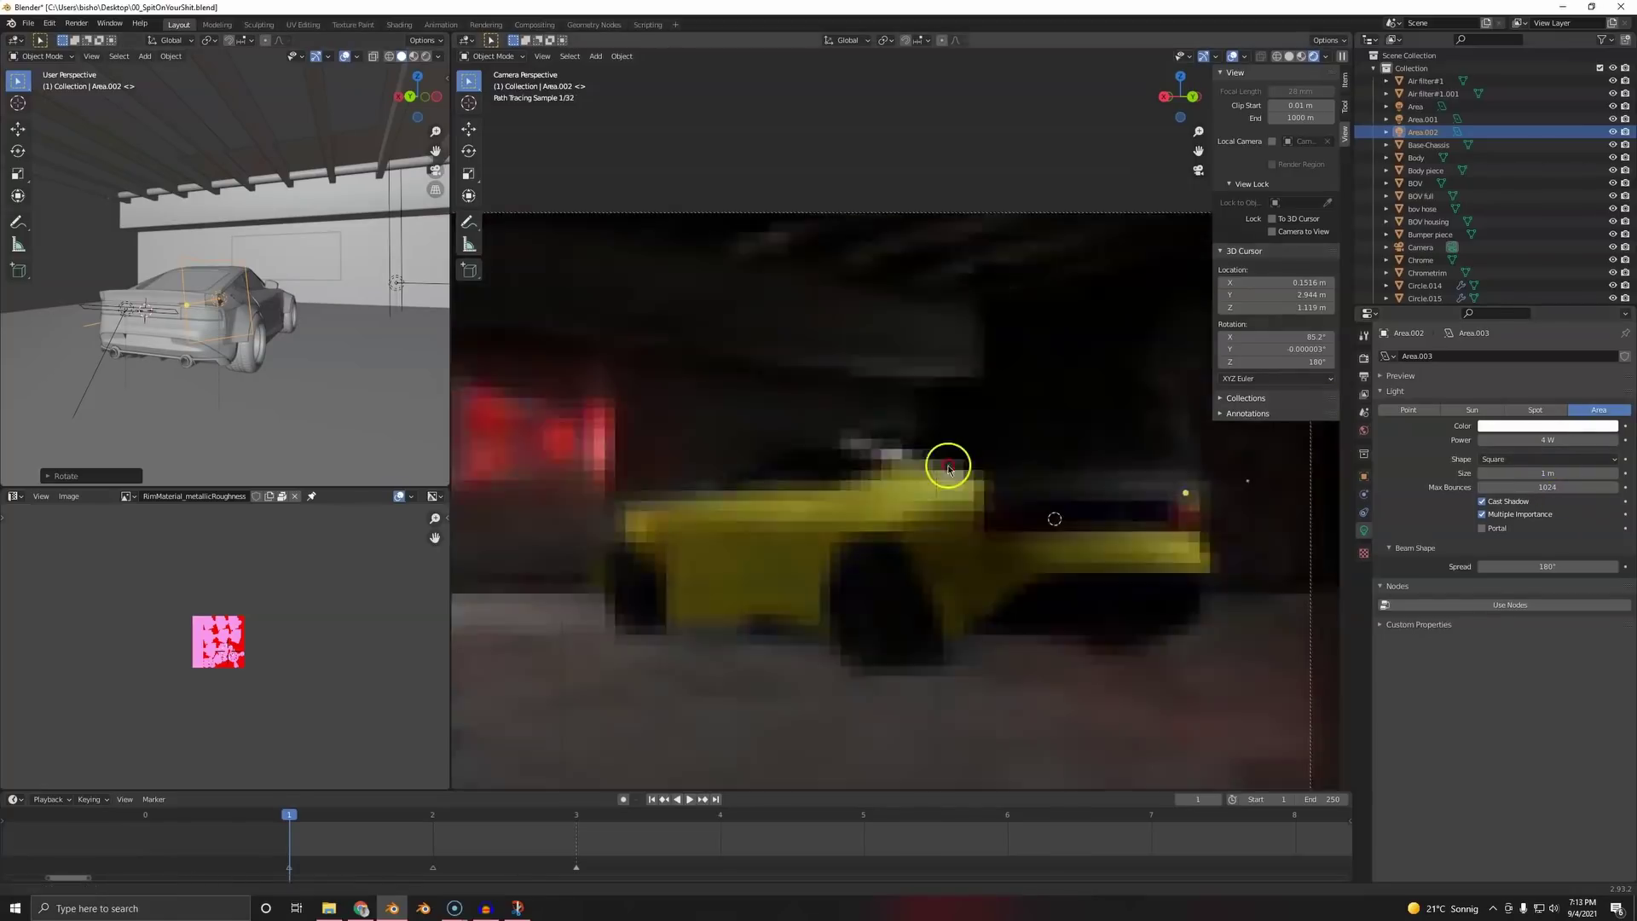
{"action": "scroll", "coordinate": [948, 468], "scroll_direction": "up", "scroll_amount": 3}
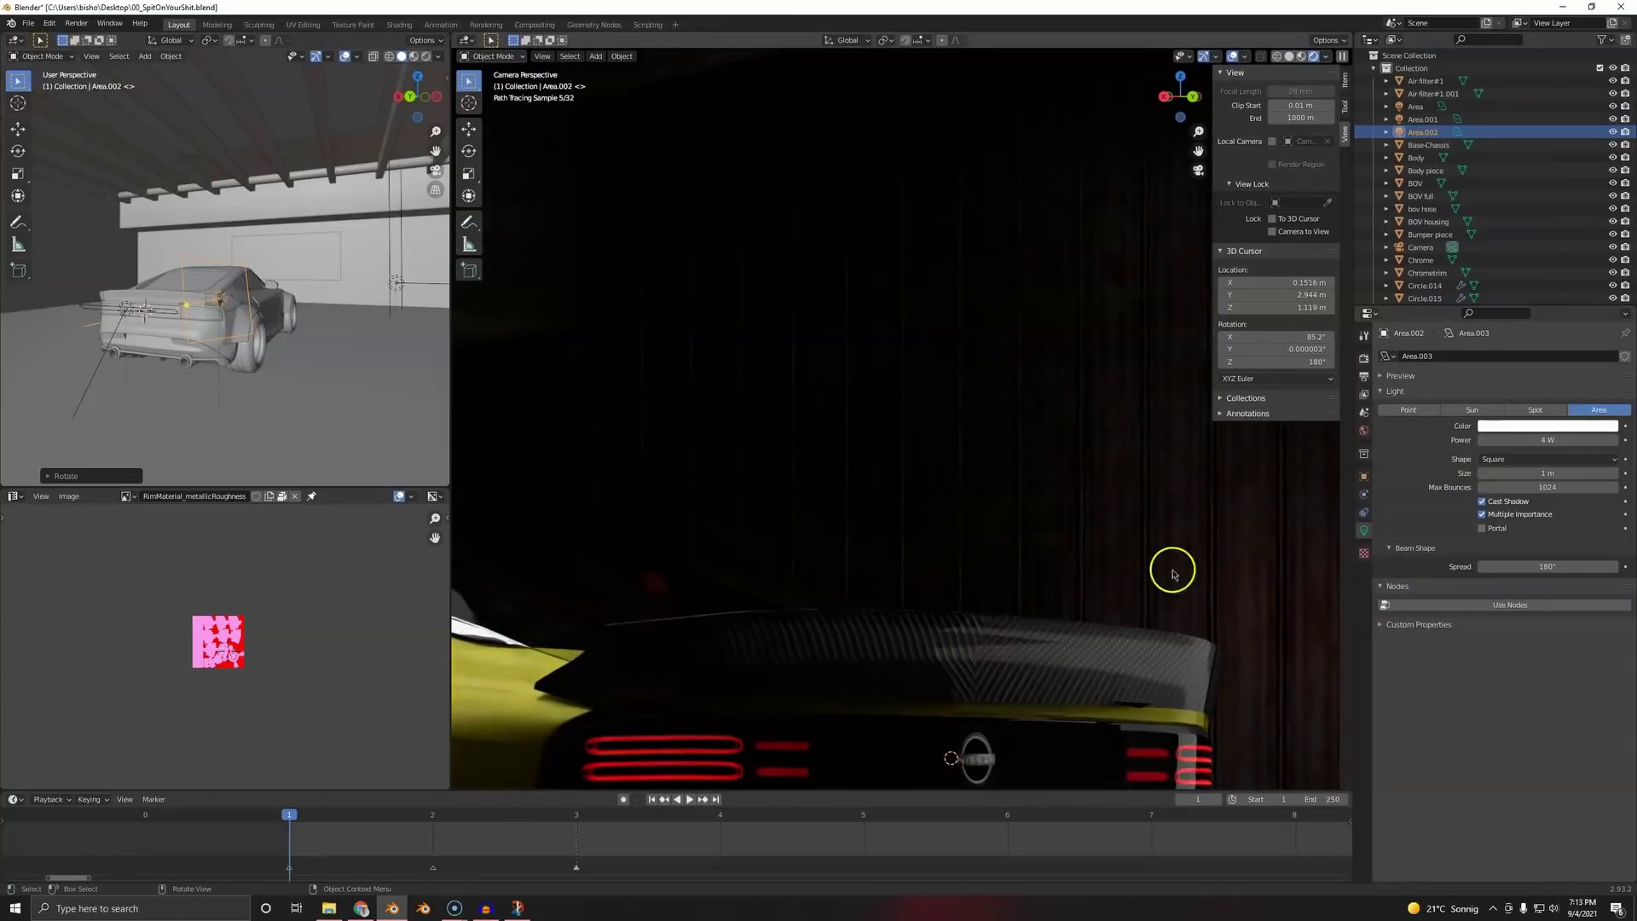
{"action": "middle_click_drag", "start_coordinate": [227, 274], "coordinate": [303, 282]}
{"action": "key", "text": "s"}
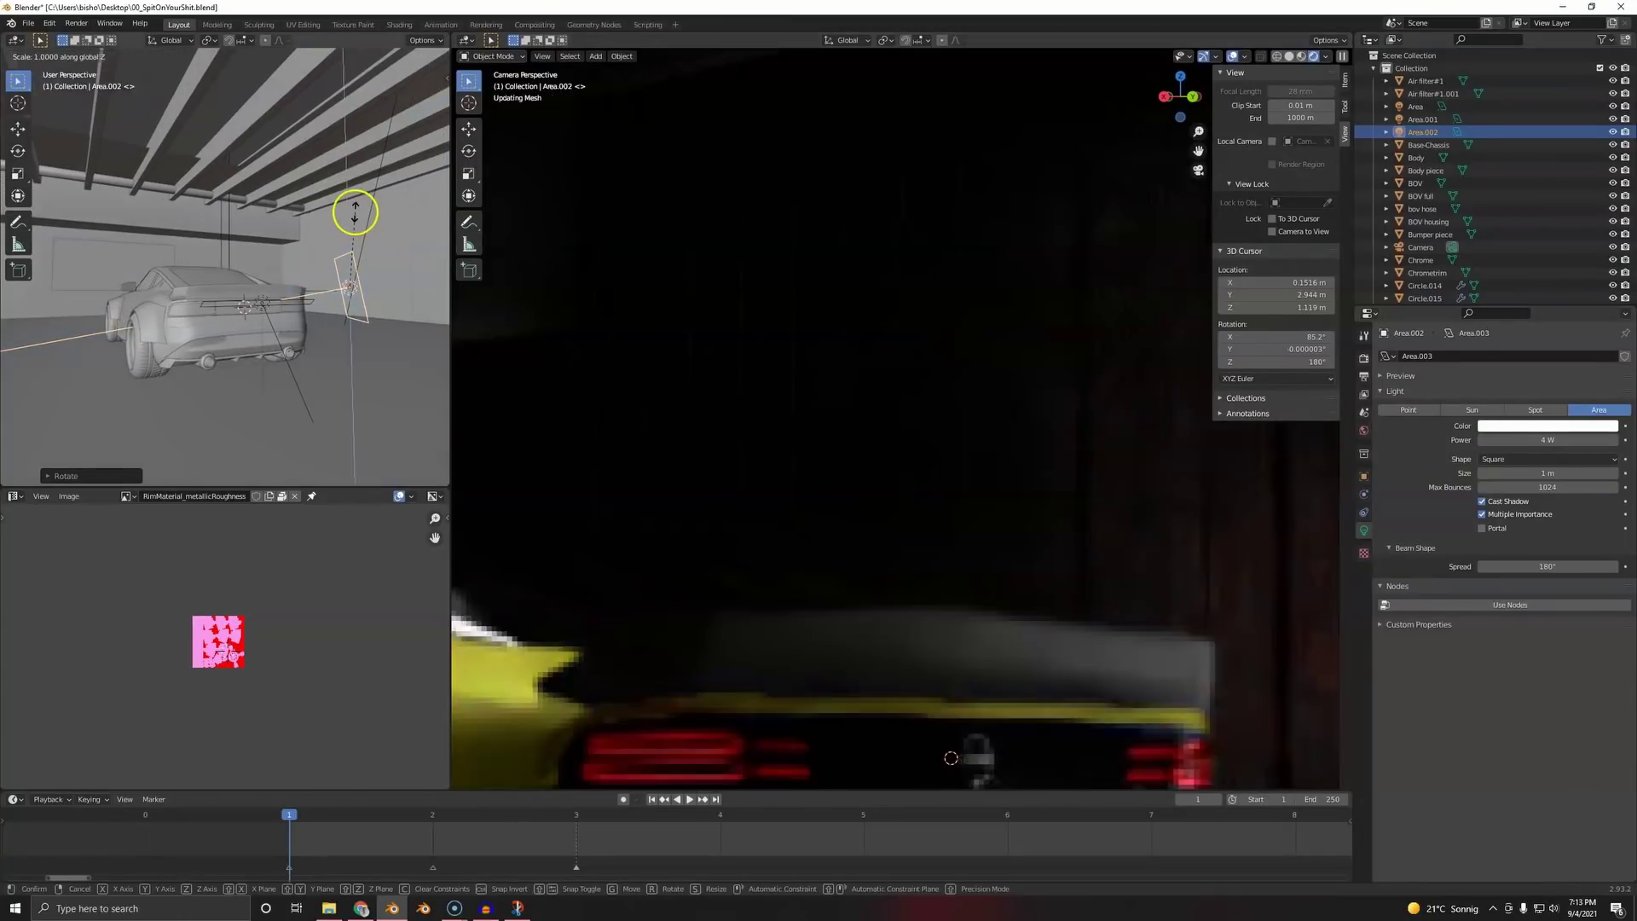
{"action": "key", "text": "y"}
{"action": "key", "text": "y"}
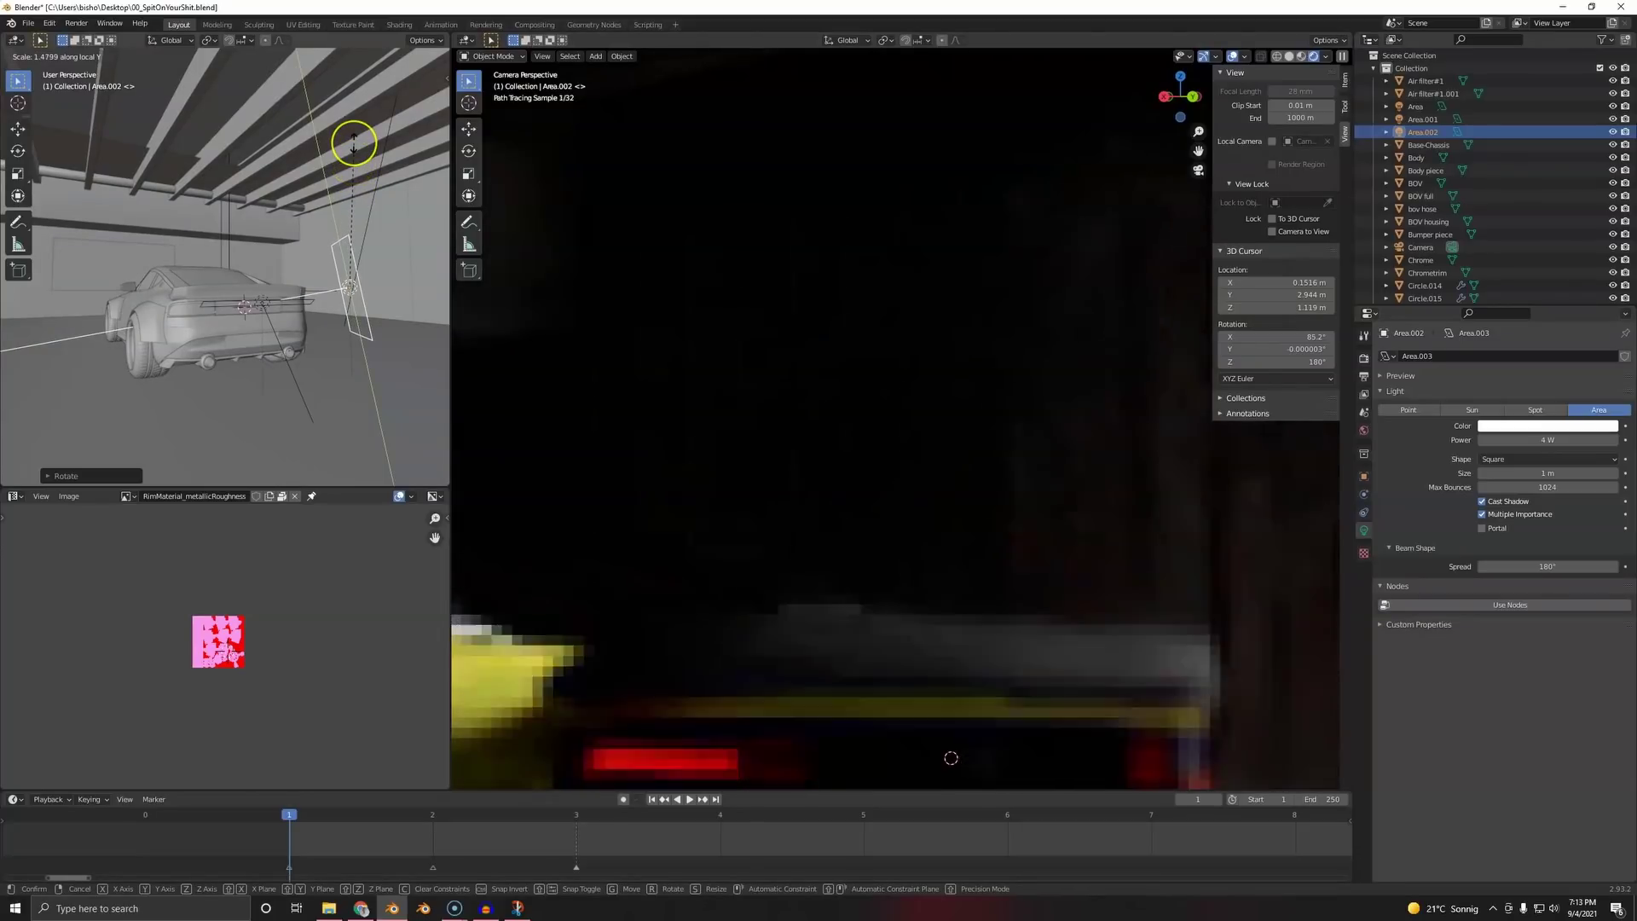
{"action": "left_click", "coordinate": [355, 146]}
- Try a lower power of 1 W on the white area light and return it to 4 W
{"action": "scroll", "coordinate": [865, 510], "scroll_direction": "down", "scroll_amount": 3}
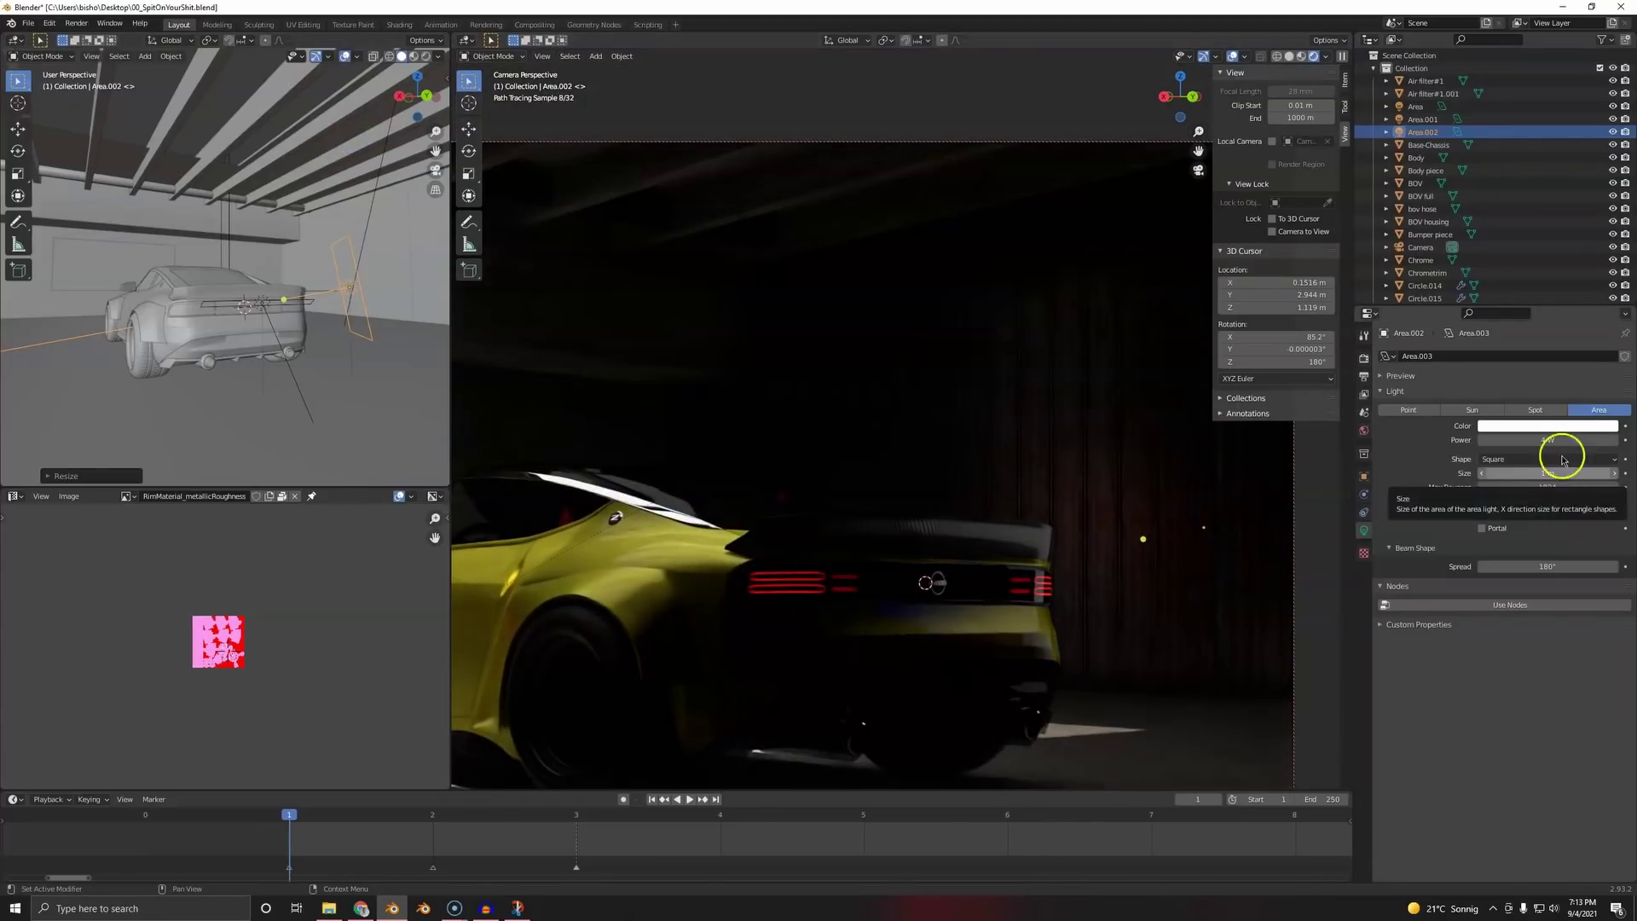
{"action": "key", "text": "Return"}
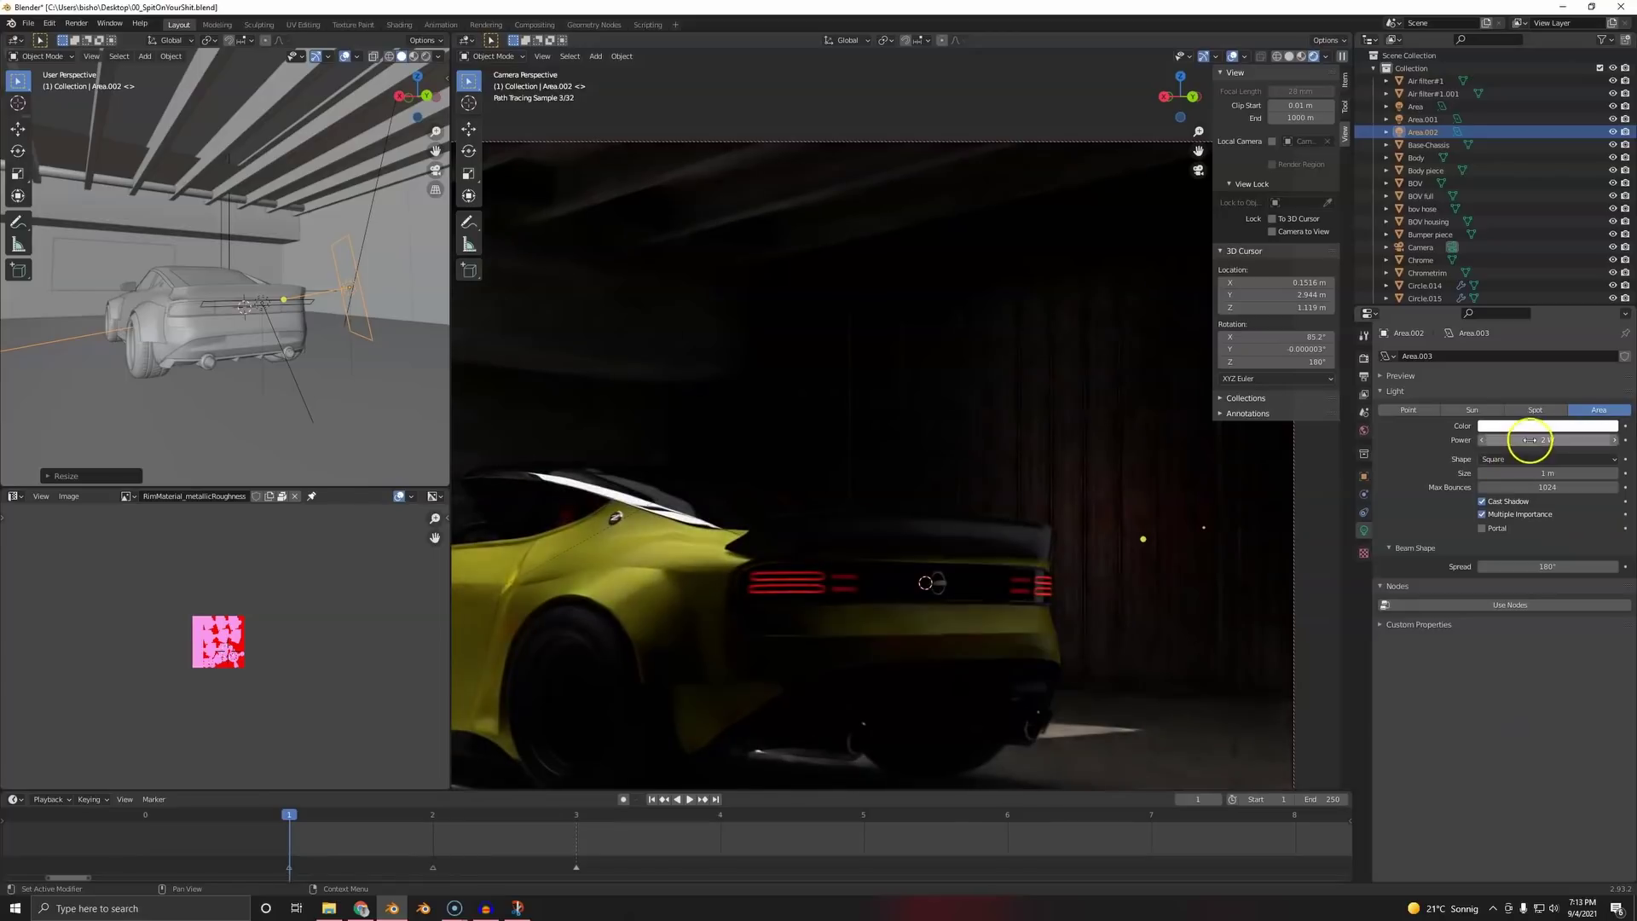
{"action": "key", "text": "Return"}
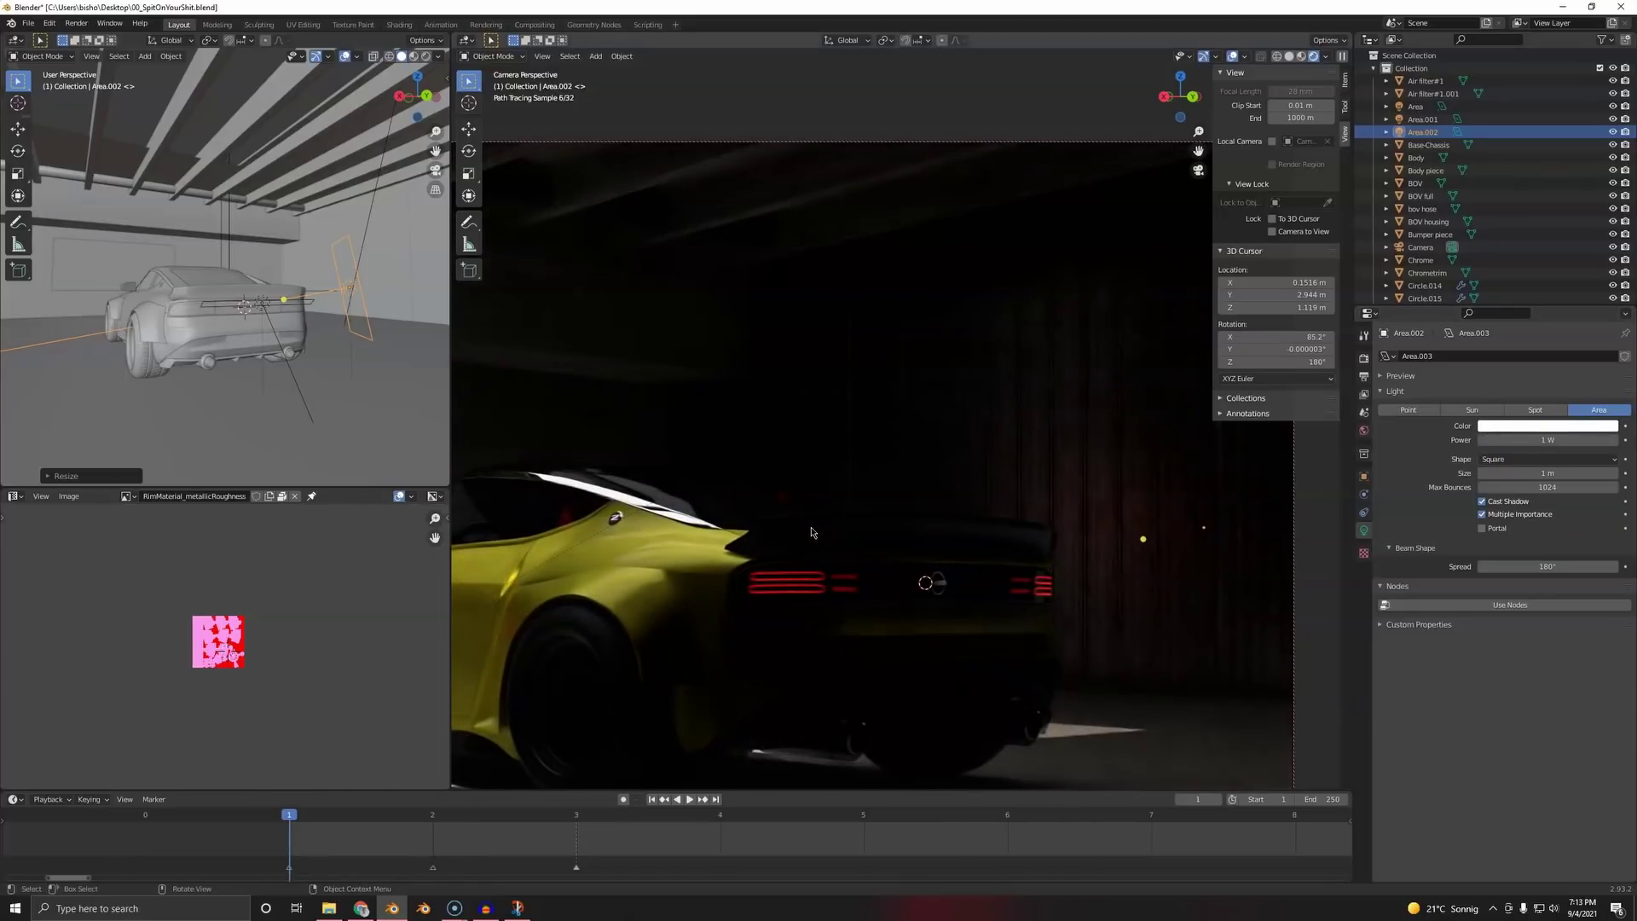
{"action": "type", "text": "4"}
{"action": "key", "text": "Return"}
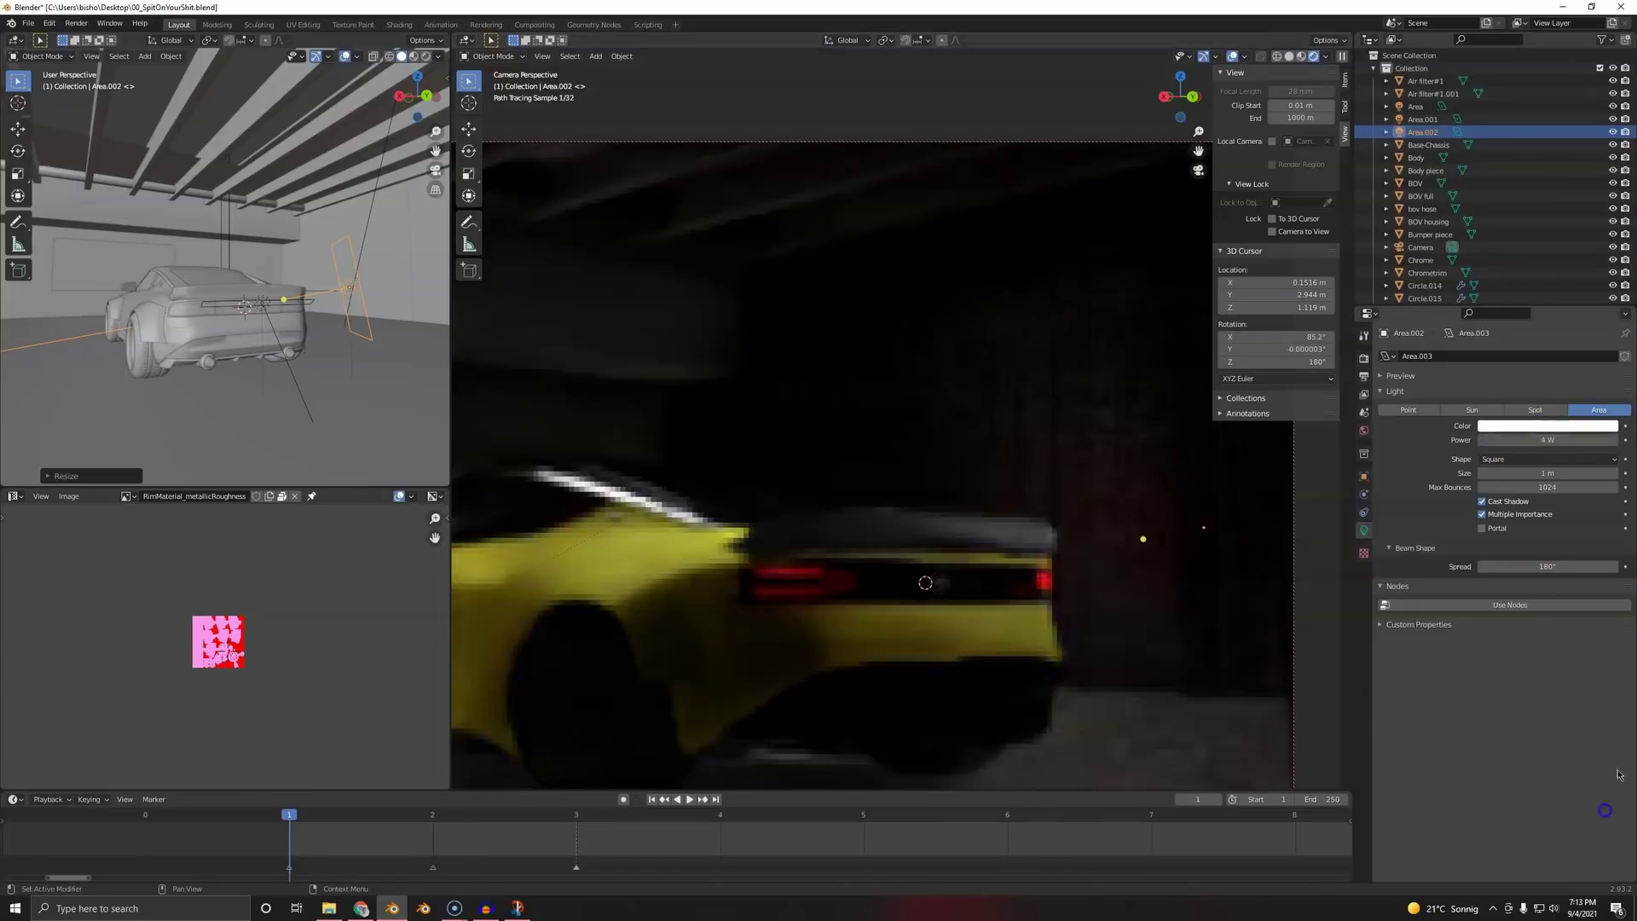
- Select the large upright plane behind the car and scale it along the X axis
{"action": "middle_click_drag", "start_coordinate": [427, 461], "coordinate": [209, 344]}
{"action": "scroll", "coordinate": [217, 271], "scroll_direction": "up", "scroll_amount": 2}
{"action": "left_click", "coordinate": [217, 271]}
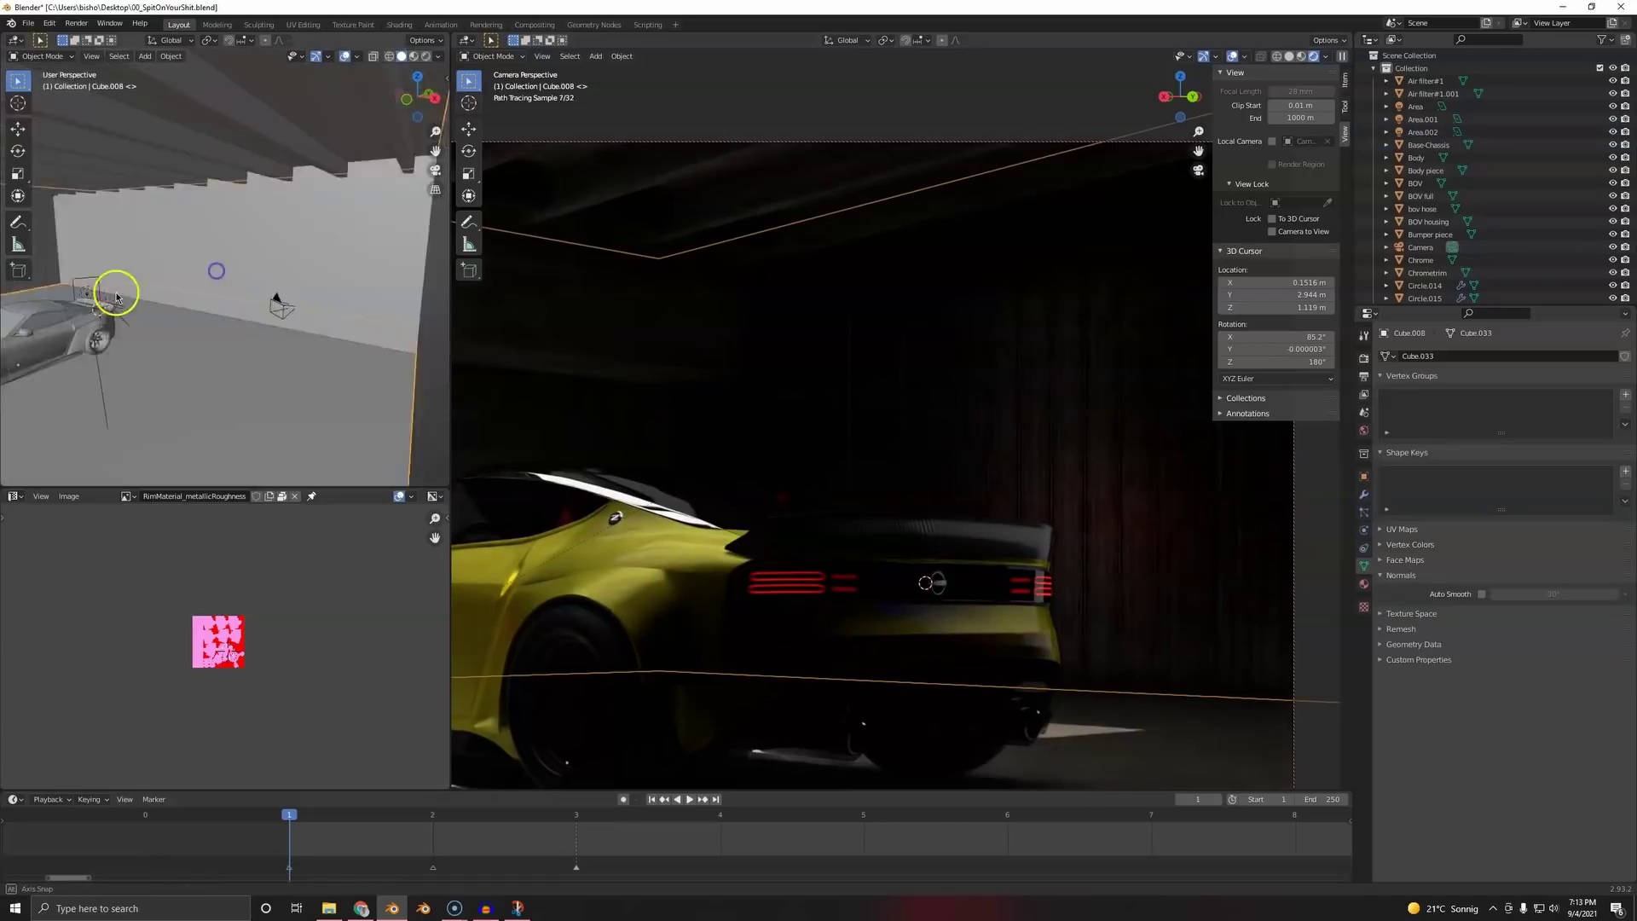
{"action": "middle_click_drag", "start_coordinate": [217, 270], "coordinate": [193, 296]}
{"action": "scroll", "coordinate": [392, 289], "scroll_direction": "up", "scroll_amount": 4}
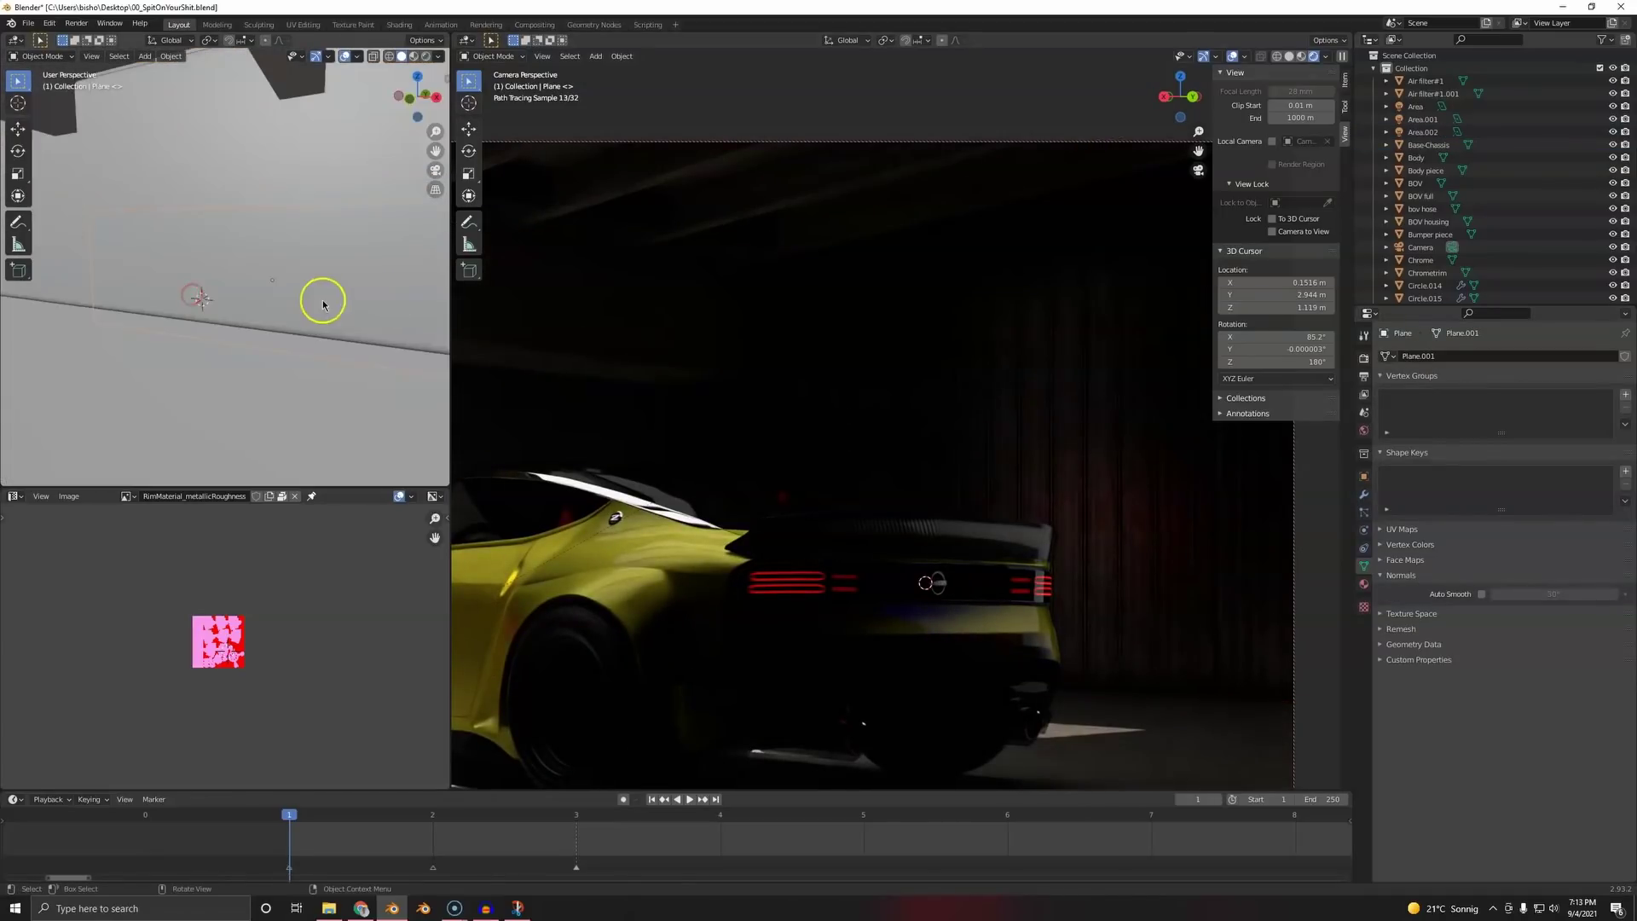
{"action": "scroll", "coordinate": [322, 300], "scroll_direction": "down", "scroll_amount": 4}
{"action": "middle_click_drag", "start_coordinate": [336, 289], "coordinate": [358, 346]}
{"action": "key", "text": "s"}
{"action": "key", "text": "x"}
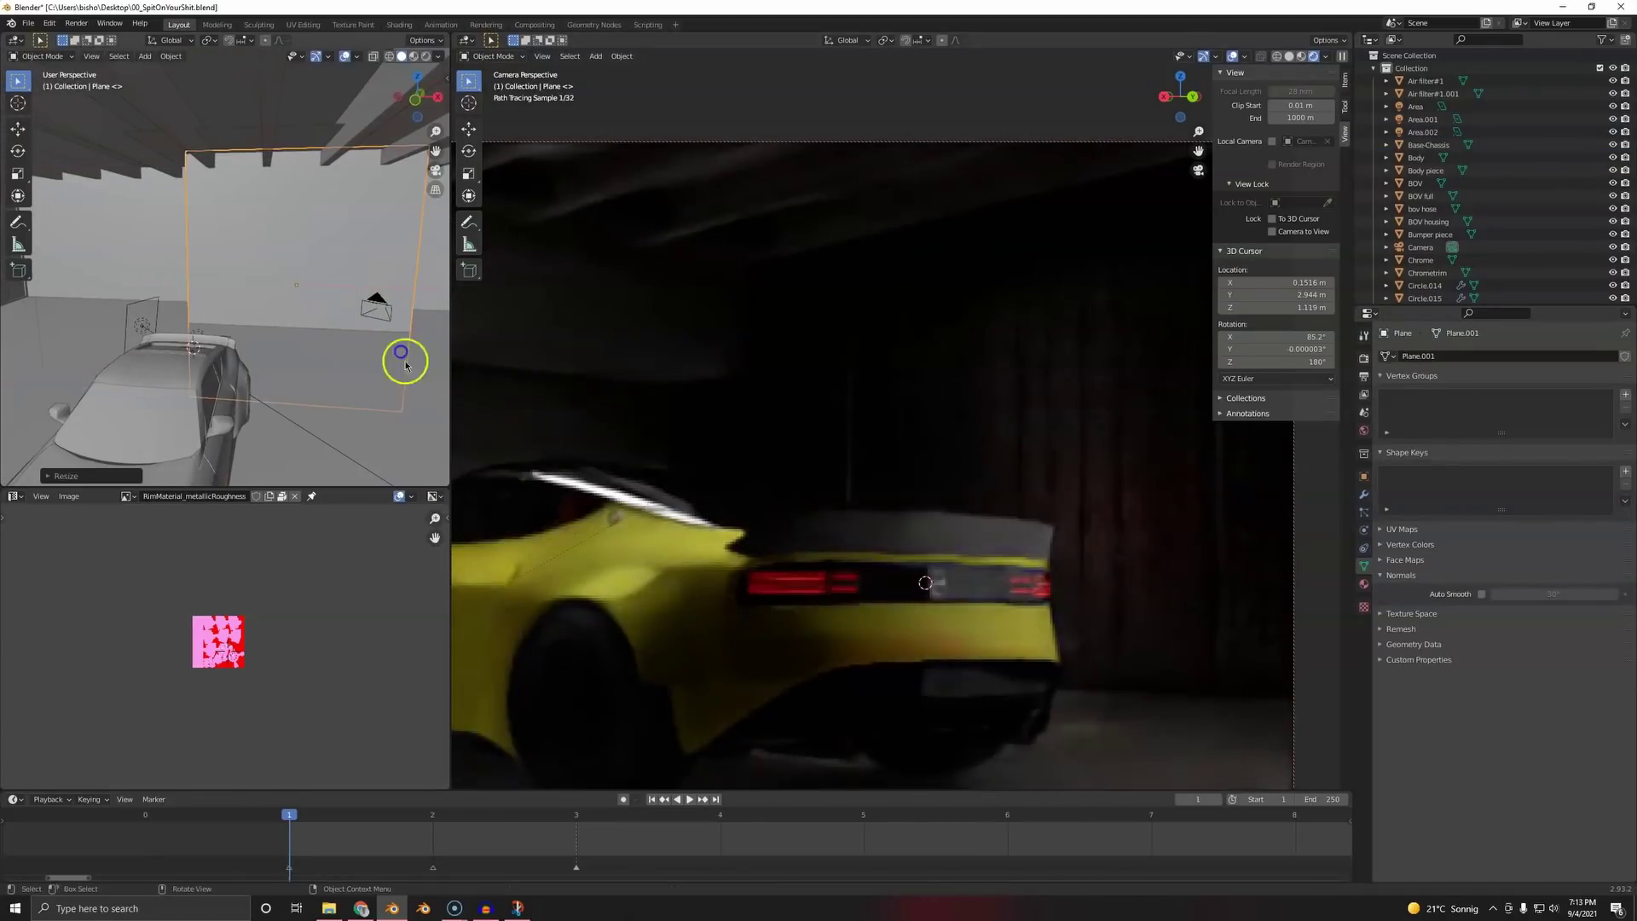
- Finish scaling the upright plane behind the car and return to the full camera view
{"action": "left_click", "coordinate": [408, 363]}
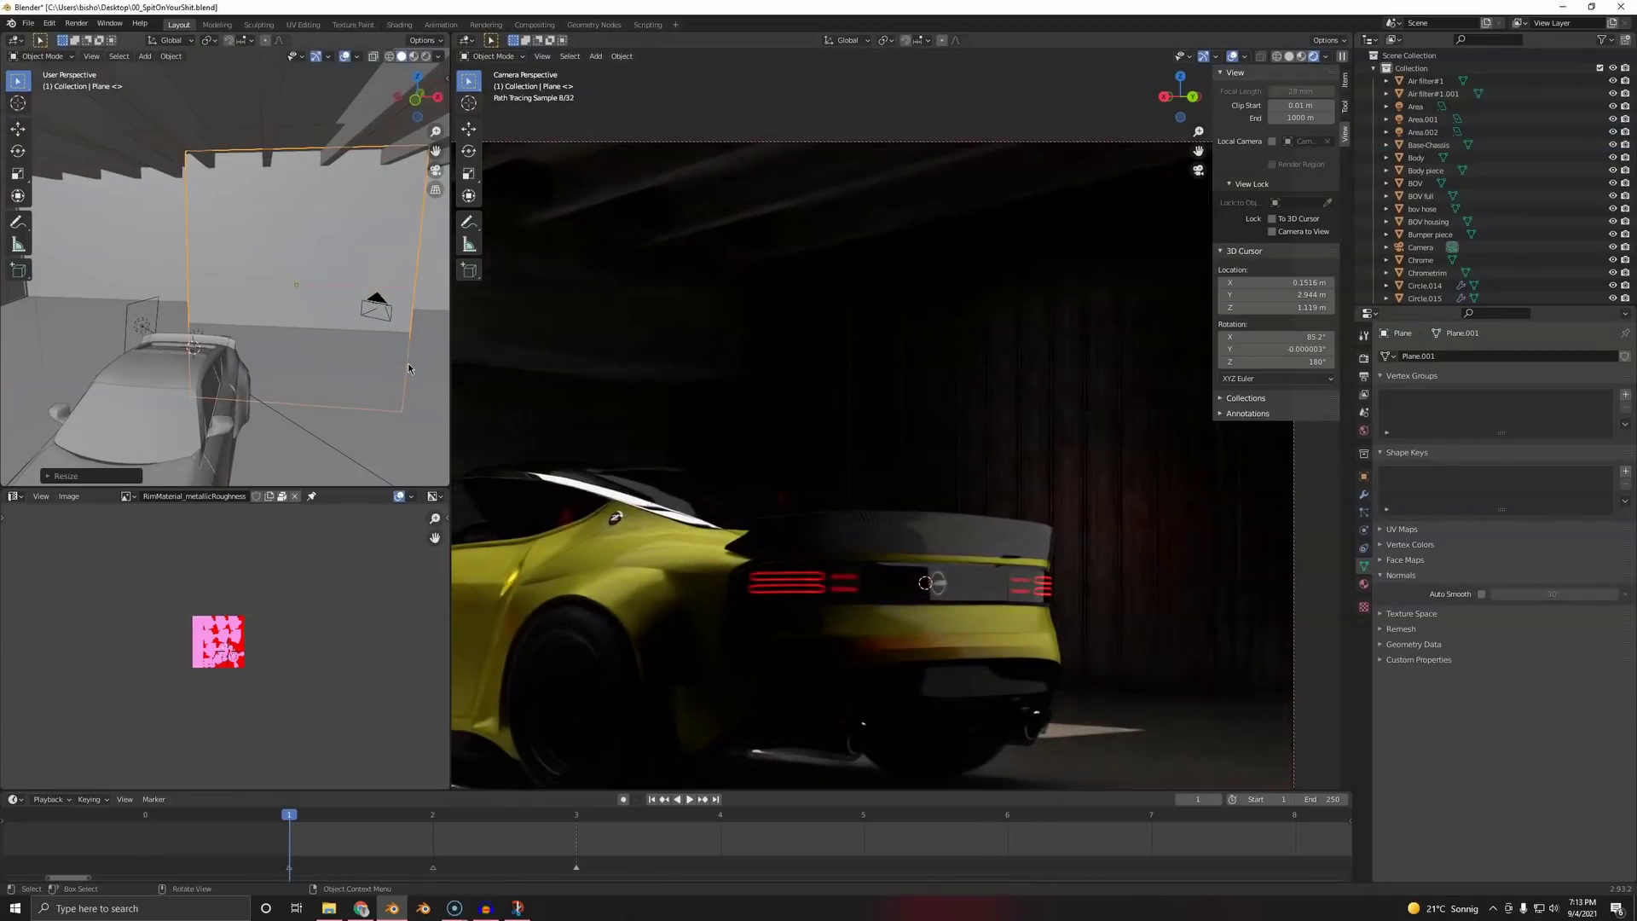
{"action": "left_click", "coordinate": [799, 377]}
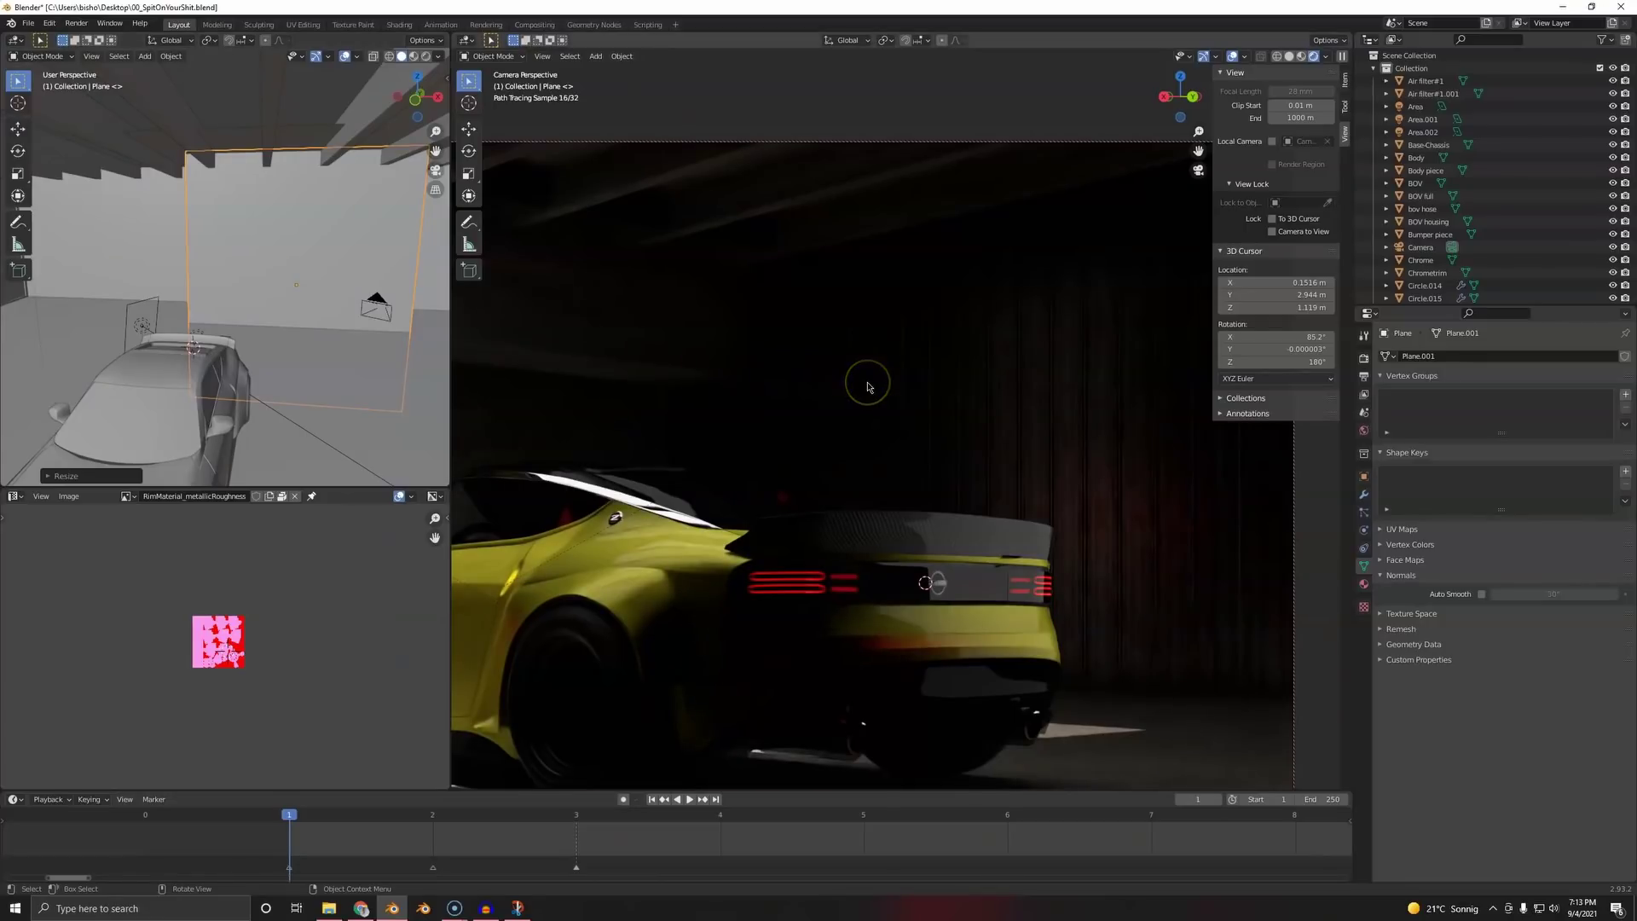
{"action": "middle_click_drag", "start_coordinate": [868, 387], "coordinate": [870, 429]}
{"action": "key", "text": "KP_0"}
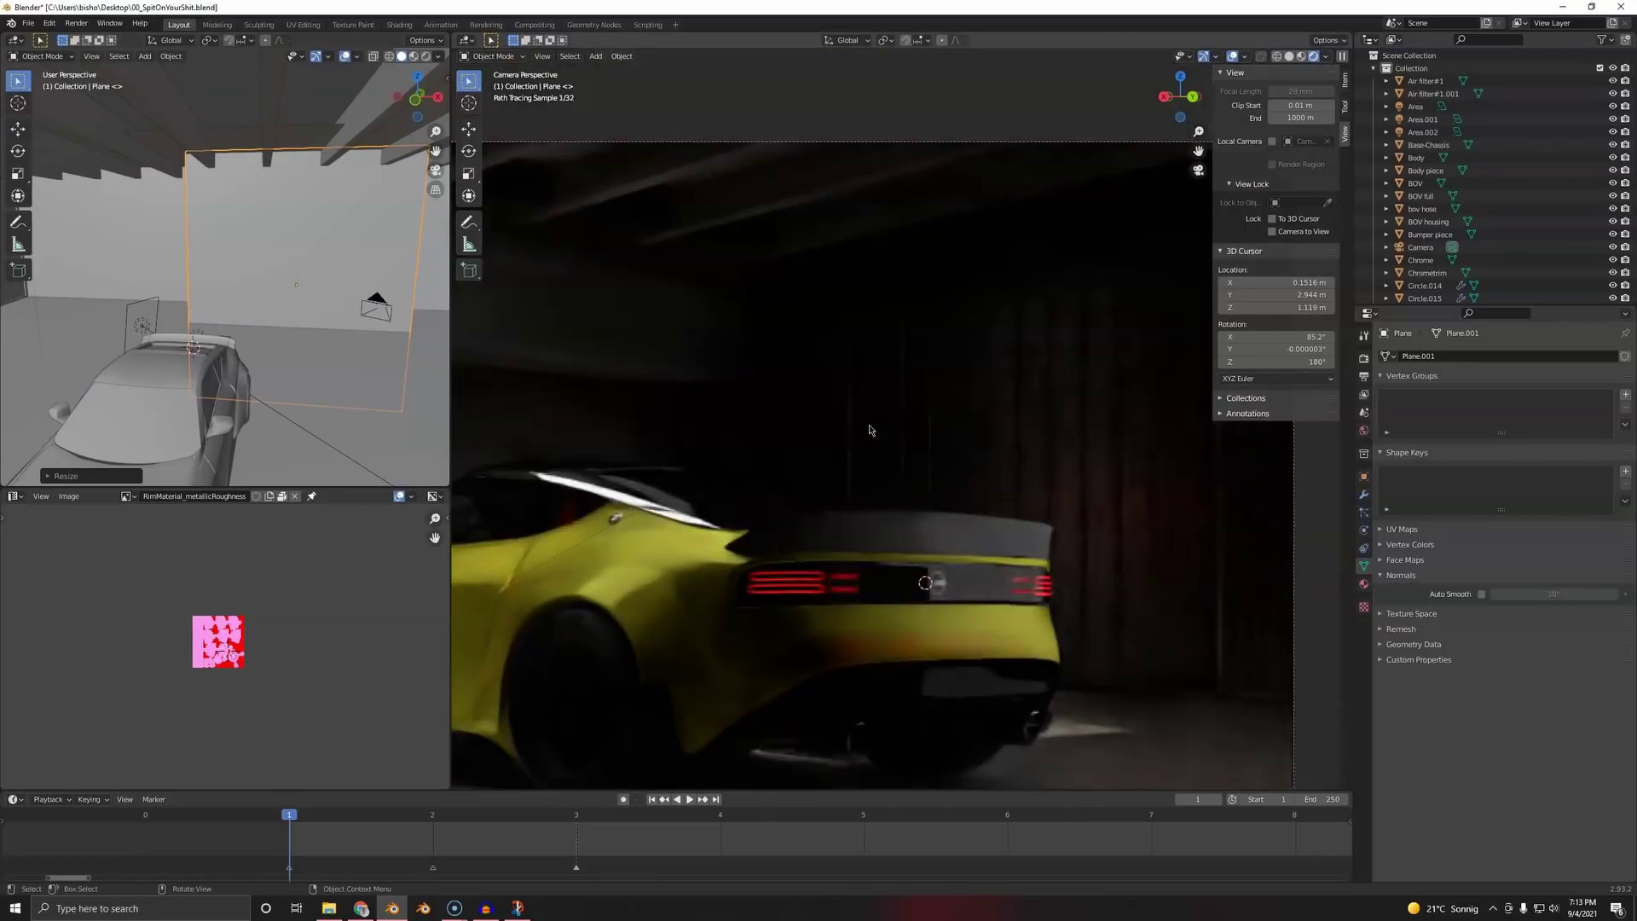
- Select the white area light beside the car's rear and set its power to 1 W
{"action": "middle_click_drag", "start_coordinate": [213, 307], "coordinate": [255, 307]}
{"action": "left_click", "coordinate": [137, 332]}
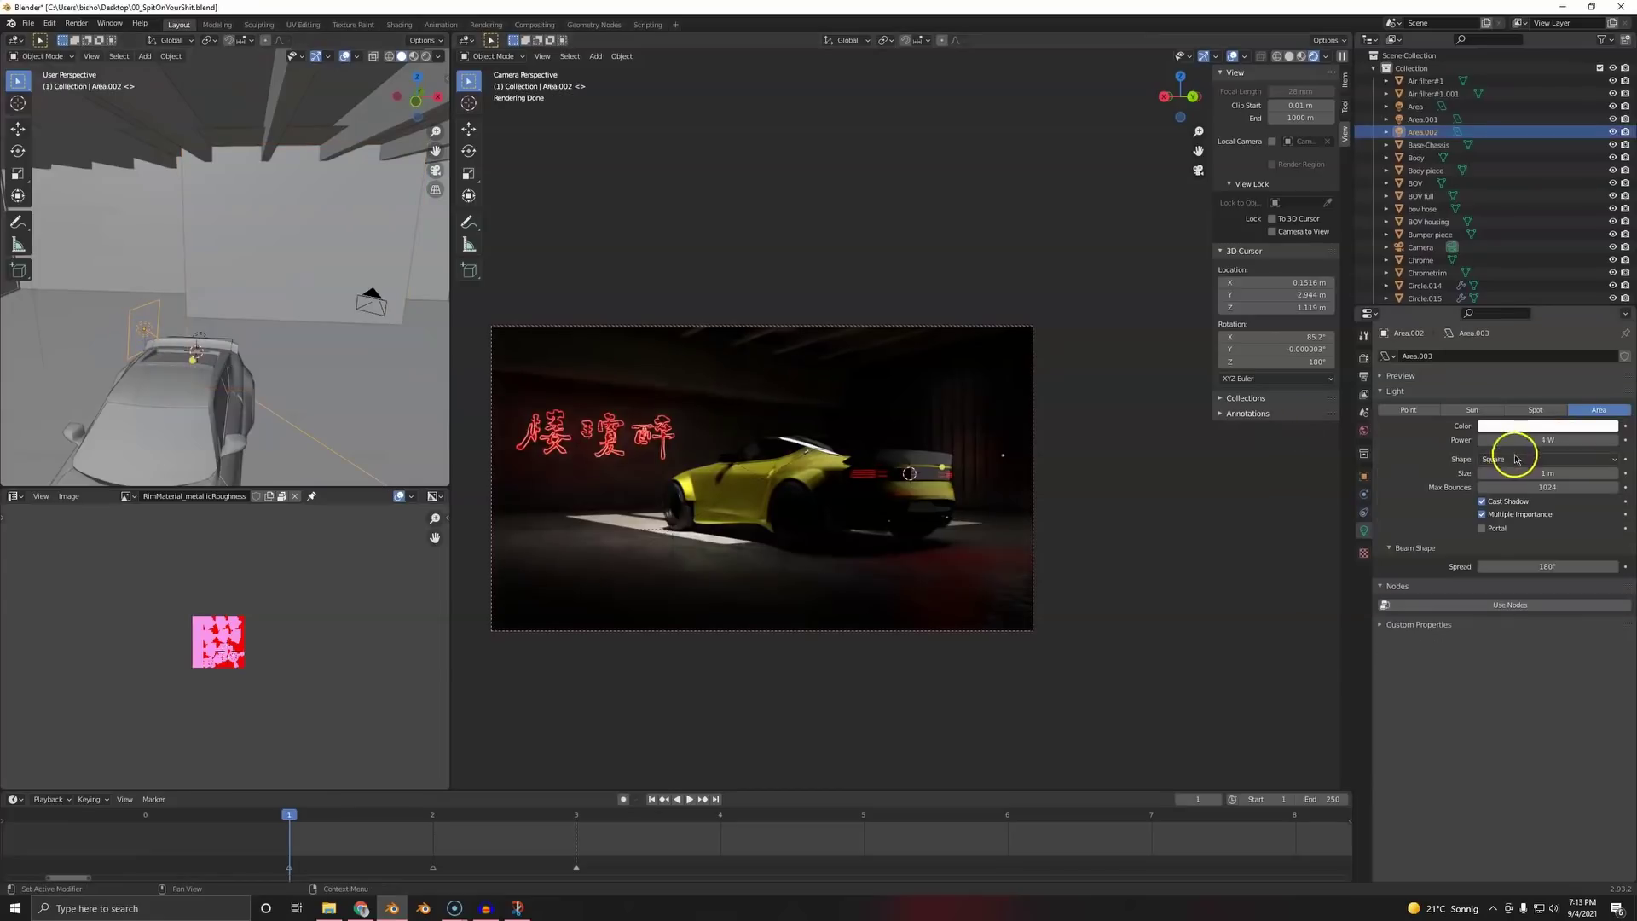
{"action": "left_click", "coordinate": [1532, 502]}
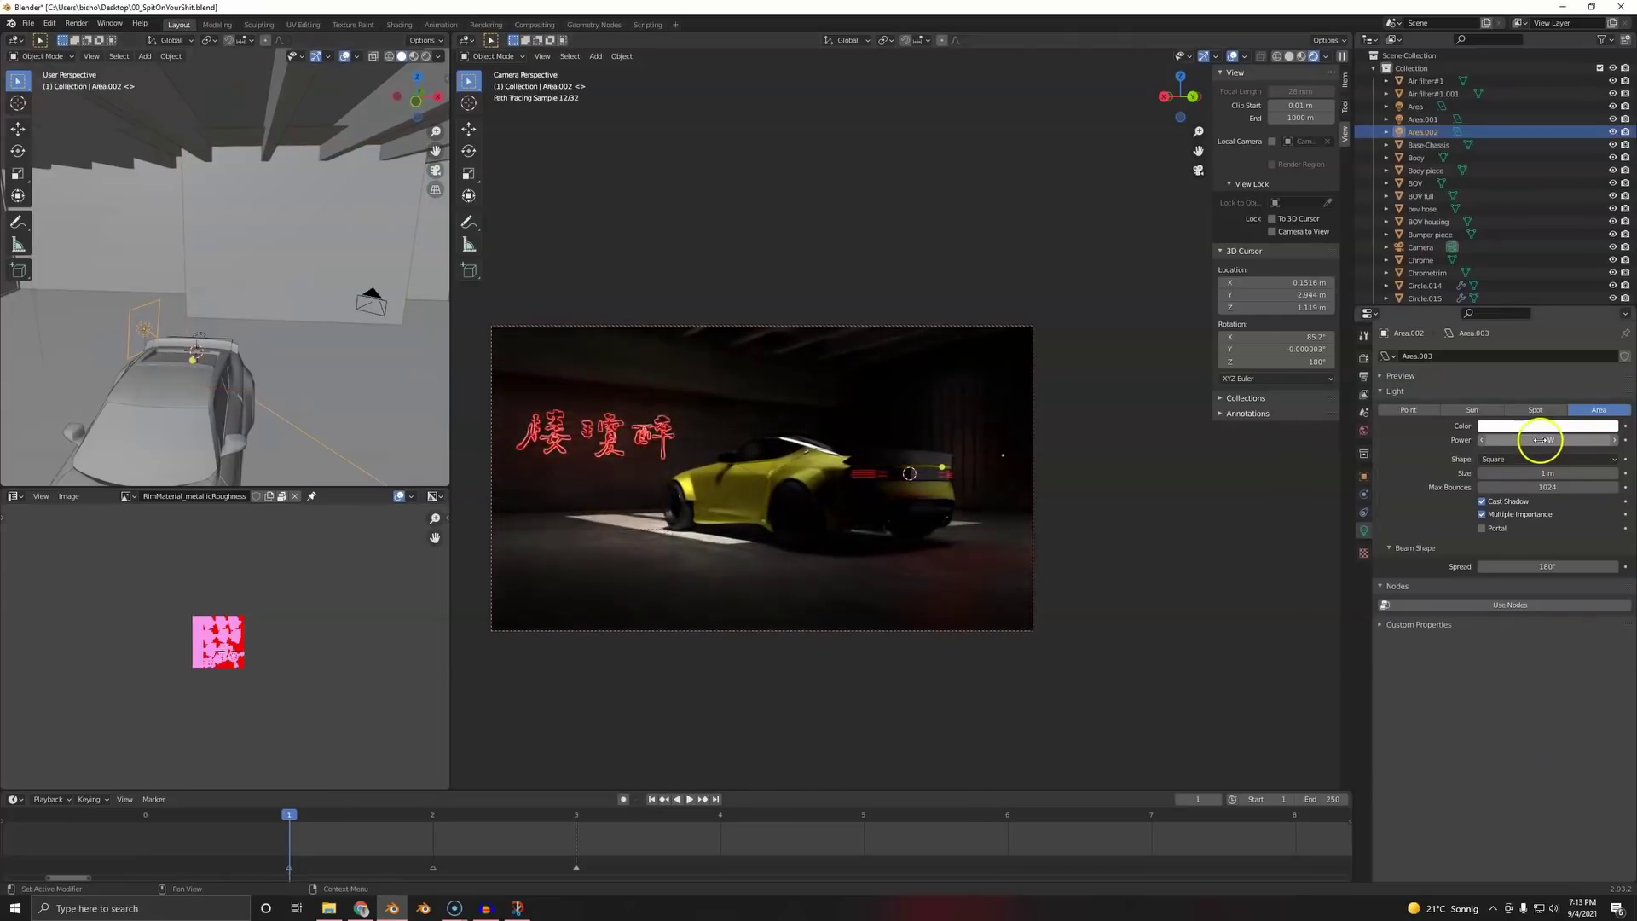
{"action": "left_click", "coordinate": [1540, 440]}
{"action": "type", "text": "1"}
{"action": "left_click", "coordinate": [1527, 719]}
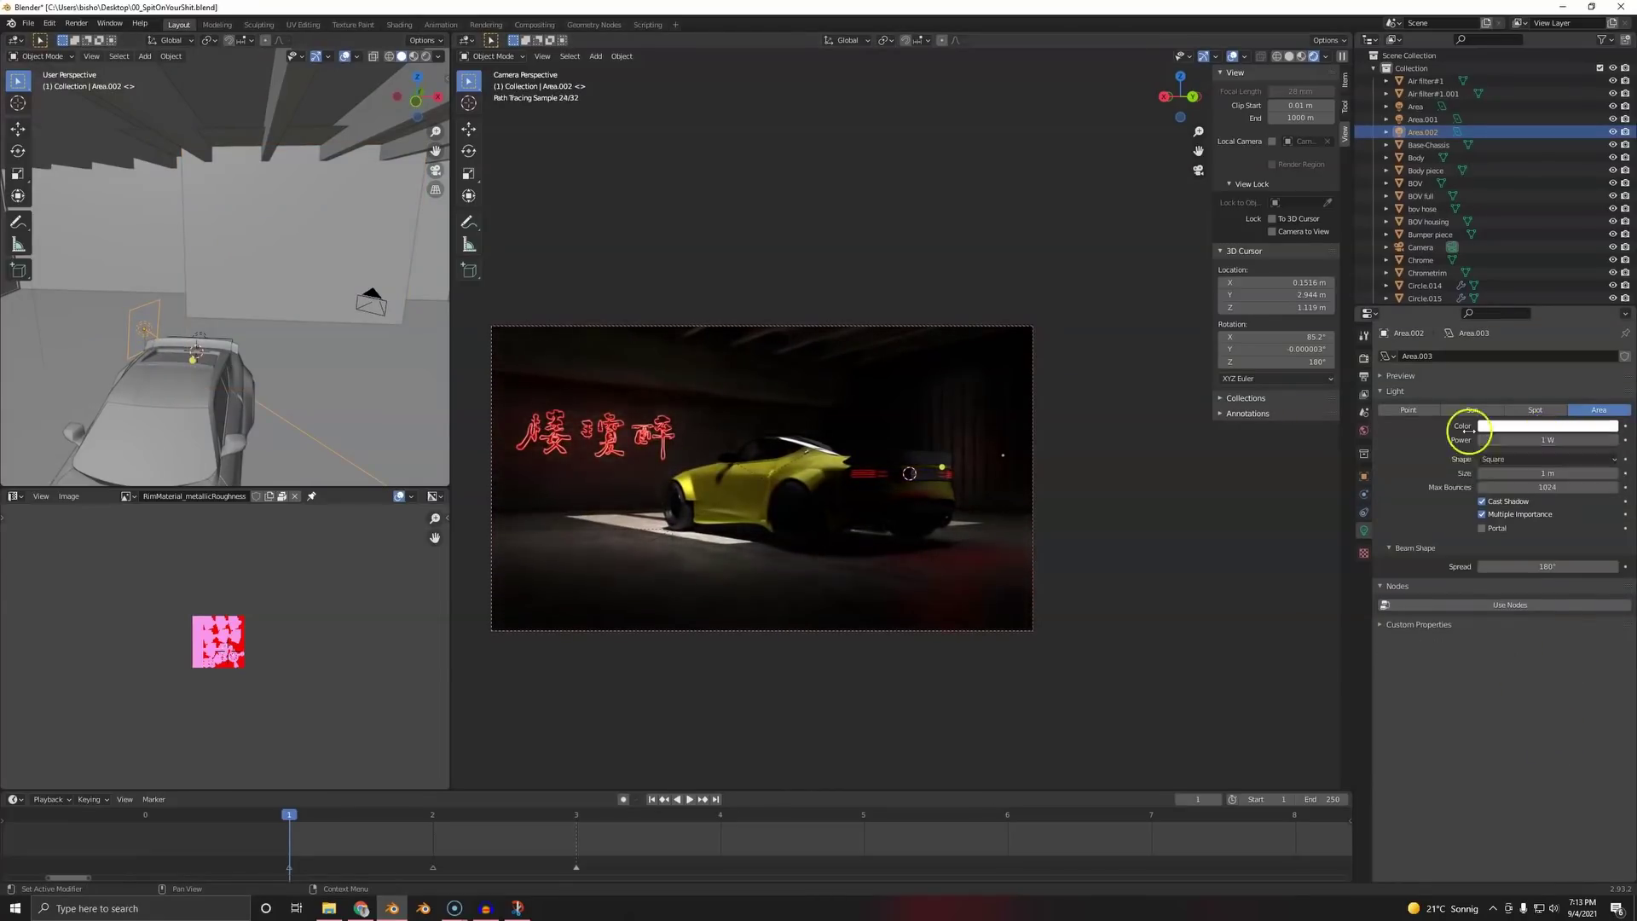
- Move the white area light beside the car's rear by about 0.49 m horizontally, keeping its height locked
{"action": "middle_click_drag", "start_coordinate": [106, 322], "coordinate": [147, 346]}
{"action": "left_click", "coordinate": [140, 342]}
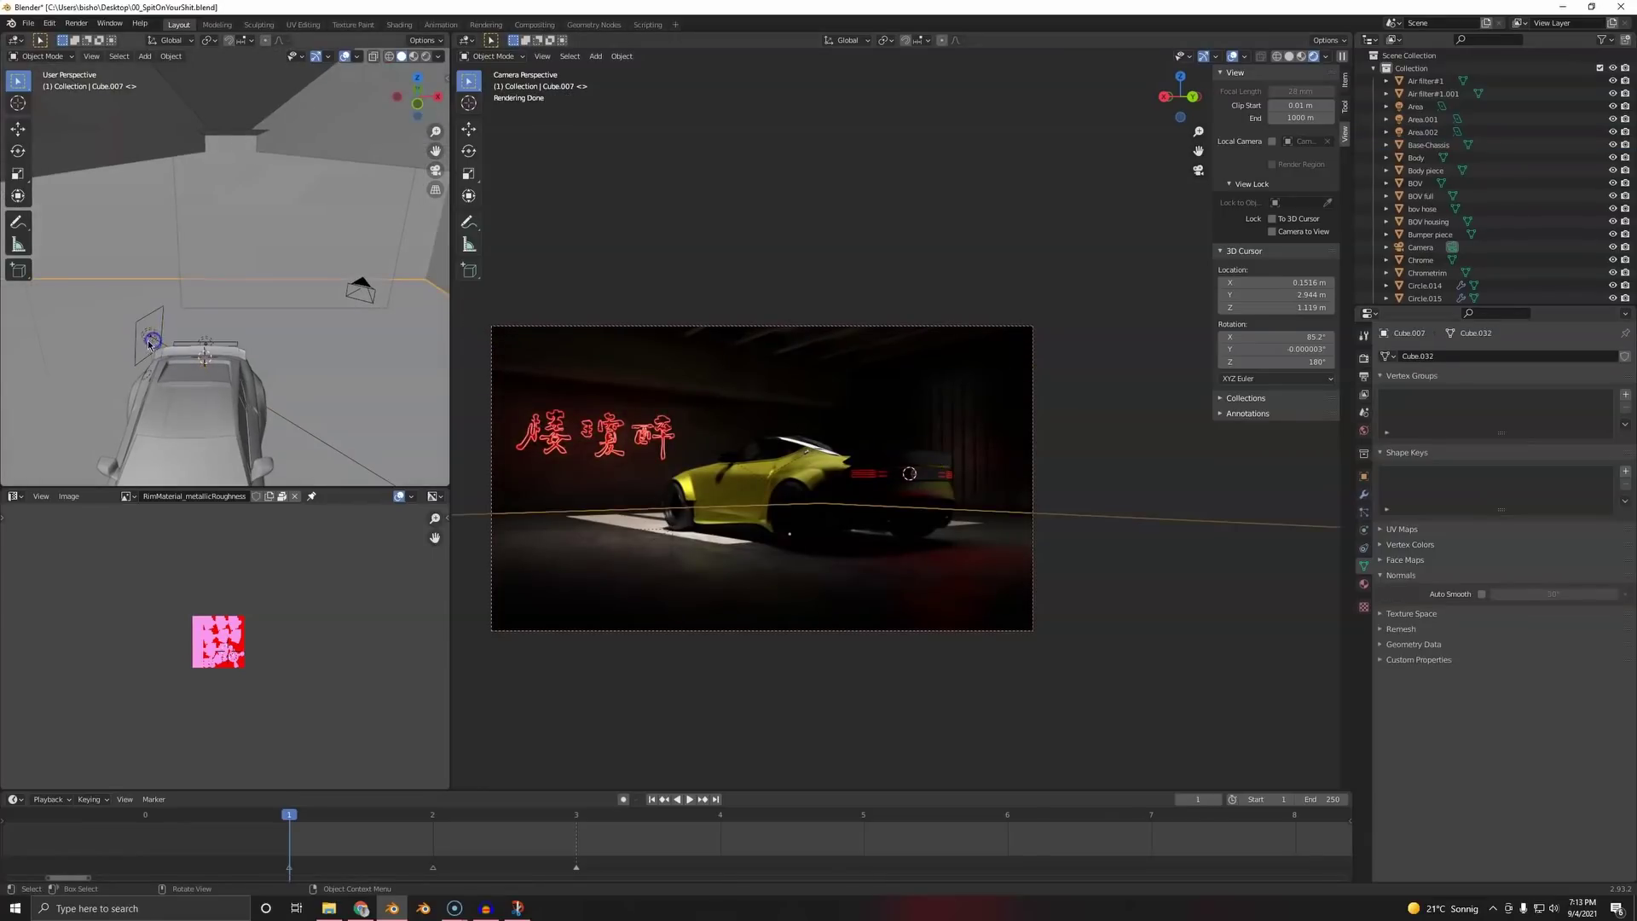
{"action": "left_click", "coordinate": [153, 339]}
{"action": "key", "text": "g"}
{"action": "key", "text": "shift+z"}
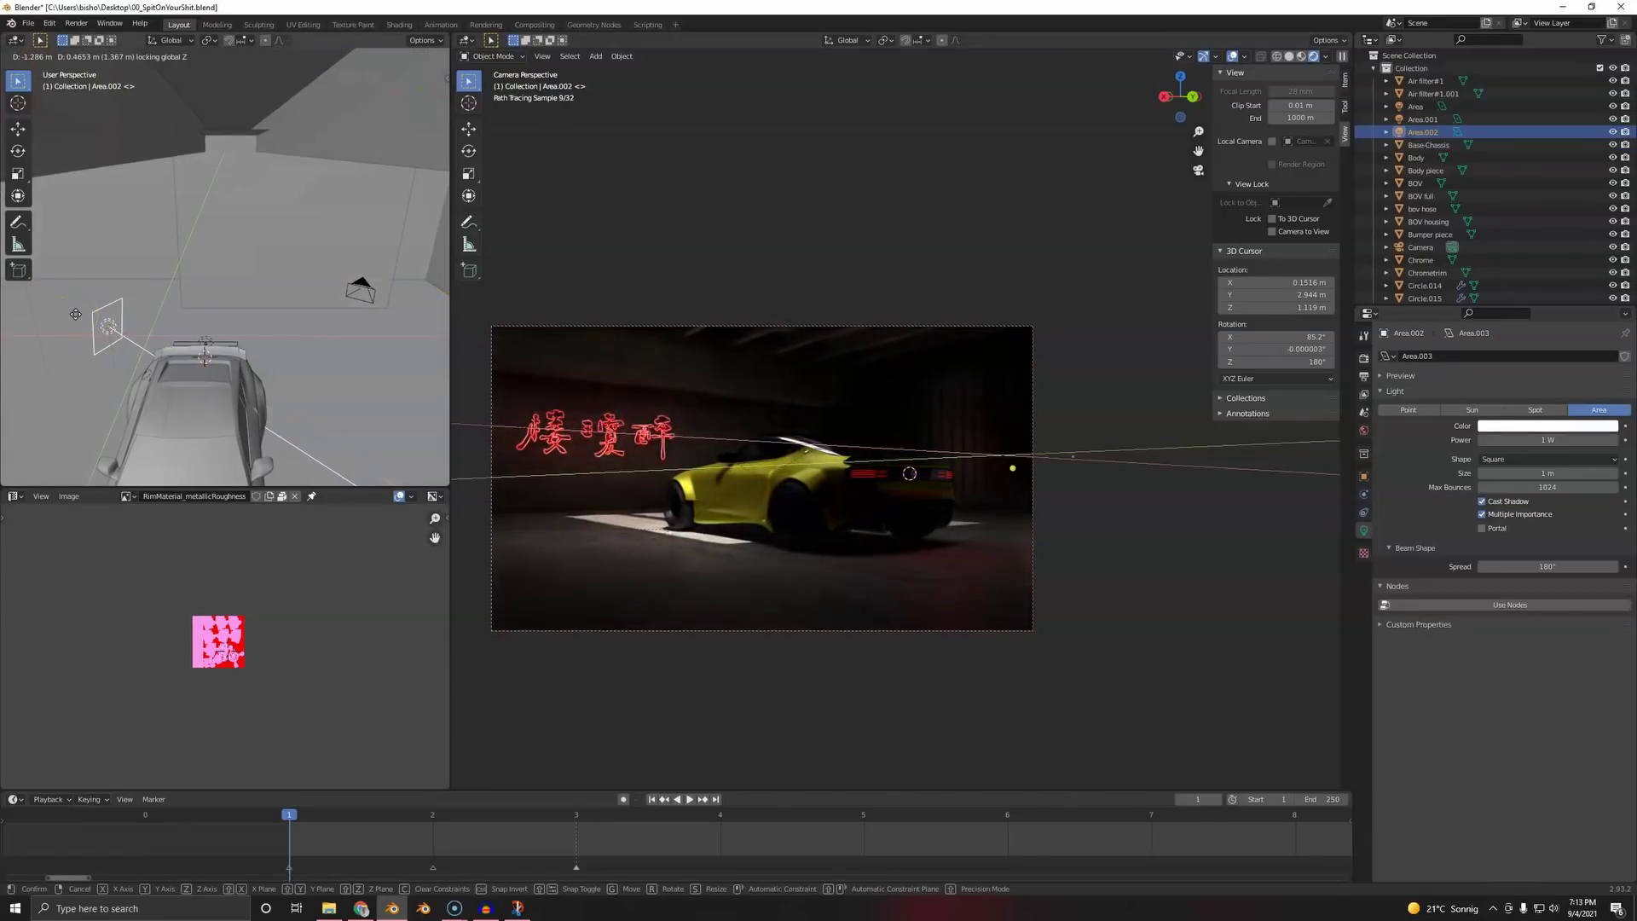
{"action": "left_click_drag", "start_coordinate": [75, 315], "coordinate": [112, 335]}
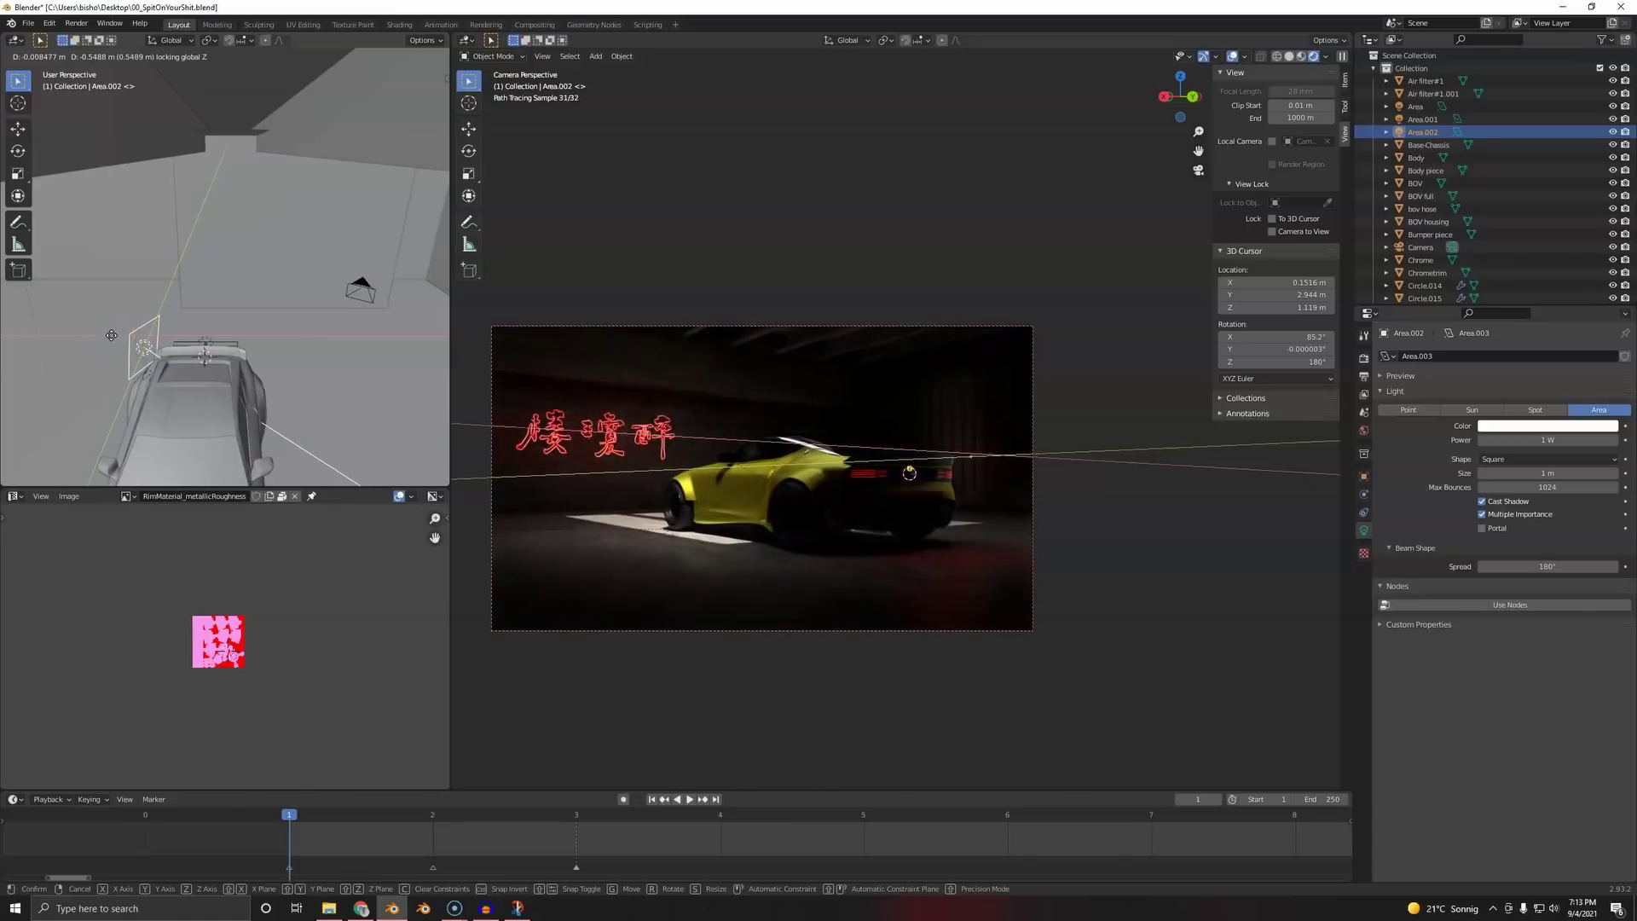
{"action": "left_click", "coordinate": [112, 335]}
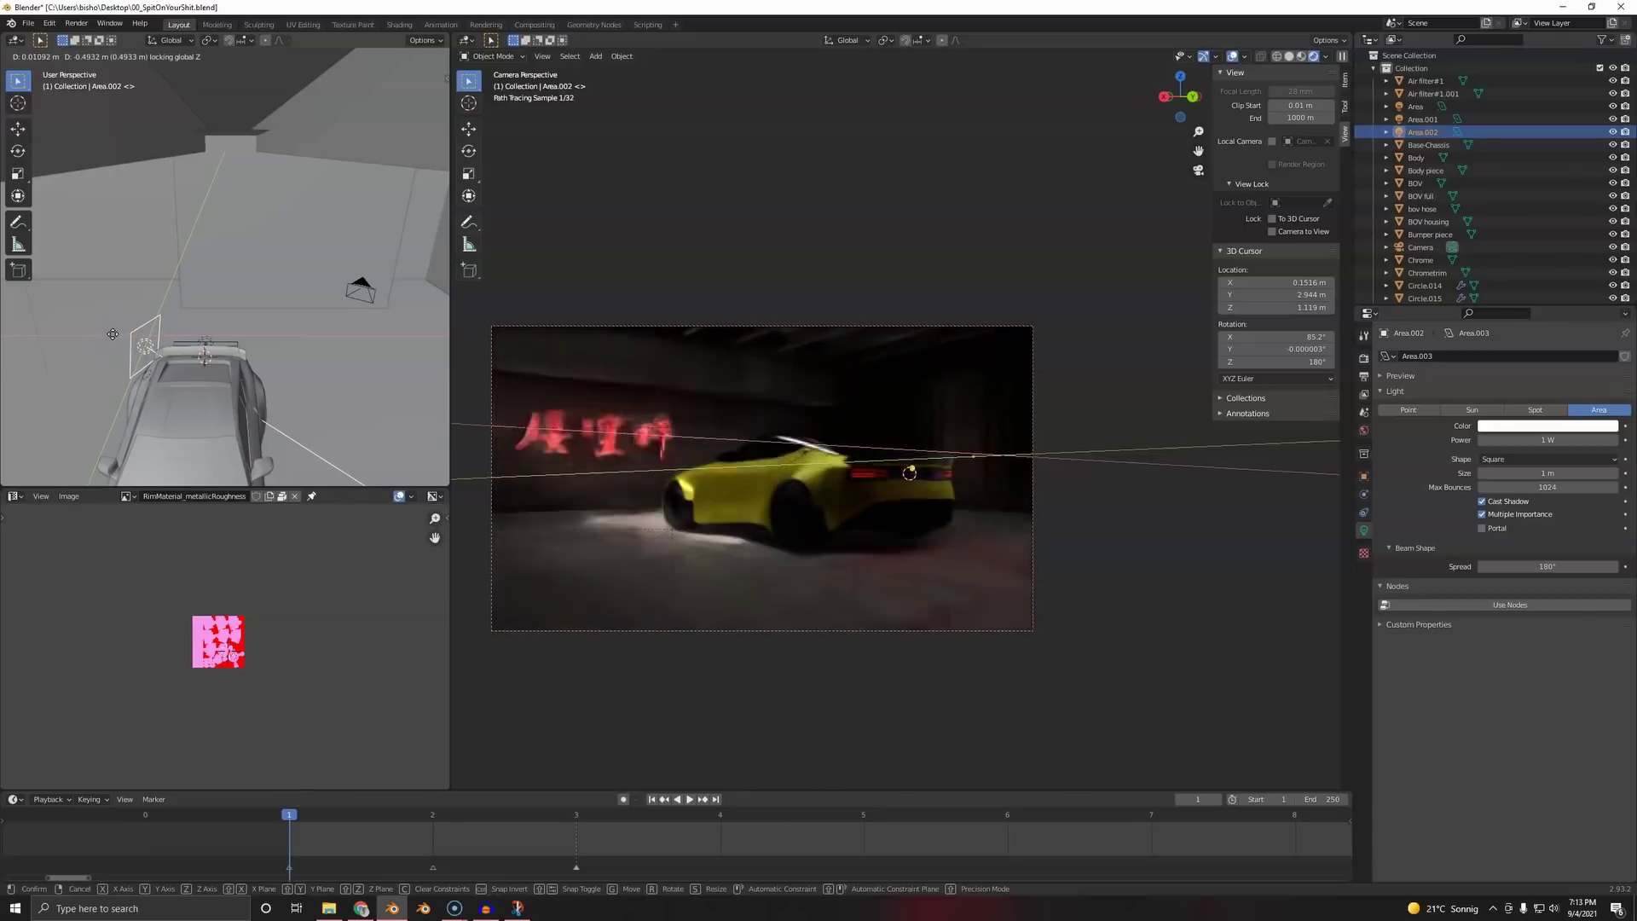
{"action": "left_click", "coordinate": [976, 533]}
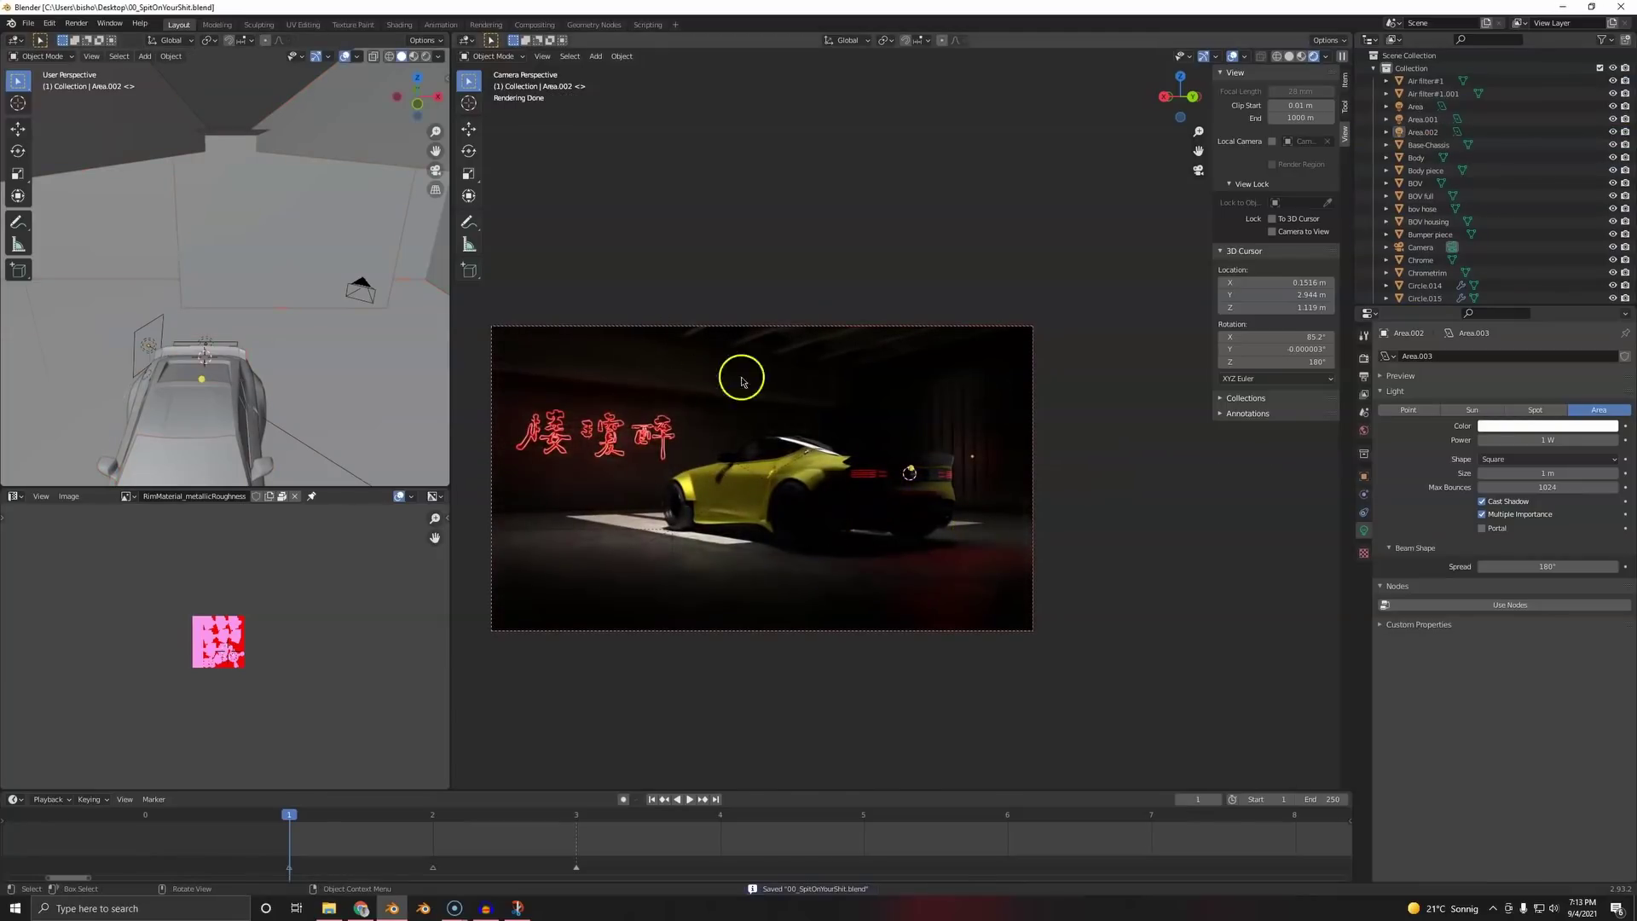
- Duplicate the white area light, place the copy near the car's roof and clear its rotation
{"action": "middle_click_drag", "start_coordinate": [170, 302], "coordinate": [263, 304]}
{"action": "left_click", "coordinate": [149, 339]}
{"action": "left_click", "coordinate": [176, 344]}
{"action": "key", "text": "shift+d"}
{"action": "left_click", "coordinate": [274, 293]}
{"action": "key", "text": "alt+r"}
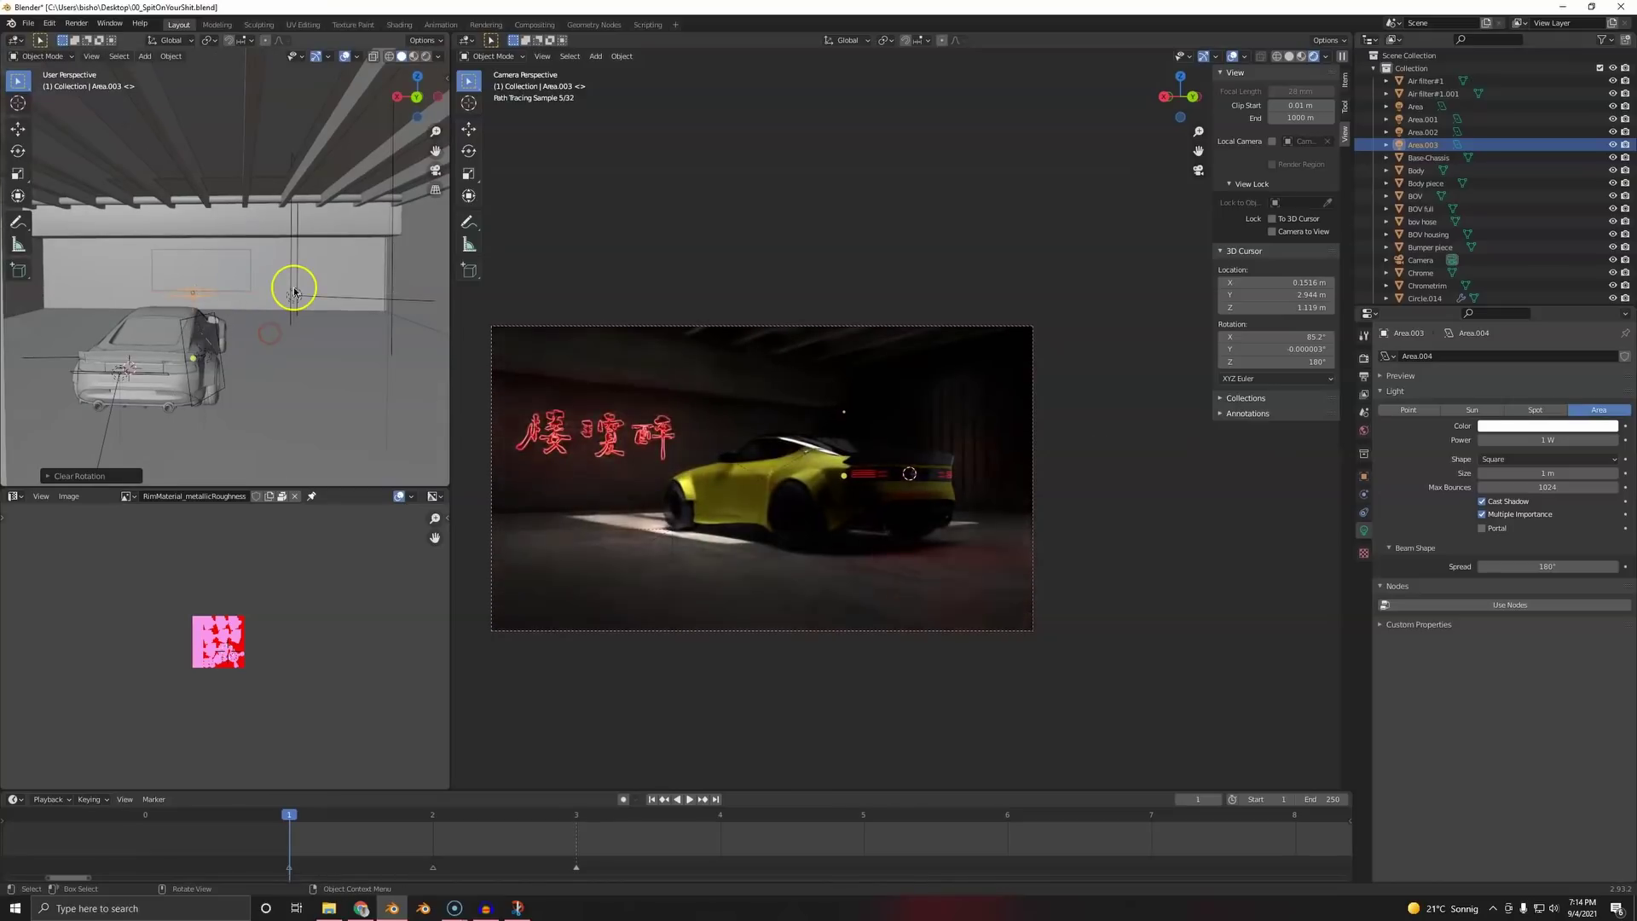
- Tilt the duplicated area light about the Y axis and shift it along the X axis
{"action": "key", "text": "r"}
{"action": "key", "text": "y"}
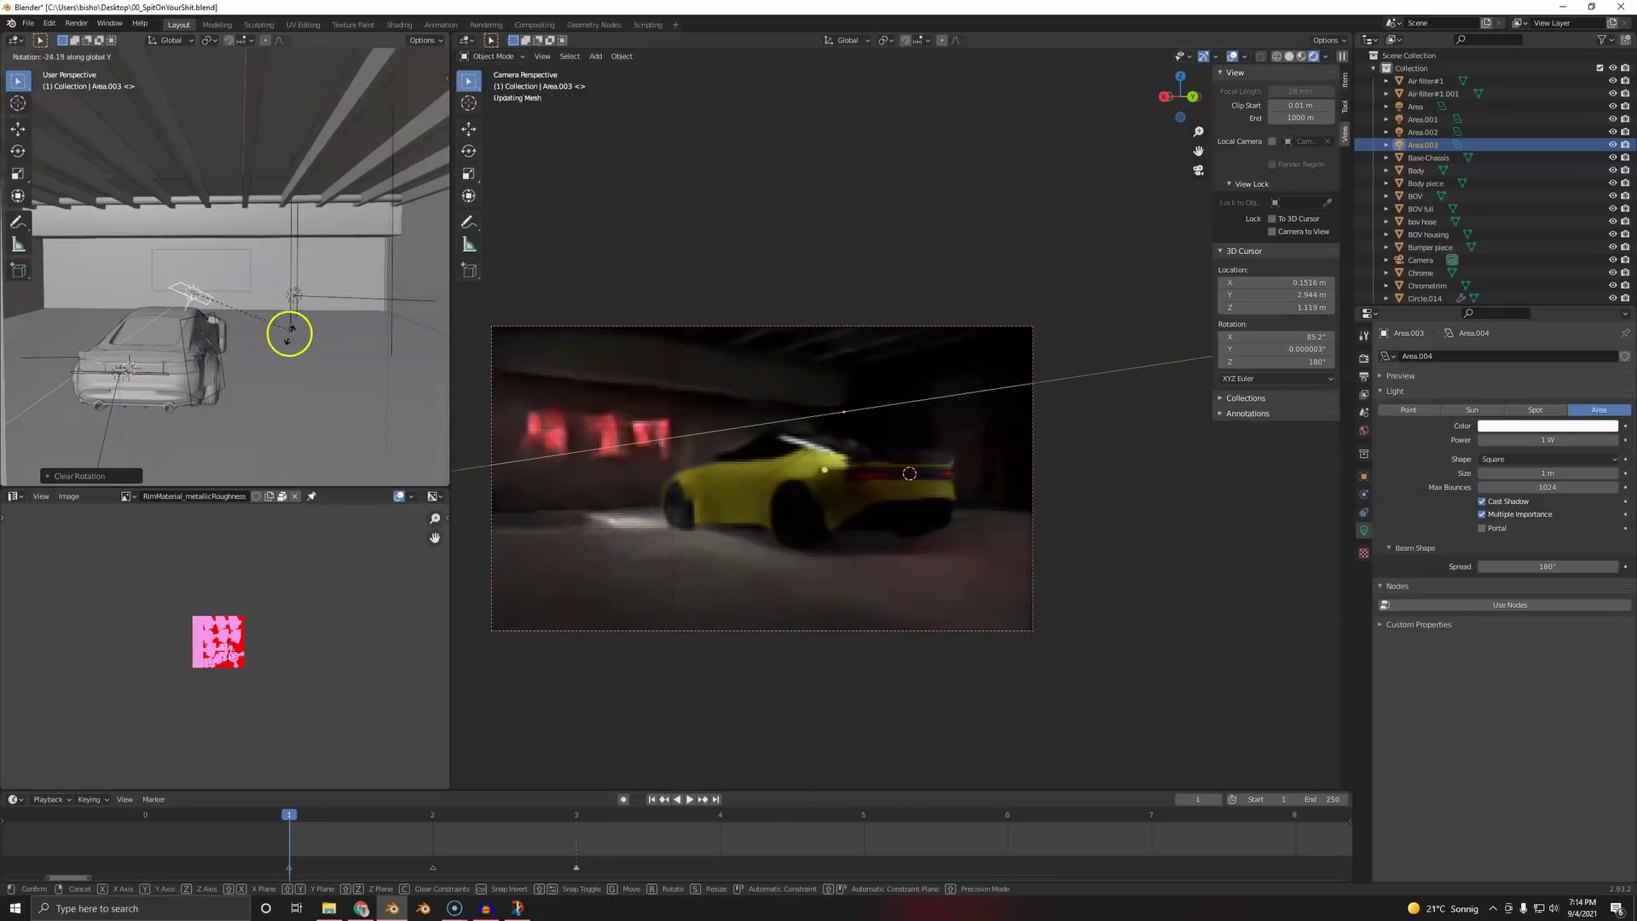
{"action": "left_click", "coordinate": [277, 375]}
{"action": "key", "text": "g"}
{"action": "key", "text": "y"}
{"action": "key", "text": "x"}
{"action": "left_click", "coordinate": [321, 373]}
- Stretch the duplicated area light along the Y axis into a long strip and reposition it beside the car
{"action": "middle_click_drag", "start_coordinate": [154, 351], "coordinate": [289, 350]}
{"action": "scroll", "coordinate": [289, 351], "scroll_direction": "up", "scroll_amount": 3}
{"action": "key", "text": "s"}
{"action": "key", "text": "y"}
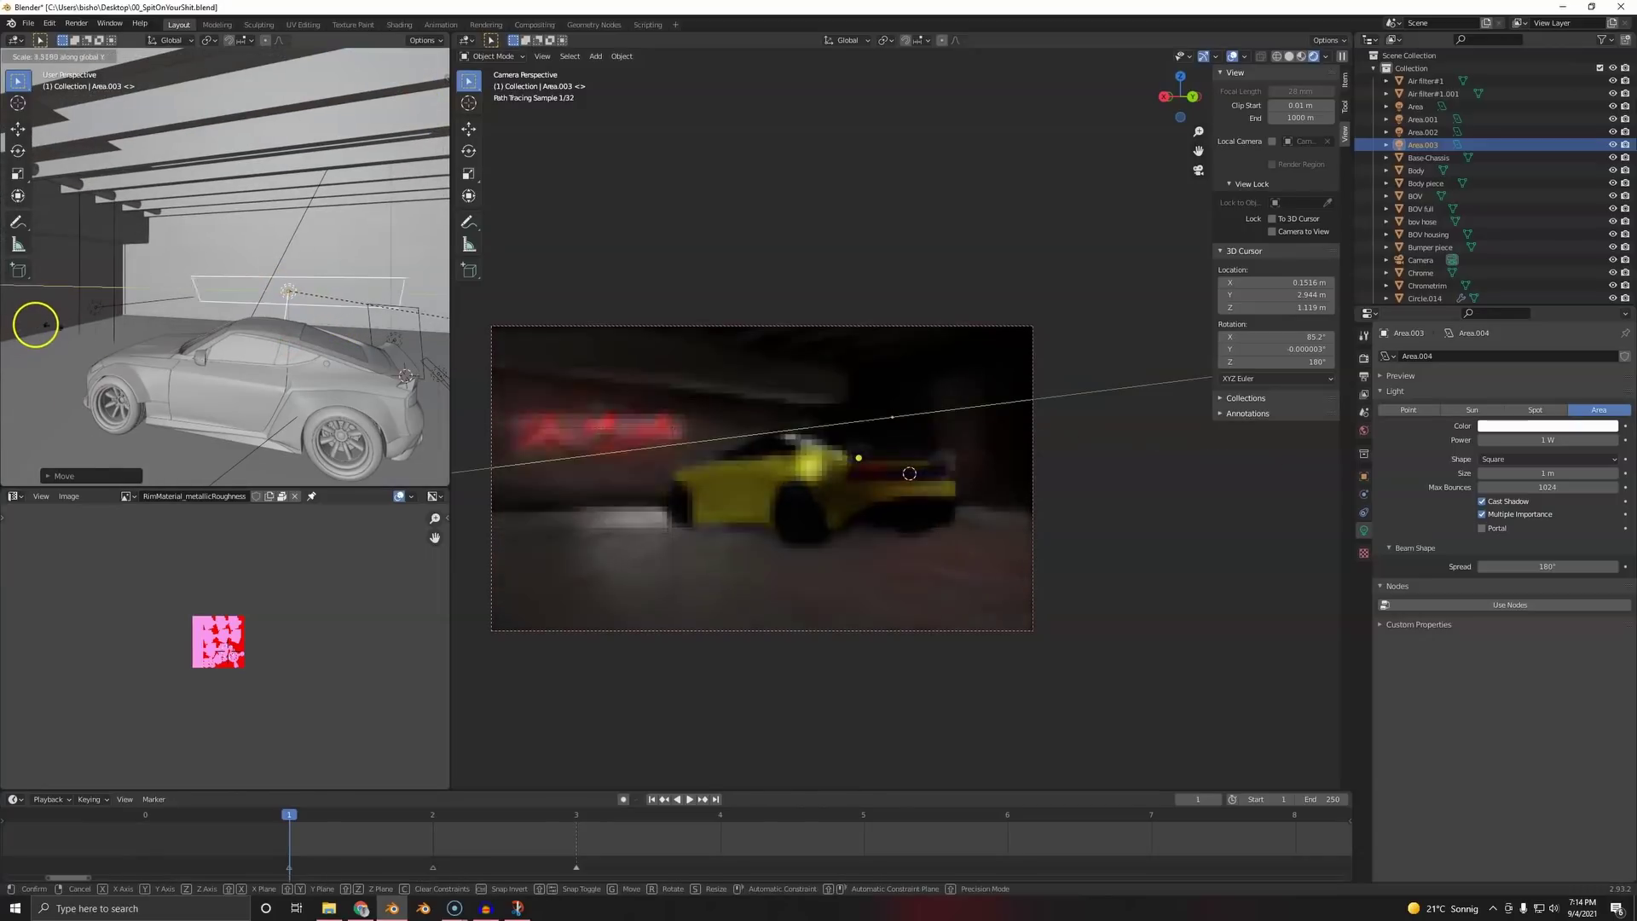
{"action": "left_click", "coordinate": [271, 303]}
{"action": "middle_click_drag", "start_coordinate": [320, 292], "coordinate": [181, 264]}
{"action": "key", "text": "g"}
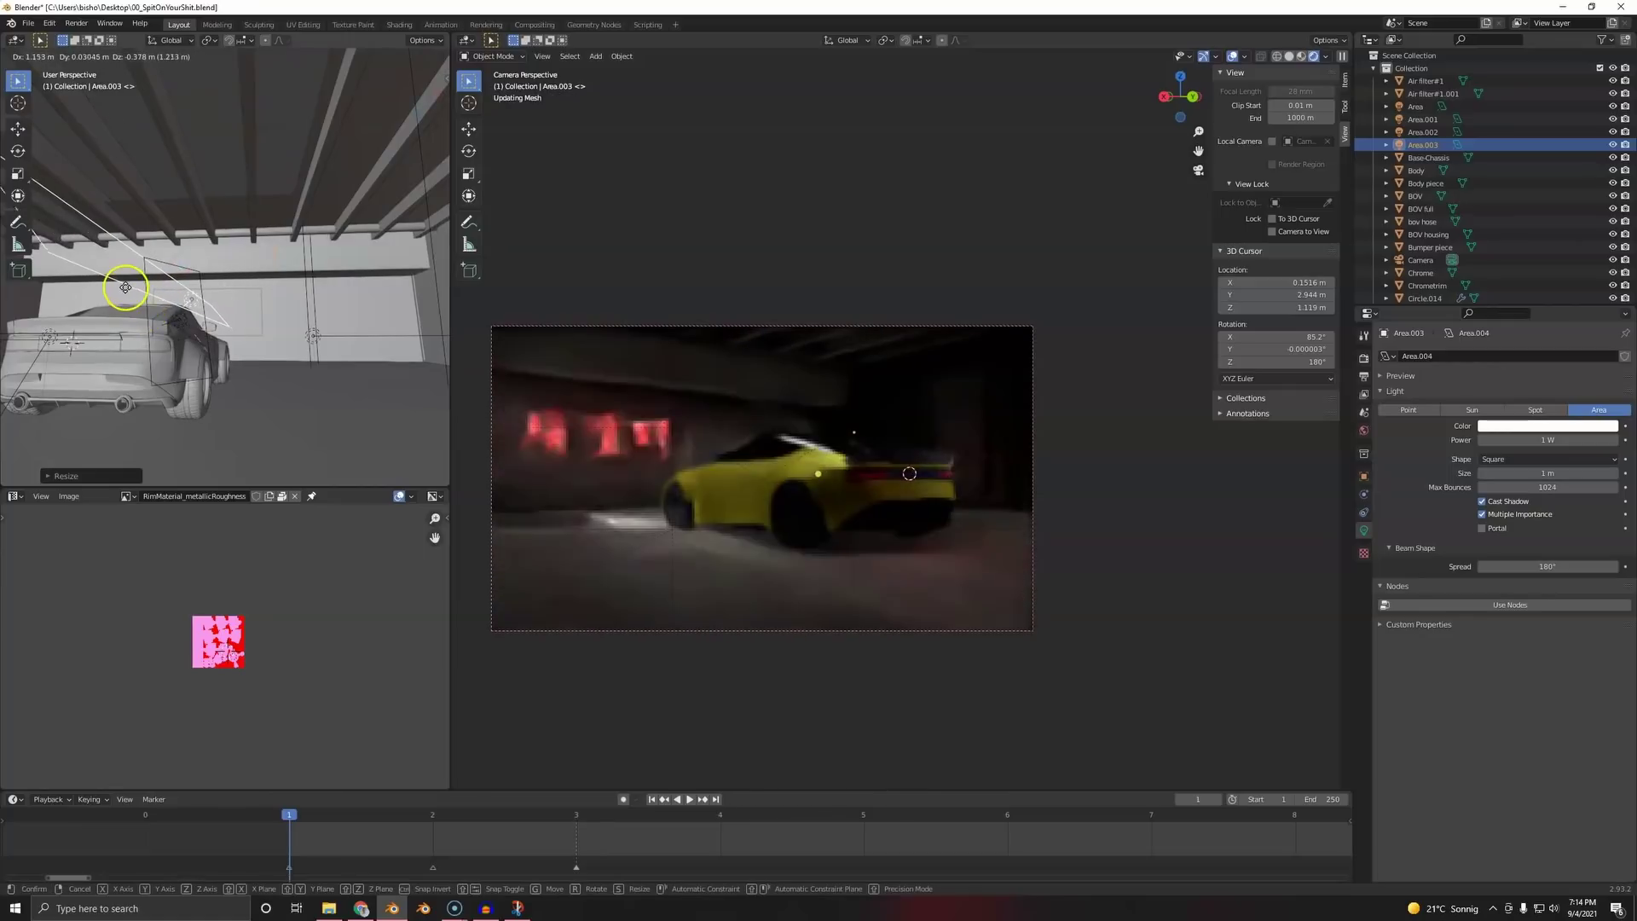
{"action": "left_click", "coordinate": [163, 334]}
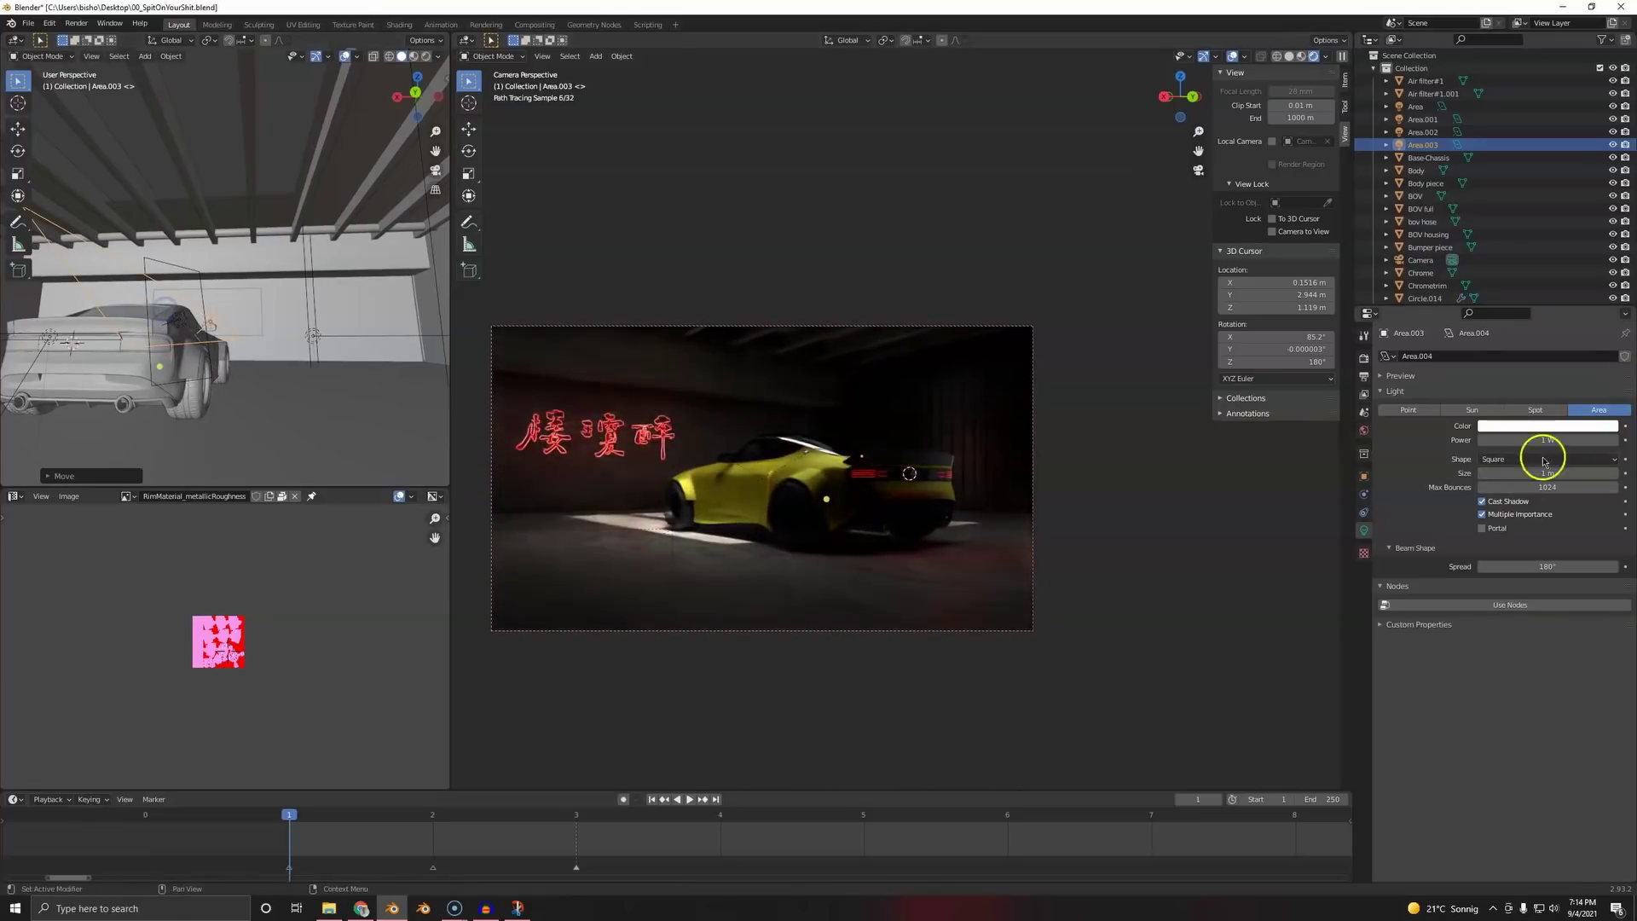
- Set the strip light's power to 10 W and raise it to the car's roofline
{"action": "type", "text": "0"}
{"action": "key", "text": "Return"}
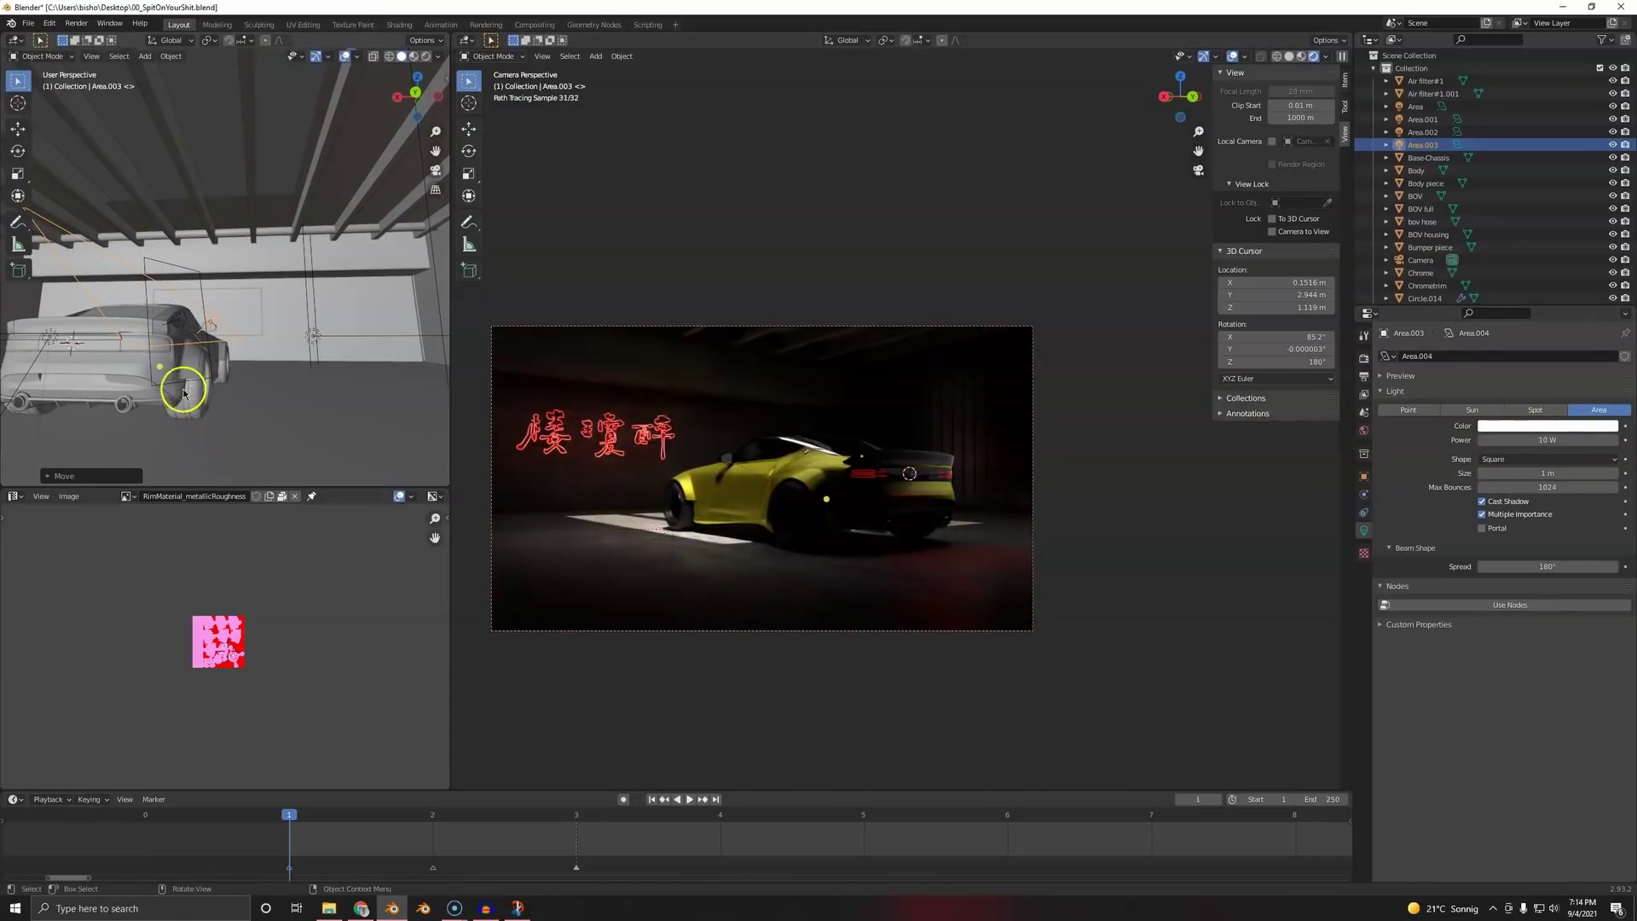
{"action": "key", "text": "g"}
{"action": "left_click", "coordinate": [194, 291]}
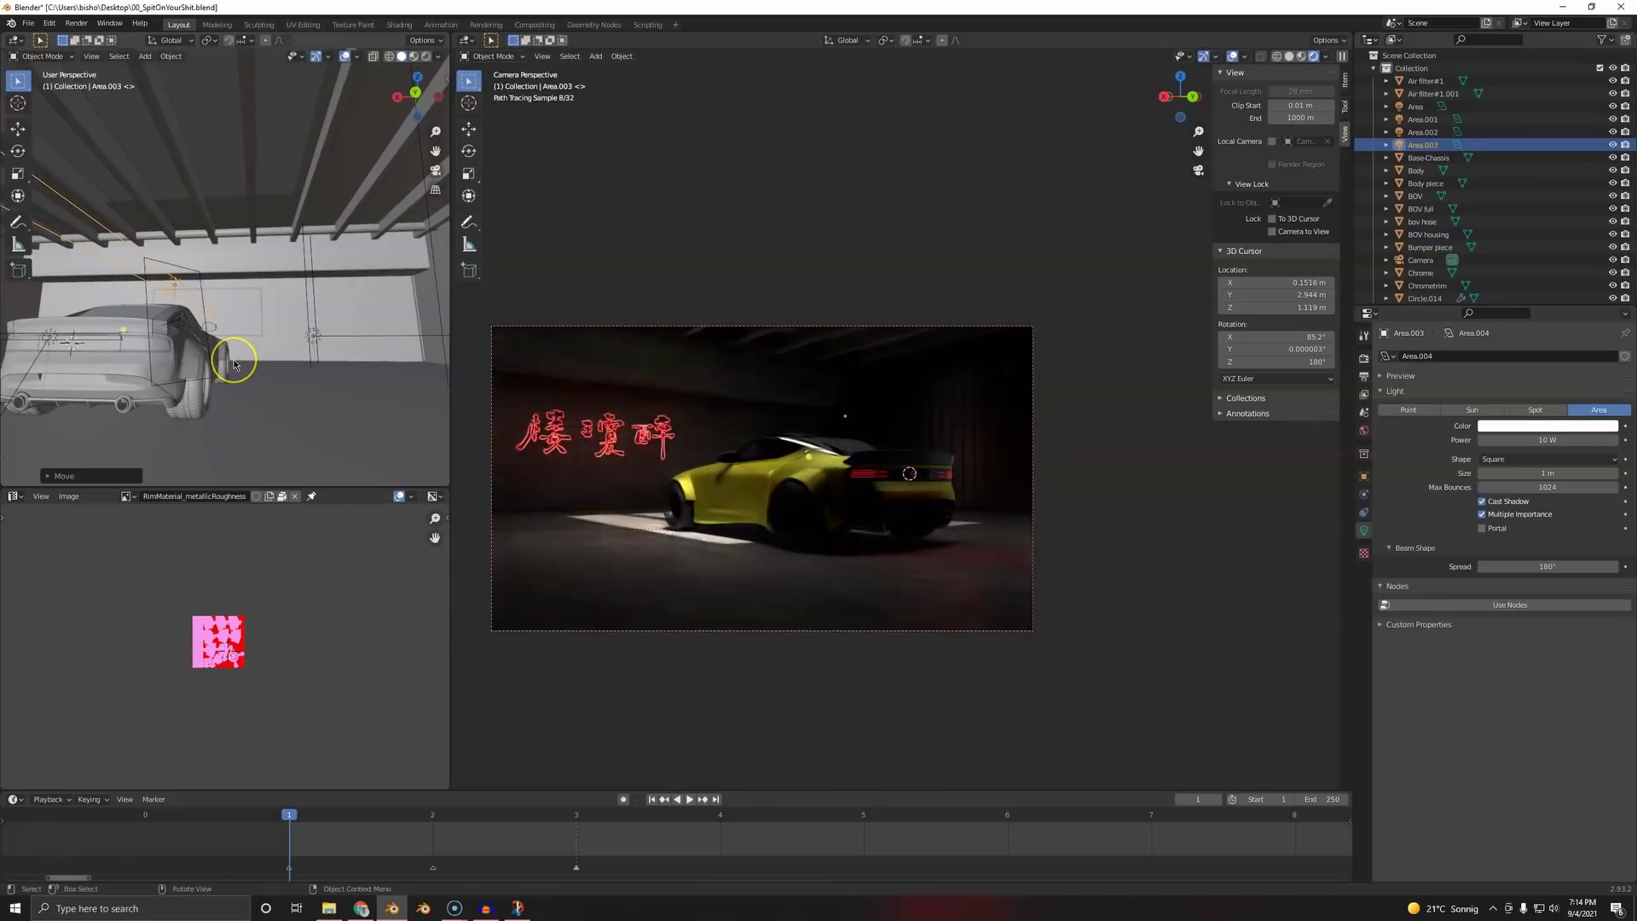
- Clear the strip light's rotation and reposition it above the car
{"action": "left_click", "coordinate": [220, 343]}
{"action": "key", "text": "g"}
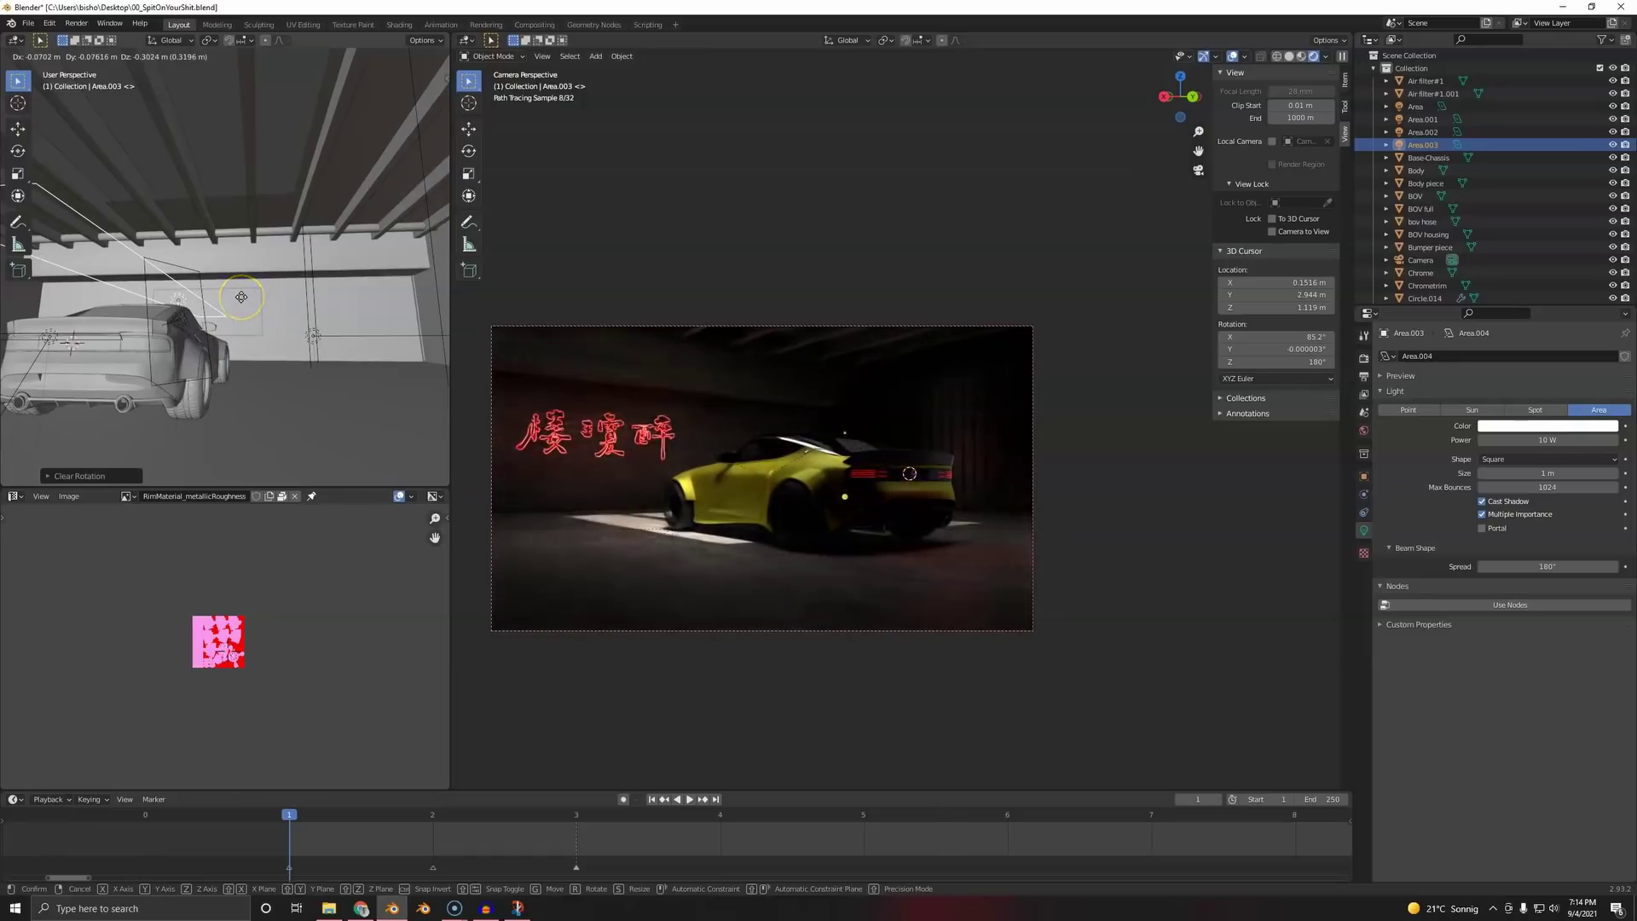
{"action": "left_click", "coordinate": [241, 295]}
{"action": "left_click", "coordinate": [908, 433]}
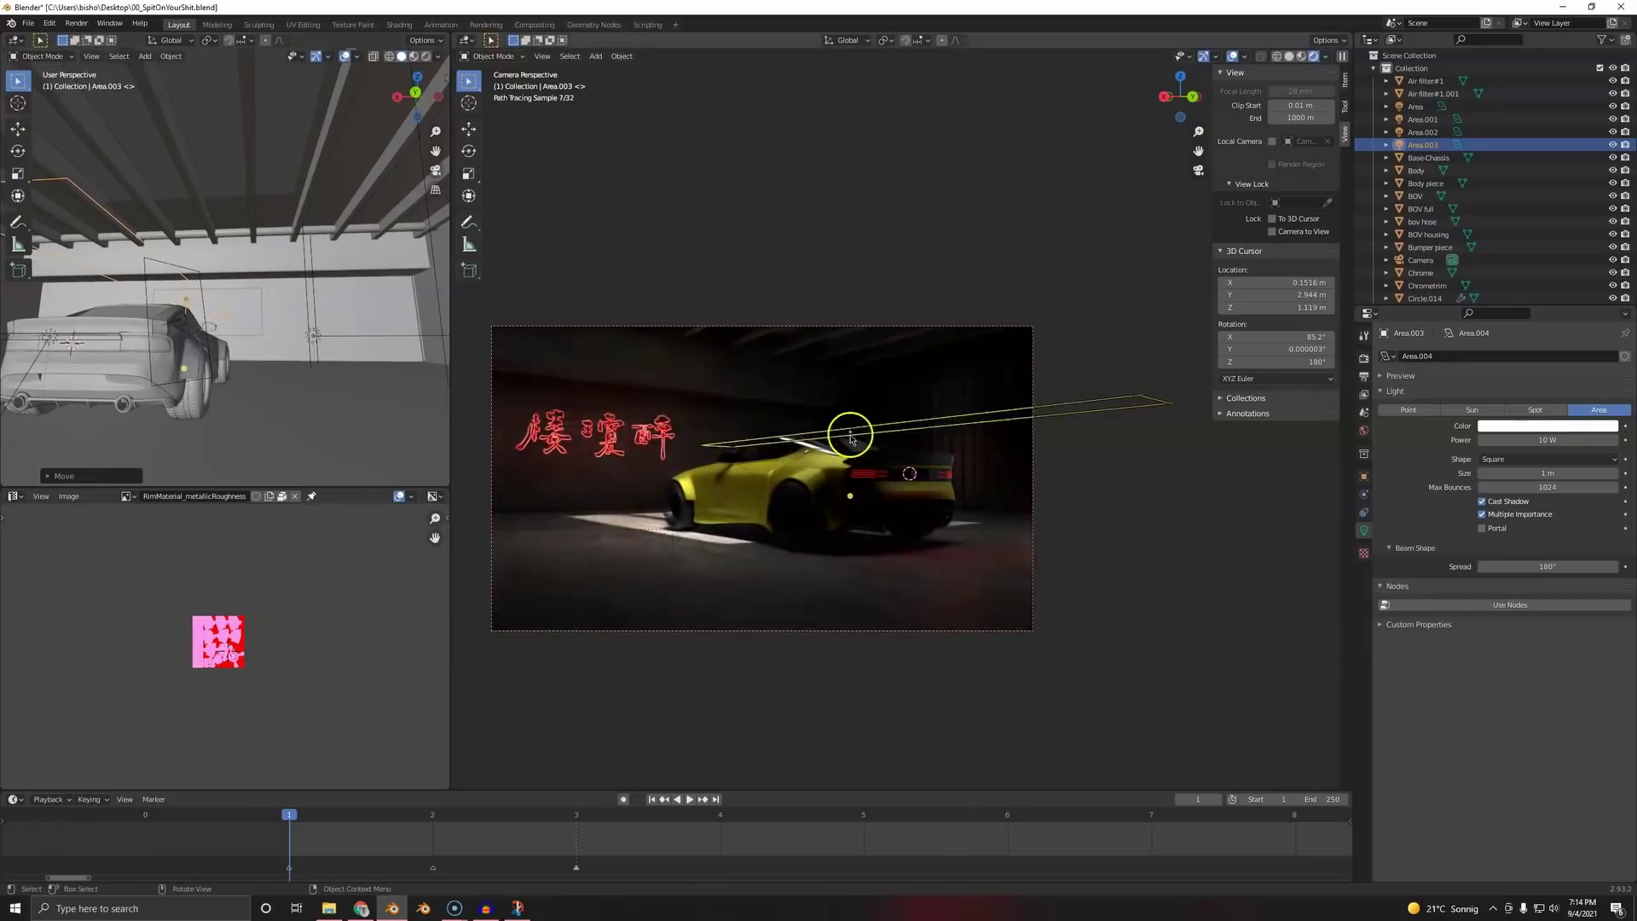
- Rotate the strip light about the Z axis so that it lies across the car
{"action": "middle_click_drag", "start_coordinate": [315, 264], "coordinate": [316, 334]}
{"action": "key", "text": "r"}
{"action": "key", "text": "z"}
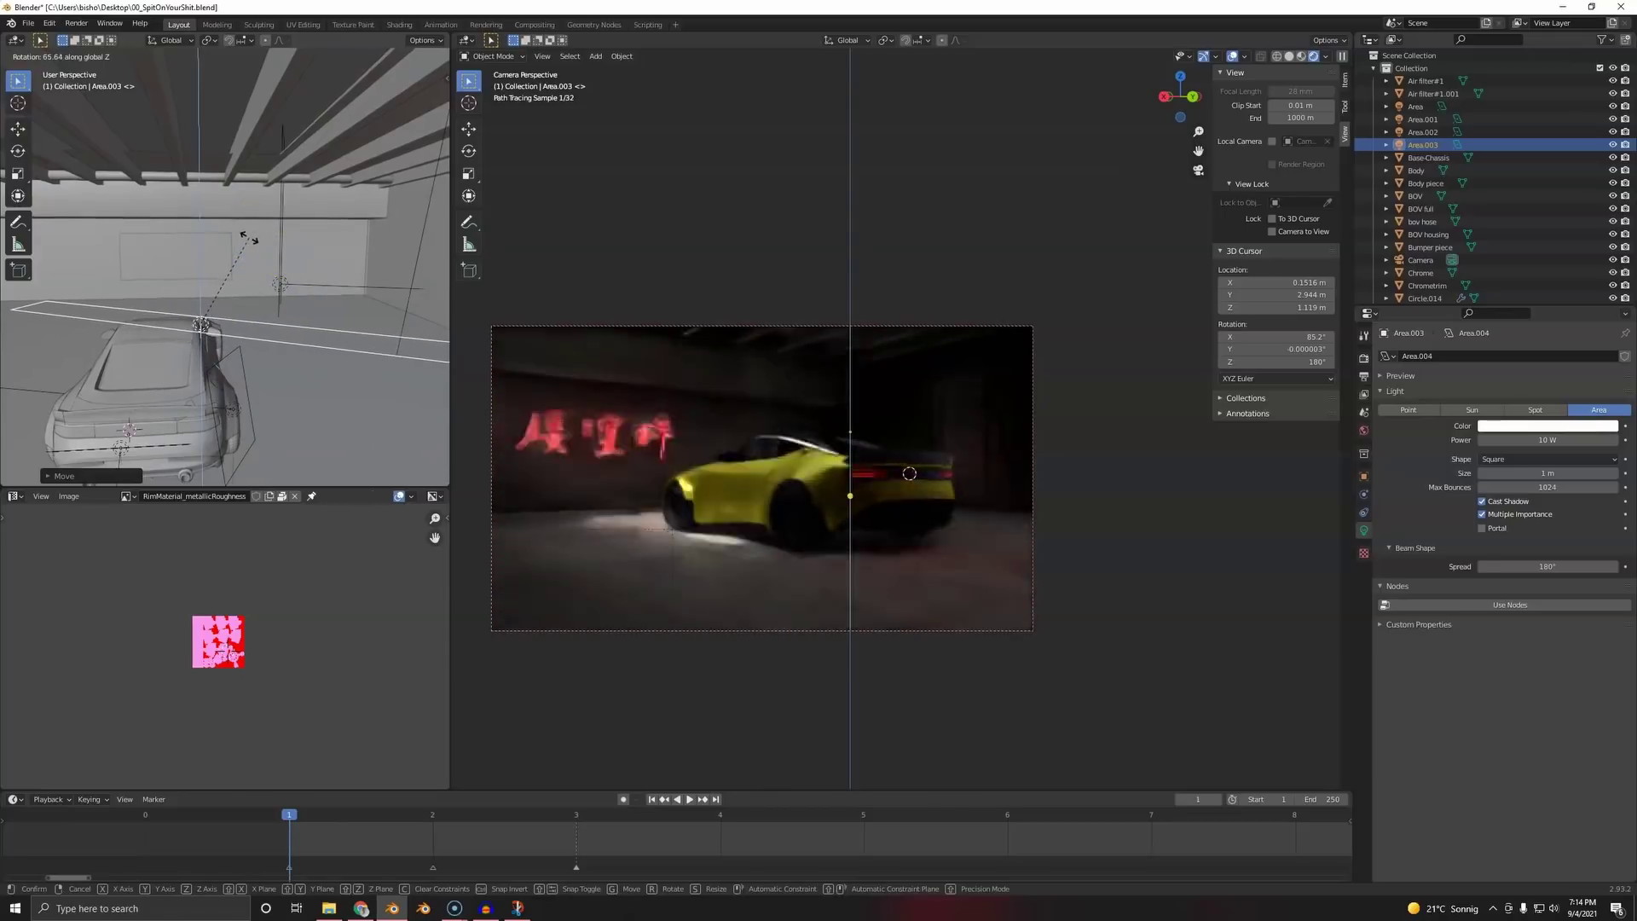
{"action": "left_click", "coordinate": [254, 246]}
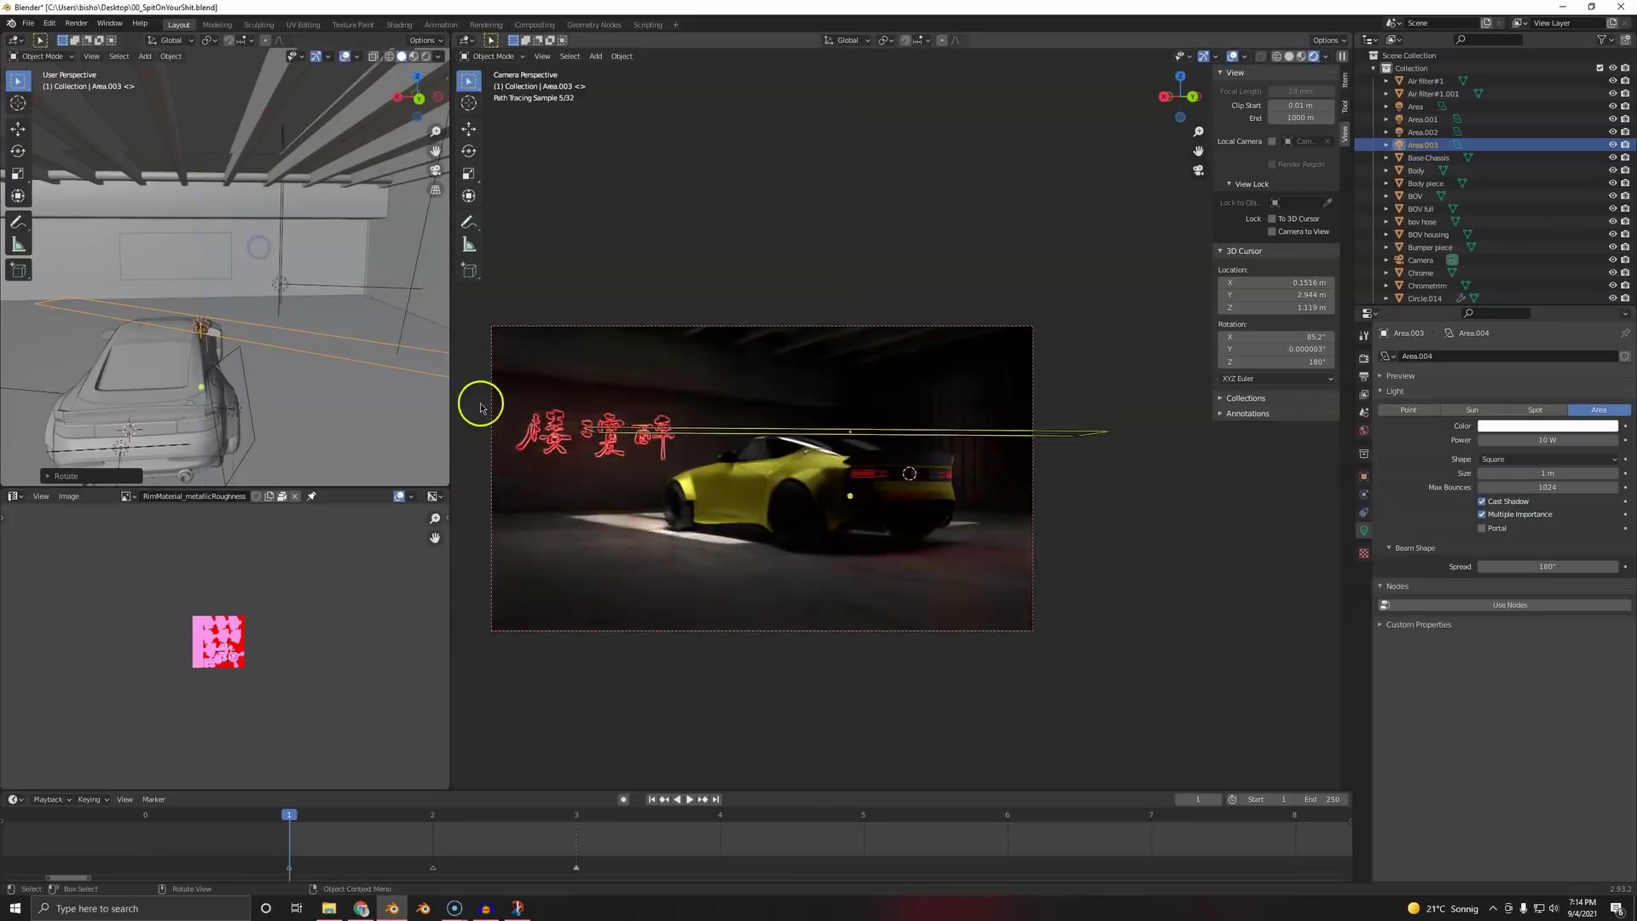
- Lower the strip light's power to 3 W and save the file
{"action": "left_click", "coordinate": [1561, 802]}
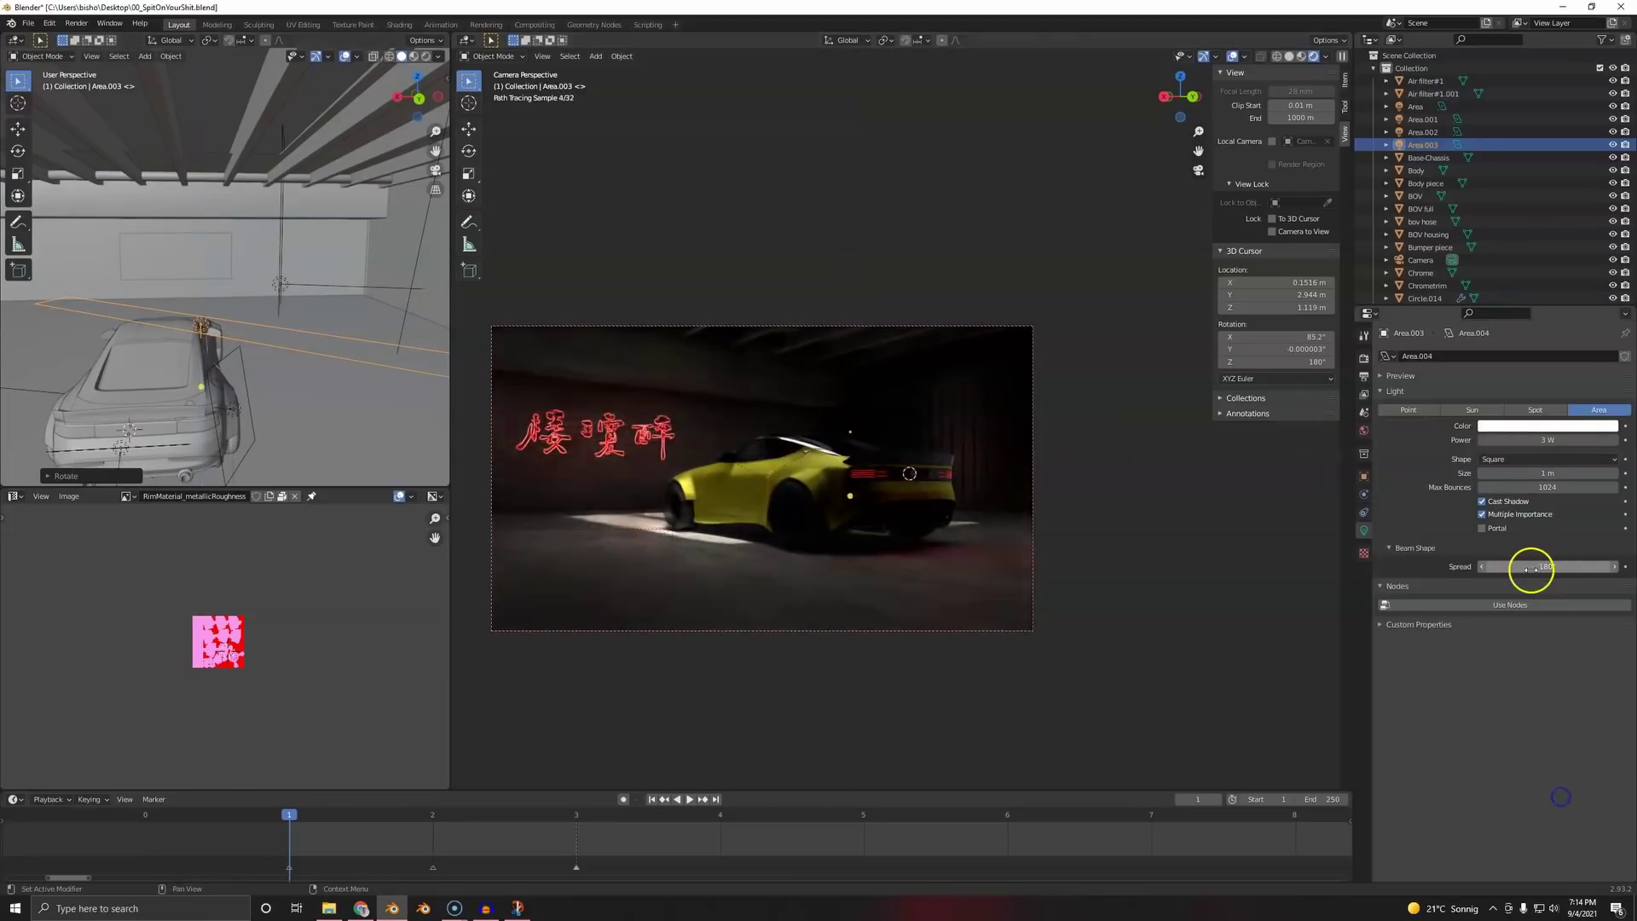
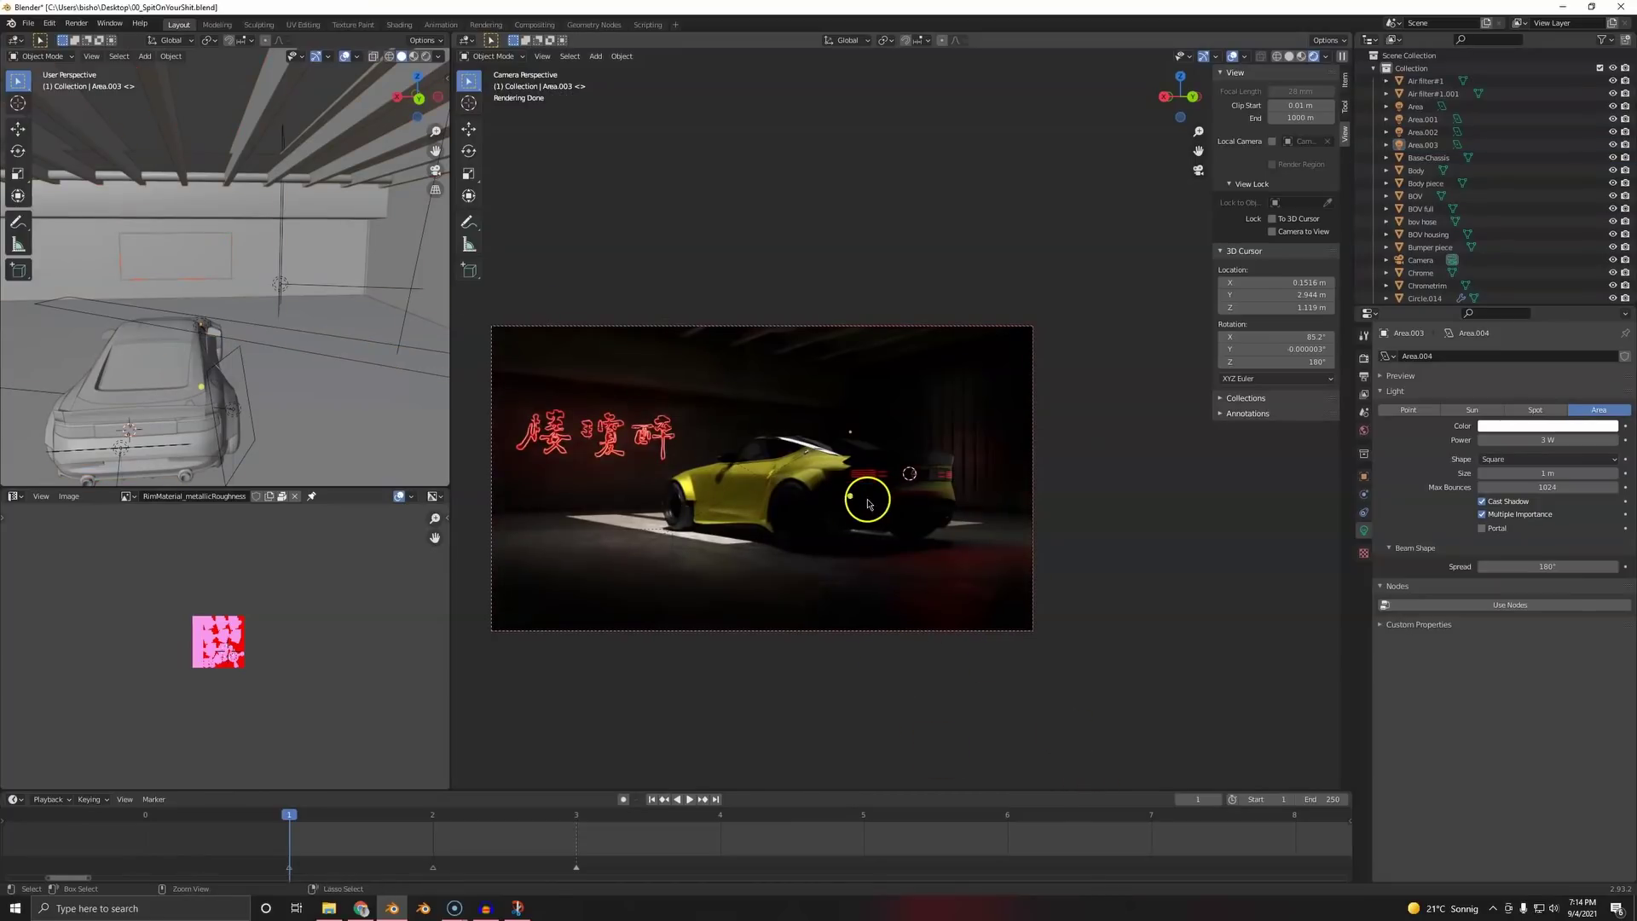
{"action": "key", "text": "ctrl+s"}
- Place the 3D cursor on the floor beside the car and add a plane there
{"action": "middle_click_drag", "start_coordinate": [171, 312], "coordinate": [234, 291]}
{"action": "middle_click_drag", "start_coordinate": [103, 290], "coordinate": [285, 292], "text": "shift"}
{"action": "left_click", "coordinate": [170, 280]}
{"action": "right_click", "coordinate": [307, 350], "text": "shift"}
{"action": "key", "text": "shift+a"}
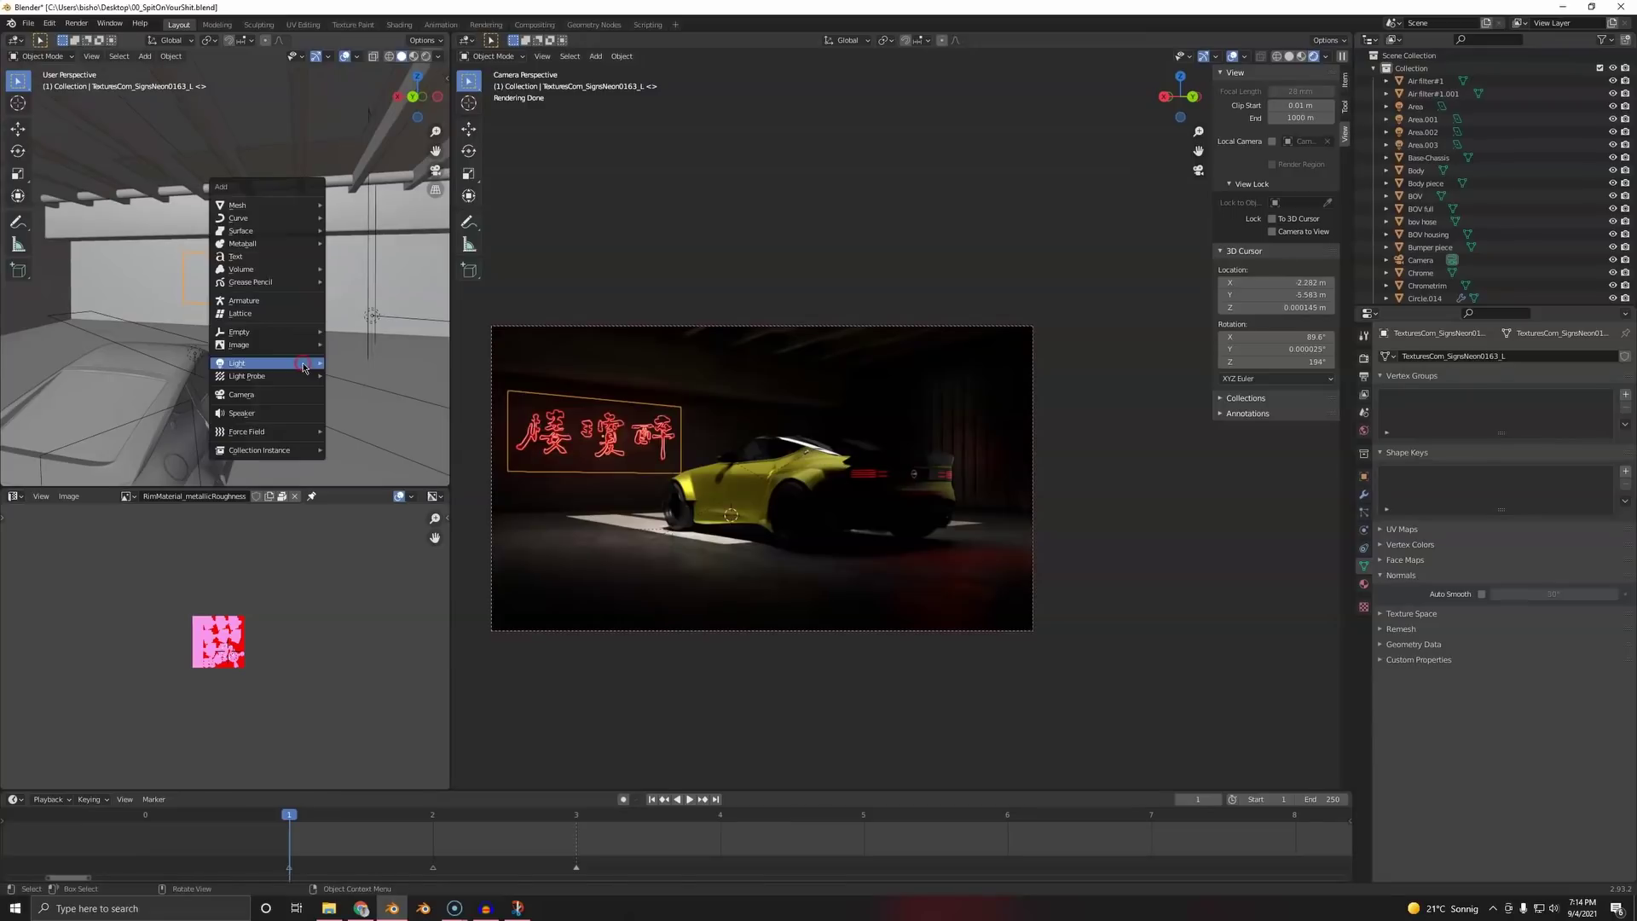
{"action": "mouse_move", "coordinate": [264, 209]}
{"action": "left_click", "coordinate": [352, 206]}
- Rotate the new plane 90° about the X axis to stand it upright and move it behind the car
{"action": "type", "text": "r"}
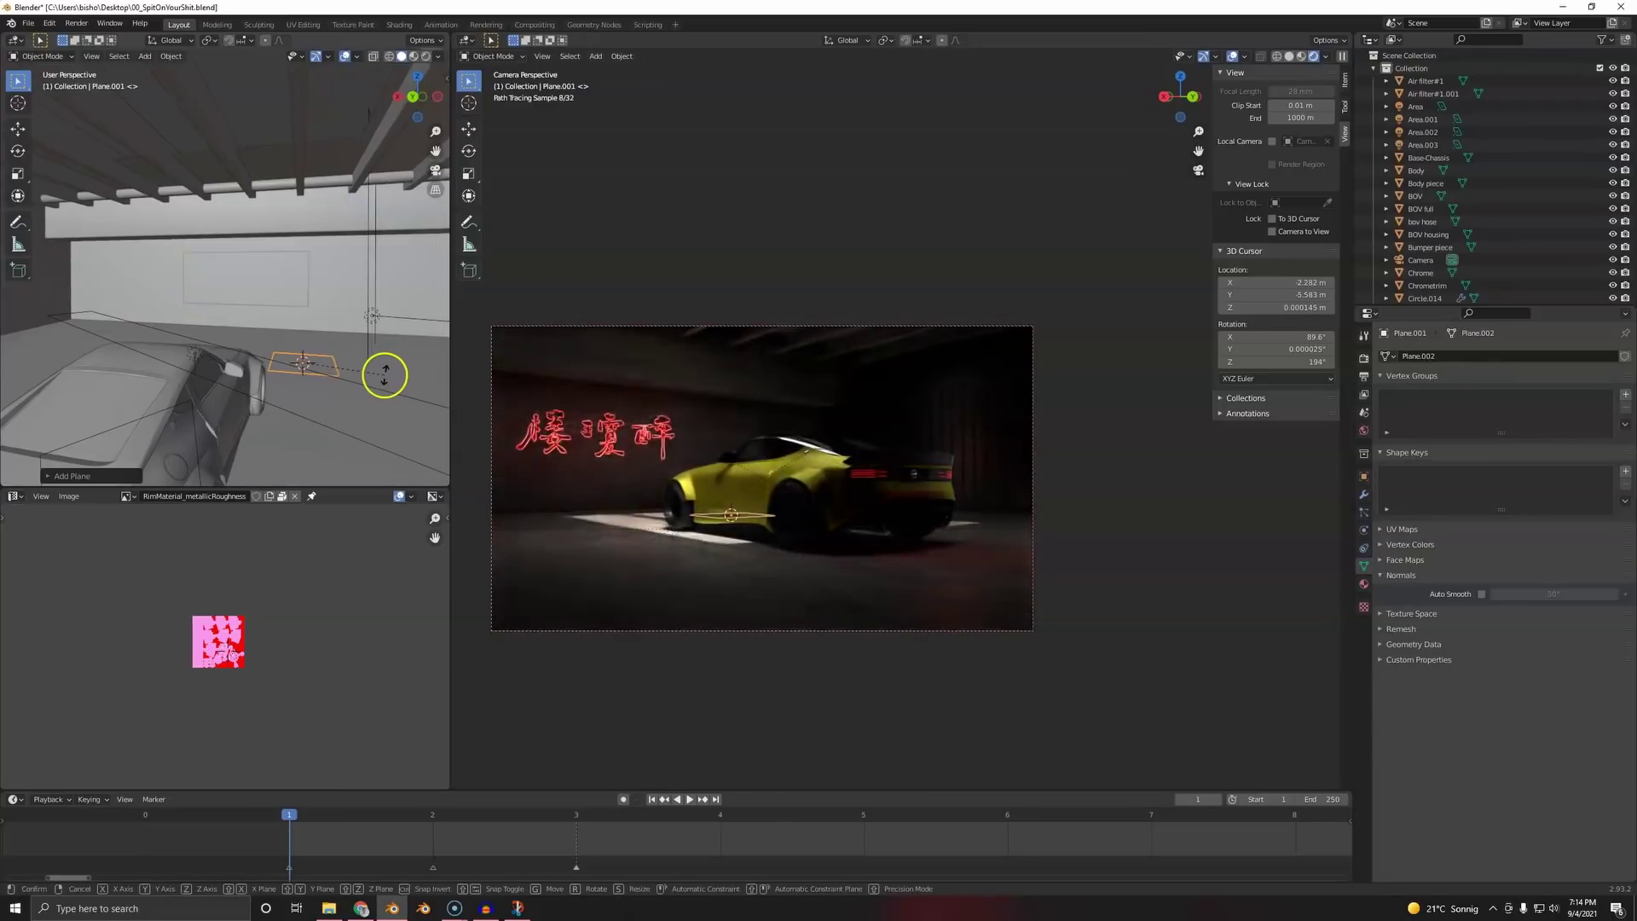
{"action": "type", "text": "x90"}
{"action": "key", "text": "Return"}
{"action": "key", "text": "g"}
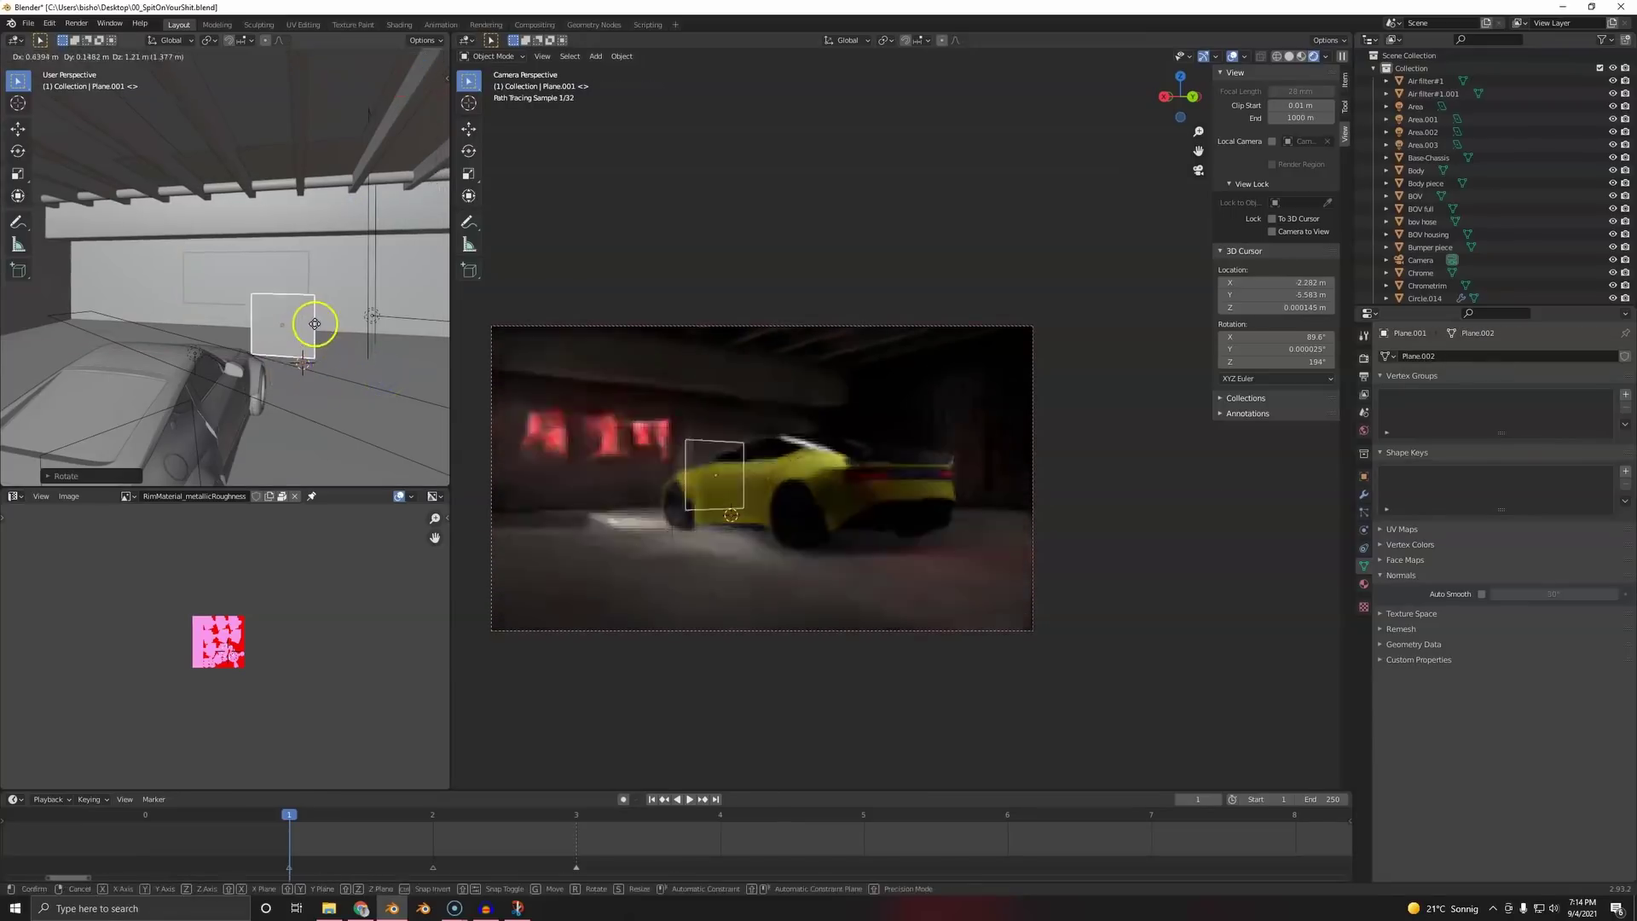
{"action": "left_click", "coordinate": [302, 303]}
{"action": "mouse_move", "coordinate": [301, 303]}
{"action": "middle_mouse_down"}
{"action": "mouse_move", "coordinate": [289, 292]}
{"action": "mouse_move", "coordinate": [299, 328]}
{"action": "mouse_move", "coordinate": [314, 303]}
{"action": "mouse_move", "coordinate": [209, 297]}
{"action": "mouse_move", "coordinate": [278, 294]}
{"action": "middle_mouse_up"}
{"action": "key", "text": "g"}
{"action": "left_click", "coordinate": [67, 321]}
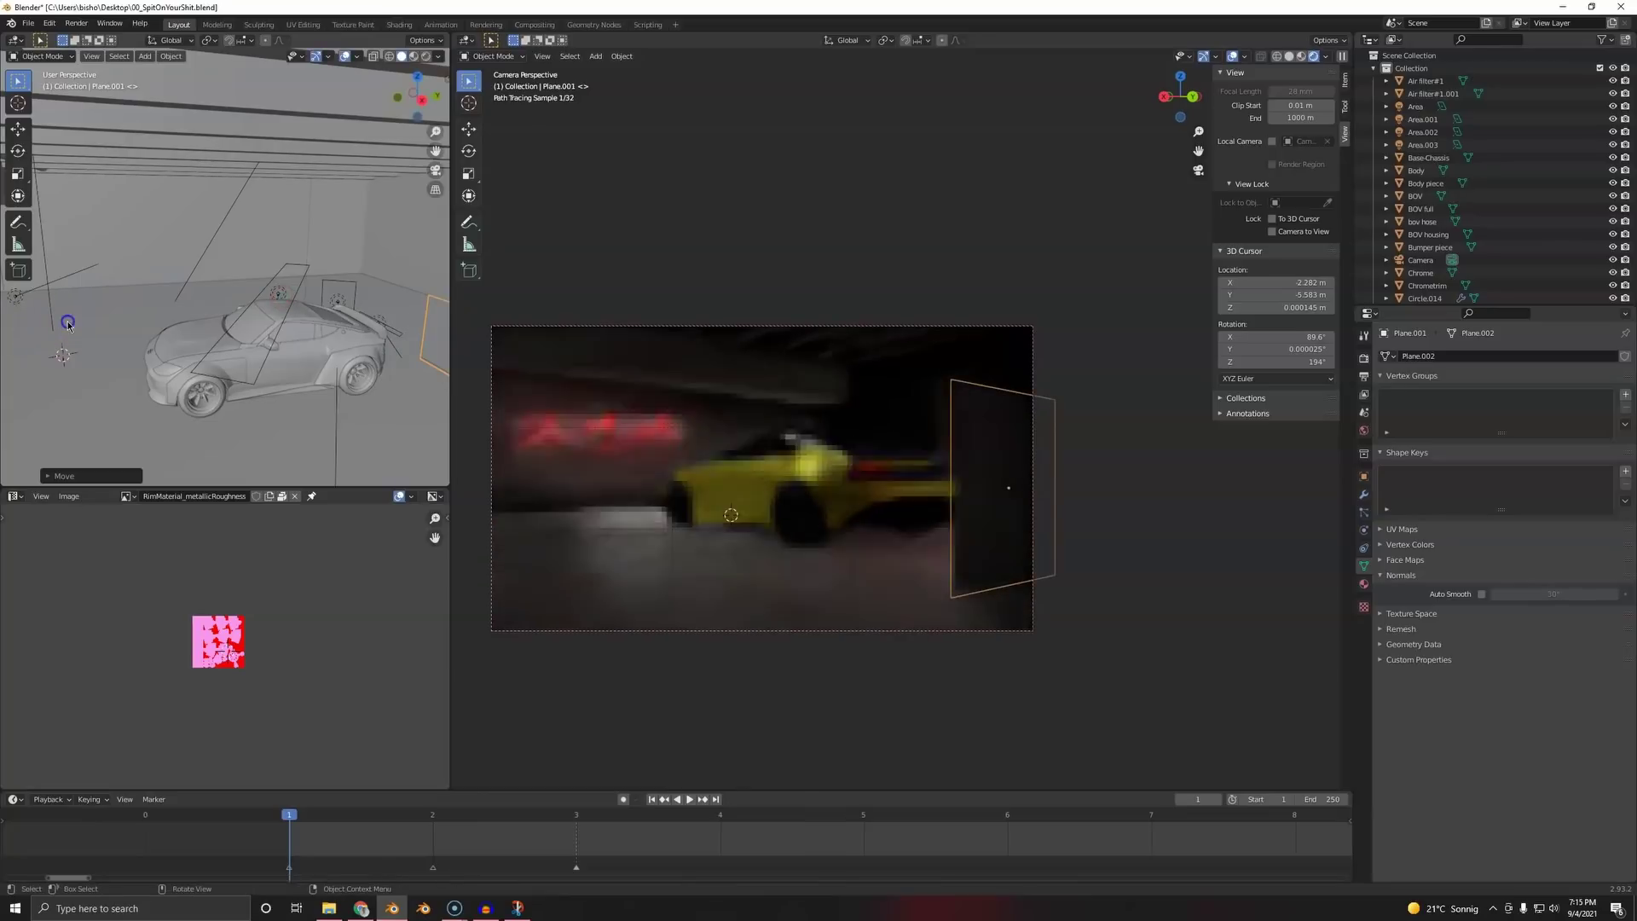
- Disable the new plane's ray visibility to the camera
{"action": "middle_click_drag", "start_coordinate": [215, 388], "coordinate": [128, 324]}
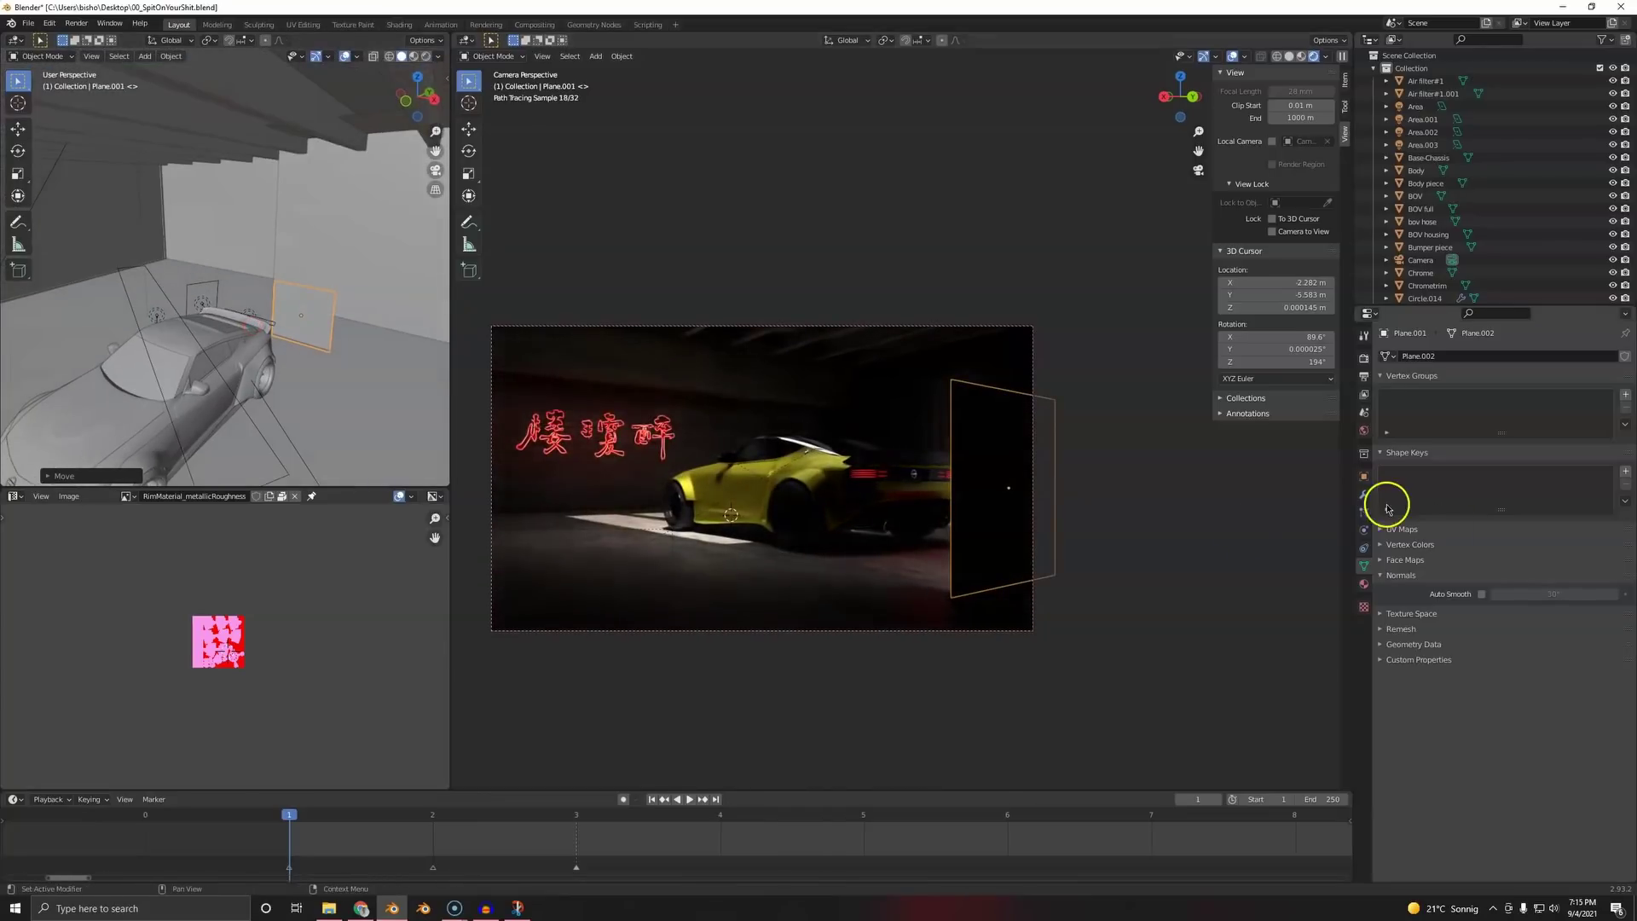
{"action": "left_click", "coordinate": [1365, 477]}
{"action": "left_click", "coordinate": [1504, 763]}
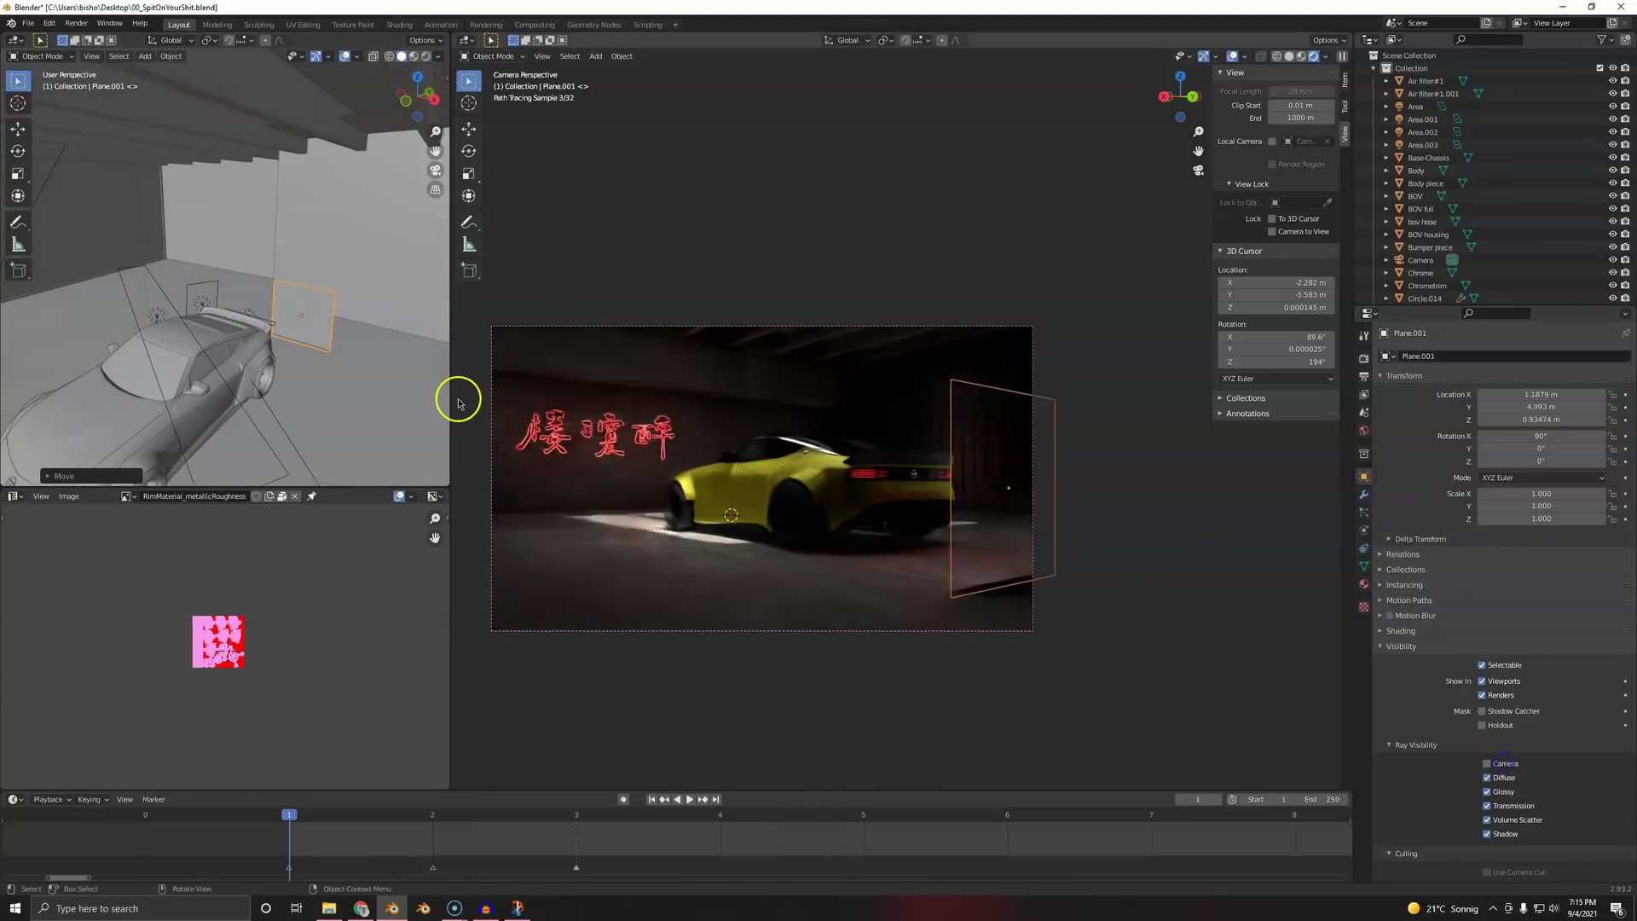
- Move the camera-hidden plane closer to the car's rear and rotate it about Z to about -45.8°
{"action": "key", "text": "KP_Decimal"}
{"action": "key", "text": "g"}
{"action": "left_click", "coordinate": [339, 278]}
{"action": "middle_click_drag", "start_coordinate": [339, 277], "coordinate": [387, 310]}
{"action": "middle_click_drag", "start_coordinate": [369, 248], "coordinate": [150, 237]}
{"action": "key", "text": "r"}
{"action": "key", "text": "z"}
{"action": "left_click", "coordinate": [341, 340]}
- Reposition the plane behind the car's rear at about X 1.32 m, Y 3.56 m, Z 1.10 m
{"action": "key", "text": "g"}
{"action": "left_click", "coordinate": [320, 273]}
{"action": "key", "text": "g"}
{"action": "left_click", "coordinate": [207, 257]}
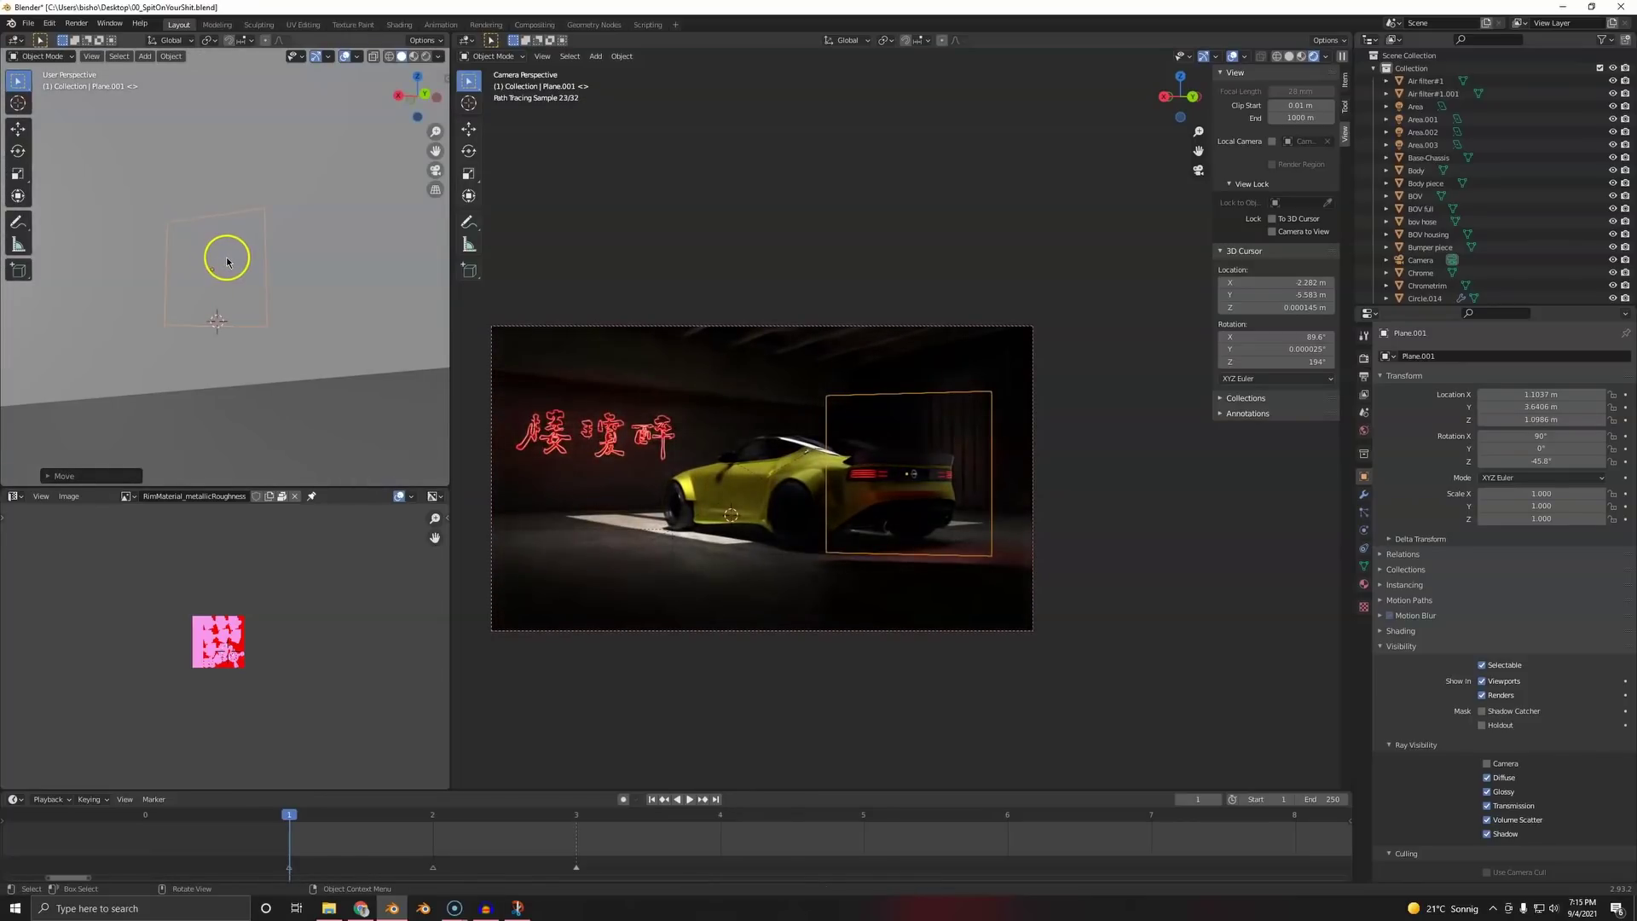
{"action": "key", "text": "g"}
{"action": "left_click", "coordinate": [239, 275]}
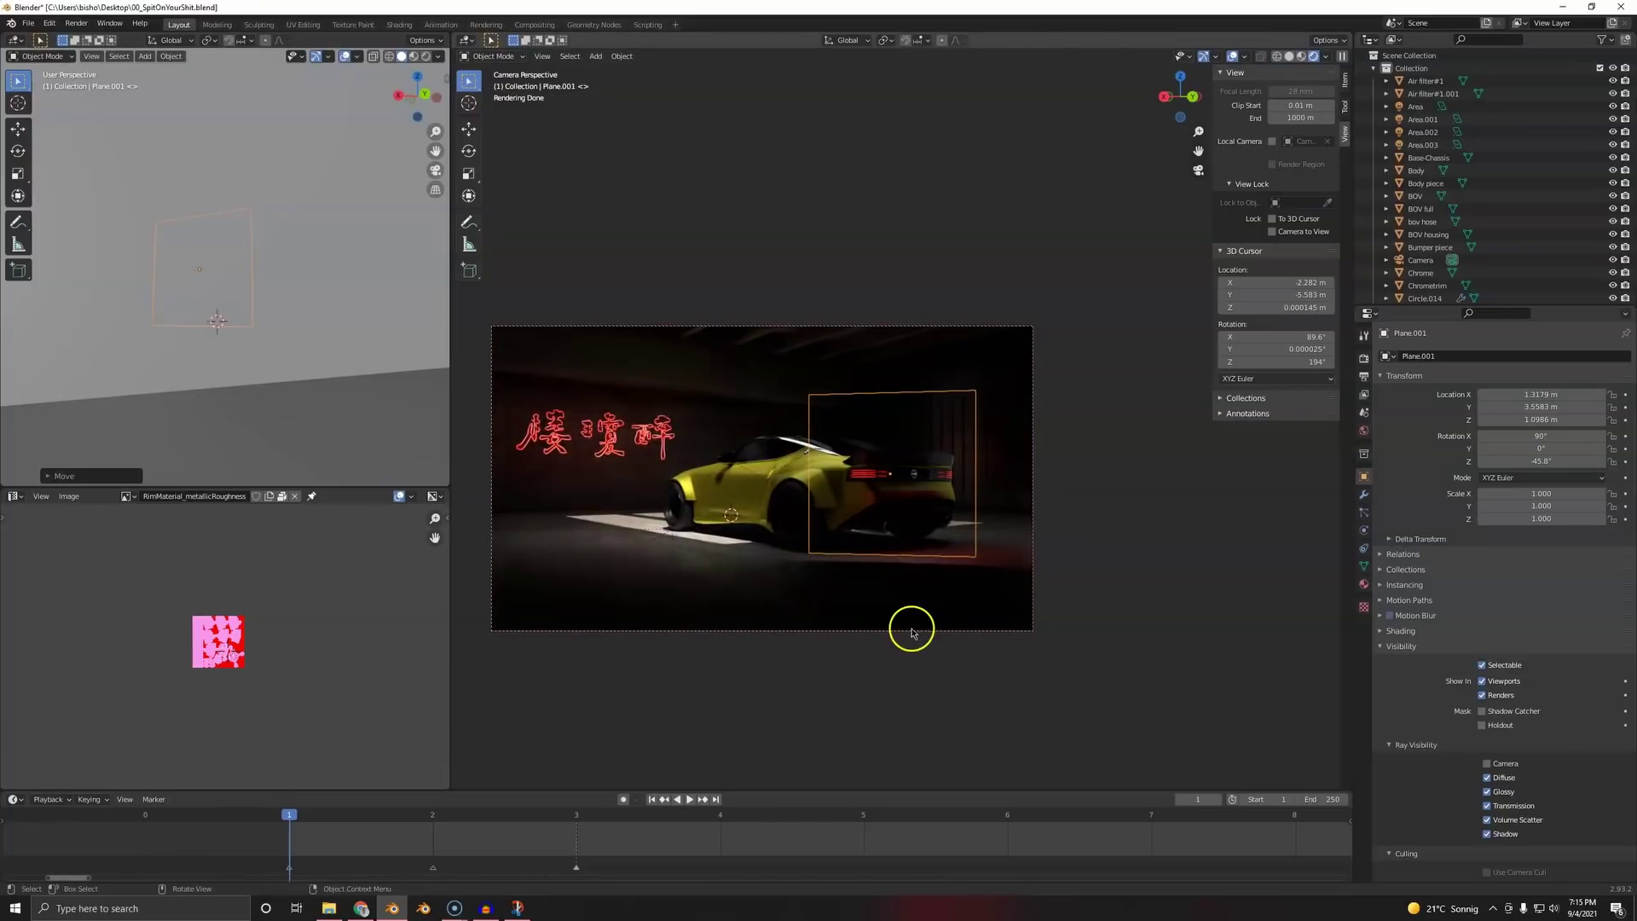
- Rotate the plane behind the car about the Z axis to about -31.4°
{"action": "scroll", "coordinate": [183, 284], "scroll_direction": "up", "scroll_amount": 3}
{"action": "middle_click_drag", "start_coordinate": [182, 287], "coordinate": [275, 341]}
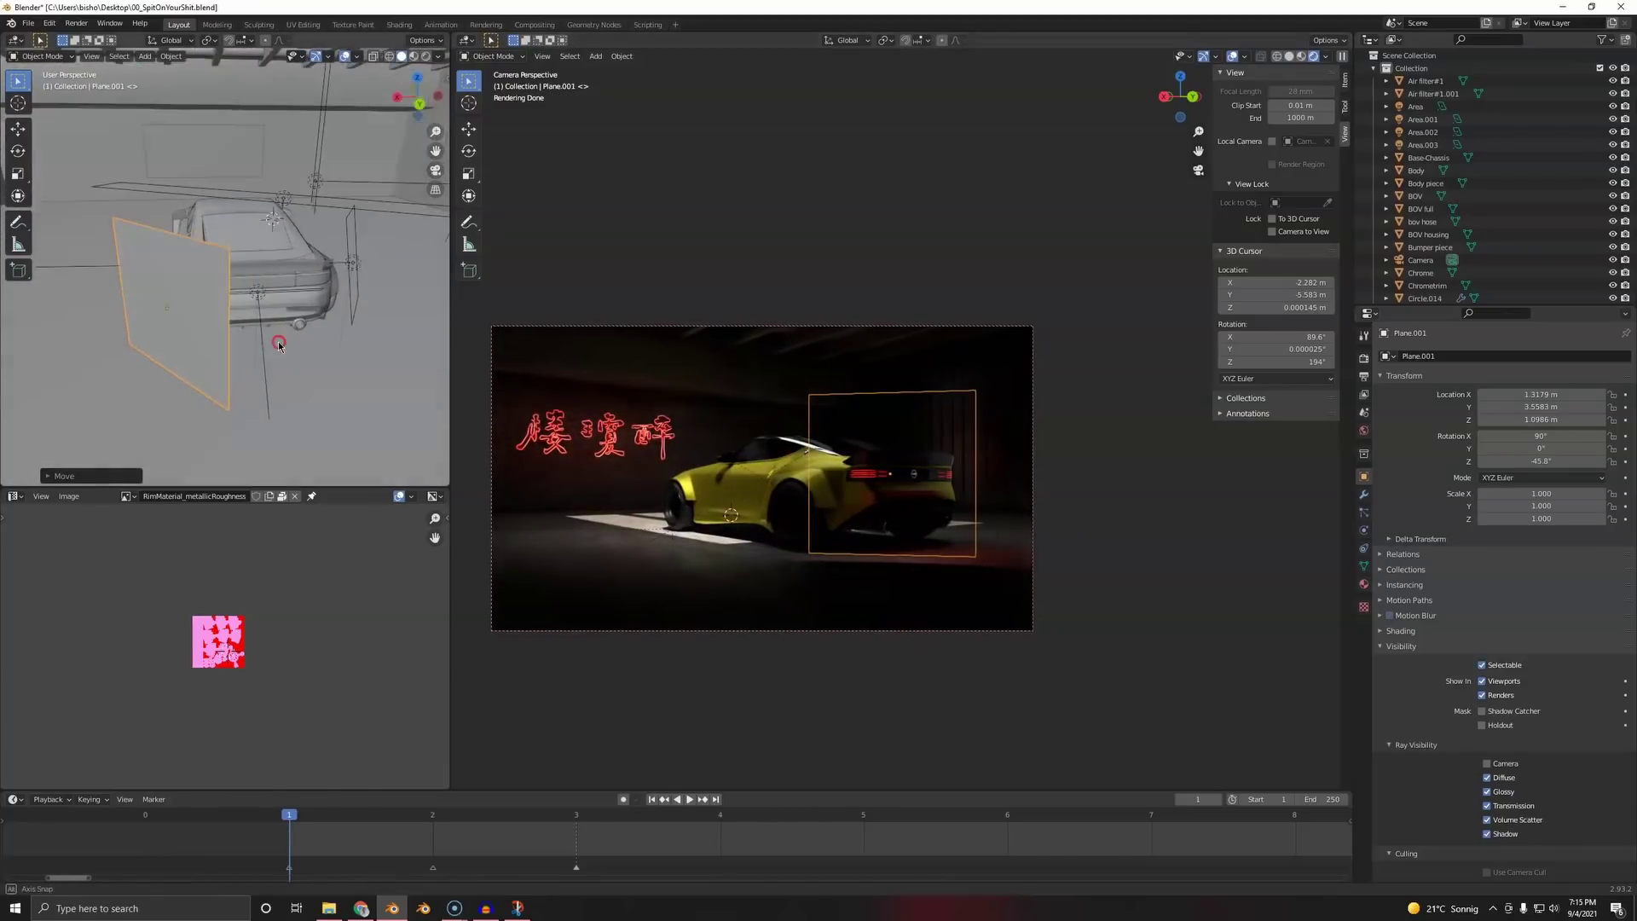
{"action": "key", "text": "r"}
{"action": "key", "text": "z"}
{"action": "left_click", "coordinate": [301, 317]}
- Flatten the plane behind the car along the Z axis to about 0.36 of its height
{"action": "key", "text": "s"}
{"action": "key", "text": "z"}
{"action": "key", "text": "super"}
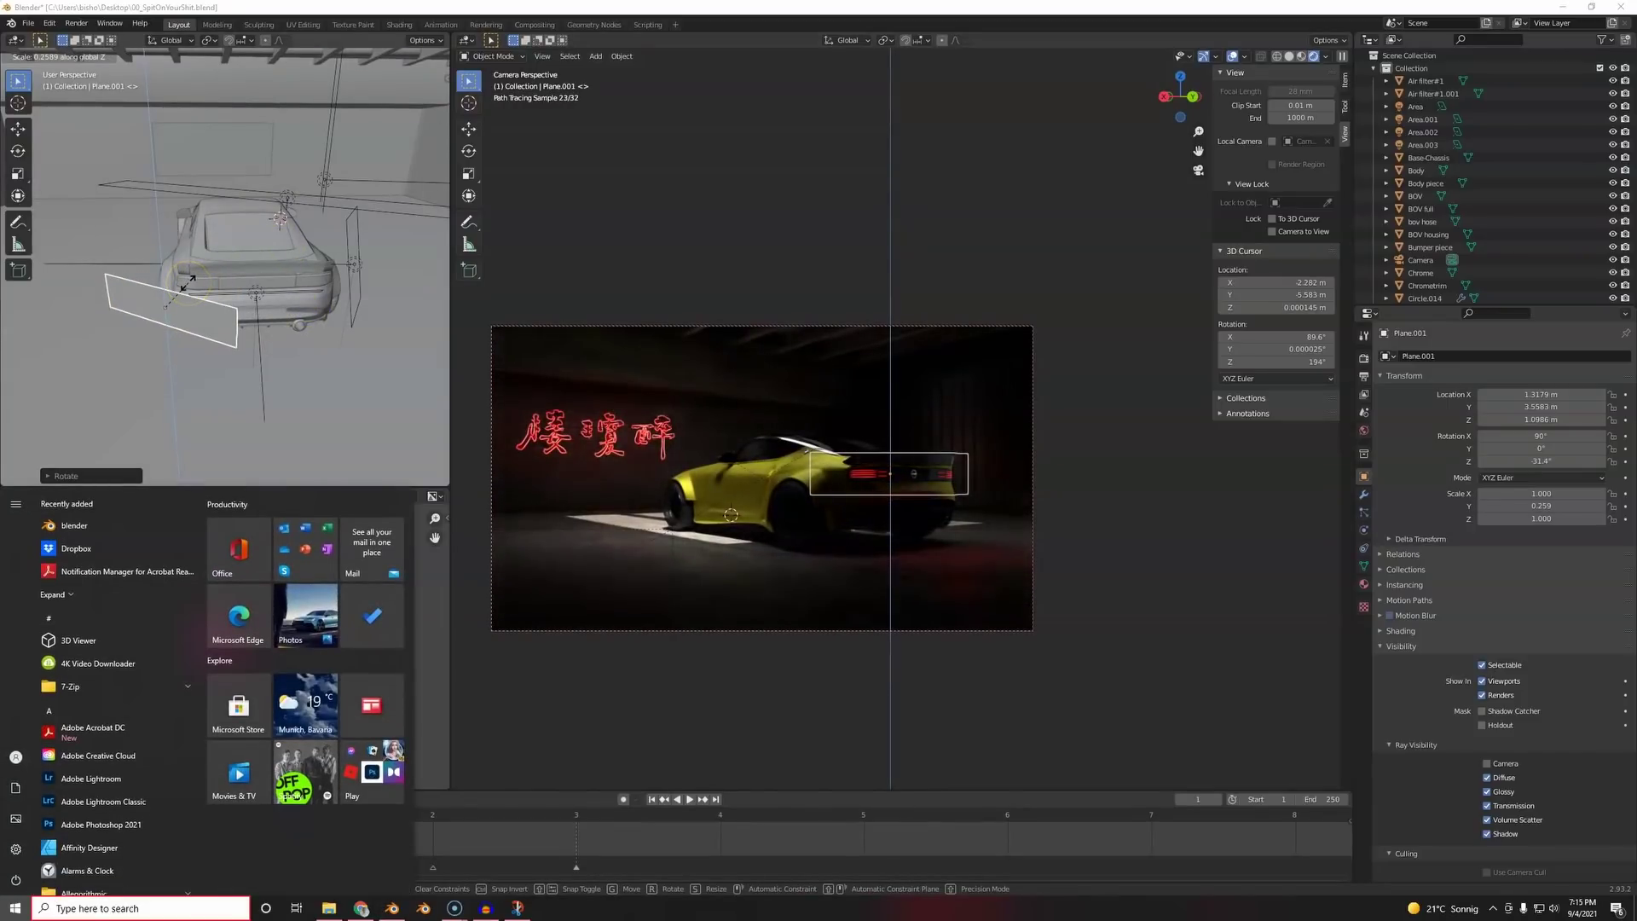
{"action": "left_click", "coordinate": [191, 273]}
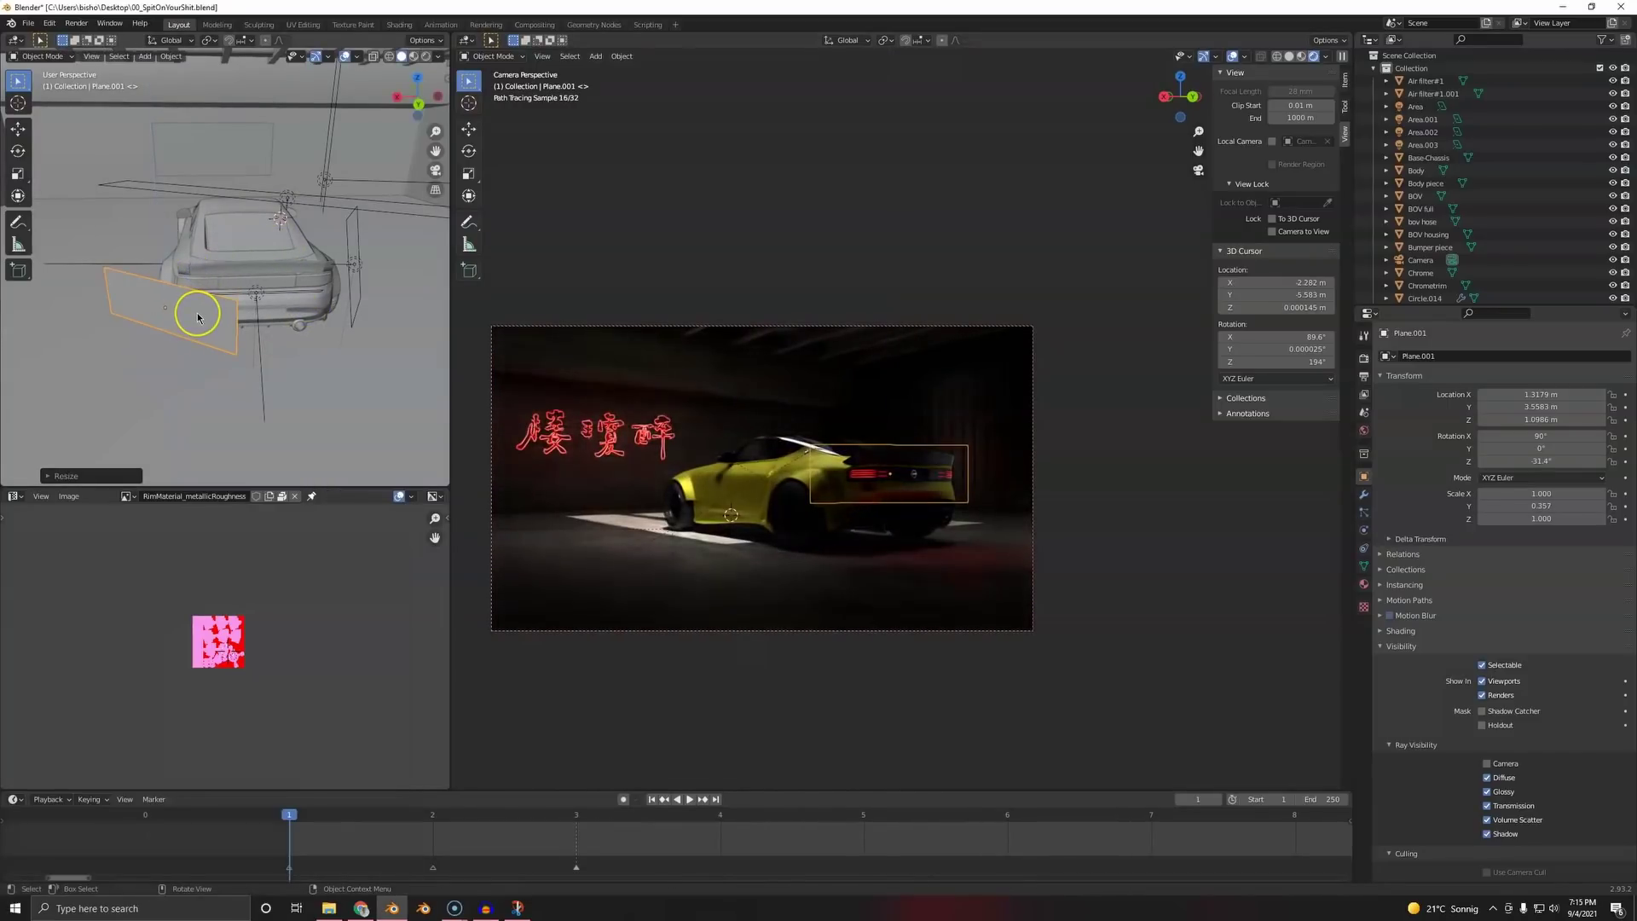
- Move the plane behind the car horizontally to about X 0.8 m, Y 3.33 m and hide the overlays in the rendered view
{"action": "middle_click_drag", "start_coordinate": [197, 318], "coordinate": [188, 296]}
{"action": "key", "text": "g"}
{"action": "key", "text": "shift+z"}
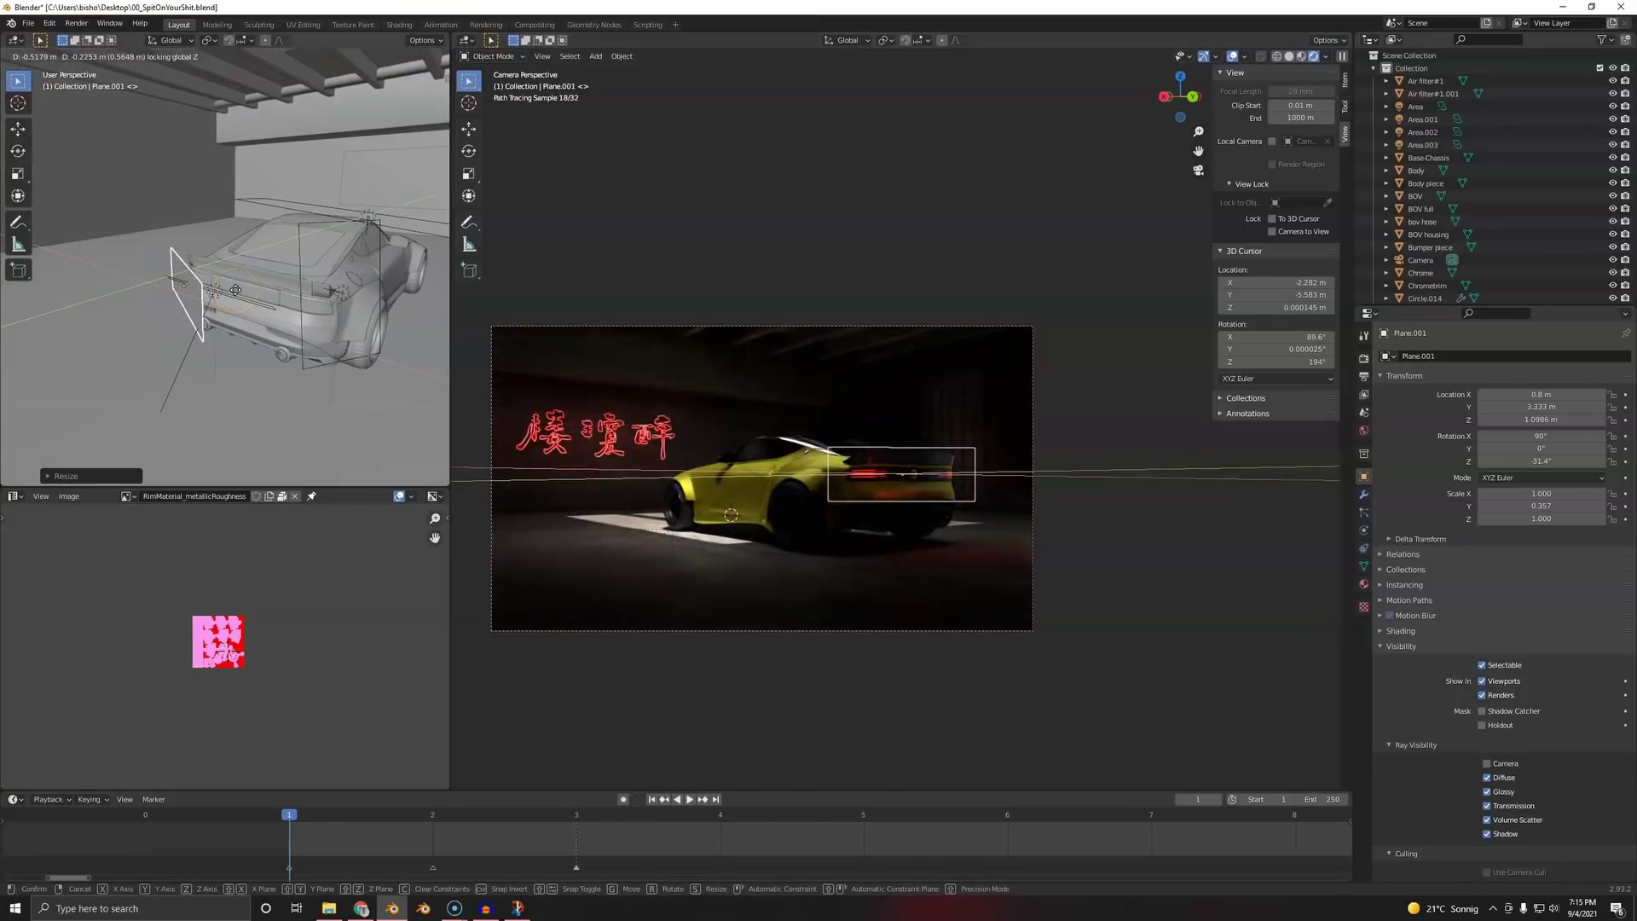
{"action": "left_click", "coordinate": [235, 290]}
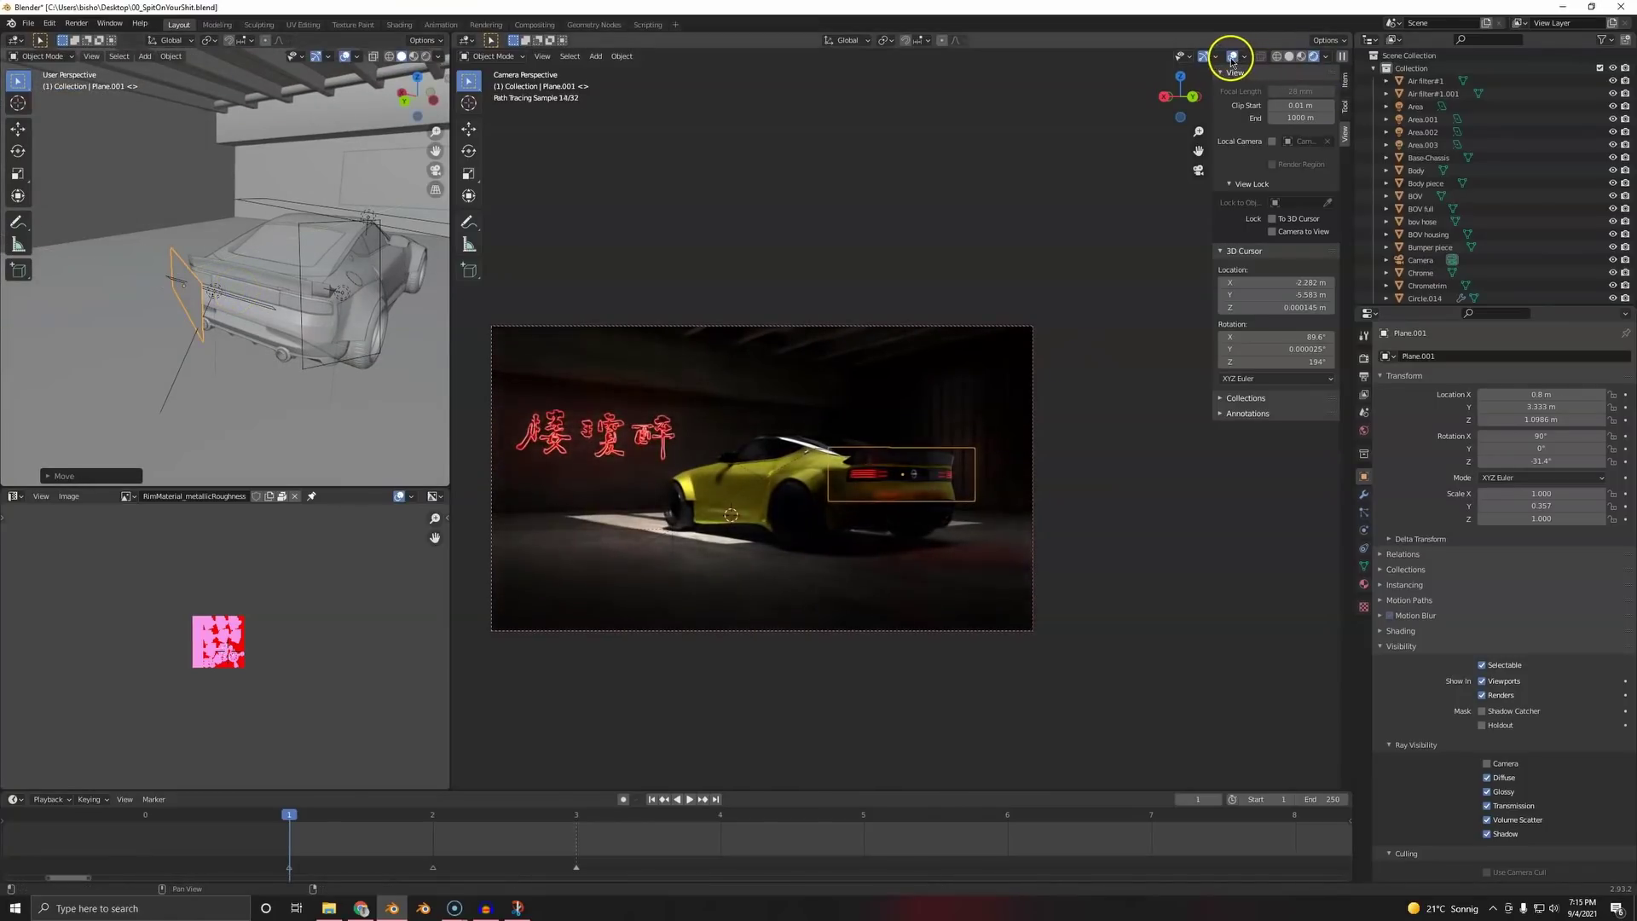
{"action": "scroll", "coordinate": [1016, 529], "scroll_direction": "down", "scroll_amount": 2}
{"action": "scroll", "coordinate": [1015, 529], "scroll_direction": "up", "scroll_amount": 6}
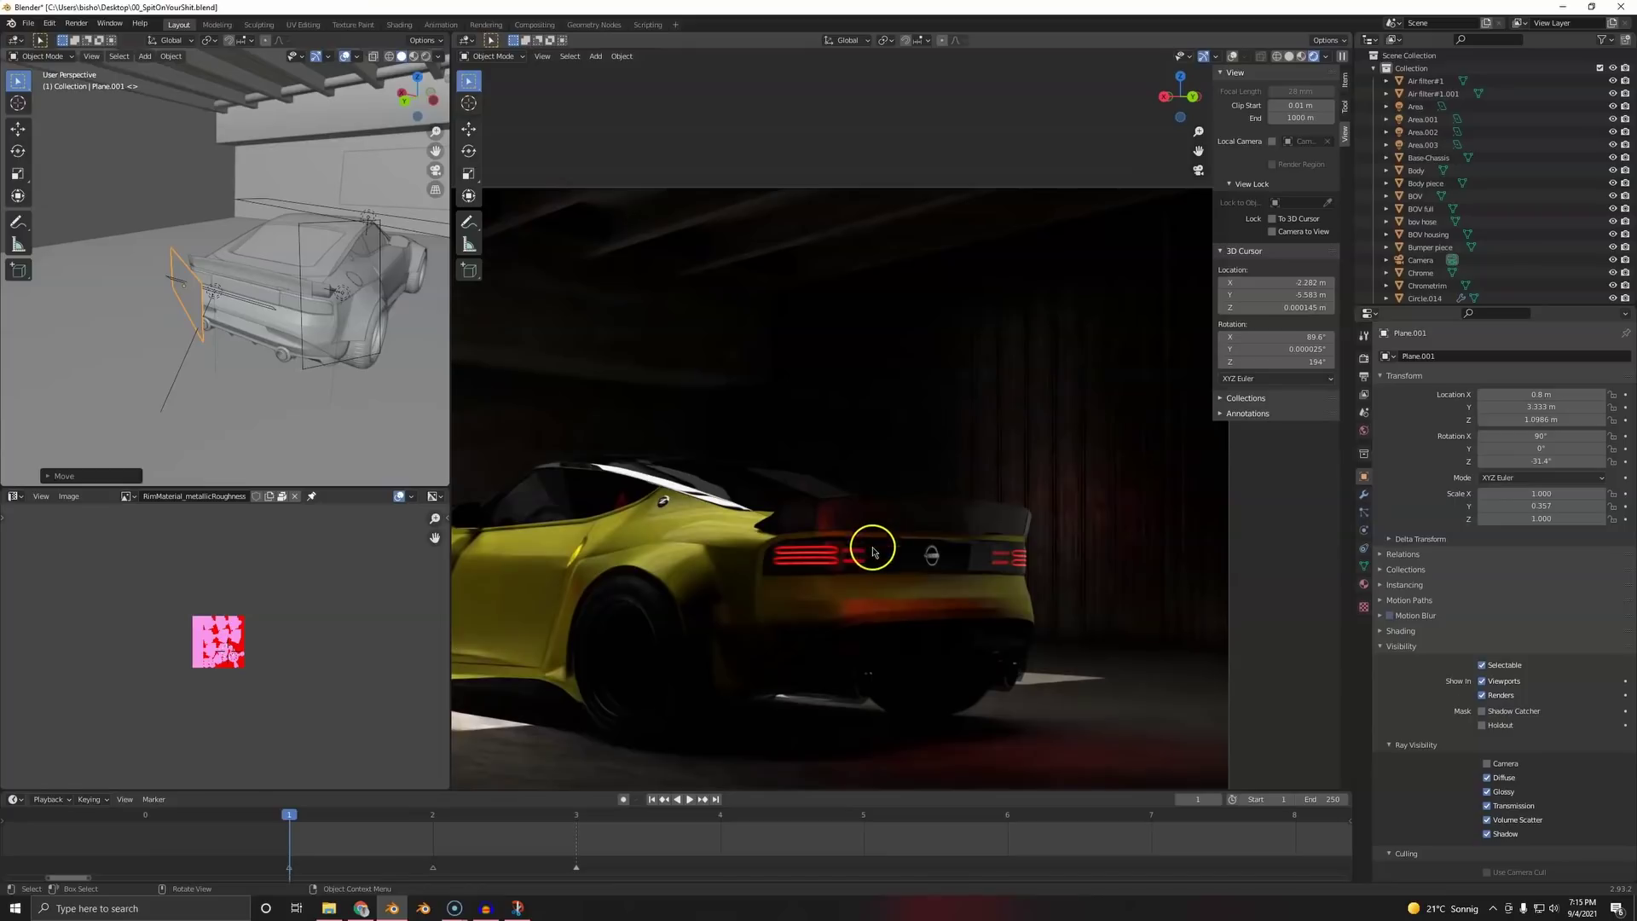
- Move the area light at the car's rear, Area.001, along the Y axis to about 4.22 m, behind the plane
{"action": "middle_click_drag", "start_coordinate": [131, 332], "coordinate": [447, 463]}
{"action": "left_click", "coordinate": [189, 289]}
{"action": "left_click", "coordinate": [180, 304]}
{"action": "left_click", "coordinate": [194, 291]}
{"action": "scroll", "coordinate": [182, 312], "scroll_direction": "down", "scroll_amount": 2}
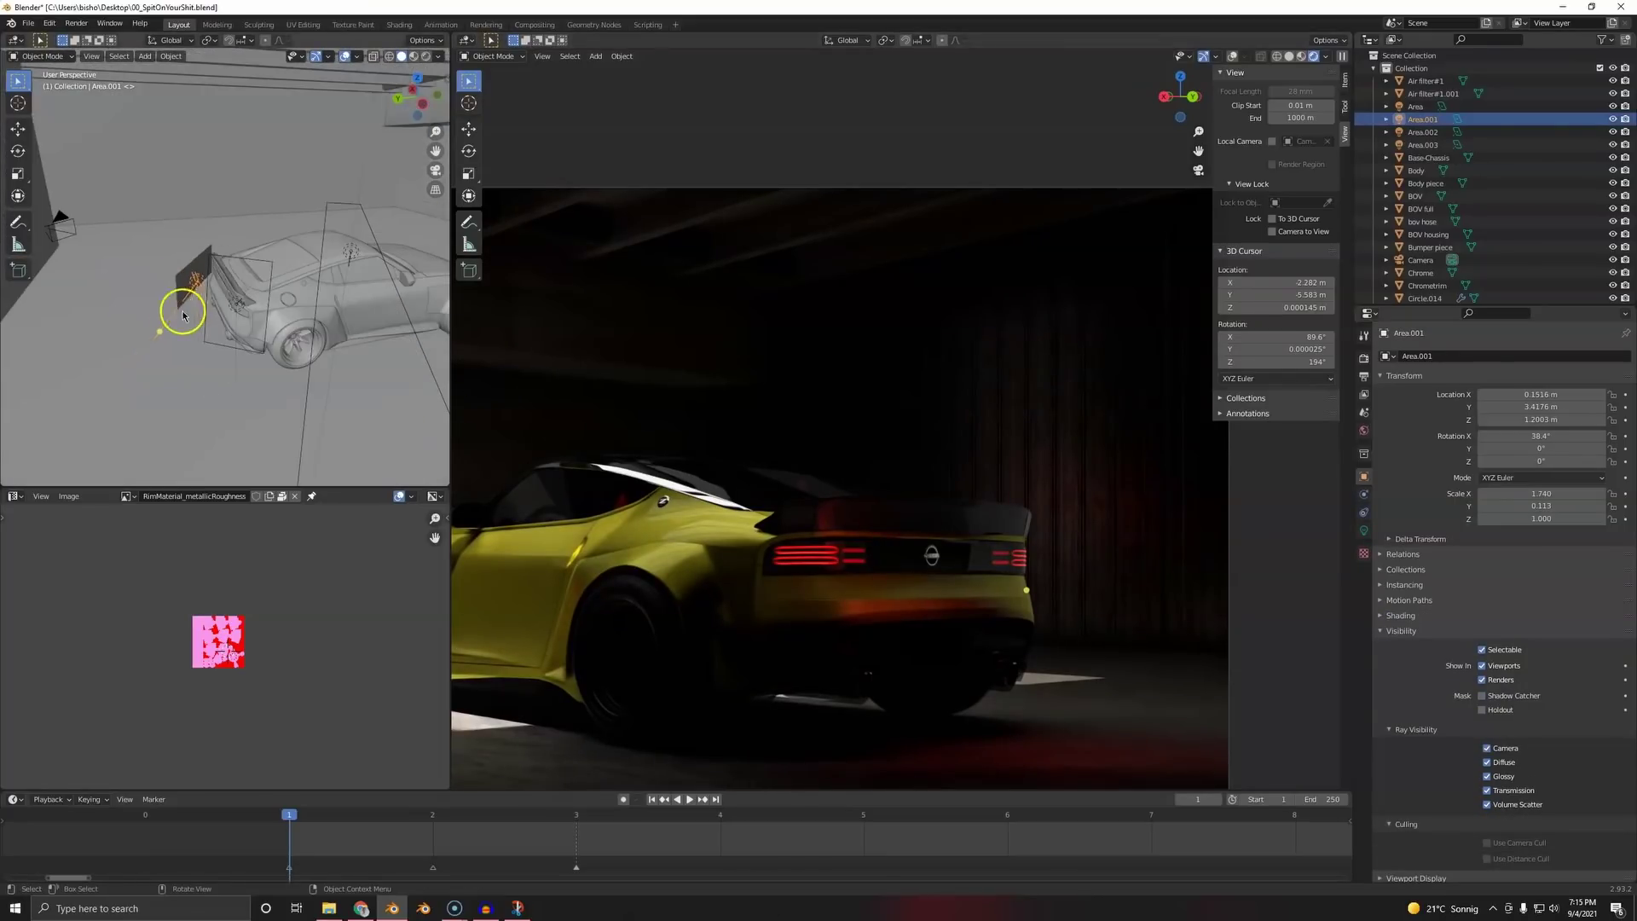
{"action": "middle_click_drag", "start_coordinate": [182, 315], "coordinate": [194, 280]}
{"action": "key", "text": "g"}
{"action": "key", "text": "y"}
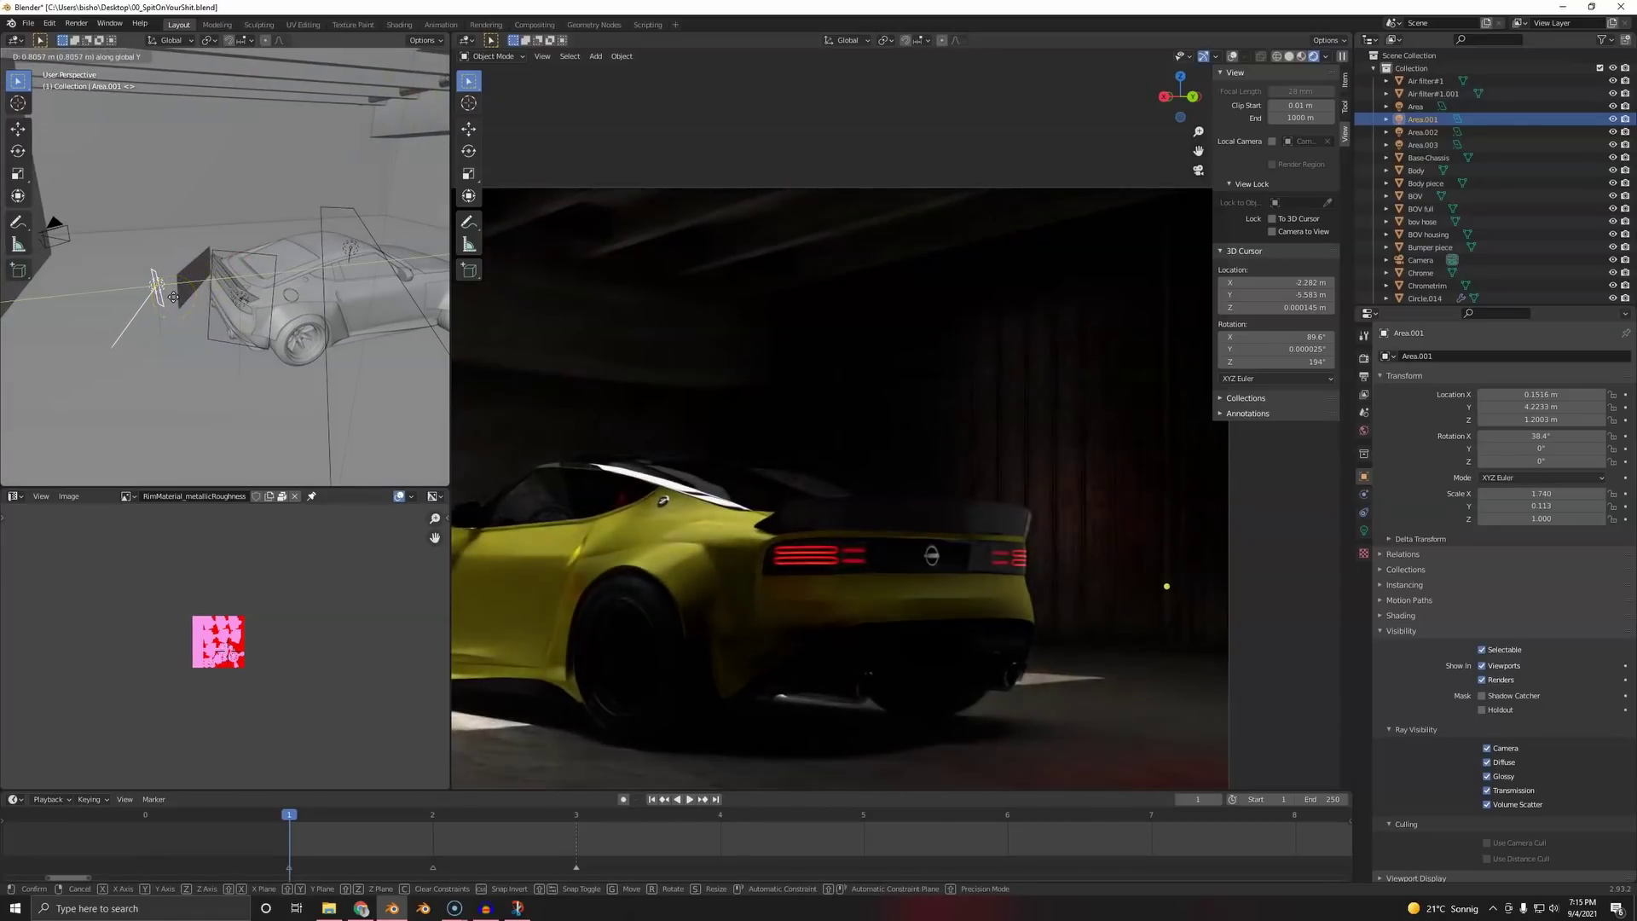
{"action": "left_click", "coordinate": [173, 296]}
{"action": "scroll", "coordinate": [884, 623], "scroll_direction": "down", "scroll_amount": 3}
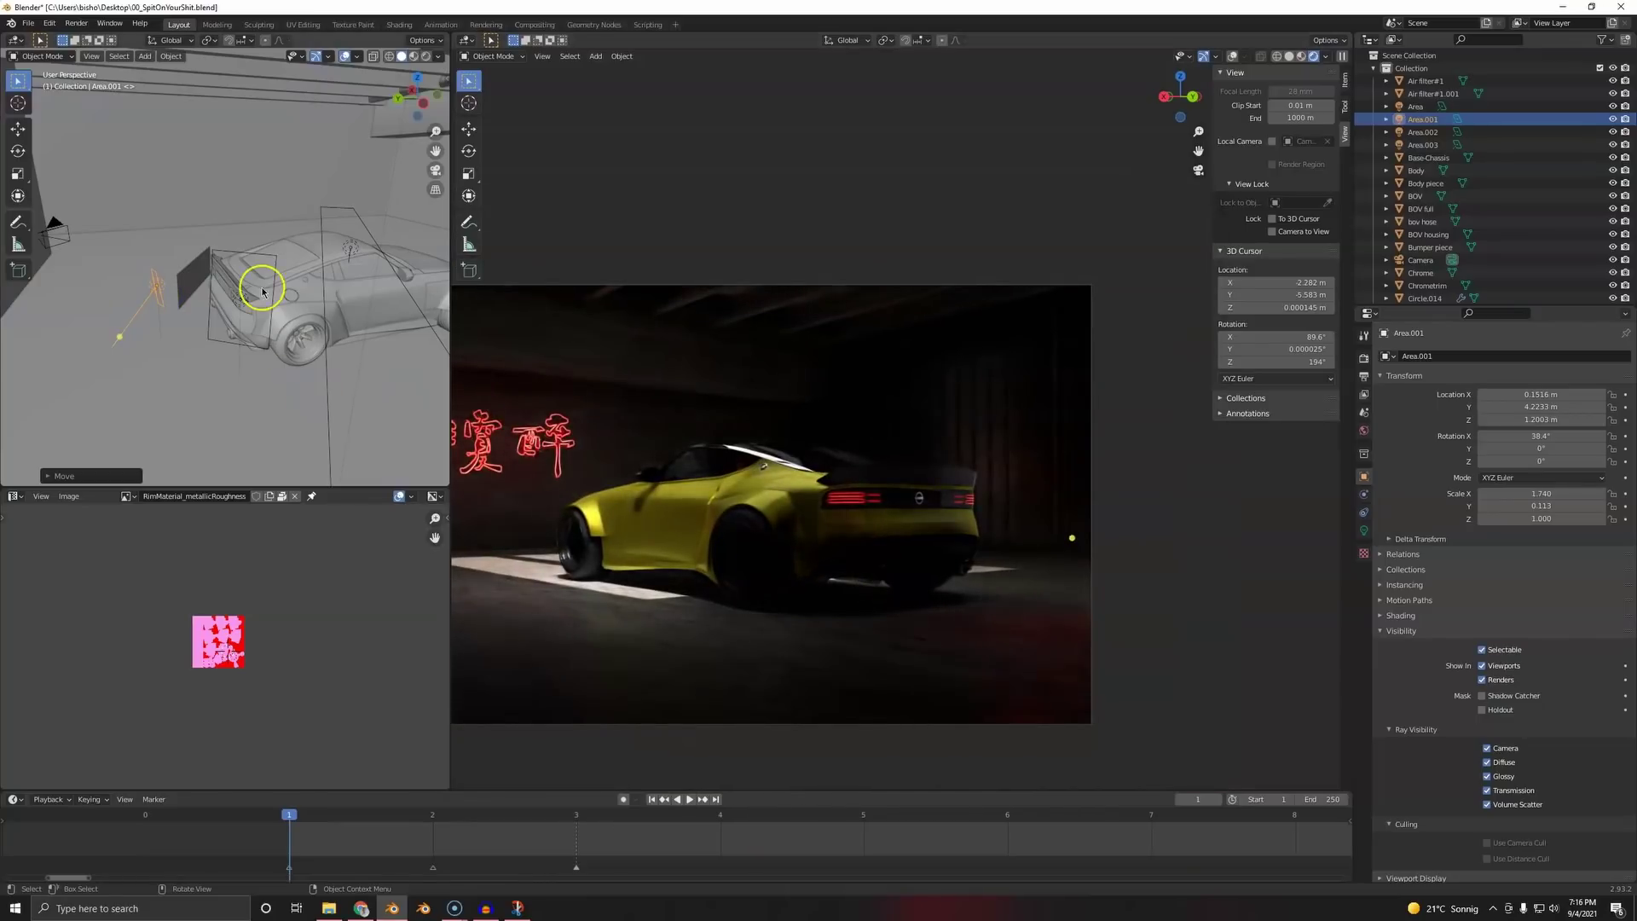
- Rotate the area light behind the car about the X axis to about 1°
{"action": "key", "text": "r"}
{"action": "key", "text": "x"}
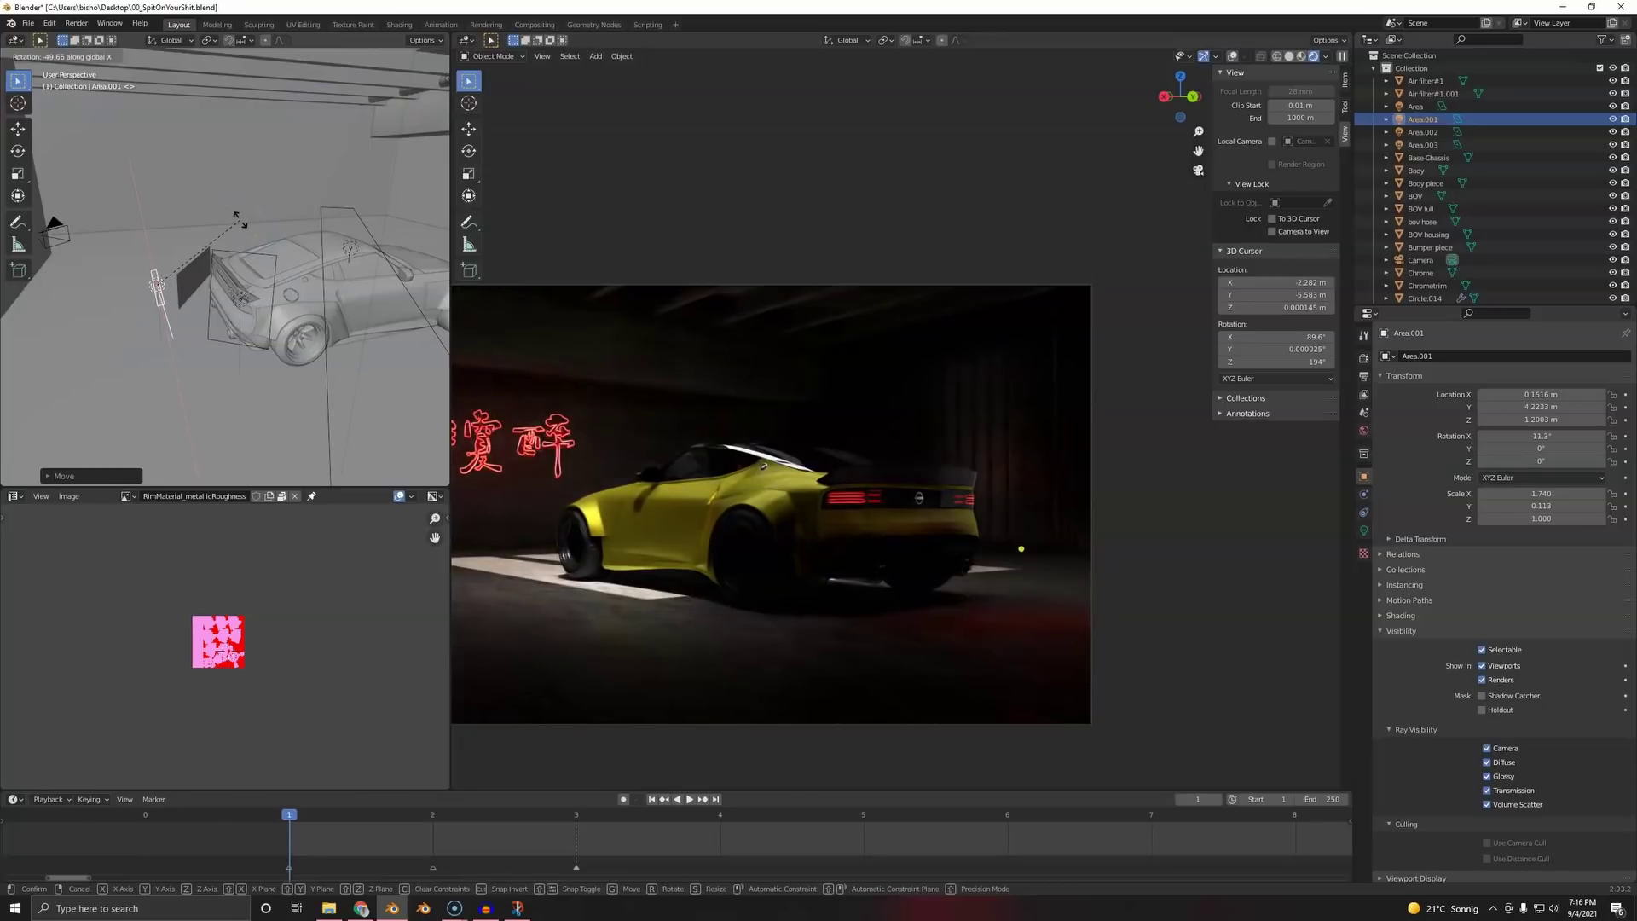
{"action": "left_click", "coordinate": [239, 249]}
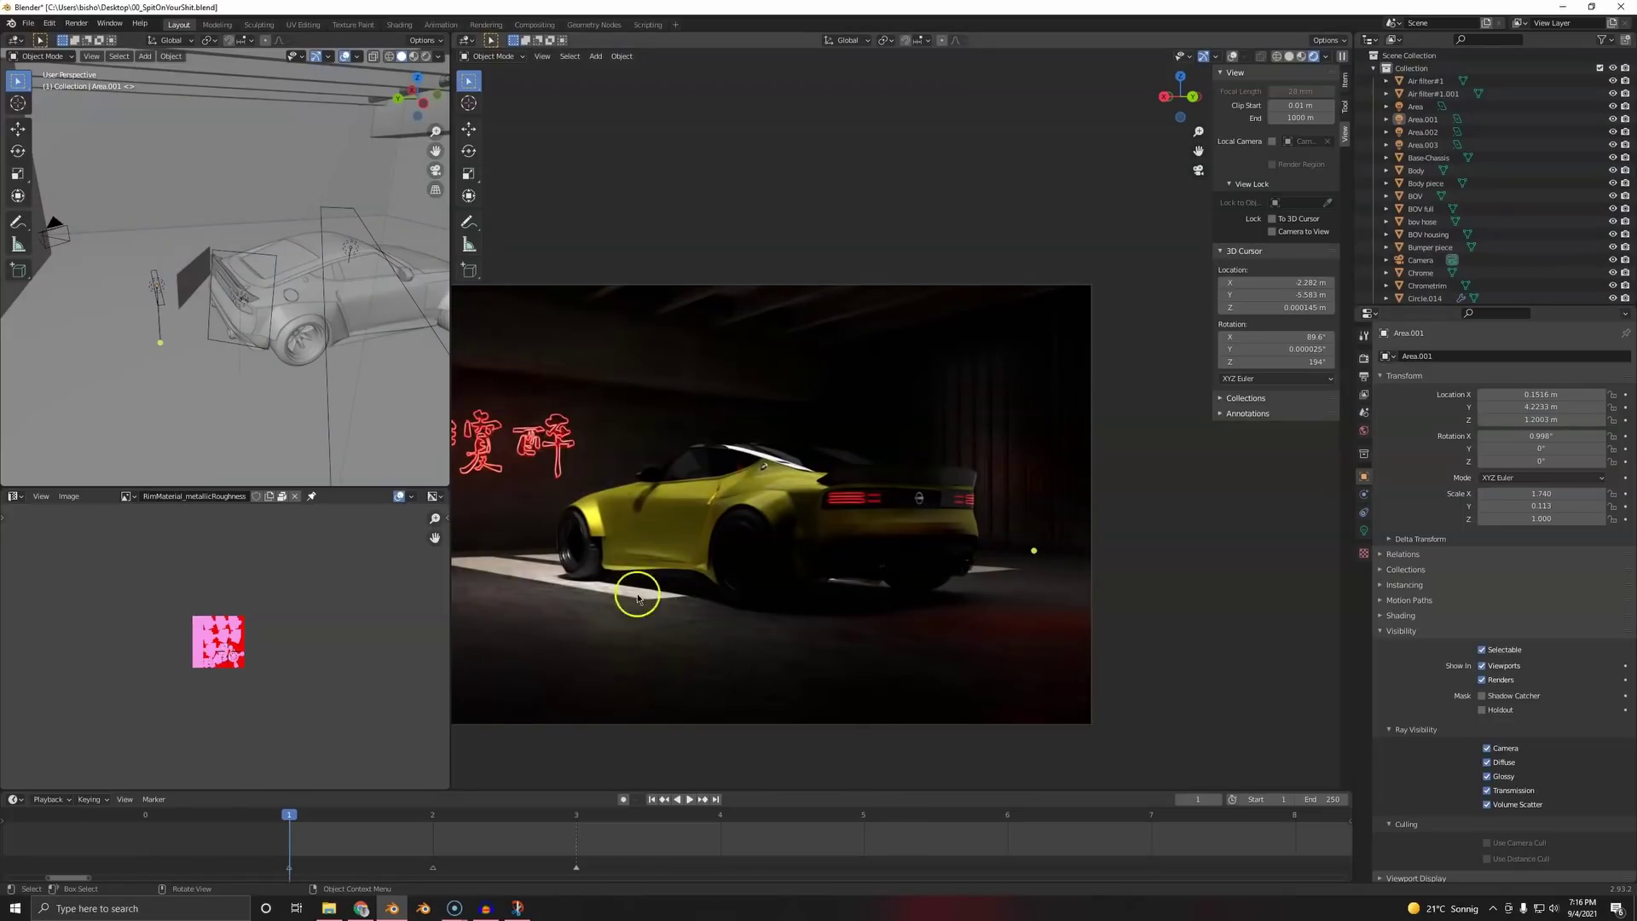
{"action": "middle_click_drag", "start_coordinate": [638, 597], "coordinate": [862, 580], "text": "shift"}
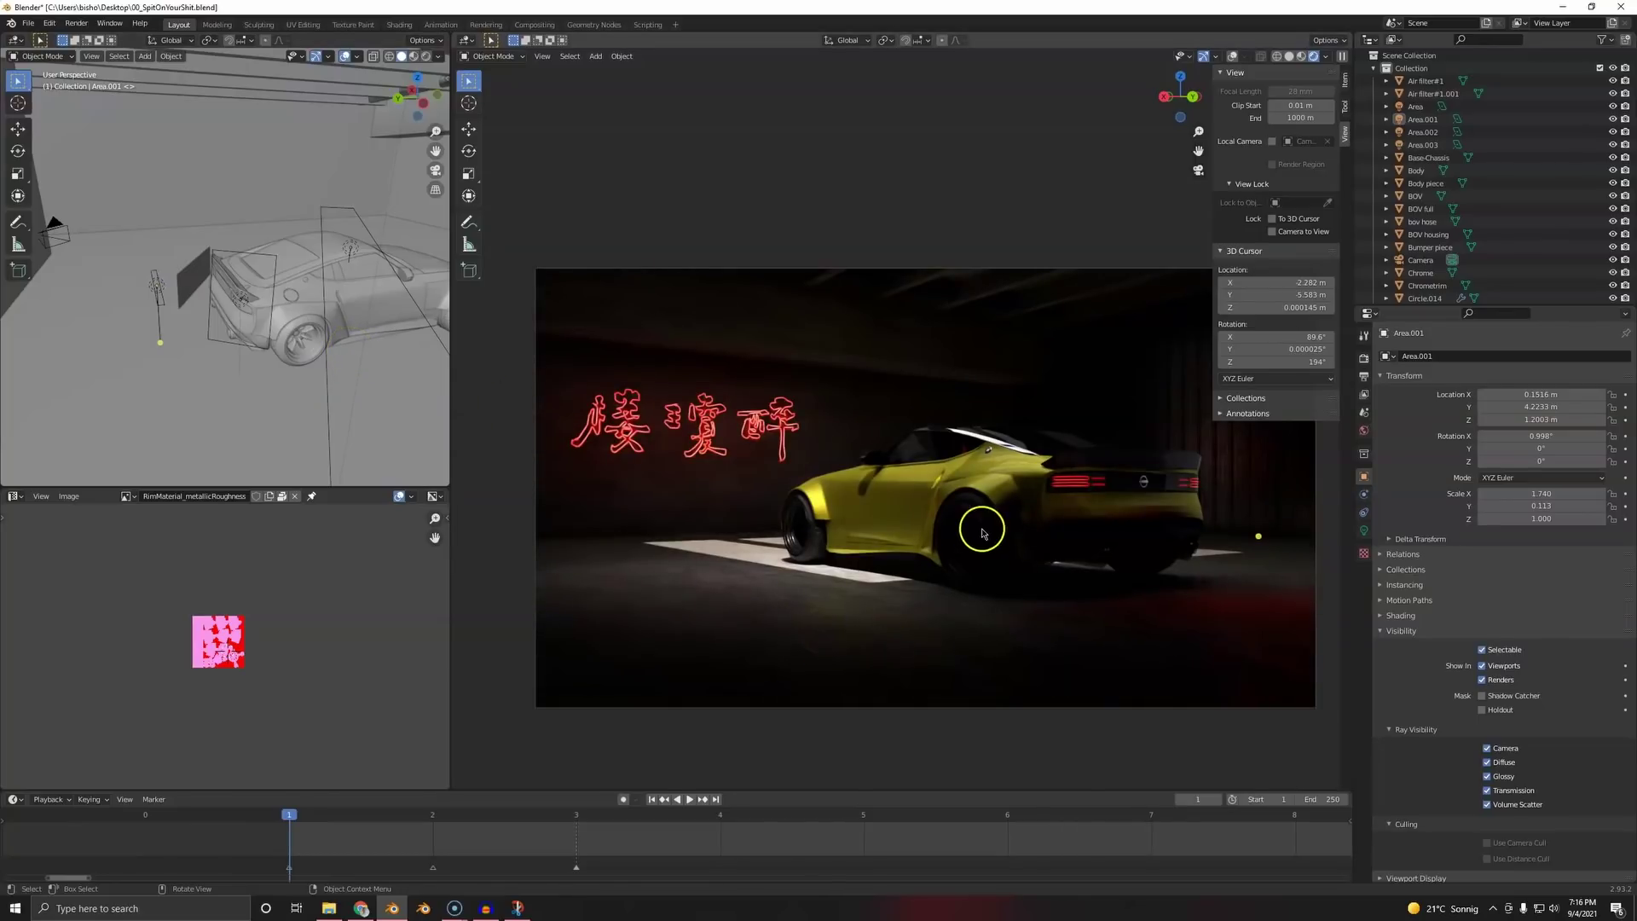
- Save the scene file
{"action": "middle_click_drag", "start_coordinate": [401, 333], "coordinate": [344, 296]}
{"action": "scroll", "coordinate": [343, 296], "scroll_direction": "down", "scroll_amount": 1}
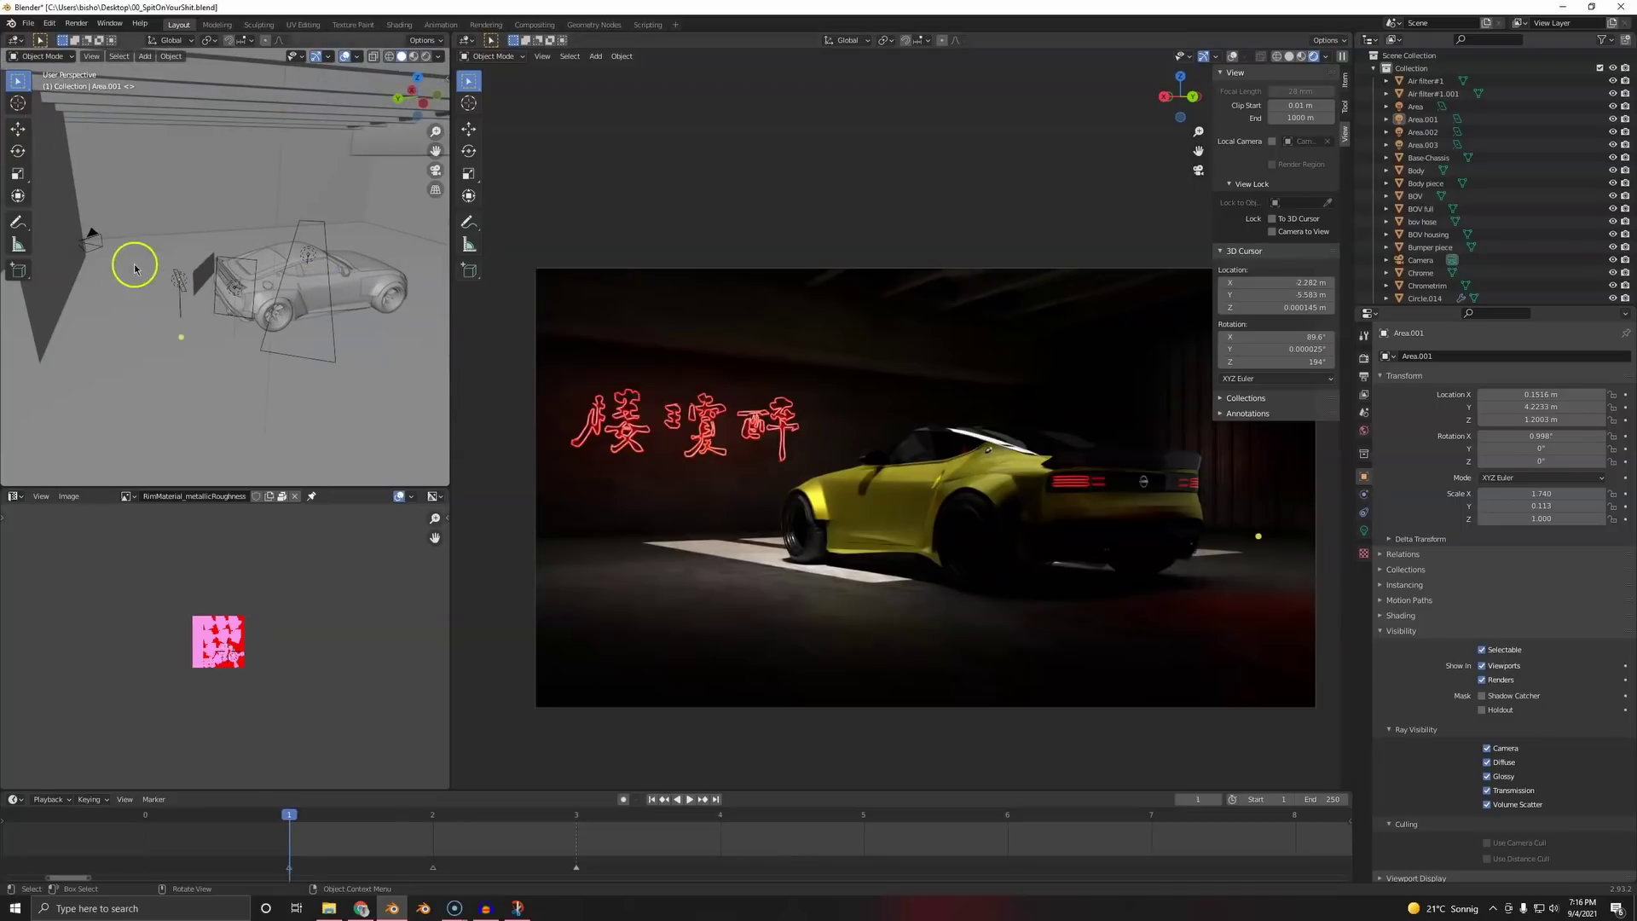
{"action": "middle_click_drag", "start_coordinate": [134, 265], "coordinate": [350, 274]}
{"action": "middle_click_drag", "start_coordinate": [161, 291], "coordinate": [212, 297]}
{"action": "key", "text": "ctrl+s"}
- Place the 3D cursor at the car's rear wheel and add an area light there with the Disk shape
{"action": "right_click", "coordinate": [211, 297], "text": "shift"}
{"action": "key", "text": "shift+a"}
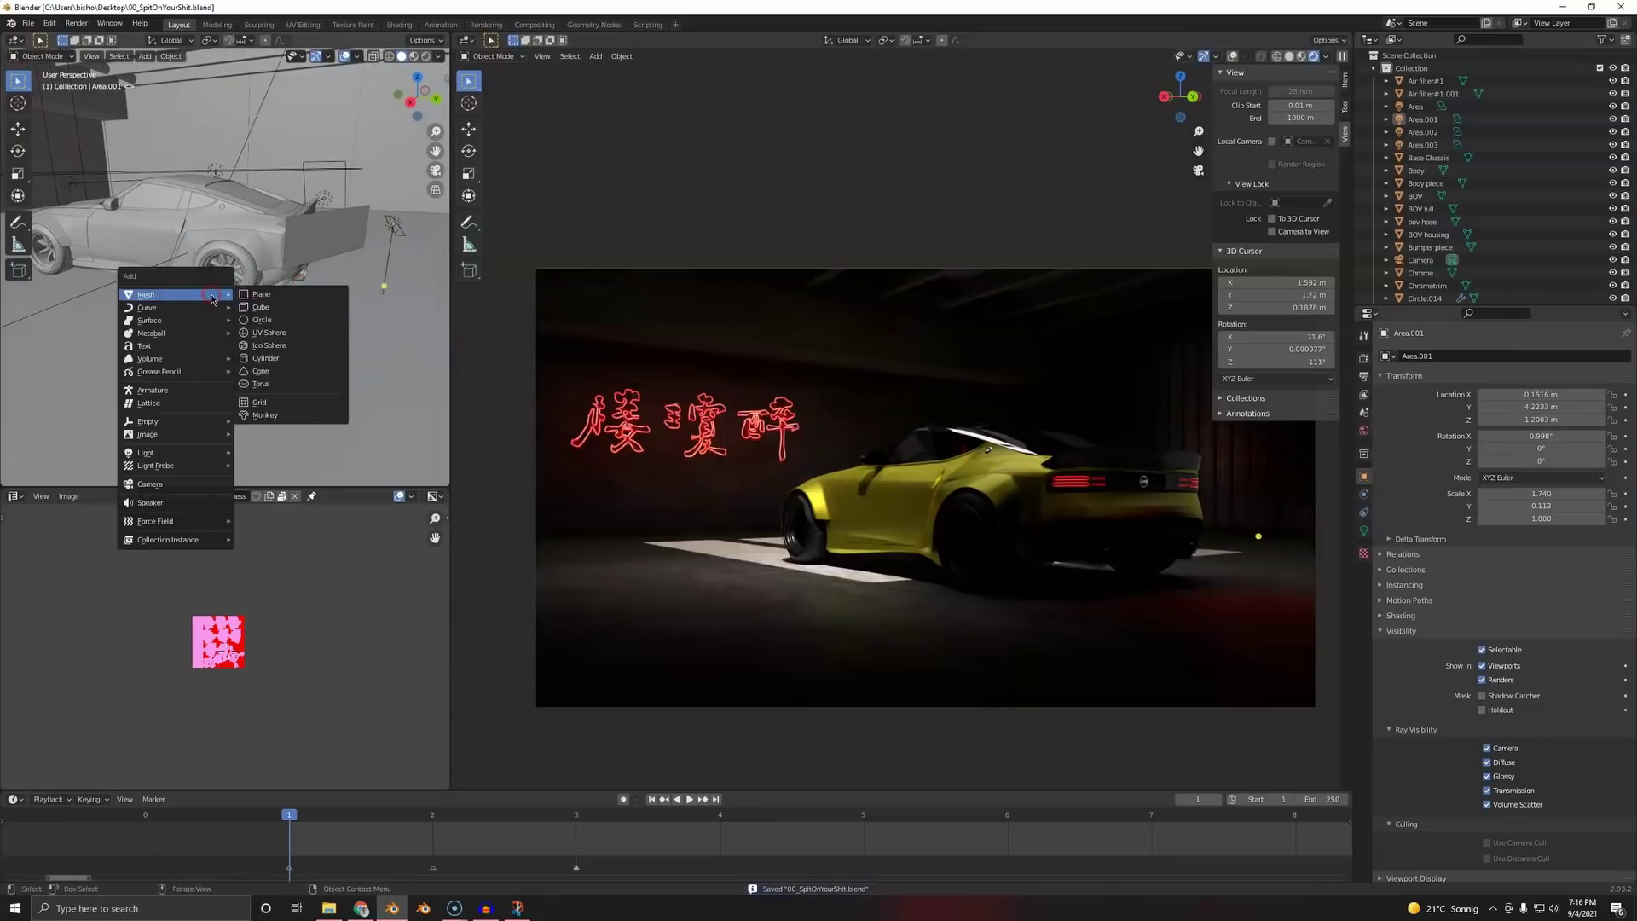
{"action": "mouse_move", "coordinate": [177, 415]}
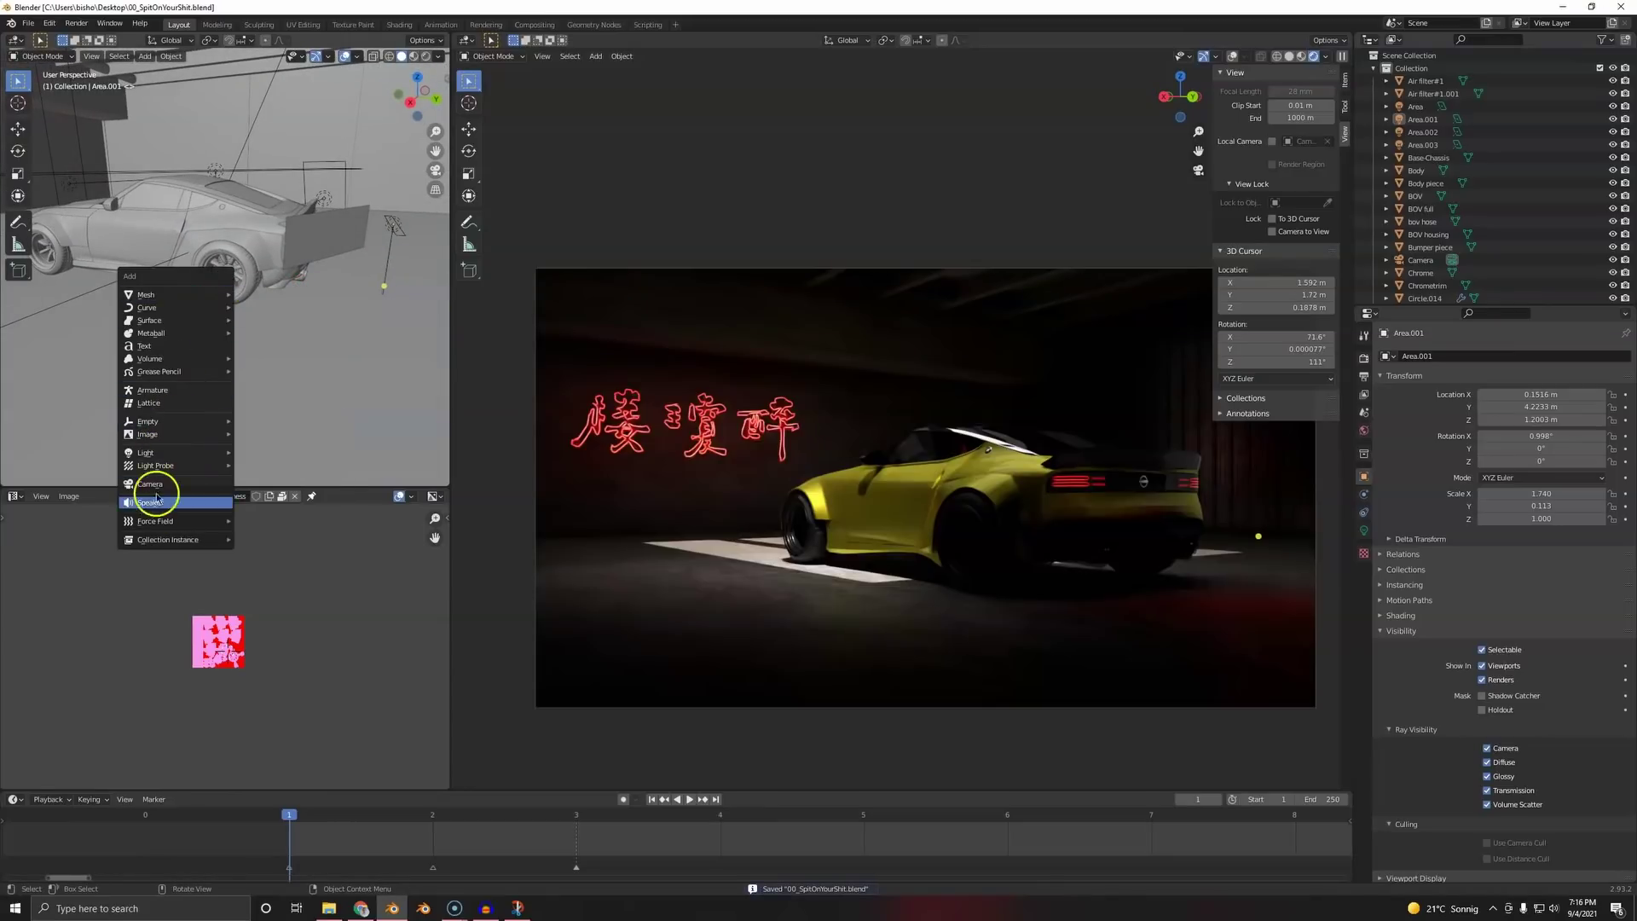
{"action": "mouse_move", "coordinate": [168, 453]}
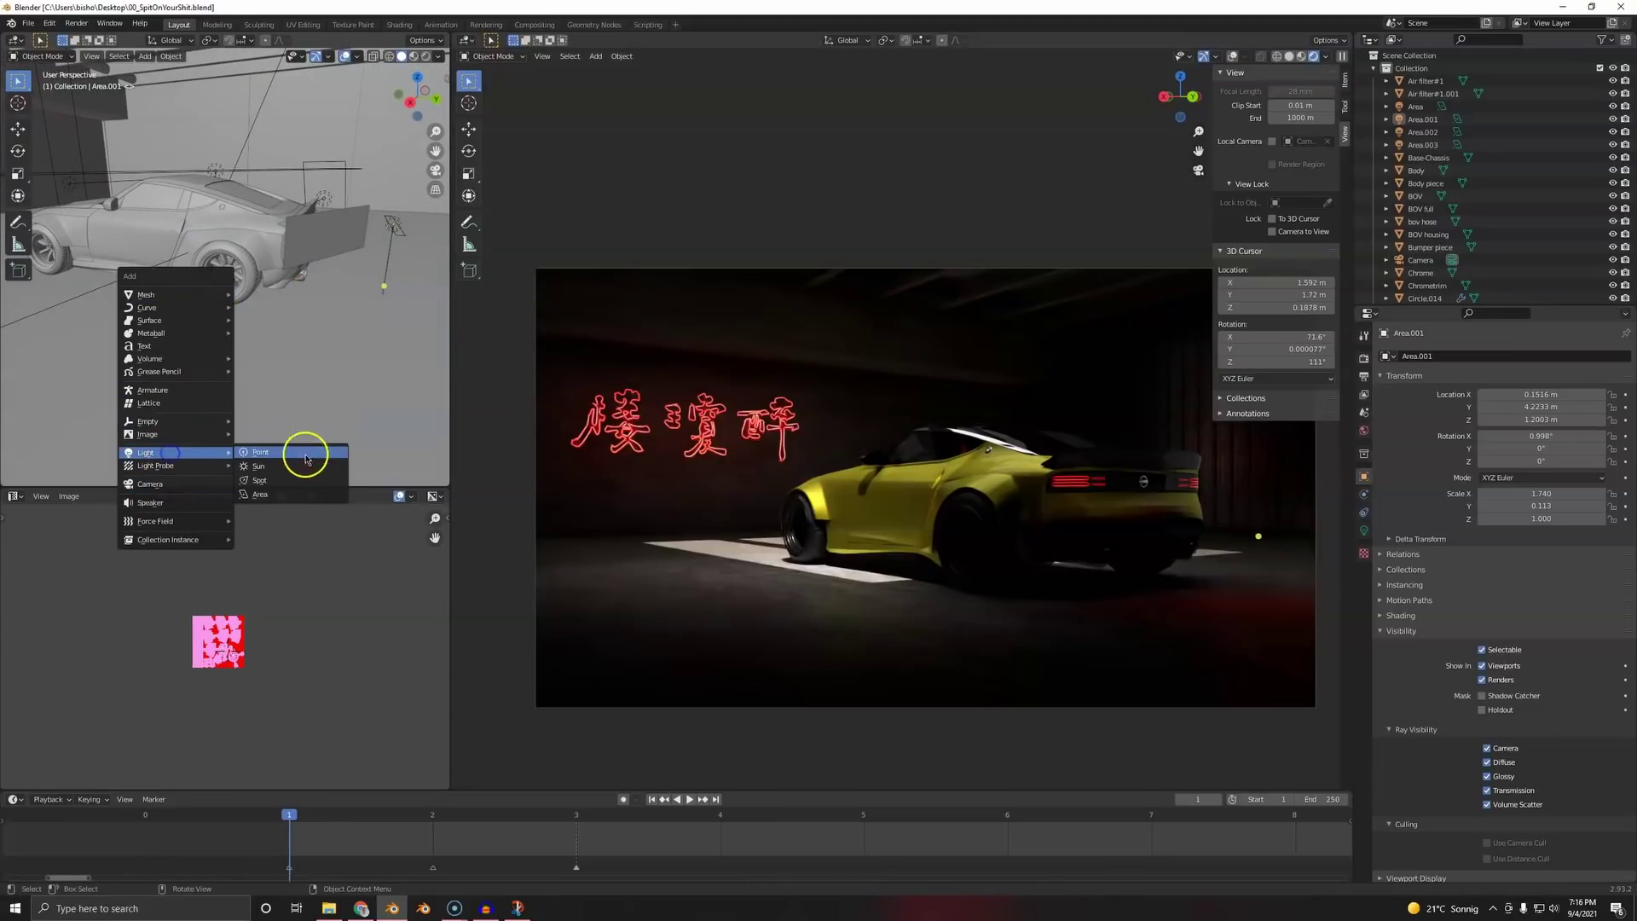
{"action": "left_click", "coordinate": [286, 501]}
{"action": "left_click", "coordinate": [1364, 531]}
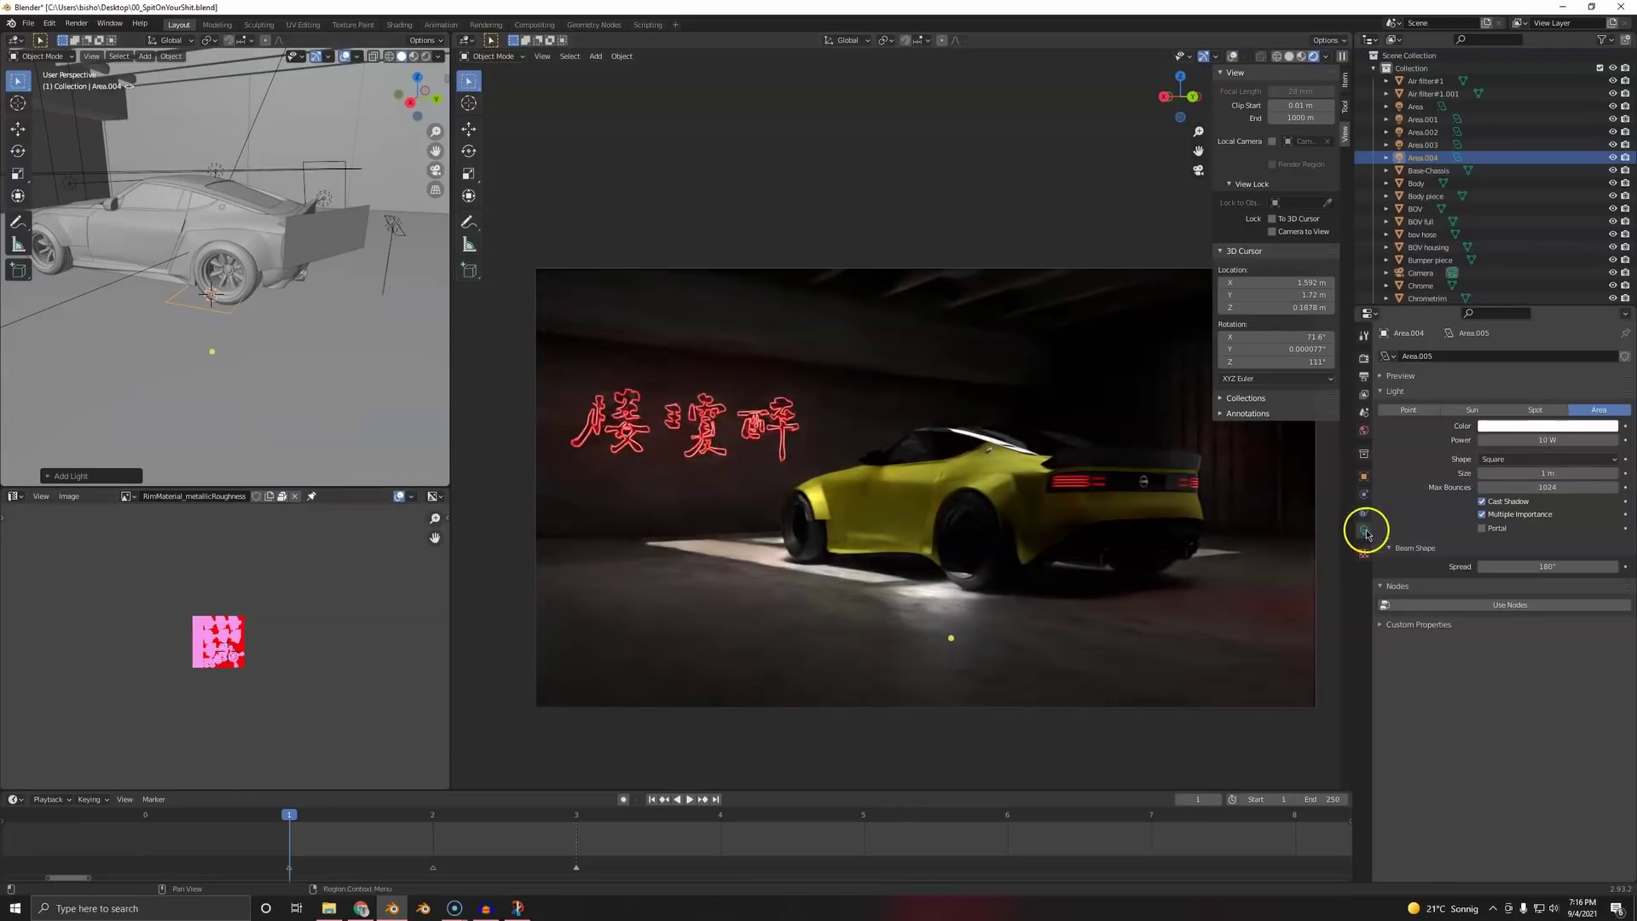
{"action": "left_click", "coordinate": [1532, 458]}
{"action": "left_click", "coordinate": [1499, 497]}
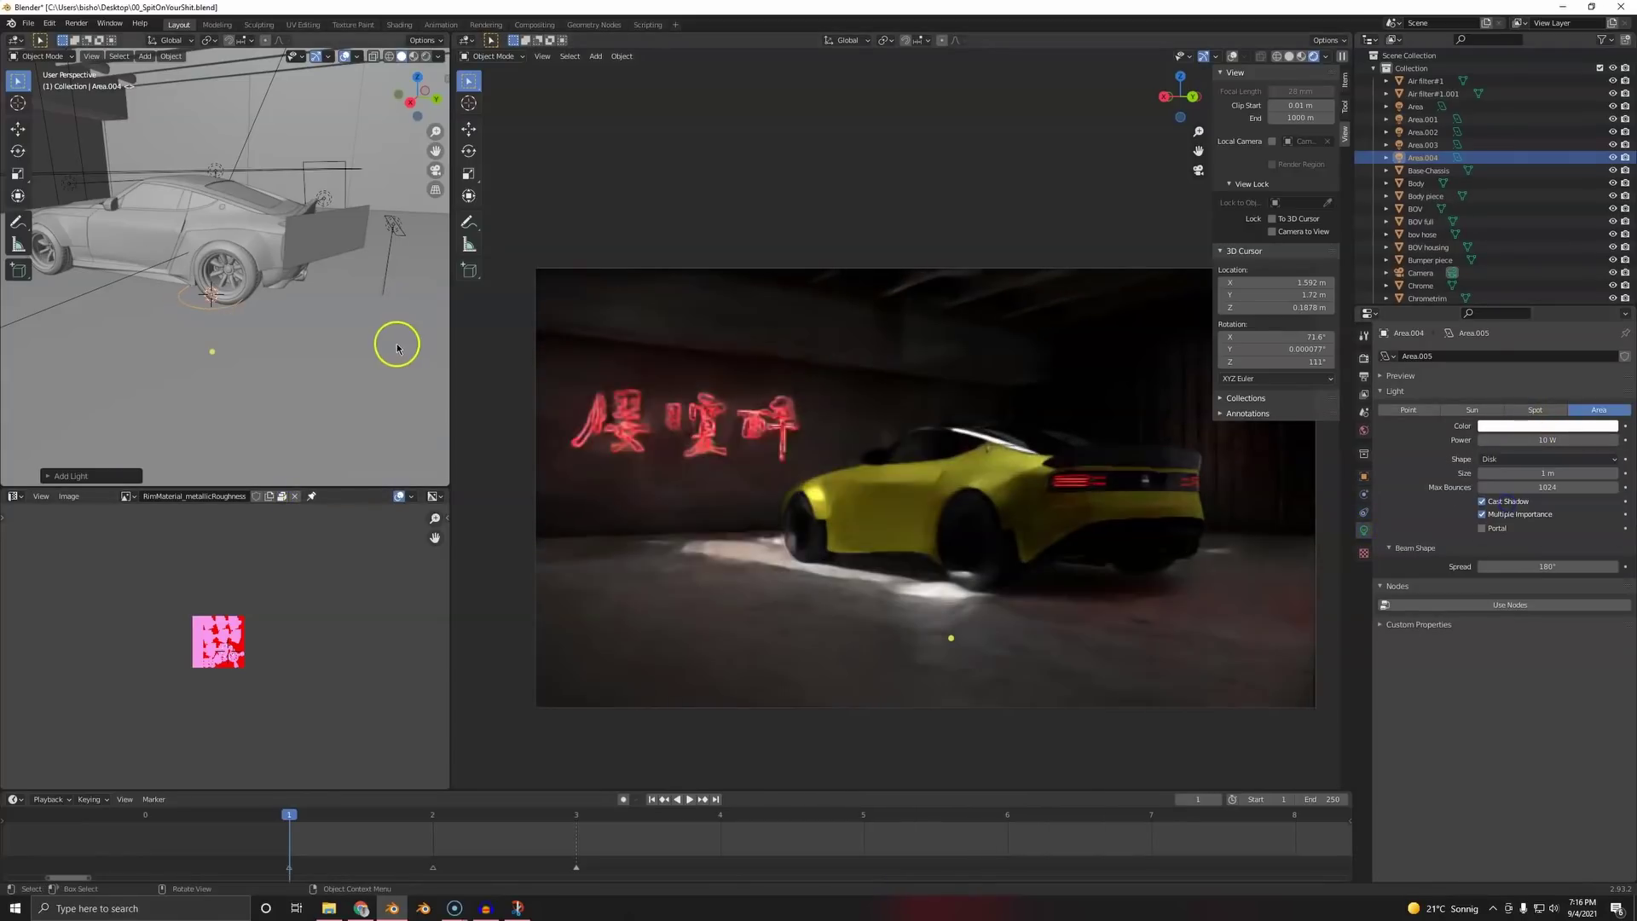
- Move the disk light outward and up beside the rear wheel, and scale it down to about 0.67
{"action": "middle_click_drag", "start_coordinate": [397, 348], "coordinate": [329, 359]}
{"action": "key", "text": "g"}
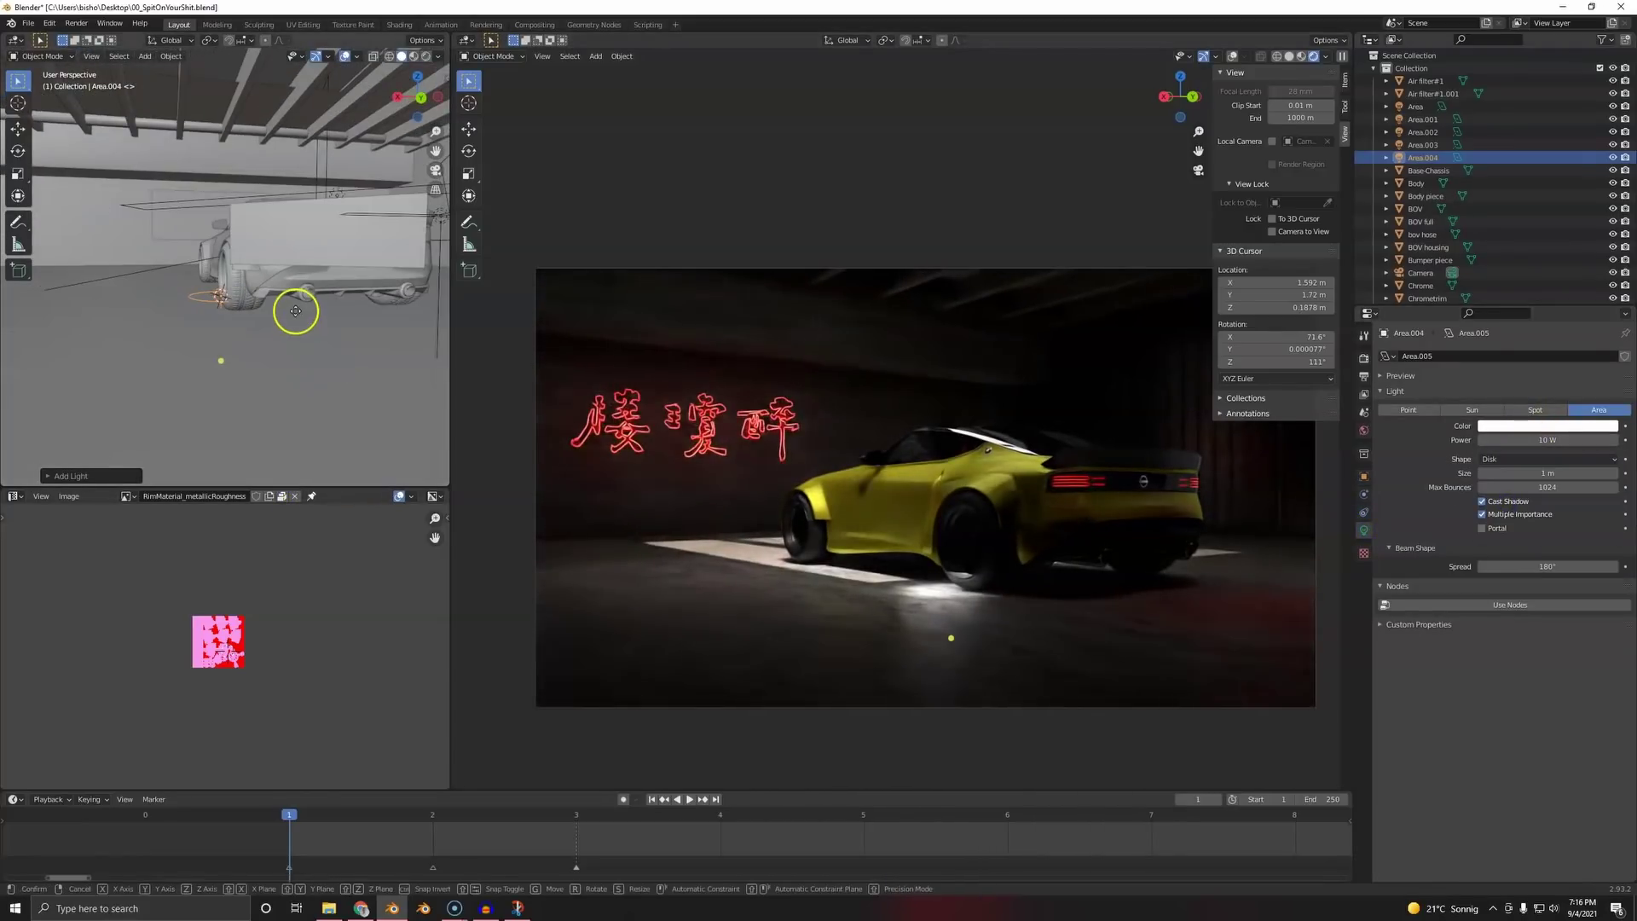
{"action": "key", "text": "shift+z"}
{"action": "left_click", "coordinate": [278, 325]}
{"action": "key", "text": "g"}
{"action": "key", "text": "z"}
{"action": "left_click", "coordinate": [260, 262]}
{"action": "key", "text": "s"}
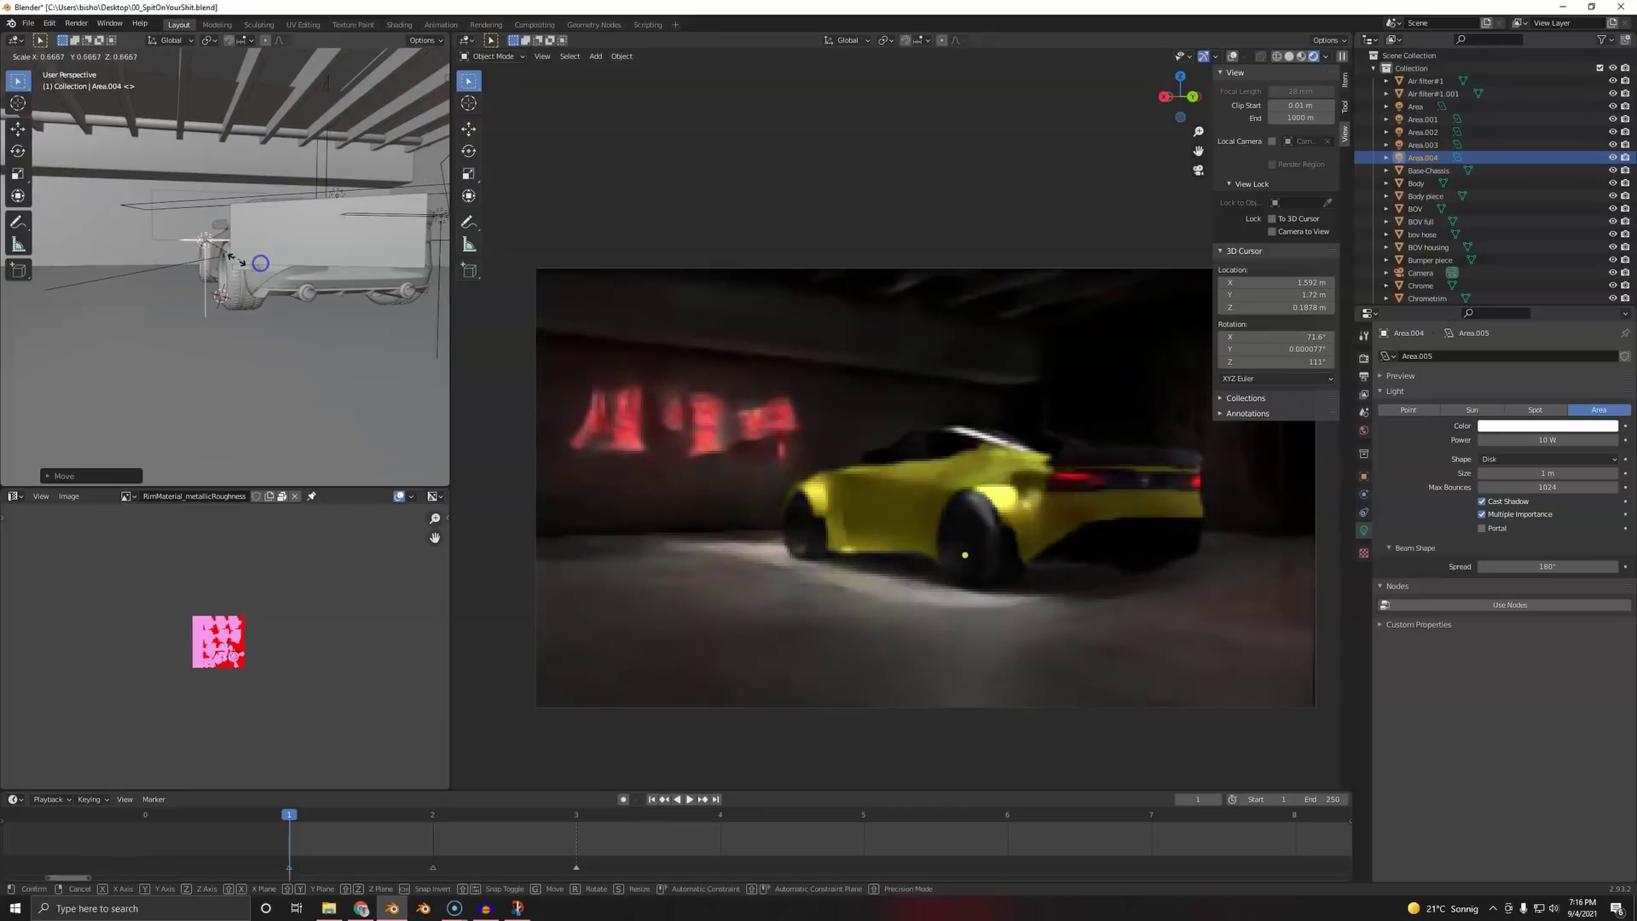
{"action": "left_click", "coordinate": [230, 258]}
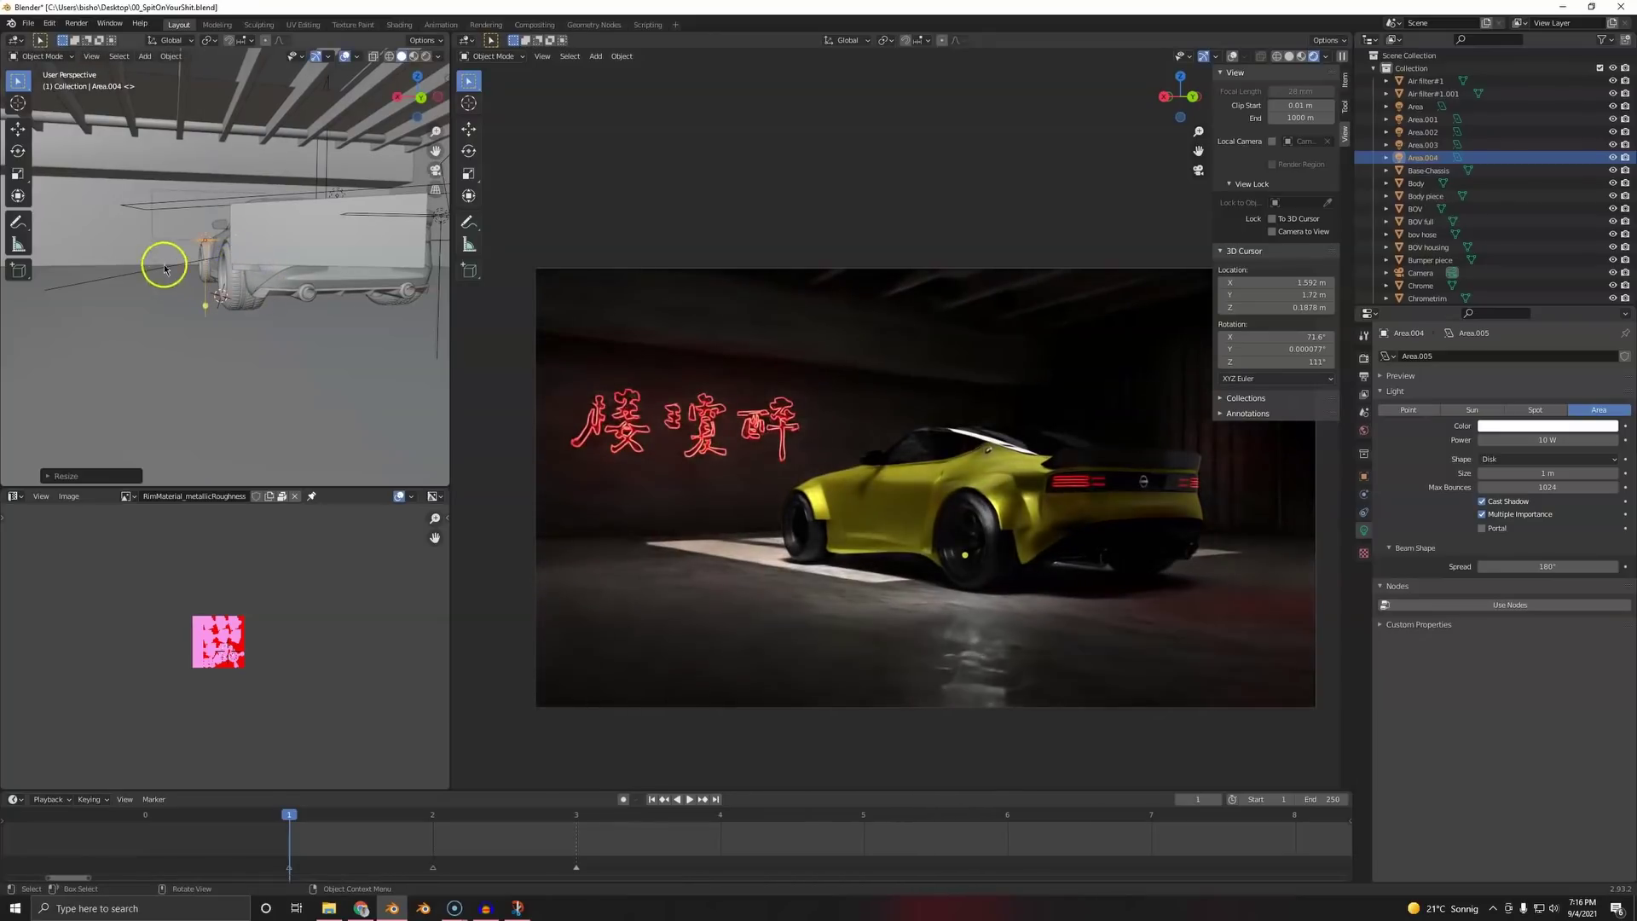
- Reposition the disk light over the rear wheel and set its power to 3 W
{"action": "middle_click_drag", "start_coordinate": [164, 268], "coordinate": [302, 243]}
{"action": "key", "text": "g"}
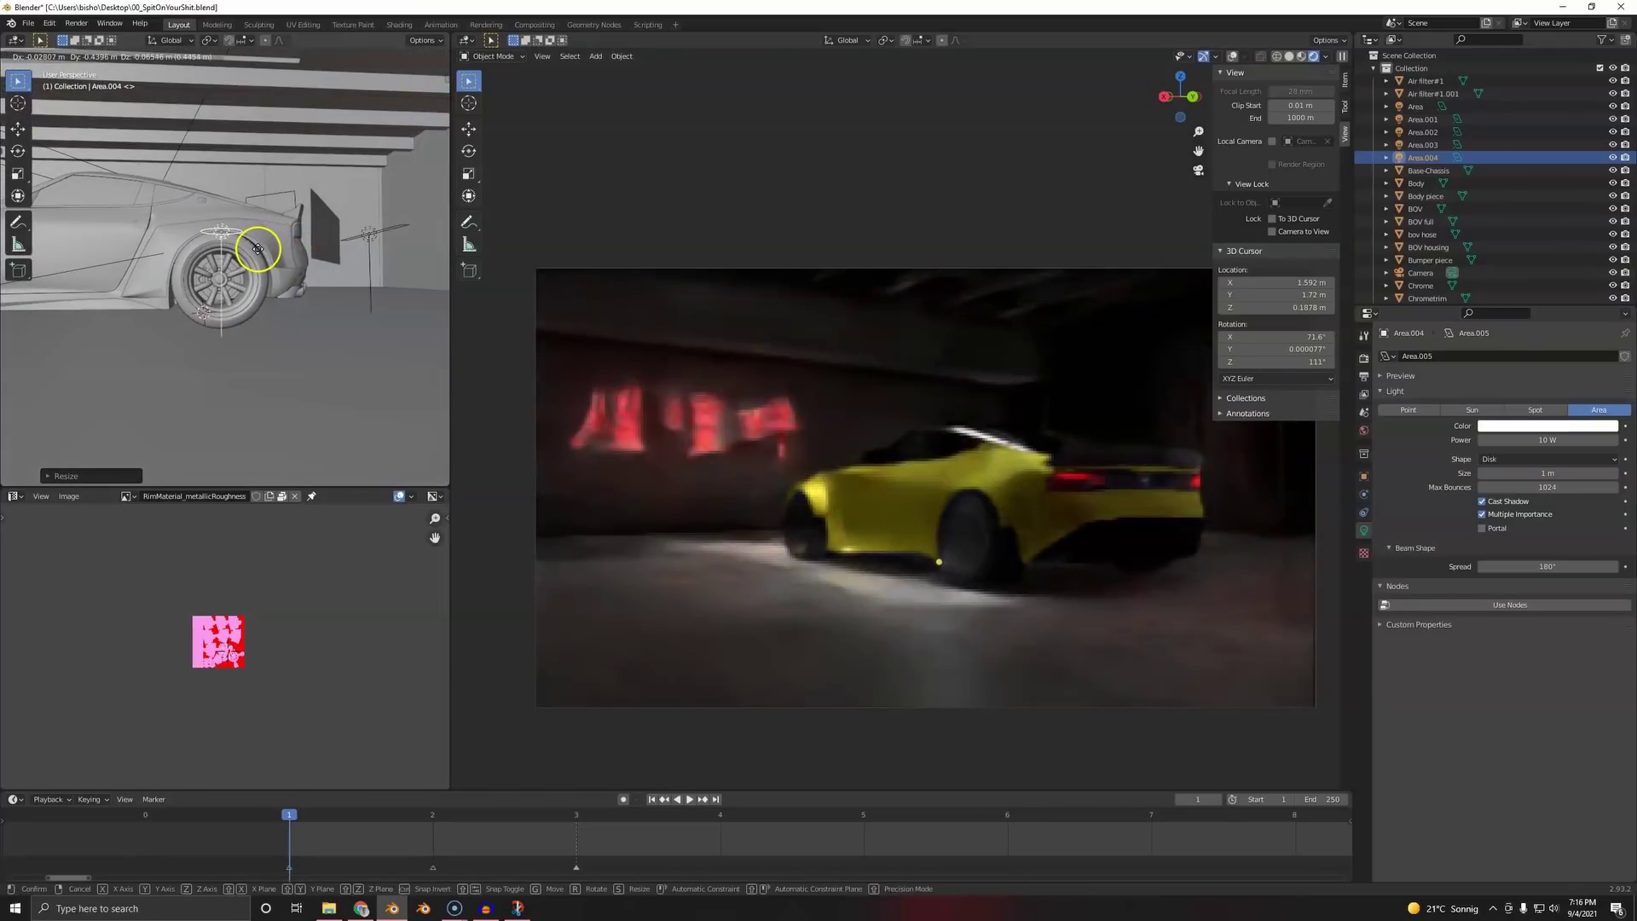
{"action": "left_click", "coordinate": [264, 260]}
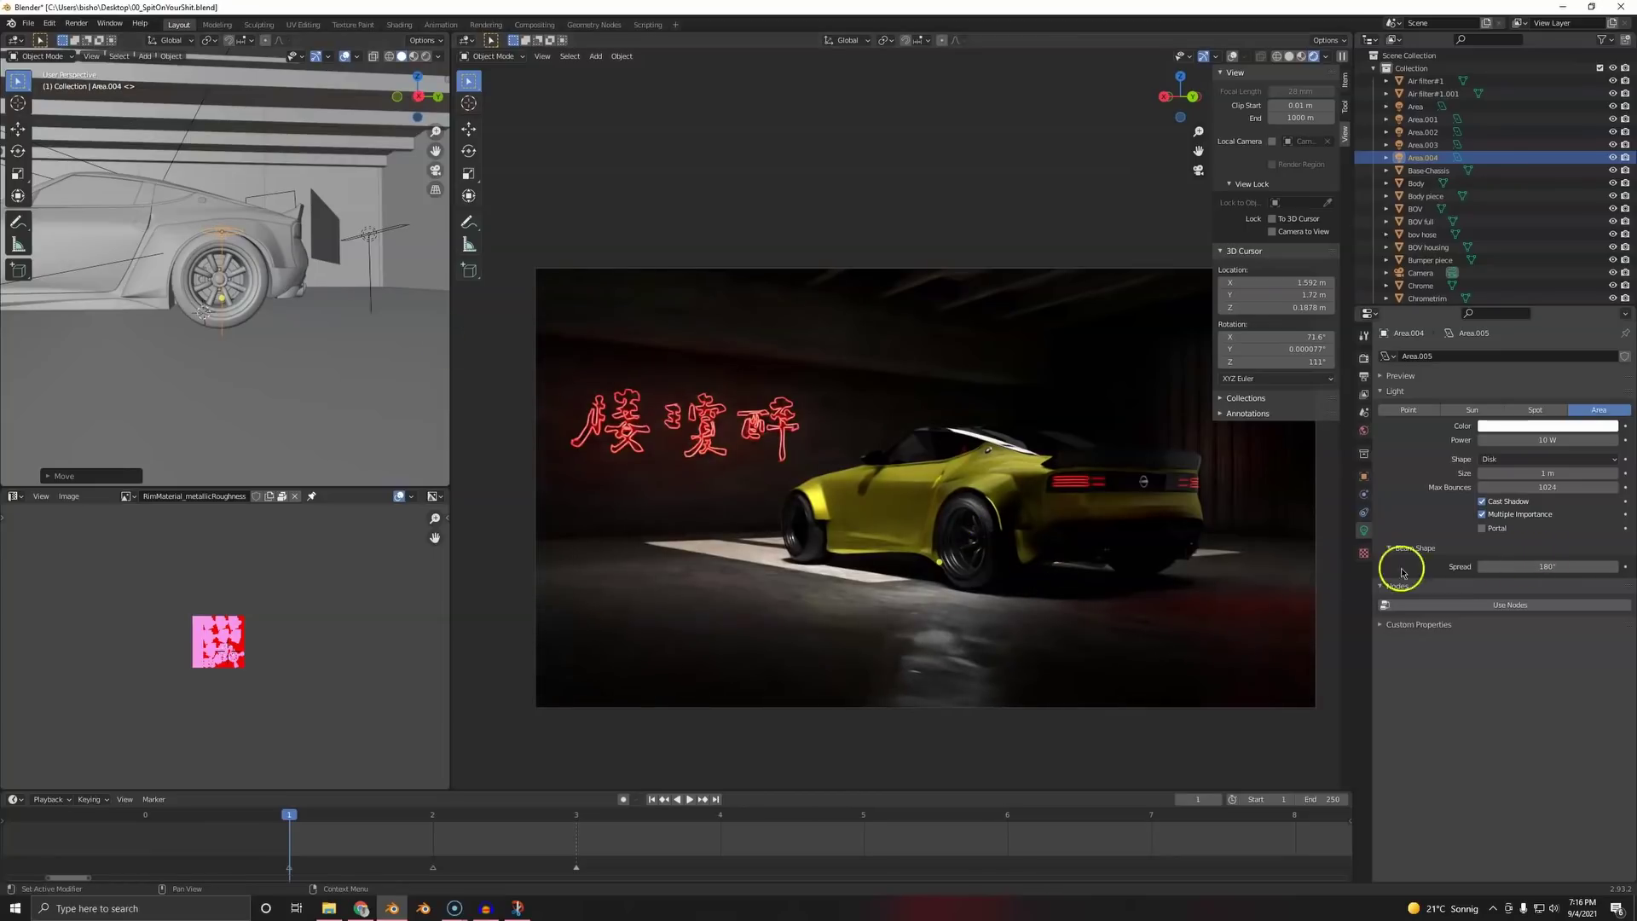
{"action": "left_click", "coordinate": [1564, 437]}
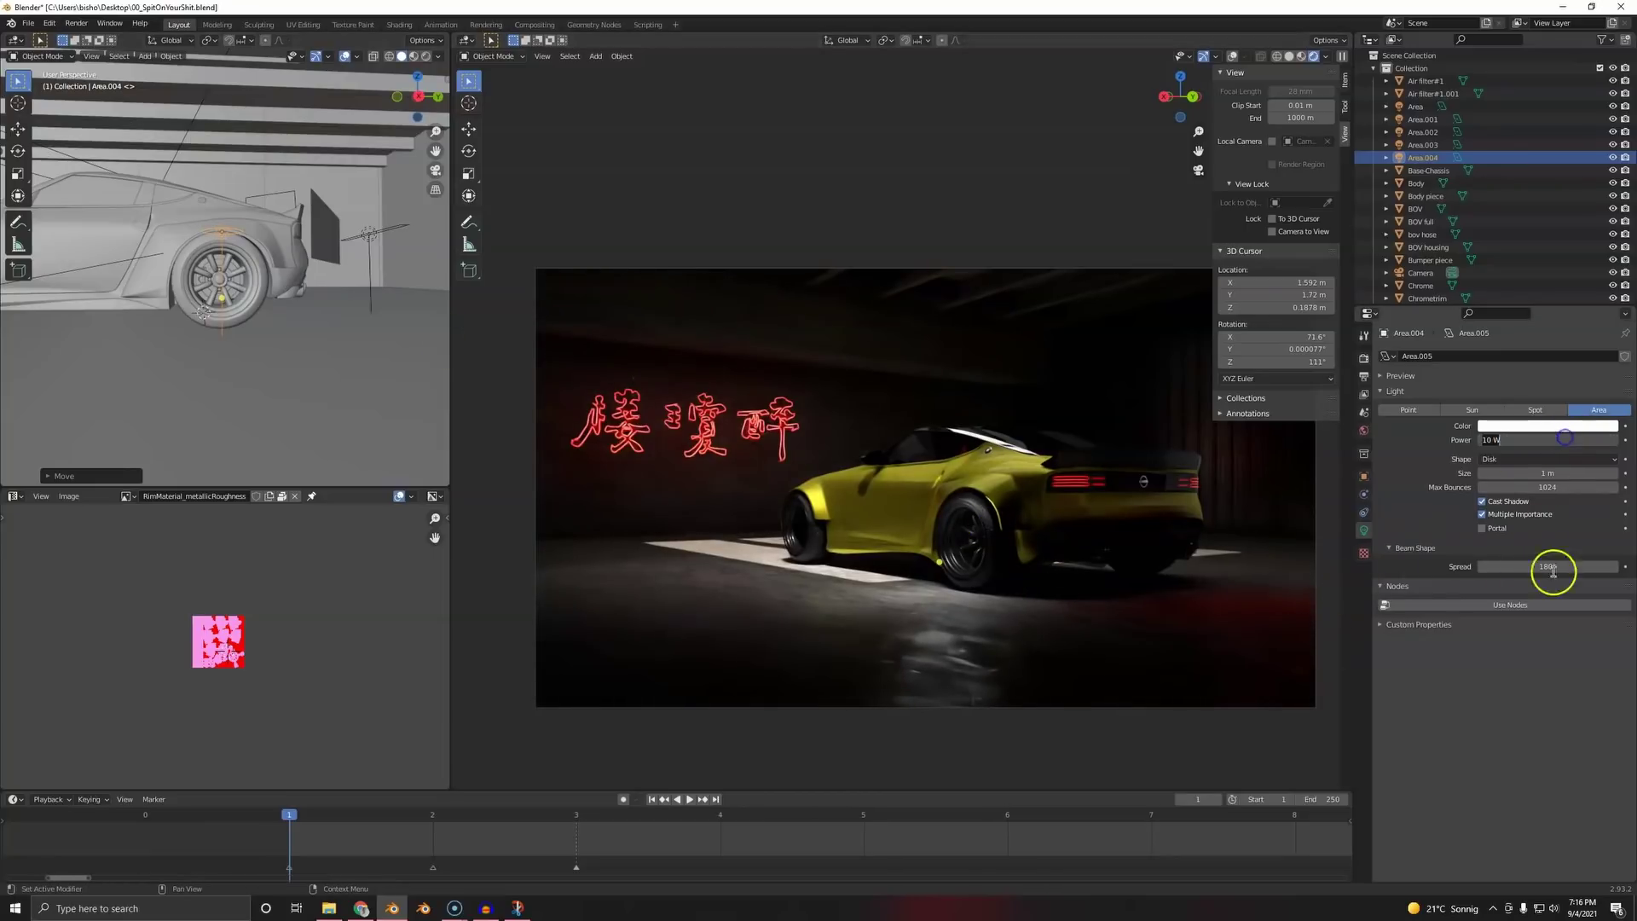
{"action": "type", "text": "3"}
{"action": "key", "text": "Return"}
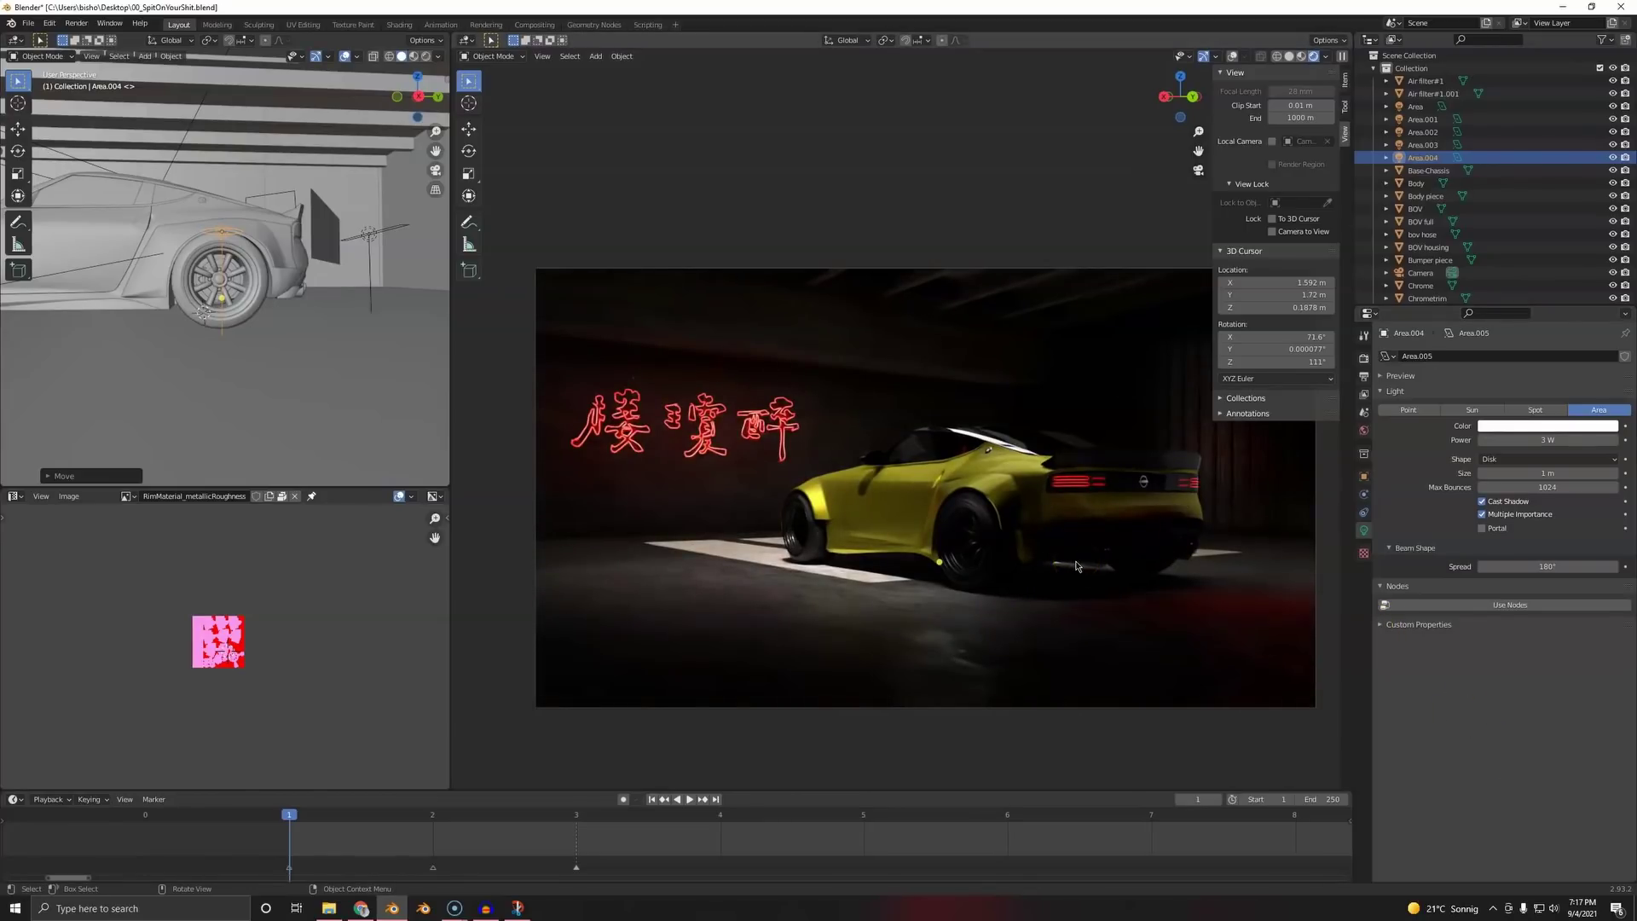
- Try moving the large plane near the camera out of the scene
{"action": "middle_click_drag", "start_coordinate": [223, 257], "coordinate": [231, 341]}
{"action": "left_click", "coordinate": [301, 233]}
{"action": "middle_click_drag", "start_coordinate": [302, 233], "coordinate": [267, 340], "text": "ctrl"}
{"action": "middle_click_drag", "start_coordinate": [322, 264], "coordinate": [293, 278]}
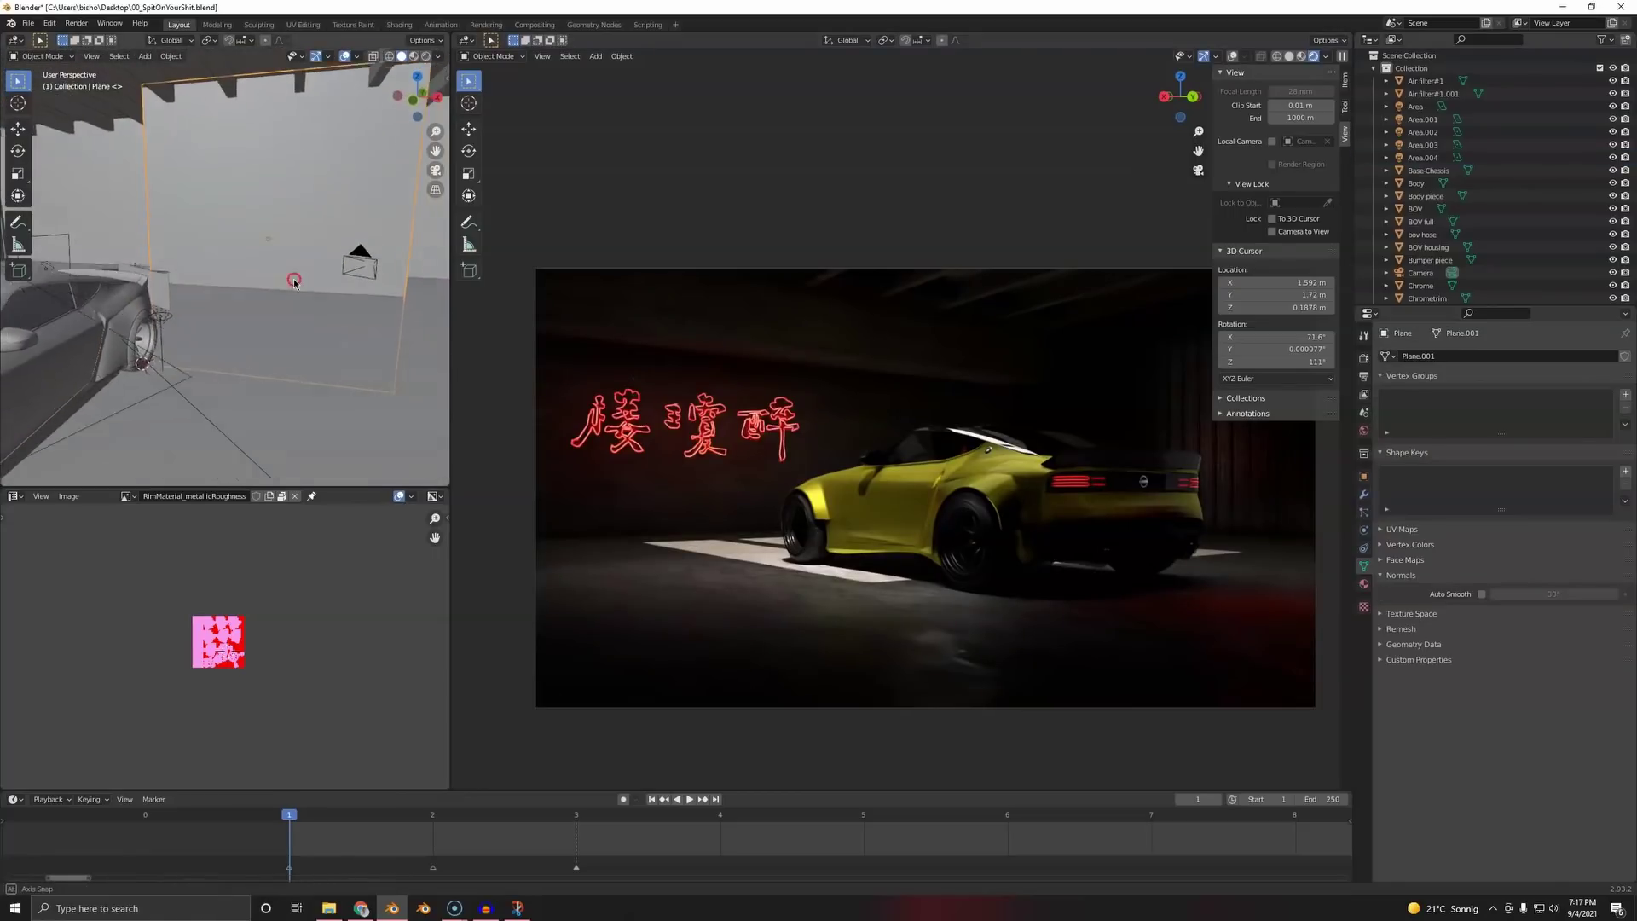
{"action": "key", "text": "g"}
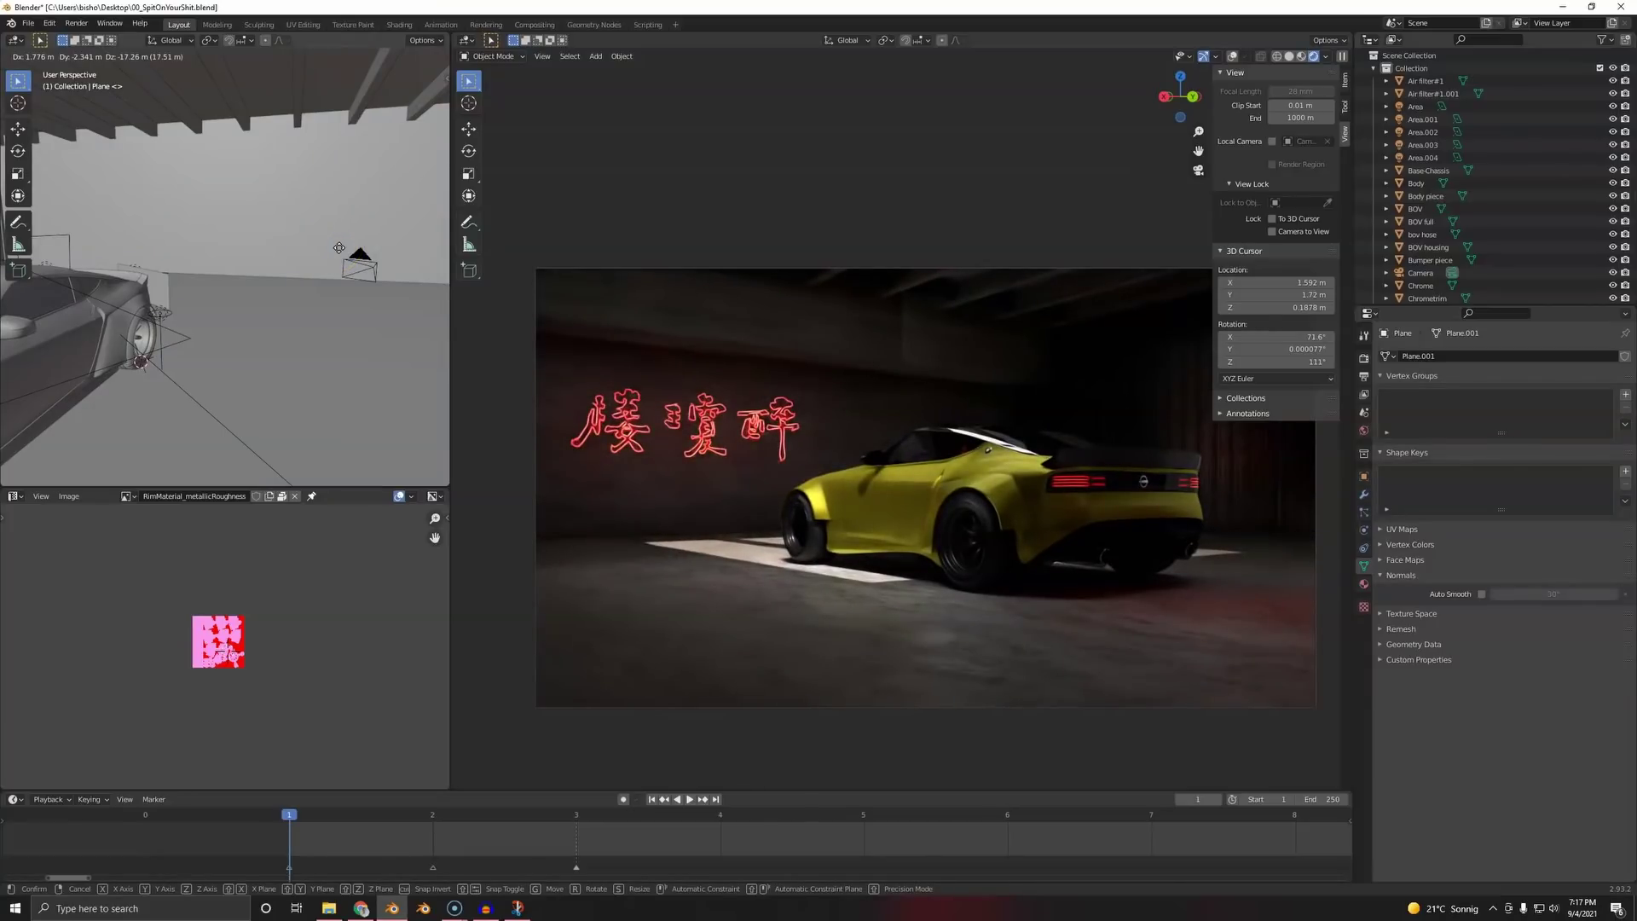
{"action": "left_click", "coordinate": [338, 248]}
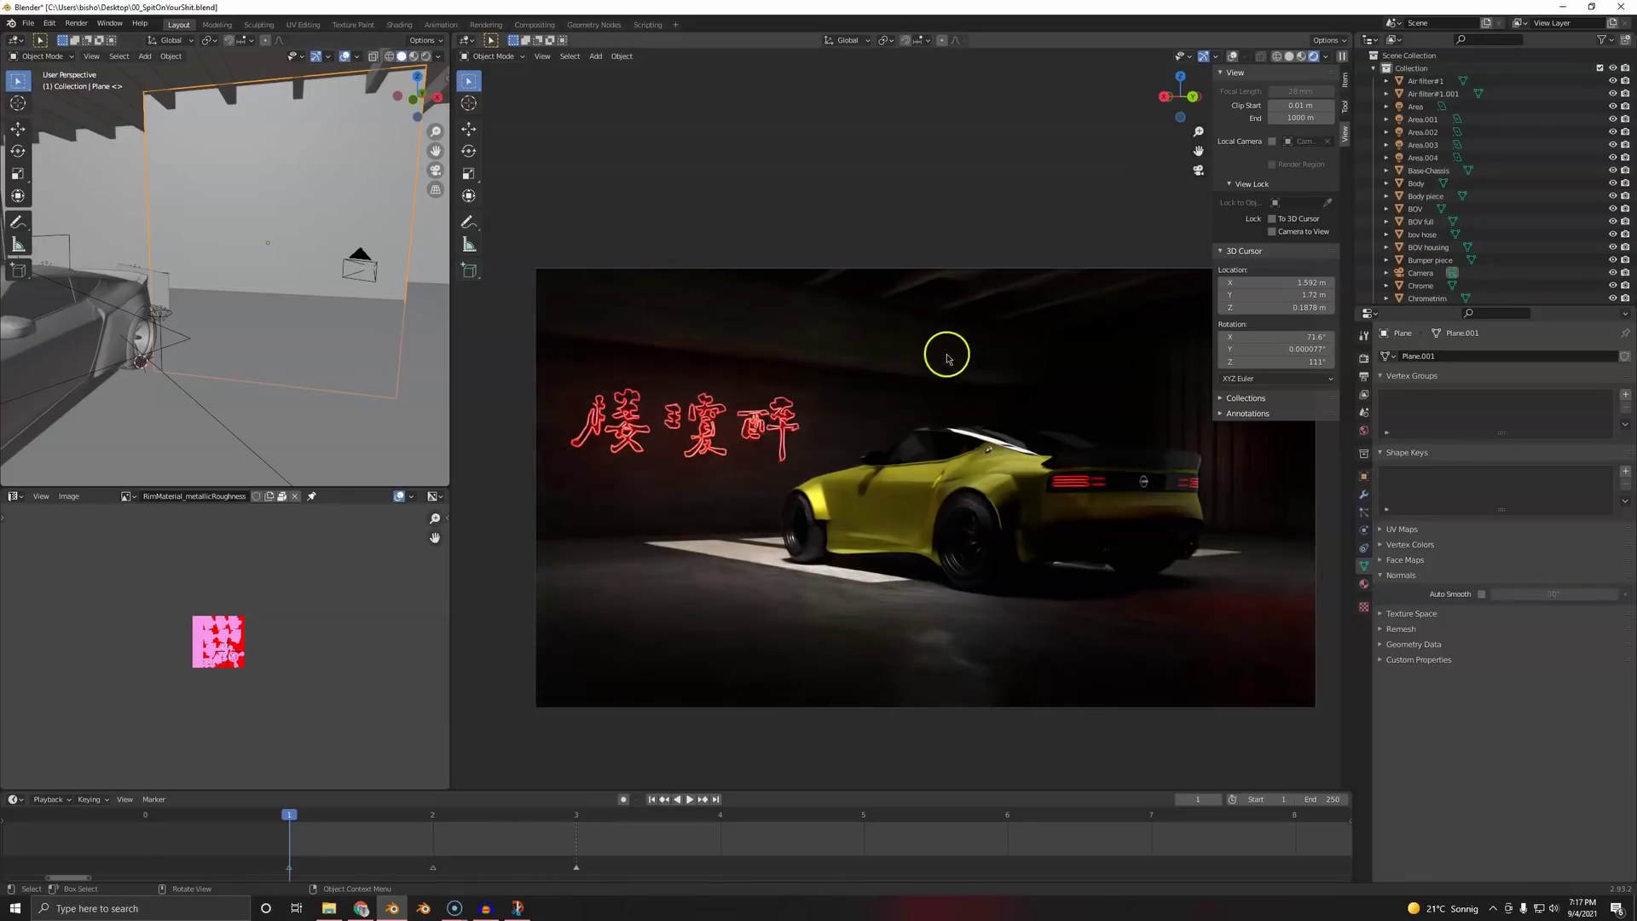
- Widen the large plane near the camera along the X axis, shift it horizontally, and save the file
{"action": "middle_click_drag", "start_coordinate": [341, 241], "coordinate": [384, 242]}
{"action": "key", "text": "s"}
{"action": "key", "text": "x"}
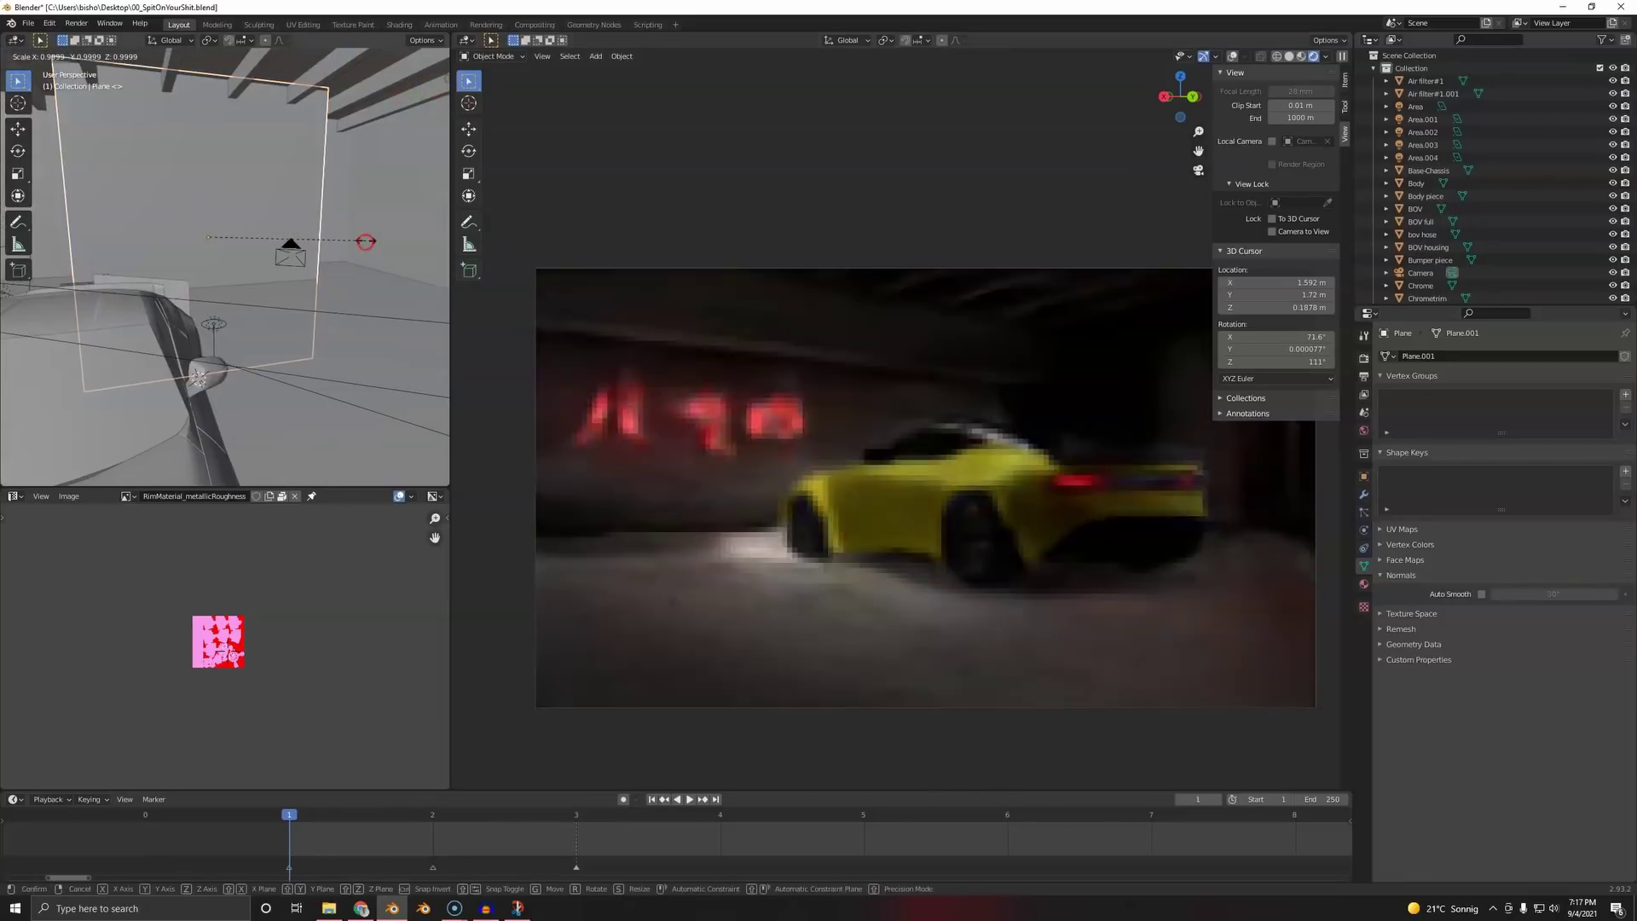
{"action": "left_click", "coordinate": [38, 222]}
{"action": "key", "text": "g"}
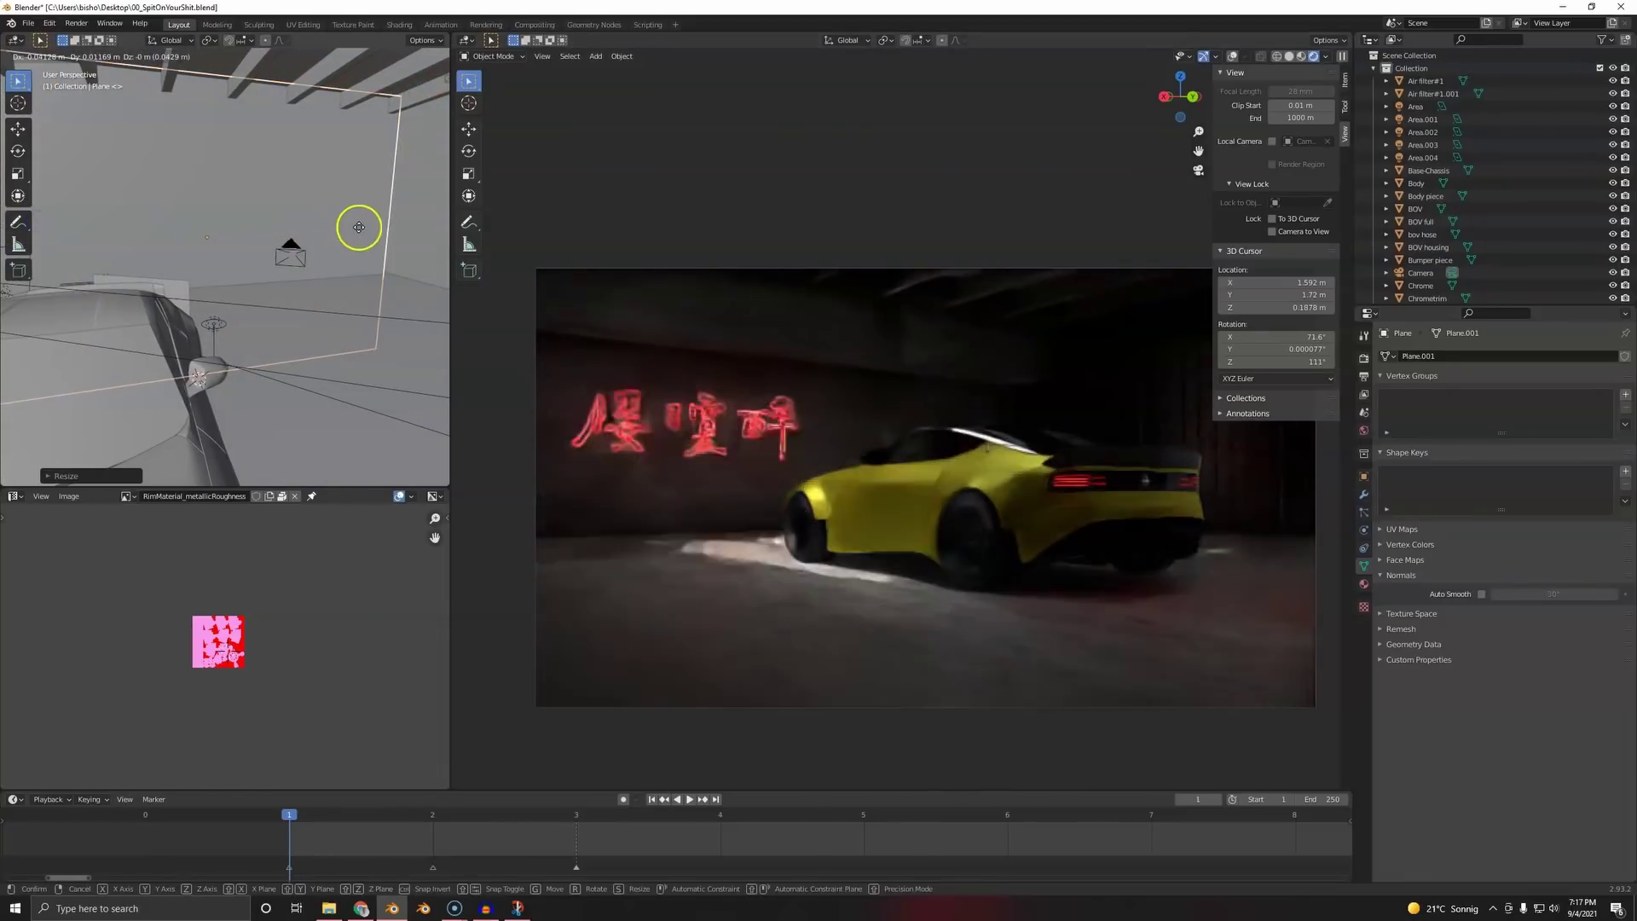
{"action": "left_click", "coordinate": [361, 227]}
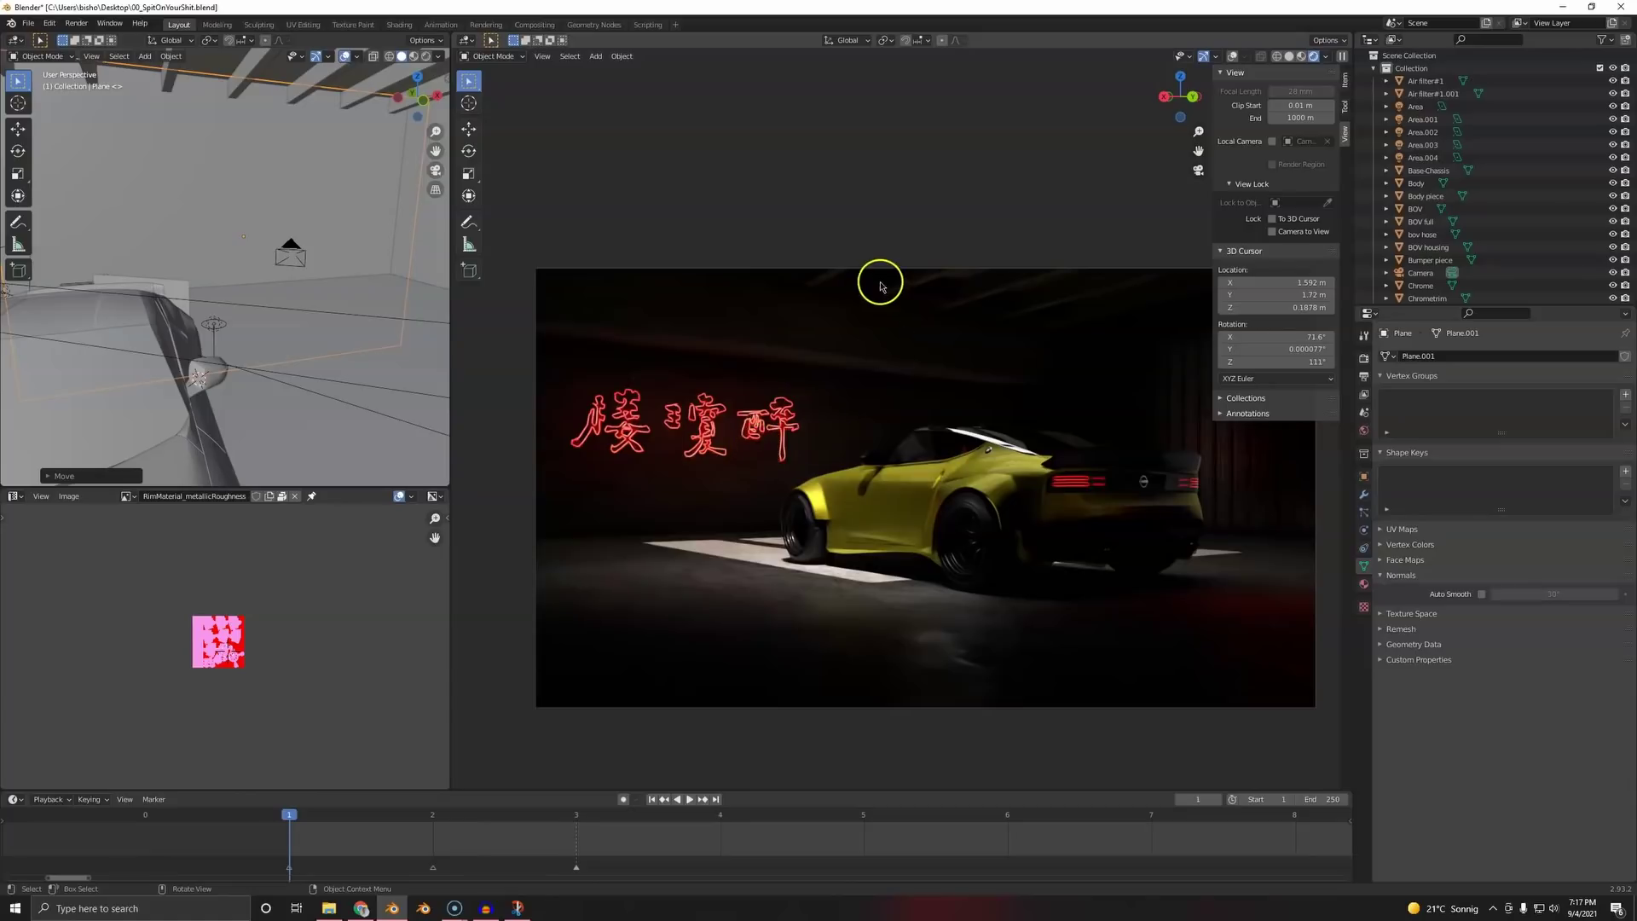
{"action": "key", "text": "ctrl+s"}
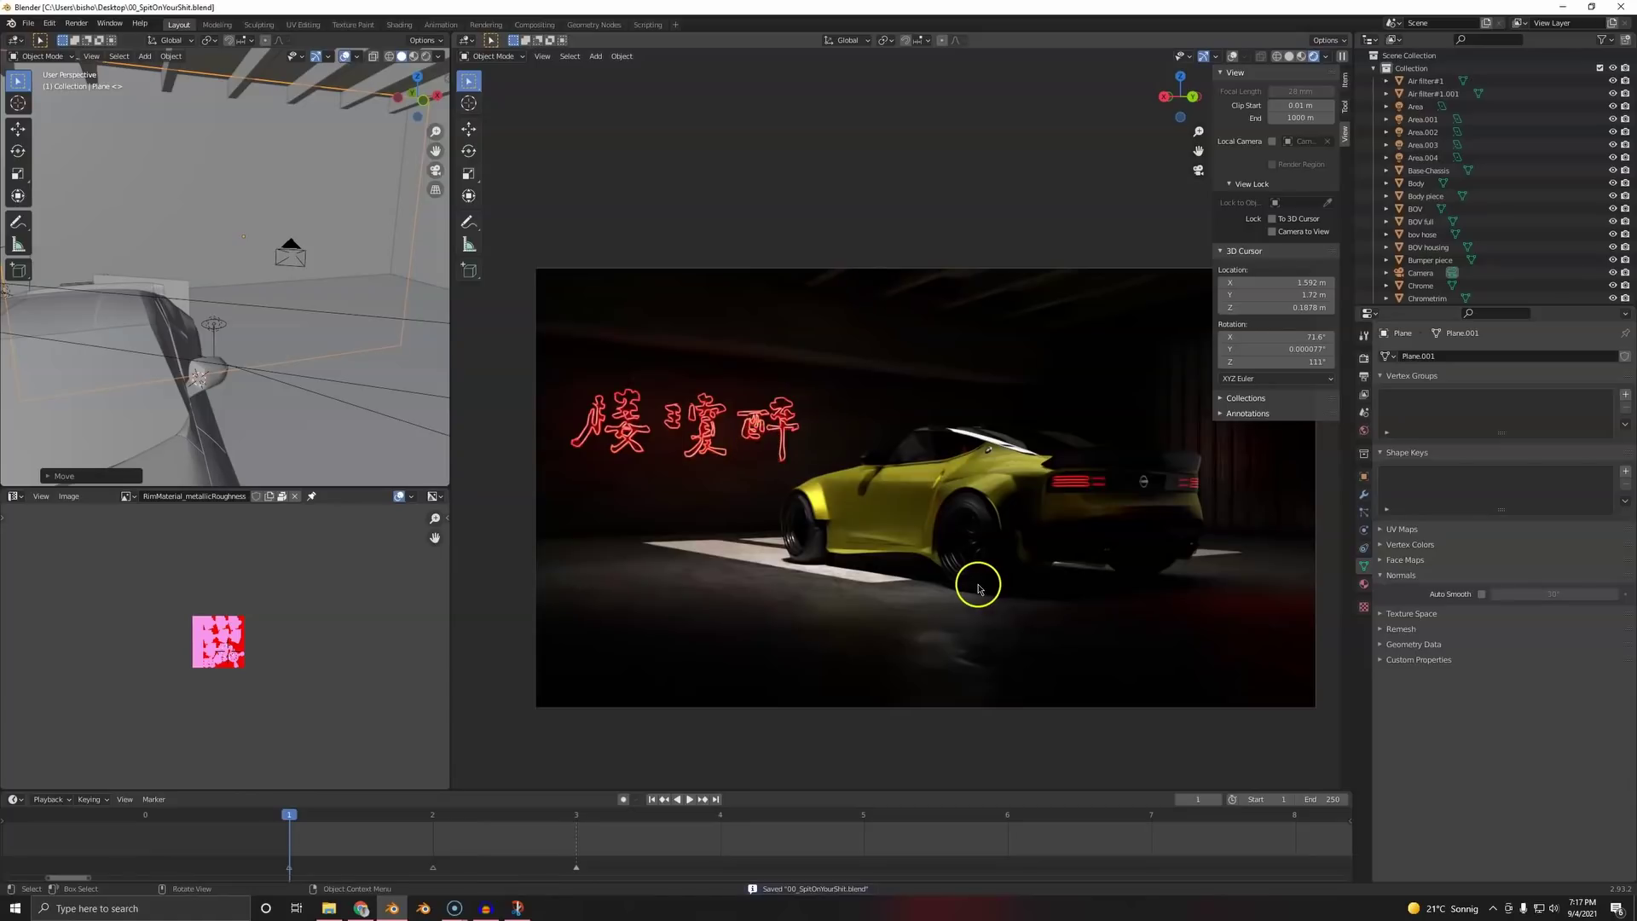
- Switch to Chrome and compare the blue car reference render on Google Drive with the garage scene in Blender
{"action": "left_click", "coordinate": [716, 439]}
{"action": "scroll", "coordinate": [197, 683], "scroll_direction": "up", "scroll_amount": 3}
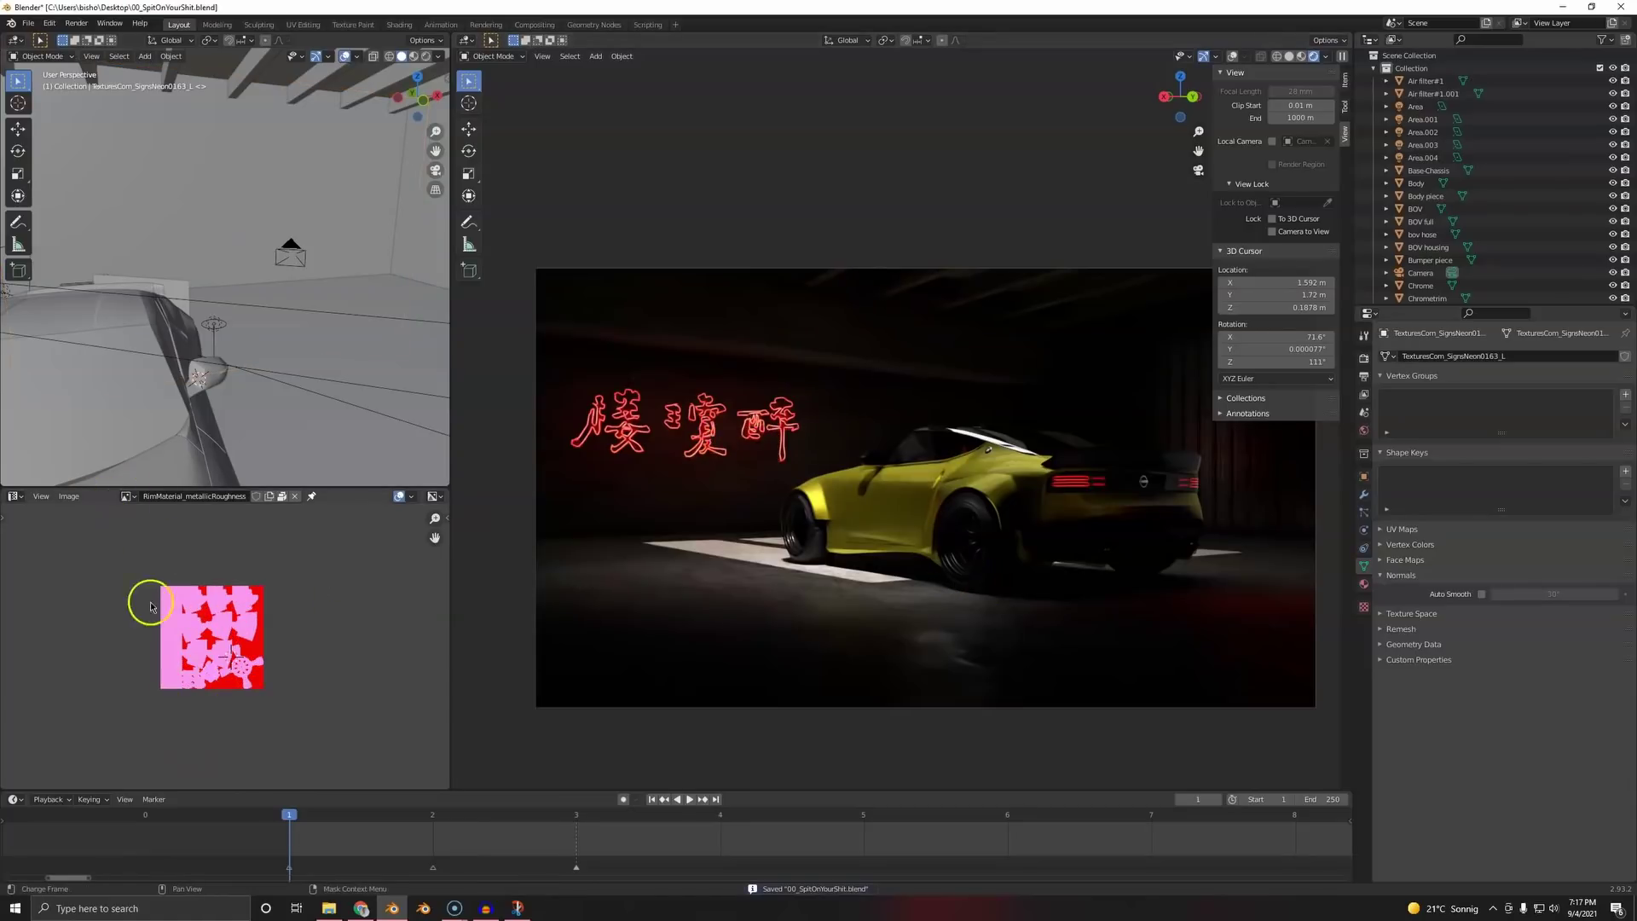
{"action": "left_click", "coordinate": [360, 908]}
{"action": "left_click", "coordinate": [193, 10]}
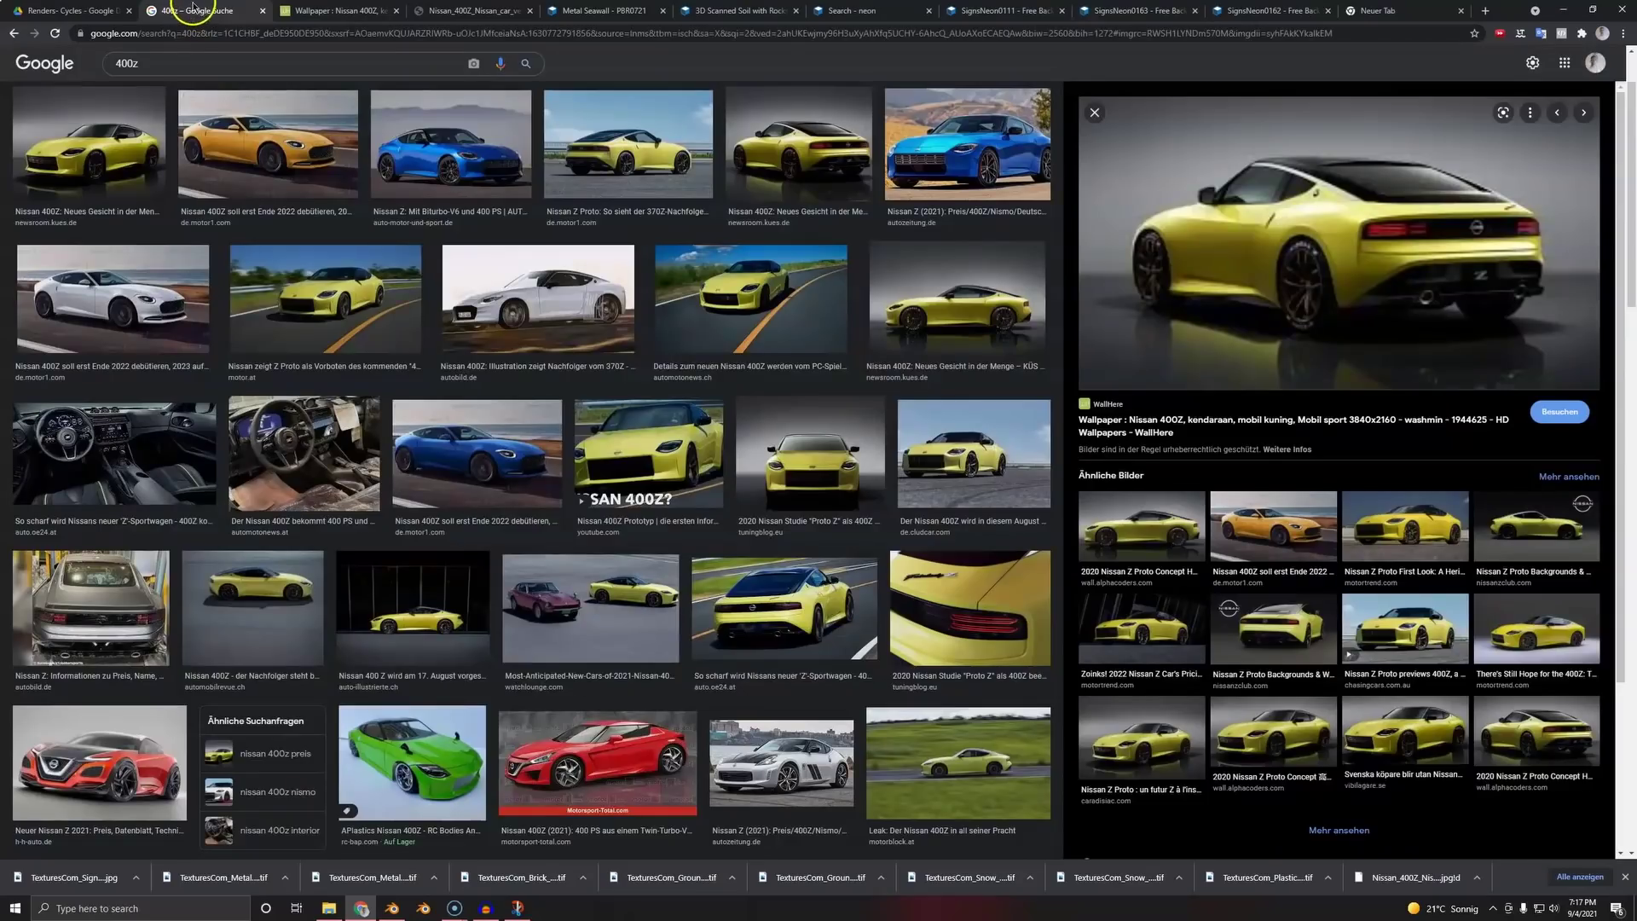
{"action": "left_click", "coordinate": [69, 11]}
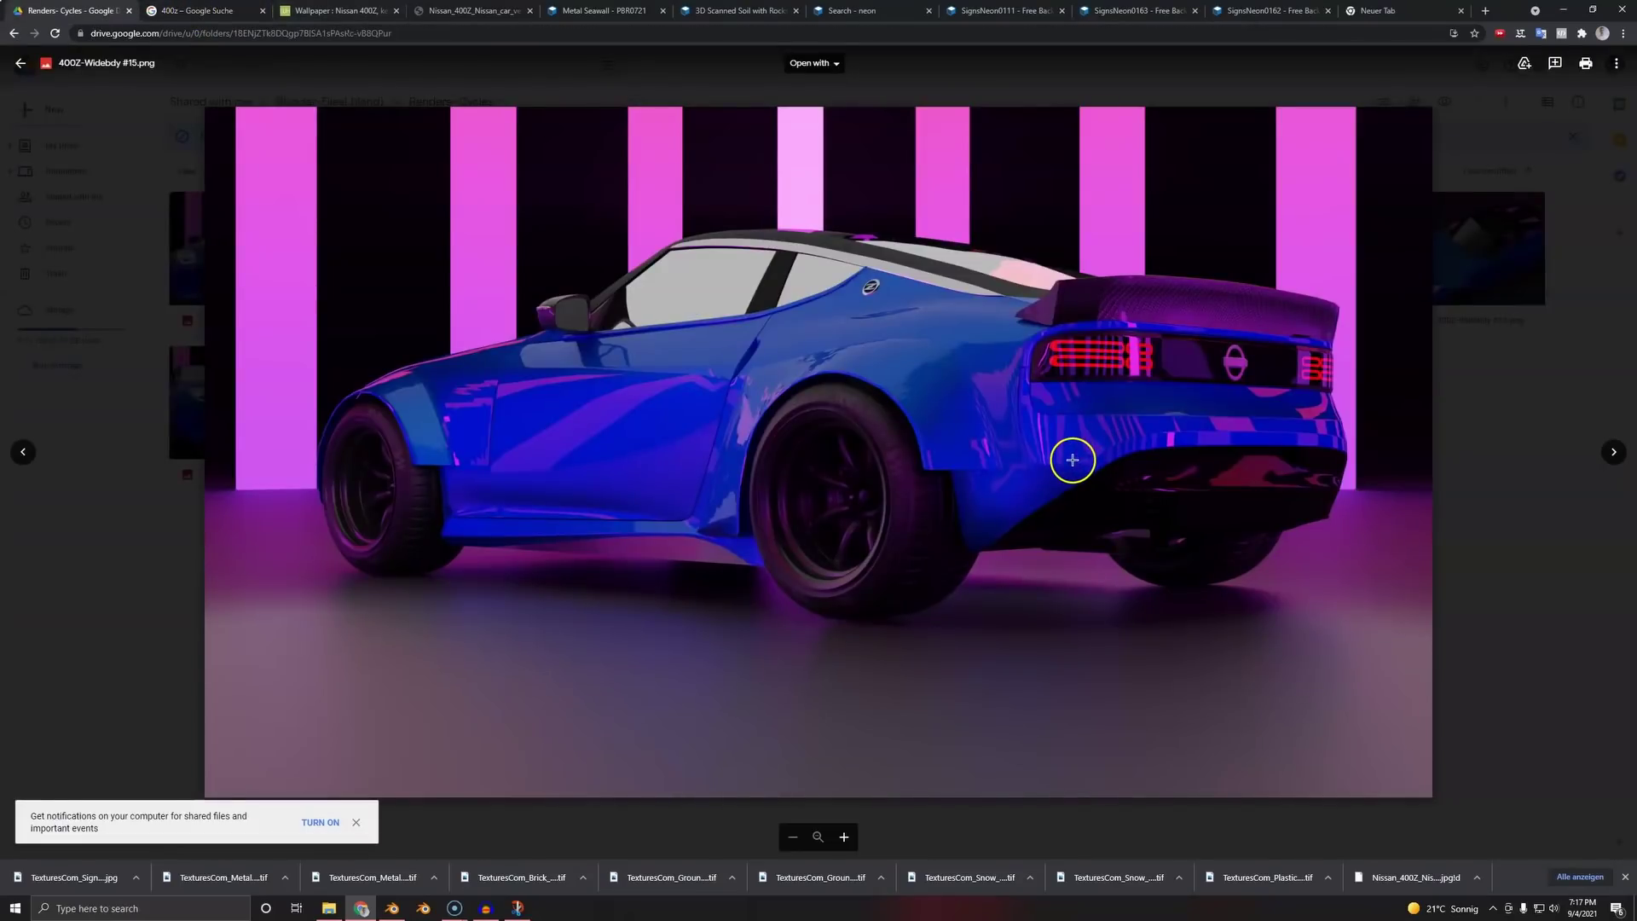
{"action": "key", "text": "alt+Tab"}
{"action": "key", "text": "alt+Tab"}
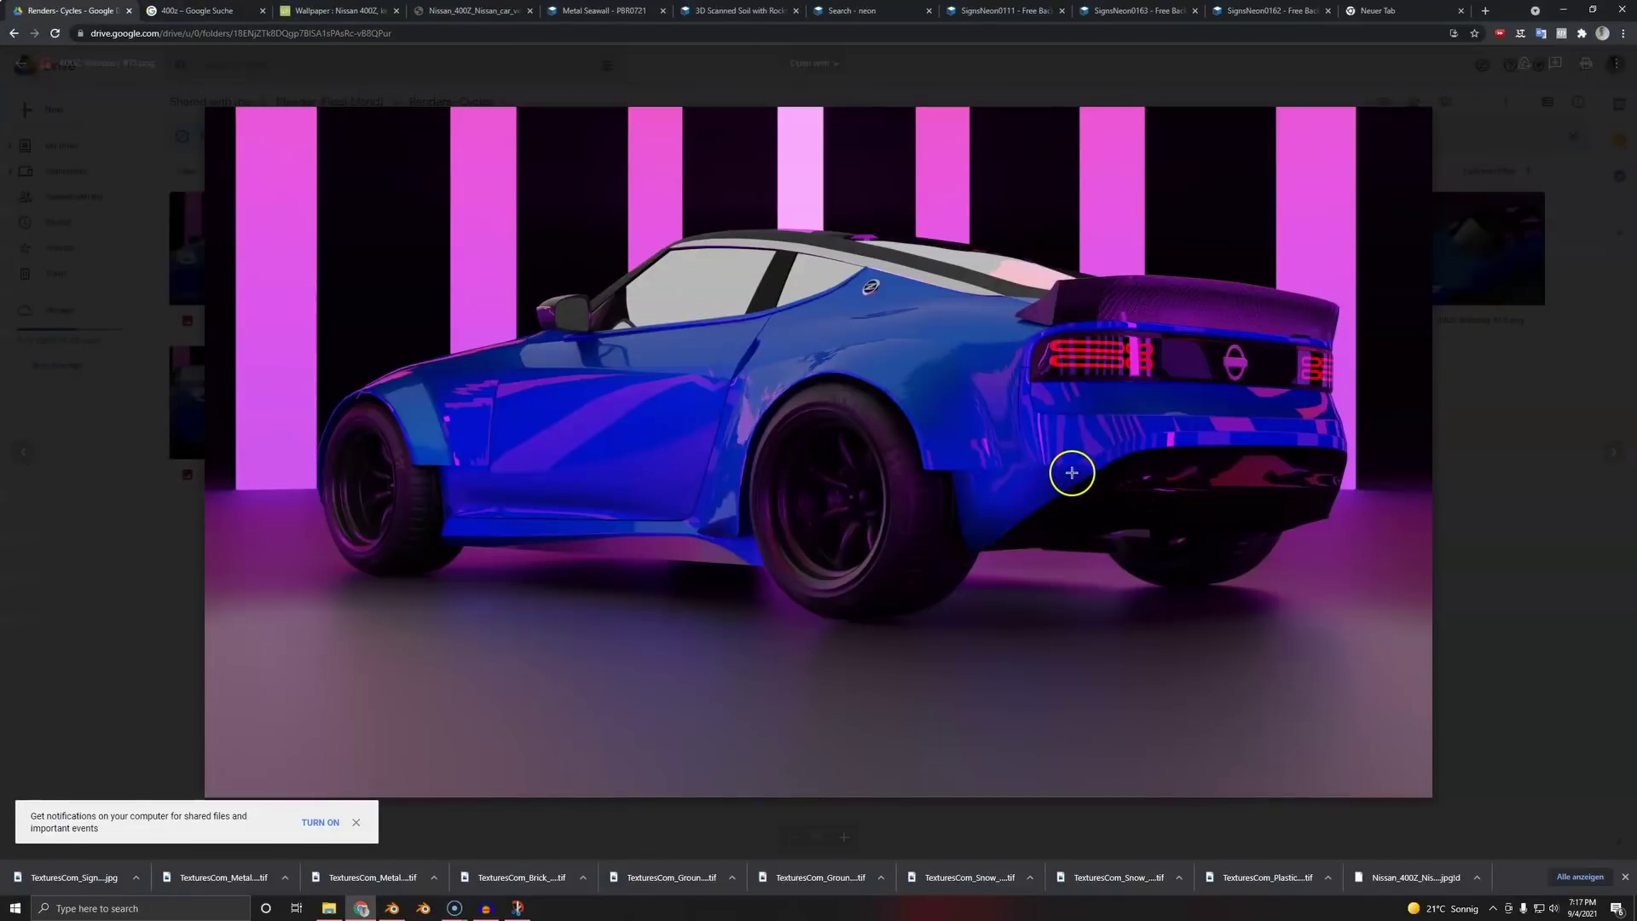
{"action": "key", "text": "alt+Tab"}
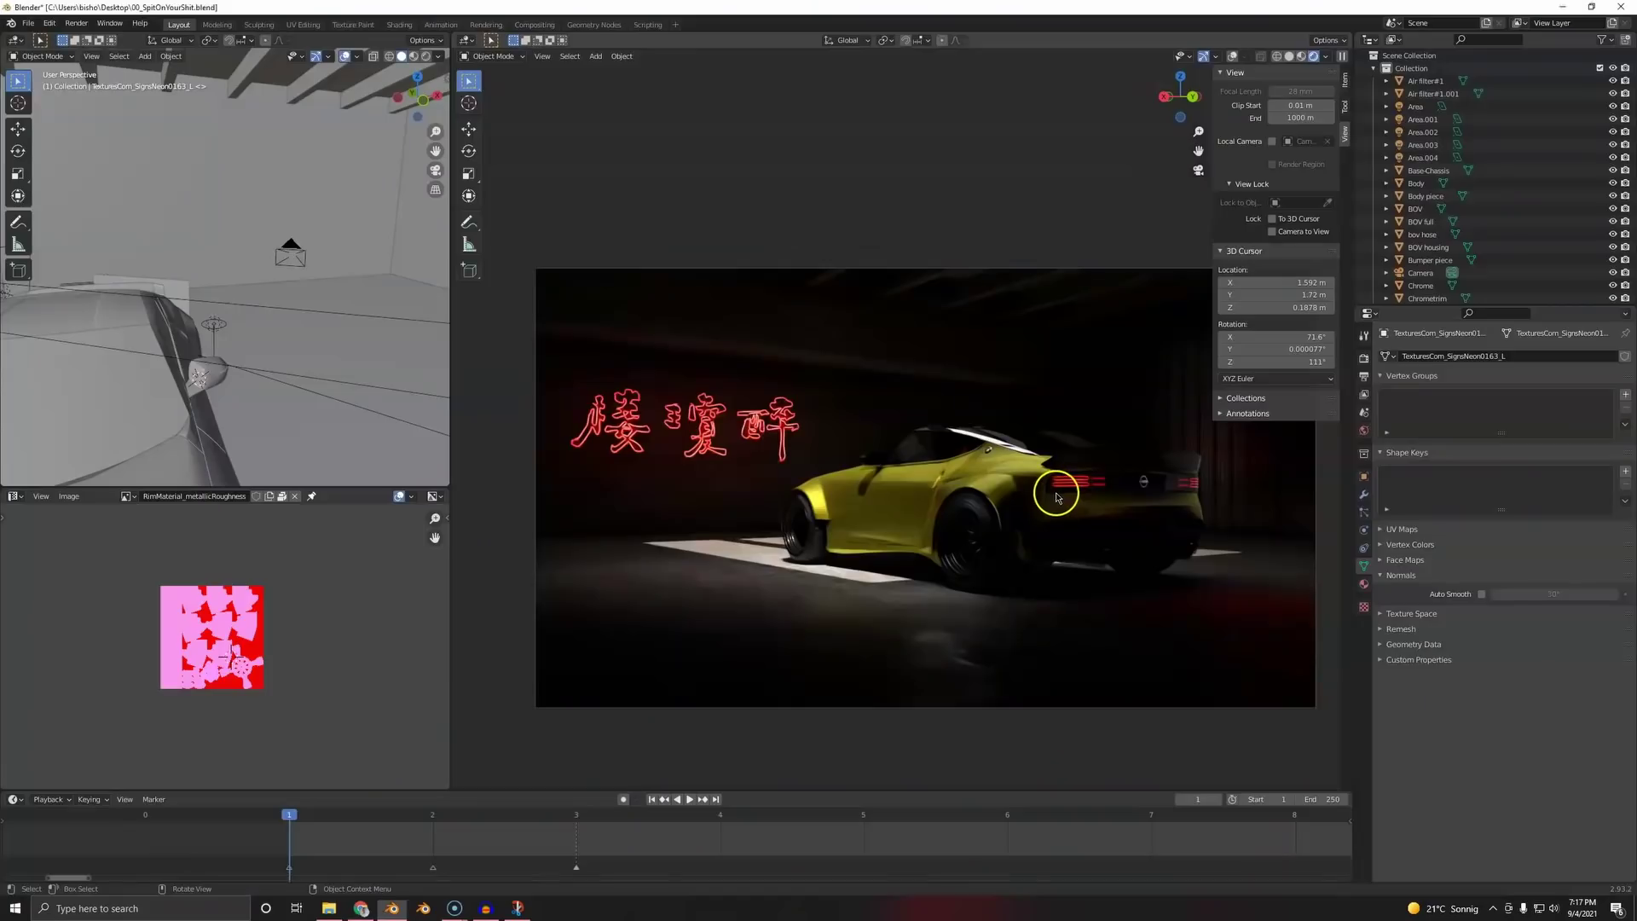
{"action": "key", "text": "alt+Tab"}
{"action": "key", "text": "alt+Tab"}
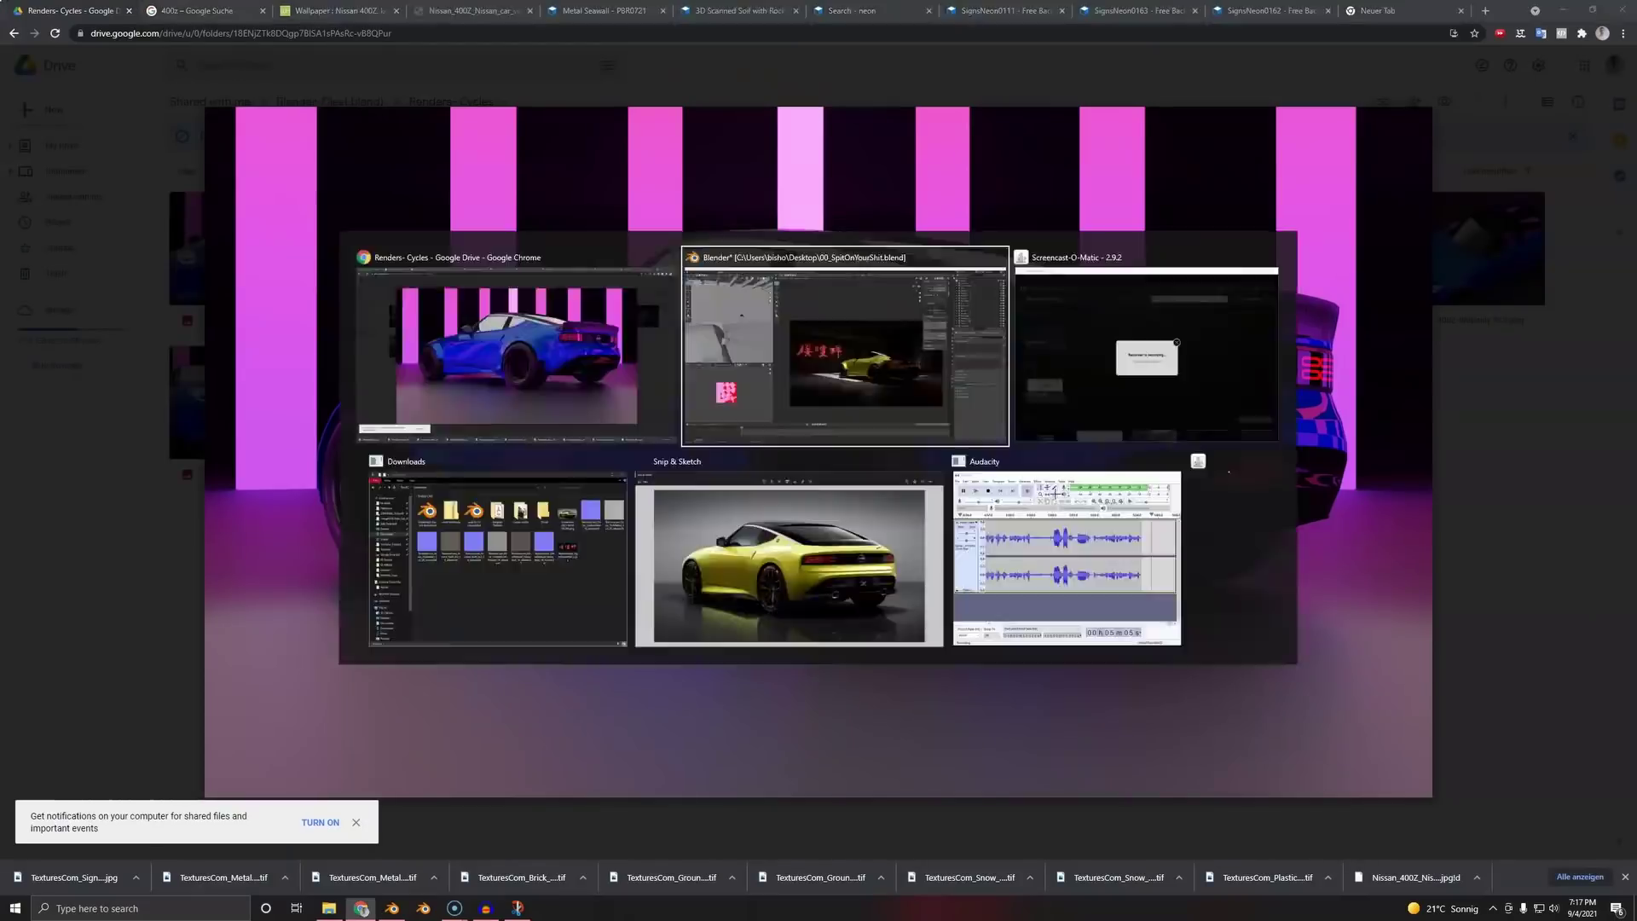
- Switch to Chrome, snip the blue car reference render, save the snip as an image file, and return to Blender
{"action": "key", "text": "alt+Tab"}
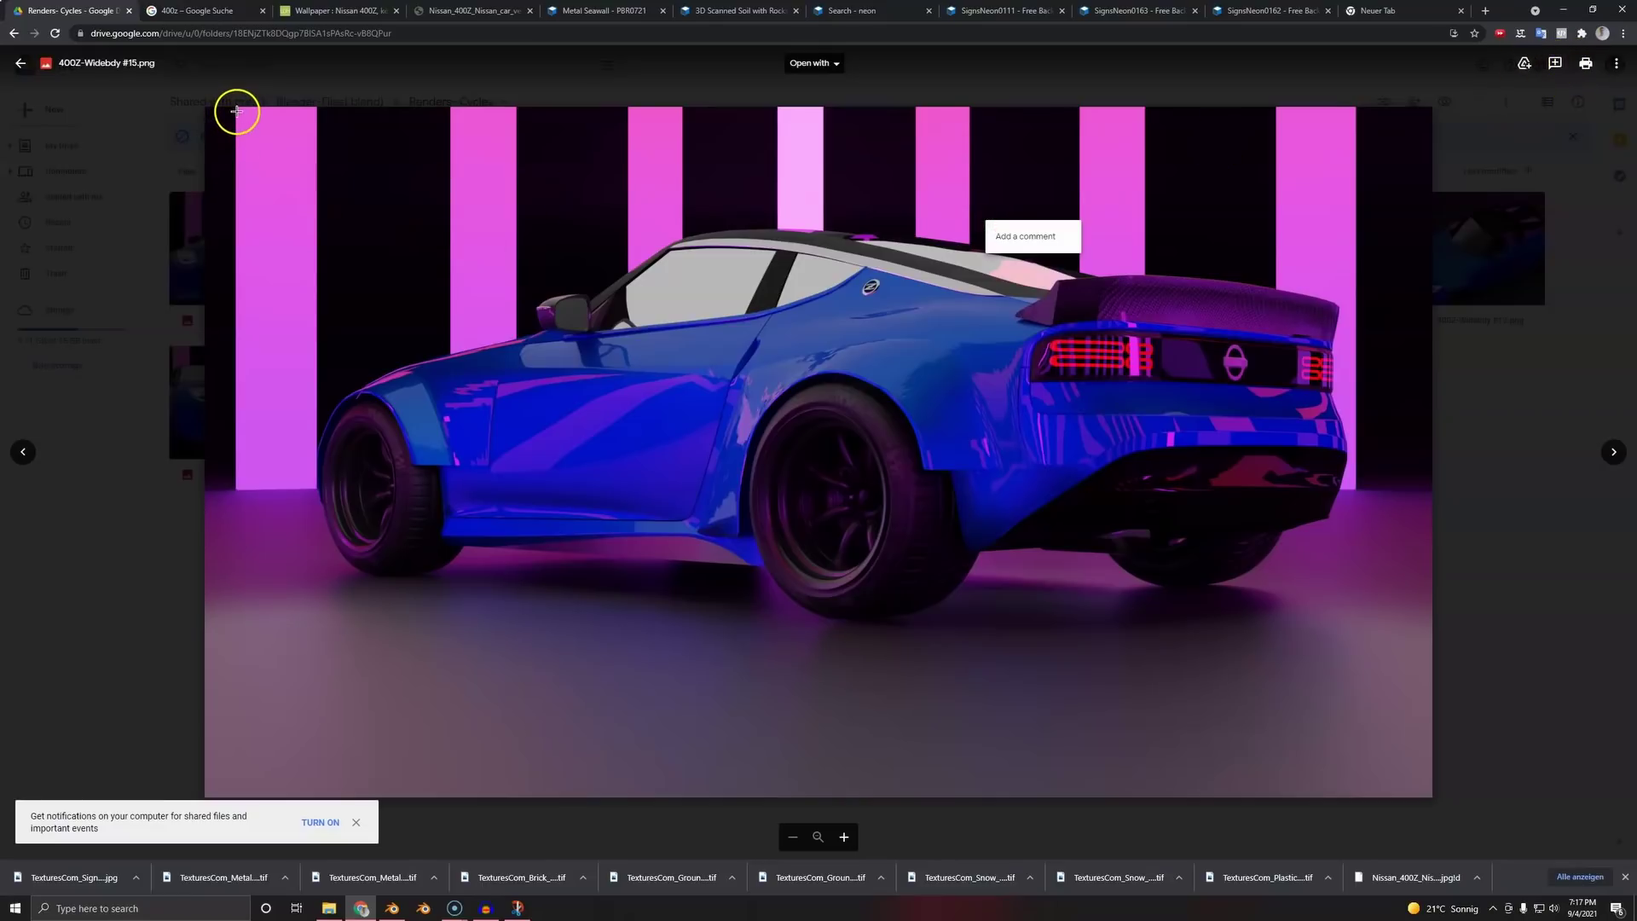
{"action": "key", "text": "super+shift+s"}
{"action": "left_click_drag", "start_coordinate": [1429, 794], "coordinate": [213, 90]}
{"action": "key", "text": "alt+Tab"}
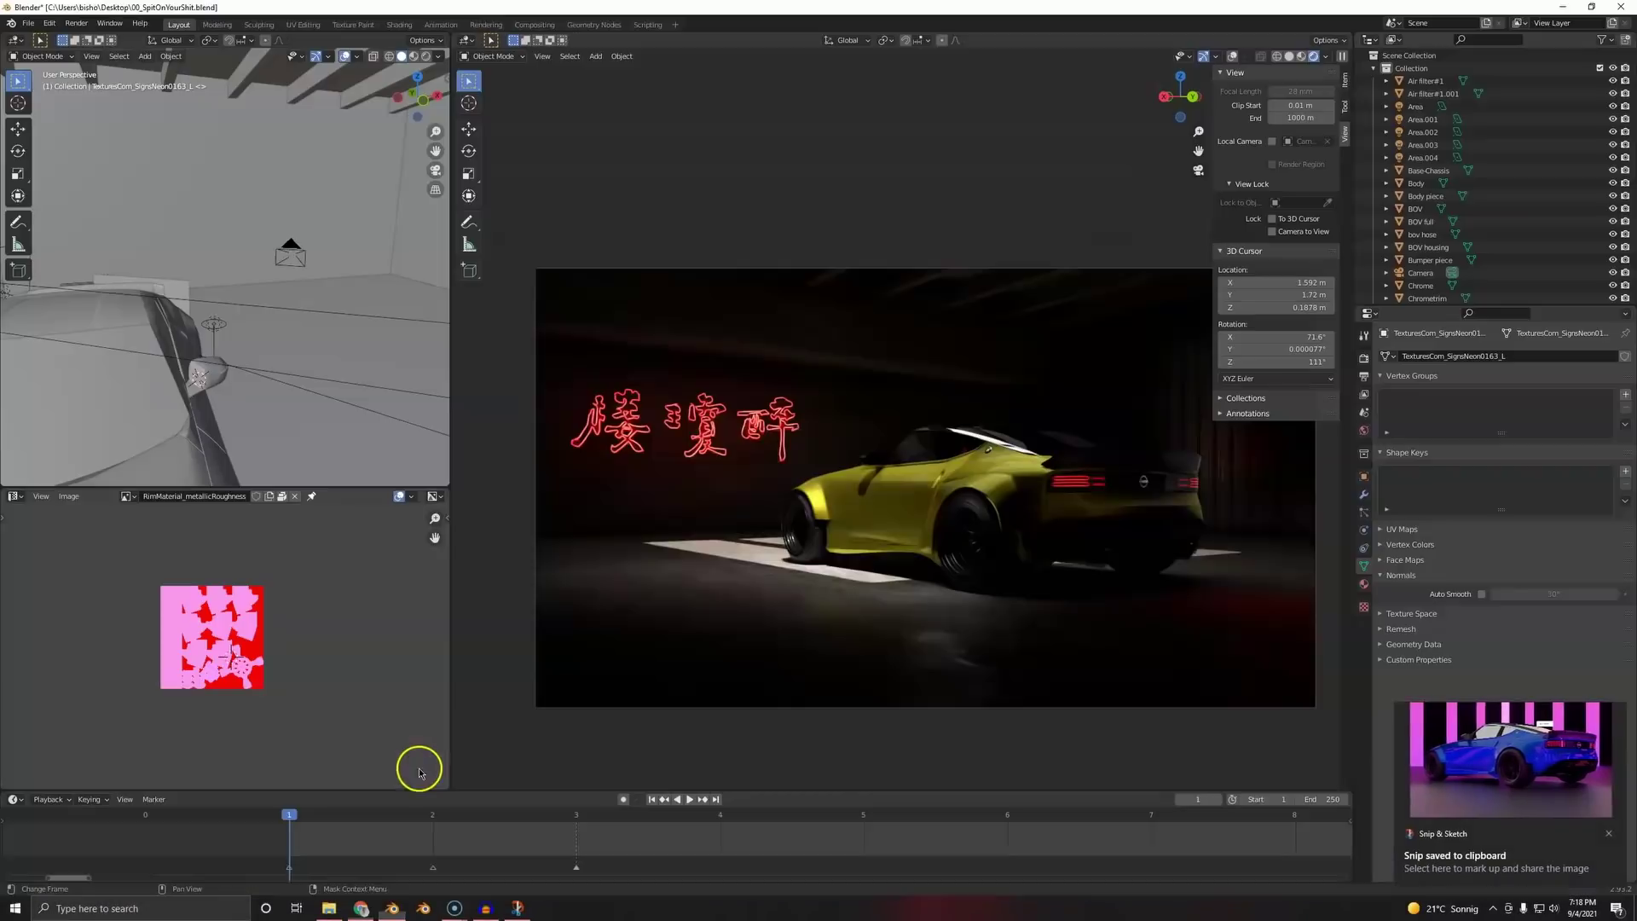
{"action": "left_click", "coordinate": [1521, 760]}
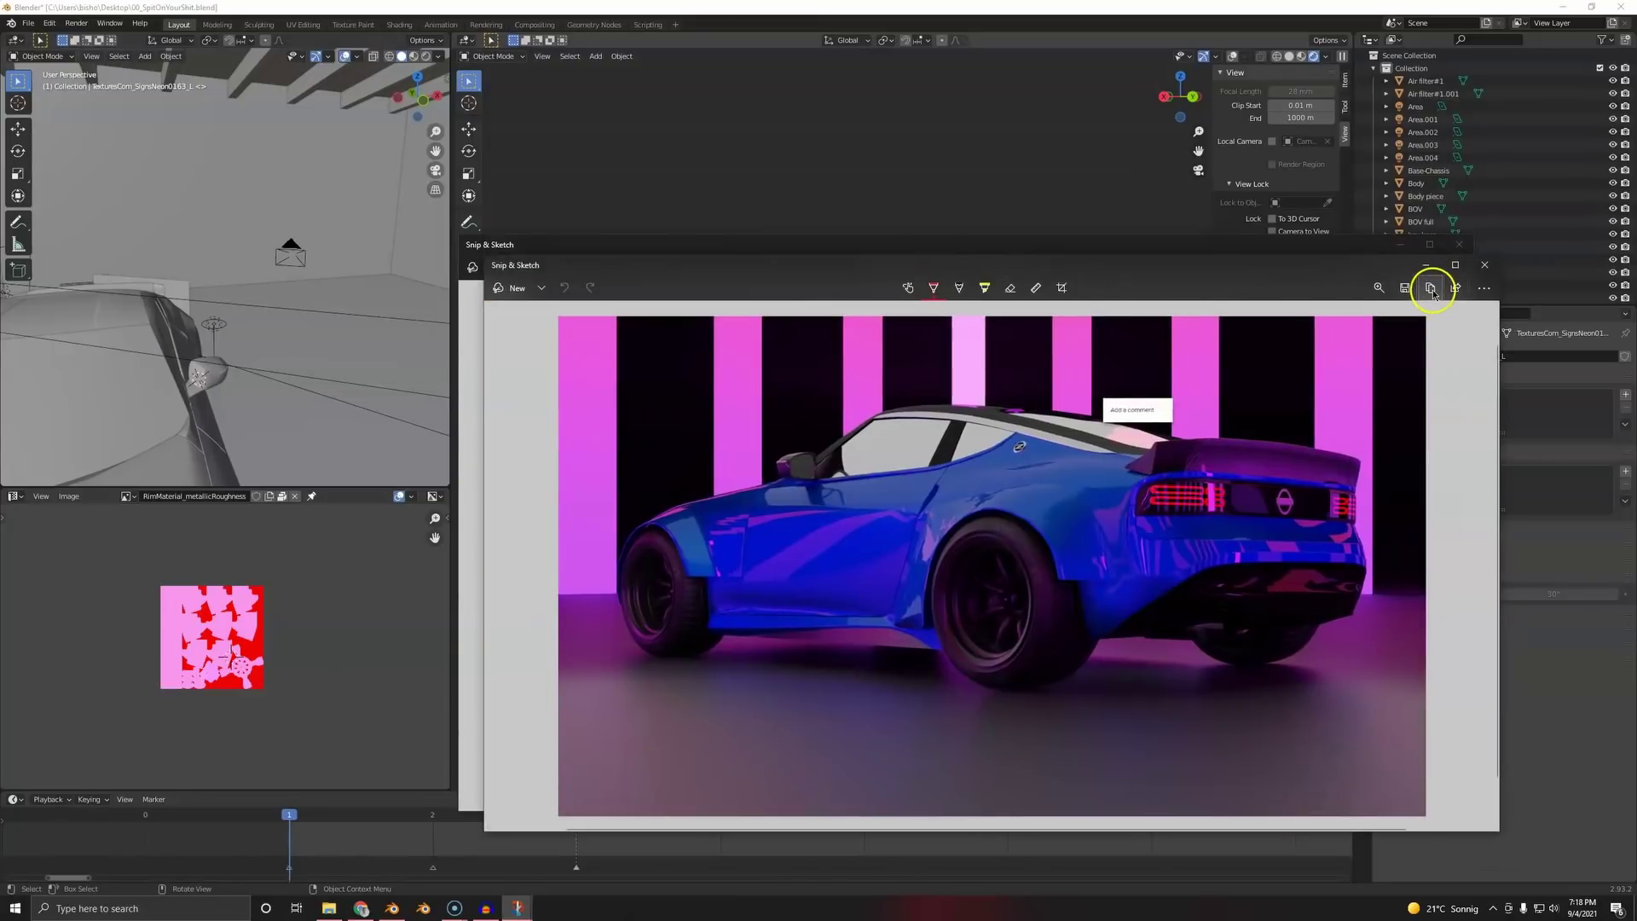
{"action": "left_click", "coordinate": [1405, 289]}
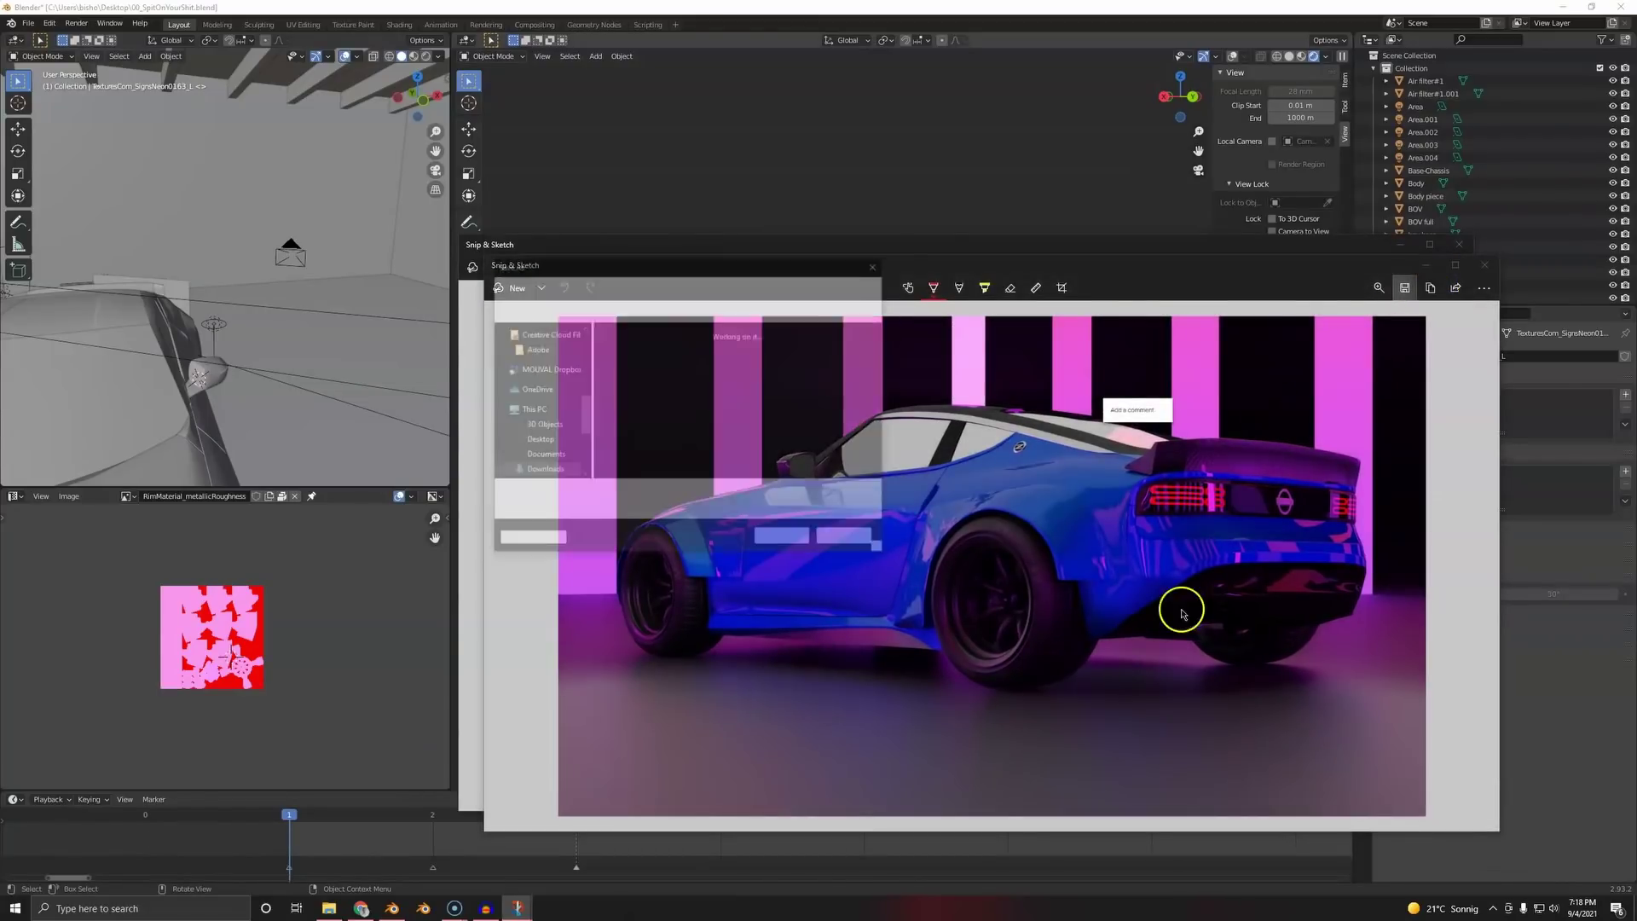
{"action": "left_click", "coordinate": [781, 537]}
{"action": "left_click", "coordinate": [741, 37]}
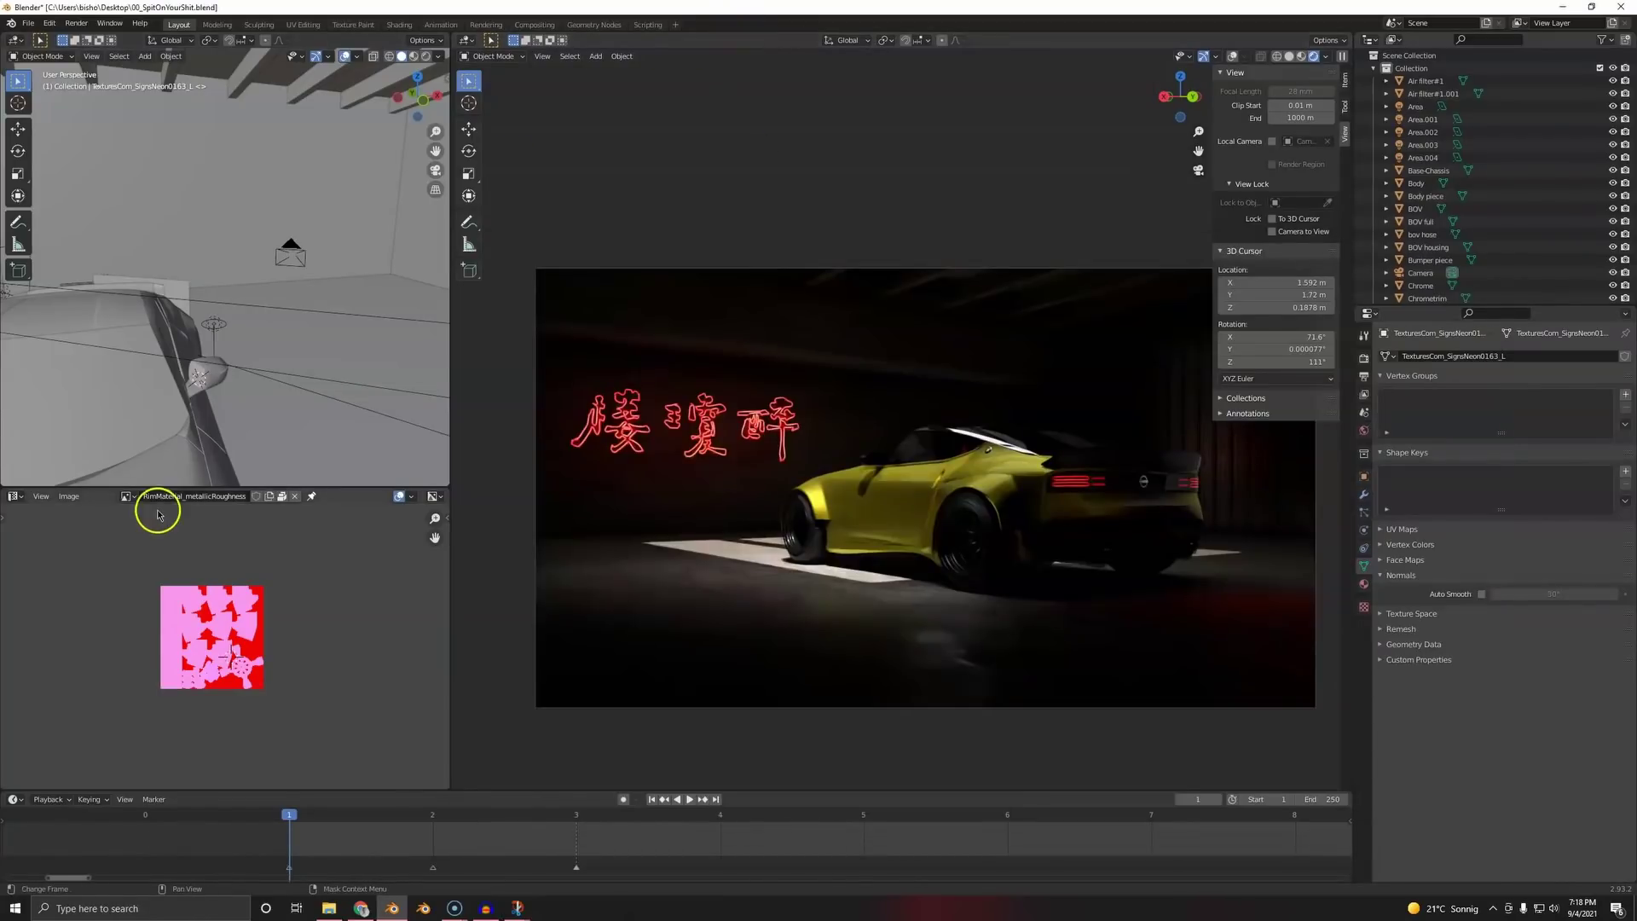
- Replace the image in the Image Editor with Screenshot 2021-09-04 191806.png and enlarge it as a reference
{"action": "left_click", "coordinate": [295, 496]}
{"action": "left_click", "coordinate": [242, 496]}
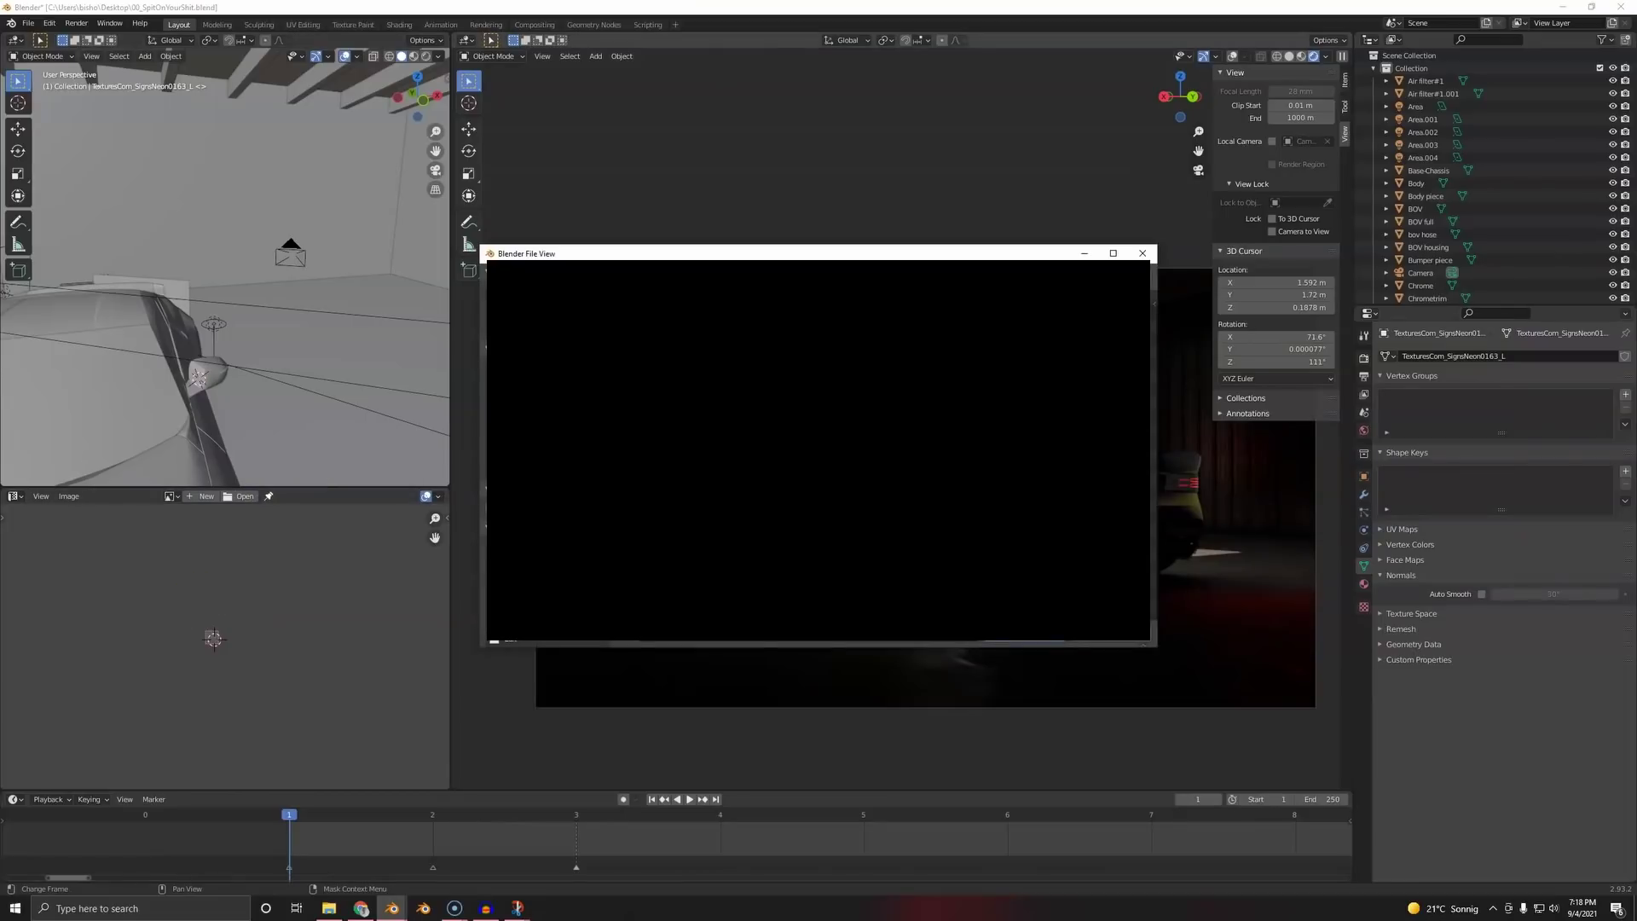
{"action": "double_click", "coordinate": [1076, 350]}
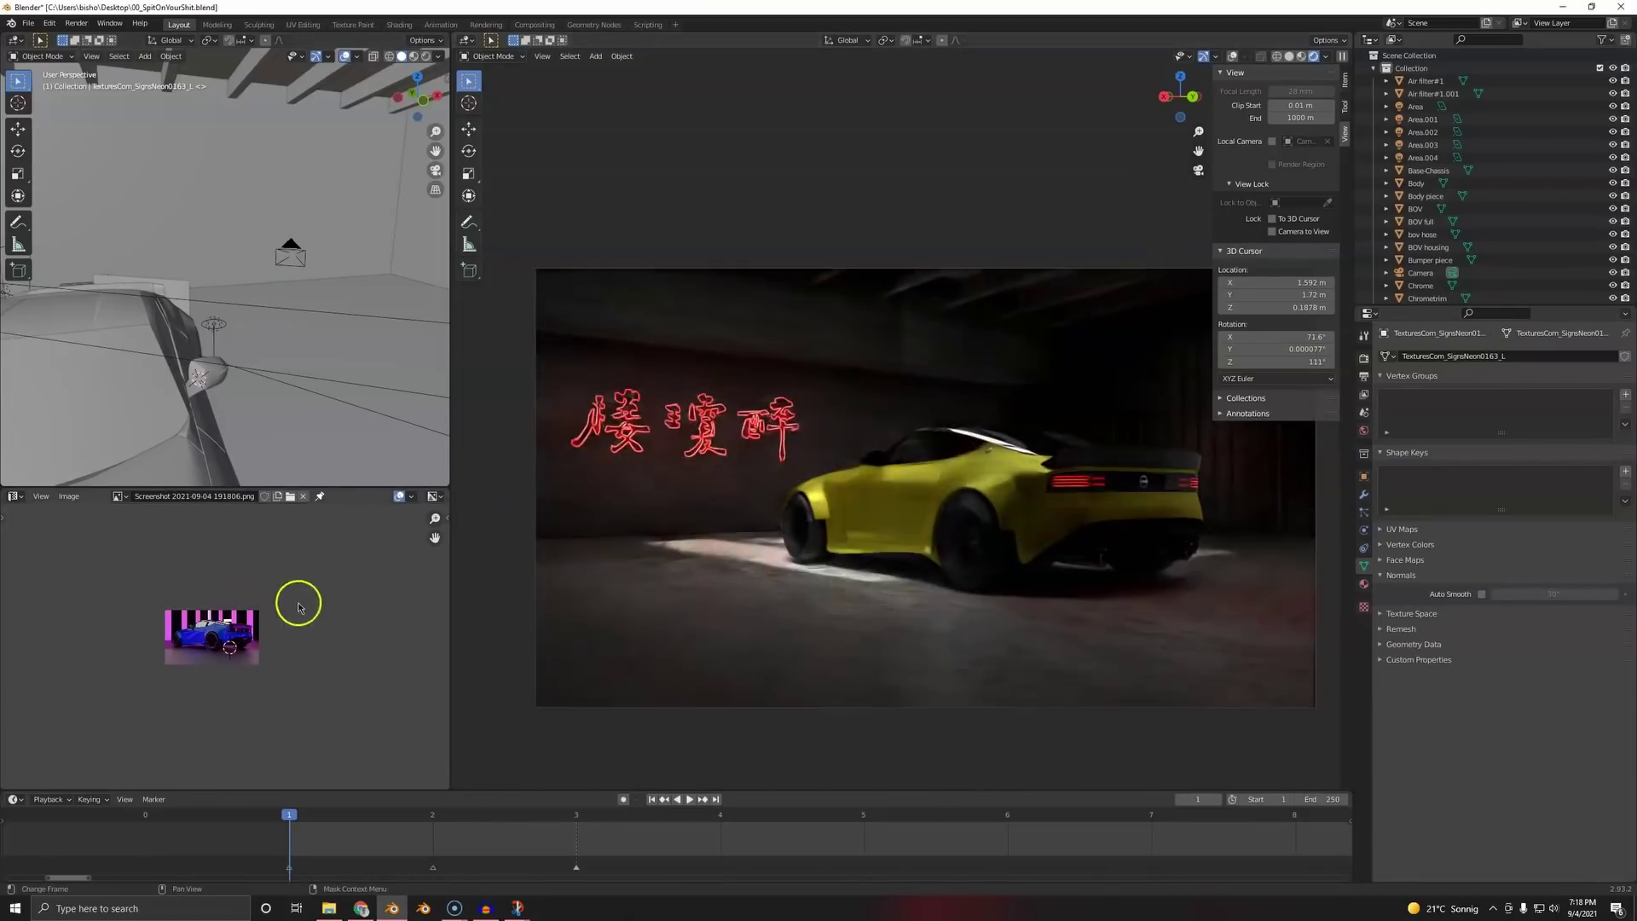
{"action": "scroll", "coordinate": [731, 426], "scroll_direction": "up", "scroll_amount": 1}
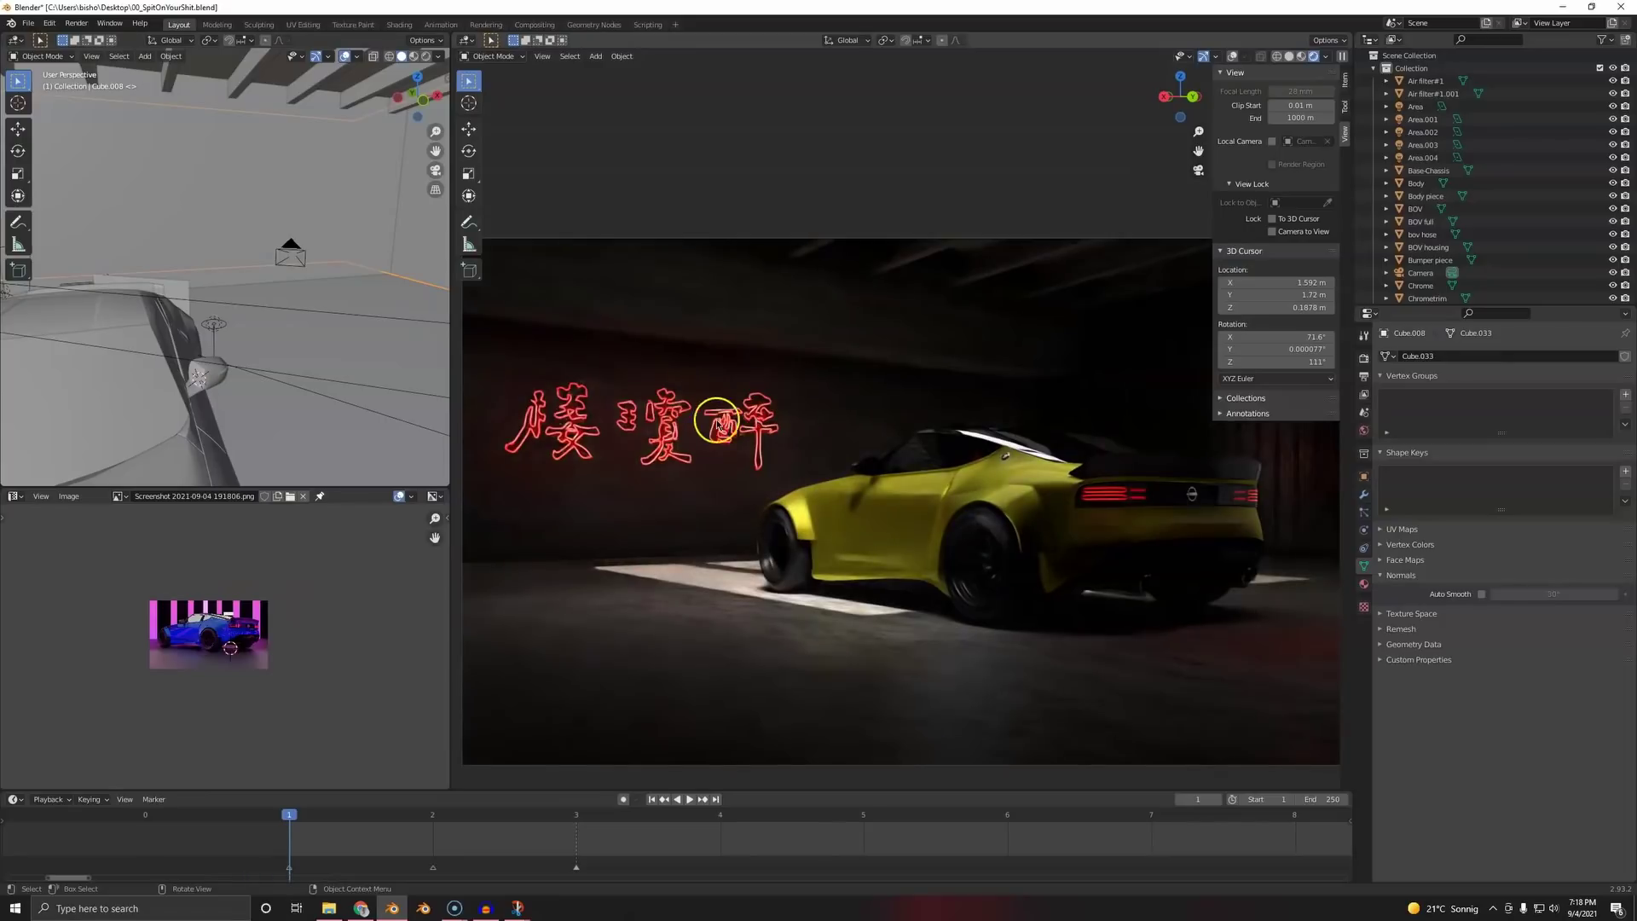
- Turn on viewport overlays and show the selected neon sign's material nodes in a Shader Editor in place of the small 3D view
{"action": "left_click", "coordinate": [1232, 56]}
{"action": "left_click", "coordinate": [16, 40]}
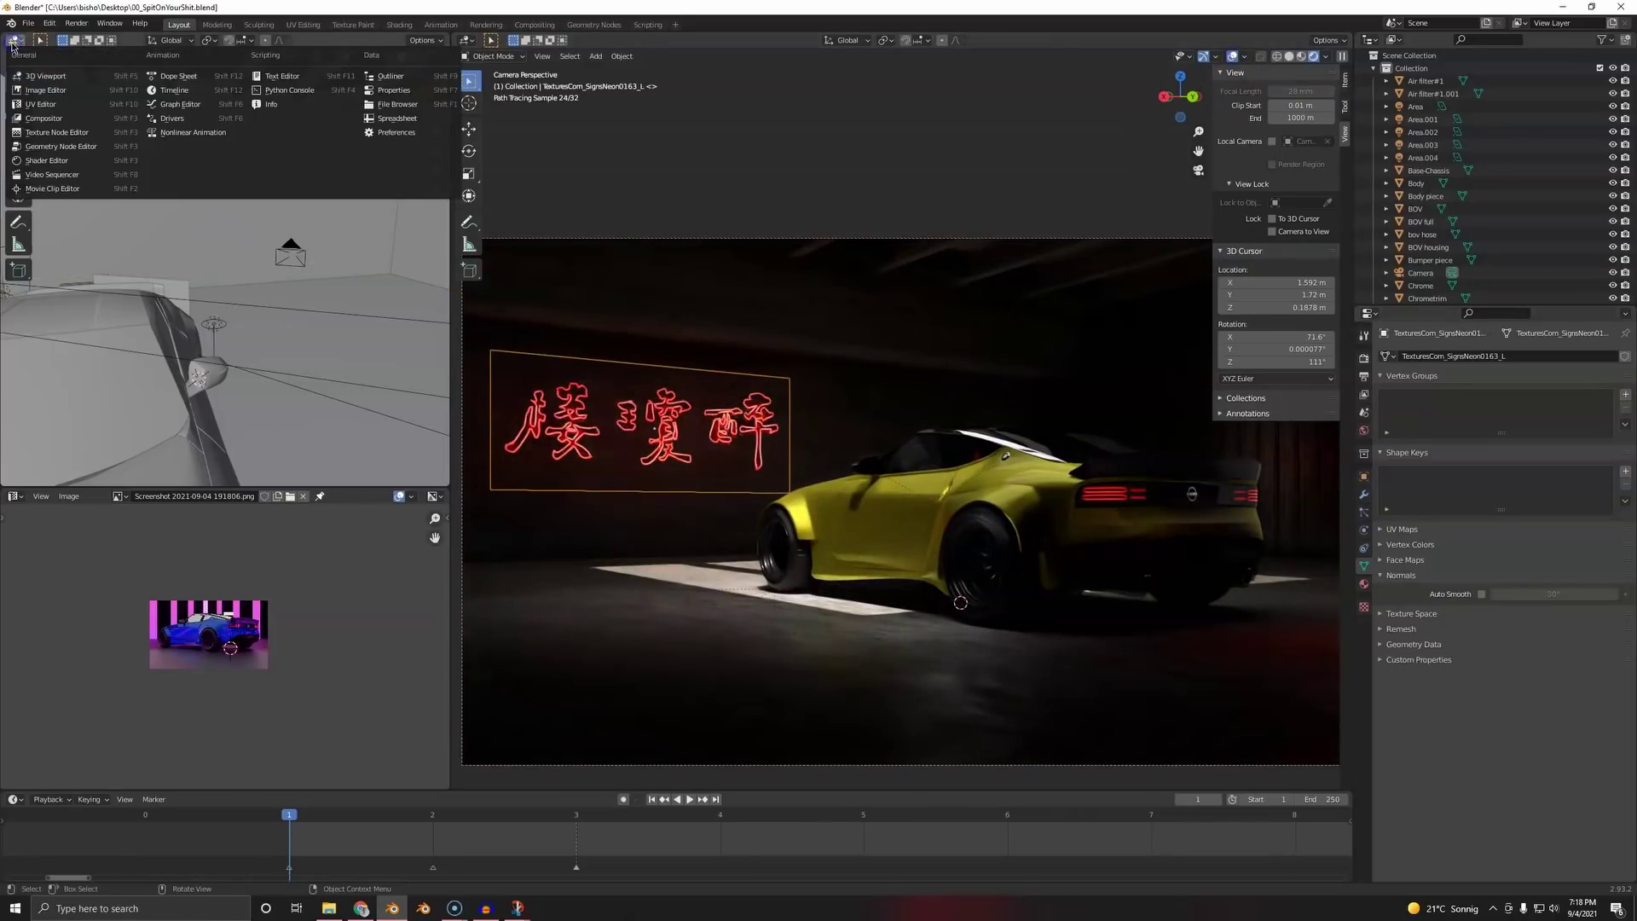
{"action": "left_click", "coordinate": [43, 91]}
{"action": "scroll", "coordinate": [196, 289], "scroll_direction": "up", "scroll_amount": 3}
{"action": "middle_click_drag", "start_coordinate": [185, 230], "coordinate": [190, 256]}
- Insert a Hue/Saturation node on the link from the neon sign's image texture to Base Color
{"action": "key", "text": "shift+a"}
{"action": "left_click", "coordinate": [190, 251]}
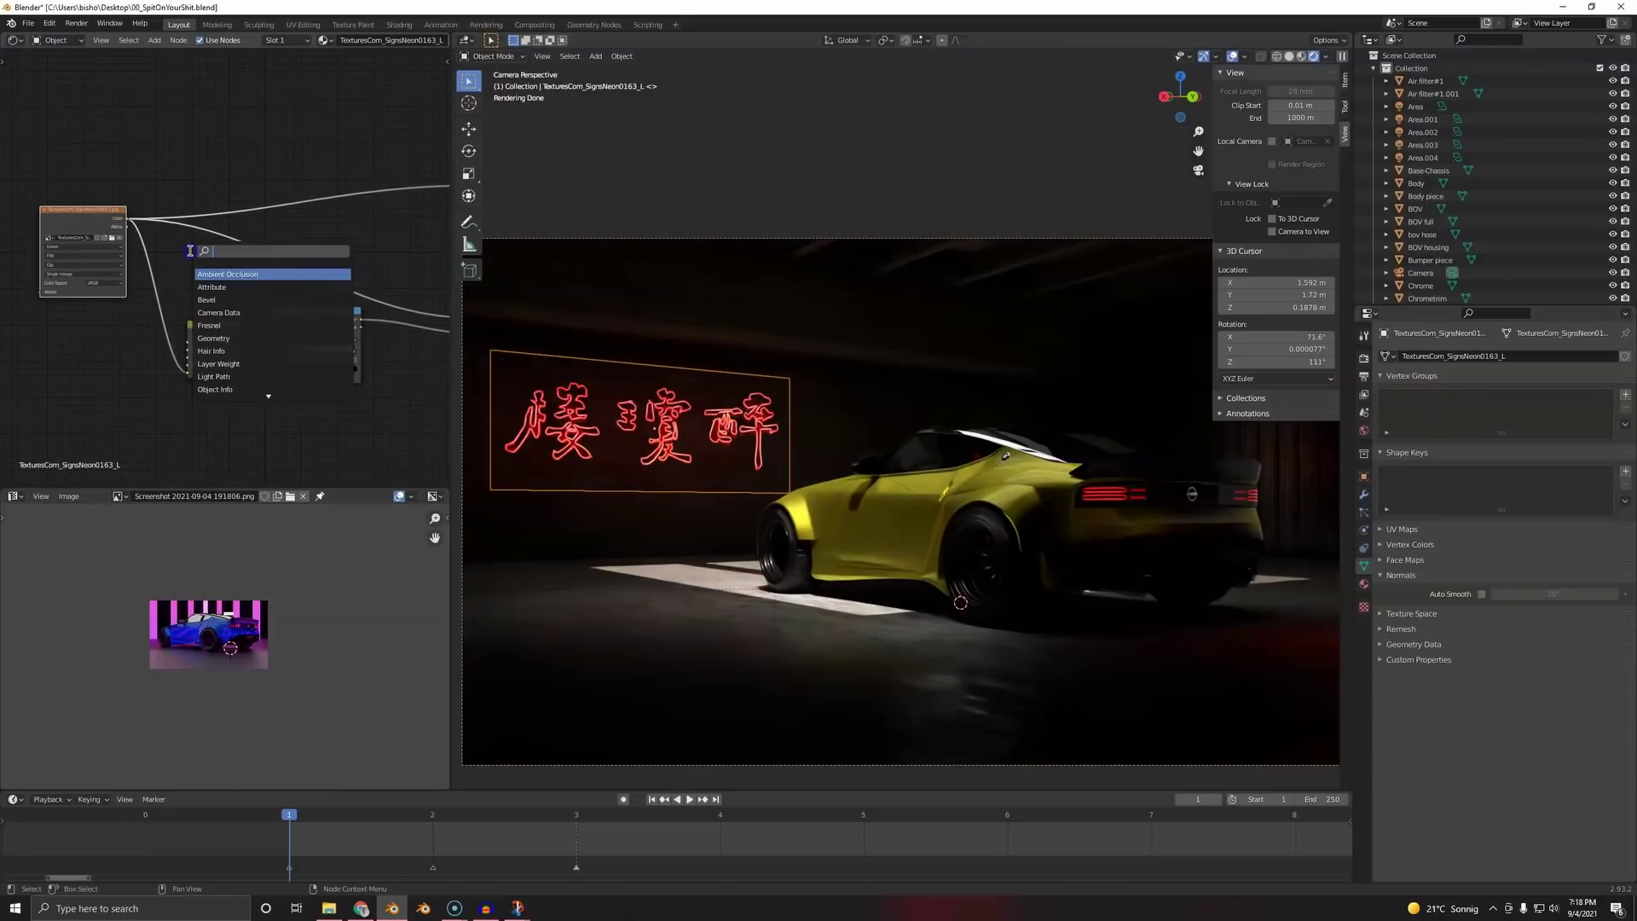
{"action": "type", "text": "hue"}
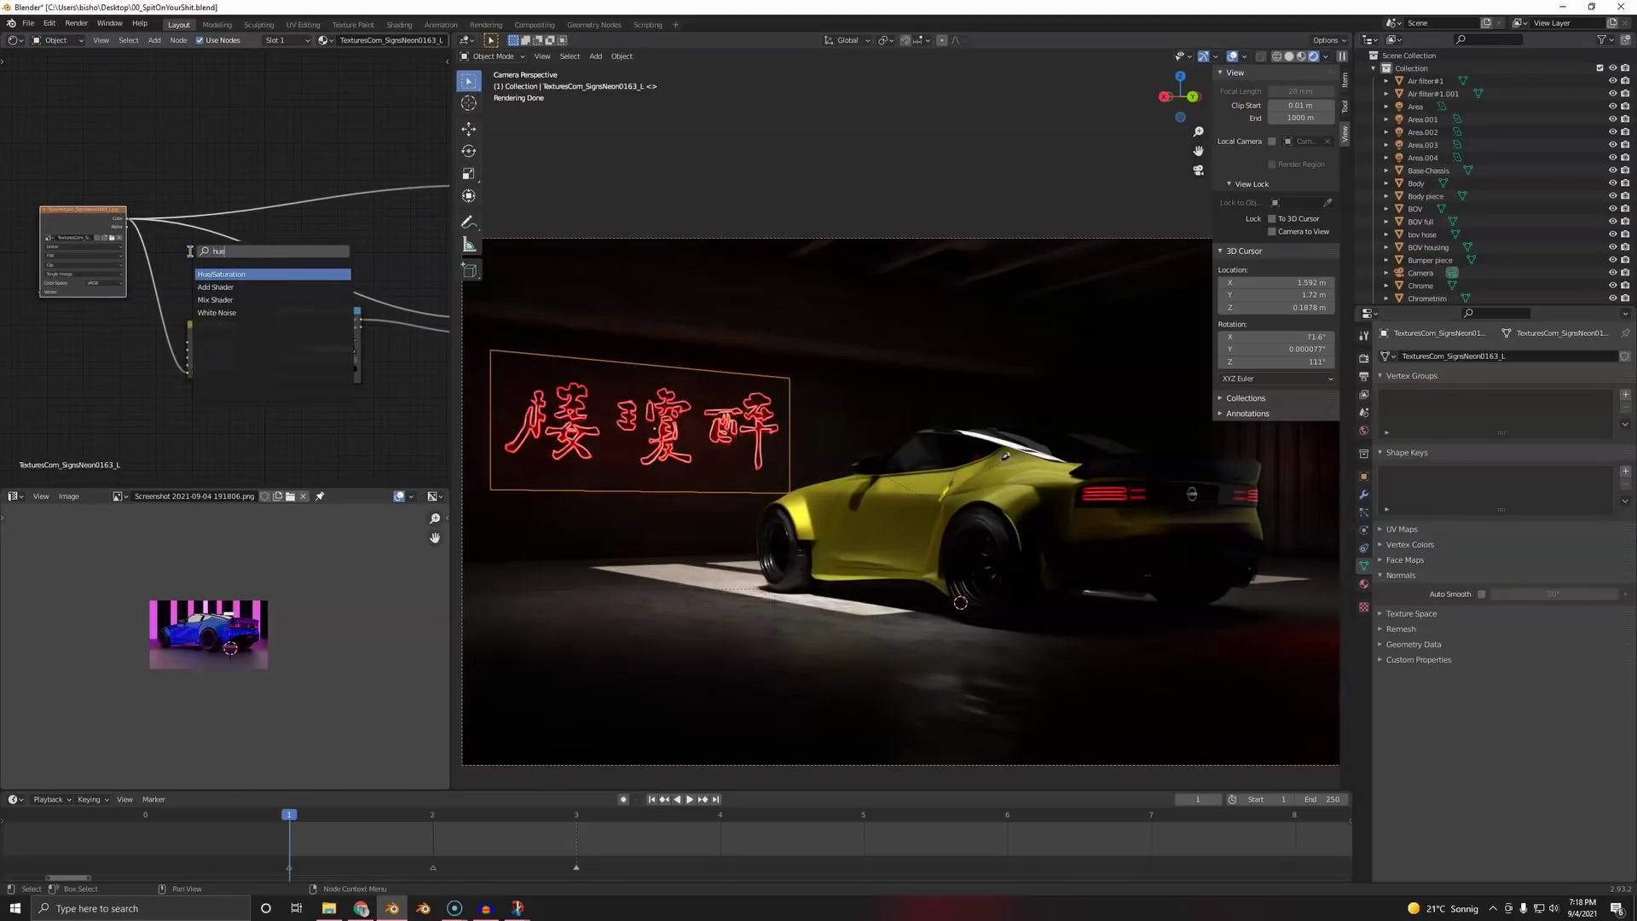
{"action": "left_click", "coordinate": [232, 273]}
{"action": "left_click", "coordinate": [260, 192]}
{"action": "scroll", "coordinate": [232, 264], "scroll_direction": "up", "scroll_amount": 5}
{"action": "middle_click_drag", "start_coordinate": [263, 234], "coordinate": [175, 294]}
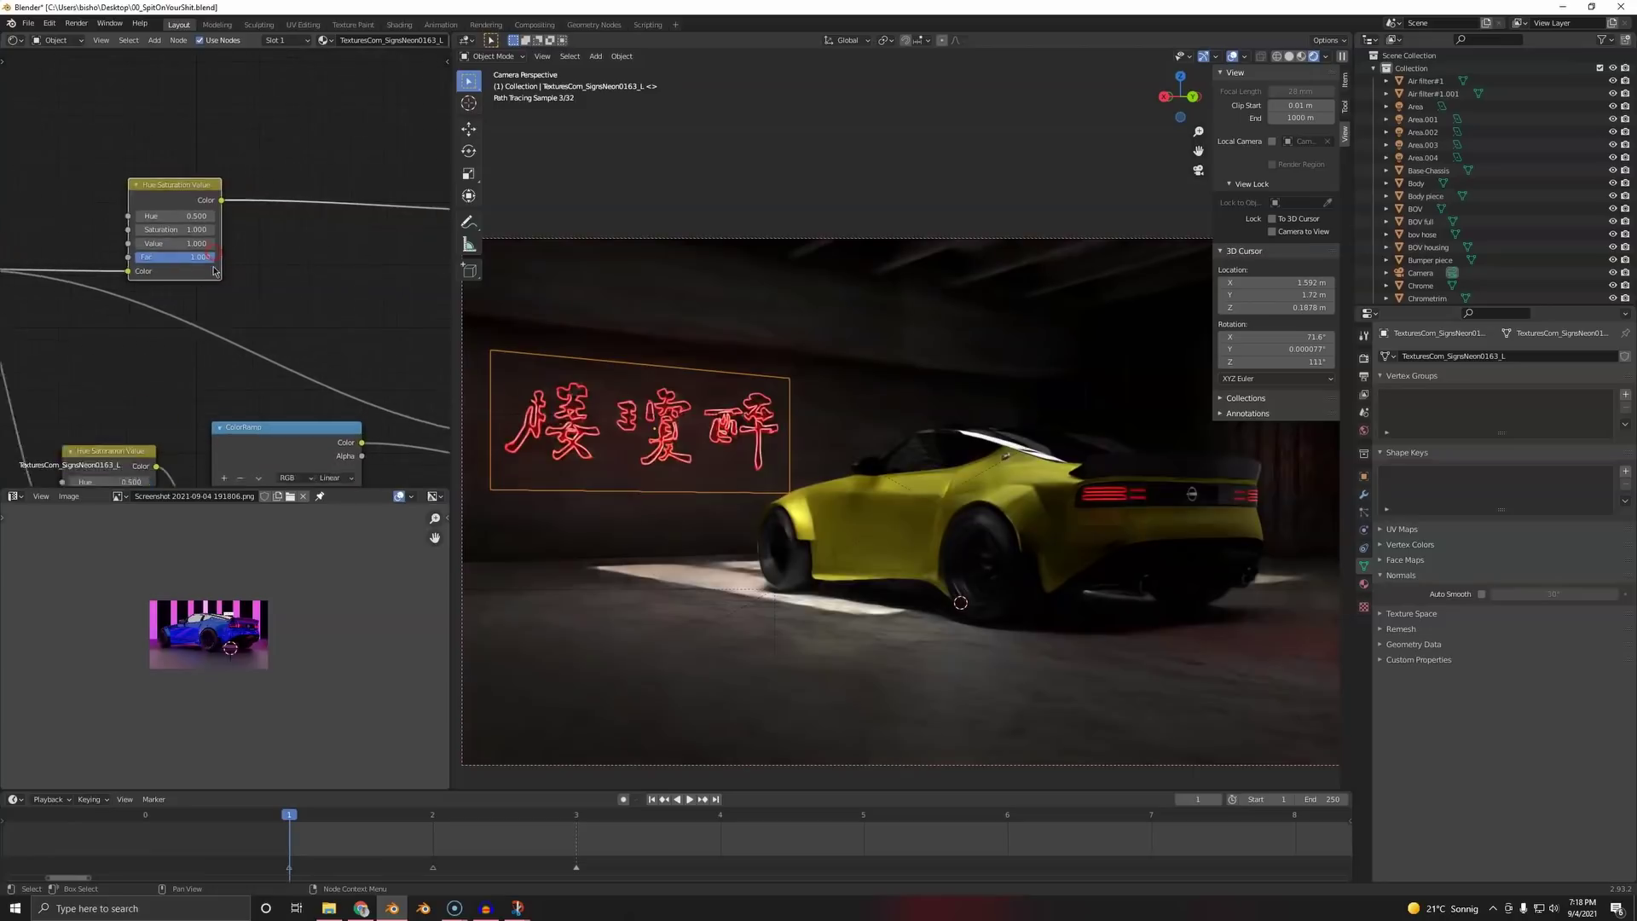
- Set the new node's hue to 1.000 and connect its color output to the Principled BSDF's Emission input
{"action": "left_click_drag", "start_coordinate": [175, 212], "coordinate": [290, 217]}
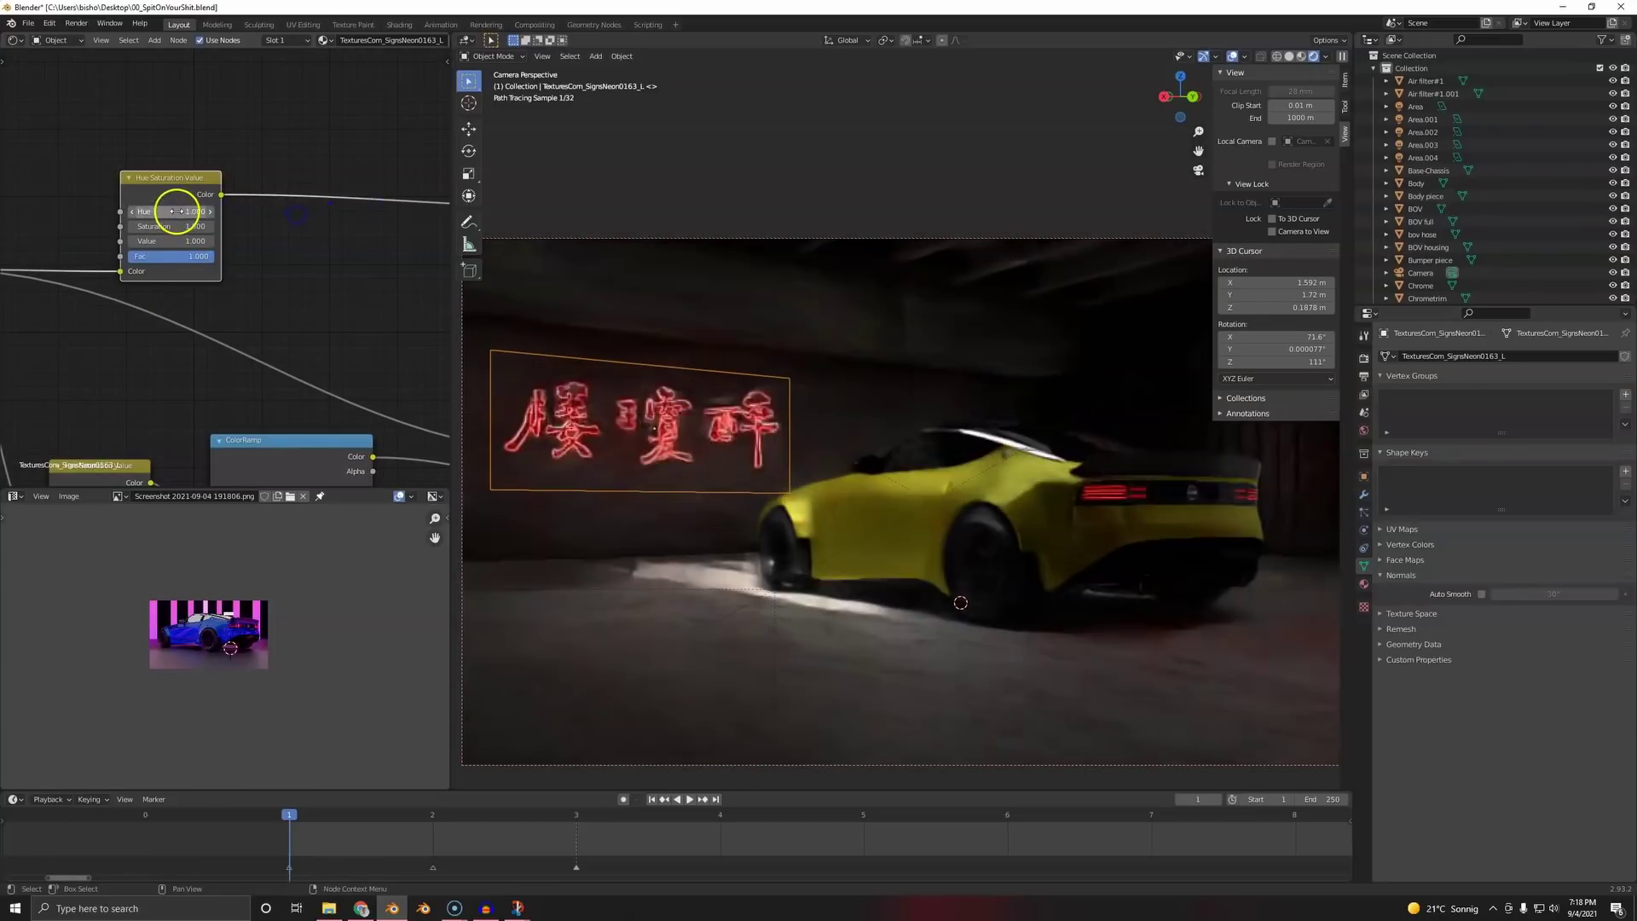
{"action": "scroll", "coordinate": [225, 267], "scroll_direction": "down", "scroll_amount": 6}
{"action": "scroll", "coordinate": [166, 297], "scroll_direction": "down", "scroll_amount": 2}
{"action": "middle_click_drag", "start_coordinate": [190, 256], "coordinate": [116, 241]}
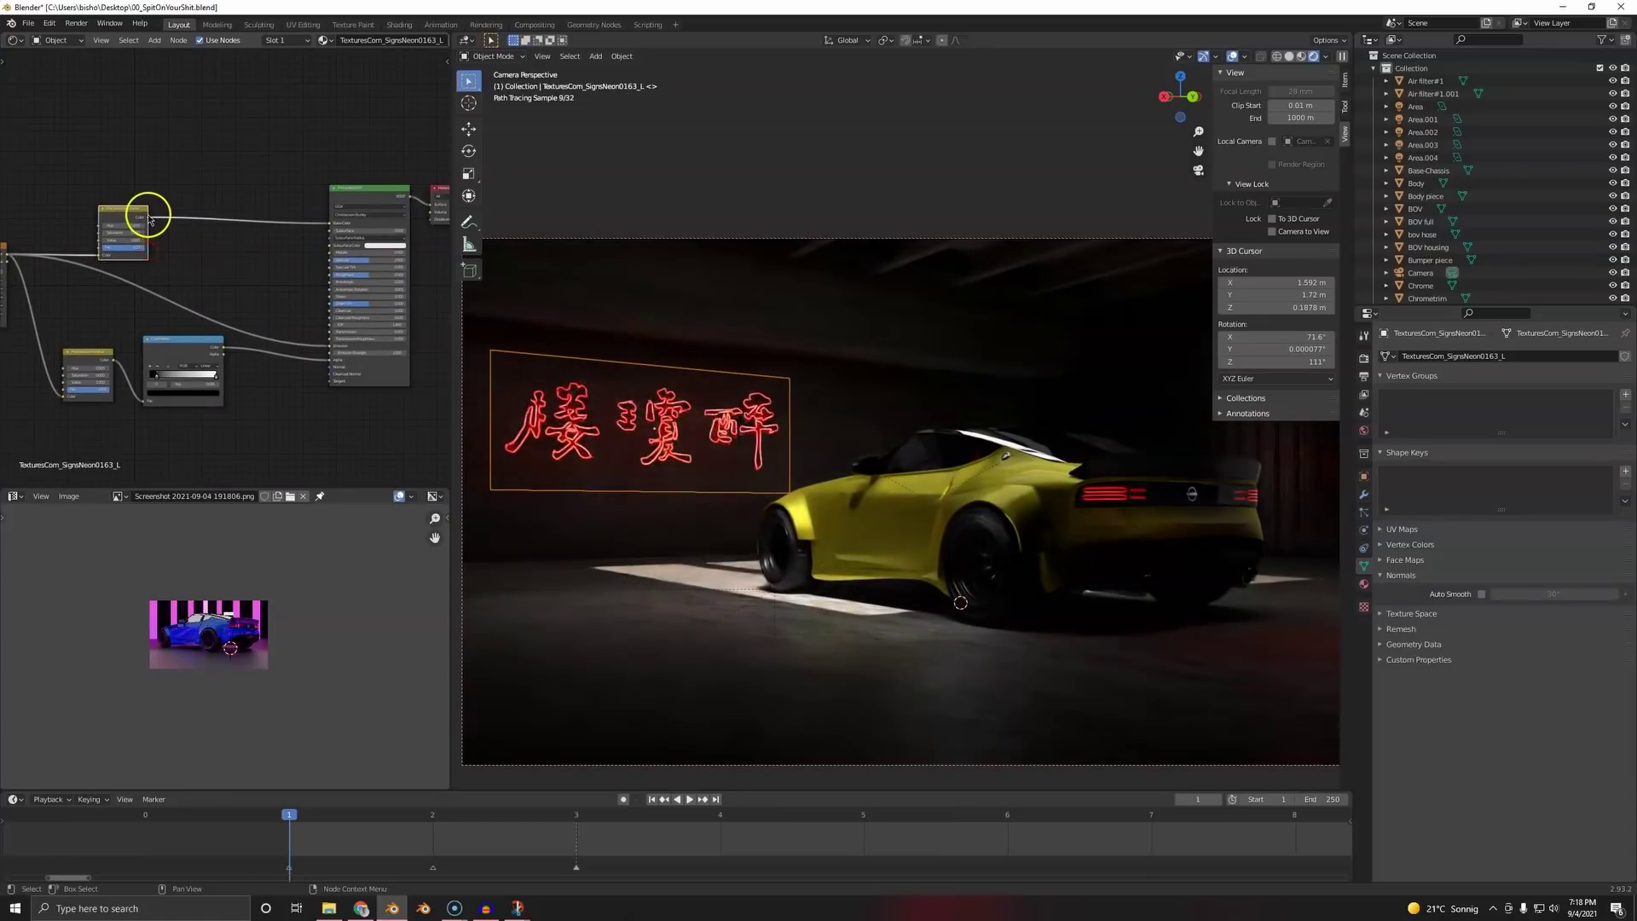
{"action": "left_click_drag", "start_coordinate": [149, 217], "coordinate": [330, 346]}
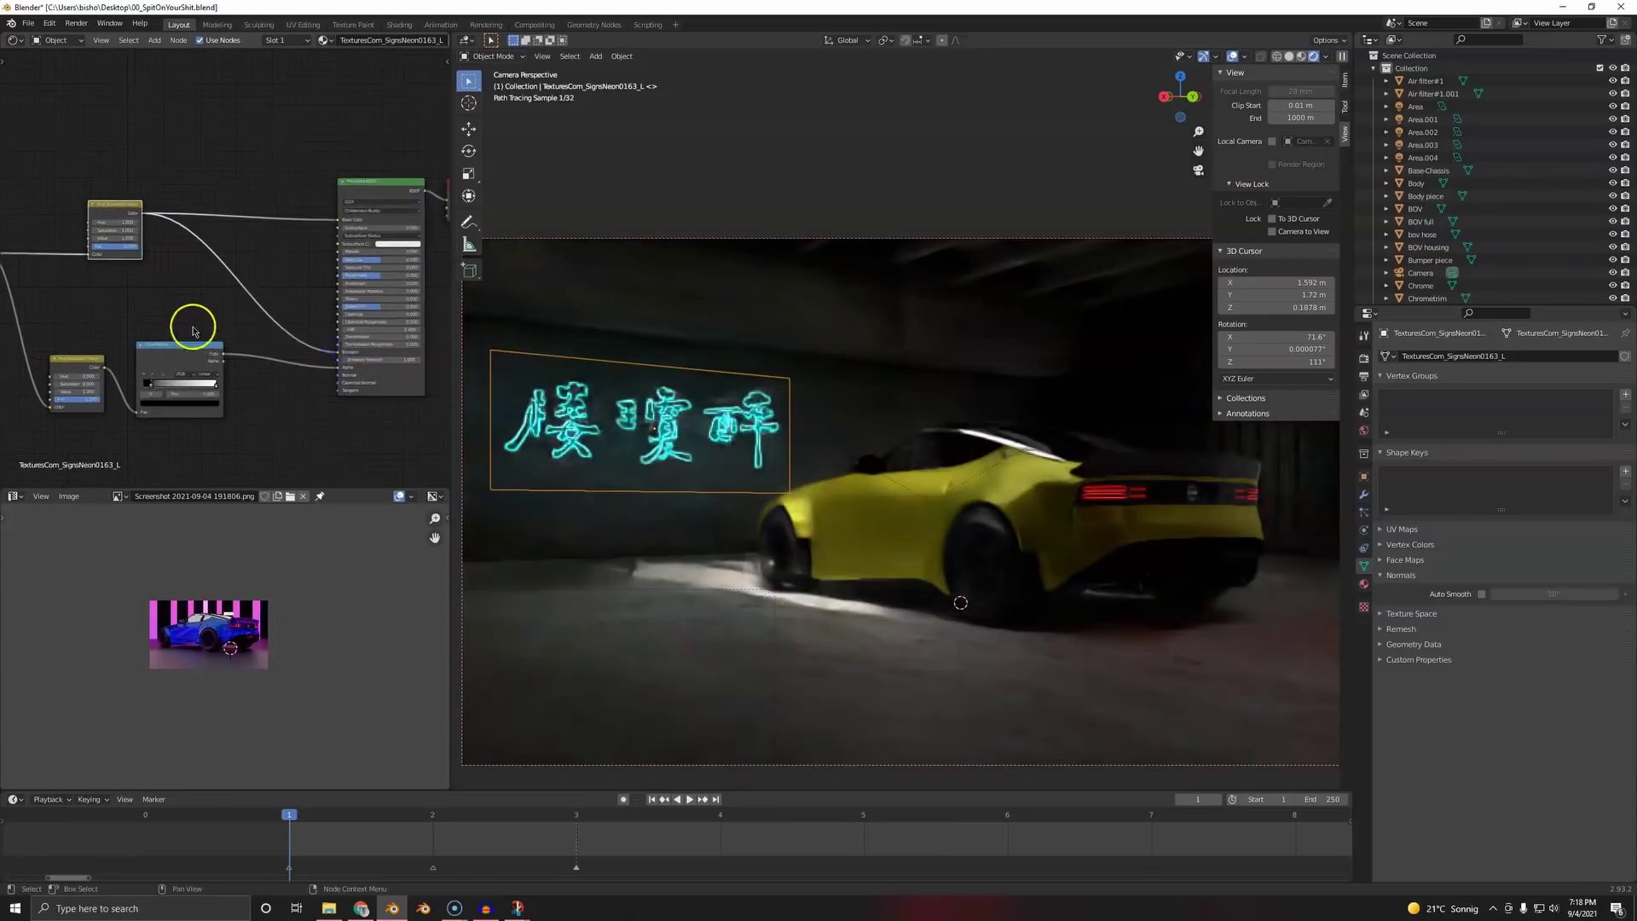
- Tint the neon sign purple by setting the hue to 0.270 while viewing it in Material Preview, and save the file
{"action": "scroll", "coordinate": [183, 321], "scroll_direction": "up", "scroll_amount": 4}
{"action": "left_click_drag", "start_coordinate": [172, 249], "coordinate": [159, 254]}
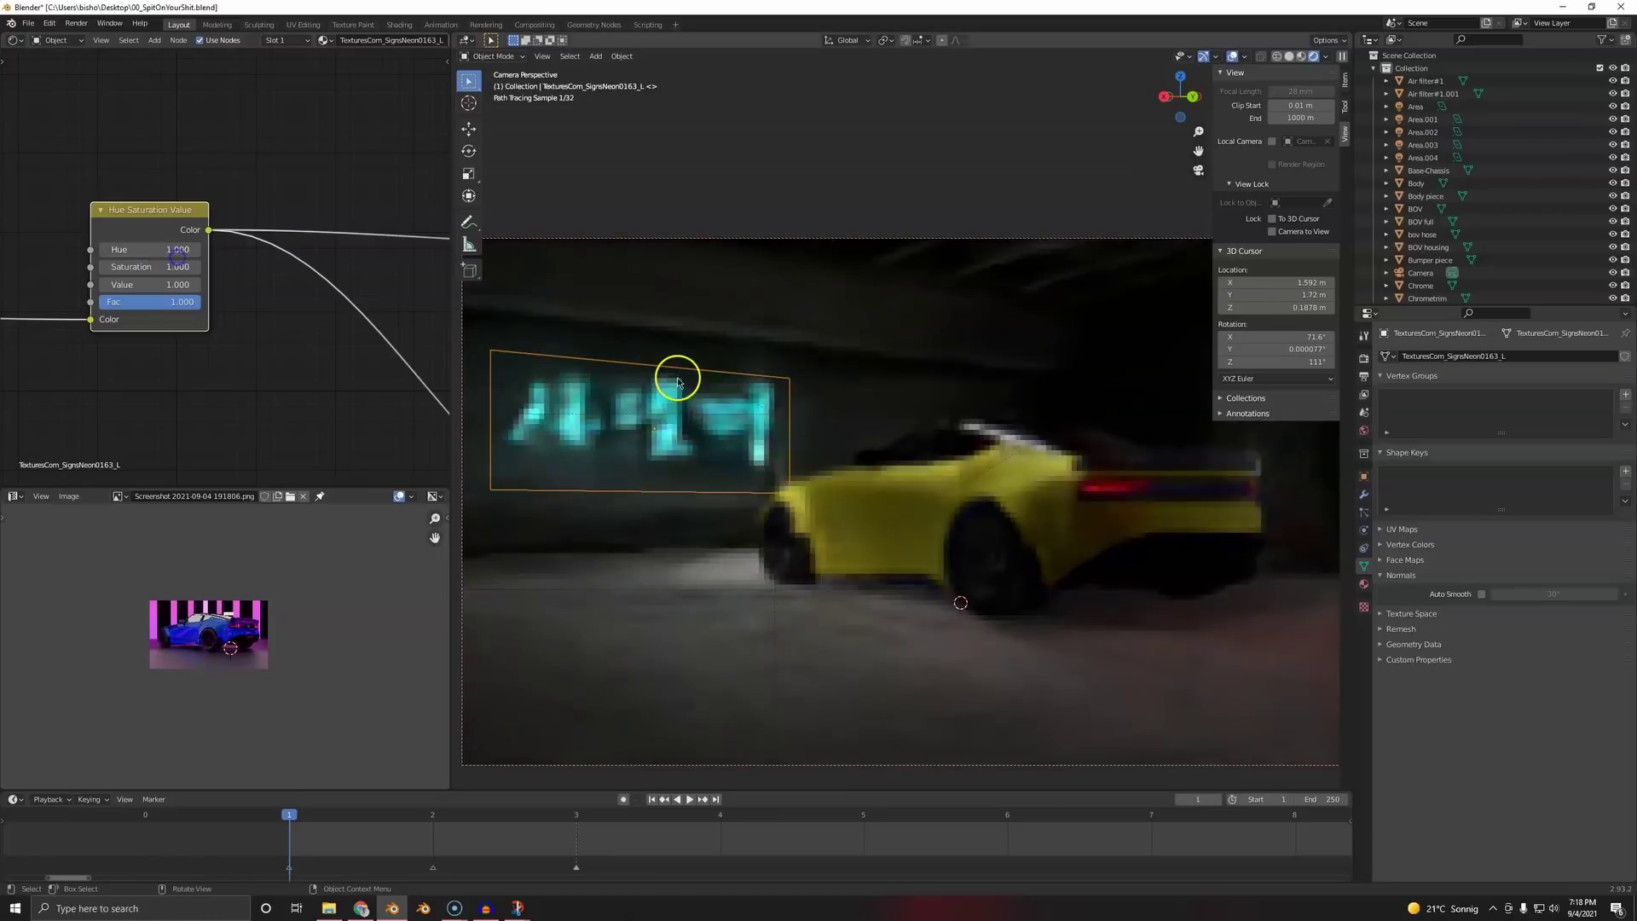
{"action": "key", "text": "z"}
{"action": "left_click", "coordinate": [683, 474]}
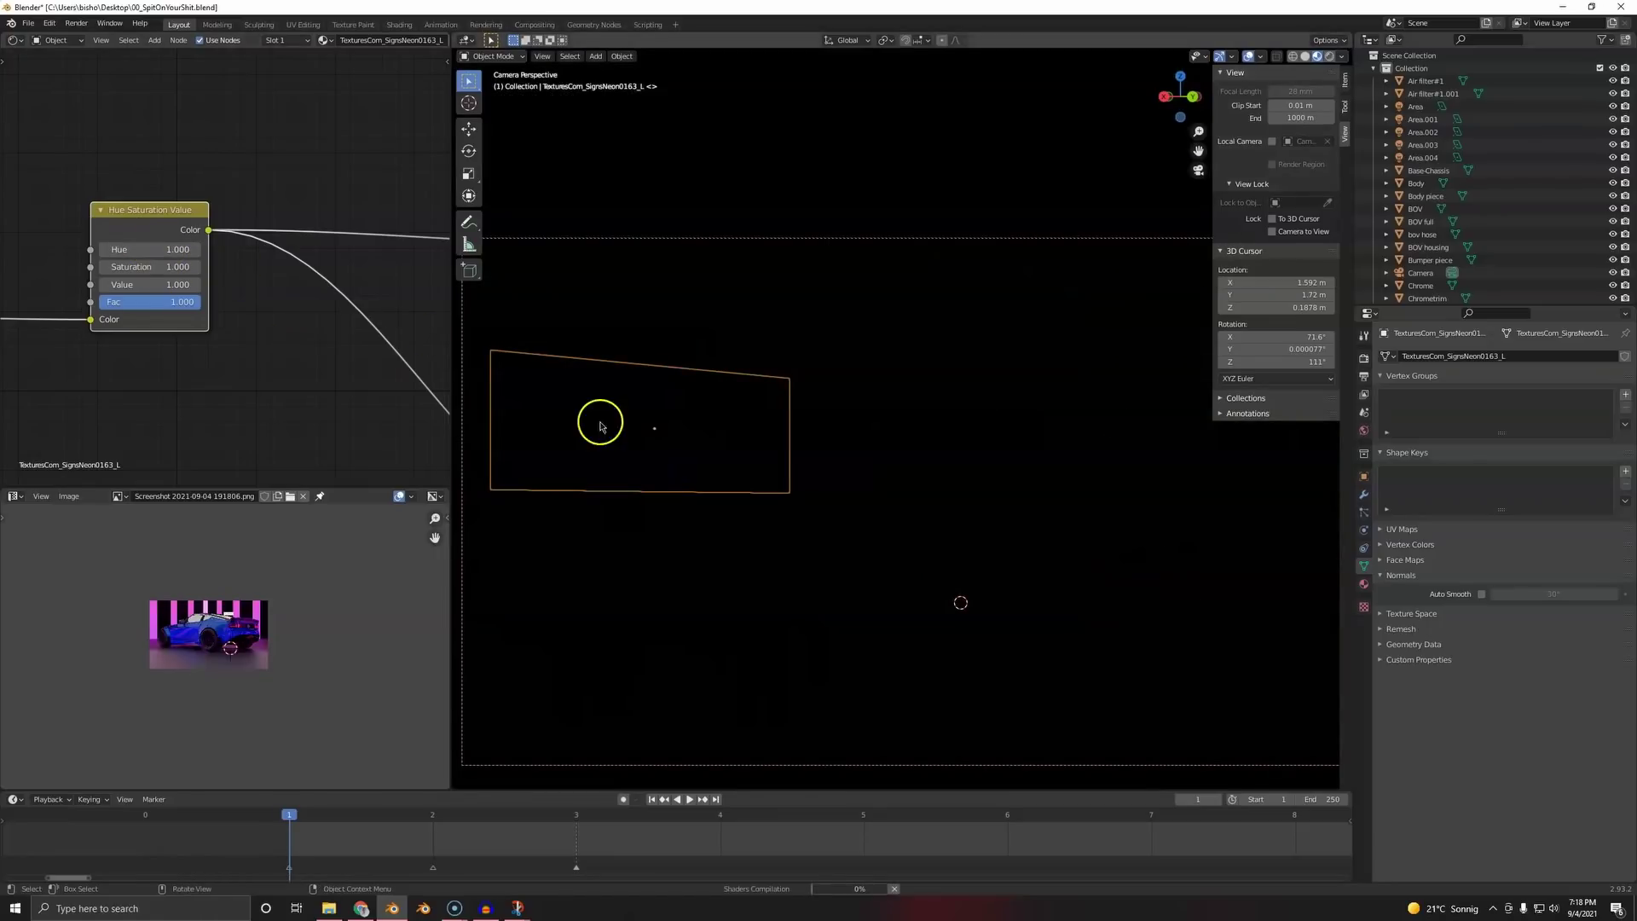
{"action": "middle_click_drag", "start_coordinate": [599, 424], "coordinate": [603, 419]}
{"action": "scroll", "coordinate": [668, 423], "scroll_direction": "up", "scroll_amount": 4}
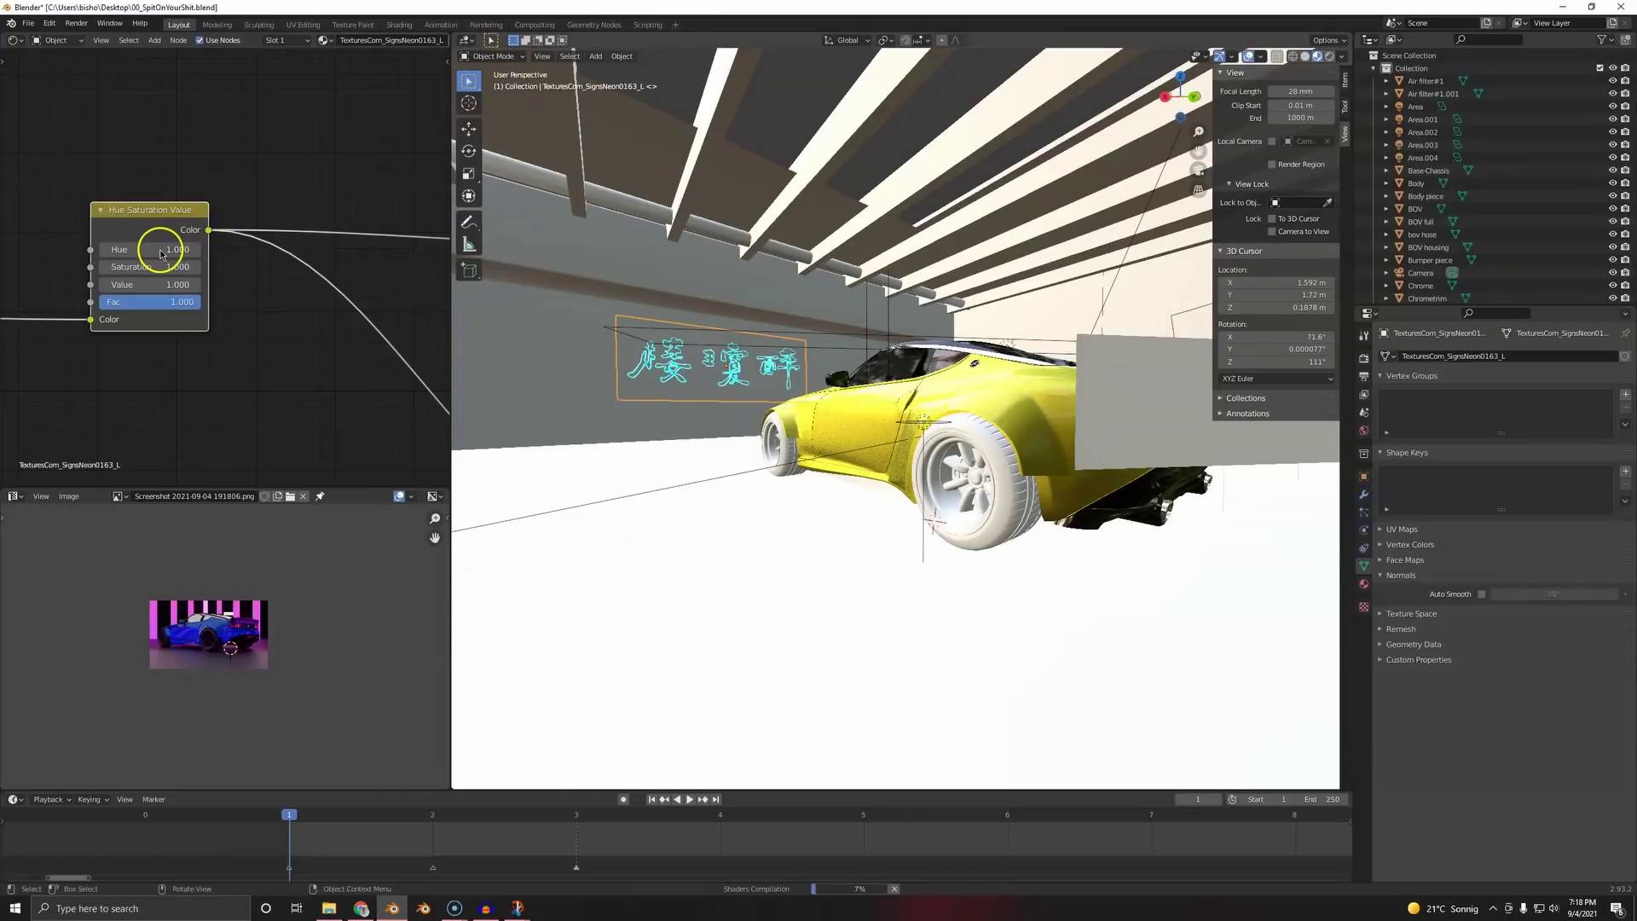
{"action": "left_click", "coordinate": [145, 251]}
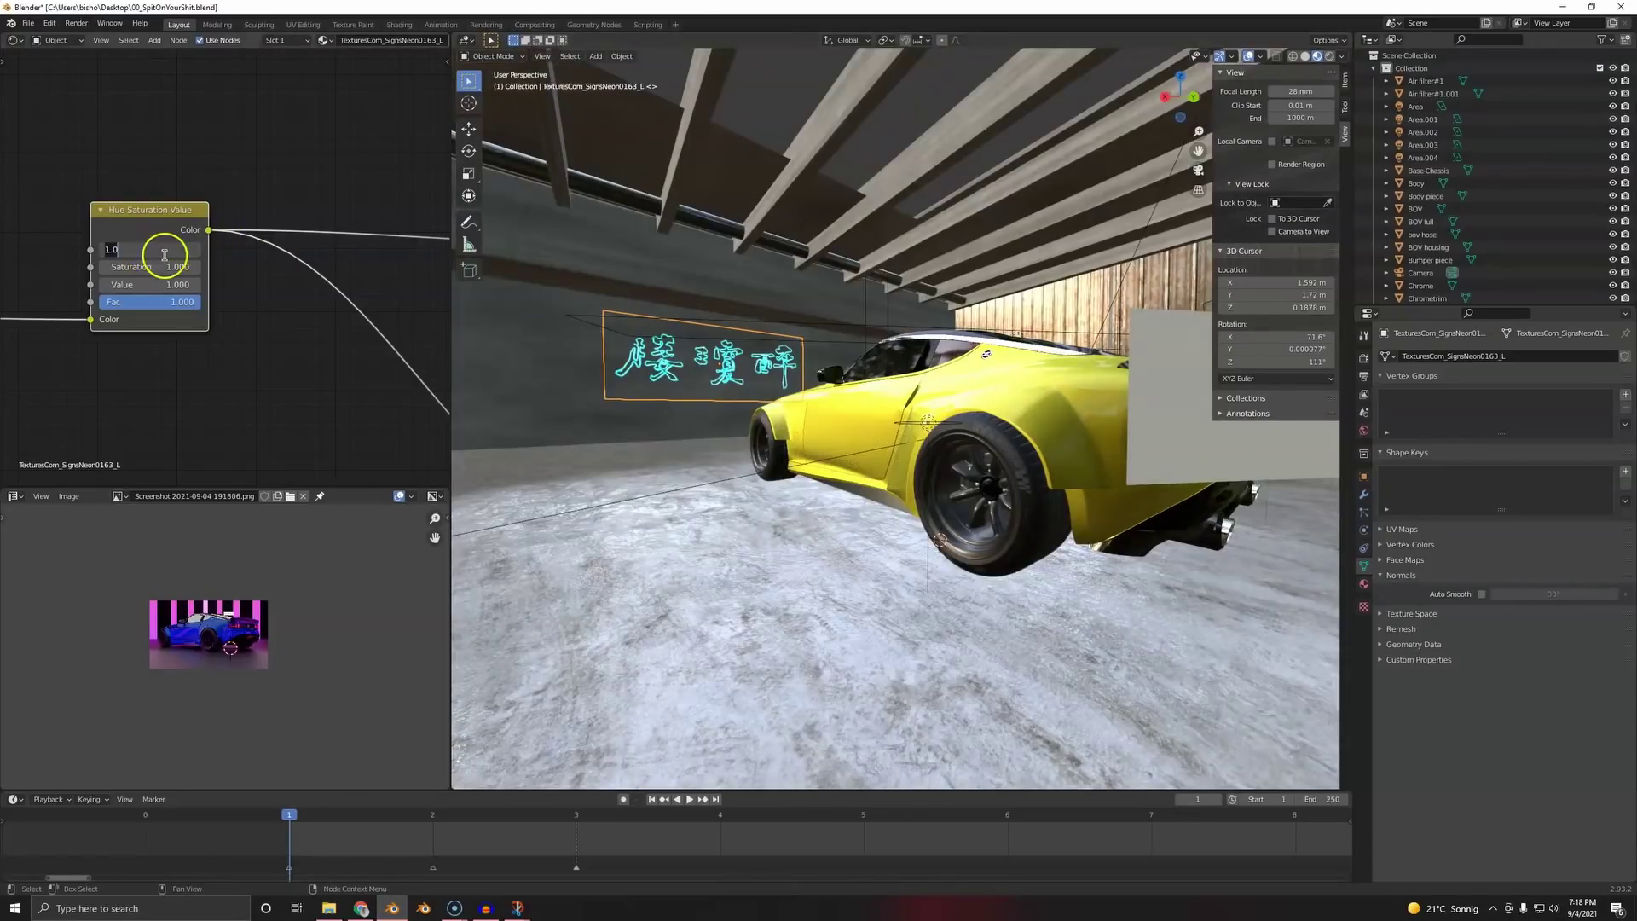
{"action": "left_click", "coordinate": [138, 216]}
{"action": "left_click_drag", "start_coordinate": [235, 254], "coordinate": [185, 265]}
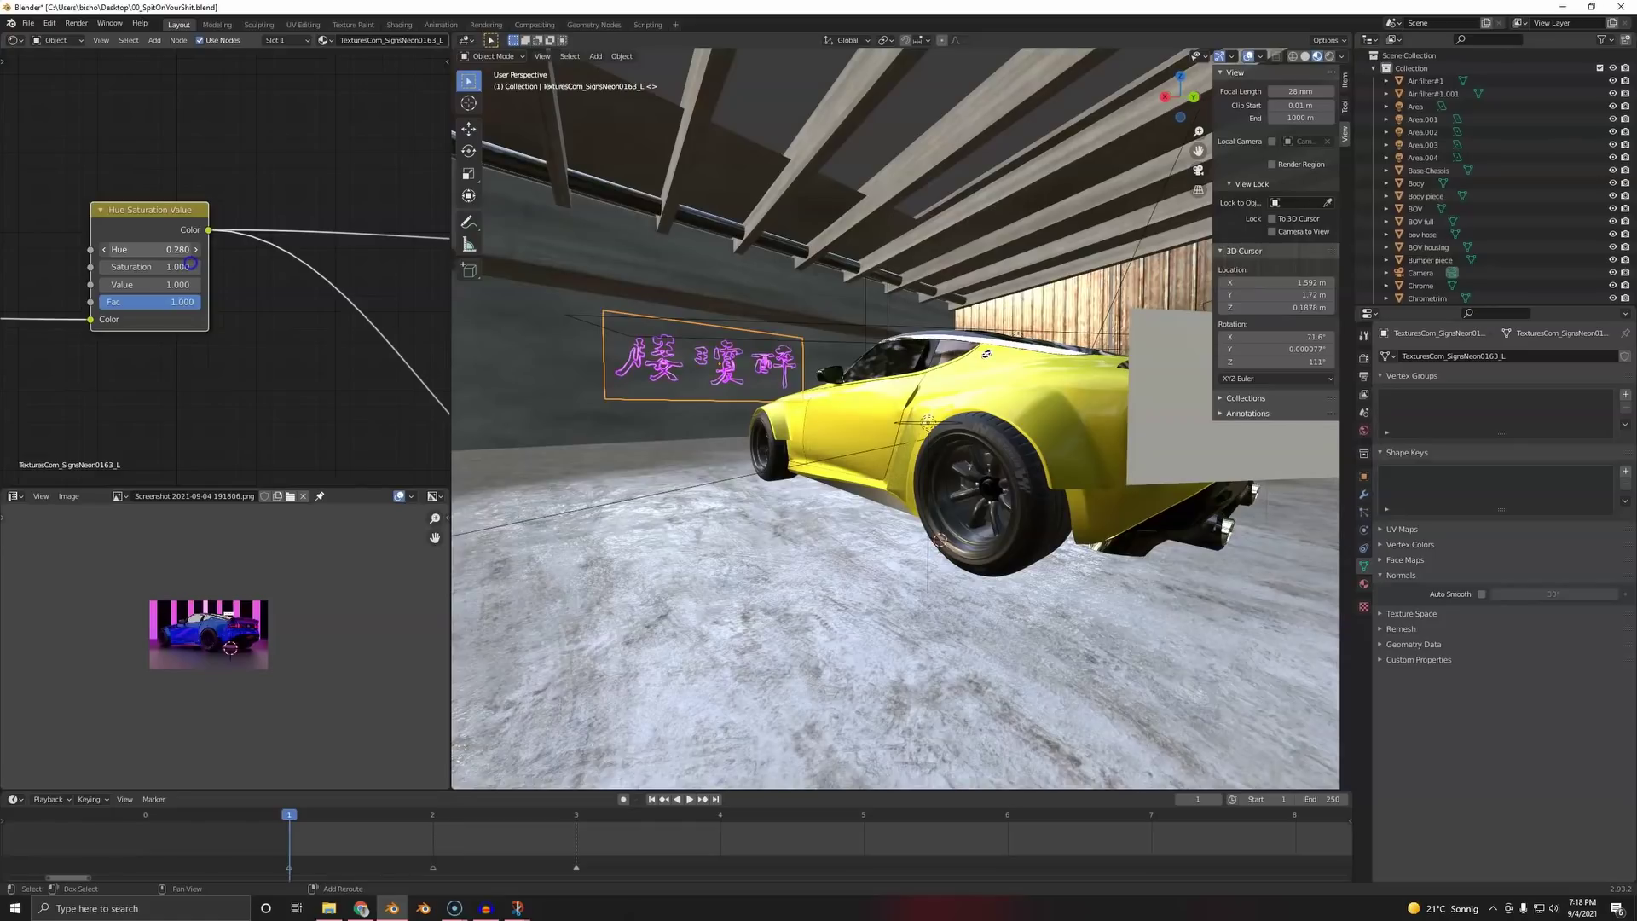
{"action": "left_click_drag", "start_coordinate": [190, 263], "coordinate": [187, 263]}
{"action": "key", "text": "a"}
{"action": "key", "text": "a"}
{"action": "key", "text": "ctrl+s"}
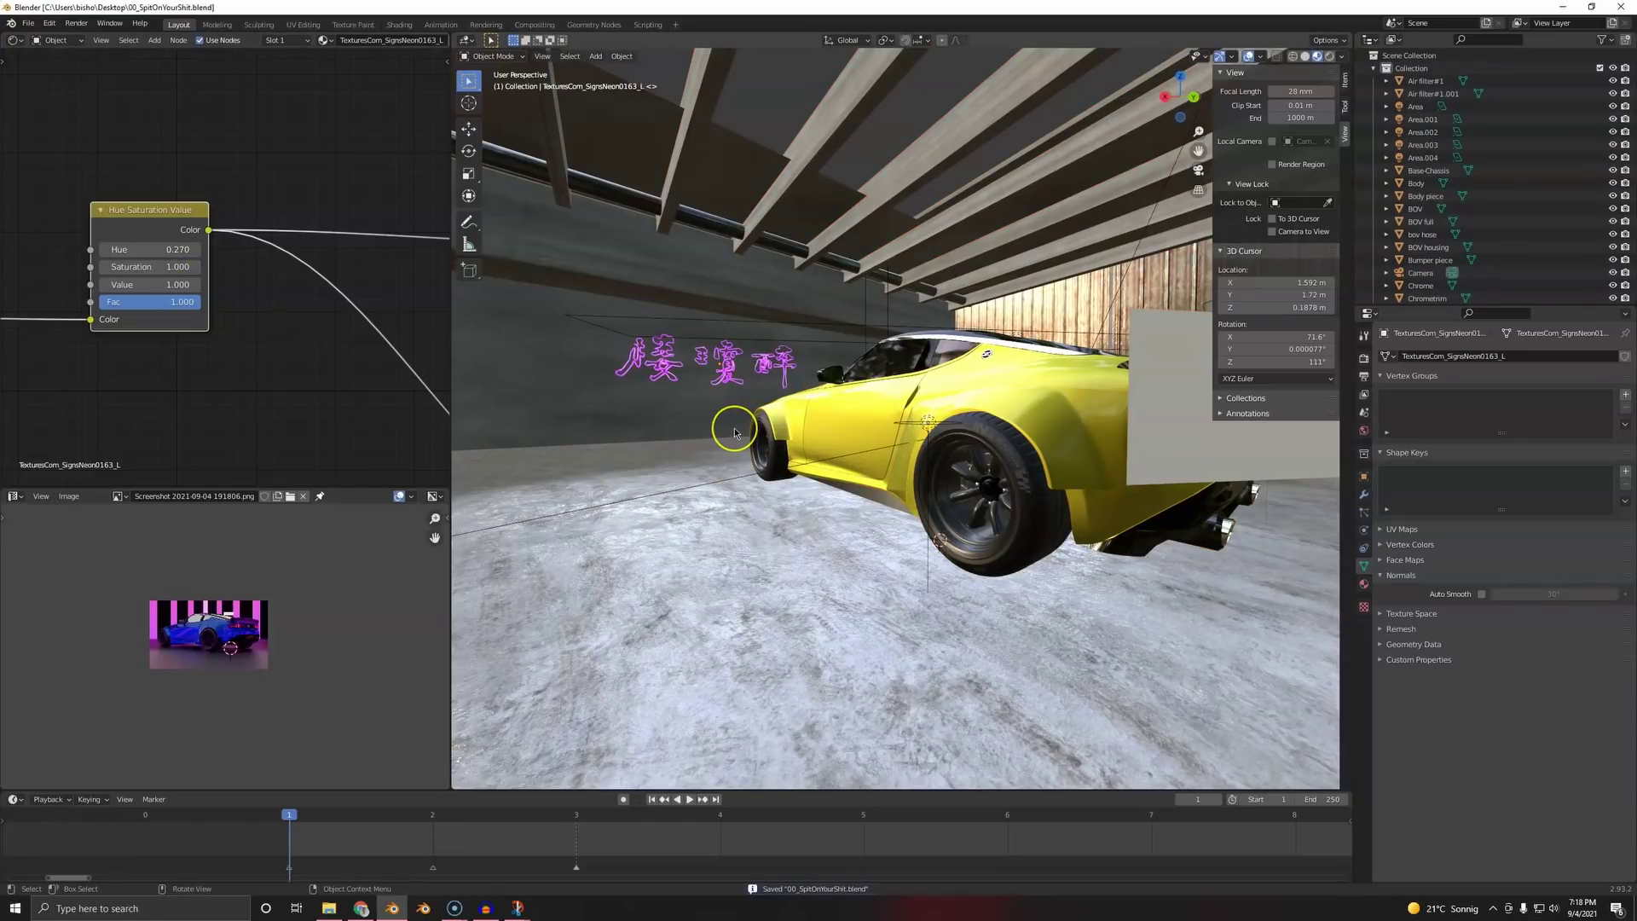
- Return the viewport to the rendered camera view and fit the blue car reference to the Image Editor
{"action": "scroll", "coordinate": [784, 447], "scroll_direction": "down", "scroll_amount": 5}
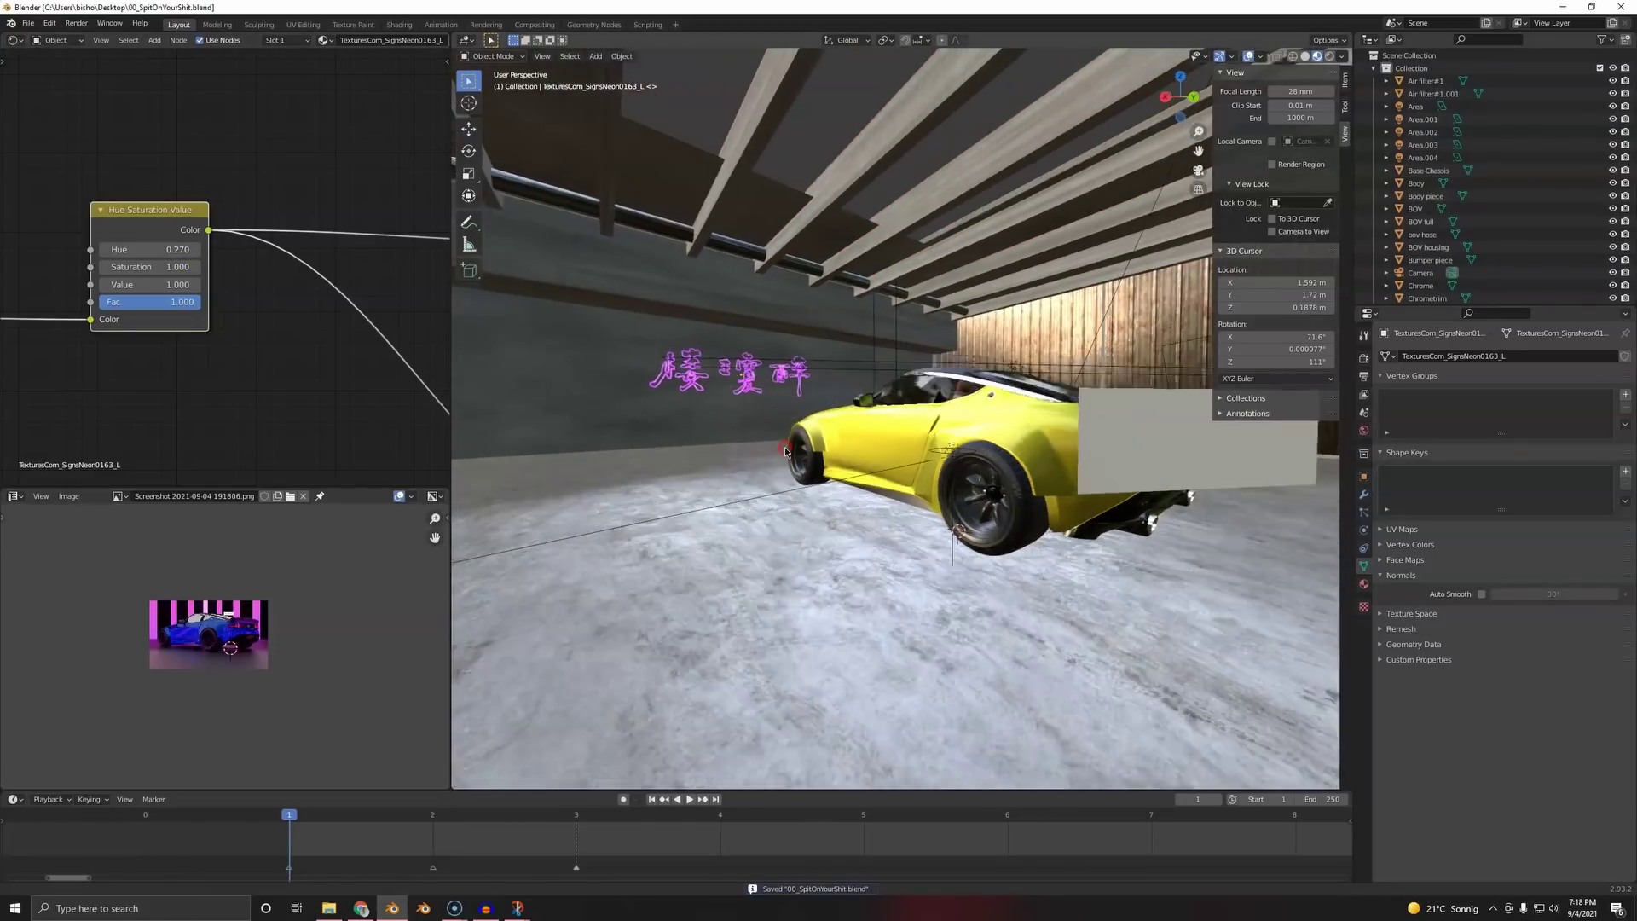
{"action": "key", "text": "z"}
{"action": "left_click", "coordinate": [781, 349]}
{"action": "key", "text": "KP_0"}
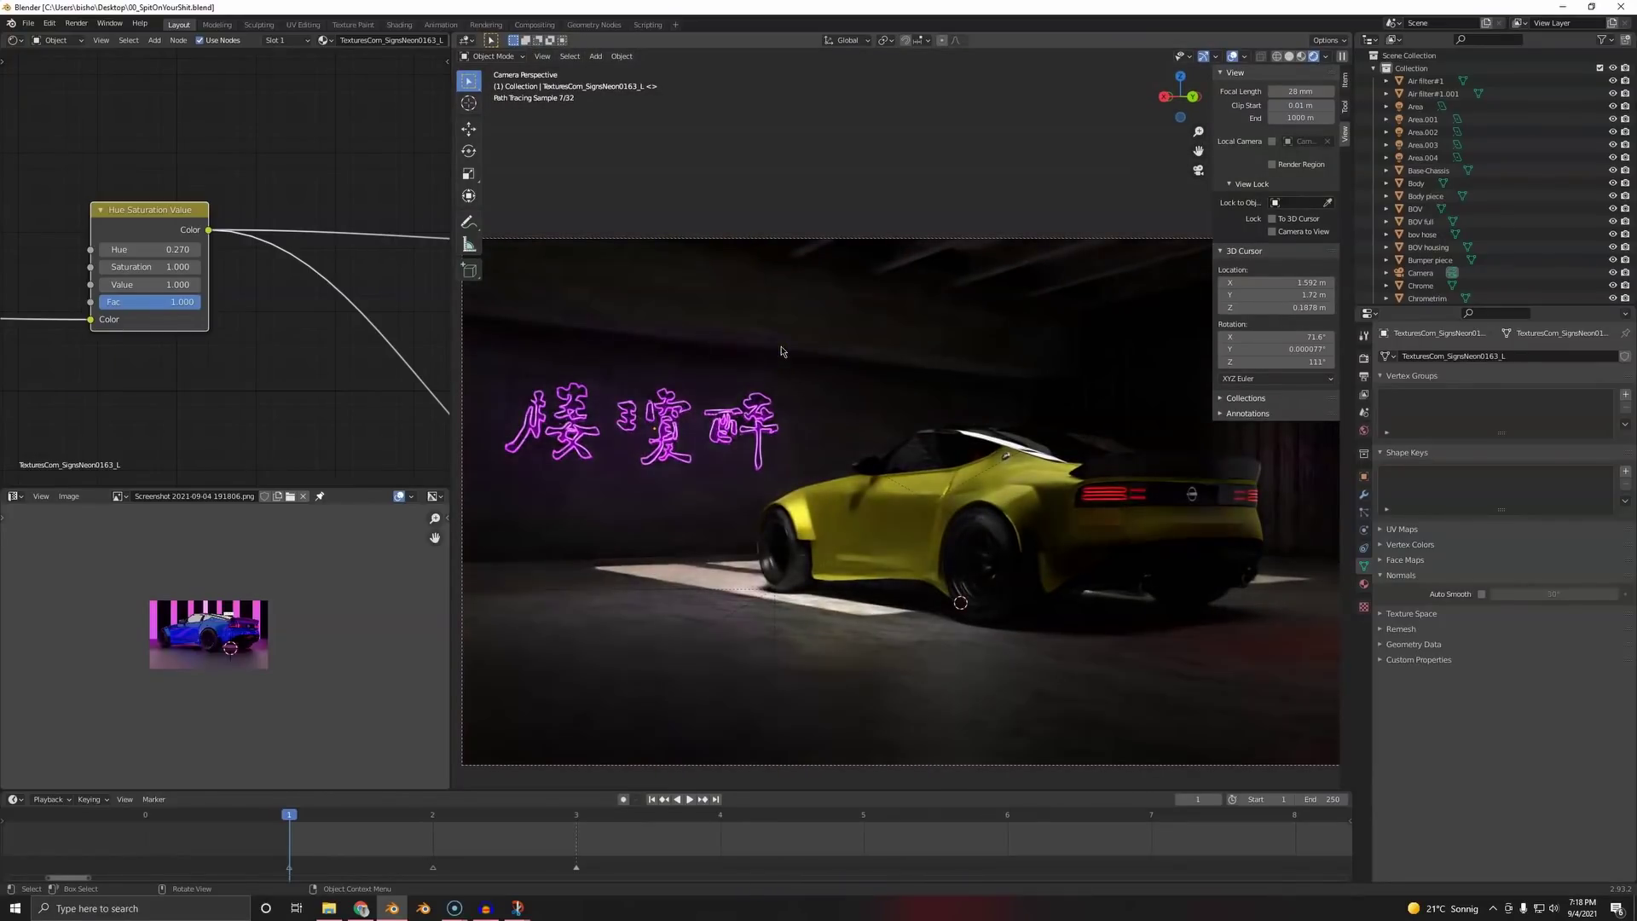
{"action": "key", "text": "Home"}
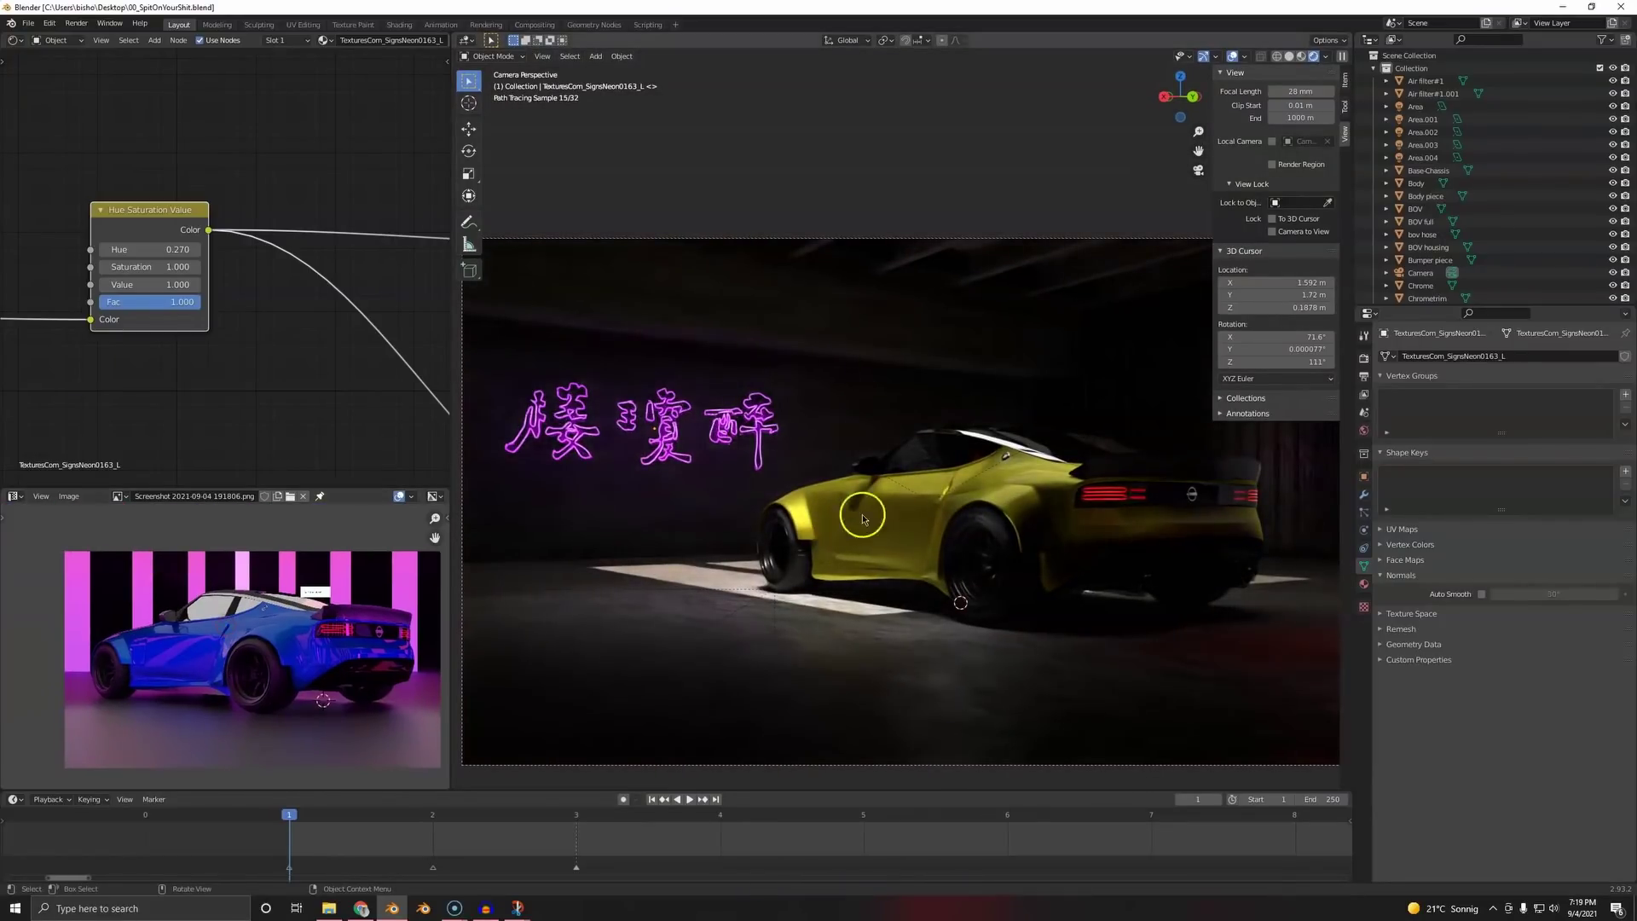
- Sample the reference car's blue into Color1 of the car body's Mix node and slightly lower its saturation
{"action": "left_click", "coordinate": [850, 517]}
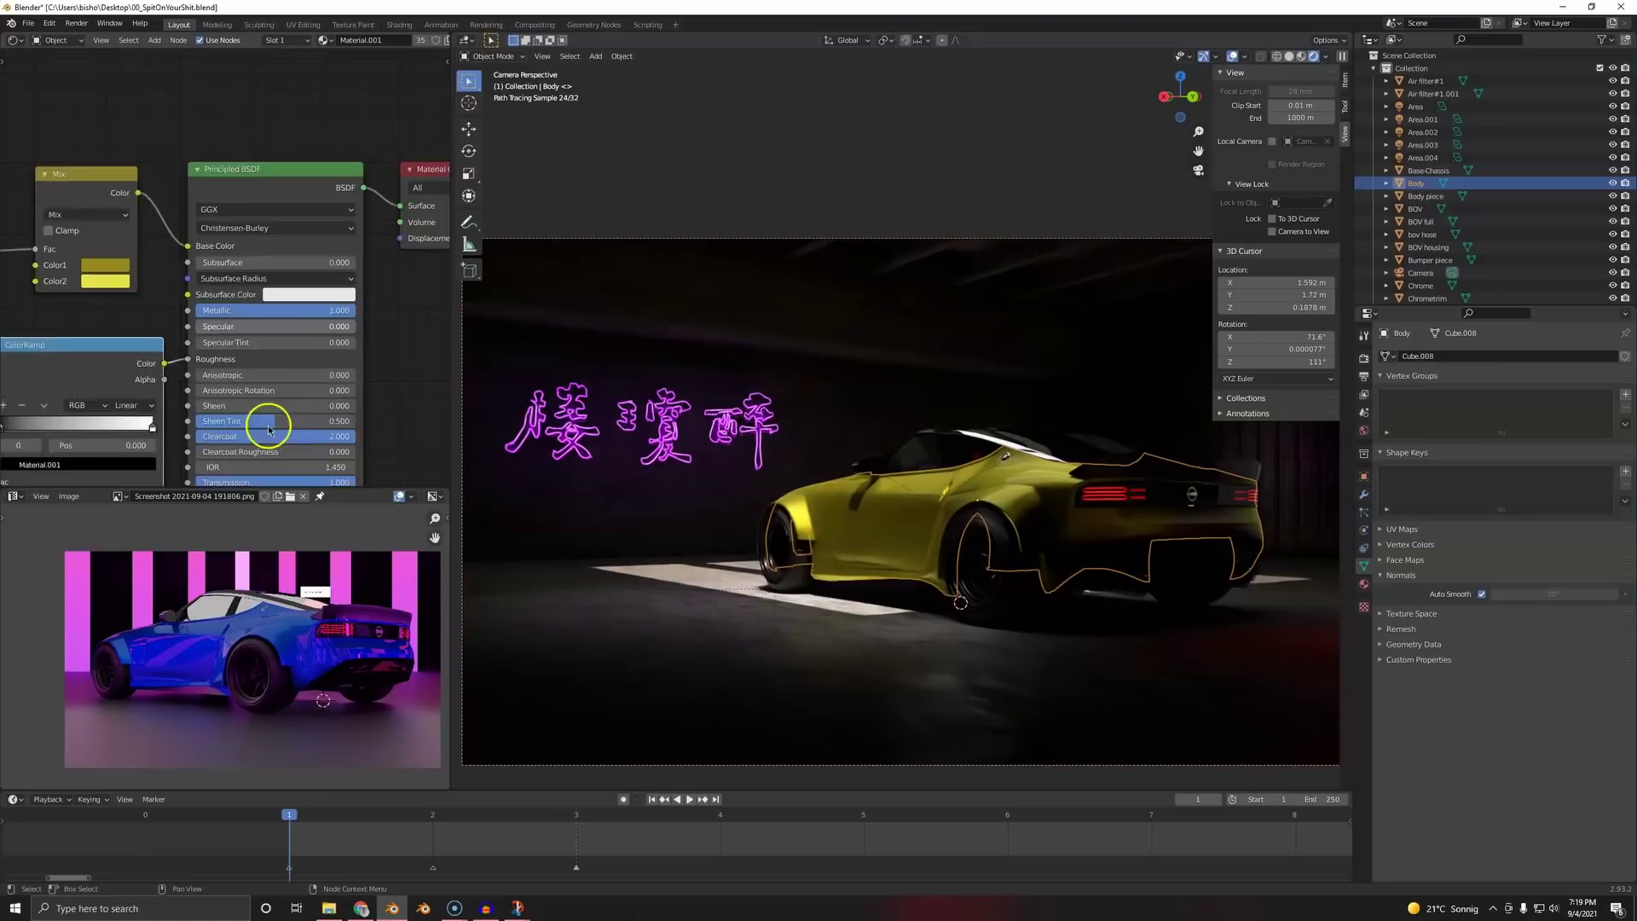
{"action": "middle_click_drag", "start_coordinate": [120, 267], "coordinate": [225, 301]}
{"action": "left_click", "coordinate": [213, 280]}
{"action": "left_click", "coordinate": [313, 183]}
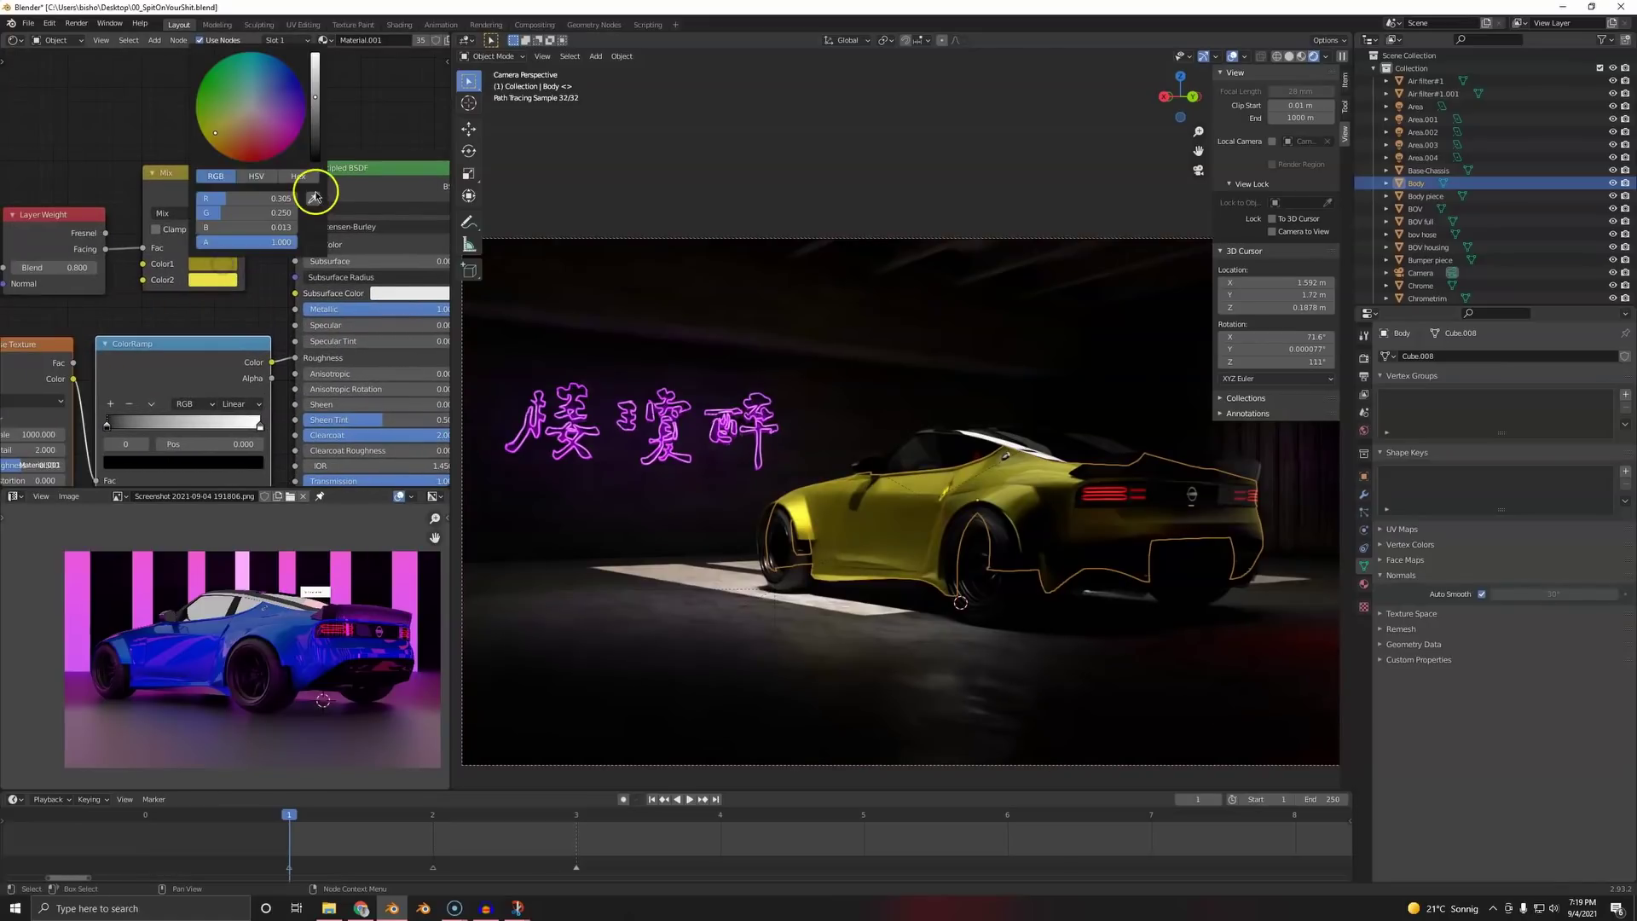
{"action": "left_click", "coordinate": [208, 640]}
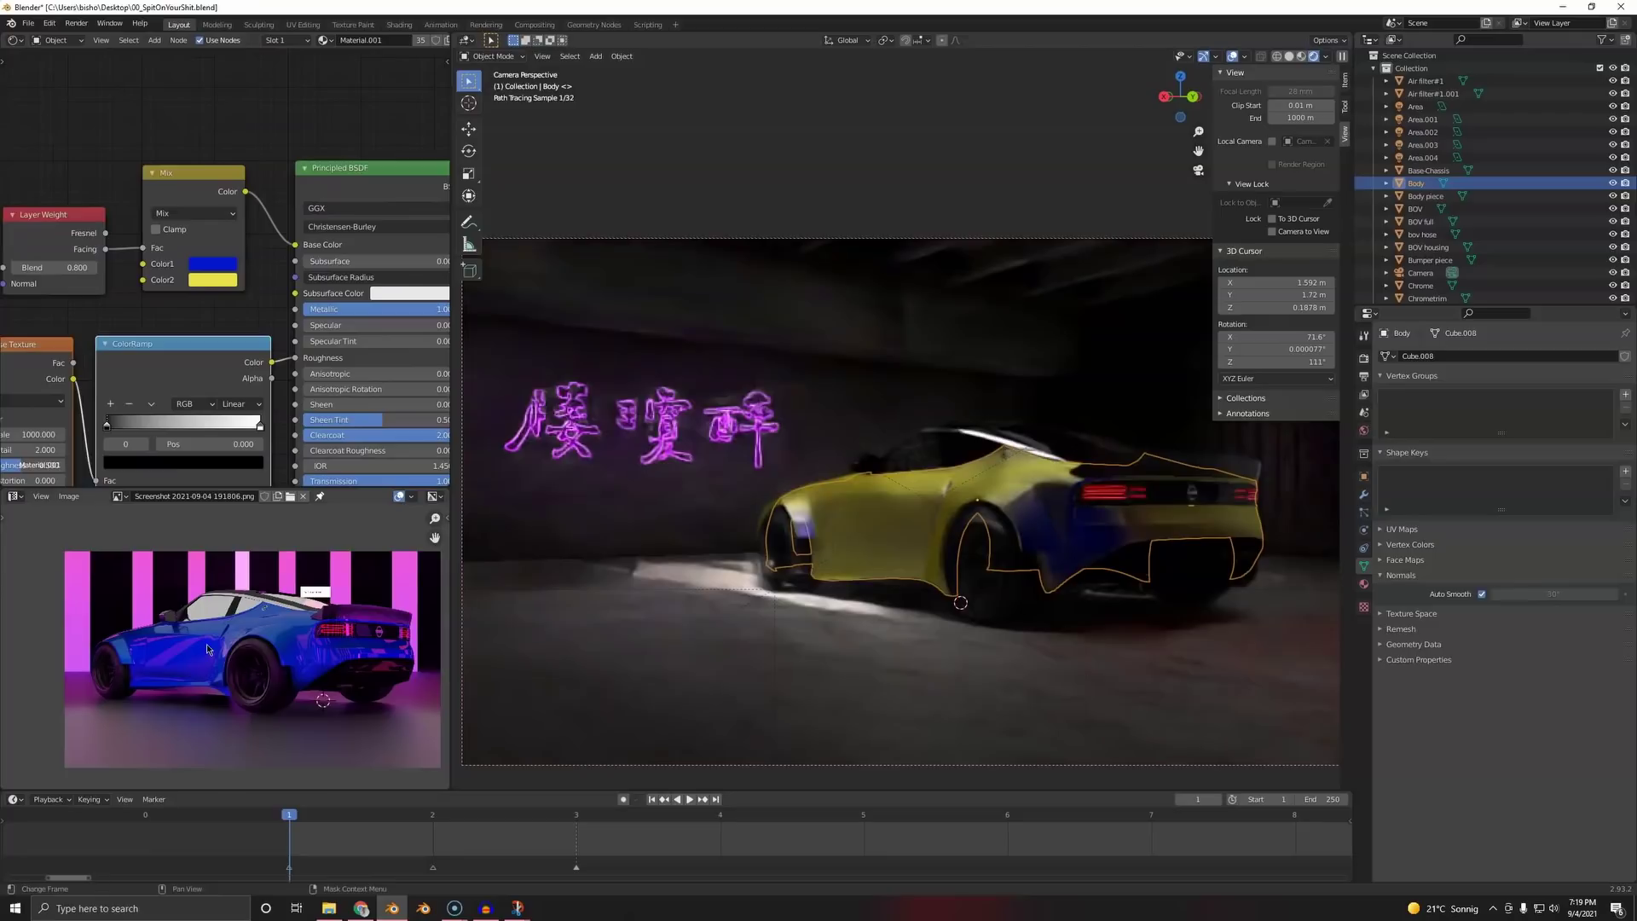
{"action": "left_click", "coordinate": [212, 264]}
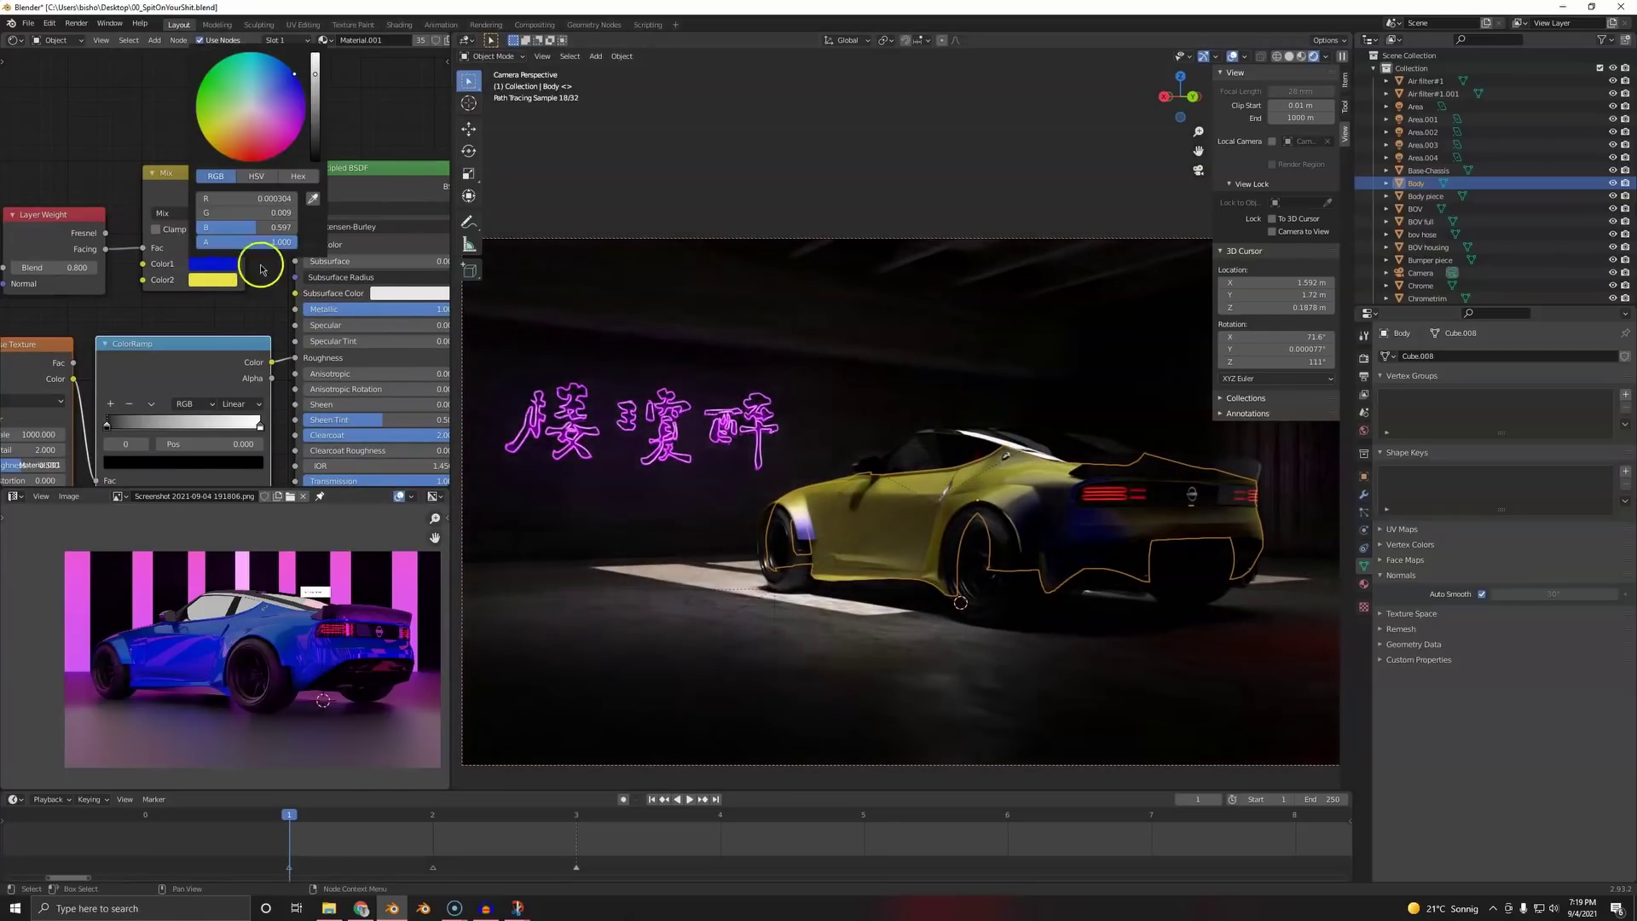
{"action": "left_click", "coordinate": [256, 177]}
{"action": "left_click_drag", "start_coordinate": [265, 214], "coordinate": [260, 215]}
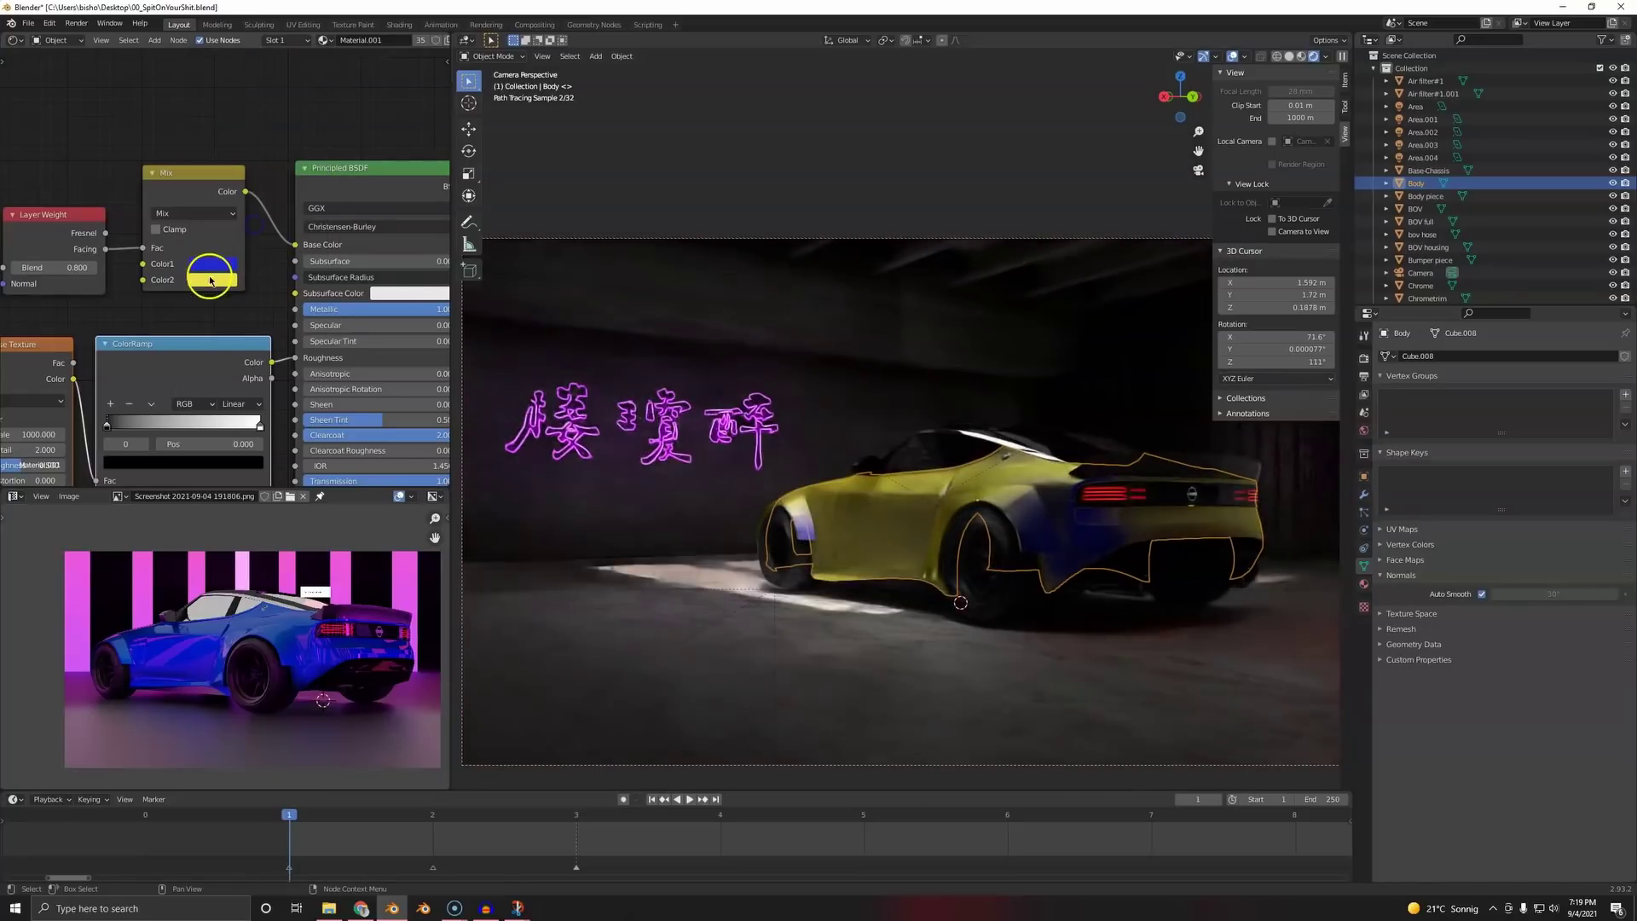
- Set Color2 of the body's Mix node to light blue with hue 0.603, saturation 0.801 and value 0.820, and save the file
{"action": "left_click", "coordinate": [215, 281]}
{"action": "left_click", "coordinate": [269, 100]}
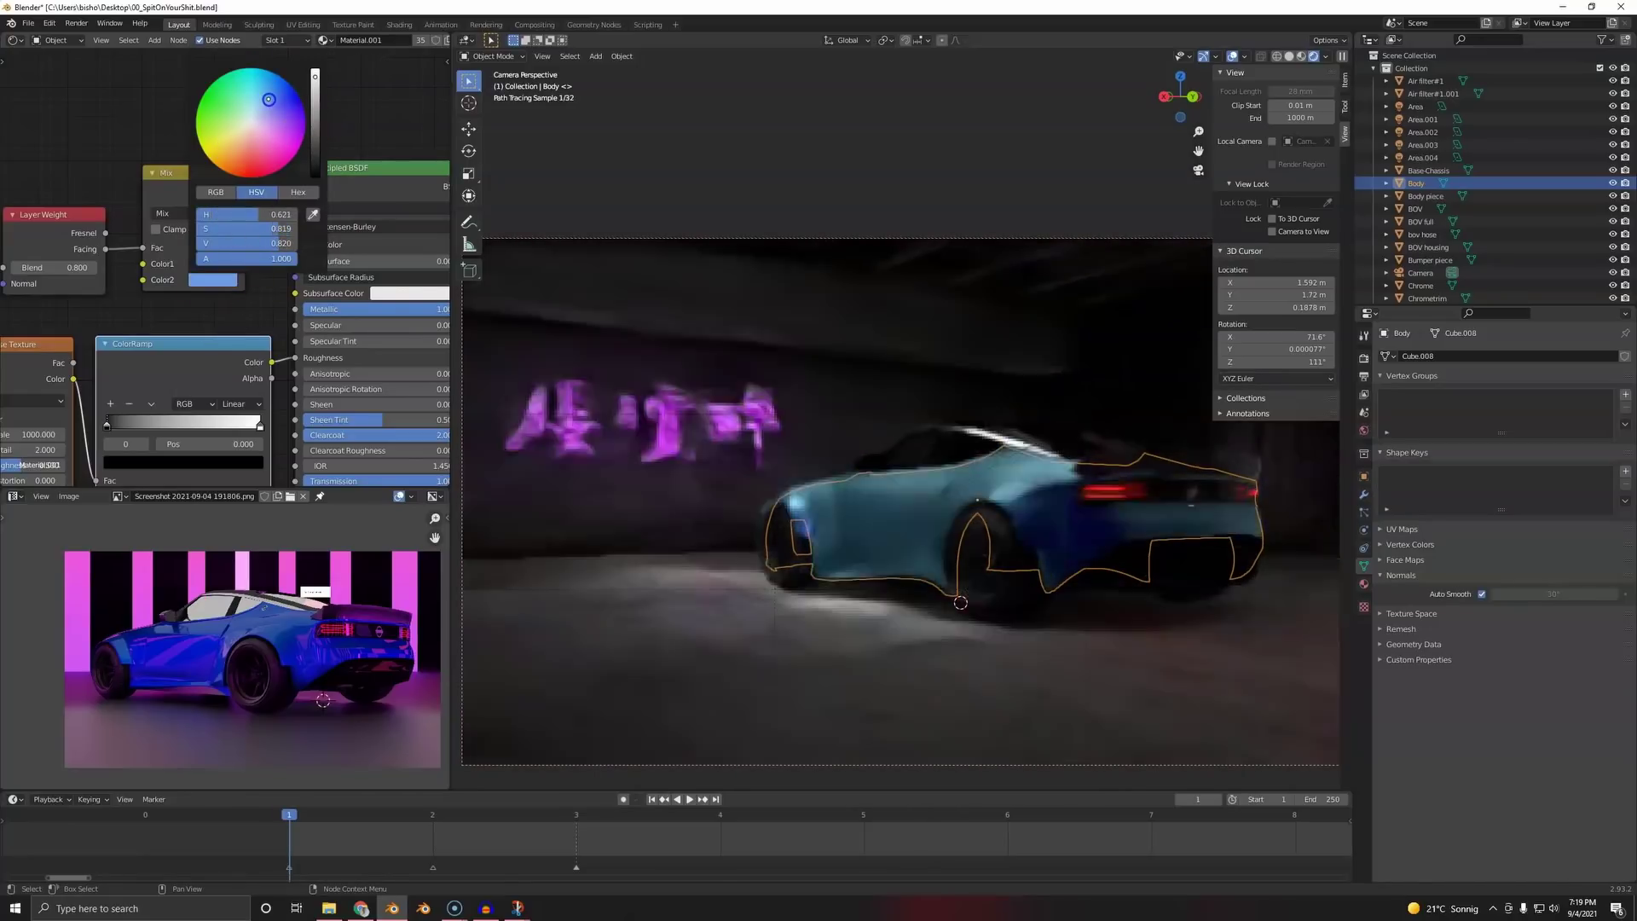
{"action": "left_click_drag", "start_coordinate": [269, 100], "coordinate": [269, 84]}
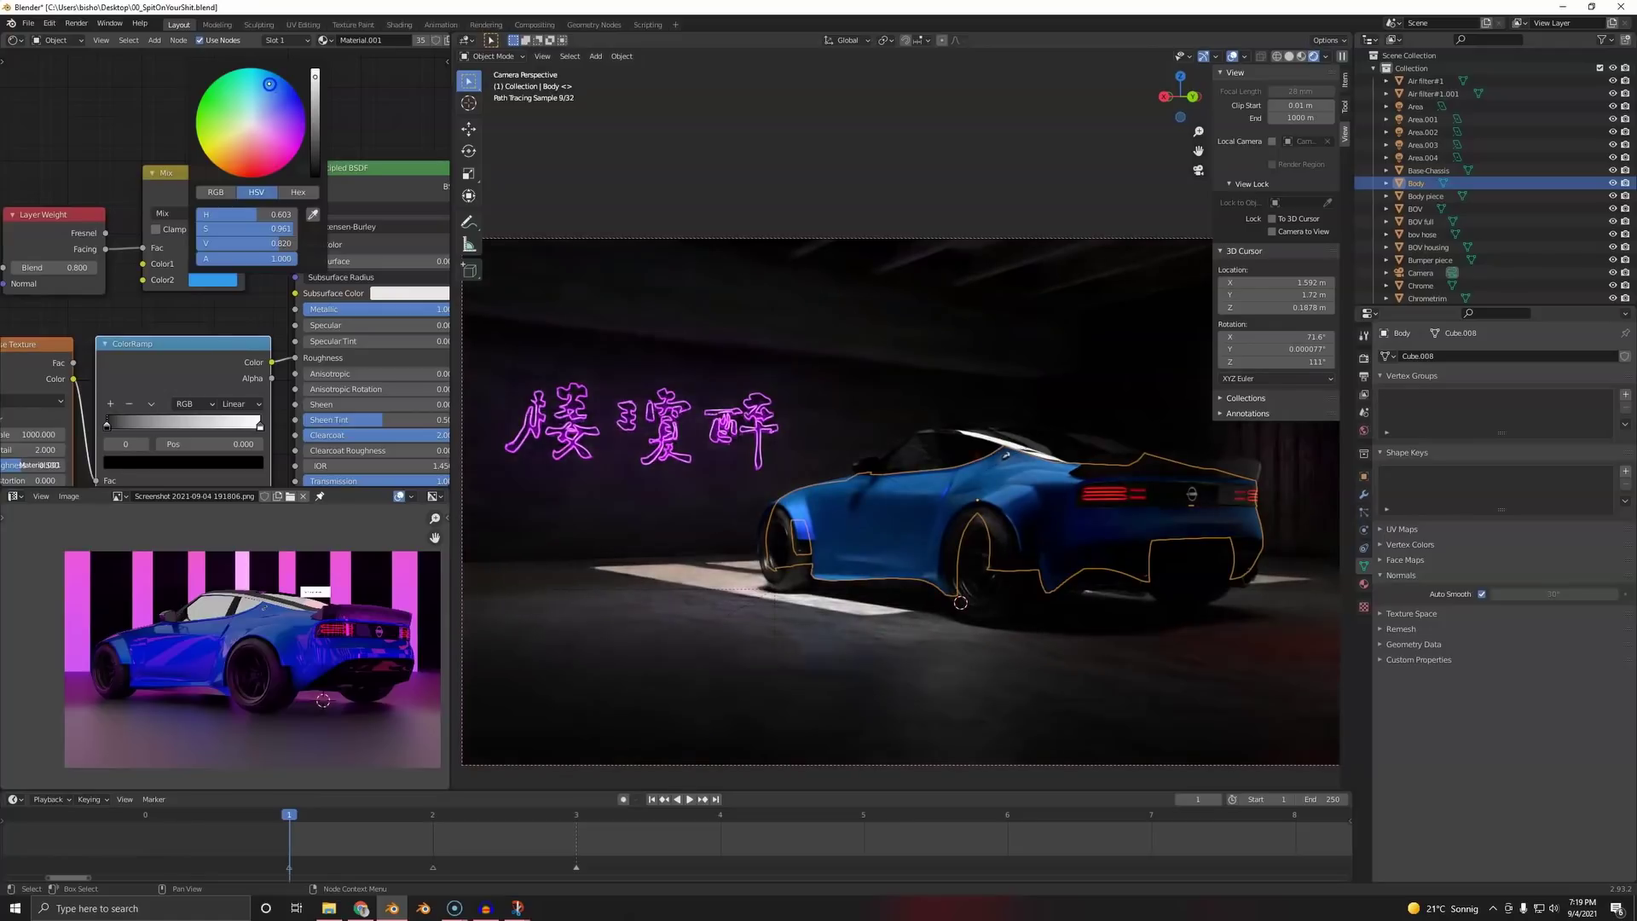
{"action": "key", "text": "a"}
{"action": "key", "text": "a"}
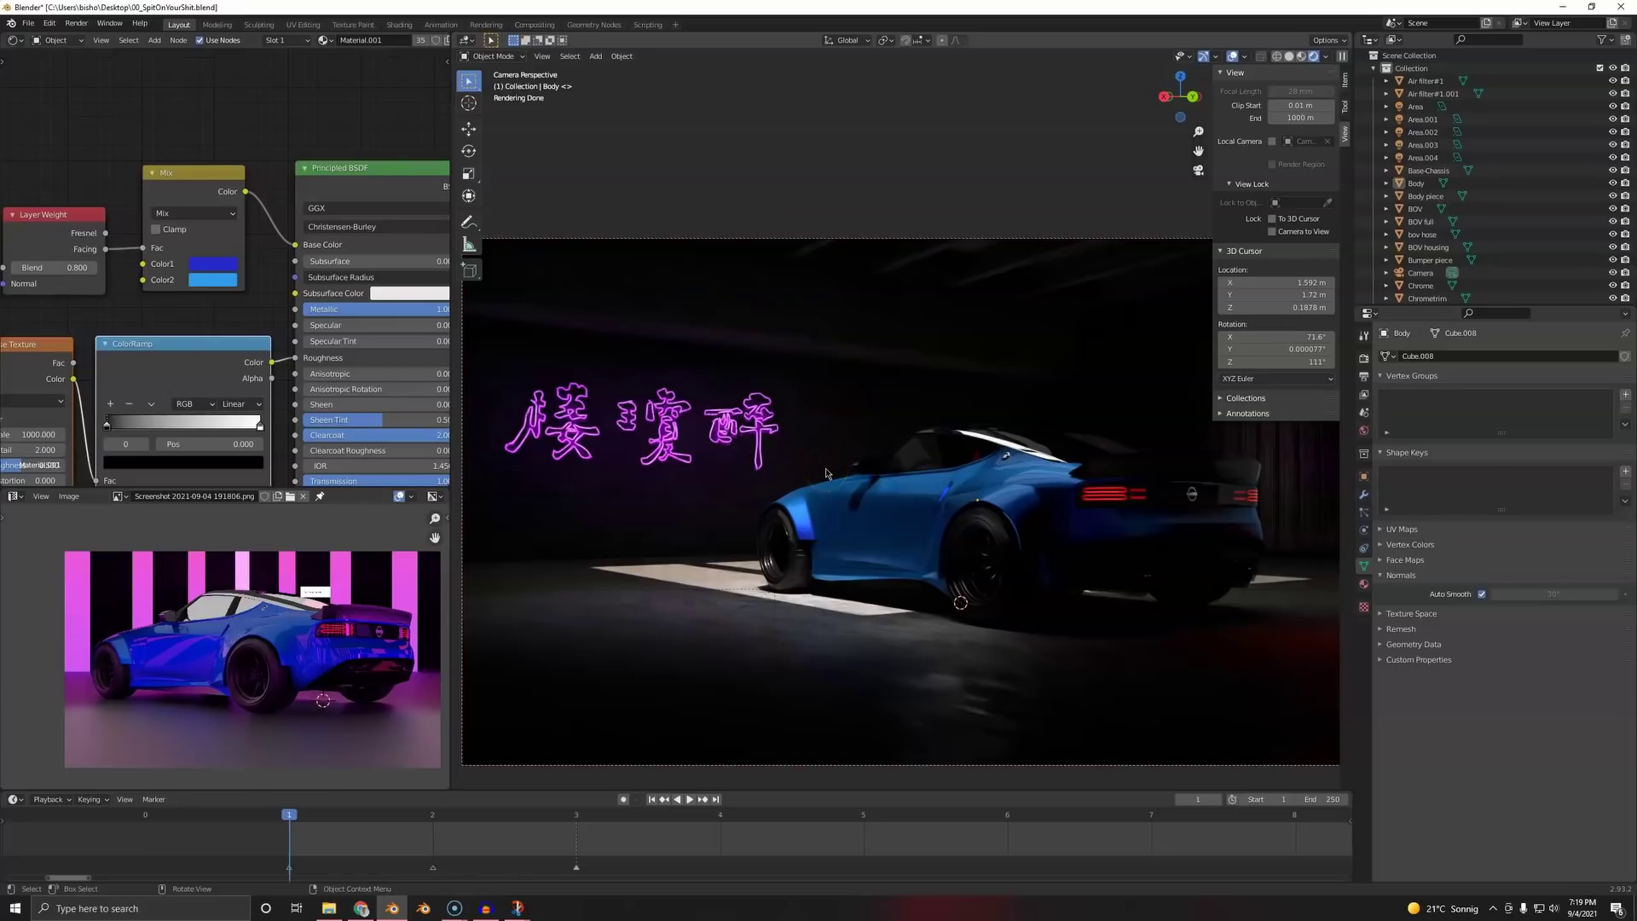
{"action": "key", "text": "ctrl+s"}
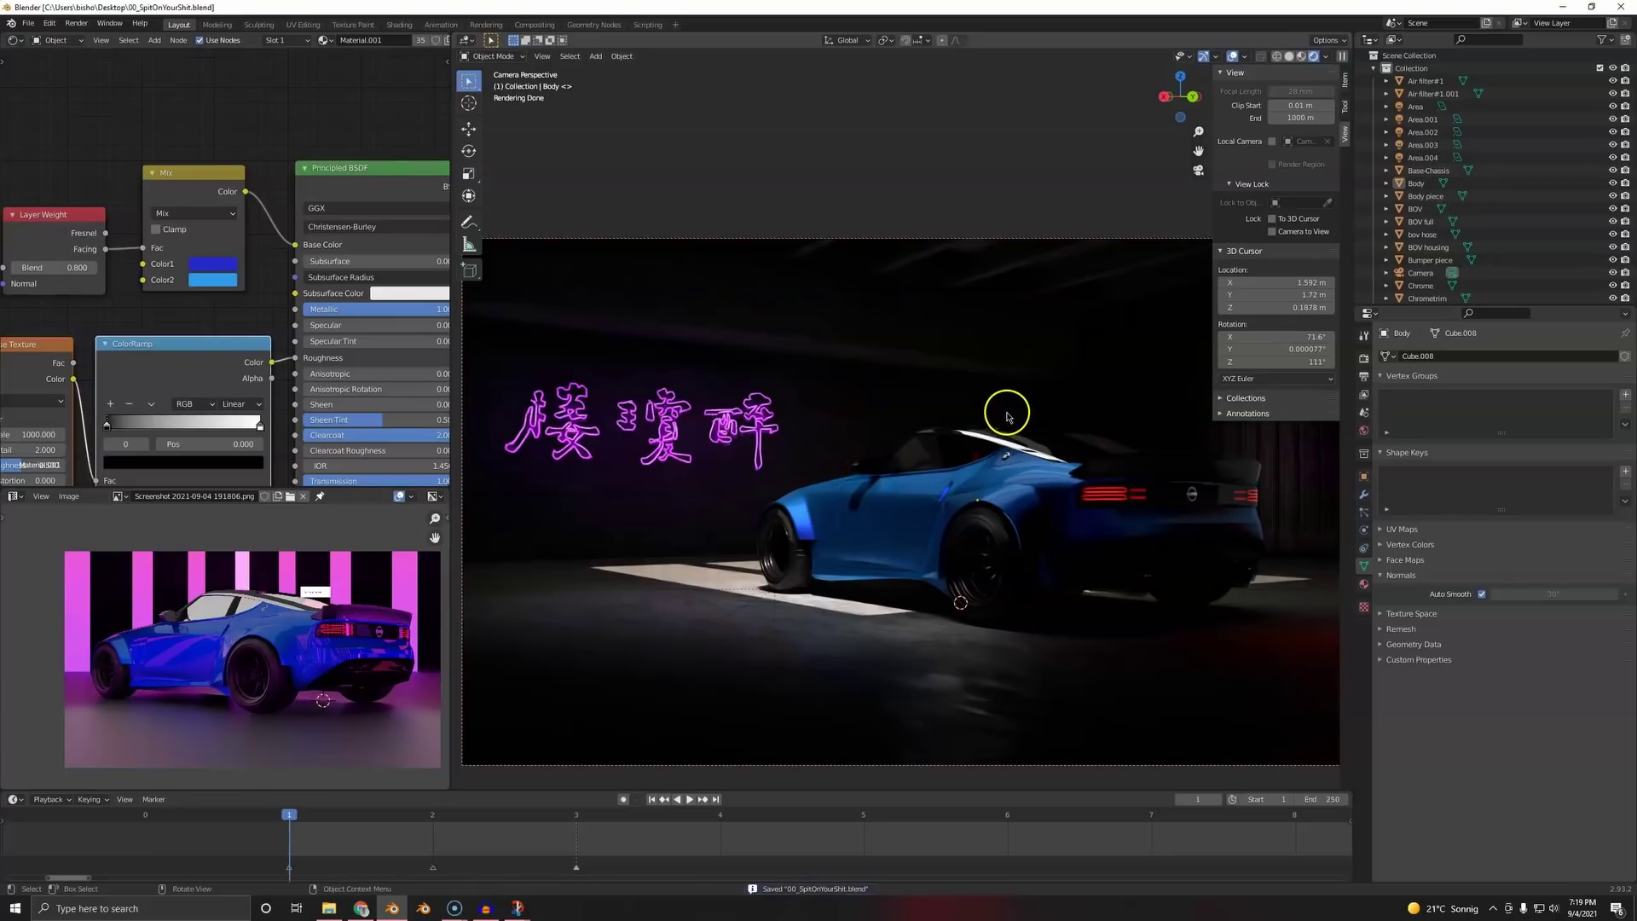
- Hide the viewport sidebar, switch to the browser and search textures.com for "dirt" textures
{"action": "key", "text": "n"}
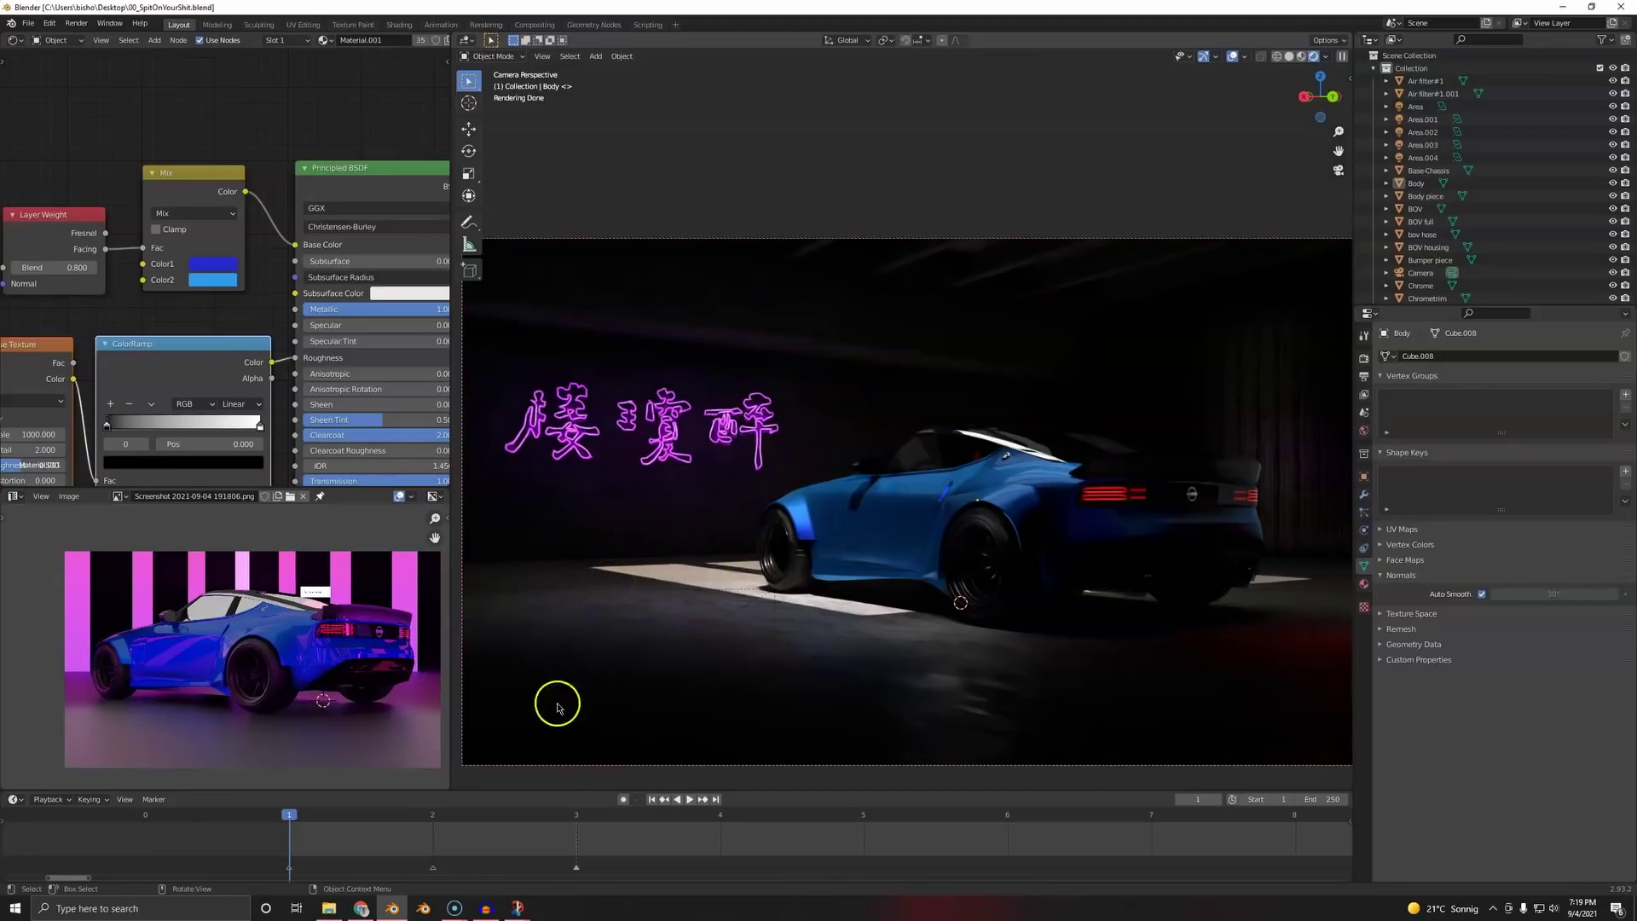
{"action": "left_click", "coordinate": [361, 908]}
{"action": "left_click", "coordinate": [639, 11]}
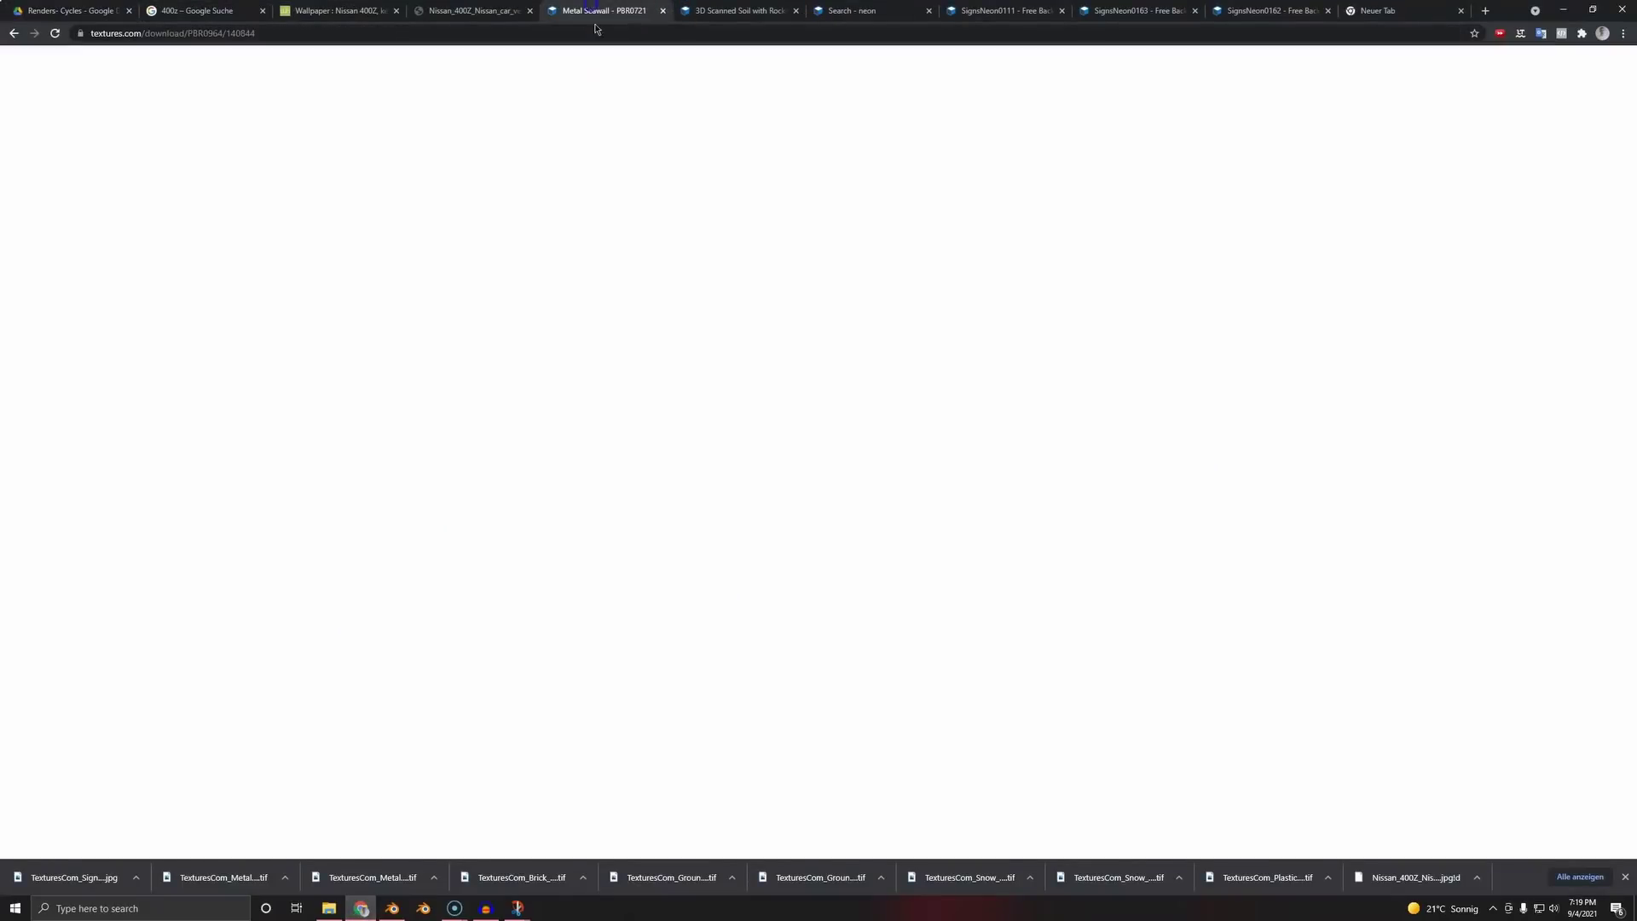
{"action": "scroll", "coordinate": [528, 213], "scroll_direction": "up", "scroll_amount": 4}
{"action": "left_click", "coordinate": [895, 65]}
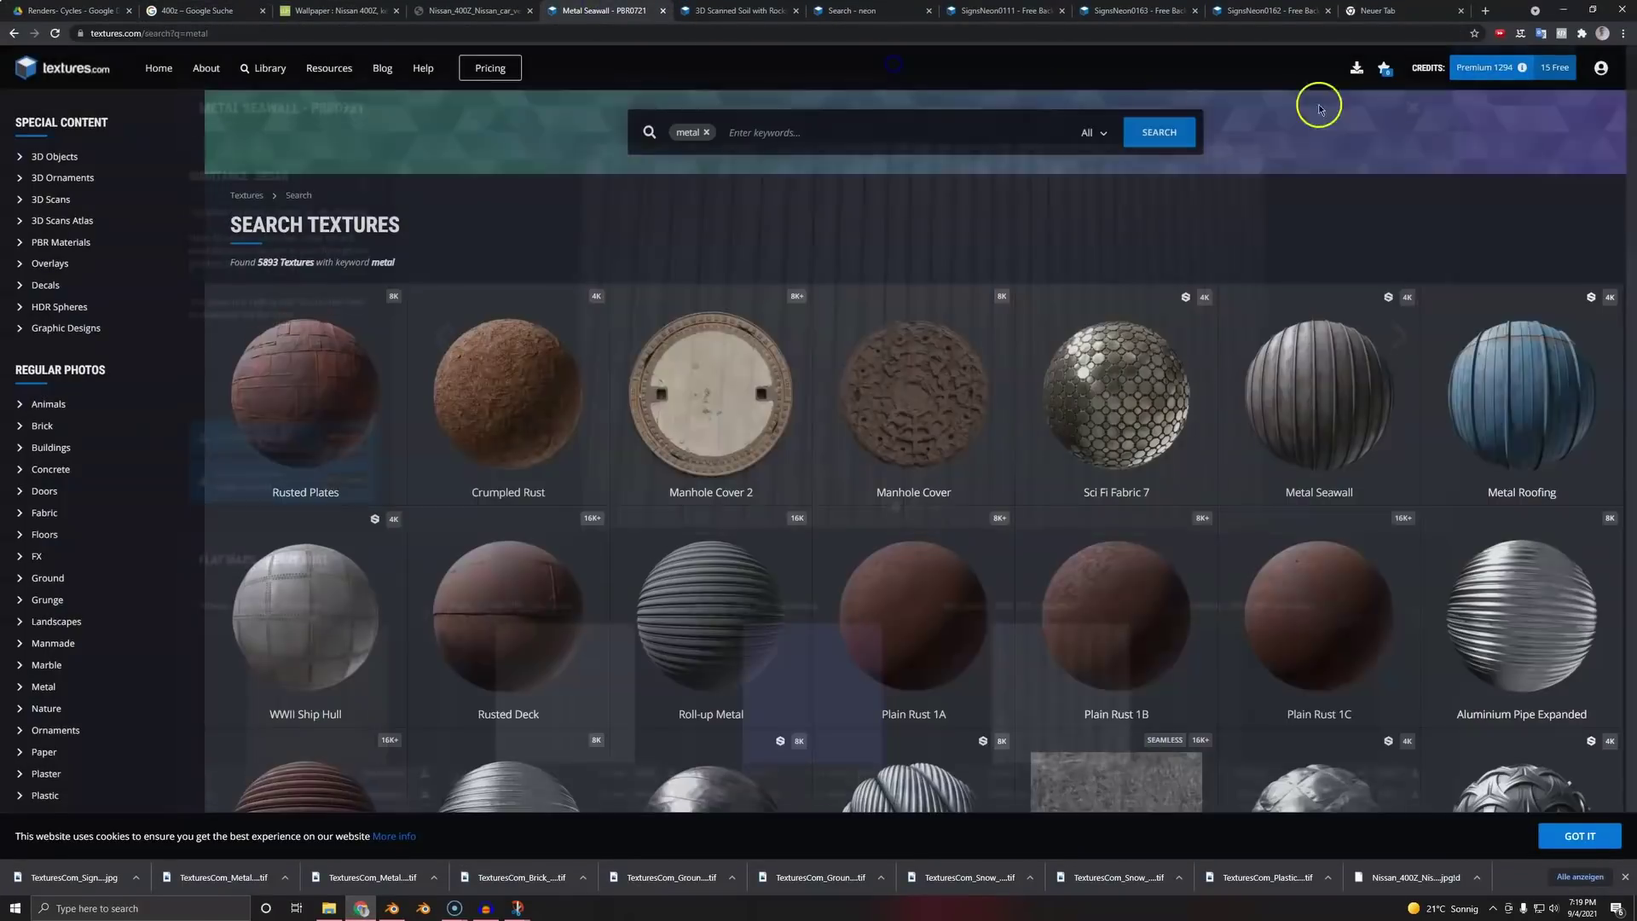
{"action": "left_click", "coordinate": [822, 118]}
{"action": "type", "text": "dirt"}
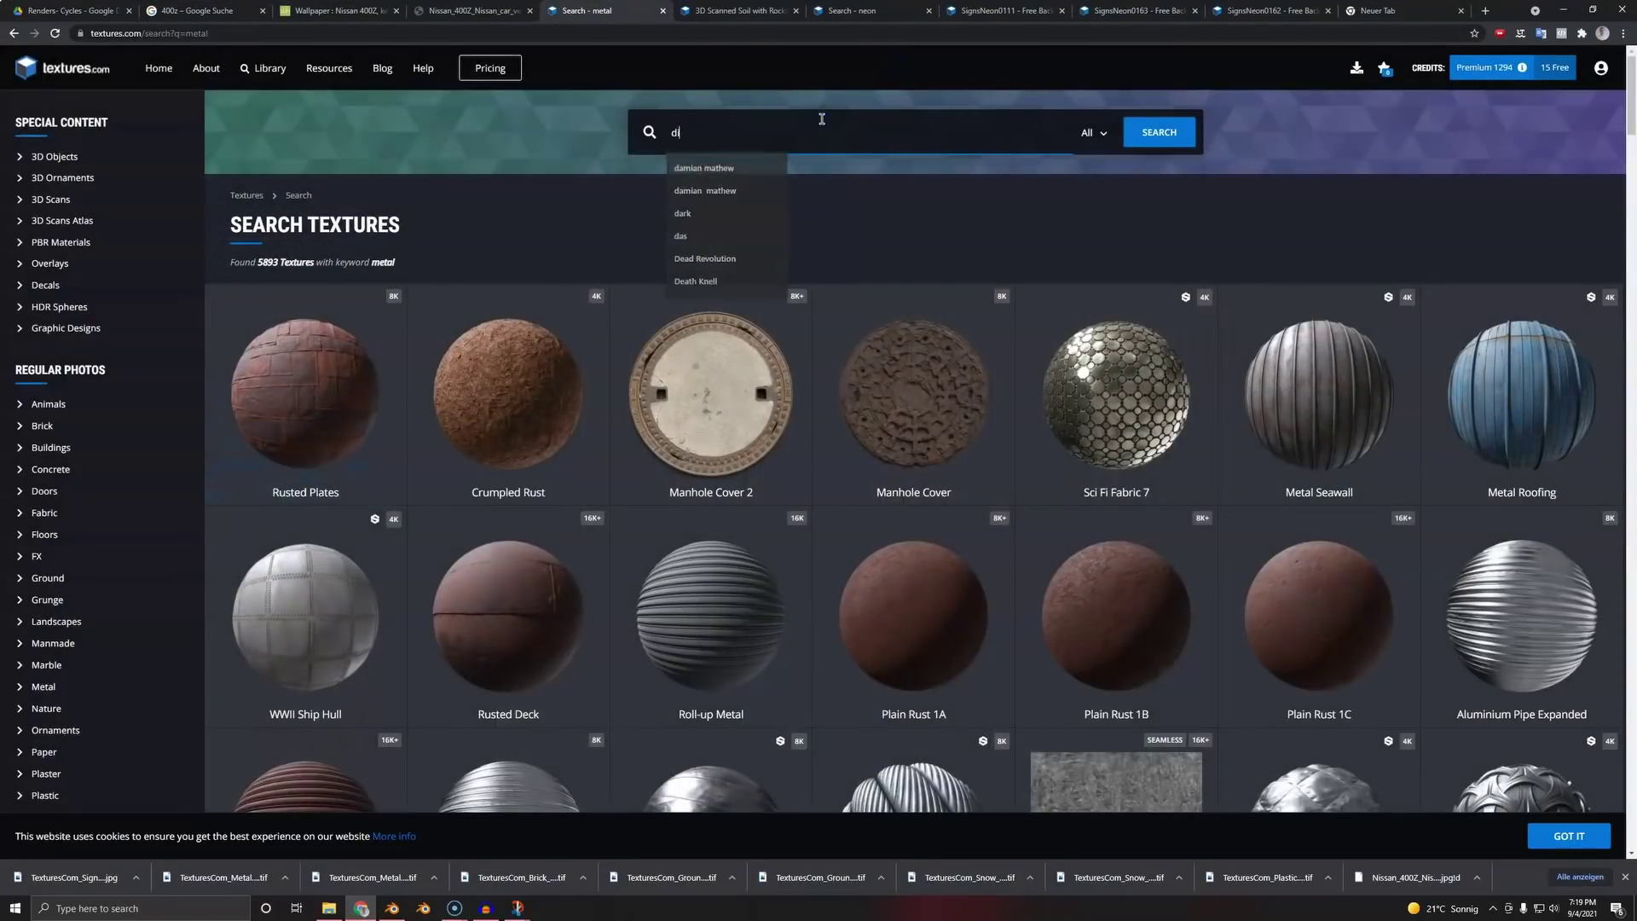
{"action": "key", "text": "Return"}
- Find the wide black leaking decal DecalsLeaking0330 among the results and download its masked M version at 1600x392
{"action": "scroll", "coordinate": [588, 503], "scroll_direction": "down", "scroll_amount": 10}
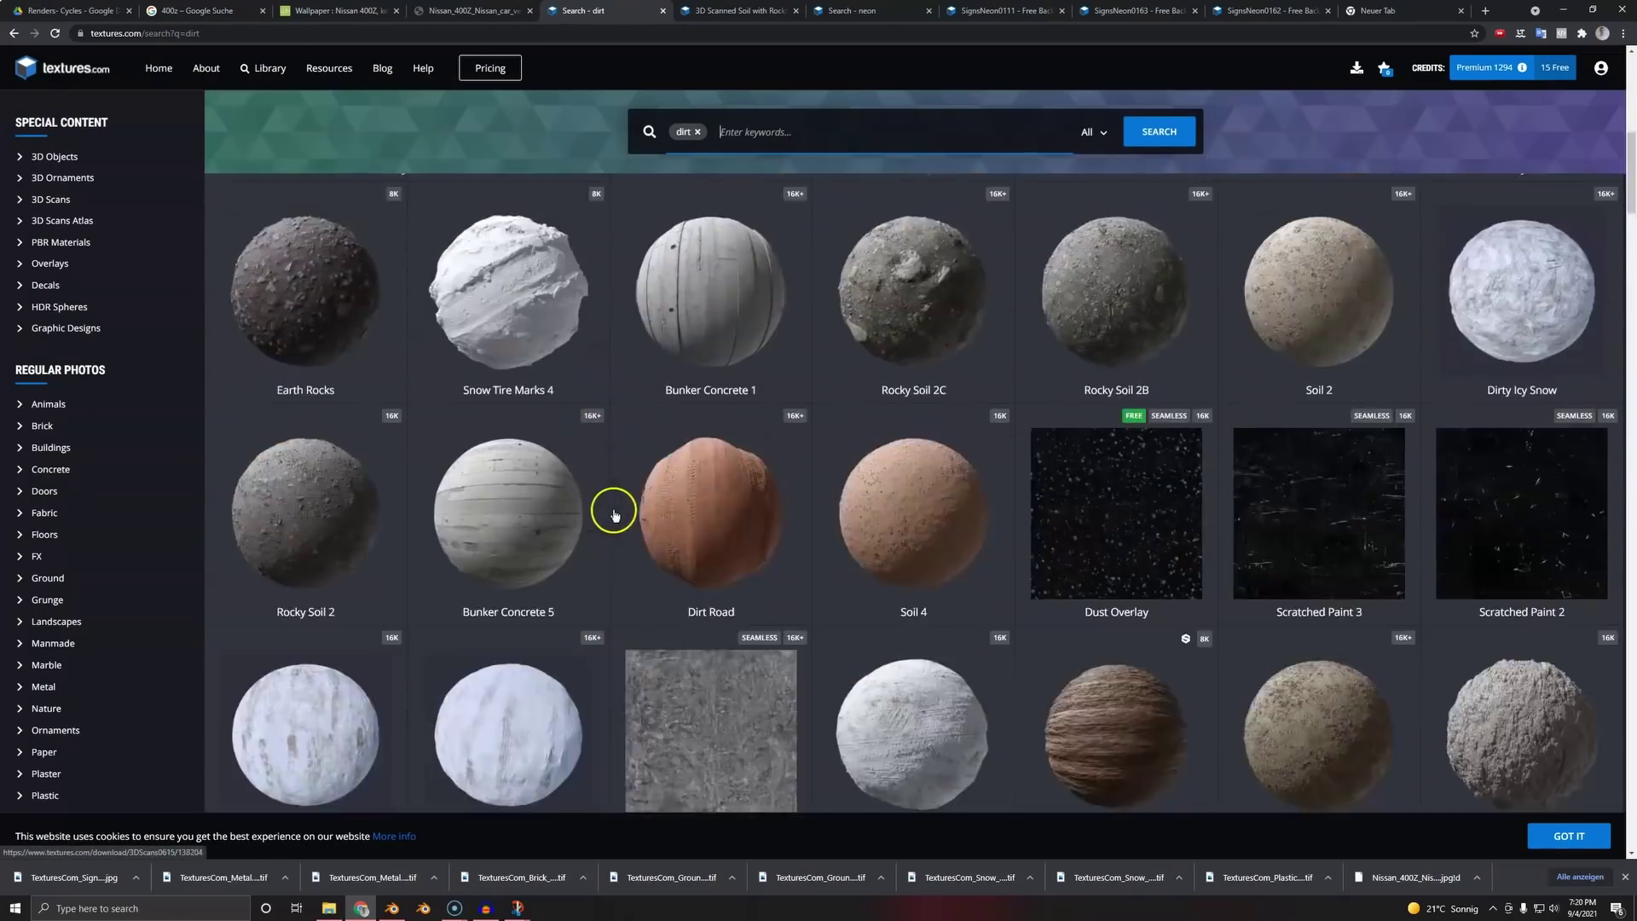
{"action": "scroll", "coordinate": [613, 552], "scroll_direction": "down", "scroll_amount": 15}
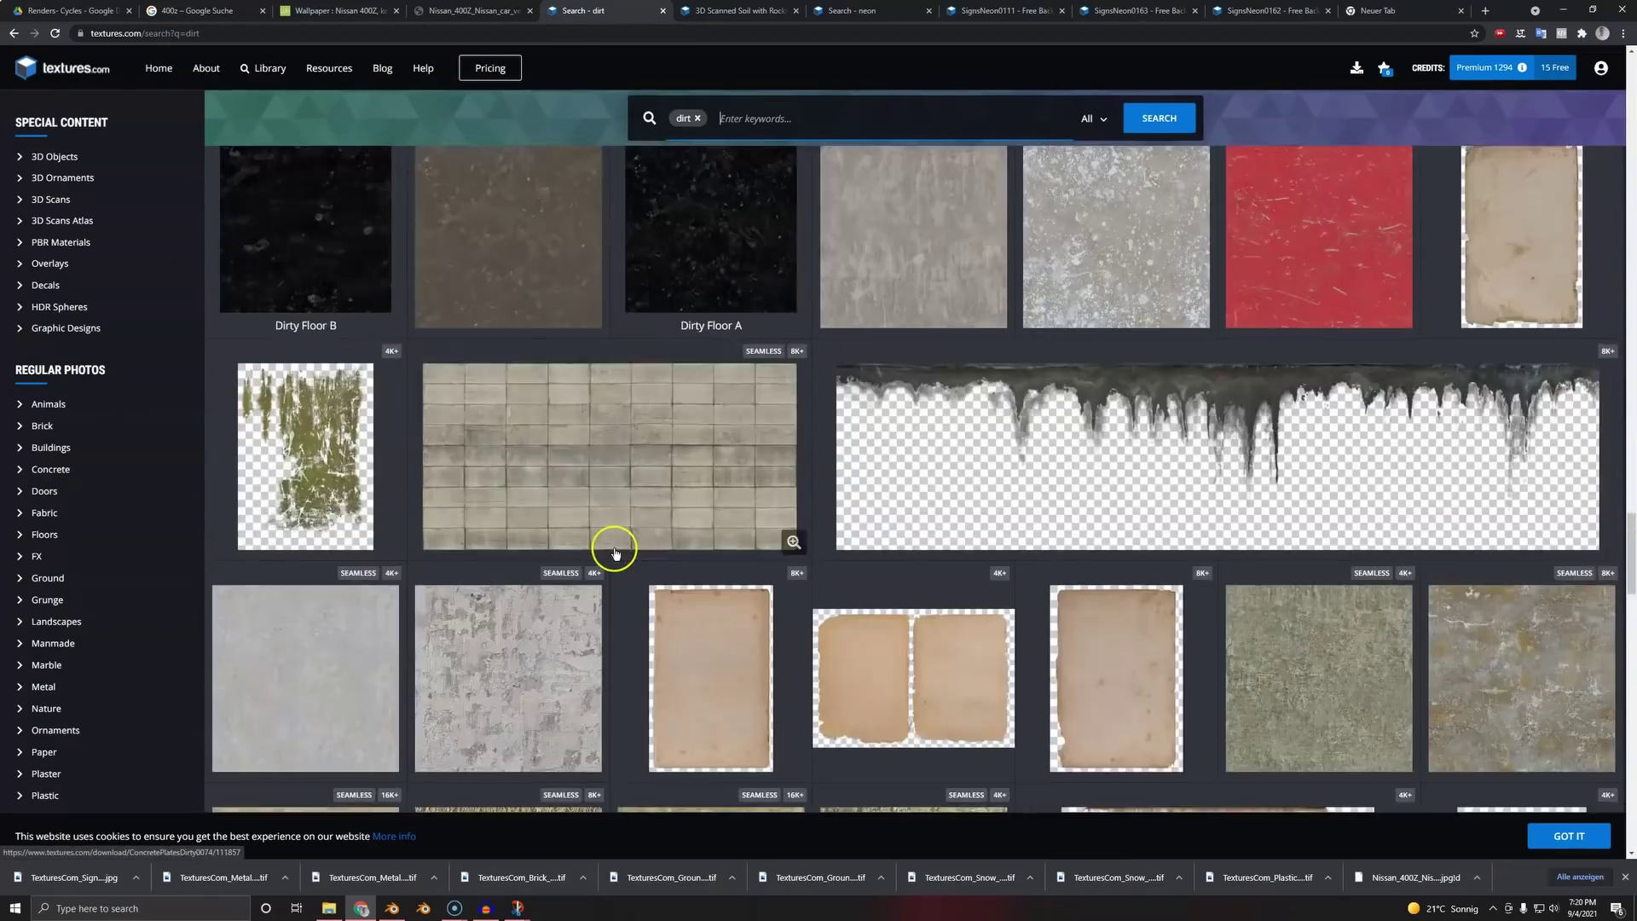
{"action": "scroll", "coordinate": [1261, 438], "scroll_direction": "up", "scroll_amount": 5}
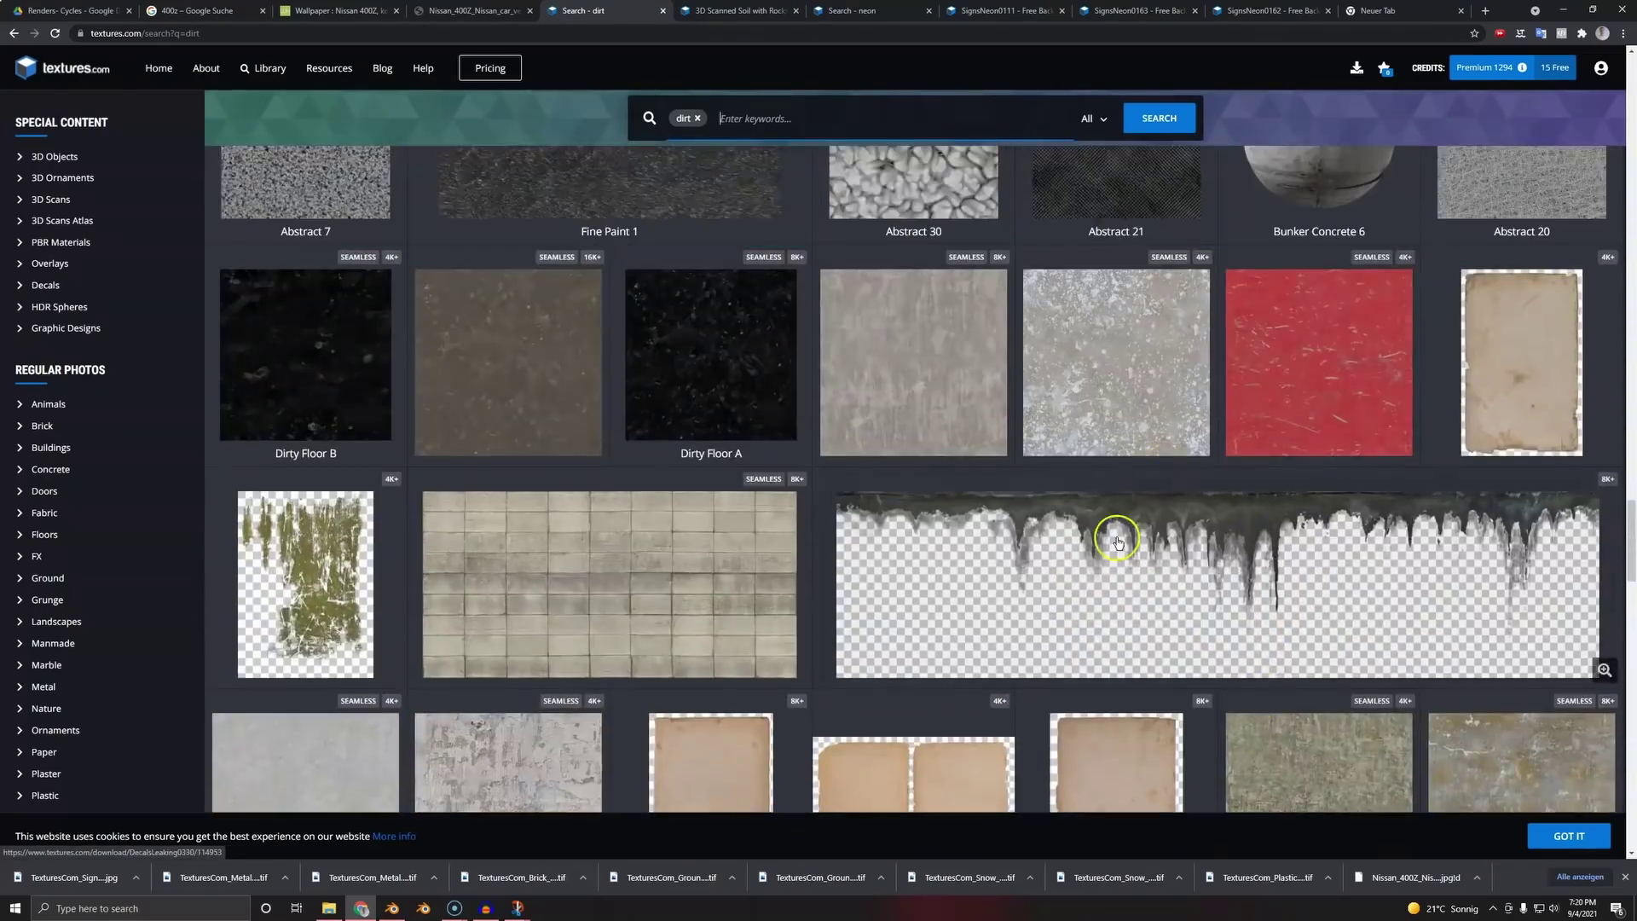
{"action": "left_click", "coordinate": [1114, 541]}
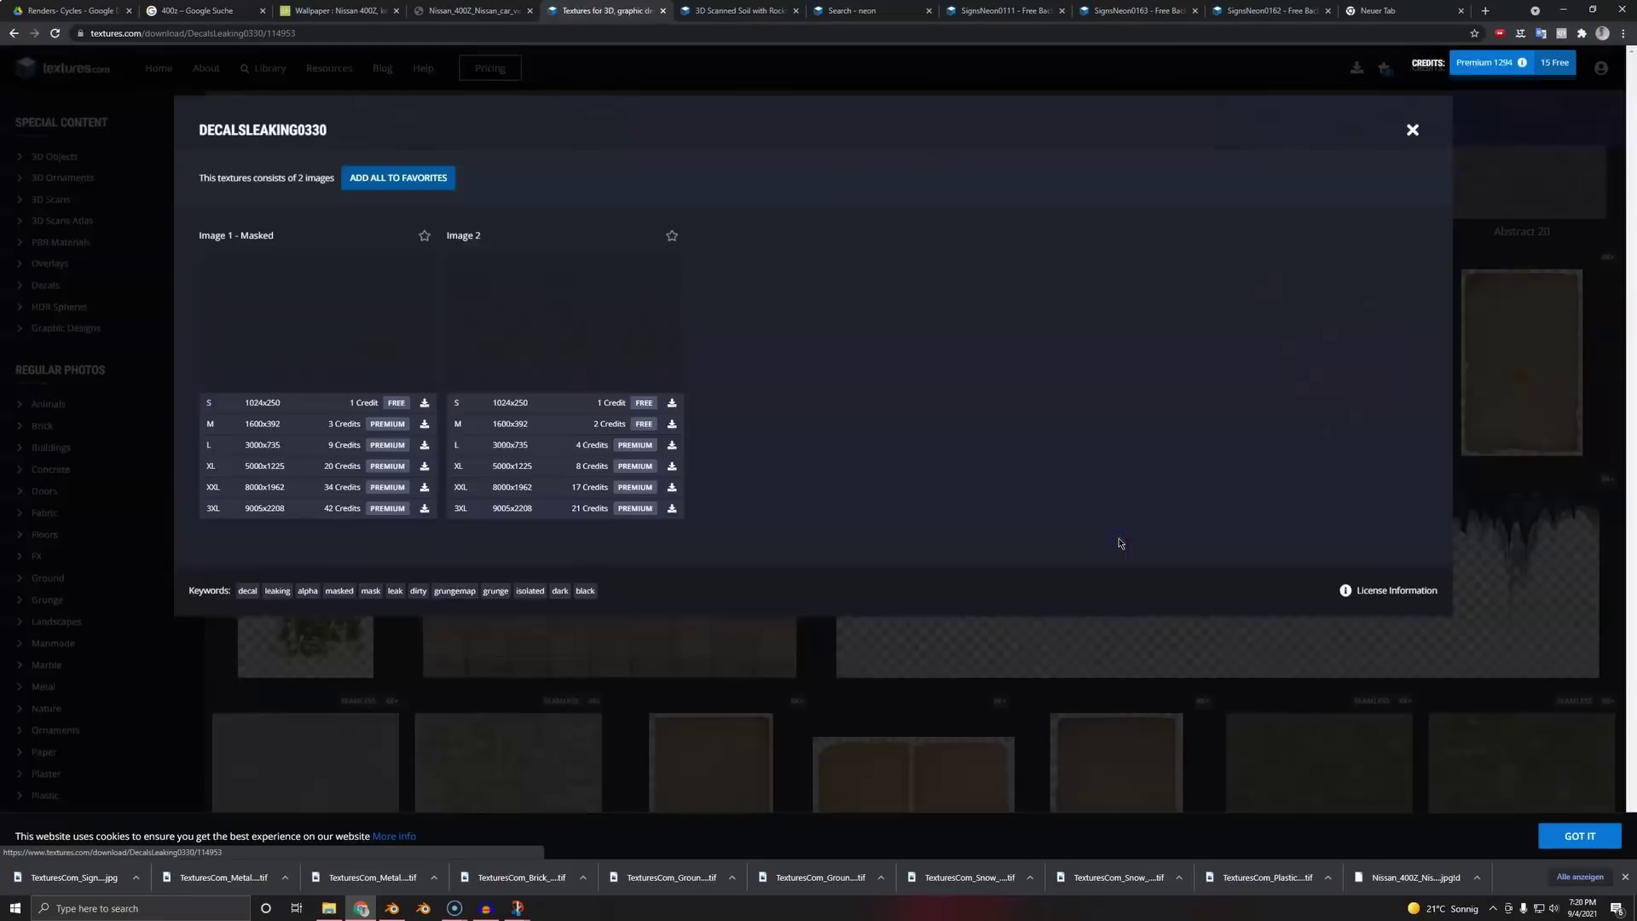
{"action": "left_click", "coordinate": [424, 429]}
- Switch back to Blender and view the garage in Material Preview from outside the camera
{"action": "key", "text": "alt+Tab"}
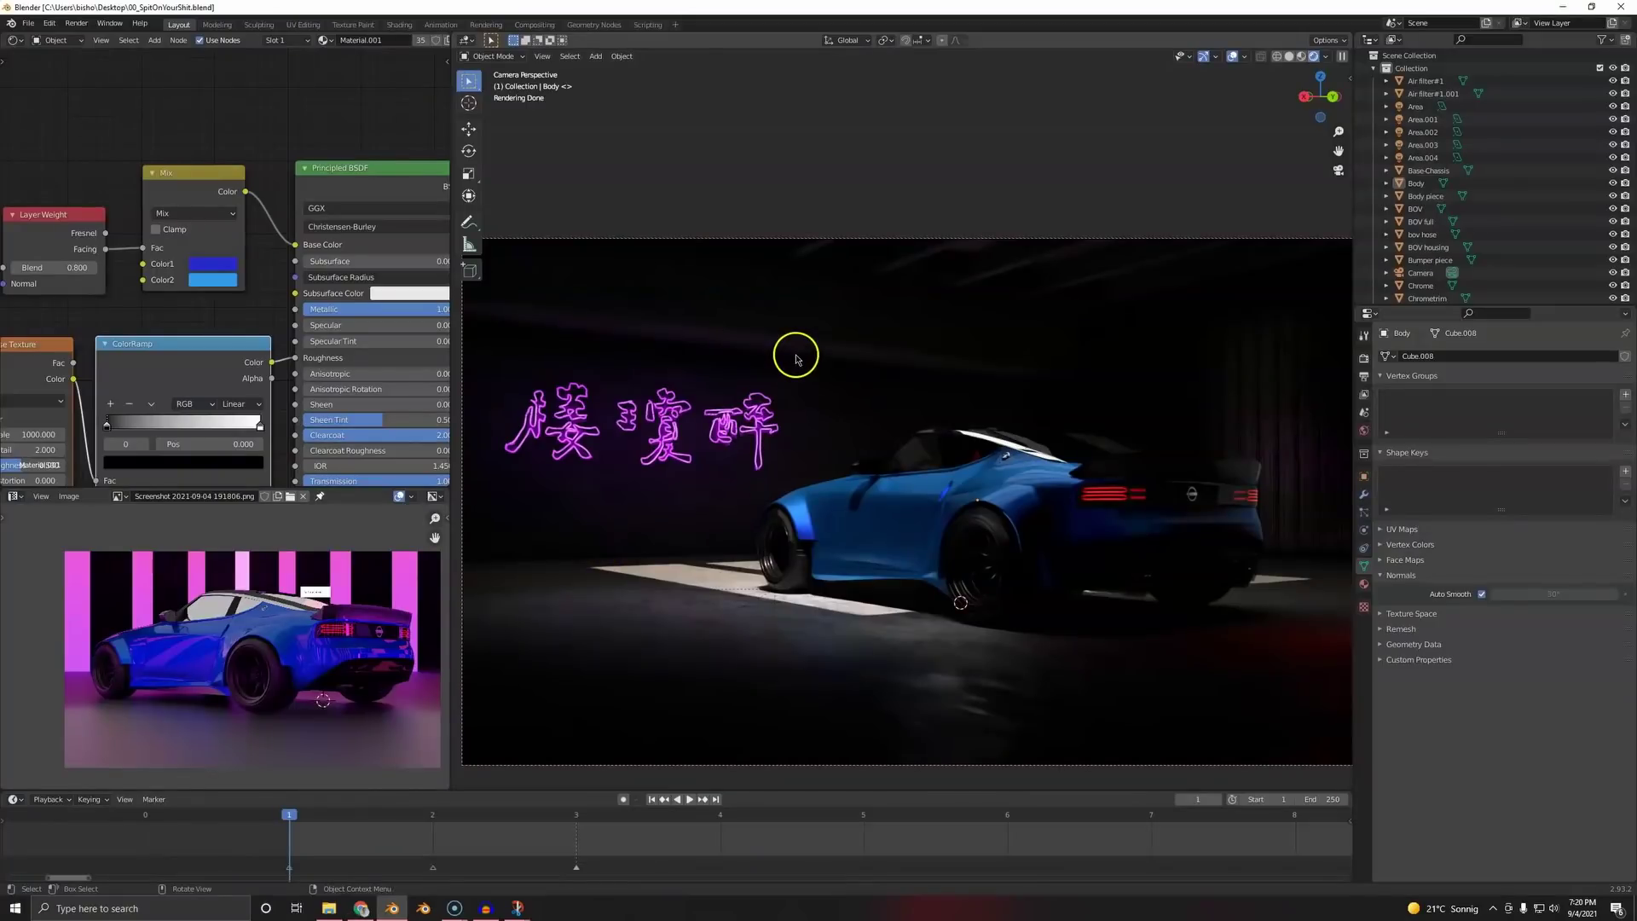
{"action": "key", "text": "z"}
{"action": "left_click", "coordinate": [763, 482]}
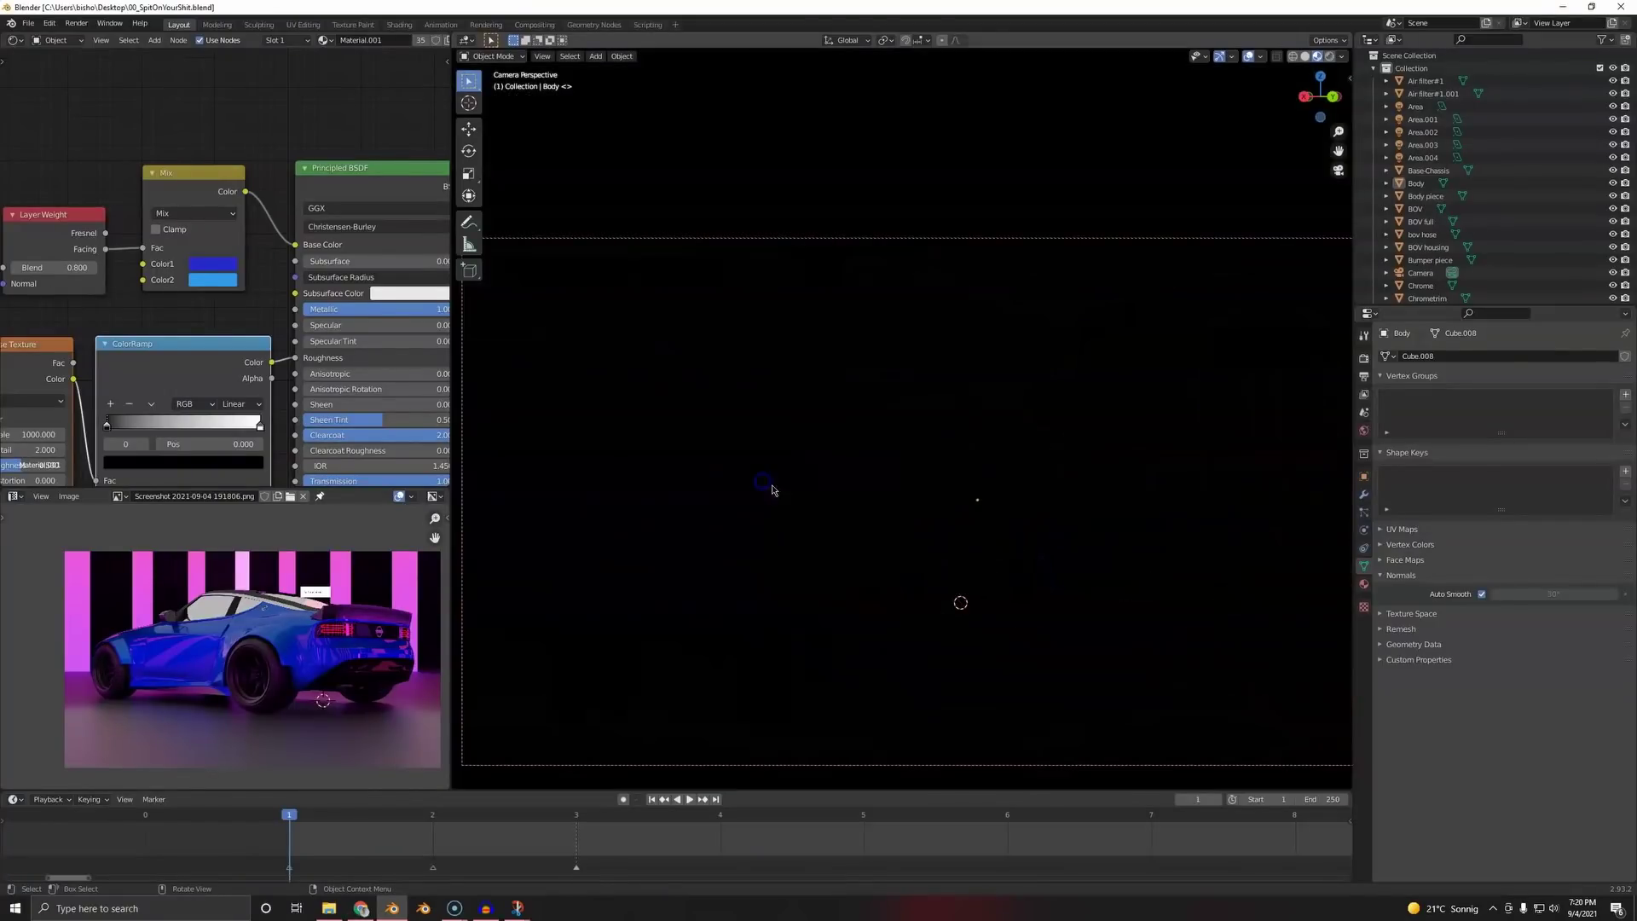
{"action": "middle_click_drag", "start_coordinate": [688, 485], "coordinate": [792, 449]}
{"action": "key", "text": "shift+a"}
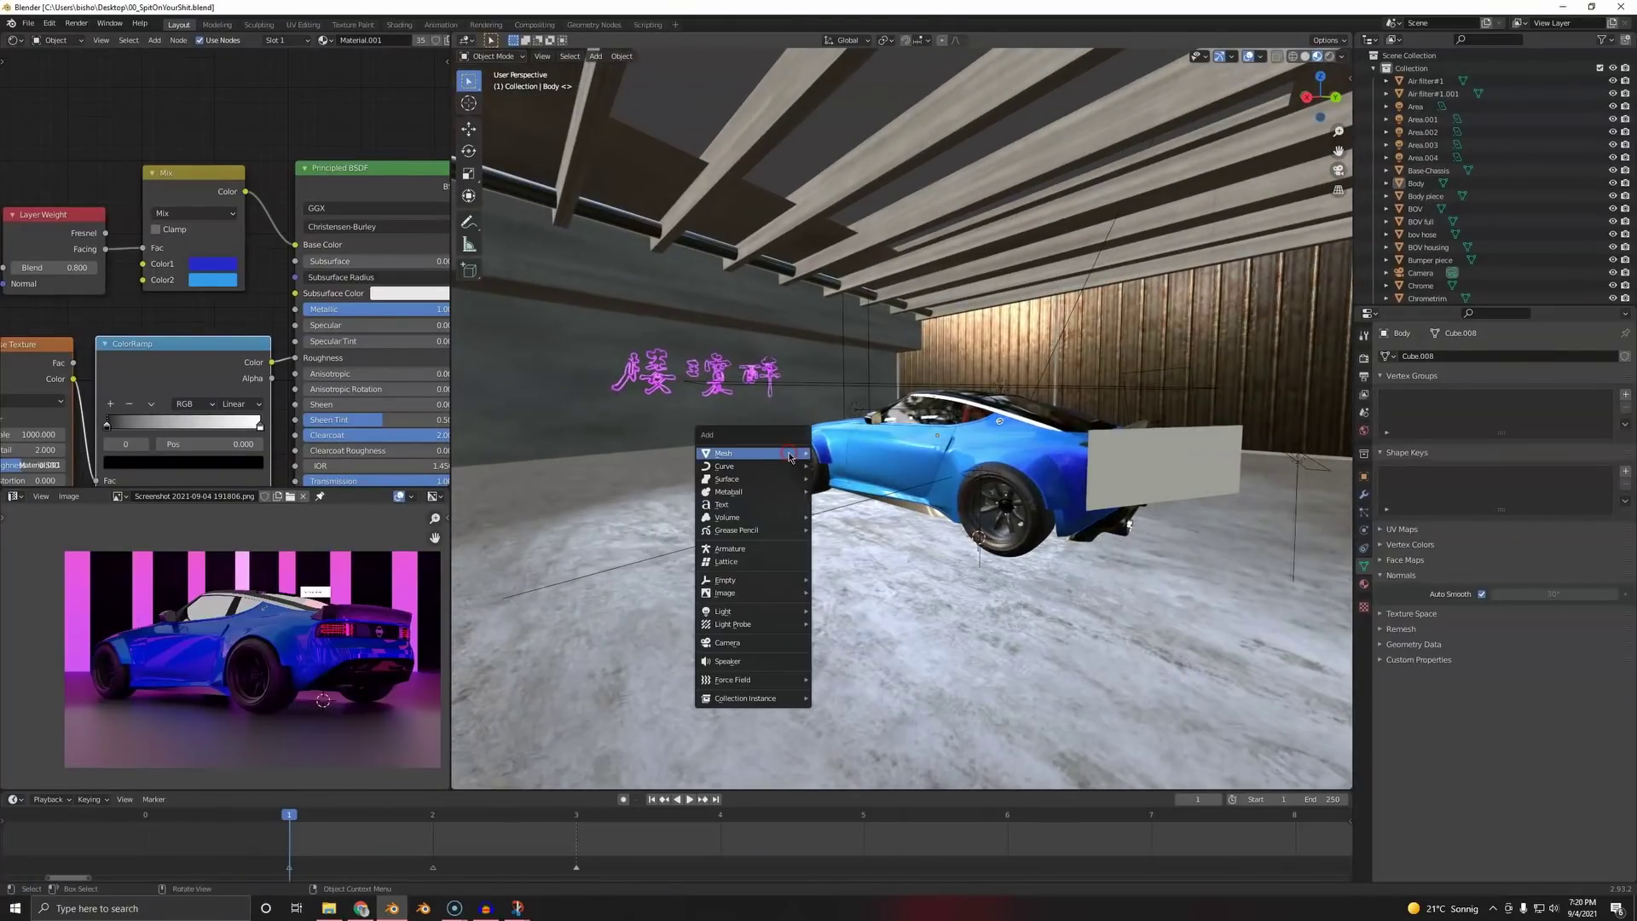
{"action": "key", "text": "shift+a"}
{"action": "mouse_move", "coordinate": [793, 548]}
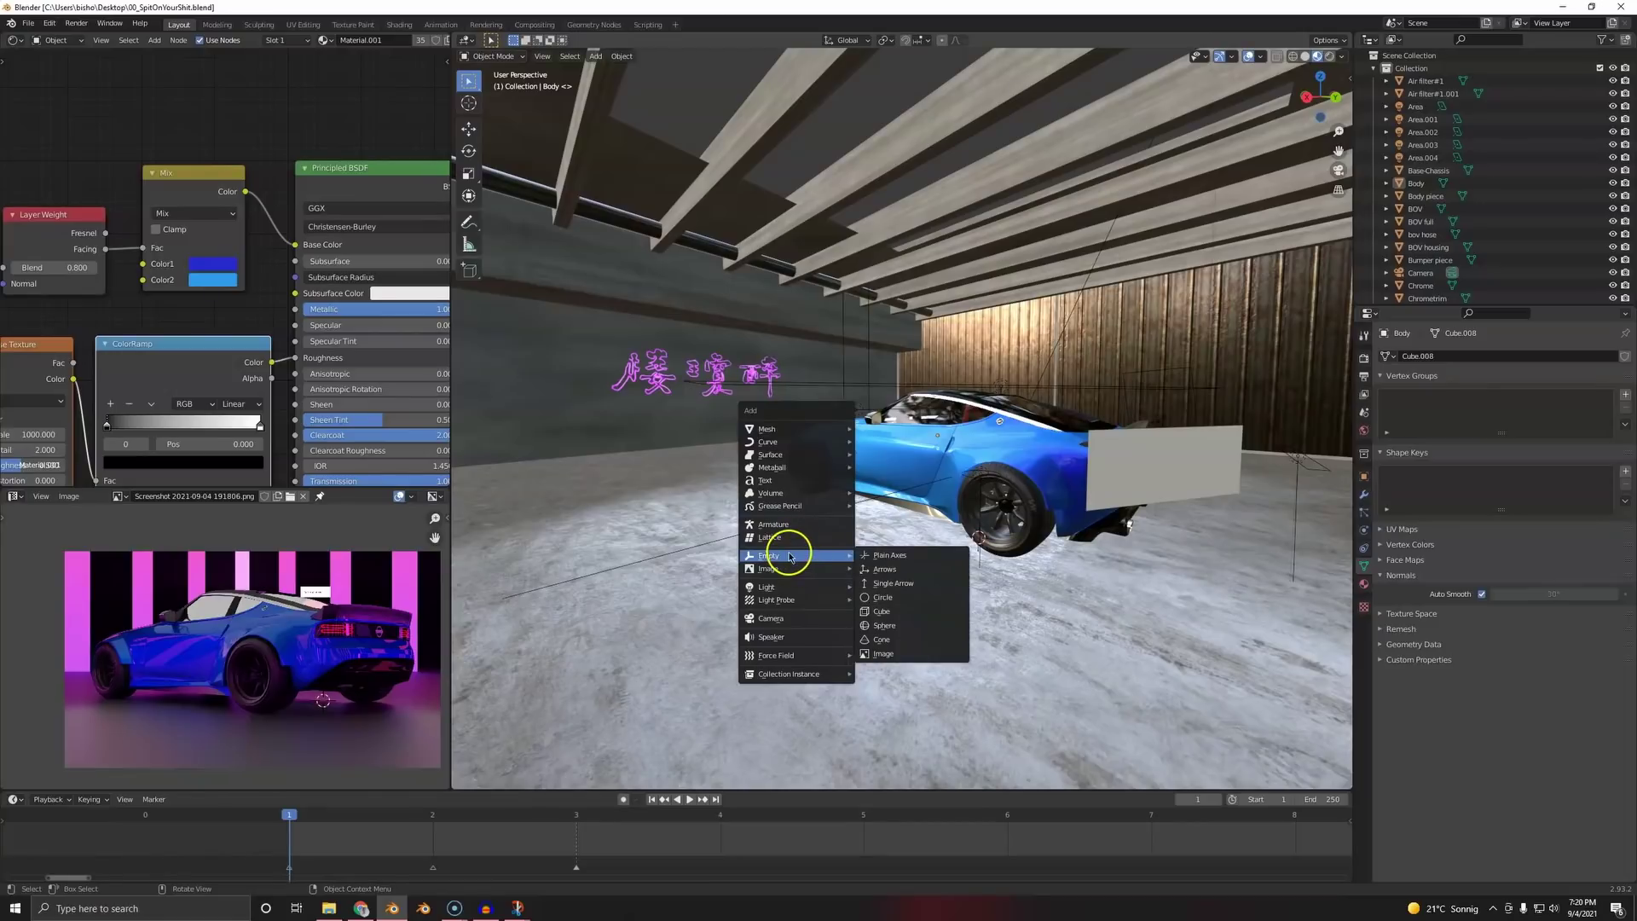
{"action": "left_click", "coordinate": [893, 654]}
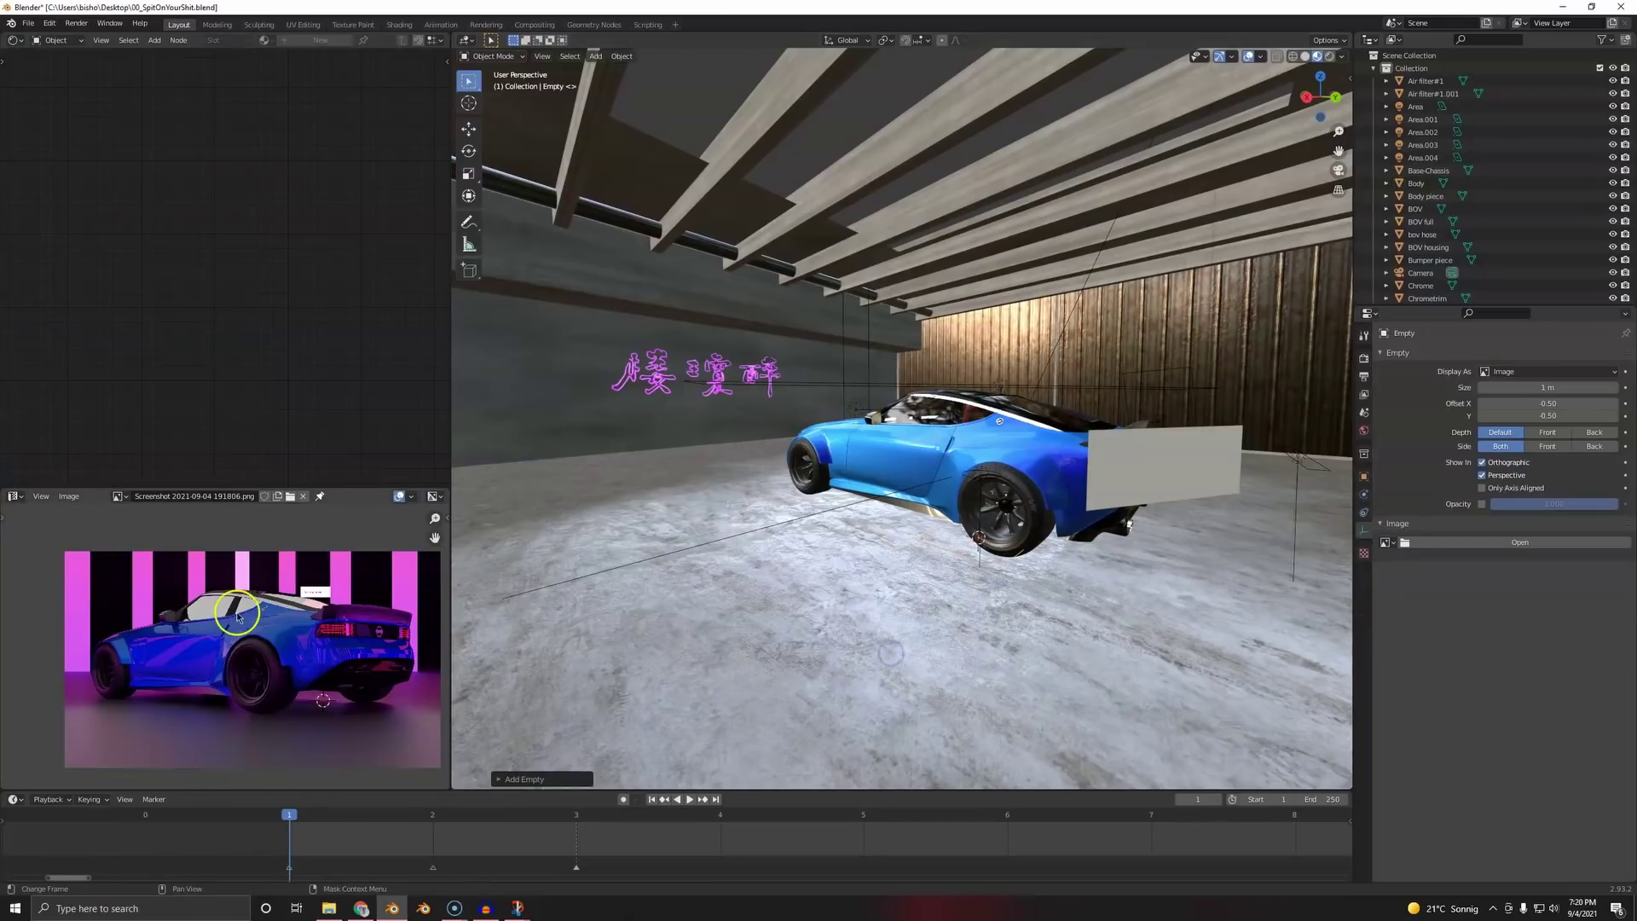
{"action": "scroll", "coordinate": [664, 542], "scroll_direction": "down", "scroll_amount": 1}
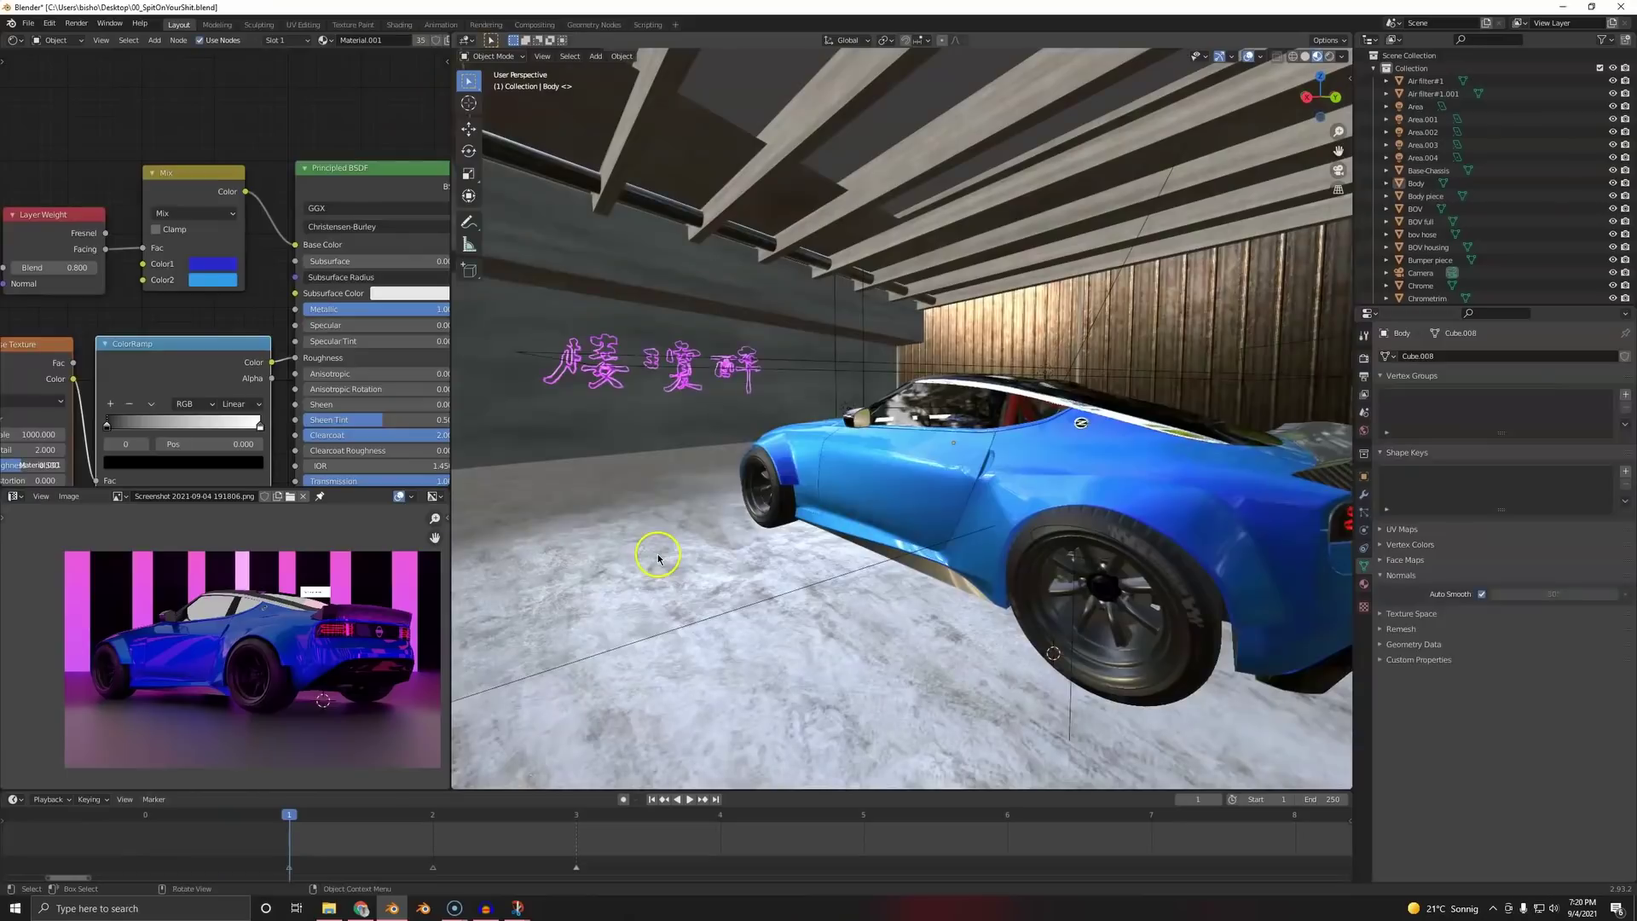
{"action": "key", "text": "shift+z"}
{"action": "right_click", "coordinate": [661, 509]}
{"action": "key", "text": "Escape"}
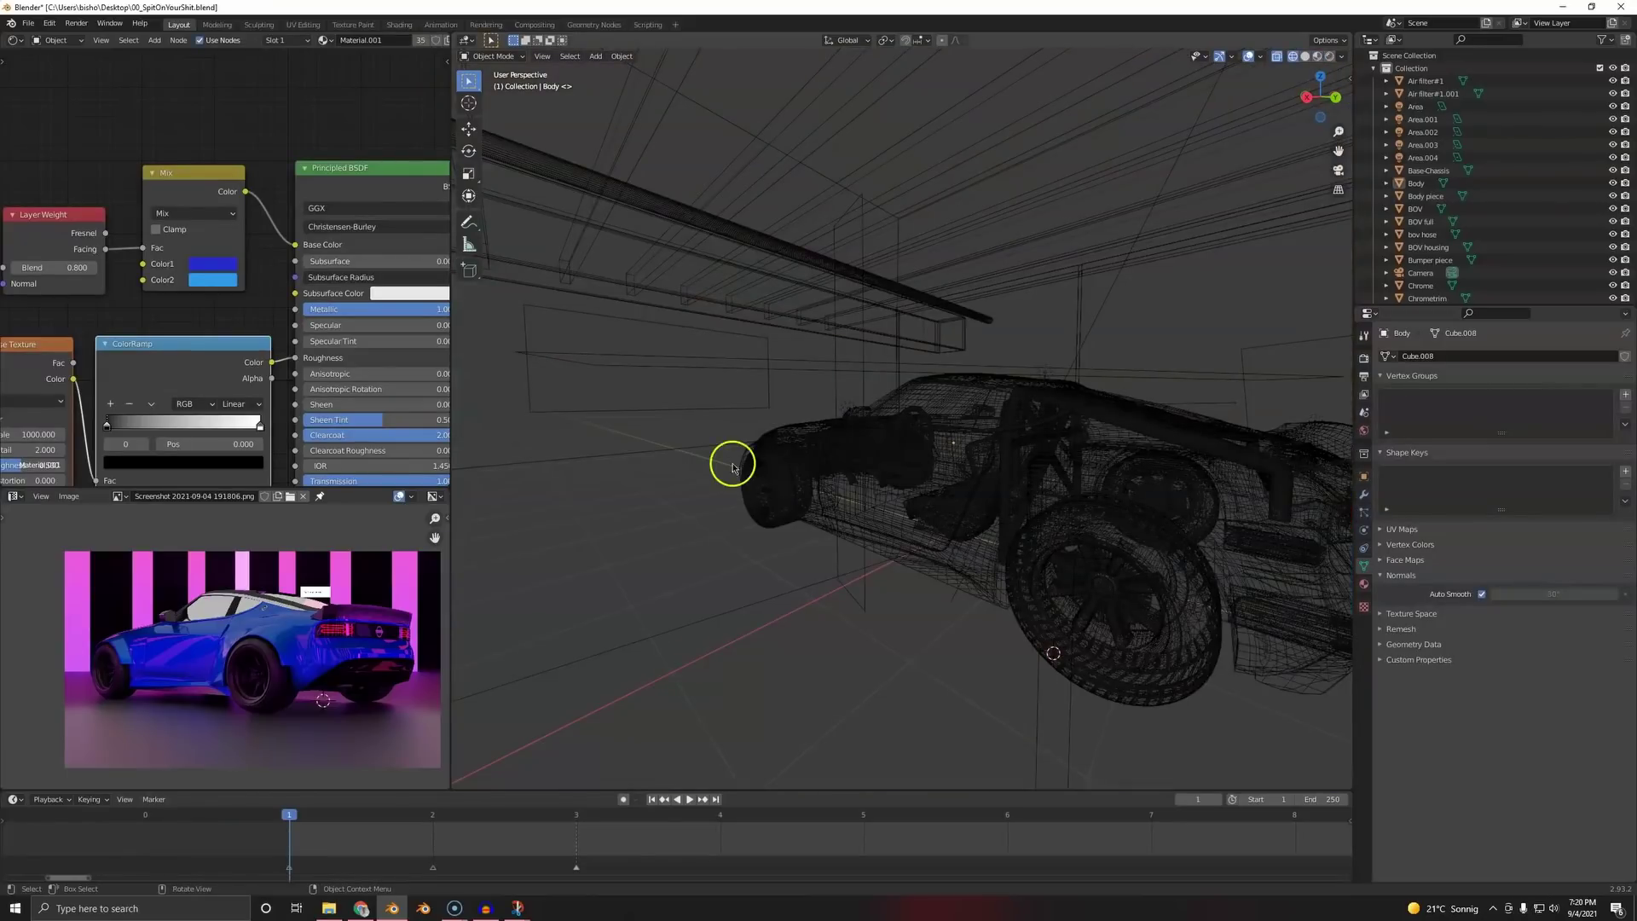
{"action": "key", "text": "shift+z"}
- Import the downloaded masked DecalsLeaking0330 image from the Downloads folder as an image plane
{"action": "key", "text": "shift+a"}
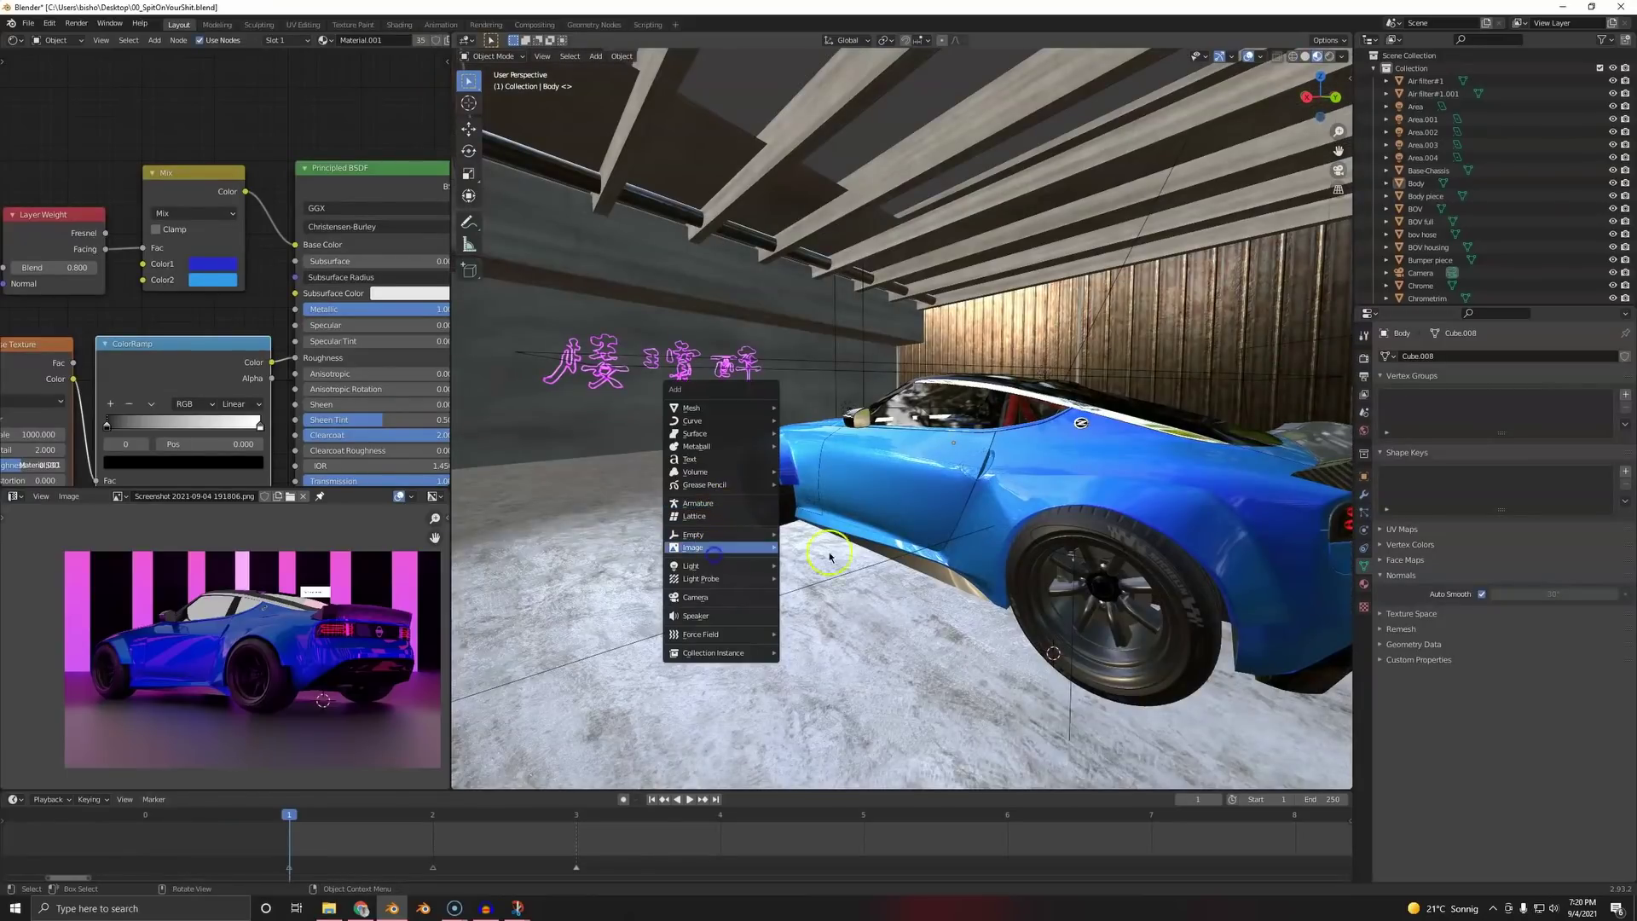
{"action": "key", "text": "shift+a"}
{"action": "mouse_move", "coordinate": [724, 556]}
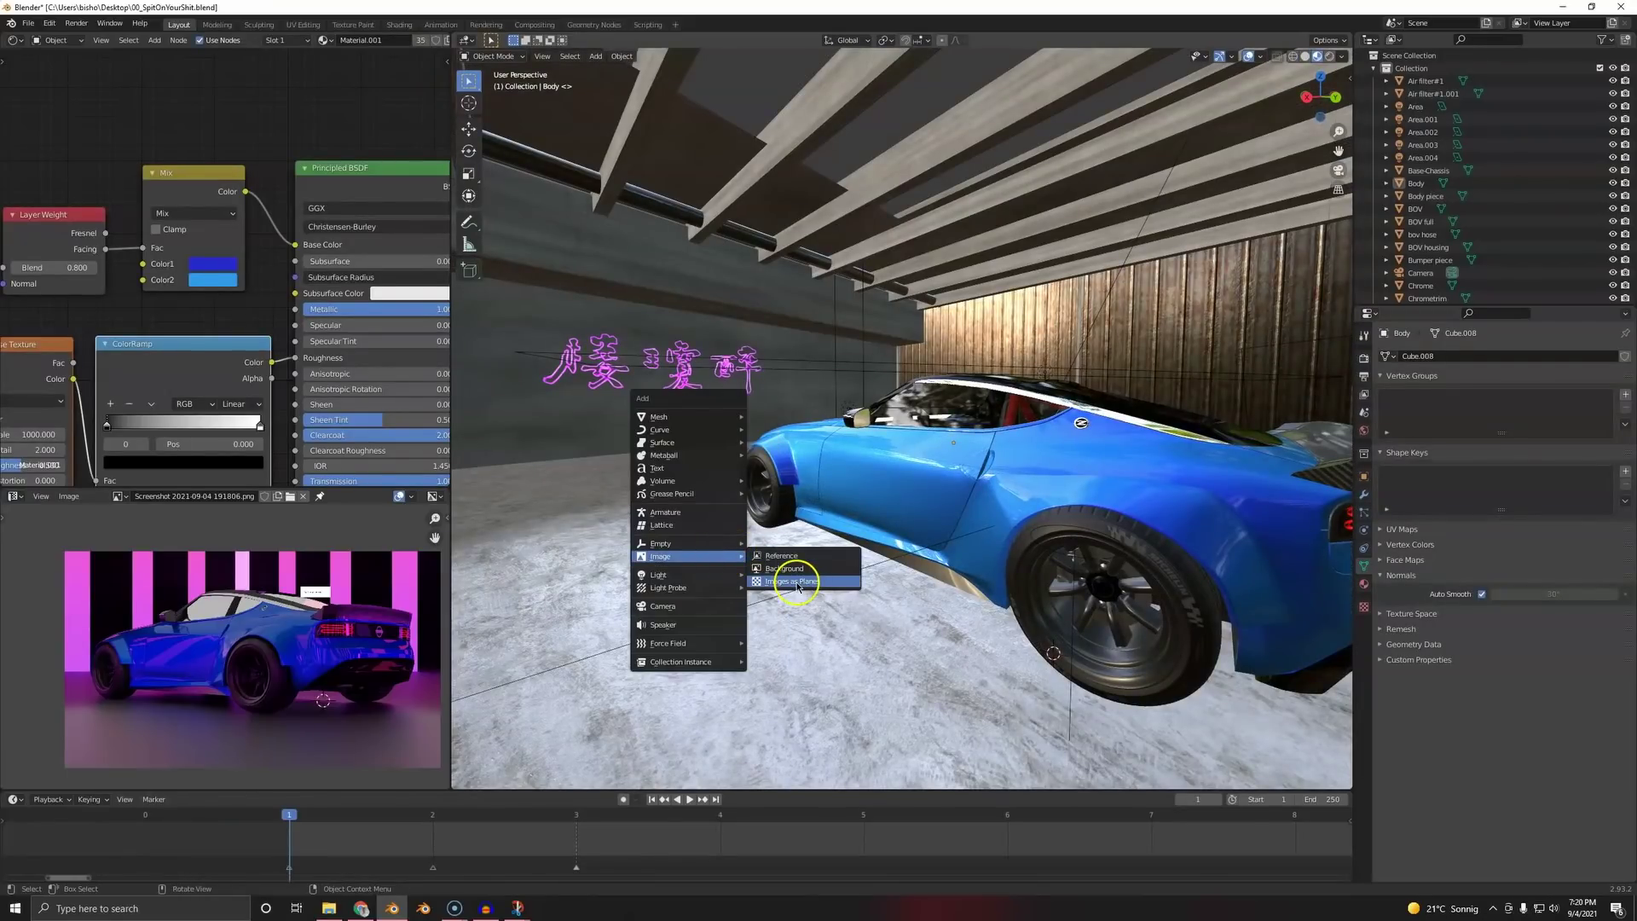
{"action": "left_click", "coordinate": [793, 581]}
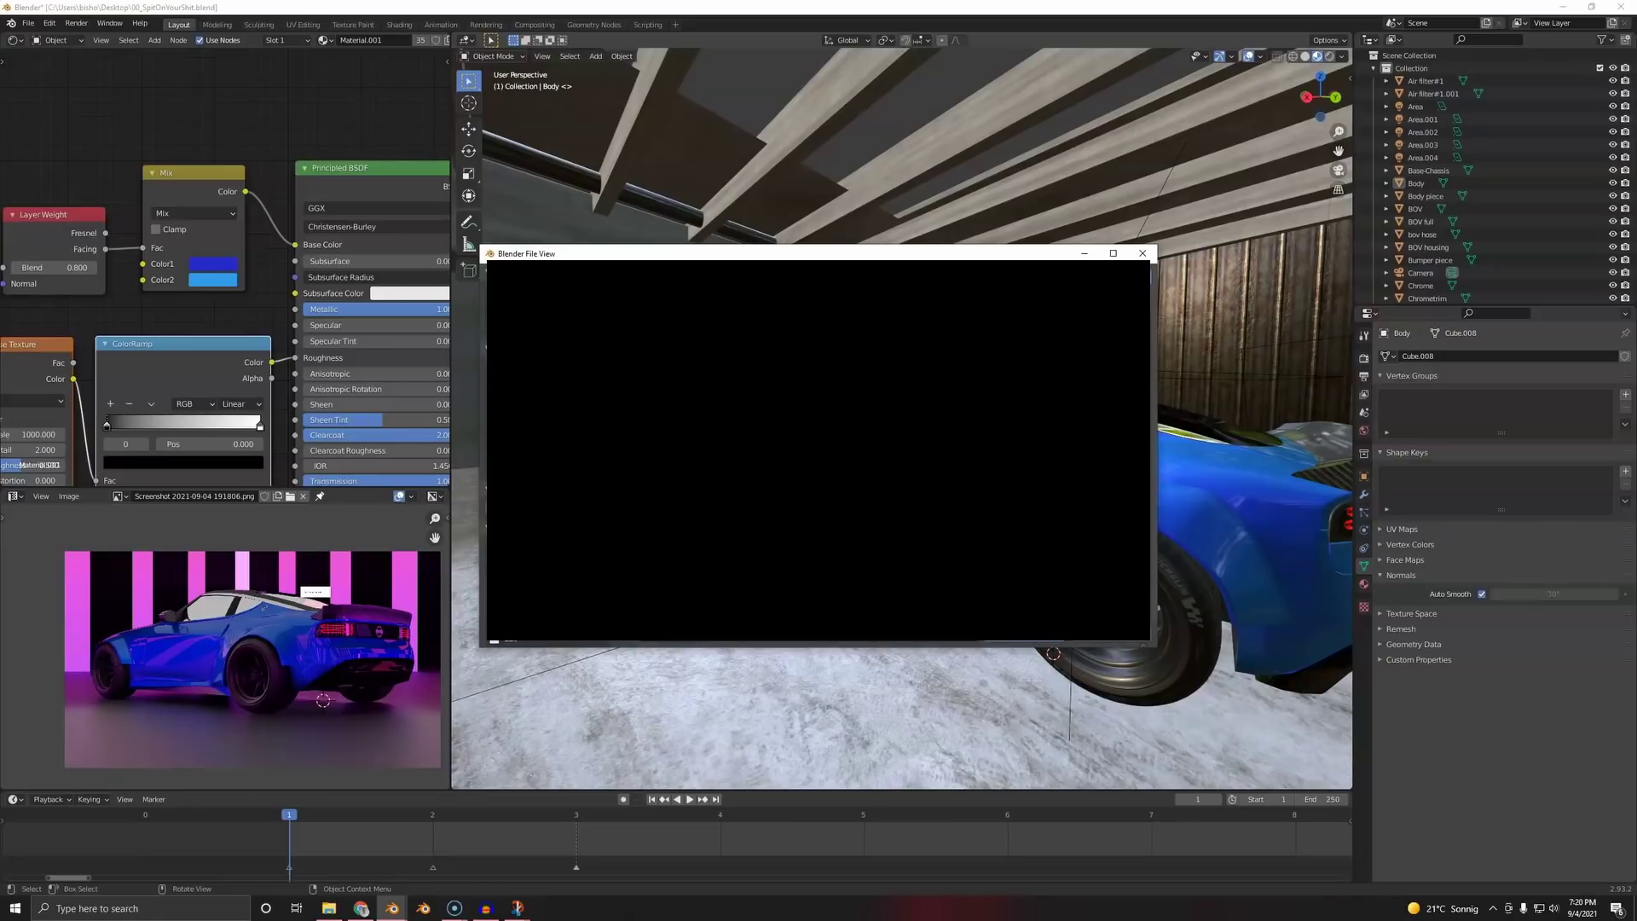
{"action": "scroll", "coordinate": [920, 563], "scroll_direction": "down", "scroll_amount": 4}
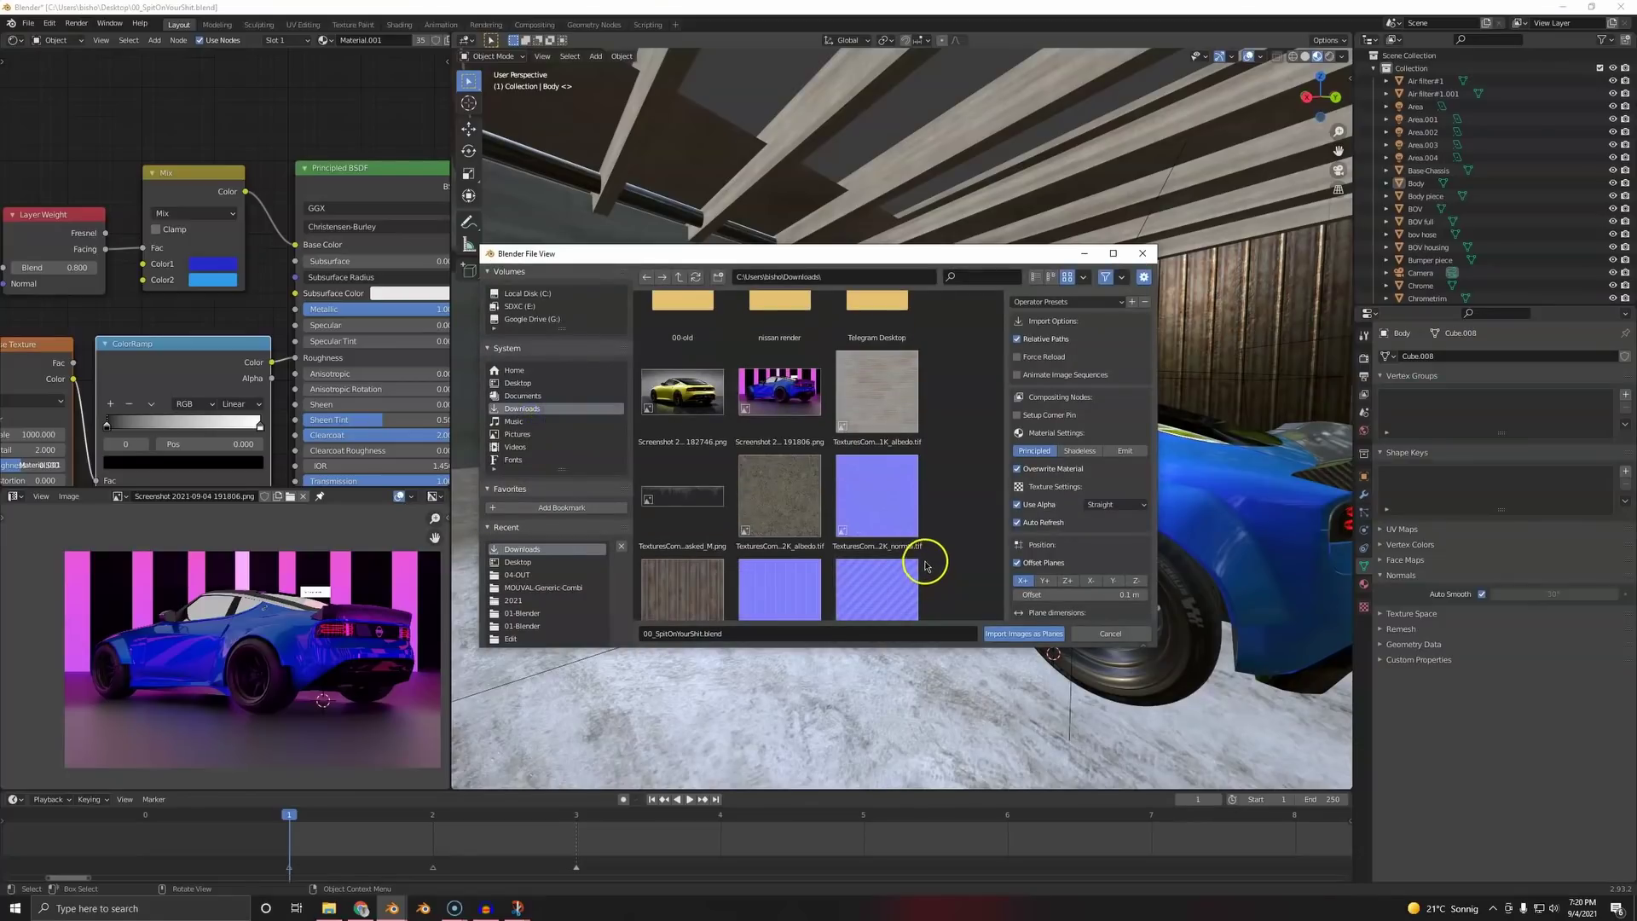
{"action": "scroll", "coordinate": [708, 512], "scroll_direction": "up", "scroll_amount": 5}
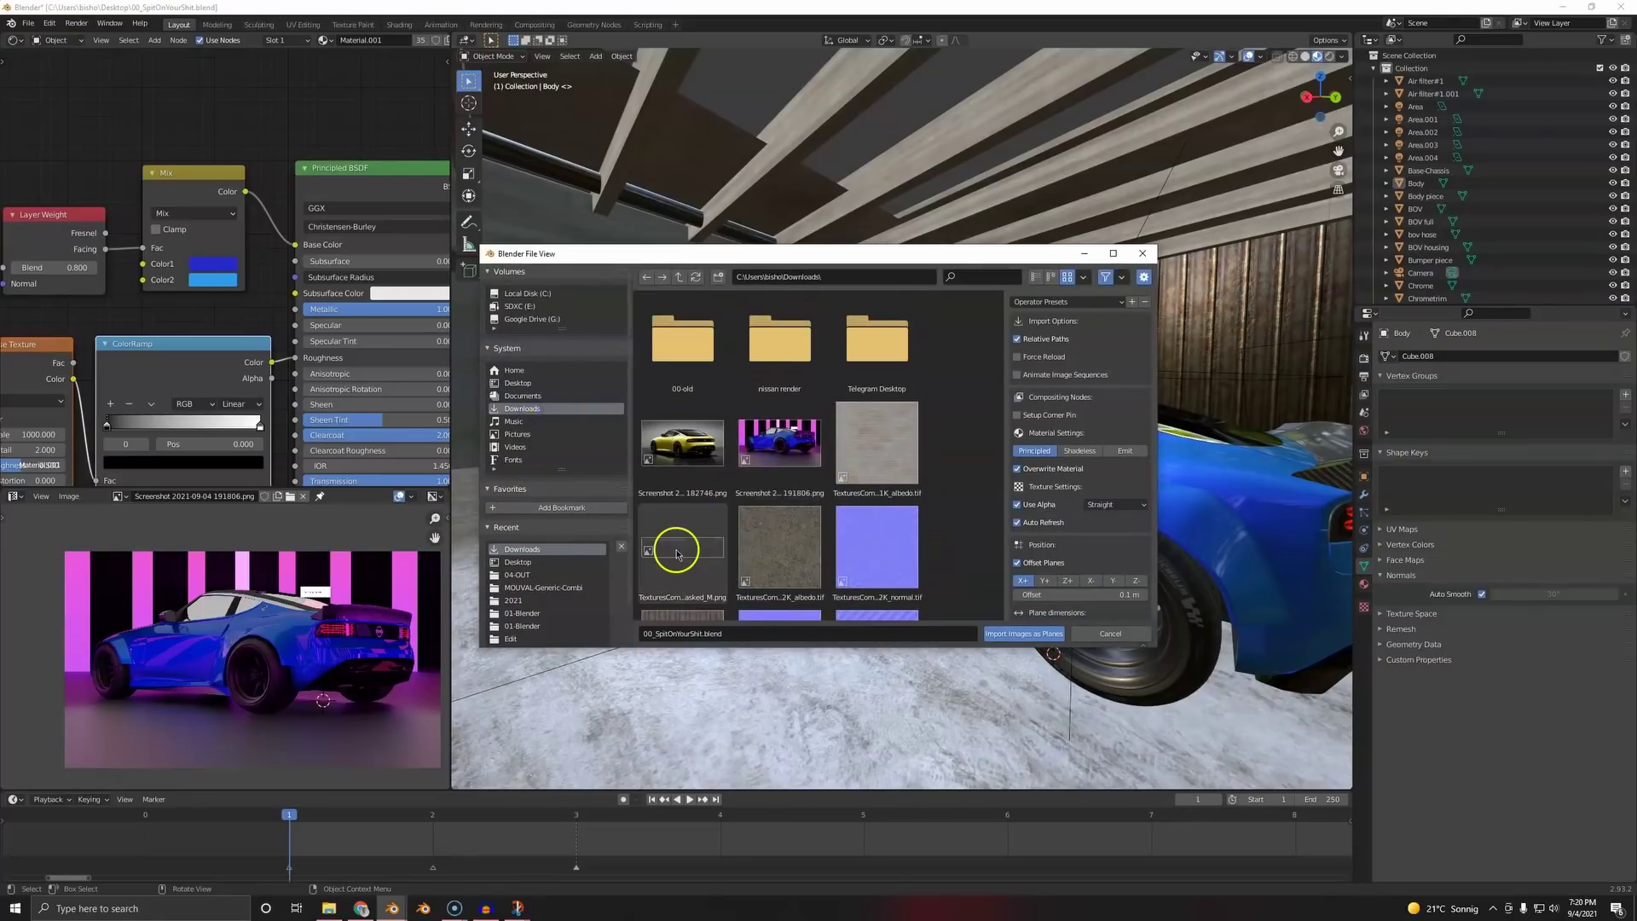
{"action": "double_click", "coordinate": [668, 546]}
- Rotate the leaking decal plane 90 degrees about the X axis so it lies flat
{"action": "middle_click_drag", "start_coordinate": [736, 509], "coordinate": [1173, 556]}
{"action": "key", "text": "r"}
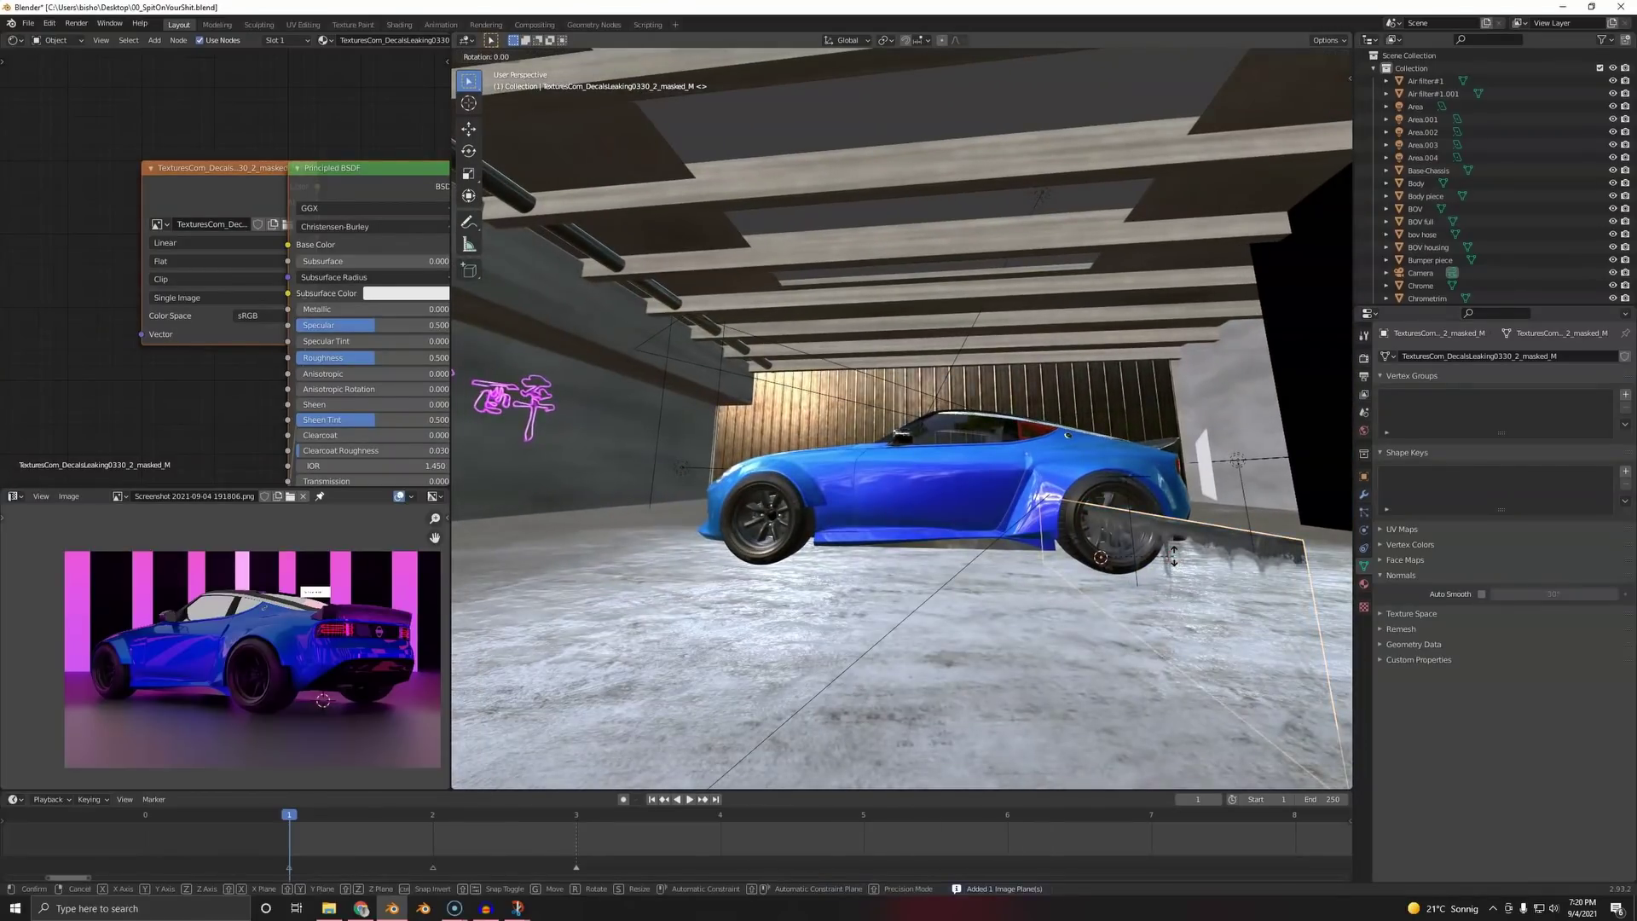
{"action": "right_click", "coordinate": [1174, 556]}
{"action": "type", "text": "rx90"}
{"action": "key", "text": "Return"}
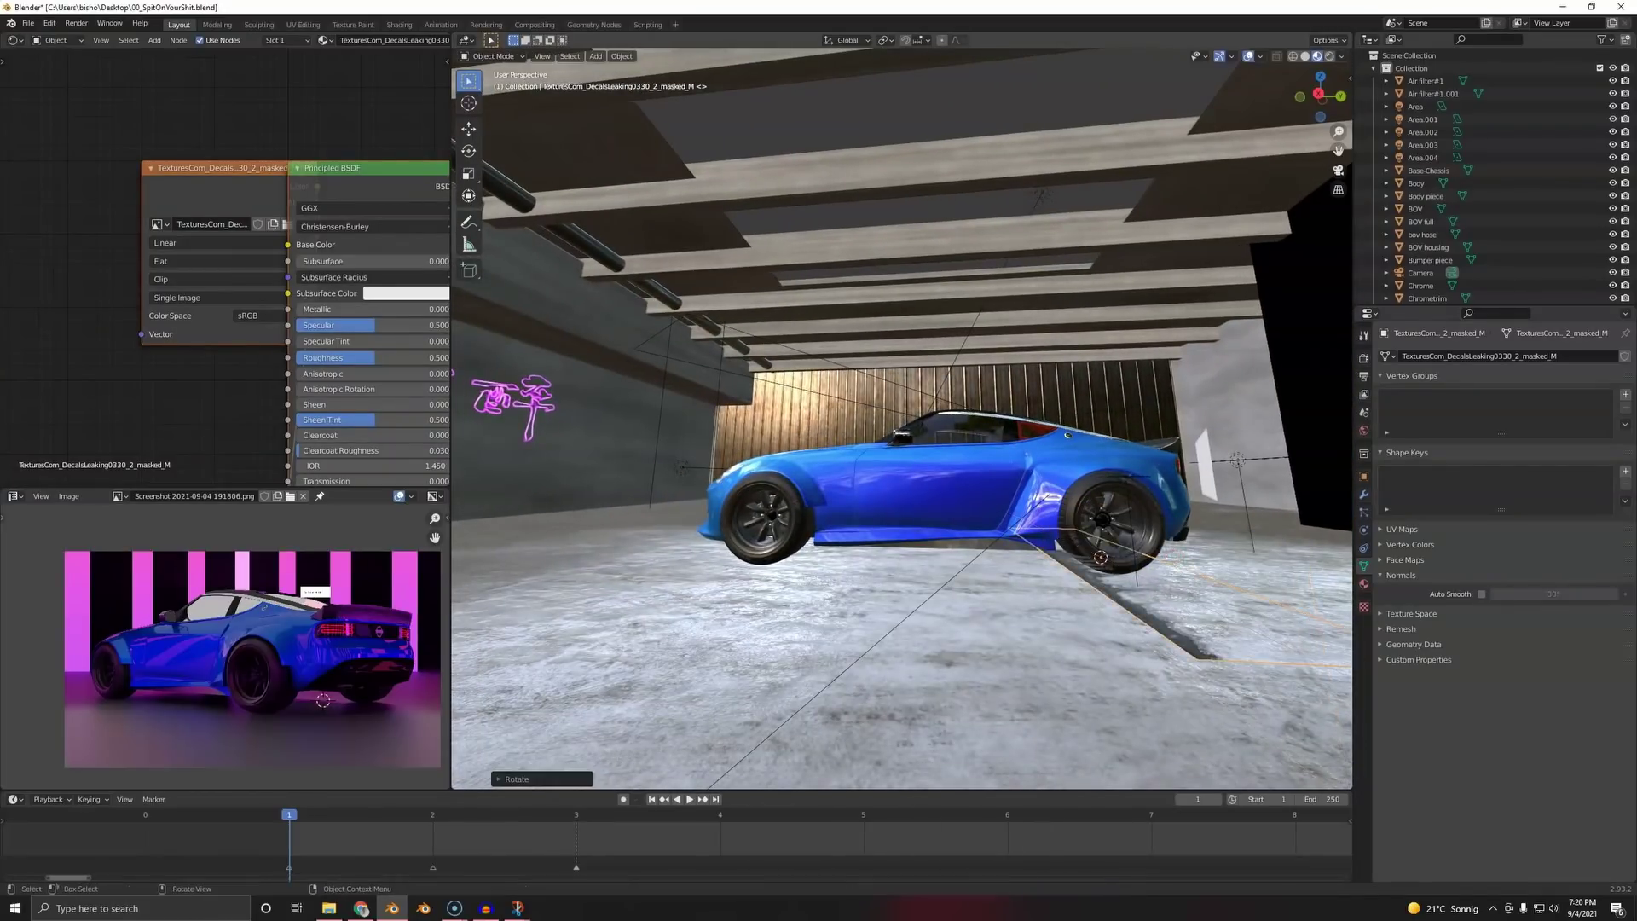
- Move the decal plane across the garage onto the floor, along the base of the neon sign wall
{"action": "middle_click_drag", "start_coordinate": [1076, 558], "coordinate": [1107, 567]}
{"action": "key", "text": "g"}
{"action": "left_click", "coordinate": [621, 567]}
{"action": "middle_click_drag", "start_coordinate": [621, 566], "coordinate": [1158, 543], "text": "shift"}
{"action": "key", "text": "g"}
{"action": "left_click", "coordinate": [649, 568]}
{"action": "middle_click_drag", "start_coordinate": [649, 568], "coordinate": [979, 529], "text": "shift"}
{"action": "key", "text": "g"}
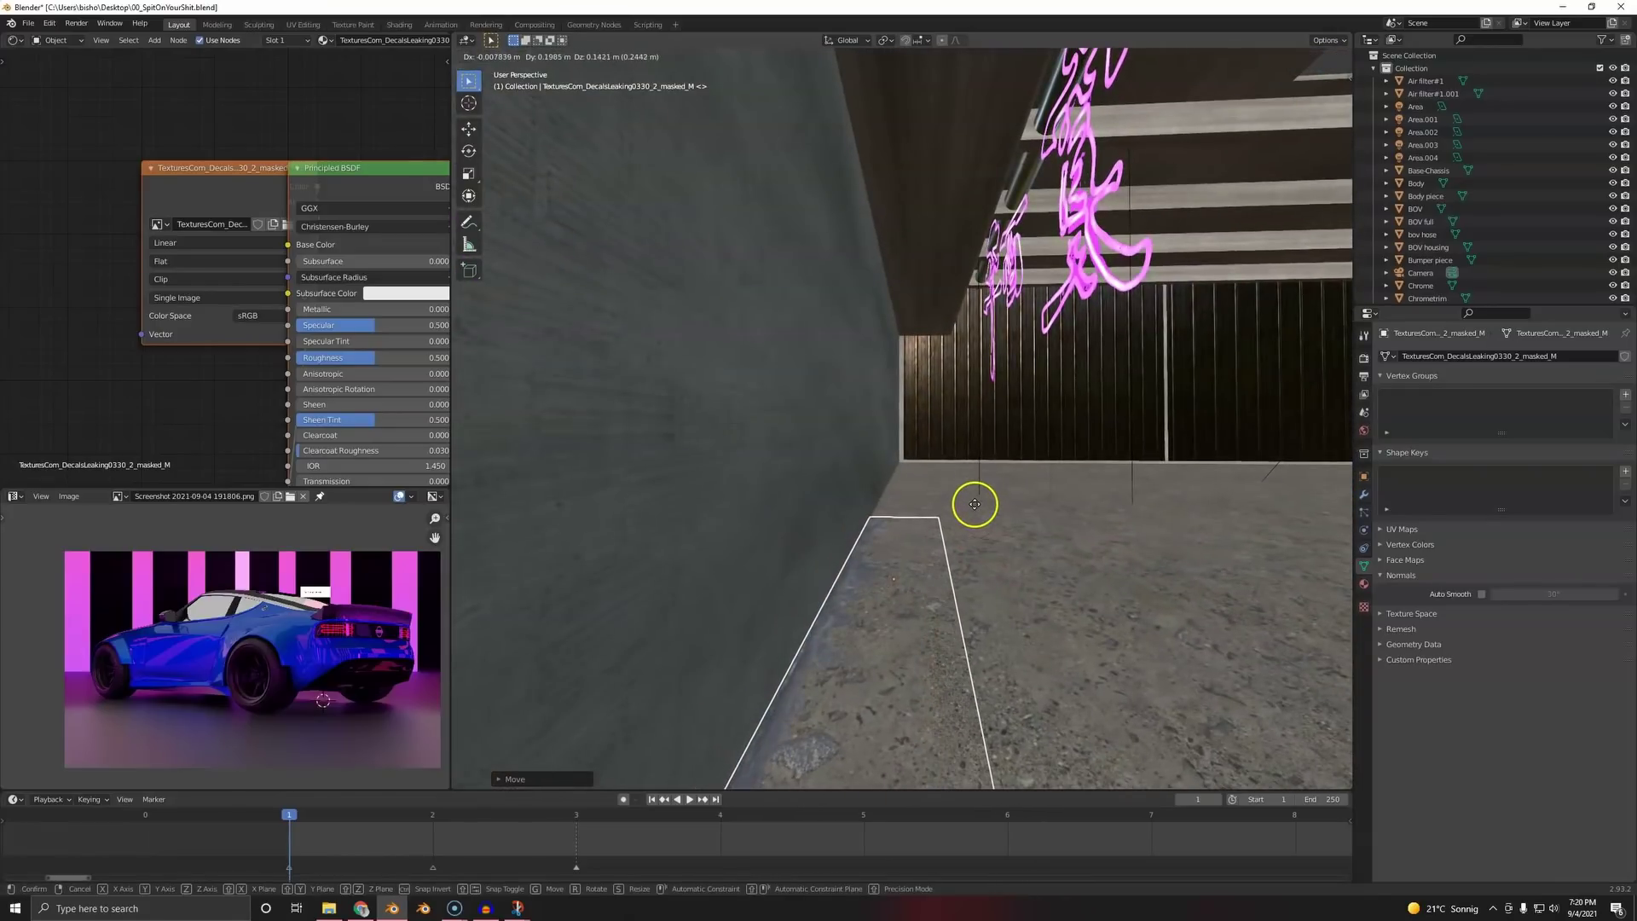
{"action": "left_click", "coordinate": [973, 511]}
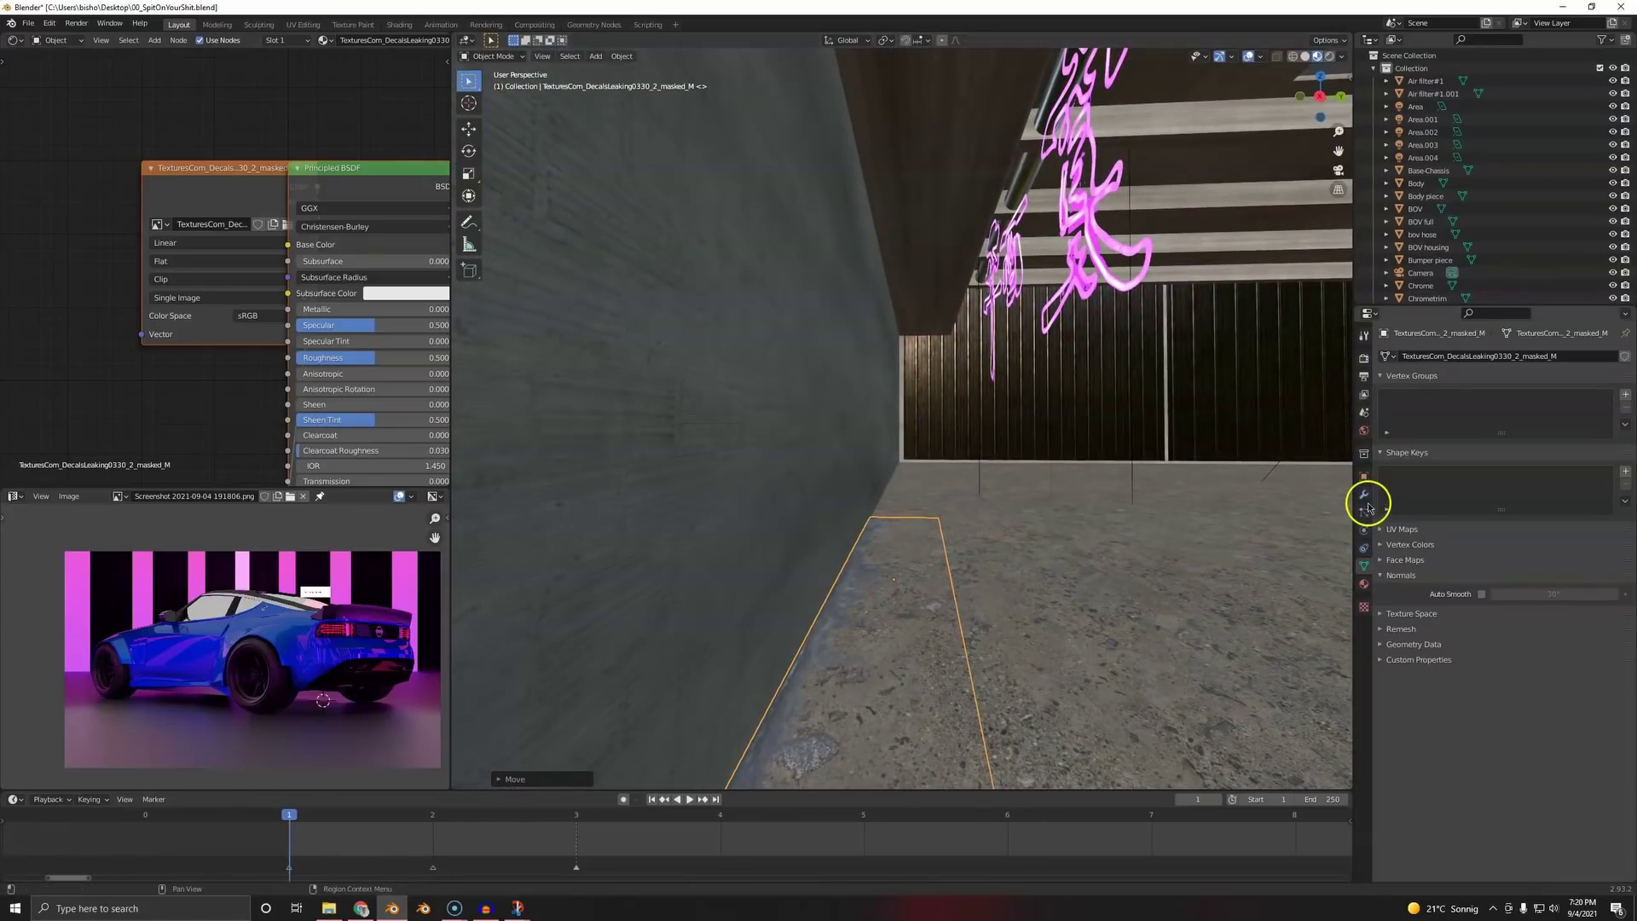
- Turn off Shadow in the decal plane's Ray Visibility settings
{"action": "left_click", "coordinate": [1365, 497]}
{"action": "left_click", "coordinate": [1361, 473]}
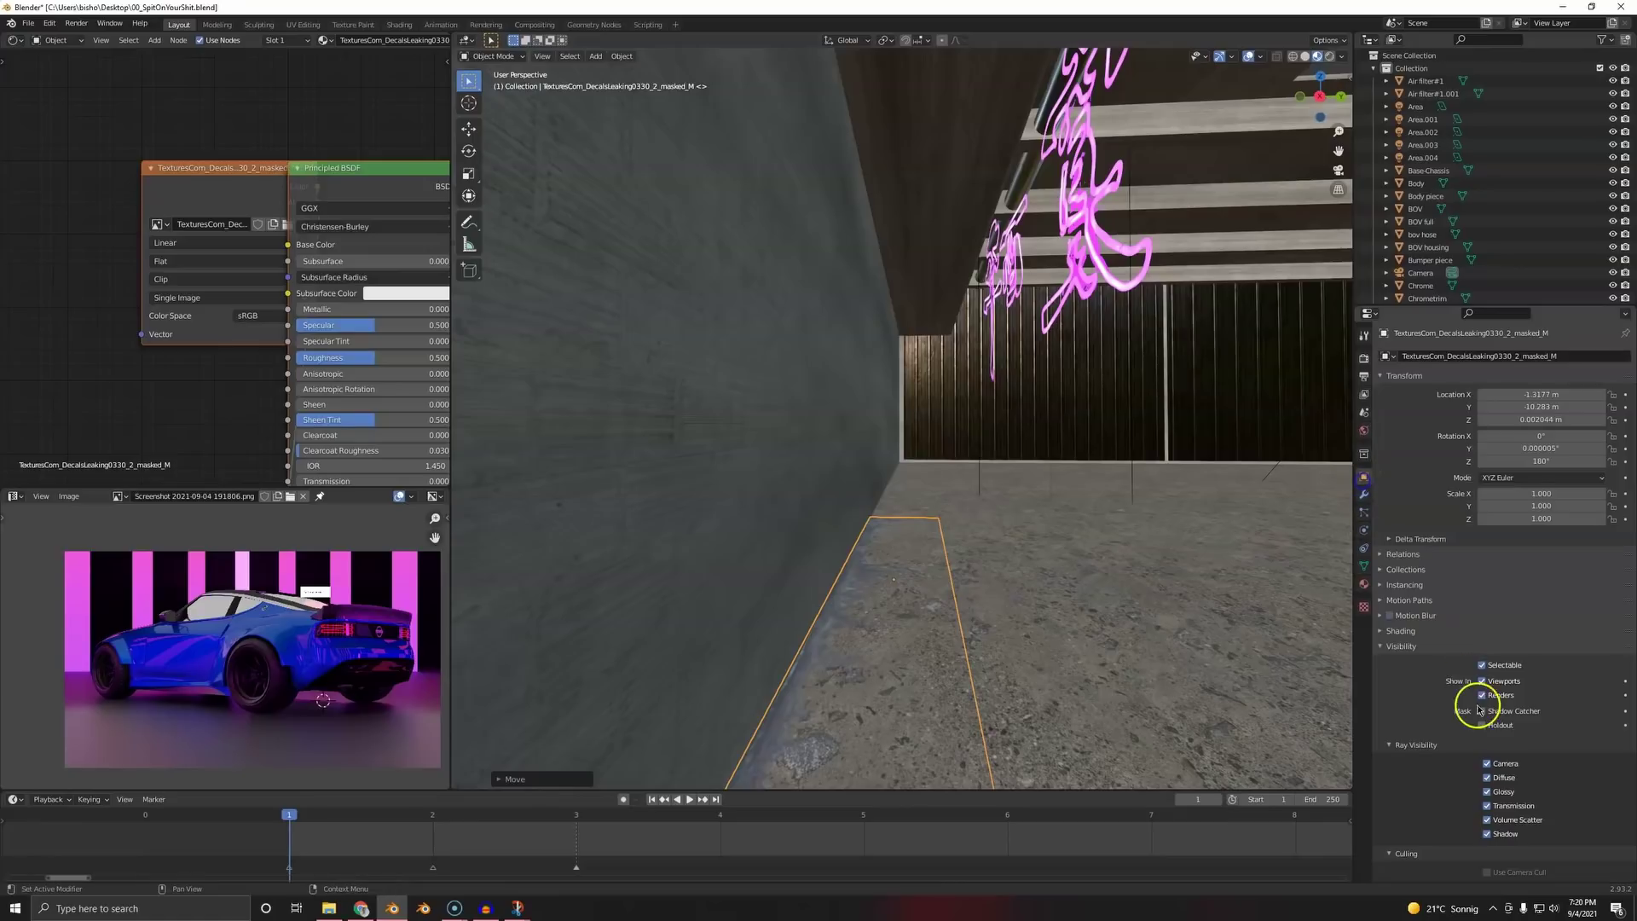
{"action": "scroll", "coordinate": [1482, 707], "scroll_direction": "down", "scroll_amount": 2}
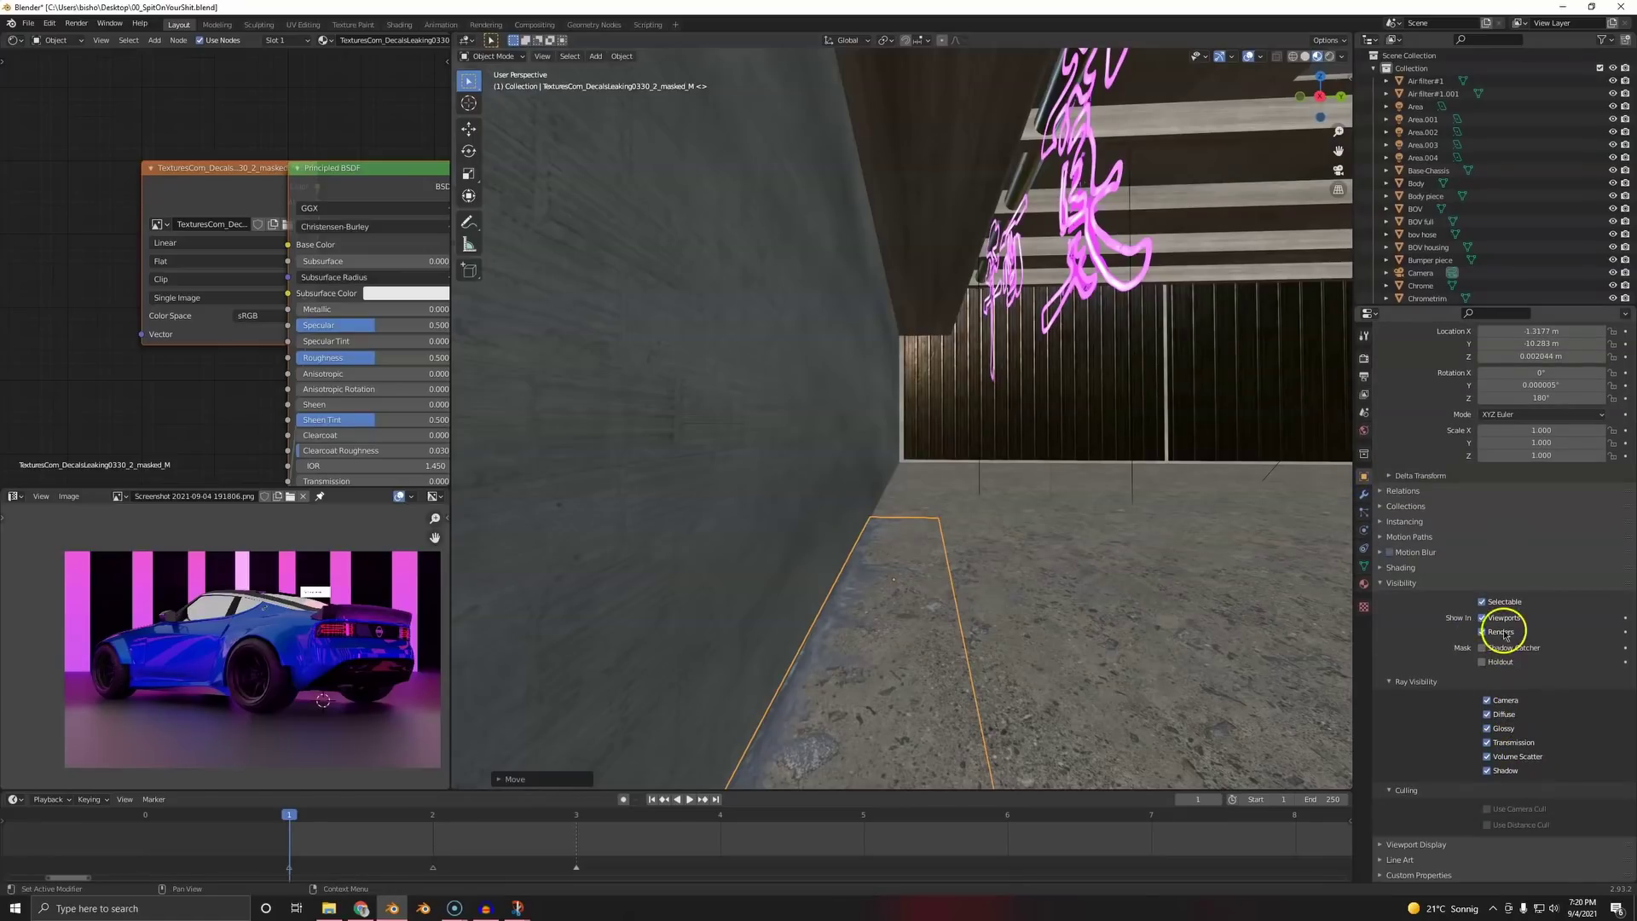
{"action": "left_click", "coordinate": [1513, 772]}
- Try to clear the blocked camera view by hiding the objects in front of it, and unhide them again
{"action": "middle_click_drag", "start_coordinate": [1160, 556], "coordinate": [989, 566]}
{"action": "scroll", "coordinate": [1019, 579], "scroll_direction": "down", "scroll_amount": 3}
{"action": "key", "text": "KP_0"}
{"action": "scroll", "coordinate": [727, 568], "scroll_direction": "up", "scroll_amount": 3}
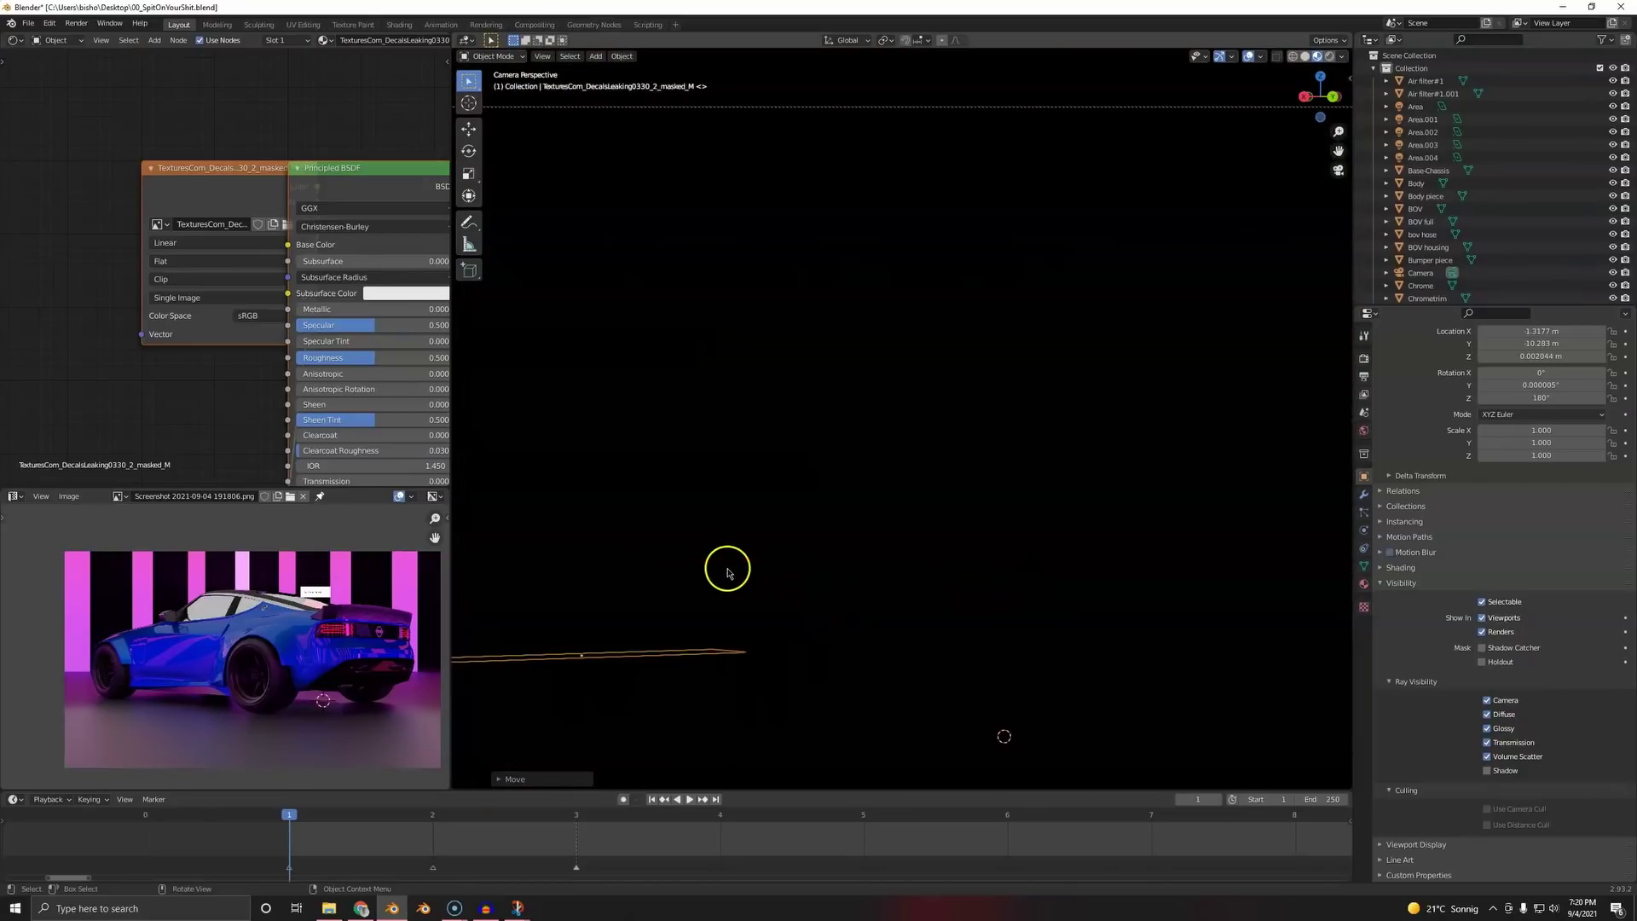
{"action": "scroll", "coordinate": [723, 572], "scroll_direction": "down", "scroll_amount": 3}
{"action": "left_click", "coordinate": [789, 482]}
{"action": "left_click", "coordinate": [698, 571]}
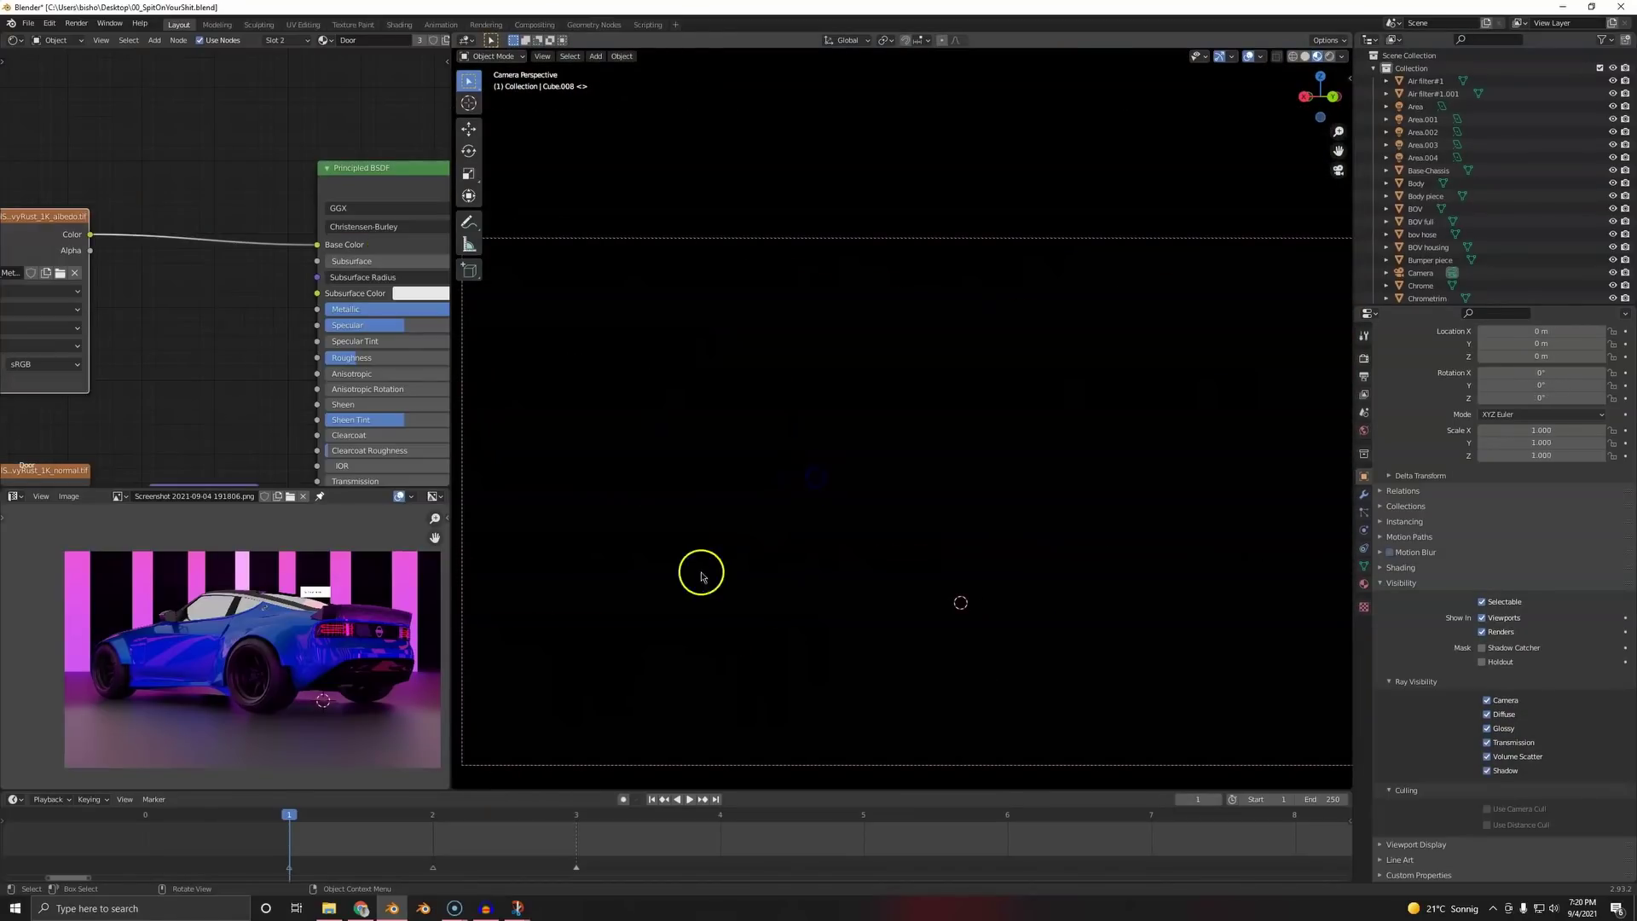
{"action": "left_click", "coordinate": [798, 522]}
{"action": "left_click", "coordinate": [689, 440]}
{"action": "key", "text": "h"}
{"action": "left_click", "coordinate": [719, 546]}
{"action": "key", "text": "h"}
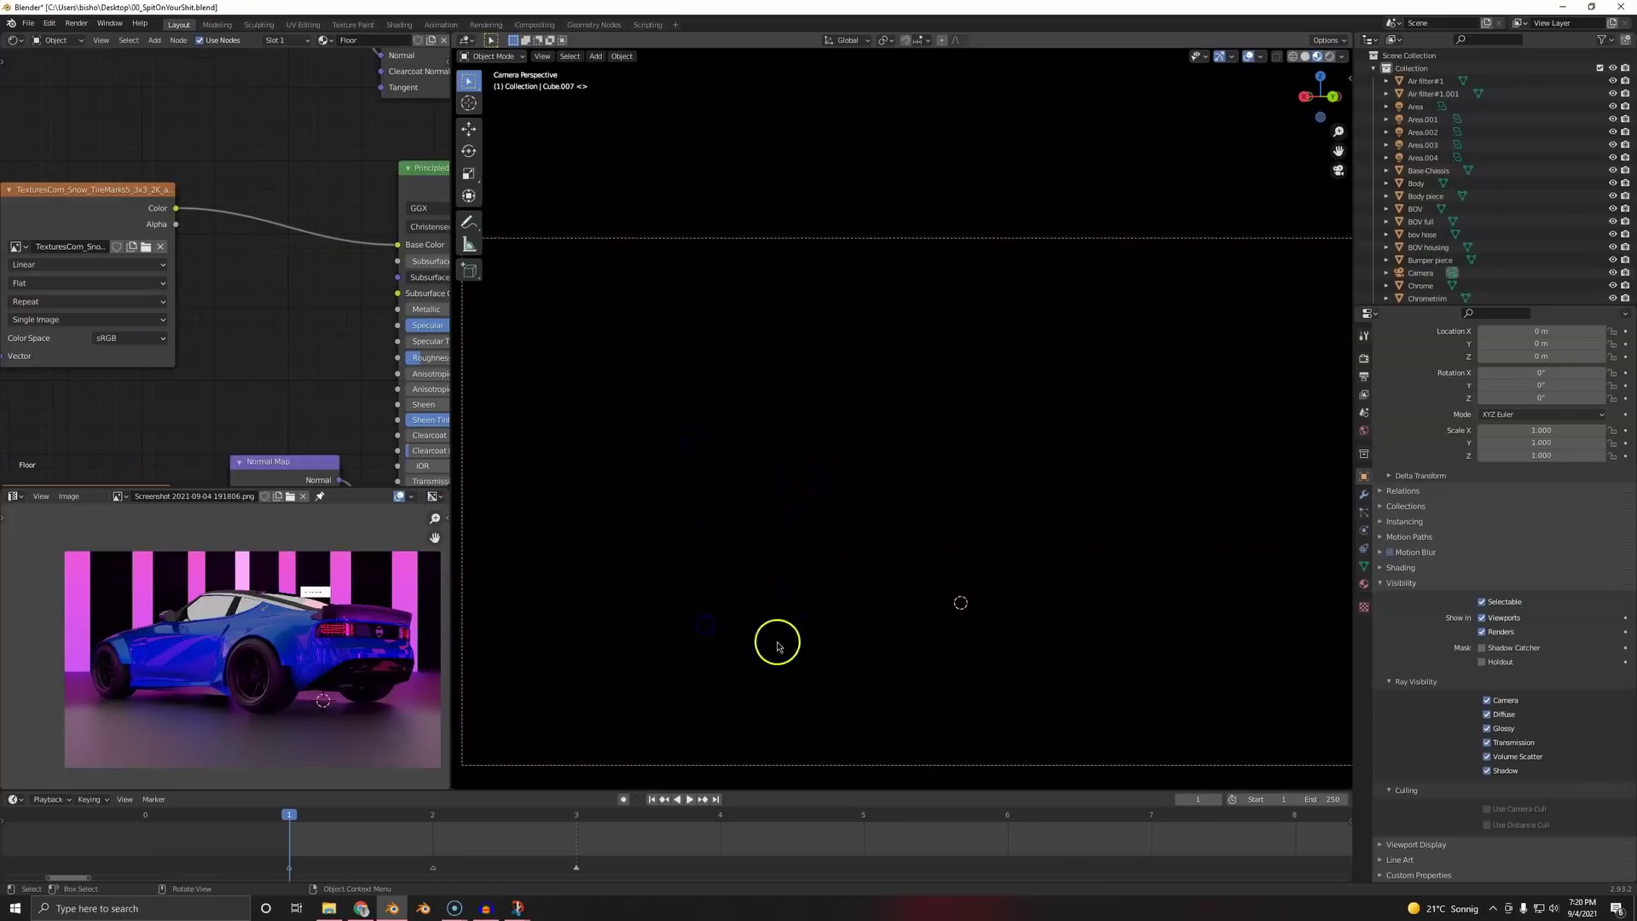
{"action": "middle_click_drag", "start_coordinate": [824, 507], "coordinate": [878, 567]}
{"action": "key", "text": "alt+h"}
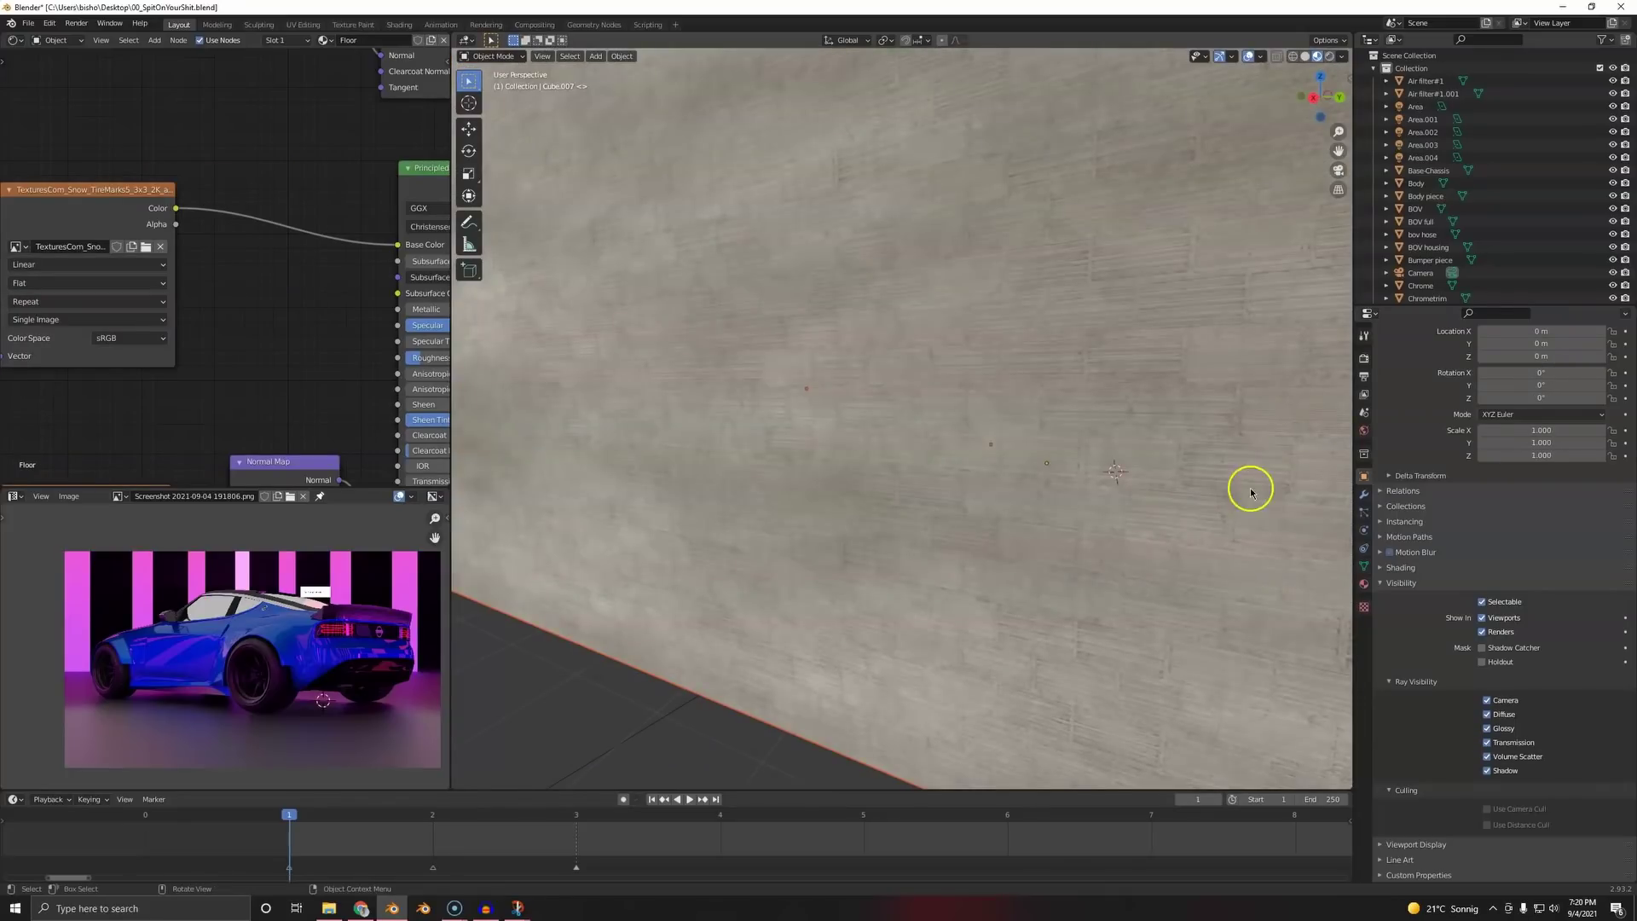
- Hide the large emission plane along the open side of the garage and return to the camera view
{"action": "scroll", "coordinate": [1252, 488], "scroll_direction": "up", "scroll_amount": 4}
{"action": "middle_click_drag", "start_coordinate": [1008, 493], "coordinate": [1042, 474]}
{"action": "scroll", "coordinate": [1131, 442], "scroll_direction": "down", "scroll_amount": 4}
{"action": "left_click", "coordinate": [1157, 463]}
{"action": "left_click", "coordinate": [1177, 443]}
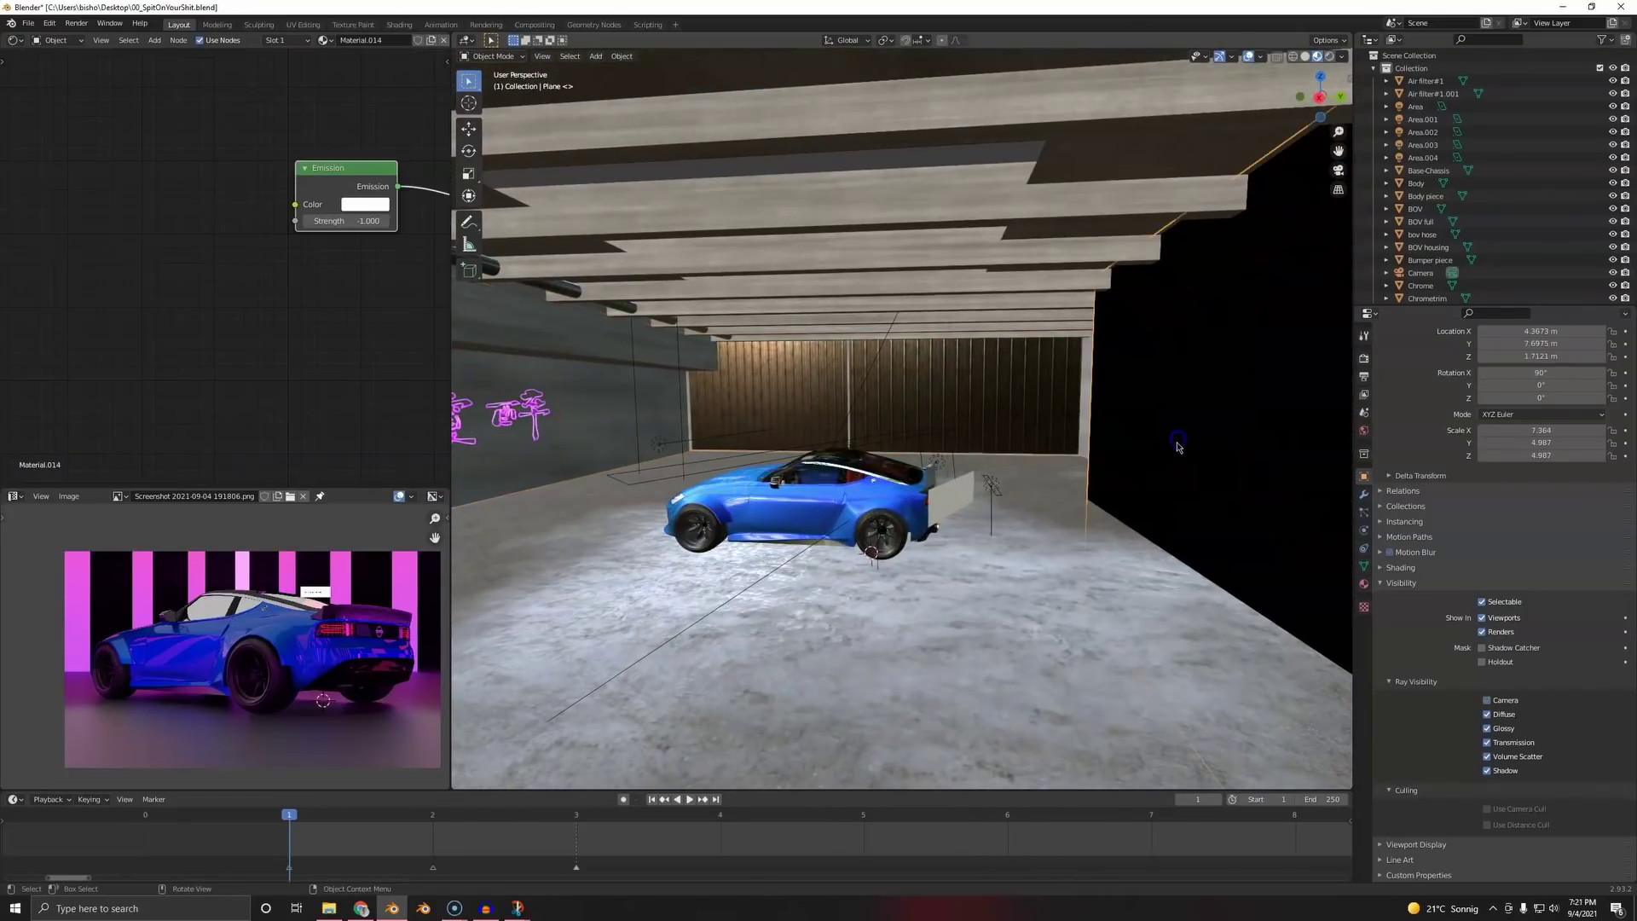
{"action": "key", "text": "h"}
{"action": "key", "text": "KP_0"}
- Select the decal plane at the foot of the neon sign wall and scale it up to about 2.989
{"action": "middle_click_drag", "start_coordinate": [773, 642], "coordinate": [927, 590], "text": "shift"}
{"action": "key", "text": "a"}
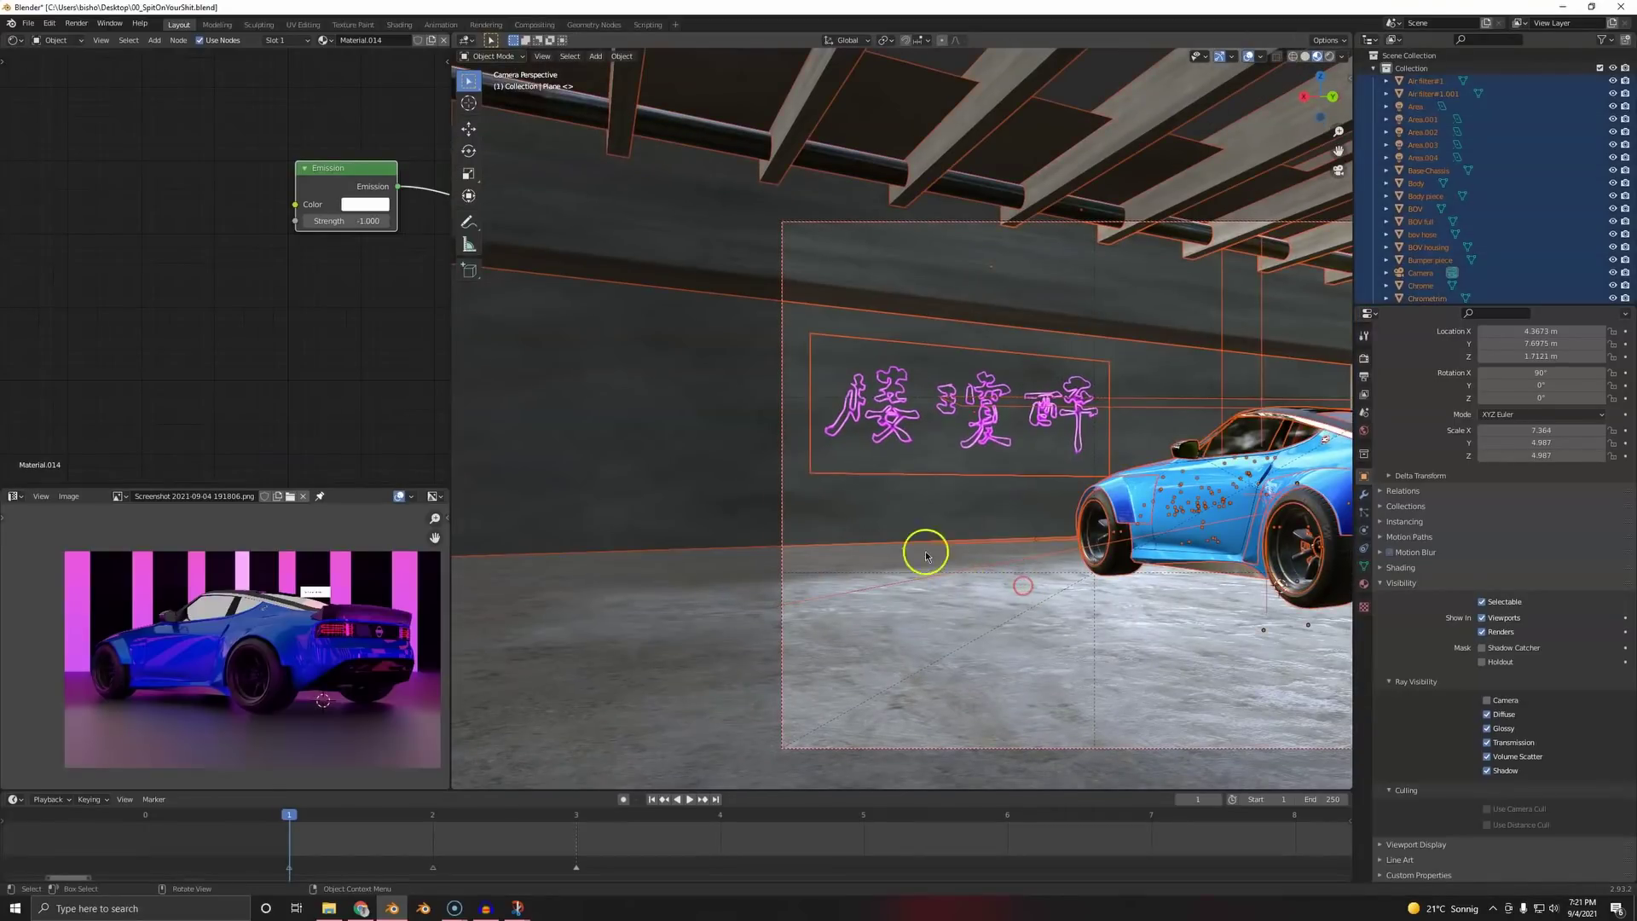
{"action": "left_click", "coordinate": [981, 543]}
{"action": "scroll", "coordinate": [981, 543], "scroll_direction": "up", "scroll_amount": 2}
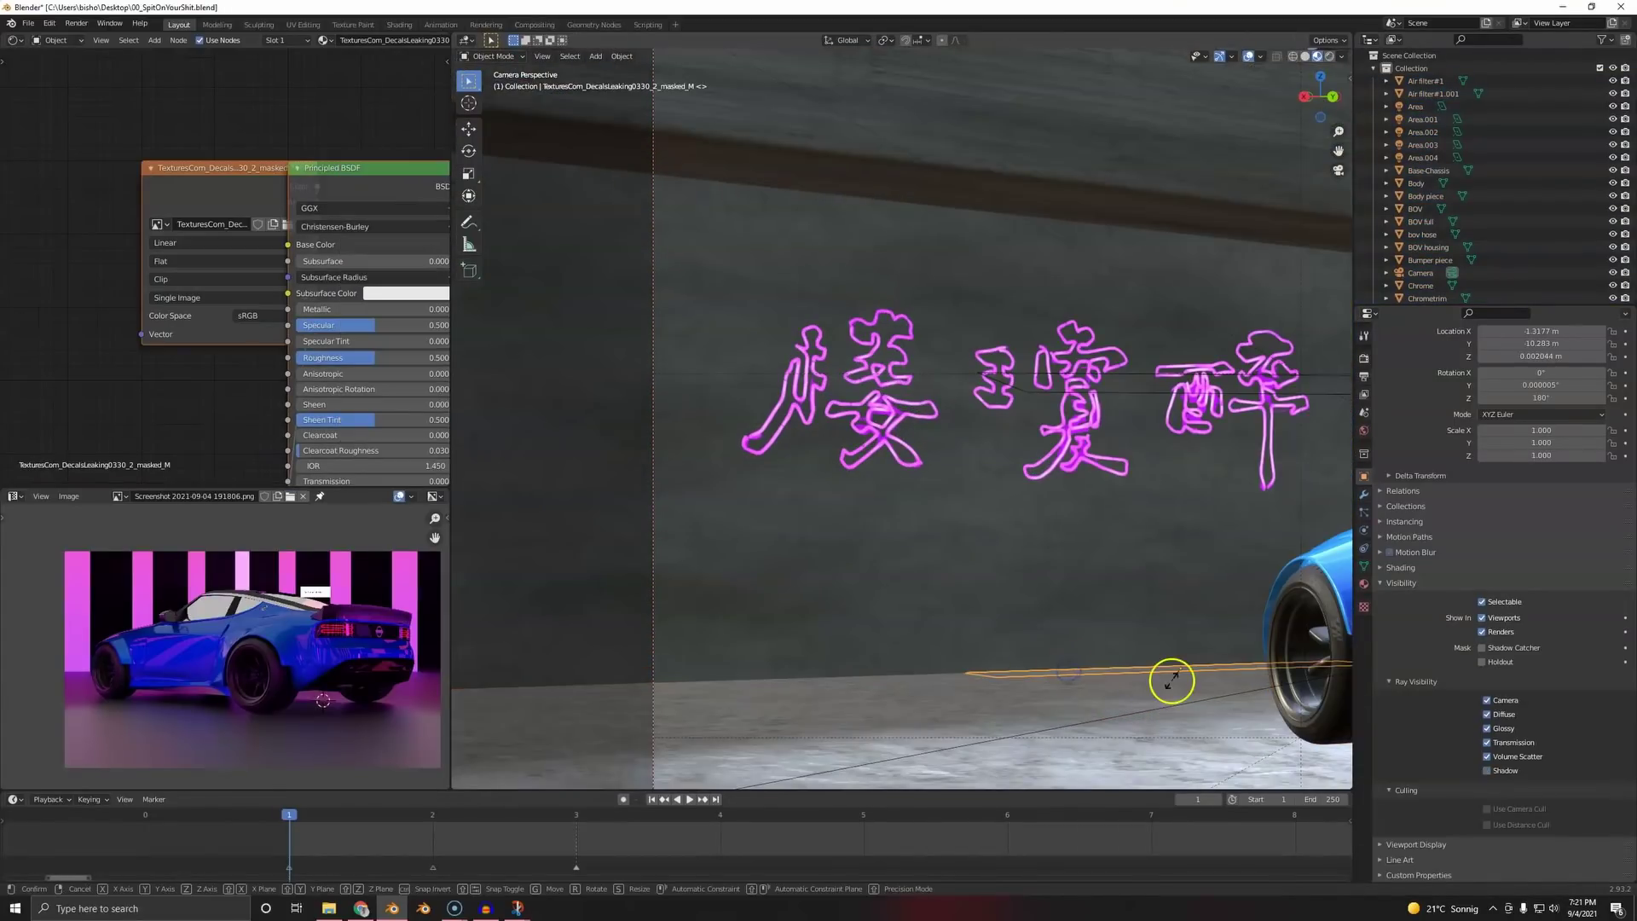
{"action": "key", "text": "s"}
{"action": "left_click", "coordinate": [1181, 690]}
- Move the enlarged decal plane horizontally along the floor to line its edge up with the base of the sign wall
{"action": "key", "text": "g"}
{"action": "key", "text": "shift+z"}
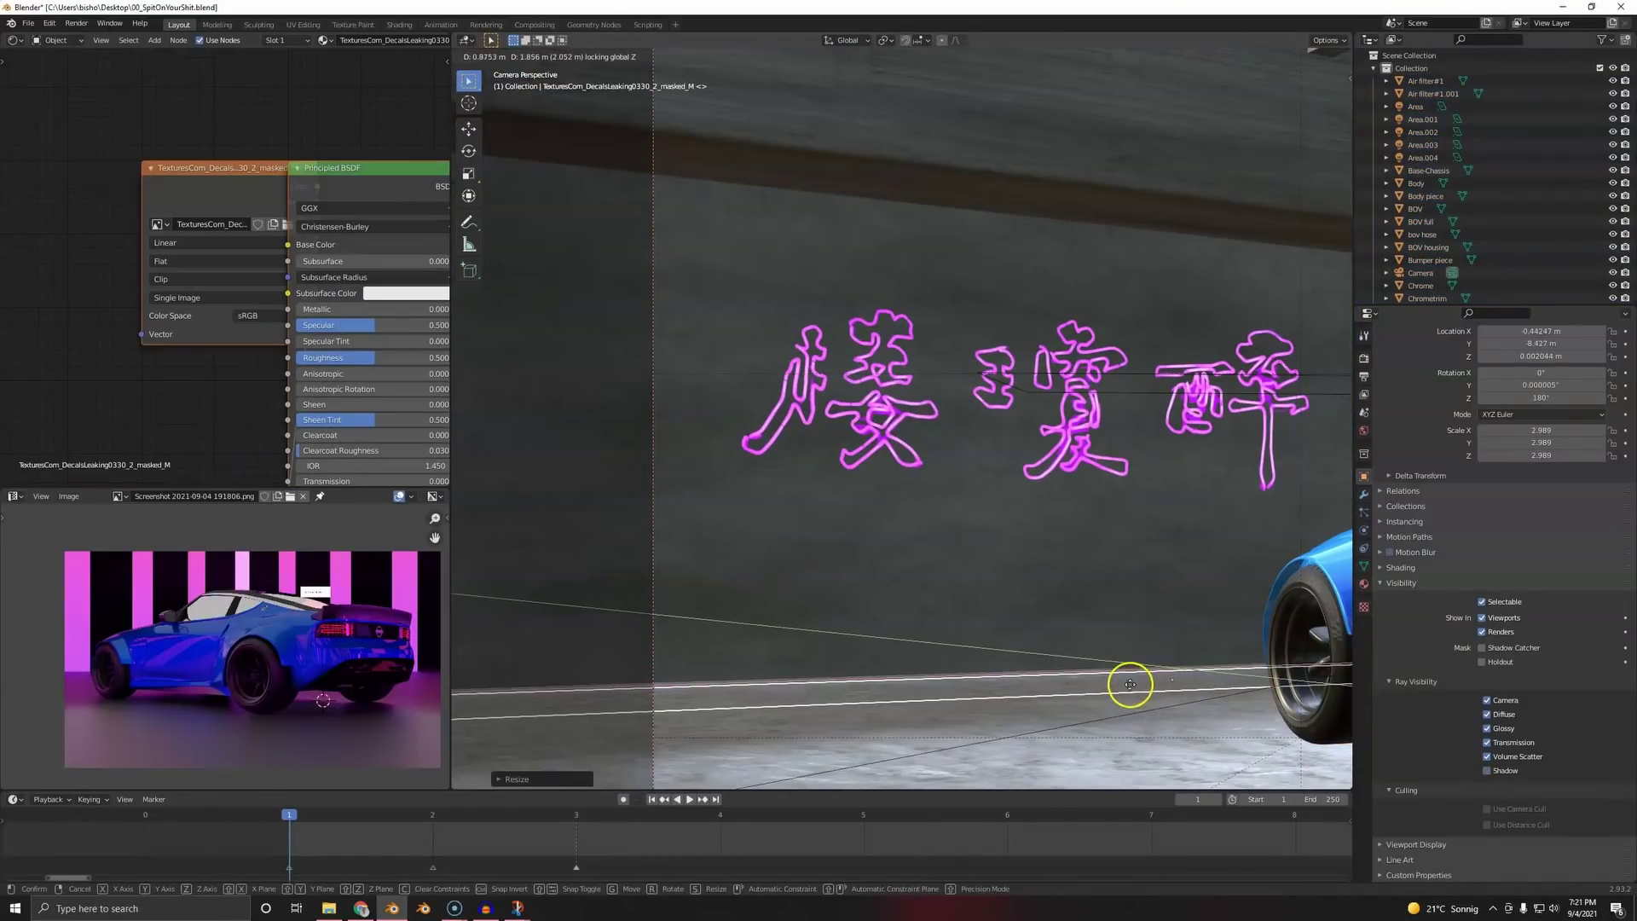
{"action": "left_click", "coordinate": [1105, 669]}
{"action": "key", "text": "shift+g"}
{"action": "scroll", "coordinate": [1010, 682], "scroll_direction": "up", "scroll_amount": 4}
{"action": "middle_click_drag", "start_coordinate": [1011, 682], "coordinate": [886, 358], "text": "shift"}
{"action": "key", "text": "g"}
{"action": "left_click", "coordinate": [1133, 521]}
{"action": "key", "text": "g"}
{"action": "key", "text": "shift+z"}
{"action": "left_click", "coordinate": [1100, 529]}
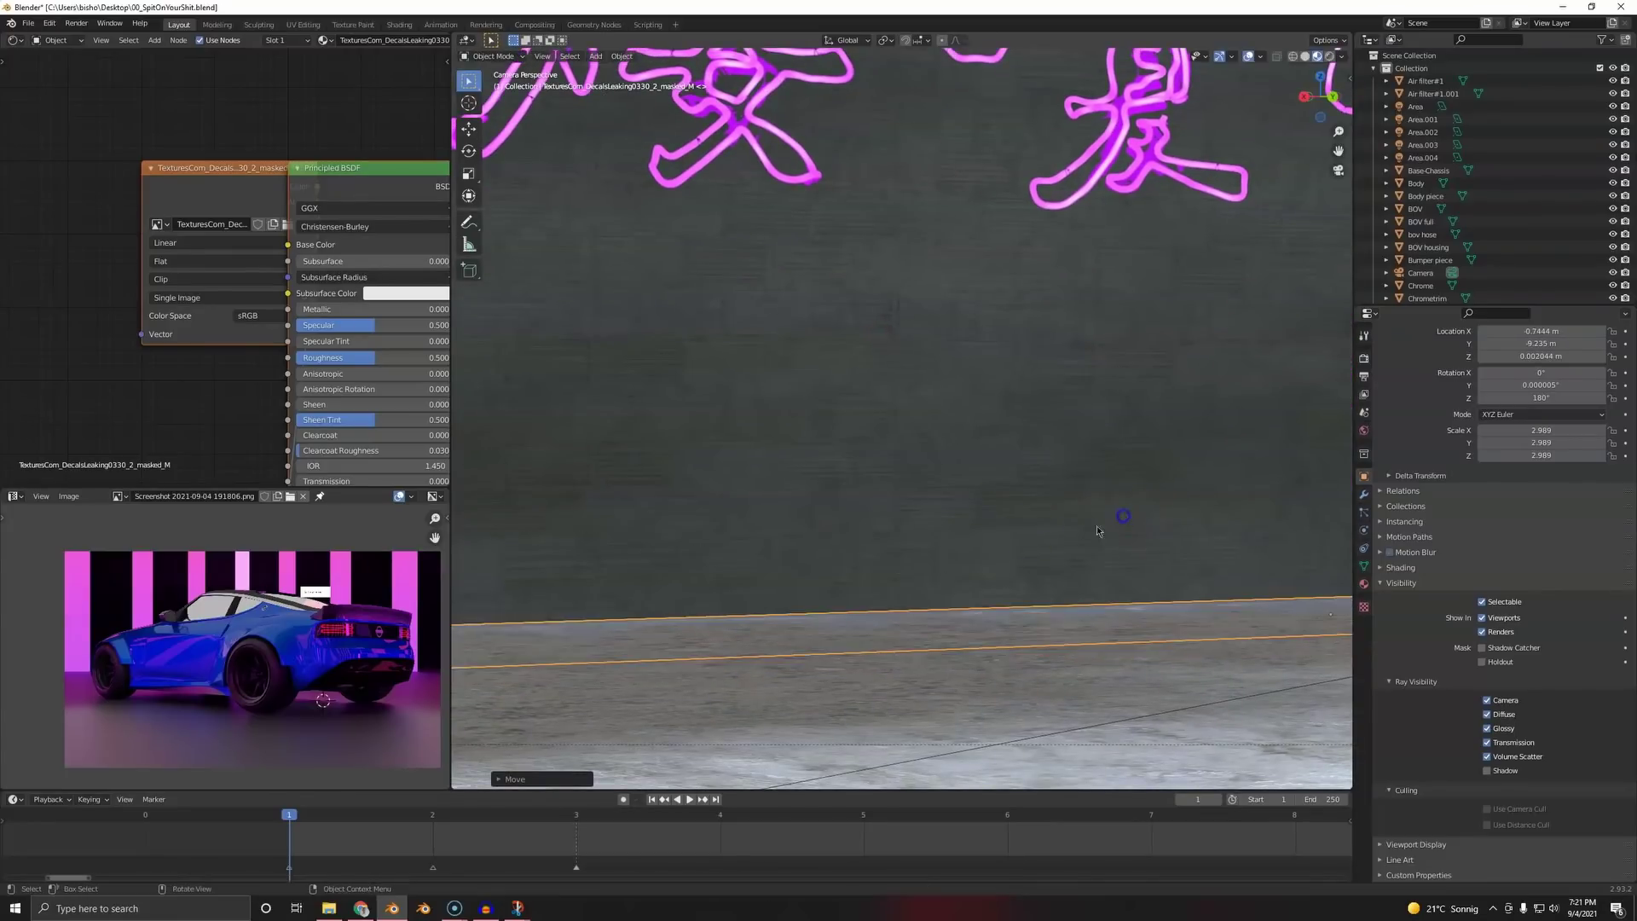
- Scale the floor decal plane down to about 1.940 and move it back against the foot of the sign wall
{"action": "middle_click_drag", "start_coordinate": [1100, 530], "coordinate": [1162, 515]}
{"action": "key", "text": "s"}
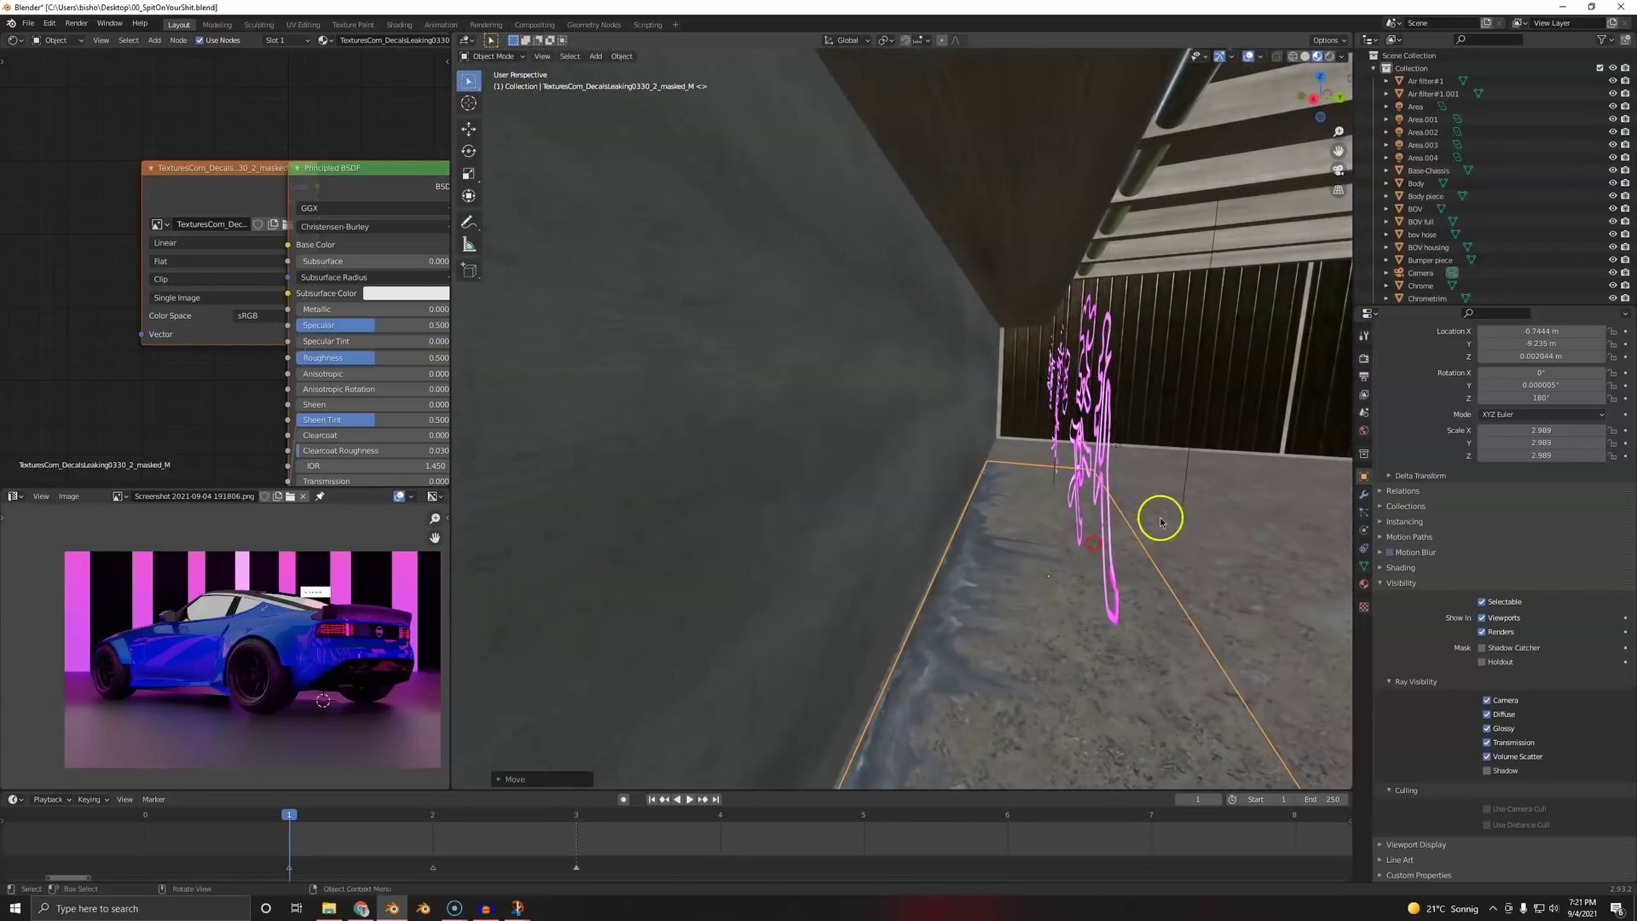
{"action": "left_click", "coordinate": [1113, 531]}
{"action": "key", "text": "g"}
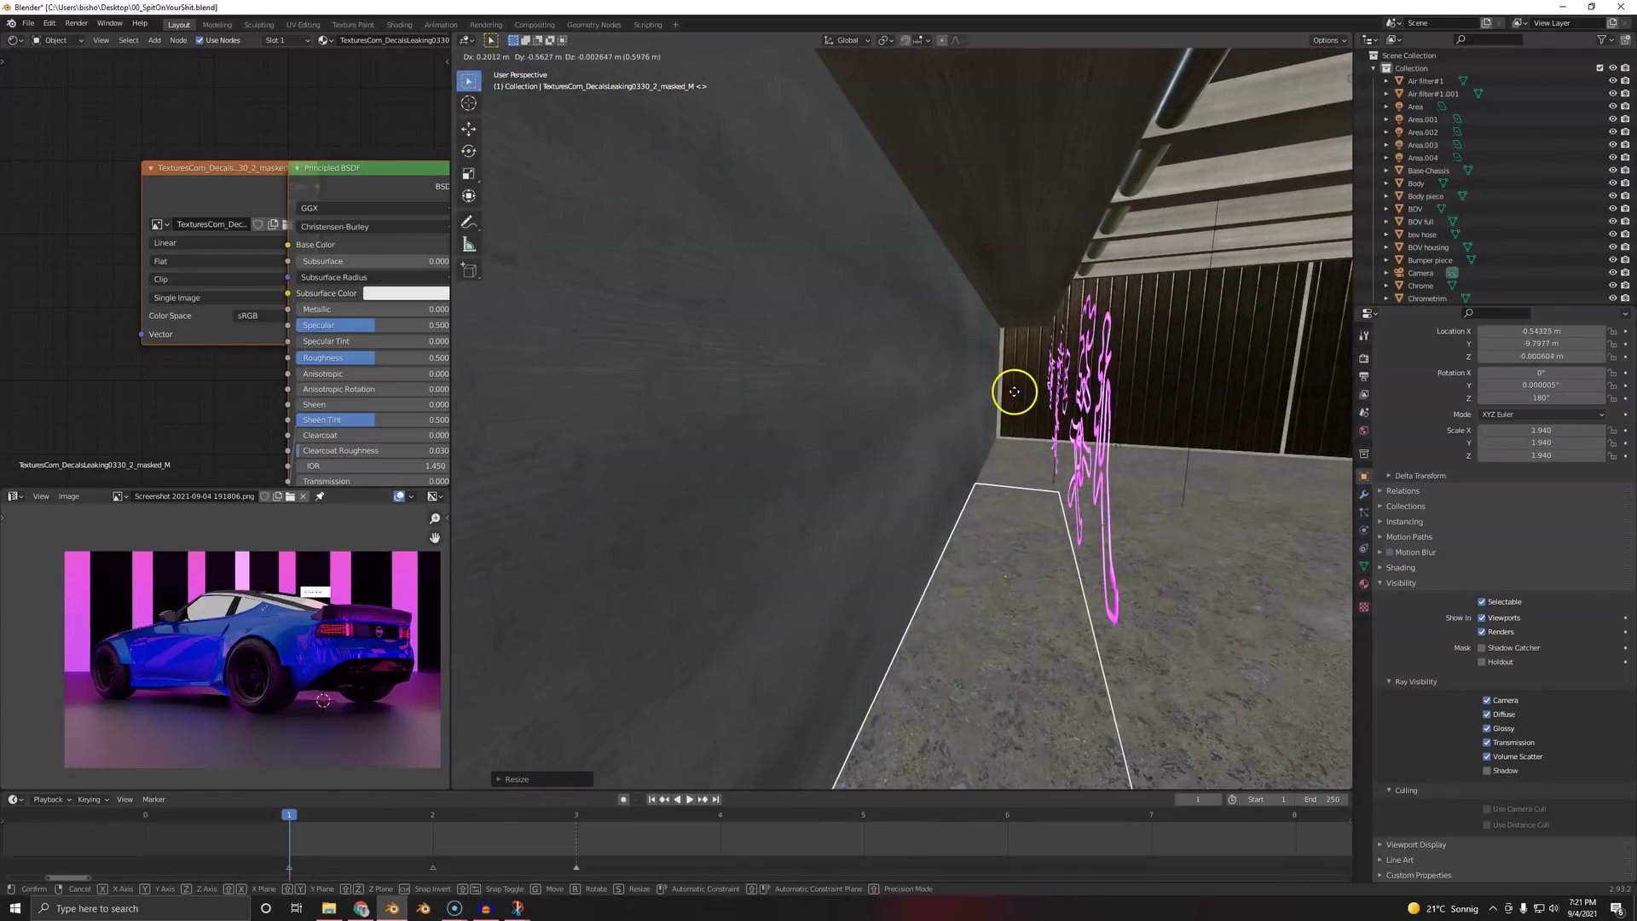
{"action": "left_click", "coordinate": [1015, 390]}
{"action": "middle_click_drag", "start_coordinate": [969, 563], "coordinate": [964, 465], "text": "shift"}
- Try to duplicate and rotate the decal face in Edit Mode to stand it against the wall, and undo it
{"action": "key", "text": "Tab"}
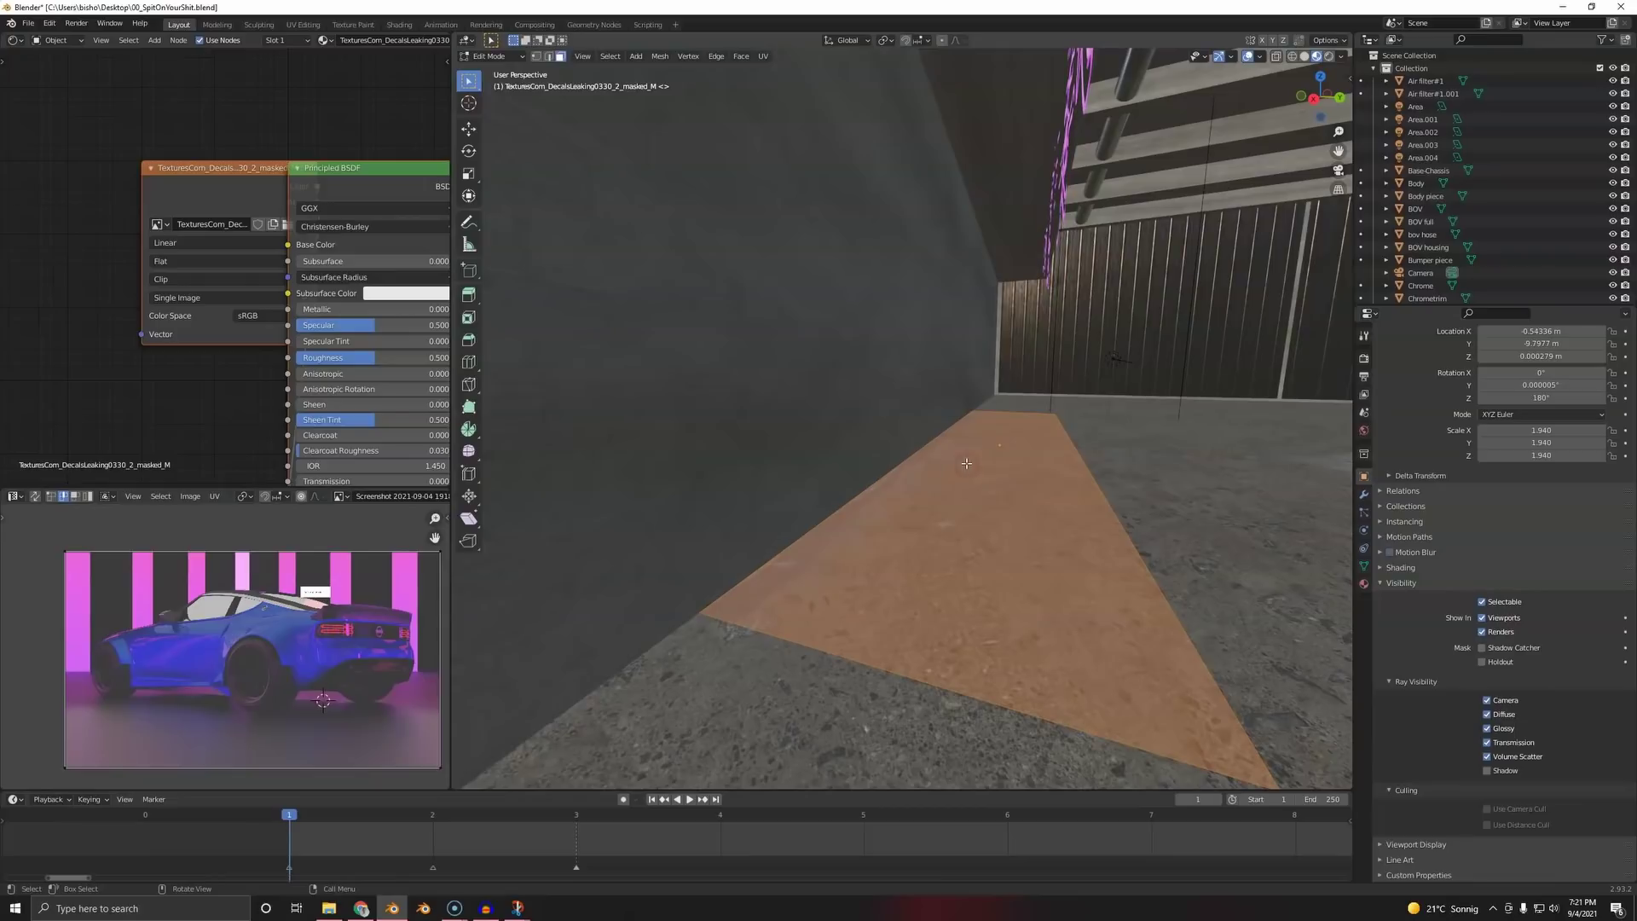
{"action": "key", "text": "g"}
{"action": "right_click", "coordinate": [961, 468]}
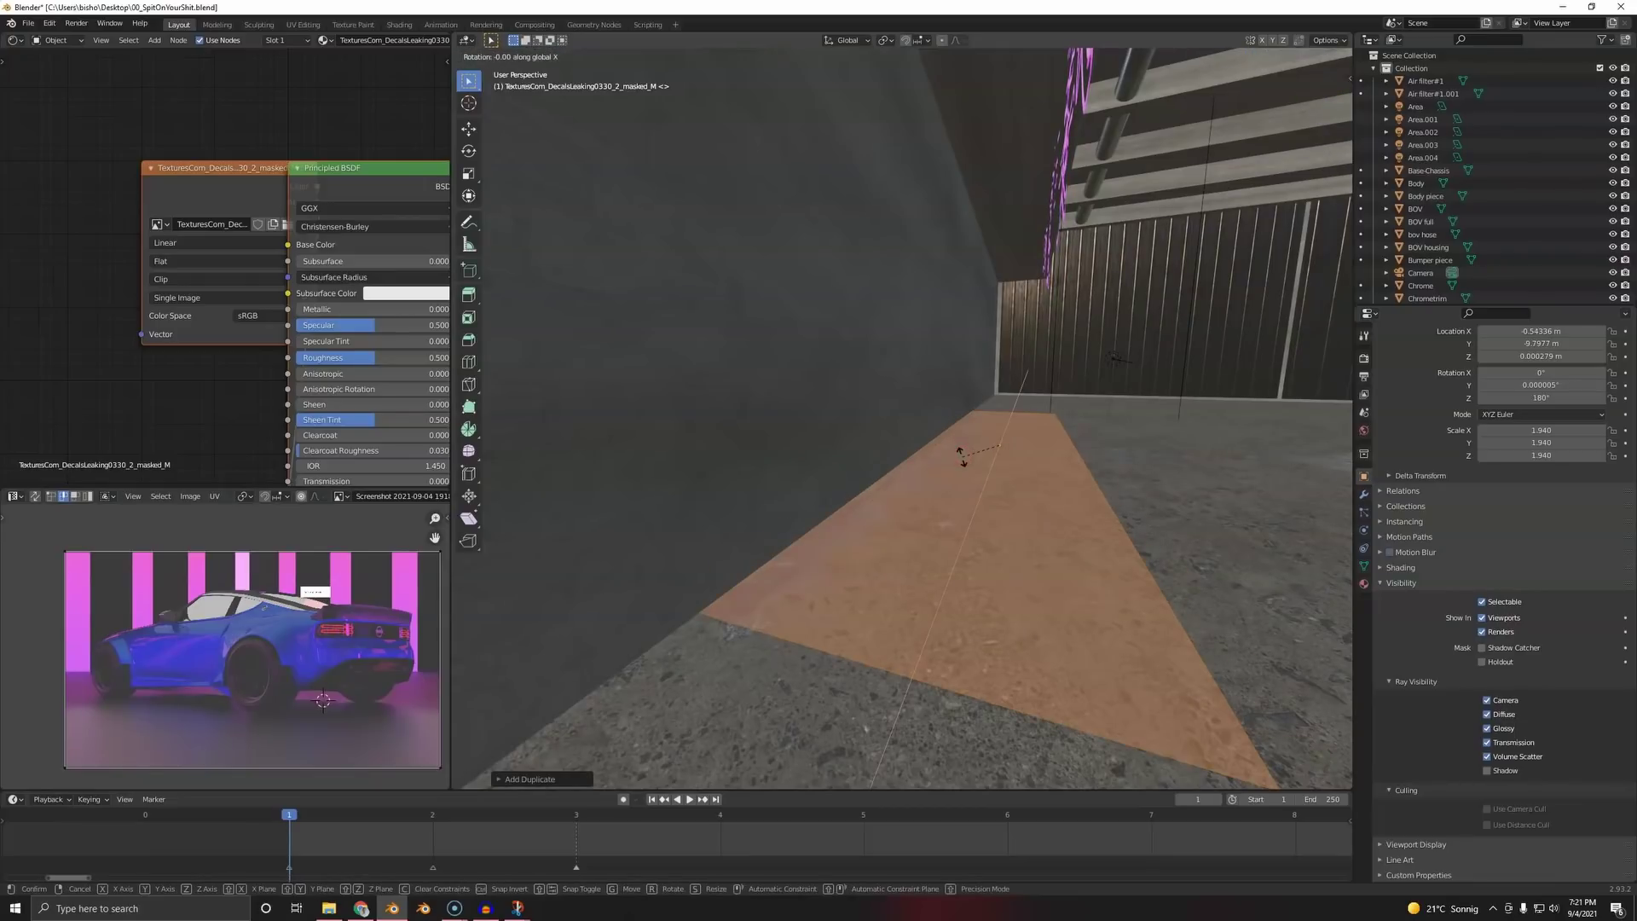
{"action": "key", "text": "g"}
{"action": "left_click", "coordinate": [931, 500]}
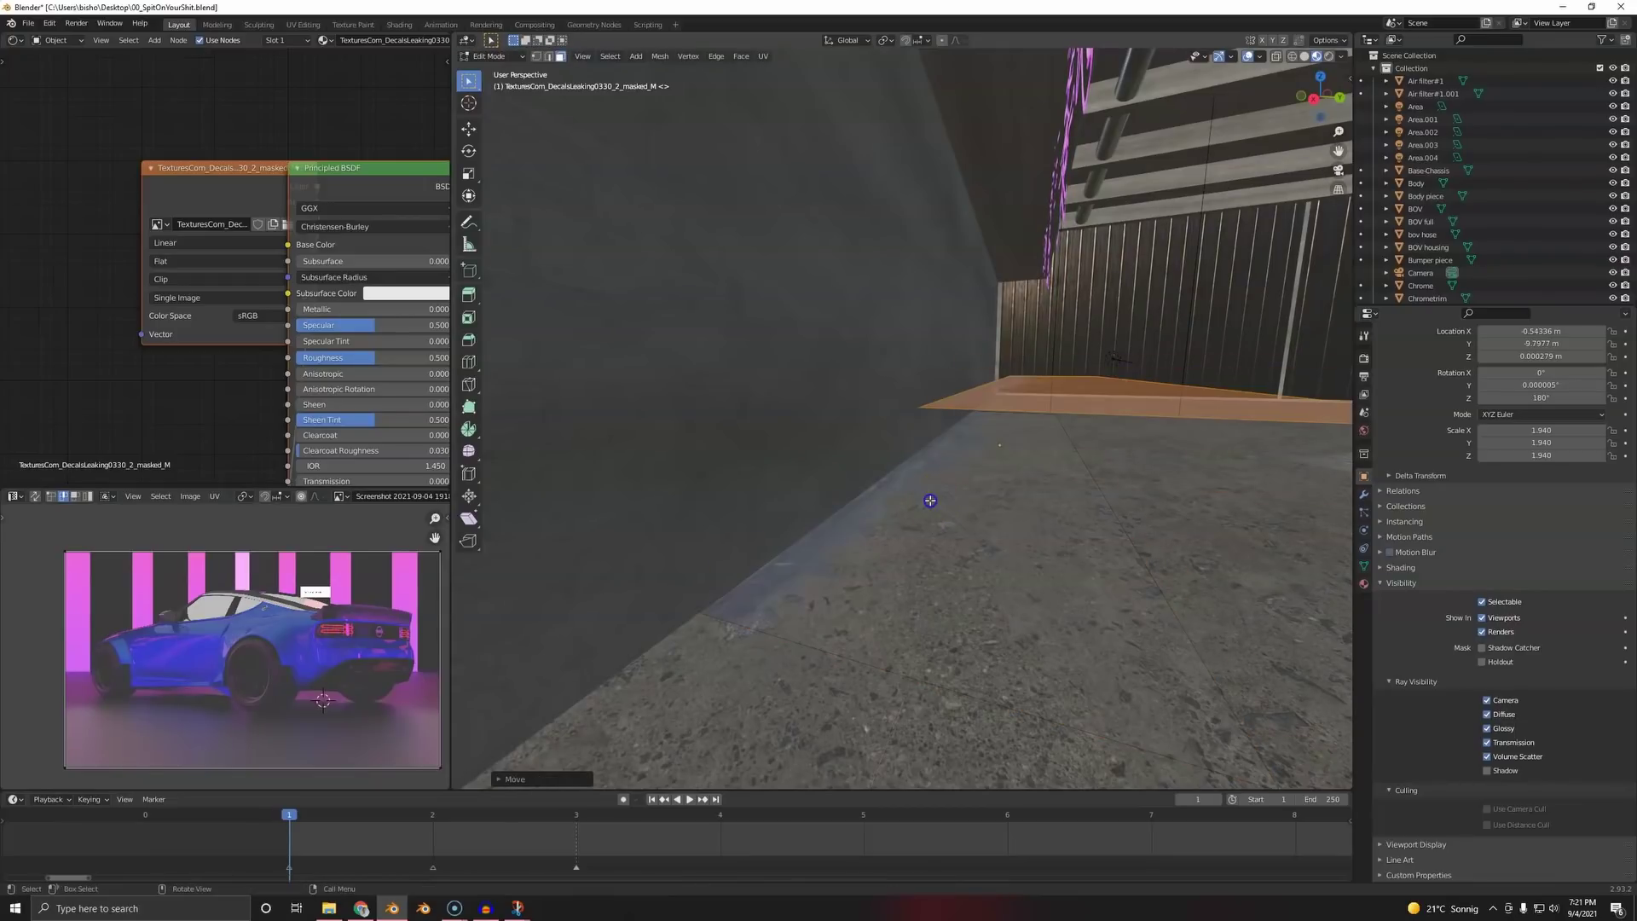
{"action": "left_click", "coordinate": [930, 500]}
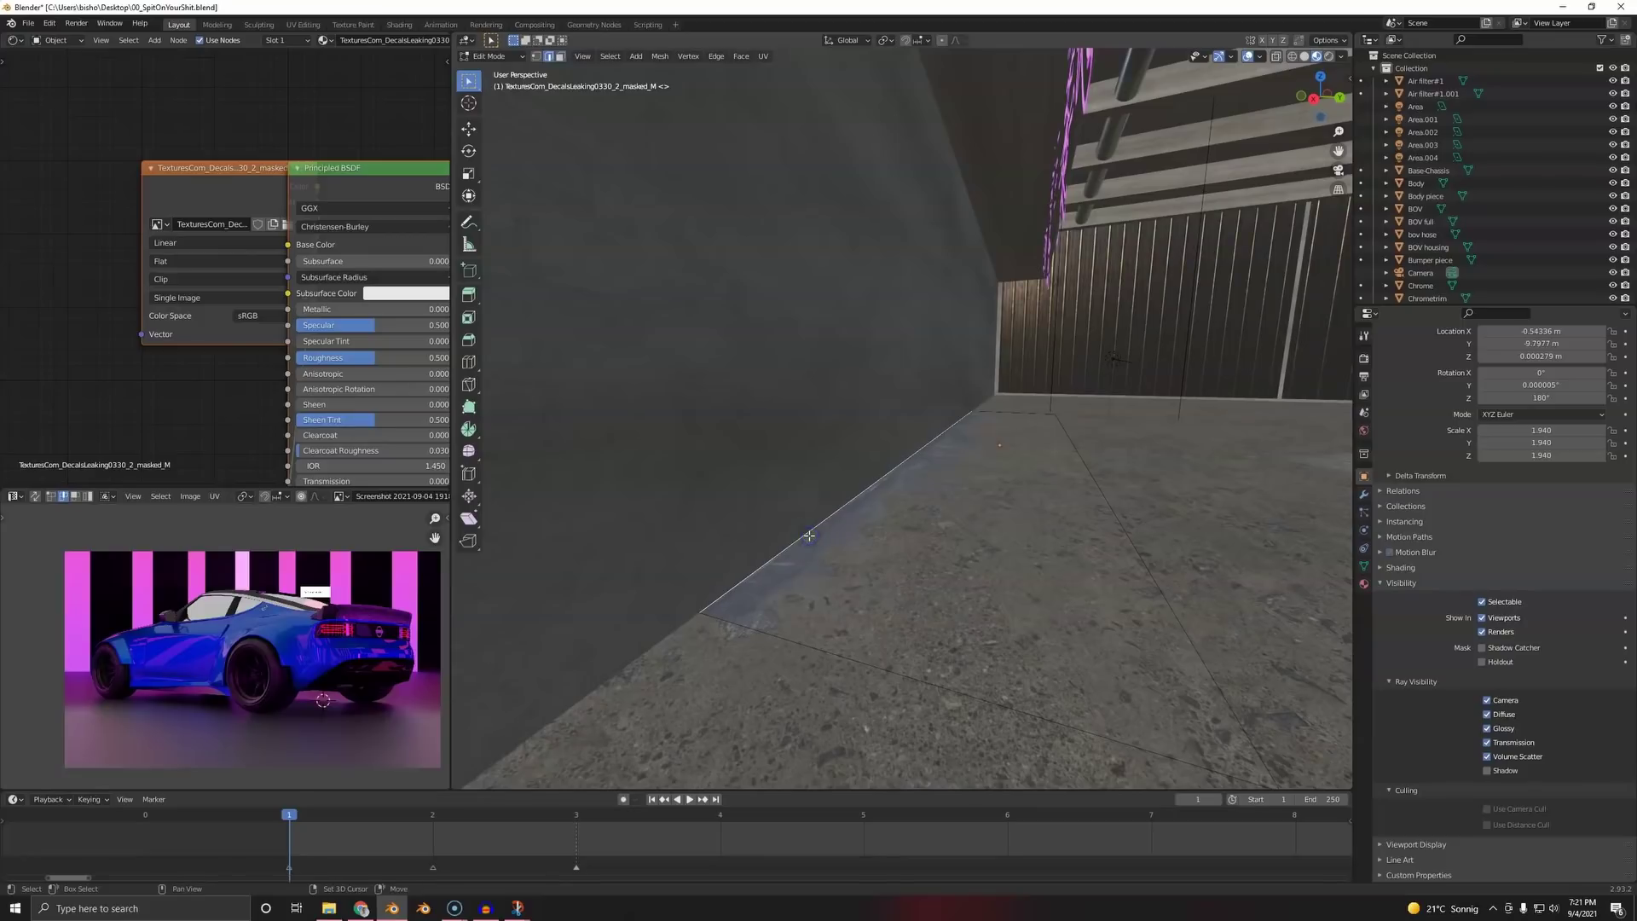
- Snap the 3D cursor to the decal's wall-side edge, make it the pivot point and select the decal face
{"action": "key", "text": "shift+s"}
{"action": "left_click", "coordinate": [797, 612]}
{"action": "key", "text": "3"}
{"action": "left_click", "coordinate": [860, 572]}
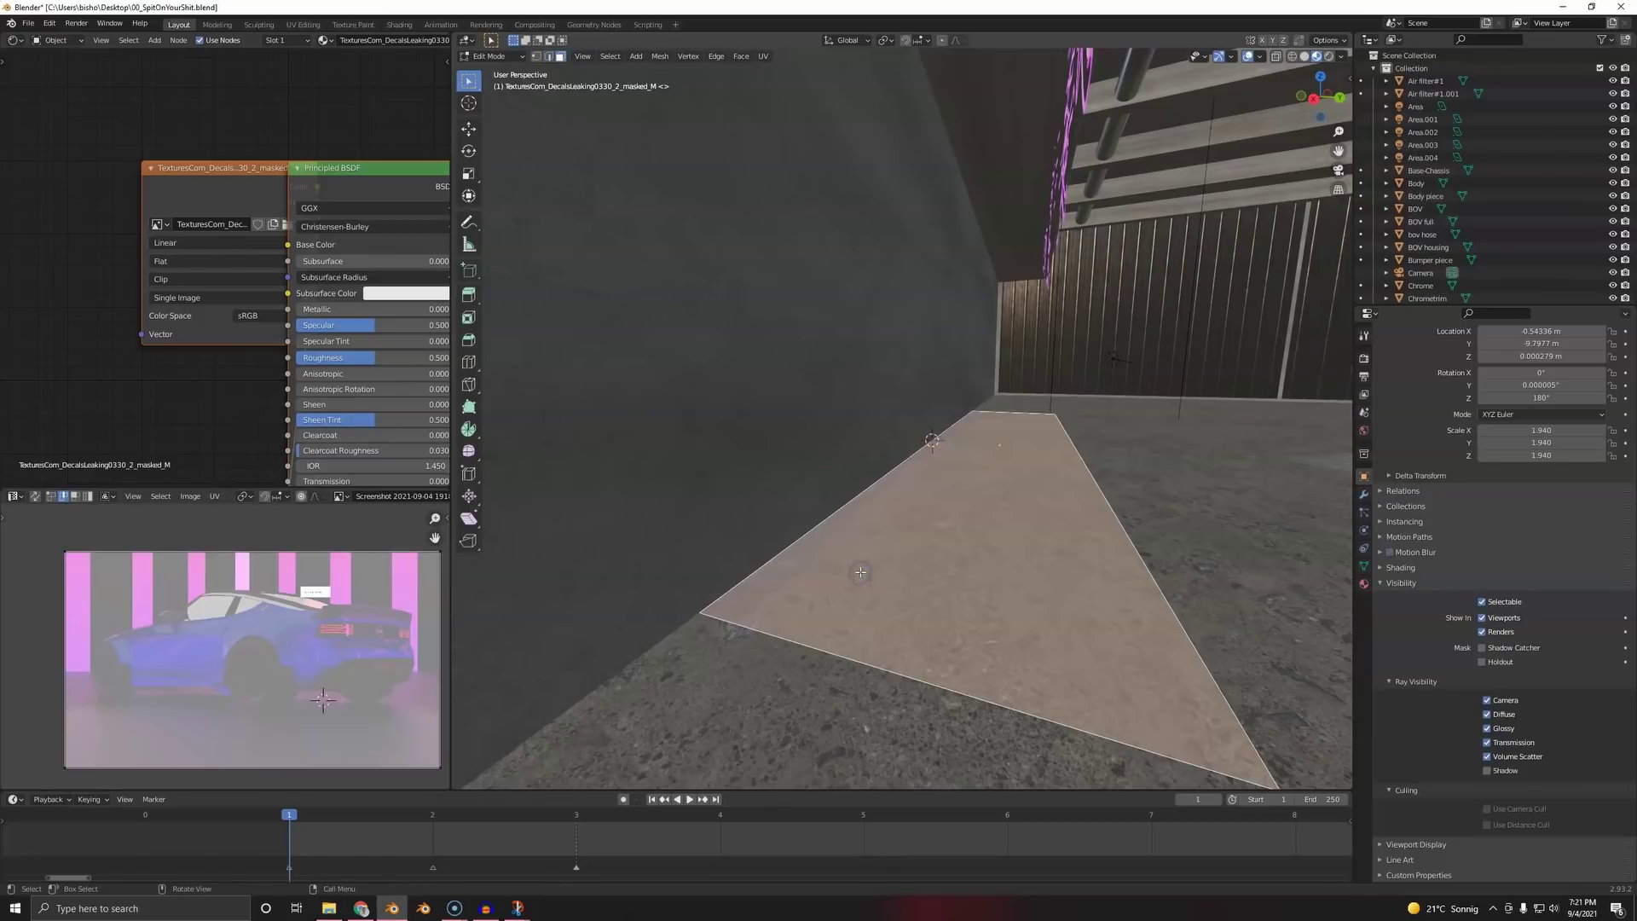
{"action": "key", "text": "ctrl+Tab"}
{"action": "left_click", "coordinate": [932, 566]}
- Duplicate the decal face in place, rotate the copy 90° about X up against the wall and leave Edit Mode
{"action": "key", "text": "r"}
{"action": "key", "text": "x"}
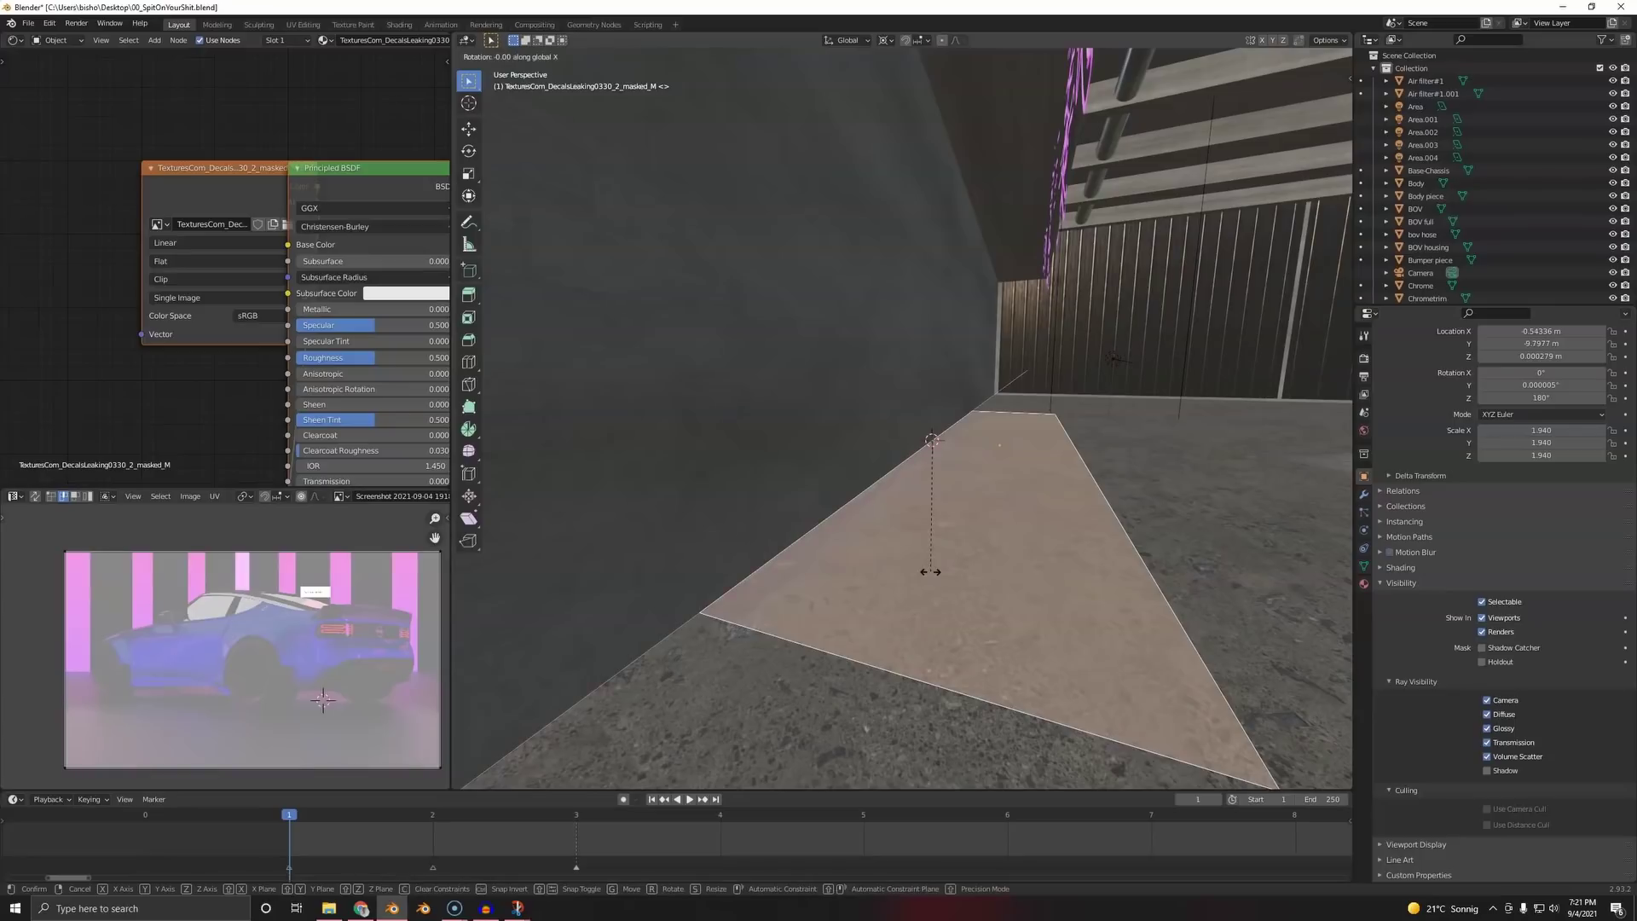
{"action": "right_click", "coordinate": [905, 440]}
{"action": "key", "text": "shift+d"}
{"action": "right_click", "coordinate": [971, 516]}
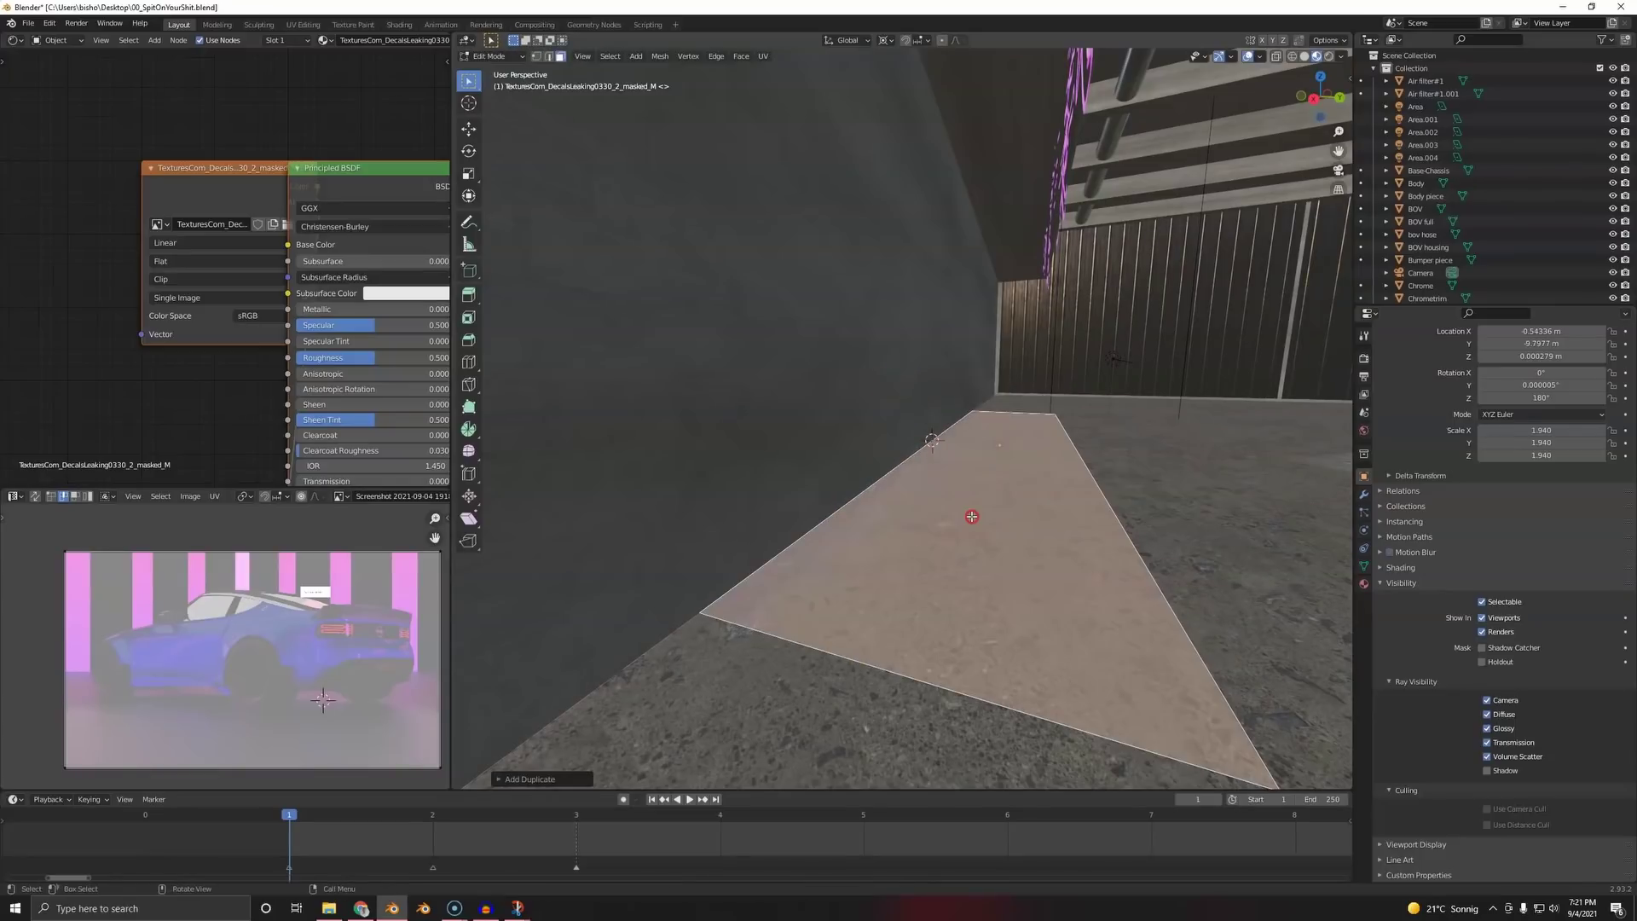
{"action": "type", "text": "rx90"}
{"action": "right_click", "coordinate": [971, 516]}
{"action": "type", "text": "rx90"}
{"action": "left_click", "coordinate": [971, 516]}
{"action": "key", "text": "Tab"}
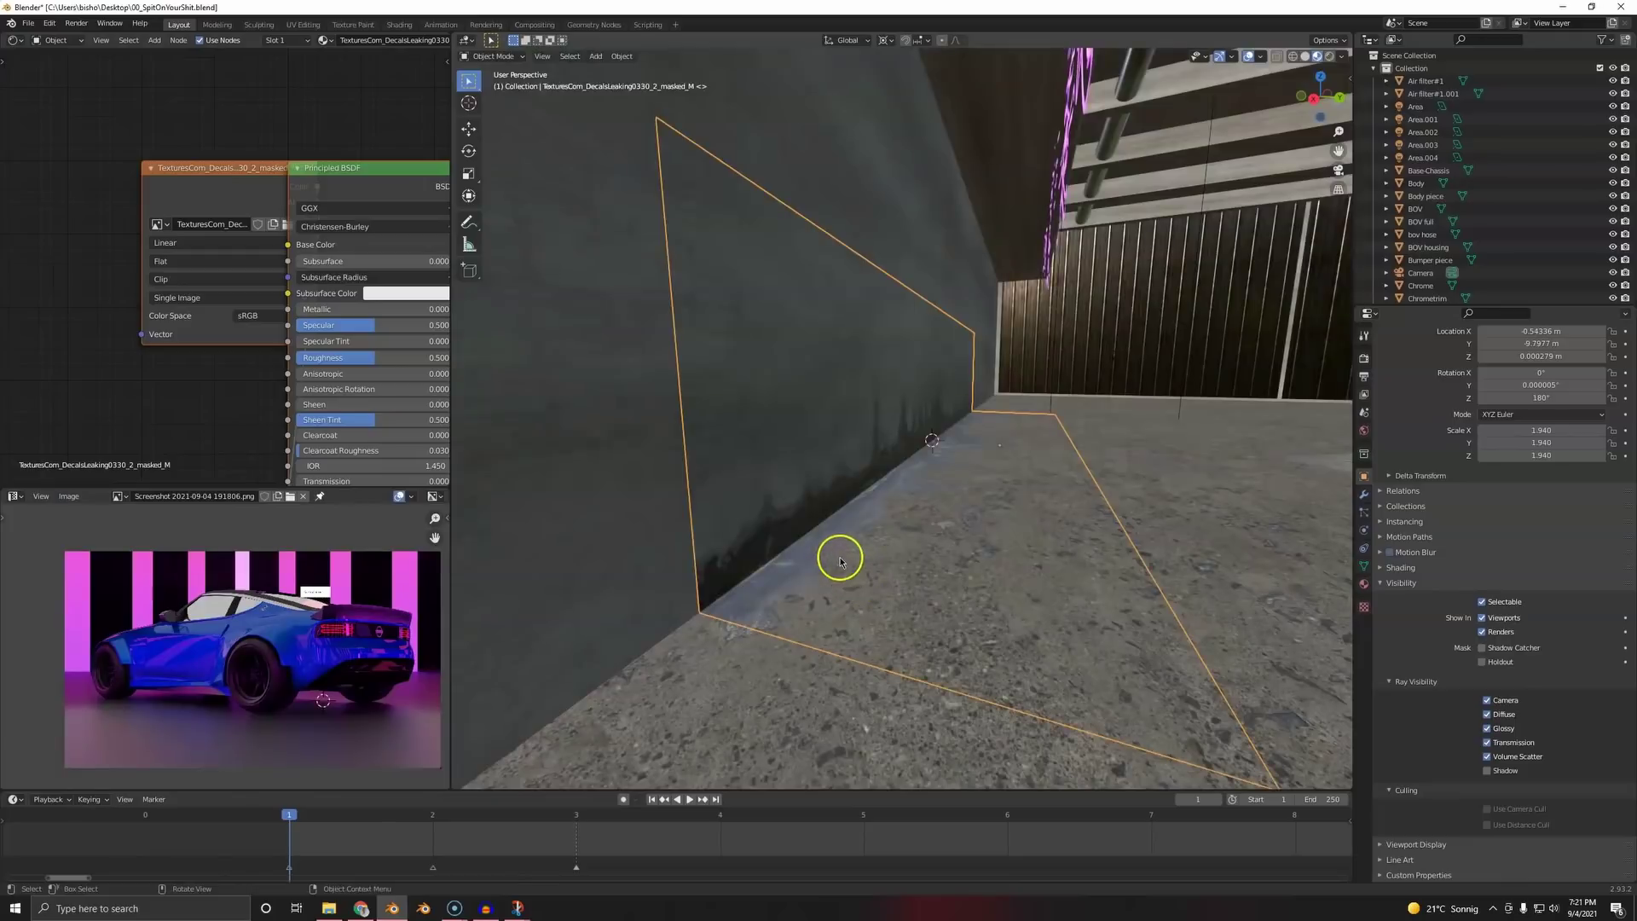
- Select the L-shaped decal object at the foot of the sign wall and add an Array modifier to it
{"action": "mouse_move", "coordinate": [840, 561]}
{"action": "middle_mouse_down"}
{"action": "mouse_move", "coordinate": [742, 548]}
{"action": "mouse_move", "coordinate": [862, 552]}
{"action": "middle_mouse_up"}
{"action": "key", "text": "a"}
{"action": "left_click", "coordinate": [820, 509]}
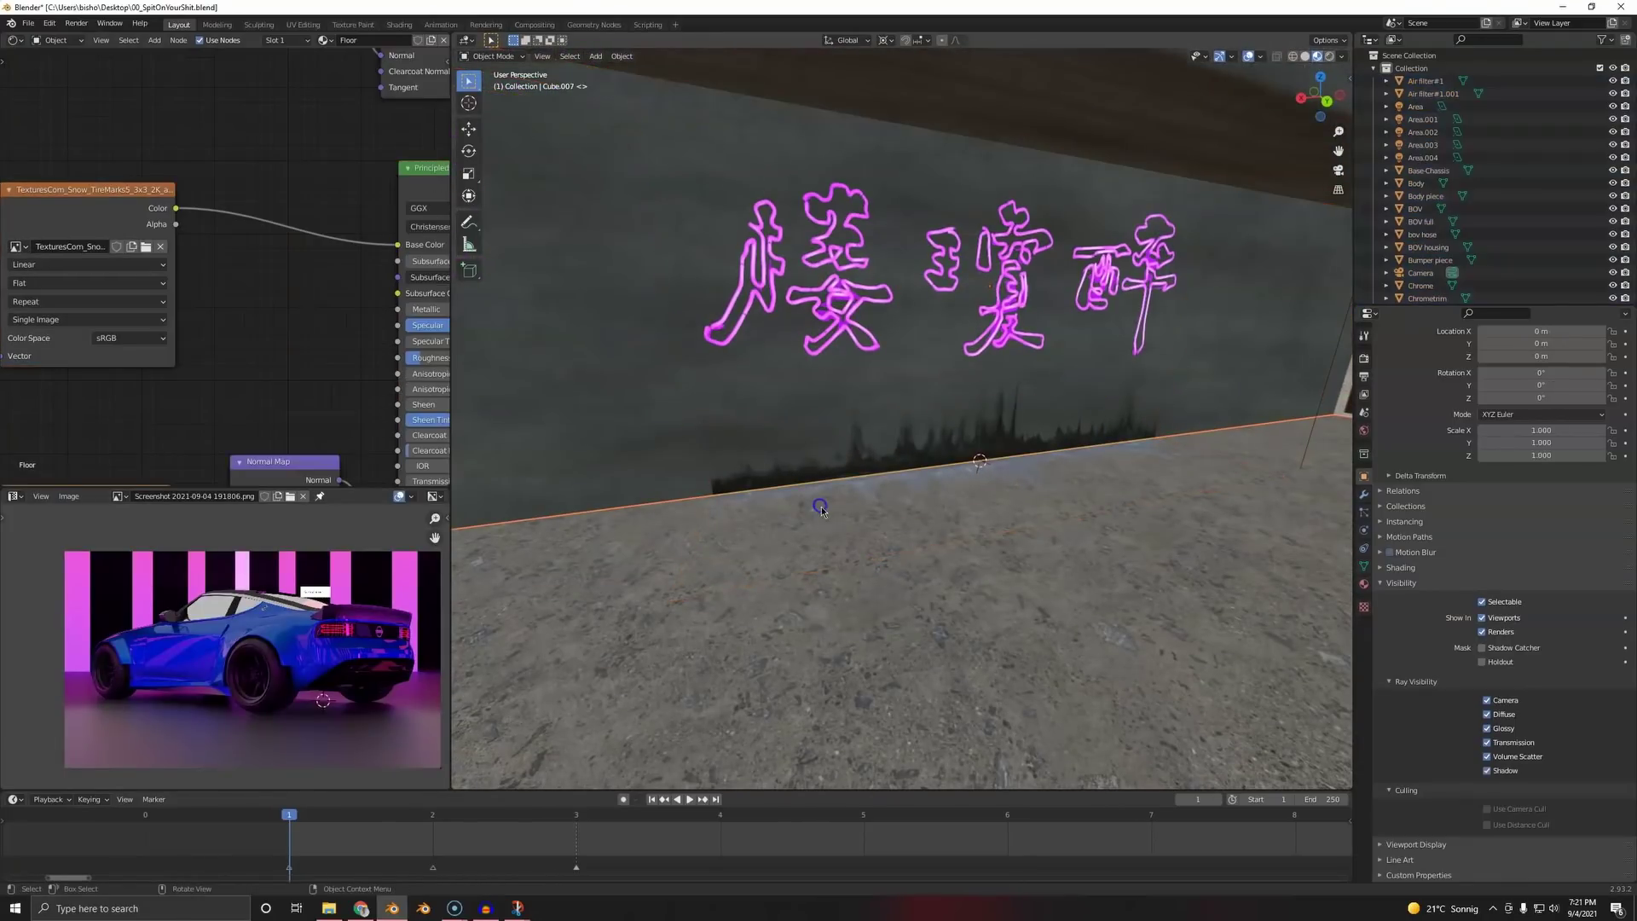
{"action": "left_click", "coordinate": [821, 489]}
{"action": "left_click", "coordinate": [1364, 494]}
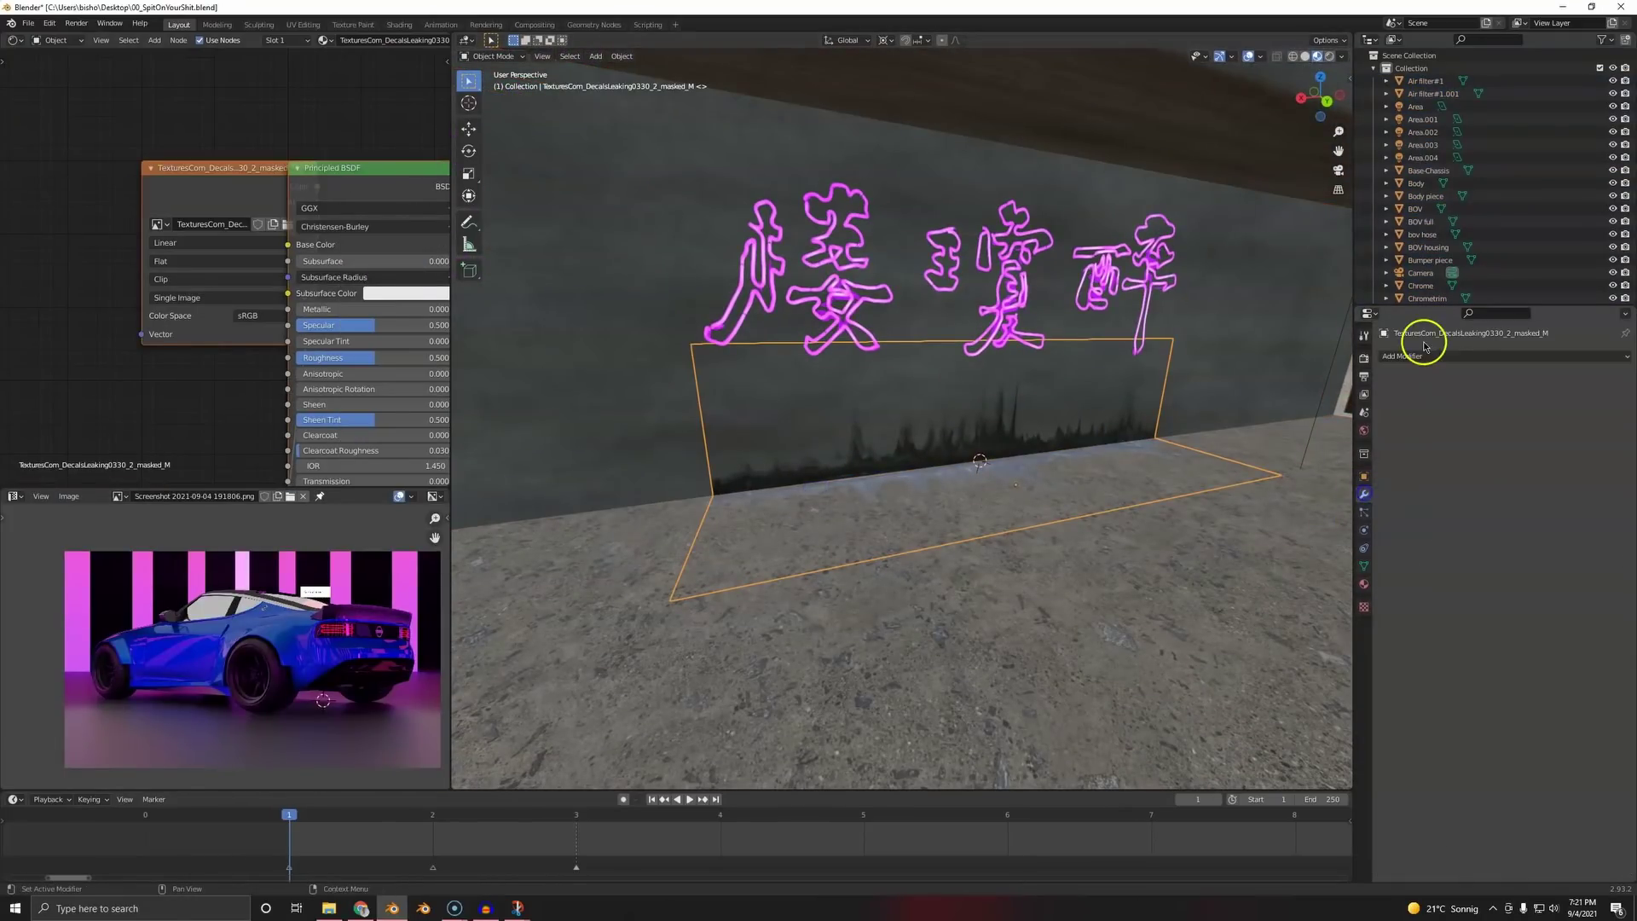
{"action": "left_click", "coordinate": [1425, 356]}
{"action": "left_click", "coordinate": [1390, 381]}
- Set the decal's array count to 3 and move the row of decals along the base of the wall
{"action": "scroll", "coordinate": [1228, 438], "scroll_direction": "down", "scroll_amount": 4}
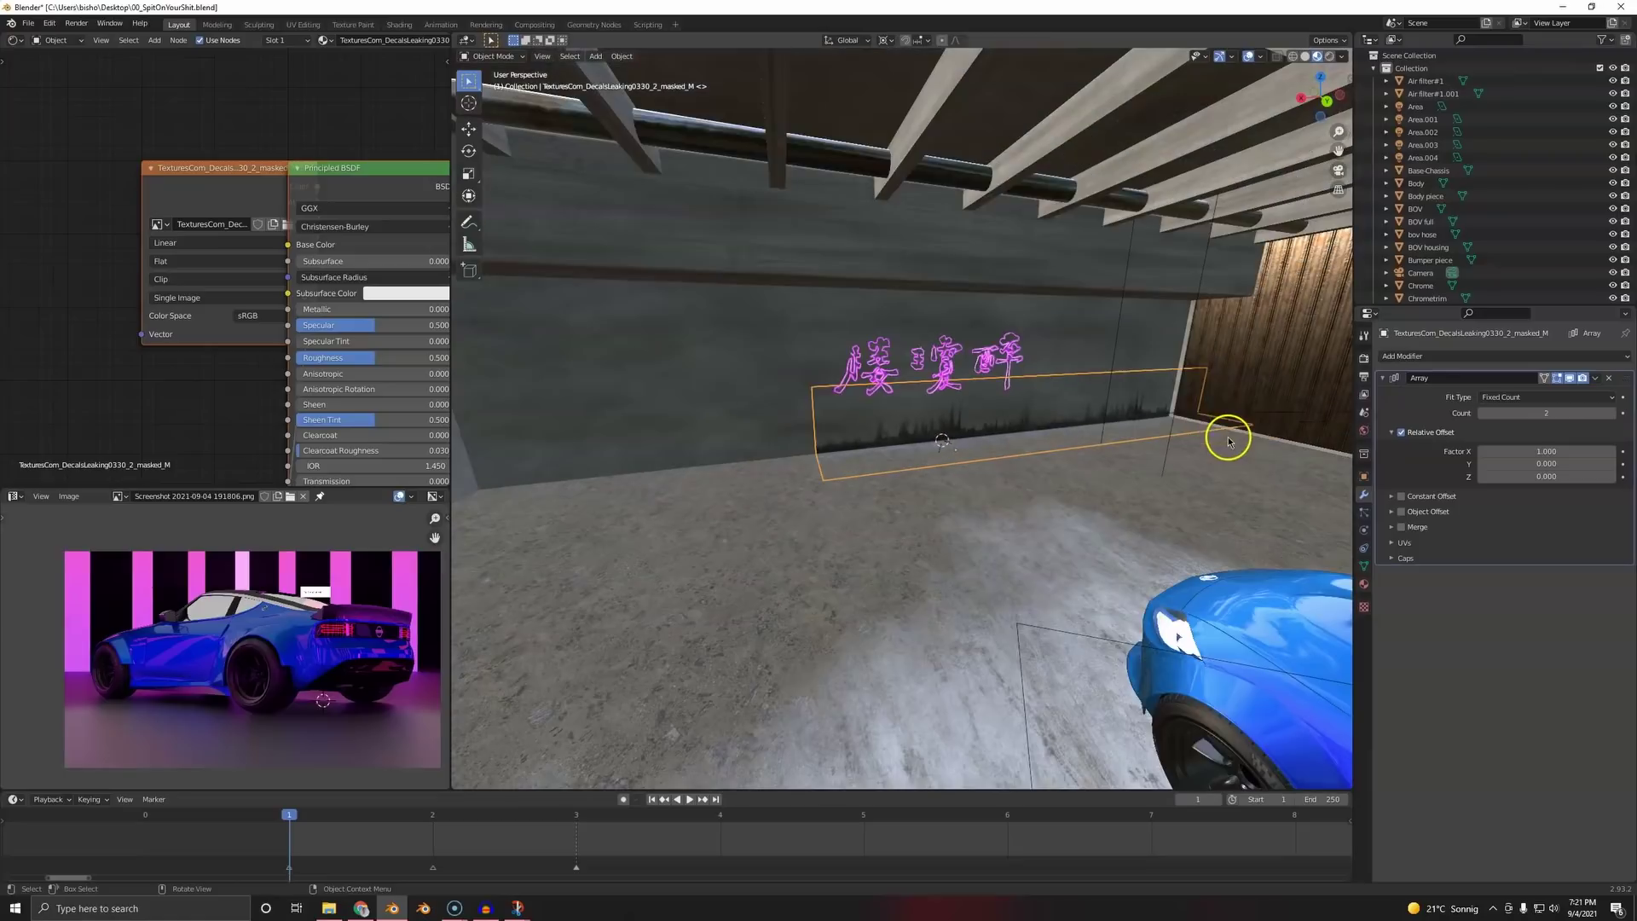
{"action": "scroll", "coordinate": [1165, 435], "scroll_direction": "up", "scroll_amount": 2}
{"action": "left_click", "coordinate": [1609, 413]}
{"action": "key", "text": "g"}
{"action": "key", "text": "x"}
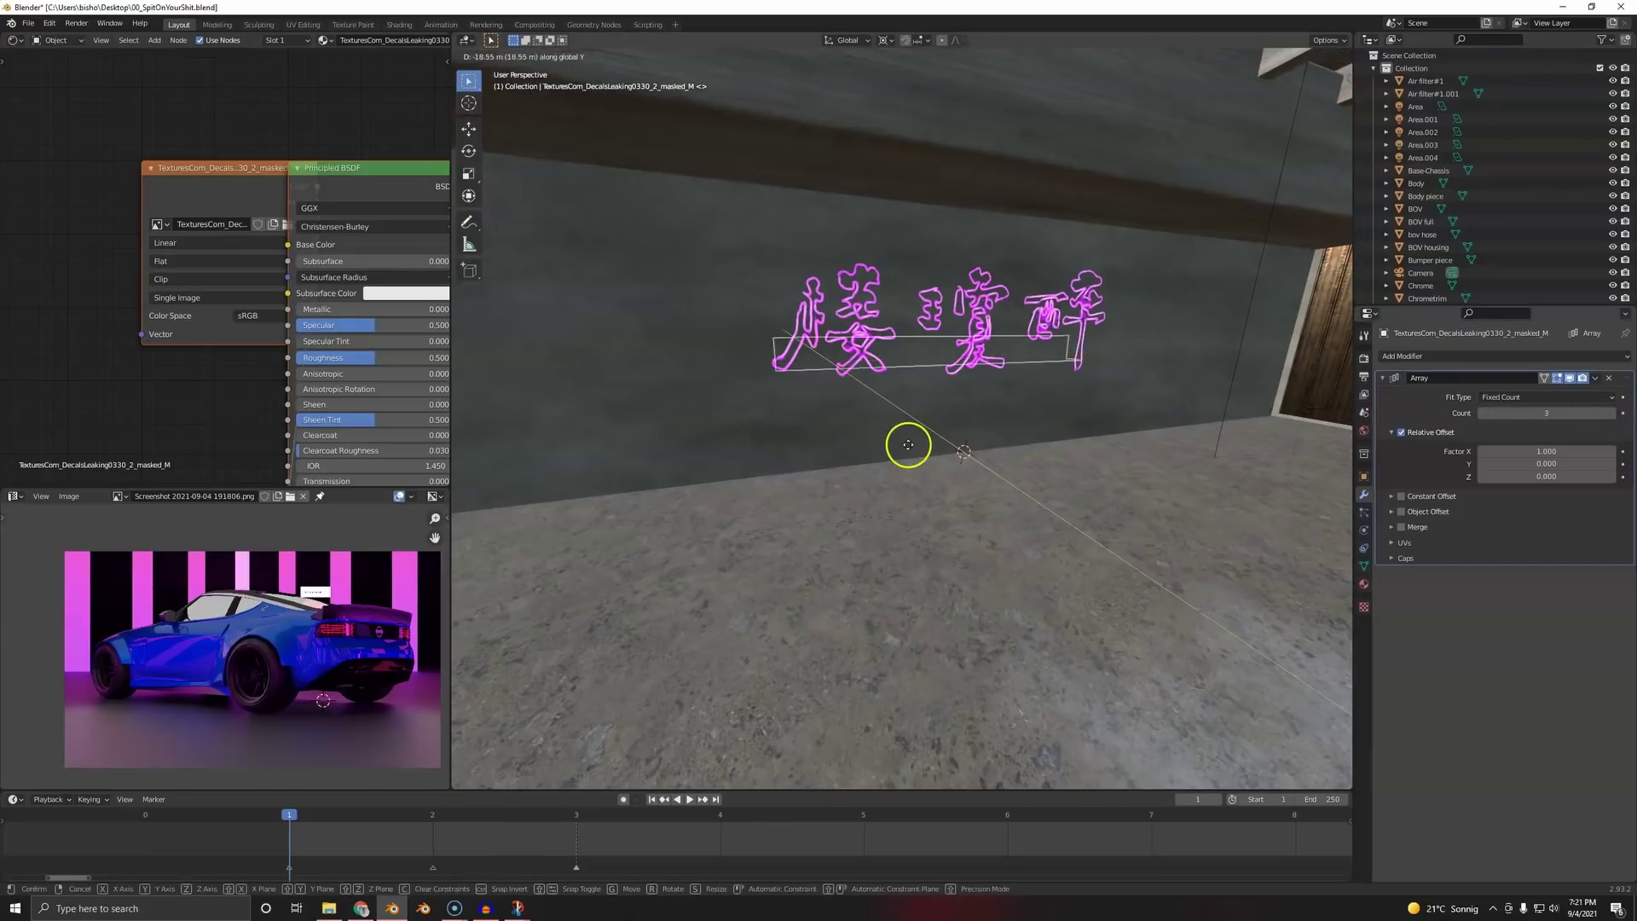
{"action": "left_click", "coordinate": [853, 454]}
- Set the decal's origin to the 3D cursor at the wall's foot and scale the decal strip down slightly
{"action": "middle_click_drag", "start_coordinate": [853, 454], "coordinate": [1111, 424]}
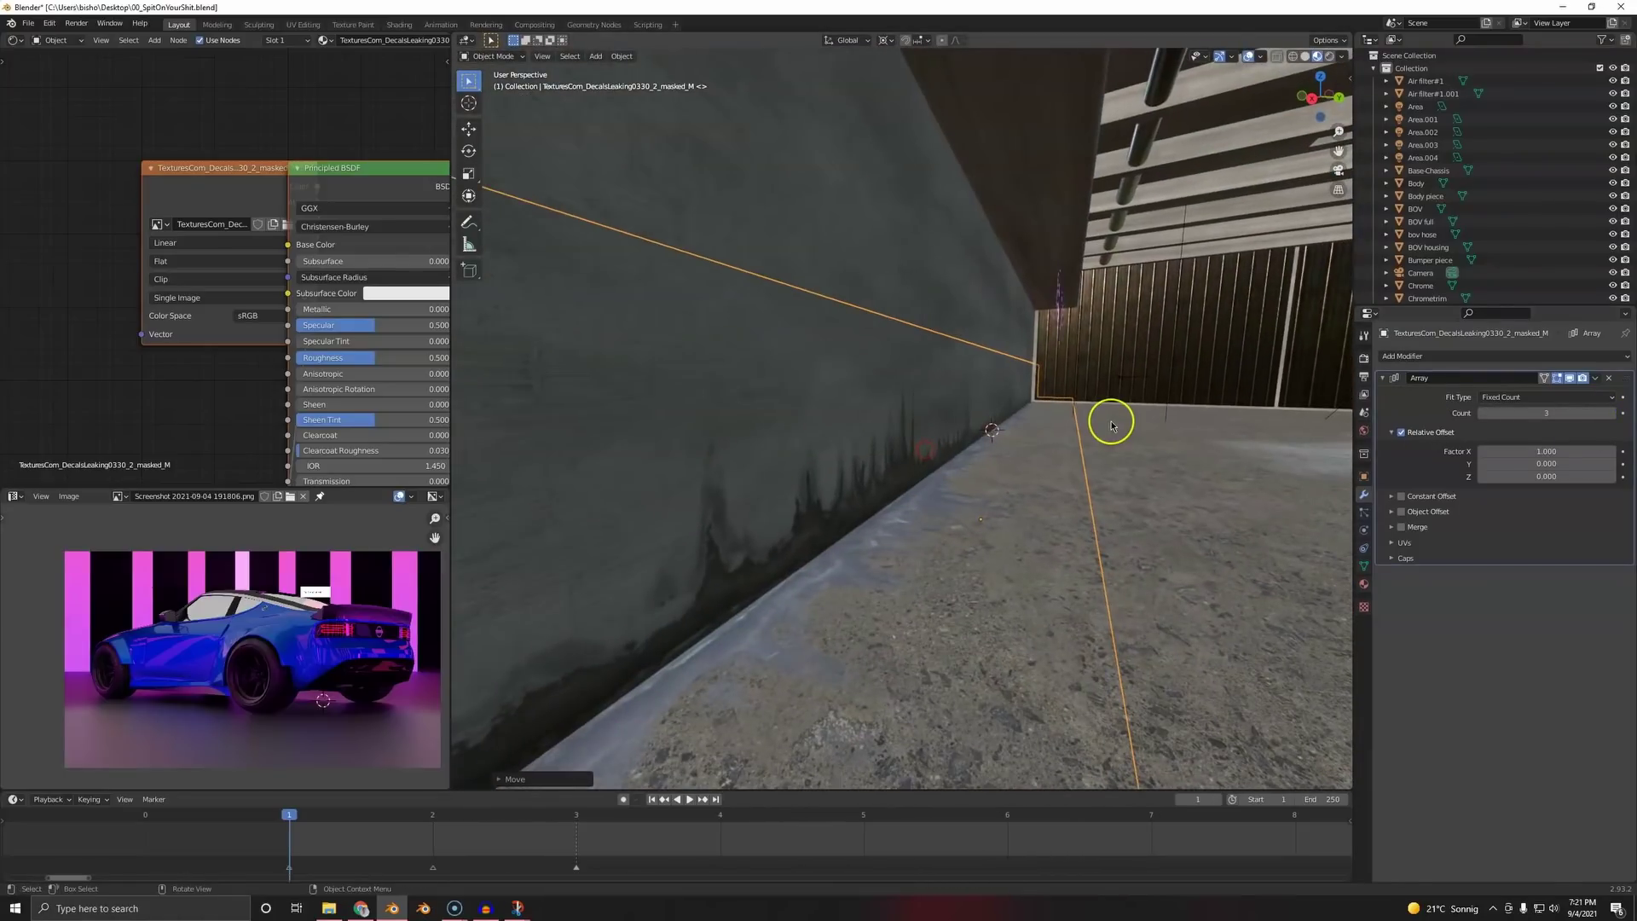
{"action": "right_click", "coordinate": [1023, 435]}
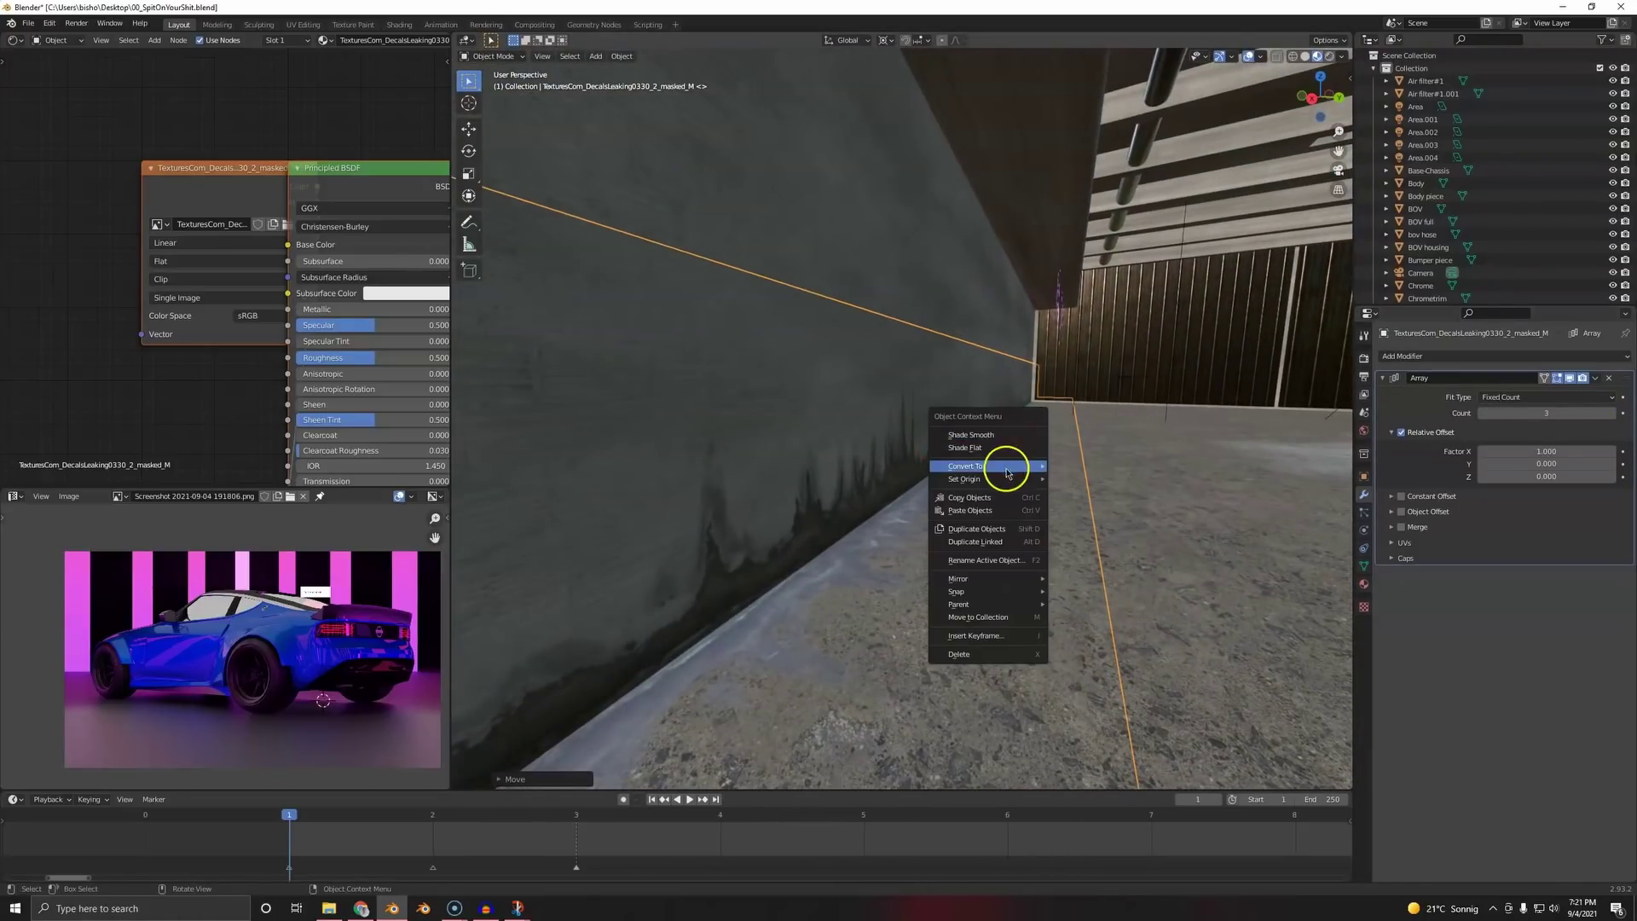
{"action": "mouse_move", "coordinate": [1002, 484]}
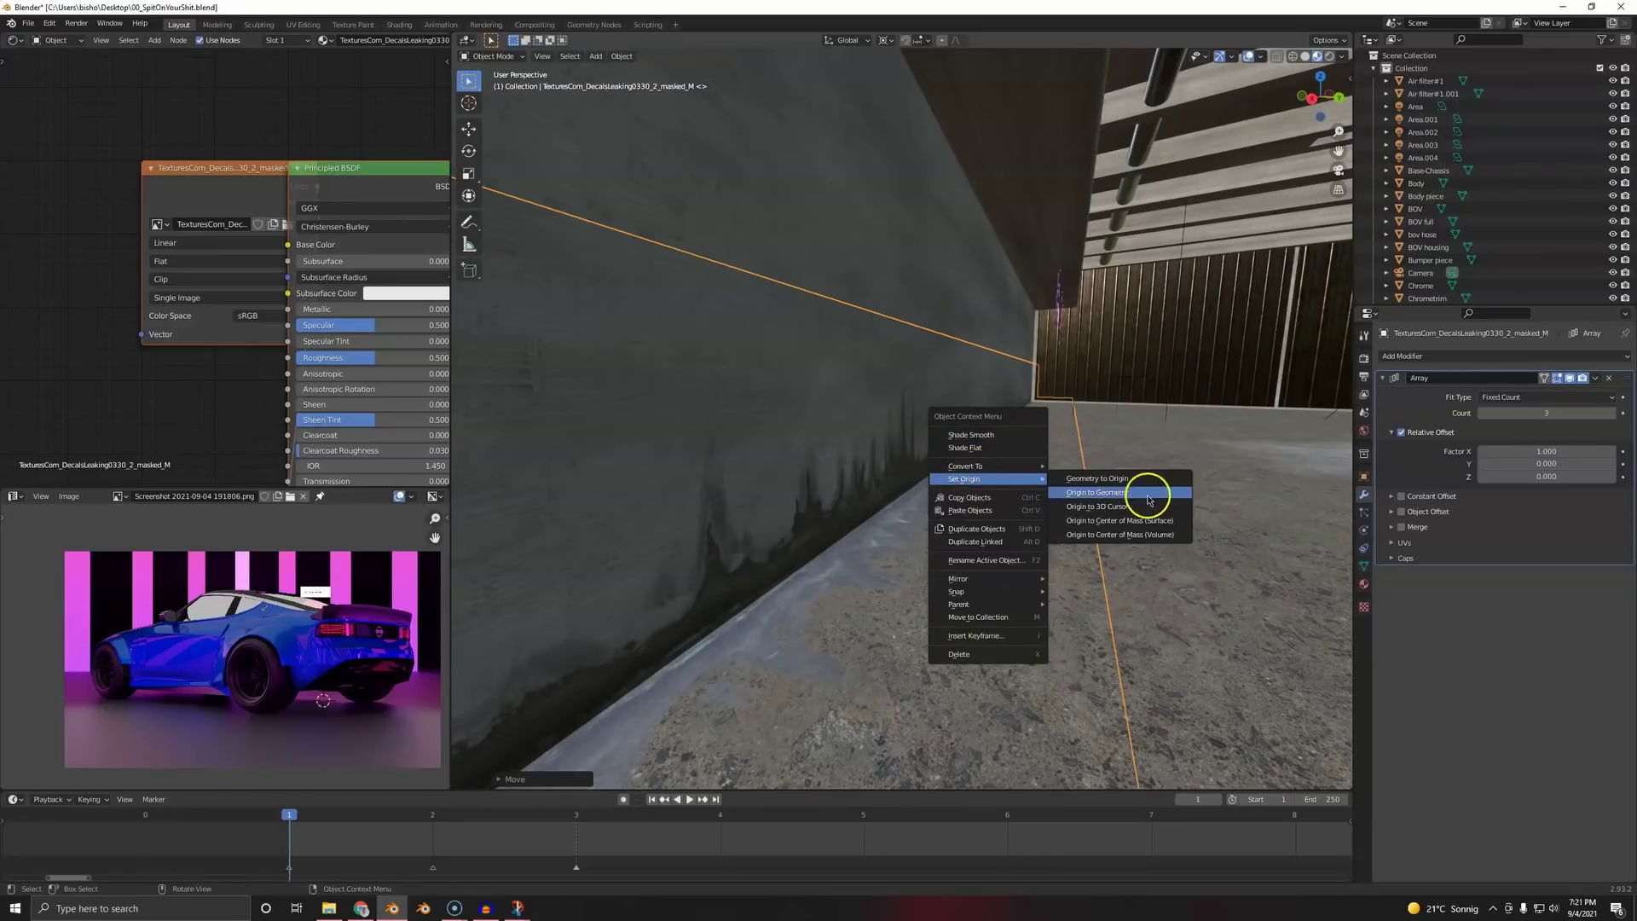
{"action": "left_click", "coordinate": [1148, 499]}
{"action": "key", "text": "s"}
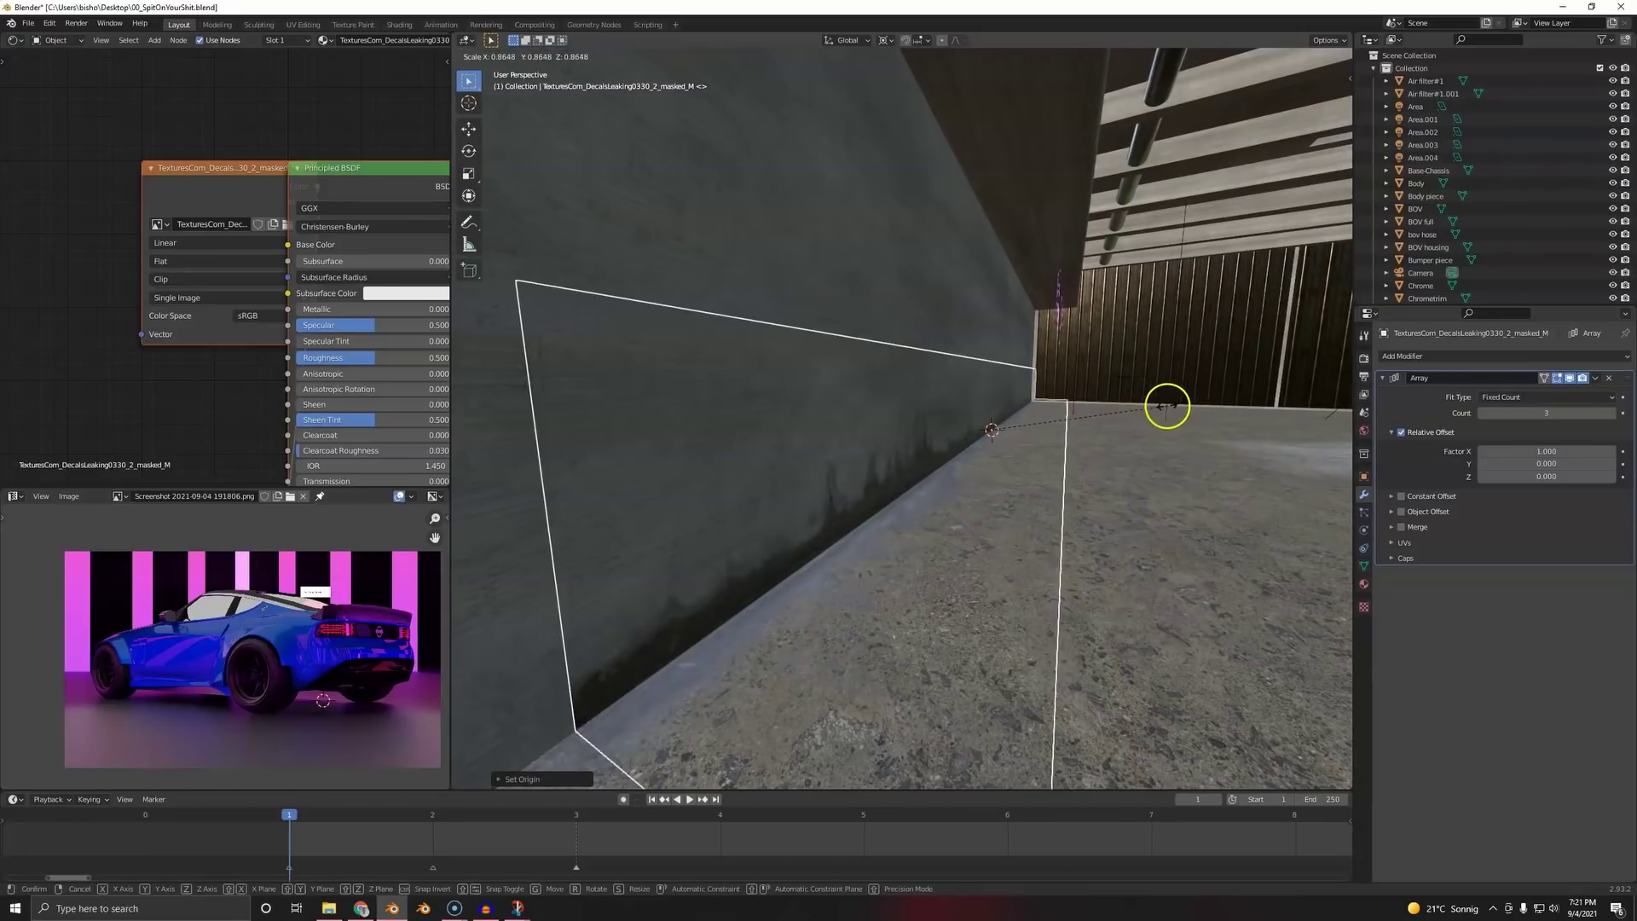
{"action": "left_click", "coordinate": [1160, 407]}
- Save the file and inspect the decal strip behind the car in the rendered camera view
{"action": "middle_click_drag", "start_coordinate": [1067, 450], "coordinate": [849, 324]}
{"action": "scroll", "coordinate": [1132, 433], "scroll_direction": "down", "scroll_amount": 2}
{"action": "key", "text": "a"}
{"action": "key", "text": "a"}
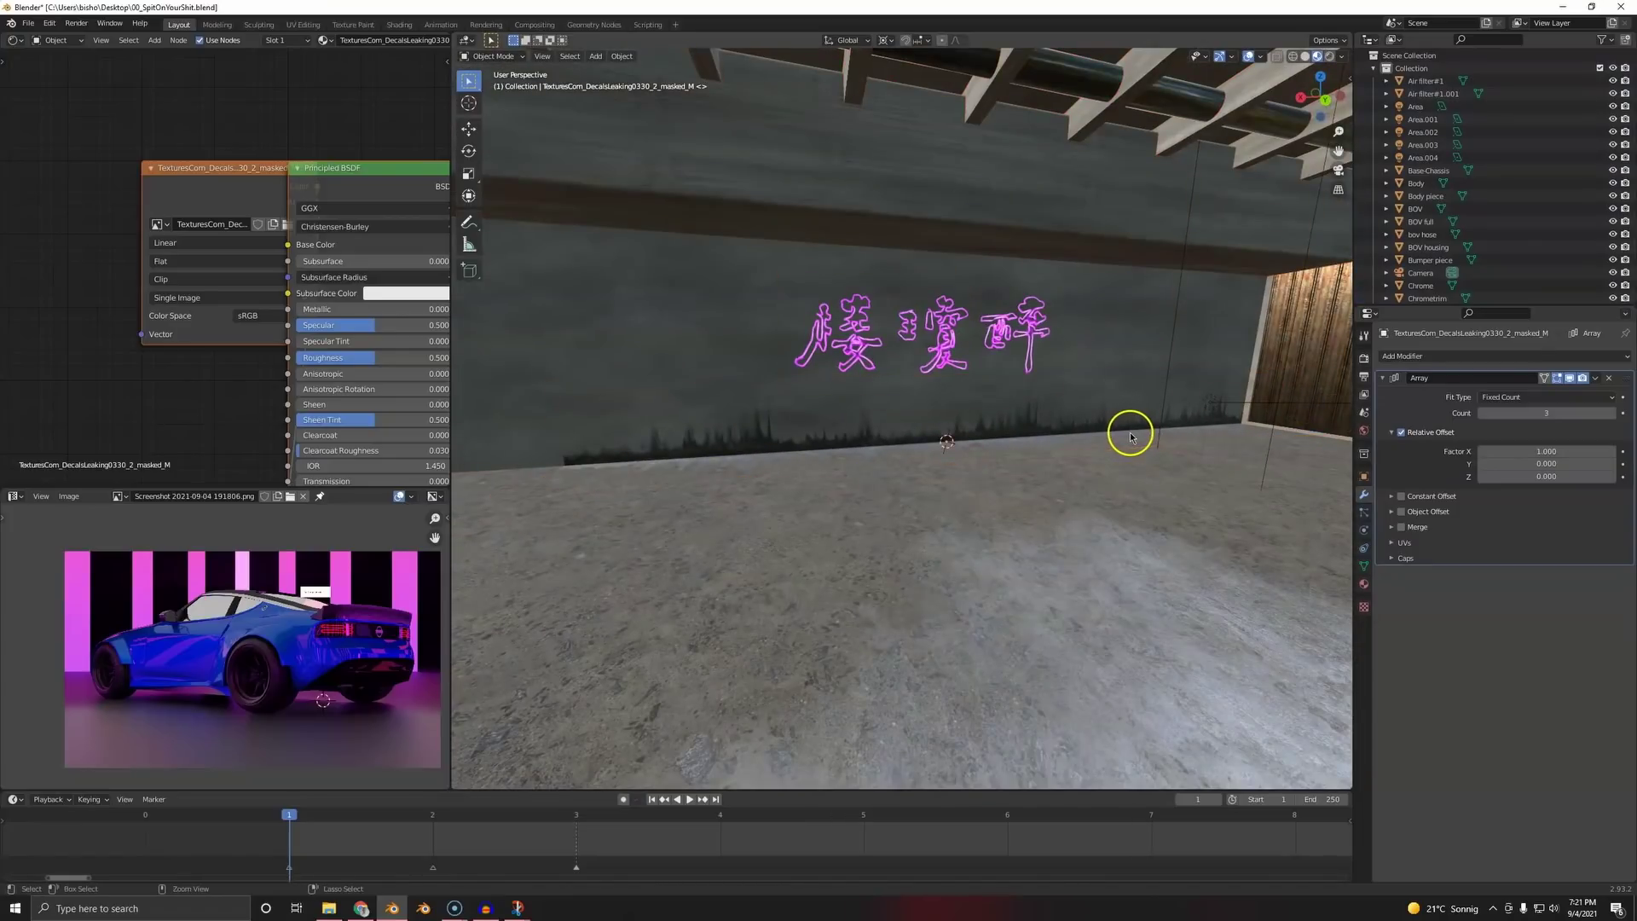
{"action": "key", "text": "z"}
{"action": "left_click", "coordinate": [1040, 305]}
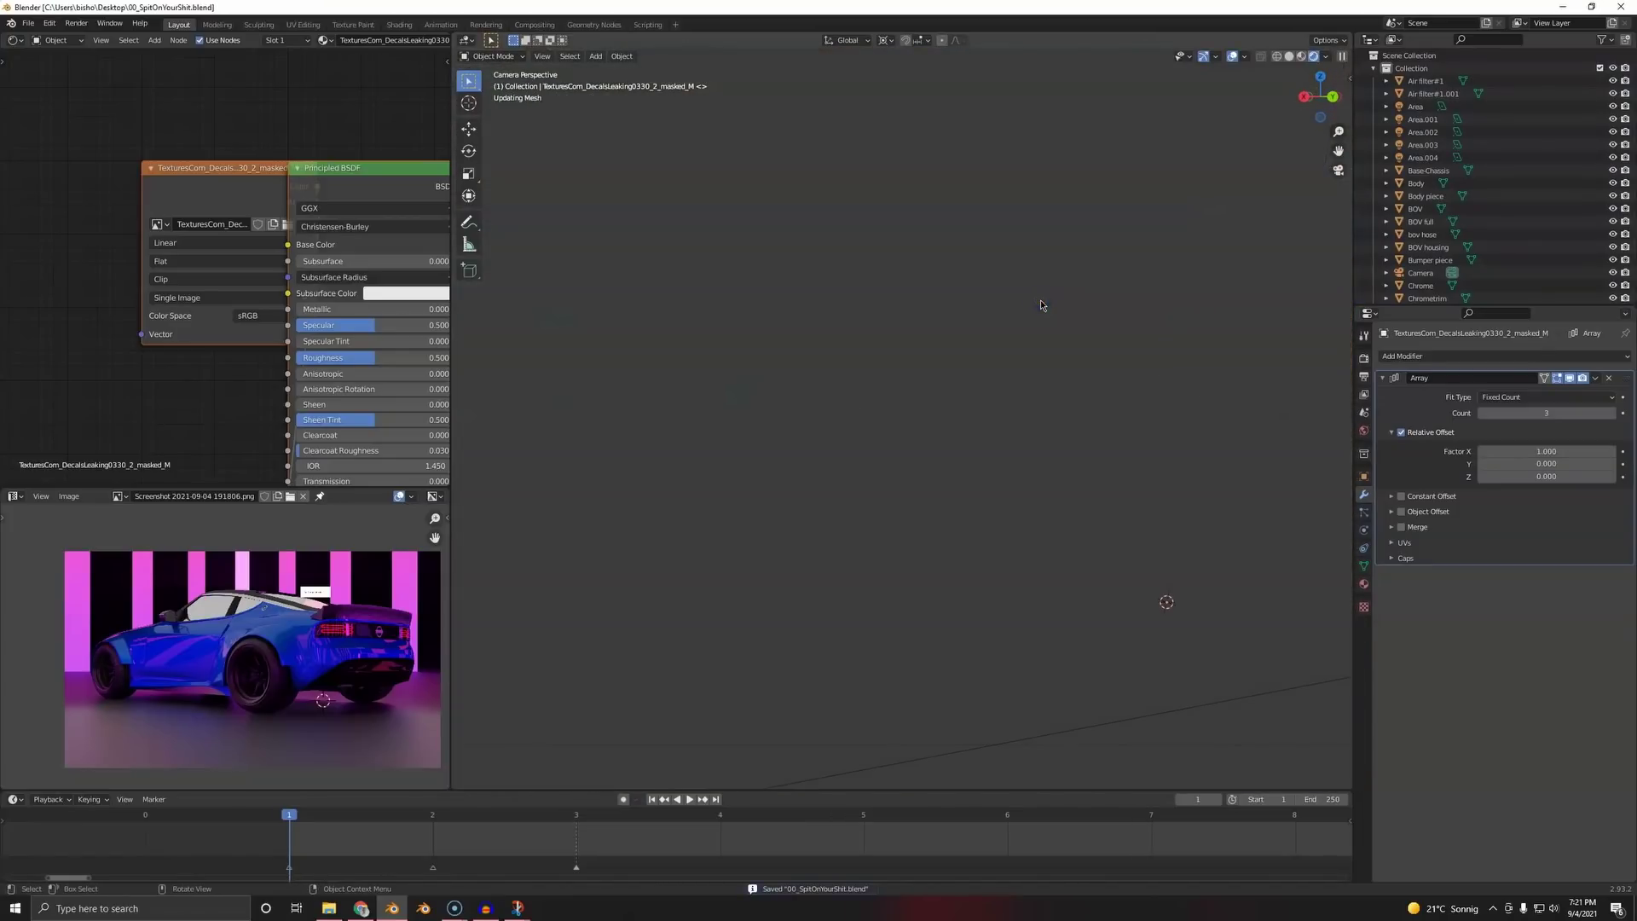
{"action": "middle_click_drag", "start_coordinate": [1041, 305], "coordinate": [1028, 420]}
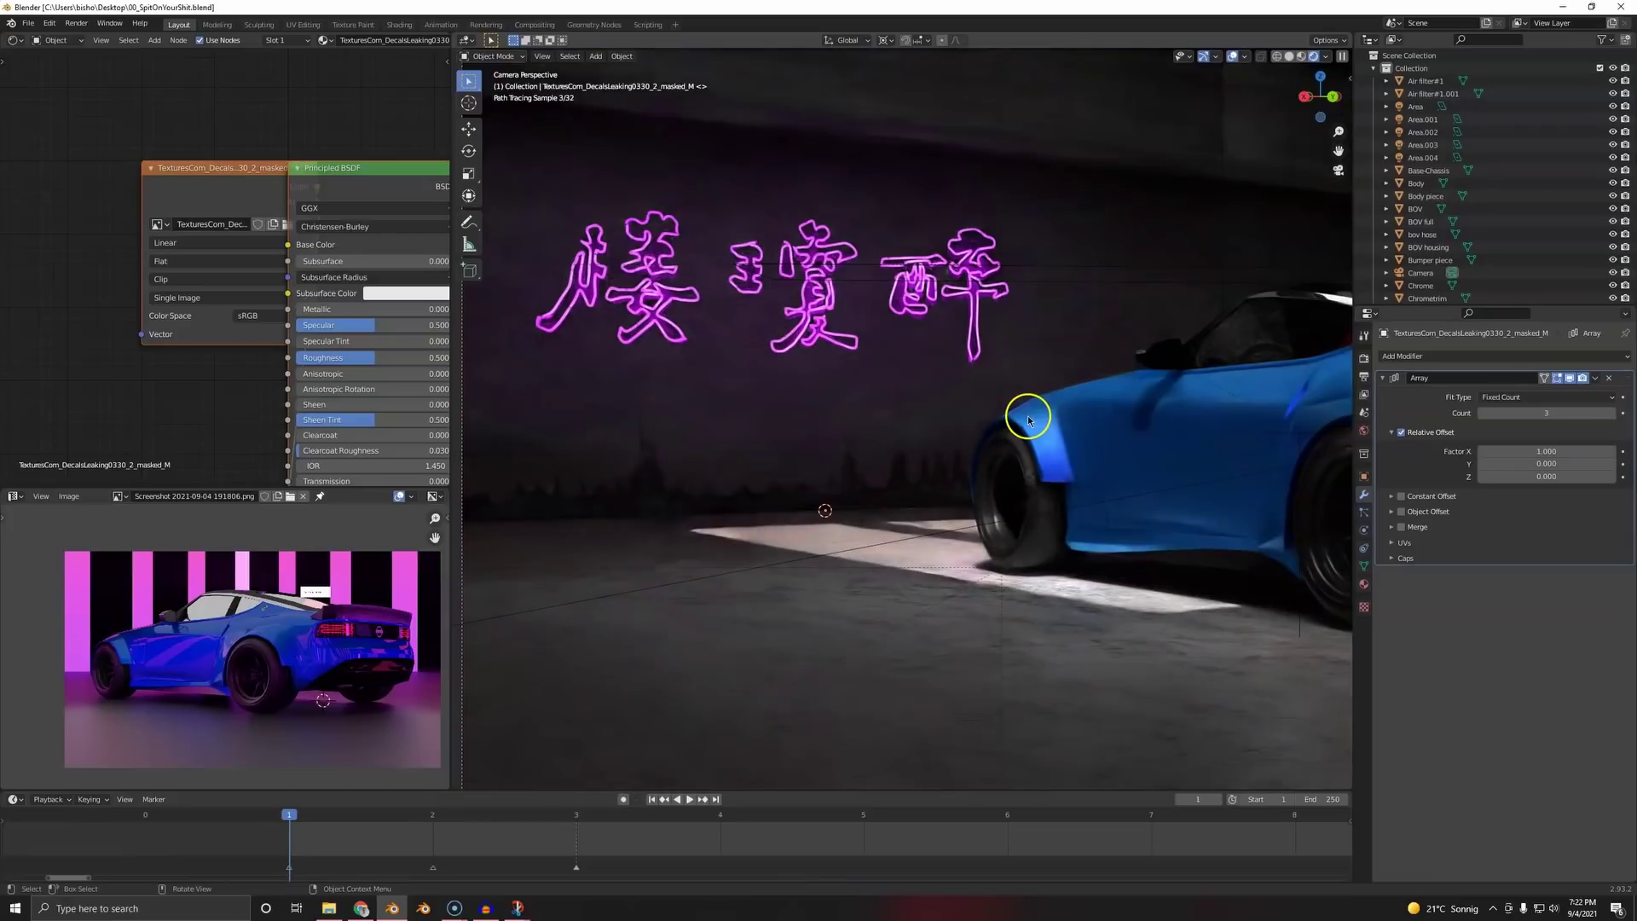
- Inspect the decal strip in material preview, return to the rendered camera view and scale the strip down further
{"action": "key", "text": "z"}
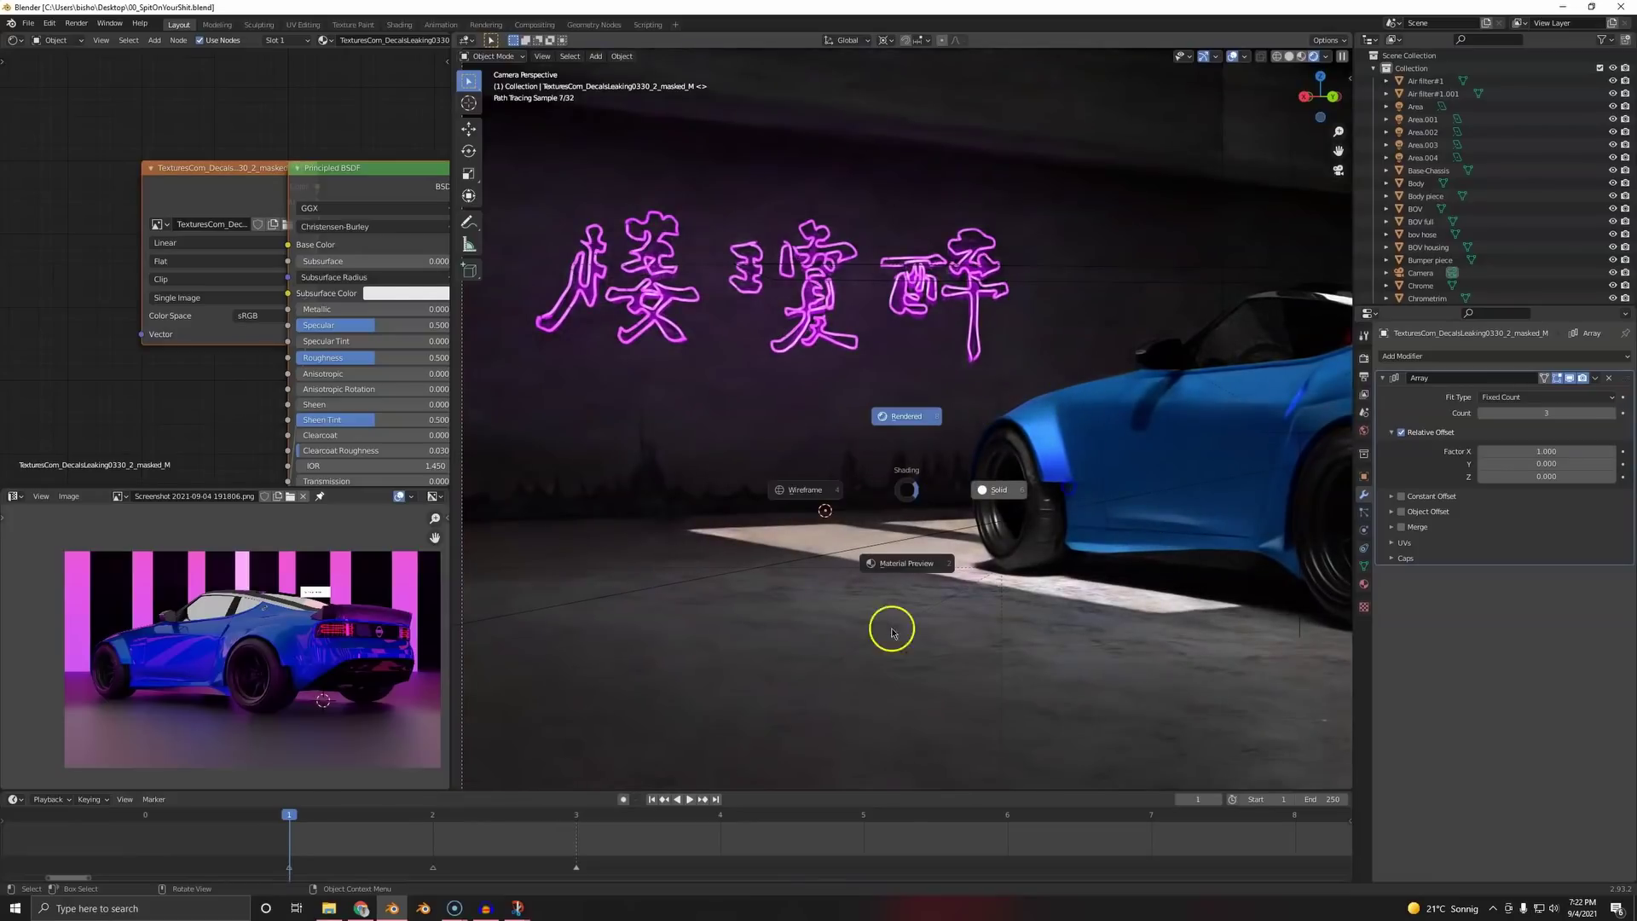
{"action": "key", "text": "6"}
{"action": "left_click", "coordinate": [886, 497]}
{"action": "left_click", "coordinate": [883, 533]}
{"action": "mouse_move", "coordinate": [883, 533]}
{"action": "middle_mouse_down"}
{"action": "mouse_move", "coordinate": [896, 495]}
{"action": "mouse_move", "coordinate": [928, 504]}
{"action": "middle_mouse_up"}
{"action": "left_click", "coordinate": [635, 517]}
{"action": "key", "text": "z"}
{"action": "left_click", "coordinate": [635, 443]}
{"action": "key", "text": "KP_0"}
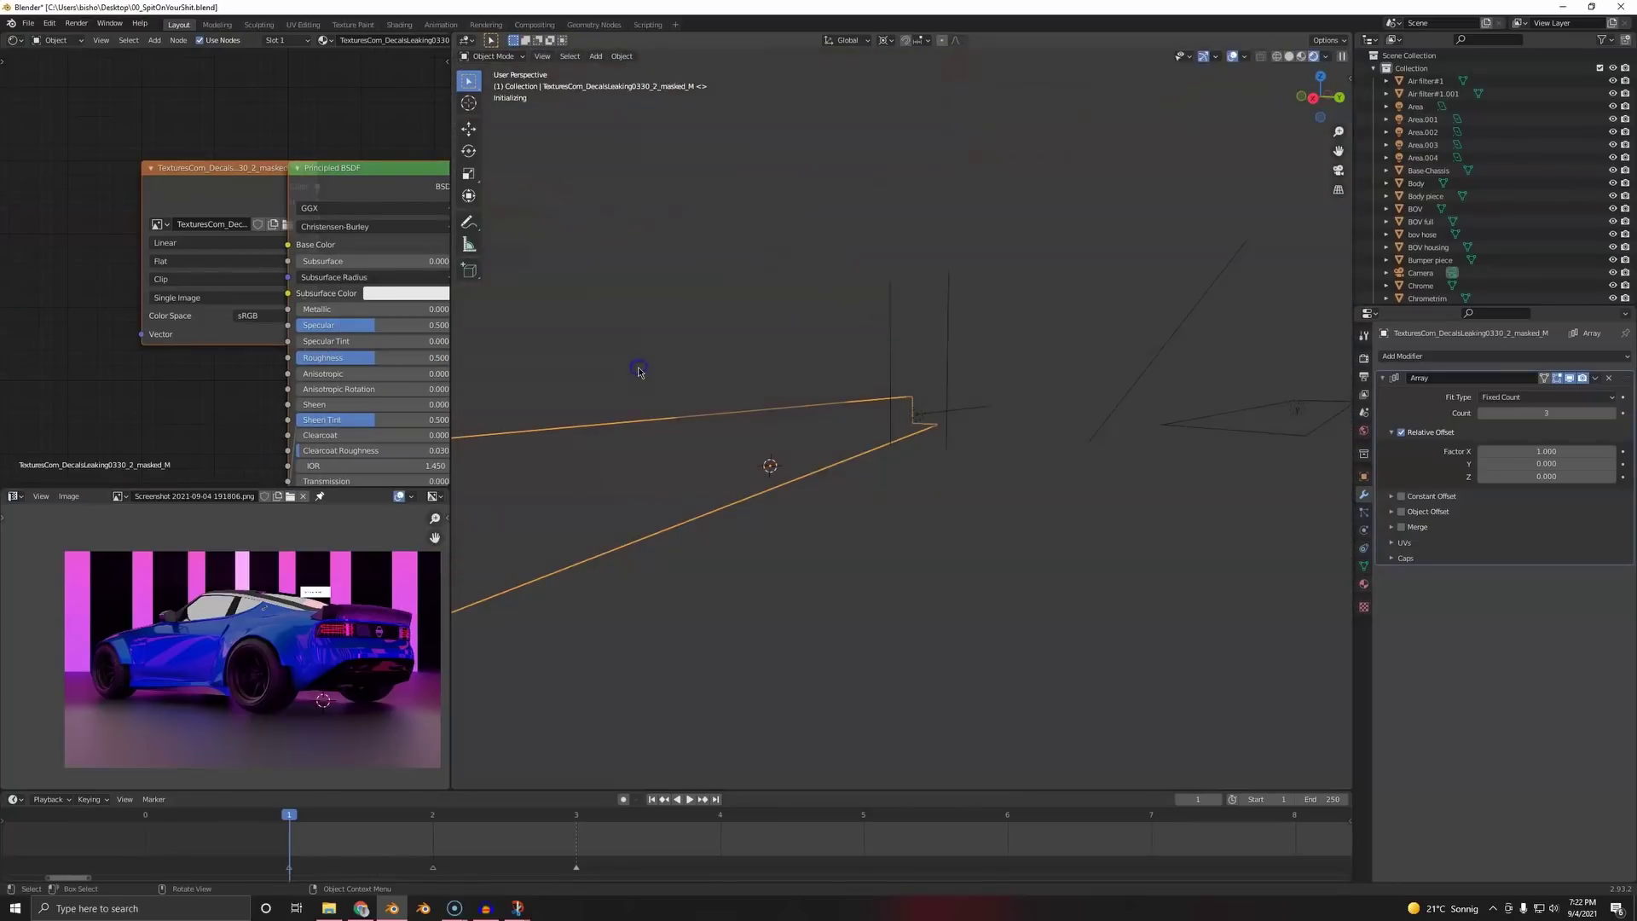
{"action": "key", "text": "s"}
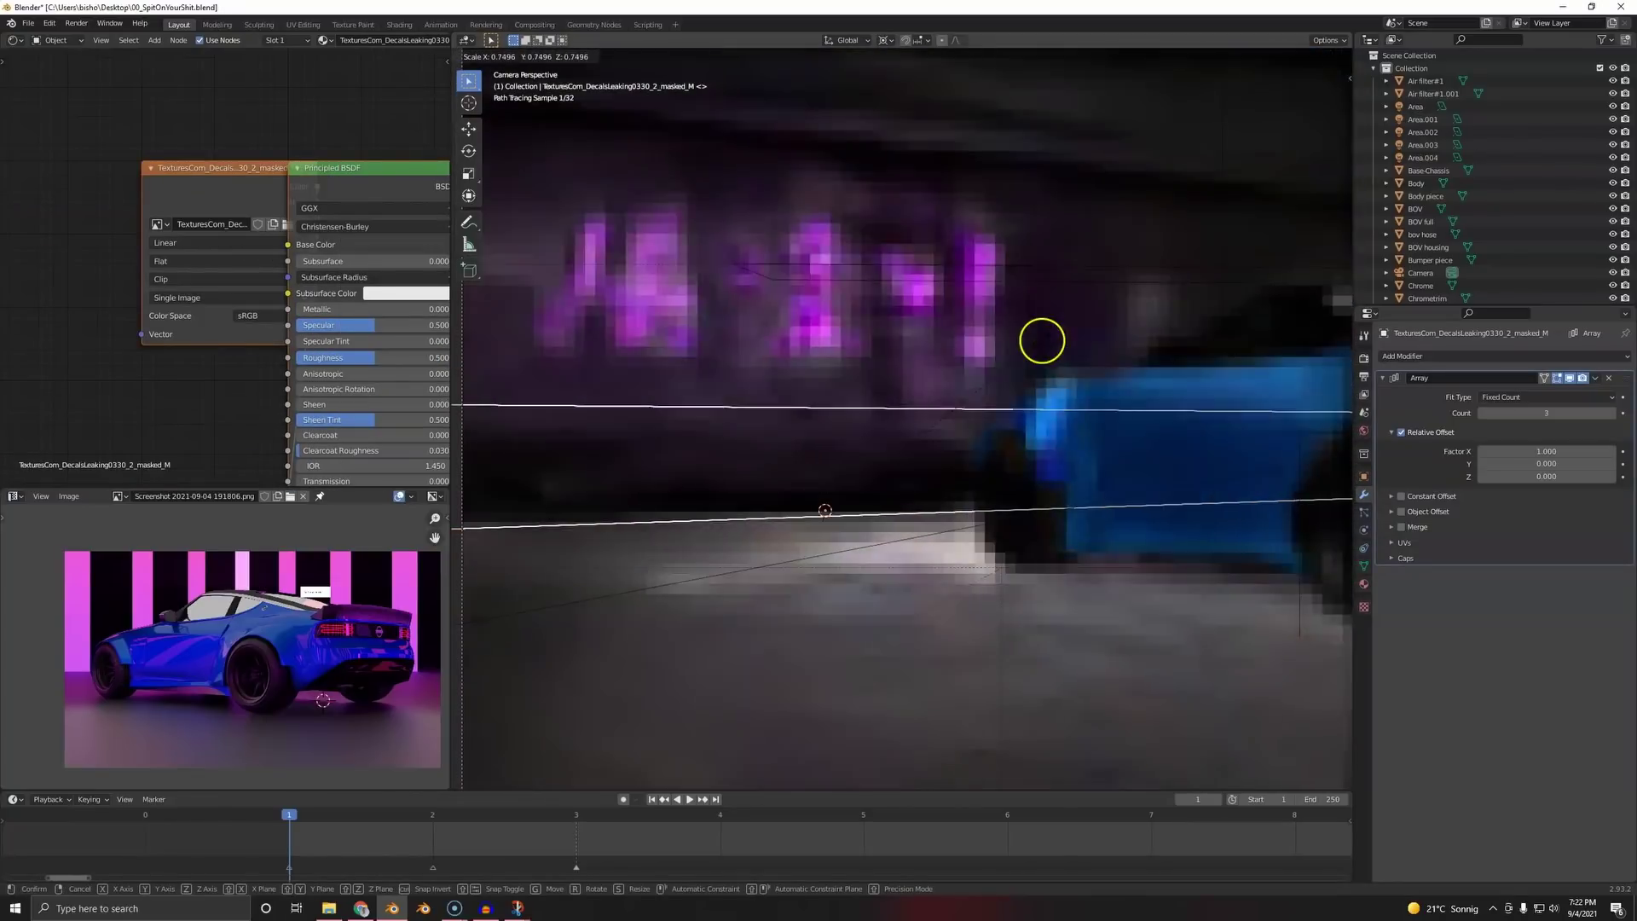
{"action": "left_click", "coordinate": [888, 428]}
- Set the decal's array count to 6 and slide the strip about 3.1 m along X at the wall's foot
{"action": "left_click", "coordinate": [1609, 412]}
{"action": "left_click", "coordinate": [1610, 413]}
{"action": "left_click", "coordinate": [1610, 413]}
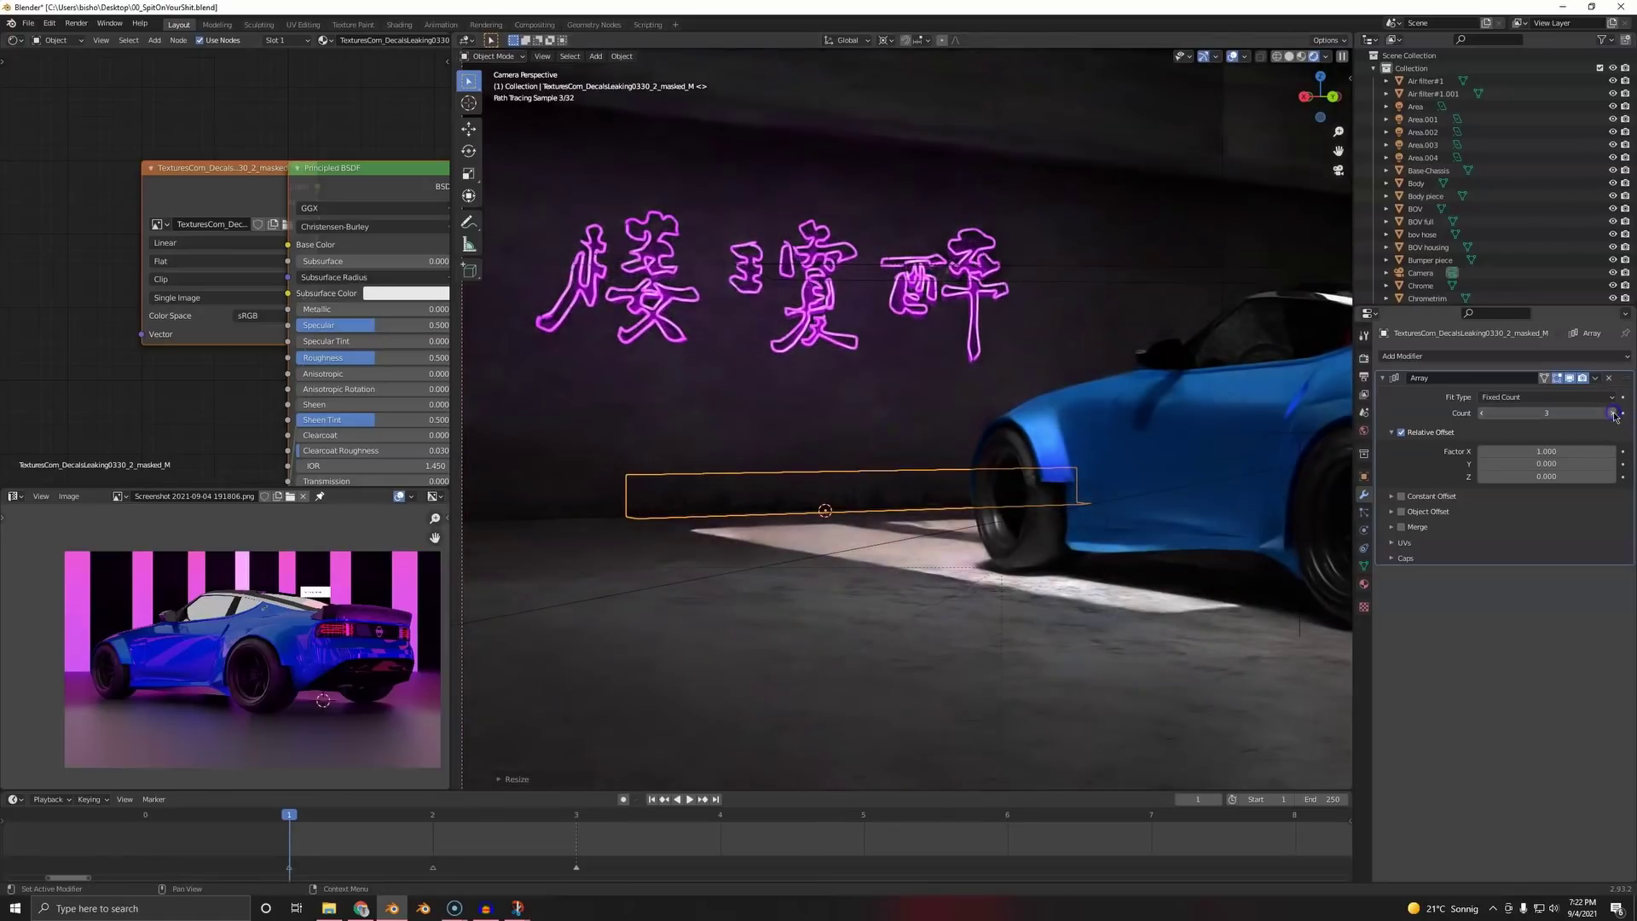
{"action": "key", "text": "g"}
{"action": "key", "text": "y"}
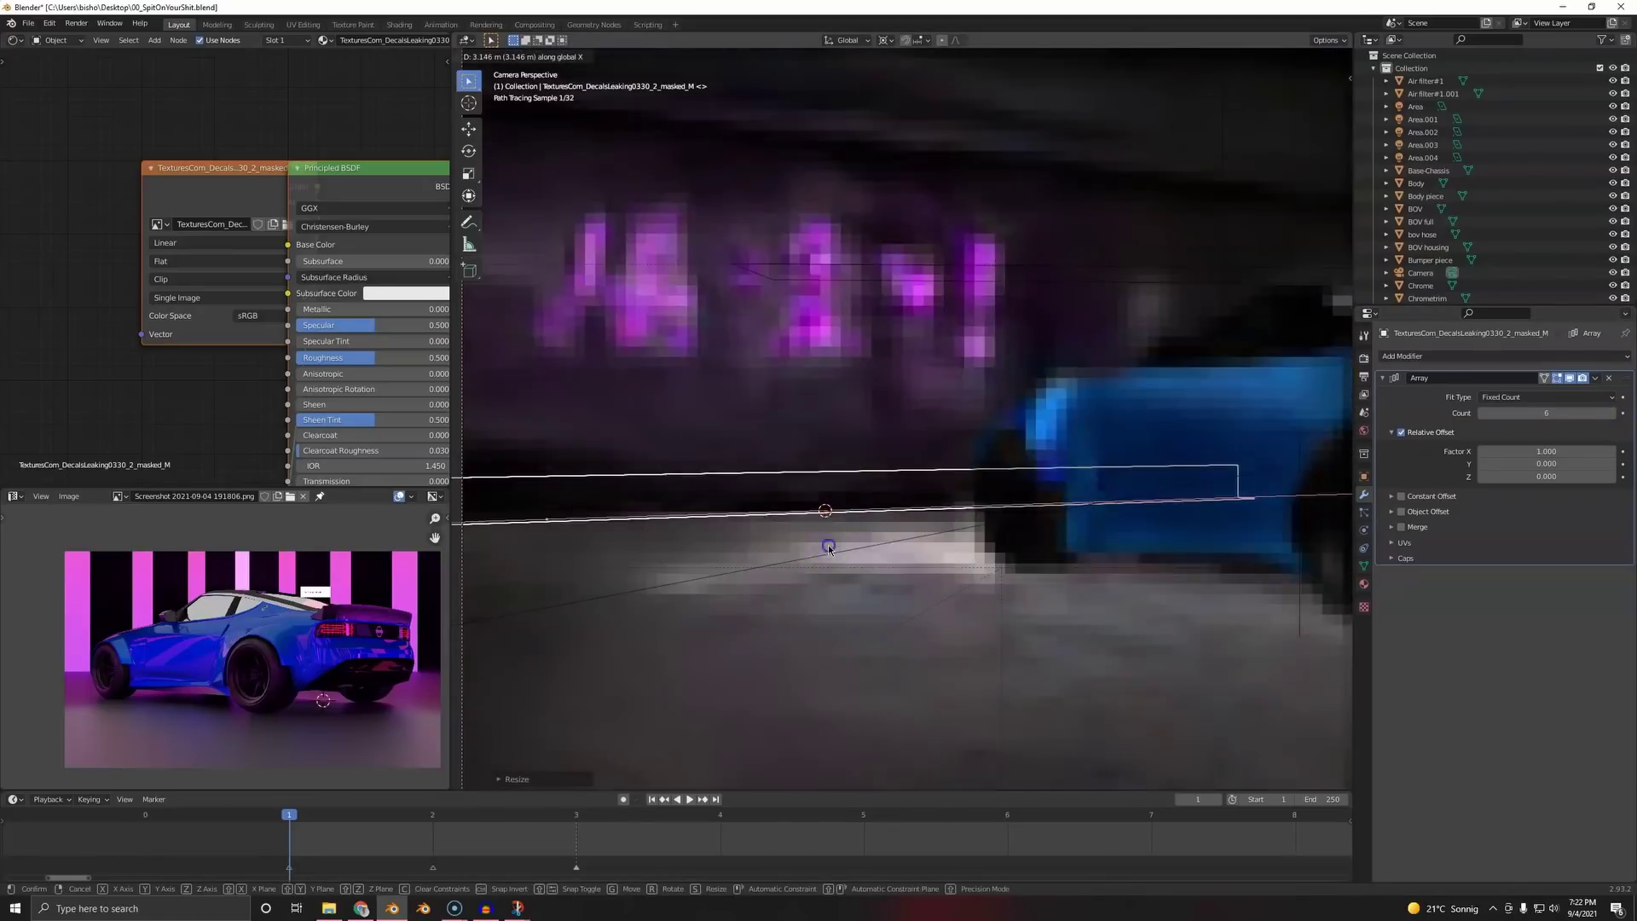
{"action": "left_click", "coordinate": [831, 539]}
- Place the 3D cursor beside the car's rear light and add an empty there as a focus target
{"action": "scroll", "coordinate": [1043, 672], "scroll_direction": "down", "scroll_amount": 6}
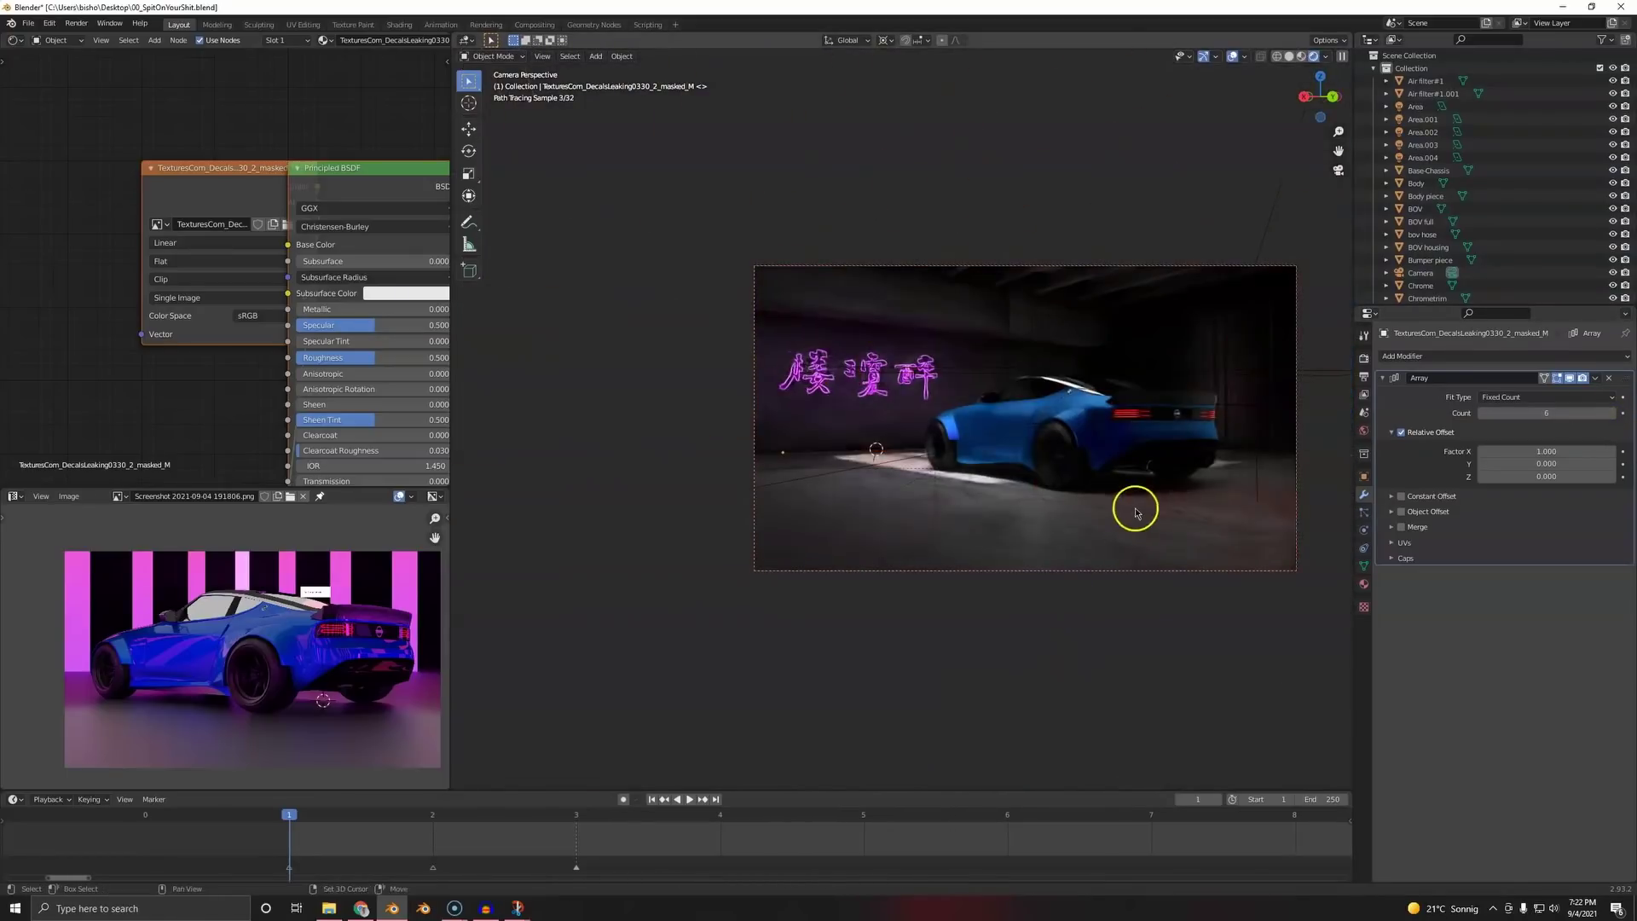
{"action": "middle_click_drag", "start_coordinate": [1099, 528], "coordinate": [1016, 539], "text": "shift"}
{"action": "scroll", "coordinate": [1012, 535], "scroll_direction": "up", "scroll_amount": 3}
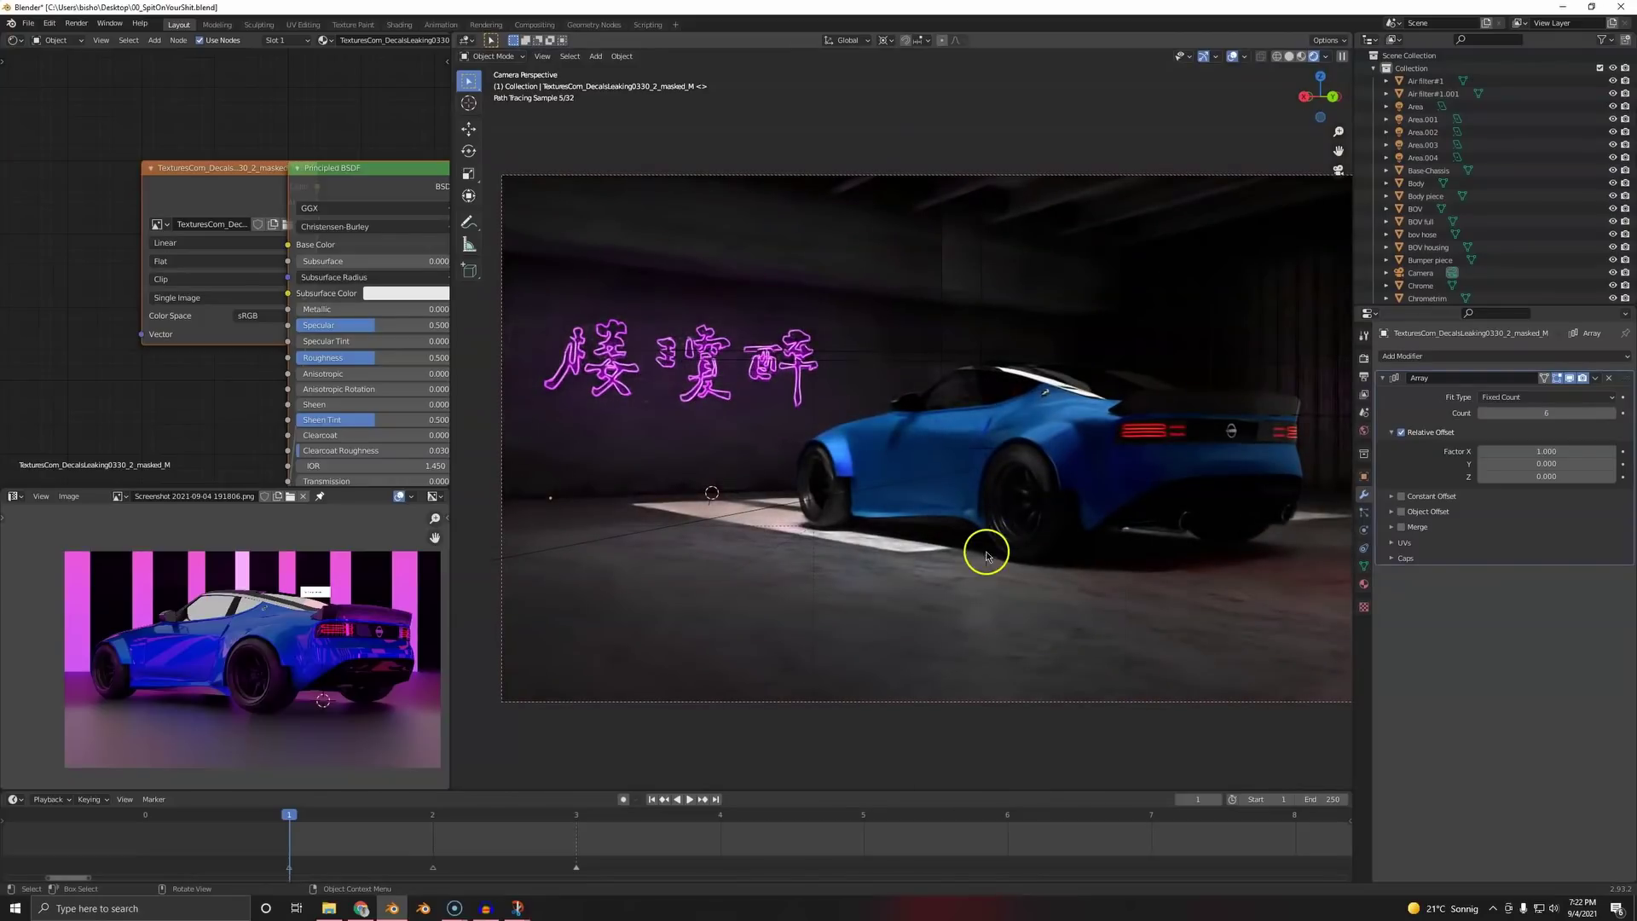
{"action": "key", "text": "shift+a"}
{"action": "mouse_move", "coordinate": [1115, 441]}
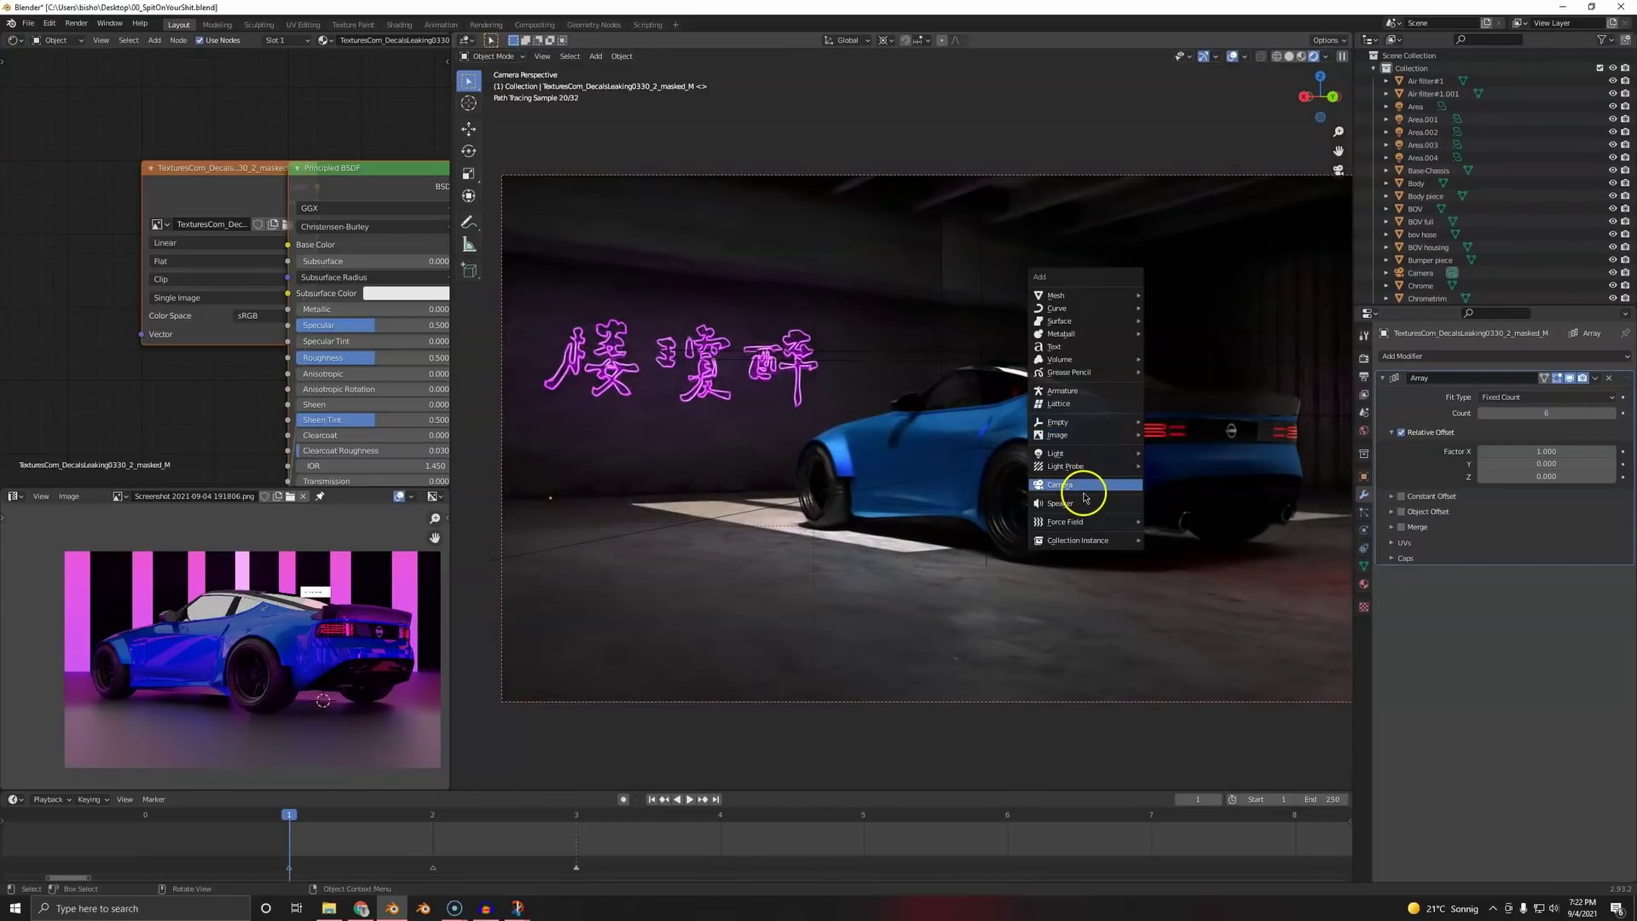
{"action": "key", "text": "Escape"}
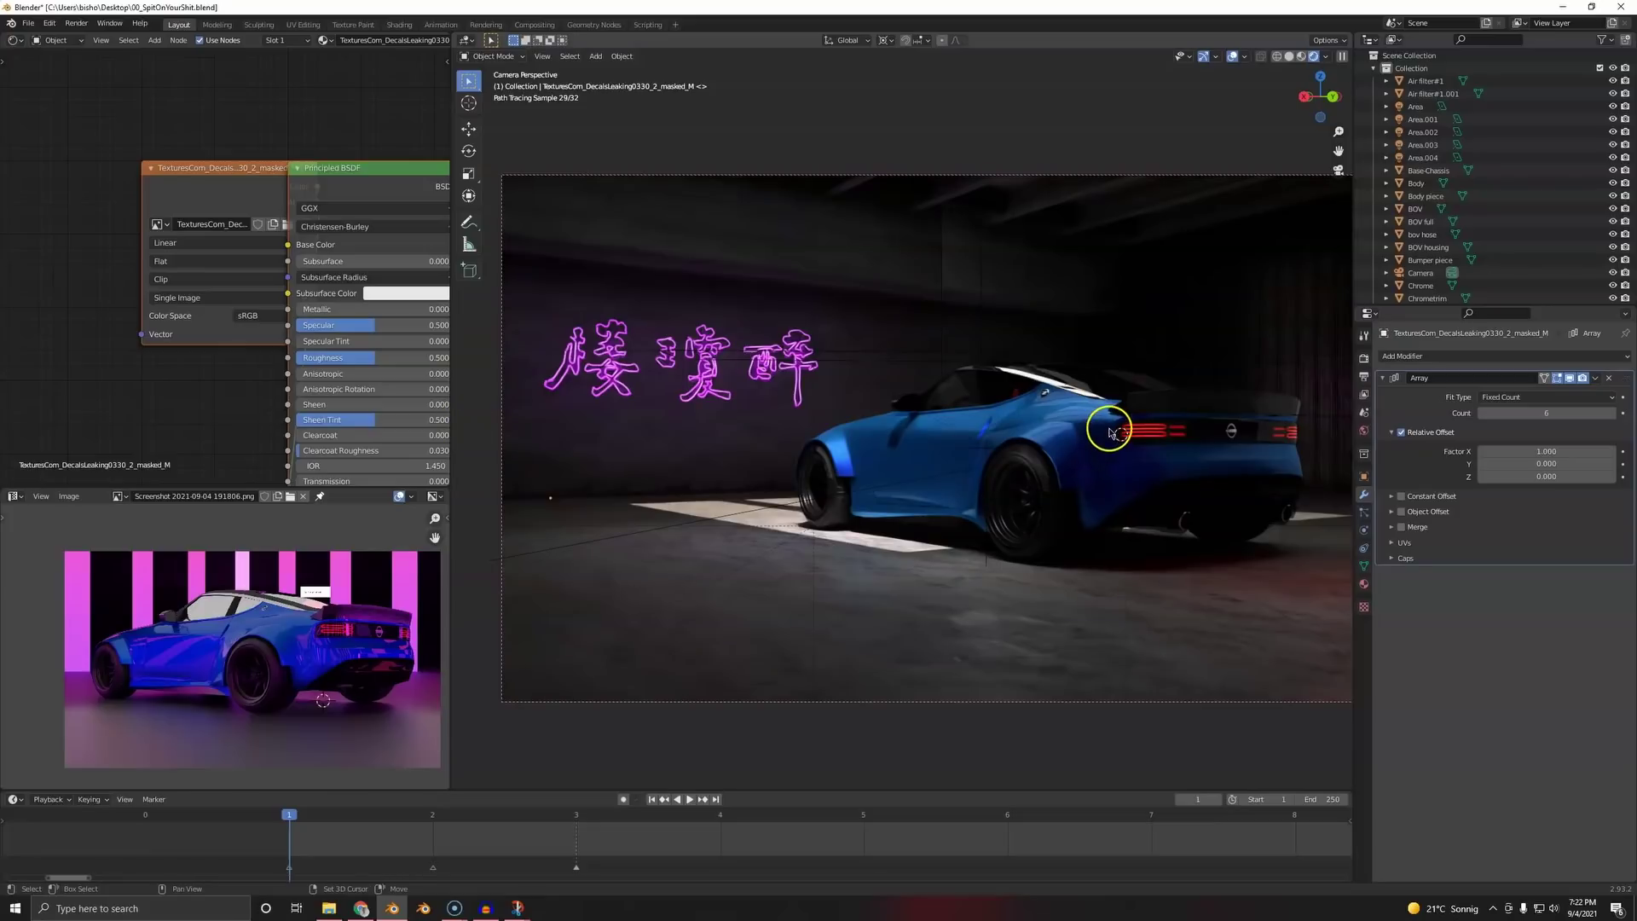
{"action": "key", "text": "shift+a"}
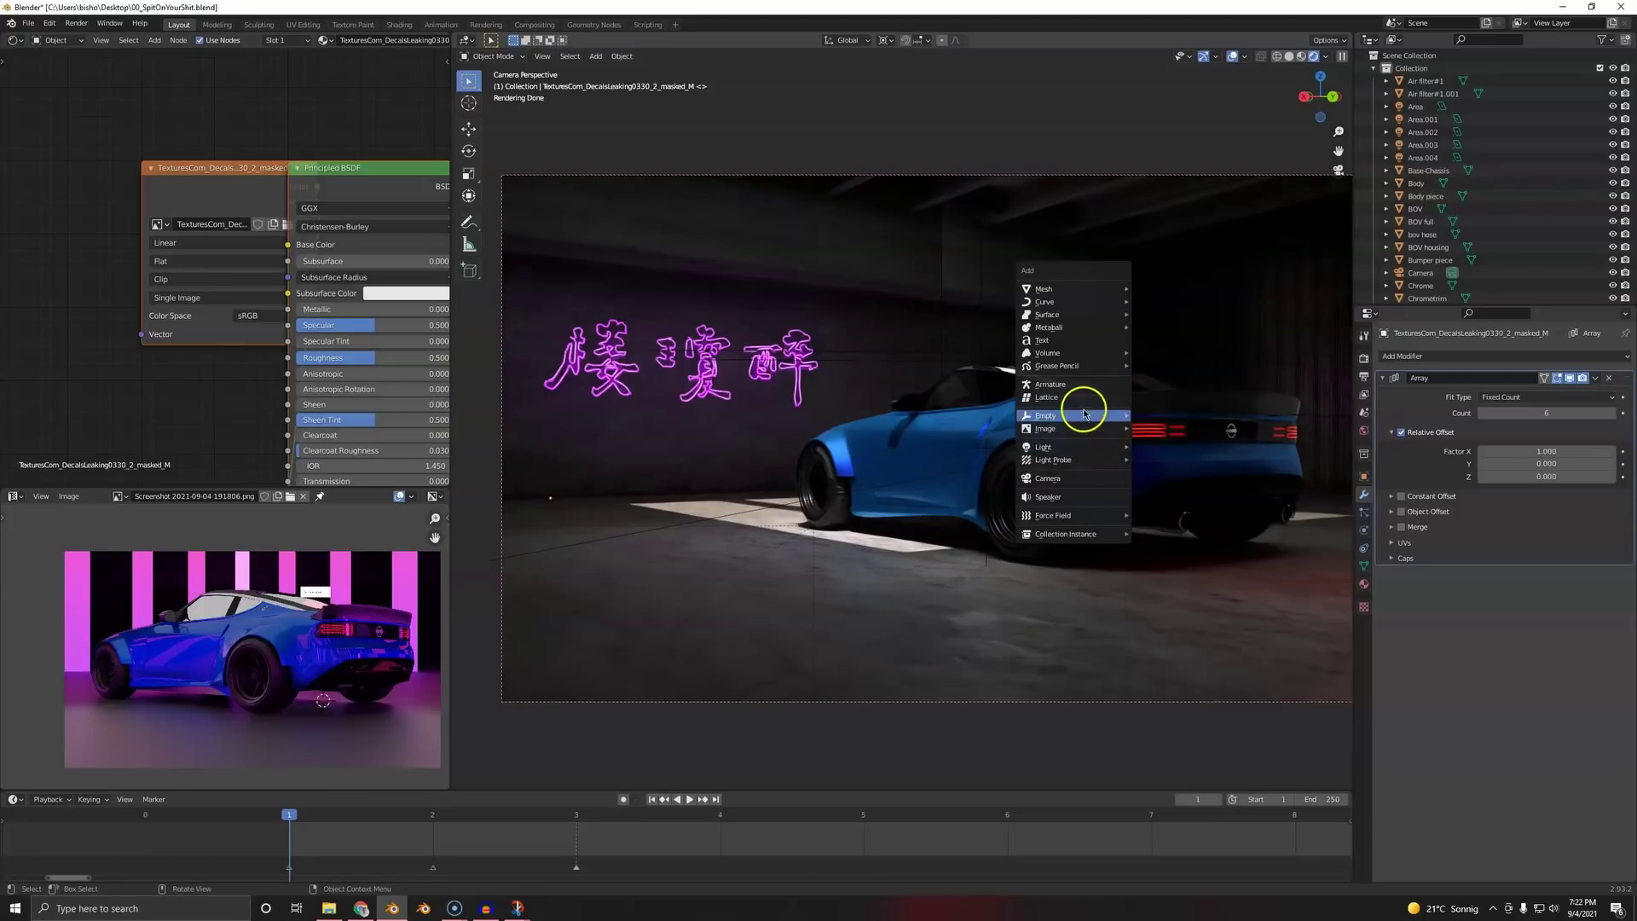
{"action": "mouse_move", "coordinate": [1085, 416]}
{"action": "left_click", "coordinate": [1200, 422]}
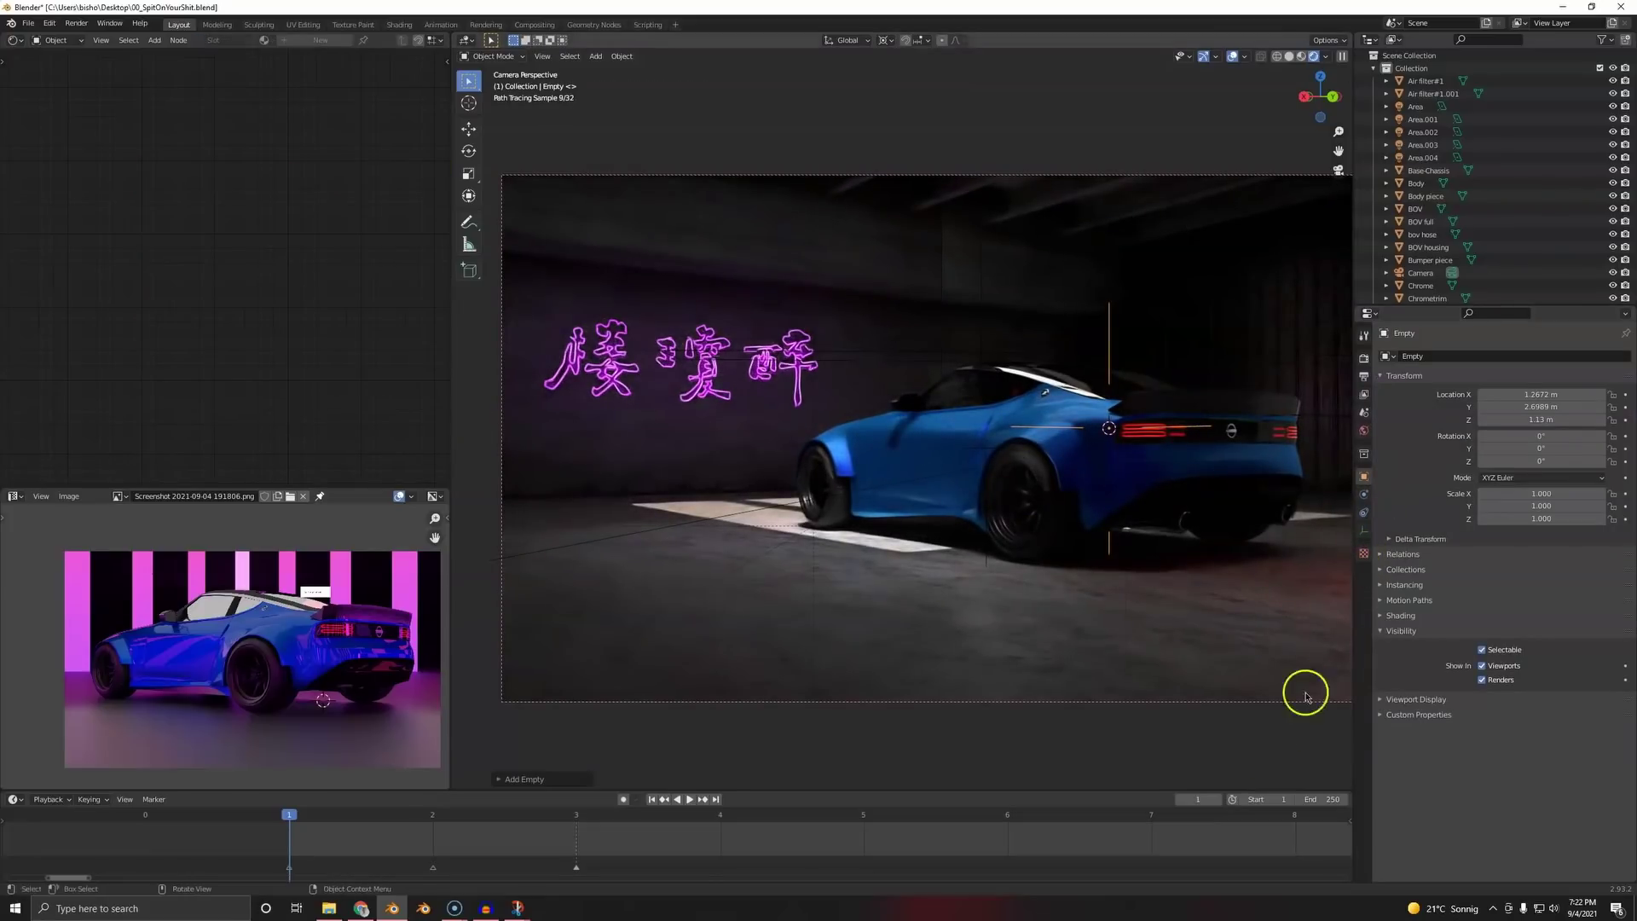
- Enable depth of field on the camera and set the empty beside the rear light as its focus object
{"action": "left_click", "coordinate": [1268, 701]}
{"action": "left_click", "coordinate": [1364, 530]}
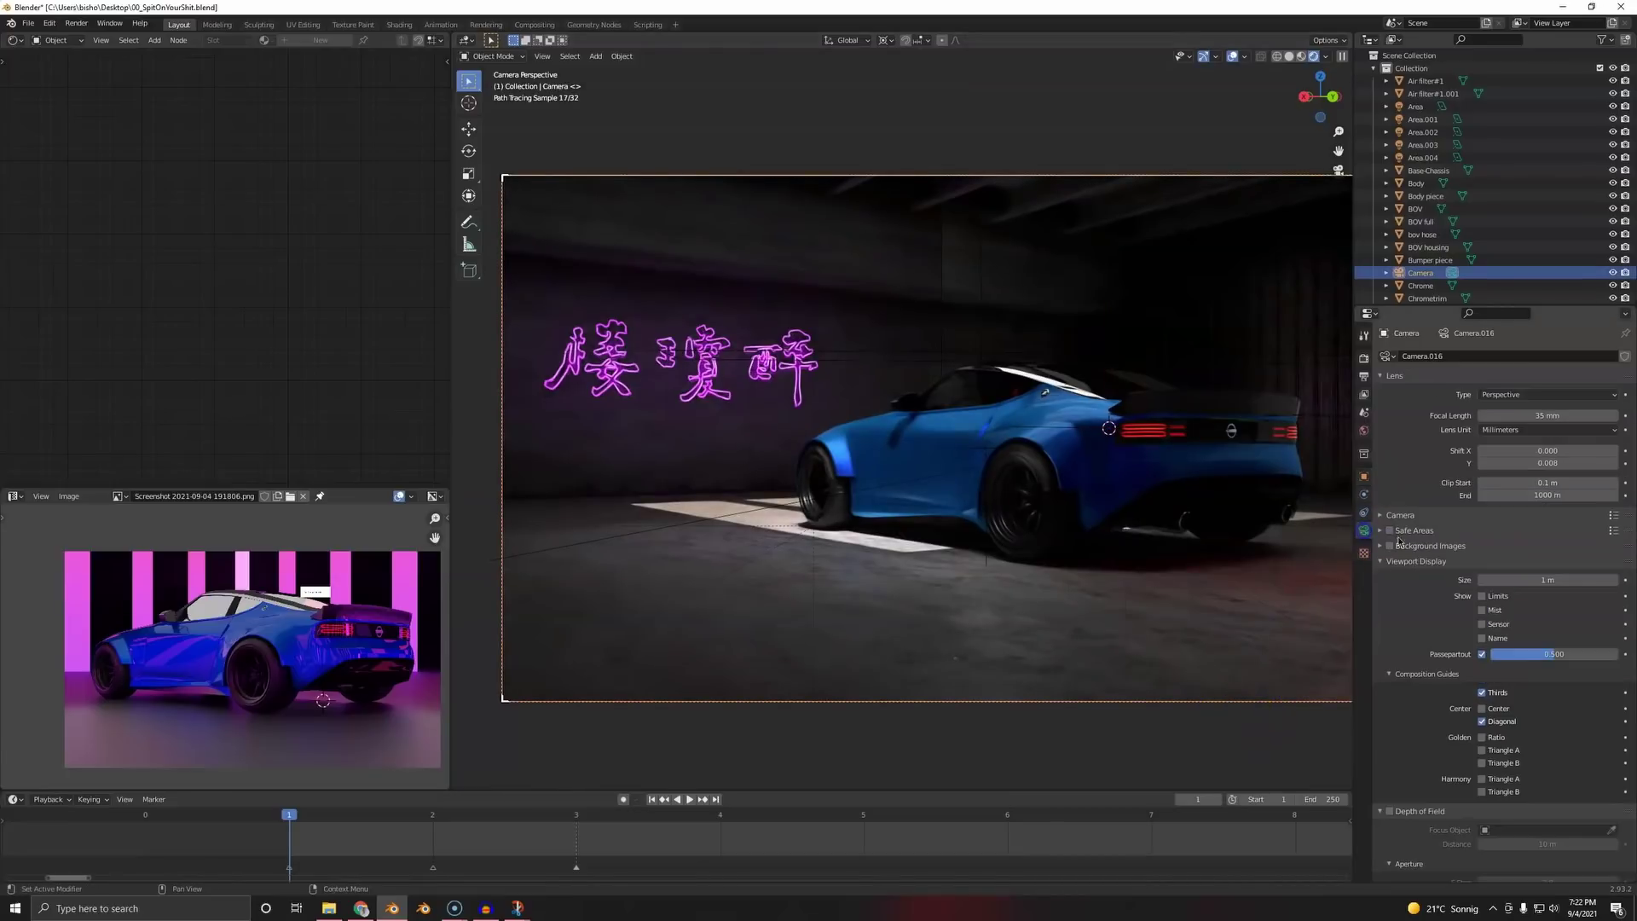
{"action": "left_click", "coordinate": [1390, 811]}
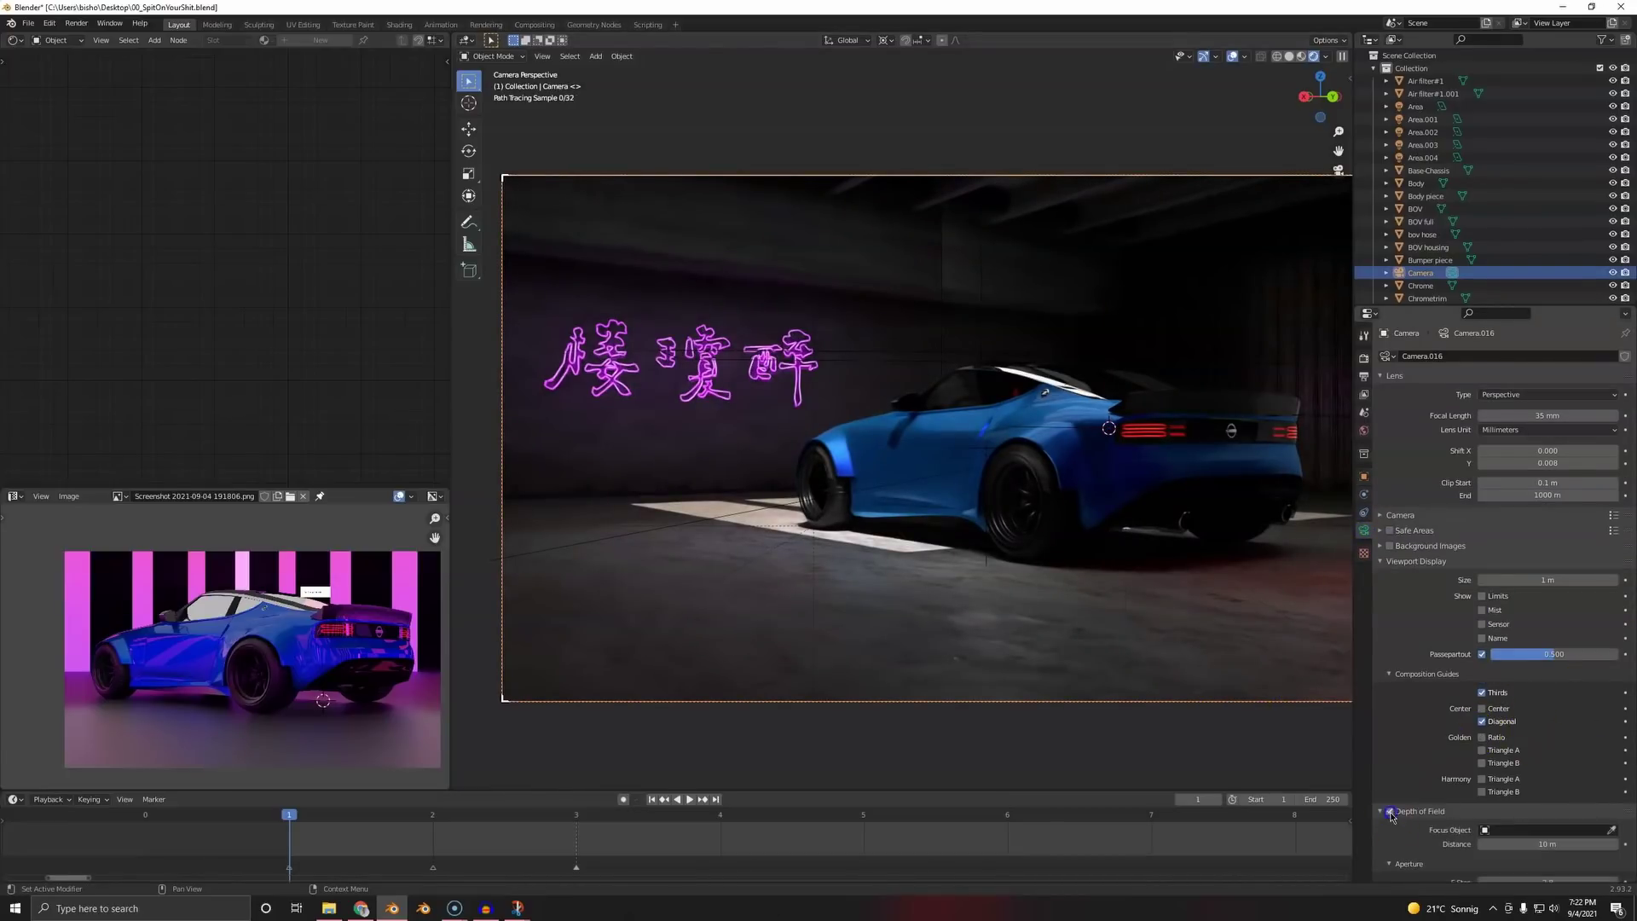
{"action": "left_click", "coordinate": [1612, 829]}
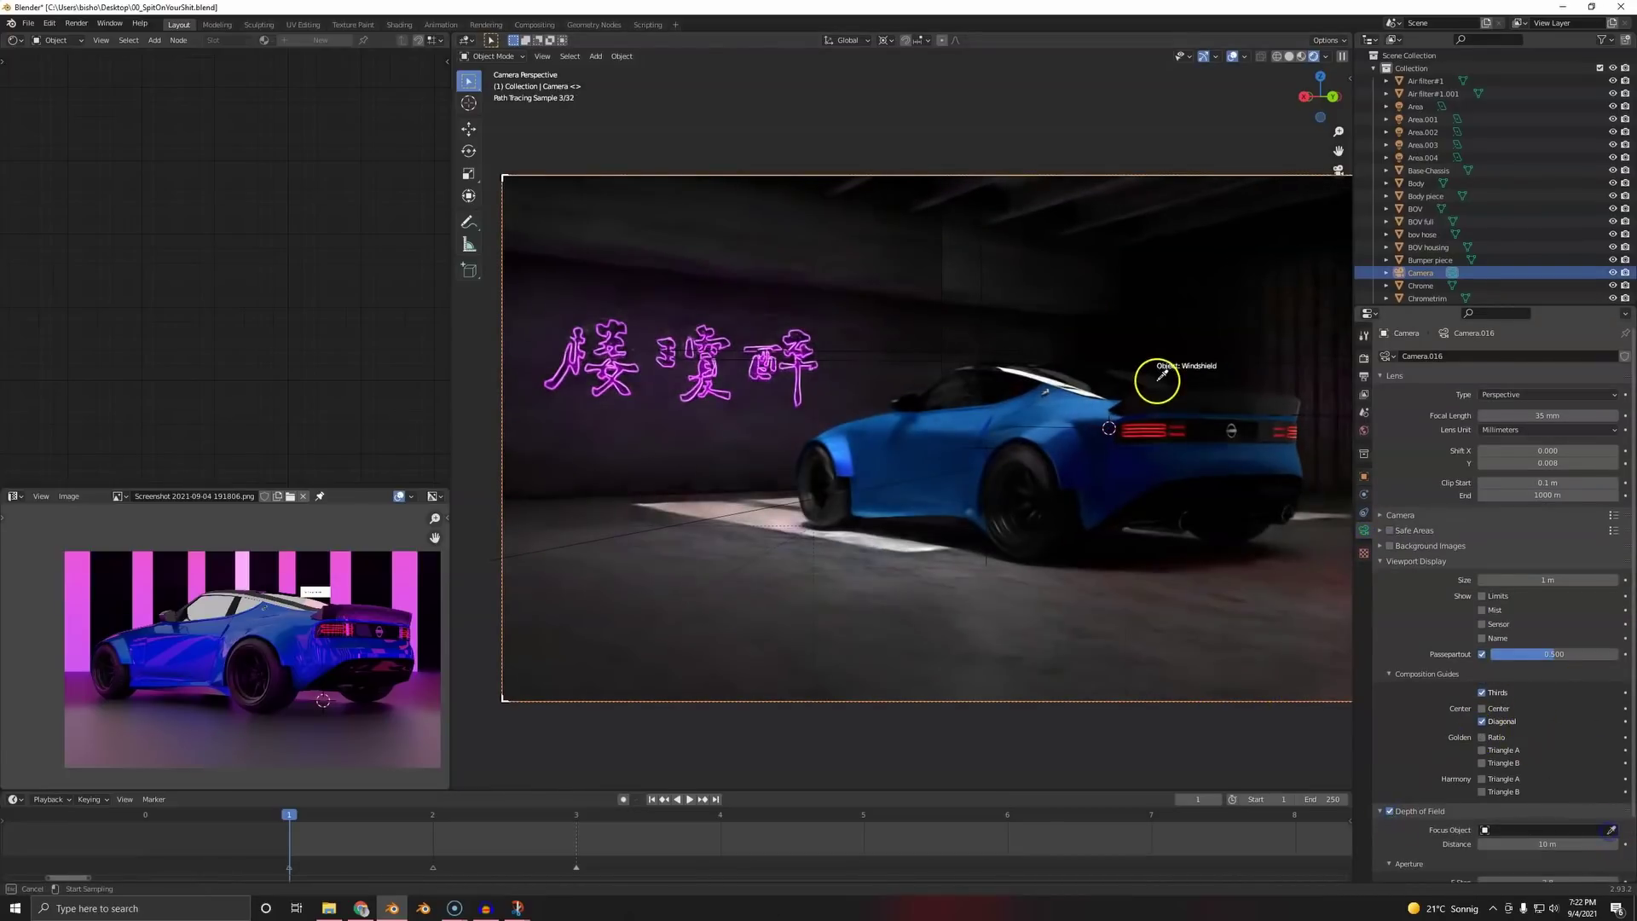
{"action": "left_click", "coordinate": [1079, 423]}
- Rename the empty beside the rear light to Focus
{"action": "left_click", "coordinate": [1076, 425]}
{"action": "key", "text": "F2"}
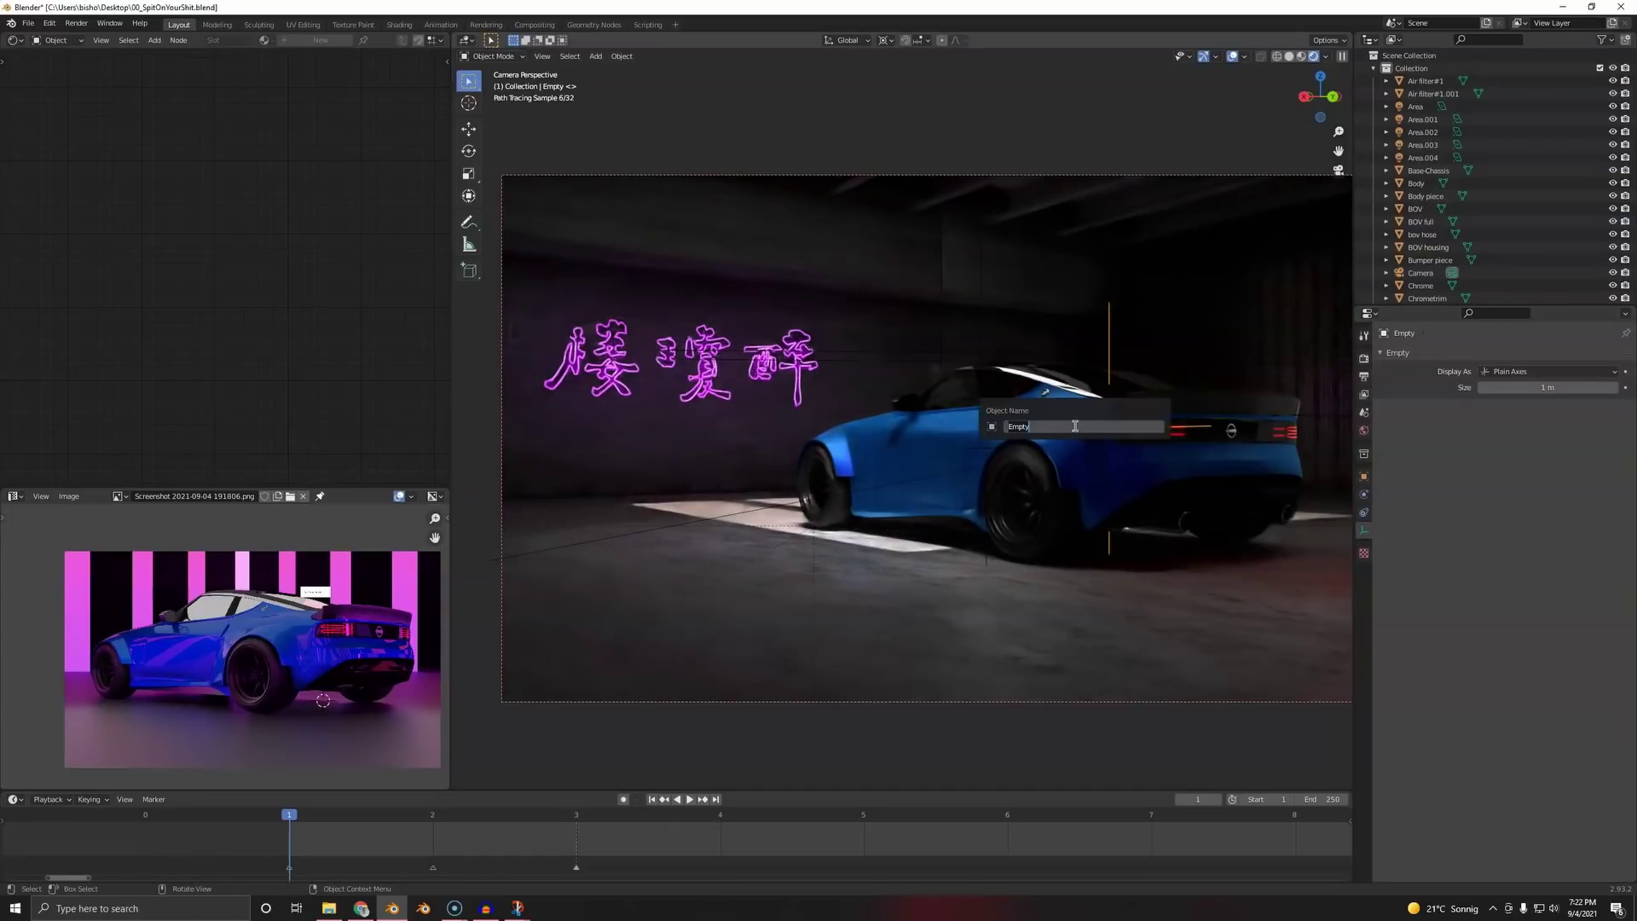
{"action": "key", "text": "Return"}
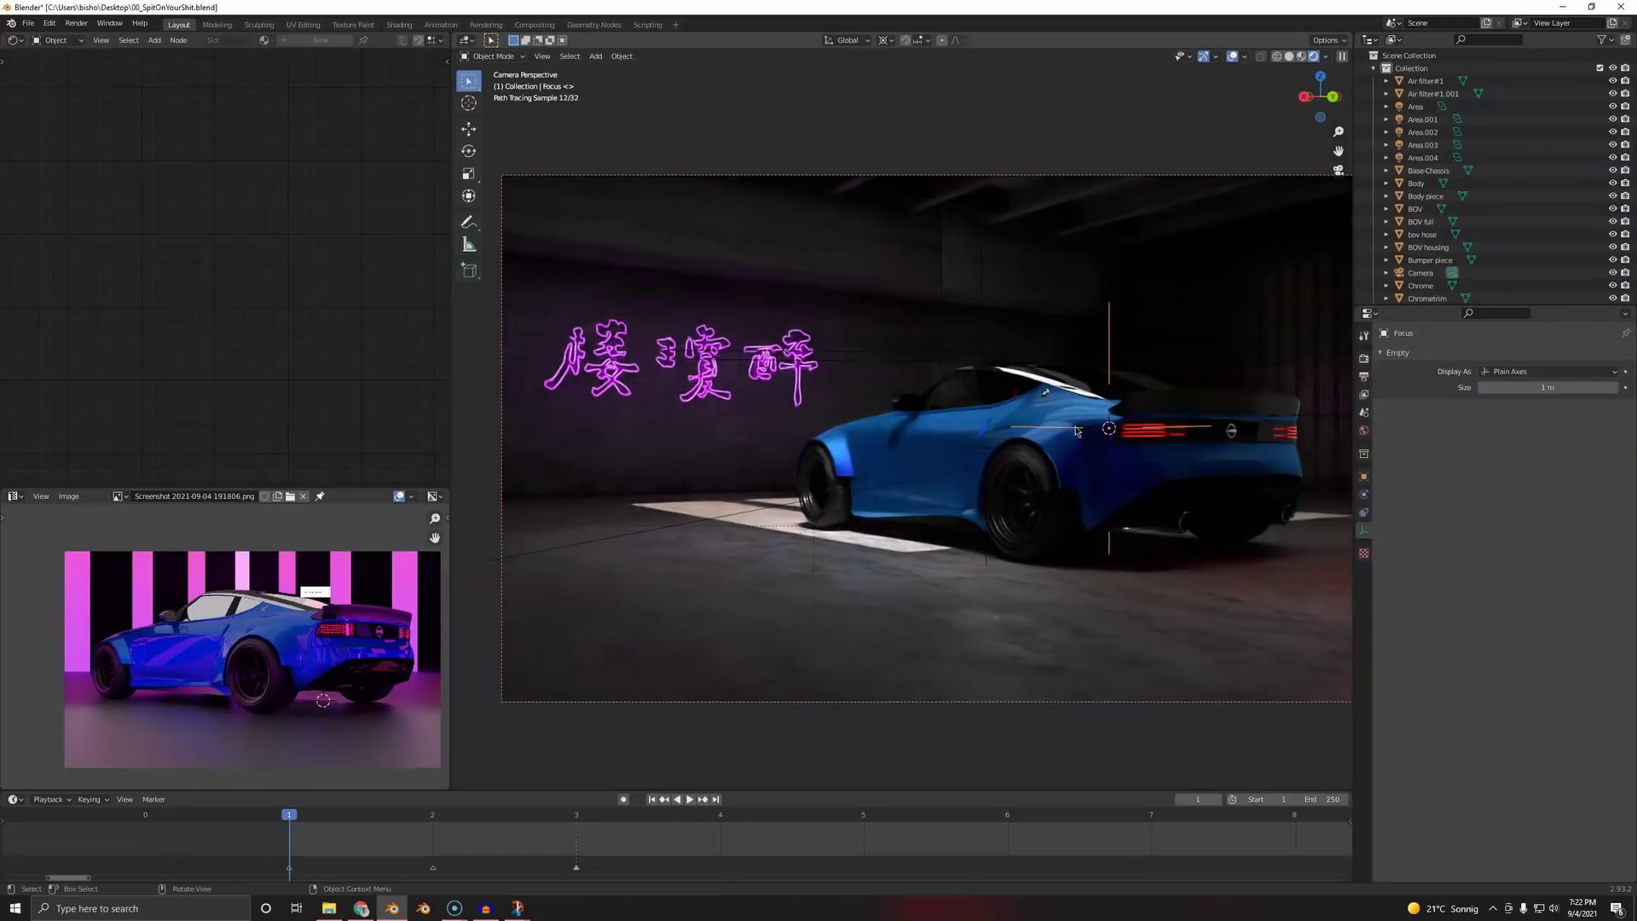
- Set the camera's depth of field aperture to F-Stop 1.8
{"action": "left_click", "coordinate": [1142, 706]}
{"action": "left_click", "coordinate": [1140, 702]}
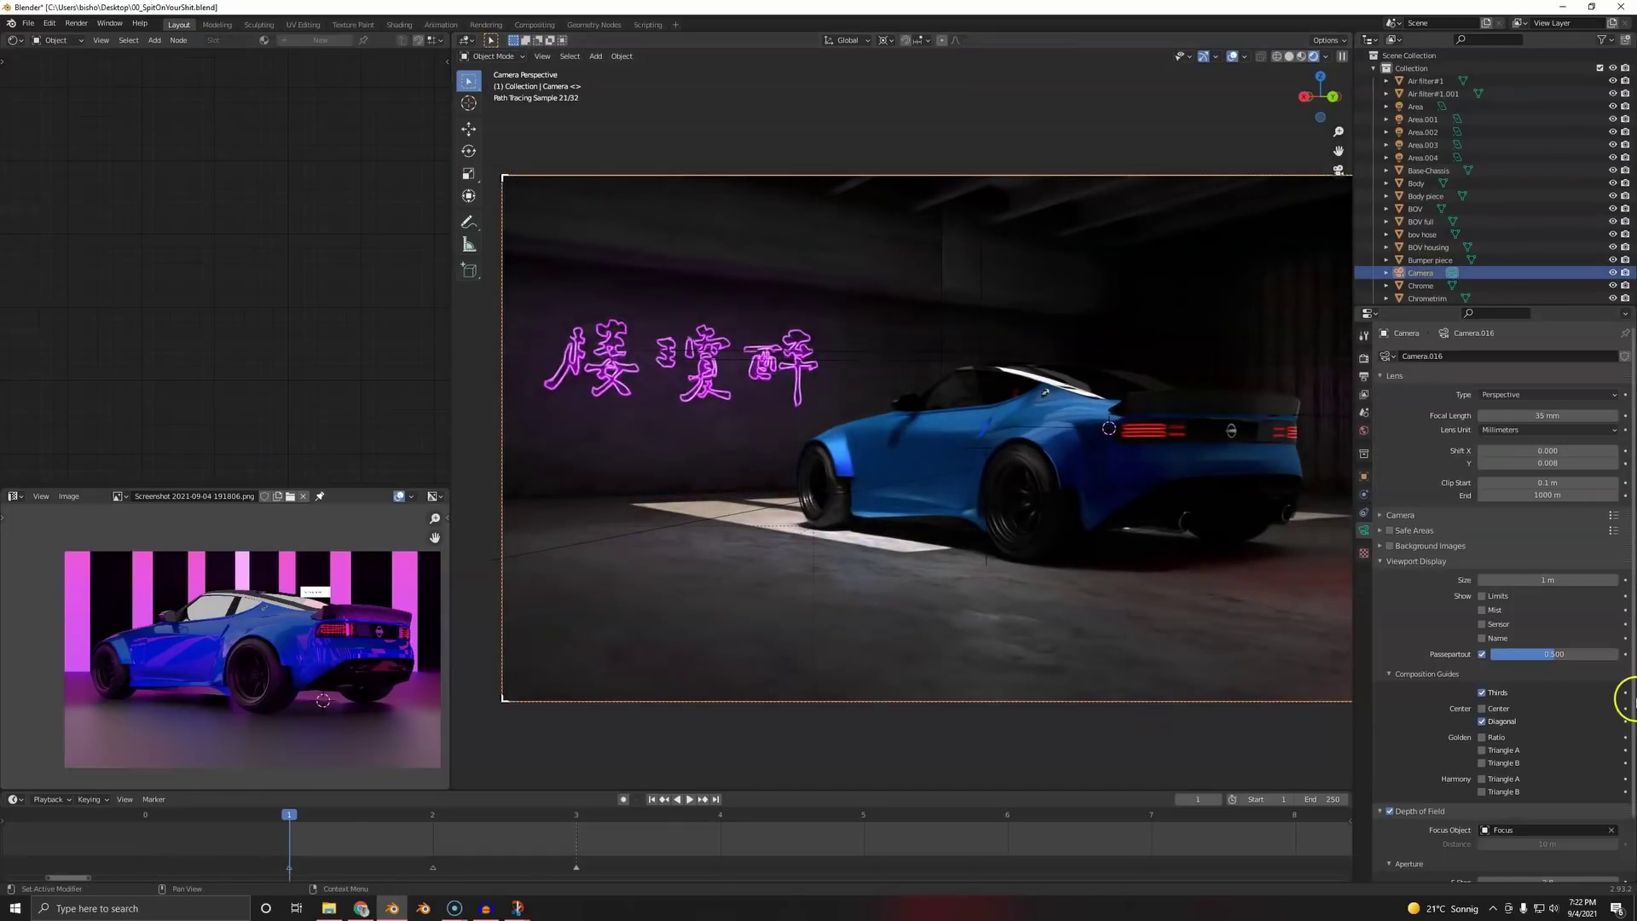
{"action": "scroll", "coordinate": [1603, 725], "scroll_direction": "down", "scroll_amount": 3}
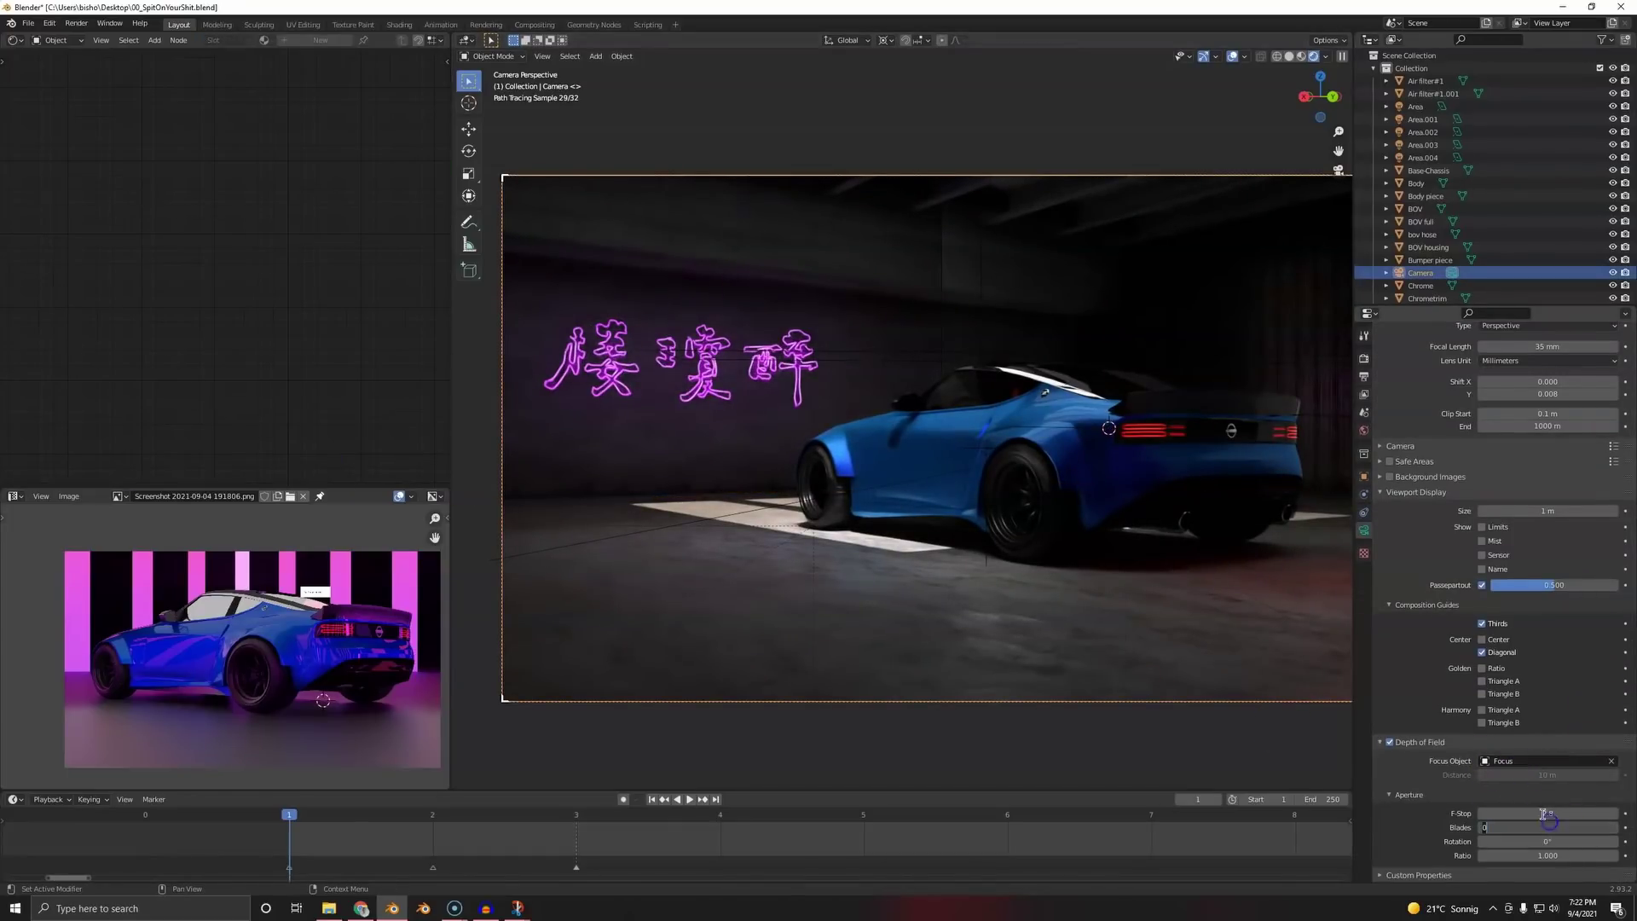
{"action": "left_click", "coordinate": [1514, 806]}
{"action": "type", "text": "1.8"}
{"action": "key", "text": "Return"}
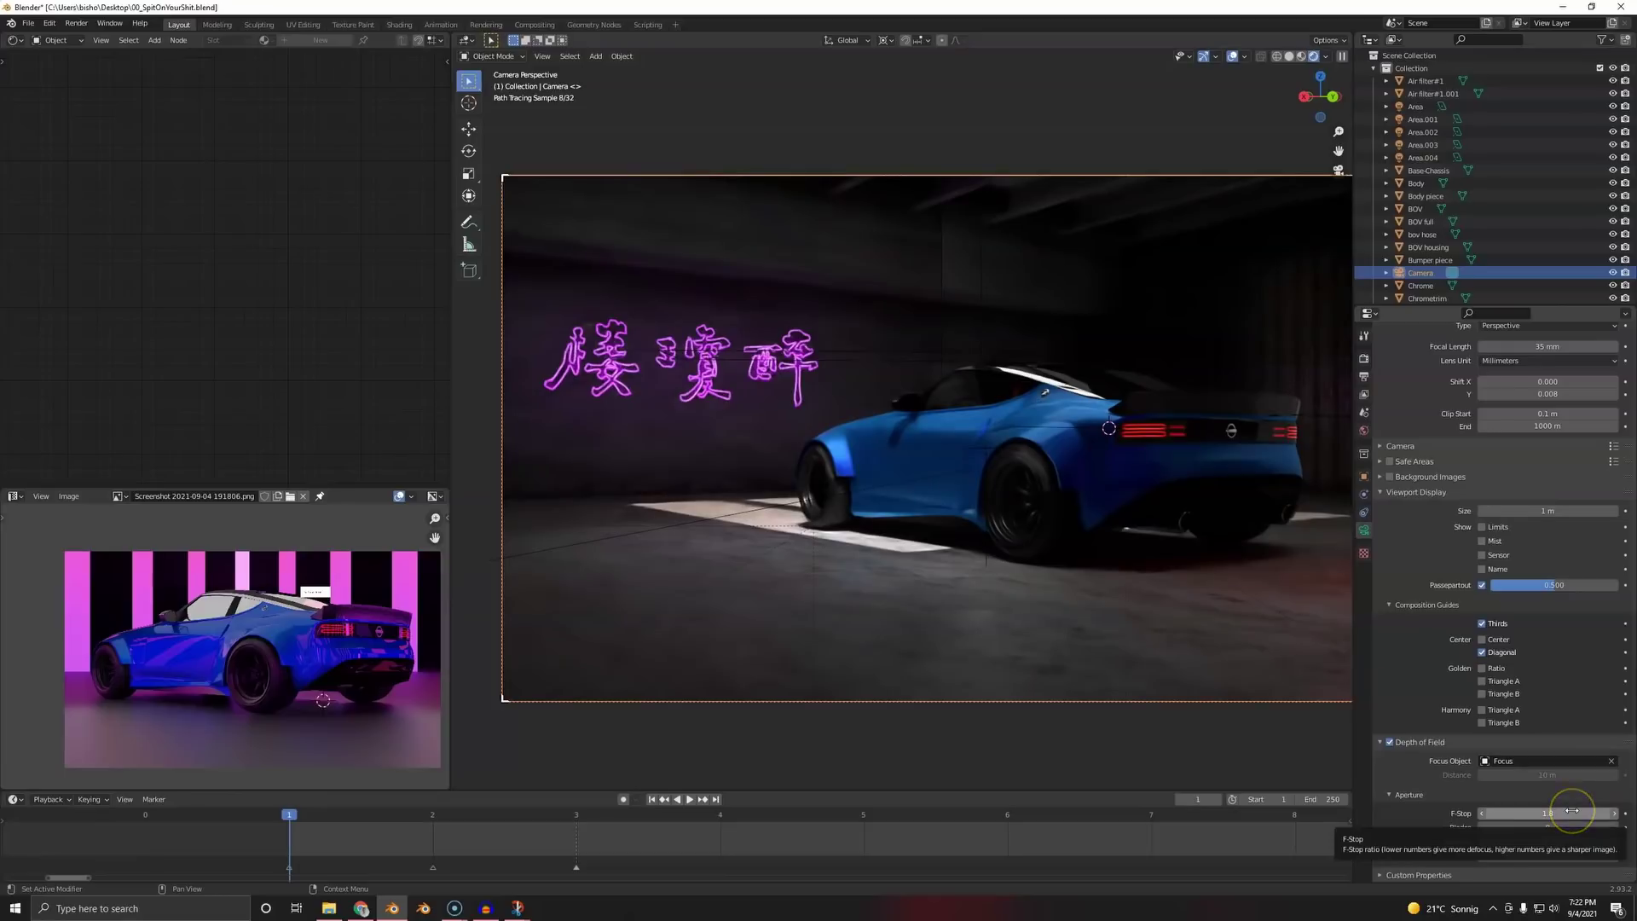
{"action": "left_click", "coordinate": [1554, 808]}
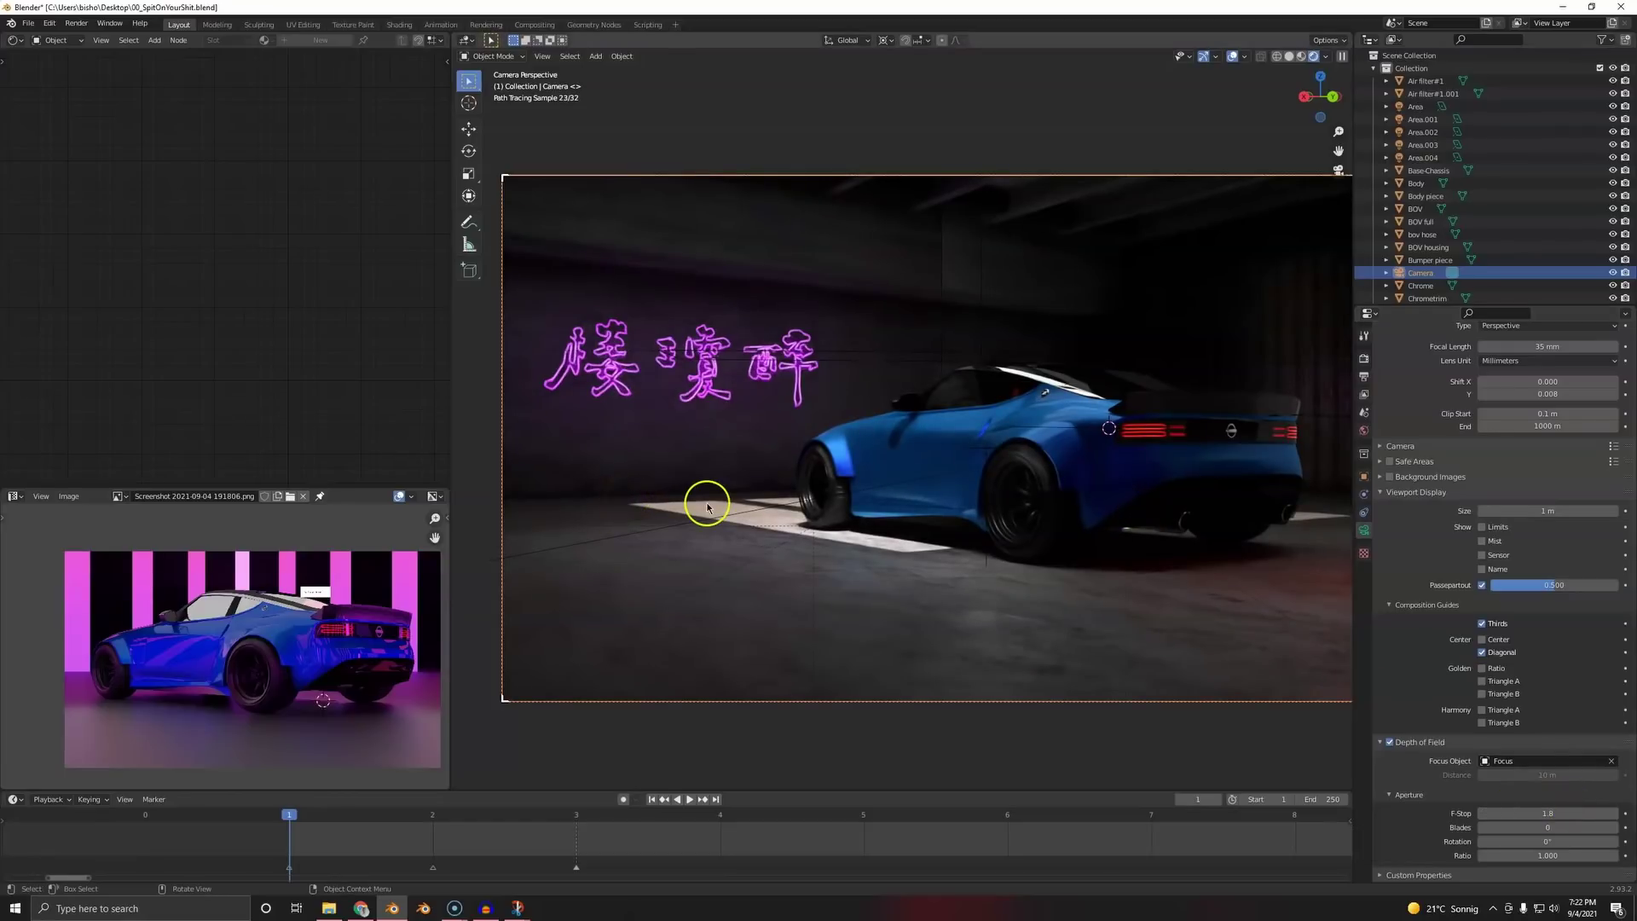
- Hide the overlays in the rendered camera view and turn the shader node editor into a second 3D viewport
{"action": "left_click", "coordinate": [945, 260]}
{"action": "left_click", "coordinate": [1233, 57]}
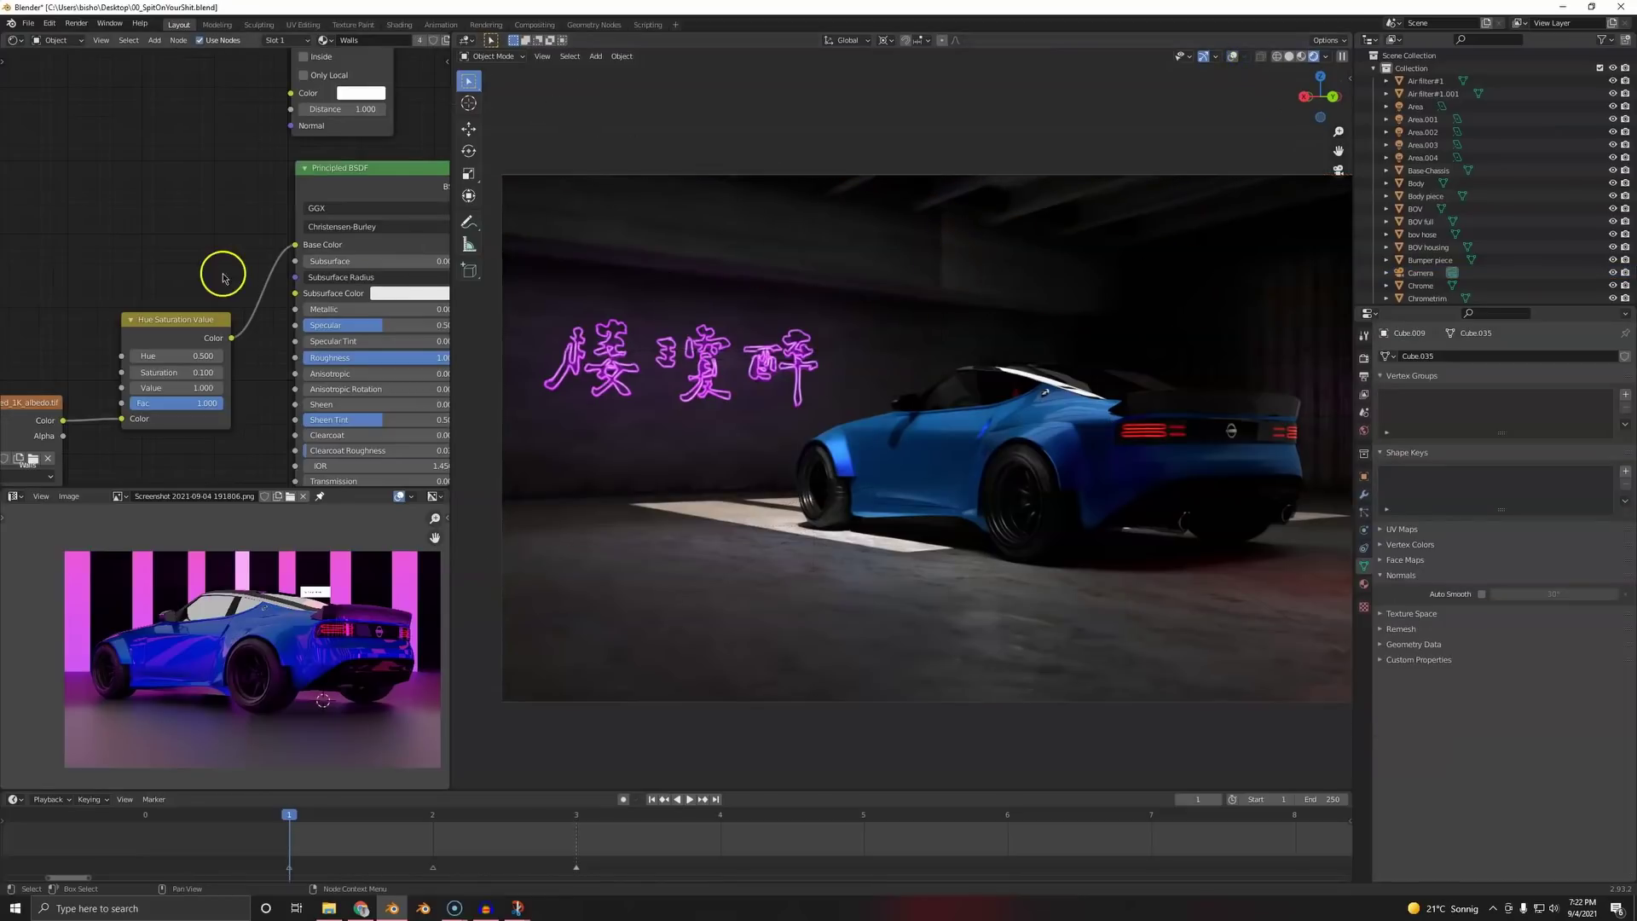
{"action": "scroll", "coordinate": [222, 274], "scroll_direction": "down", "scroll_amount": 7}
{"action": "left_click", "coordinate": [14, 40]}
{"action": "left_click", "coordinate": [30, 73]}
- Select the Area light, set the pivot to the 3D Cursor and rotate the light about -33° around global Z
{"action": "middle_click_drag", "start_coordinate": [190, 226], "coordinate": [351, 235]}
{"action": "key", "text": "a"}
{"action": "key", "text": "alt+a"}
{"action": "left_click", "coordinate": [290, 288]}
{"action": "middle_click_drag", "start_coordinate": [290, 288], "coordinate": [273, 331], "text": "shift"}
{"action": "key", "text": "g"}
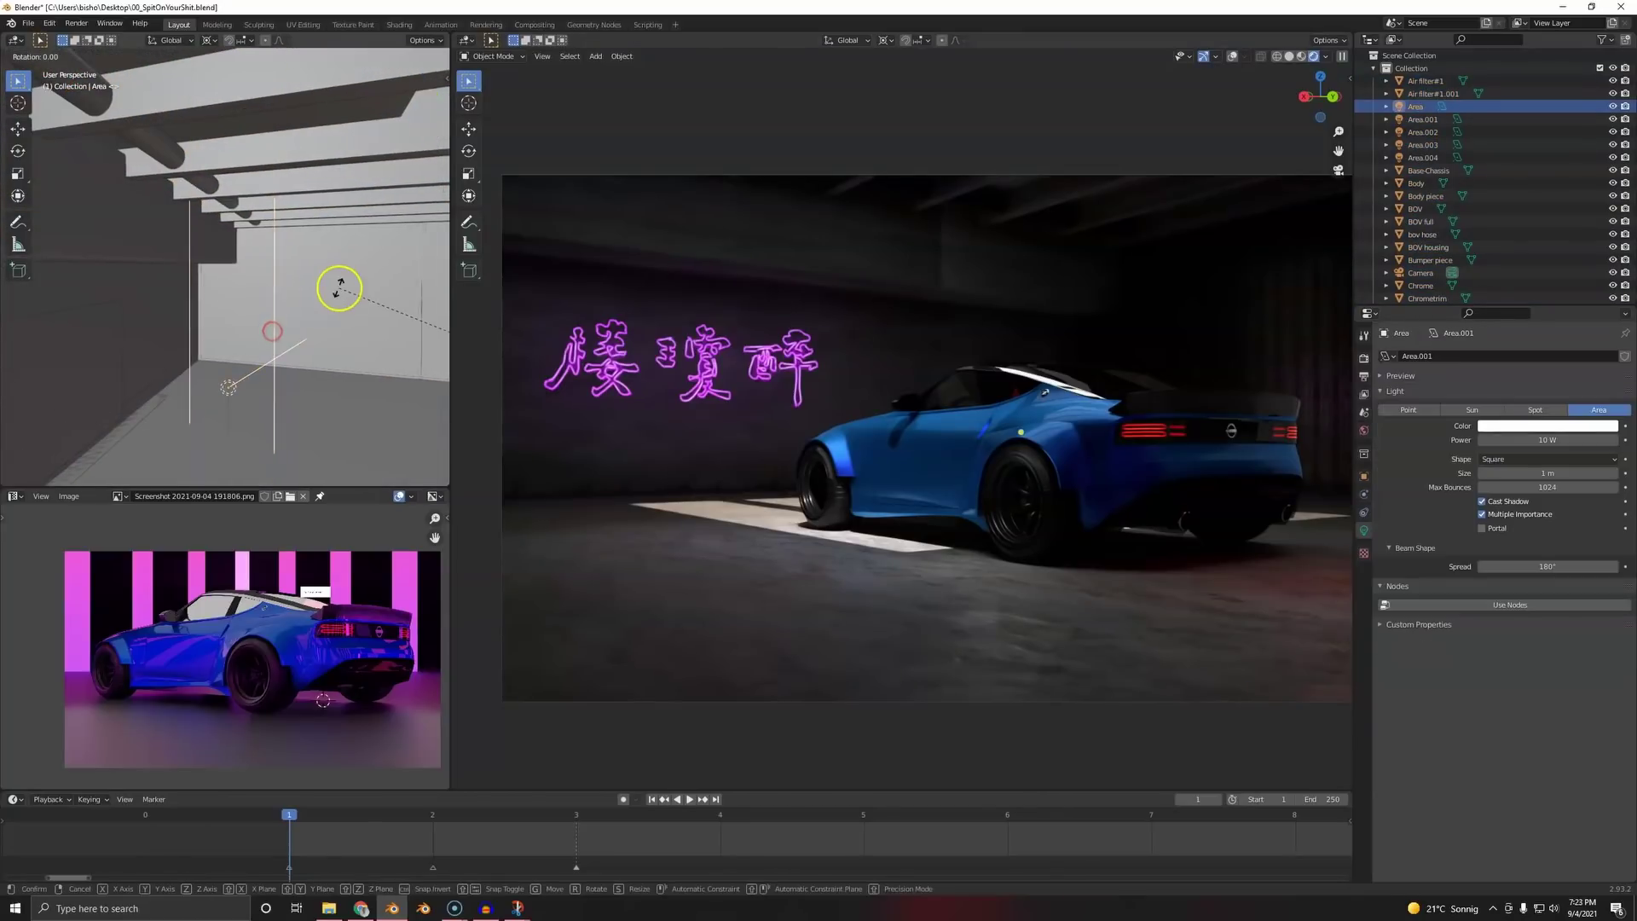
{"action": "right_click", "coordinate": [376, 257]}
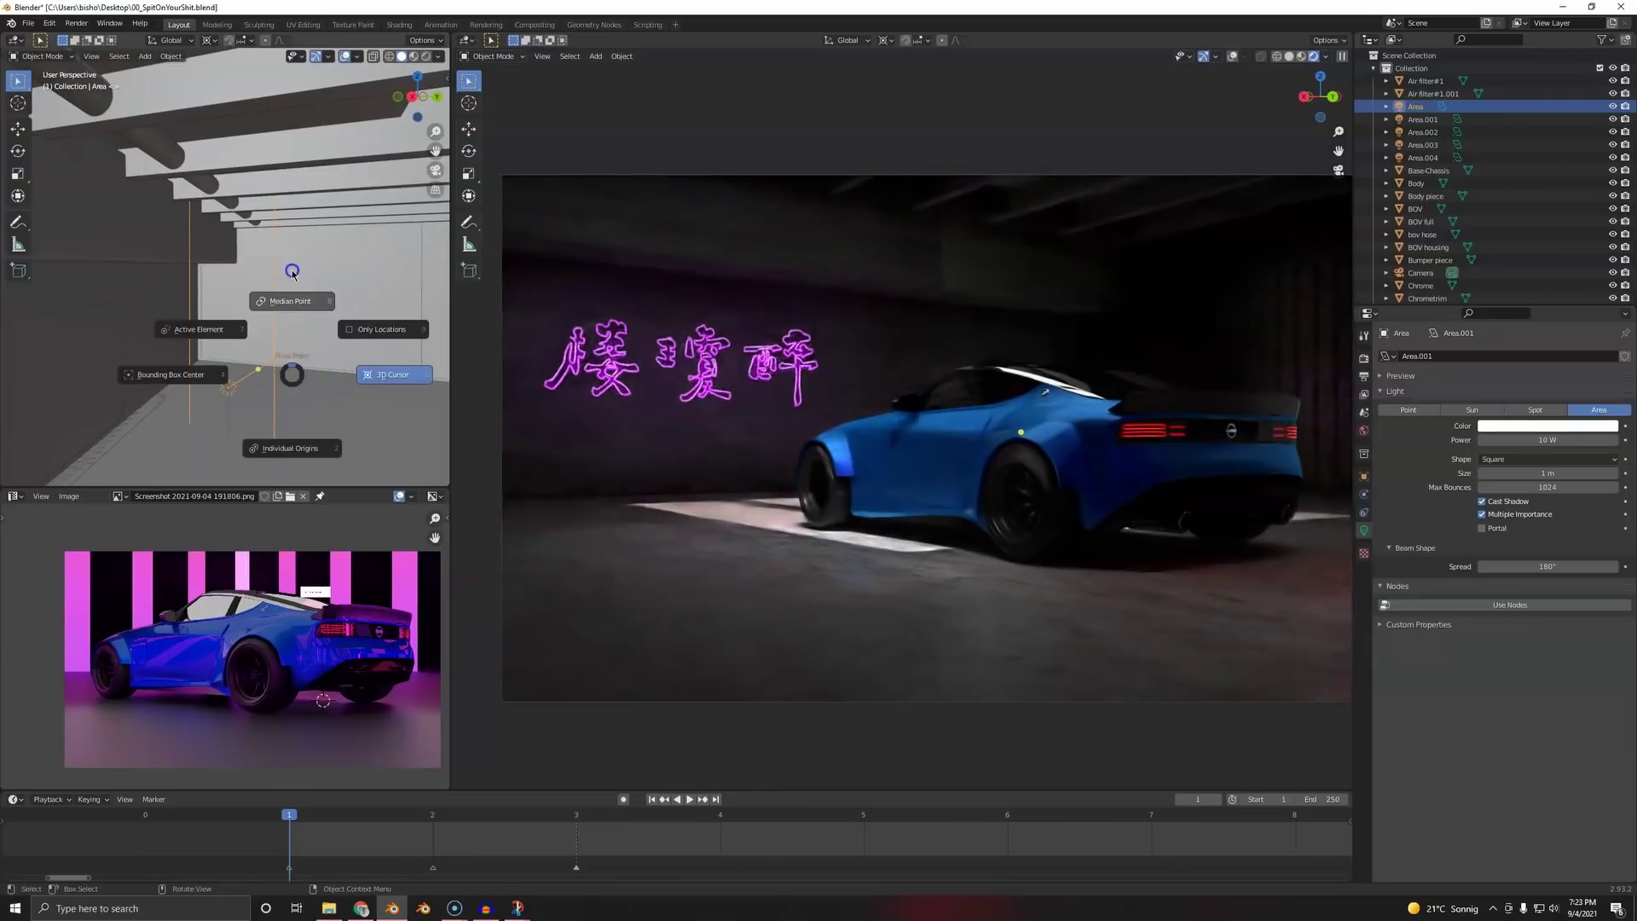
{"action": "key", "text": "r"}
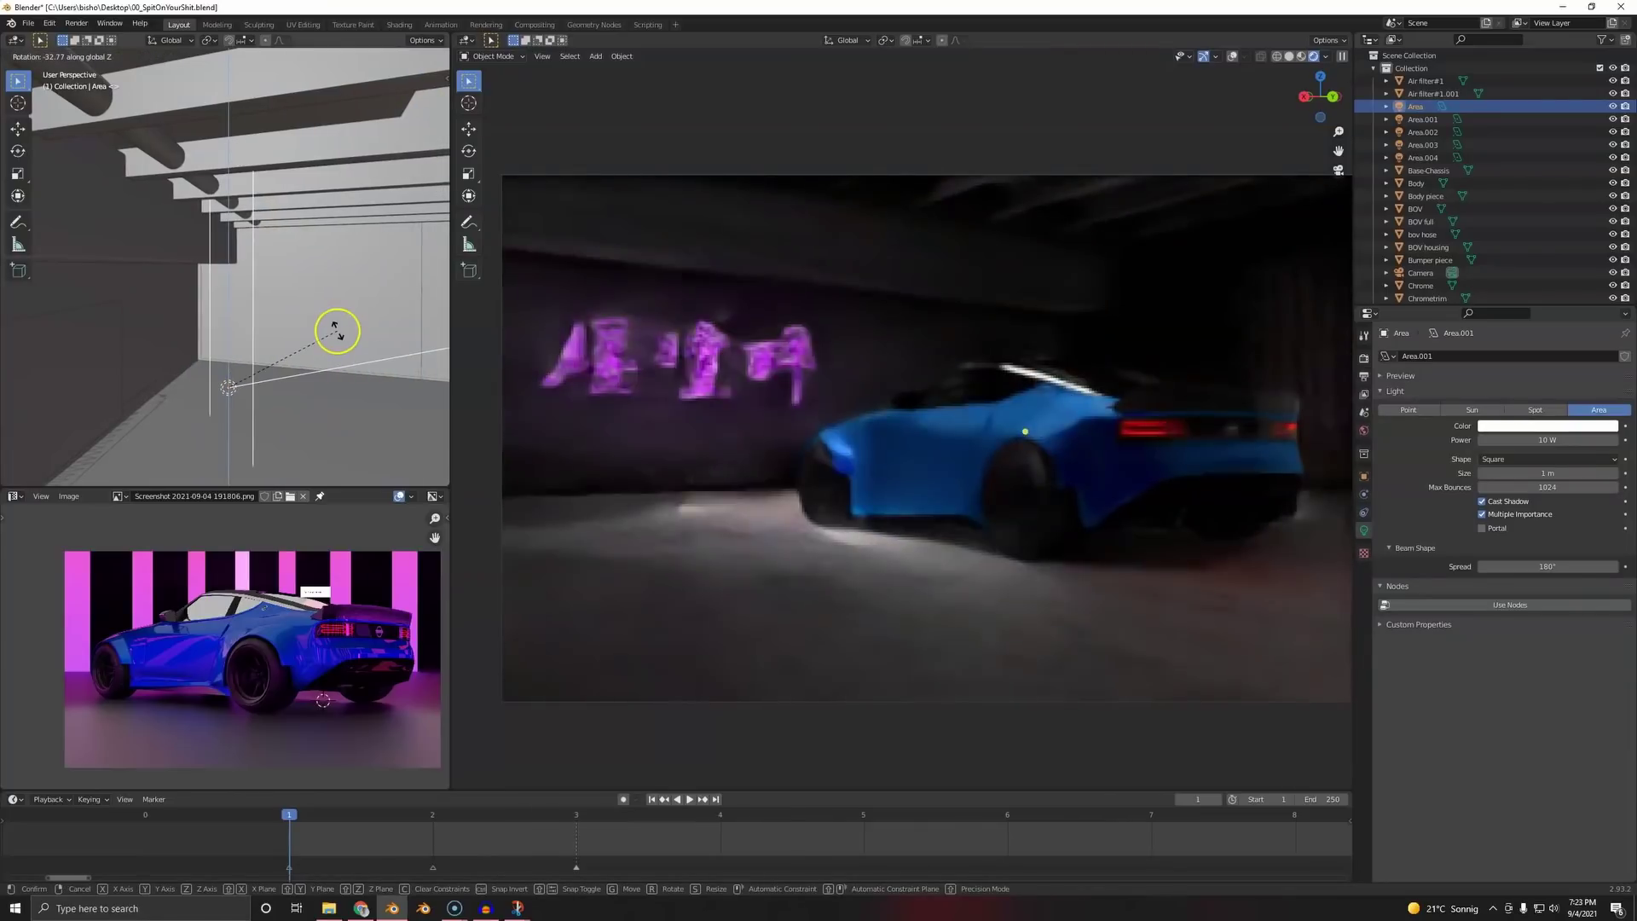
{"action": "left_click", "coordinate": [716, 533]}
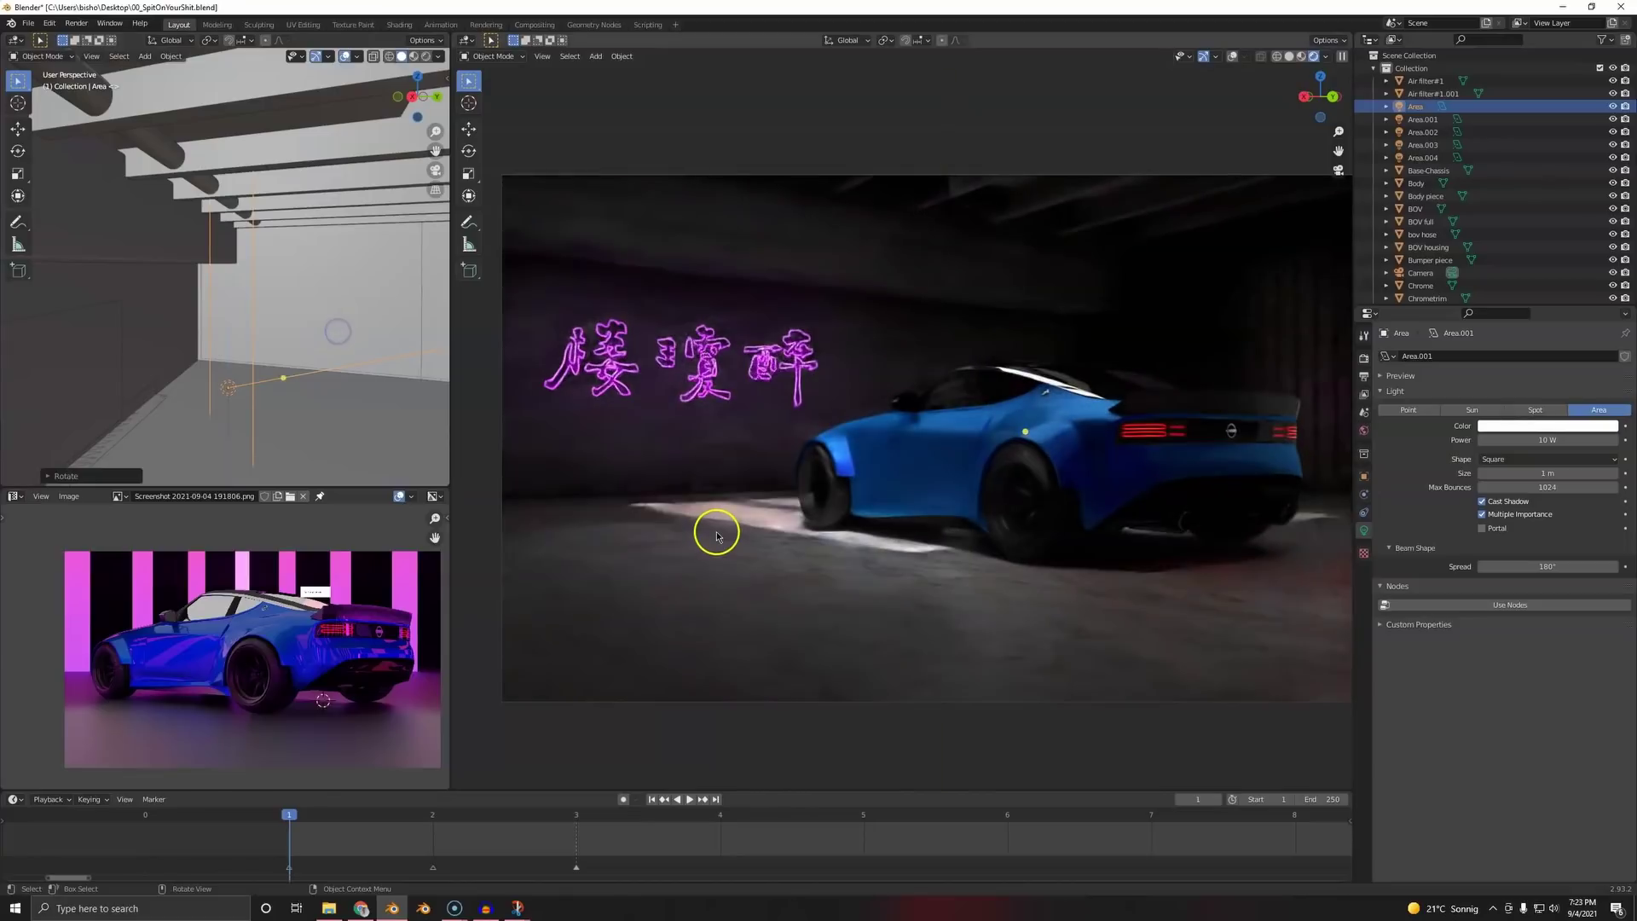
- Select the Sun light above the slatted roof and set its angle to about 0.956°
{"action": "scroll", "coordinate": [311, 168], "scroll_direction": "down", "scroll_amount": 10}
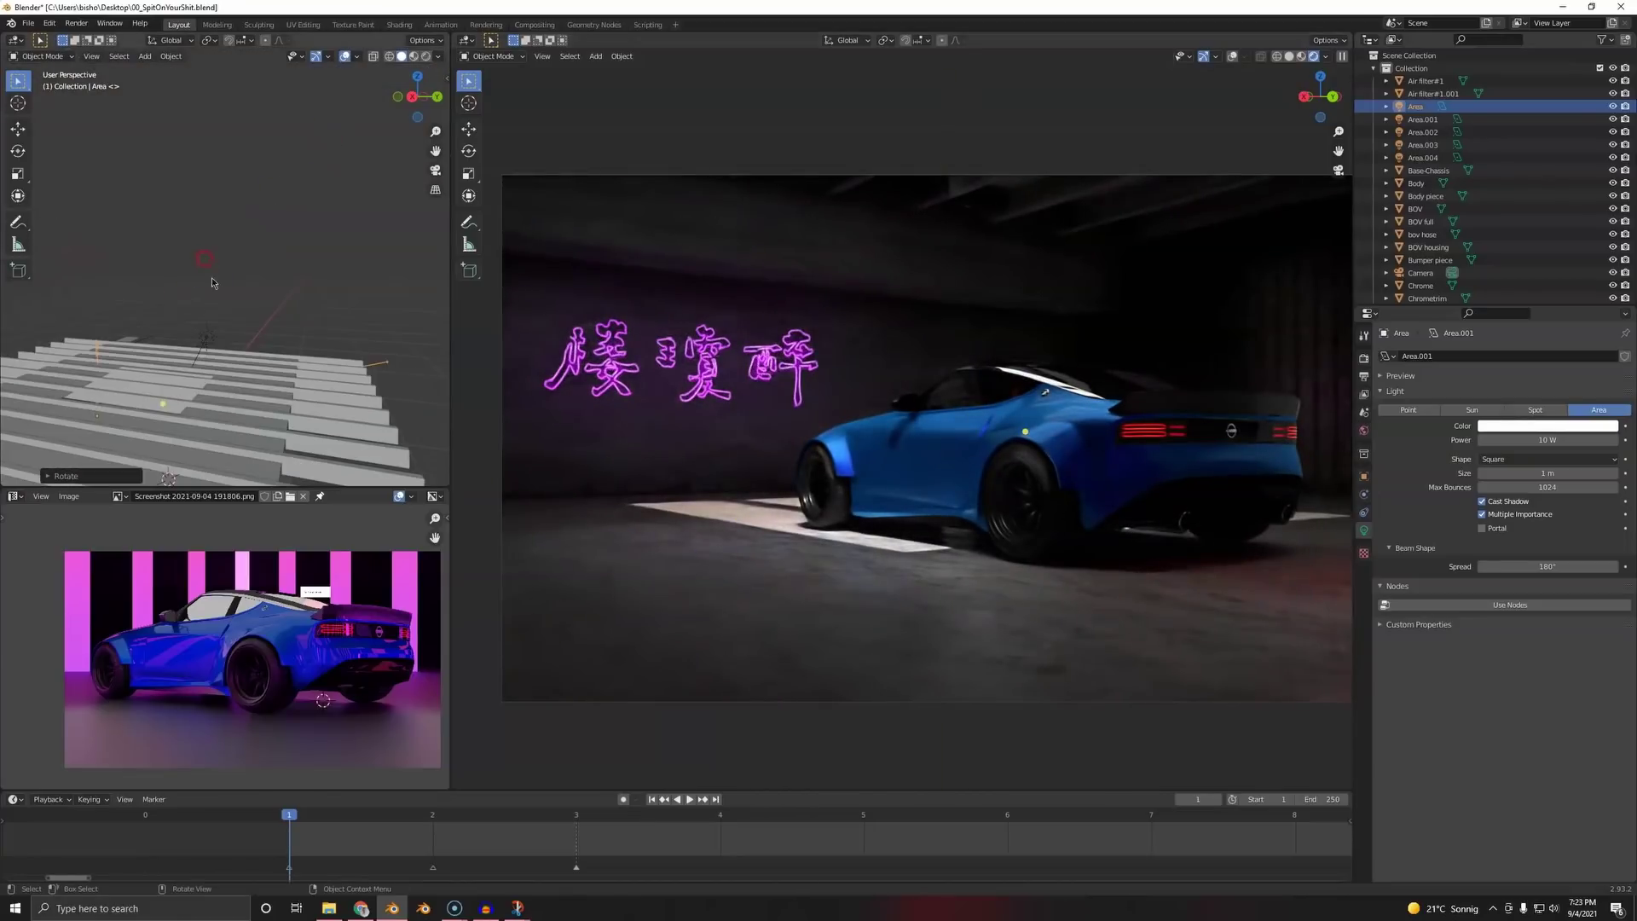
{"action": "left_click", "coordinate": [206, 337]}
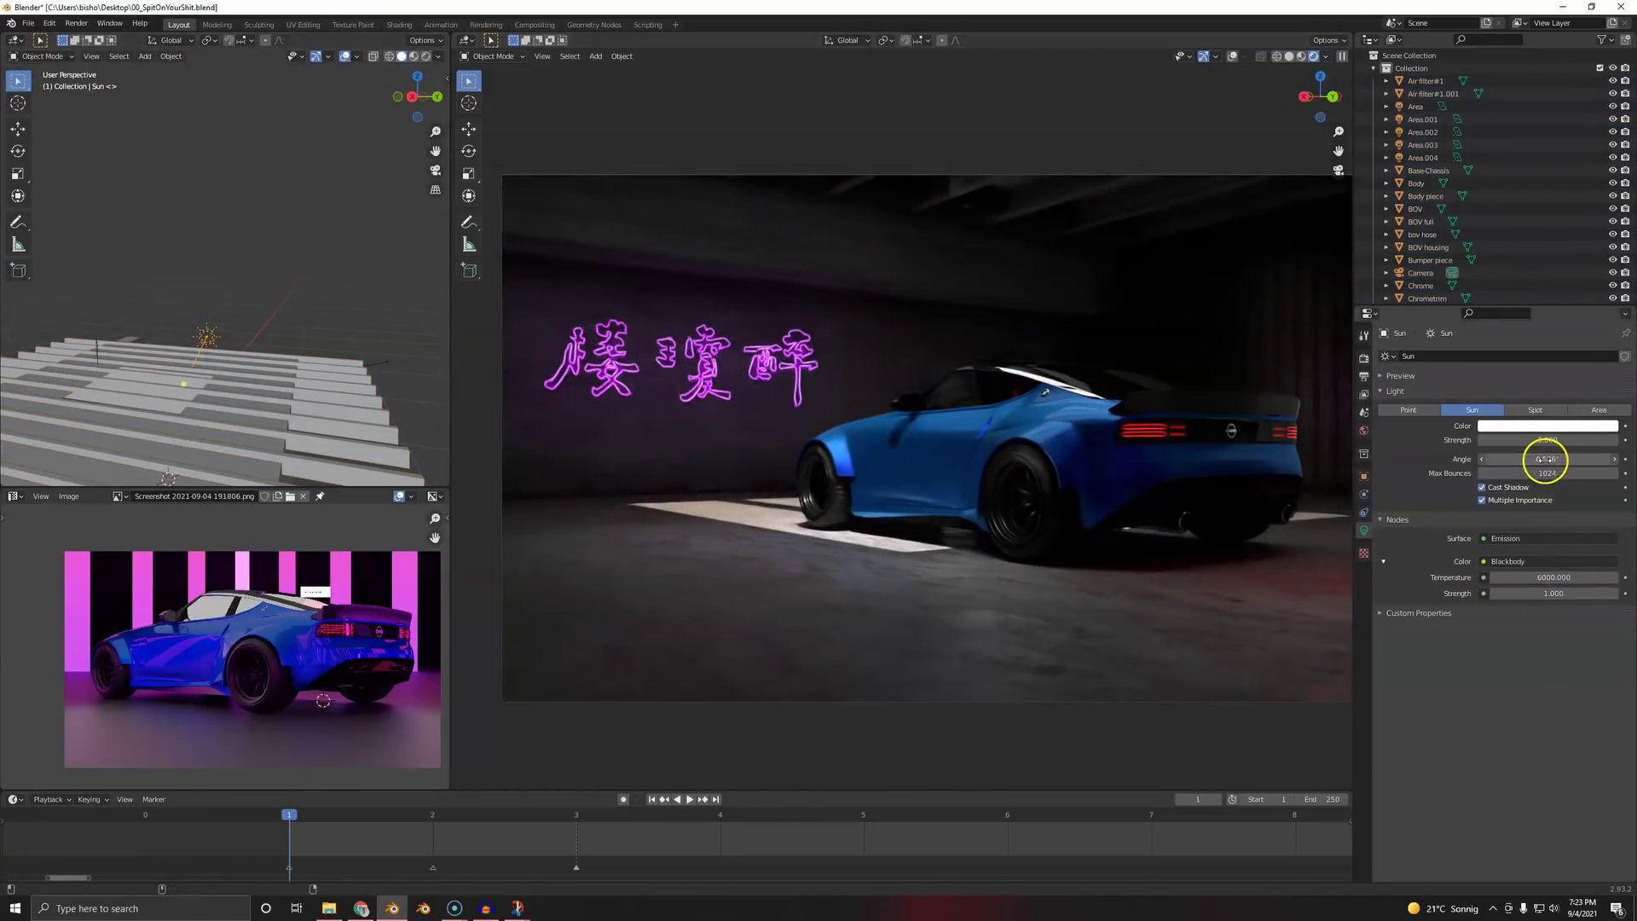
{"action": "left_click_drag", "start_coordinate": [1546, 460], "coordinate": [1580, 460]}
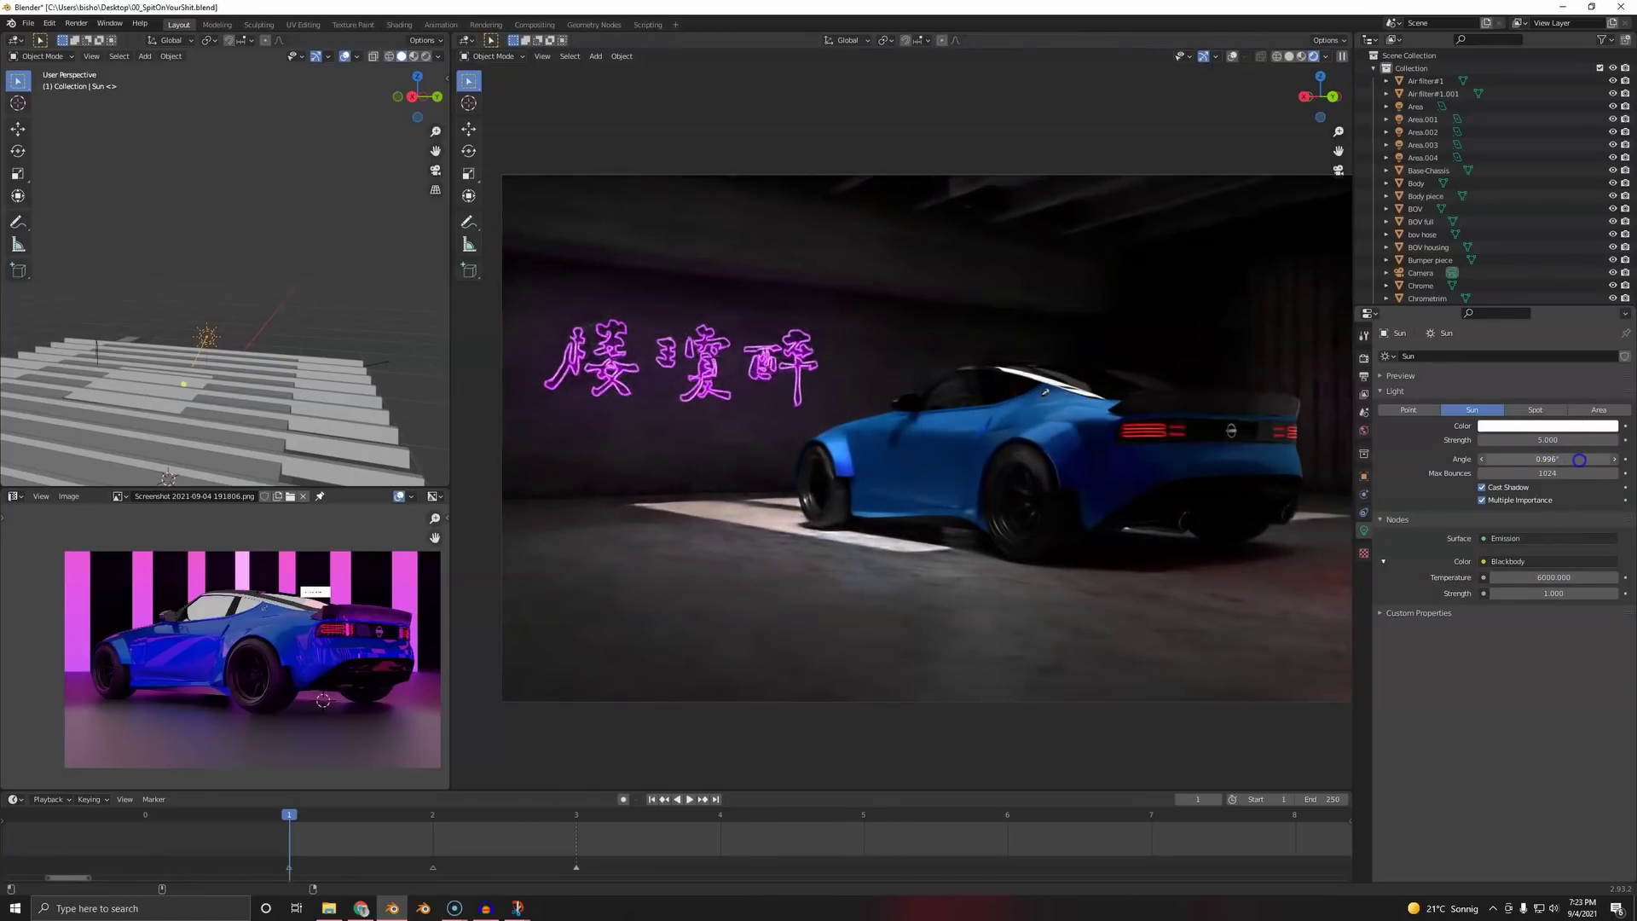
{"action": "left_click_drag", "start_coordinate": [1580, 460], "coordinate": [1578, 460]}
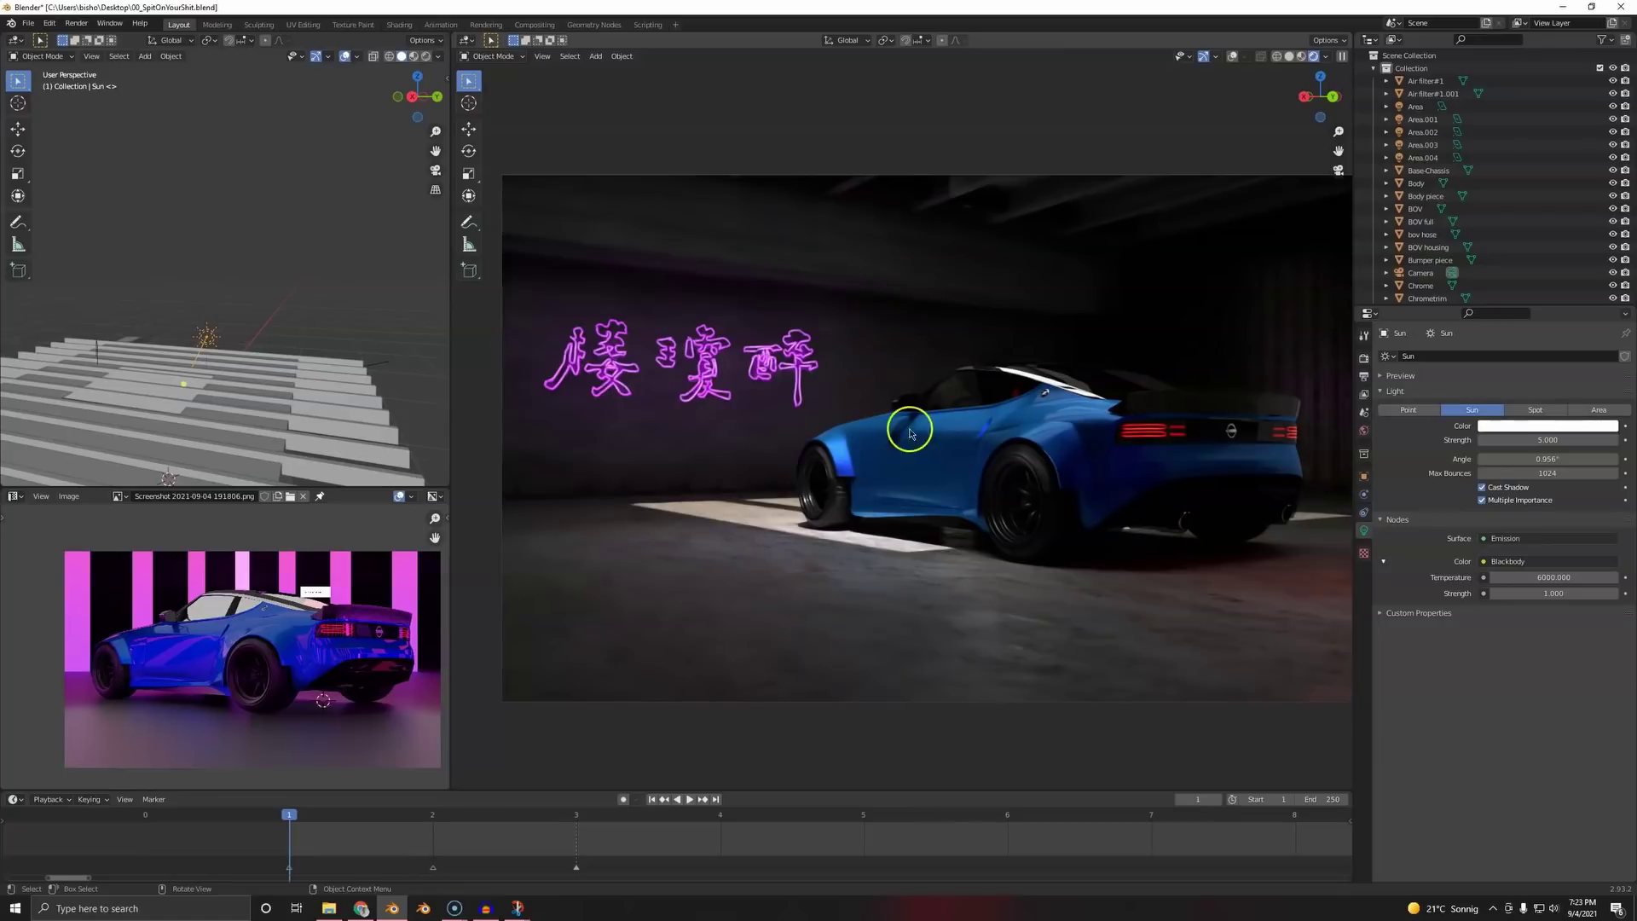
- Fit the whole camera frame in the rendered view, save the file and undo the last scene change
{"action": "left_click", "coordinate": [981, 203]}
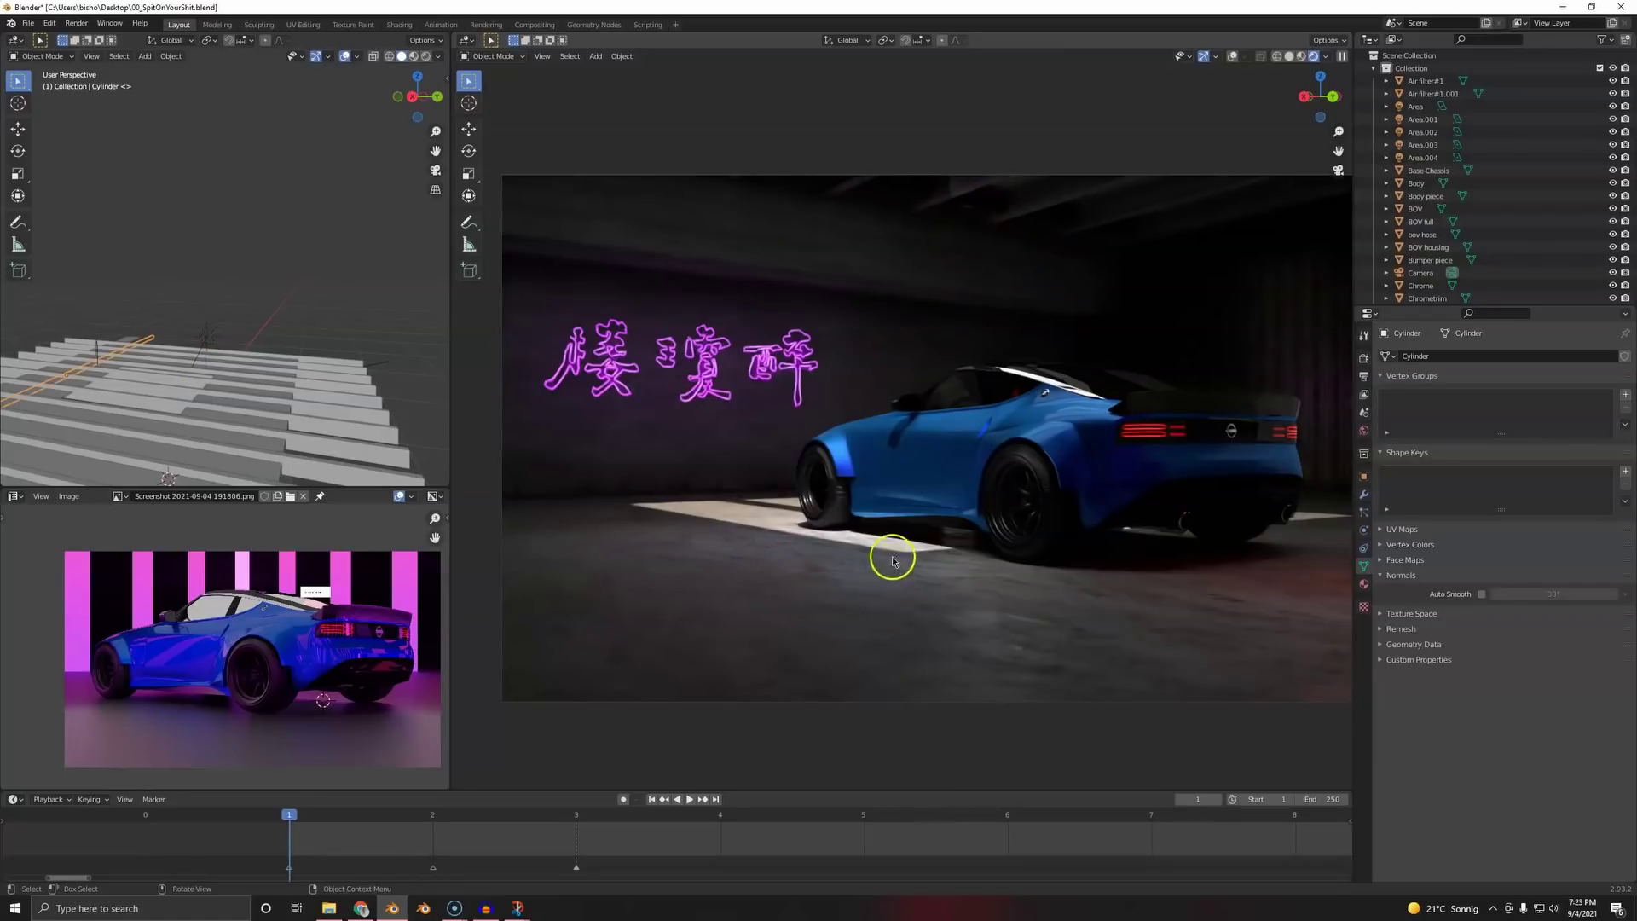
{"action": "scroll", "coordinate": [892, 558], "scroll_direction": "down", "scroll_amount": 2}
{"action": "middle_click_drag", "start_coordinate": [988, 431], "coordinate": [939, 453], "text": "shift"}
{"action": "scroll", "coordinate": [918, 517], "scroll_direction": "up", "scroll_amount": 1}
{"action": "middle_click_drag", "start_coordinate": [919, 511], "coordinate": [926, 510], "text": "shift"}
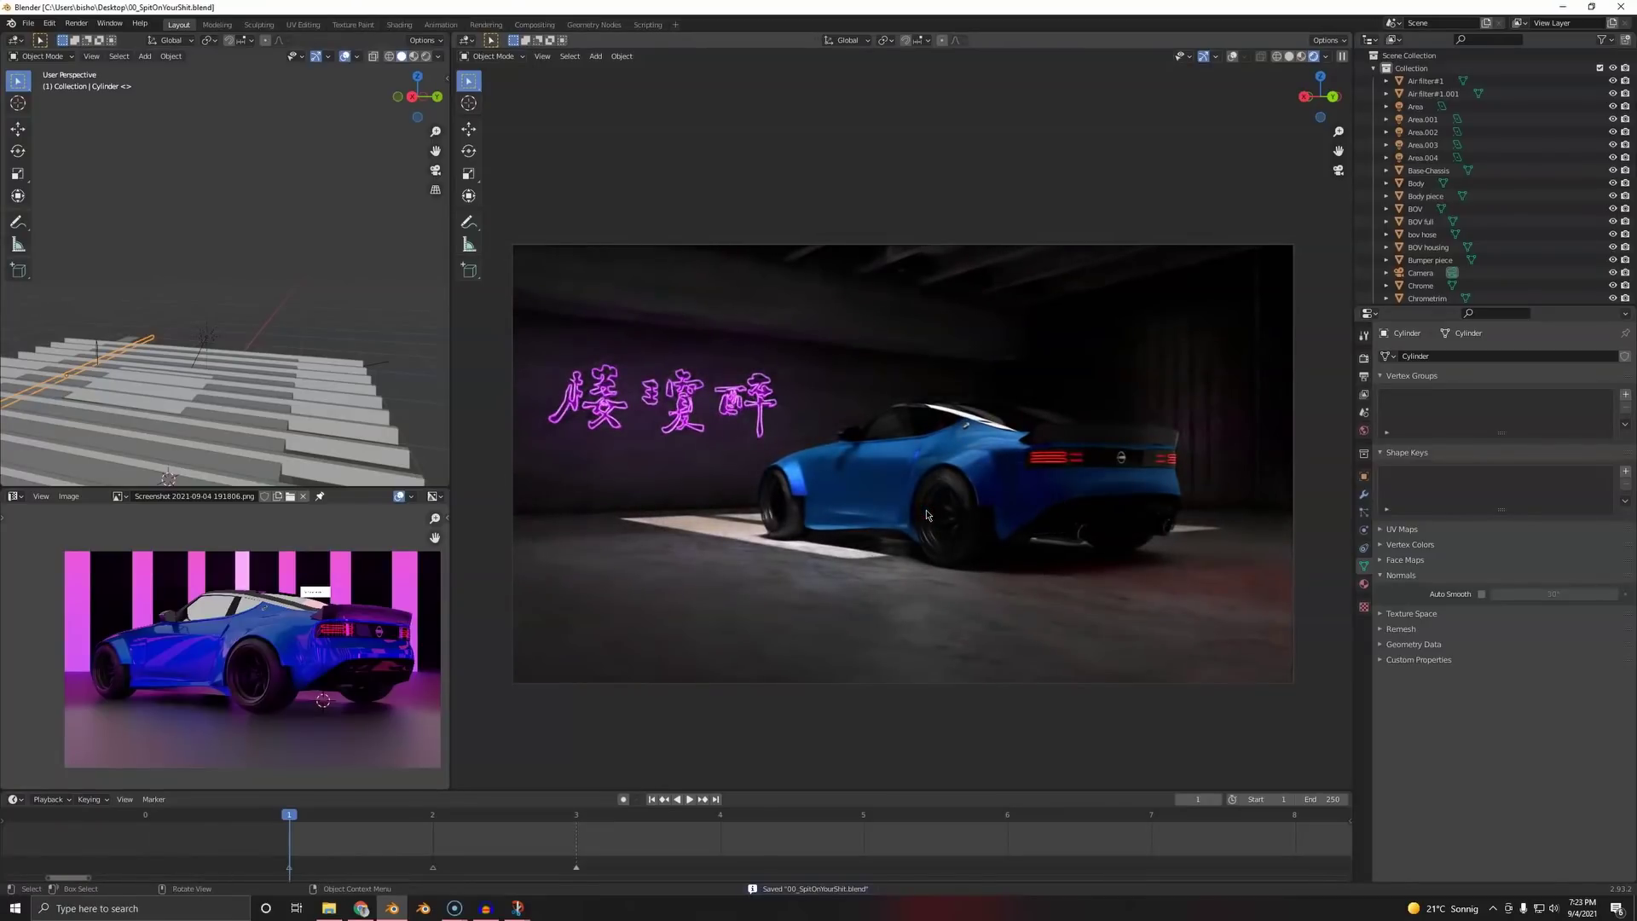
{"action": "key", "text": "ctrl+z"}
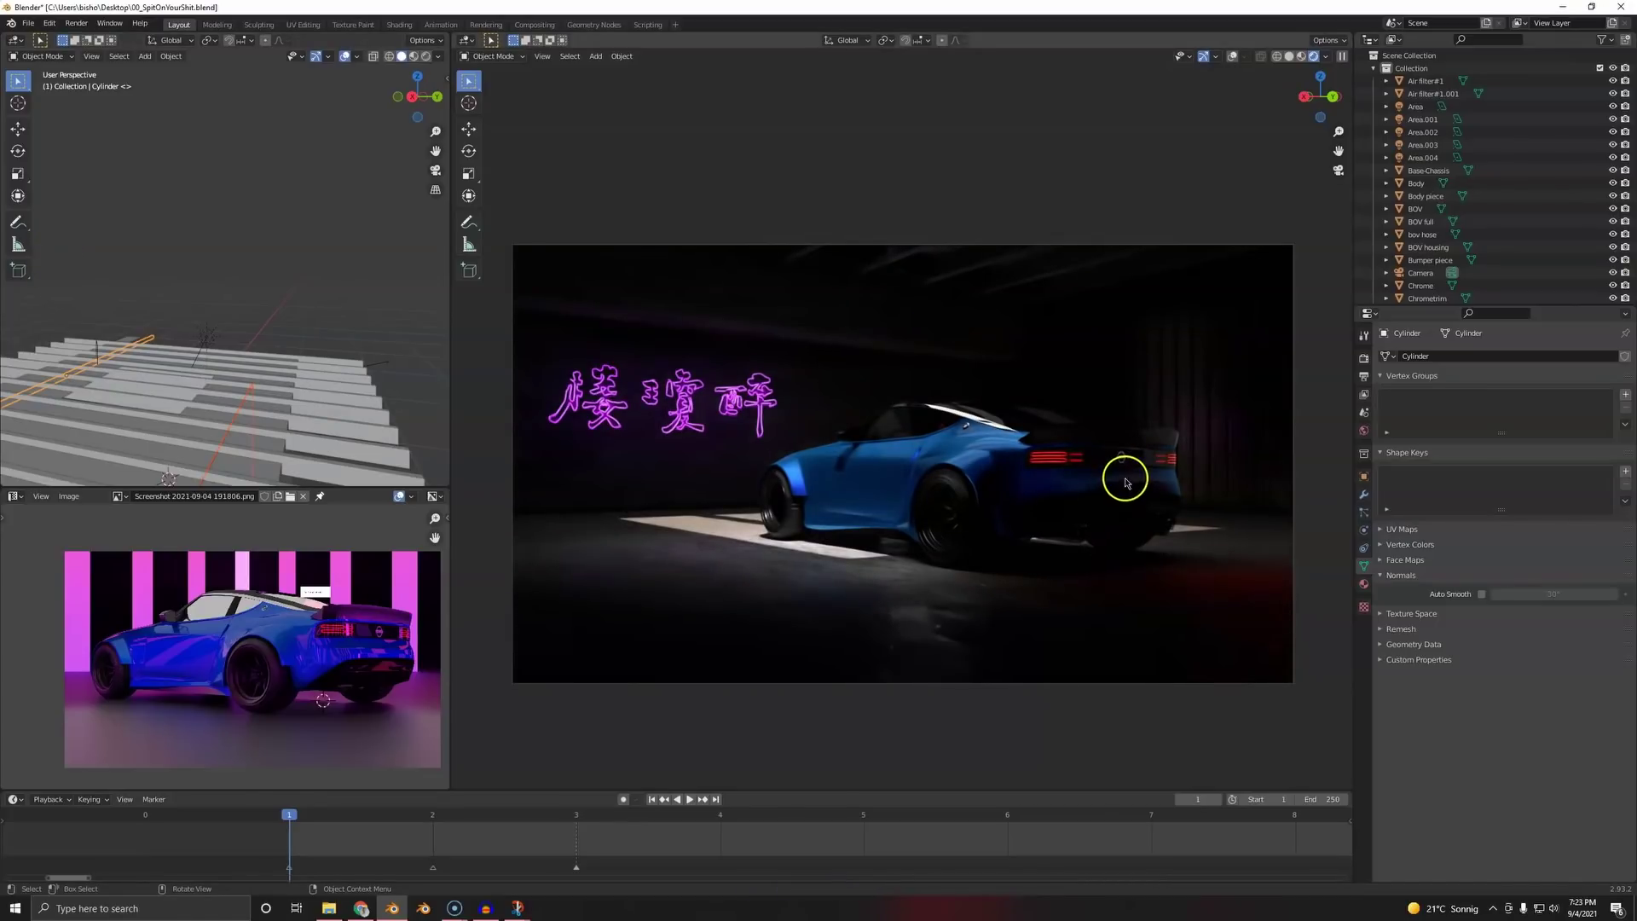
- Inspect the car's rear lights, chrome trim and windshield up close, return to the camera view and save the file
{"action": "scroll", "coordinate": [1175, 393], "scroll_direction": "up", "scroll_amount": 8}
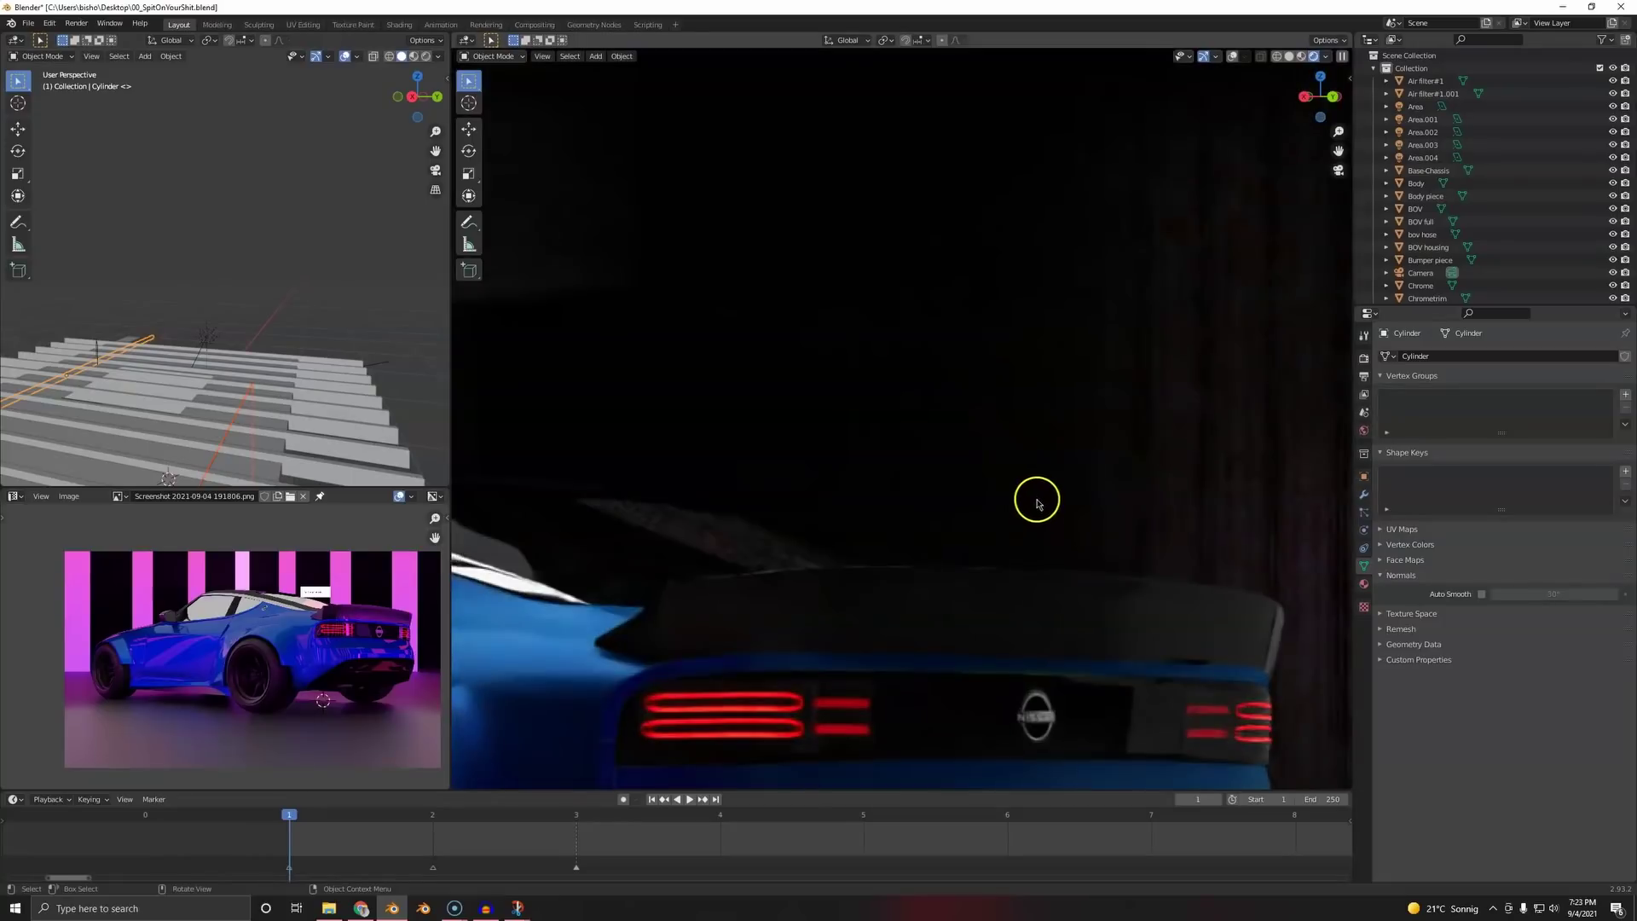
{"action": "middle_click_drag", "start_coordinate": [1034, 501], "coordinate": [958, 358], "text": "shift"}
{"action": "middle_click_drag", "start_coordinate": [664, 435], "coordinate": [764, 438]}
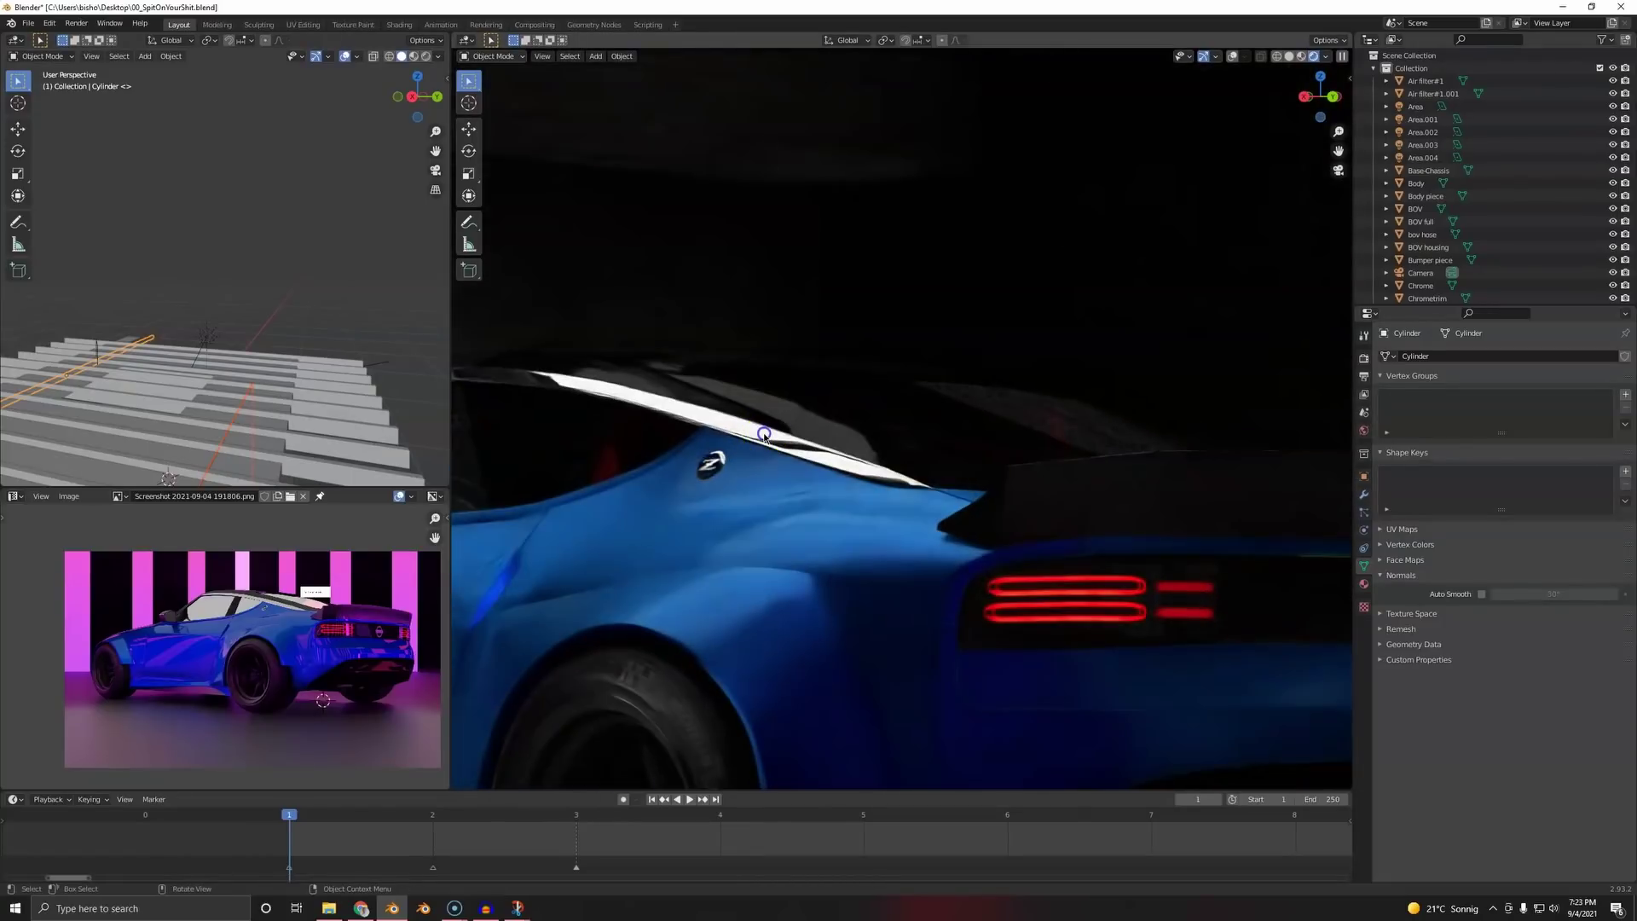
{"action": "left_click", "coordinate": [764, 437]}
{"action": "key", "text": "KP_0"}
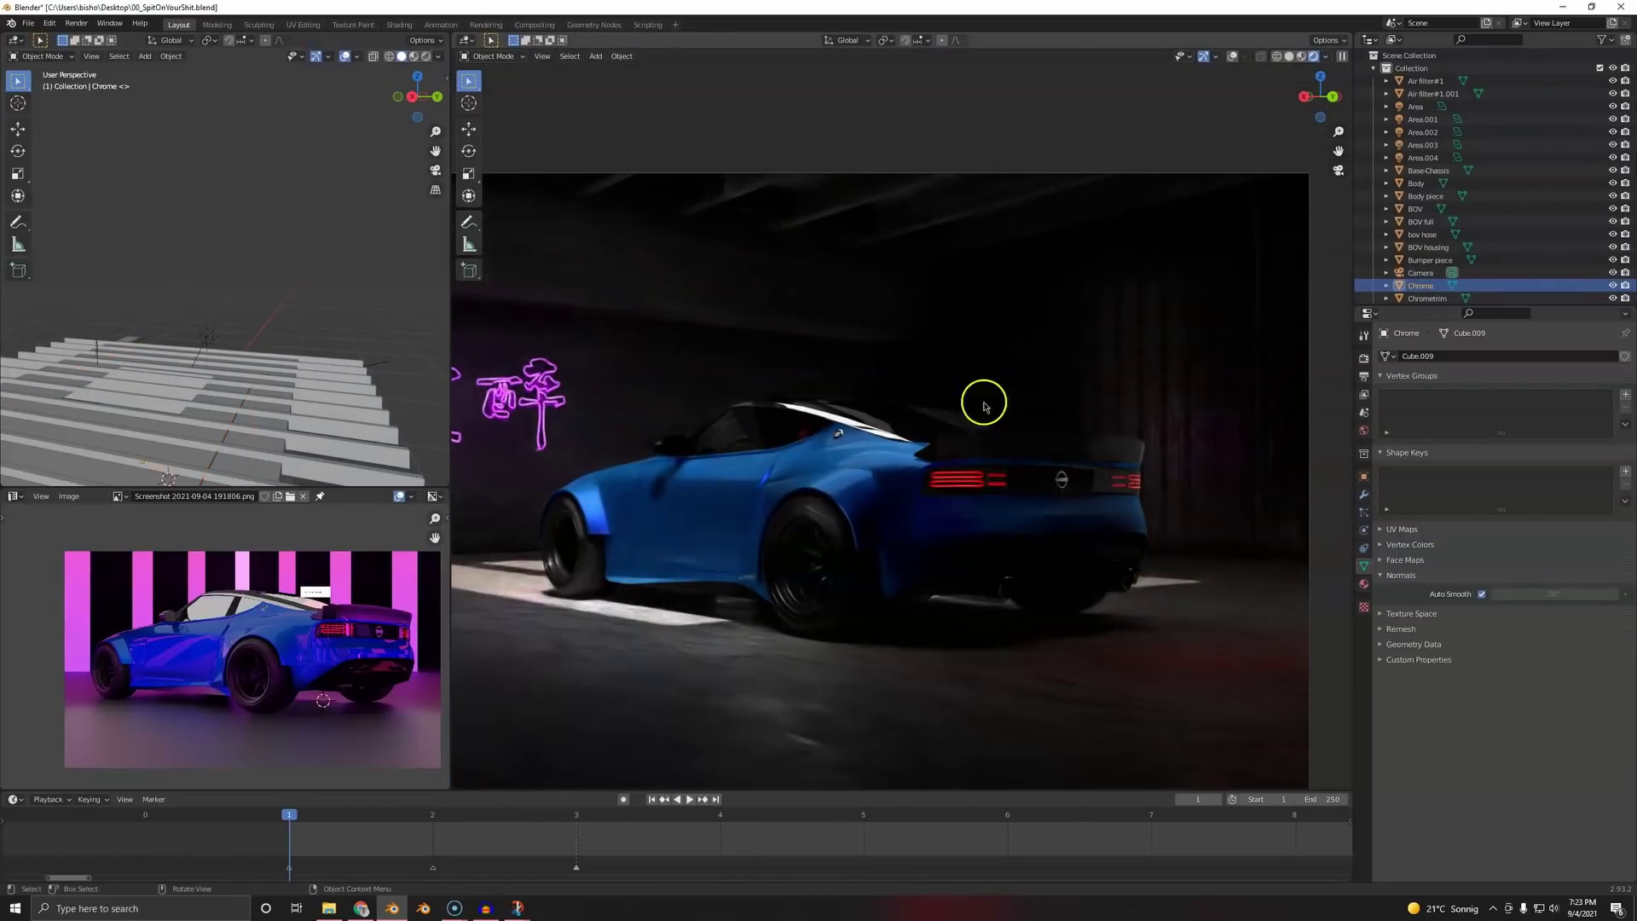
{"action": "left_click", "coordinate": [912, 424]}
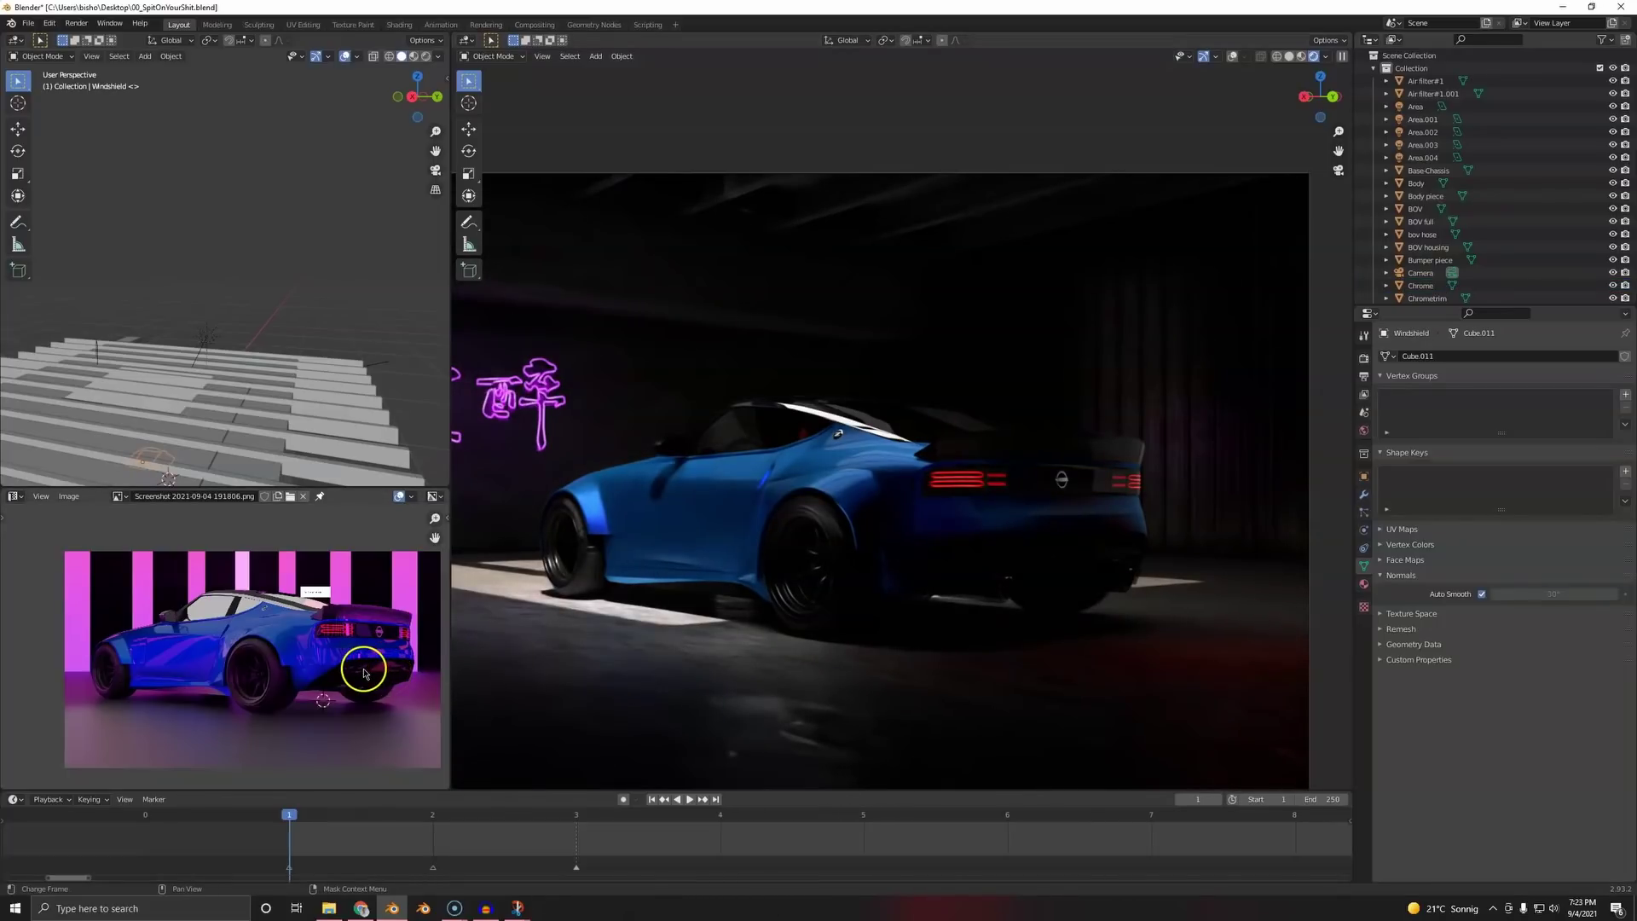
{"action": "scroll", "coordinate": [750, 621], "scroll_direction": "down", "scroll_amount": 3}
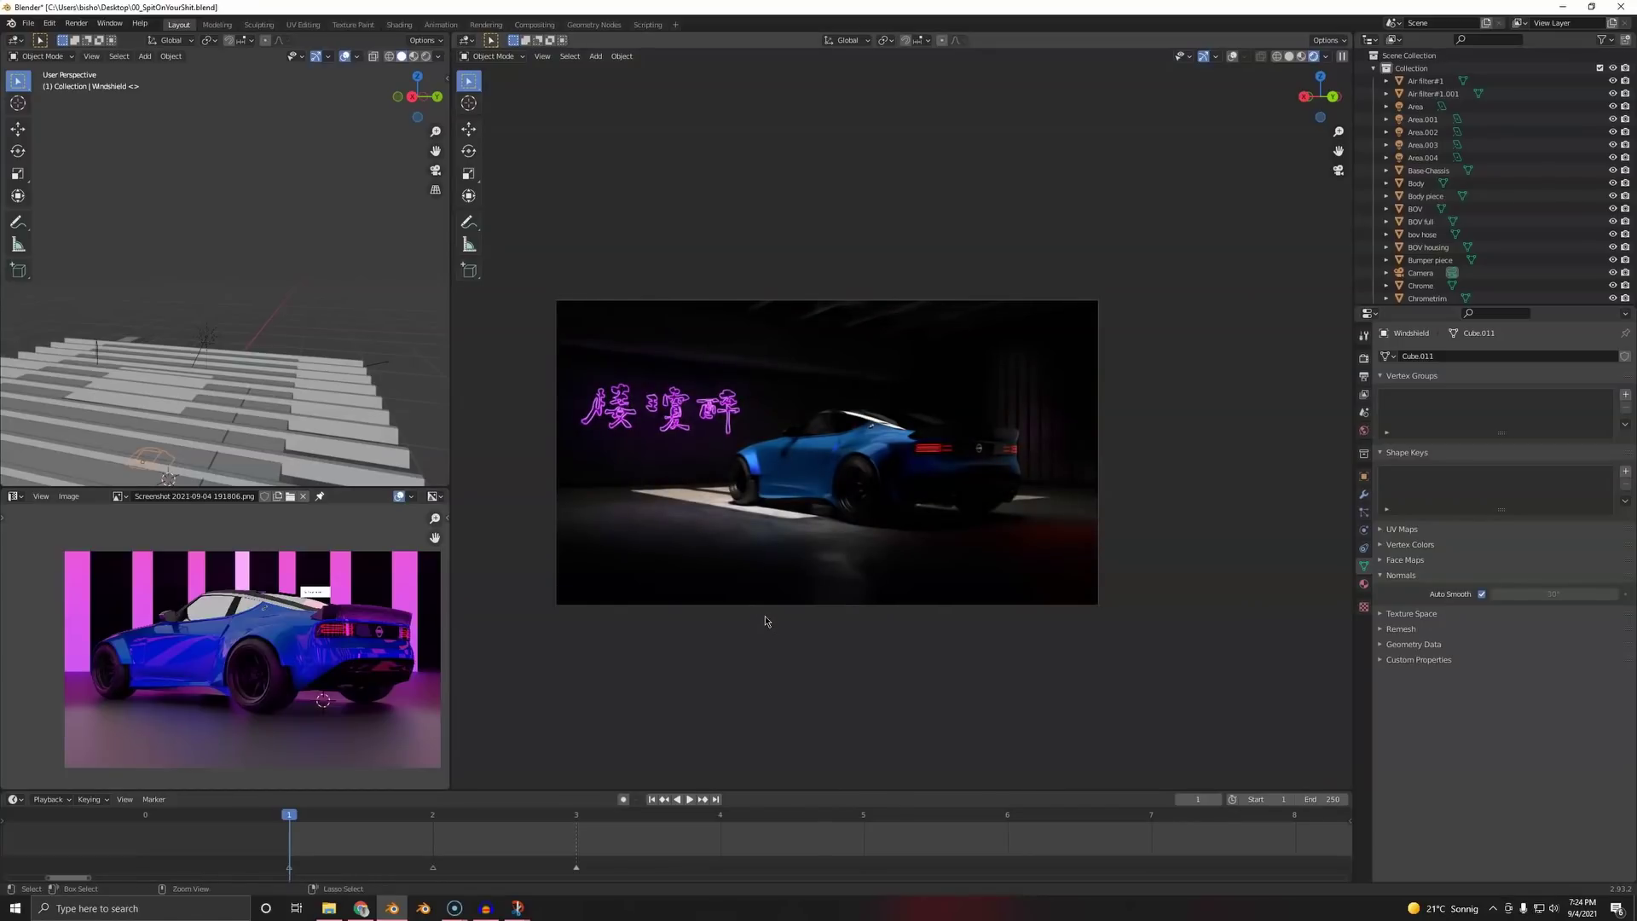
{"action": "key", "text": "ctrl+s"}
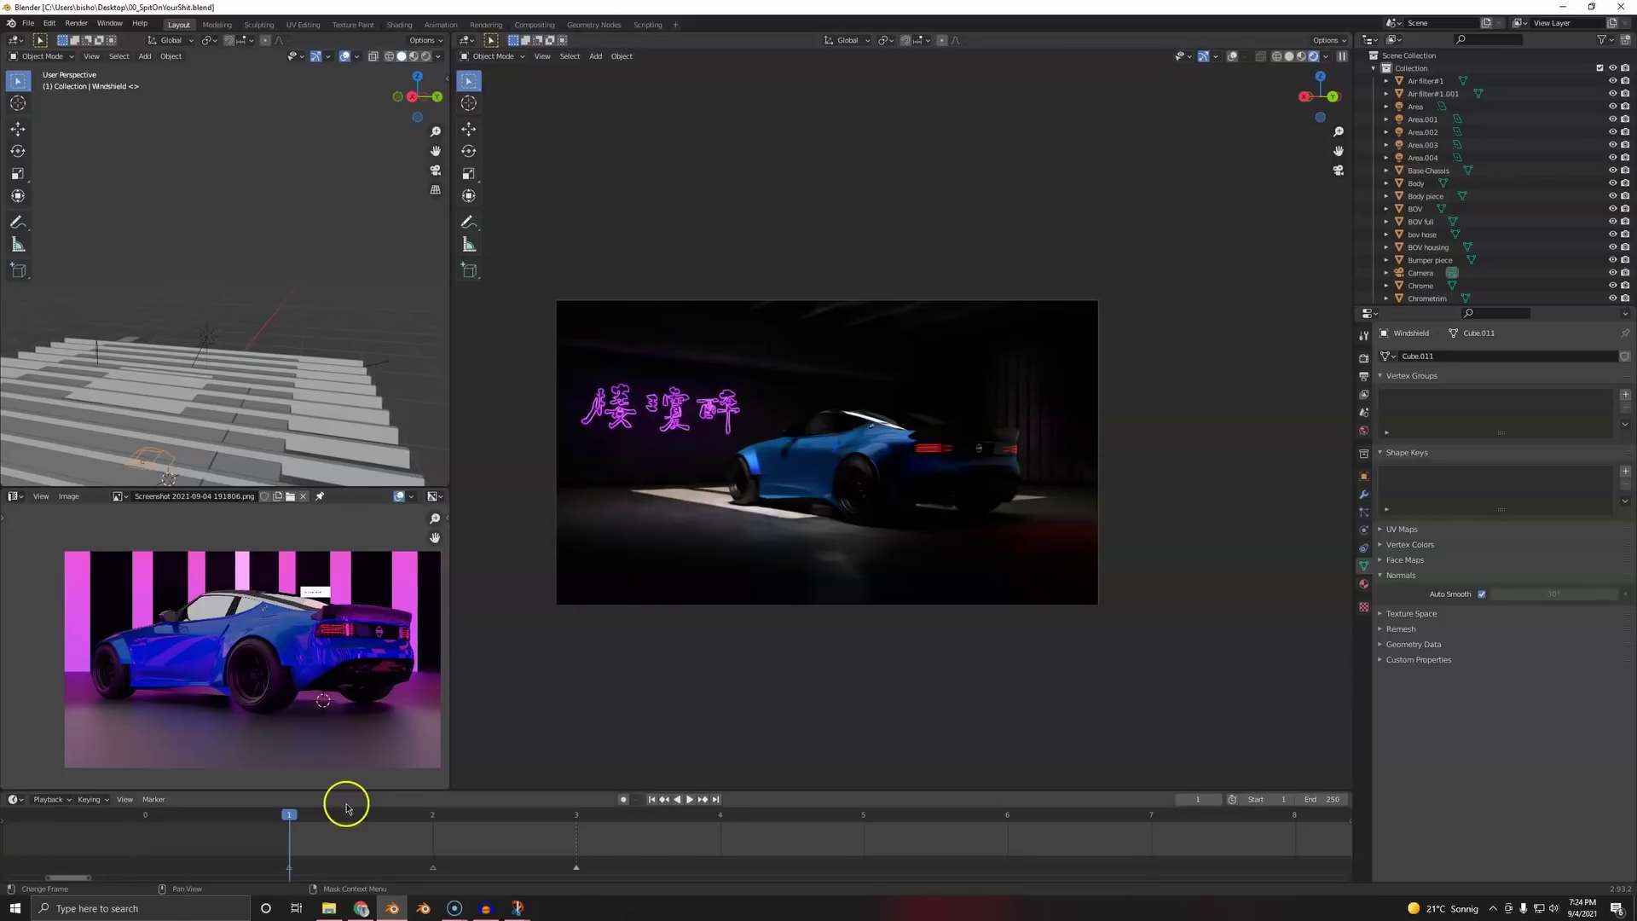
- Switch to Textures.com in the browser, close the leaking decal's download page and look through the dirt search results
{"action": "left_click", "coordinate": [362, 909]}
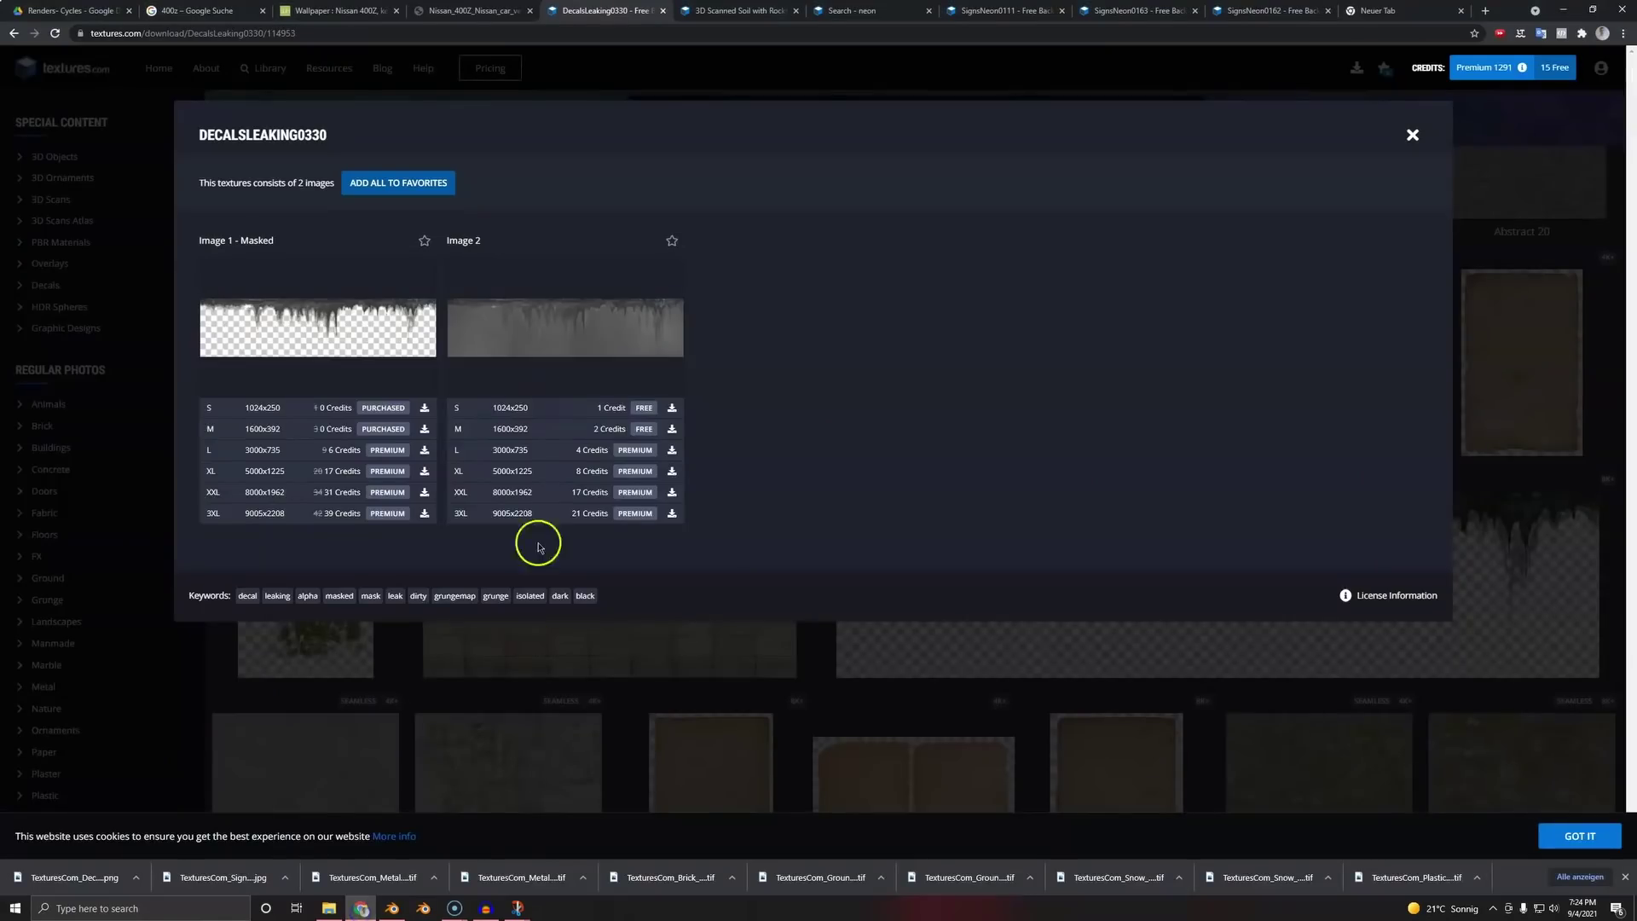
{"action": "left_click", "coordinate": [249, 673]}
{"action": "scroll", "coordinate": [281, 635], "scroll_direction": "up", "scroll_amount": 6}
{"action": "scroll", "coordinate": [358, 474], "scroll_direction": "down", "scroll_amount": 20}
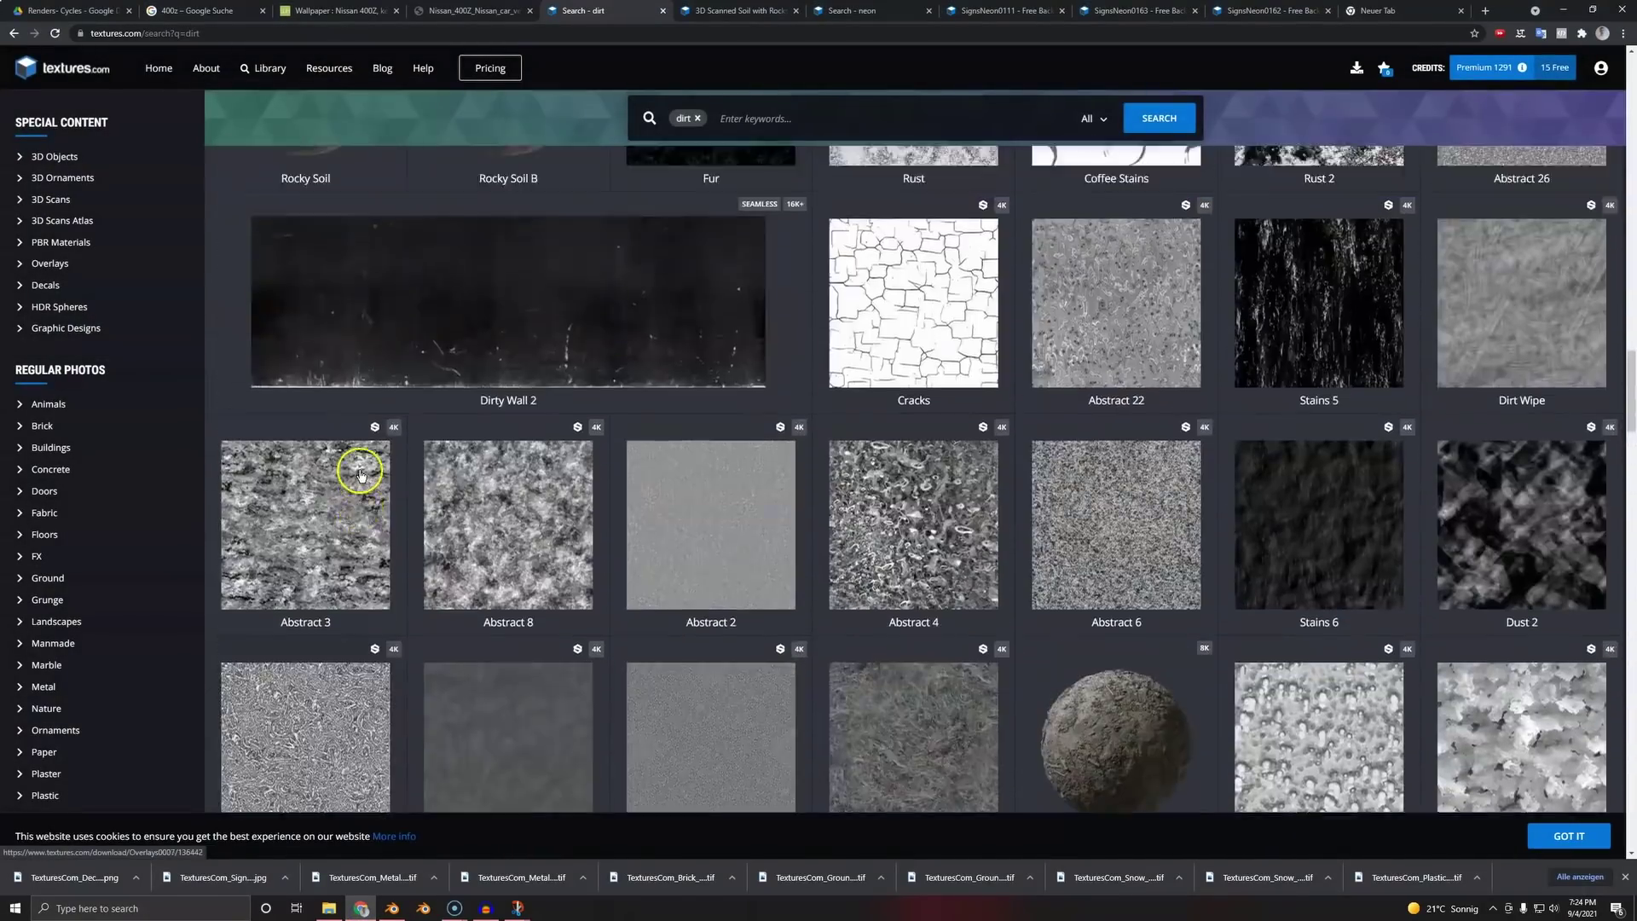
{"action": "scroll", "coordinate": [802, 570], "scroll_direction": "up", "scroll_amount": 3}
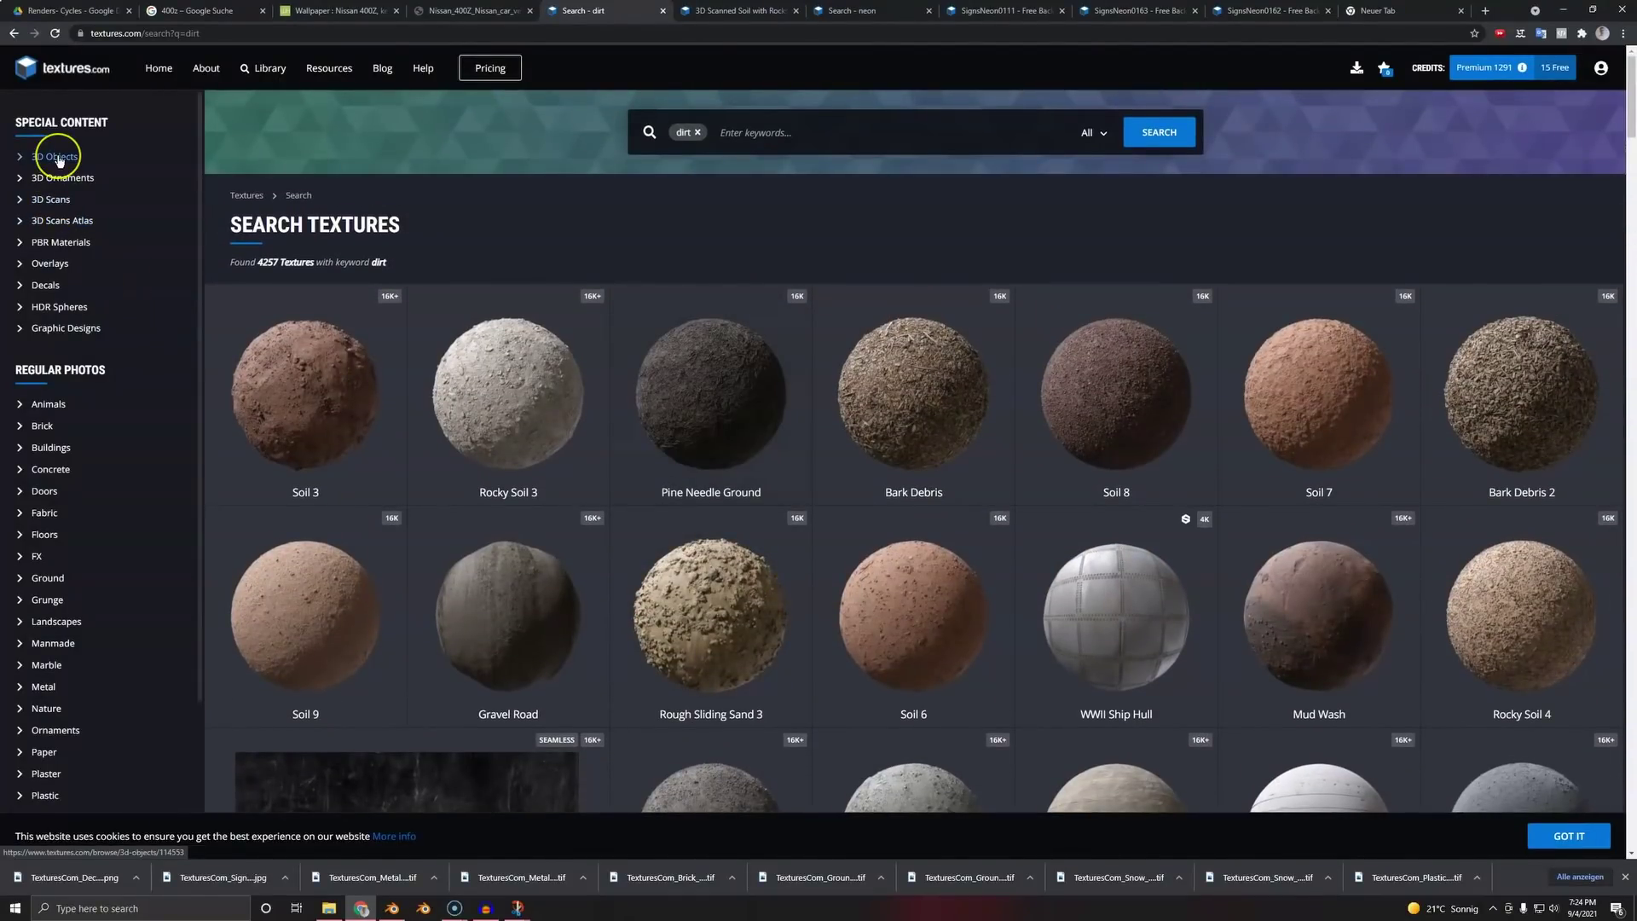
- Clear the dirt keyword, search the texture library for "pipe" and browse the results
{"action": "left_click", "coordinate": [697, 132]}
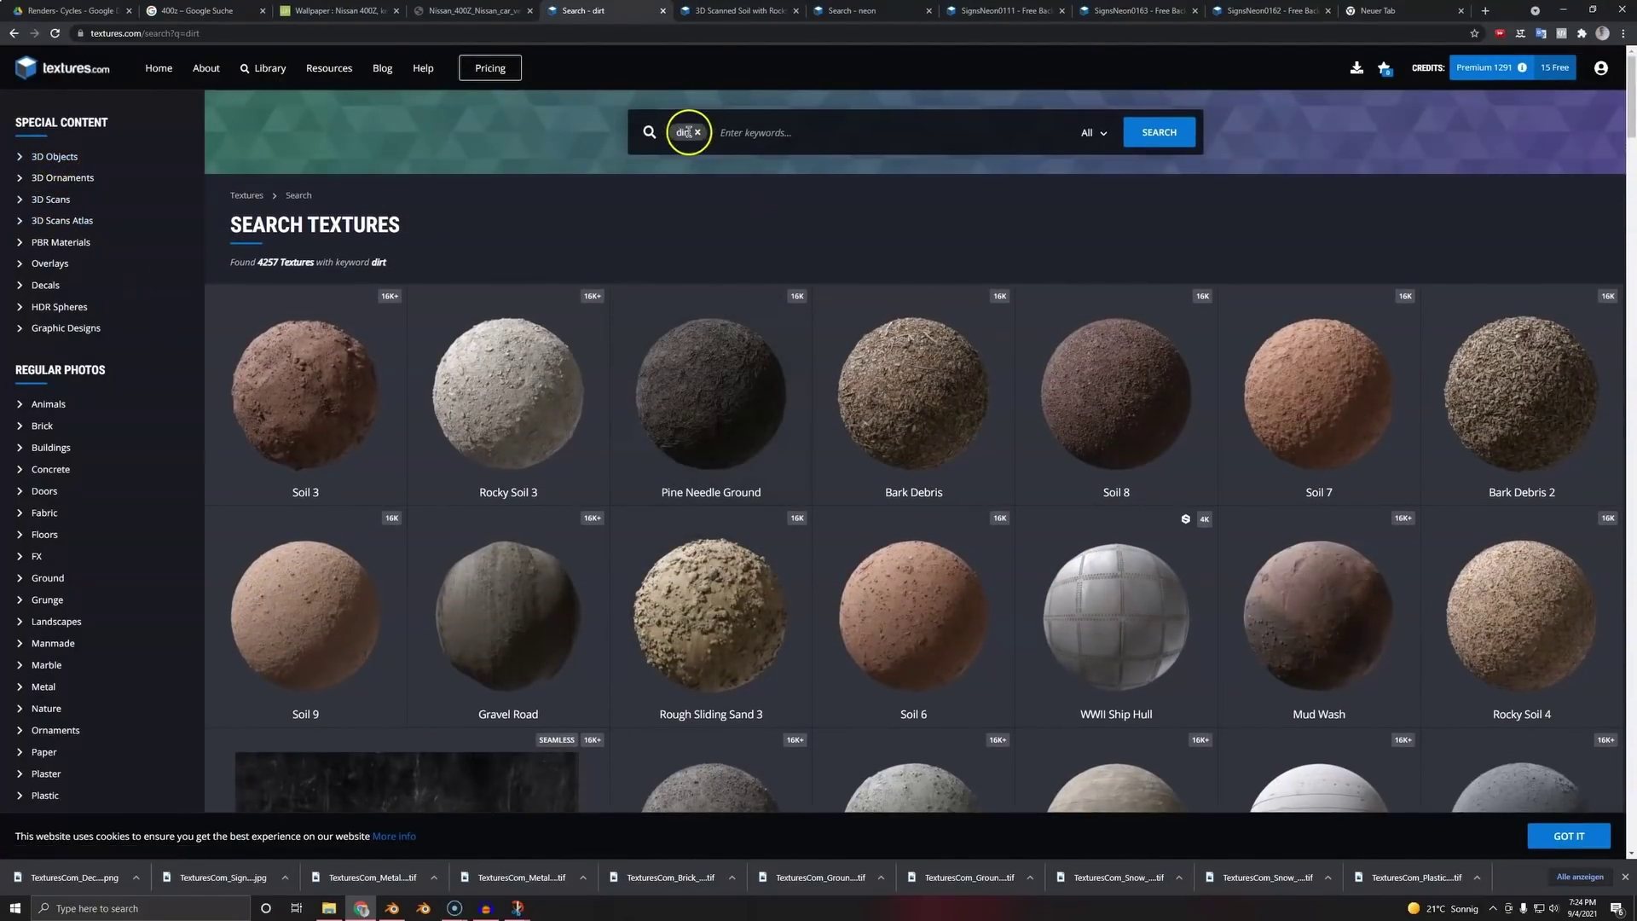
{"action": "scroll", "coordinate": [651, 530], "scroll_direction": "down", "scroll_amount": 3}
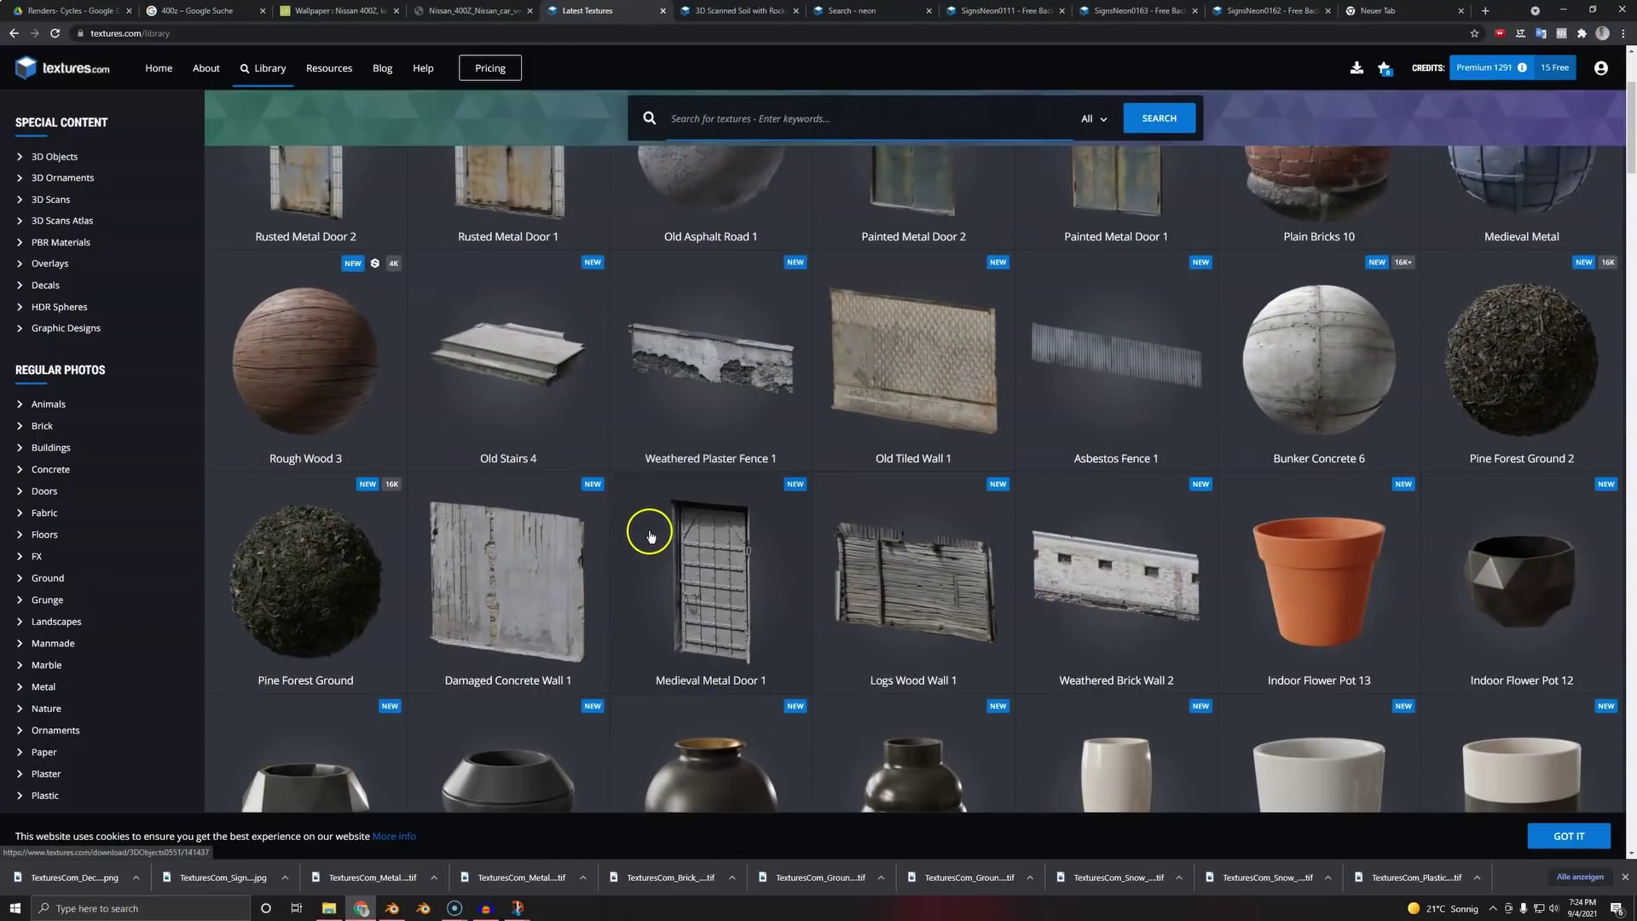
{"action": "scroll", "coordinate": [588, 660], "scroll_direction": "down", "scroll_amount": 5}
{"action": "scroll", "coordinate": [590, 630], "scroll_direction": "down", "scroll_amount": 12}
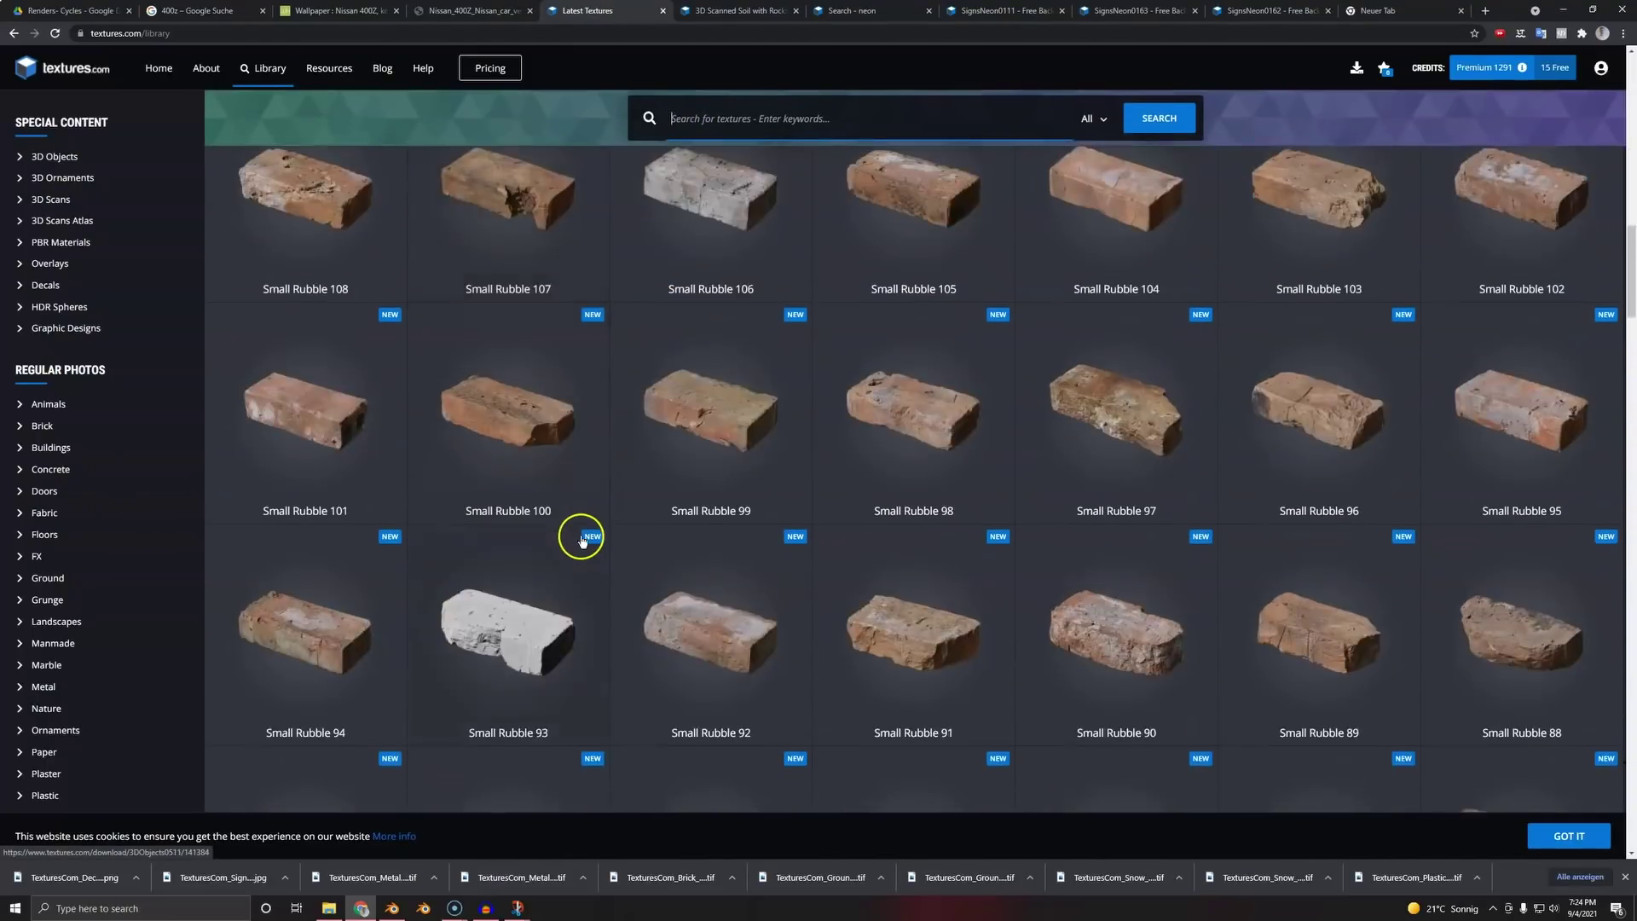
{"action": "scroll", "coordinate": [597, 512], "scroll_direction": "up", "scroll_amount": 9}
{"action": "type", "text": "pipe"}
{"action": "key", "text": "Return"}
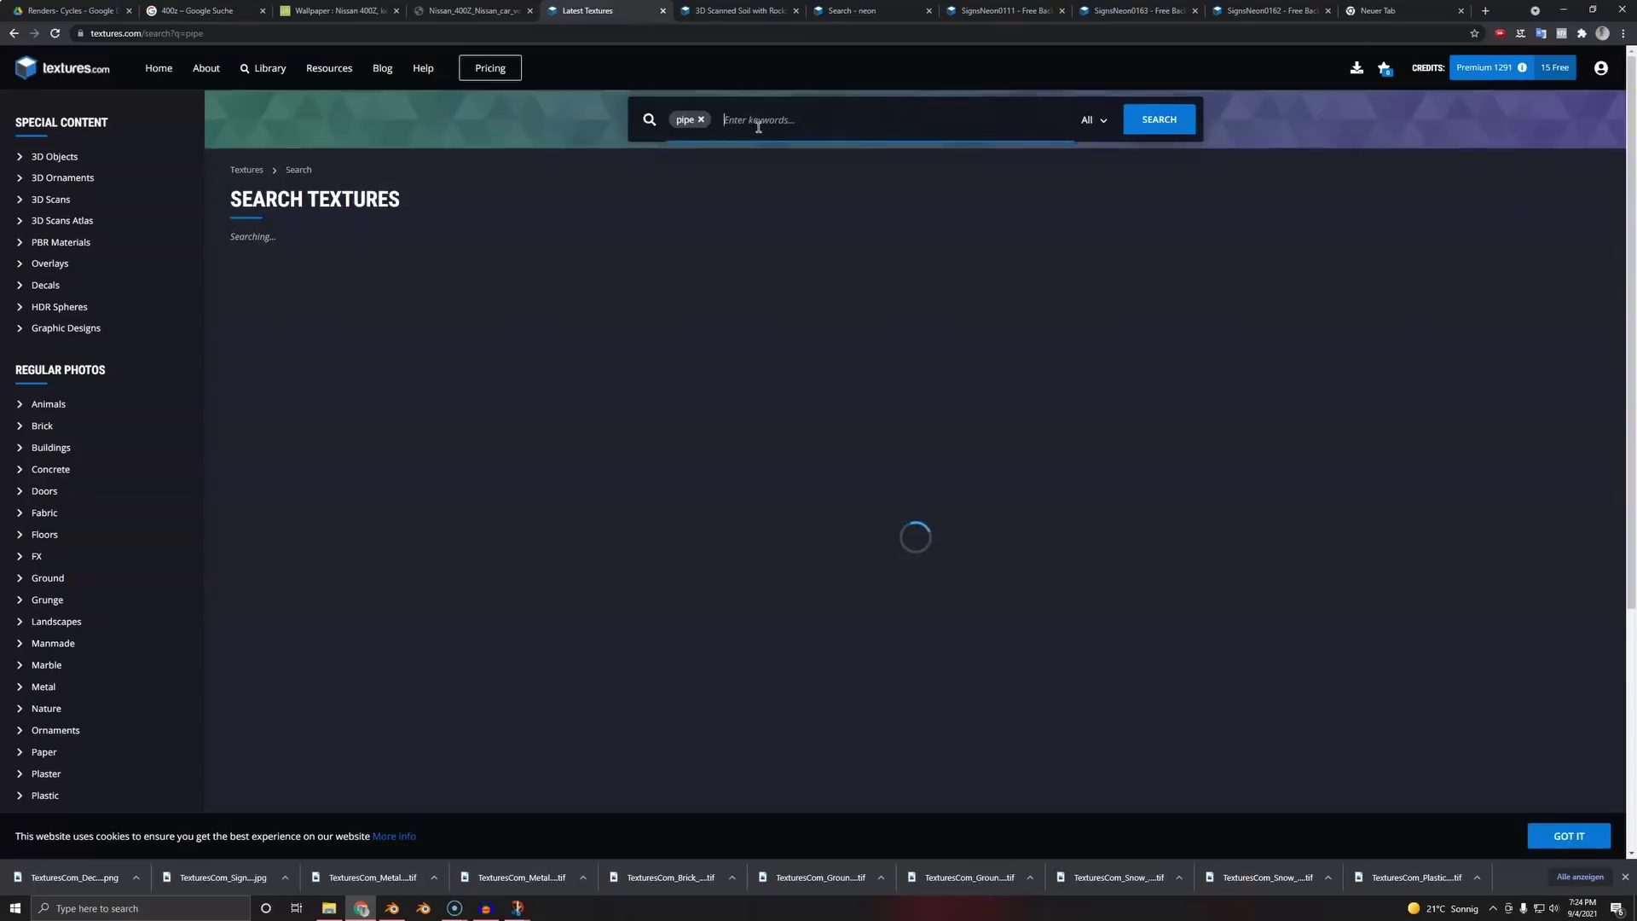
{"action": "scroll", "coordinate": [925, 409], "scroll_direction": "down", "scroll_amount": 15}
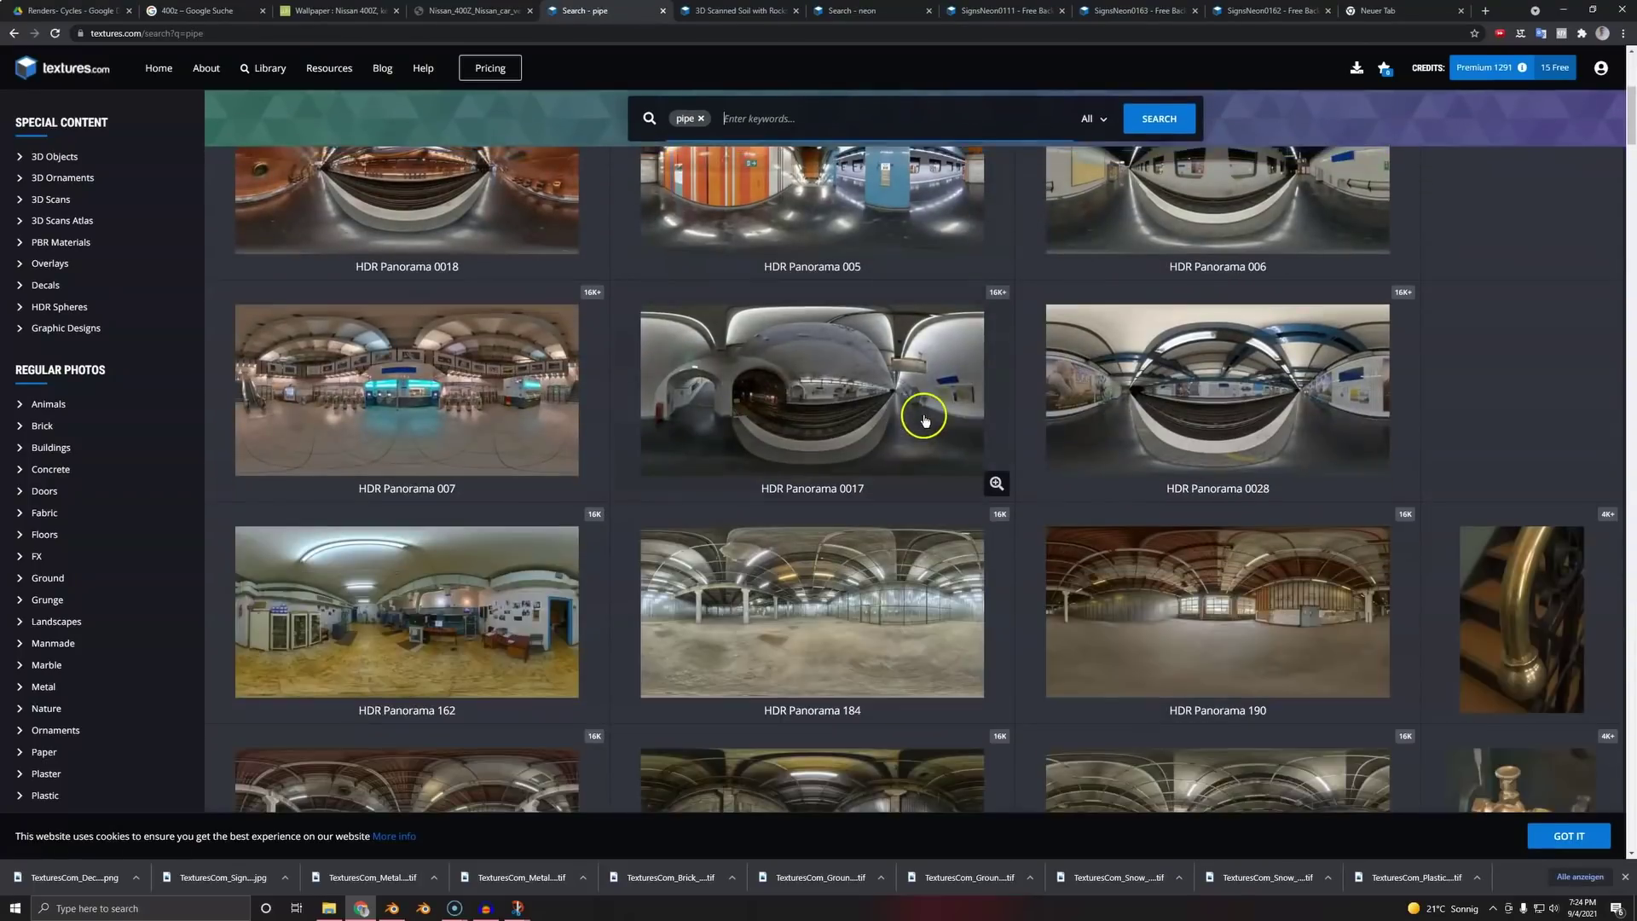
- Find the rusted vertical pipe texture PIPES0059 in the pipe results and download its first image in XL size
{"action": "scroll", "coordinate": [853, 409], "scroll_direction": "down", "scroll_amount": 12}
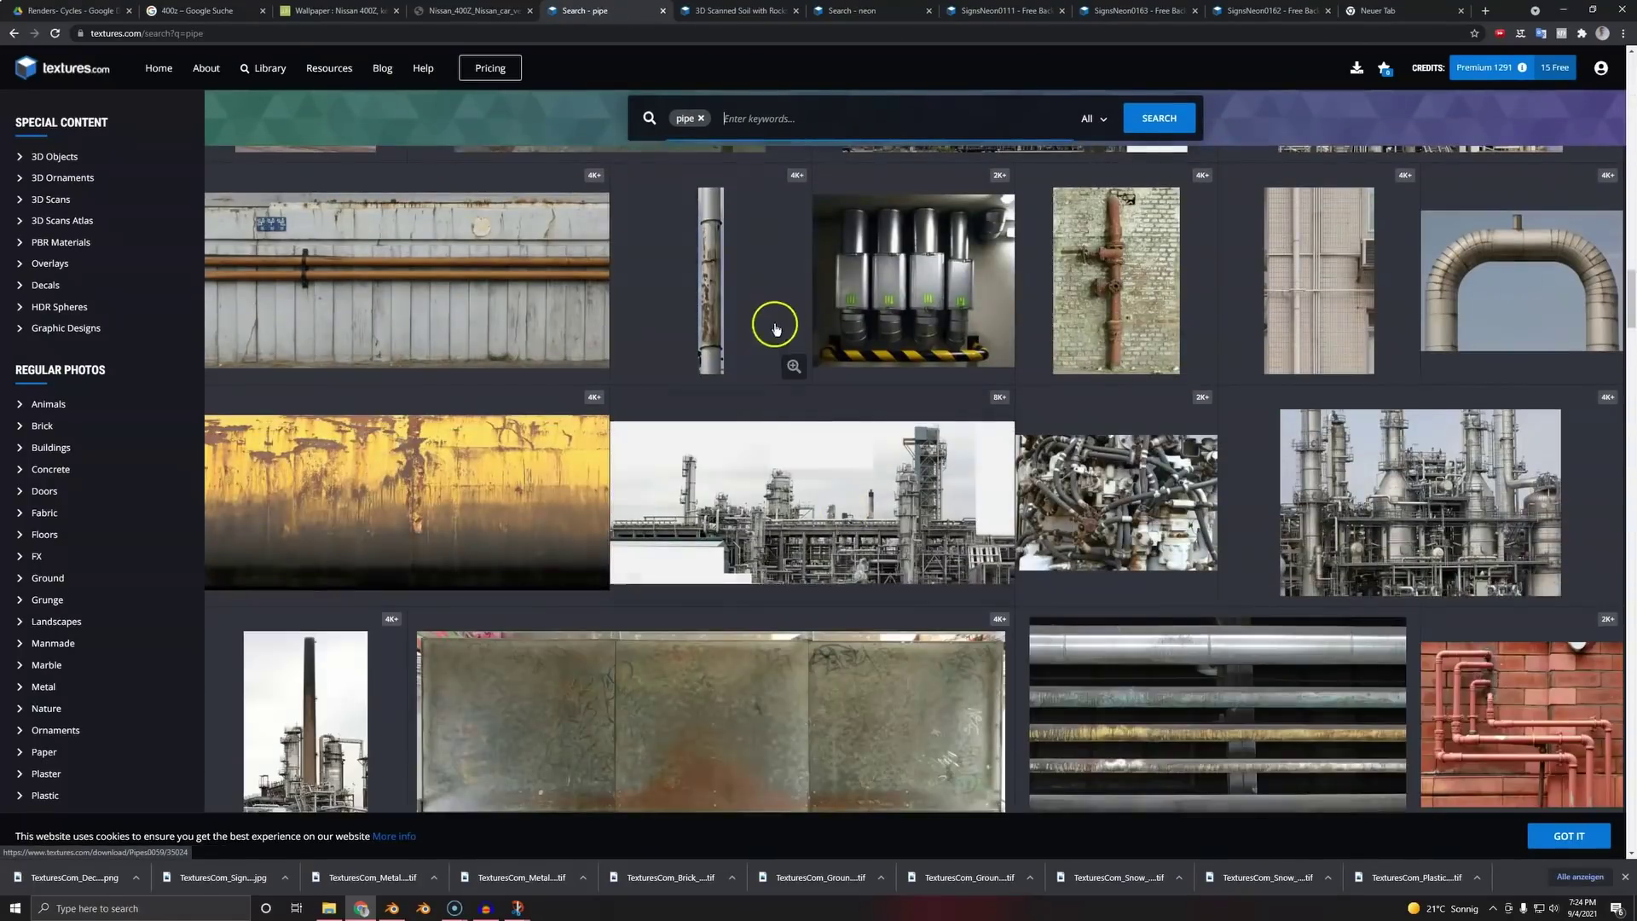
{"action": "left_click", "coordinate": [776, 329]}
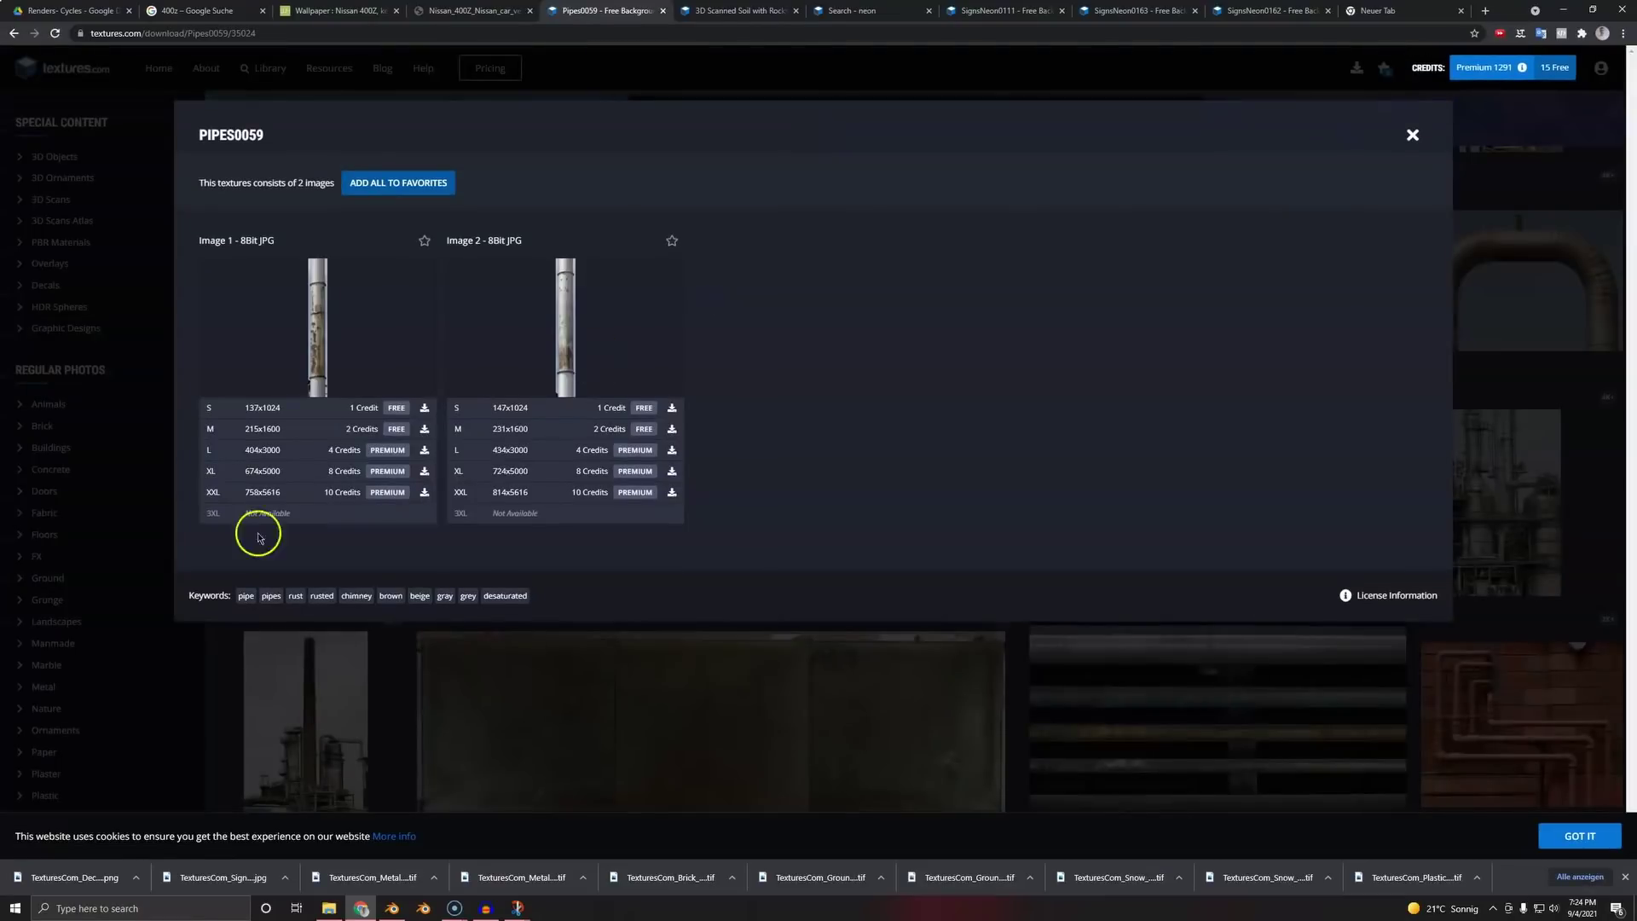
{"action": "left_click", "coordinate": [423, 470]}
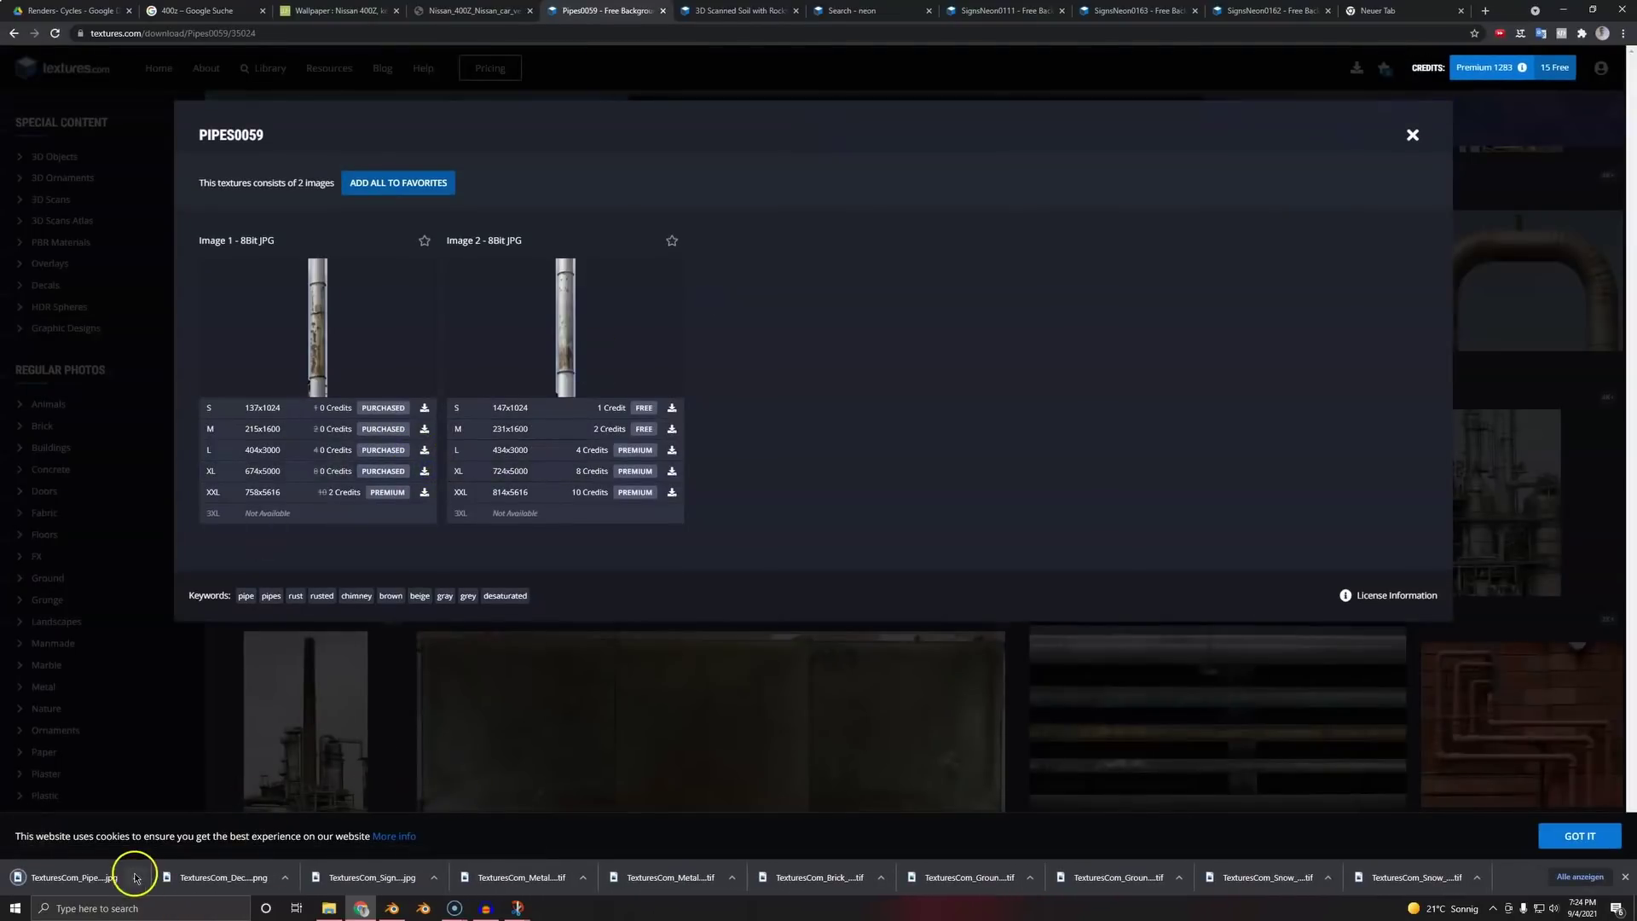
- Switch to Blender, show the scene in solid shading, add a mesh cylinder and raise it vertically above the floor
{"action": "key", "text": "alt+Tab"}
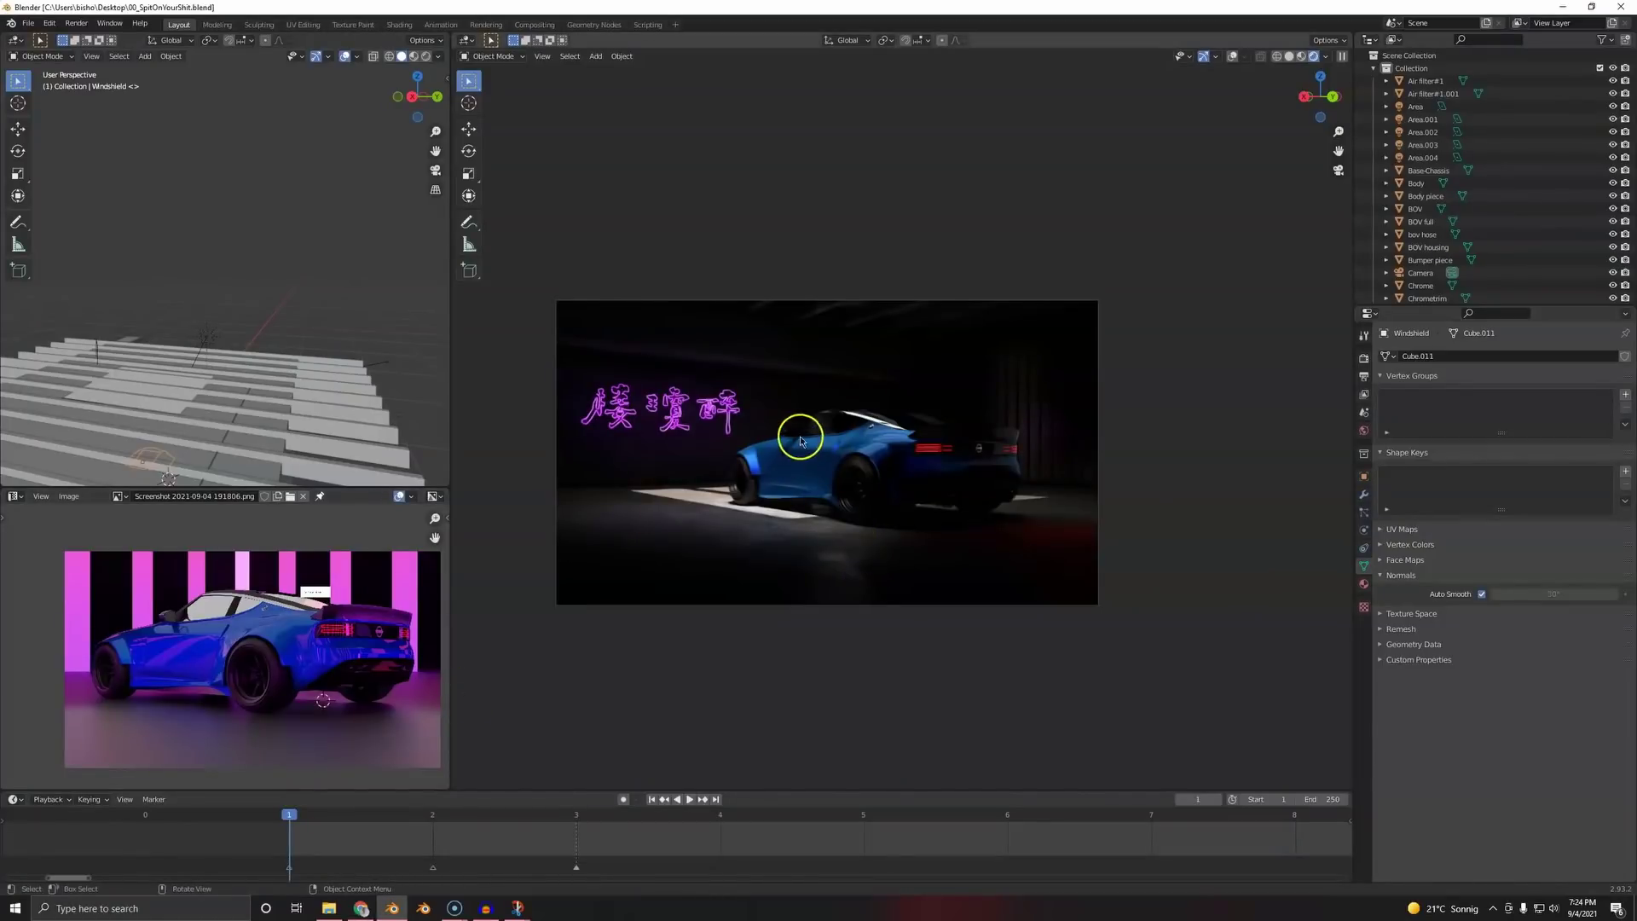
{"action": "key", "text": "z"}
{"action": "left_click", "coordinate": [922, 448]}
{"action": "key", "text": "shift+a"}
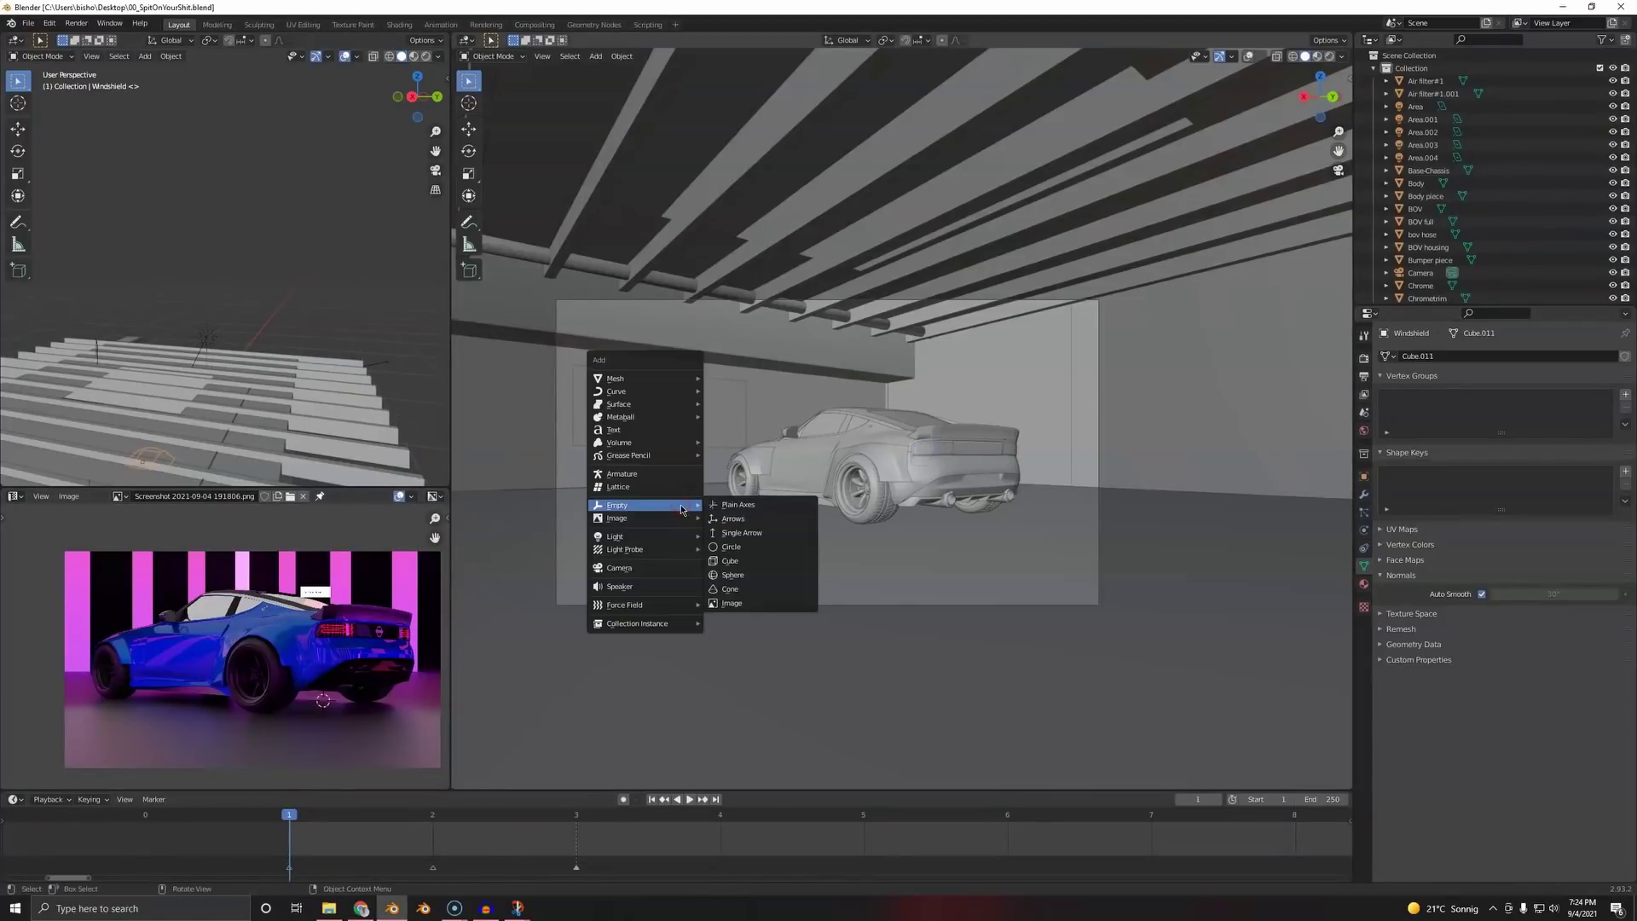
{"action": "left_click", "coordinate": [636, 375]}
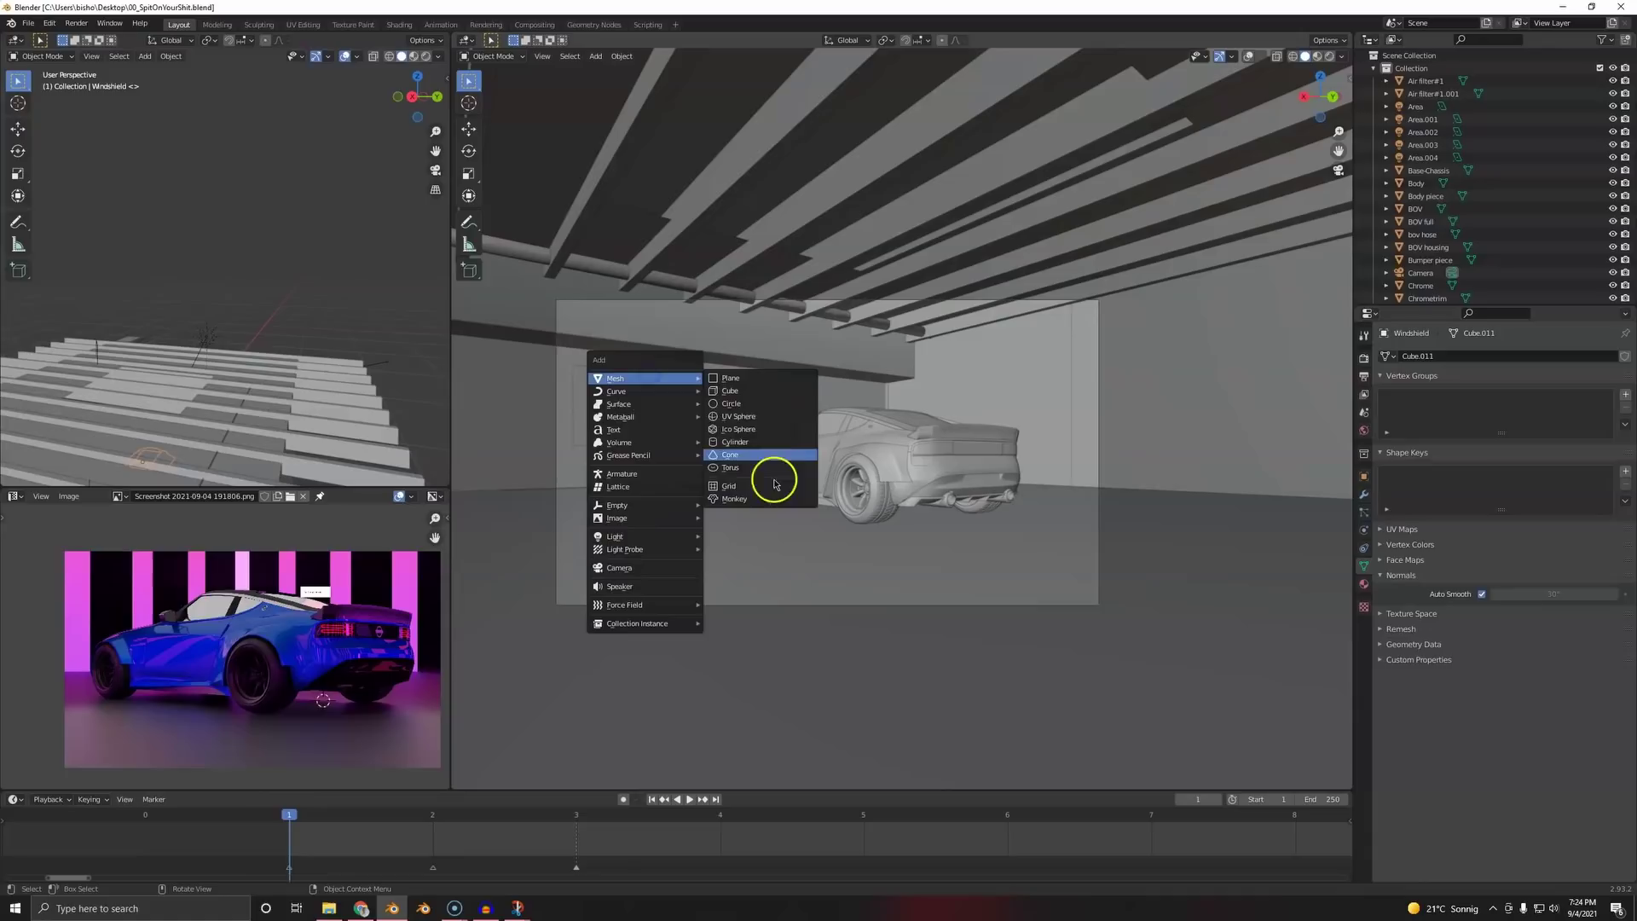
{"action": "left_click", "coordinate": [763, 441]}
{"action": "key", "text": "KP_Decimal"}
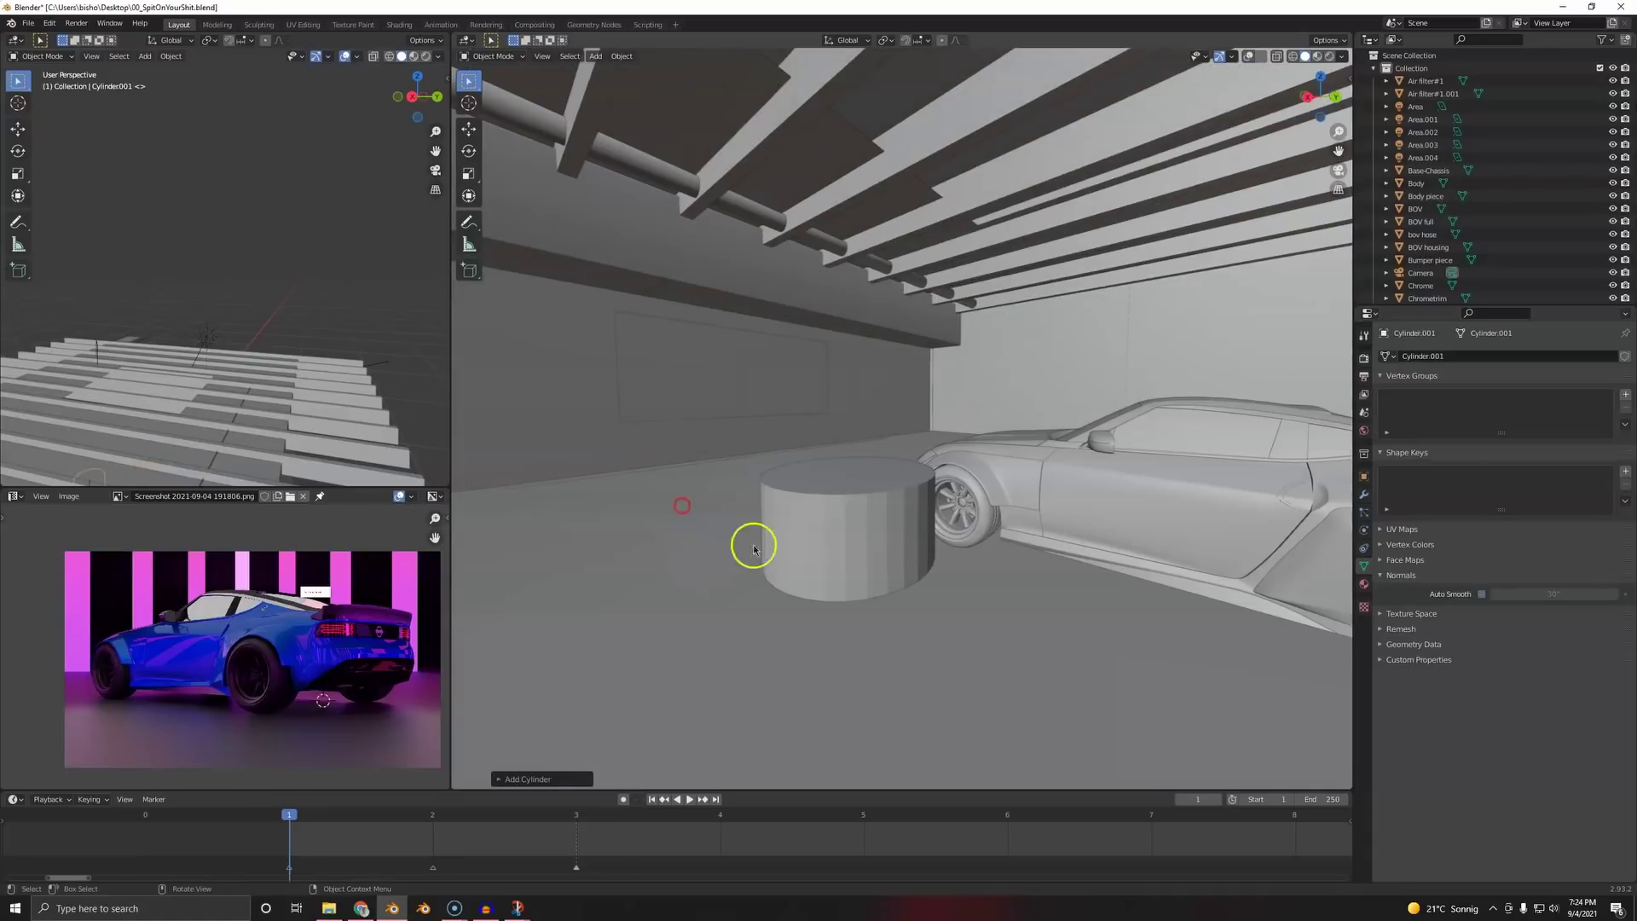
{"action": "key", "text": "g"}
{"action": "key", "text": "z"}
{"action": "left_click", "coordinate": [848, 339]}
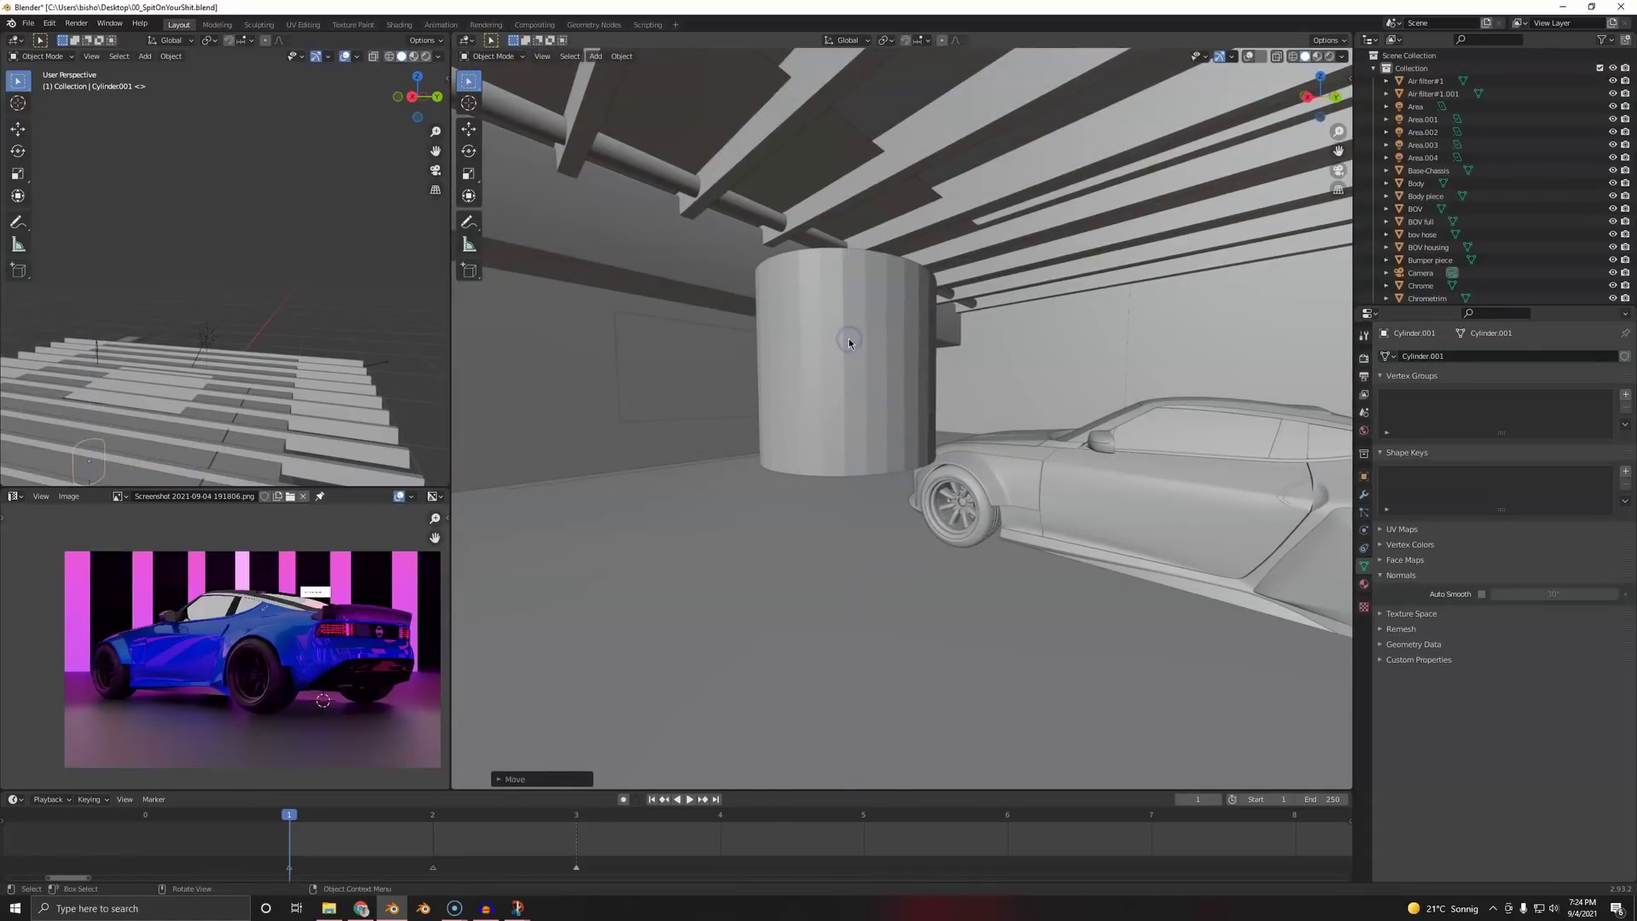
- Isolate the cylinder in local view, view it from the front and turn on the viewport overlays
{"action": "key", "text": "KP_Divide"}
{"action": "scroll", "coordinate": [851, 344], "scroll_direction": "down", "scroll_amount": 9}
{"action": "key", "text": "KP_1"}
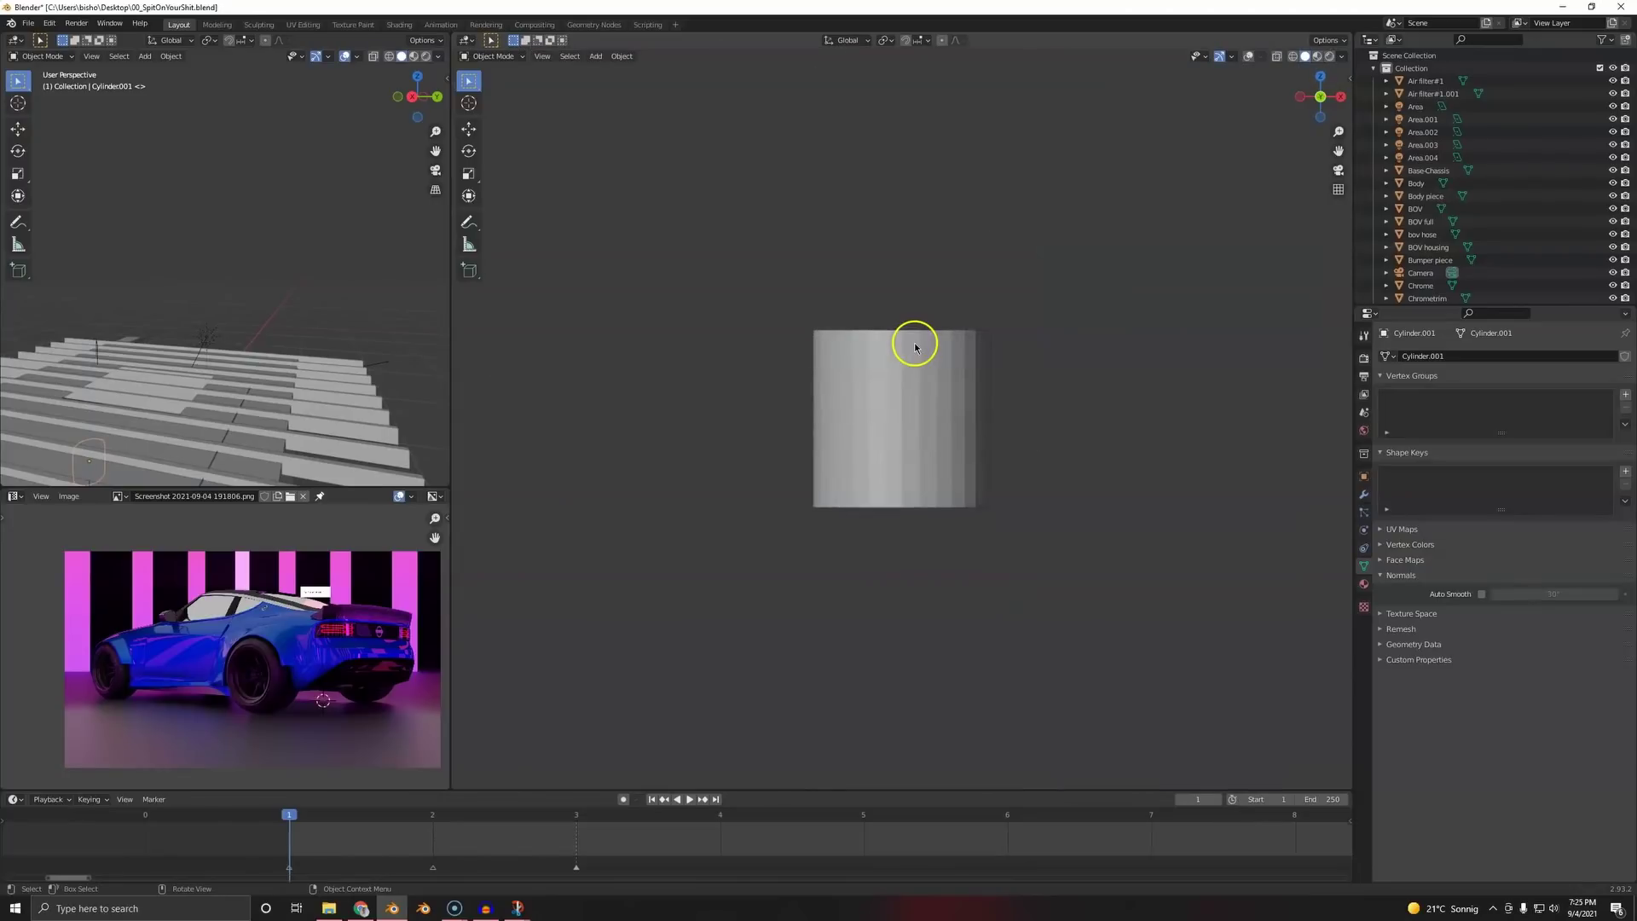
{"action": "scroll", "coordinate": [807, 391], "scroll_direction": "up", "scroll_amount": 3}
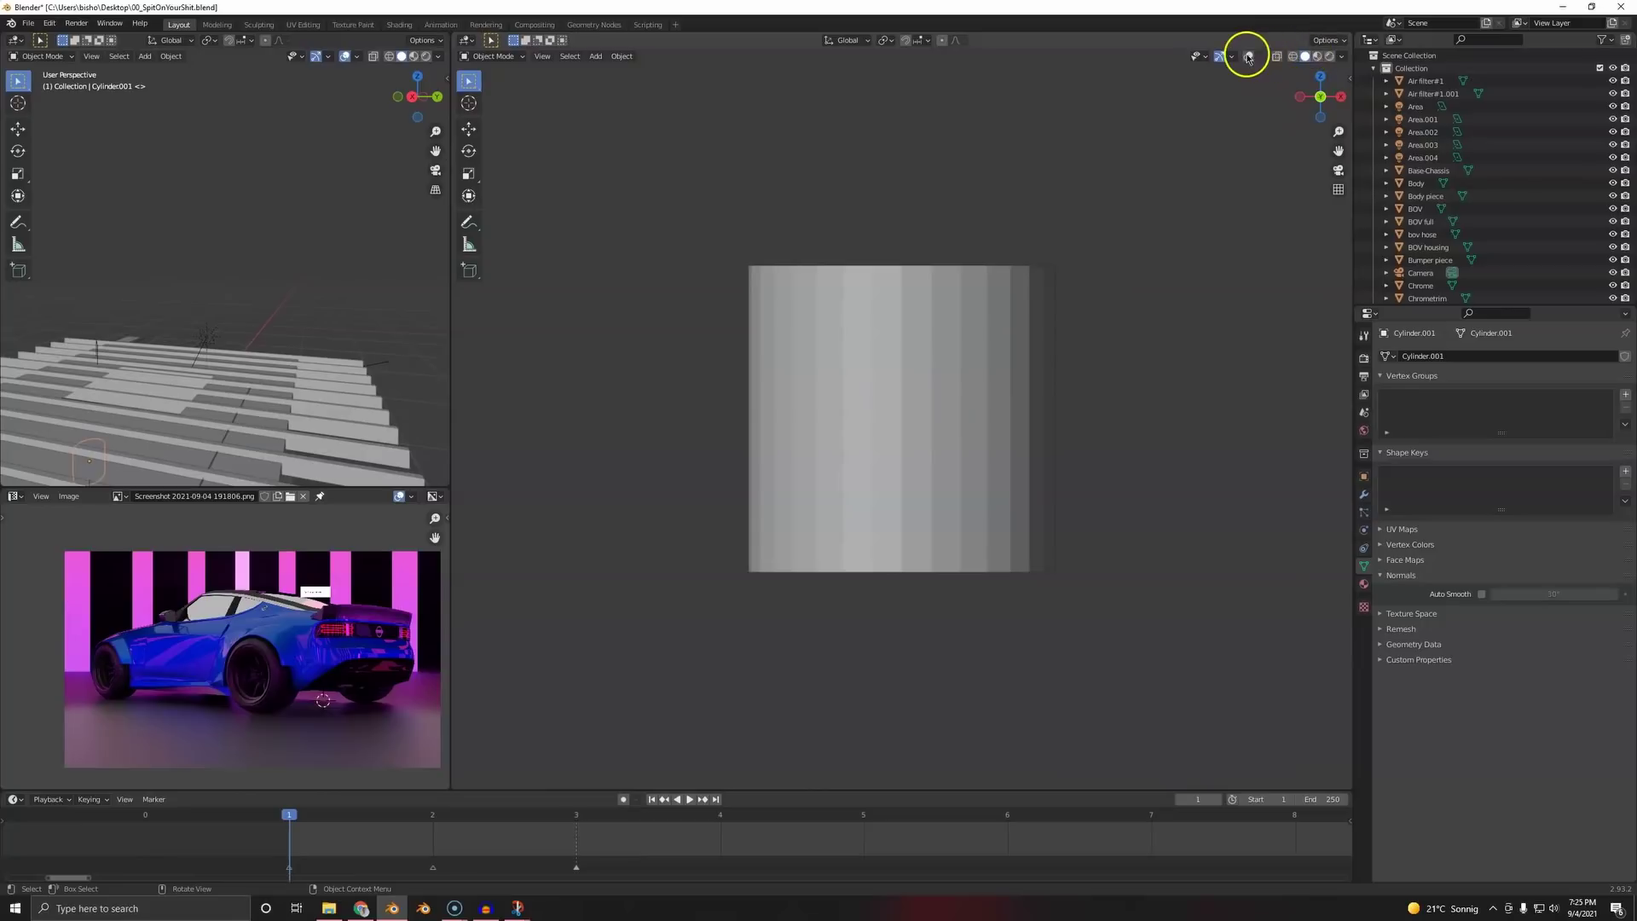
{"action": "left_click", "coordinate": [1247, 57]}
- Change the small 3D viewport into a Shader Editor and create a new material for the cylinder
{"action": "left_click", "coordinate": [16, 40]}
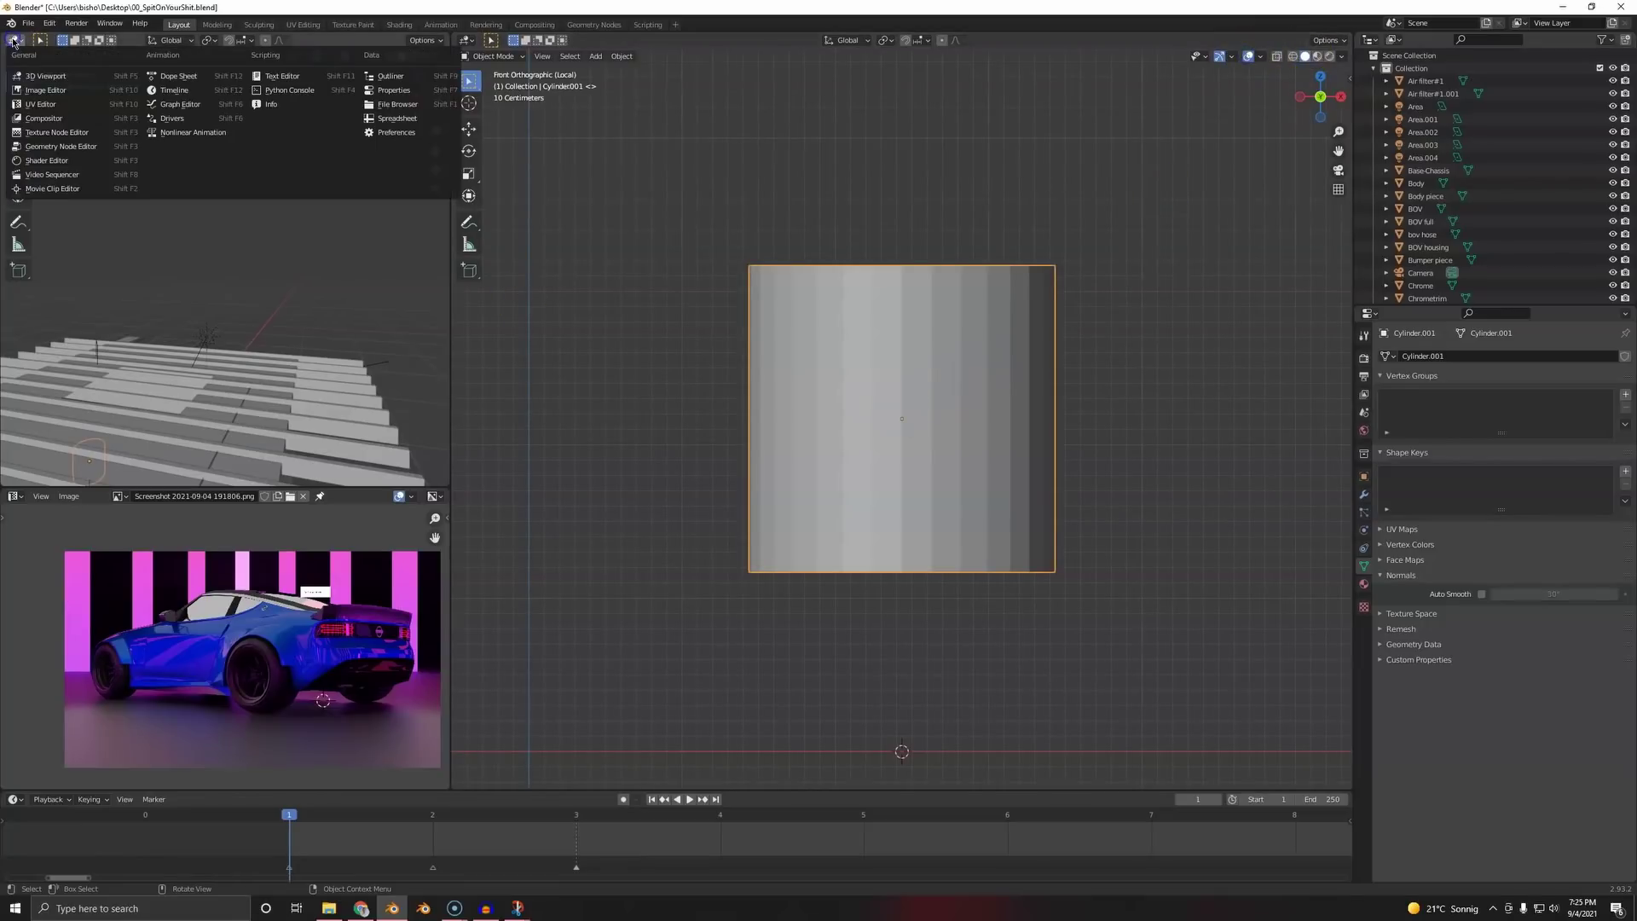
{"action": "left_click", "coordinate": [45, 116]}
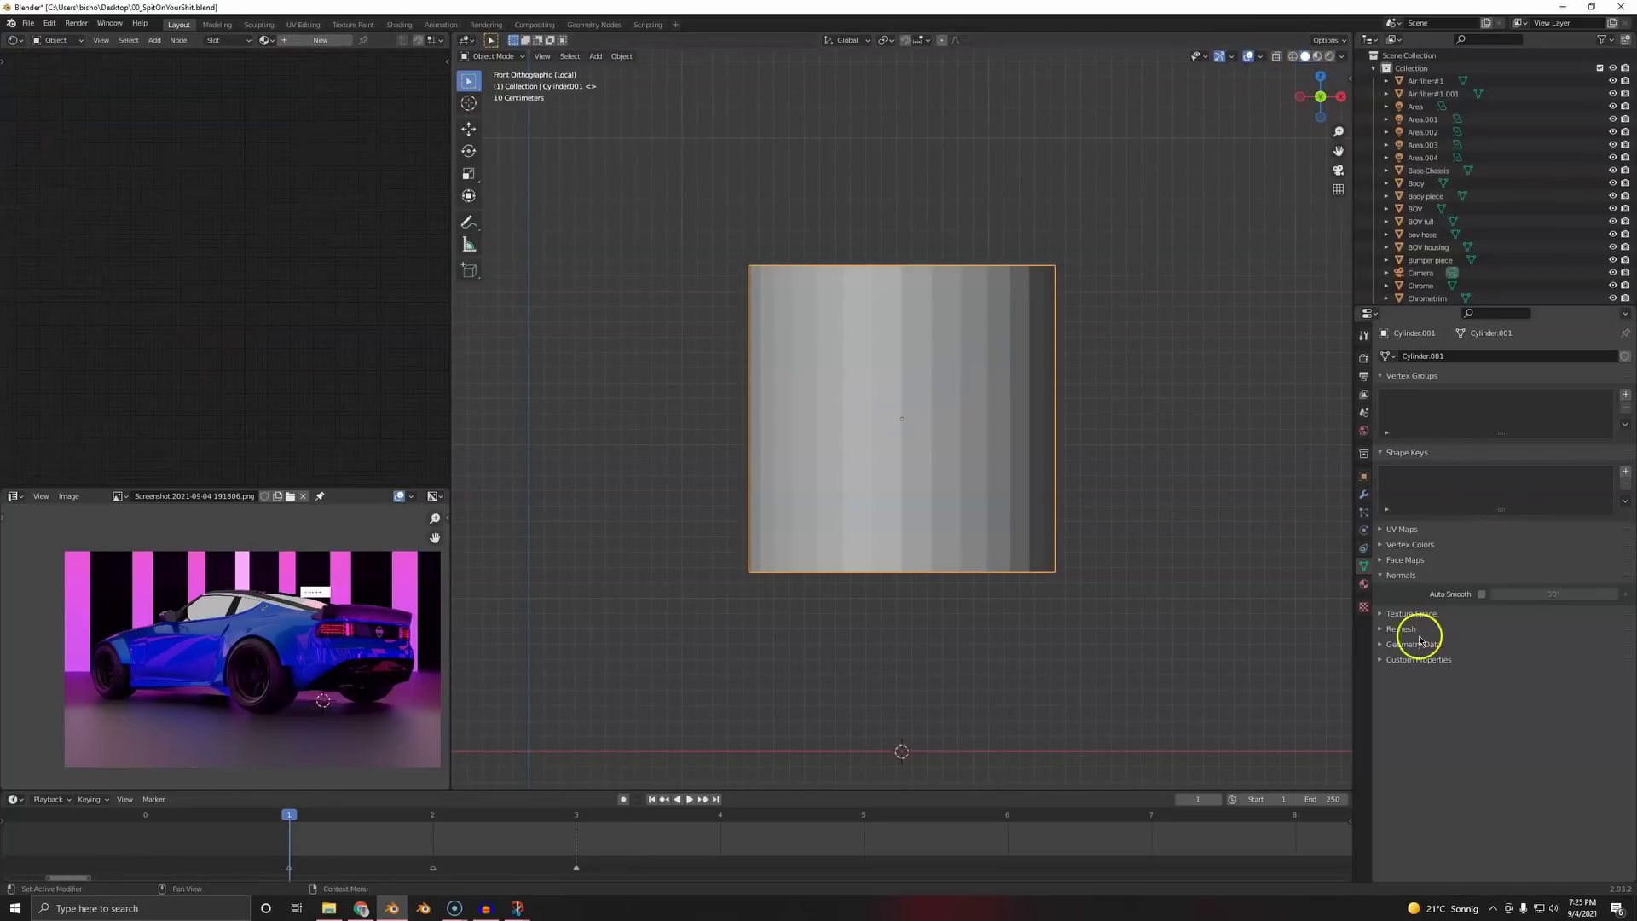
{"action": "left_click", "coordinate": [1364, 584]}
{"action": "left_click", "coordinate": [1478, 449]}
- Shade the cylinder smooth and enable Auto Smooth at 30°
{"action": "right_click", "coordinate": [947, 358]}
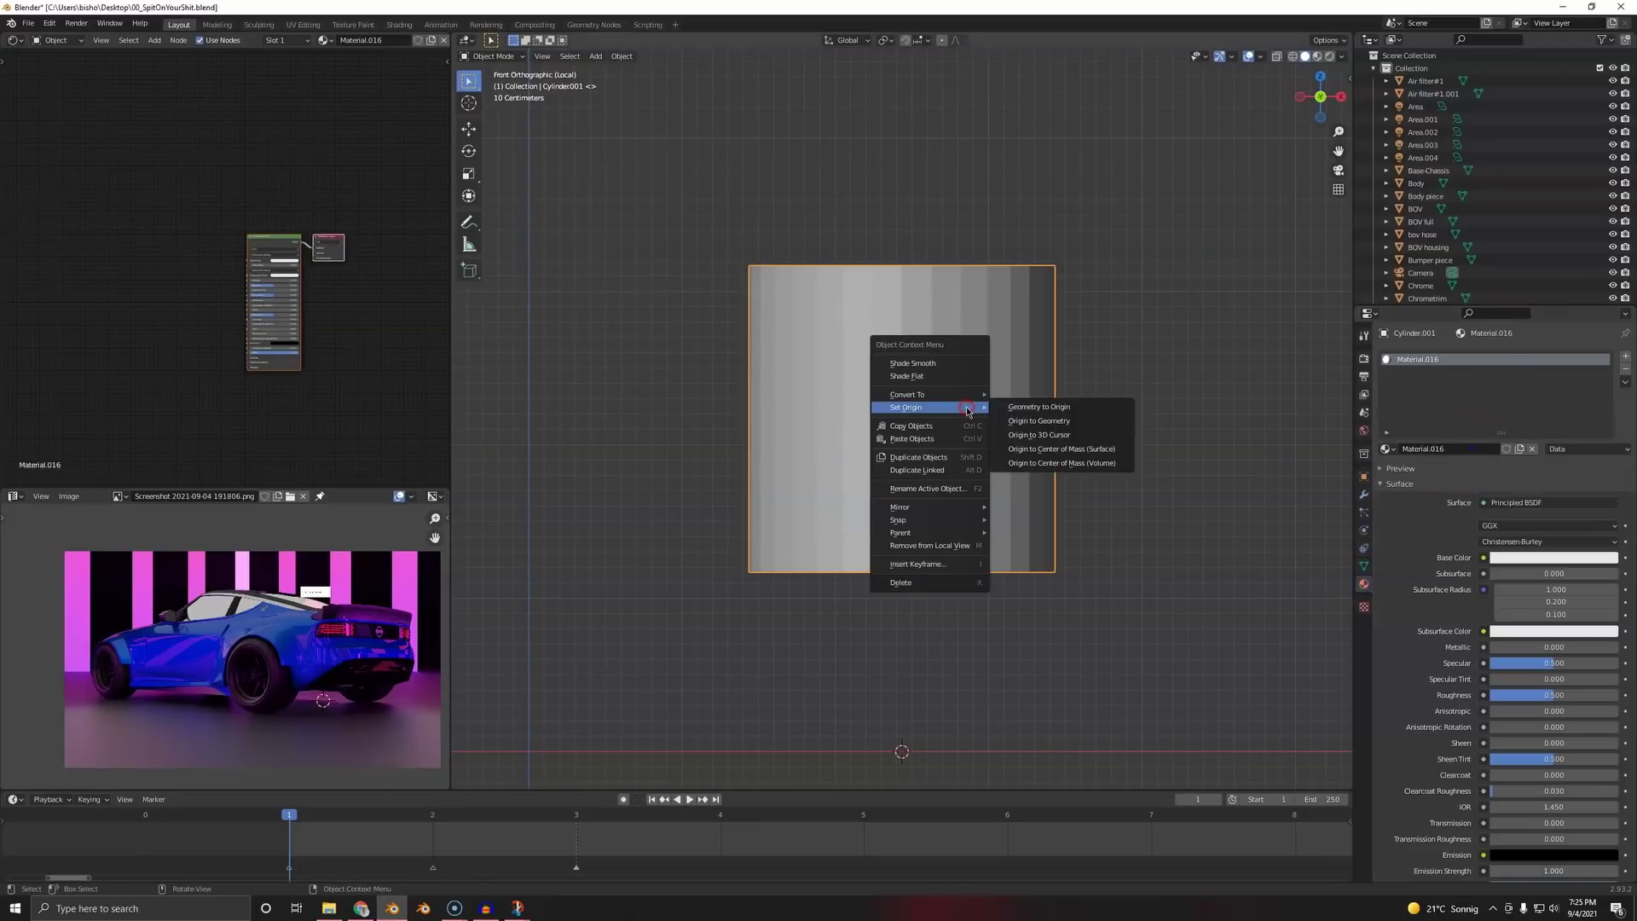
{"action": "left_click", "coordinate": [950, 358]}
{"action": "left_click", "coordinate": [1364, 569]}
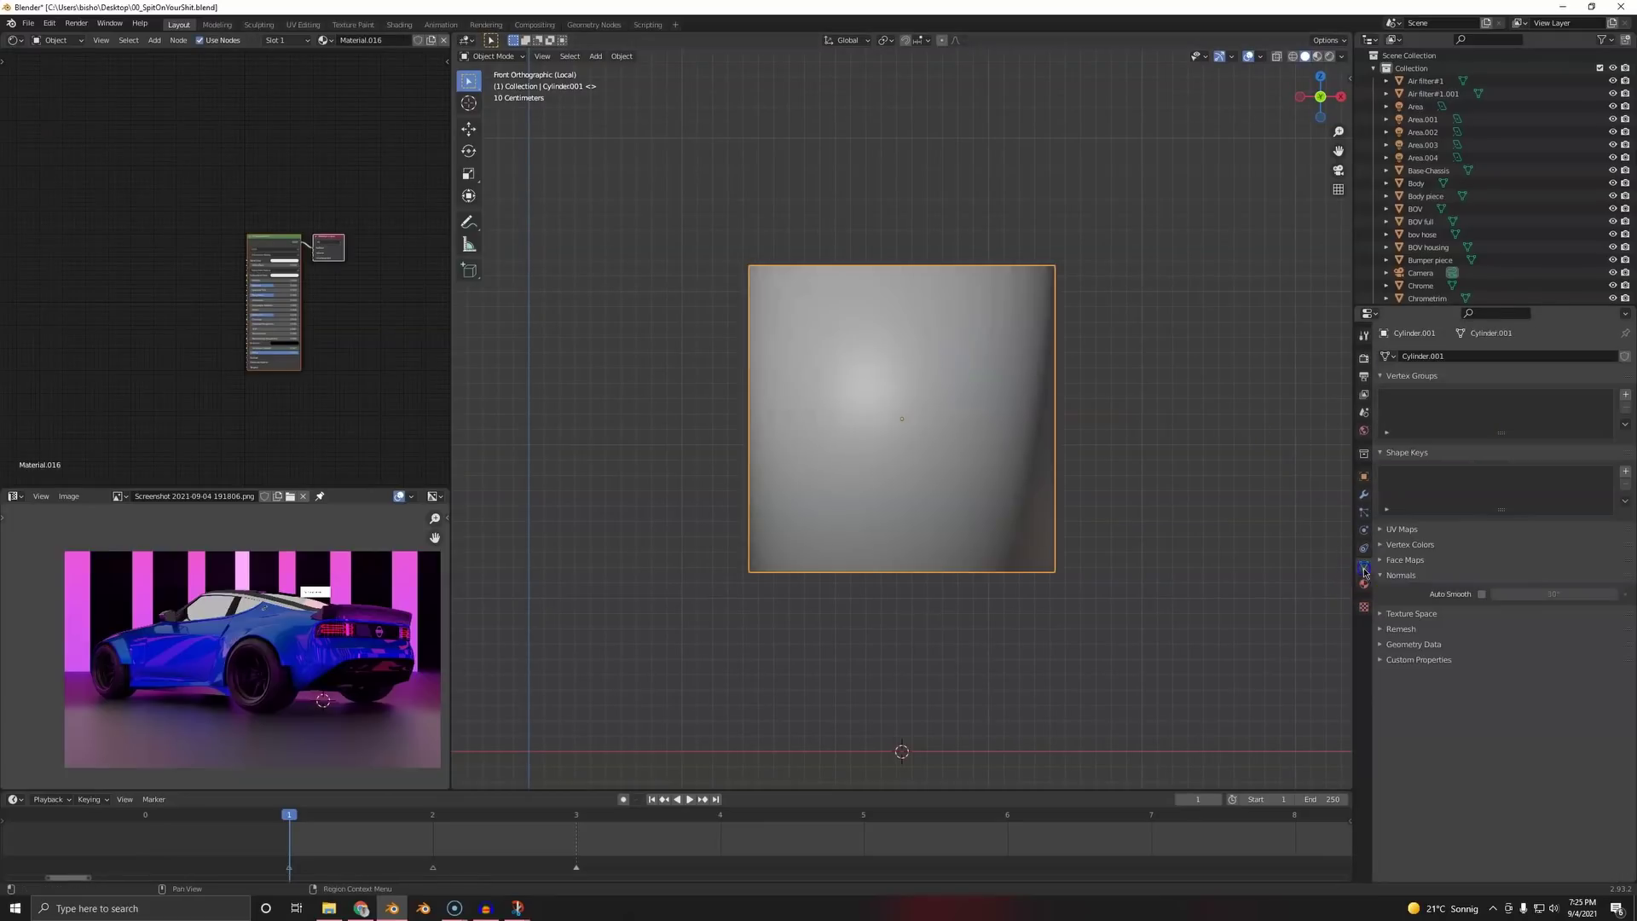
{"action": "left_click", "coordinate": [1481, 594]}
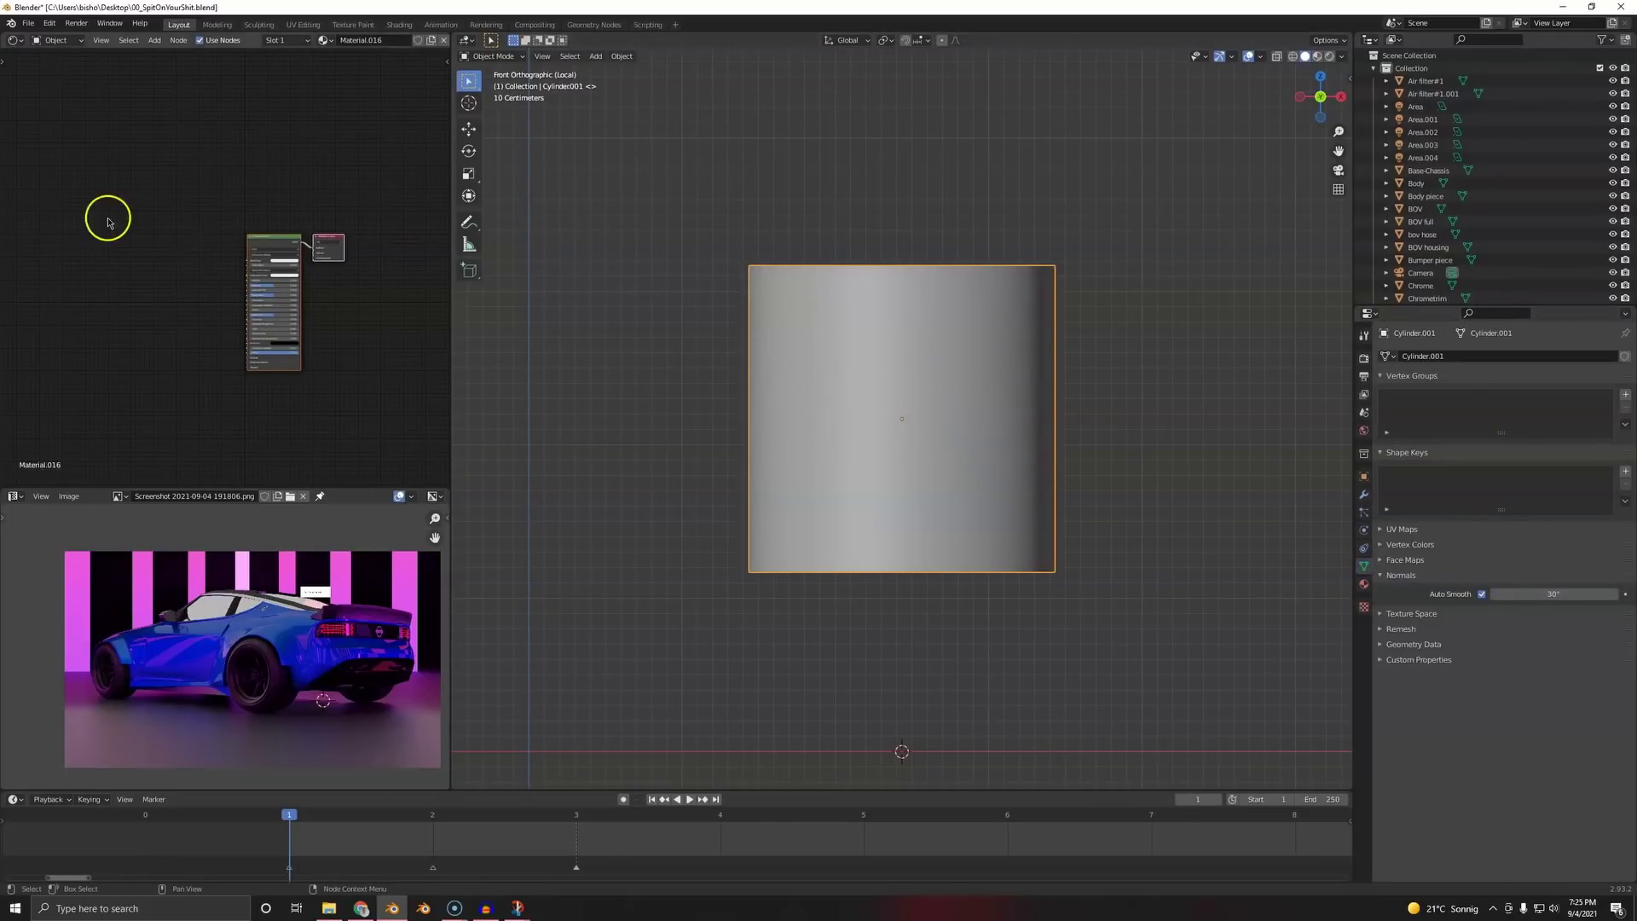
- Bring the downloaded pipe image into the cylinder's material as an image texture feeding the Base Color
{"action": "scroll", "coordinate": [171, 273], "scroll_direction": "up", "scroll_amount": 2}
{"action": "key", "text": "alt+Tab"}
{"action": "left_click_drag", "start_coordinate": [70, 874], "coordinate": [225, 266]}
{"action": "key", "text": "alt+Tab"}
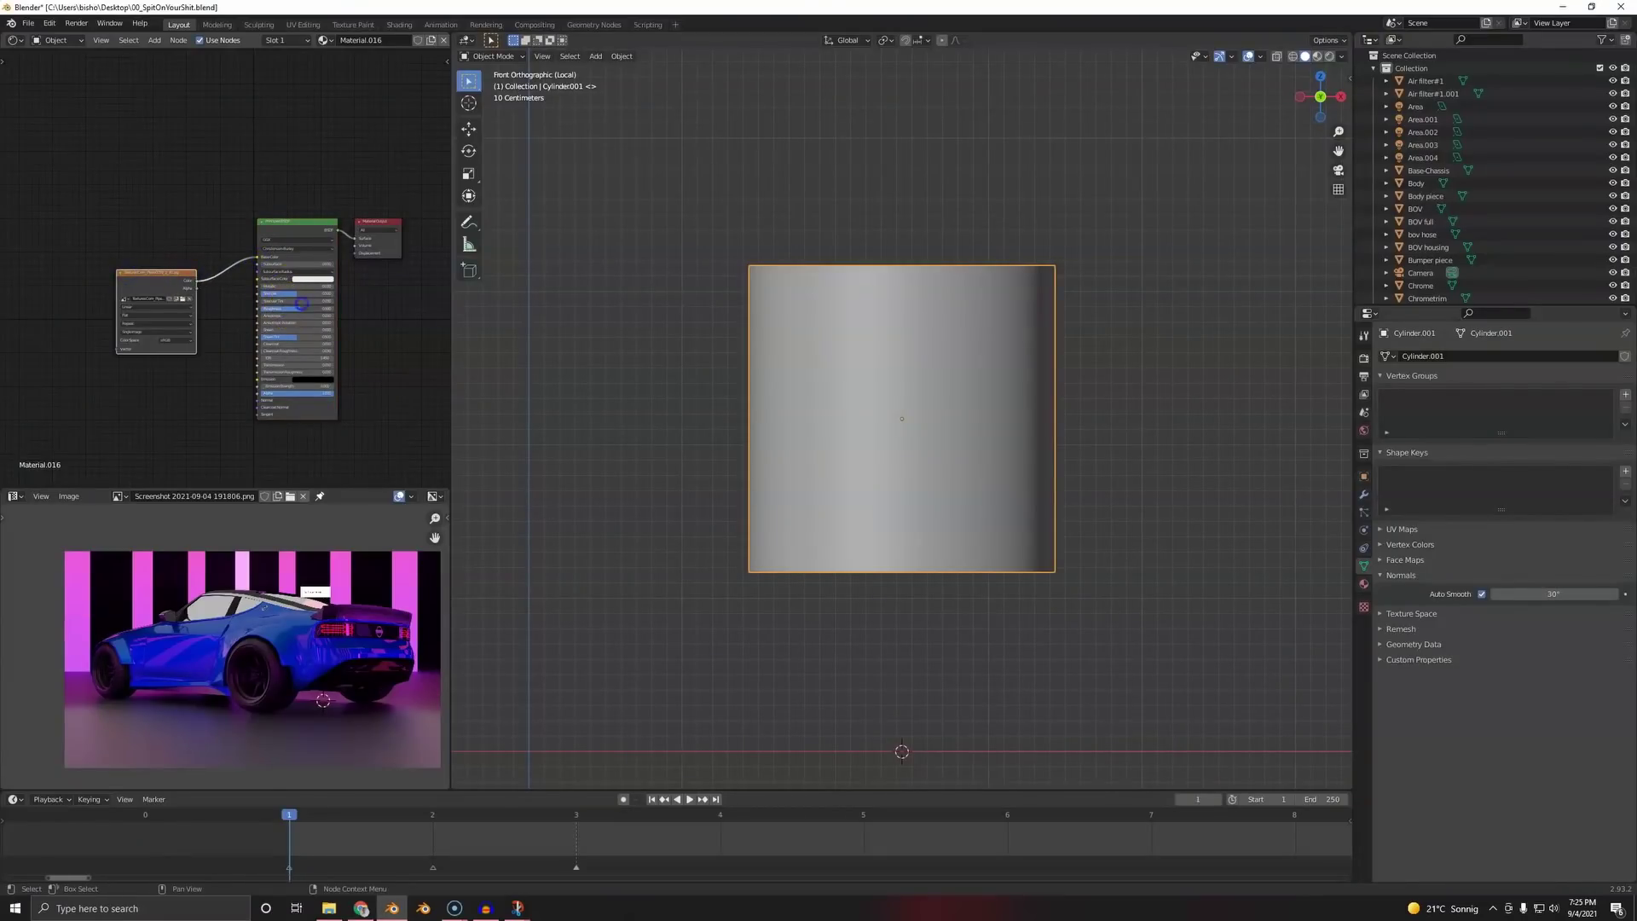
- Select the cylinder's whole mesh in Edit Mode, show material preview and unwrap it with Project from View
{"action": "key", "text": "Tab"}
{"action": "key", "text": "a"}
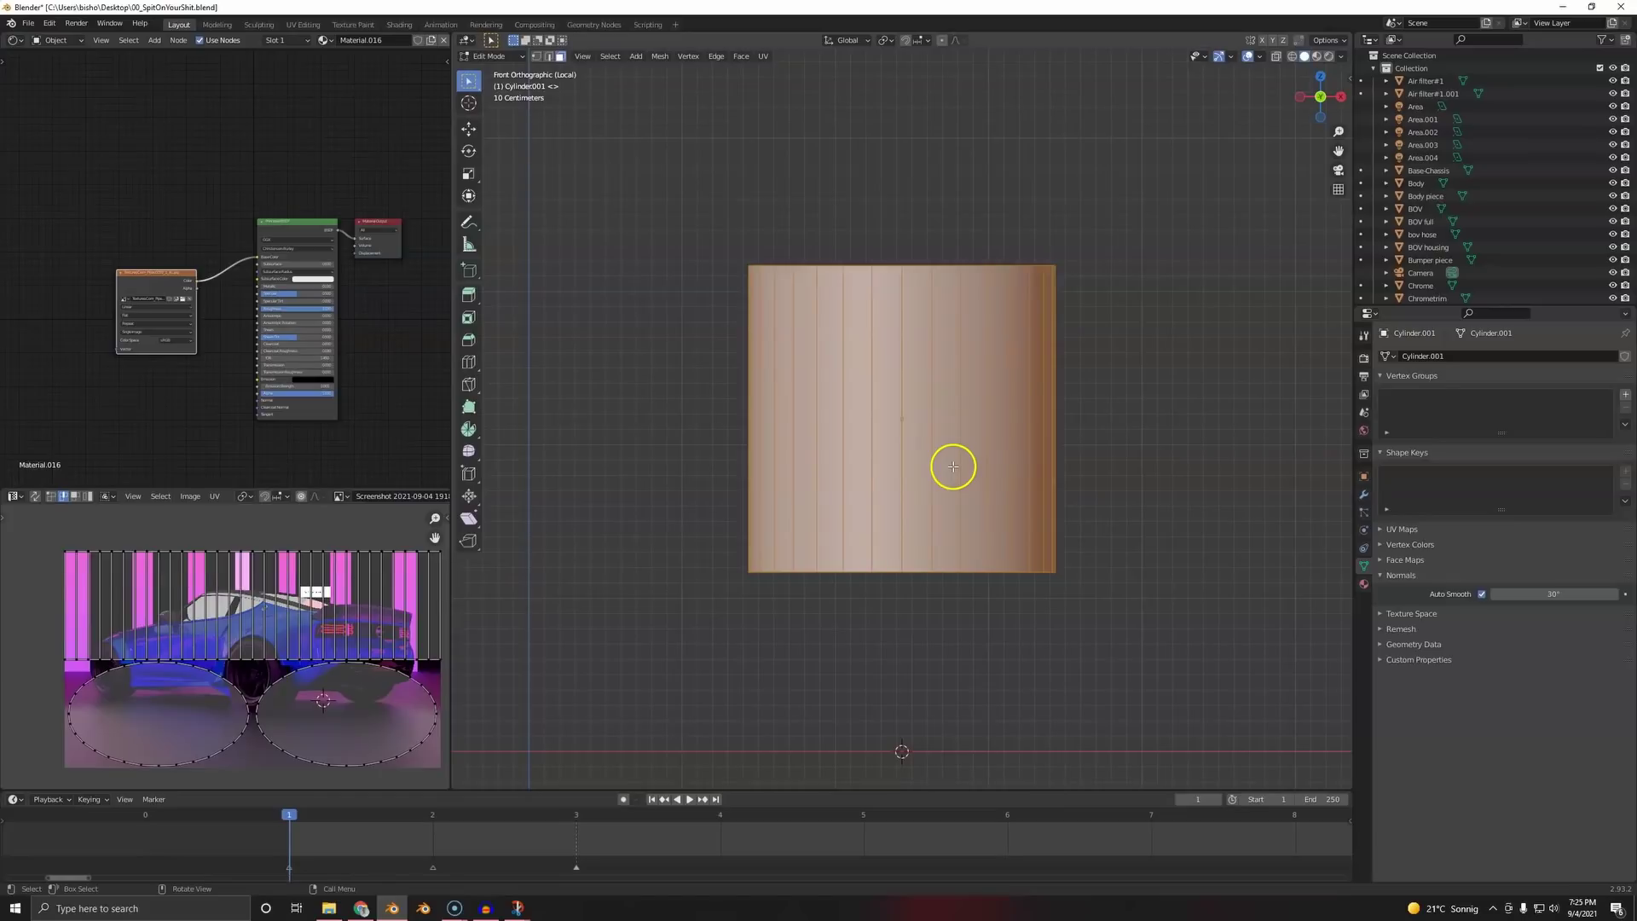
{"action": "key", "text": "z"}
{"action": "left_click", "coordinate": [953, 539]}
{"action": "key", "text": "u"}
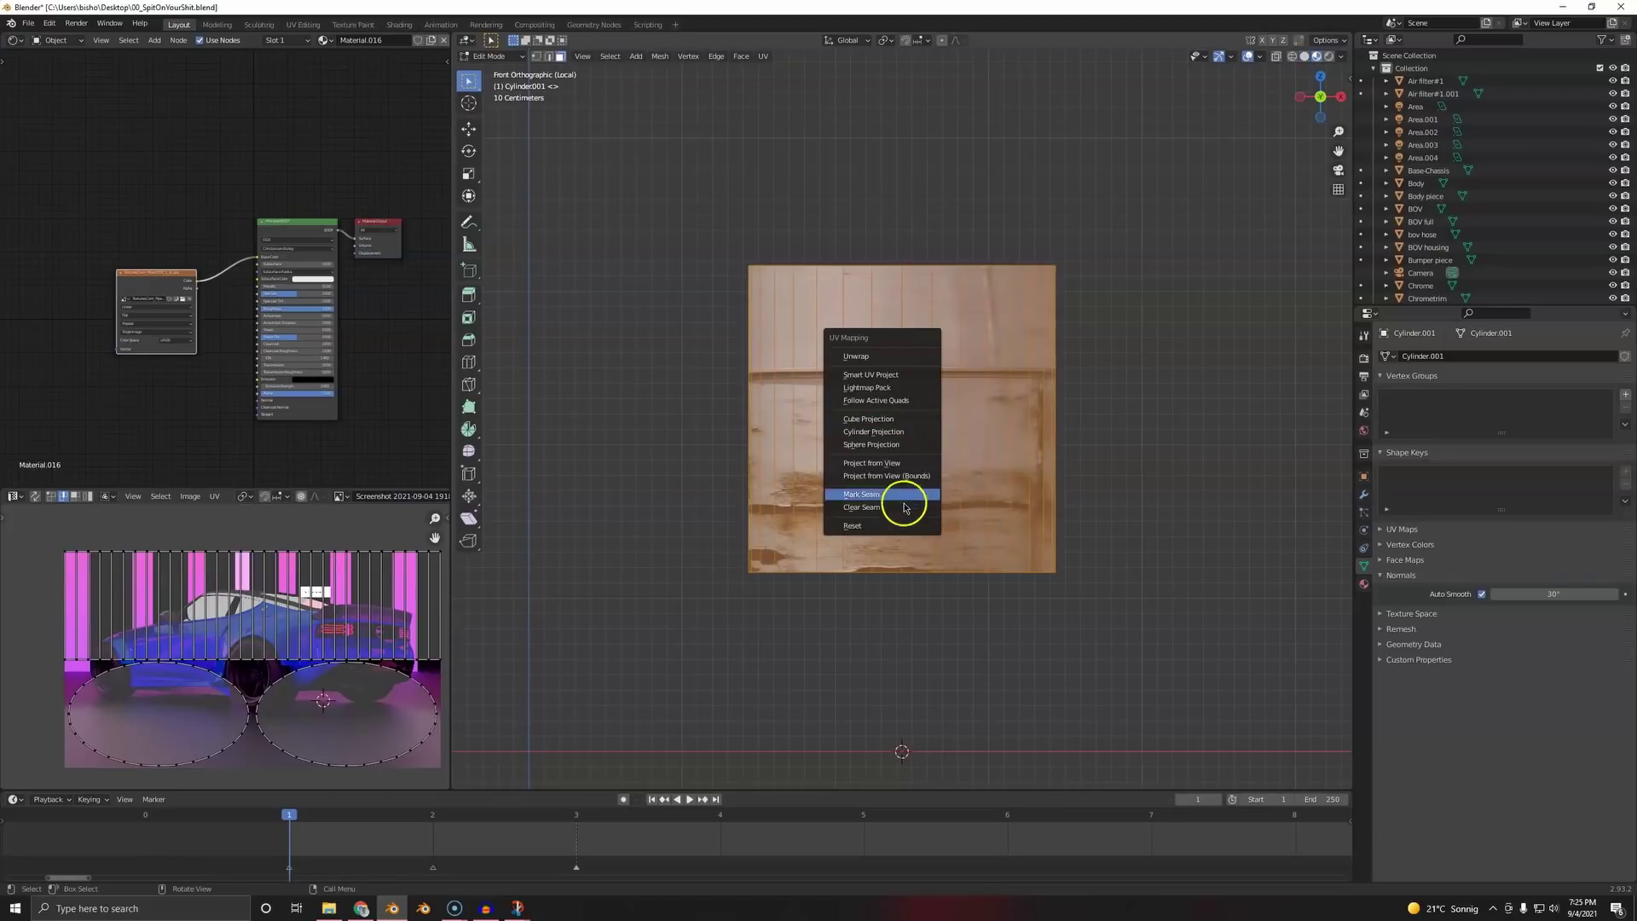
{"action": "left_click", "coordinate": [894, 463]}
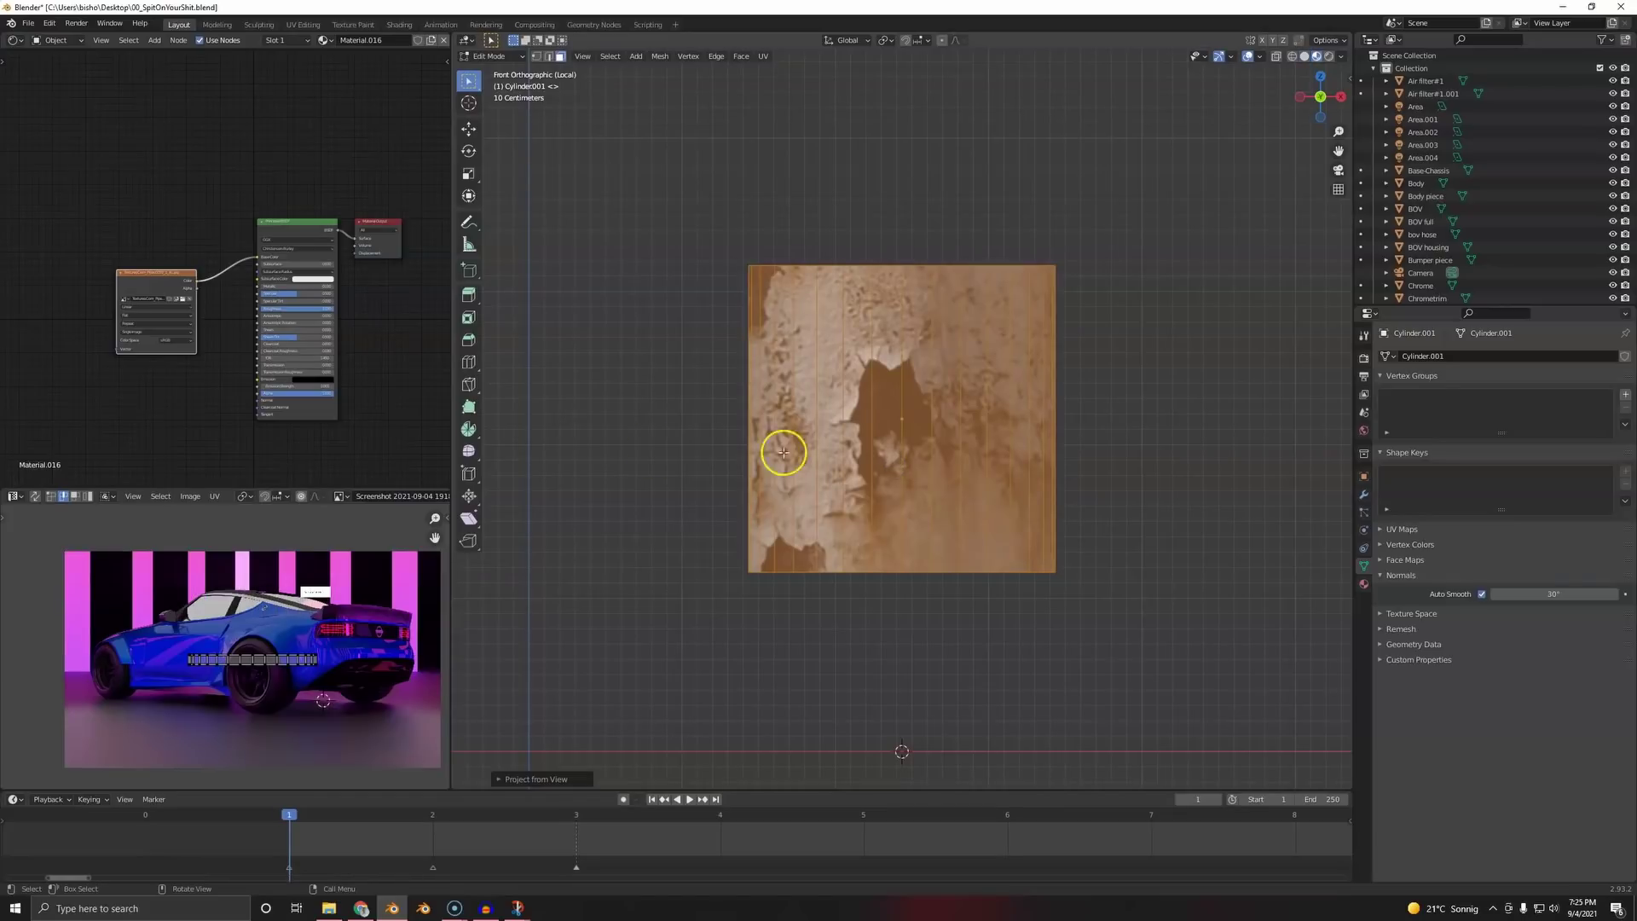
- Display TexturesCom_Pipes0059_1_XL.jpg behind the UVs in the UV Editor
{"action": "left_click", "coordinate": [340, 495]}
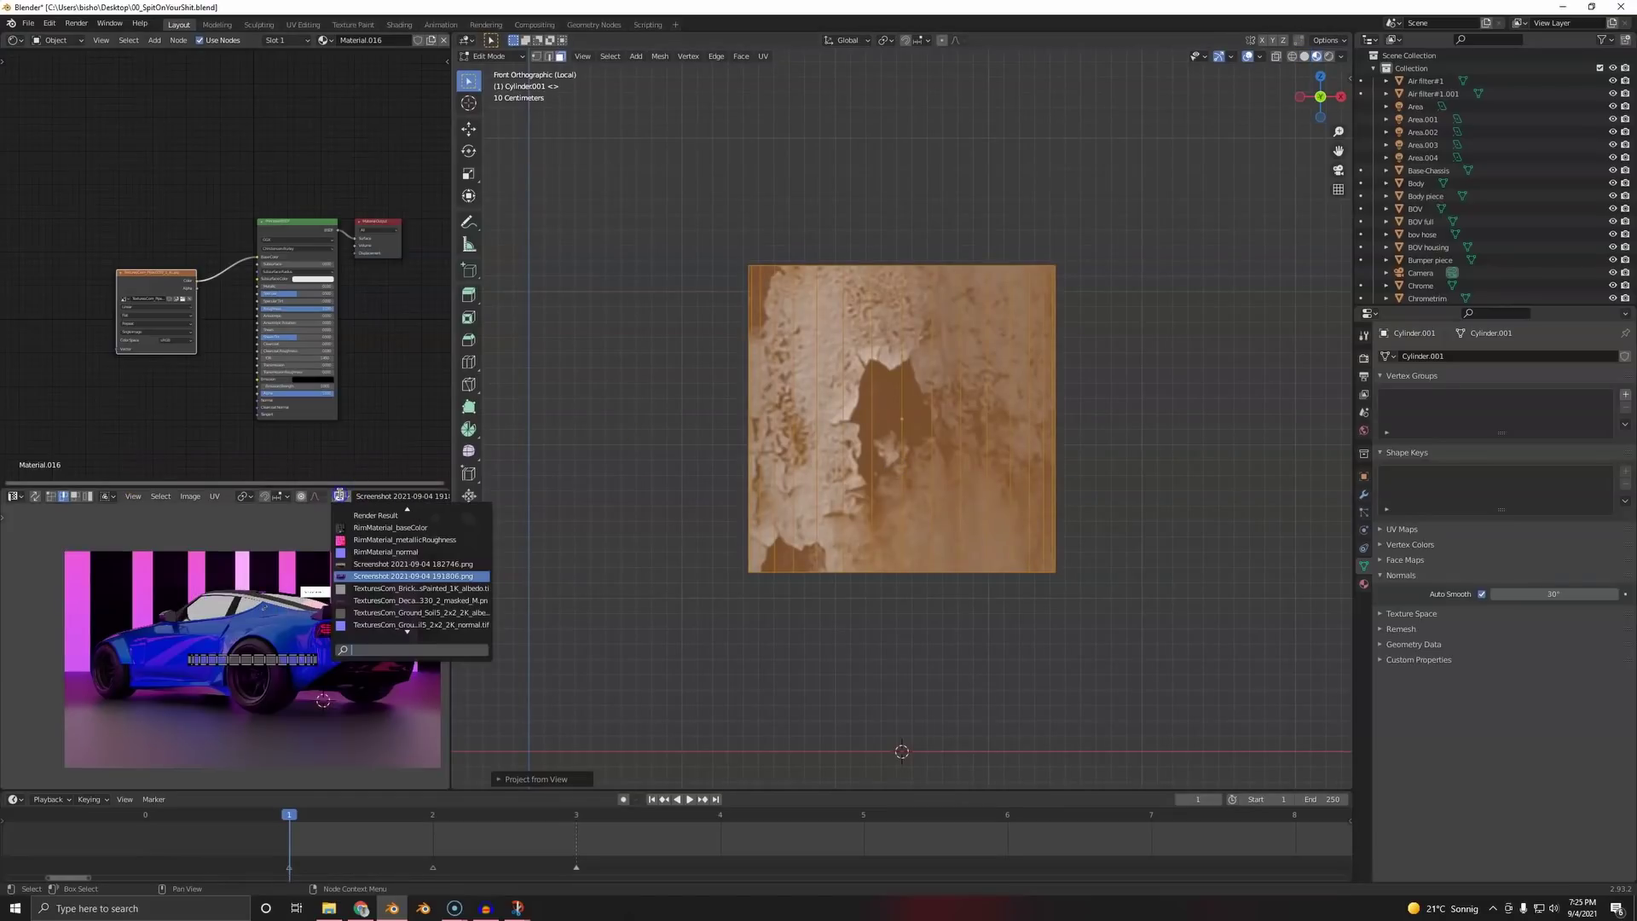
{"action": "left_click", "coordinate": [401, 600]}
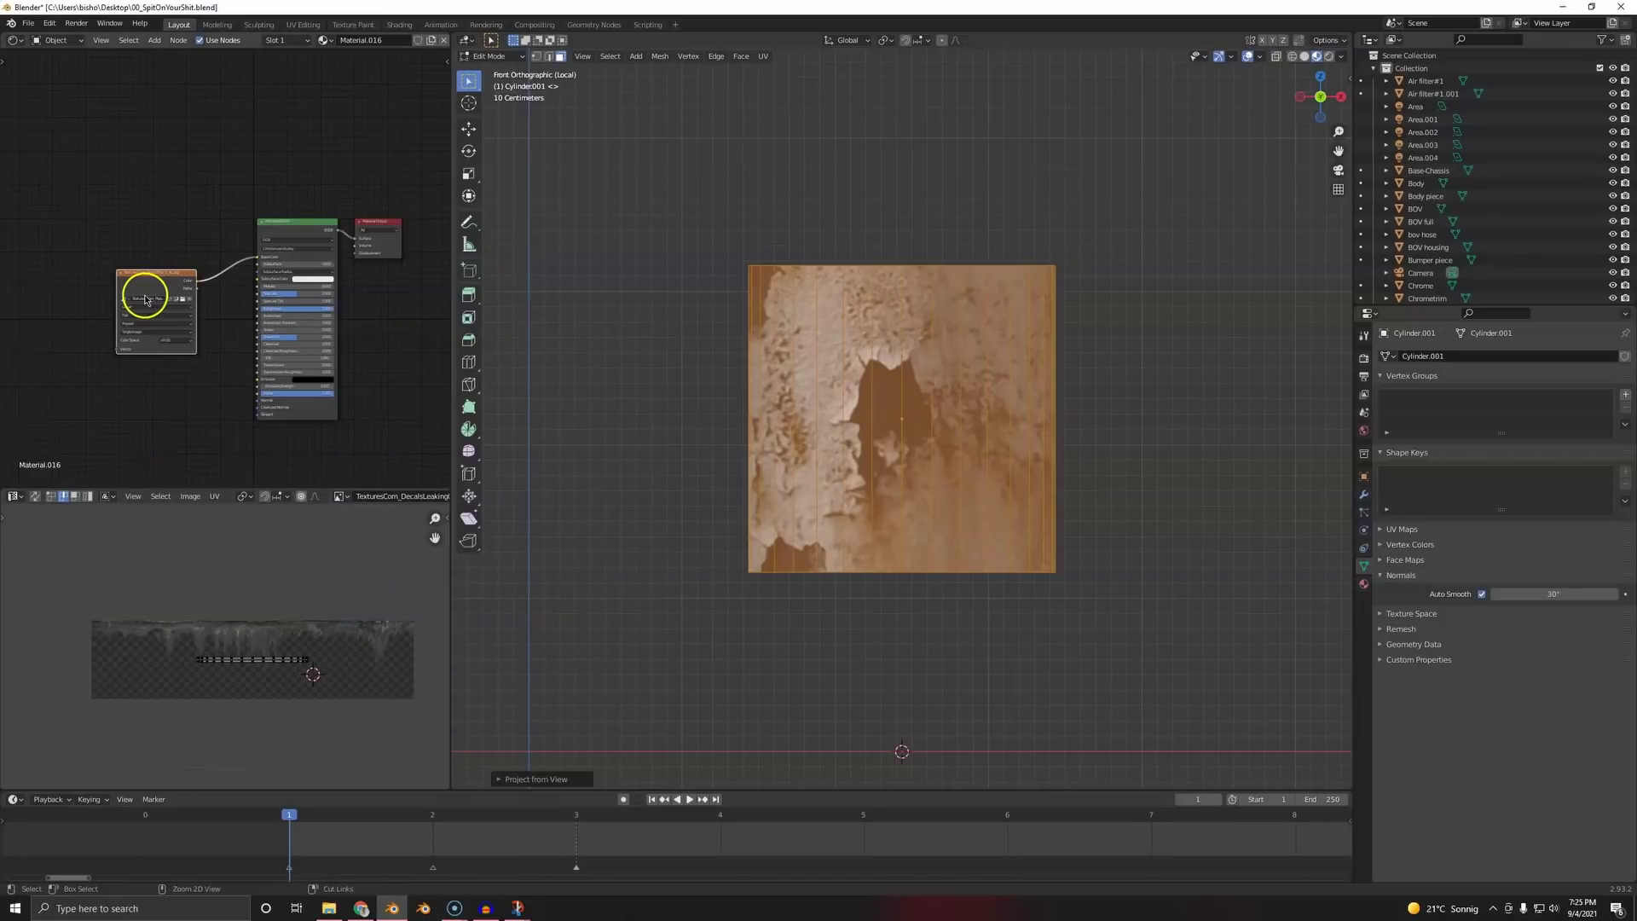
{"action": "left_click", "coordinate": [339, 495]}
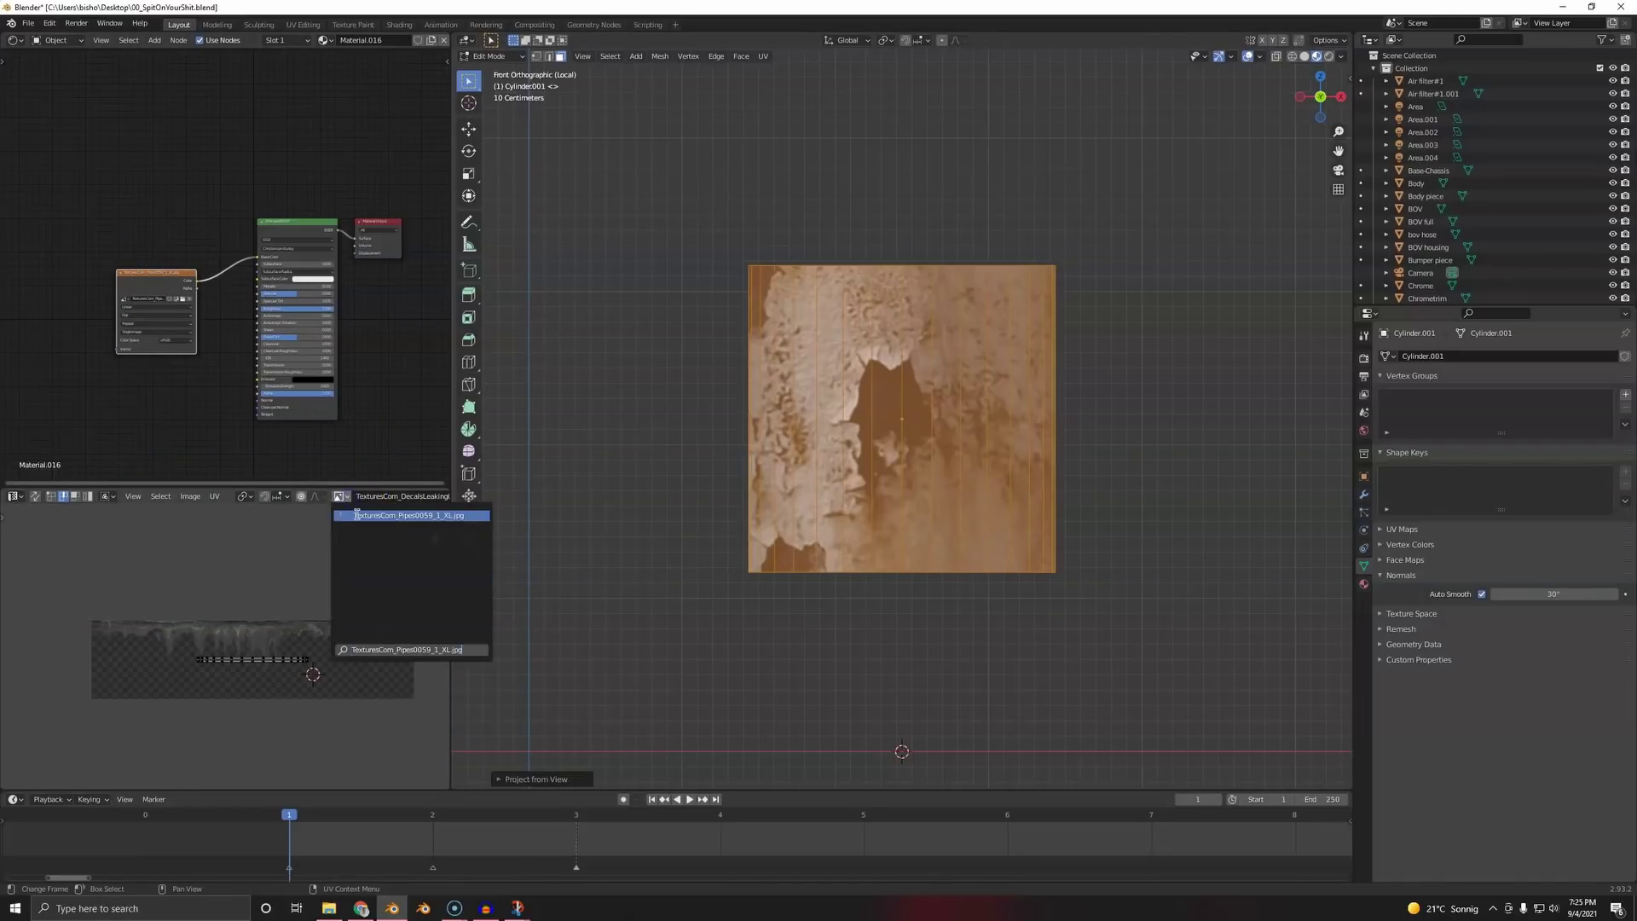
{"action": "left_click", "coordinate": [357, 515]}
- Scale the cylinder's UVs down to the pipe's width and stretch them along Y over almost the whole image
{"action": "scroll", "coordinate": [281, 631], "scroll_direction": "down", "scroll_amount": 4}
{"action": "key", "text": "ctrl+space"}
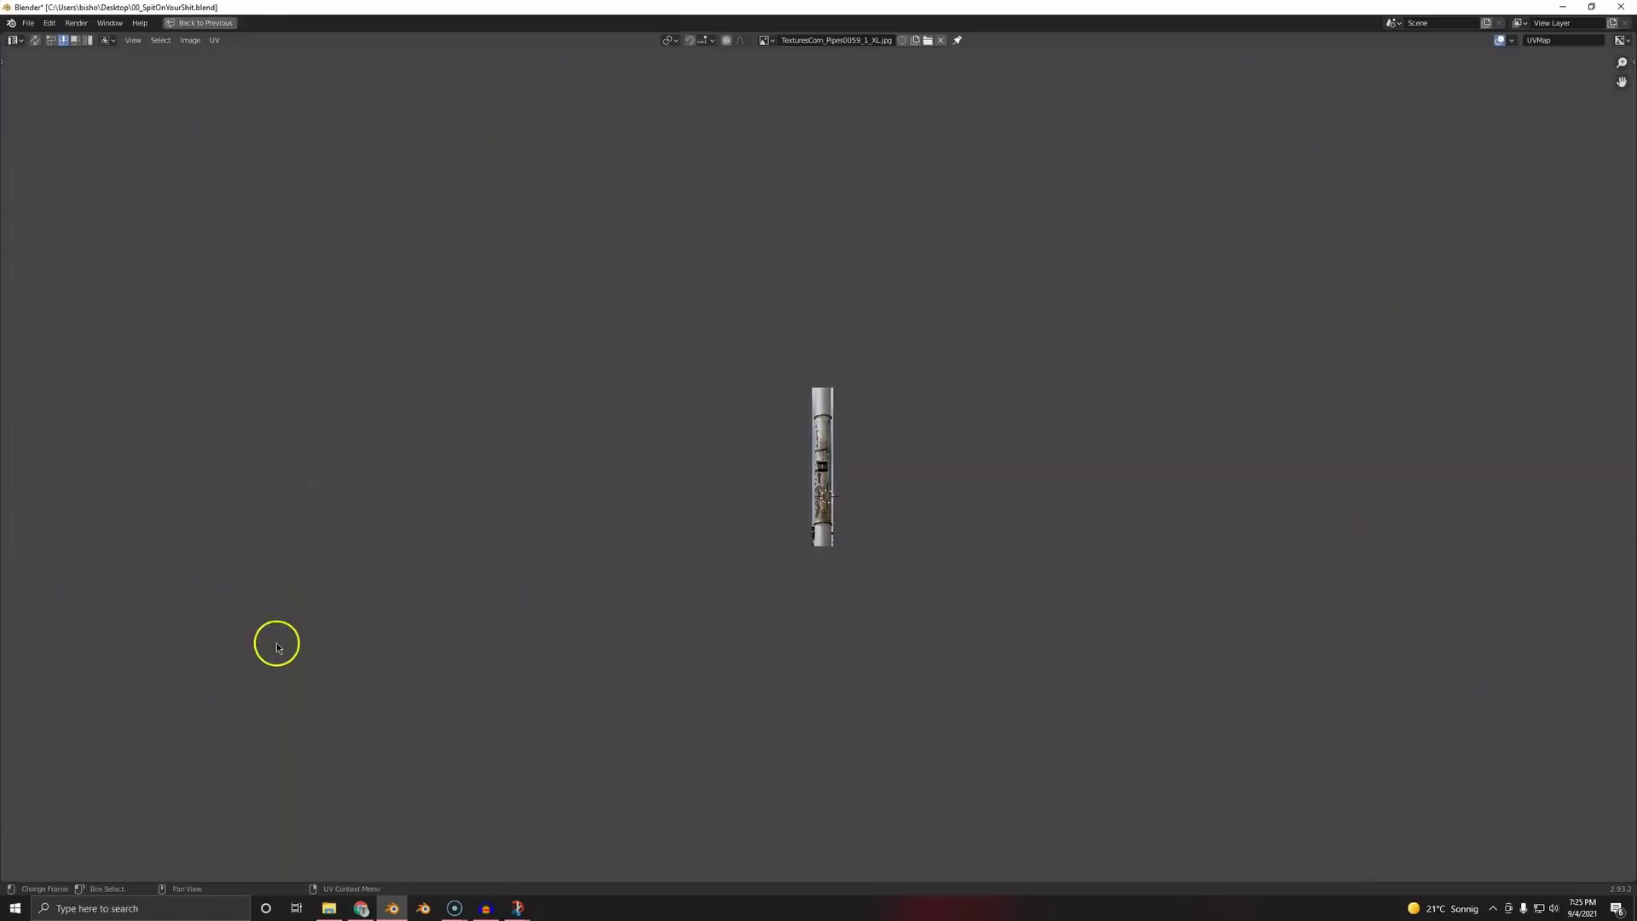
{"action": "scroll", "coordinate": [905, 454], "scroll_direction": "up", "scroll_amount": 2}
{"action": "key", "text": "s"}
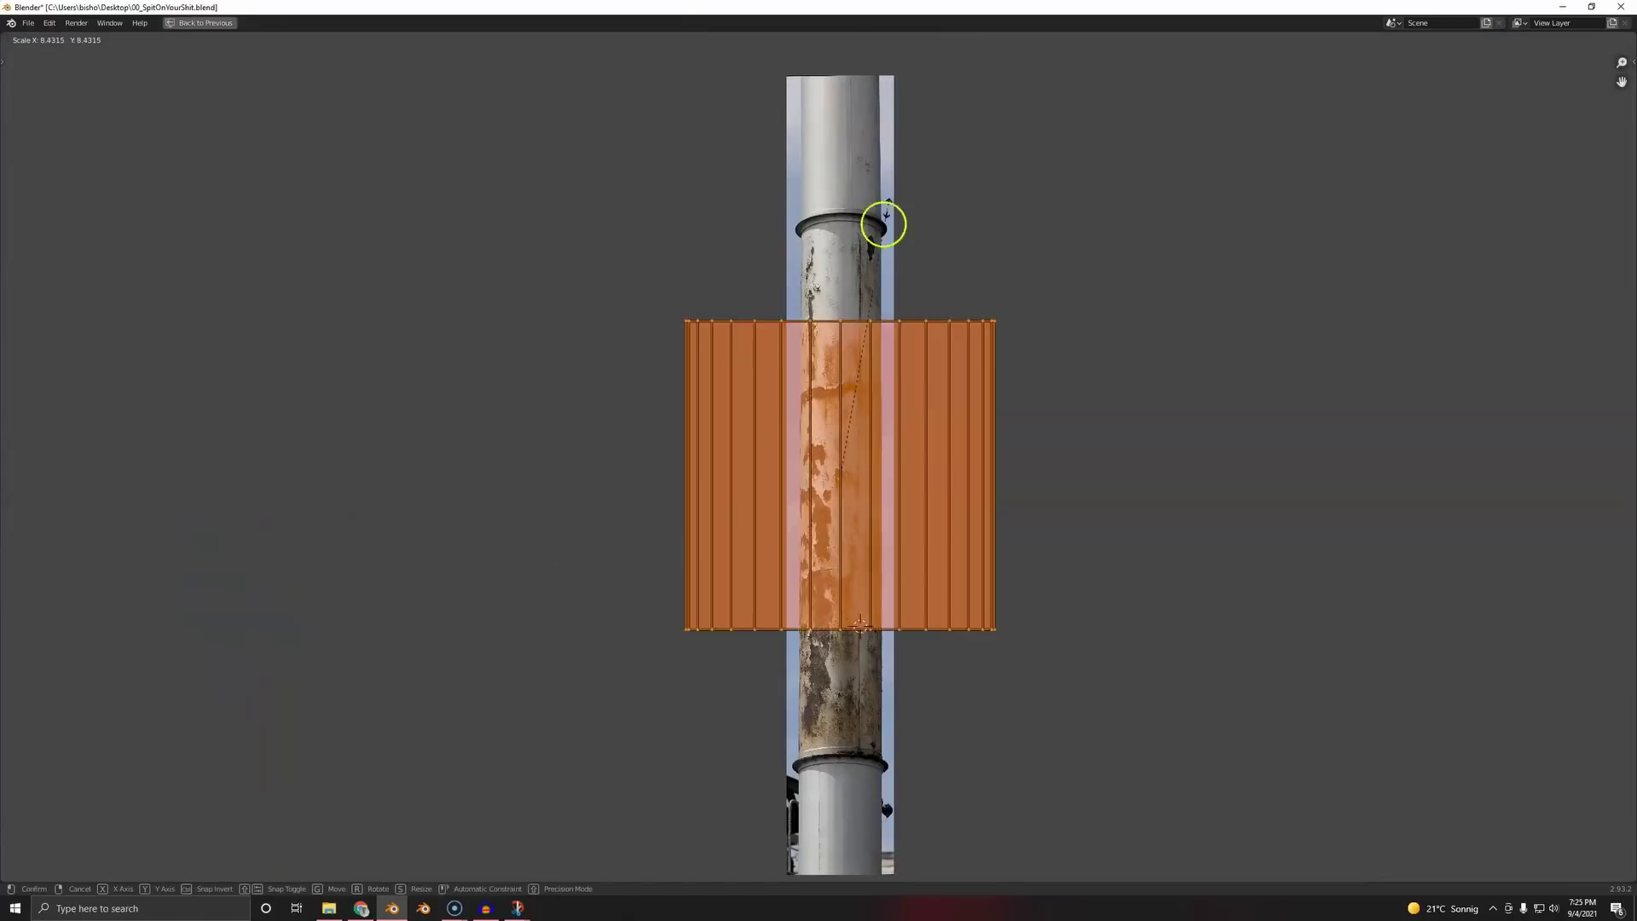
{"action": "left_click", "coordinate": [815, 414]}
{"action": "key", "text": "s"}
{"action": "key", "text": "y"}
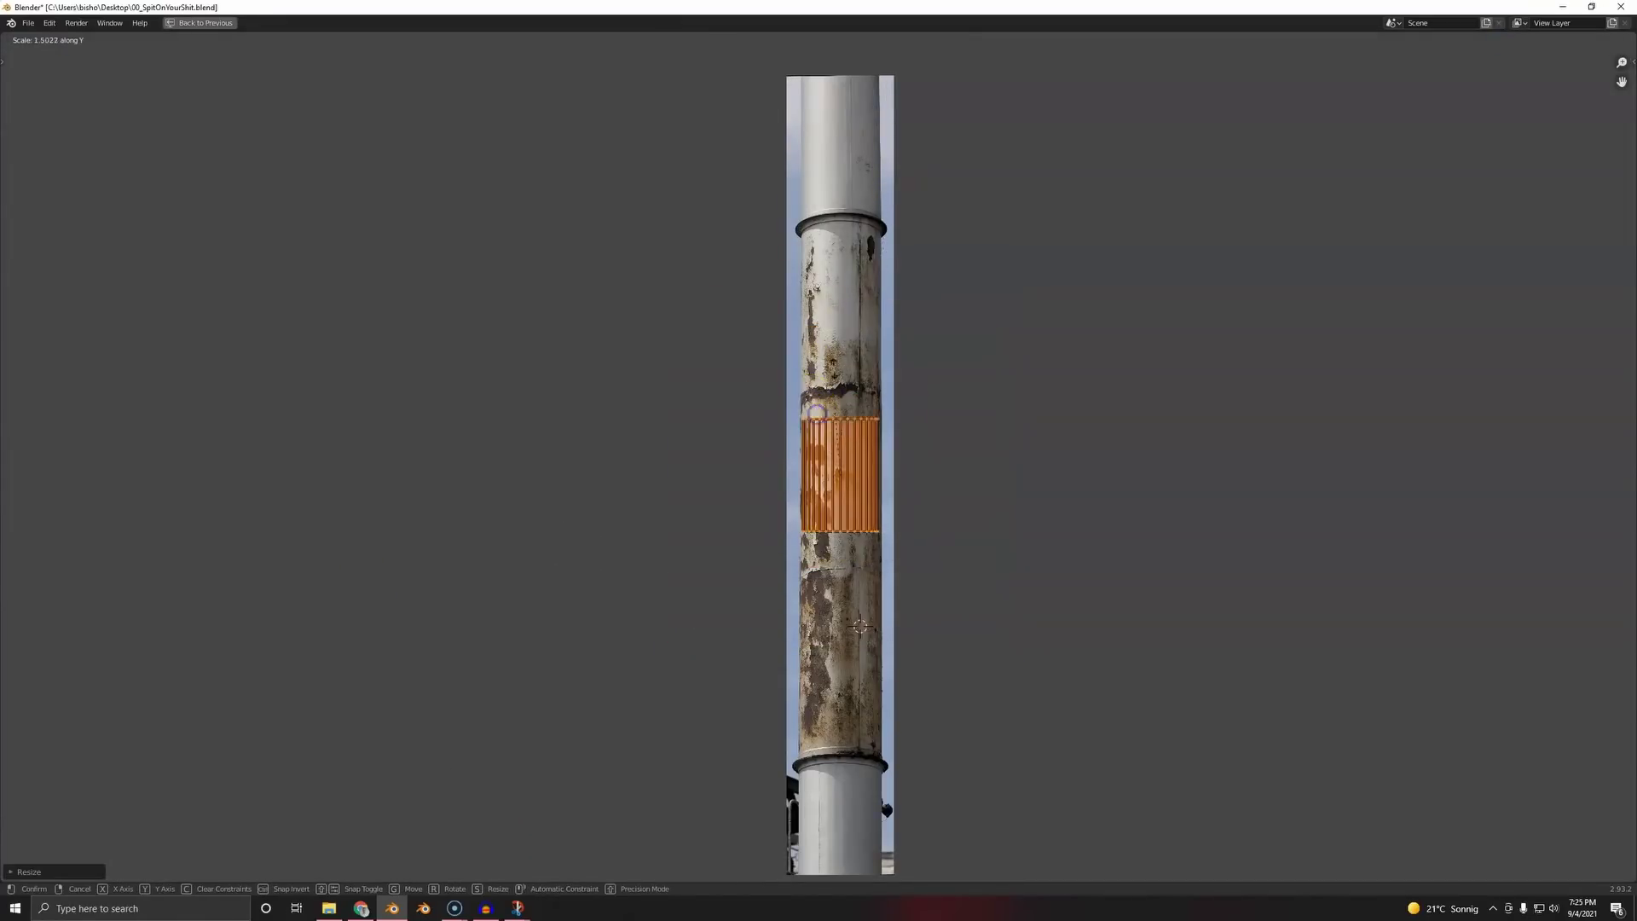
{"action": "left_click", "coordinate": [882, 661]}
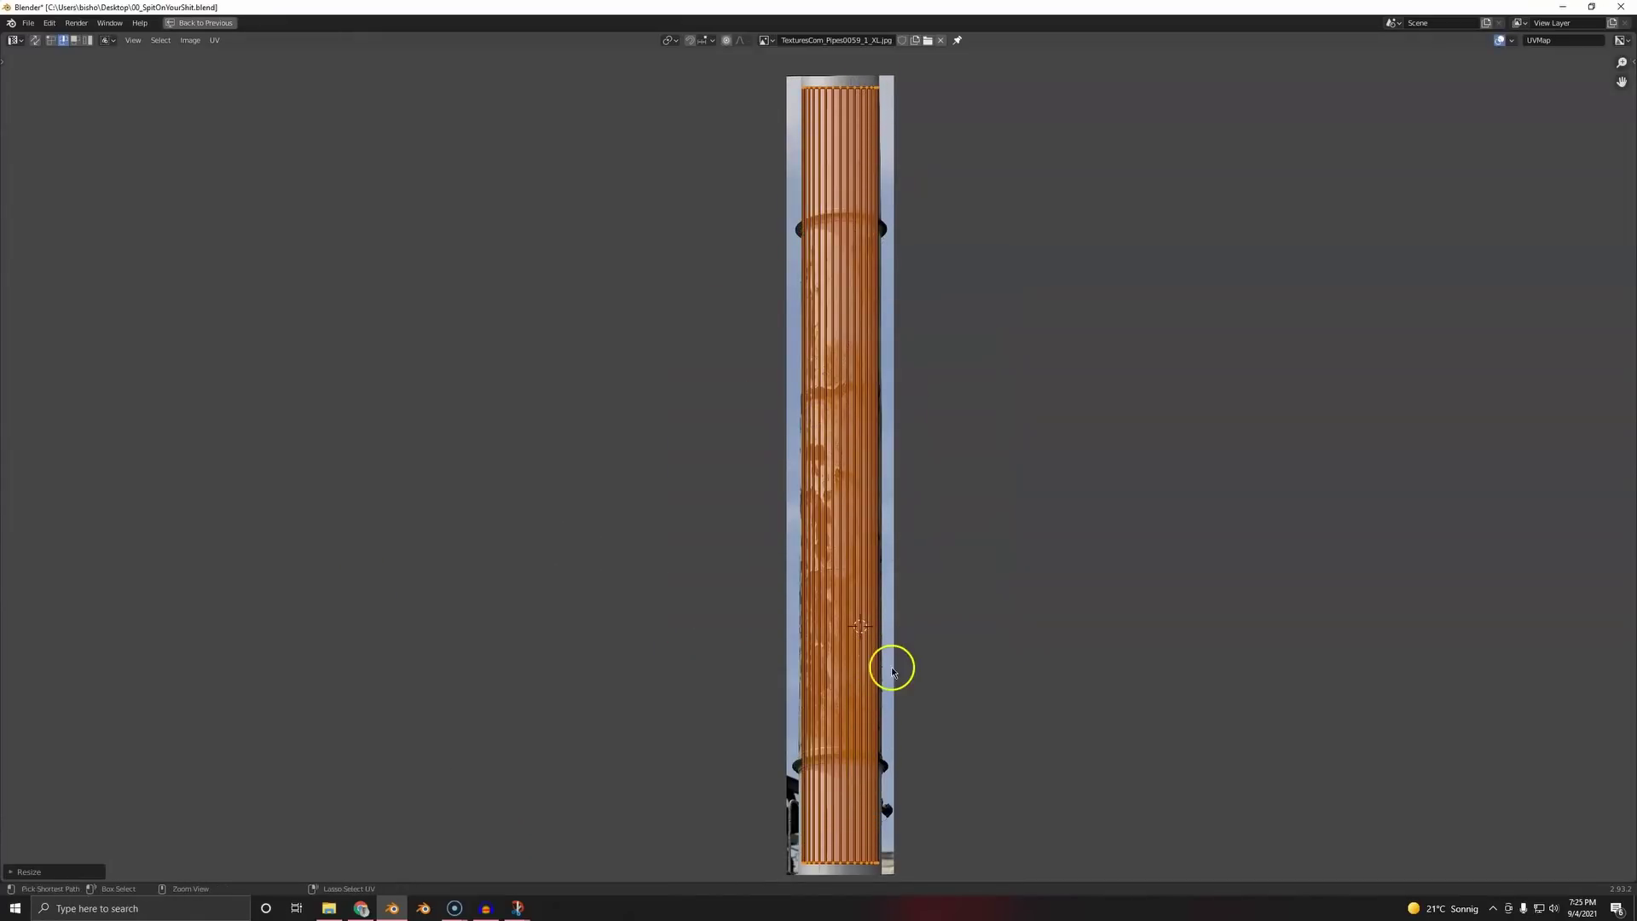
- Restore the split layout and scale the cylinder's UVs along X to fit within the pipe's edges
{"action": "key", "text": "ctrl+space"}
{"action": "scroll", "coordinate": [910, 446], "scroll_direction": "up", "scroll_amount": 1}
{"action": "scroll", "coordinate": [910, 464], "scroll_direction": "down", "scroll_amount": 1}
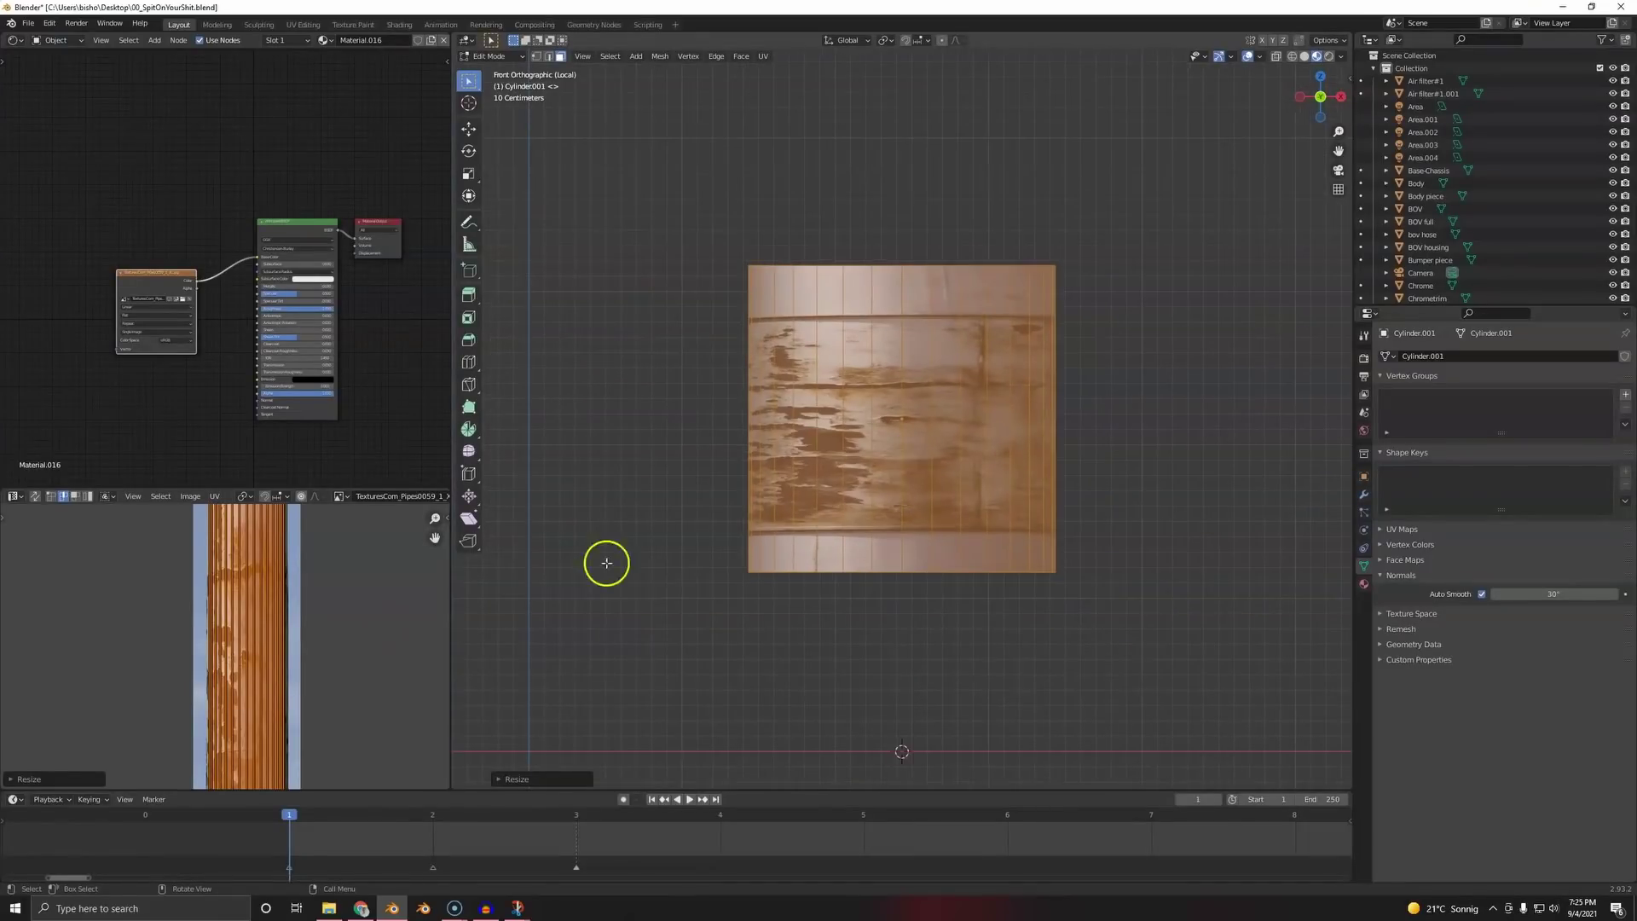
{"action": "scroll", "coordinate": [316, 615], "scroll_direction": "down", "scroll_amount": 3}
{"action": "key", "text": "s"}
{"action": "key", "text": "x"}
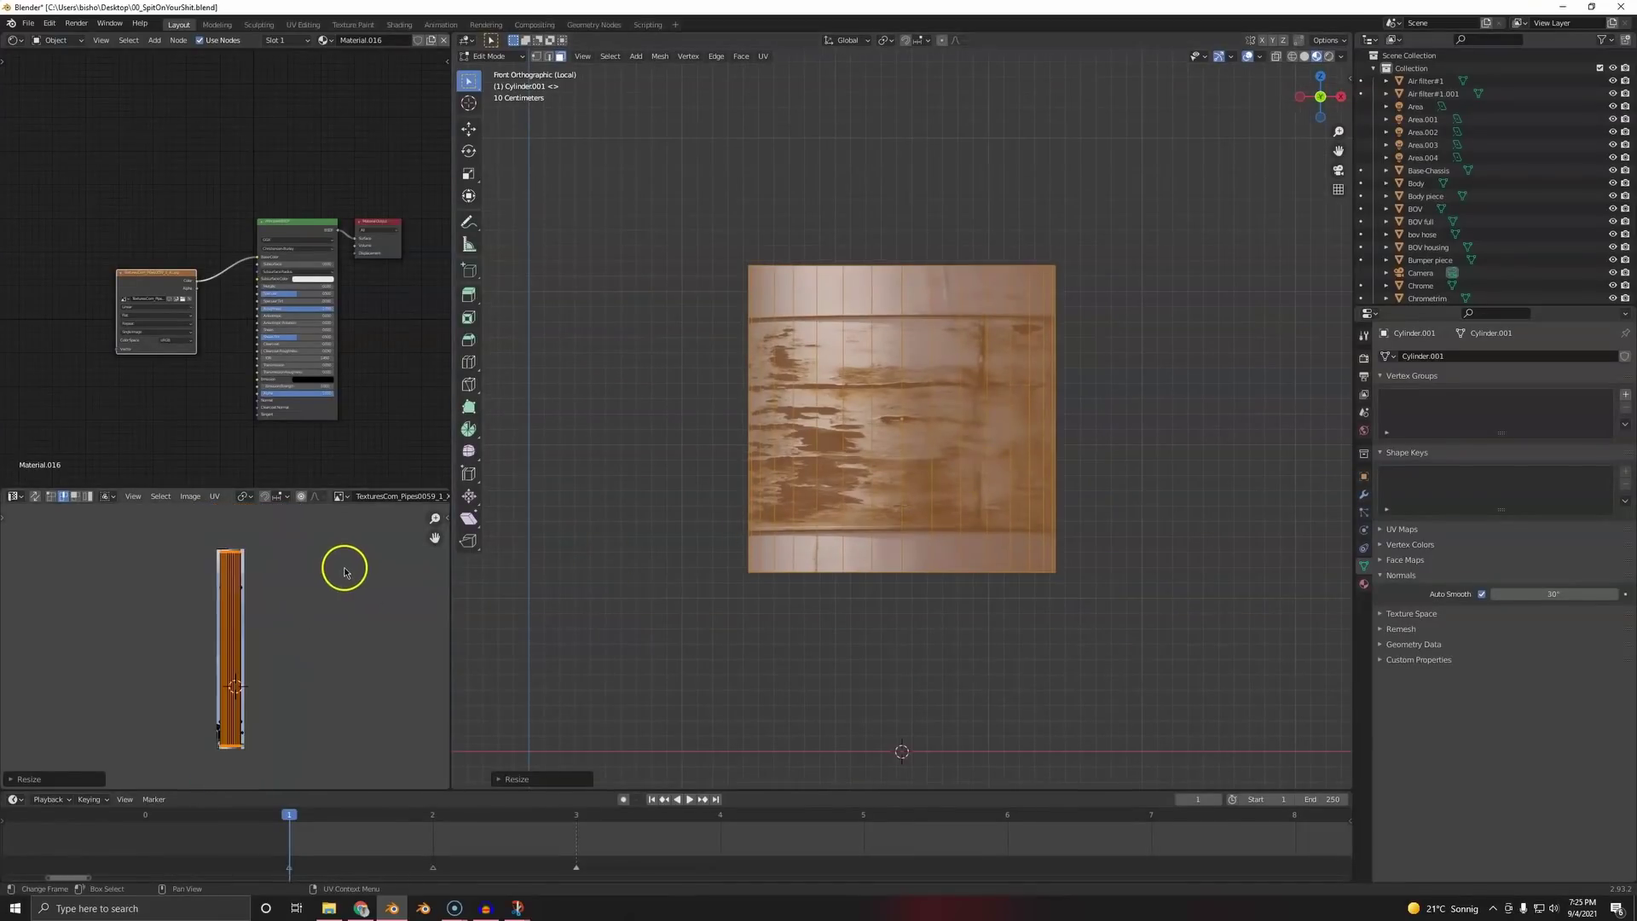
{"action": "left_click", "coordinate": [339, 583]}
- Add Texture Coordinate and Mapping nodes to the pipe image texture
{"action": "middle_click_drag", "start_coordinate": [674, 479], "coordinate": [1007, 471]}
{"action": "left_click", "coordinate": [149, 294]}
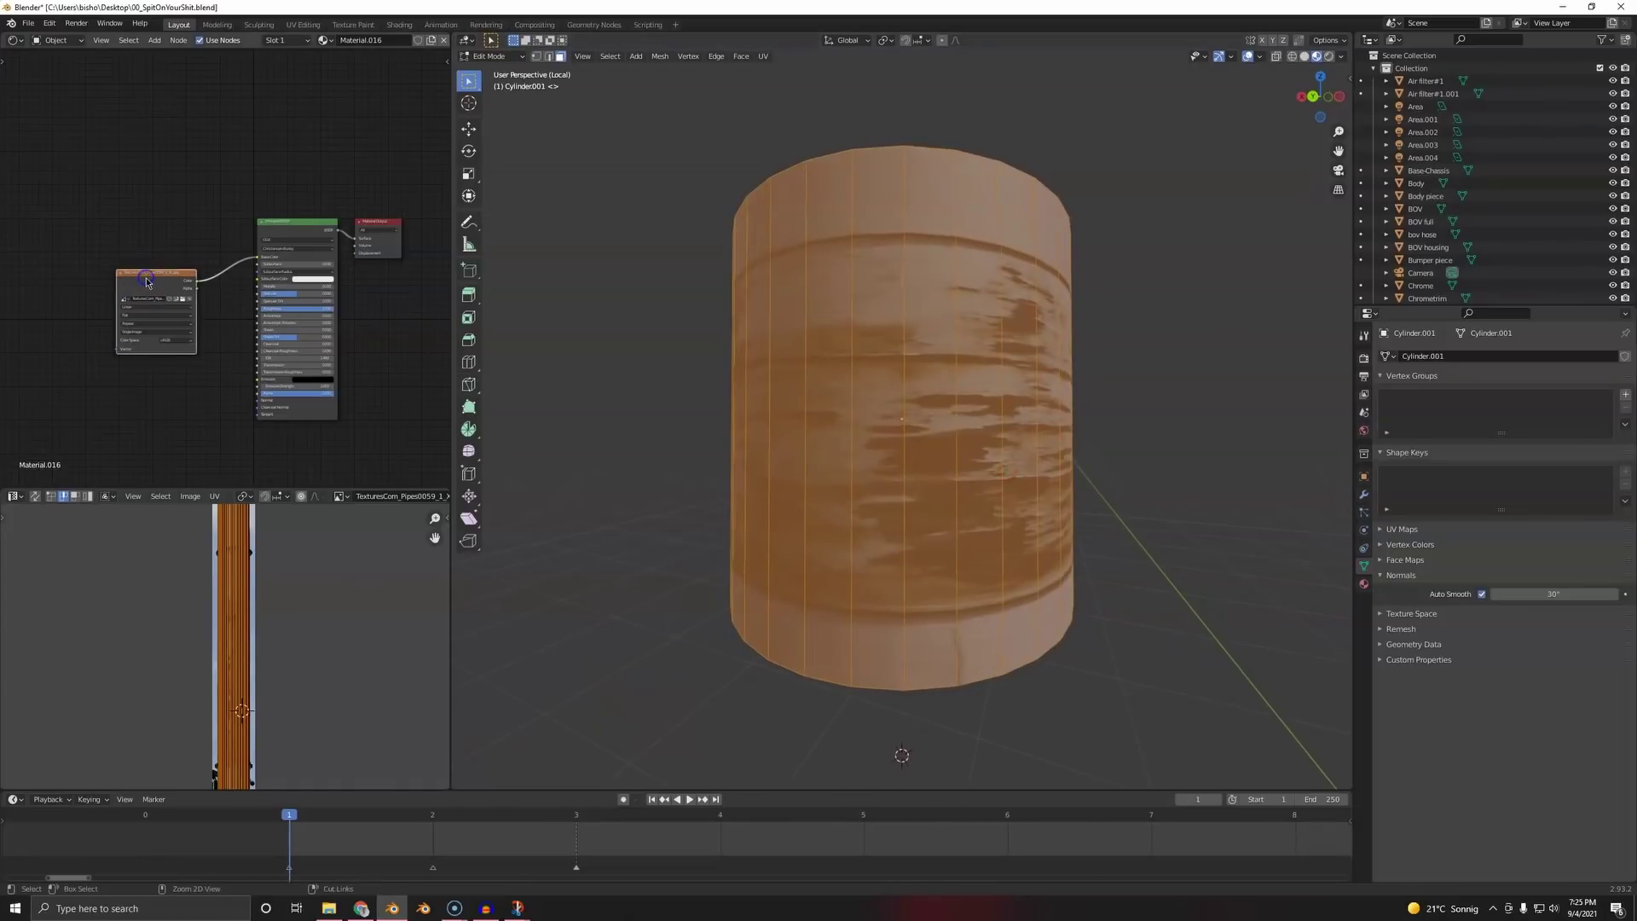
{"action": "key", "text": "ctrl+t"}
{"action": "middle_click_drag", "start_coordinate": [943, 403], "coordinate": [895, 427]}
{"action": "middle_click_drag", "start_coordinate": [83, 350], "coordinate": [410, 344]}
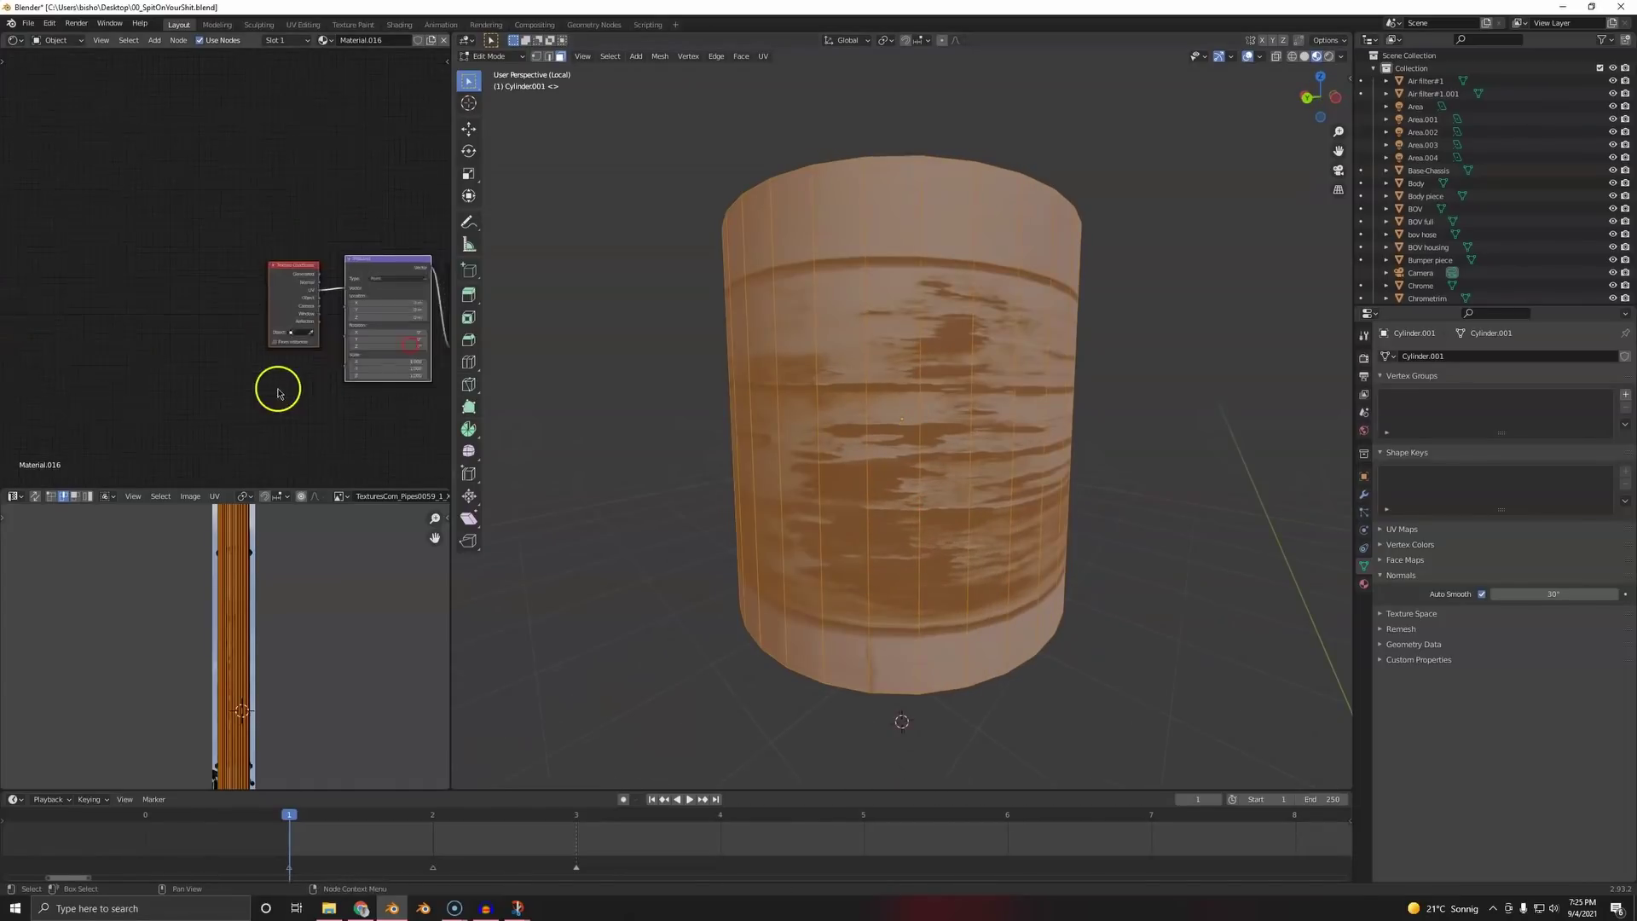
{"action": "scroll", "coordinate": [278, 393], "scroll_direction": "up", "scroll_amount": 1}
{"action": "middle_click_drag", "start_coordinate": [277, 393], "coordinate": [101, 364]}
- Check the texture around the cylinder and unwrap its mesh again with Project from View from the front
{"action": "mouse_move", "coordinate": [961, 311]}
{"action": "middle_mouse_down"}
{"action": "mouse_move", "coordinate": [858, 359]}
{"action": "mouse_move", "coordinate": [938, 307]}
{"action": "middle_mouse_up"}
{"action": "key", "text": "Tab"}
{"action": "scroll", "coordinate": [940, 329], "scroll_direction": "down", "scroll_amount": 3}
{"action": "key", "text": "Tab"}
{"action": "scroll", "coordinate": [255, 597], "scroll_direction": "down", "scroll_amount": 3}
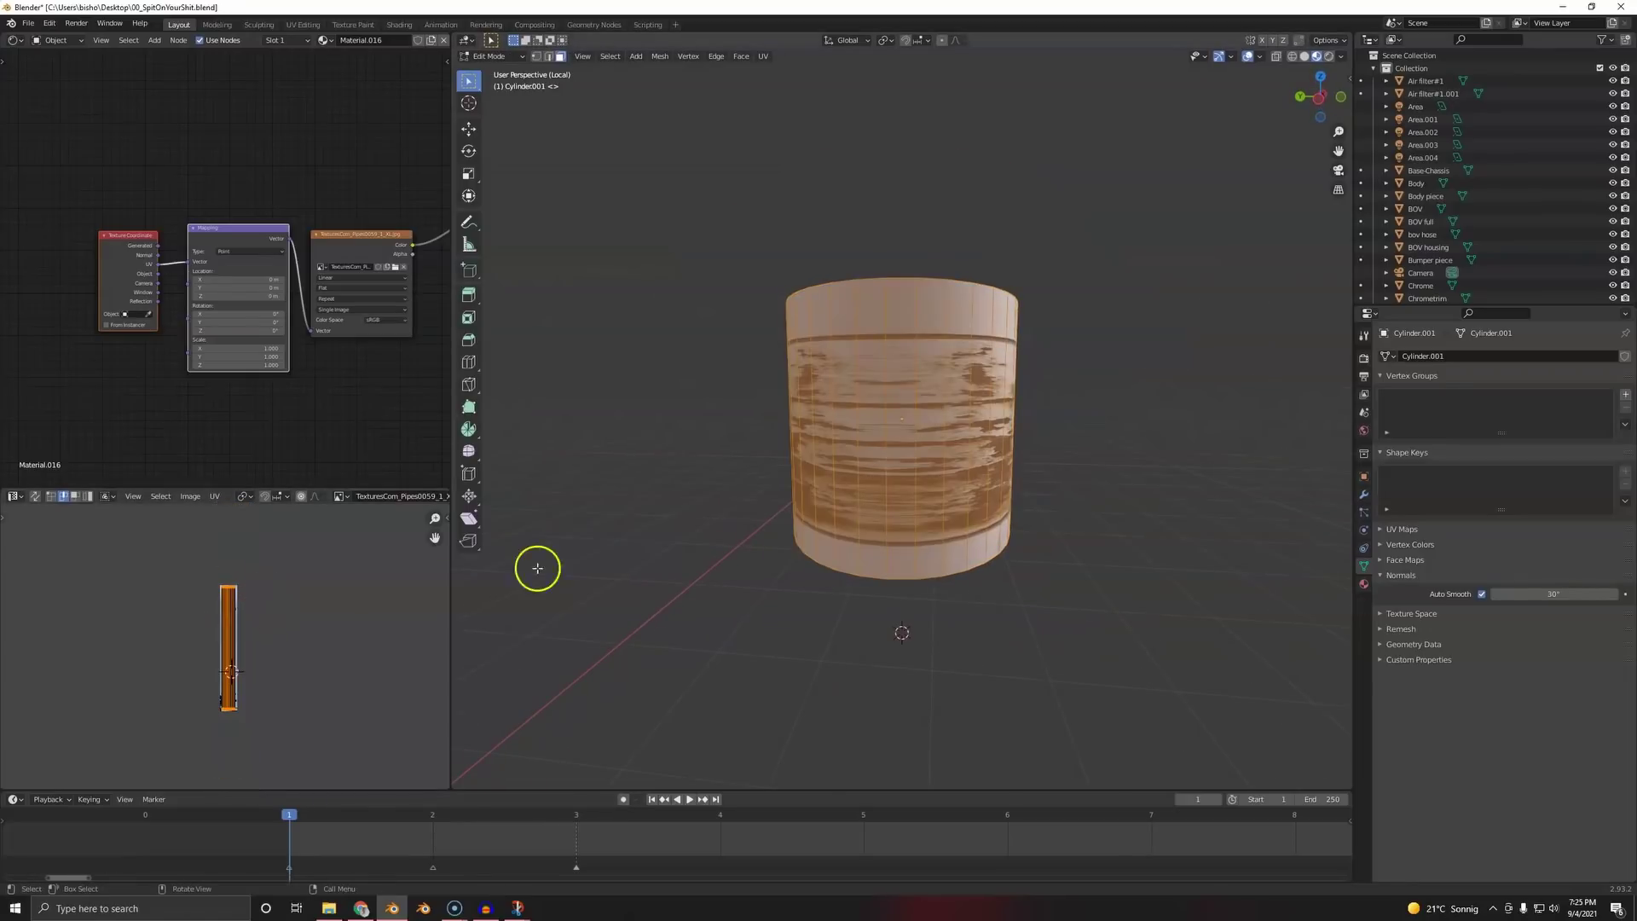
{"action": "key", "text": "KP_1"}
{"action": "key", "text": "u"}
{"action": "left_click", "coordinate": [948, 464]}
- Scale the projected UVs to the photographed pipe's width and stretch them along Y over nearly the whole image
{"action": "scroll", "coordinate": [251, 713], "scroll_direction": "up", "scroll_amount": 3}
{"action": "scroll", "coordinate": [290, 691], "scroll_direction": "up", "scroll_amount": 4}
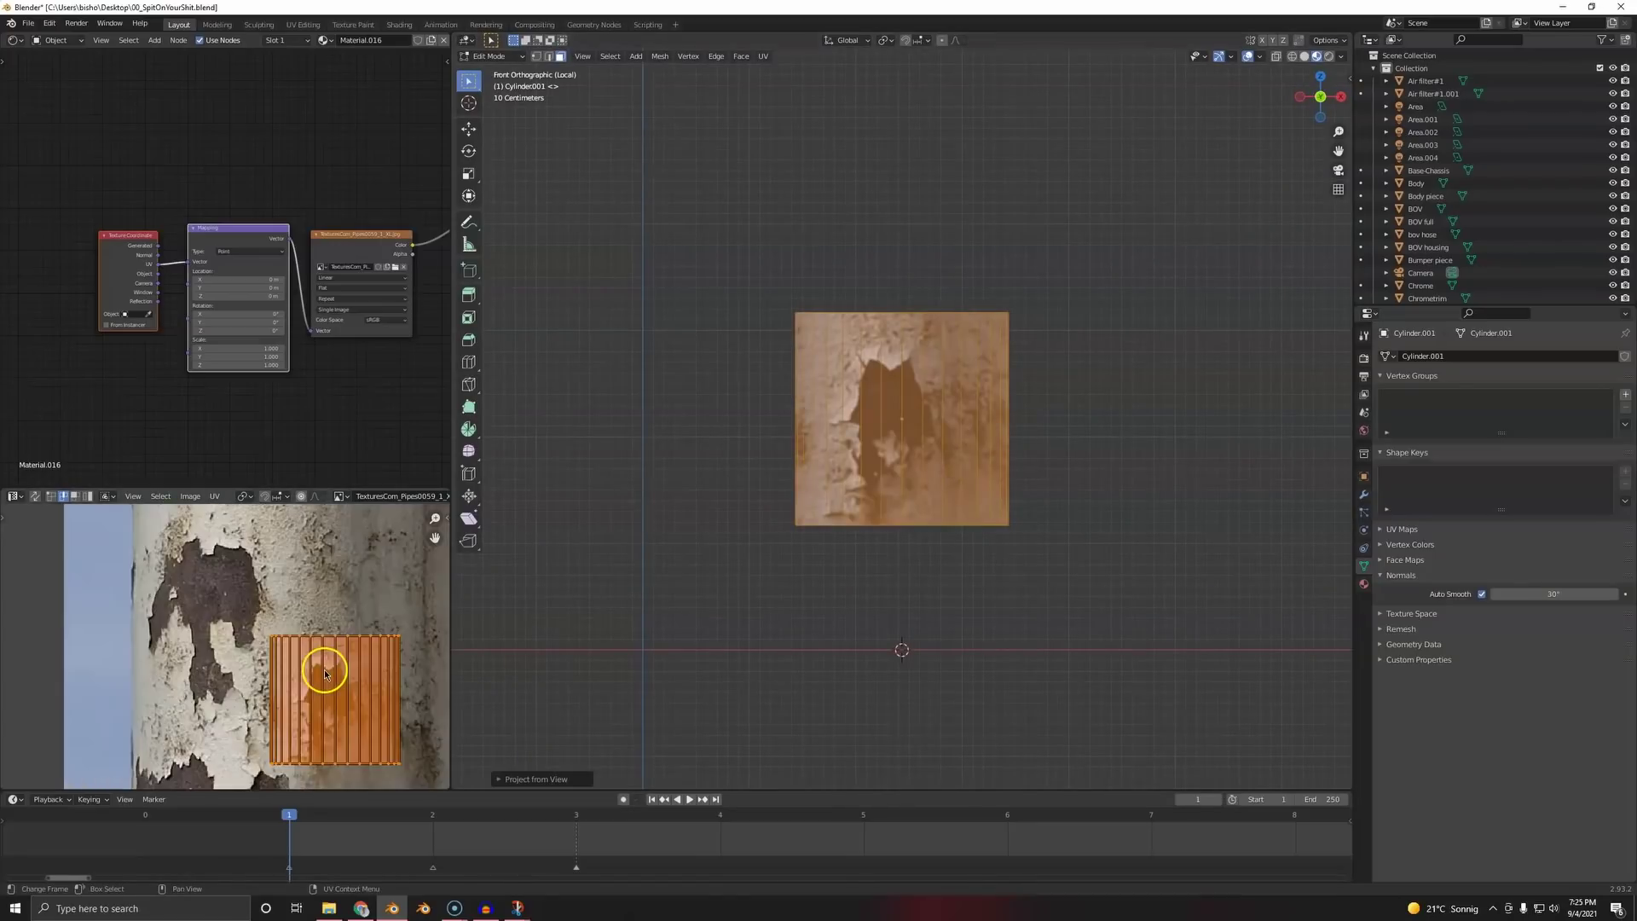
{"action": "scroll", "coordinate": [324, 669], "scroll_direction": "down", "scroll_amount": 3}
{"action": "key", "text": "s"}
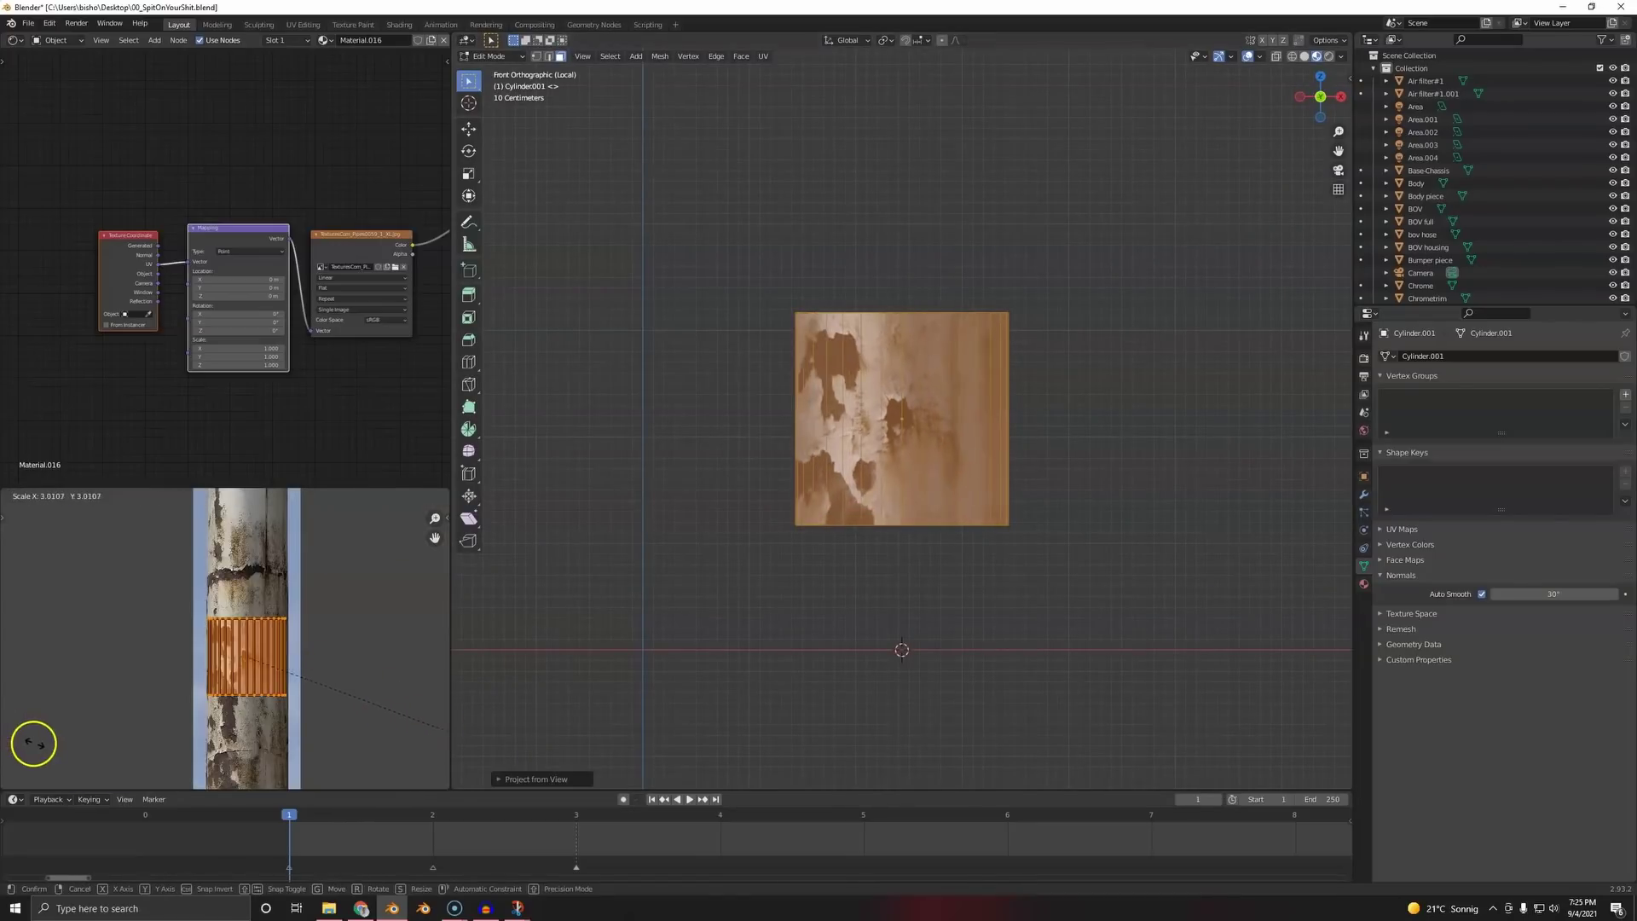
{"action": "left_click", "coordinate": [40, 744]}
{"action": "scroll", "coordinate": [226, 648], "scroll_direction": "down", "scroll_amount": 5}
{"action": "key", "text": "s"}
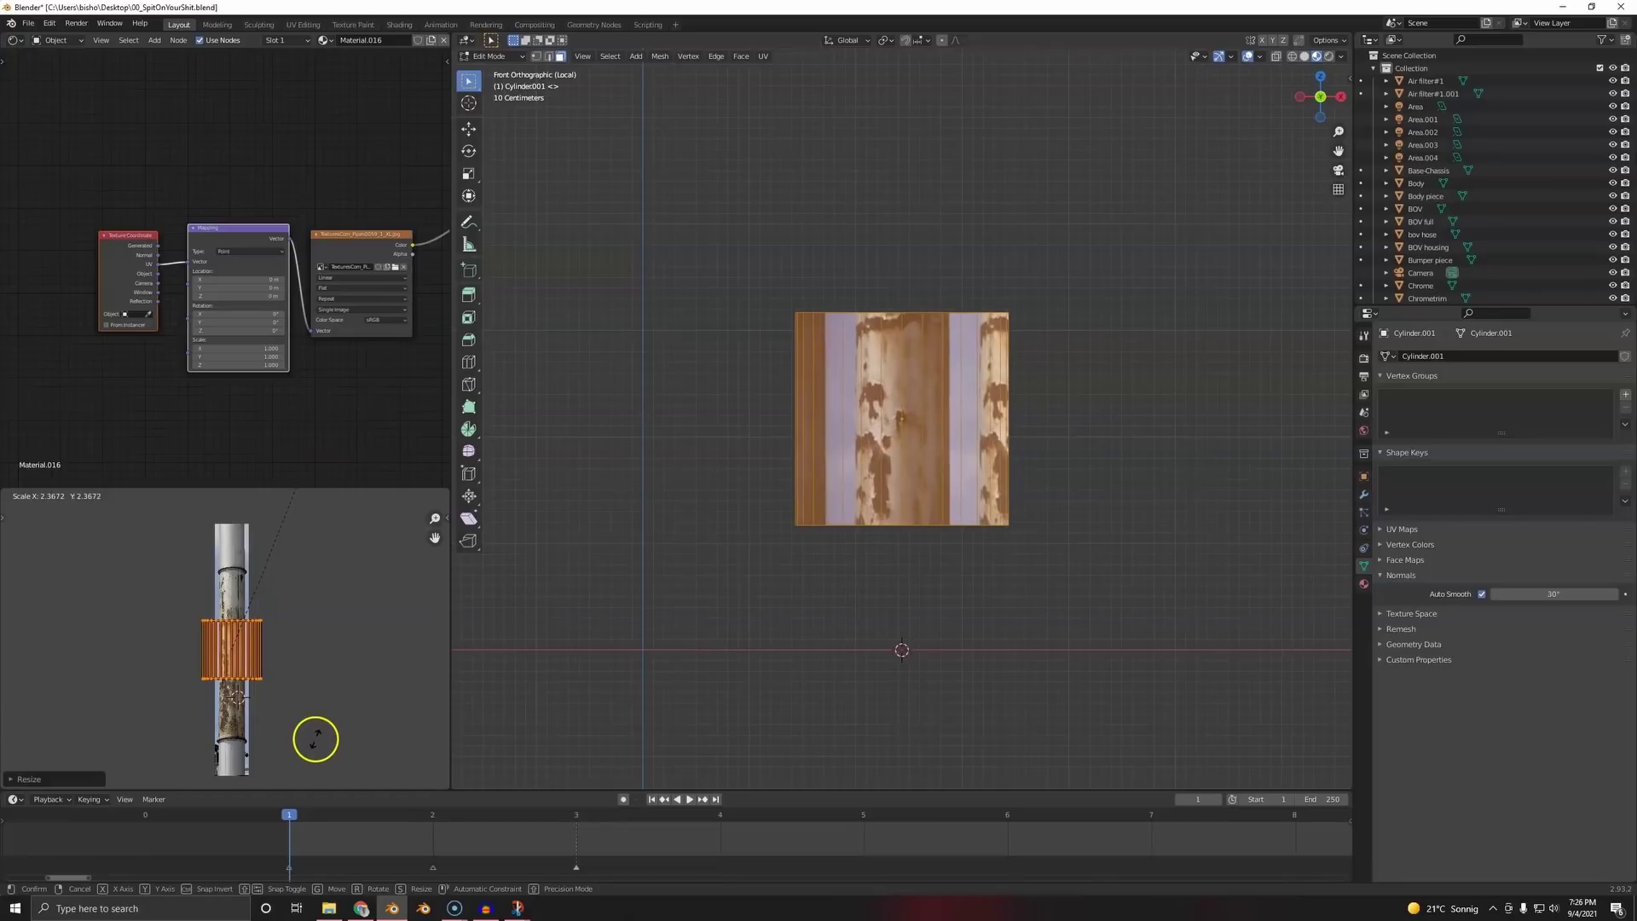
{"action": "key", "text": "y"}
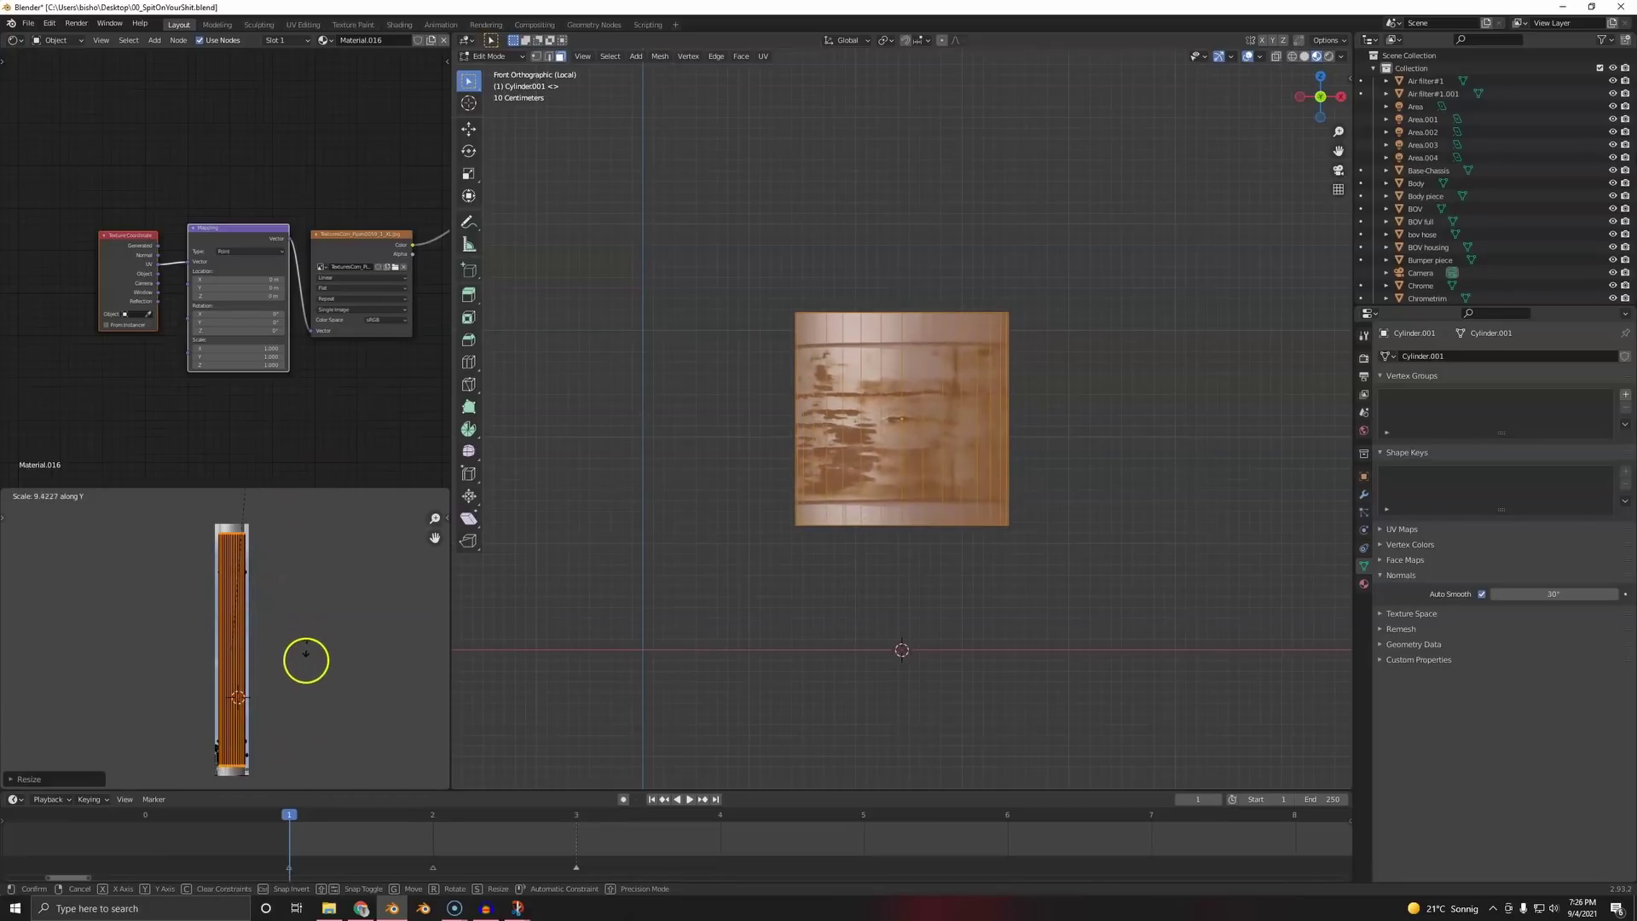
{"action": "left_click", "coordinate": [303, 599]}
- Stretch the cylinder along Z into a long pipe until its texture looks undistorted, and return to the full garage scene
{"action": "key", "text": "Tab"}
{"action": "key", "text": "s"}
{"action": "key", "text": "z"}
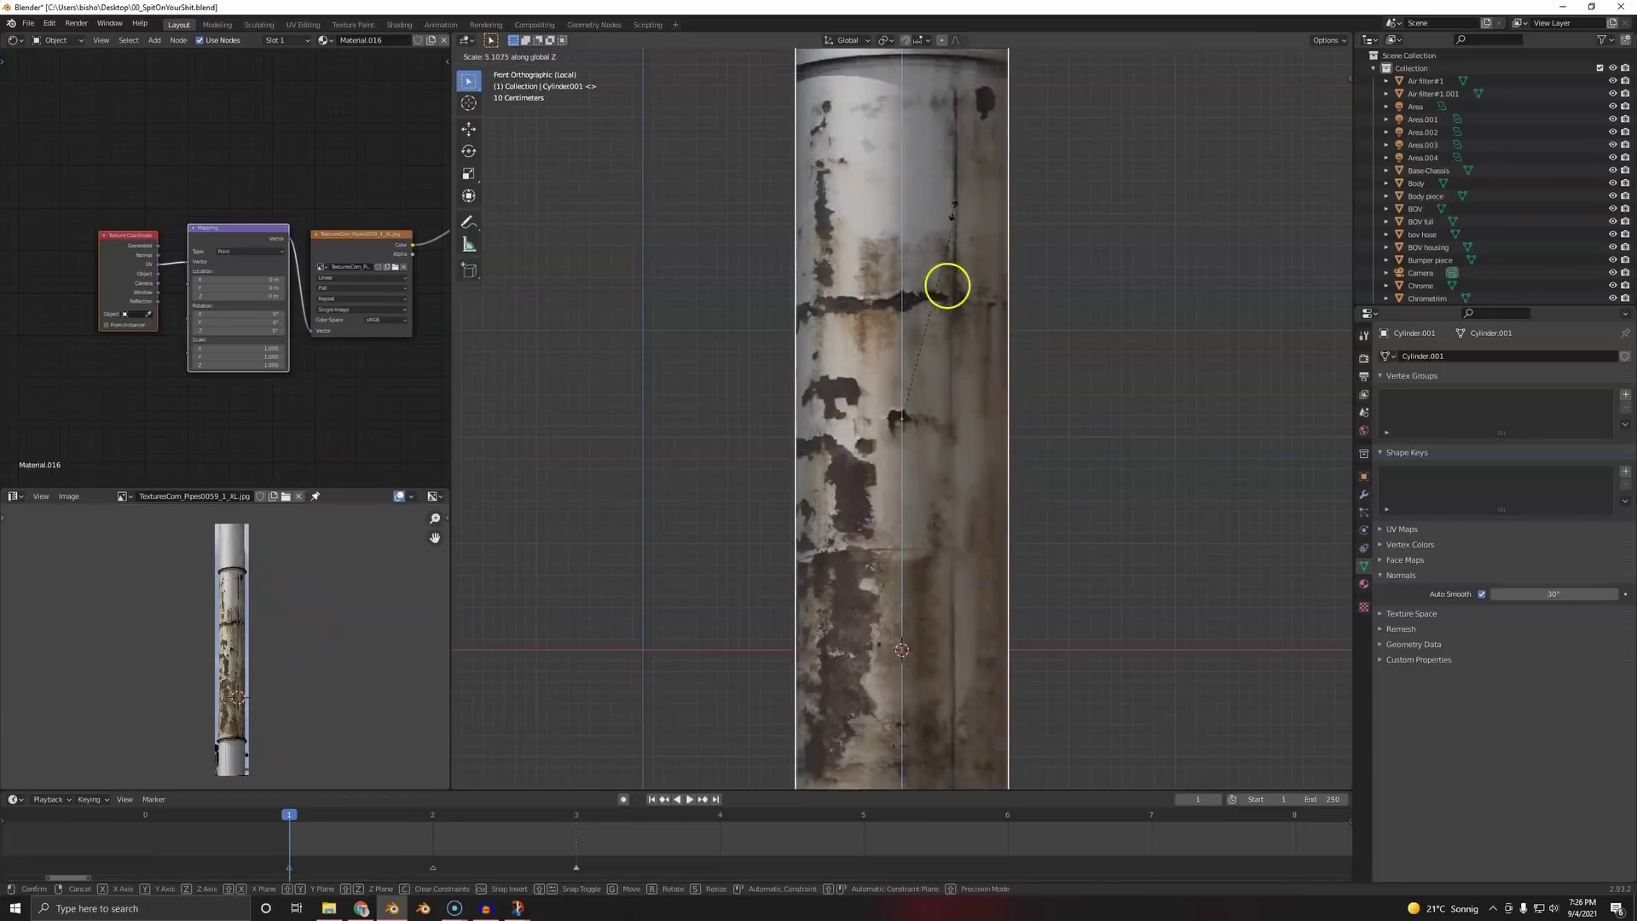
{"action": "left_click", "coordinate": [954, 693]}
{"action": "scroll", "coordinate": [954, 691], "scroll_direction": "down", "scroll_amount": 8}
{"action": "scroll", "coordinate": [960, 614], "scroll_direction": "down", "scroll_amount": 3}
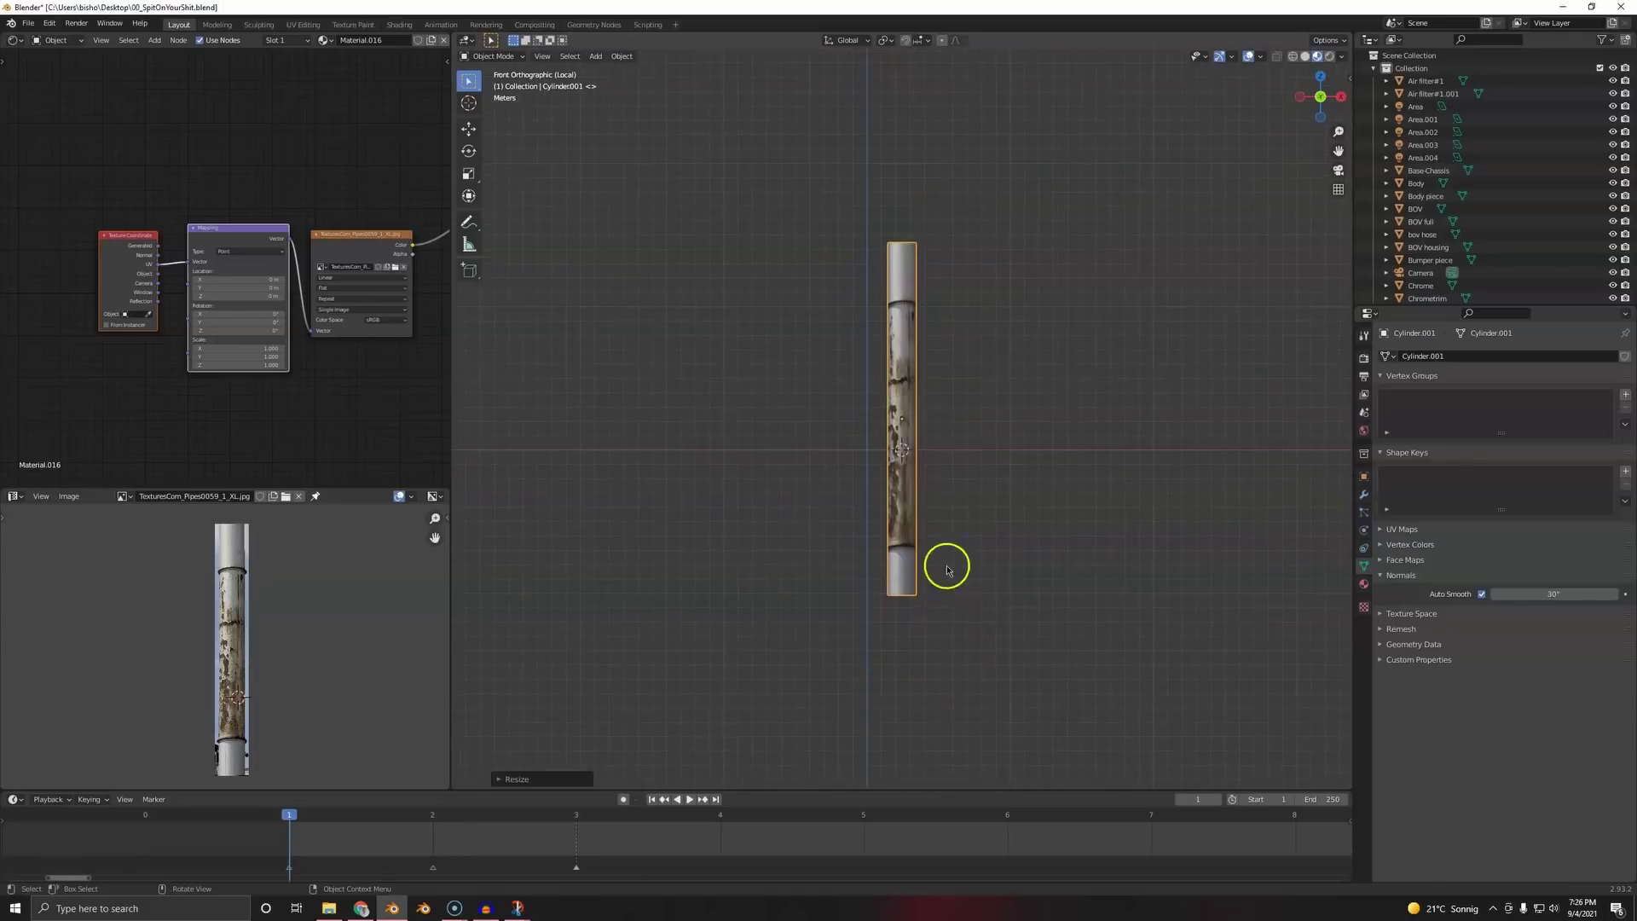
{"action": "mouse_move", "coordinate": [968, 514]}
{"action": "middle_mouse_down"}
{"action": "mouse_move", "coordinate": [937, 543]}
{"action": "mouse_move", "coordinate": [983, 540]}
{"action": "mouse_move", "coordinate": [958, 542]}
{"action": "middle_mouse_up"}
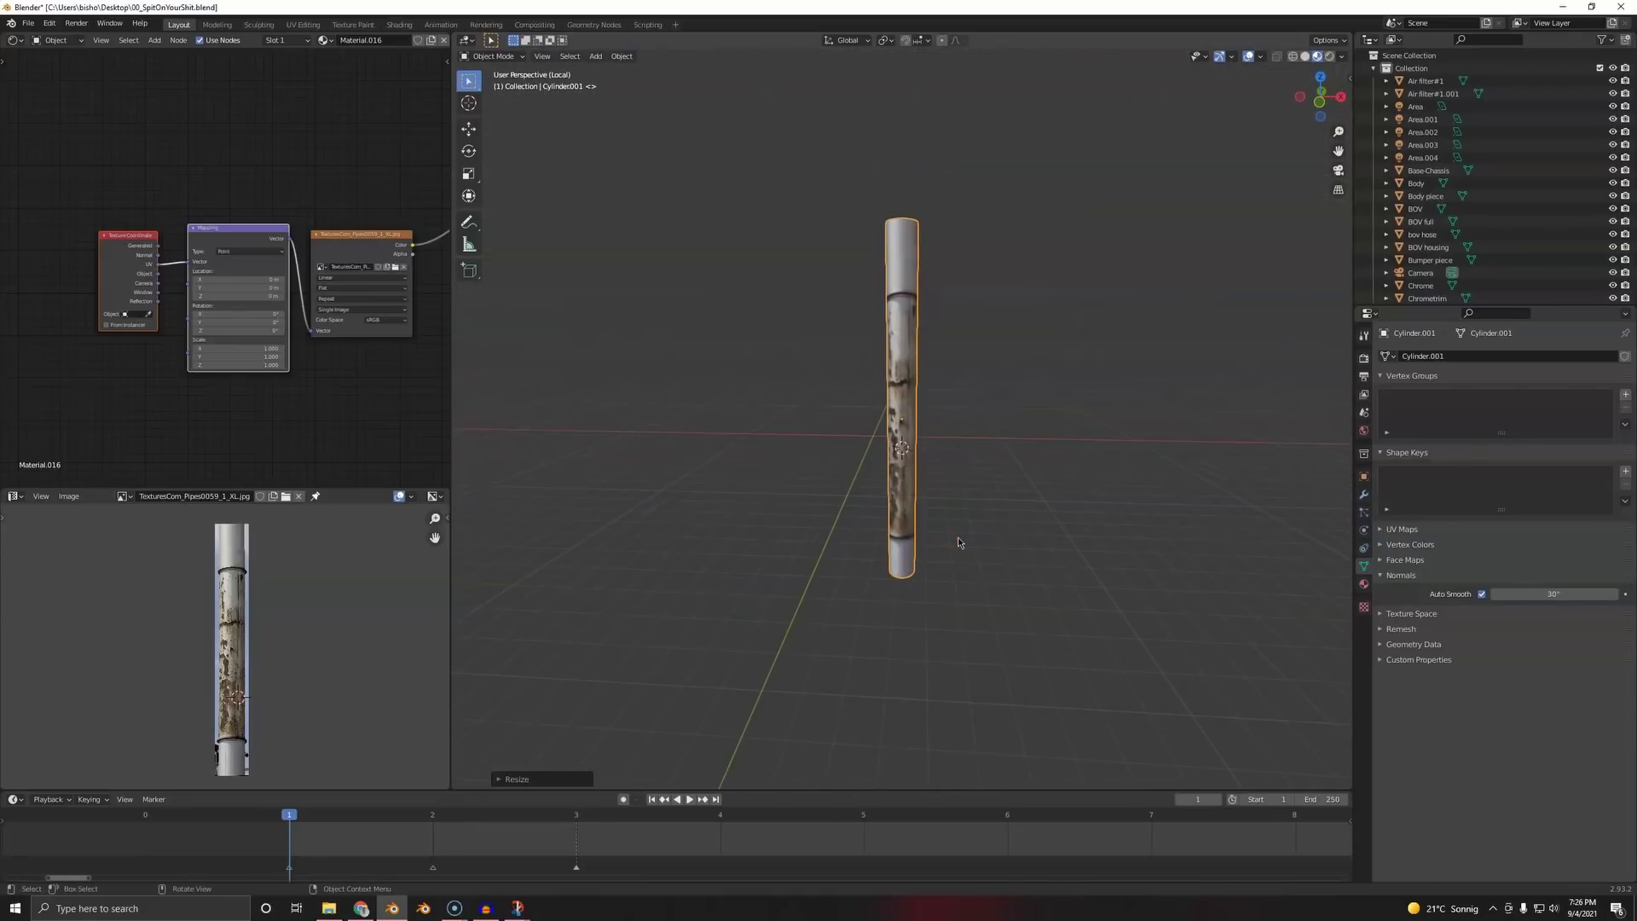
{"action": "key", "text": "KP_Divide"}
{"action": "left_click", "coordinate": [882, 543]}
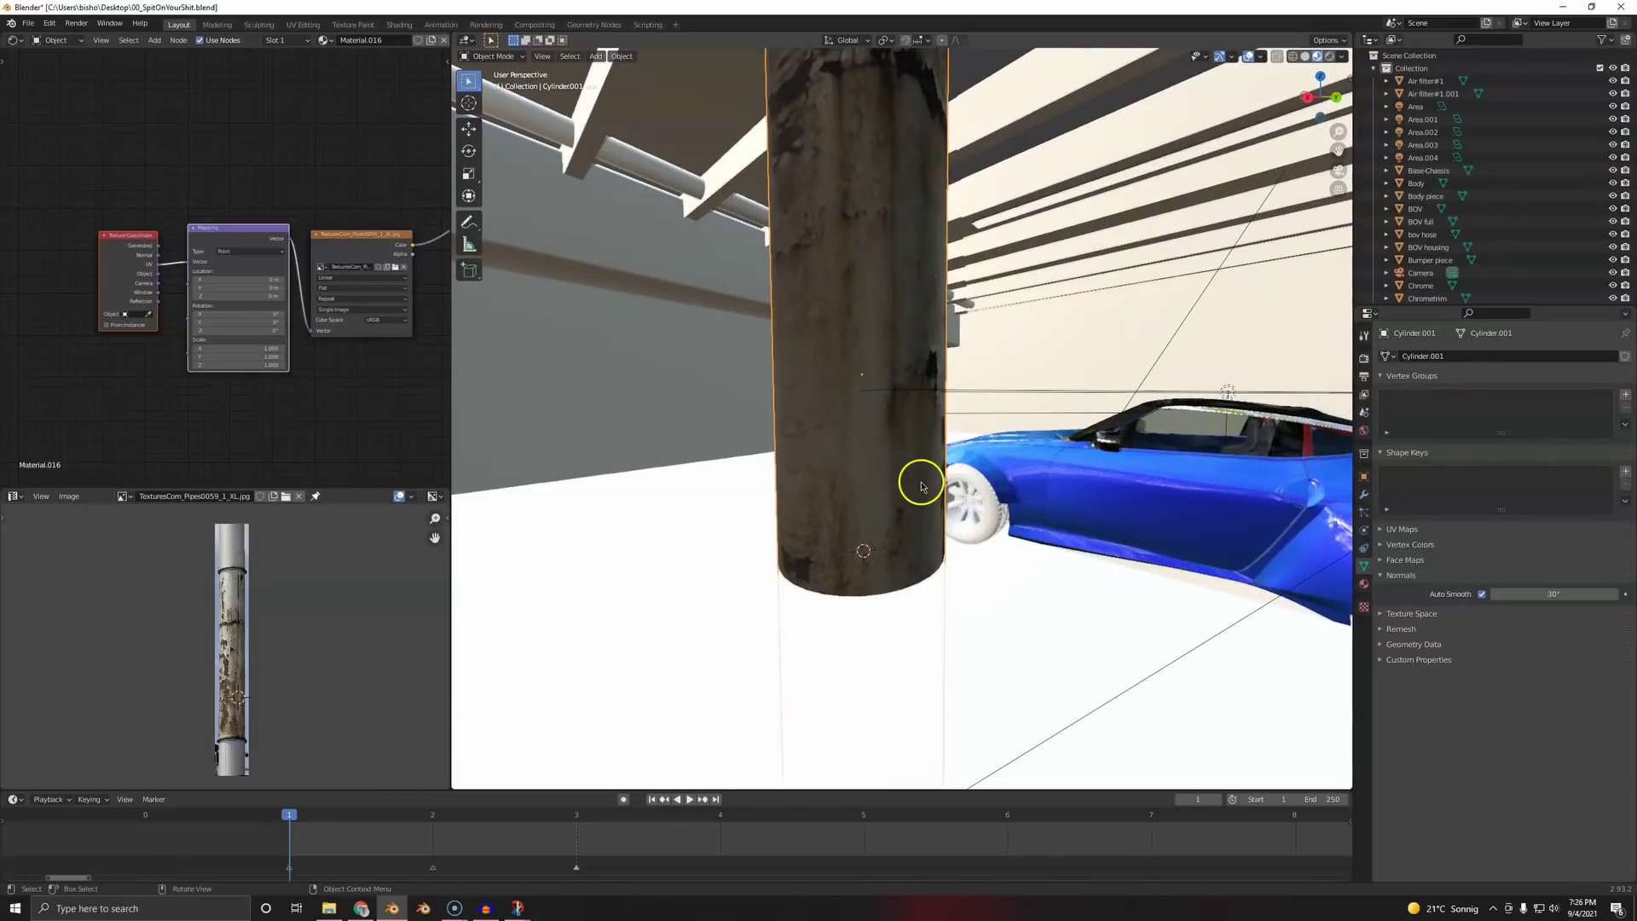
- Rotate the pipe 90° about X and 90° about Z
{"action": "type", "text": "rx90"}
{"action": "key", "text": "Return"}
{"action": "type", "text": "rz98"}
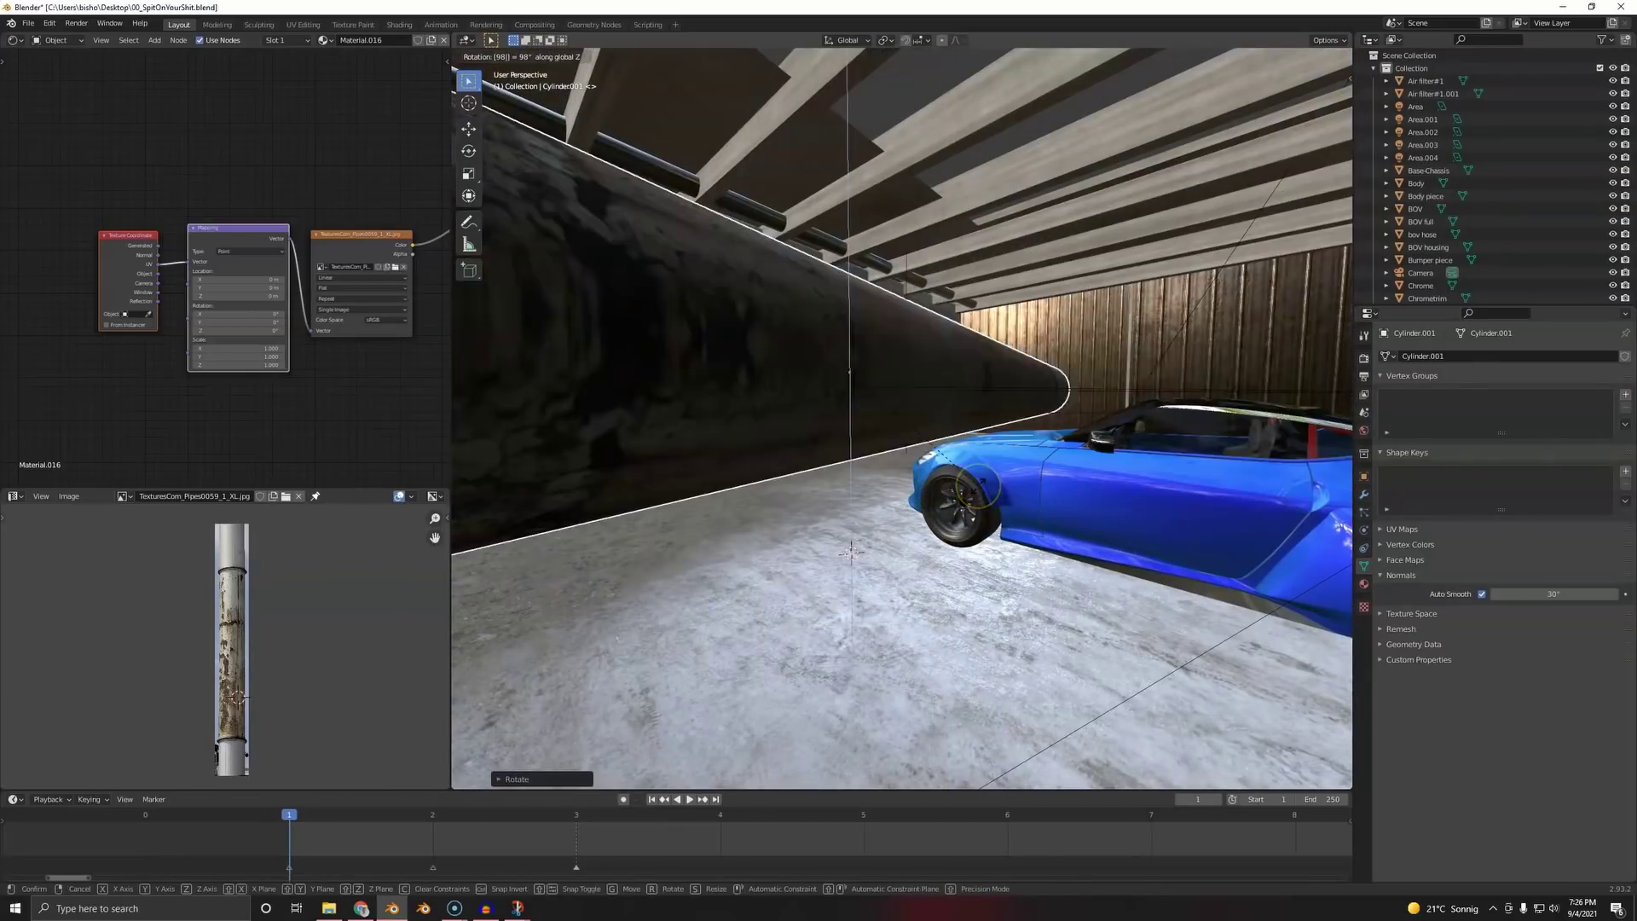
{"action": "key", "text": "BackSpace"}
{"action": "type", "text": "0"}
{"action": "key", "text": "Return"}
- Try turning the pipe about its X axis and by 90°, and clear its rotation
{"action": "middle_click_drag", "start_coordinate": [928, 438], "coordinate": [947, 441]}
{"action": "key", "text": "r"}
{"action": "key", "text": "x"}
{"action": "key", "text": "x"}
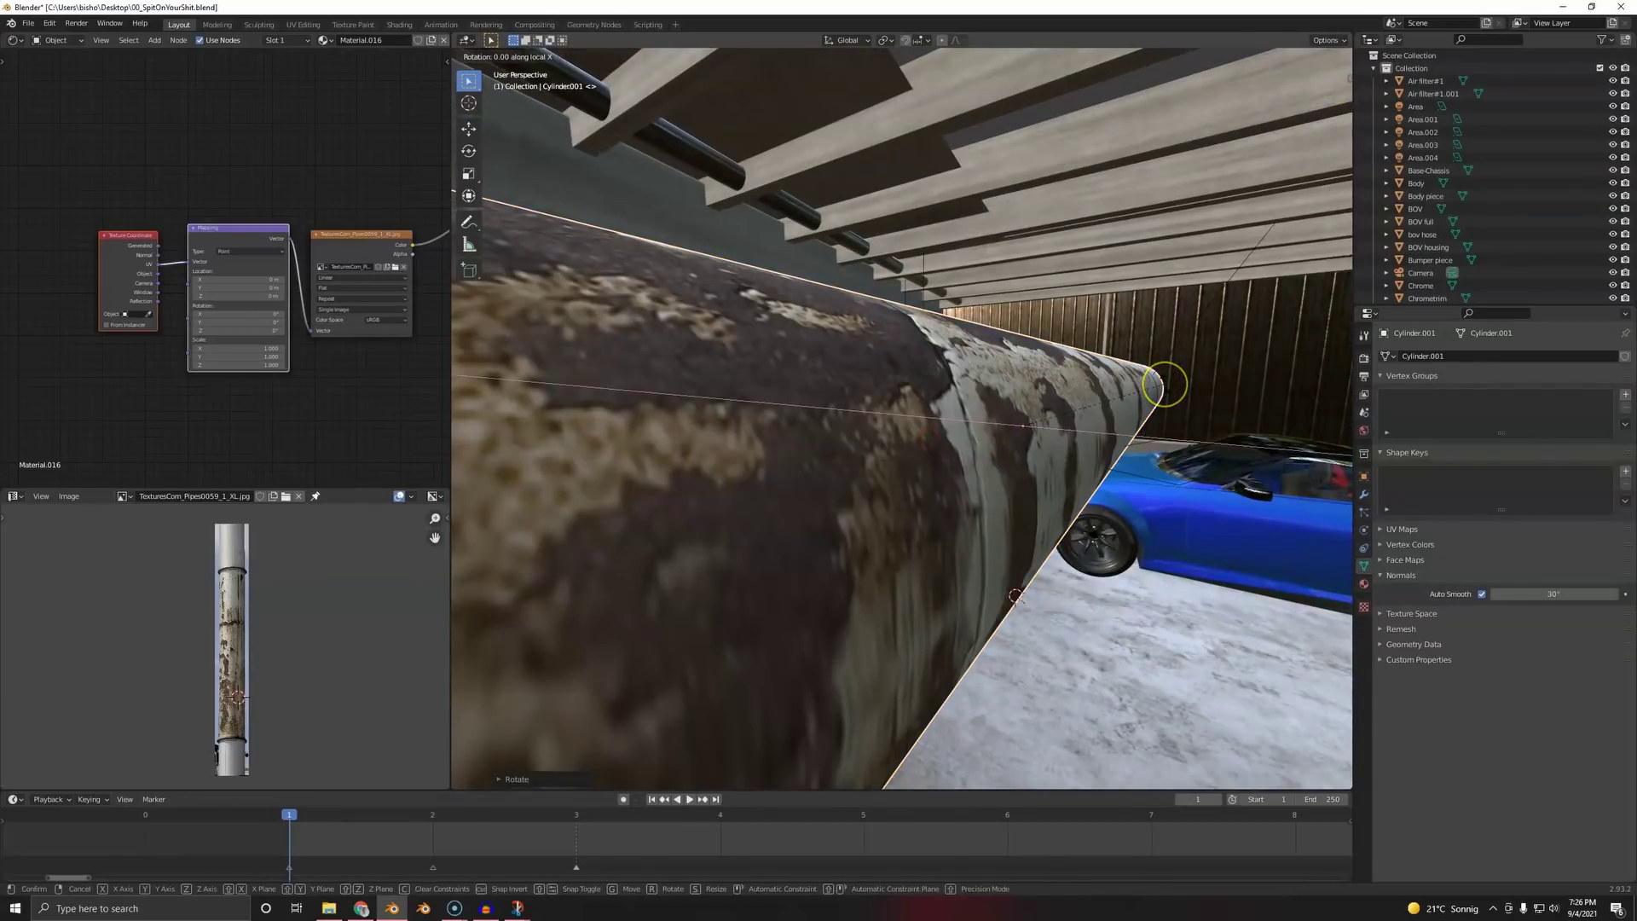
{"action": "left_click", "coordinate": [1163, 385]}
{"action": "type", "text": "r90"}
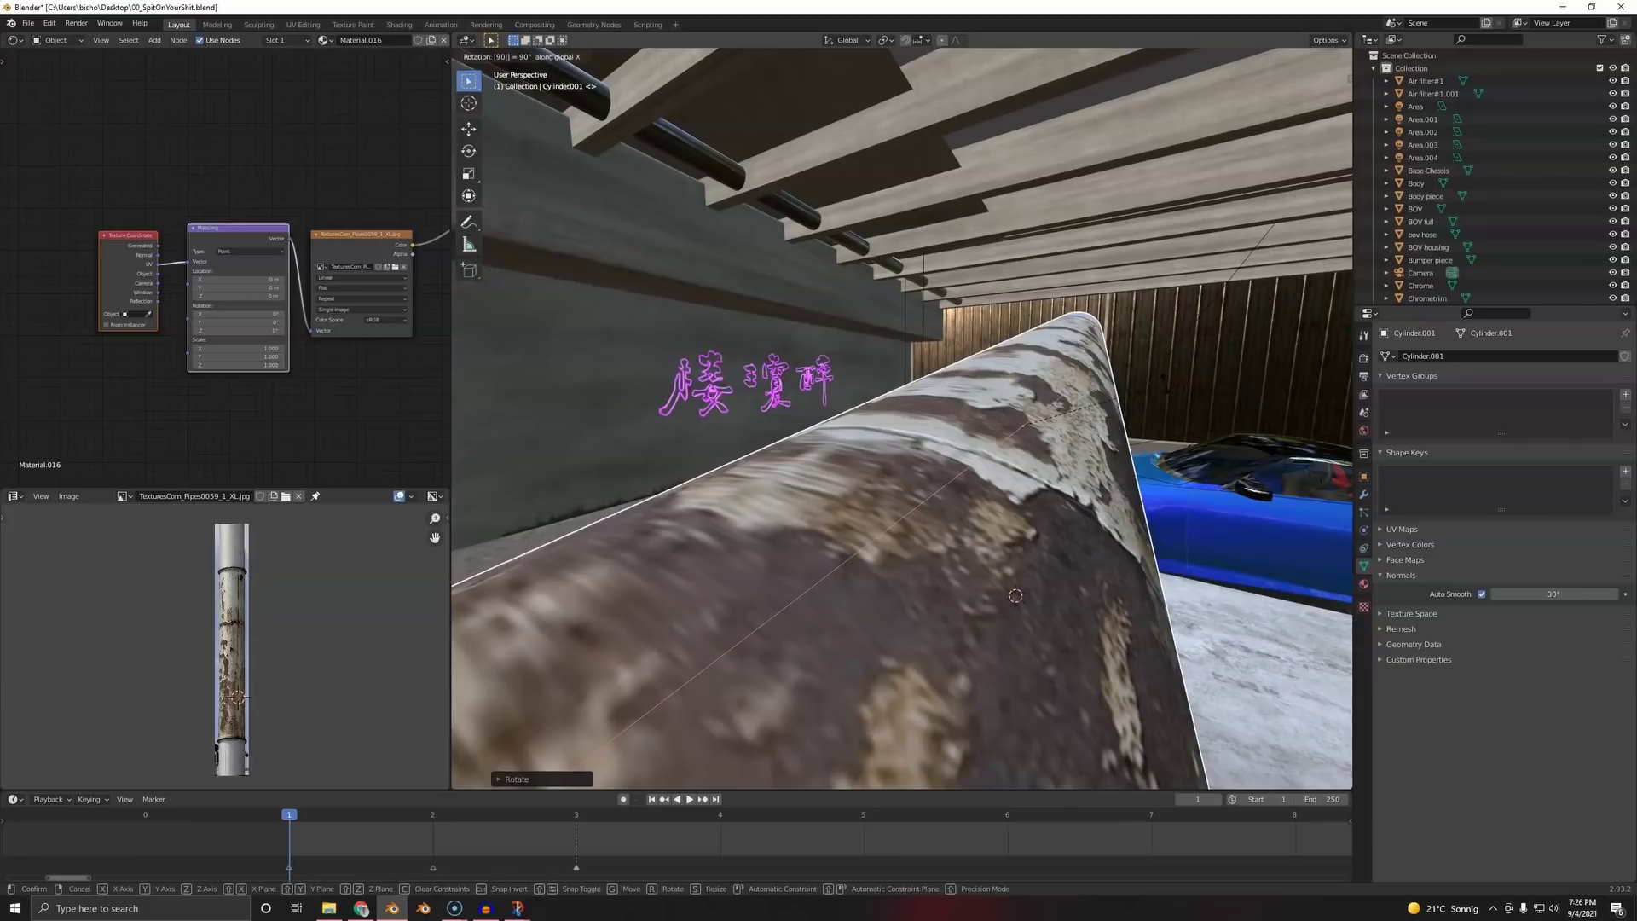
{"action": "key", "text": "Return"}
{"action": "key", "text": "x"}
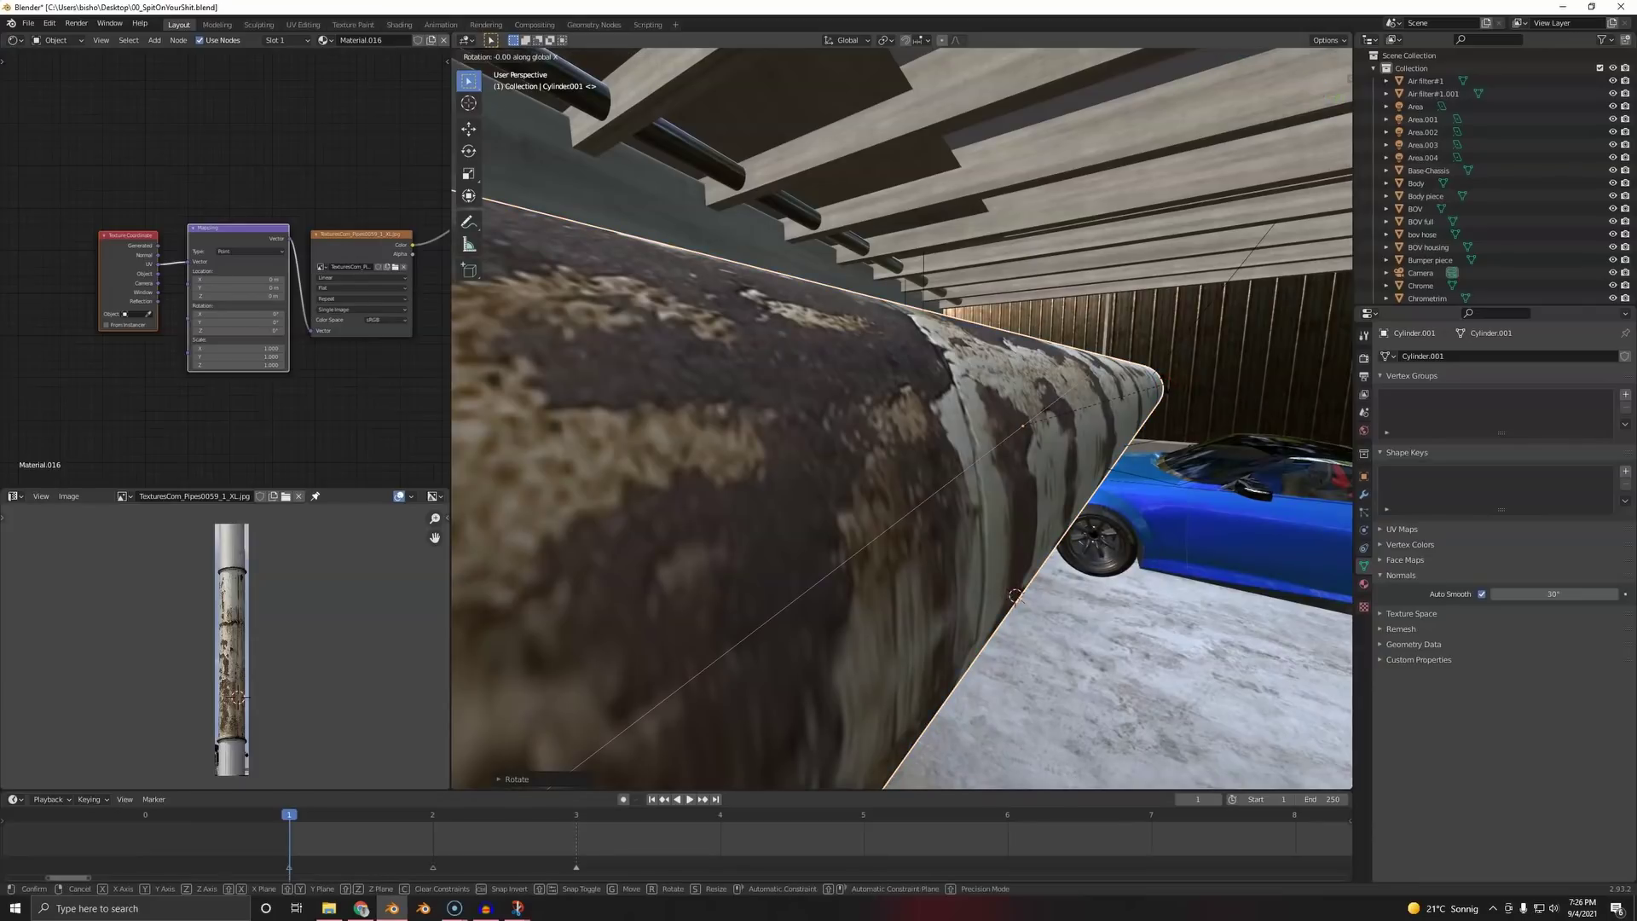
{"action": "right_click", "coordinate": [1163, 384]}
{"action": "key", "text": "ctrl+z"}
- Lay the pipe along the neon-sign wall by rotating it 90° about X and 90° about Z, and resize it
{"action": "type", "text": "rx90"}
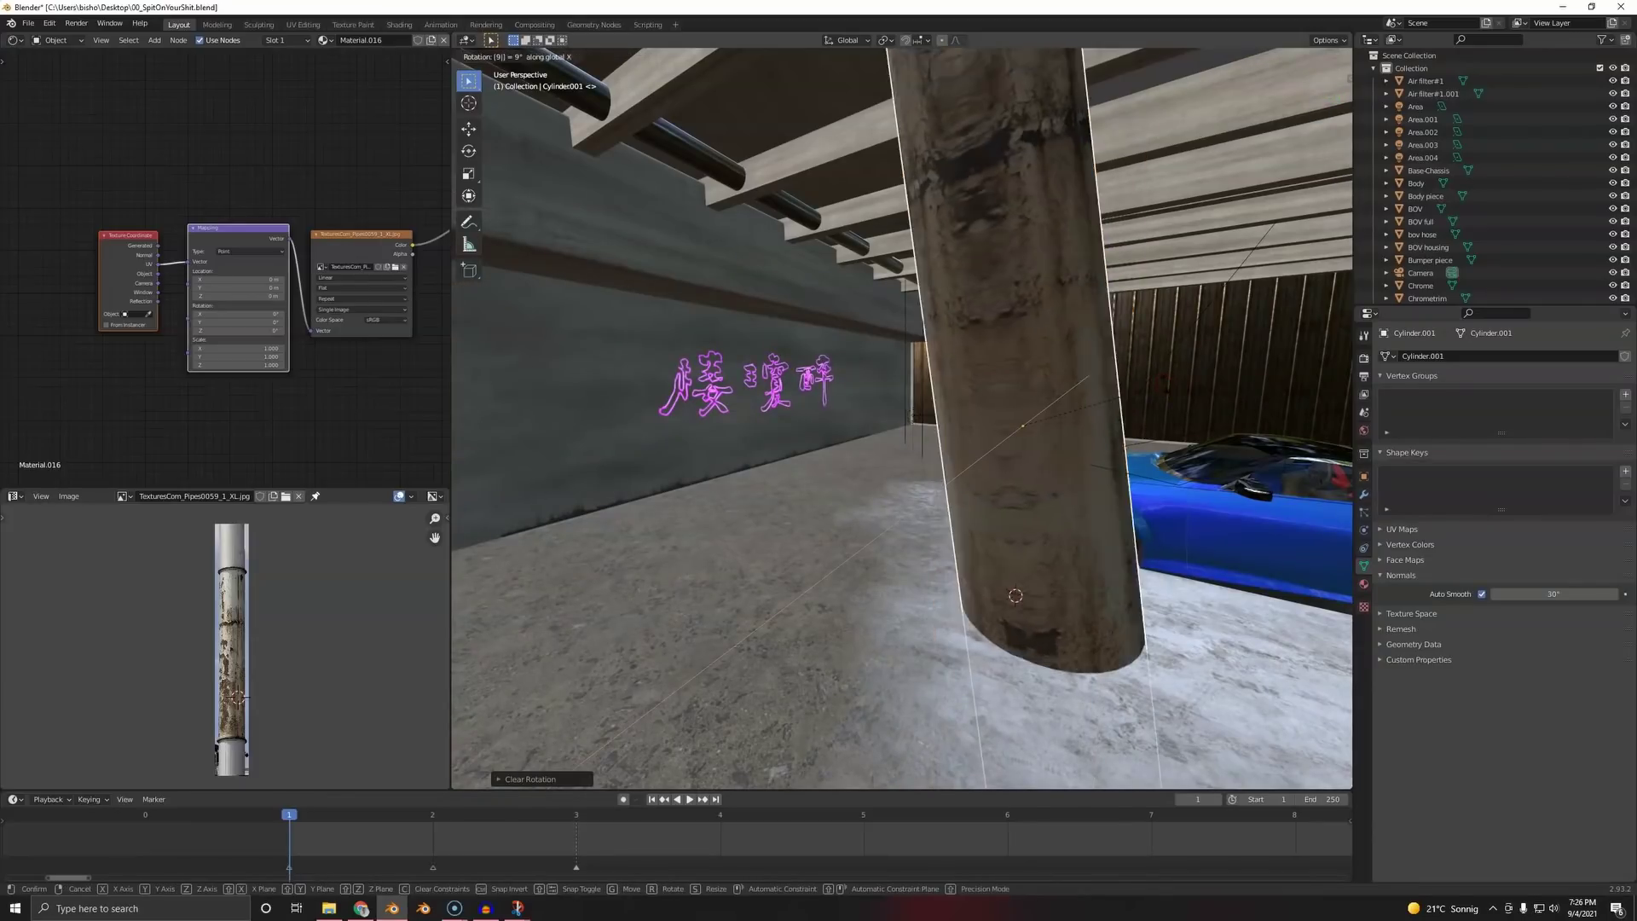
{"action": "left_click", "coordinate": [1165, 385]}
{"action": "key", "text": "r"}
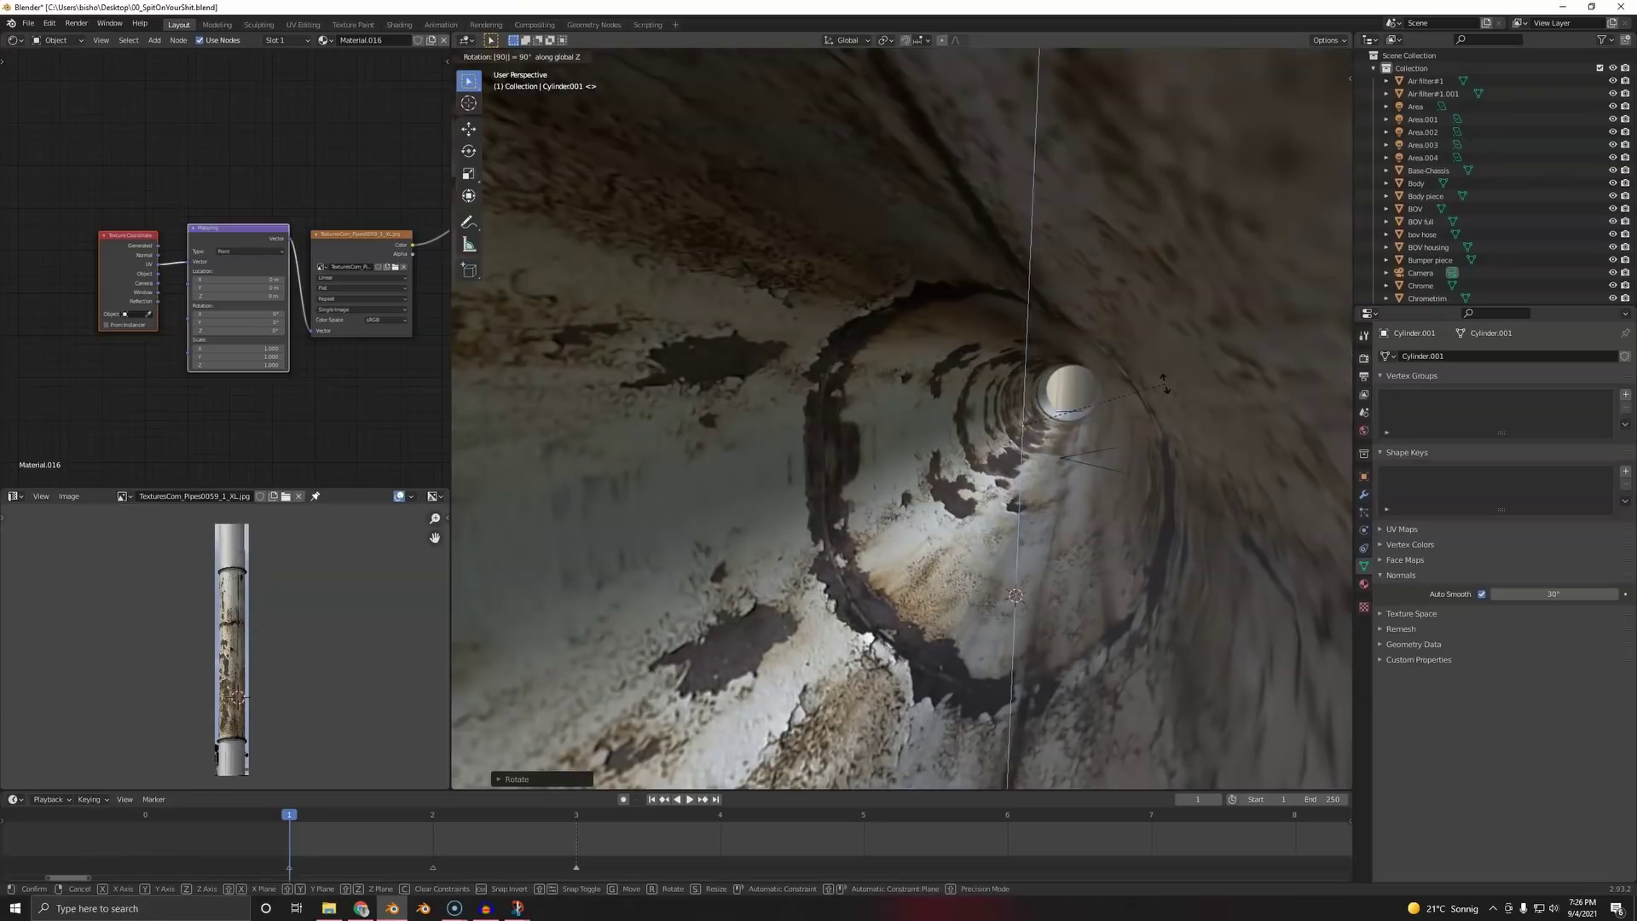
{"action": "left_click", "coordinate": [1165, 388]}
{"action": "key", "text": "s"}
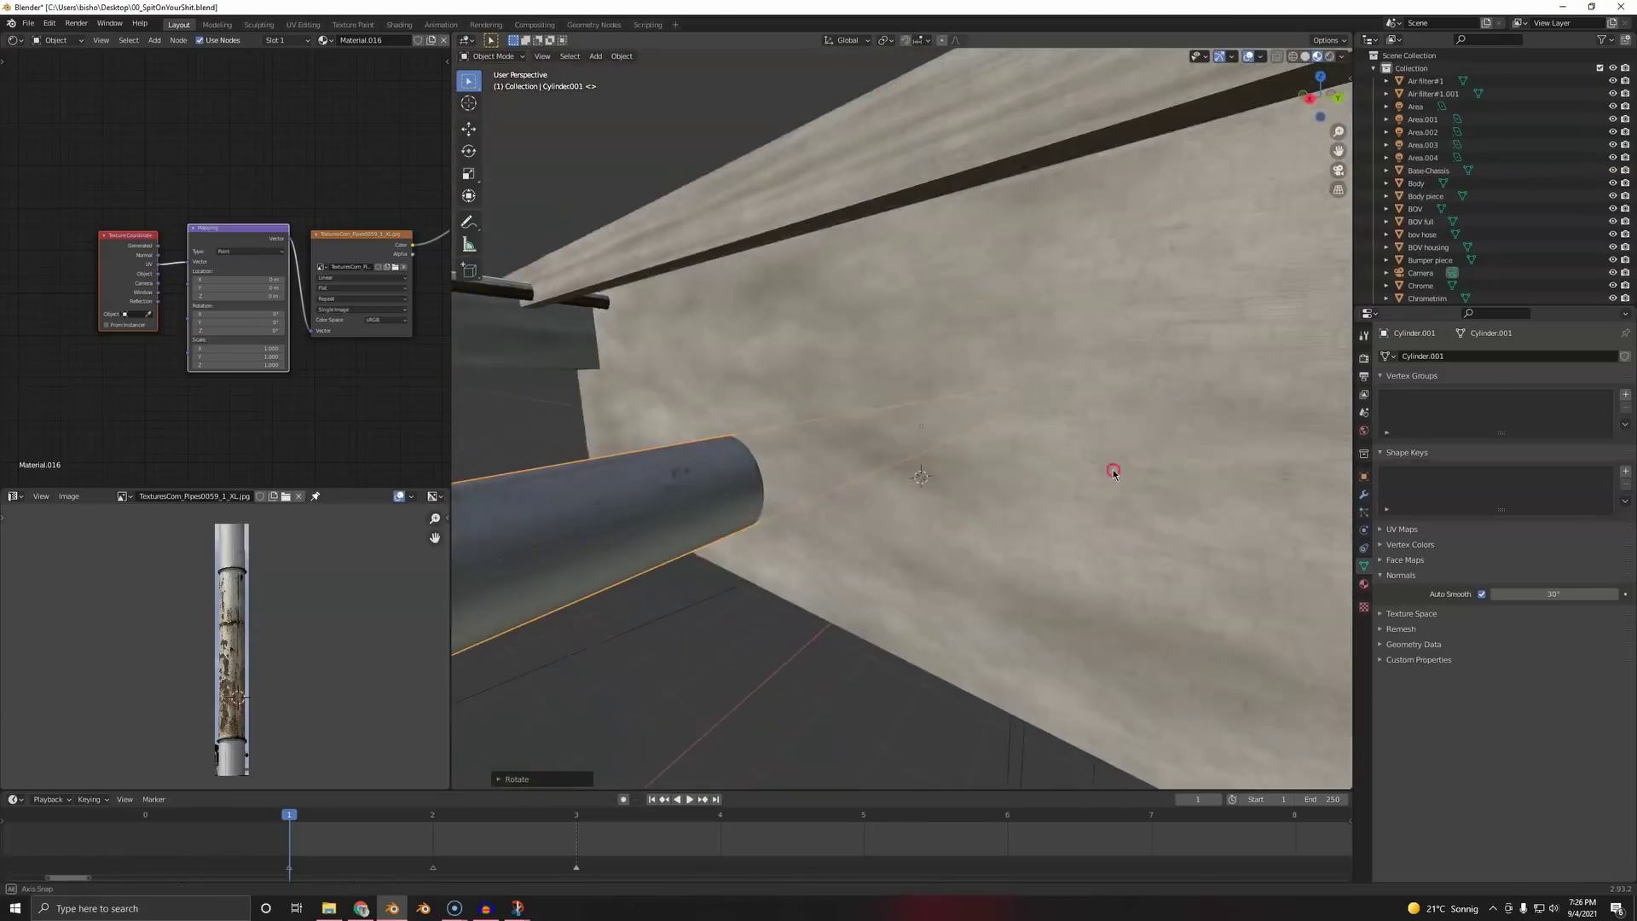
{"action": "left_click", "coordinate": [814, 485]}
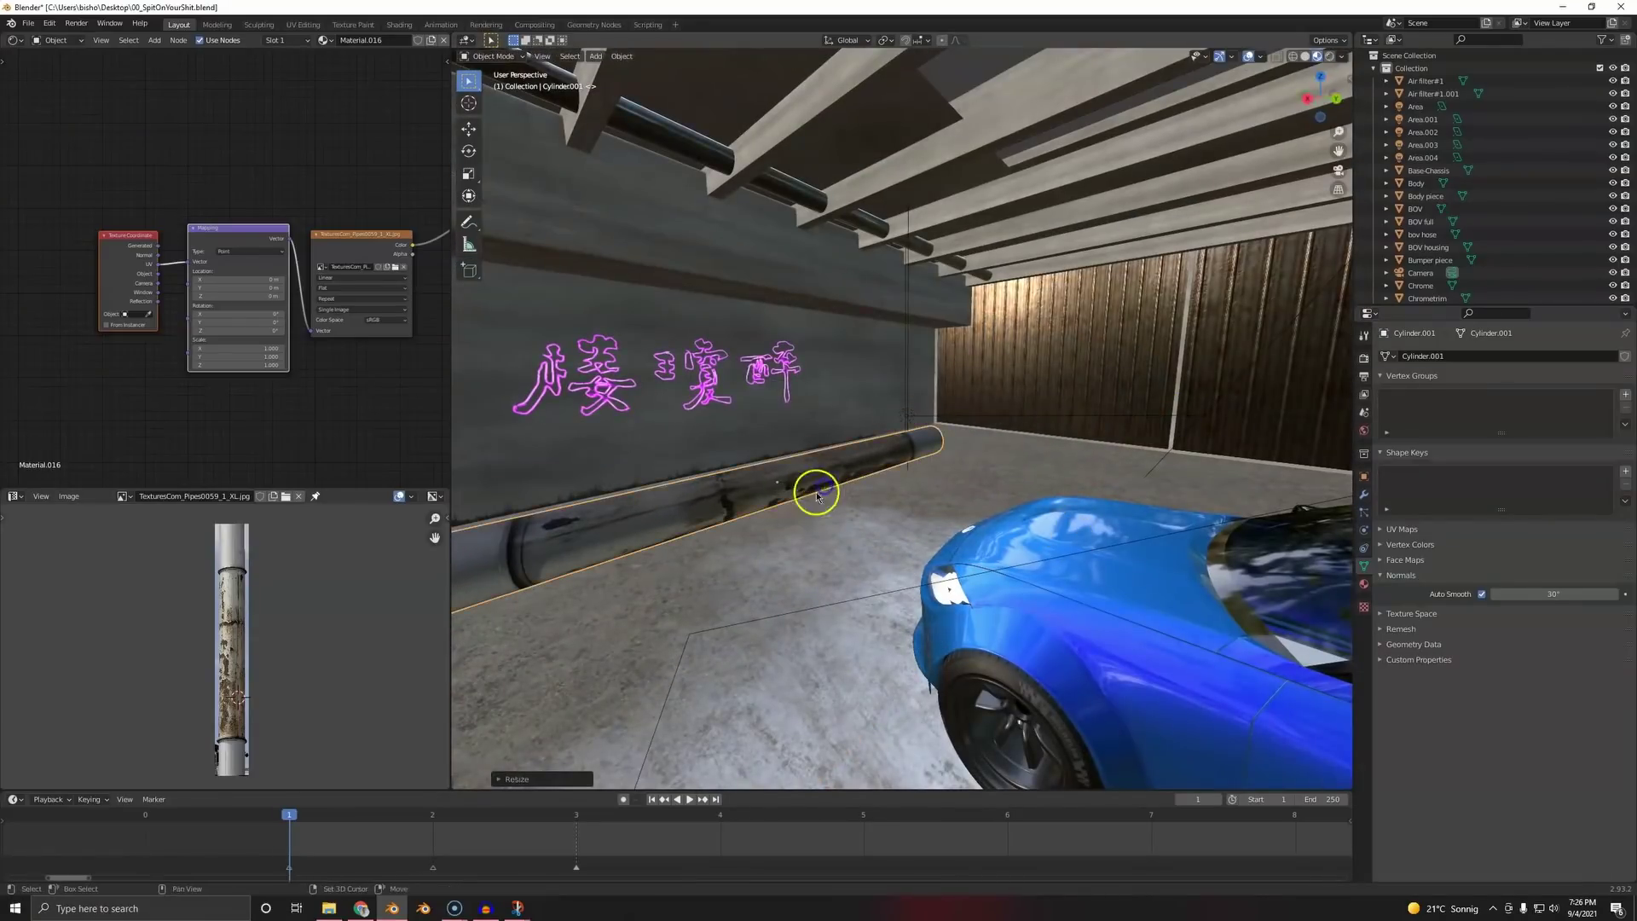
- Move the pipe to the foot of the neon-sign wall and rescale it to a thin pipe
{"action": "middle_click_drag", "start_coordinate": [810, 486], "coordinate": [1067, 526]}
{"action": "middle_click_drag", "start_coordinate": [1188, 570], "coordinate": [1016, 486]}
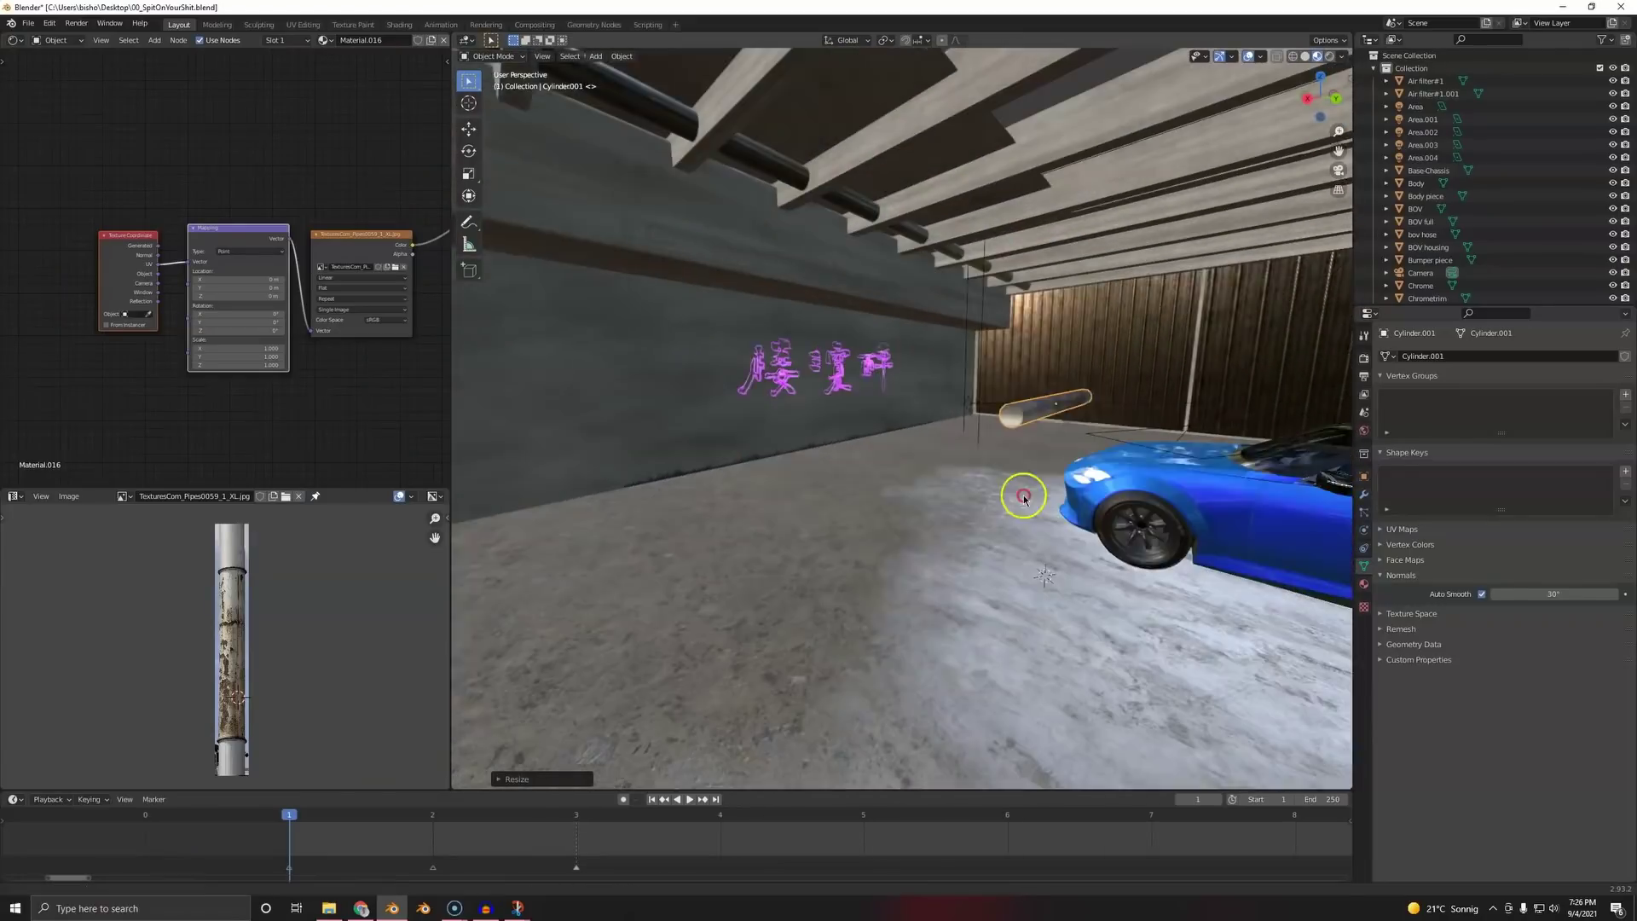
{"action": "key", "text": "g"}
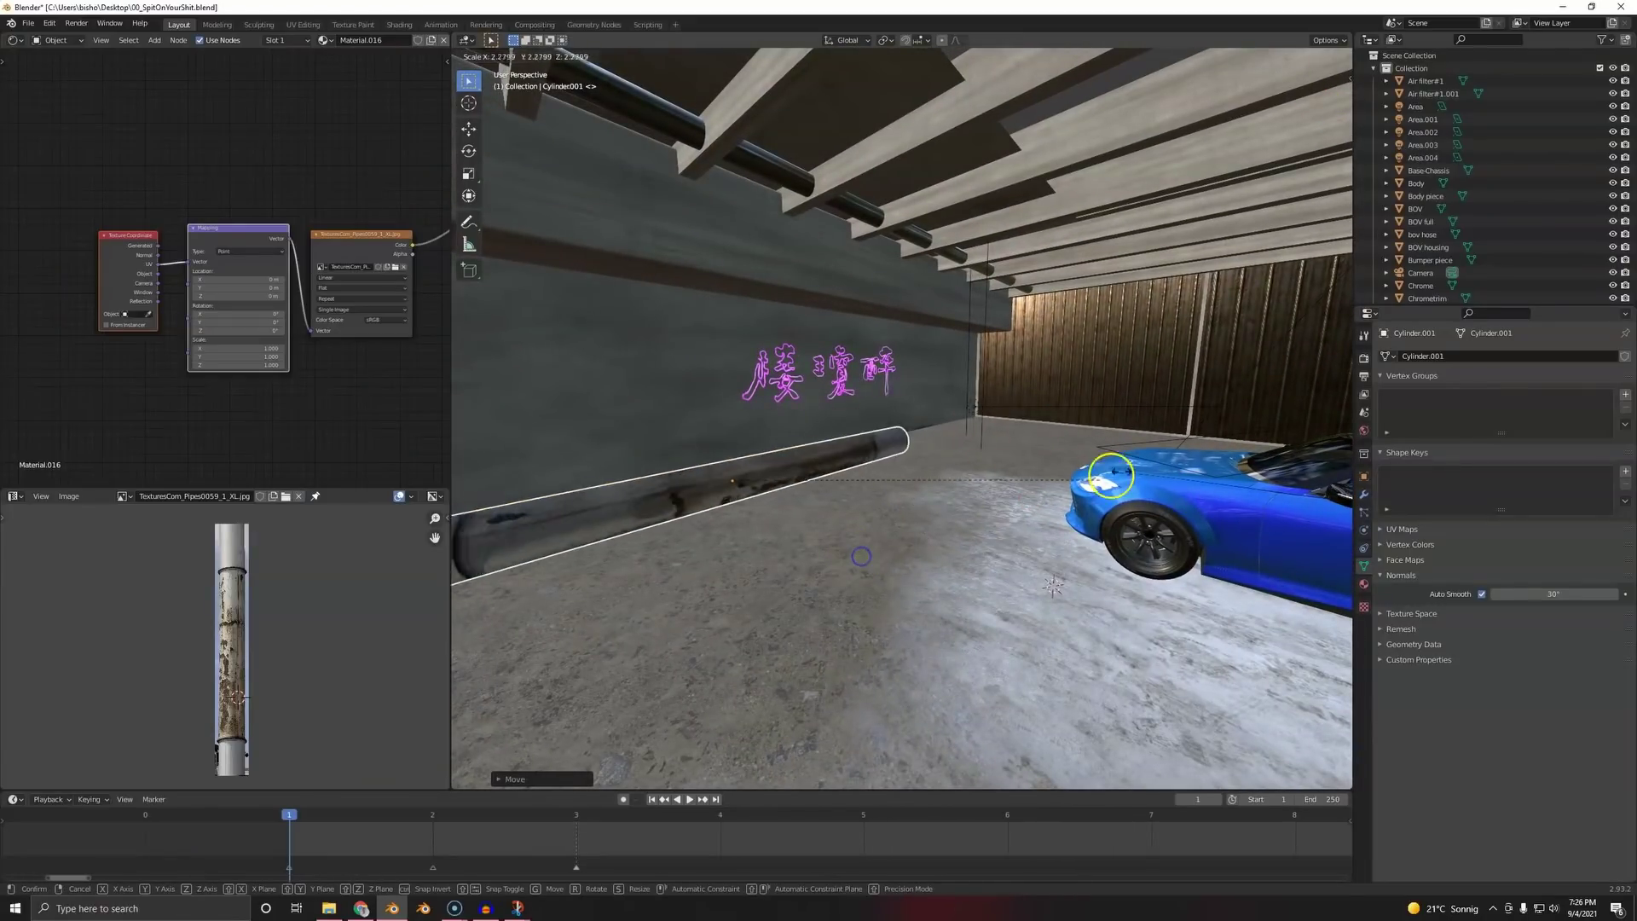
{"action": "left_click", "coordinate": [741, 486]}
{"action": "middle_click_drag", "start_coordinate": [741, 486], "coordinate": [750, 446]}
{"action": "key", "text": "s"}
{"action": "key", "text": "x"}
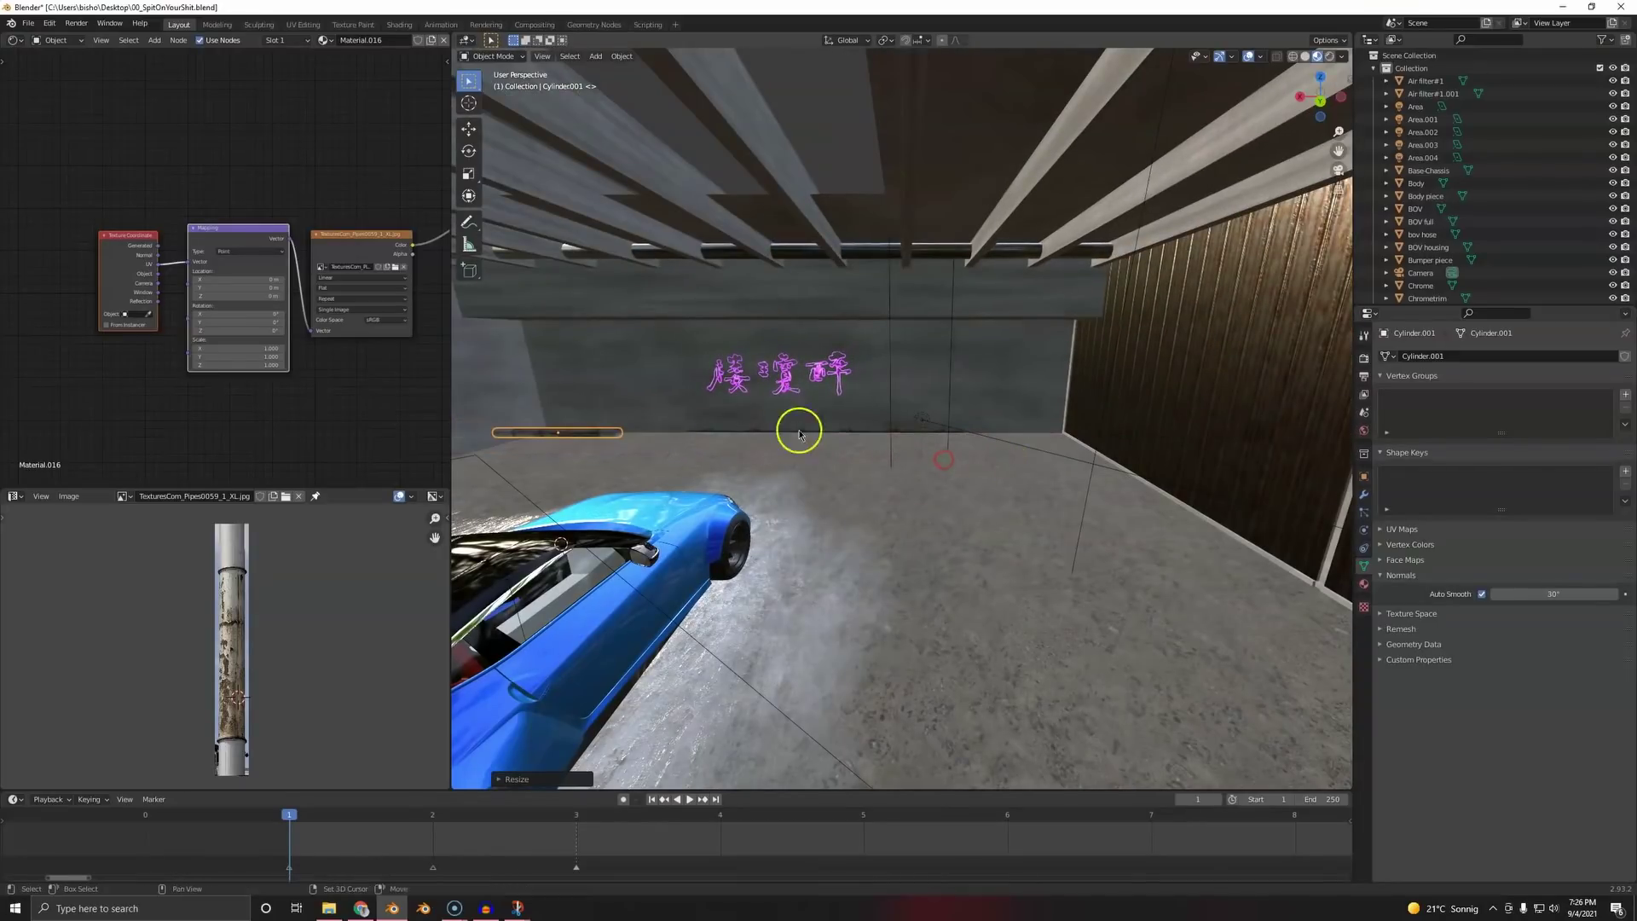
{"action": "left_click", "coordinate": [797, 423]}
- Add an Array modifier to the pipe with a count of 5 and relative offset factors X 0, Y 0, Z 1
{"action": "left_click", "coordinate": [1363, 494]}
{"action": "left_click", "coordinate": [1411, 356]}
{"action": "left_click", "coordinate": [1401, 394]}
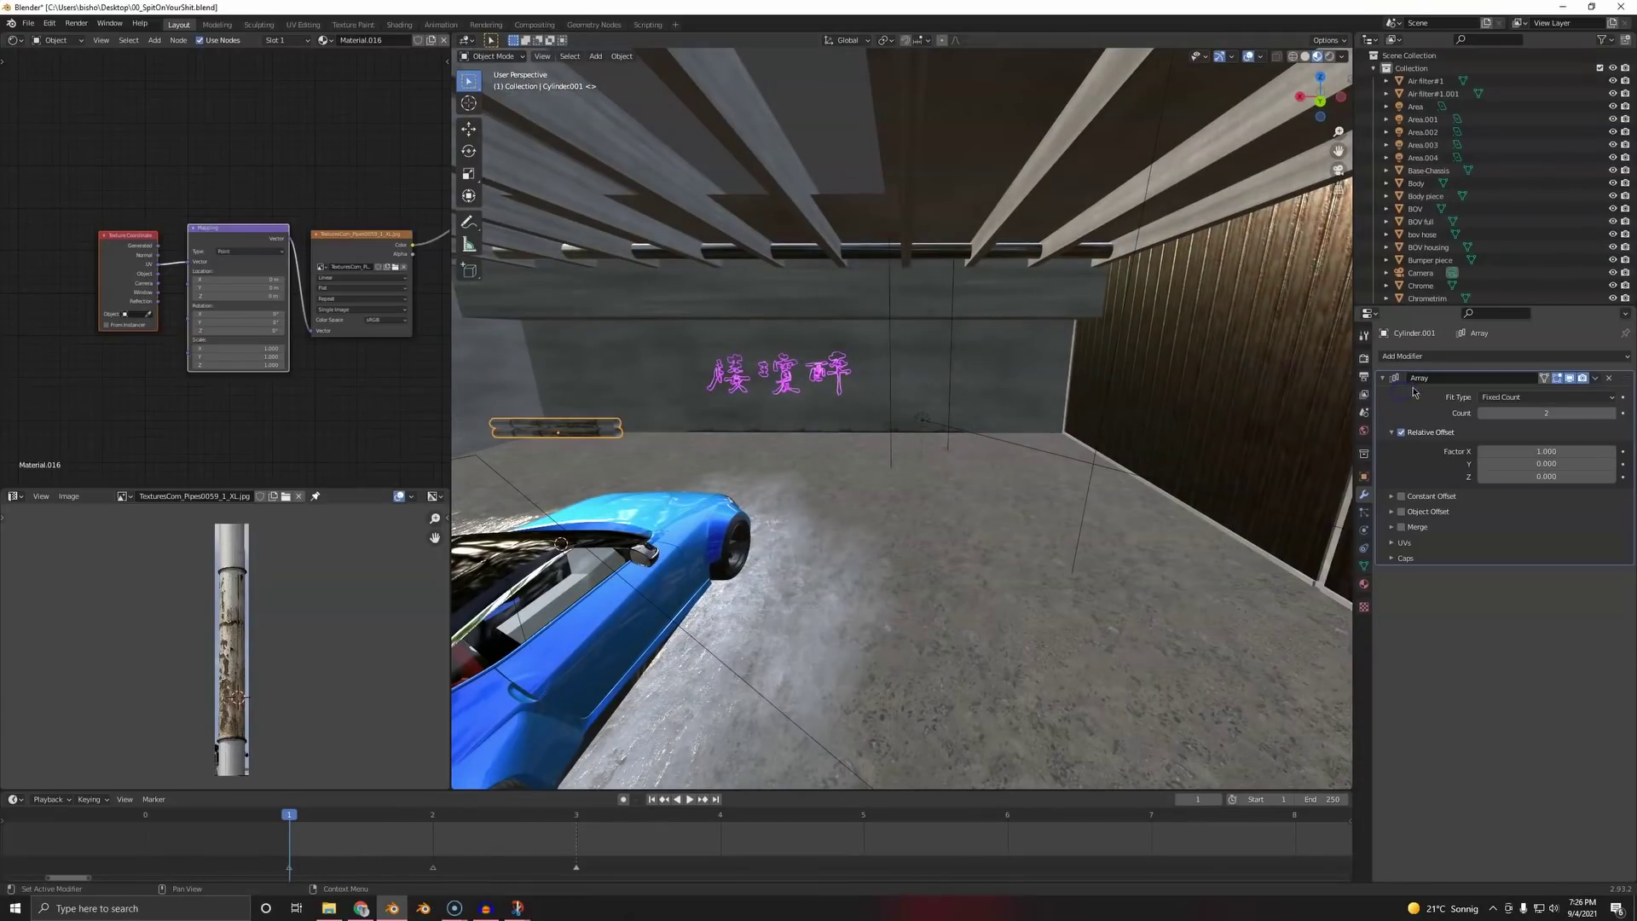
{"action": "left_click_drag", "start_coordinate": [1545, 451], "coordinate": [1493, 463], "text": "ctrl"}
- Move the pipe row along X so it spans the neon-sign wall, and deselect it
{"action": "key", "text": "g"}
{"action": "key", "text": "x"}
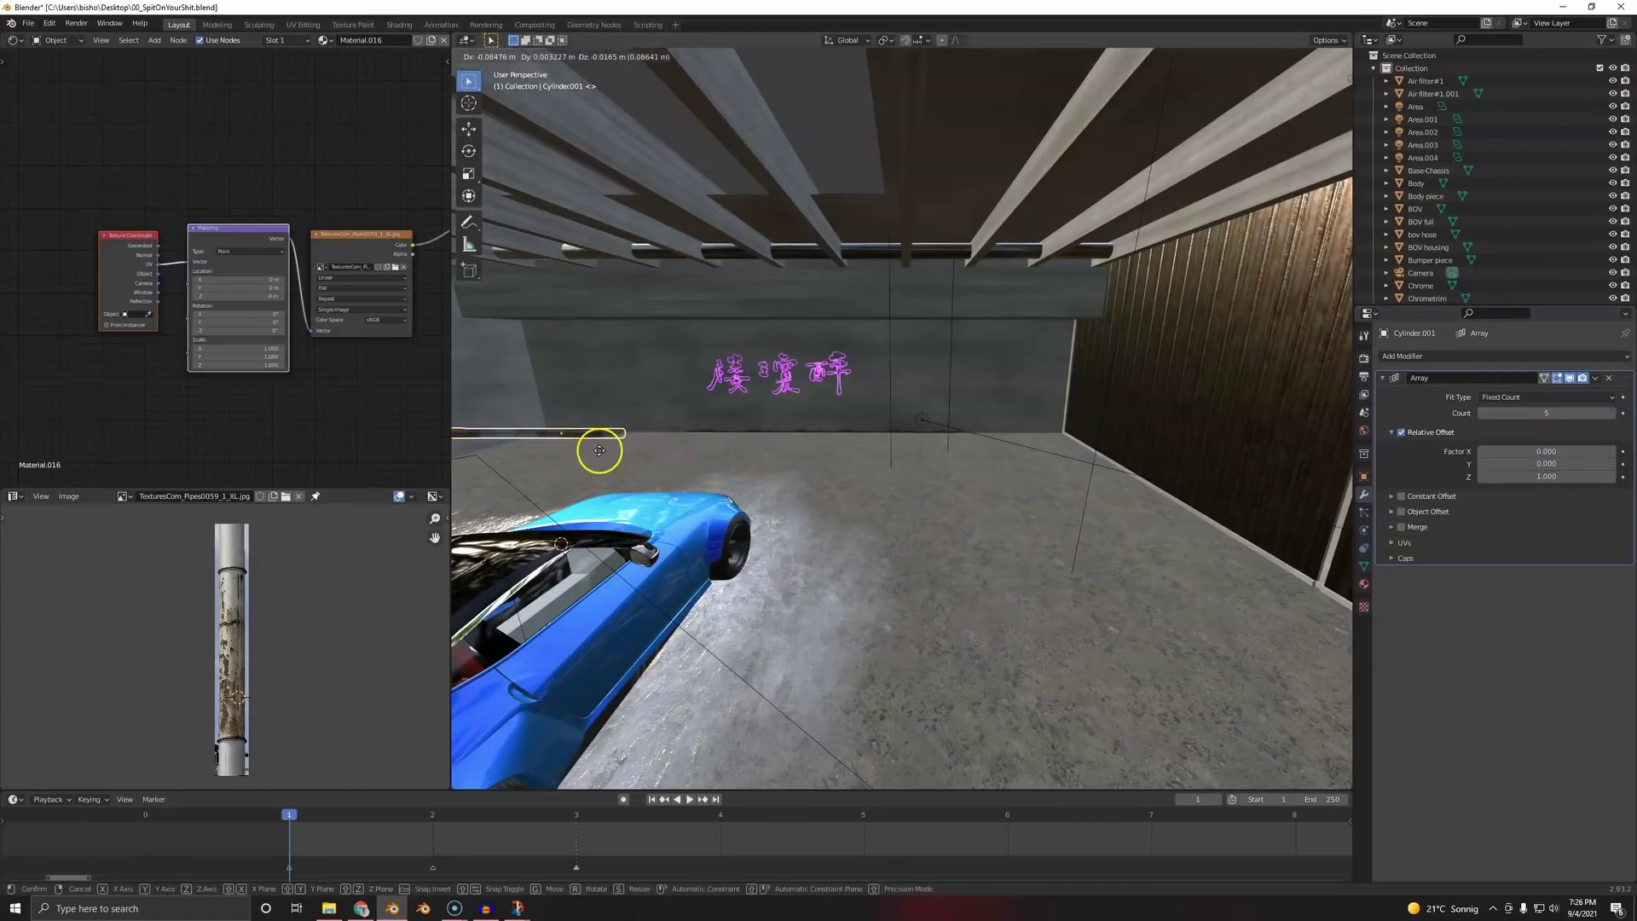
{"action": "left_click", "coordinate": [1078, 452]}
{"action": "key", "text": "alt+a"}
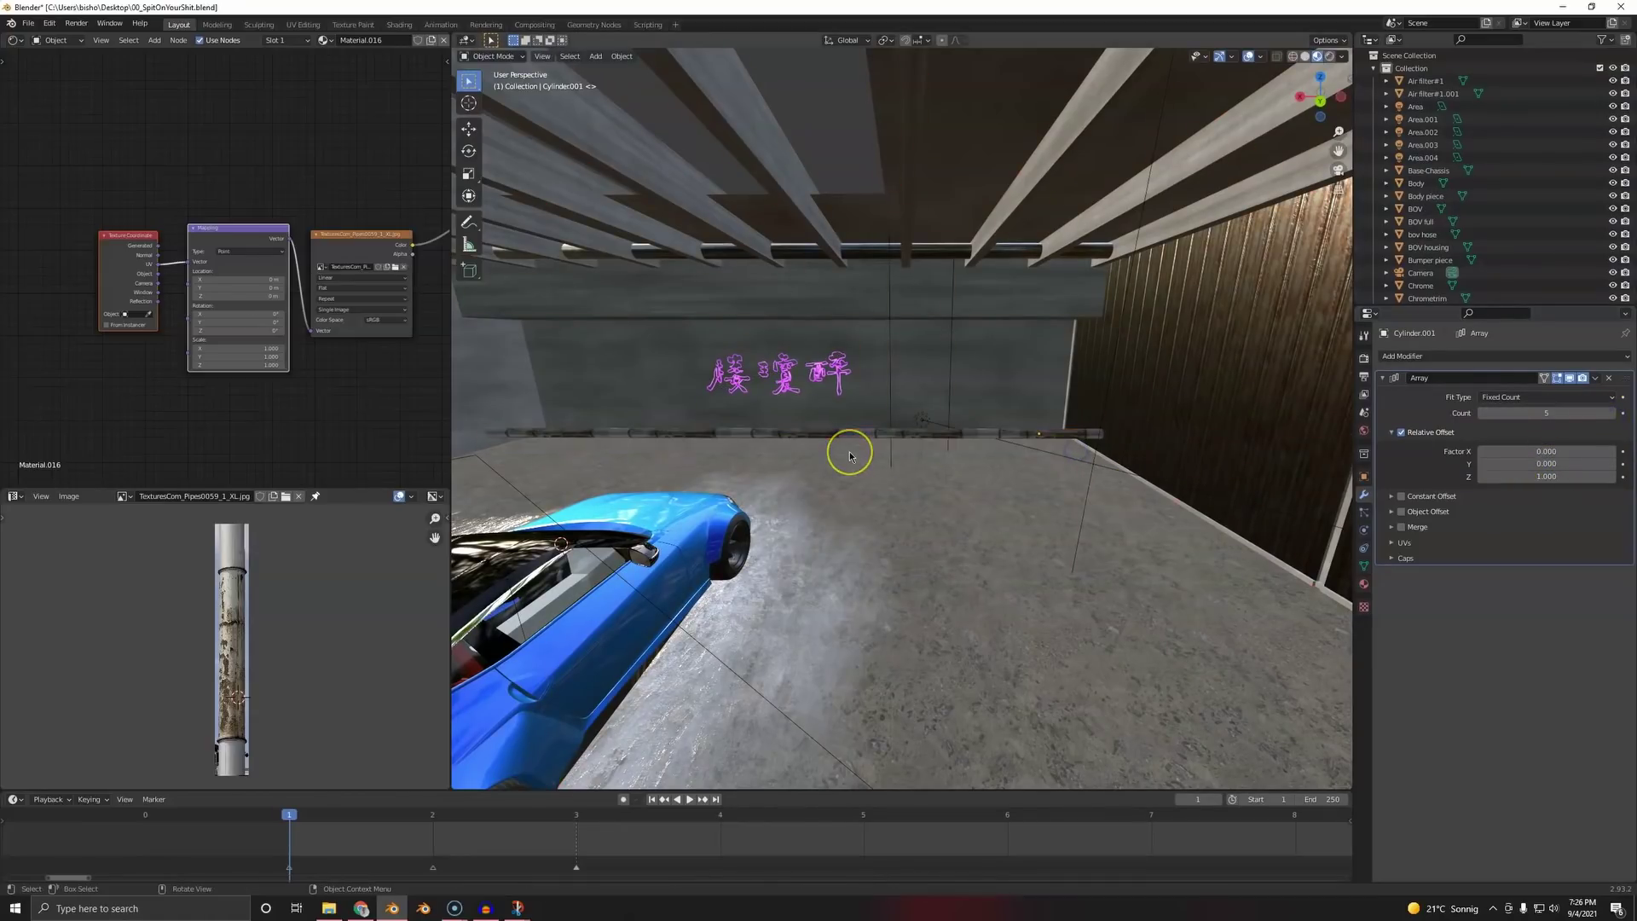
- Hide the area light Area.002 that obstructs the camera view
{"action": "scroll", "coordinate": [850, 457], "scroll_direction": "down", "scroll_amount": 4}
{"action": "left_click", "coordinate": [802, 477]}
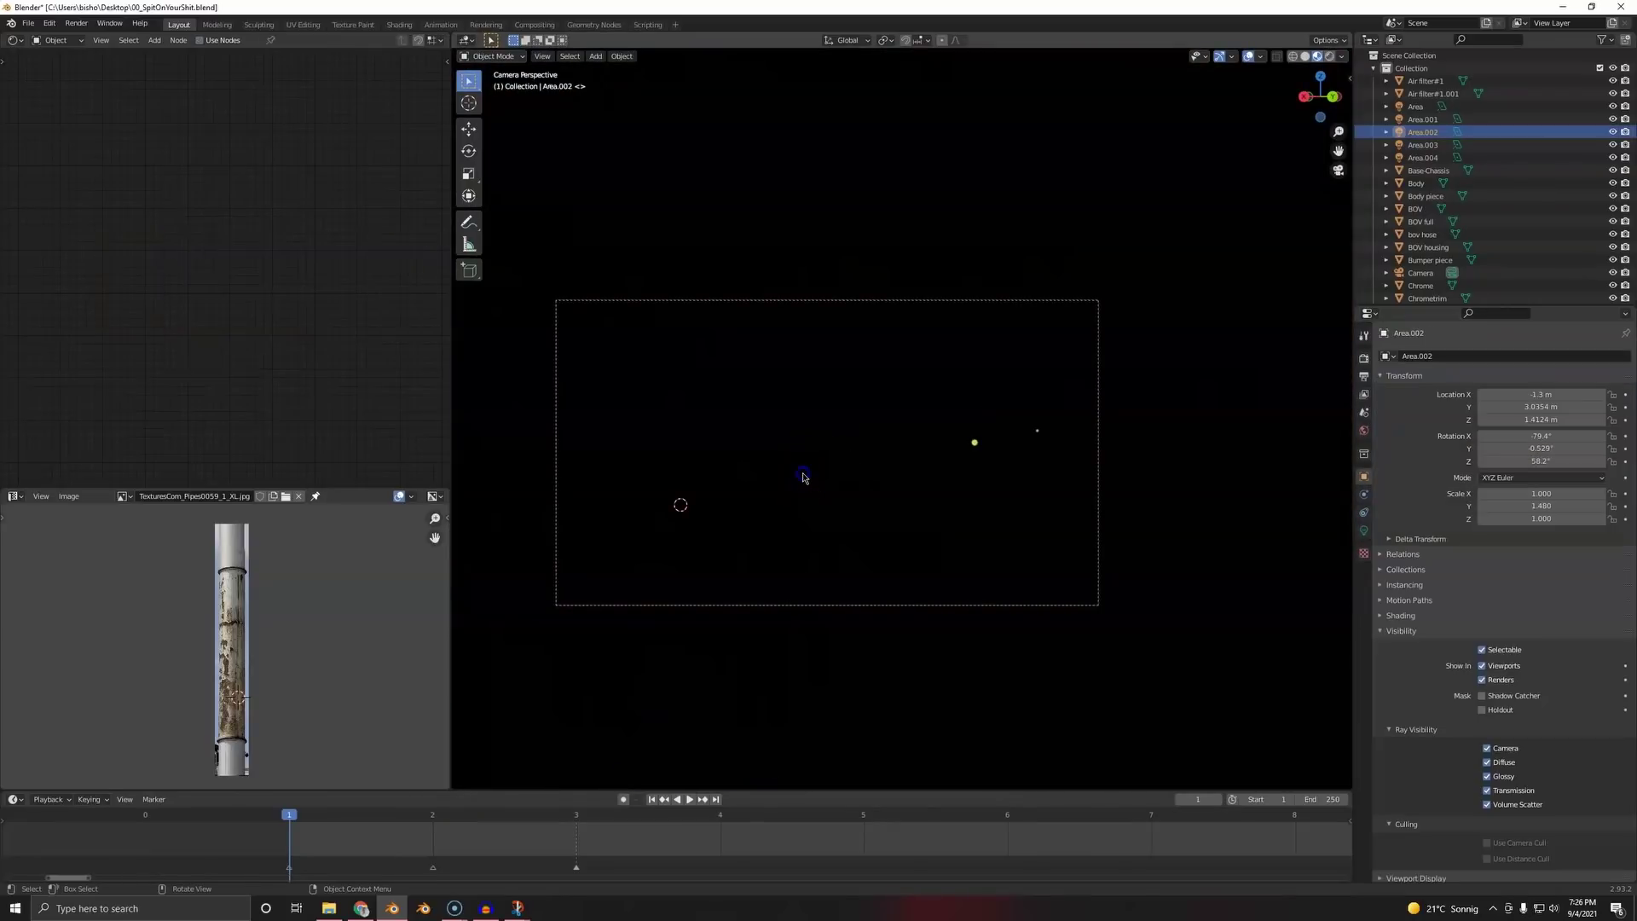
{"action": "middle_click_drag", "start_coordinate": [800, 491], "coordinate": [1232, 422]}
{"action": "left_click", "coordinate": [1322, 417]}
- Move the pipe row into the corner where the neon-sign wall meets the floor
{"action": "middle_click_drag", "start_coordinate": [537, 475], "coordinate": [694, 440], "text": "shift"}
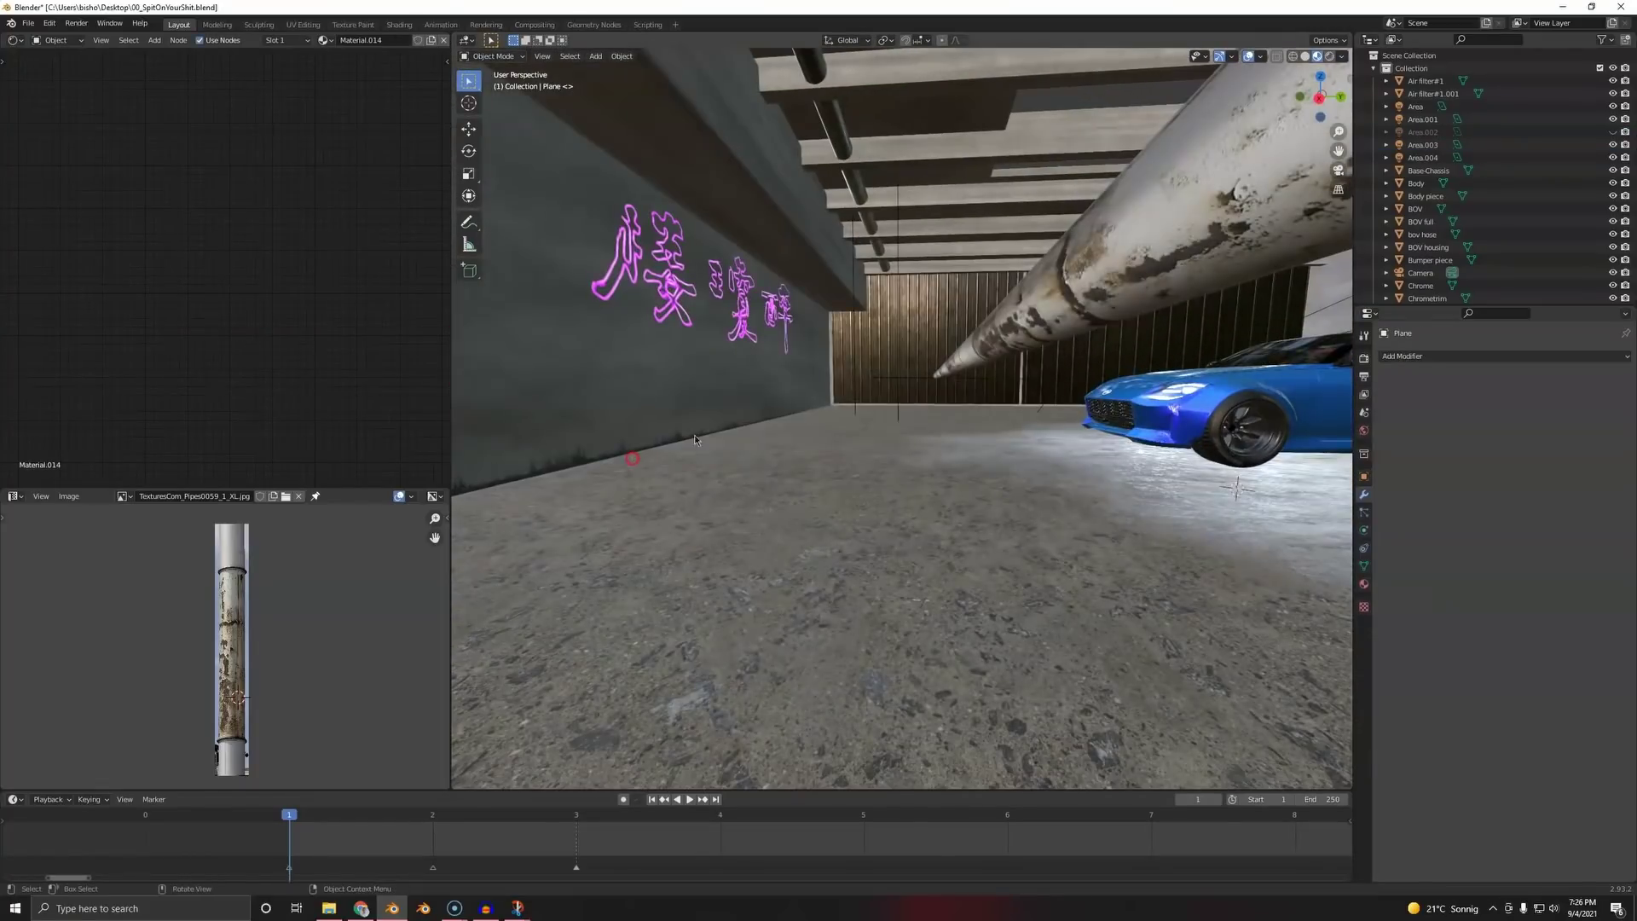
{"action": "left_click", "coordinate": [981, 364]}
{"action": "key", "text": "g"}
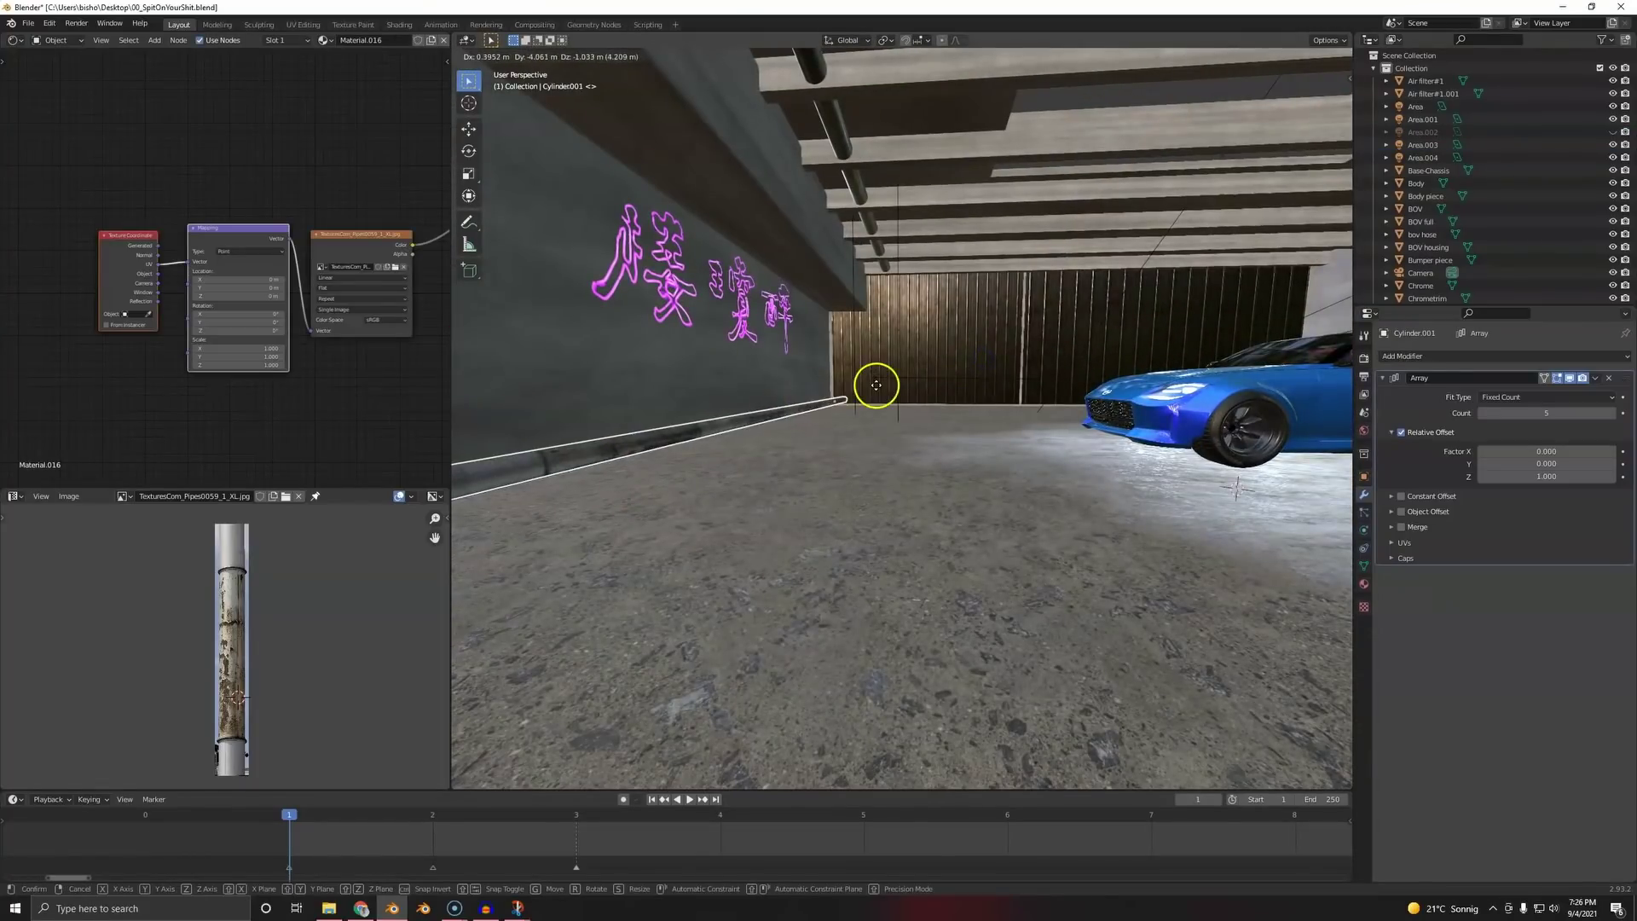
{"action": "left_click", "coordinate": [868, 396]}
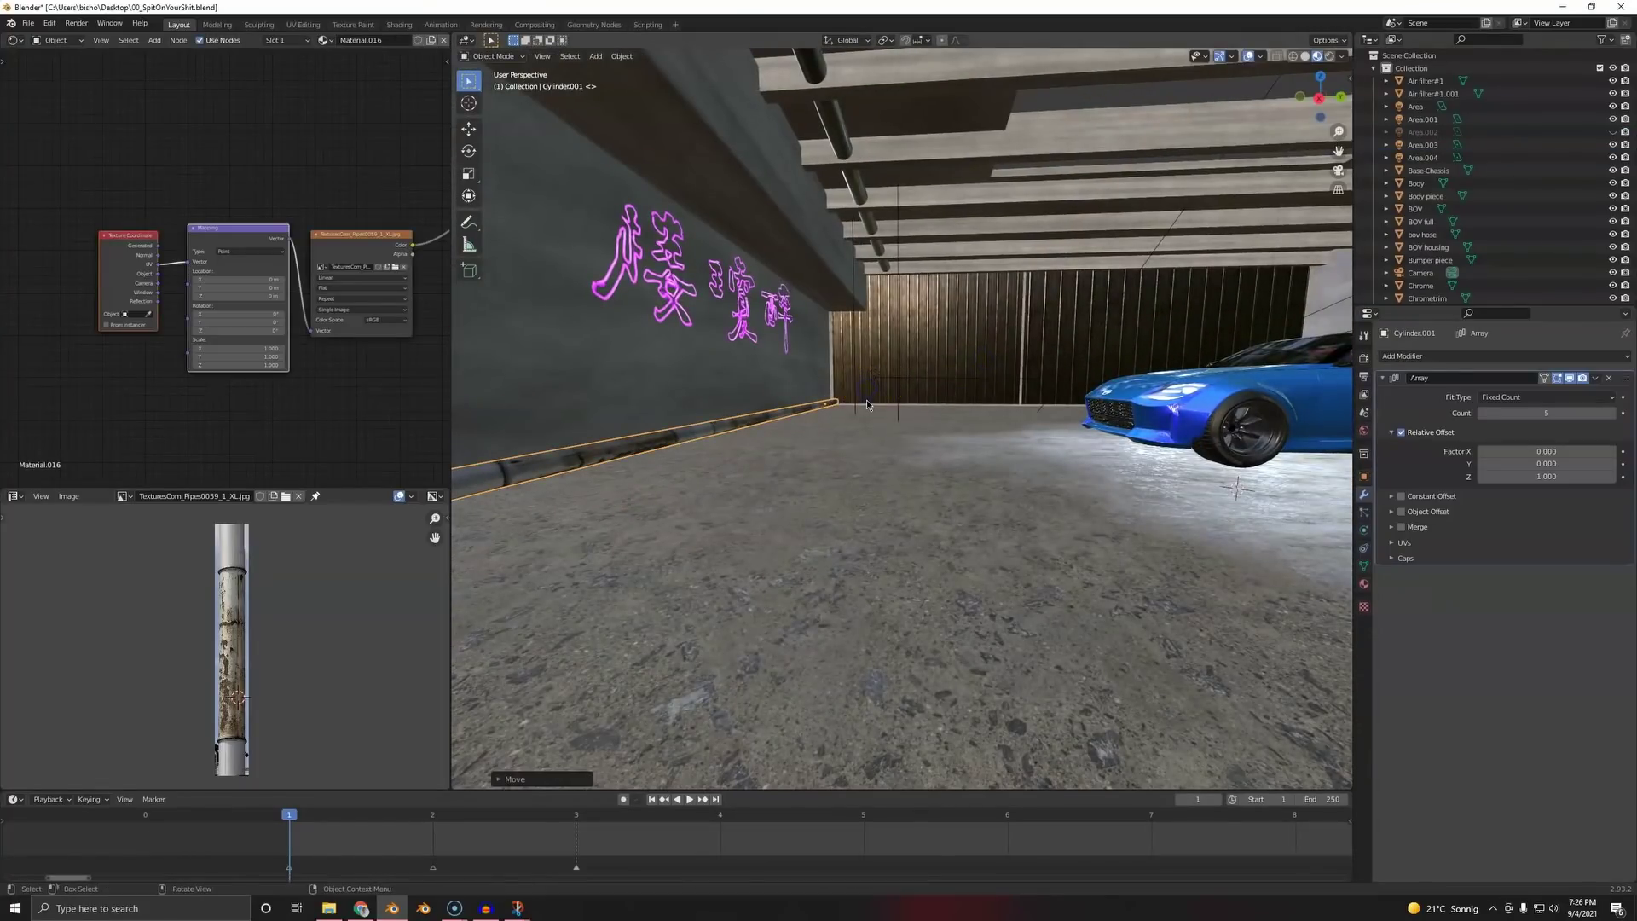
- Check the pipe row through the camera with rendered shading
{"action": "key", "text": "KP_0"}
{"action": "left_click", "coordinate": [777, 524]}
{"action": "key", "text": "z"}
{"action": "left_click", "coordinate": [639, 388]}
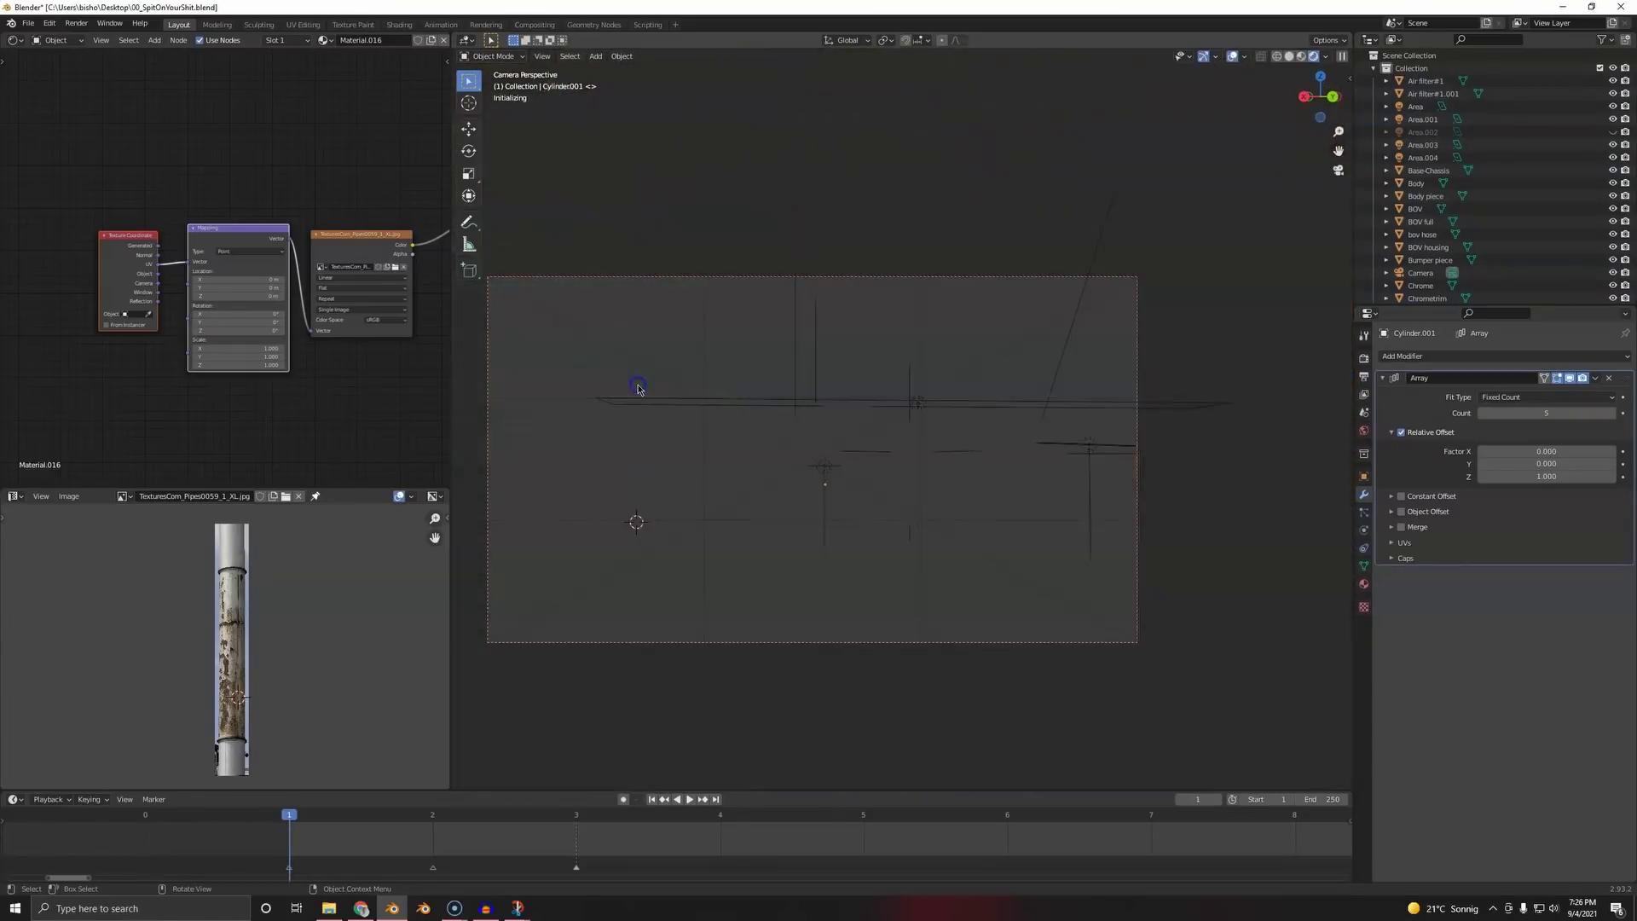
{"action": "key", "text": "grave"}
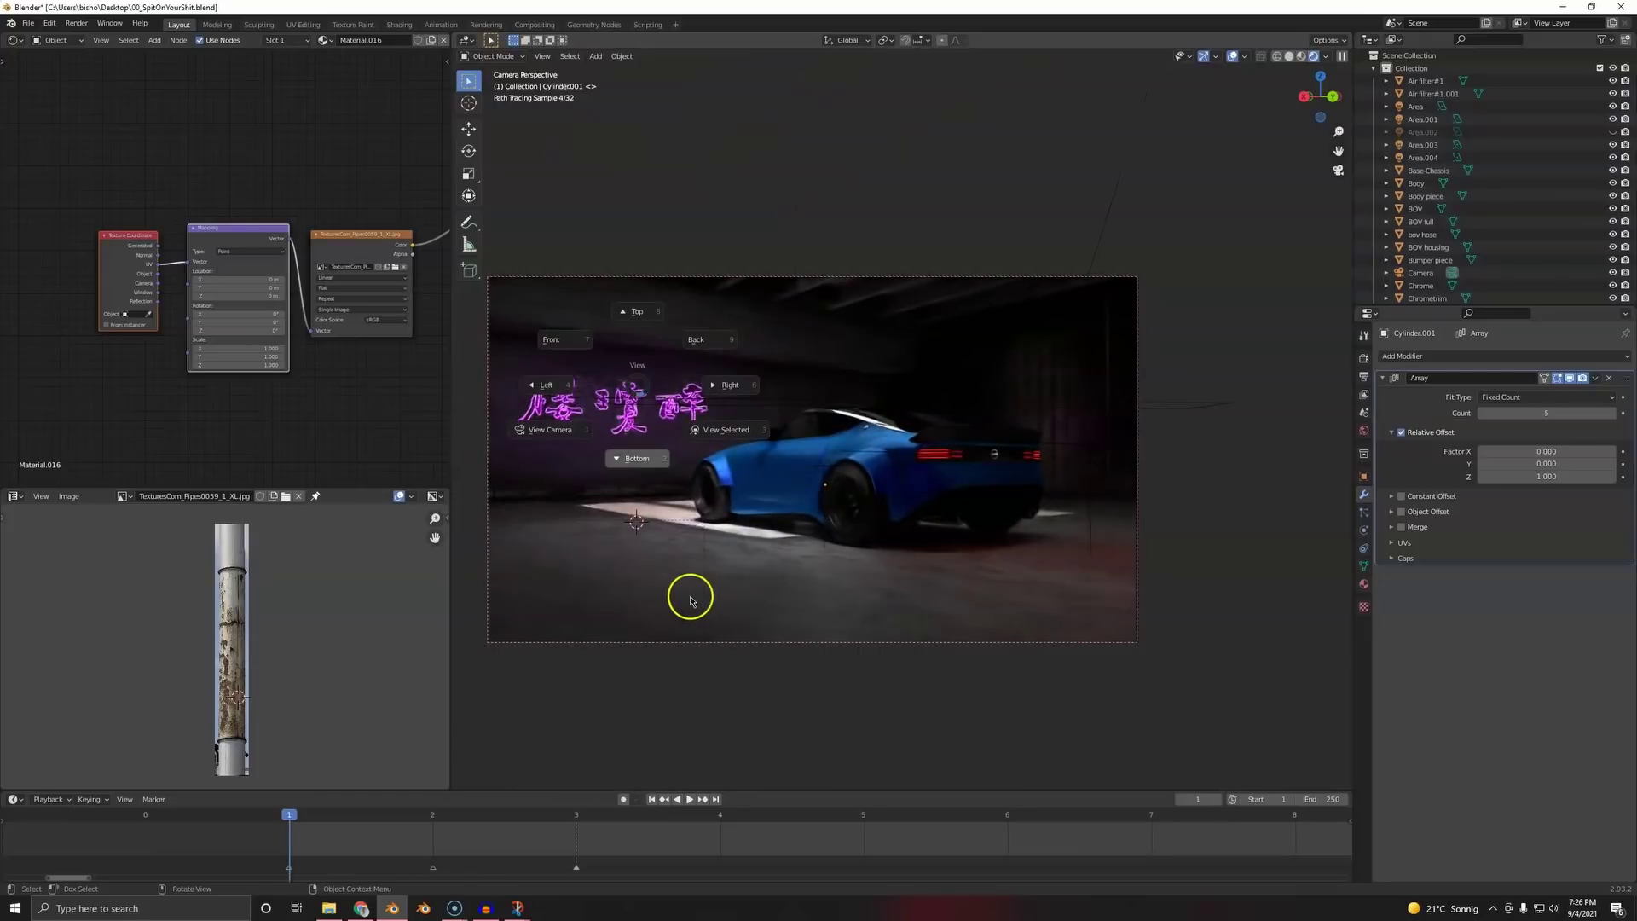
{"action": "right_click", "coordinate": [689, 596]}
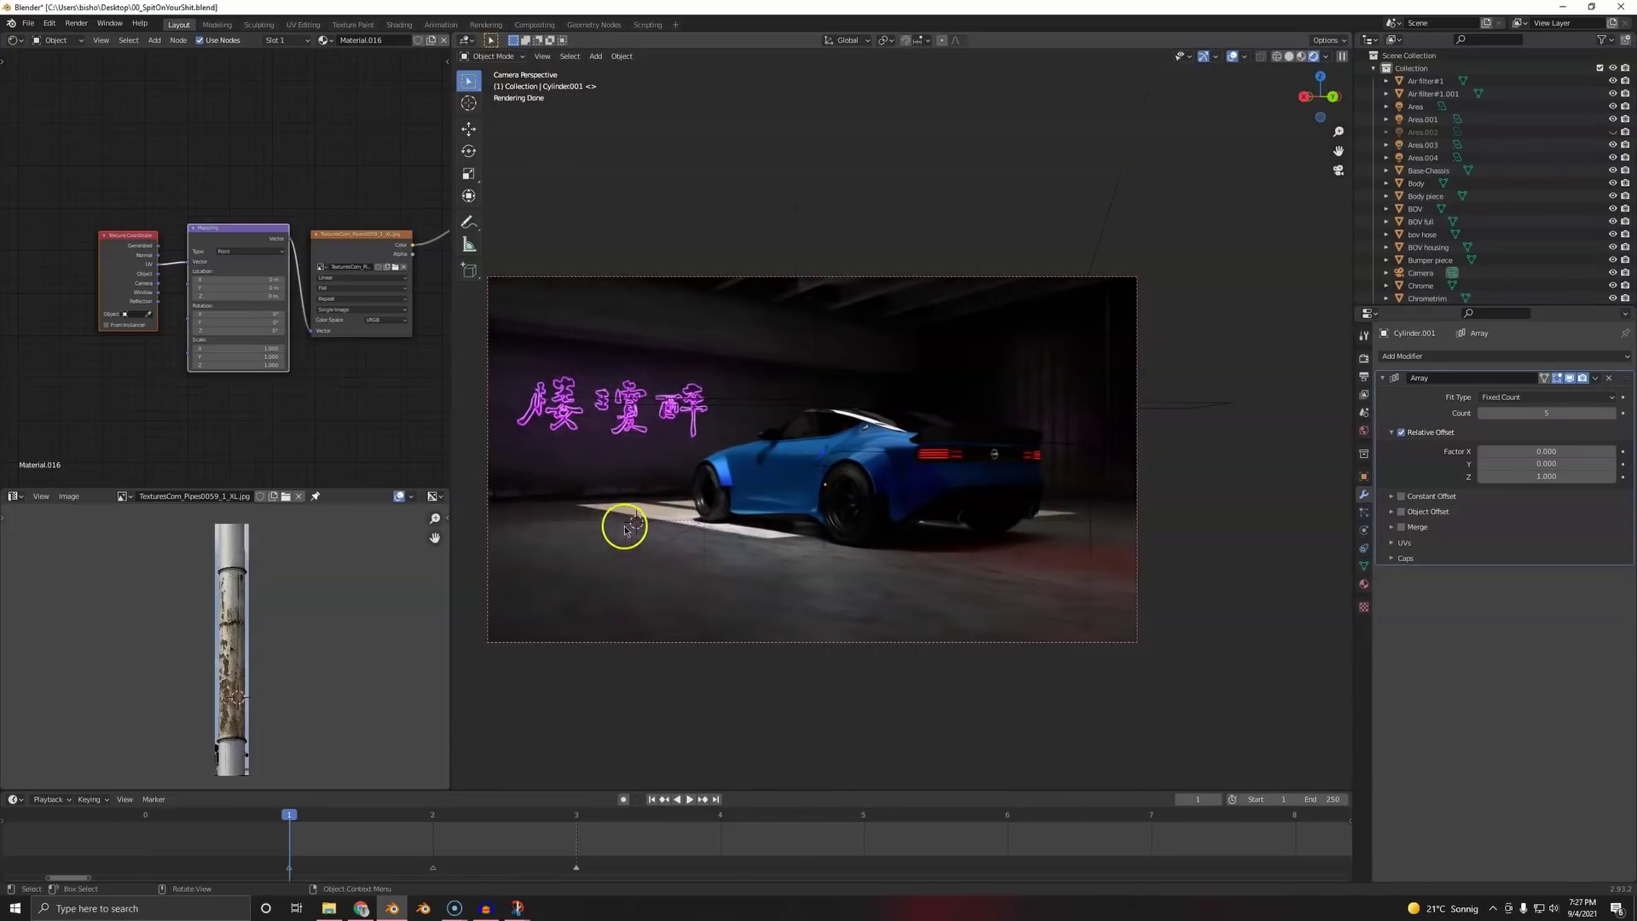
- Select the leaking decal row behind the pipe and change the shader editor into a second 3D viewport
{"action": "left_click", "coordinate": [583, 484]}
{"action": "left_click", "coordinate": [584, 489]}
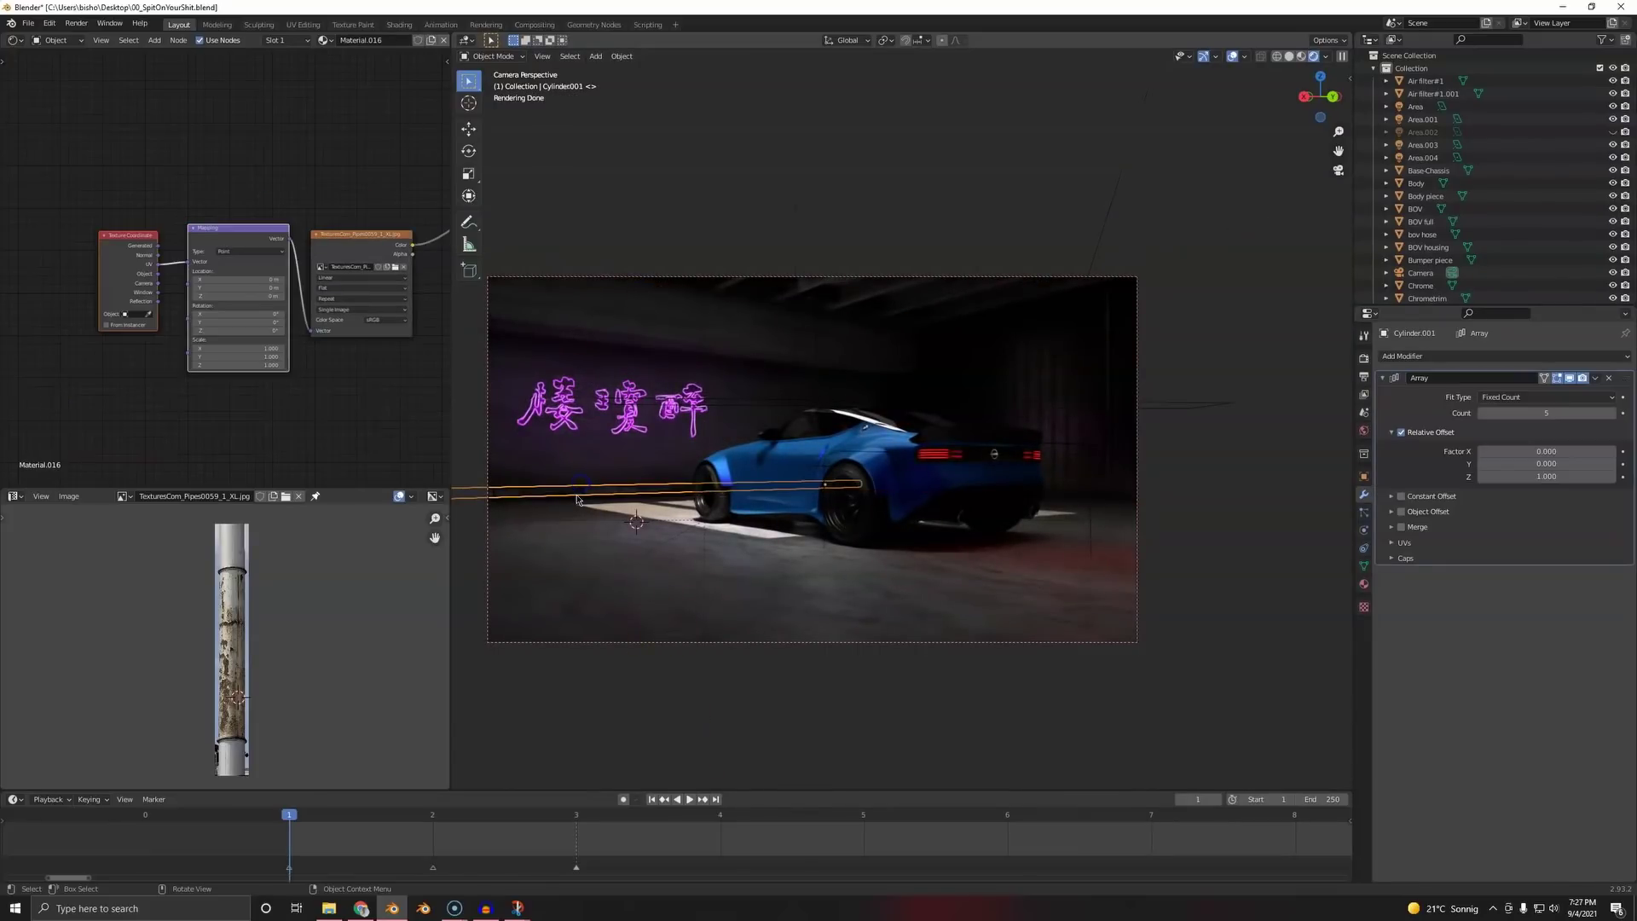
{"action": "left_click", "coordinate": [581, 497]}
{"action": "left_click", "coordinate": [585, 507]}
{"action": "left_click", "coordinate": [584, 506]}
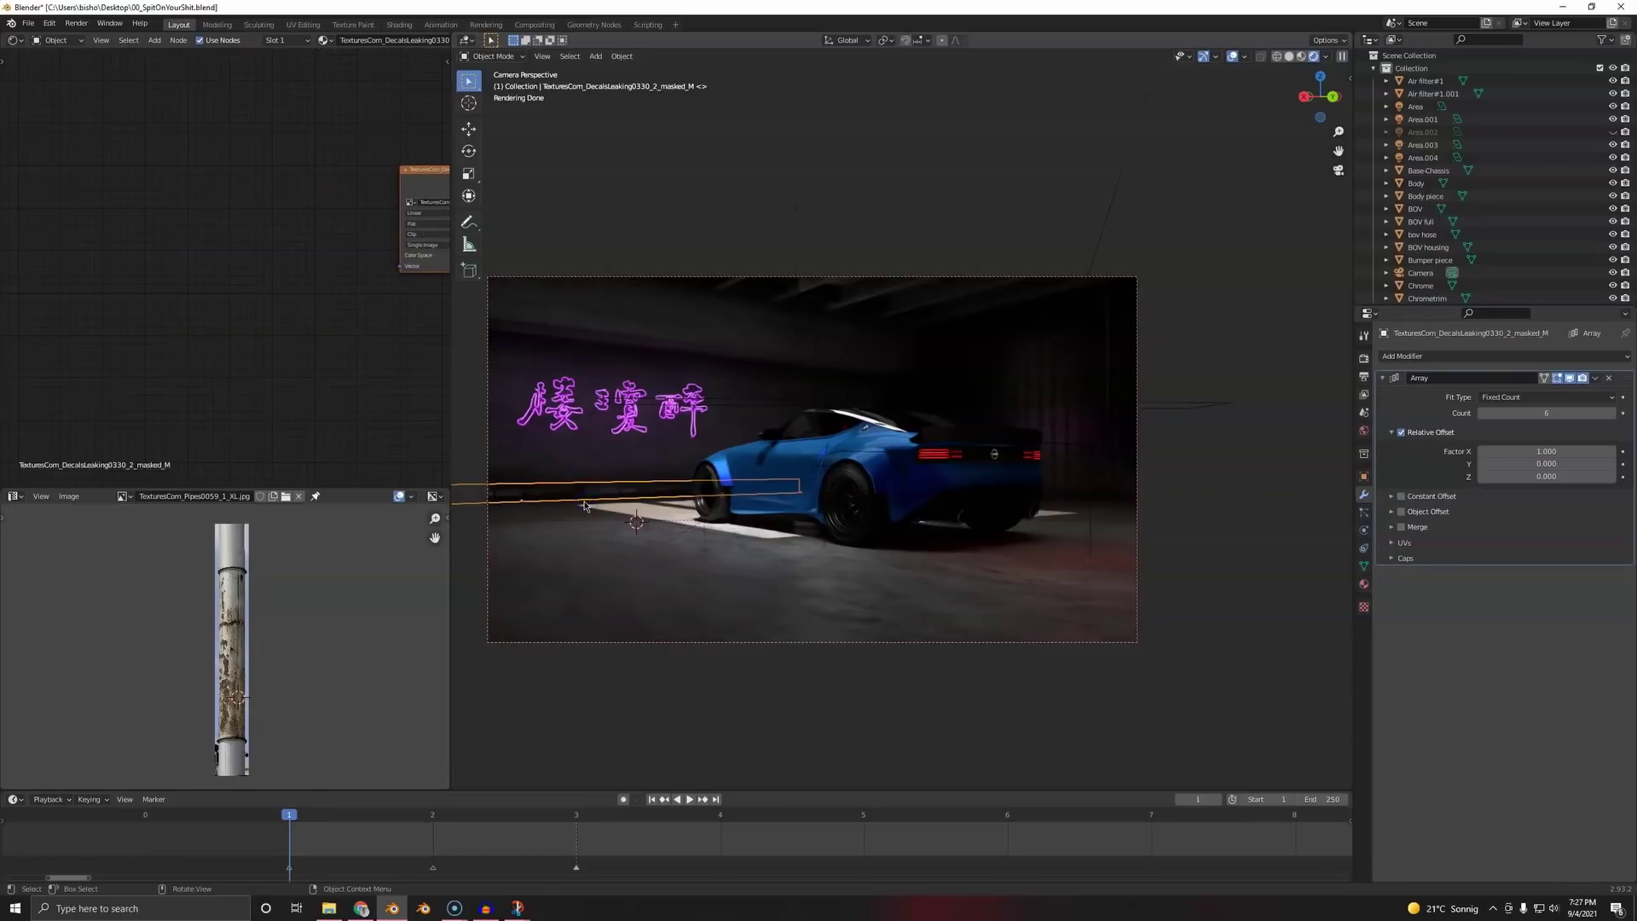
{"action": "left_click", "coordinate": [15, 40]}
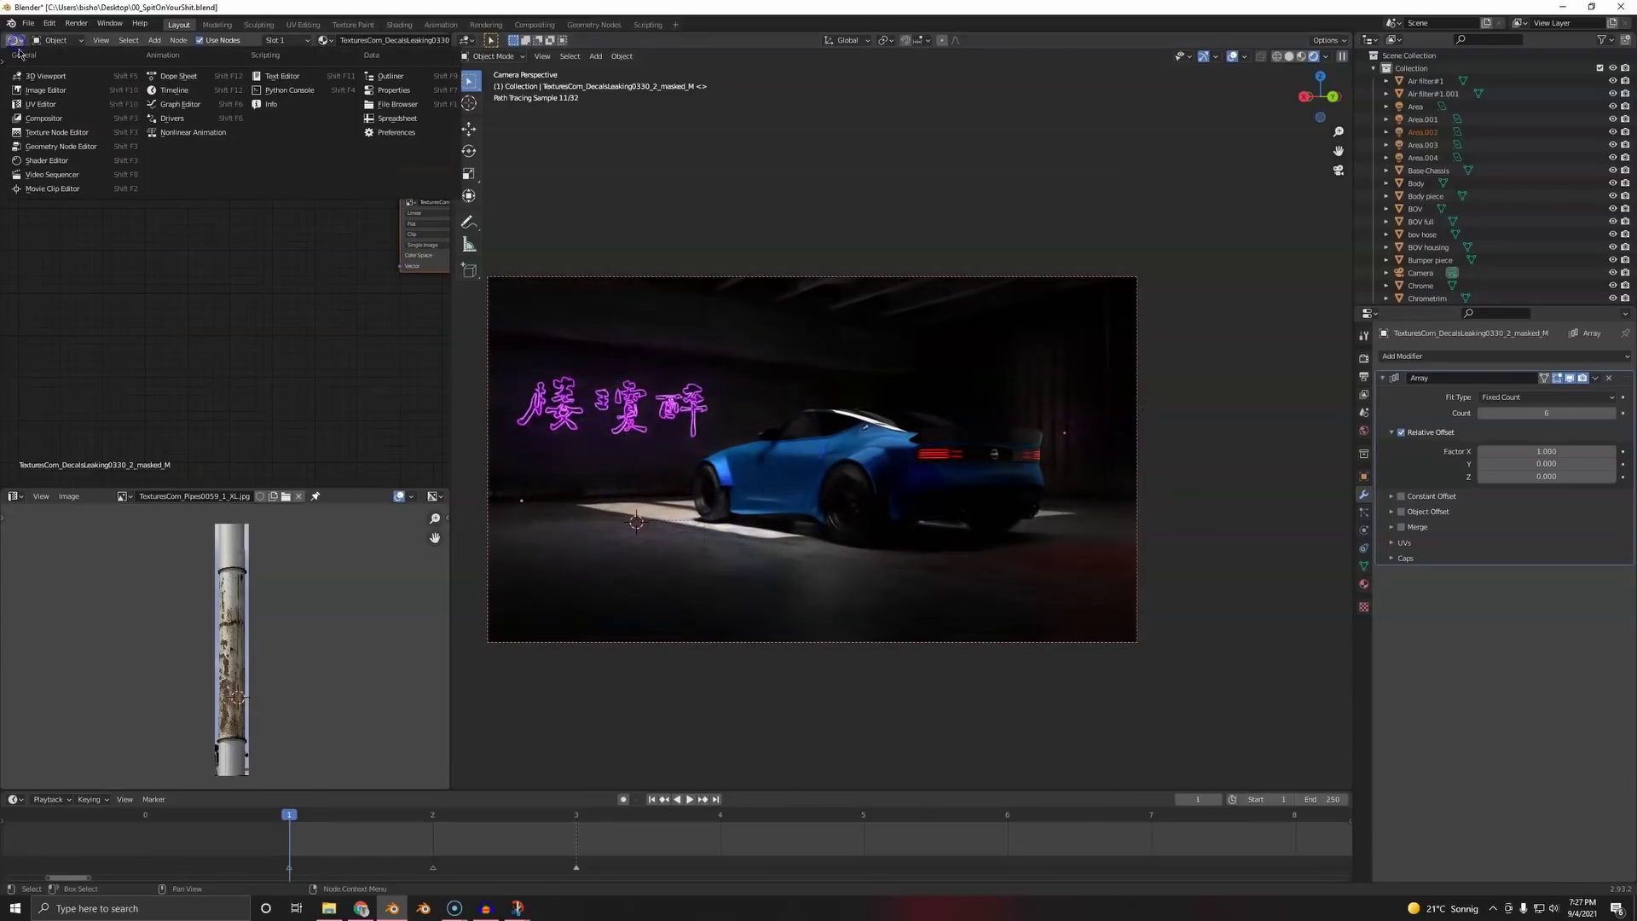
{"action": "left_click", "coordinate": [38, 69]}
- Scale up the leaking decal row along the base of the neon-sign wall and deselect it
{"action": "middle_click_drag", "start_coordinate": [220, 389], "coordinate": [380, 179], "text": "shift"}
{"action": "scroll", "coordinate": [318, 259], "scroll_direction": "up", "scroll_amount": 4}
{"action": "left_click", "coordinate": [89, 320]}
{"action": "left_click", "coordinate": [91, 319]}
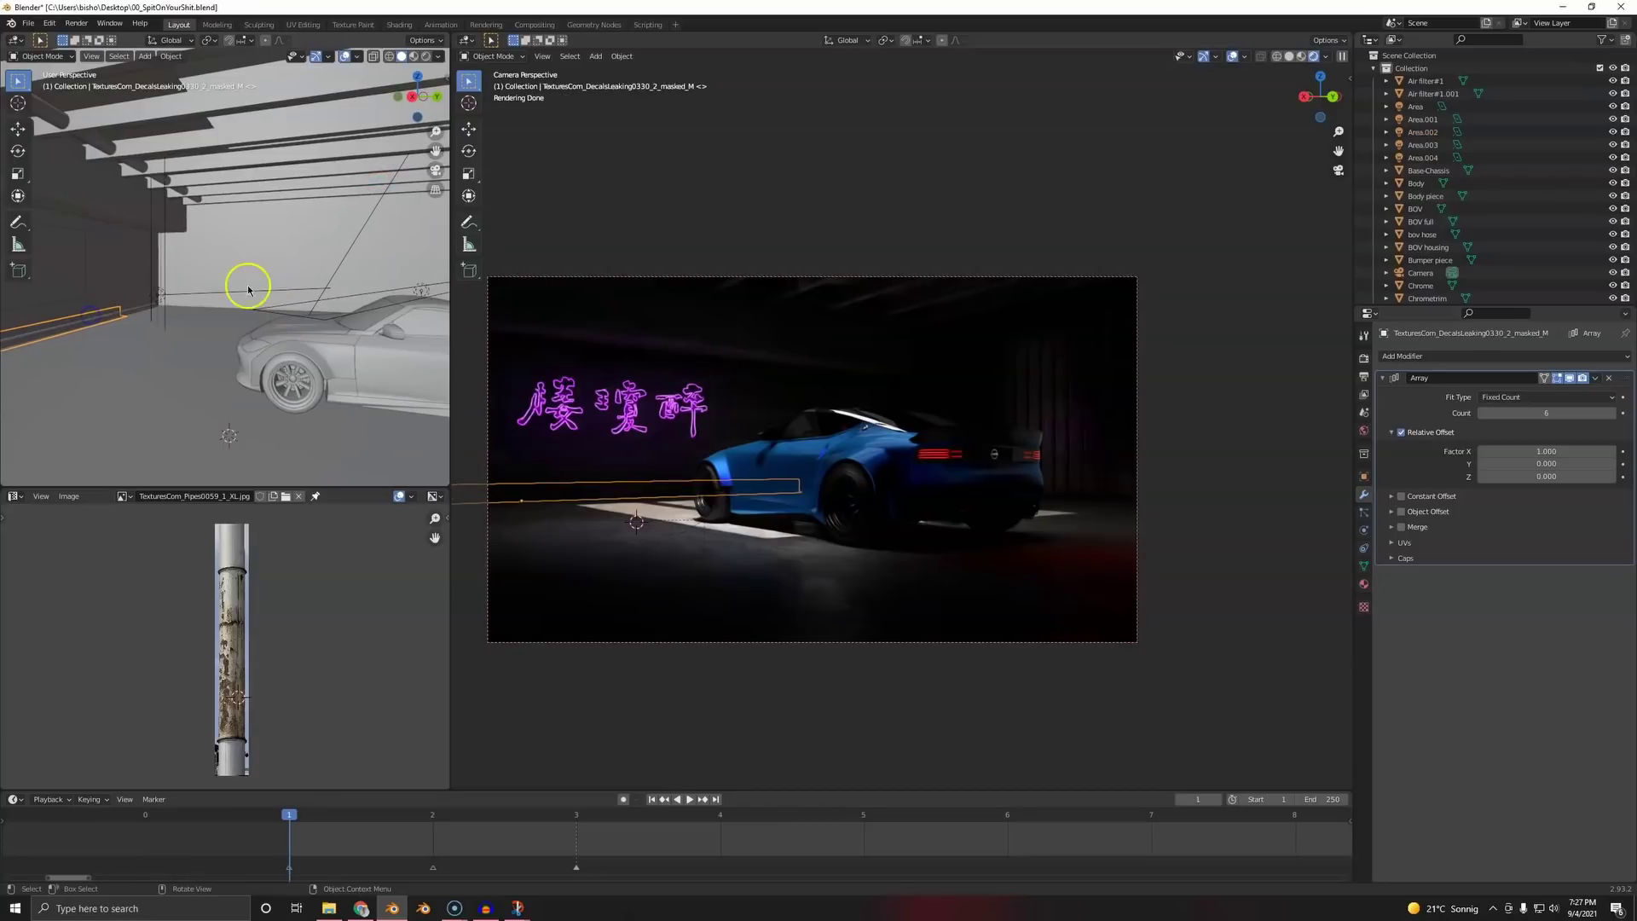
{"action": "key", "text": "s"}
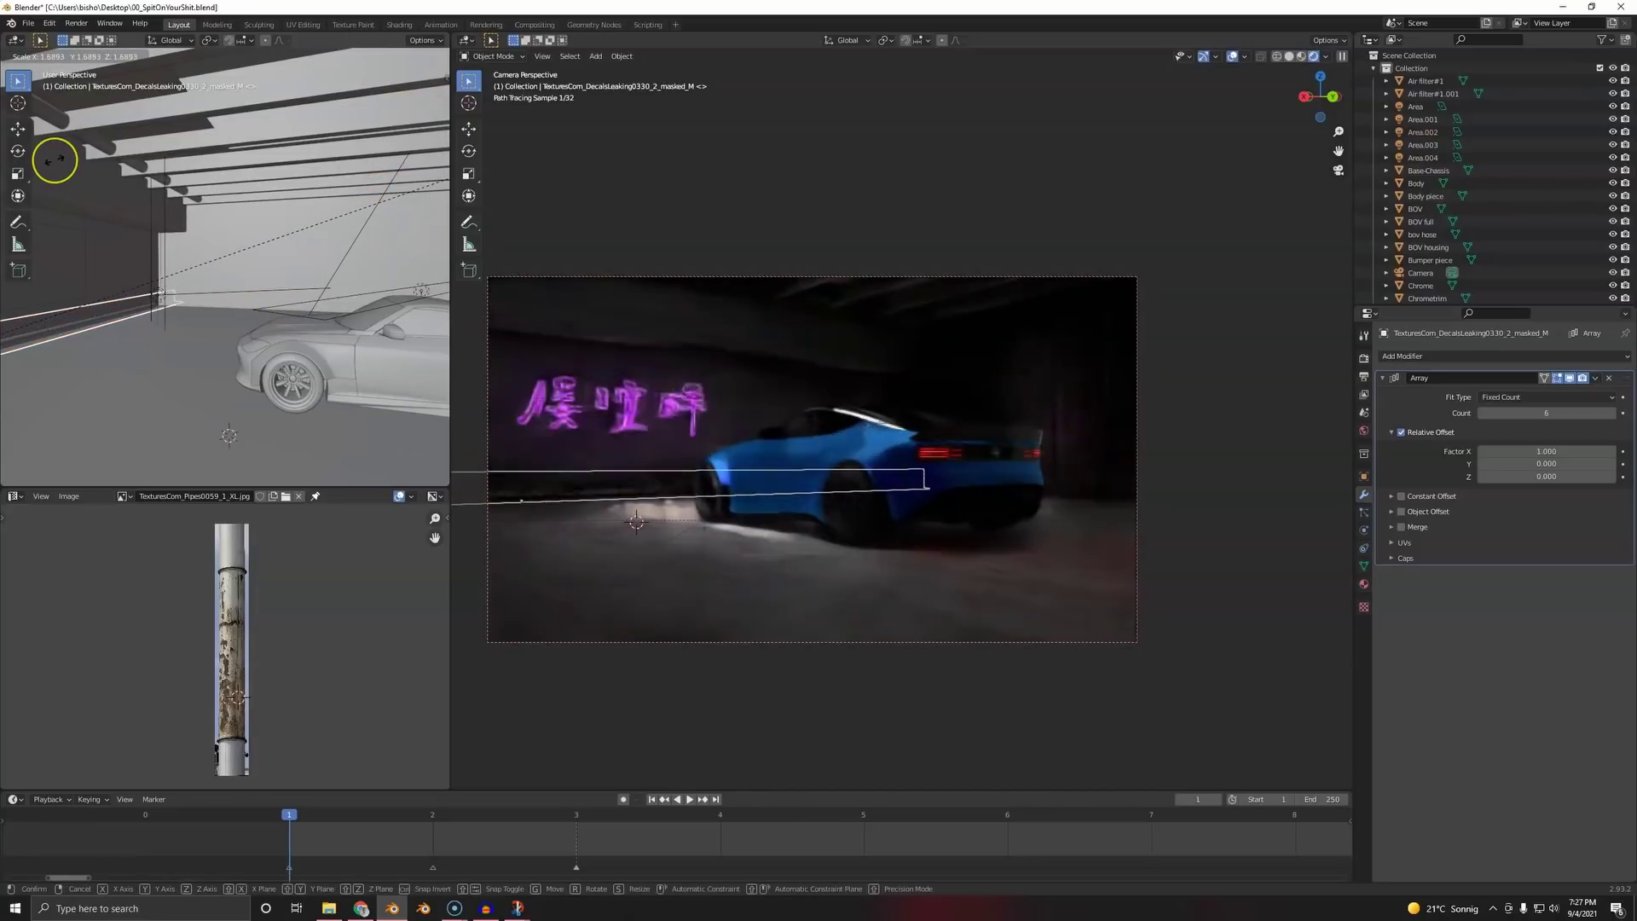
{"action": "left_click", "coordinate": [460, 259]}
{"action": "key", "text": "alt+a"}
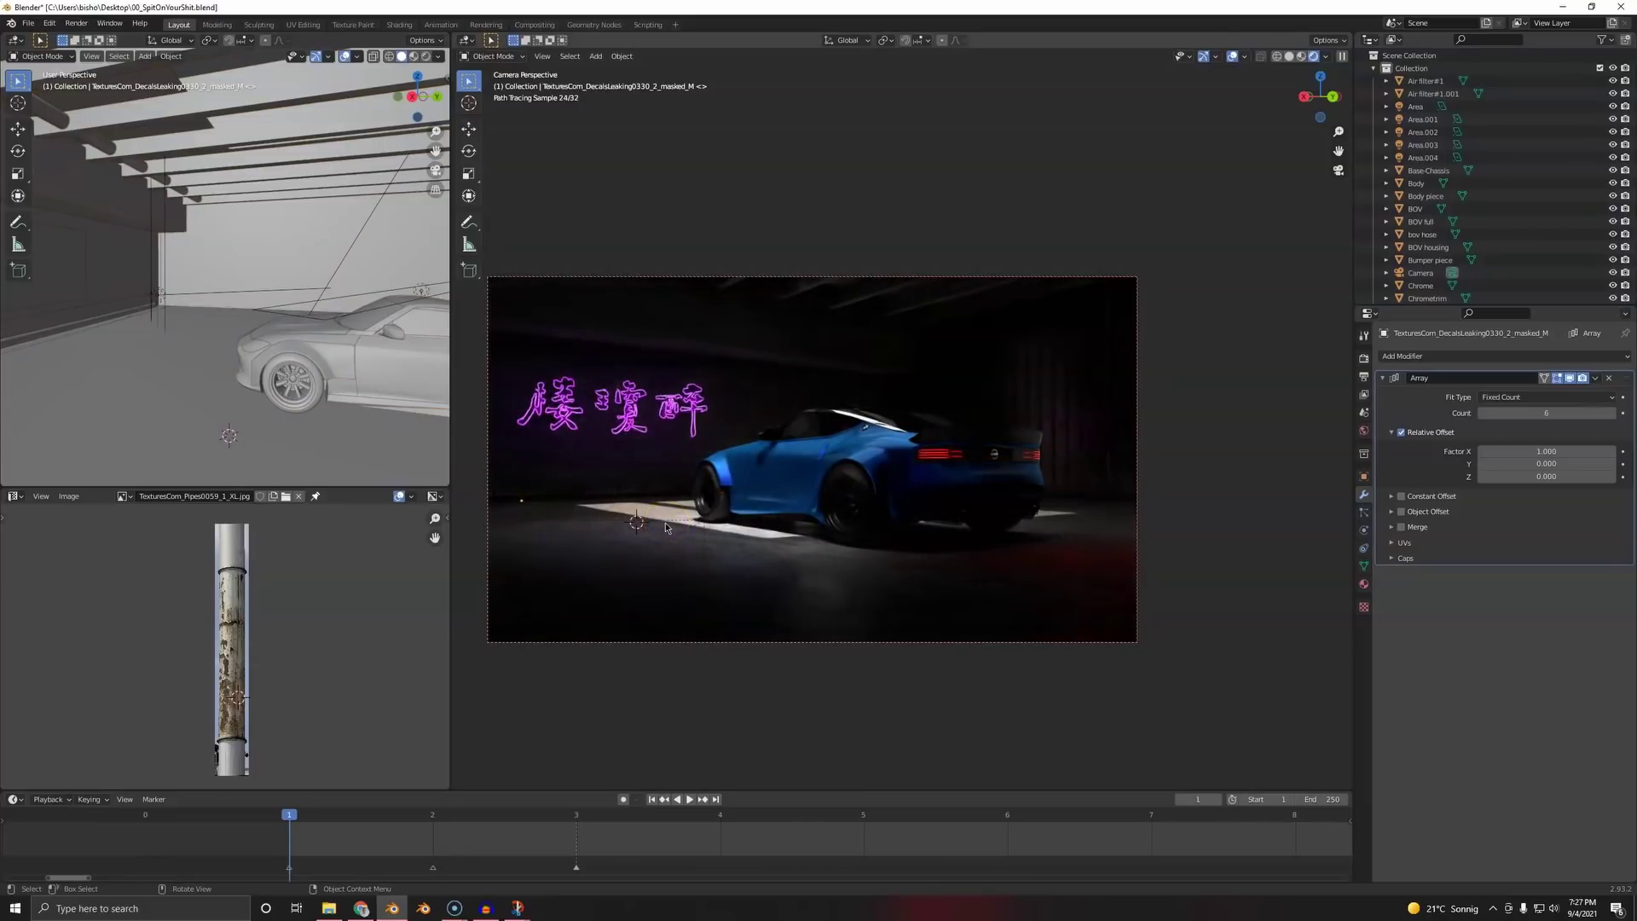
- Delete the long box along the upper wall and duplicate the wall-base pipe about 3.8 m upward along Z
{"action": "left_click", "coordinate": [749, 300]}
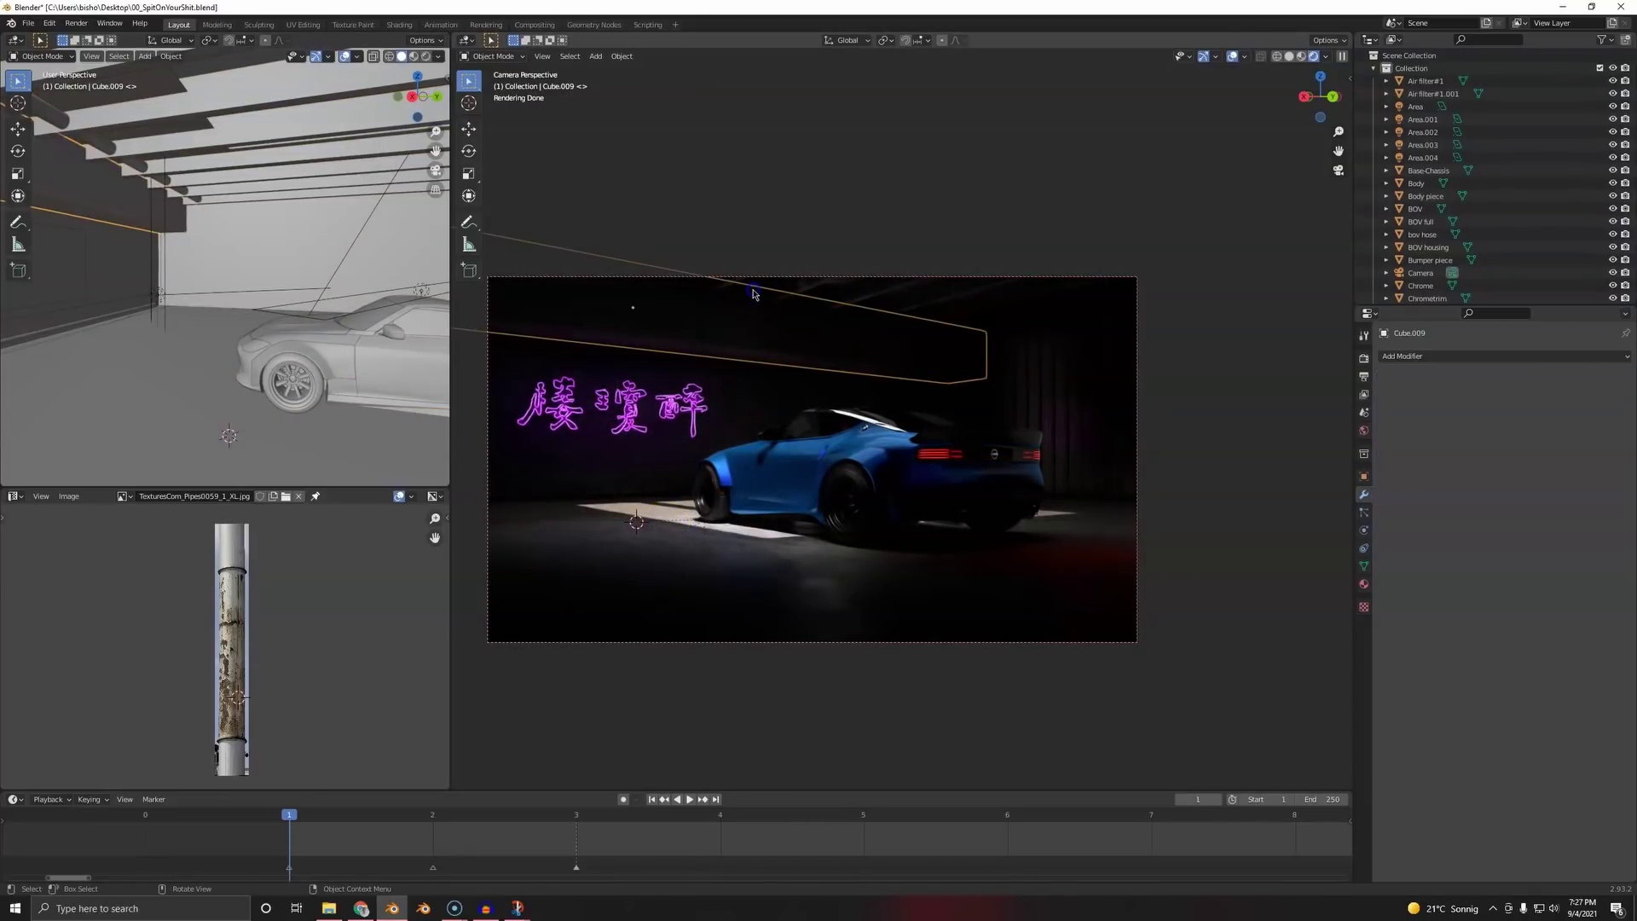
{"action": "key", "text": "Delete"}
{"action": "left_click", "coordinate": [574, 485]}
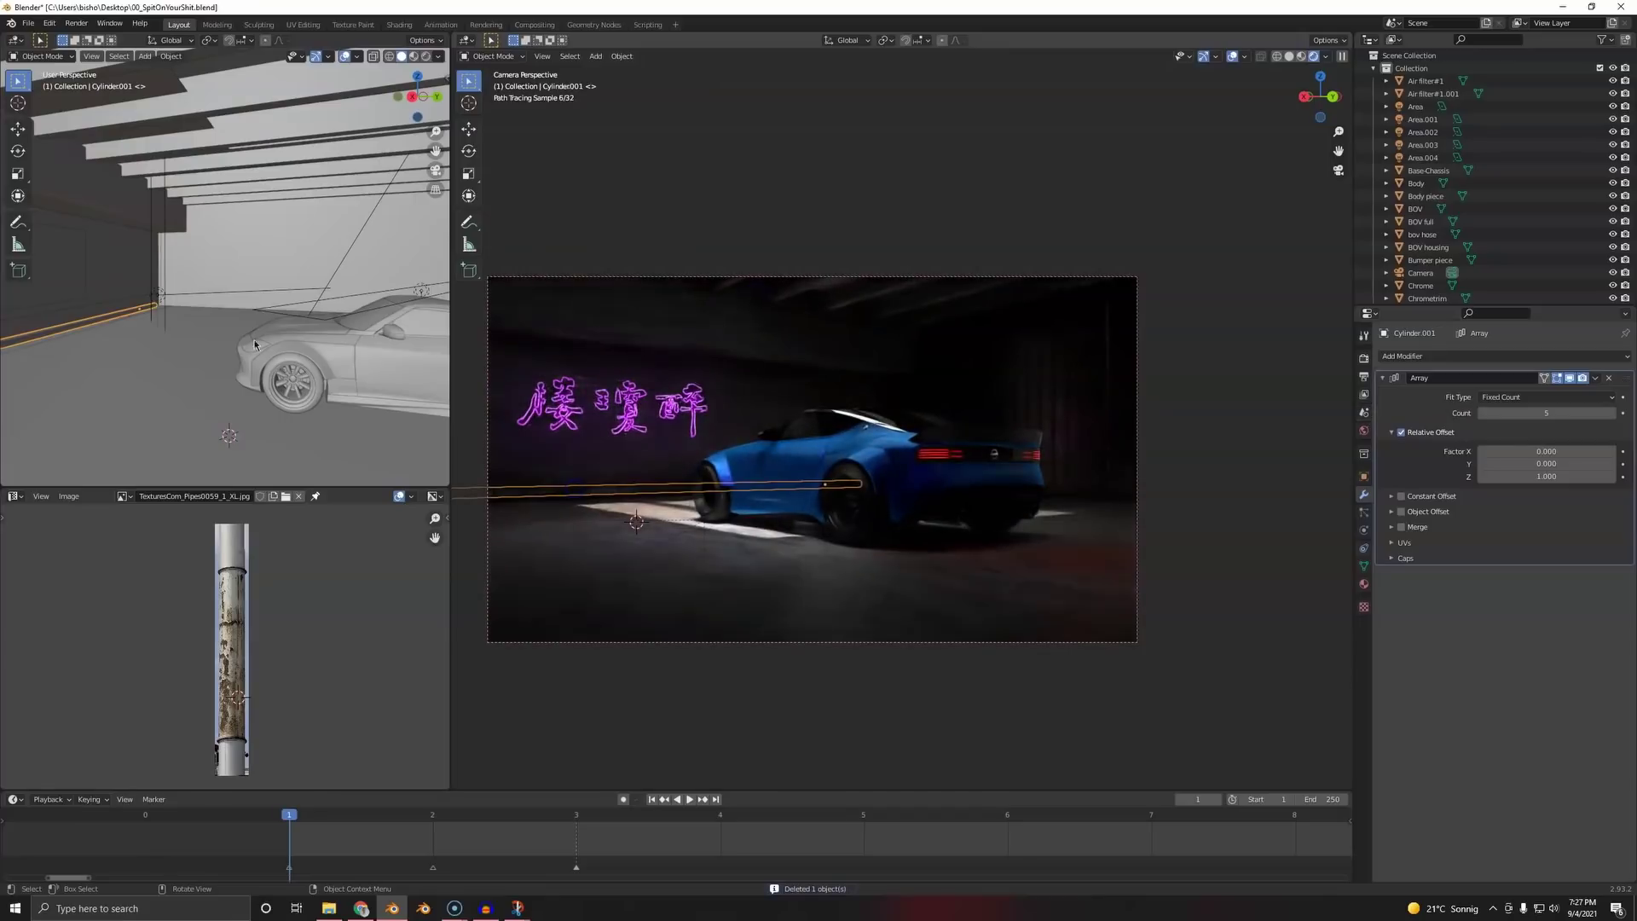
{"action": "middle_click_drag", "start_coordinate": [161, 282], "coordinate": [200, 288]}
{"action": "key", "text": "shift+d"}
{"action": "key", "text": "z"}
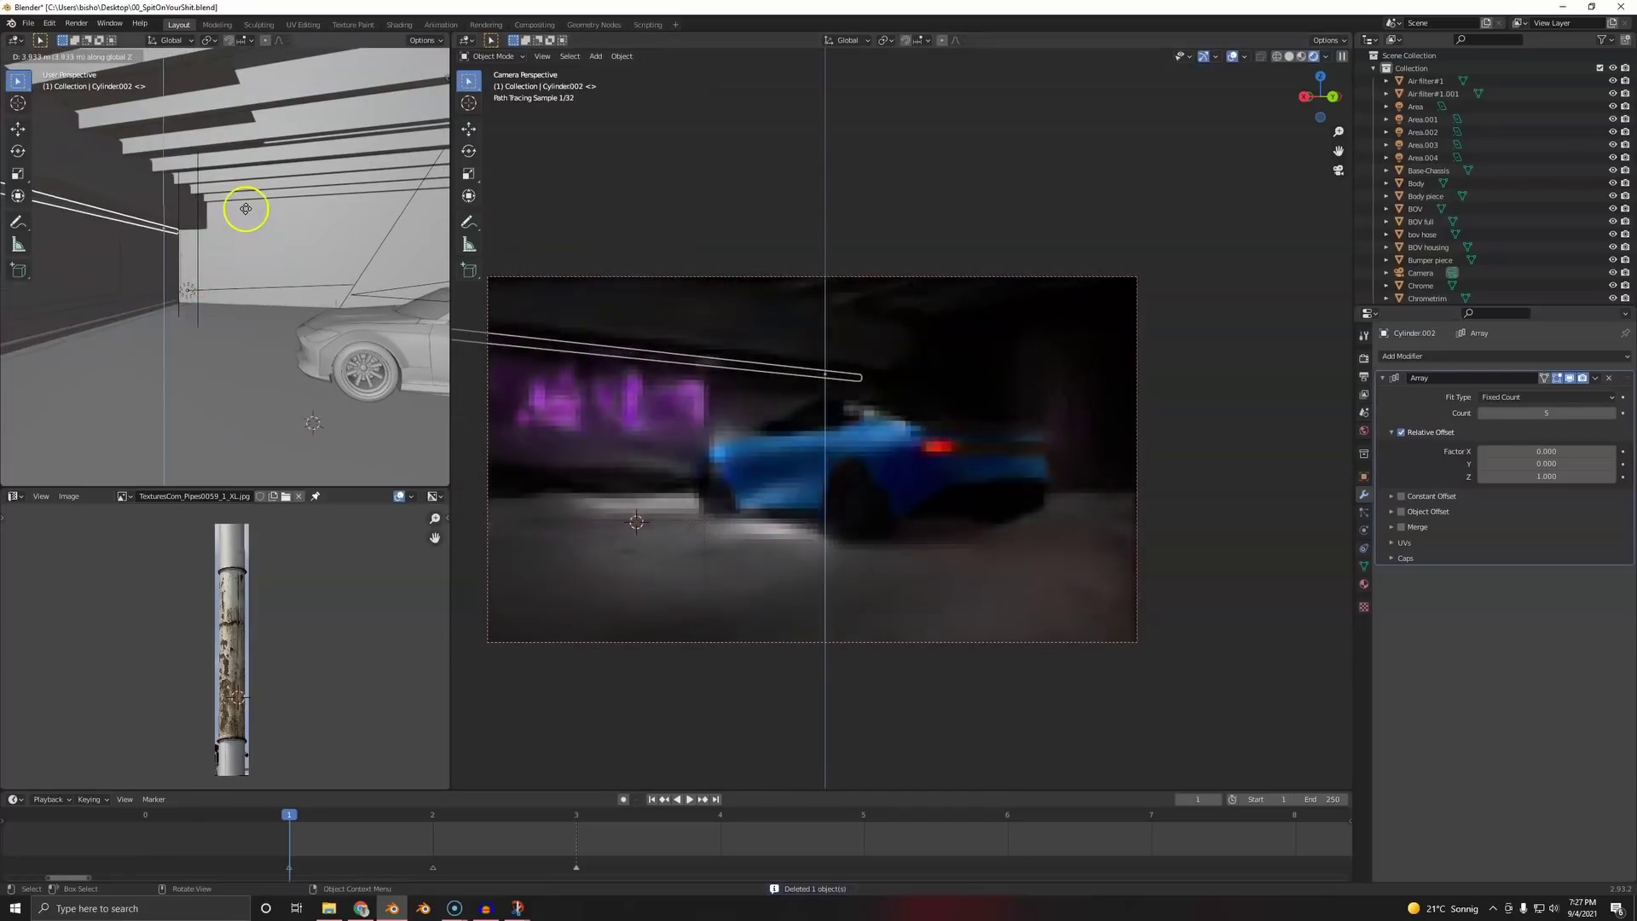
{"action": "left_click", "coordinate": [245, 208]}
{"action": "key", "text": "a"}
{"action": "key", "text": "a"}
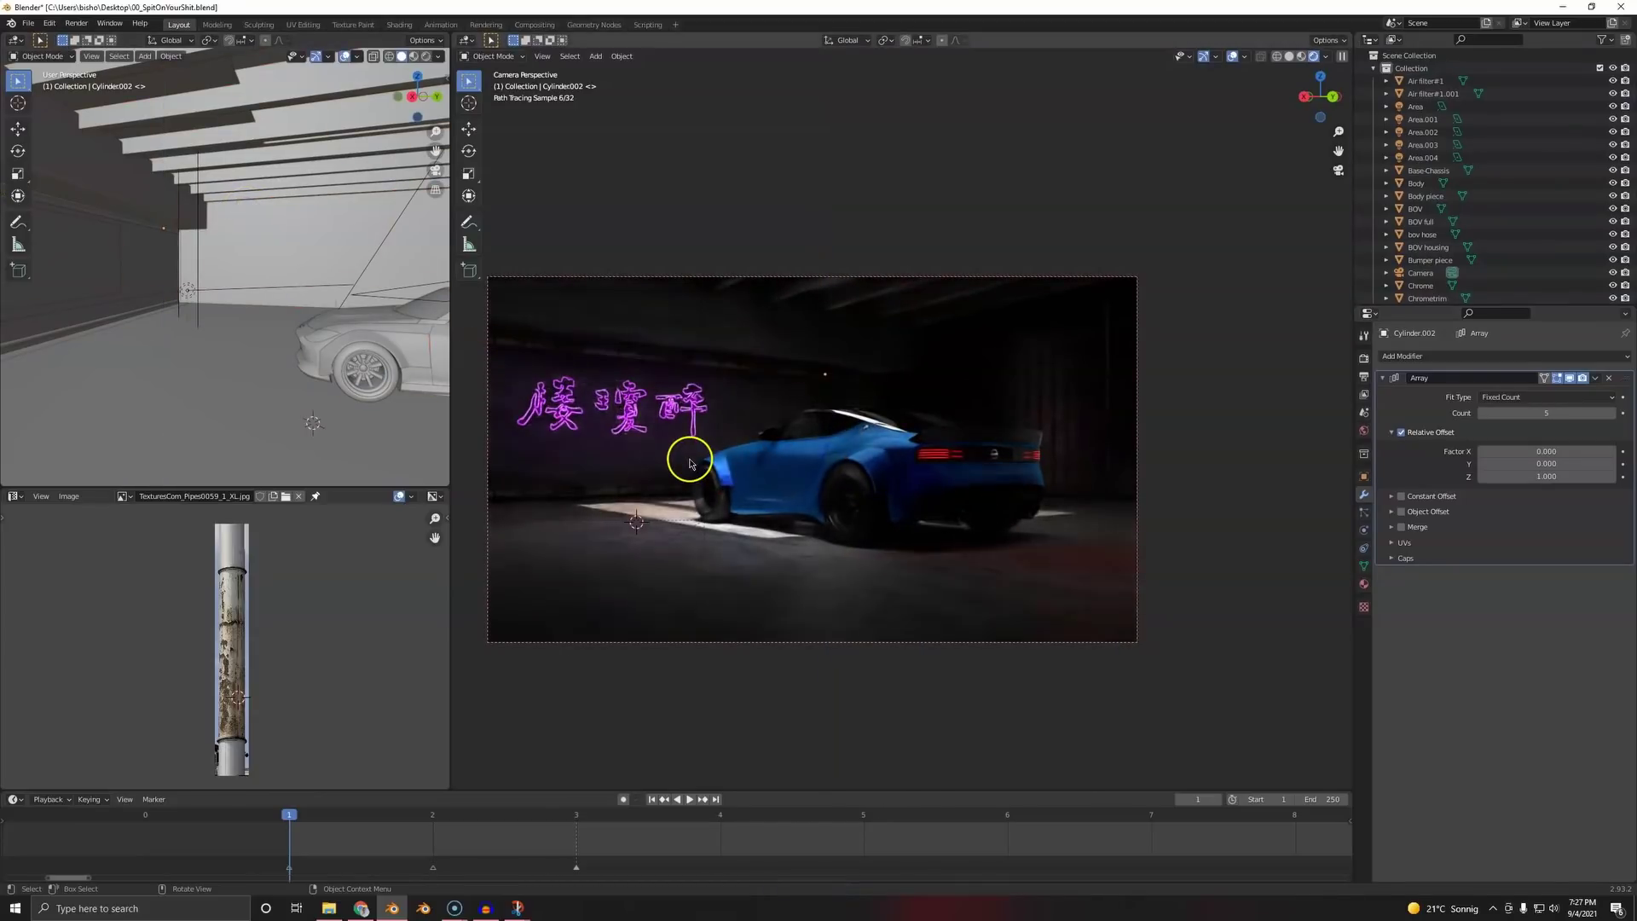
- Try placing a second copy of the raised wall pipe beneath the ceiling beams, shifting it along Z and Y
{"action": "left_click", "coordinate": [144, 240]}
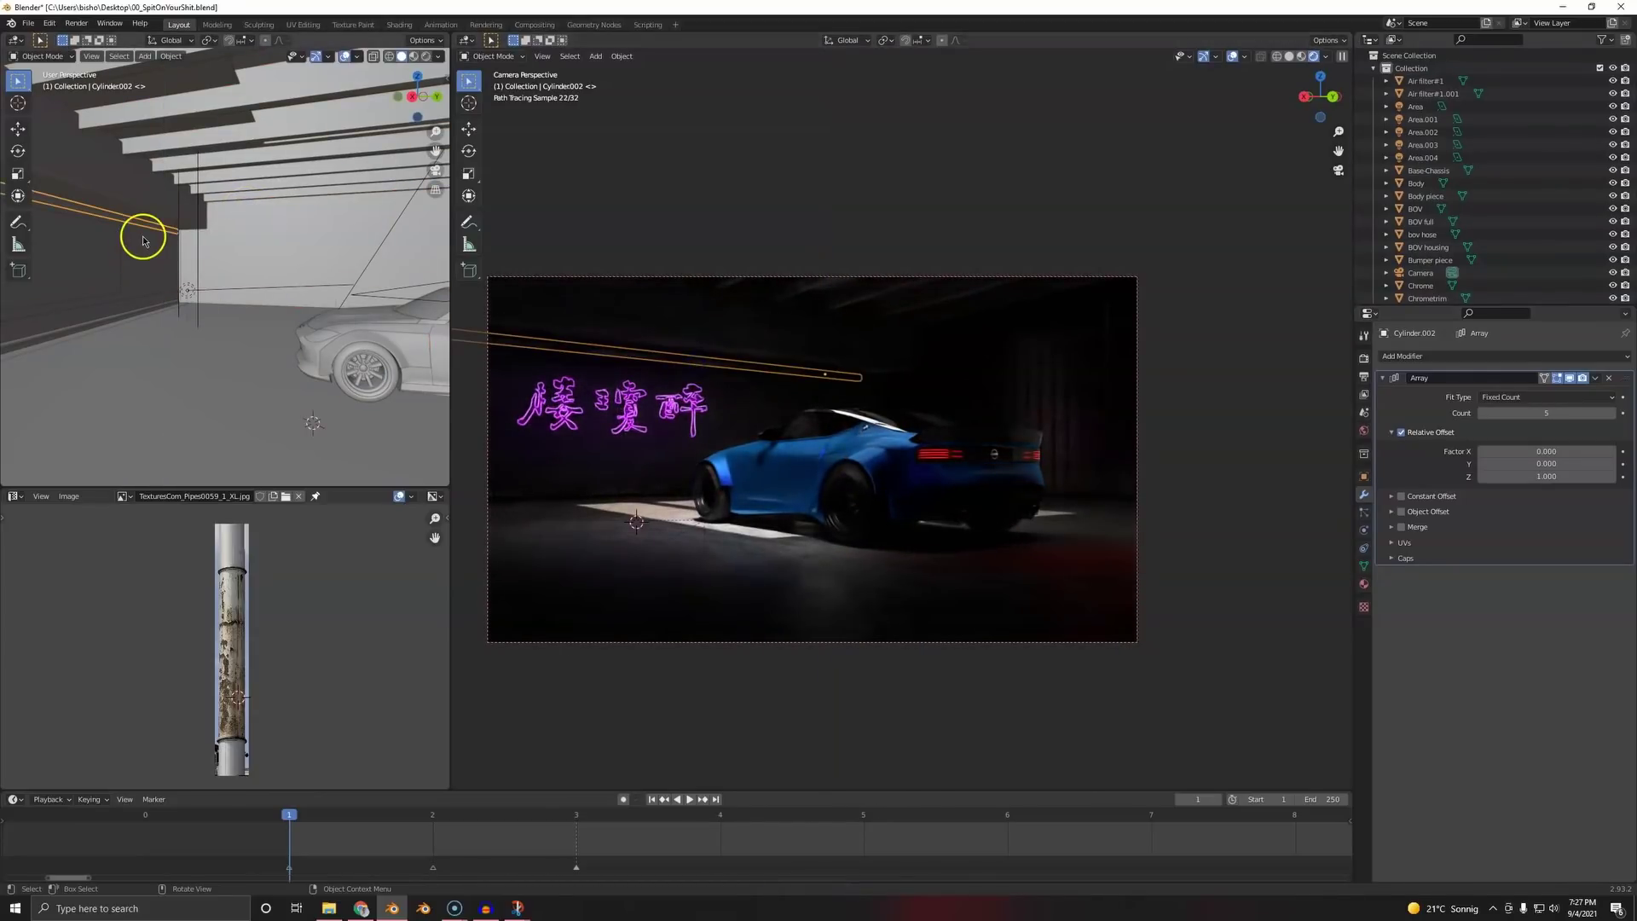
{"action": "key", "text": "shift+d"}
{"action": "key", "text": "y"}
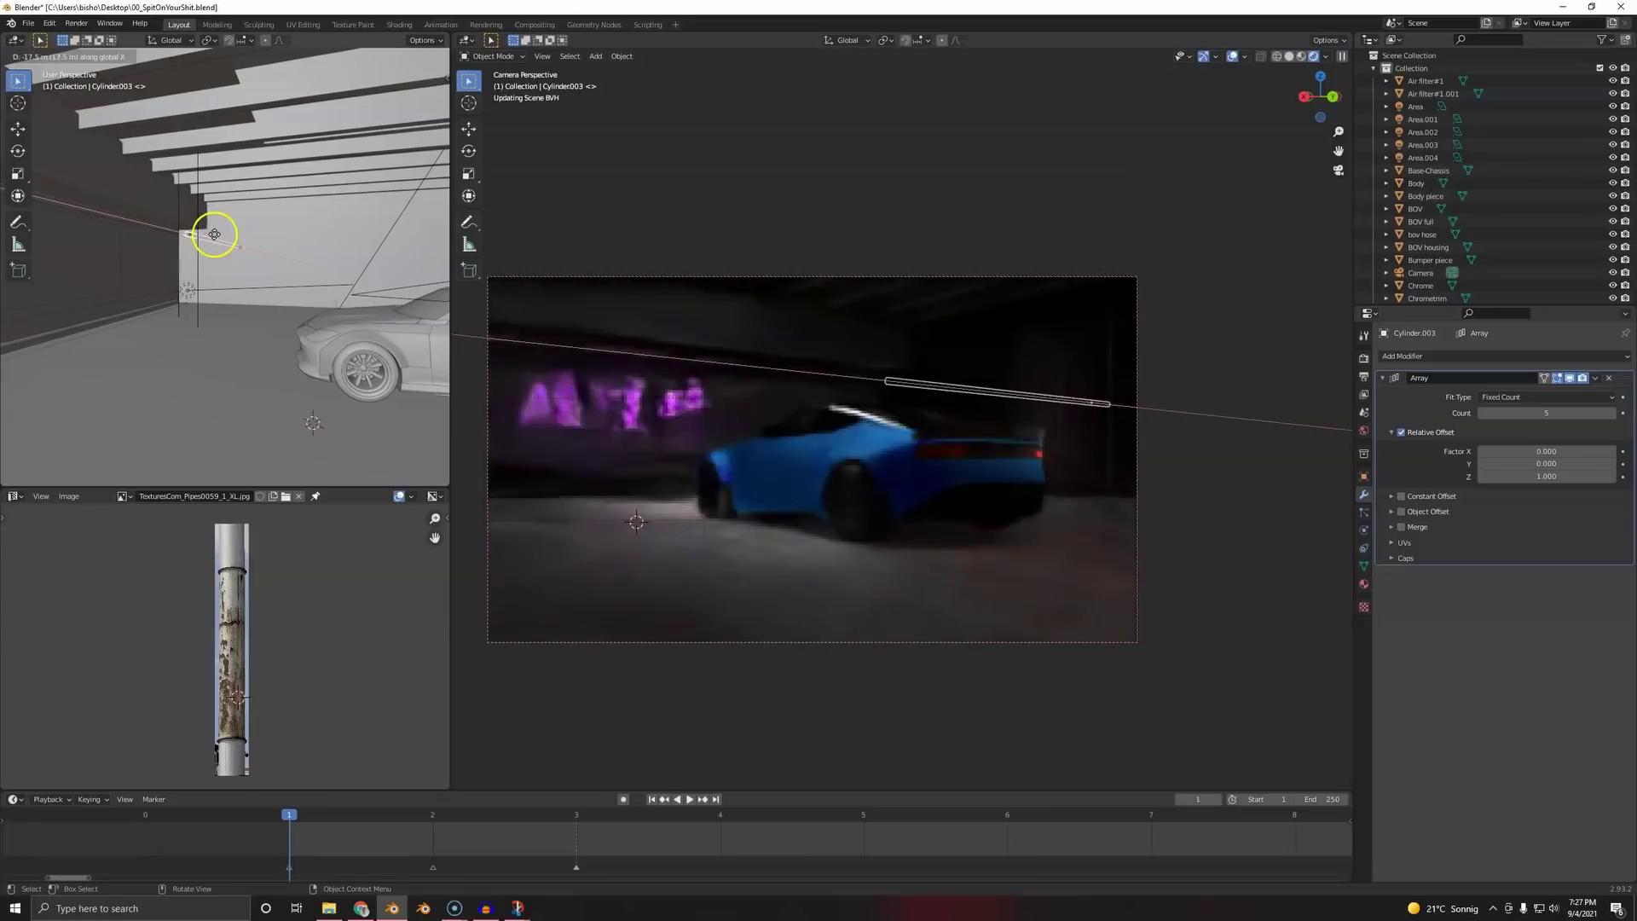
{"action": "key", "text": "z"}
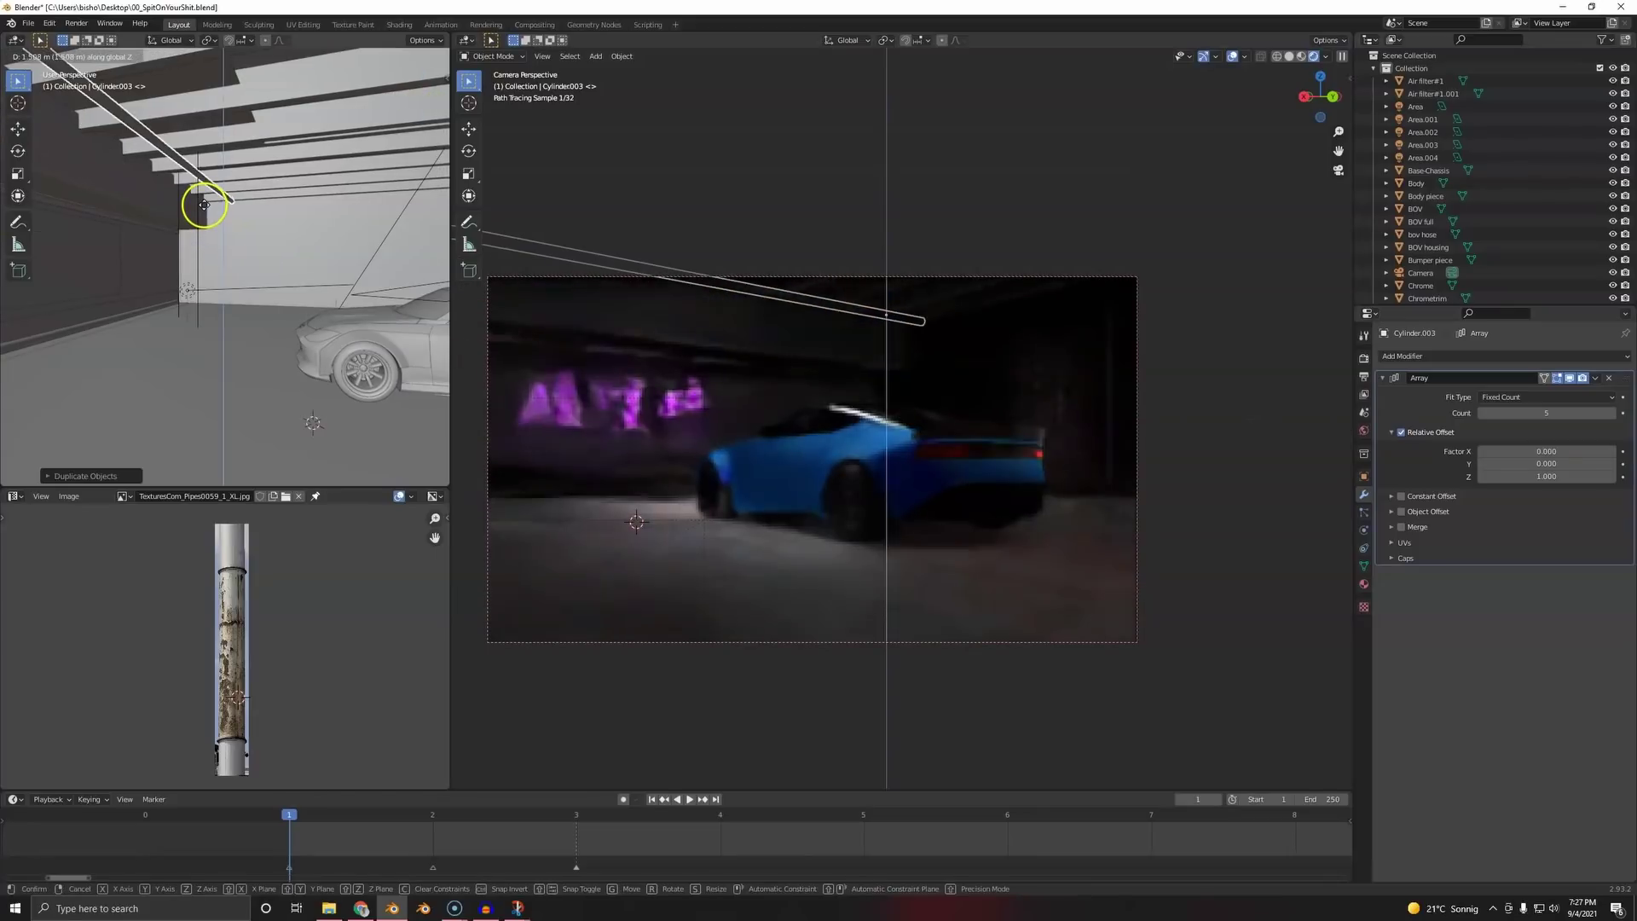
{"action": "left_click", "coordinate": [200, 189]}
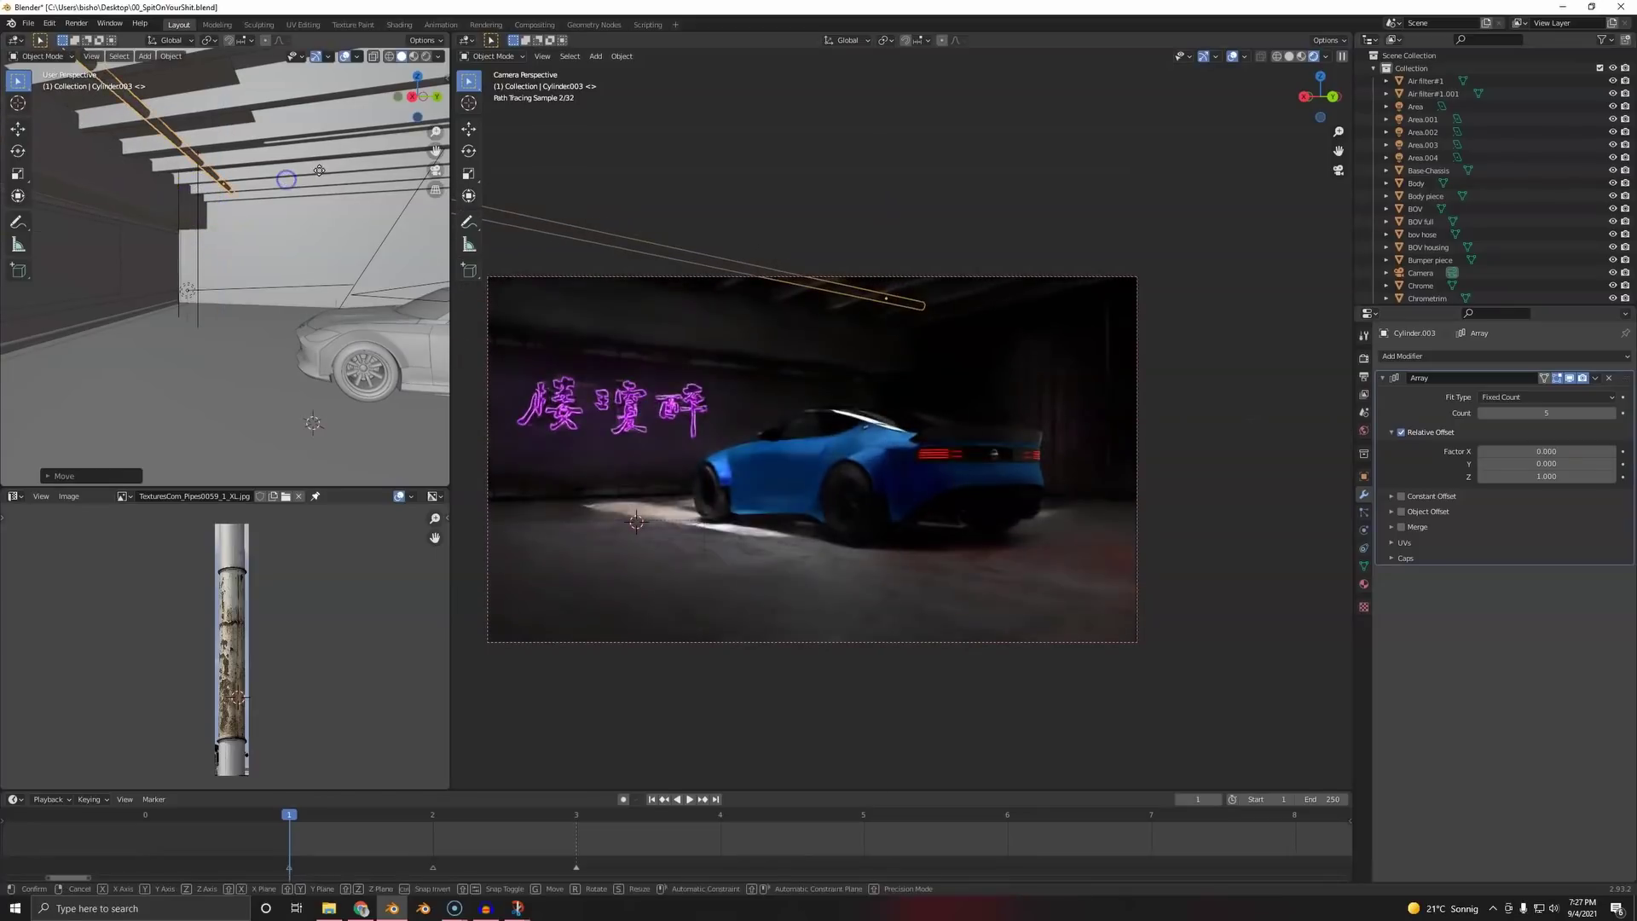
{"action": "key", "text": "g"}
{"action": "key", "text": "x"}
{"action": "key", "text": "y"}
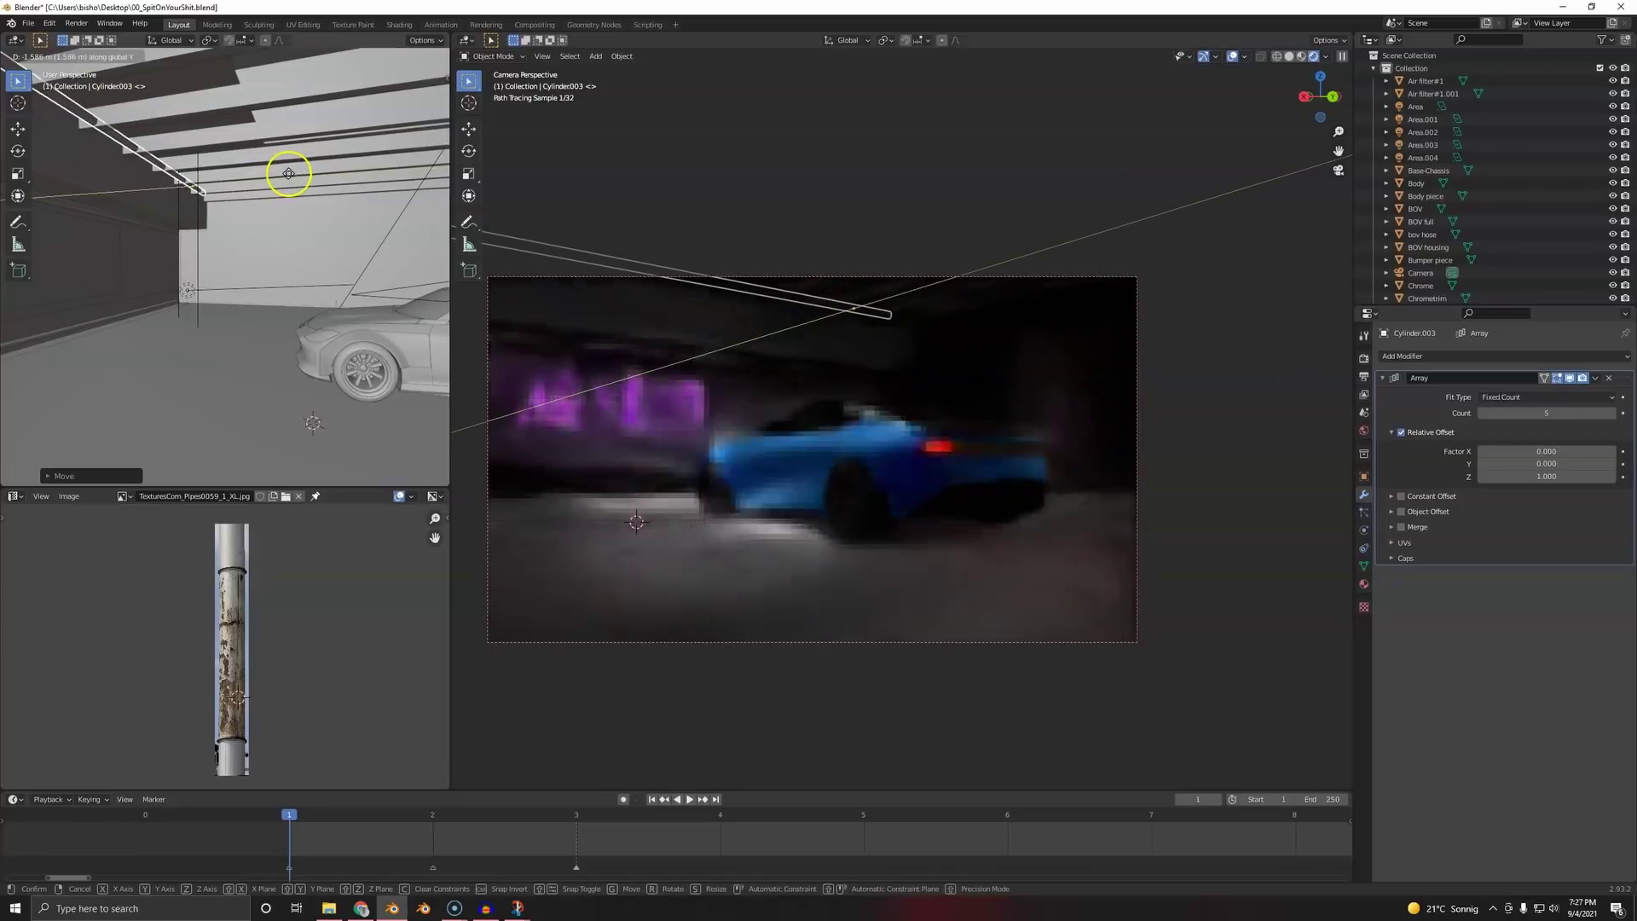
{"action": "left_click", "coordinate": [292, 187]}
{"action": "key", "text": "alt+a"}
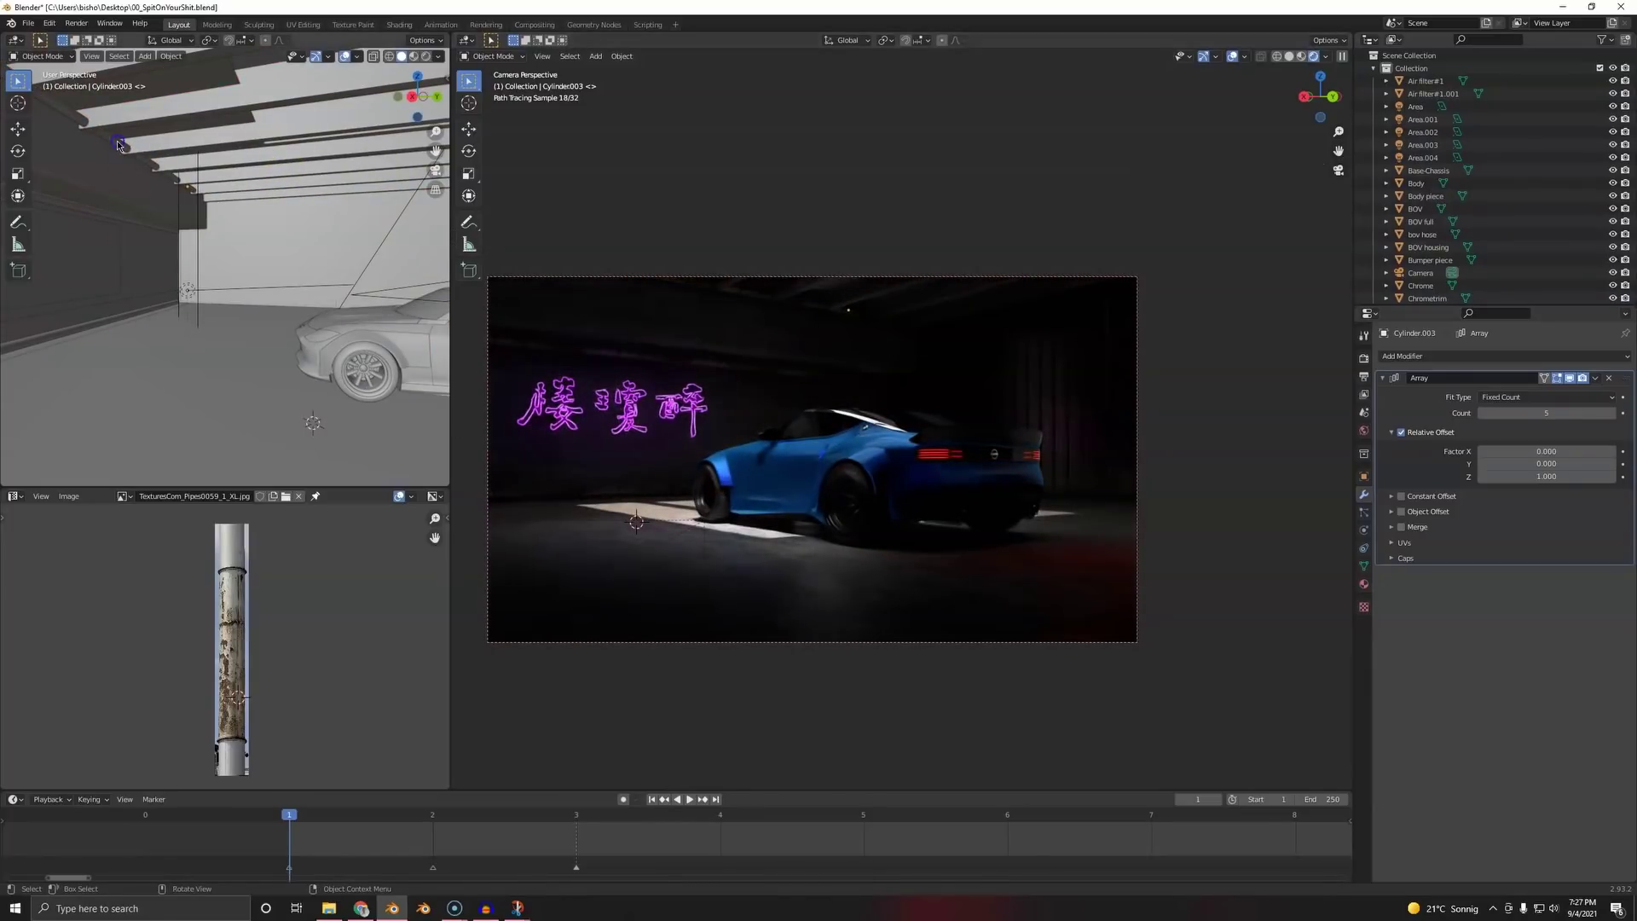
{"action": "key", "text": "Delete"}
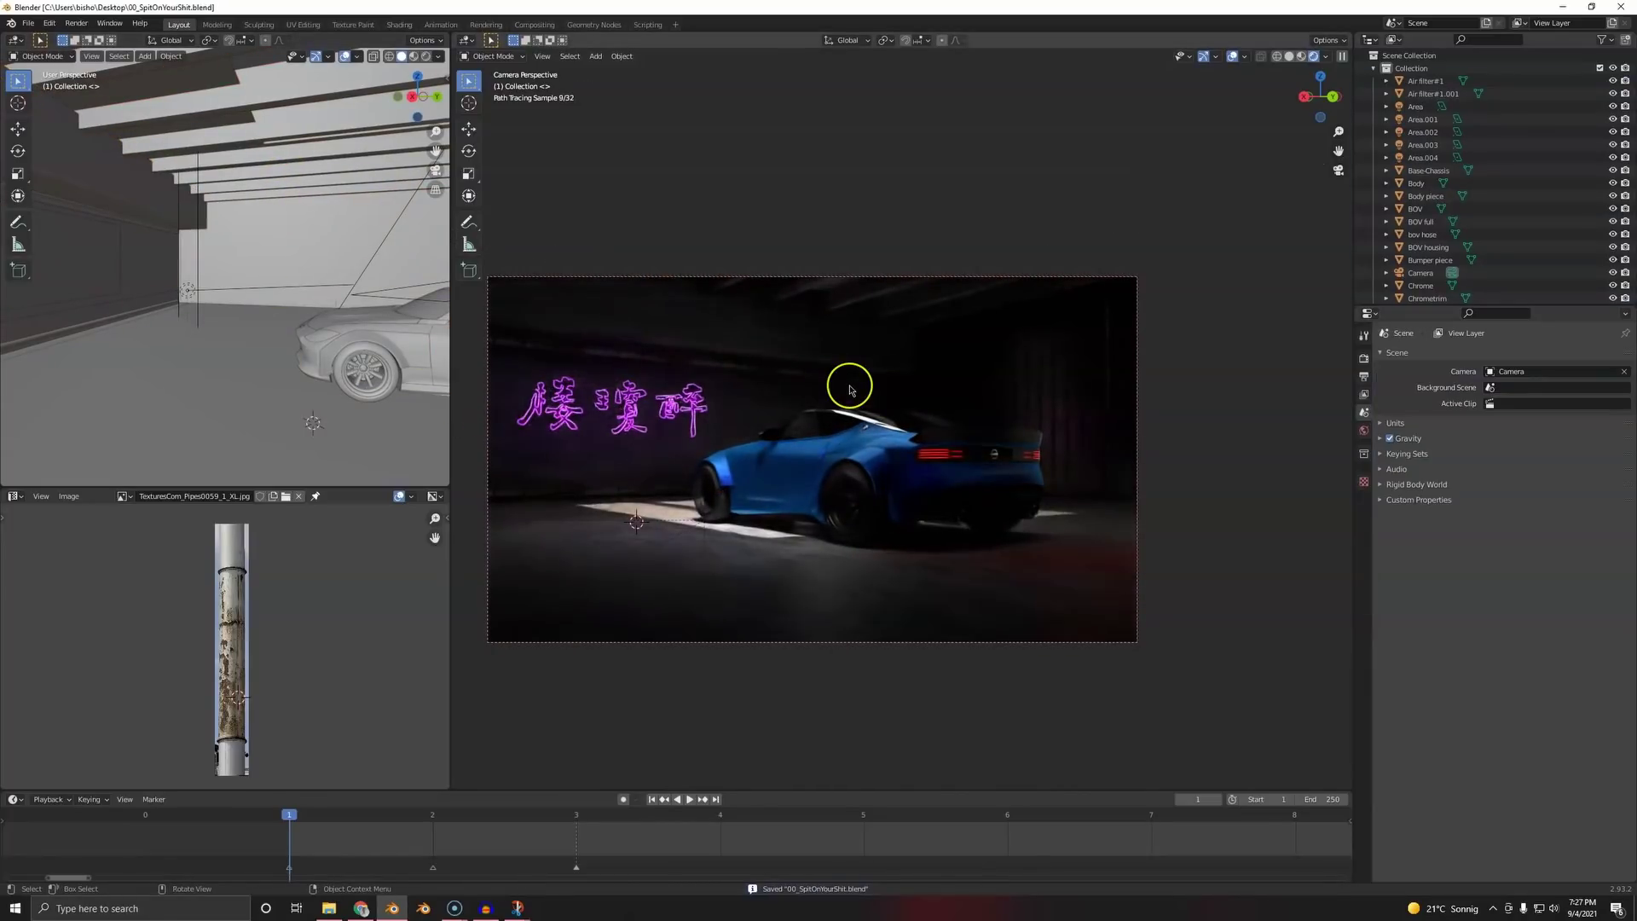
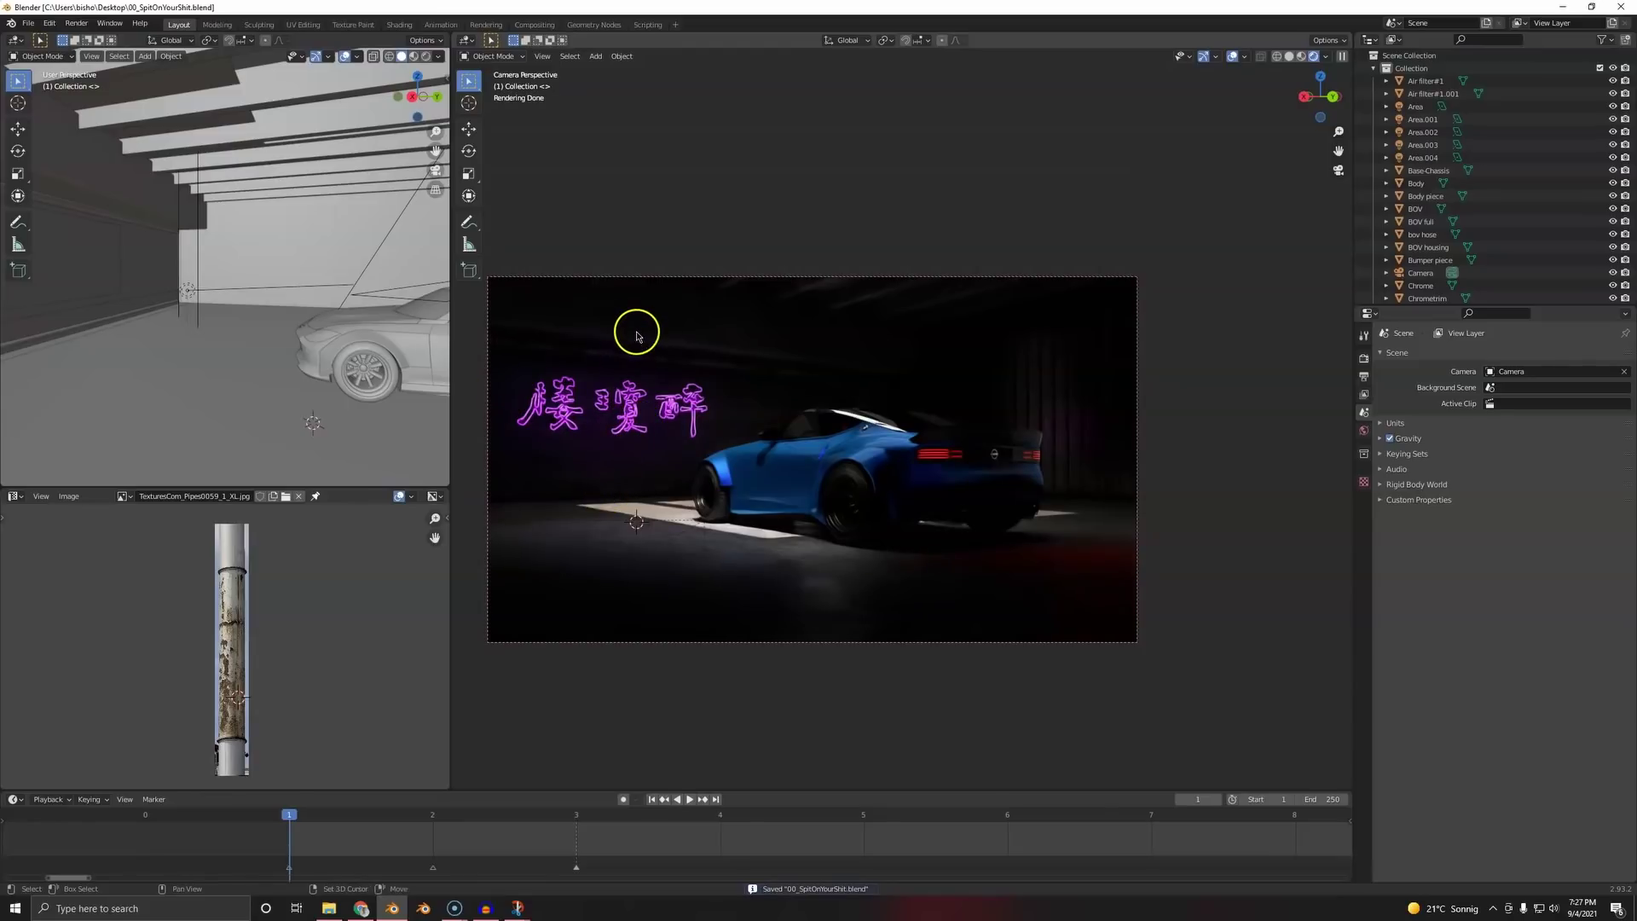
- Add a cylinder mesh on the wall above the neon sign
{"action": "key", "text": "shift+a"}
{"action": "mouse_move", "coordinate": [657, 341]}
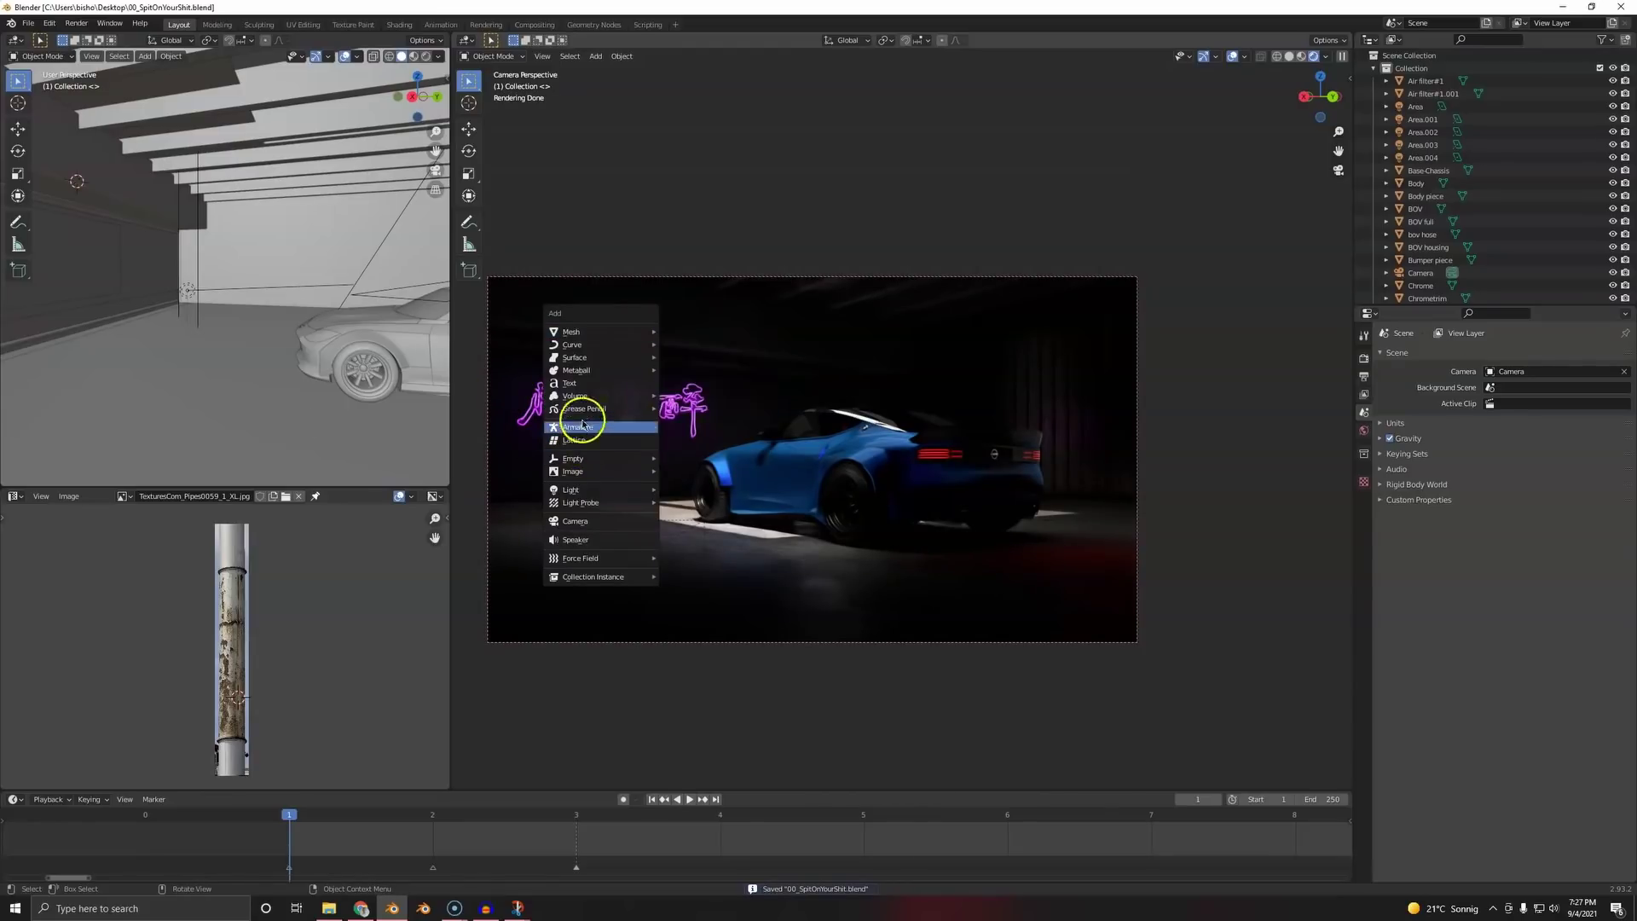
{"action": "mouse_move", "coordinate": [593, 332]}
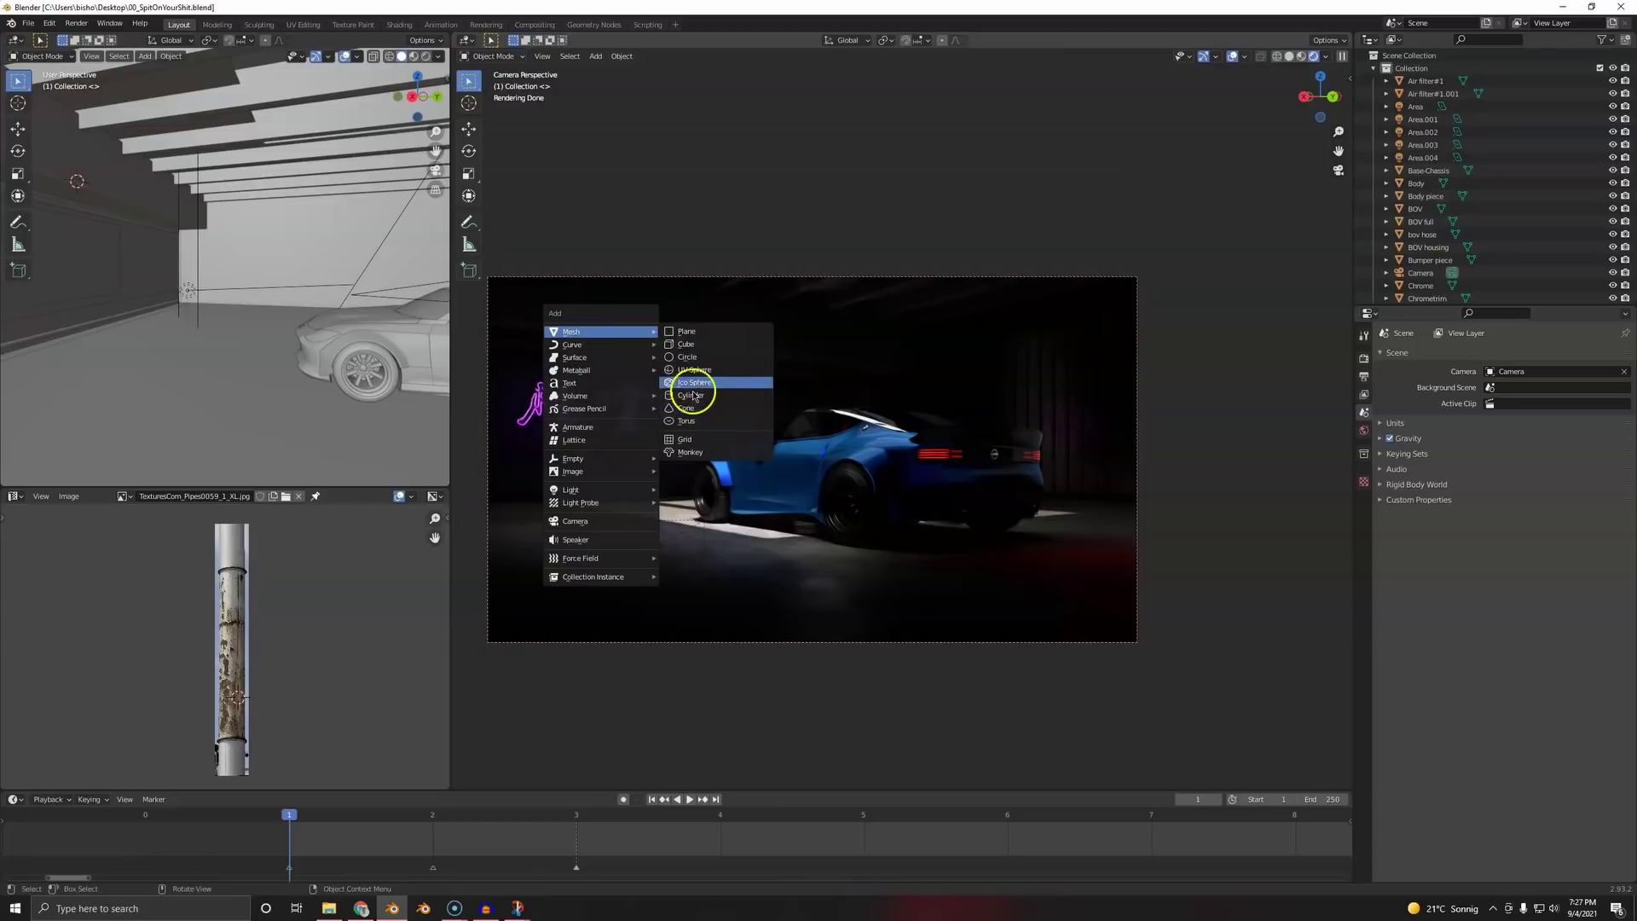
{"action": "left_click", "coordinate": [691, 396]}
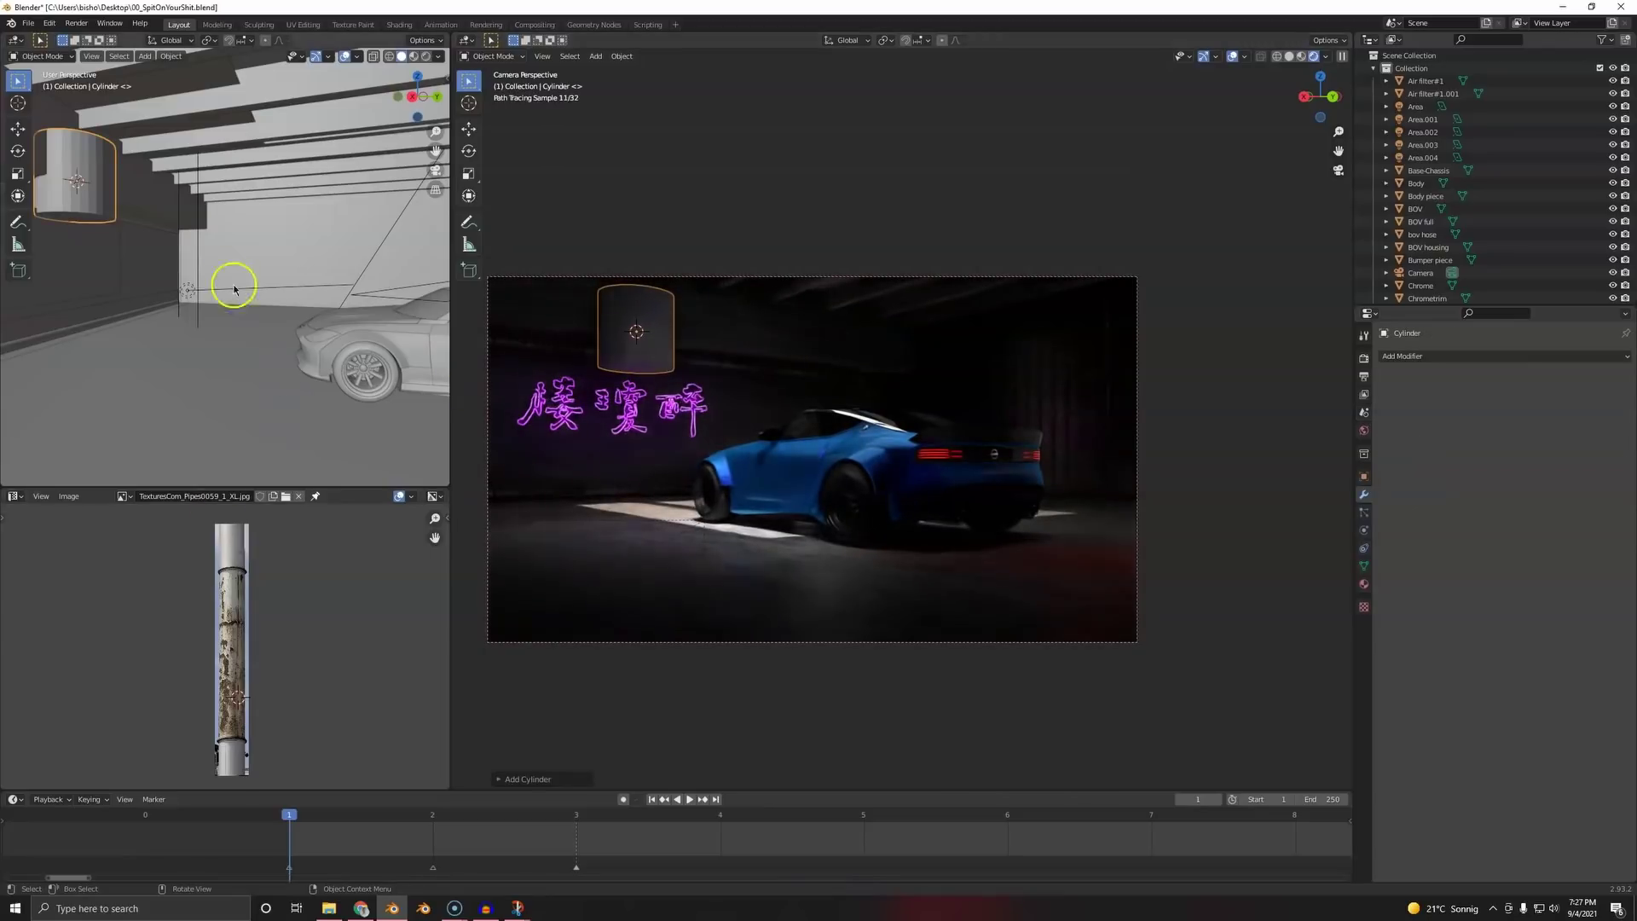
- Try a new Emission material on the cylinder, with the shader editor open beside the camera view
{"action": "left_click", "coordinate": [14, 40]}
{"action": "left_click", "coordinate": [61, 149]}
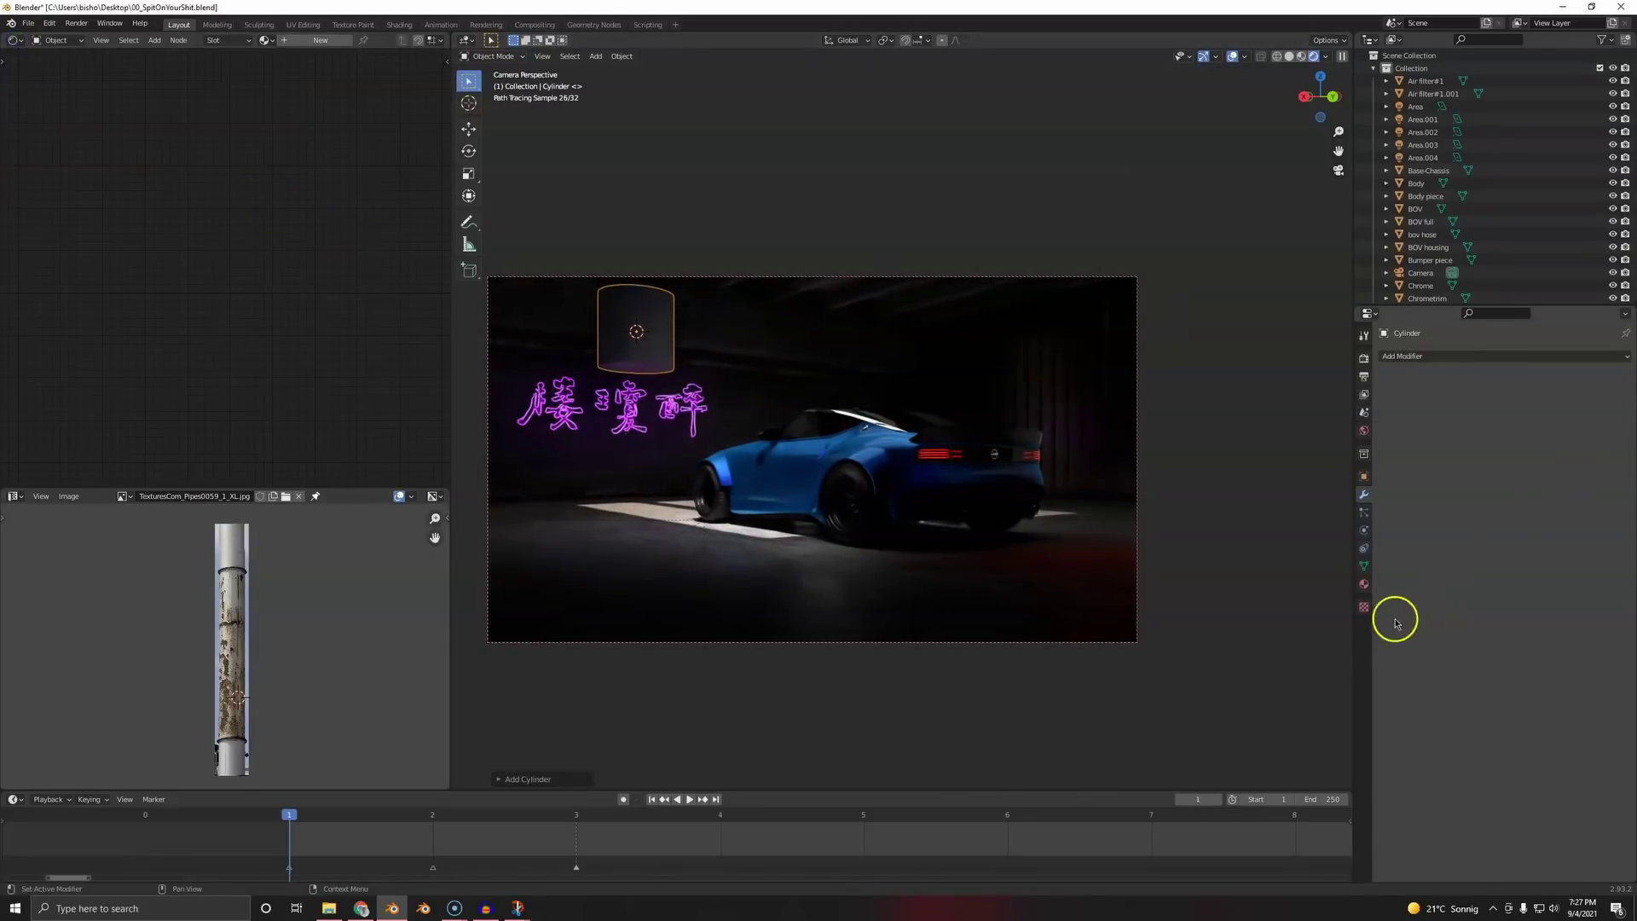
{"action": "left_click", "coordinate": [1363, 585]}
{"action": "left_click", "coordinate": [1434, 451]}
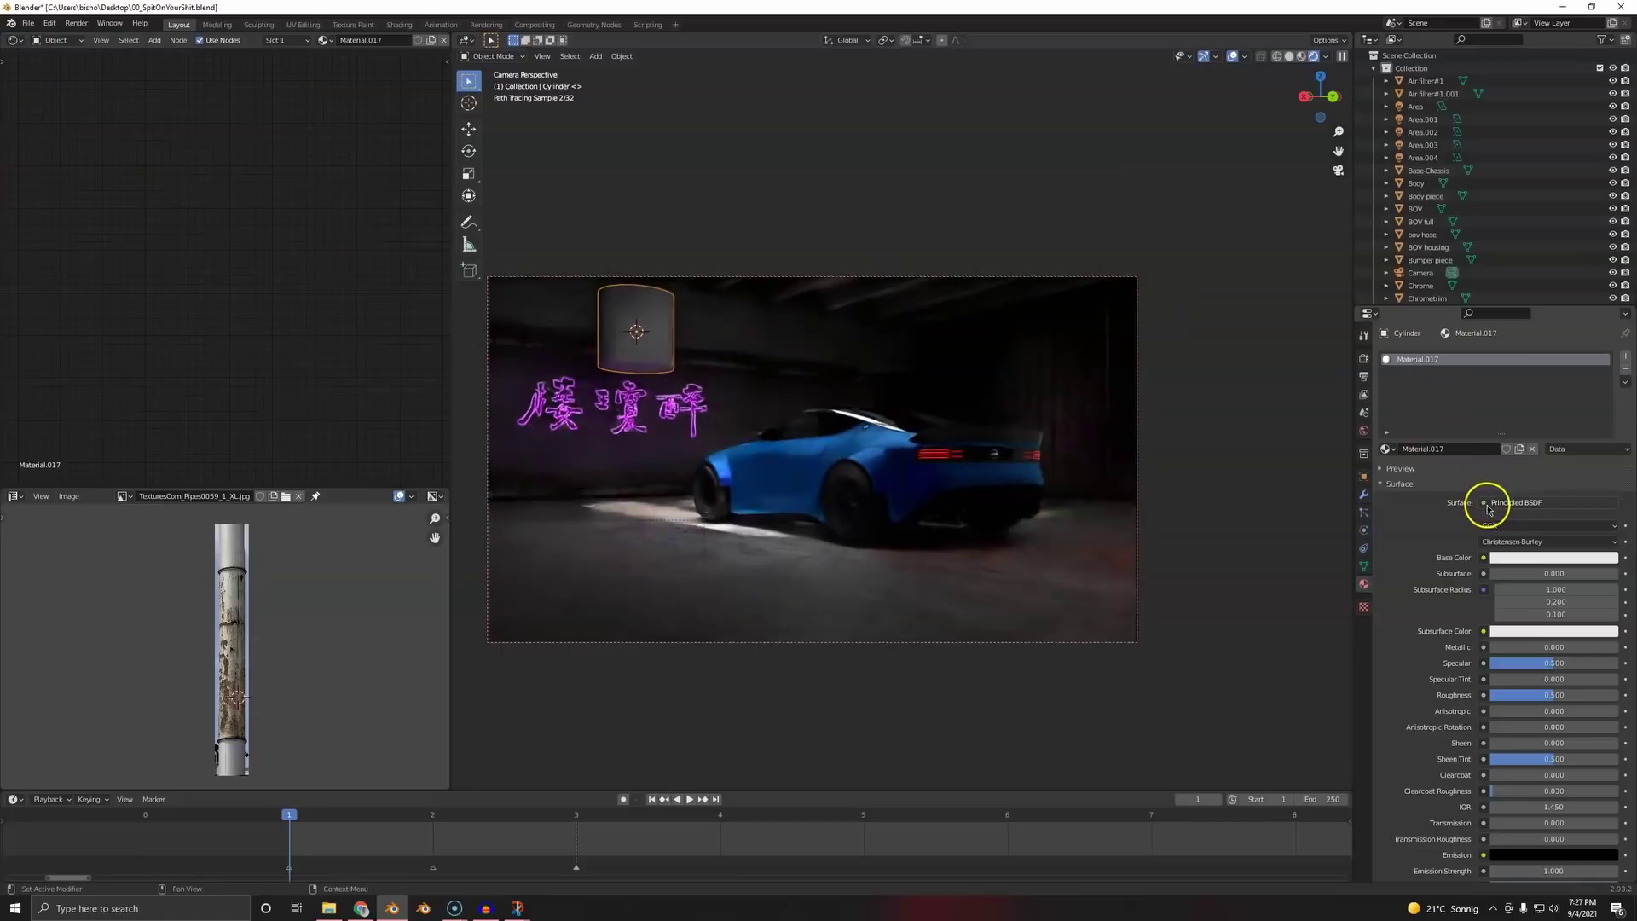
{"action": "left_click", "coordinate": [1487, 502]}
{"action": "left_click", "coordinate": [1416, 554]}
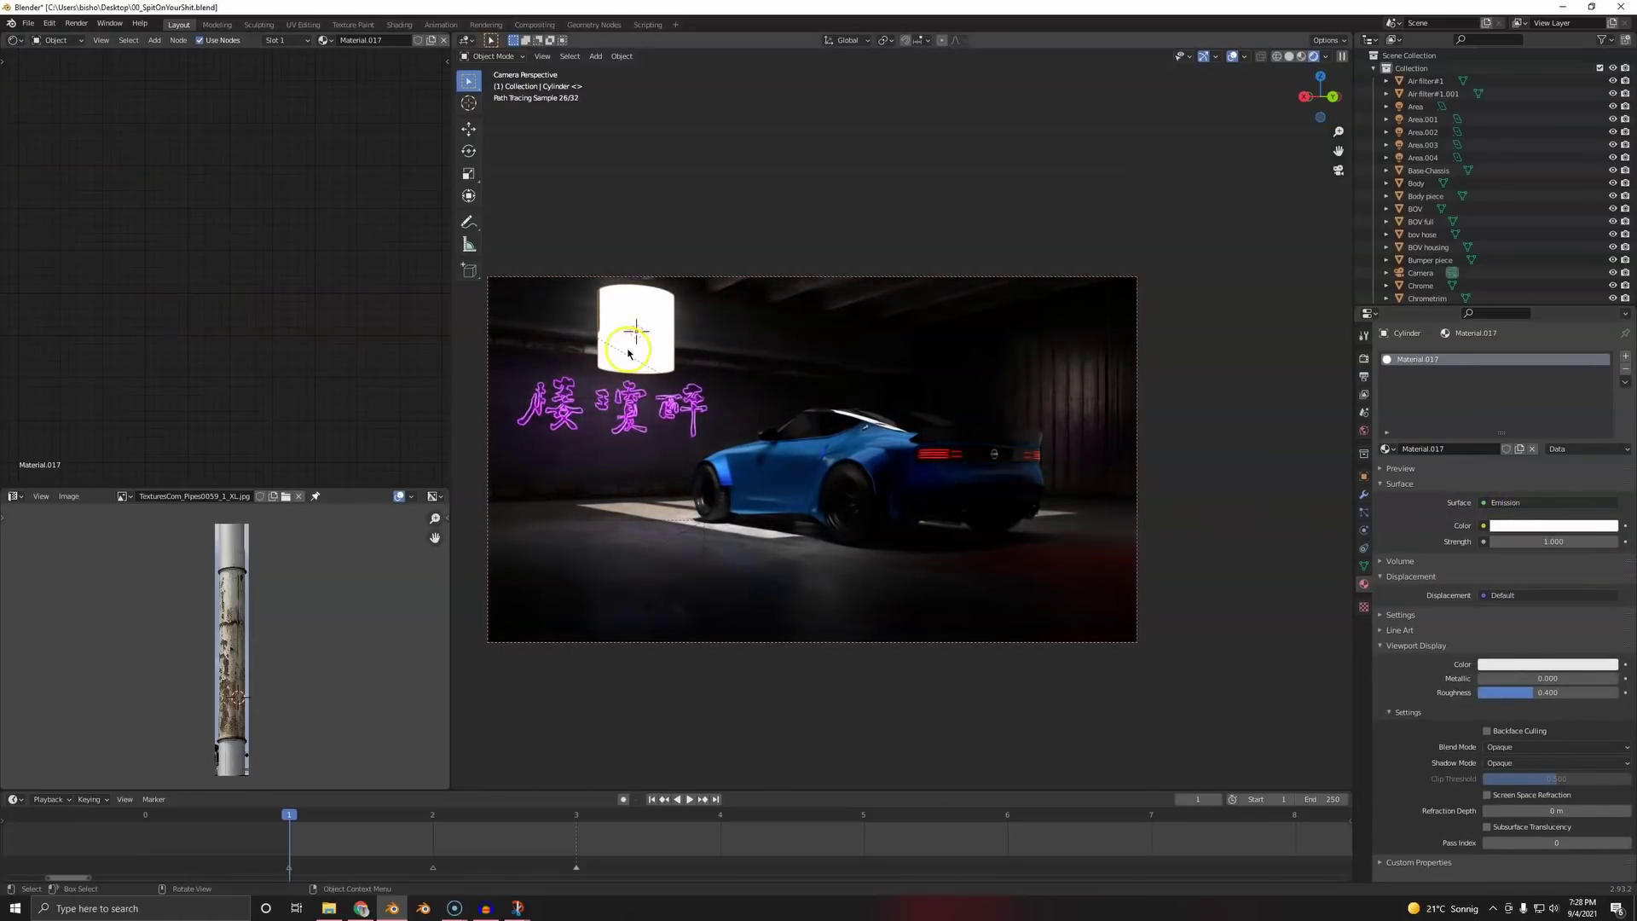
{"action": "left_click", "coordinate": [684, 332]}
- Add a plane, move it beside the neon sign above the car's front, and rotate it 90° about X
{"action": "key", "text": "shift+a"}
{"action": "mouse_move", "coordinate": [684, 332]}
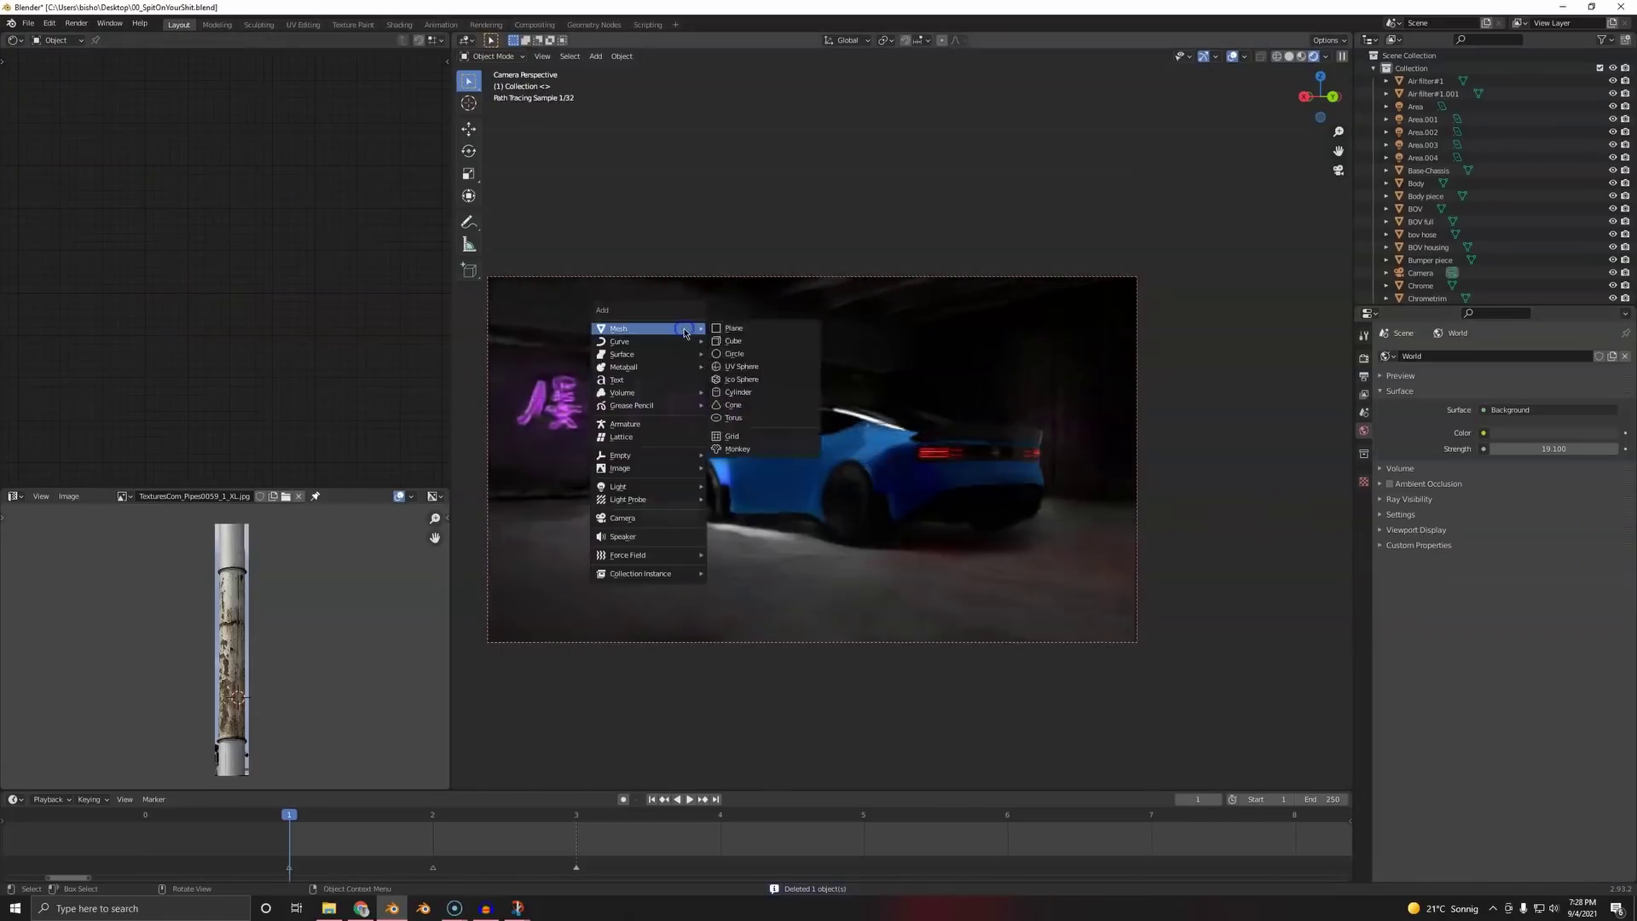
{"action": "left_click", "coordinate": [746, 329]}
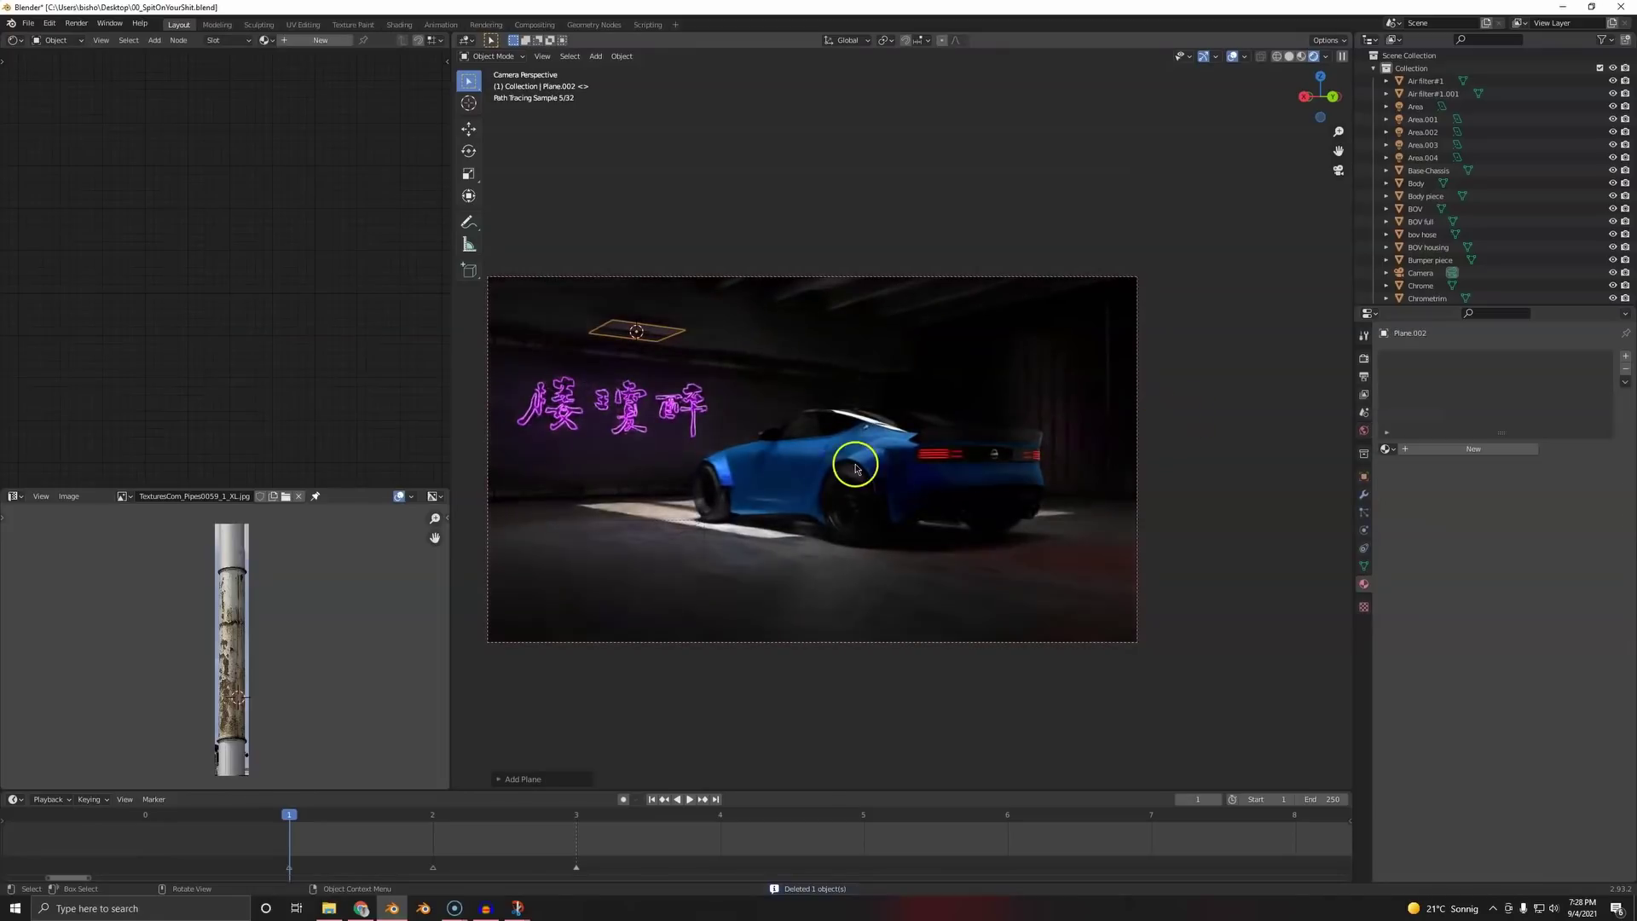
{"action": "key", "text": "g"}
{"action": "left_click", "coordinate": [829, 399]}
{"action": "type", "text": "rx90"}
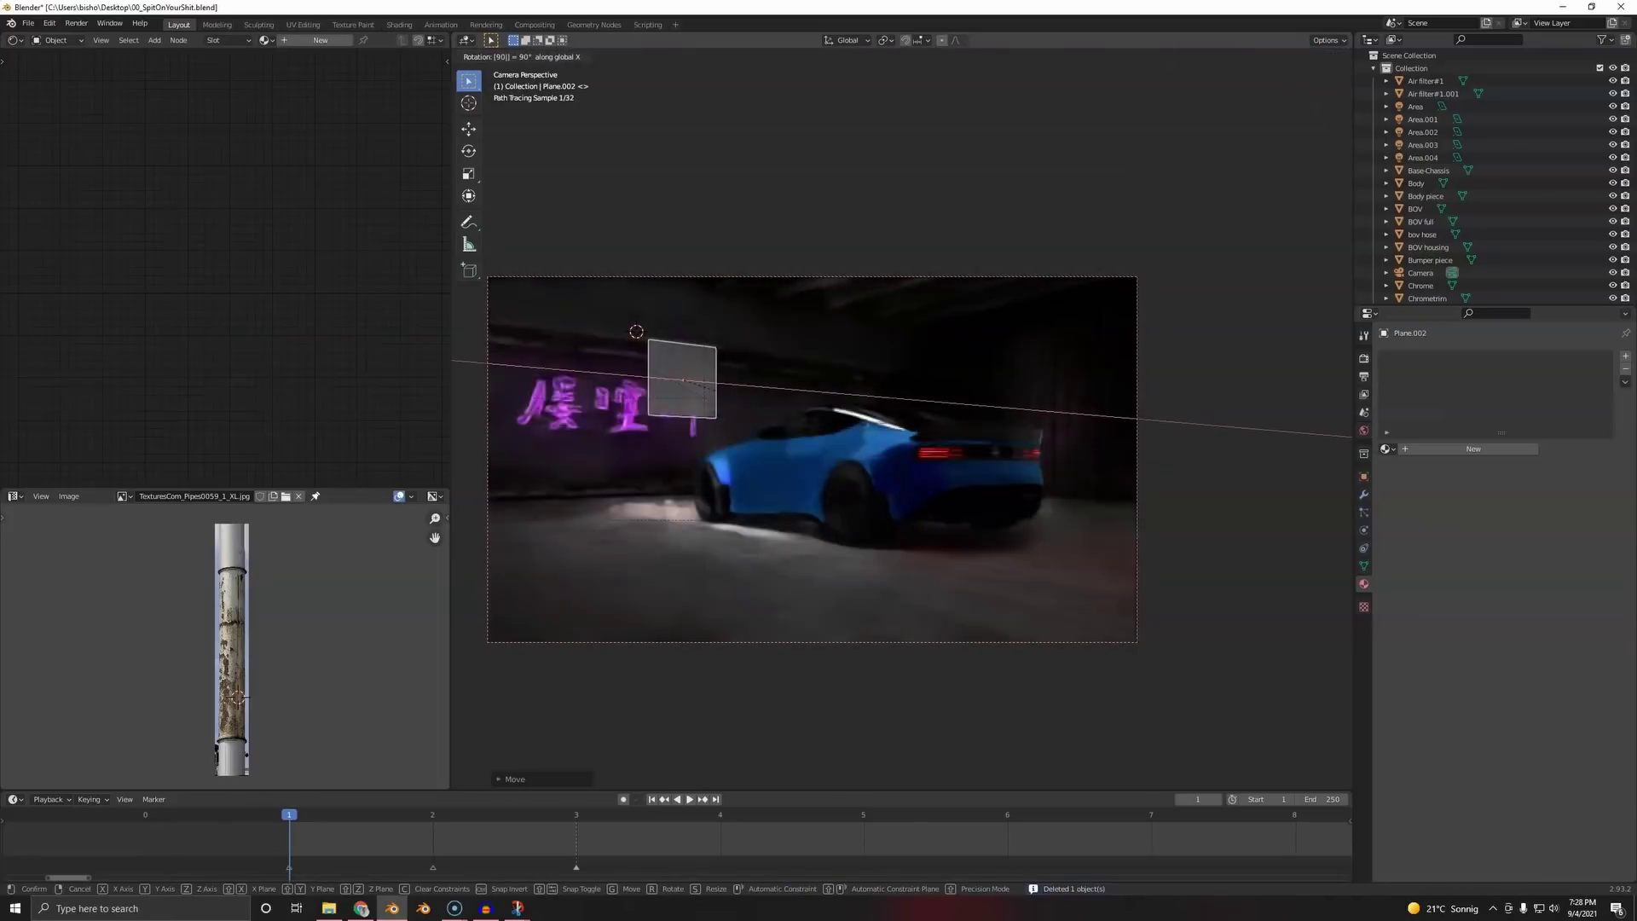
{"action": "key", "text": "Return"}
- Give the plane a new Emission material with a bright magenta colour
{"action": "left_click", "coordinate": [1472, 448]}
{"action": "left_click", "coordinate": [1504, 502]}
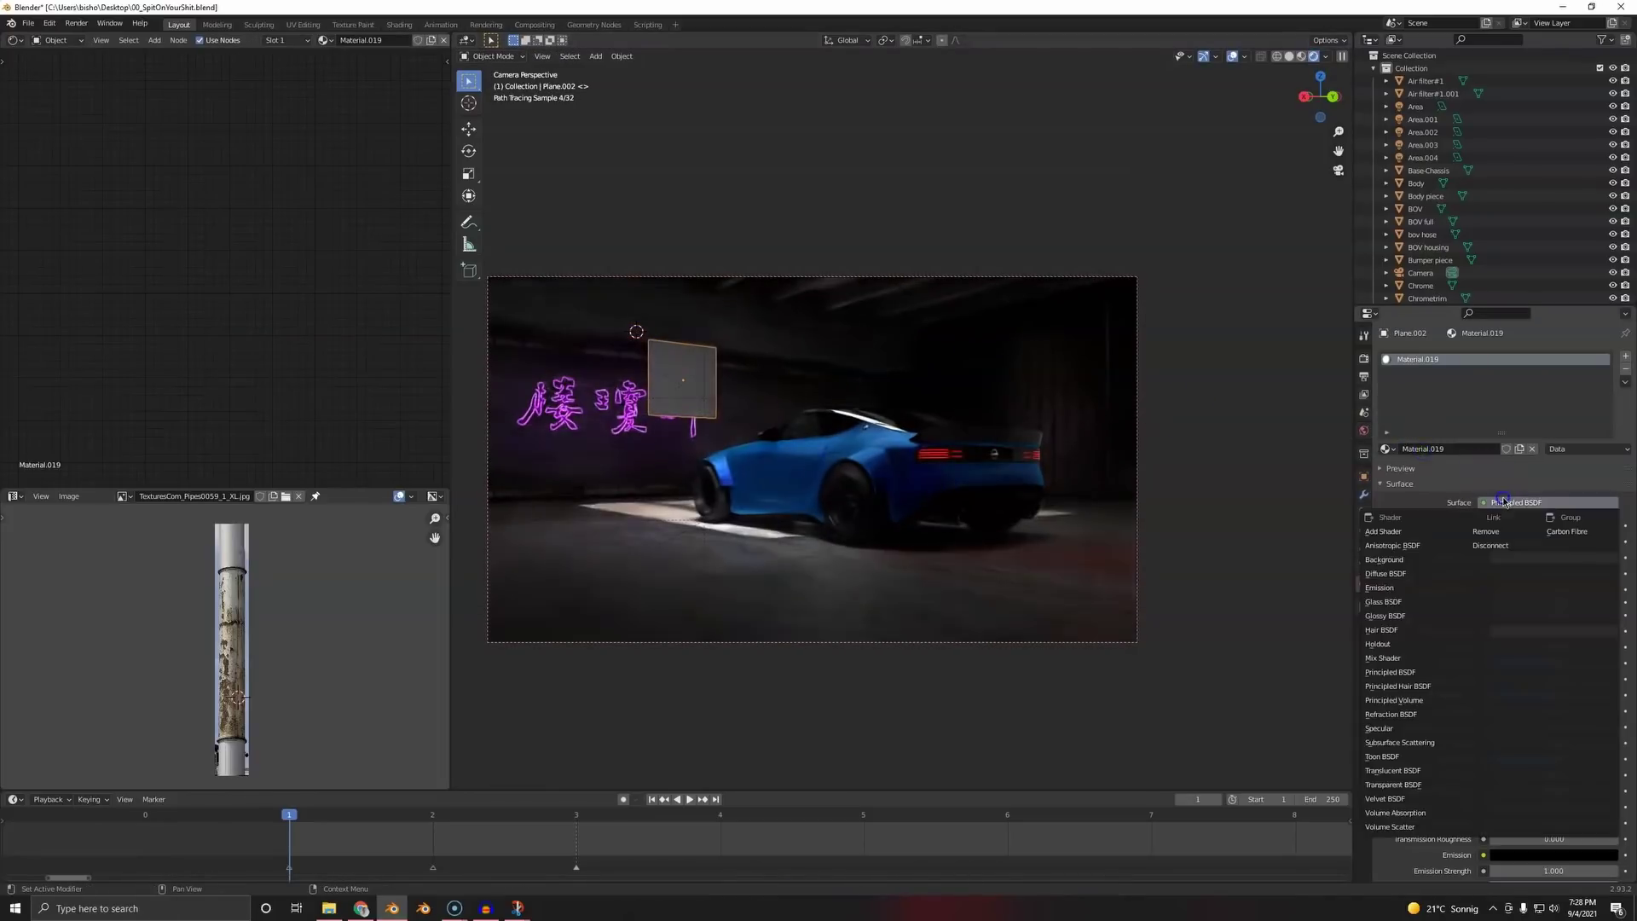
{"action": "left_click", "coordinate": [1408, 584]}
{"action": "left_click", "coordinate": [1513, 527]}
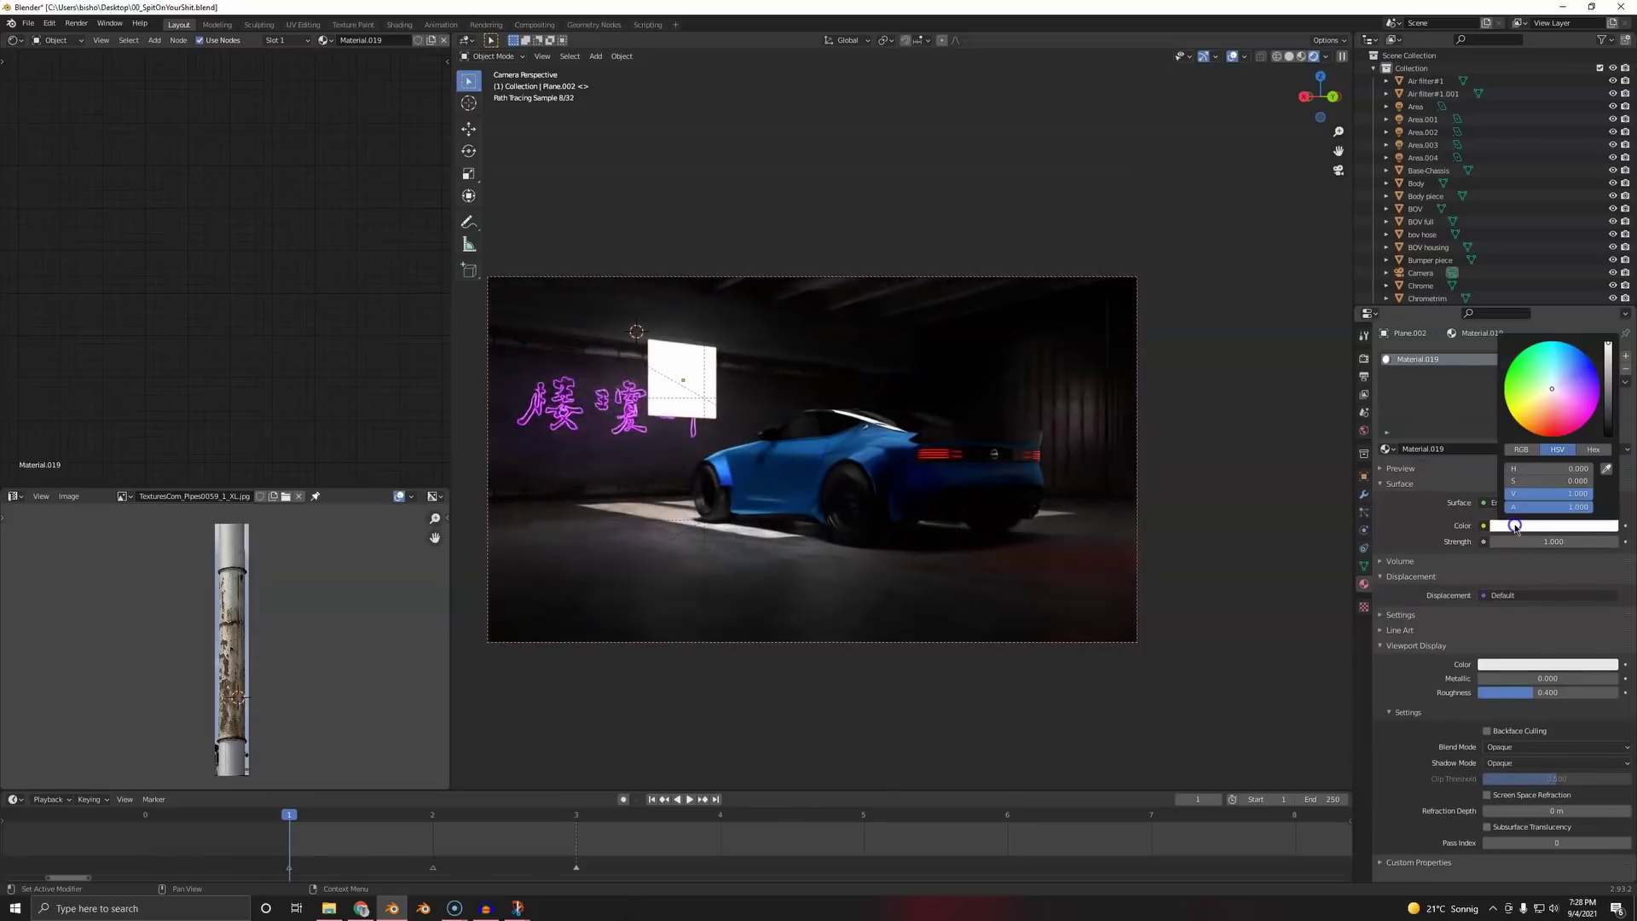
{"action": "left_click", "coordinate": [1581, 413]}
- Scale the magenta plane into a tall, narrow vertical strip and move it over the car's front wheel
{"action": "key", "text": "s"}
{"action": "key", "text": "z"}
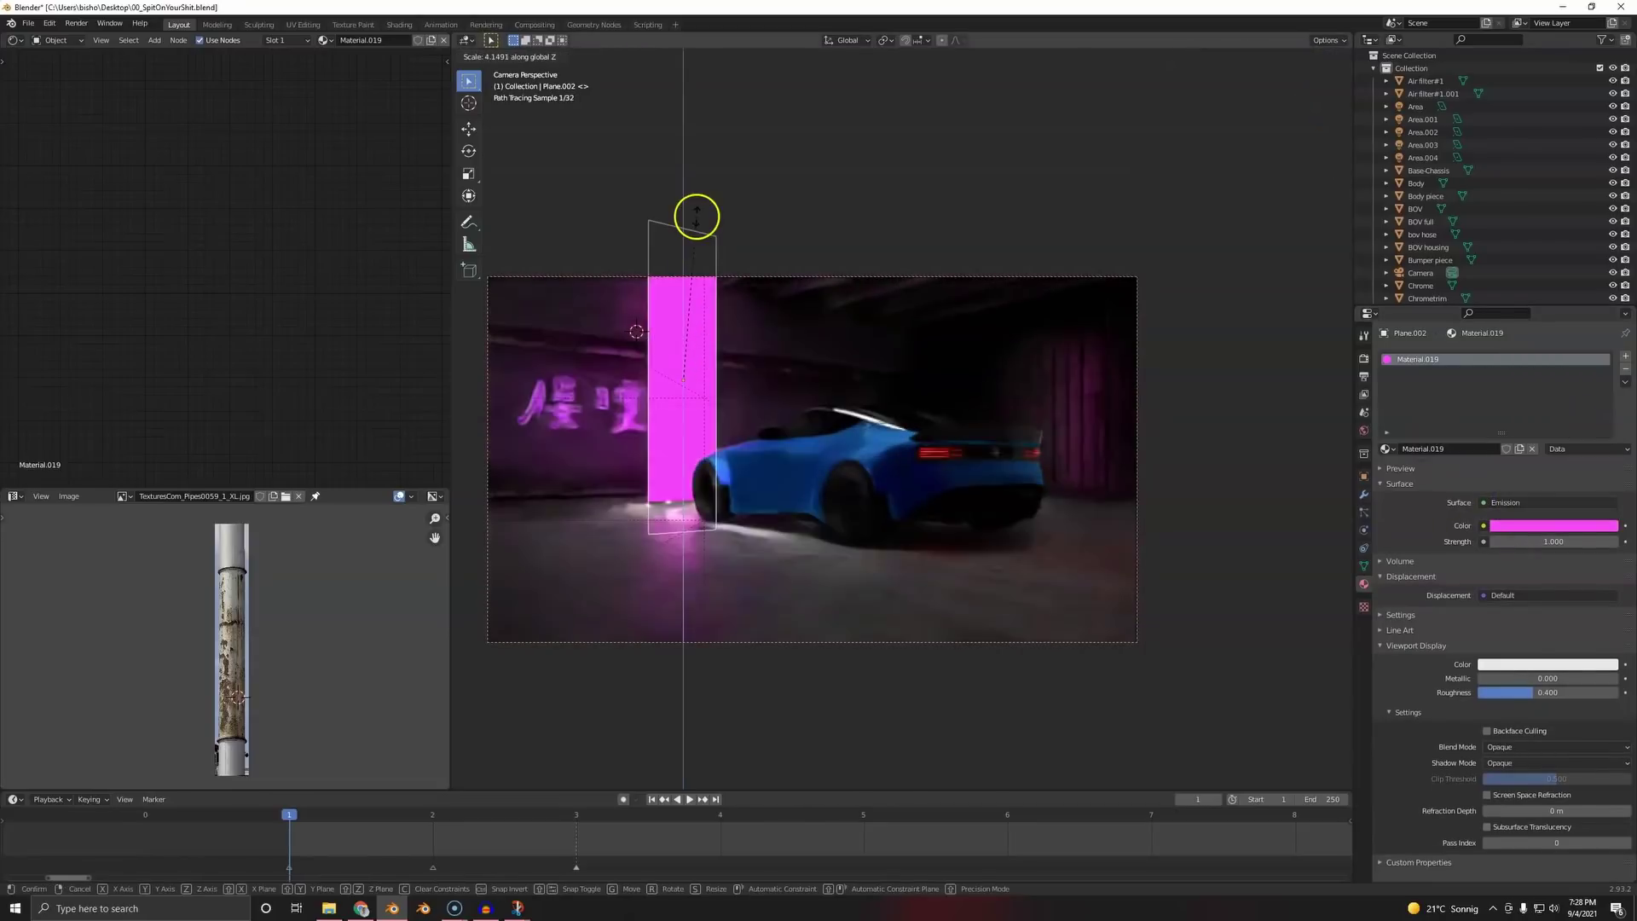
{"action": "left_click", "coordinate": [697, 217]}
{"action": "key", "text": "s"}
{"action": "key", "text": "Escape"}
{"action": "key", "text": "g"}
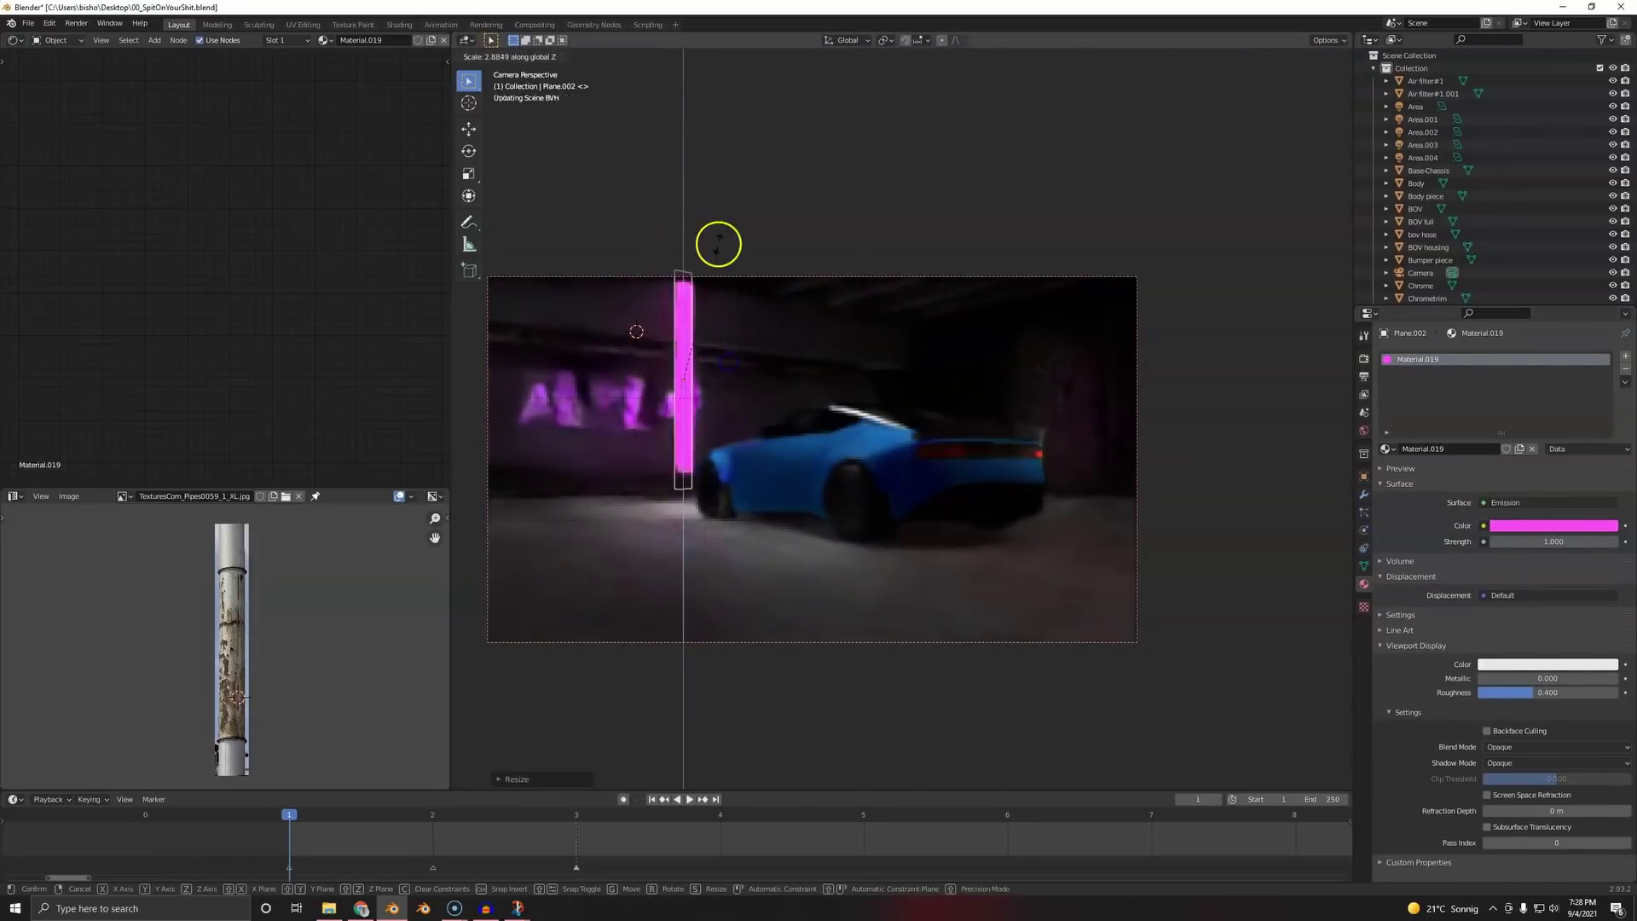
{"action": "left_click", "coordinate": [781, 382]}
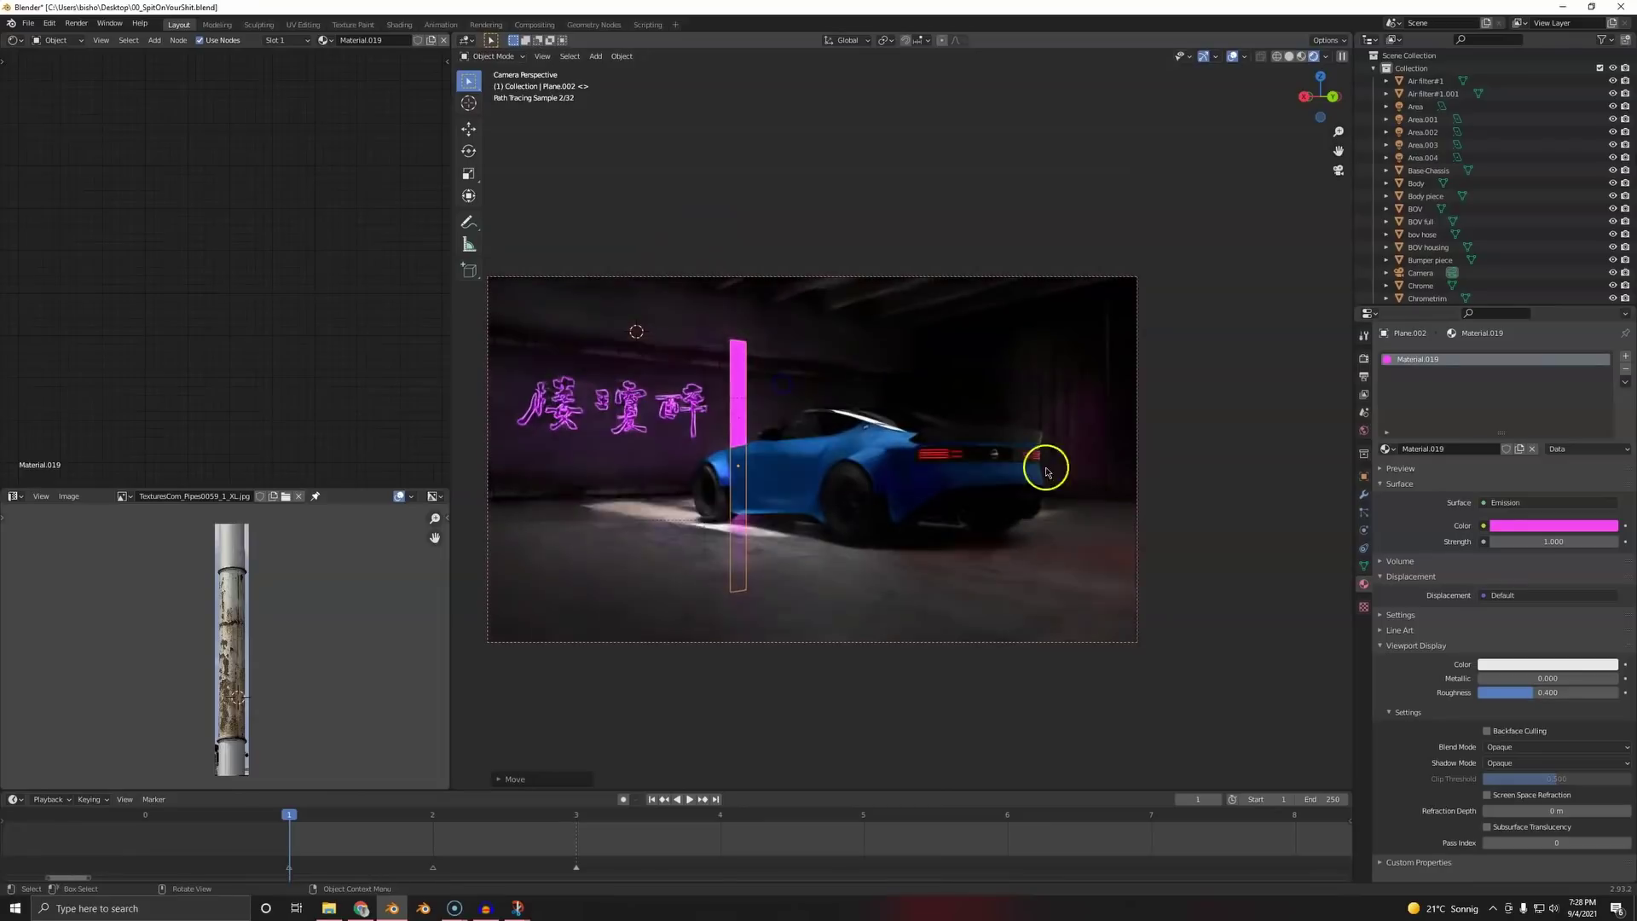
- Add an Array modifier to the strip with a count of 5 and a relative X offset of -4.640
{"action": "left_click", "coordinate": [1362, 498]}
{"action": "left_click", "coordinate": [1401, 356]}
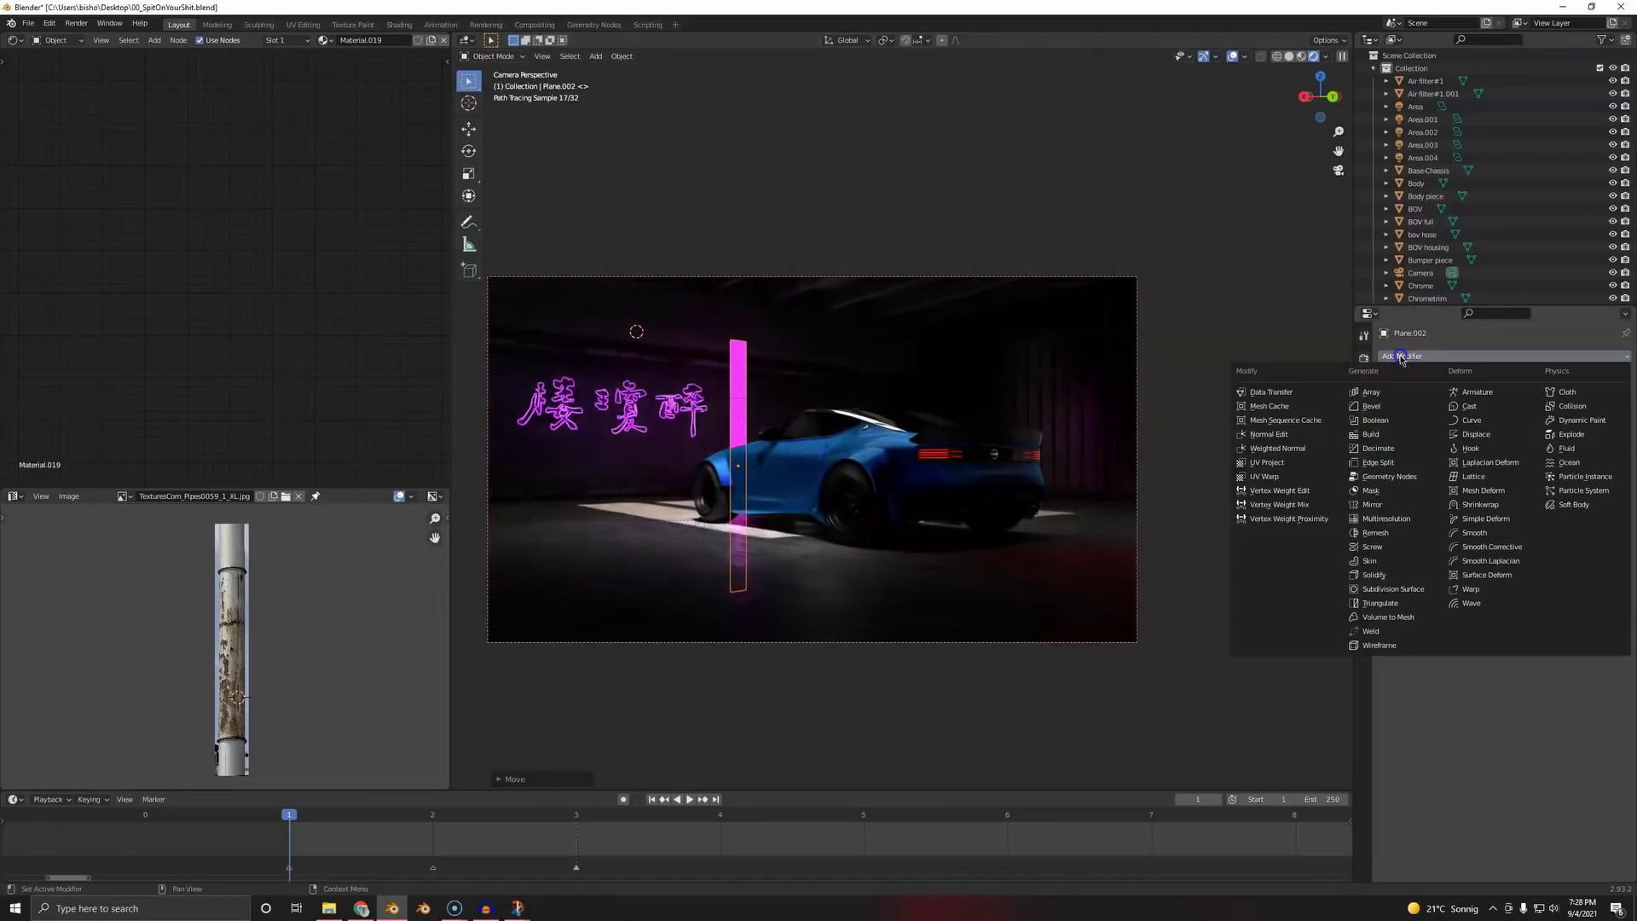
{"action": "left_click", "coordinate": [1393, 393]}
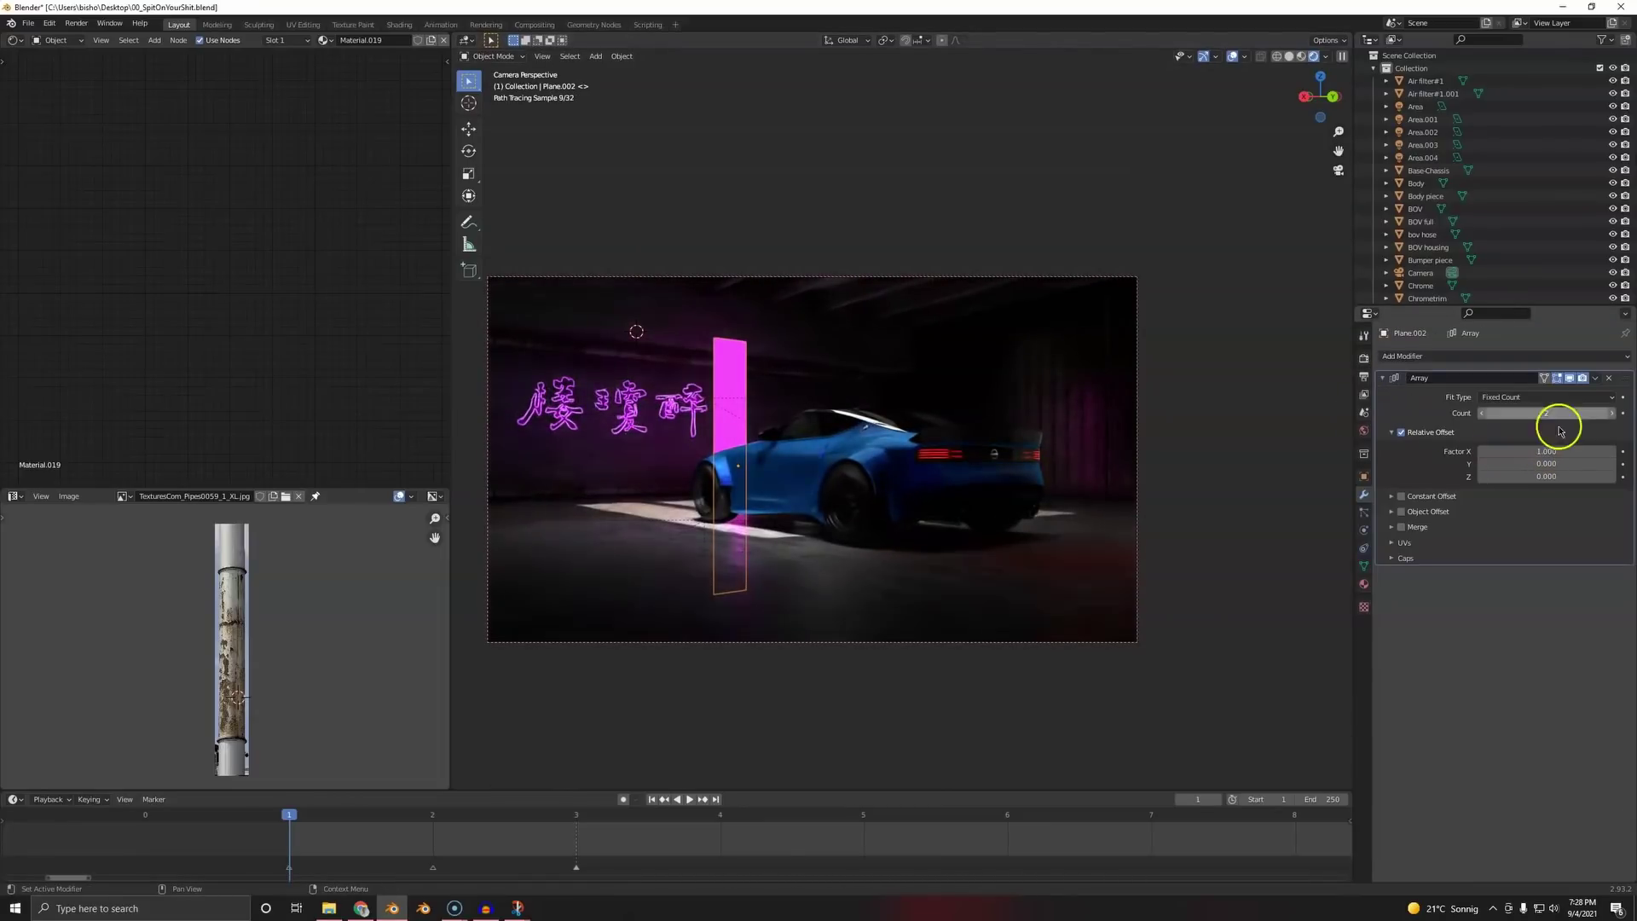
{"action": "left_click", "coordinate": [1612, 413]}
{"action": "left_click", "coordinate": [1612, 413]}
{"action": "left_click", "coordinate": [1612, 413]}
{"action": "left_click_drag", "start_coordinate": [1563, 451], "coordinate": [1027, 460]}
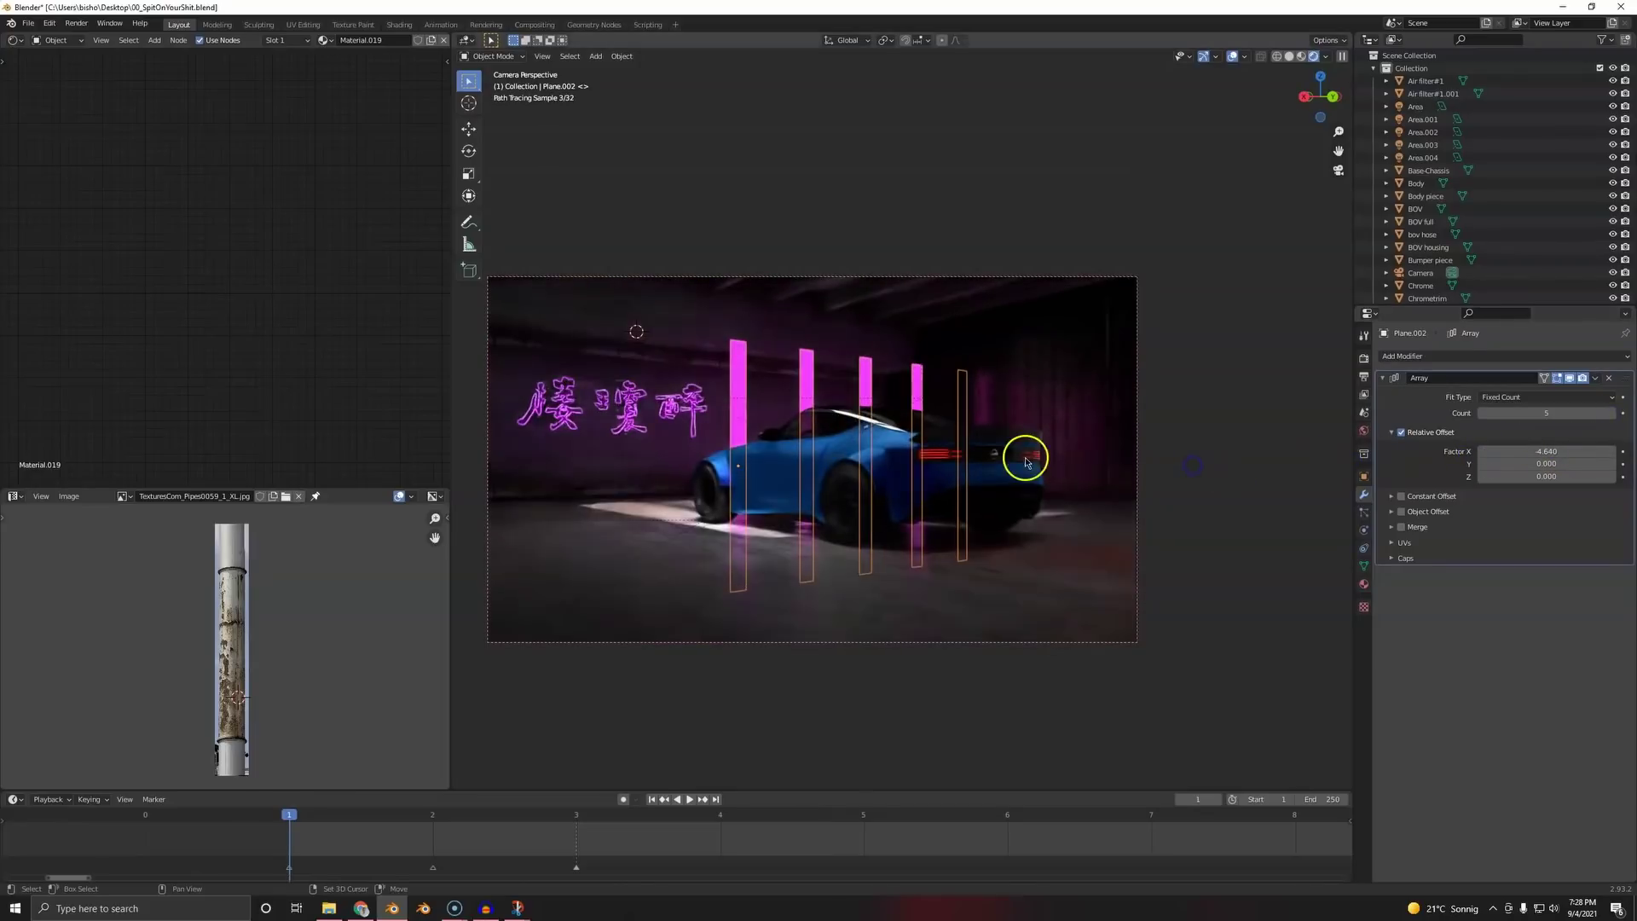
- Move the magenta strips about 2.6 m back along Y behind the car and deselect everything
{"action": "key", "text": "g"}
{"action": "key", "text": "y"}
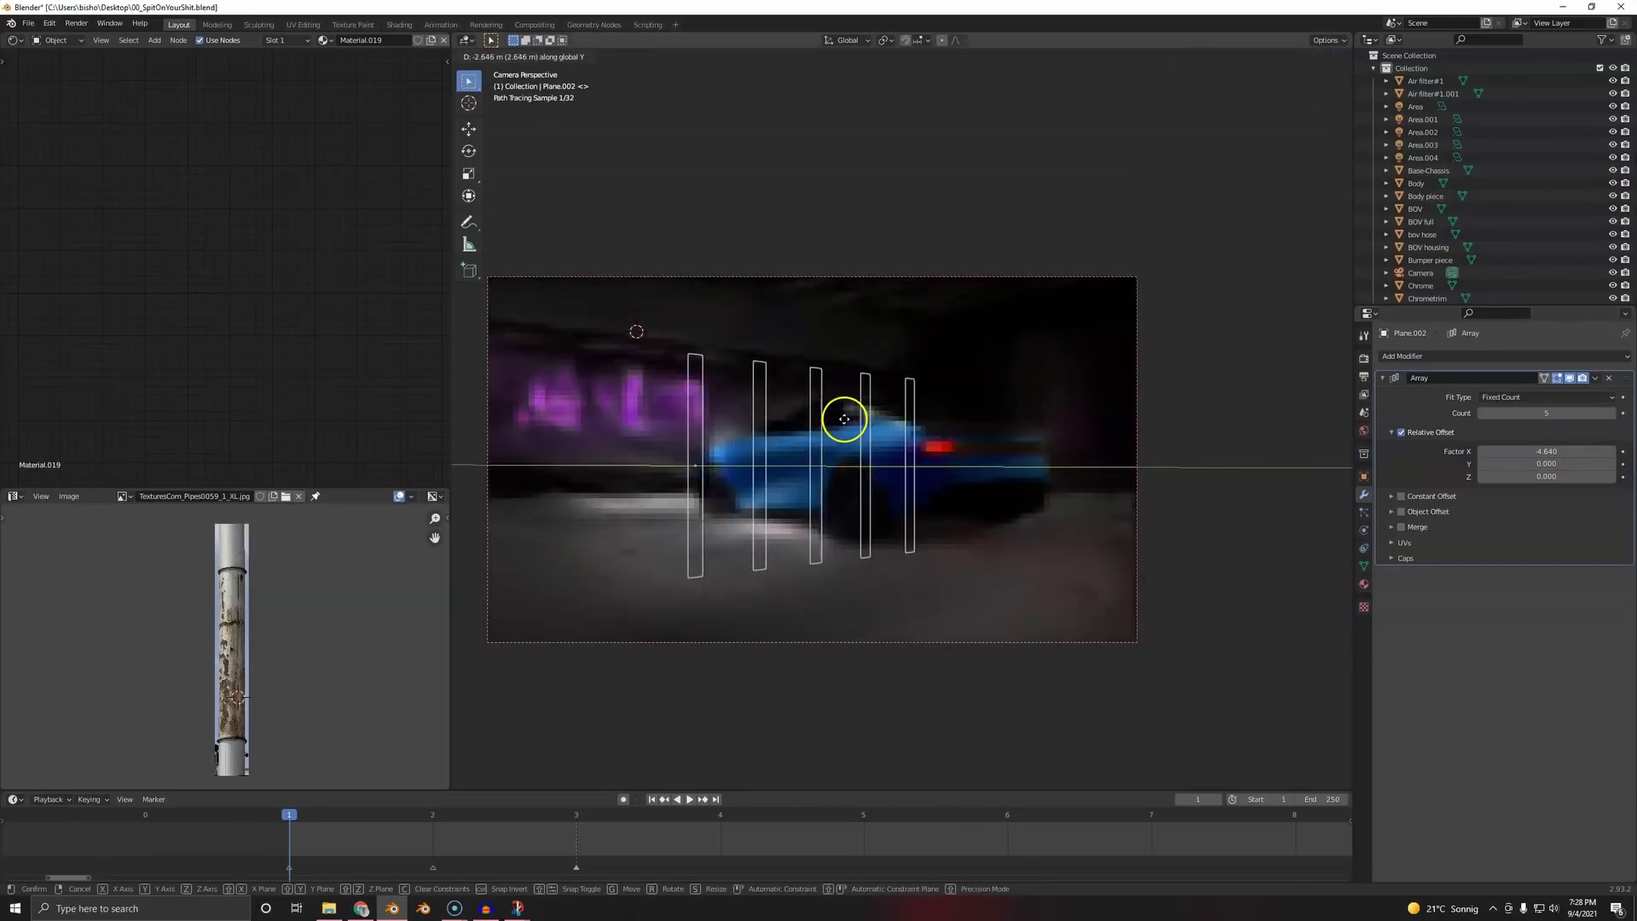
{"action": "left_click", "coordinate": [845, 418]}
{"action": "key", "text": "a"}
{"action": "key", "text": "a"}
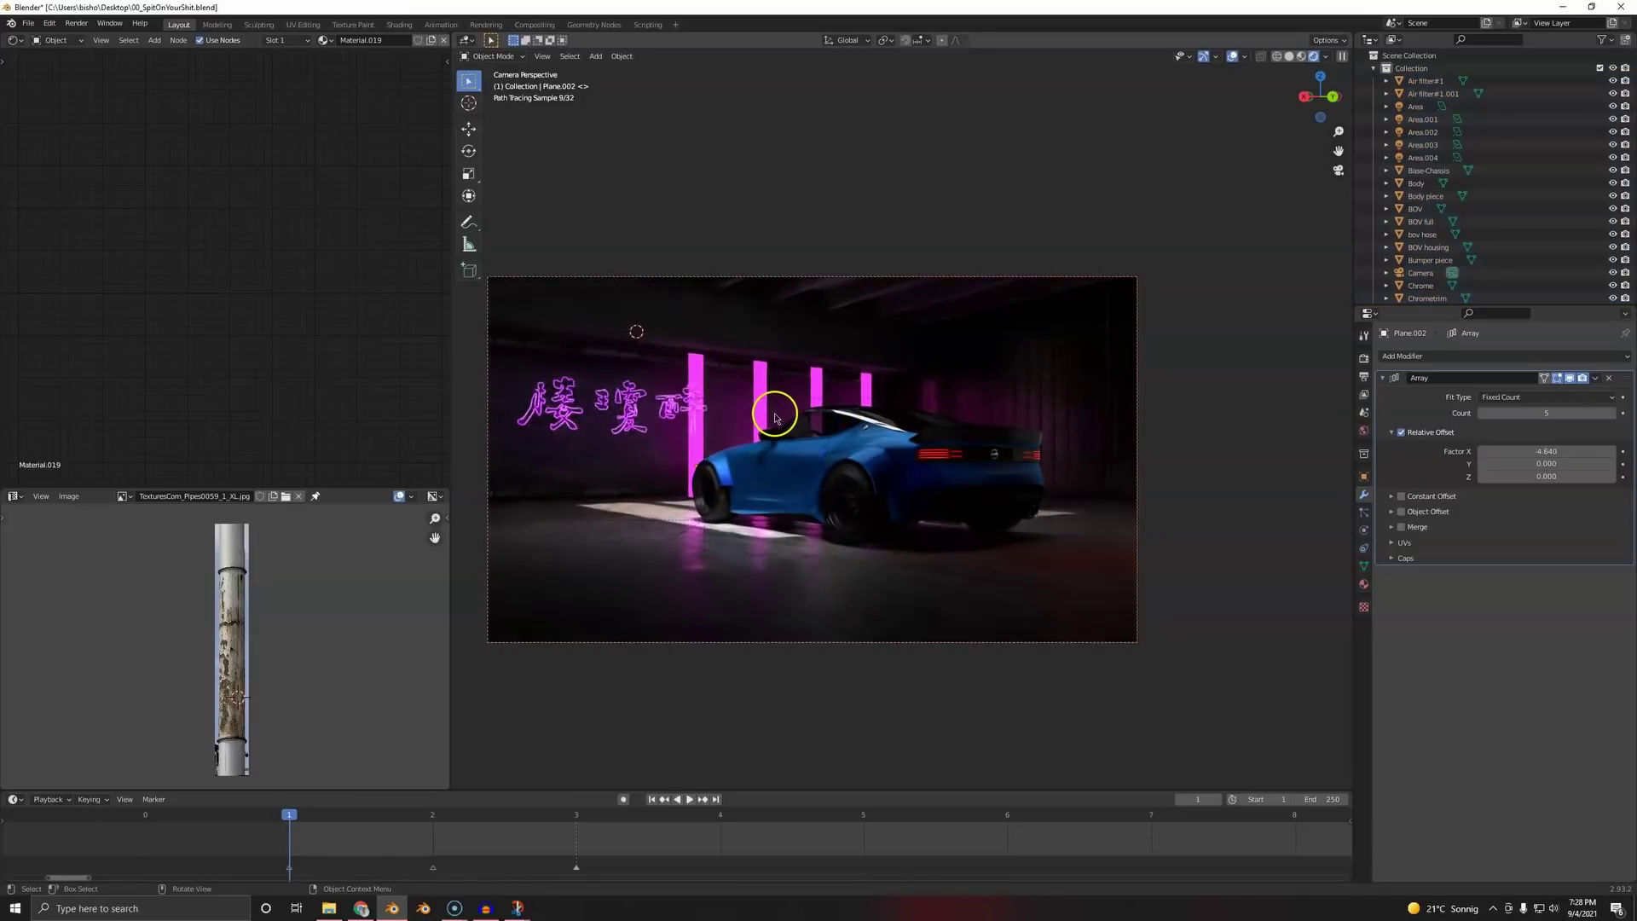
- Turn the shader editor area into a second 3D viewport
{"action": "left_click", "coordinate": [753, 380]}
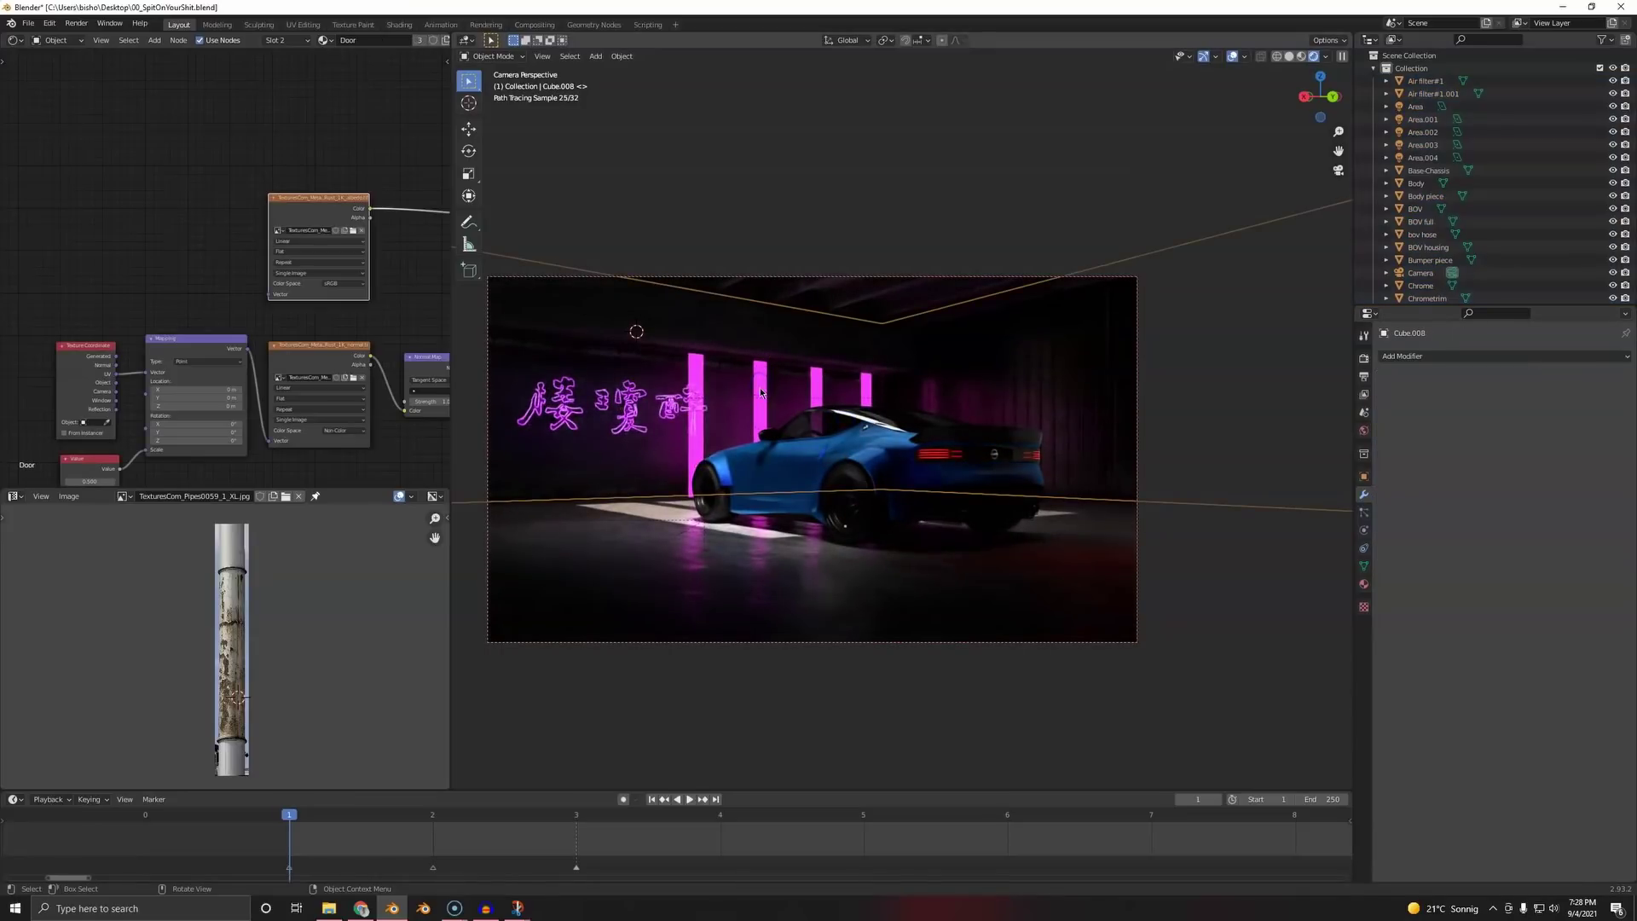
{"action": "left_click", "coordinate": [87, 151]}
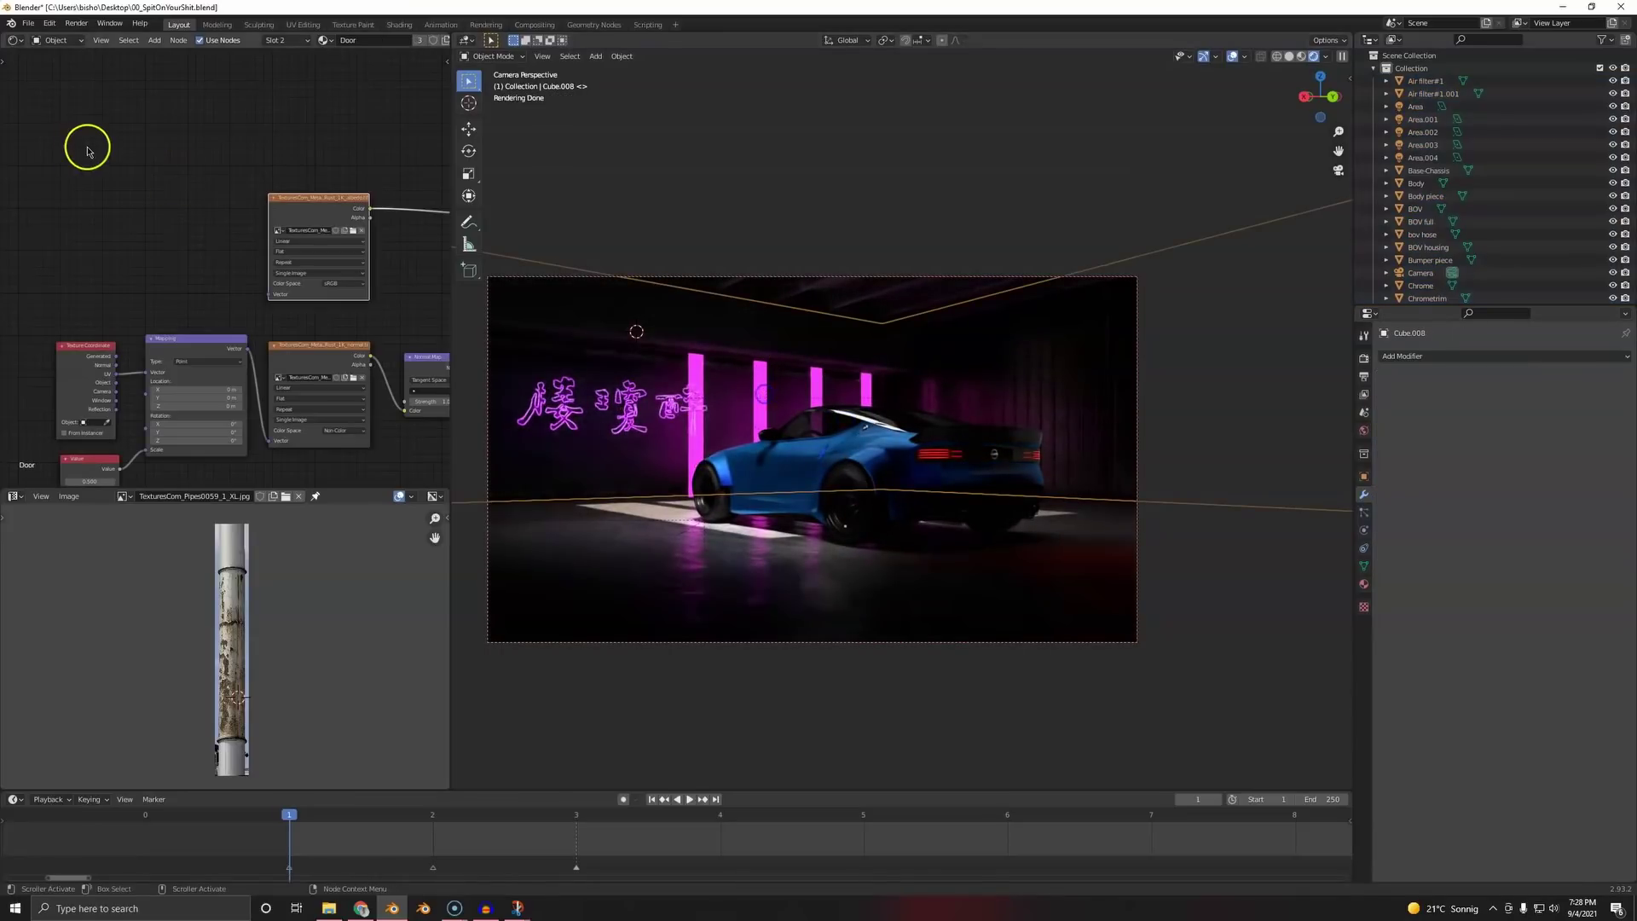
{"action": "left_click", "coordinate": [15, 40]}
{"action": "left_click", "coordinate": [30, 77]}
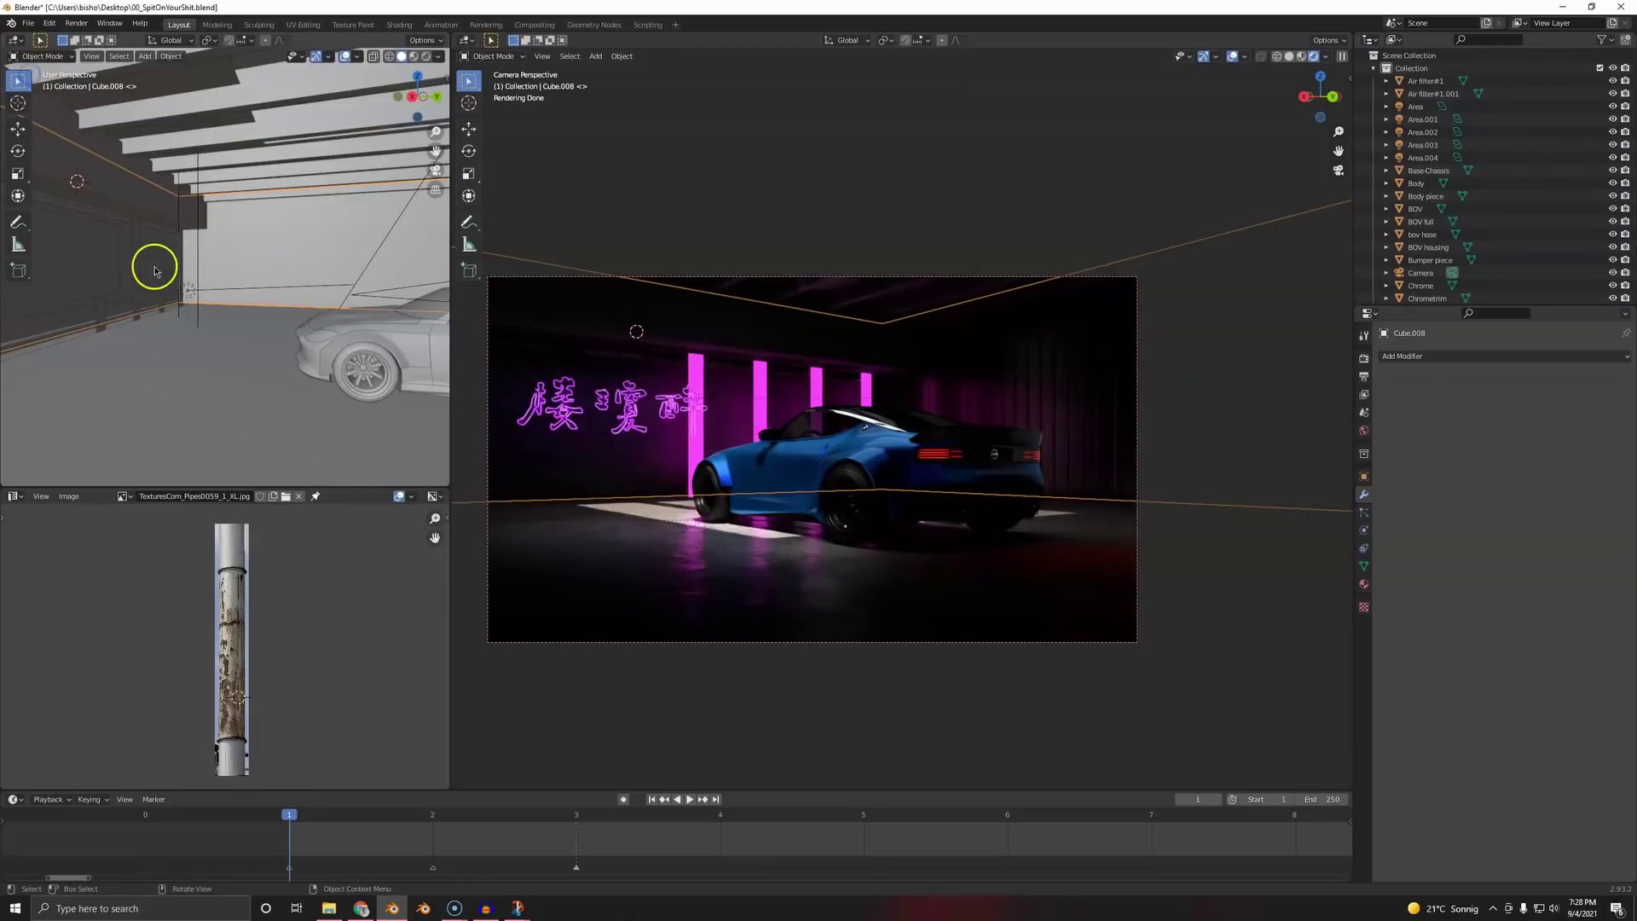
- Narrow the magenta strip array along X, shift it along the wall to just behind the car's cabin and deselect everything
{"action": "left_click", "coordinate": [136, 277]}
{"action": "middle_click_drag", "start_coordinate": [171, 297], "coordinate": [358, 260], "text": "shift"}
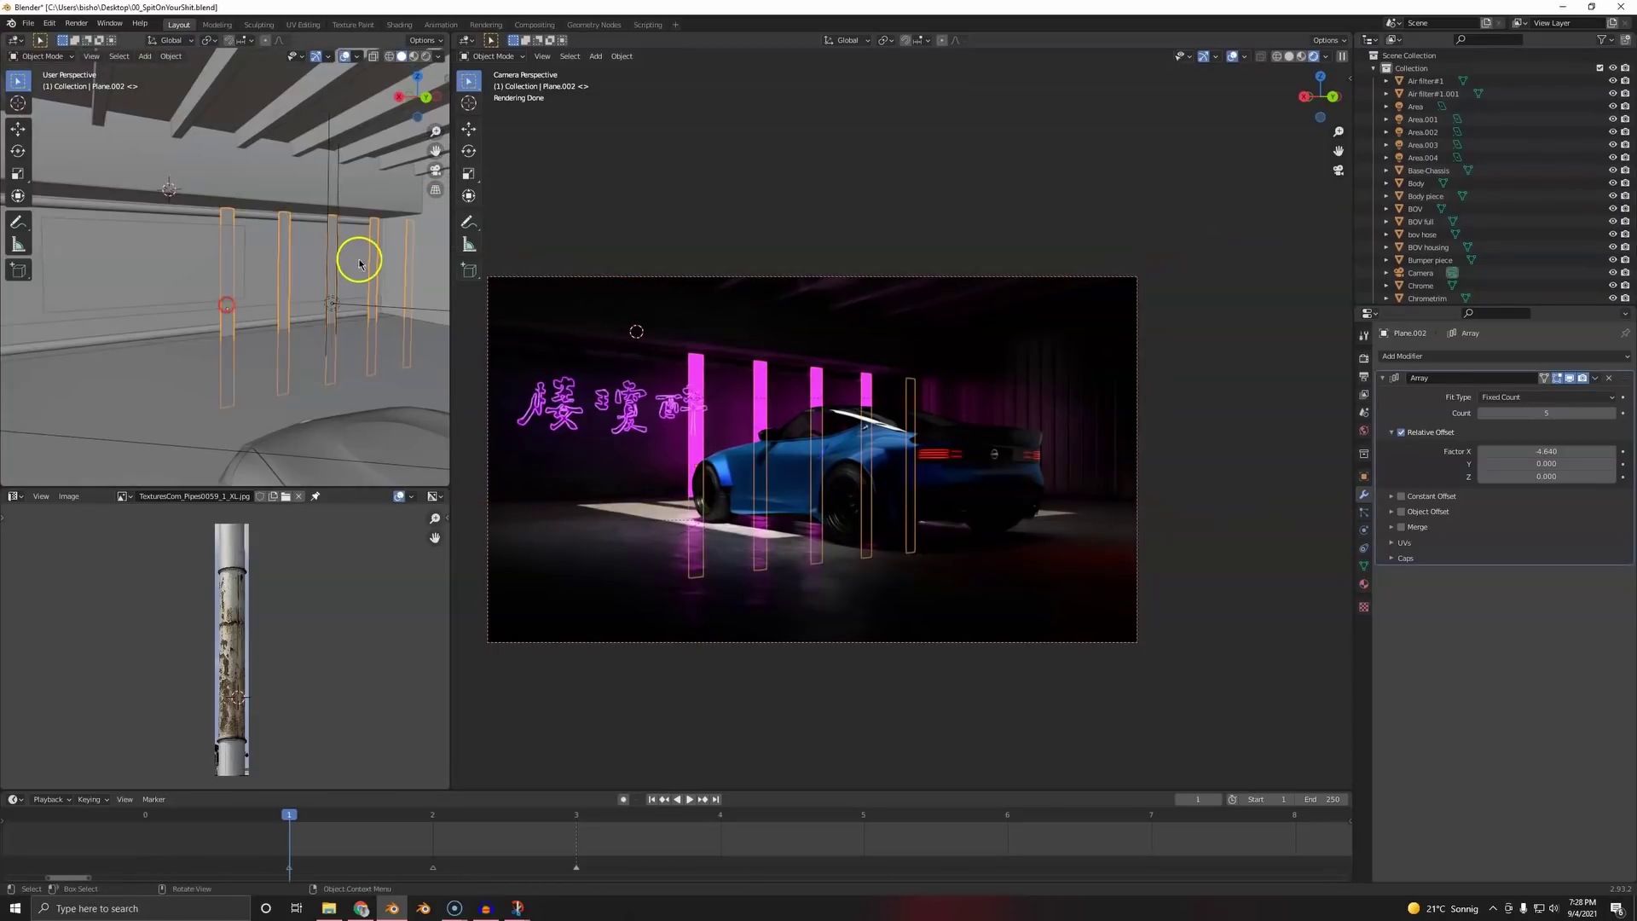
{"action": "key", "text": "s"}
{"action": "key", "text": "x"}
{"action": "left_click", "coordinate": [255, 310]}
{"action": "key", "text": "g"}
{"action": "key", "text": "x"}
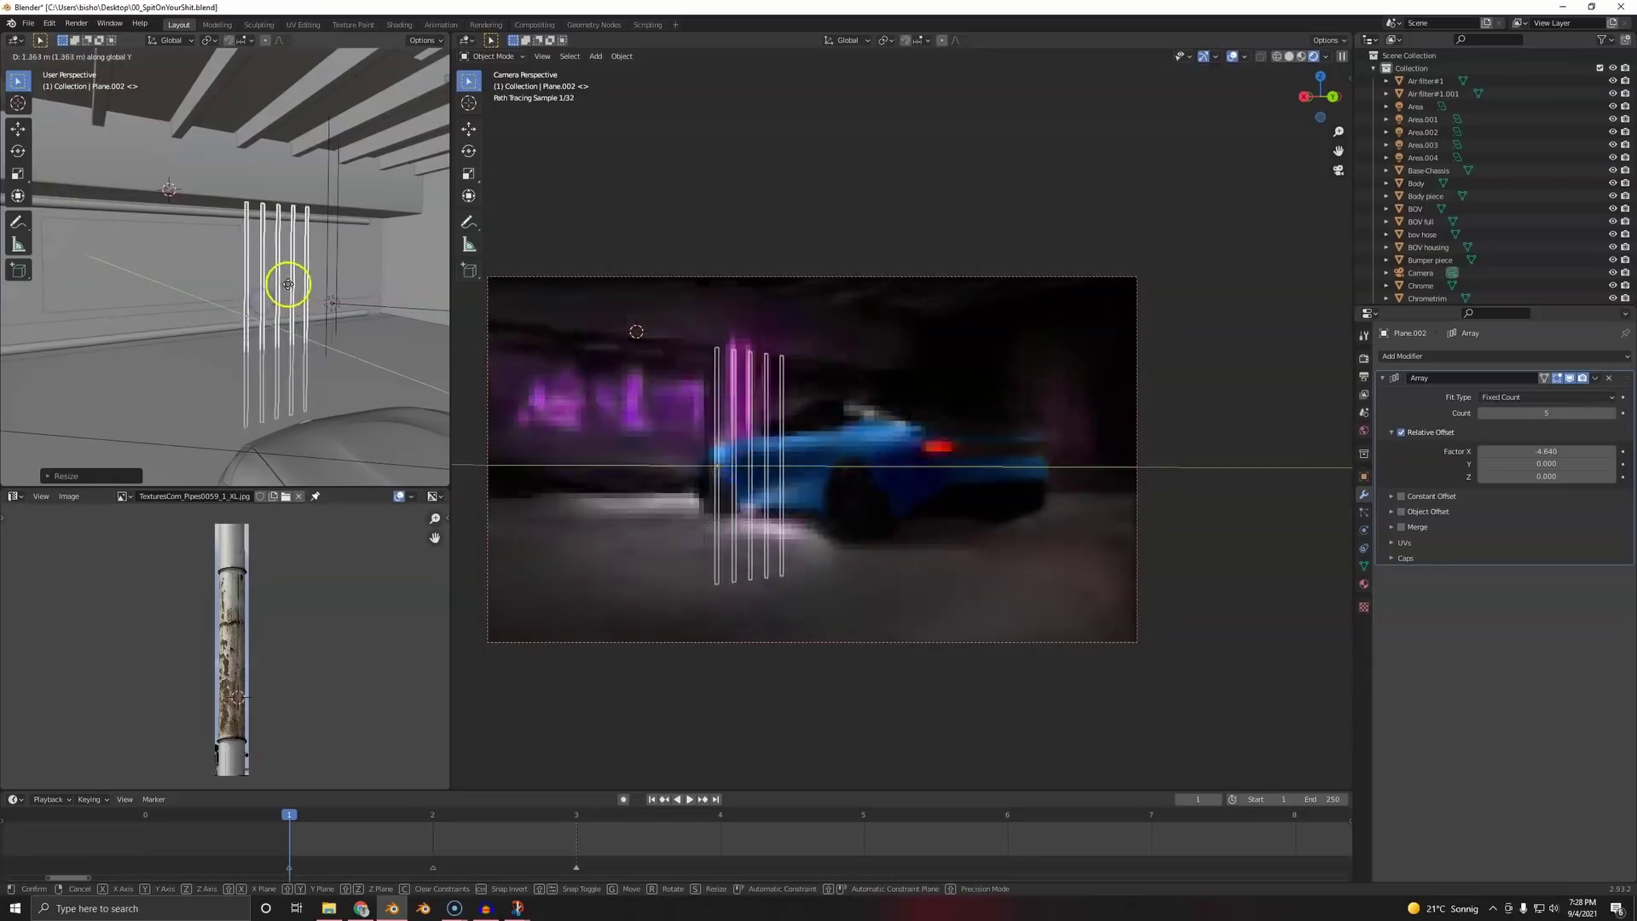
{"action": "left_click", "coordinate": [309, 280]}
{"action": "key", "text": "a"}
{"action": "key", "text": "a"}
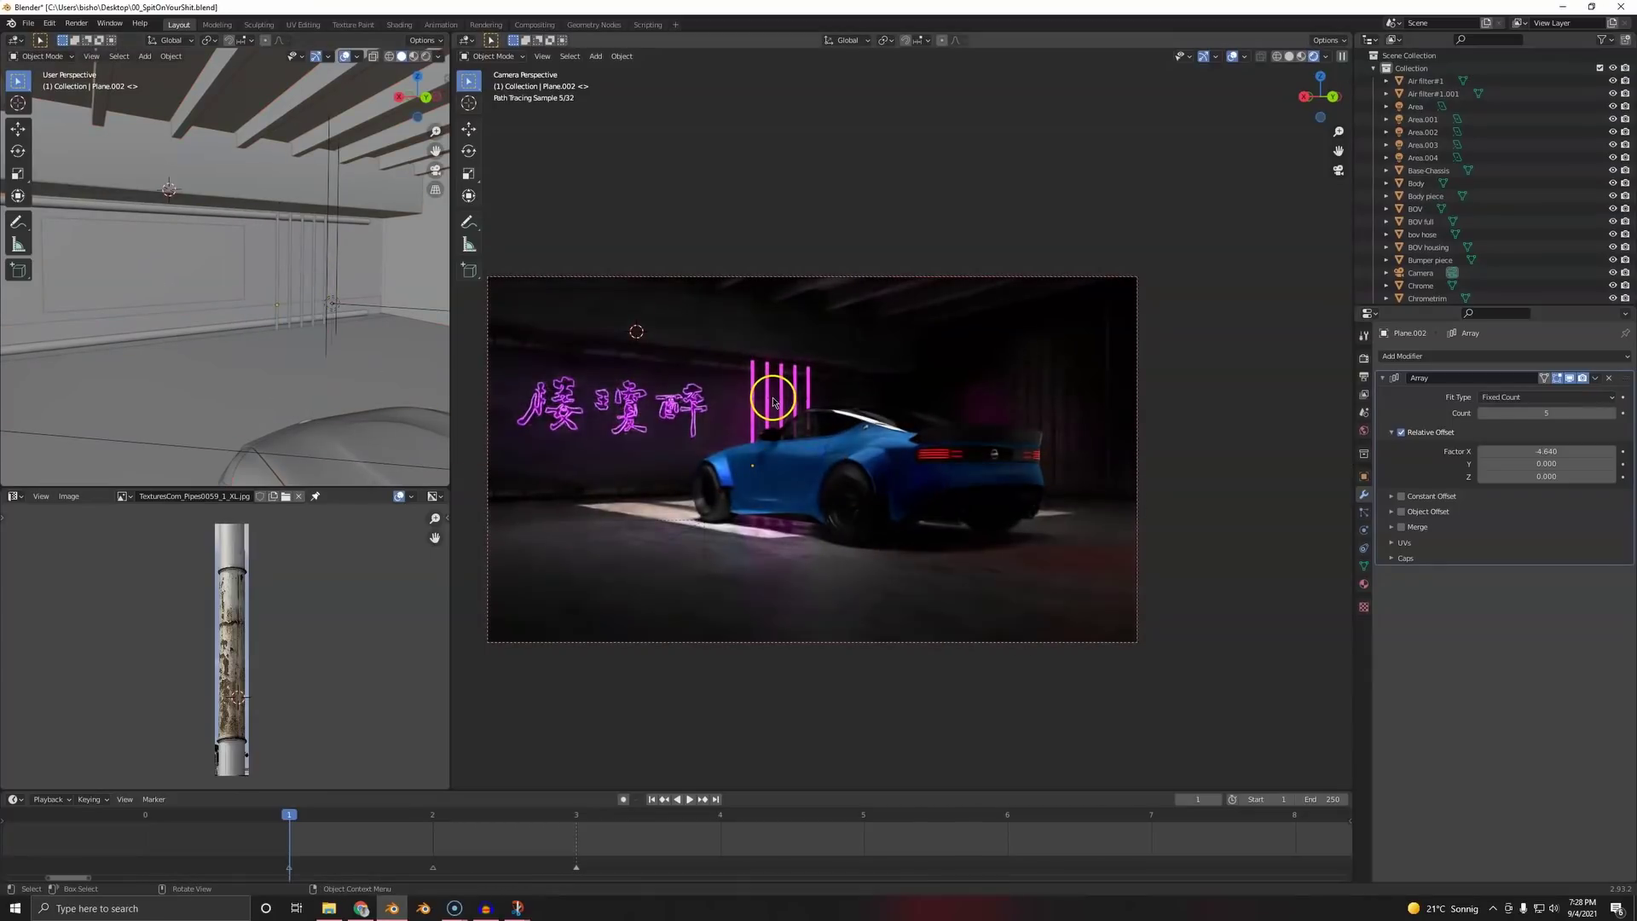
- Move the magenta strips about 7 m along X so they stand in front of the neon sign
{"action": "left_click", "coordinate": [290, 272]}
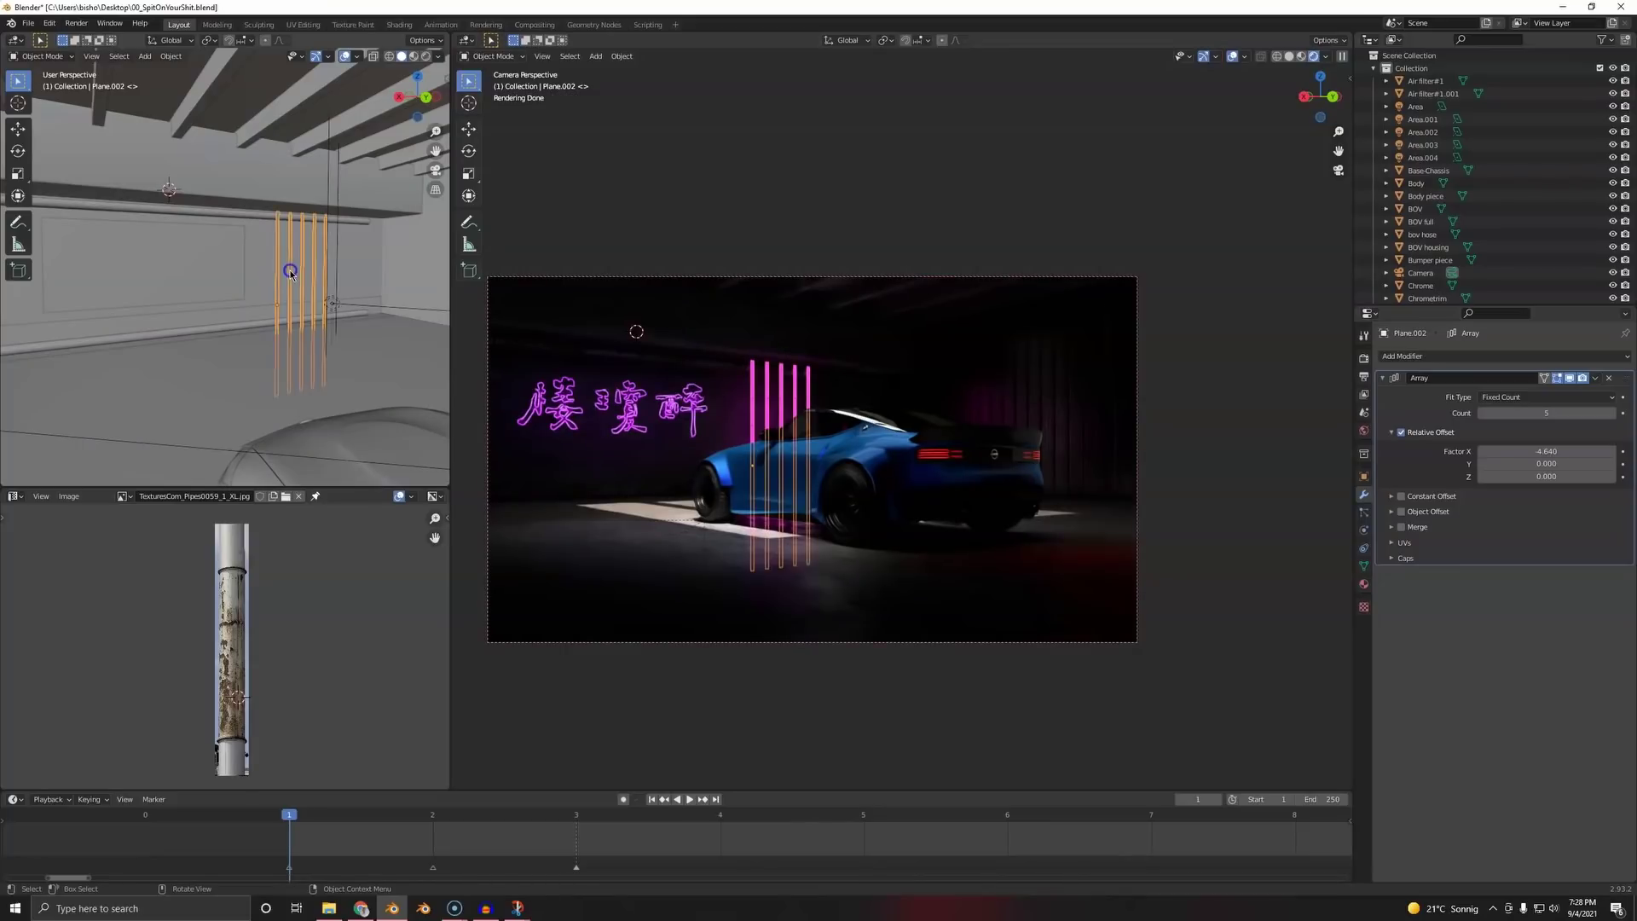
{"action": "key", "text": "g"}
{"action": "key", "text": "x"}
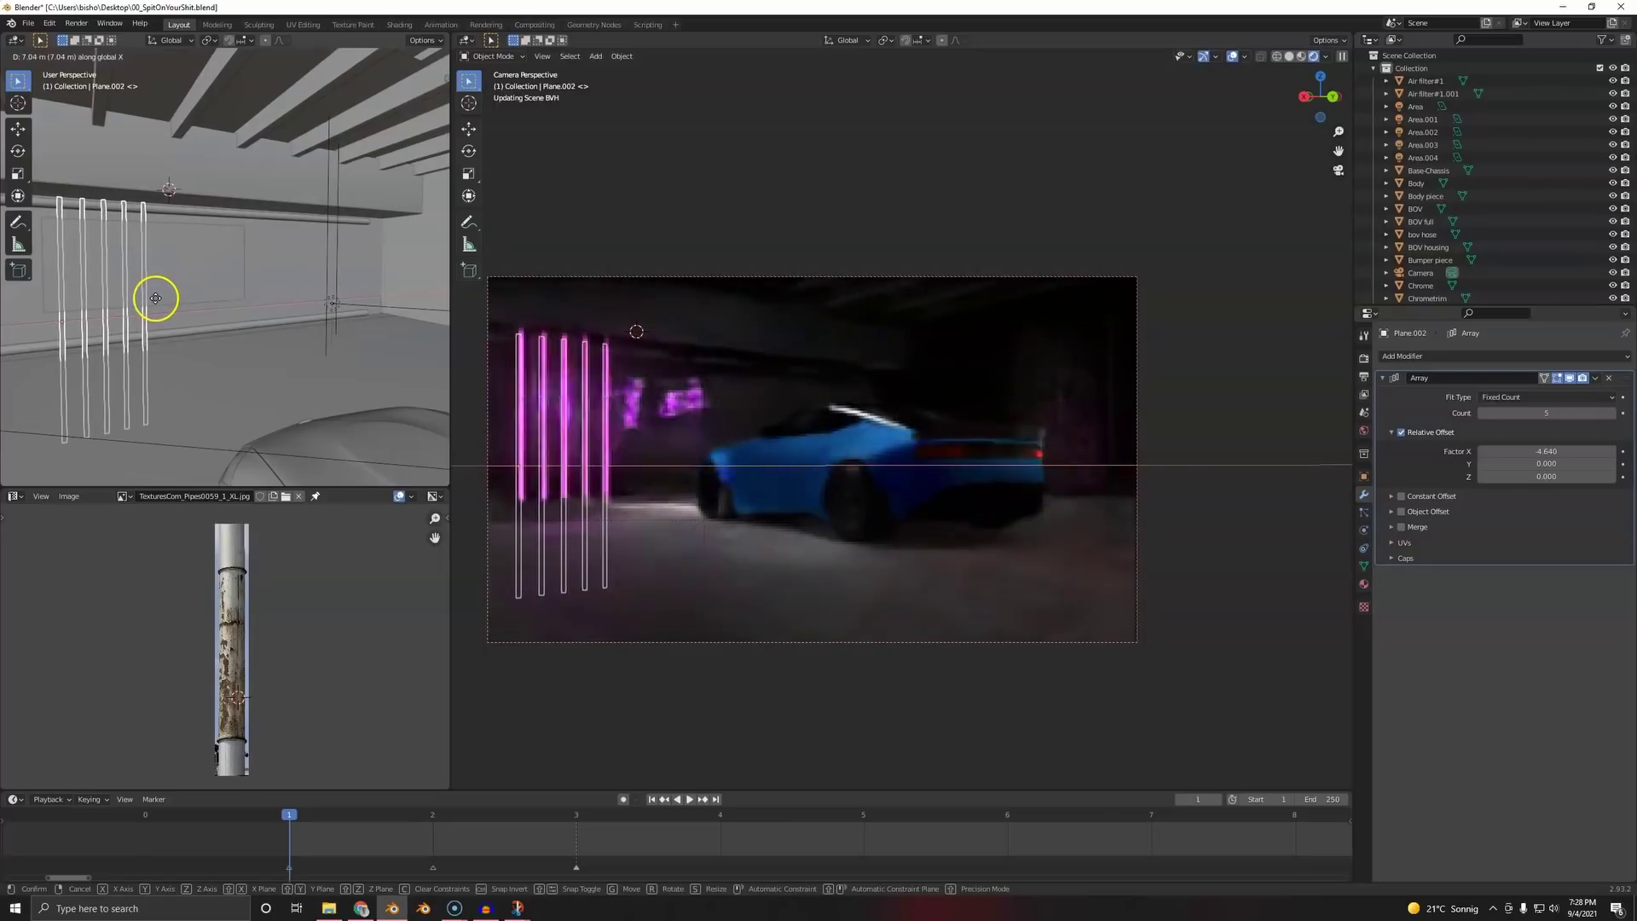
{"action": "left_click", "coordinate": [156, 297]}
- Move the neon sign about 2.3 m along X so it sits between the strips and the car, and deselect it
{"action": "left_click", "coordinate": [117, 264]}
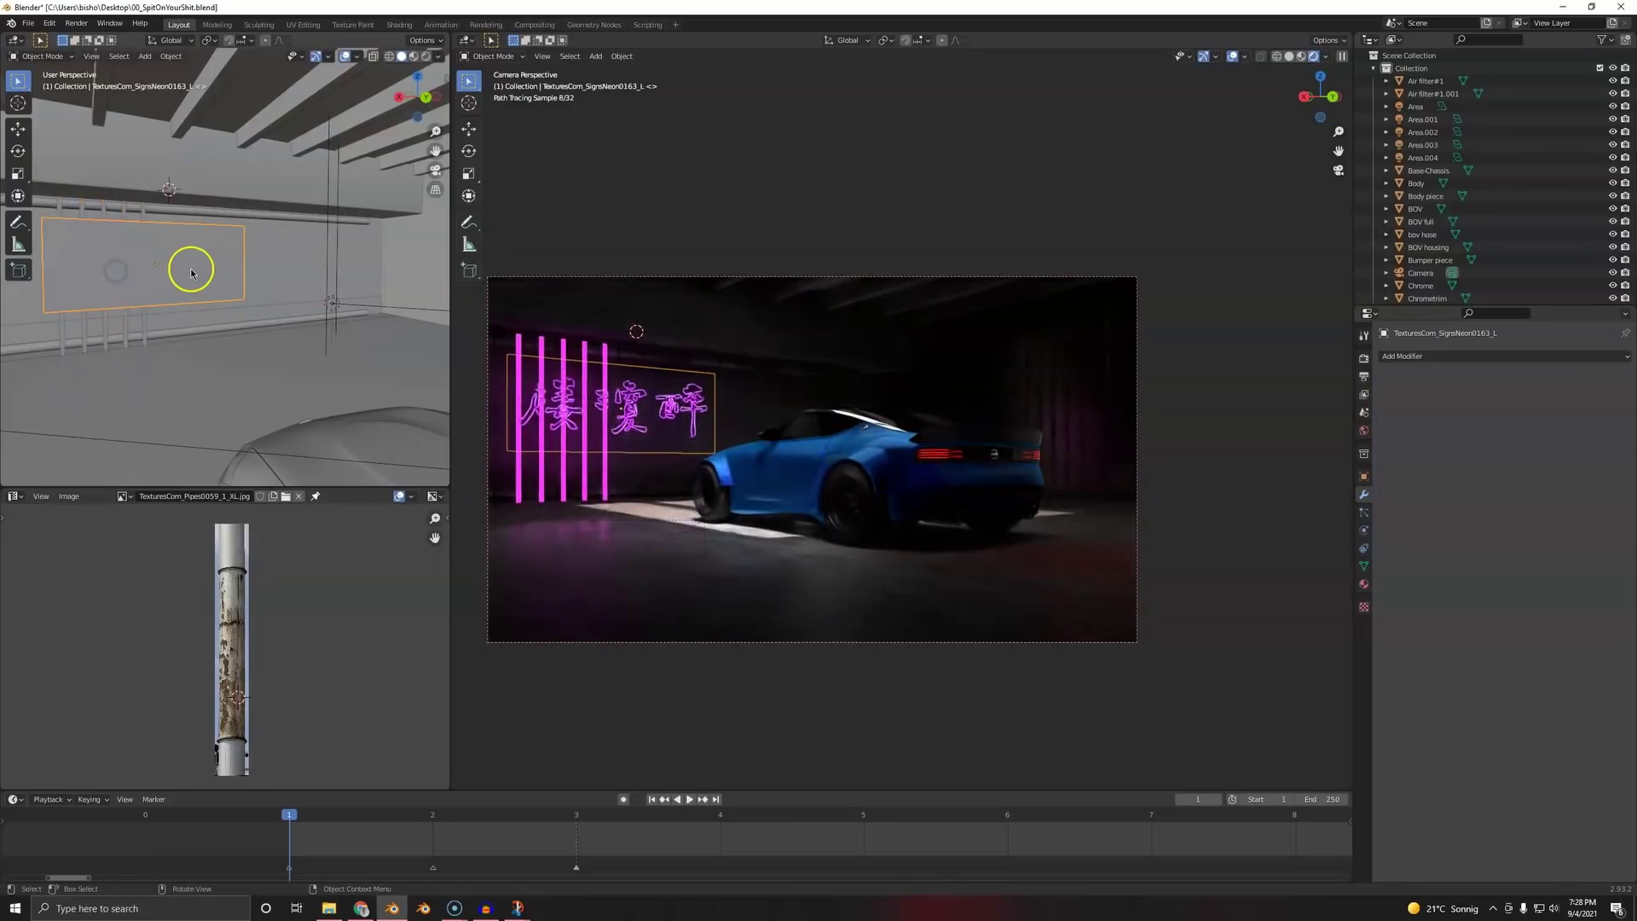
{"action": "key", "text": "g"}
{"action": "key", "text": "y"}
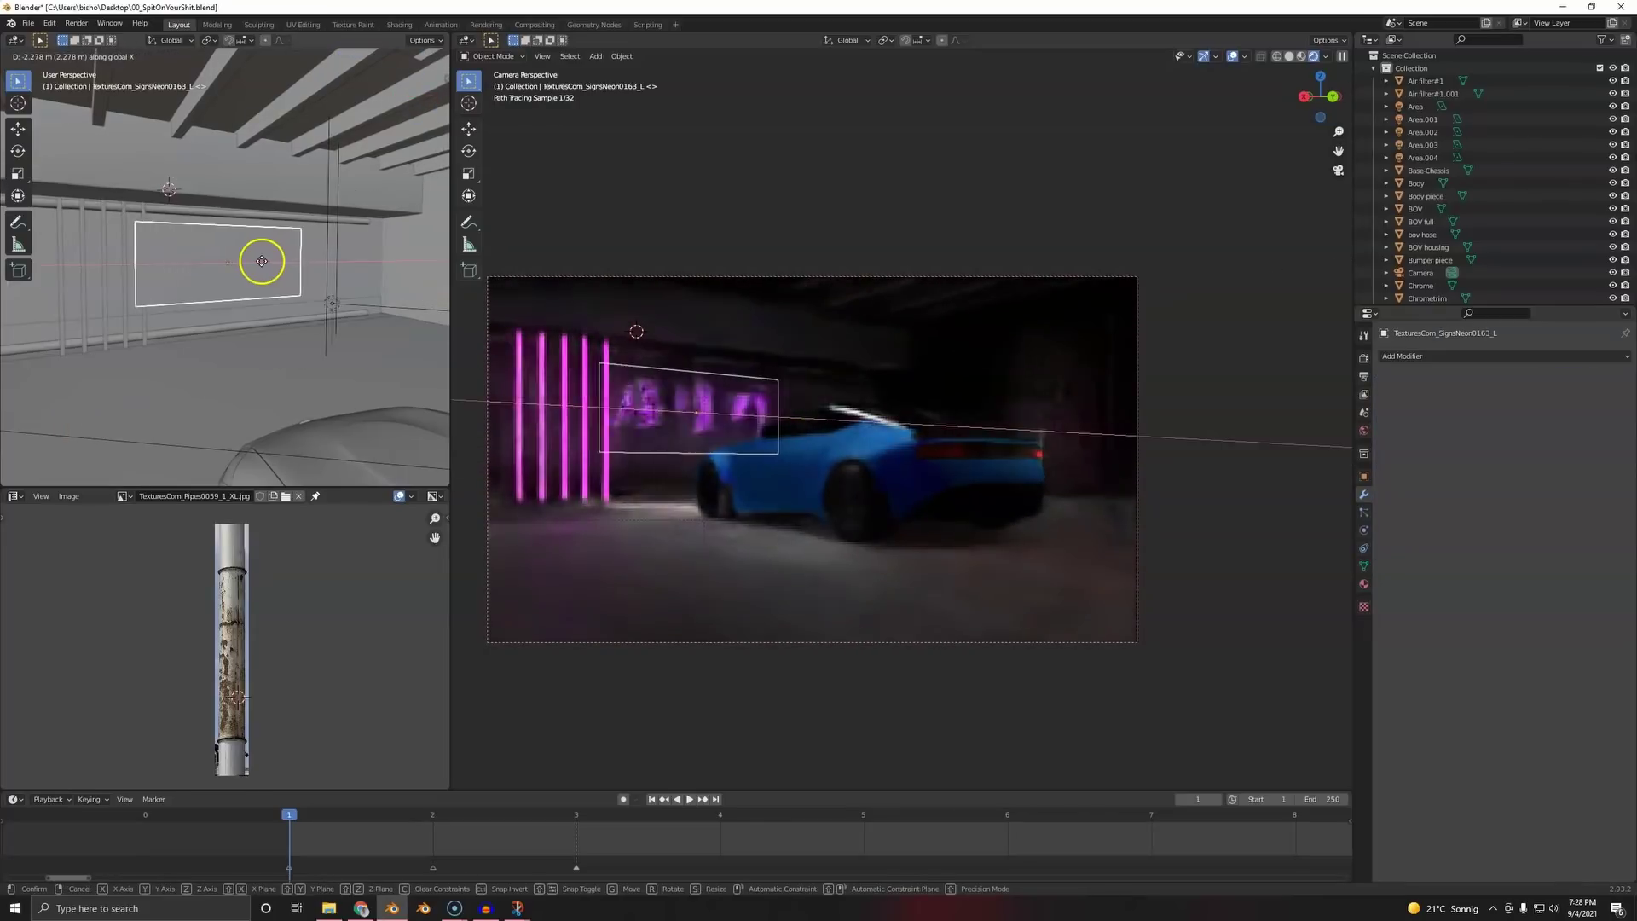
{"action": "left_click", "coordinate": [259, 263]}
{"action": "left_click", "coordinate": [395, 401]}
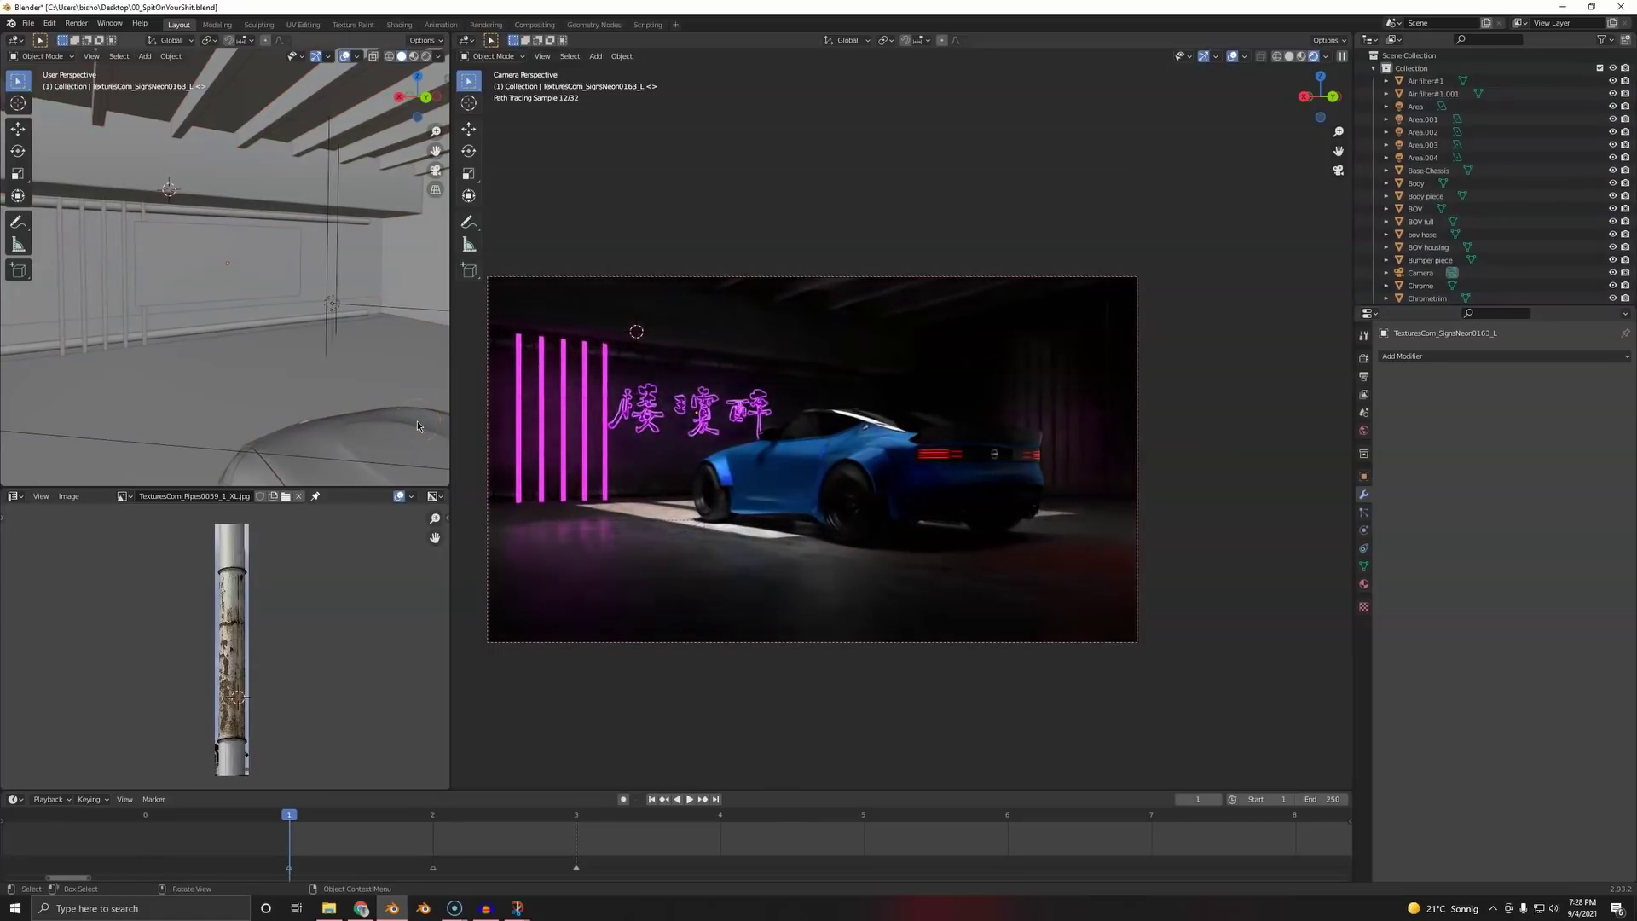
{"action": "left_click", "coordinate": [347, 289]}
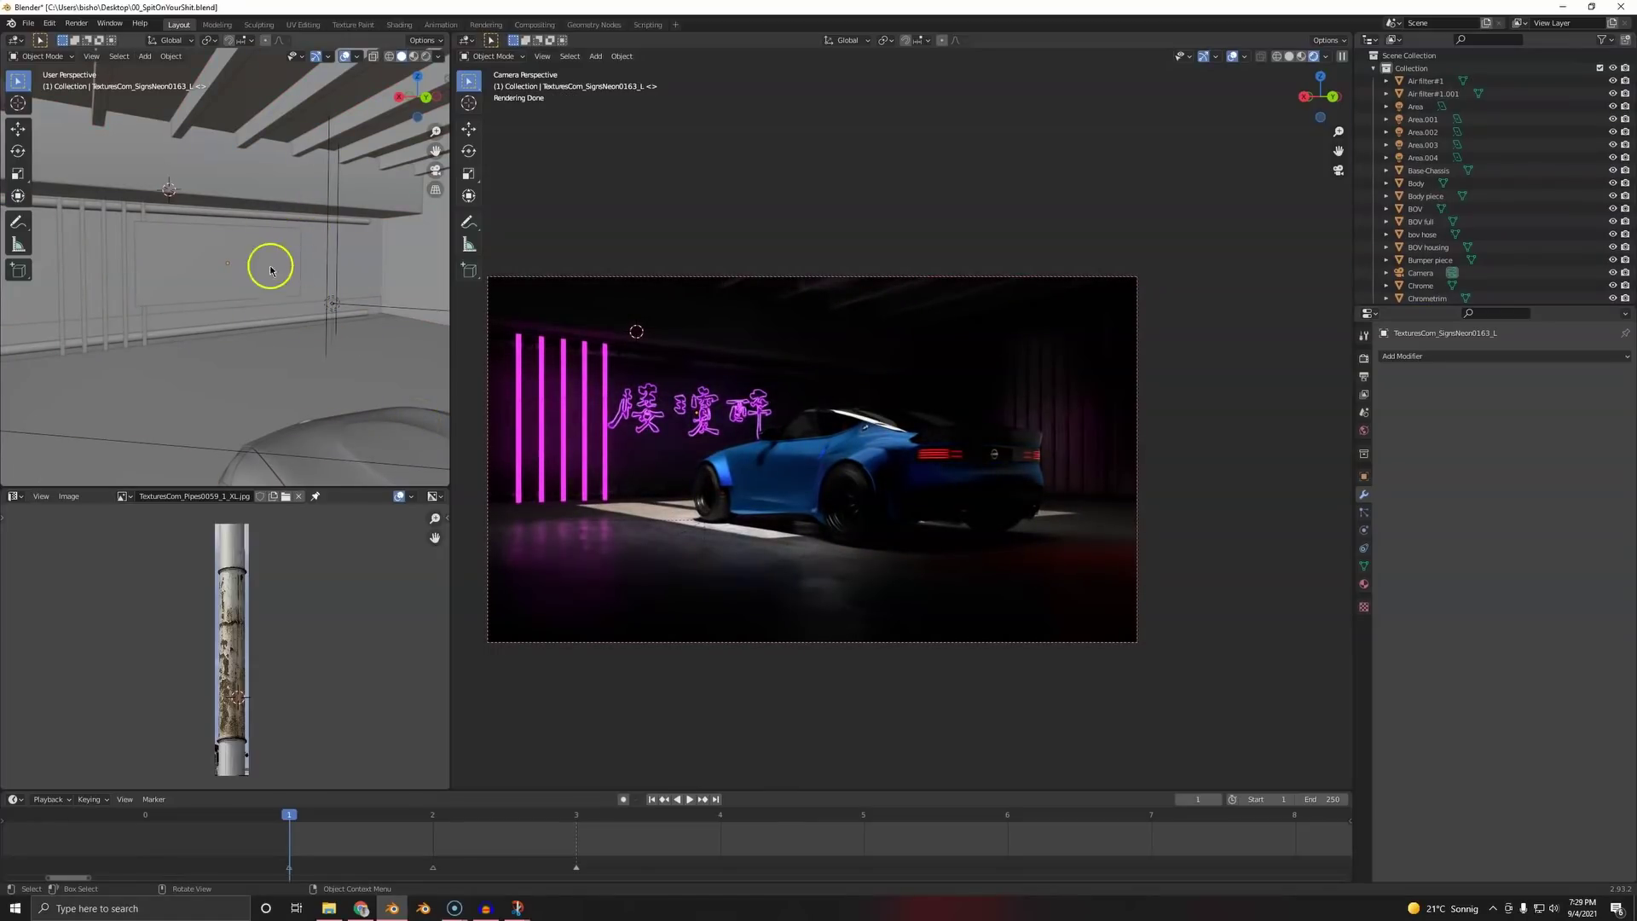
- Move the neon sign back along X to its place behind the magenta strips
{"action": "key", "text": "g"}
{"action": "key", "text": "x"}
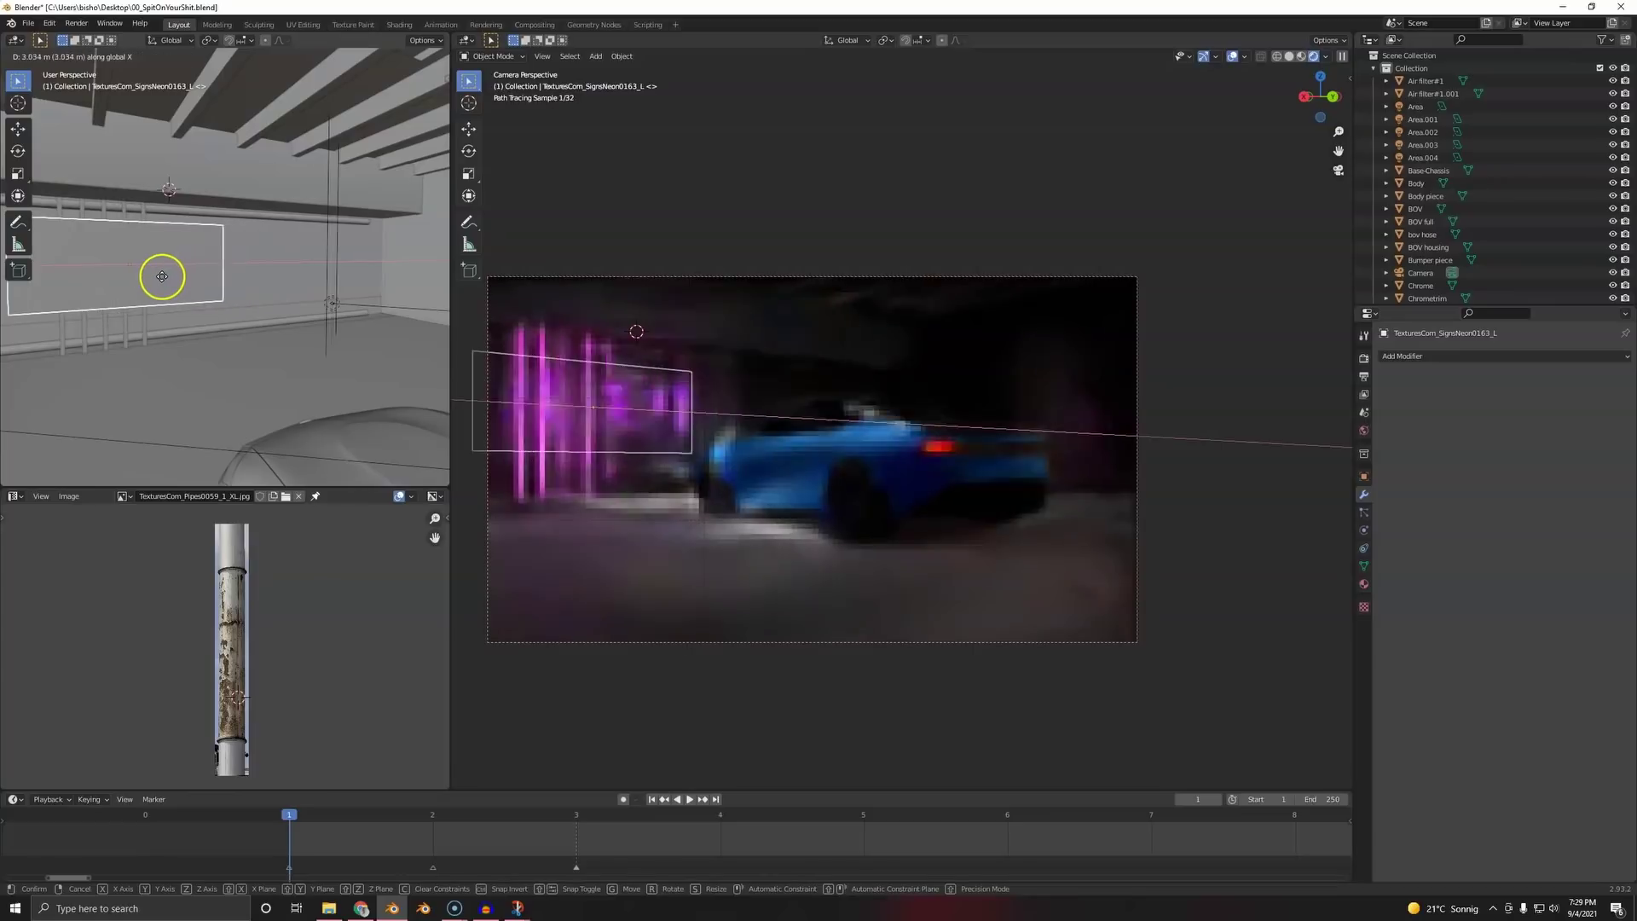
{"action": "left_click_drag", "start_coordinate": [154, 277], "coordinate": [182, 269]}
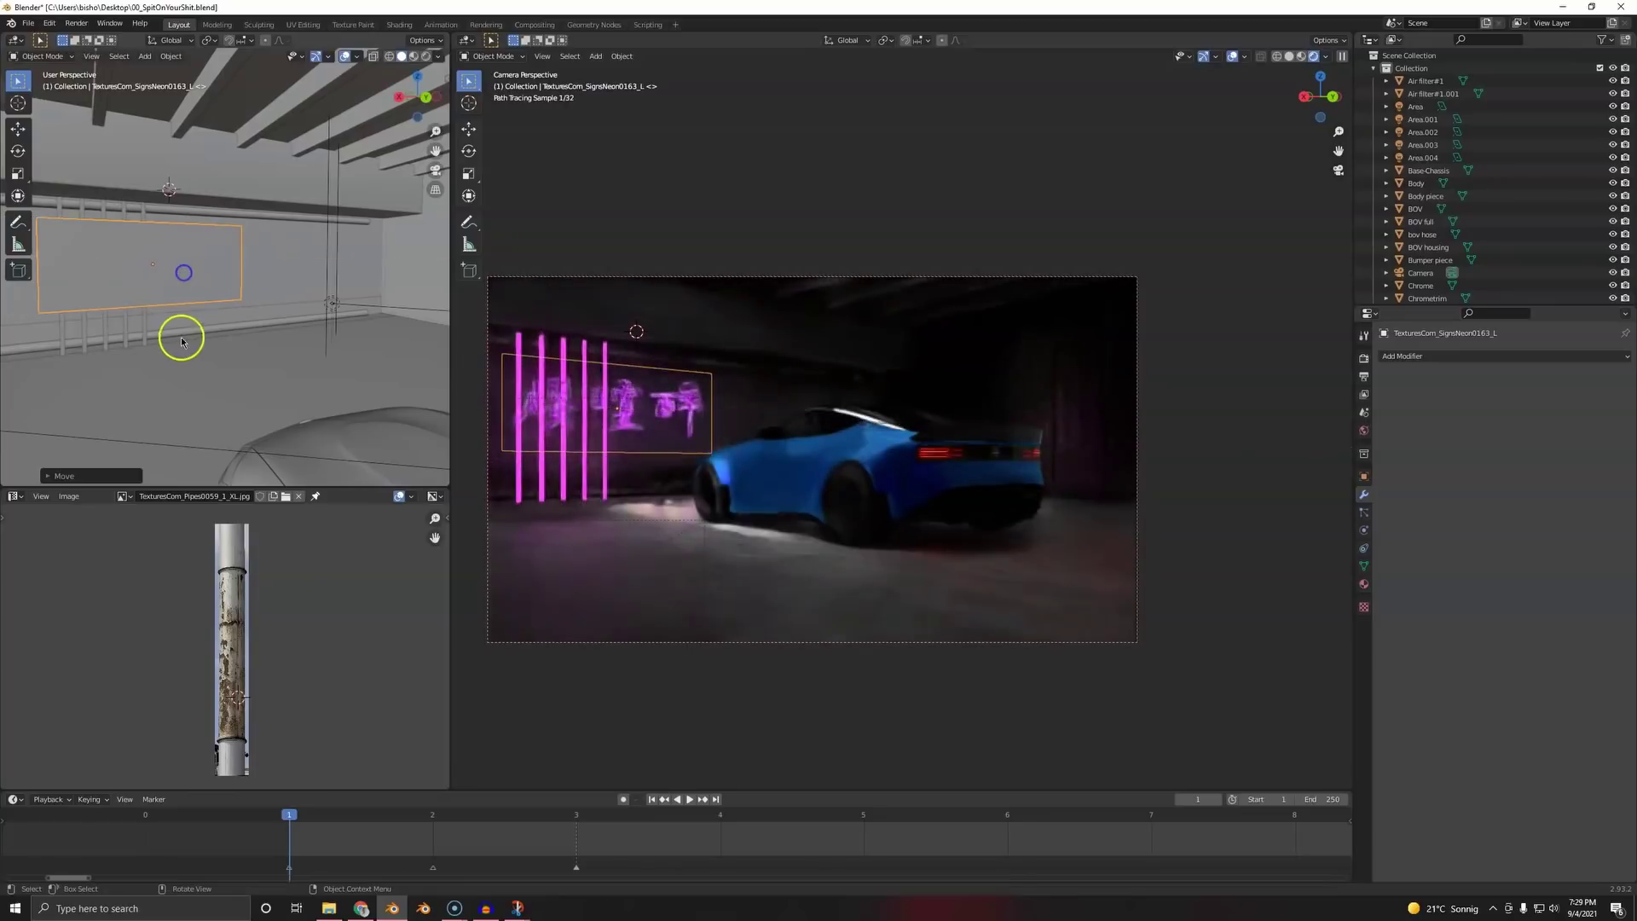
- Narrow the magenta strip group further along local X, move it along X between the neon sign and the car, and deselect everything
{"action": "left_click", "coordinate": [144, 329]}
{"action": "key", "text": "s"}
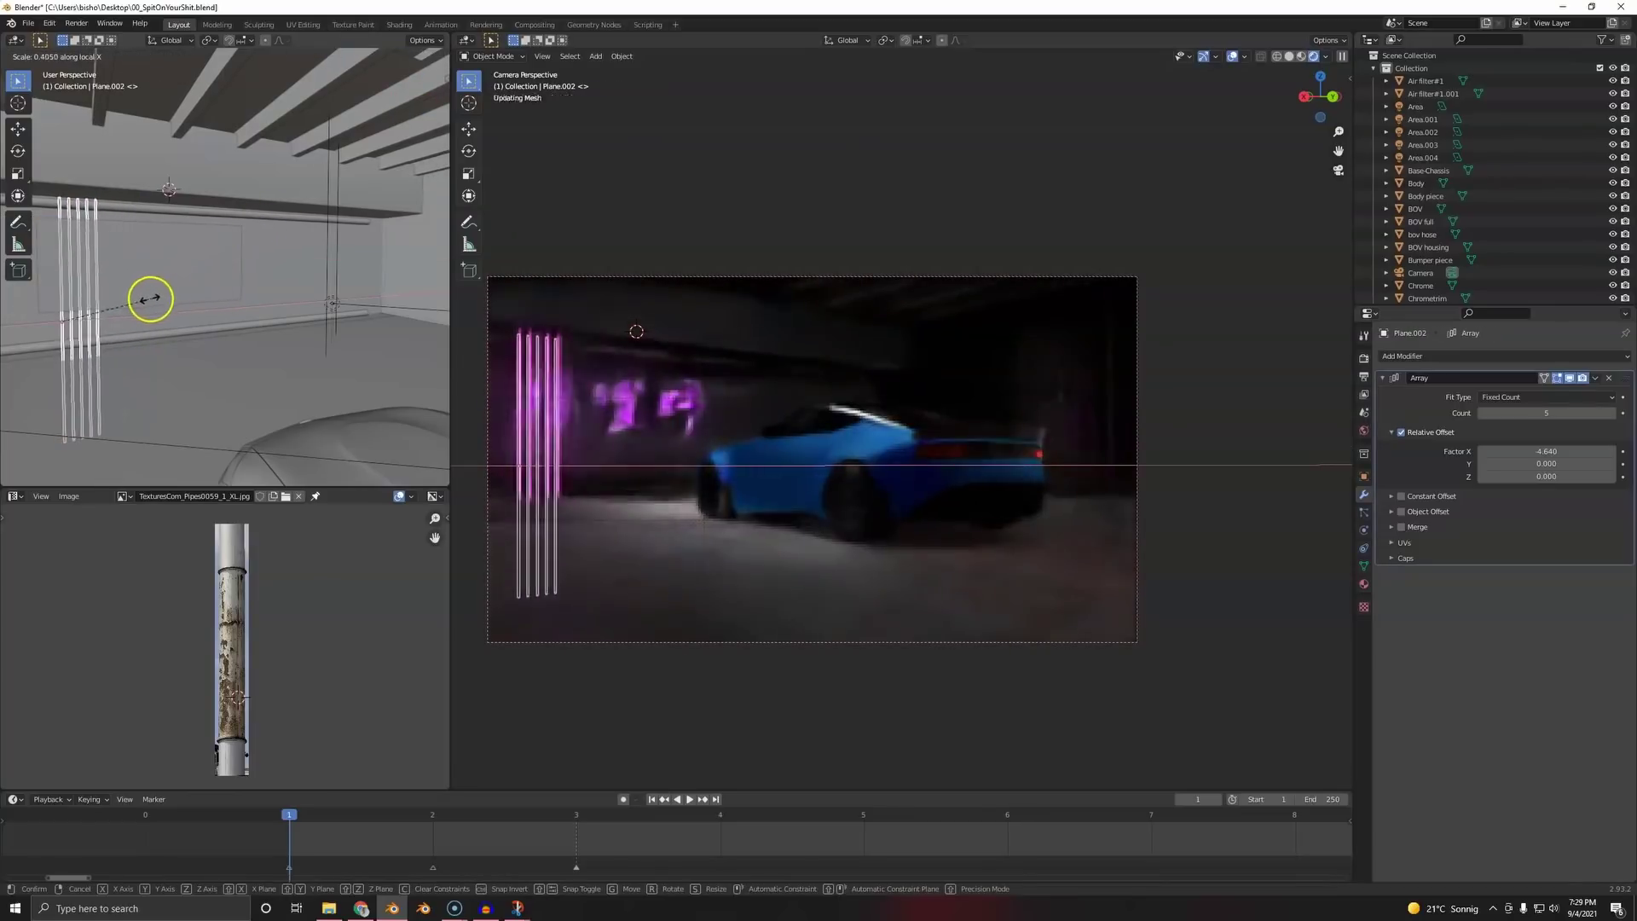
{"action": "key", "text": "g"}
{"action": "key", "text": "x"}
{"action": "left_click", "coordinate": [347, 293]}
{"action": "key", "text": "a"}
{"action": "key", "text": "a"}
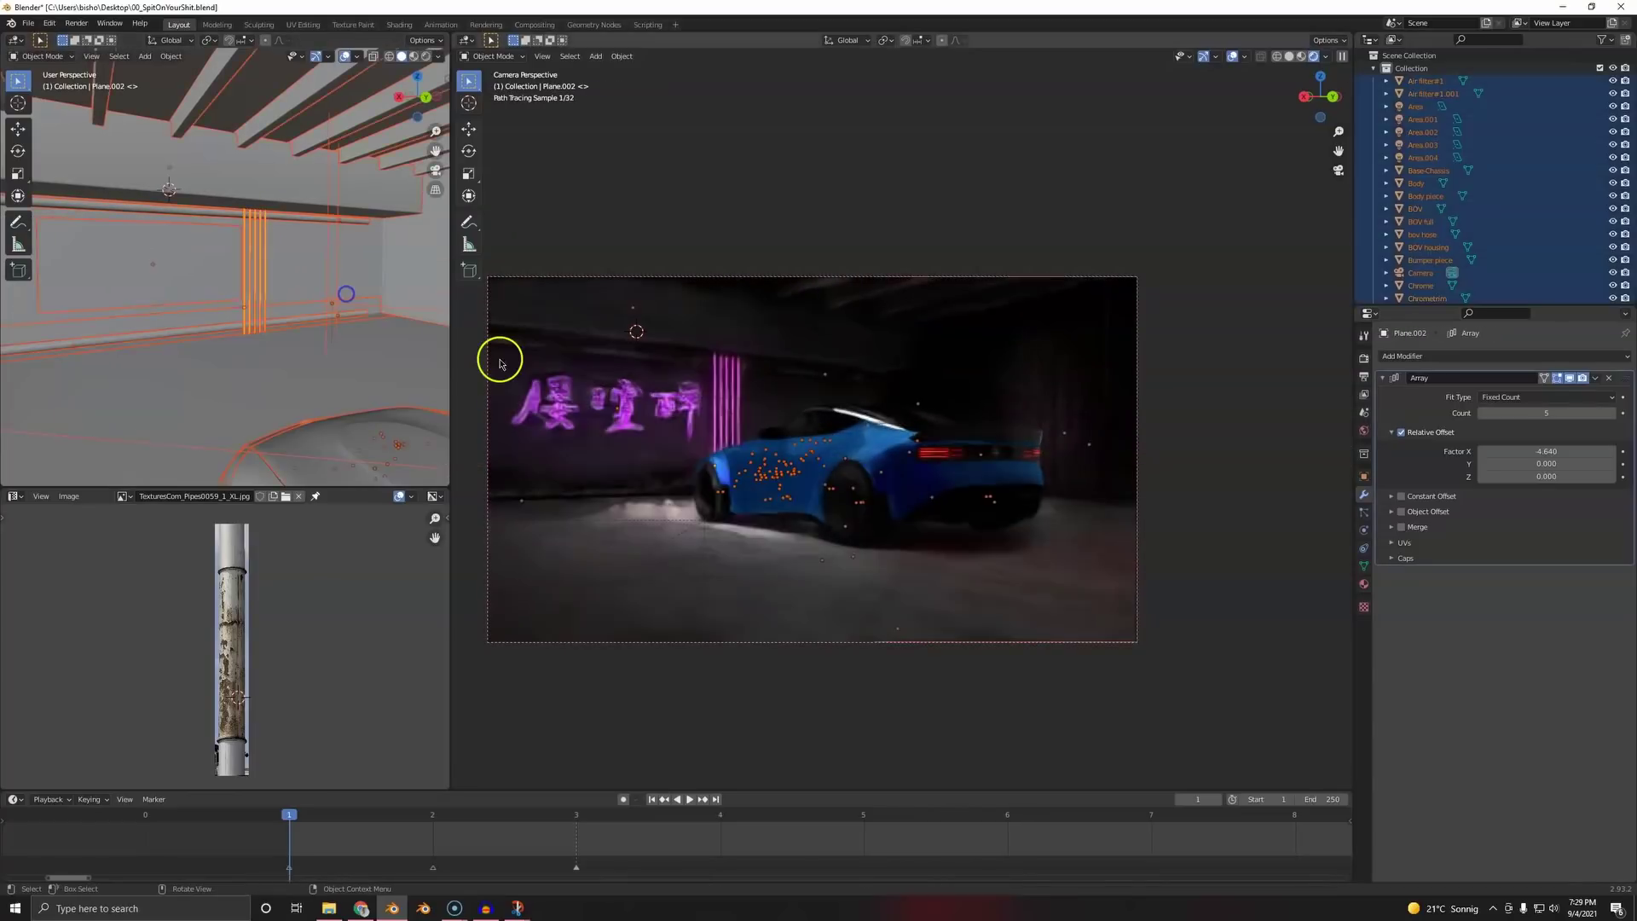
{"action": "left_click", "coordinate": [441, 332]}
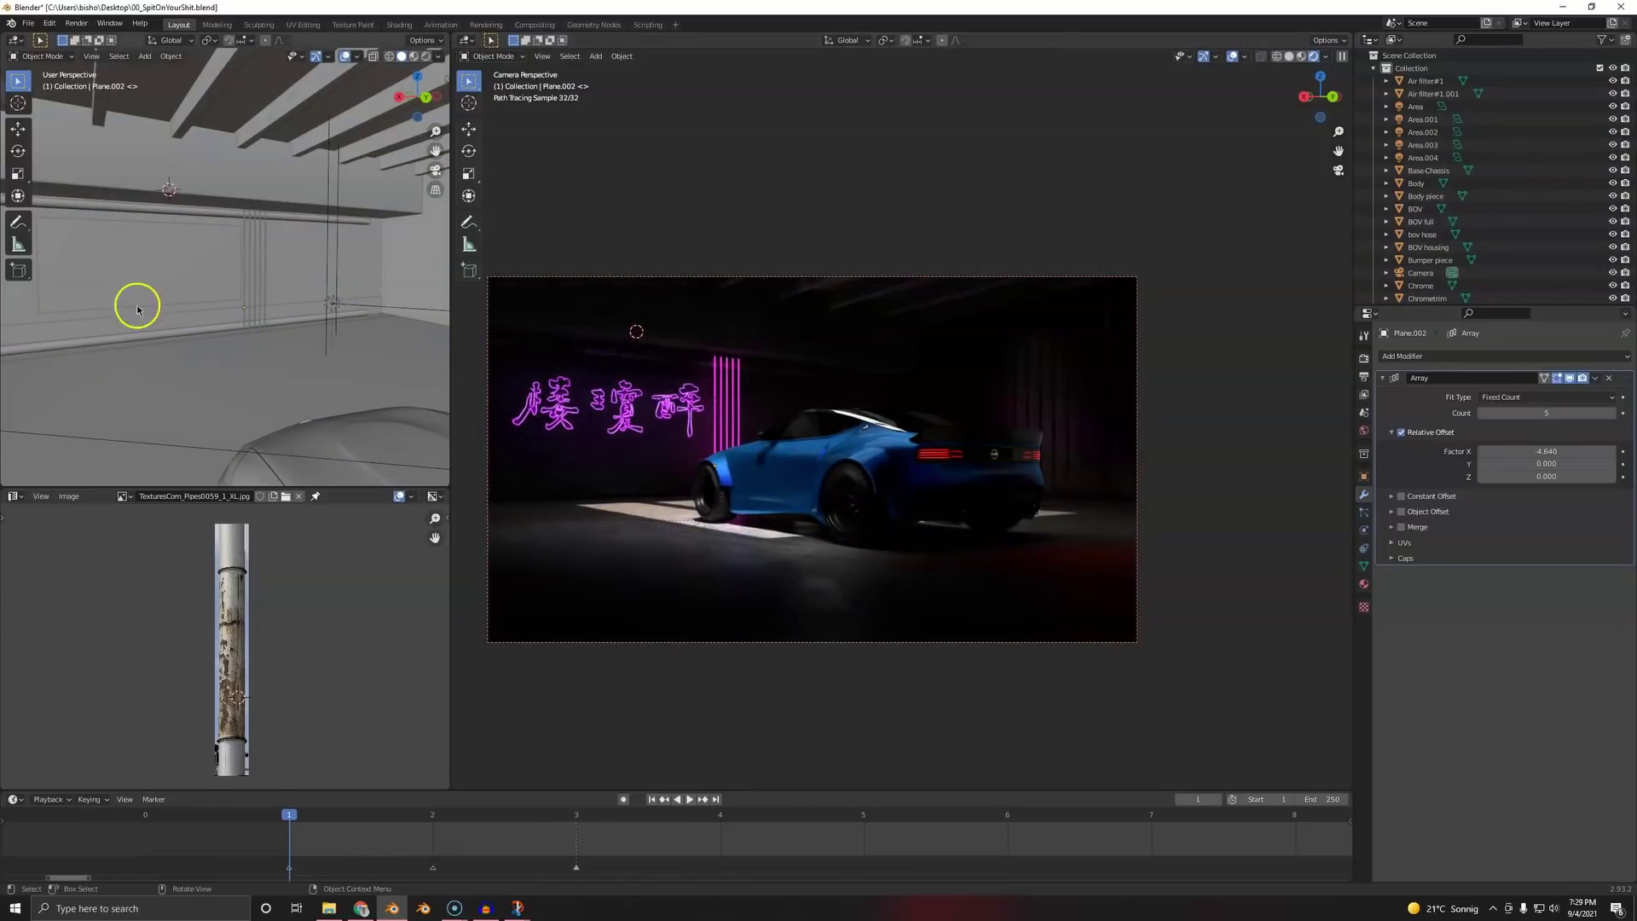
- Move the magenta strips about 6.6 m along X to the far end of the wall behind the car and deselect them
{"action": "key", "text": "g"}
{"action": "key", "text": "x"}
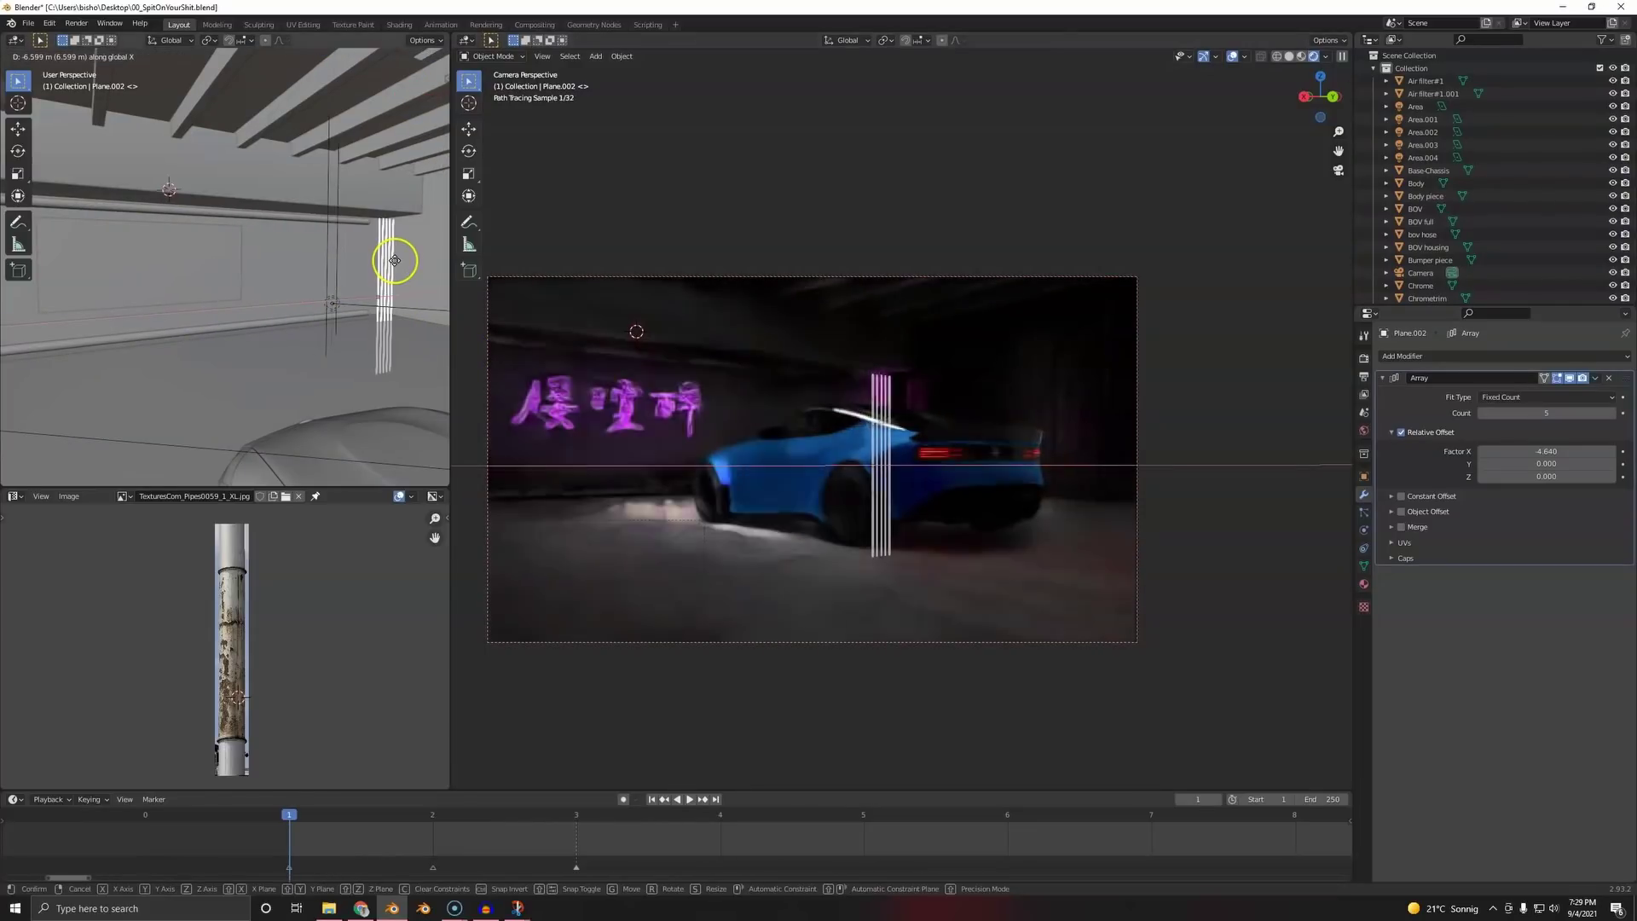
{"action": "left_click", "coordinate": [412, 272]}
{"action": "key", "text": "alt+a"}
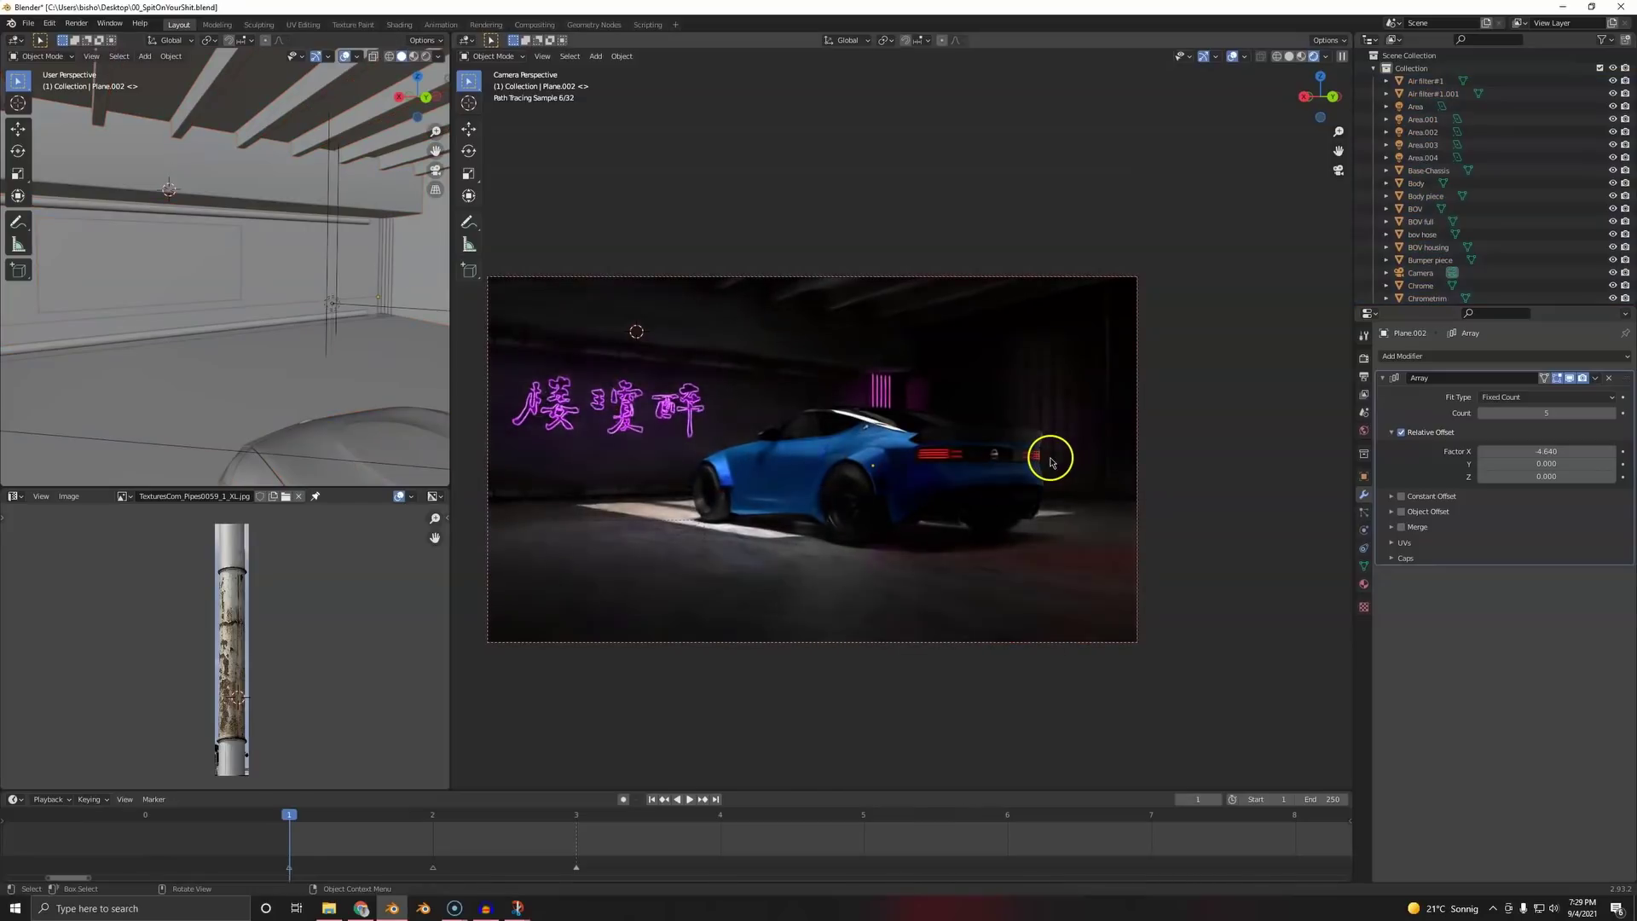
- Rotate the magenta strips to horizontal and move them up and along Y onto the overhead beam behind the car
{"action": "left_click", "coordinate": [390, 262]}
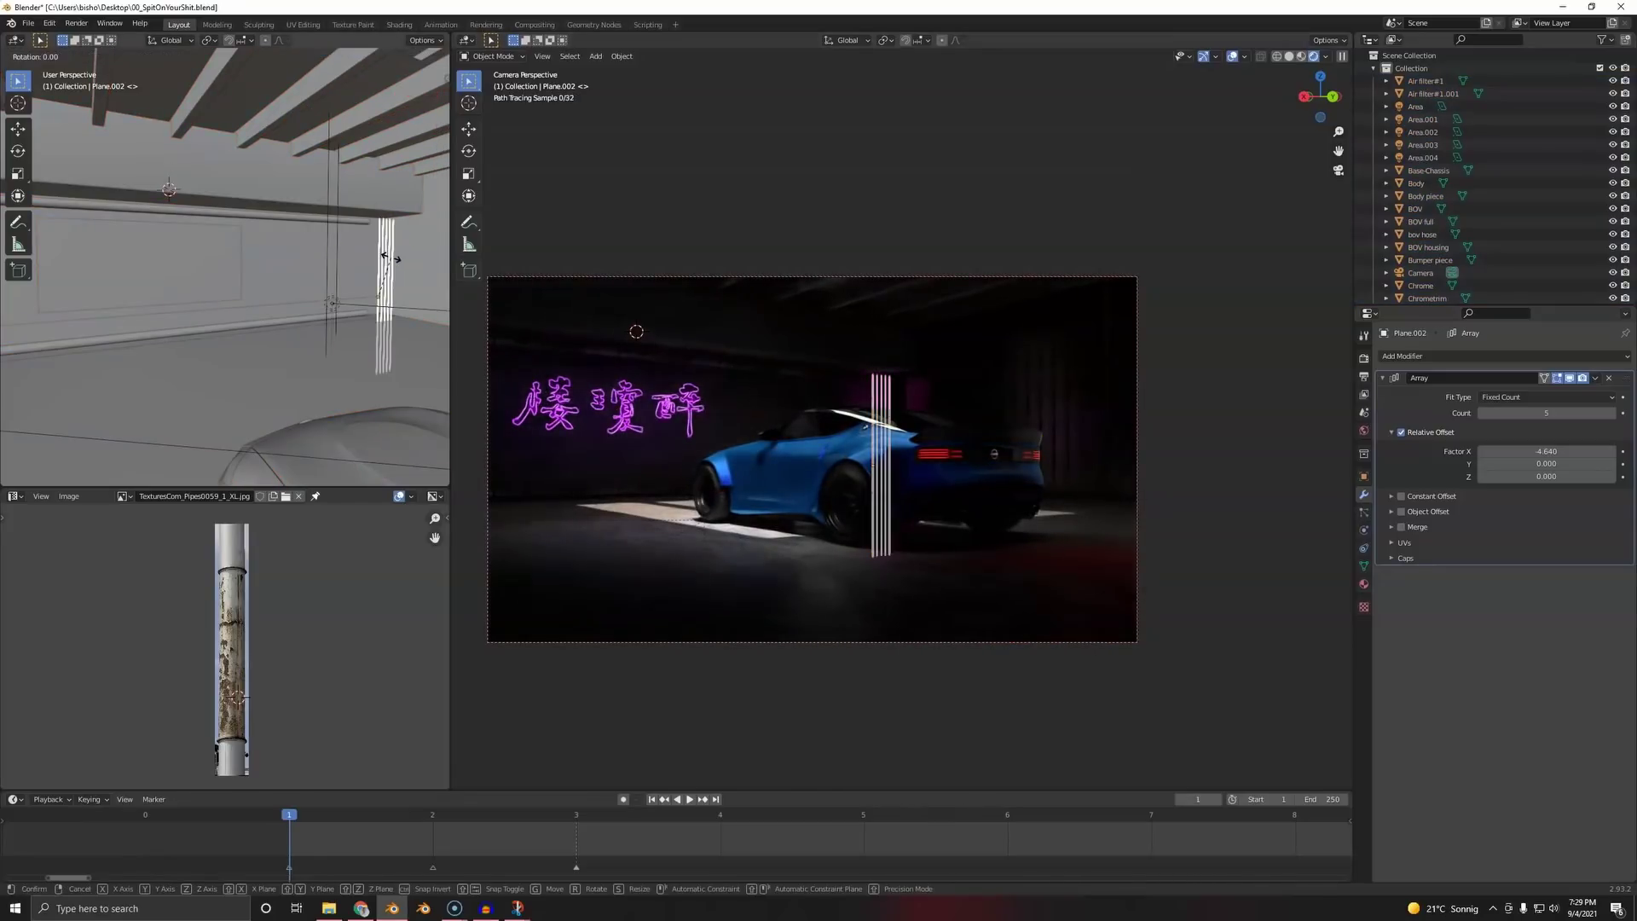
{"action": "key", "text": "r"}
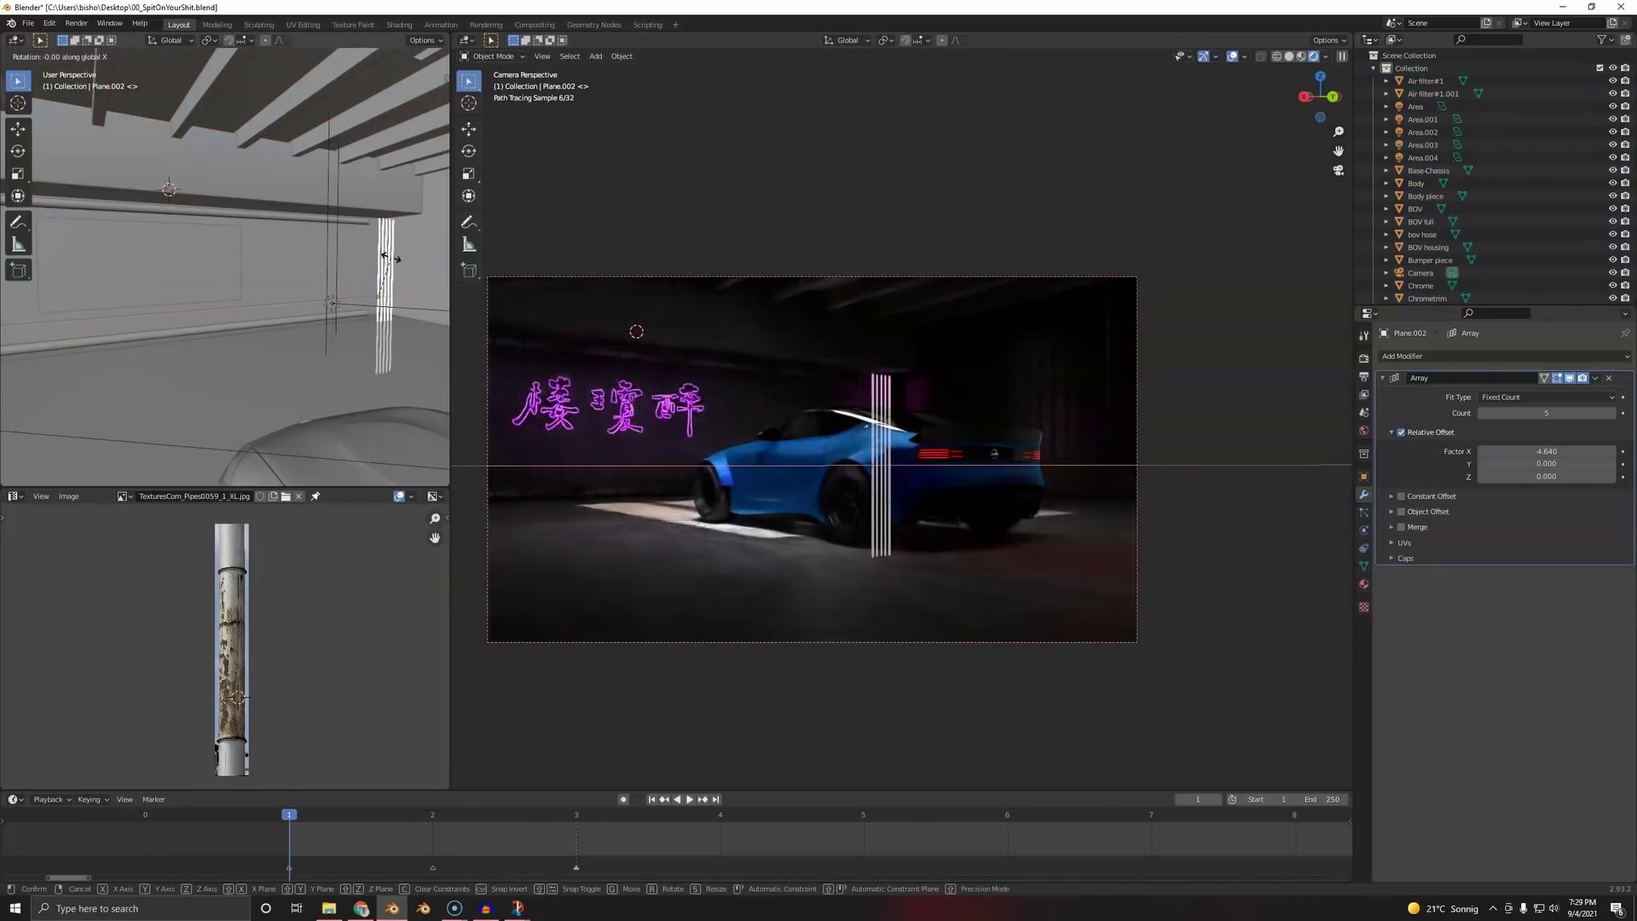
{"action": "left_click", "coordinate": [388, 300]}
{"action": "key", "text": "g"}
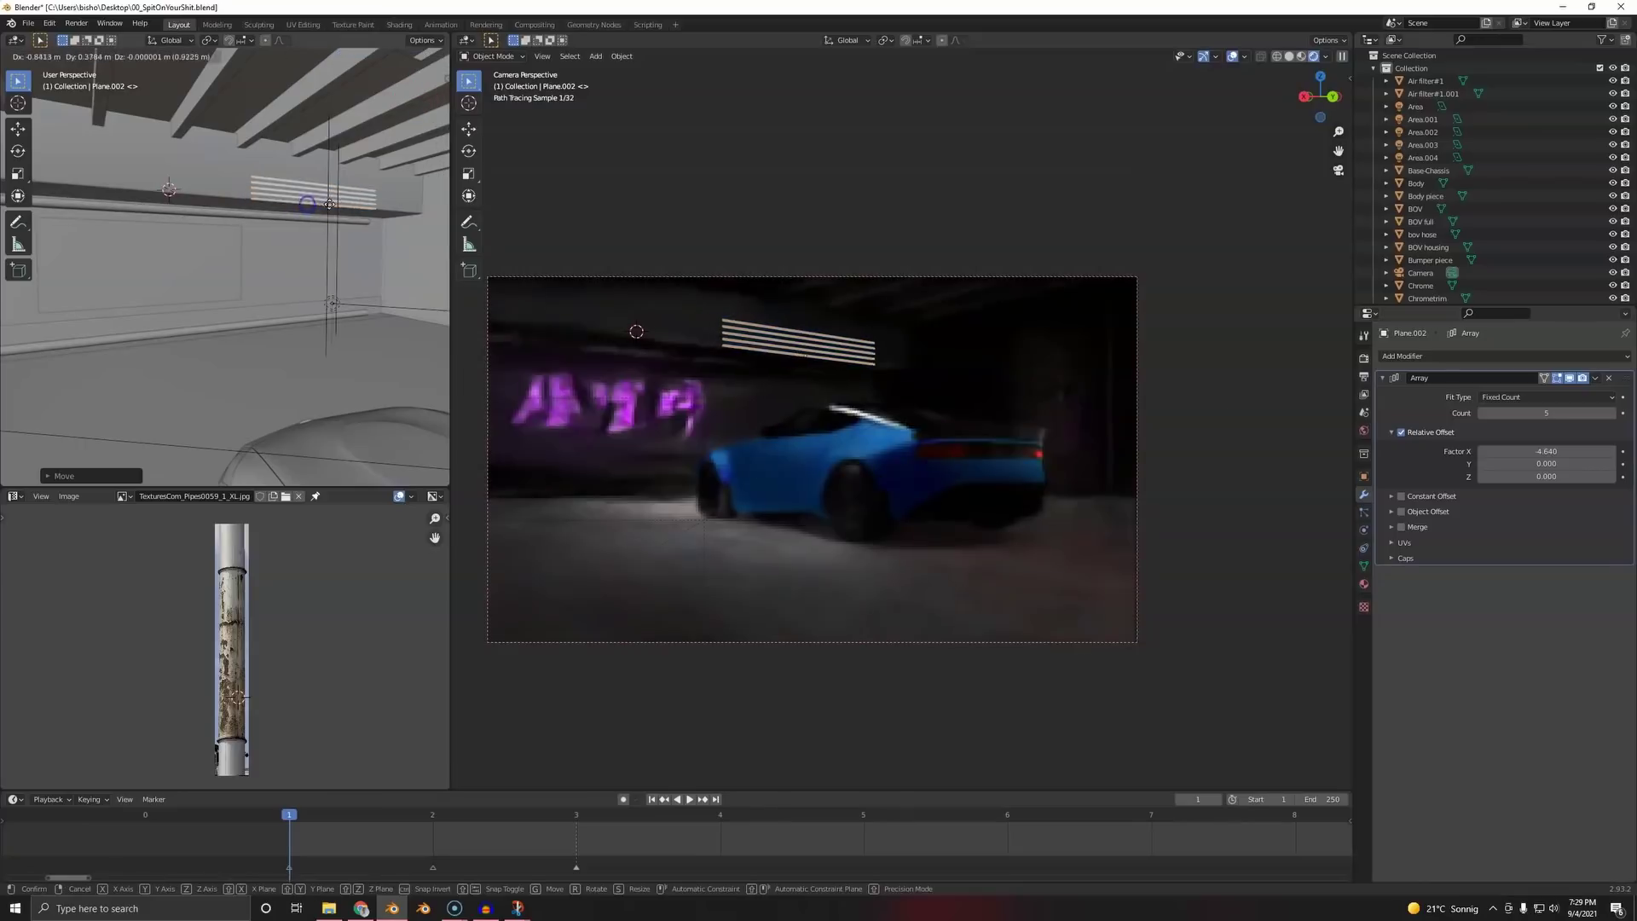
{"action": "key", "text": "y"}
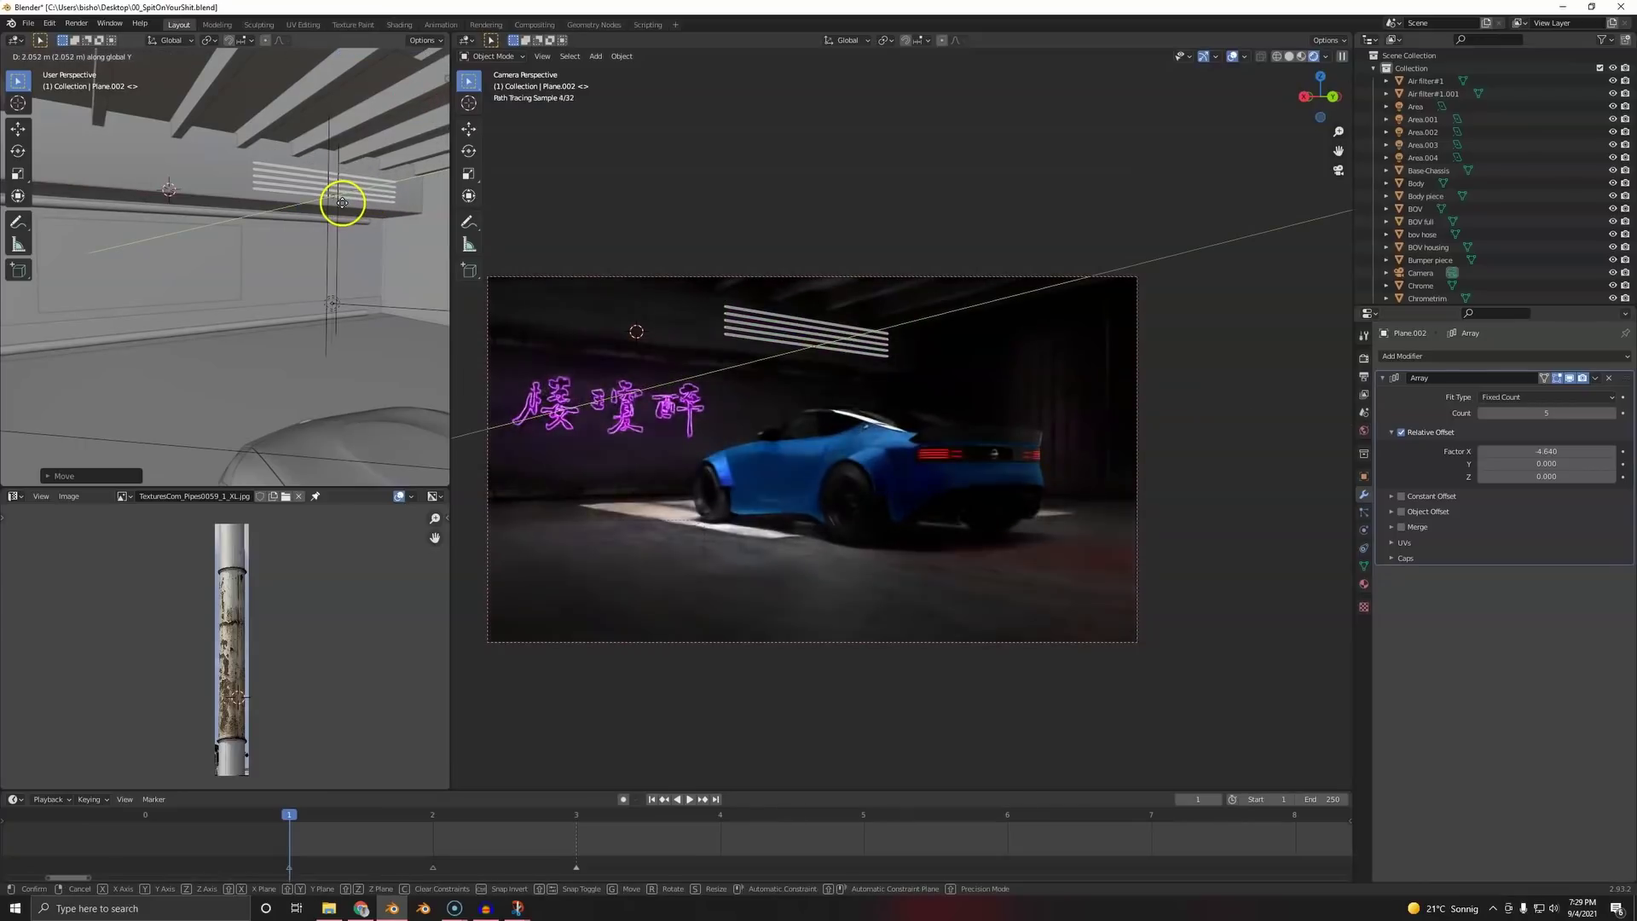
{"action": "left_click", "coordinate": [354, 202]}
{"action": "key", "text": "a"}
{"action": "key", "text": "alt+a"}
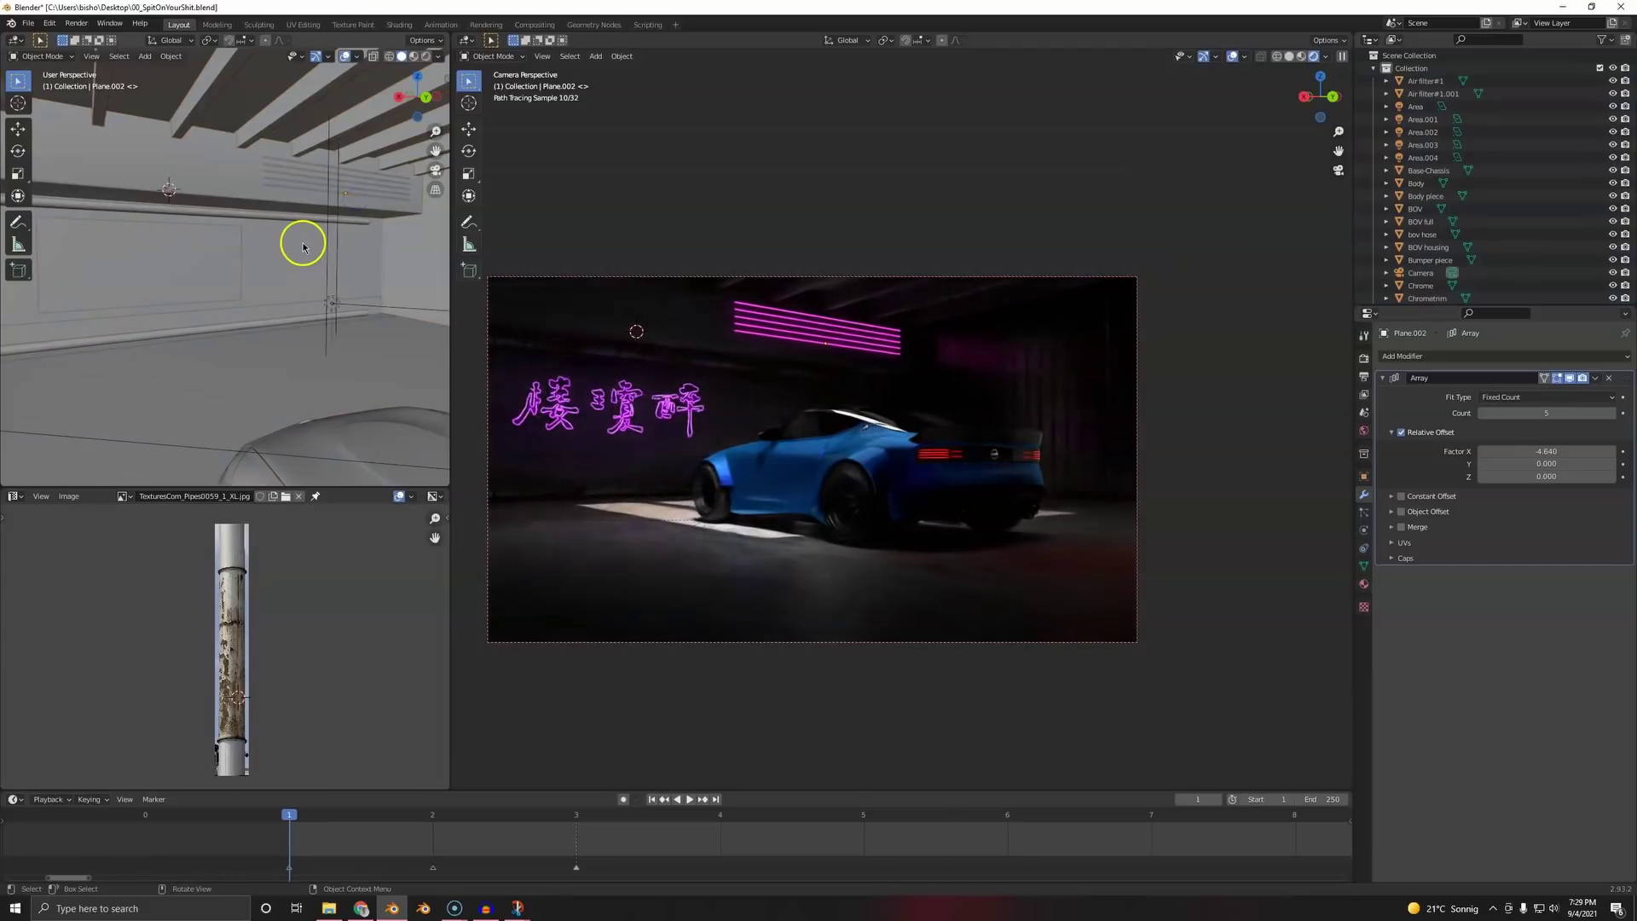
- Scale down the horizontal strips and shift them along X toward the far end of the overhead beam
{"action": "left_click", "coordinate": [345, 189]}
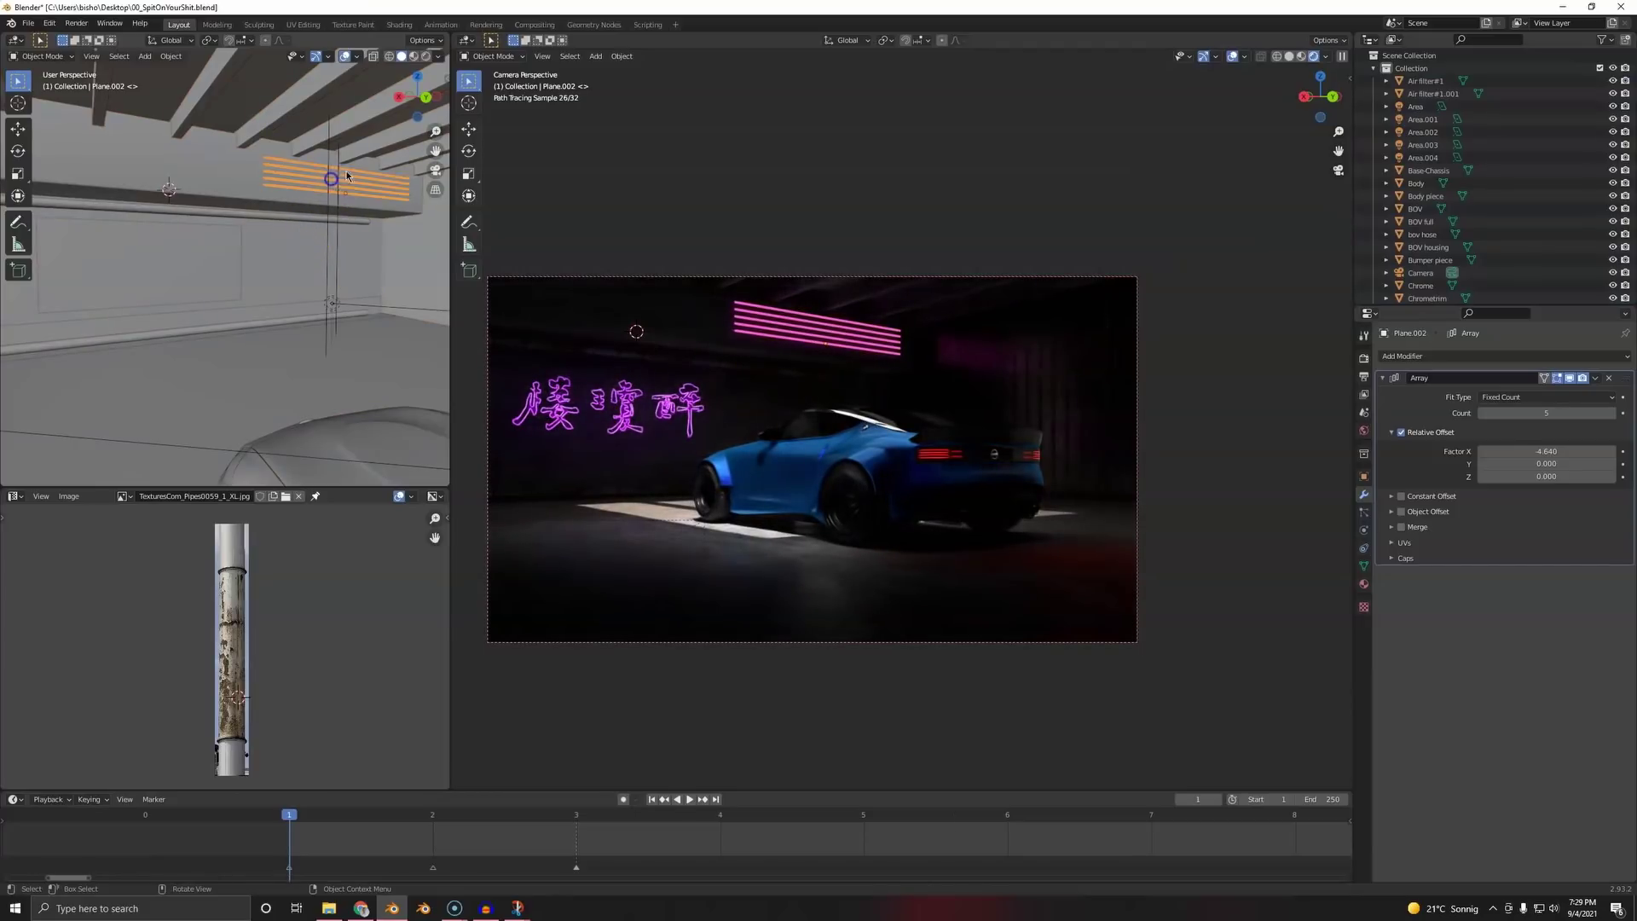
{"action": "key", "text": "s"}
{"action": "key", "text": "g"}
{"action": "key", "text": "x"}
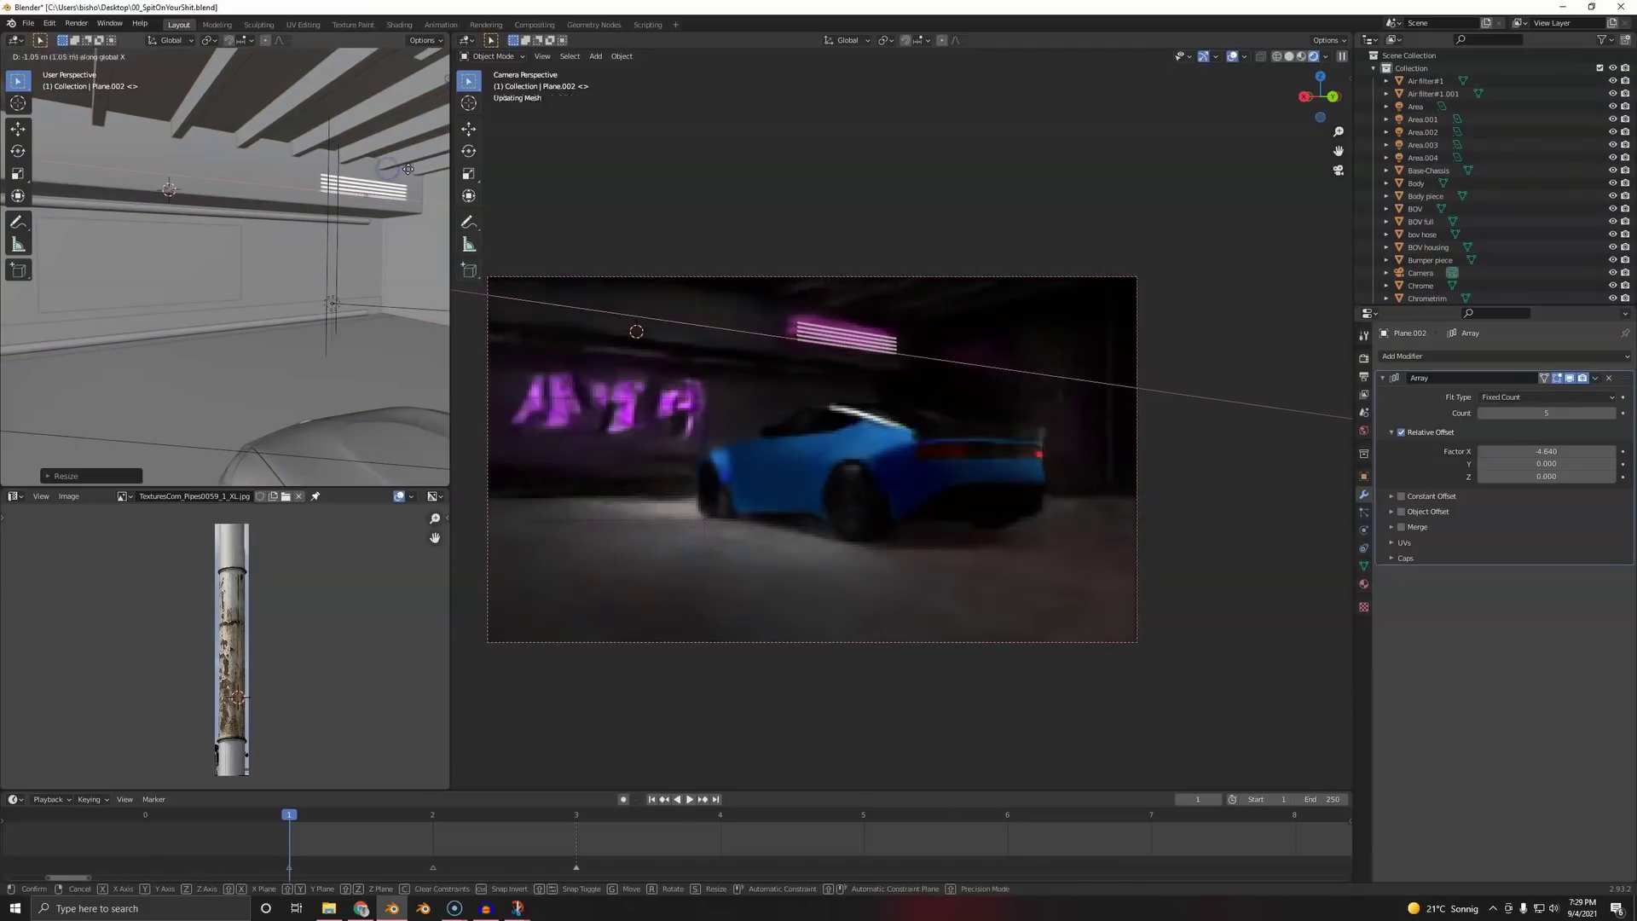
{"action": "left_click", "coordinate": [410, 172]}
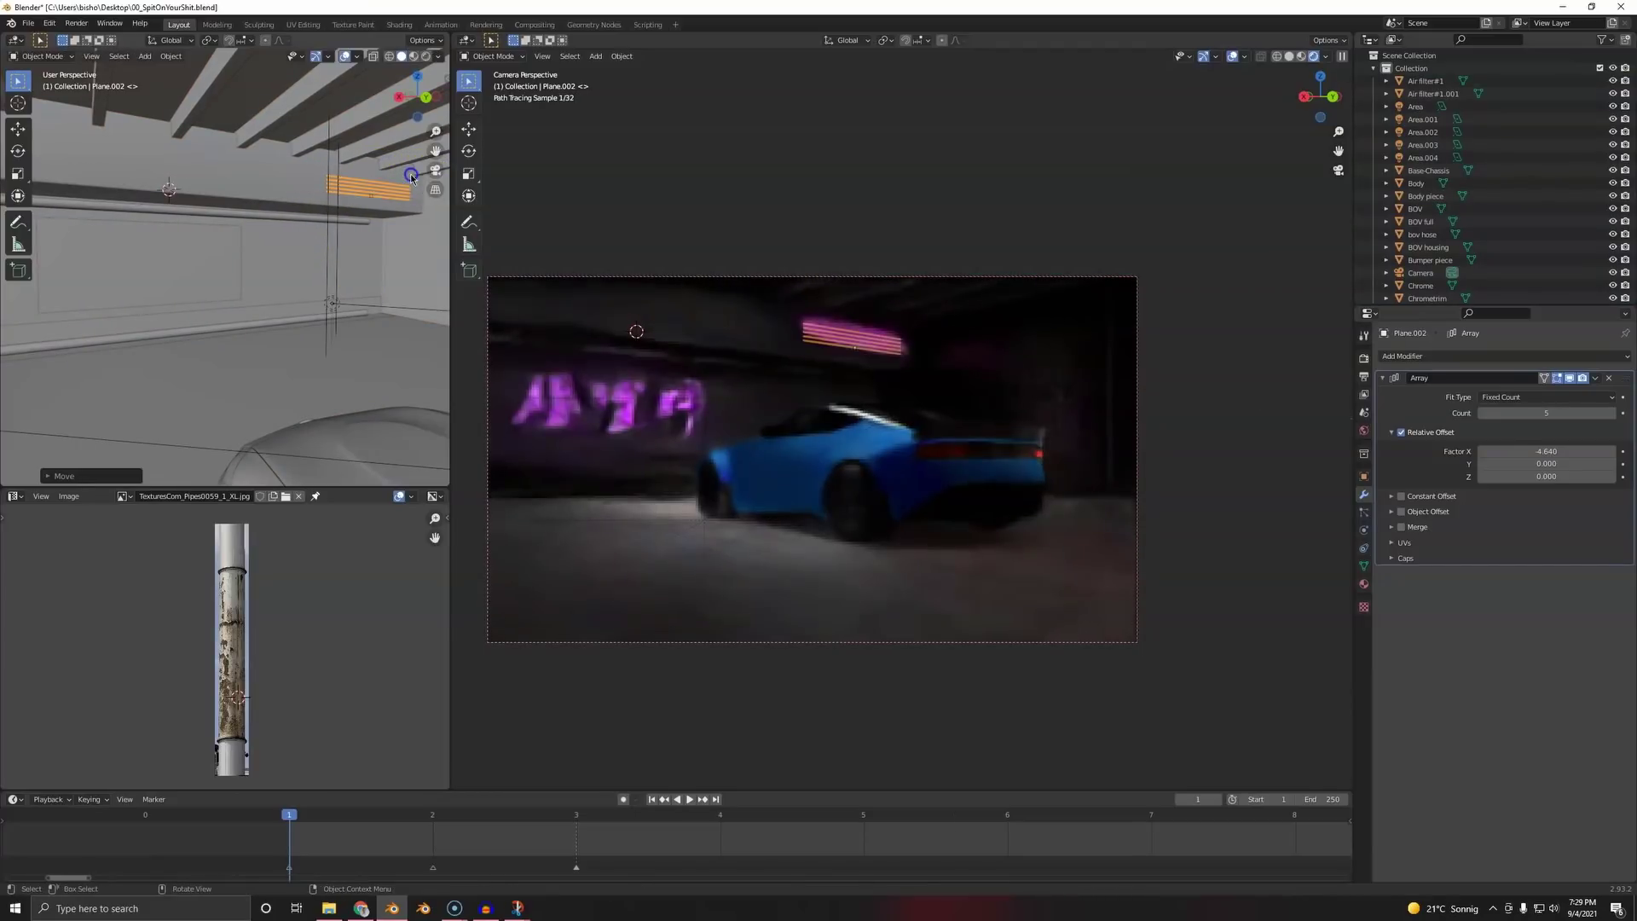
- Add a second Array modifier to the strips with a count of 2 and a relative offset of X 0 and Y 1.800
{"action": "left_click", "coordinate": [1434, 356]}
{"action": "left_click", "coordinate": [1398, 393]}
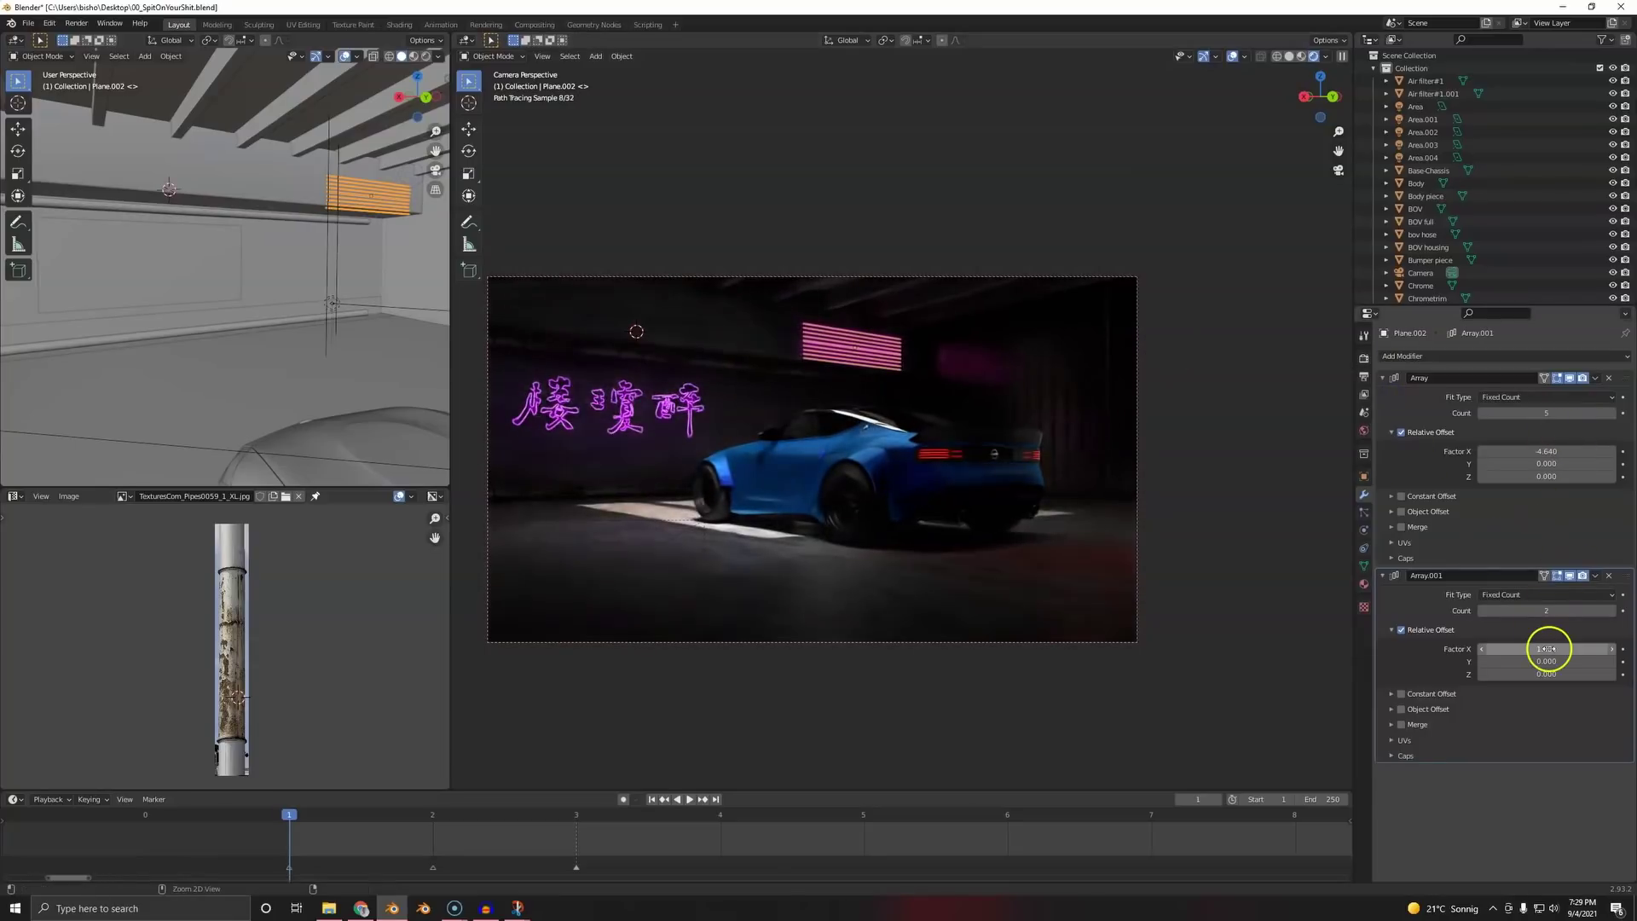
{"action": "type", "text": "1.000"}
{"action": "key", "text": "ctrl+c"}
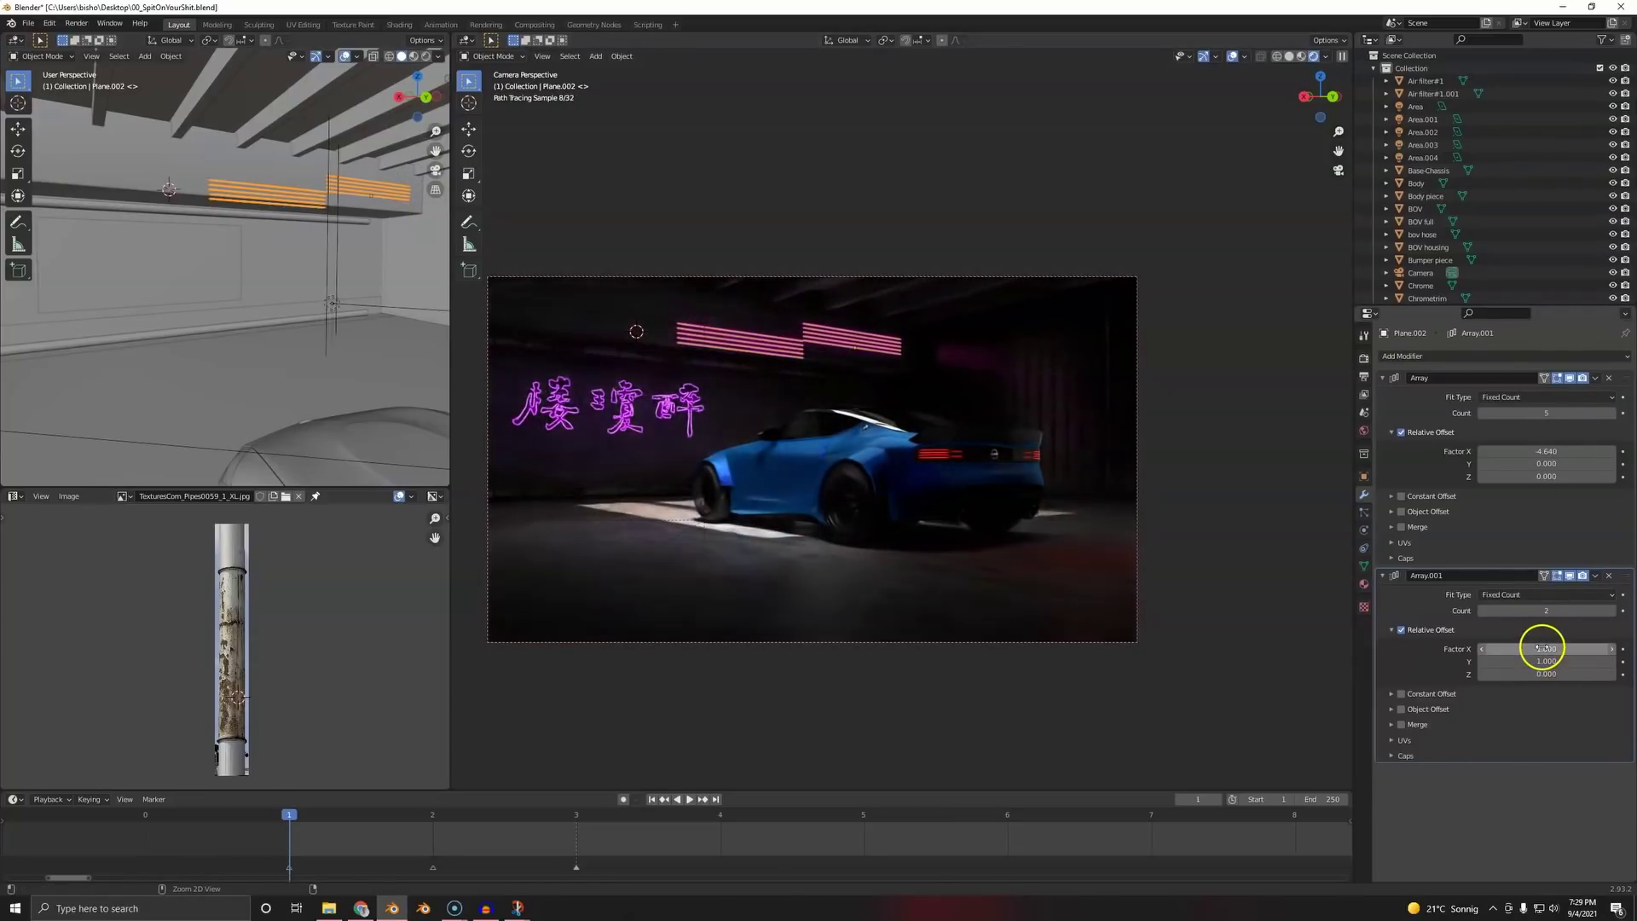
{"action": "key", "text": "ctrl+v"}
{"action": "mouse_move", "coordinate": [1543, 648]}
{"action": "left_mouse_down"}
{"action": "mouse_move", "coordinate": [1561, 647]}
{"action": "mouse_move", "coordinate": [1553, 659]}
{"action": "left_mouse_up"}
{"action": "key", "text": "ctrl+c"}
{"action": "key", "text": "ctrl+v"}
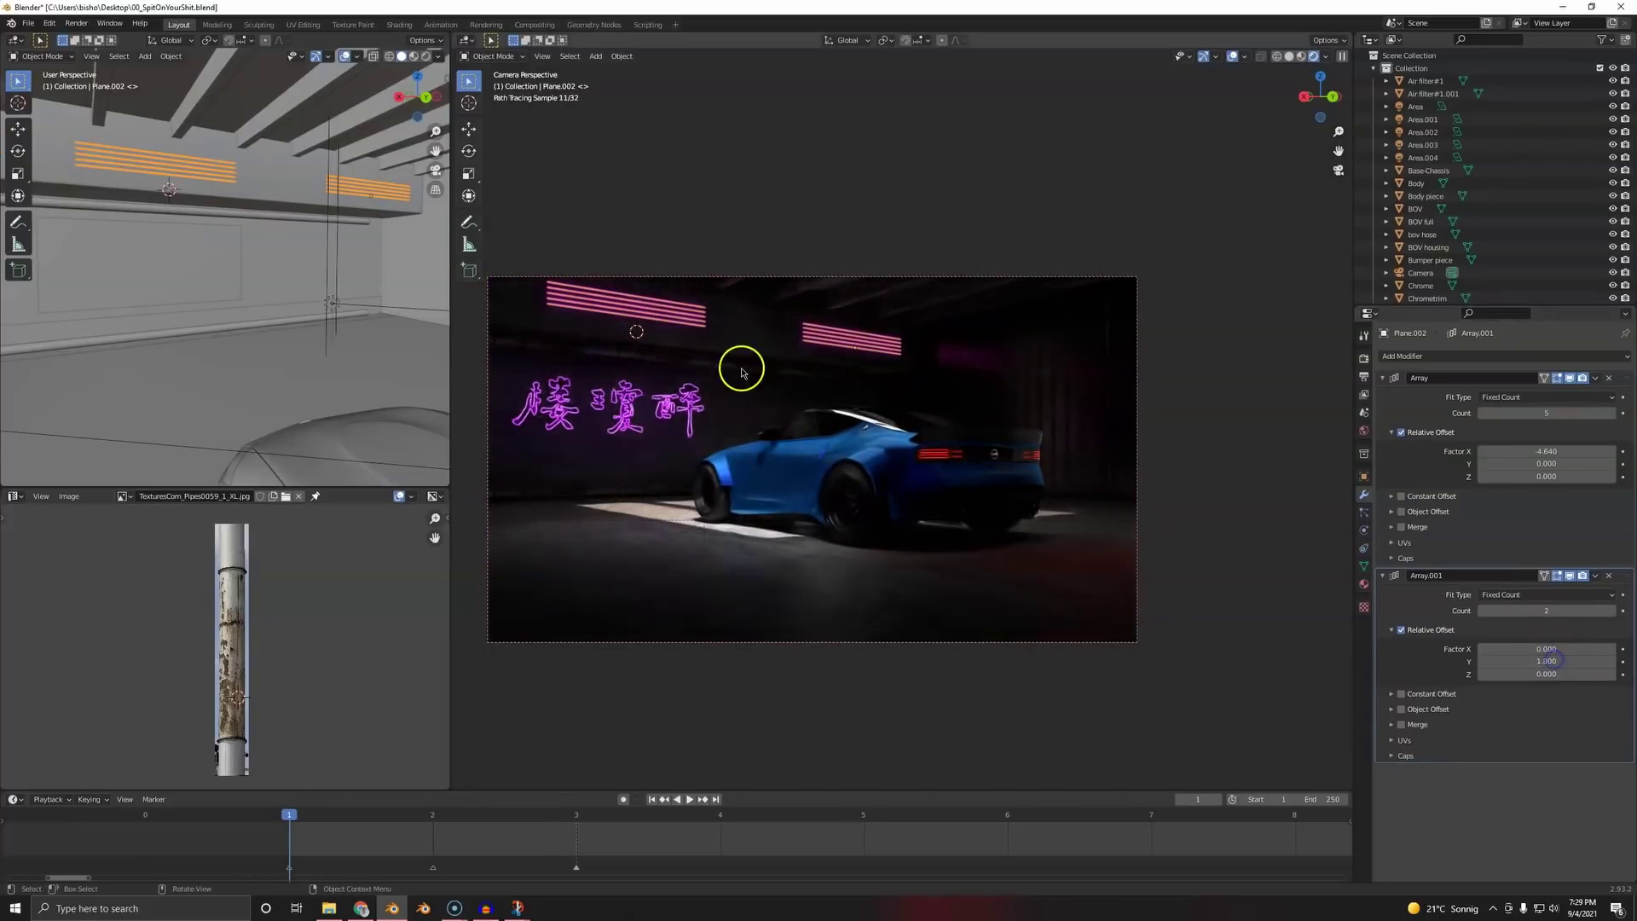
- Move both strip groups about 2.2 m along X on the overhead beam and about 0.6 m back along Y
{"action": "key", "text": "g"}
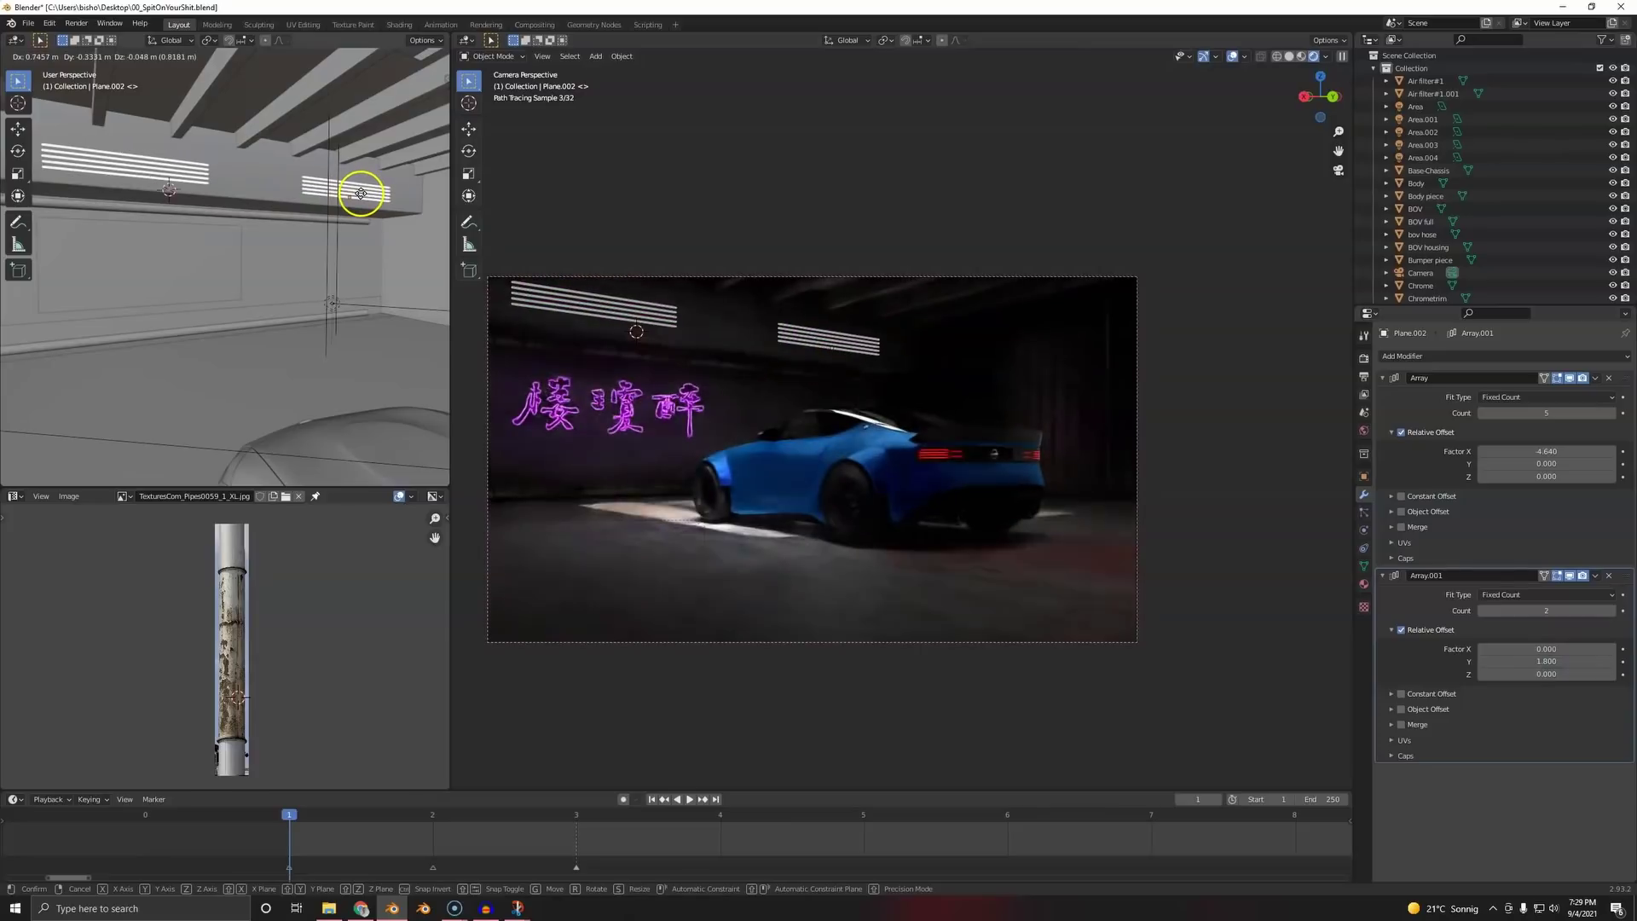
{"action": "key", "text": "x"}
{"action": "left_click", "coordinate": [345, 189]}
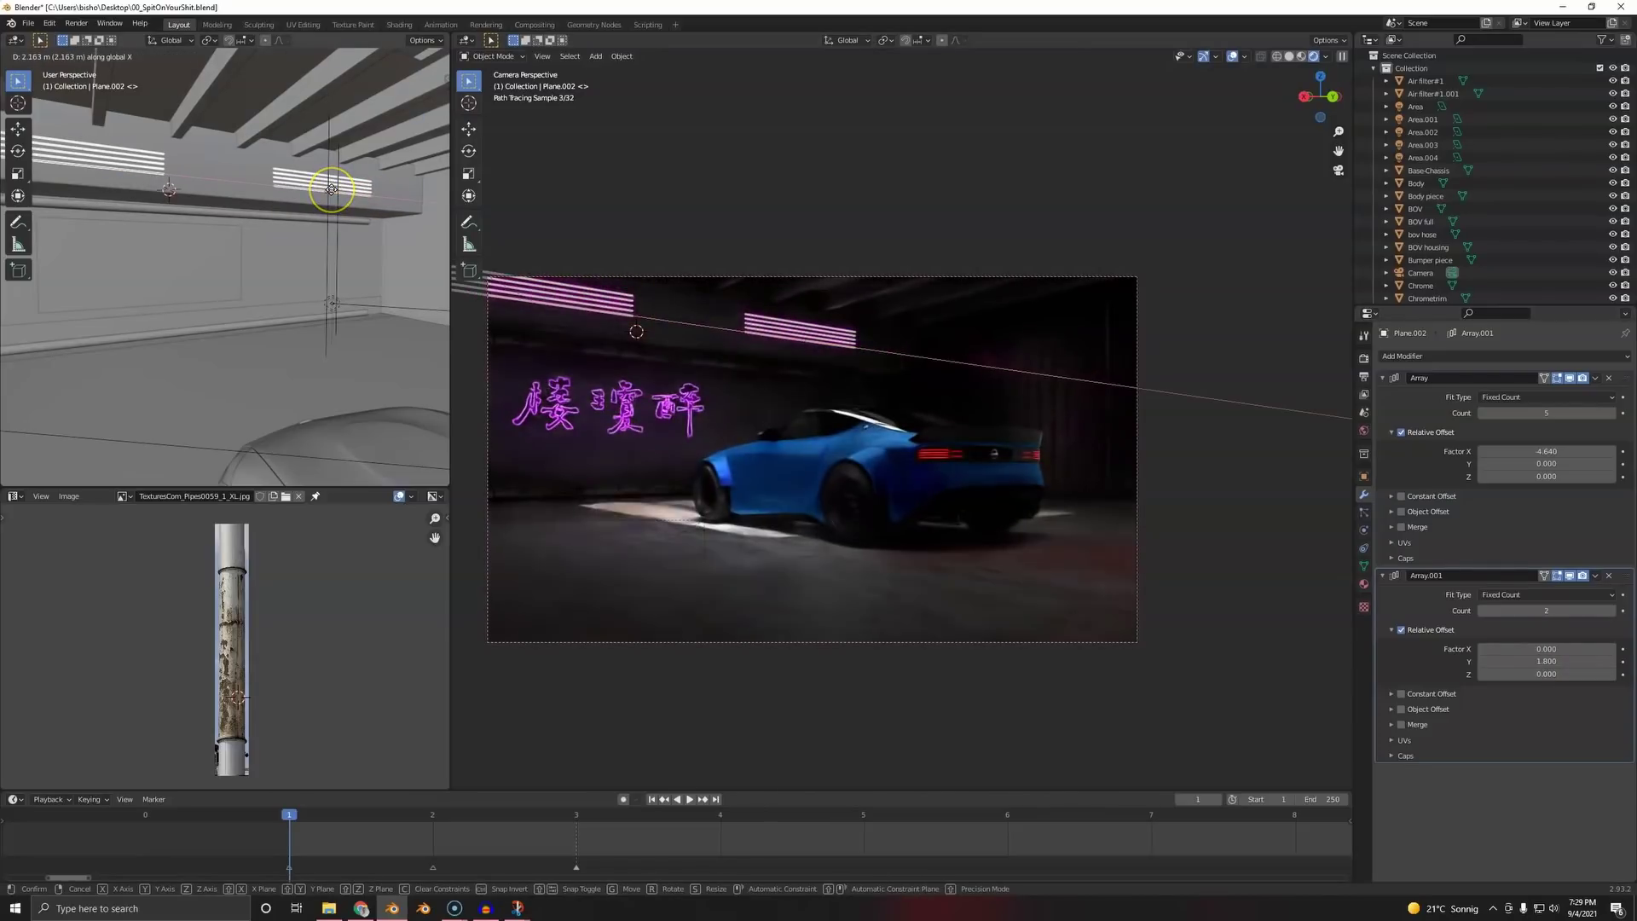
{"action": "key", "text": "g"}
{"action": "key", "text": "z"}
{"action": "key", "text": "y"}
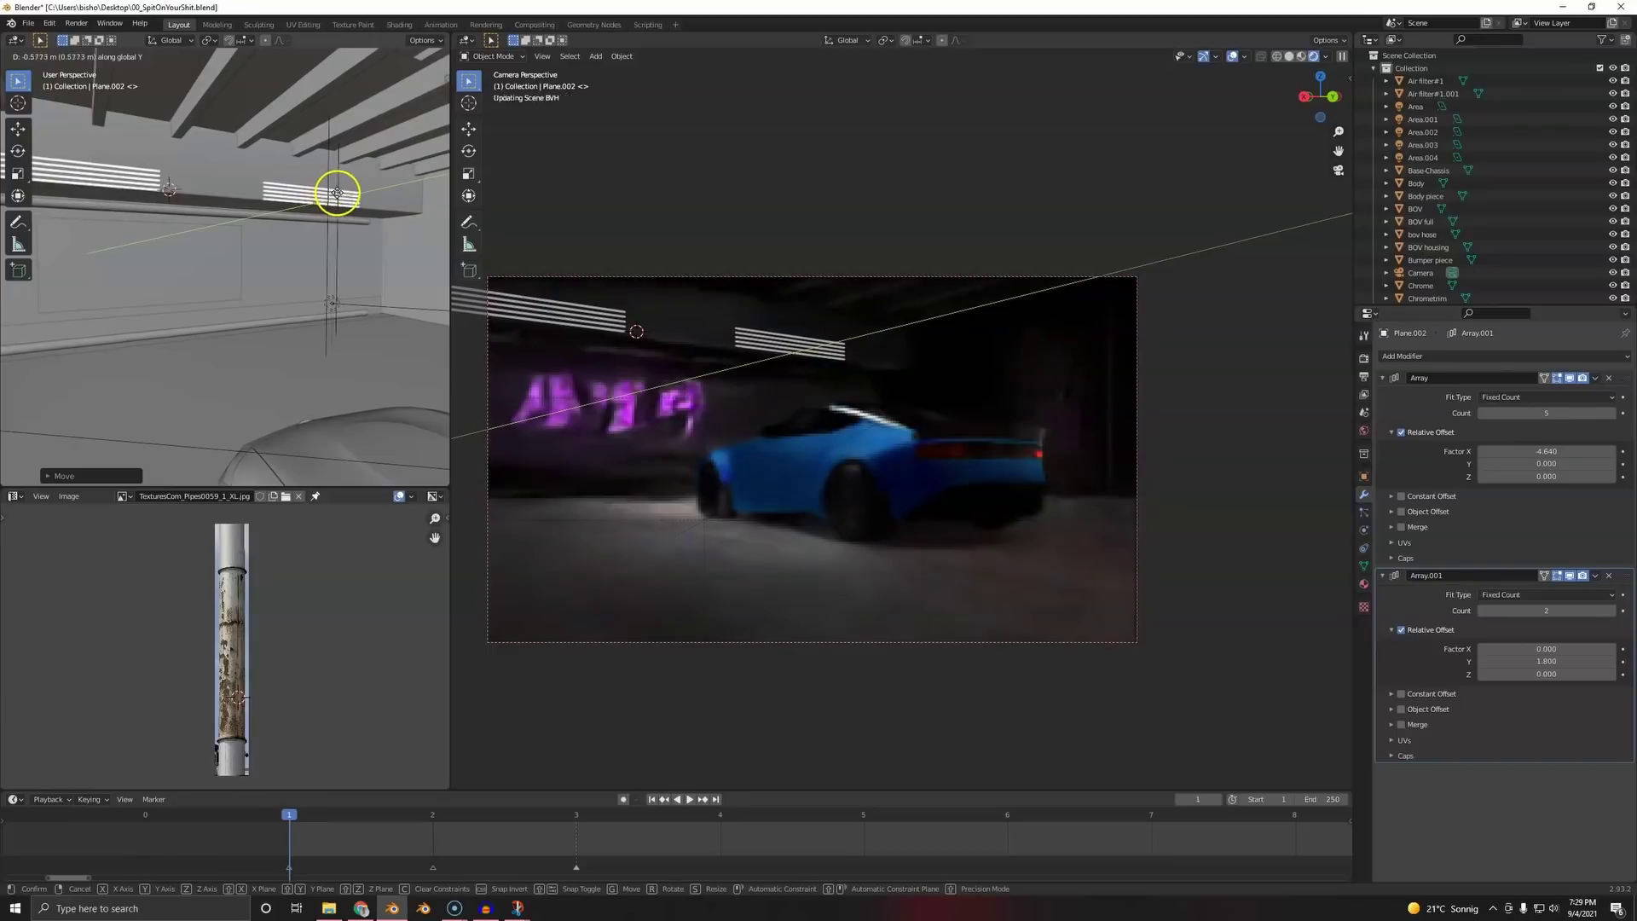
{"action": "left_click", "coordinate": [340, 256]}
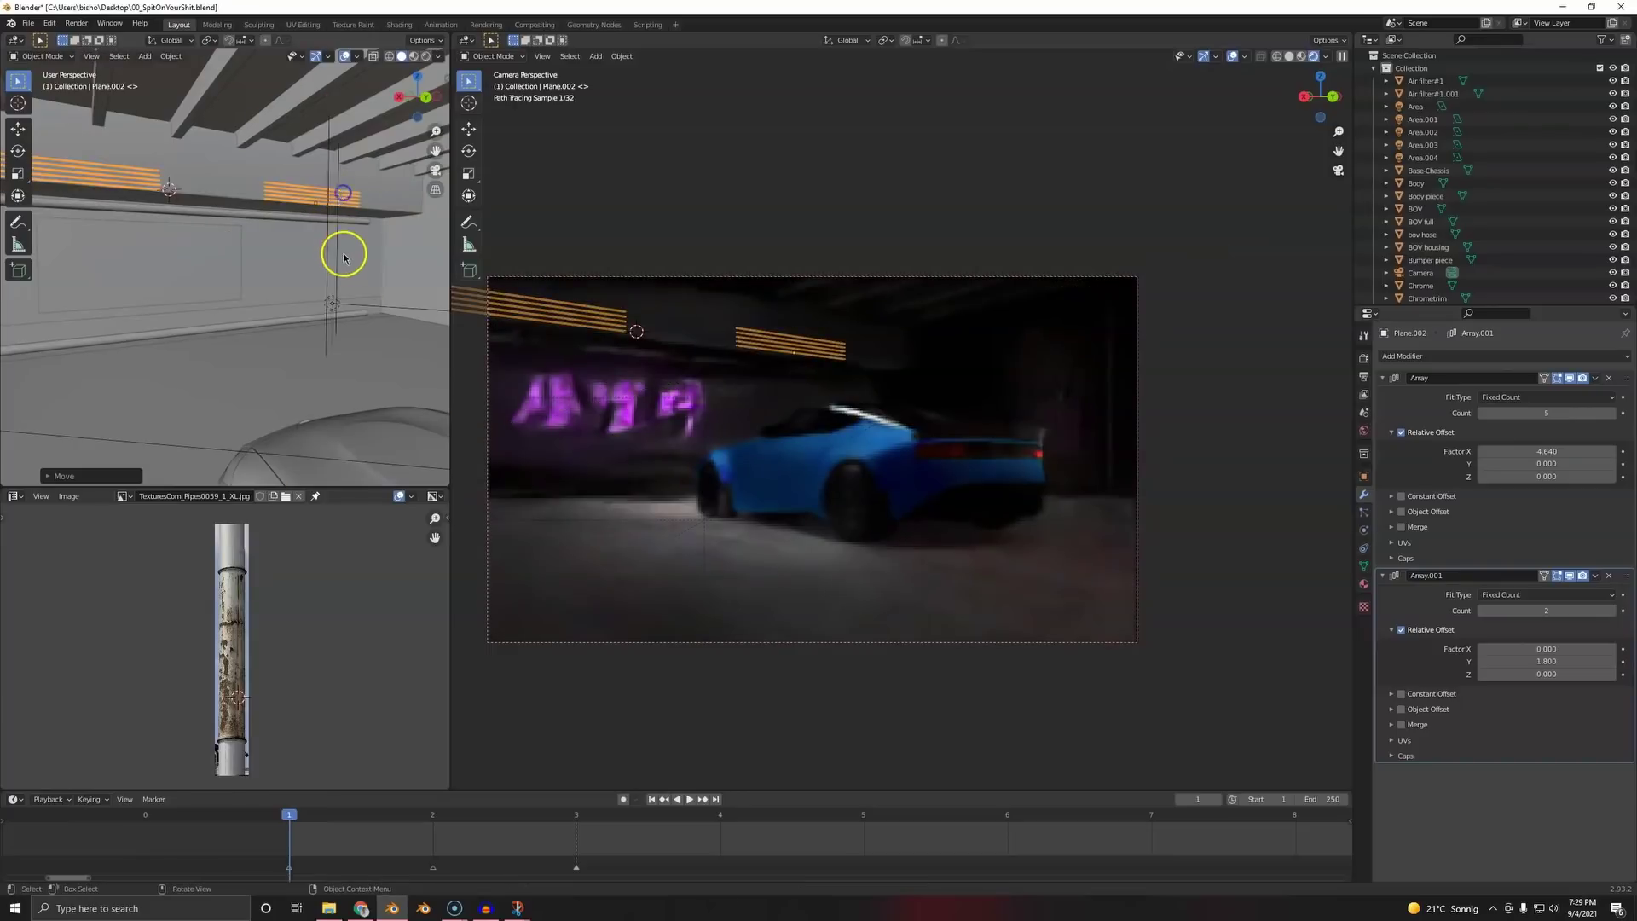
- Delete the magenta strips and select the overhead beam
{"action": "left_click", "coordinate": [316, 220]}
{"action": "left_click", "coordinate": [315, 197]}
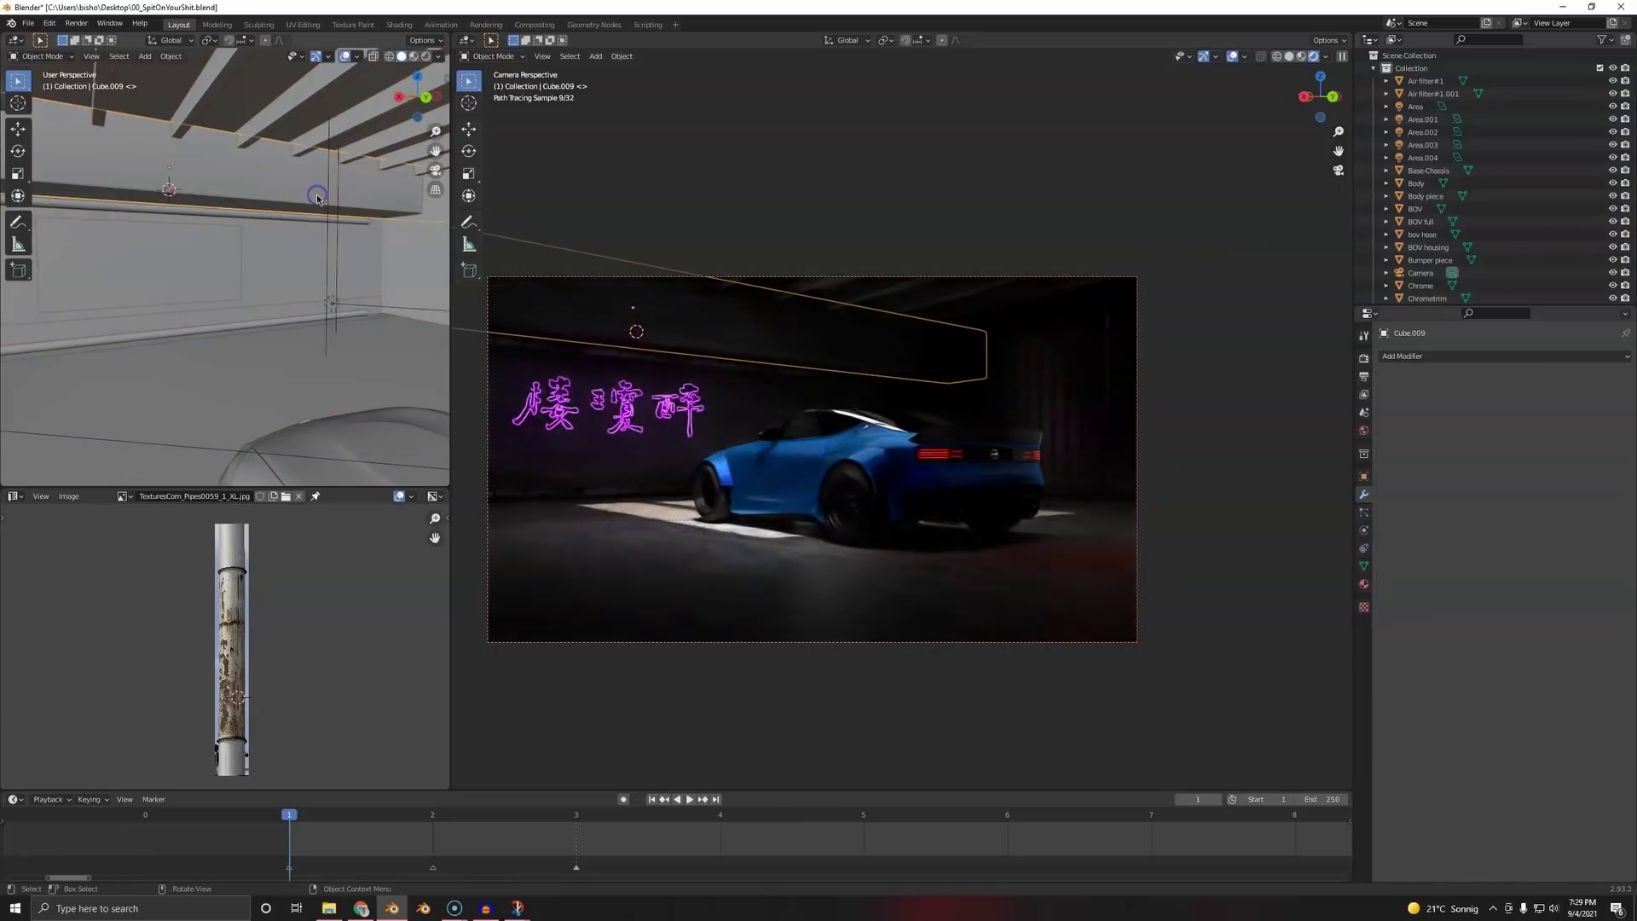
- Restore the magenta strip groups on the overhead beam and shift them along Y and X toward the beam's far end
{"action": "left_click", "coordinate": [316, 199]}
{"action": "key", "text": "g"}
{"action": "key", "text": "x"}
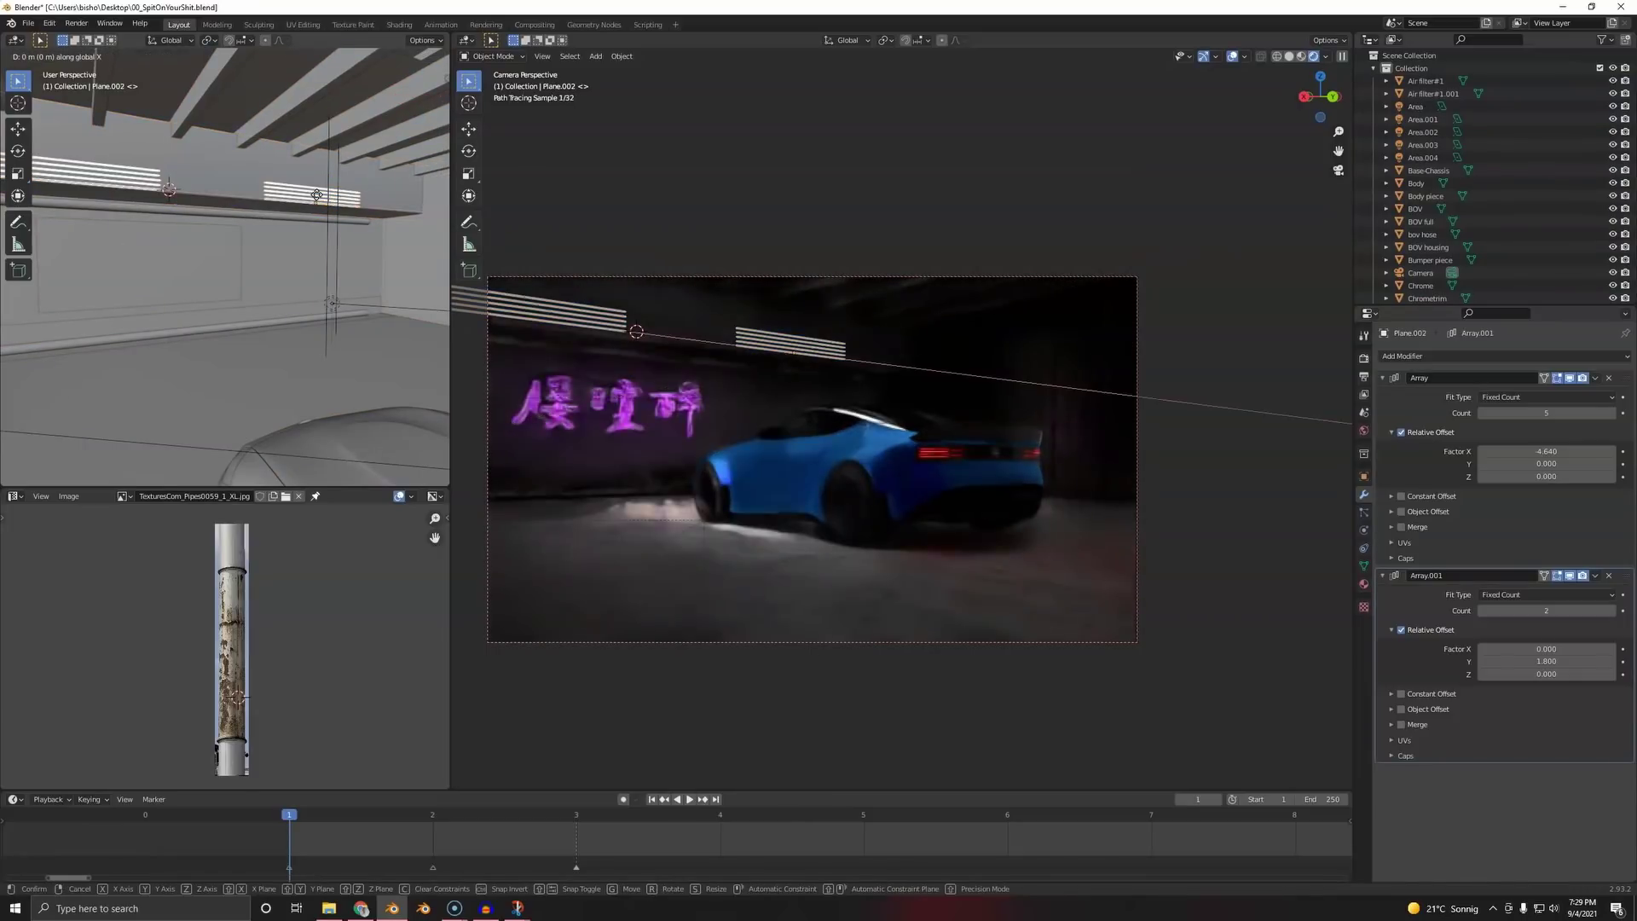
{"action": "key", "text": "y"}
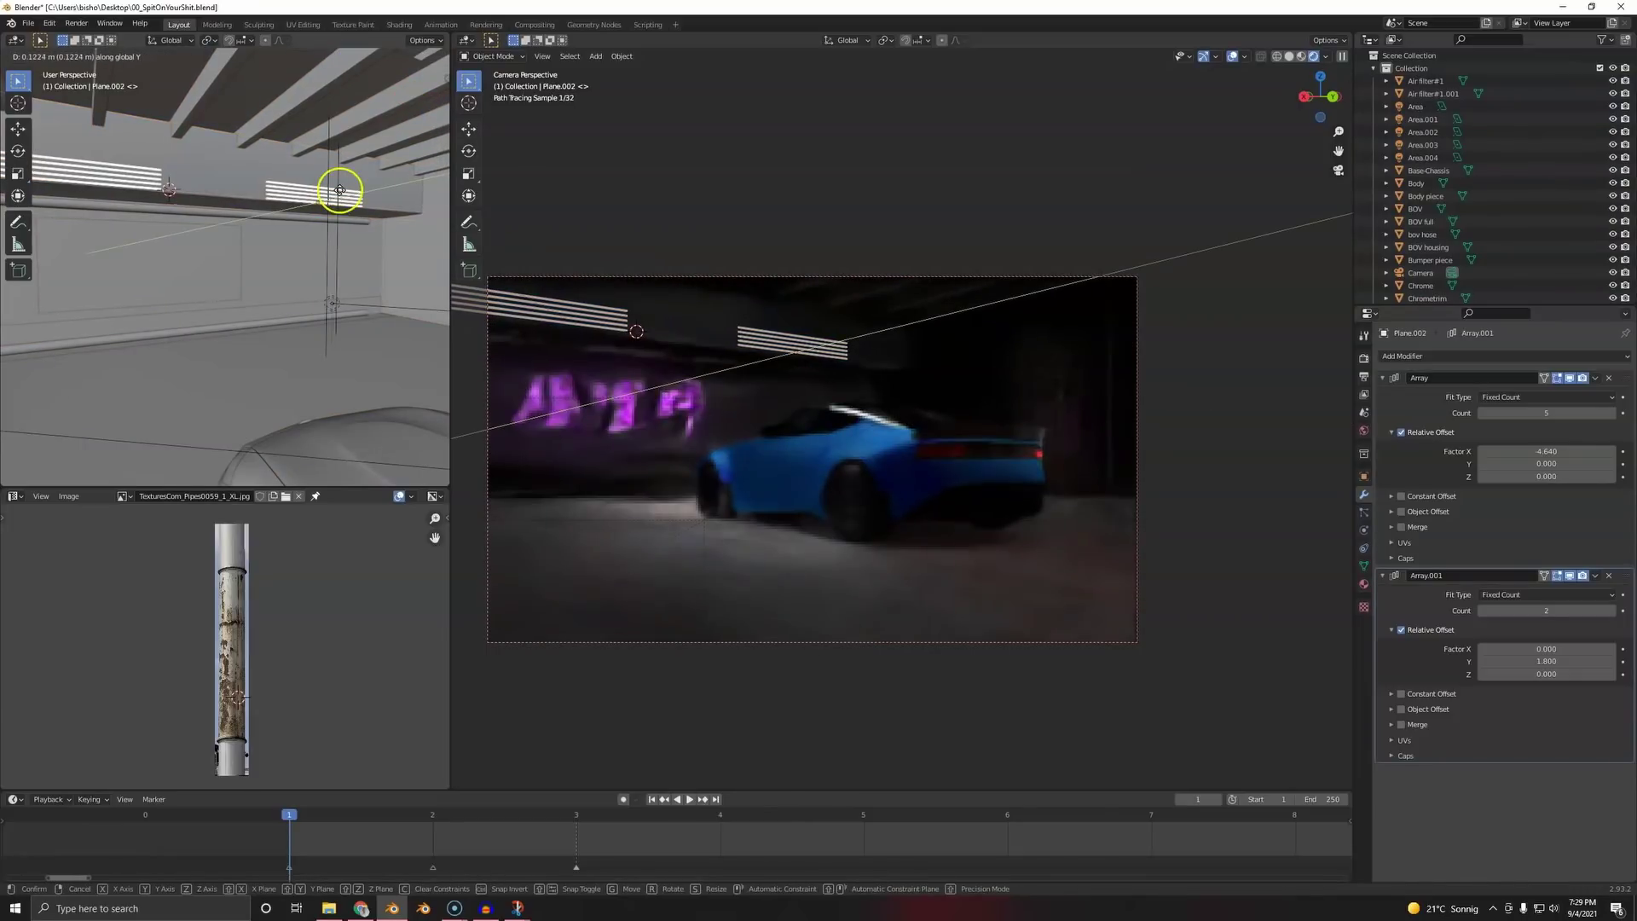
{"action": "left_click", "coordinate": [3, 195]}
{"action": "key", "text": "alt+a"}
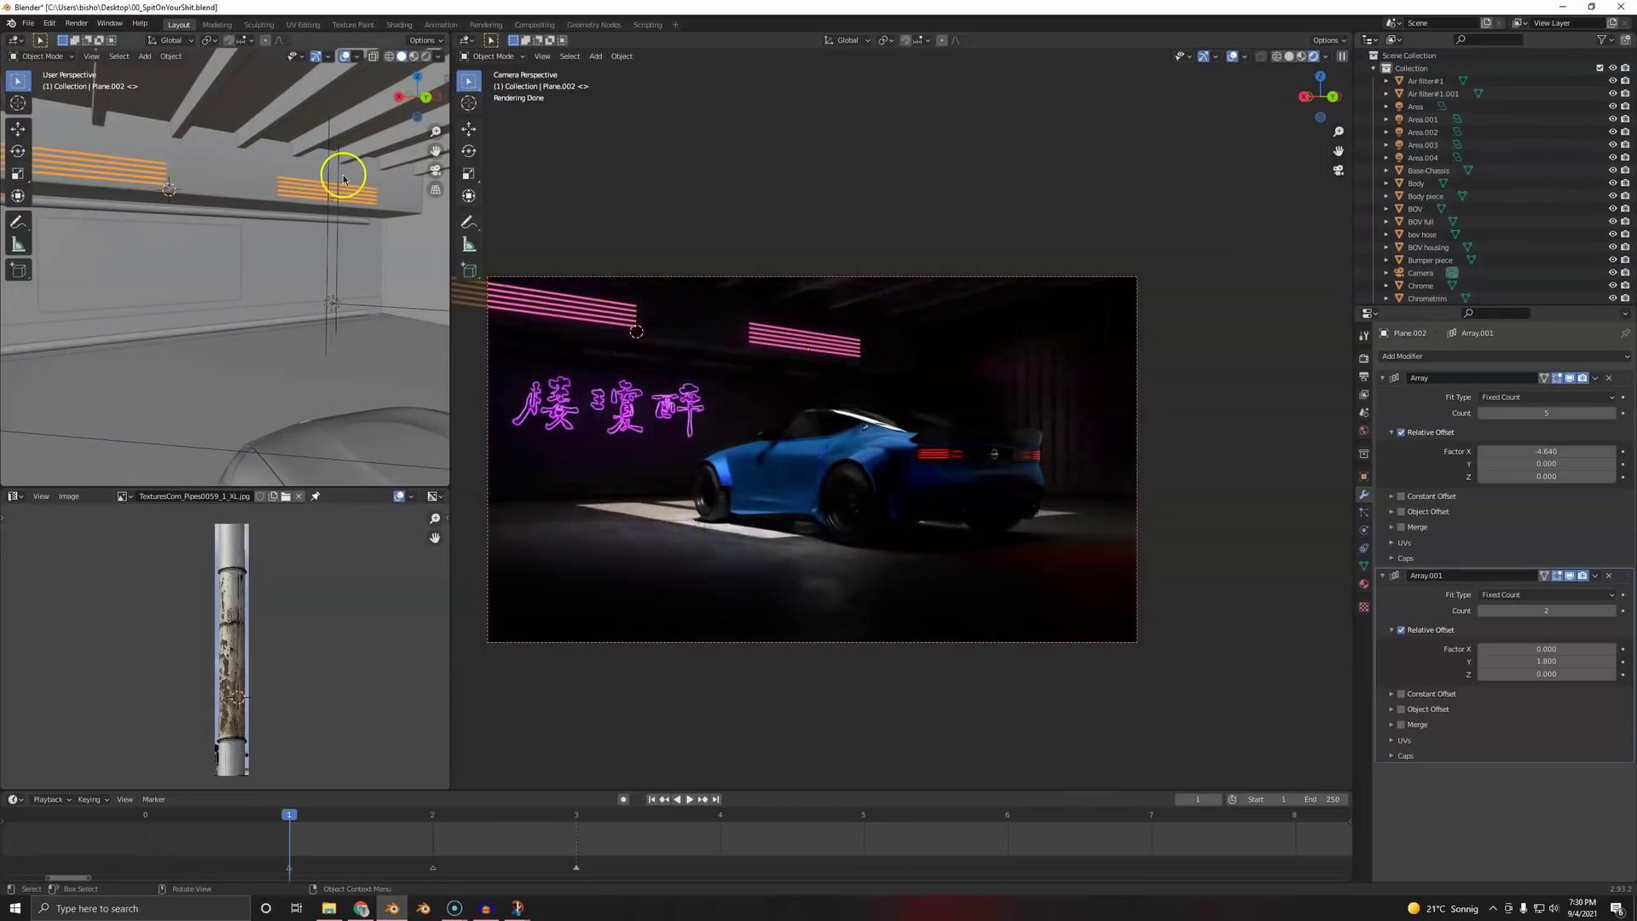
{"action": "key", "text": "g"}
{"action": "key", "text": "x"}
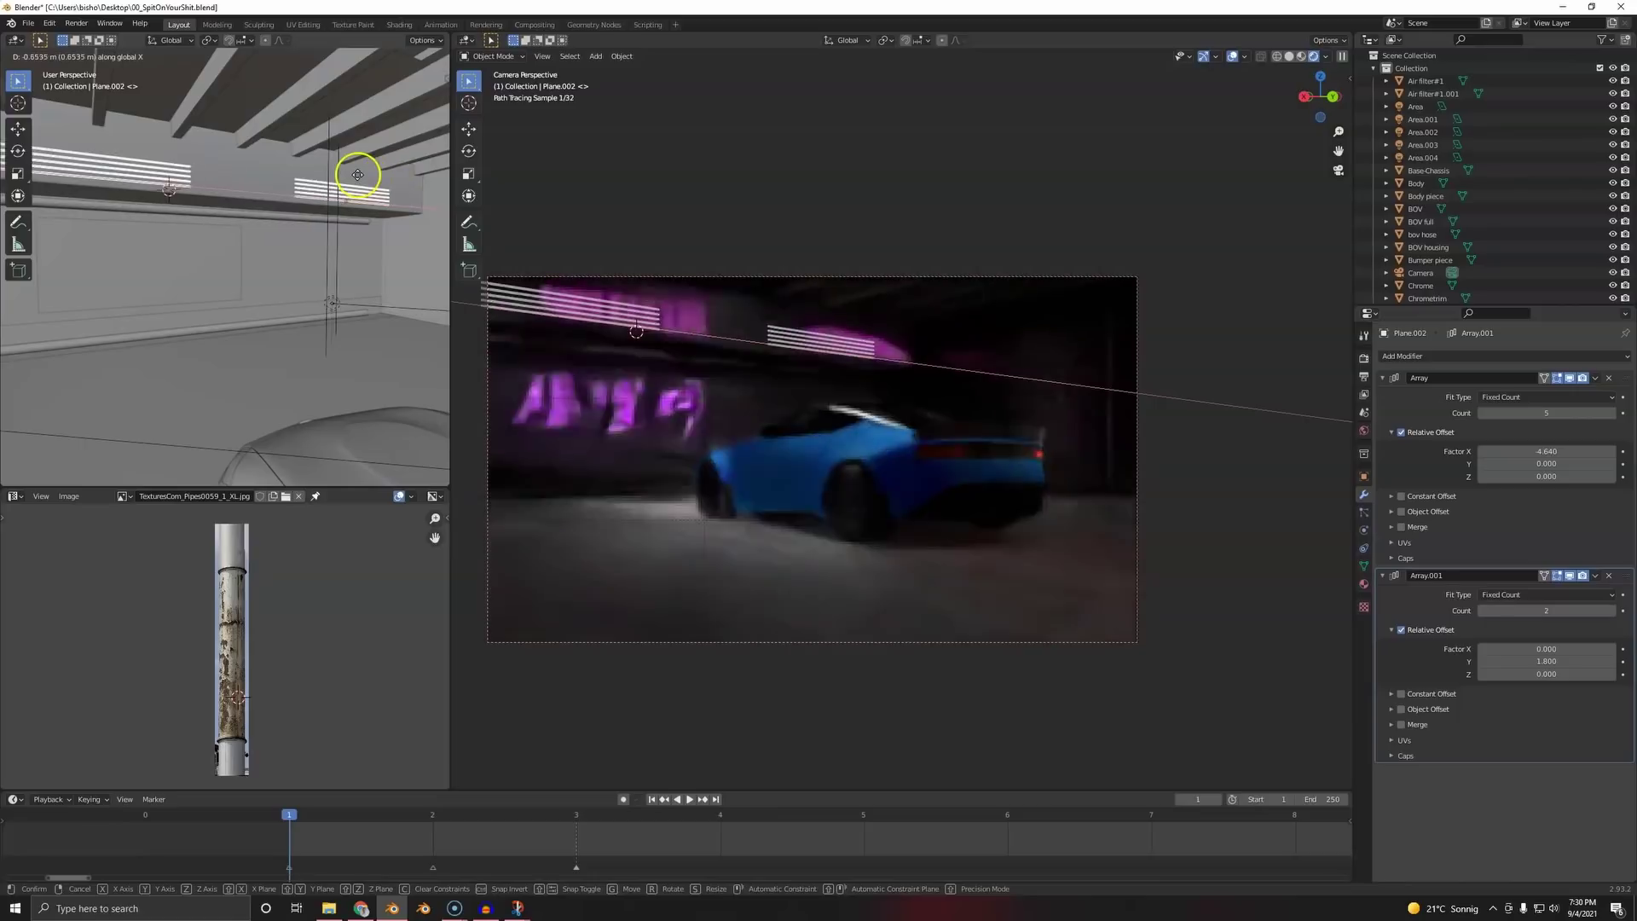
{"action": "left_click", "coordinate": [437, 176]}
- Try rotating the strip groups about X so they lie flat, and shift them along X beneath the overhead beam
{"action": "type", "text": "rx"}
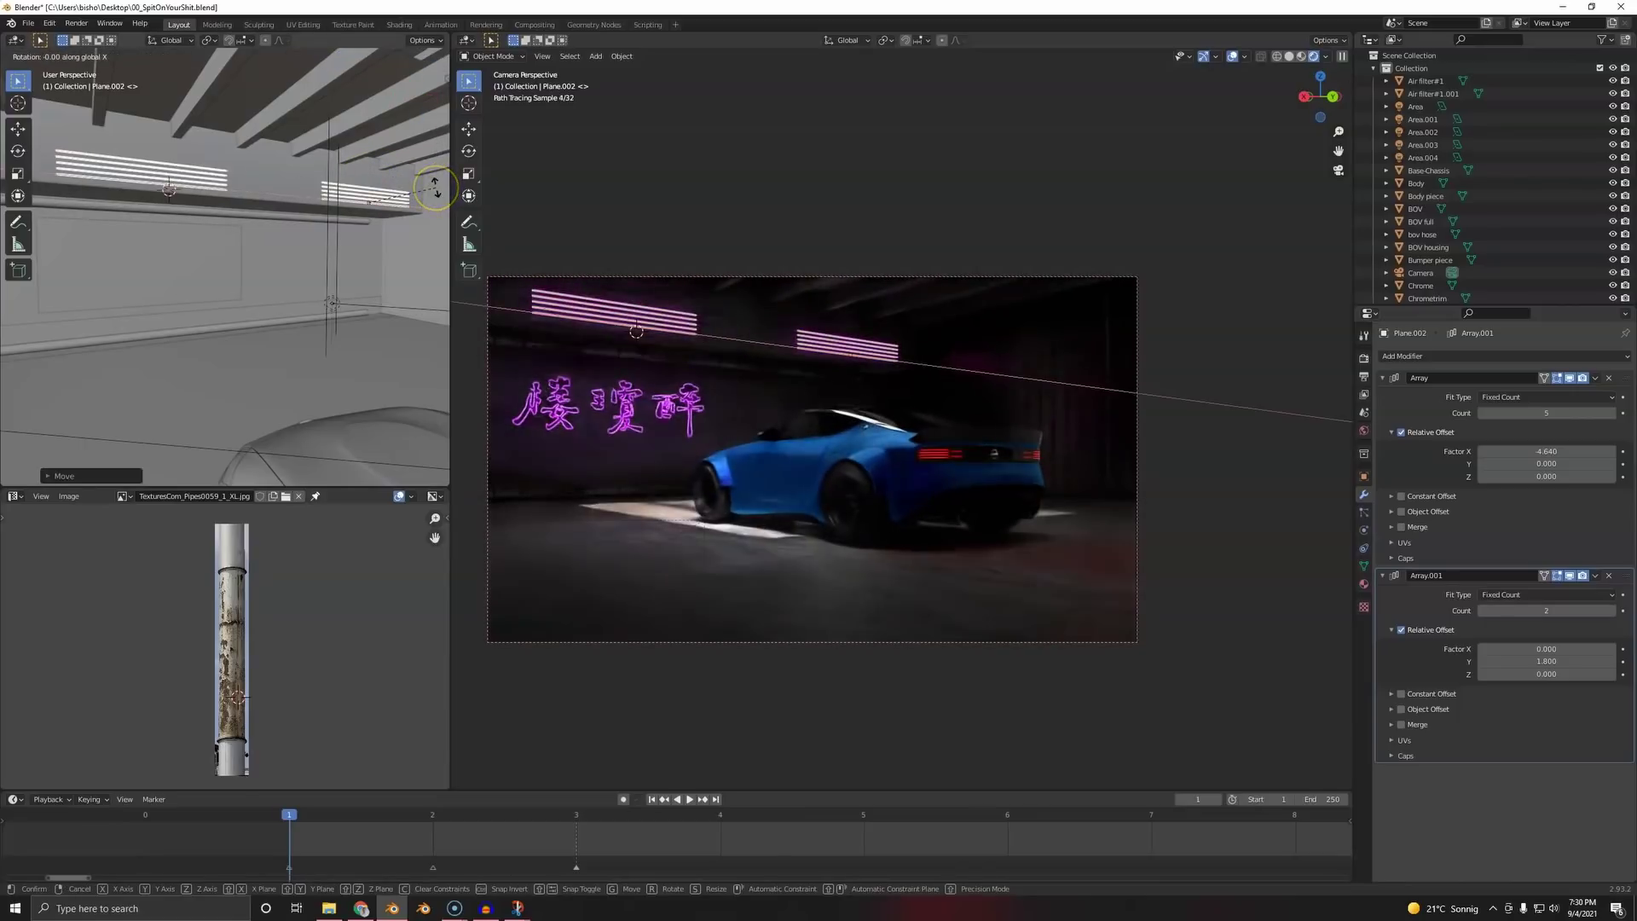
{"action": "type", "text": "9"}
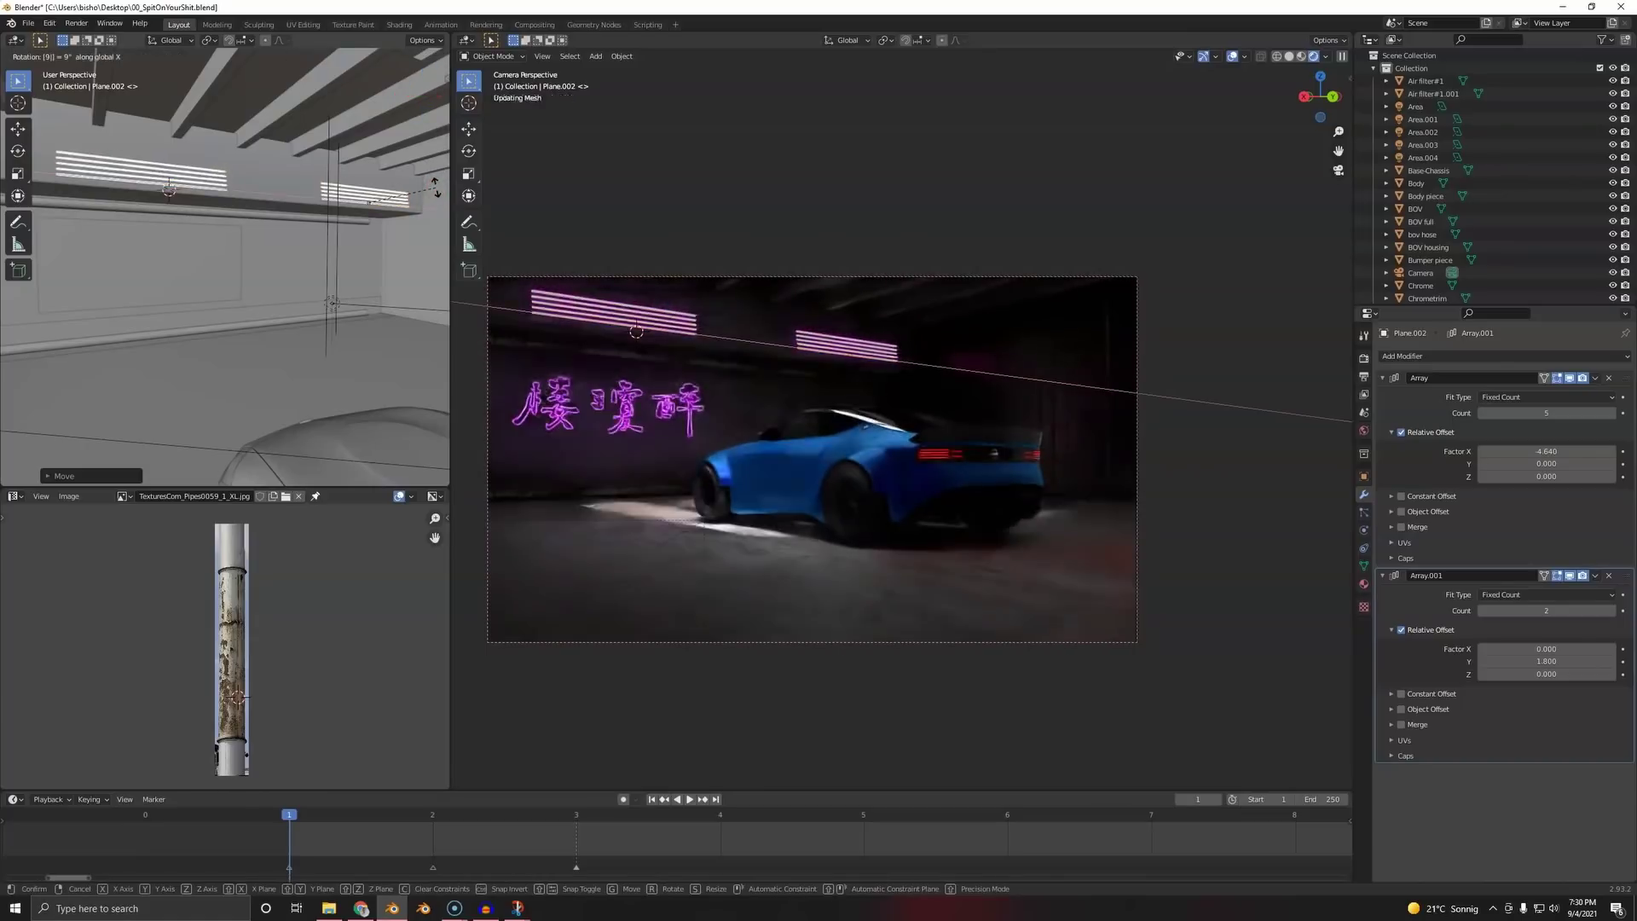
{"action": "left_click", "coordinate": [438, 179]}
{"action": "middle_click_drag", "start_coordinate": [292, 200], "coordinate": [266, 167]}
{"action": "key", "text": "g"}
{"action": "key", "text": "x"}
{"action": "left_click", "coordinate": [232, 153]}
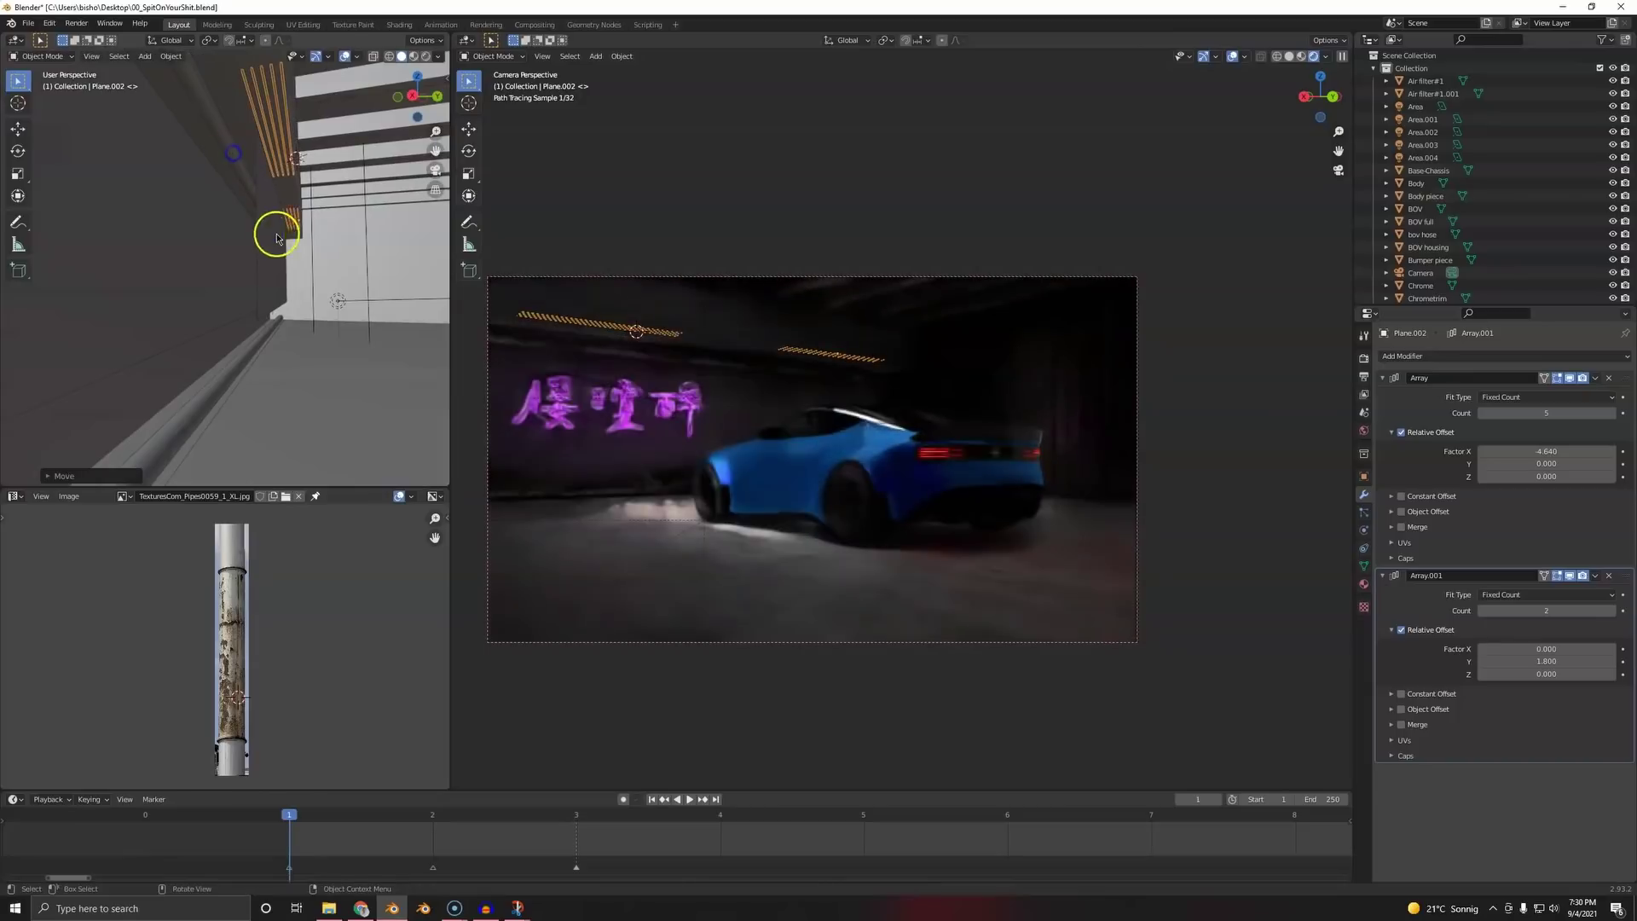
- Move the neon sign about 1 m in the negative Y direction, back toward the wall
{"action": "left_click", "coordinate": [276, 238]}
{"action": "left_click", "coordinate": [248, 256]}
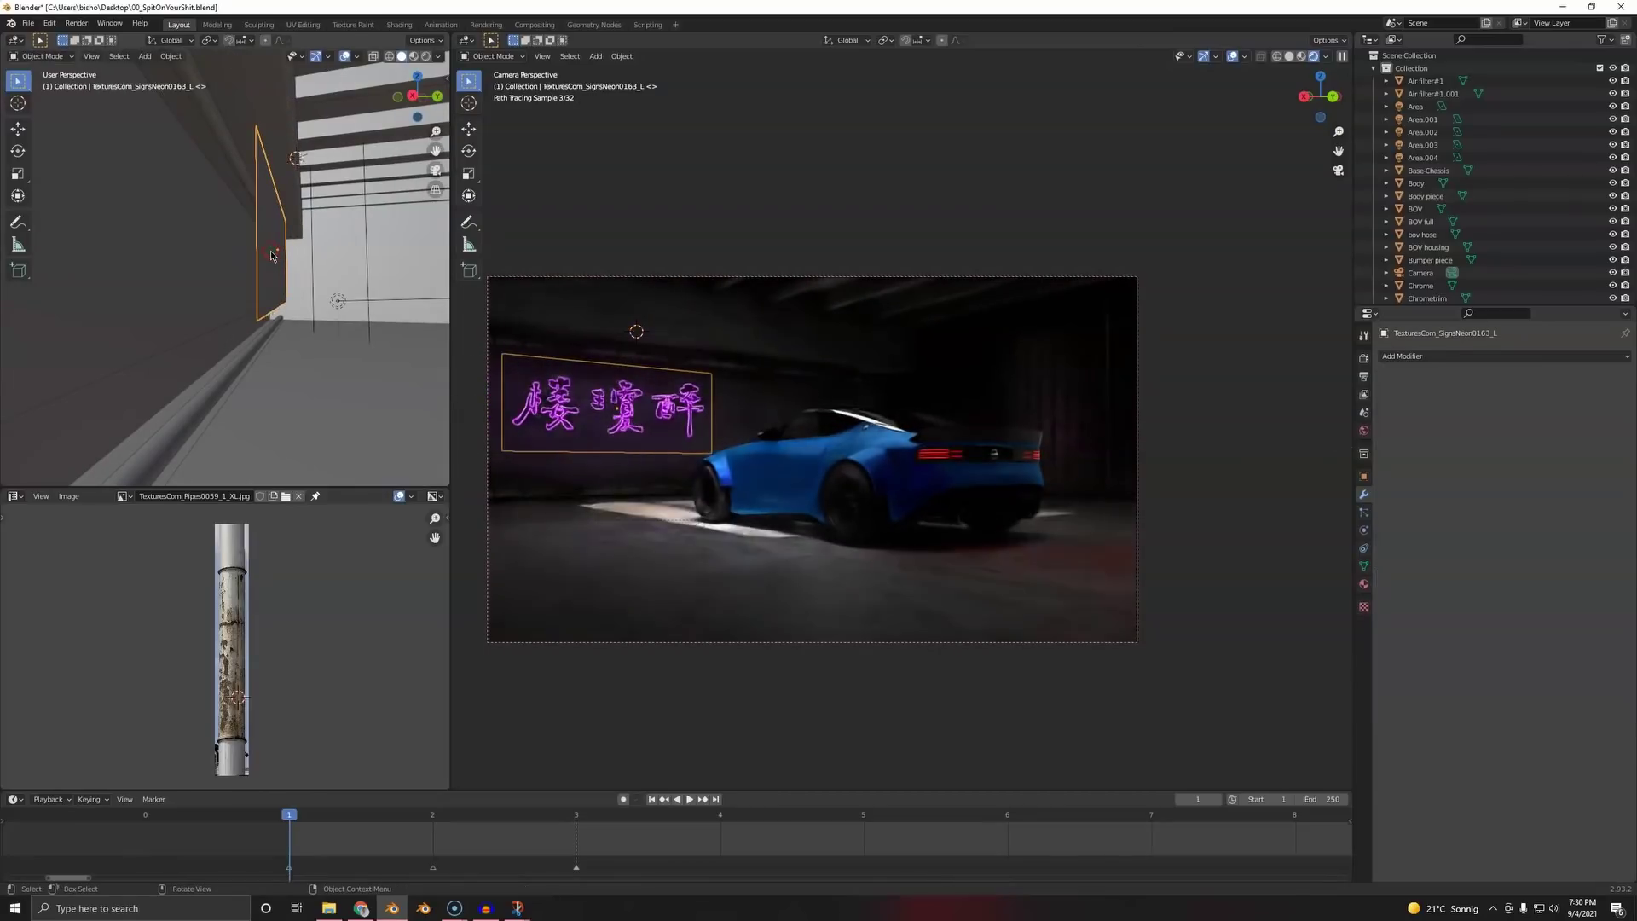
{"action": "key", "text": "g"}
{"action": "key", "text": "y"}
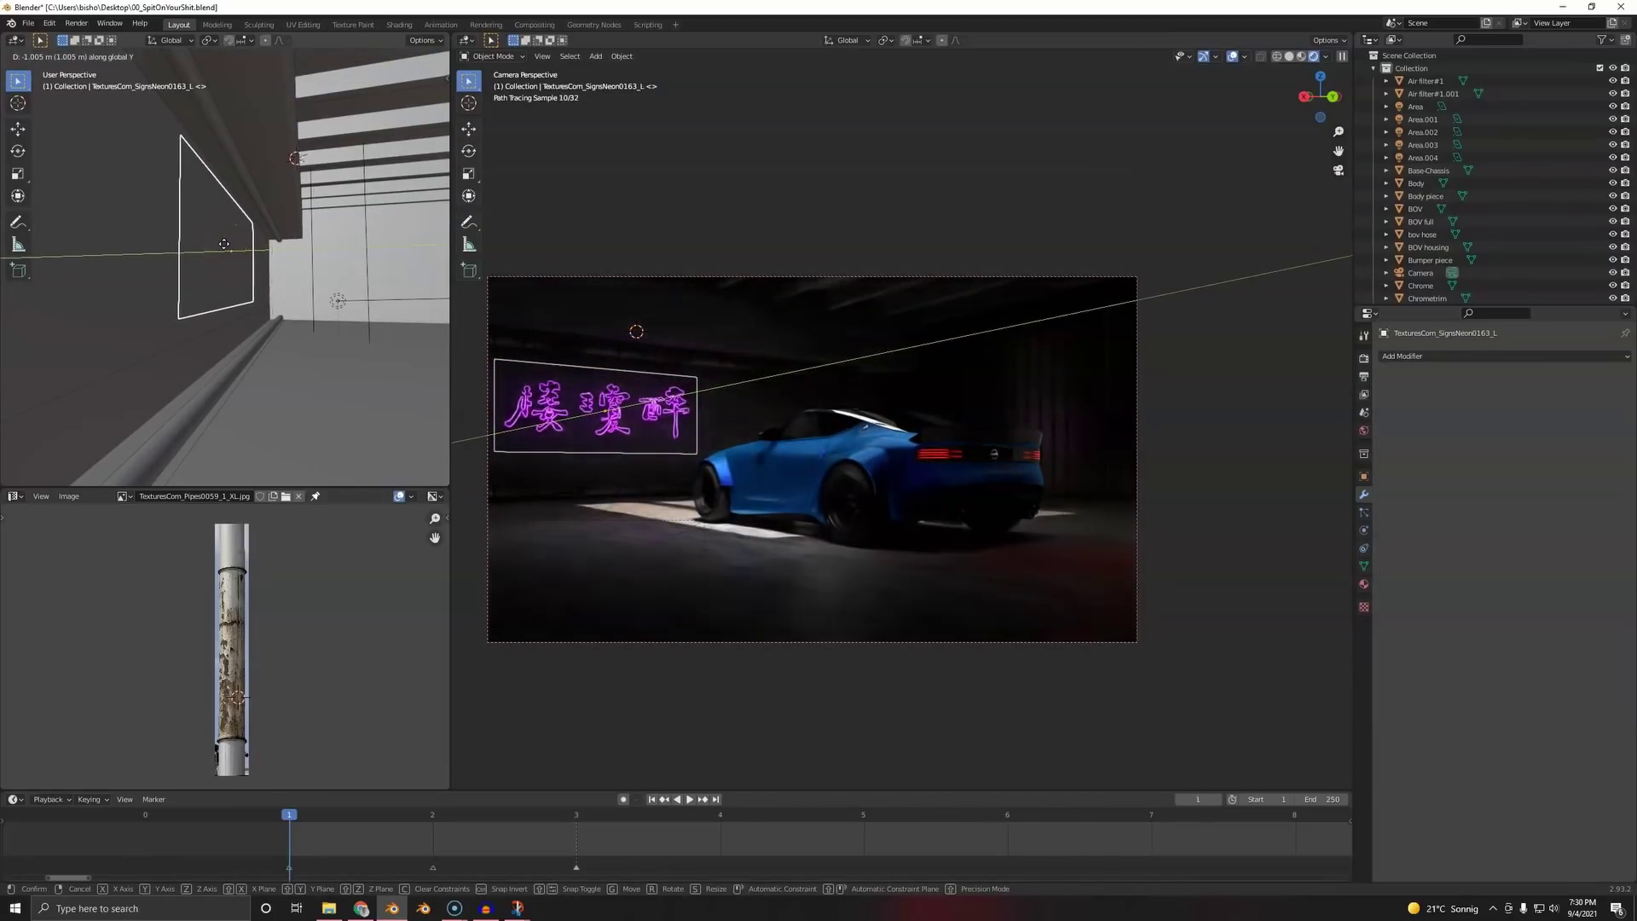
{"action": "left_click", "coordinate": [224, 244]}
- Lower the magenta strip groups about 0.36 m along Z below the overhead beam
{"action": "left_click", "coordinate": [289, 132]}
{"action": "left_click", "coordinate": [273, 135]}
{"action": "key", "text": "g"}
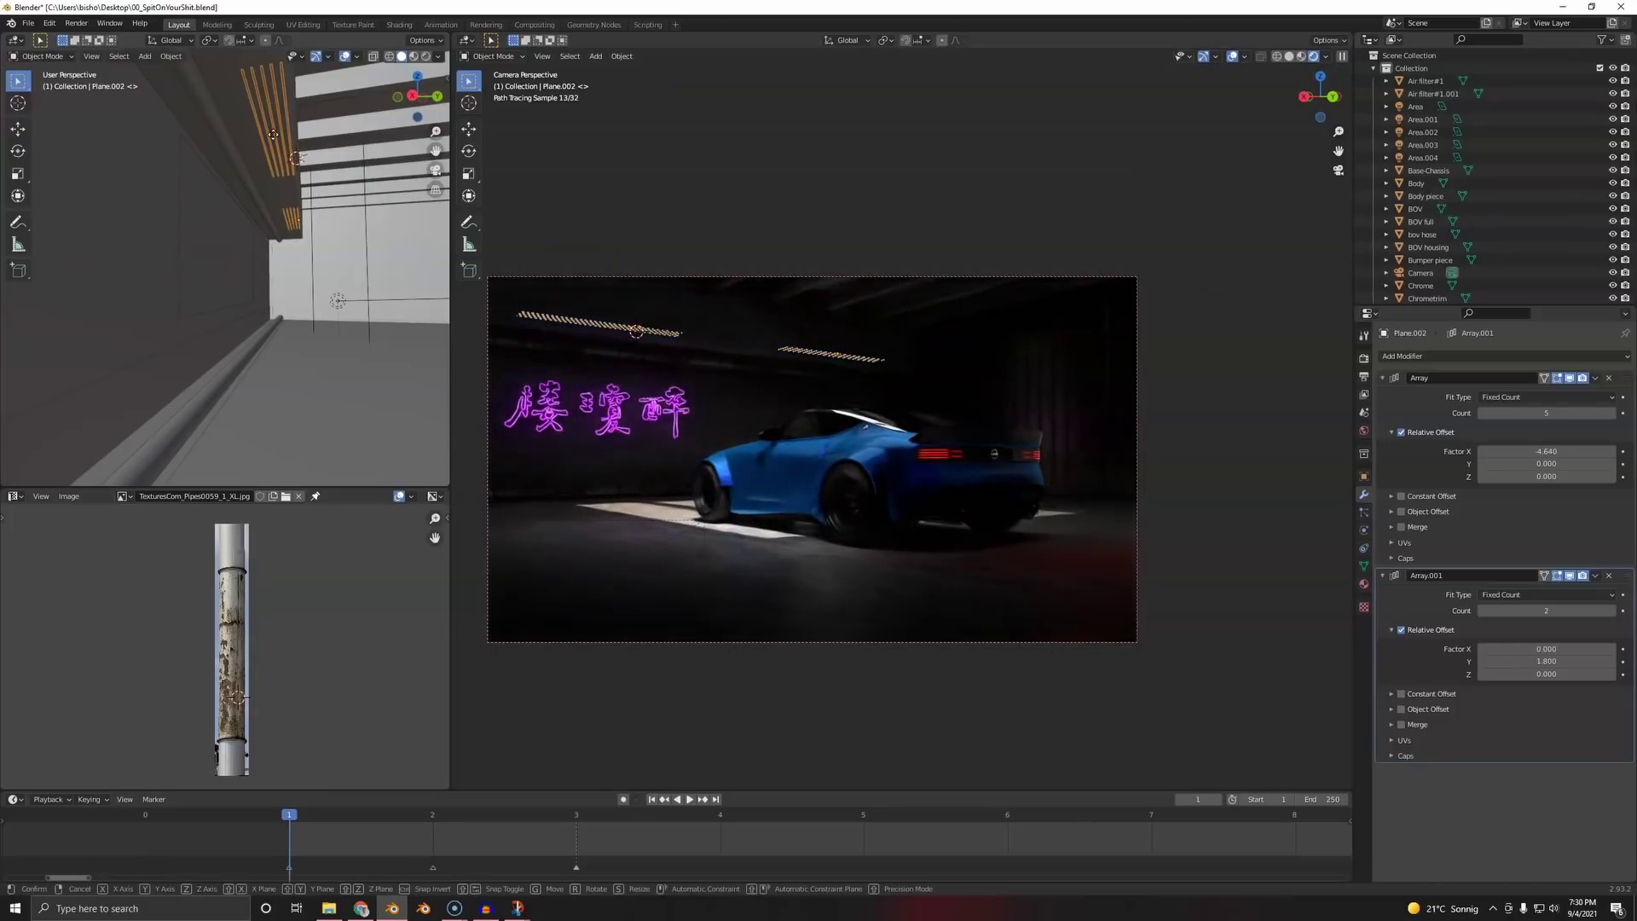
{"action": "key", "text": "z"}
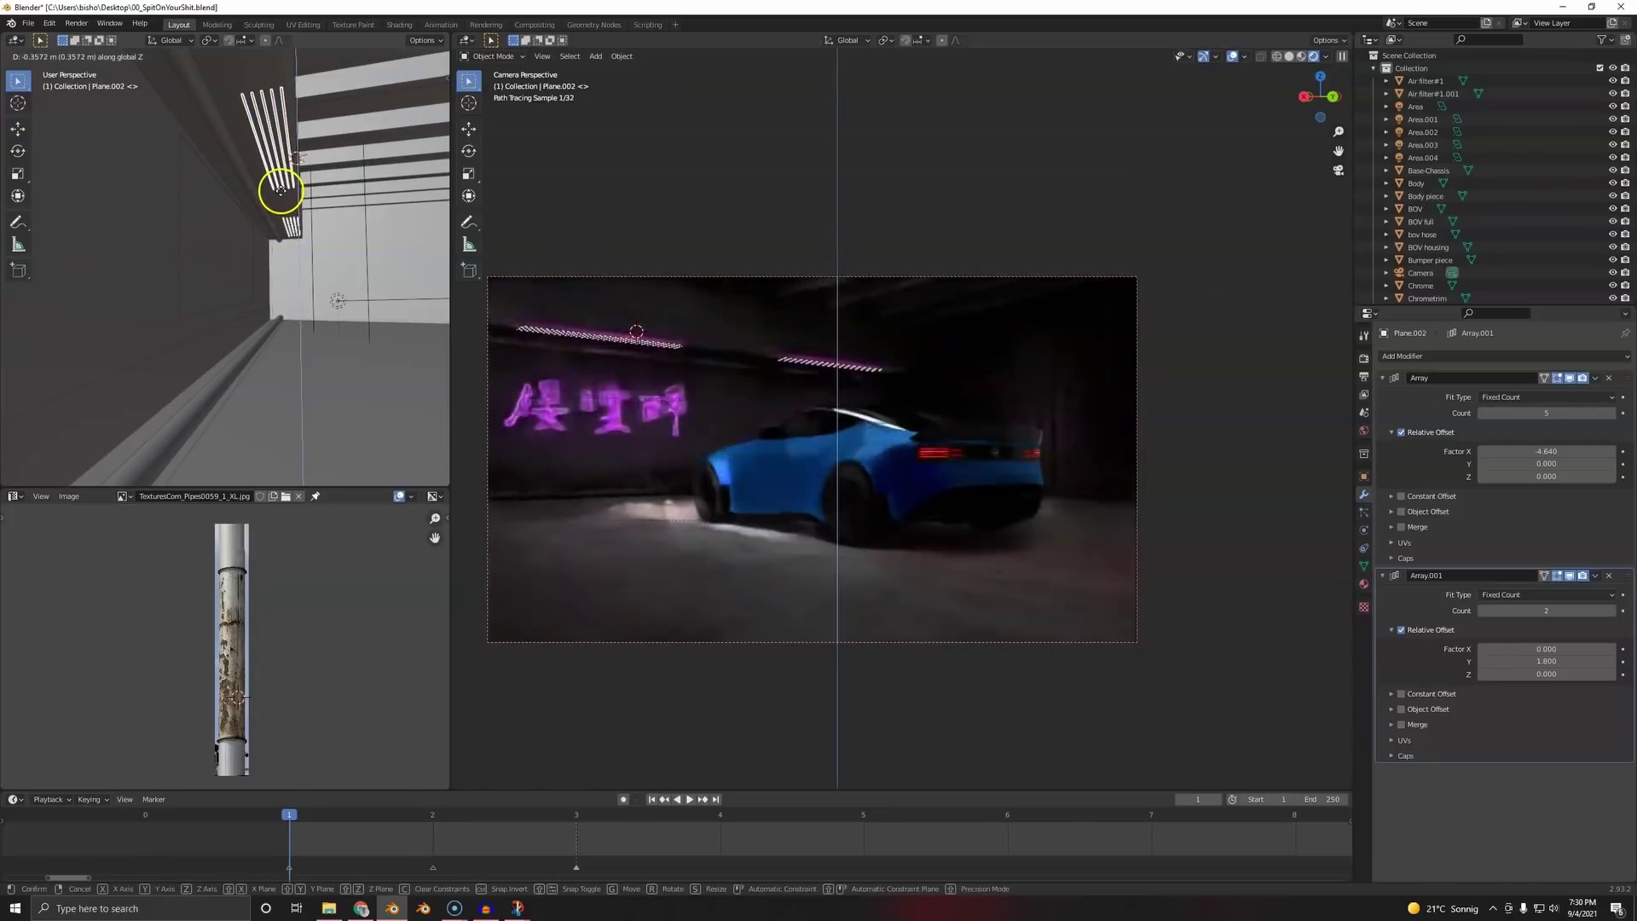
{"action": "left_click", "coordinate": [280, 190]}
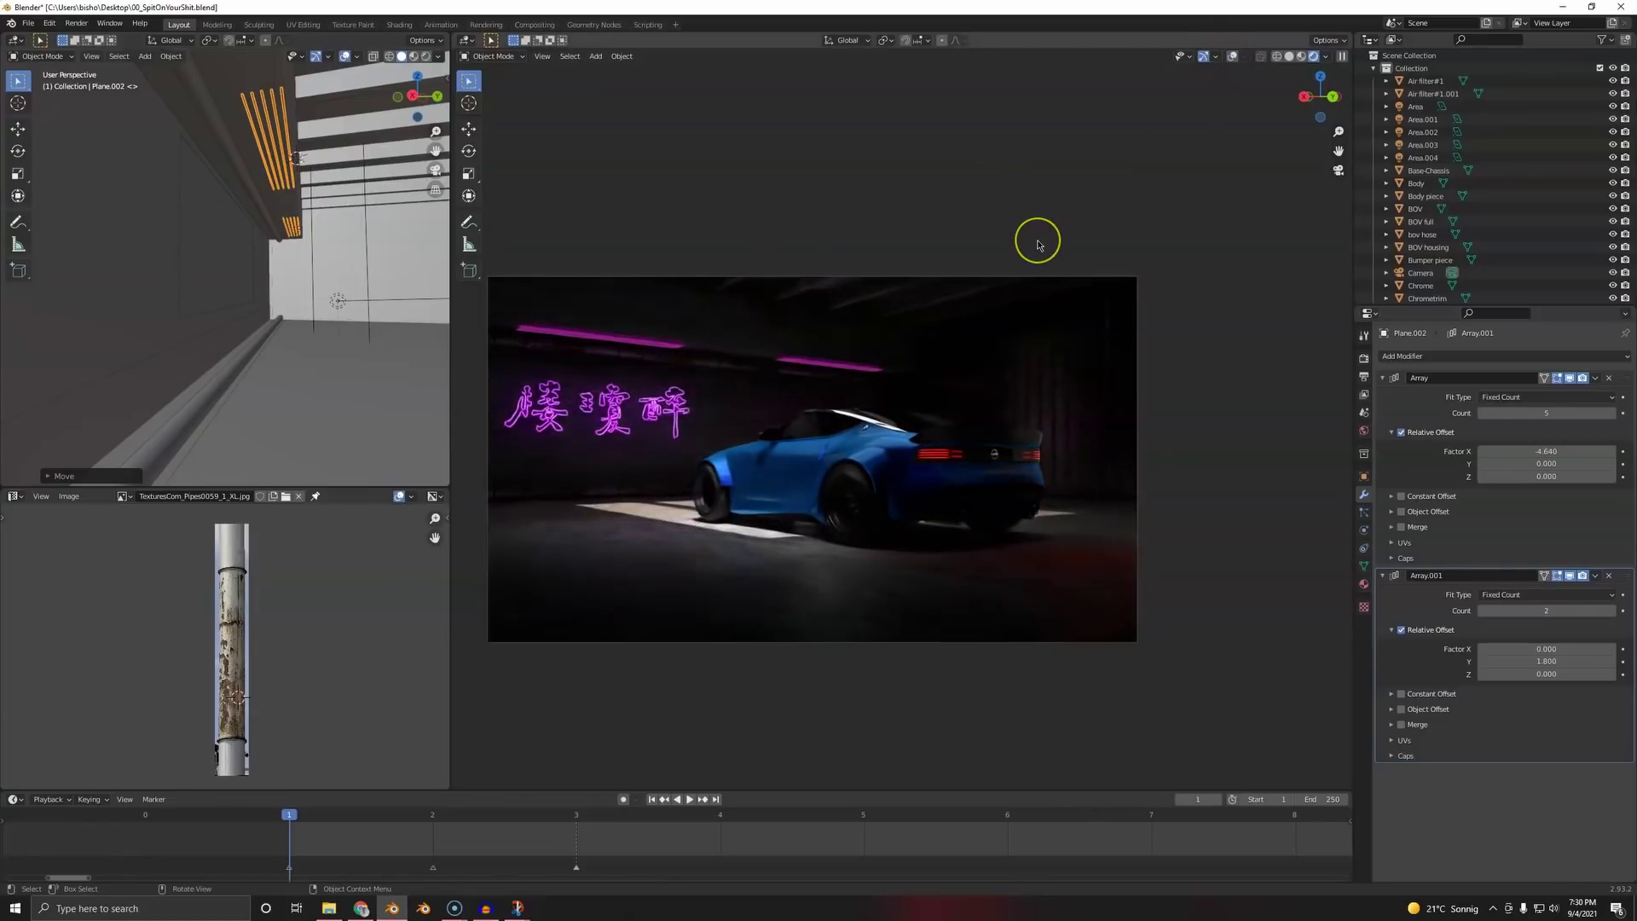
- Clear the strips' rotation and rotate them 90° about Z and 90° about X
{"action": "middle_click_drag", "start_coordinate": [282, 236], "coordinate": [258, 264], "text": "shift"}
{"action": "key", "text": "alt+r"}
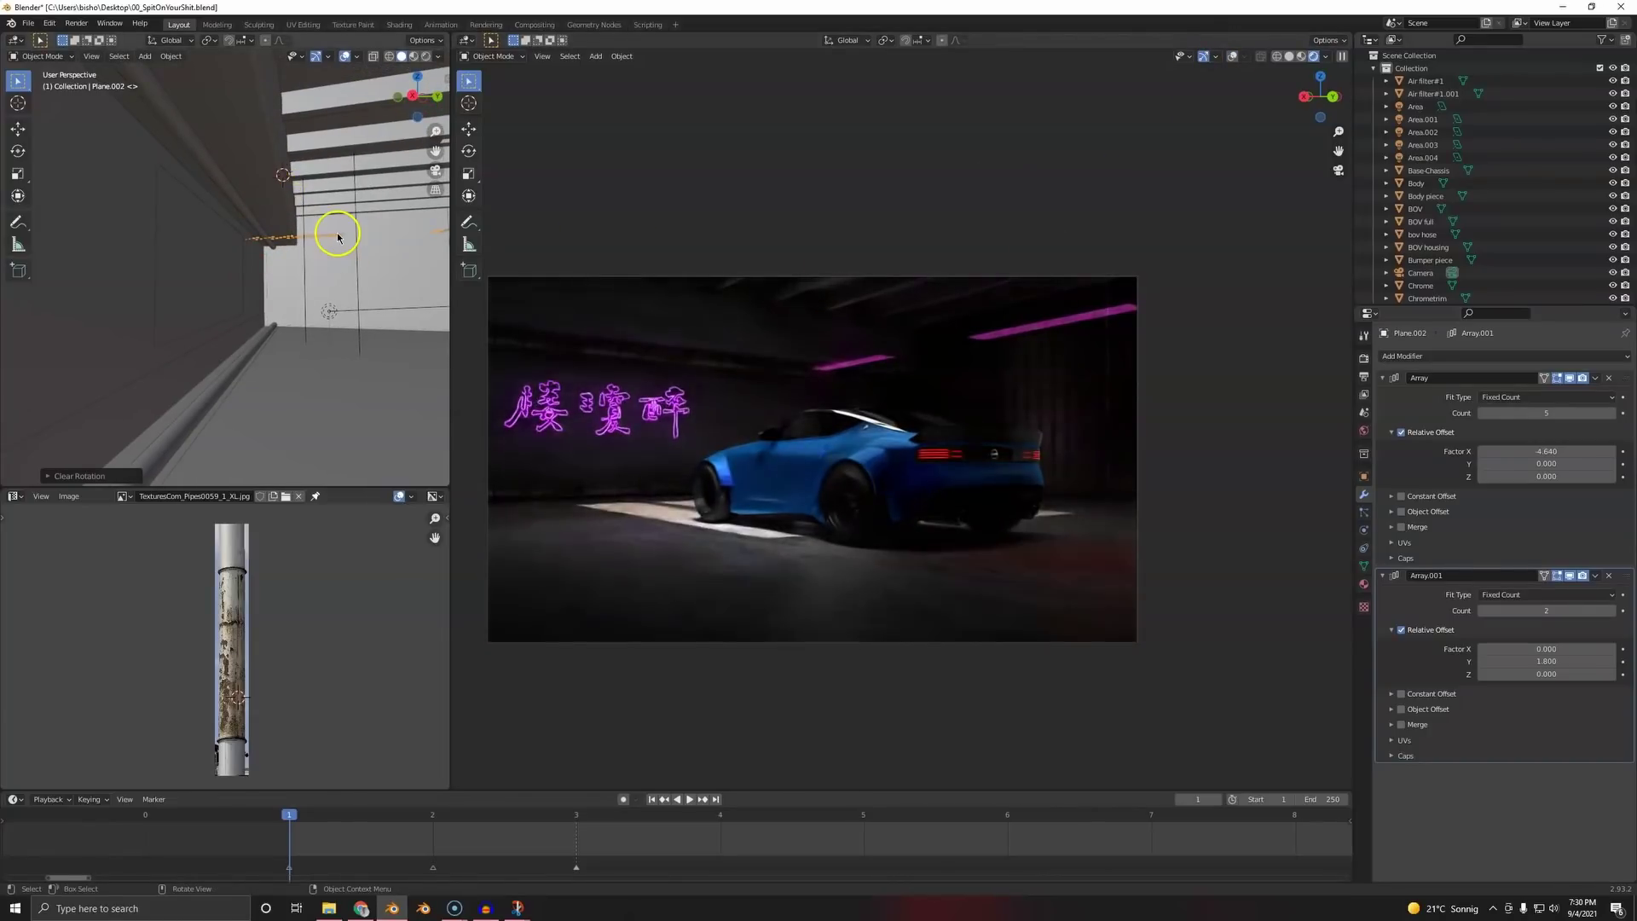
{"action": "key", "text": "r"}
{"action": "key", "text": "z"}
{"action": "key", "text": "9"}
{"action": "key", "text": "0"}
{"action": "left_click", "coordinate": [337, 233]}
{"action": "key", "text": "r"}
{"action": "key", "text": "x"}
{"action": "key", "text": "9"}
{"action": "key", "text": "0"}
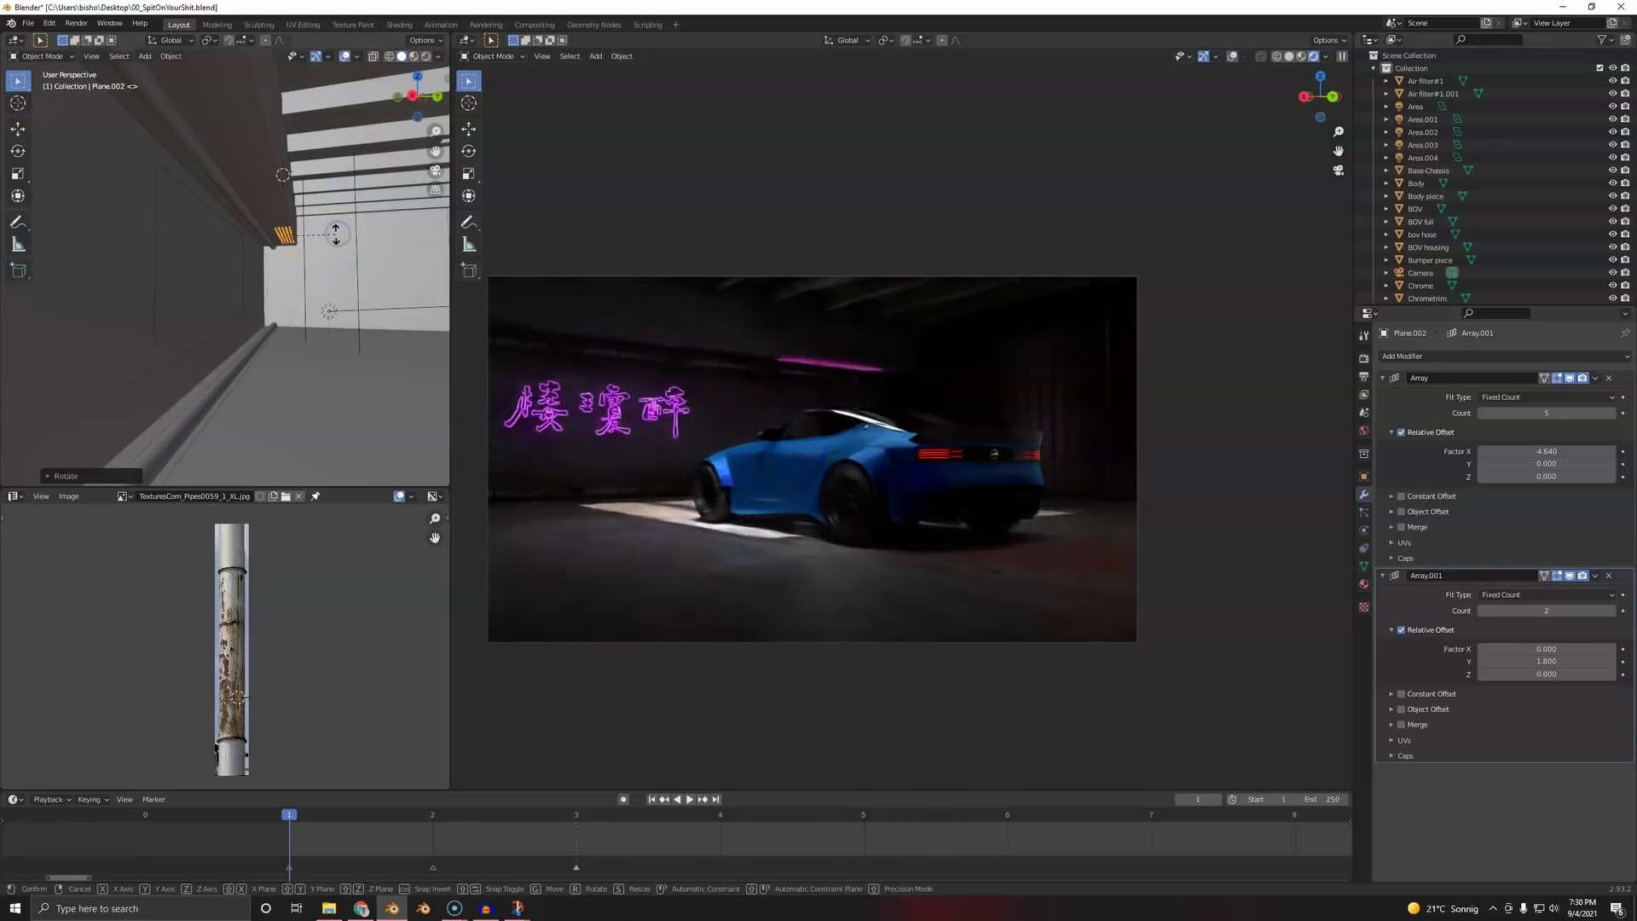
{"action": "left_click", "coordinate": [336, 234]}
- Position the upright strips in front of the overhead beam's face and lower them about 0.12 m along Z
{"action": "mouse_move", "coordinate": [311, 263]}
{"action": "middle_mouse_down"}
{"action": "mouse_move", "coordinate": [362, 203]}
{"action": "mouse_move", "coordinate": [260, 278]}
{"action": "mouse_move", "coordinate": [227, 231]}
{"action": "mouse_move", "coordinate": [324, 242]}
{"action": "middle_mouse_up"}
{"action": "key", "text": "g"}
{"action": "left_click", "coordinate": [325, 230]}
{"action": "key", "text": "g"}
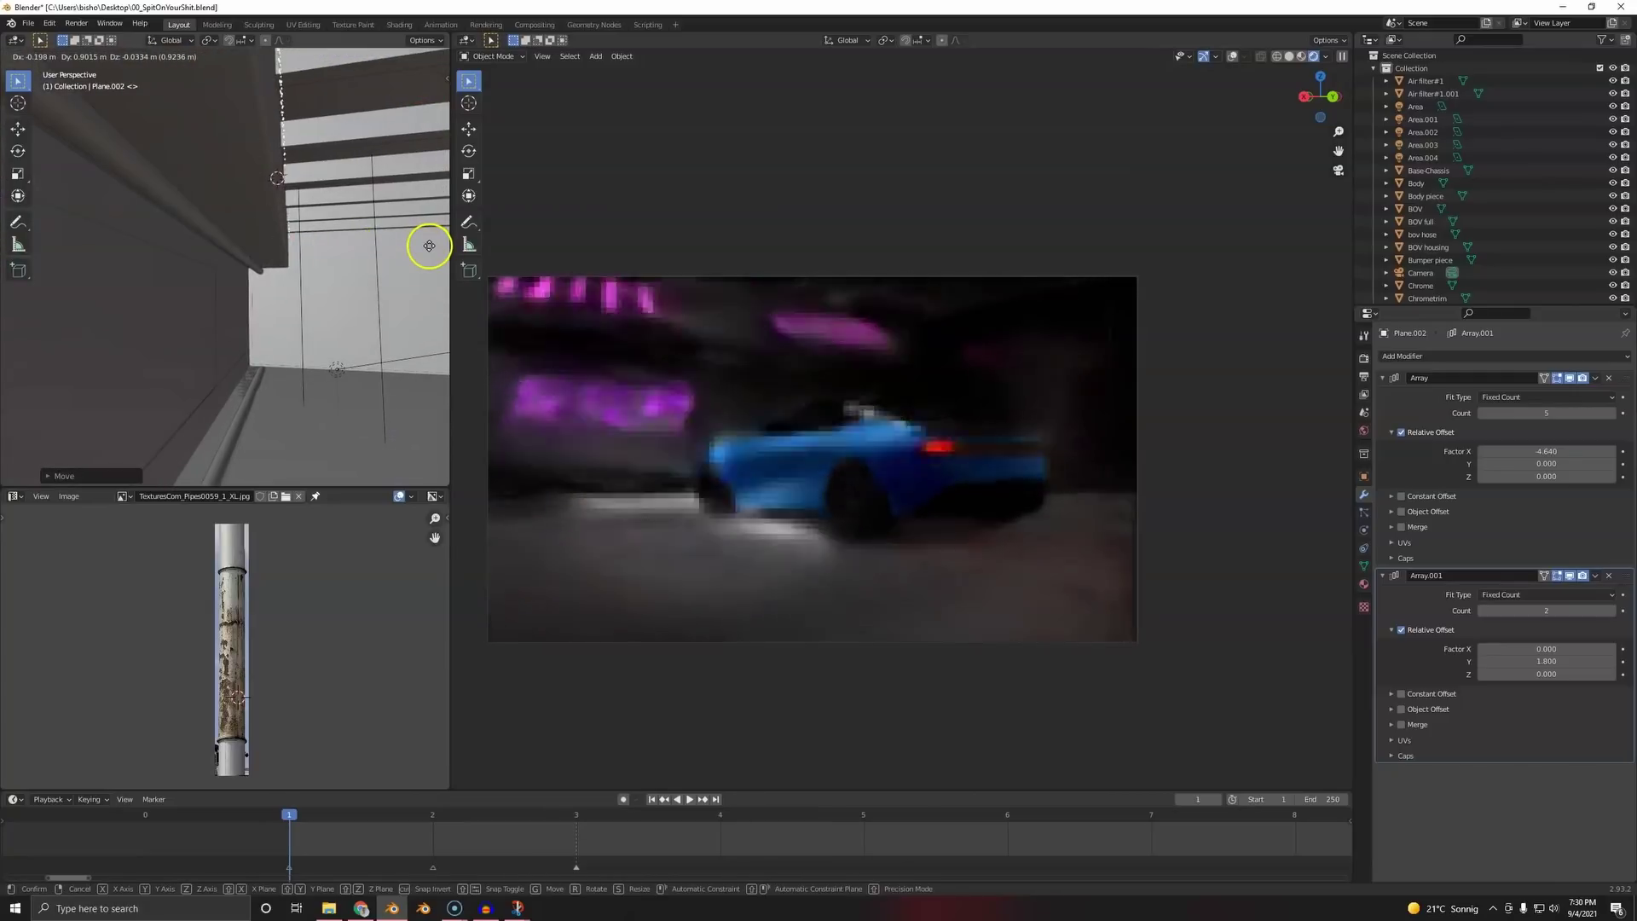
{"action": "left_click", "coordinate": [426, 251]}
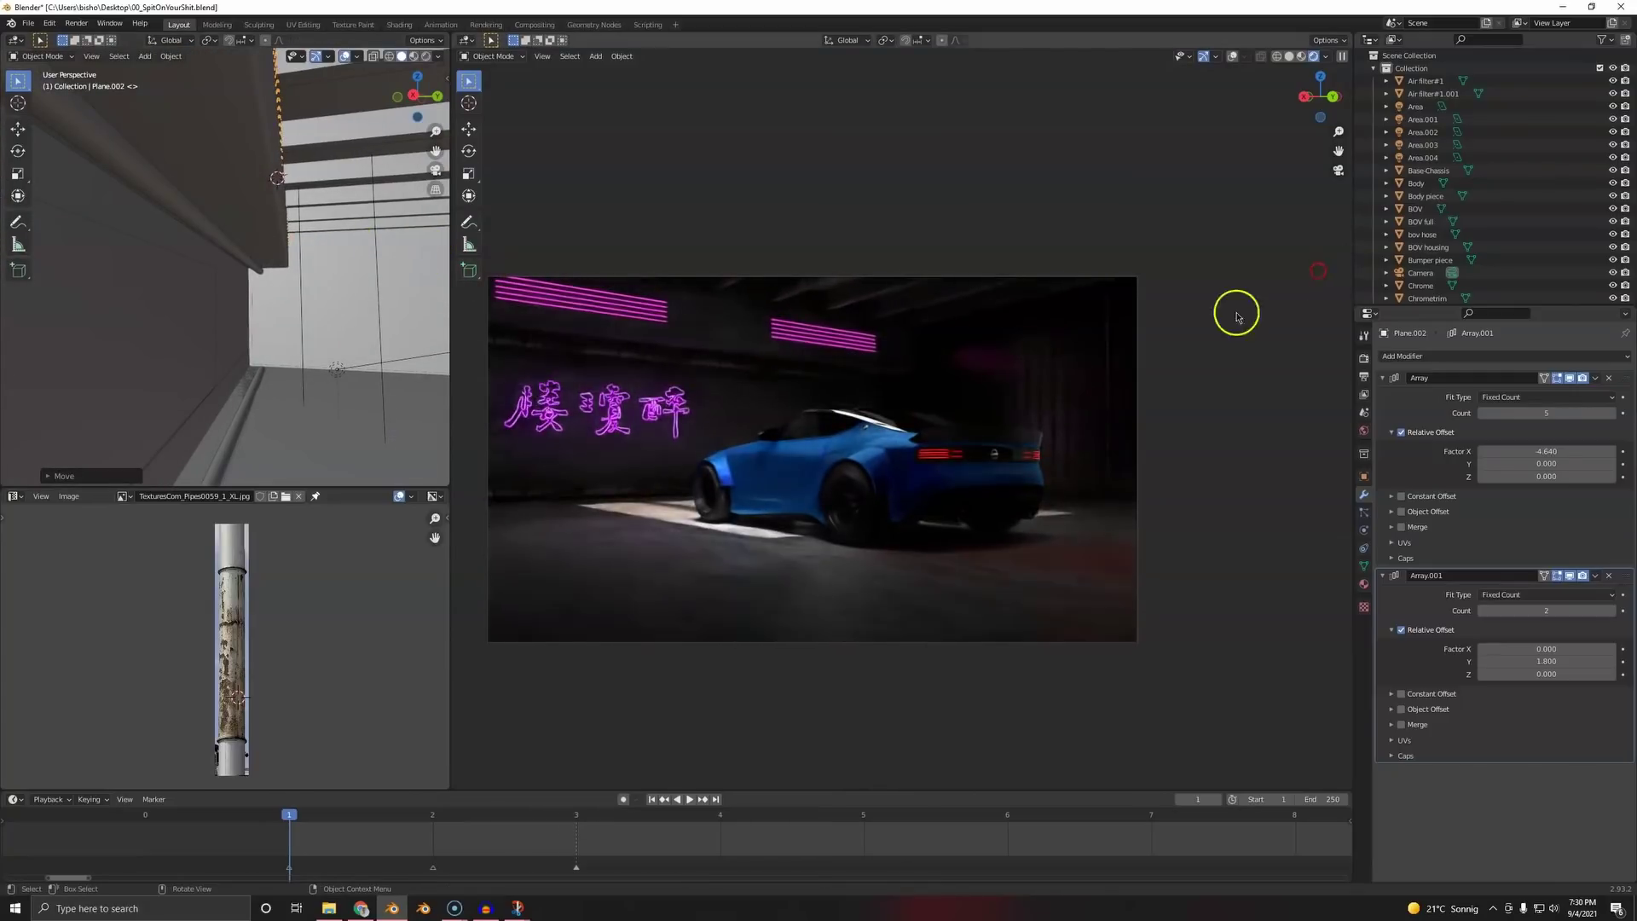
{"action": "middle_click_drag", "start_coordinate": [340, 253], "coordinate": [292, 196]}
{"action": "key", "text": "g"}
{"action": "key", "text": "z"}
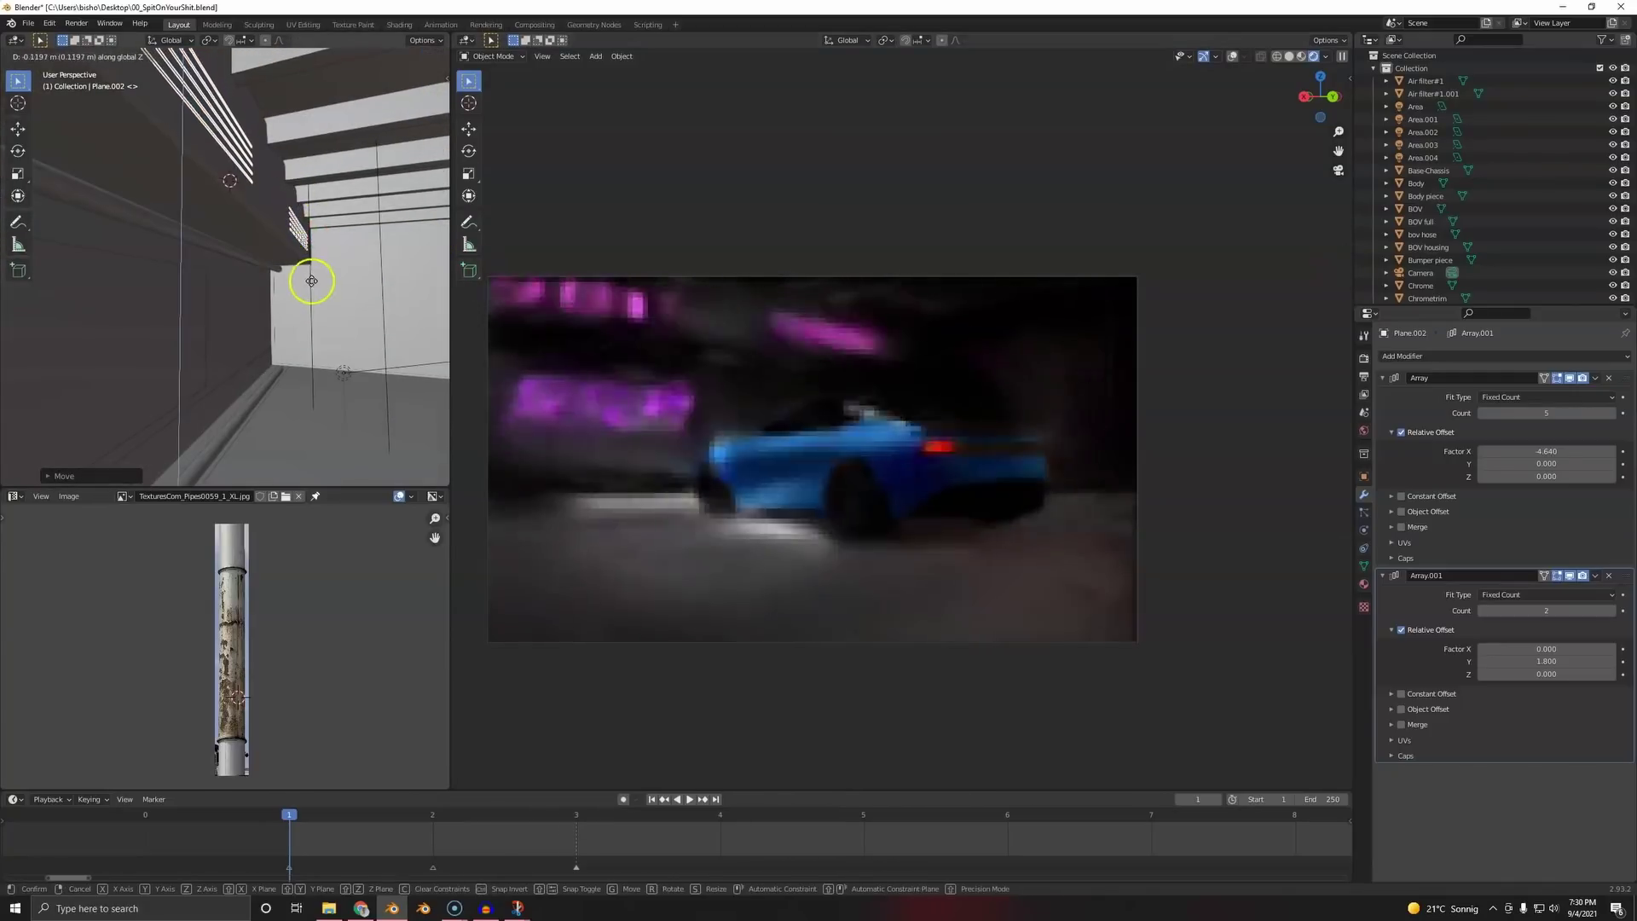
{"action": "left_click", "coordinate": [318, 280]}
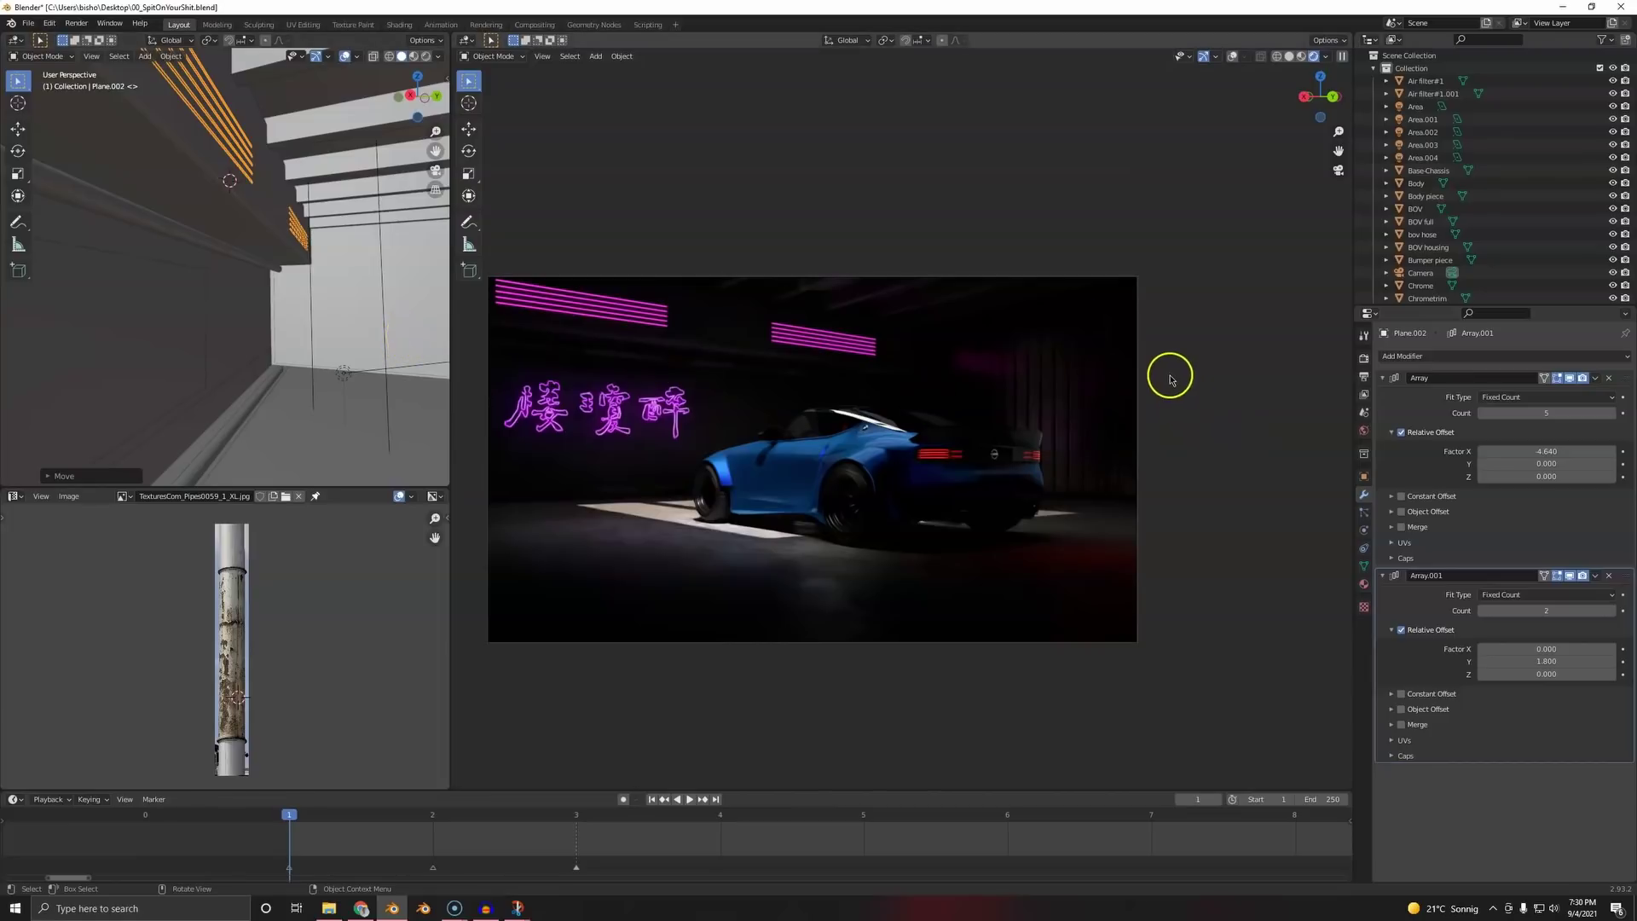
- Show the camera view's overlays and try a camera lens shift of X -0.062 and Y 0.043
{"action": "left_click", "coordinate": [1143, 404]}
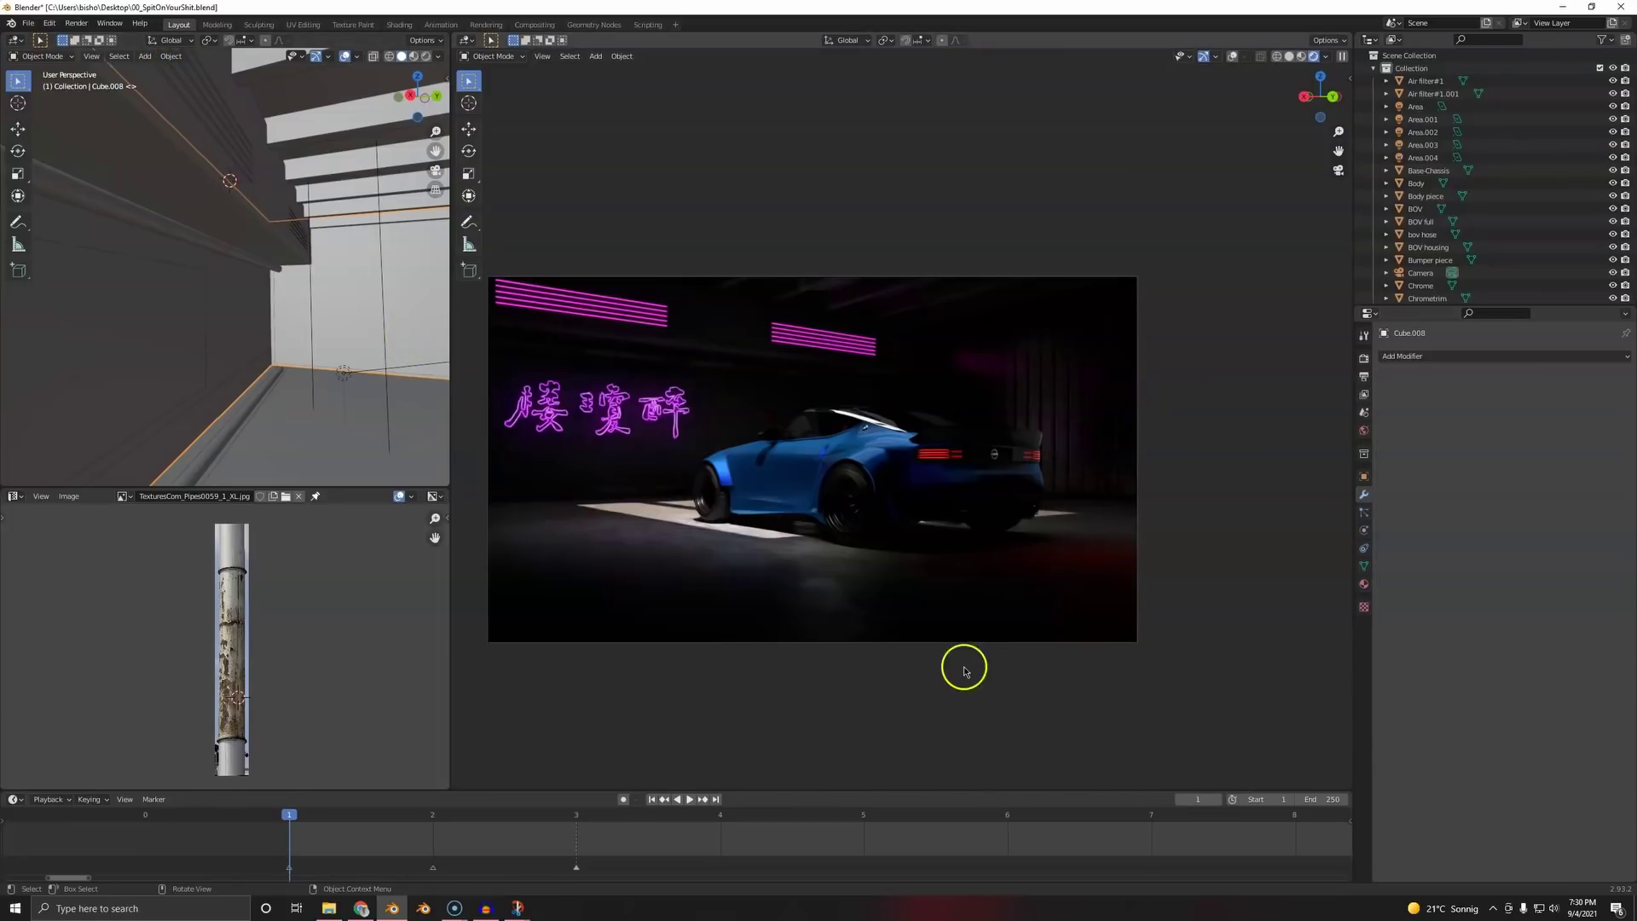
{"action": "left_click", "coordinate": [1231, 59]}
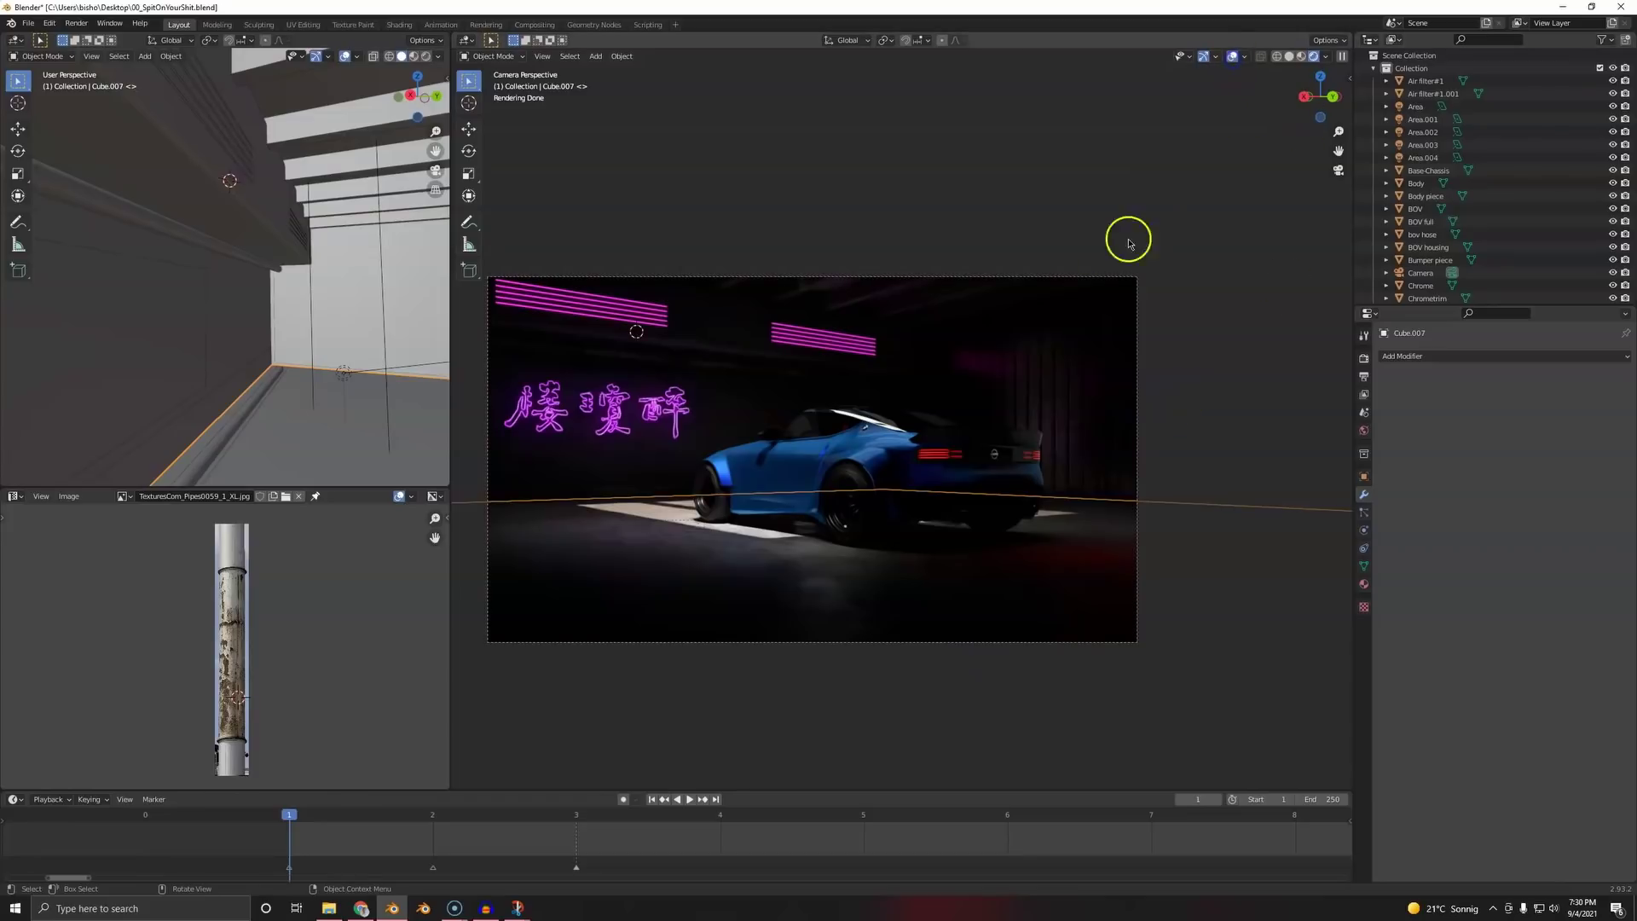
{"action": "left_click", "coordinate": [1055, 282]}
{"action": "left_click", "coordinate": [1036, 278]}
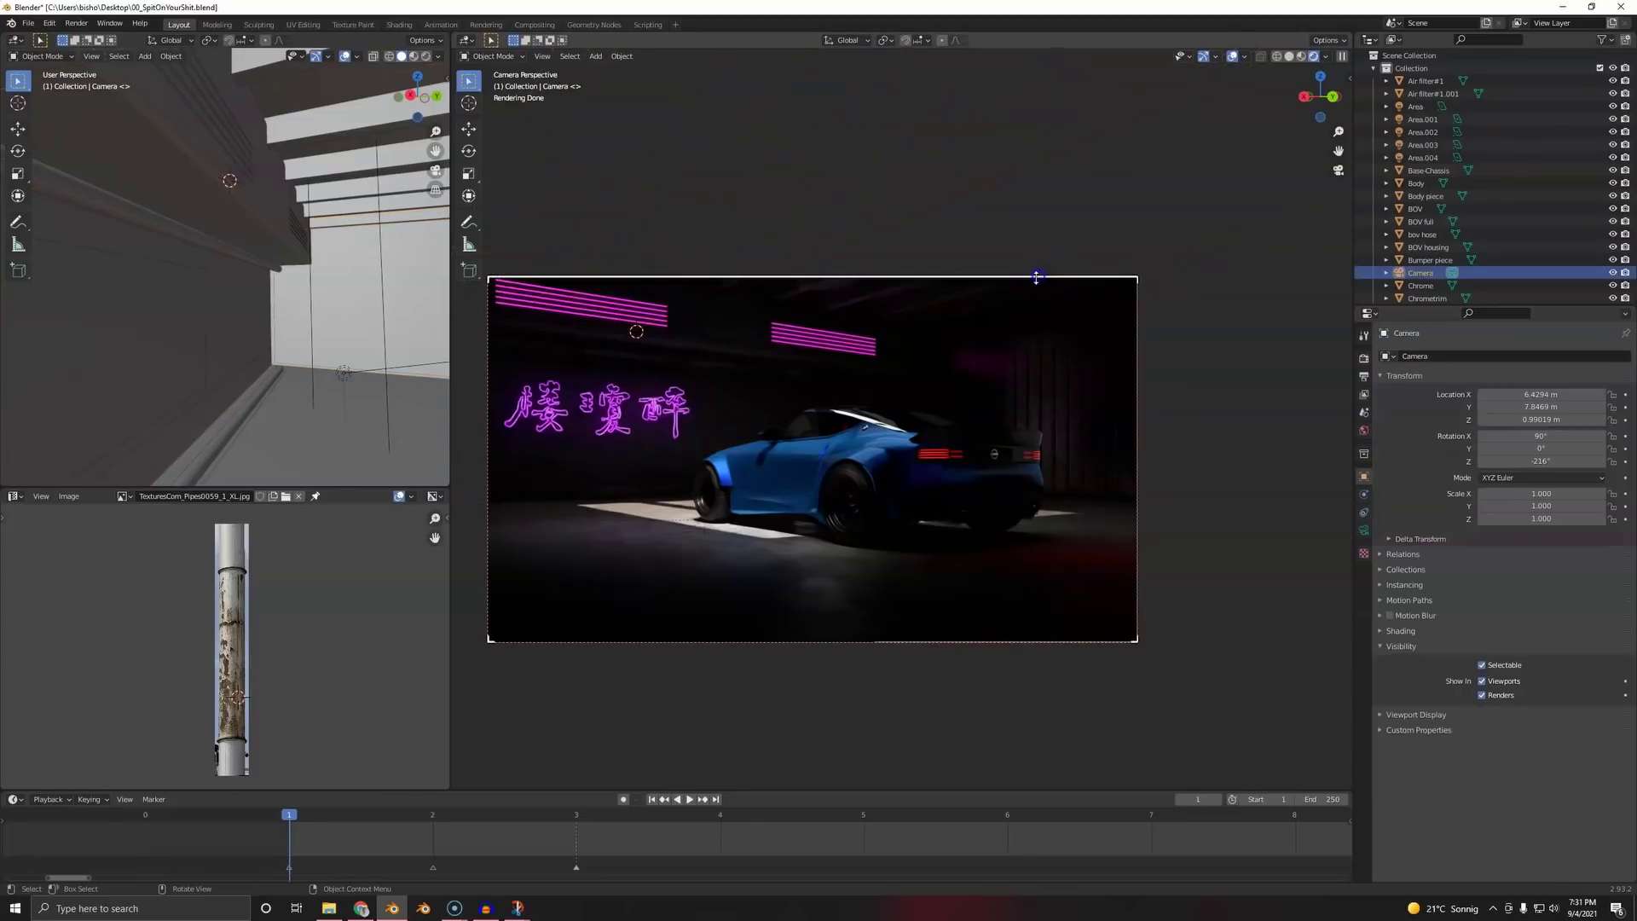
{"action": "left_click", "coordinate": [1365, 530]}
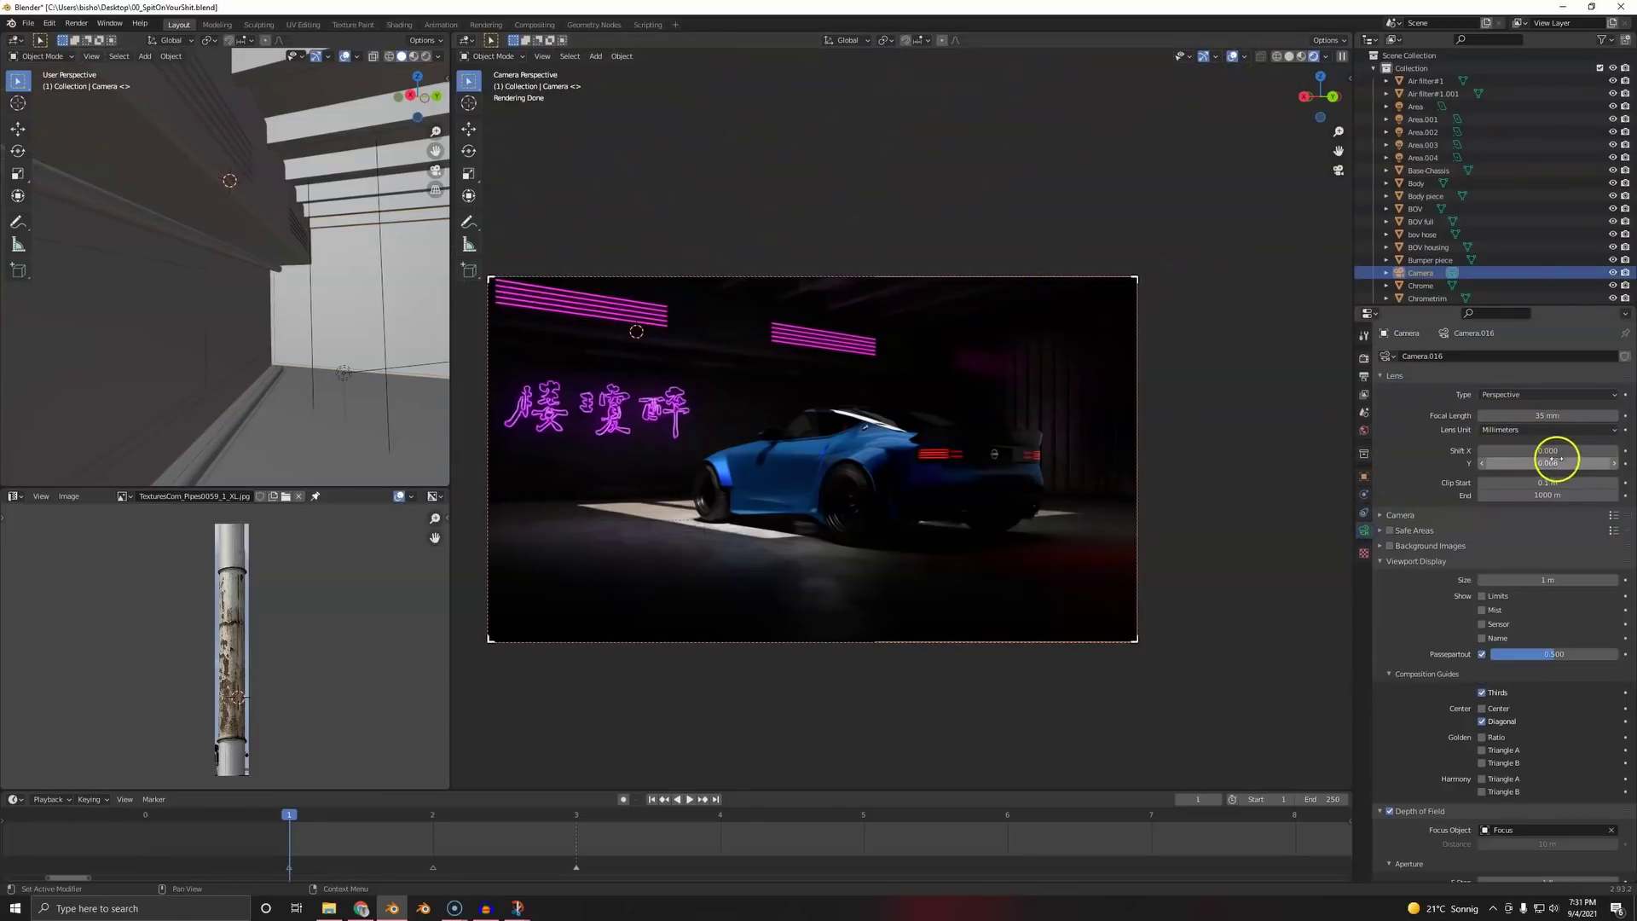
{"action": "mouse_move", "coordinate": [1556, 452]}
{"action": "left_mouse_down"}
{"action": "mouse_move", "coordinate": [1507, 454]}
{"action": "mouse_move", "coordinate": [1613, 460]}
{"action": "mouse_move", "coordinate": [1586, 460]}
{"action": "left_mouse_up"}
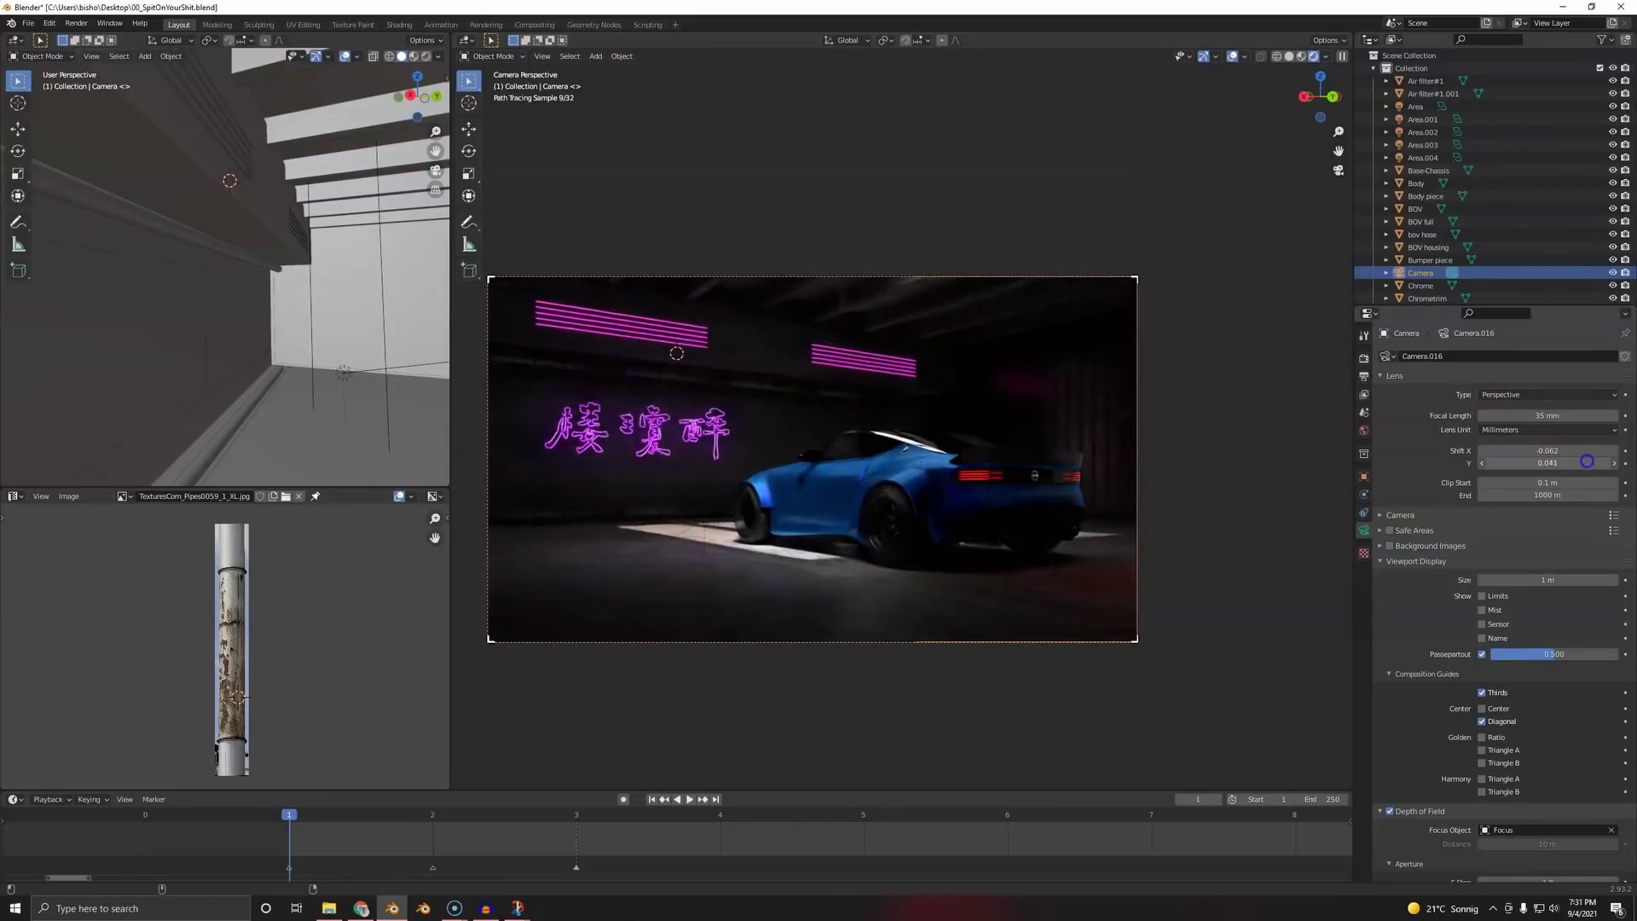
{"action": "left_click_drag", "start_coordinate": [1586, 460], "coordinate": [1590, 461]}
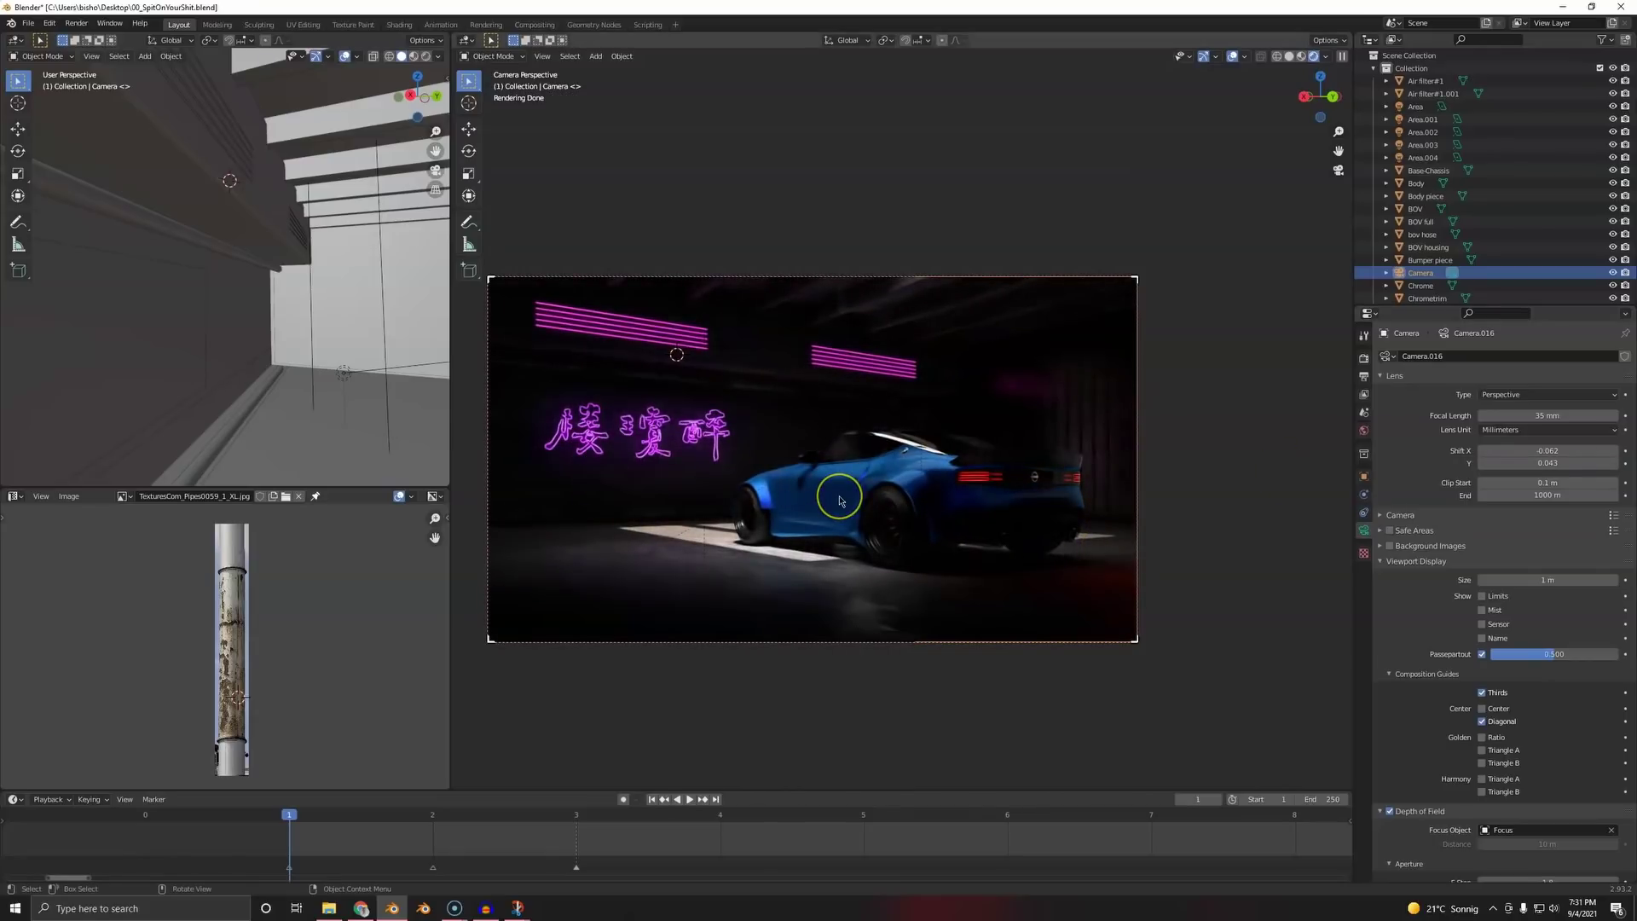
- Undo the camera shift changes
{"action": "key", "text": "ctrl+z"}
{"action": "key", "text": "ctrl+z"}
{"action": "key", "text": "ctrl+z"}
{"action": "key", "text": "ctrl+z"}
{"action": "key", "text": "ctrl+z"}
{"action": "key", "text": "ctrl+z"}
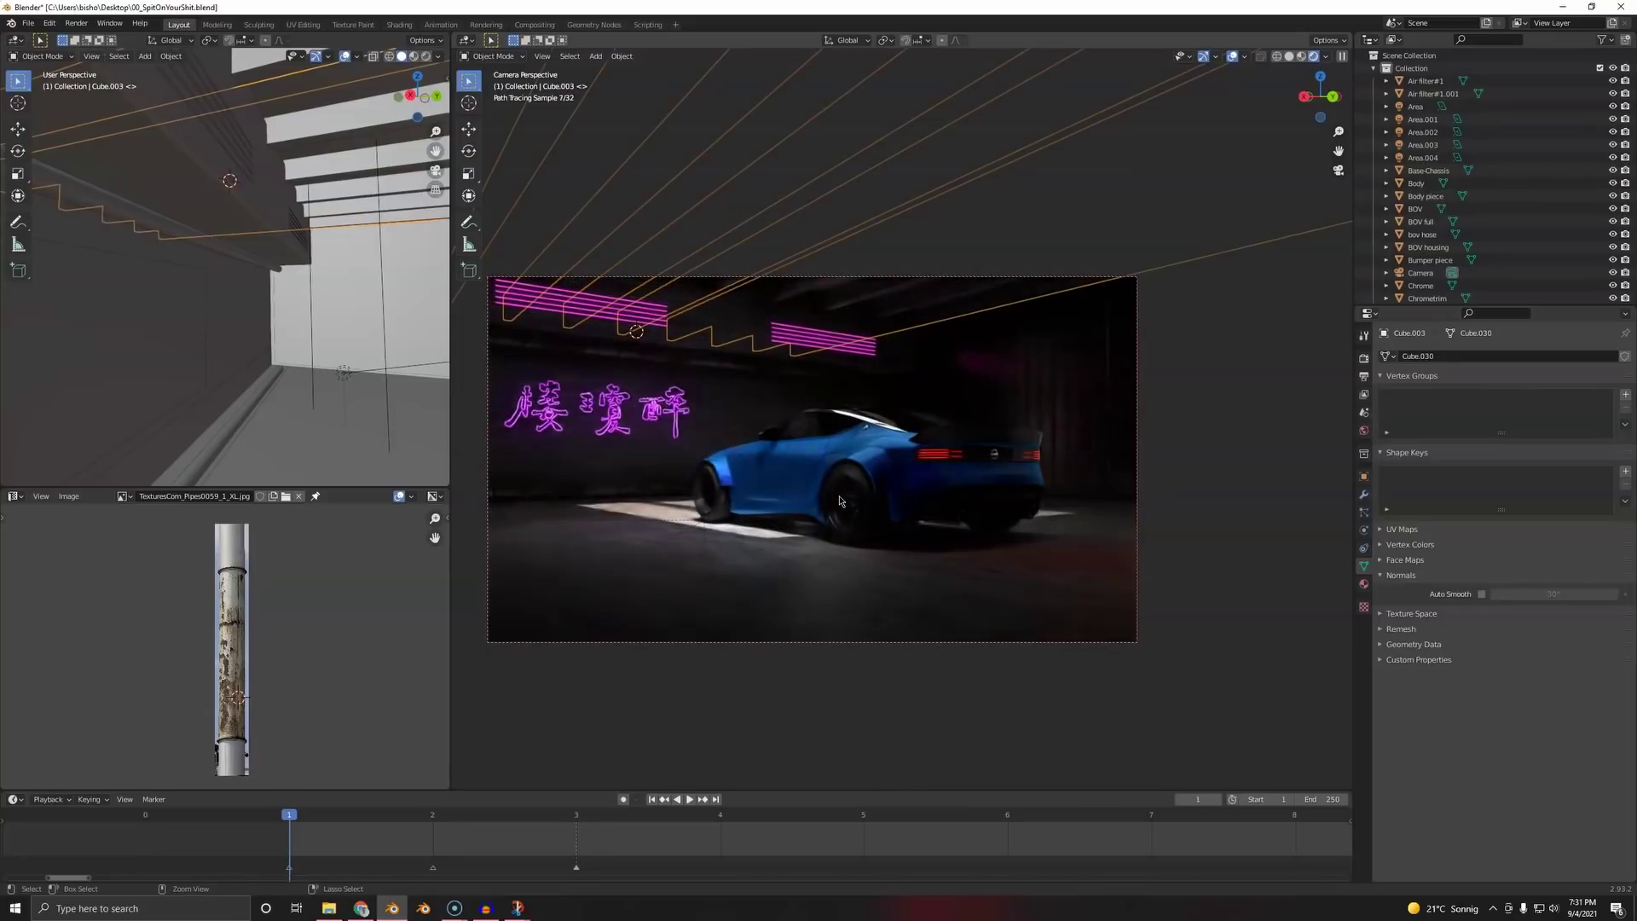
- Select the magenta strips and rotate them 90° about Z to face across the garage
{"action": "left_click", "coordinate": [640, 320]}
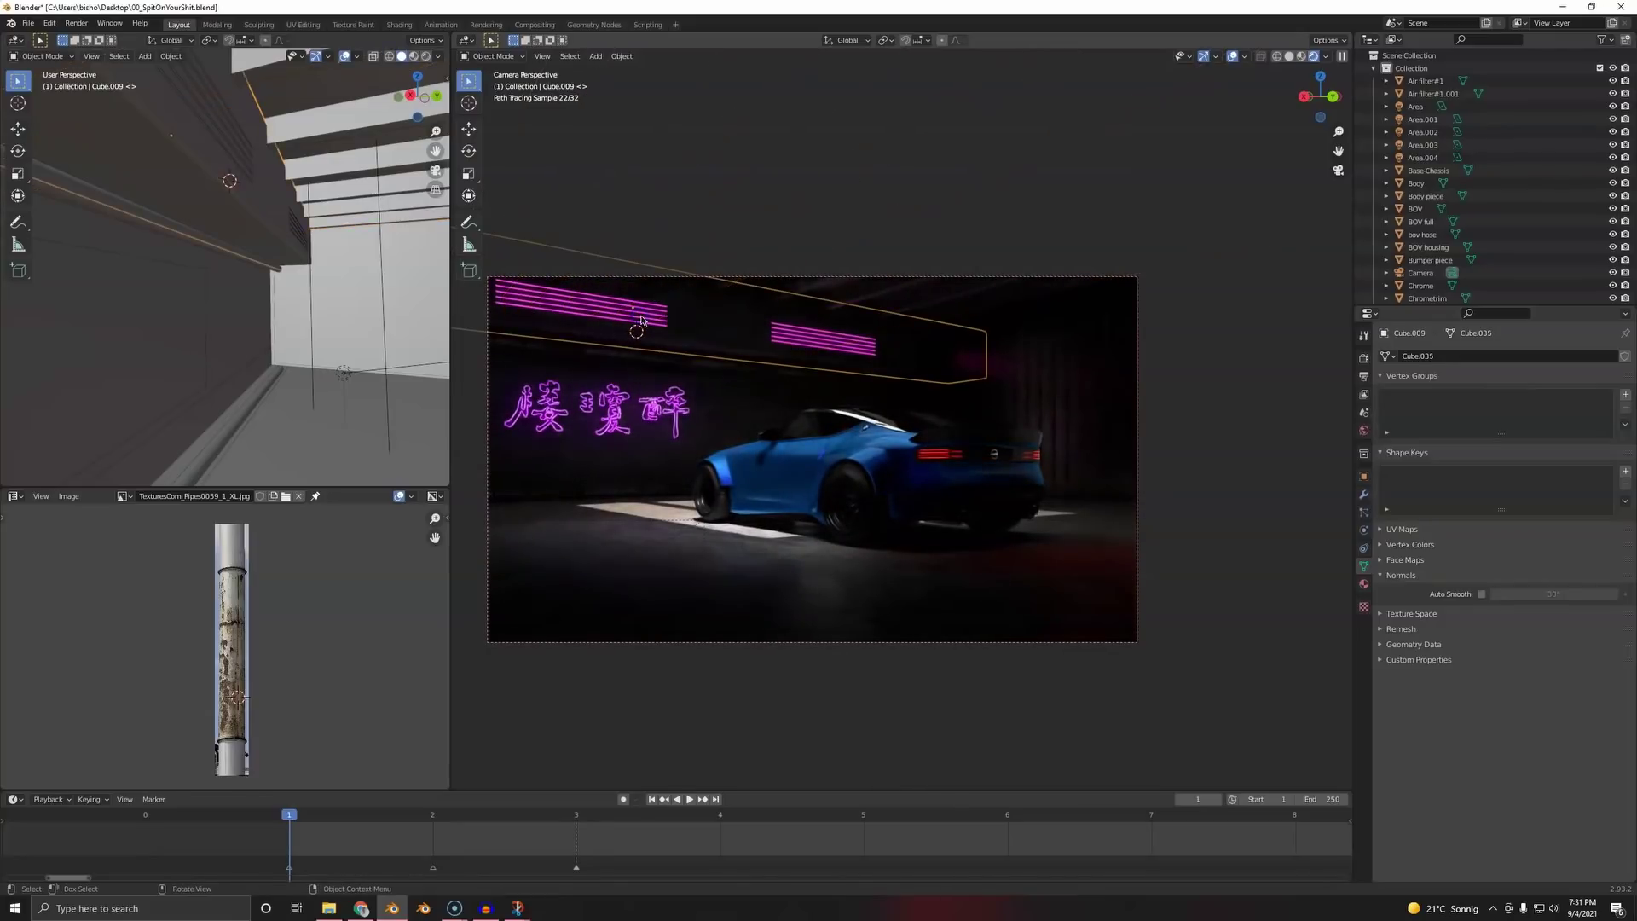
{"action": "left_click", "coordinate": [852, 351]}
{"action": "left_click", "coordinate": [861, 362]}
{"action": "left_click", "coordinate": [854, 352]}
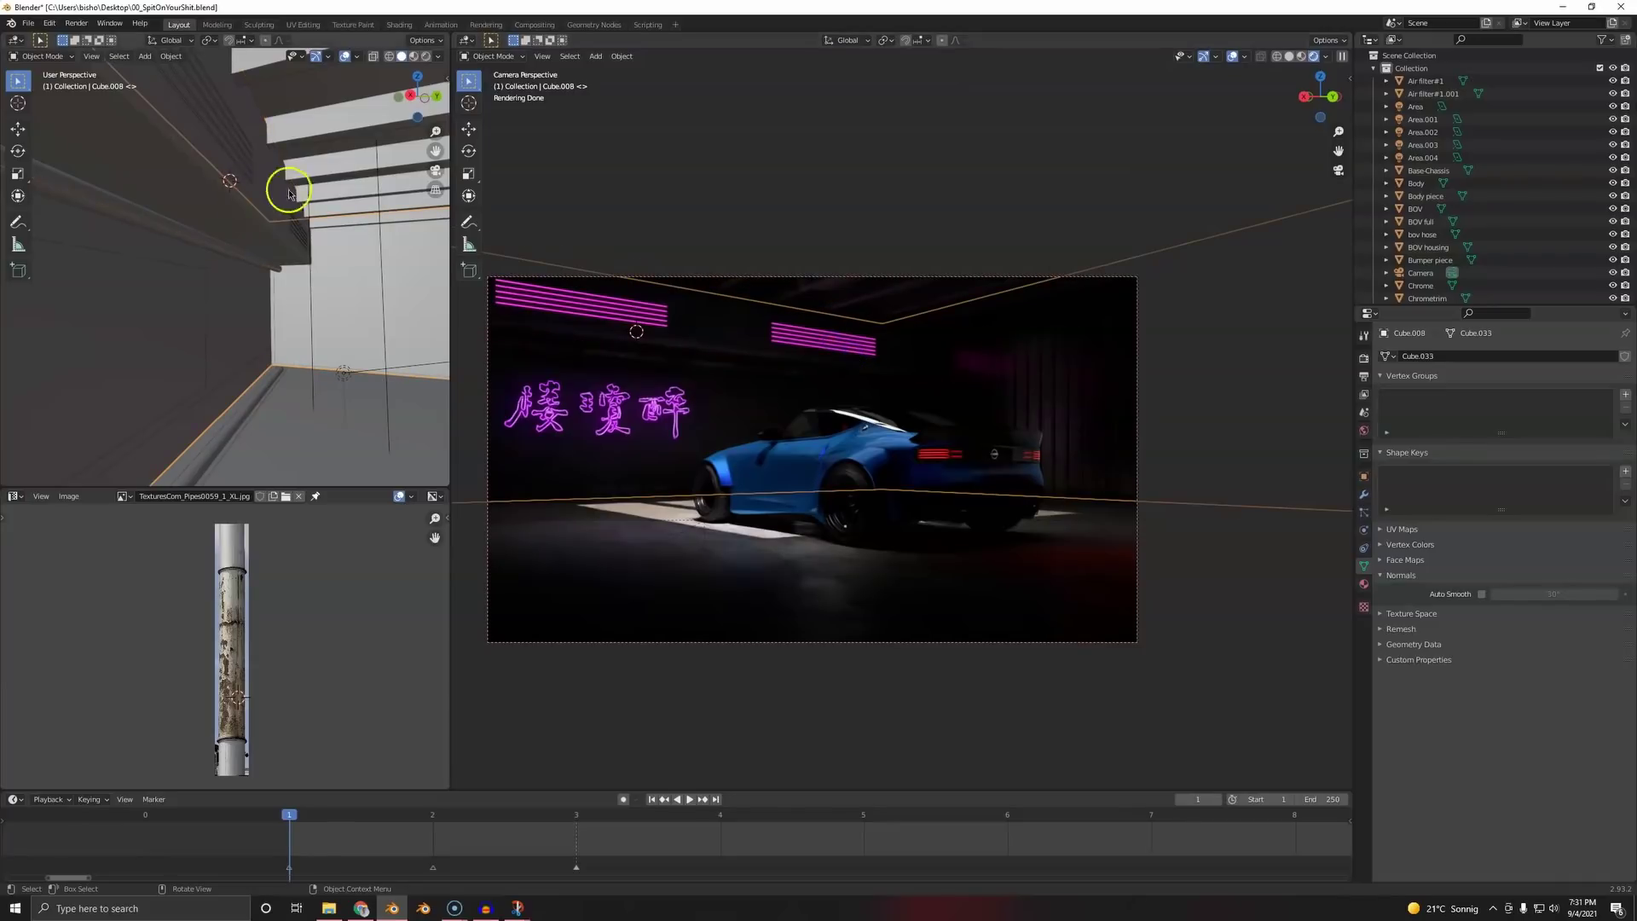
{"action": "left_click", "coordinate": [303, 231]}
{"action": "middle_click_drag", "start_coordinate": [304, 231], "coordinate": [163, 262], "text": "shift"}
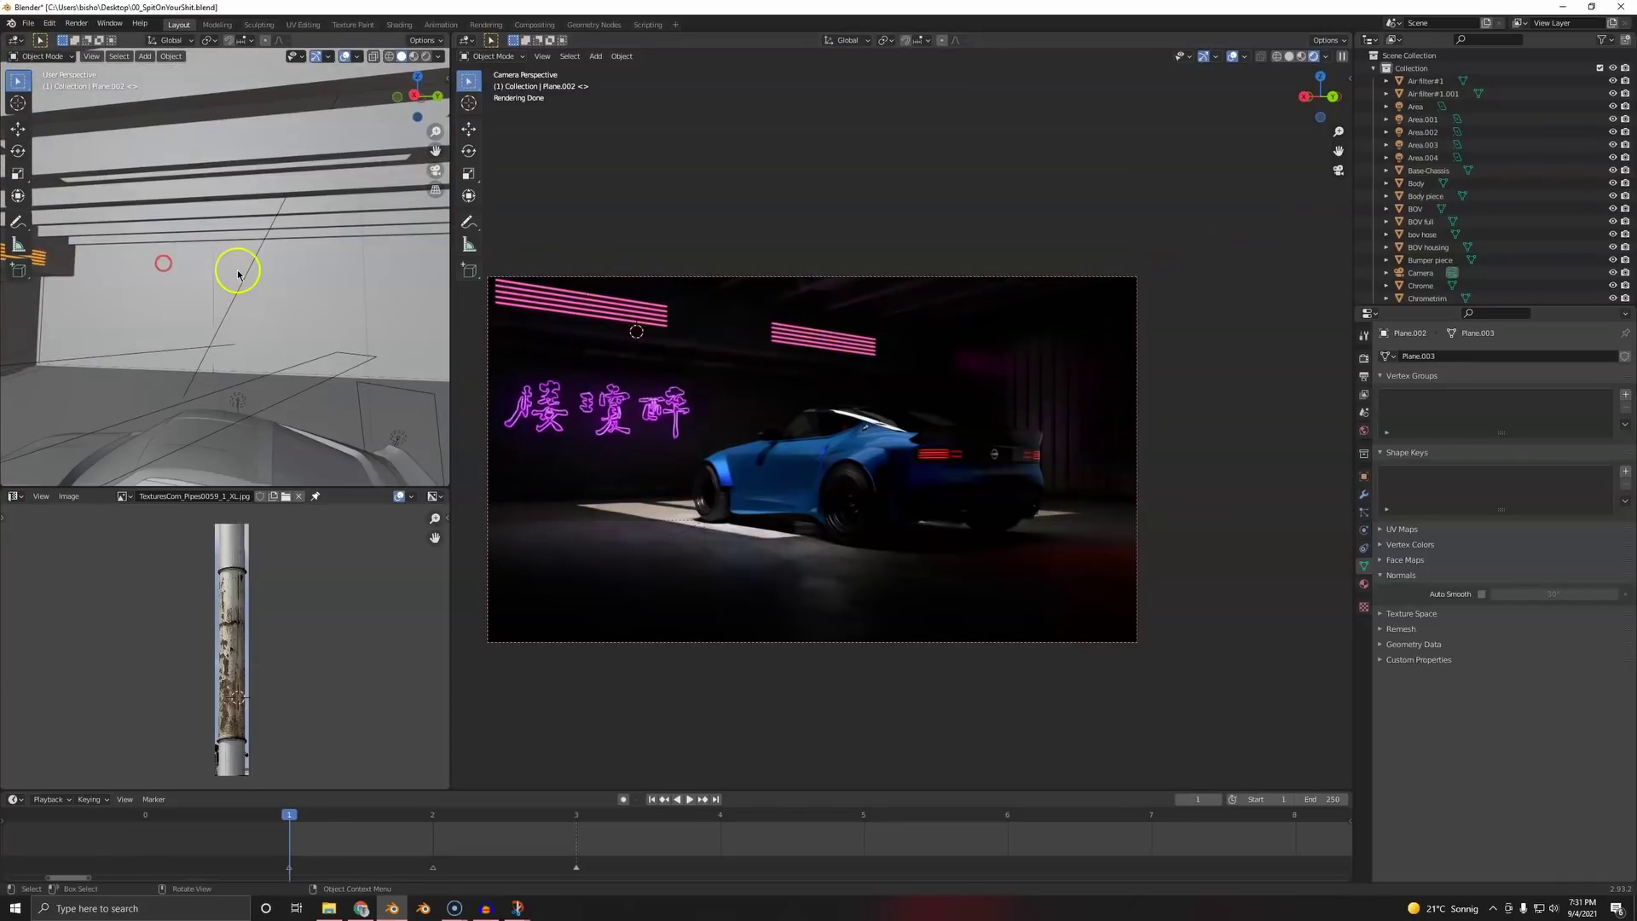
{"action": "type", "text": "rz90"}
{"action": "right_click", "coordinate": [239, 270]}
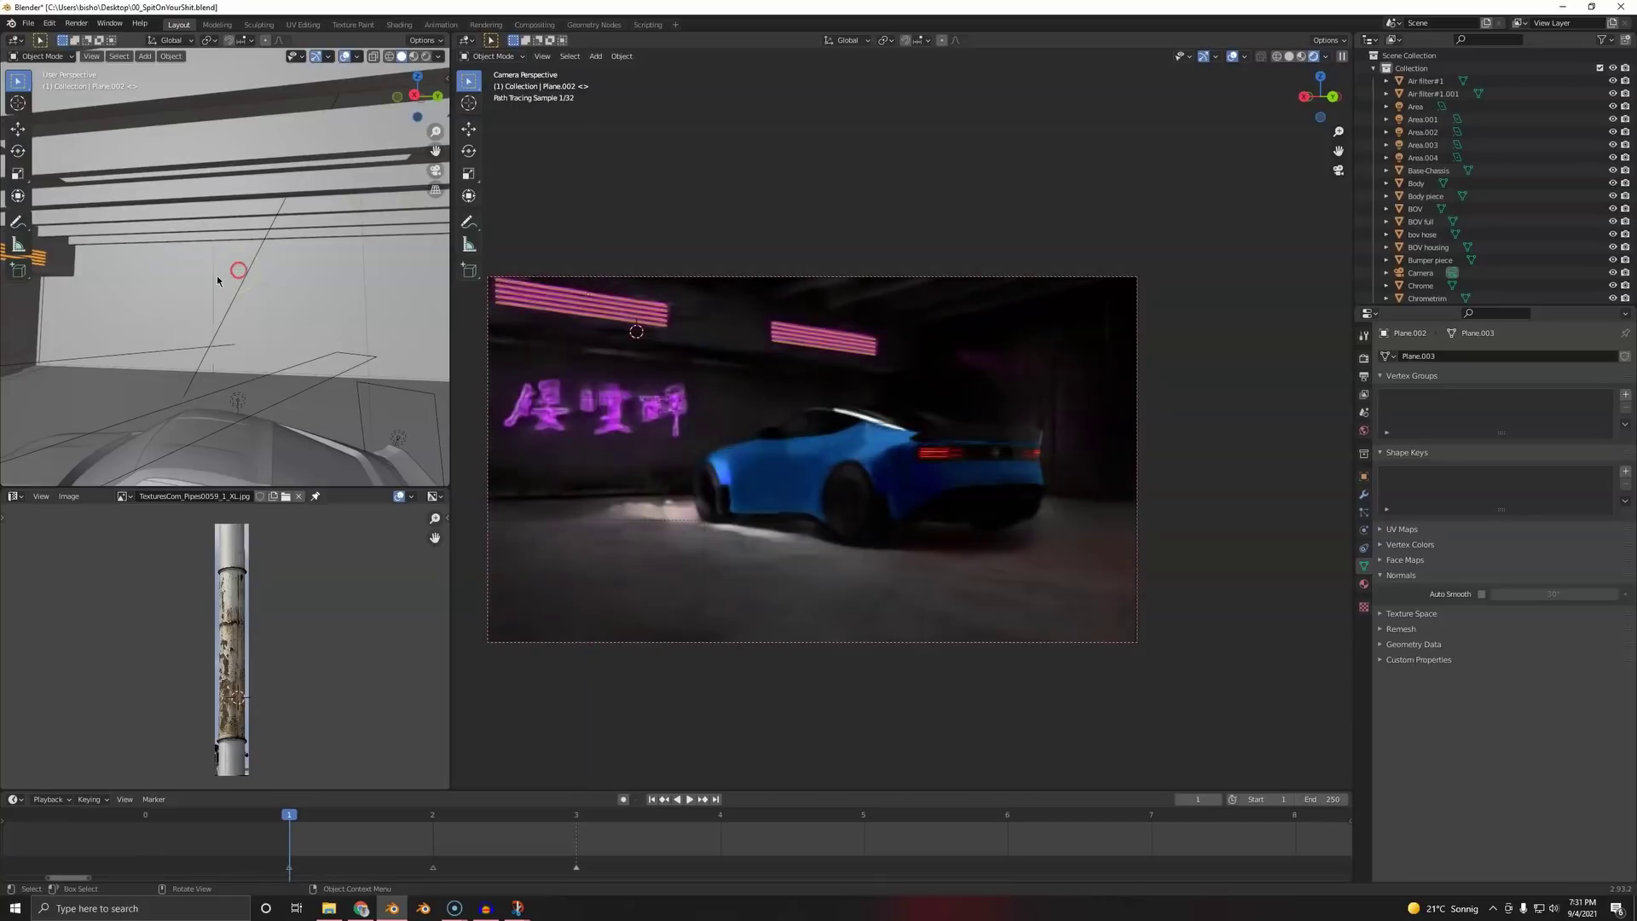
{"action": "type", "text": "rz90"}
{"action": "left_click", "coordinate": [217, 277]}
- Move the strips horizontally at constant height toward the wall behind the car's rear, and hide the camera view's overlays
{"action": "middle_click_drag", "start_coordinate": [120, 286], "coordinate": [180, 300], "text": "shift"}
{"action": "key", "text": "g"}
{"action": "key", "text": "shift+z"}
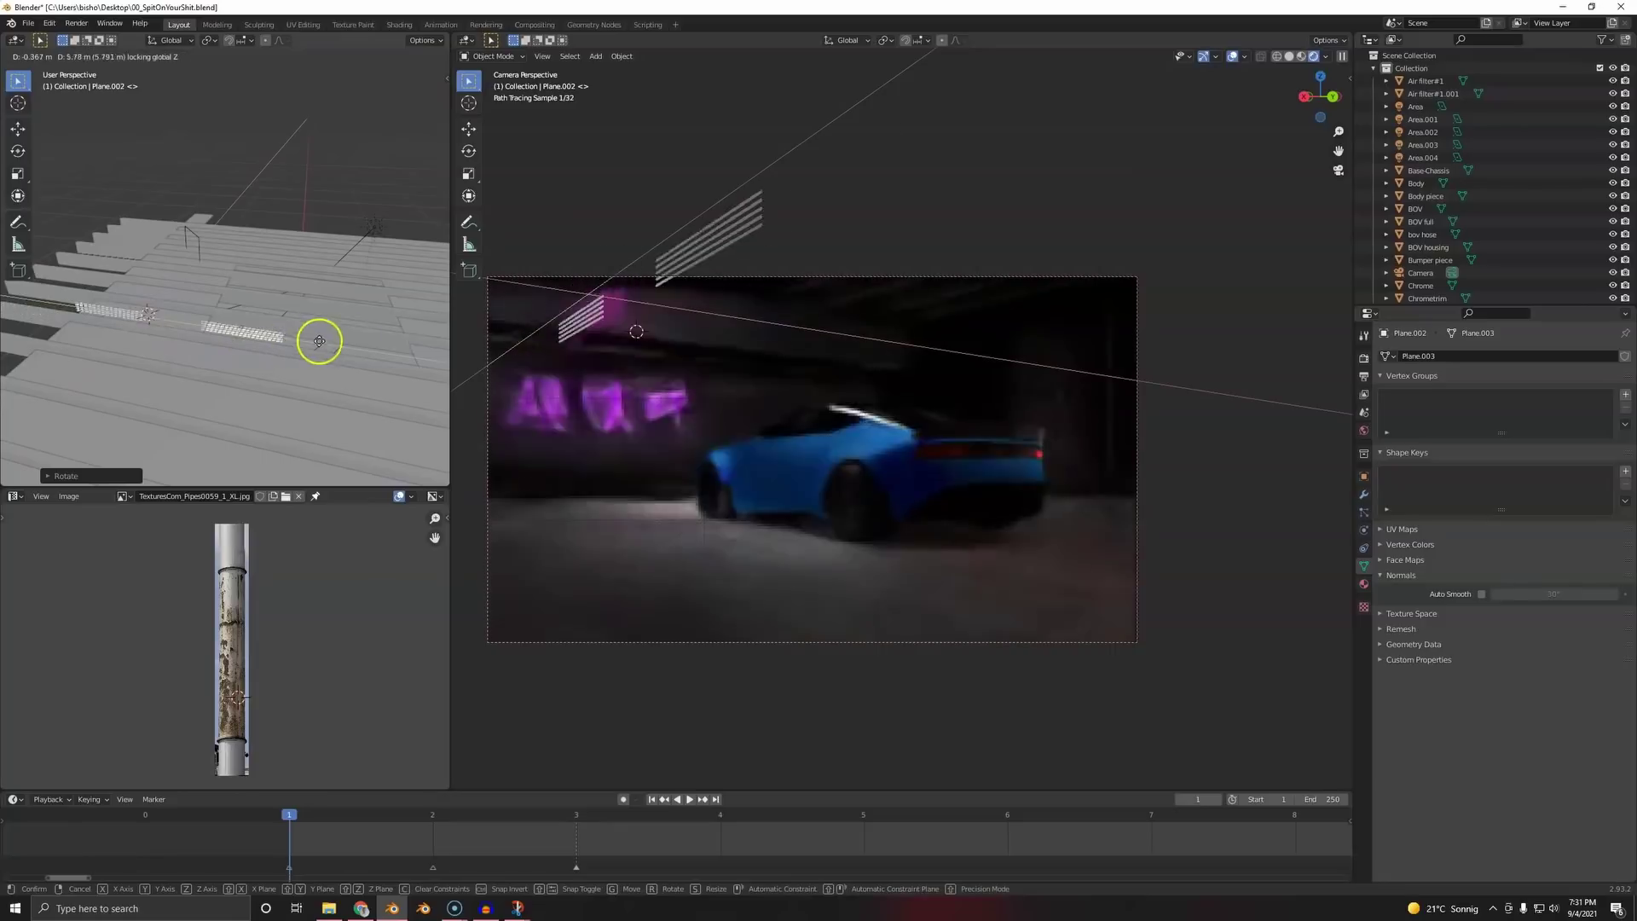
{"action": "left_click", "coordinate": [437, 262]}
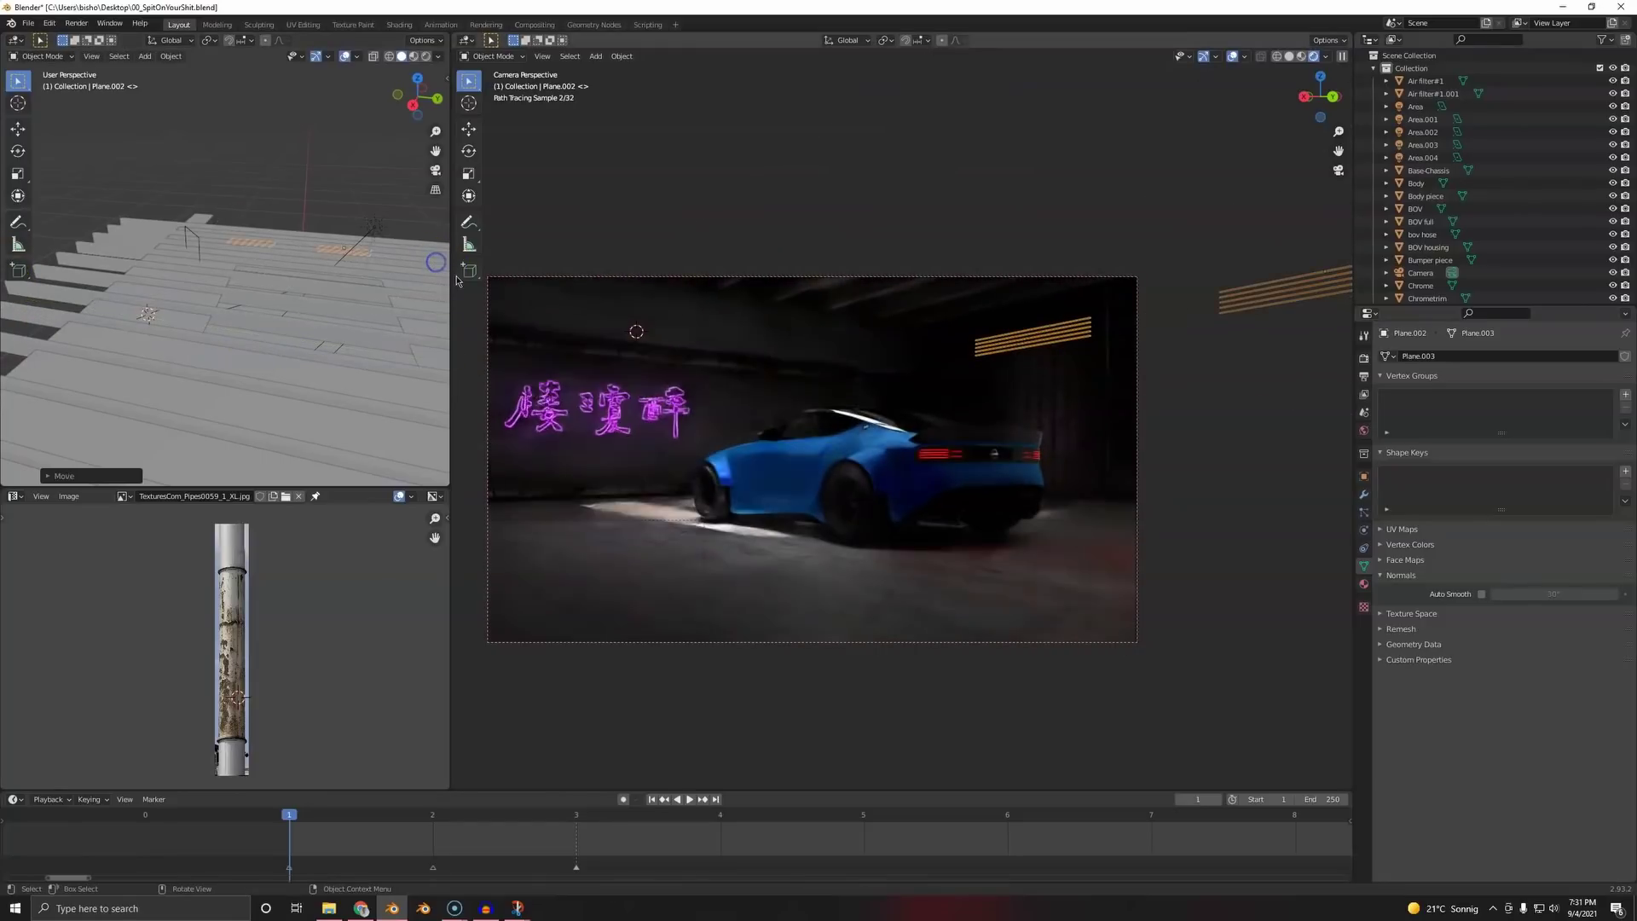
{"action": "left_click", "coordinate": [1231, 58]}
{"action": "key", "text": "g"}
{"action": "key", "text": "shift+z"}
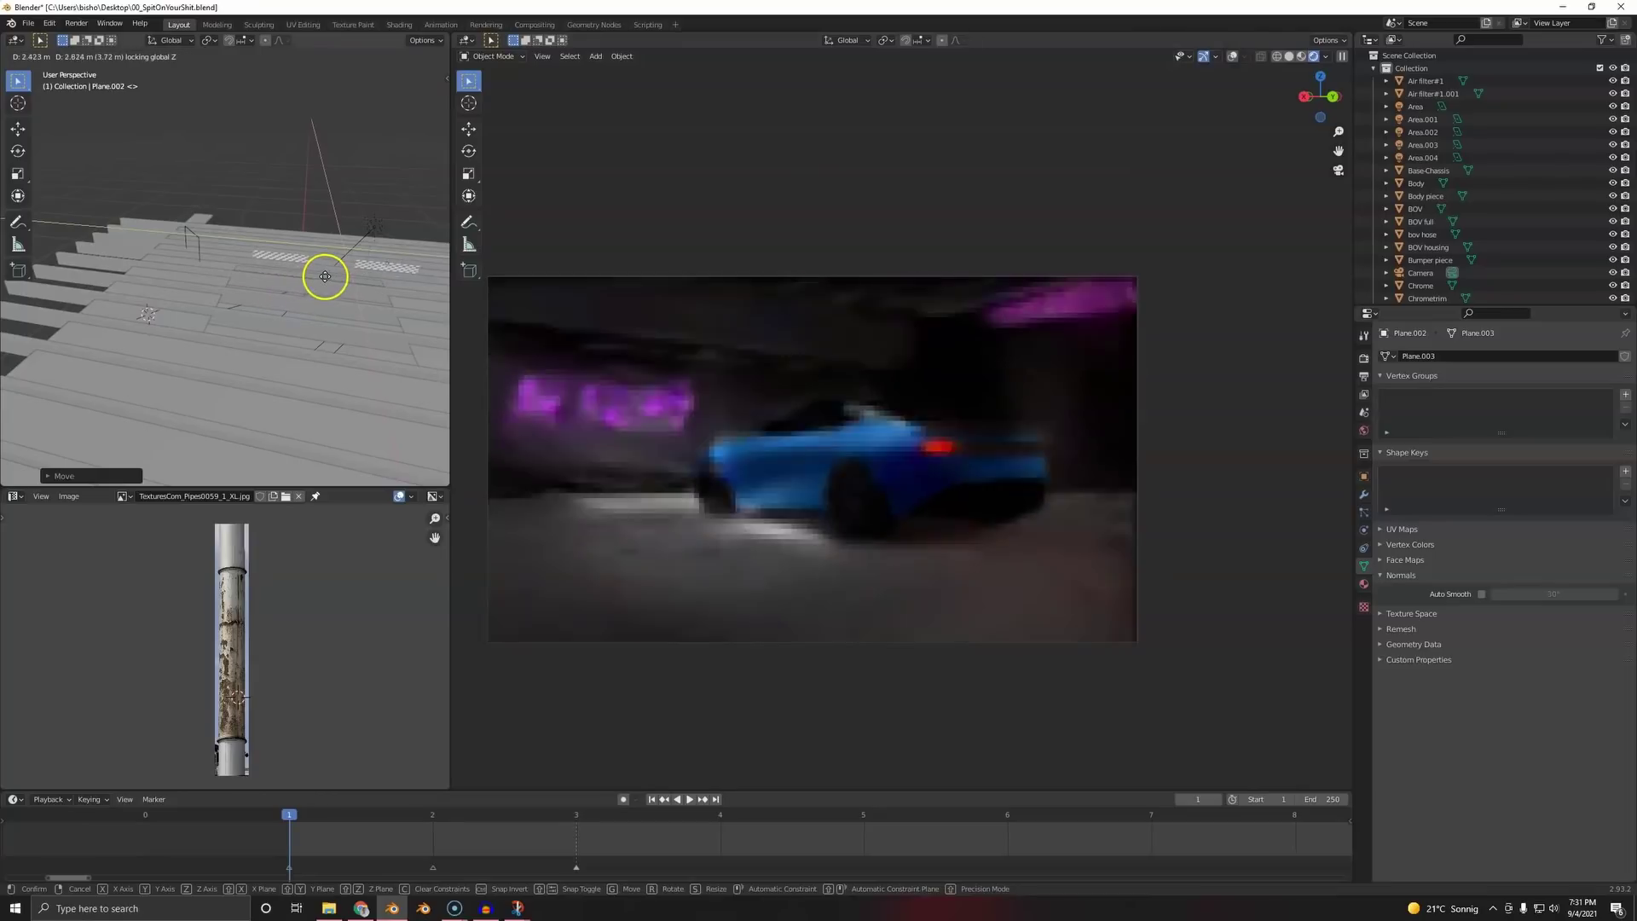
{"action": "left_click", "coordinate": [327, 275]}
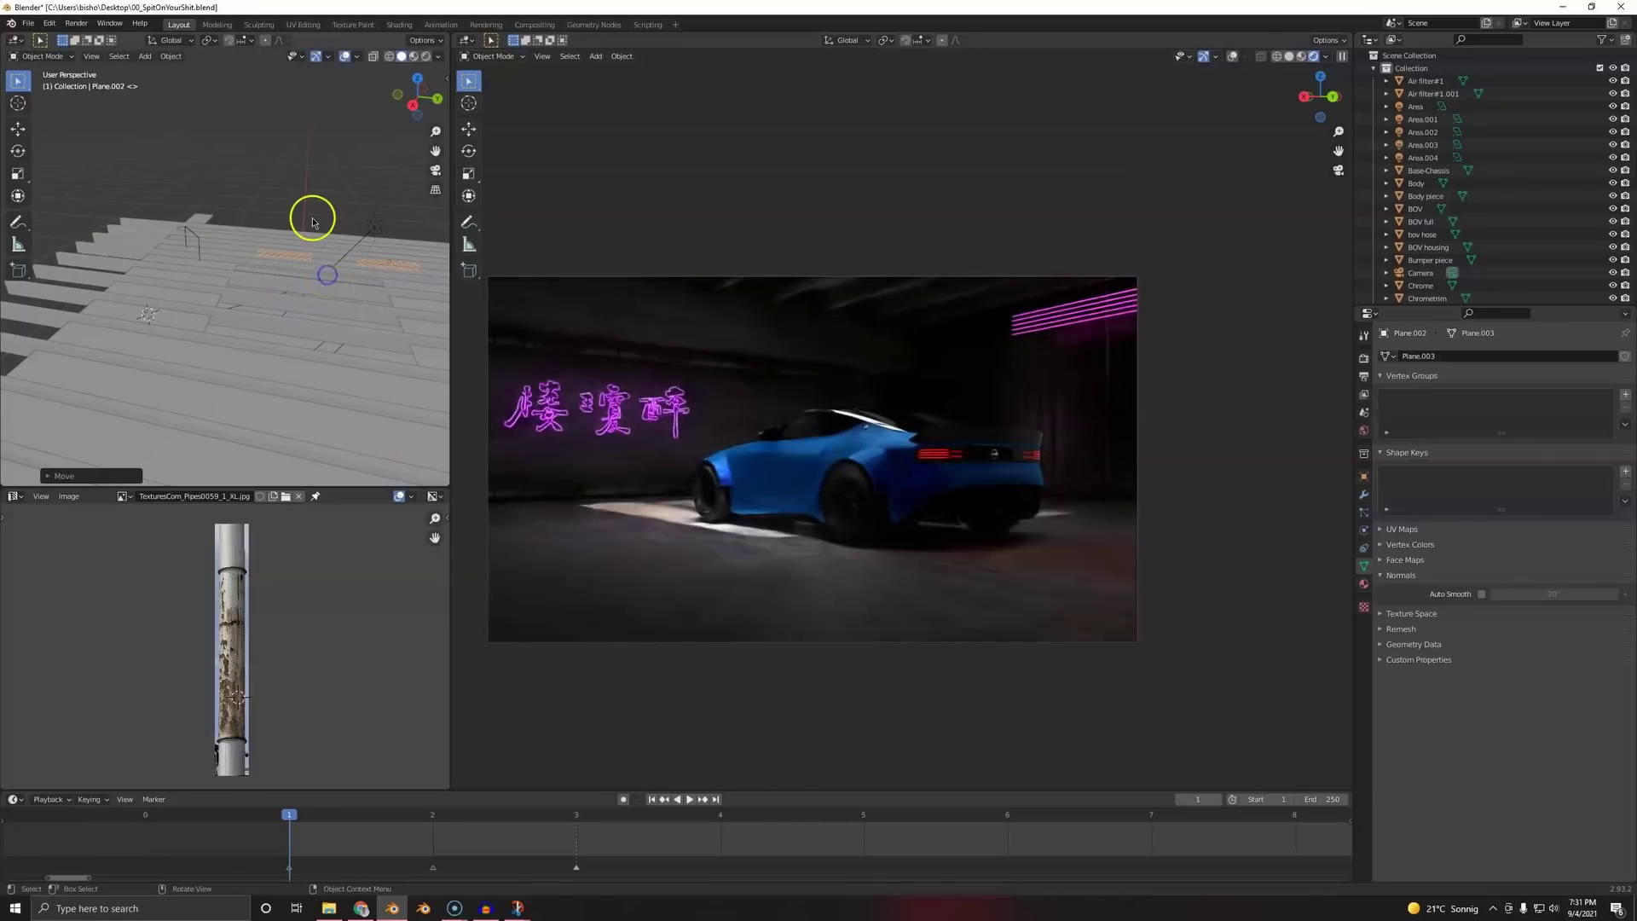
- Move the magenta strips freely along the garage wall behind the car, placing them just above the car's tail
{"action": "middle_click_drag", "start_coordinate": [315, 219], "coordinate": [332, 167]}
{"action": "key", "text": "g"}
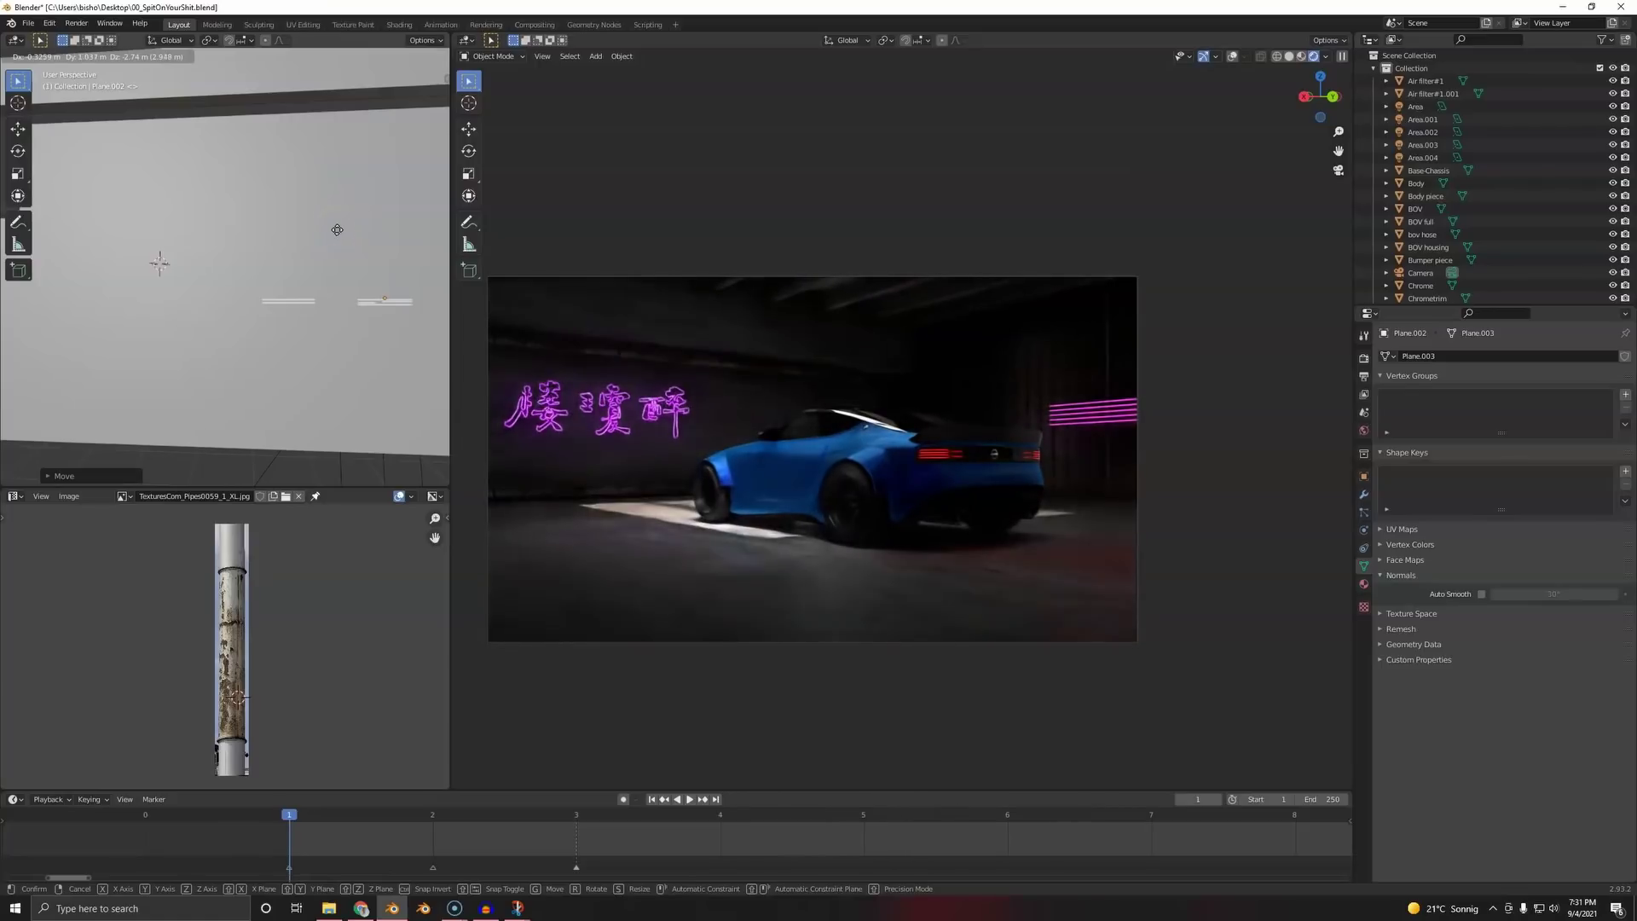
{"action": "left_click", "coordinate": [340, 268]}
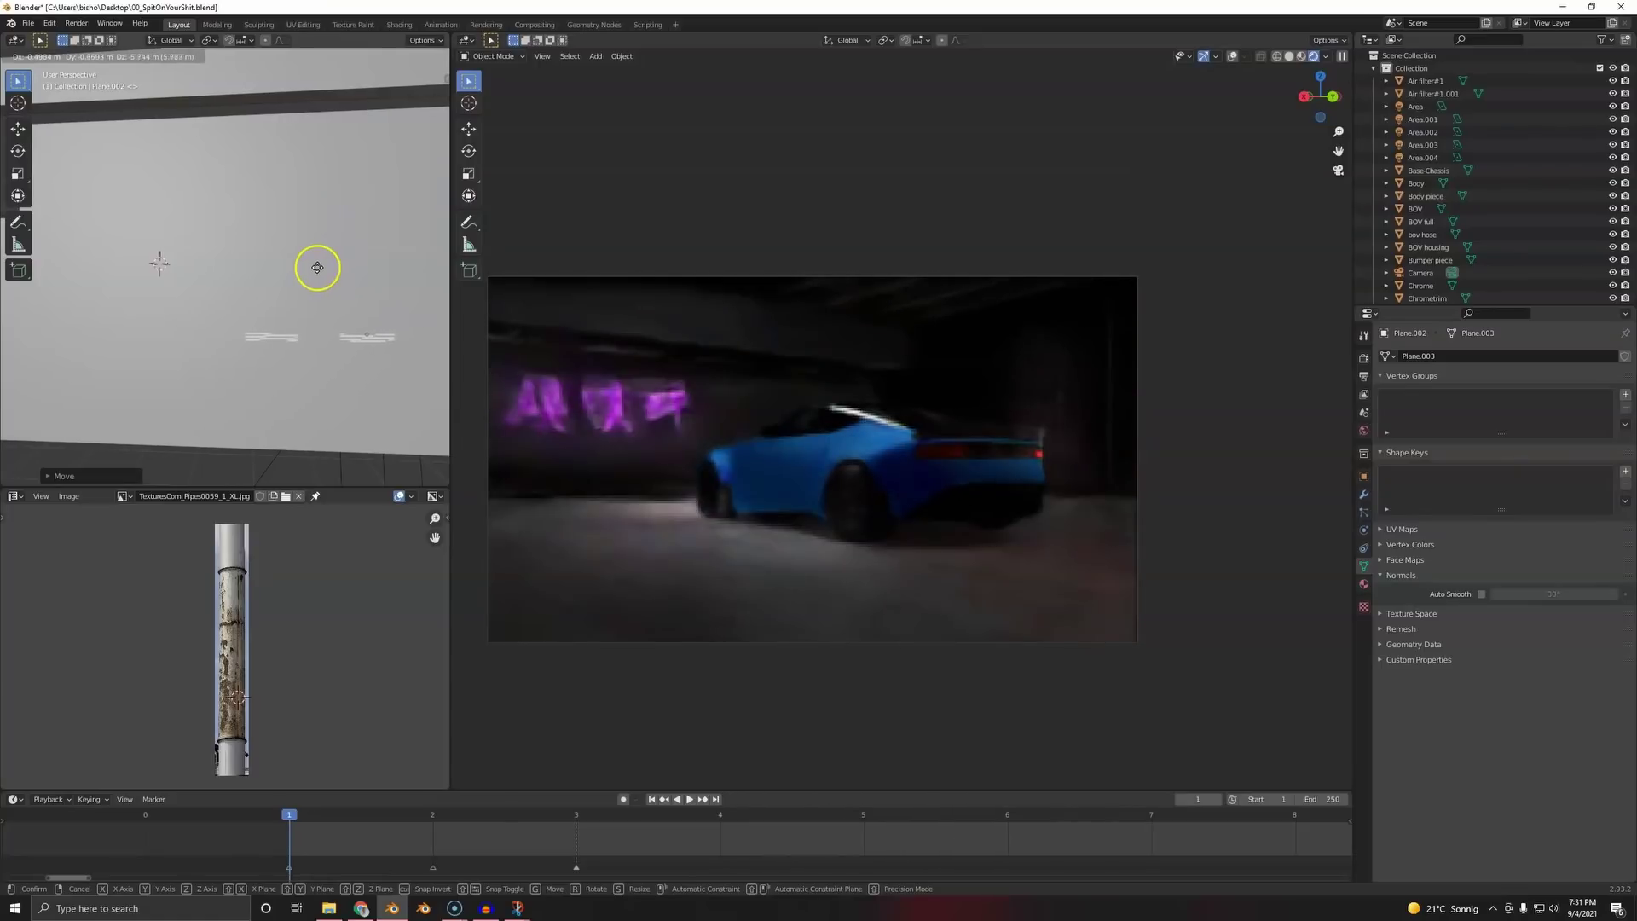
{"action": "left_click_drag", "start_coordinate": [136, 240], "coordinate": [307, 224]}
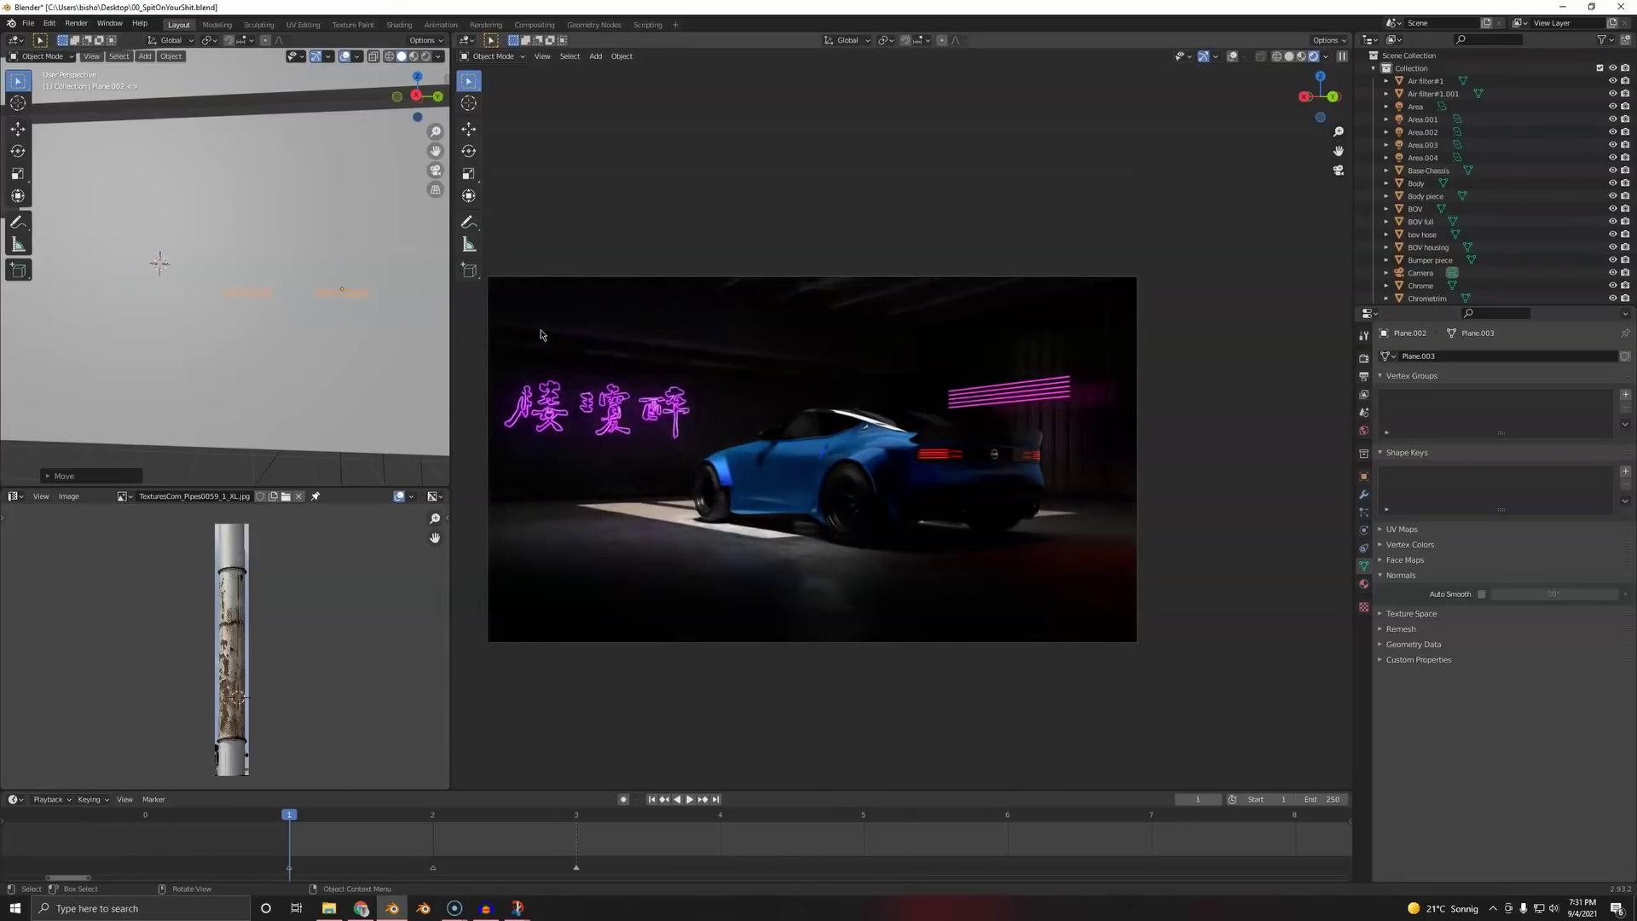
- Try a 90° rotation about Z on the strips, cancel it, and rotate them 90° about Y to stand upright
{"action": "scroll", "coordinate": [274, 303], "scroll_direction": "down", "scroll_amount": 4}
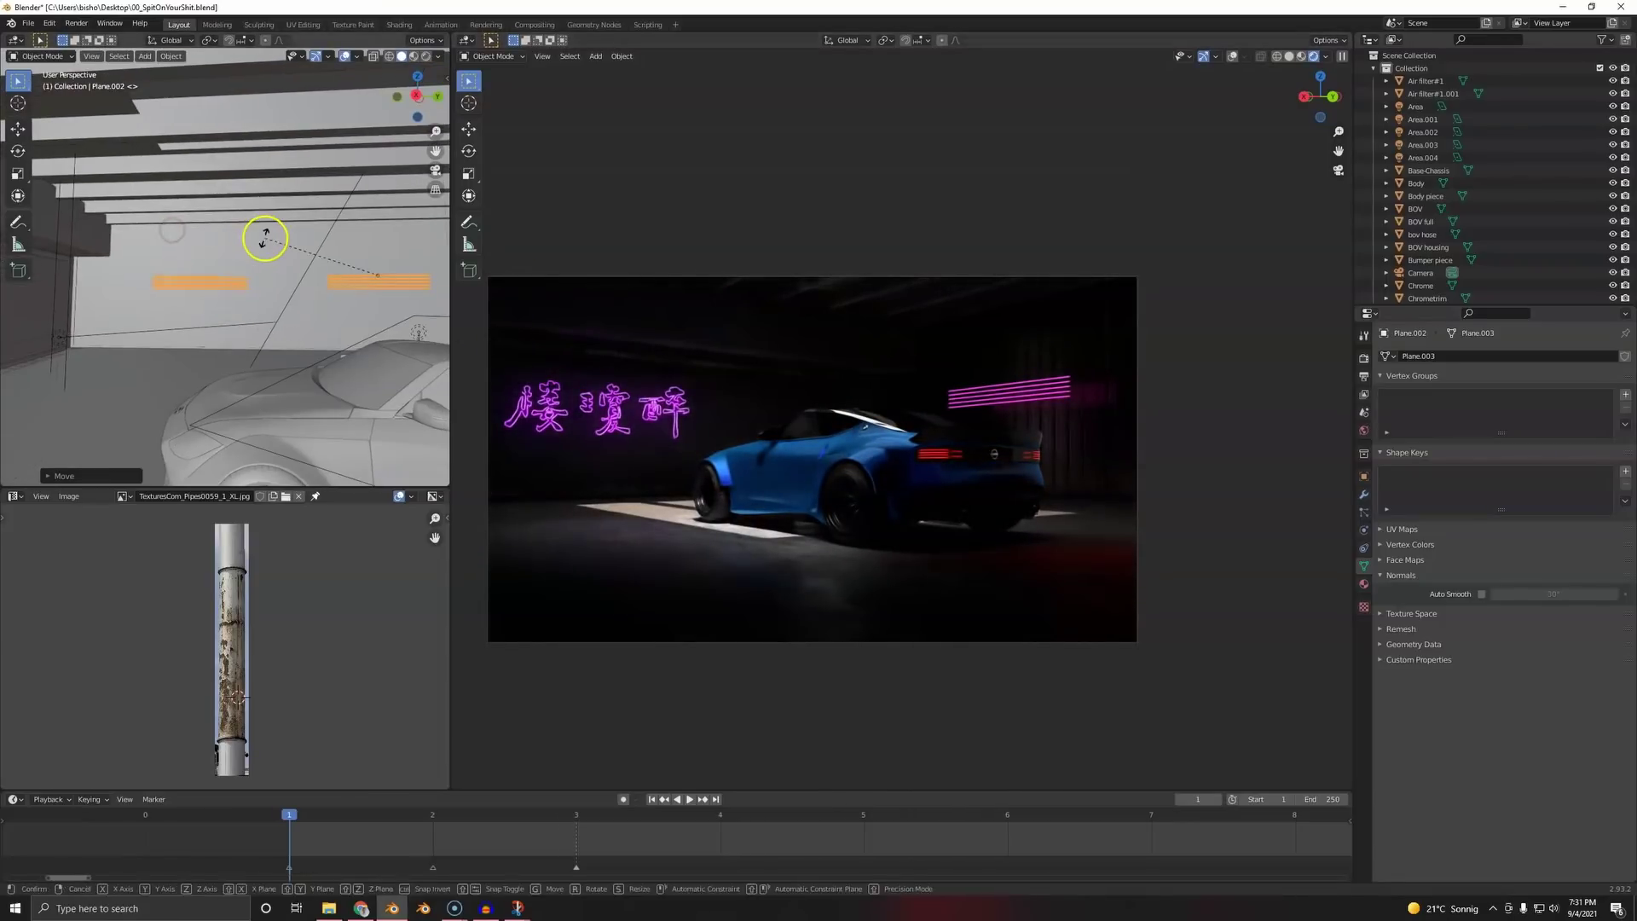
{"action": "type", "text": "rz90"}
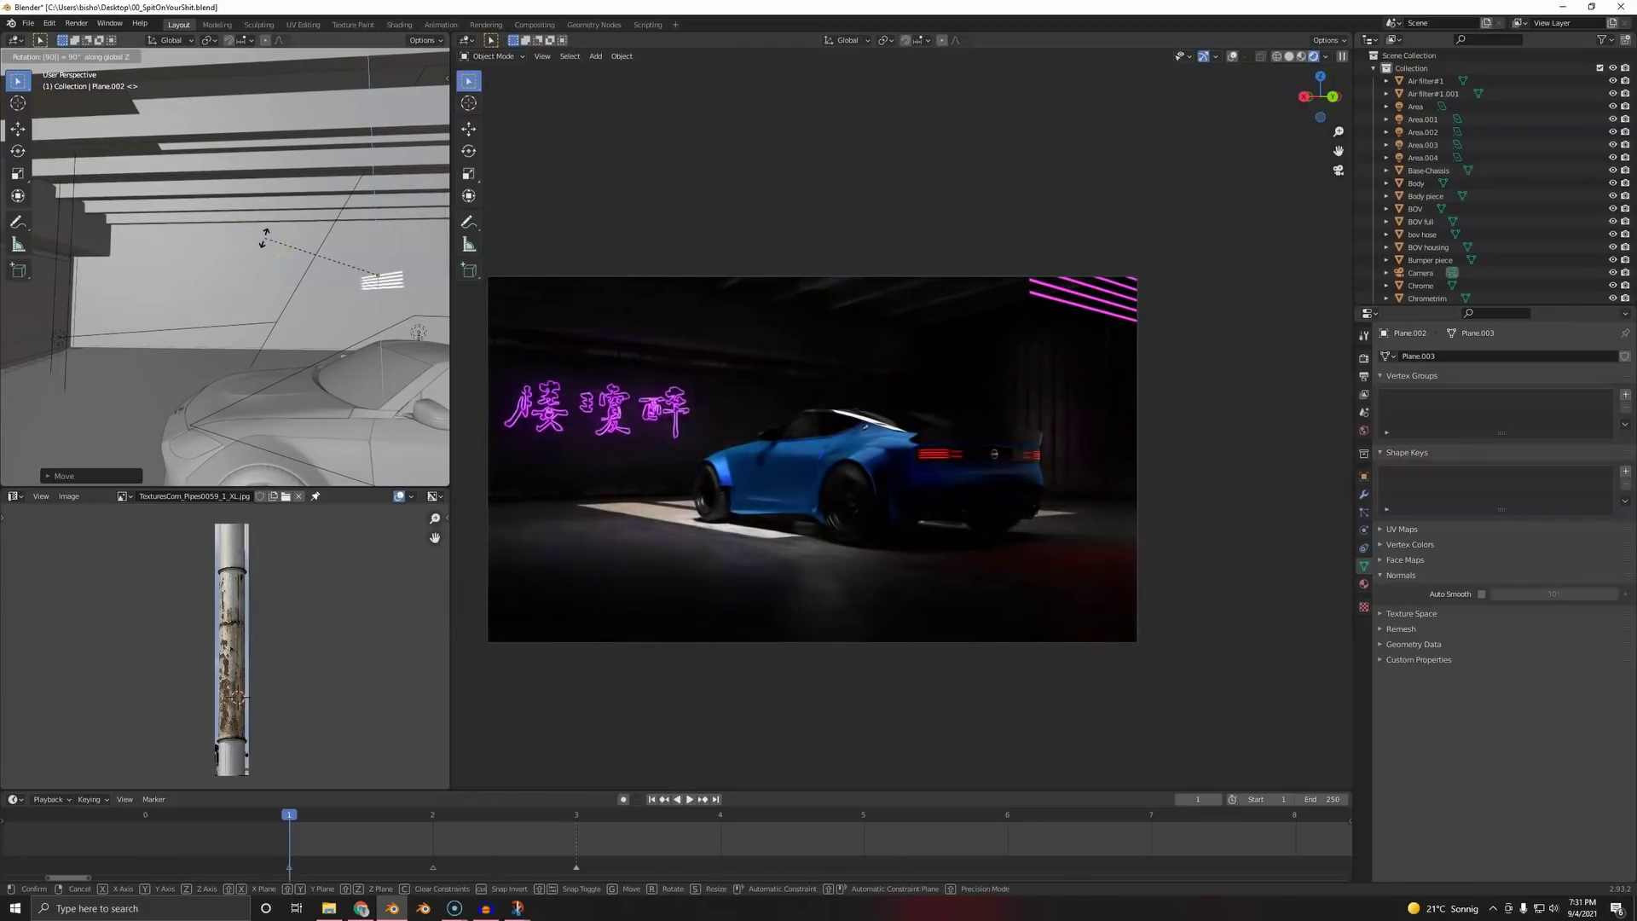
{"action": "right_click", "coordinate": [265, 240]}
{"action": "key", "text": "r"}
{"action": "key", "text": "y"}
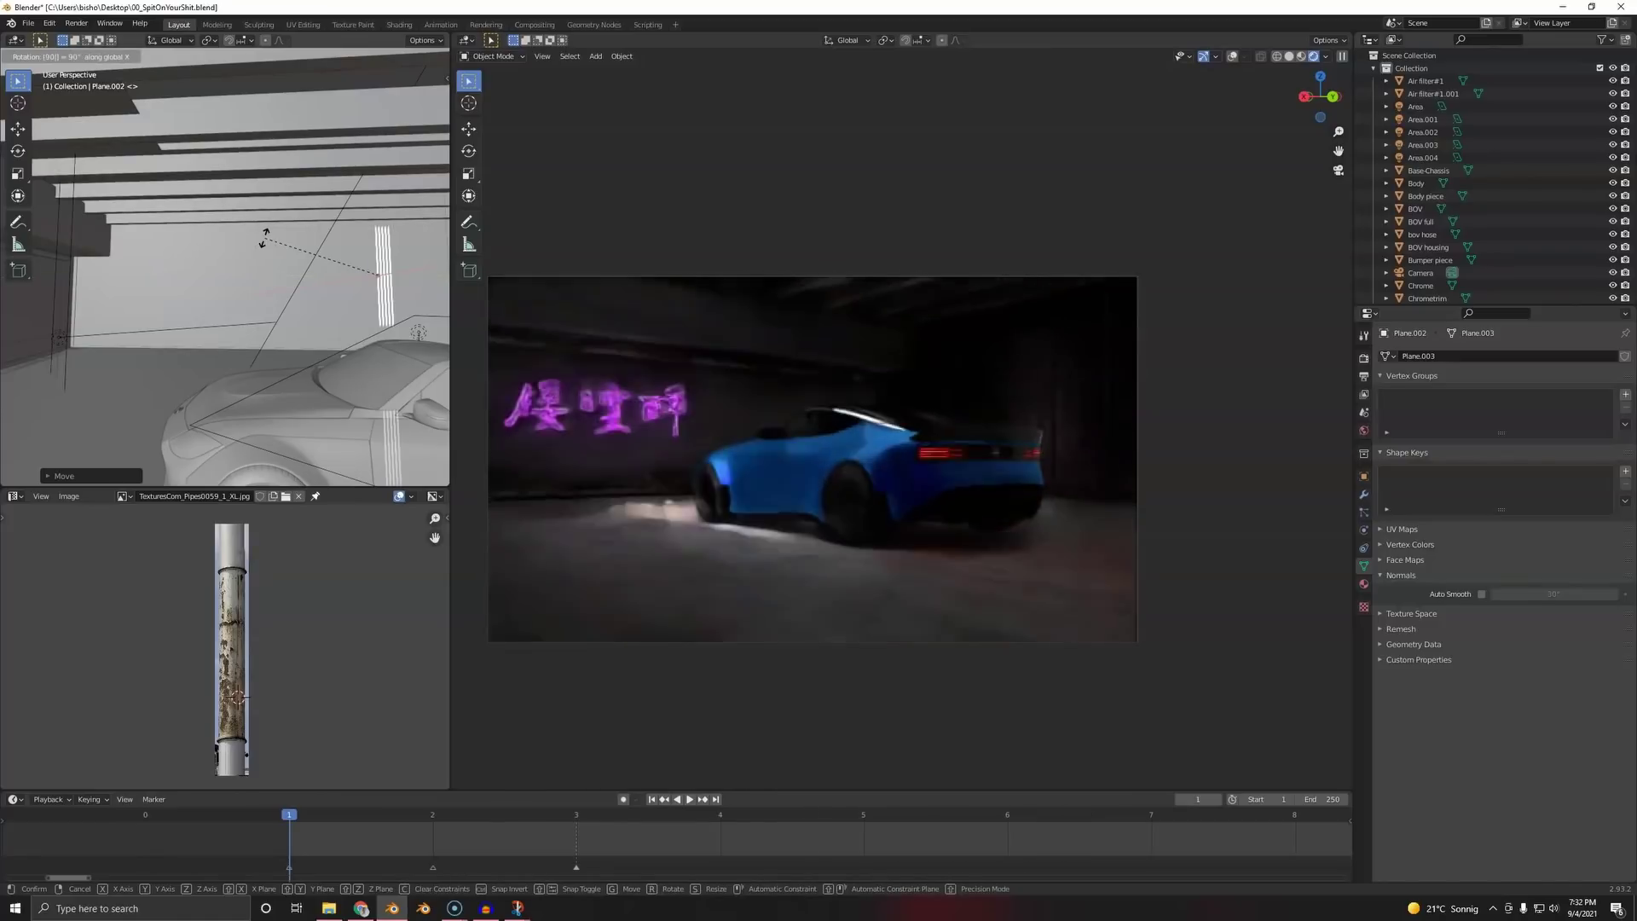
{"action": "left_click", "coordinate": [323, 320]}
- Move the upright strips along the wall to stand just behind the car's rear bumper in the camera view
{"action": "key", "text": "g"}
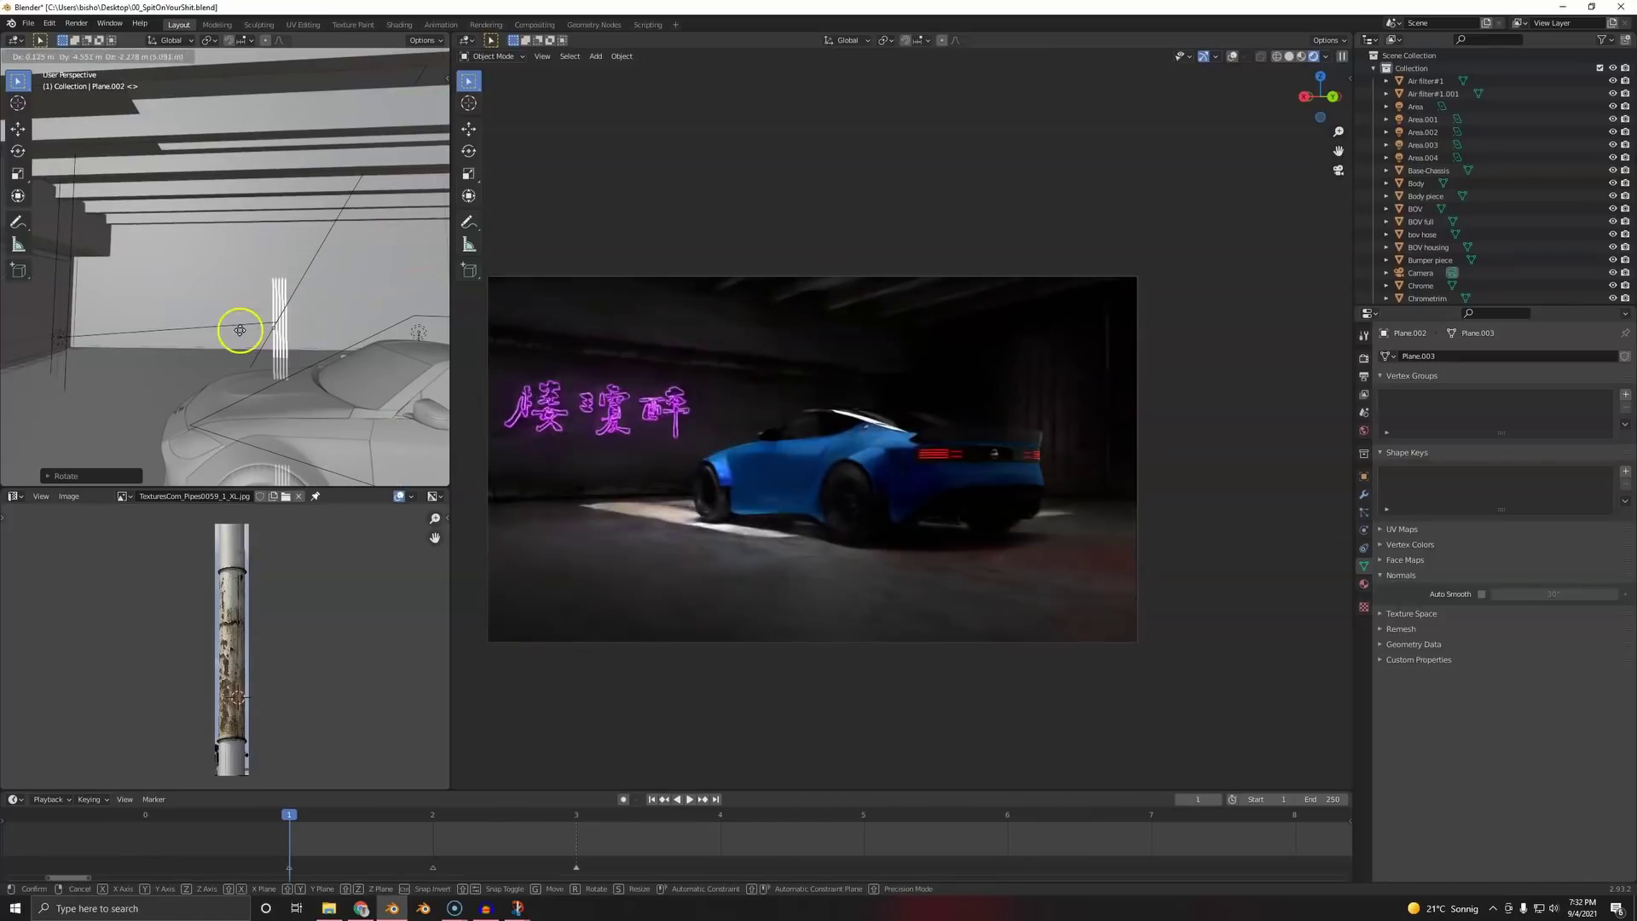
{"action": "left_click", "coordinate": [258, 300]}
{"action": "mouse_move", "coordinate": [258, 300]}
{"action": "middle_mouse_down"}
{"action": "mouse_move", "coordinate": [321, 293]}
{"action": "mouse_move", "coordinate": [267, 284]}
{"action": "middle_mouse_up"}
{"action": "key", "text": "g"}
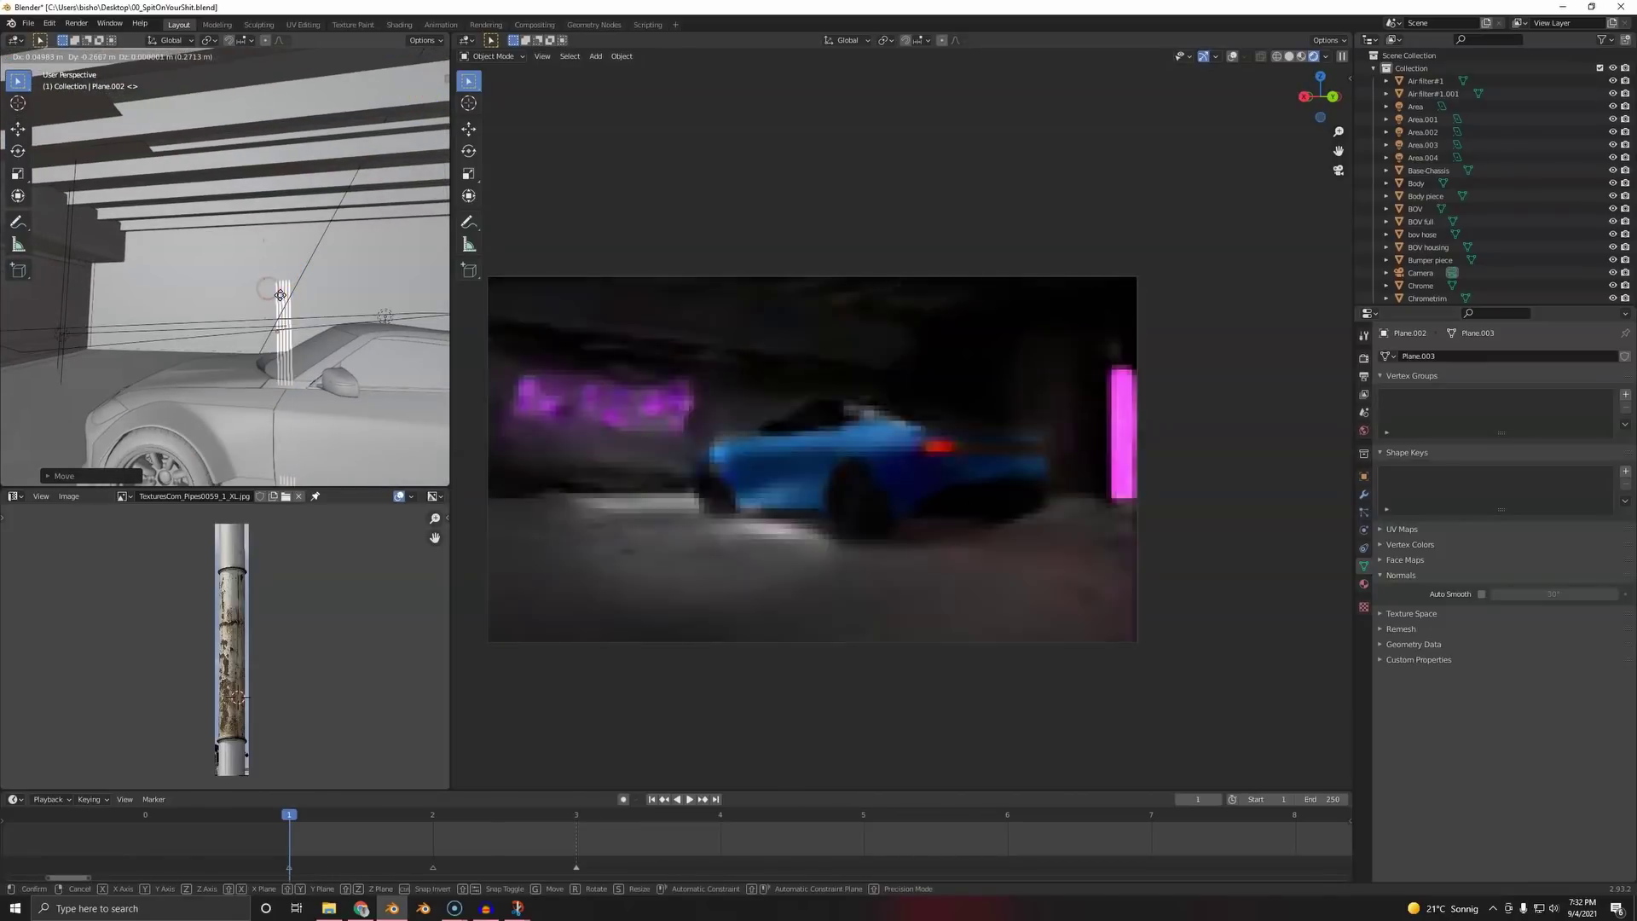
{"action": "left_click", "coordinate": [313, 378]}
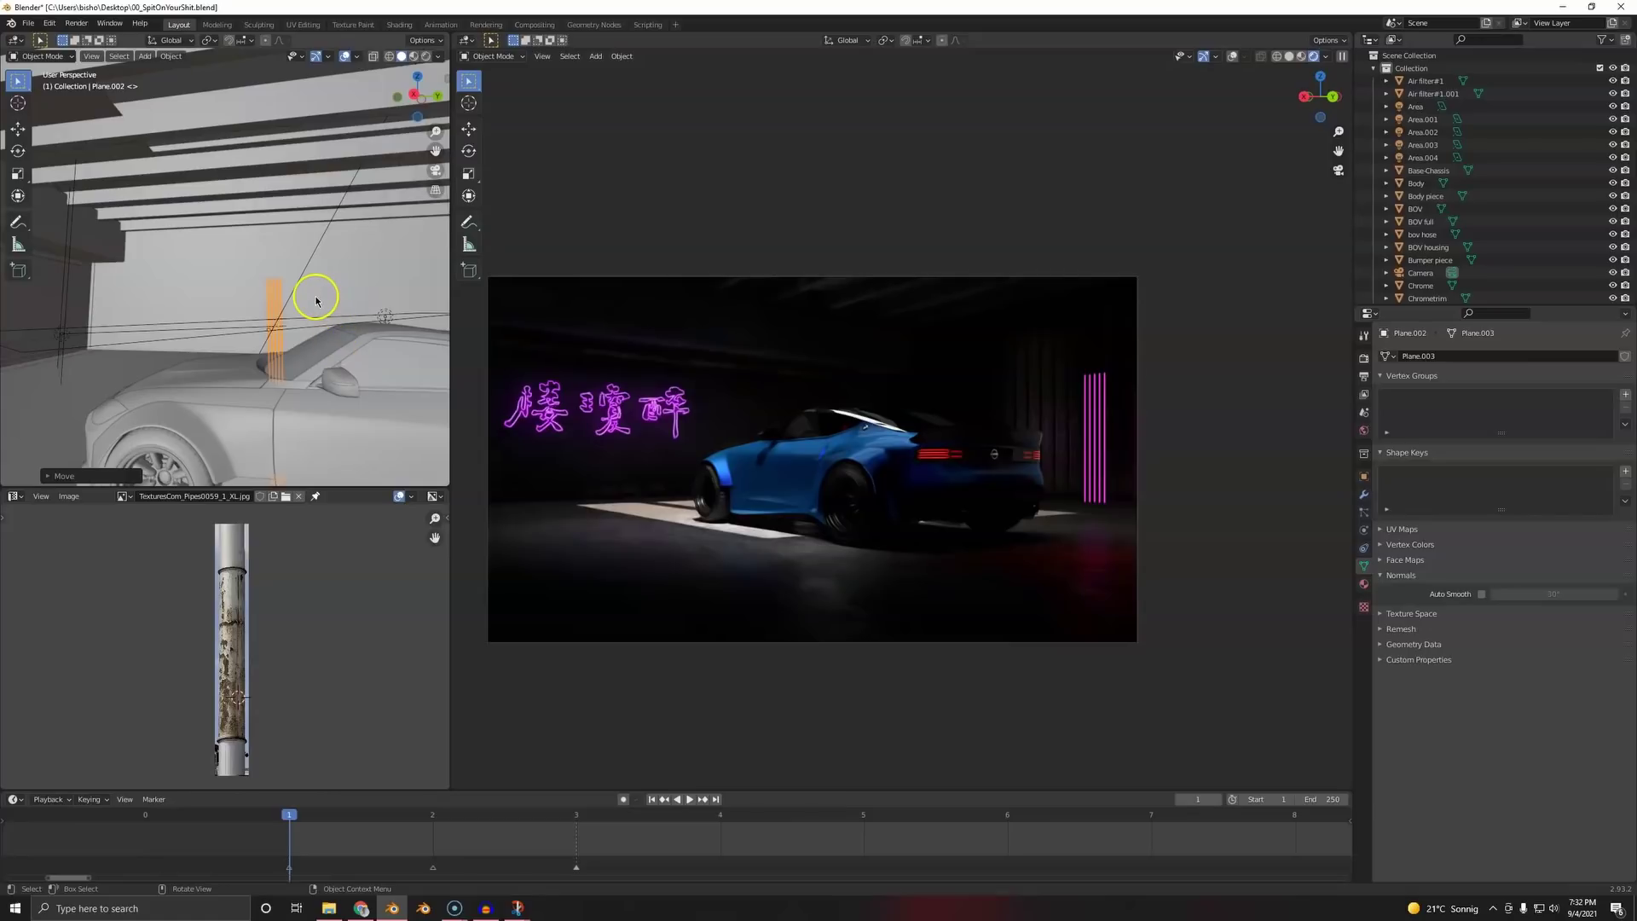
- Undo the strips' latest moves and rotations, deselect everything, and save the file
{"action": "key", "text": "ctrl+z"}
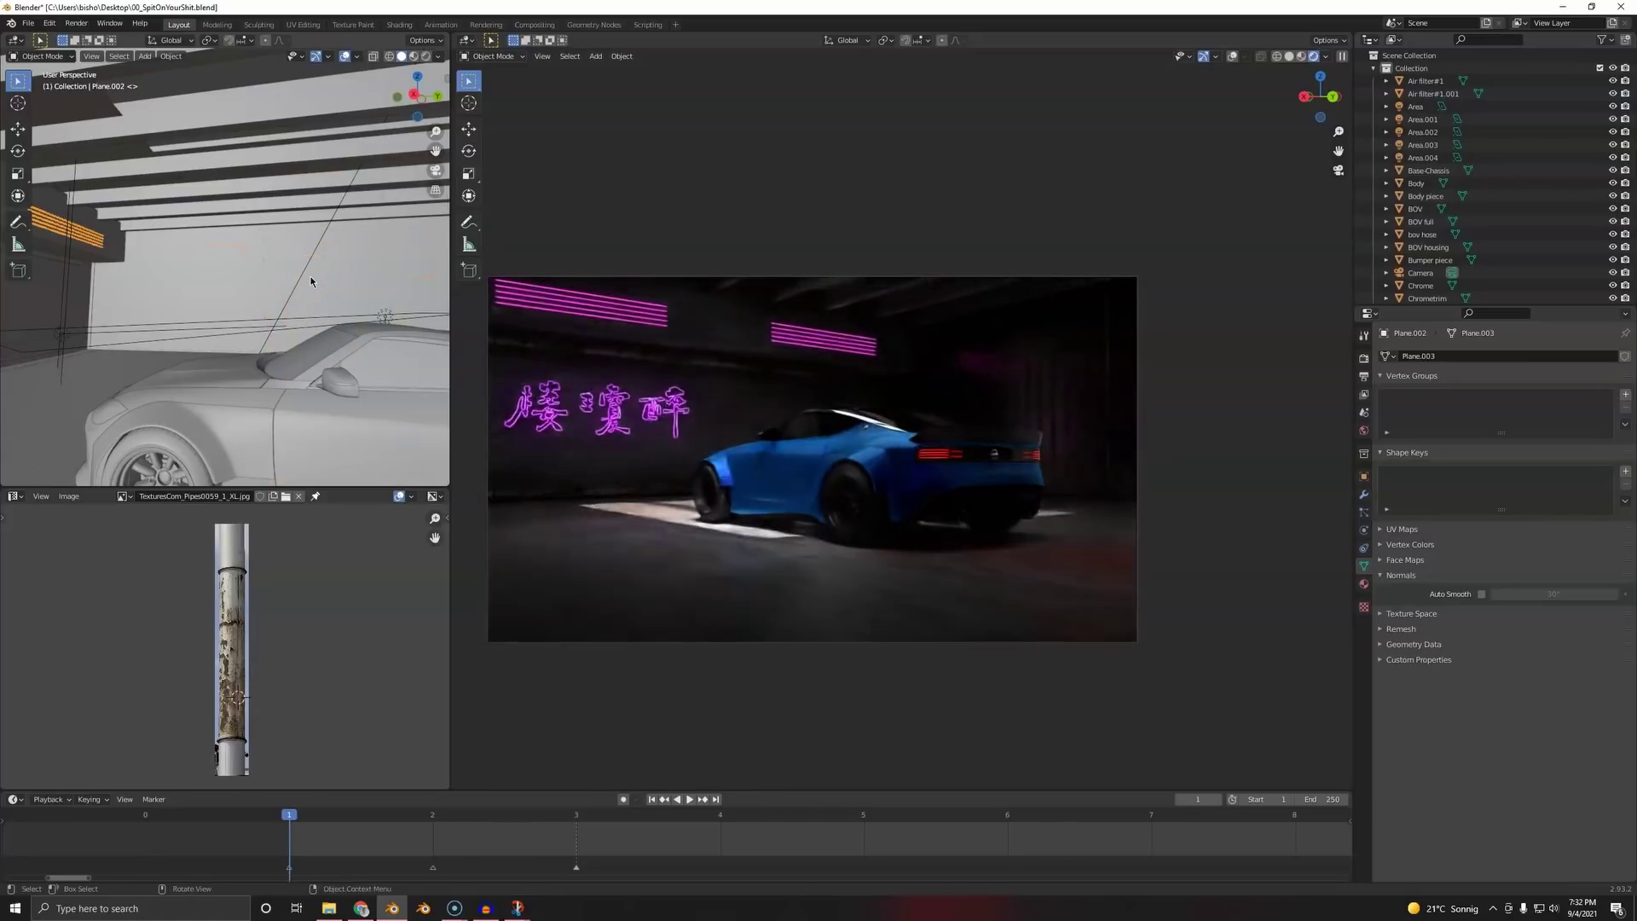
{"action": "key", "text": "alt+a"}
{"action": "key", "text": "ctrl+s"}
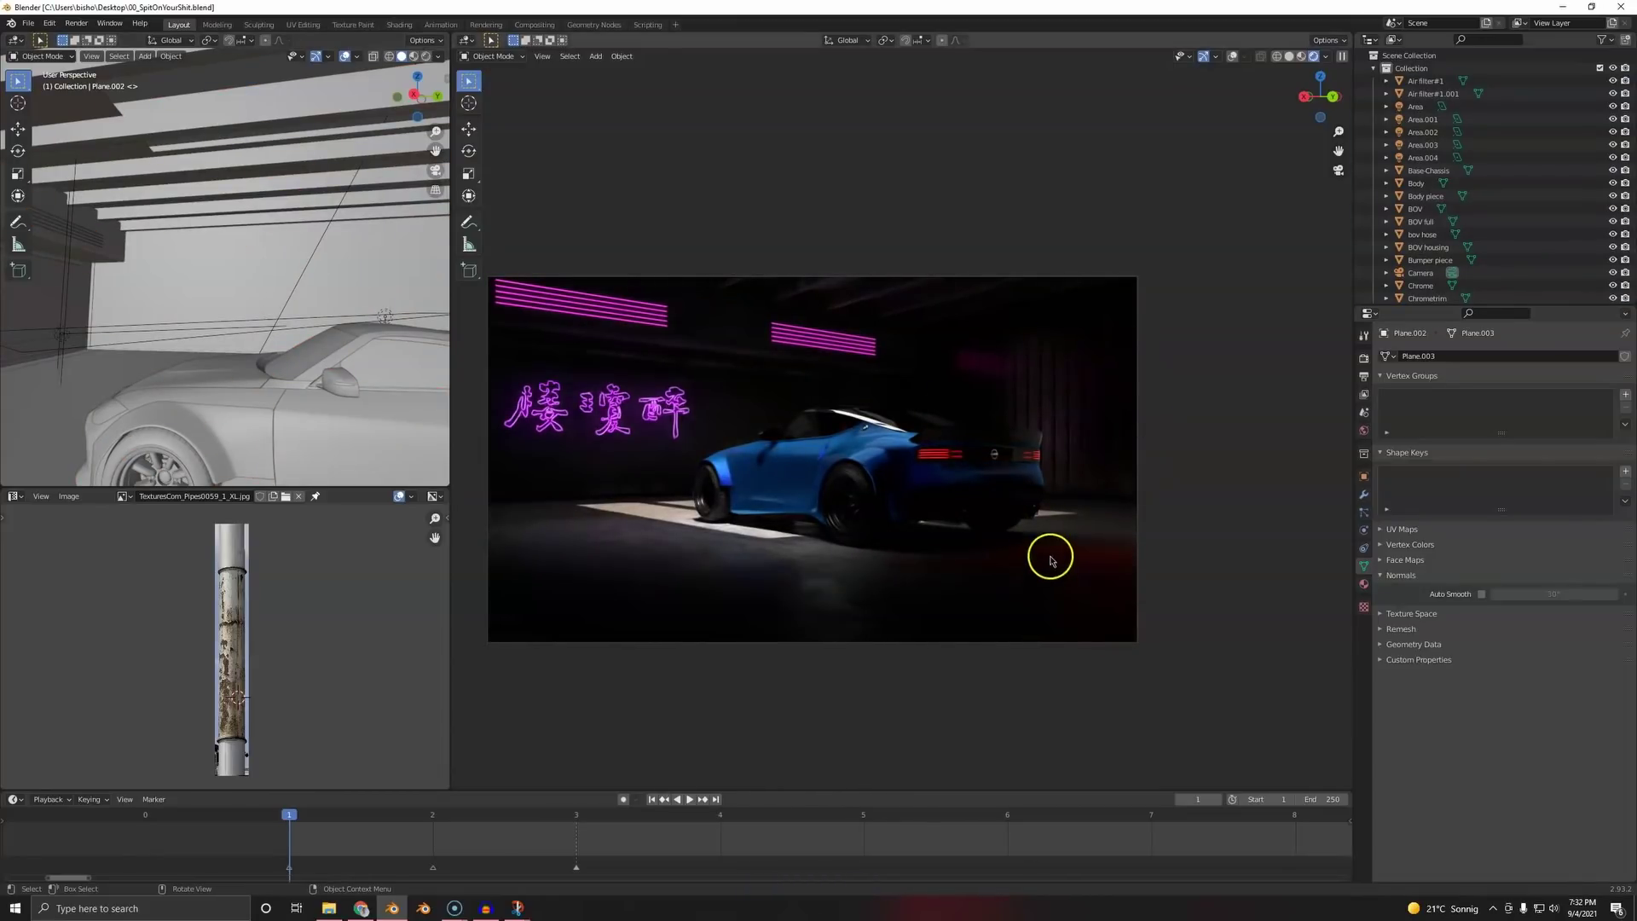
- Select the red area light behind the car's rear and inspect its light settings
{"action": "middle_click_drag", "start_coordinate": [239, 383], "coordinate": [163, 359]}
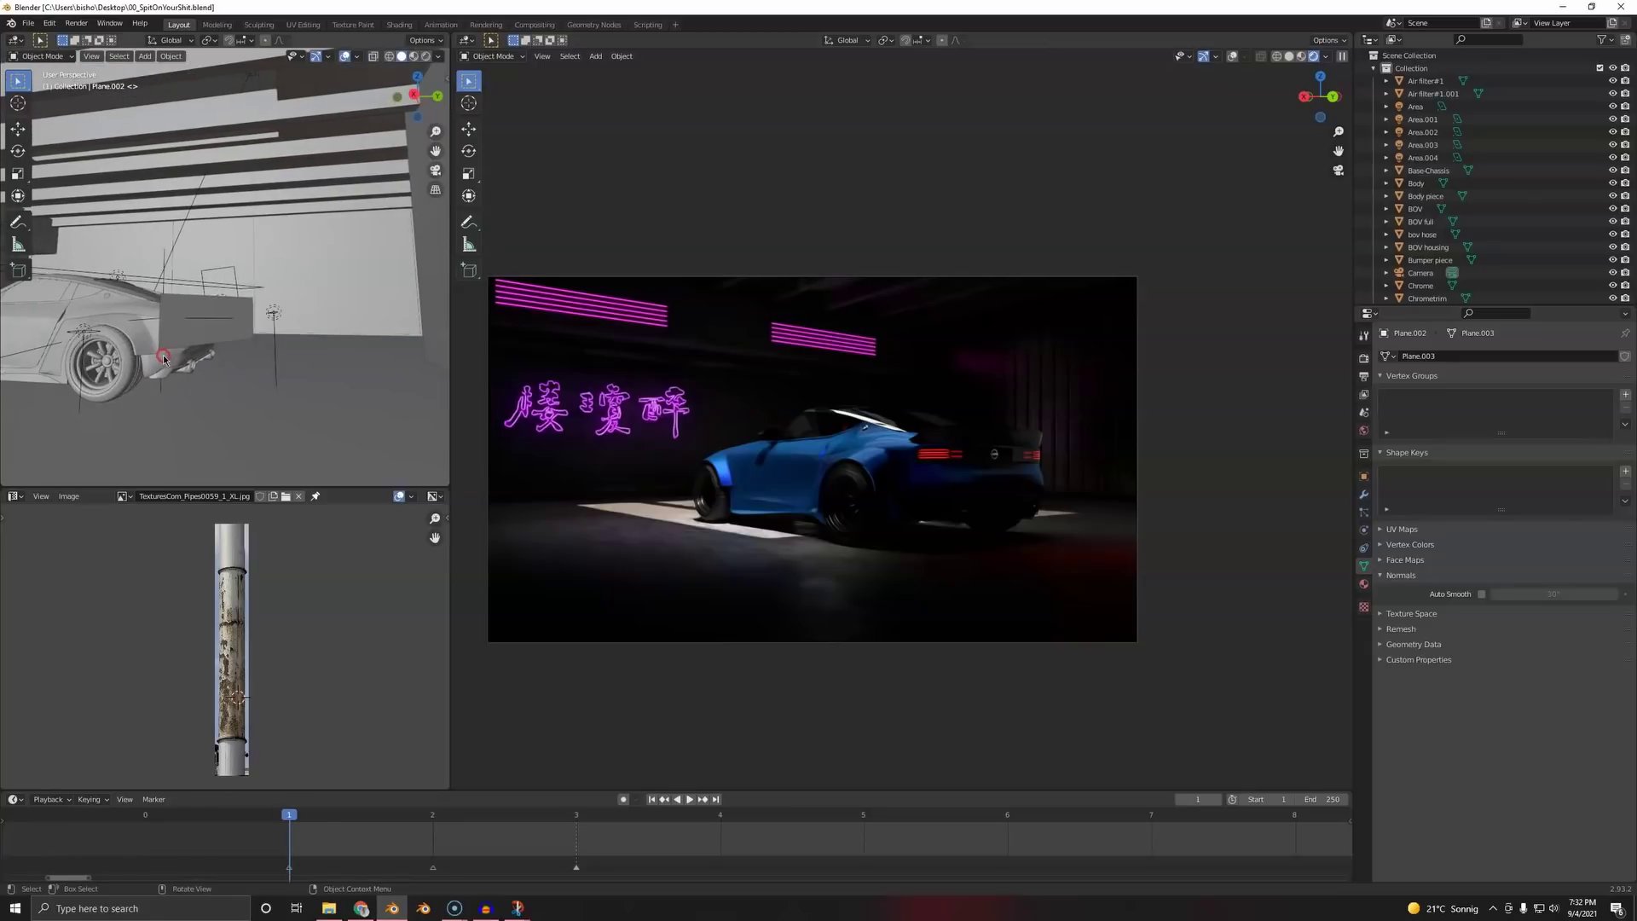
{"action": "left_click", "coordinate": [270, 315]}
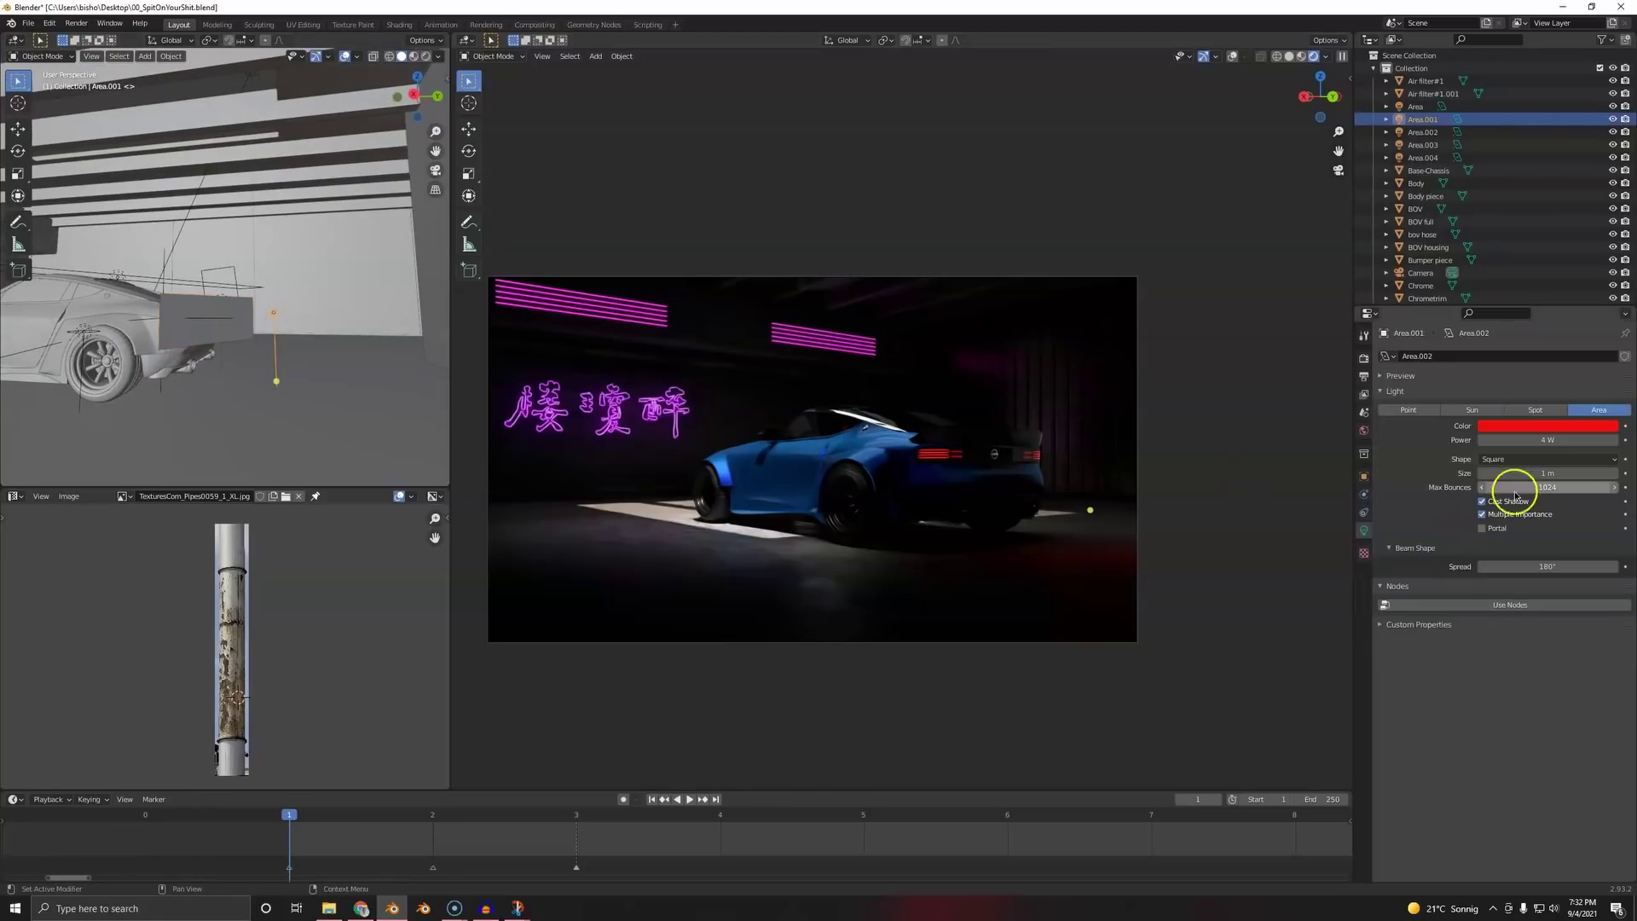
{"action": "left_click", "coordinate": [1558, 634]}
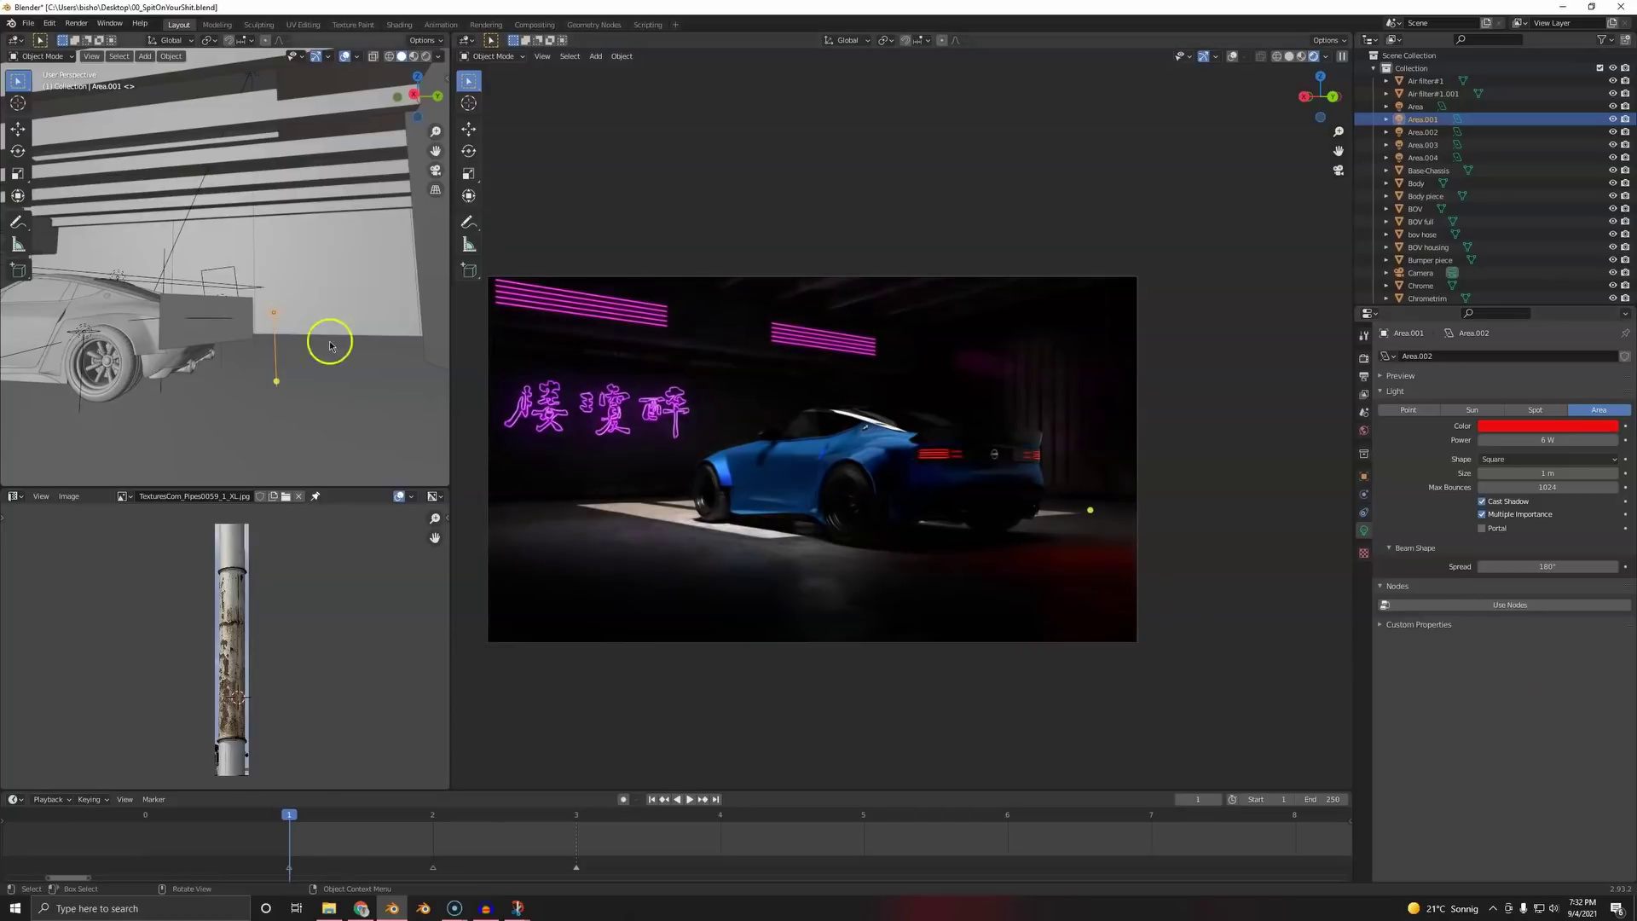
- Select the sun light above the garage roof and try rotating it to redirect the sunlight, cancelling the attempts
{"action": "middle_click_drag", "start_coordinate": [329, 340], "coordinate": [193, 296]}
{"action": "left_click", "coordinate": [205, 214]}
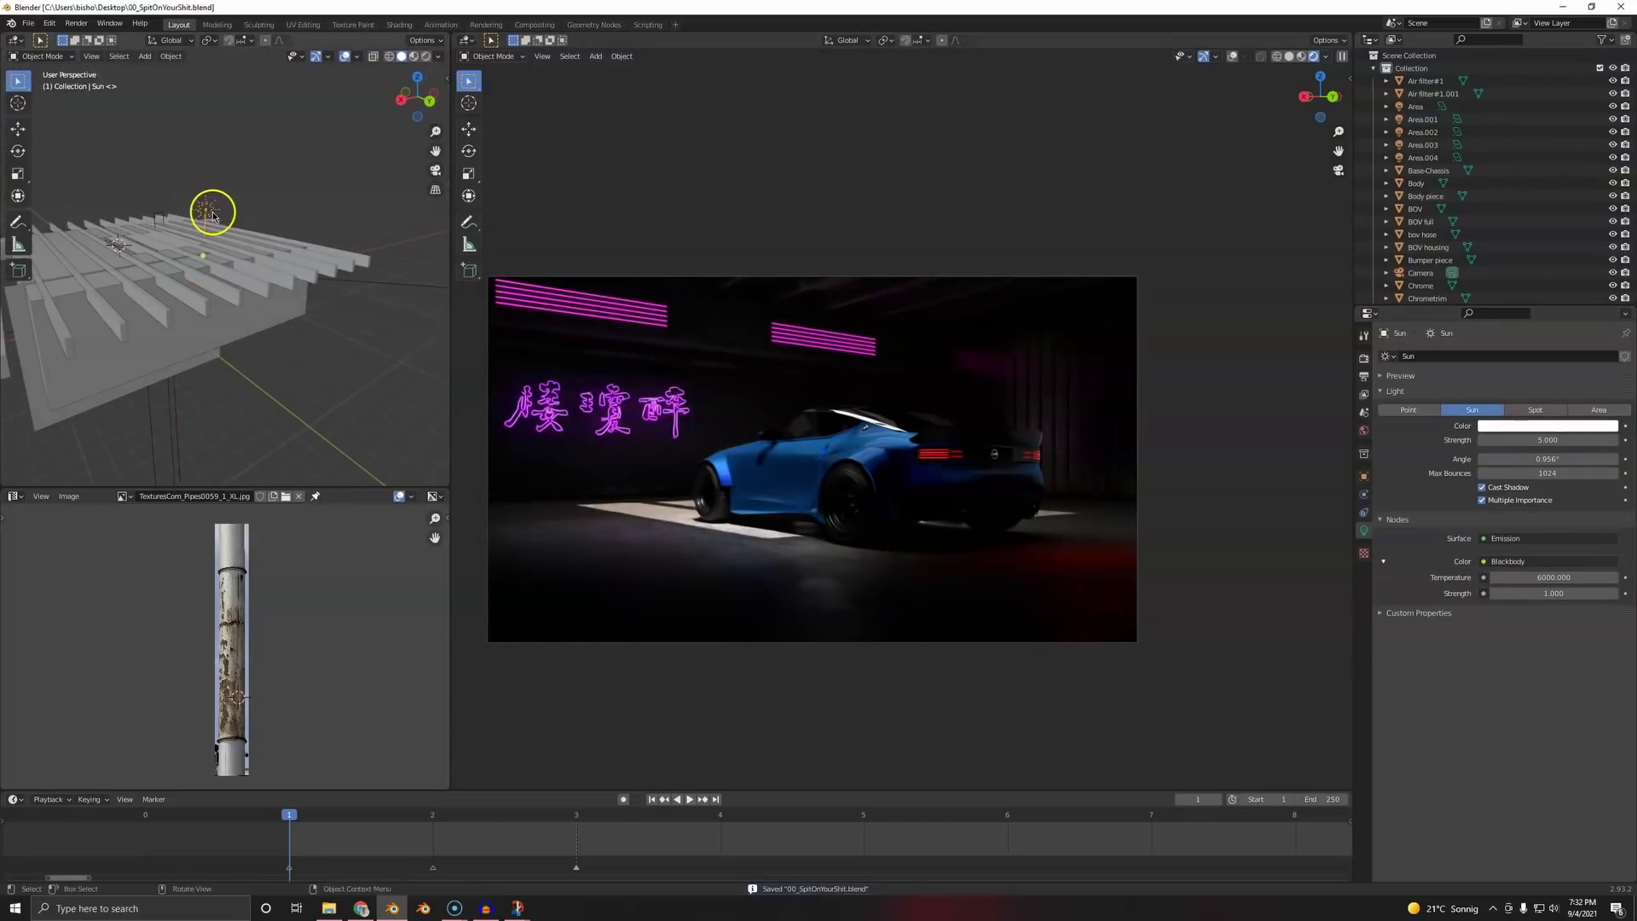
{"action": "middle_click_drag", "start_coordinate": [212, 216], "coordinate": [257, 255]}
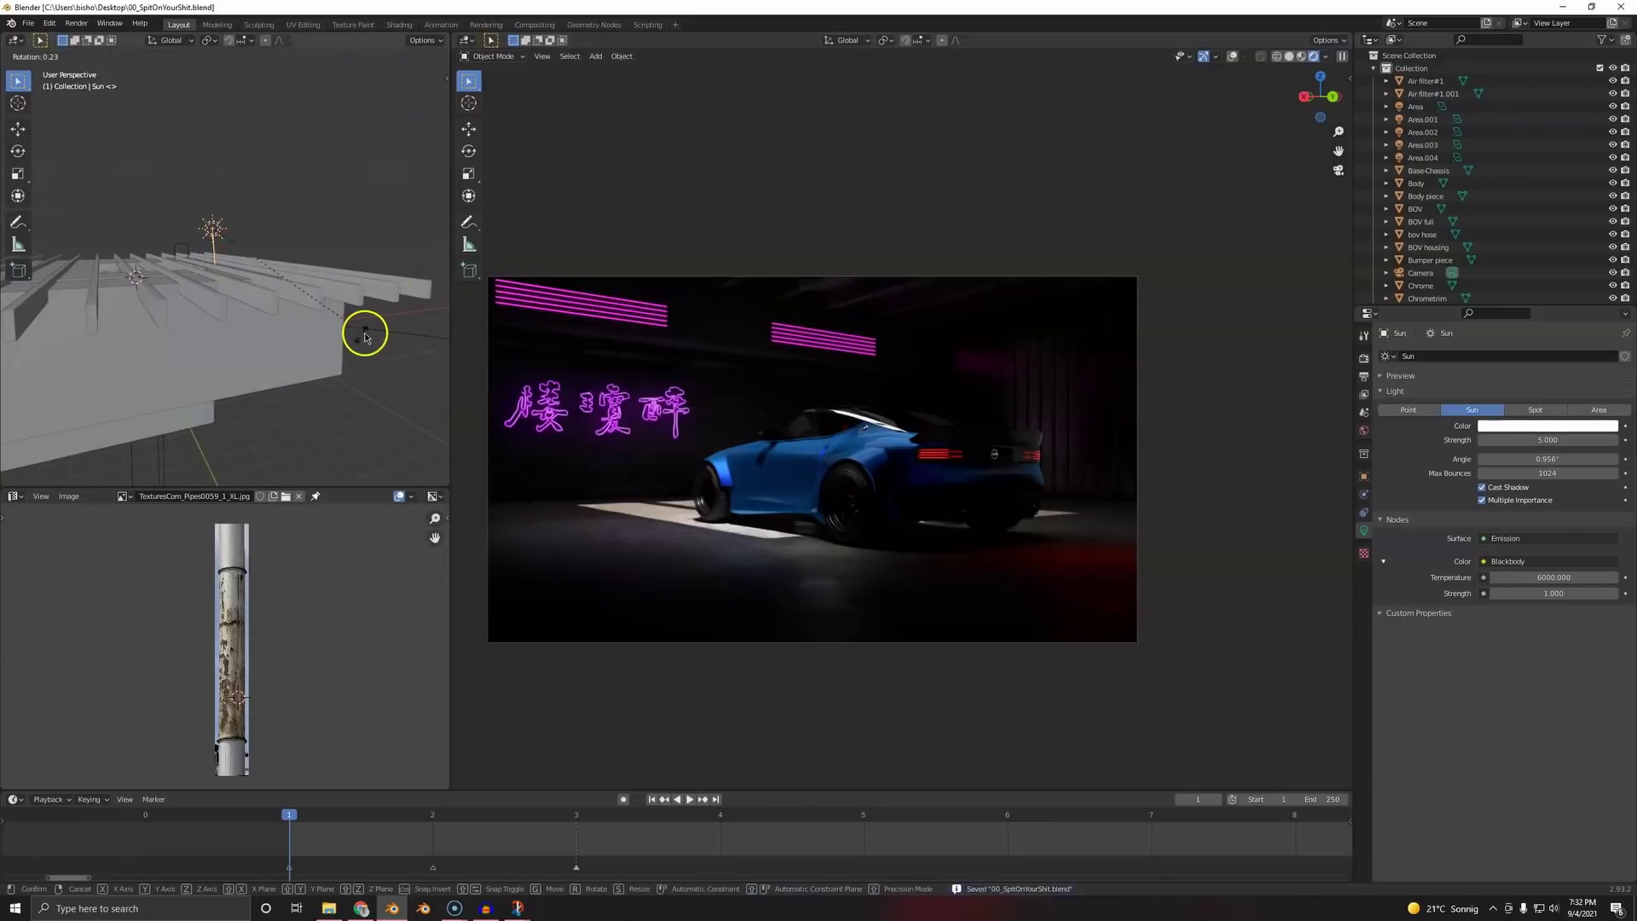
{"action": "key", "text": "r"}
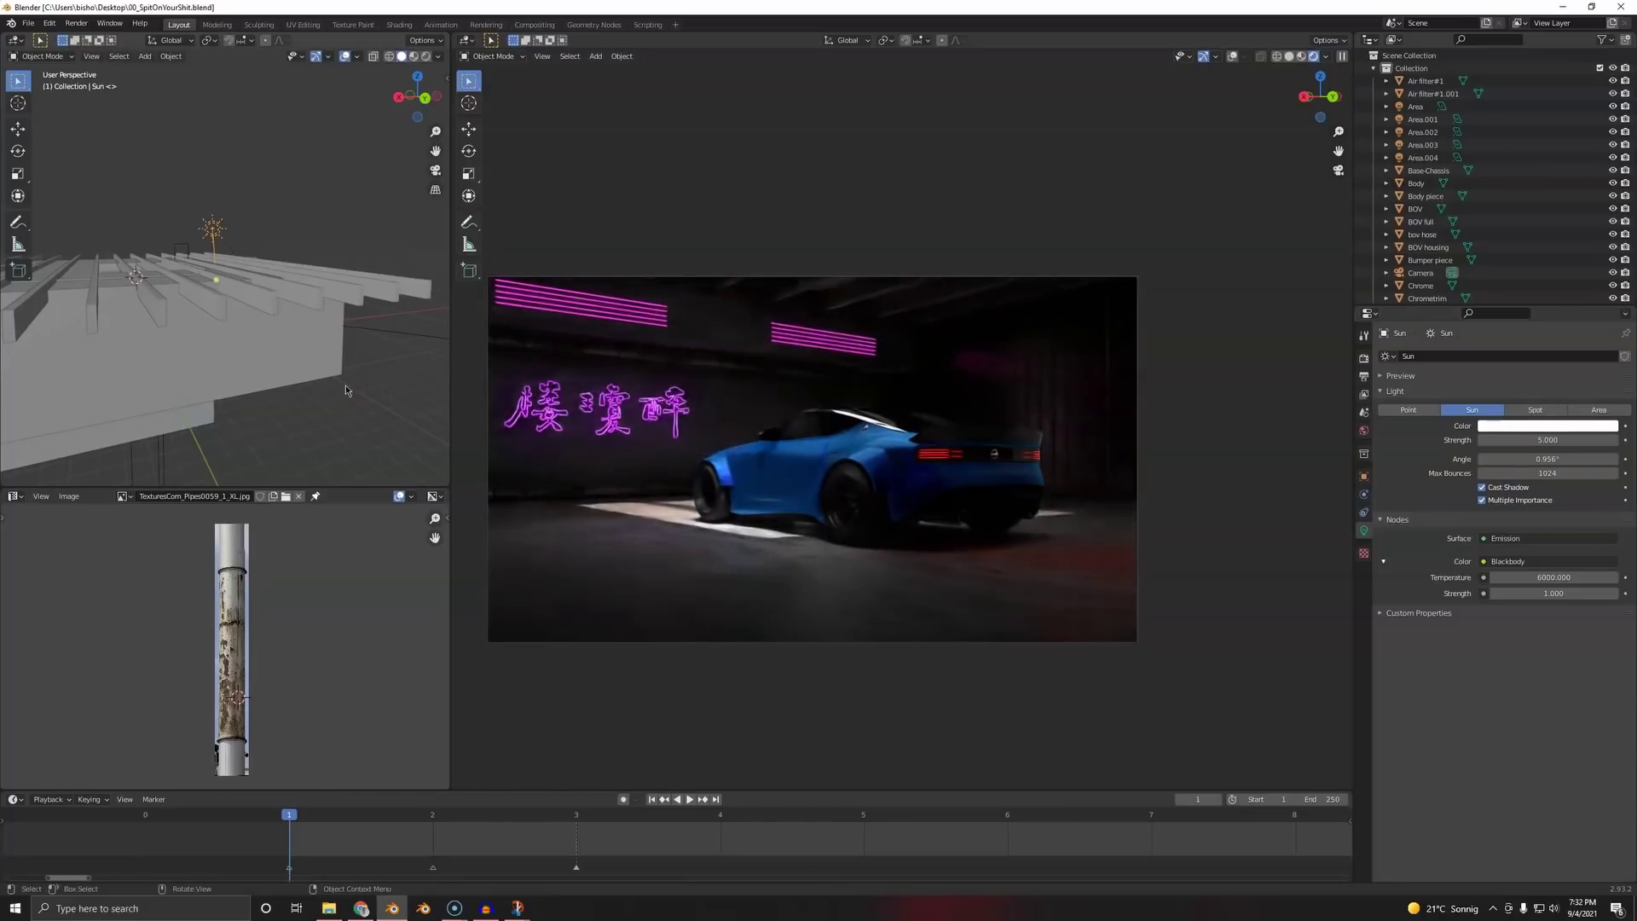
{"action": "middle_click_drag", "start_coordinate": [215, 340], "coordinate": [343, 324]}
{"action": "key", "text": "r"}
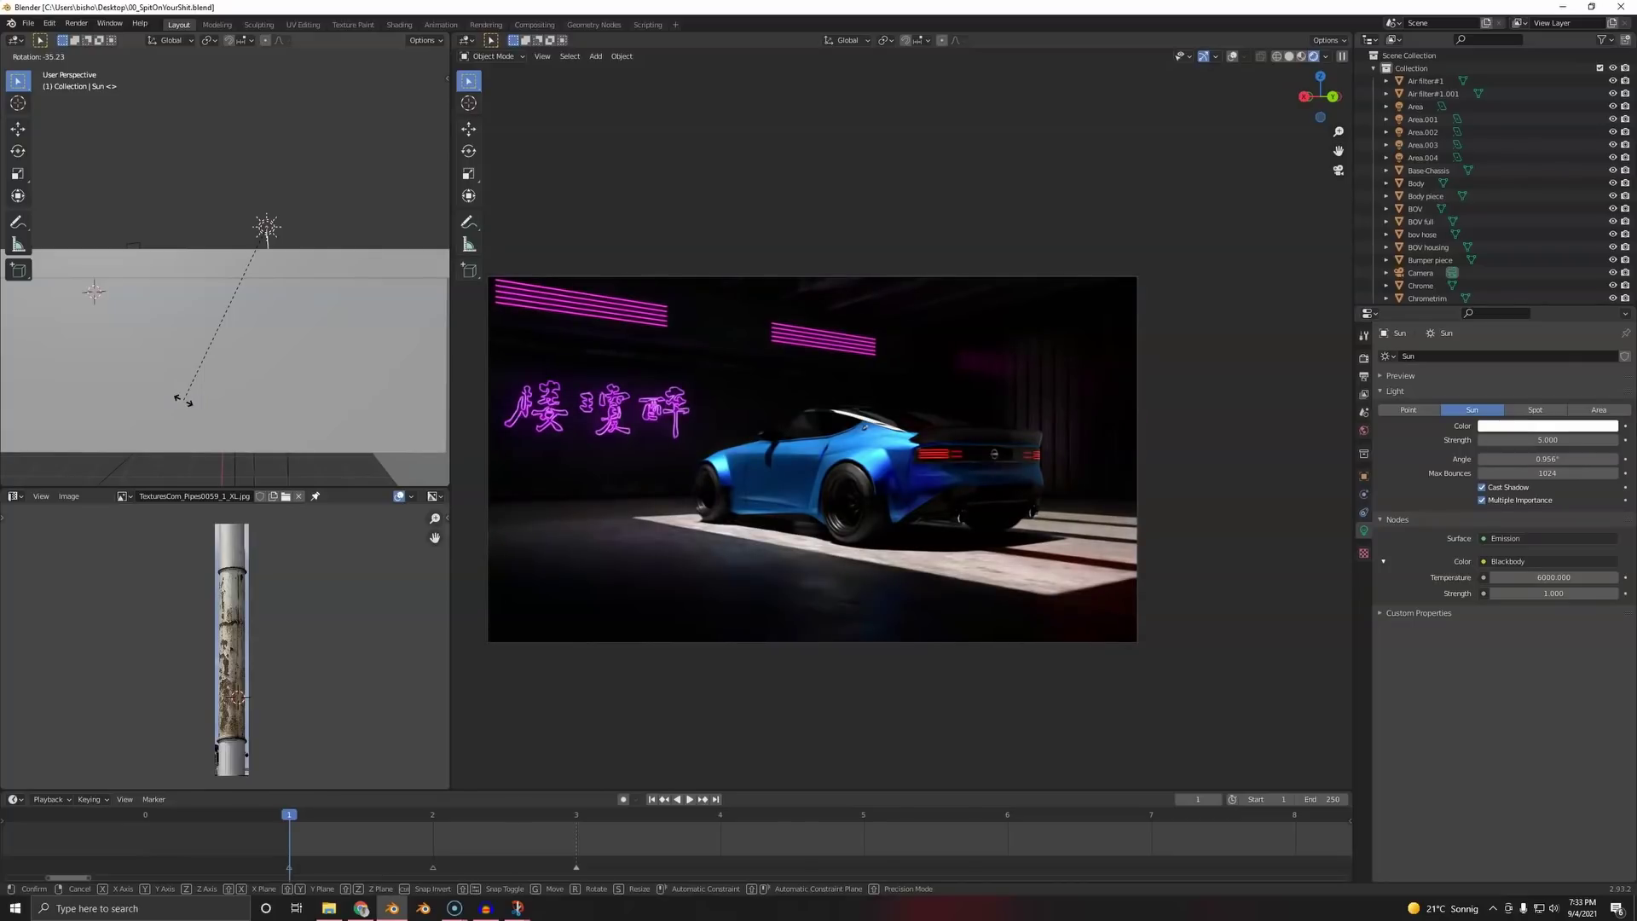
{"action": "right_click", "coordinate": [182, 393]}
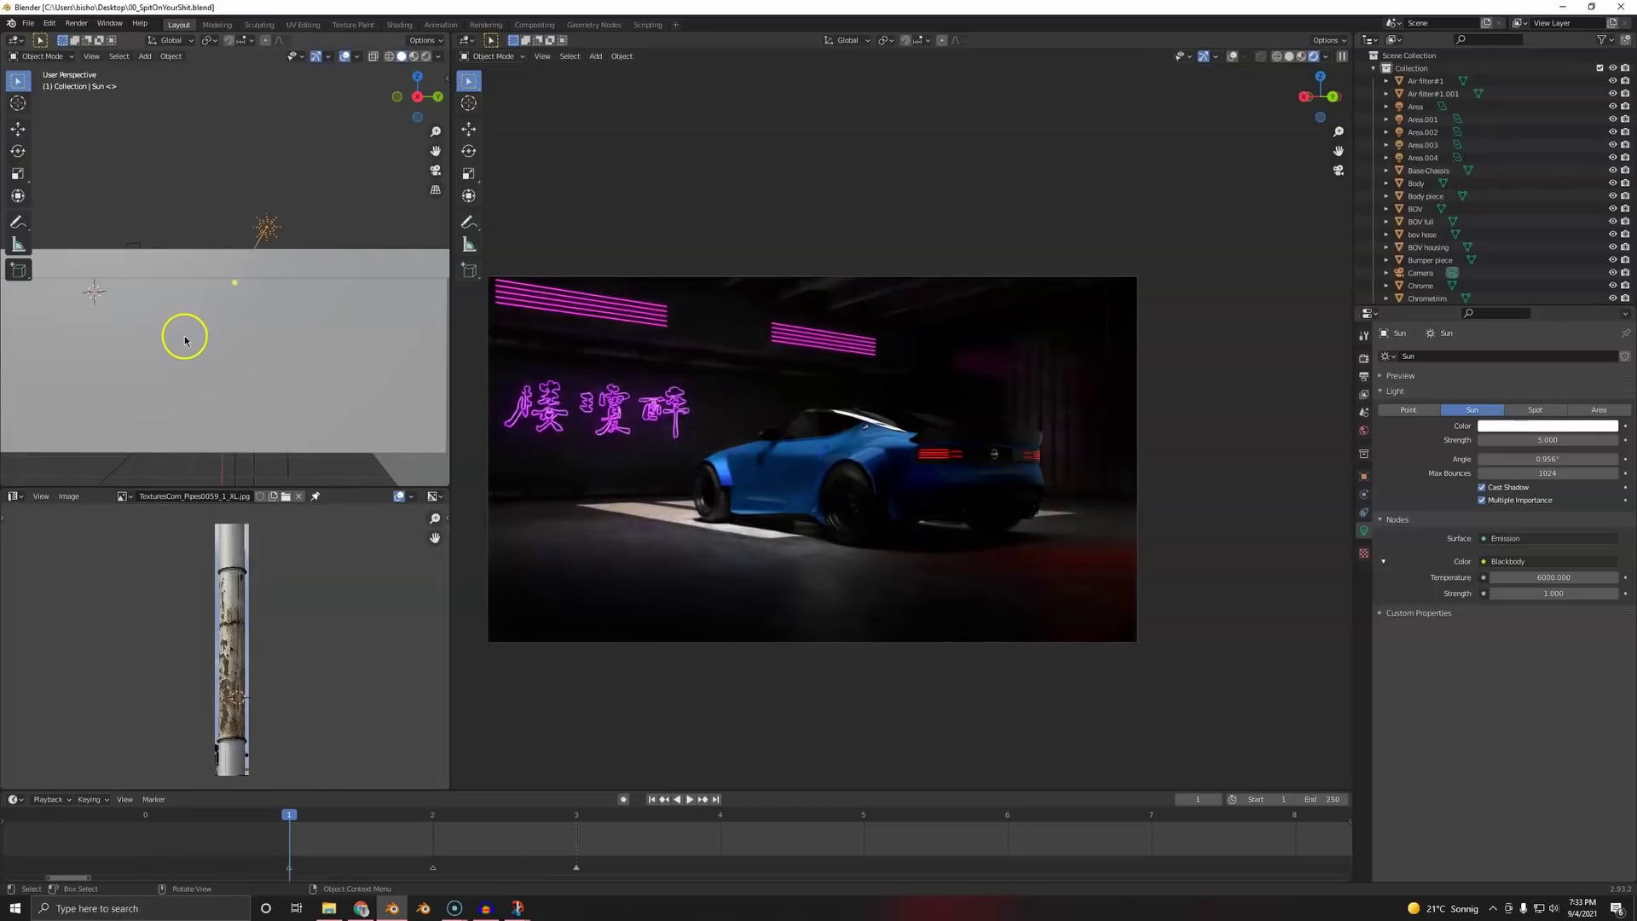
- Rotate the sun about -60° to cast light on the floor behind the car, and try a slight rotation from another side
{"action": "key", "text": "r"}
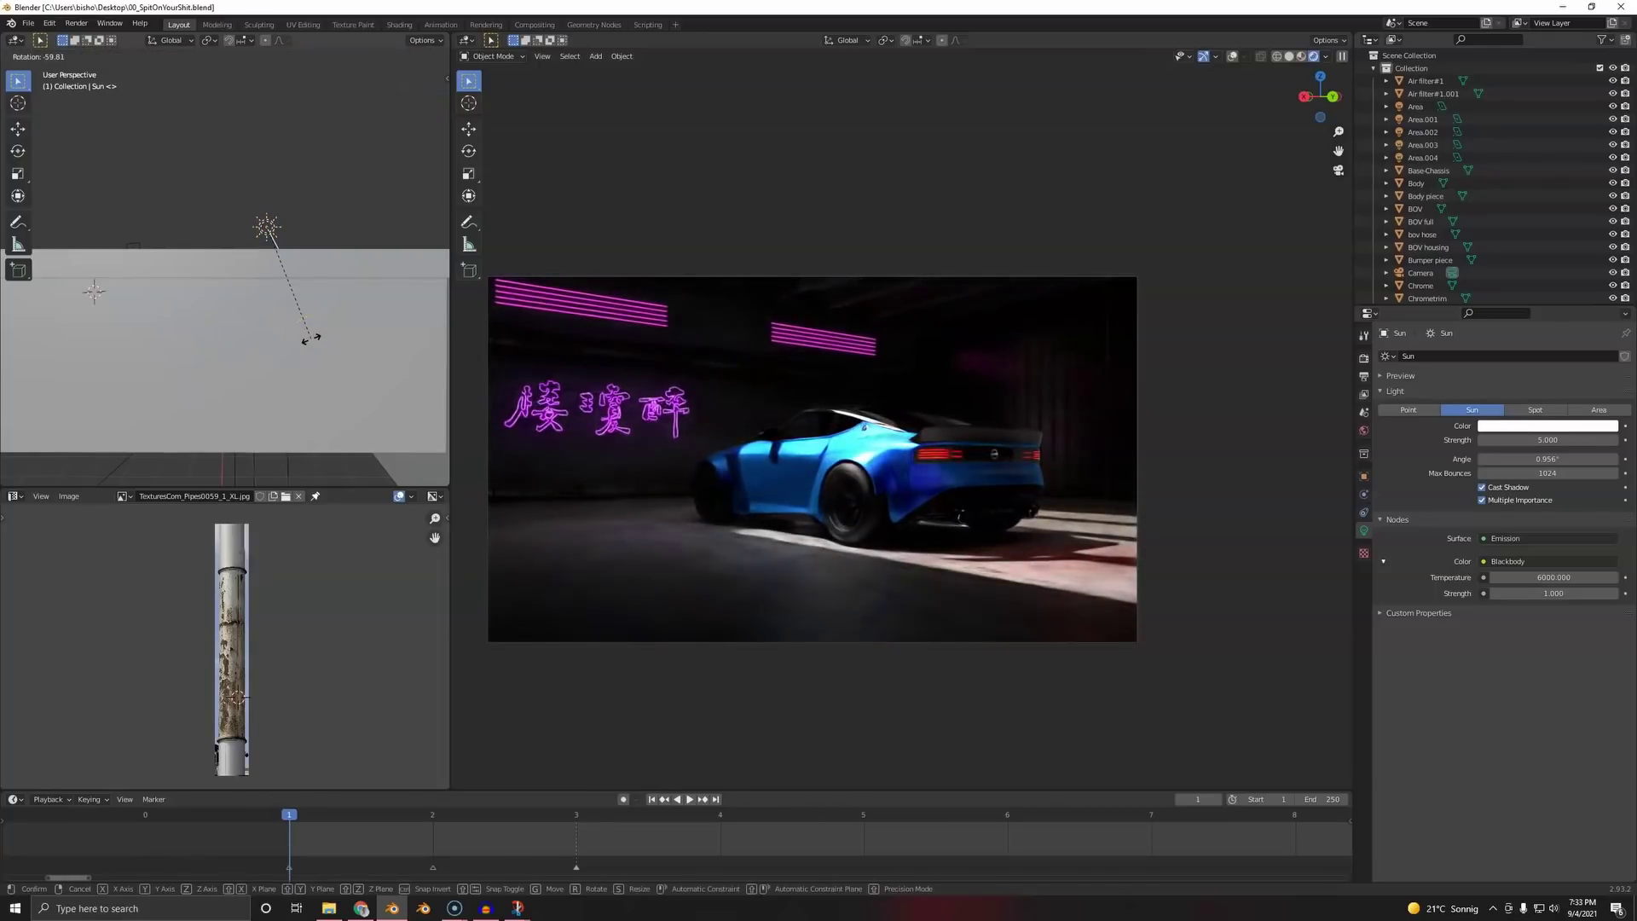
{"action": "left_click", "coordinate": [310, 339]}
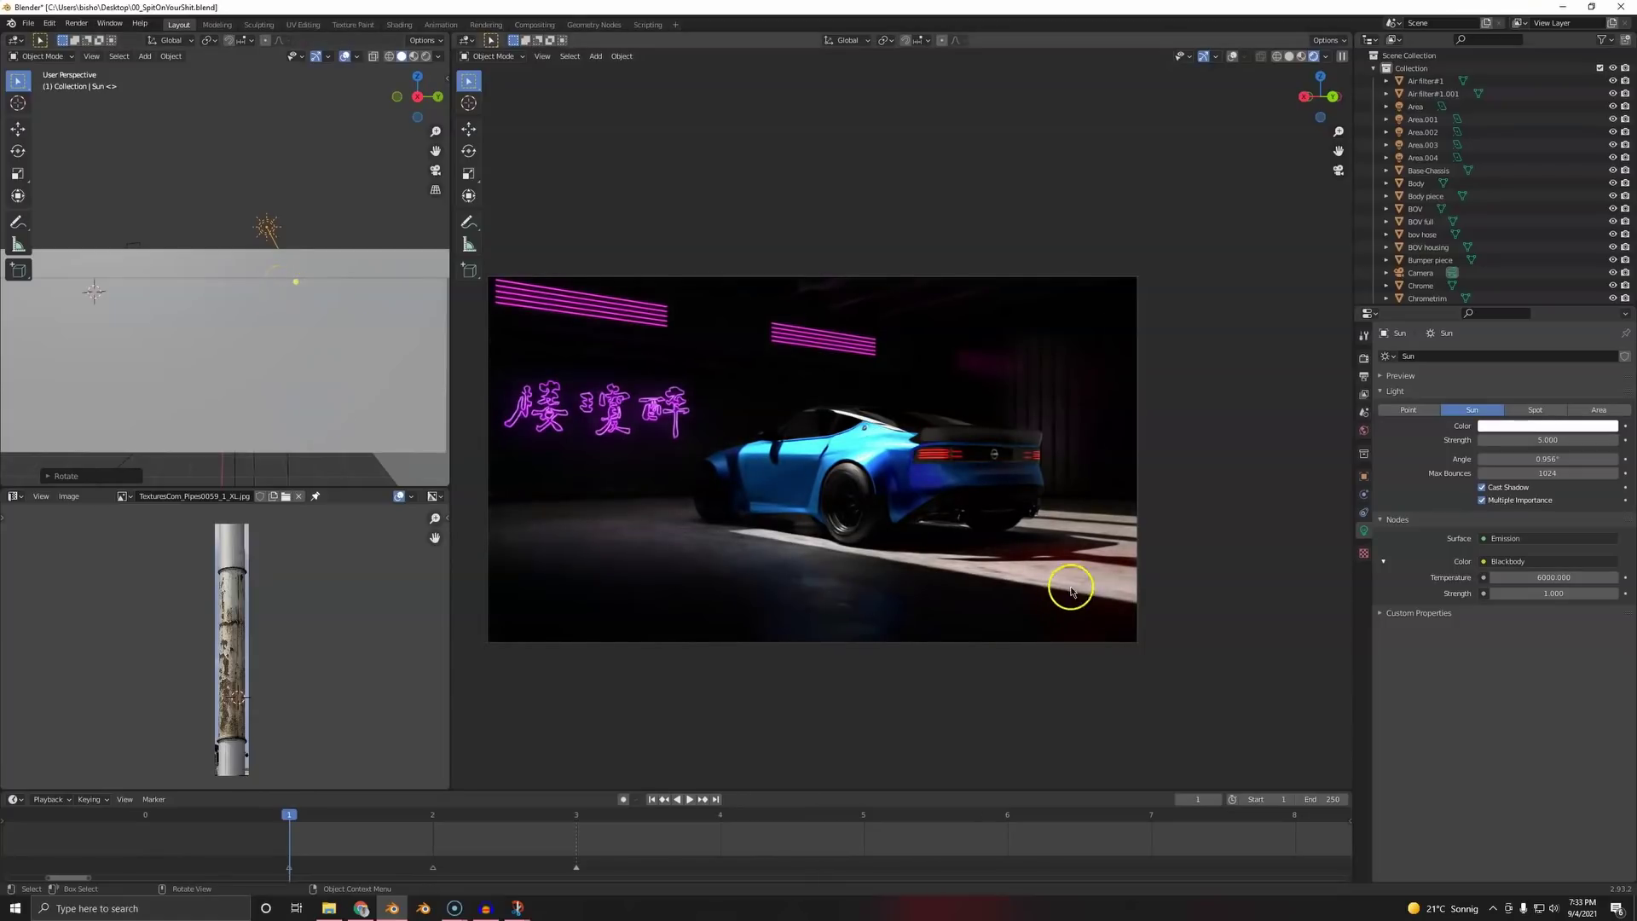
{"action": "middle_click_drag", "start_coordinate": [449, 406], "coordinate": [99, 306]}
{"action": "key", "text": "r"}
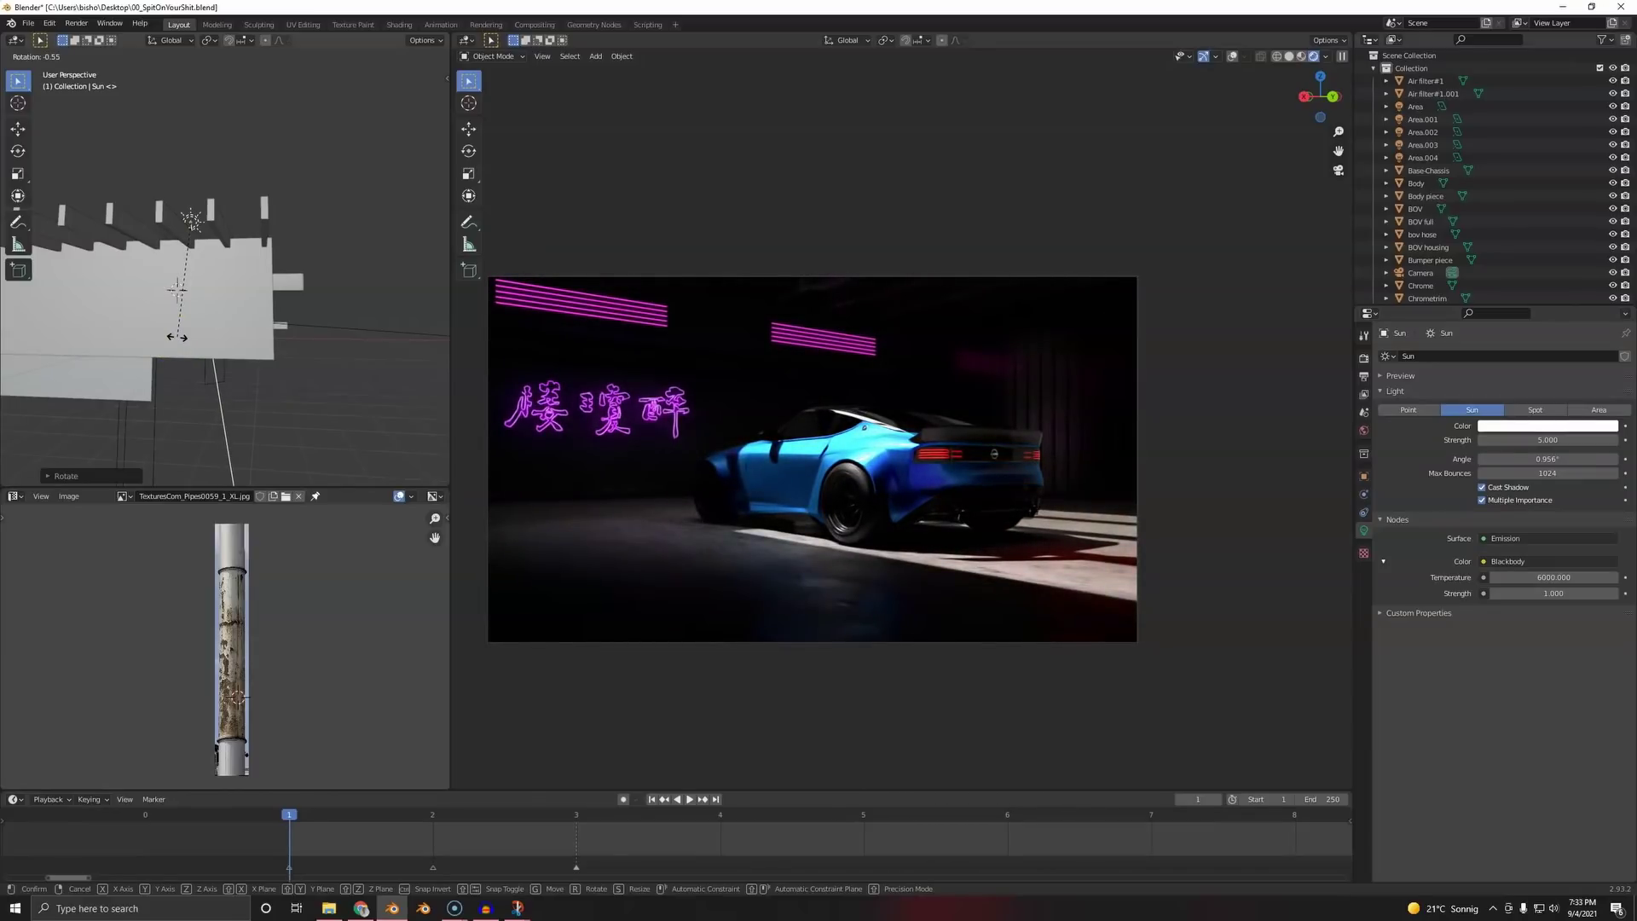
{"action": "left_click", "coordinate": [177, 337]}
- Undo the sun light rotations and save the file
{"action": "left_click", "coordinate": [645, 486]}
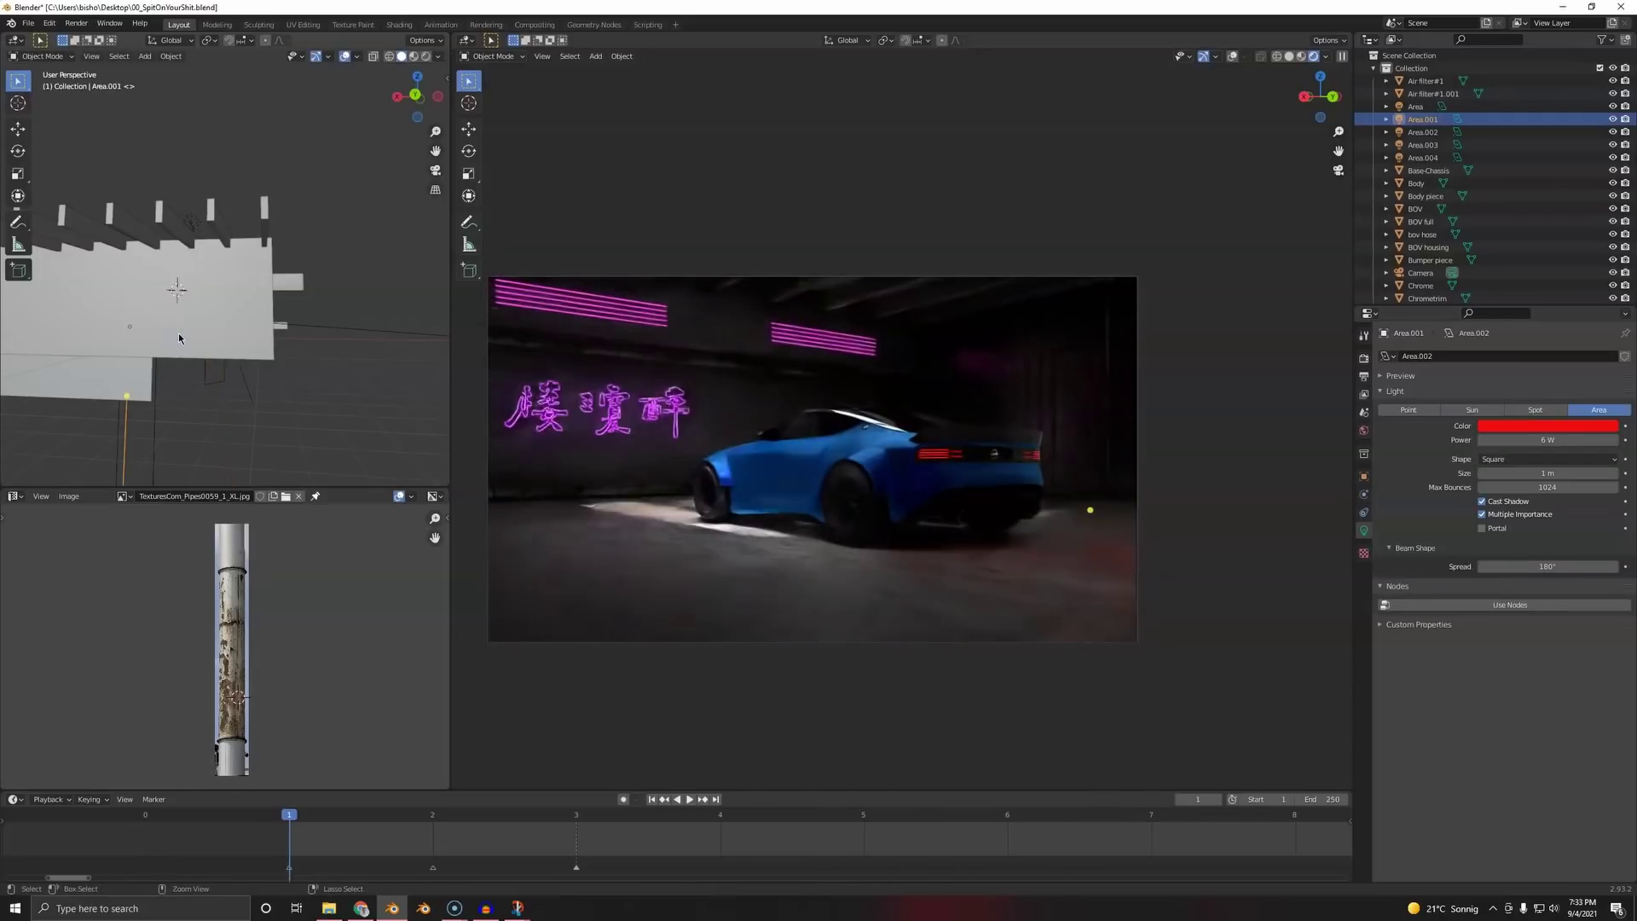
{"action": "left_click", "coordinate": [776, 570]}
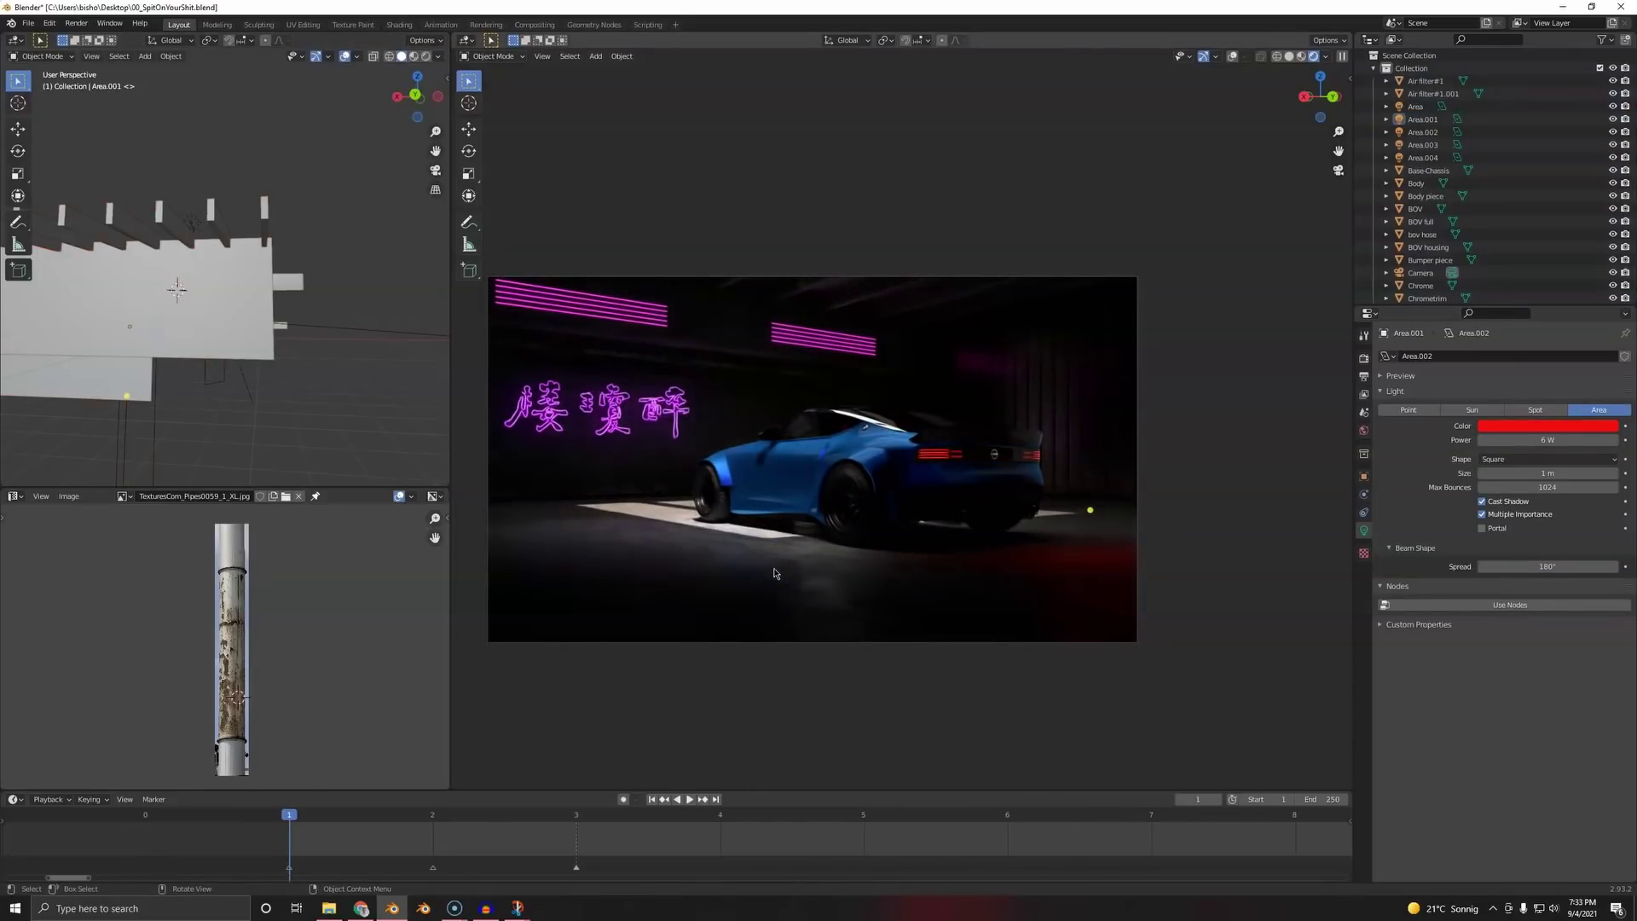
{"action": "left_click", "coordinate": [1121, 492]}
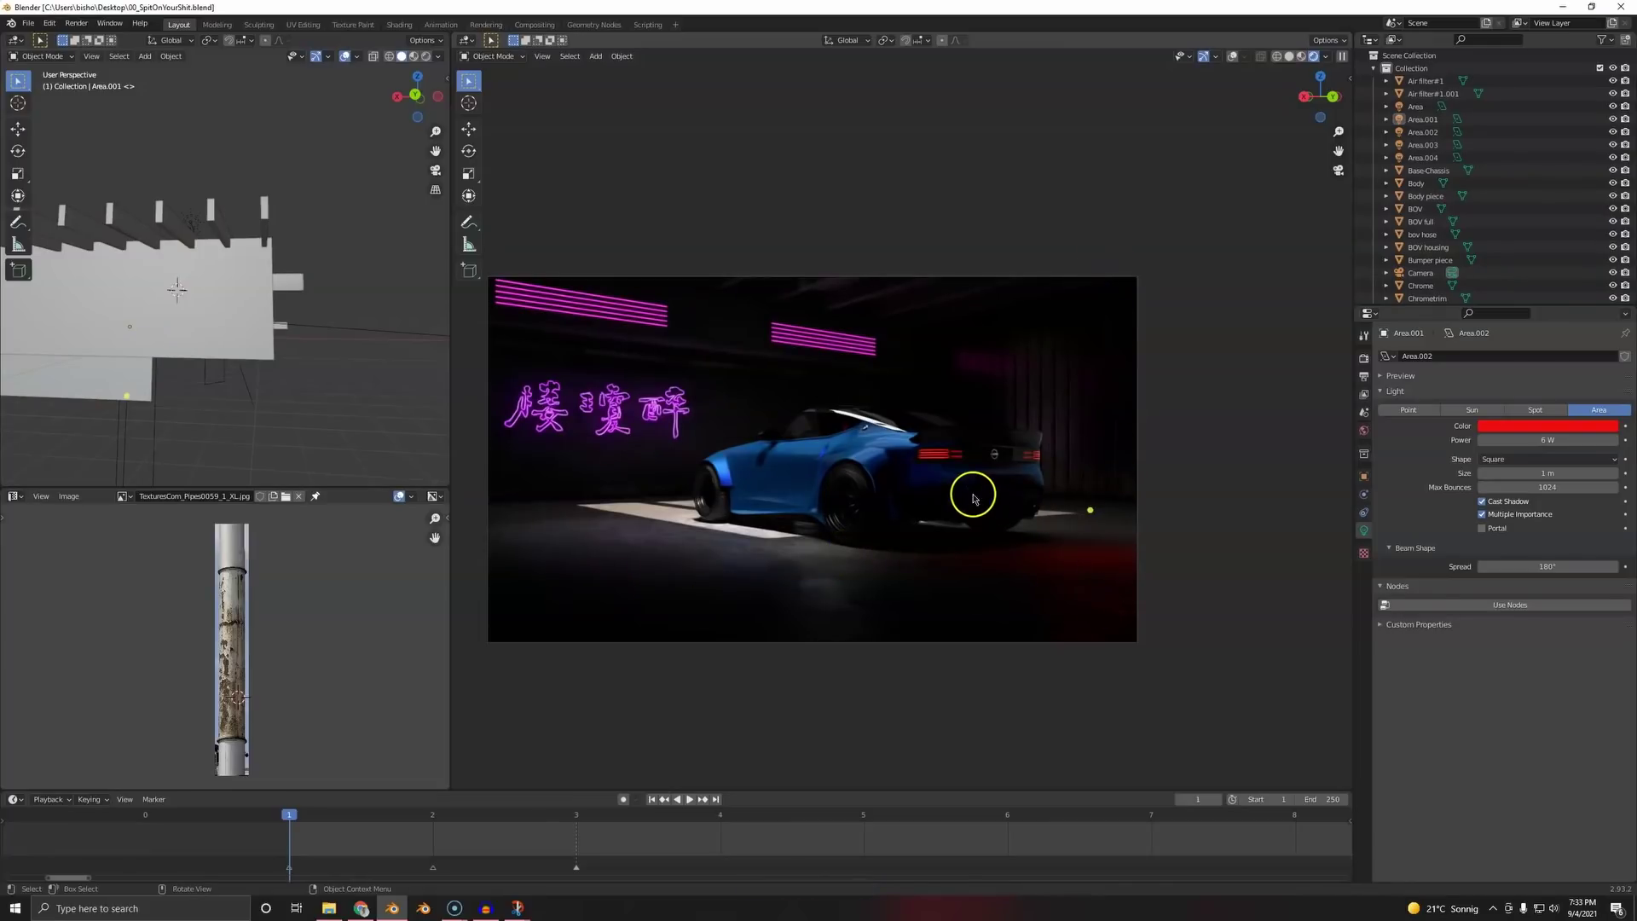
{"action": "key", "text": "ctrl+s"}
- Set the render output resolution to 4000 px in X and 3000 px in Y
{"action": "left_click", "coordinate": [1364, 359]}
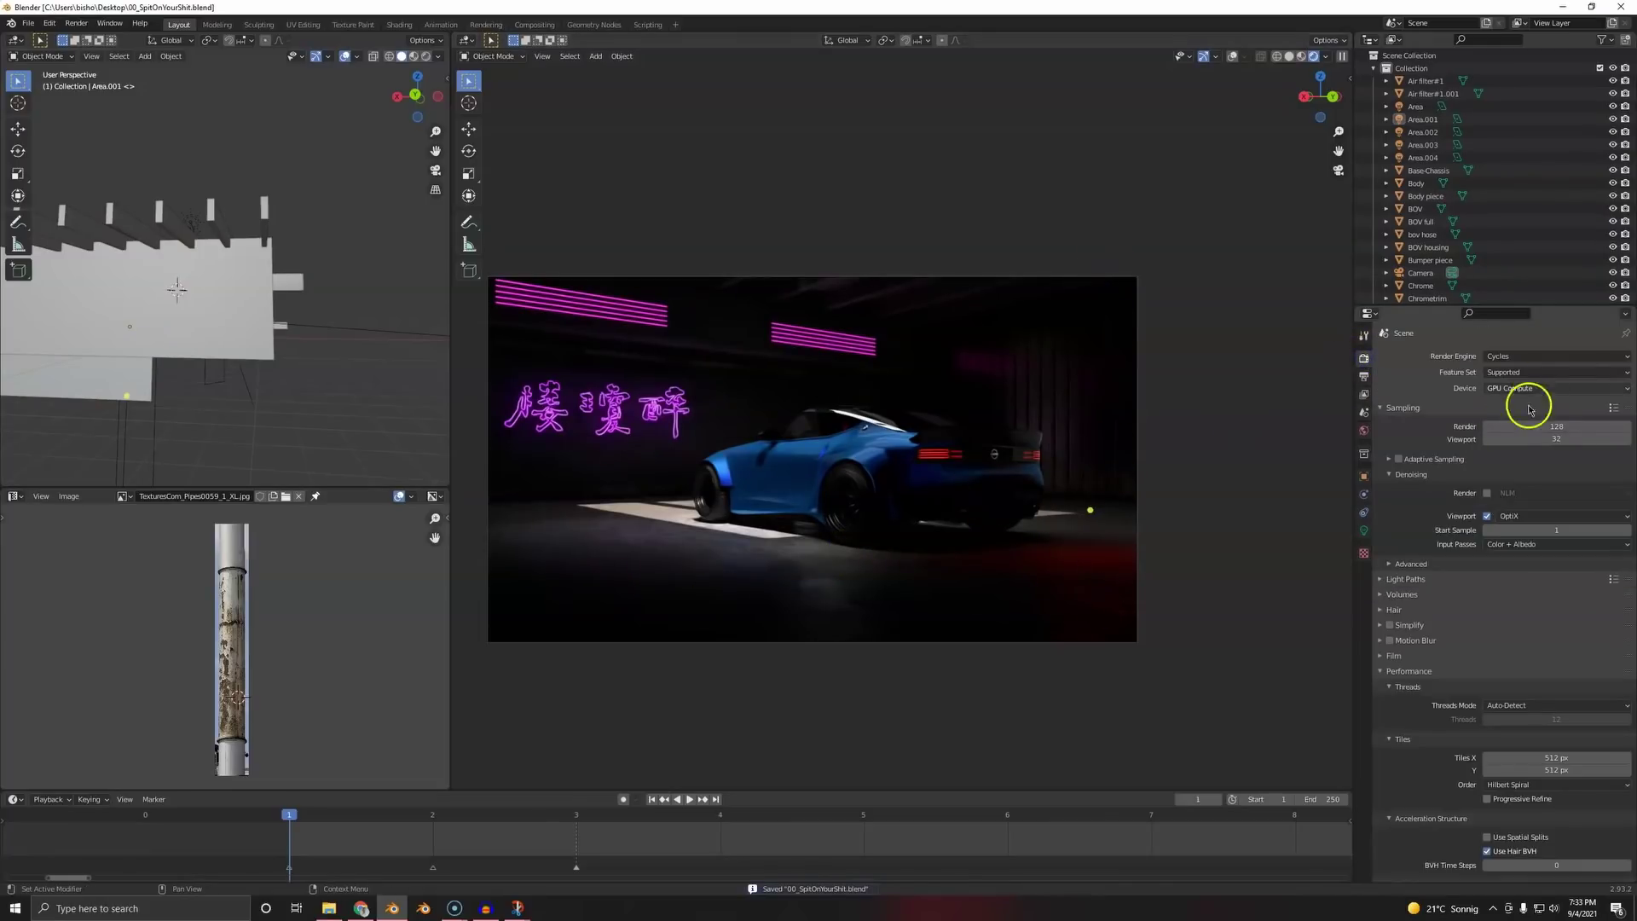
{"action": "left_click", "coordinate": [1364, 376]}
{"action": "left_click", "coordinate": [1558, 373]}
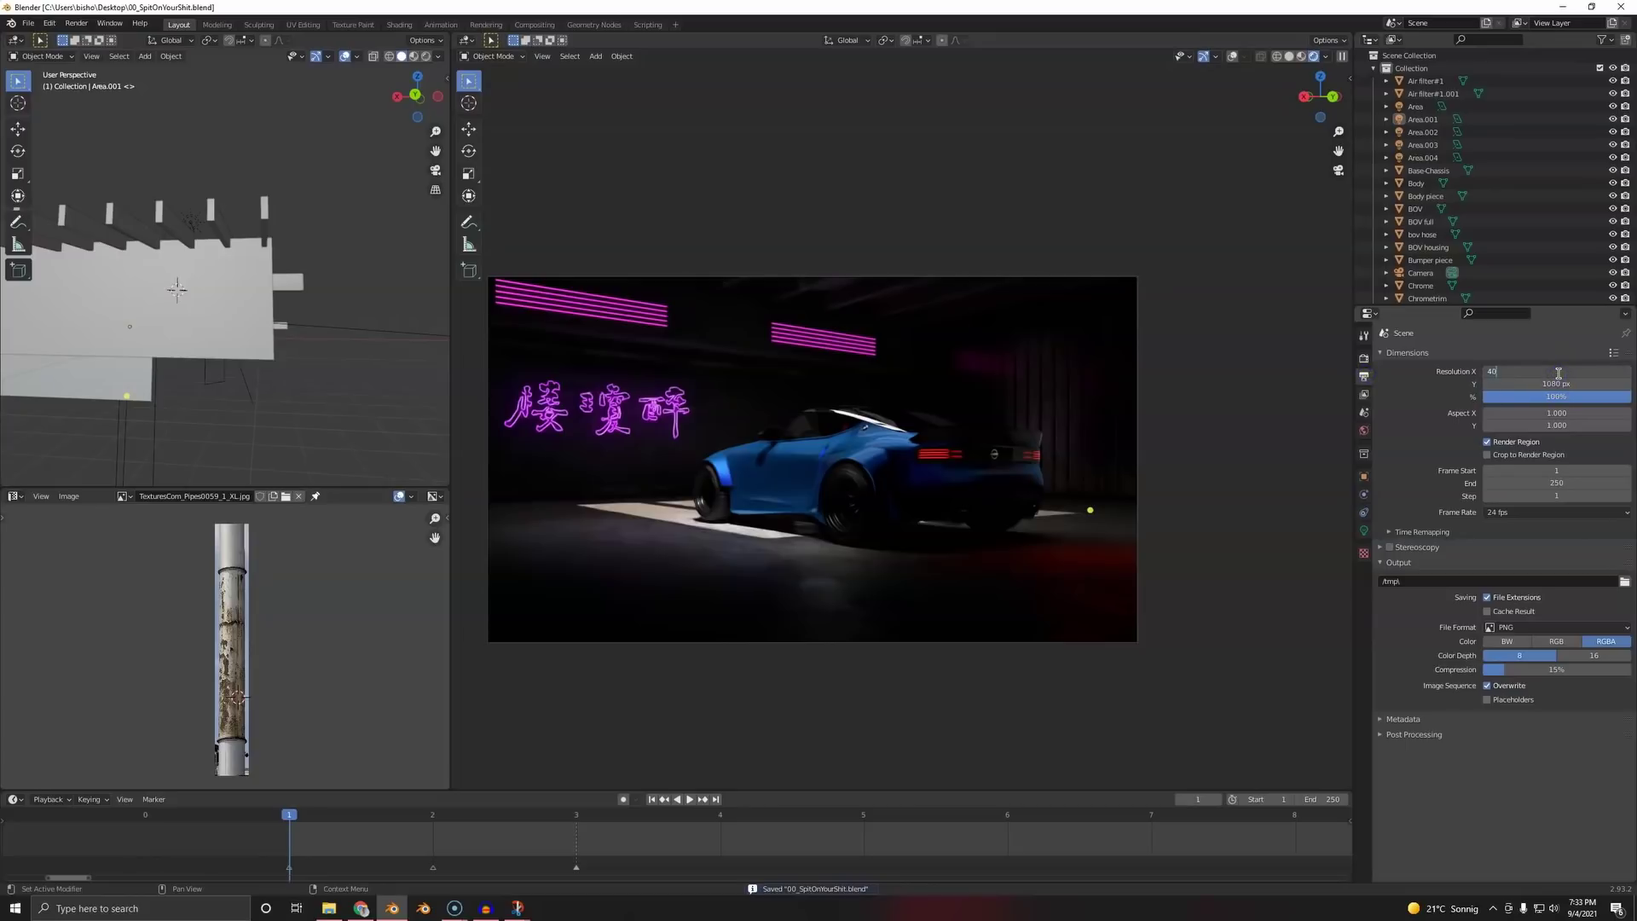
{"action": "left_click", "coordinate": [1549, 383]}
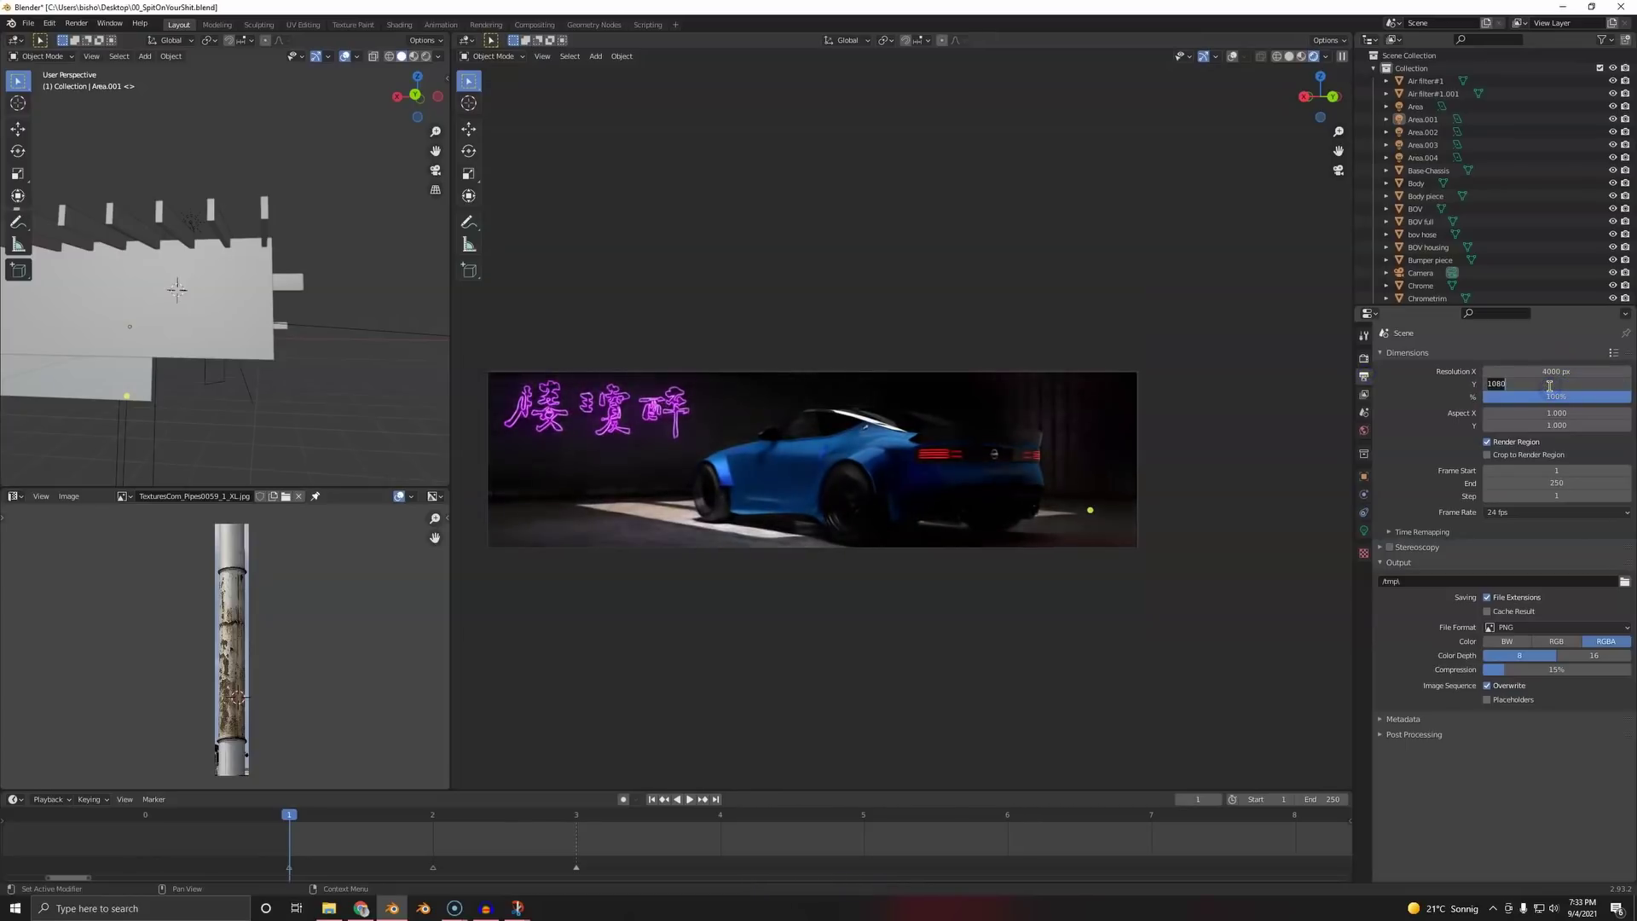
{"action": "type", "text": "3000"}
{"action": "key", "text": "Return"}
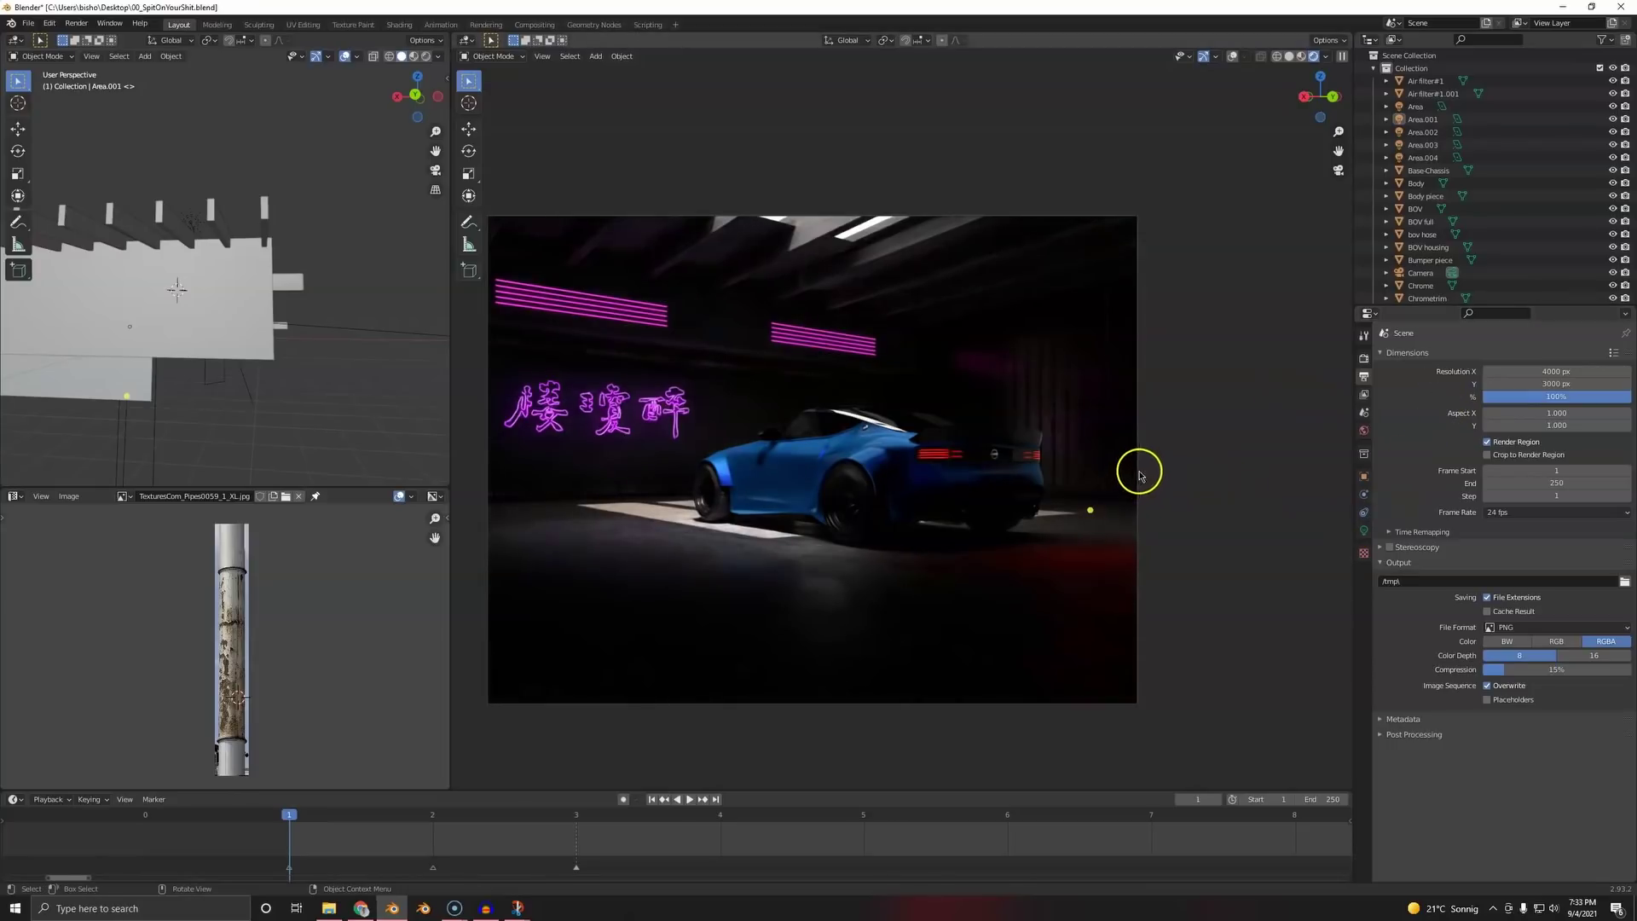
{"action": "left_click", "coordinate": [1109, 465]}
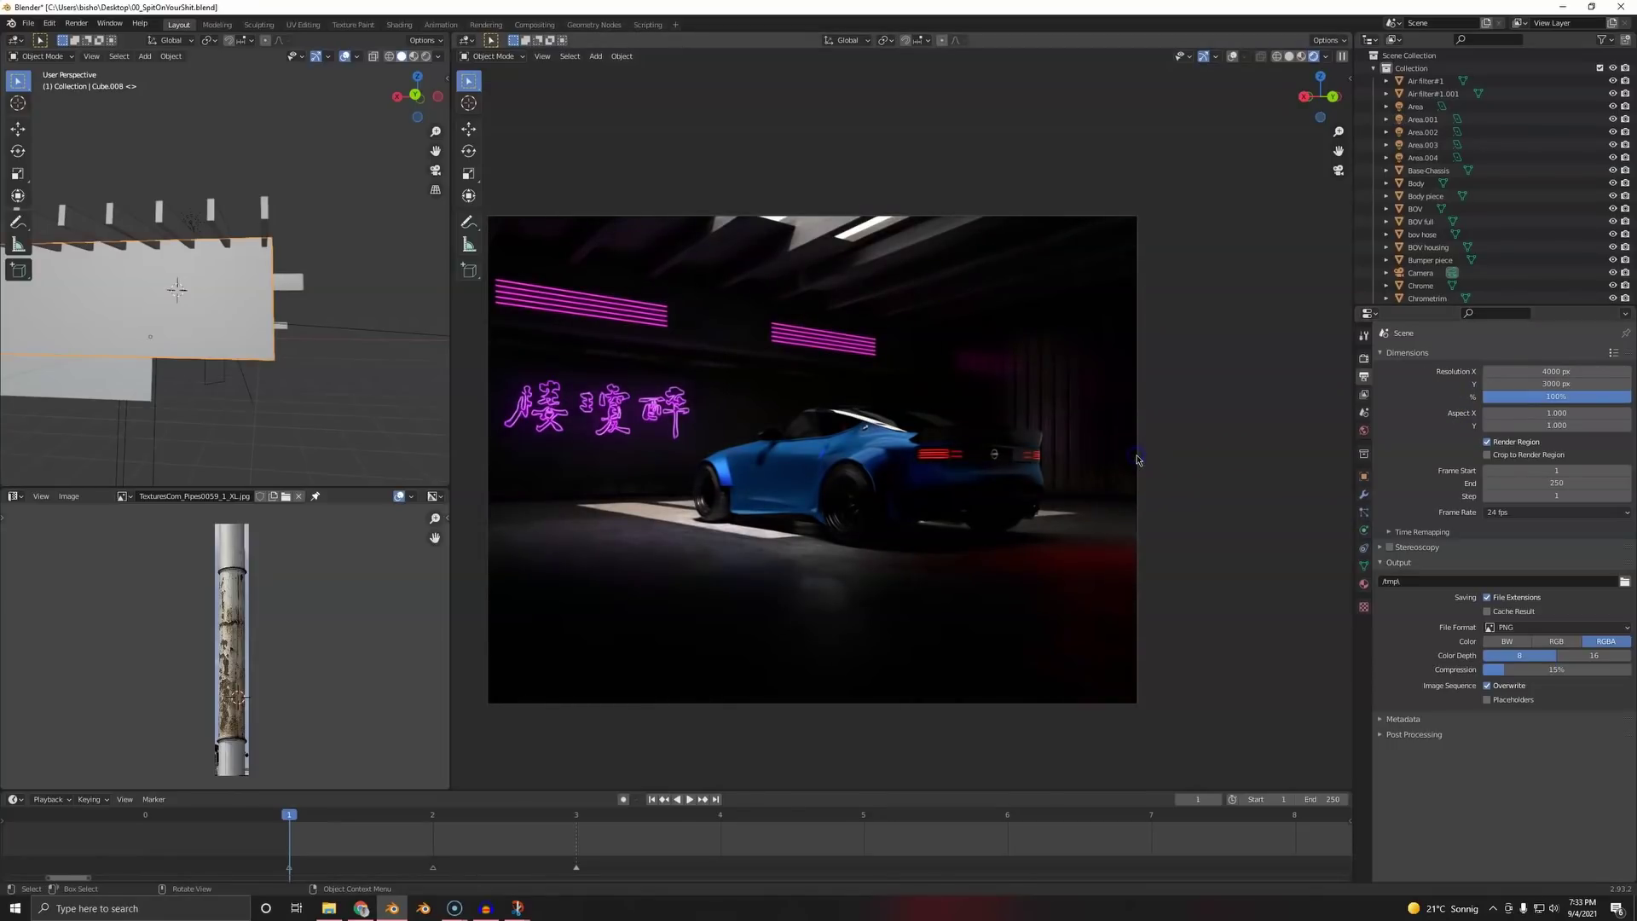
{"action": "middle_click_drag", "start_coordinate": [194, 365], "coordinate": [213, 307]}
{"action": "key", "text": "a"}
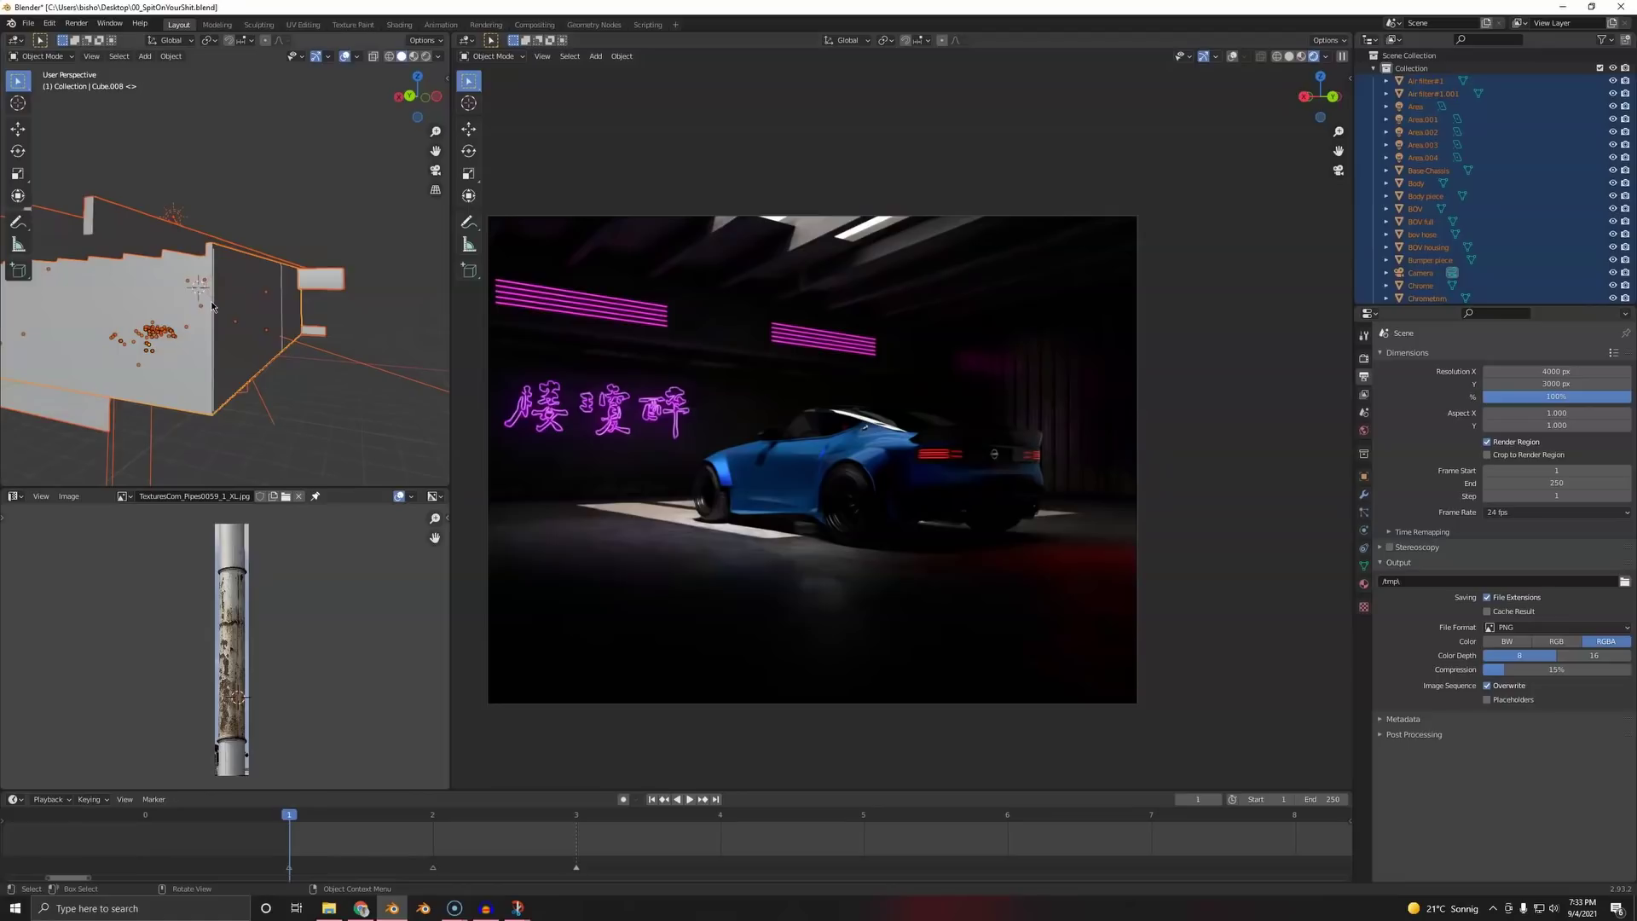
{"action": "left_click", "coordinate": [625, 706]}
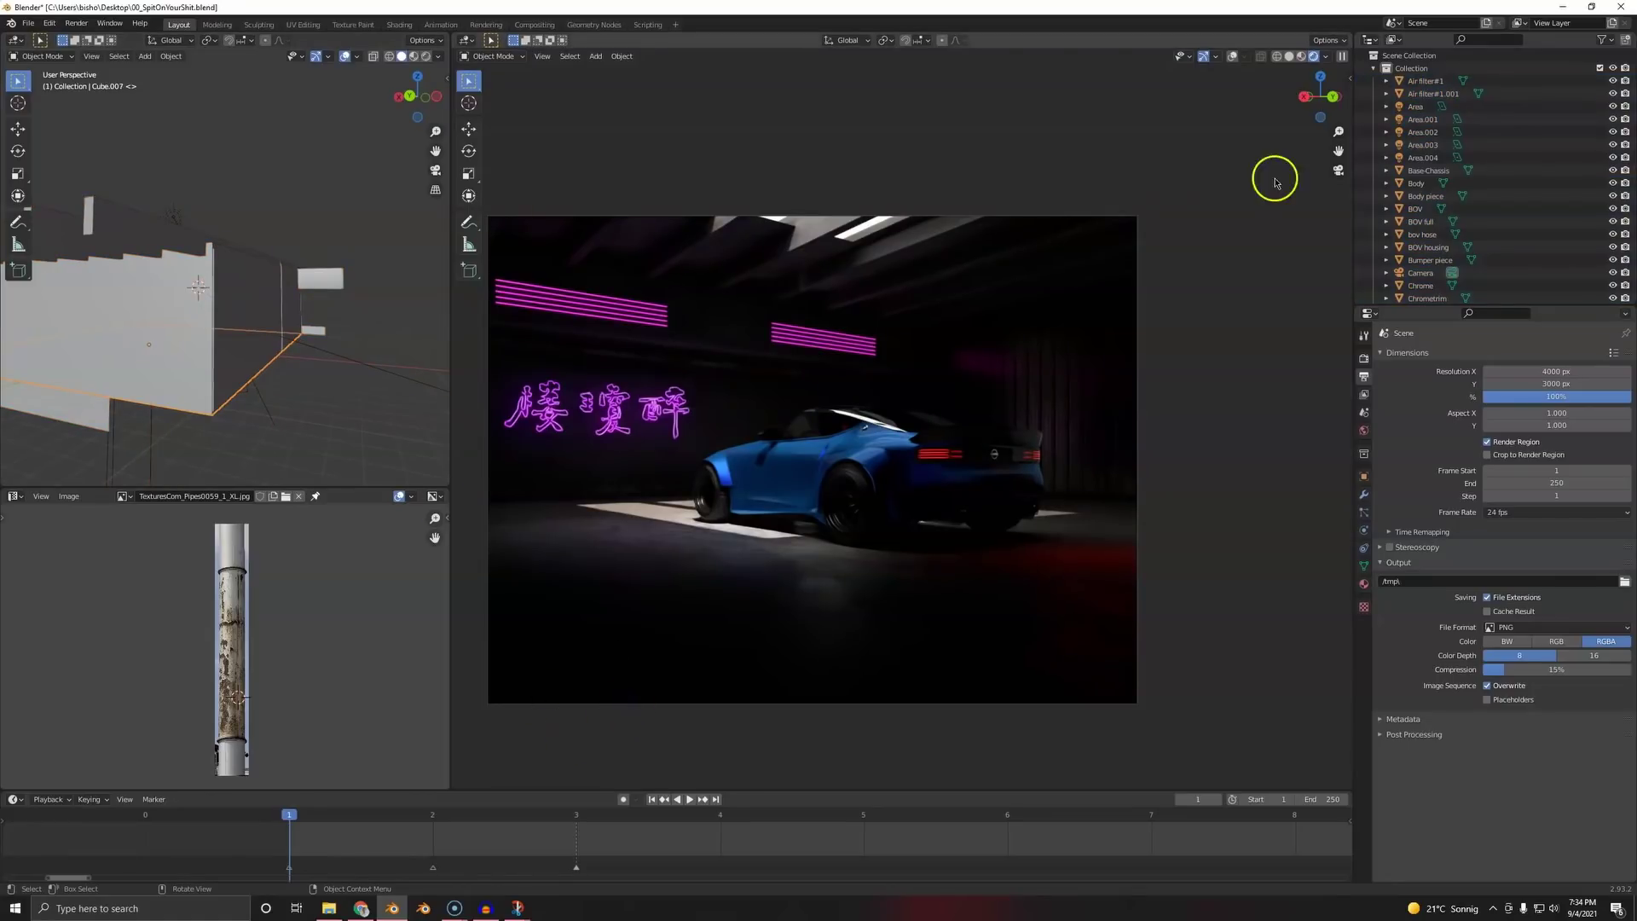
- Show the camera view's overlays to select the camera by its frame, hide them again, and open the camera's lens settings
{"action": "left_click", "coordinate": [1232, 57]}
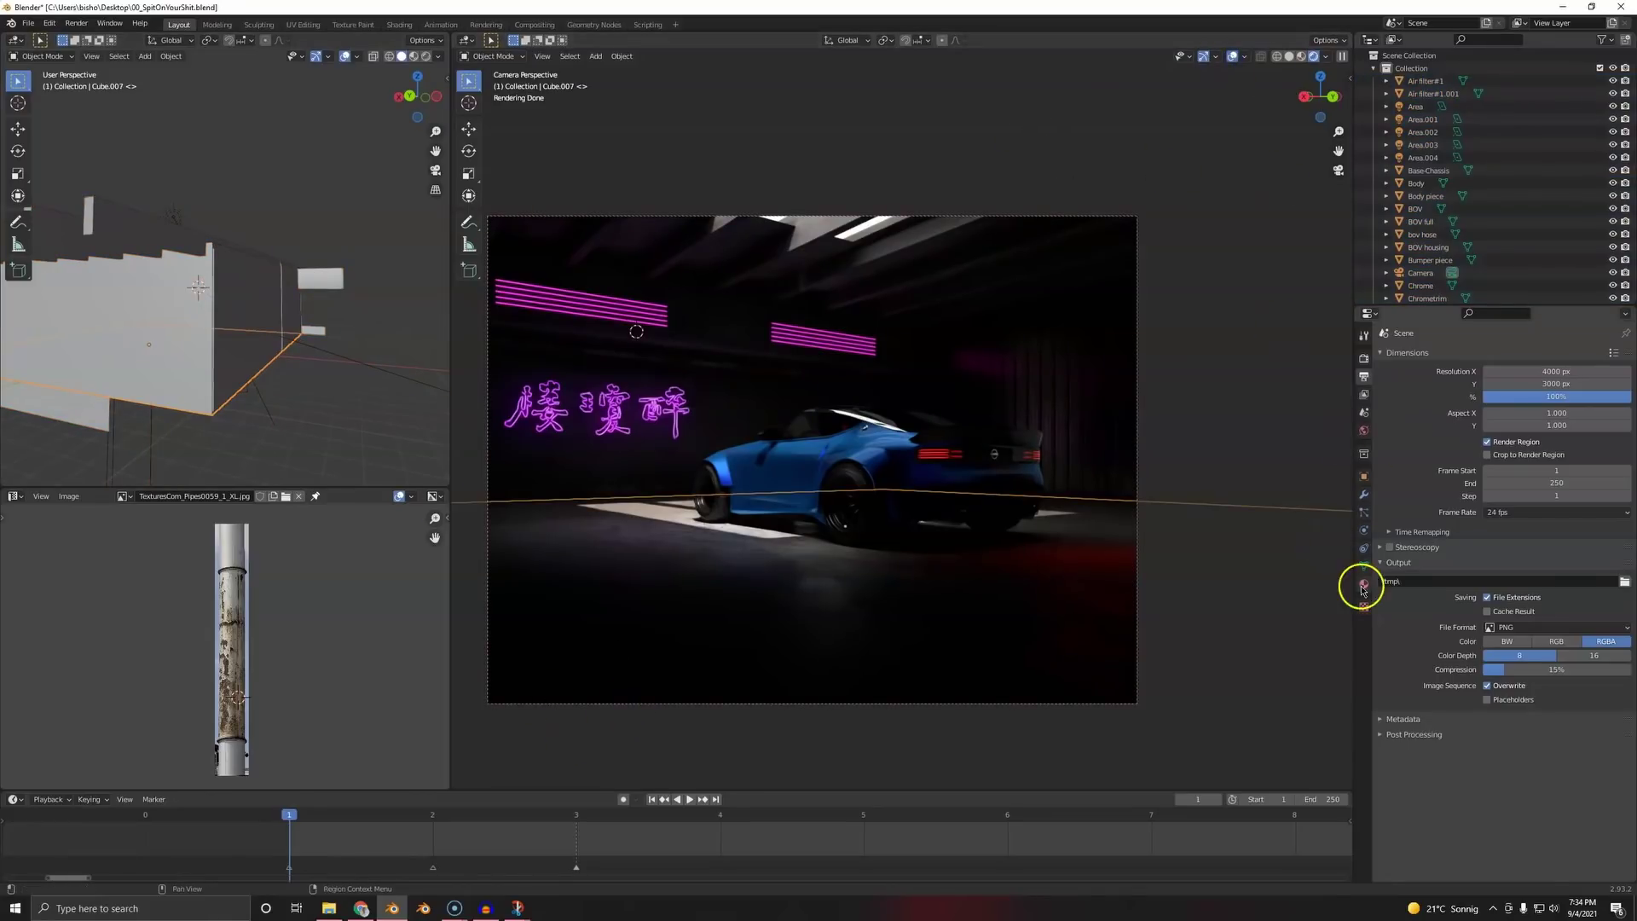
{"action": "left_click", "coordinate": [1056, 216]}
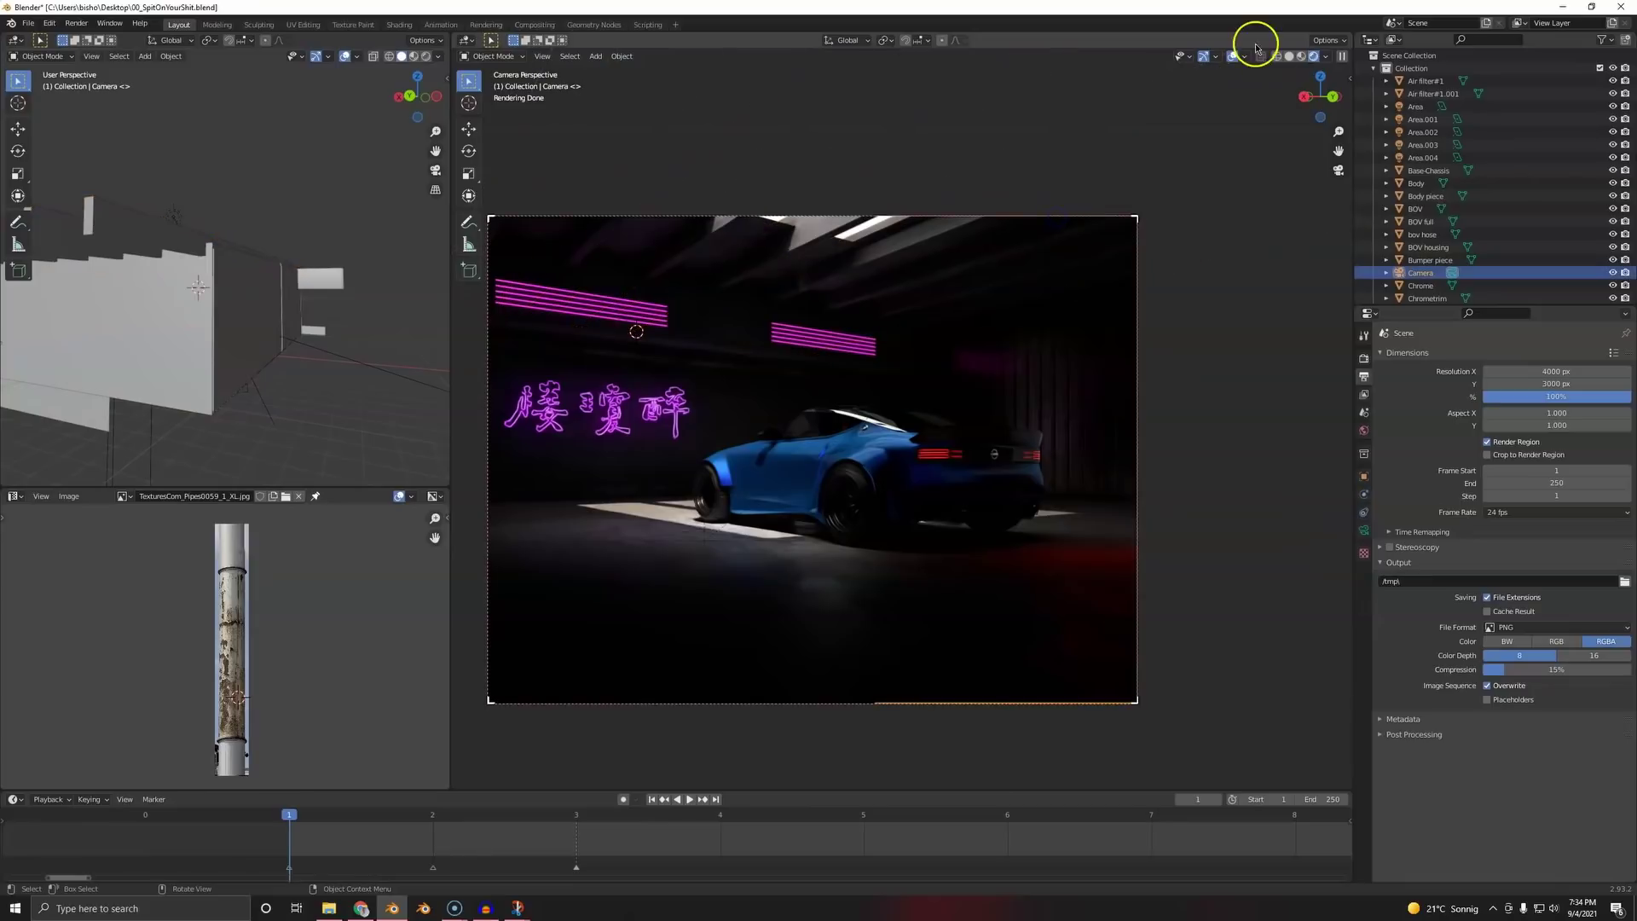
{"action": "left_click", "coordinate": [1232, 56]}
{"action": "left_click", "coordinate": [1364, 530]}
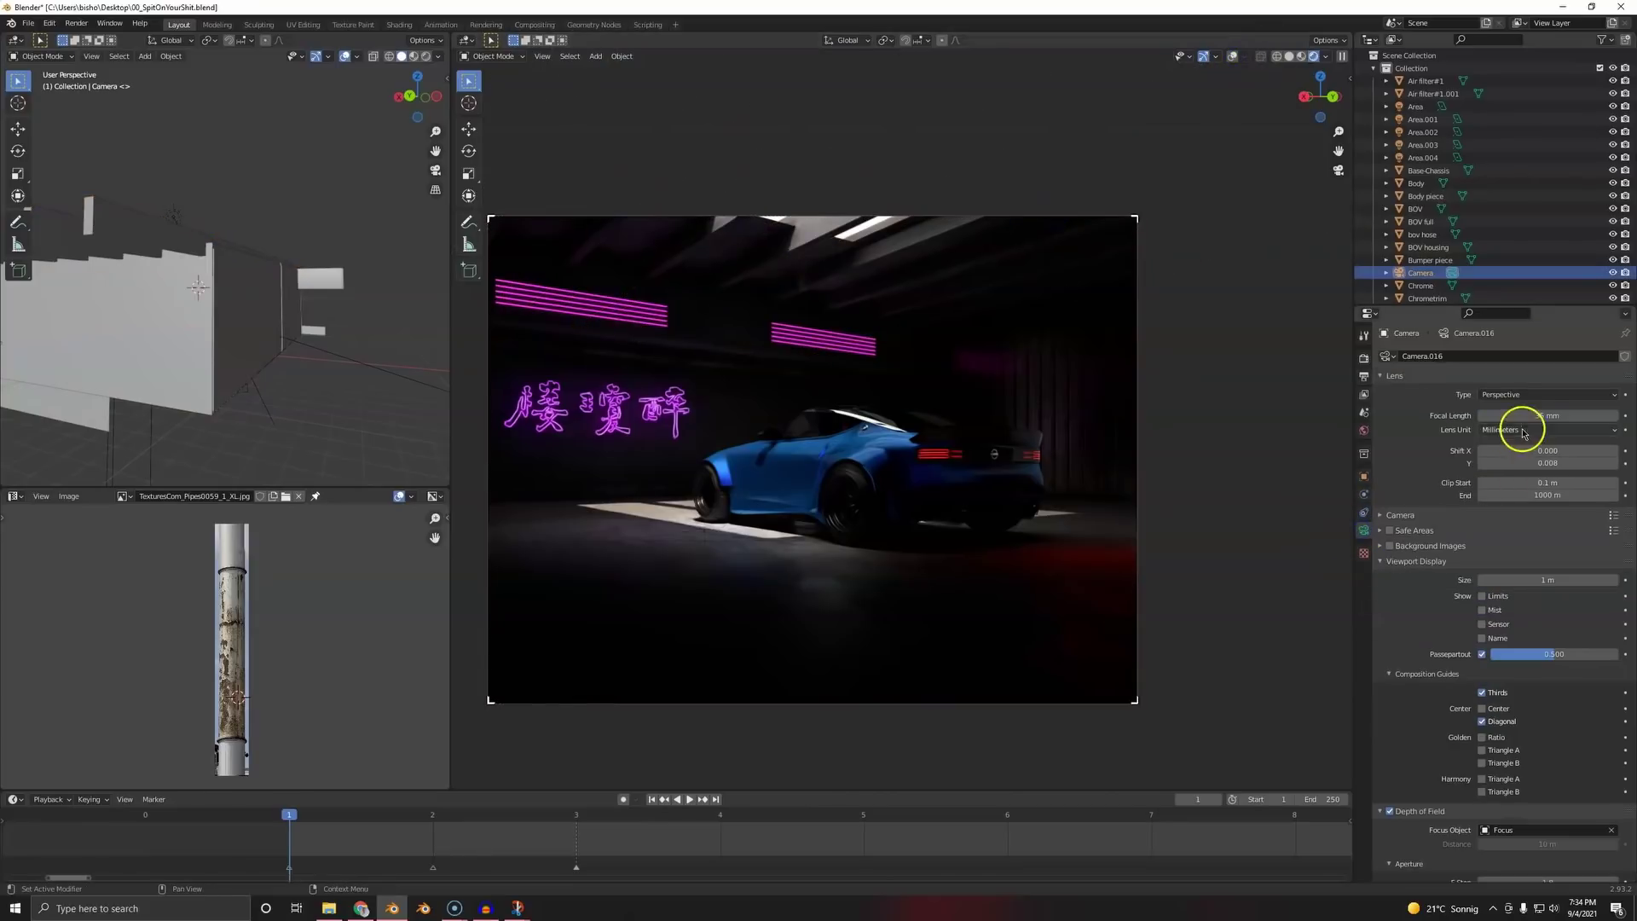
- Set the camera's focal length to 40 mm
{"action": "left_click_drag", "start_coordinate": [1535, 416], "coordinate": [1557, 416]}
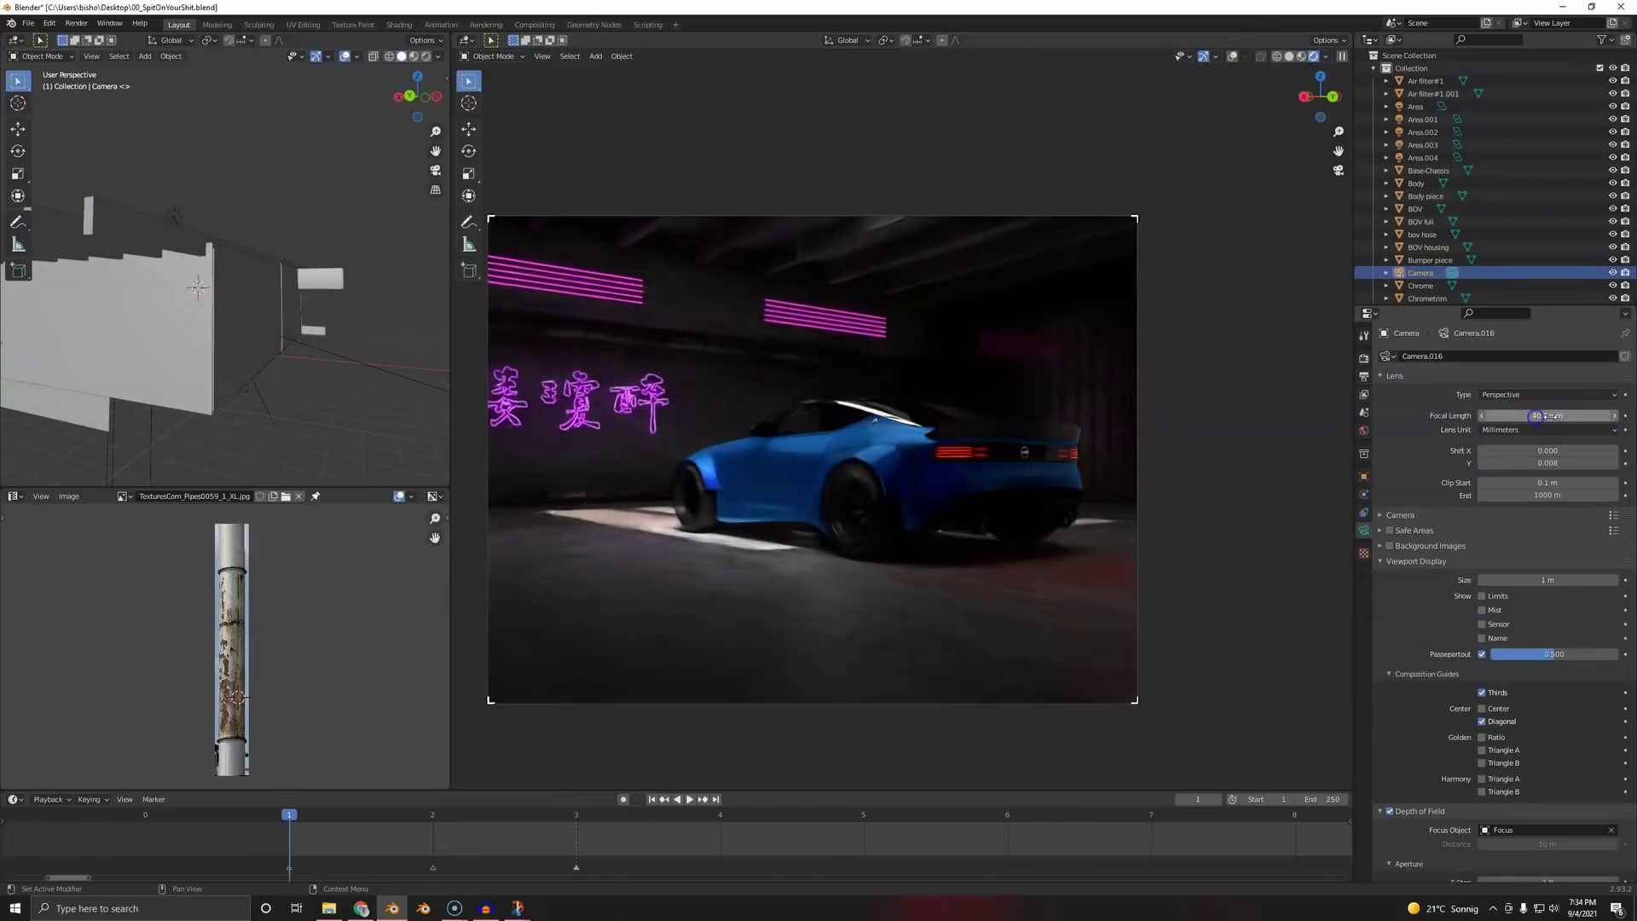
{"action": "left_click", "coordinate": [1557, 415]}
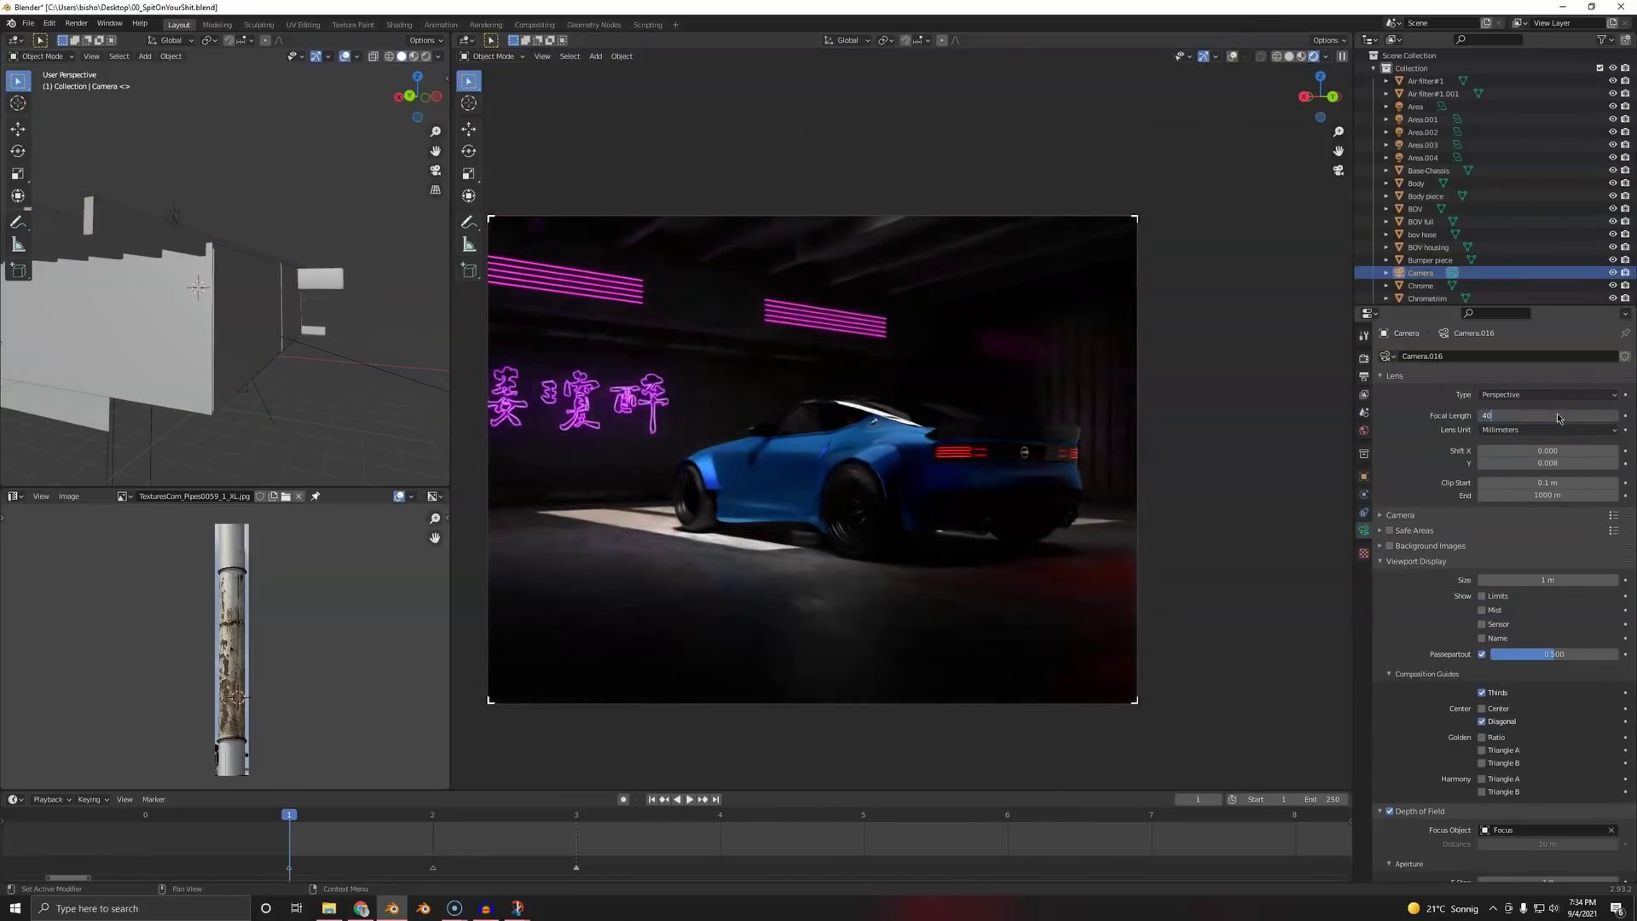
{"action": "type", "text": "40"}
{"action": "key", "text": "Return"}
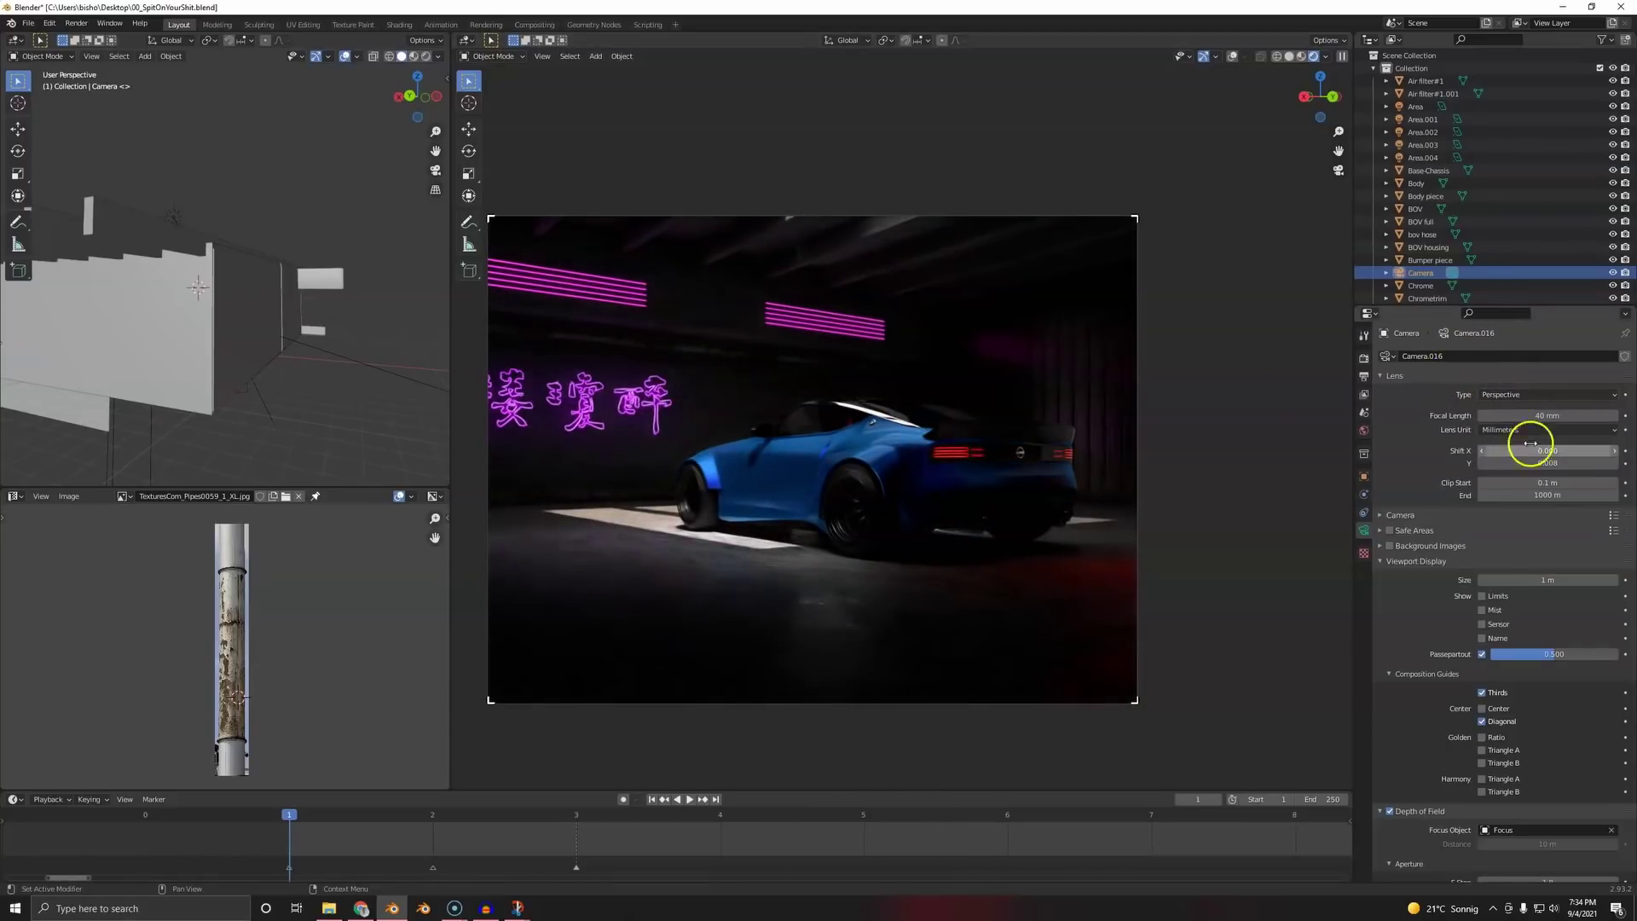
- Rotate the camera slightly about the global Z axis and set its focal length to 38.4 mm
{"action": "key", "text": "r"}
{"action": "key", "text": "z"}
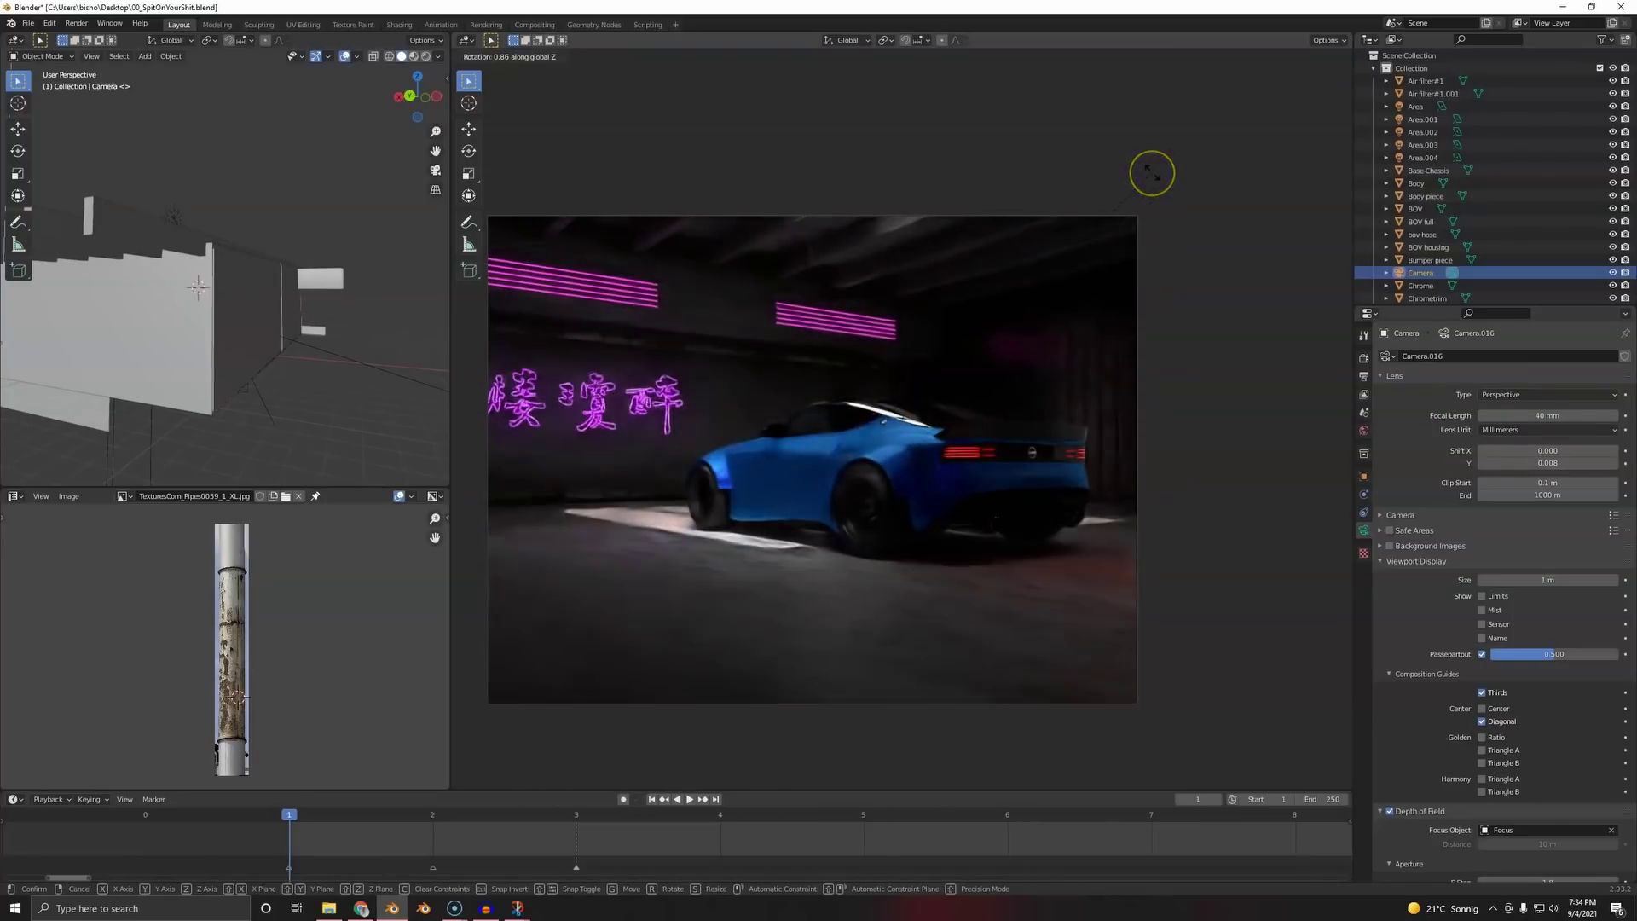
{"action": "left_click", "coordinate": [977, 773]}
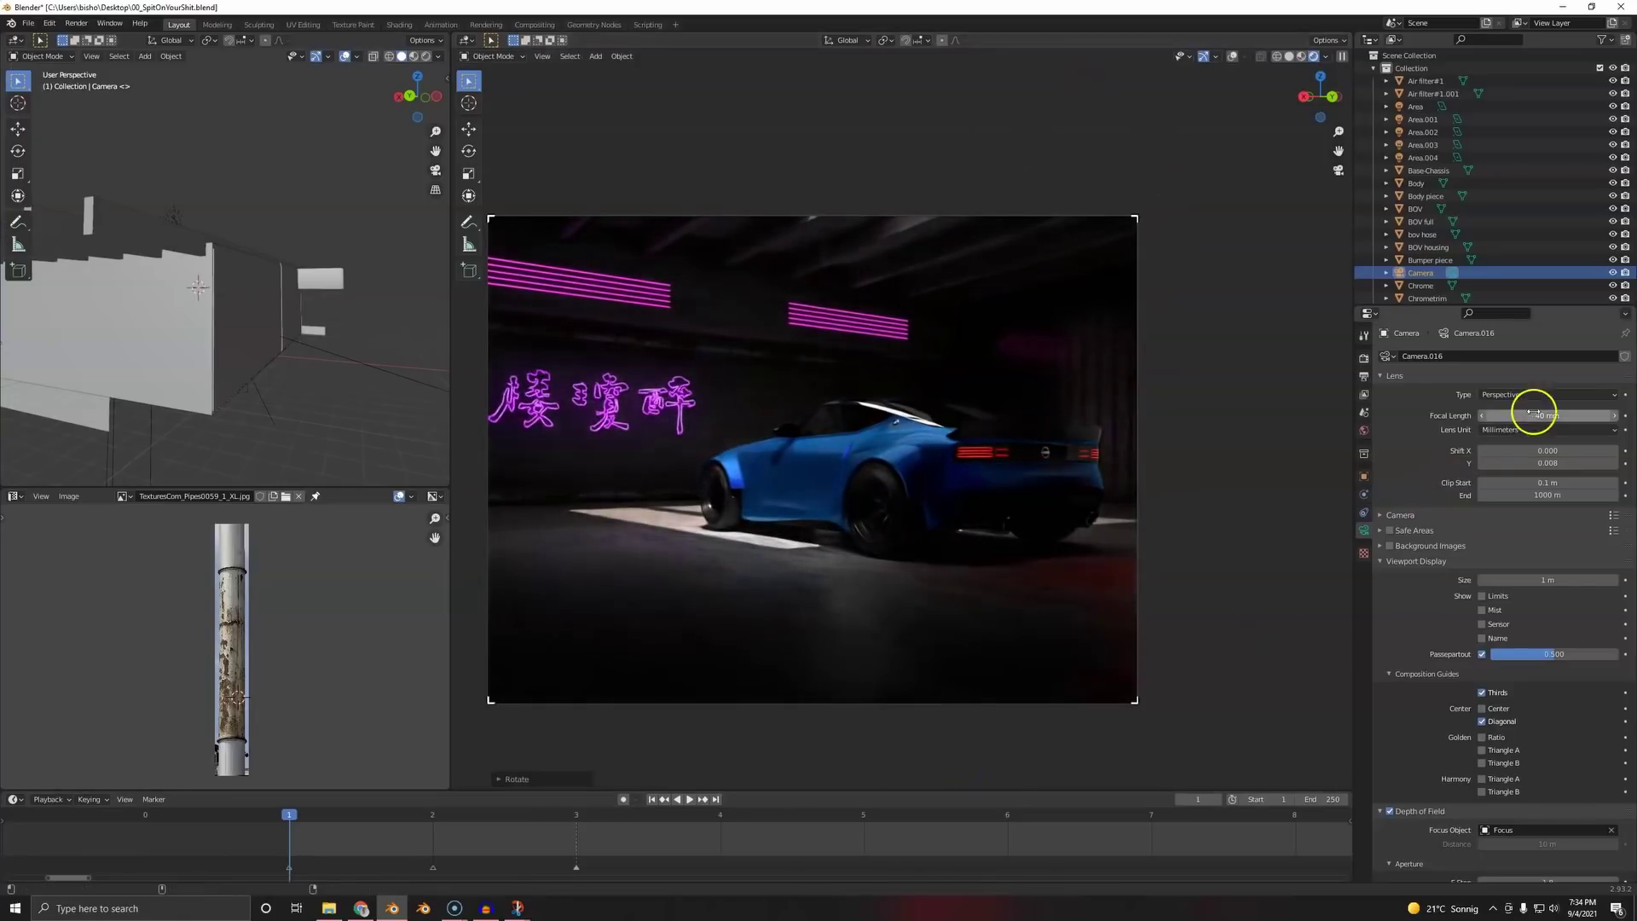
{"action": "left_click_drag", "start_coordinate": [1535, 415], "coordinate": [1518, 415]}
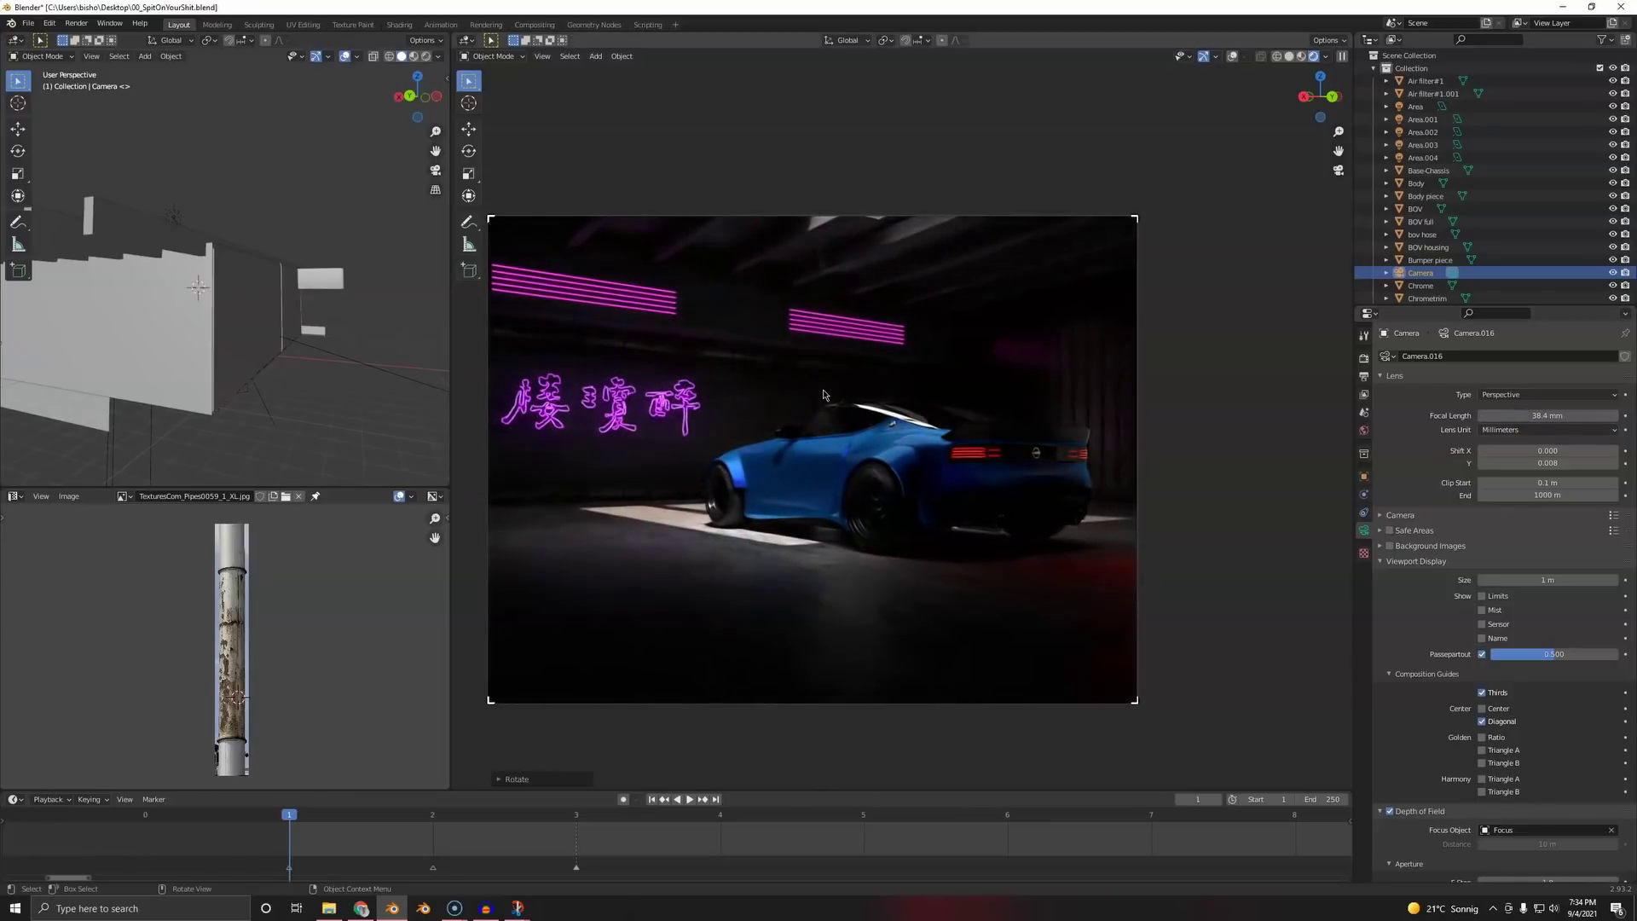
- Move the purple neon character sign on the back wall slightly along the global X axis, closer to the car
{"action": "left_click", "coordinate": [611, 402]}
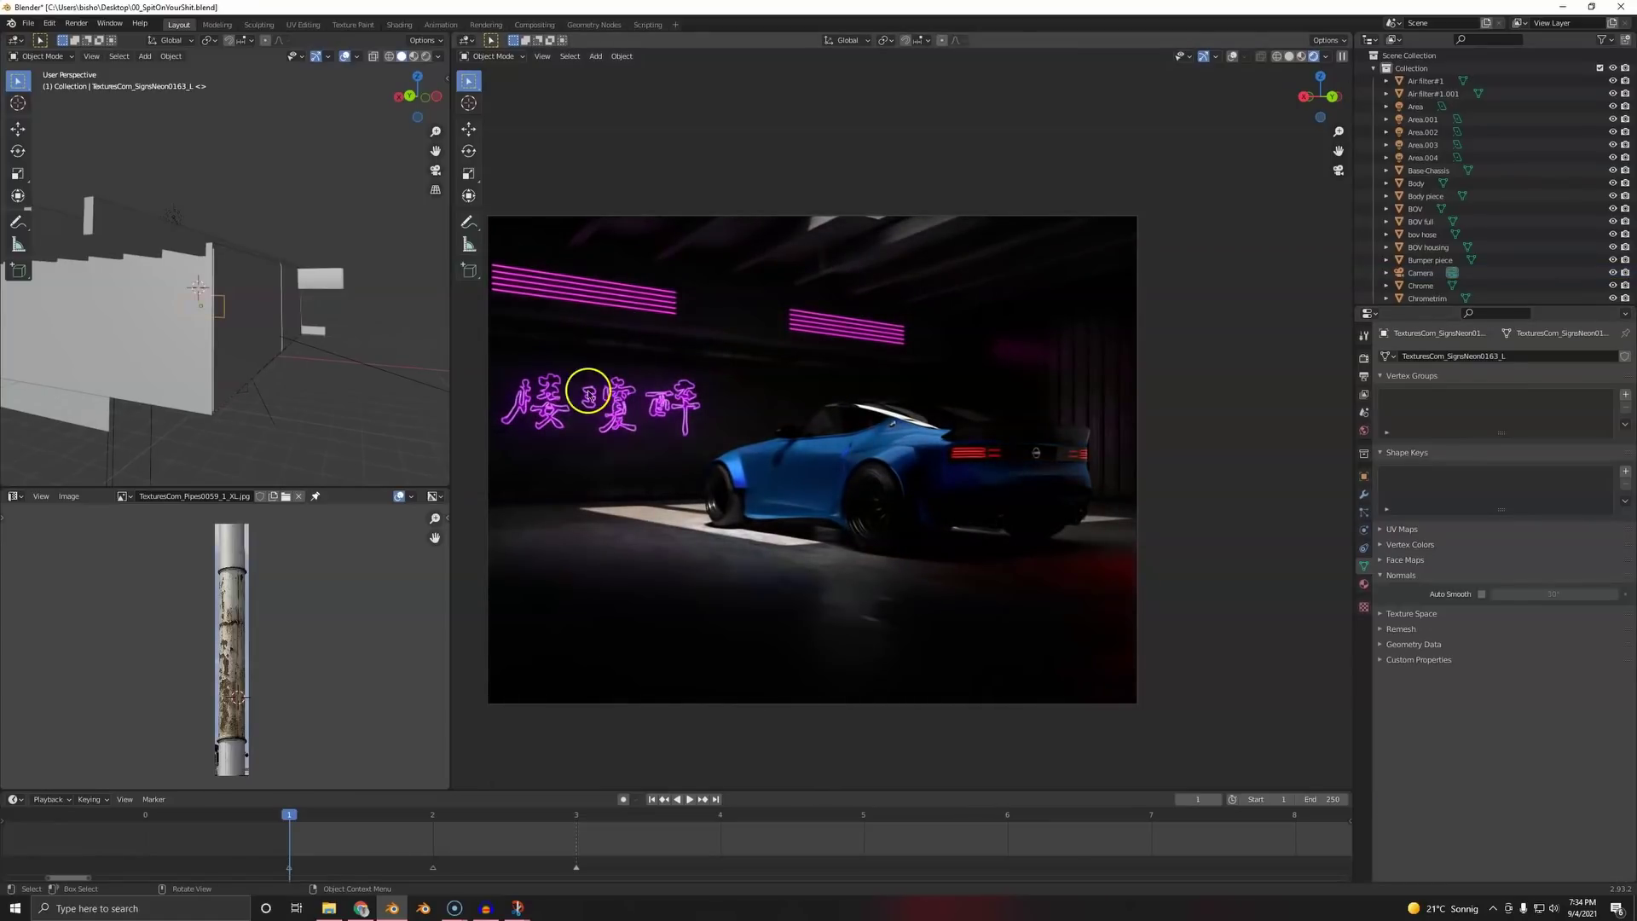
{"action": "key", "text": "g"}
{"action": "key", "text": "x"}
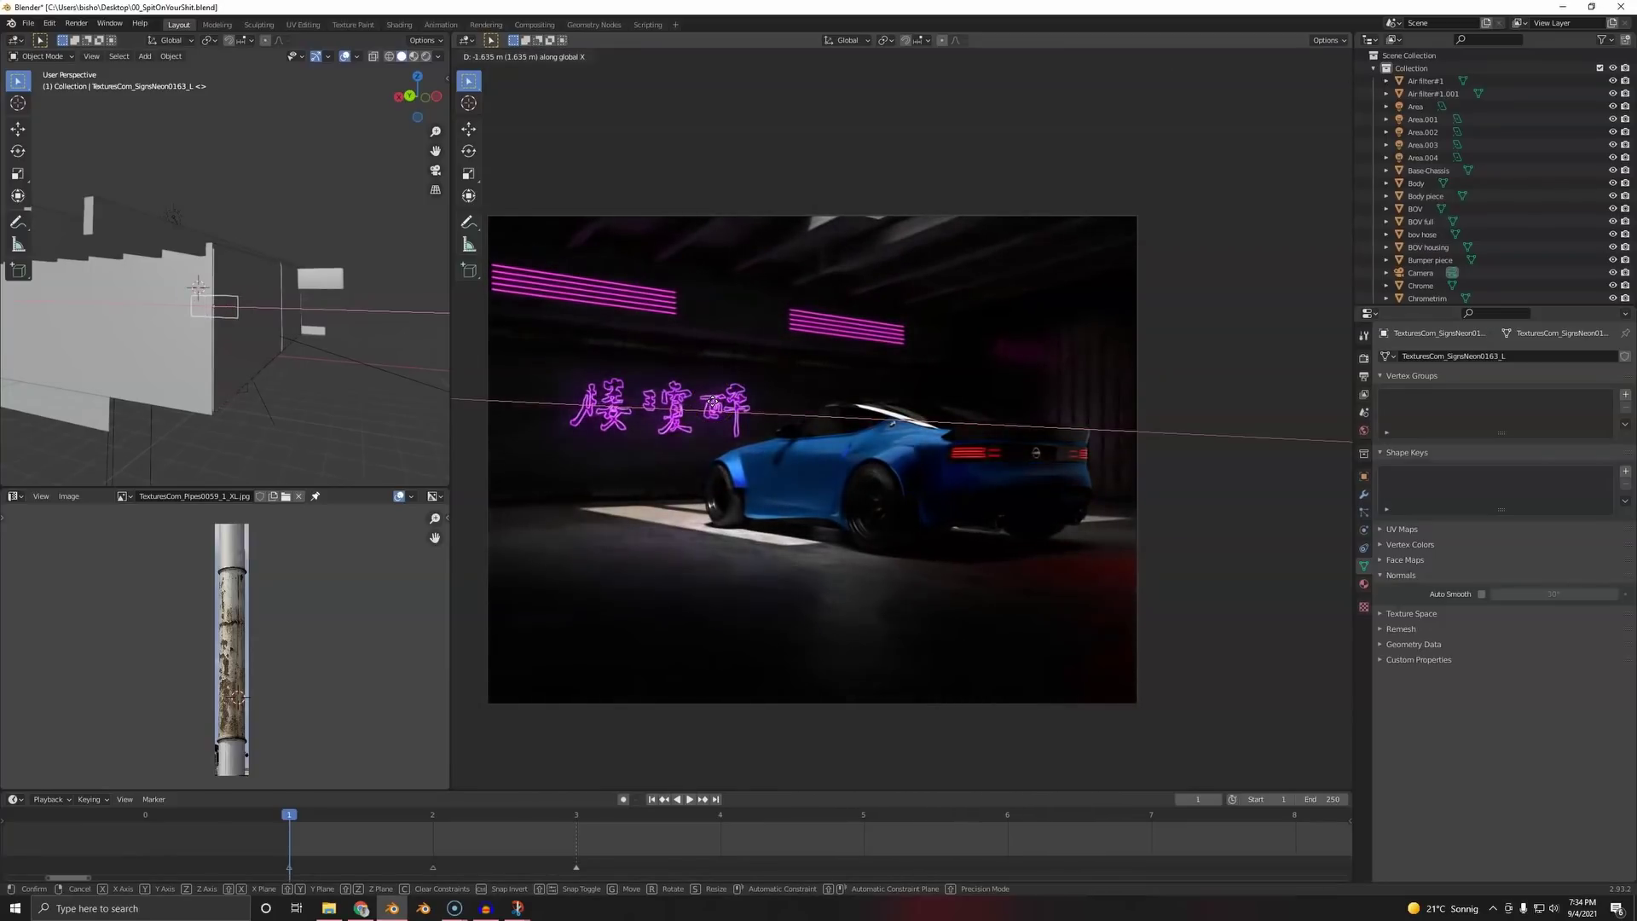
{"action": "right_click", "coordinate": [713, 401]}
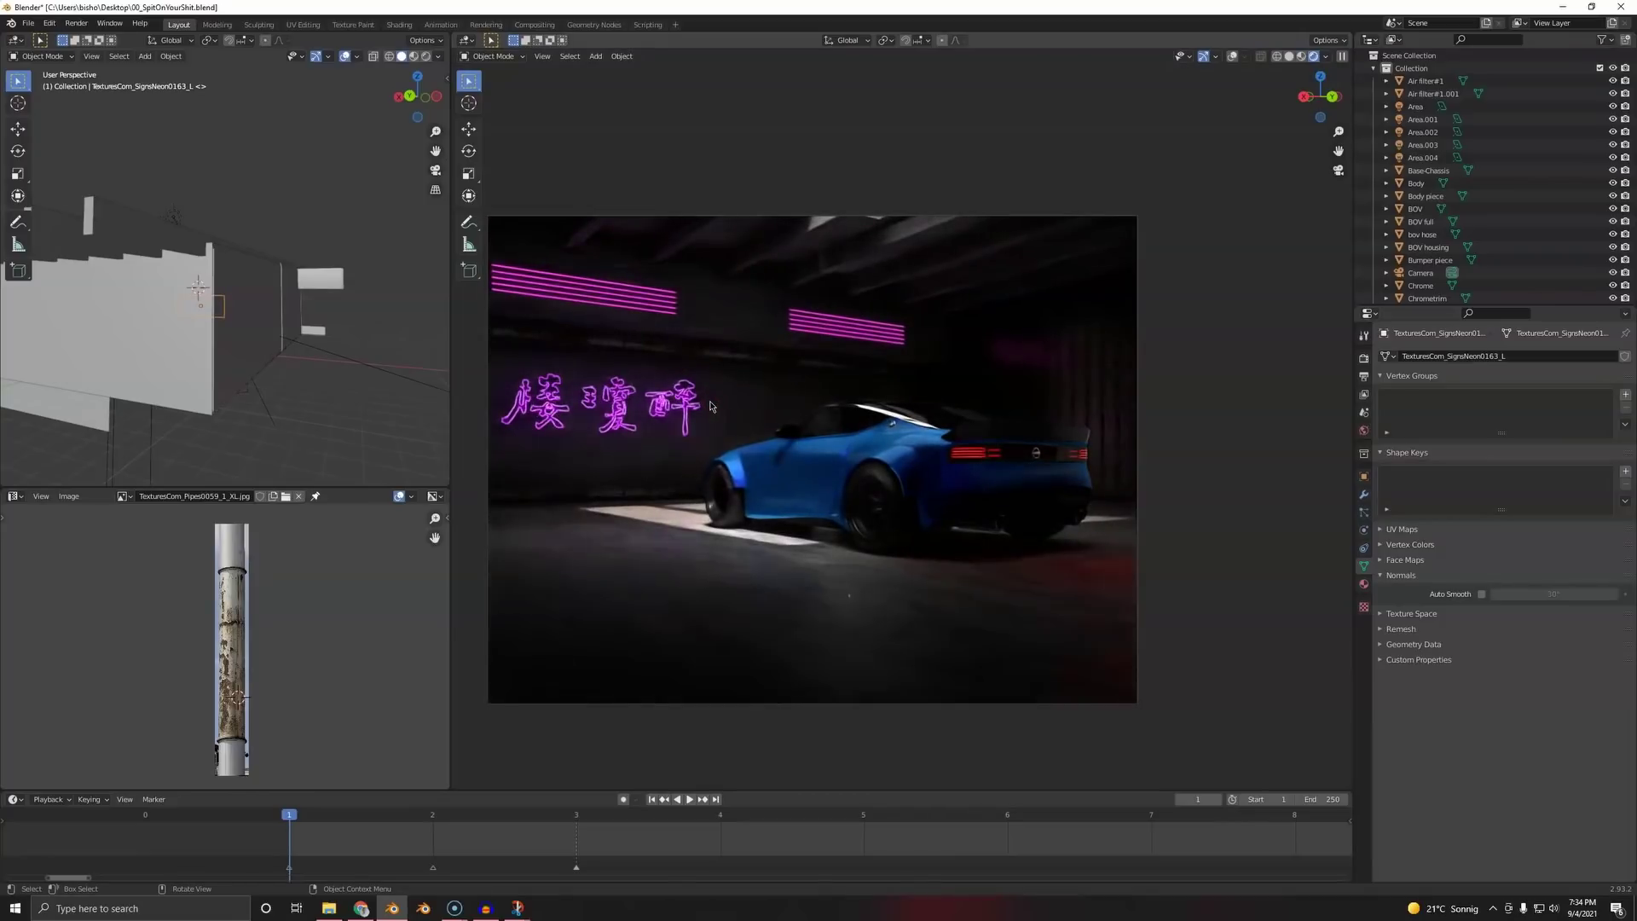
{"action": "key", "text": "g"}
{"action": "key", "text": "x"}
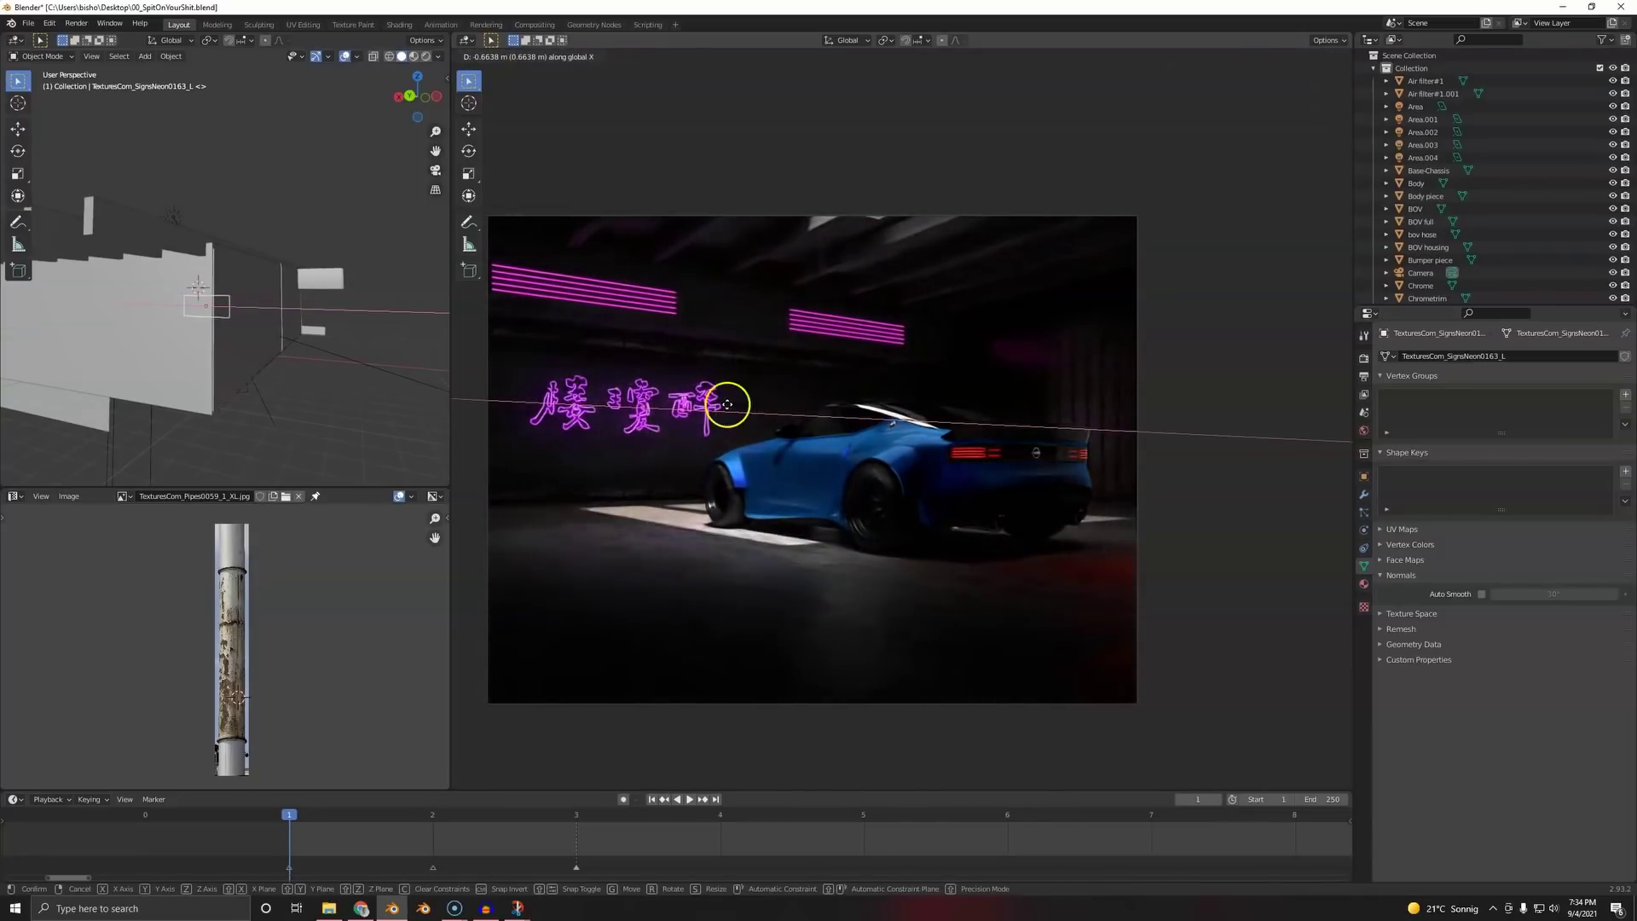
{"action": "left_click", "coordinate": [728, 404]}
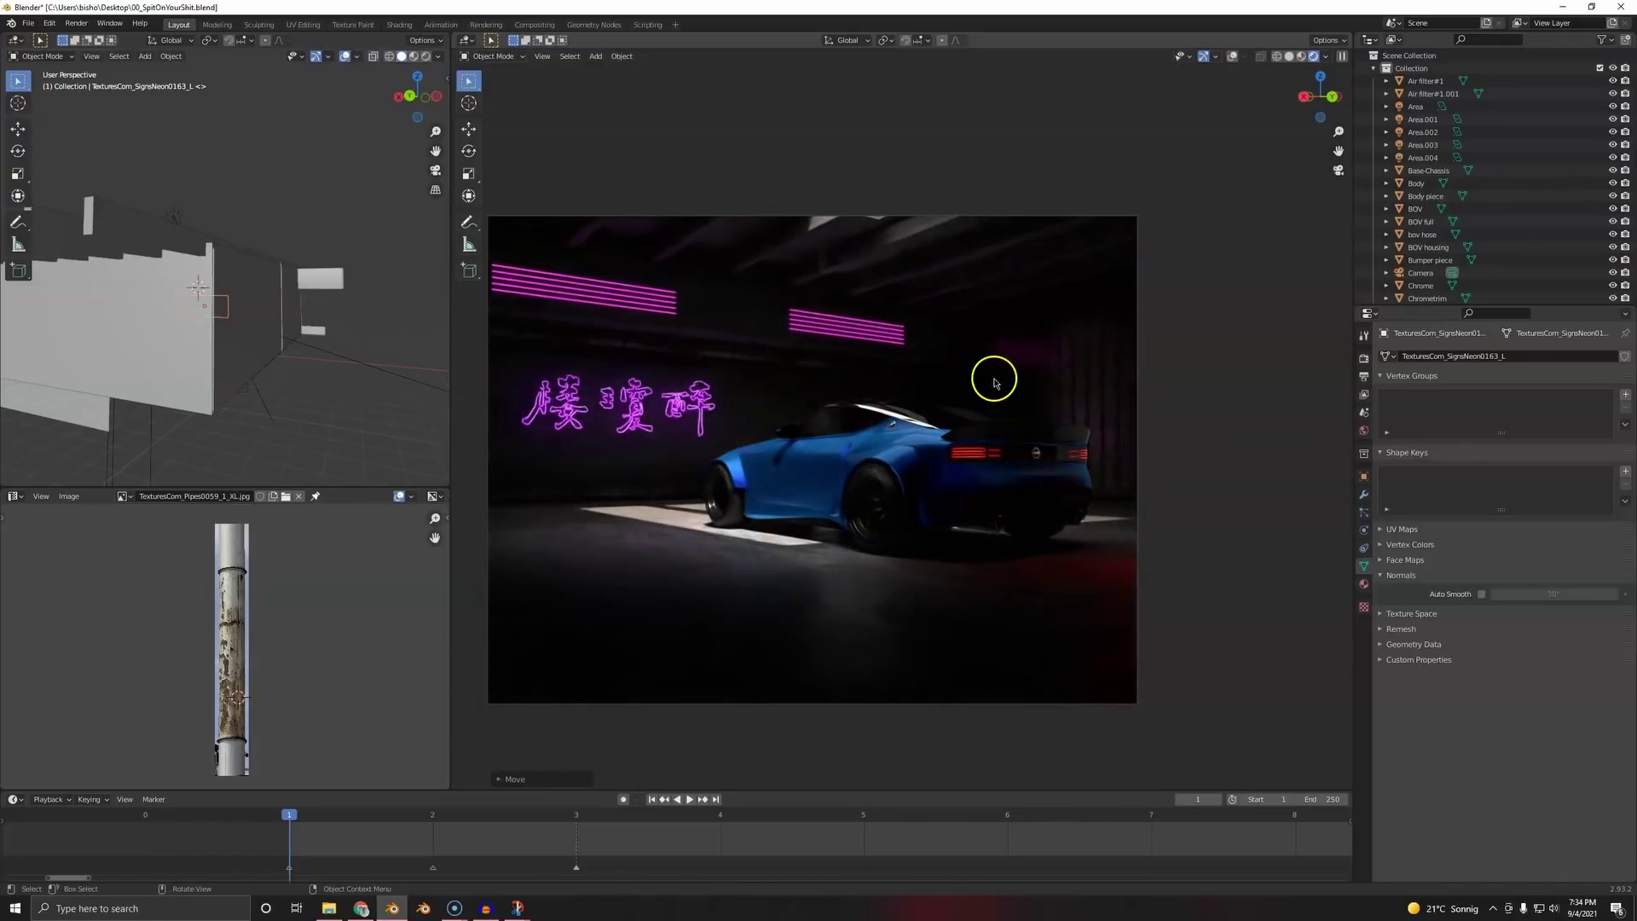
- Lower the ceiling beam object Cube.003 about 0.41 m along the global Z axis
{"action": "left_click", "coordinate": [919, 228]}
{"action": "key", "text": "g"}
{"action": "key", "text": "z"}
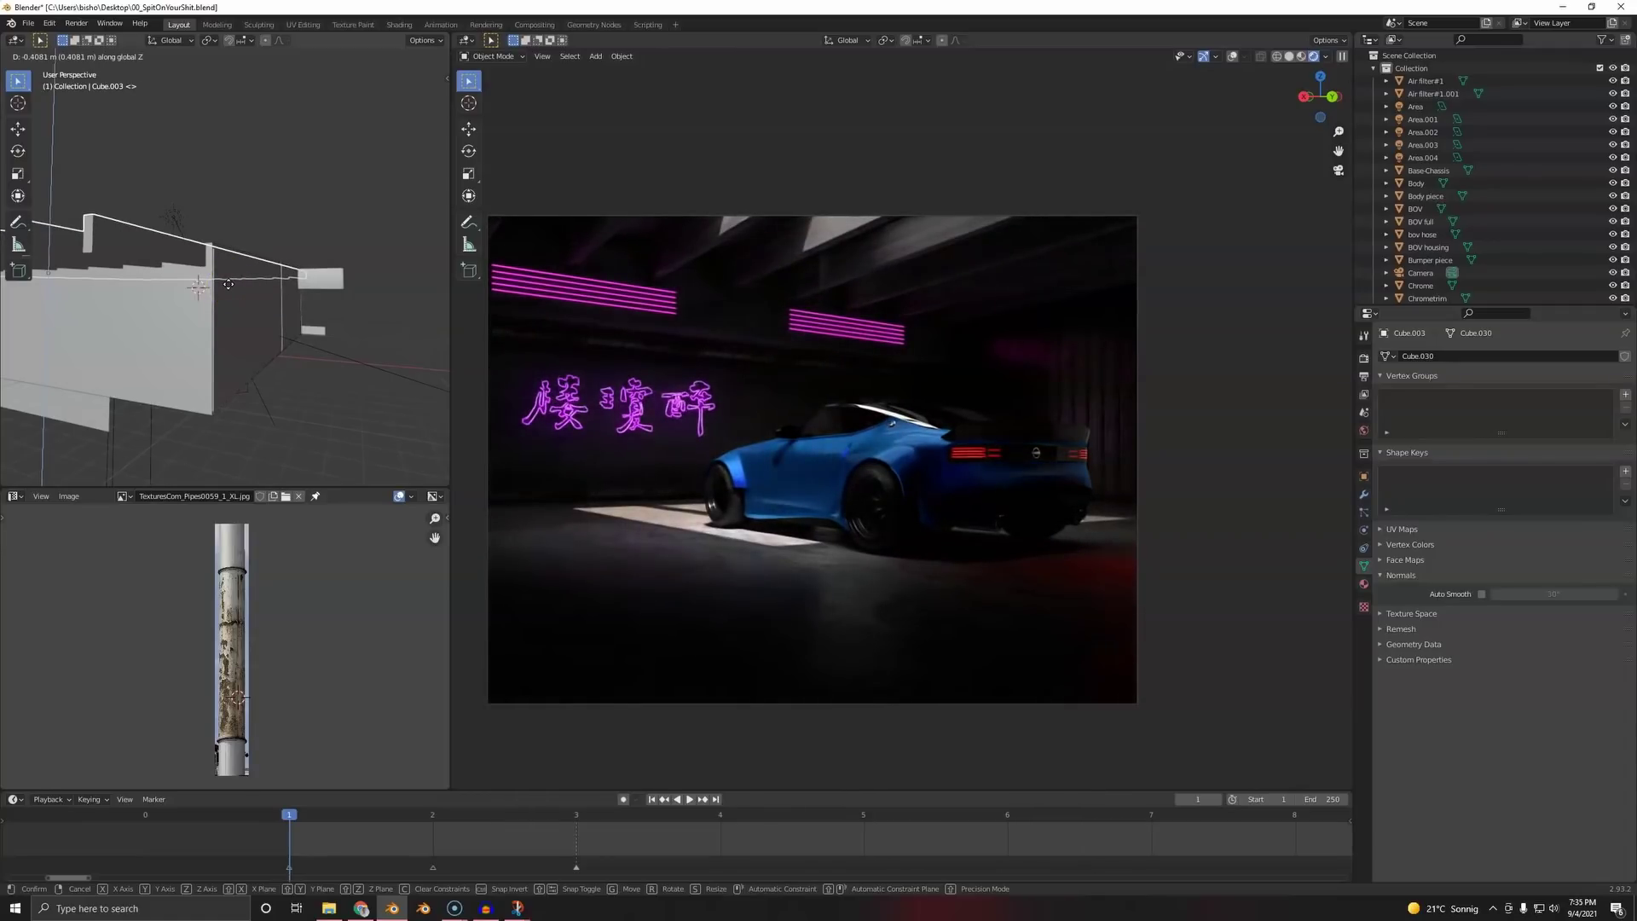
{"action": "left_click", "coordinate": [705, 304]}
- Lower the pink neon light strips on the back wall about 0.22 m along the global Z axis
{"action": "left_click", "coordinate": [169, 284]}
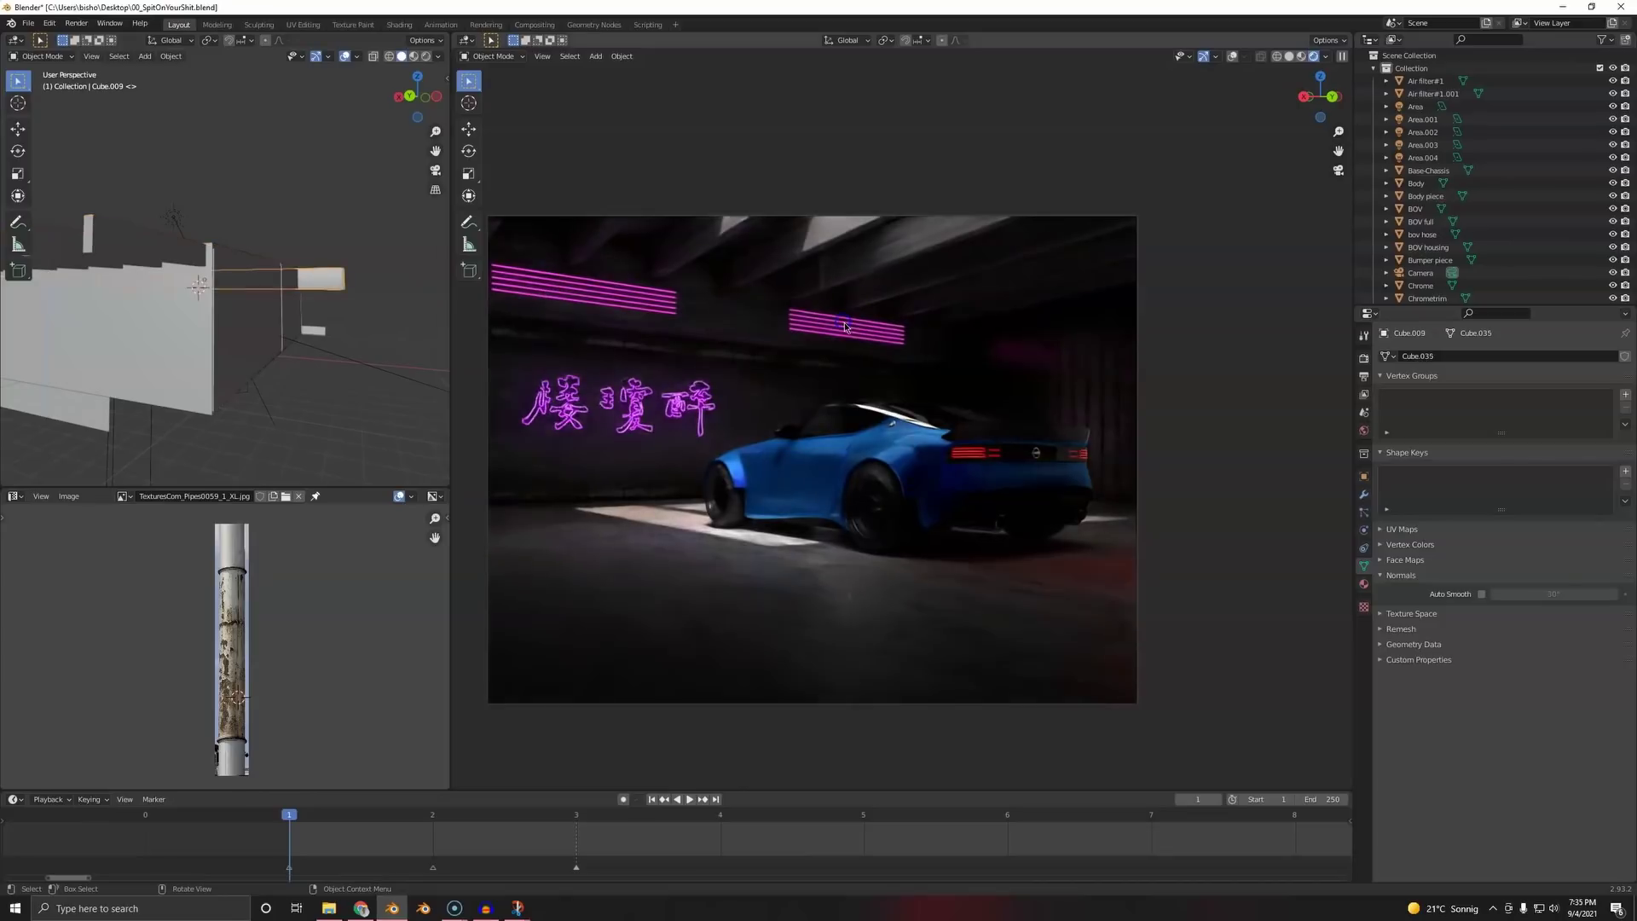
{"action": "scroll", "coordinate": [193, 308], "scroll_direction": "up", "scroll_amount": 4}
{"action": "middle_click_drag", "start_coordinate": [193, 310], "coordinate": [237, 333]}
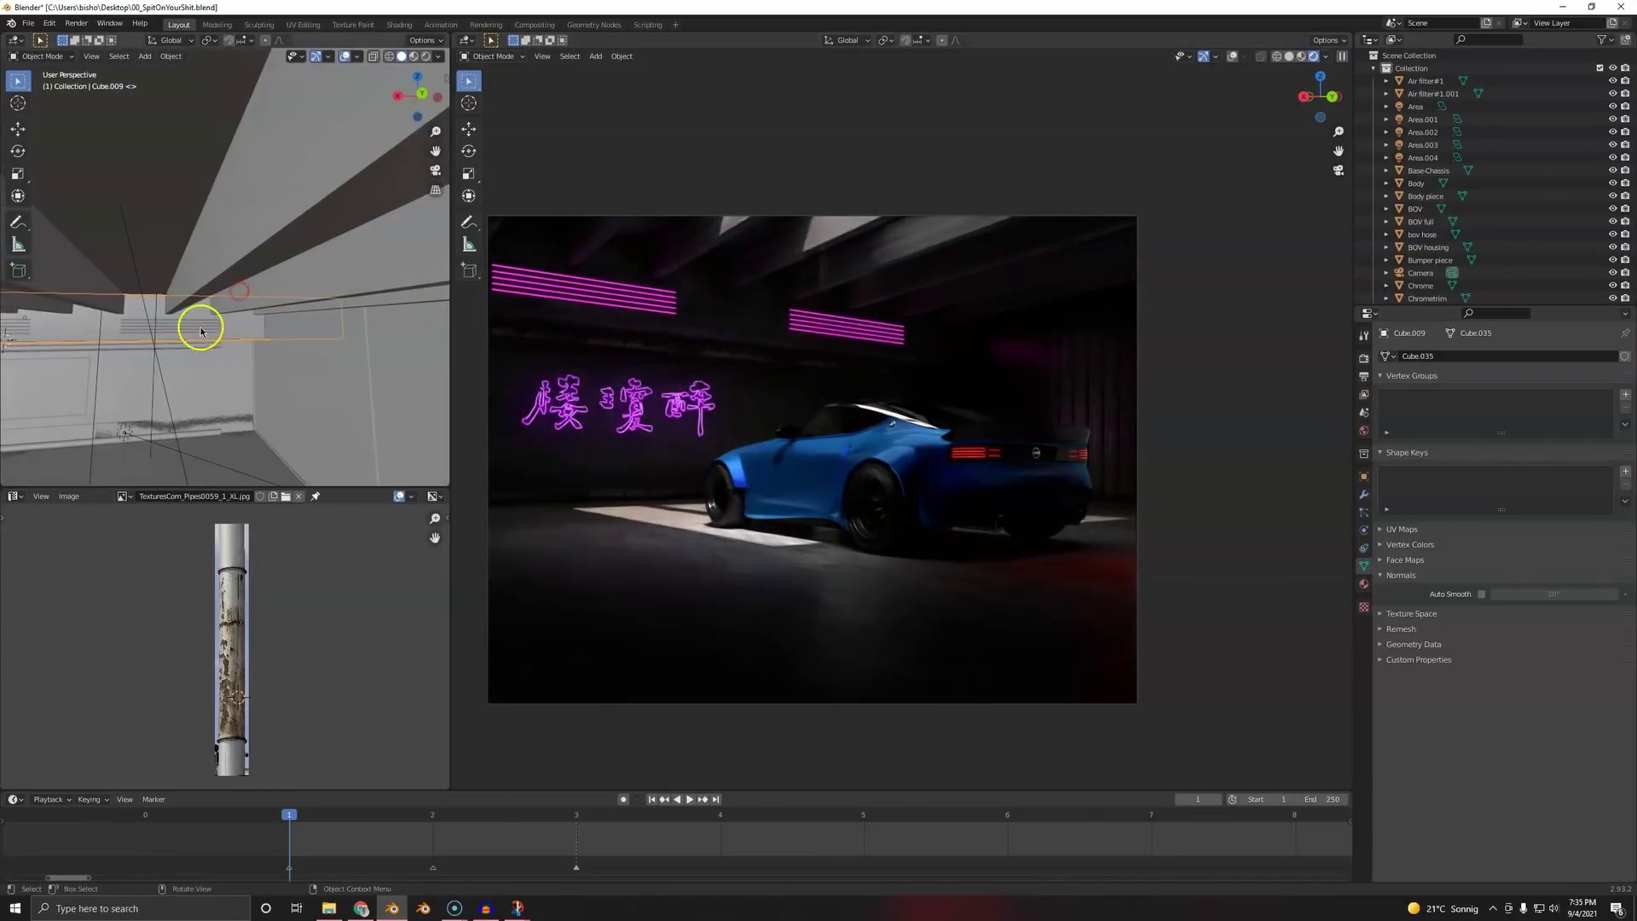
{"action": "left_click", "coordinate": [201, 327]}
{"action": "key", "text": "g"}
{"action": "key", "text": "z"}
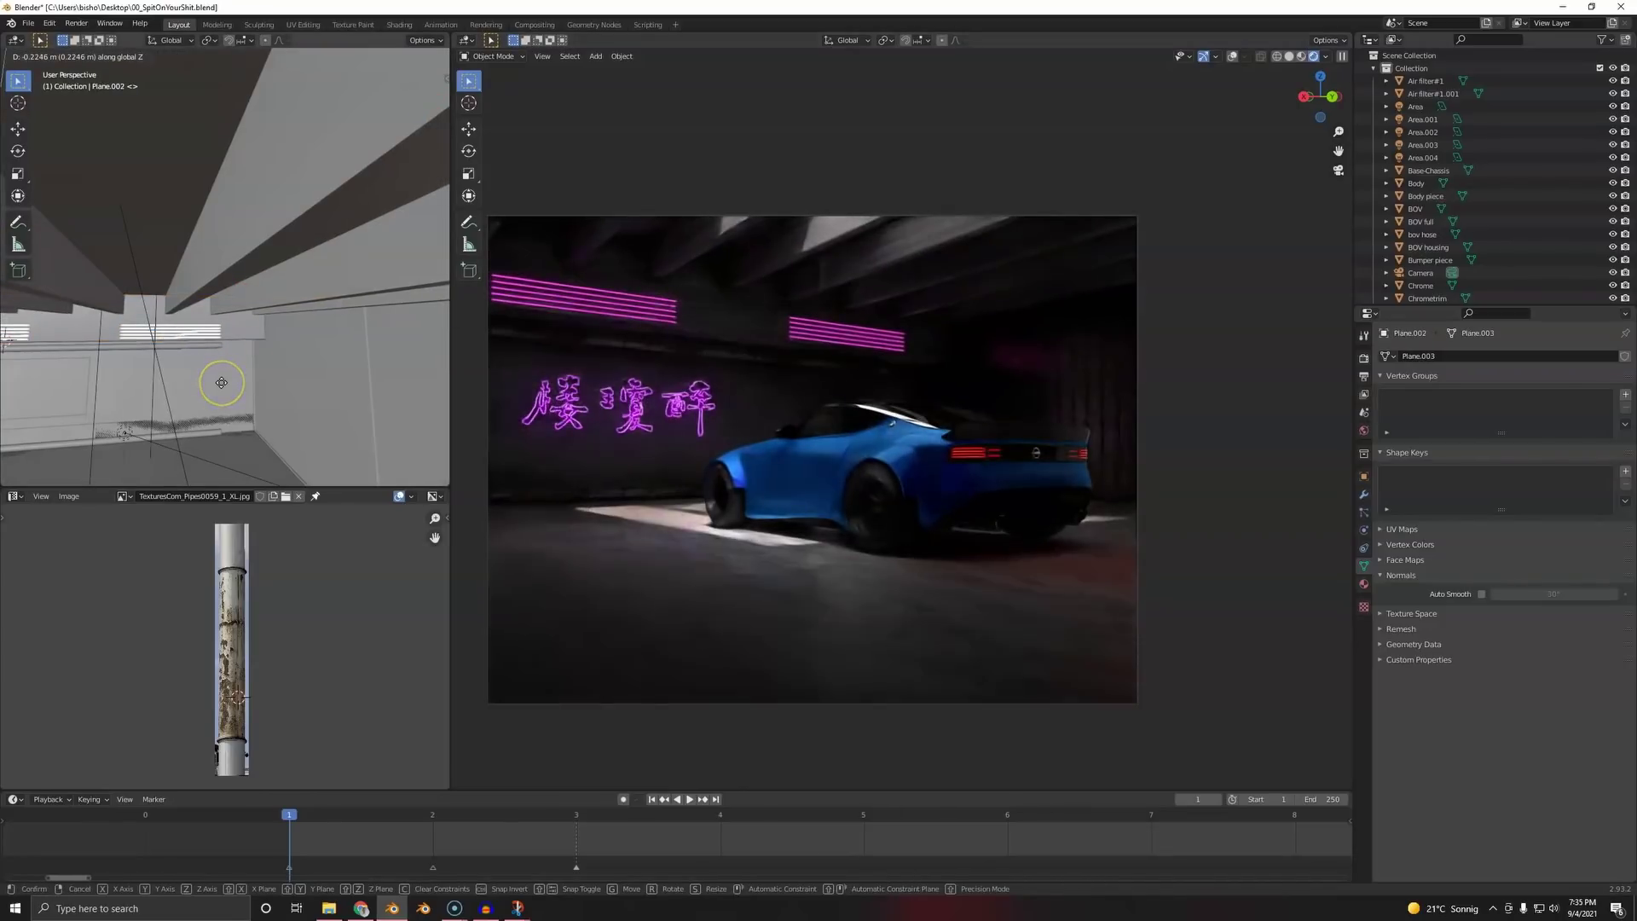
{"action": "left_click", "coordinate": [222, 384]}
- Shift the pink neon strips along the global X axis to sit more centrally above the neon sign, and save the file
{"action": "key", "text": "g"}
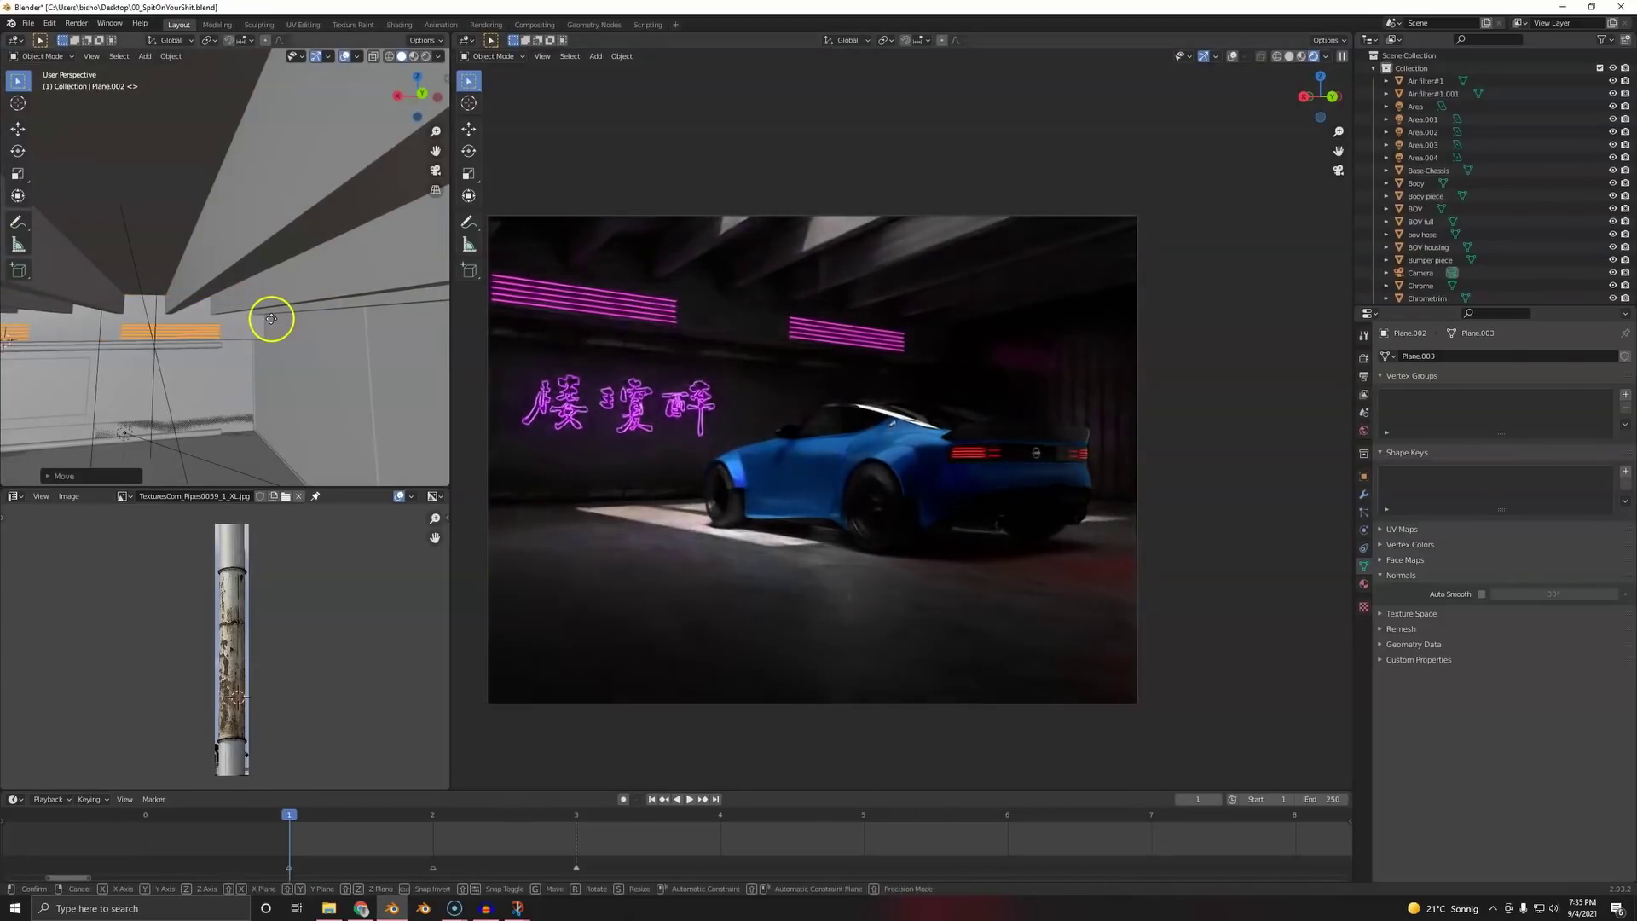
{"action": "key", "text": "x"}
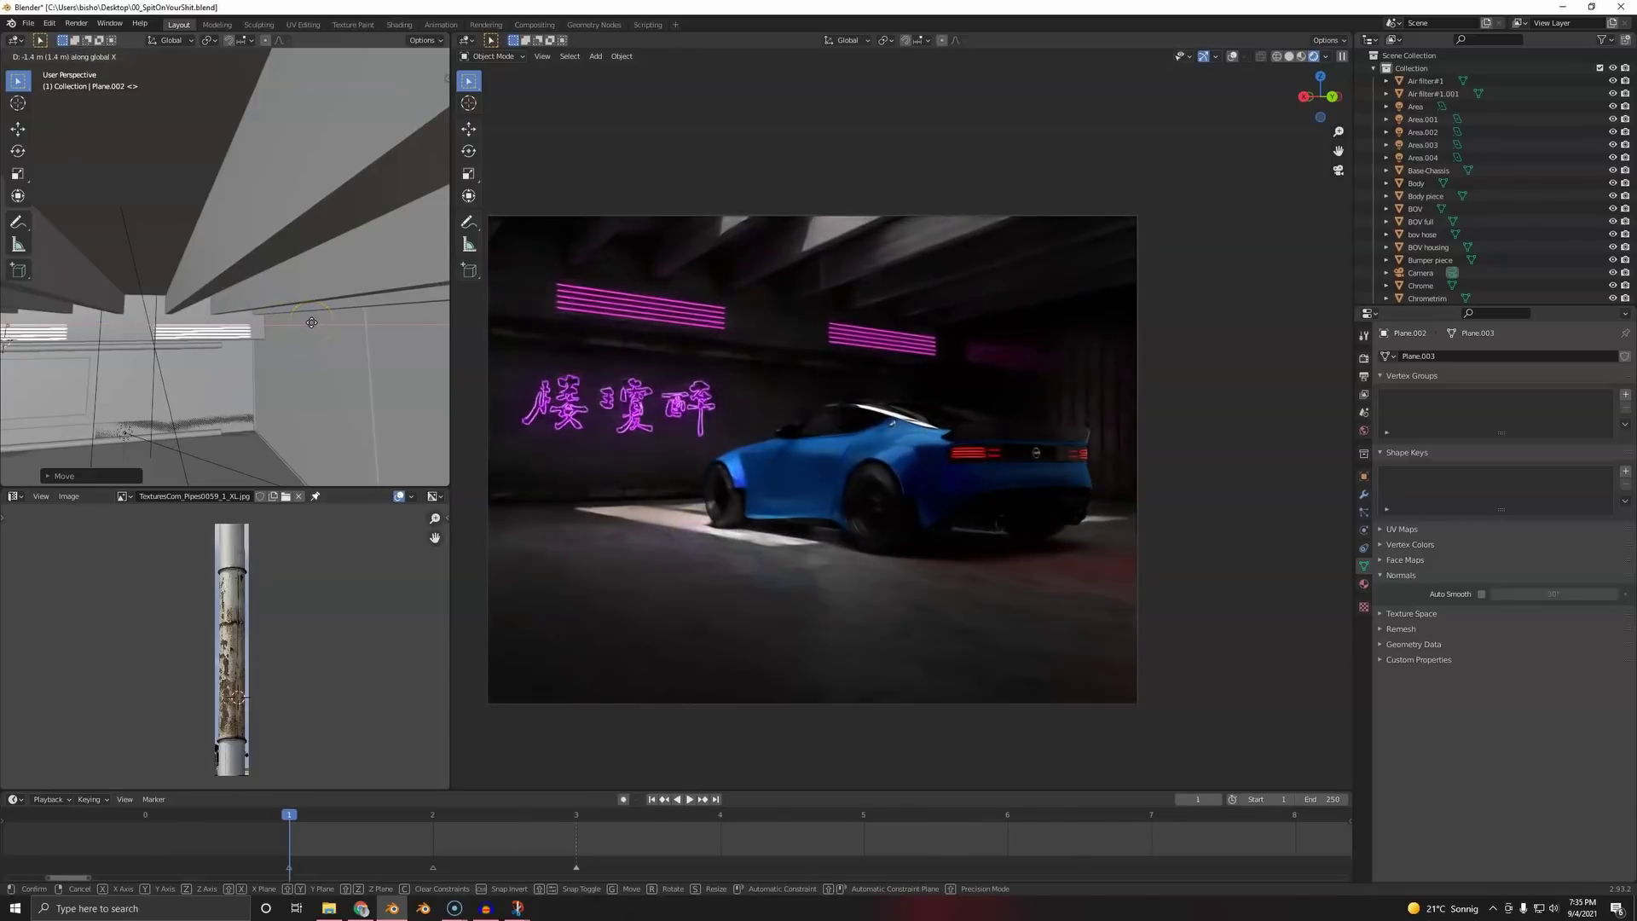
{"action": "left_click_drag", "start_coordinate": [304, 322], "coordinate": [300, 325]}
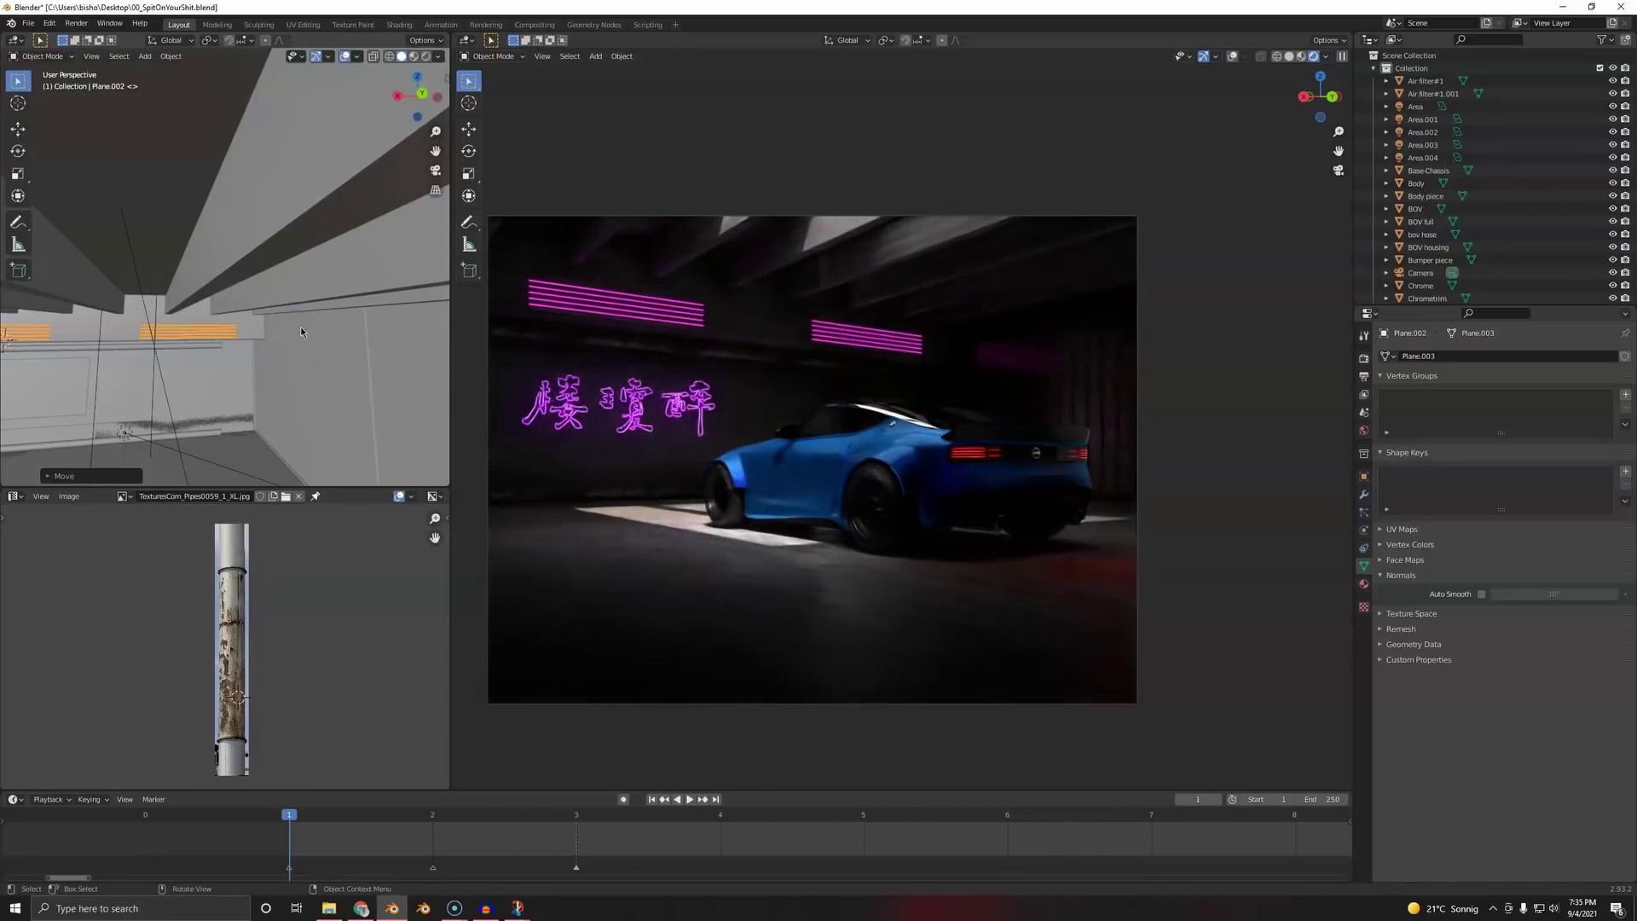
{"action": "left_click", "coordinate": [309, 326]}
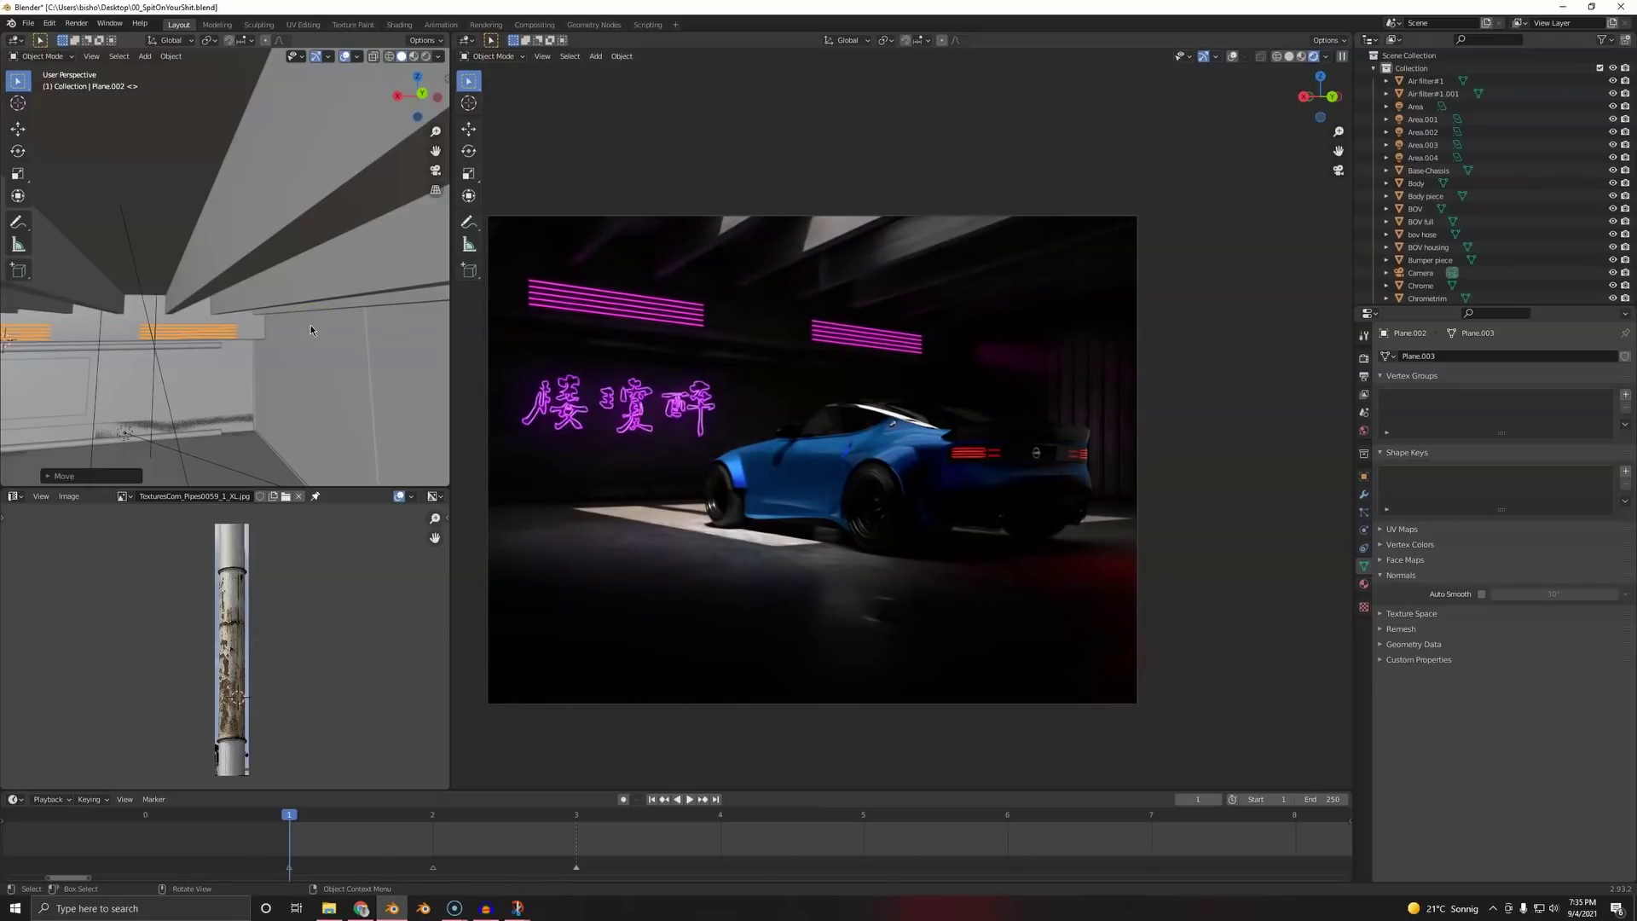
{"action": "left_click", "coordinate": [1271, 512]}
{"action": "key", "text": "ctrl+s"}
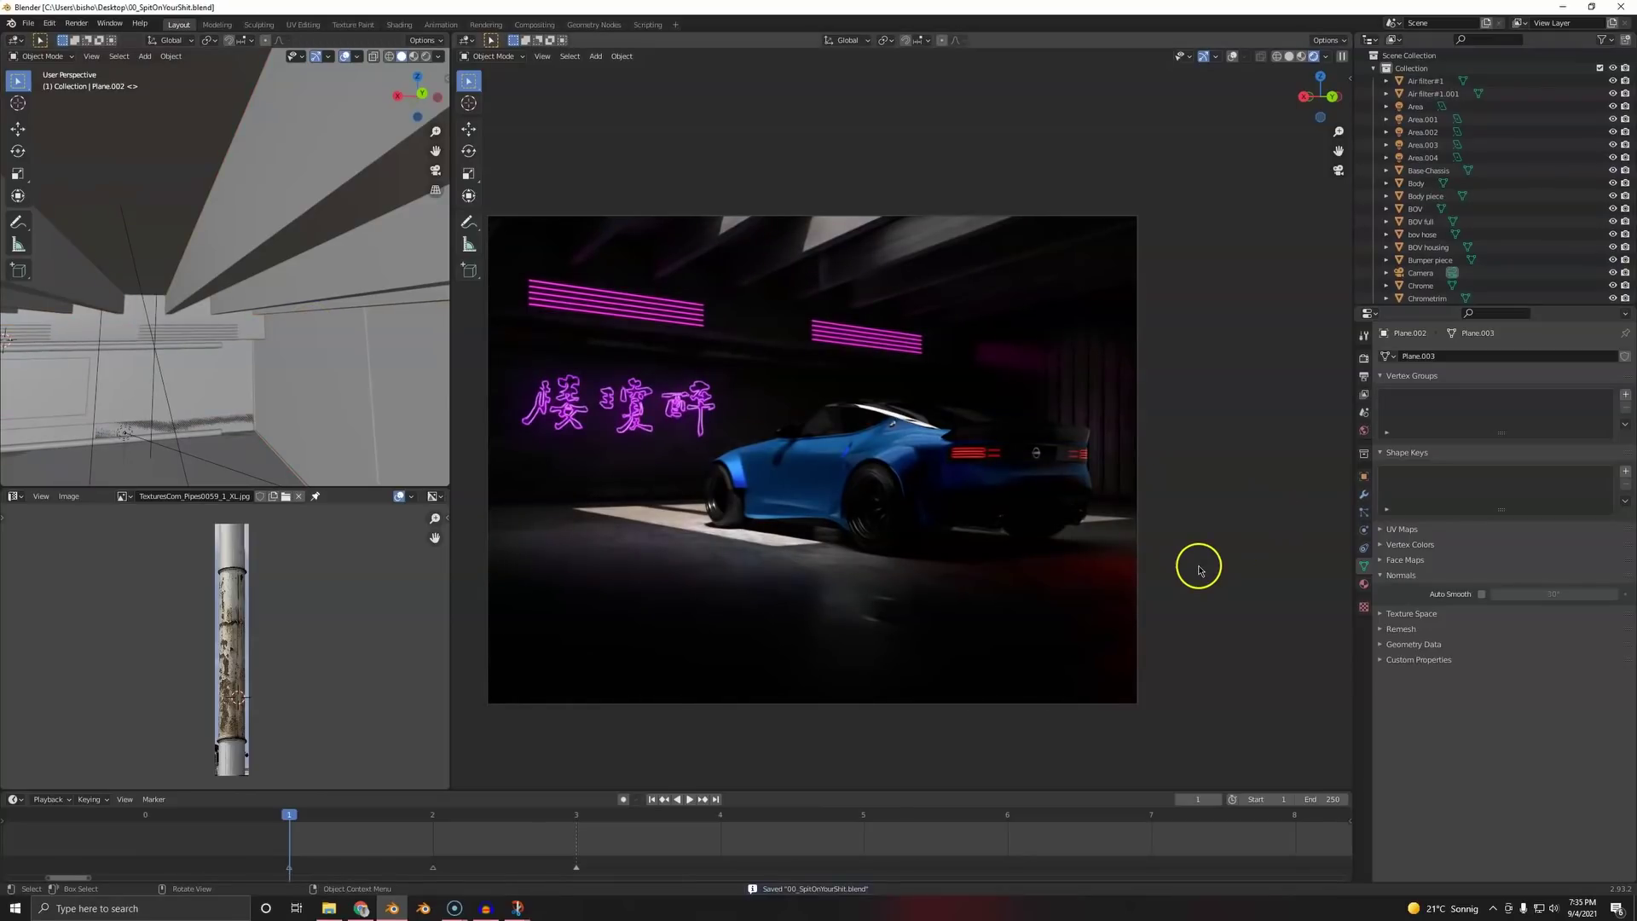
{"action": "left_click", "coordinate": [174, 328]}
{"action": "key", "text": "g"}
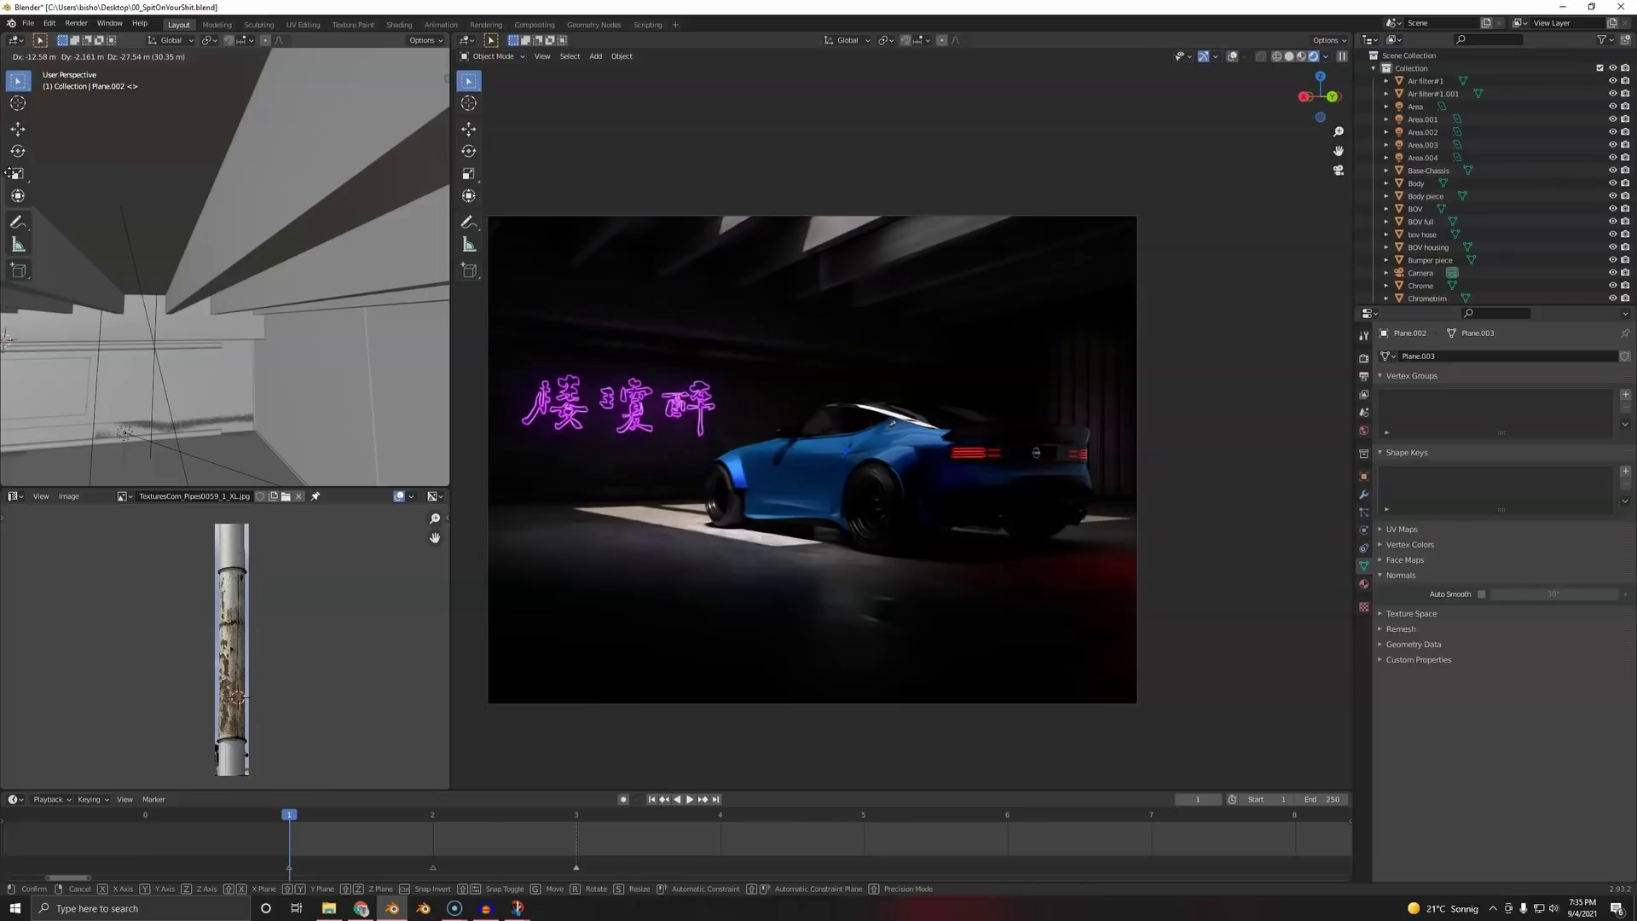
{"action": "right_click", "coordinate": [260, 334]}
- Clear the rotation of the pink neon strips so that they lie flat
{"action": "middle_click_drag", "start_coordinate": [298, 335], "coordinate": [376, 267]}
{"action": "scroll", "coordinate": [238, 369], "scroll_direction": "down", "scroll_amount": 3}
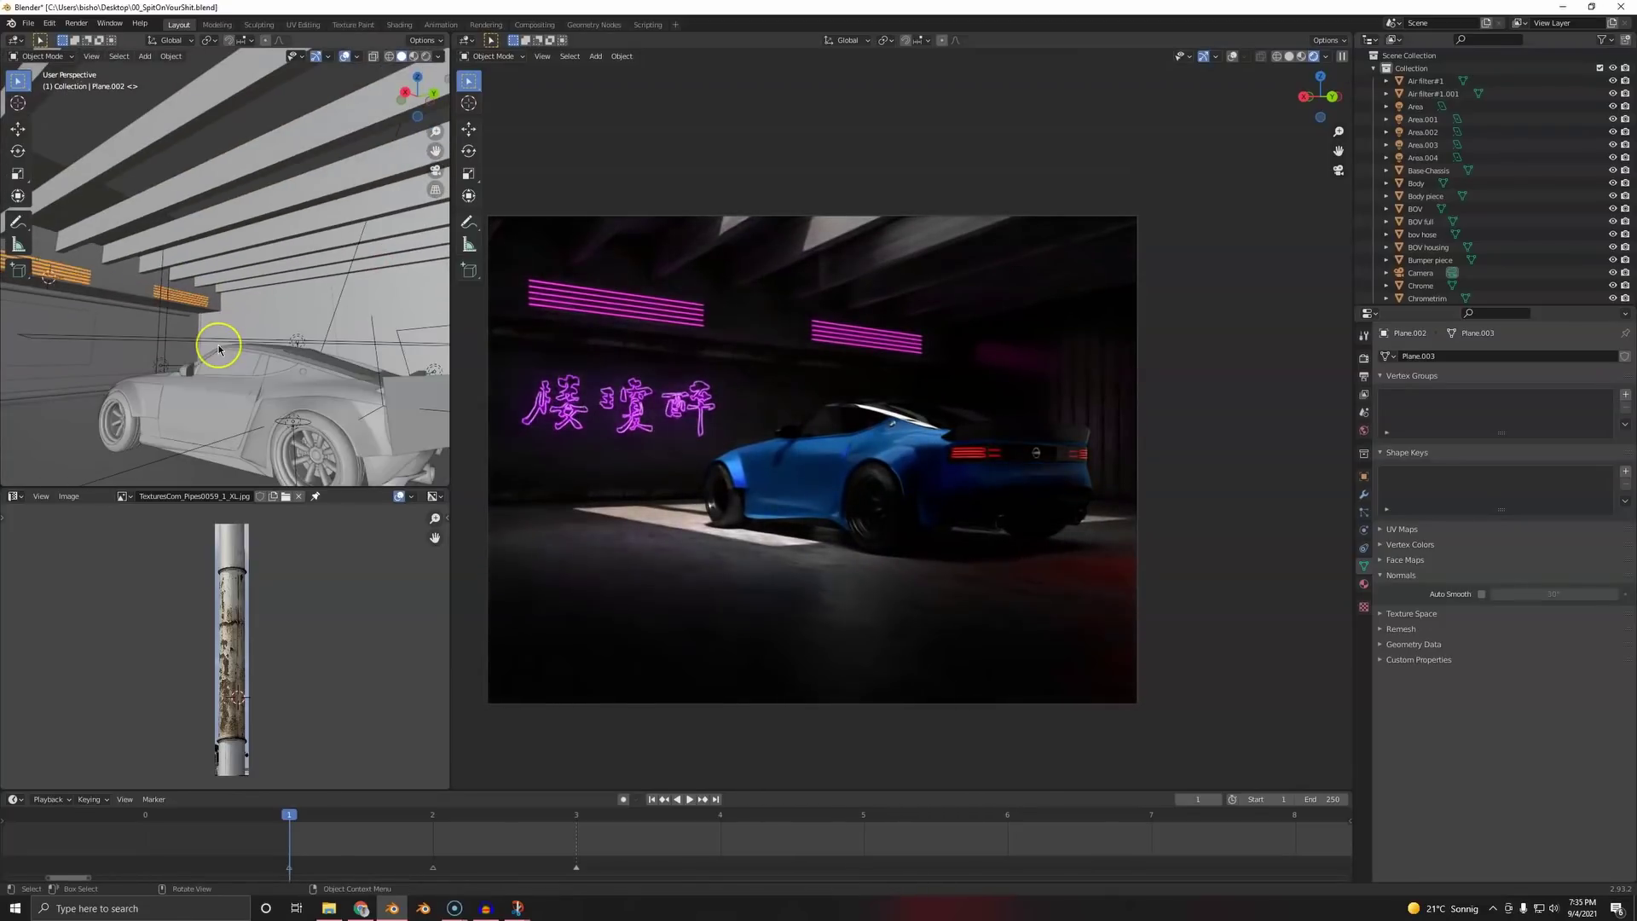
{"action": "scroll", "coordinate": [218, 350], "scroll_direction": "up", "scroll_amount": 3}
{"action": "mouse_move", "coordinate": [214, 352]}
{"action": "middle_mouse_down"}
{"action": "mouse_move", "coordinate": [209, 369]}
{"action": "mouse_move", "coordinate": [204, 336]}
{"action": "mouse_move", "coordinate": [182, 365]}
{"action": "mouse_move", "coordinate": [203, 369]}
{"action": "middle_mouse_up"}
{"action": "key", "text": "alt+r"}
{"action": "middle_click_drag", "start_coordinate": [302, 229], "coordinate": [211, 198]}
- Move the flat neon strips down from the ceiling area onto the floor alongside the car
{"action": "key", "text": "g"}
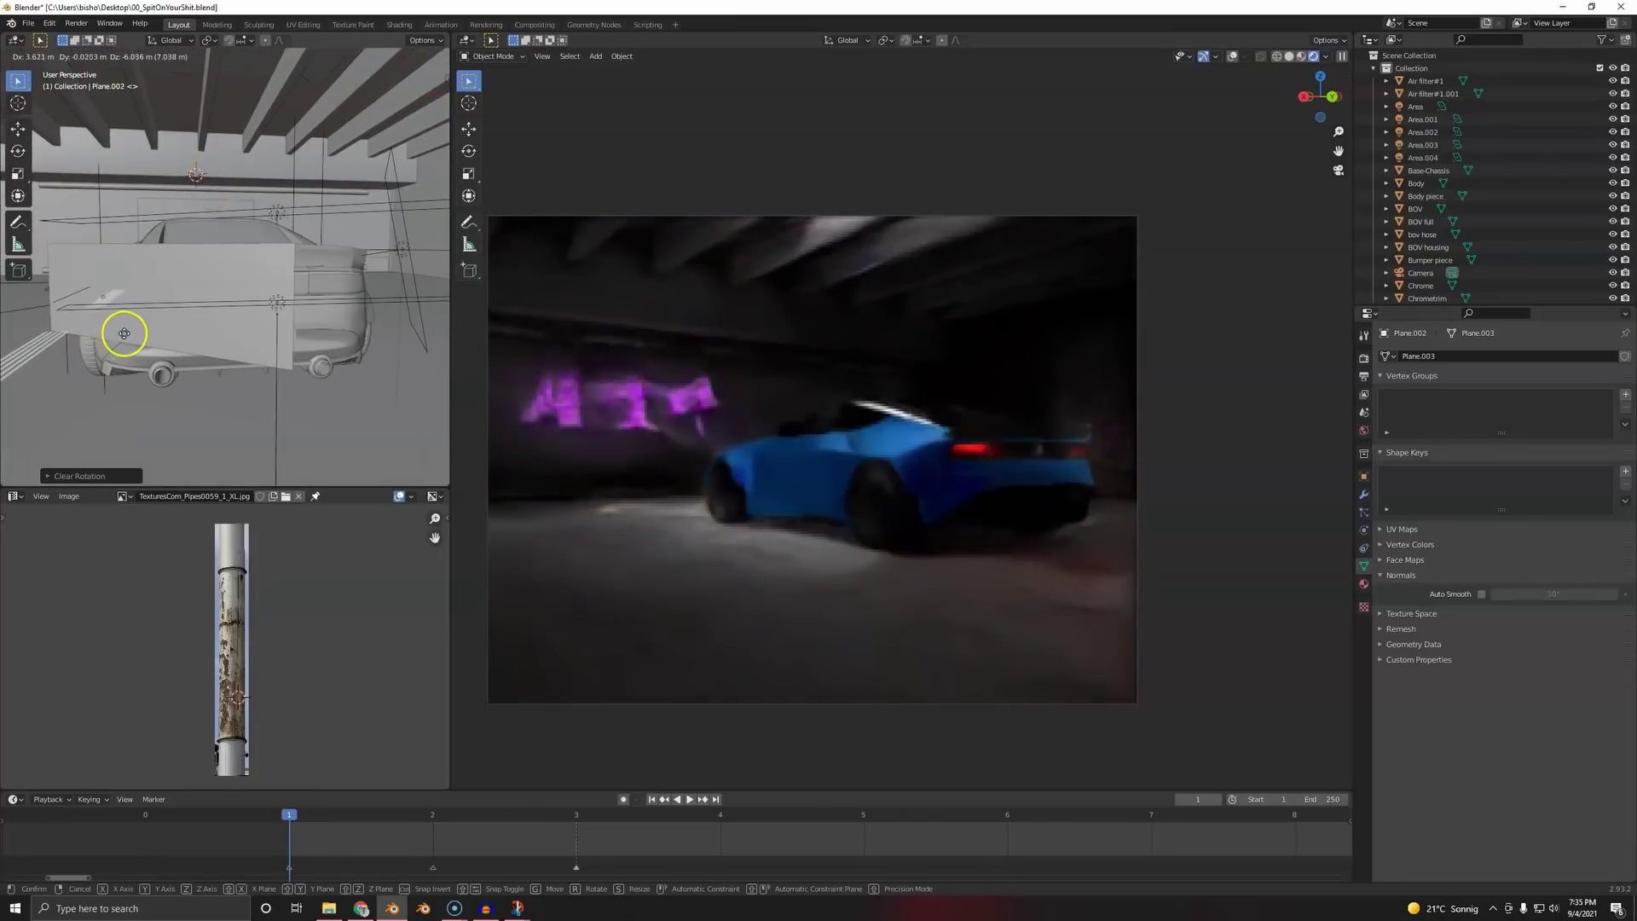
{"action": "left_click", "coordinate": [121, 337]}
{"action": "key", "text": "g"}
{"action": "left_click", "coordinate": [147, 323]}
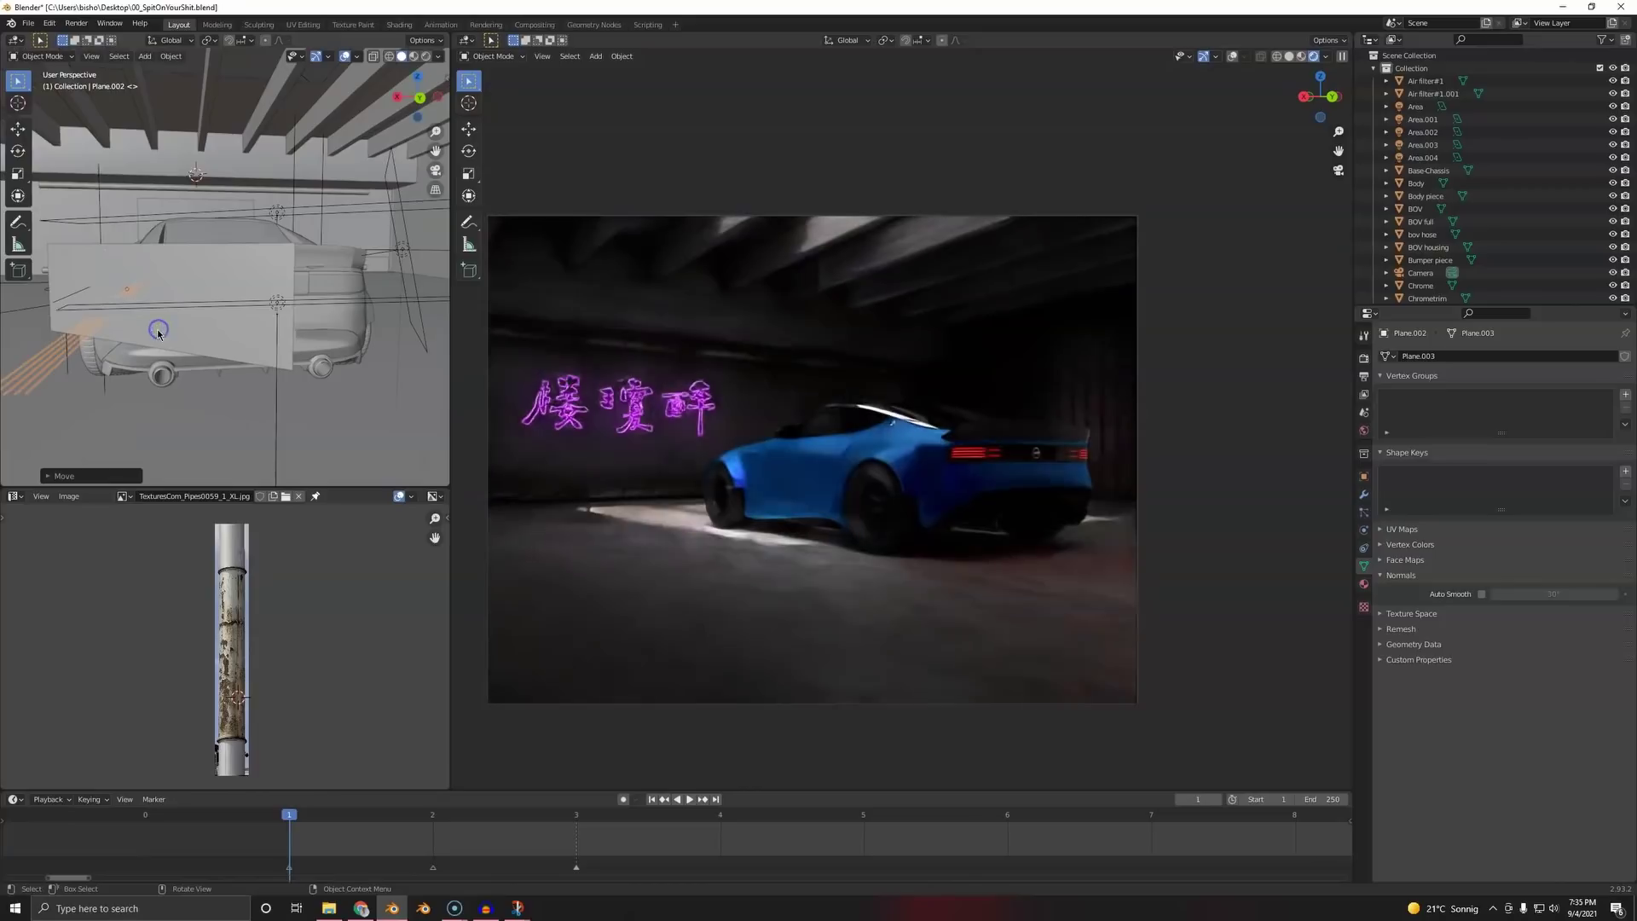
{"action": "middle_click_drag", "start_coordinate": [157, 329], "coordinate": [293, 281]}
{"action": "key", "text": "g"}
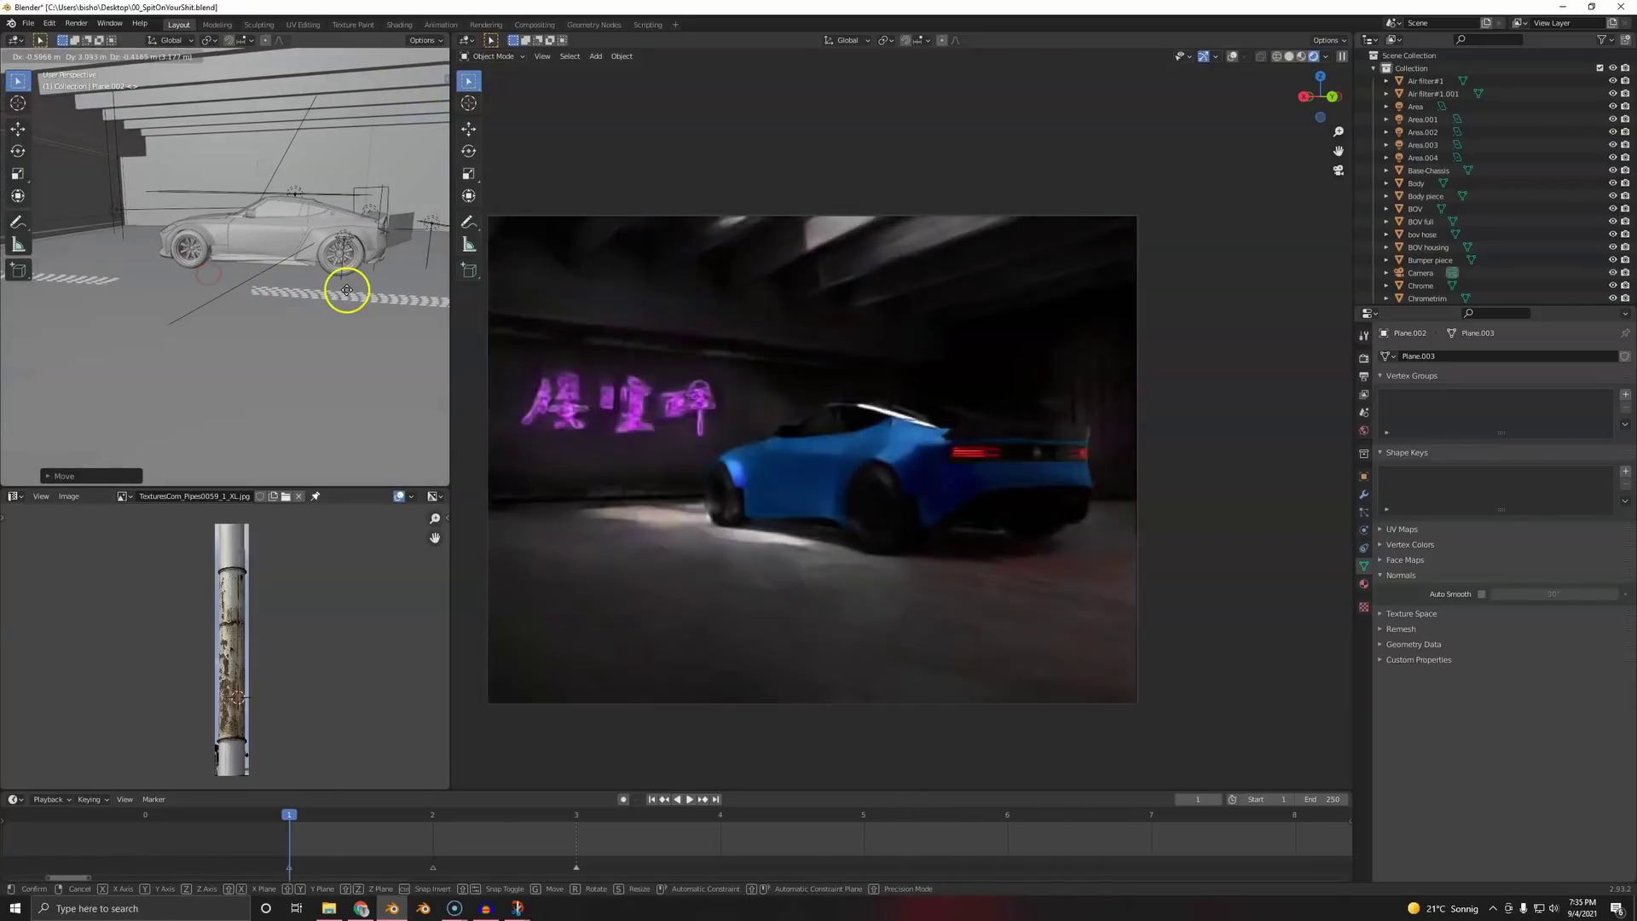
{"action": "left_click", "coordinate": [359, 280]}
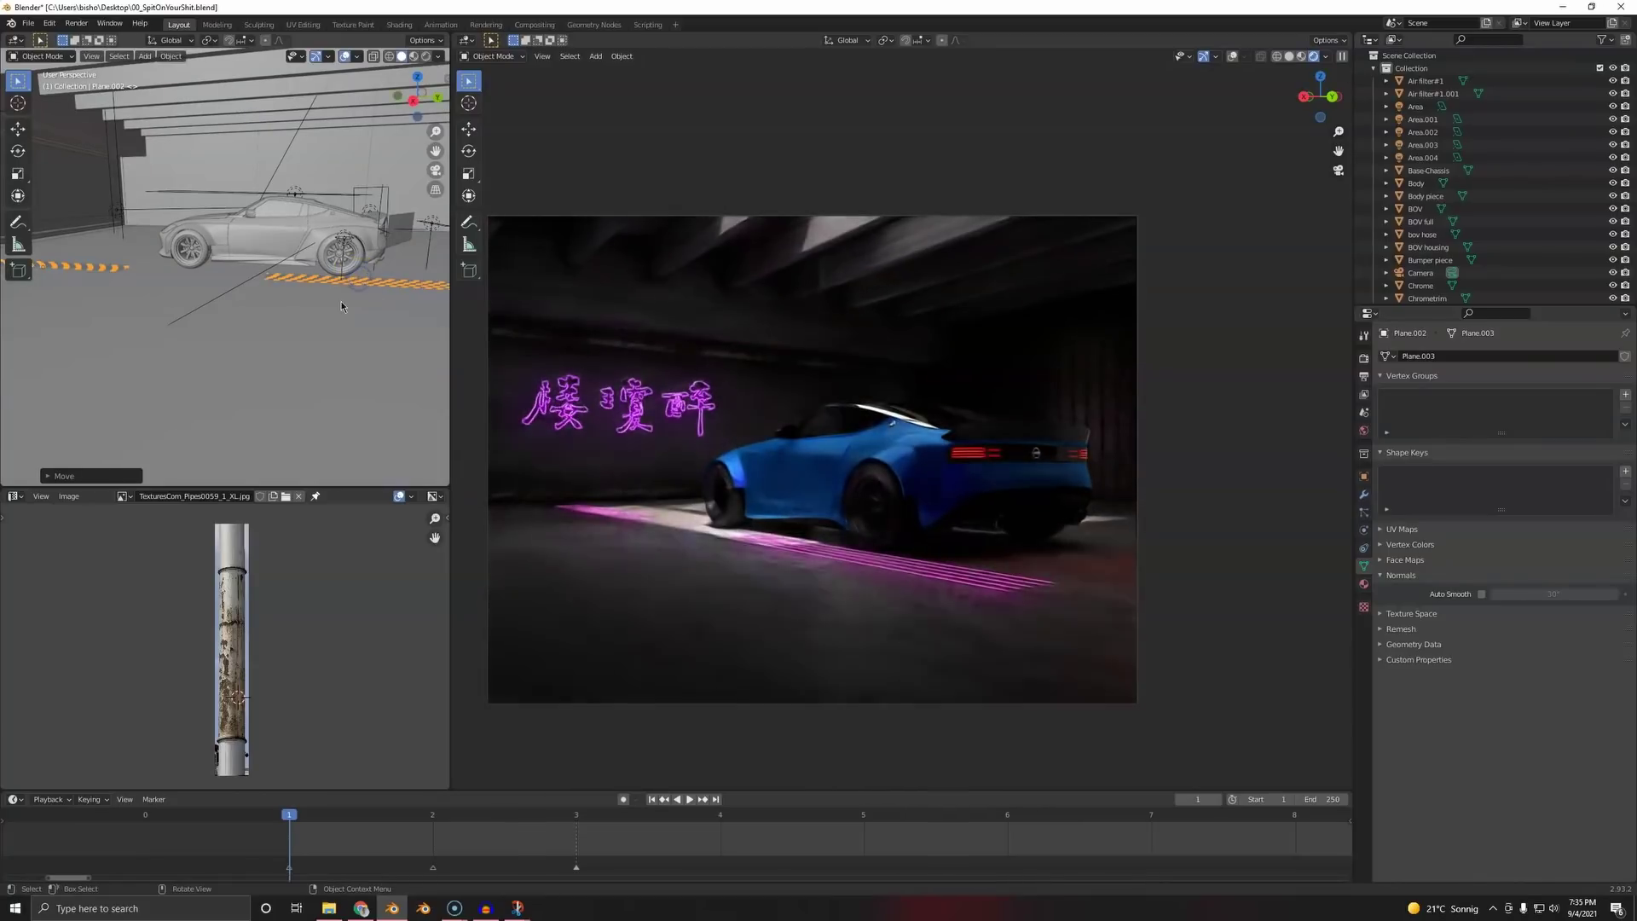
- Move the floor neon strips about 1.85 m along the global X axis and about 4.3 m along the global Y axis
{"action": "middle_click_drag", "start_coordinate": [328, 303], "coordinate": [154, 295]}
{"action": "middle_click_drag", "start_coordinate": [154, 295], "coordinate": [305, 270], "text": "shift"}
{"action": "scroll", "coordinate": [307, 269], "scroll_direction": "down", "scroll_amount": 6}
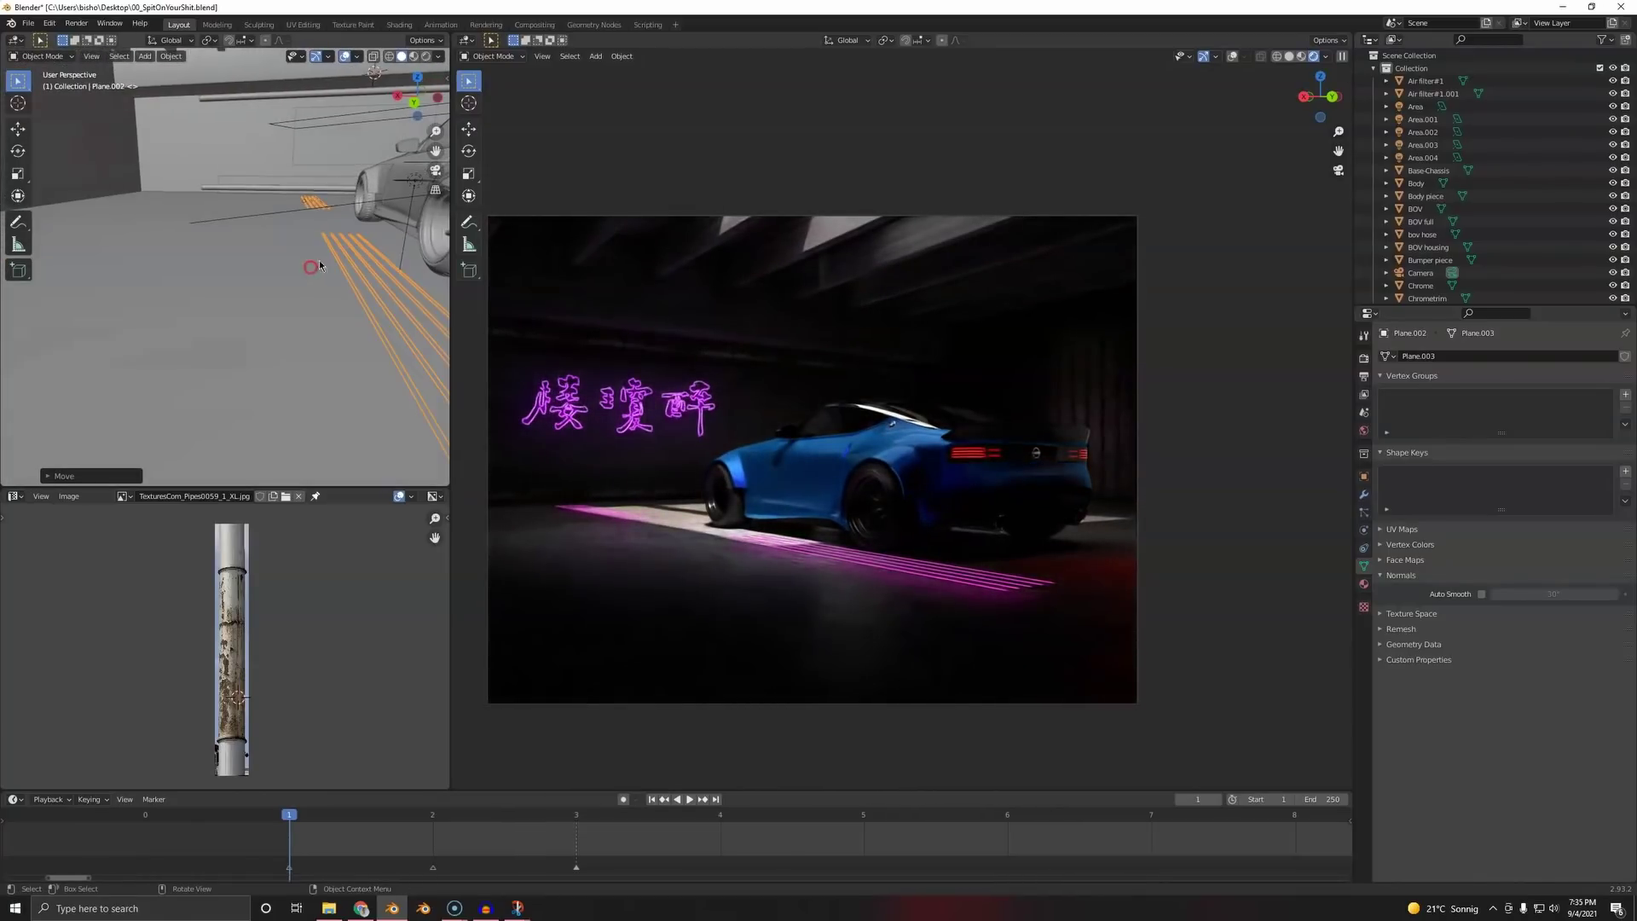
{"action": "key", "text": "g"}
{"action": "key", "text": "x"}
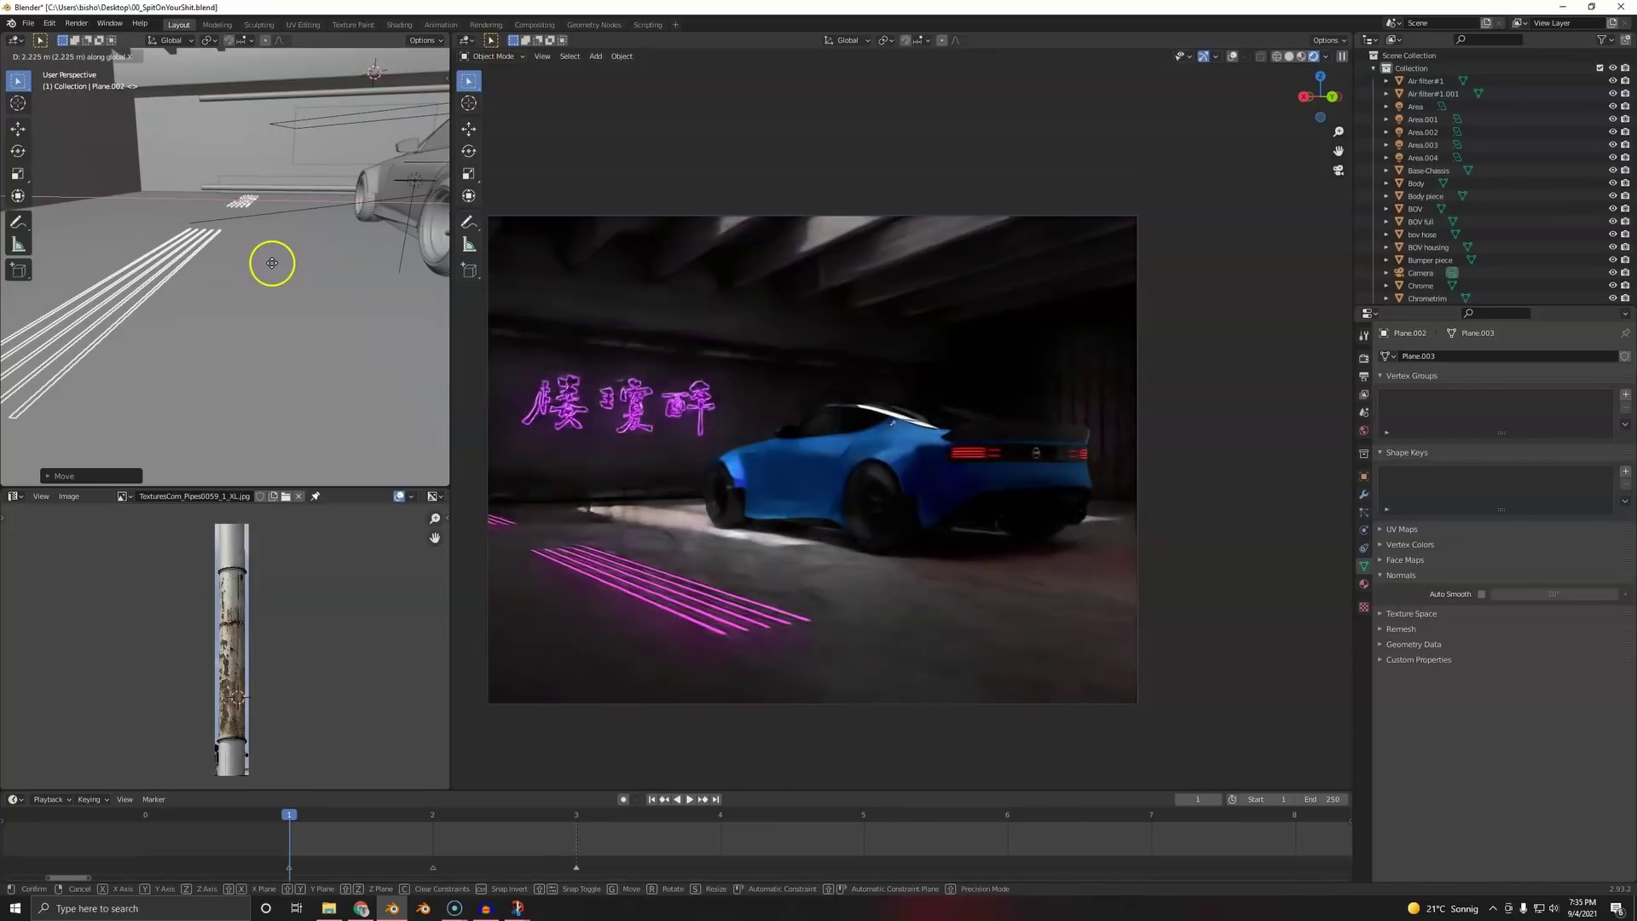
{"action": "left_click", "coordinate": [282, 261]}
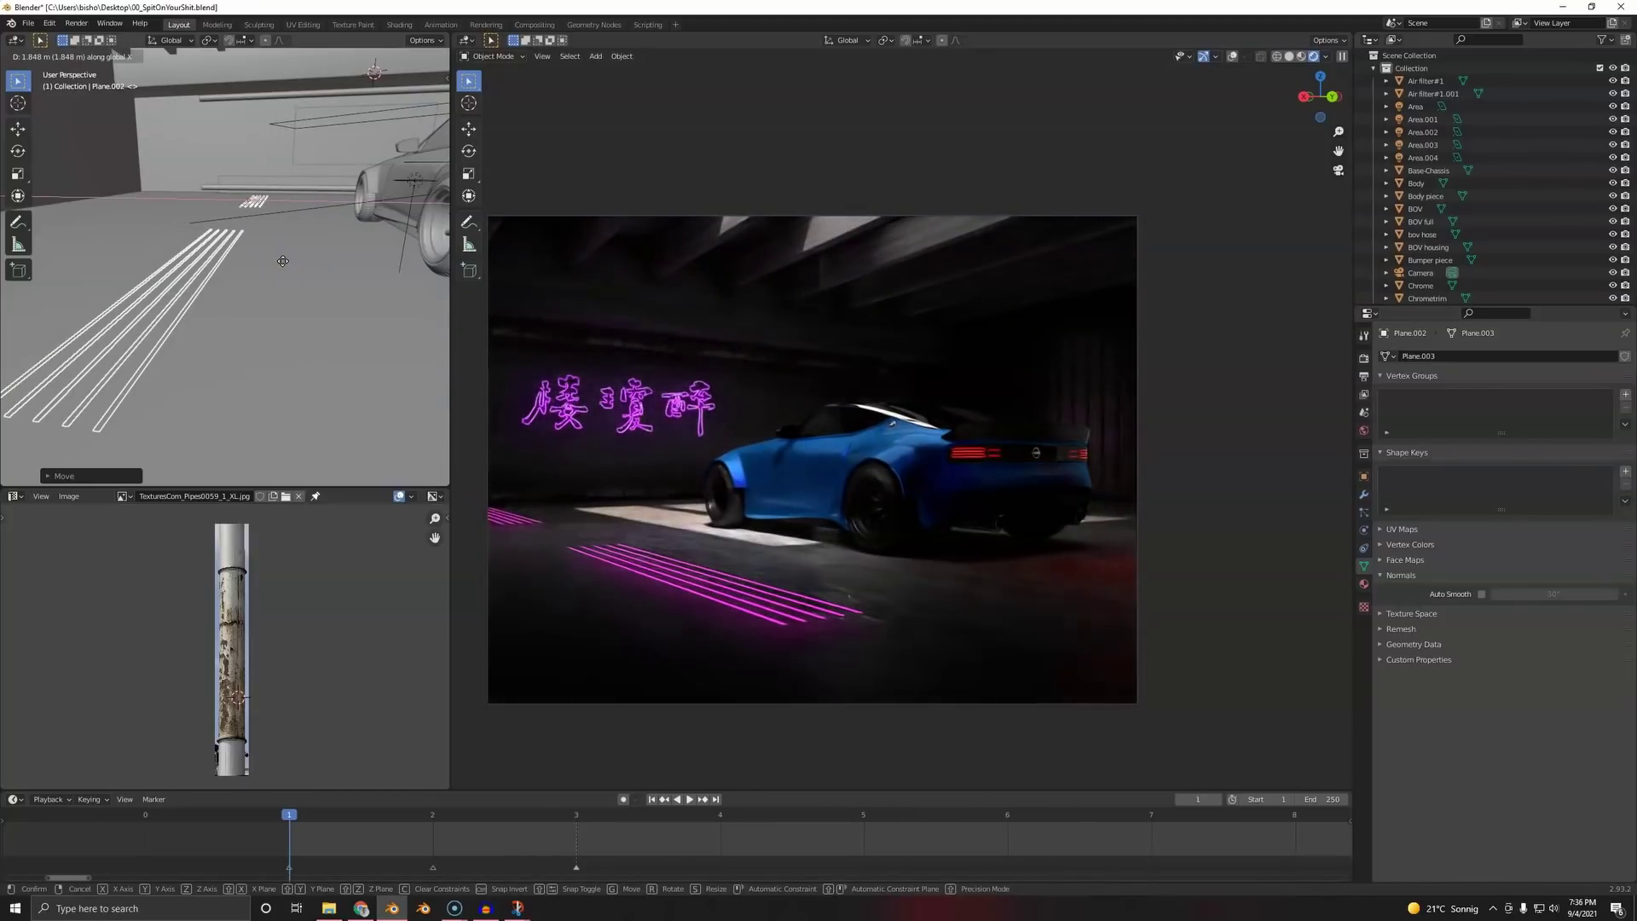
{"action": "key", "text": "y"}
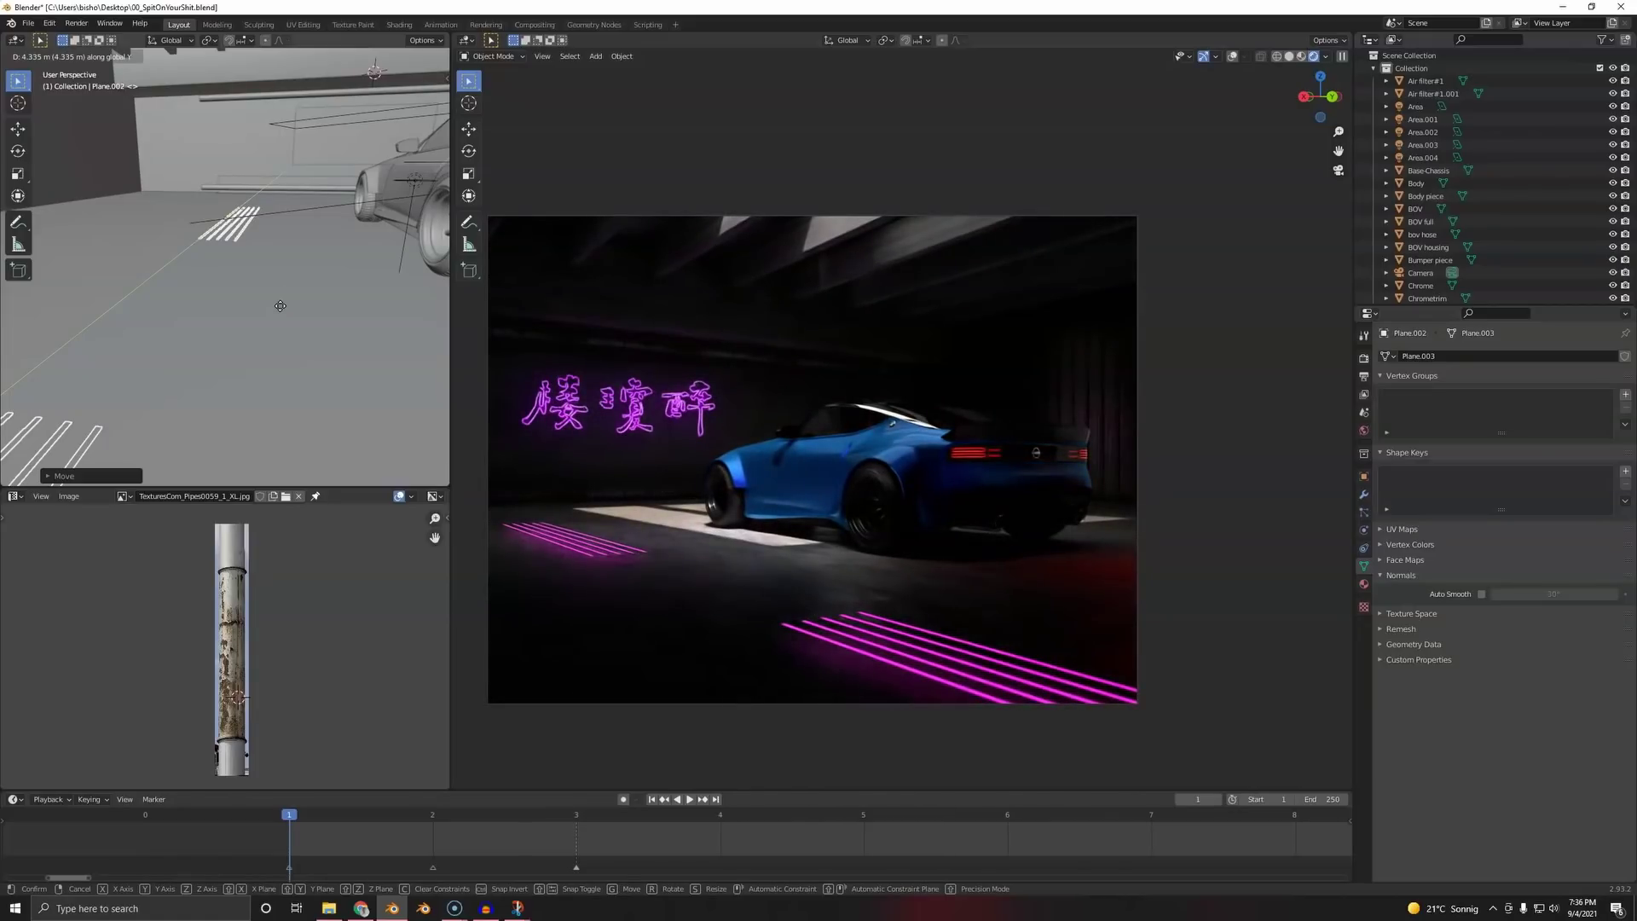
{"action": "left_click", "coordinate": [285, 303]}
- Adjust the height of the neon strips slightly along the global Z axis and scale them down on the floor
{"action": "key", "text": "g"}
{"action": "key", "text": "z"}
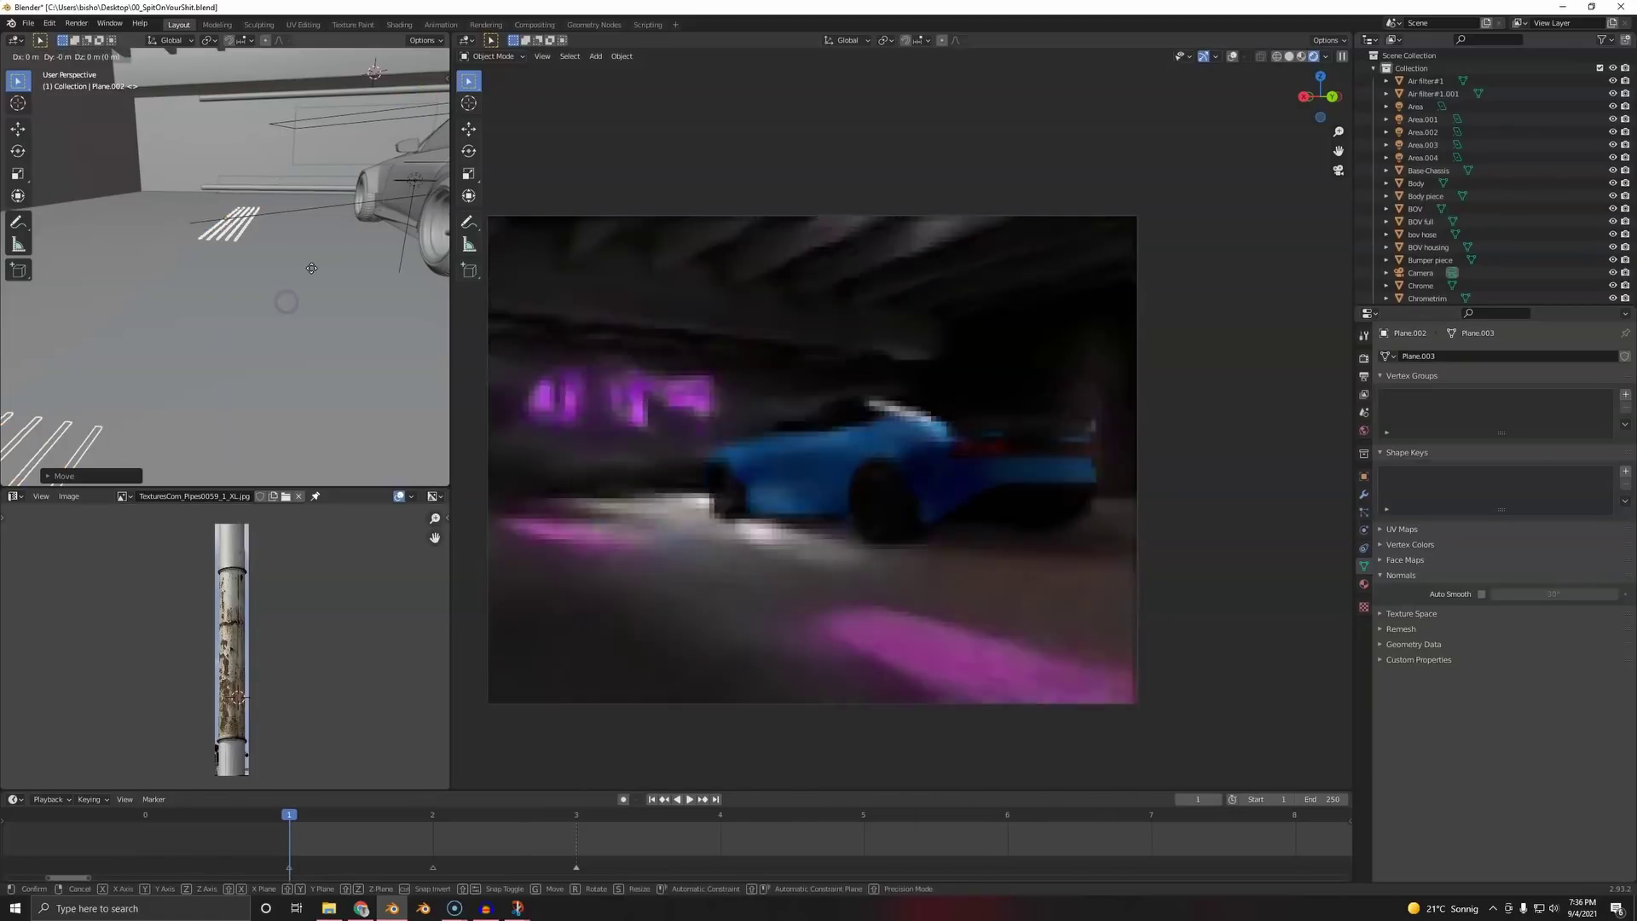
{"action": "left_click", "coordinate": [301, 284]}
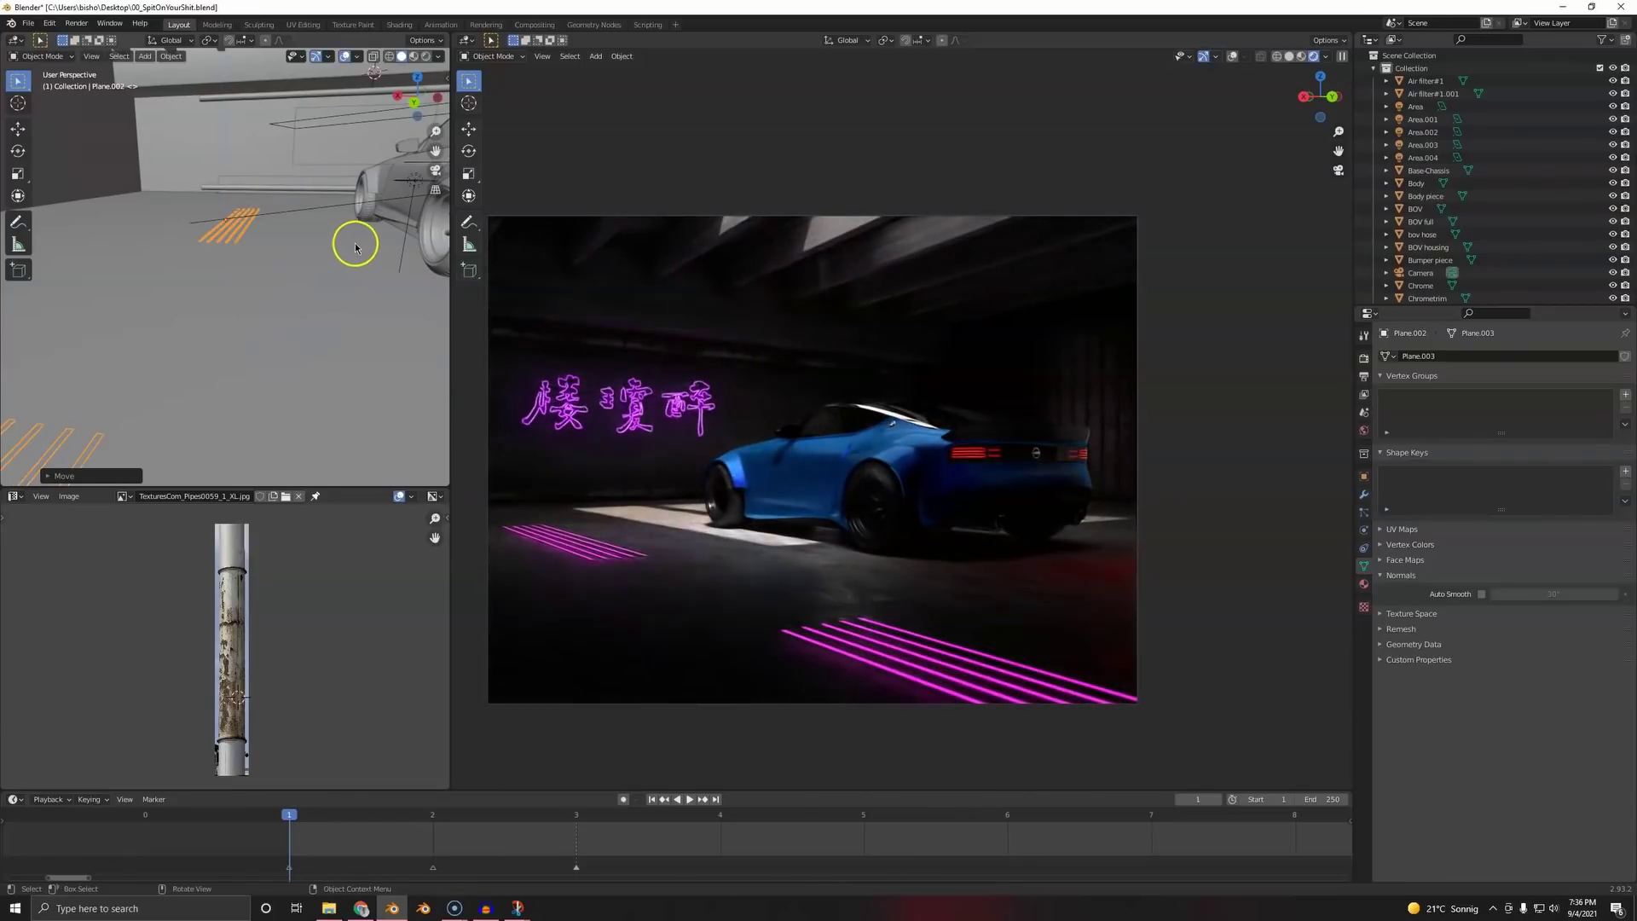
{"action": "key", "text": "s"}
{"action": "left_click", "coordinate": [260, 260]}
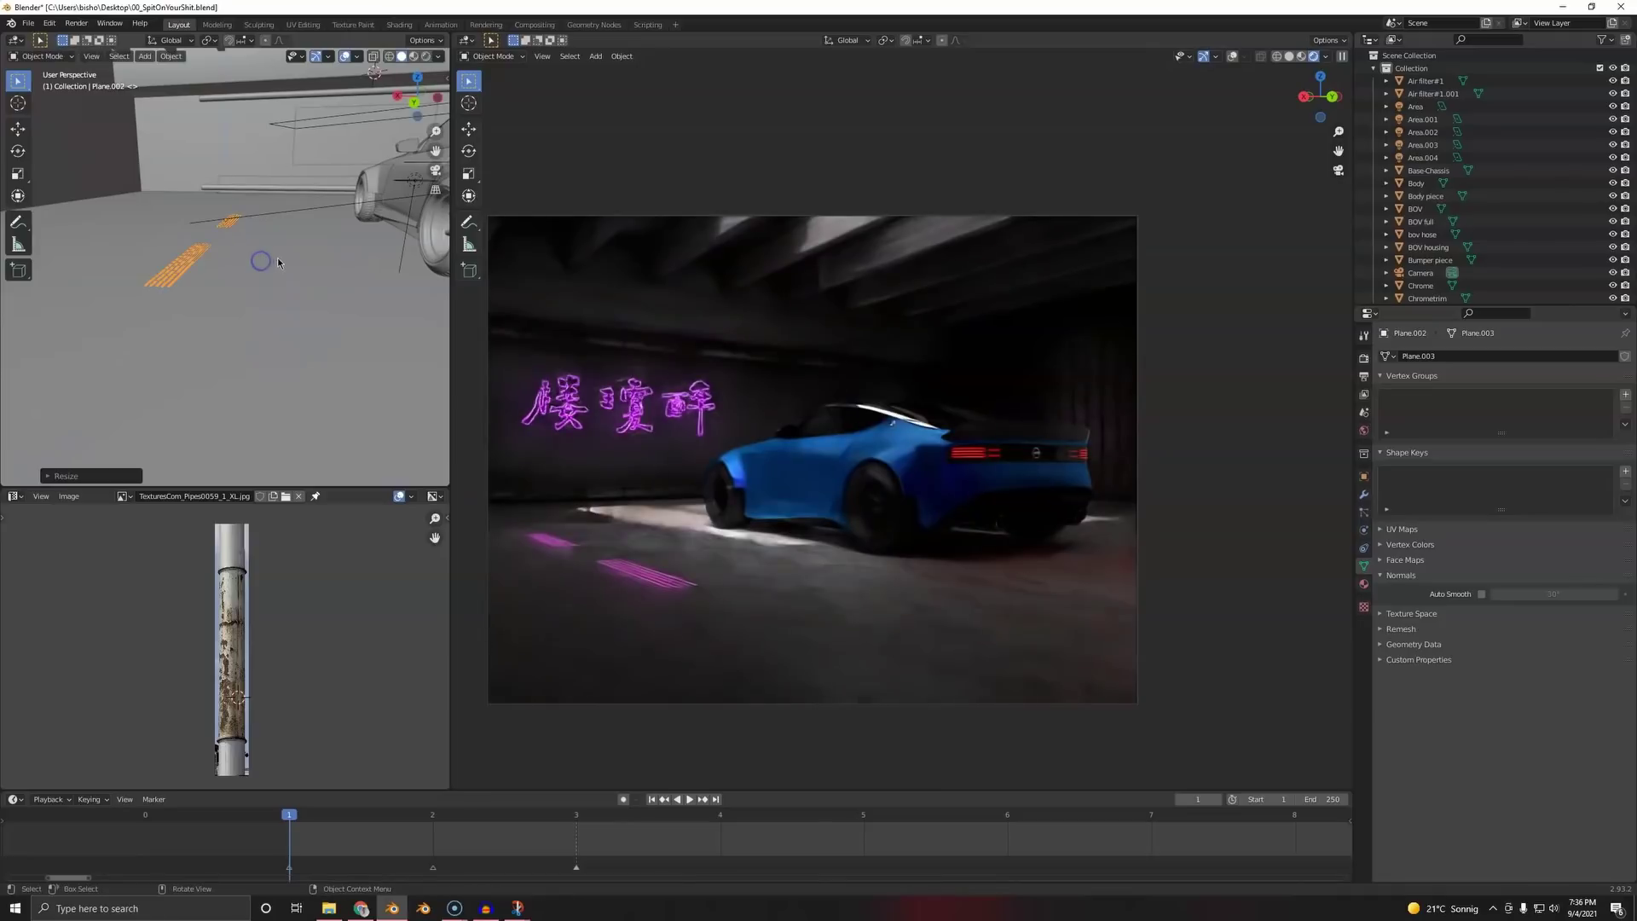
{"action": "key", "text": "s"}
{"action": "key", "text": "y"}
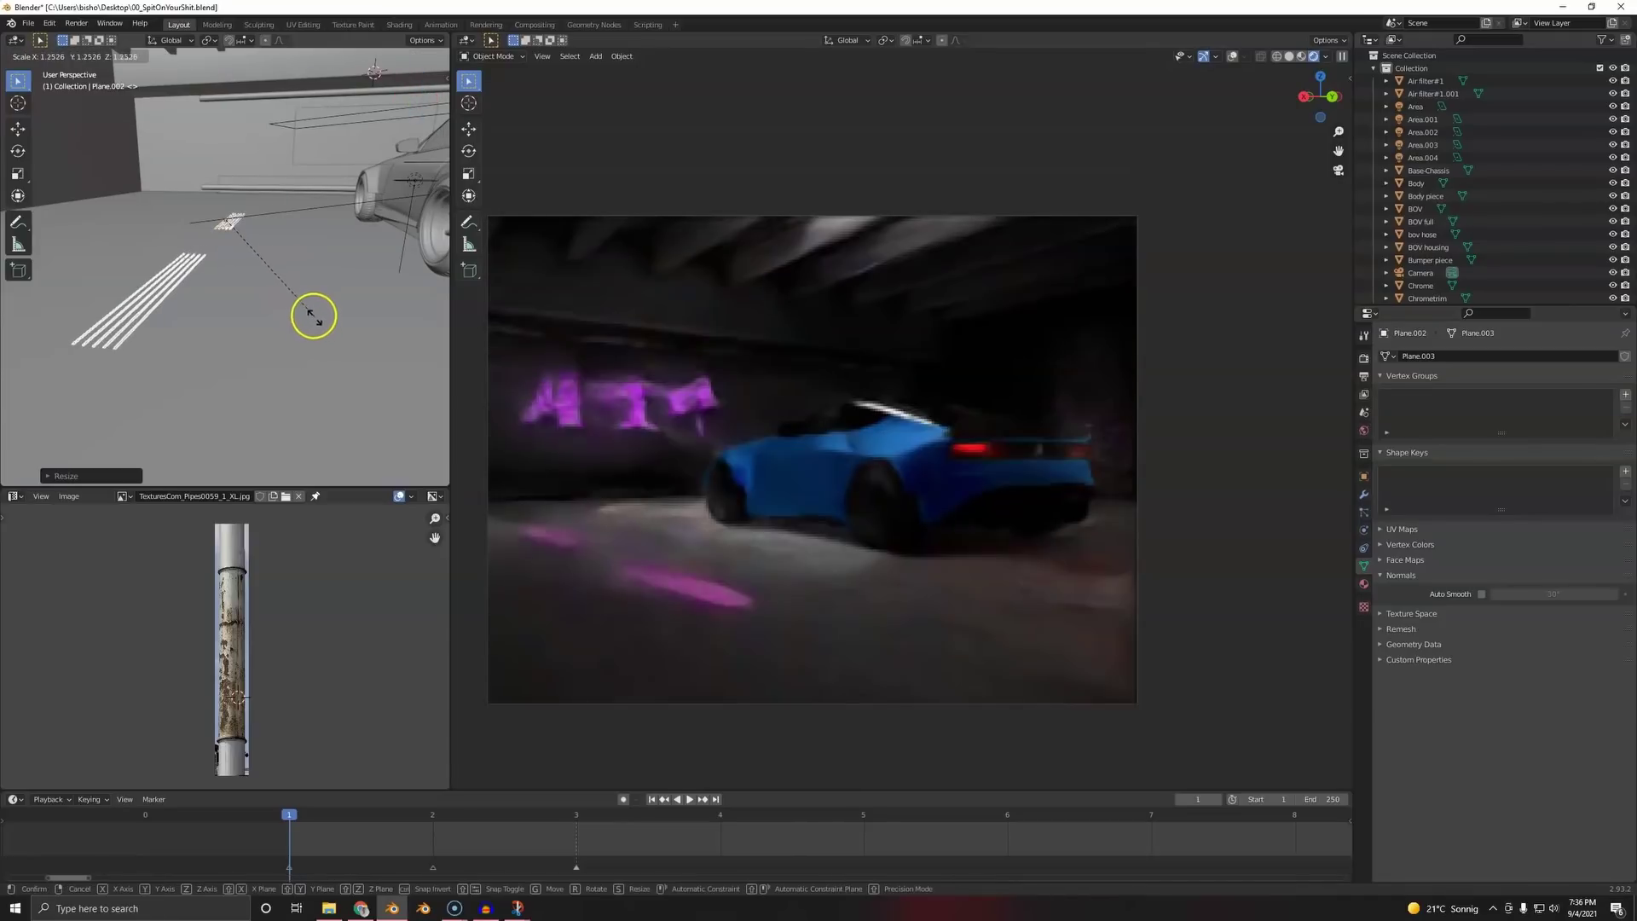
{"action": "right_click", "coordinate": [313, 321]}
{"action": "key", "text": "s"}
{"action": "key", "text": "x"}
{"action": "right_click", "coordinate": [293, 297]}
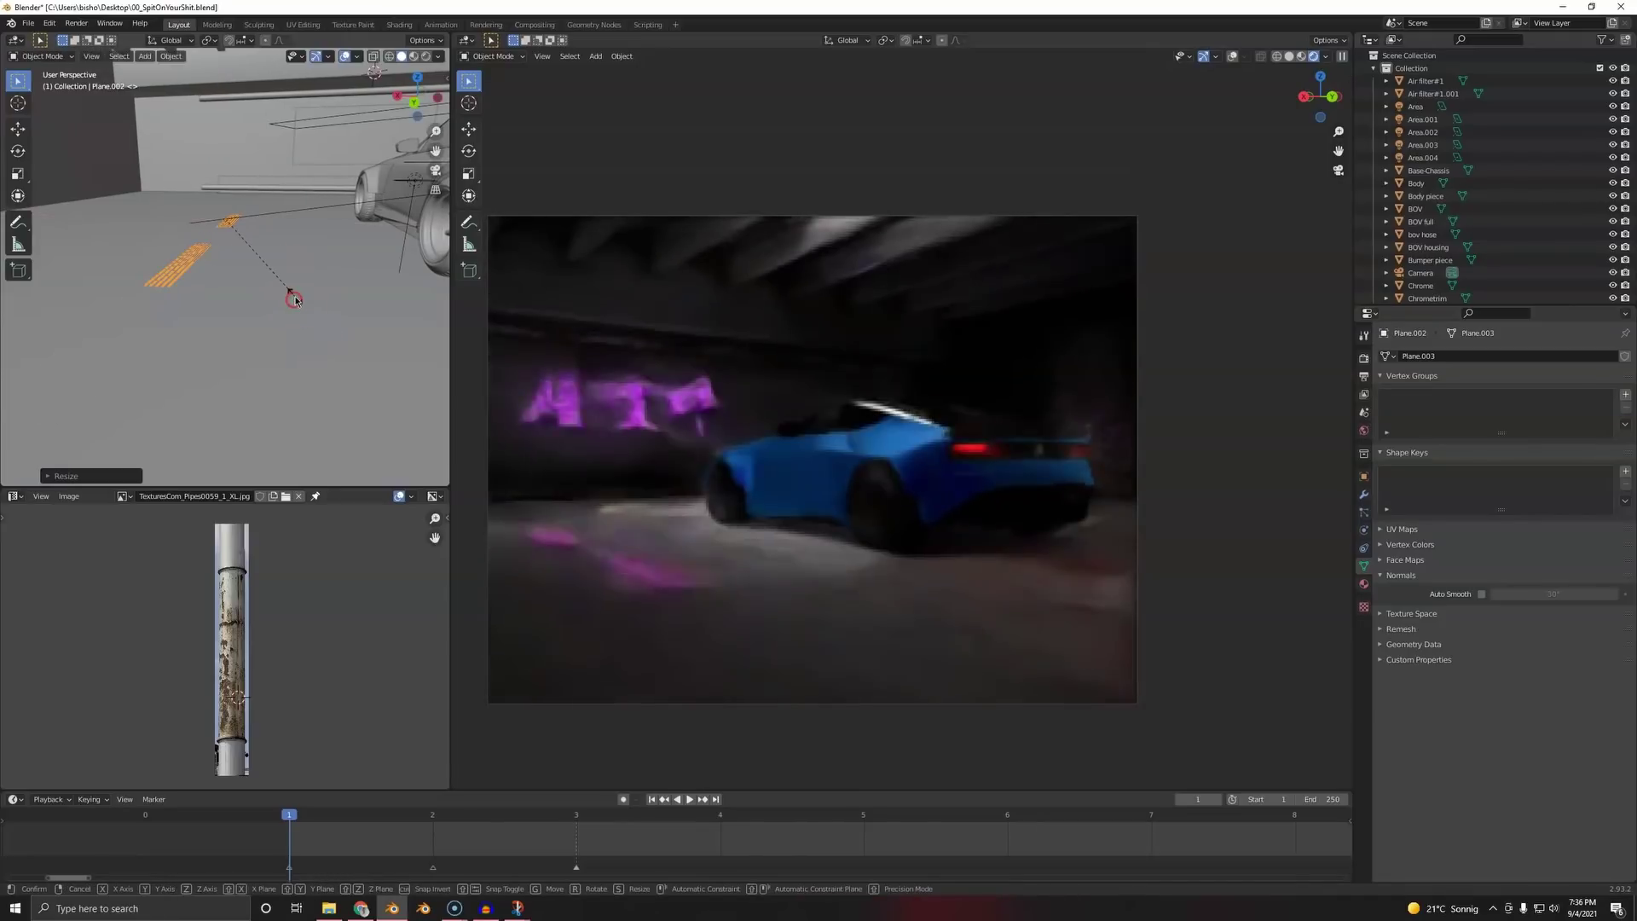
- Scale the floor neon strips to about twice their length along Y, and move them about -2.4 m along the global Y axis
{"action": "key", "text": "s"}
{"action": "key", "text": "y"}
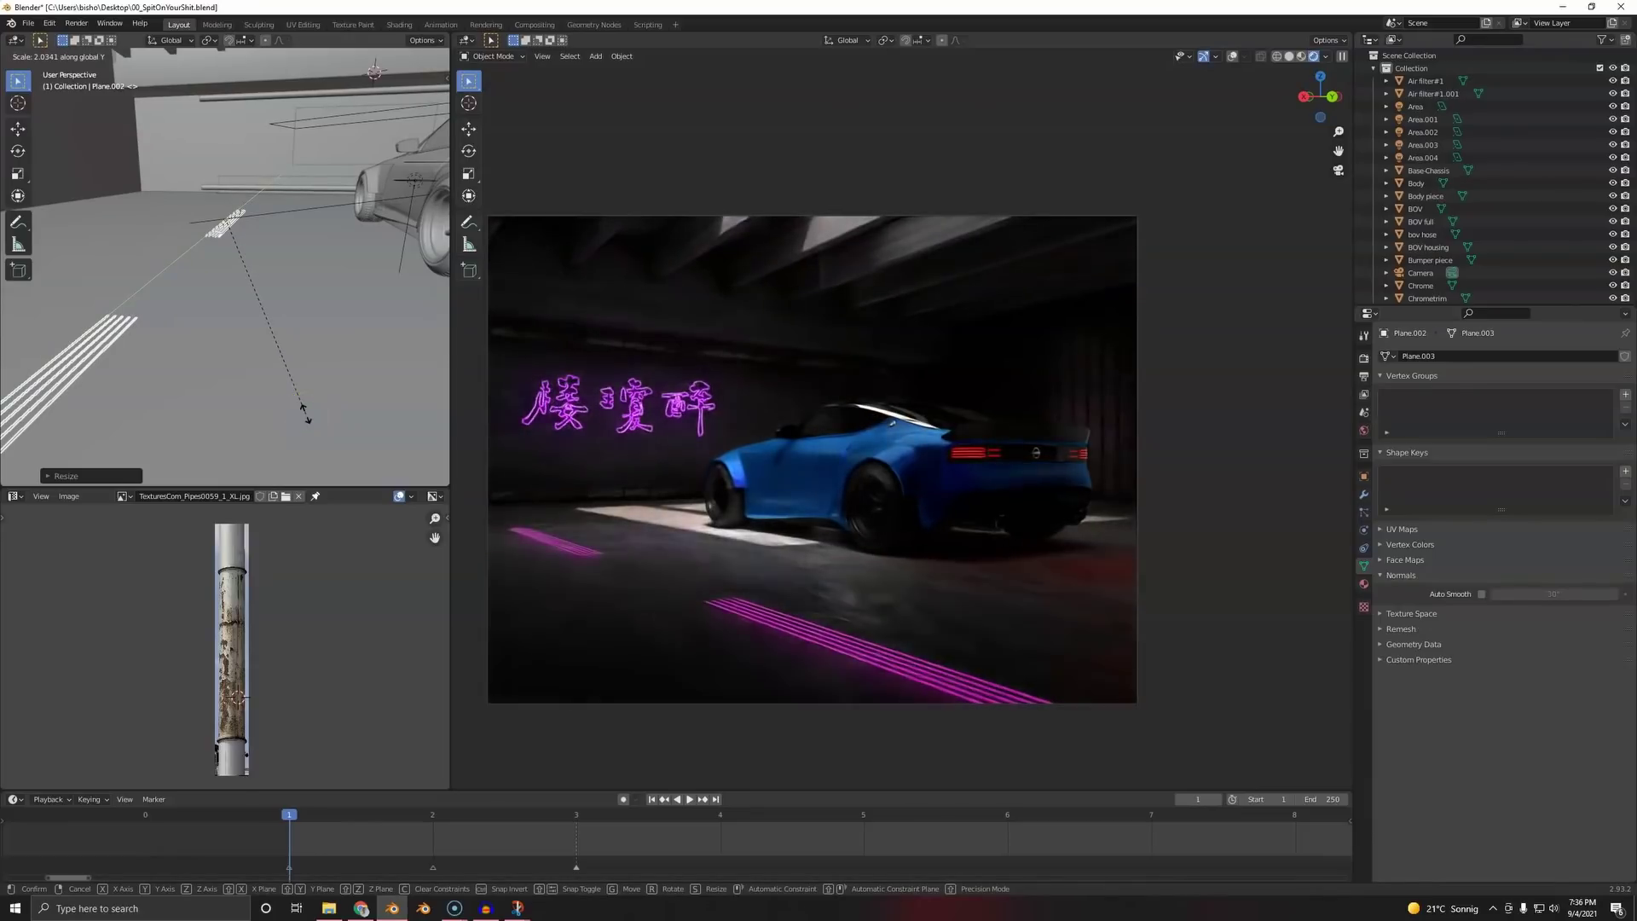
{"action": "left_click", "coordinate": [290, 392]}
{"action": "key", "text": "g"}
{"action": "key", "text": "y"}
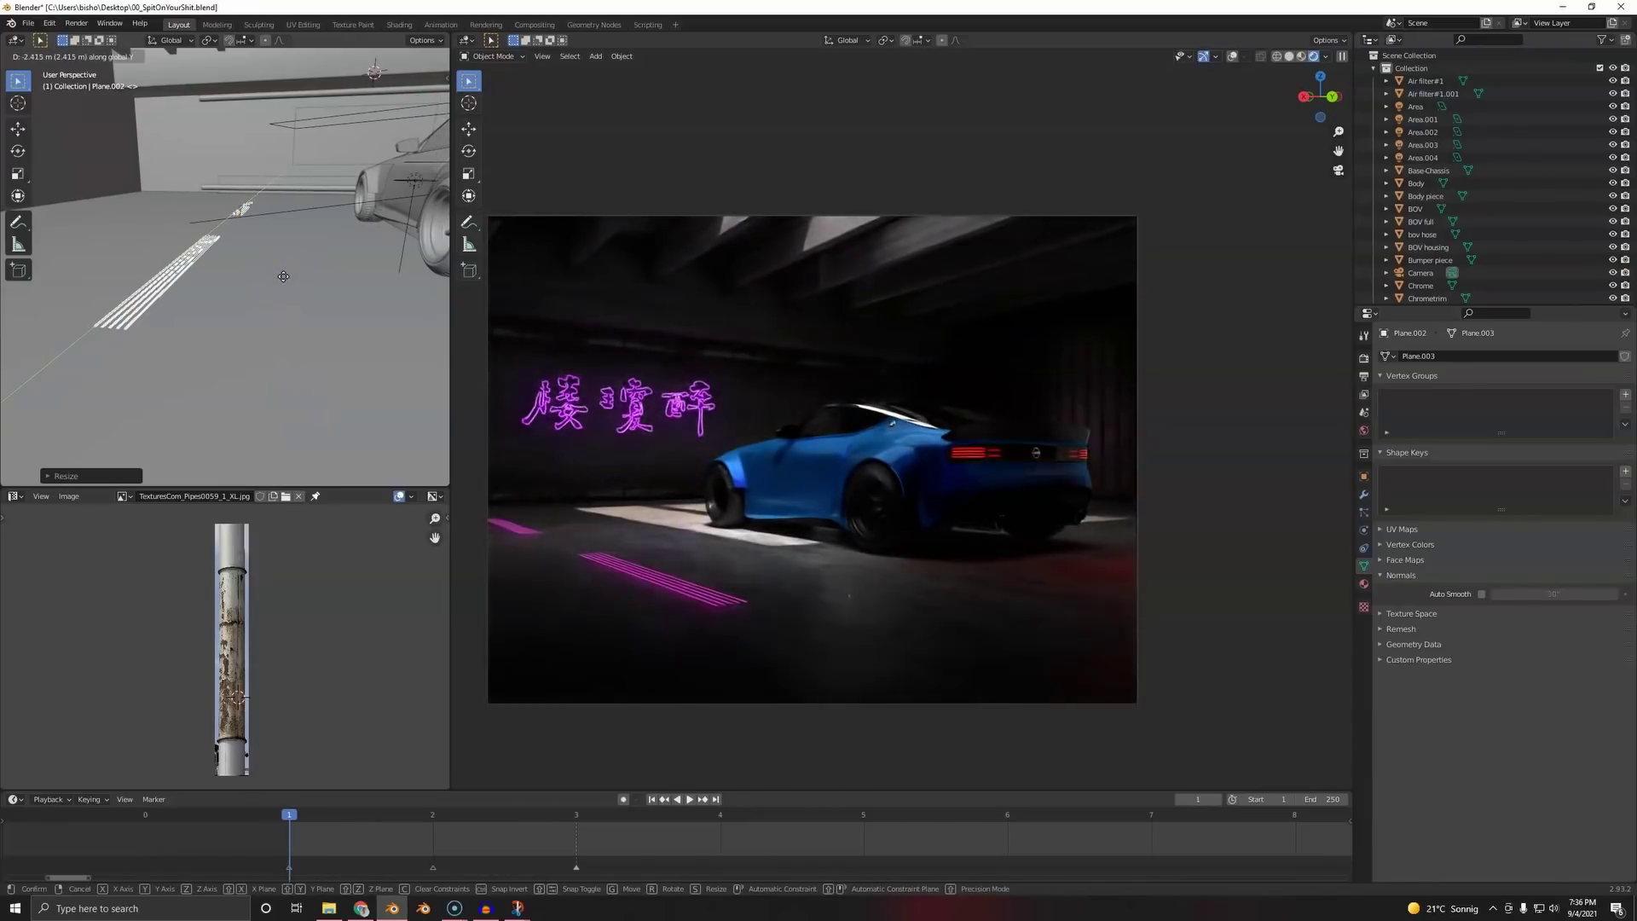
{"action": "left_click", "coordinate": [283, 276]}
- Set the strips' first array count to 6 and the second array's relative Y offset to 1.410
{"action": "left_click", "coordinate": [1363, 584]}
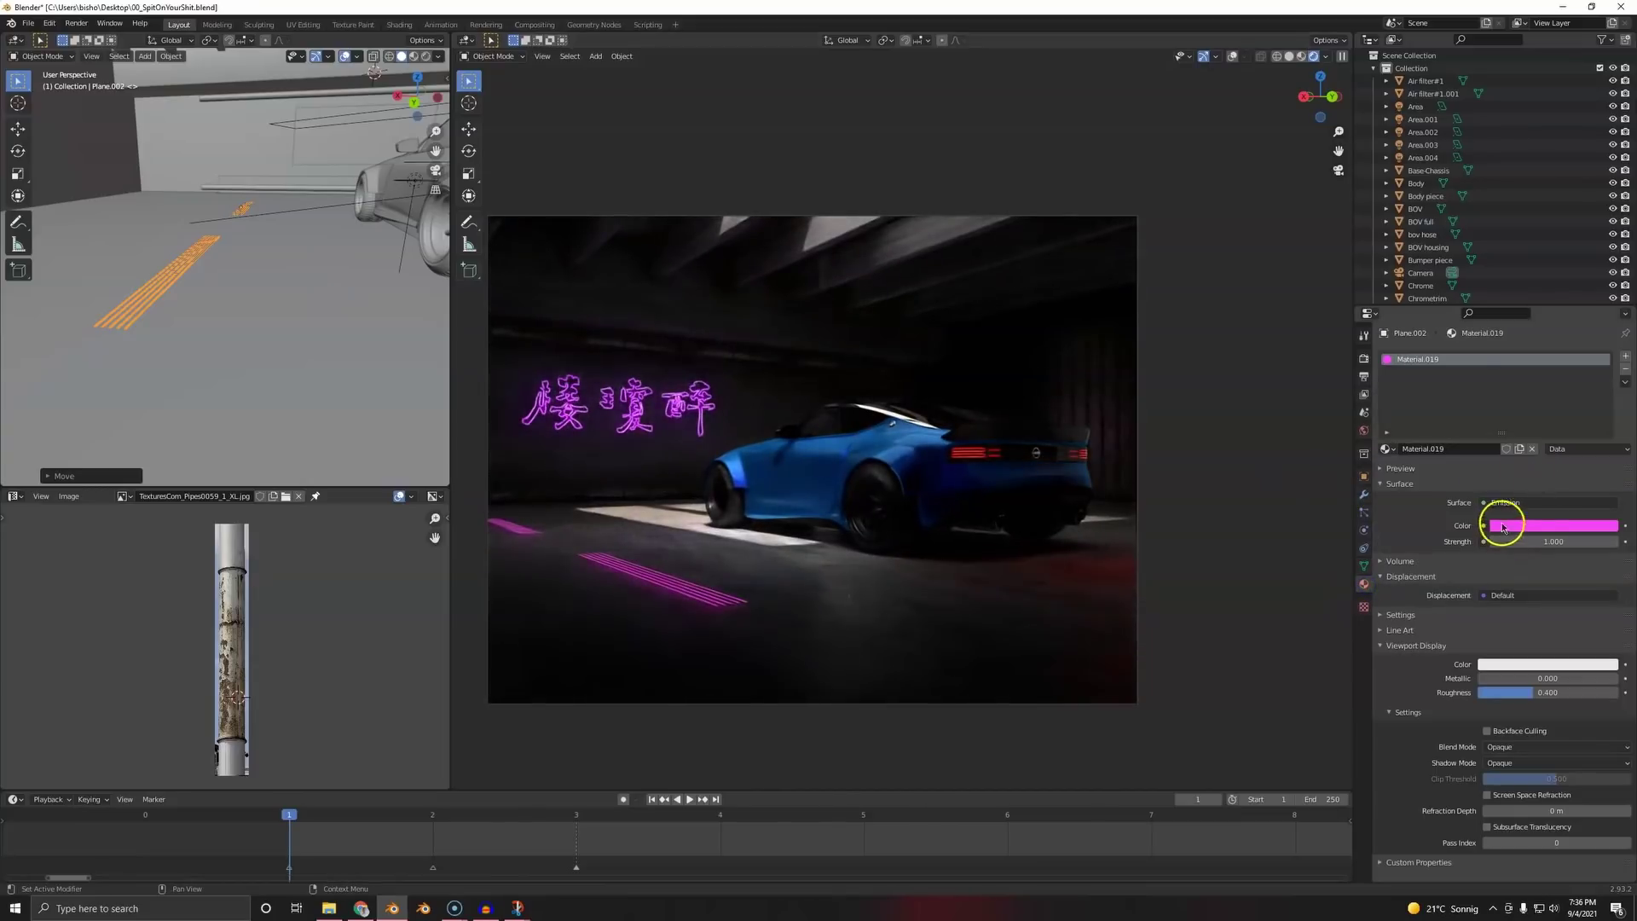
{"action": "left_click", "coordinate": [1363, 495]}
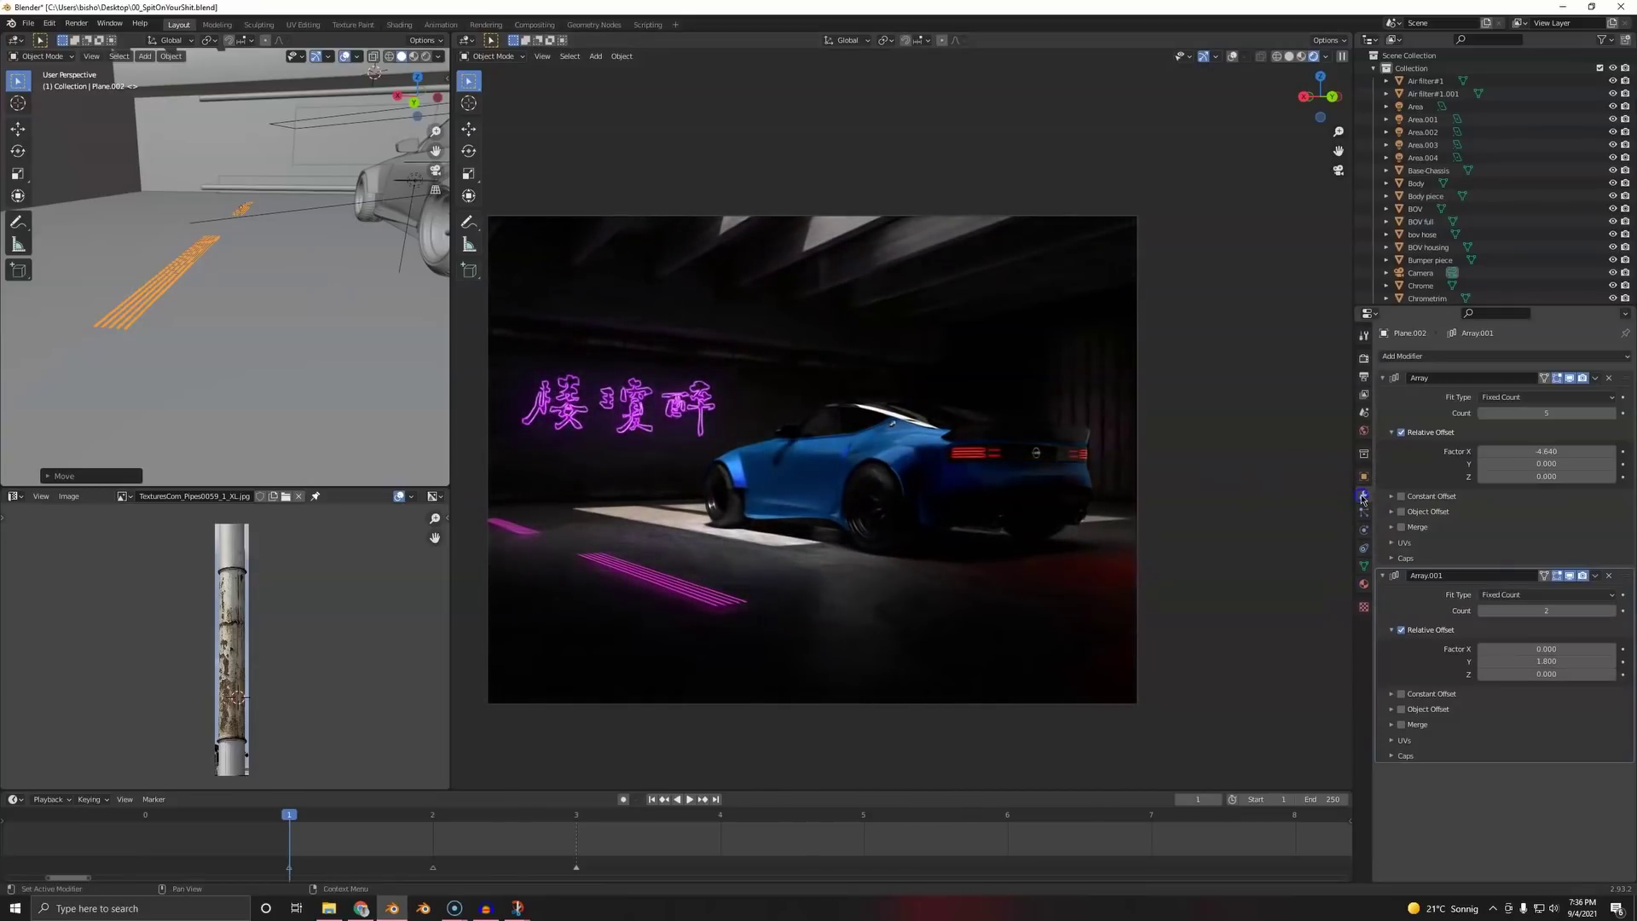
{"action": "left_click", "coordinate": [1610, 413]}
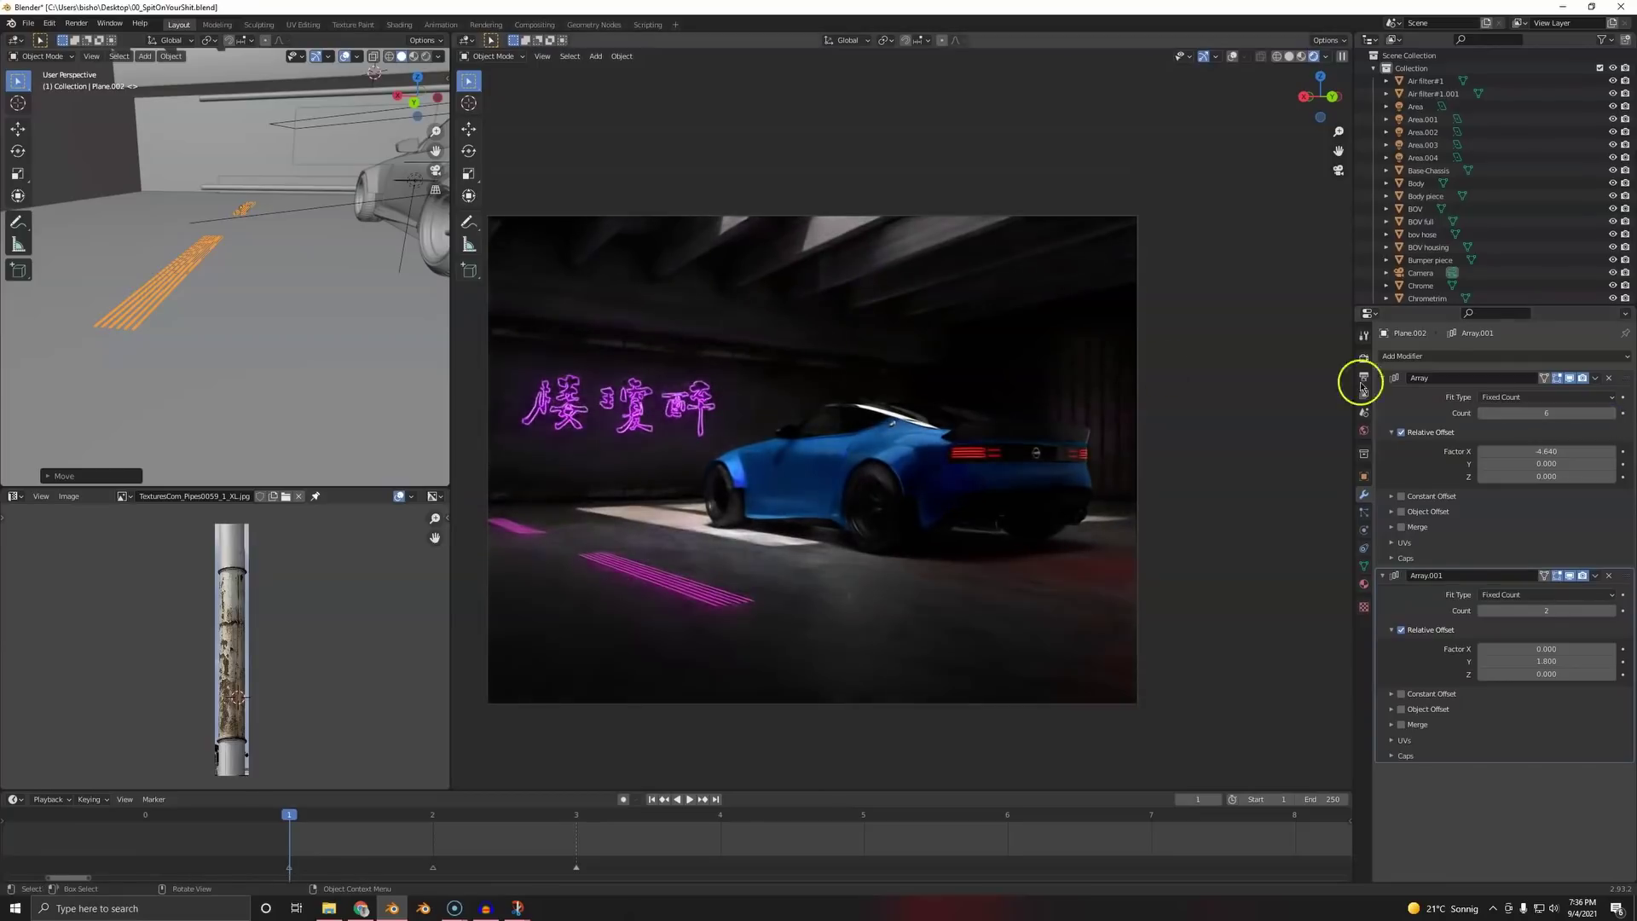
{"action": "middle_click_drag", "start_coordinate": [336, 358], "coordinate": [230, 323]}
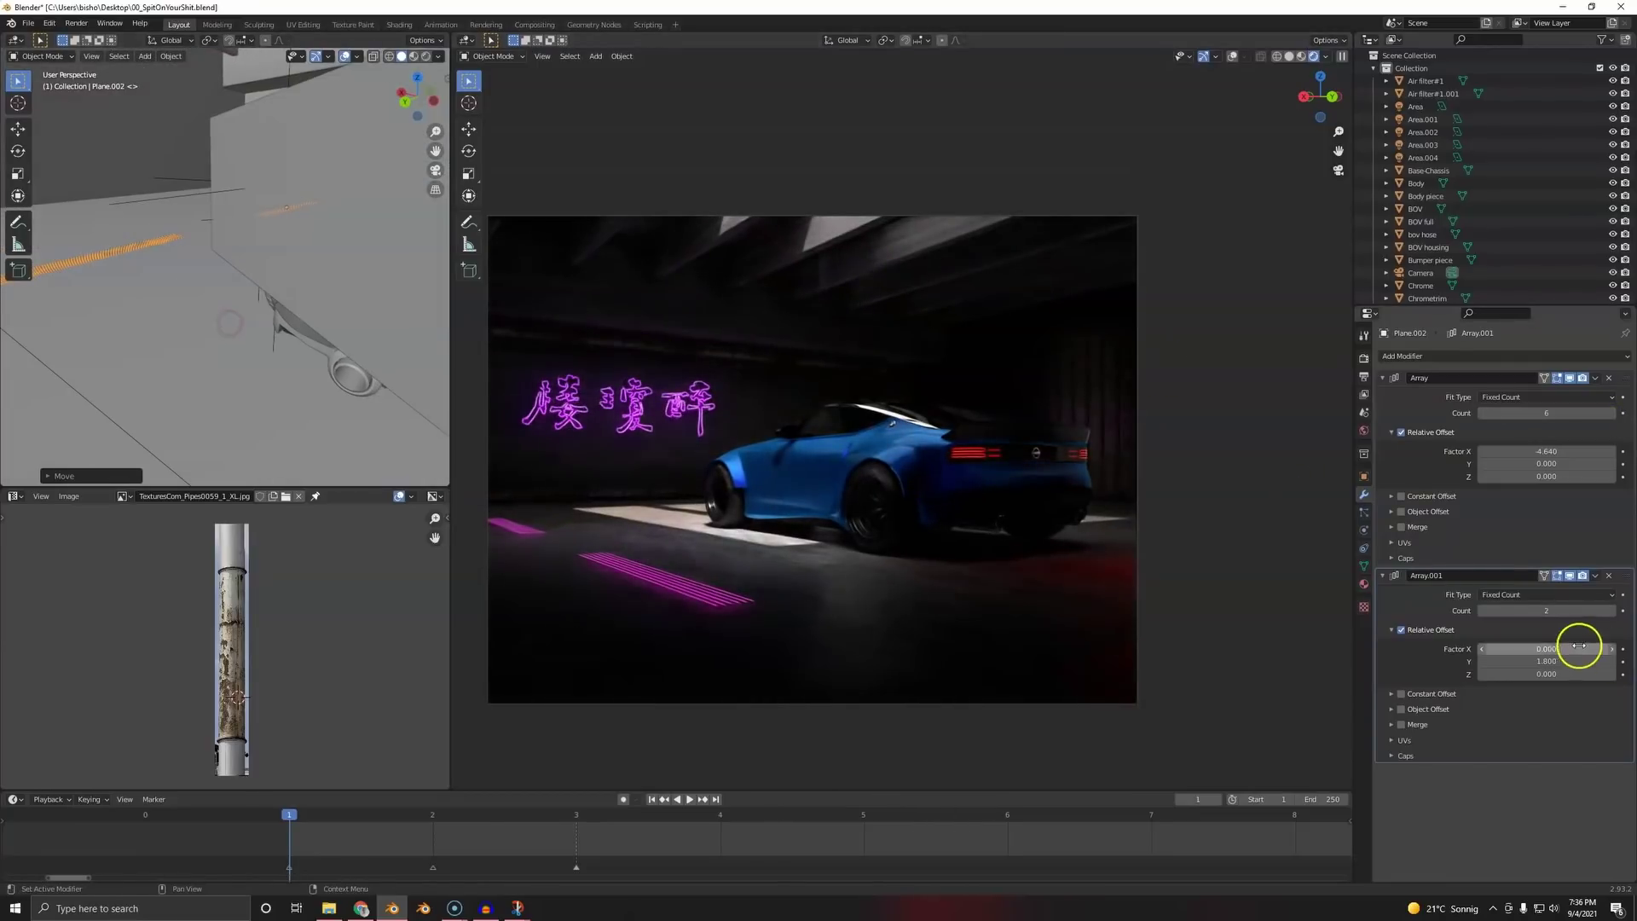
{"action": "left_click_drag", "start_coordinate": [1569, 662], "coordinate": [1546, 663]}
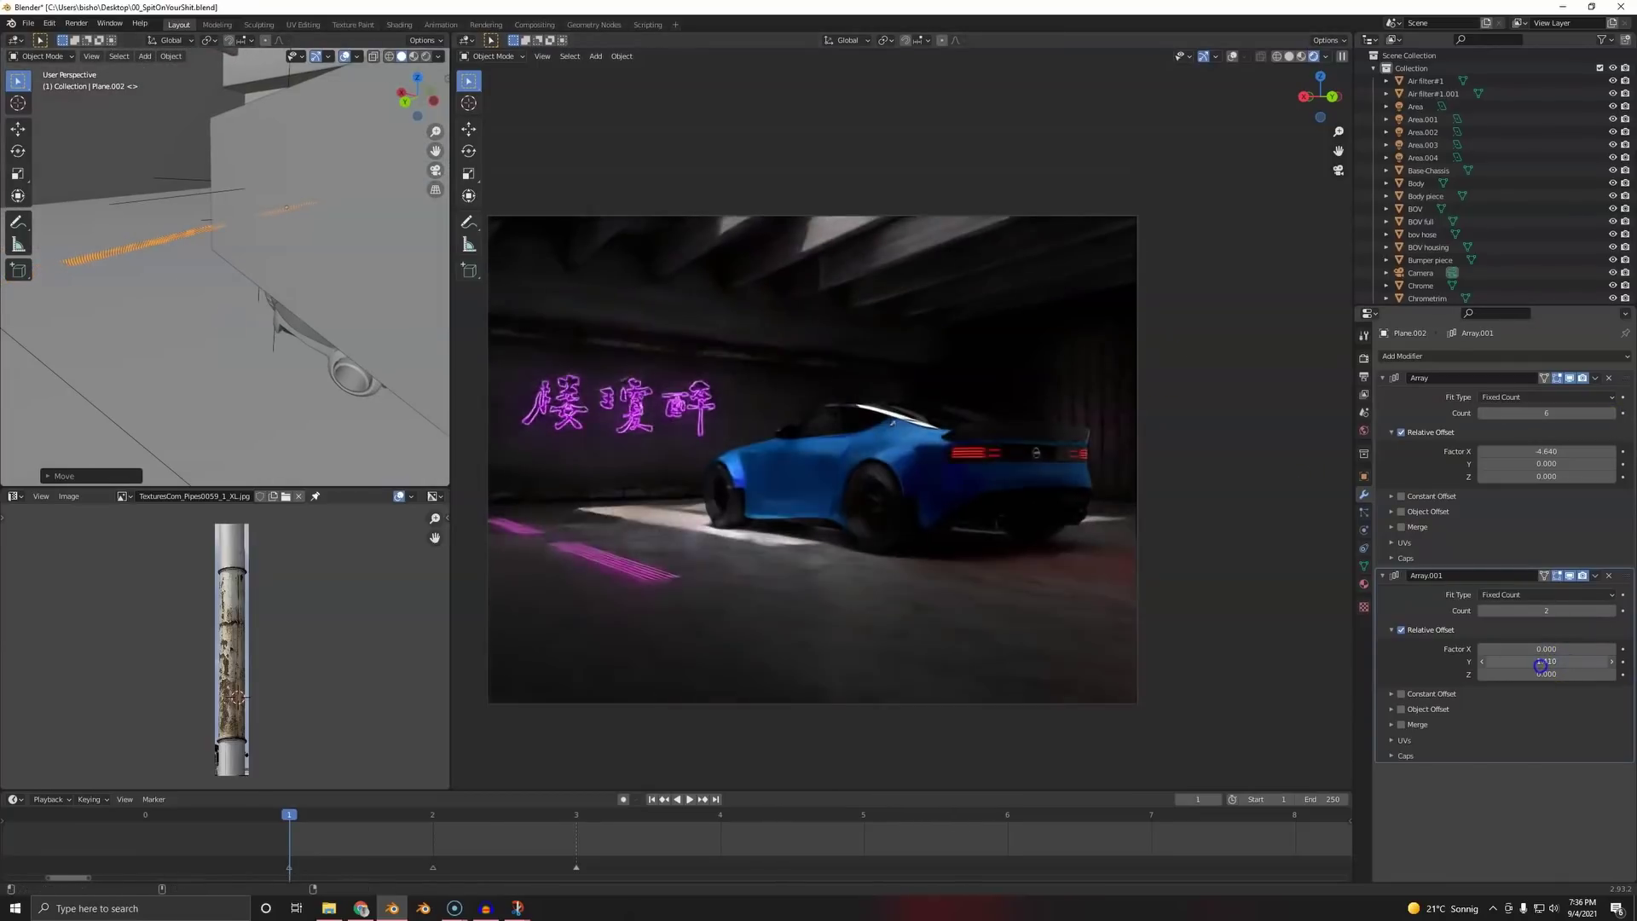
- Move the neon strips along the global Y axis toward the foreground of the camera view
{"action": "key", "text": "g"}
{"action": "key", "text": "y"}
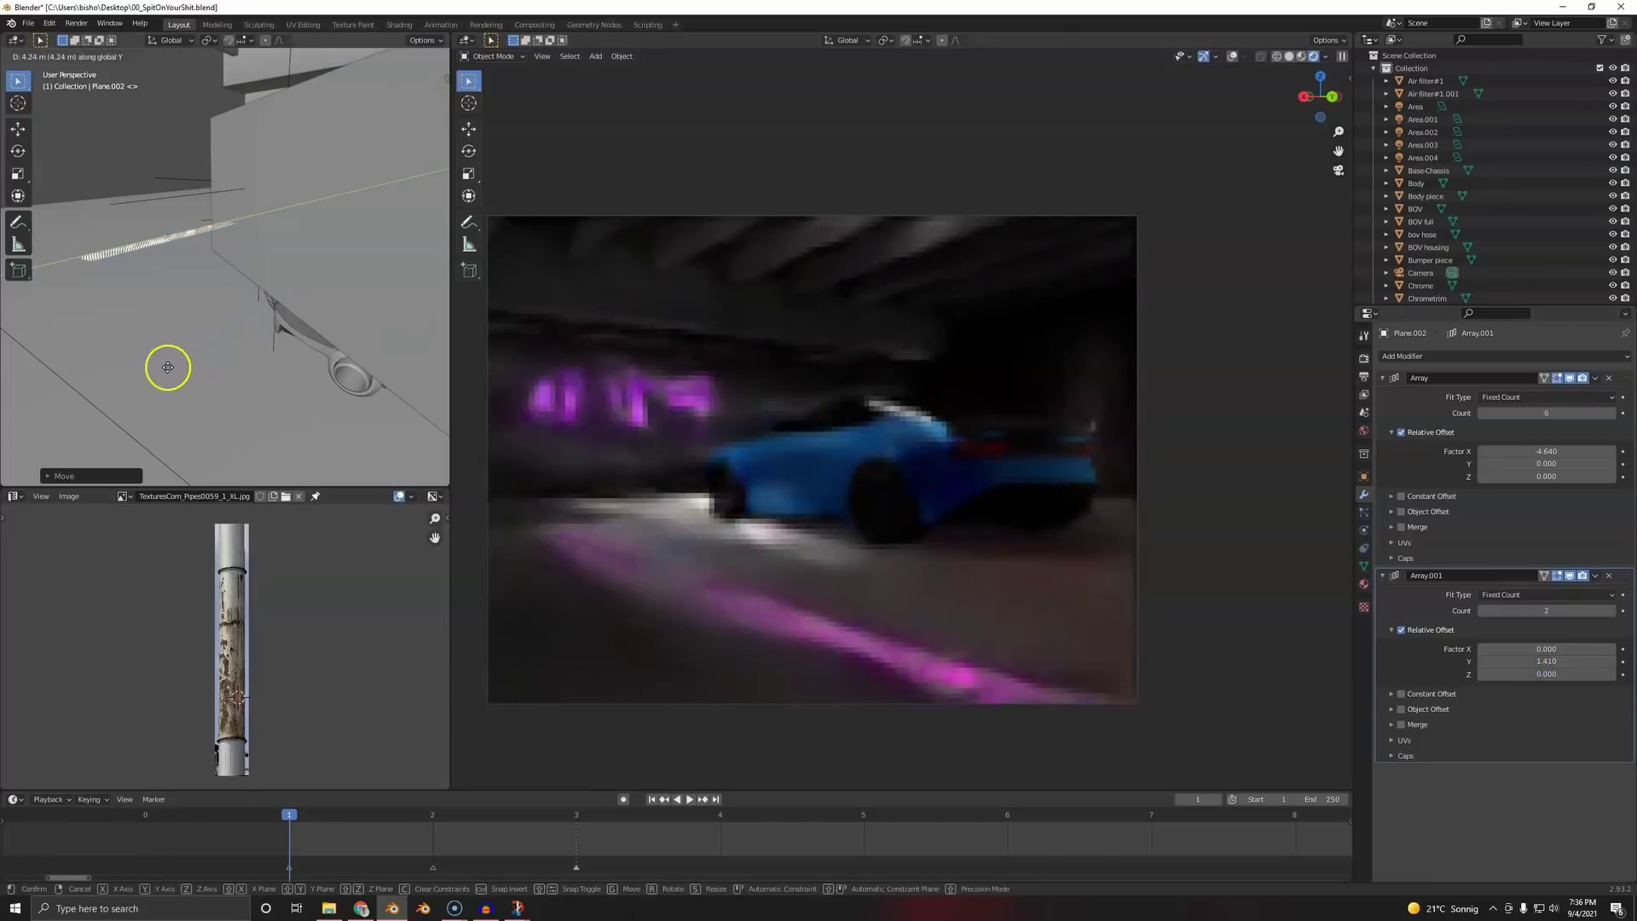
{"action": "left_click", "coordinate": [231, 364]}
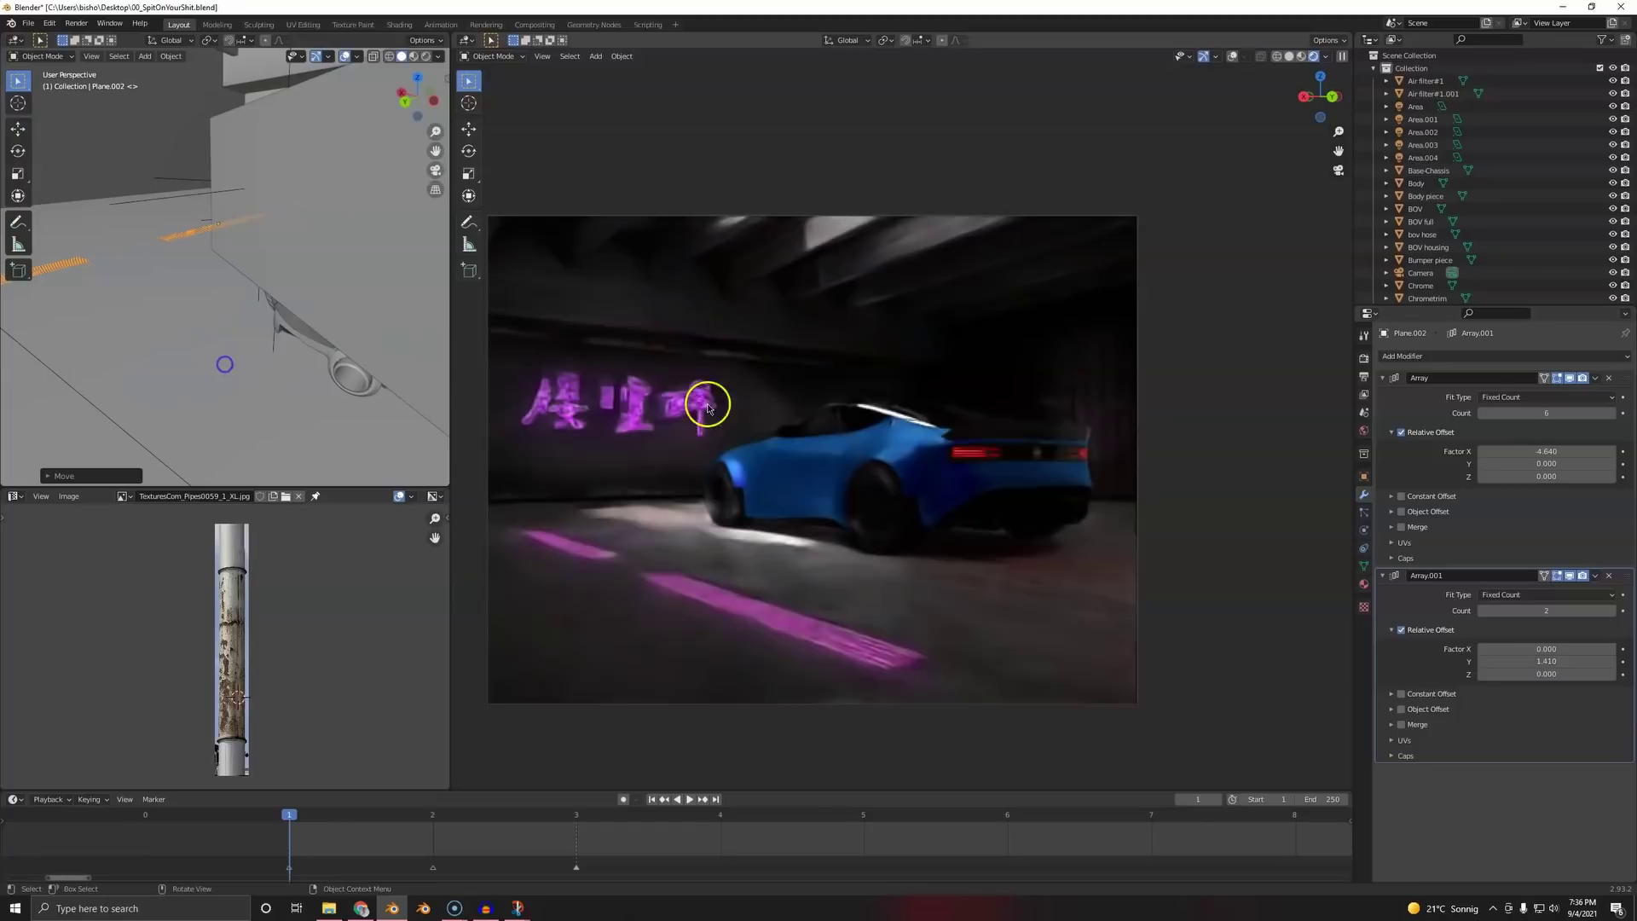
- Set the second array's count to 5 so that the row of neon strips extends across the garage floor
{"action": "middle_click_drag", "start_coordinate": [358, 341], "coordinate": [340, 373]}
{"action": "scroll", "coordinate": [324, 341], "scroll_direction": "down", "scroll_amount": 5}
{"action": "middle_click_drag", "start_coordinate": [308, 316], "coordinate": [333, 307]}
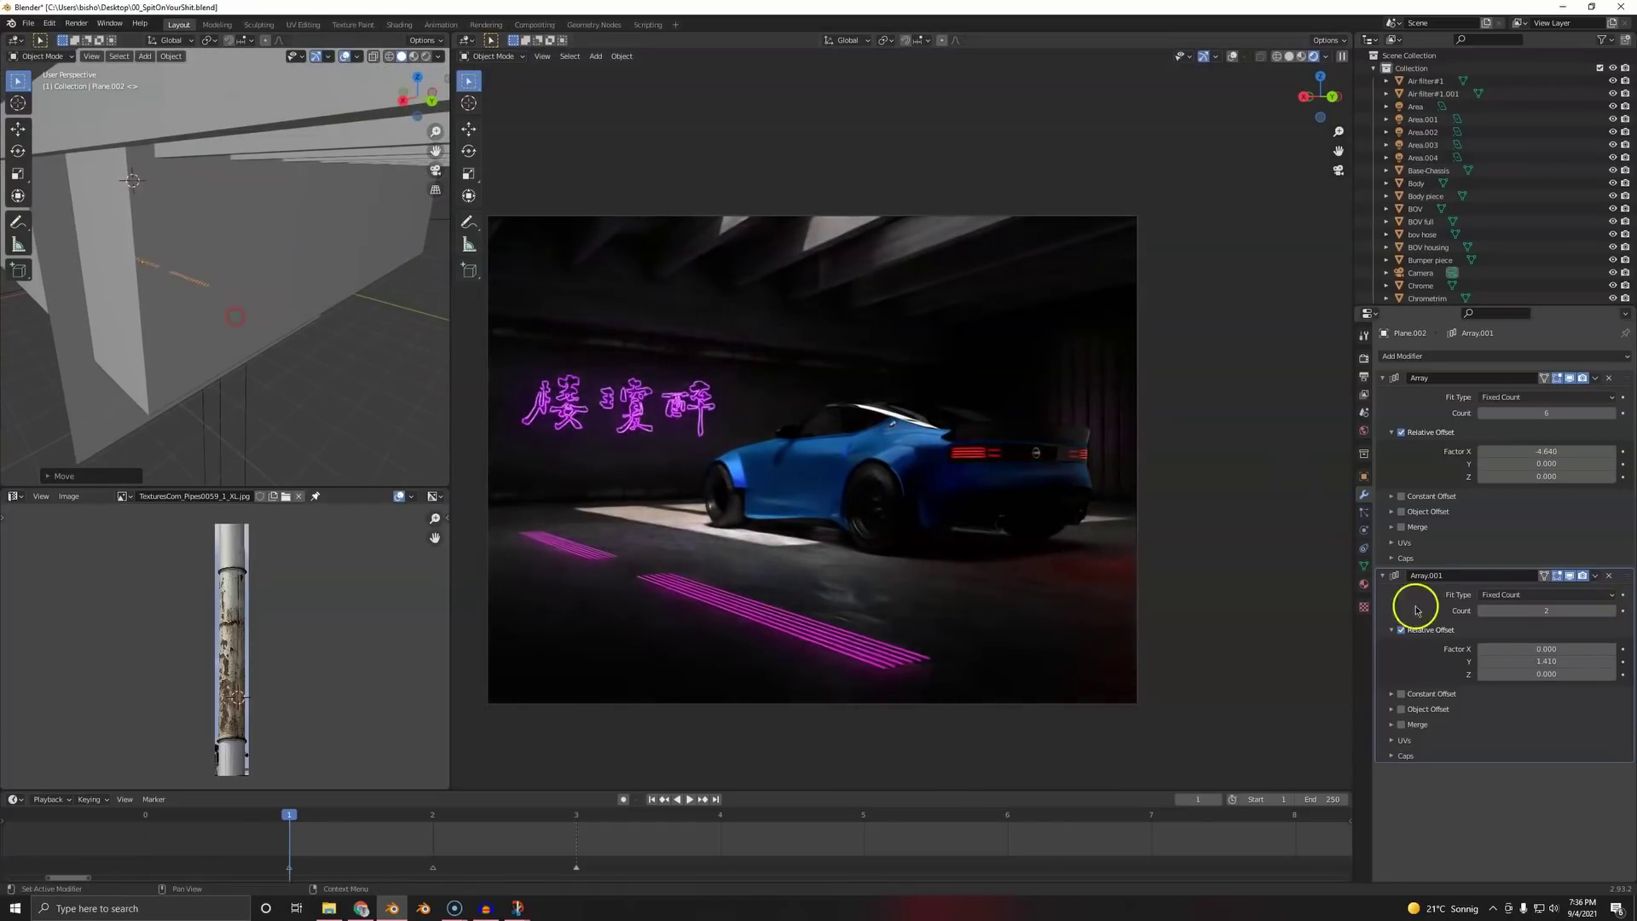
{"action": "left_click", "coordinate": [1485, 611]}
{"action": "left_click", "coordinate": [1612, 610]}
{"action": "left_click", "coordinate": [1611, 611]}
{"action": "left_click", "coordinate": [1612, 610]}
{"action": "left_click", "coordinate": [1612, 611]}
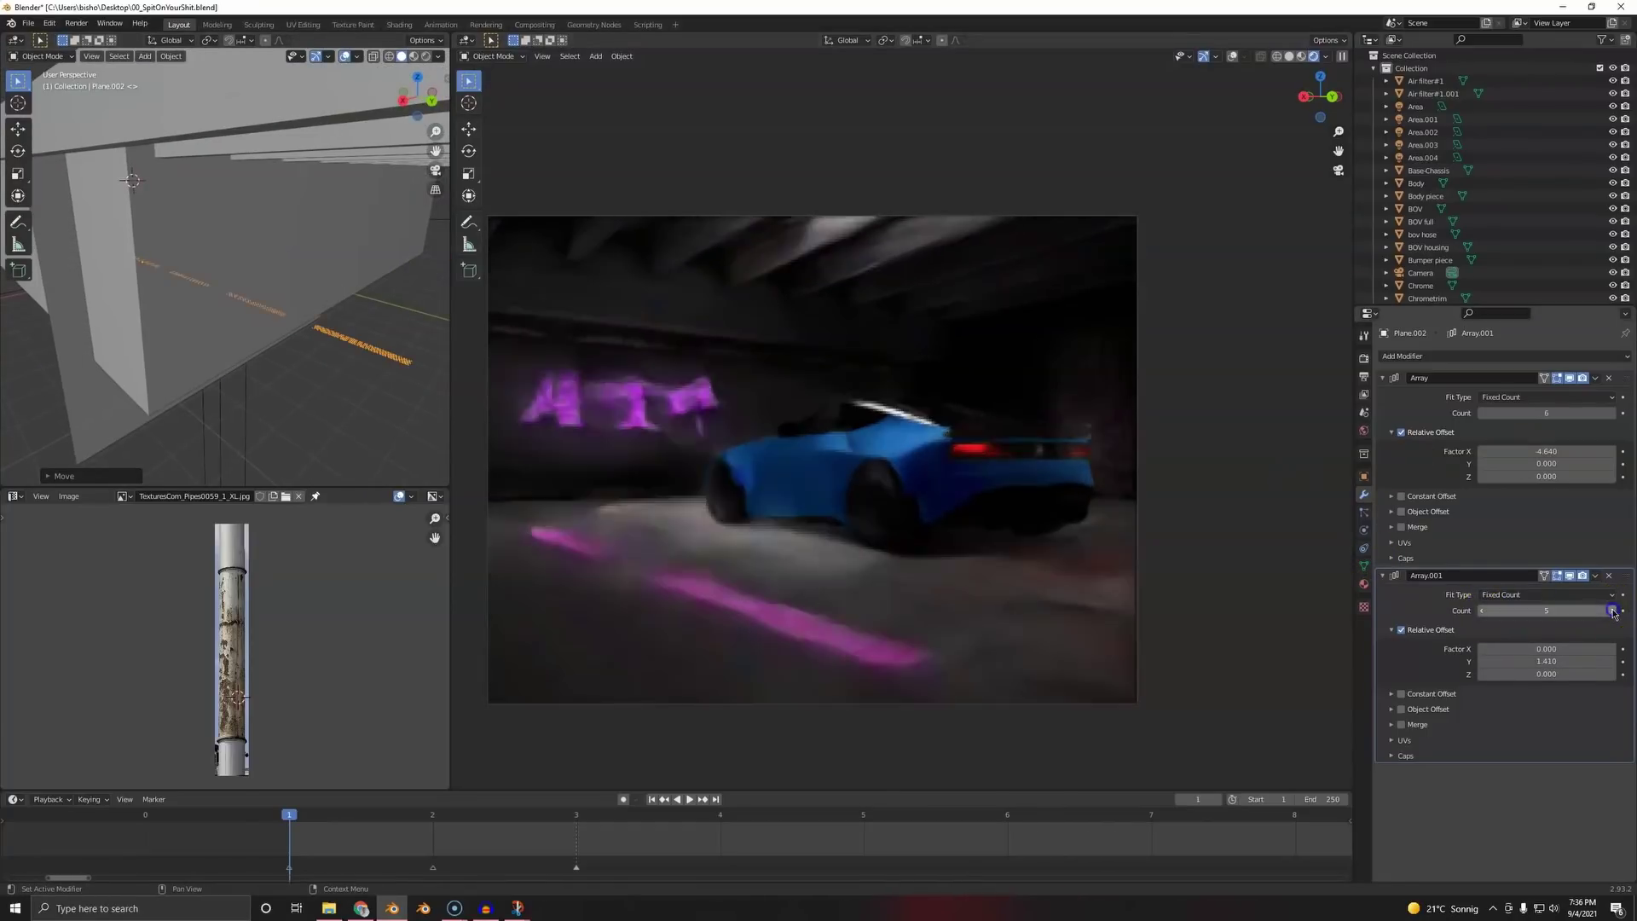
- Shift the row of neon strips along its length and move it closer to the car along the global X axis
{"action": "scroll", "coordinate": [195, 331], "scroll_direction": "up", "scroll_amount": 4}
{"action": "scroll", "coordinate": [333, 351], "scroll_direction": "down", "scroll_amount": 5}
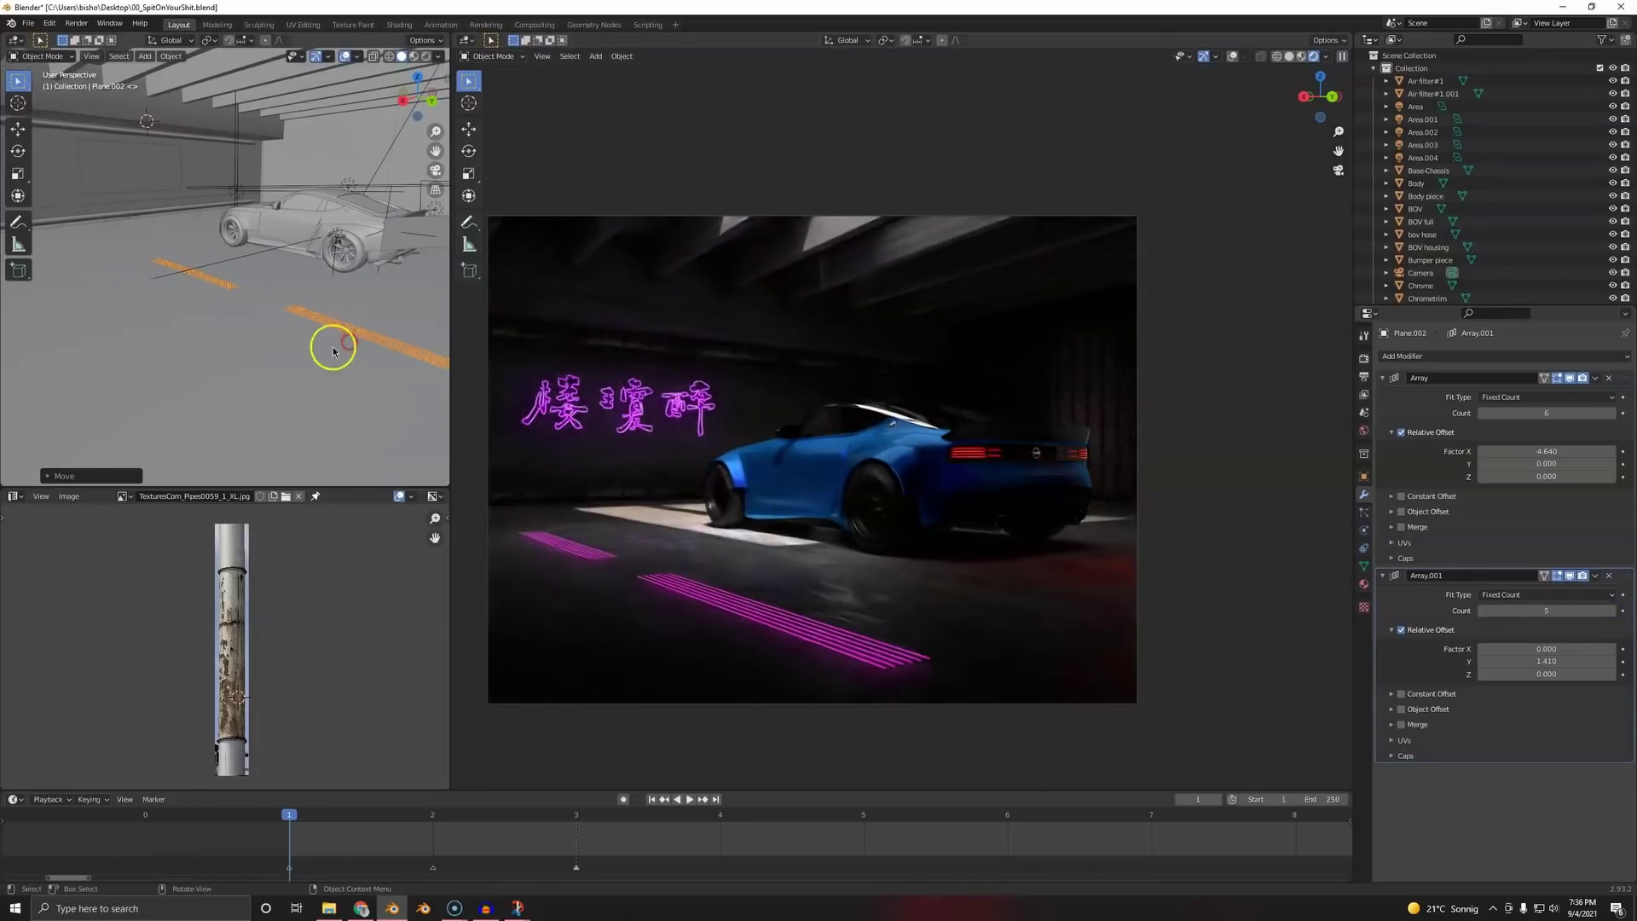
{"action": "left_click_drag", "start_coordinate": [358, 327], "coordinate": [243, 292]}
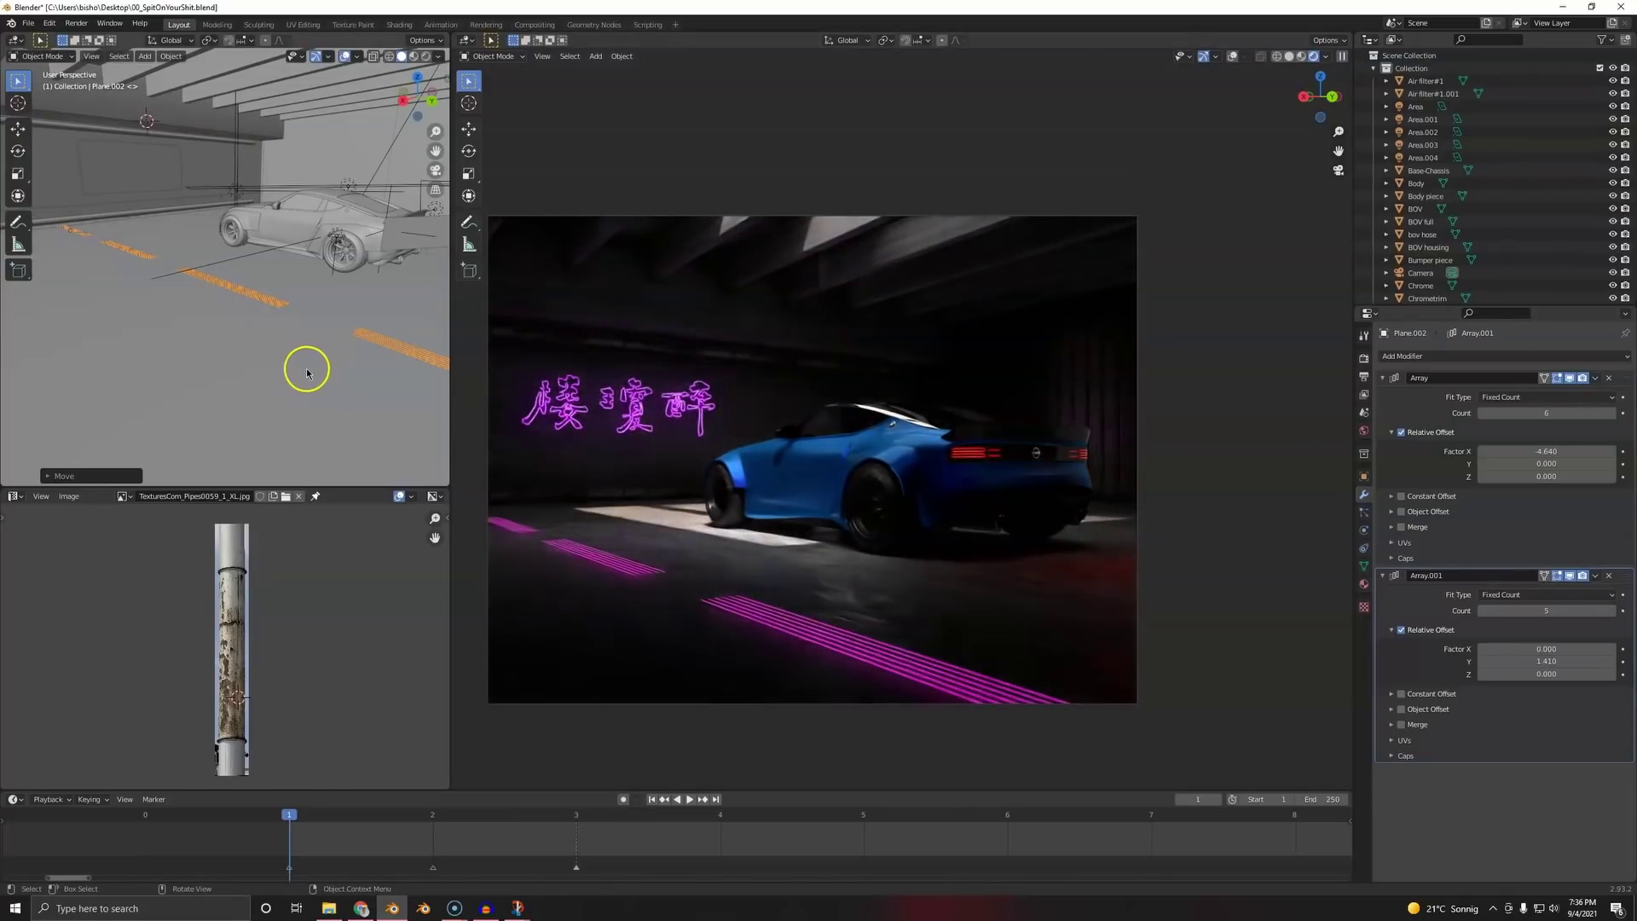
{"action": "key", "text": "g"}
{"action": "key", "text": "x"}
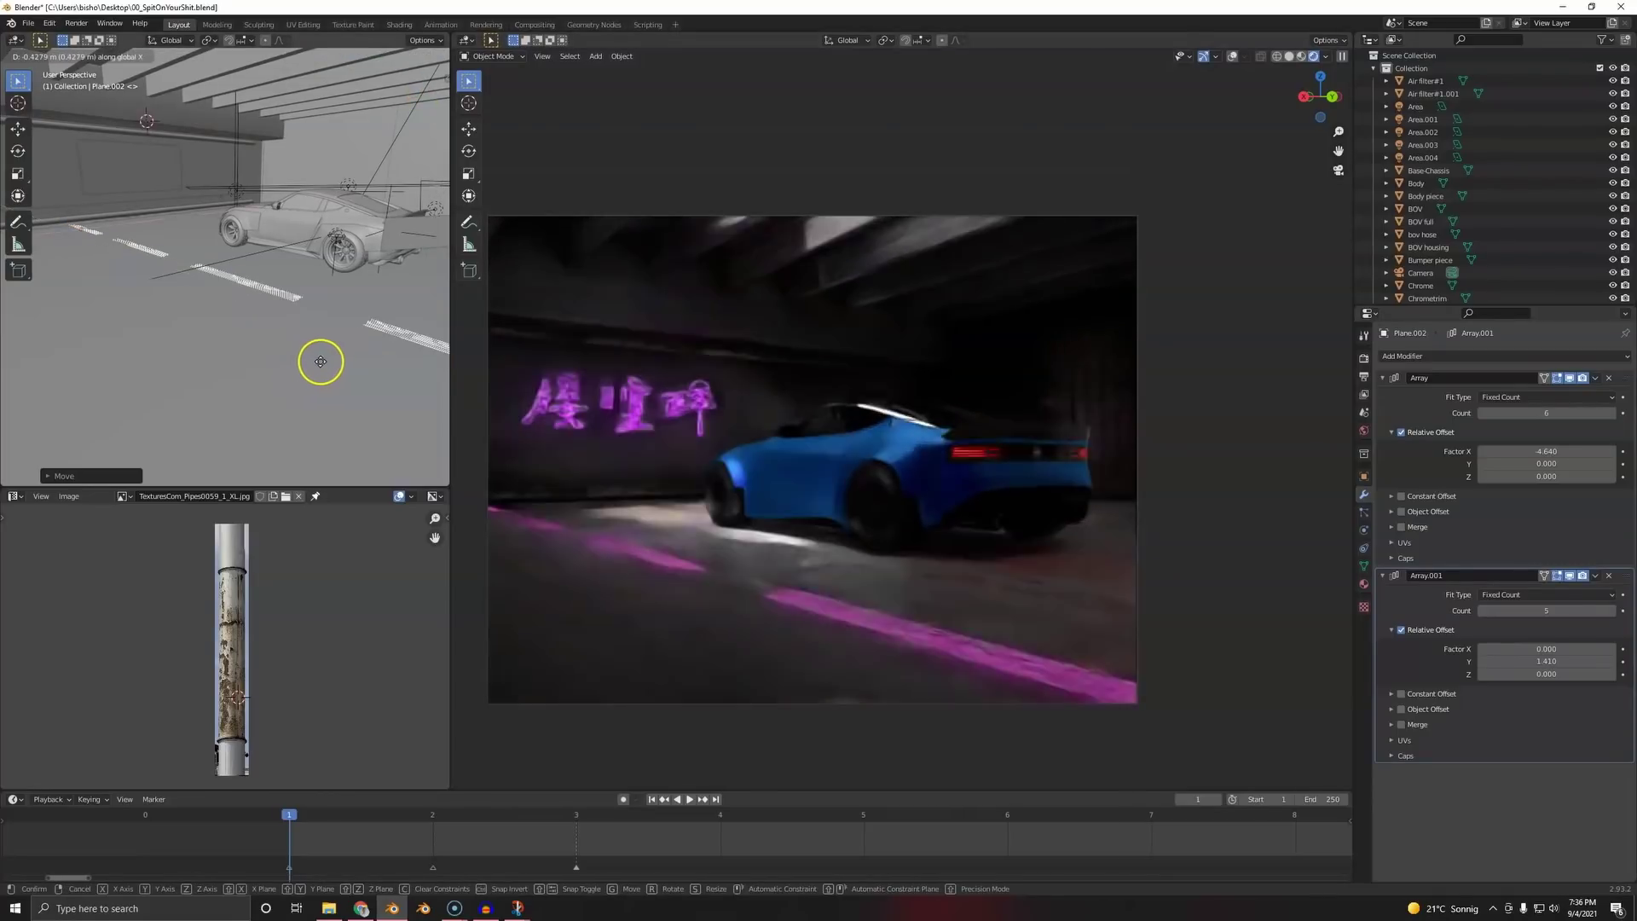
{"action": "left_click", "coordinate": [333, 352]}
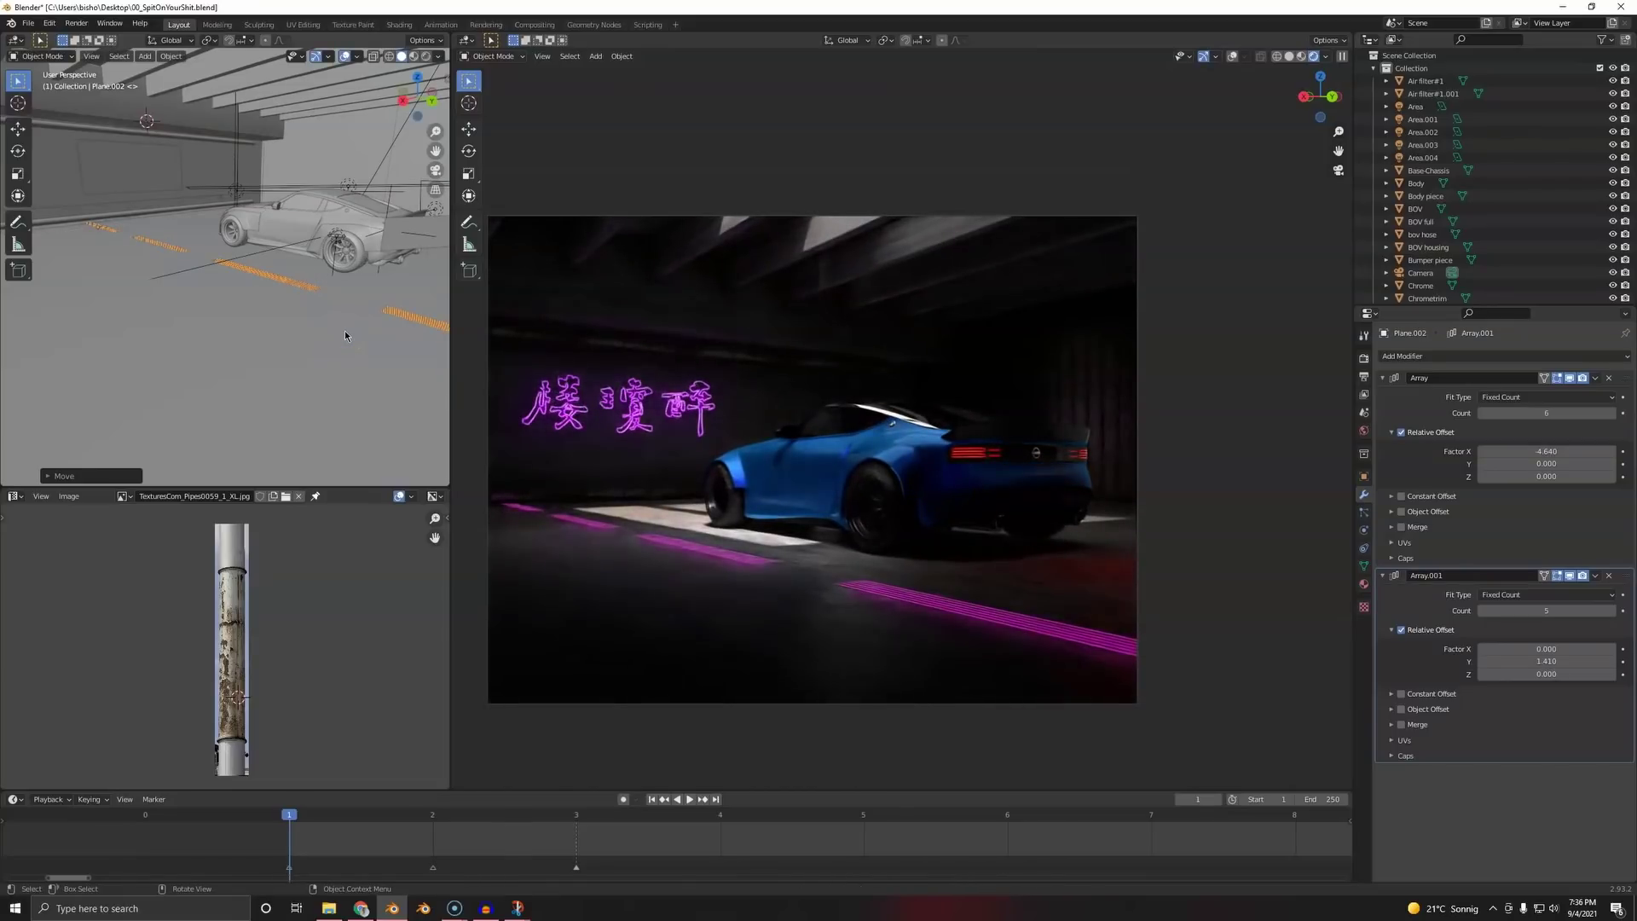
{"action": "left_click", "coordinate": [358, 320]}
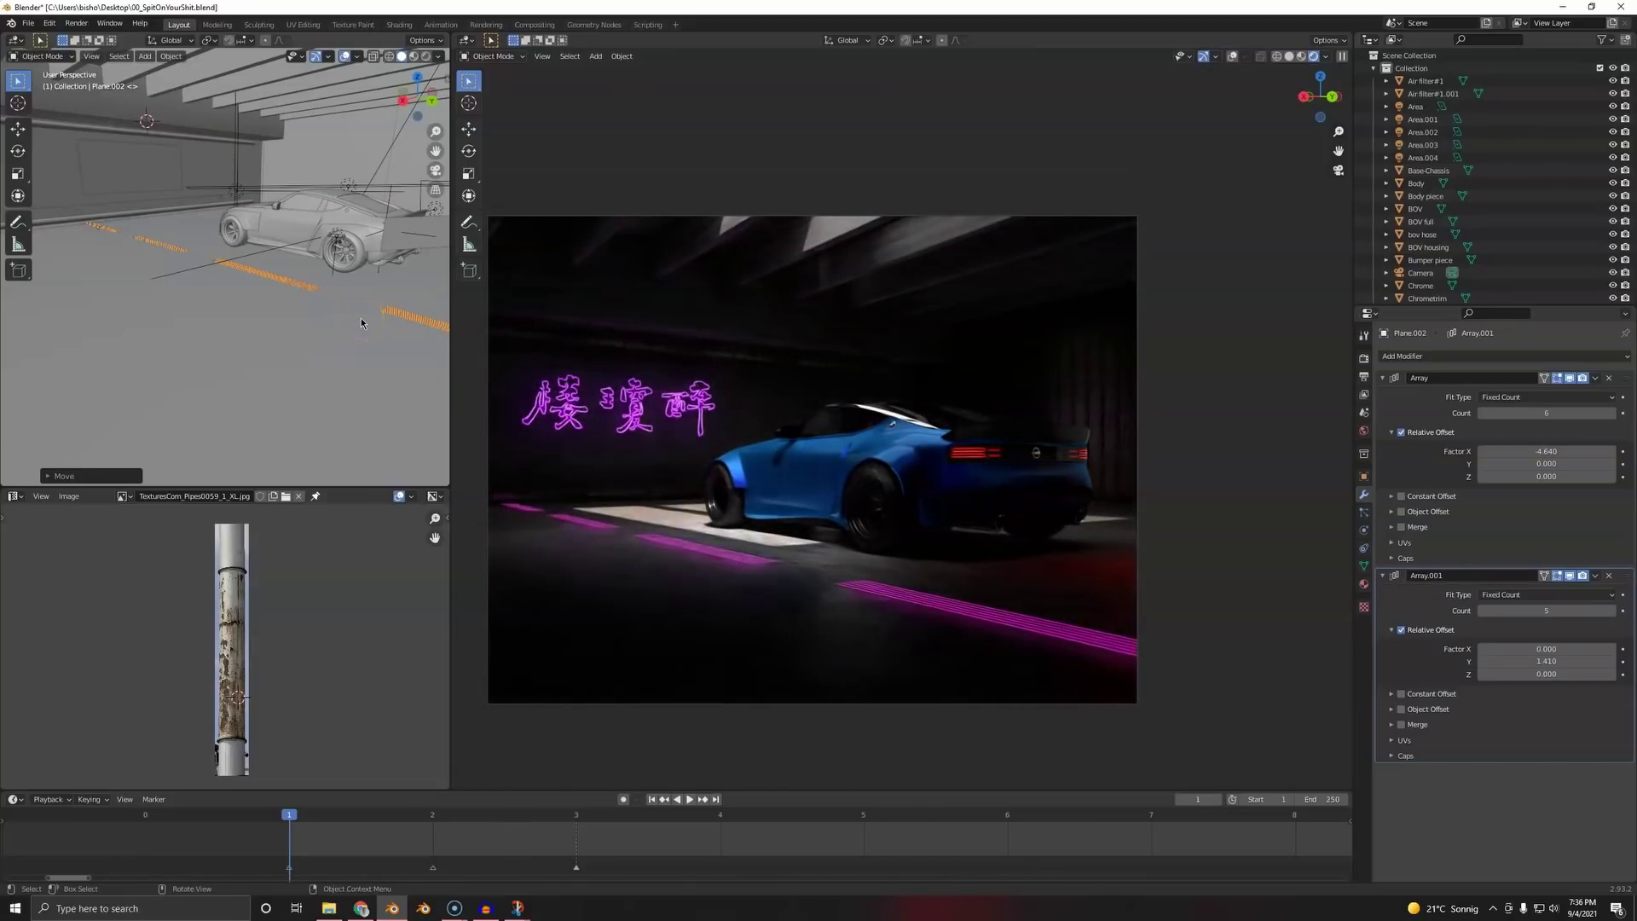
- Scale up the neon strips and set the relative offsets to X -3.410 in the first array and Y 1.070 in the second
{"action": "middle_click_drag", "start_coordinate": [278, 304], "coordinate": [219, 282]}
{"action": "key", "text": "s"}
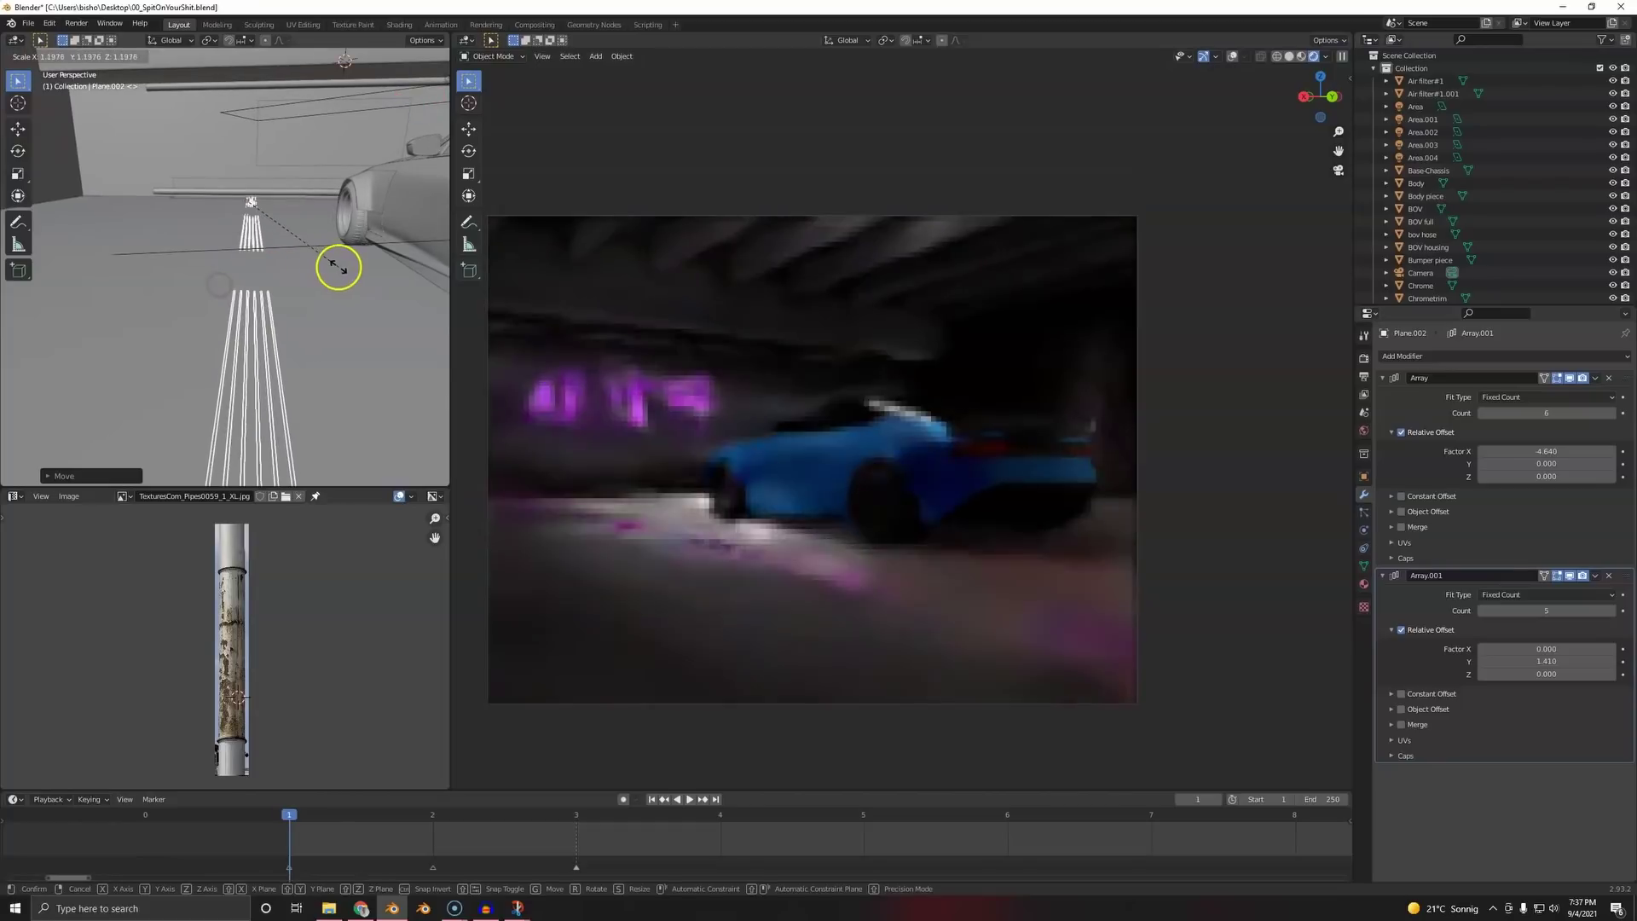
{"action": "left_click", "coordinate": [358, 282]}
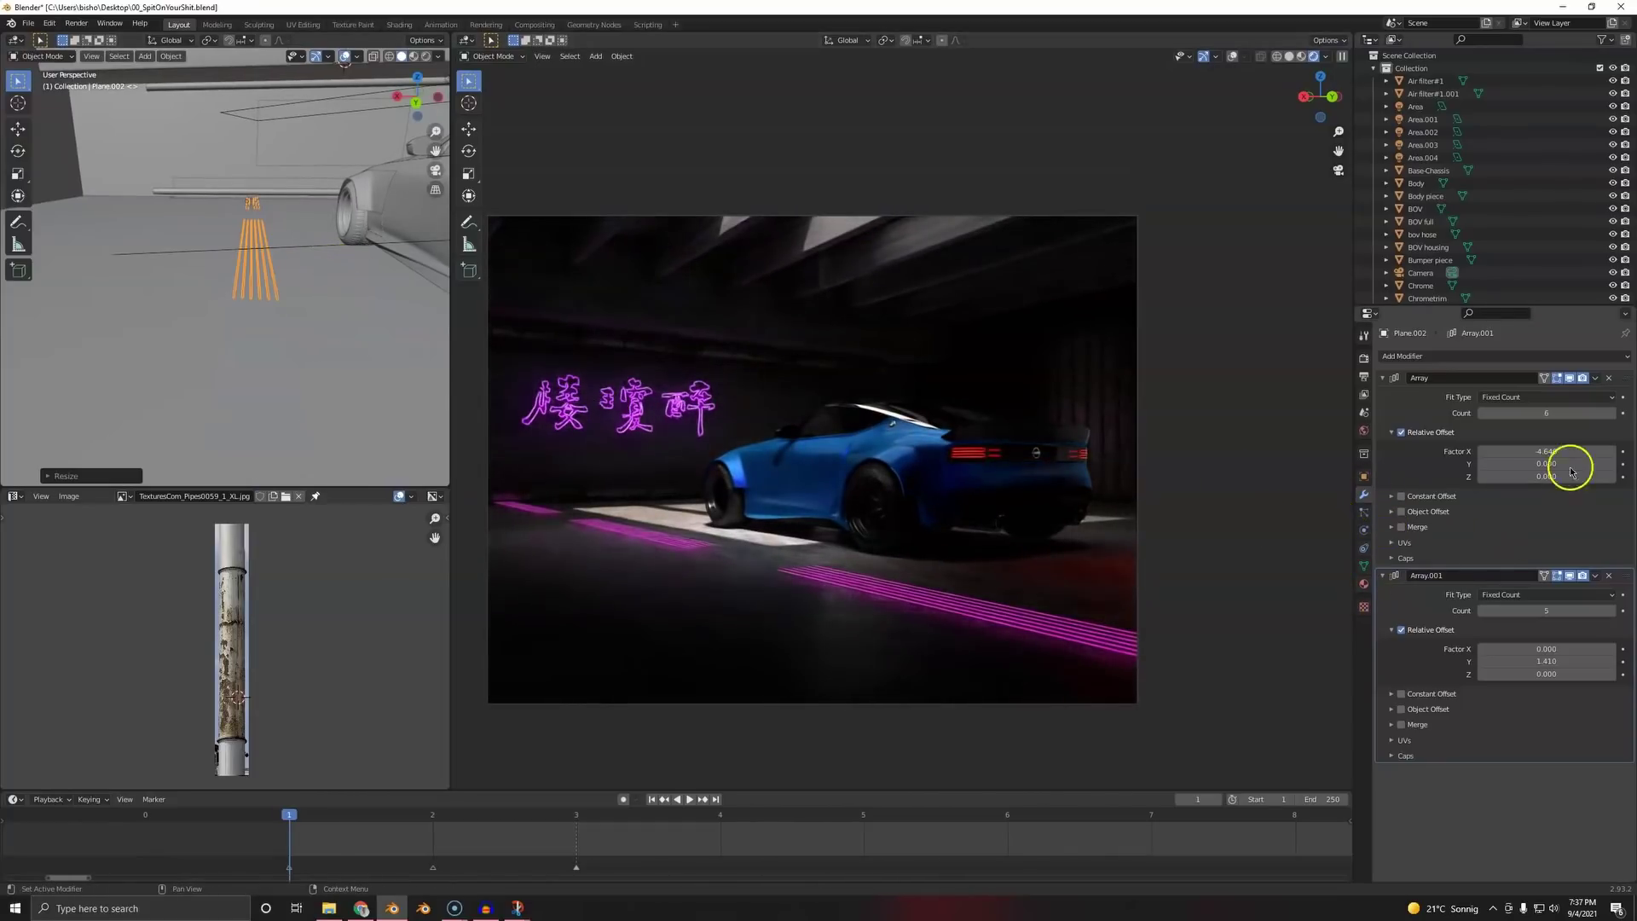
{"action": "mouse_move", "coordinate": [1547, 450]}
{"action": "left_mouse_down"}
{"action": "mouse_move", "coordinate": [1461, 478]}
{"action": "mouse_move", "coordinate": [1547, 476]}
{"action": "mouse_move", "coordinate": [1547, 452]}
{"action": "left_mouse_up"}
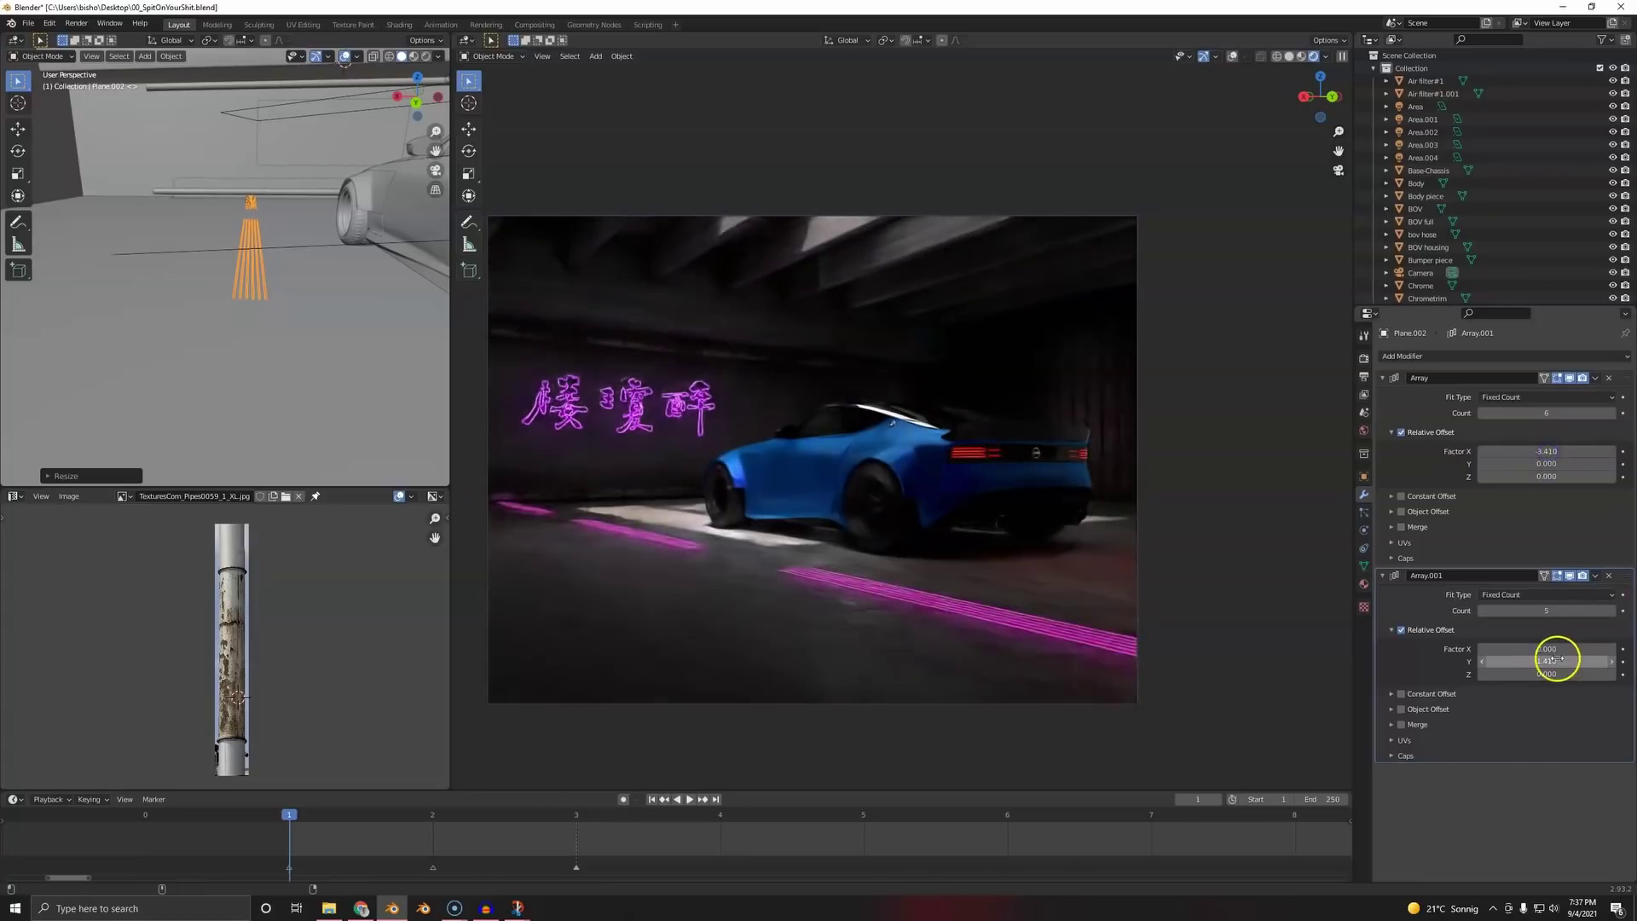
{"action": "left_click_drag", "start_coordinate": [1556, 659], "coordinate": [1520, 666]}
- Adjust the neon strips' height along the global Z axis so that they lie just above the floor
{"action": "key", "text": "g"}
{"action": "key", "text": "z"}
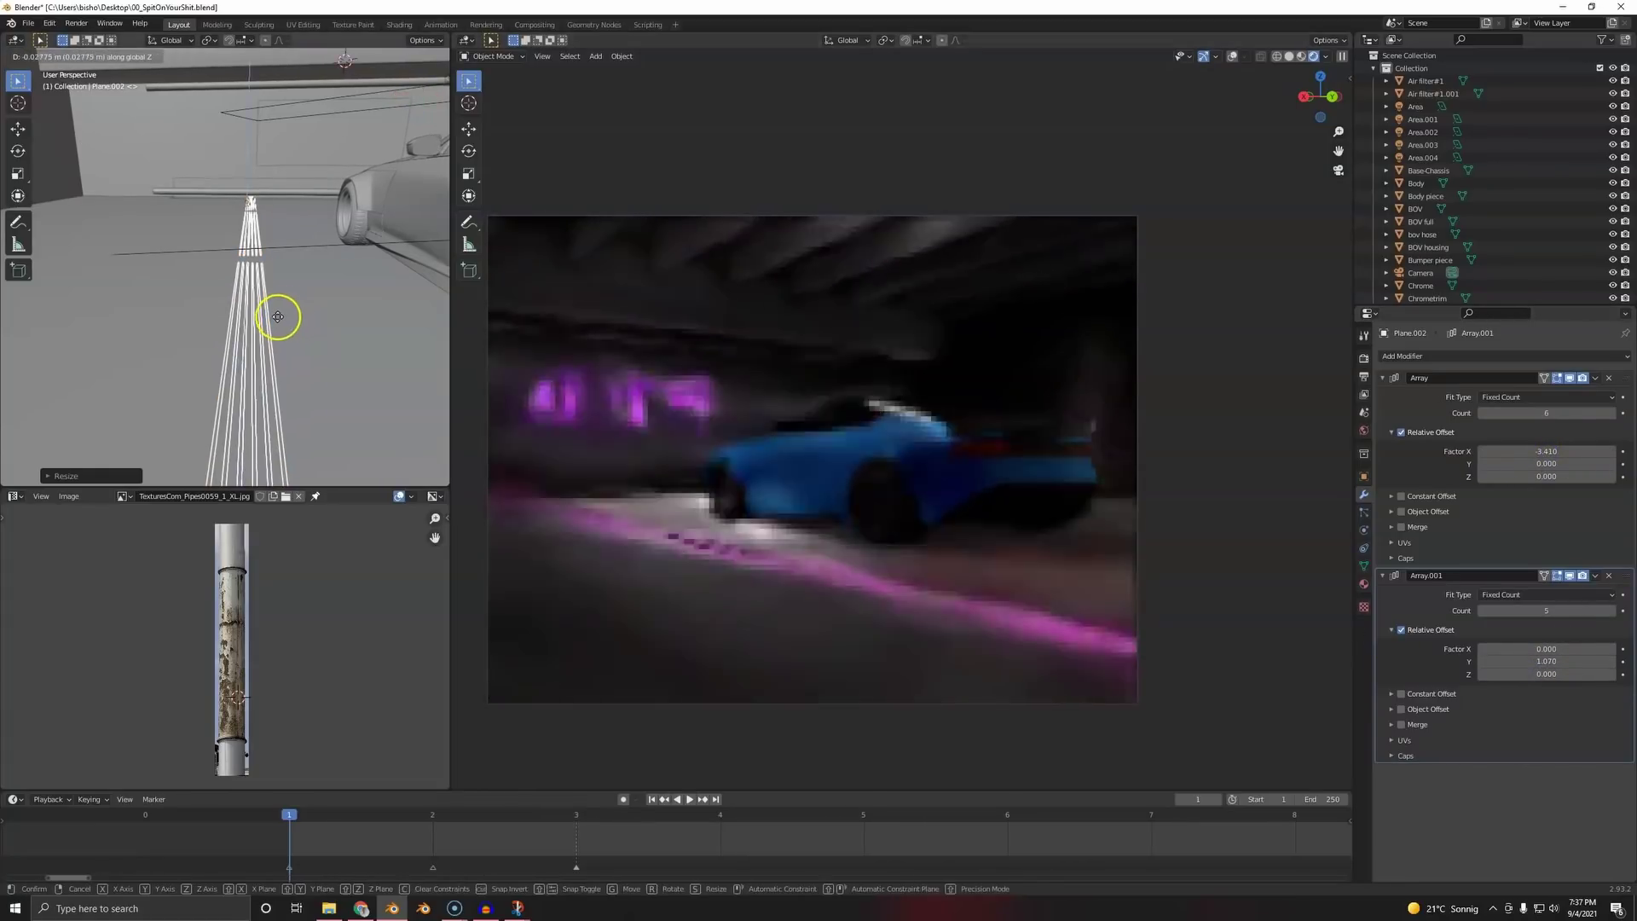
{"action": "mouse_move", "coordinate": [278, 317]}
{"action": "left_mouse_down"}
{"action": "mouse_move", "coordinate": [267, 350]}
{"action": "mouse_move", "coordinate": [285, 337]}
{"action": "left_mouse_up"}
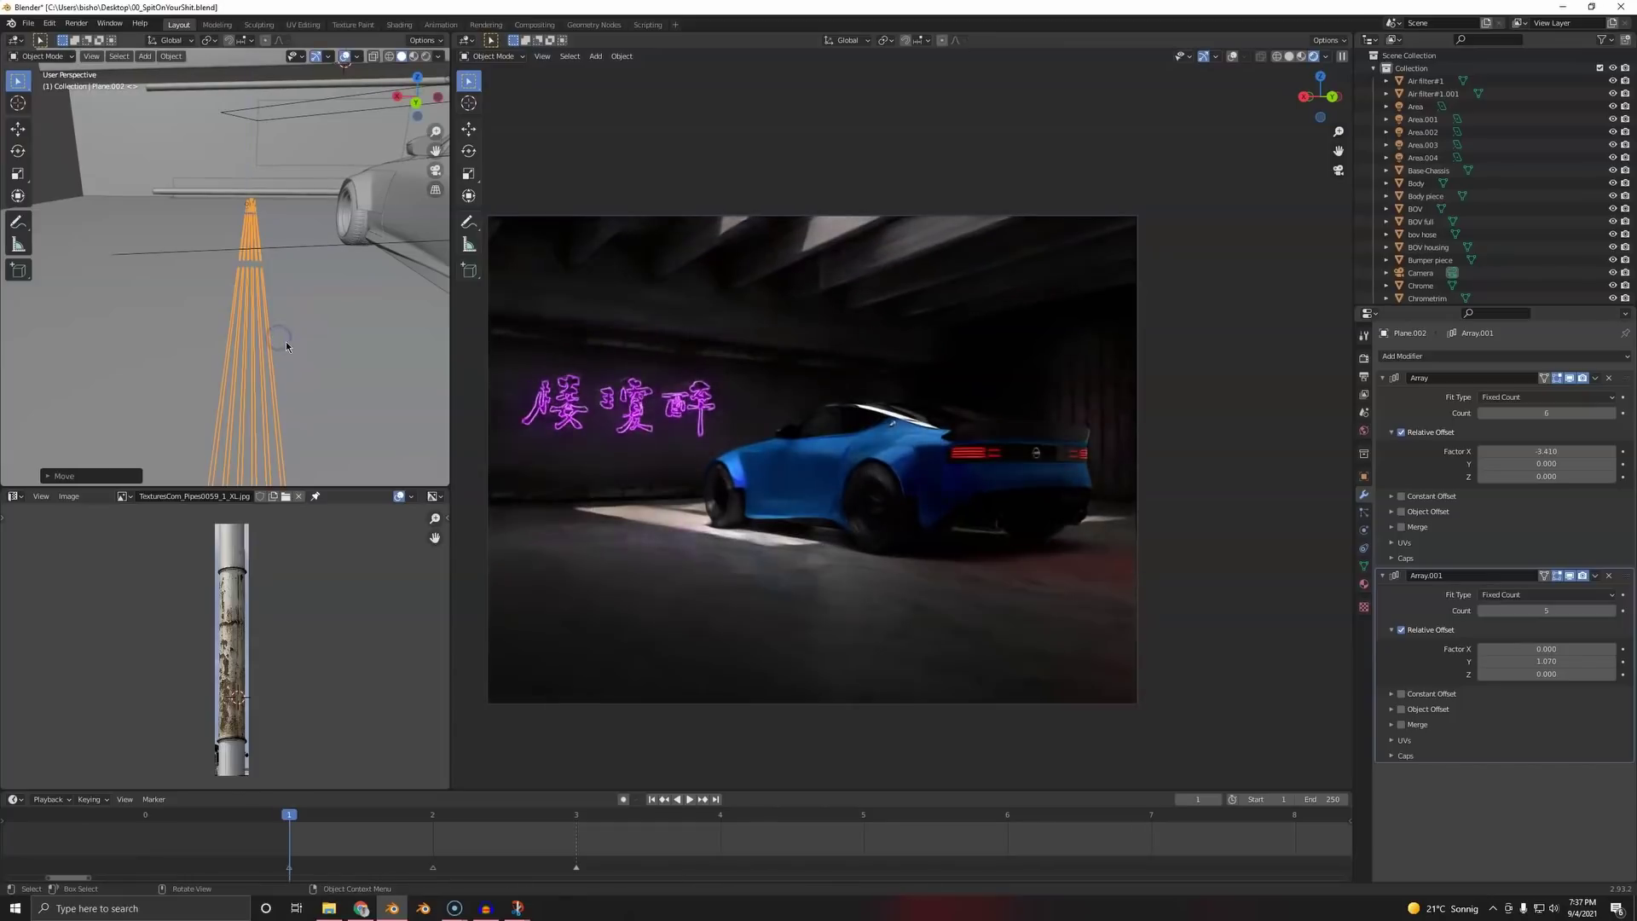
{"action": "key", "text": "g"}
{"action": "key", "text": "z"}
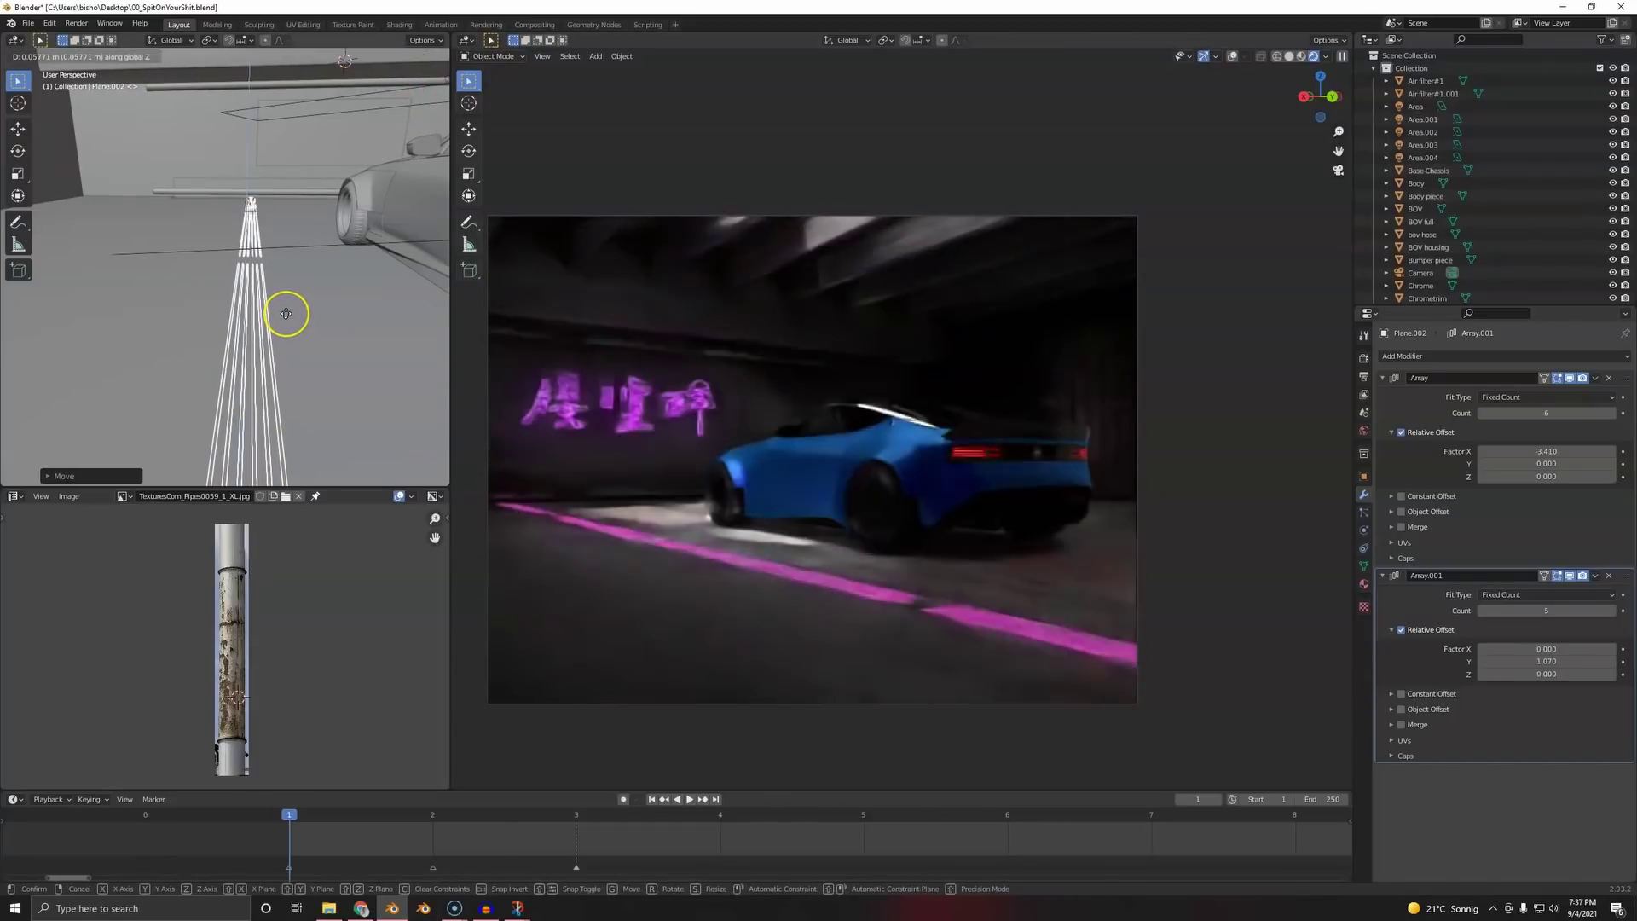
{"action": "left_click", "coordinate": [286, 314]}
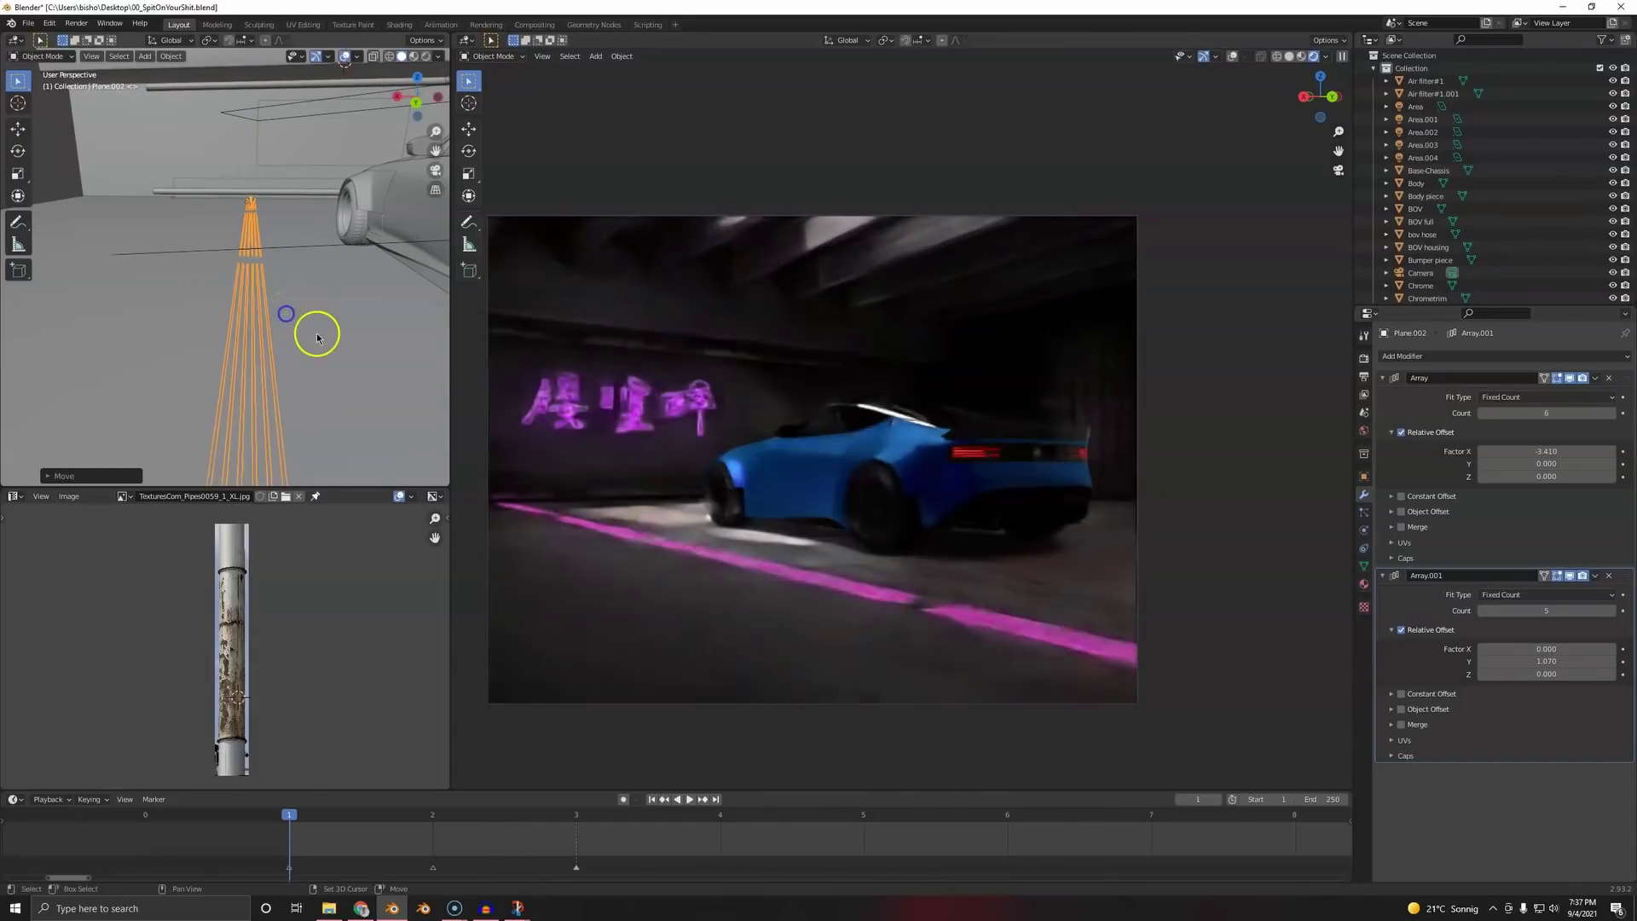
- Reselect the floor neon strips and move them away from the car along the global X axis
{"action": "key", "text": "a"}
{"action": "key", "text": "a"}
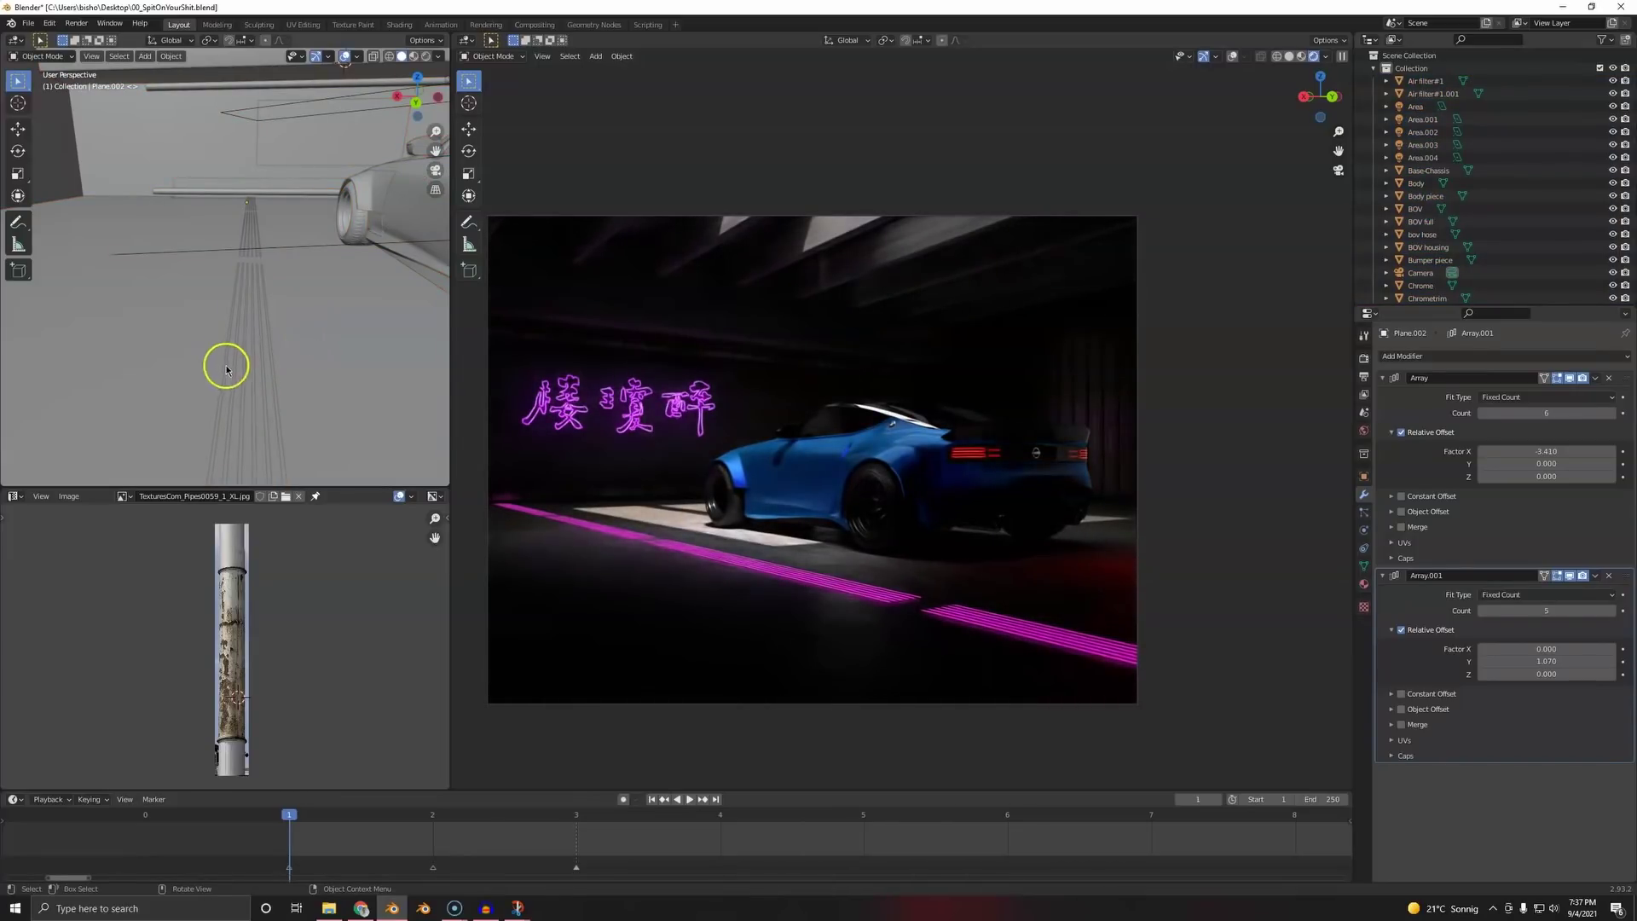
{"action": "left_click", "coordinate": [243, 385]}
{"action": "key", "text": "g"}
{"action": "key", "text": "x"}
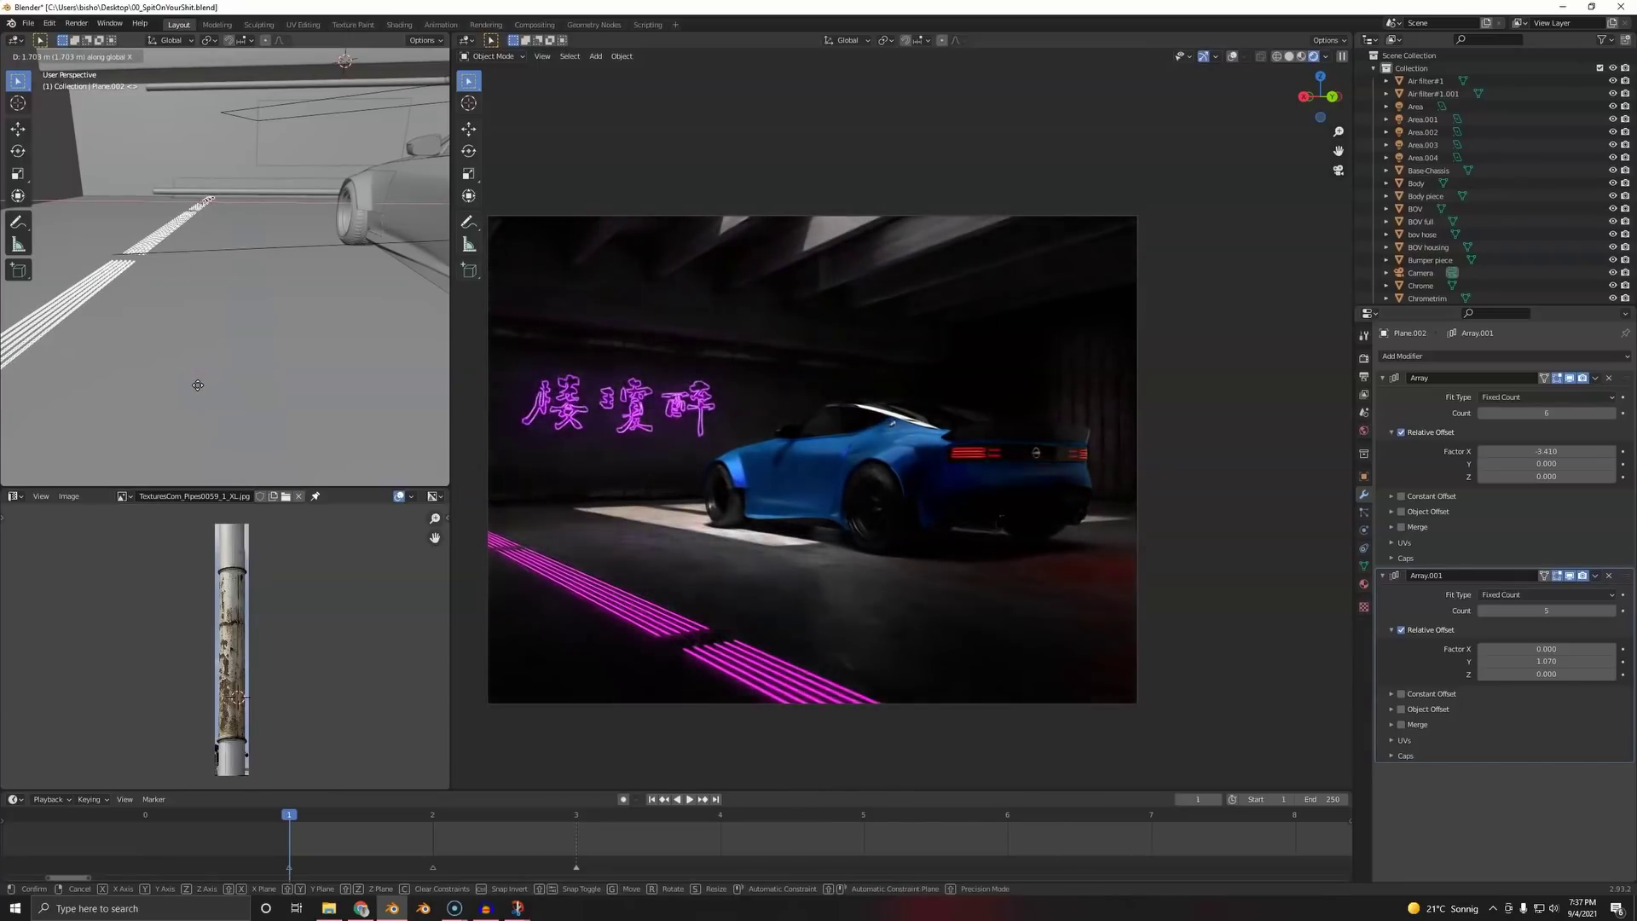
{"action": "left_click", "coordinate": [307, 424]}
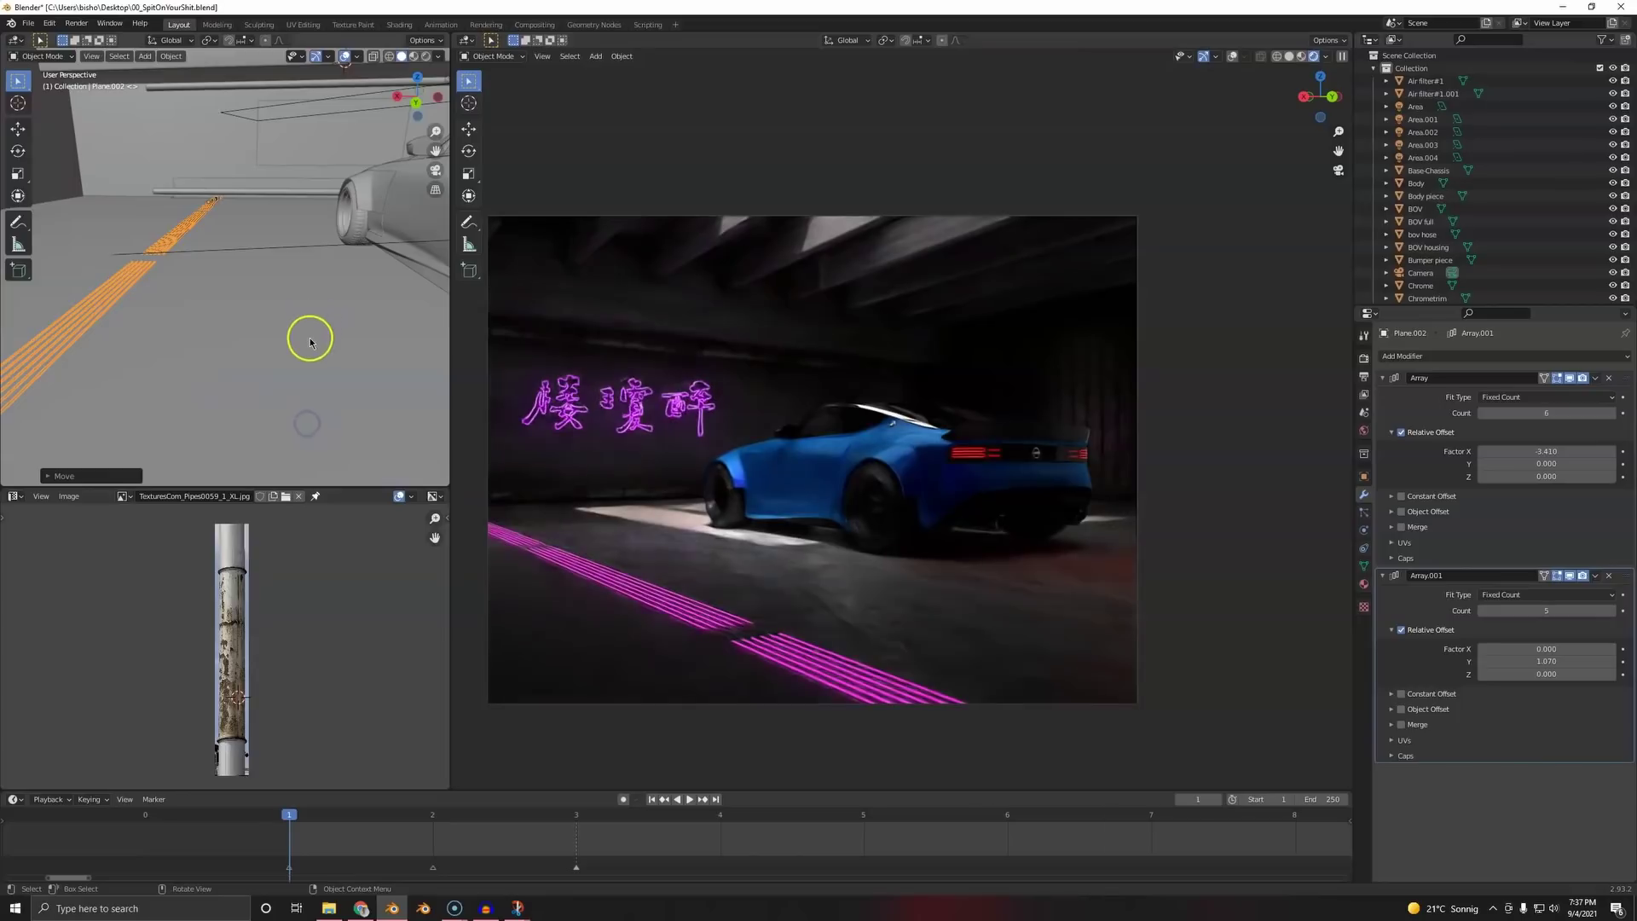
- Try a duplicate of the neon strips about -7.1 m along the global X axis and delete the copy
{"action": "middle_click_drag", "start_coordinate": [150, 297], "coordinate": [104, 279]}
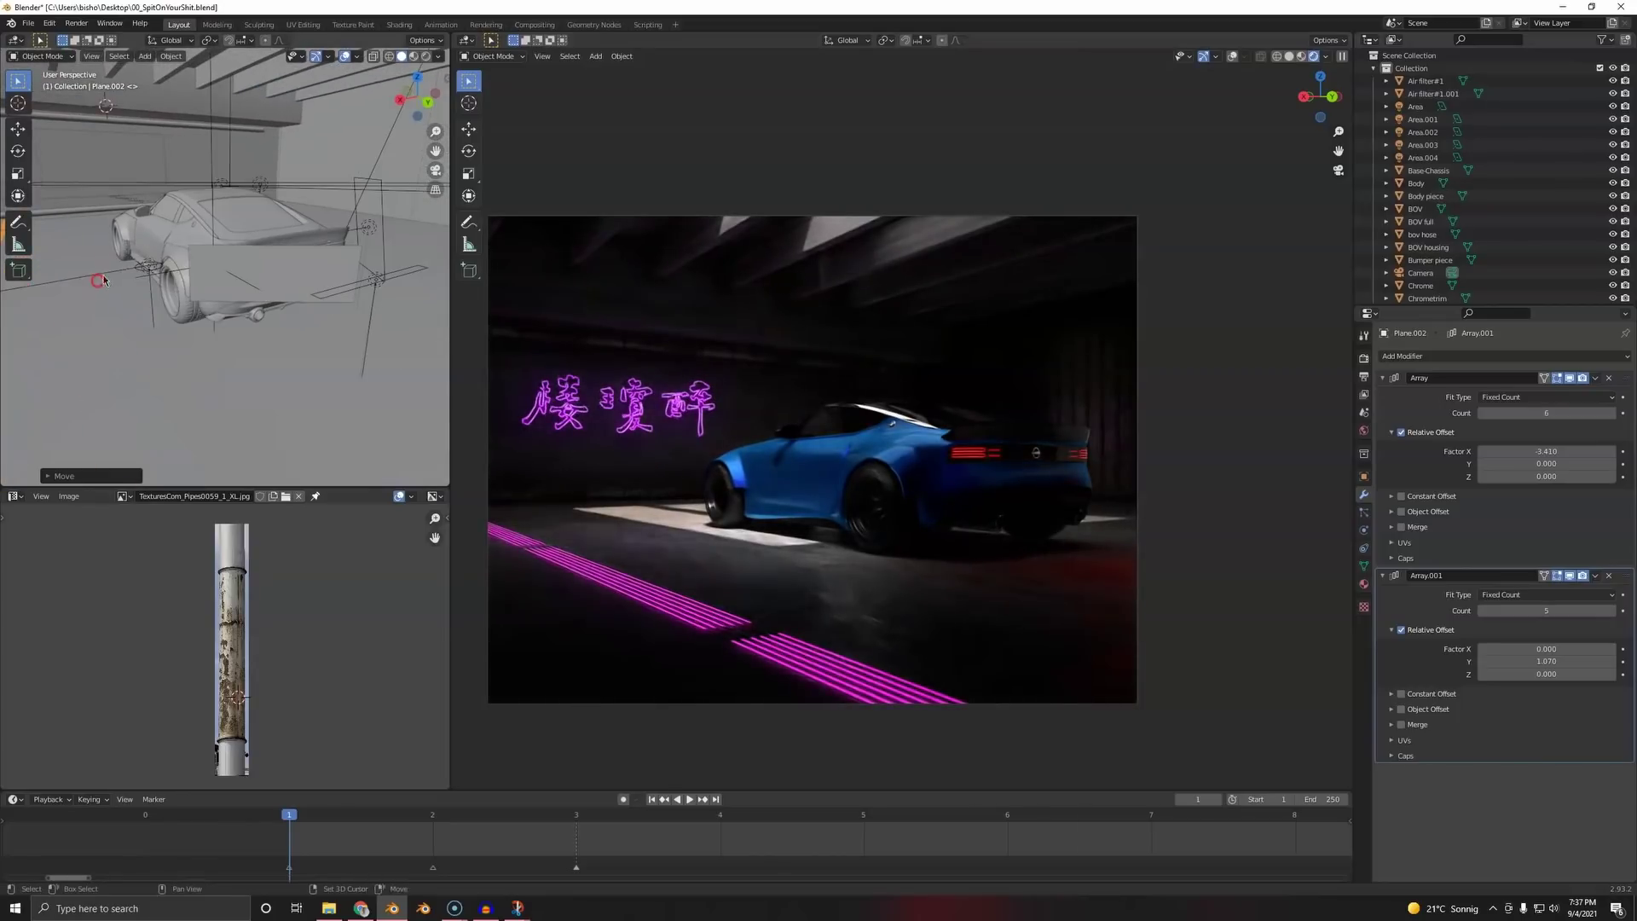
{"action": "key", "text": "shift+d"}
{"action": "key", "text": "x"}
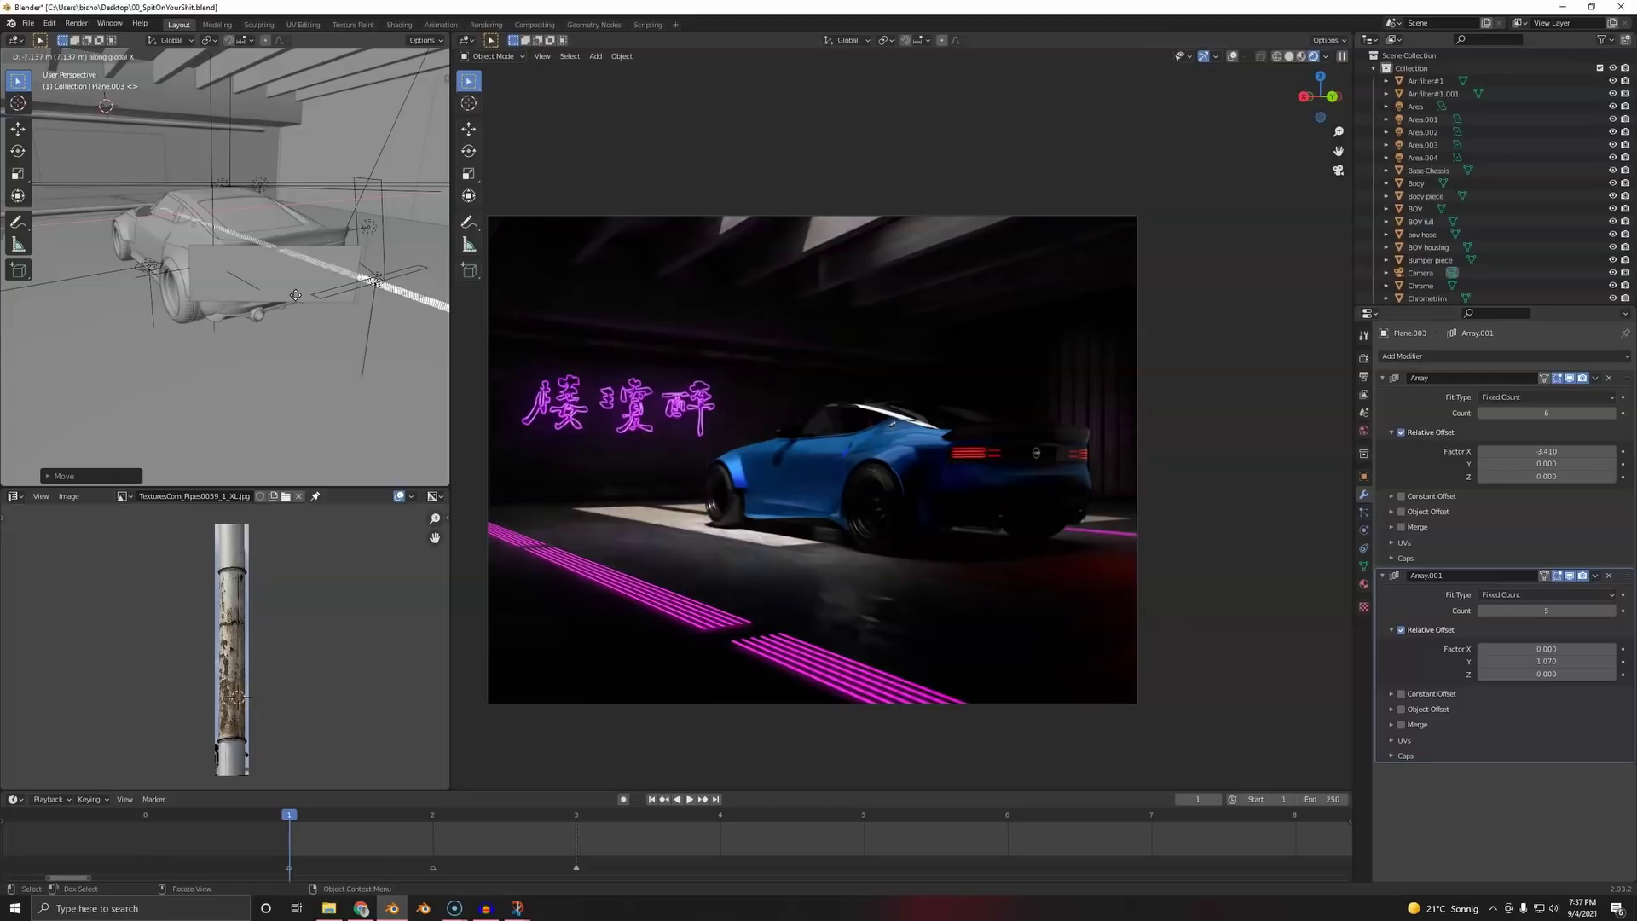
{"action": "left_click", "coordinate": [295, 294]}
{"action": "key", "text": "x"}
{"action": "left_click", "coordinate": [295, 294]}
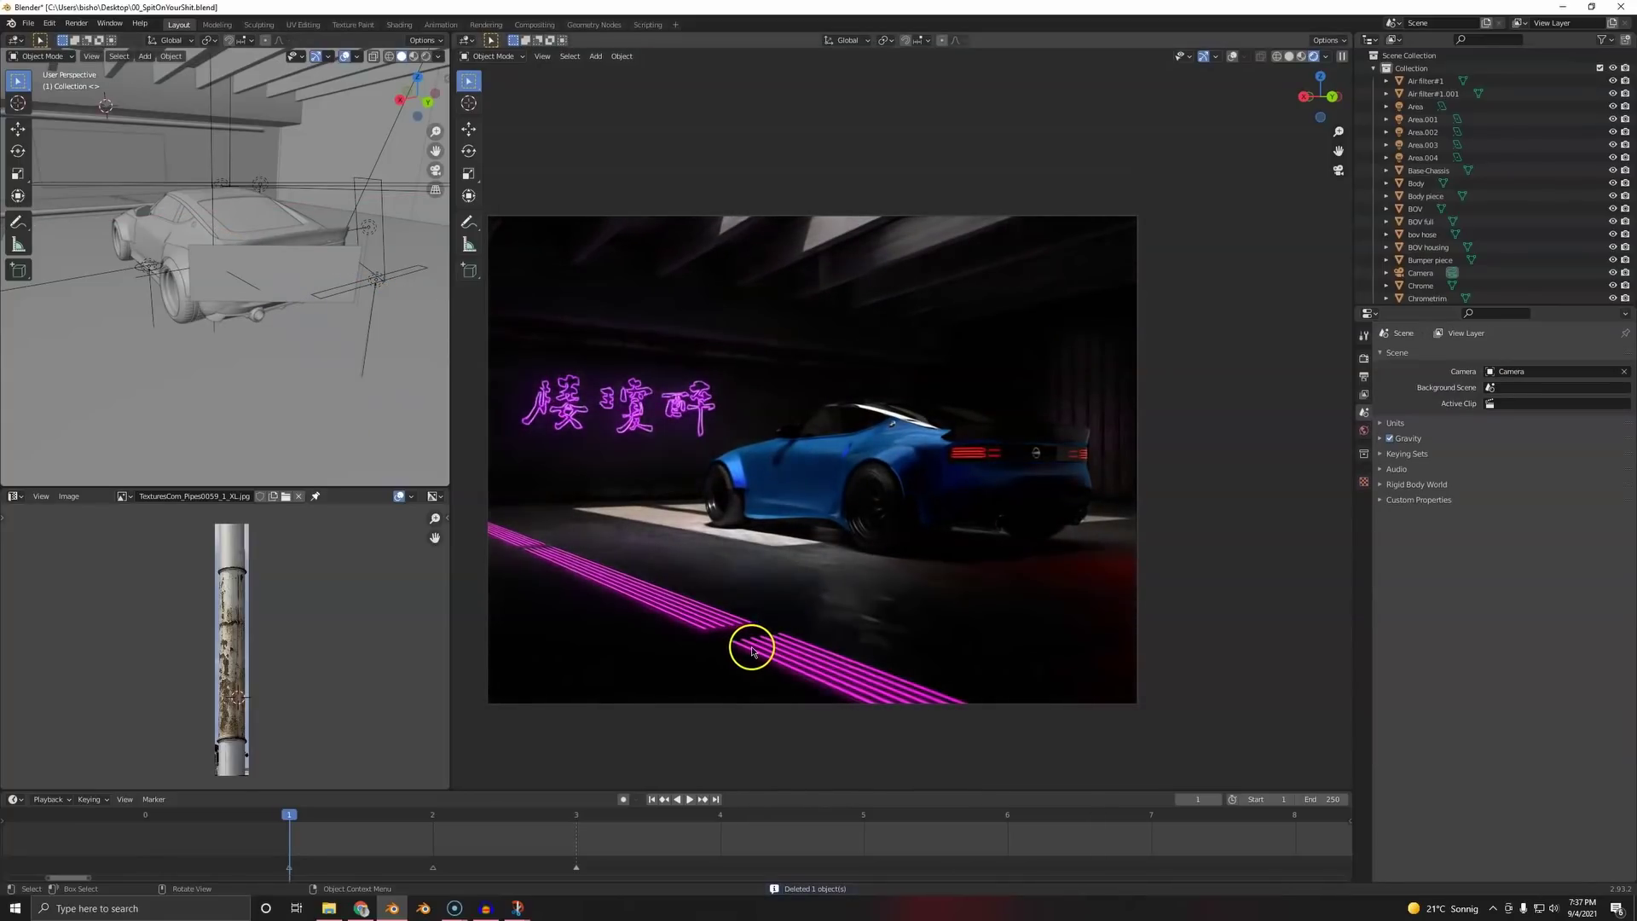
- Show the floor neon strips close up in material preview in the small viewport, with the strips selected, and save the file
{"action": "left_click", "coordinate": [803, 656]}
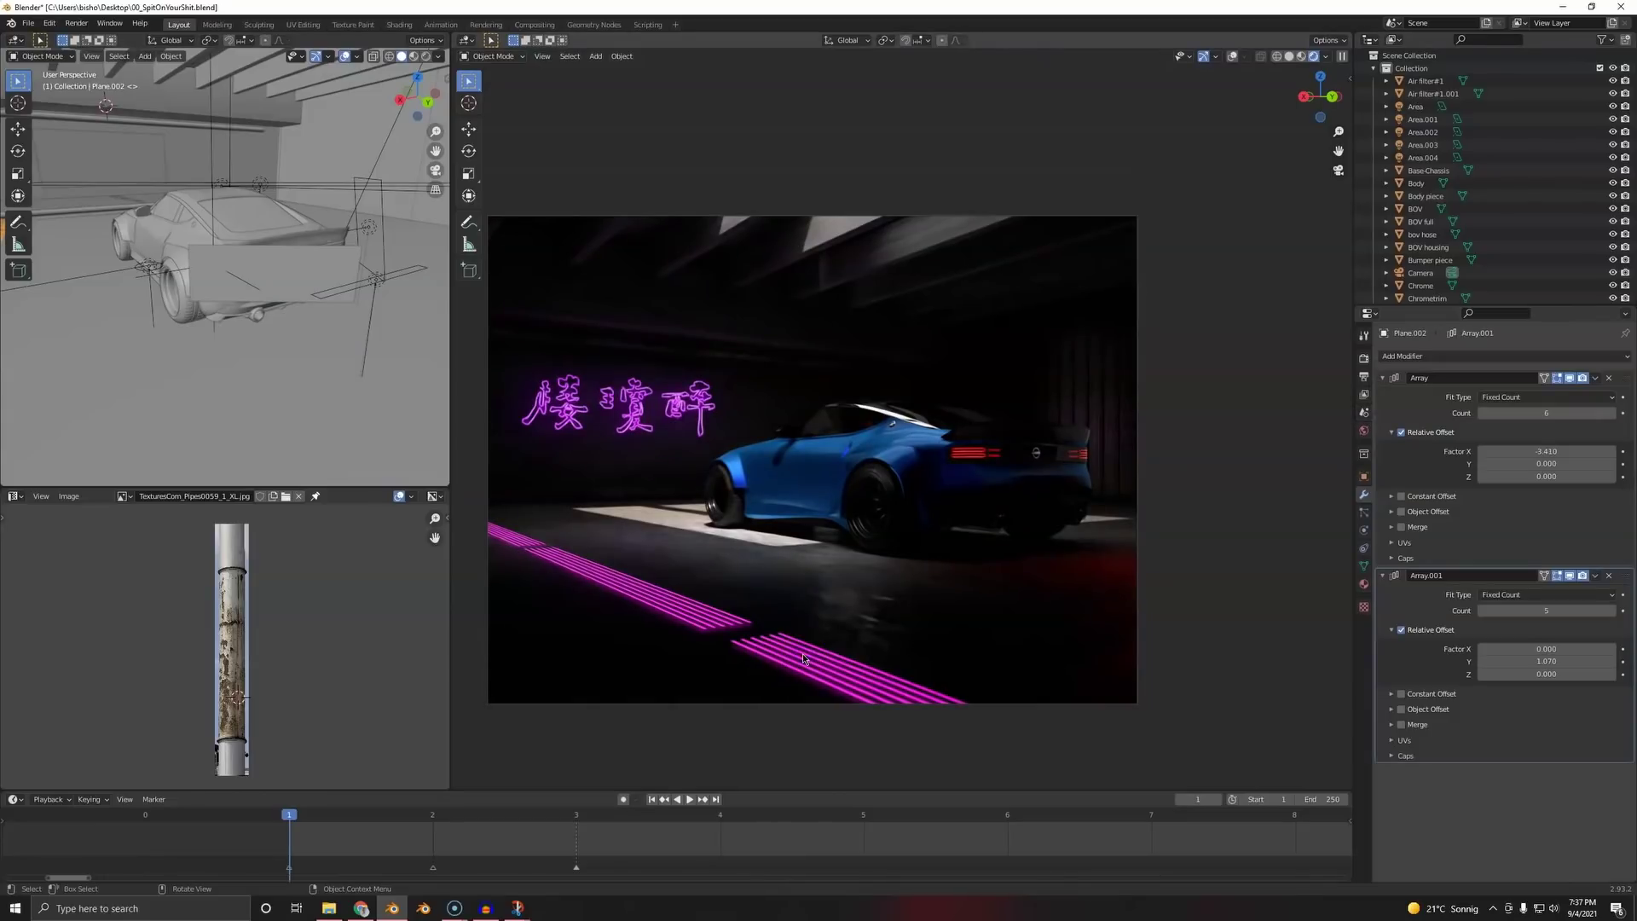
{"action": "left_click", "coordinate": [787, 672]}
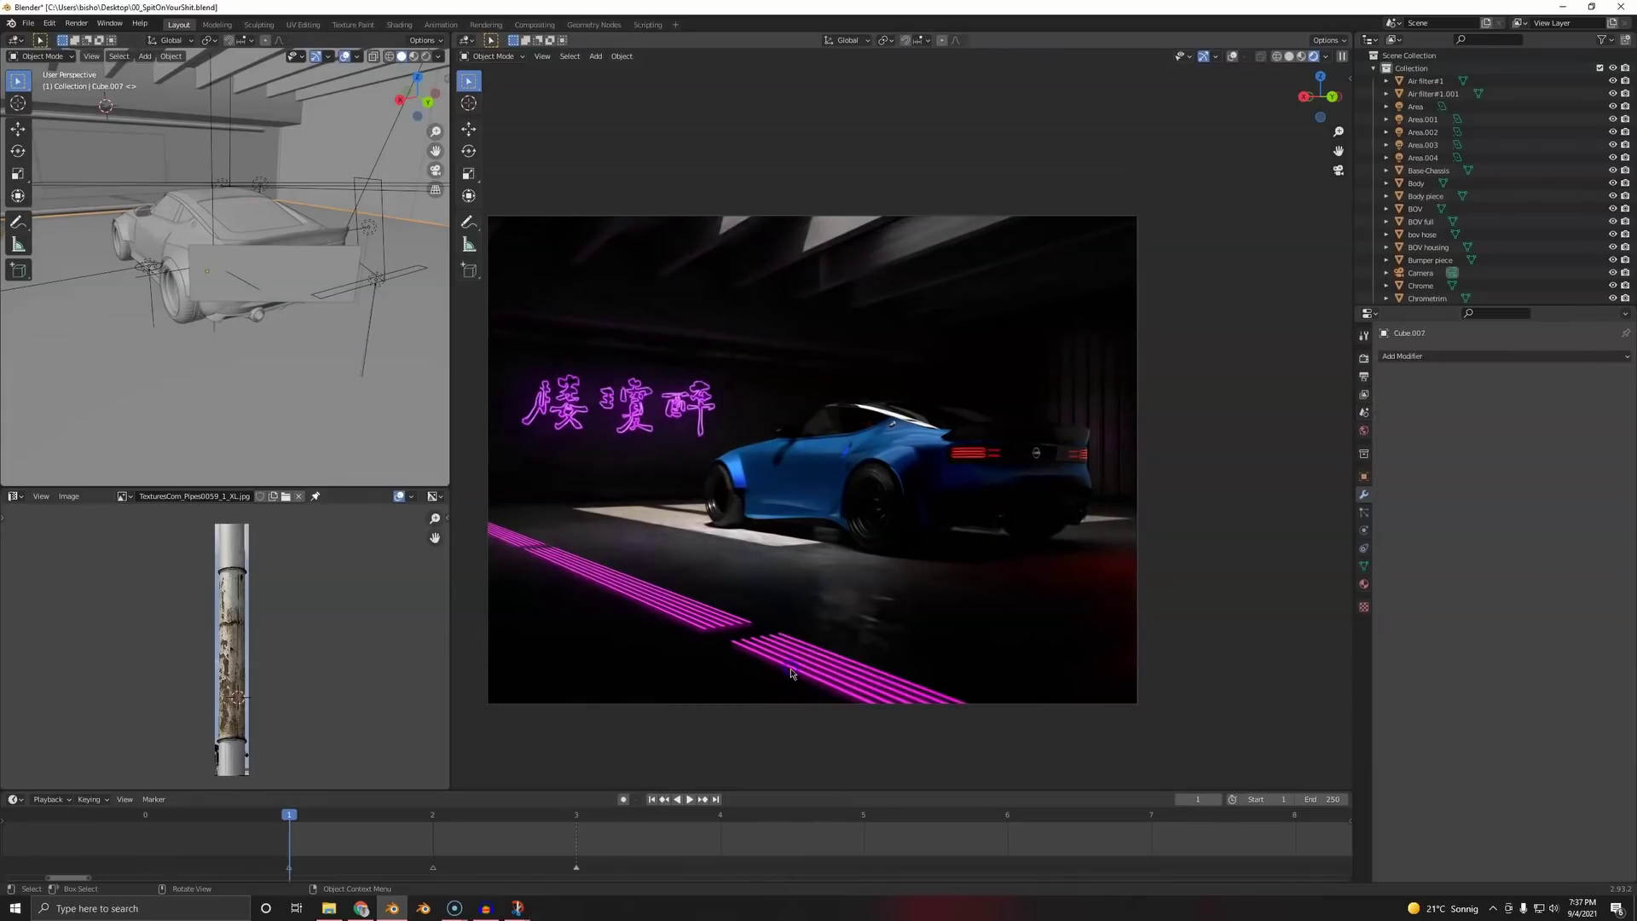
{"action": "scroll", "coordinate": [202, 372], "scroll_direction": "down", "scroll_amount": 1}
{"action": "mouse_move", "coordinate": [202, 373]}
{"action": "middle_mouse_down", "text": "shift"}
{"action": "mouse_move", "coordinate": [283, 307]}
{"action": "mouse_move", "coordinate": [225, 277]}
{"action": "mouse_move", "coordinate": [315, 299]}
{"action": "middle_mouse_up", "text": "shift"}
{"action": "left_click", "coordinate": [282, 308]}
{"action": "scroll", "coordinate": [273, 302], "scroll_direction": "up", "scroll_amount": 3}
{"action": "key", "text": "z"}
{"action": "left_click", "coordinate": [318, 324]}
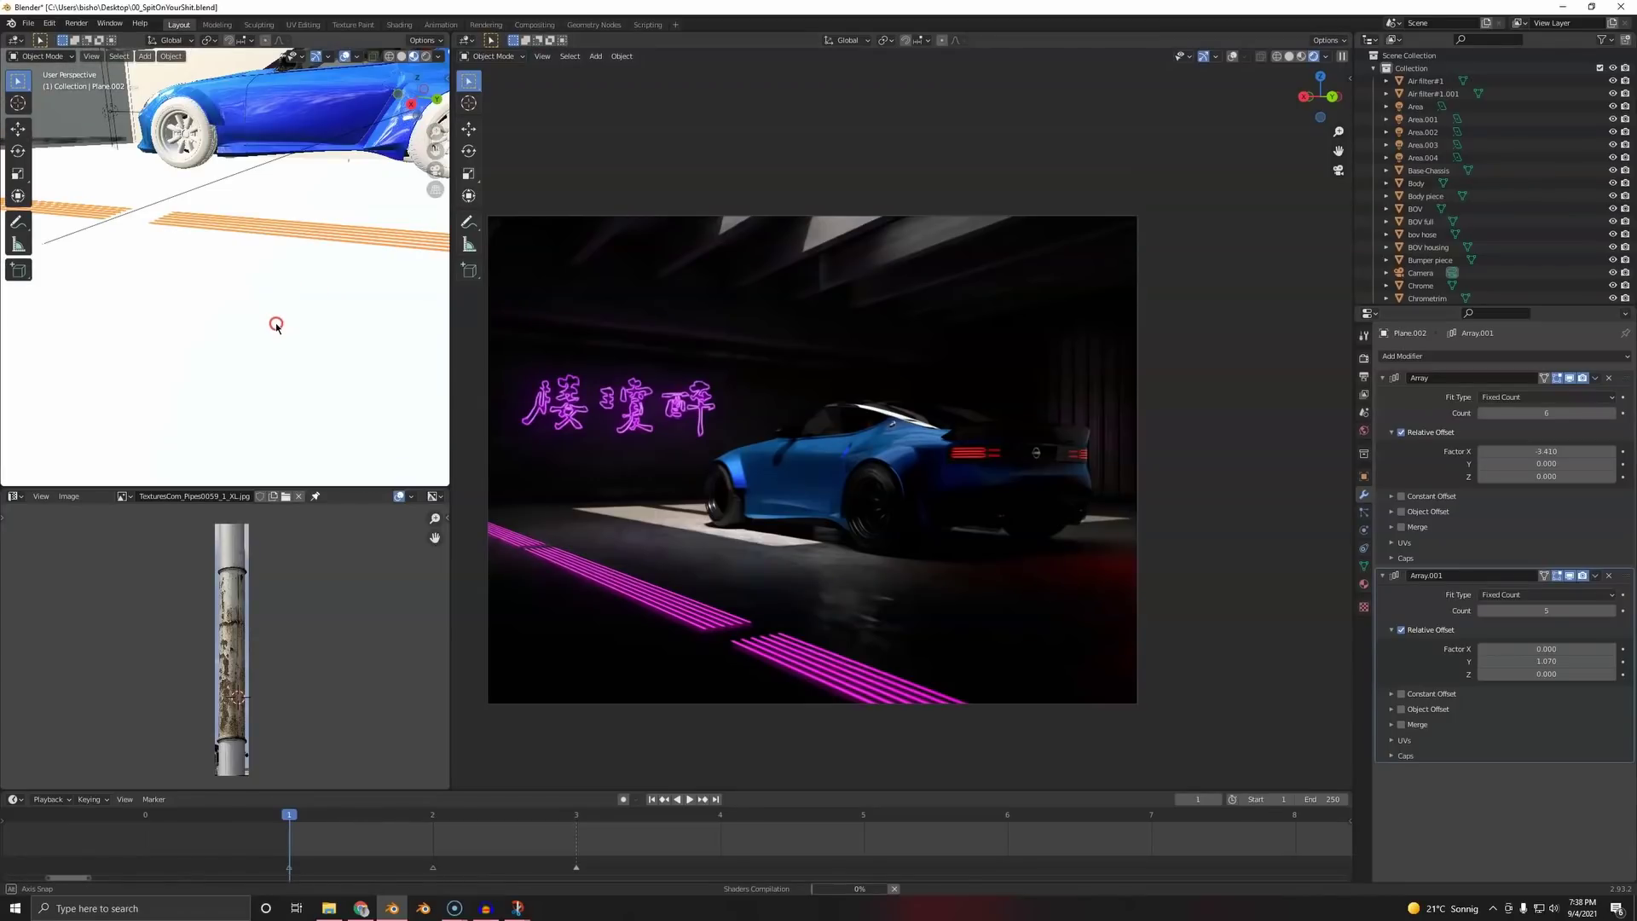
{"action": "middle_click_drag", "start_coordinate": [288, 322], "coordinate": [238, 256]}
{"action": "key", "text": "ctrl+s"}
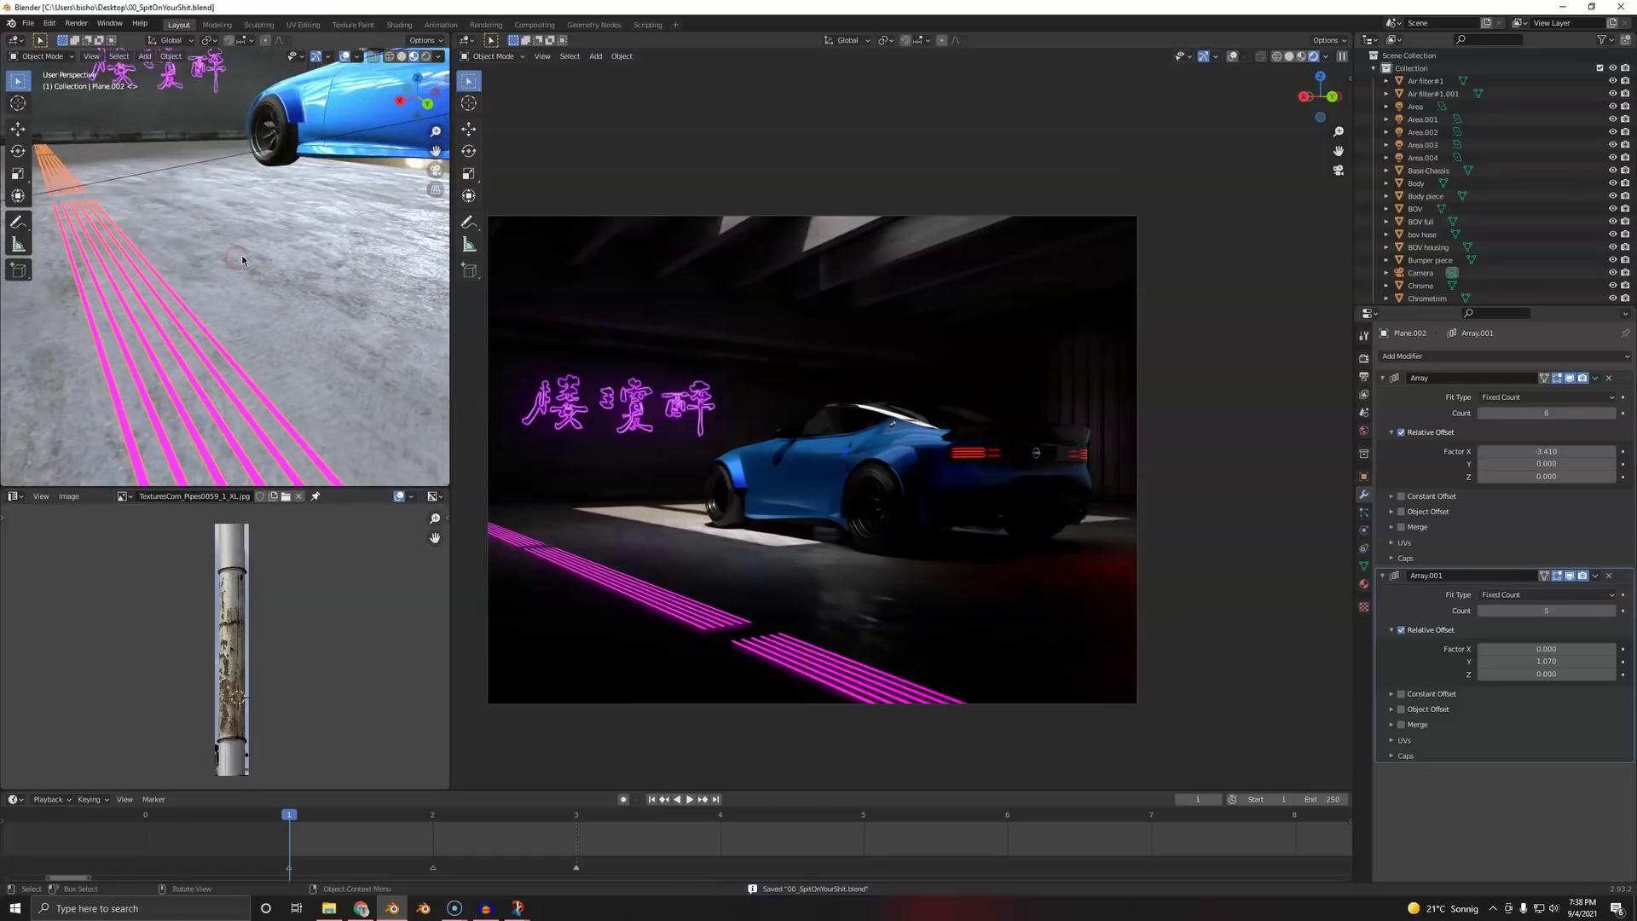
- Nudge the selected neon strips and fine-tune their height above the concrete along the global Z axis
{"action": "key", "text": "g"}
{"action": "left_click", "coordinate": [241, 263]}
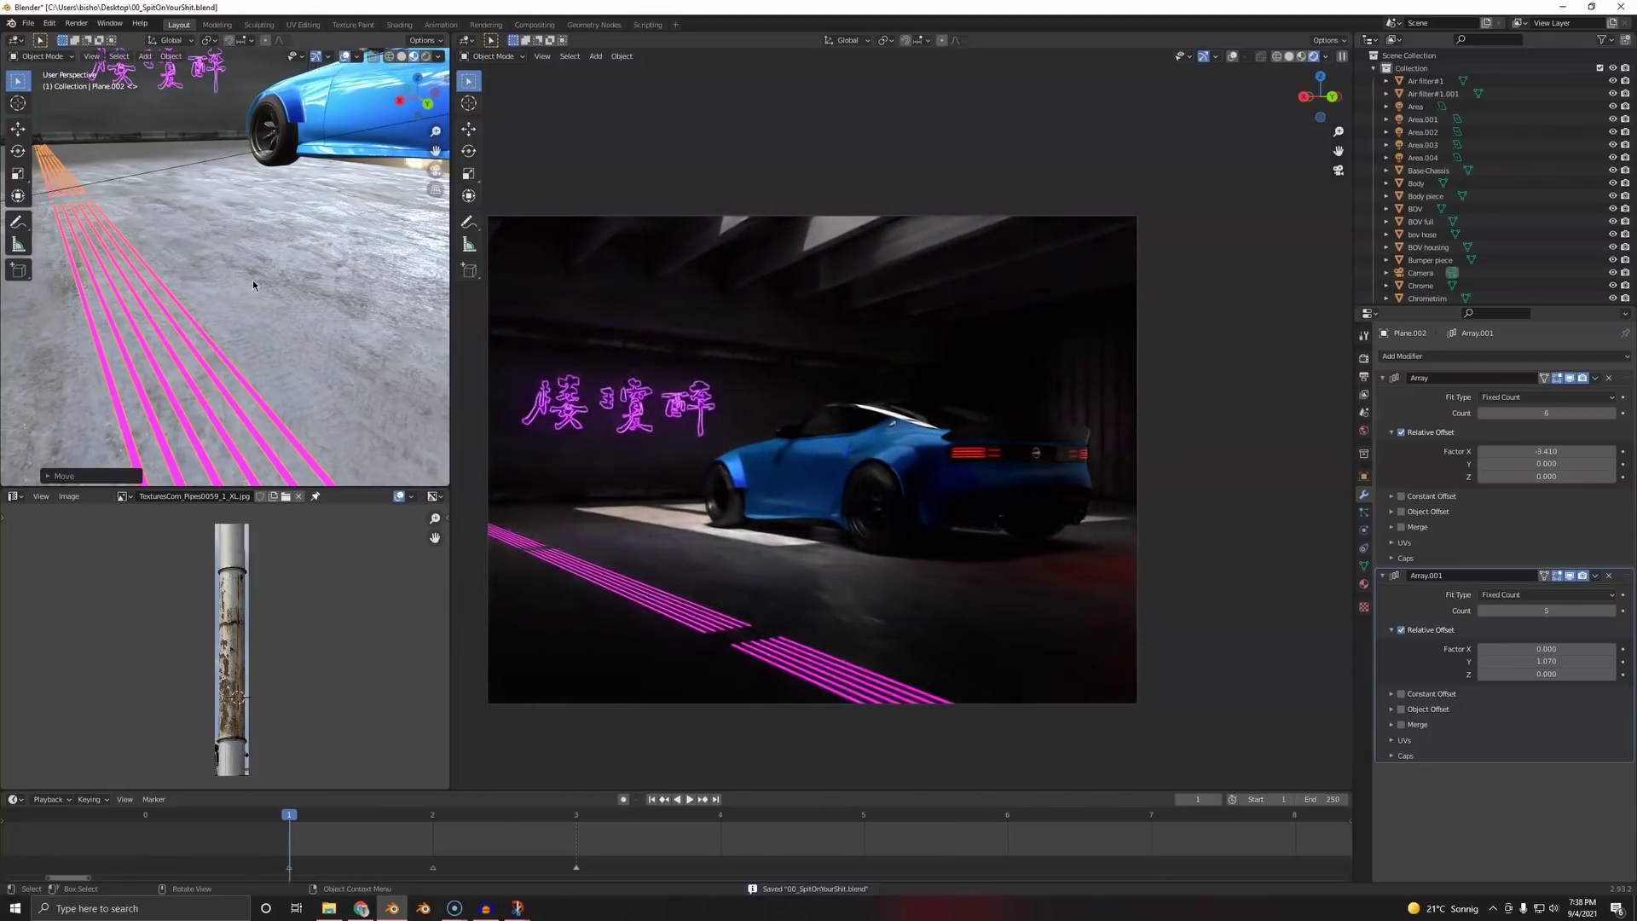
{"action": "key", "text": "g"}
{"action": "key", "text": "z"}
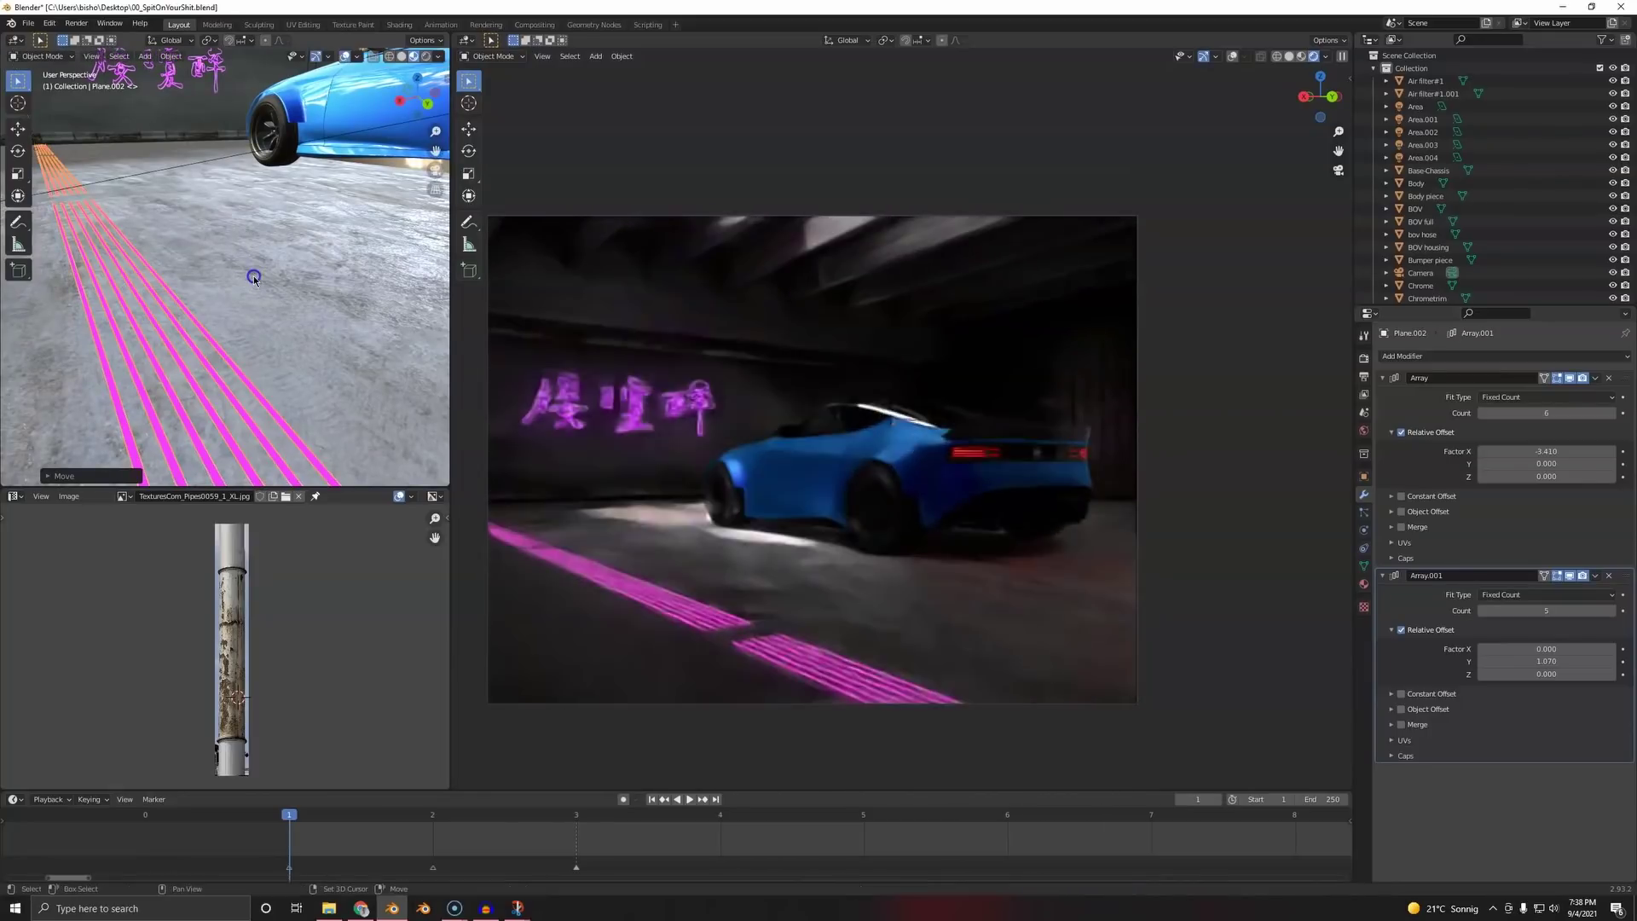
{"action": "right_click", "coordinate": [263, 299]}
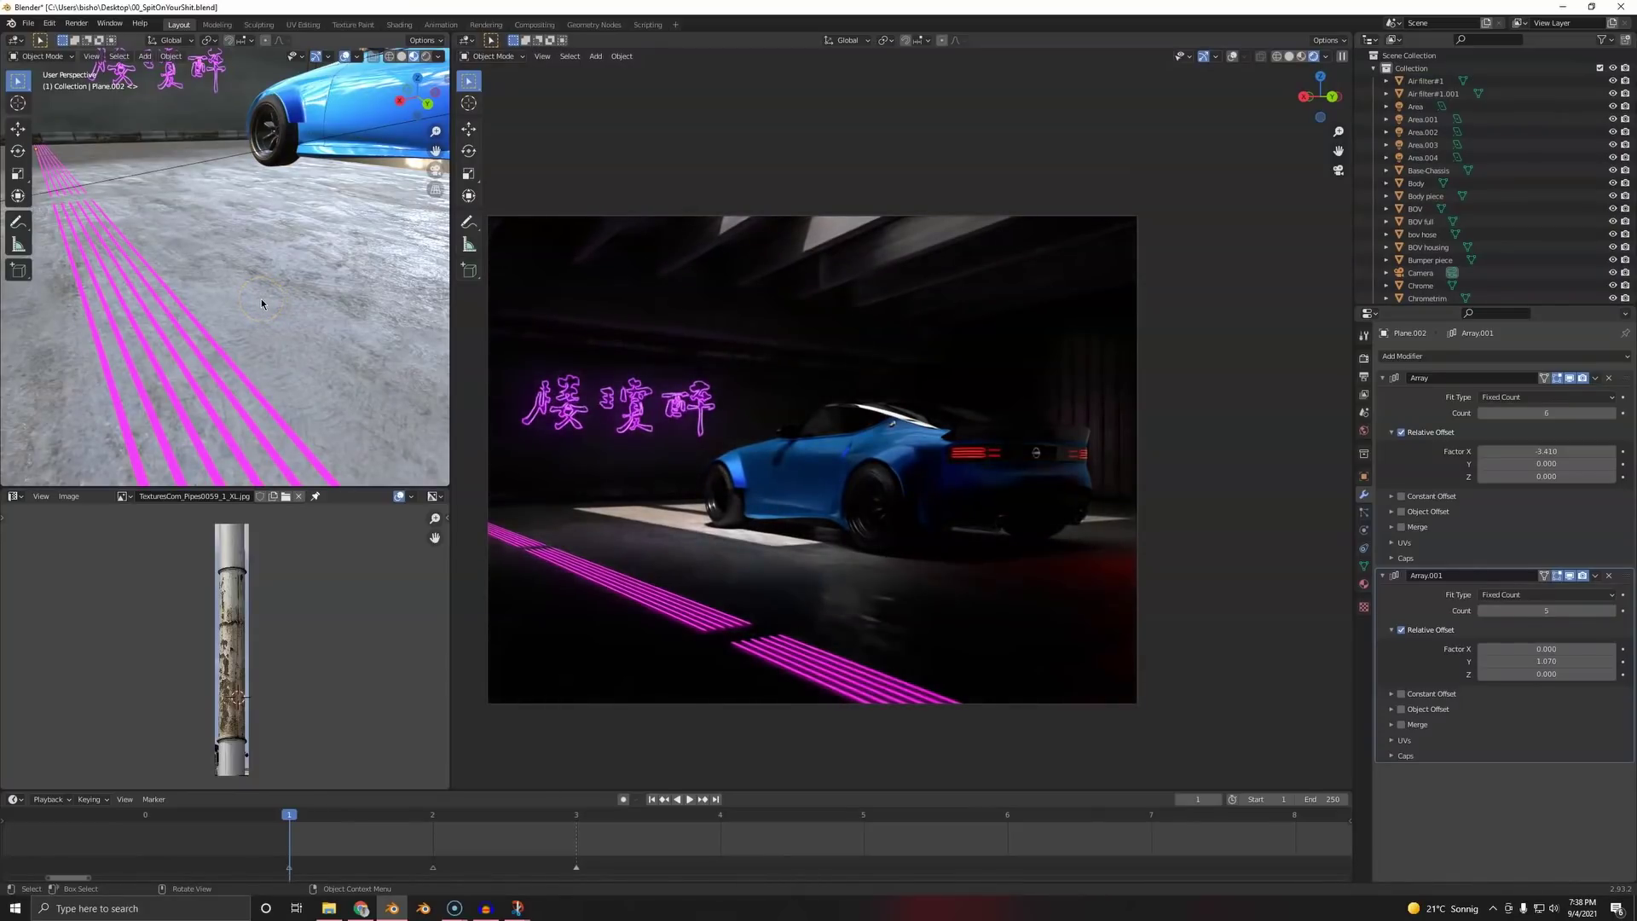
{"action": "left_click", "coordinate": [214, 347]}
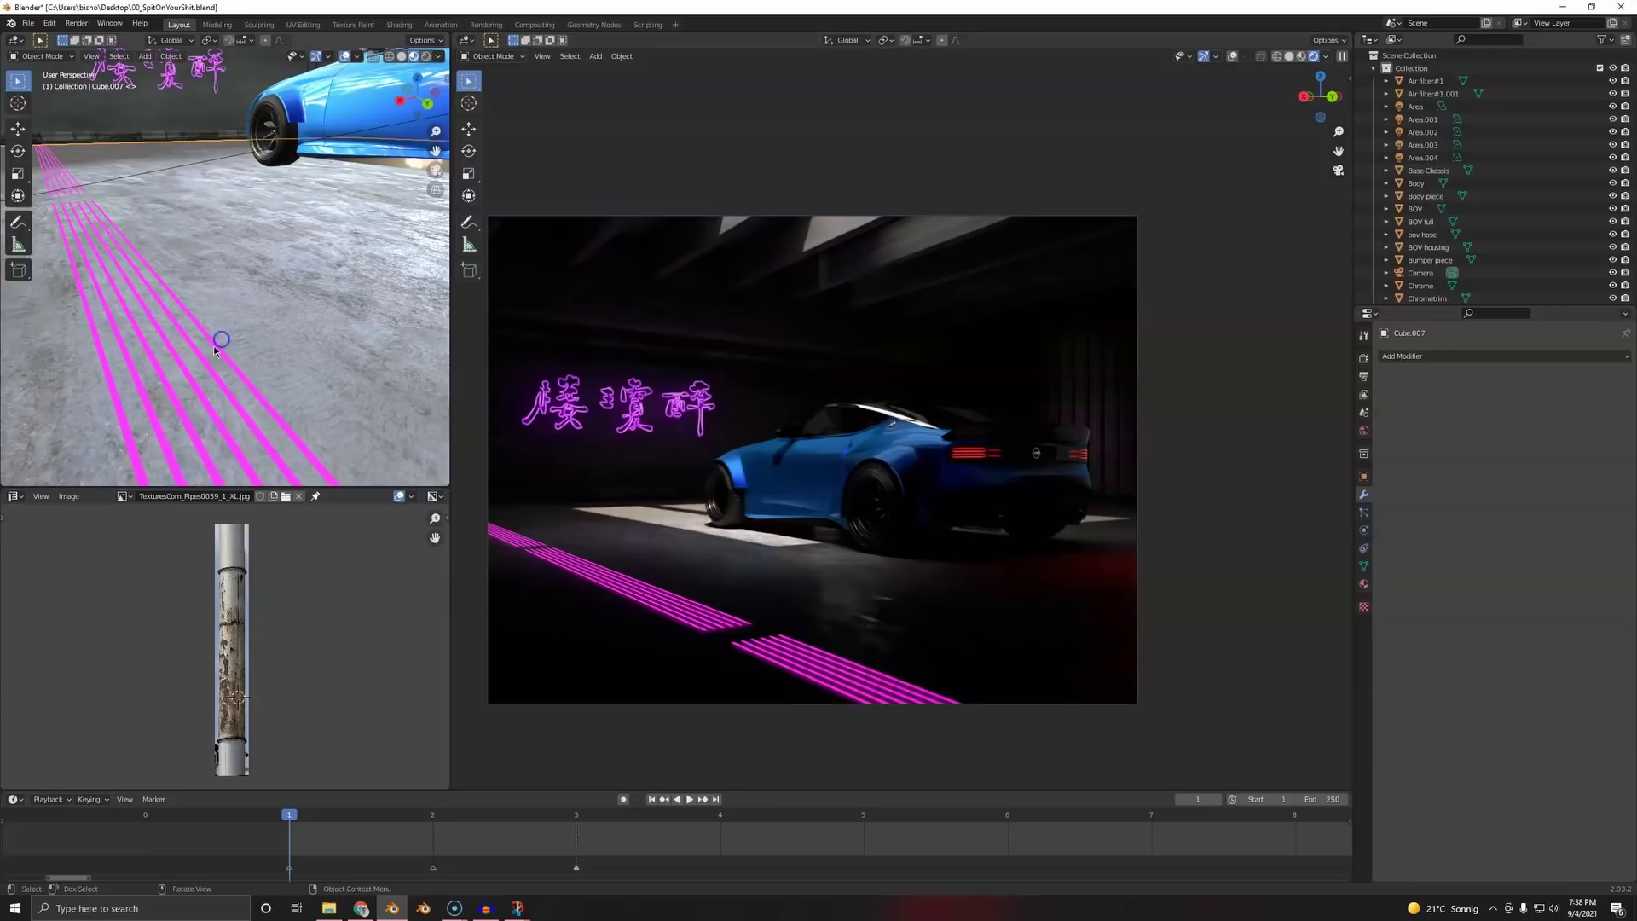
{"action": "left_click", "coordinate": [216, 344]}
{"action": "key", "text": "g"}
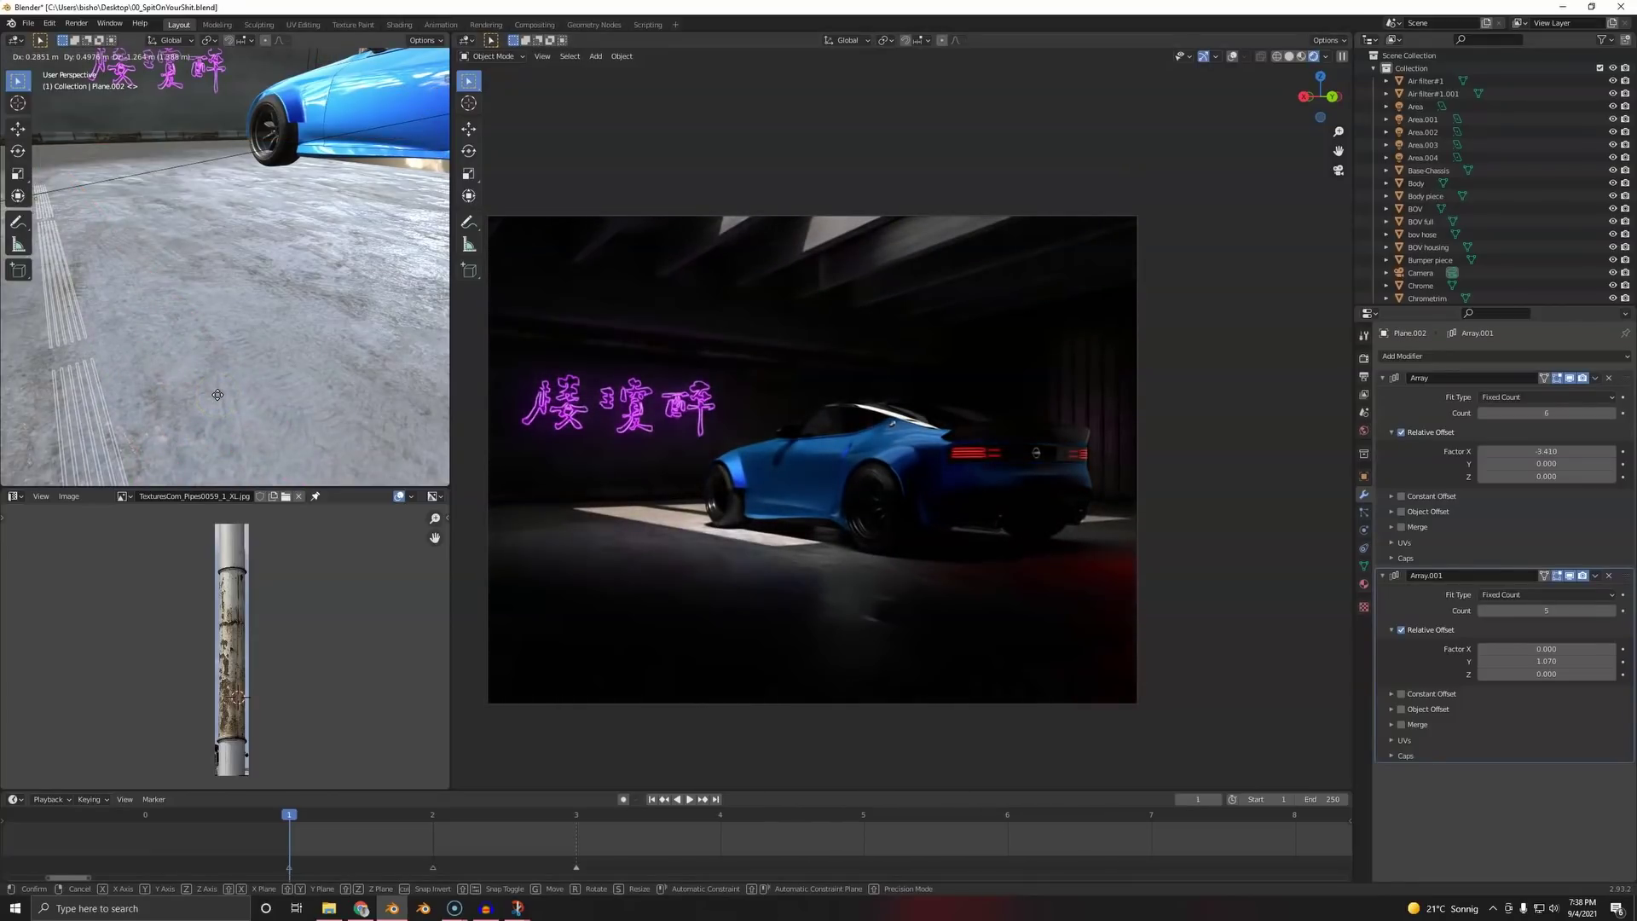
{"action": "right_click", "coordinate": [217, 395]}
{"action": "key", "text": "a"}
{"action": "key", "text": "a"}
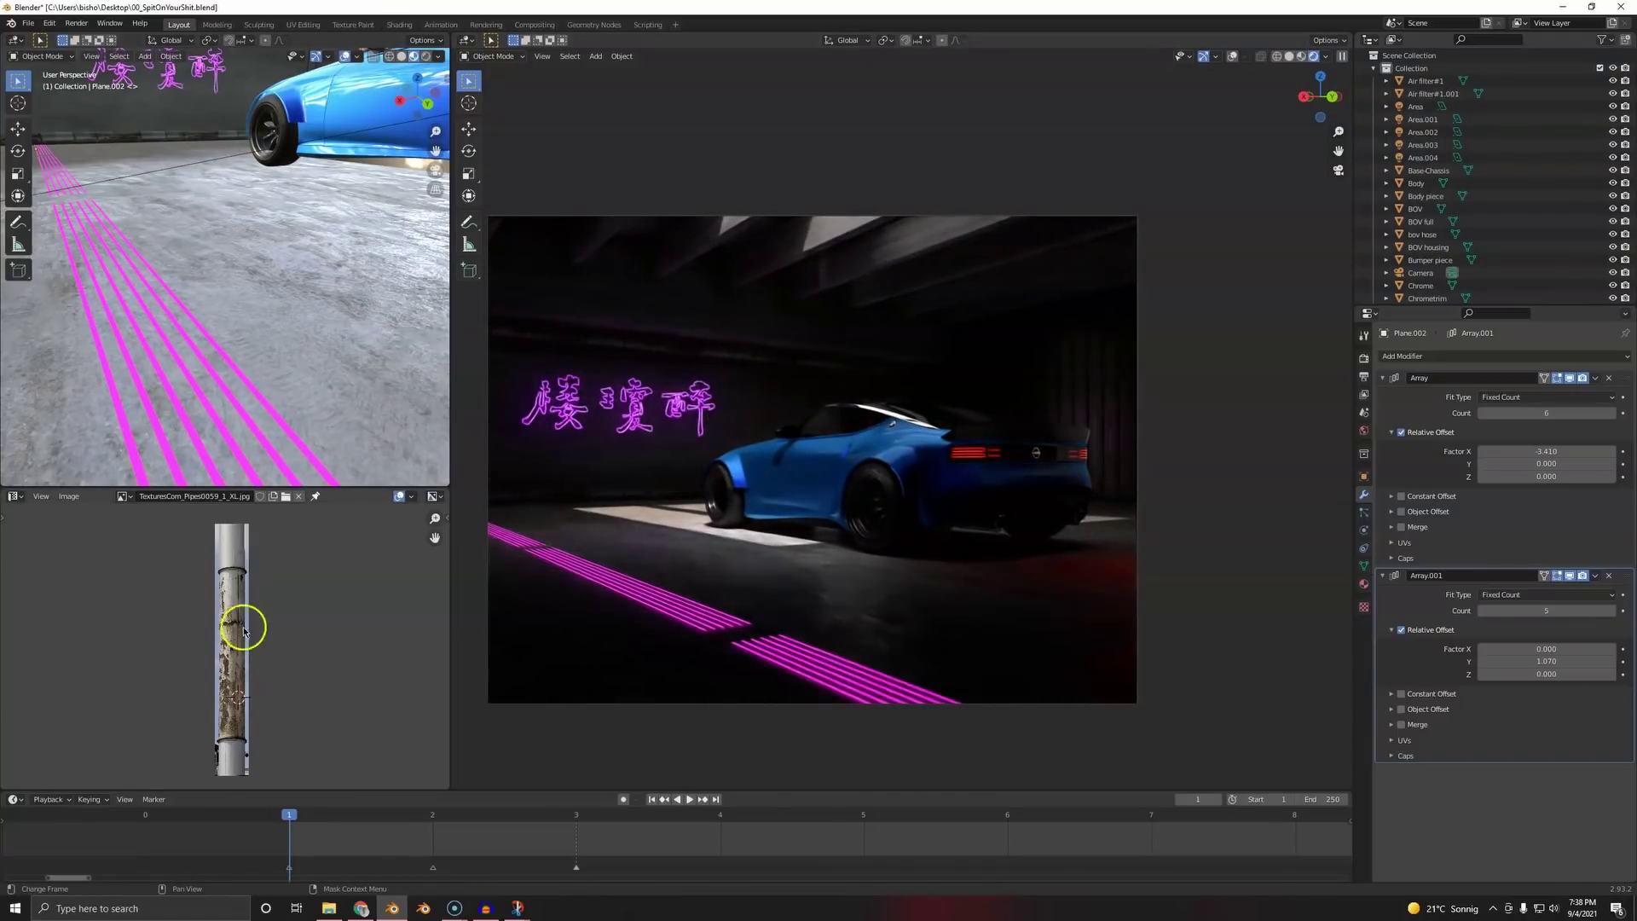
- Load the reference image Screenshot 2021-09-04 191806.png in the image editor and enlarge it to fill the area
{"action": "left_click", "coordinate": [124, 497]}
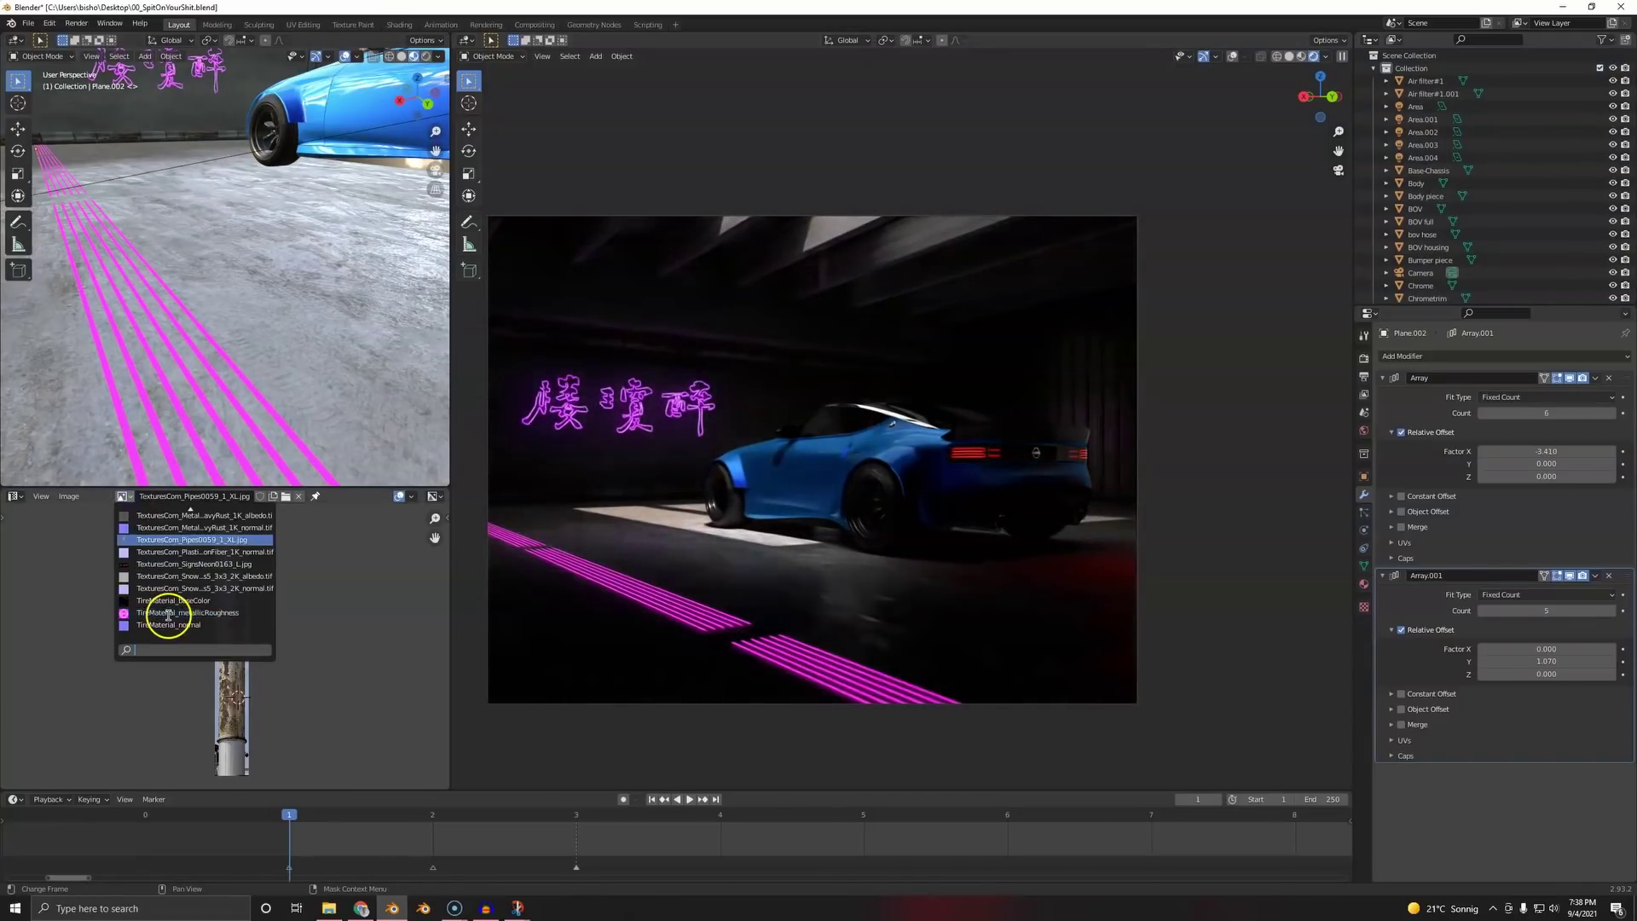
{"action": "scroll", "coordinate": [168, 614], "scroll_direction": "up", "scroll_amount": 5}
{"action": "left_click", "coordinate": [178, 554]}
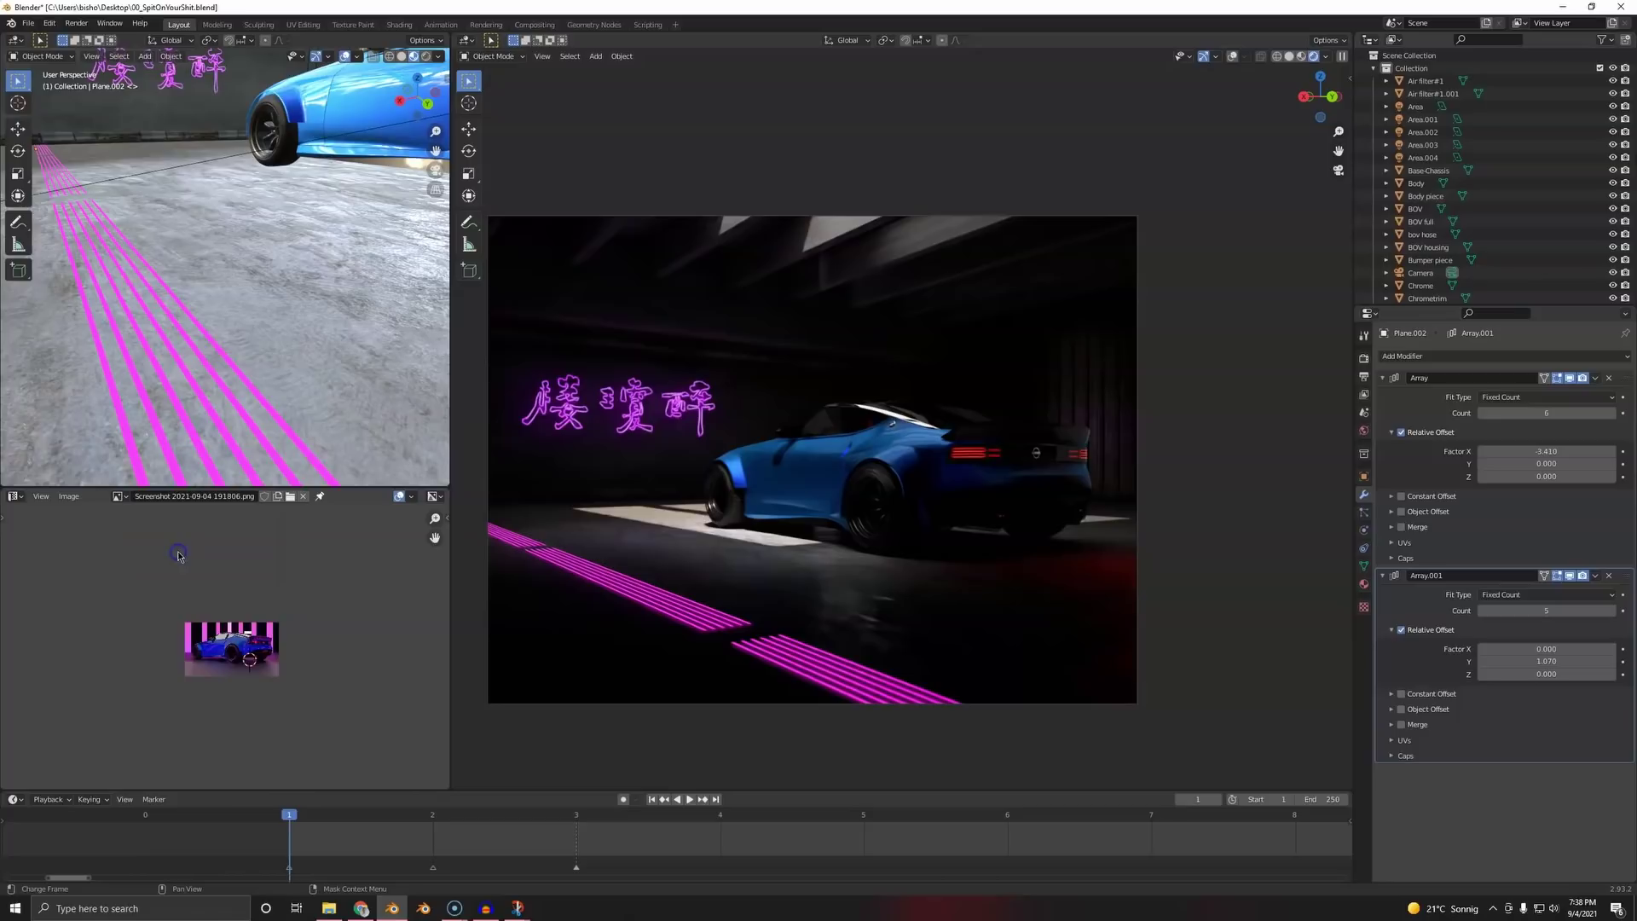
{"action": "scroll", "coordinate": [274, 662], "scroll_direction": "up", "scroll_amount": 7}
{"action": "middle_click_drag", "start_coordinate": [252, 664], "coordinate": [213, 657]}
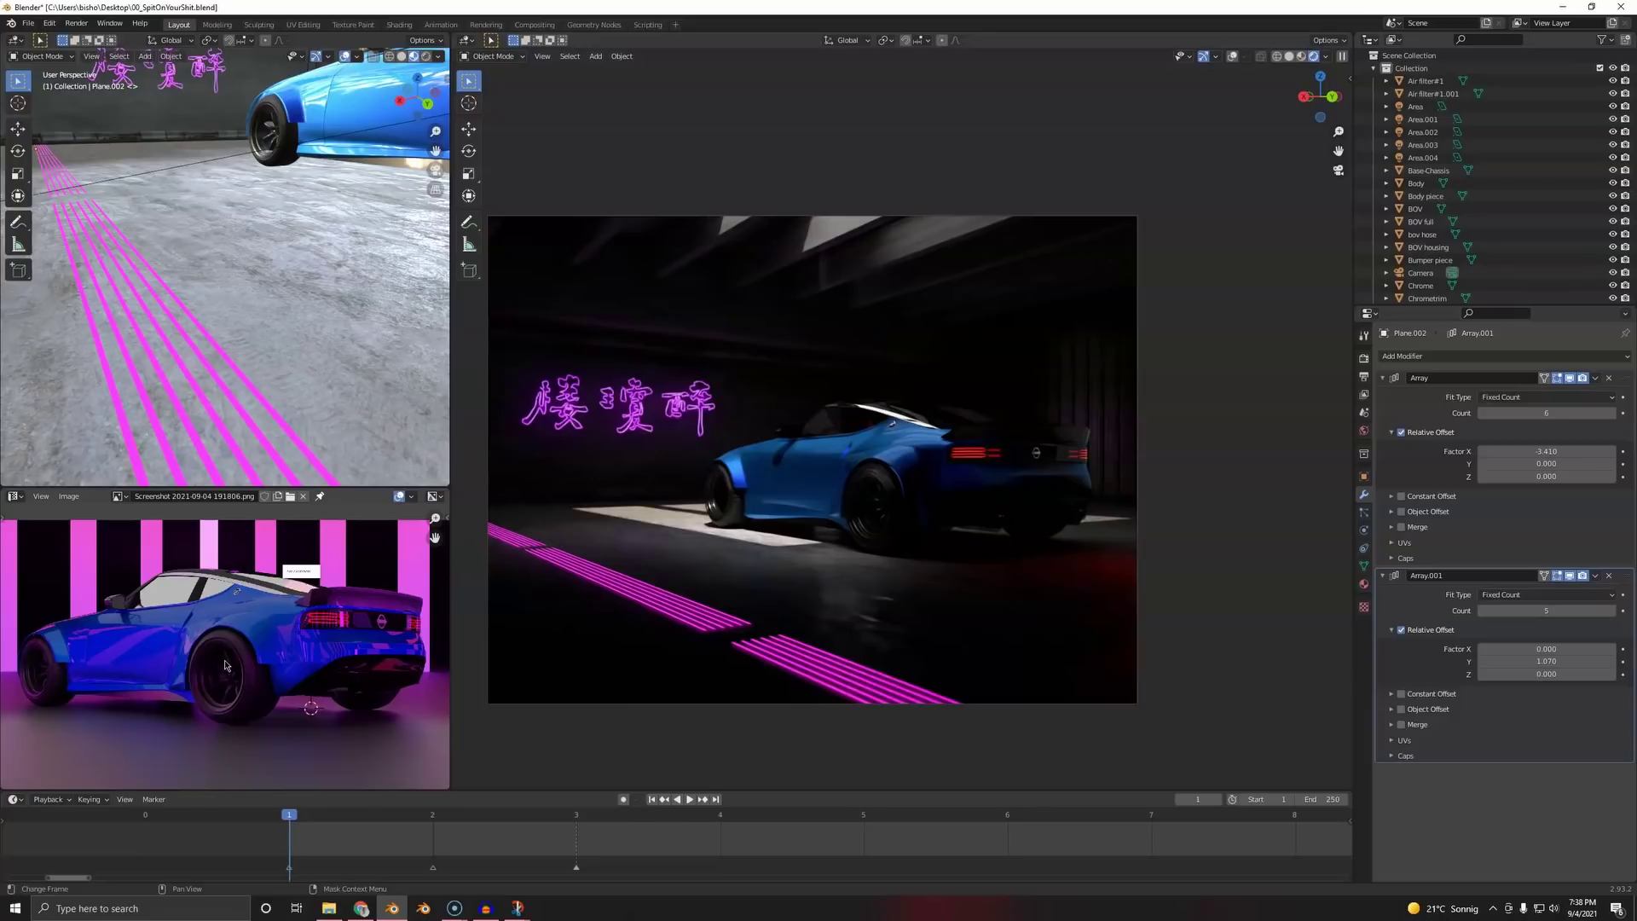
- Select the floor neon strips, clear their rotation and try rotating them around the global Z axis
{"action": "left_click", "coordinate": [306, 365]}
{"action": "scroll", "coordinate": [235, 368], "scroll_direction": "down", "scroll_amount": 4}
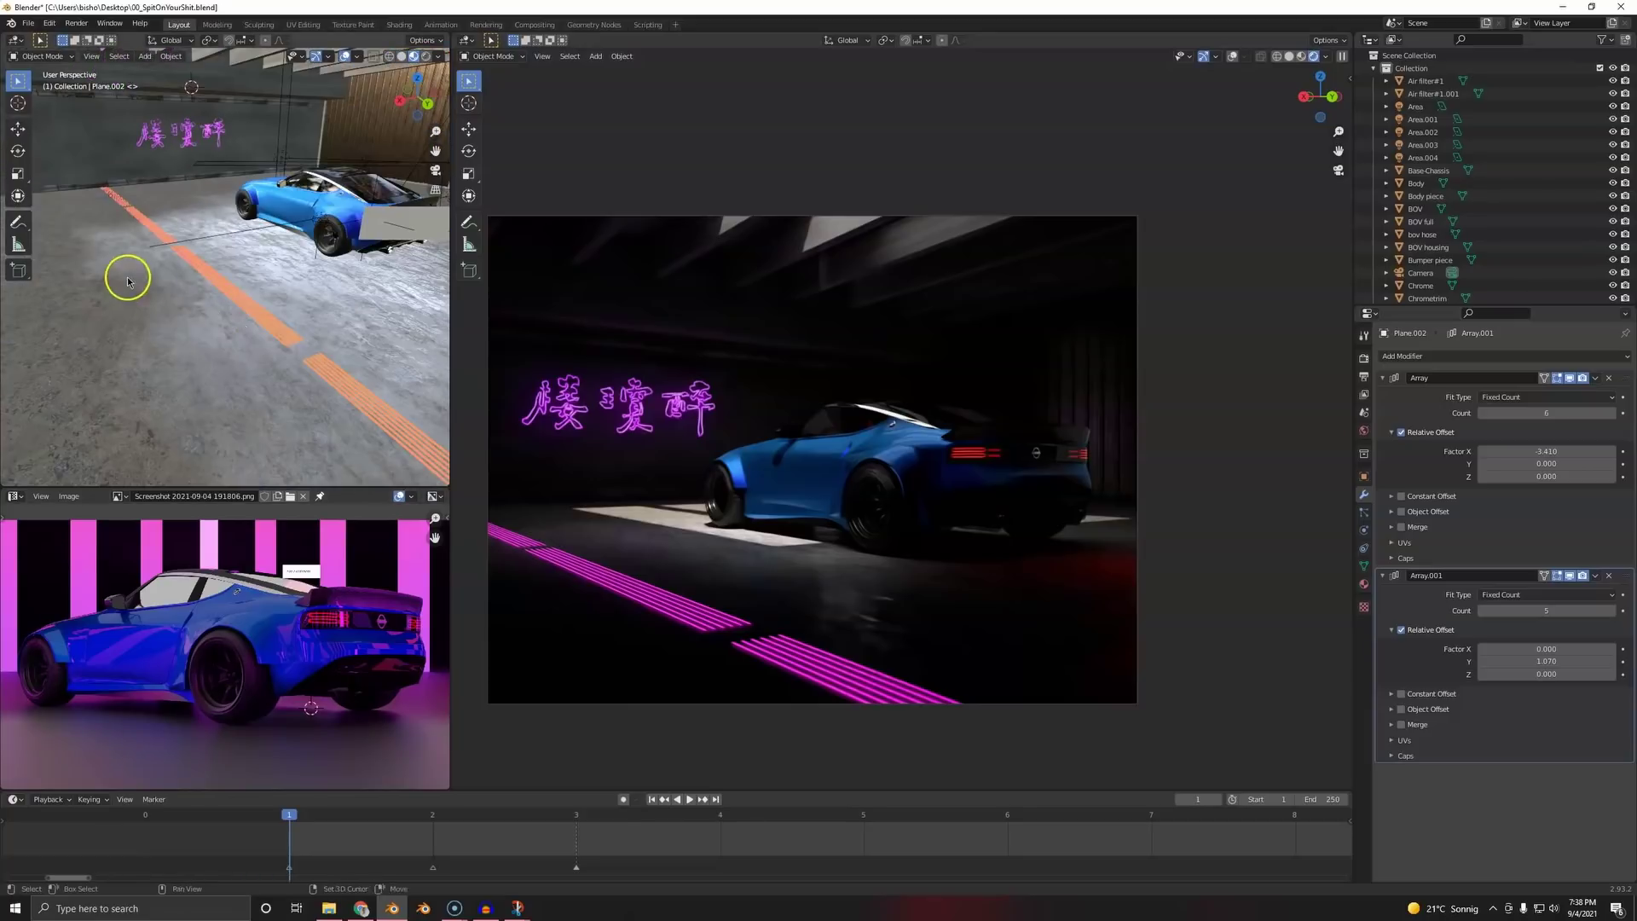
{"action": "middle_click_drag", "start_coordinate": [127, 278], "coordinate": [272, 354], "text": "shift"}
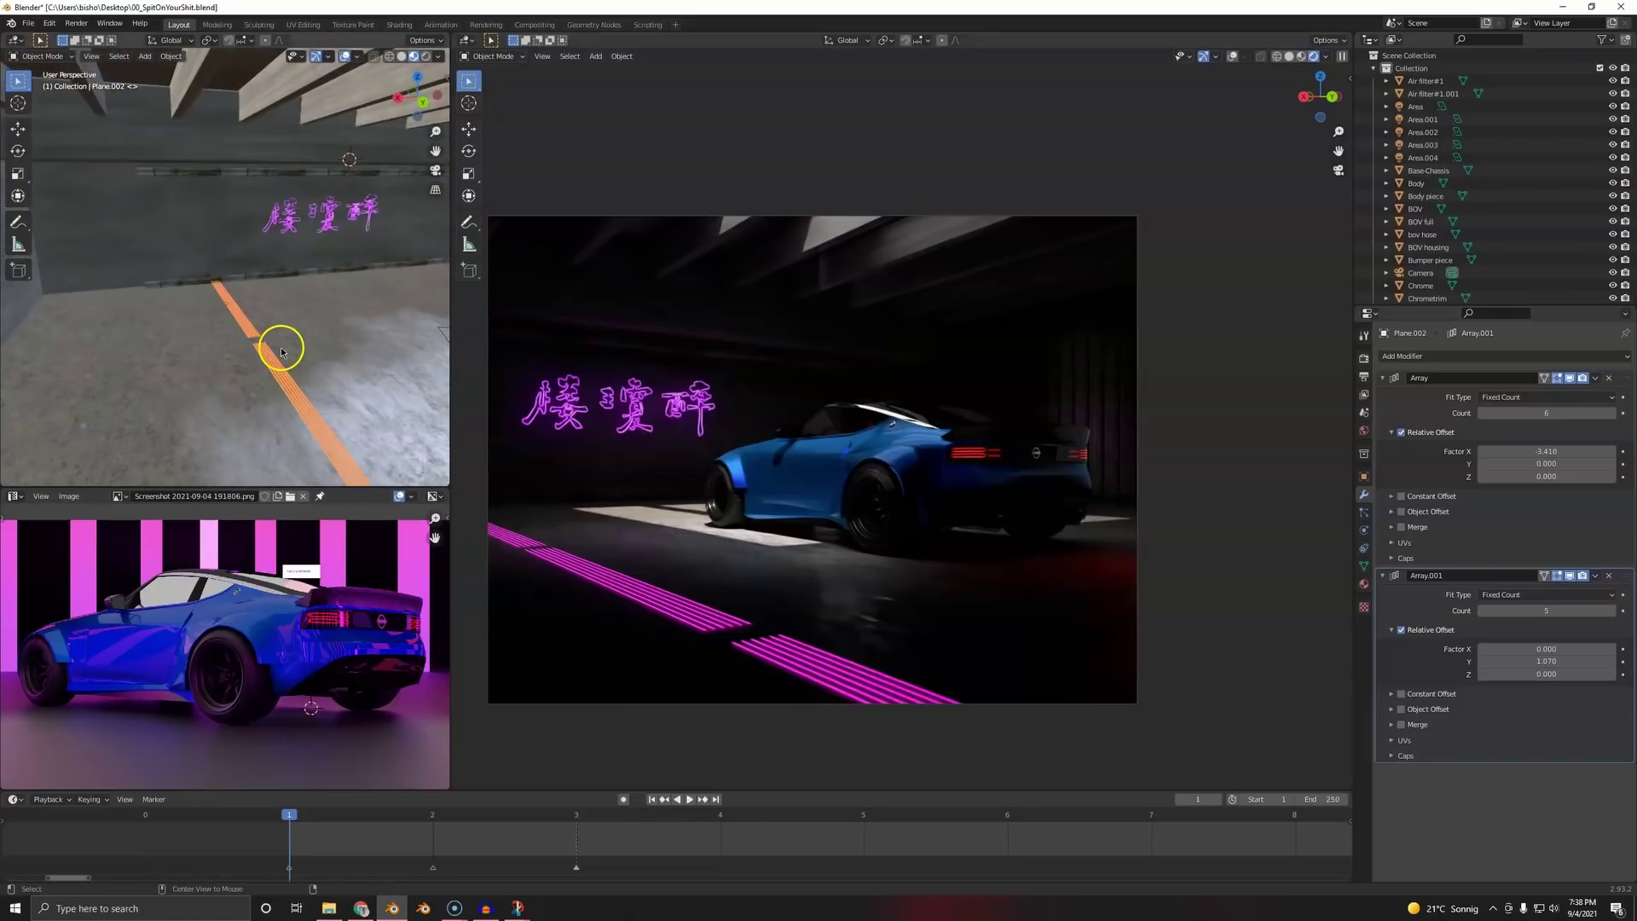
{"action": "key", "text": "alt+r"}
{"action": "key", "text": "r"}
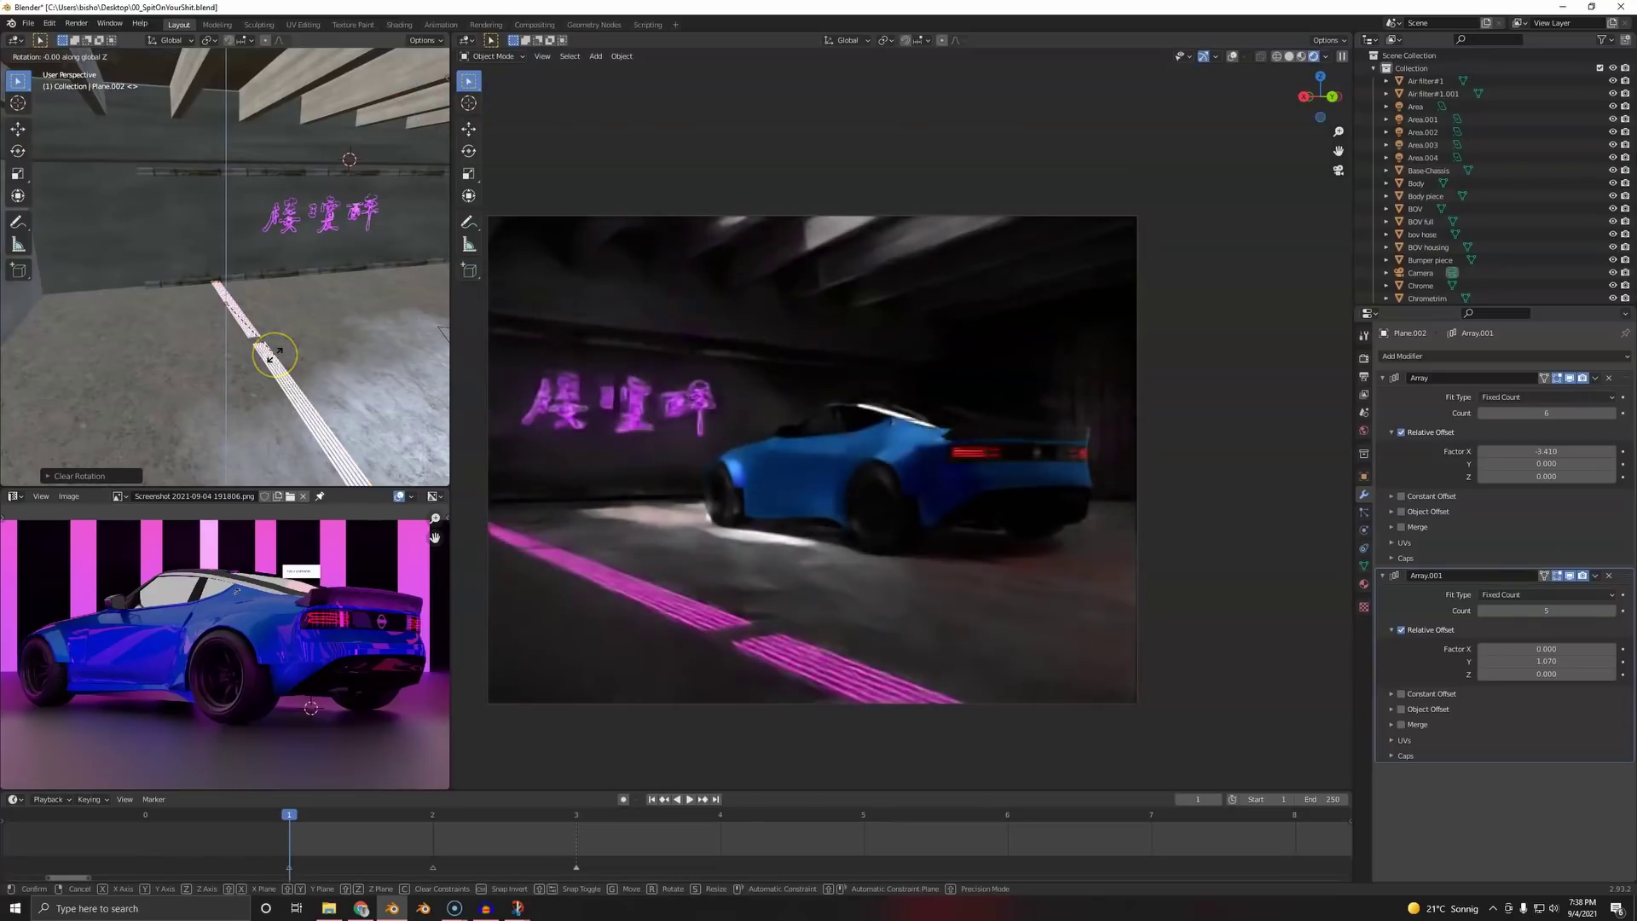
{"action": "left_click", "coordinate": [282, 325]}
- Try the neon strips upright by rotating them around the global X axis and moving them against the wall below the neon sign
{"action": "middle_click_drag", "start_coordinate": [281, 326], "coordinate": [340, 336]}
{"action": "key", "text": "r"}
{"action": "key", "text": "x"}
{"action": "left_click", "coordinate": [233, 415]}
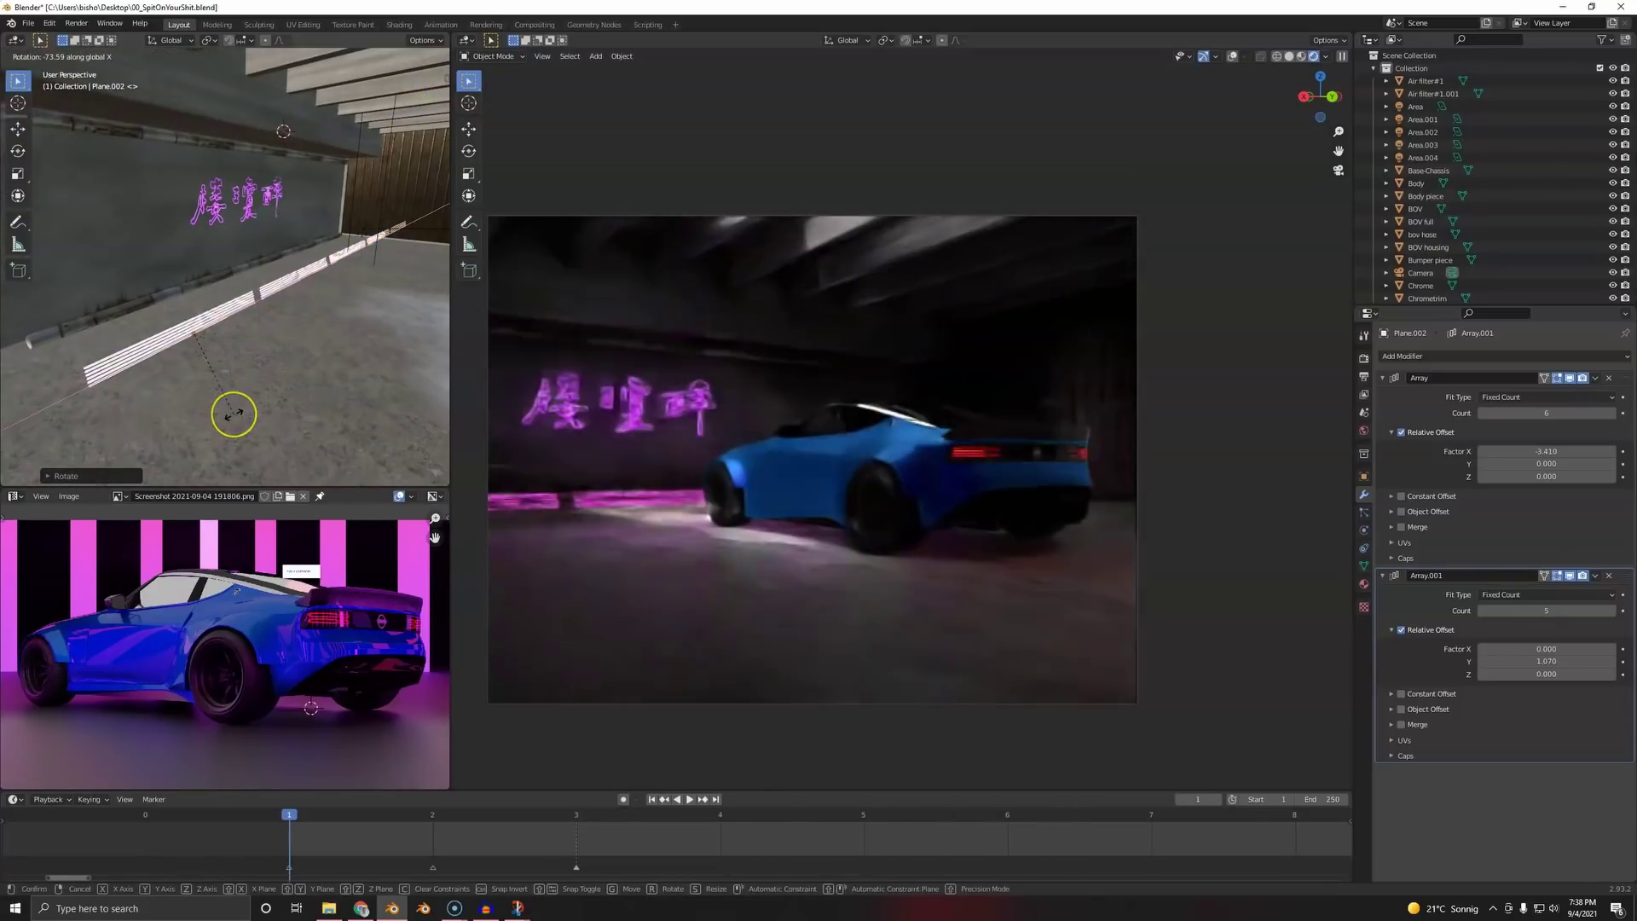
{"action": "middle_click_drag", "start_coordinate": [253, 333], "coordinate": [145, 256]}
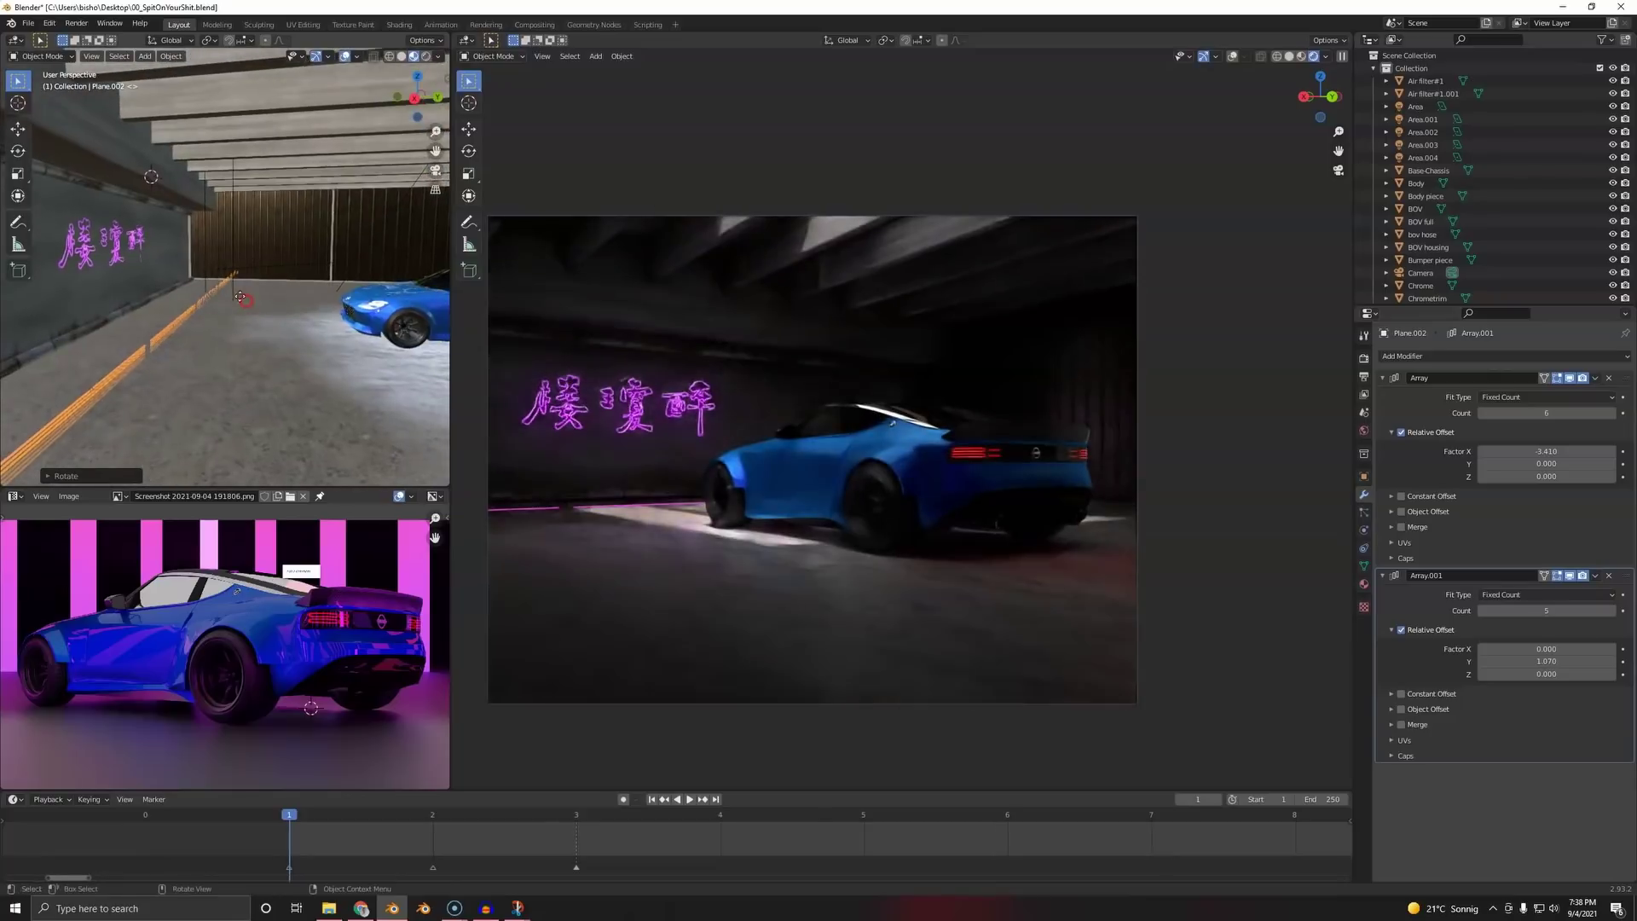
{"action": "key", "text": "g"}
{"action": "left_click", "coordinate": [83, 255]}
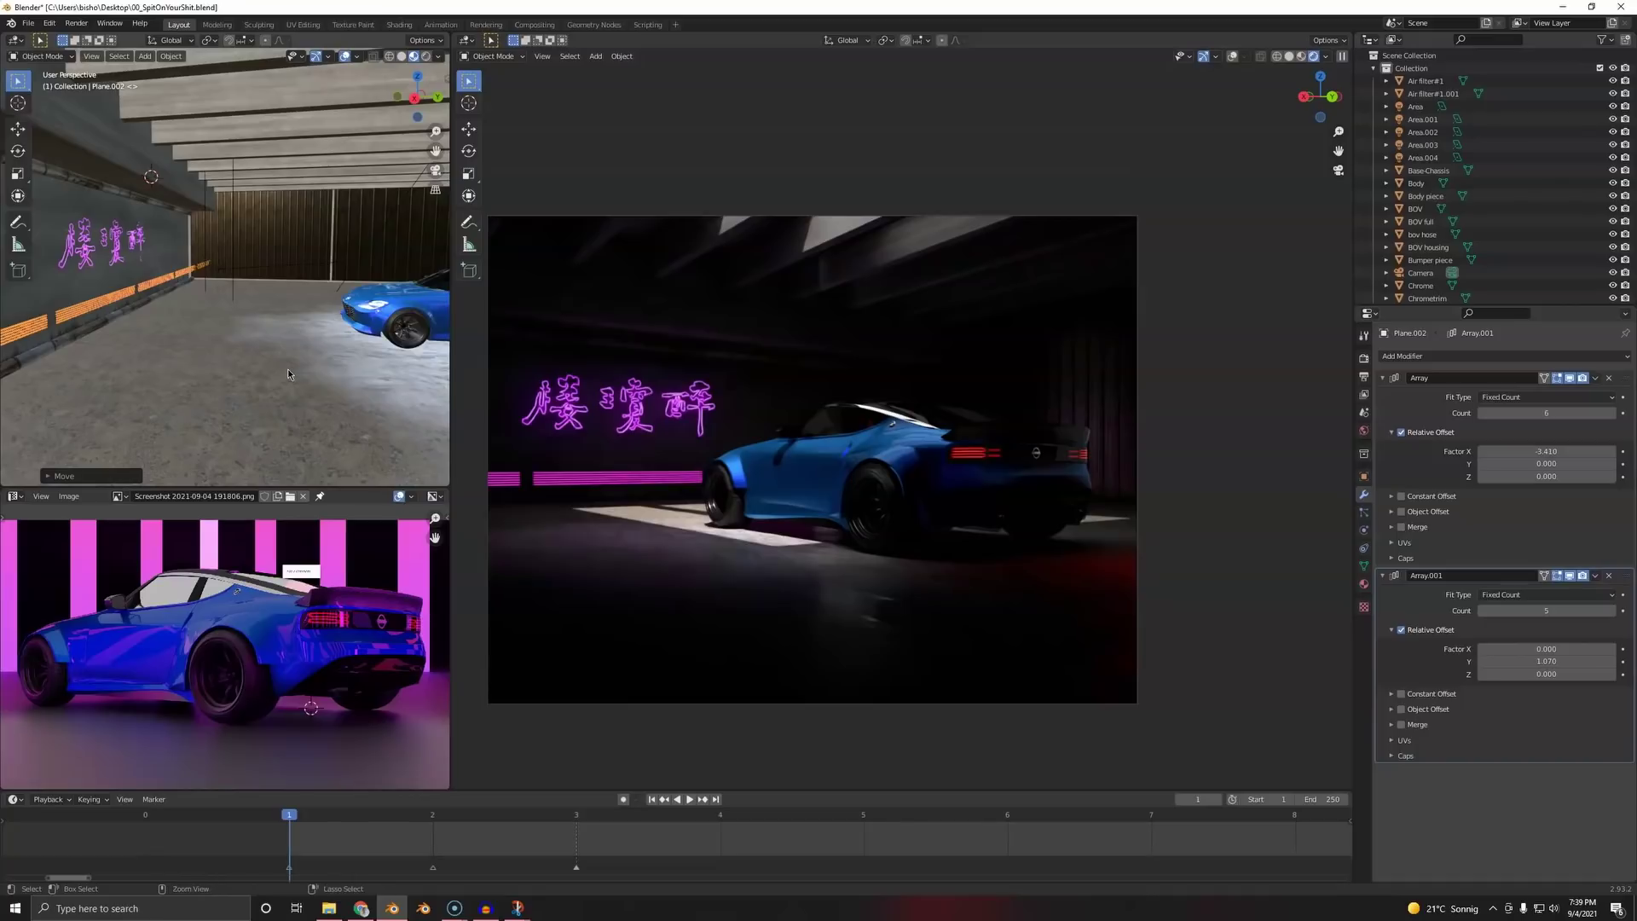
- Undo the neon strips' placement on the wall and their rotations, restoring their layout on the floor
{"action": "key", "text": "ctrl+z"}
{"action": "key", "text": "ctrl+z"}
{"action": "key", "text": "ctrl+z"}
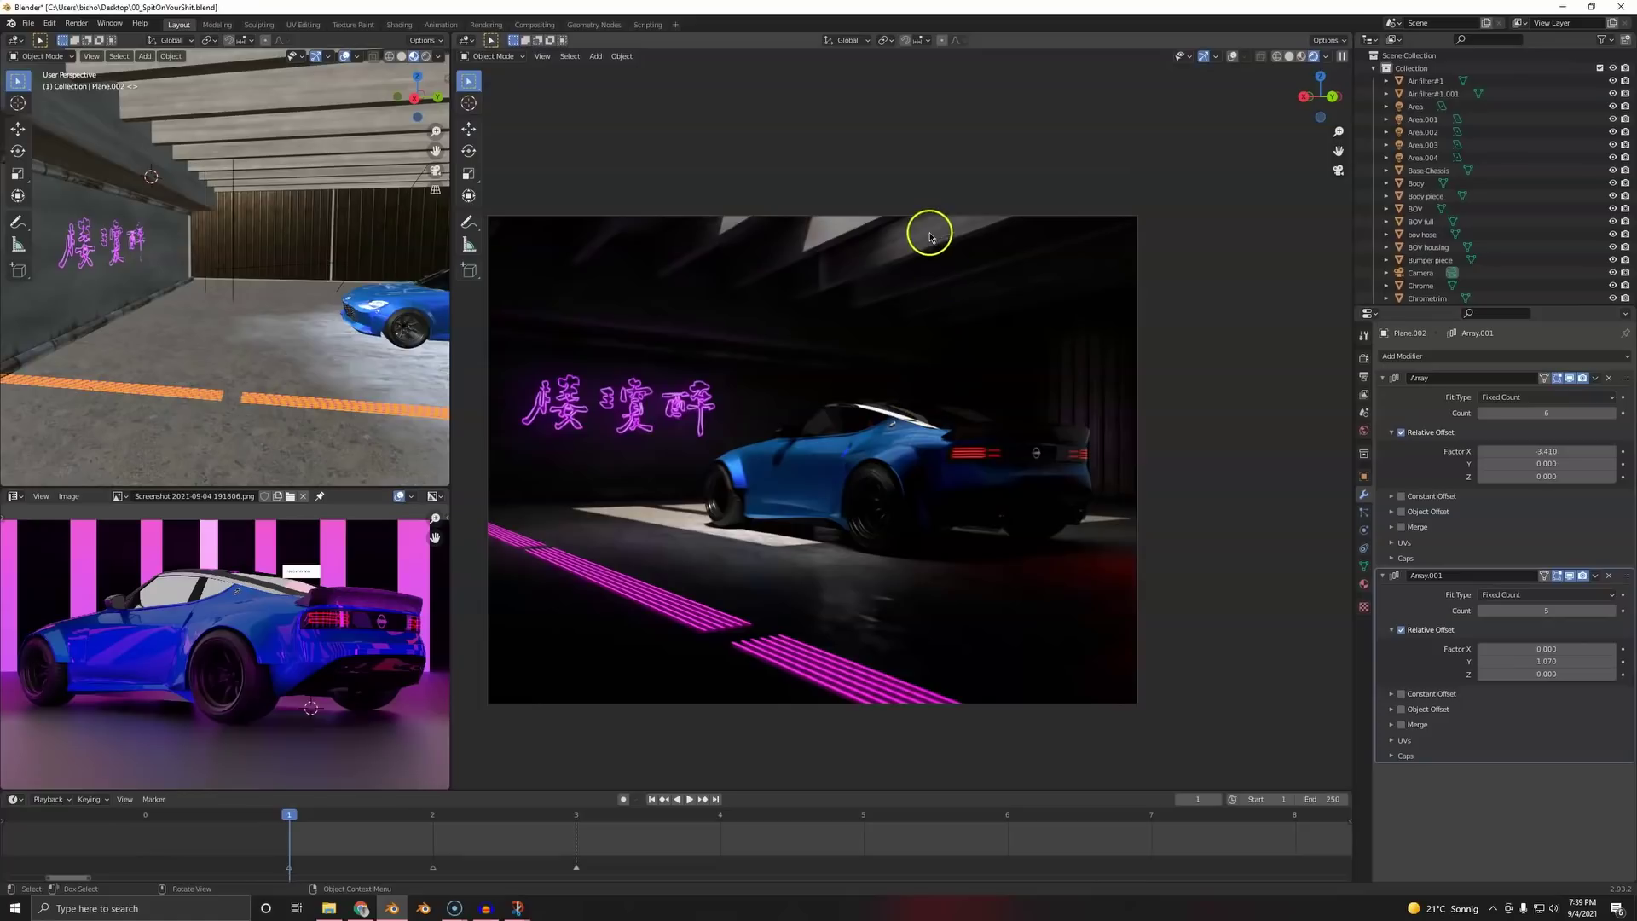
- Switch the camera viewport to solid shading, deselect everything and save the file
{"action": "key", "text": "z"}
{"action": "left_click", "coordinate": [984, 394]}
{"action": "key", "text": "a"}
{"action": "key", "text": "a"}
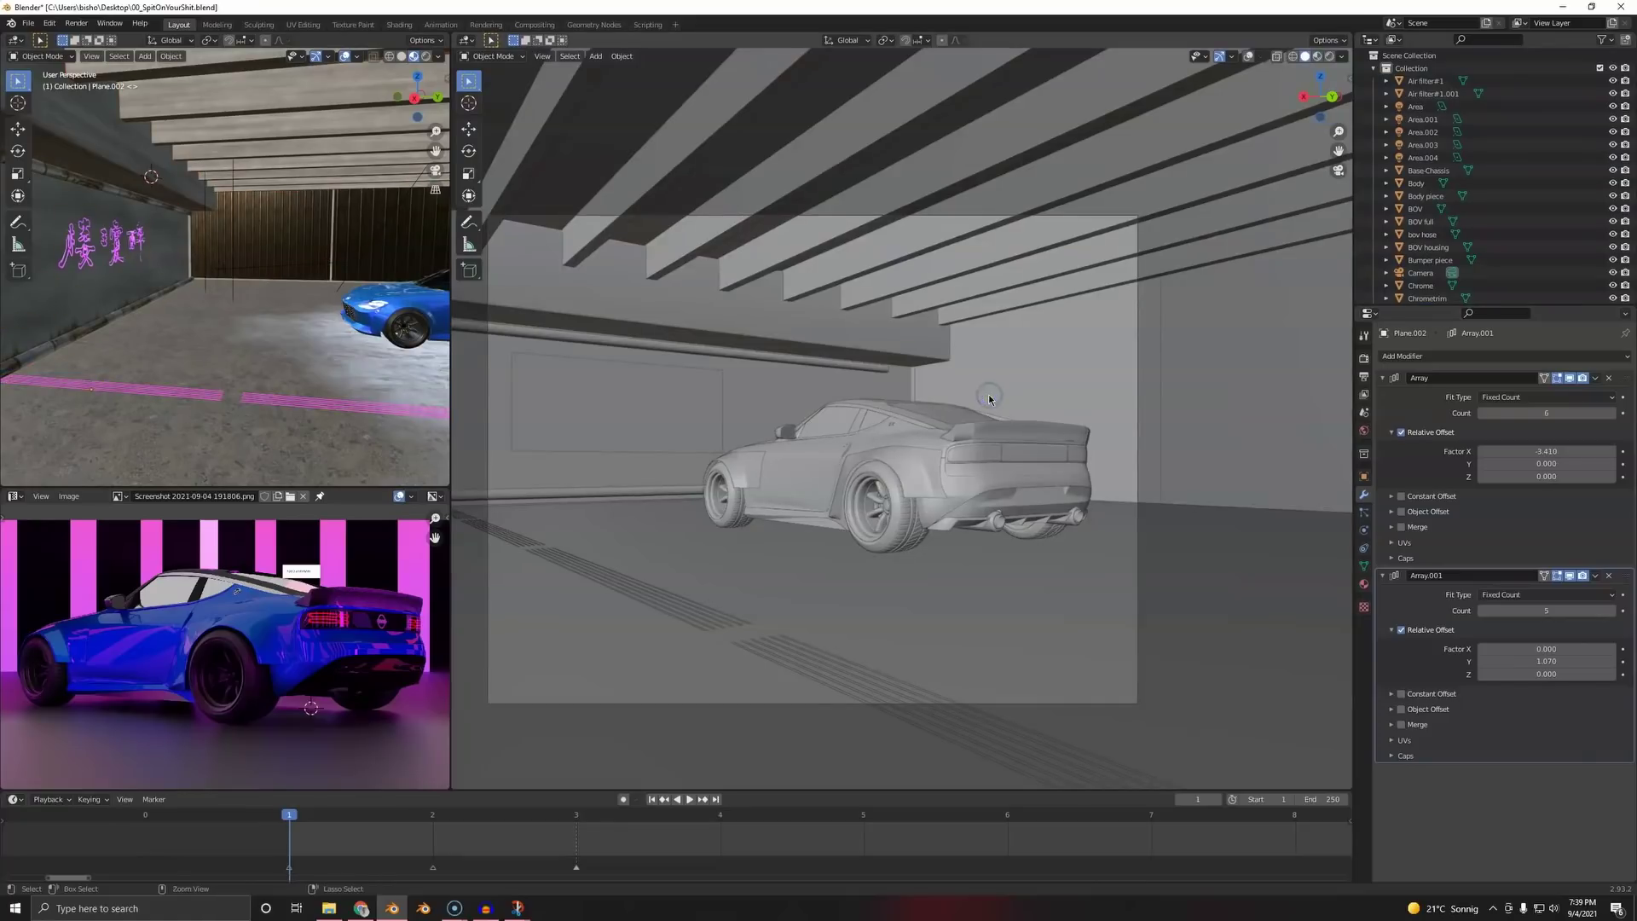
{"action": "key", "text": "ctrl+s"}
- Set the Cycles render samples to 1000 and the viewport denoiser to OpenImageDenoise
{"action": "left_click", "coordinate": [1364, 358]}
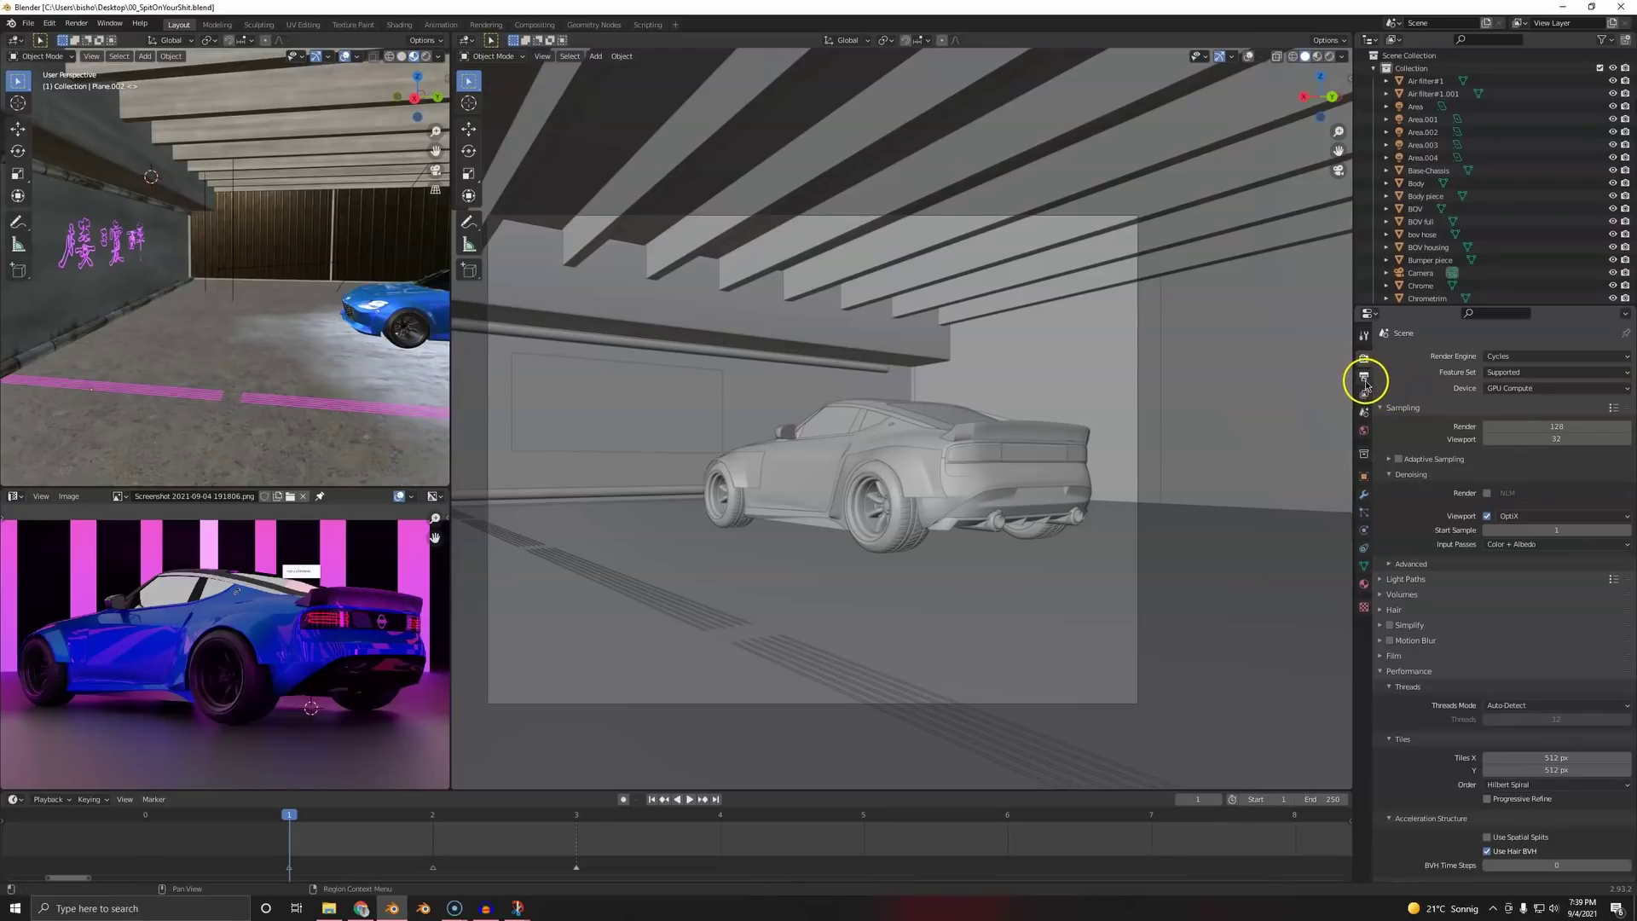
{"action": "left_click", "coordinate": [1584, 428]}
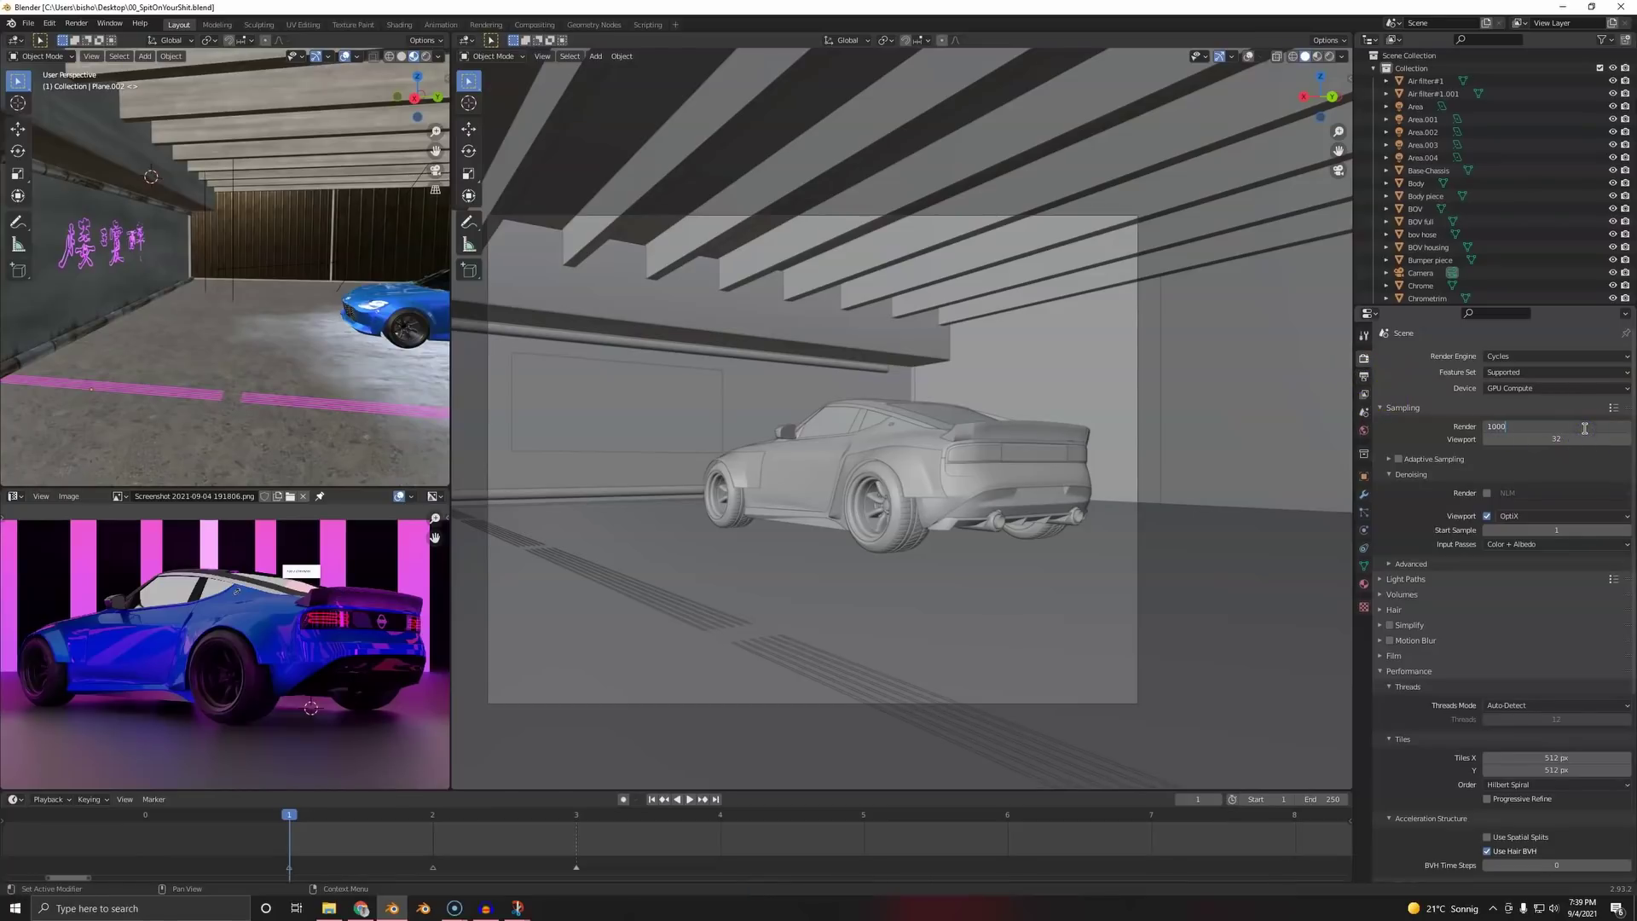
{"action": "key", "text": "Return"}
{"action": "left_click", "coordinate": [1526, 516]}
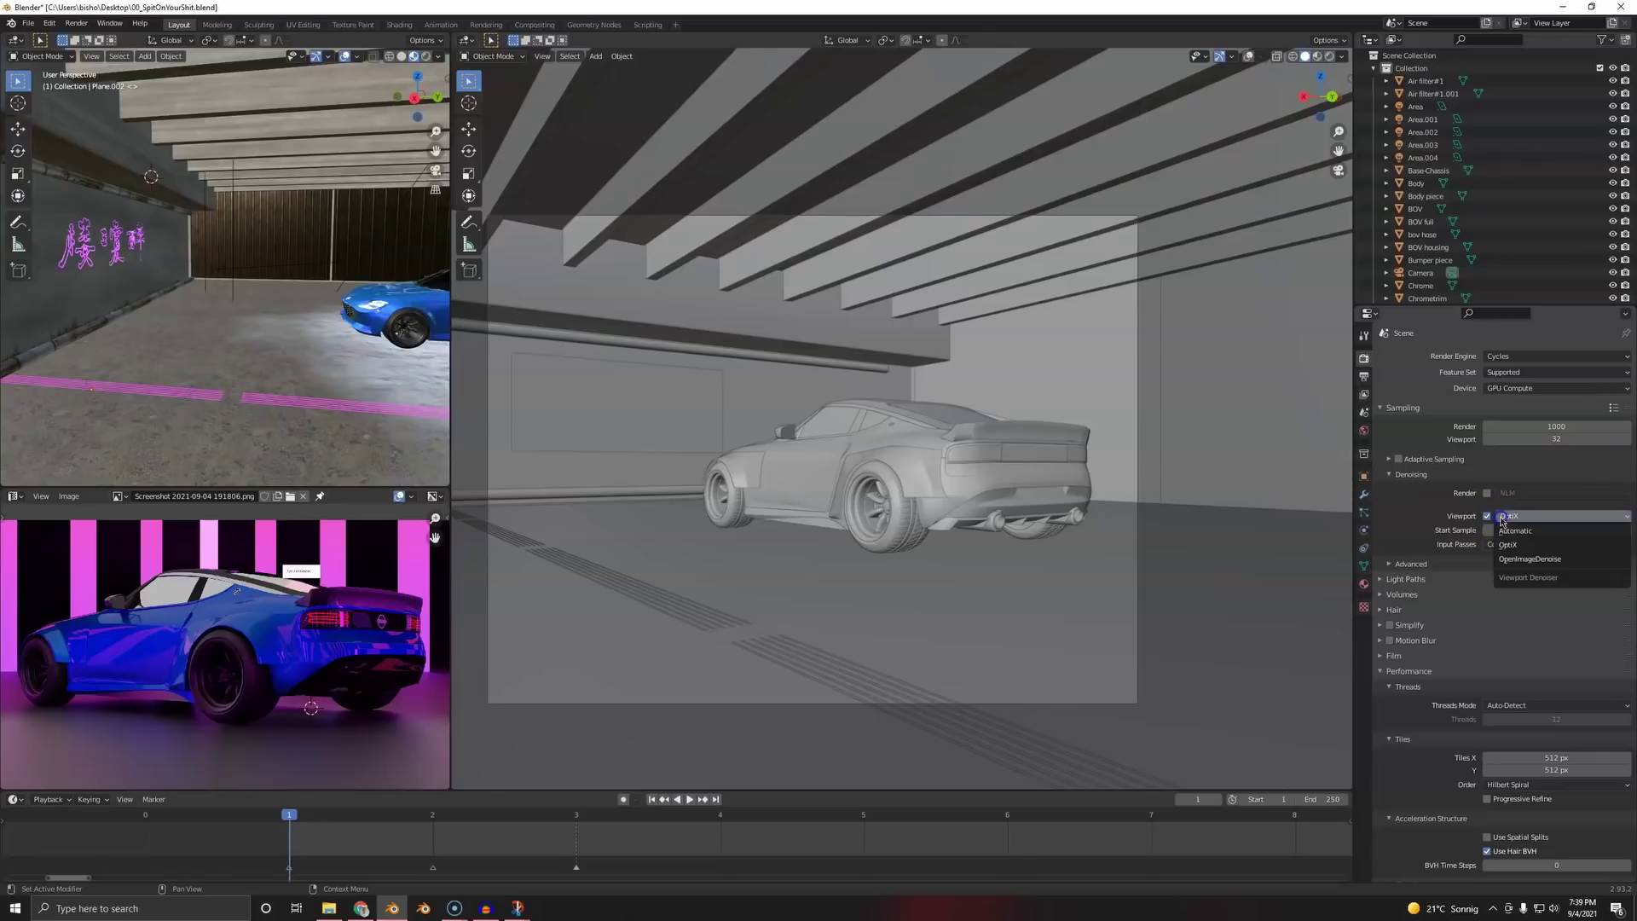
{"action": "left_click", "coordinate": [1533, 560]}
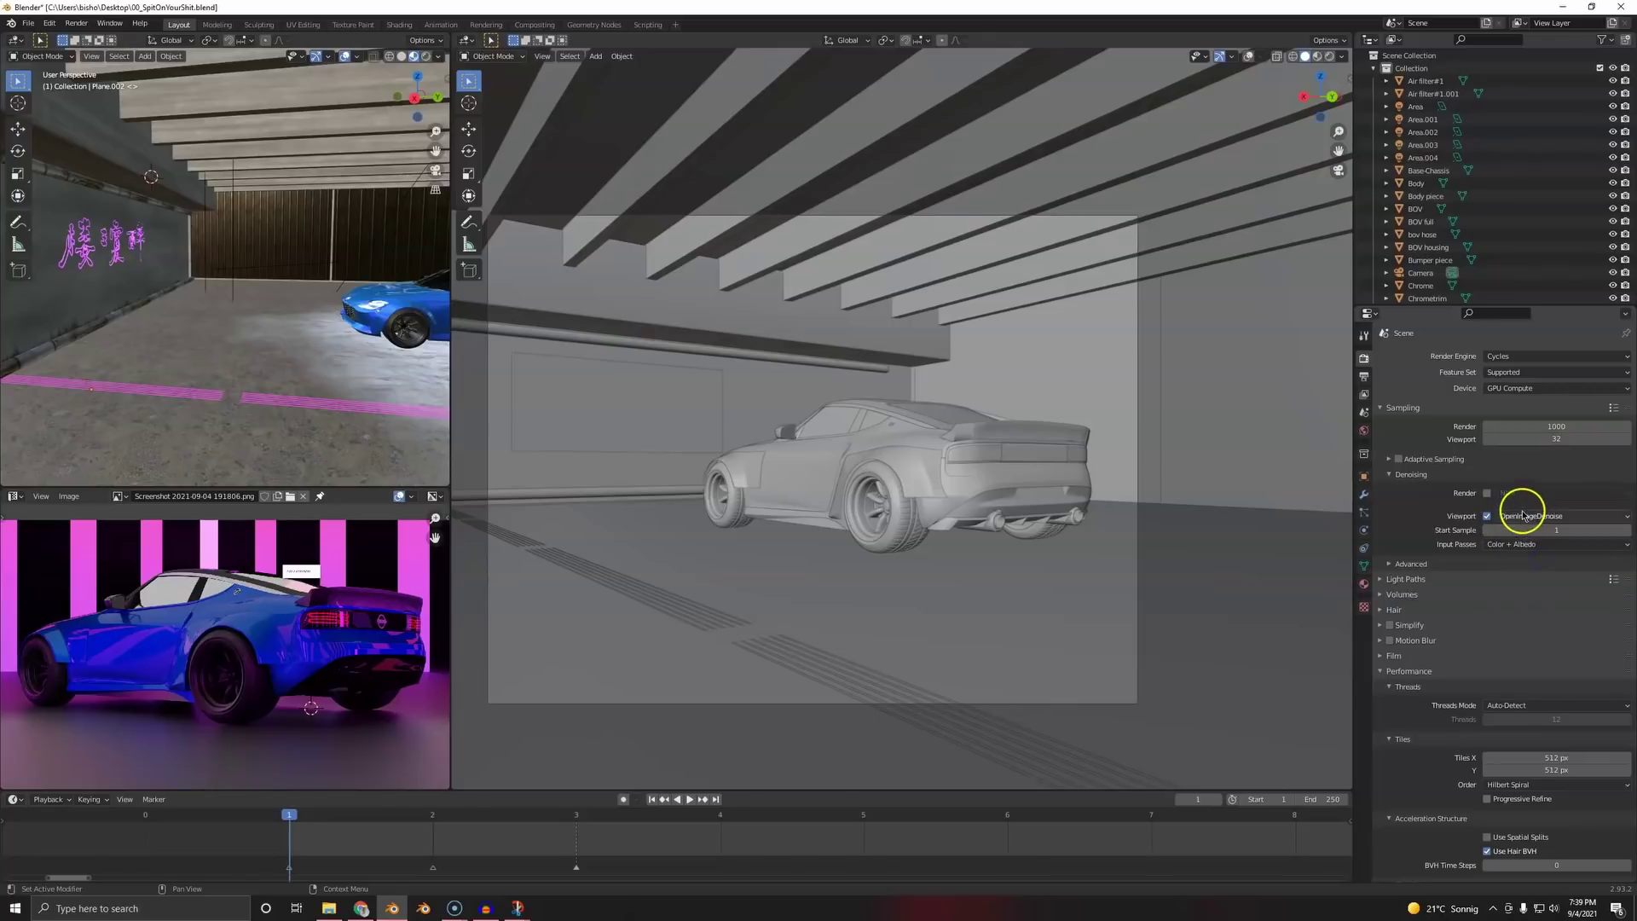
- Set the output resolution percentage to 150% and save the file
{"action": "left_click", "coordinate": [1364, 377]}
{"action": "left_click", "coordinate": [1562, 398]}
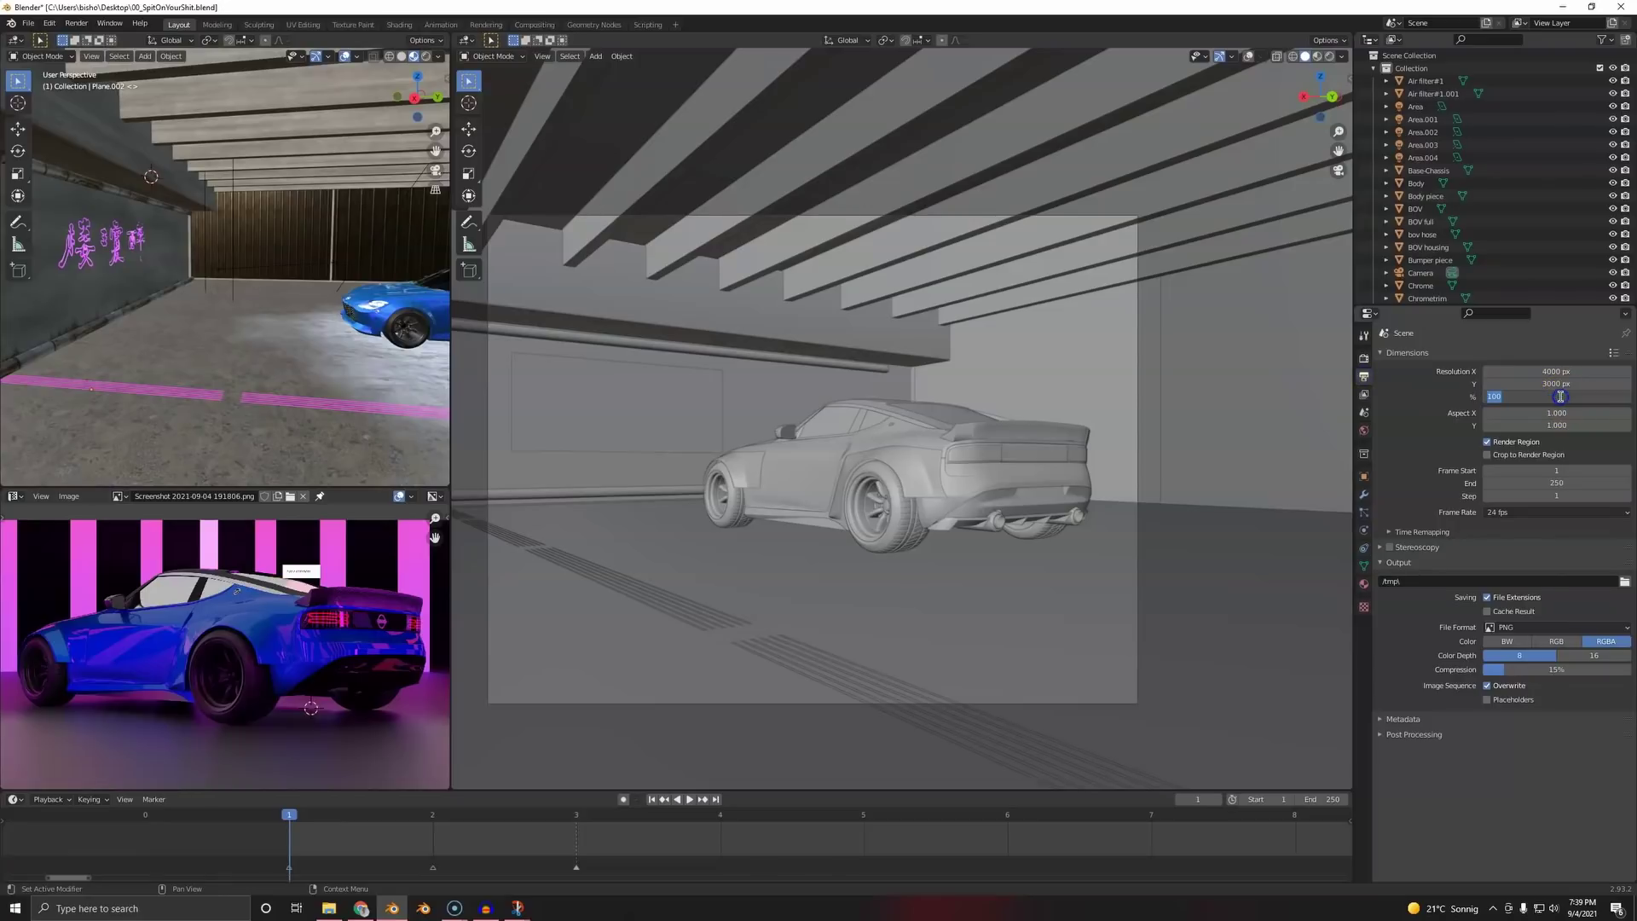
{"action": "type", "text": "150"}
{"action": "key", "text": "Return"}
{"action": "key", "text": "ctrl+s"}
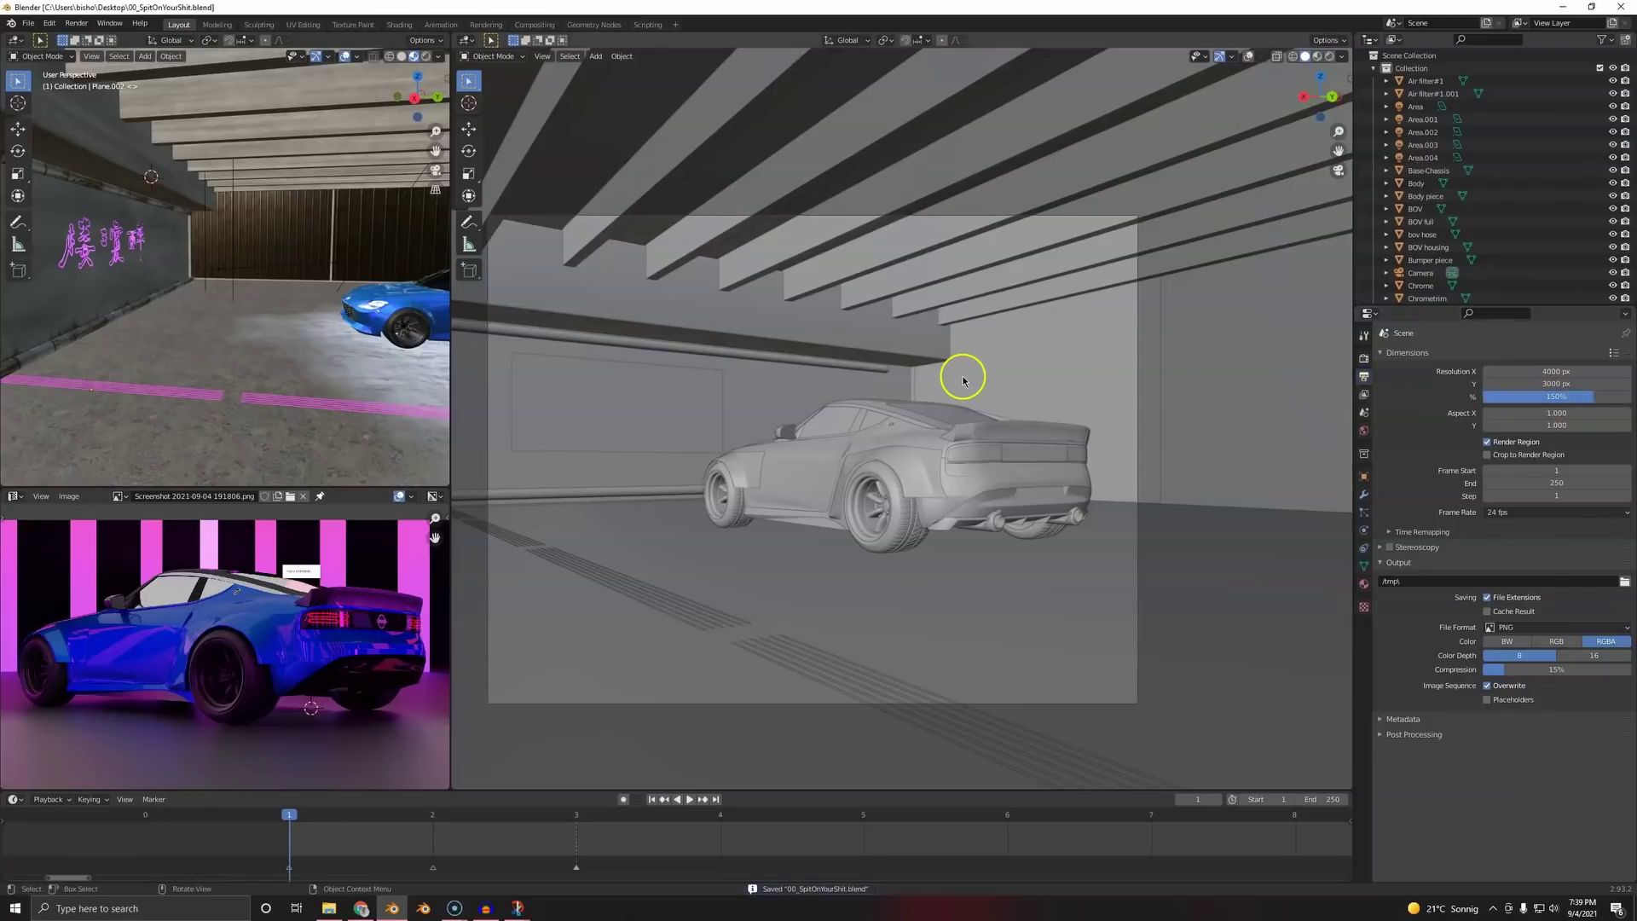
- Try a still render of the garage scene, stop it and switch back to the main Blender window
{"action": "key", "text": "F12"}
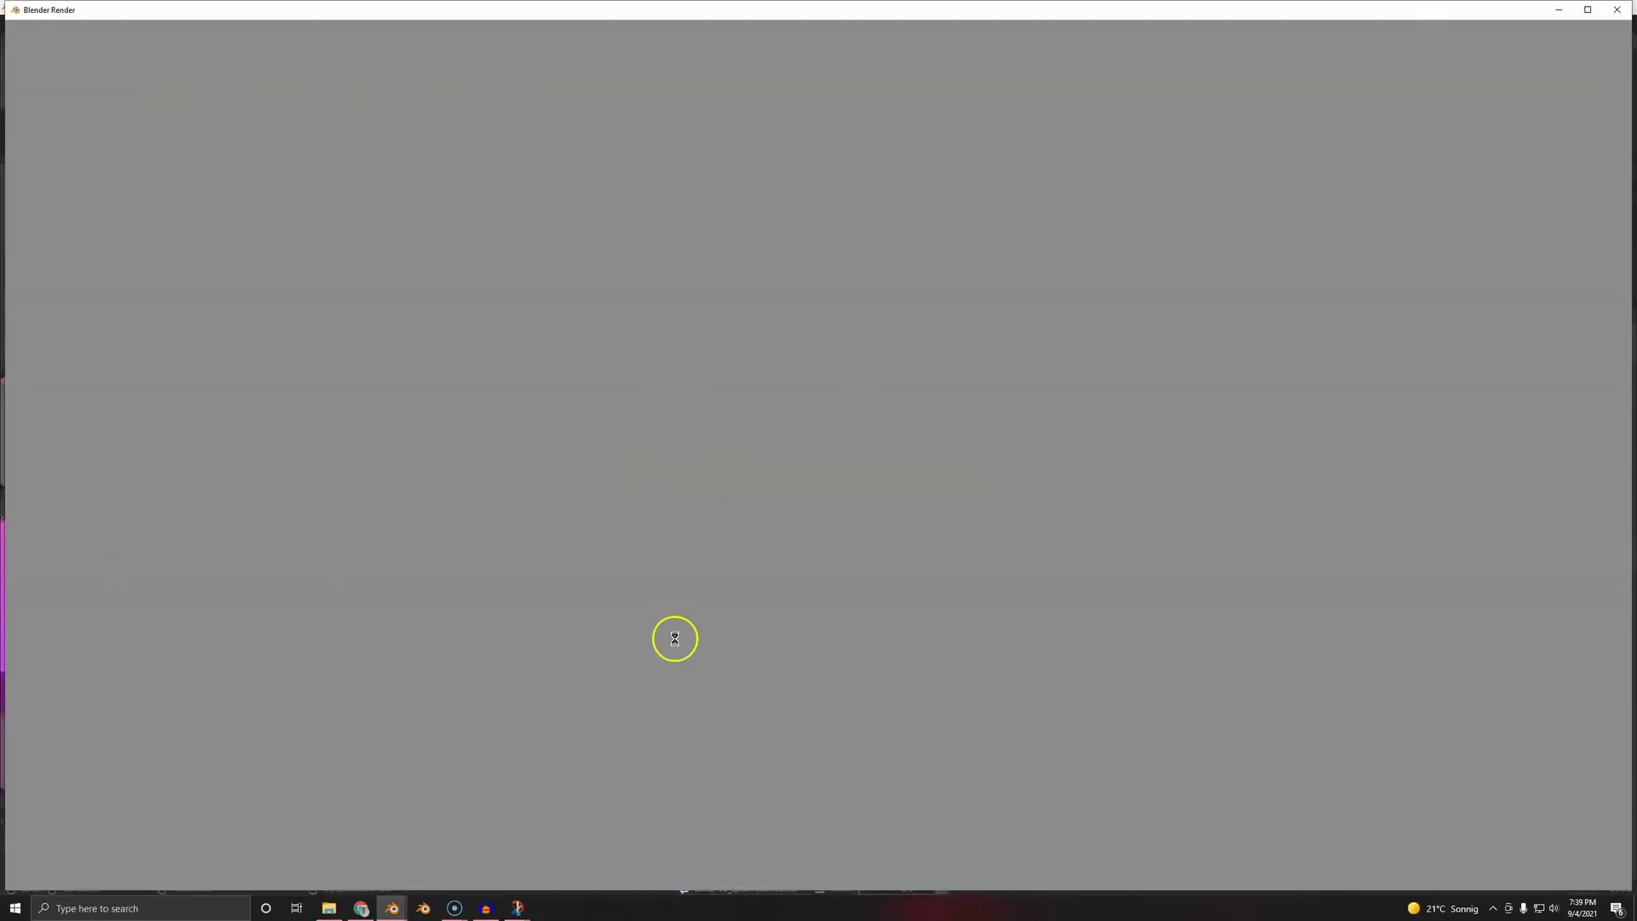
{"action": "scroll", "coordinate": [696, 668], "scroll_direction": "up", "scroll_amount": 1}
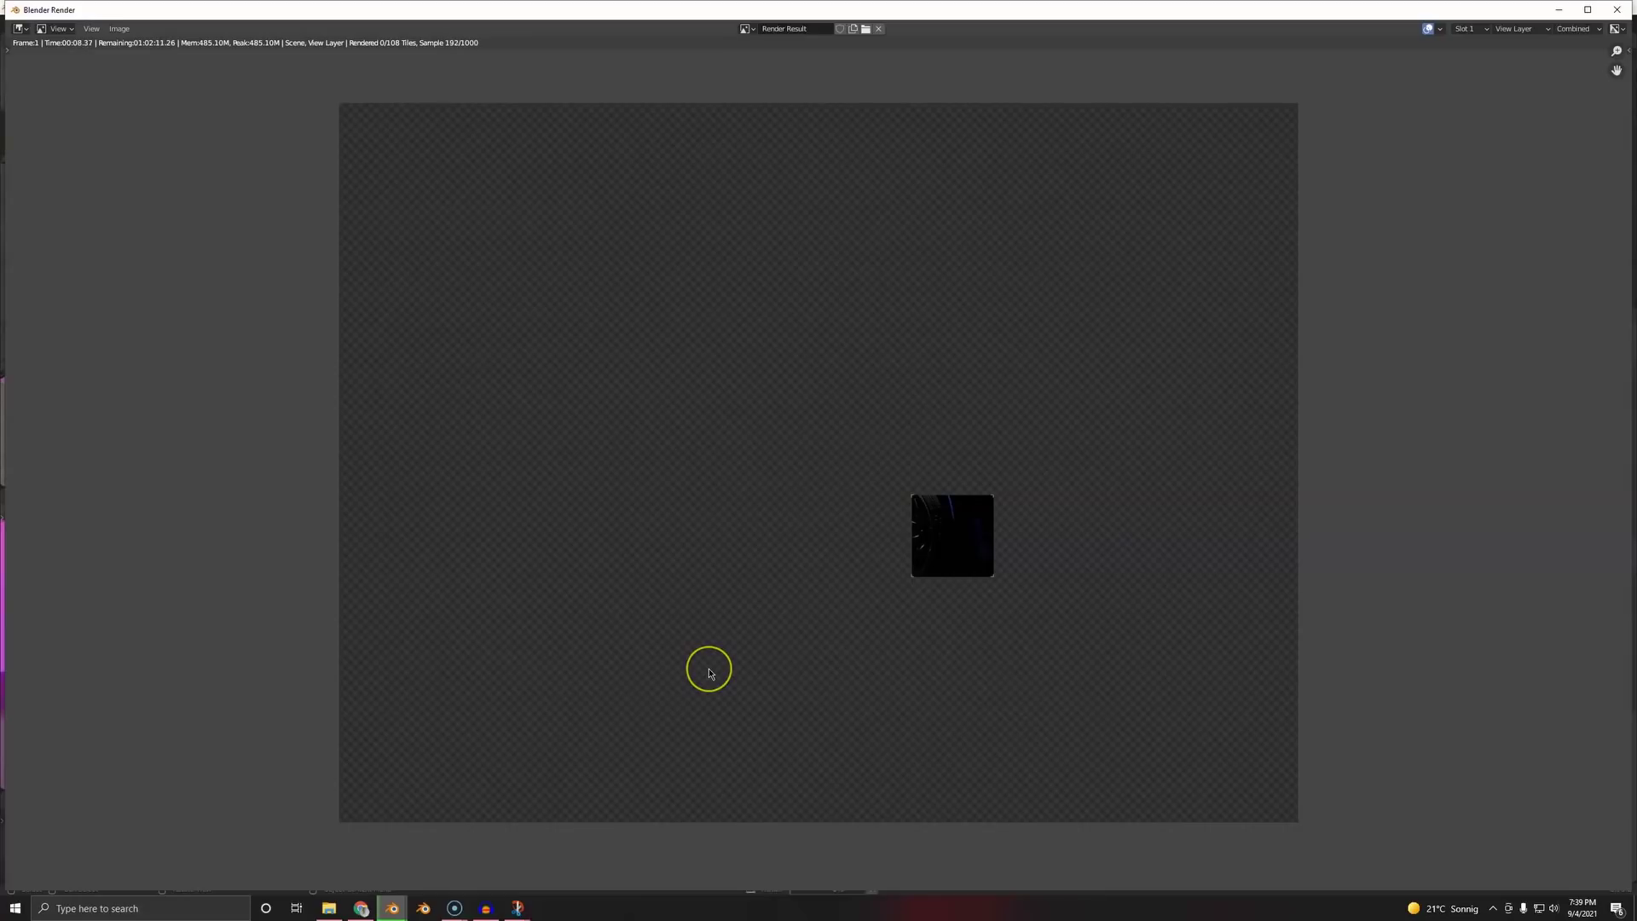
{"action": "key", "text": "alt+Tab"}
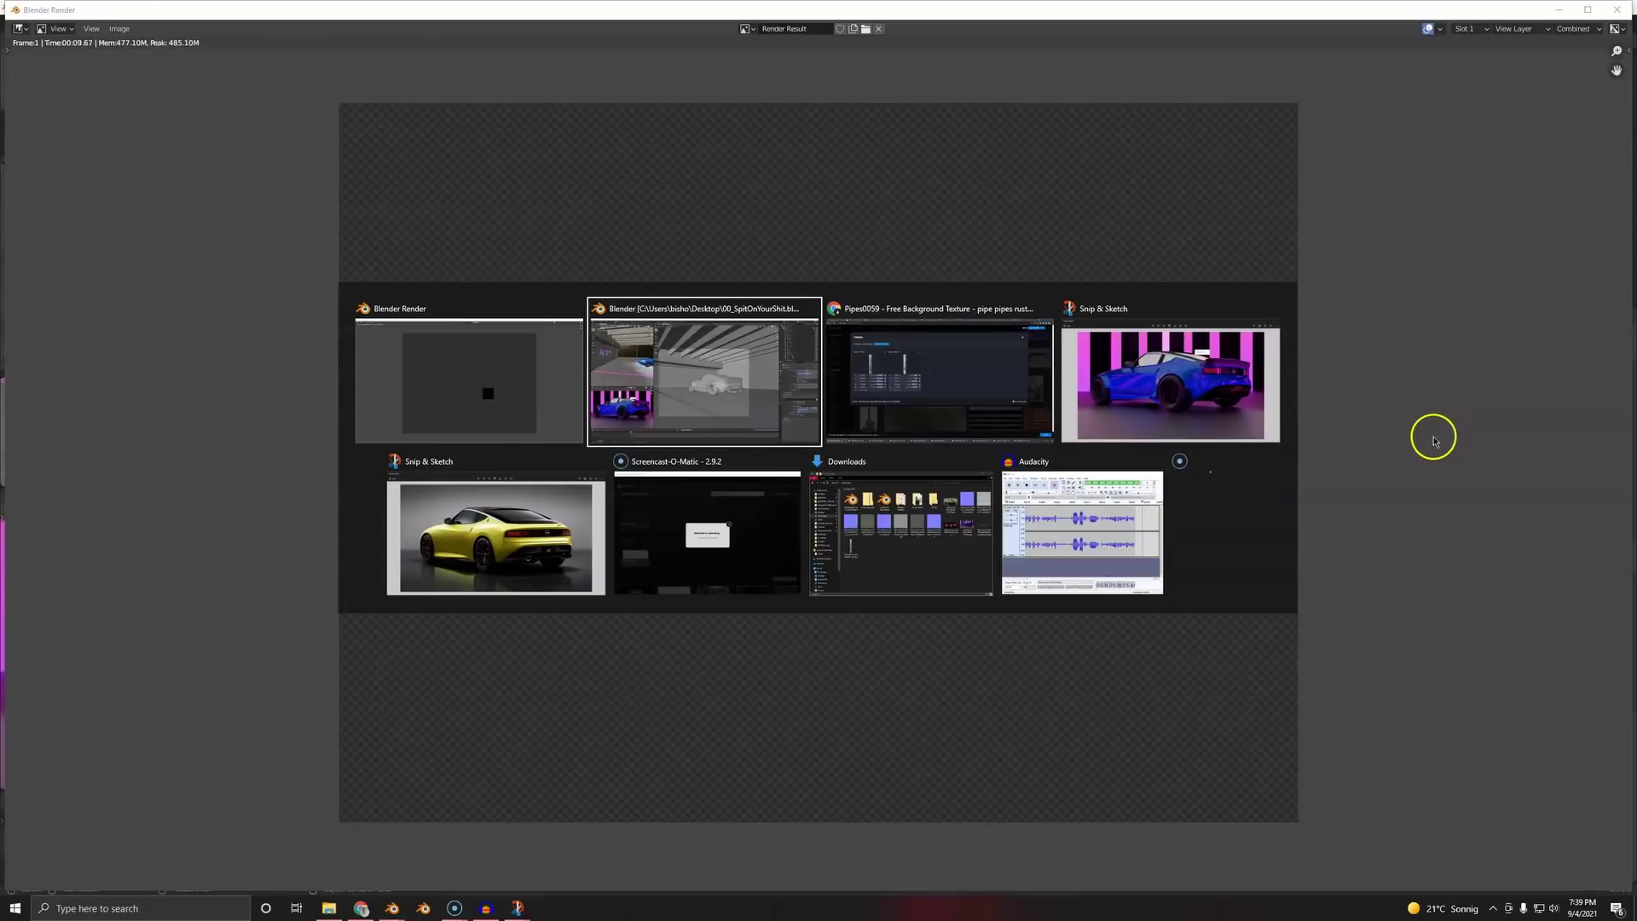
{"action": "left_click", "coordinate": [682, 396]}
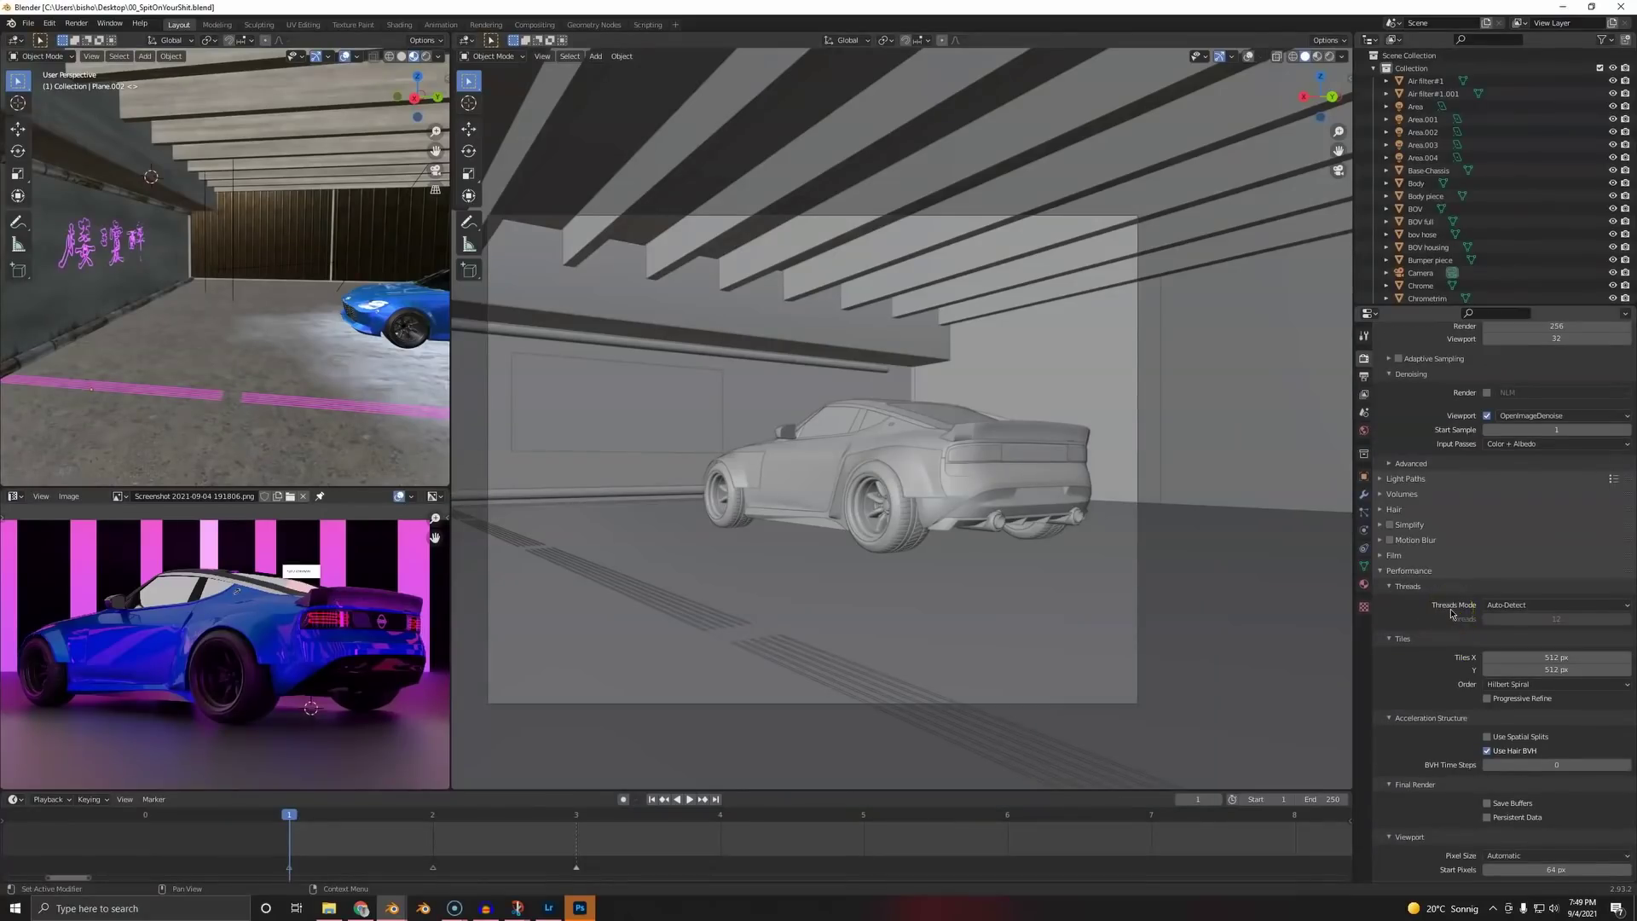
- Enable denoising for the final render with OpenImageDenoise as the denoiser
{"action": "scroll", "coordinate": [1452, 613], "scroll_direction": "up", "scroll_amount": 3}
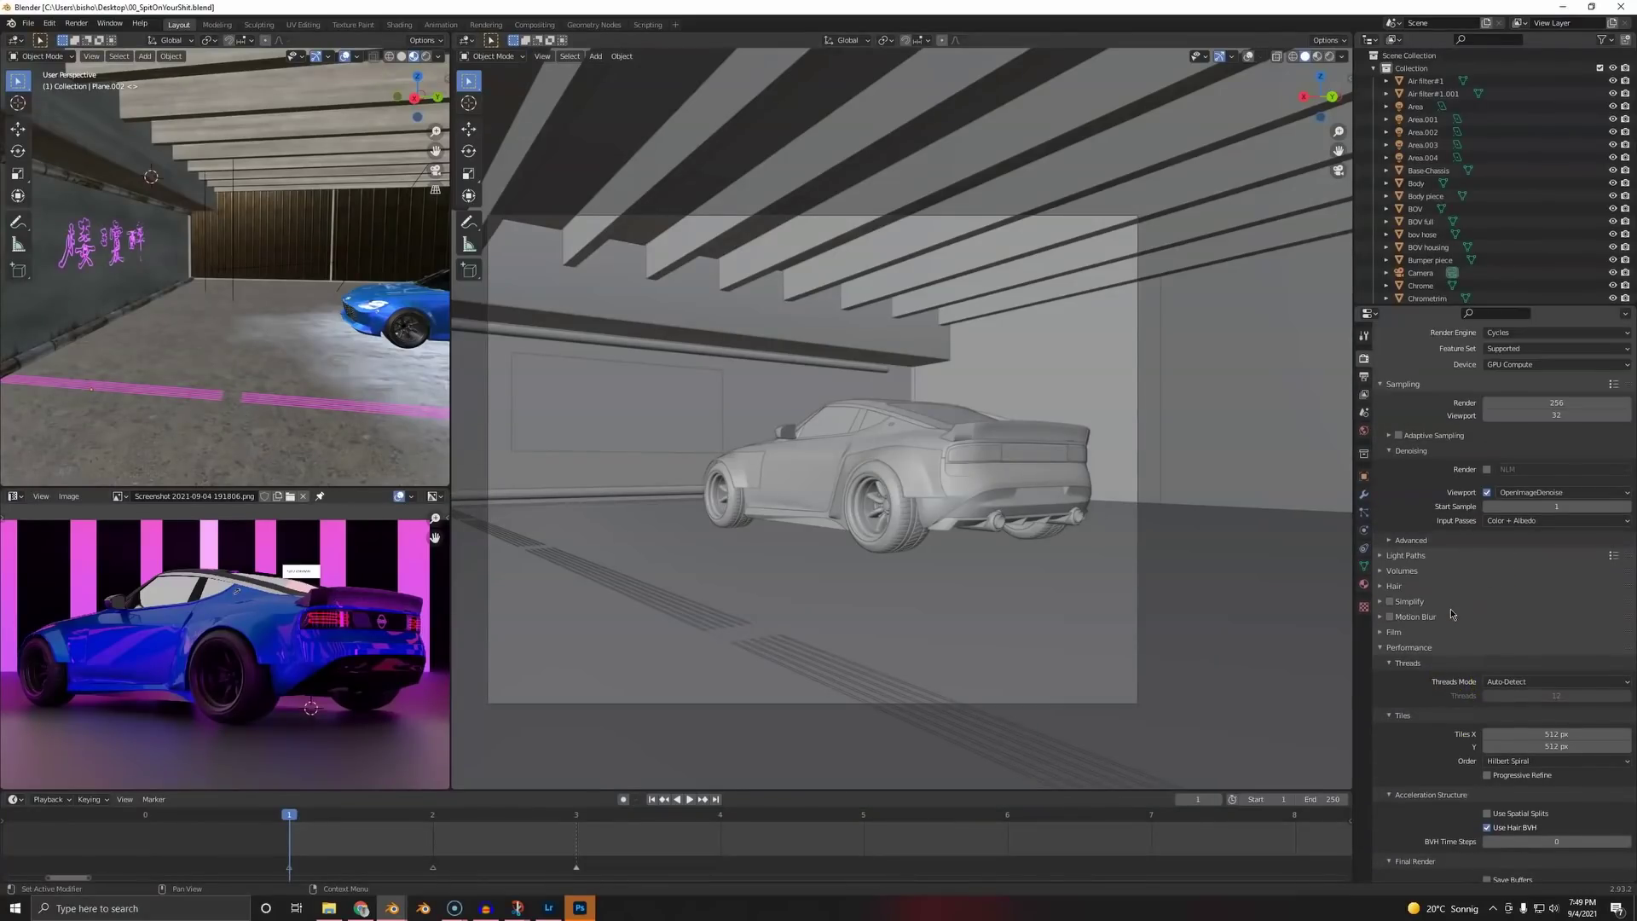
{"action": "left_click", "coordinate": [1488, 469]}
{"action": "left_click", "coordinate": [1513, 469]}
{"action": "left_click", "coordinate": [1503, 510]}
- Examine the finished render of the car and neon strips up close, and minimise the render window
{"action": "key", "text": "alt+Tab"}
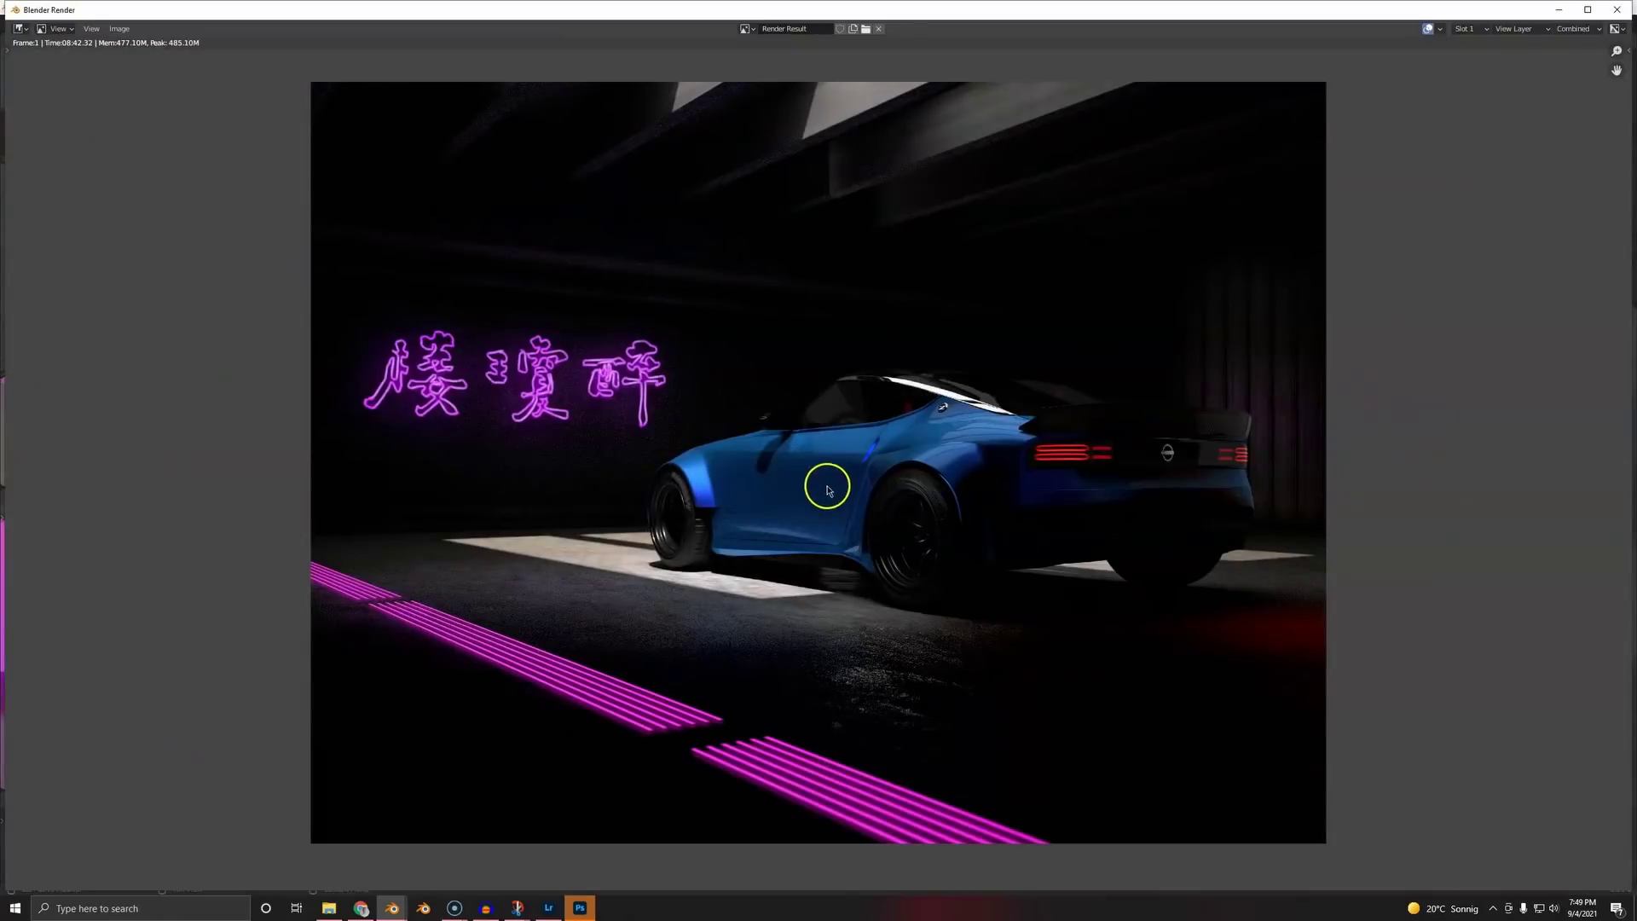
{"action": "scroll", "coordinate": [824, 486], "scroll_direction": "up", "scroll_amount": 4}
{"action": "scroll", "coordinate": [824, 491], "scroll_direction": "down", "scroll_amount": 6}
{"action": "scroll", "coordinate": [802, 494], "scroll_direction": "up", "scroll_amount": 1}
{"action": "left_click", "coordinate": [1561, 9]}
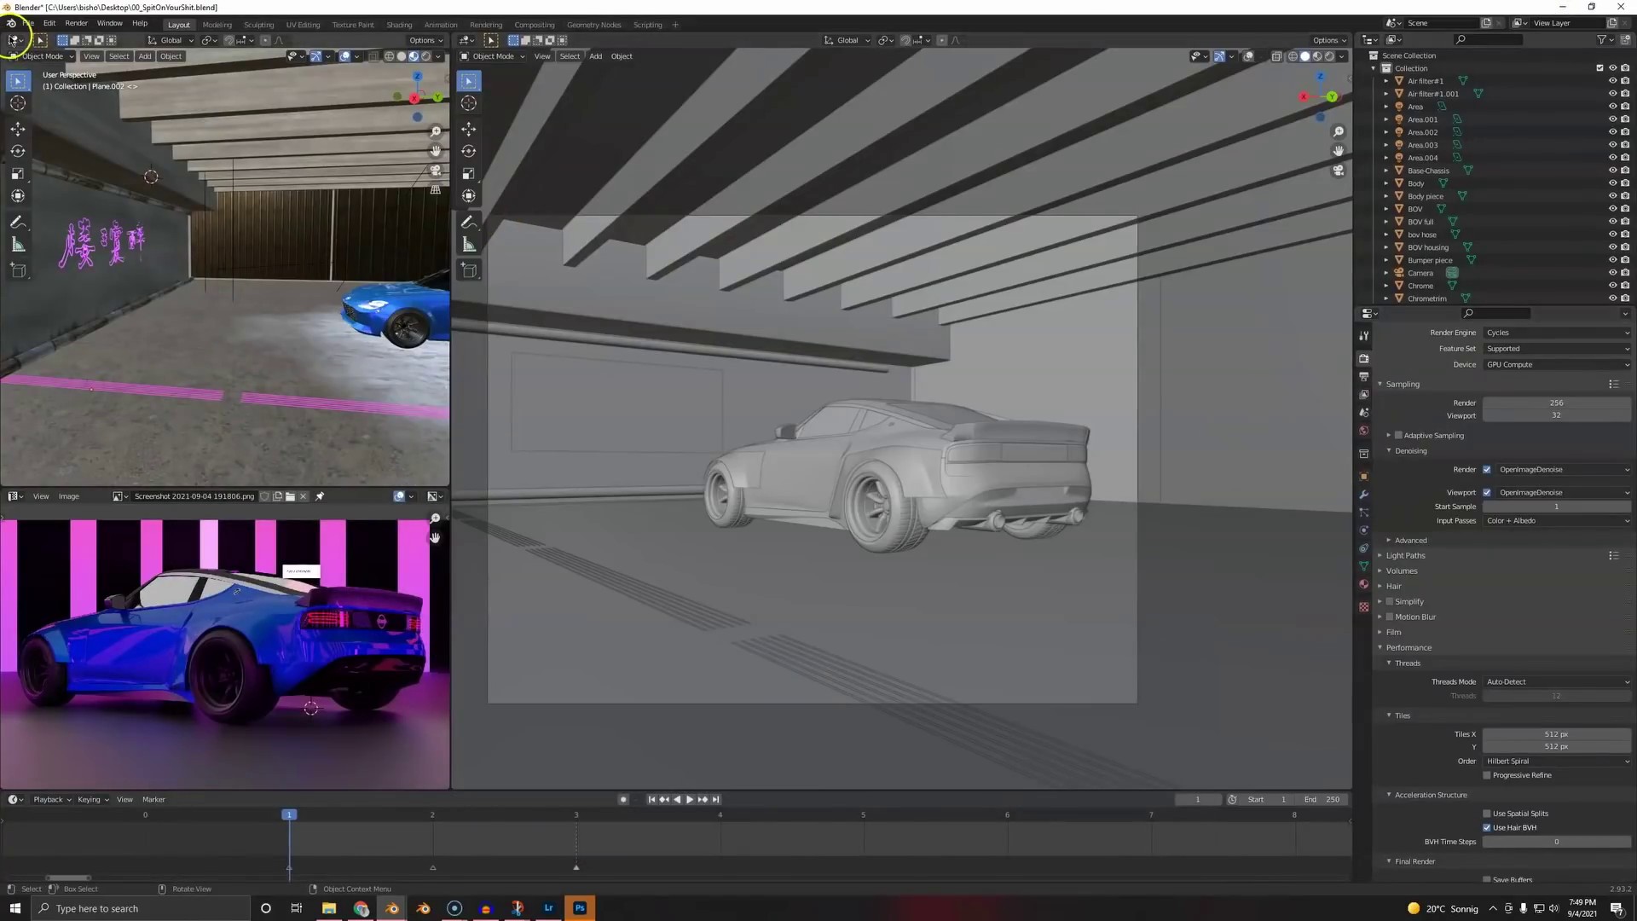
- Change the small 3D viewport to the Compositor, enable Use Nodes and frame the Render Layers and Composite nodes
{"action": "left_click", "coordinate": [14, 39]}
{"action": "left_click", "coordinate": [34, 133]}
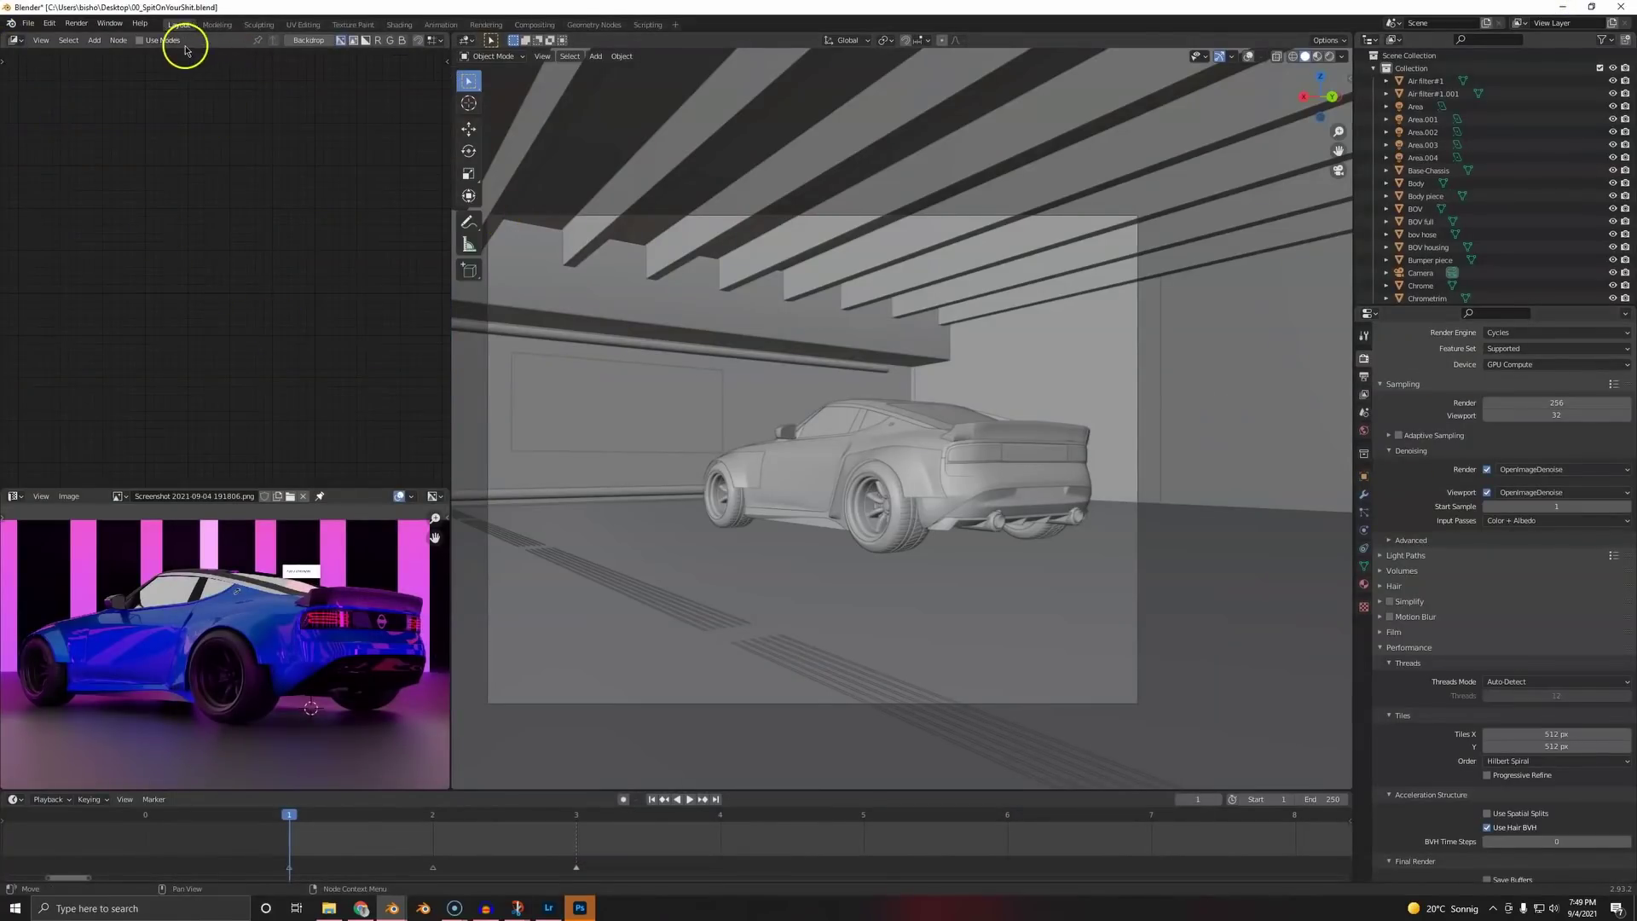
{"action": "scroll", "coordinate": [95, 265], "scroll_direction": "down", "scroll_amount": 7}
{"action": "middle_click_drag", "start_coordinate": [346, 231], "coordinate": [95, 284]}
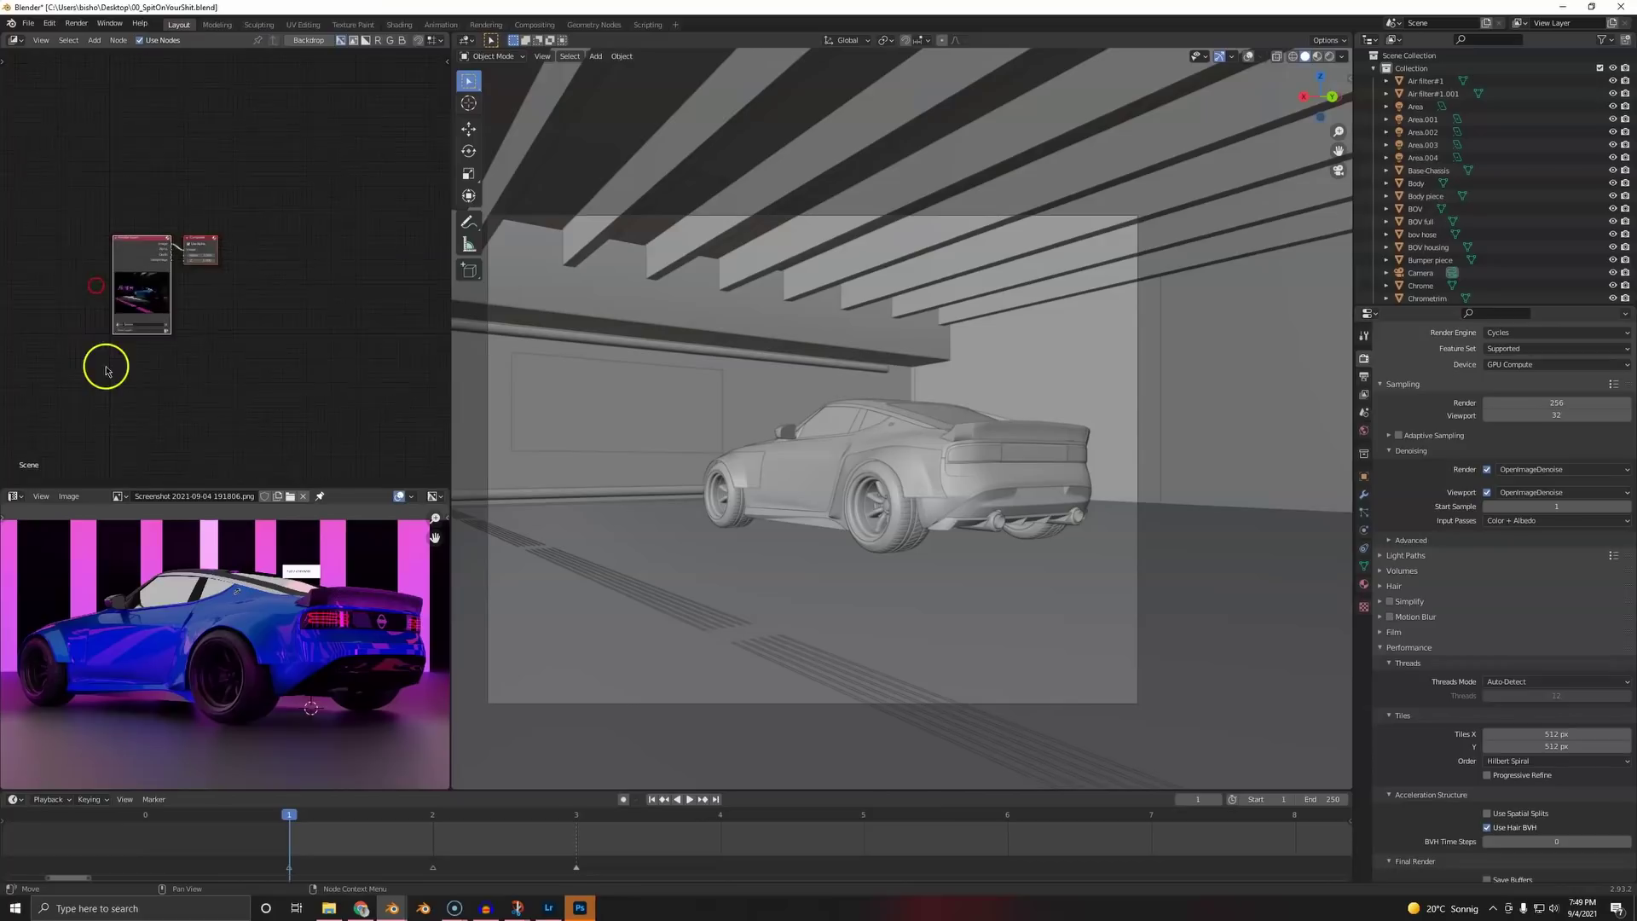
{"action": "scroll", "coordinate": [236, 283], "scroll_direction": "up", "scroll_amount": 8}
{"action": "key", "text": "shift+a"}
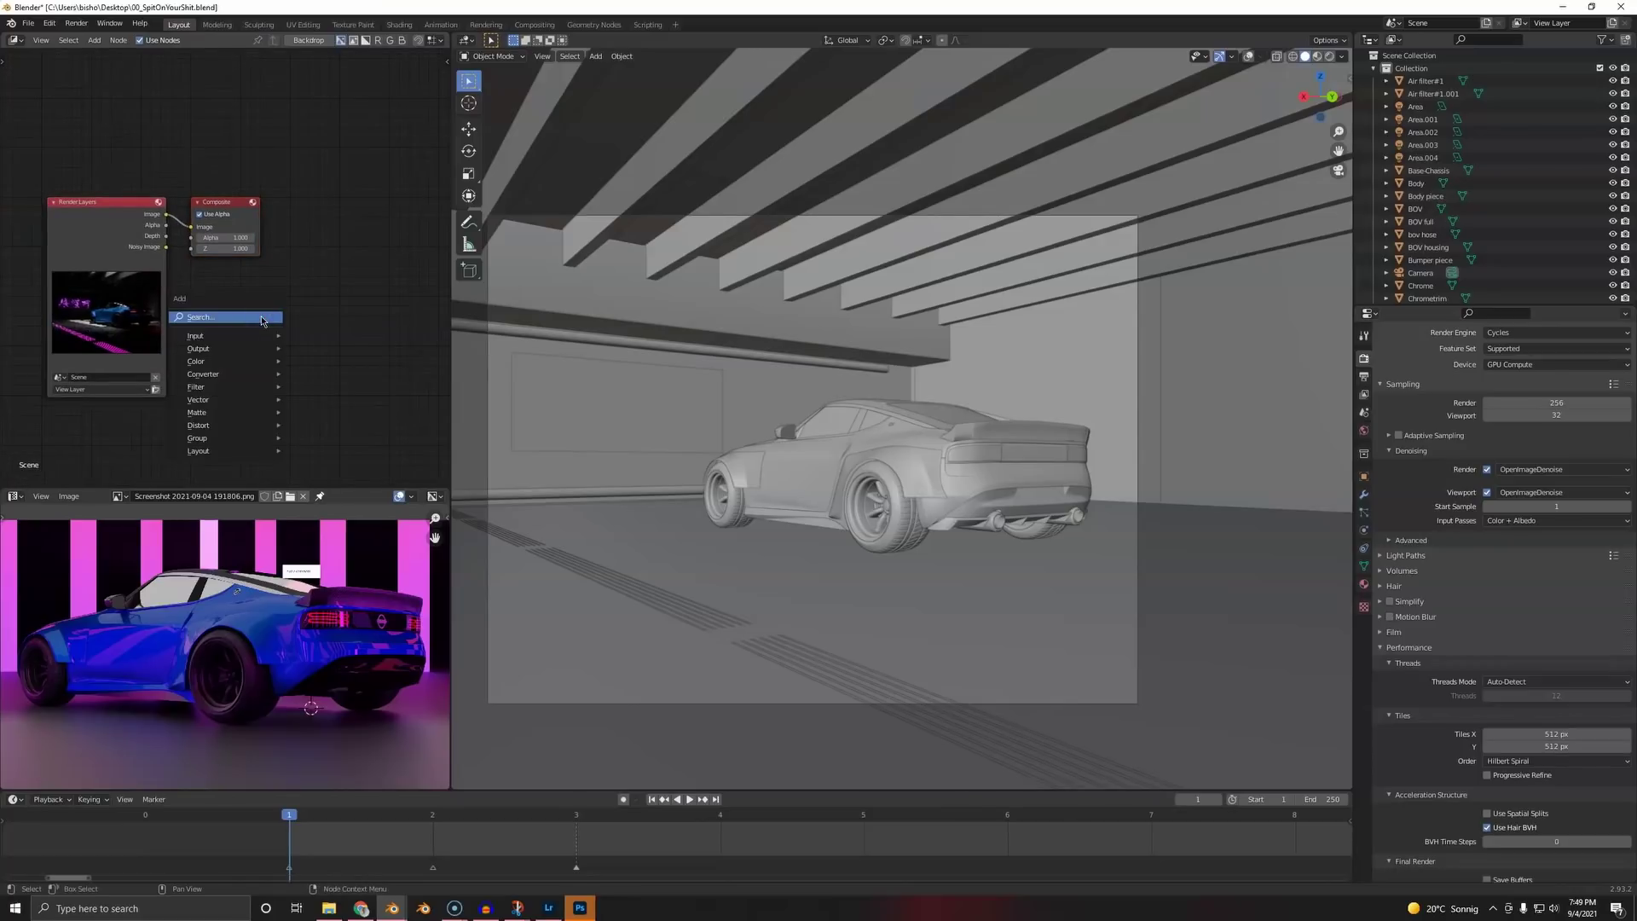
{"action": "left_click", "coordinate": [262, 318]}
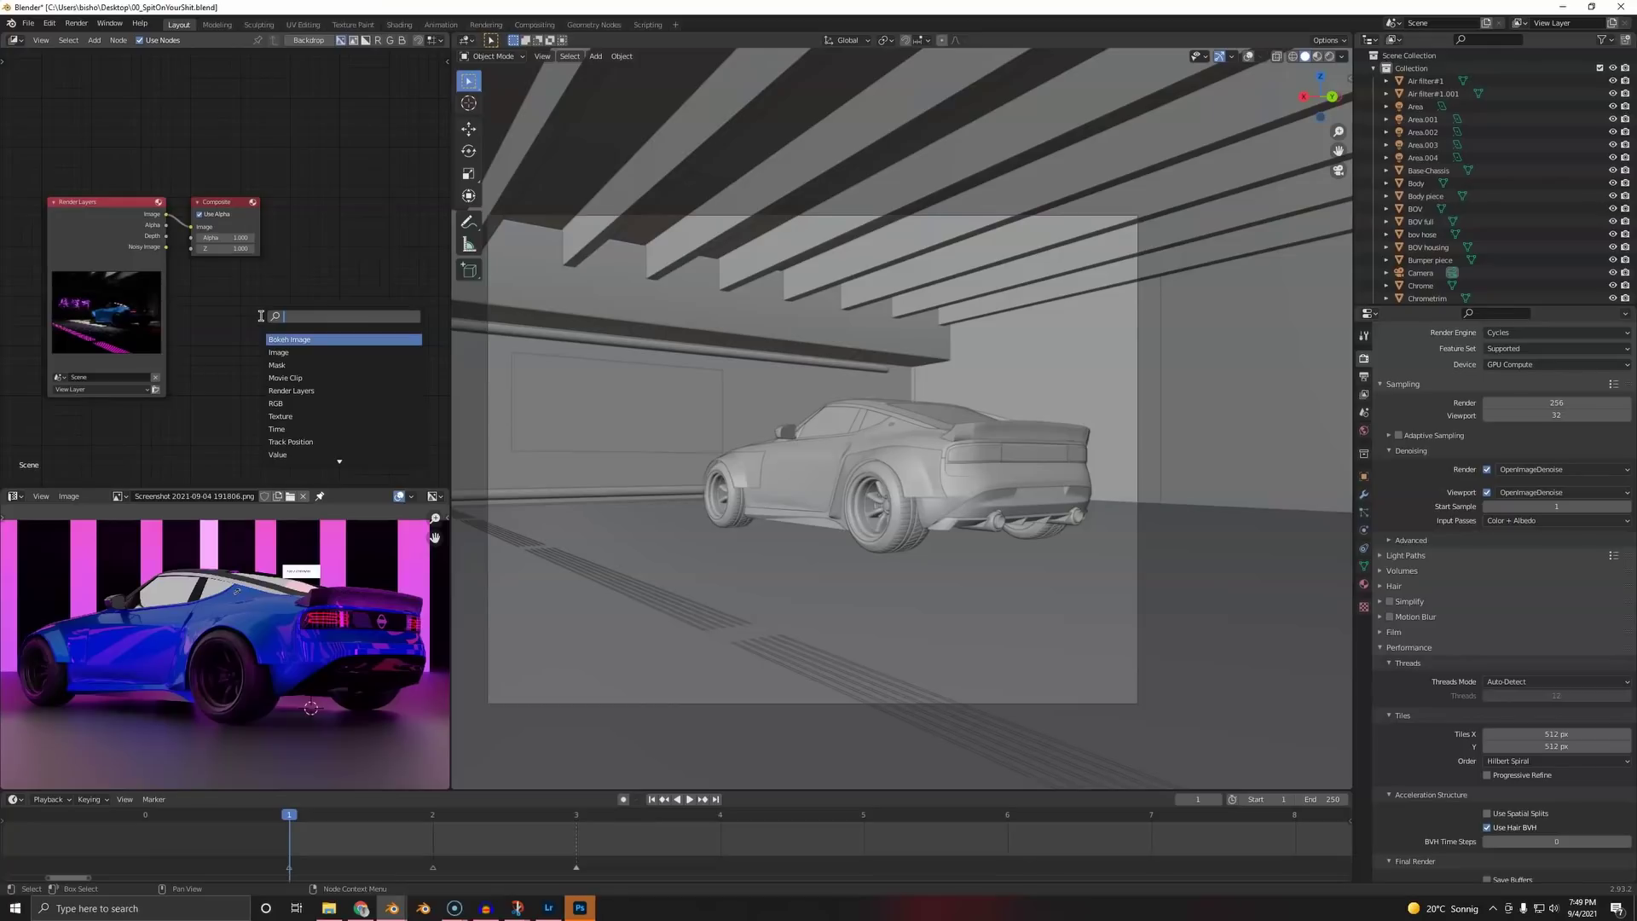
{"action": "type", "text": "den"}
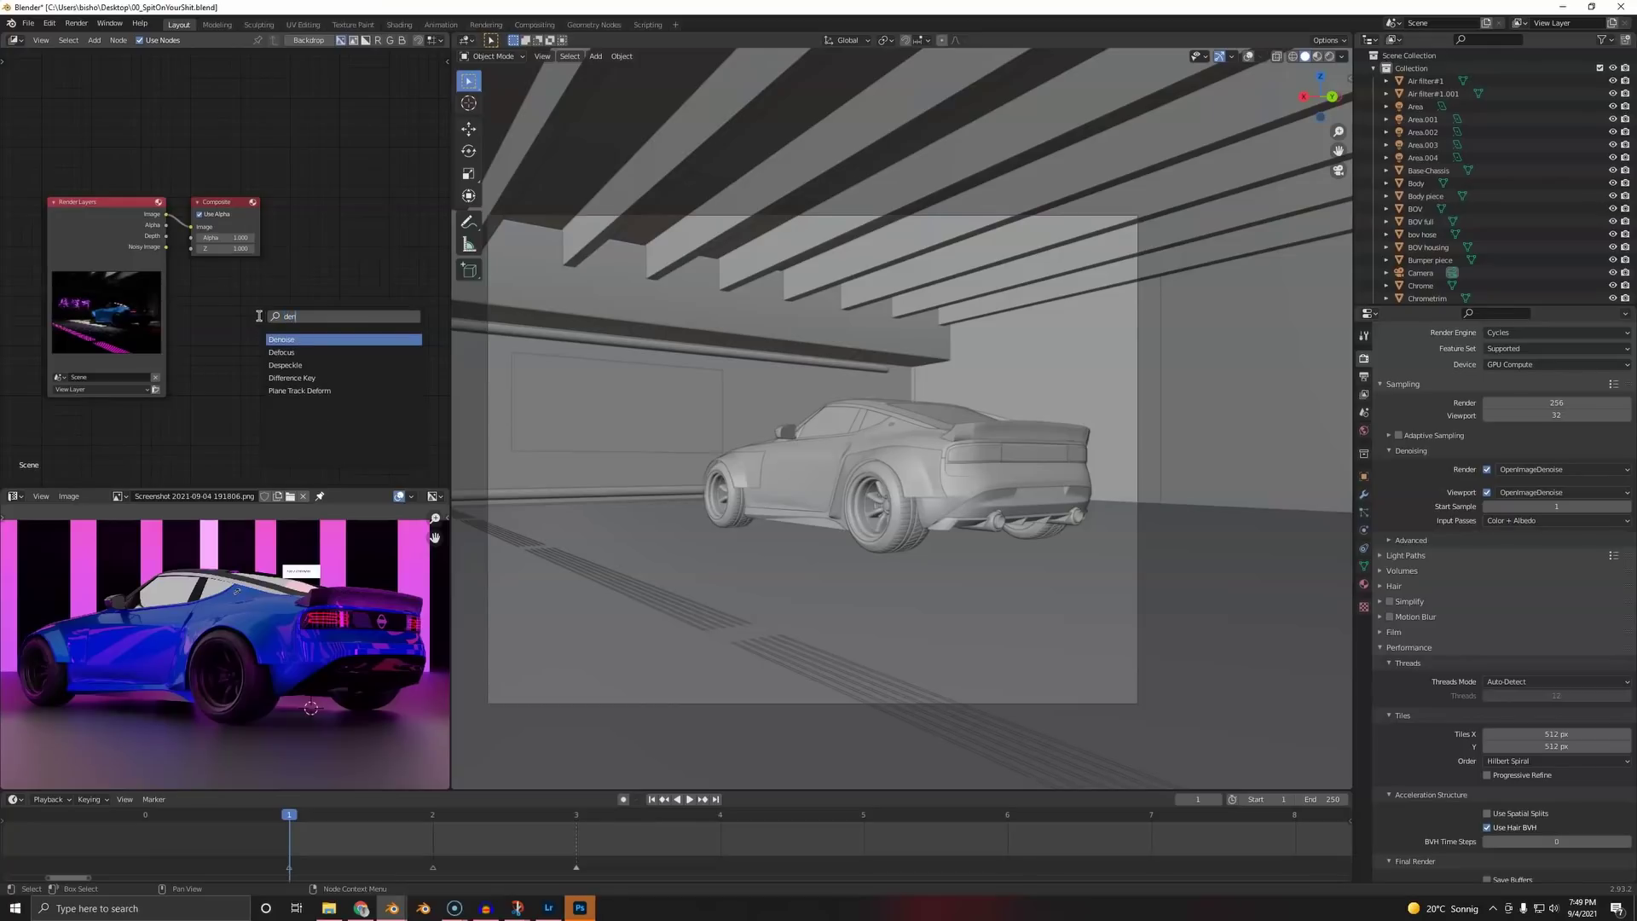
{"action": "left_click", "coordinate": [329, 338]}
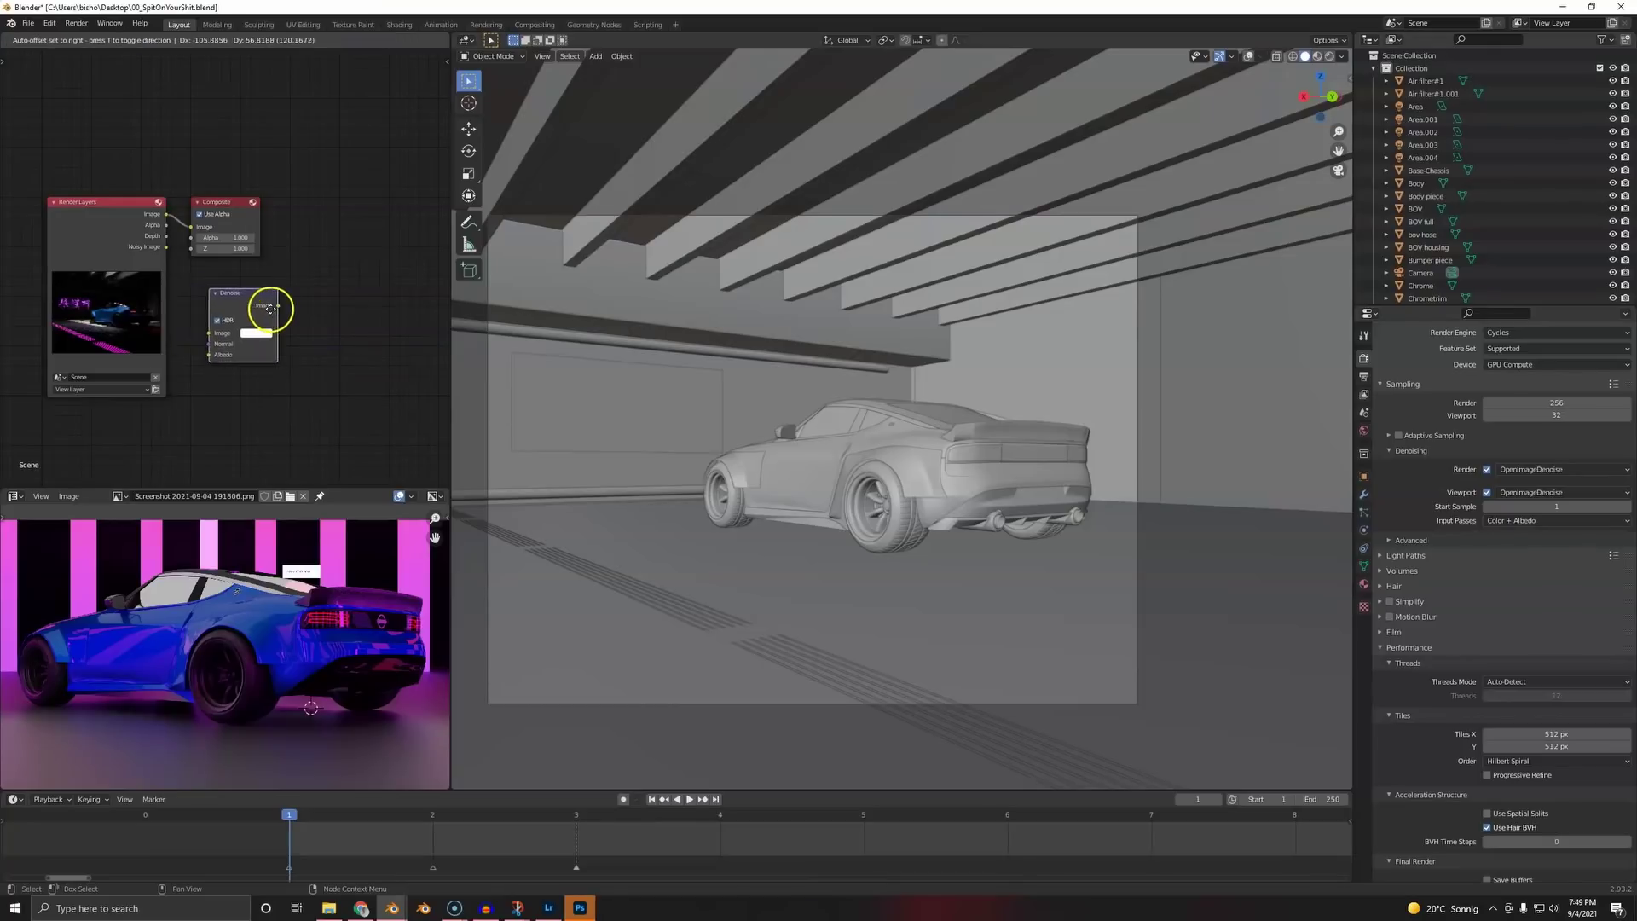
{"action": "right_click", "coordinate": [278, 313]}
- Enable the Denoising Data pass for the view layer, and recheck the previous render before minimising its window
{"action": "left_click", "coordinate": [1365, 395]}
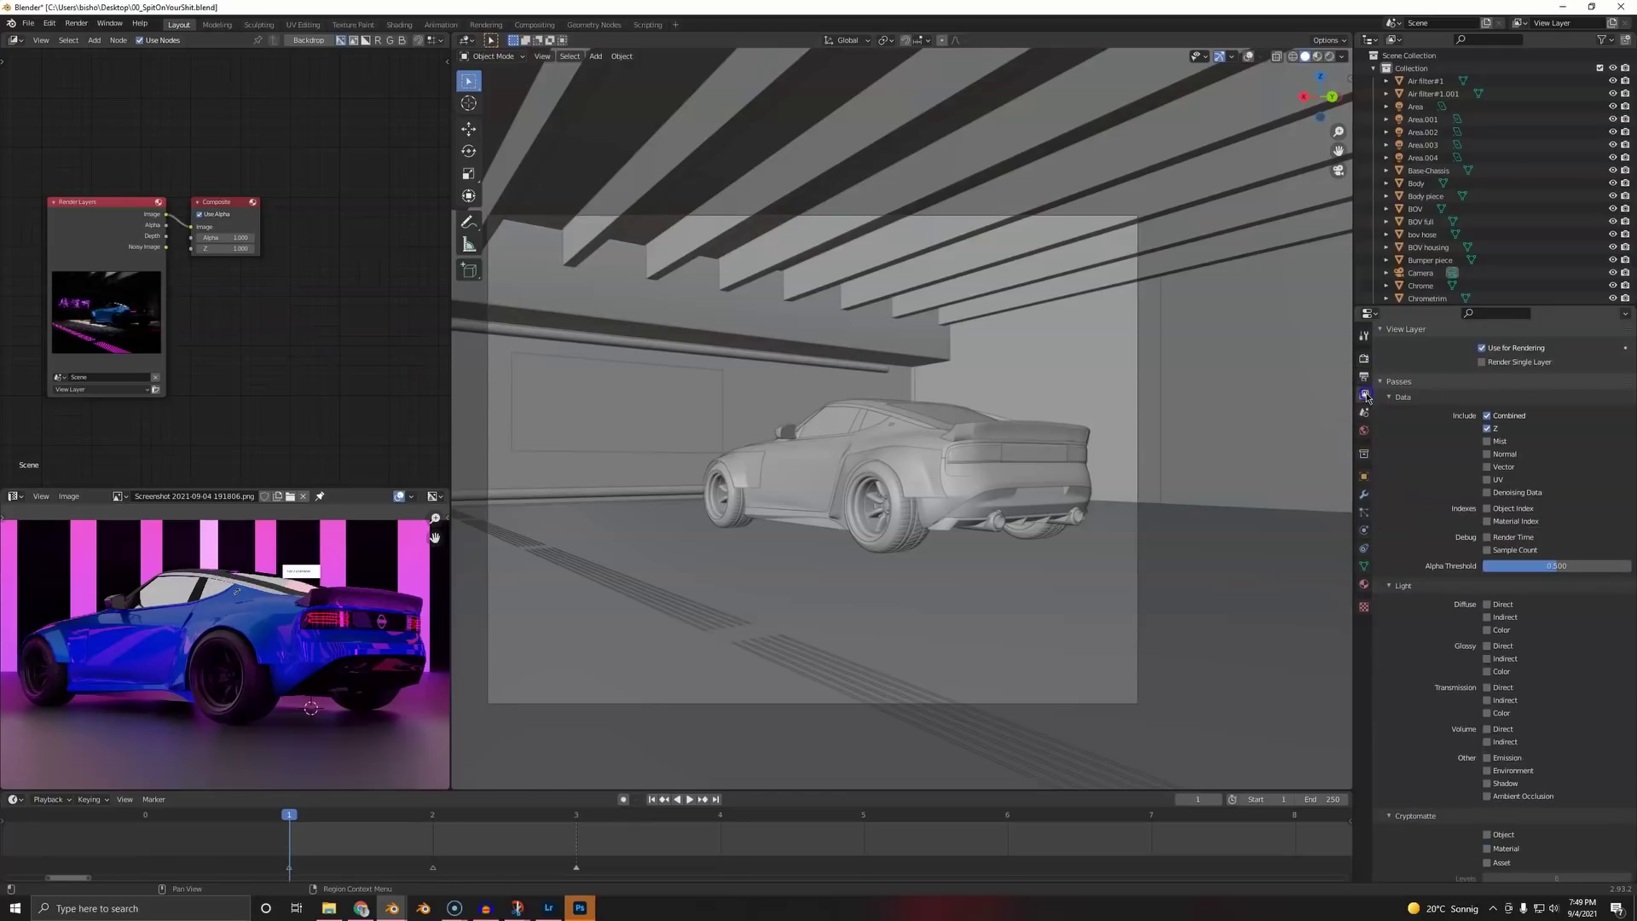
{"action": "left_click", "coordinate": [1528, 492]}
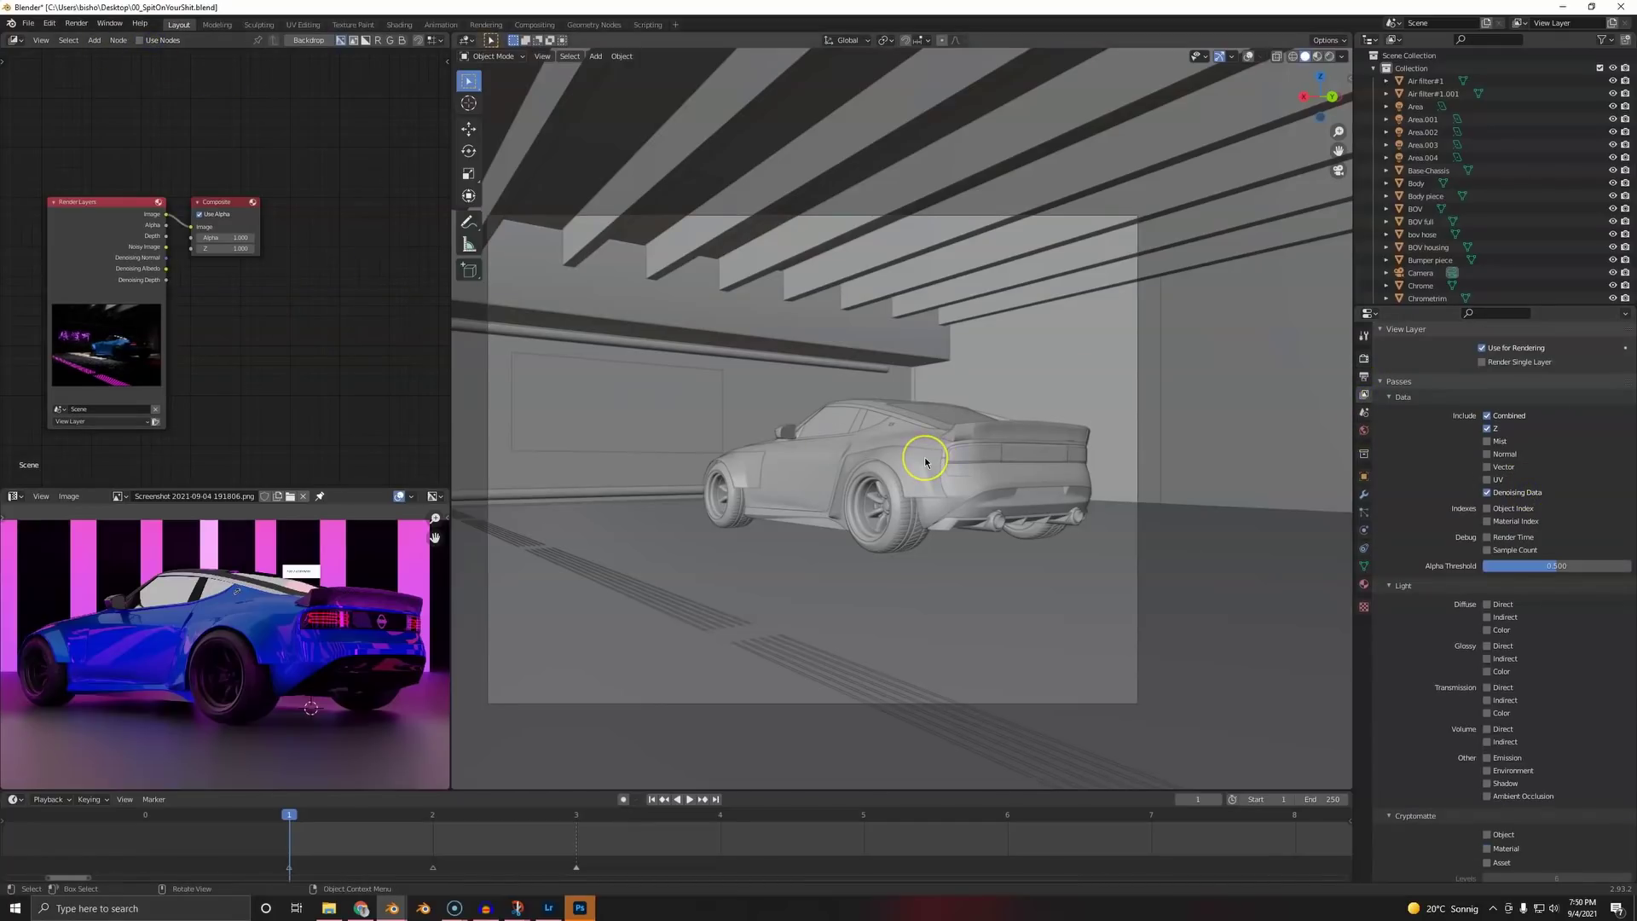
{"action": "key", "text": "F11"}
{"action": "scroll", "coordinate": [742, 565], "scroll_direction": "down", "scroll_amount": 3}
{"action": "scroll", "coordinate": [742, 565], "scroll_direction": "up", "scroll_amount": 3}
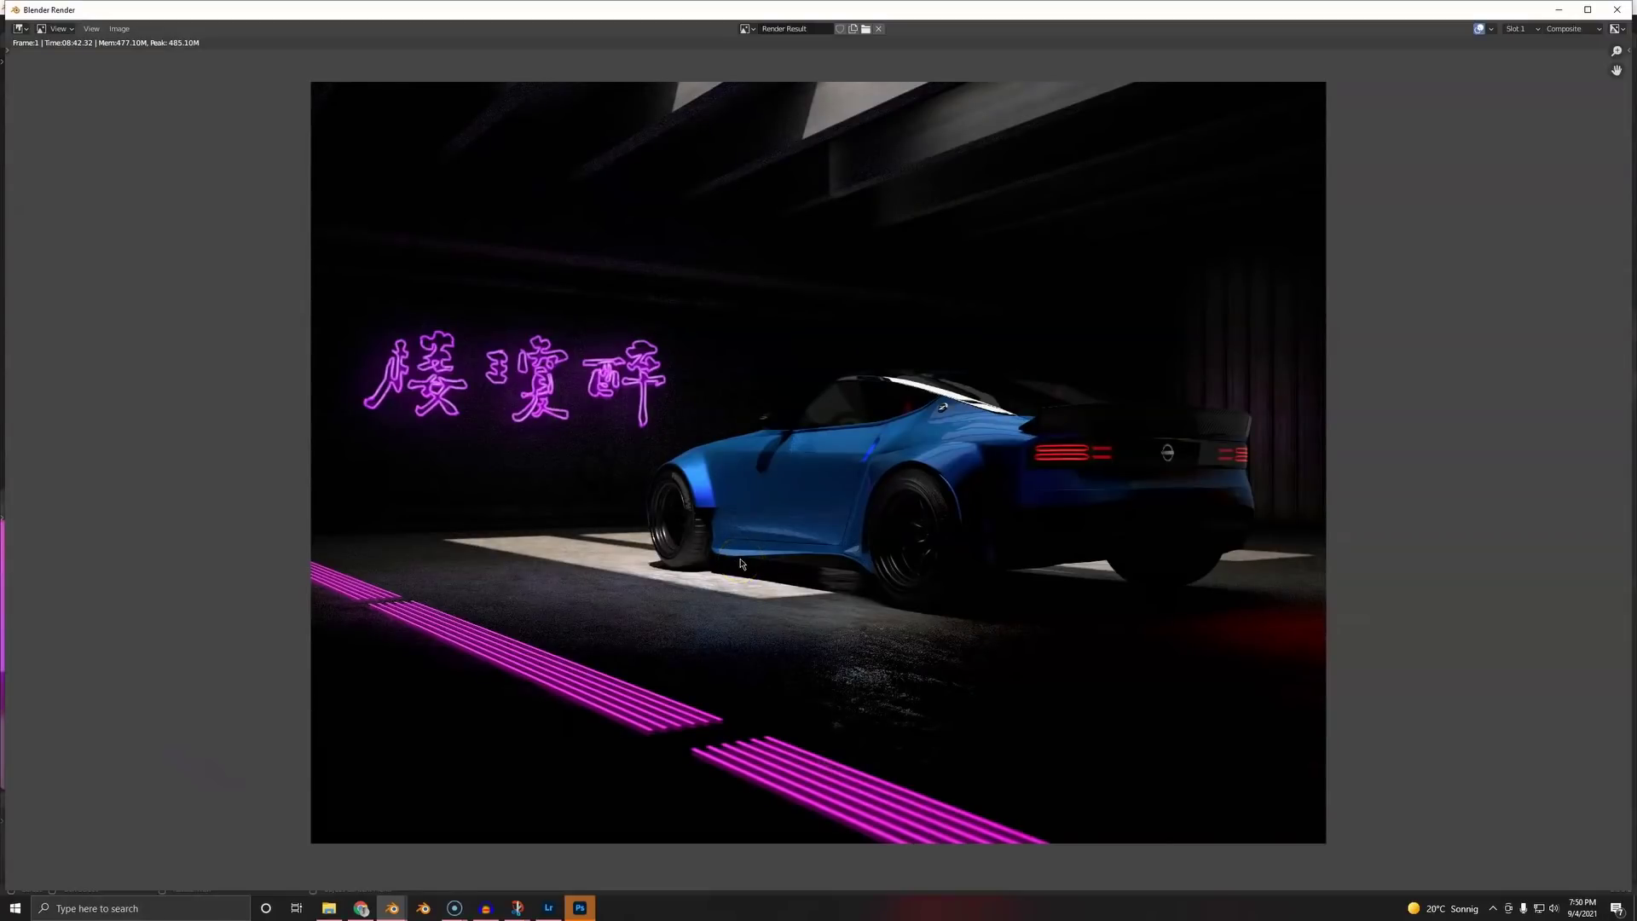
{"action": "key", "text": "alt+Tab"}
{"action": "left_click", "coordinate": [1557, 11]}
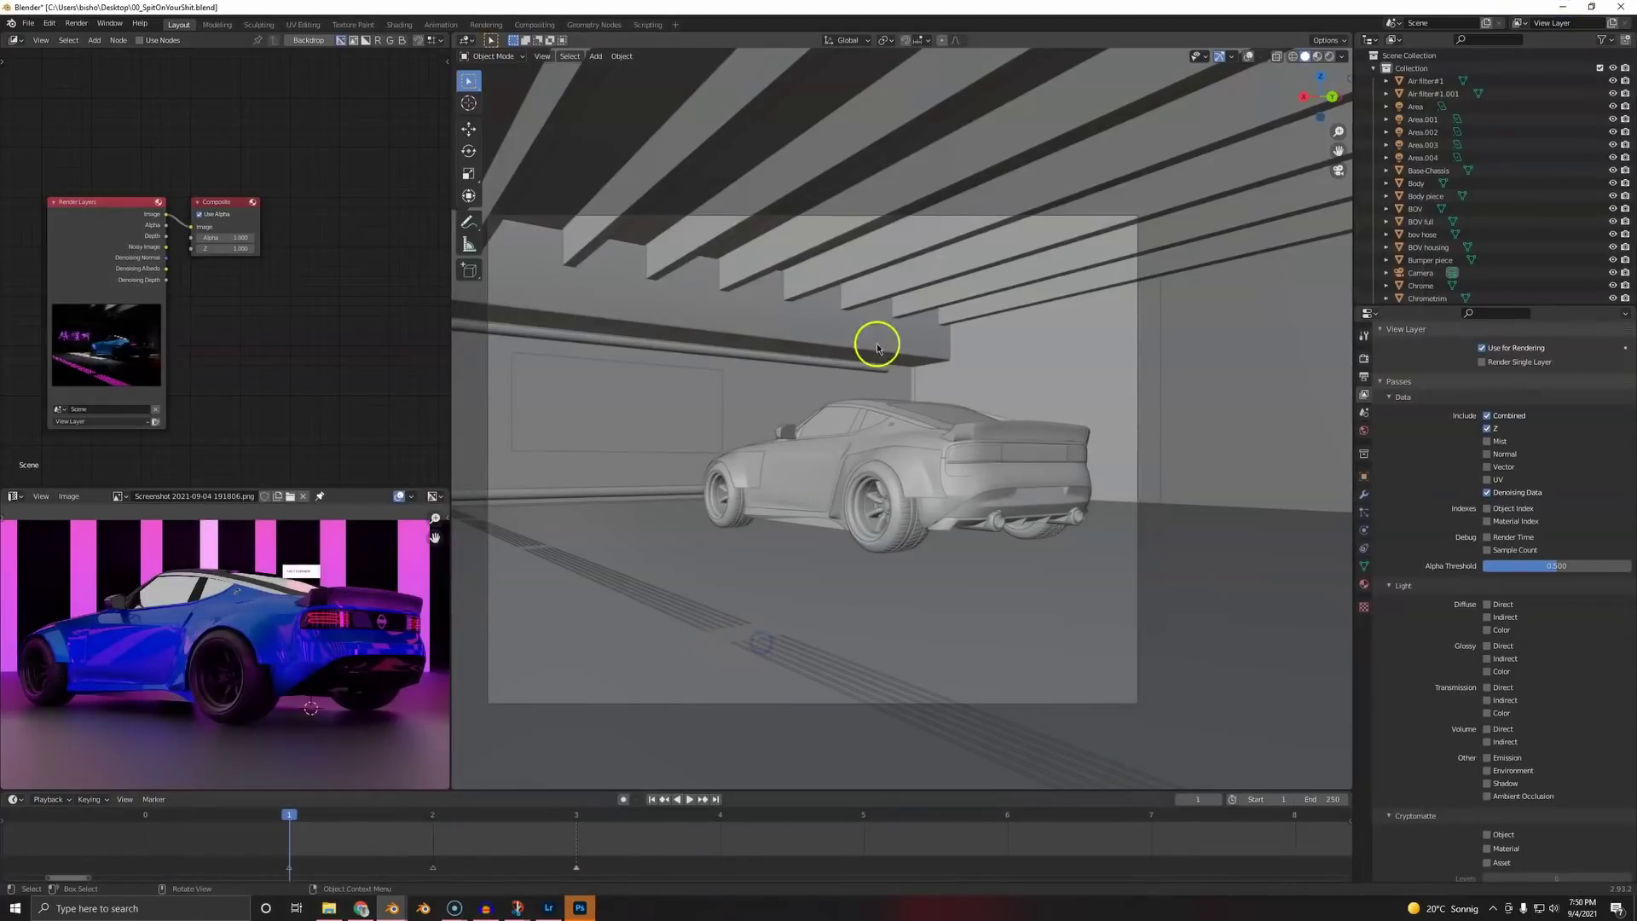
- Delete the neon floor strips from the garage and render the still image again
{"action": "left_click", "coordinate": [1245, 53]}
{"action": "key", "text": "ctrl+s"}
{"action": "left_click", "coordinate": [764, 620]}
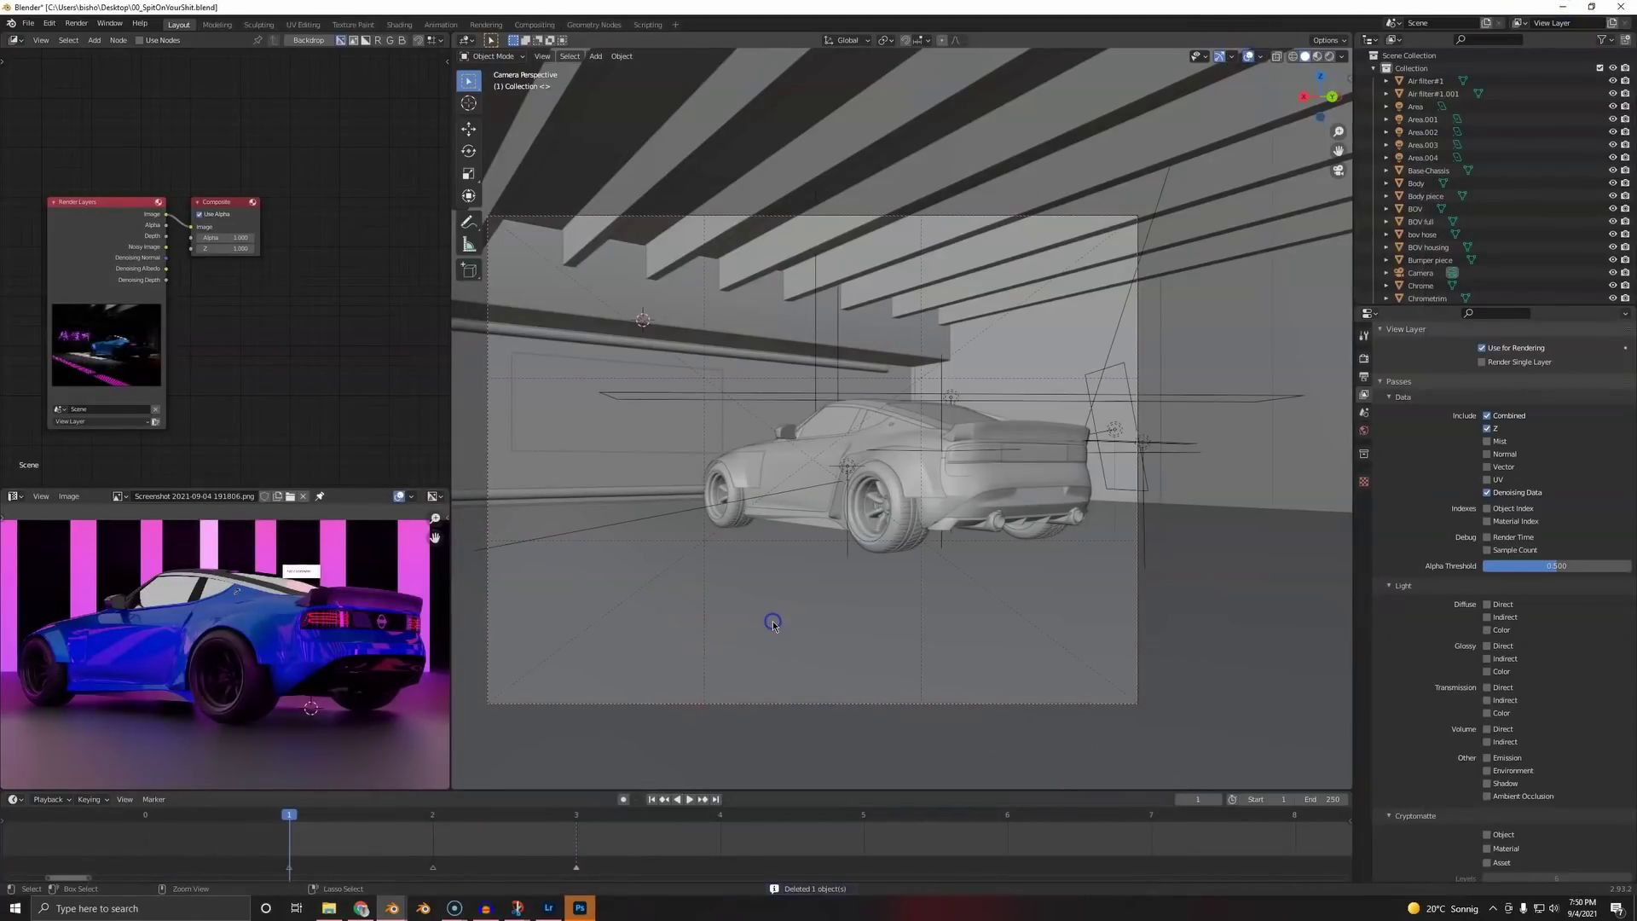
{"action": "key", "text": "F12"}
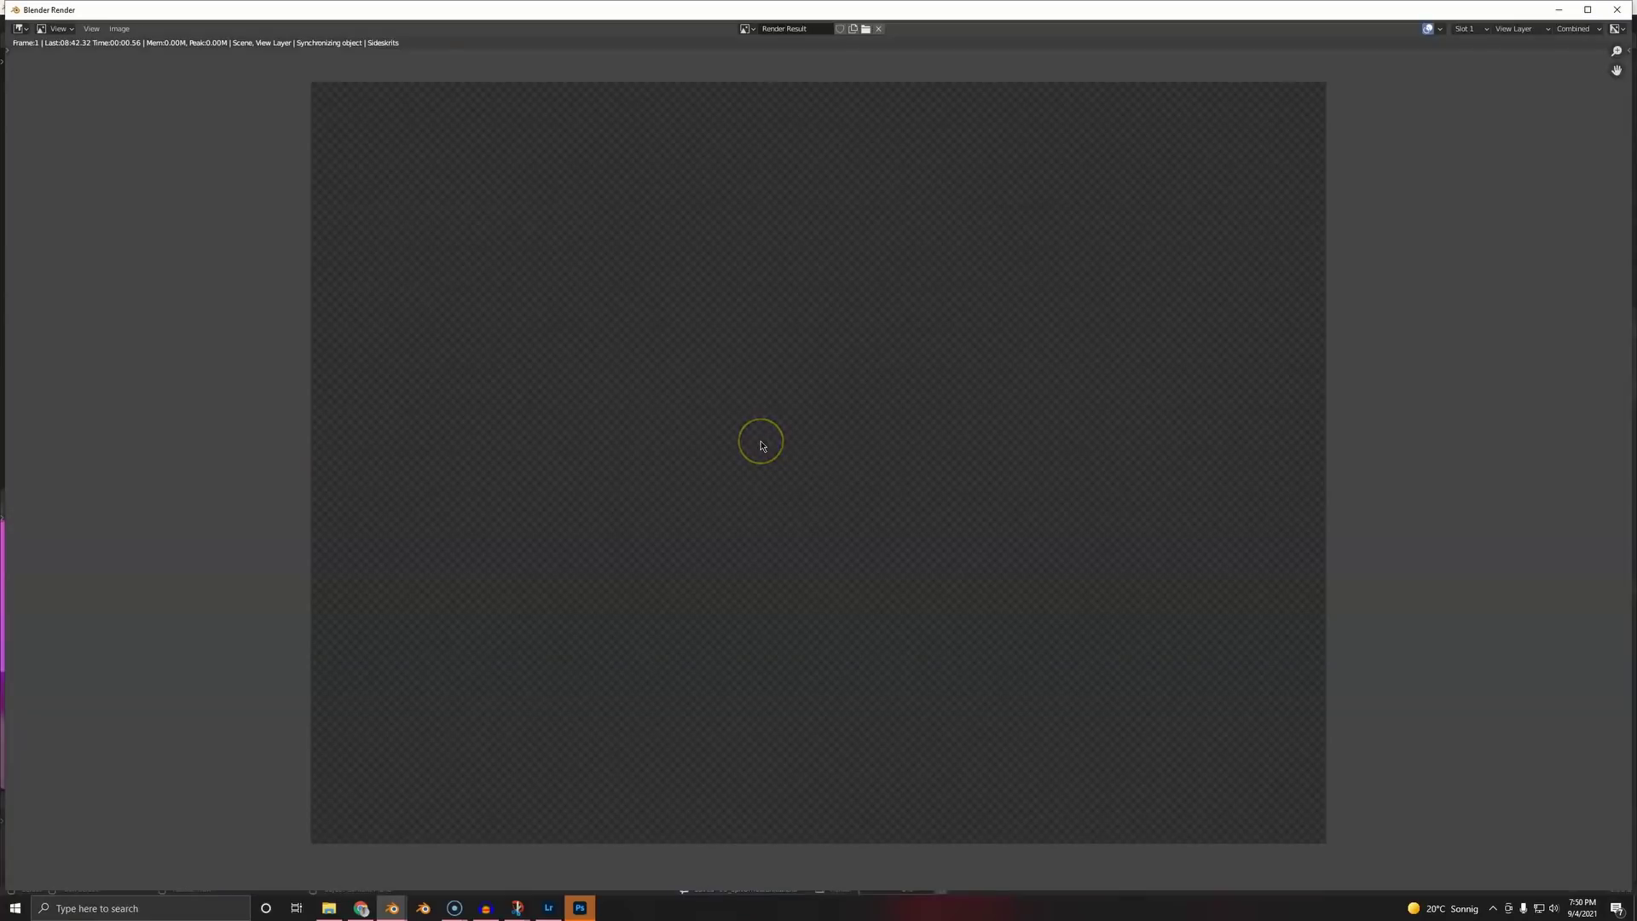
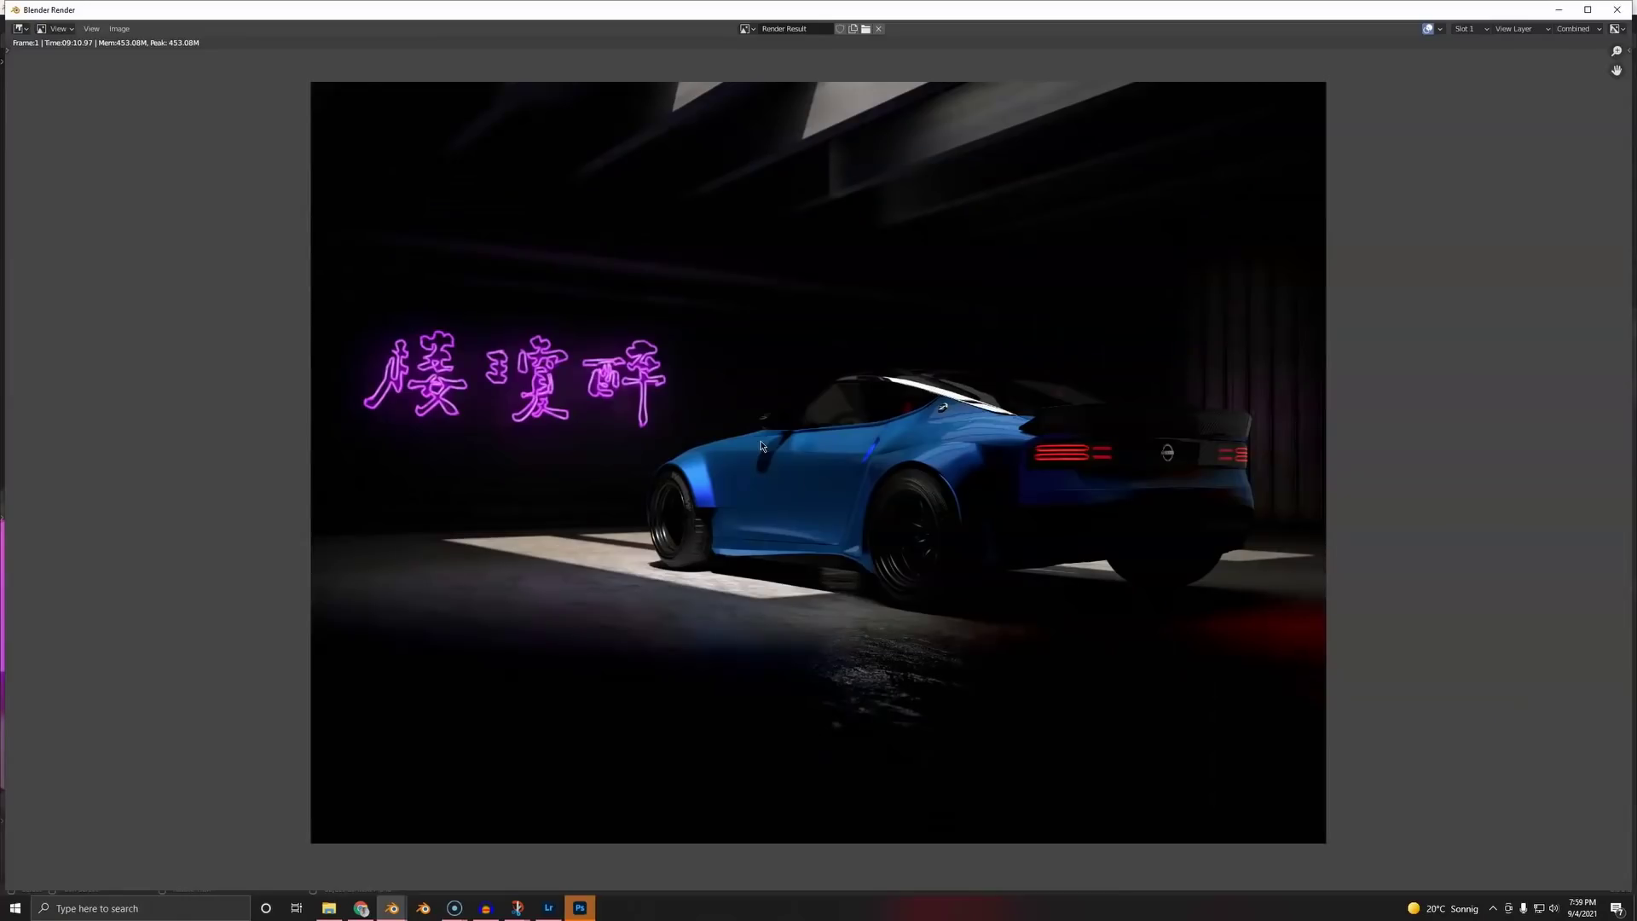
- Inspect the new render up close and save it as the TIFF image untitled.tif in the Downloads folder
{"action": "scroll", "coordinate": [771, 486], "scroll_direction": "up", "scroll_amount": 9}
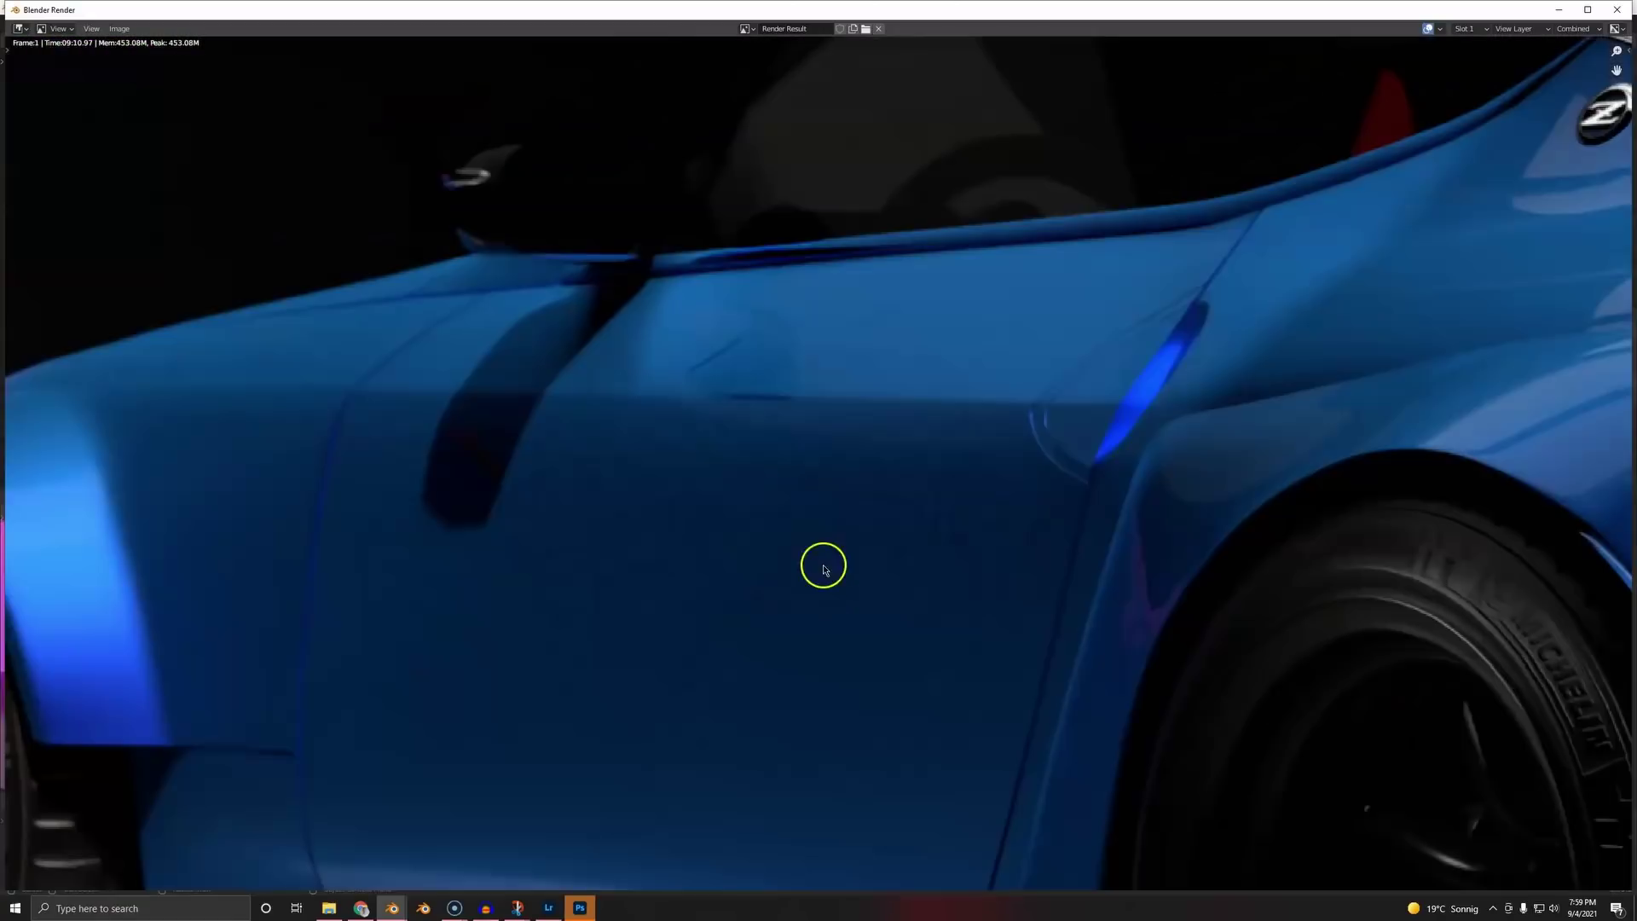
{"action": "middle_click_drag", "start_coordinate": [887, 471], "coordinate": [532, 433]}
{"action": "scroll", "coordinate": [532, 432], "scroll_direction": "down", "scroll_amount": 2}
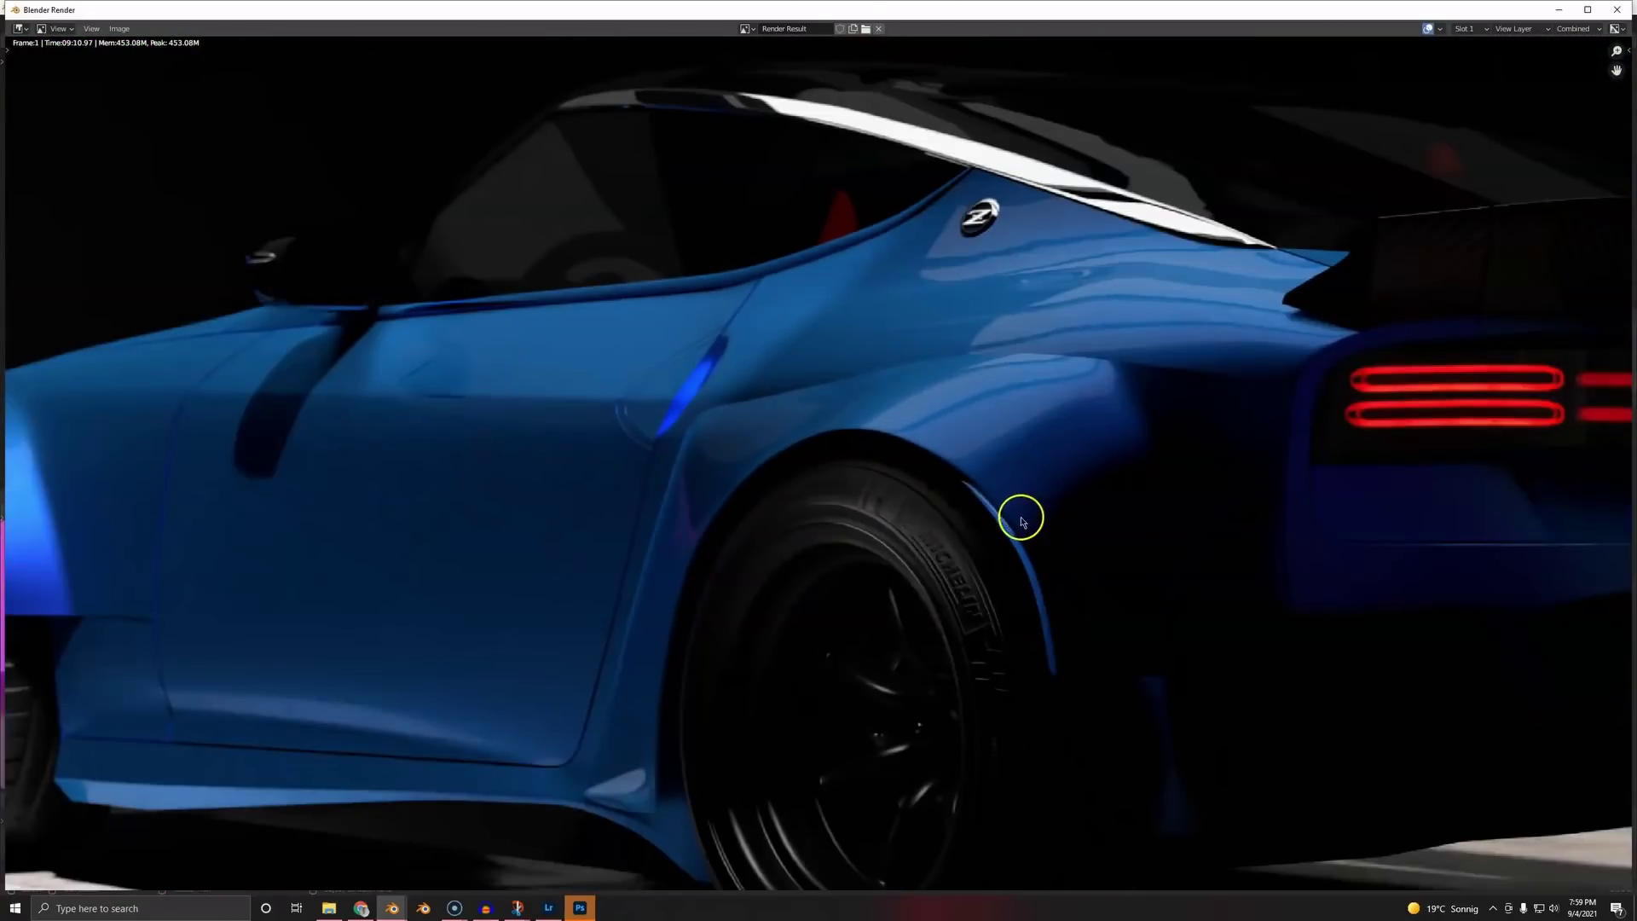
{"action": "middle_click_drag", "start_coordinate": [1112, 428], "coordinate": [707, 355]}
{"action": "scroll", "coordinate": [1049, 449], "scroll_direction": "down", "scroll_amount": 5}
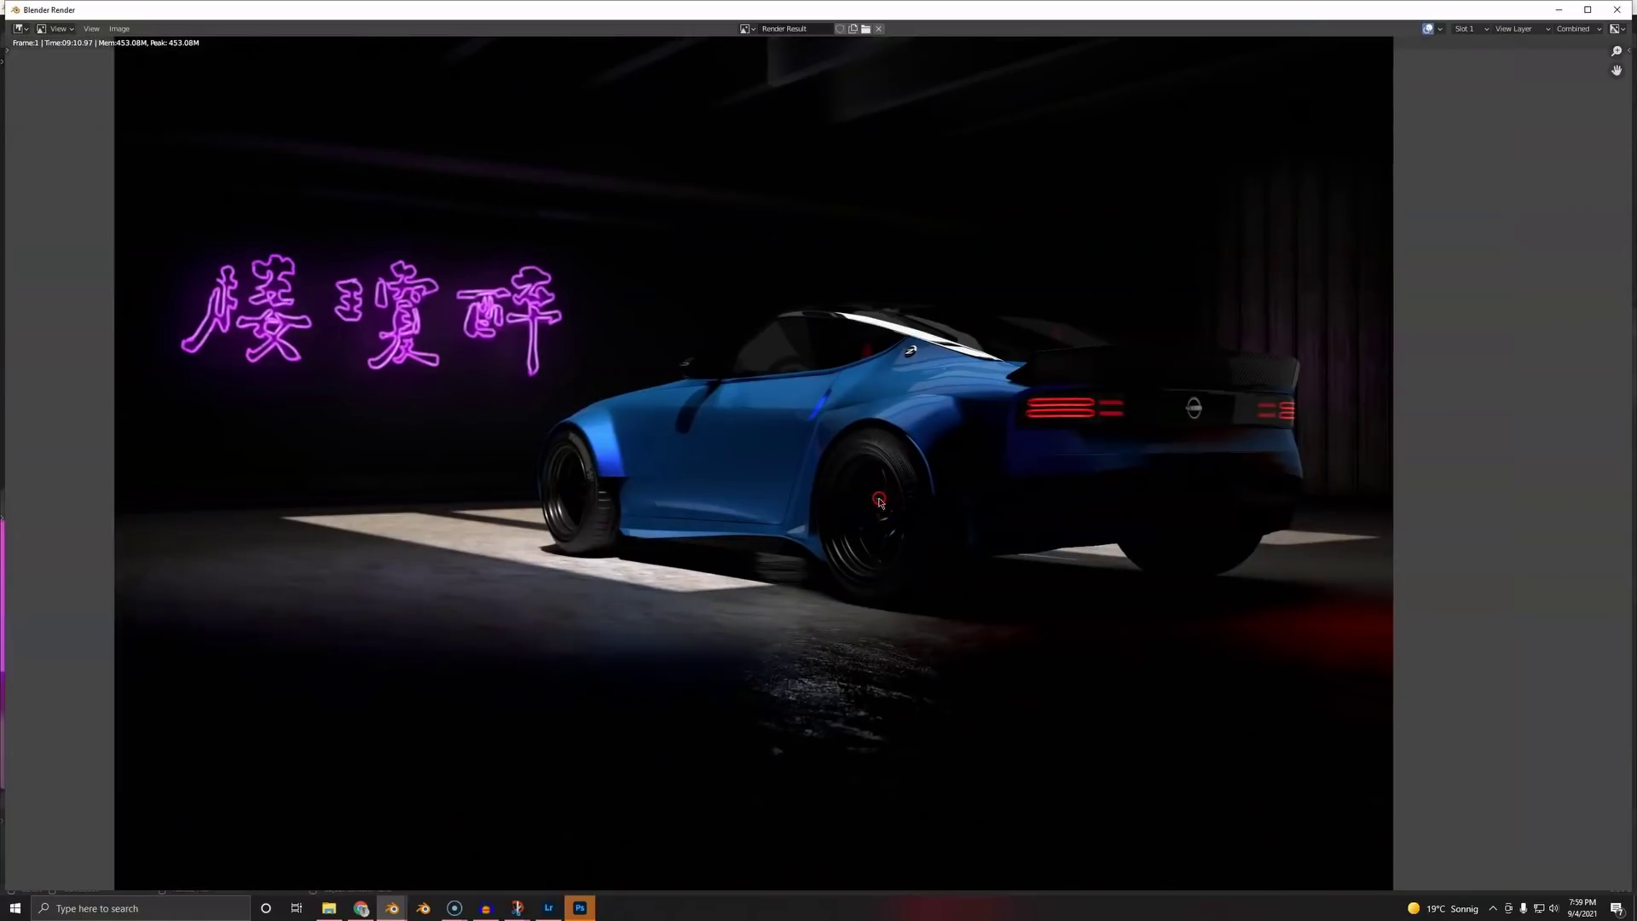
{"action": "key", "text": "shift+alt+s"}
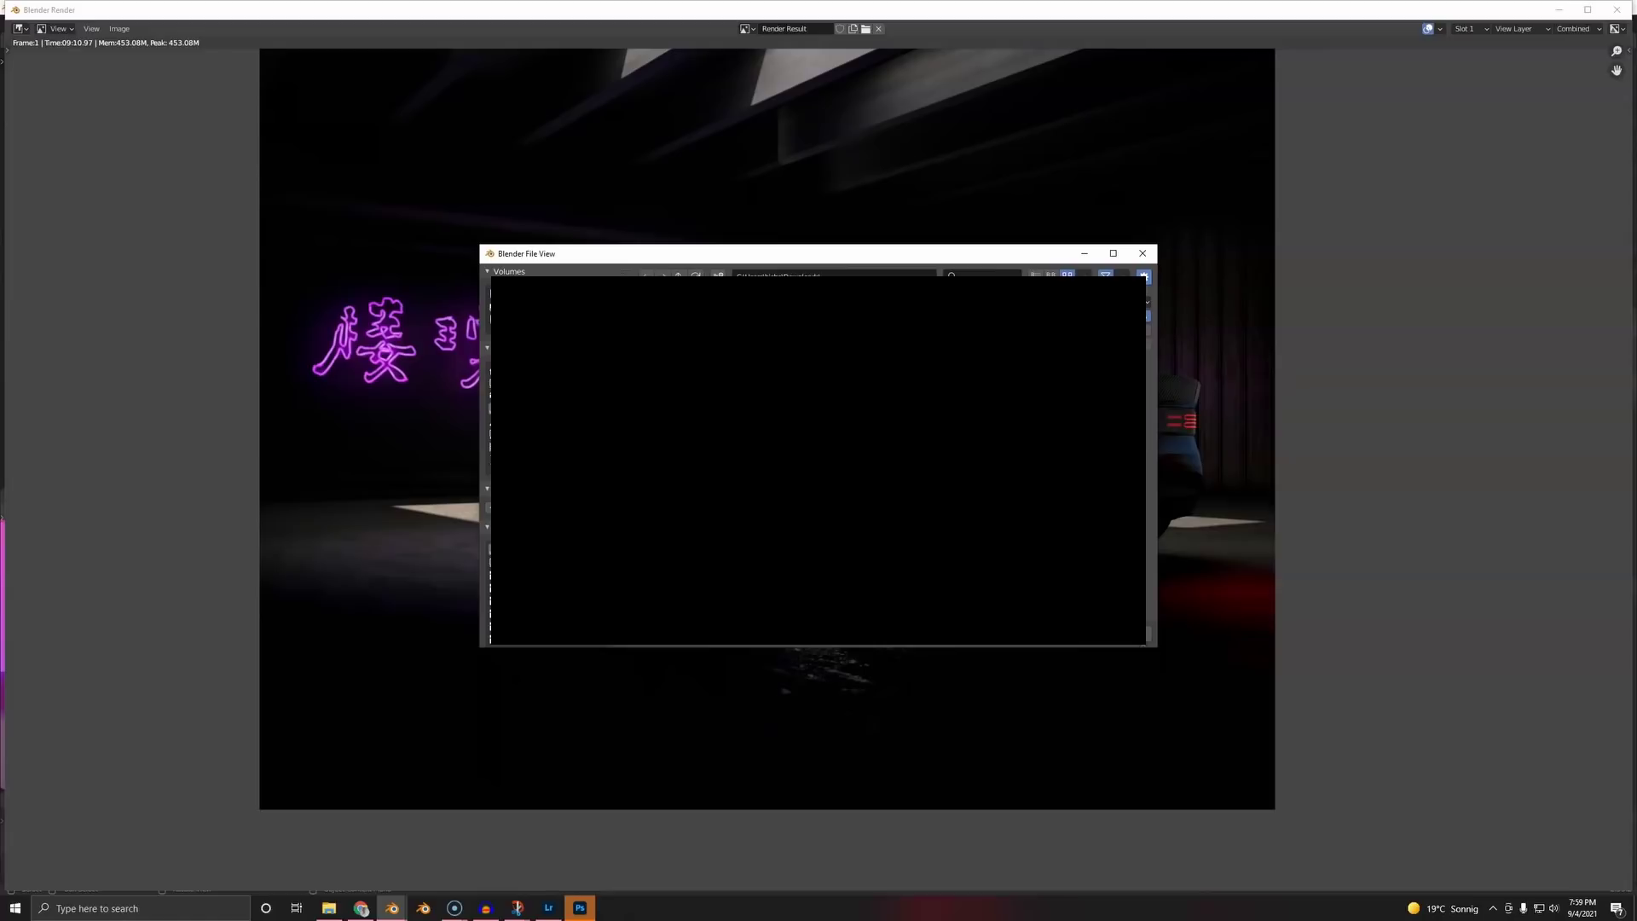
{"action": "left_click", "coordinate": [1109, 302]}
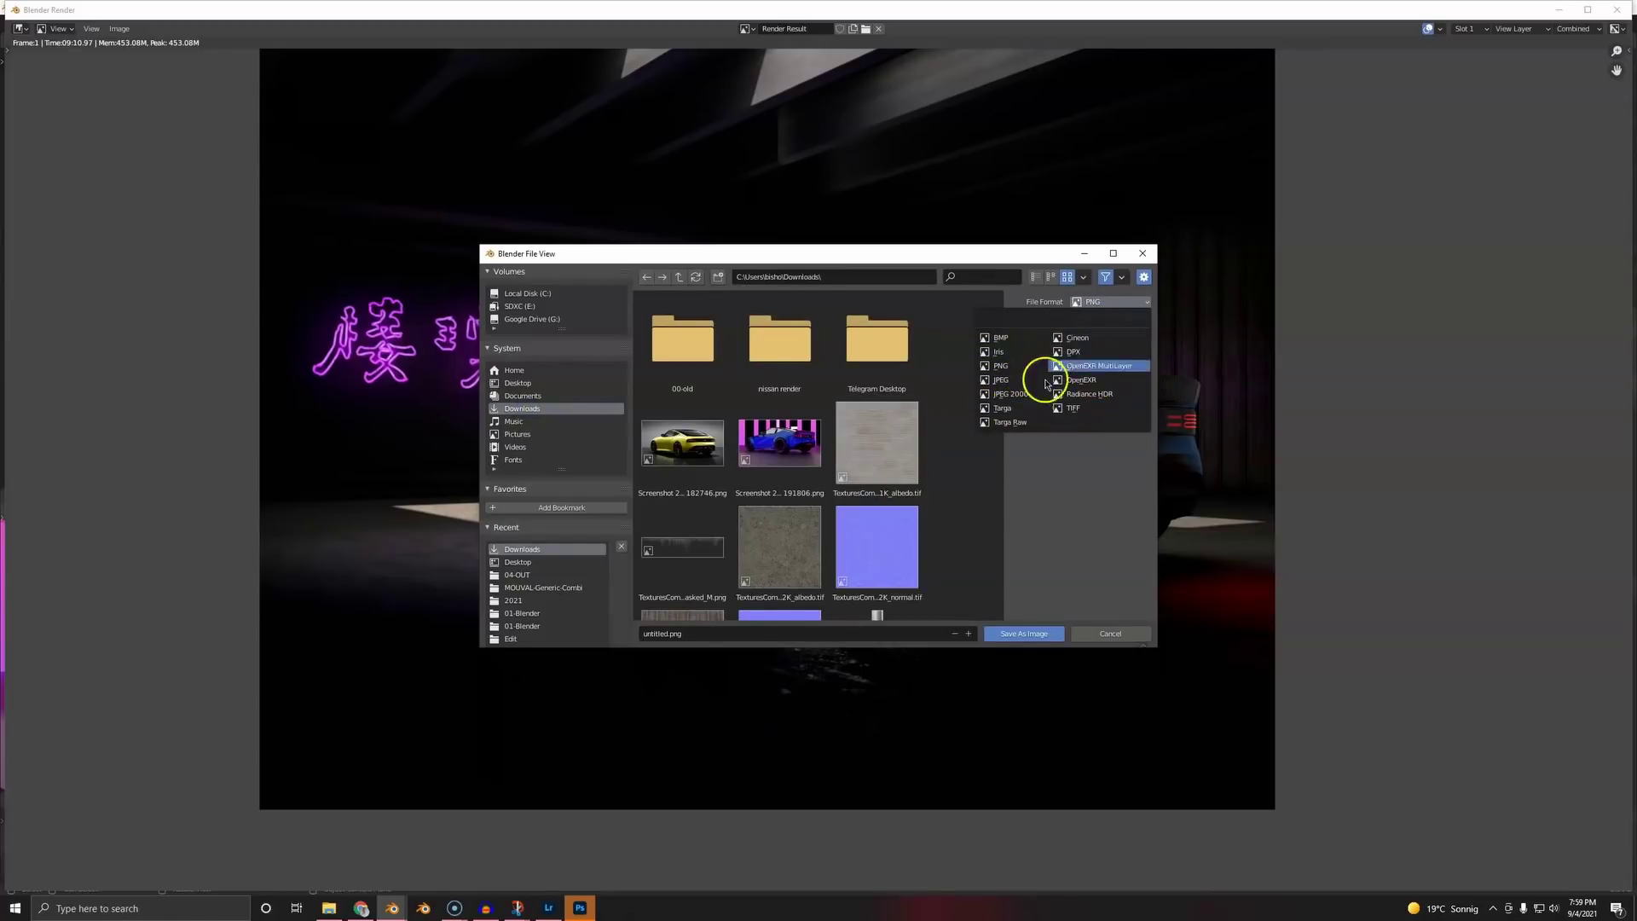
{"action": "left_click", "coordinate": [1073, 409]}
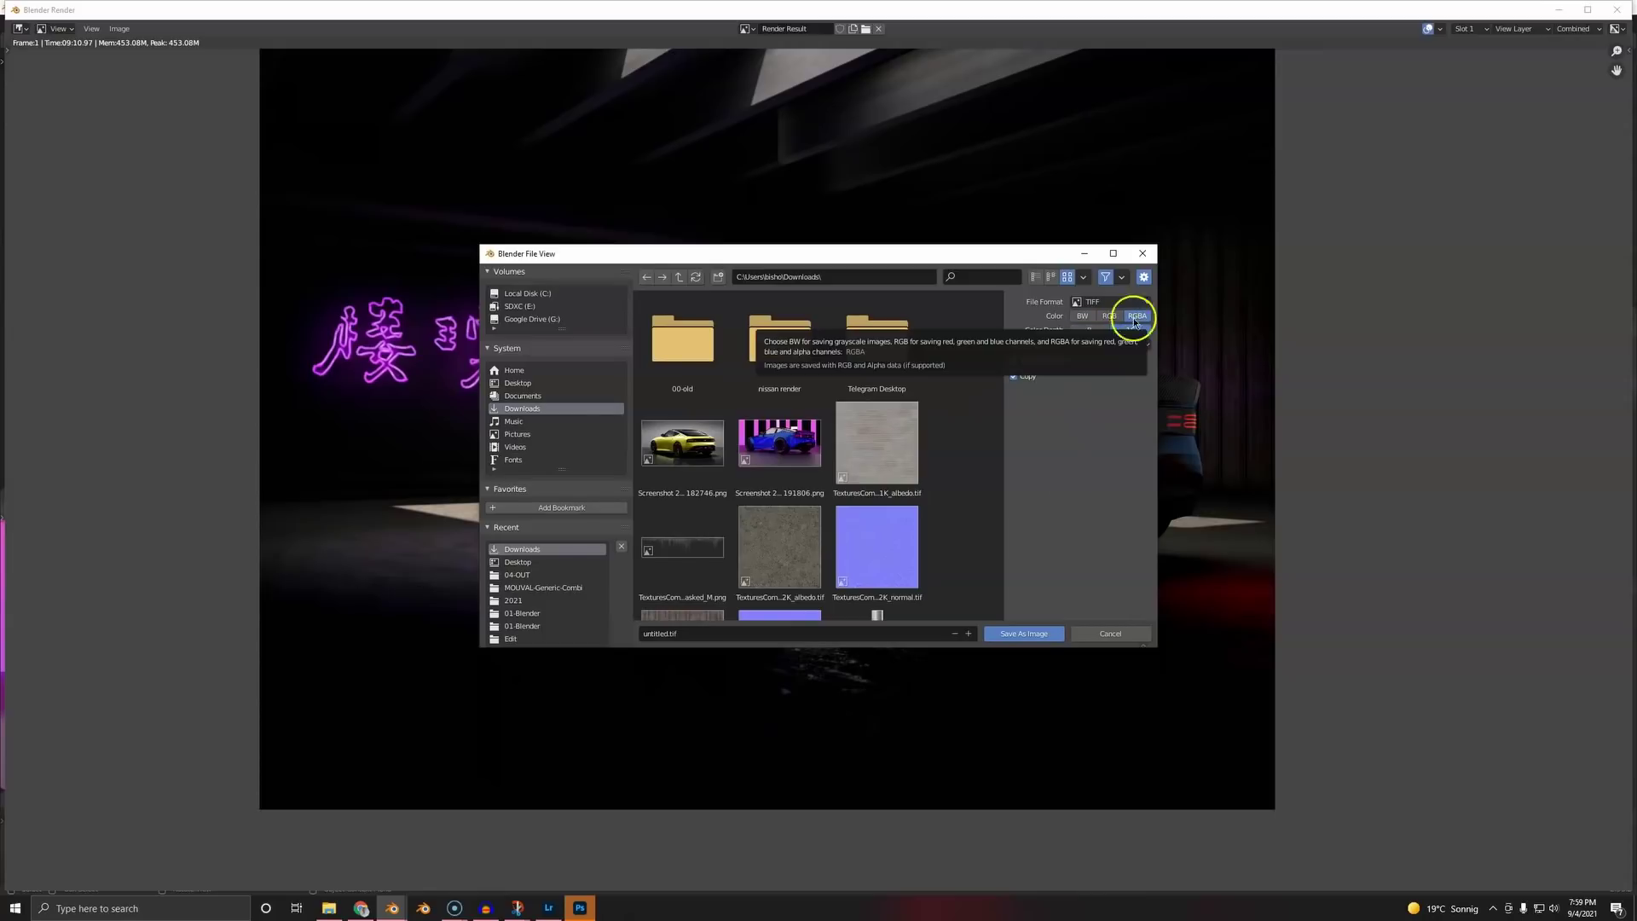
{"action": "left_click", "coordinate": [1047, 635]}
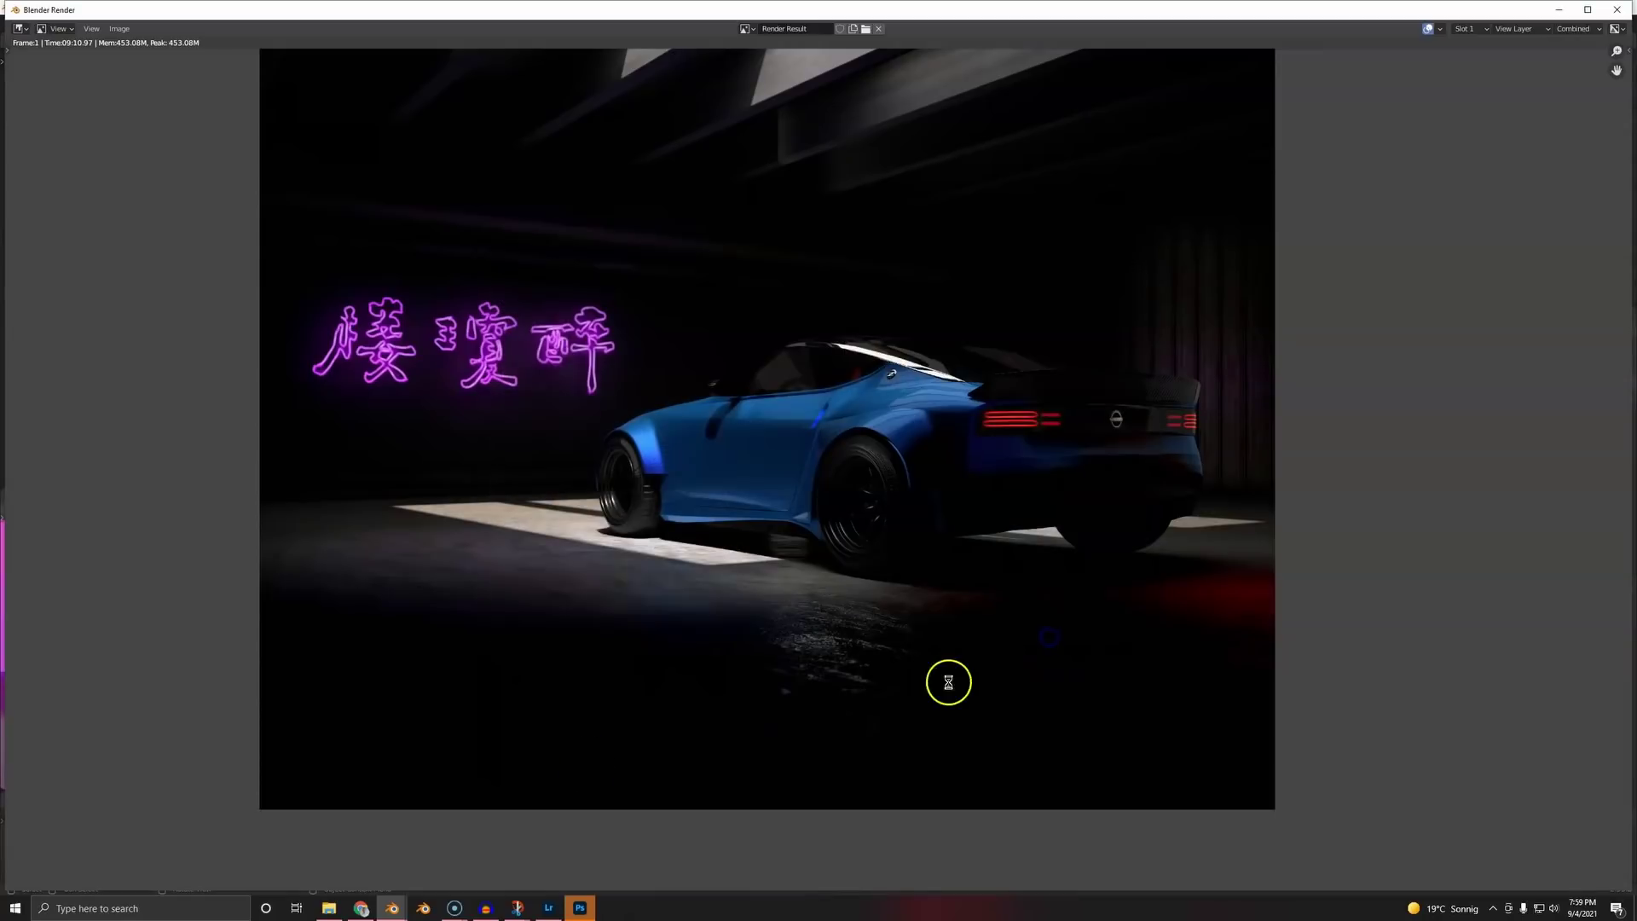
- Switch to Lightroom and import untitled.tif from the Downloads folder as a new photo
{"action": "left_click", "coordinate": [547, 909]}
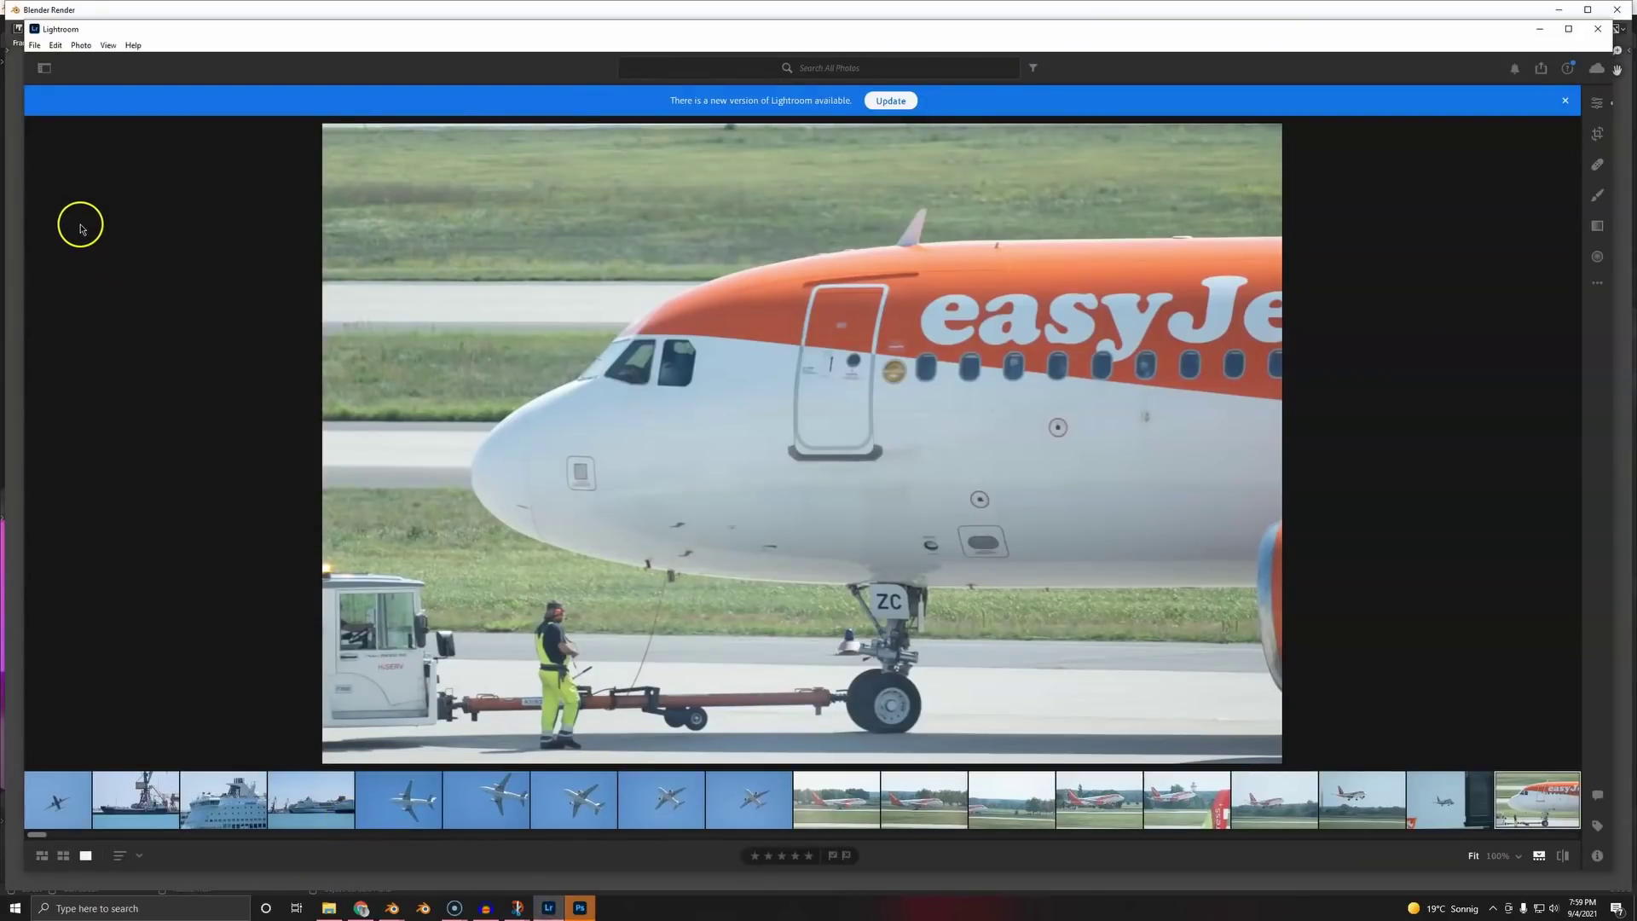
{"action": "left_click", "coordinate": [34, 47]}
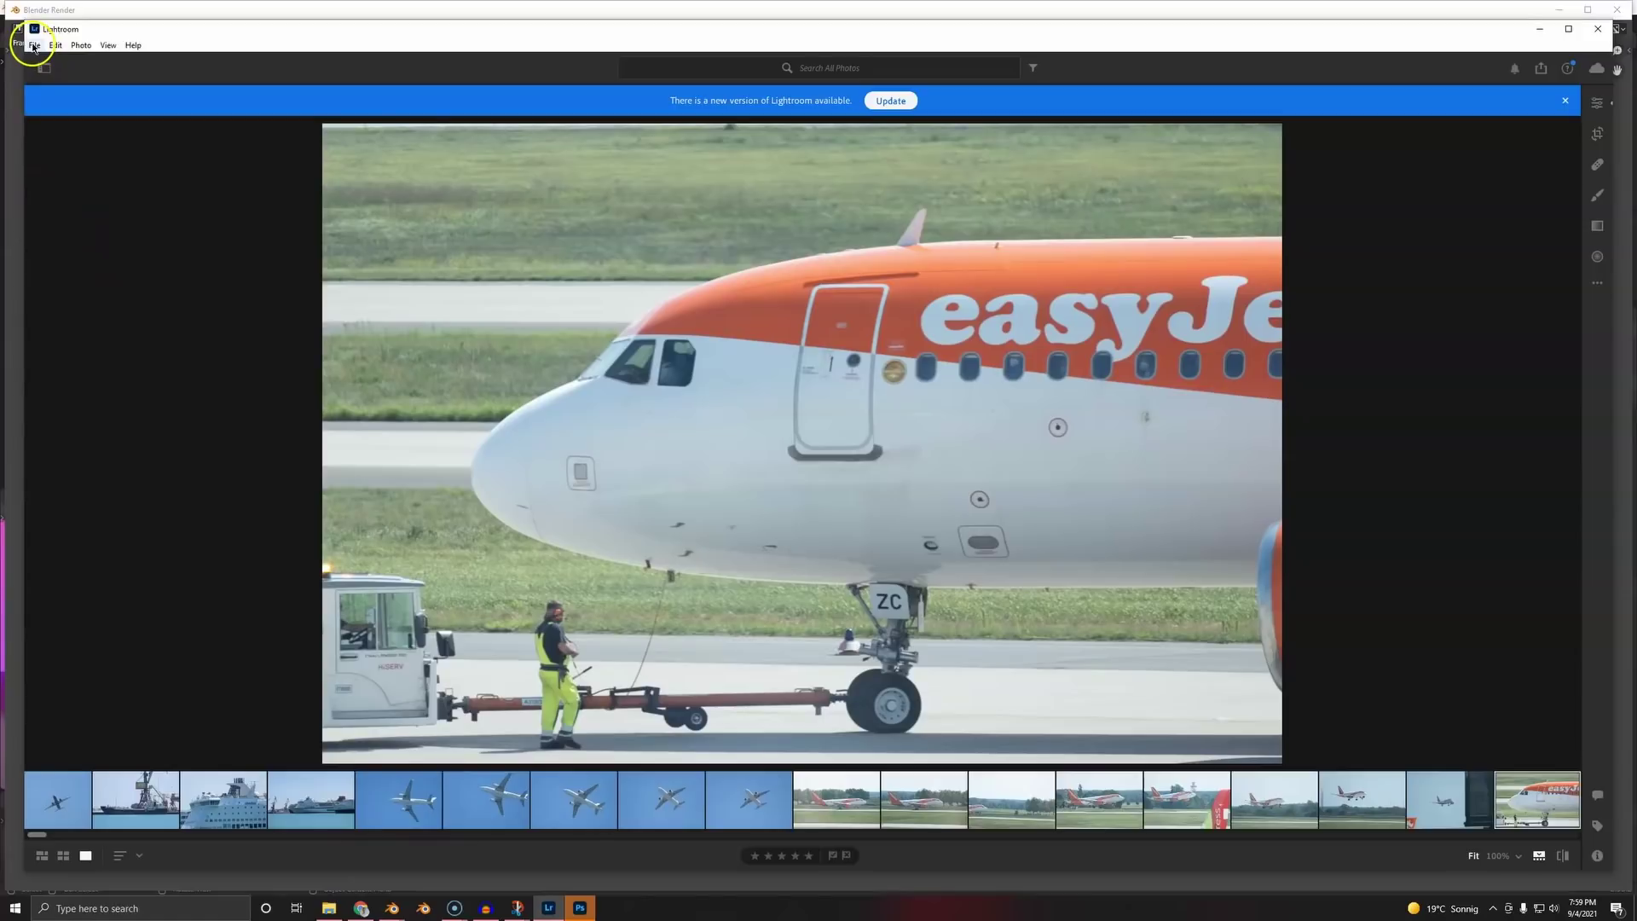
{"action": "left_click", "coordinate": [58, 62]}
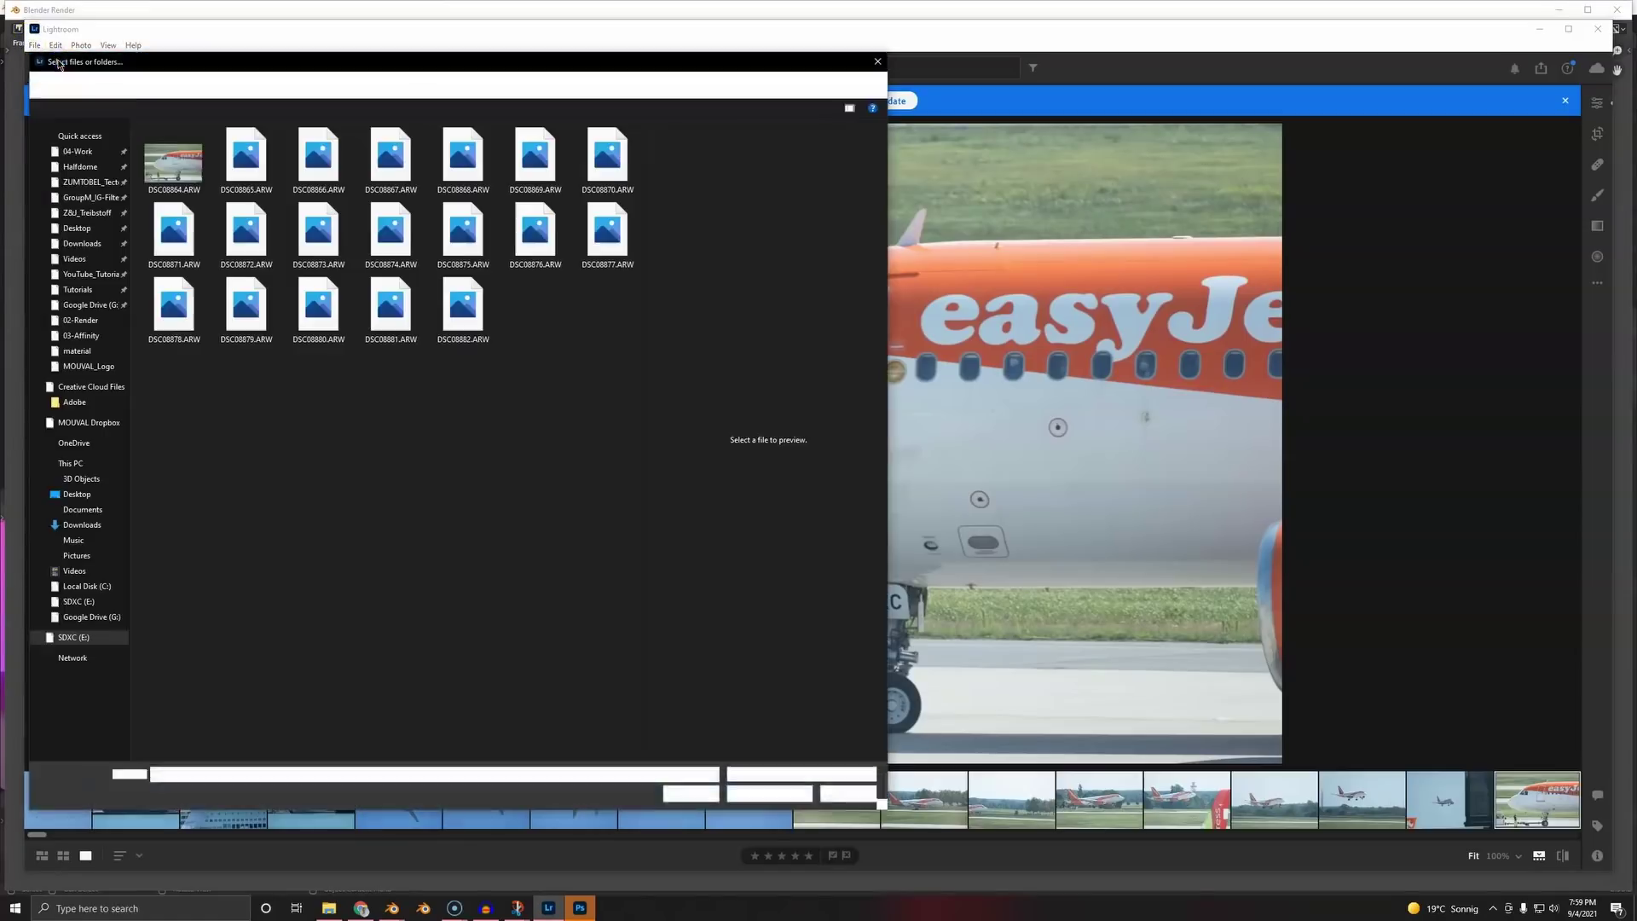
{"action": "left_click", "coordinate": [77, 242]}
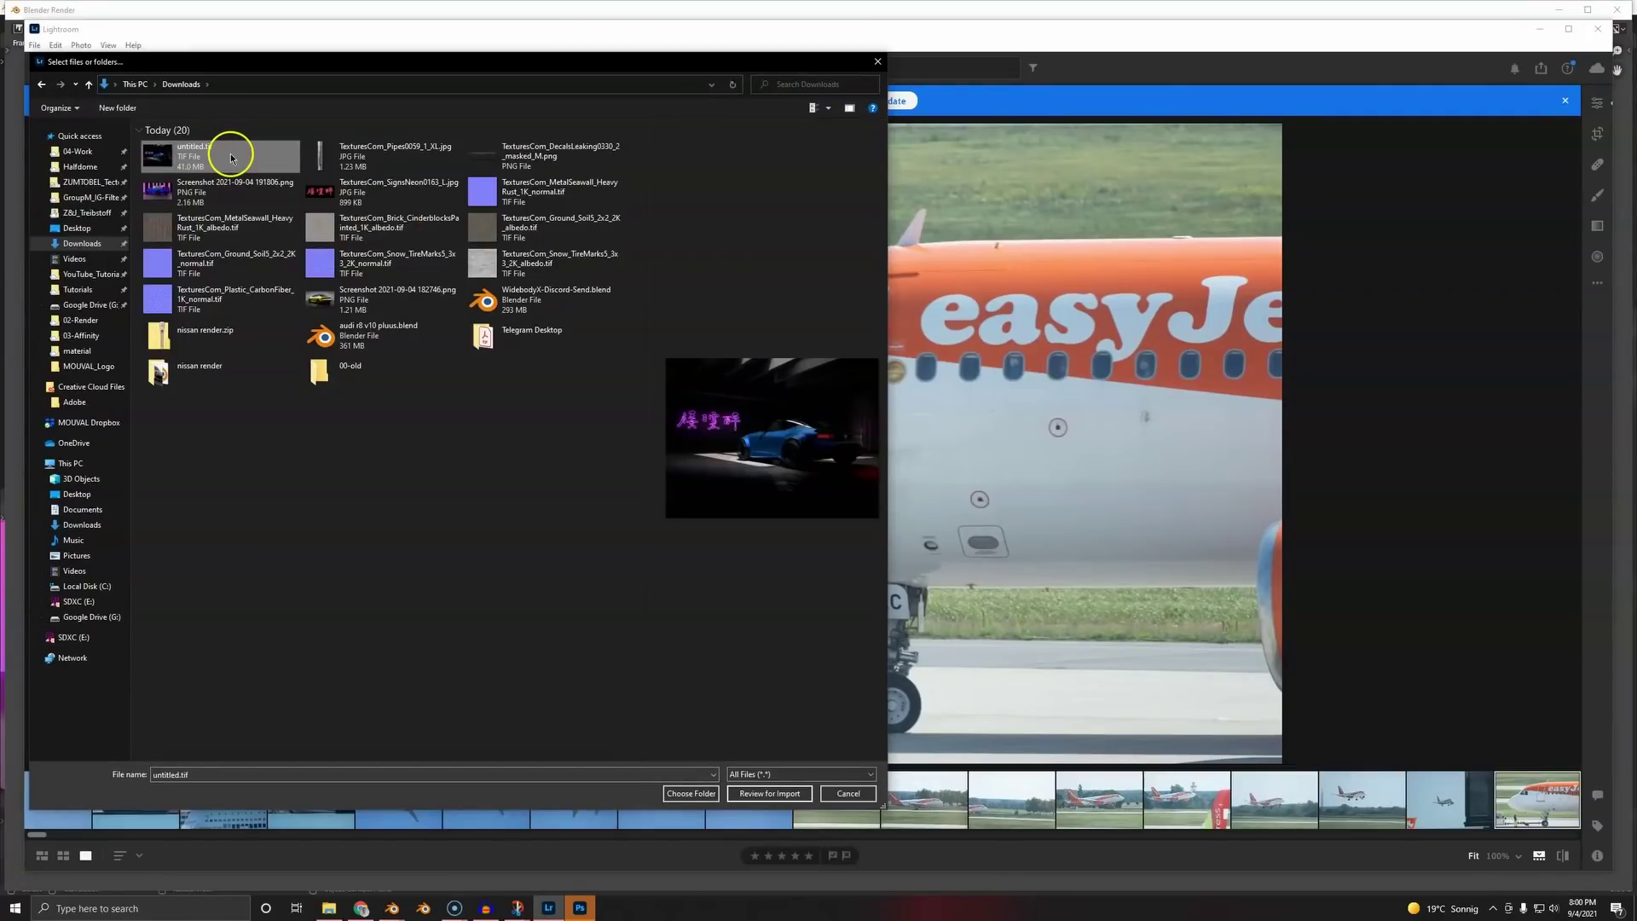
{"action": "double_click", "coordinate": [231, 156]}
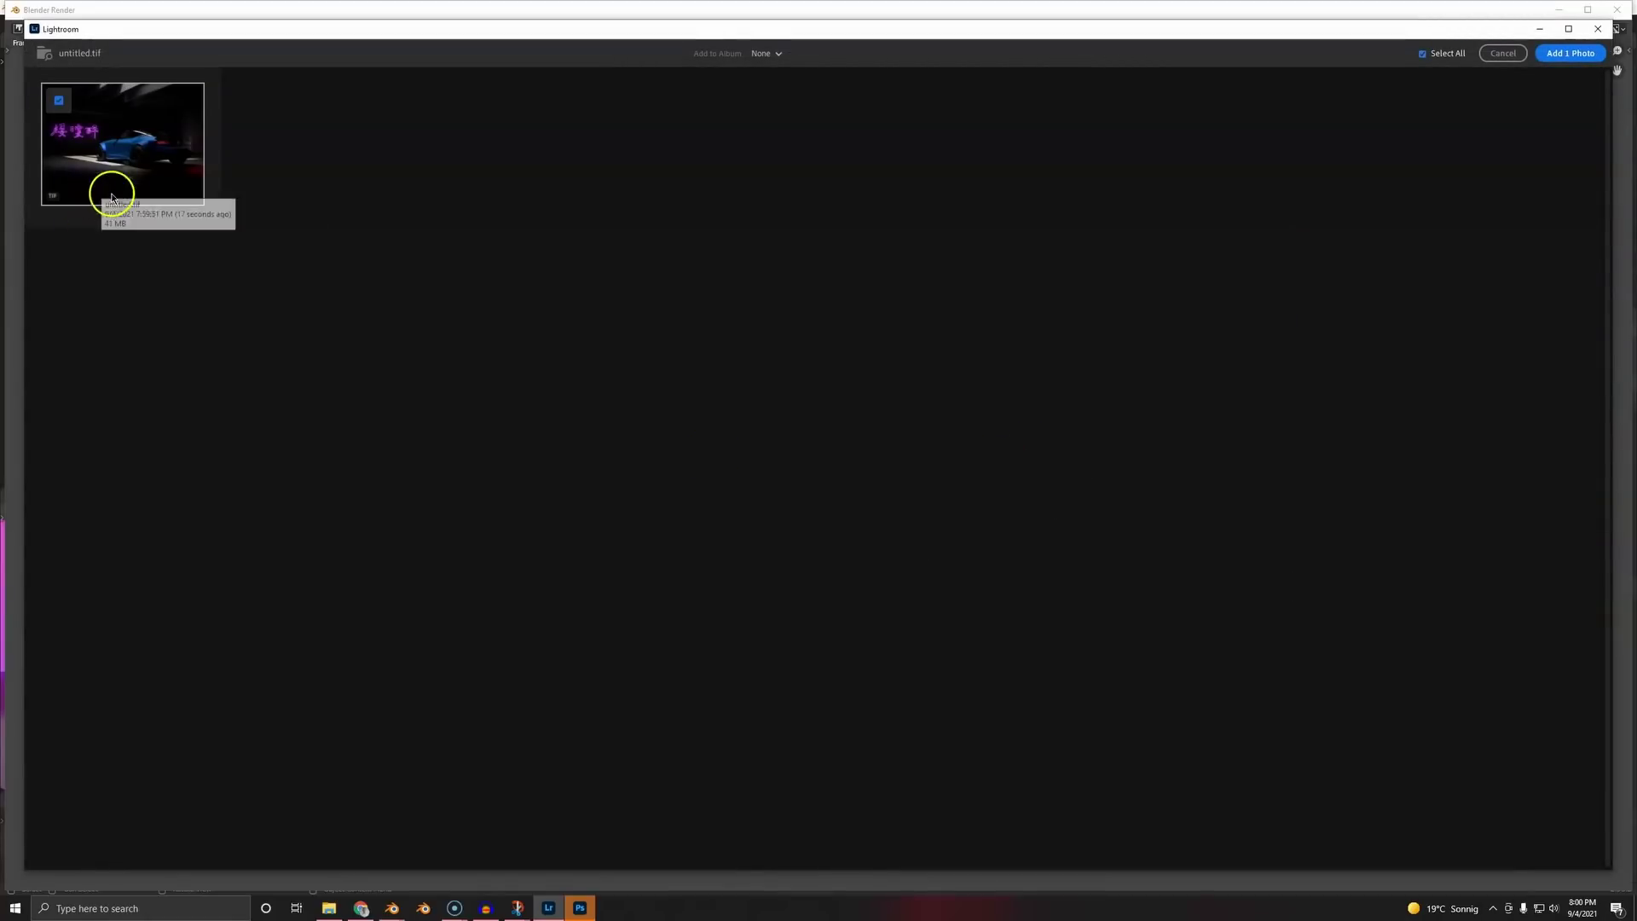
{"action": "left_click", "coordinate": [1571, 53]}
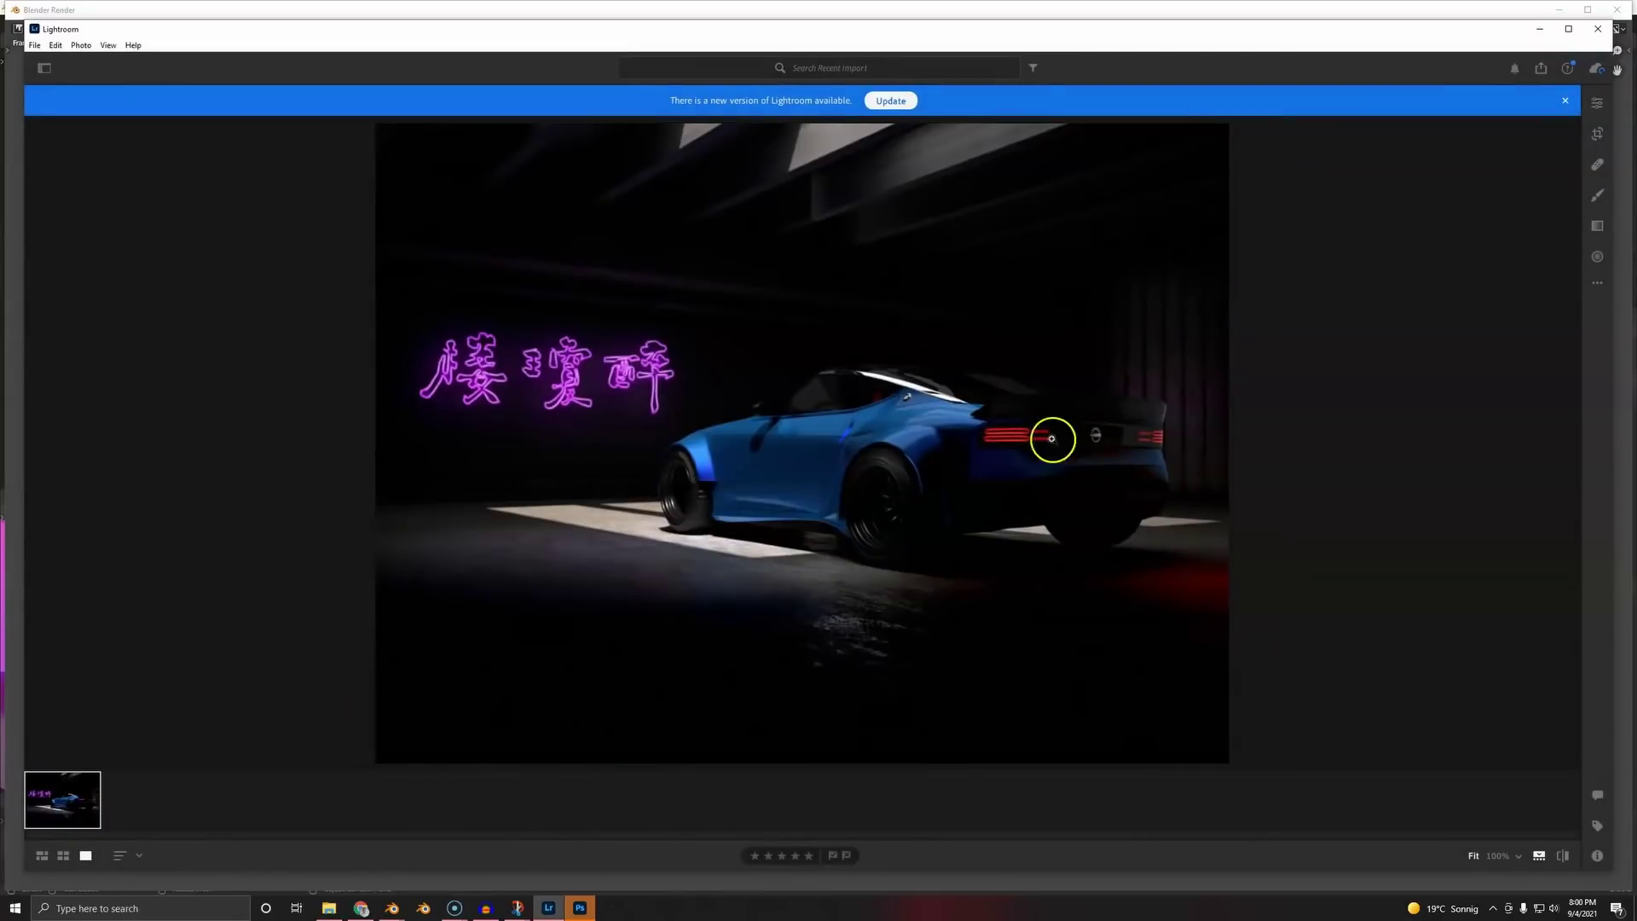
- Crop the photo with a Custom aspect ratio, keeping its full width and trimming a strip of dark floor along the bottom
{"action": "left_click", "coordinate": [1597, 104]}
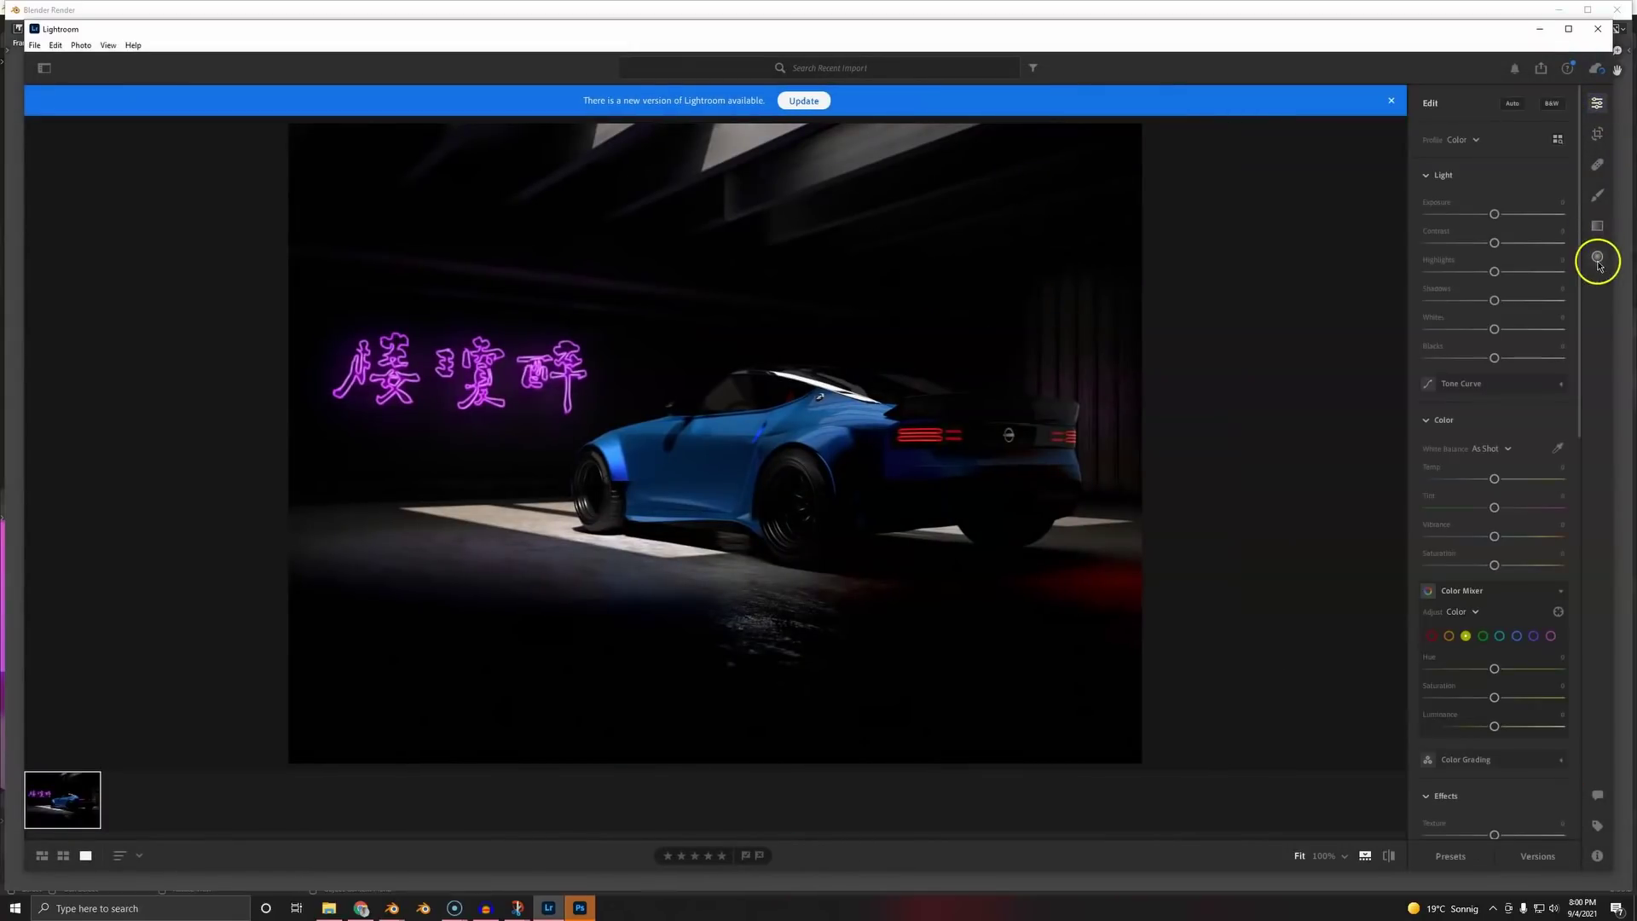
{"action": "left_click", "coordinate": [1599, 135]}
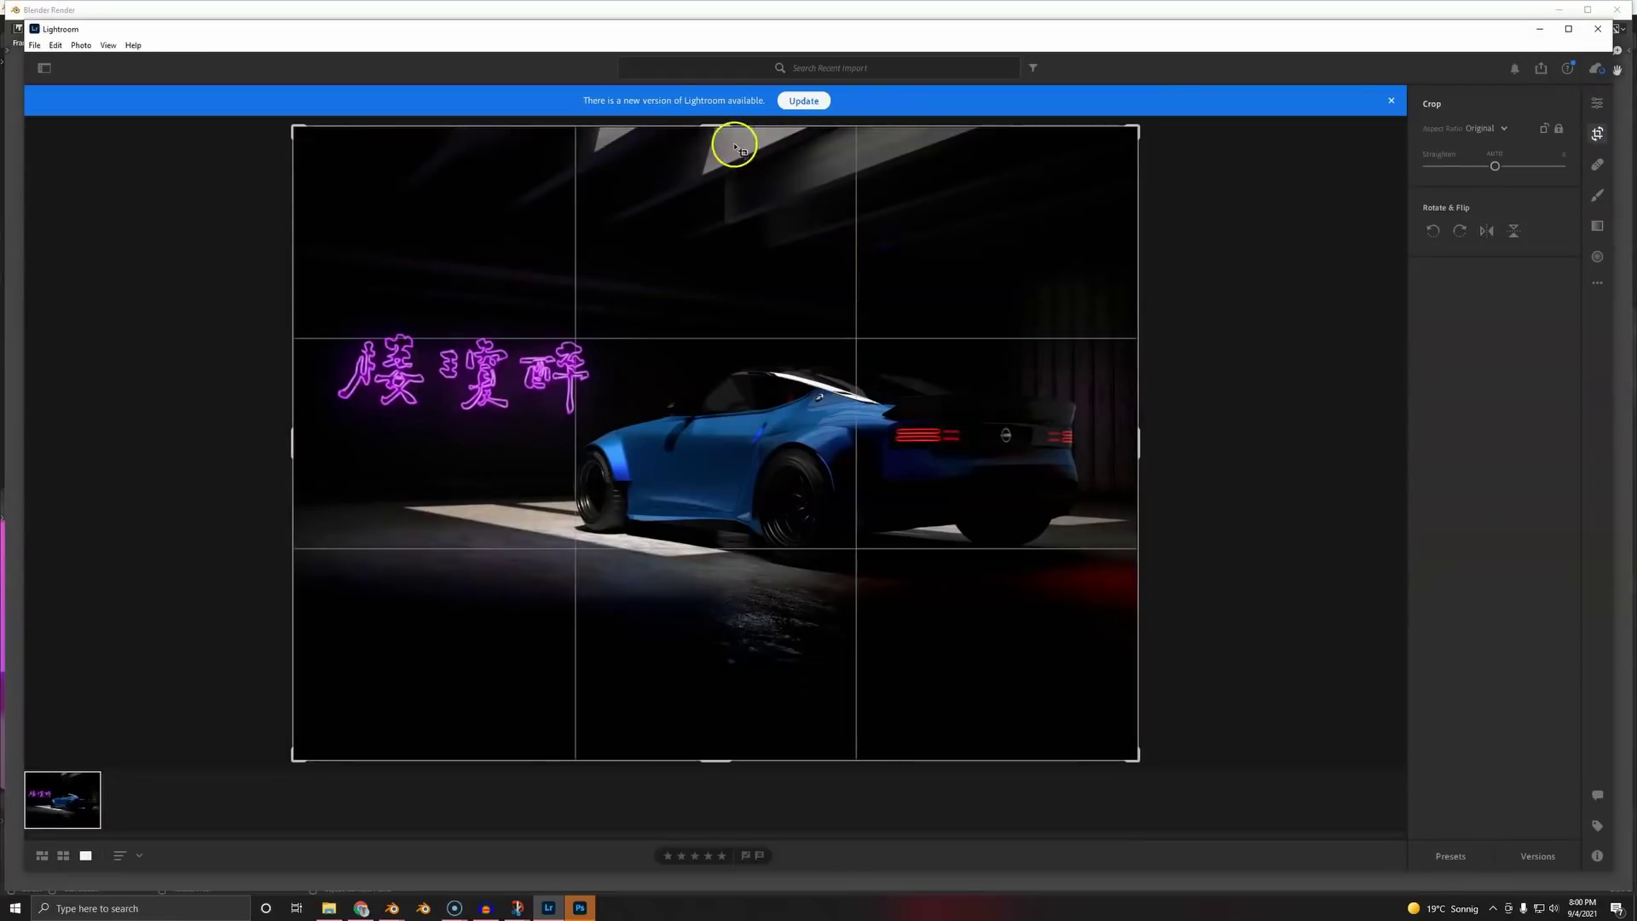
{"action": "left_click_drag", "start_coordinate": [713, 142], "coordinate": [802, 357]}
{"action": "left_click_drag", "start_coordinate": [1145, 755], "coordinate": [1188, 727]}
{"action": "left_click", "coordinate": [1519, 139]}
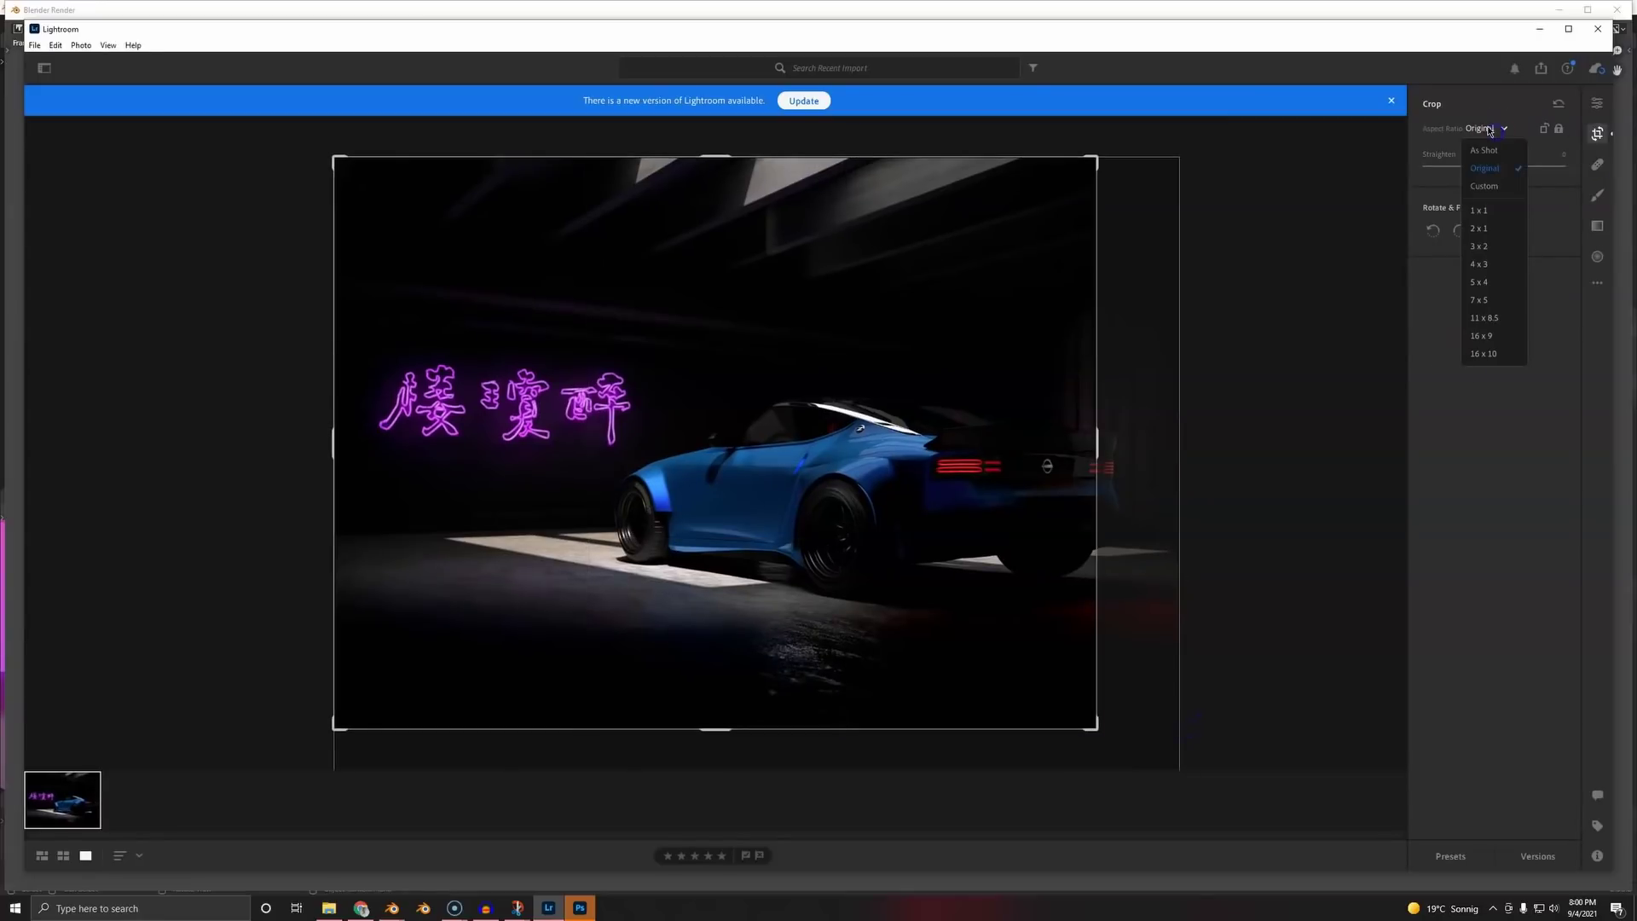
{"action": "left_click", "coordinate": [1512, 187]}
{"action": "left_click_drag", "start_coordinate": [1095, 729], "coordinate": [1279, 745]}
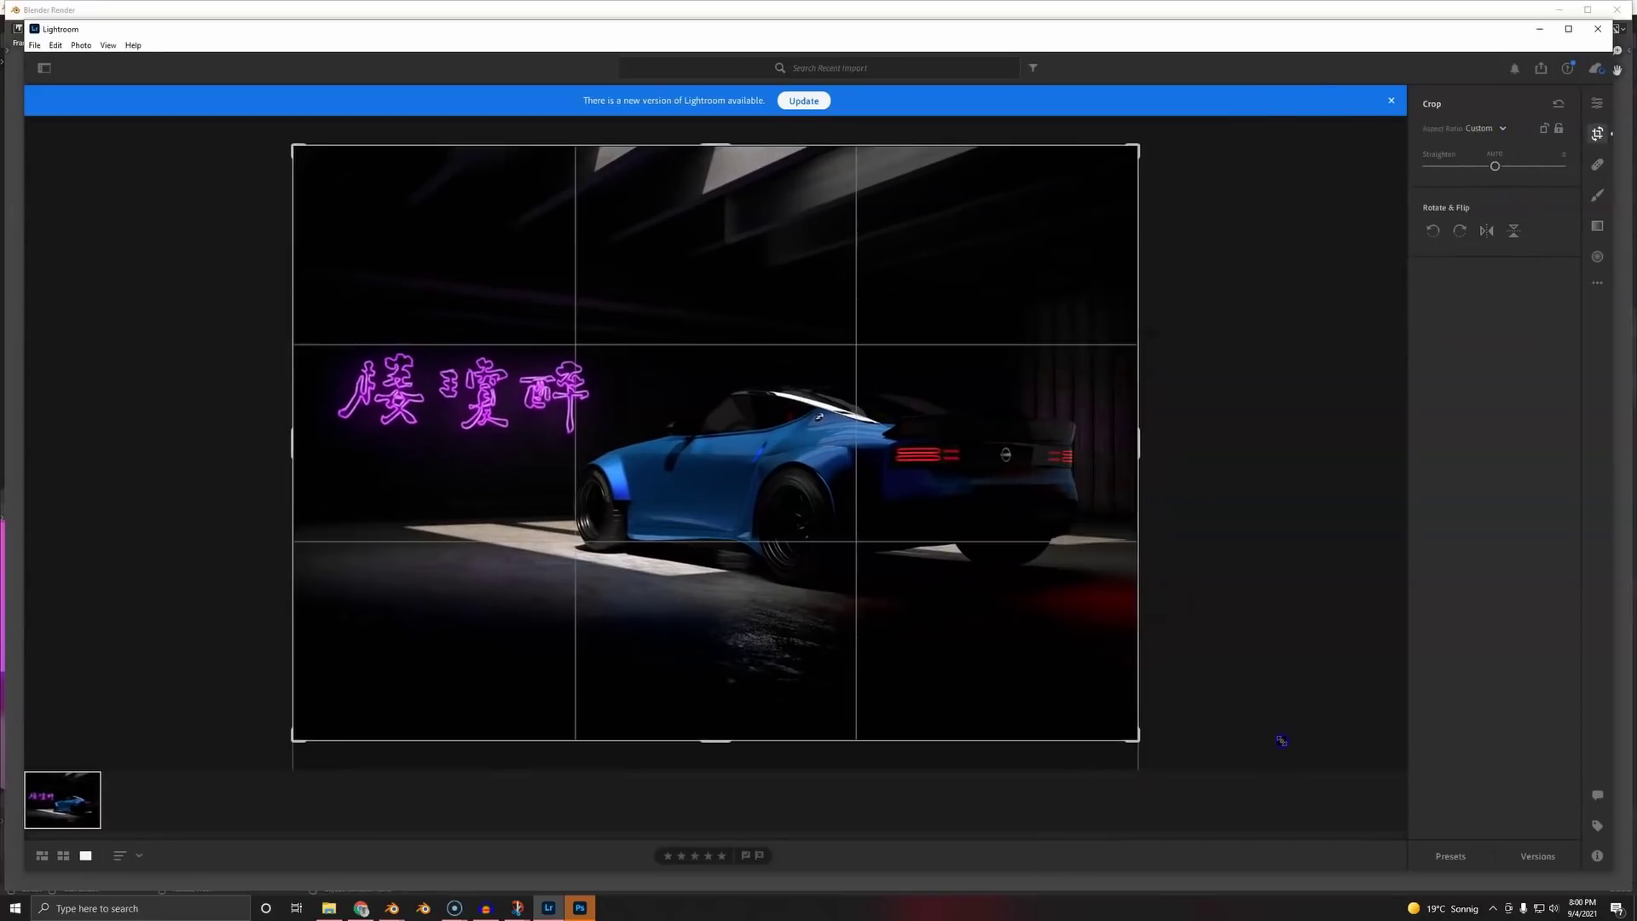
{"action": "left_click_drag", "start_coordinate": [724, 150], "coordinate": [757, 148]}
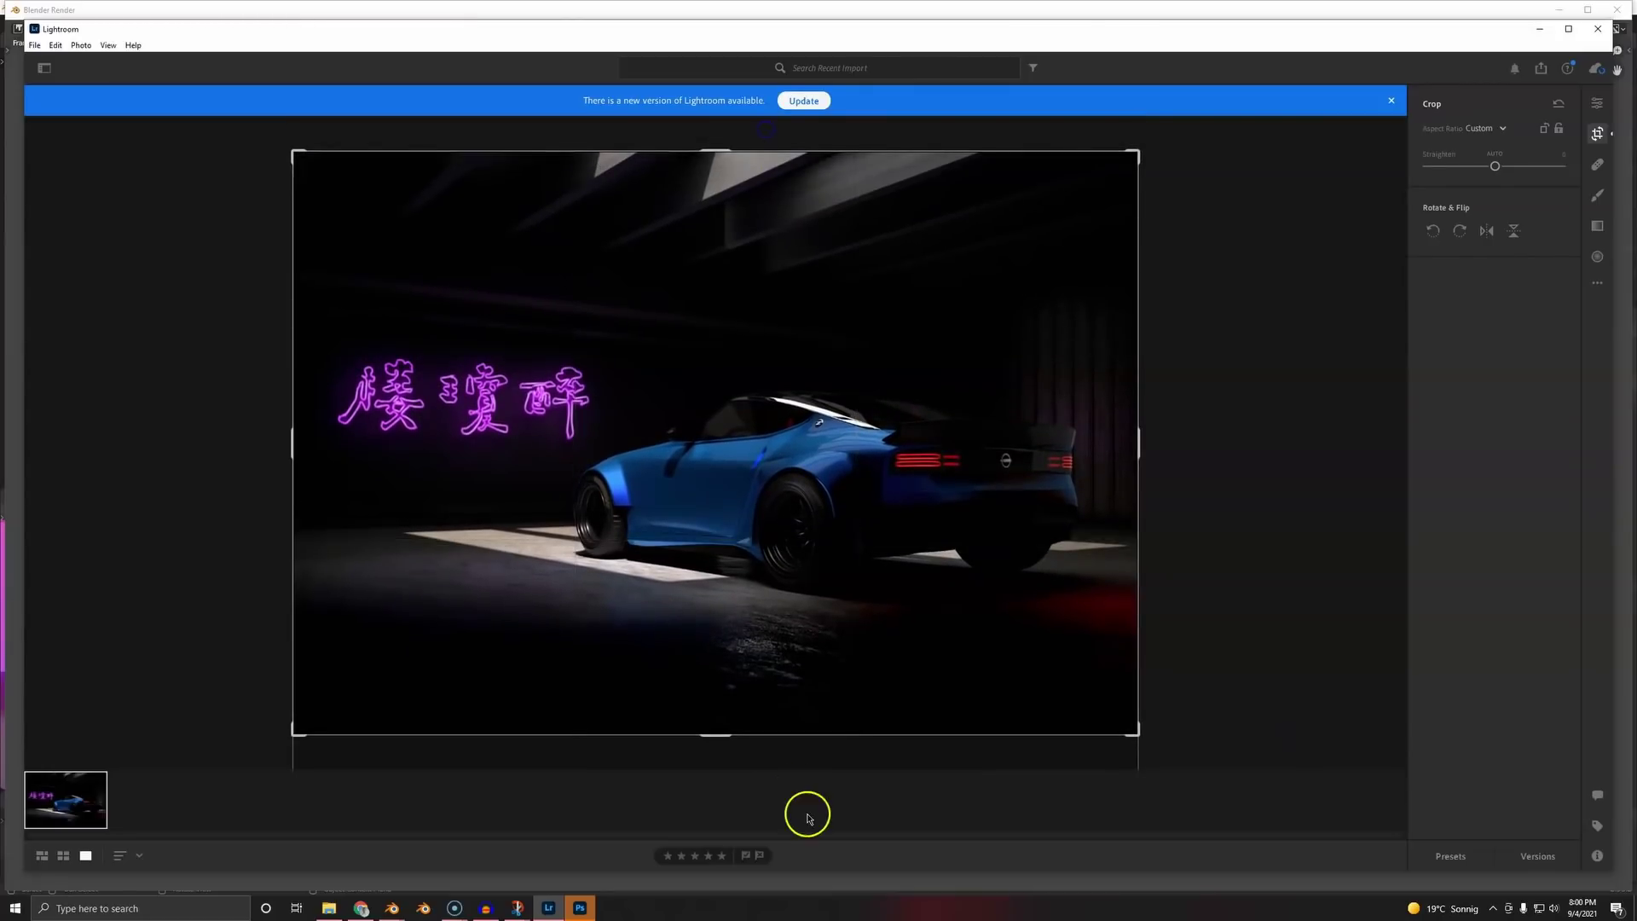
{"action": "mouse_move", "coordinate": [724, 734]}
{"action": "left_mouse_down"}
{"action": "mouse_move", "coordinate": [709, 799]}
{"action": "mouse_move", "coordinate": [744, 739]}
{"action": "left_mouse_up"}
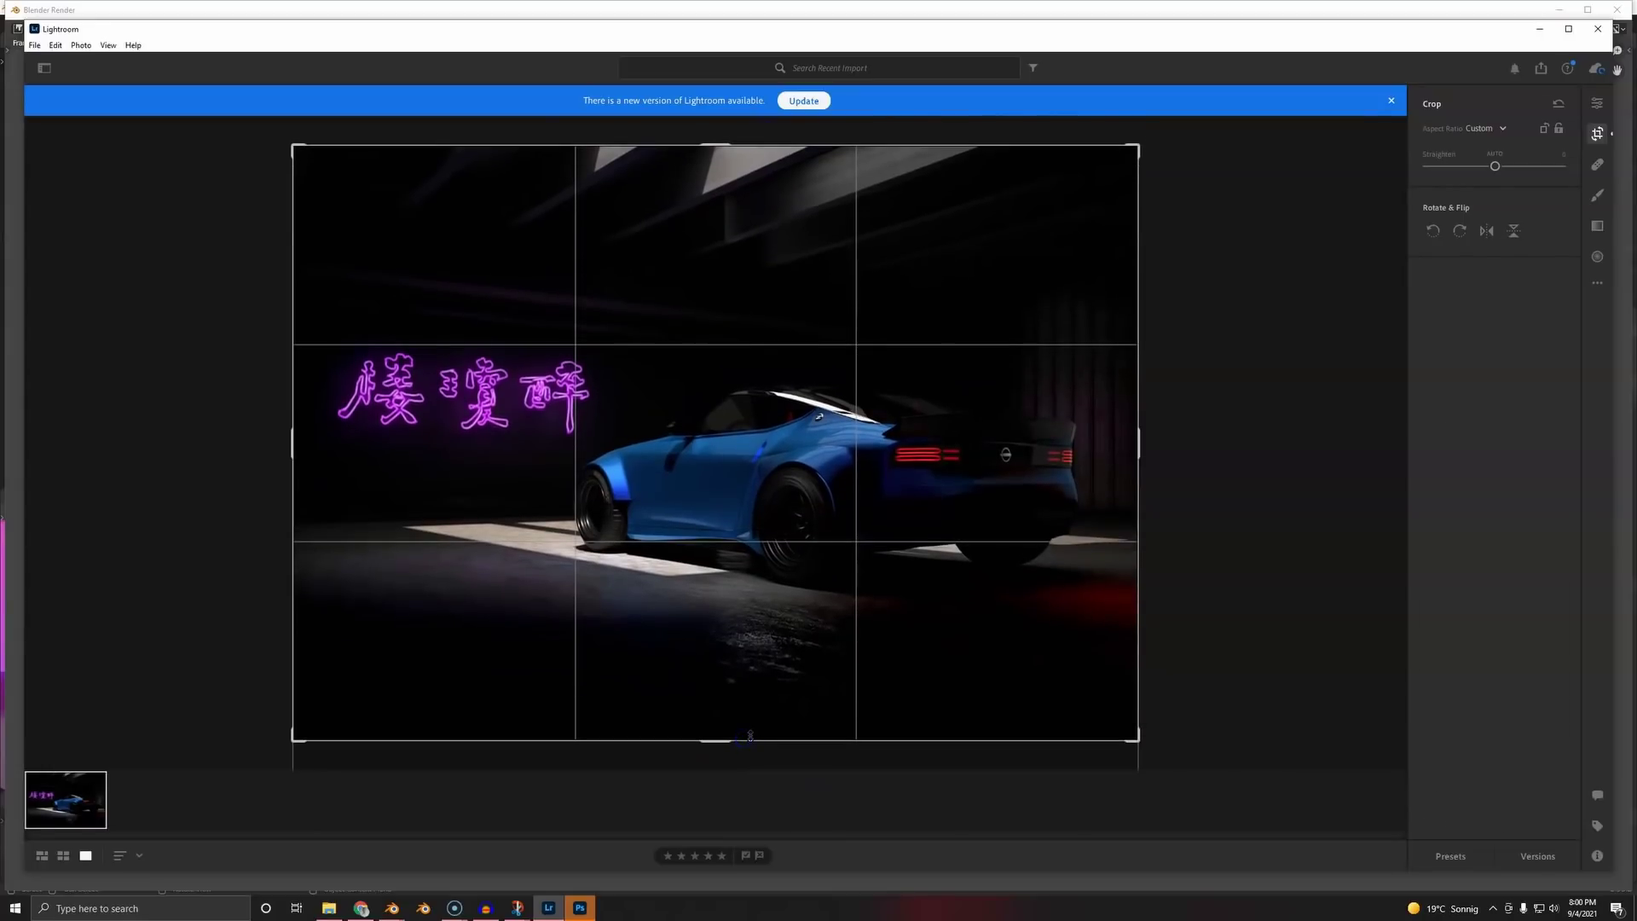
{"action": "key", "text": "e"}
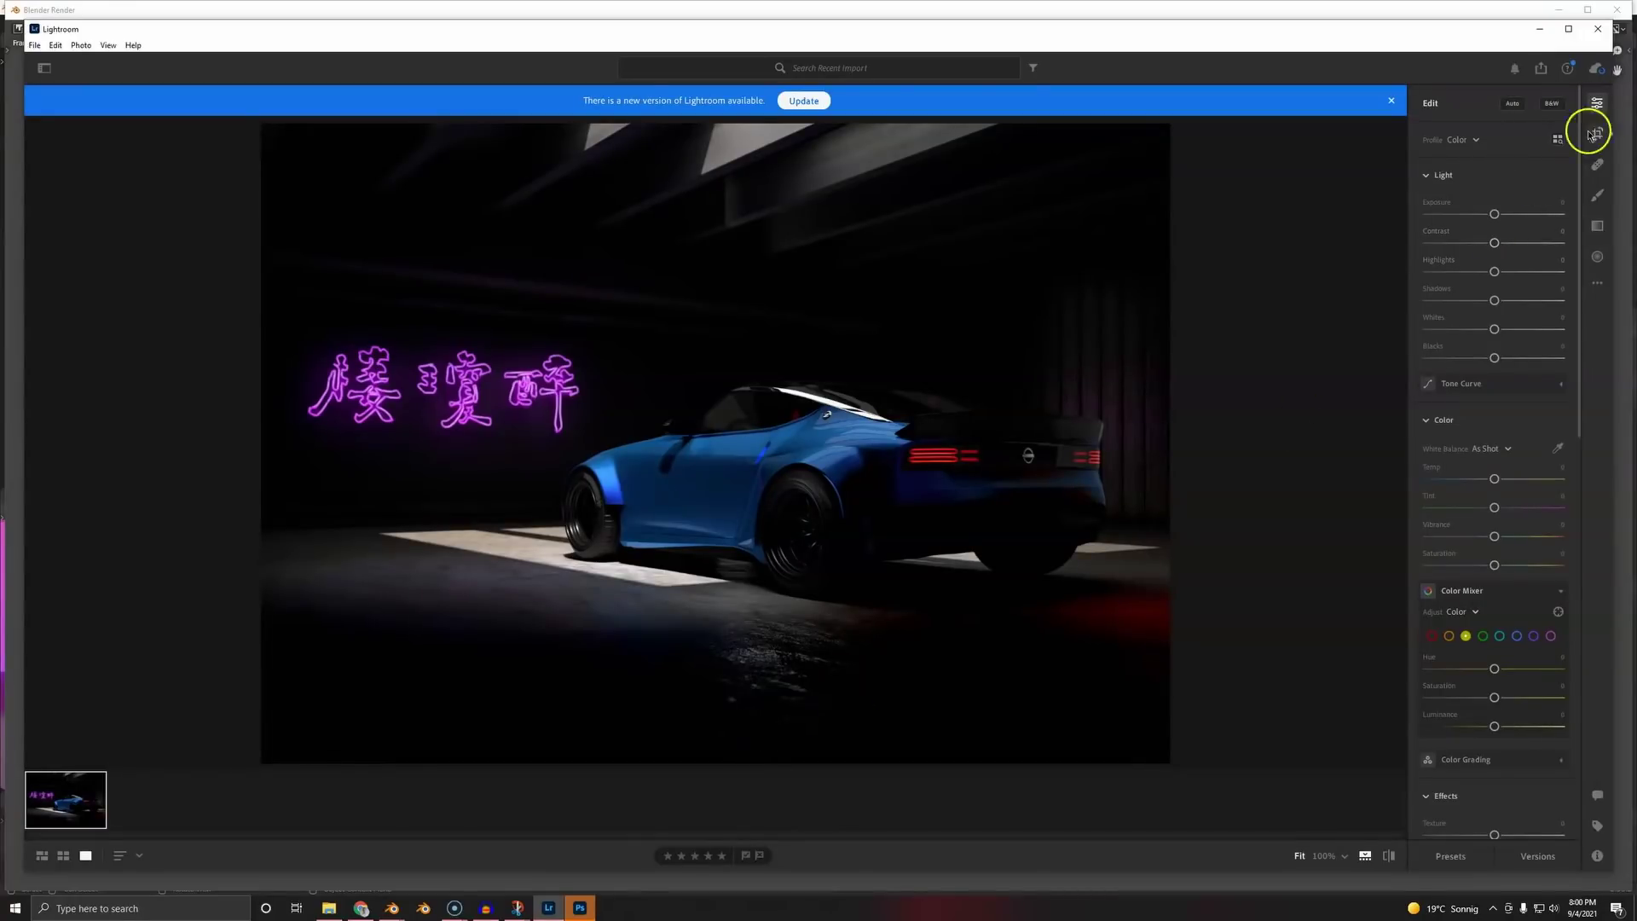
- Try the Auto light and color settings on the photo, comparing them repeatedly with the unedited version, and undo them
{"action": "left_click", "coordinate": [1514, 103]}
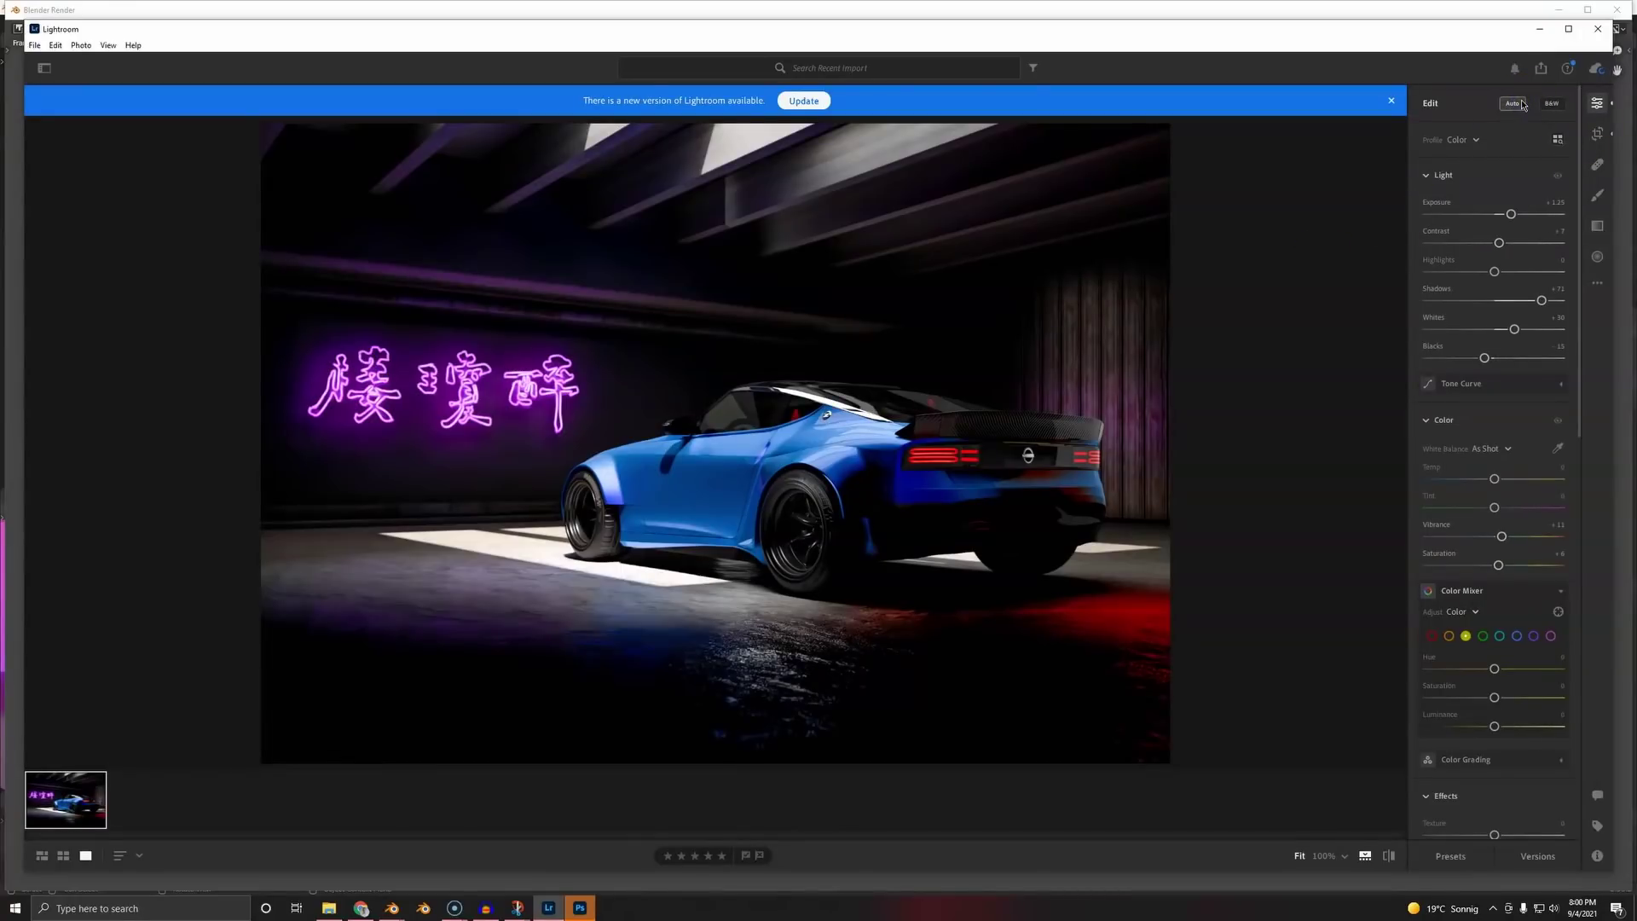
{"action": "key", "text": "ctrl+z"}
{"action": "left_click", "coordinate": [1517, 108]}
{"action": "left_click", "coordinate": [1519, 107]}
{"action": "left_click", "coordinate": [1519, 108]}
{"action": "left_click", "coordinate": [1520, 107]}
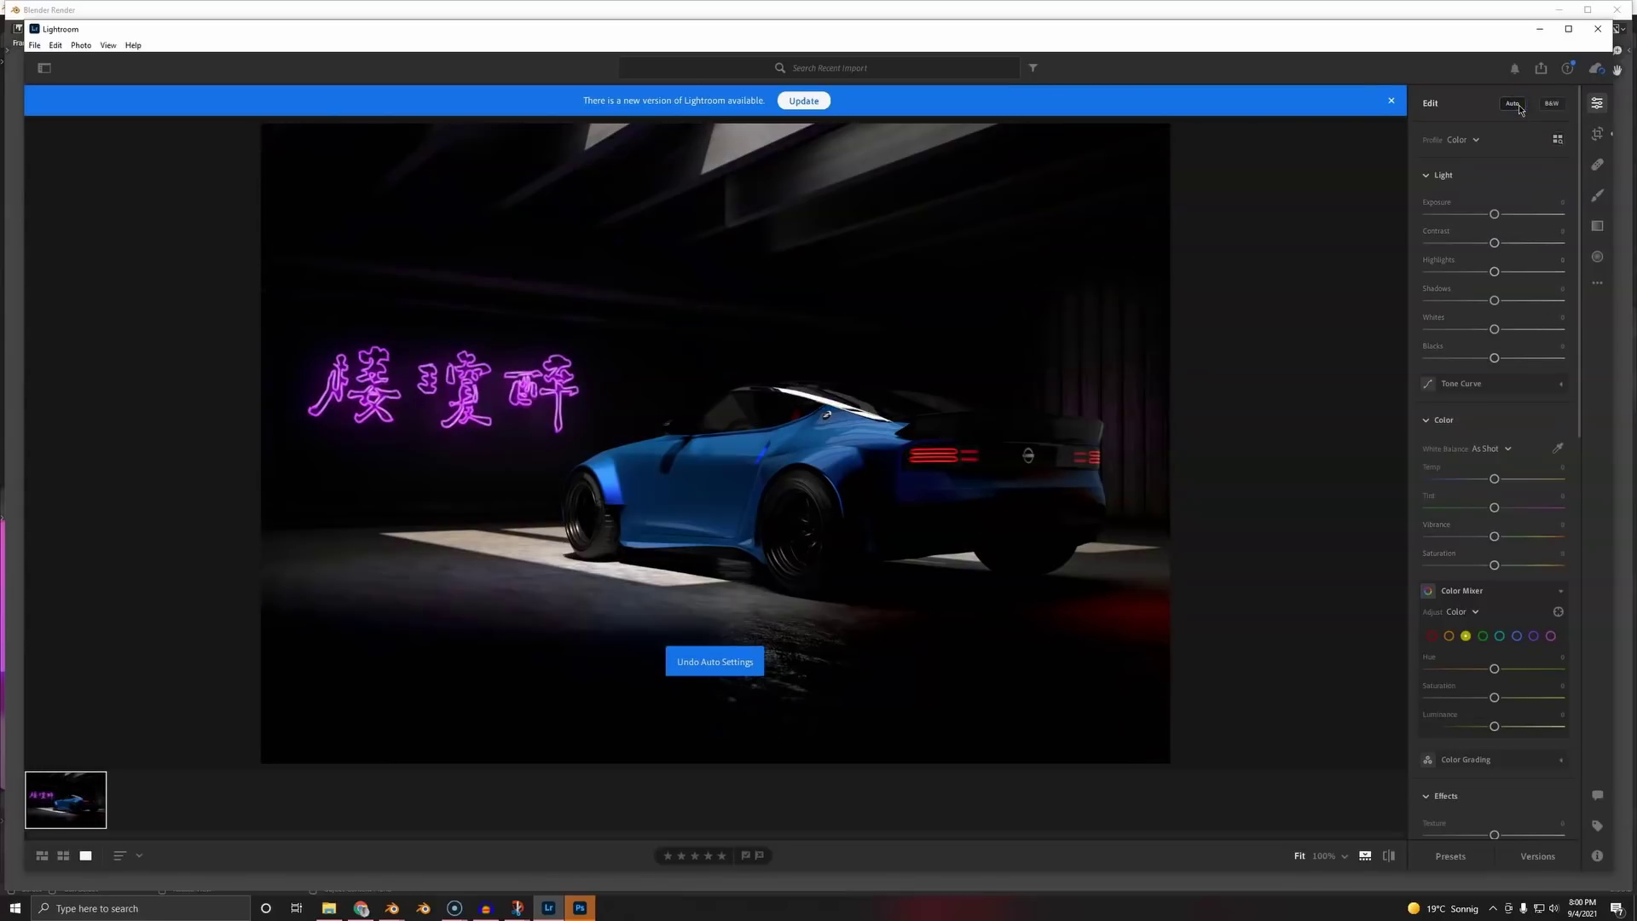
{"action": "left_click", "coordinate": [1520, 107]}
{"action": "key", "text": "ctrl+z"}
{"action": "left_click", "coordinate": [1520, 108]}
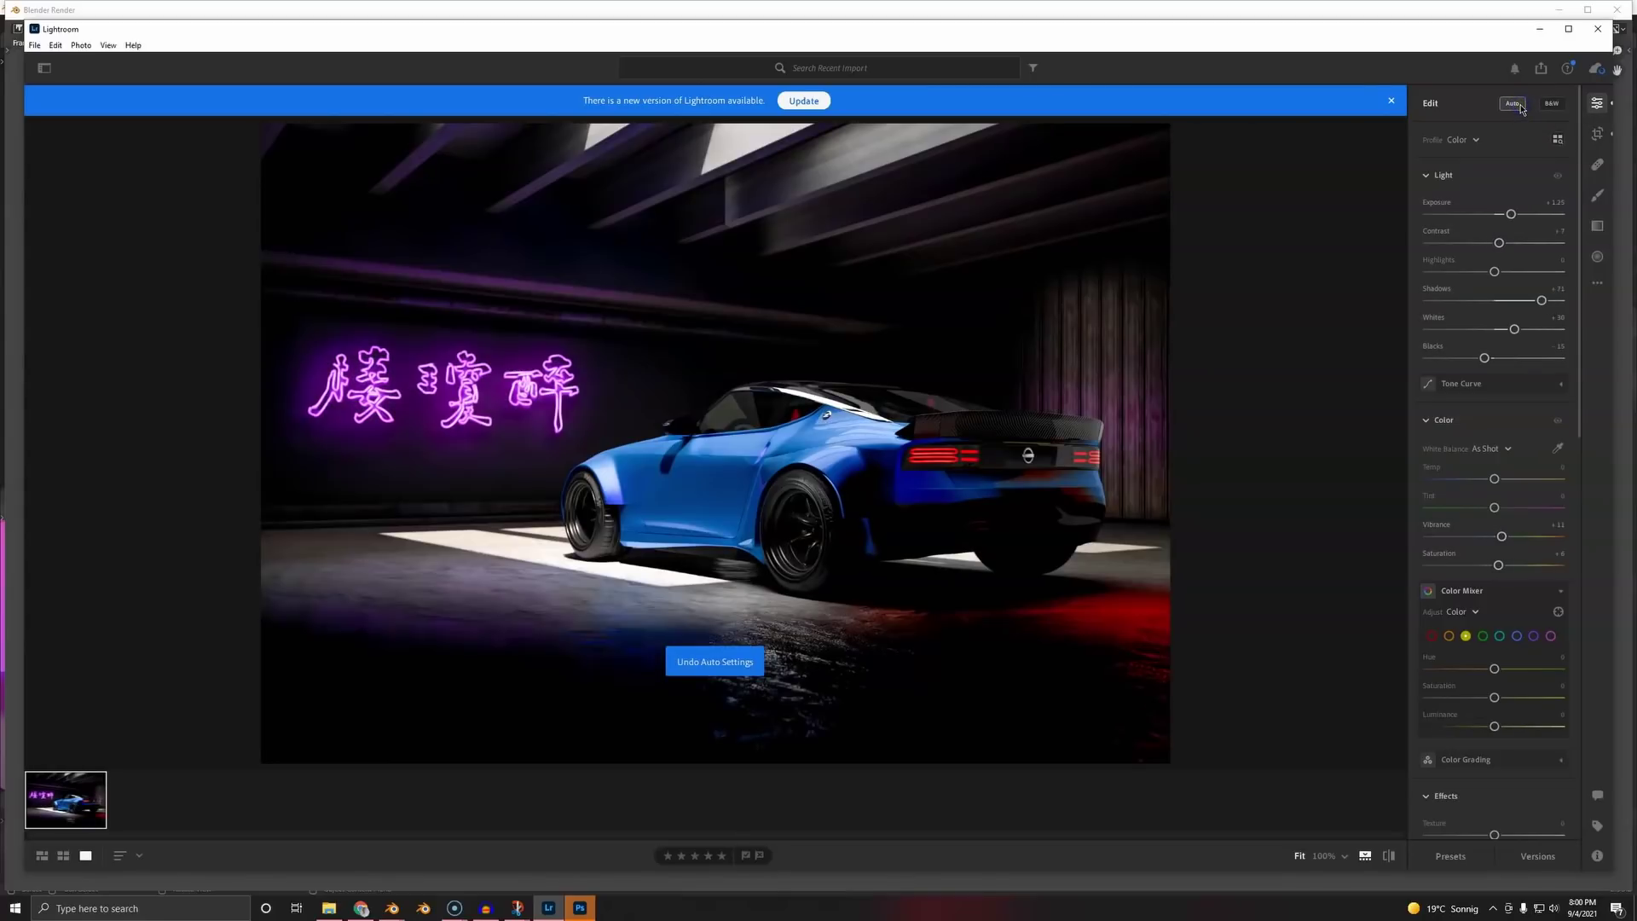
{"action": "left_click", "coordinate": [1521, 106]}
{"action": "left_click", "coordinate": [1523, 106]}
{"action": "left_click", "coordinate": [1521, 105]}
- Try raising the exposure to 0.91 and the highlights to about +57, resetting each to zero
{"action": "left_click_drag", "start_coordinate": [1498, 214], "coordinate": [1507, 214]}
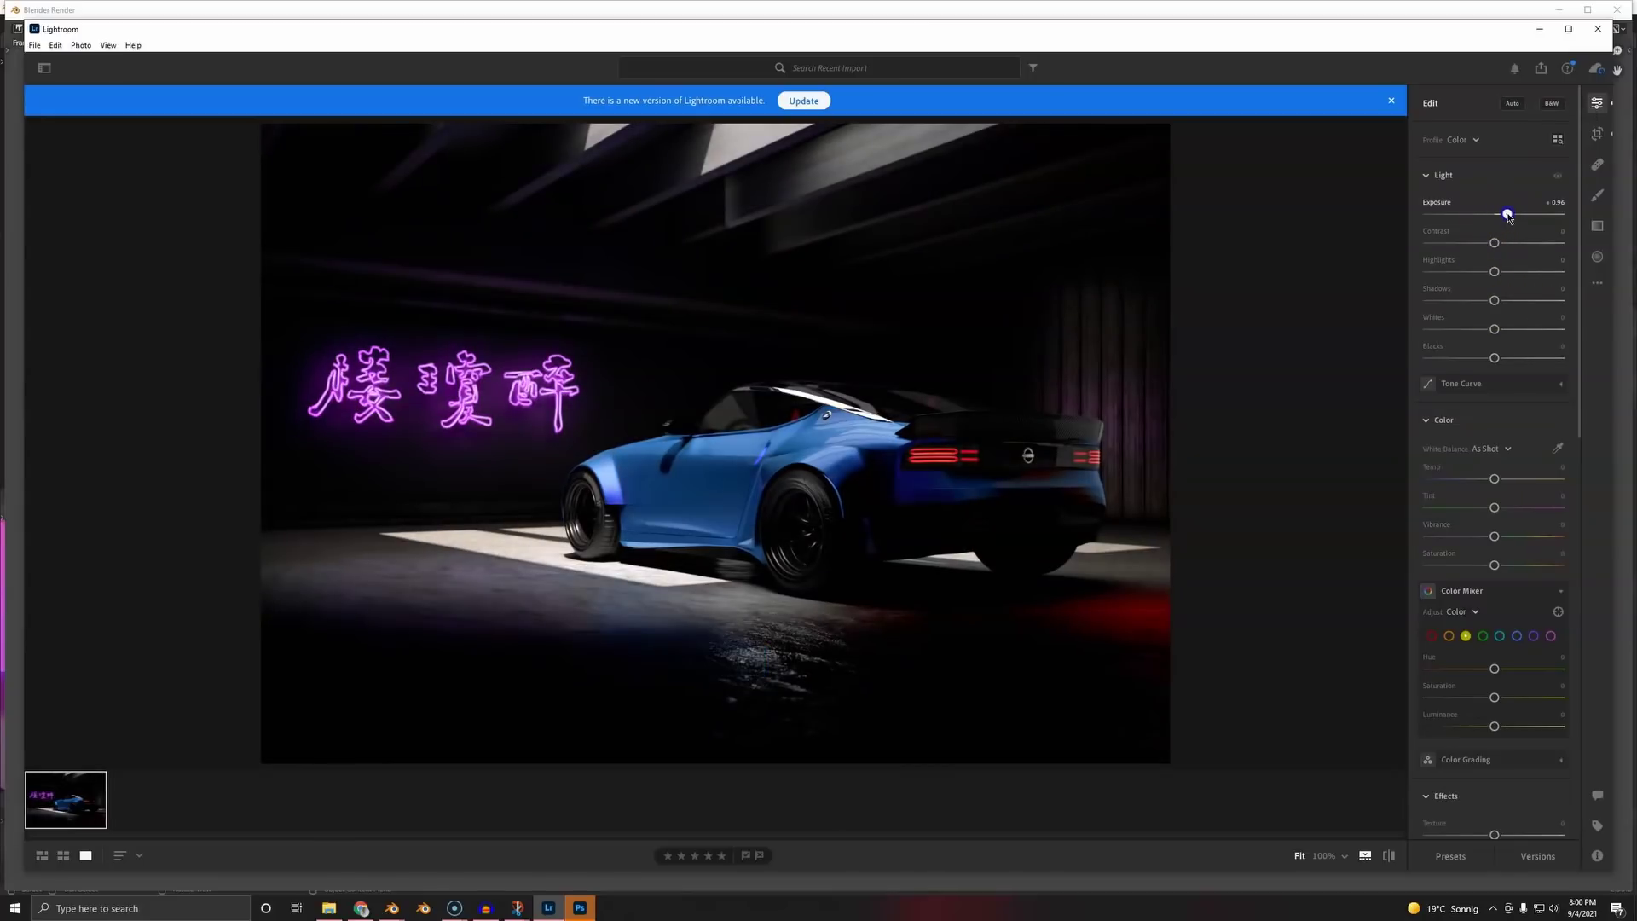
{"action": "key", "text": "ctrl+z"}
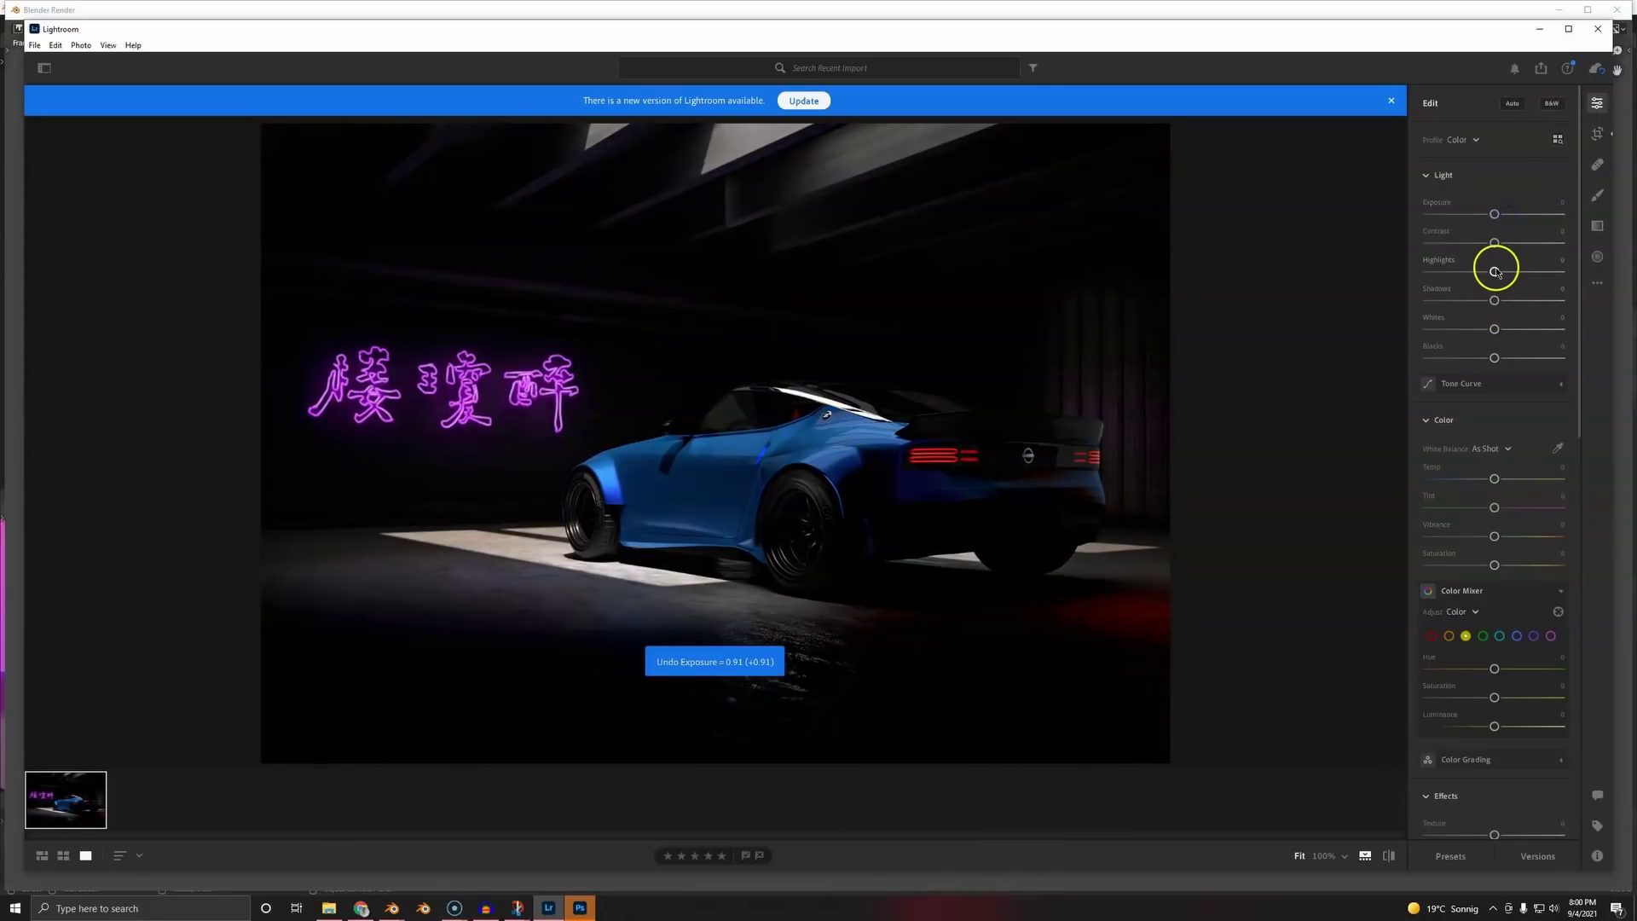
{"action": "left_click_drag", "start_coordinate": [1495, 271], "coordinate": [1533, 271]}
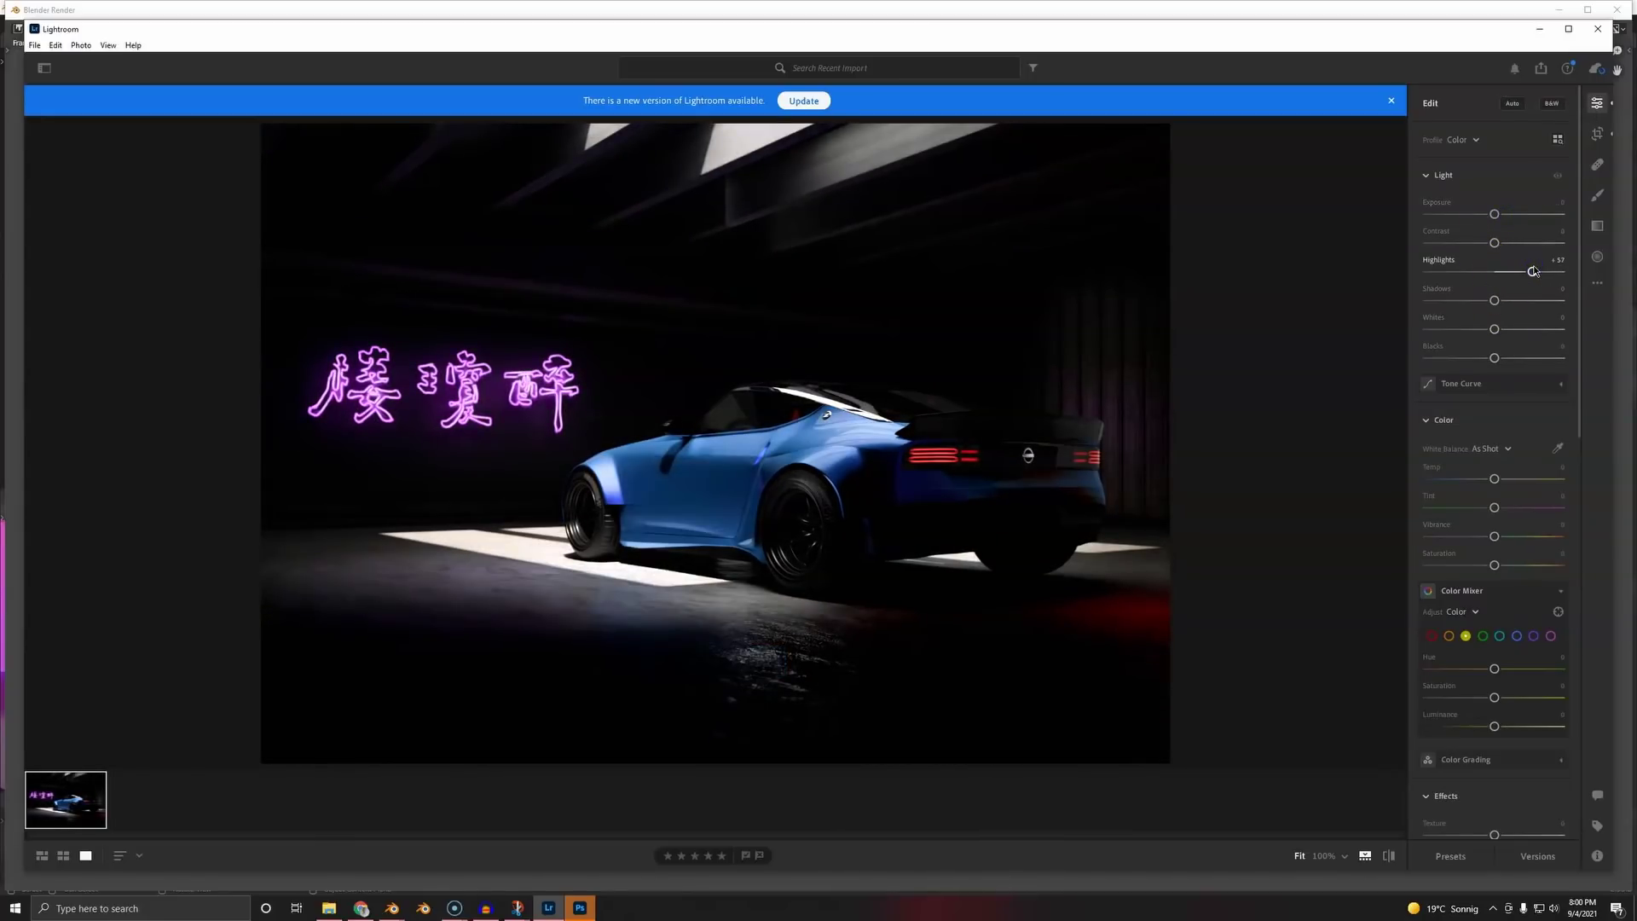
{"action": "scroll", "coordinate": [1483, 554], "scroll_direction": "down", "scroll_amount": 2}
{"action": "double_click", "coordinate": [1531, 137]}
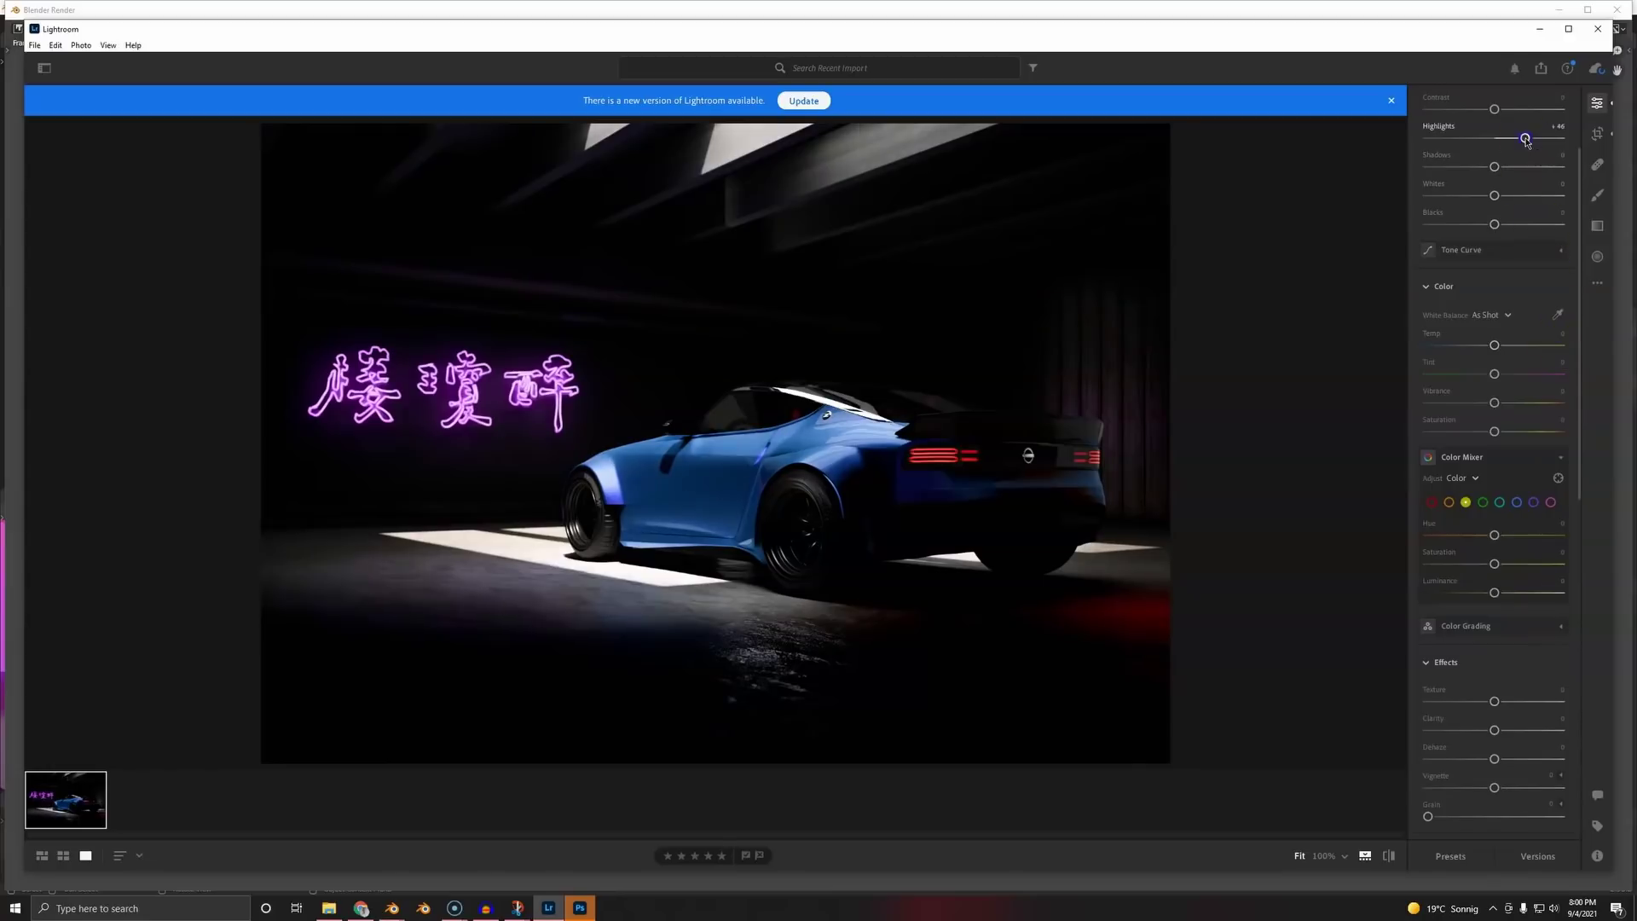
- Set the photo's Texture to -21 and its Clarity to about +25
{"action": "left_click_drag", "start_coordinate": [1494, 730], "coordinate": [1513, 731]}
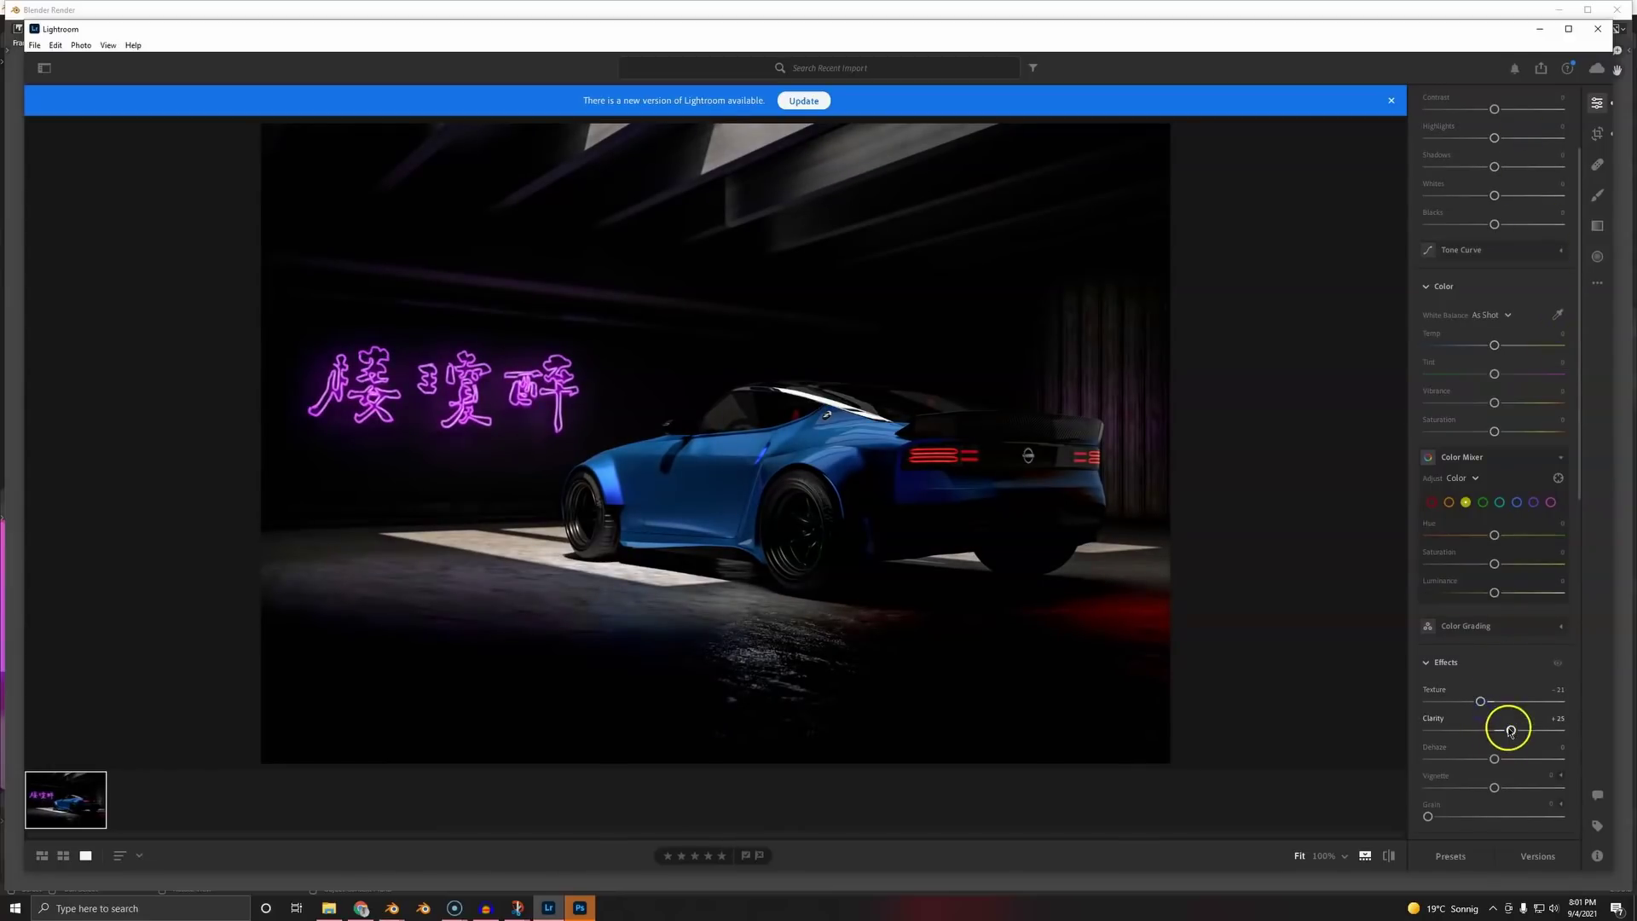
- Set the photo's Clarity to +26, and add radial gradients over both visible wheels with Clarity at about +34
{"action": "left_click_drag", "start_coordinate": [1510, 731], "coordinate": [1511, 731]}
{"action": "left_click", "coordinate": [1597, 256]}
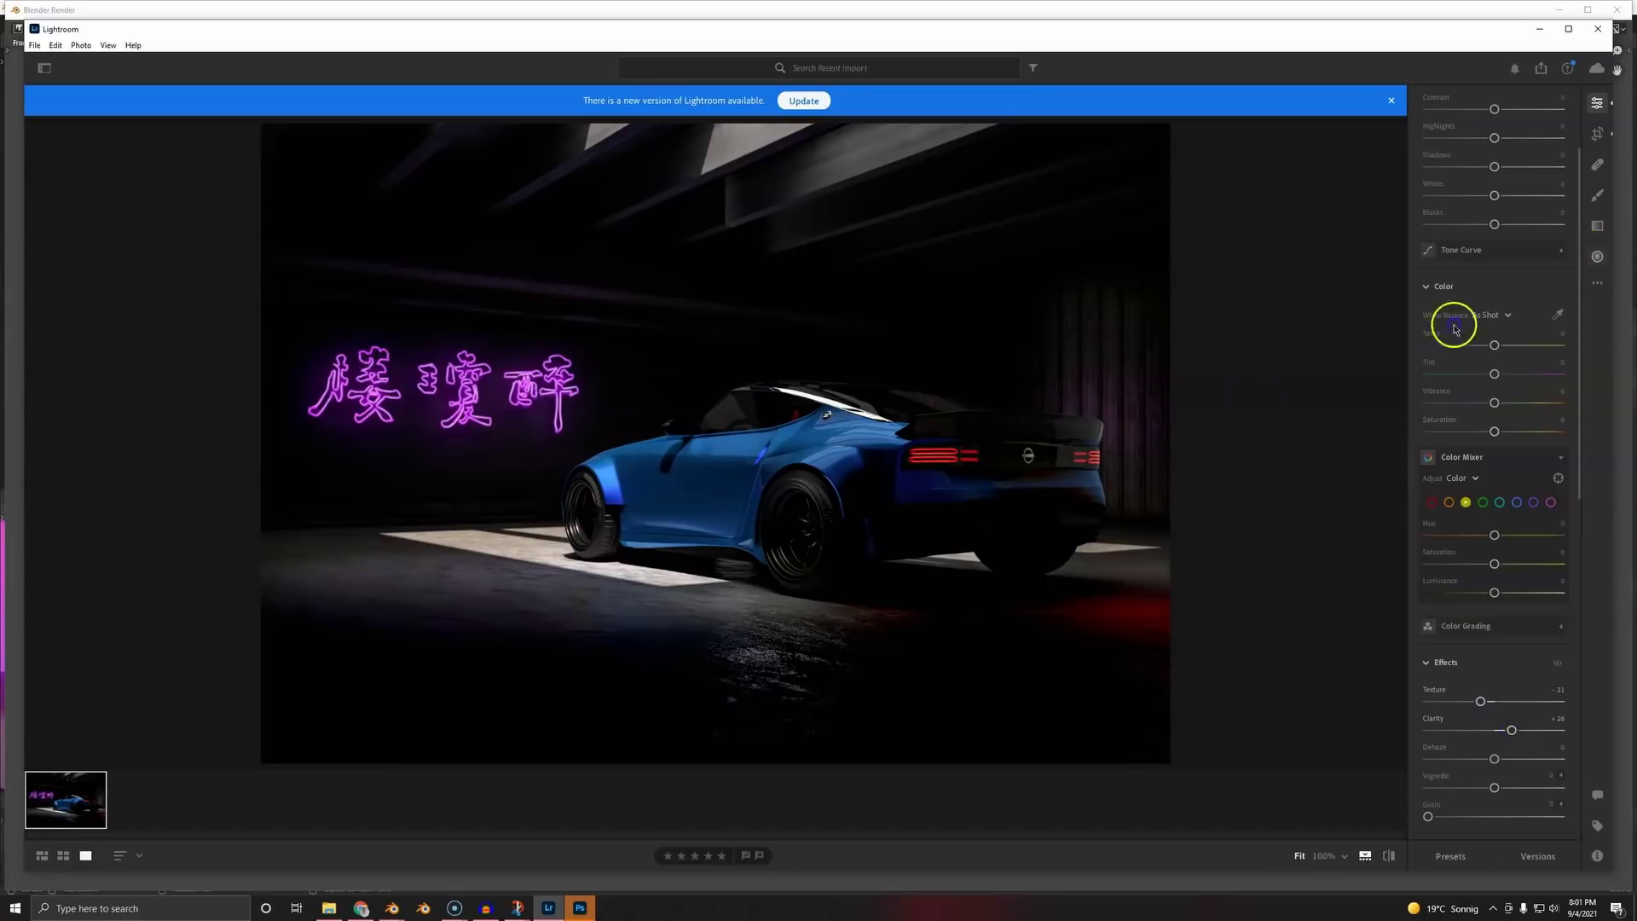
{"action": "mouse_move", "coordinate": [817, 524]}
{"action": "left_mouse_down"}
{"action": "mouse_move", "coordinate": [841, 460]}
{"action": "mouse_move", "coordinate": [801, 469]}
{"action": "left_mouse_up"}
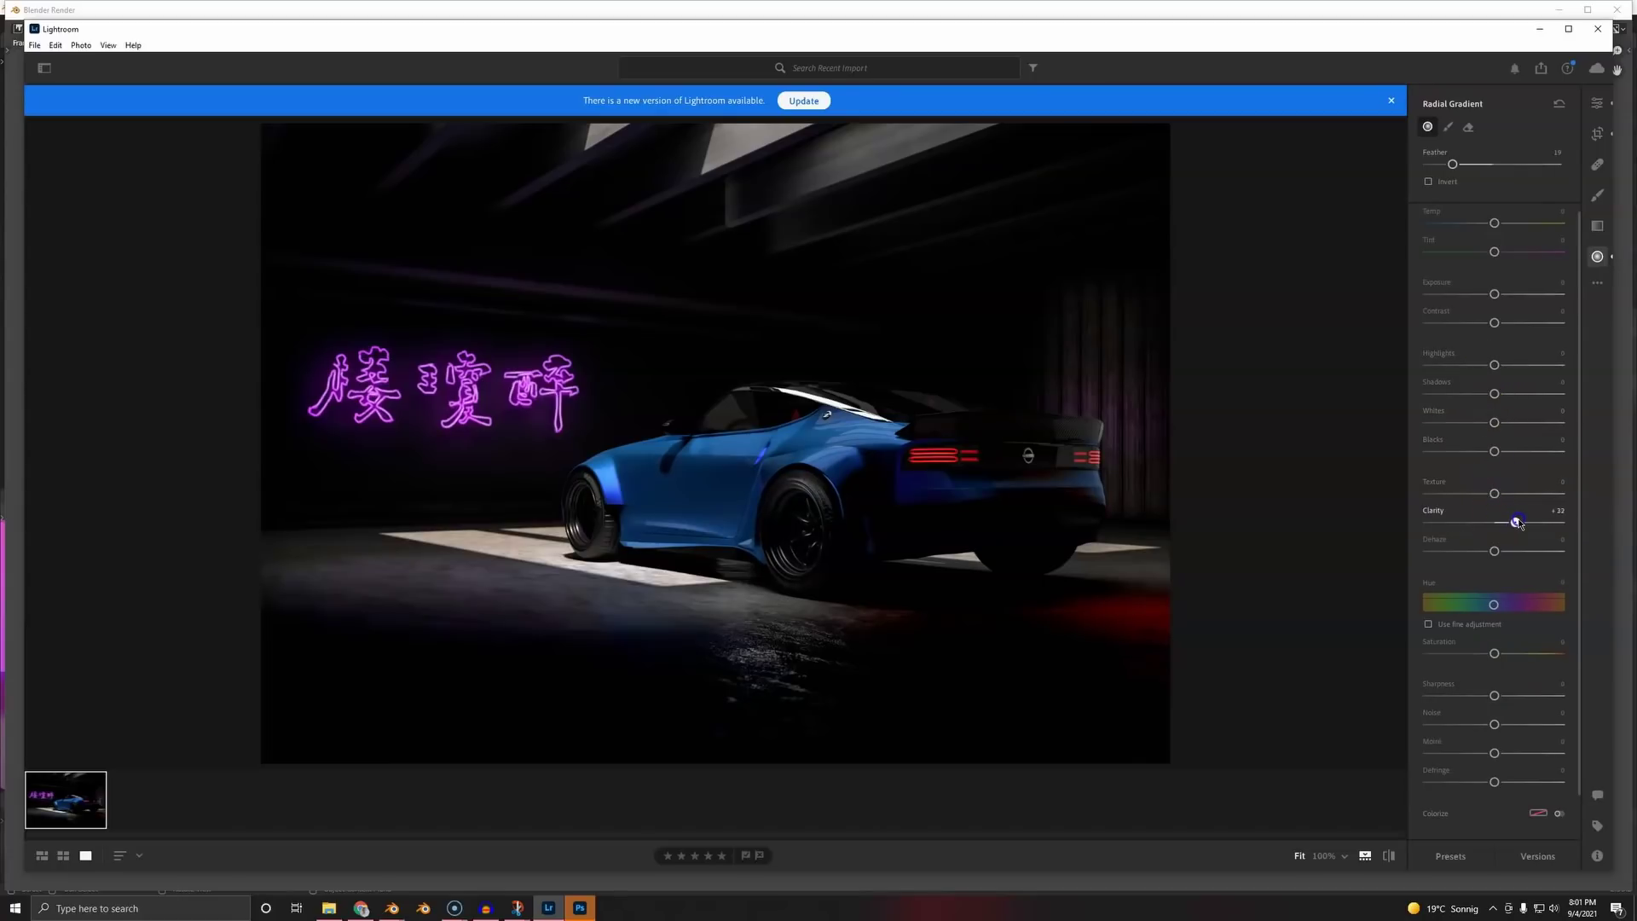
{"action": "mouse_move", "coordinate": [1519, 522]}
{"action": "left_mouse_down"}
{"action": "mouse_move", "coordinate": [1557, 526]}
{"action": "mouse_move", "coordinate": [1523, 526]}
{"action": "left_mouse_up"}
{"action": "mouse_move", "coordinate": [585, 518]}
{"action": "left_mouse_down"}
{"action": "mouse_move", "coordinate": [609, 562]}
{"action": "mouse_move", "coordinate": [586, 513]}
{"action": "left_mouse_up"}
{"action": "left_click", "coordinate": [1597, 101]}
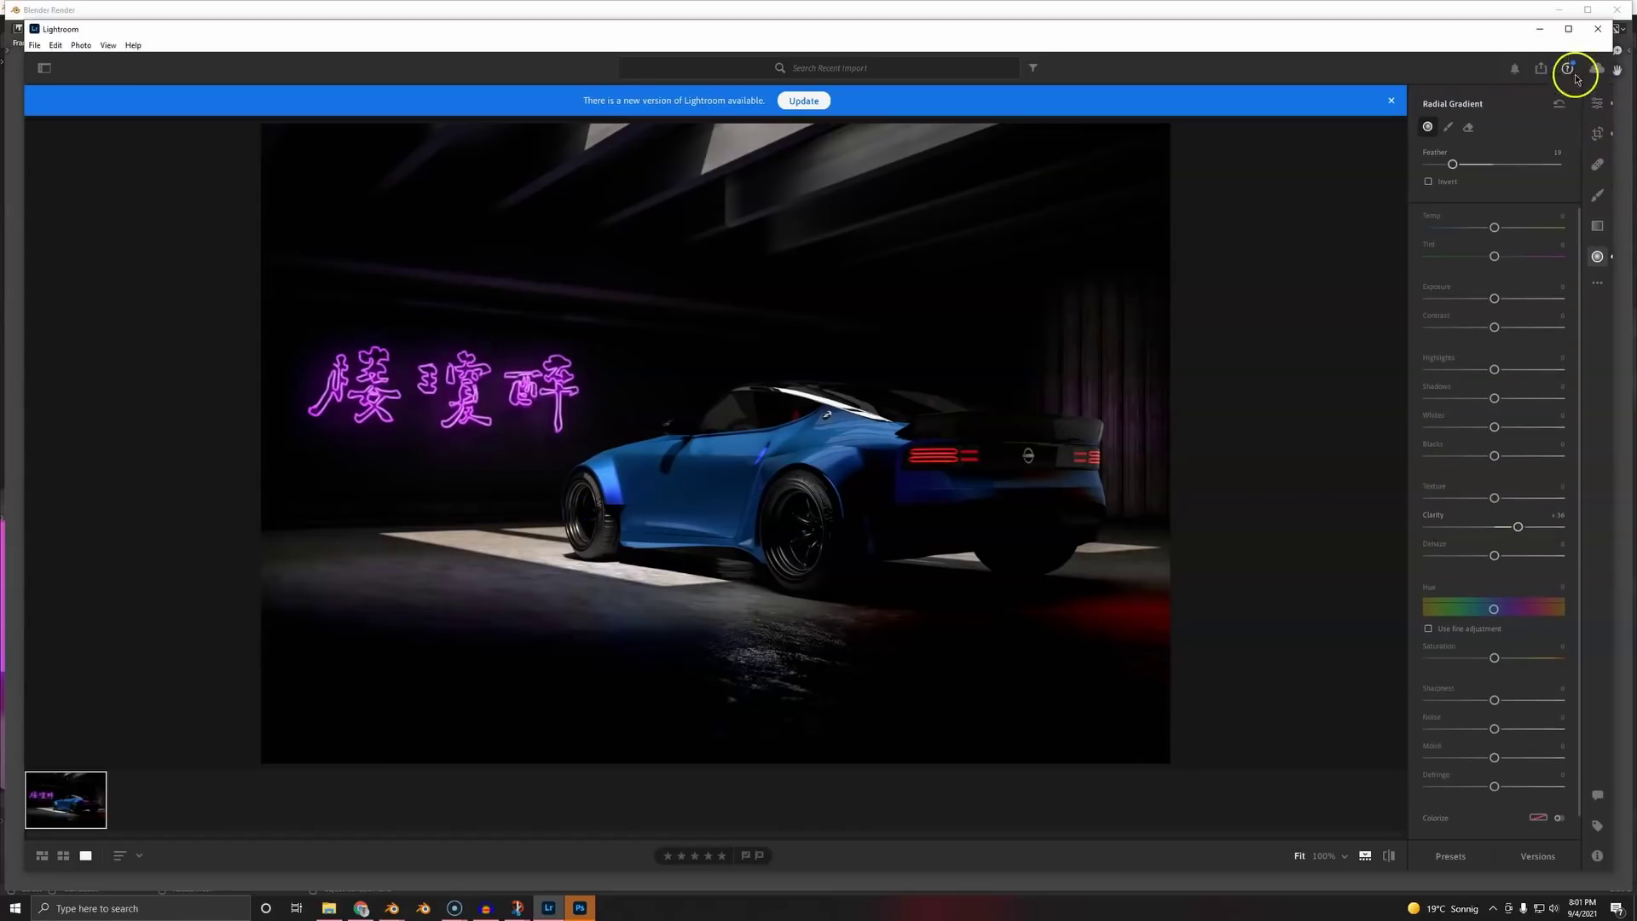
{"action": "left_click", "coordinate": [1597, 101]}
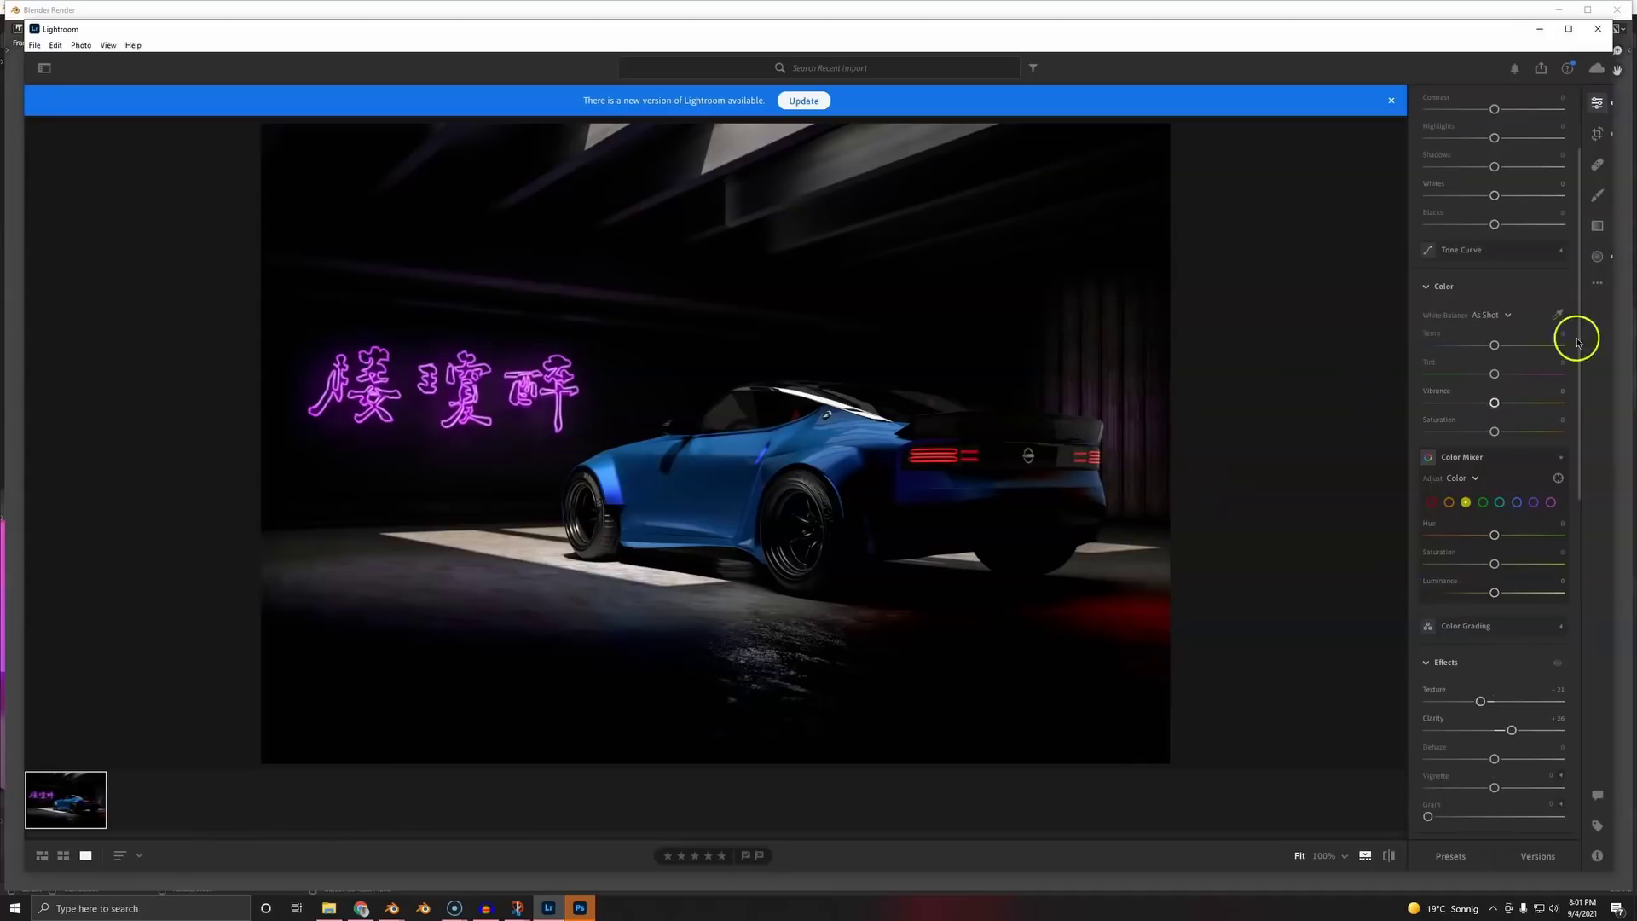
- Add a linear gradient over the right side of the photo with Saturation about -68, Exposure -1.24 and Highlights about -13
{"action": "left_click", "coordinate": [1596, 225]}
{"action": "left_click_drag", "start_coordinate": [994, 527], "coordinate": [987, 442]}
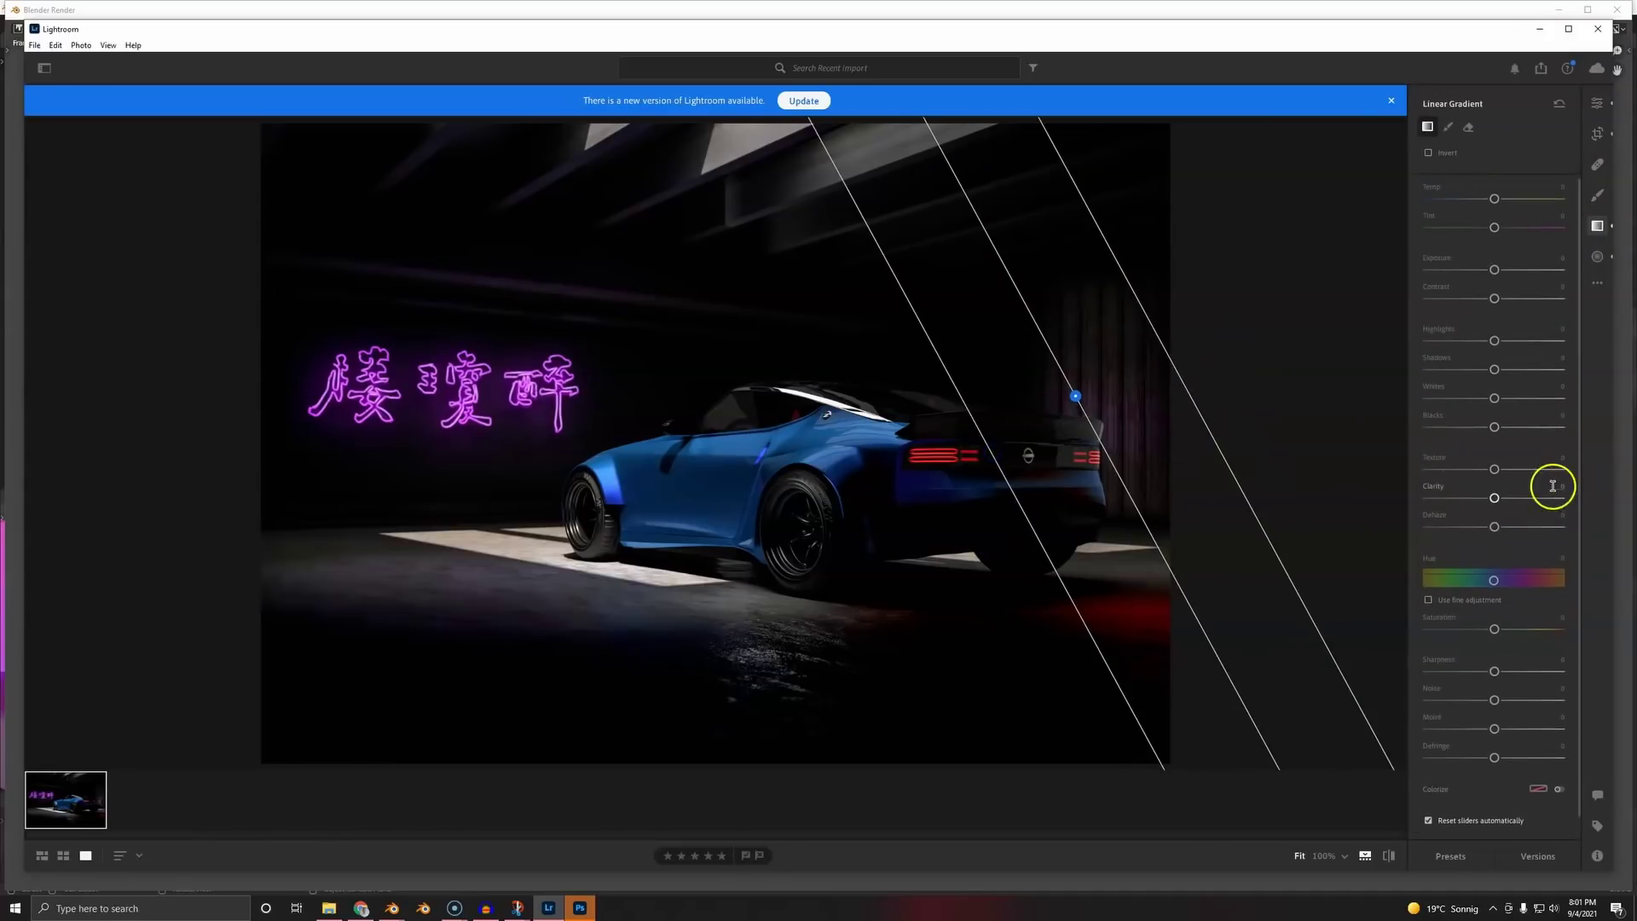
{"action": "double_click", "coordinate": [1476, 631]}
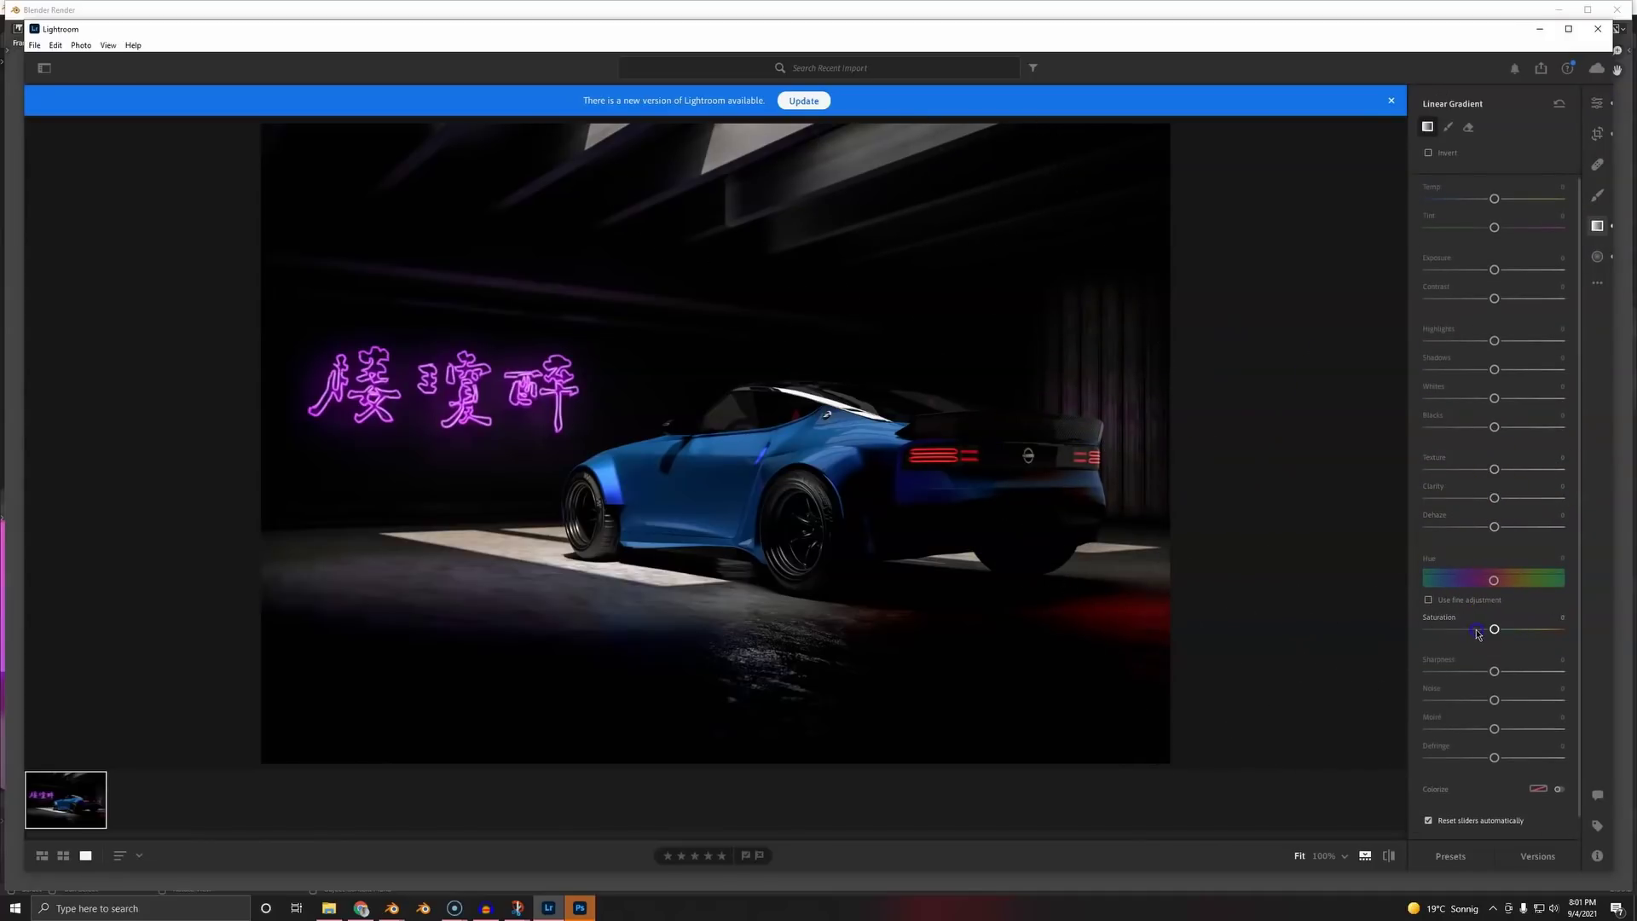
{"action": "left_click_drag", "start_coordinate": [1492, 630], "coordinate": [1448, 635]}
{"action": "double_click", "coordinate": [1483, 633]}
{"action": "left_click_drag", "start_coordinate": [1493, 270], "coordinate": [1475, 356]}
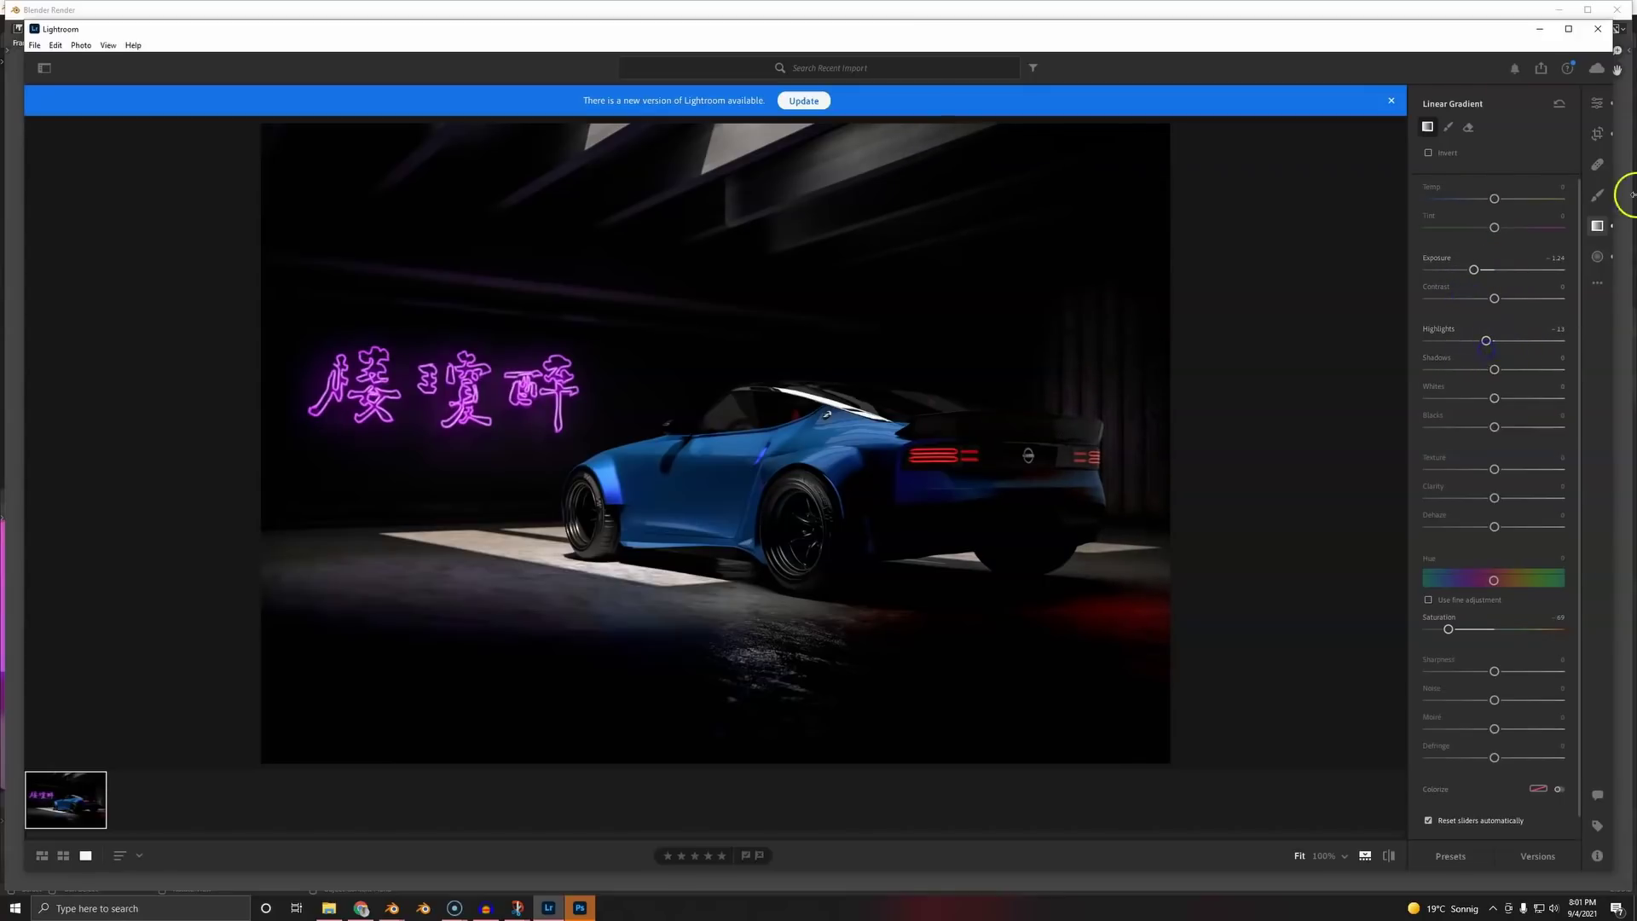
- Add a radial gradient around the car and raise its Exposure to about +0.28
{"action": "left_click", "coordinate": [1596, 255]}
{"action": "mouse_move", "coordinate": [748, 492]}
{"action": "left_mouse_down"}
{"action": "mouse_move", "coordinate": [1231, 312]}
{"action": "mouse_move", "coordinate": [1190, 329]}
{"action": "left_mouse_up"}
{"action": "left_click_drag", "start_coordinate": [830, 427], "coordinate": [921, 418]}
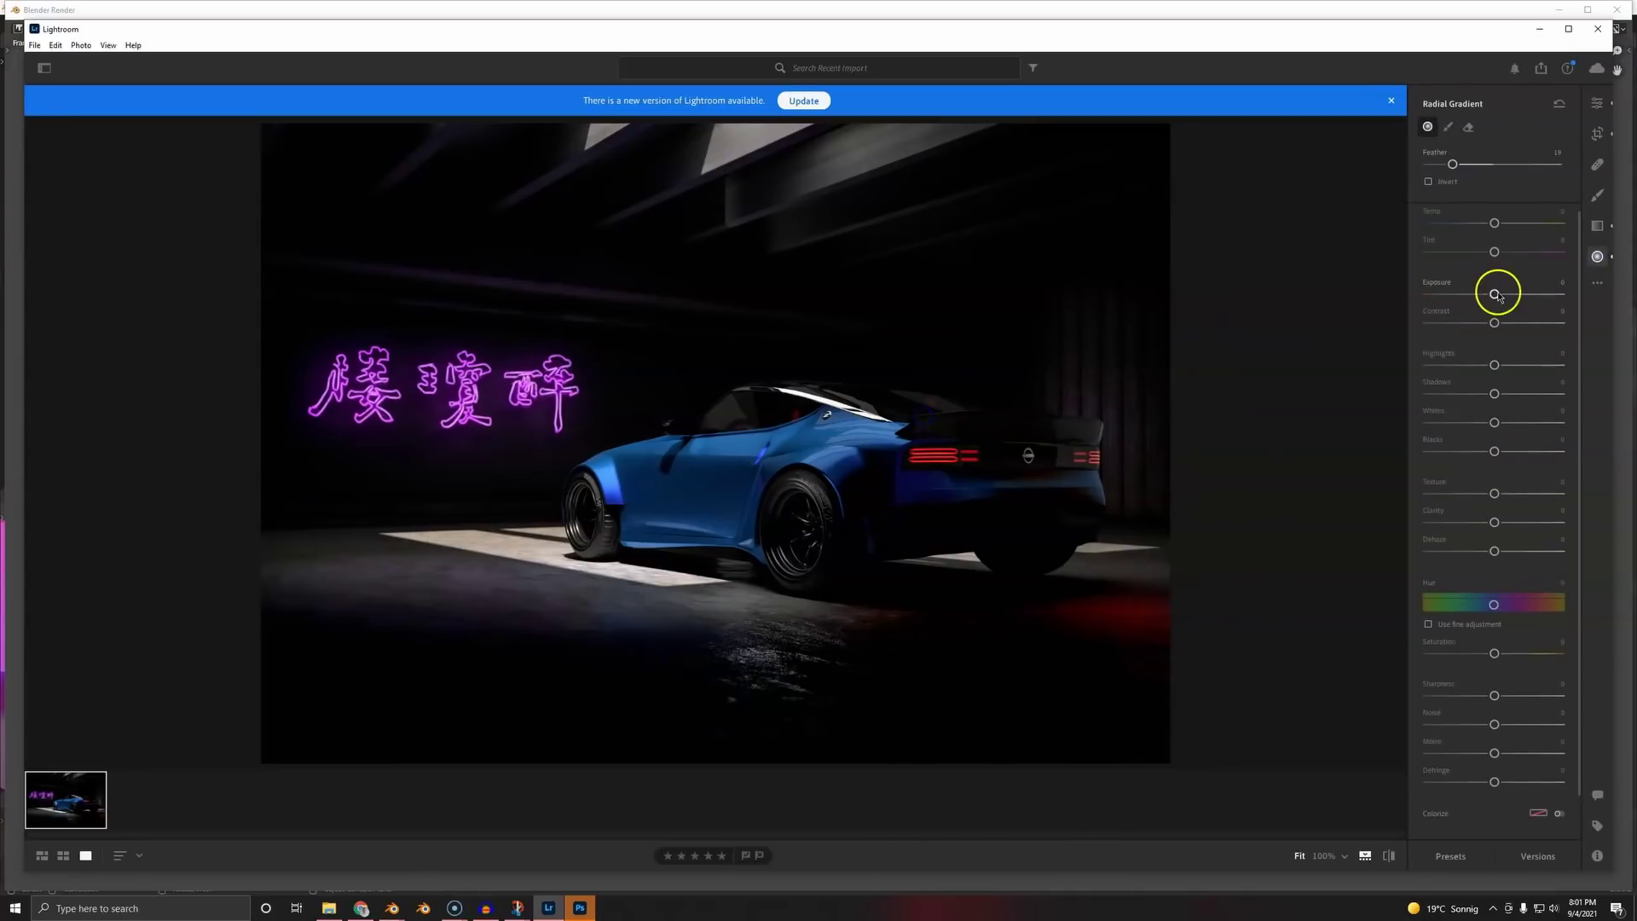
{"action": "mouse_move", "coordinate": [1498, 295]}
{"action": "left_mouse_down"}
{"action": "mouse_move", "coordinate": [1514, 295]}
{"action": "mouse_move", "coordinate": [1435, 306]}
{"action": "mouse_move", "coordinate": [1499, 300]}
{"action": "left_mouse_up"}
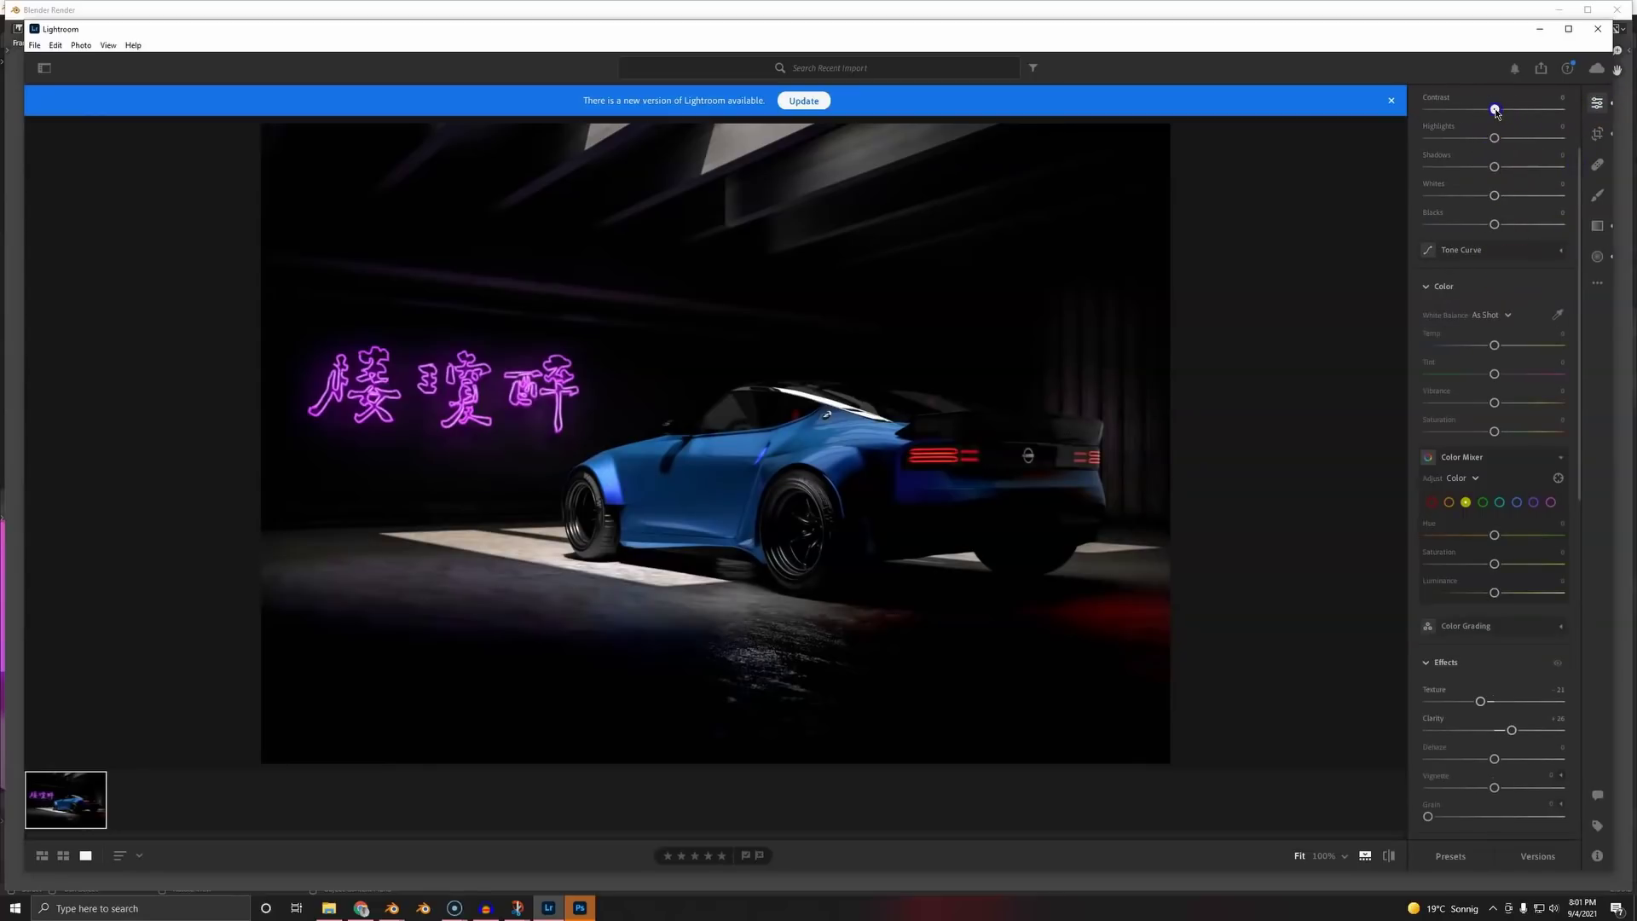
- Try changing the photo's overall Contrast and Exposure, resetting each to zero
{"action": "left_click_drag", "start_coordinate": [1487, 114], "coordinate": [1464, 118]}
{"action": "double_click", "coordinate": [1492, 110]}
{"action": "scroll", "coordinate": [1545, 169], "scroll_direction": "down", "scroll_amount": 3}
{"action": "scroll", "coordinate": [1549, 220], "scroll_direction": "up", "scroll_amount": 5}
{"action": "mouse_move", "coordinate": [1495, 214]}
{"action": "left_mouse_down"}
{"action": "mouse_move", "coordinate": [1477, 214]}
{"action": "mouse_move", "coordinate": [1497, 219]}
{"action": "left_mouse_up"}
{"action": "double_click", "coordinate": [1498, 216]}
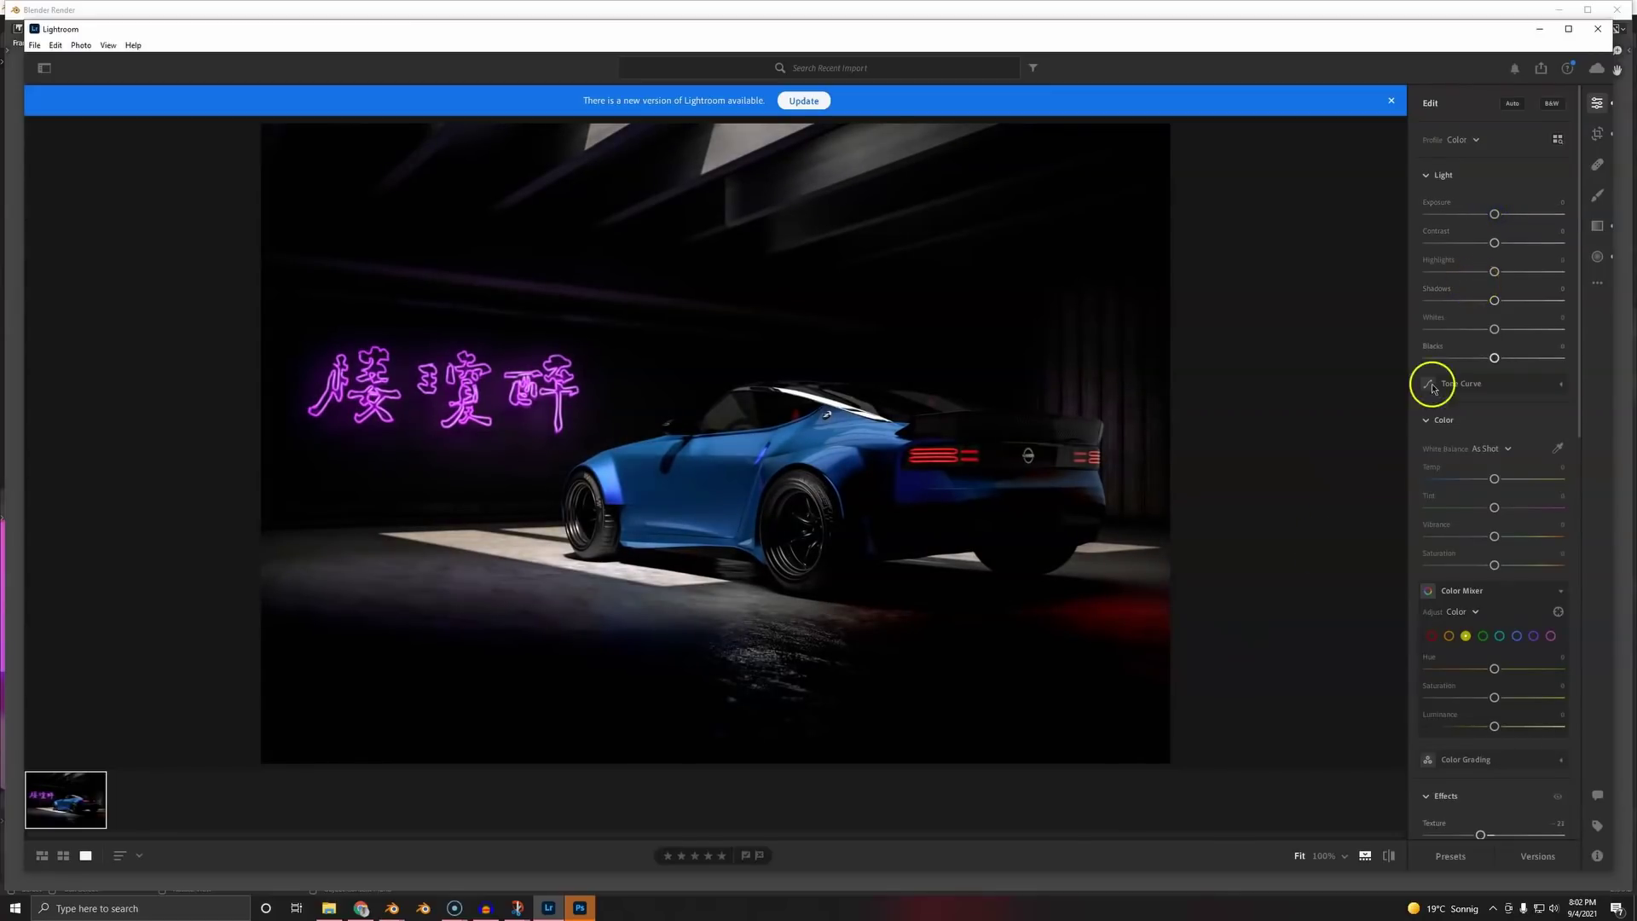
- Add a diagonal linear gradient from the photo's upper right corner toward the rear wheel, with Temp at about -38
{"action": "left_click", "coordinate": [1597, 226]}
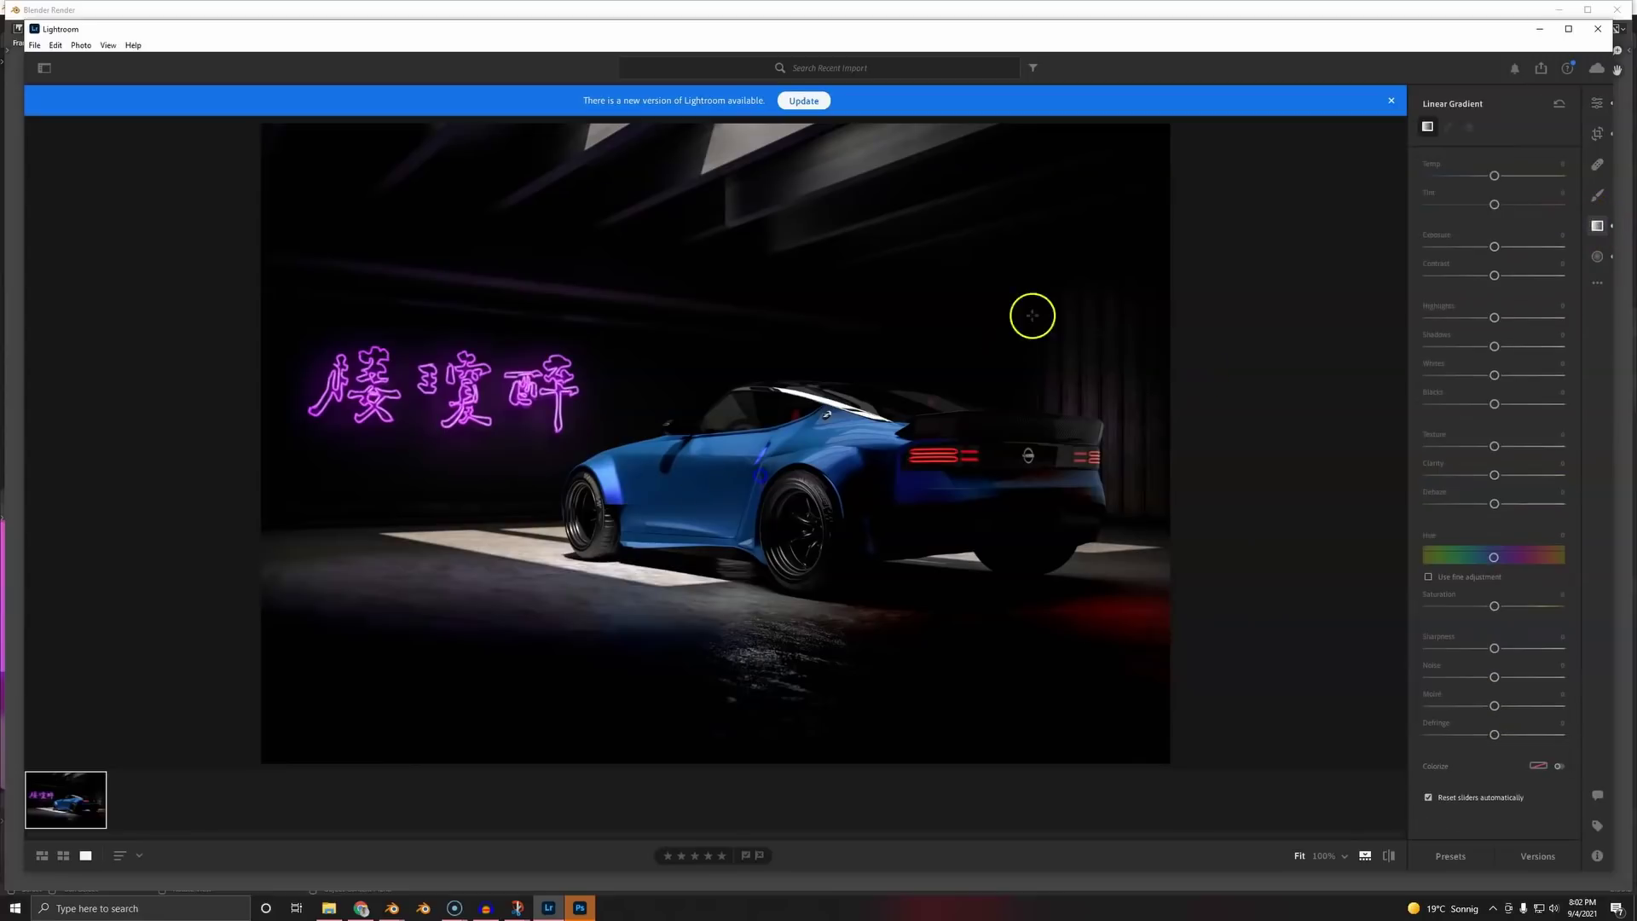
{"action": "left_click_drag", "start_coordinate": [1155, 166], "coordinate": [856, 569]}
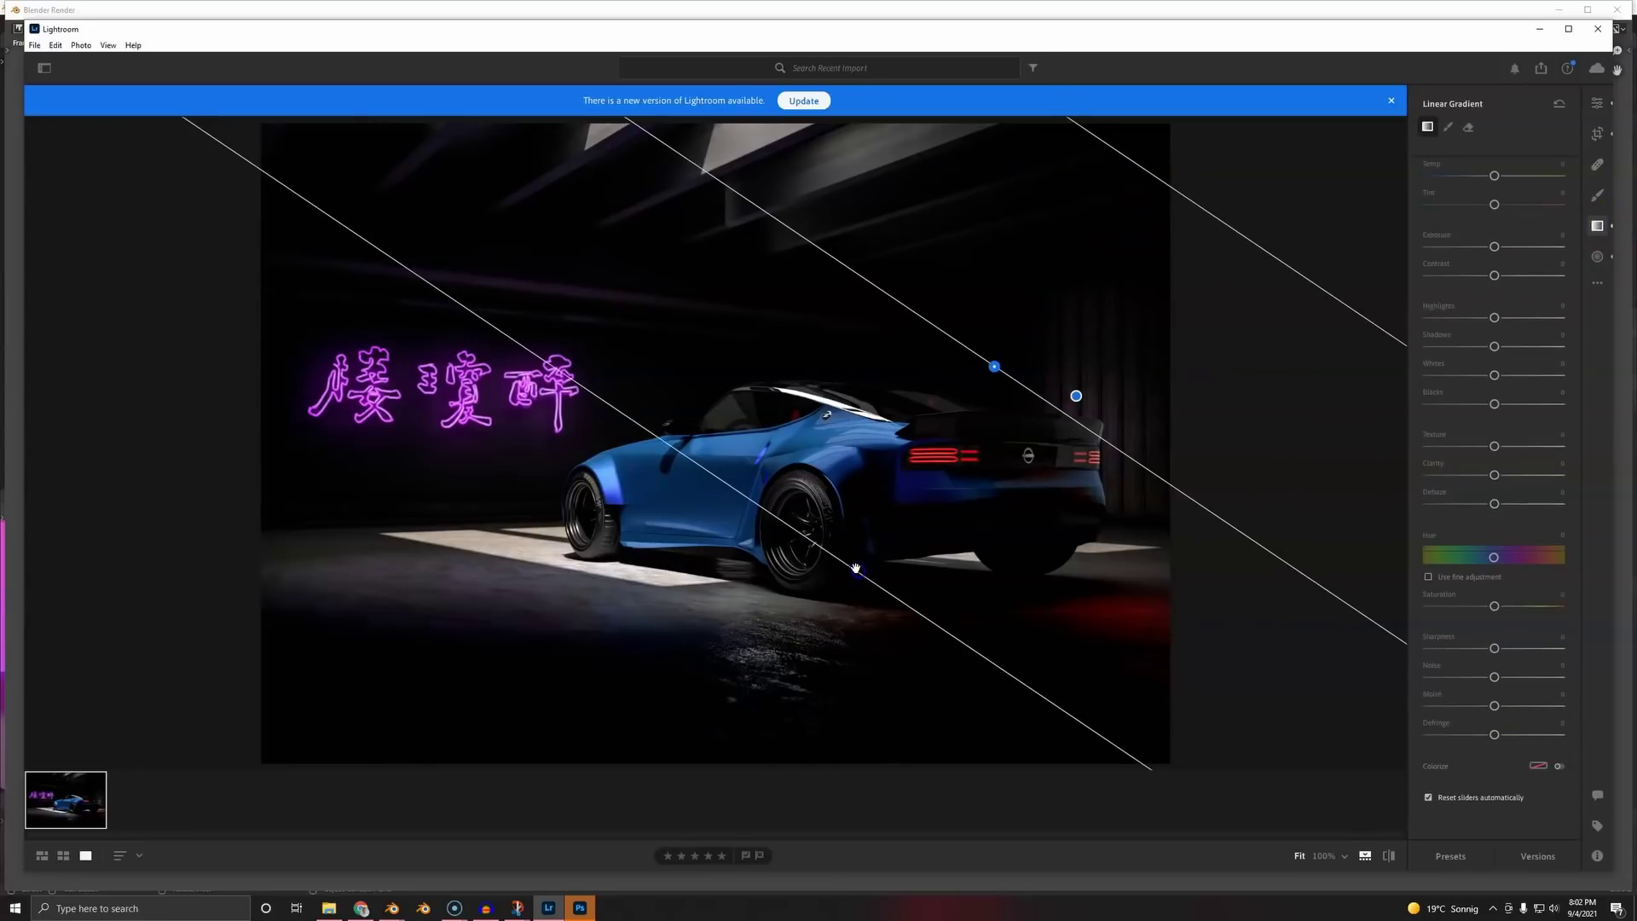
{"action": "mouse_move", "coordinate": [1493, 202]}
{"action": "left_mouse_down"}
{"action": "mouse_move", "coordinate": [1428, 202]}
{"action": "mouse_move", "coordinate": [1488, 224]}
{"action": "left_mouse_up"}
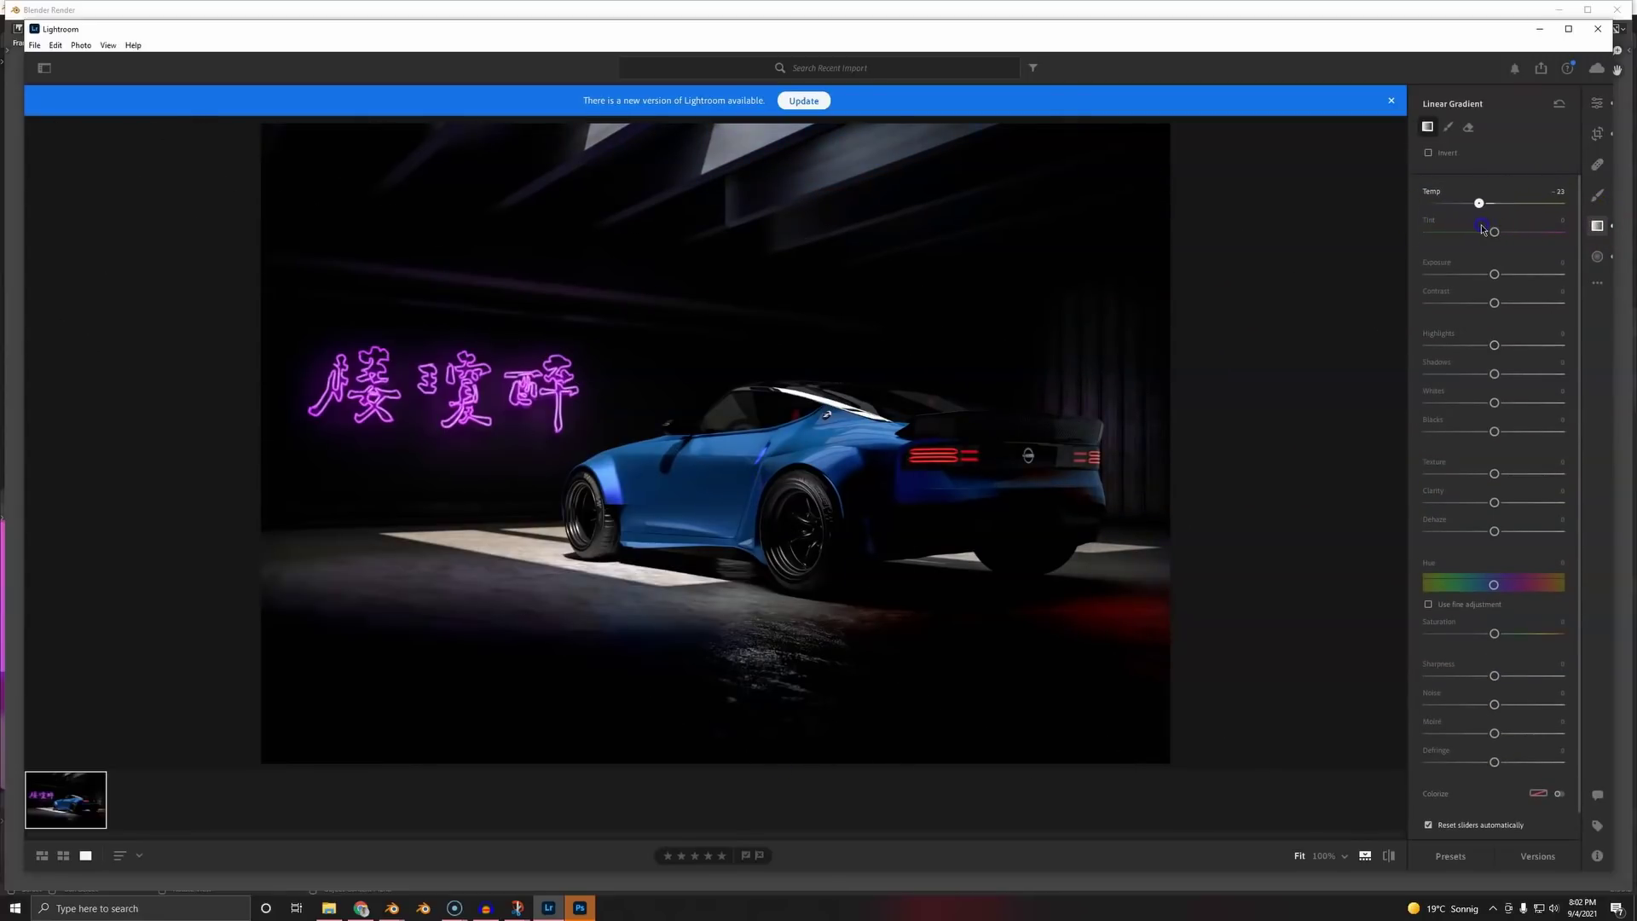
{"action": "left_click_drag", "start_coordinate": [1470, 230], "coordinate": [1471, 229]}
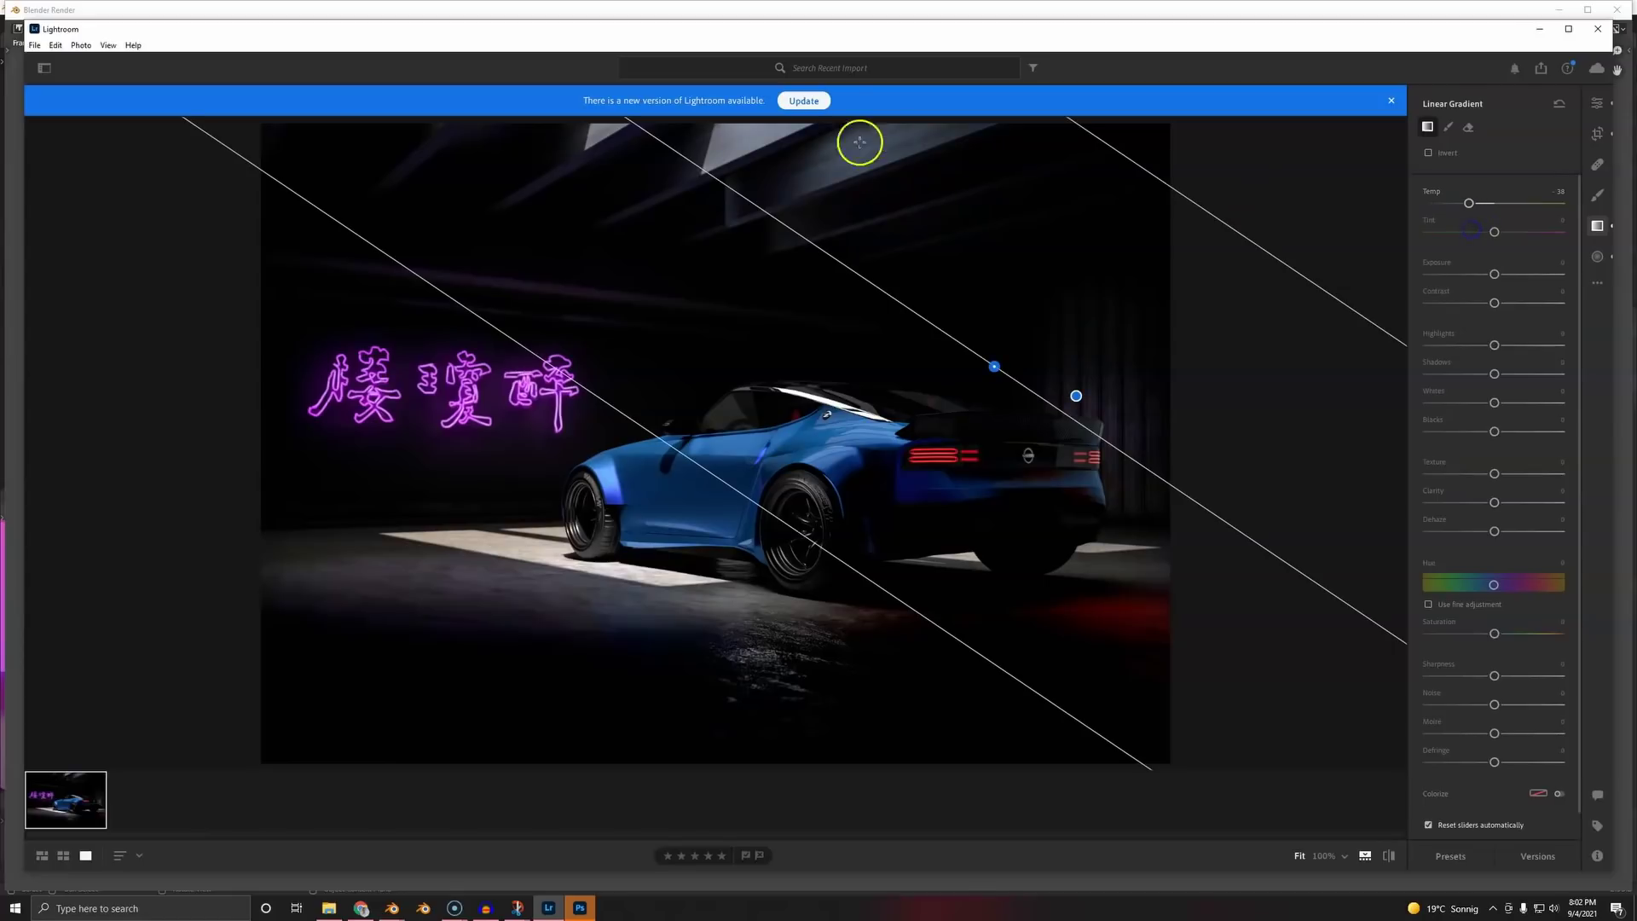
- Set the car's radial gradient Temp to about +12, and add a linear gradient from the lower left floor with Temp about +13
{"action": "left_click", "coordinate": [1597, 256]}
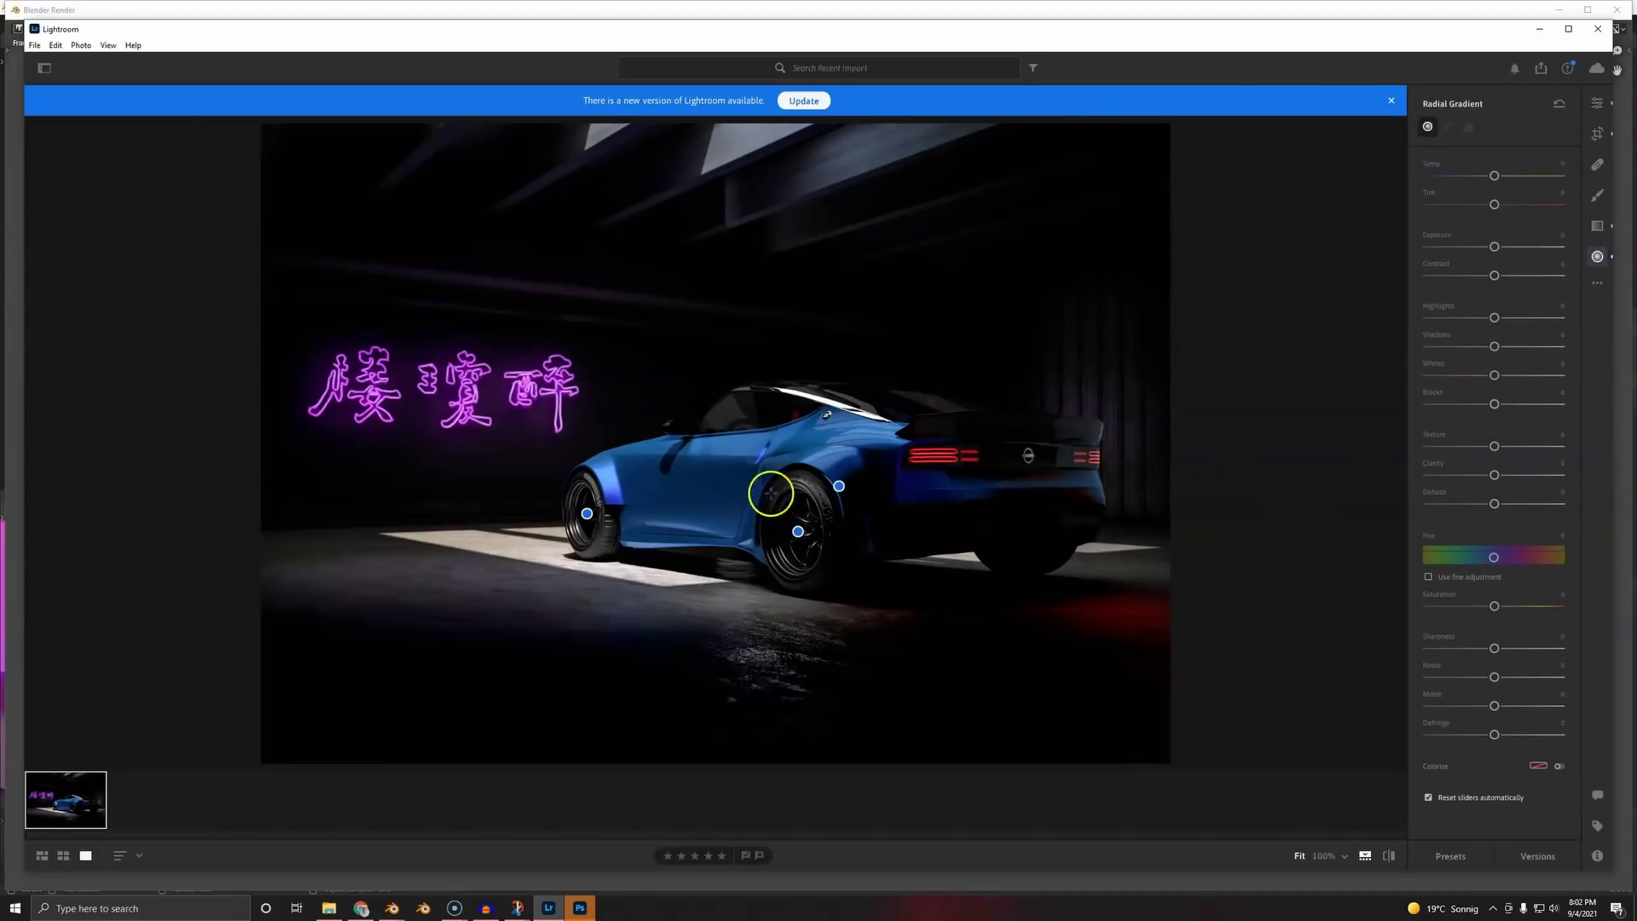
{"action": "left_click", "coordinate": [839, 484]}
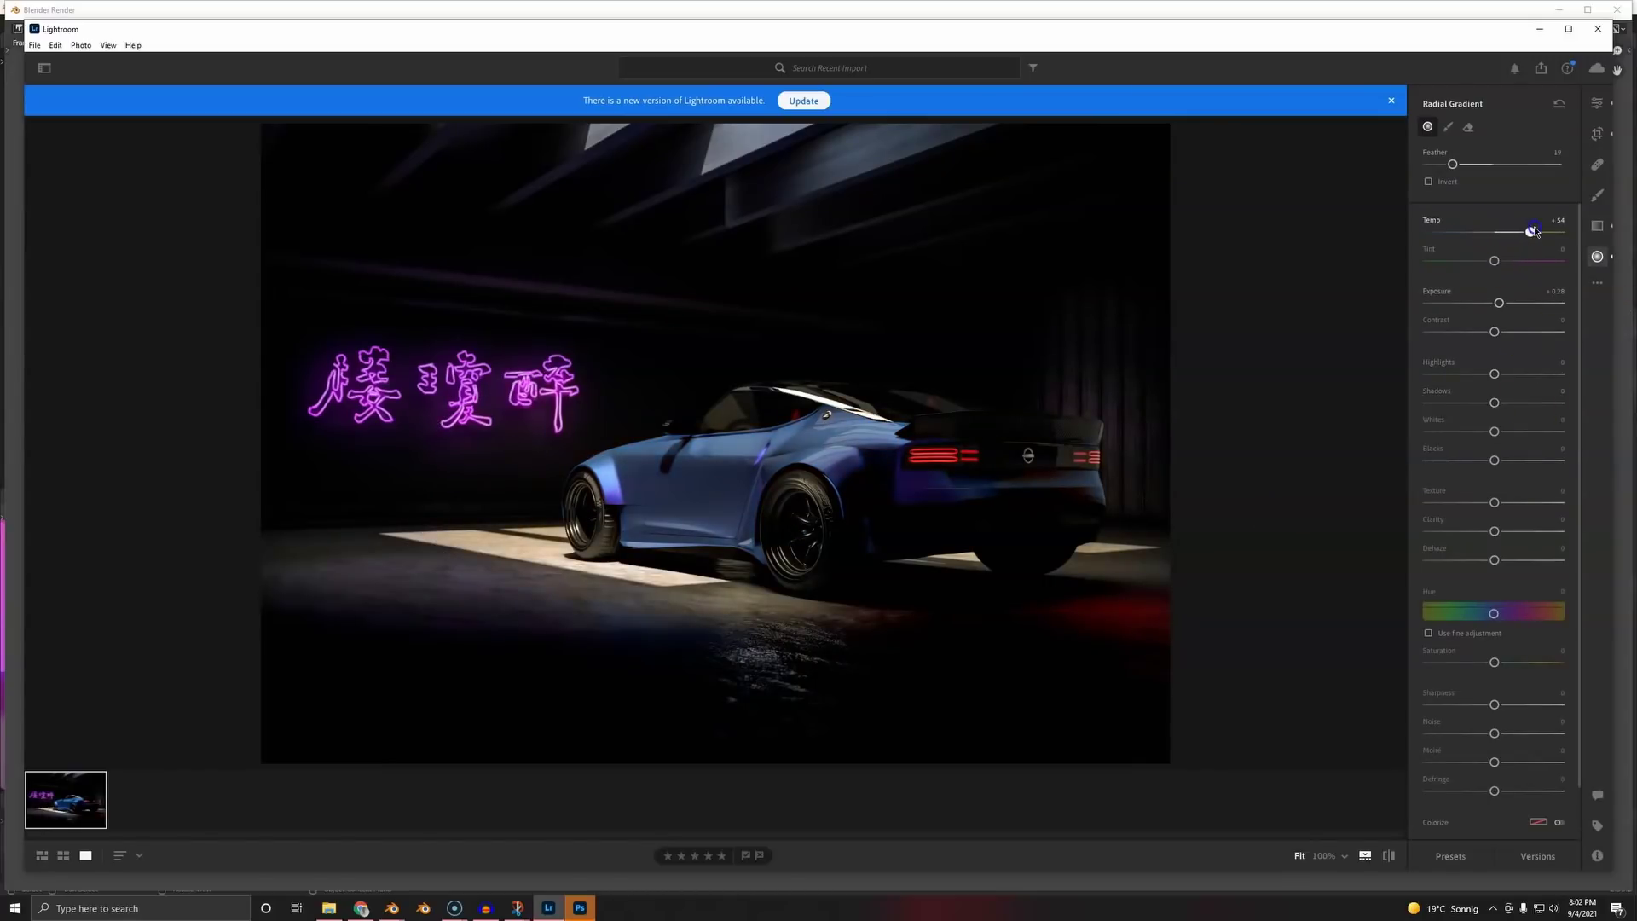
{"action": "double_click", "coordinate": [1530, 230]}
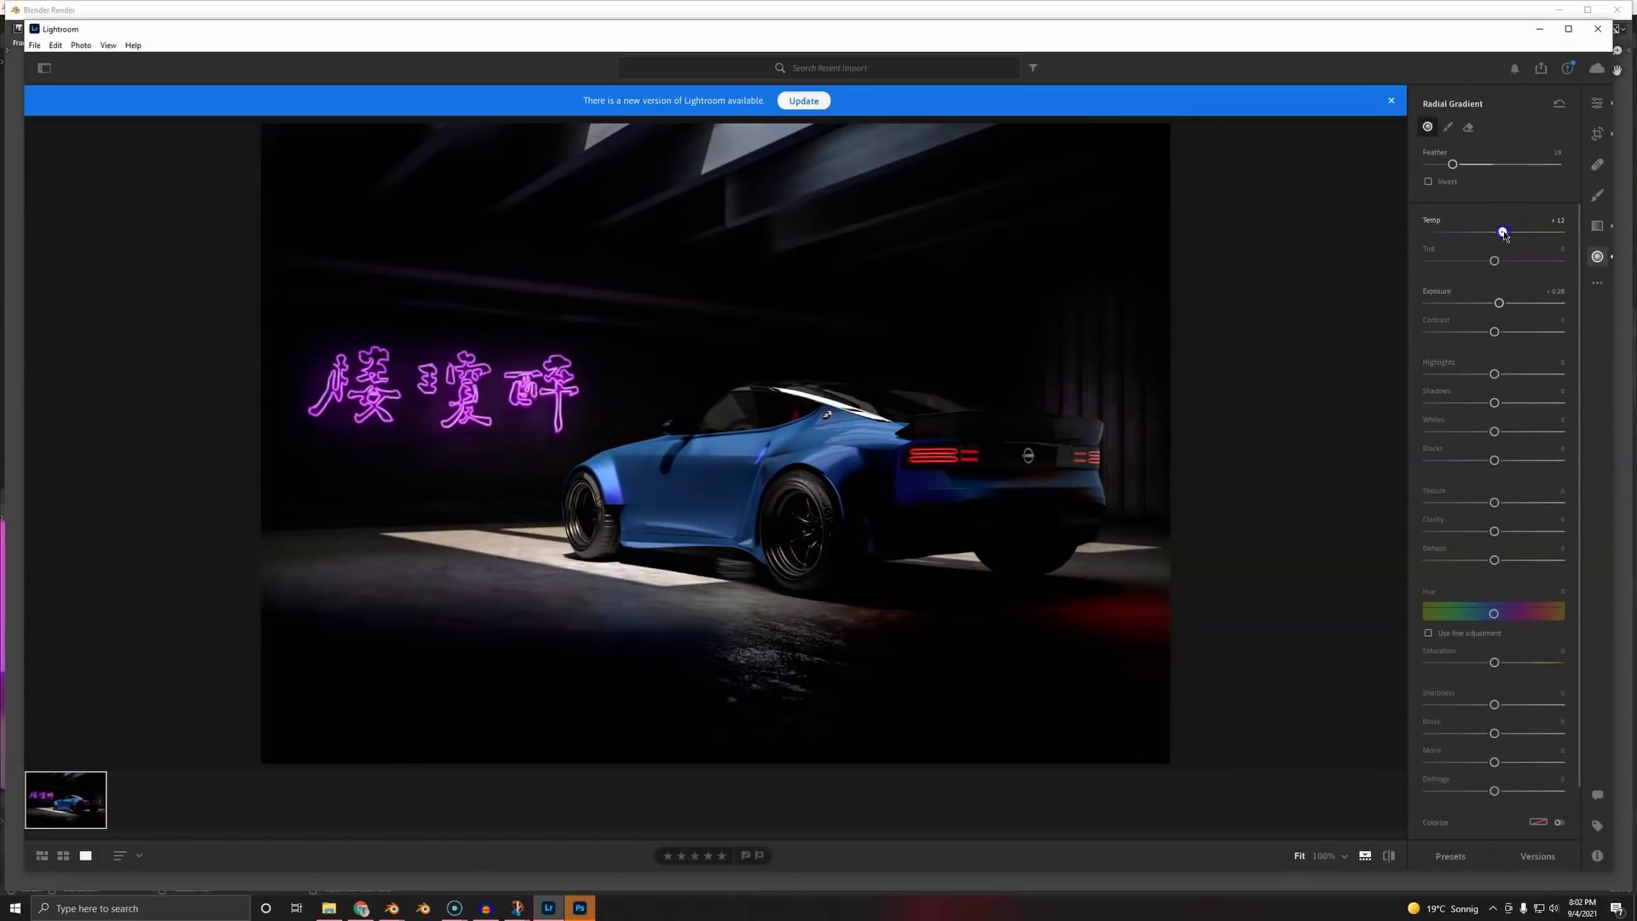
{"action": "left_click", "coordinate": [1597, 226]}
{"action": "mouse_move", "coordinate": [340, 720]}
{"action": "left_mouse_down"}
{"action": "mouse_move", "coordinate": [685, 365]}
{"action": "mouse_move", "coordinate": [449, 317]}
{"action": "left_mouse_up"}
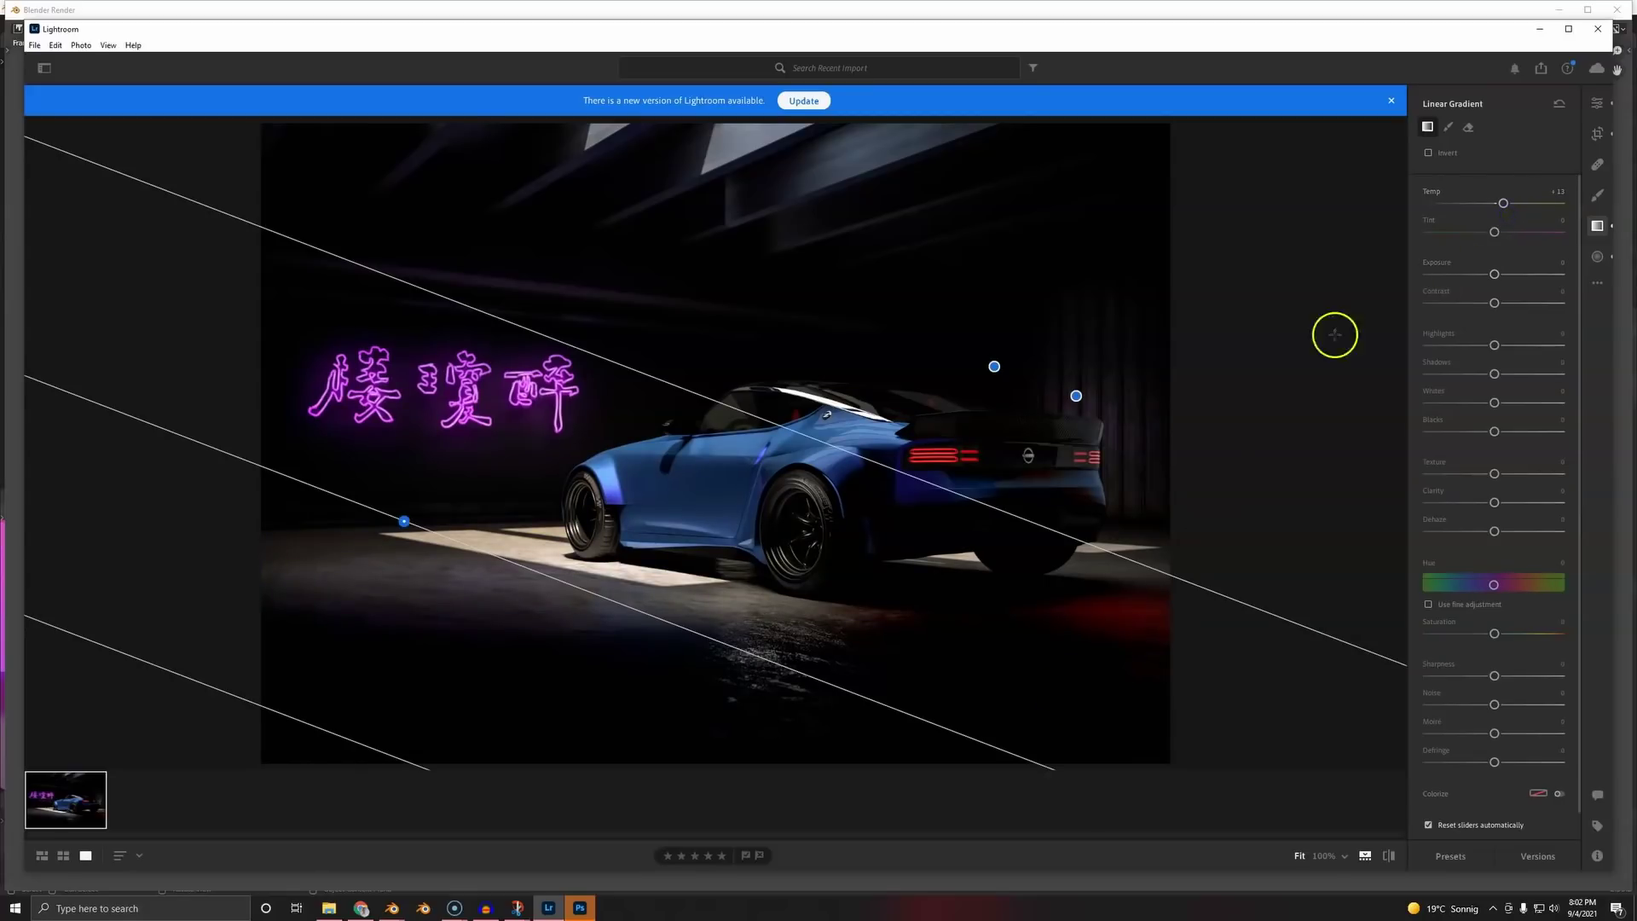
- Adjust the Saturation of the orange and red ranges in the photo's Color Mixer
{"action": "left_click", "coordinate": [1597, 102]}
{"action": "scroll", "coordinate": [1559, 612], "scroll_direction": "down", "scroll_amount": 5}
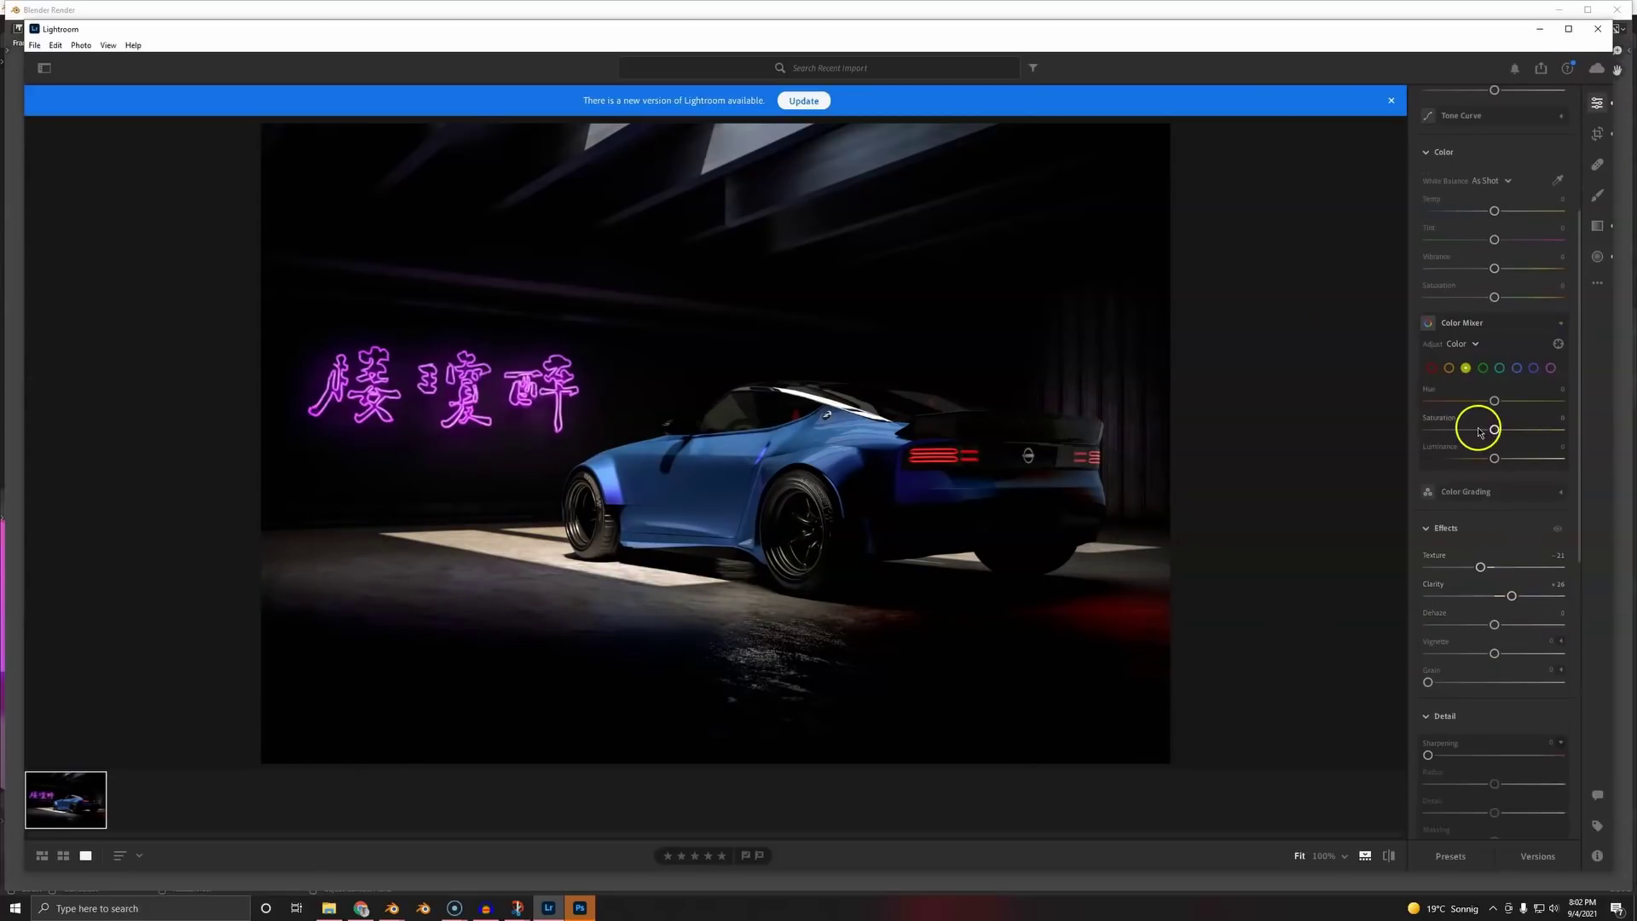
{"action": "left_click", "coordinate": [1448, 367]}
{"action": "left_click_drag", "start_coordinate": [1494, 428], "coordinate": [1291, 456]}
{"action": "left_click_drag", "start_coordinate": [1499, 445], "coordinate": [1463, 449]}
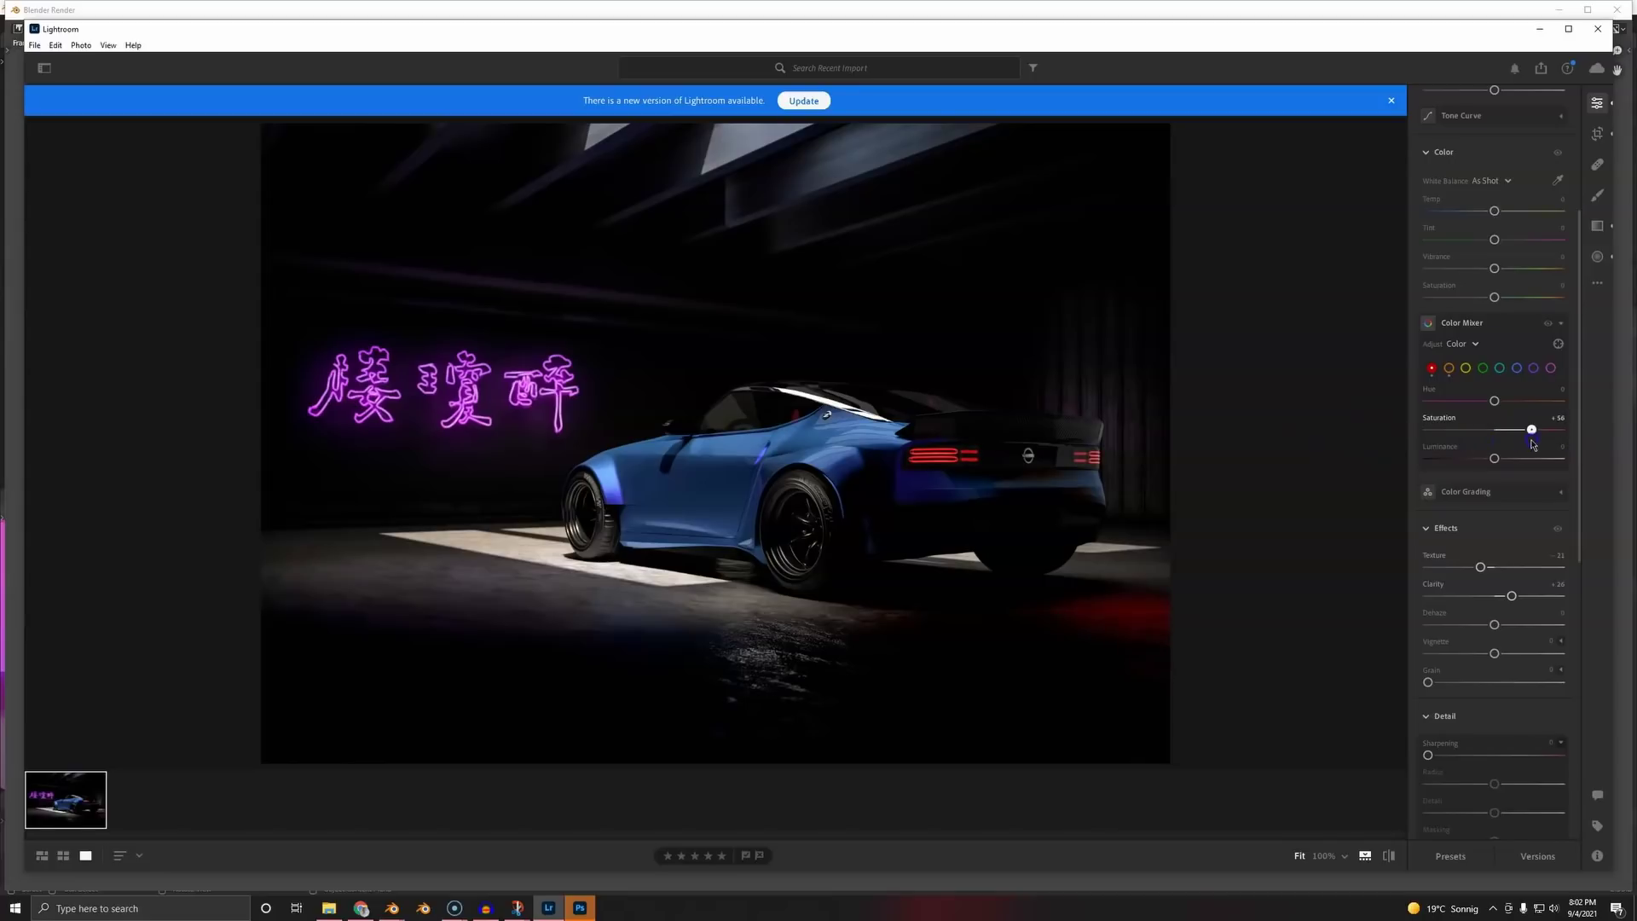
{"action": "left_click", "coordinate": [1448, 369]}
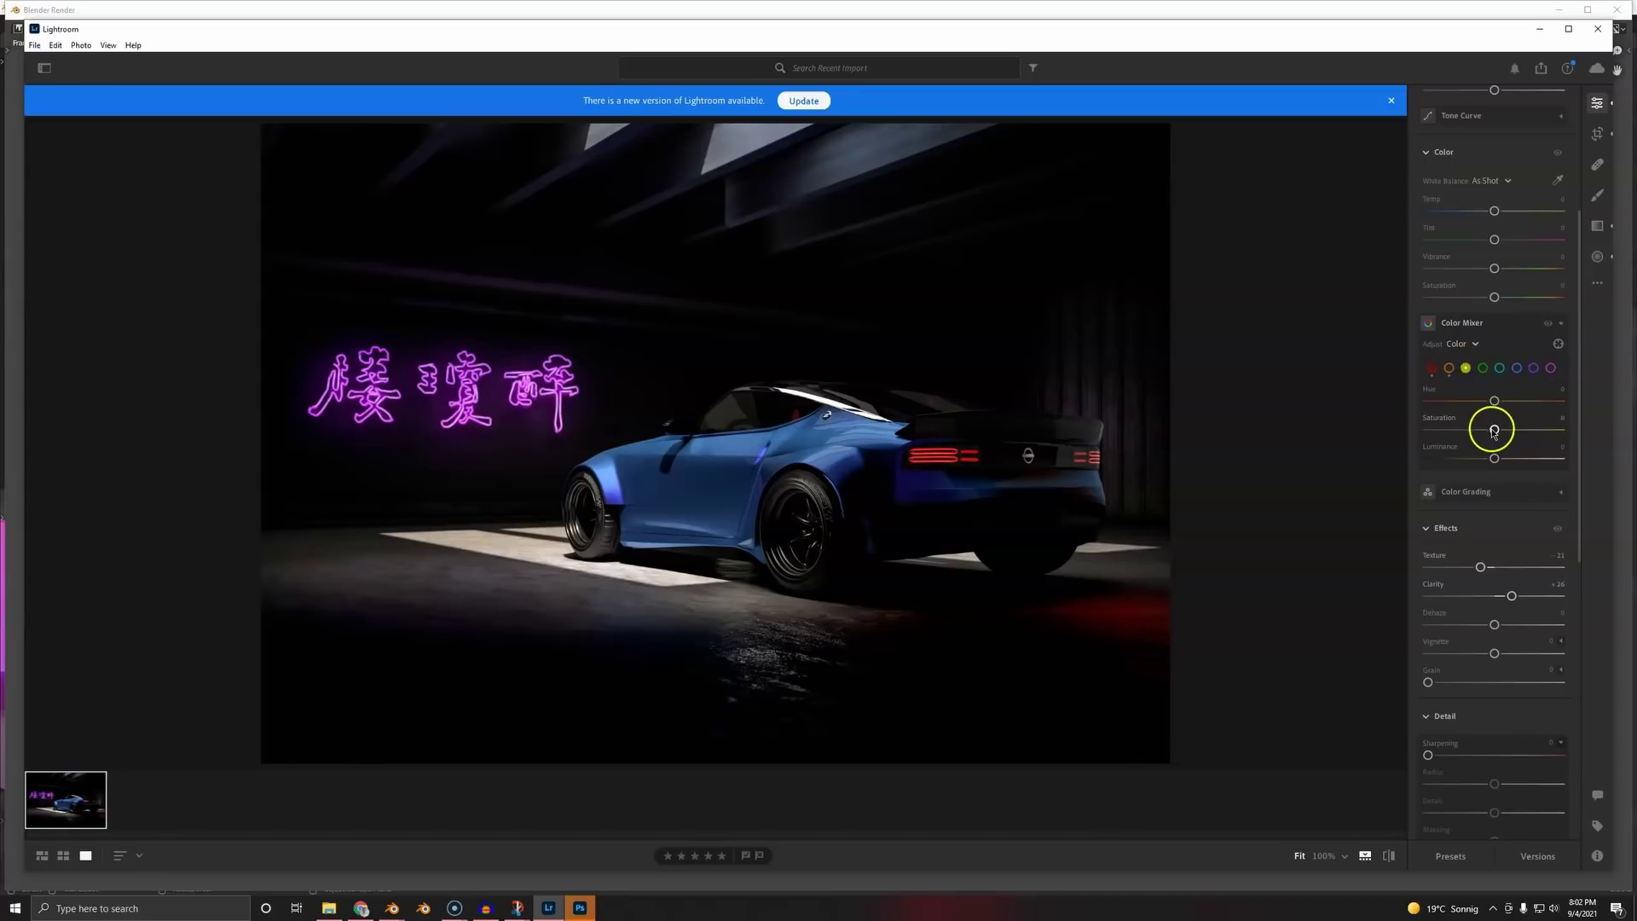
- Adjust the yellow and green Saturation in the Color Mixer, and try aqua Saturation at -100
{"action": "left_click_drag", "start_coordinate": [1494, 430], "coordinate": [1336, 440]}
{"action": "left_click_drag", "start_coordinate": [1620, 442], "coordinate": [1232, 464]}
{"action": "left_click_drag", "start_coordinate": [1359, 451], "coordinate": [1507, 458]}
{"action": "left_click_drag", "start_coordinate": [1316, 475], "coordinate": [1558, 463]}
{"action": "left_click", "coordinate": [1482, 368]}
{"action": "left_click_drag", "start_coordinate": [1487, 427], "coordinate": [1331, 433]}
{"action": "left_click", "coordinate": [1502, 368]}
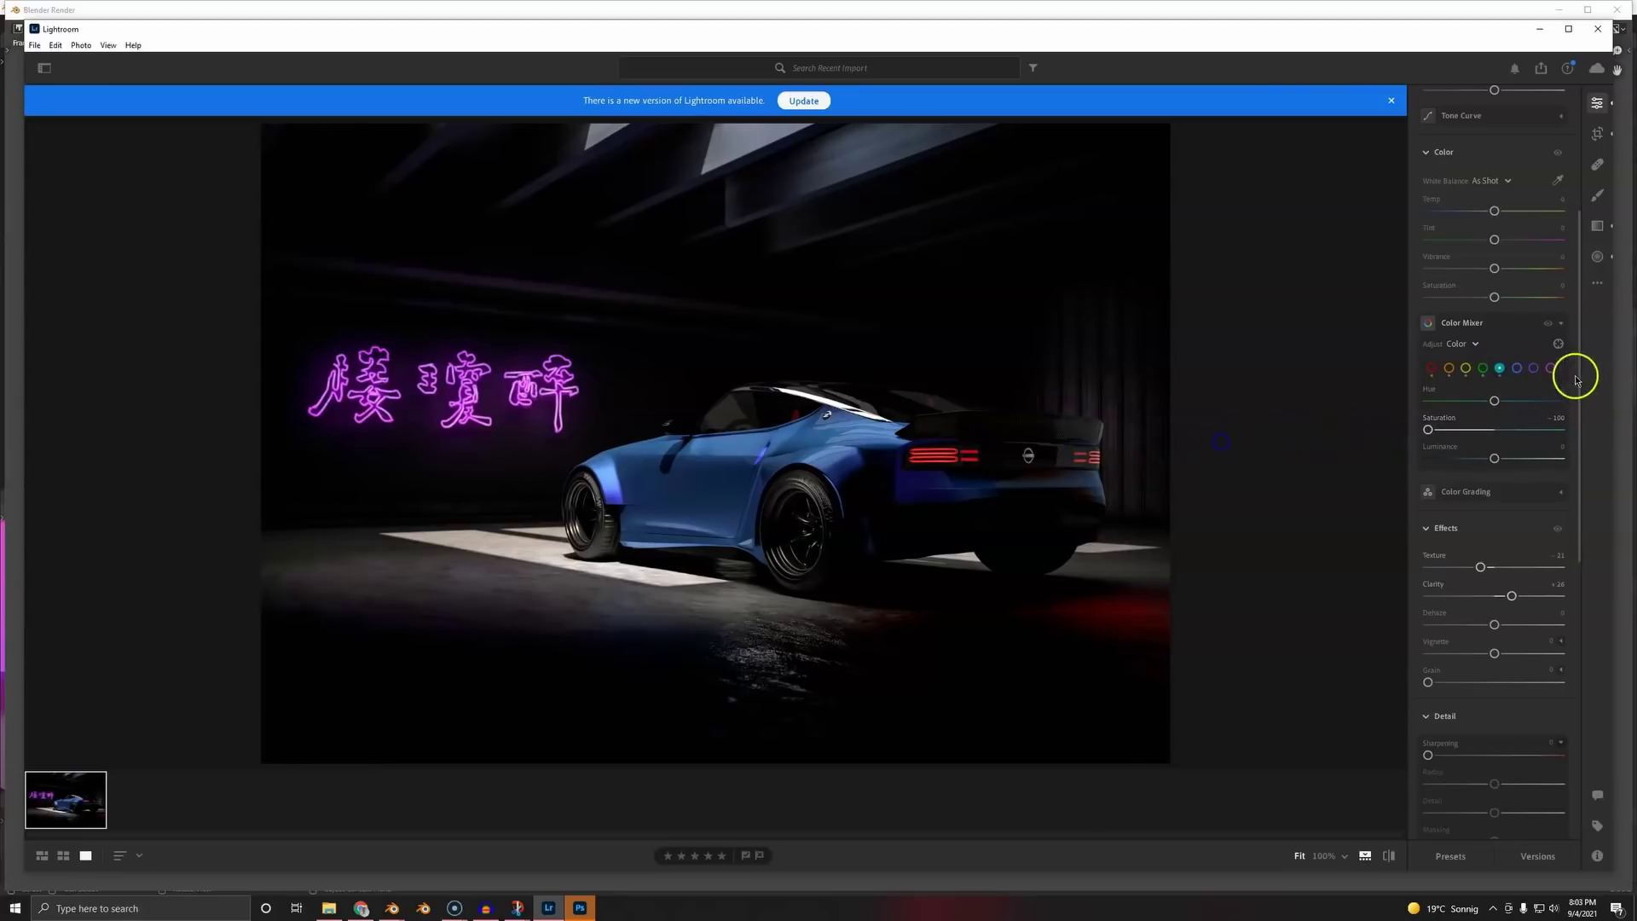
- Set the blue range's Hue to about -9 and Luminance to about +38, and compare the photo with the original
{"action": "left_click", "coordinate": [1517, 368]}
{"action": "left_click_drag", "start_coordinate": [1495, 430], "coordinate": [1606, 444]}
{"action": "double_click", "coordinate": [1514, 433]}
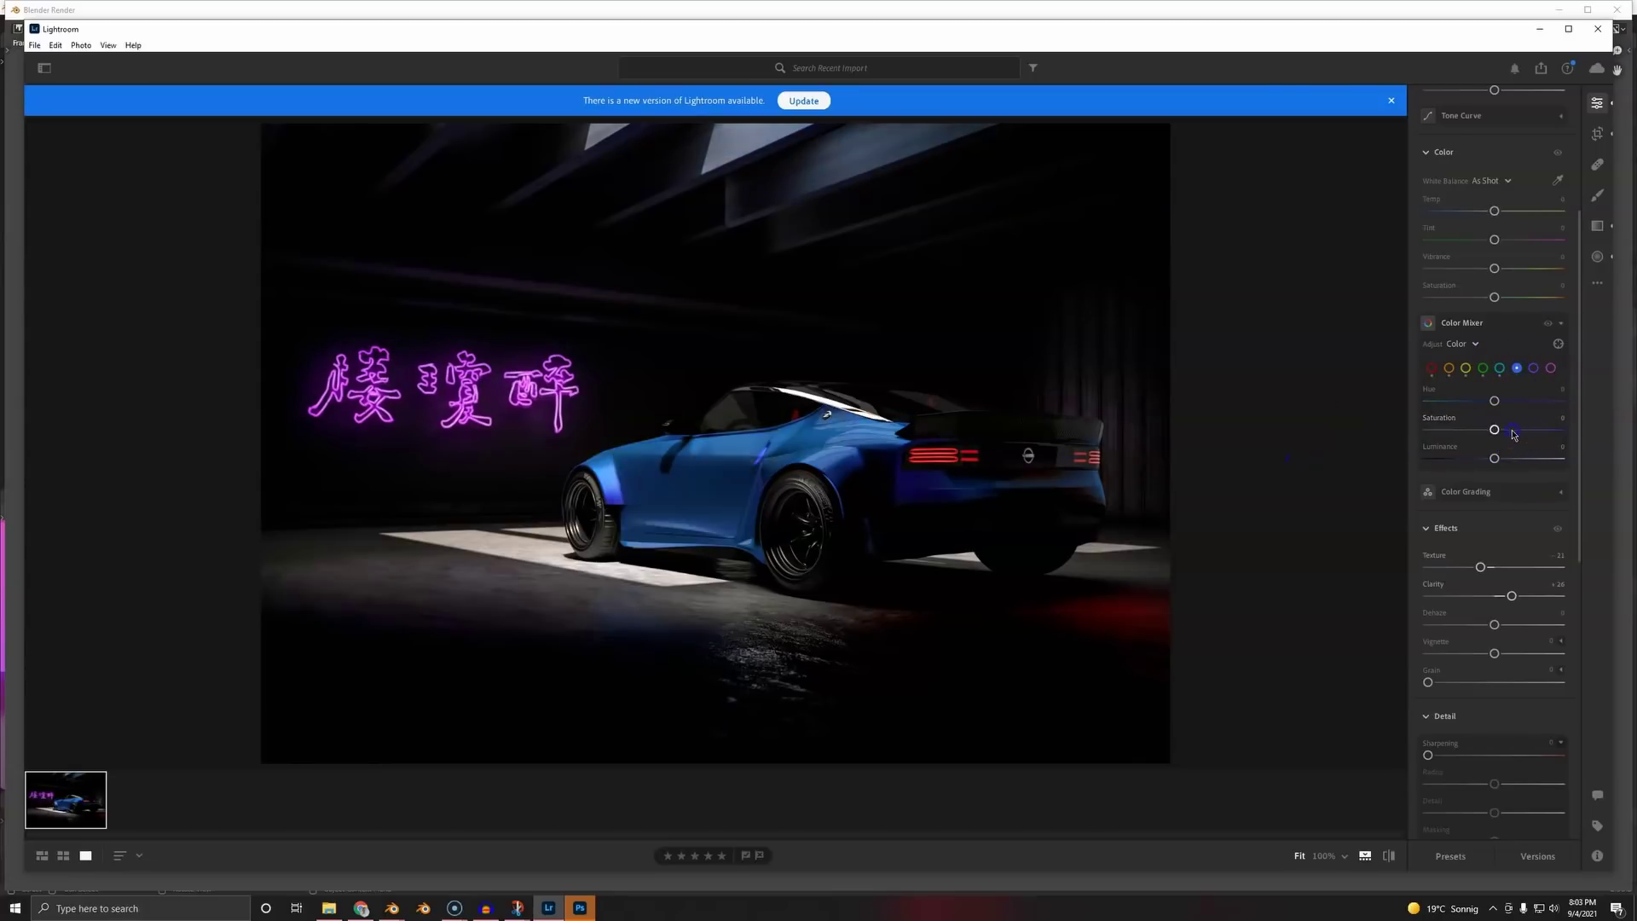
{"action": "mouse_move", "coordinate": [1499, 401]}
{"action": "left_mouse_down"}
{"action": "mouse_move", "coordinate": [1539, 407]}
{"action": "mouse_move", "coordinate": [1484, 412]}
{"action": "left_mouse_up"}
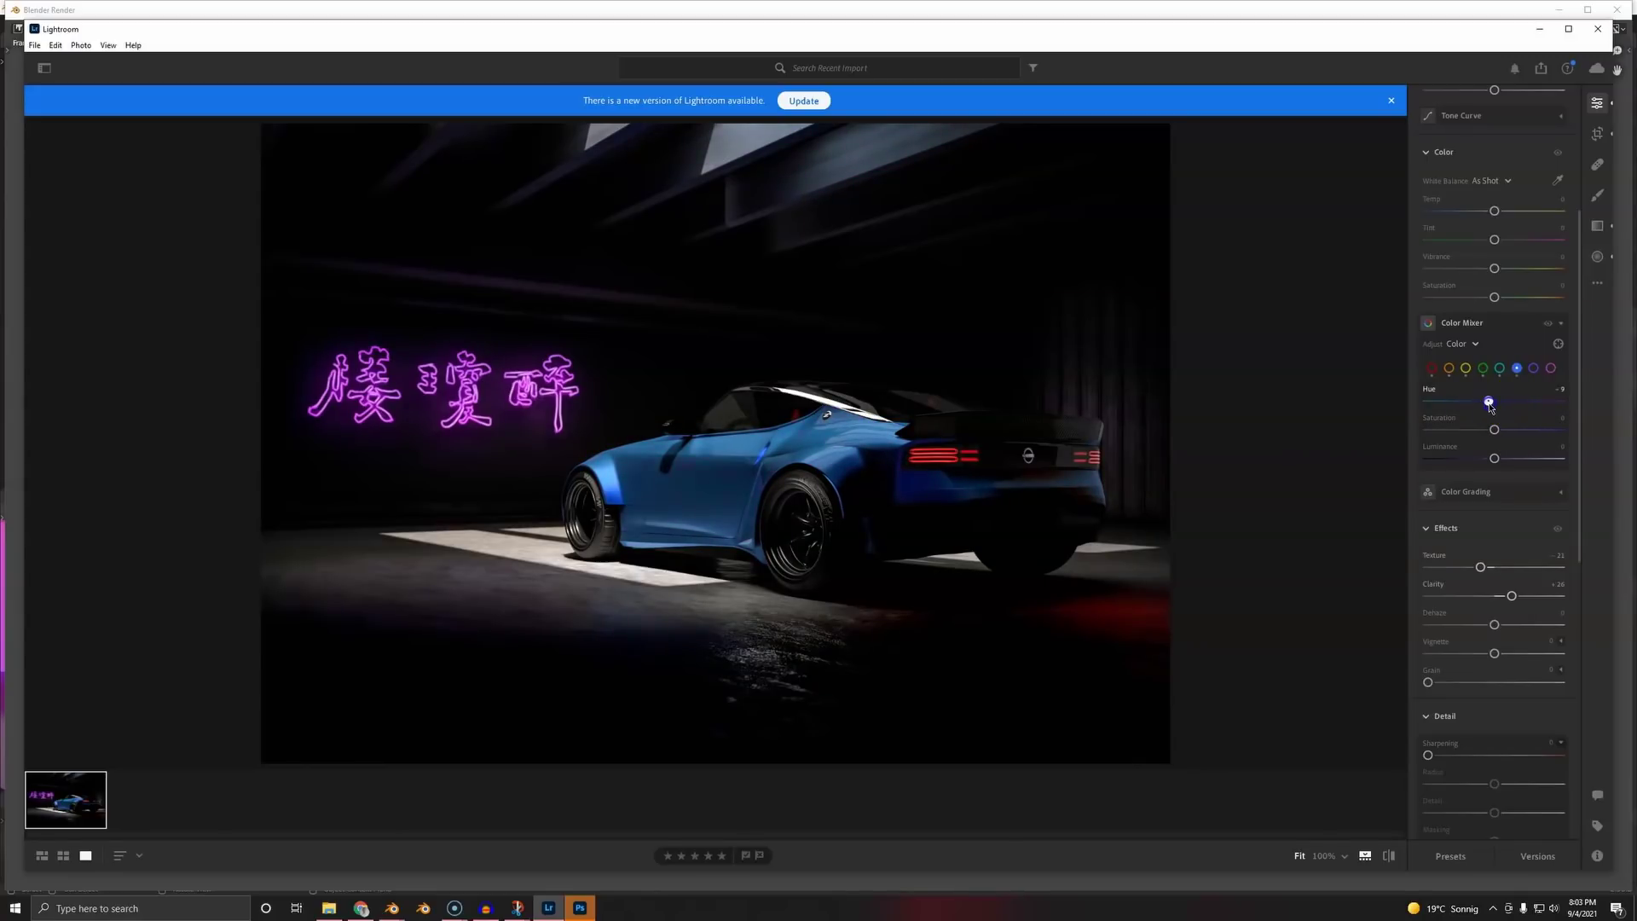
{"action": "left_click_drag", "start_coordinate": [1496, 432], "coordinate": [1521, 460]}
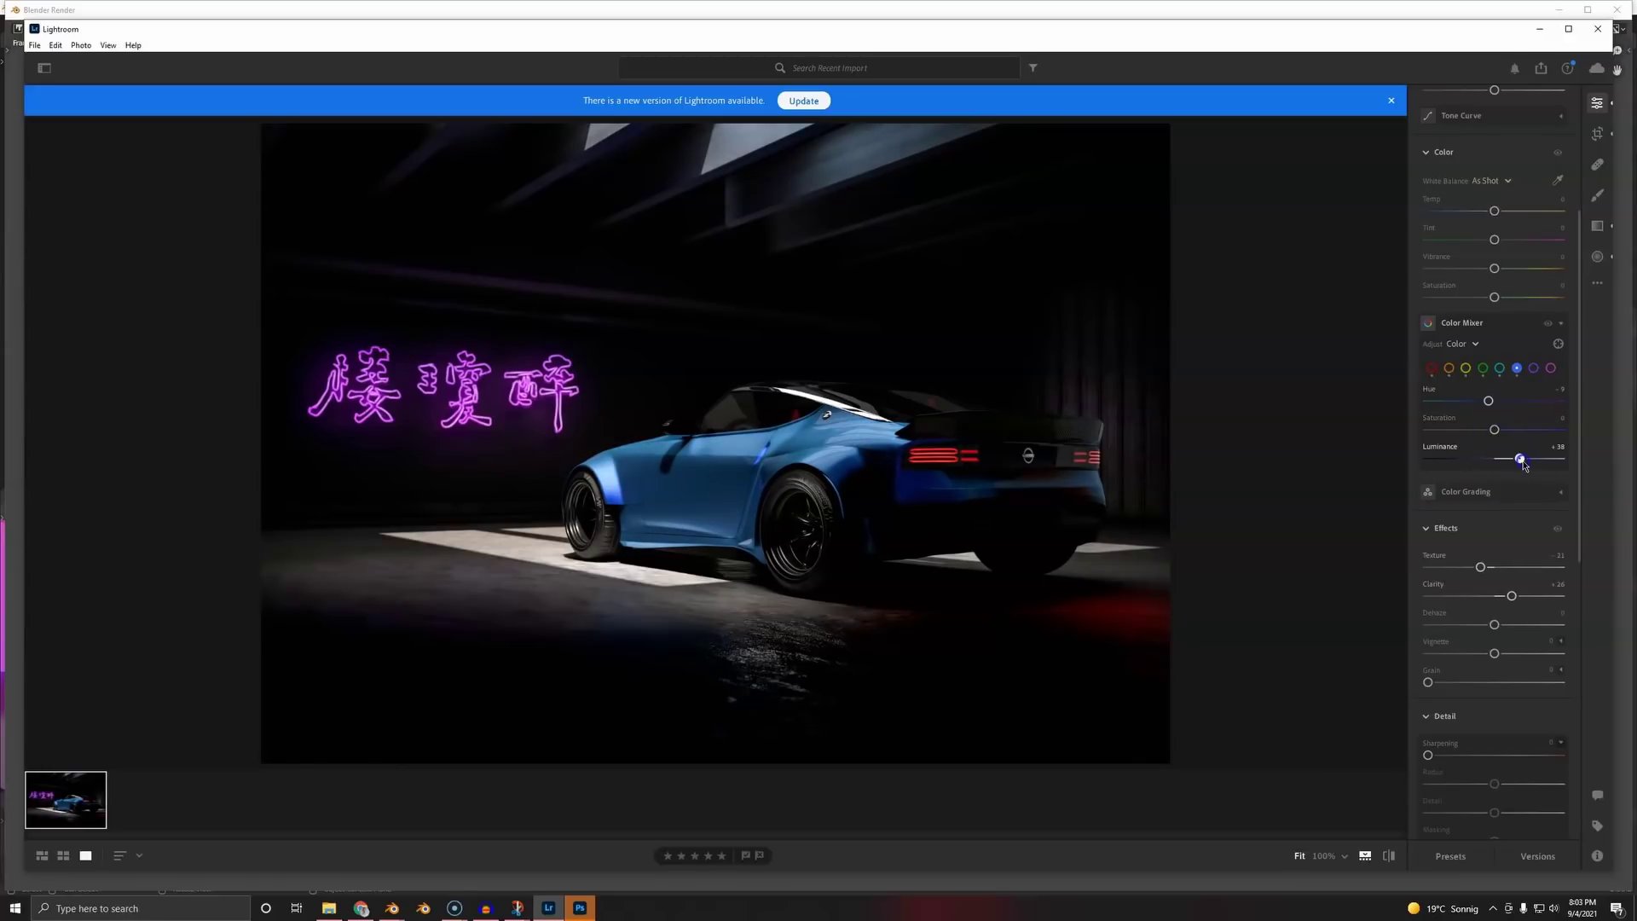
{"action": "left_click", "coordinate": [1389, 855]}
{"action": "left_click", "coordinate": [1389, 855]}
{"action": "left_click", "coordinate": [1389, 855]}
{"action": "left_click", "coordinate": [1392, 858]}
- Set the purple range to Hue about +16, Saturation +22 and Luminance about +46, and try out the magenta Saturation
{"action": "left_click_drag", "start_coordinate": [1494, 431], "coordinate": [1113, 480]}
{"action": "left_click_drag", "start_coordinate": [1522, 430], "coordinate": [1573, 401]}
{"action": "double_click", "coordinate": [1499, 431]}
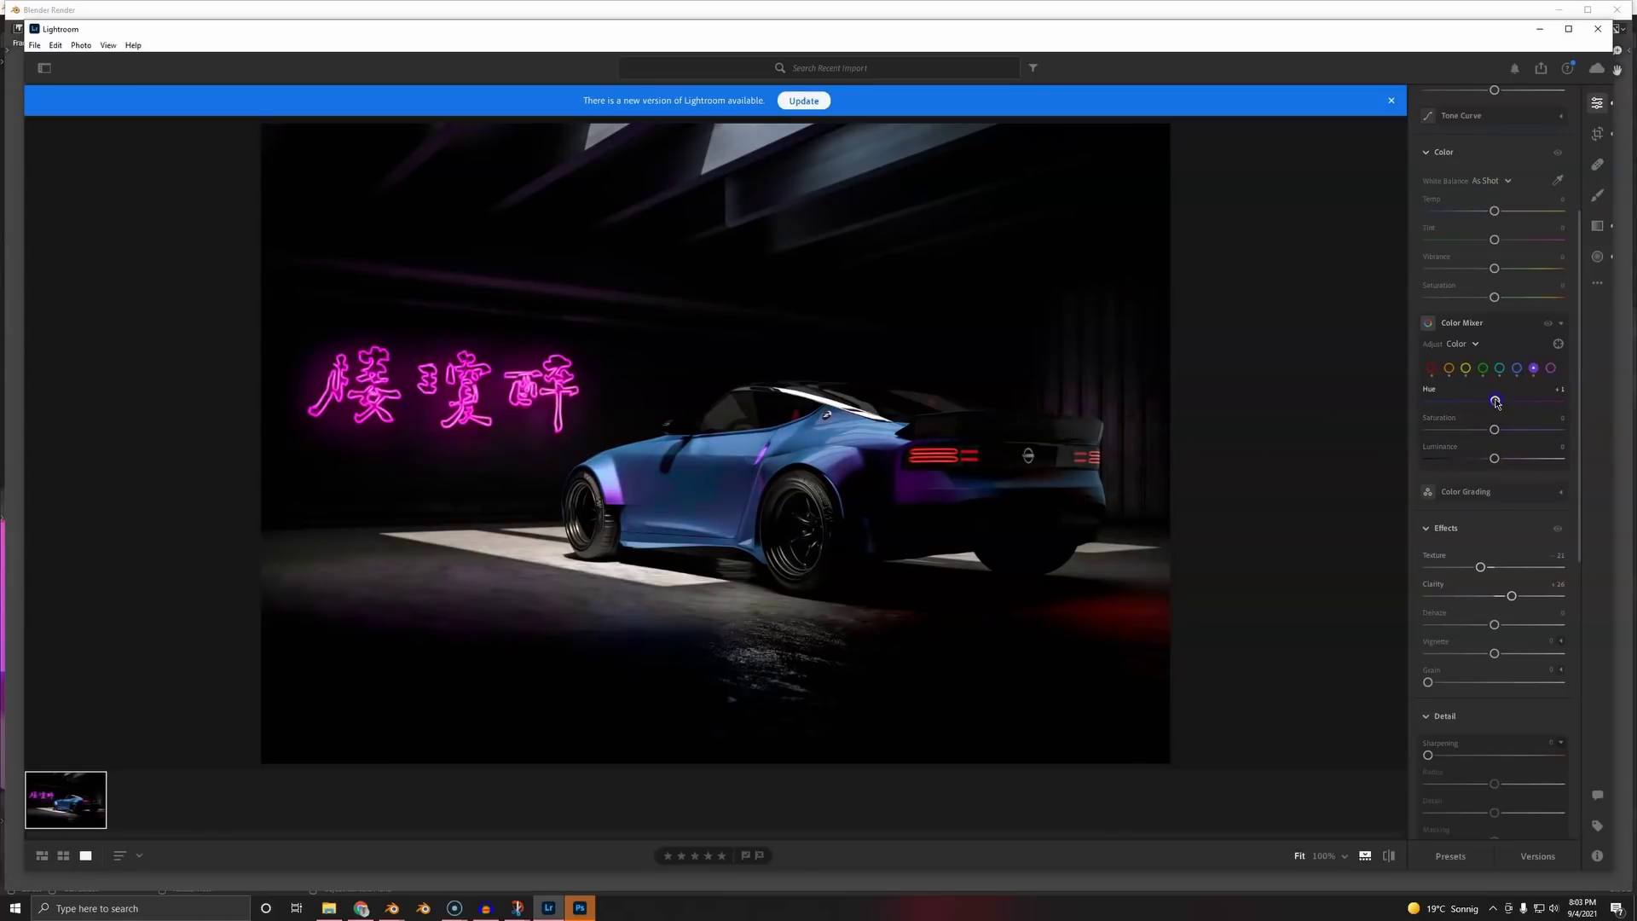
{"action": "left_click_drag", "start_coordinate": [1496, 403], "coordinate": [1476, 405]}
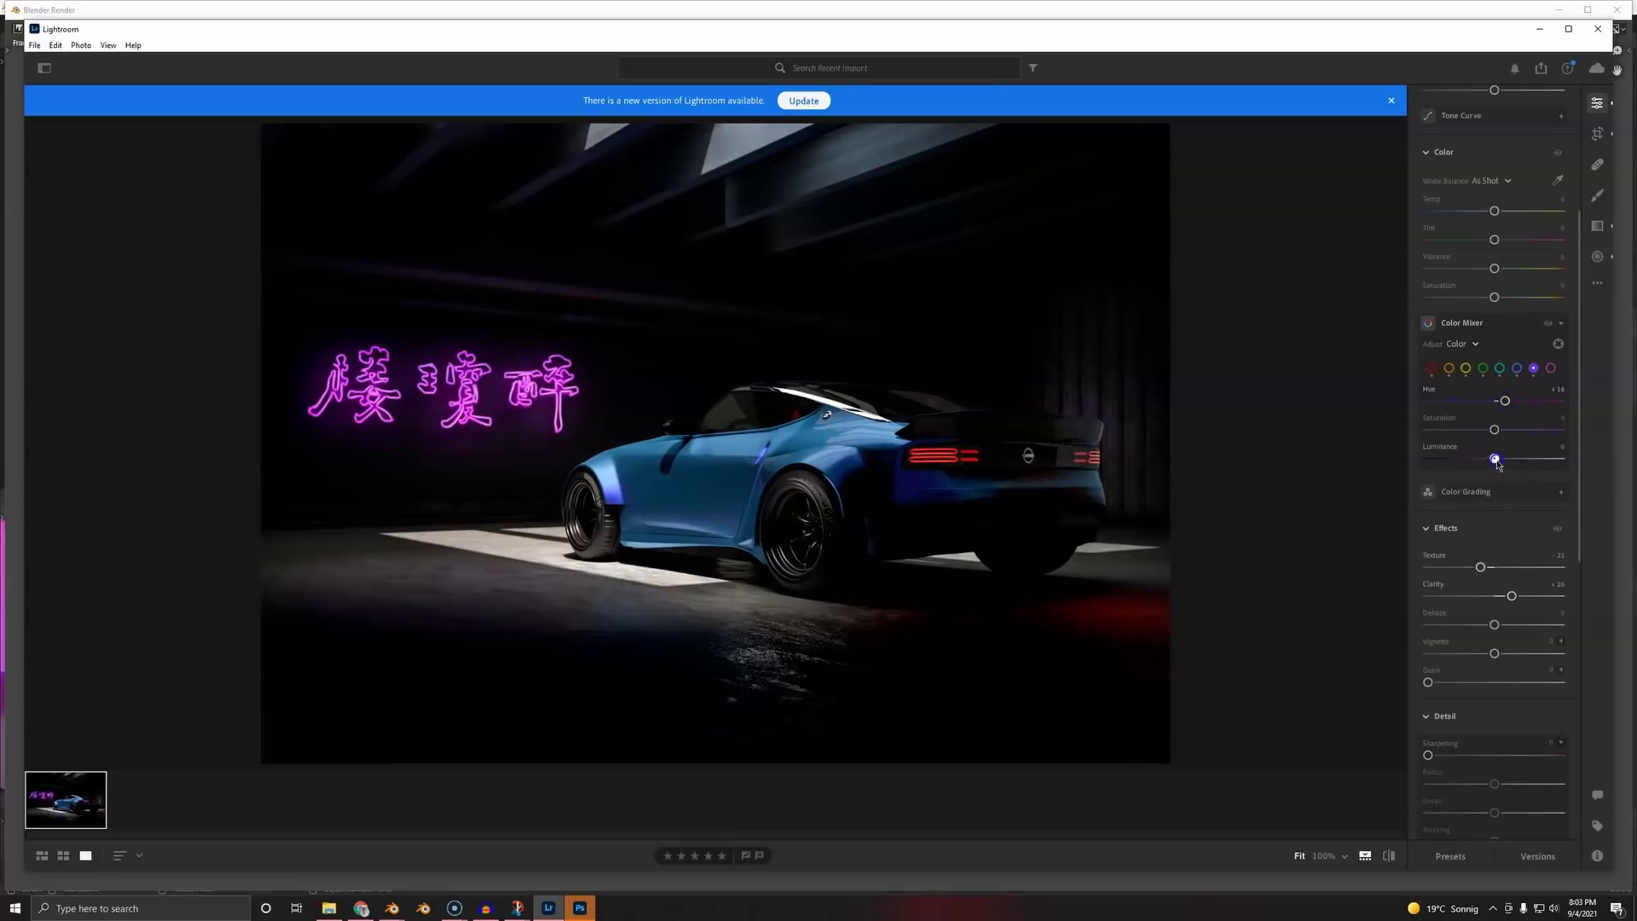
{"action": "left_click_drag", "start_coordinate": [1498, 463], "coordinate": [1535, 461]}
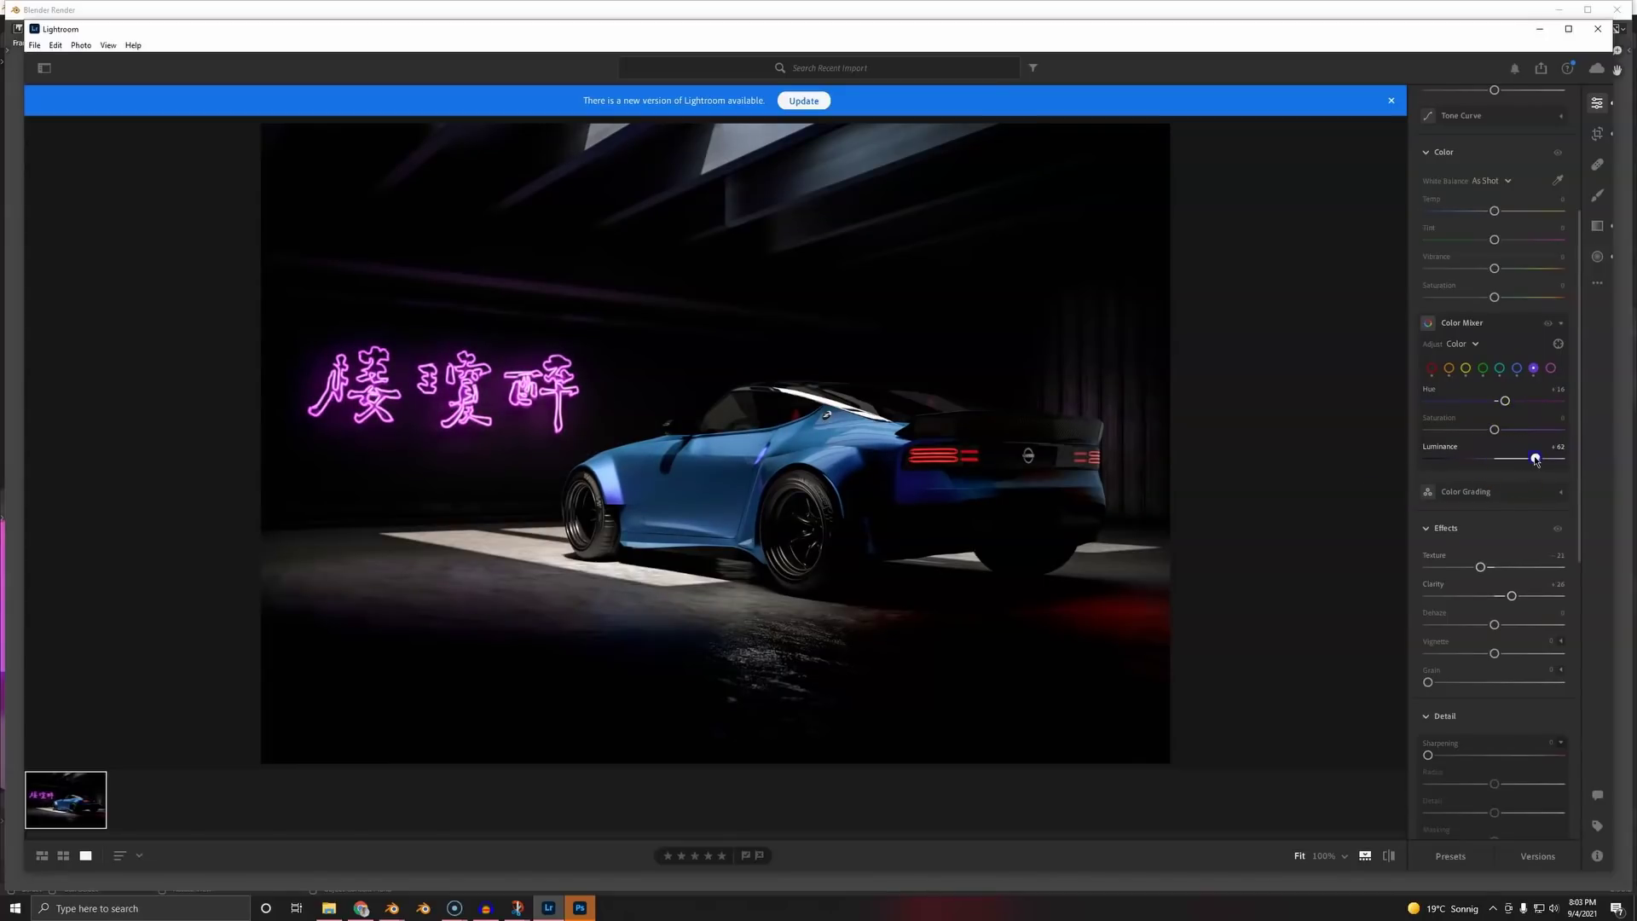
{"action": "left_click", "coordinate": [1495, 430]}
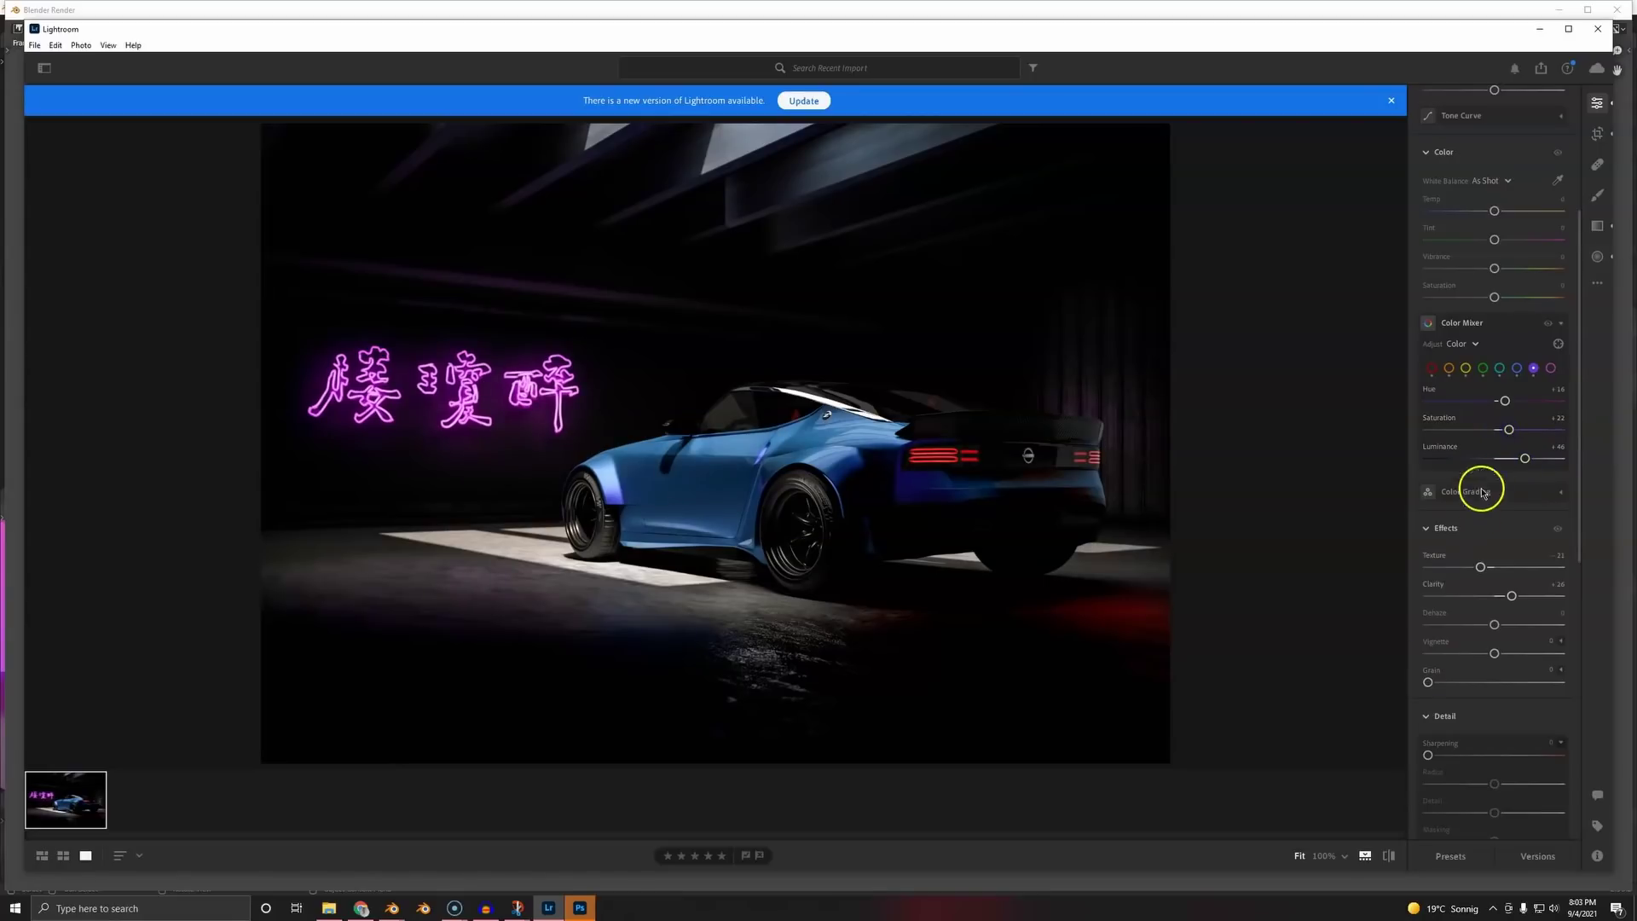
{"action": "left_click", "coordinate": [1494, 429]}
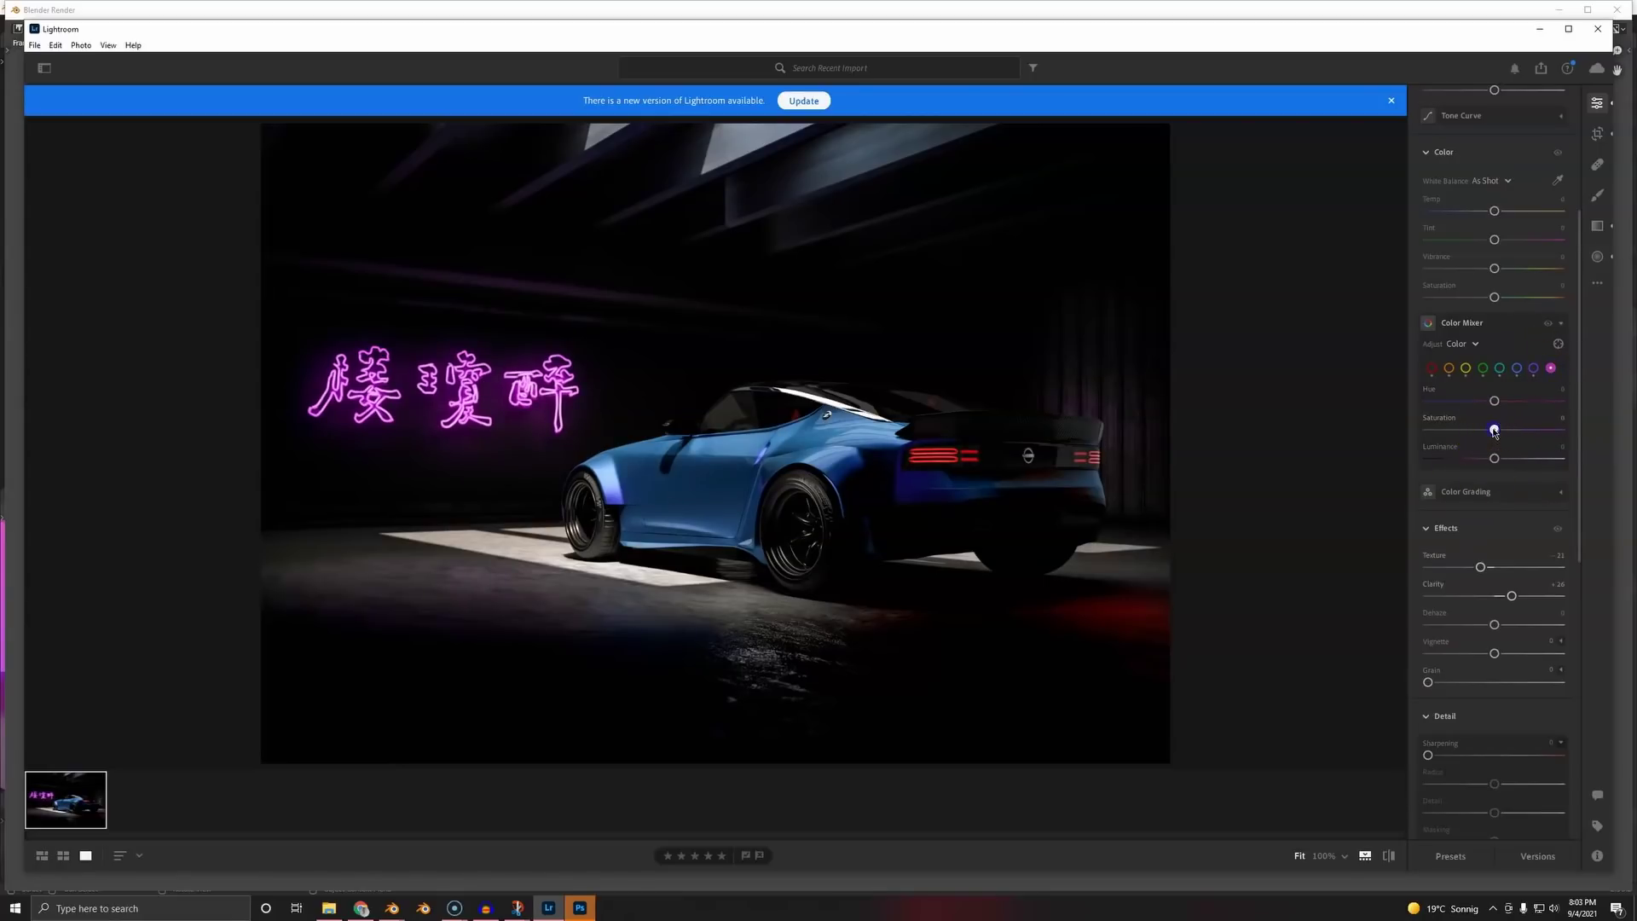
{"action": "left_click_drag", "start_coordinate": [1346, 447], "coordinate": [1455, 433]}
- Try a radial gradient over the car's rear with Saturation -81, reset that value, and delete the gradient
{"action": "left_click", "coordinate": [1597, 226]}
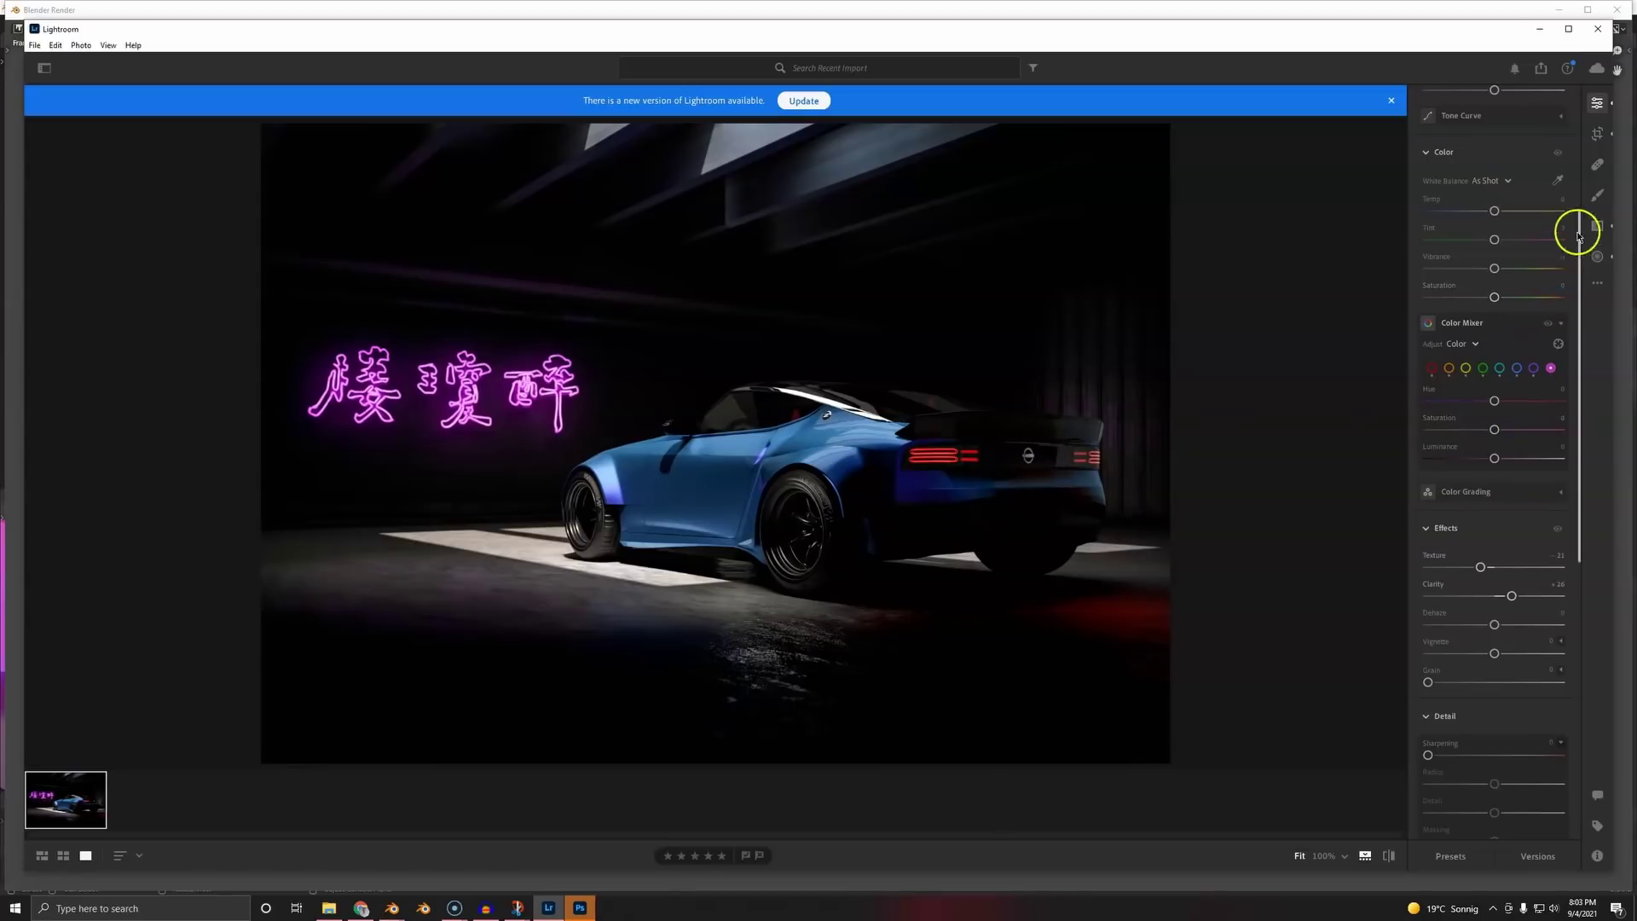
{"action": "mouse_move", "coordinate": [1016, 541]}
{"action": "left_mouse_down"}
{"action": "mouse_move", "coordinate": [1077, 508]}
{"action": "mouse_move", "coordinate": [1123, 448]}
{"action": "left_mouse_up"}
{"action": "left_click_drag", "start_coordinate": [1071, 523], "coordinate": [1091, 495]}
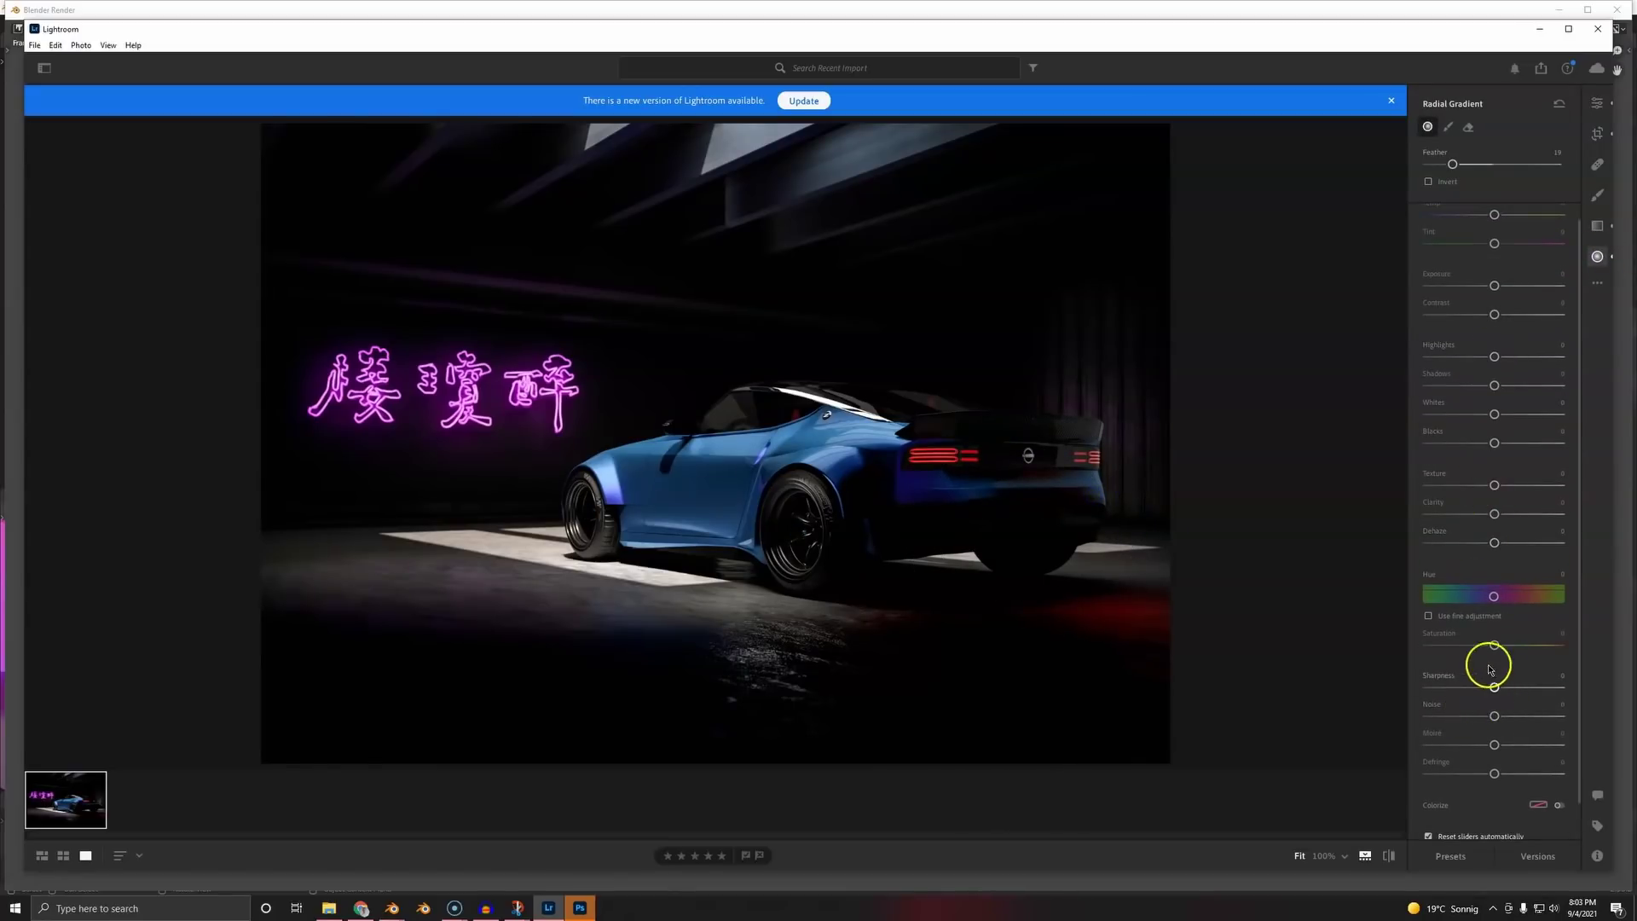
{"action": "left_click_drag", "start_coordinate": [1495, 645], "coordinate": [1440, 656]}
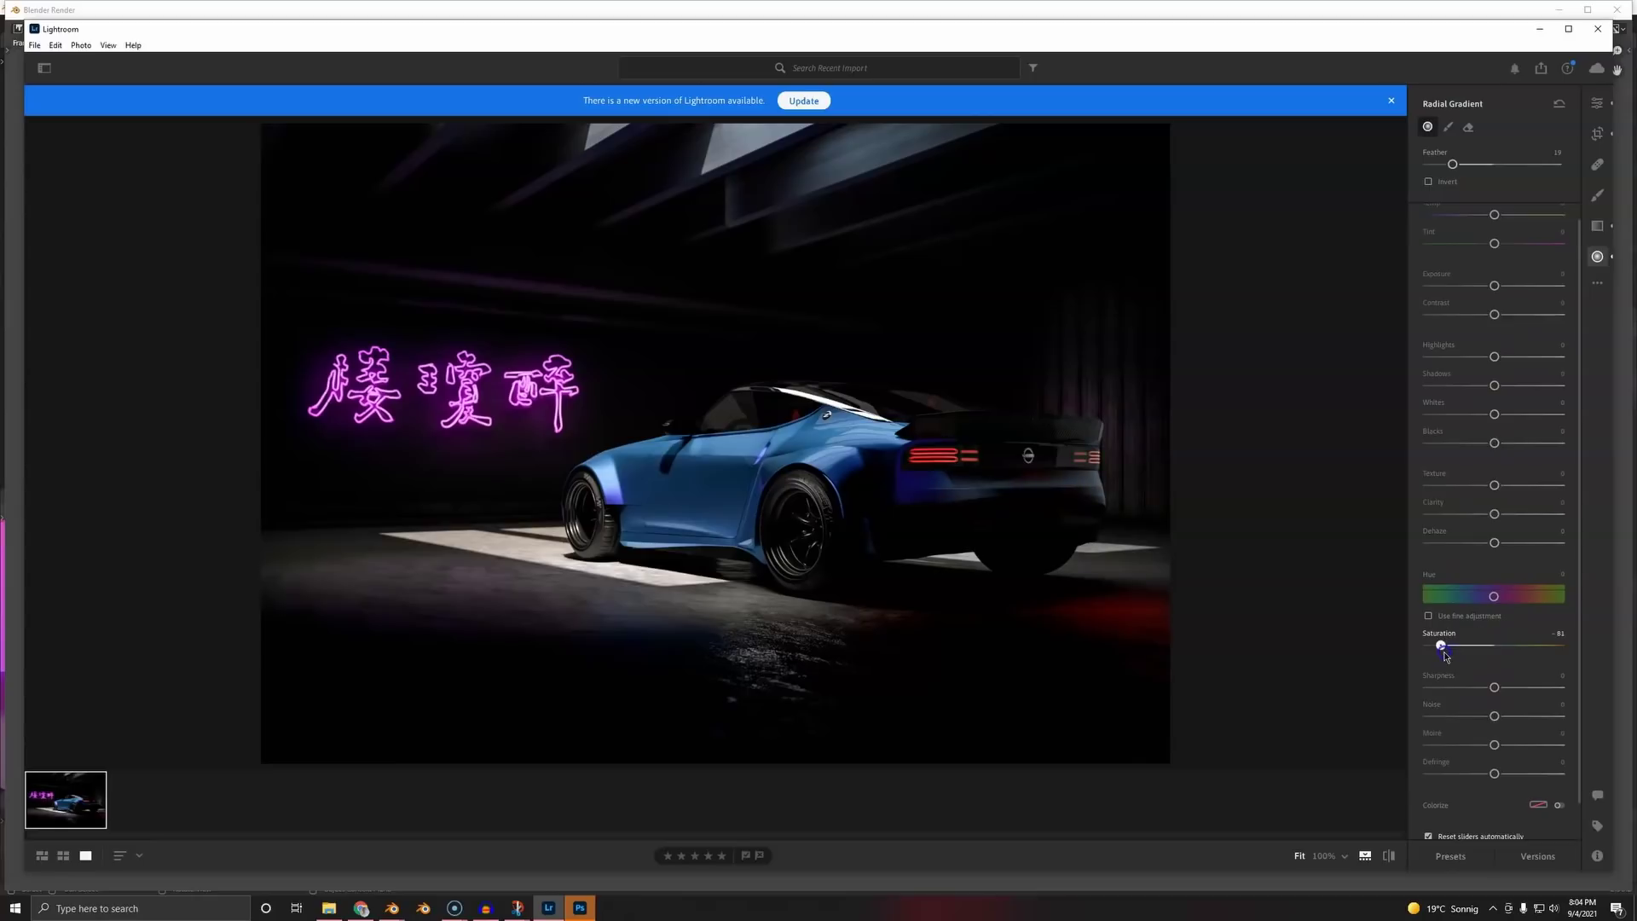
{"action": "double_click", "coordinate": [1517, 647]}
{"action": "left_click_drag", "start_coordinate": [1038, 511], "coordinate": [1081, 427]}
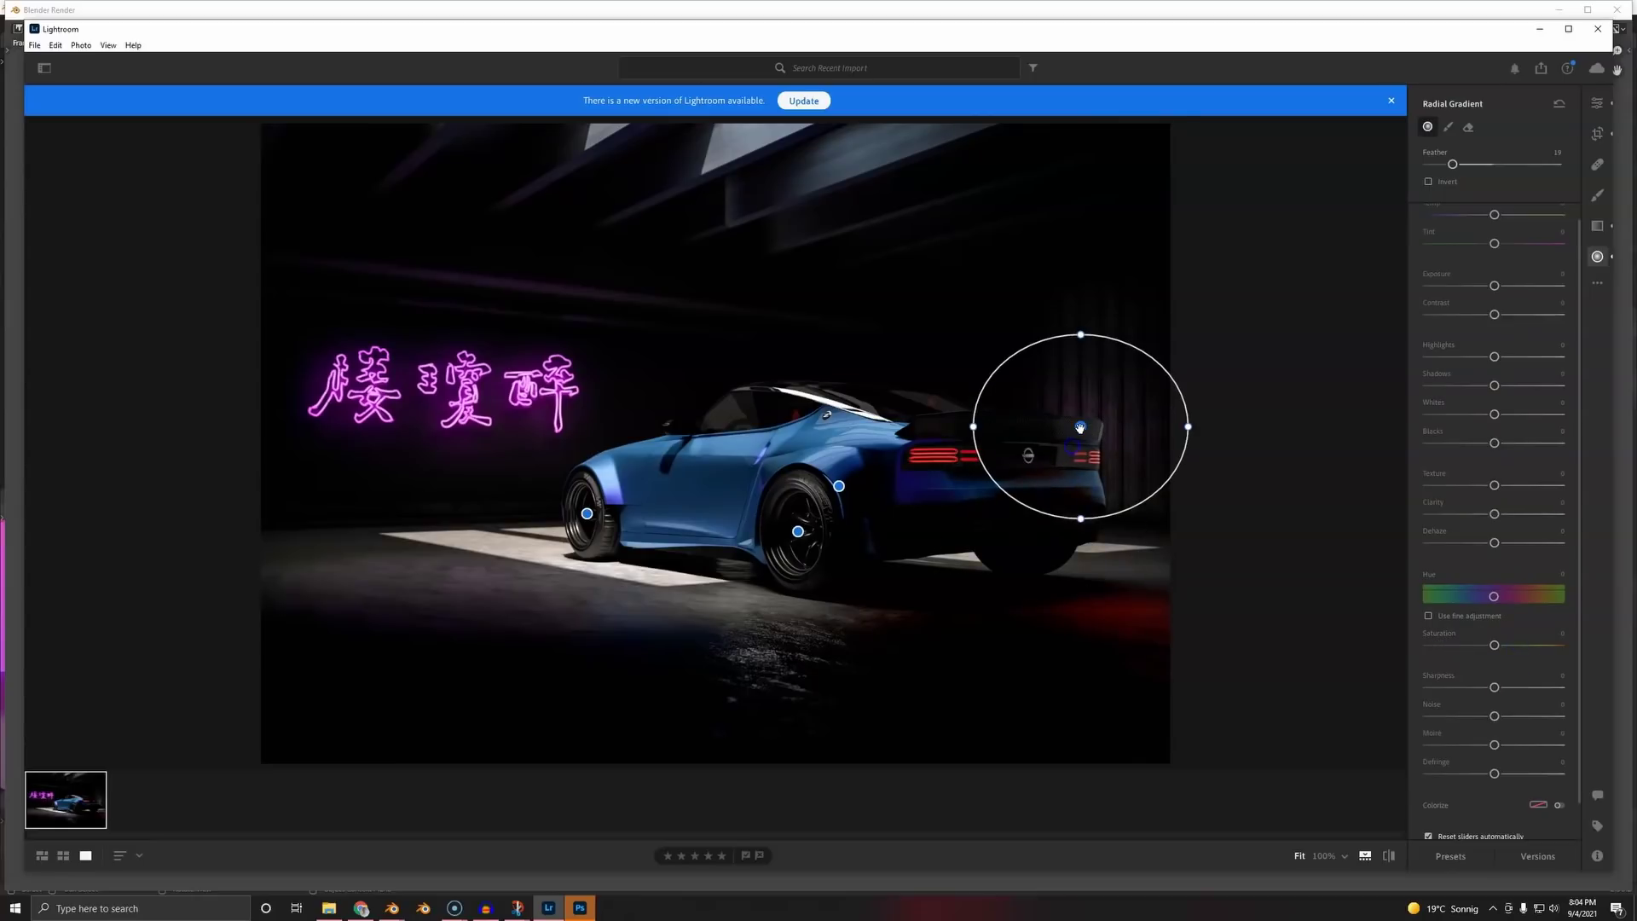
{"action": "key", "text": "Delete"}
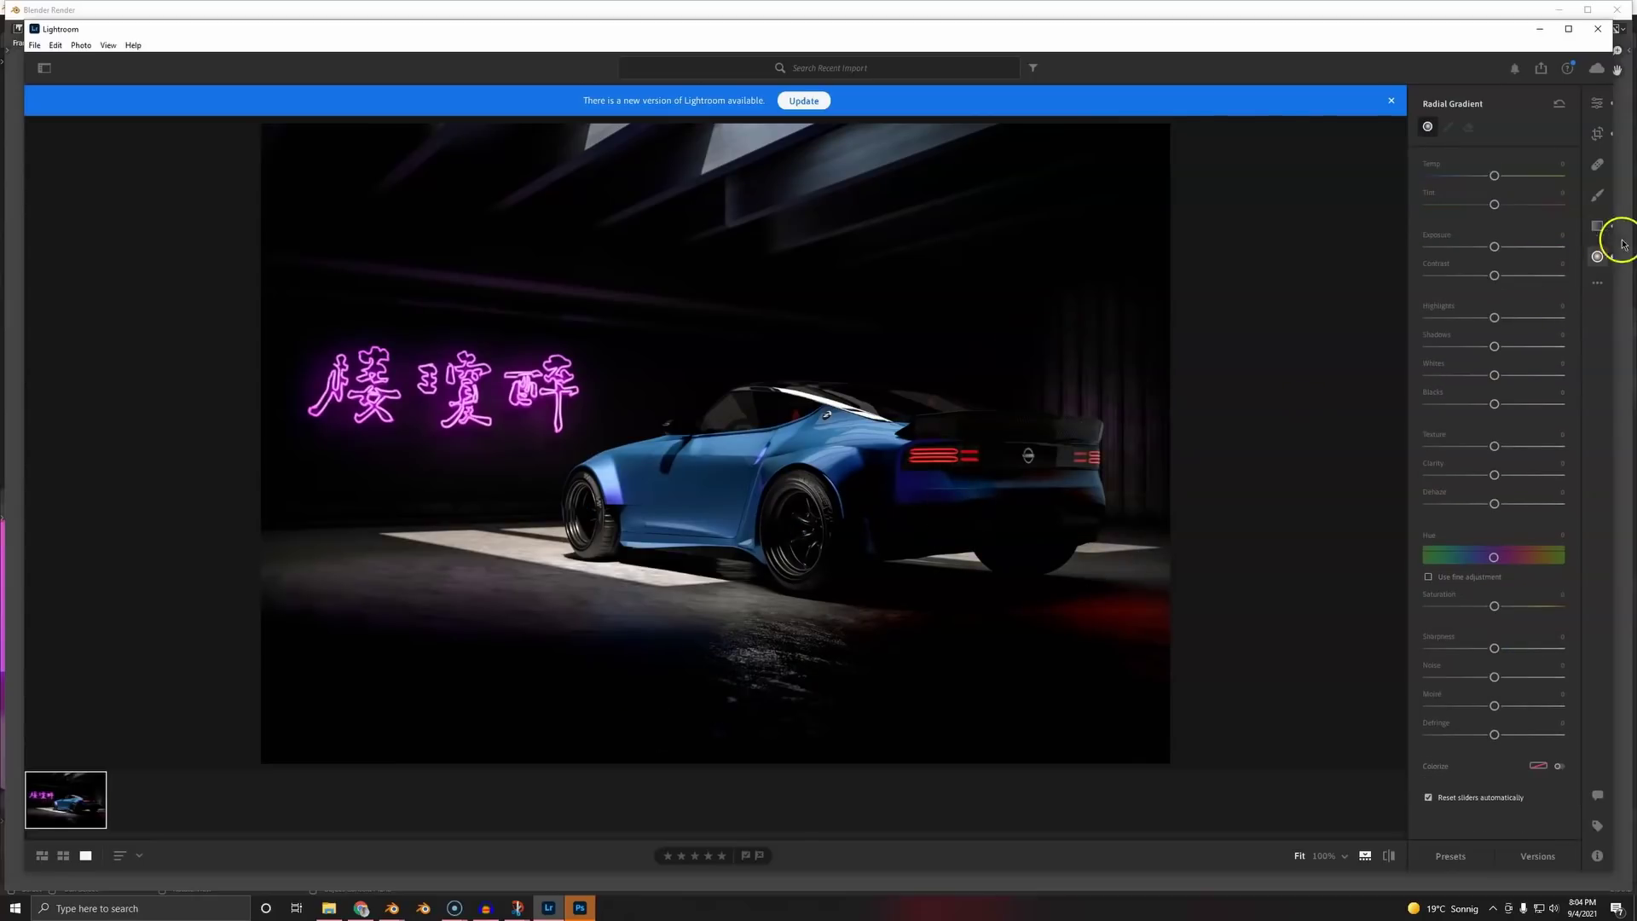
- Add a diagonal linear gradient with Saturation -100 over the lower-left floor, and narrow and reposition it below the light patch
{"action": "left_click", "coordinate": [1594, 229]}
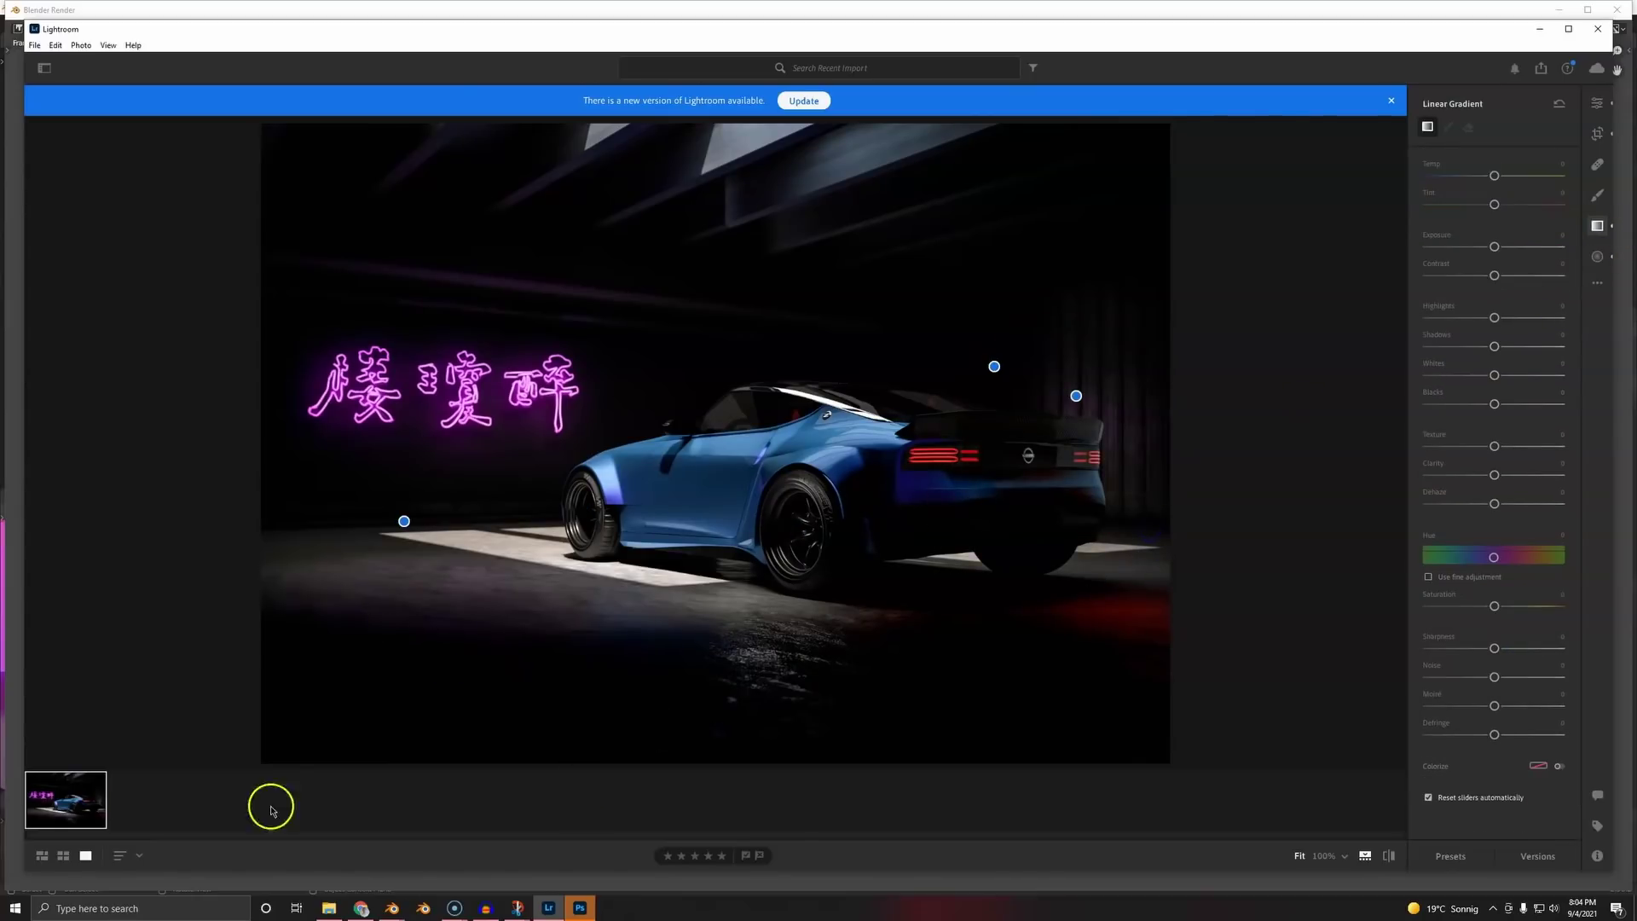
{"action": "left_click_drag", "start_coordinate": [285, 791], "coordinate": [424, 610]}
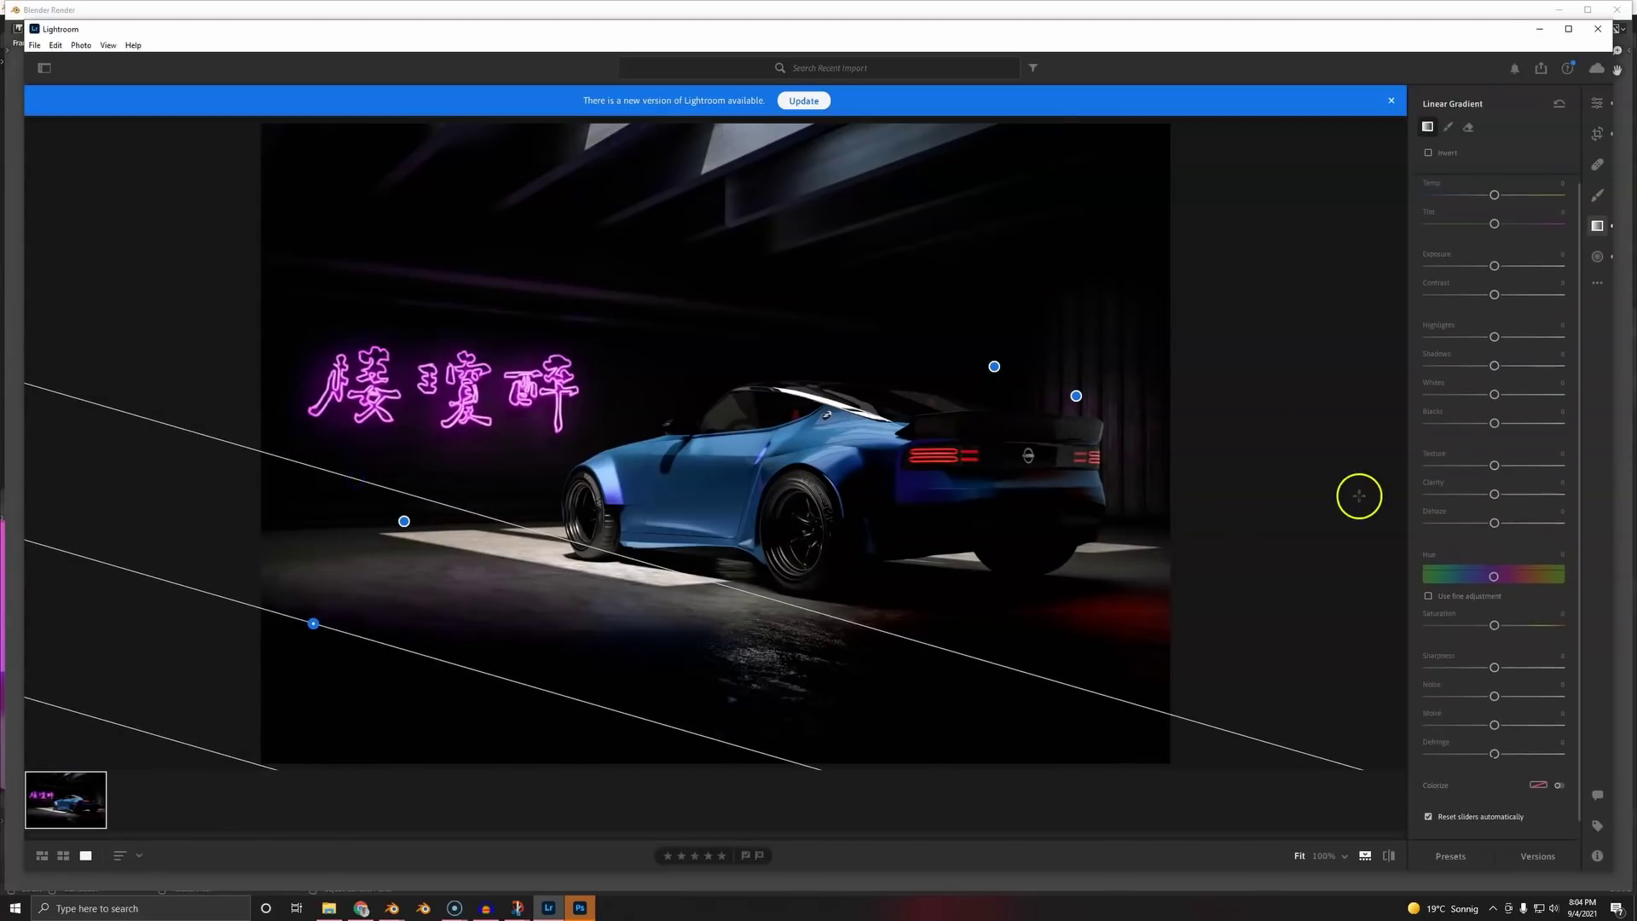
{"action": "left_click_drag", "start_coordinate": [1505, 620], "coordinate": [1490, 630]}
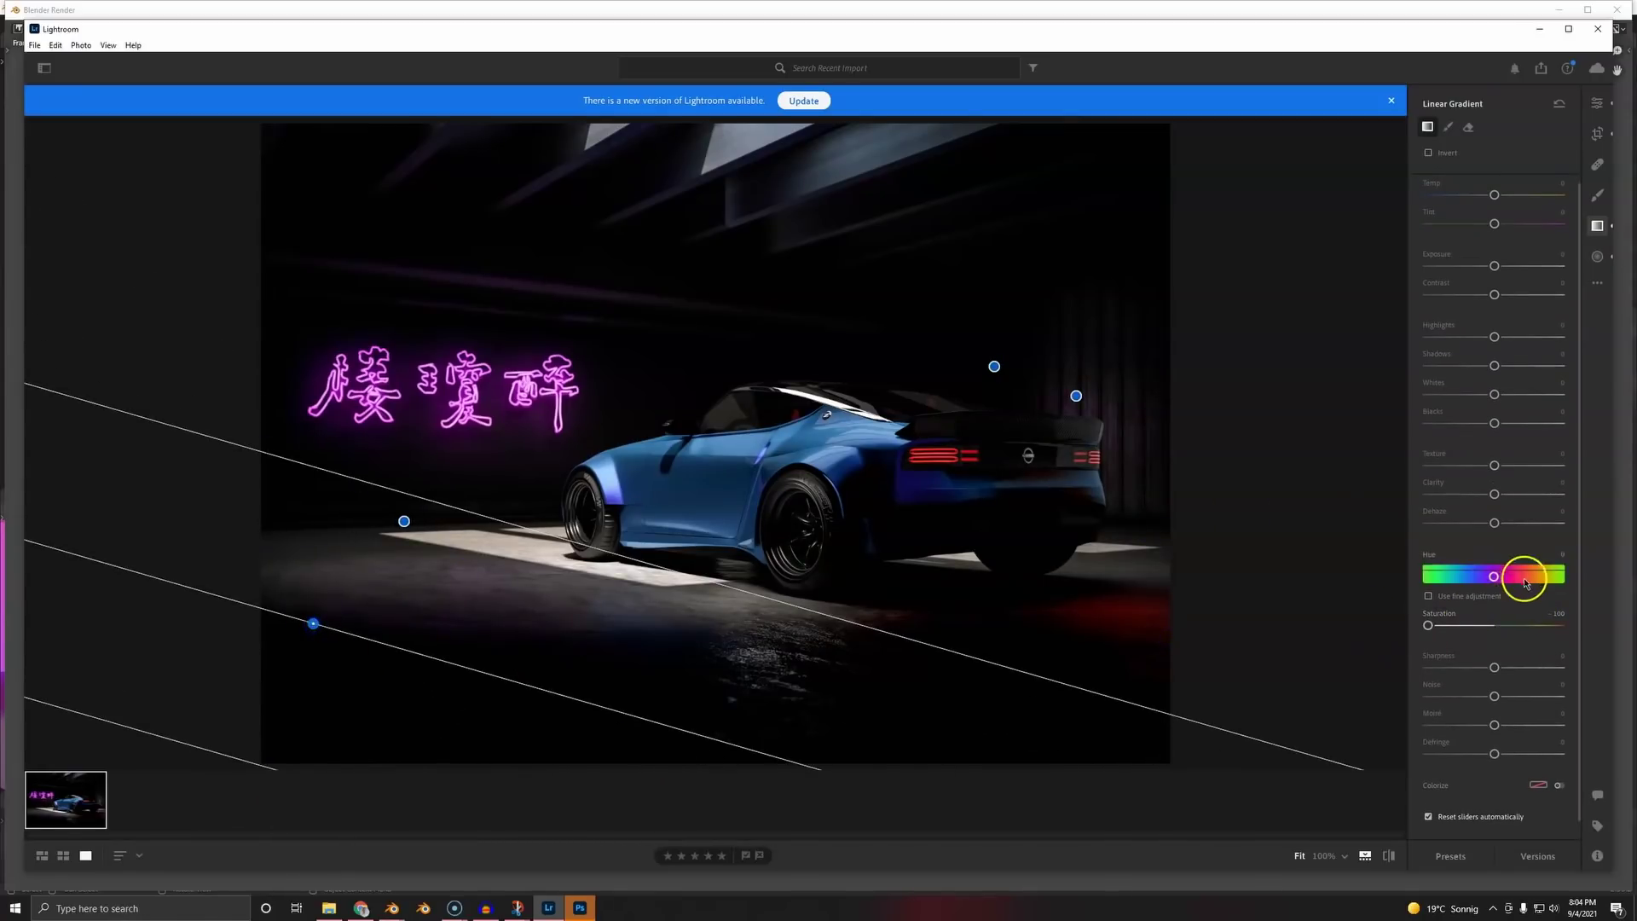
{"action": "left_click_drag", "start_coordinate": [1484, 629], "coordinate": [1424, 628]}
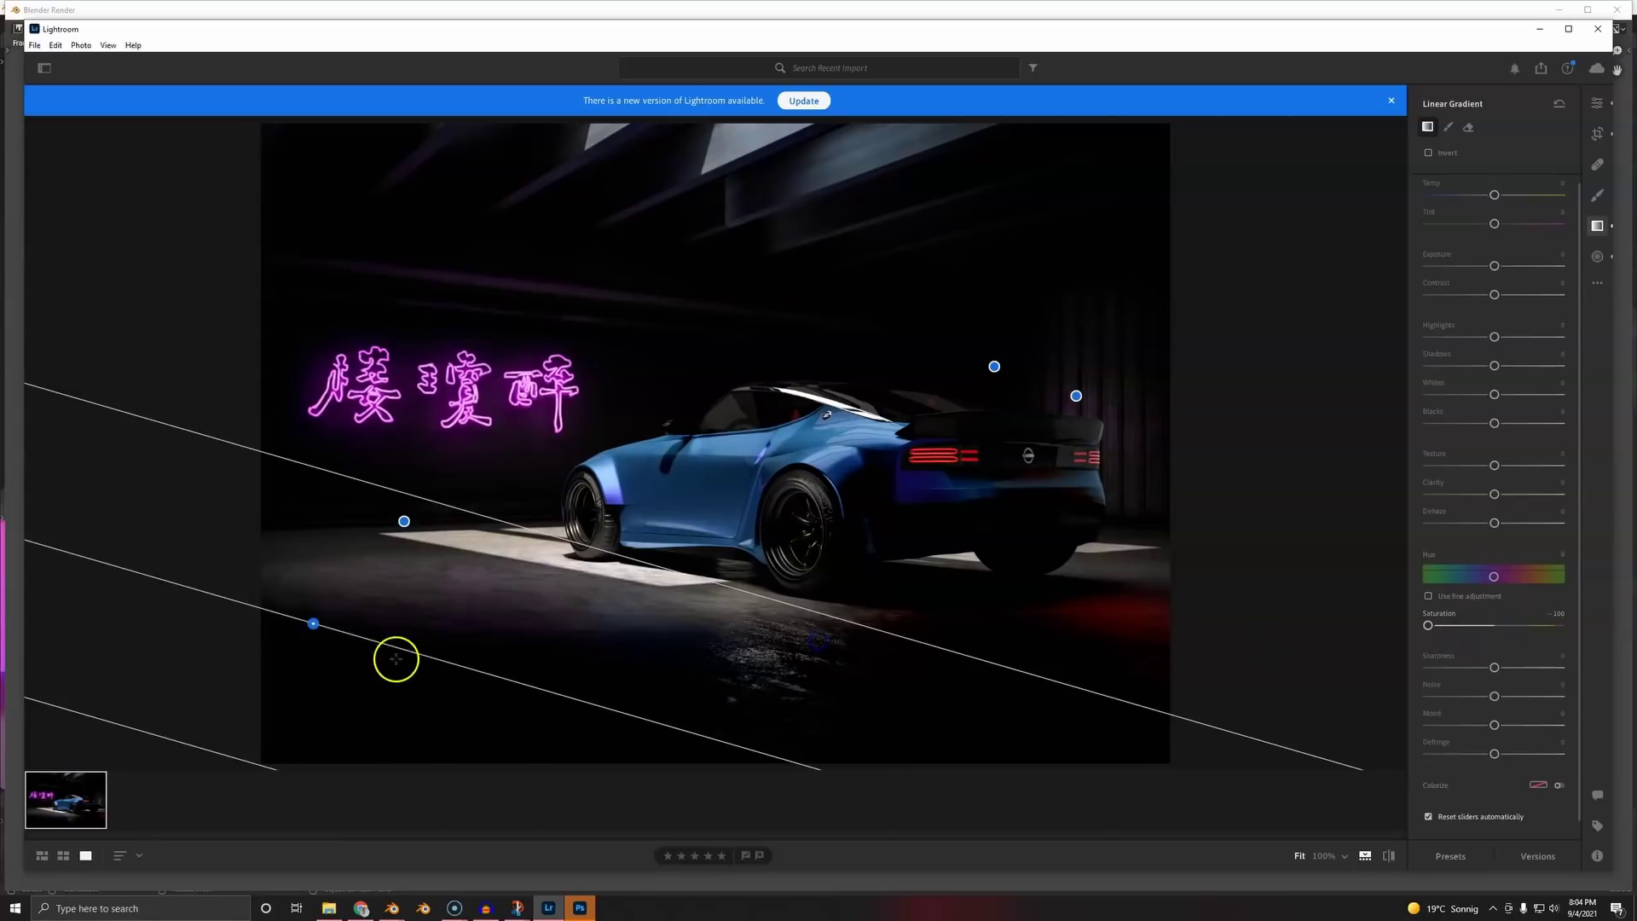
{"action": "left_click_drag", "start_coordinate": [574, 536], "coordinate": [539, 545]}
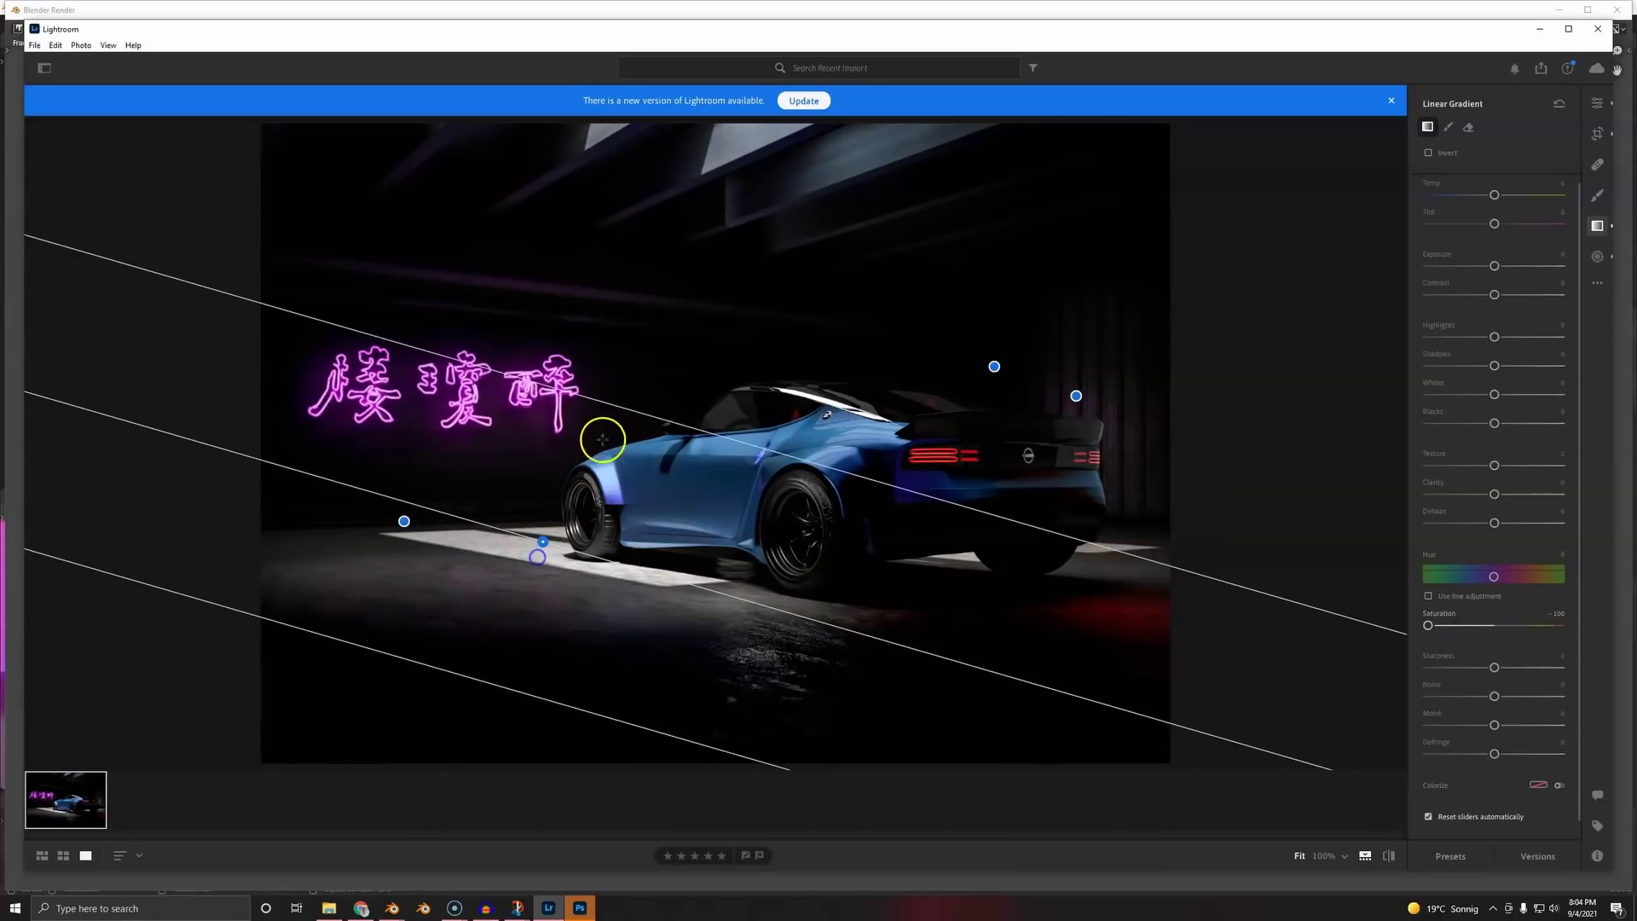
{"action": "left_click_drag", "start_coordinate": [632, 413], "coordinate": [570, 523]}
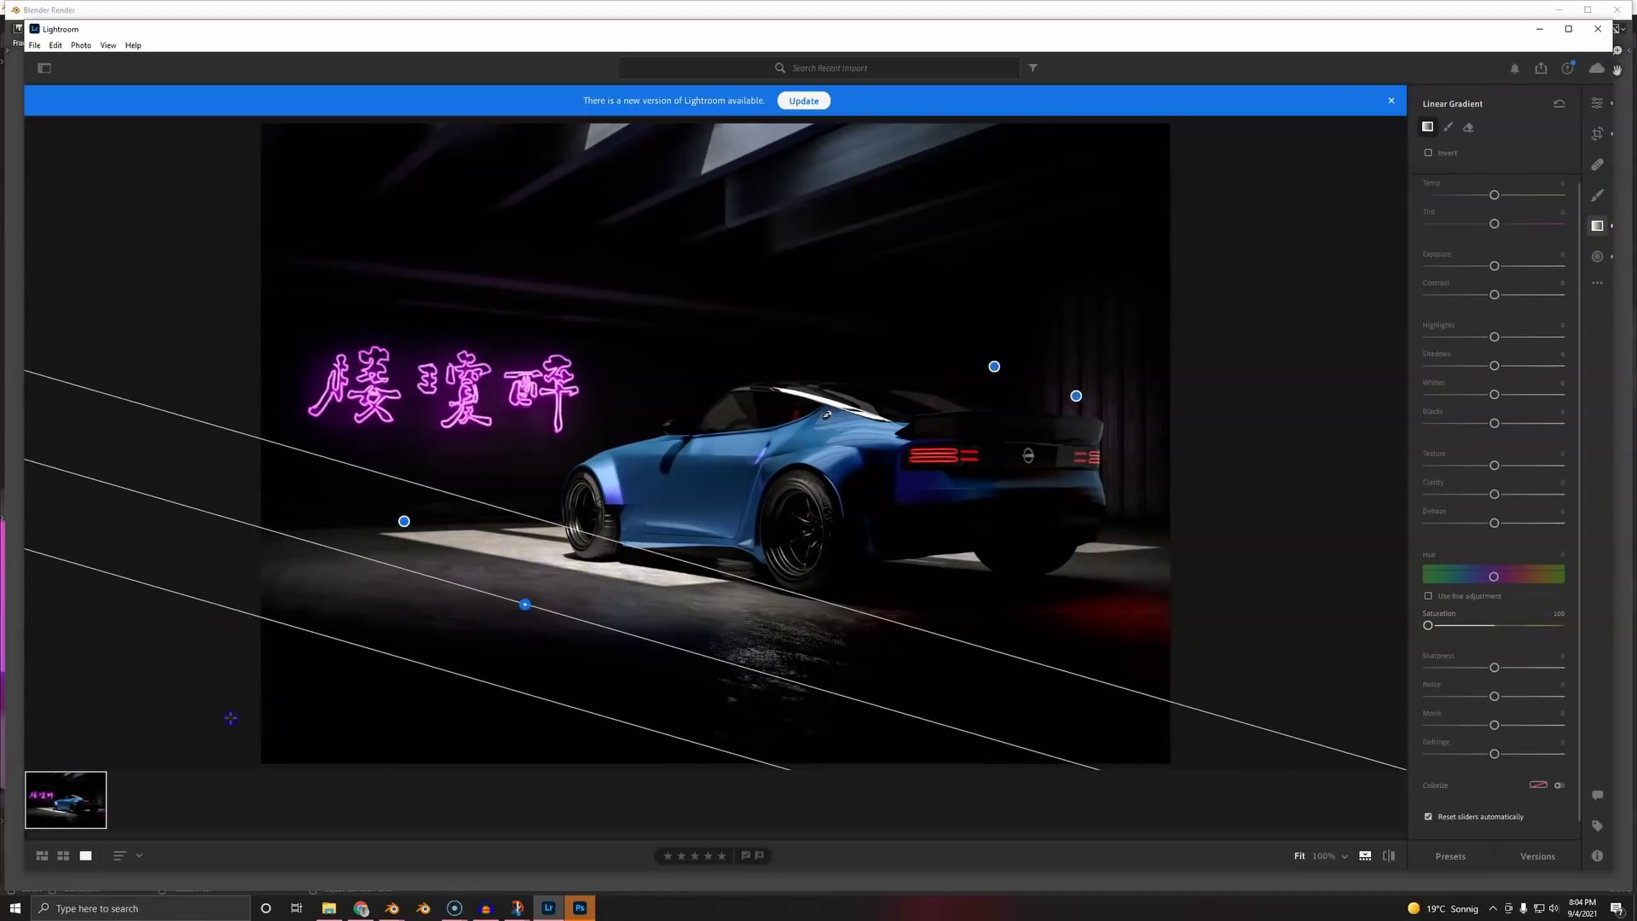
- Darken the lower-left corner with a linear gradient at Exposure -4.00 and Saturation -100, and try another gradient from the ceiling, undoing that one
{"action": "left_click_drag", "start_coordinate": [251, 714], "coordinate": [468, 427]}
{"action": "left_click_drag", "start_coordinate": [1494, 265], "coordinate": [1390, 299]}
{"action": "left_click_drag", "start_coordinate": [1195, 325], "coordinate": [1187, 322]}
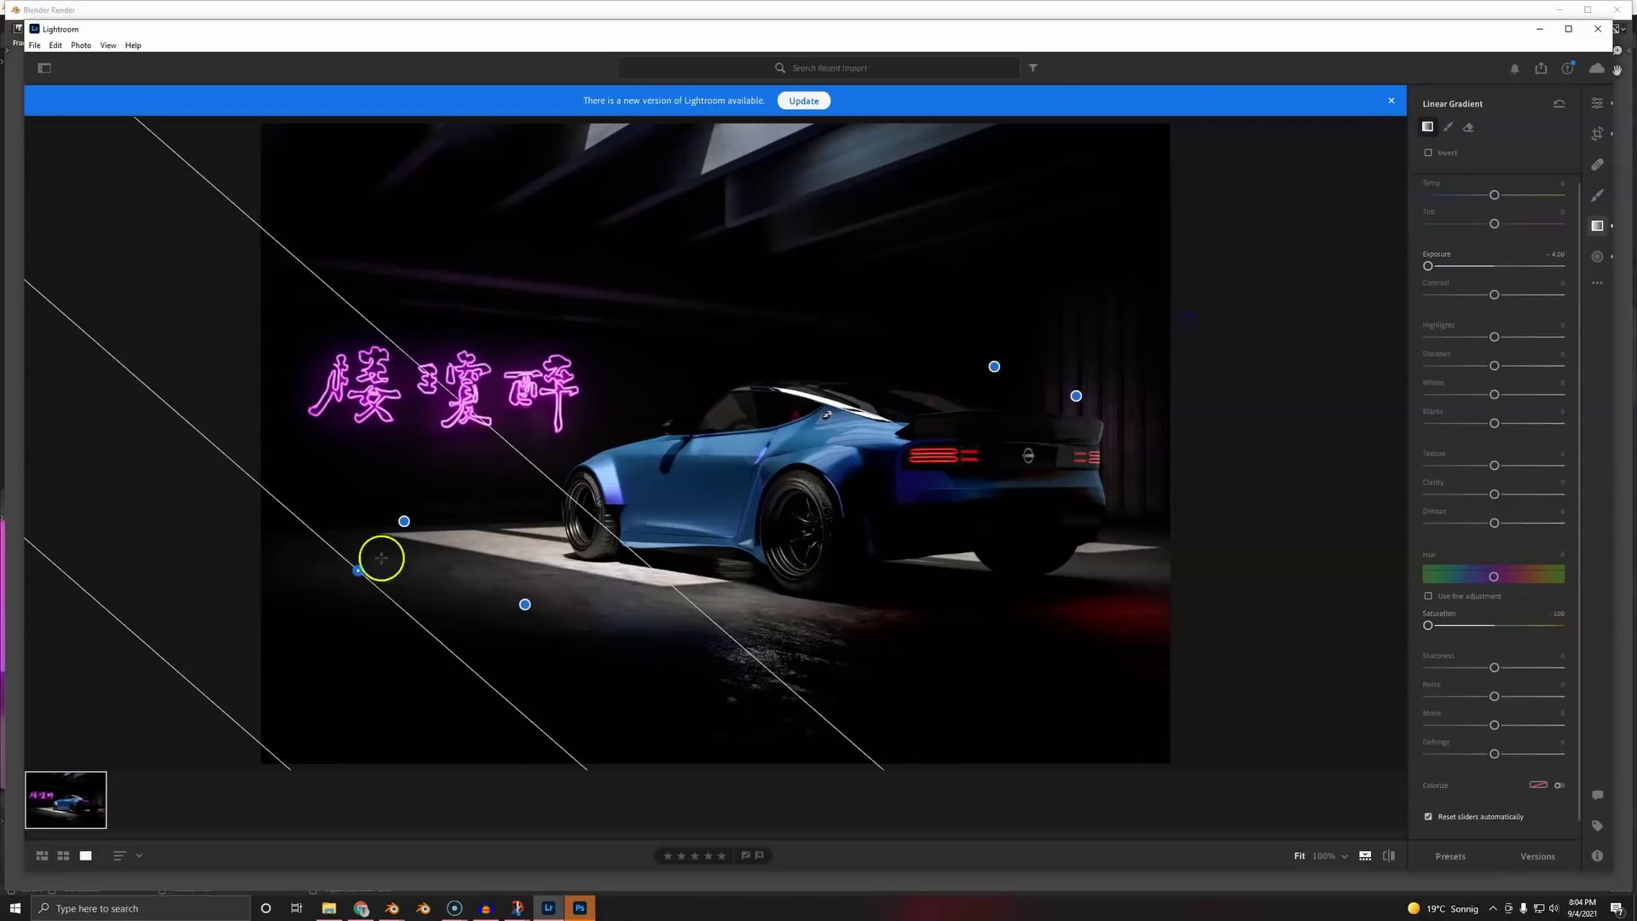
{"action": "left_click_drag", "start_coordinate": [358, 570], "coordinate": [469, 621]}
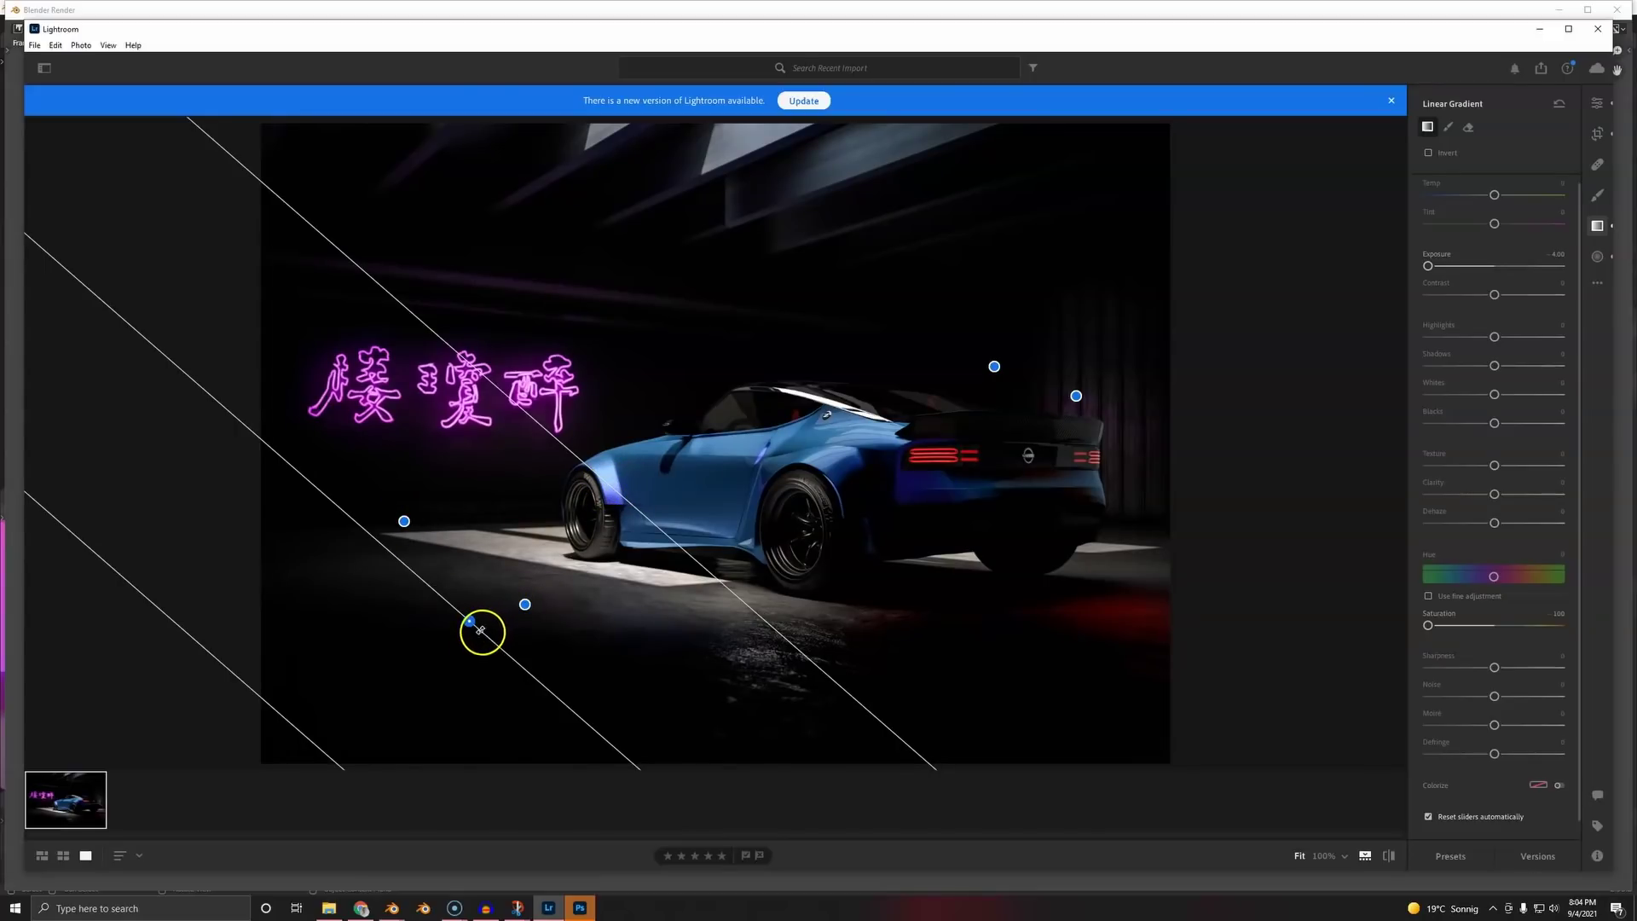
{"action": "left_click_drag", "start_coordinate": [478, 629], "coordinate": [510, 611]}
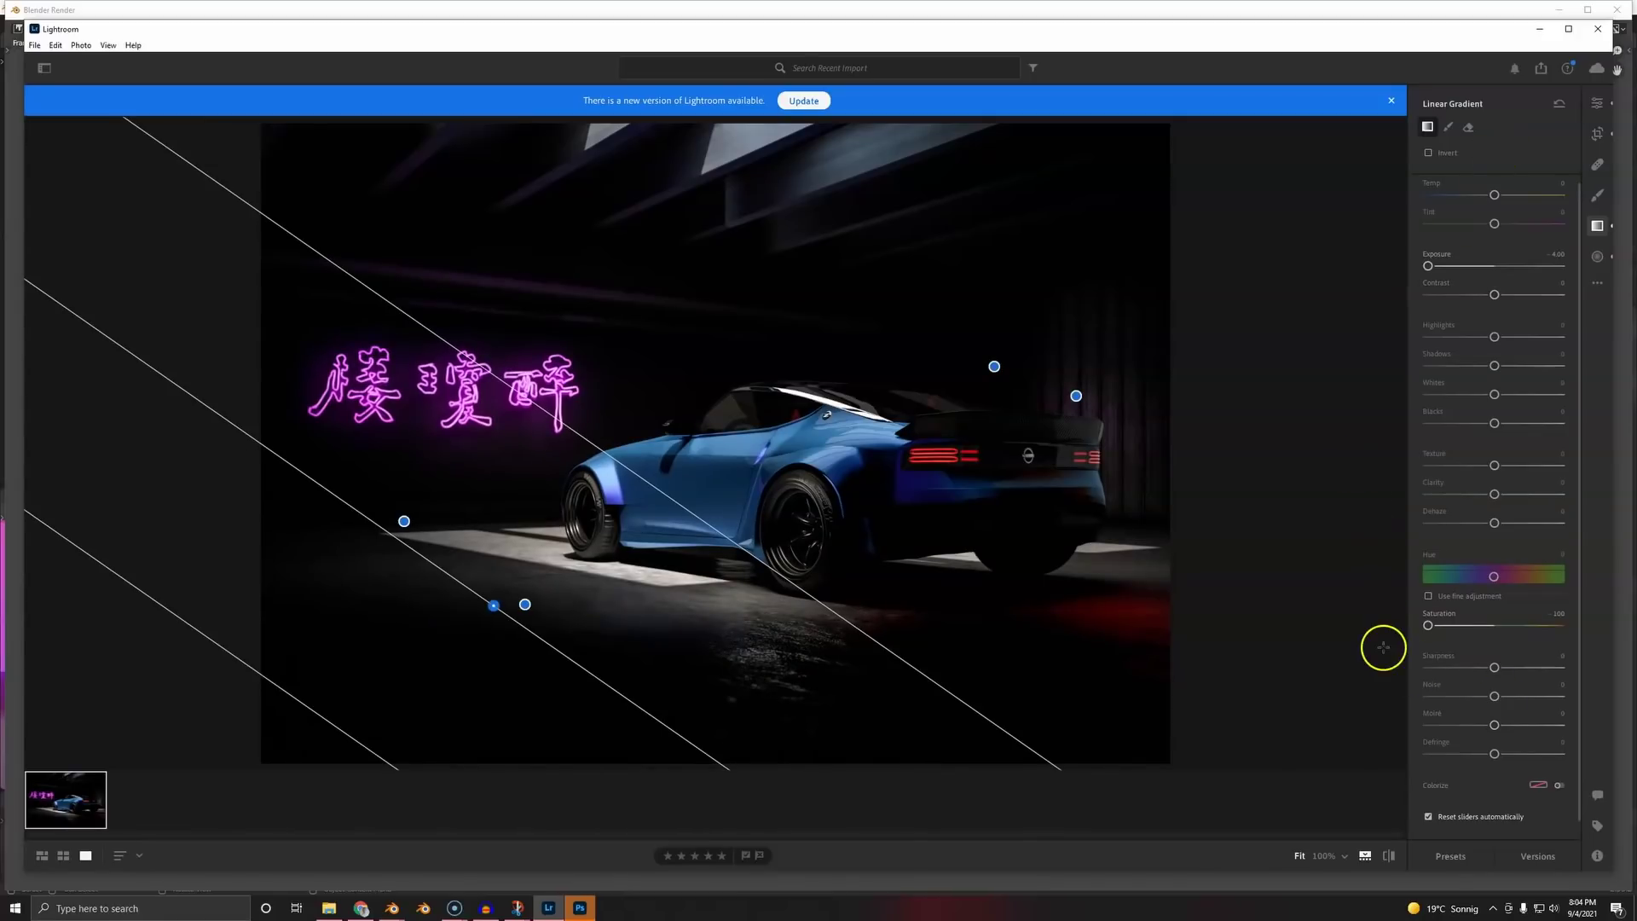
{"action": "left_click_drag", "start_coordinate": [915, 133], "coordinate": [877, 371]}
{"action": "key", "text": "ctrl+z"}
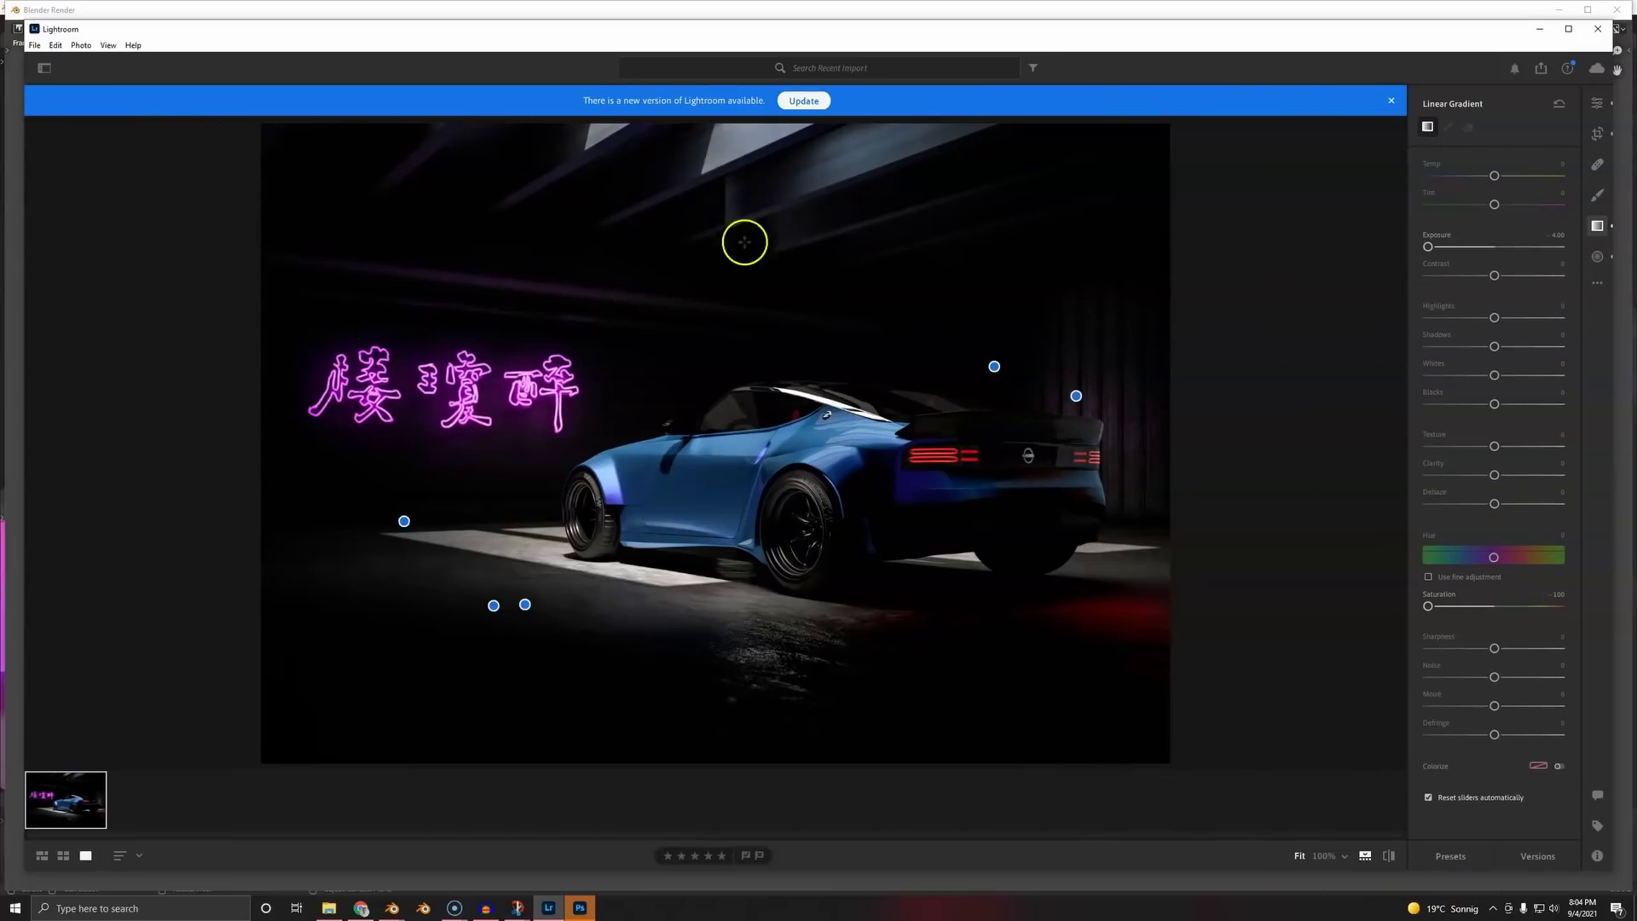
- Add a radial gradient around the neon sign with Exposure +0.84 and position it over the lettering
{"action": "left_click", "coordinate": [1597, 256]}
{"action": "left_click_drag", "start_coordinate": [479, 355], "coordinate": [631, 337]}
{"action": "left_click_drag", "start_coordinate": [1494, 288], "coordinate": [1513, 286]}
{"action": "double_click", "coordinate": [1513, 287]}
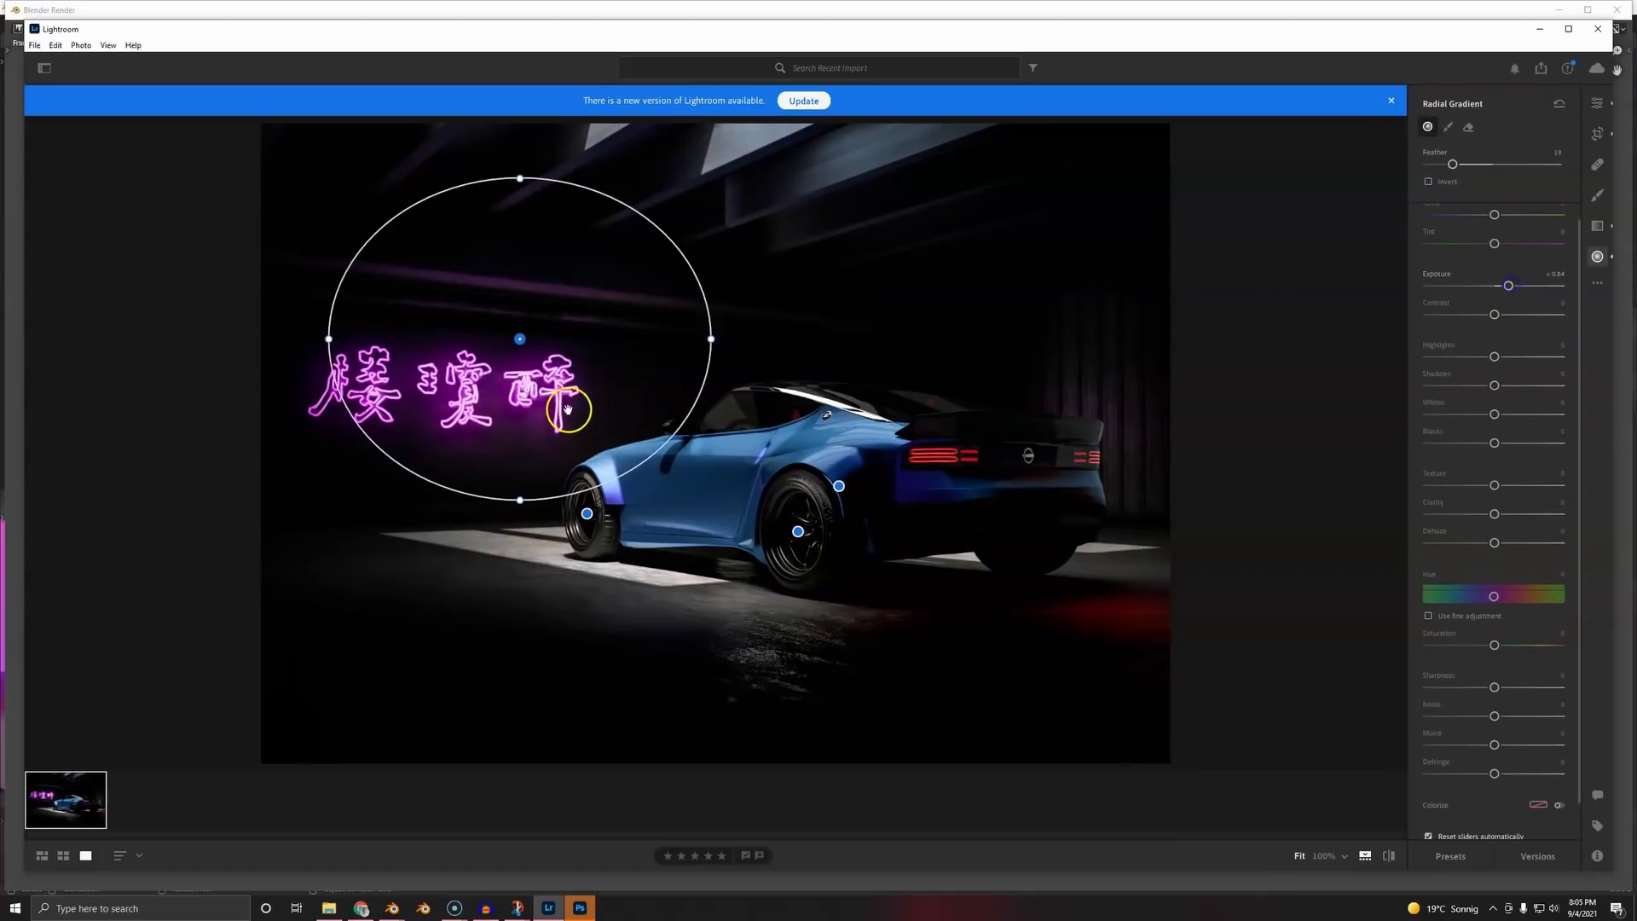
{"action": "left_click_drag", "start_coordinate": [567, 340], "coordinate": [540, 384]}
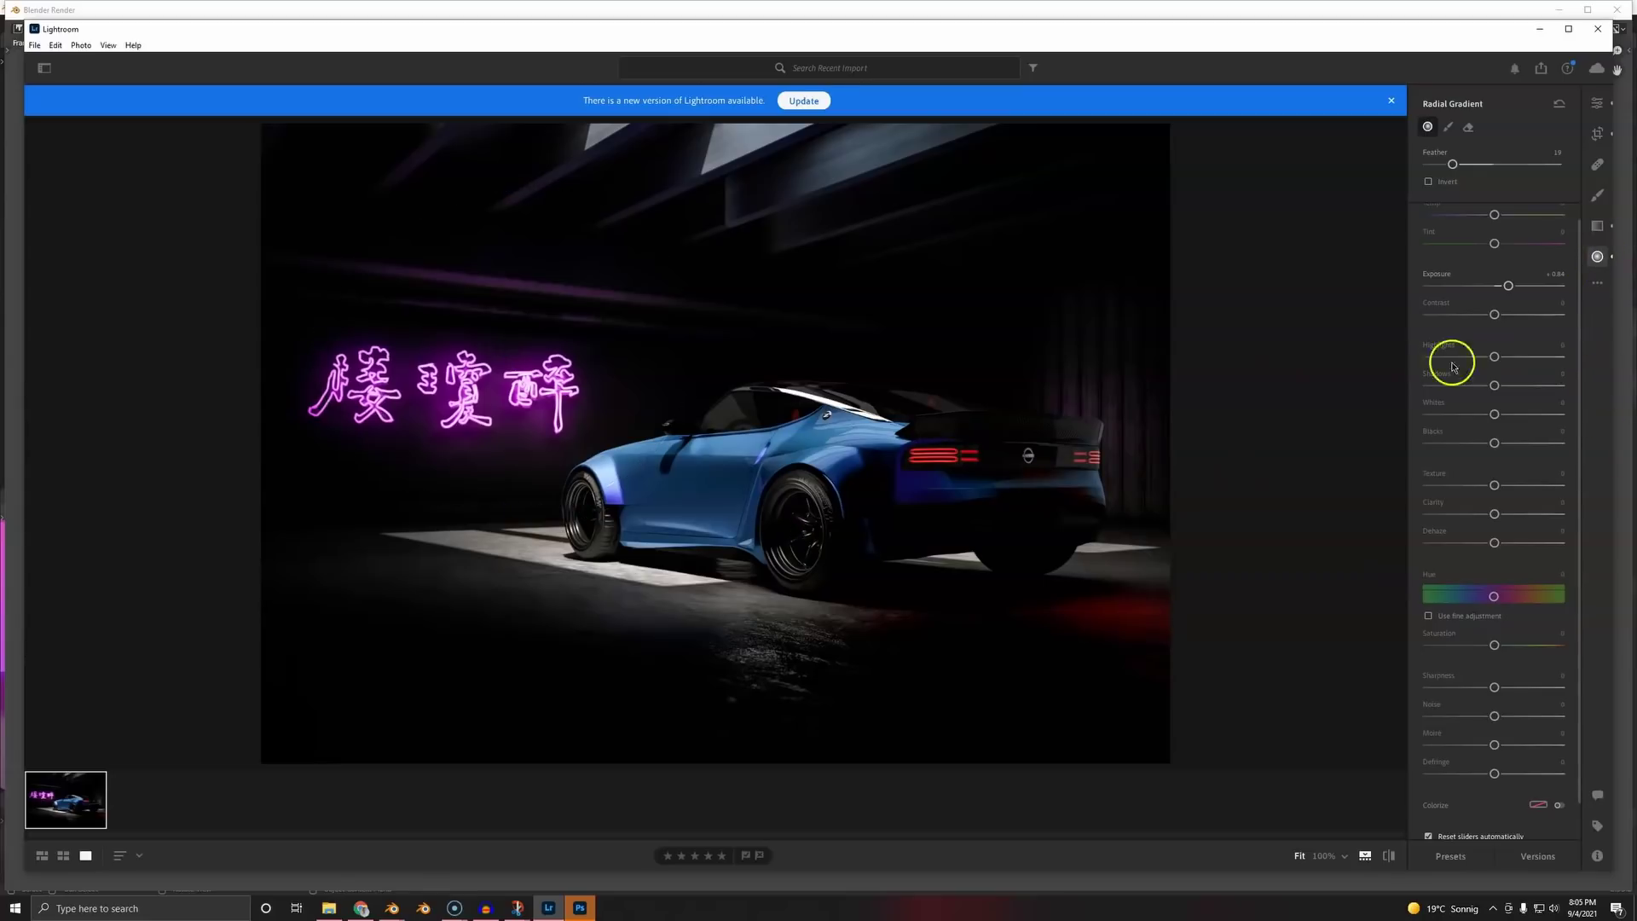
- Add a flat, wide radial gradient over the car's rear spoiler with Exposure +1.52
{"action": "left_click_drag", "start_coordinate": [976, 462], "coordinate": [1131, 418]}
{"action": "left_click_drag", "start_coordinate": [1030, 448], "coordinate": [1023, 393]}
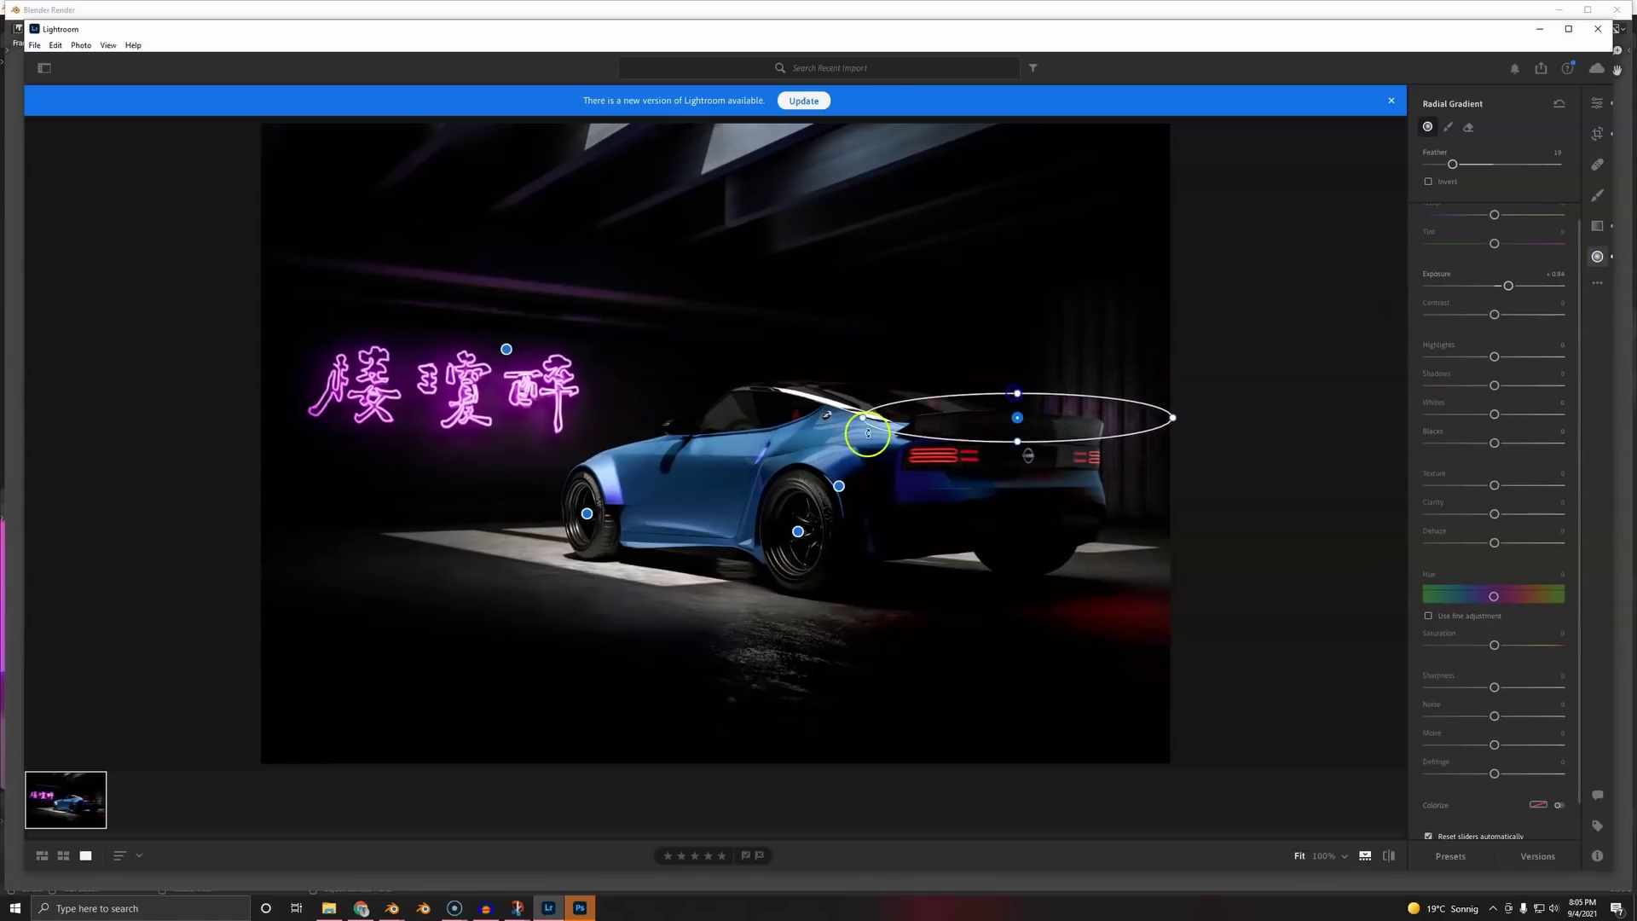
{"action": "left_click_drag", "start_coordinate": [864, 420], "coordinate": [913, 418]}
{"action": "left_click_drag", "start_coordinate": [1063, 417], "coordinate": [1060, 424]}
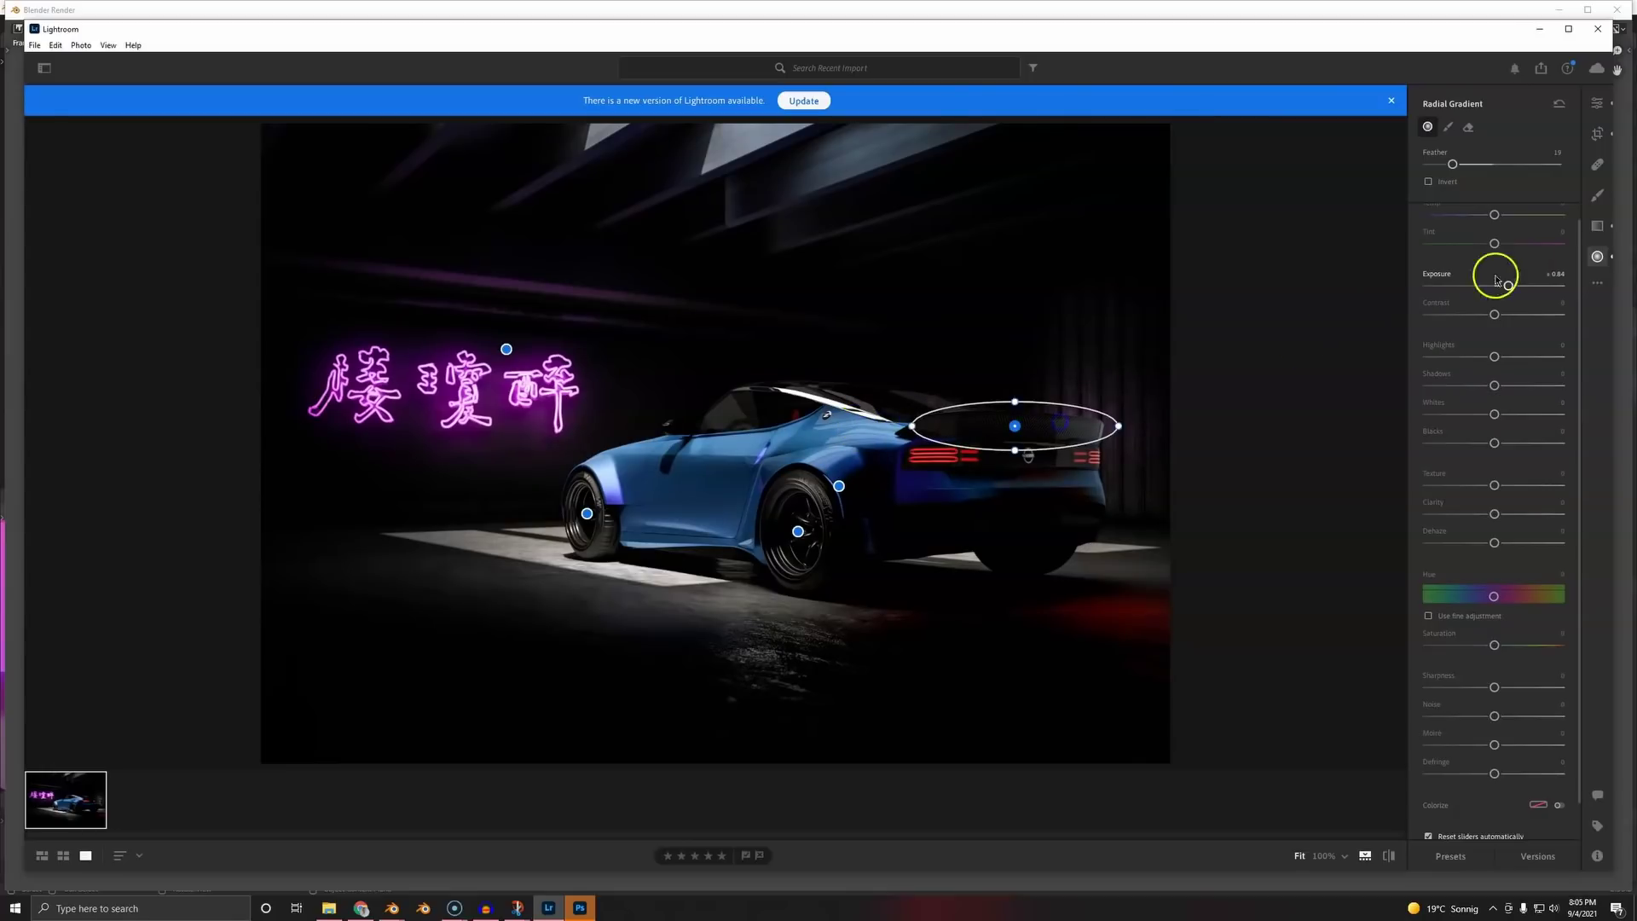
{"action": "left_click_drag", "start_coordinate": [1507, 286], "coordinate": [1520, 287]}
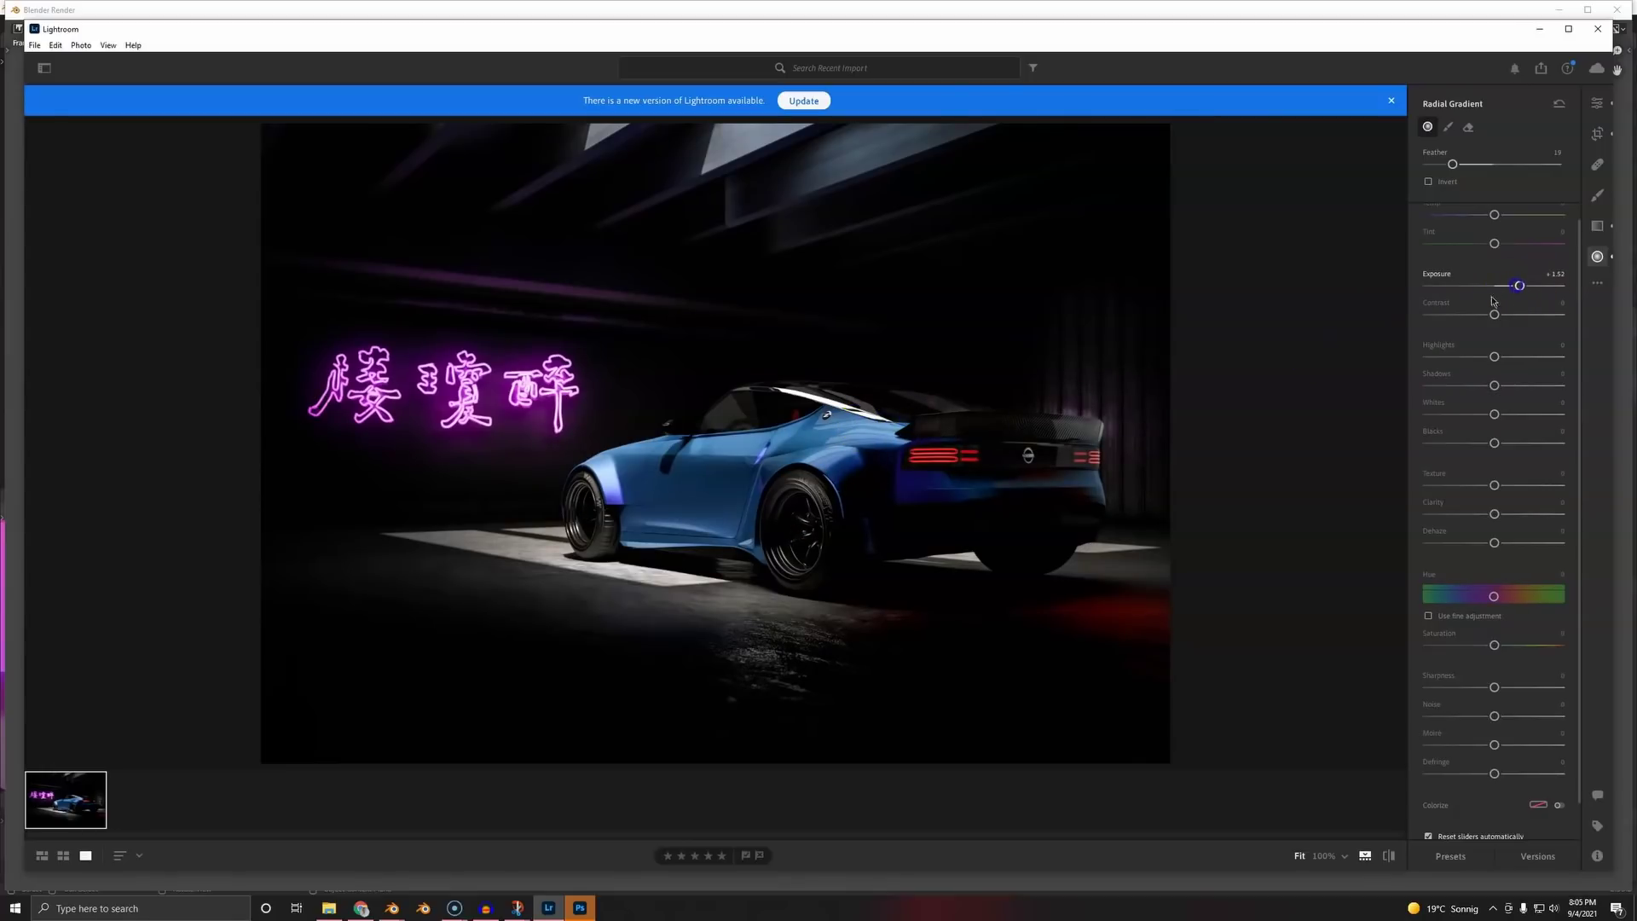
- Set the spoiler gradient's Texture to about +48 and fit its ellipse more tightly to the spoiler
{"action": "left_click_drag", "start_coordinate": [1117, 426], "coordinate": [1015, 413]}
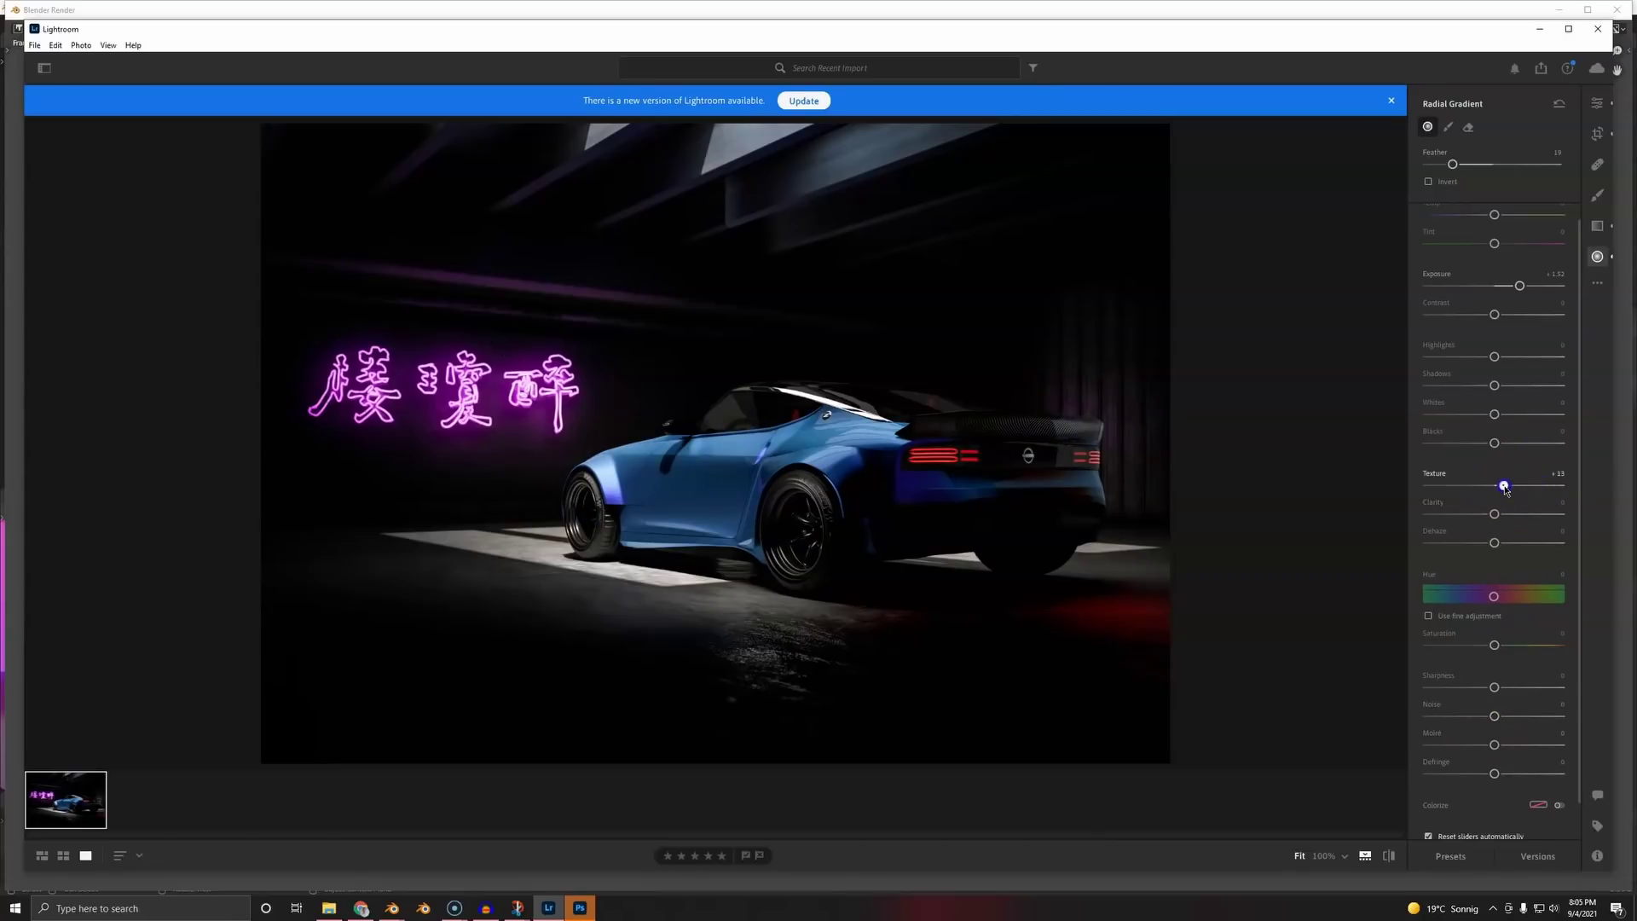
{"action": "left_click_drag", "start_coordinate": [1528, 486], "coordinate": [1527, 485]}
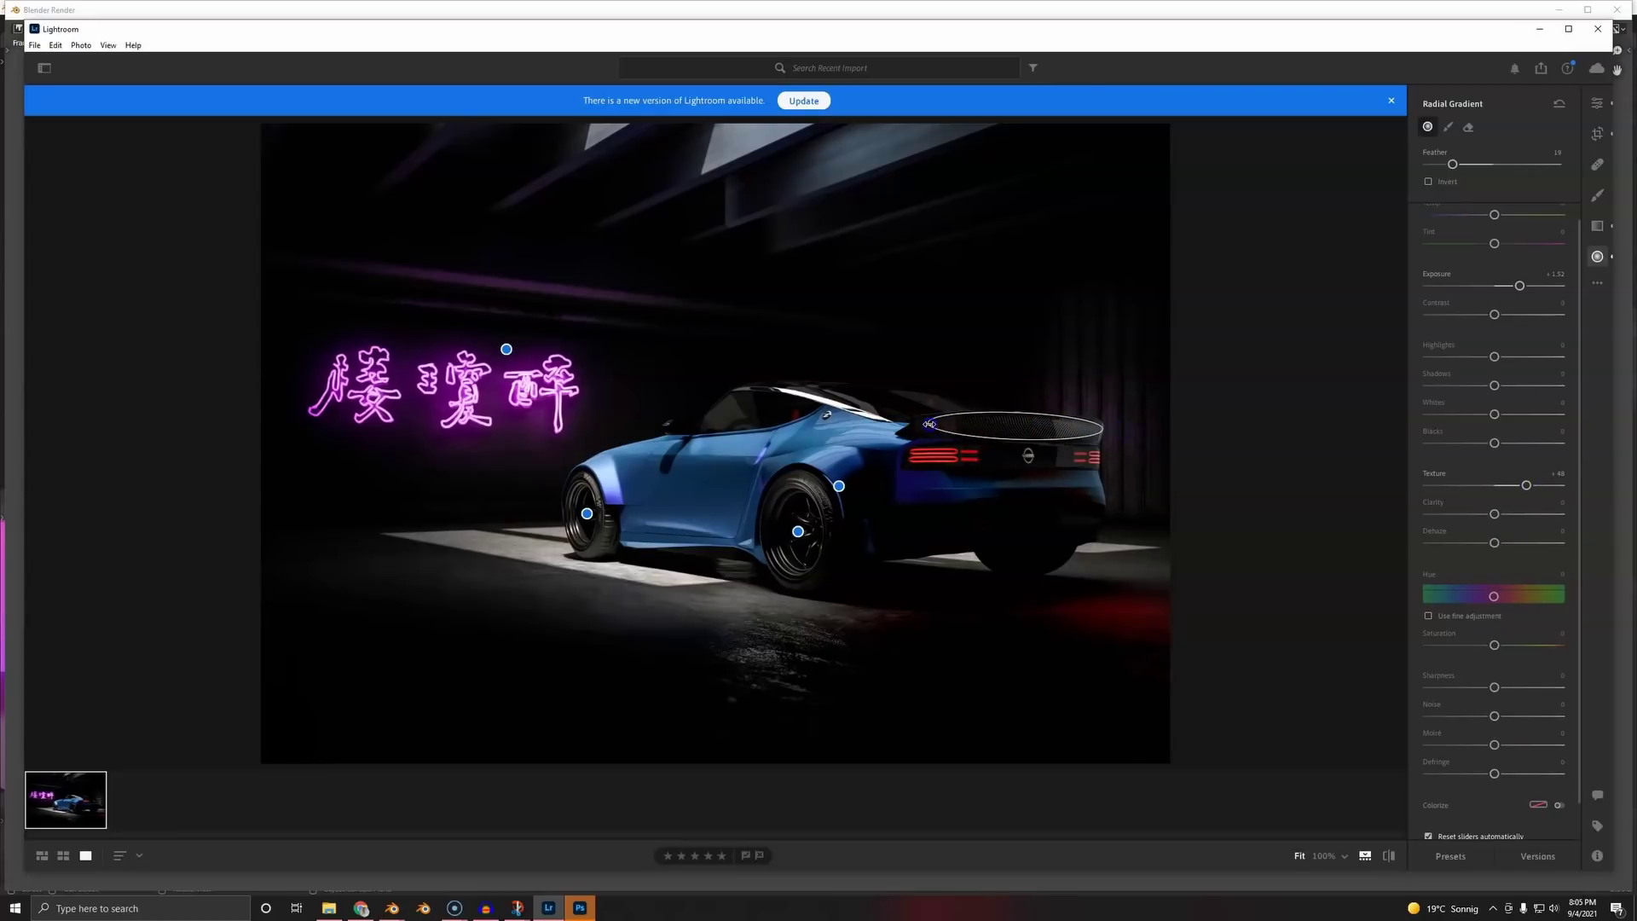
{"action": "left_click_drag", "start_coordinate": [920, 426], "coordinate": [916, 426]}
{"action": "left_click_drag", "start_coordinate": [1012, 413], "coordinate": [1043, 430]}
- Try a radial gradient over the car's lower rear and delete it
{"action": "left_click", "coordinate": [1503, 908]}
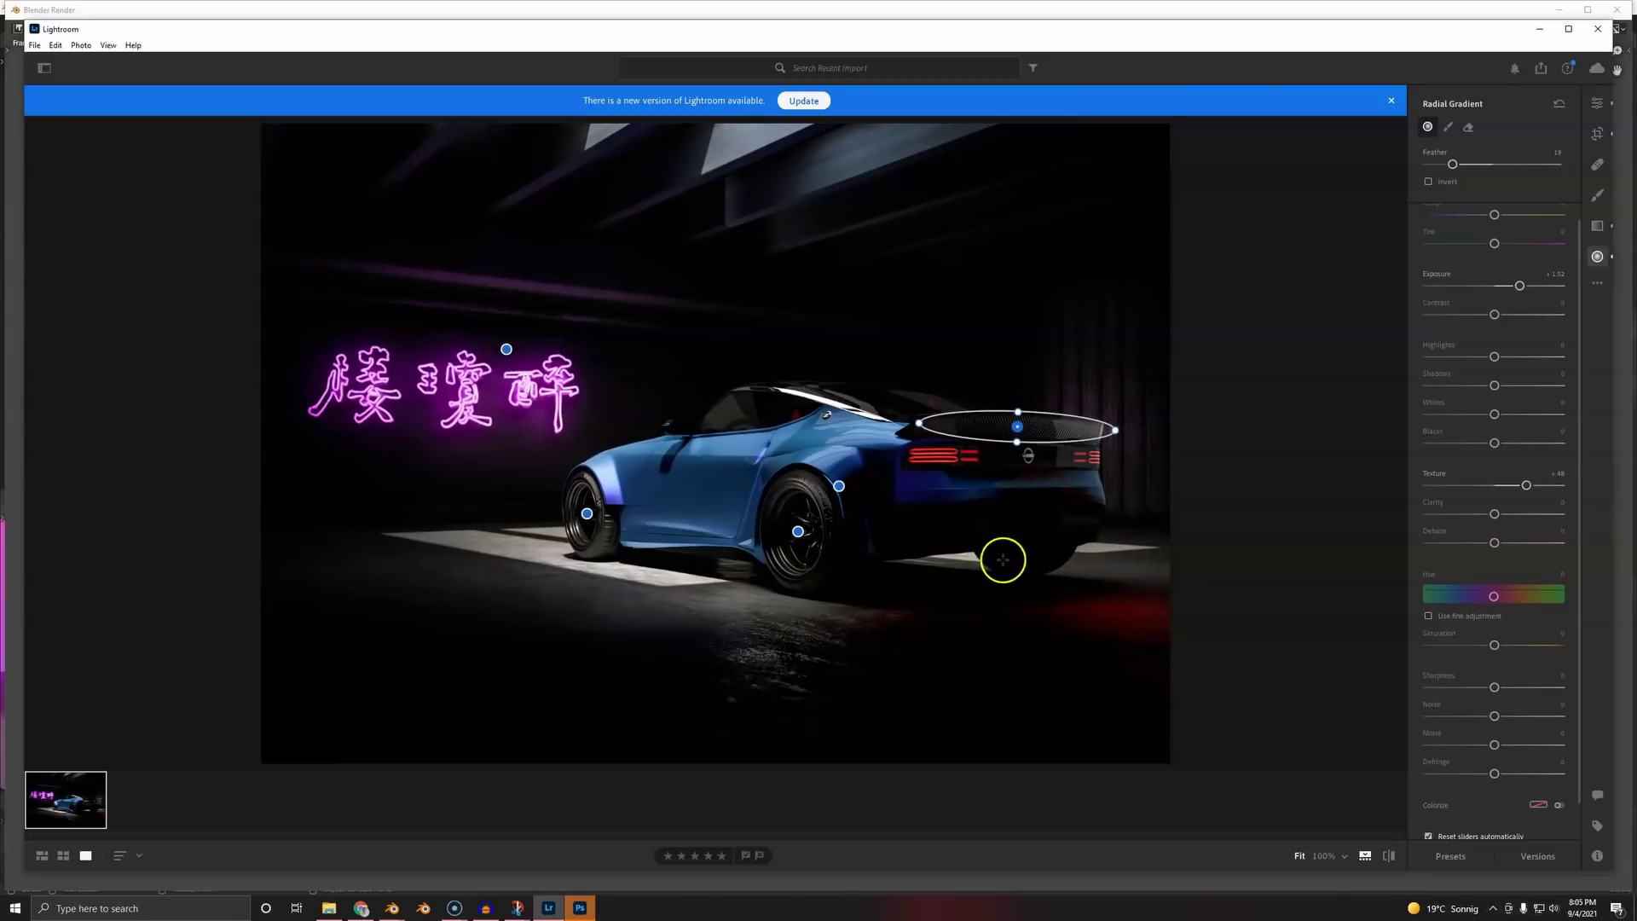
{"action": "left_click_drag", "start_coordinate": [981, 537], "coordinate": [1147, 486]}
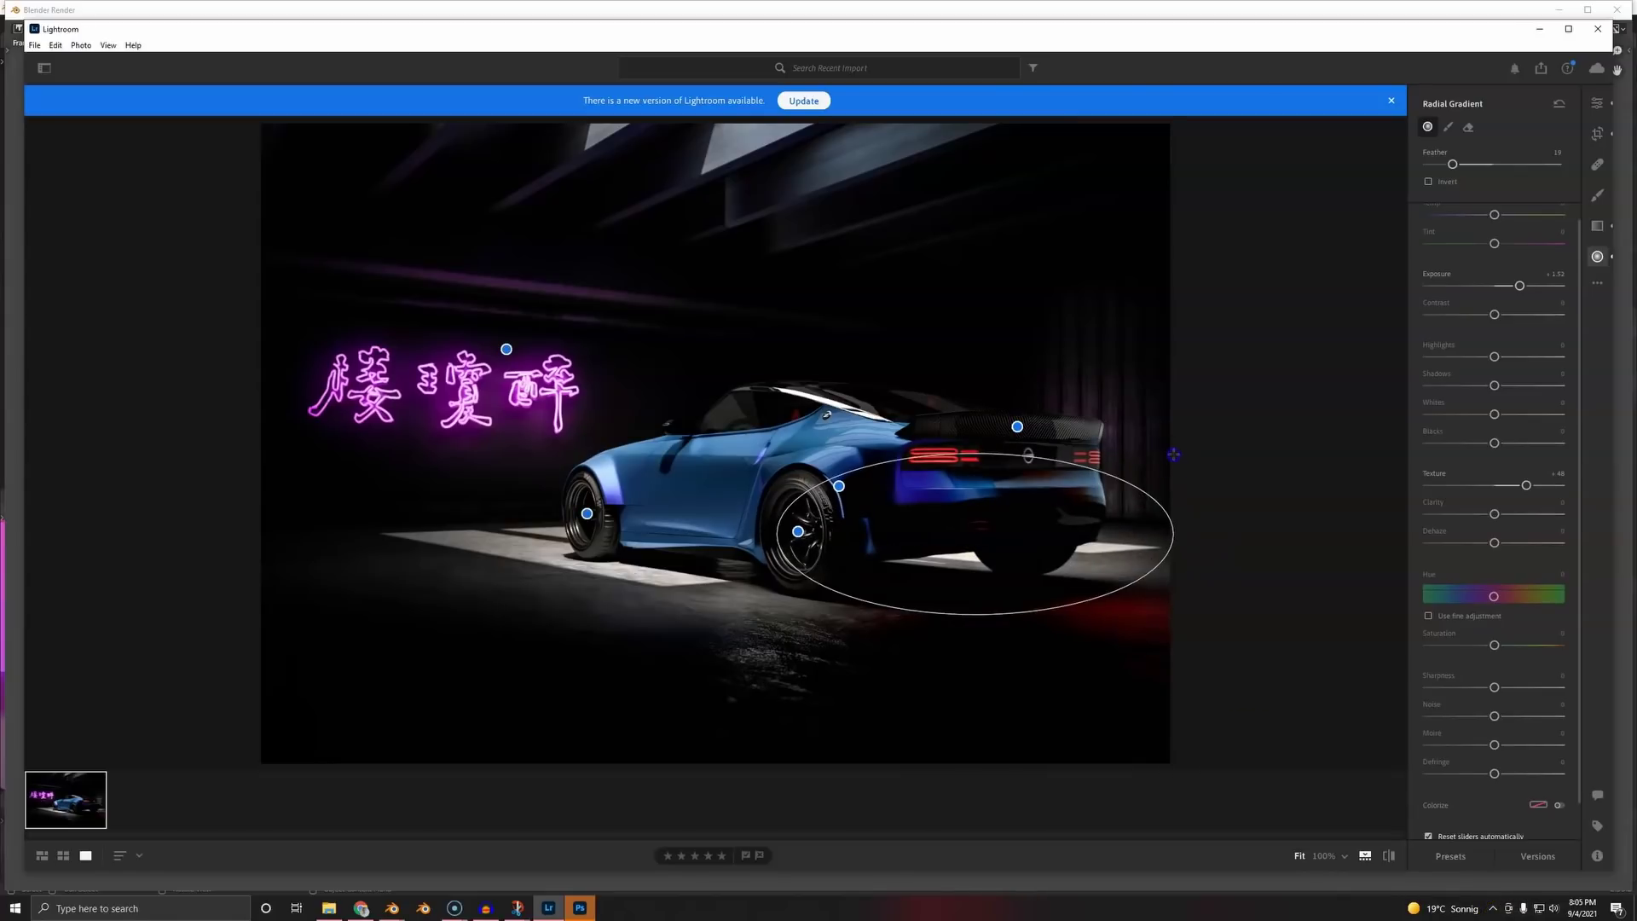
{"action": "left_click", "coordinate": [1166, 452]}
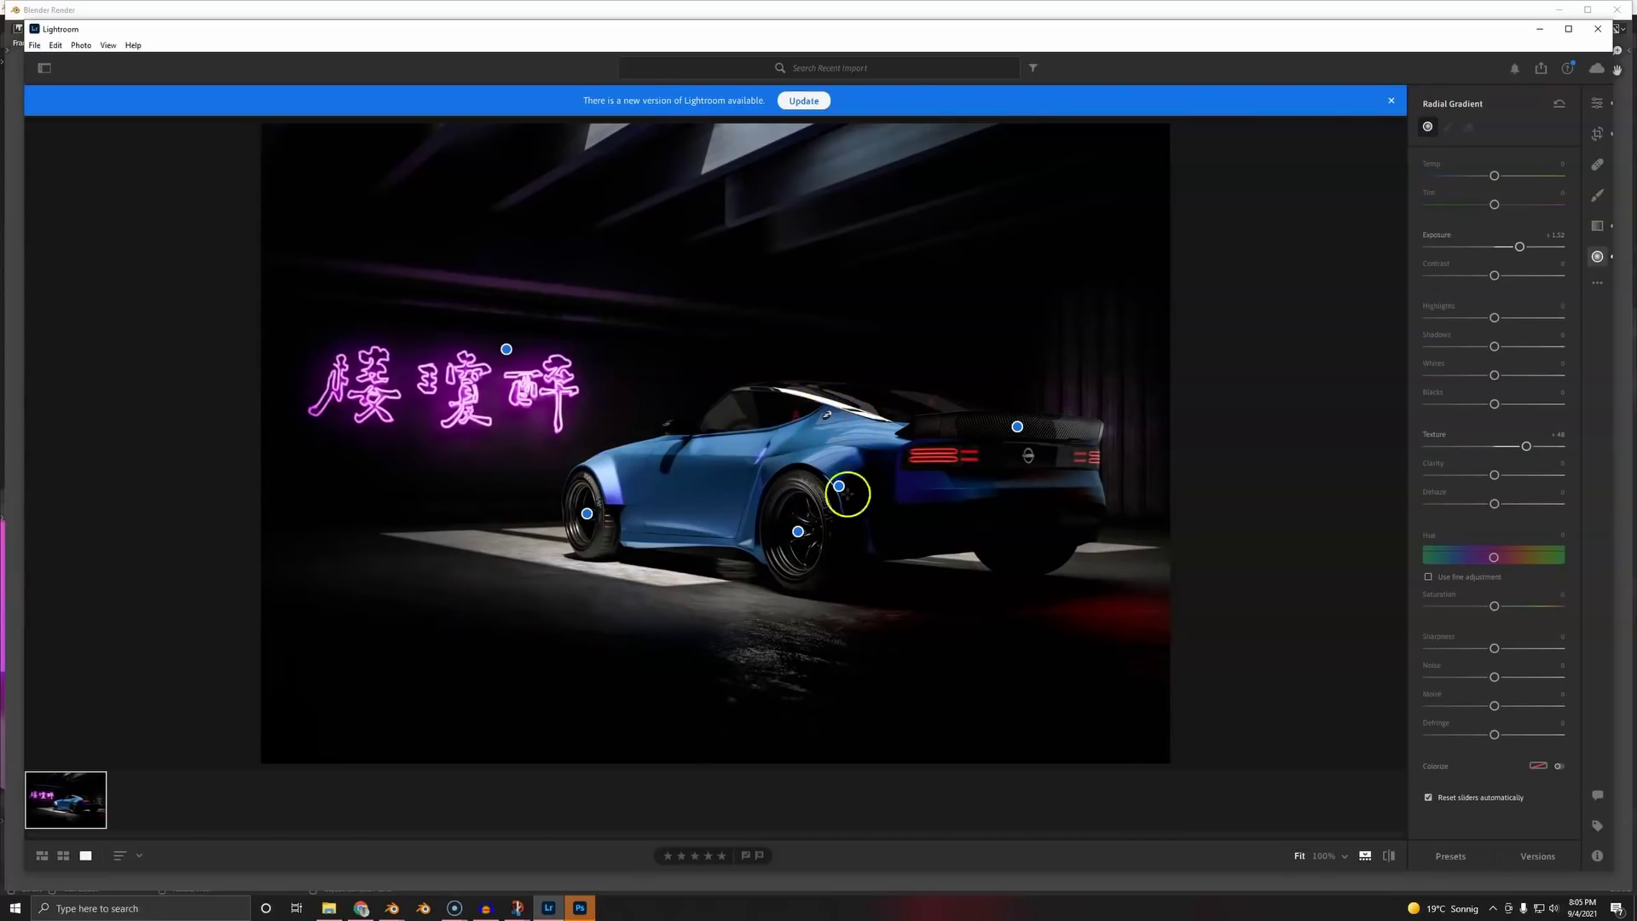
- Add a linear gradient over the floor in front of the car with Texture +100 and Clarity +100
{"action": "left_click", "coordinate": [1597, 226]}
{"action": "left_click_drag", "start_coordinate": [588, 632], "coordinate": [628, 514]}
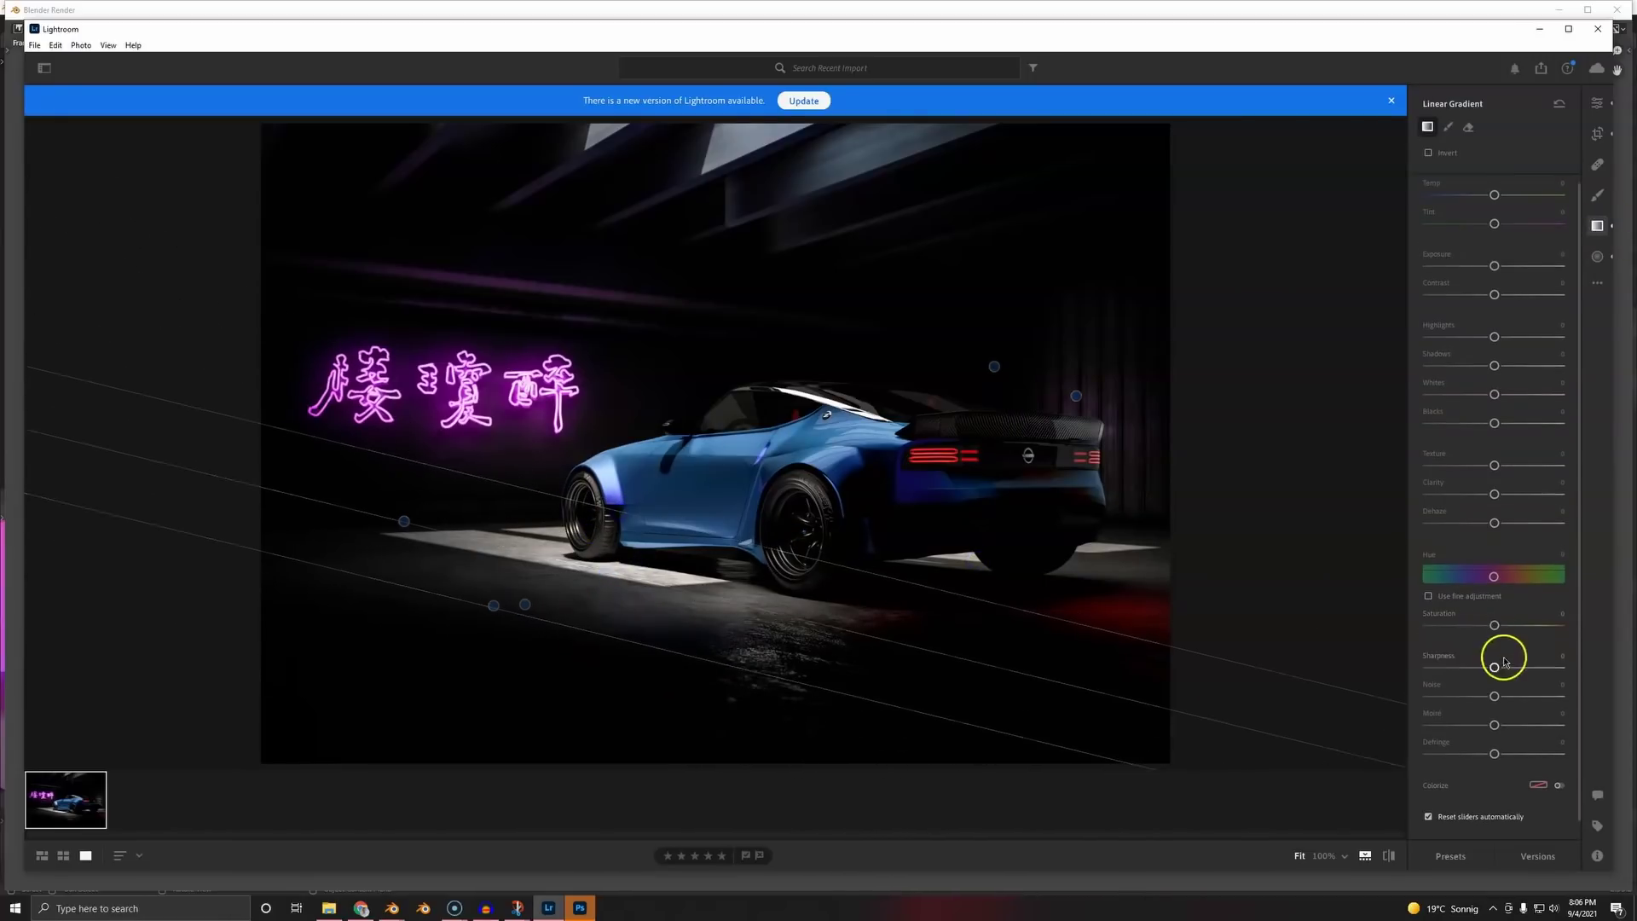
{"action": "left_click_drag", "start_coordinate": [1494, 465], "coordinate": [1630, 493]}
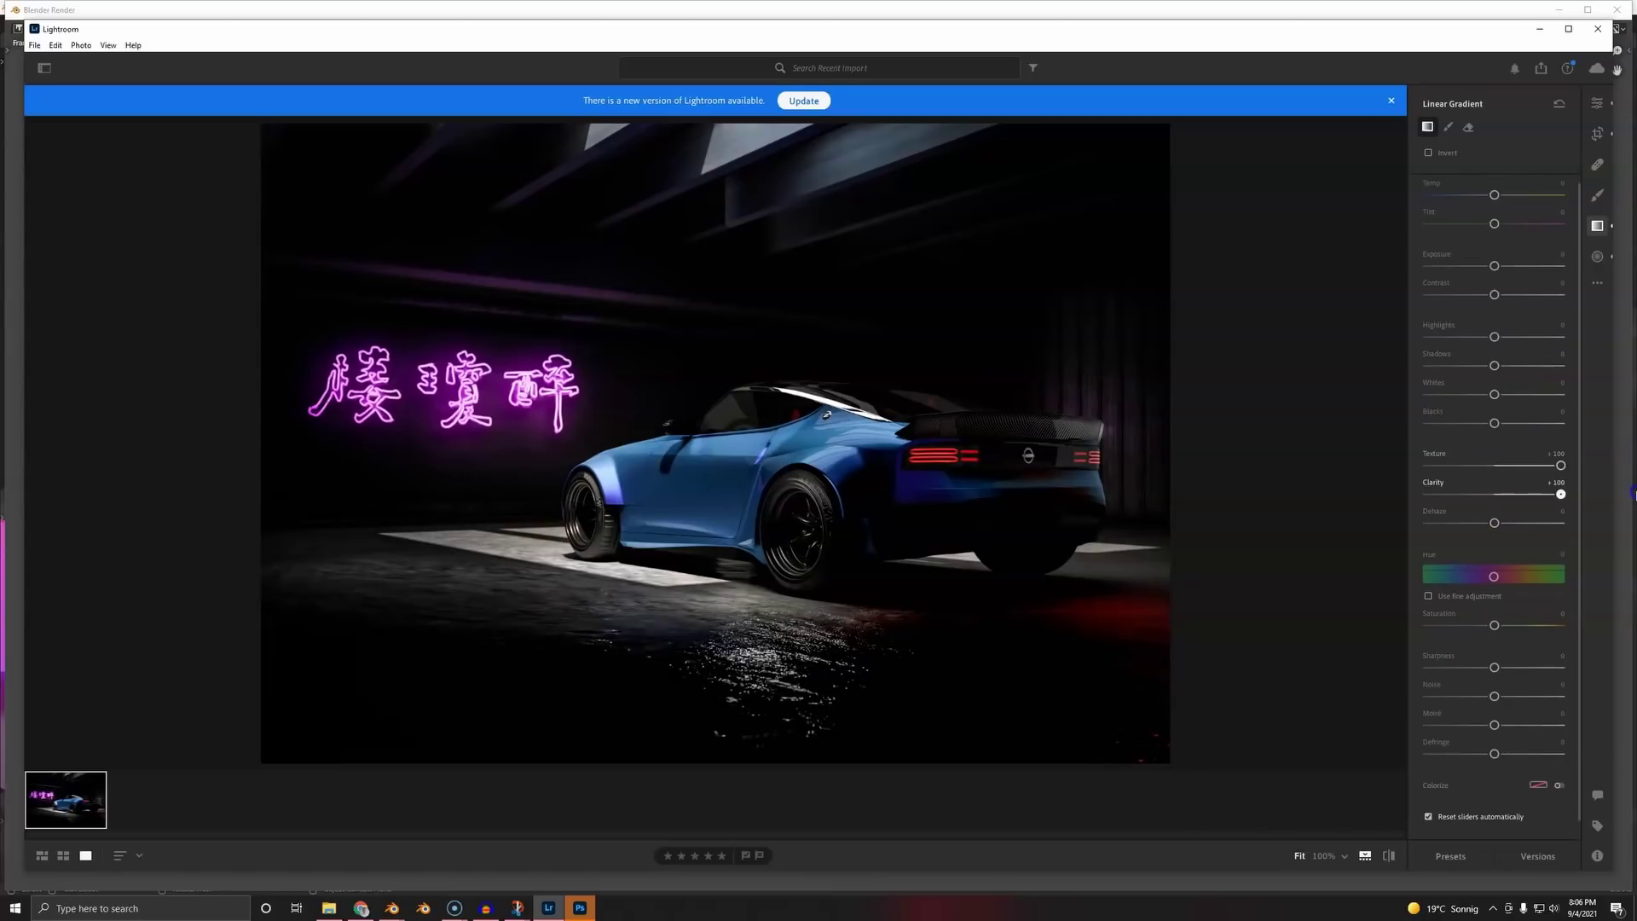
- Set the floor gradient's Exposure to -0.88 and Shadows to about +13, and compare the photo with the original
{"action": "left_click_drag", "start_coordinate": [1494, 266], "coordinate": [1482, 267]}
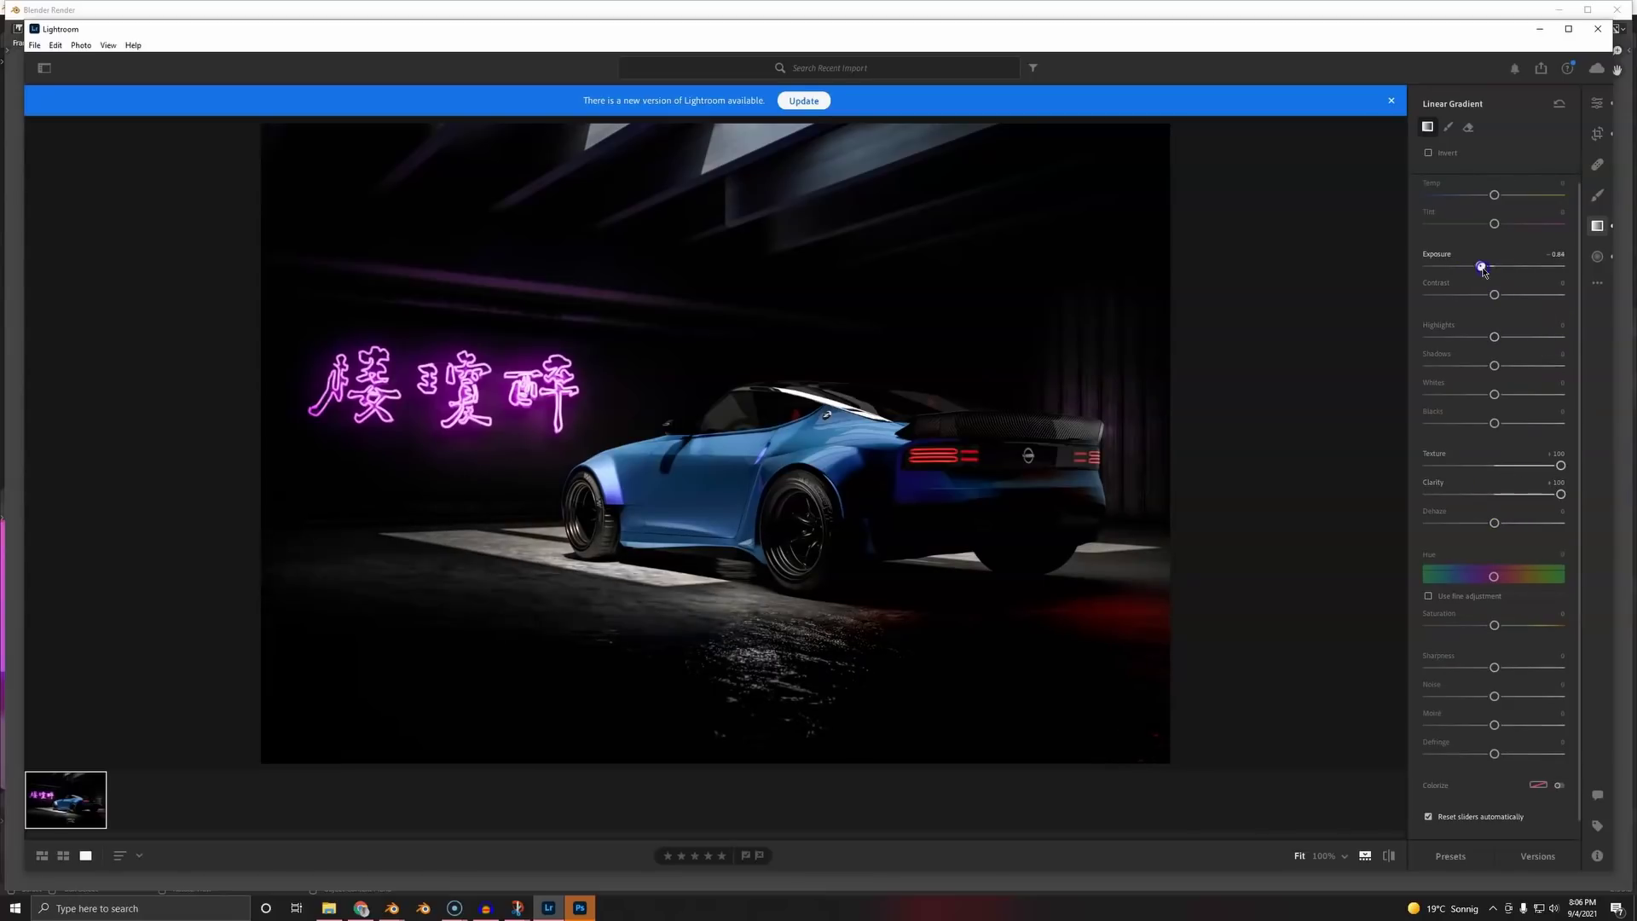
{"action": "left_click", "coordinate": [1498, 371]}
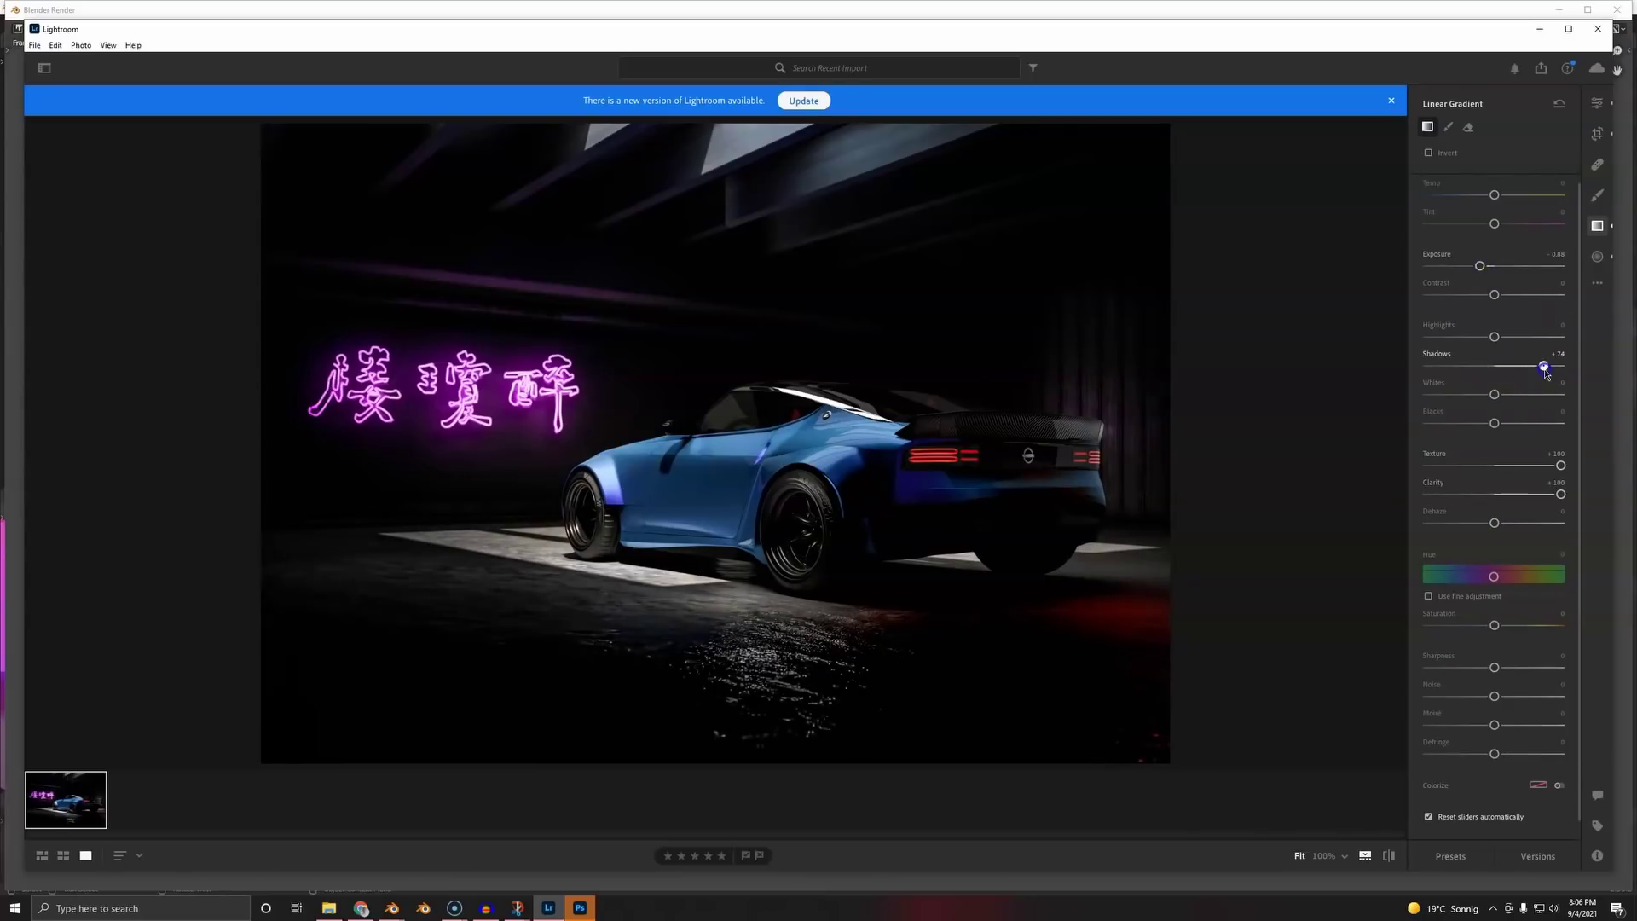
{"action": "left_click", "coordinate": [1389, 856]}
{"action": "left_click", "coordinate": [1392, 861]}
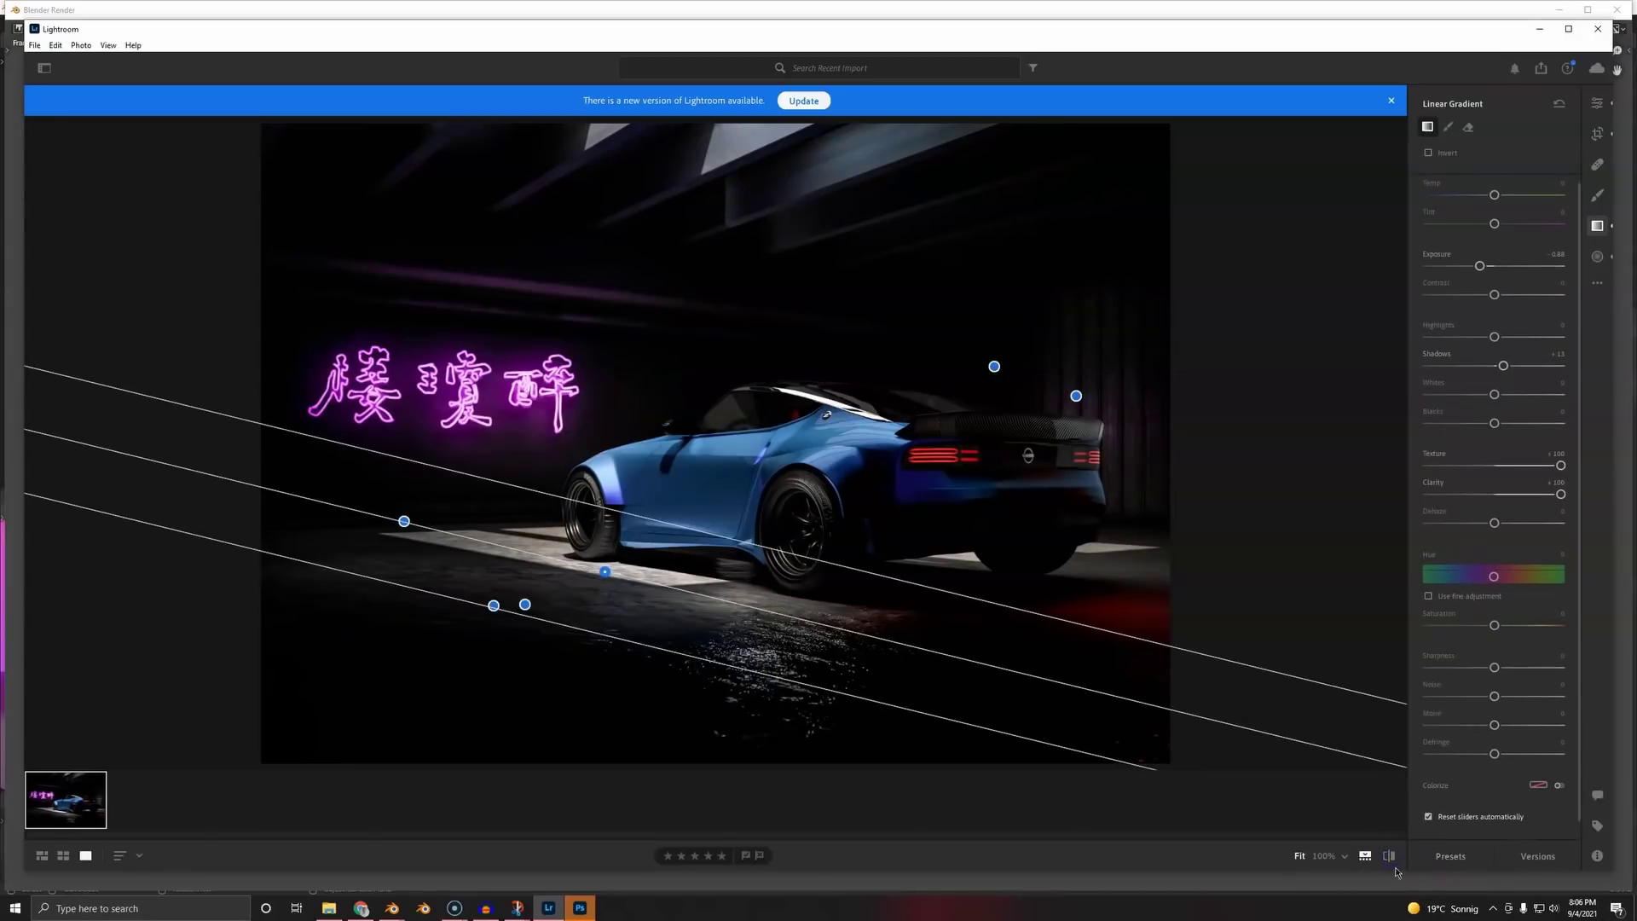
- Try a higher overall Exposure and reset it, and set the photo's Whites to about +20 and Shadows to about +31
{"action": "left_click", "coordinate": [1597, 103]}
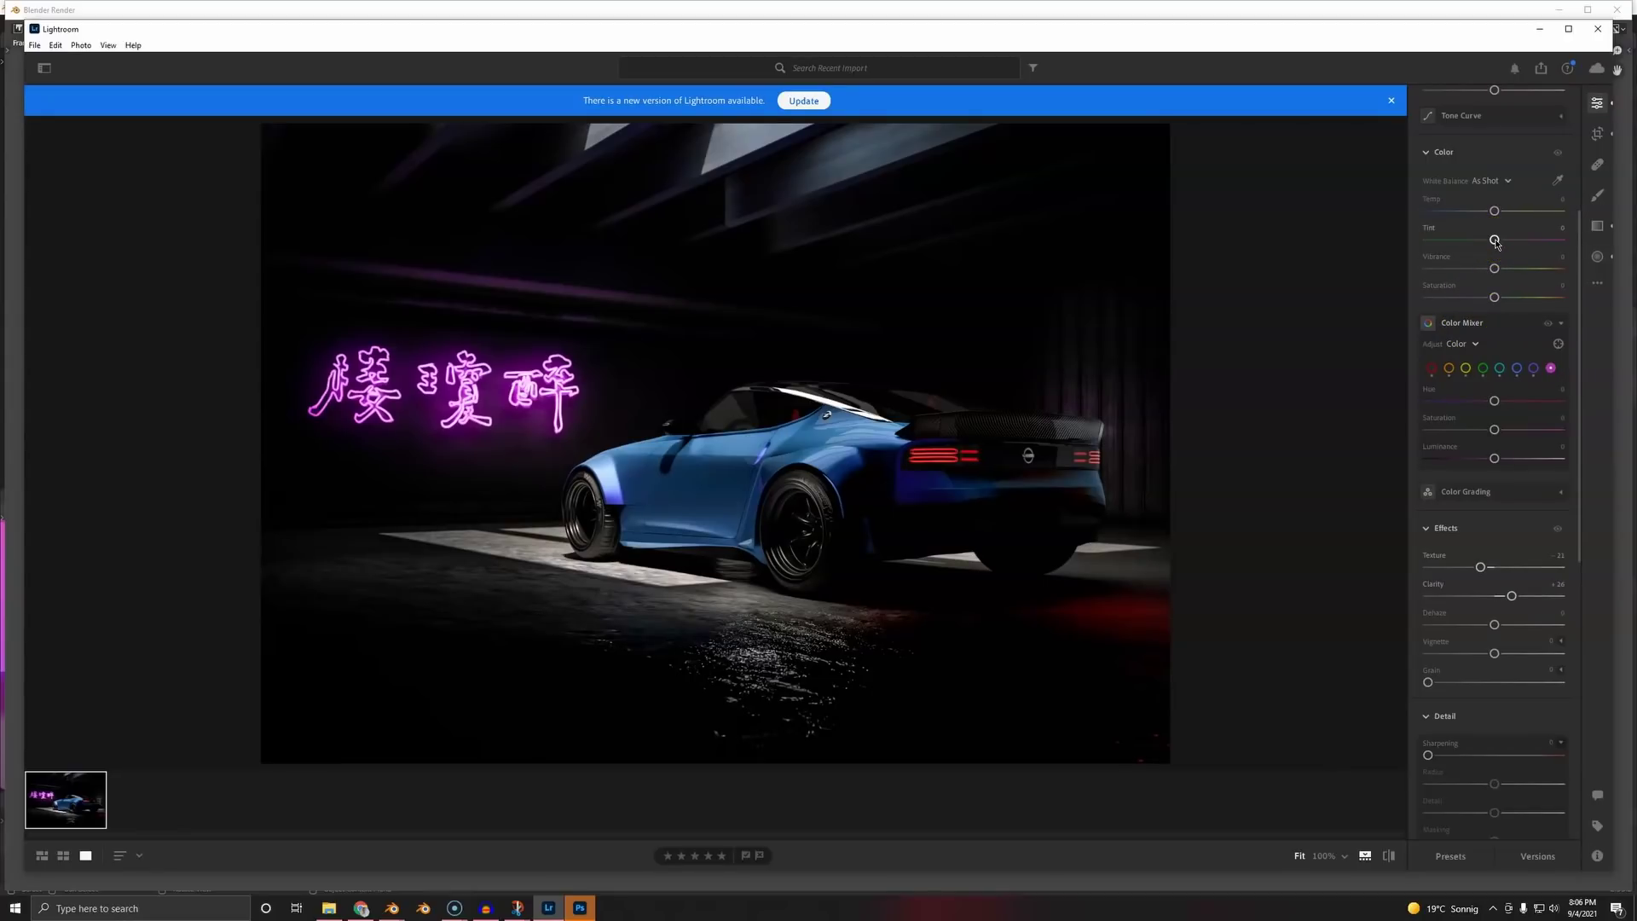
{"action": "scroll", "coordinate": [1496, 243], "scroll_direction": "up", "scroll_amount": 3}
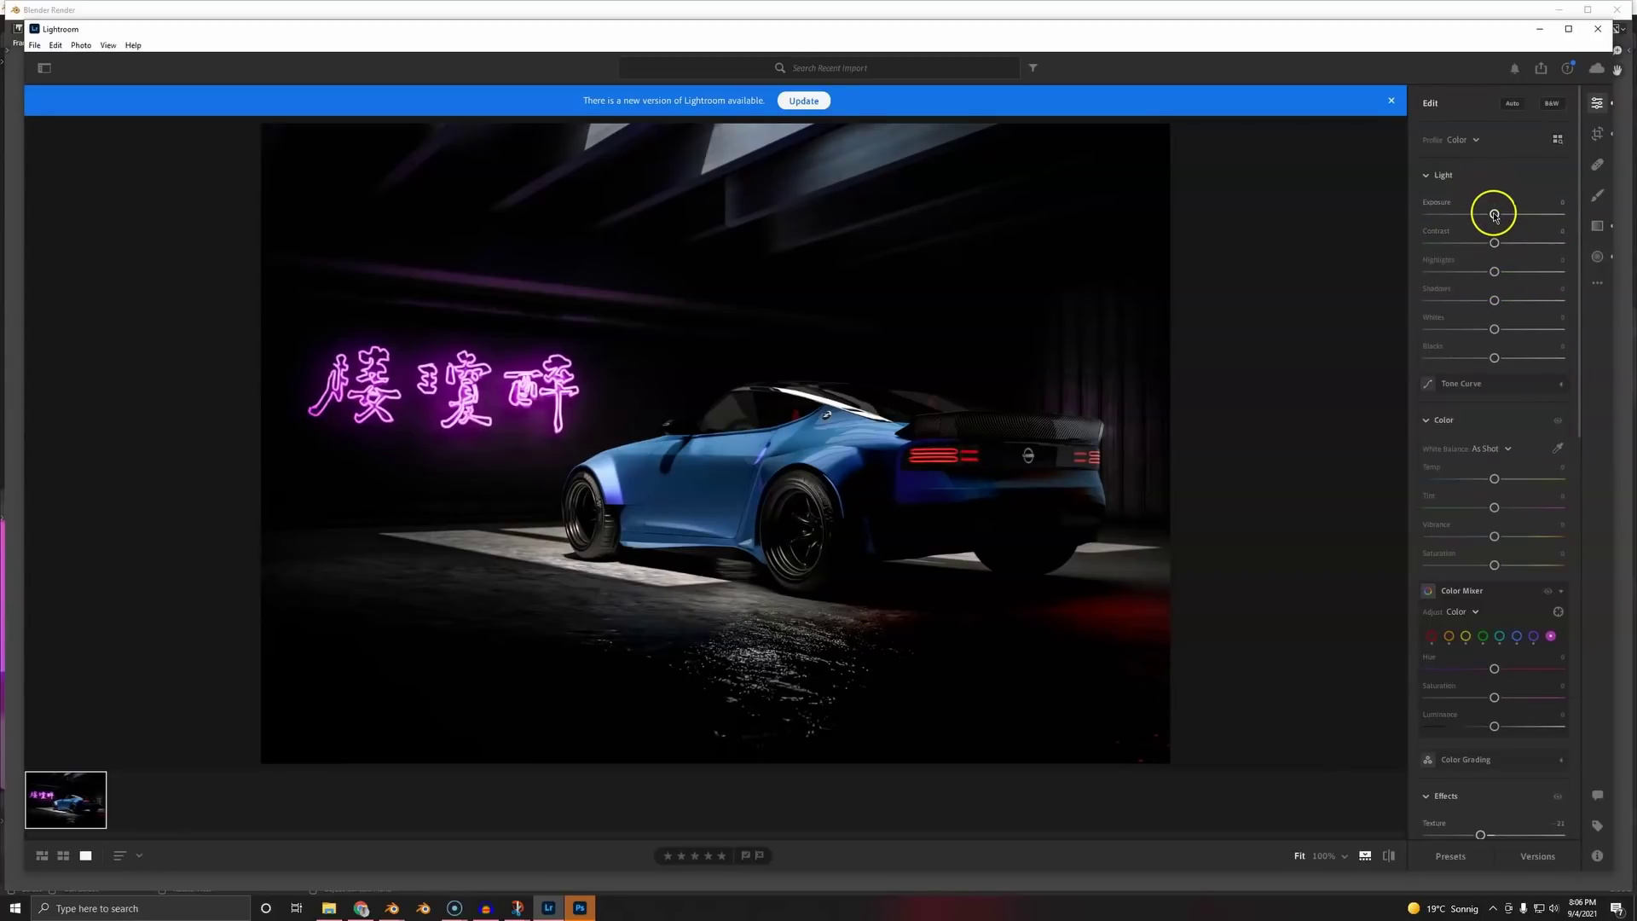
{"action": "mouse_move", "coordinate": [1494, 213]}
{"action": "left_mouse_down"}
{"action": "mouse_move", "coordinate": [1480, 215]}
{"action": "mouse_move", "coordinate": [1518, 215]}
{"action": "left_mouse_up"}
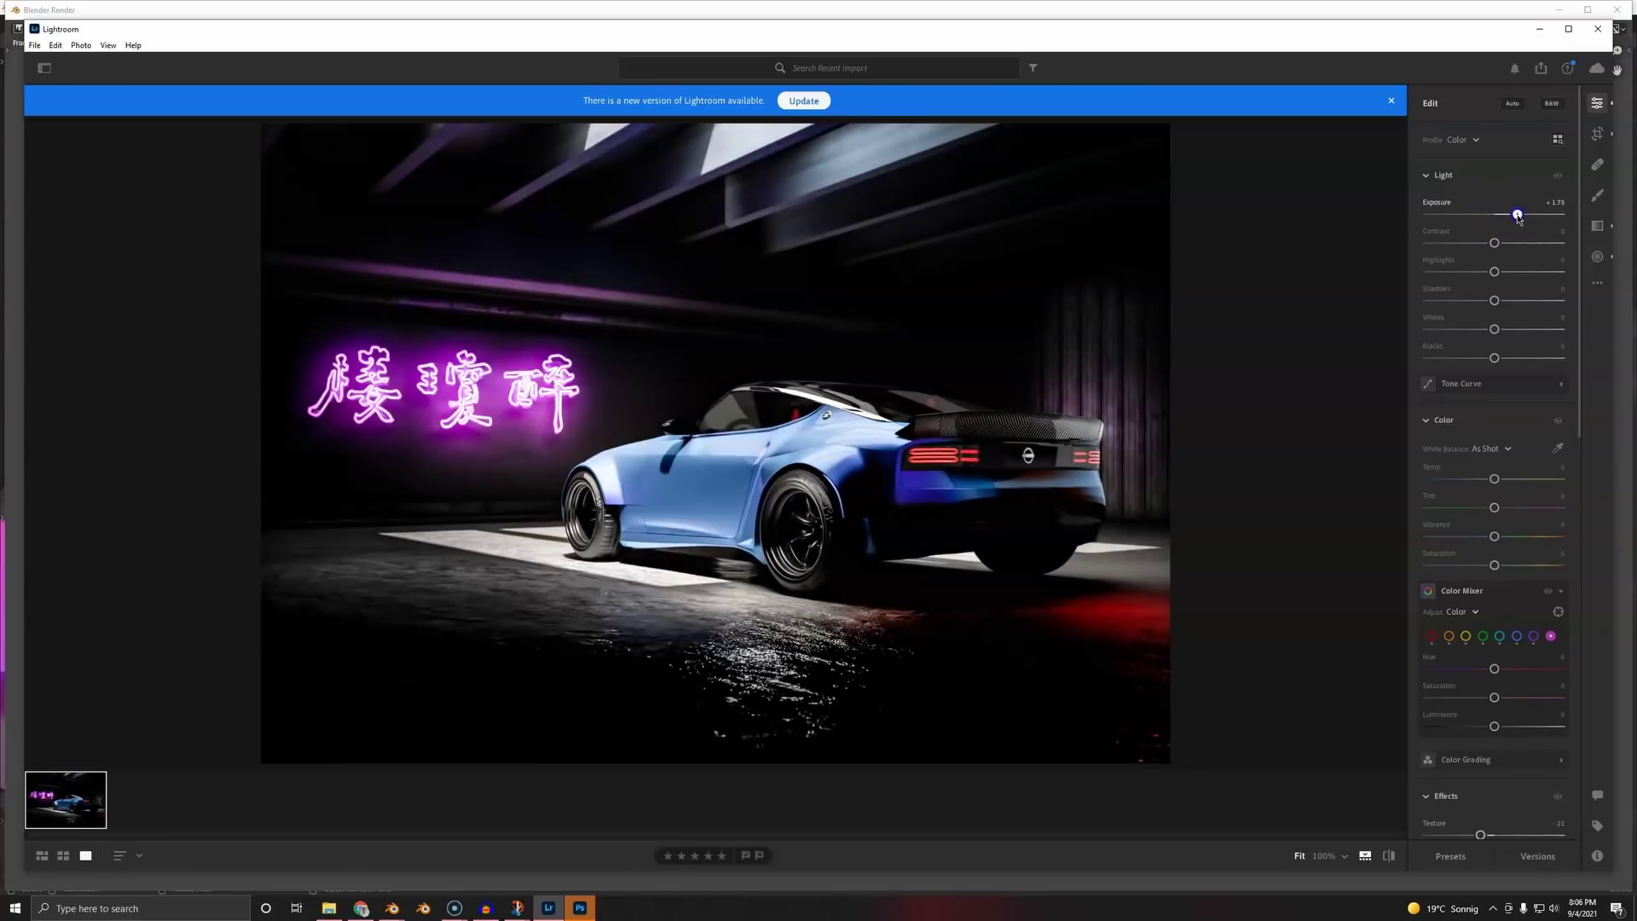
{"action": "double_click", "coordinate": [1518, 215]}
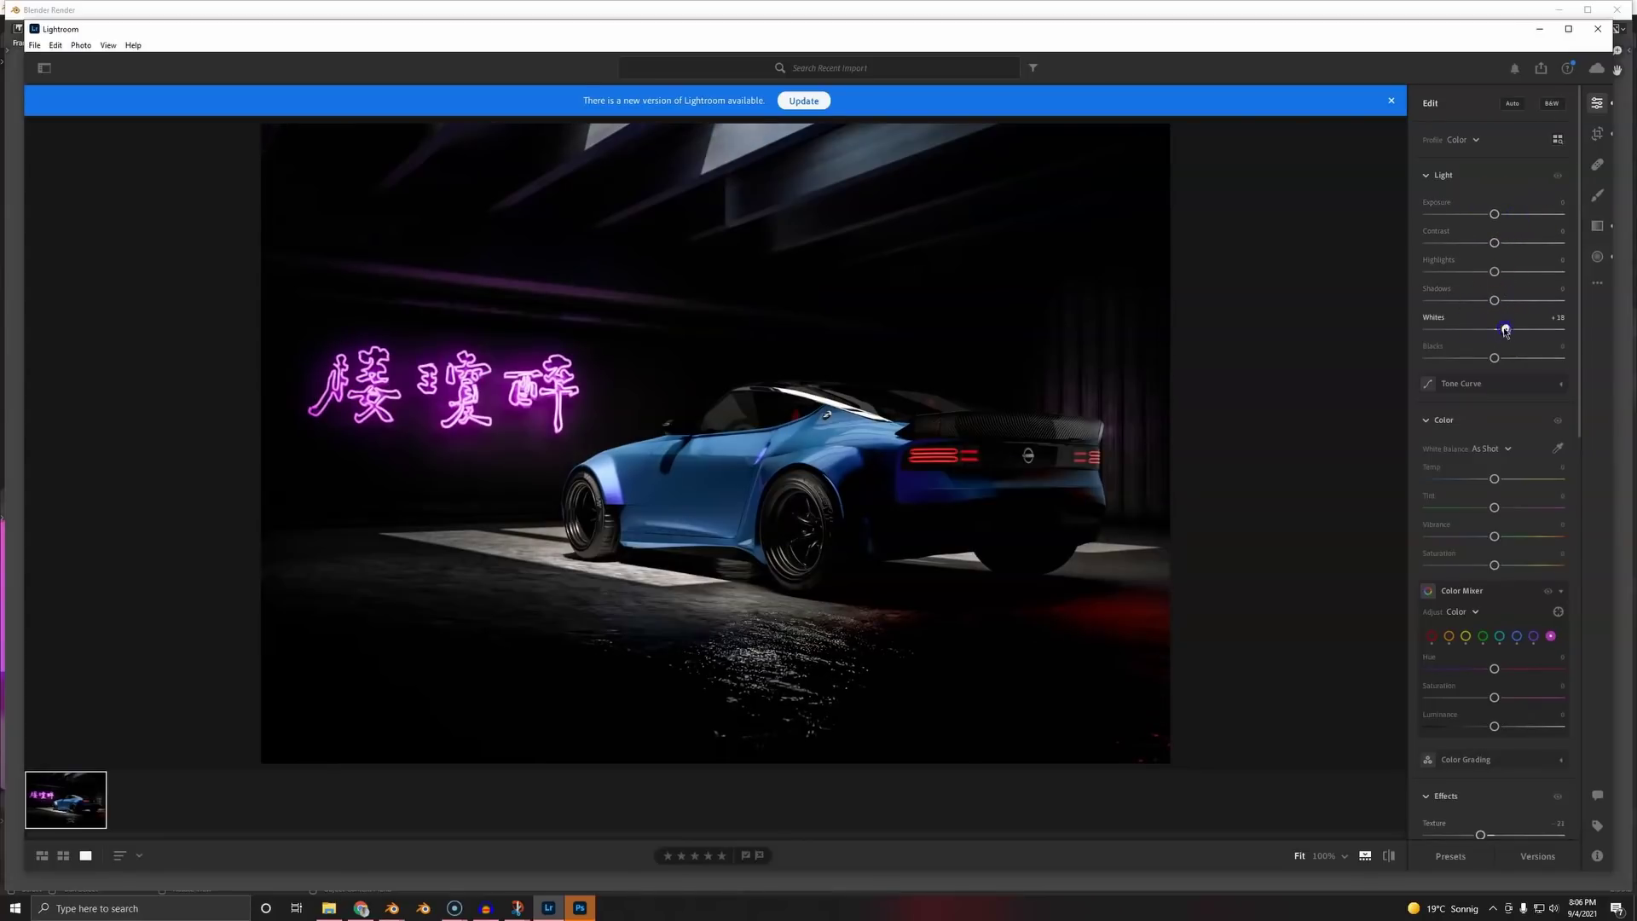
{"action": "left_click_drag", "start_coordinate": [1505, 330], "coordinate": [1509, 365]}
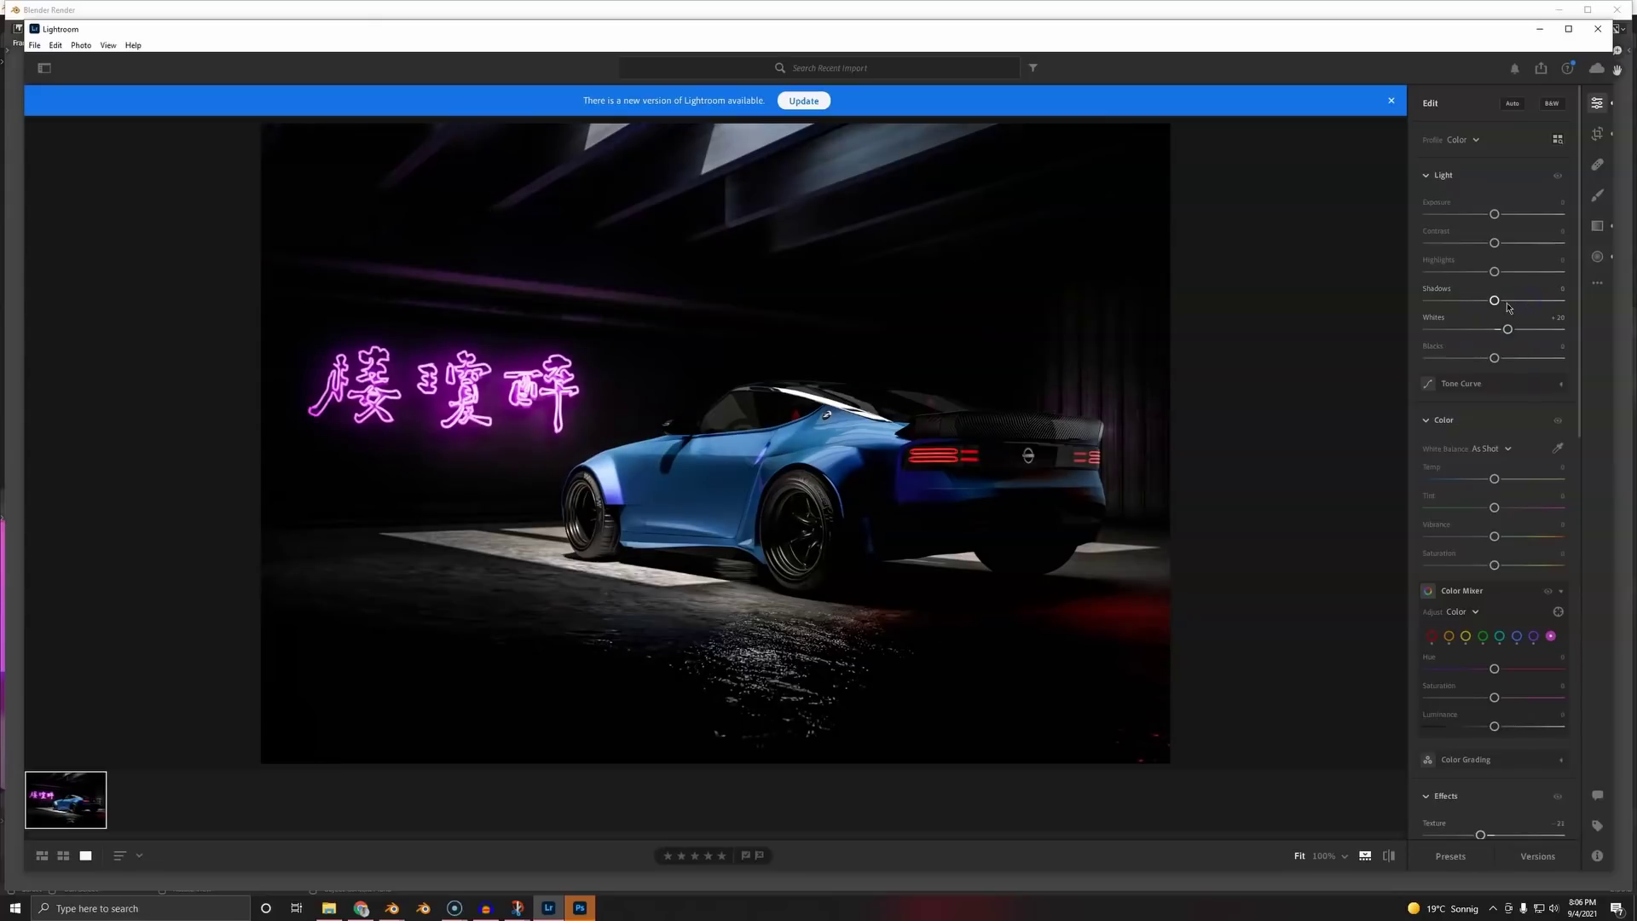
{"action": "mouse_move", "coordinate": [1508, 307]}
{"action": "left_mouse_down"}
{"action": "mouse_move", "coordinate": [1547, 307]}
{"action": "mouse_move", "coordinate": [1496, 303]}
{"action": "left_mouse_up"}
{"action": "double_click", "coordinate": [1533, 301]}
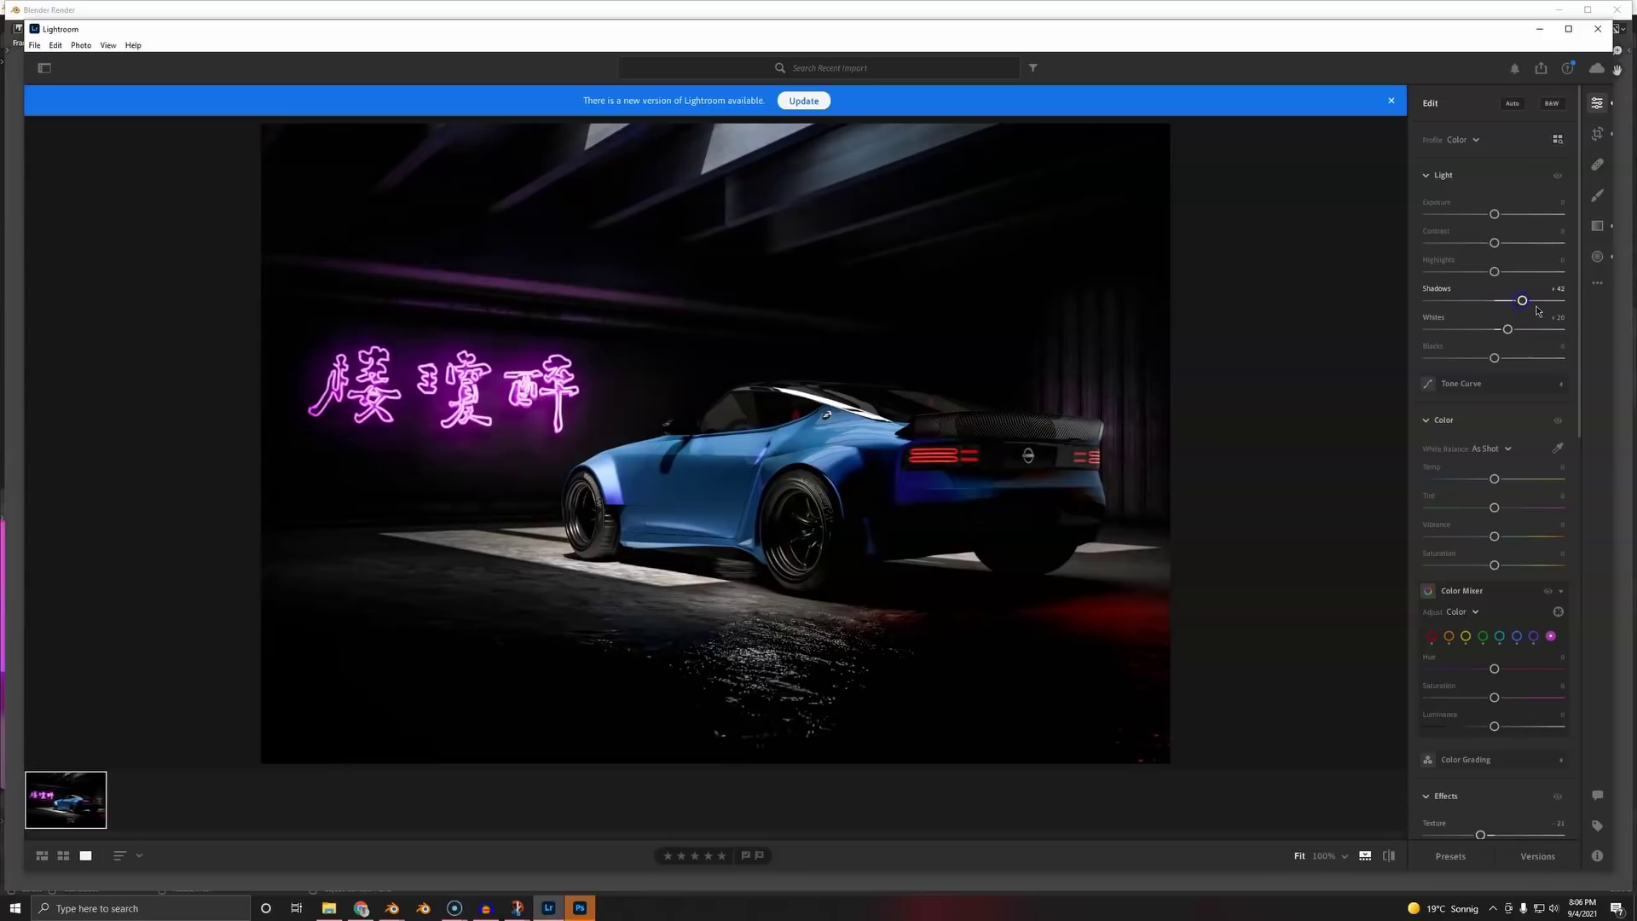
- Try raising the overall Highlights and Contrast, reset both, and set Exposure to +0.05
{"action": "mouse_move", "coordinate": [1493, 275]}
{"action": "left_mouse_down"}
{"action": "mouse_move", "coordinate": [1393, 275]}
{"action": "mouse_move", "coordinate": [1514, 272]}
{"action": "left_mouse_up"}
{"action": "double_click", "coordinate": [1490, 274]}
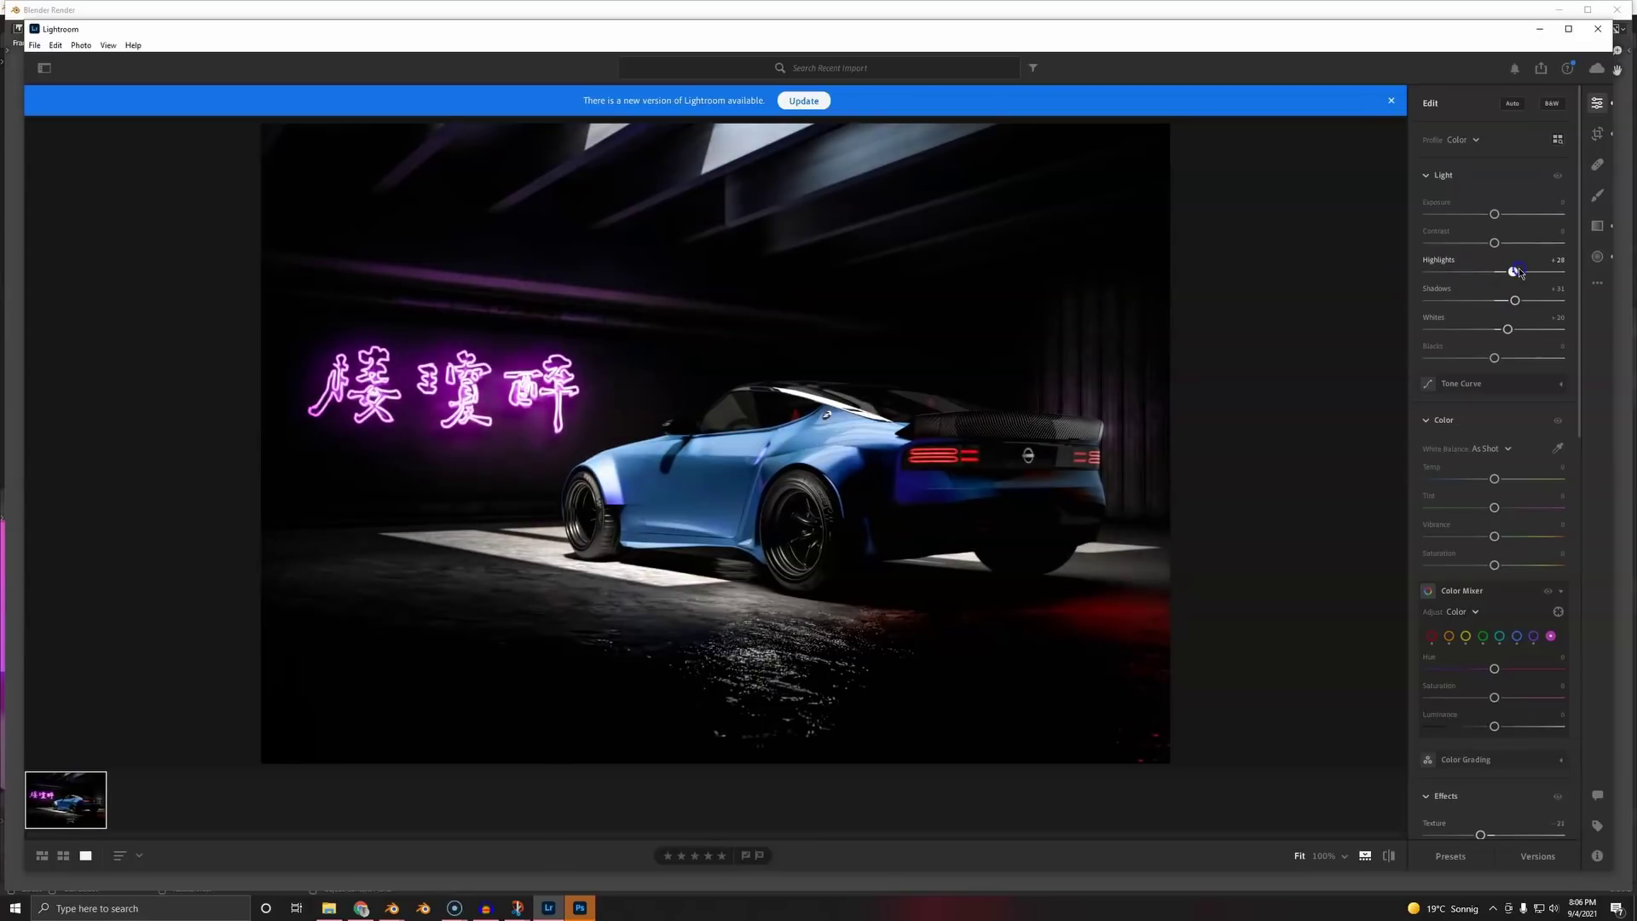
{"action": "double_click", "coordinate": [1516, 271]}
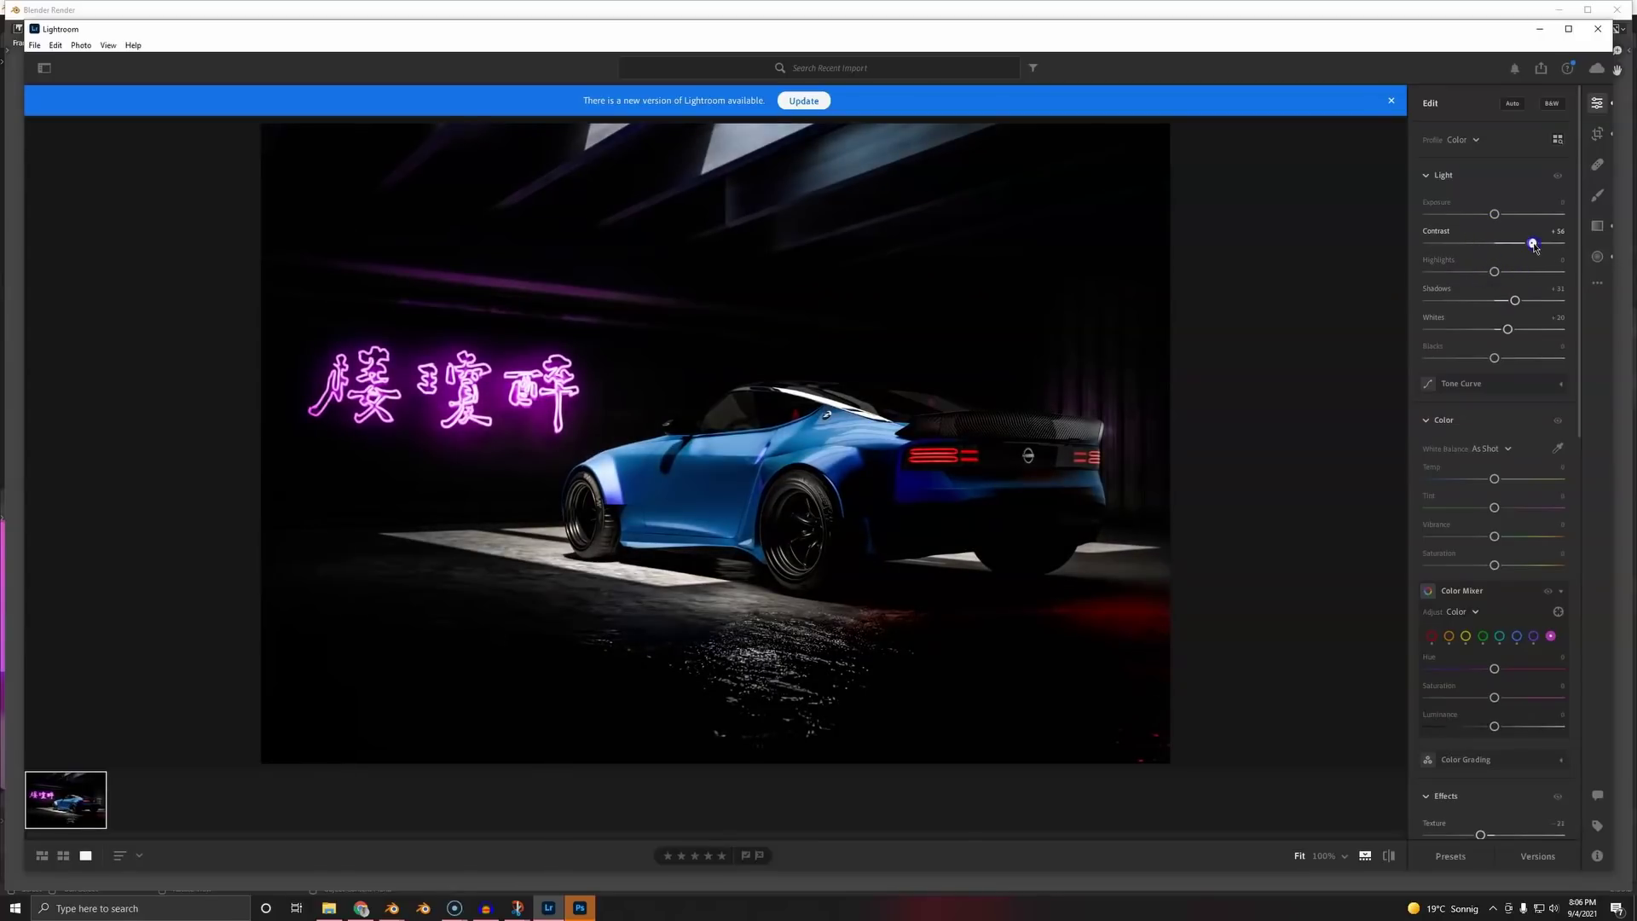
{"action": "mouse_move", "coordinate": [1494, 214]}
{"action": "left_mouse_down"}
{"action": "mouse_move", "coordinate": [1533, 215]}
{"action": "mouse_move", "coordinate": [1495, 216]}
{"action": "left_mouse_up"}
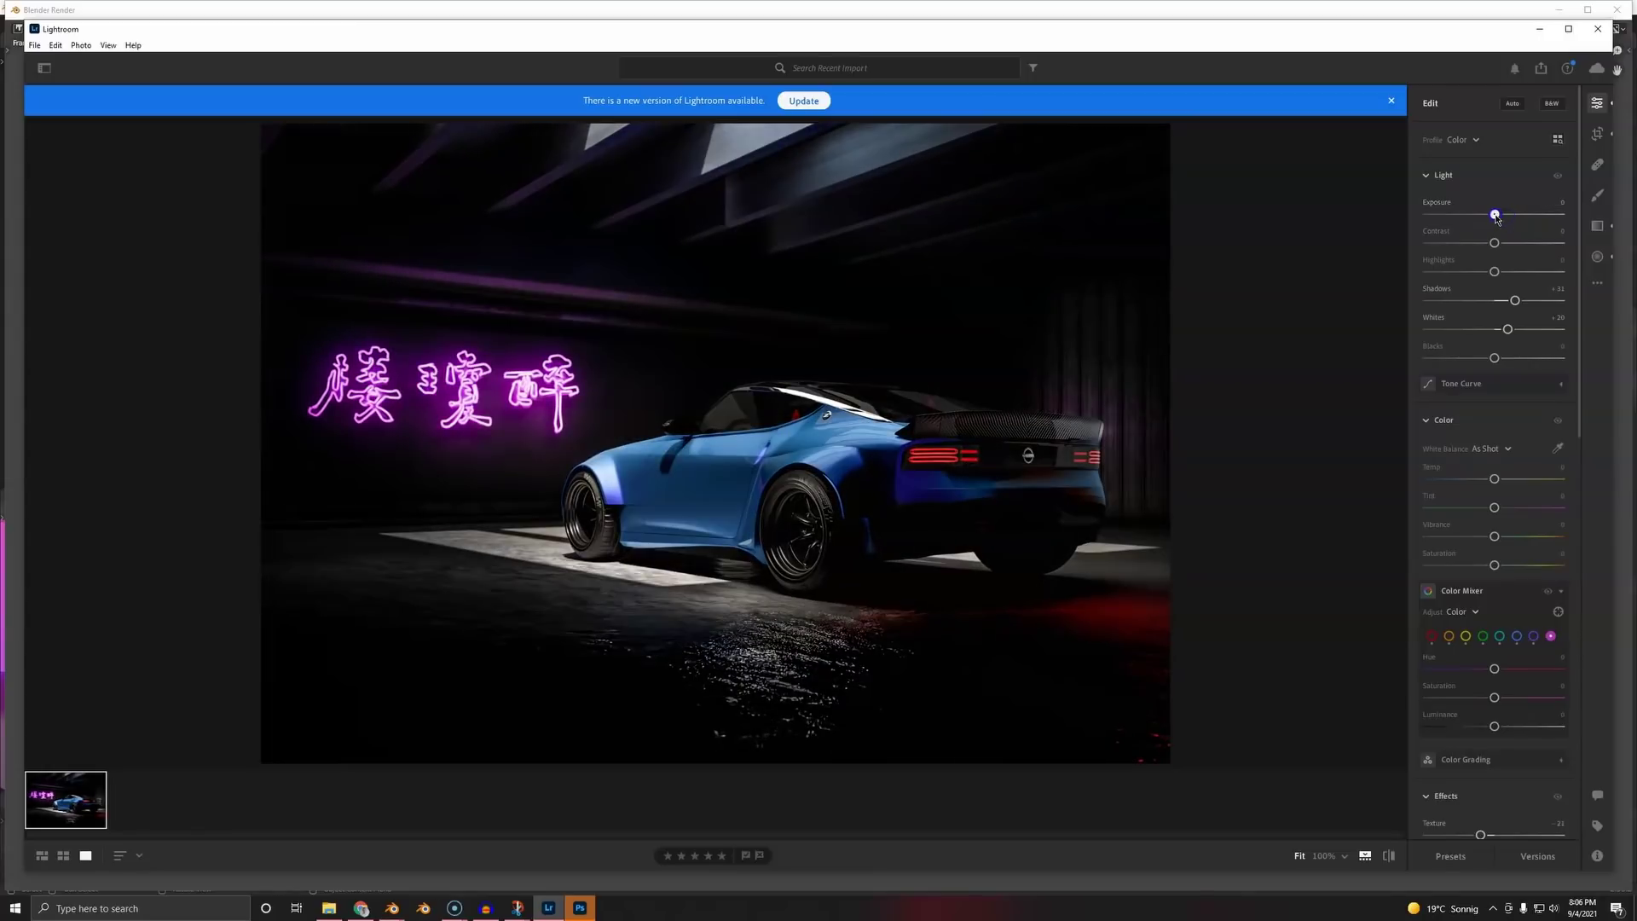
- Open the graded photo in Photoshop and place untitled.tif from the Downloads folder over it as a layer
{"action": "right_click", "coordinate": [576, 656]}
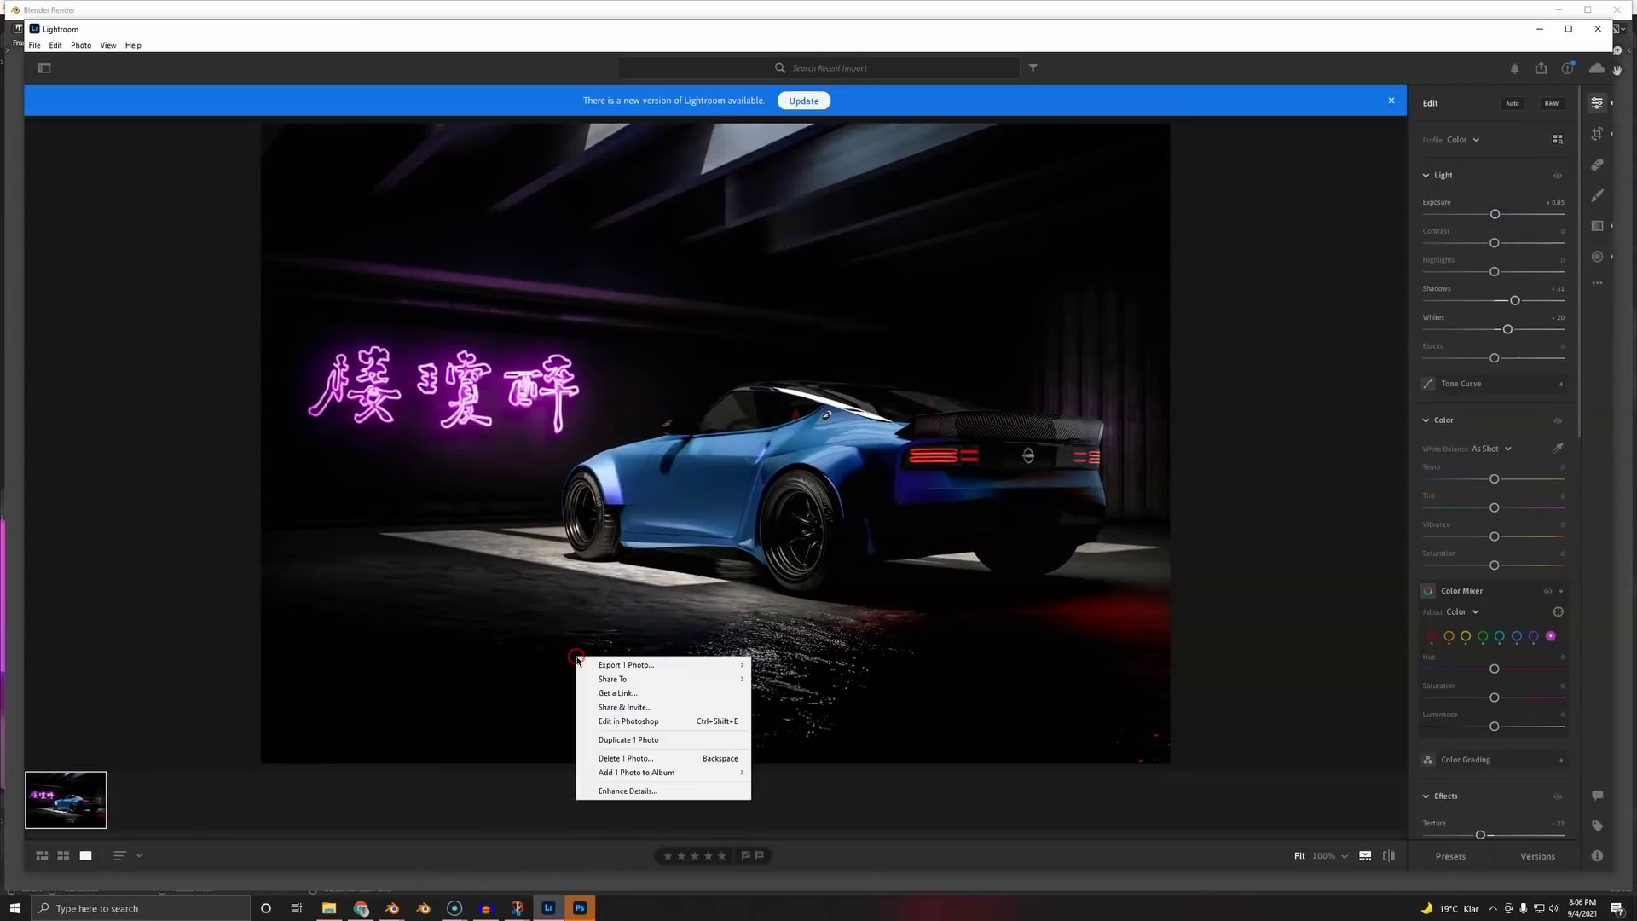
{"action": "left_click", "coordinate": [627, 721]}
{"action": "left_click", "coordinate": [329, 908]}
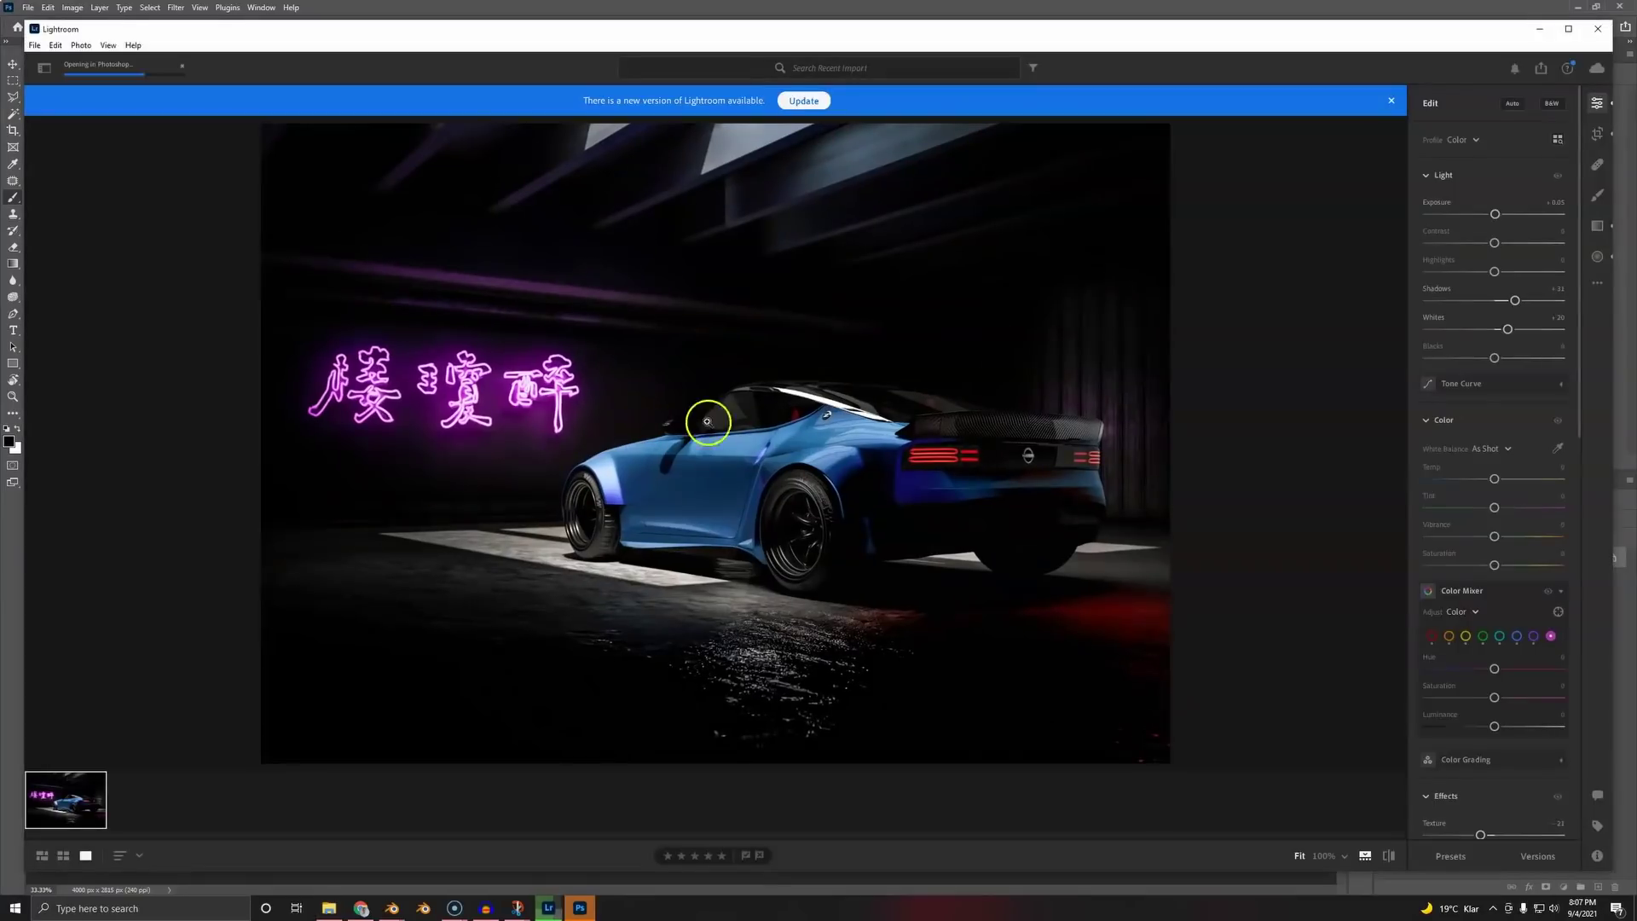
{"action": "key", "text": "alt+Tab"}
{"action": "left_click_drag", "start_coordinate": [568, 484], "coordinate": [729, 473]}
{"action": "key", "text": "alt+Tab"}
{"action": "key", "text": "alt+Tab"}
{"action": "key", "text": "alt+Tab"}
{"action": "key", "text": "alt+Tab"}
{"action": "key", "text": "alt+Tab"}
{"action": "key", "text": "alt+Tab"}
{"action": "key", "text": "alt+Tab"}
{"action": "key", "text": "alt+Tab"}
{"action": "key", "text": "alt+Tab"}
{"action": "key", "text": "alt+Tab"}
{"action": "key", "text": "alt+Tab"}
{"action": "key", "text": "alt+Tab"}
{"action": "key", "text": "alt+Tab"}
{"action": "key", "text": "alt+Tab"}
{"action": "key", "text": "alt+Tab"}
{"action": "key", "text": "alt+Tab"}
{"action": "key", "text": "alt+Tab"}
{"action": "key", "text": "alt+Tab"}
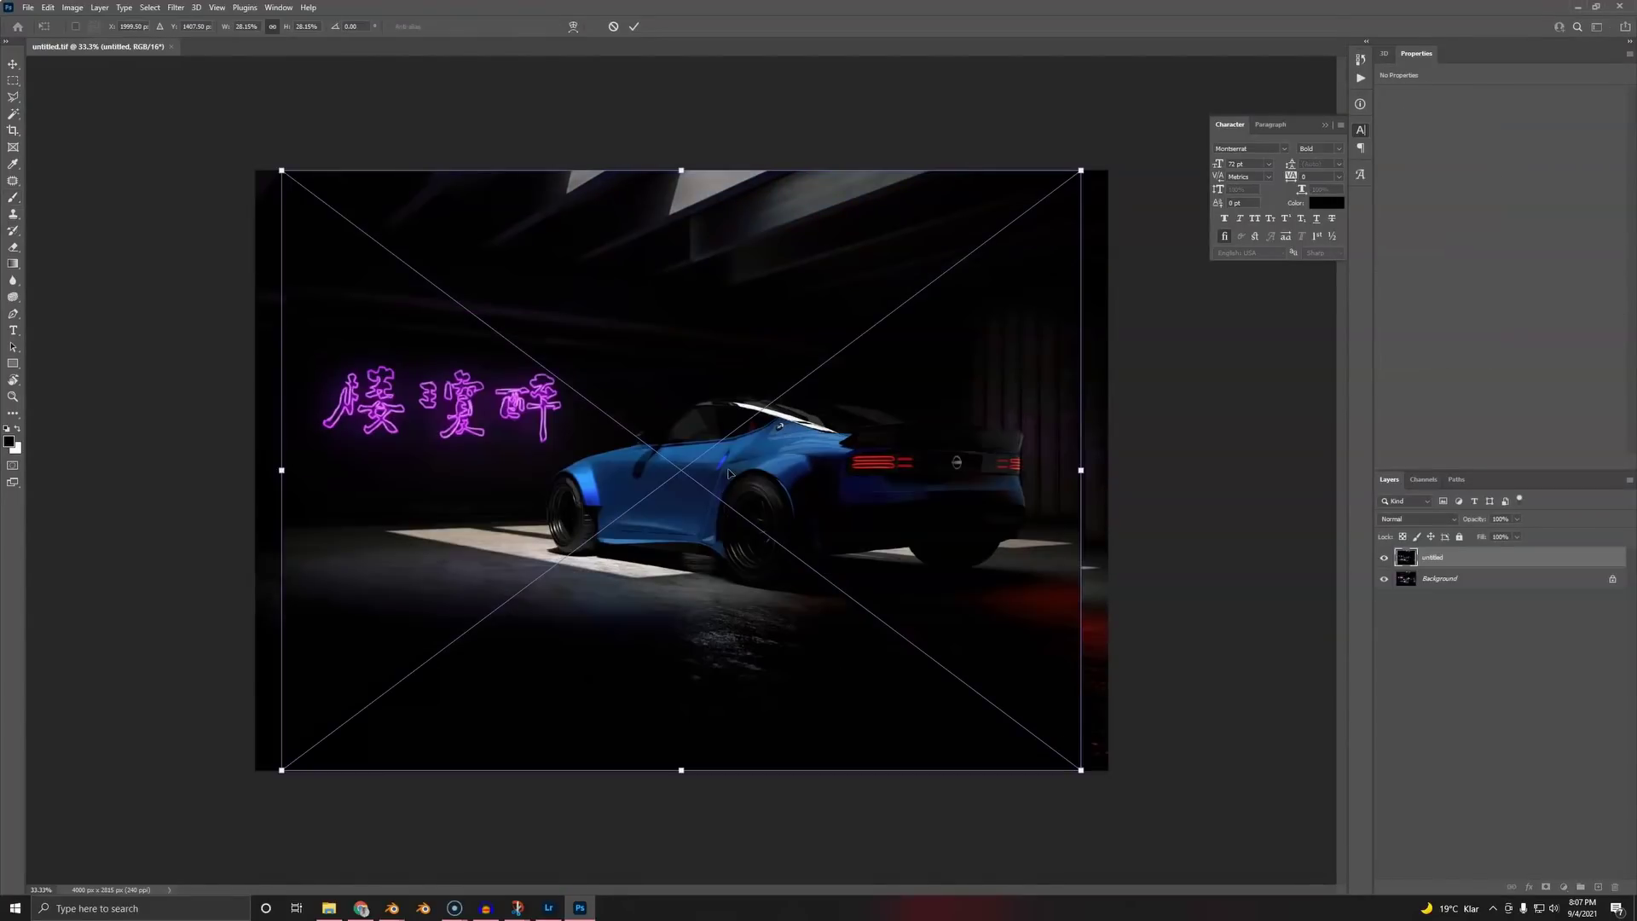
{"action": "left_click", "coordinate": [1241, 399]}
- Unlock the background layer and rasterize the placed untitled layer
{"action": "left_click", "coordinate": [1516, 580], "text": "shift"}
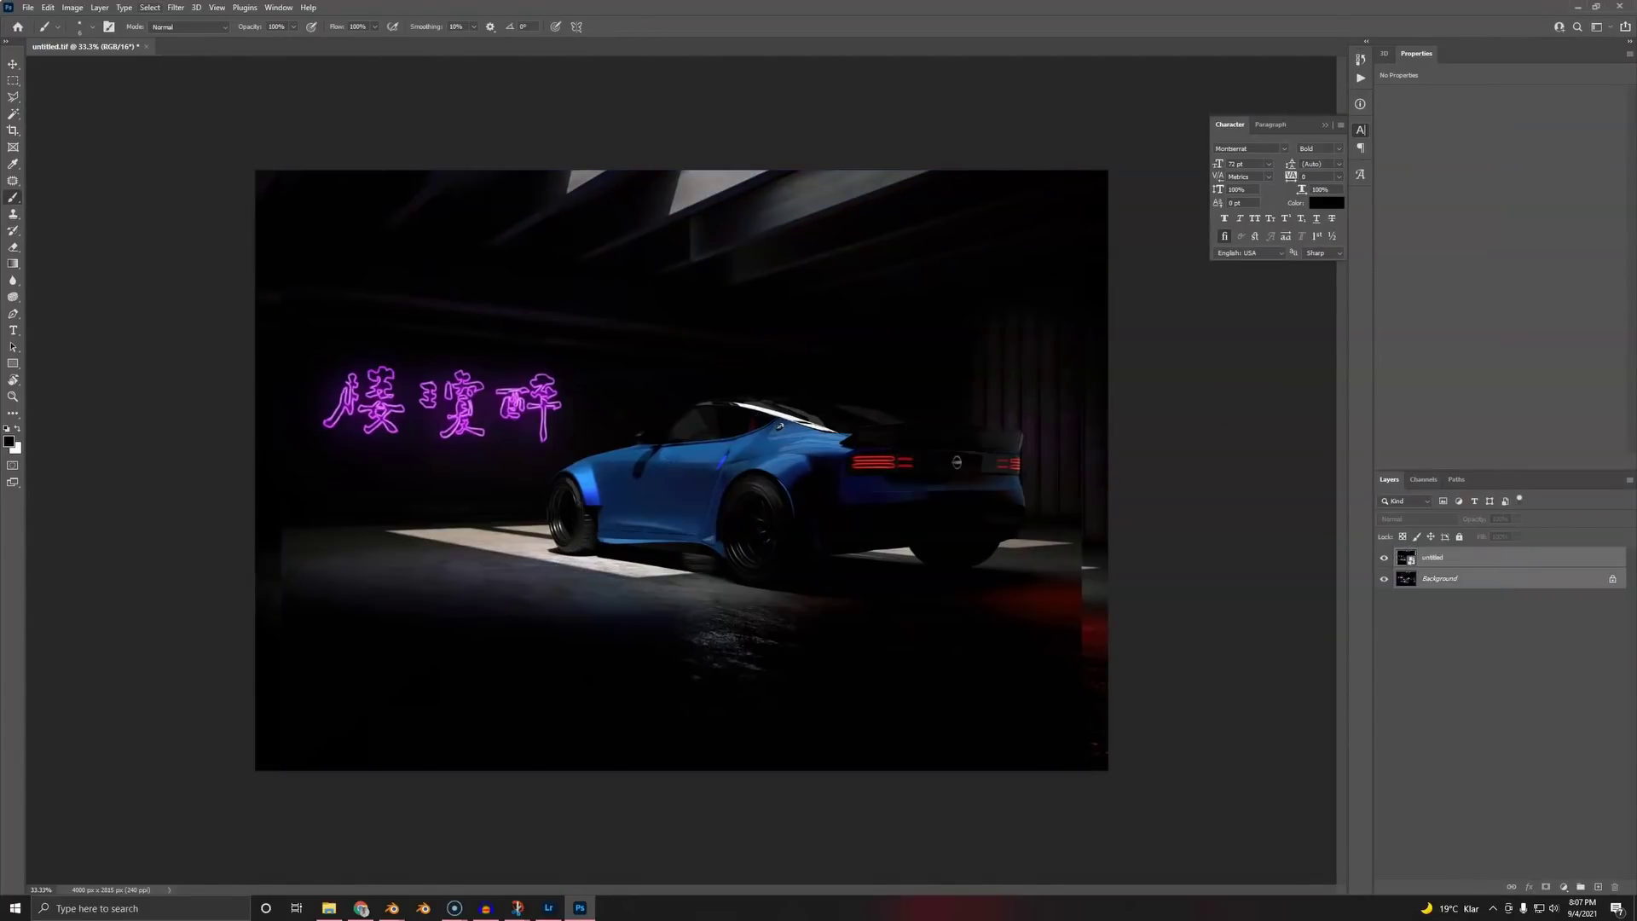
{"action": "left_click", "coordinate": [1610, 579]}
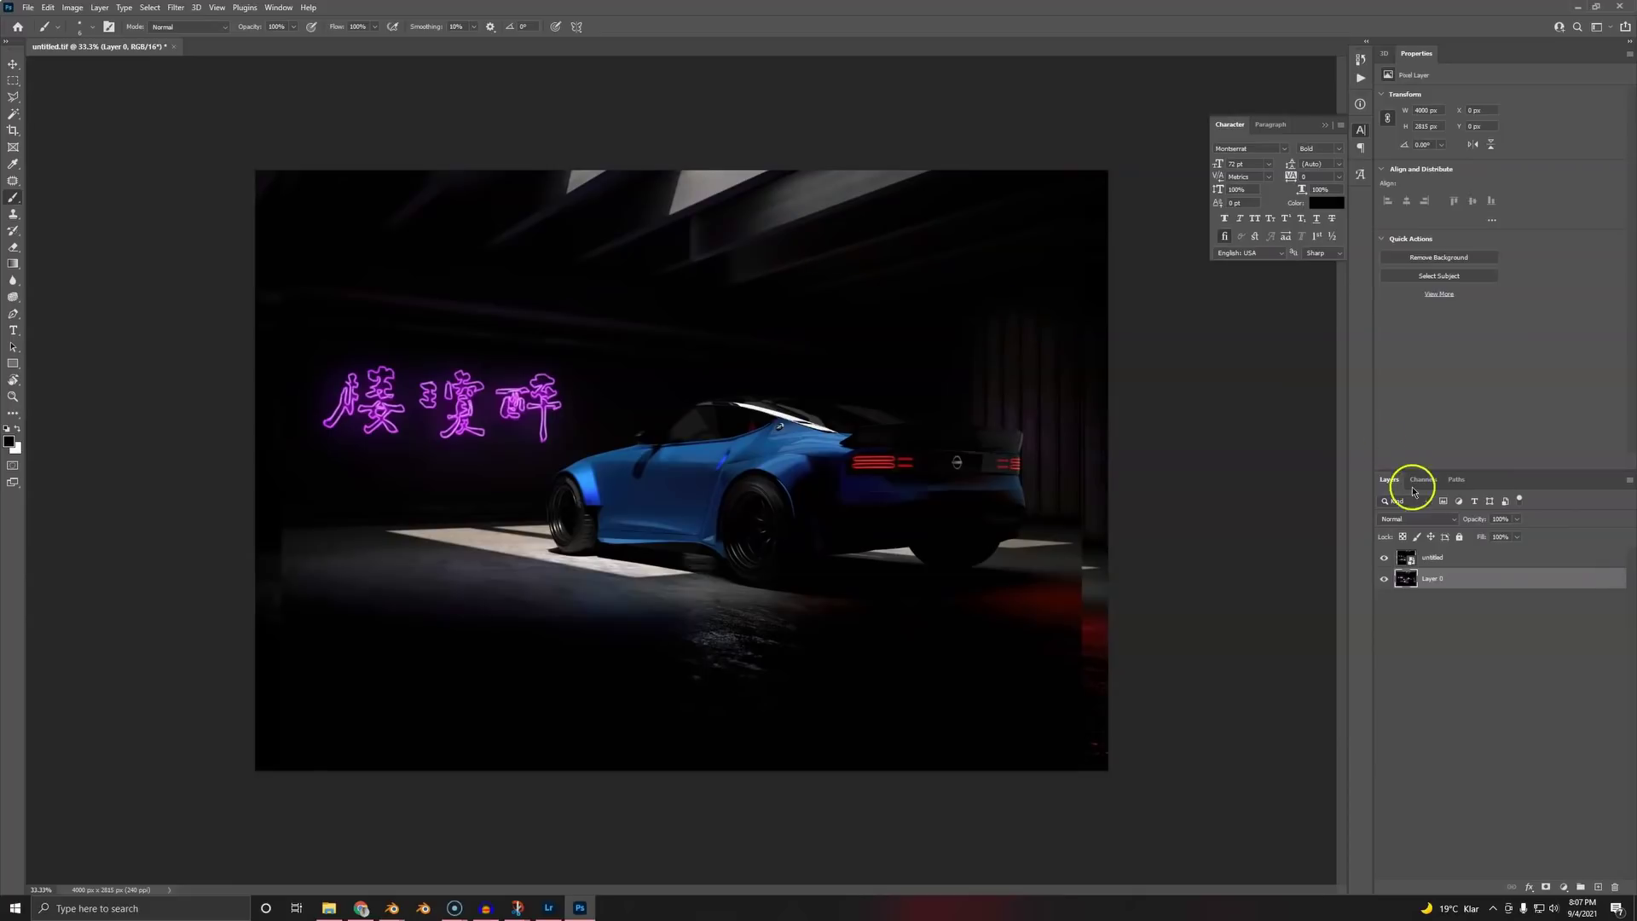
{"action": "left_click", "coordinate": [1481, 557]}
{"action": "left_click", "coordinate": [1484, 579], "text": "shift"}
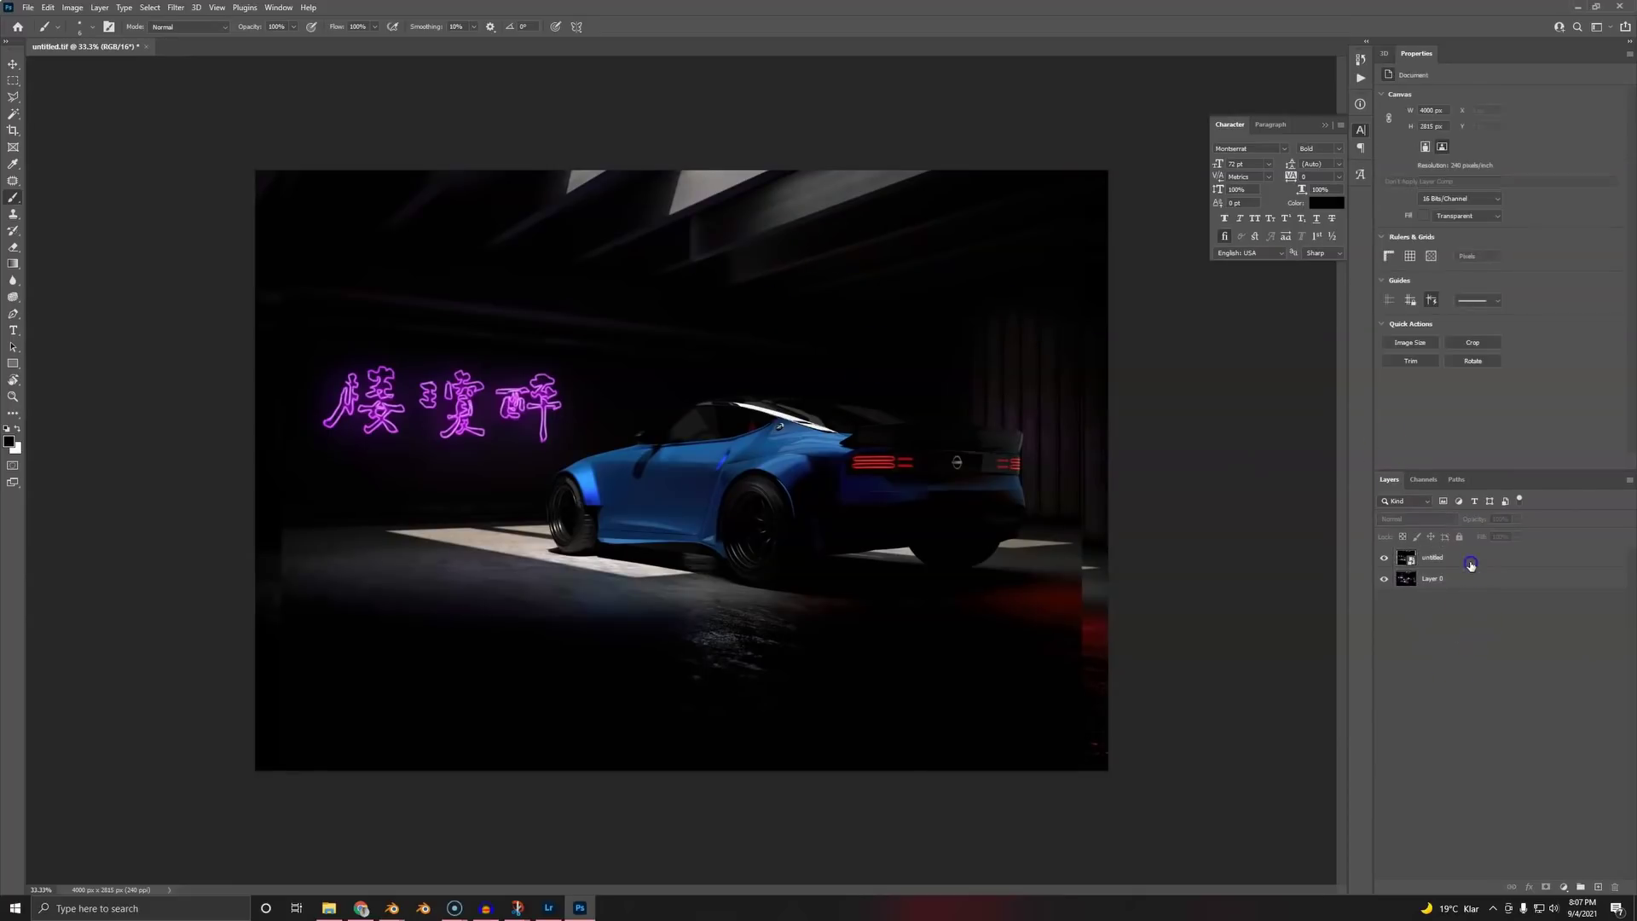
{"action": "left_click", "coordinate": [1470, 558]}
{"action": "left_click", "coordinate": [725, 452]}
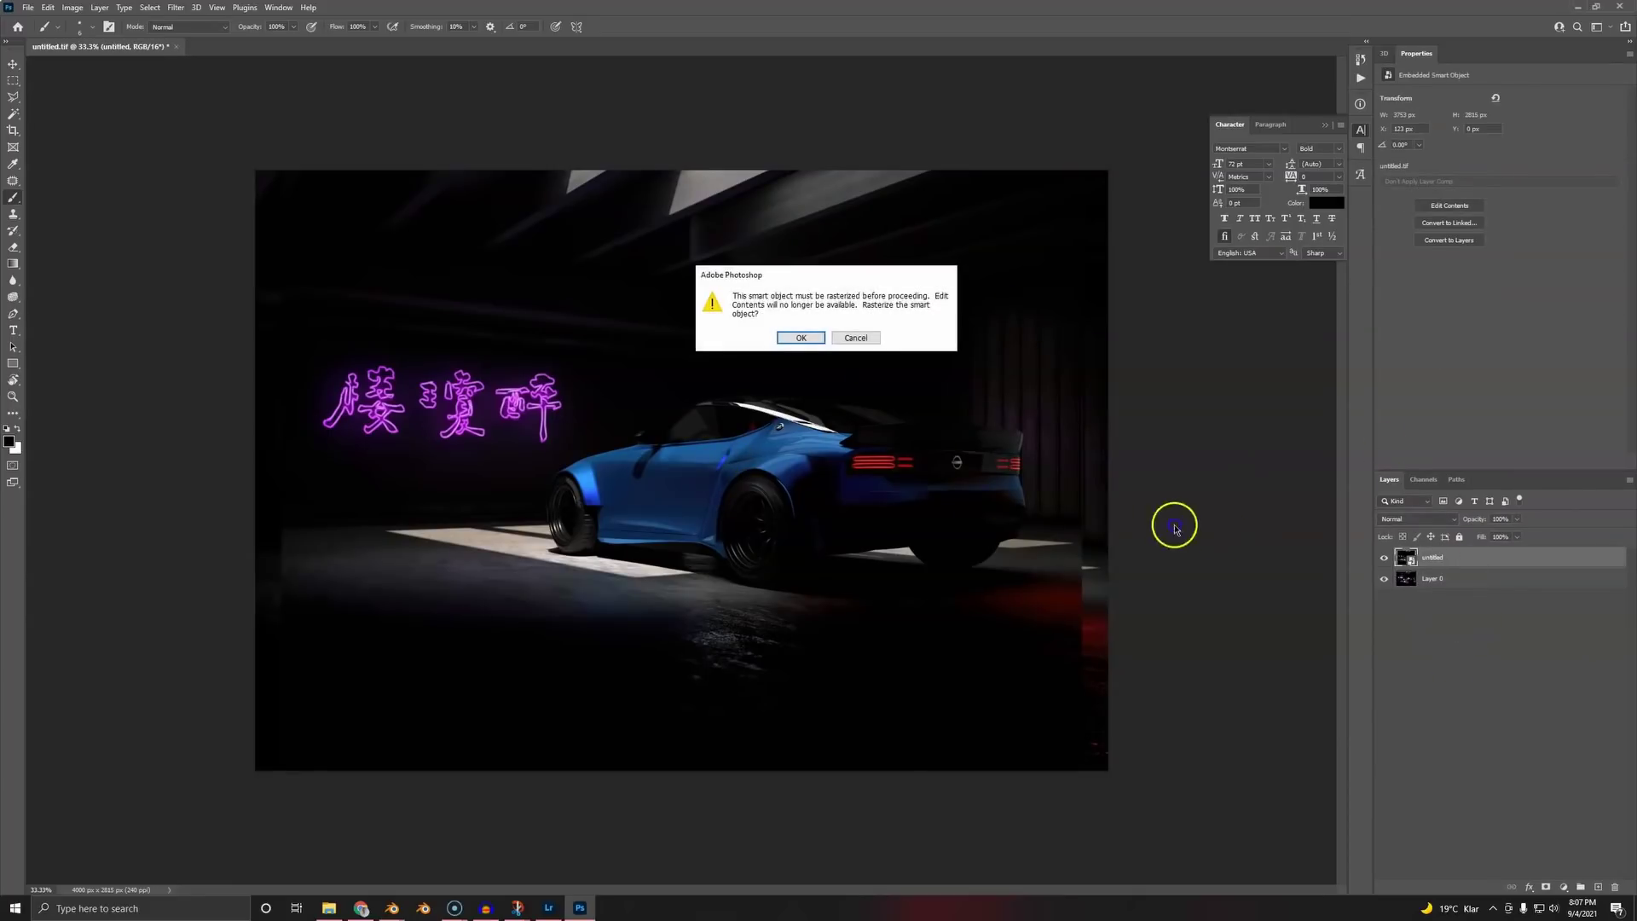
{"action": "left_click", "coordinate": [798, 336]}
- Select both layers, look through the layer commands for aligning them, and close untitled.tif without saving
{"action": "left_click", "coordinate": [1488, 579], "text": "shift"}
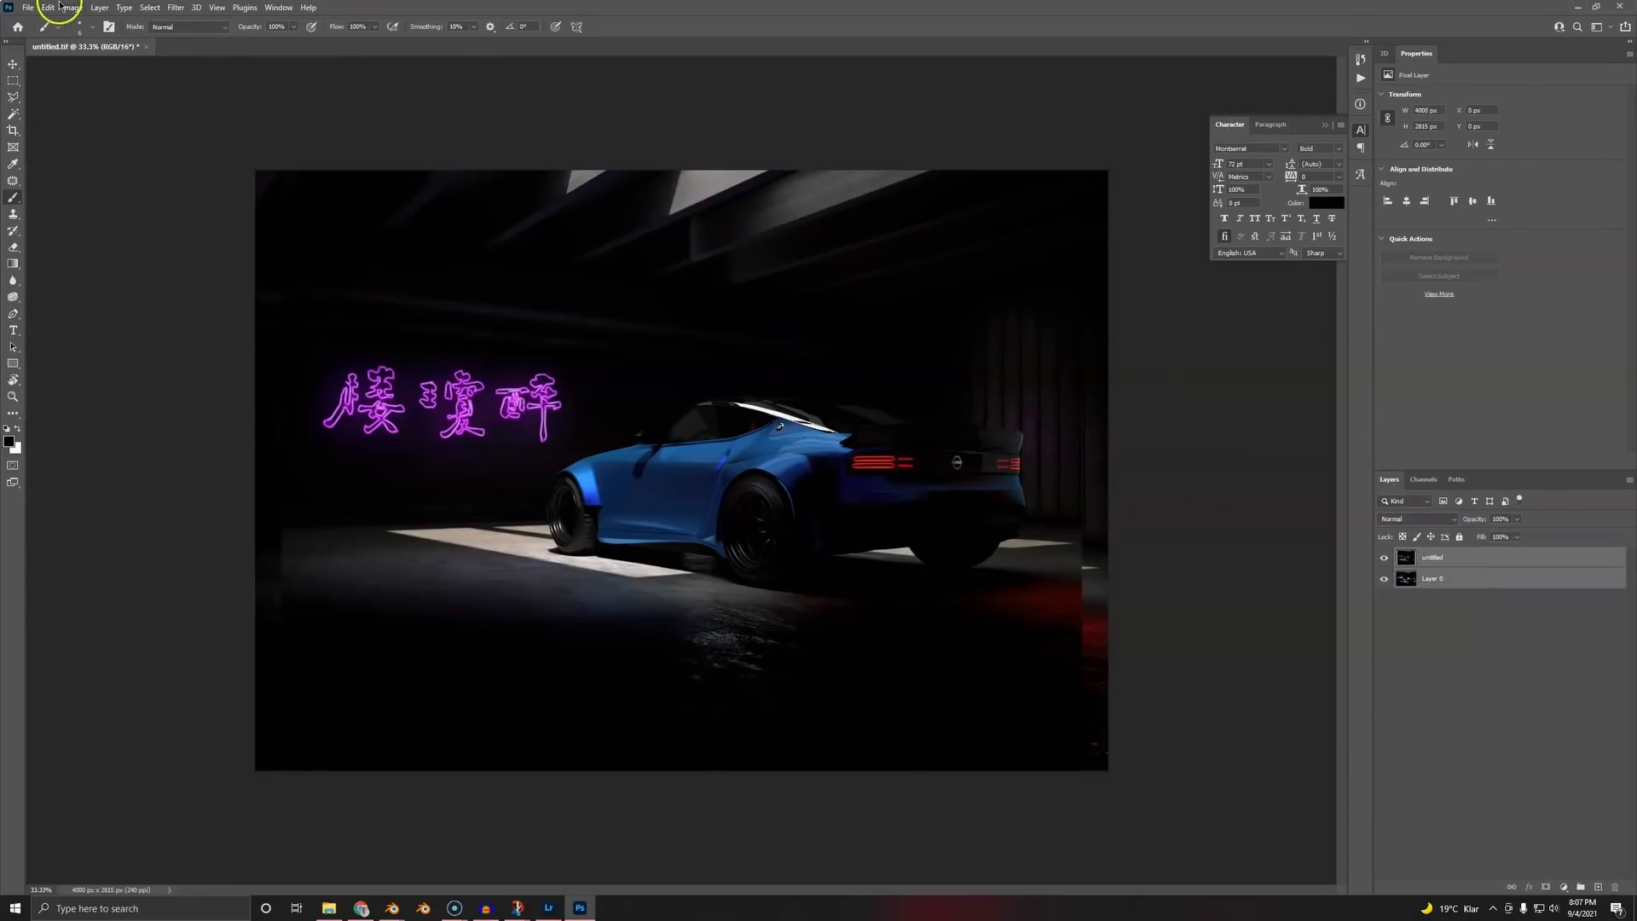
{"action": "left_click", "coordinate": [99, 8]}
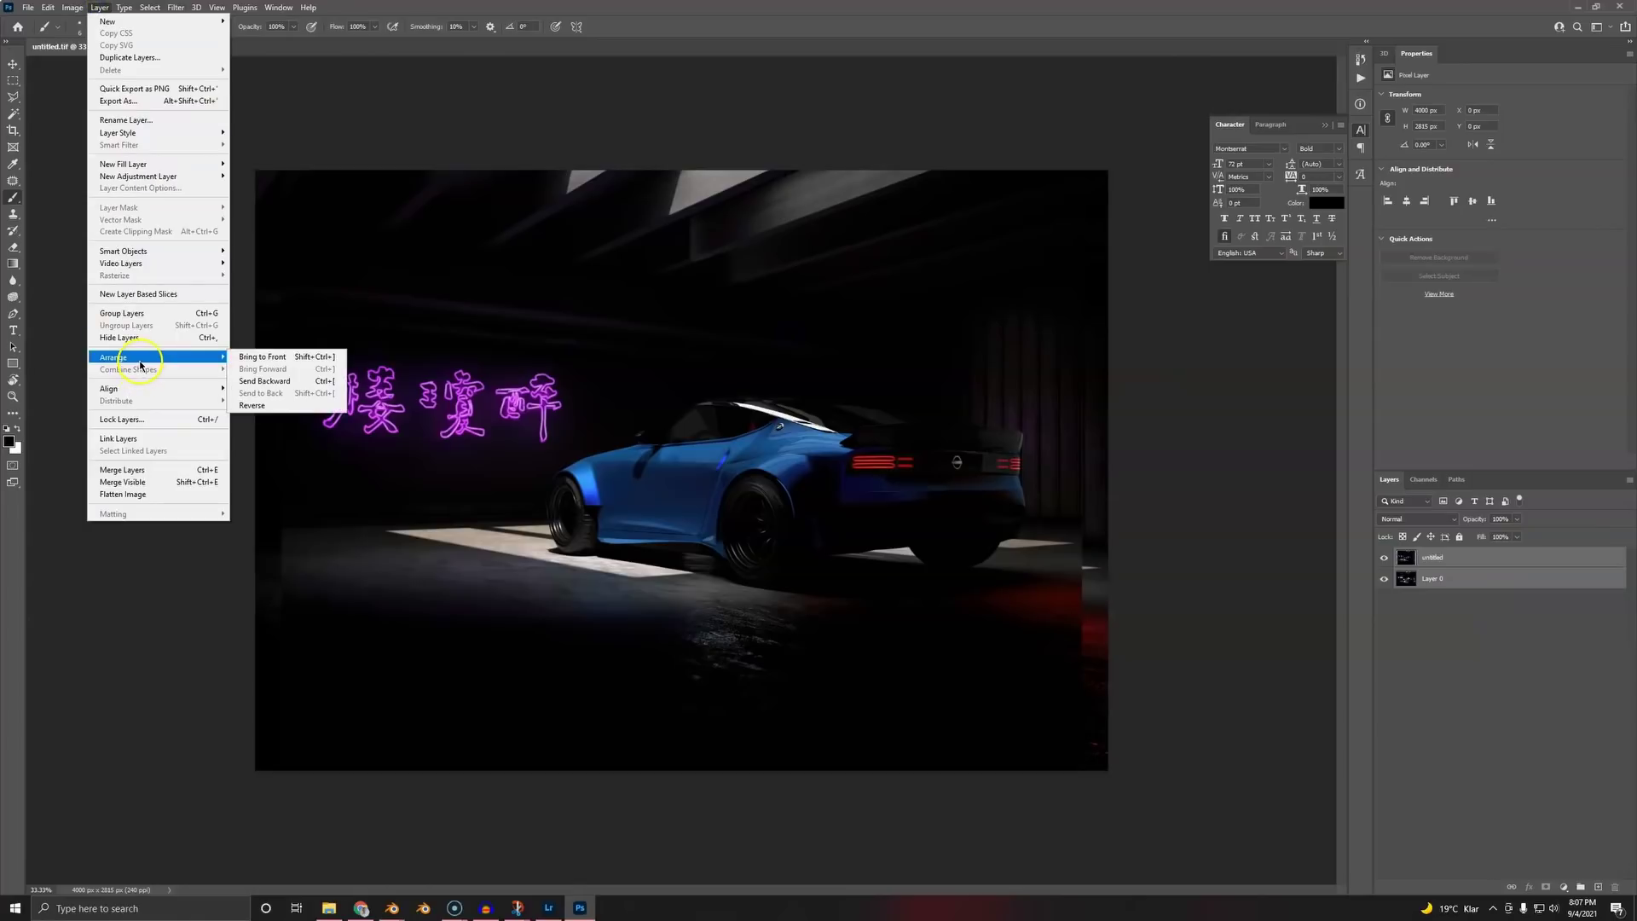
{"action": "mouse_move", "coordinate": [134, 387]}
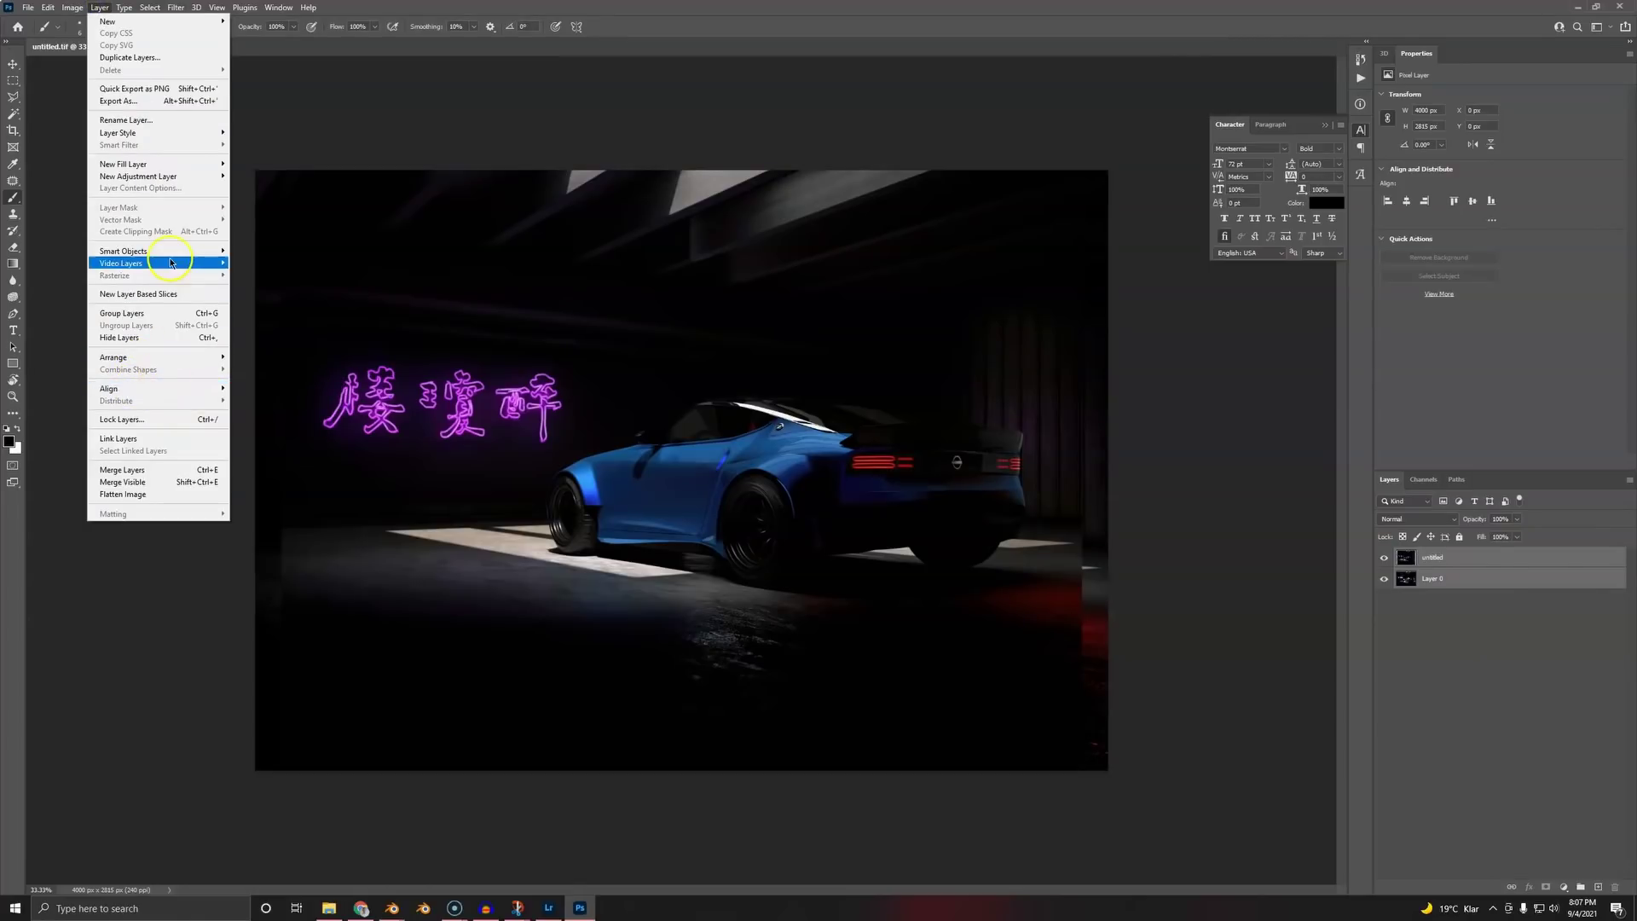
{"action": "mouse_move", "coordinate": [128, 263]}
{"action": "left_click", "coordinate": [1539, 611]}
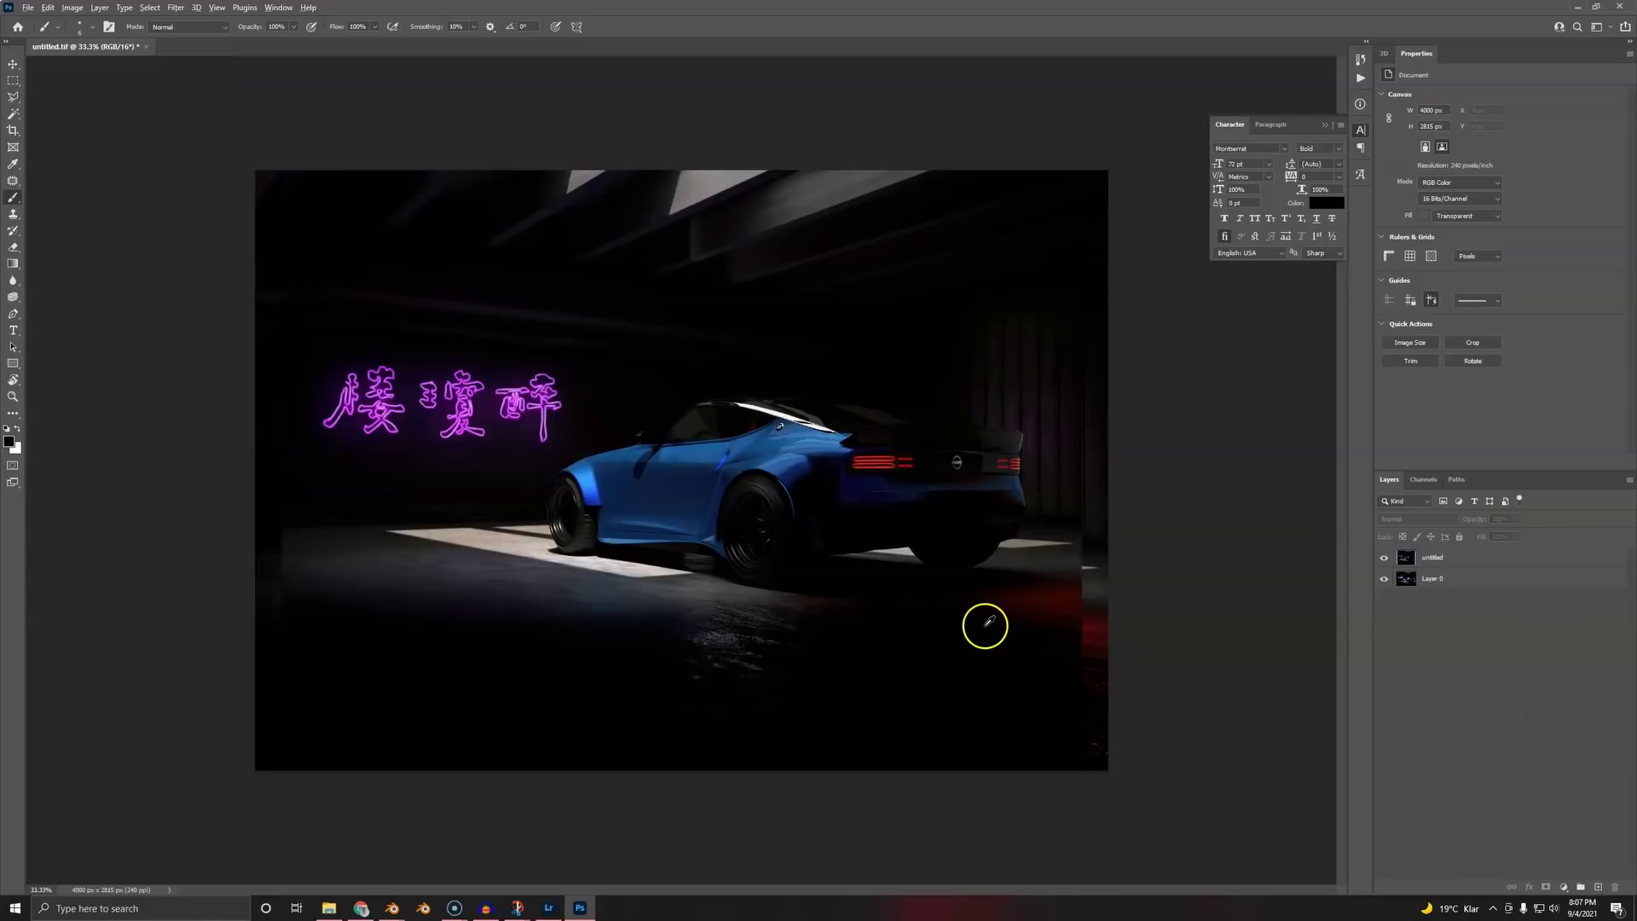
{"action": "left_click", "coordinate": [1472, 559]}
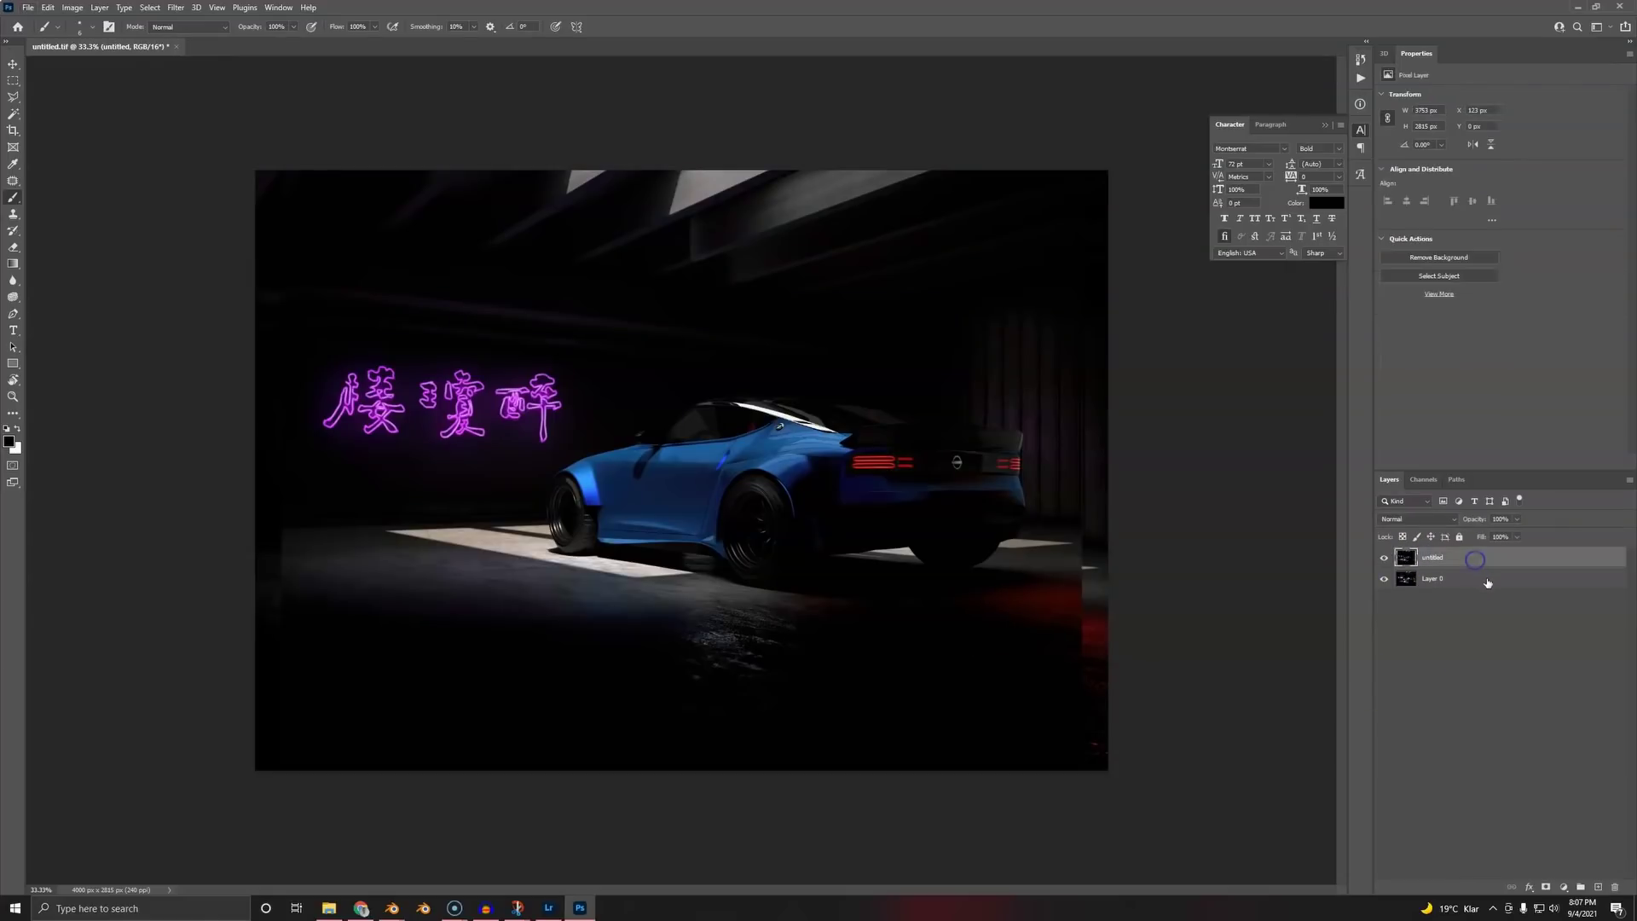
{"action": "left_click", "coordinate": [1487, 579], "text": "shift"}
{"action": "key", "text": "ctrl+e"}
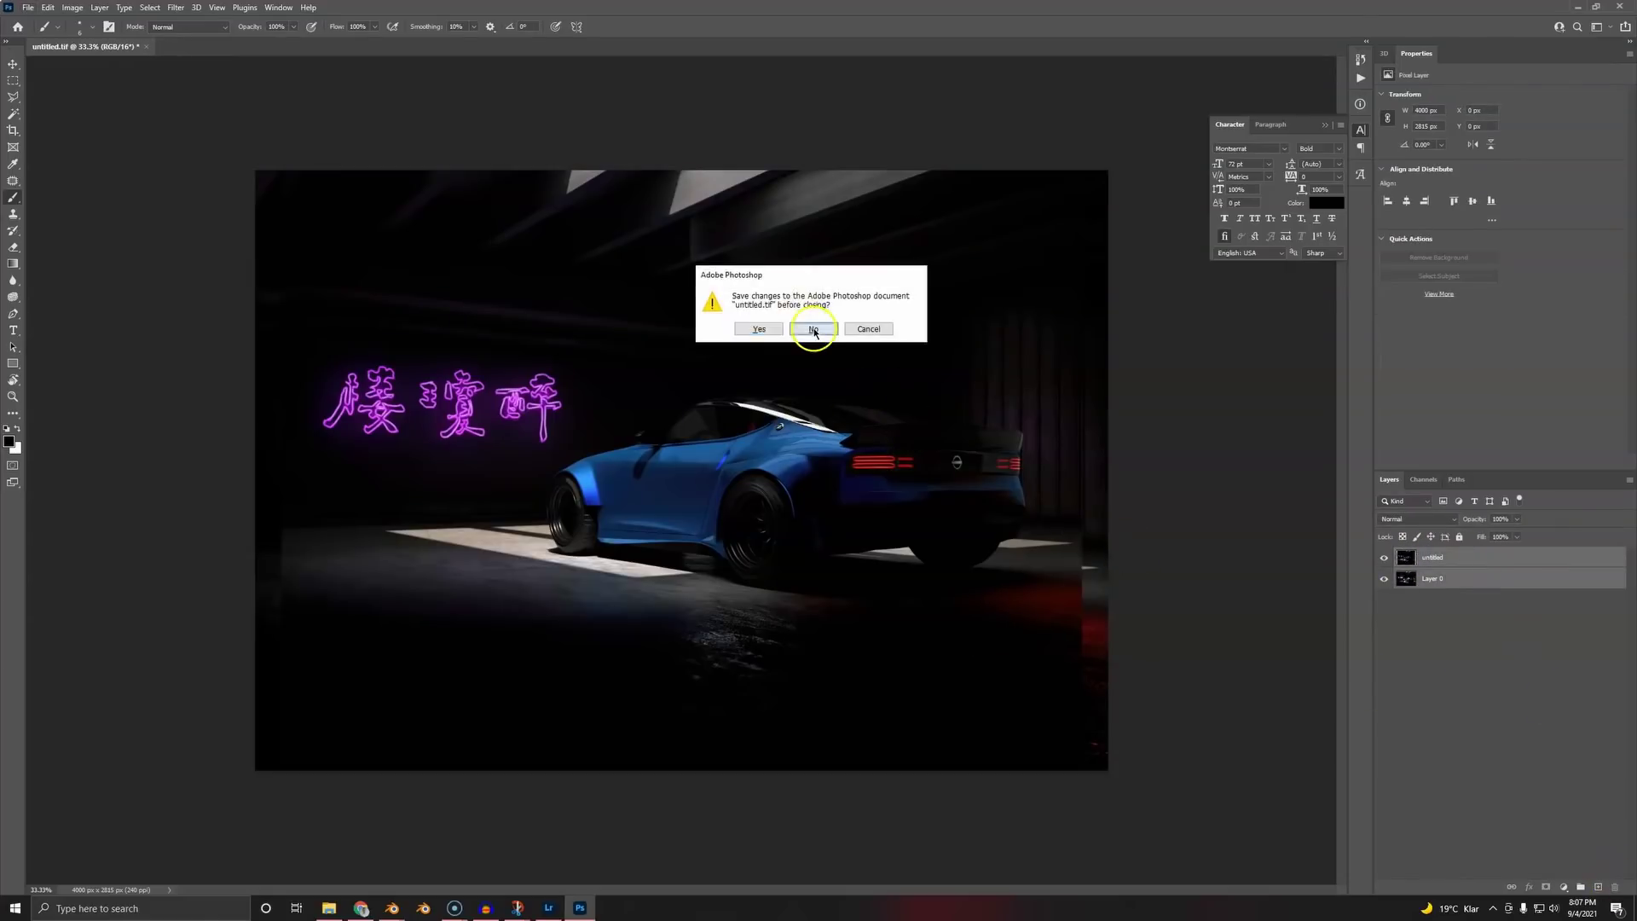
{"action": "left_click", "coordinate": [811, 329]}
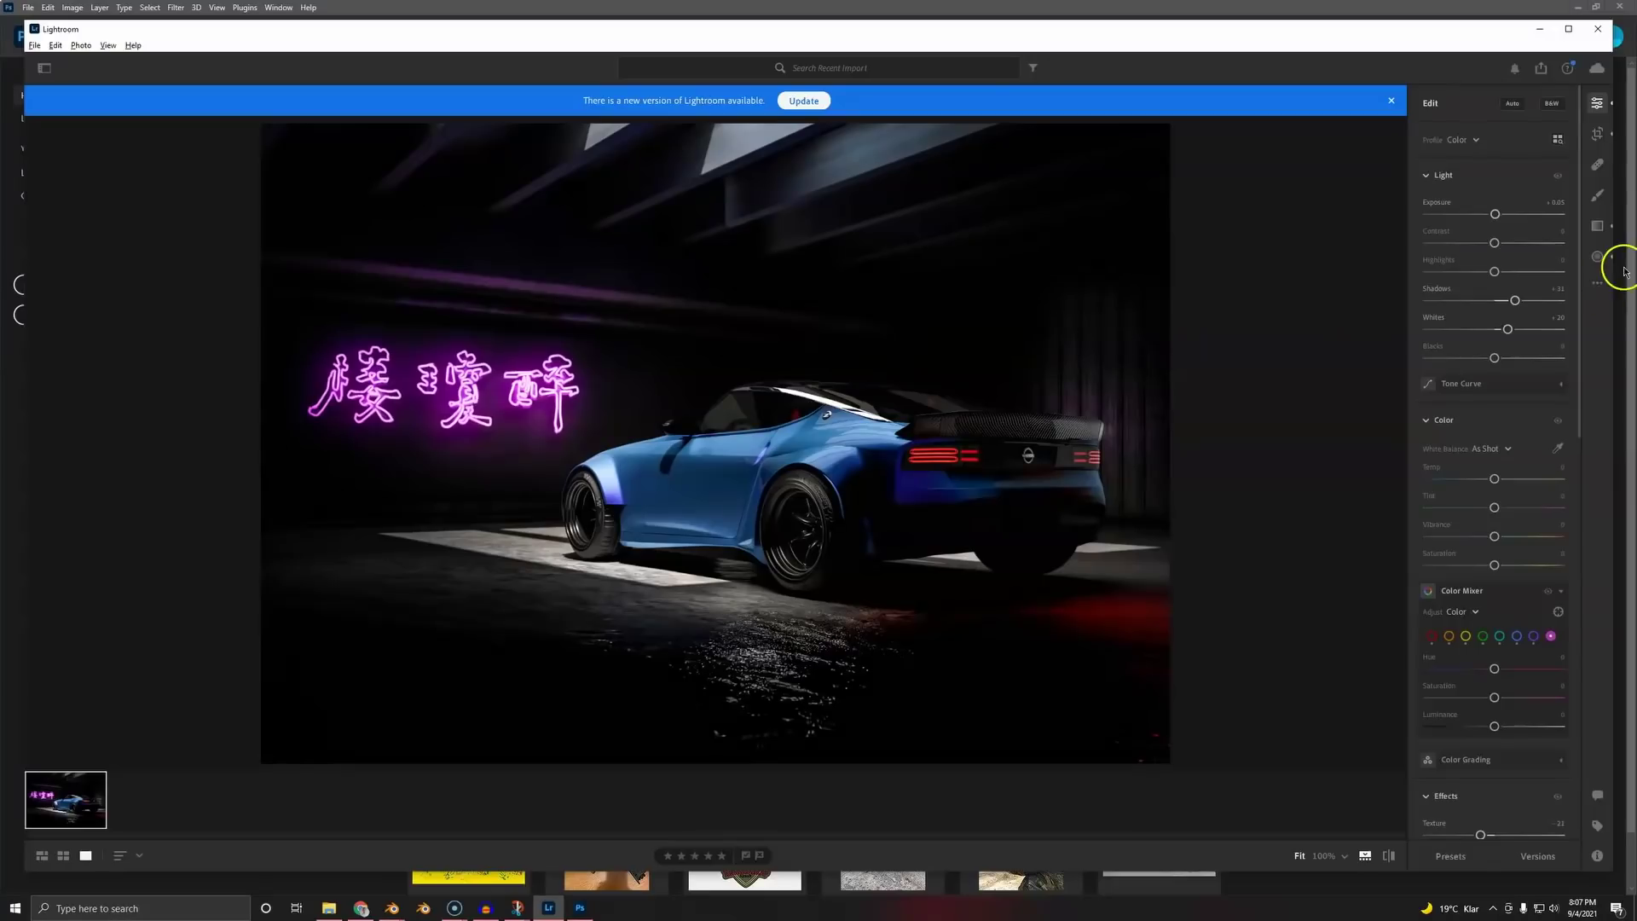
- Switch back to Lightroom and restore the photo's crop to the Original aspect ratio
{"action": "left_click", "coordinate": [1597, 133]}
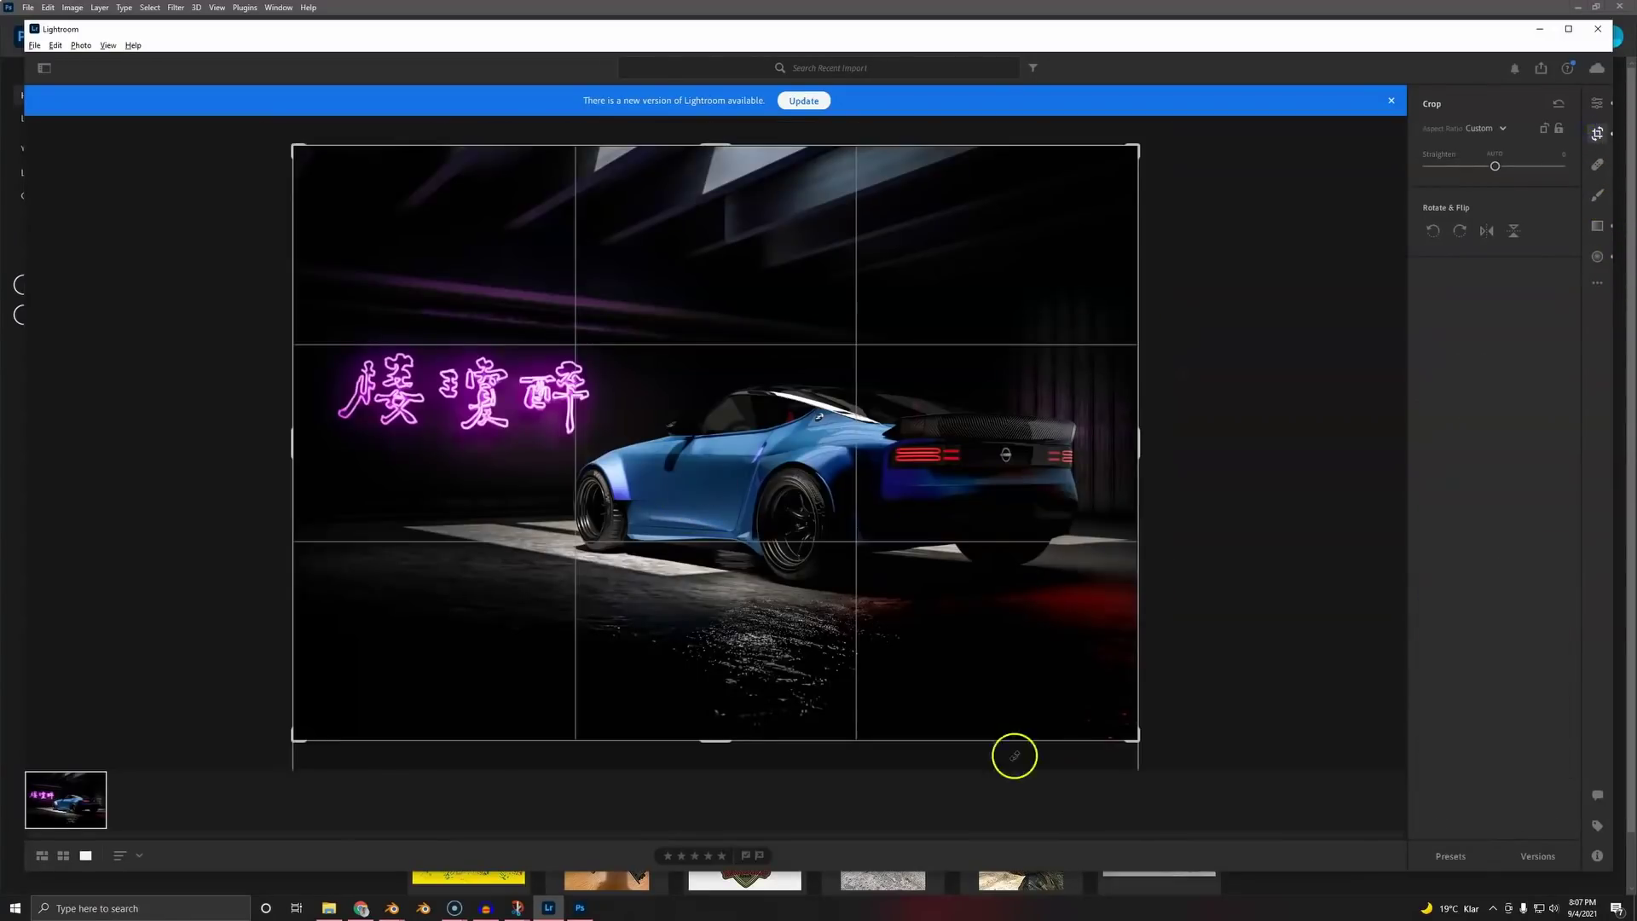
{"action": "left_click_drag", "start_coordinate": [1128, 738], "coordinate": [1151, 278]}
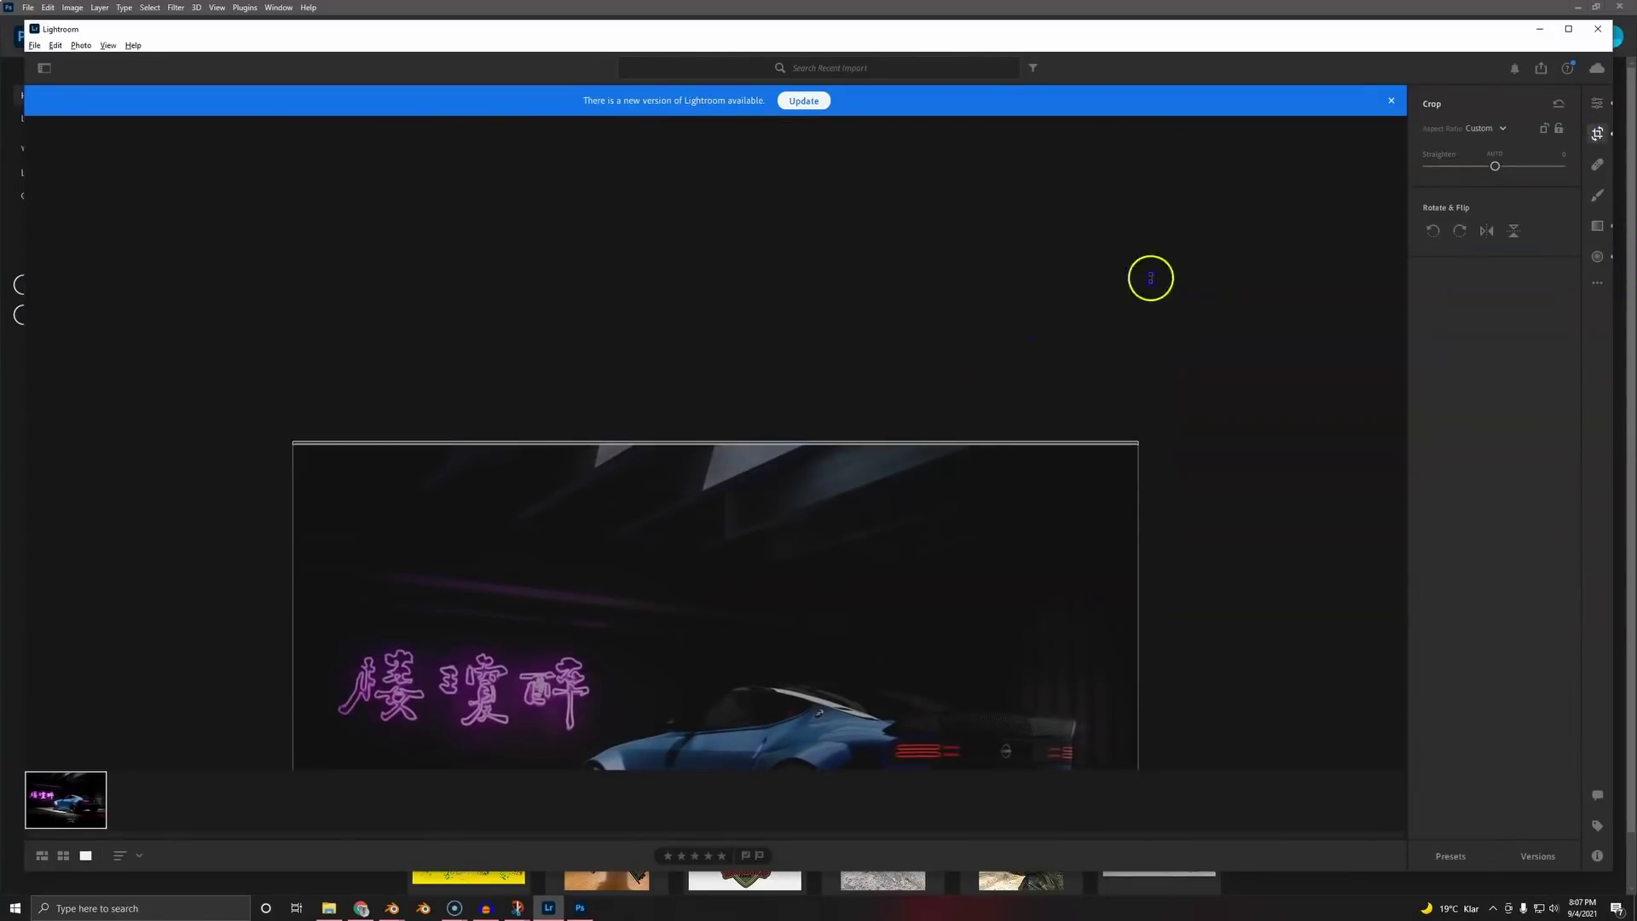
{"action": "left_click", "coordinate": [1485, 128]}
{"action": "left_click", "coordinate": [1491, 168]}
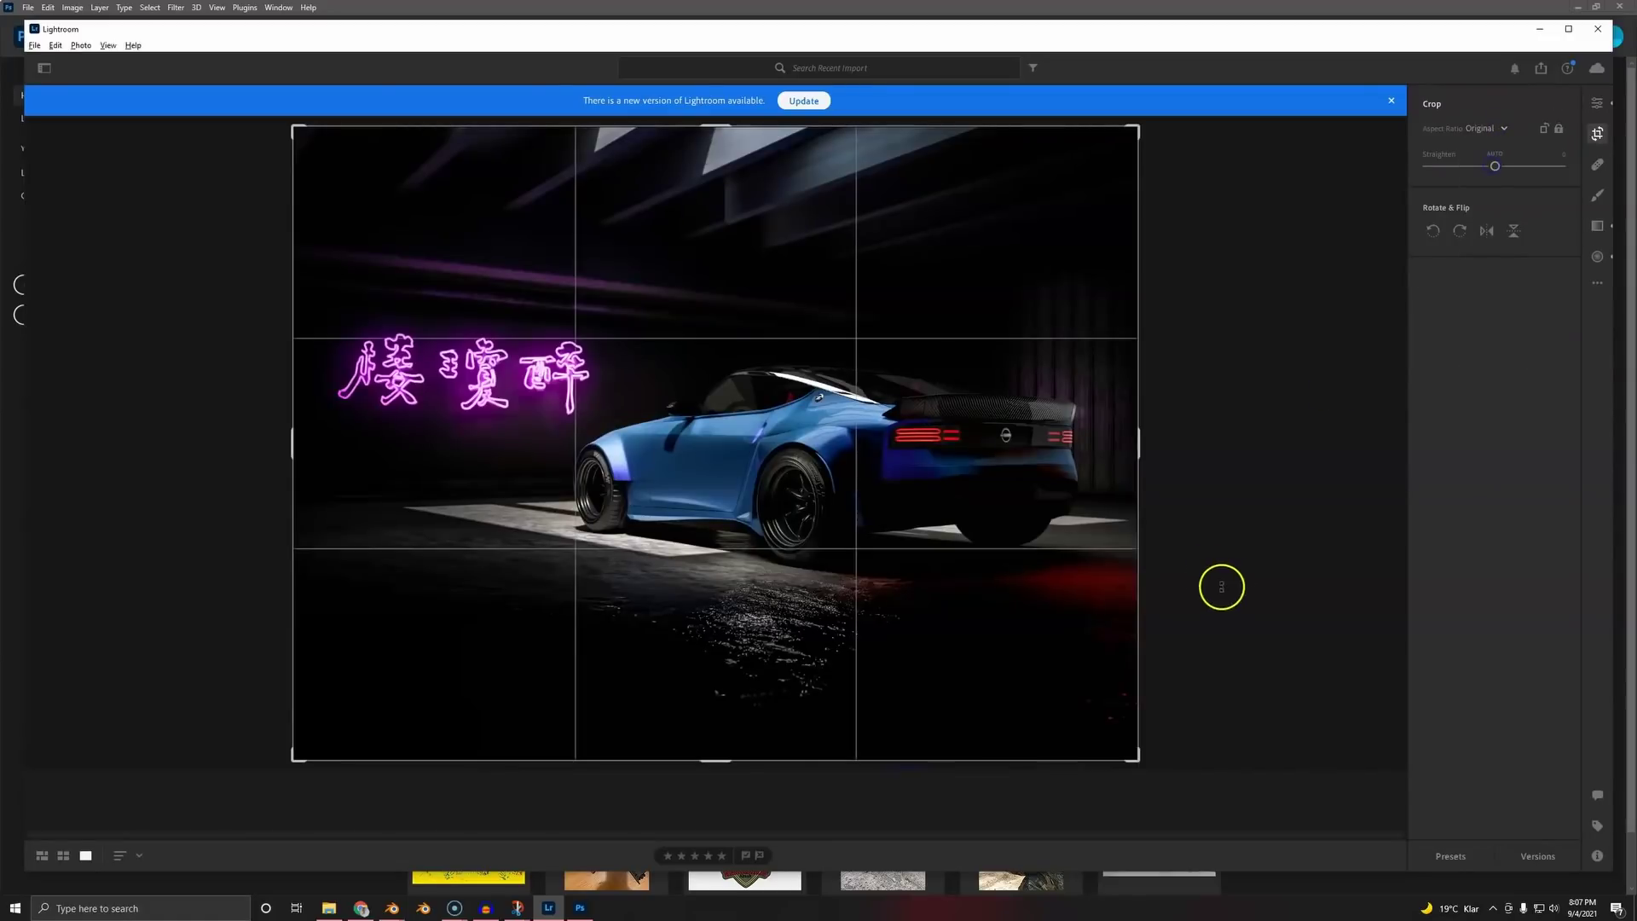
{"action": "left_click", "coordinate": [1598, 134]}
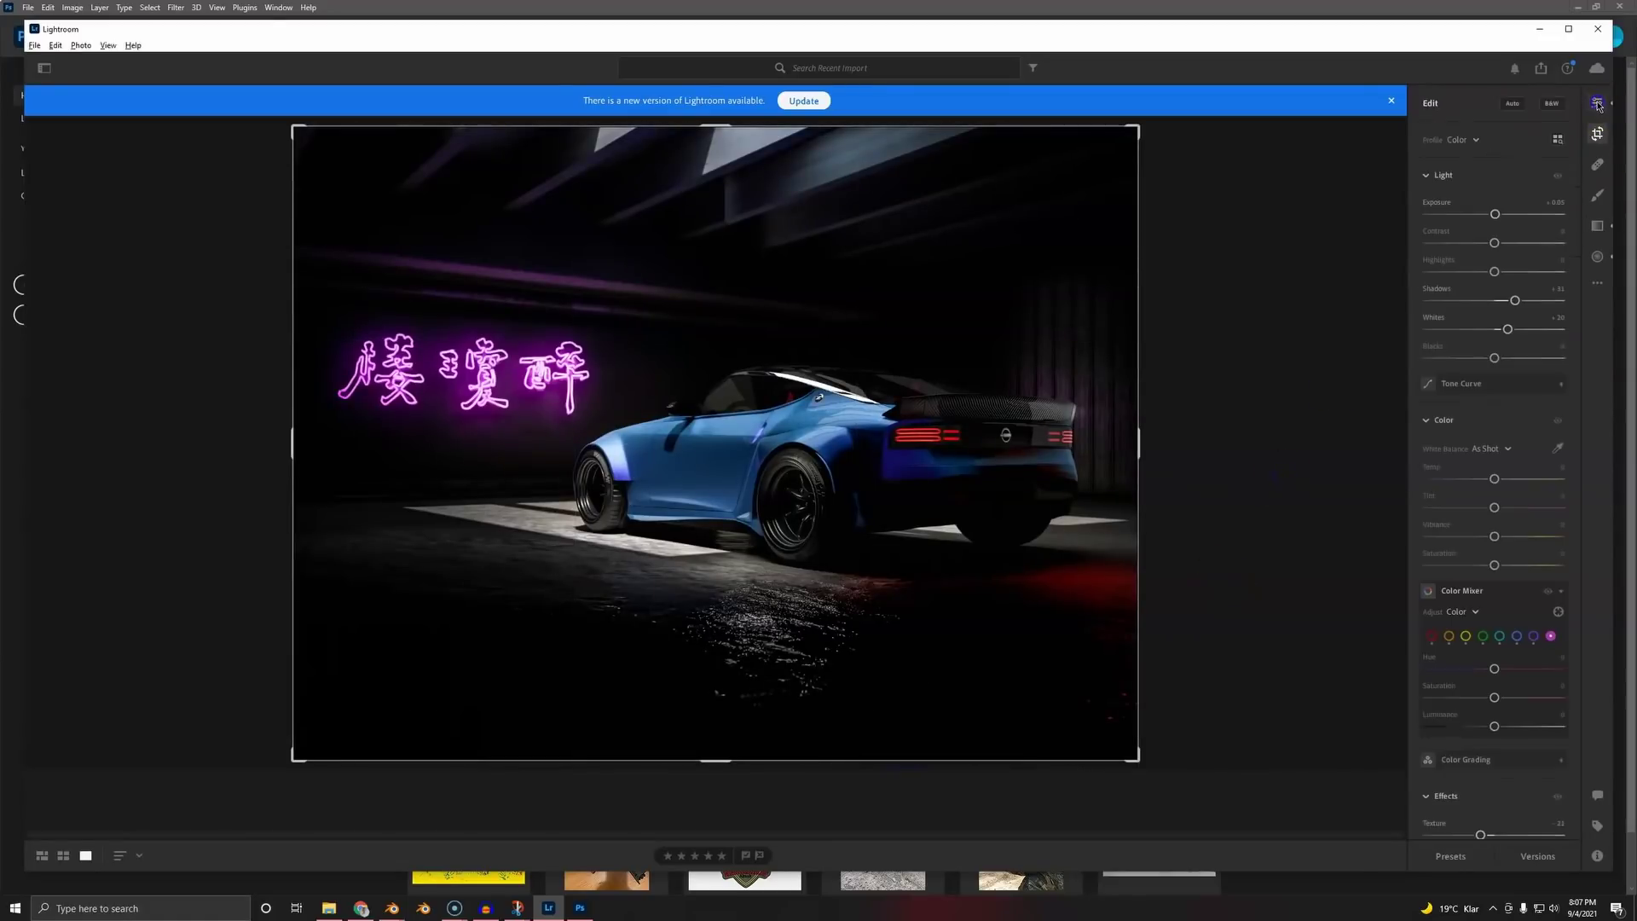
- Open the uncropped photo in Photoshop and place untitled.tif from the Downloads folder as a layer on top
{"action": "right_click", "coordinate": [892, 438]}
{"action": "left_click", "coordinate": [942, 502]}
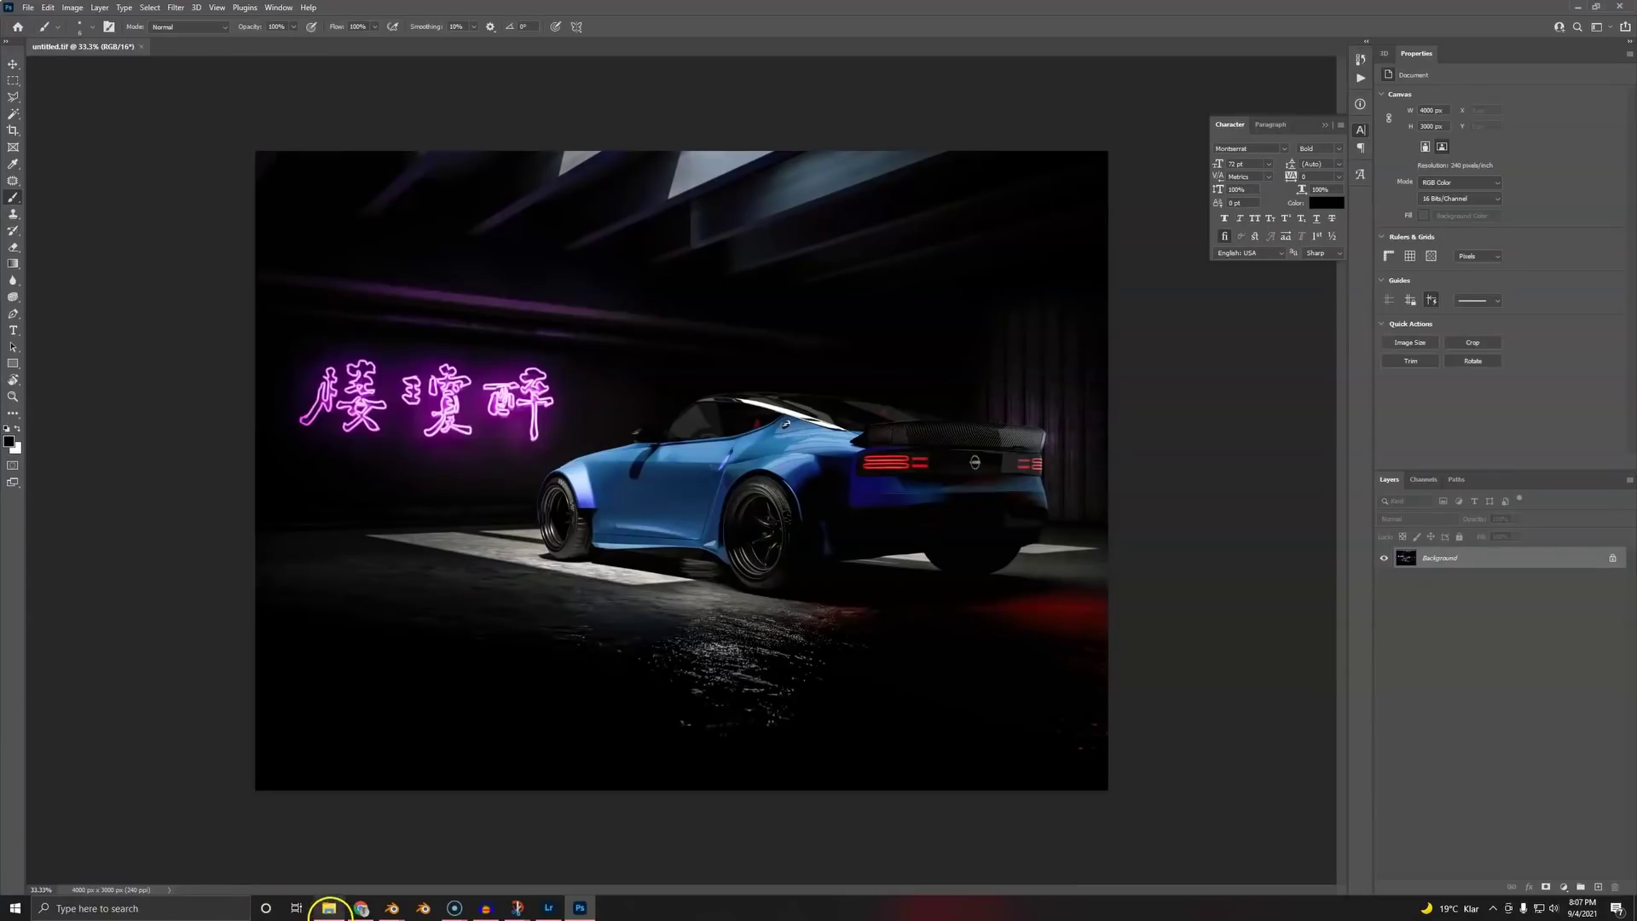
{"action": "left_click", "coordinate": [330, 914]}
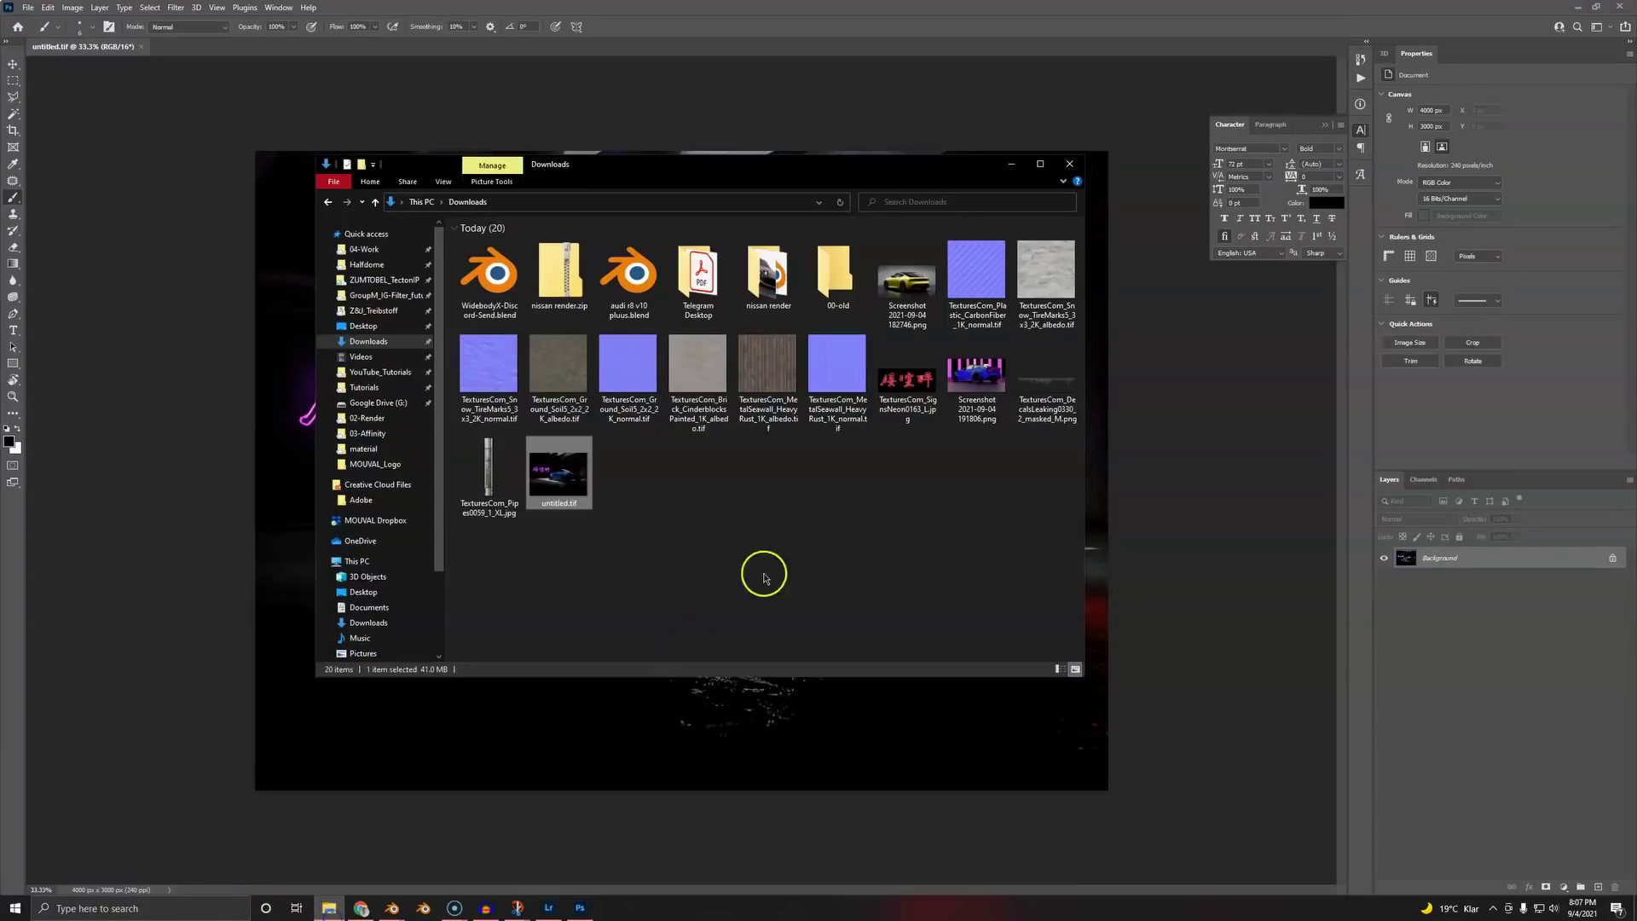
{"action": "left_click_drag", "start_coordinate": [555, 477], "coordinate": [746, 761]}
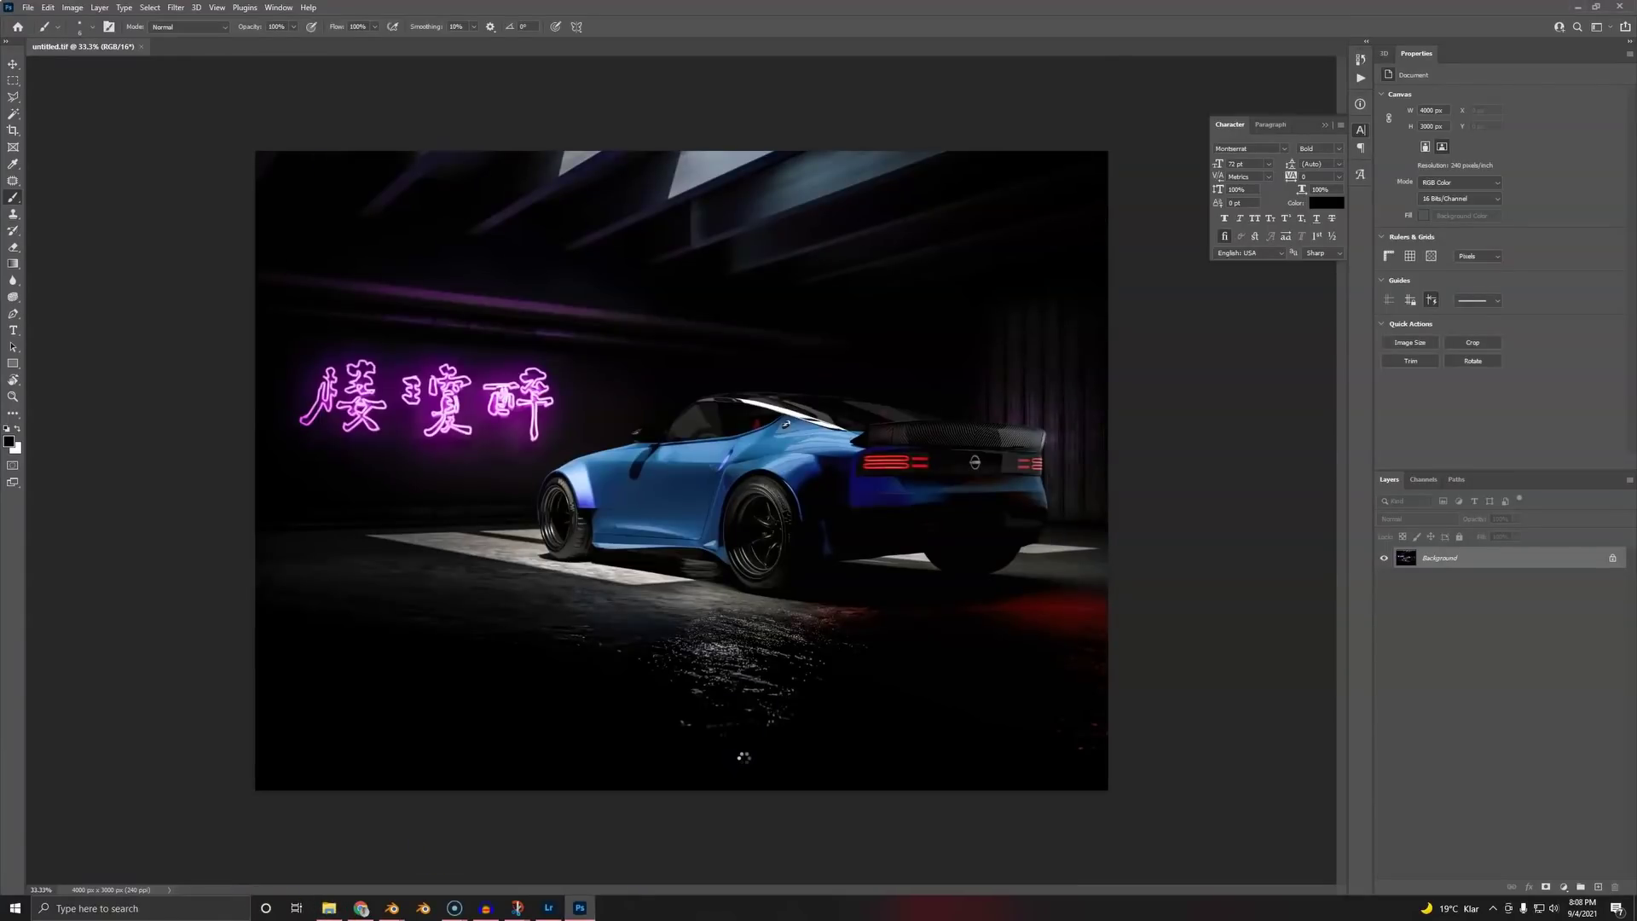
{"action": "key", "text": "Return"}
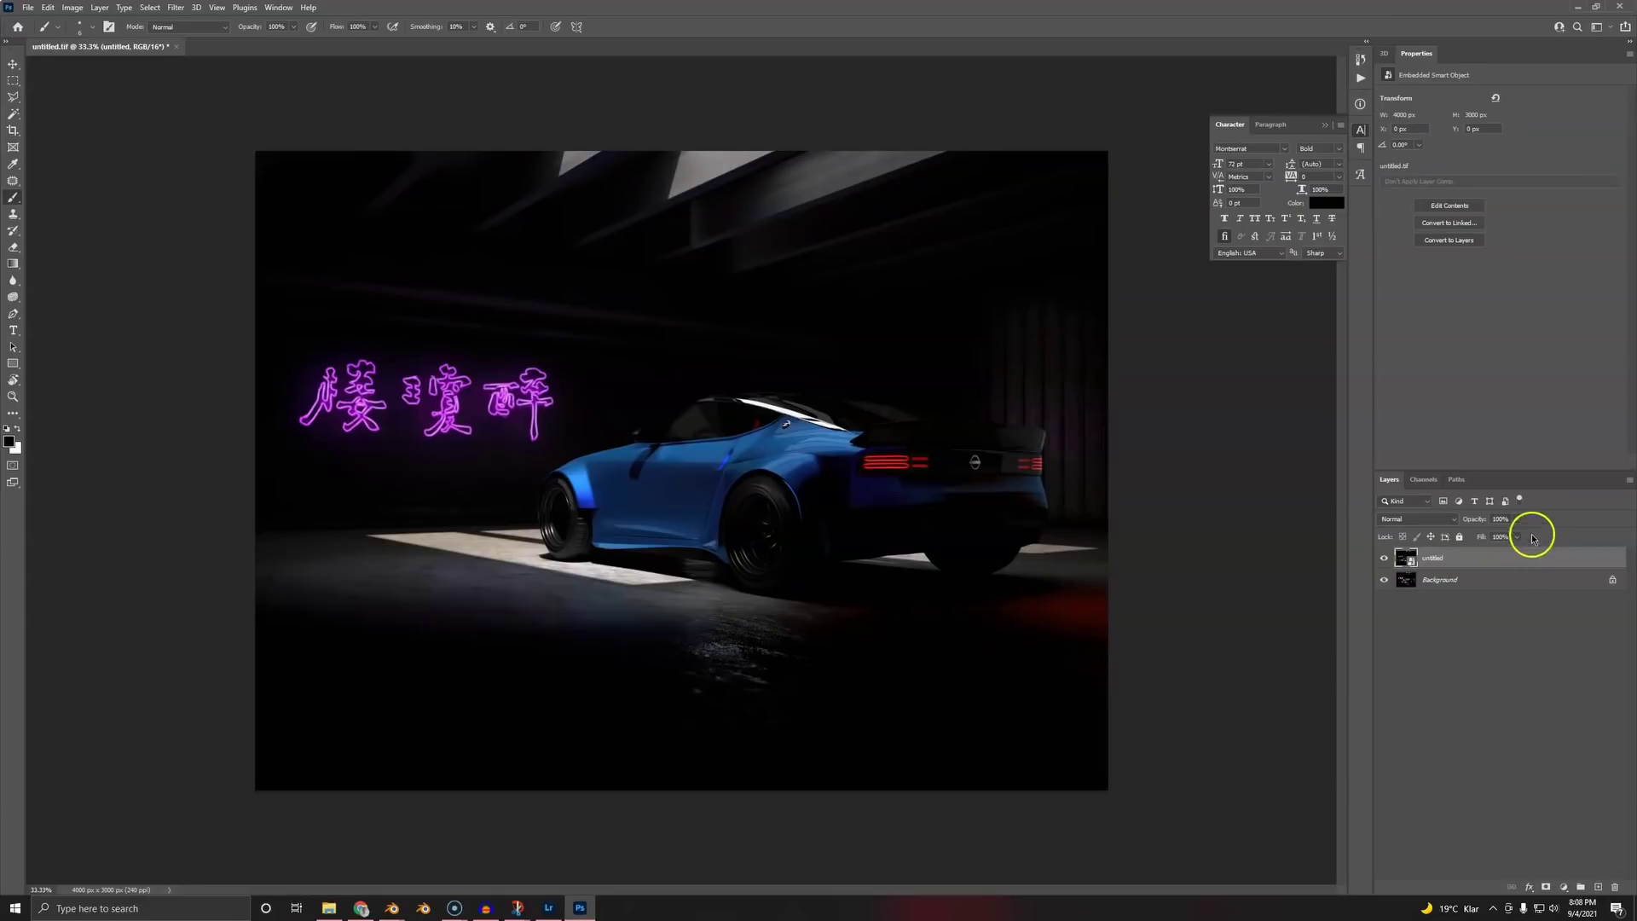
- Lower the placed untitled layer's opacity to about 34%
{"action": "left_click_drag", "start_coordinate": [1445, 542], "coordinate": [1471, 538]}
{"action": "left_click", "coordinate": [1459, 537]}
{"action": "left_click_drag", "start_coordinate": [1475, 536], "coordinate": [1479, 536]}
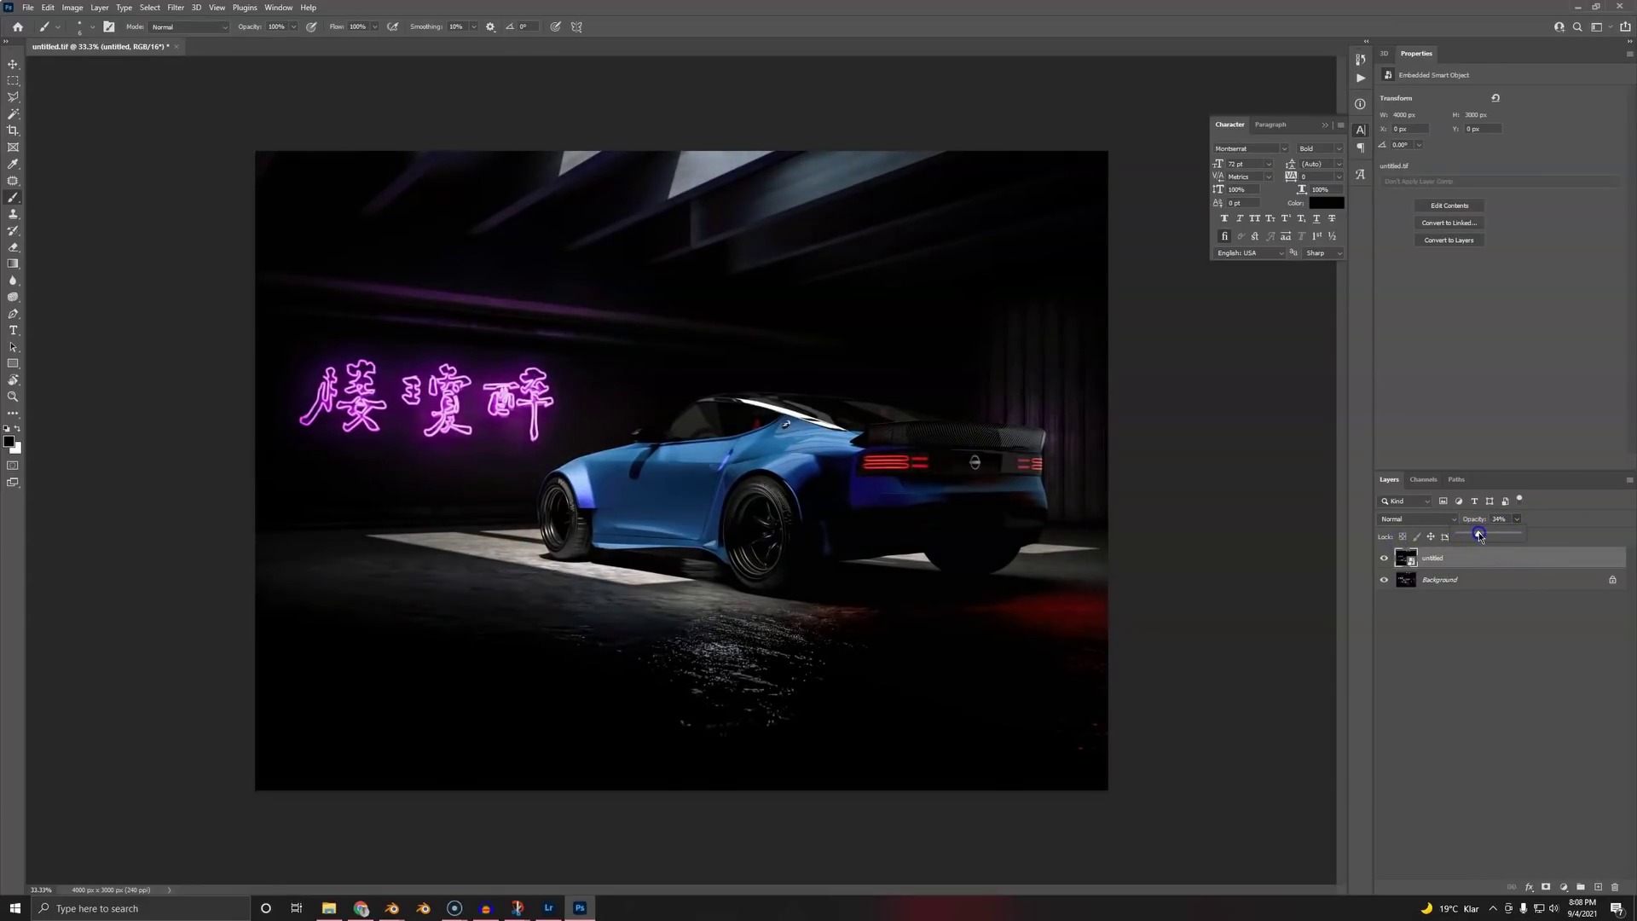
- Compare the image with the untitled layer hidden and shown, and merge that layer with the background
{"action": "left_click", "coordinate": [1384, 558]}
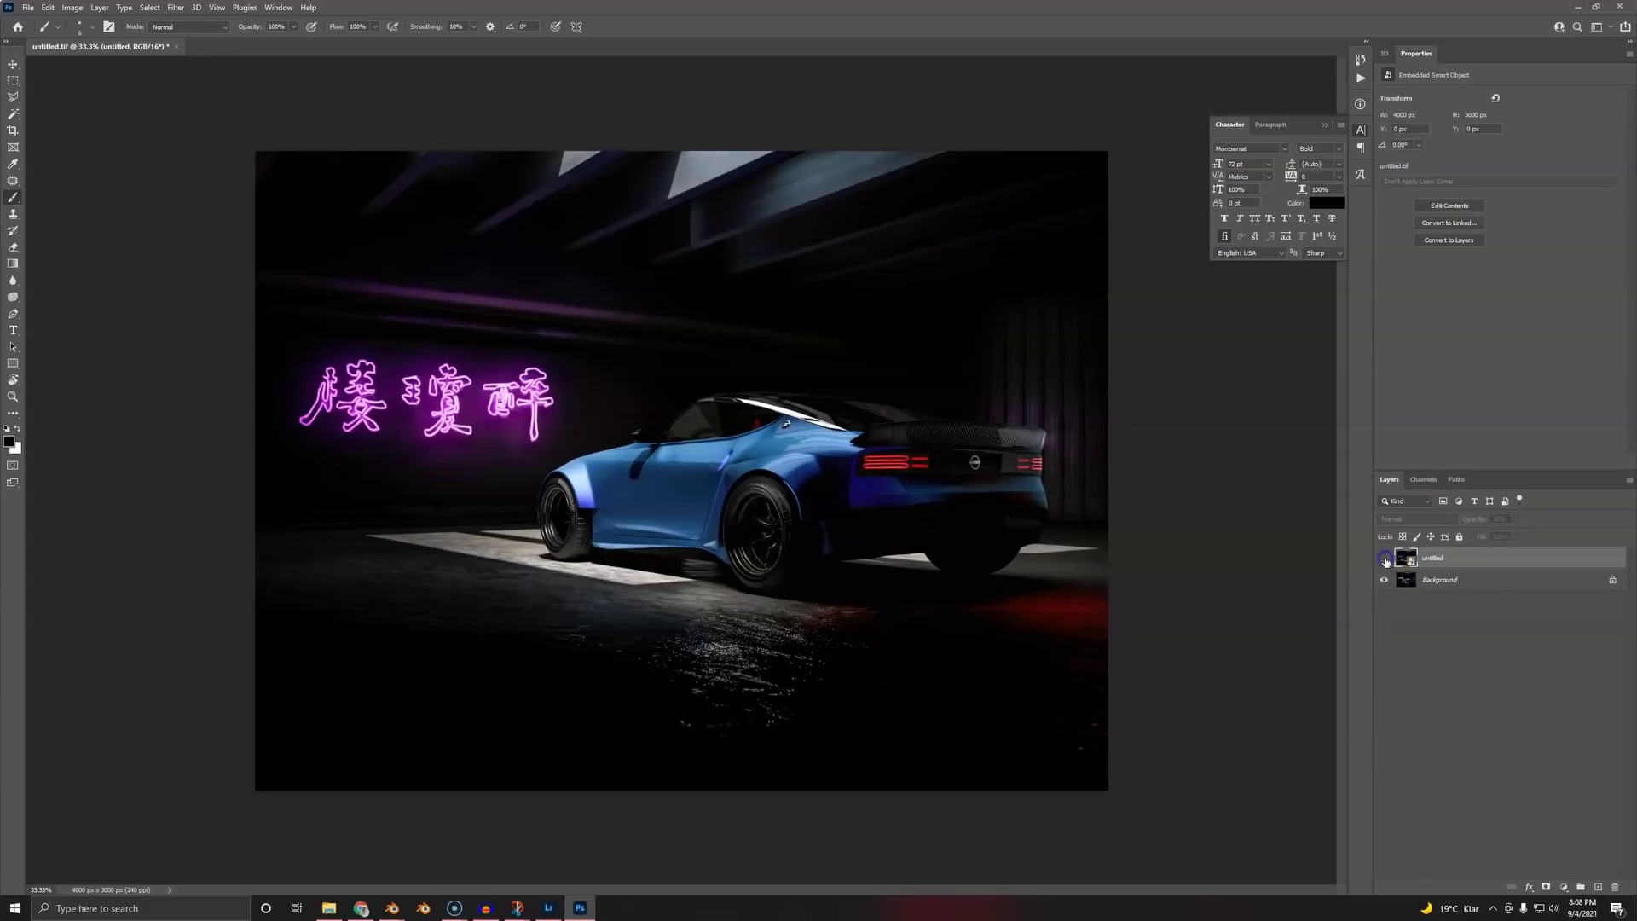
{"action": "left_click", "coordinate": [1385, 559]}
{"action": "left_click", "coordinate": [1385, 559]}
{"action": "left_click", "coordinate": [1384, 558]}
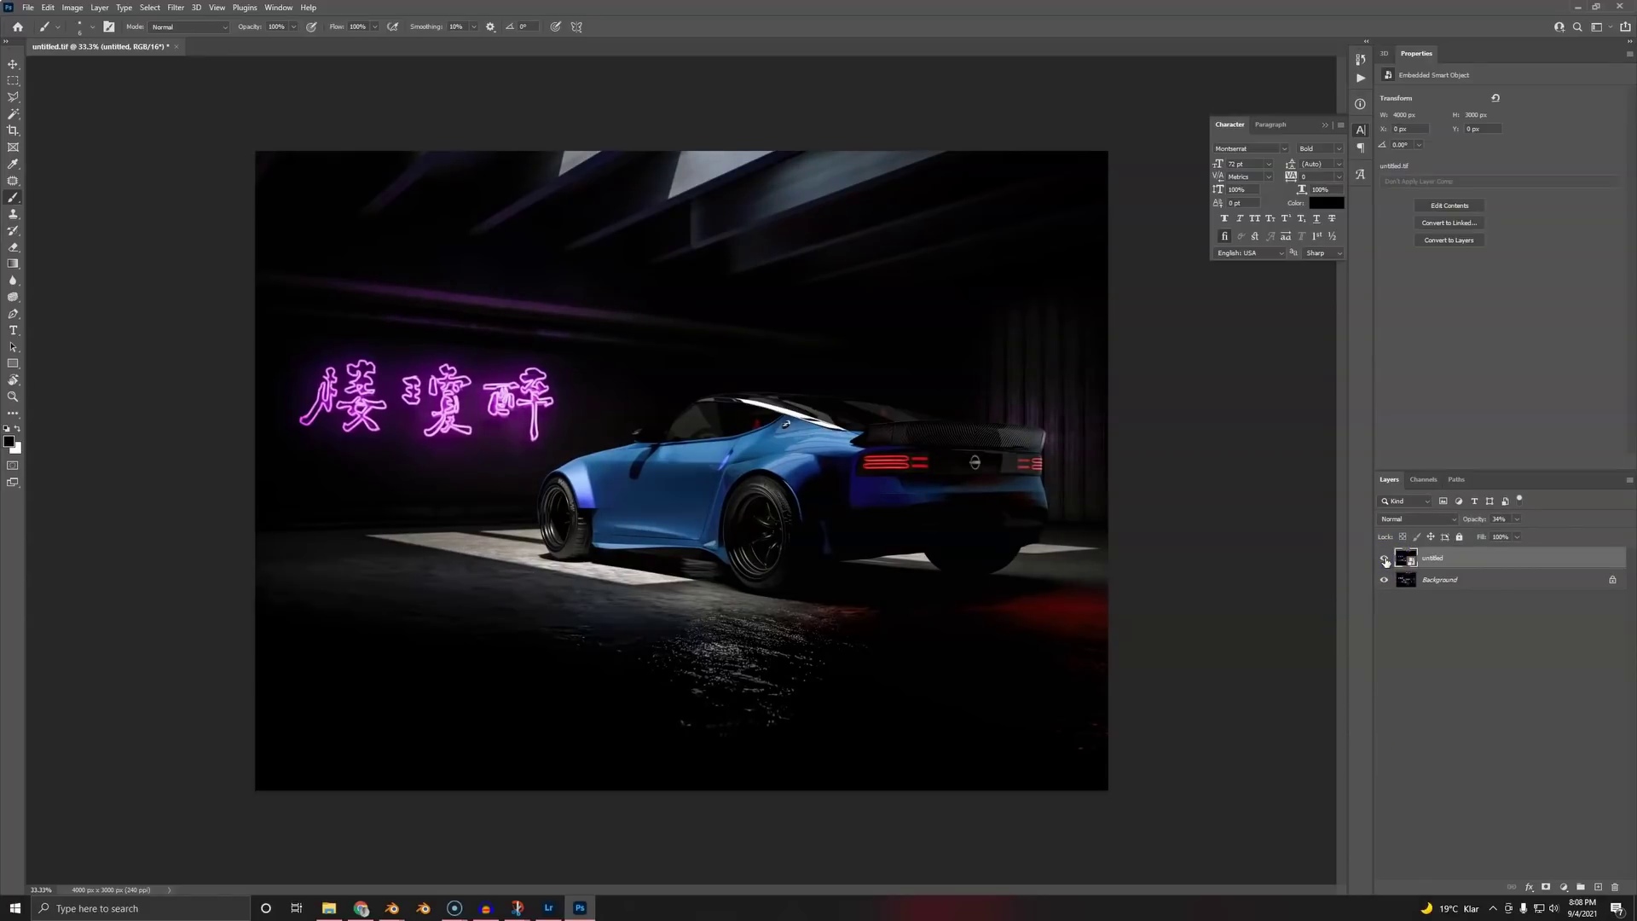
{"action": "left_click", "coordinate": [1498, 581], "text": "shift"}
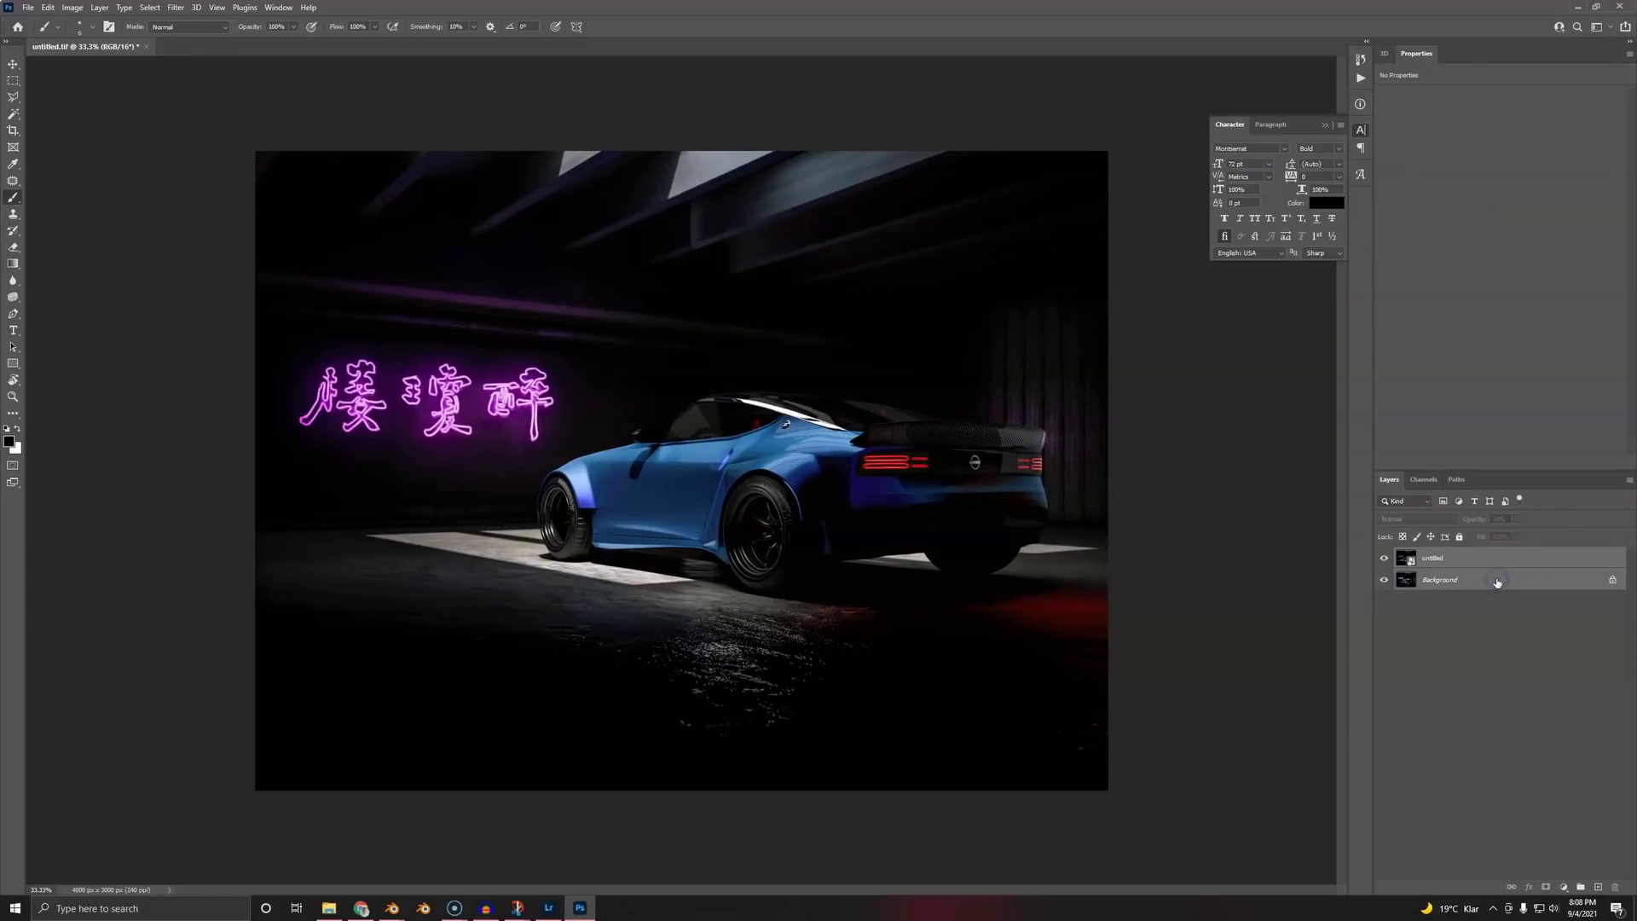
{"action": "key", "text": "ctrl+e"}
- Place untitled.tif over the merged image again, compare before and after by toggling its visibility, and delete the placed layer
{"action": "key", "text": "alt+Tab"}
{"action": "key", "text": "alt+Tab"}
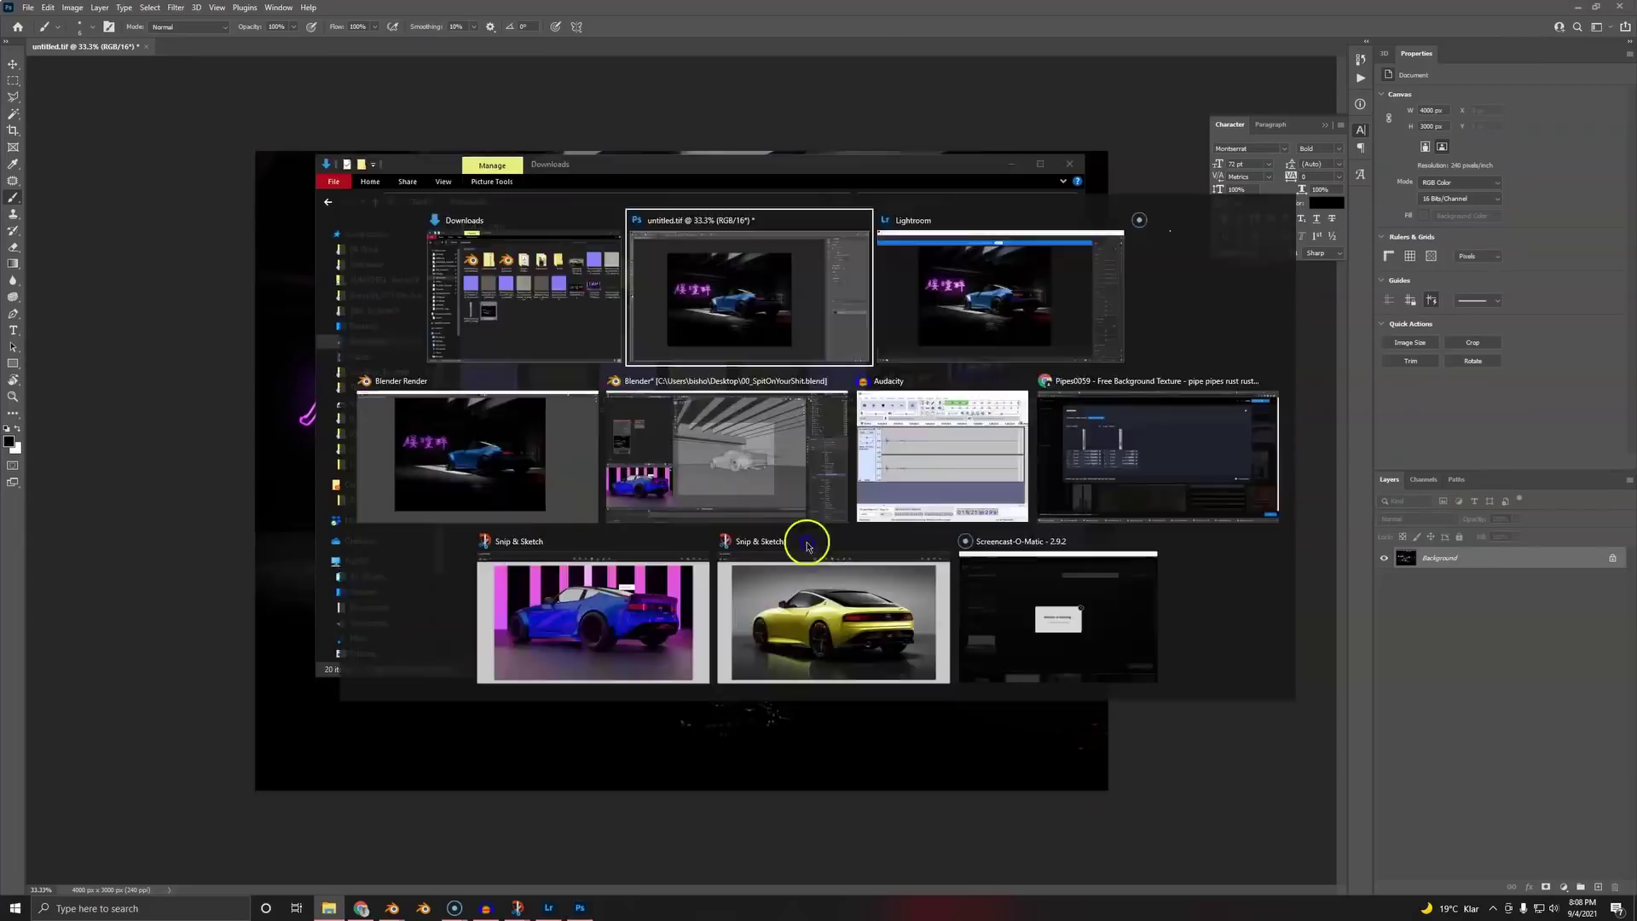
{"action": "left_click_drag", "start_coordinate": [799, 684], "coordinate": [803, 682]}
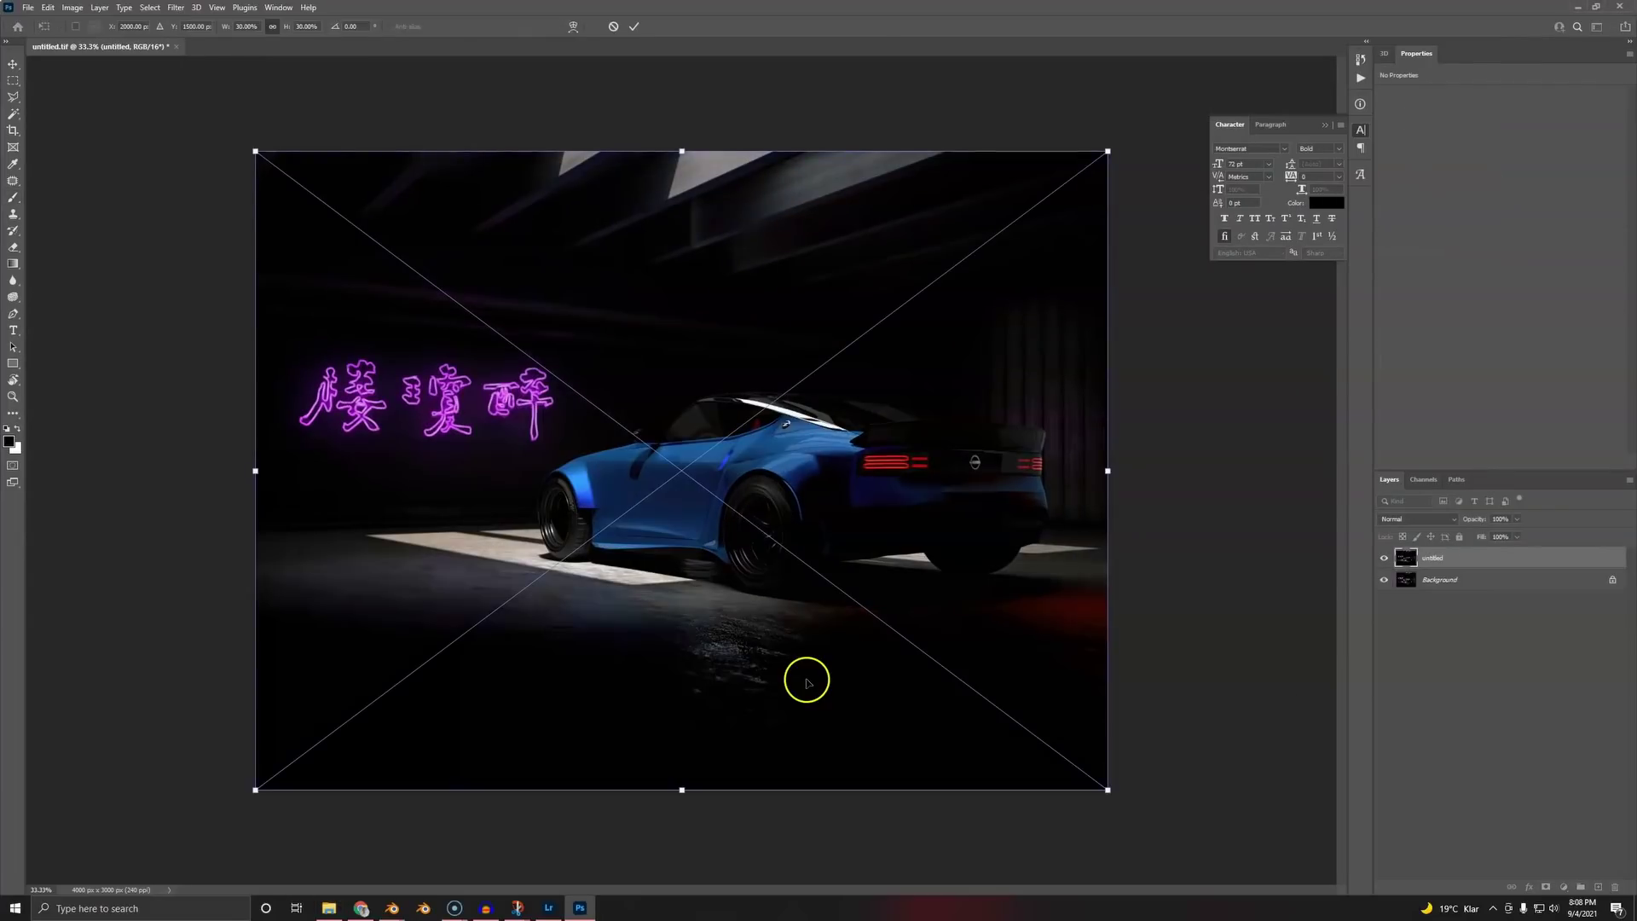
{"action": "key", "text": "Return"}
{"action": "left_click", "coordinate": [1385, 558]}
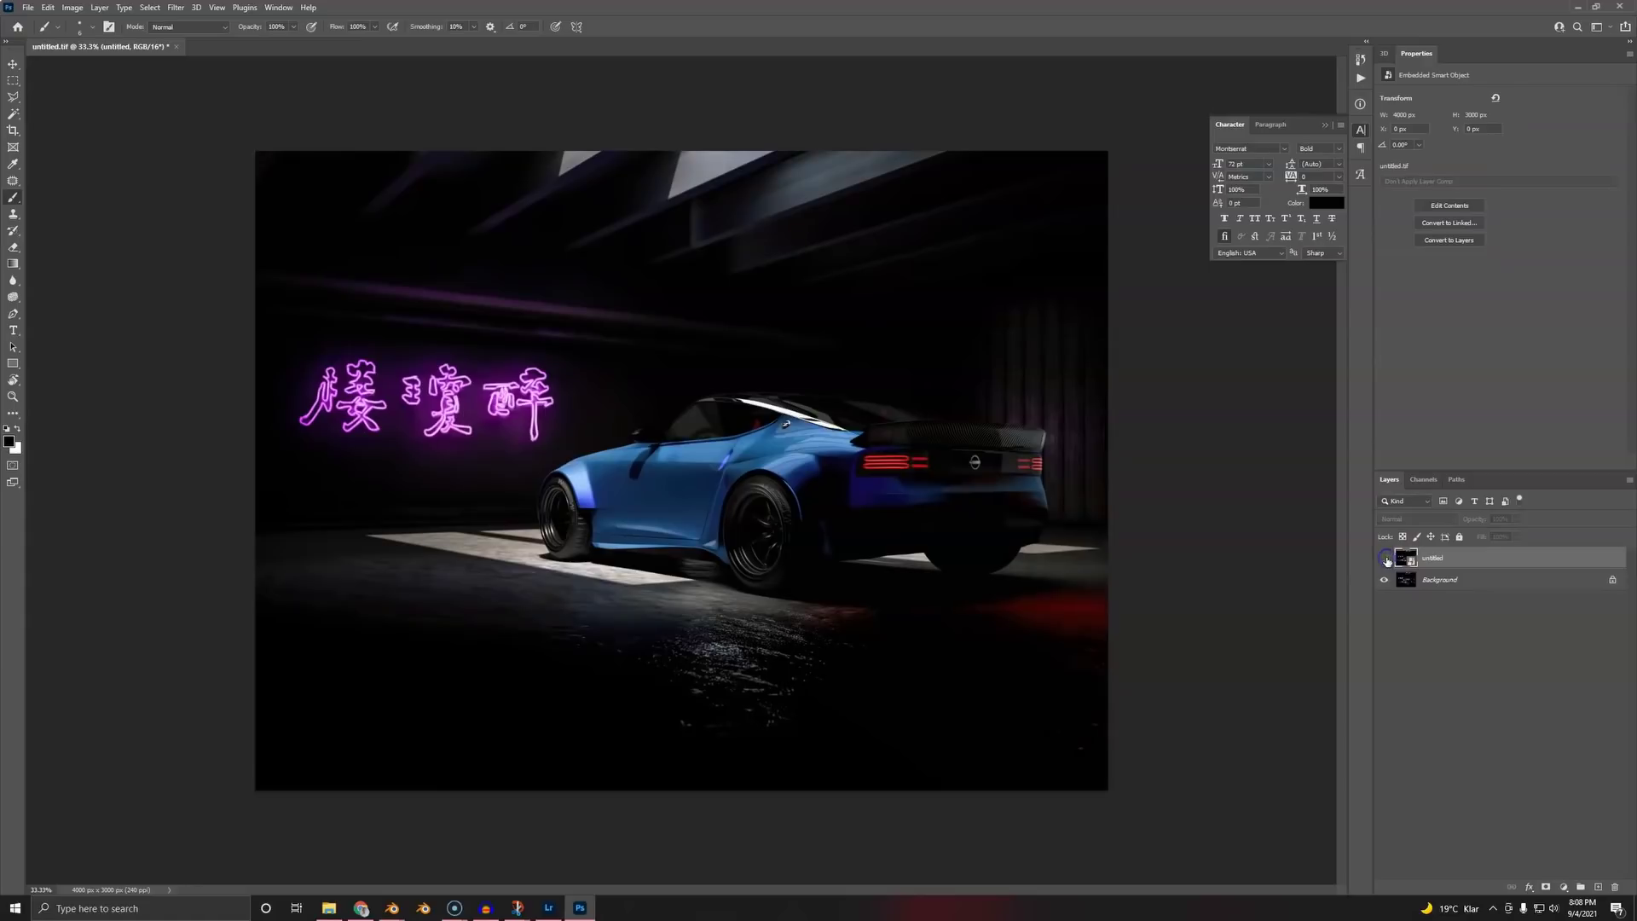
{"action": "left_click", "coordinate": [1385, 559]}
{"action": "left_click", "coordinate": [1386, 559]}
{"action": "left_click", "coordinate": [1614, 887]}
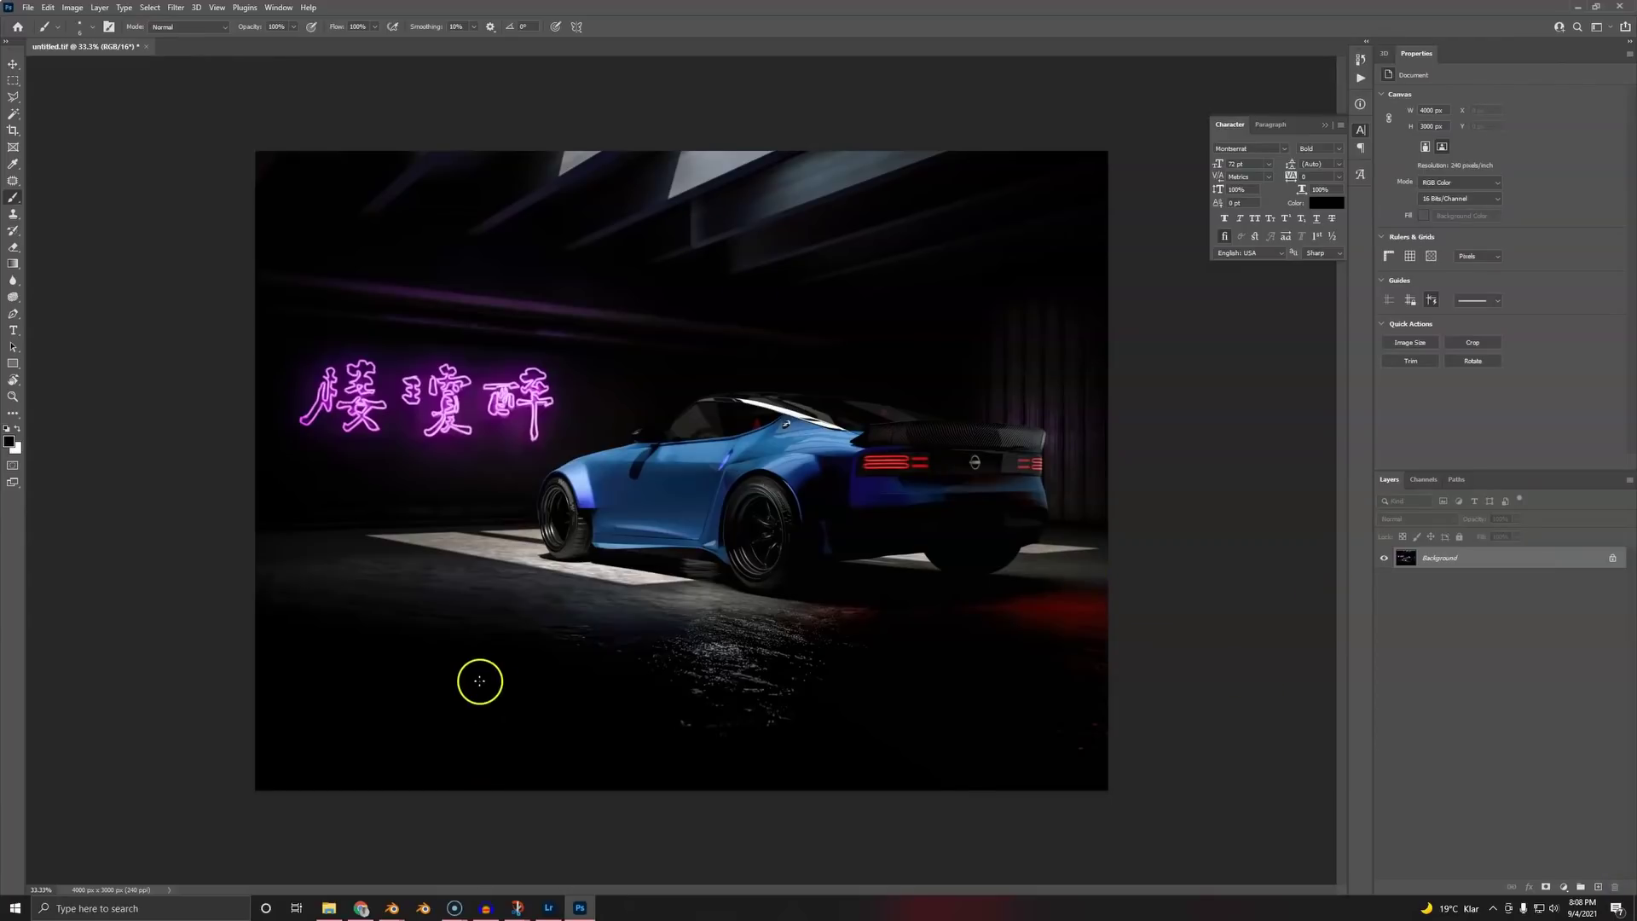
- Place the 191806 reference screenshot from Downloads over the image, toggle its visibility to compare the cars, and delete its layer
{"action": "left_click", "coordinate": [329, 908]}
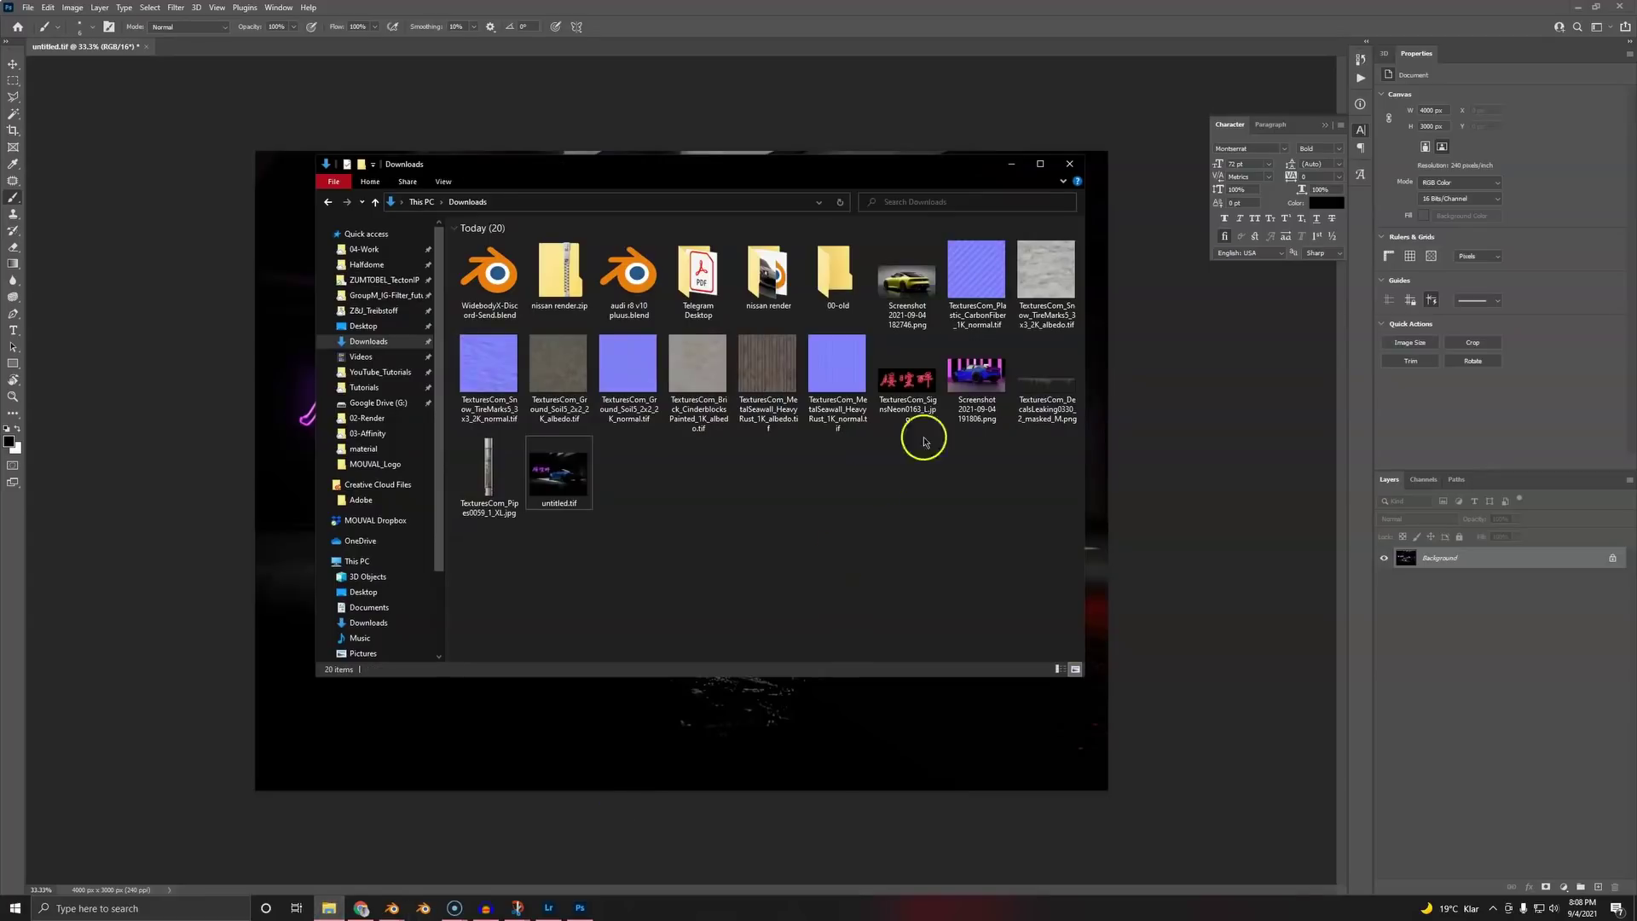
{"action": "left_click_drag", "start_coordinate": [976, 380], "coordinate": [938, 721]}
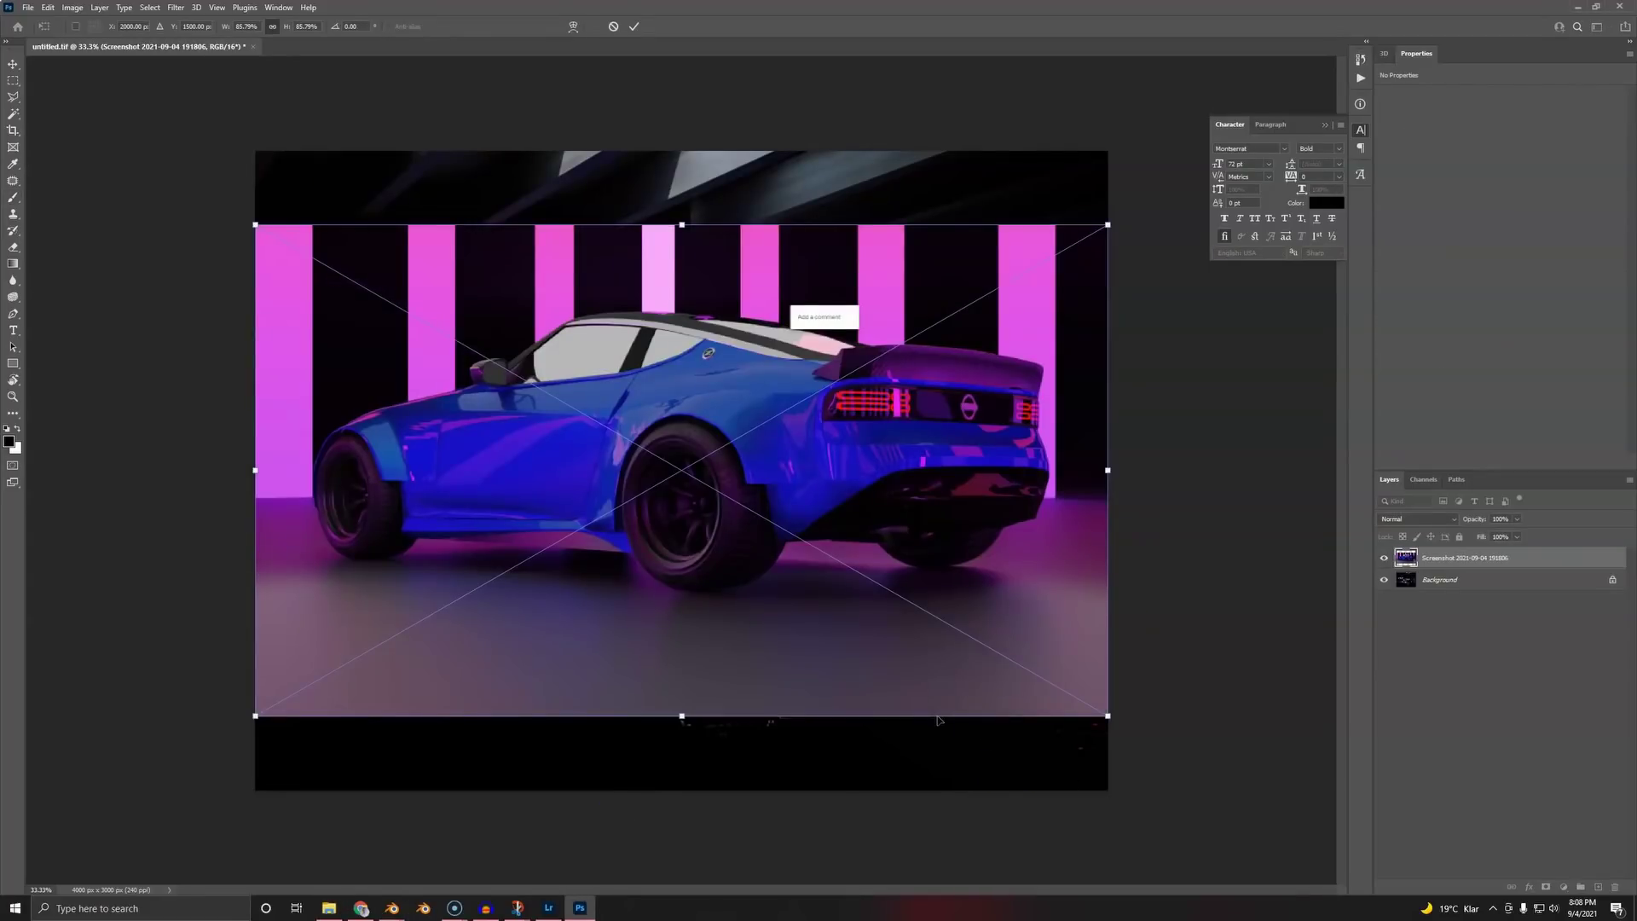
{"action": "key", "text": "Return"}
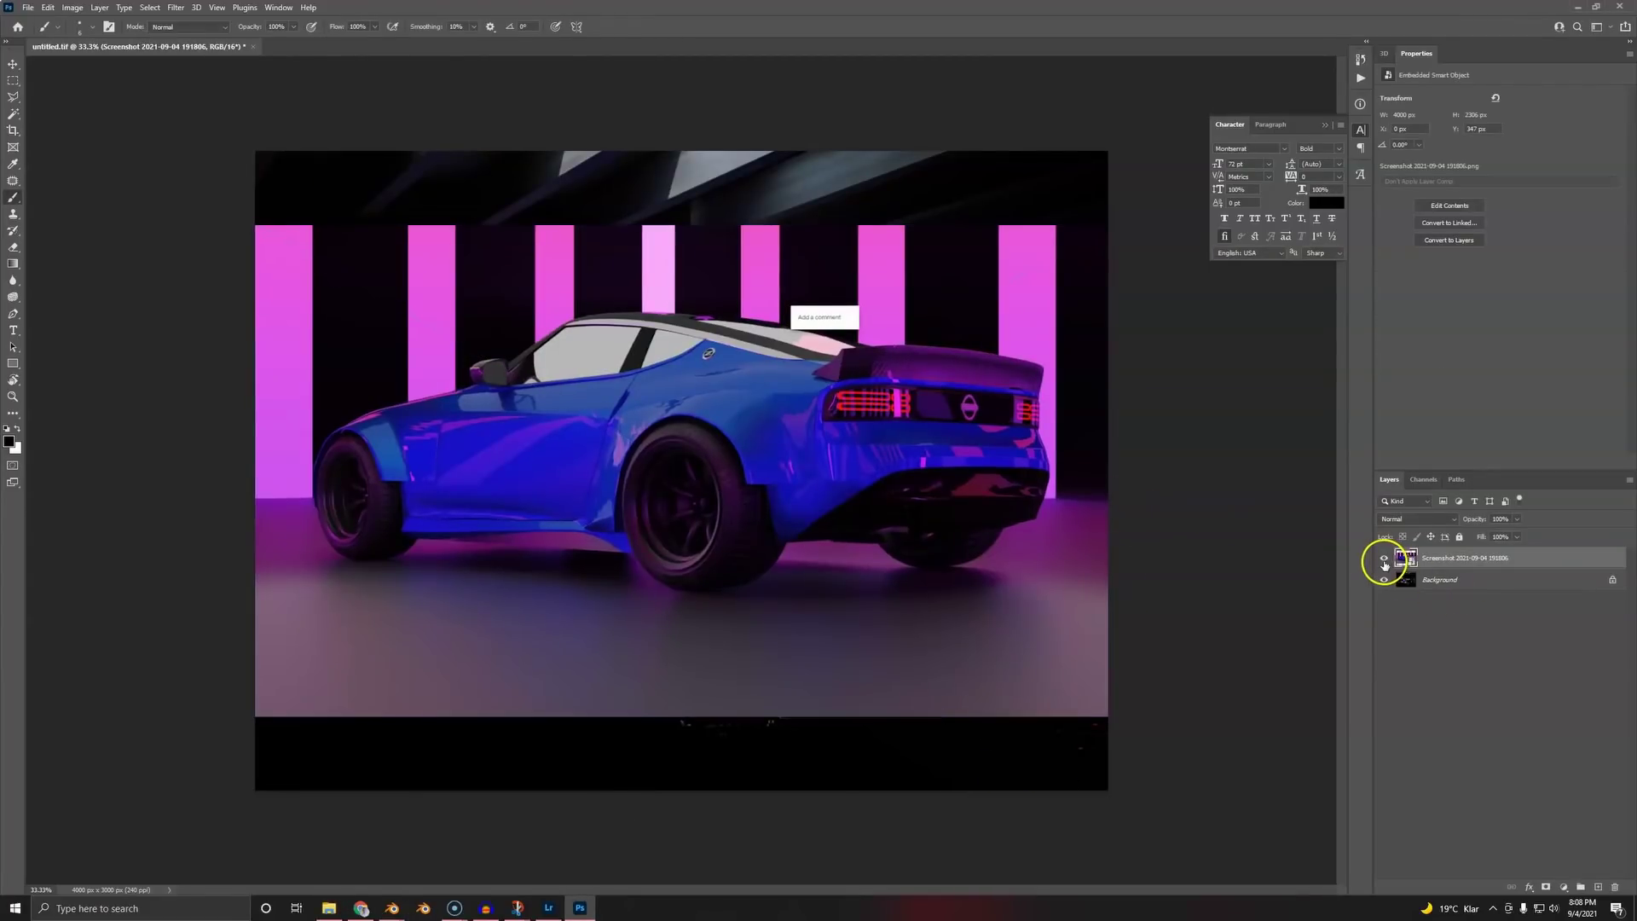
{"action": "left_click", "coordinate": [1384, 559]}
{"action": "left_click", "coordinate": [1384, 560]}
{"action": "left_click", "coordinate": [1384, 559]}
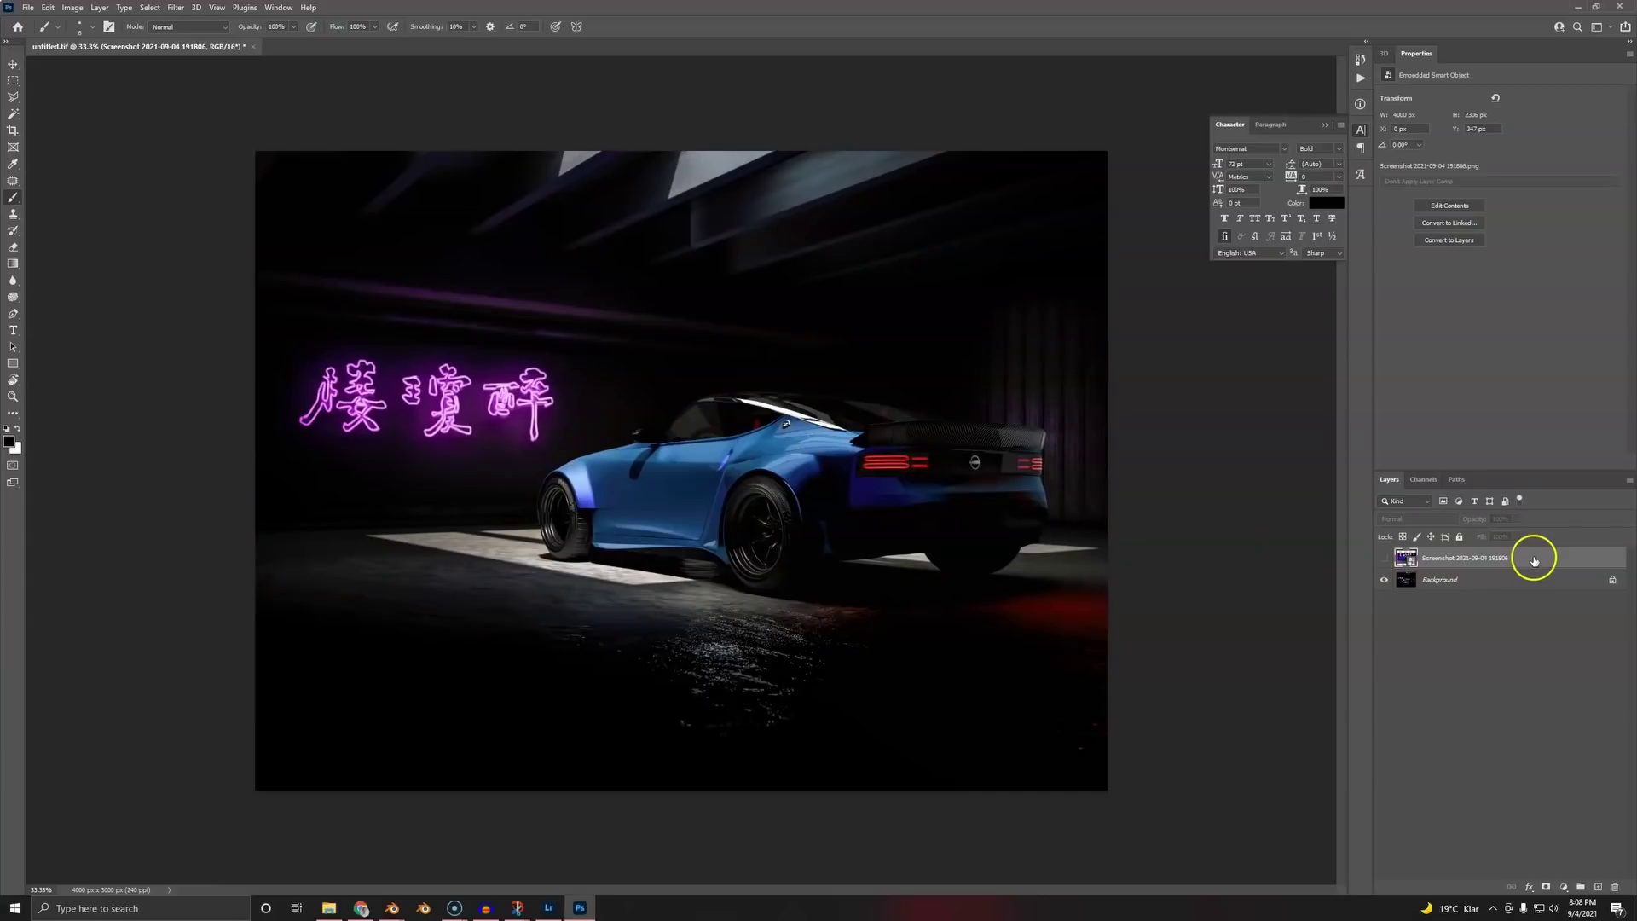
{"action": "left_click", "coordinate": [1614, 887]}
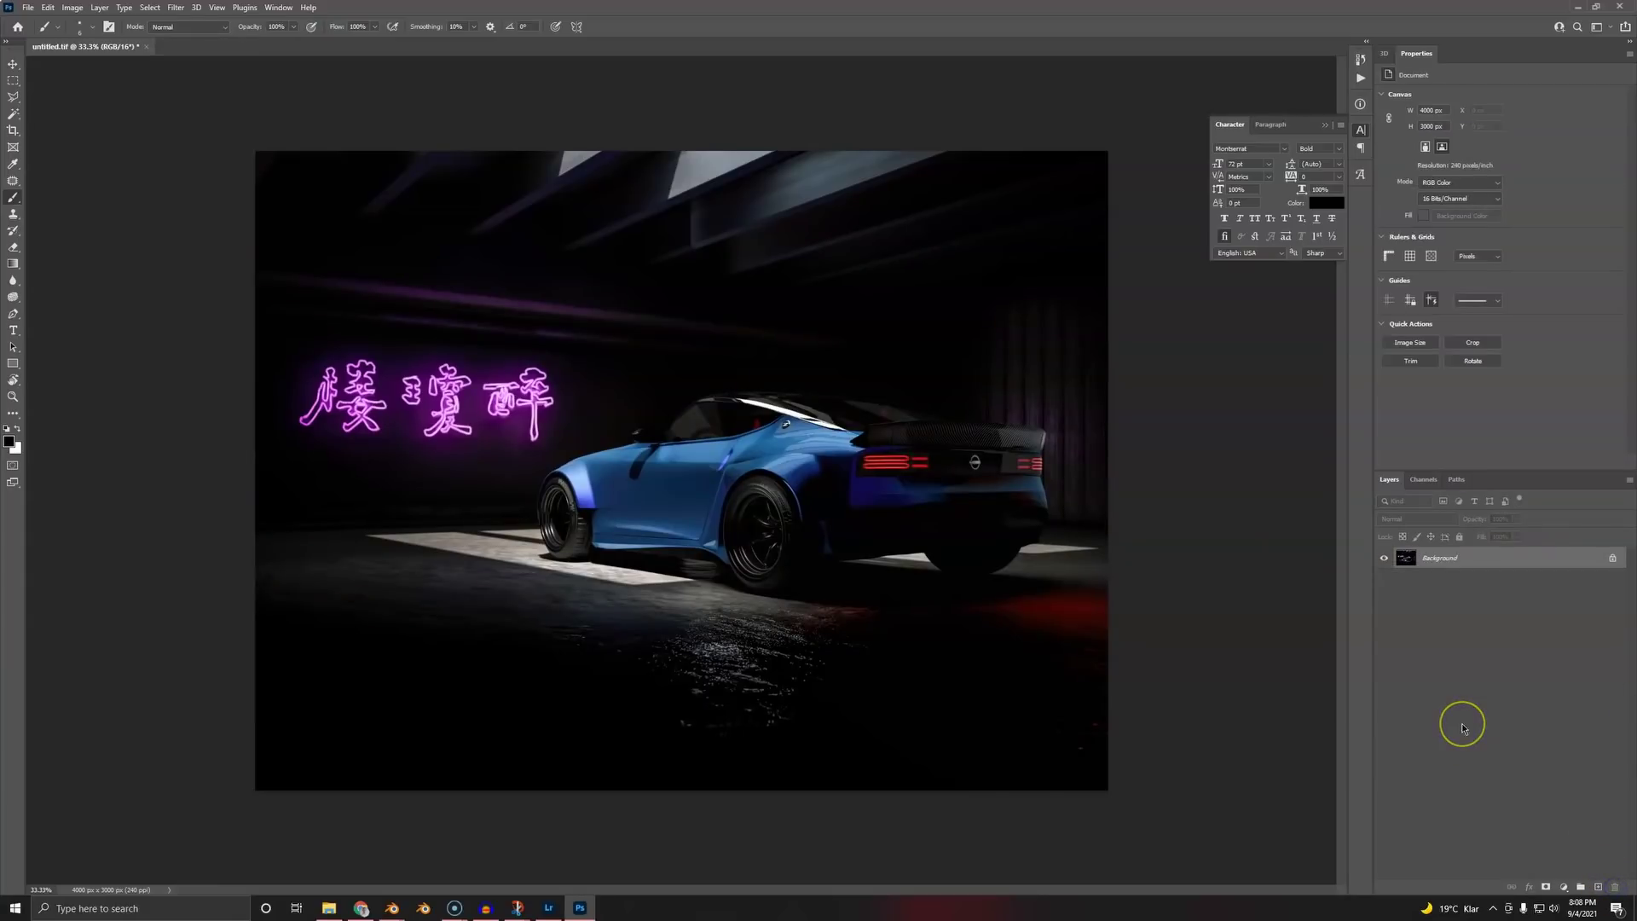